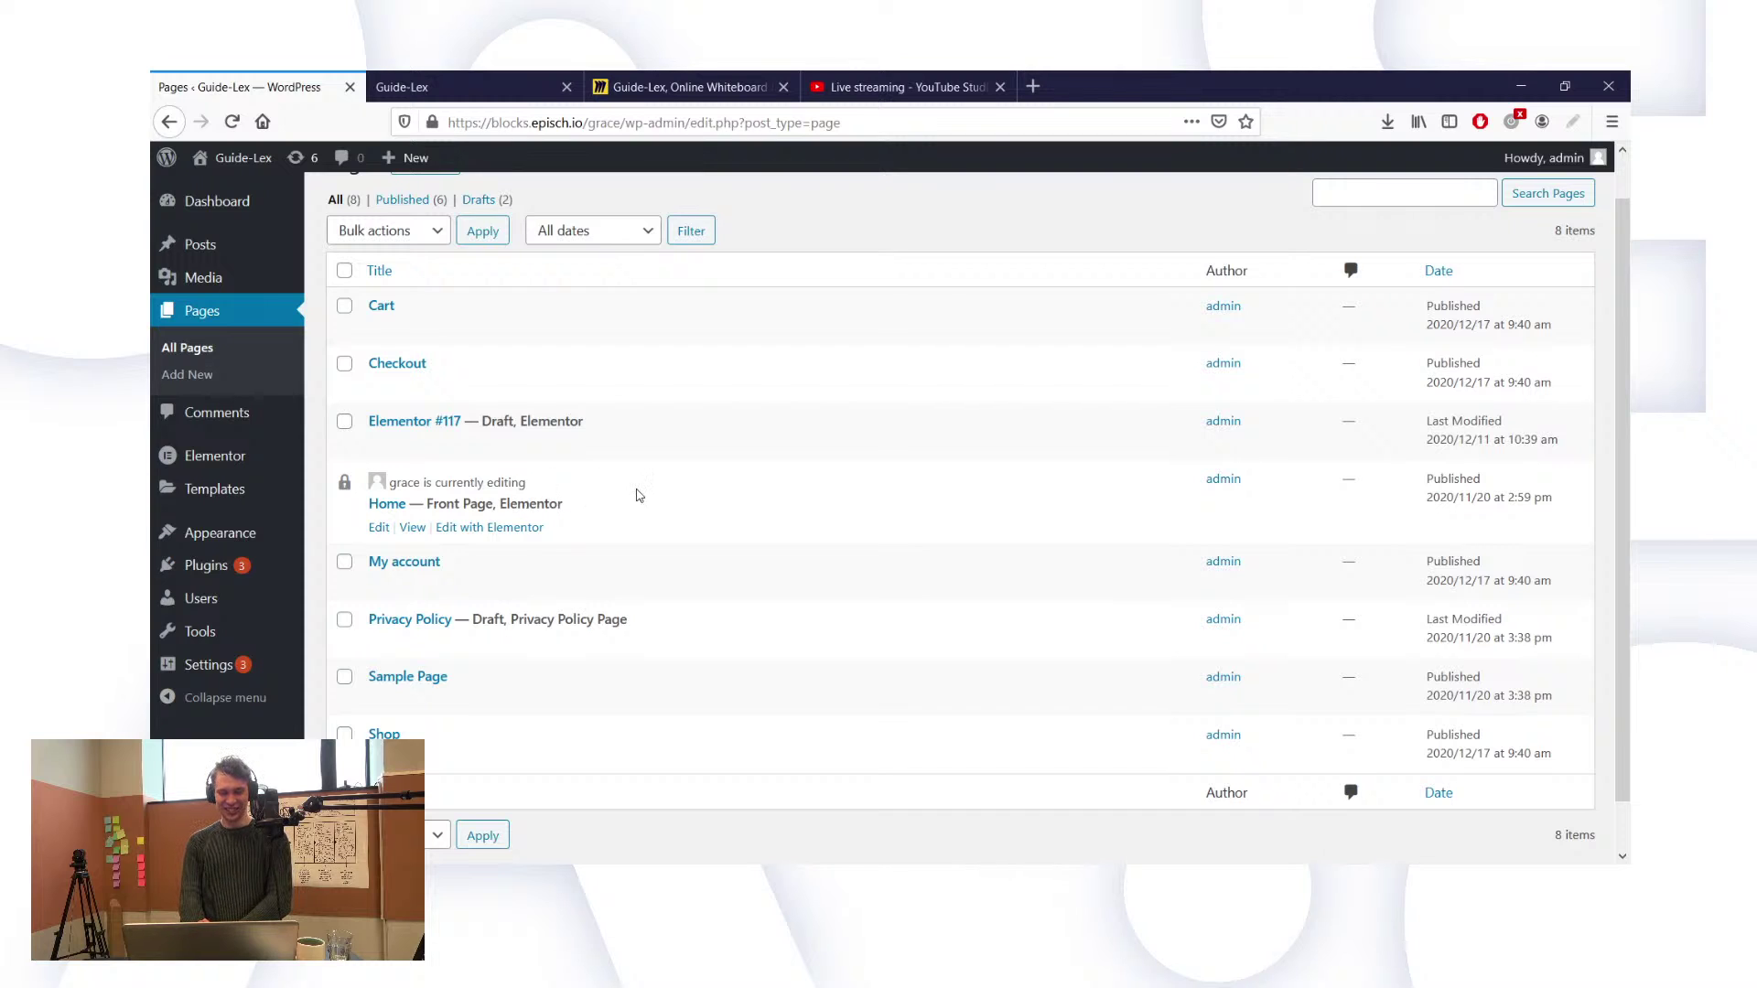
Step: Open the Home page in the Elementor editor, then view the live Guide-Lex homepage
{"action": "left_click", "coordinate": [233, 121]}
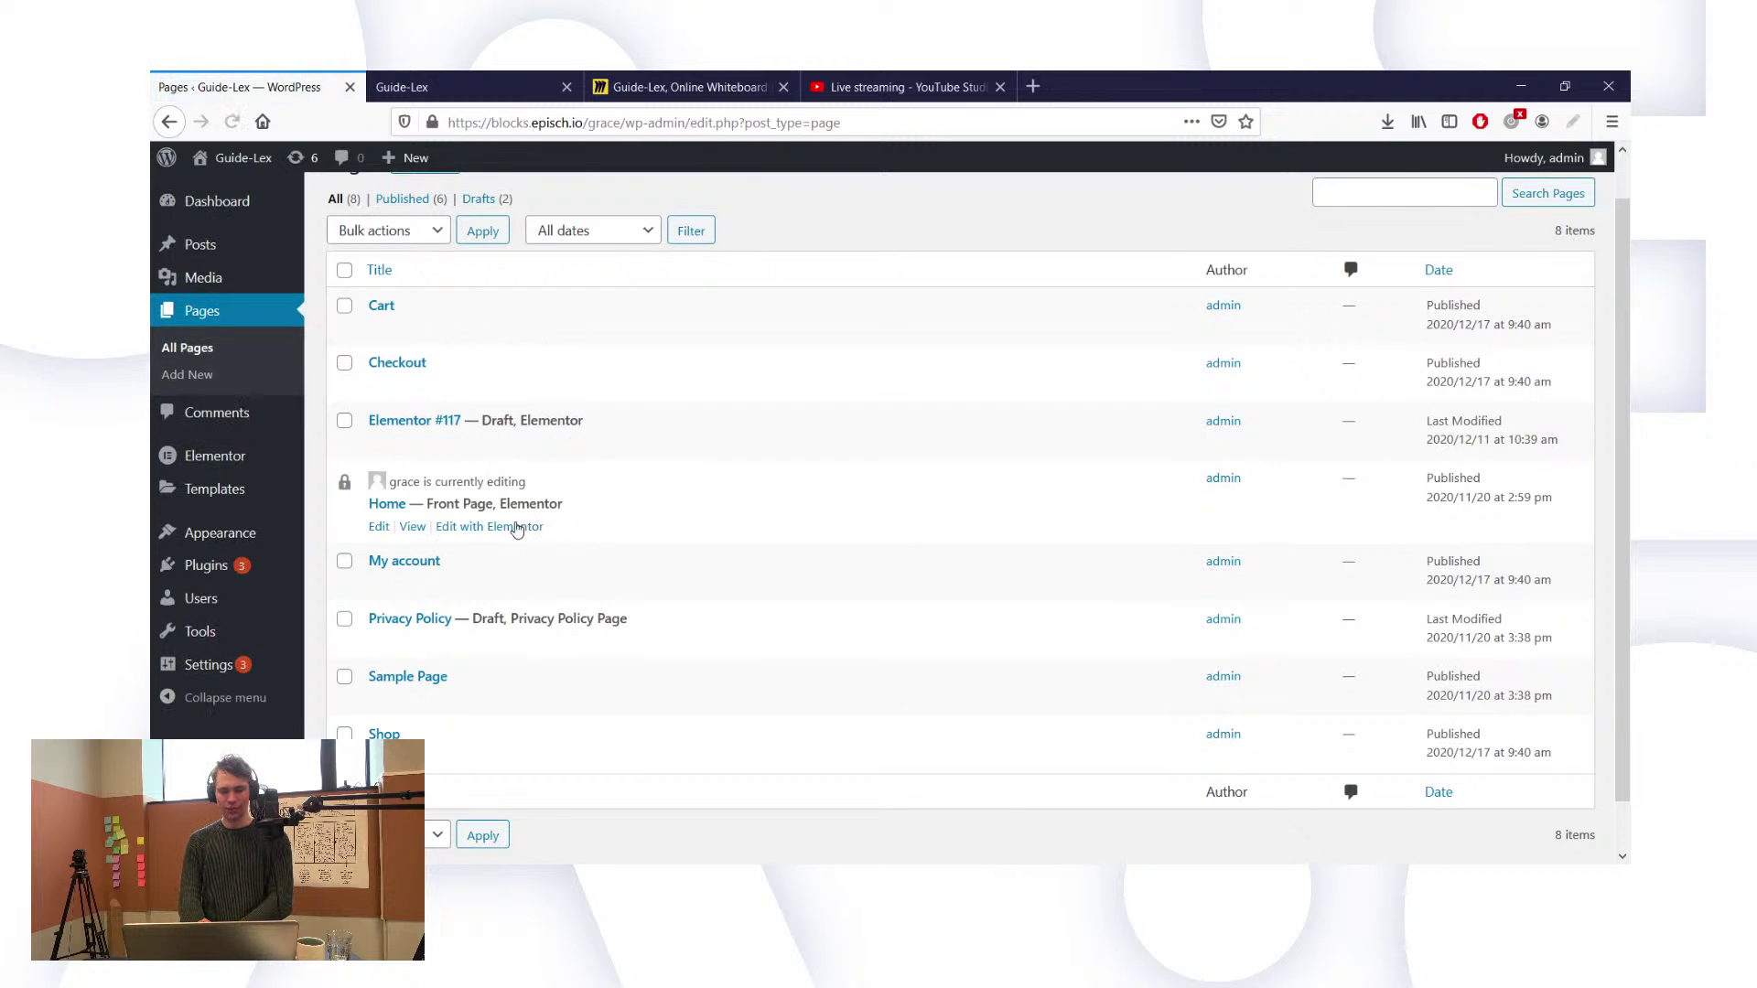
{"action": "left_click", "coordinate": [517, 529]}
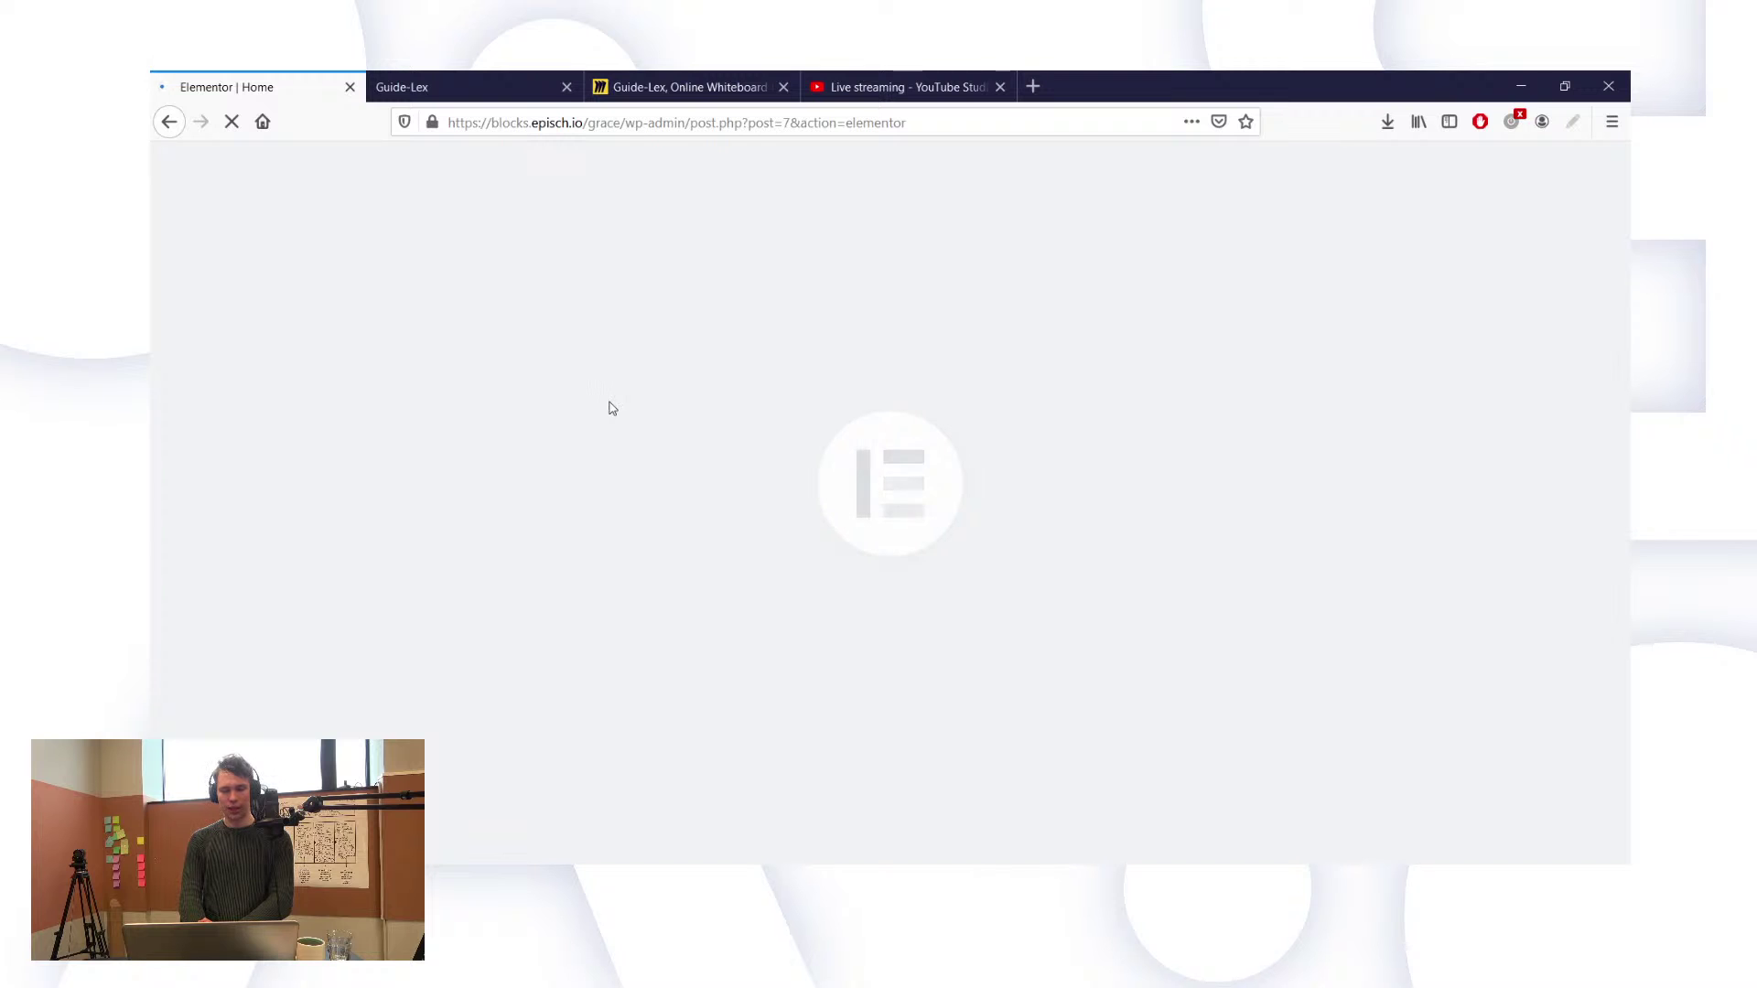
{"action": "left_click", "coordinate": [438, 81]}
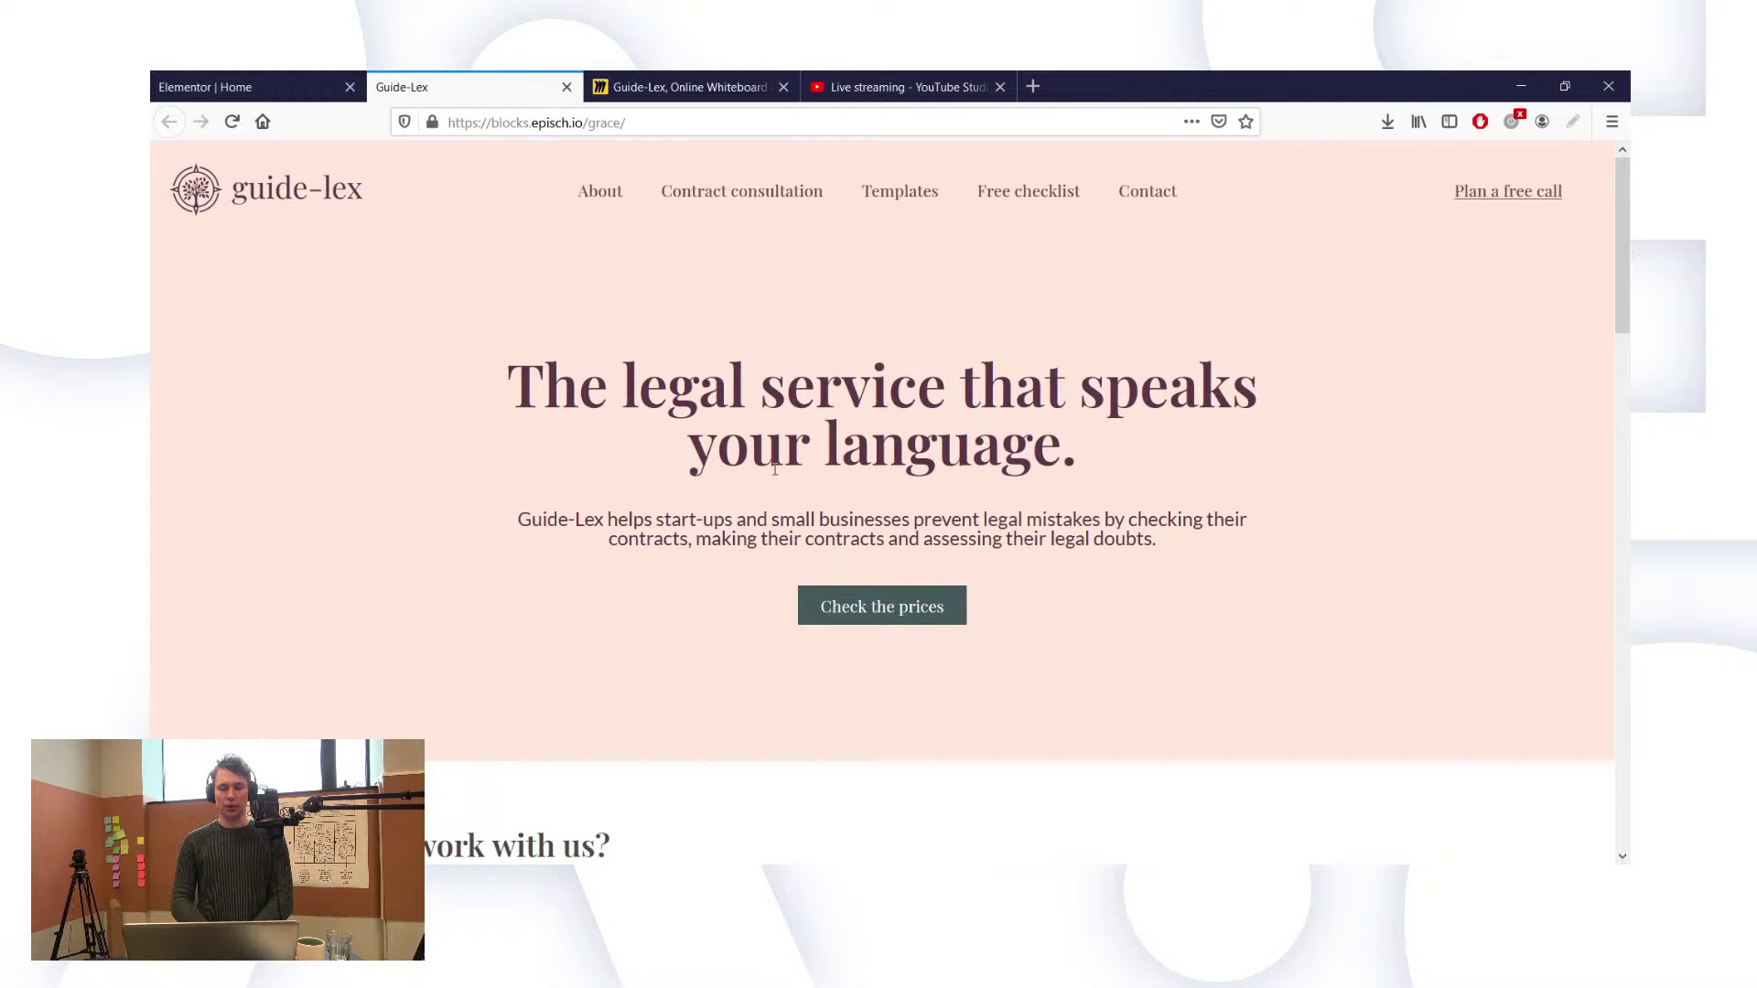
{"action": "left_click", "coordinate": [729, 73]}
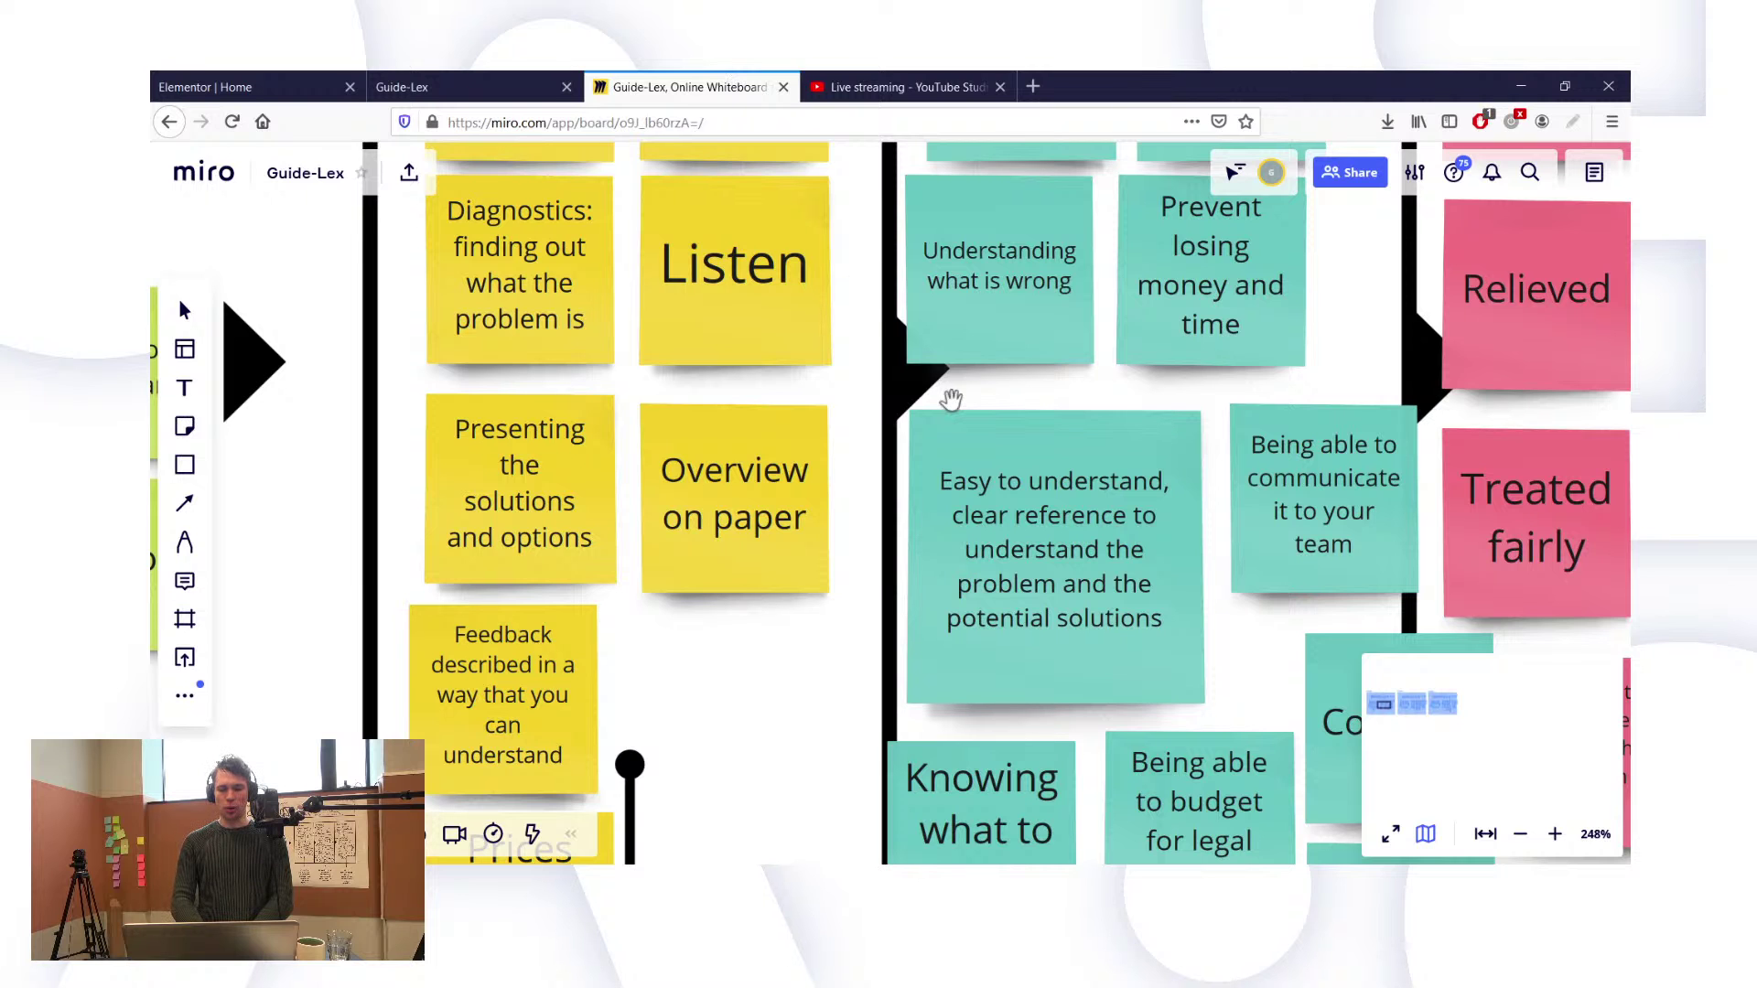
{"action": "scroll", "coordinate": [951, 400], "scroll_direction": "down", "scroll_amount": 3}
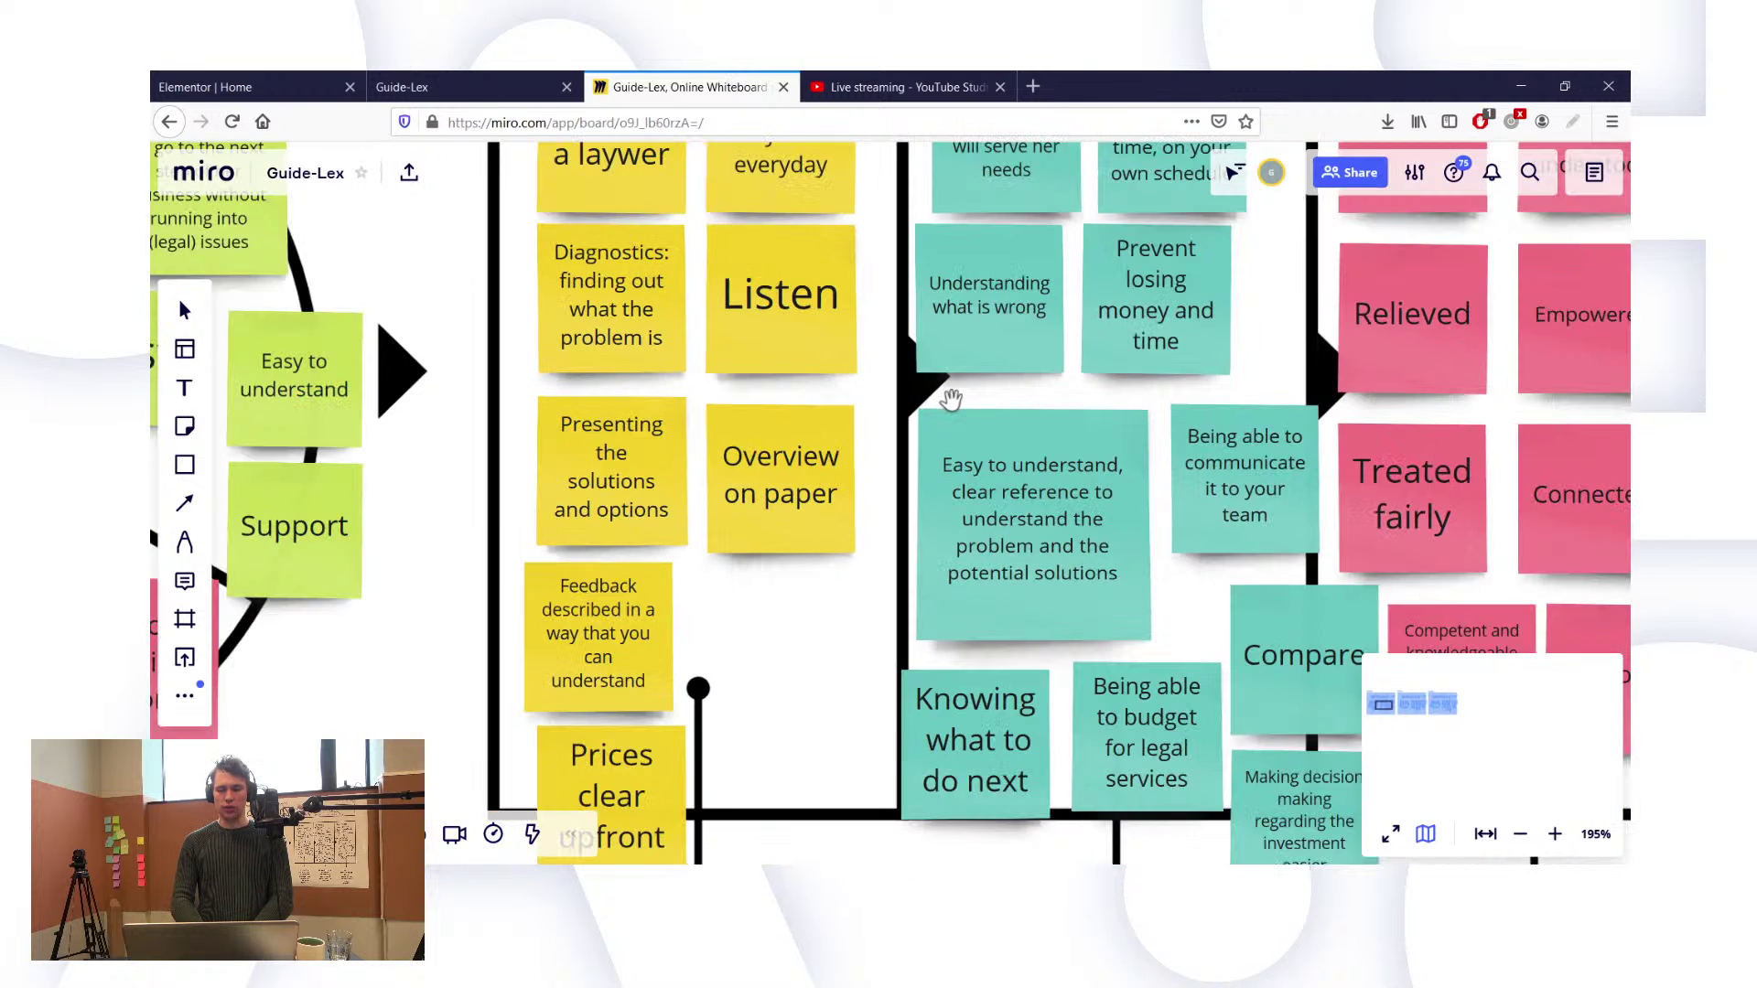
{"action": "left_click_drag", "start_coordinate": [951, 400], "coordinate": [610, 519]}
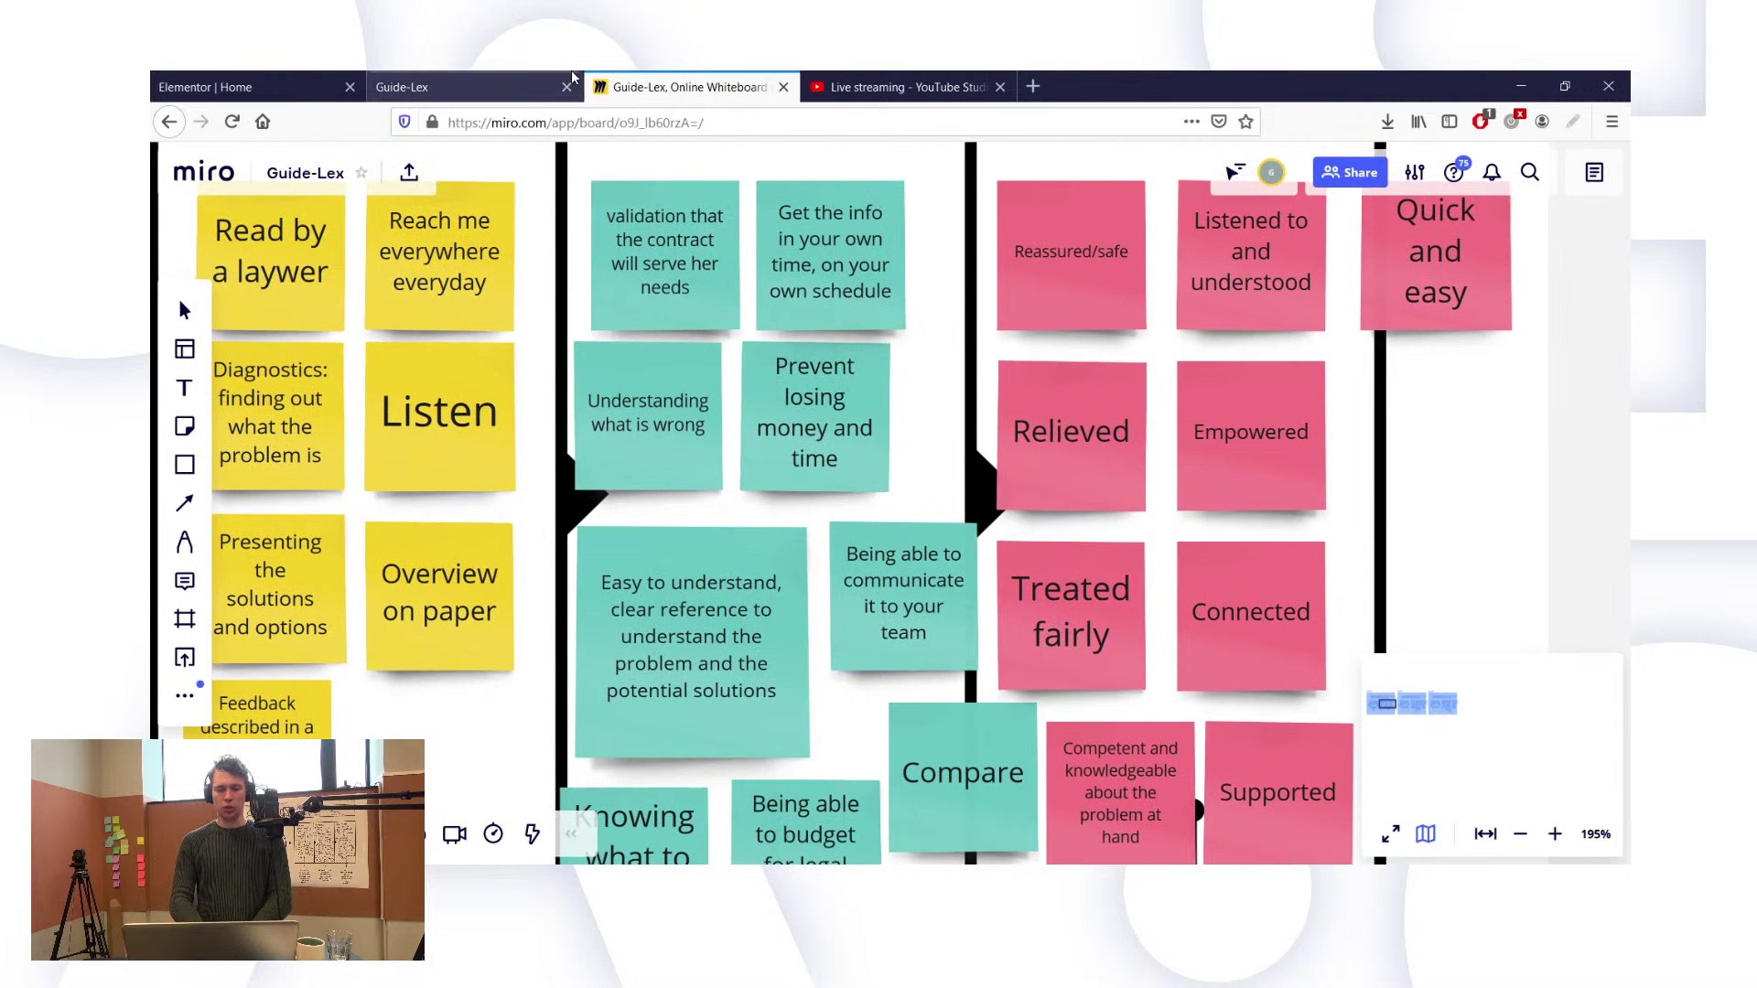
{"action": "left_click", "coordinate": [482, 92]}
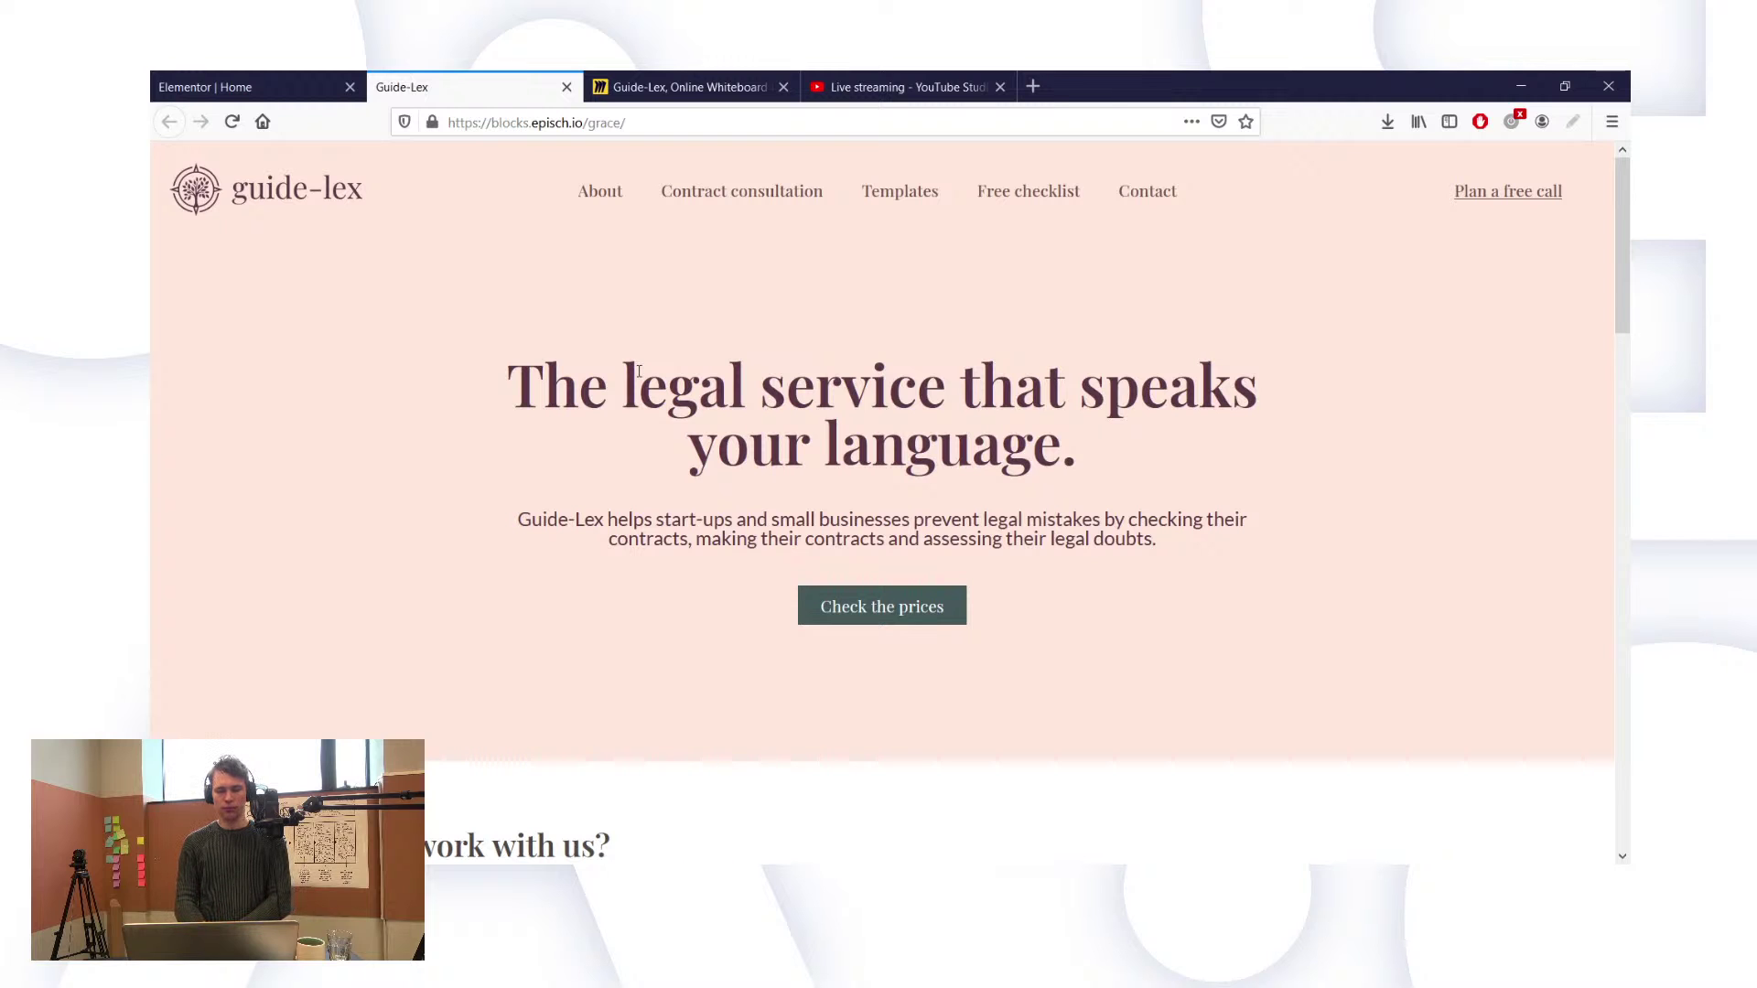
Step: Look over the live homepage headline, then return to the 'Elementor | Home' editor tab
{"action": "left_click_drag", "start_coordinate": [514, 376], "coordinate": [672, 388]}
{"action": "left_click", "coordinate": [672, 388]}
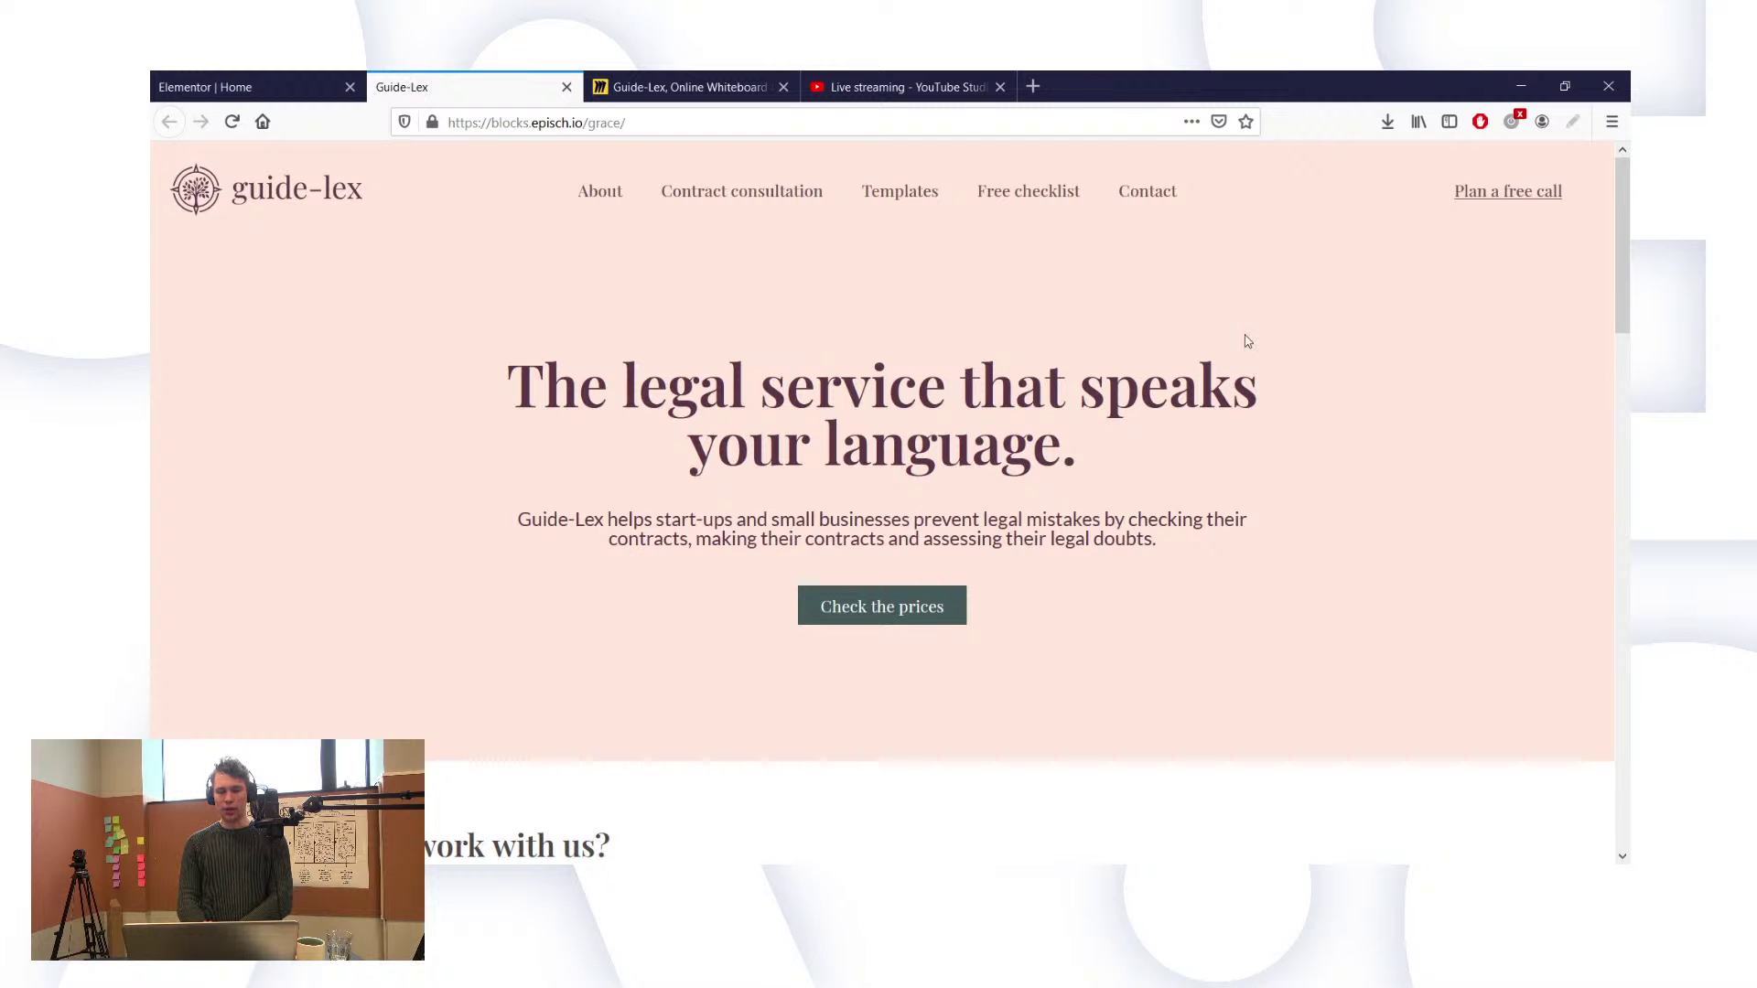
{"action": "scroll", "coordinate": [1245, 342], "scroll_direction": "down", "scroll_amount": 3}
{"action": "scroll", "coordinate": [1244, 342], "scroll_direction": "up", "scroll_amount": 3}
{"action": "left_click", "coordinate": [289, 75]}
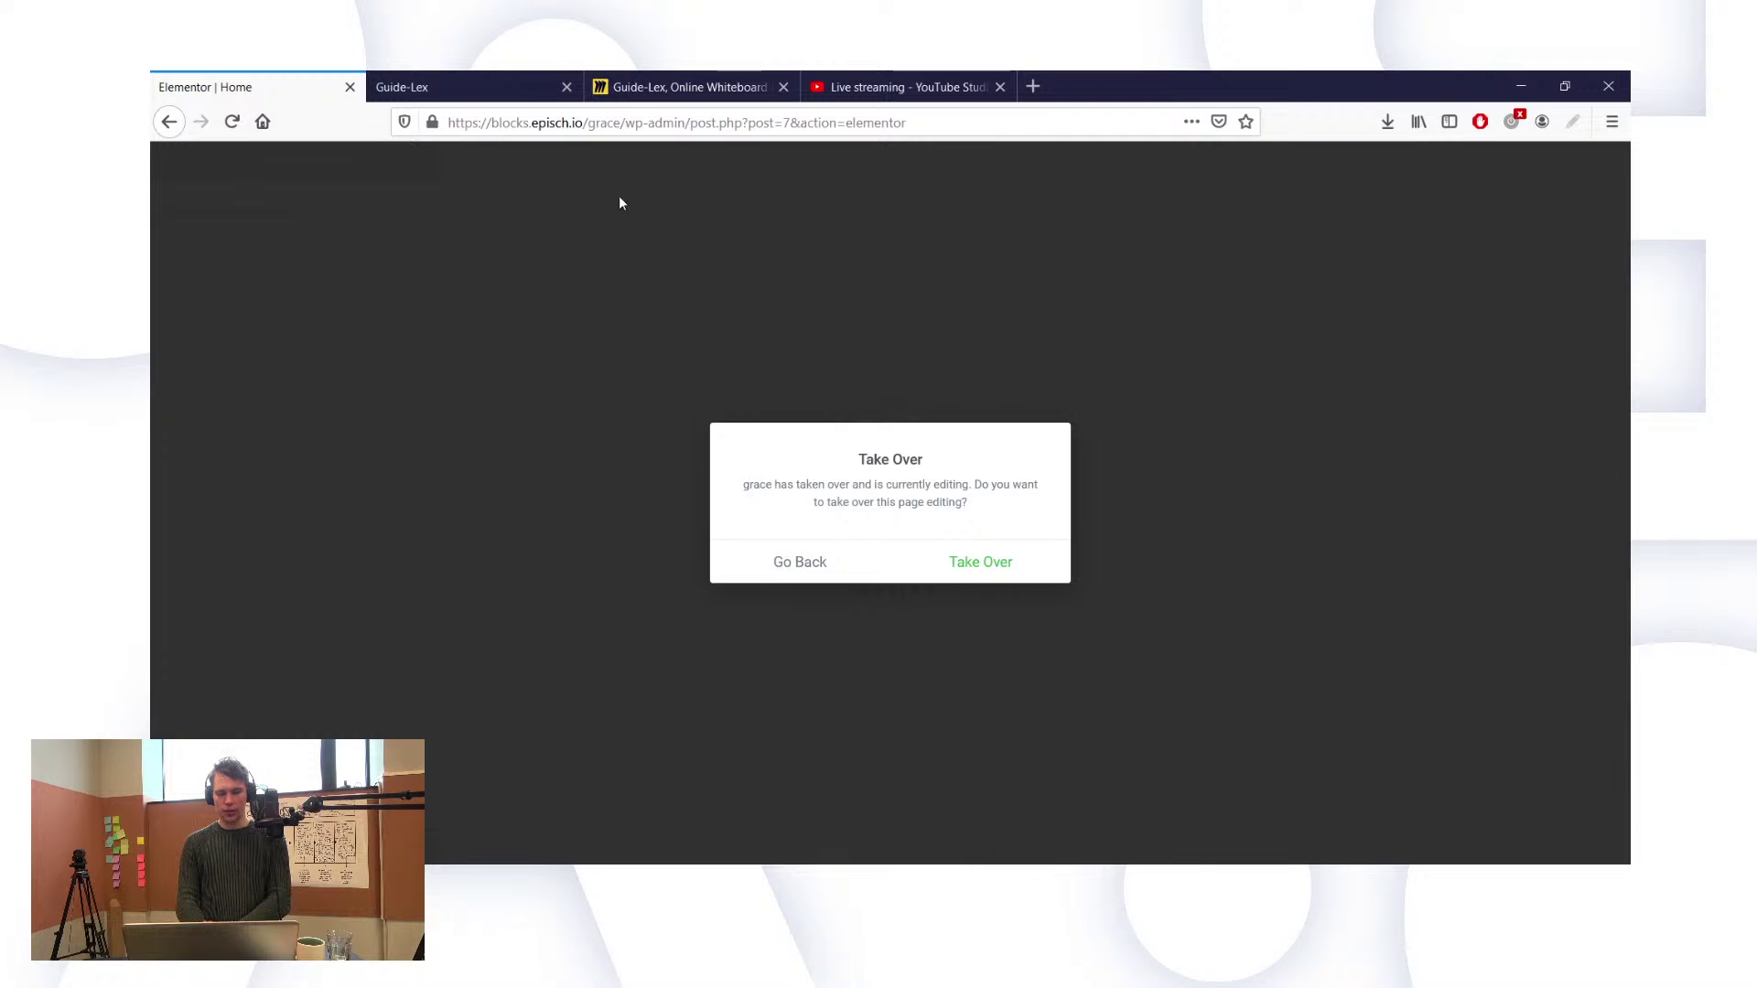
Step: Try to take over editing of the Home page from the other user
{"action": "left_click", "coordinate": [952, 567]}
{"action": "left_click", "coordinate": [980, 572]}
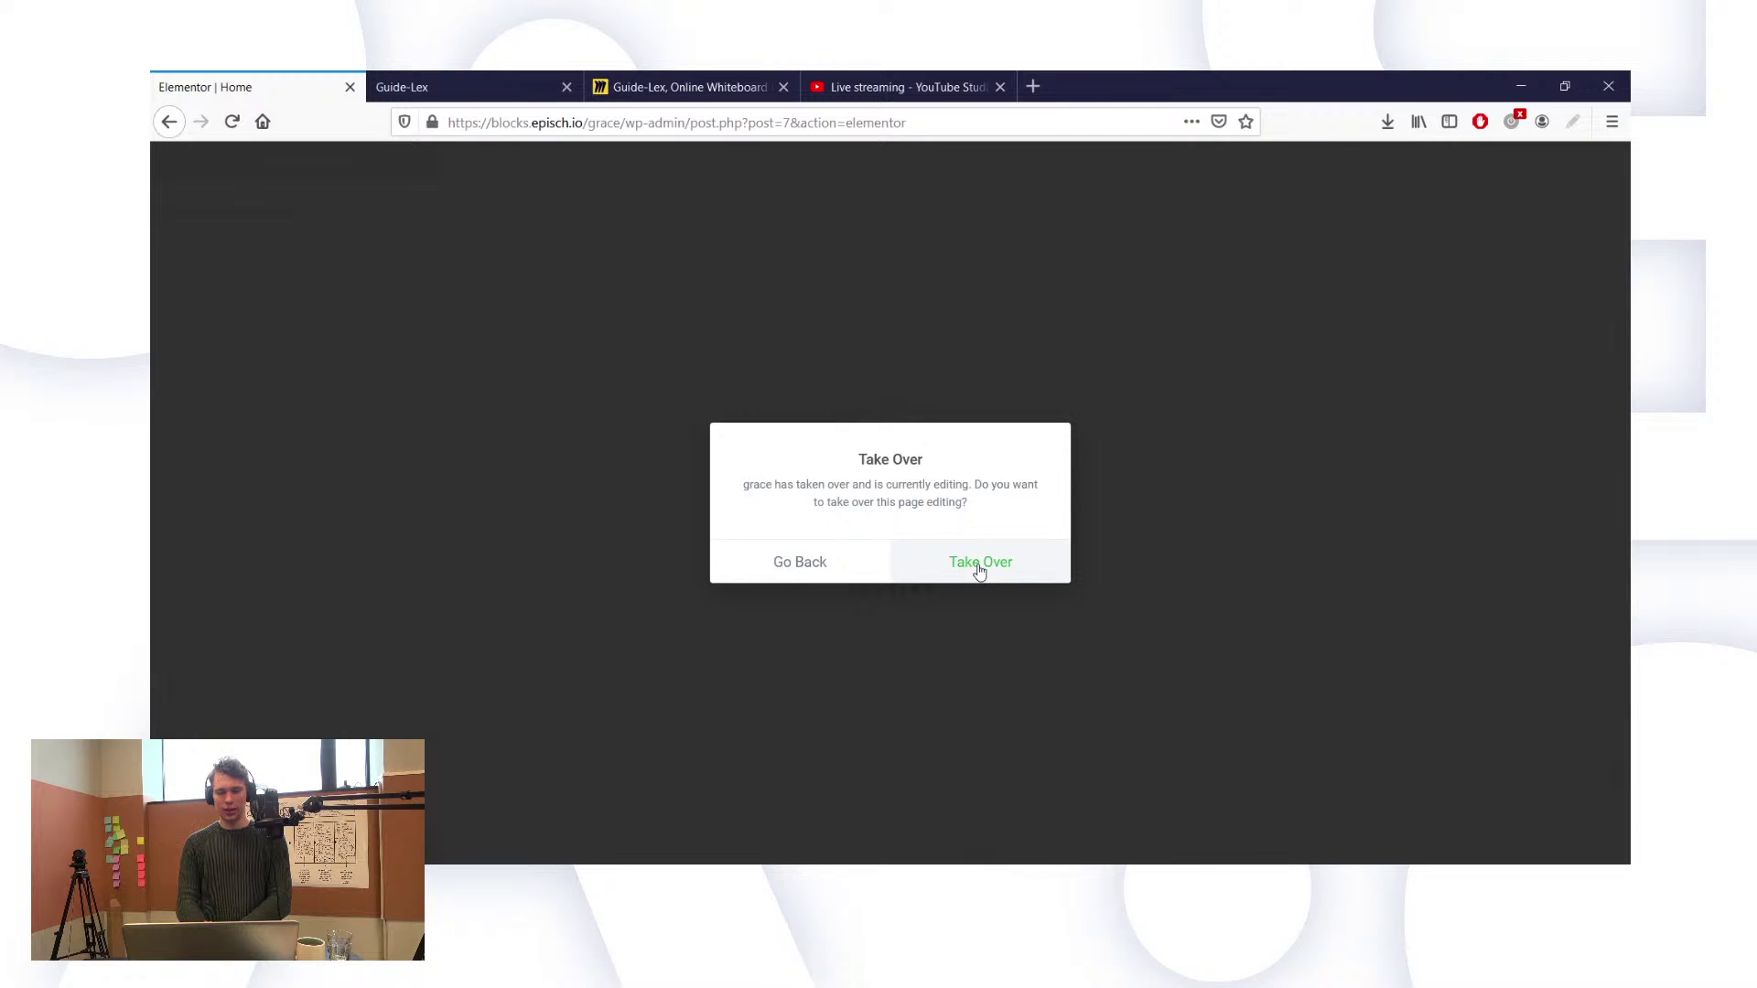
Step: Scroll the live Guide-Lex page down to the four-column 'Why work with us?' section
{"action": "left_click", "coordinate": [491, 93]}
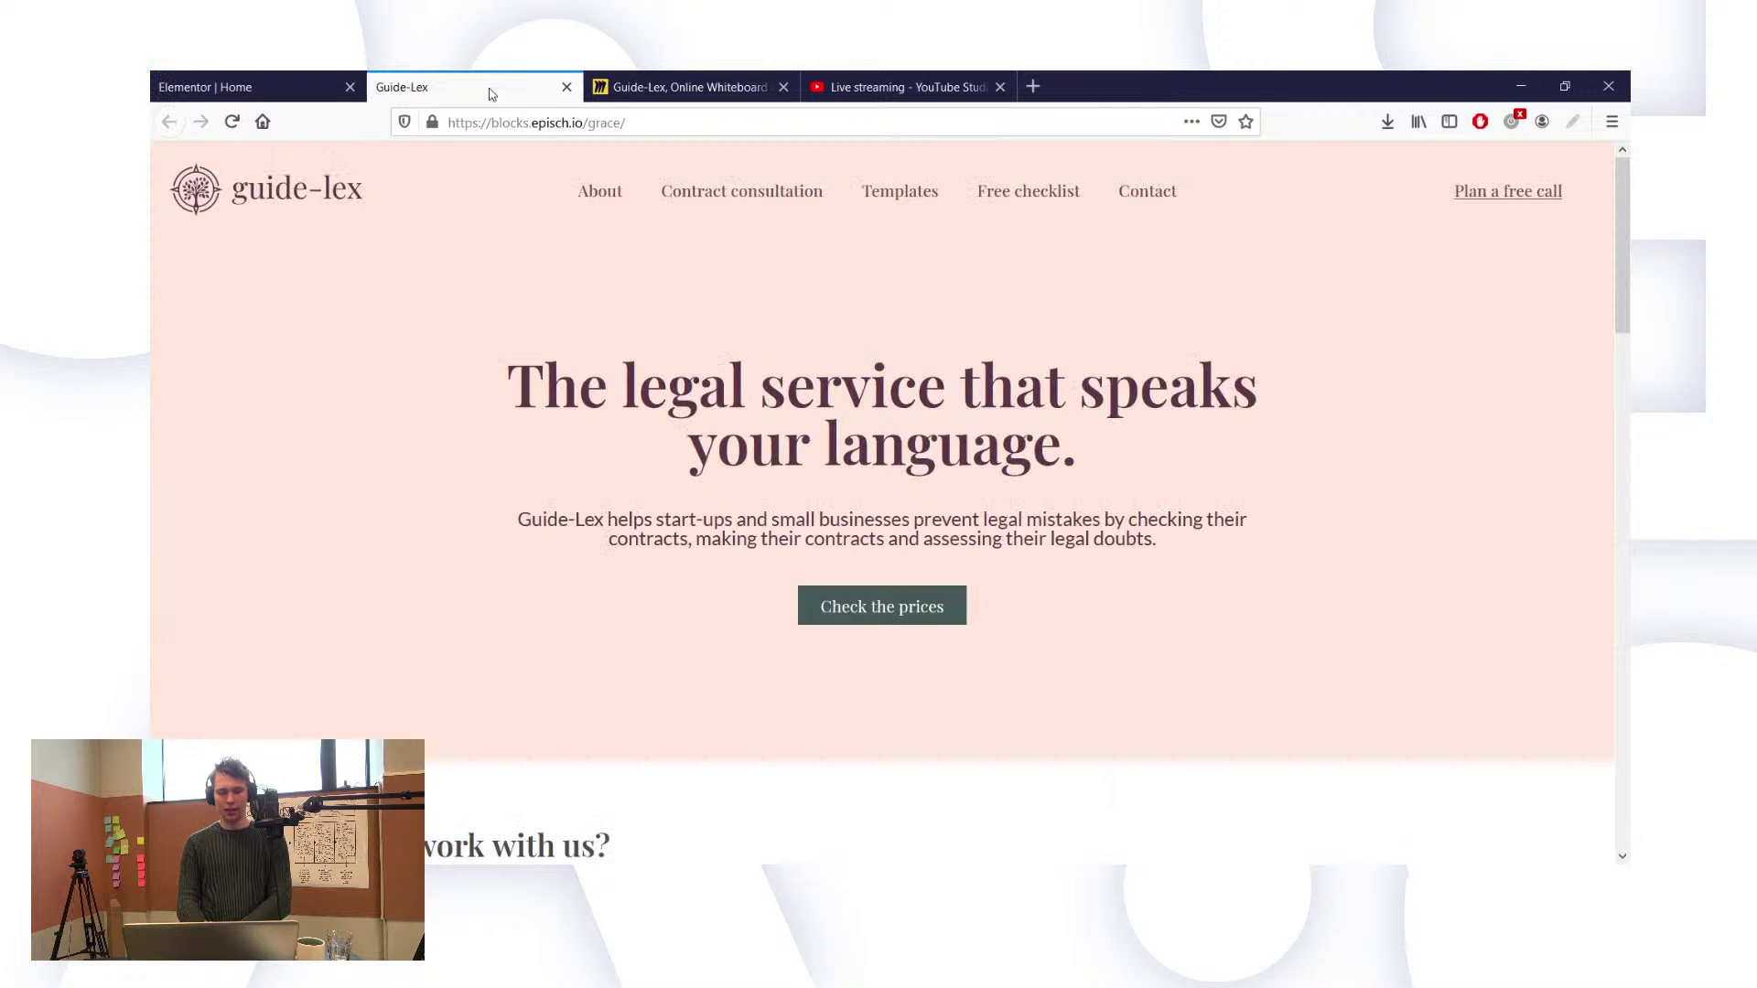
{"action": "scroll", "coordinate": [652, 479], "scroll_direction": "down", "scroll_amount": 4}
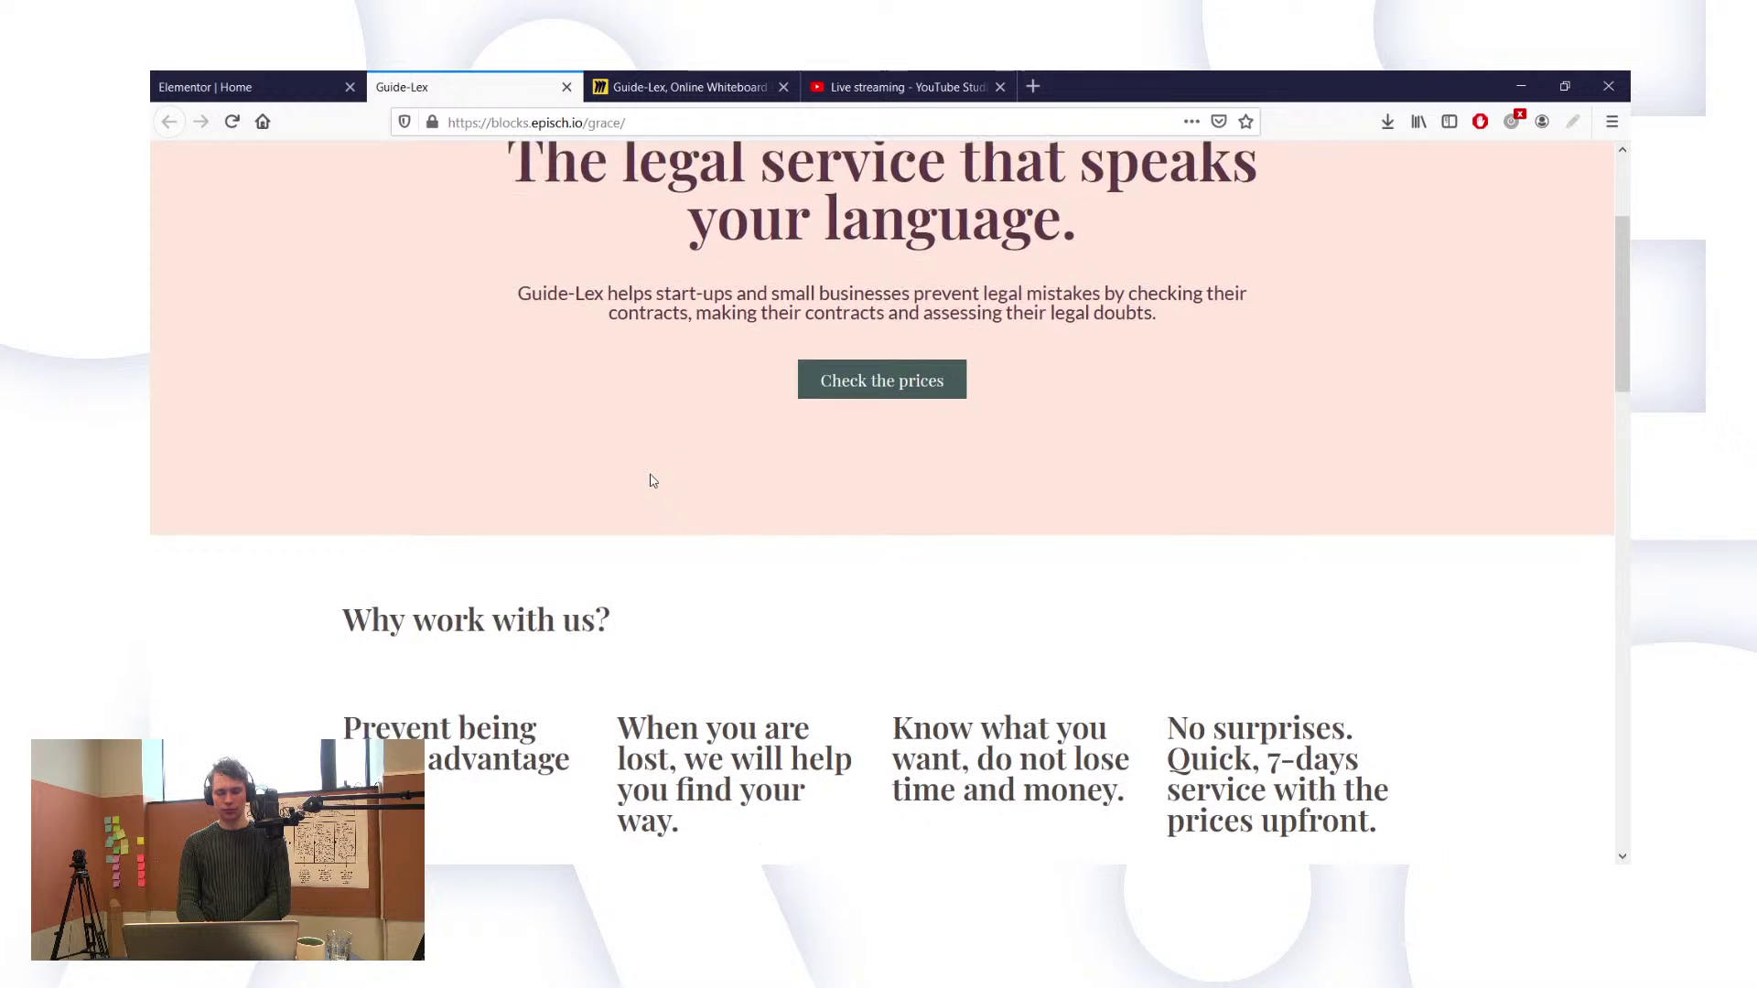
{"action": "scroll", "coordinate": [651, 480], "scroll_direction": "down", "scroll_amount": 1}
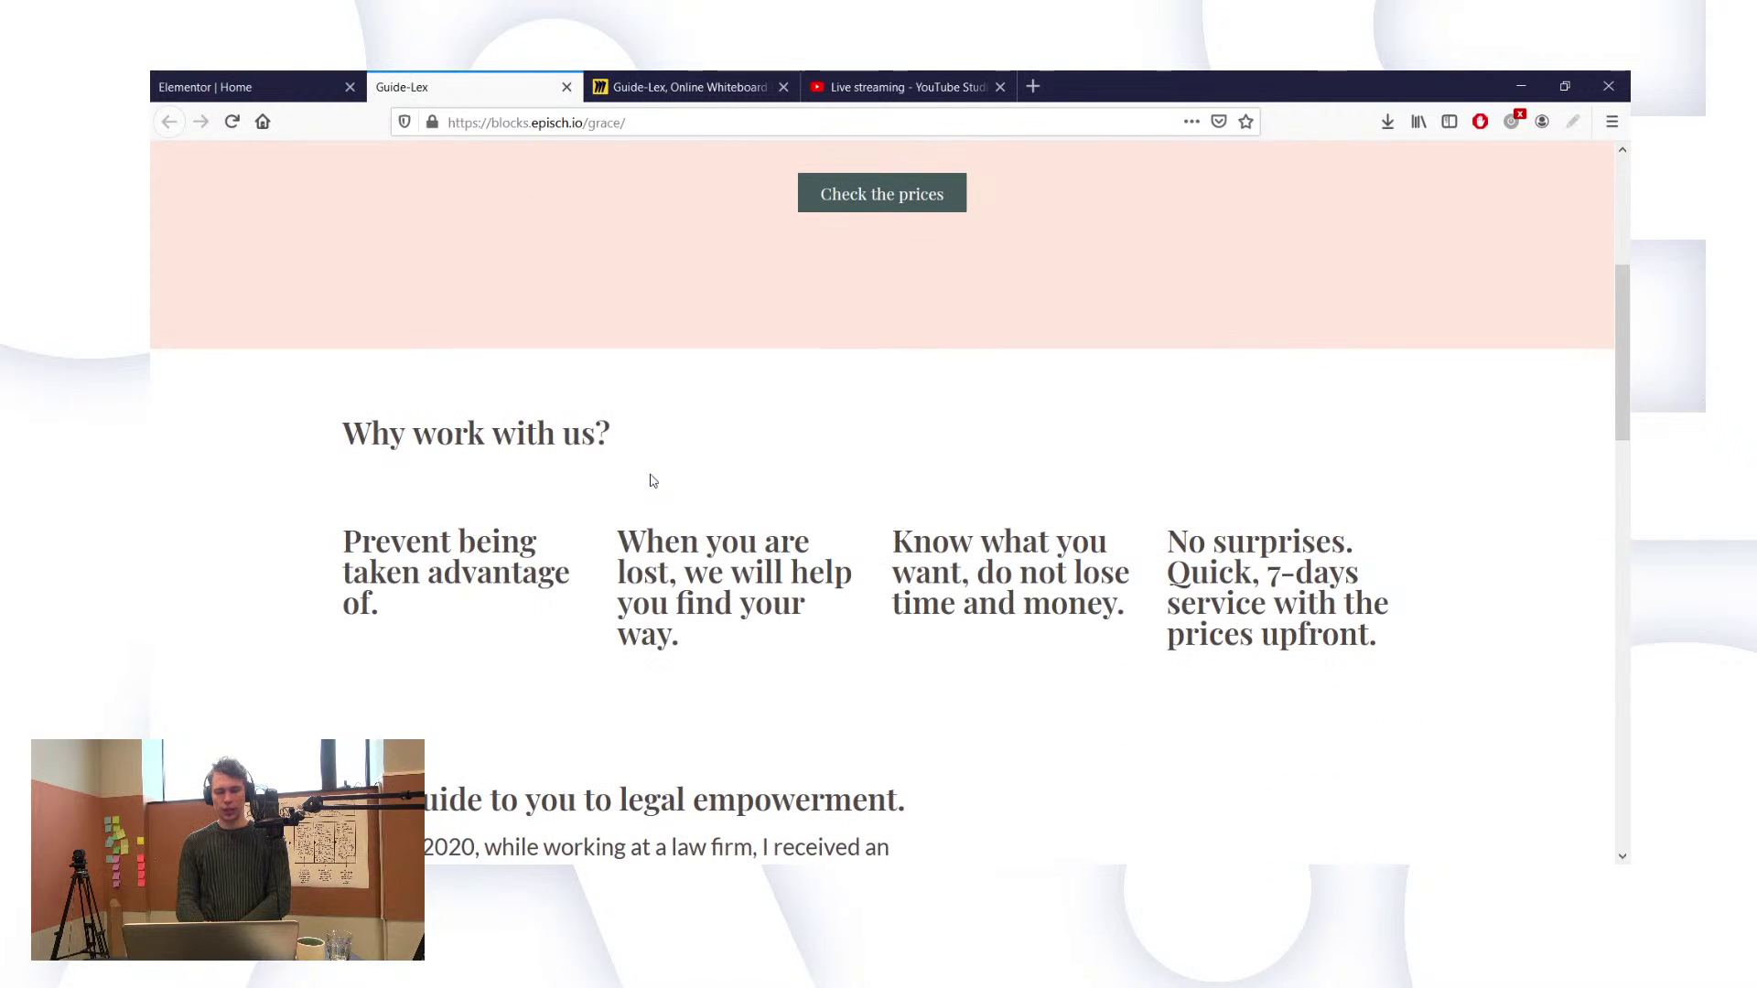
{"action": "scroll", "coordinate": [652, 480], "scroll_direction": "down", "scroll_amount": 1}
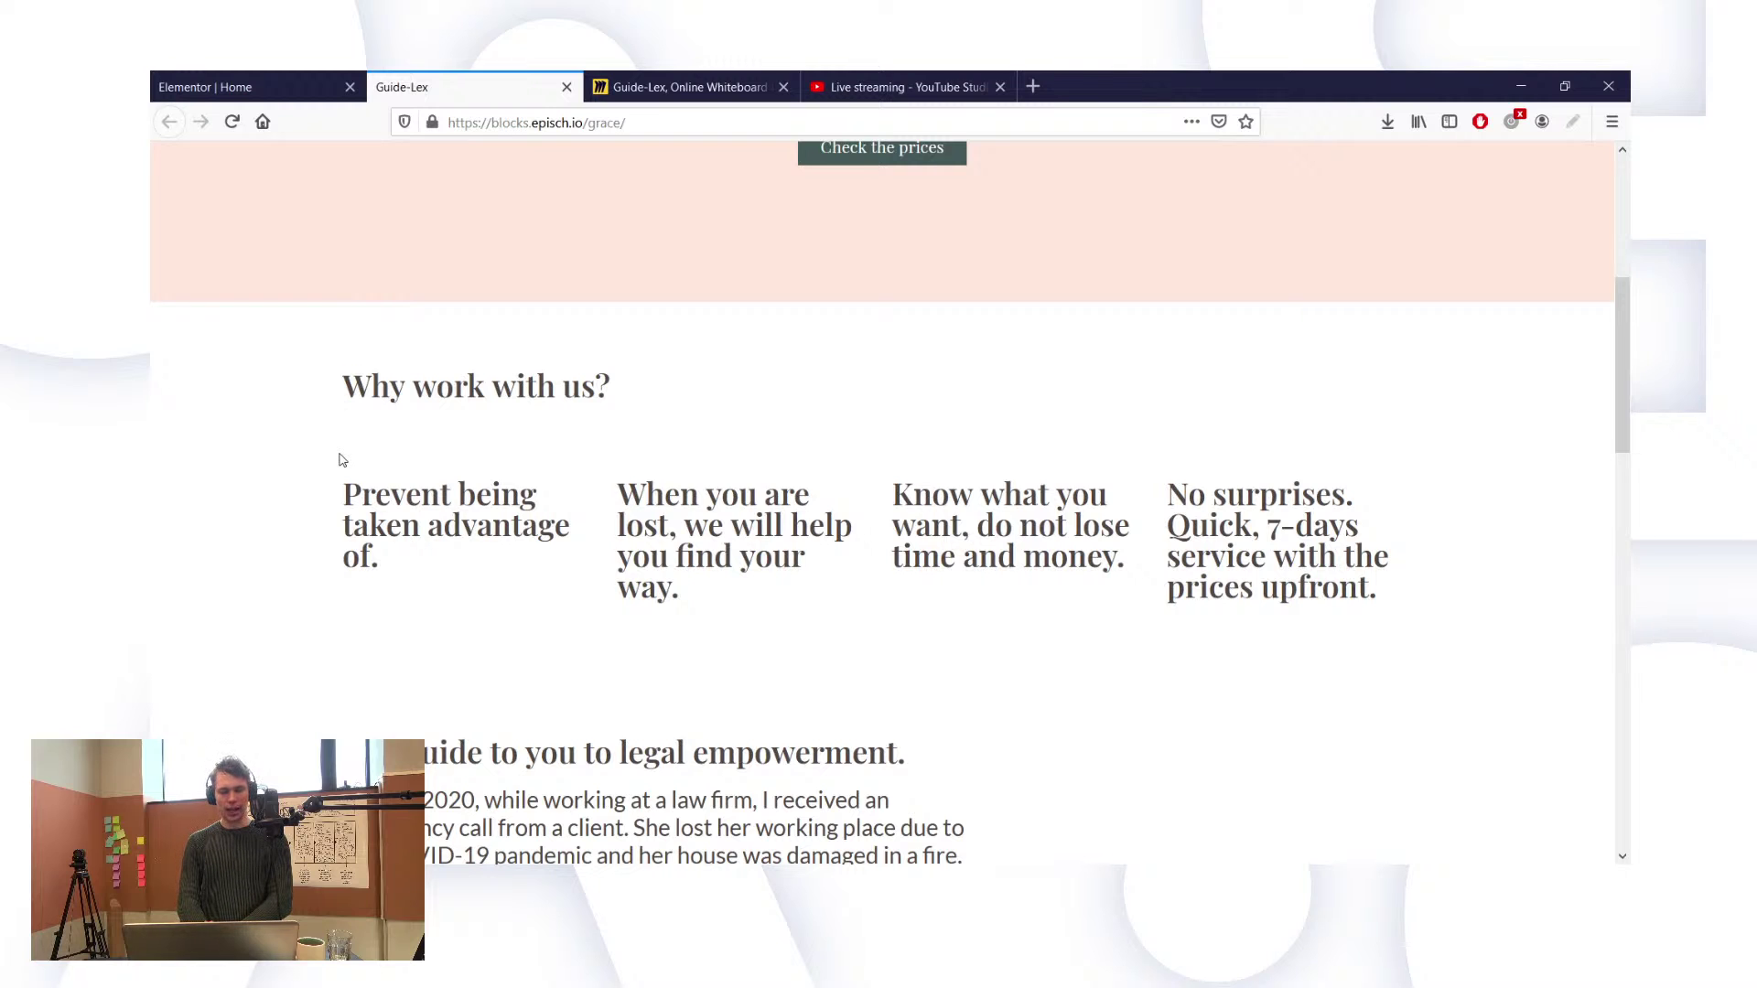
Step: Take over the Home page editor and scroll to the 'Why work with us?' section
{"action": "left_click", "coordinate": [259, 75]}
{"action": "left_click", "coordinate": [980, 562]}
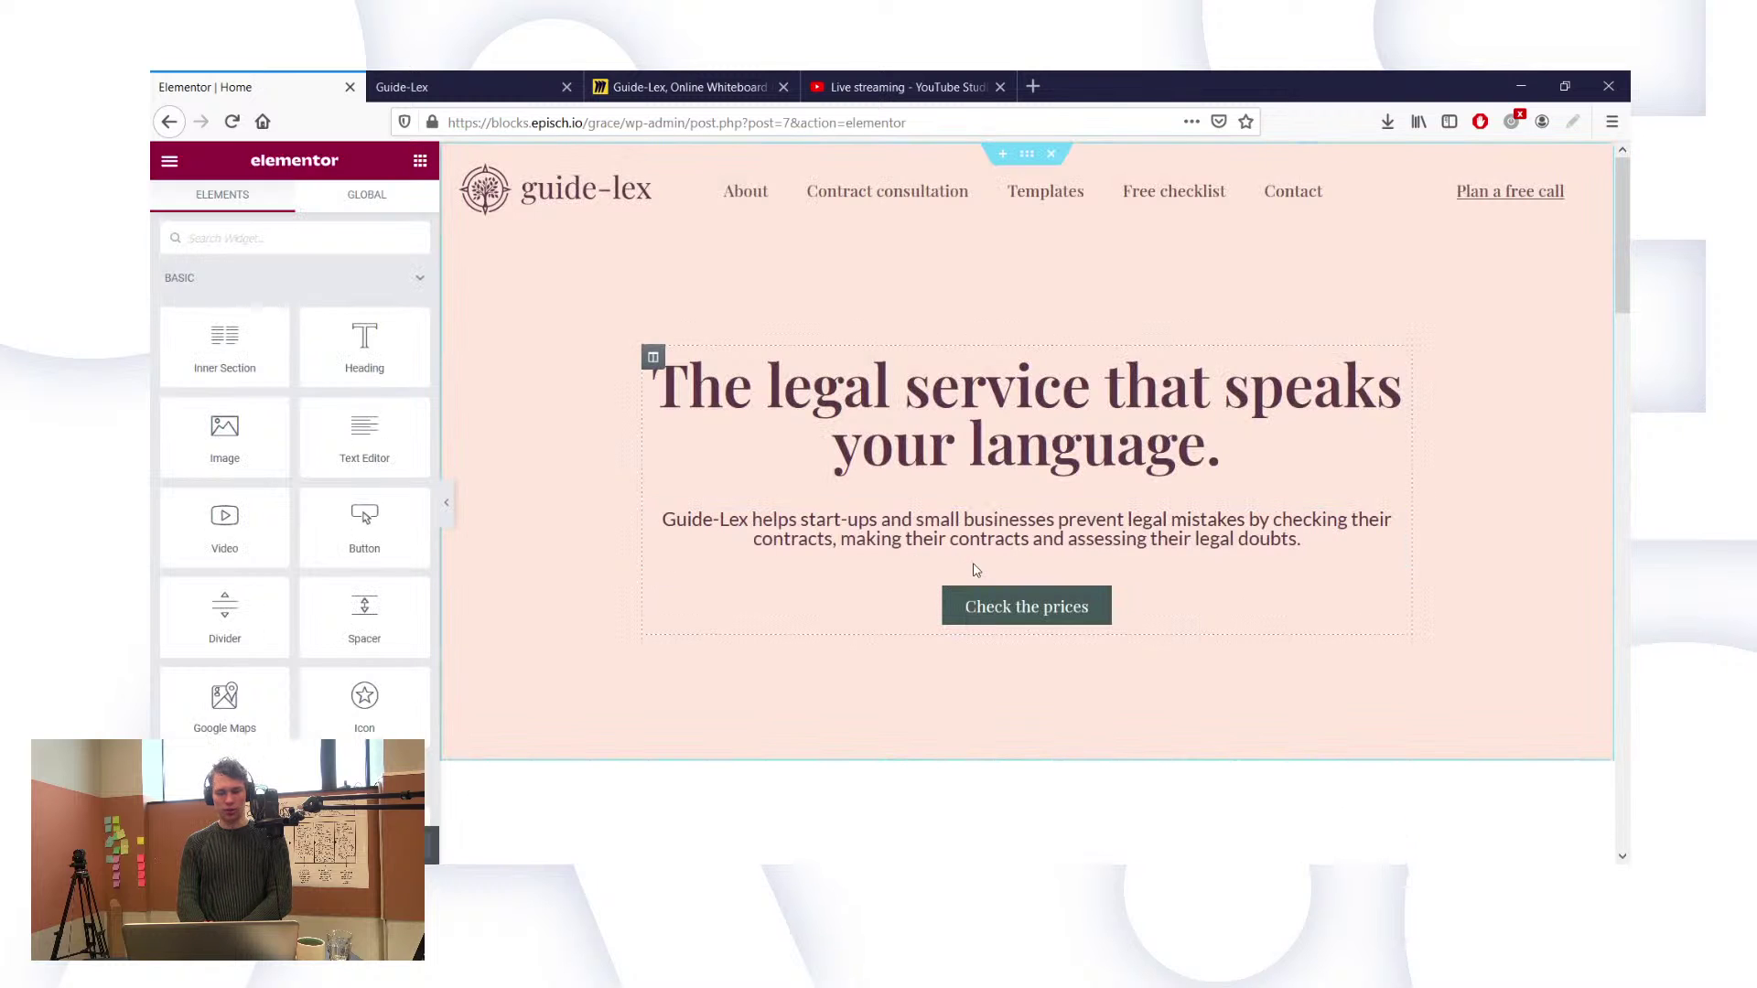
{"action": "scroll", "coordinate": [700, 470], "scroll_direction": "down", "scroll_amount": 2}
{"action": "scroll", "coordinate": [701, 470], "scroll_direction": "down", "scroll_amount": 2}
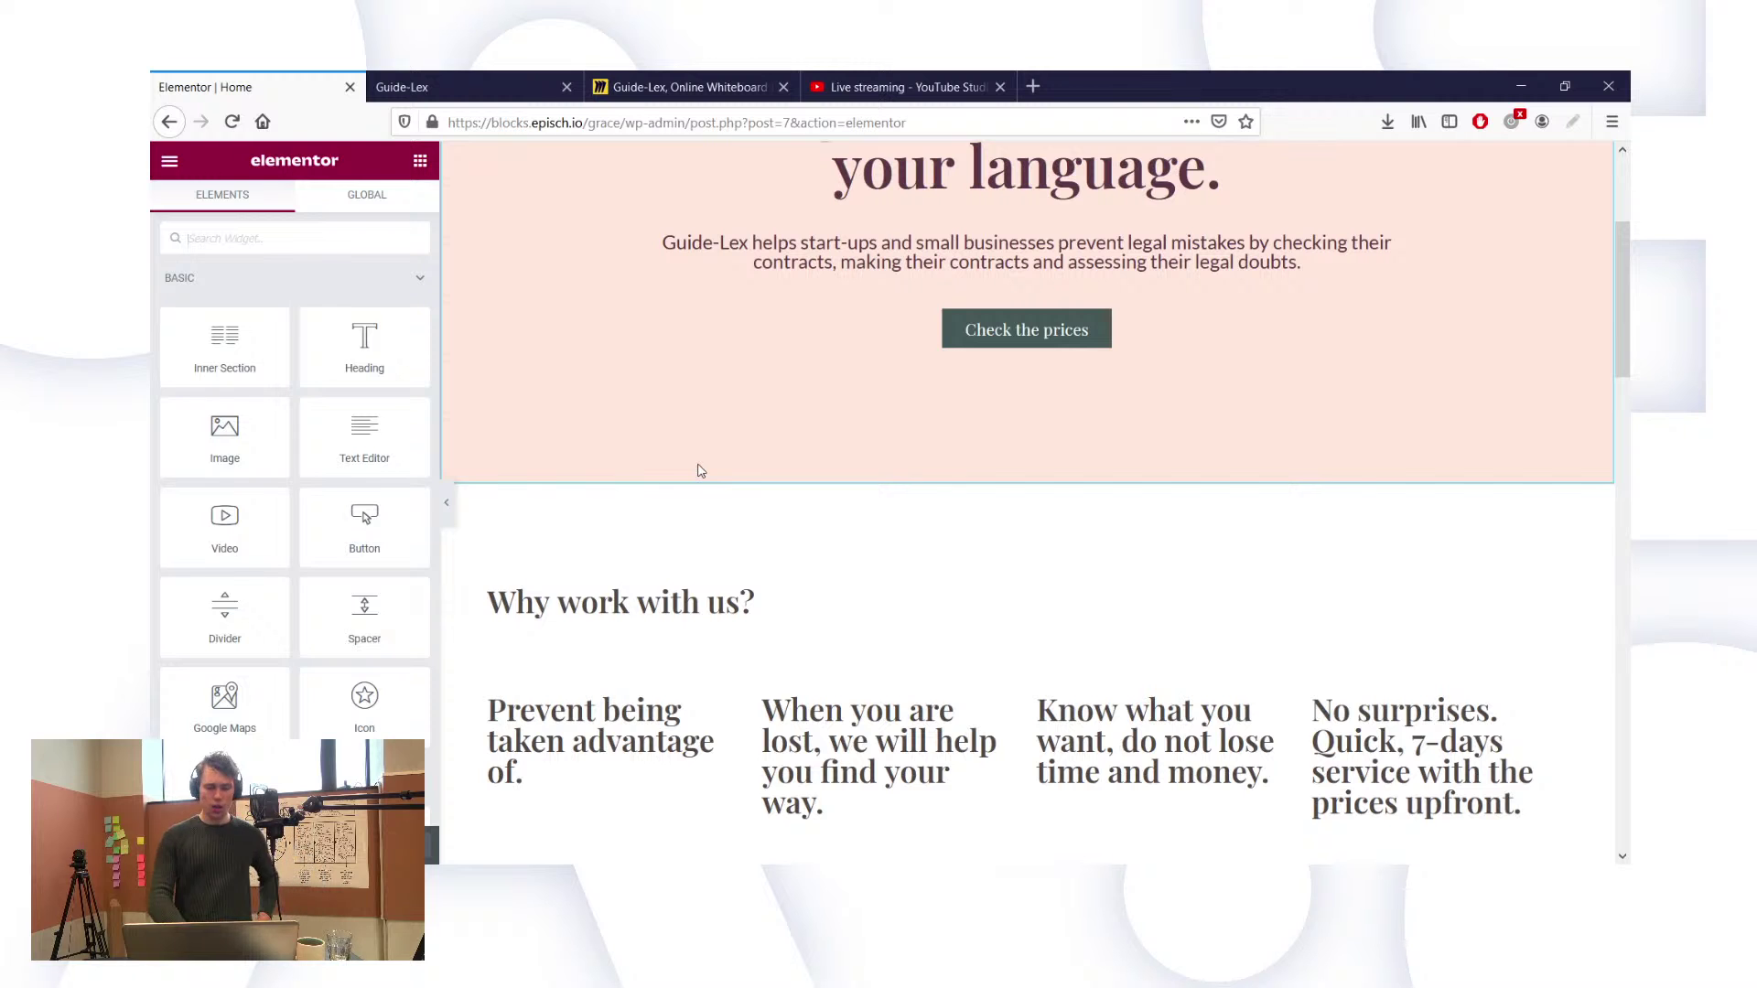
{"action": "scroll", "coordinate": [700, 470], "scroll_direction": "down", "scroll_amount": 1}
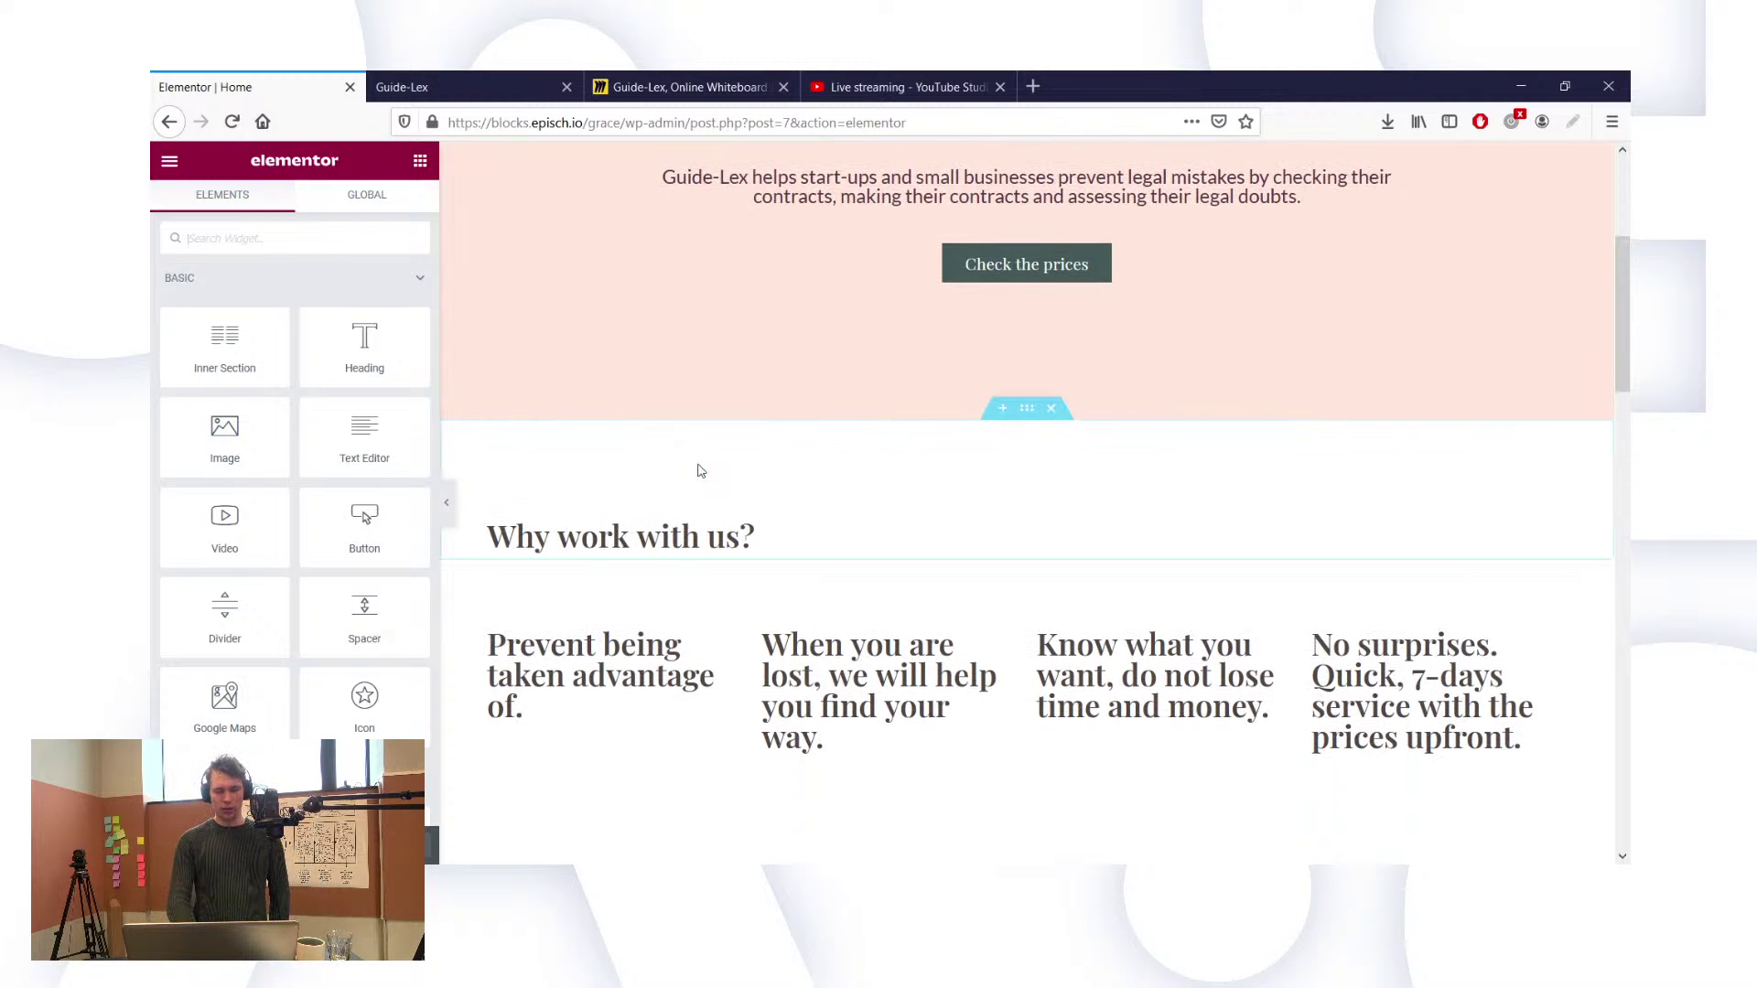
{"action": "scroll", "coordinate": [701, 470], "scroll_direction": "up", "scroll_amount": 3}
{"action": "scroll", "coordinate": [700, 470], "scroll_direction": "down", "scroll_amount": 3}
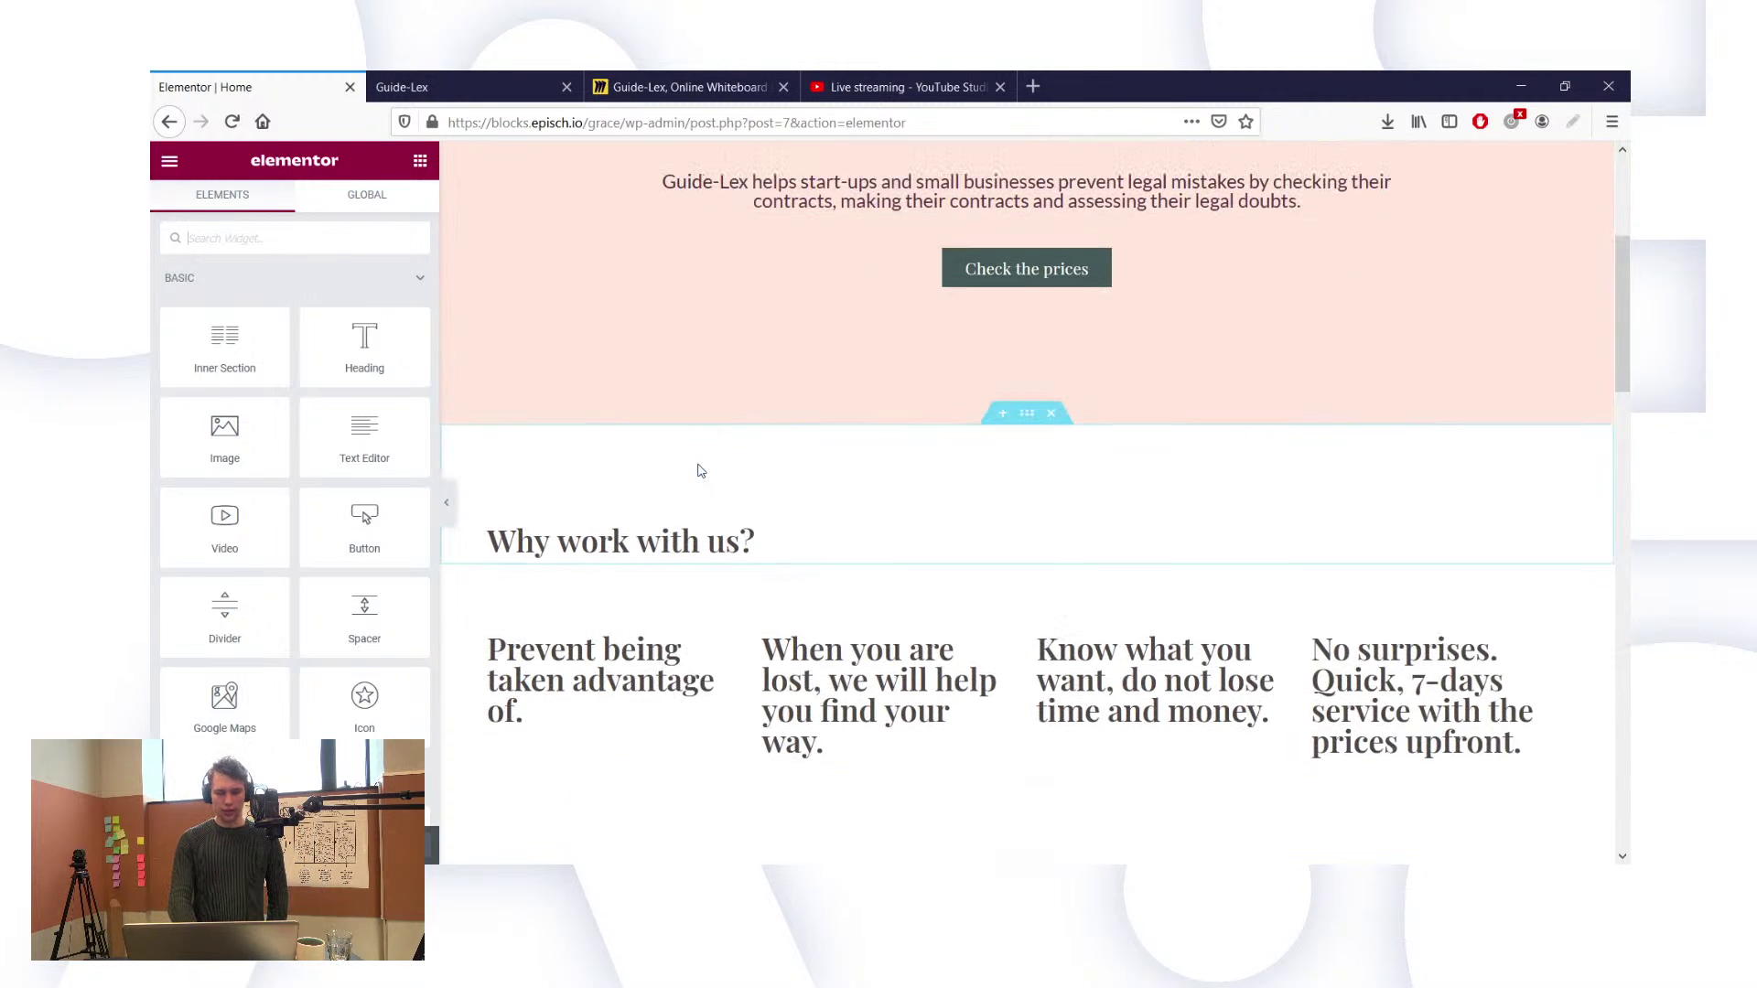
{"action": "scroll", "coordinate": [976, 211], "scroll_direction": "up", "scroll_amount": 2}
{"action": "scroll", "coordinate": [976, 211], "scroll_direction": "down", "scroll_amount": 3}
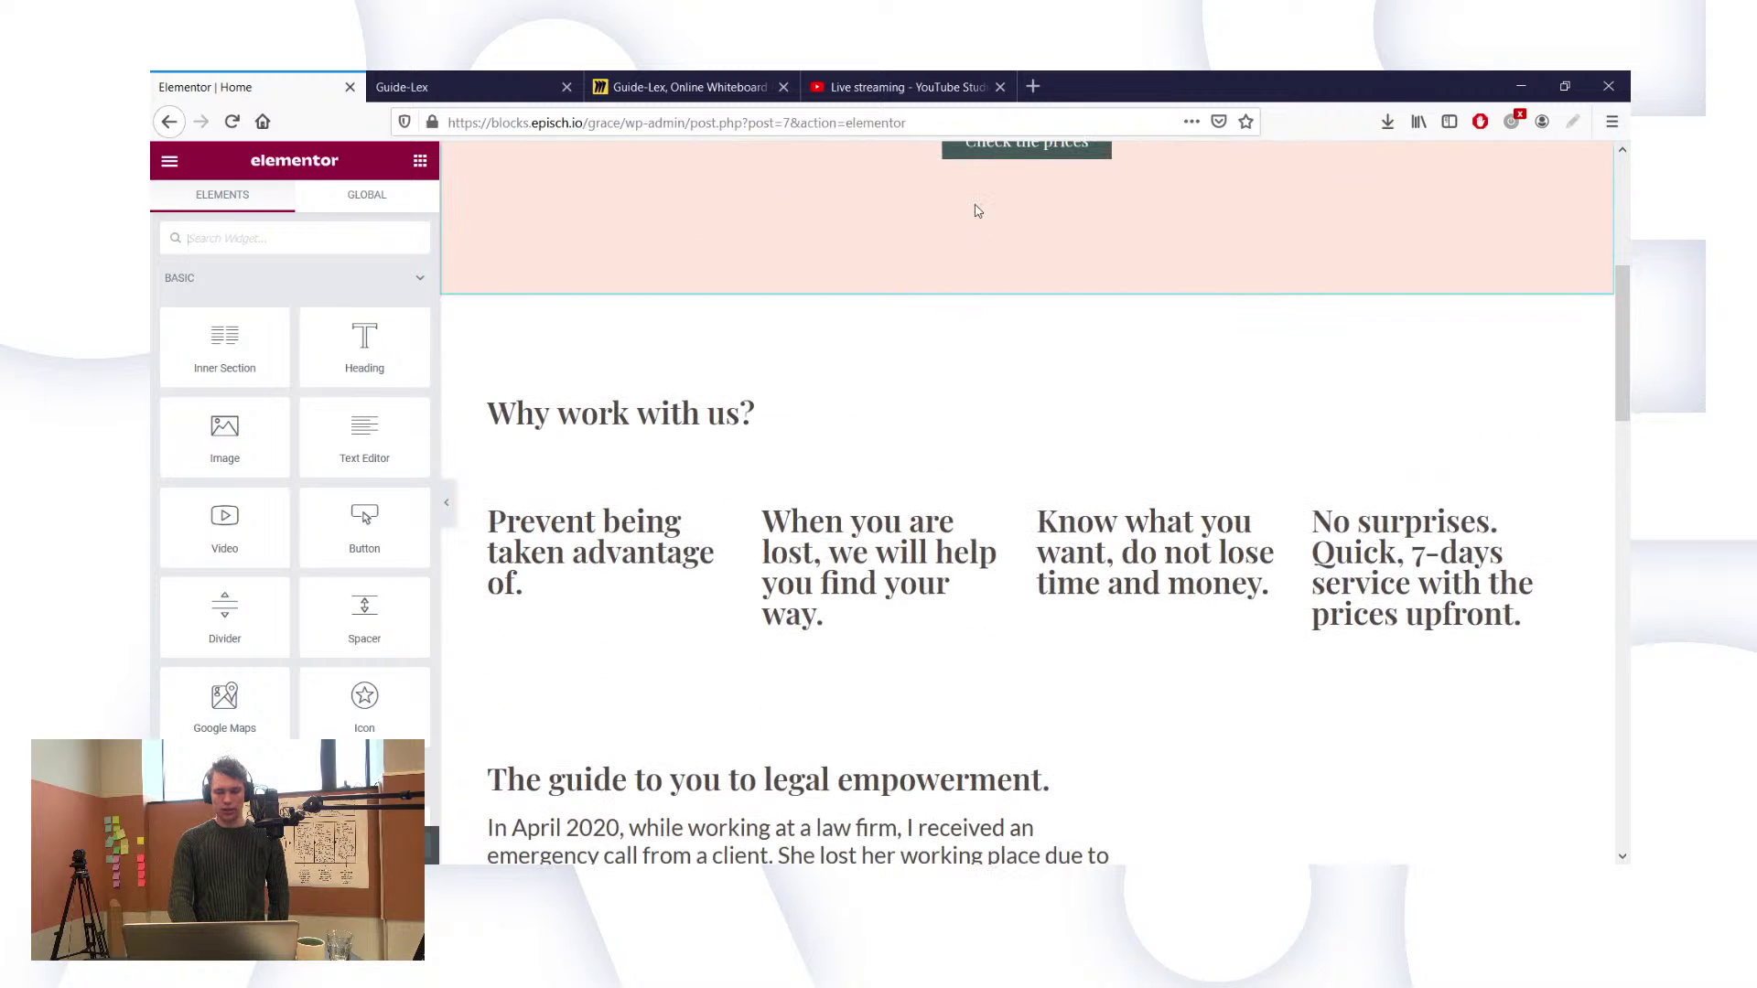
Step: Compare against the live Guide-Lex page, then return to the Elementor editor
{"action": "left_click", "coordinate": [462, 84]}
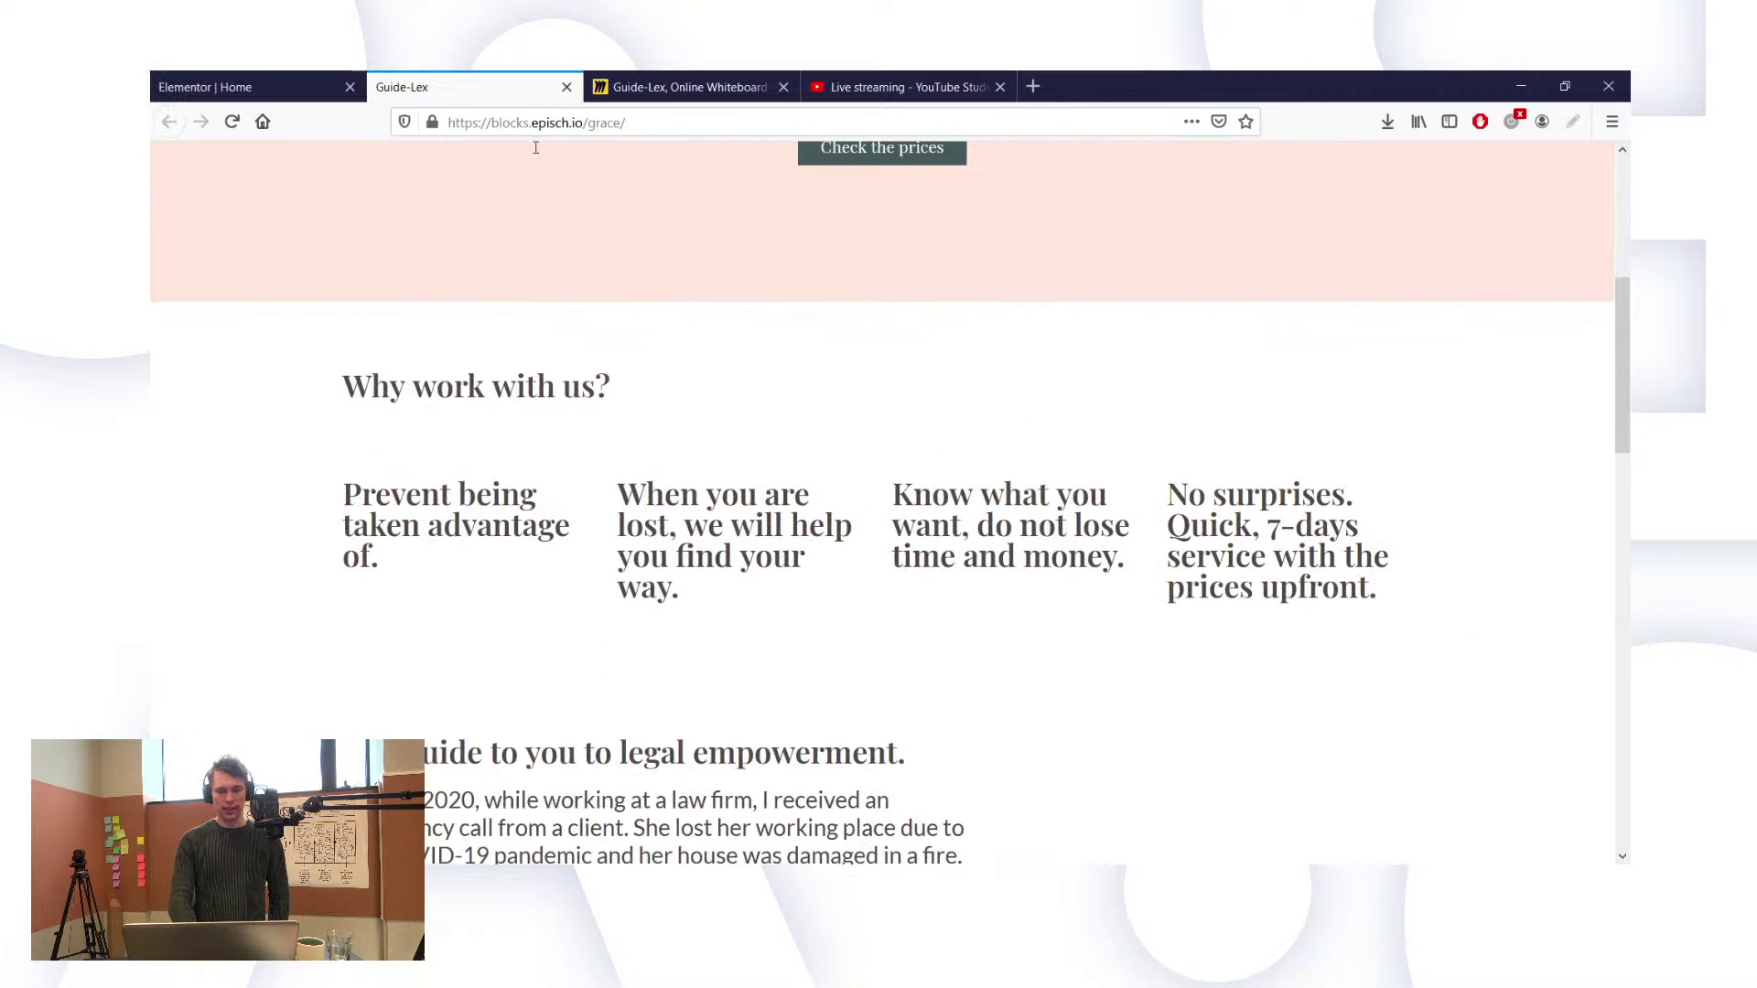
{"action": "scroll", "coordinate": [625, 275], "scroll_direction": "up", "scroll_amount": 5}
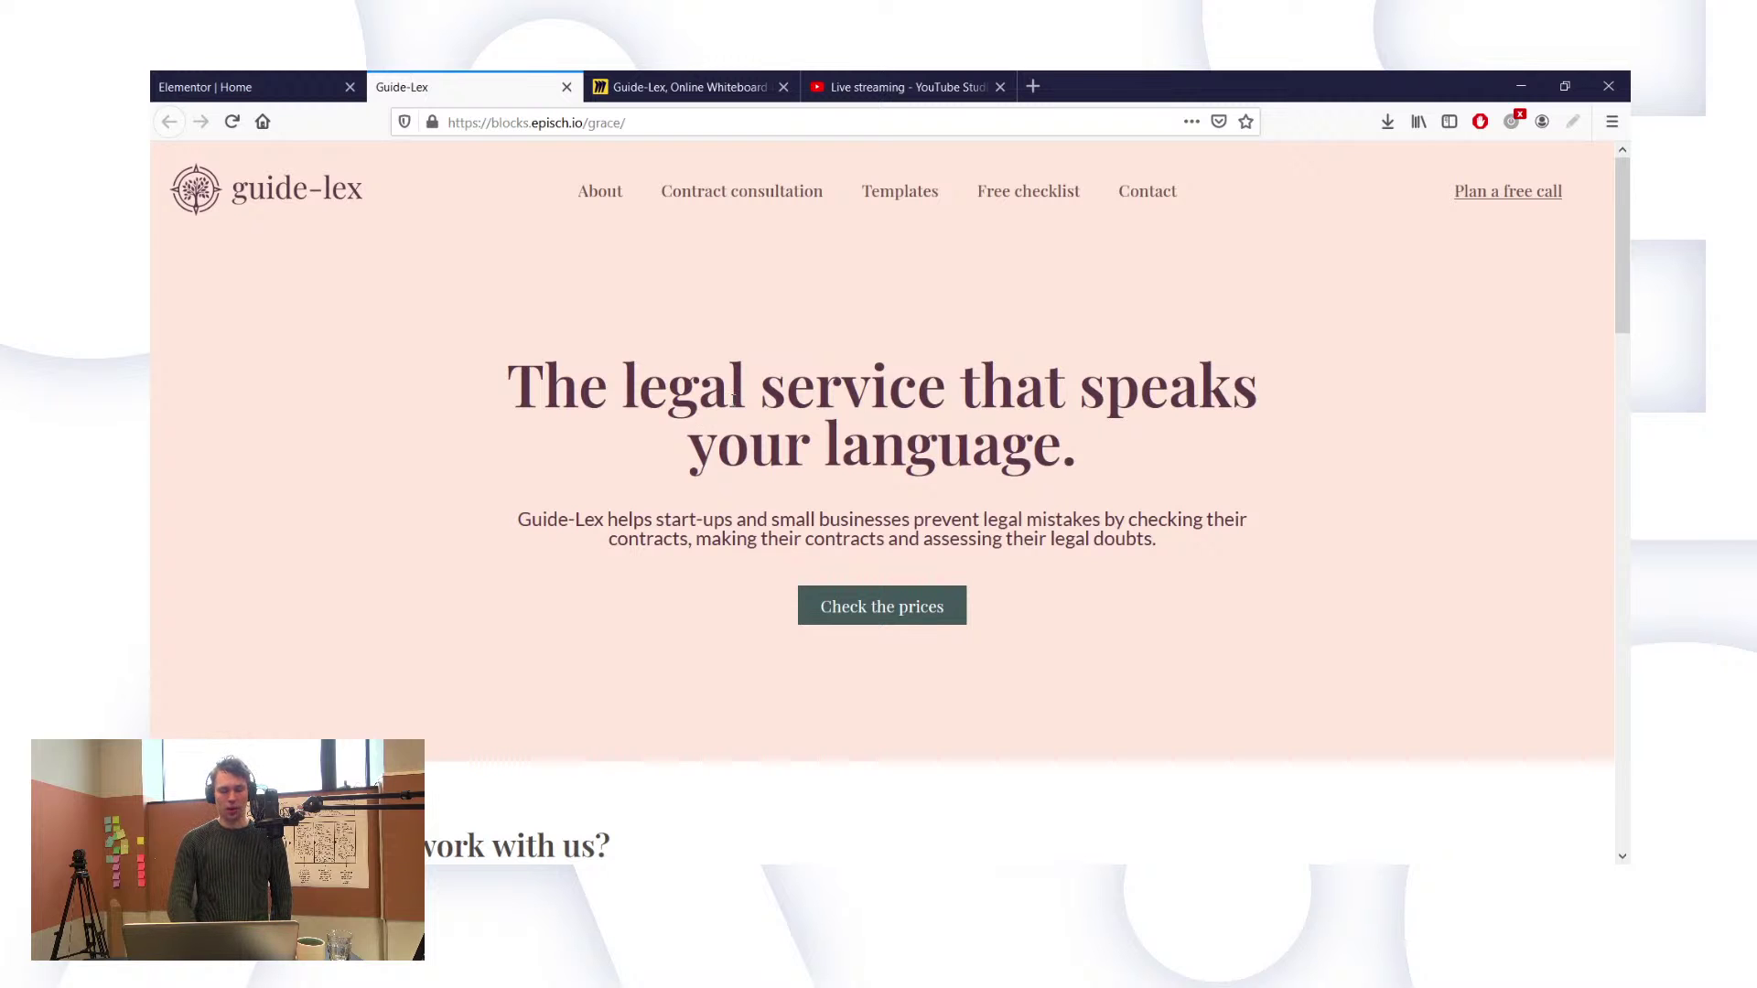
{"action": "key", "text": "ctrl+shift+Tab"}
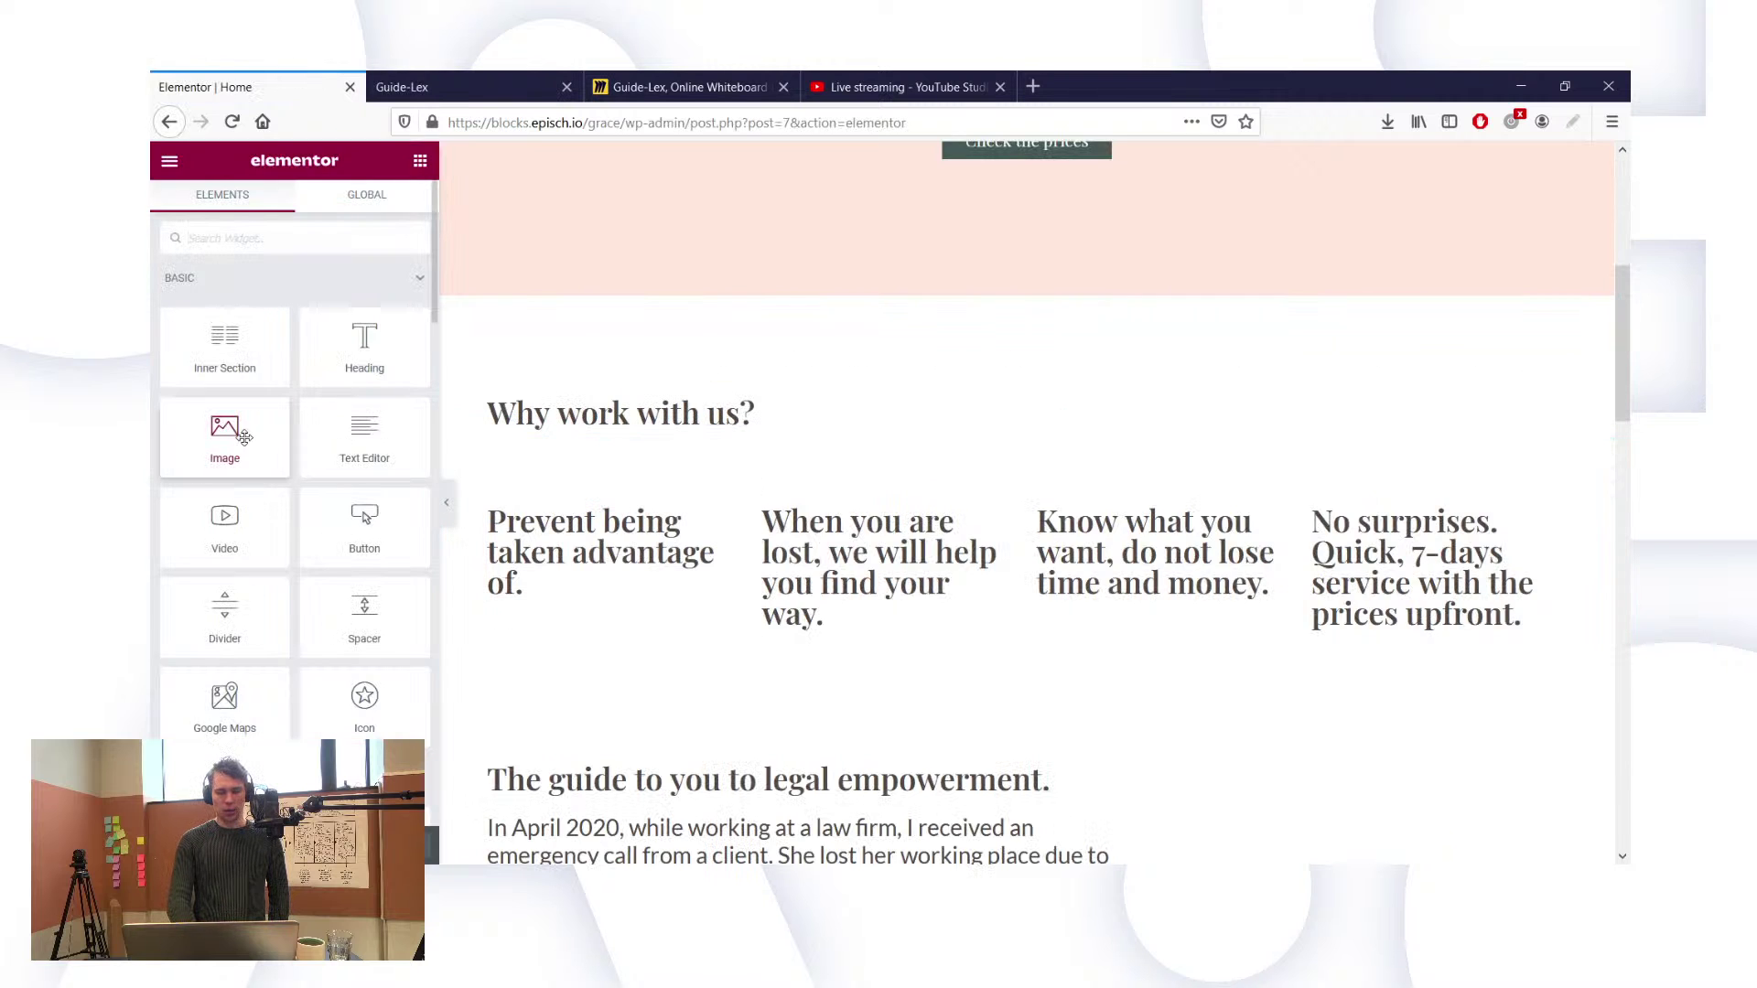
Step: Place an Image widget above the first column title showing the peach target icon
{"action": "left_click_drag", "start_coordinate": [244, 437], "coordinate": [581, 519]}
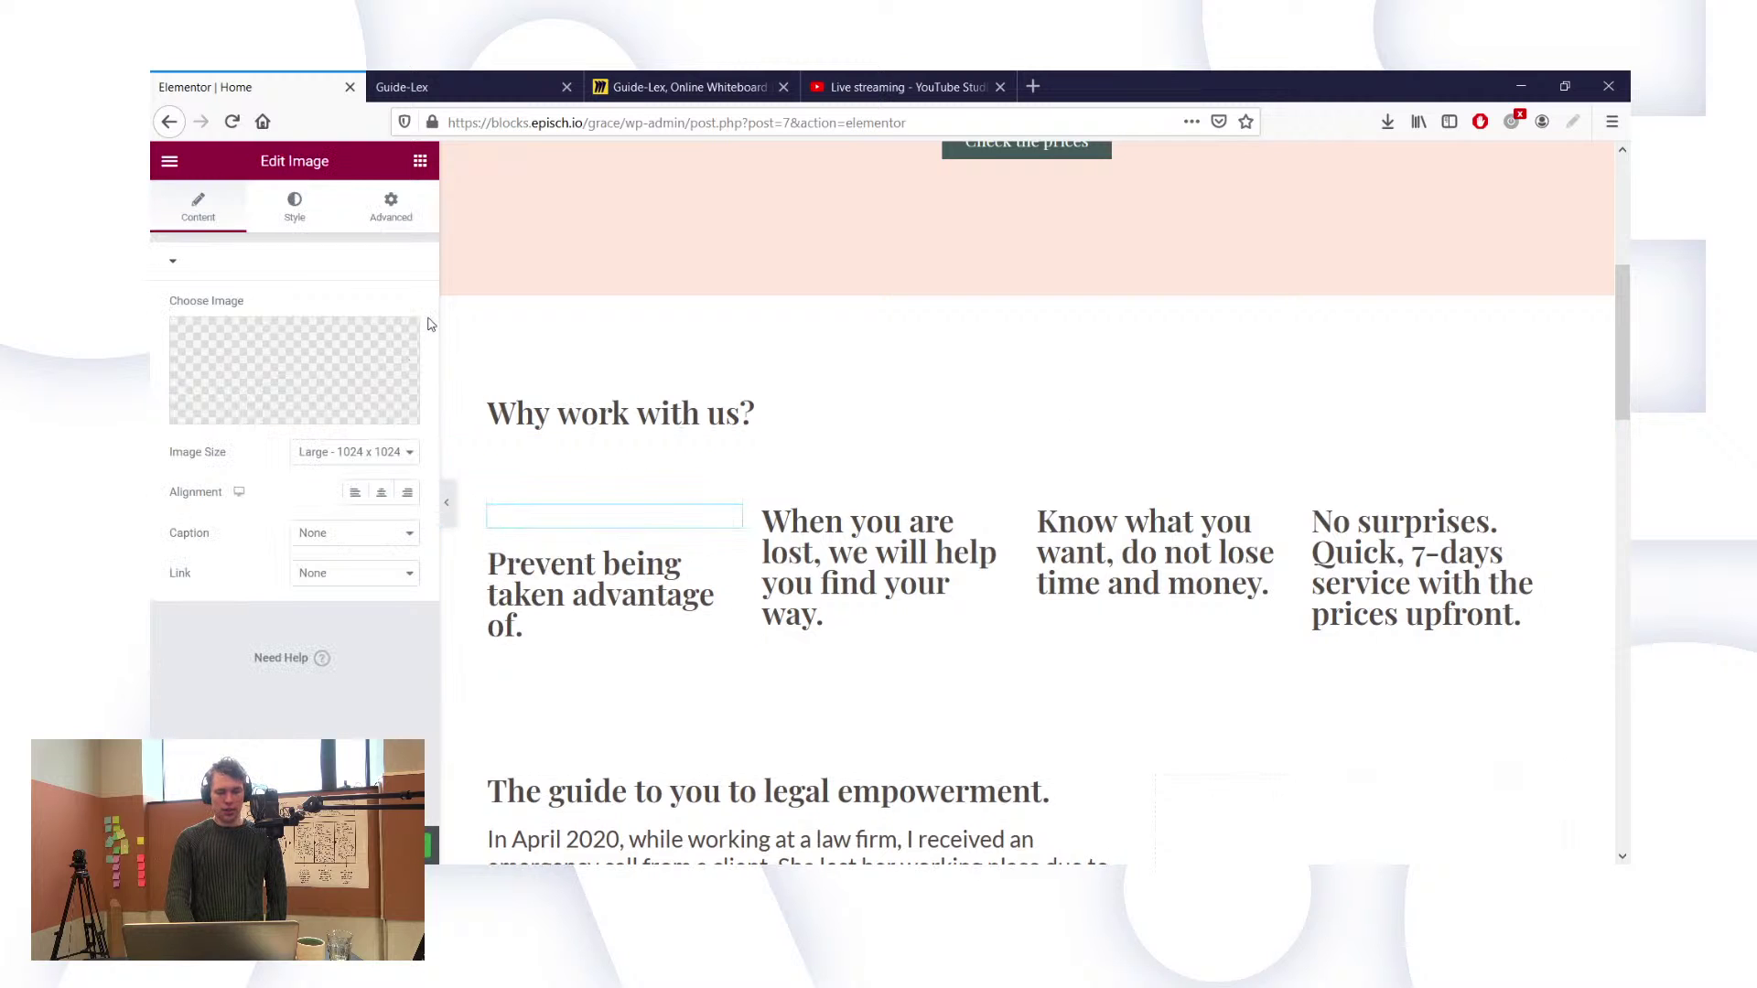
{"action": "left_click", "coordinate": [234, 419]}
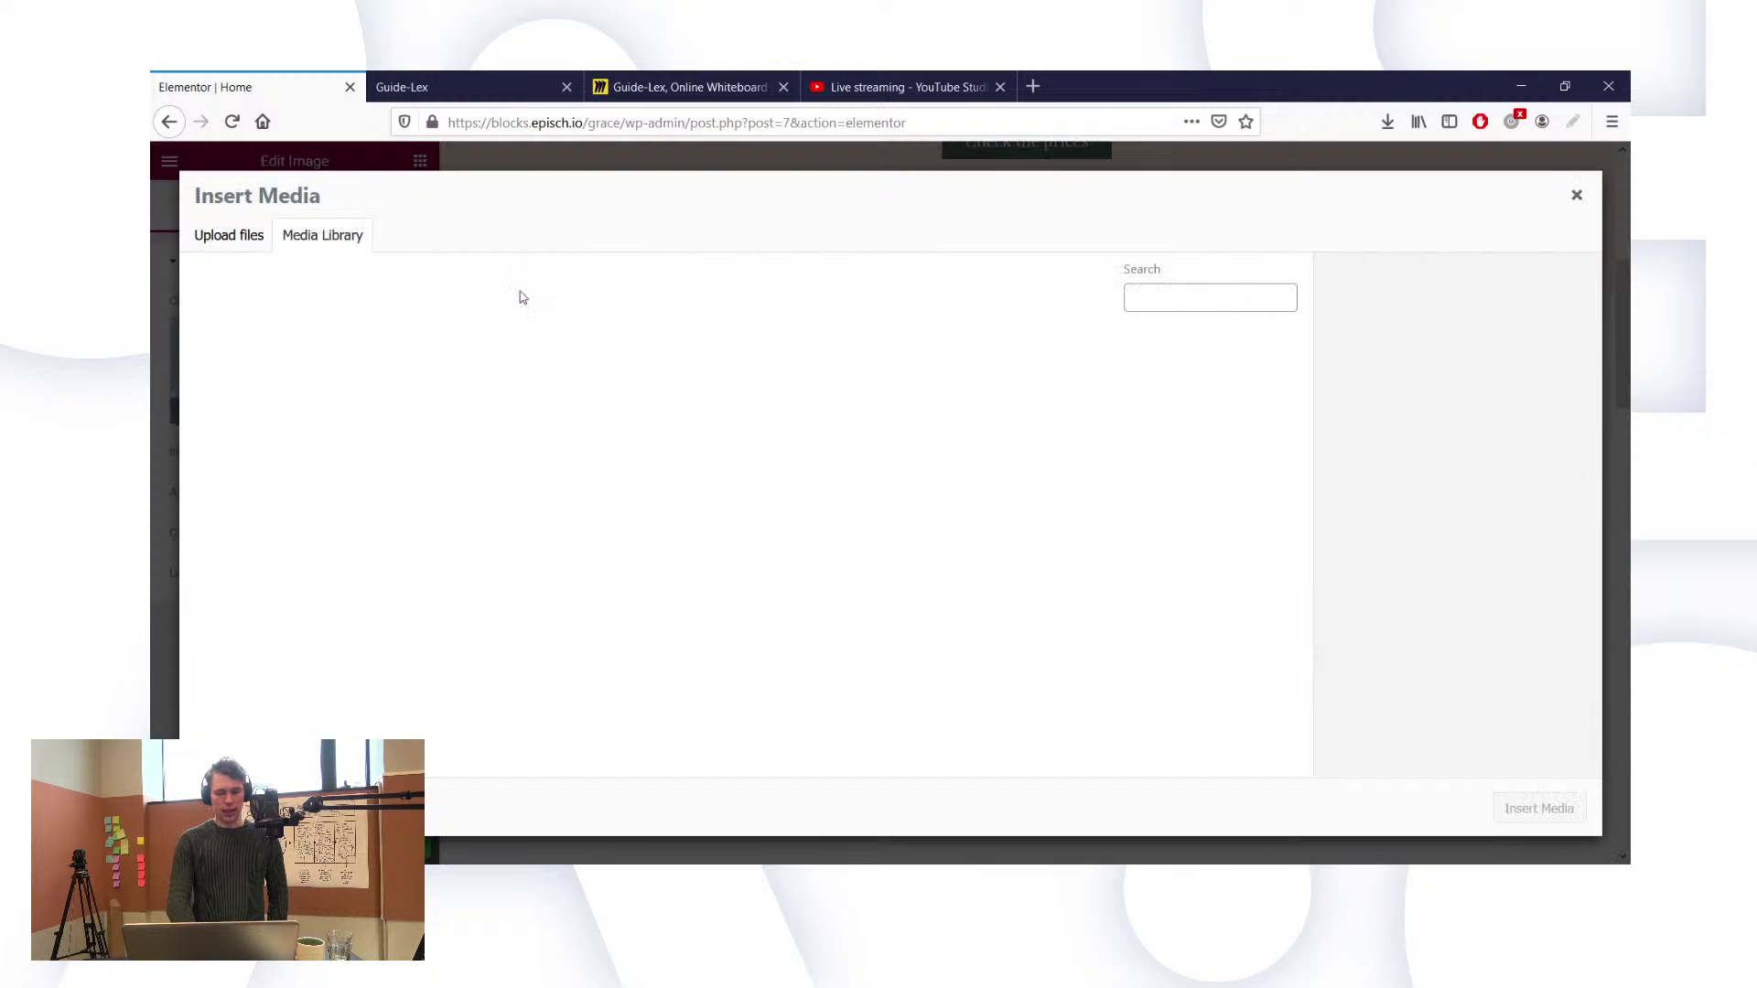
{"action": "left_click", "coordinate": [228, 239]}
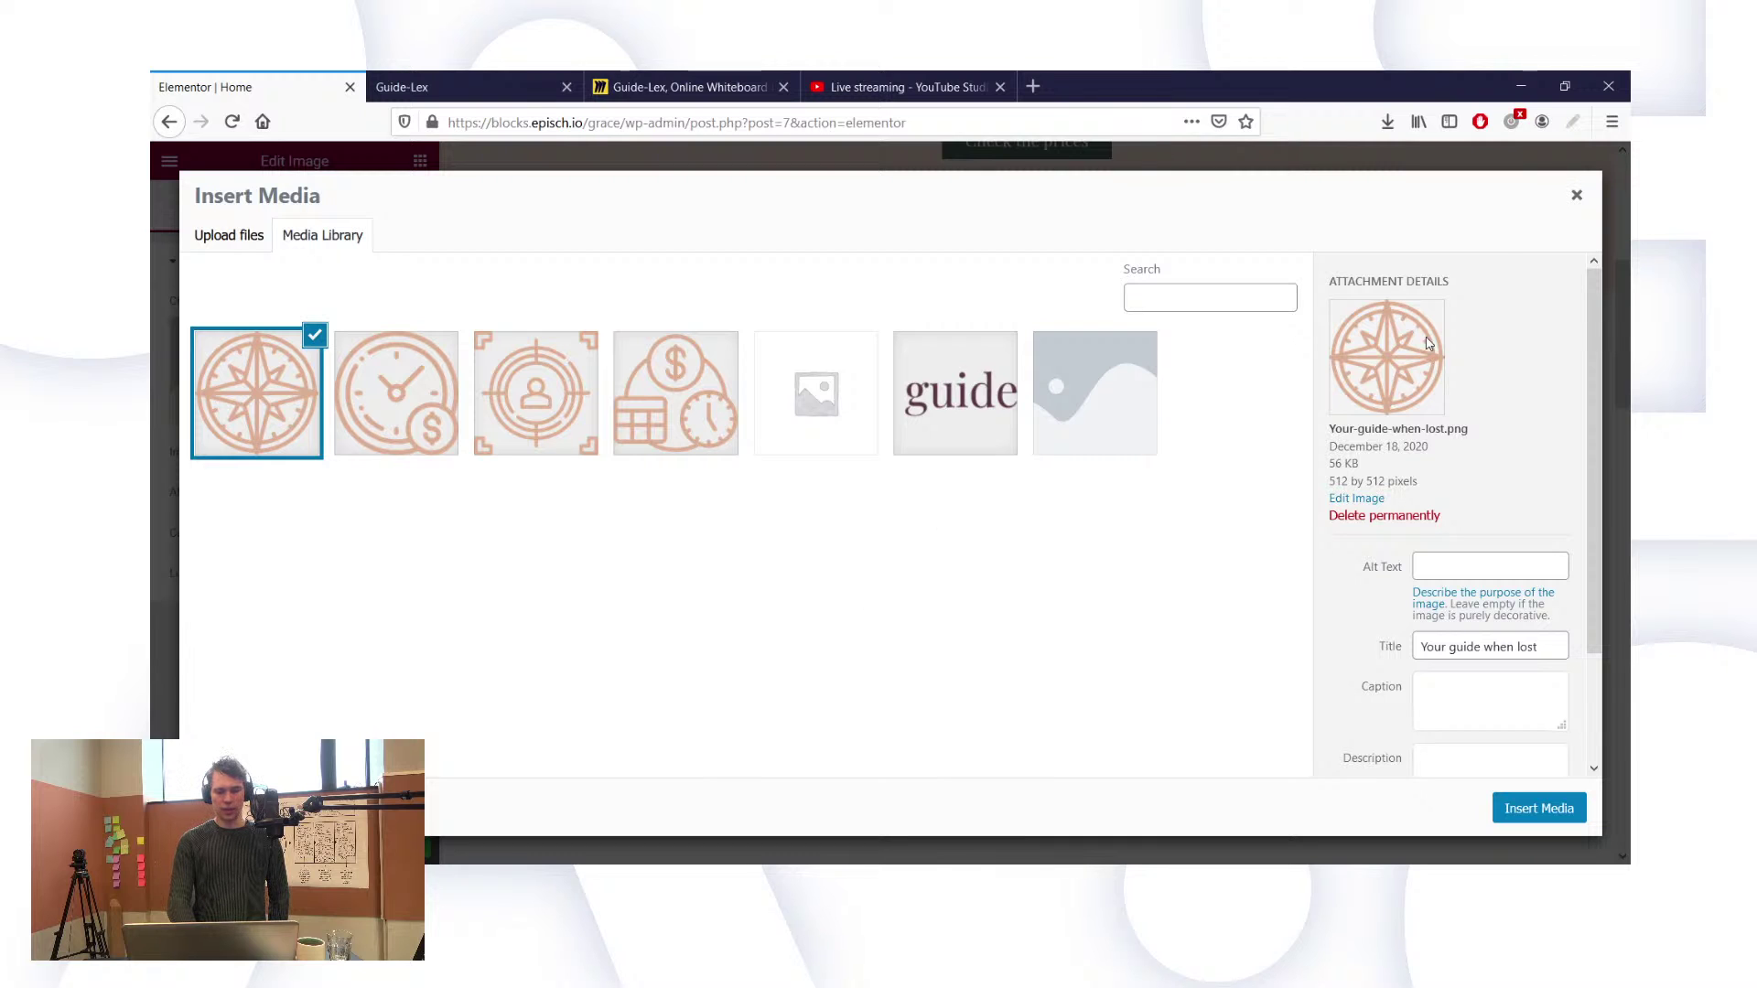
{"action": "left_click", "coordinate": [1577, 196]}
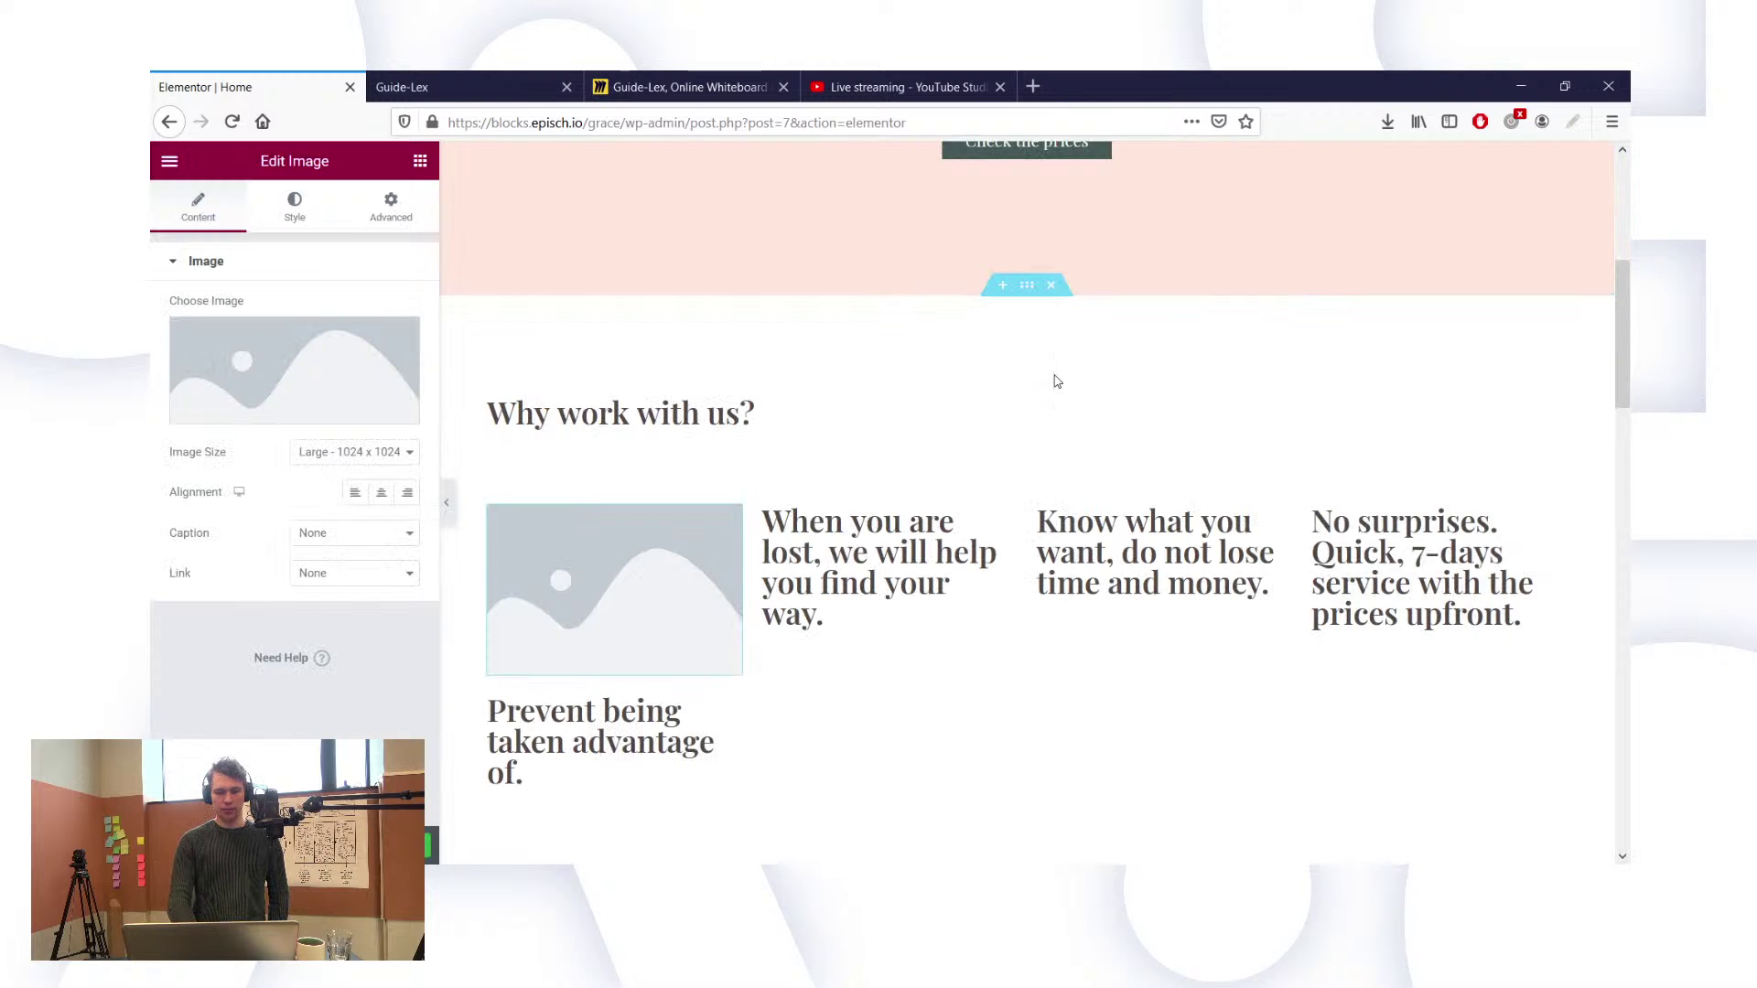
{"action": "left_click", "coordinate": [303, 418]}
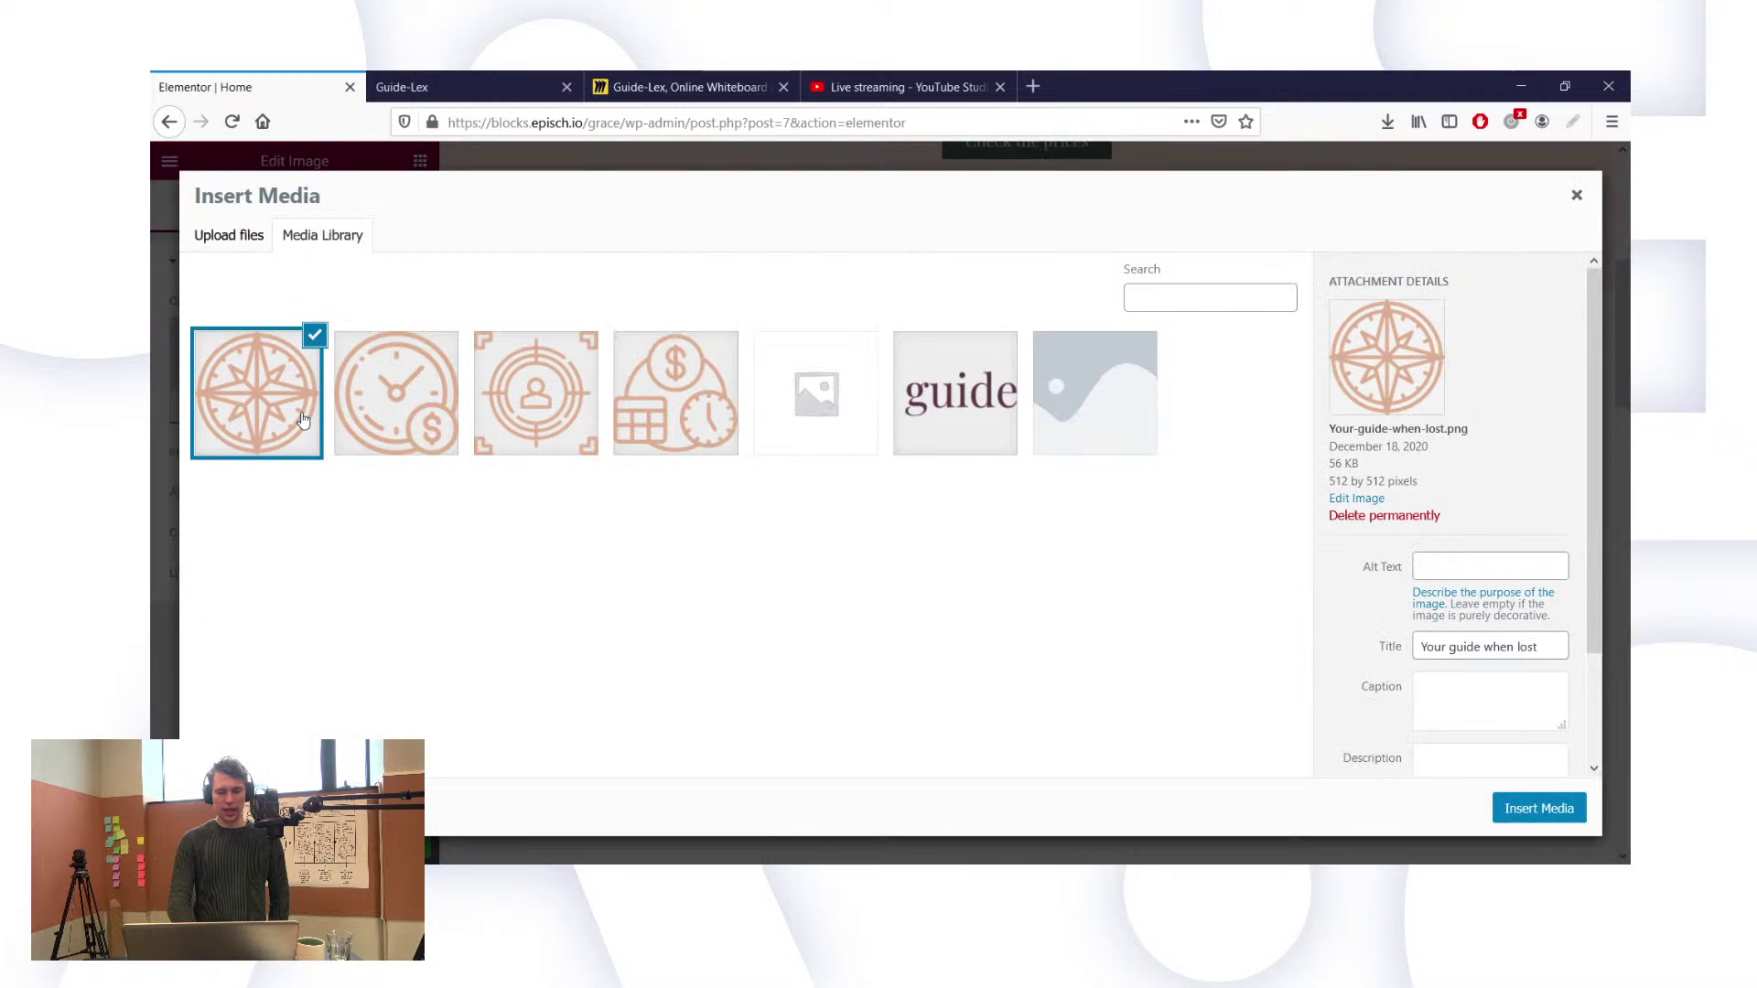
{"action": "left_click", "coordinate": [521, 406]}
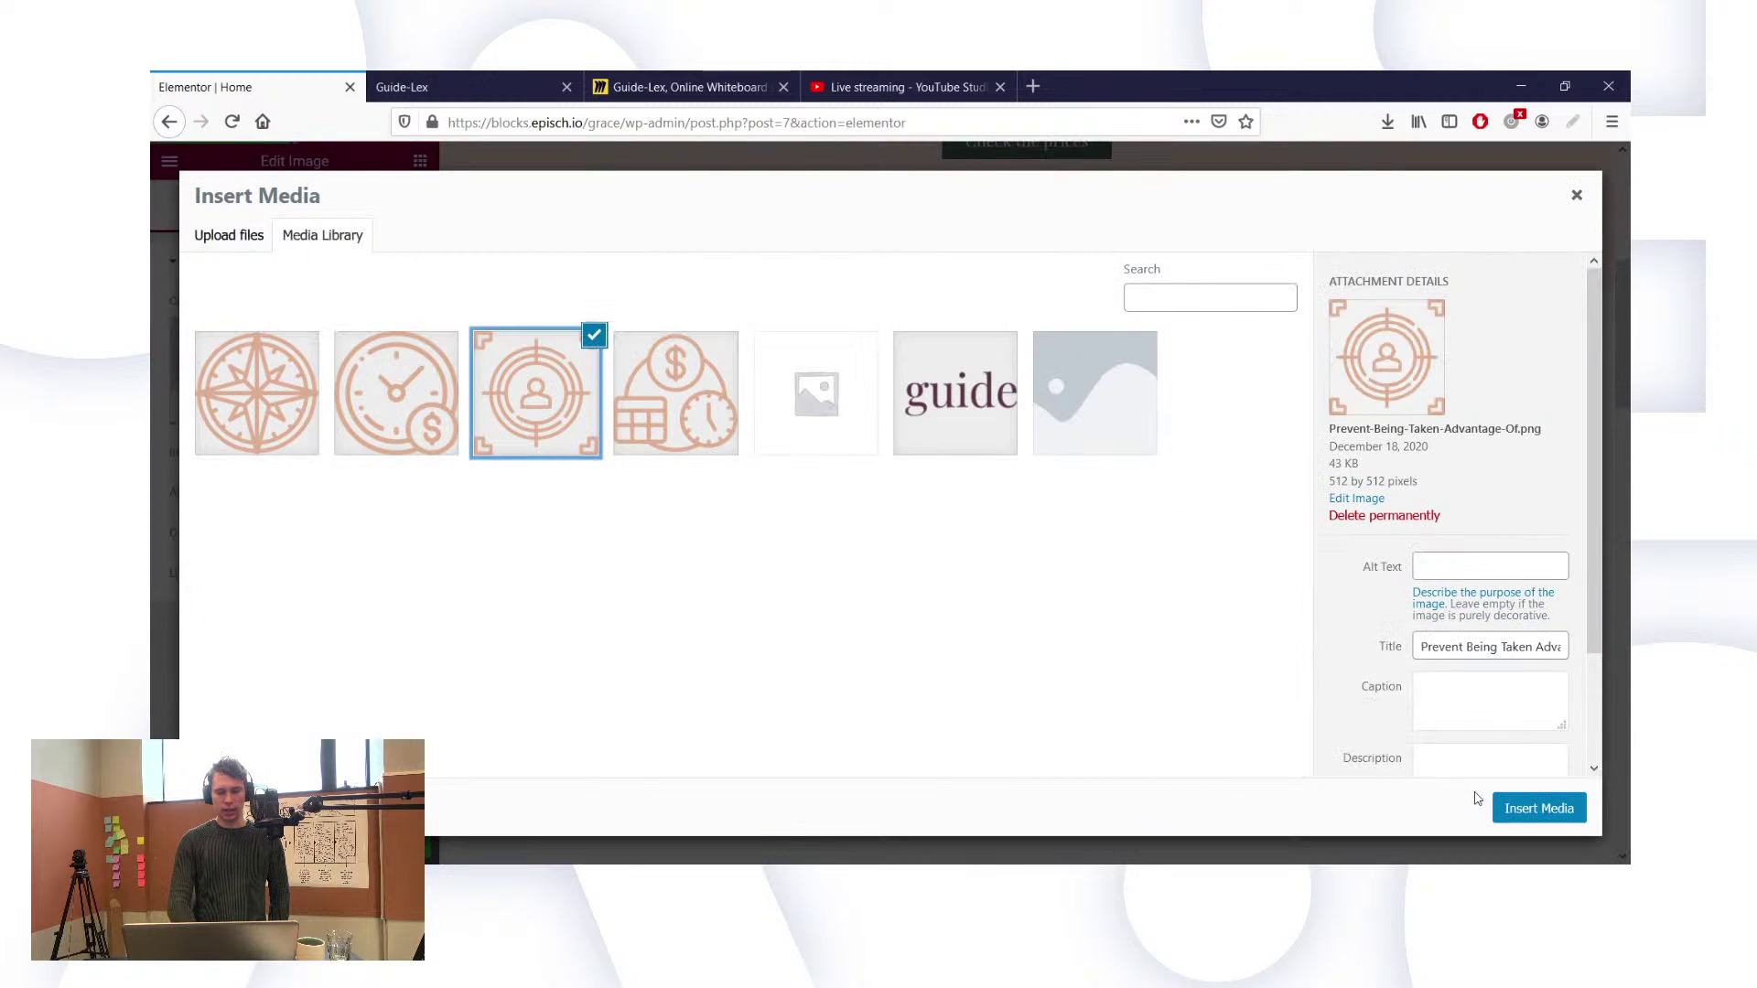
{"action": "left_click", "coordinate": [1547, 810]}
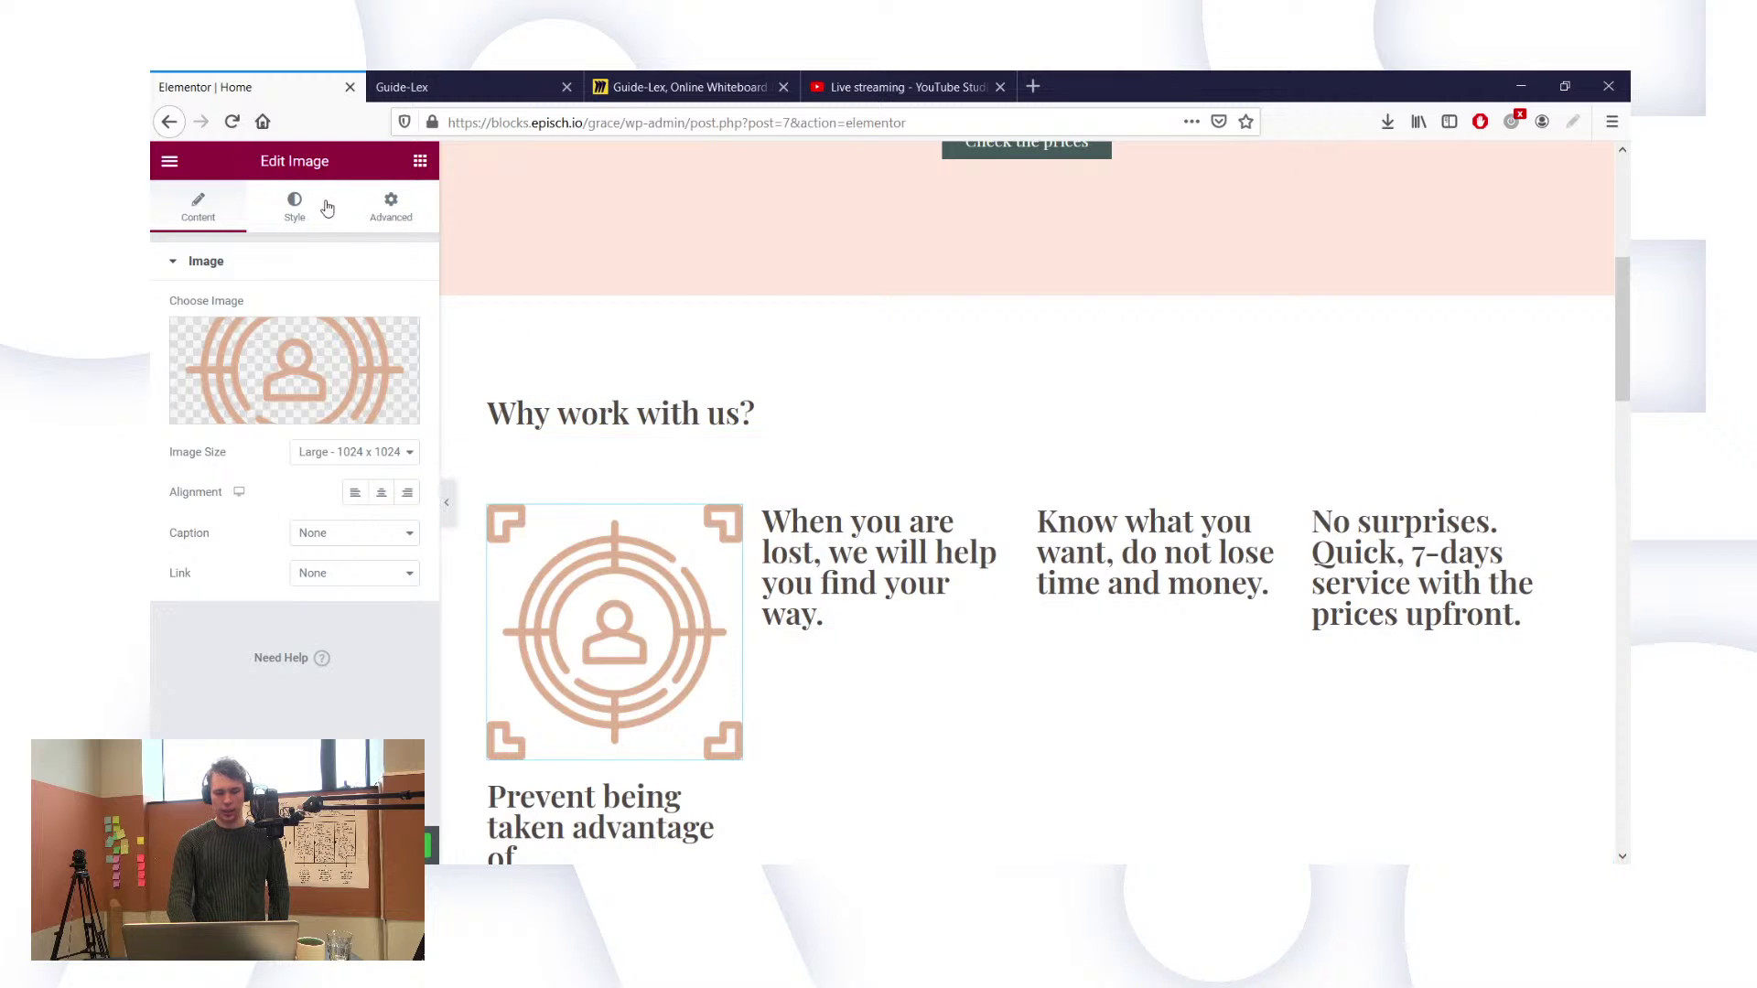
Step: Set the target icon's width to 100 px in its Style settings
{"action": "left_click", "coordinate": [705, 427]}
{"action": "scroll", "coordinate": [707, 450], "scroll_direction": "down", "scroll_amount": 2}
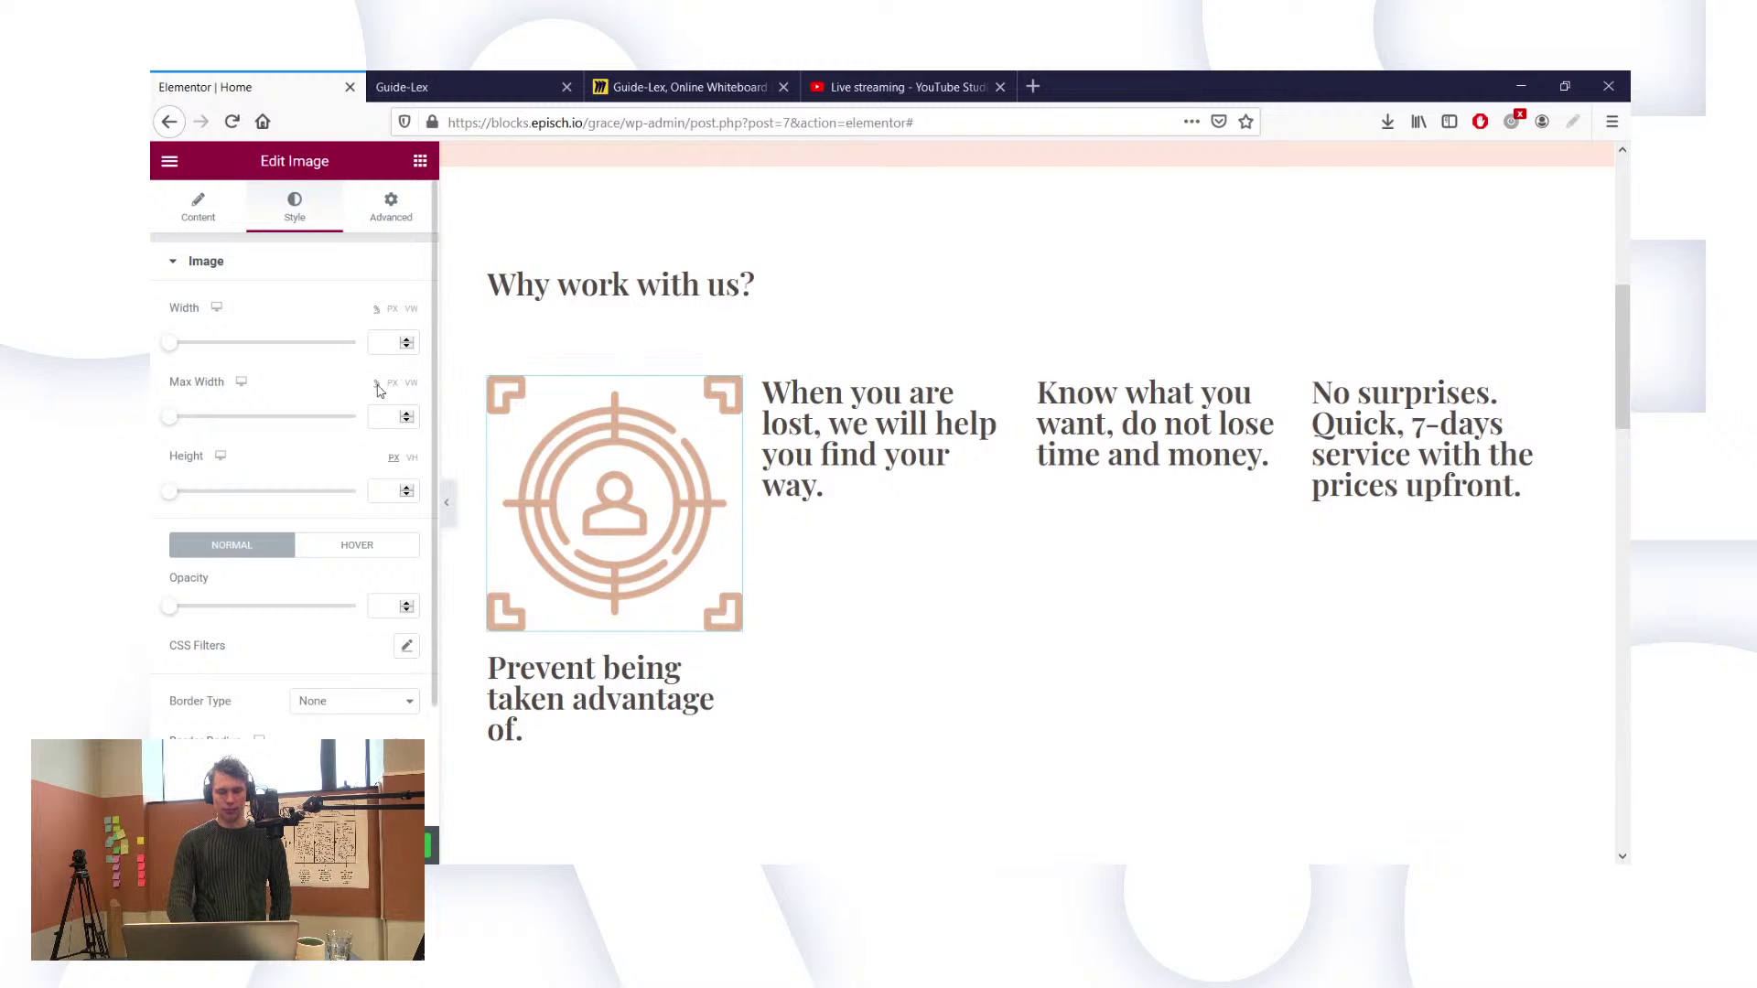
{"action": "left_click", "coordinate": [391, 308]}
{"action": "left_click", "coordinate": [394, 339]}
{"action": "type", "text": "250"}
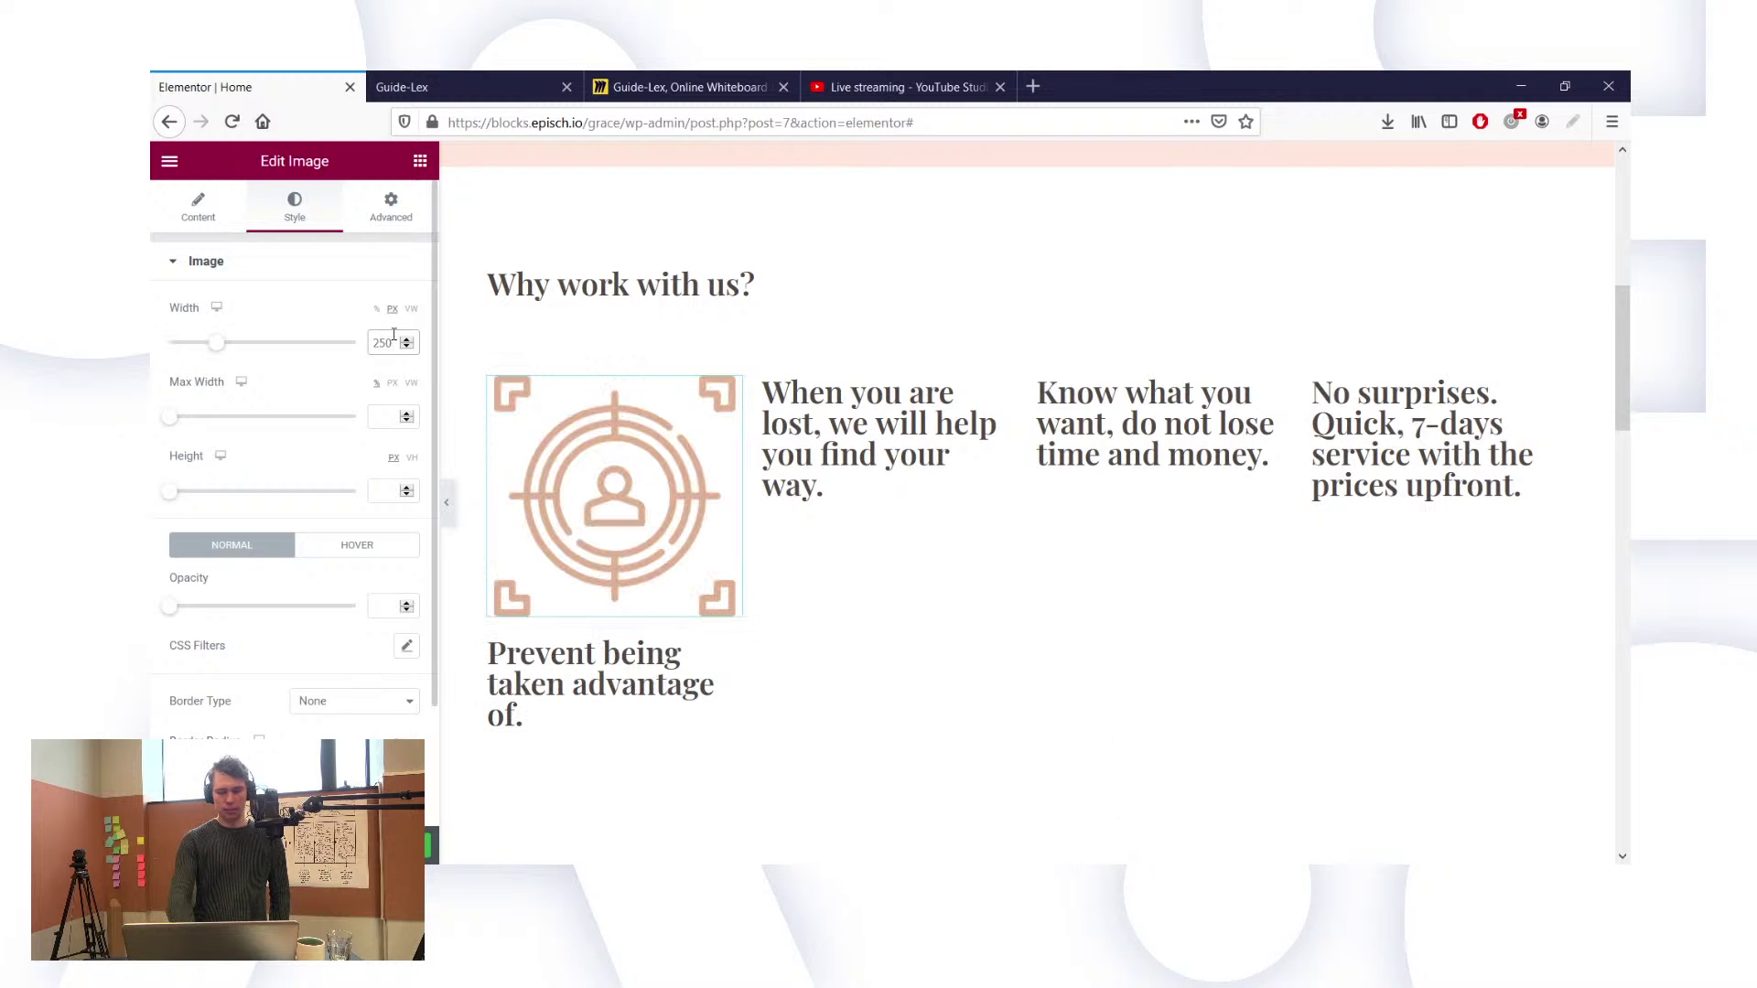
{"action": "key", "text": "BackSpace"}
{"action": "key", "text": "BackSpace"}
{"action": "key", "text": "BackSpace"}
{"action": "type", "text": "150"}
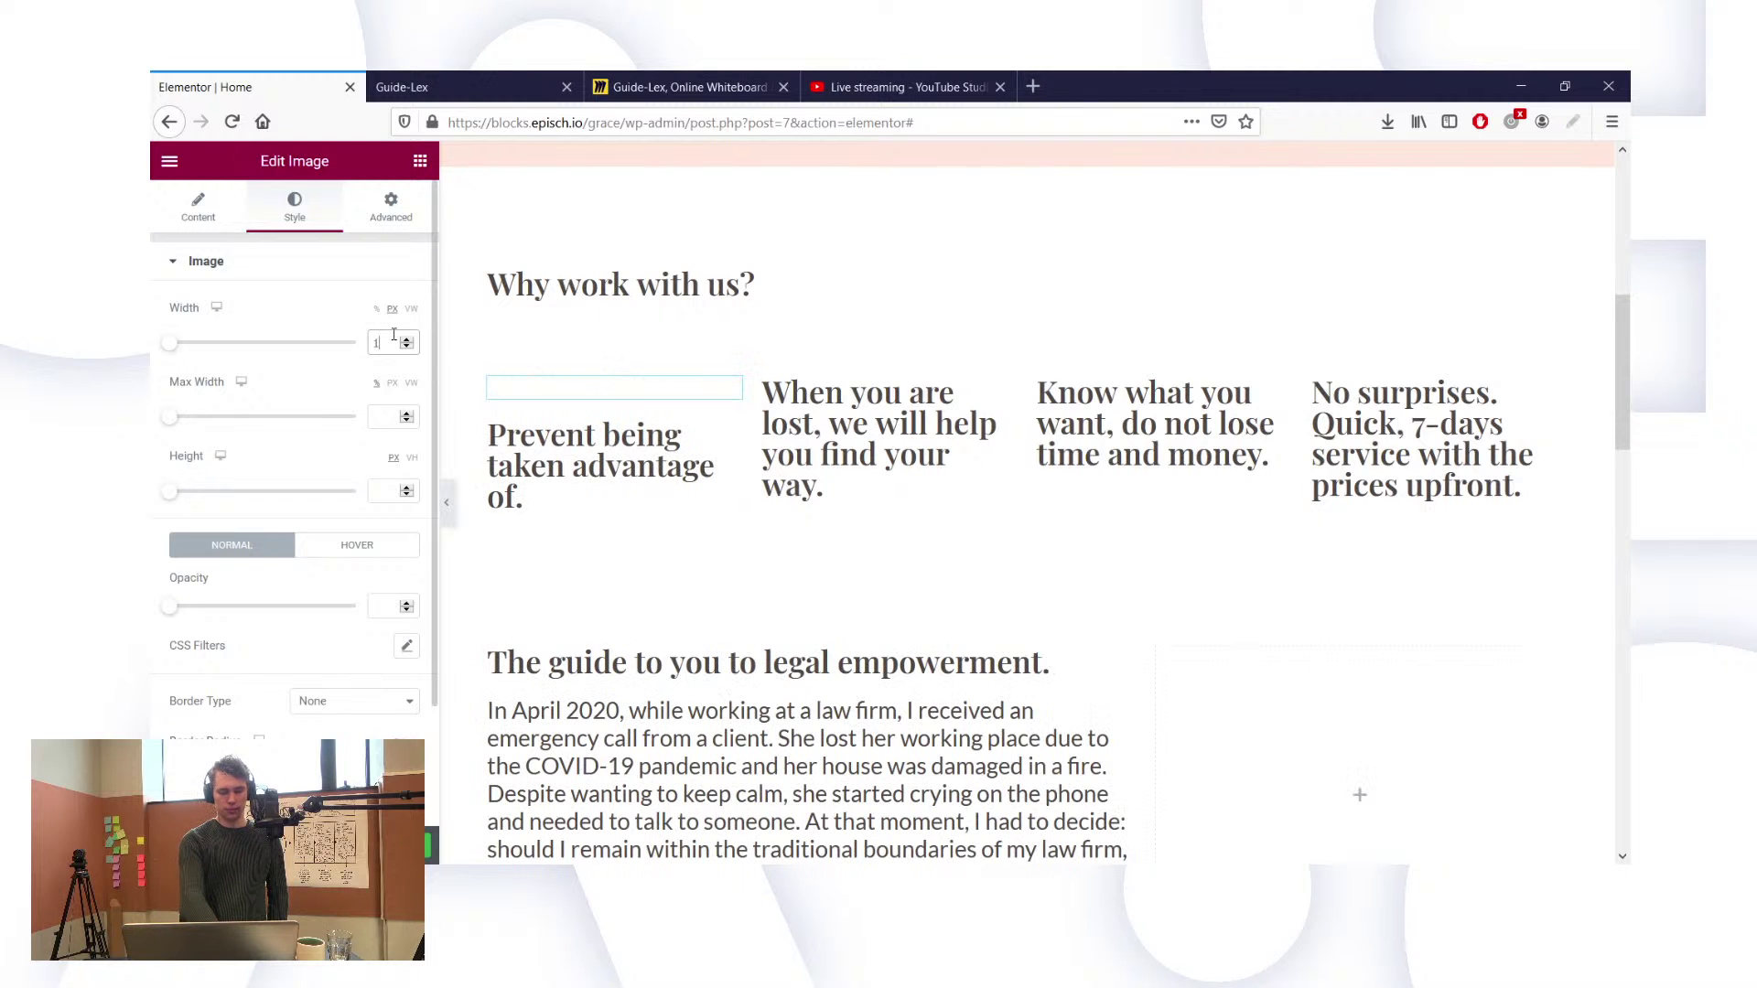
{"action": "key", "text": "BackSpace"}
{"action": "key", "text": "BackSpace"}
{"action": "key", "text": "BackSpace"}
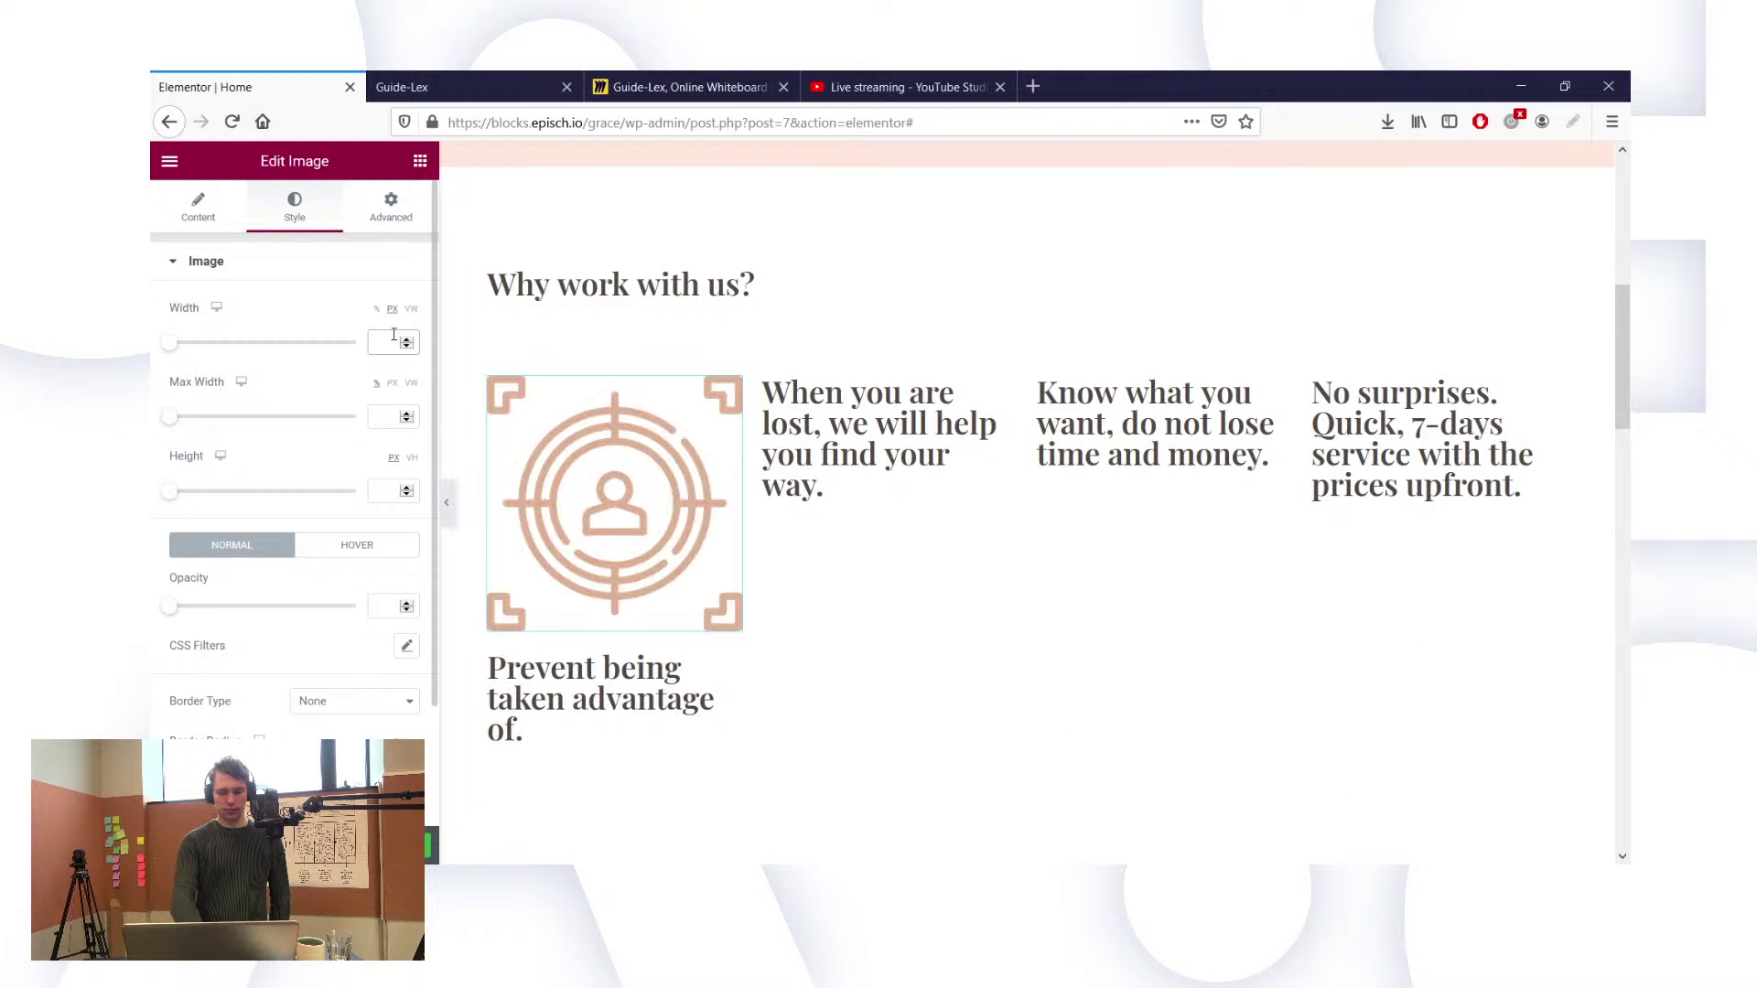
{"action": "type", "text": "100"}
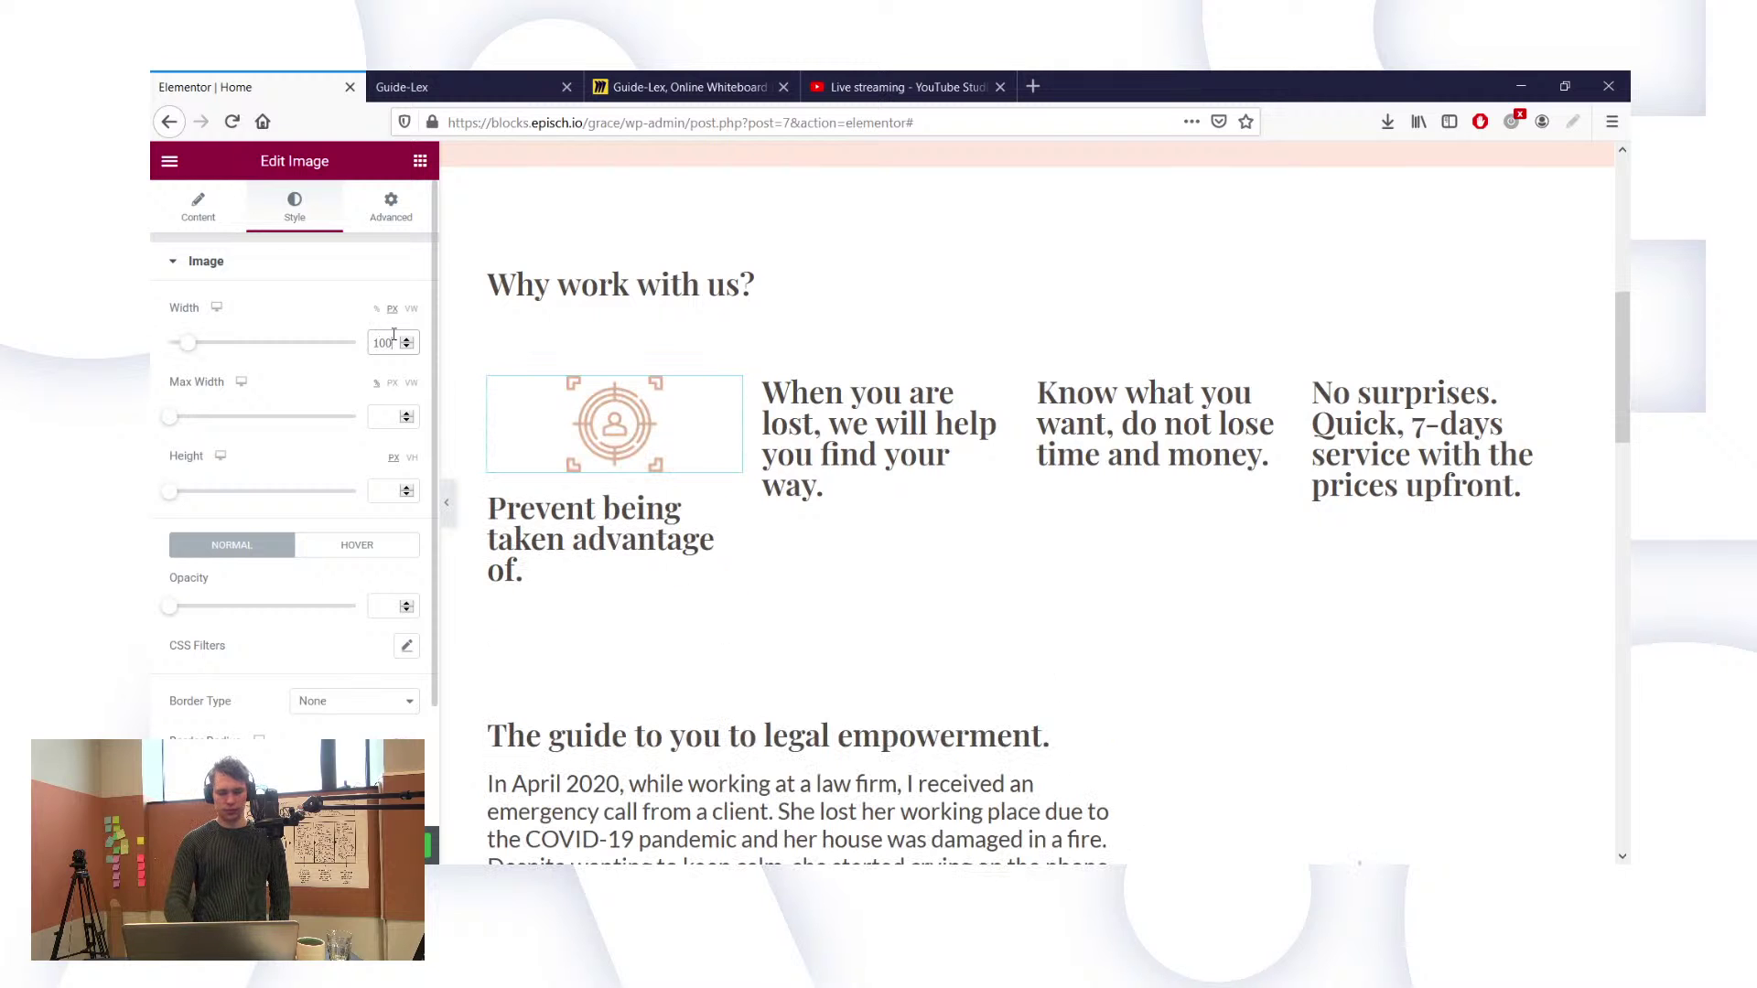
{"action": "left_click", "coordinate": [198, 203]}
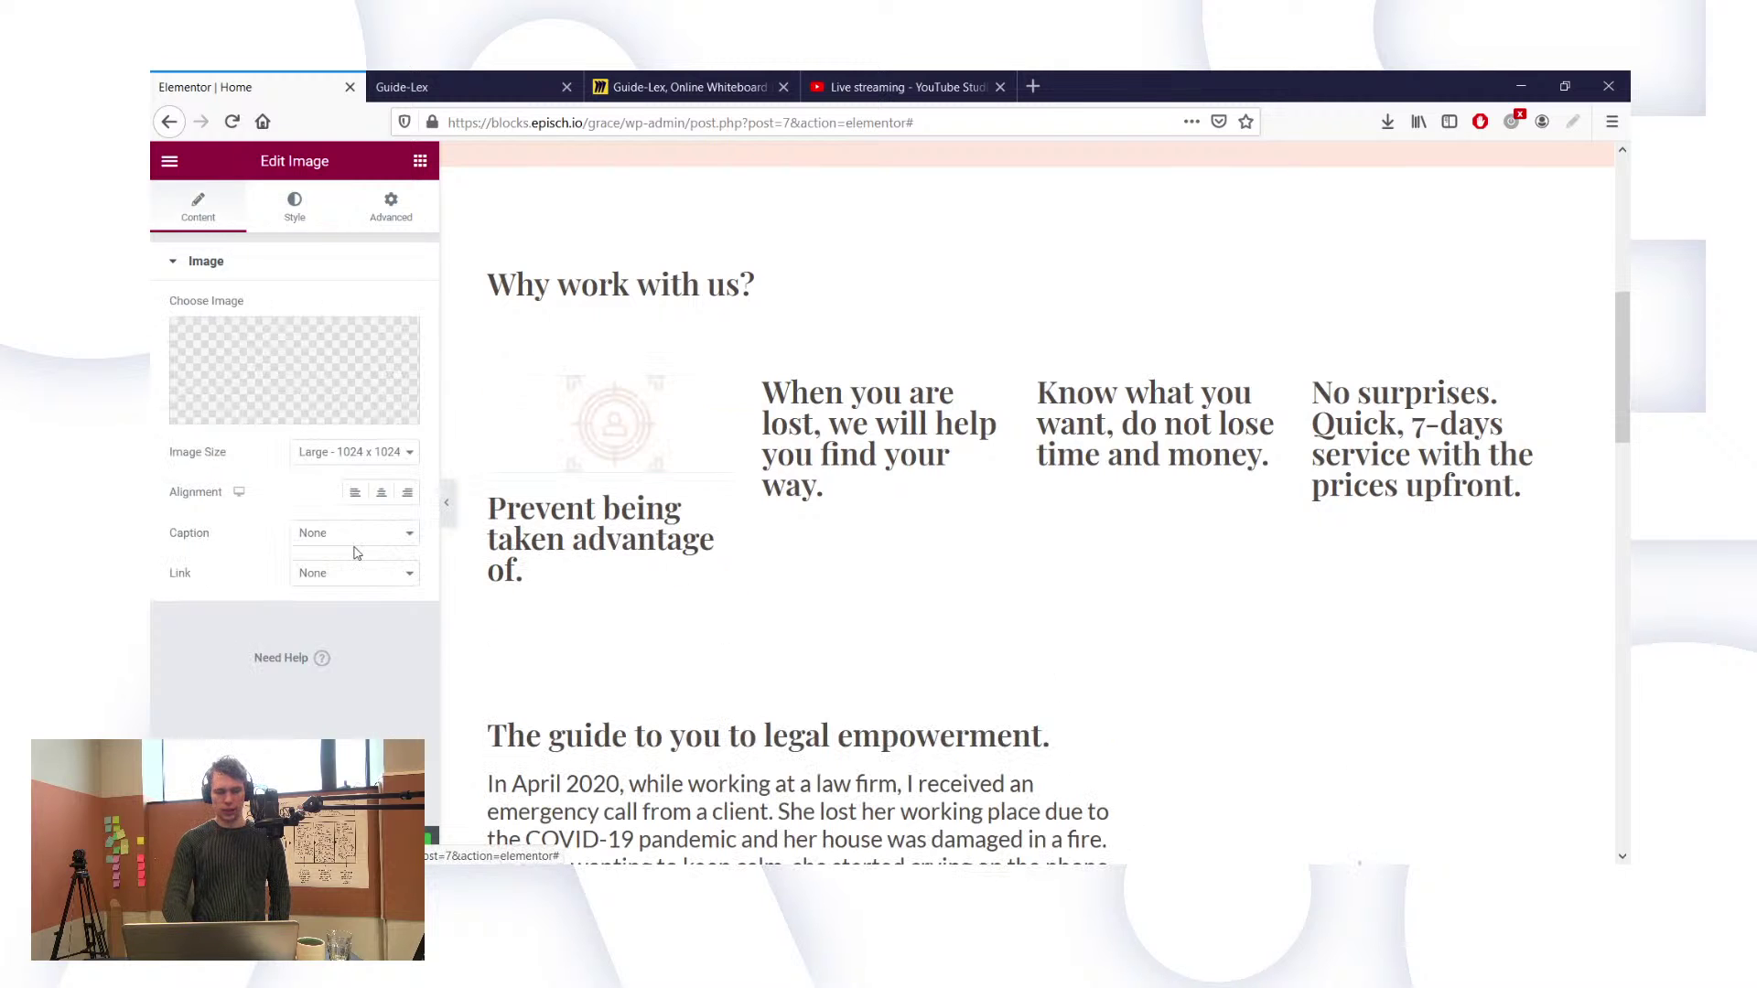
Step: Left-align the target icon and duplicate it into the second column
{"action": "left_click", "coordinate": [355, 492]}
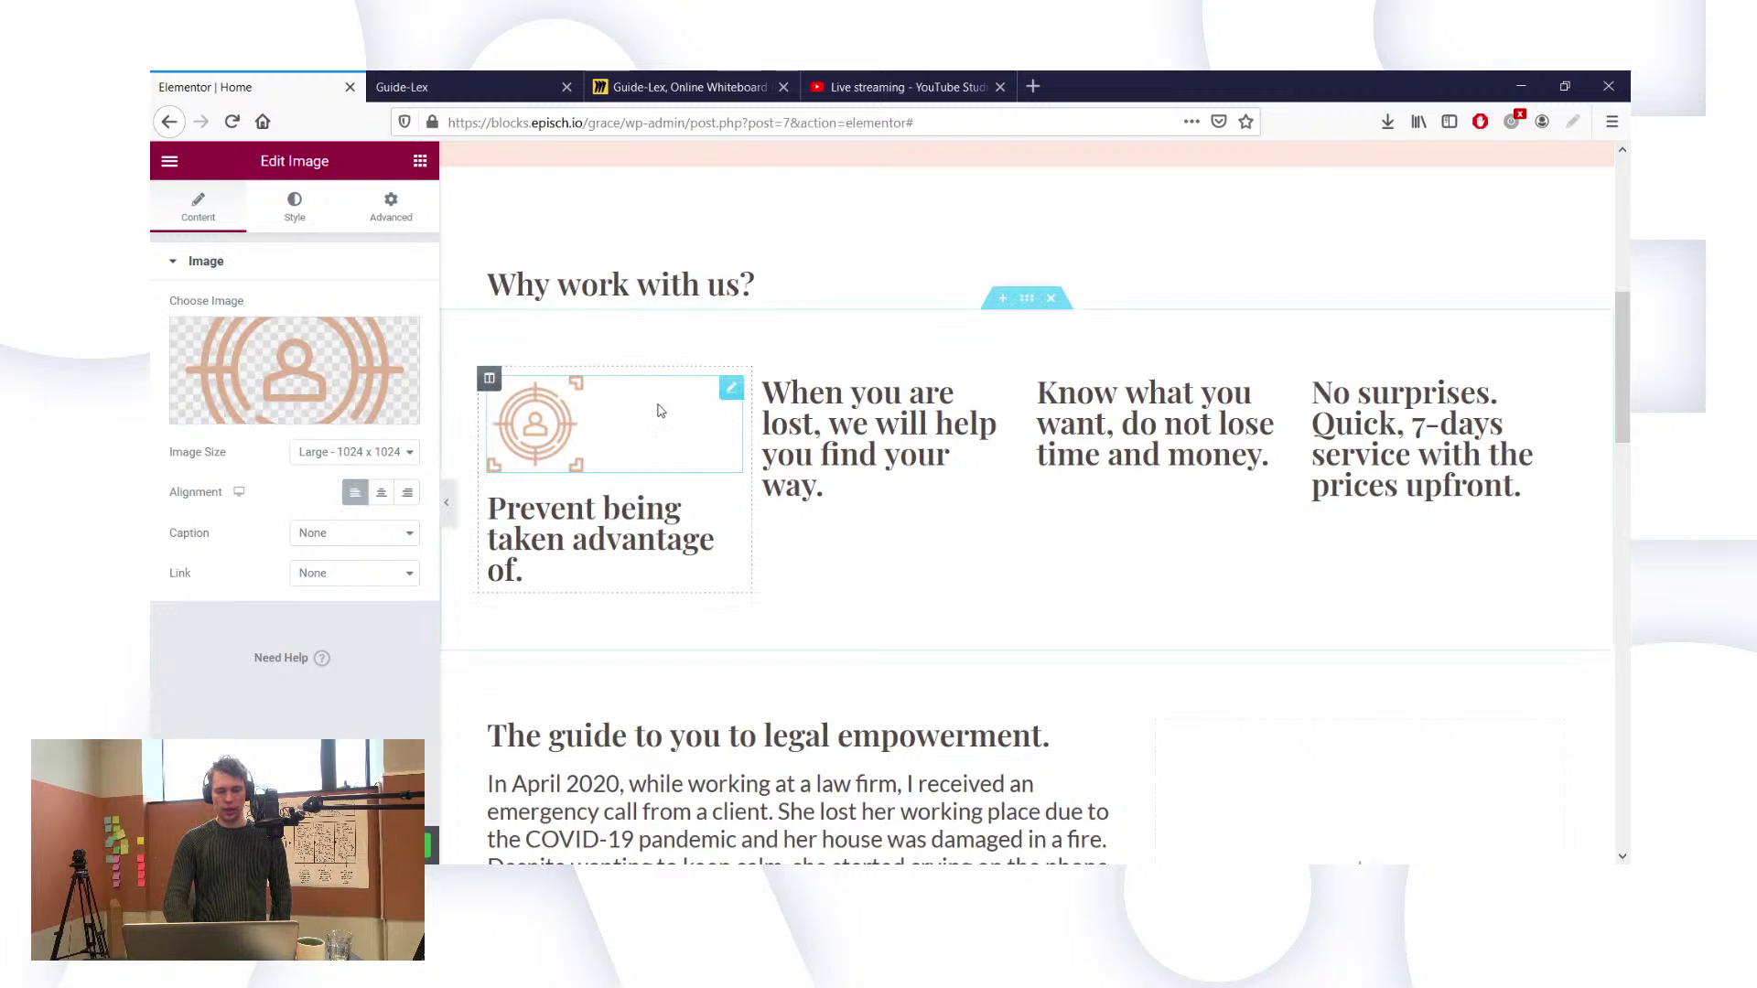
{"action": "right_click", "coordinate": [724, 394]}
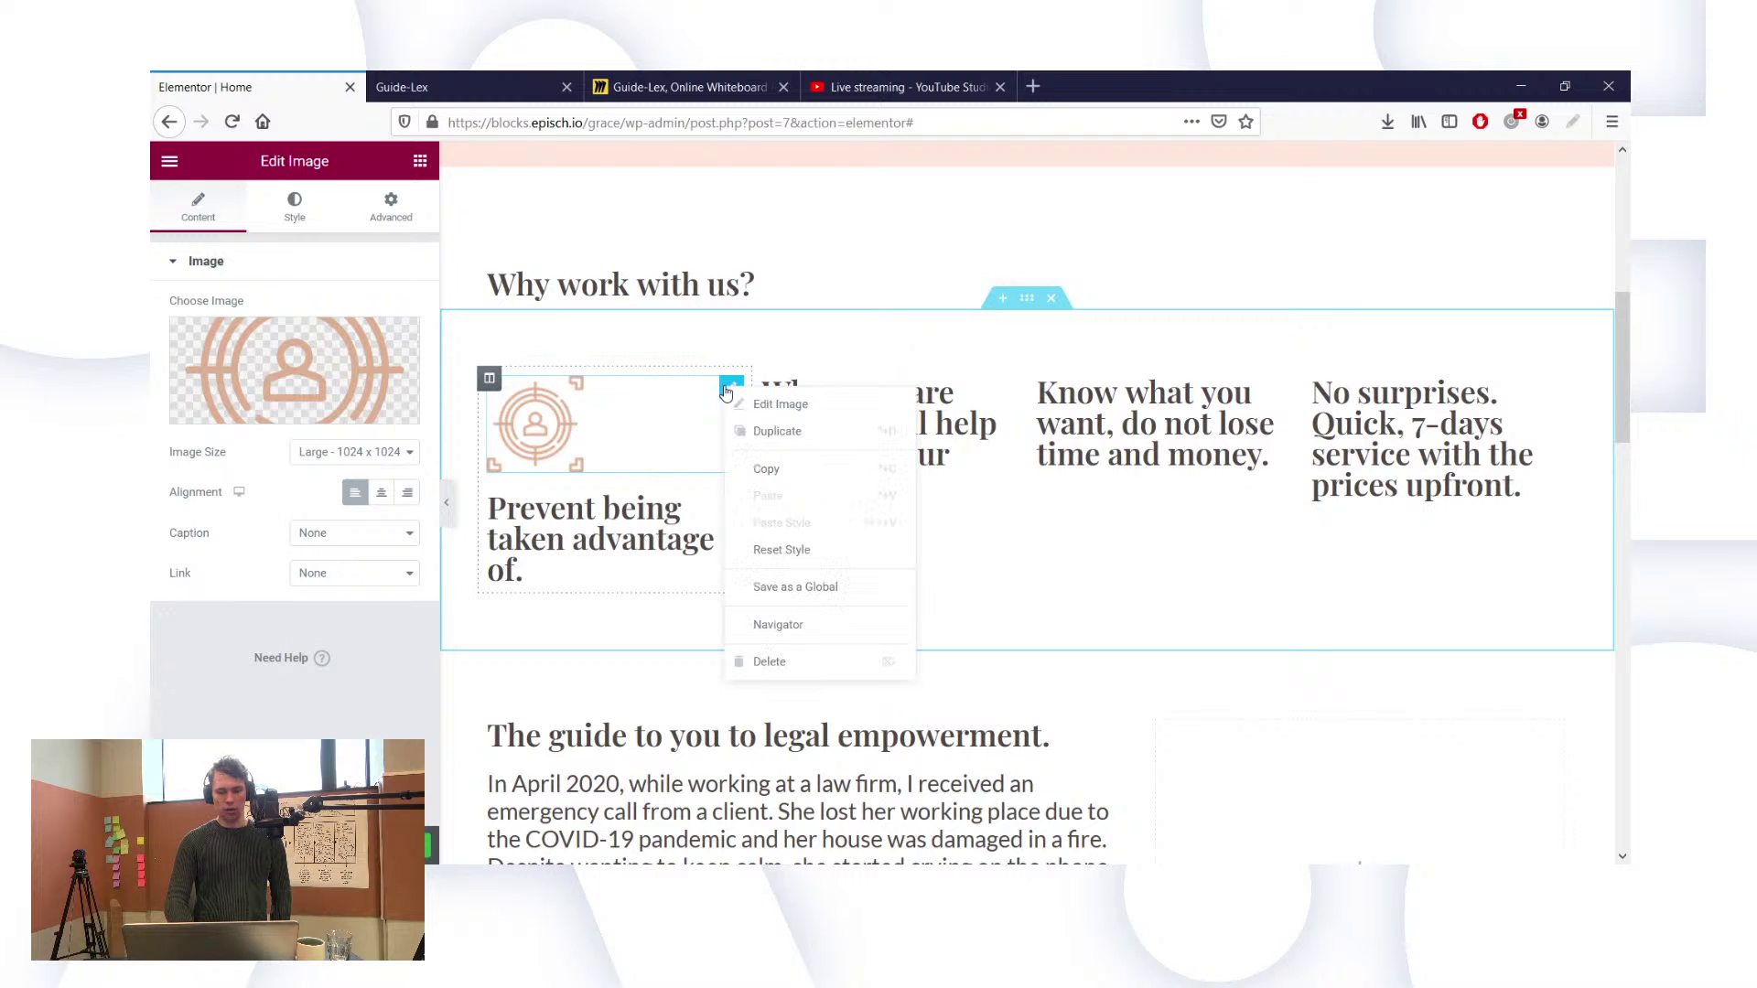
{"action": "left_click", "coordinate": [759, 448]}
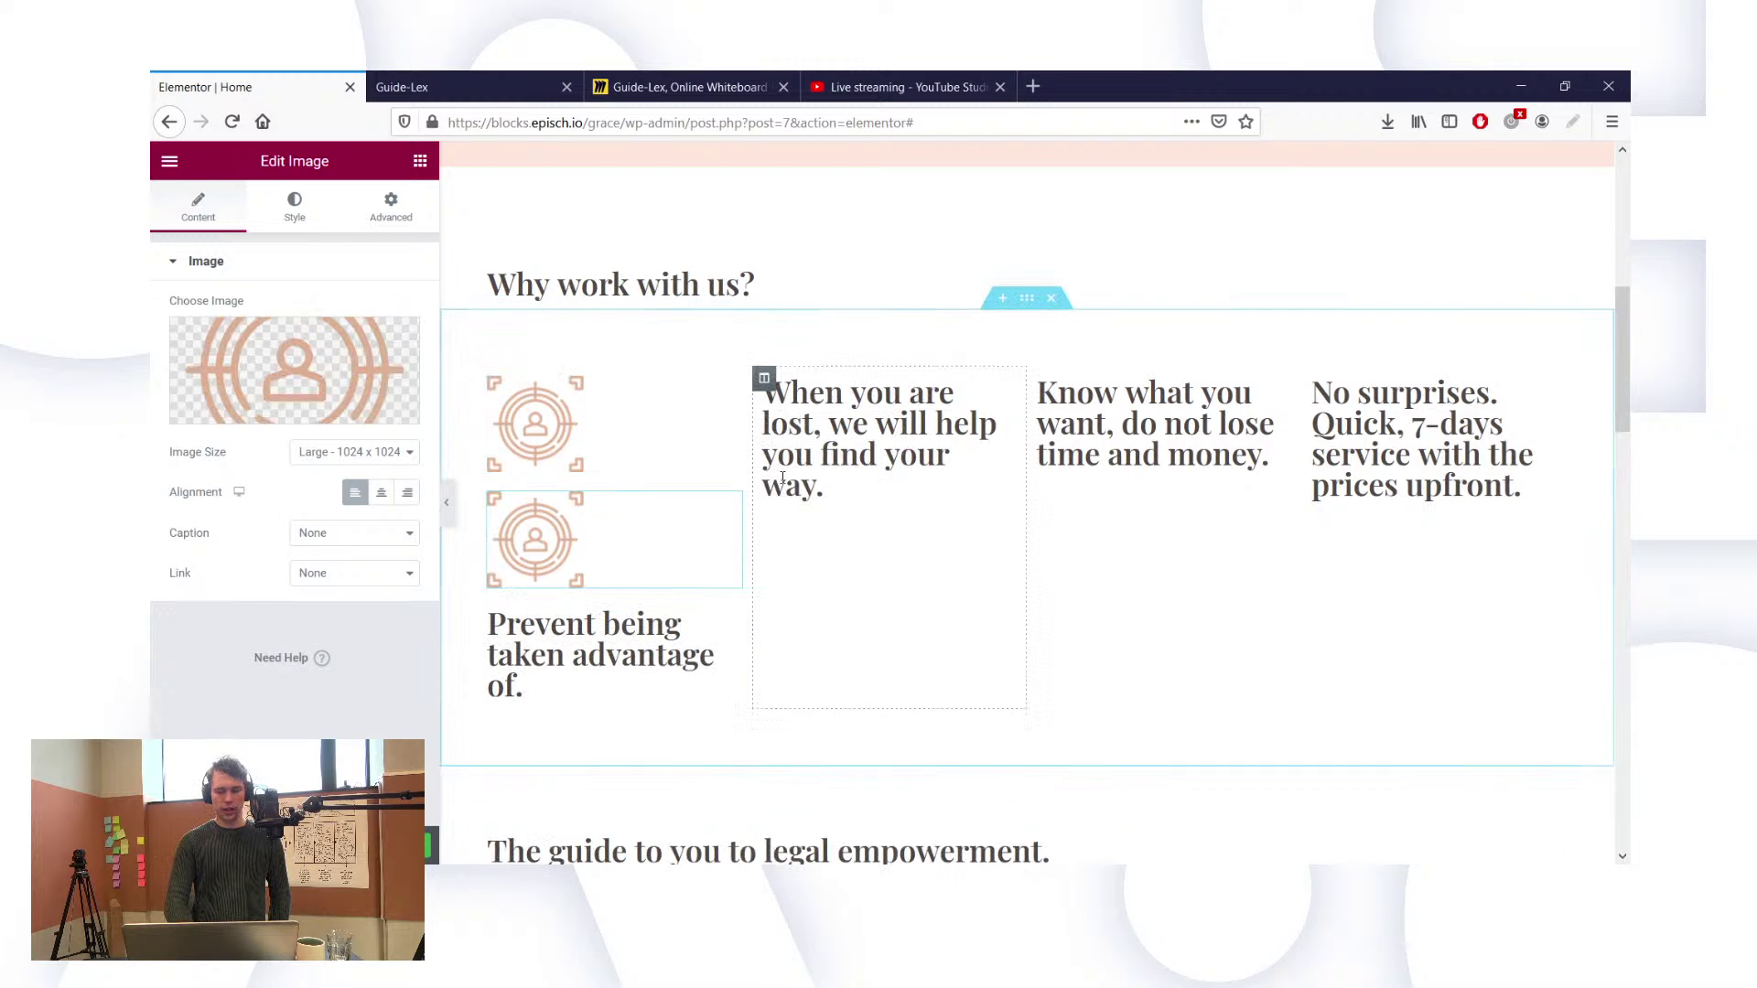
{"action": "left_click_drag", "start_coordinate": [728, 506], "coordinate": [801, 385]}
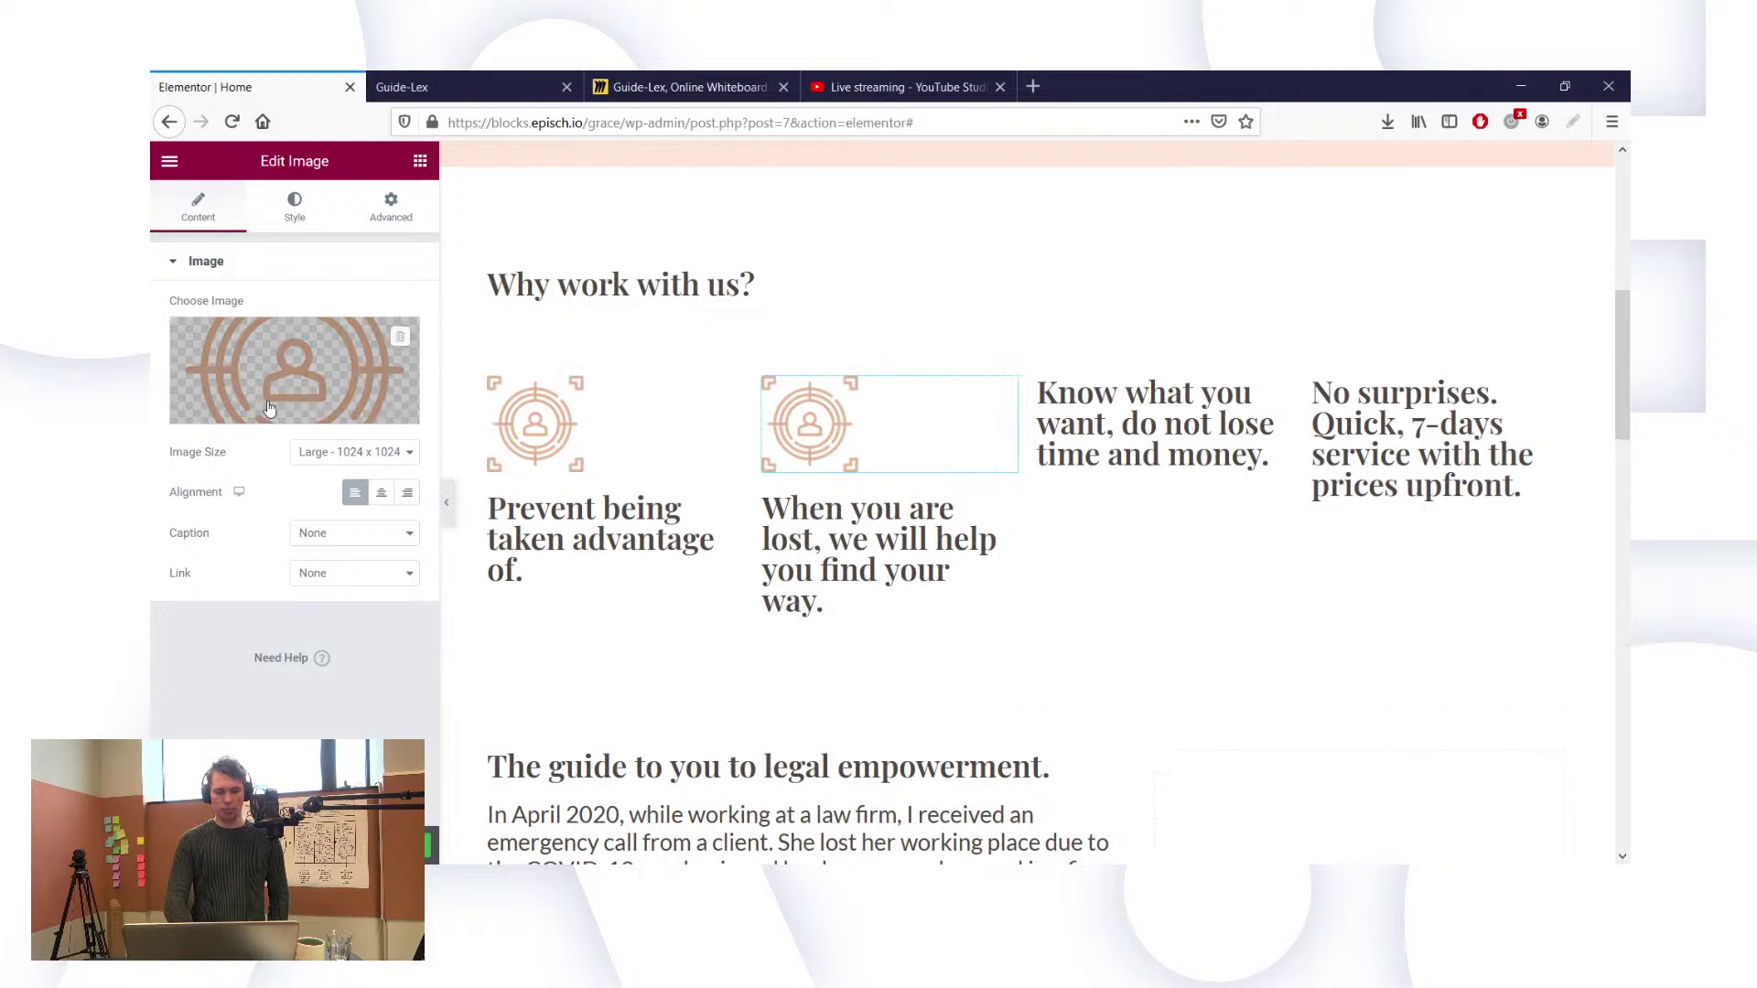
Step: Swap the copied image for the compass icon Your-guide-when-lost.png
{"action": "left_click", "coordinate": [400, 352]}
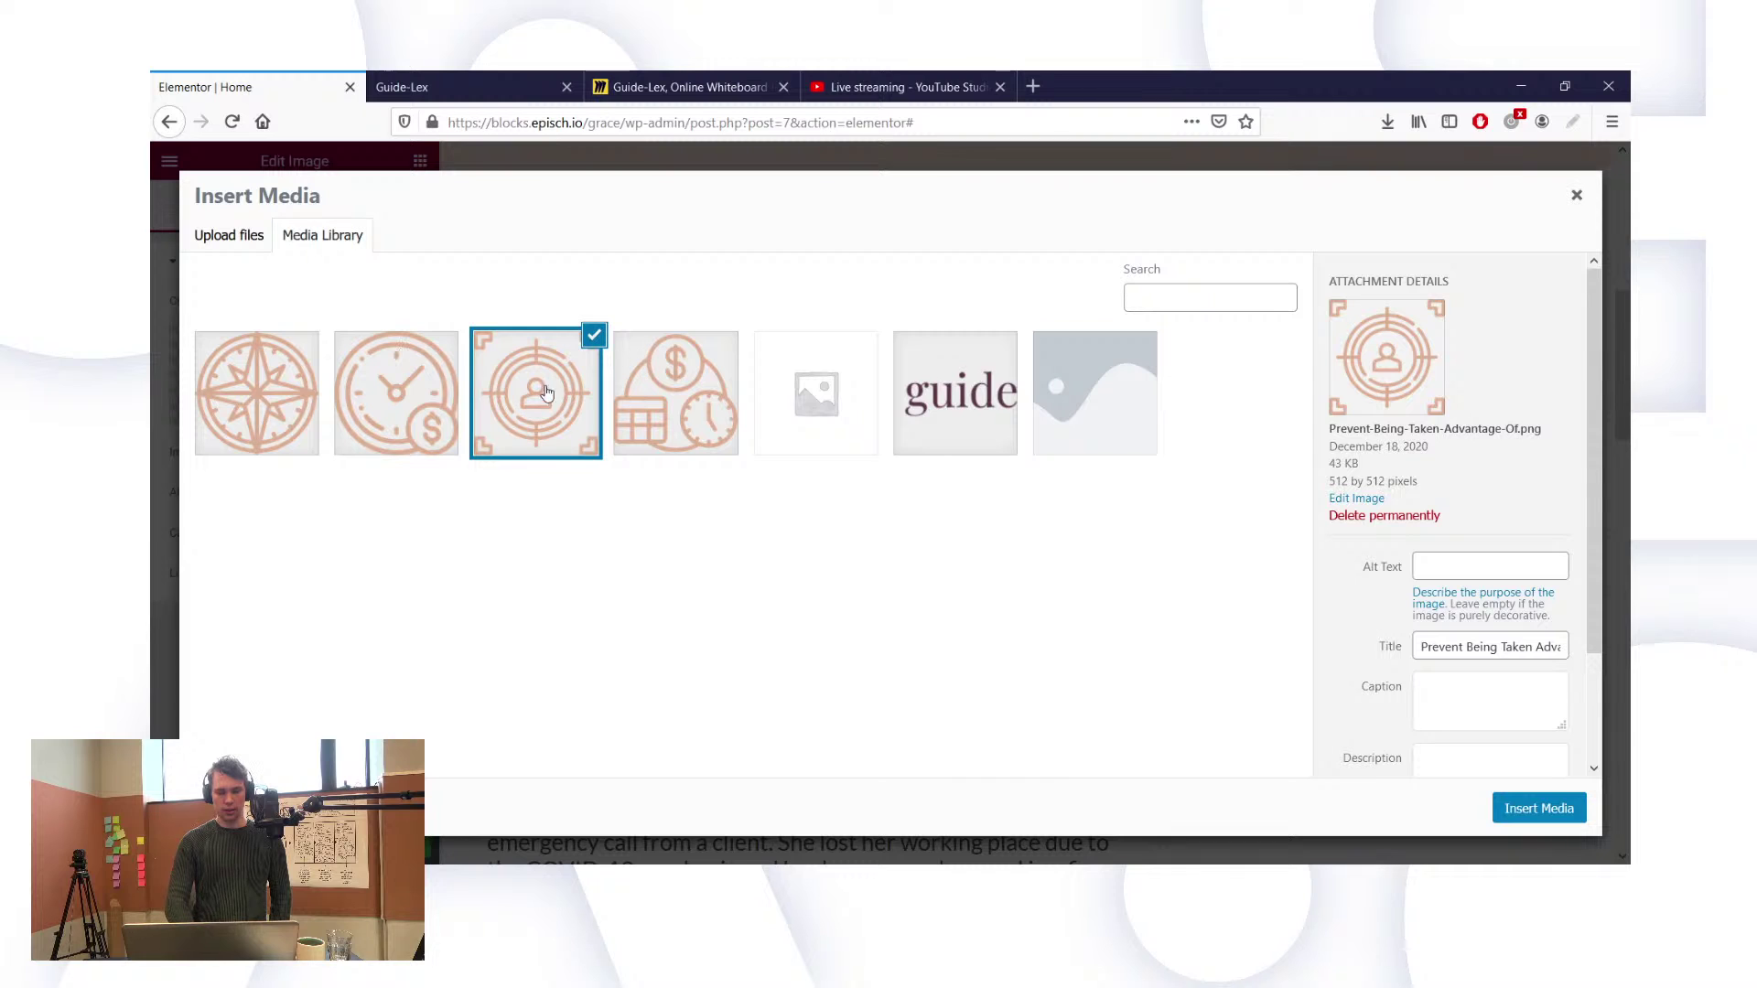
{"action": "left_click", "coordinate": [1577, 195]}
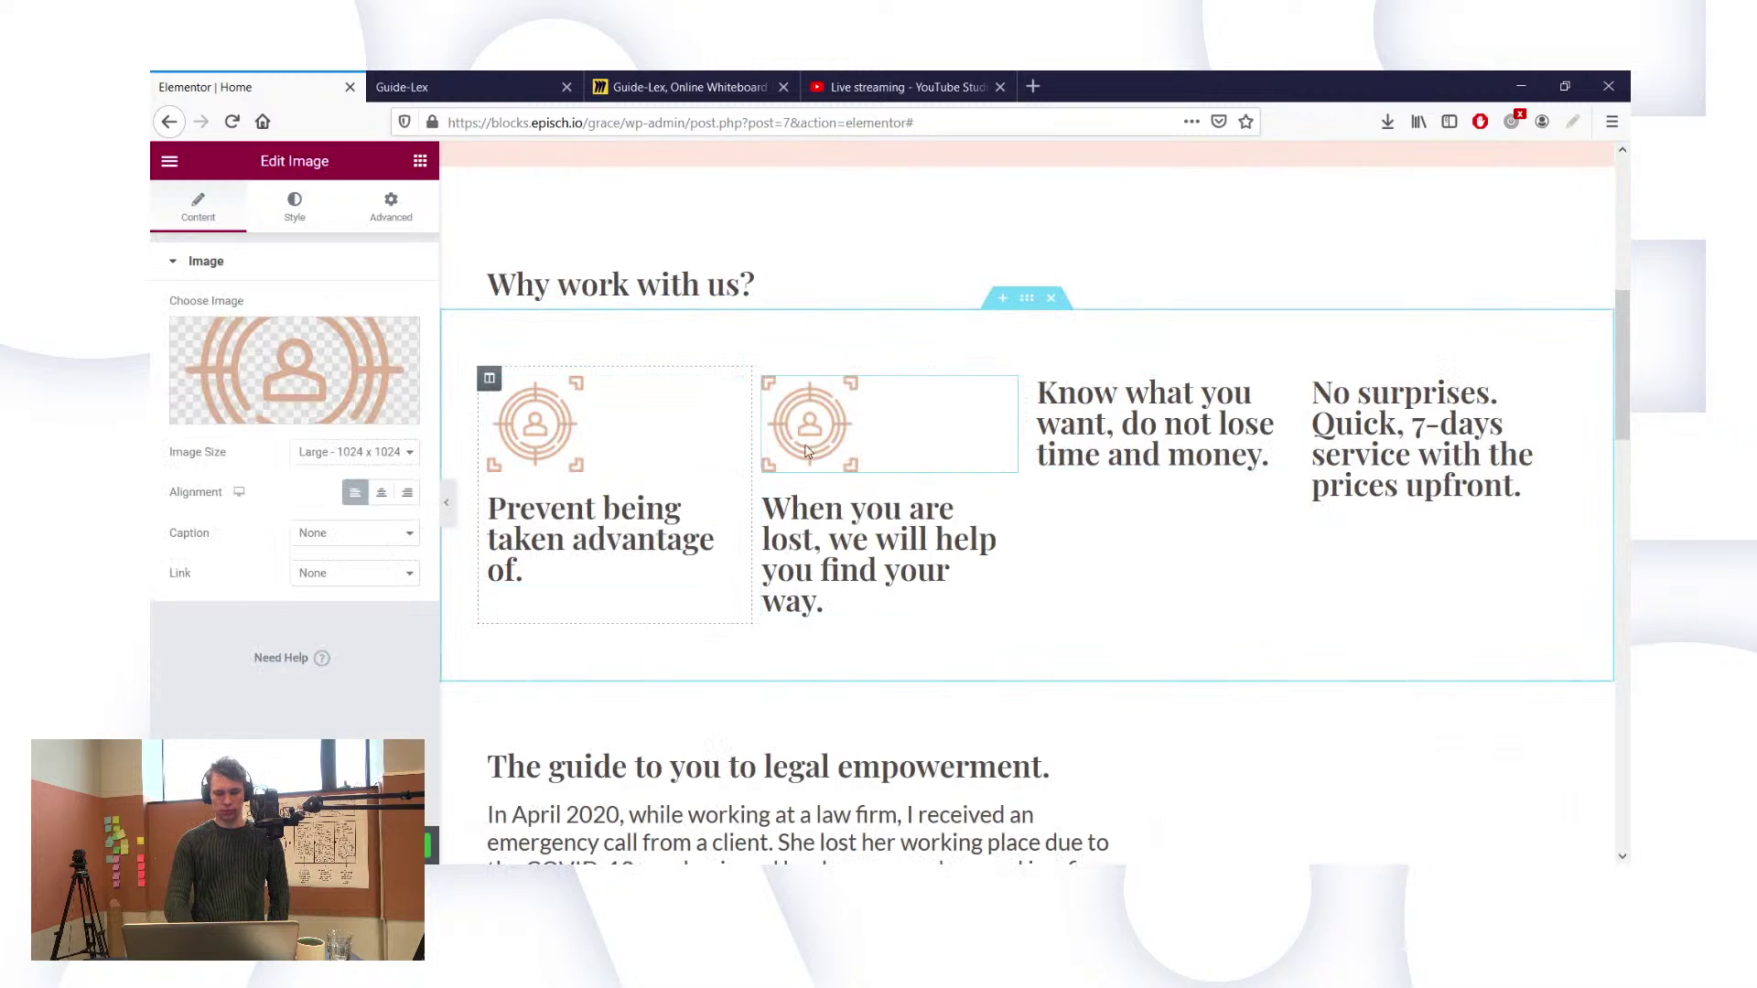
{"action": "left_click", "coordinate": [248, 415]}
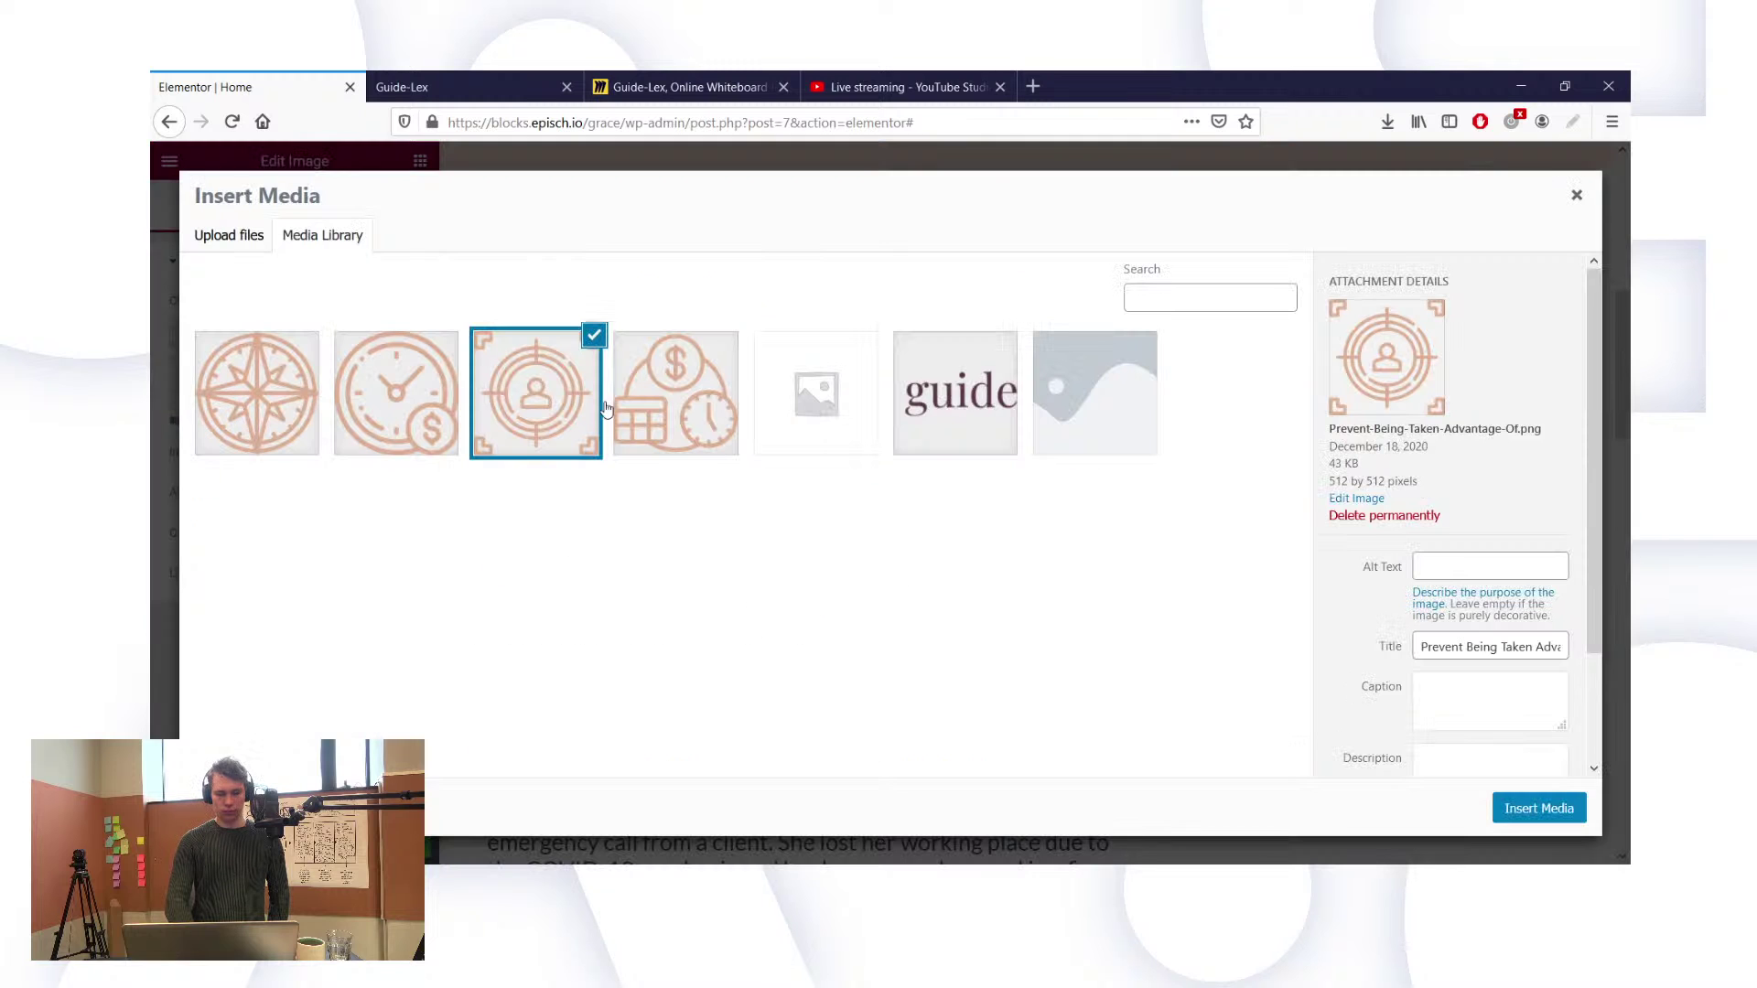
{"action": "left_click", "coordinate": [273, 384]}
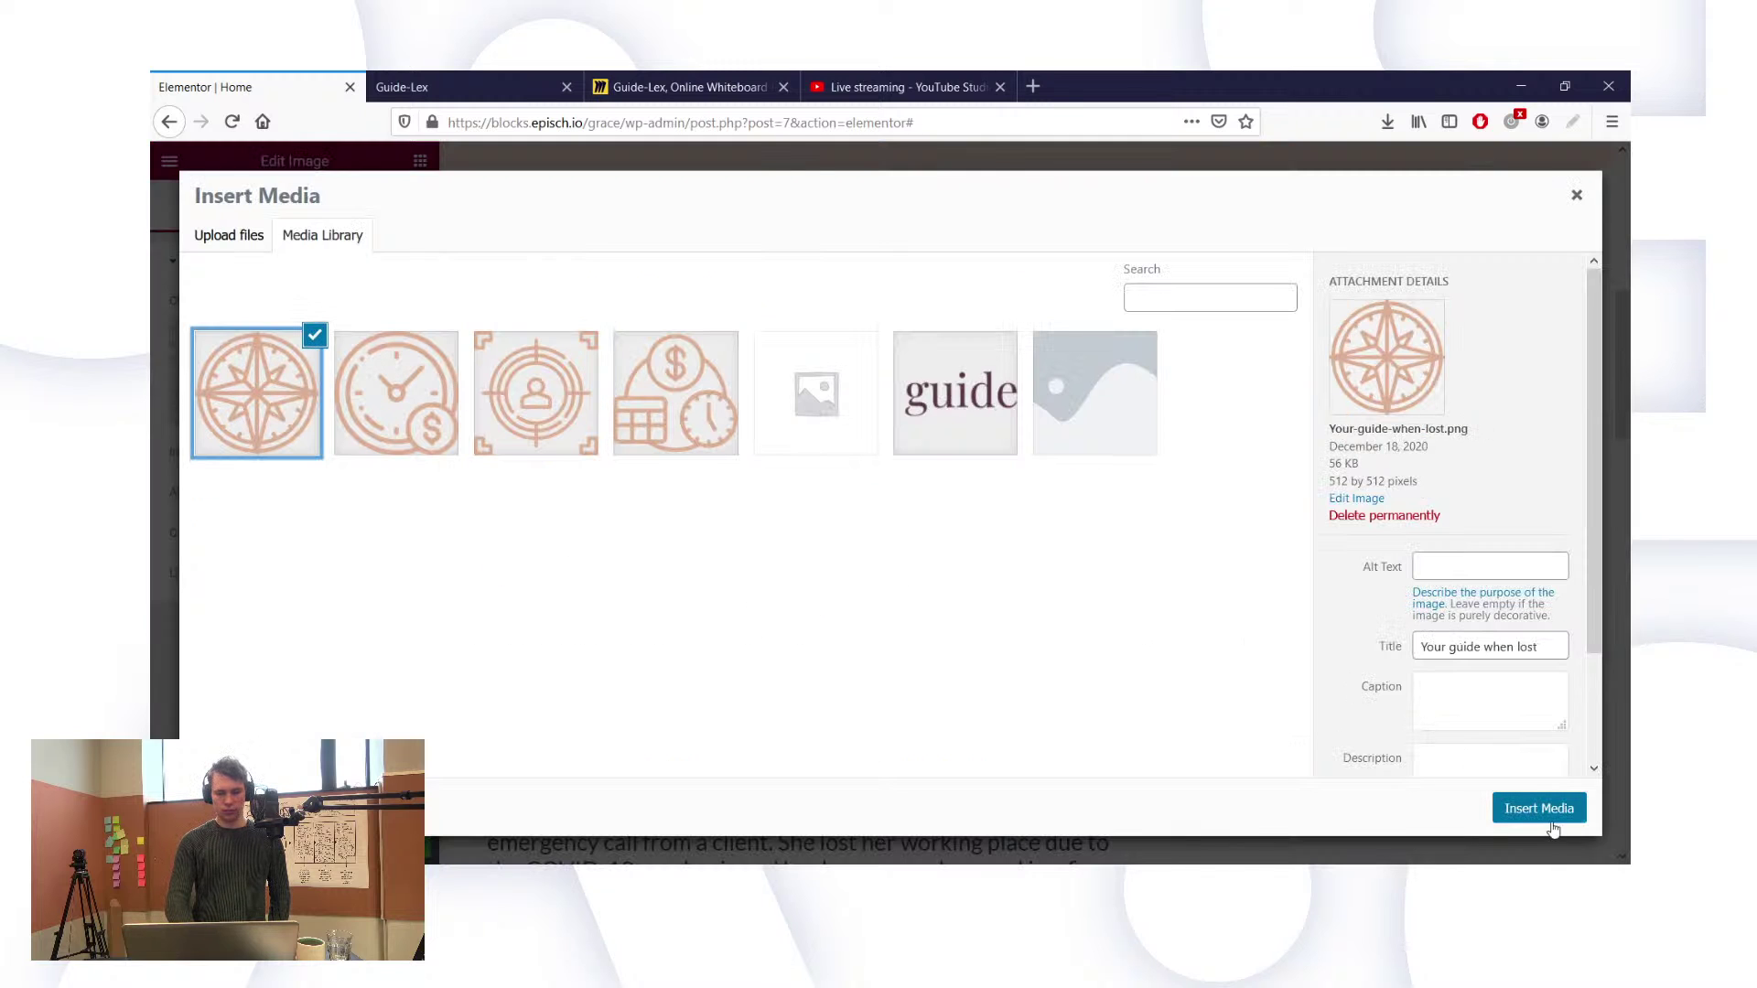
{"action": "left_click", "coordinate": [1505, 808]}
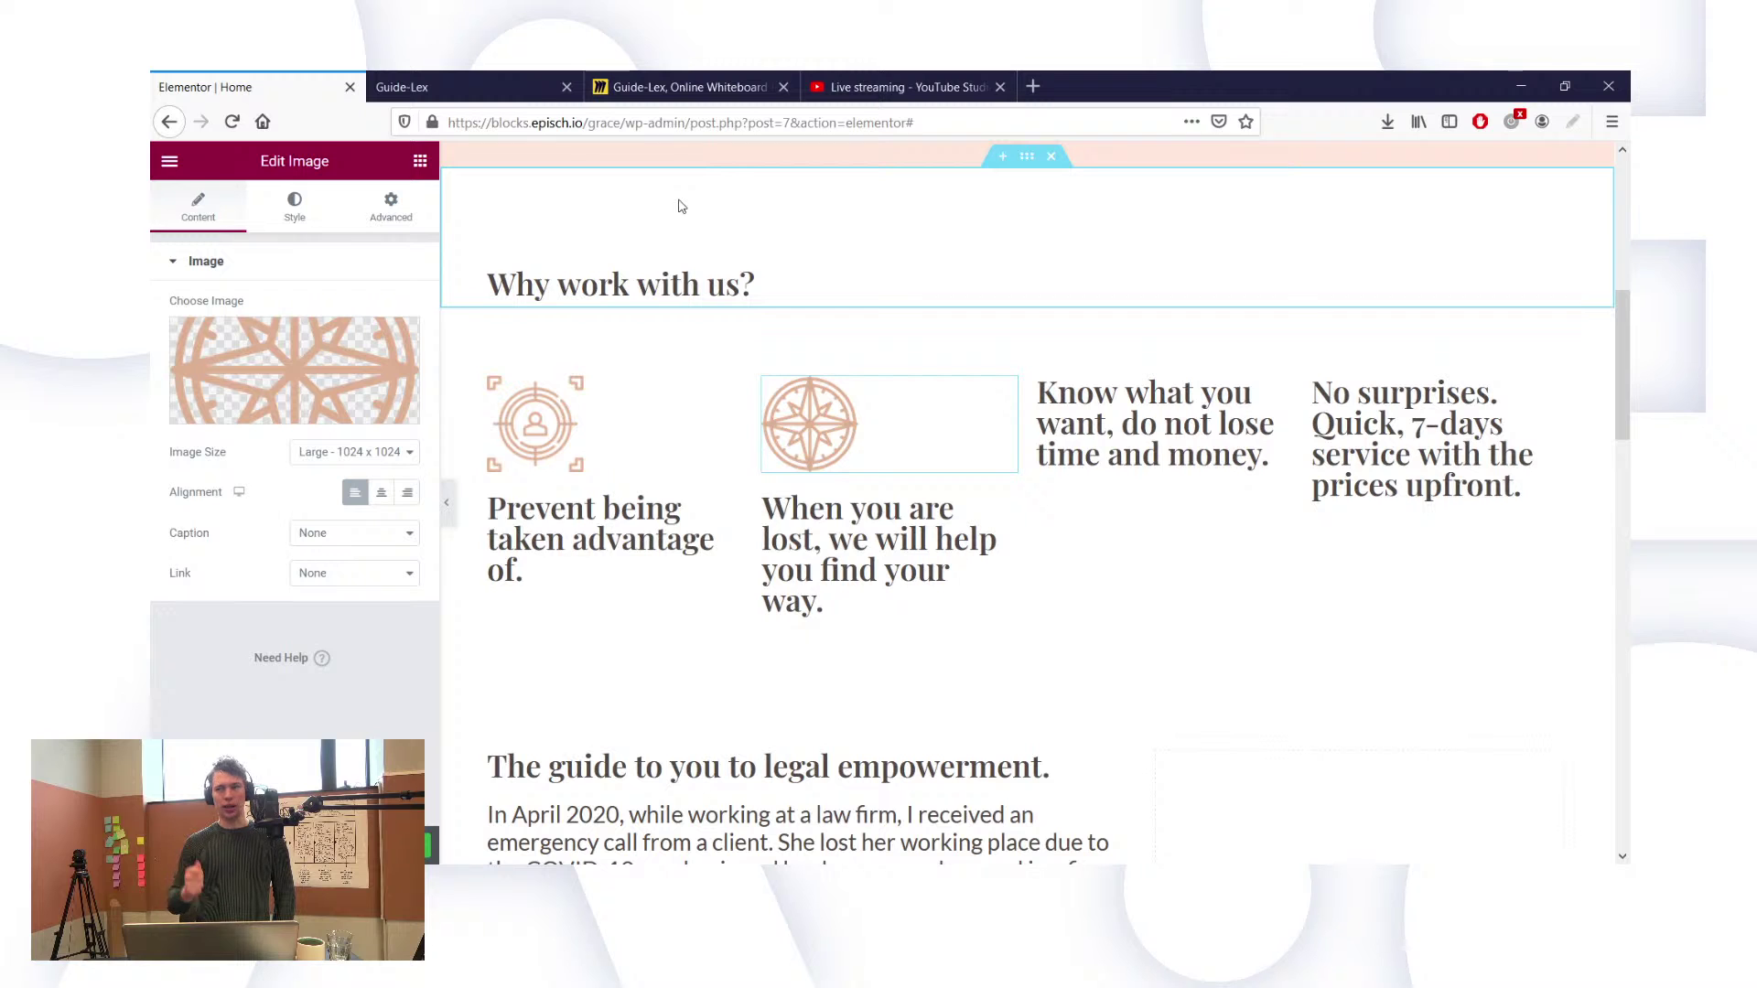
Step: Check the Guide-Lex Miro whiteboard, then return to the homepage editor
{"action": "left_click", "coordinate": [637, 83]}
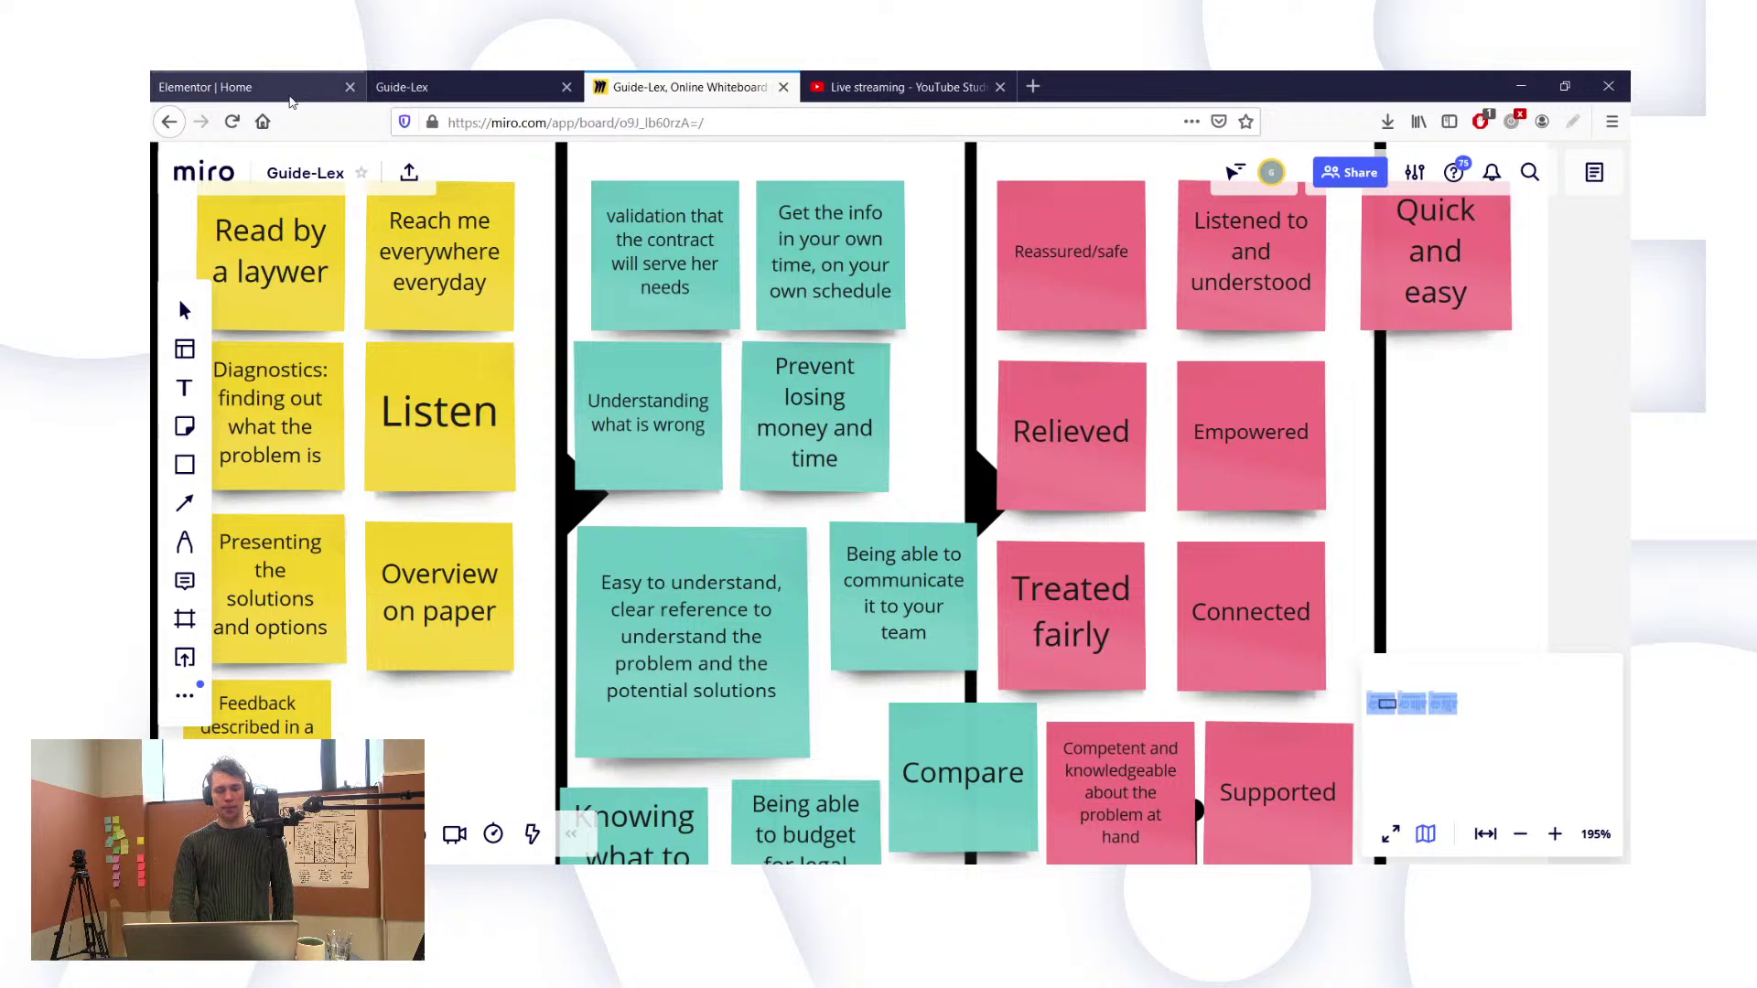
{"action": "left_click", "coordinate": [290, 99]}
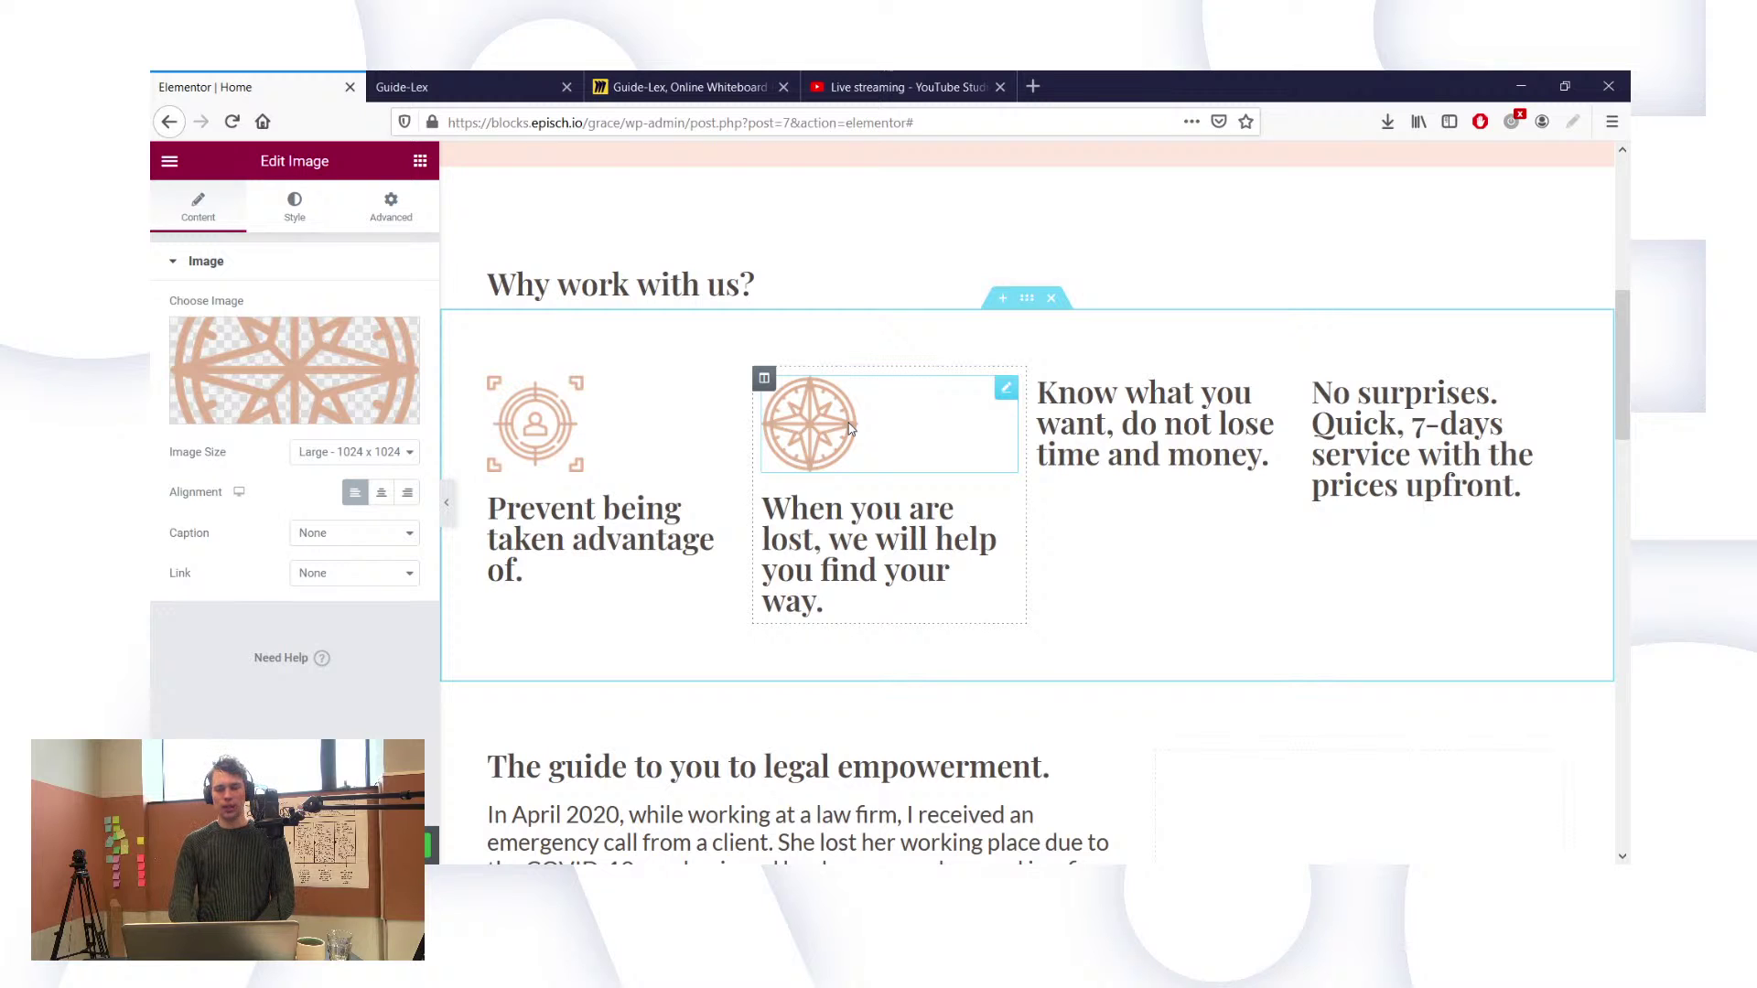
Step: Duplicate the compass icon into column three and change it to Prevent-Losing-Time-And-Money.png
{"action": "right_click", "coordinate": [999, 396]}
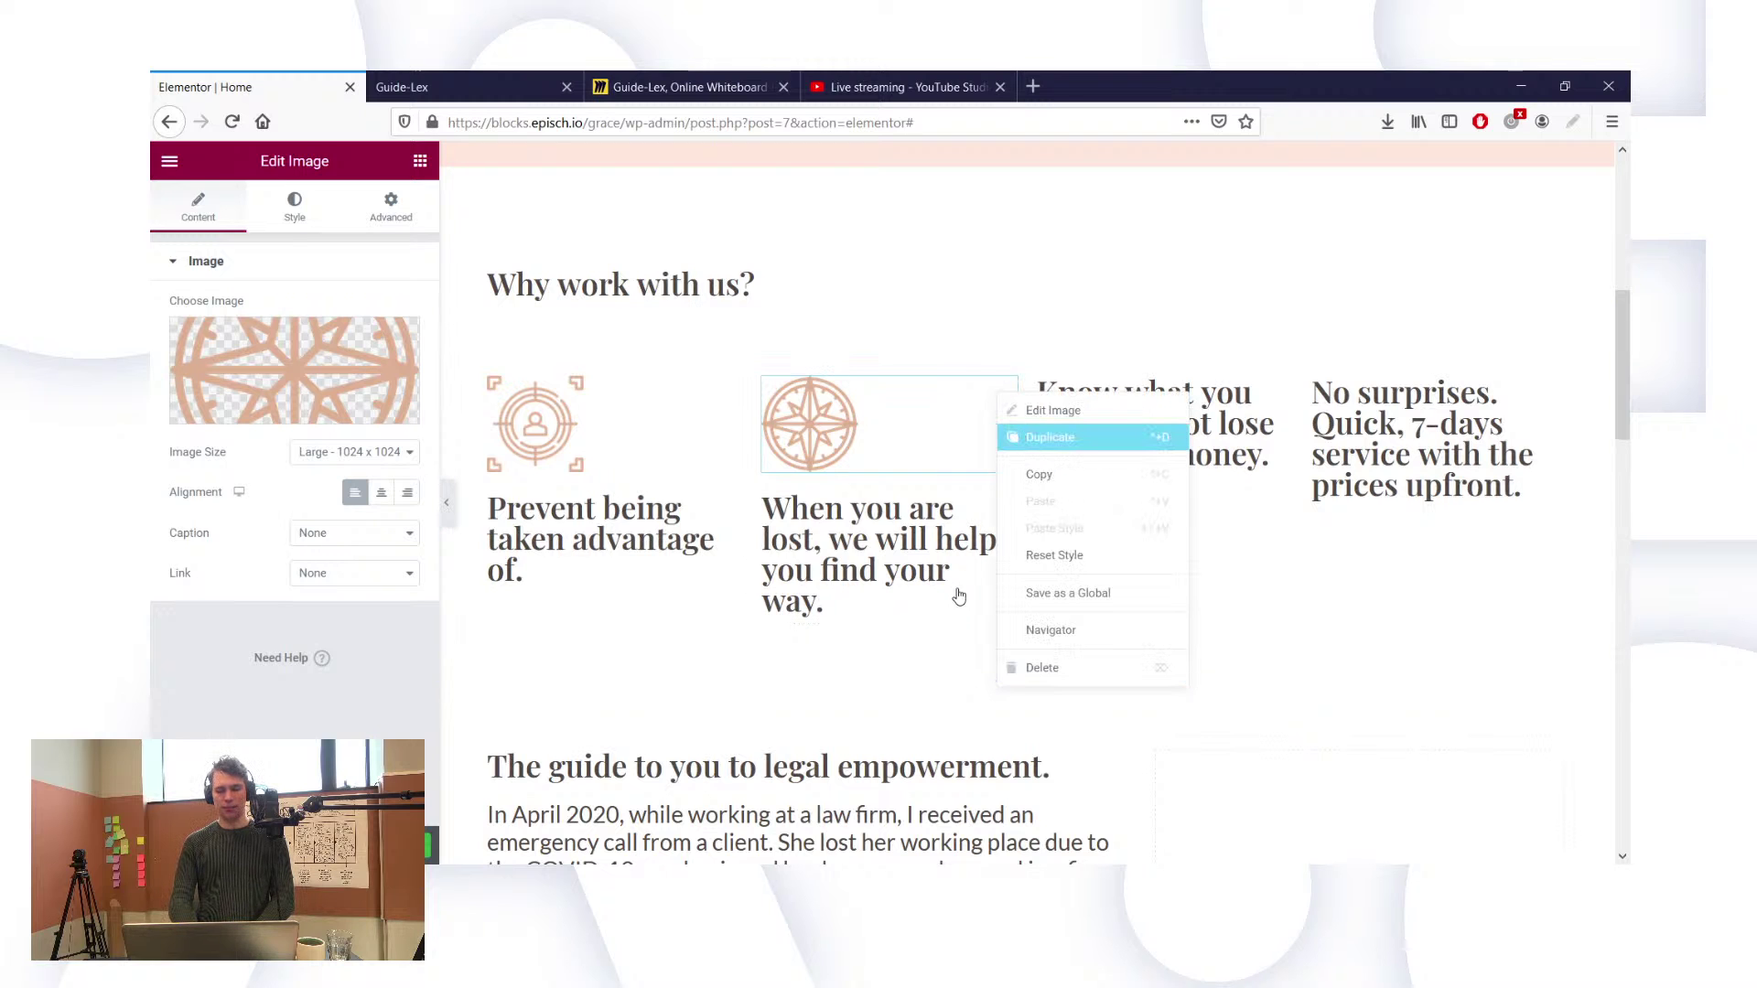
{"action": "left_click", "coordinate": [1050, 438]}
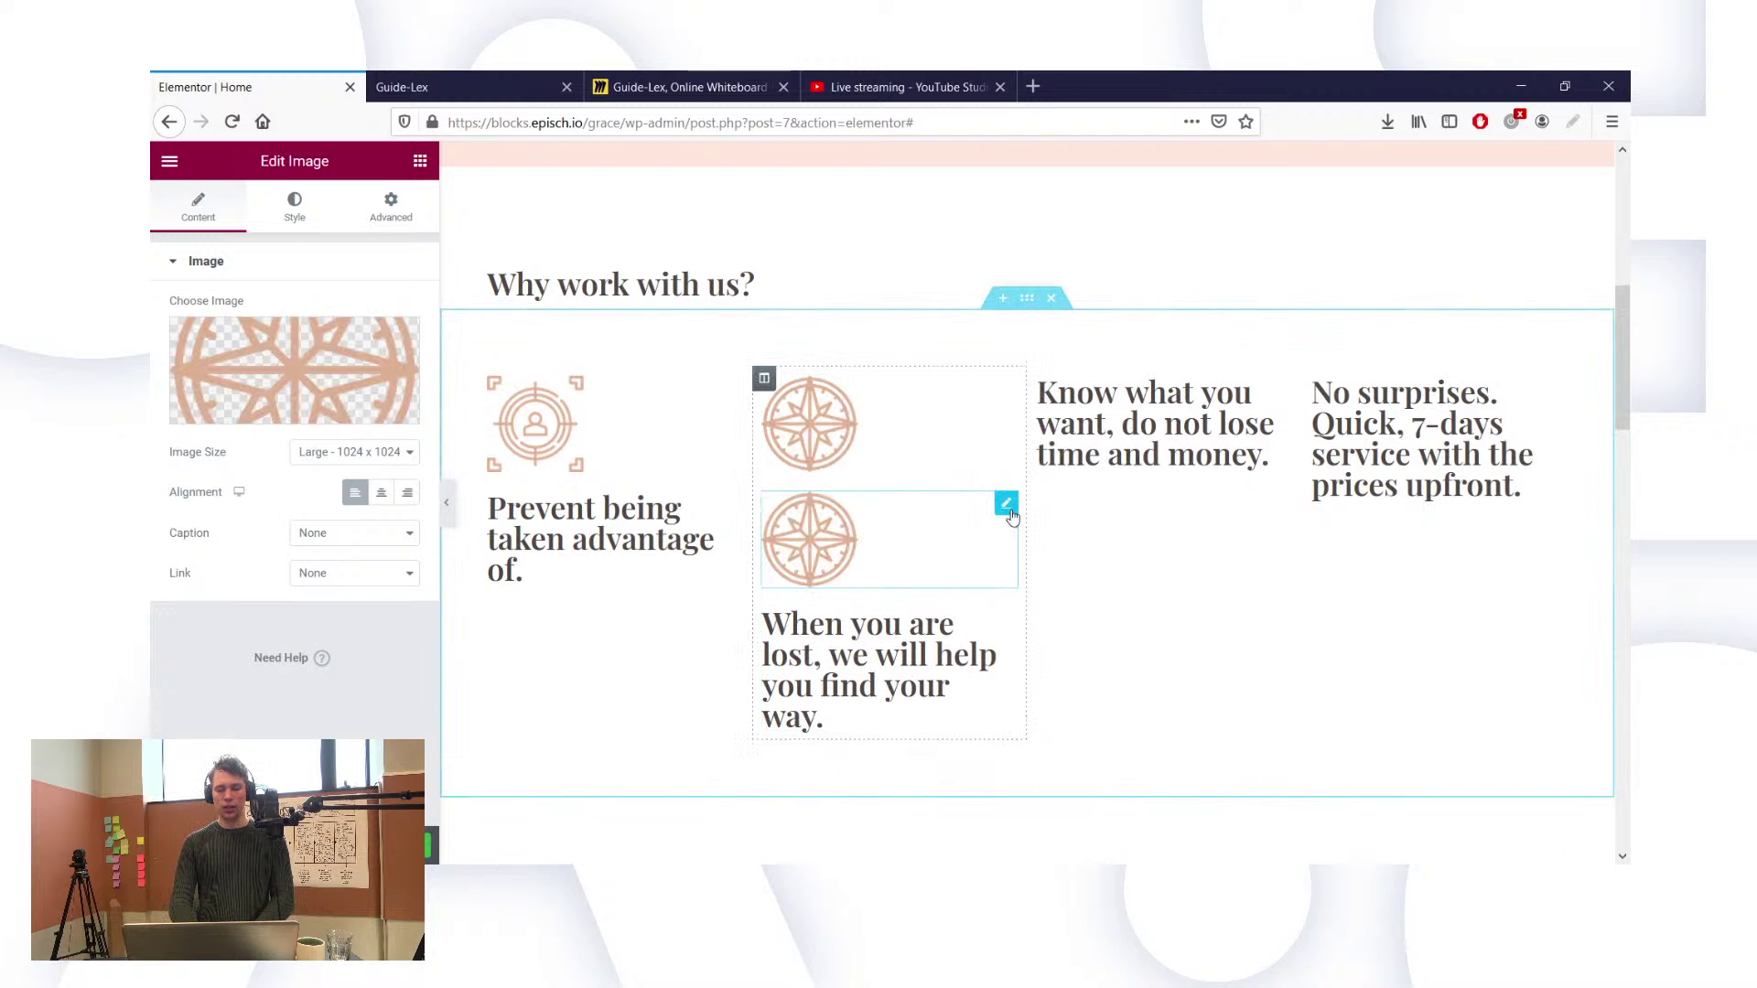
{"action": "left_click_drag", "start_coordinate": [1011, 517], "coordinate": [1107, 399]}
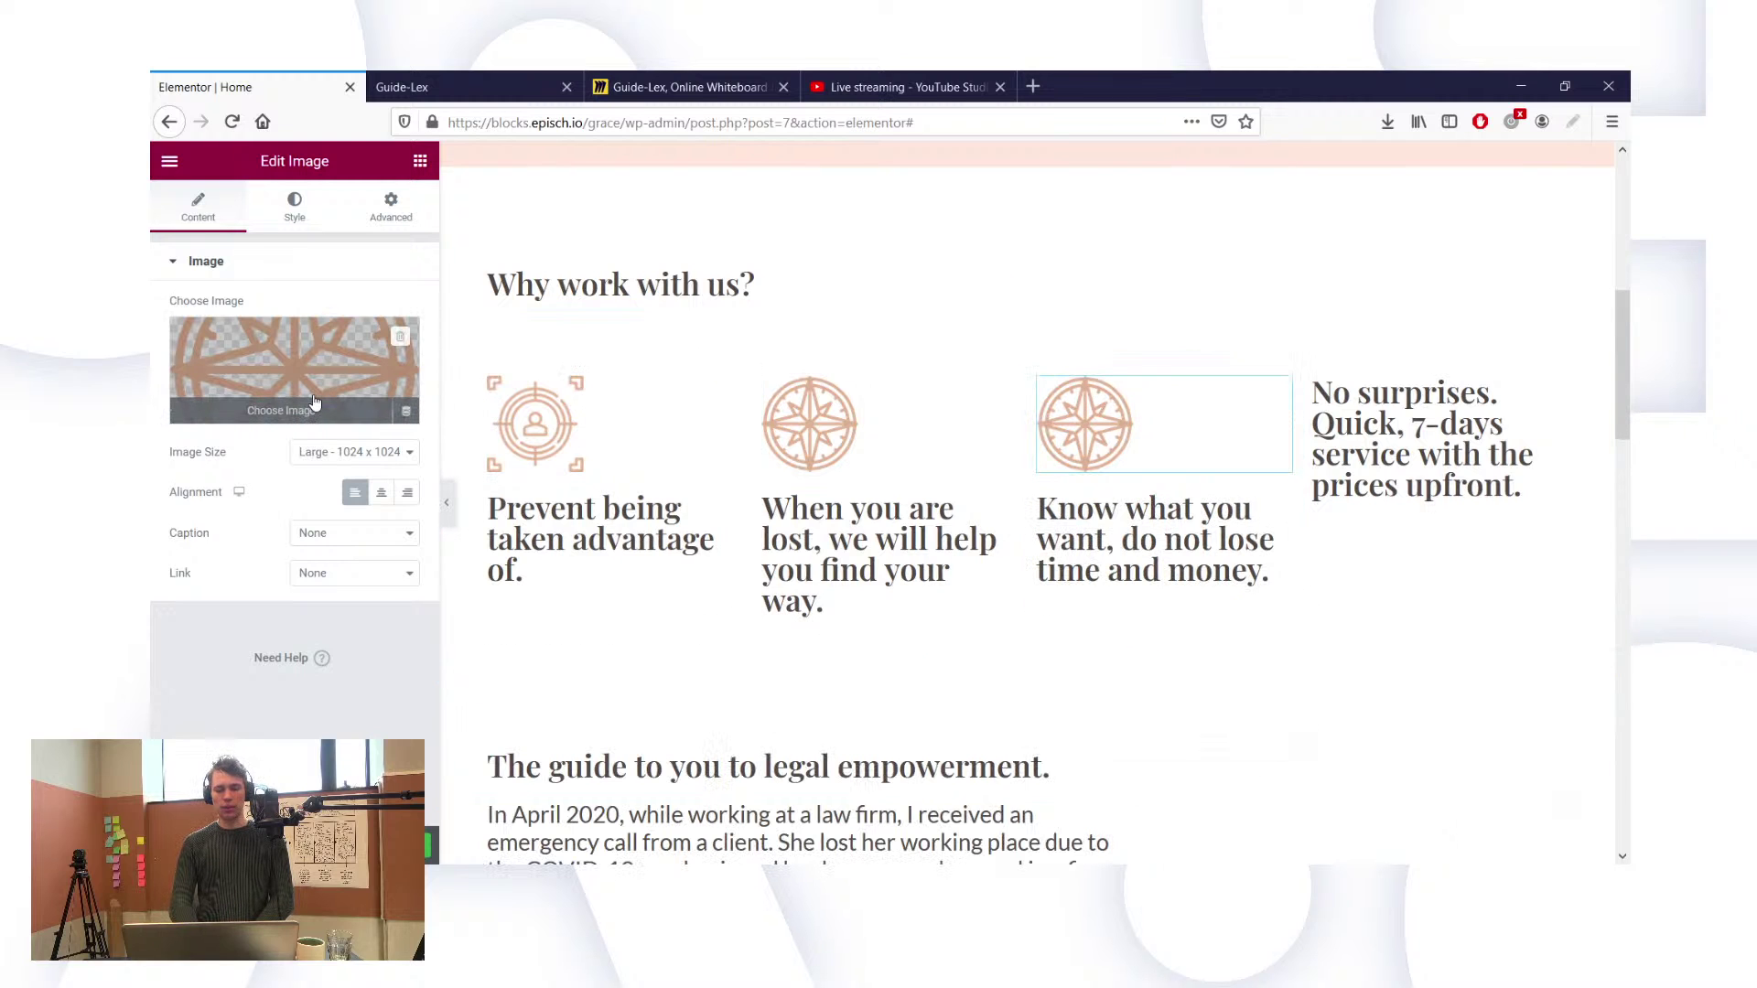
{"action": "left_click", "coordinate": [274, 412]}
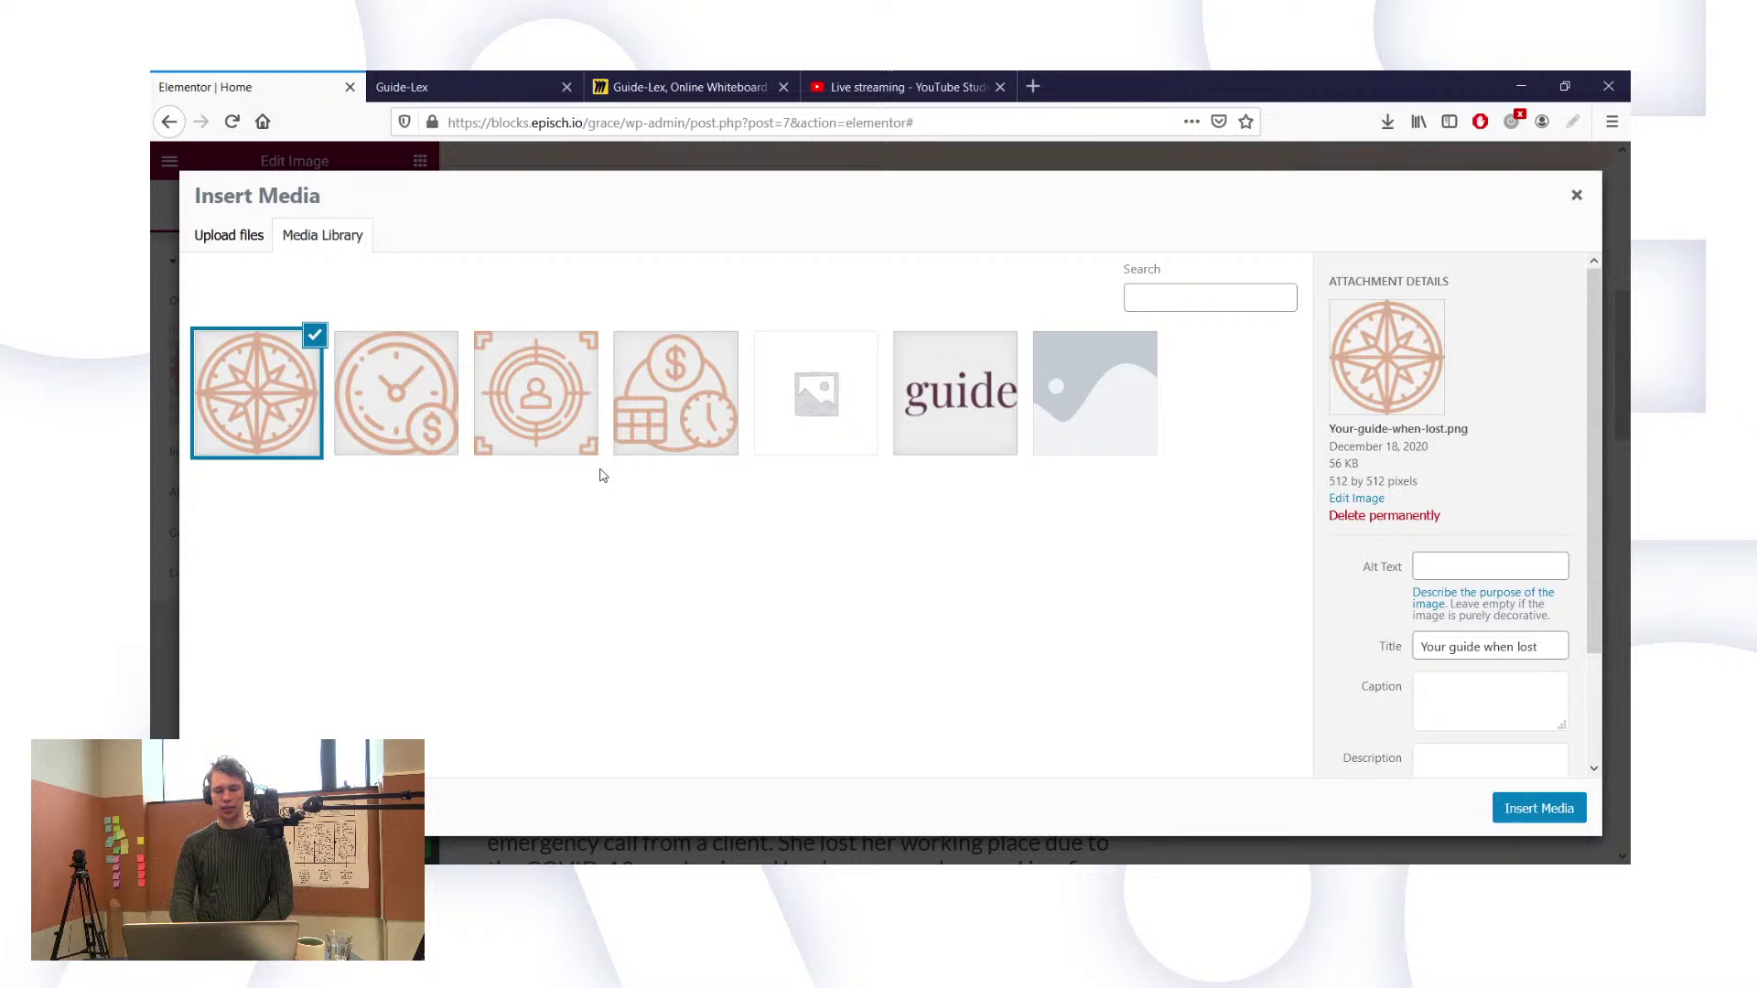
{"action": "left_click", "coordinate": [432, 412]}
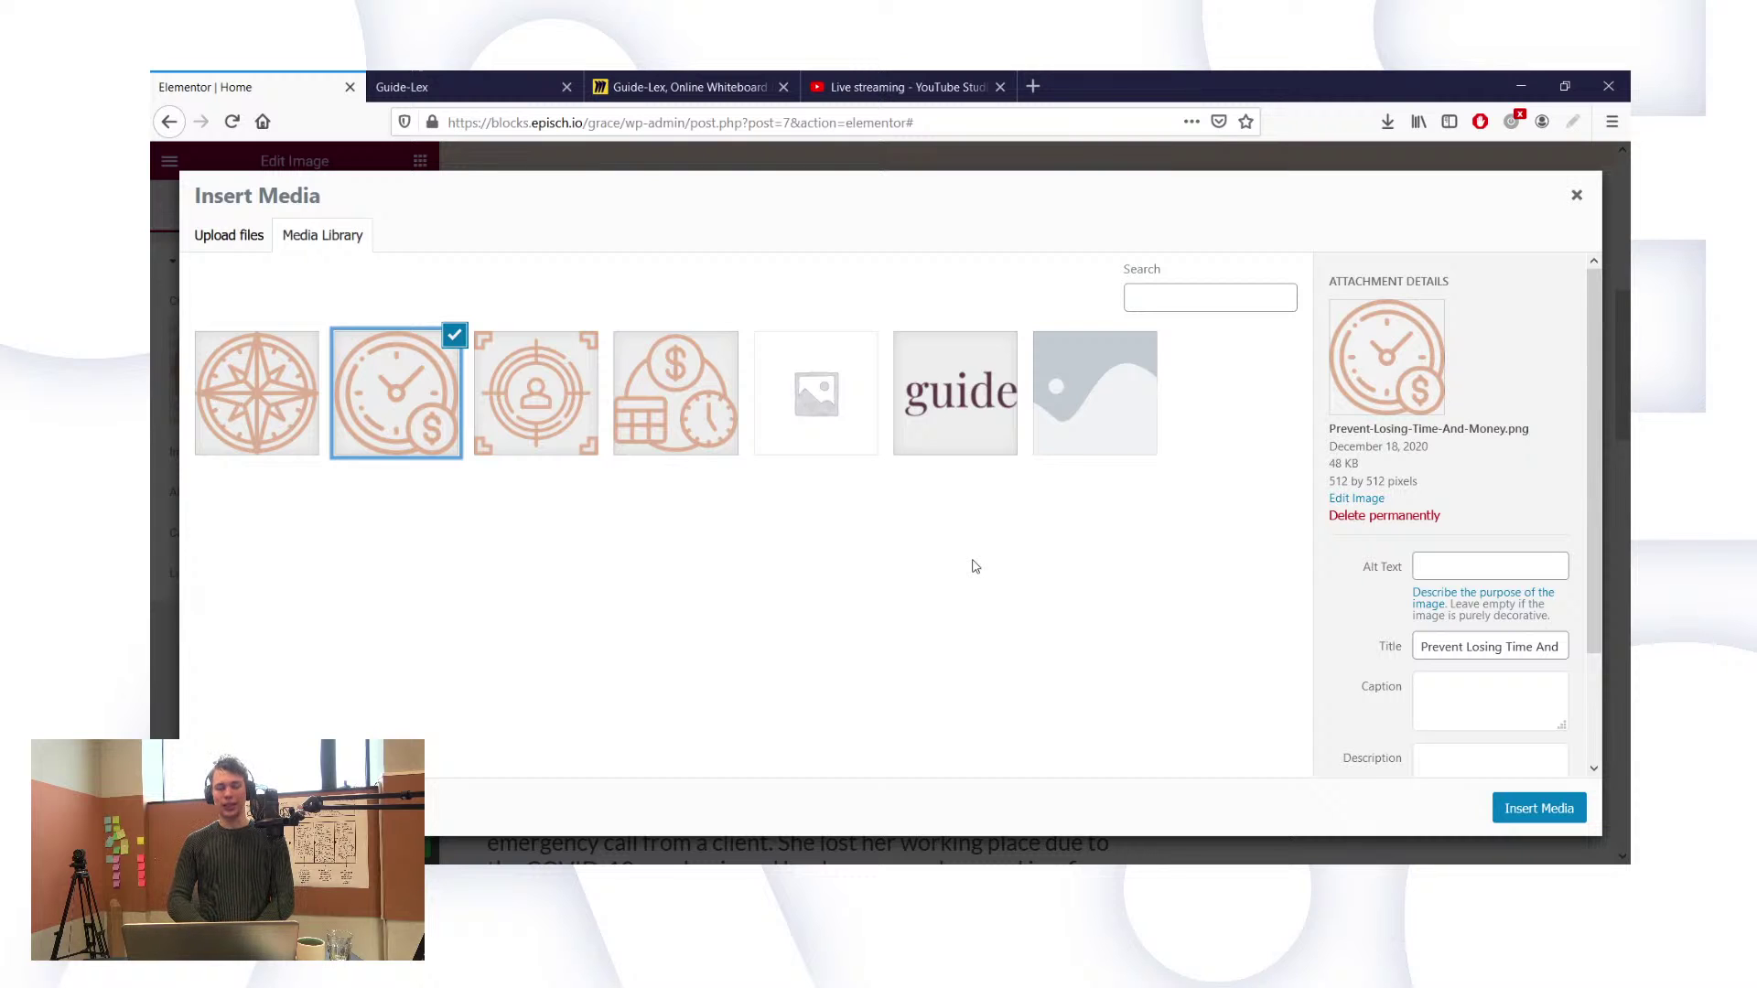
{"action": "left_click", "coordinate": [1534, 809]}
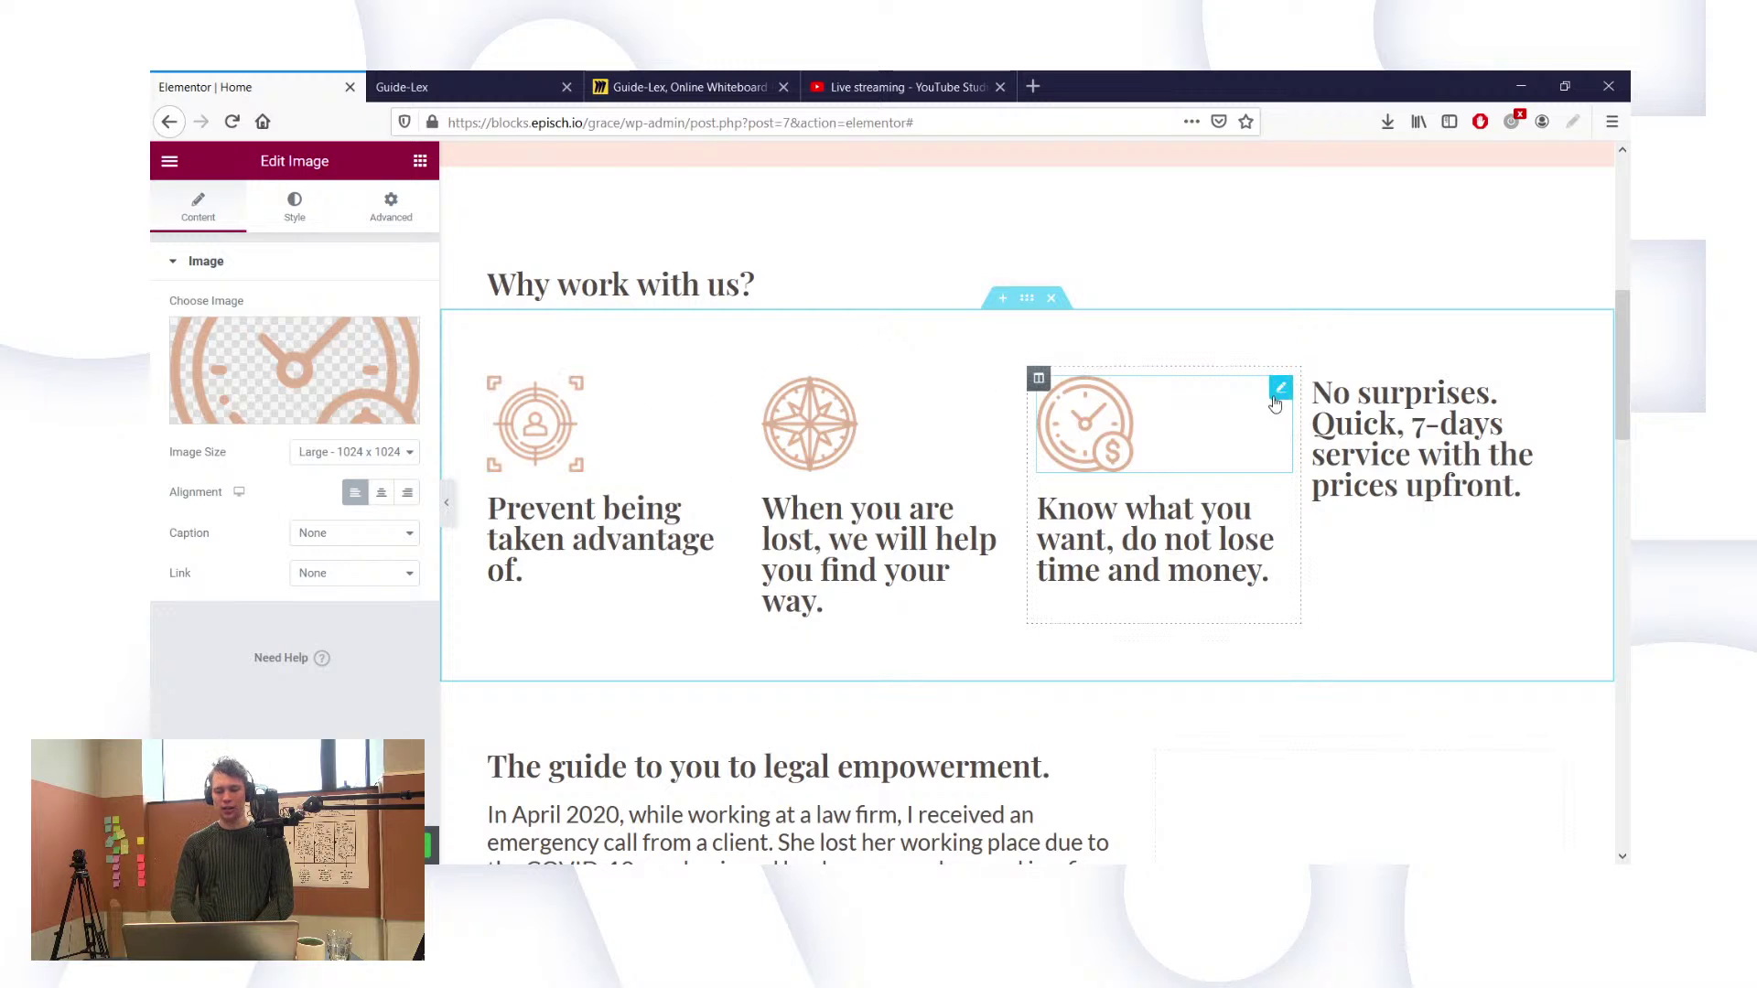
Step: Duplicate the clock icon into the fourth column and swap its image for payment-day.png
{"action": "right_click", "coordinate": [1281, 394]}
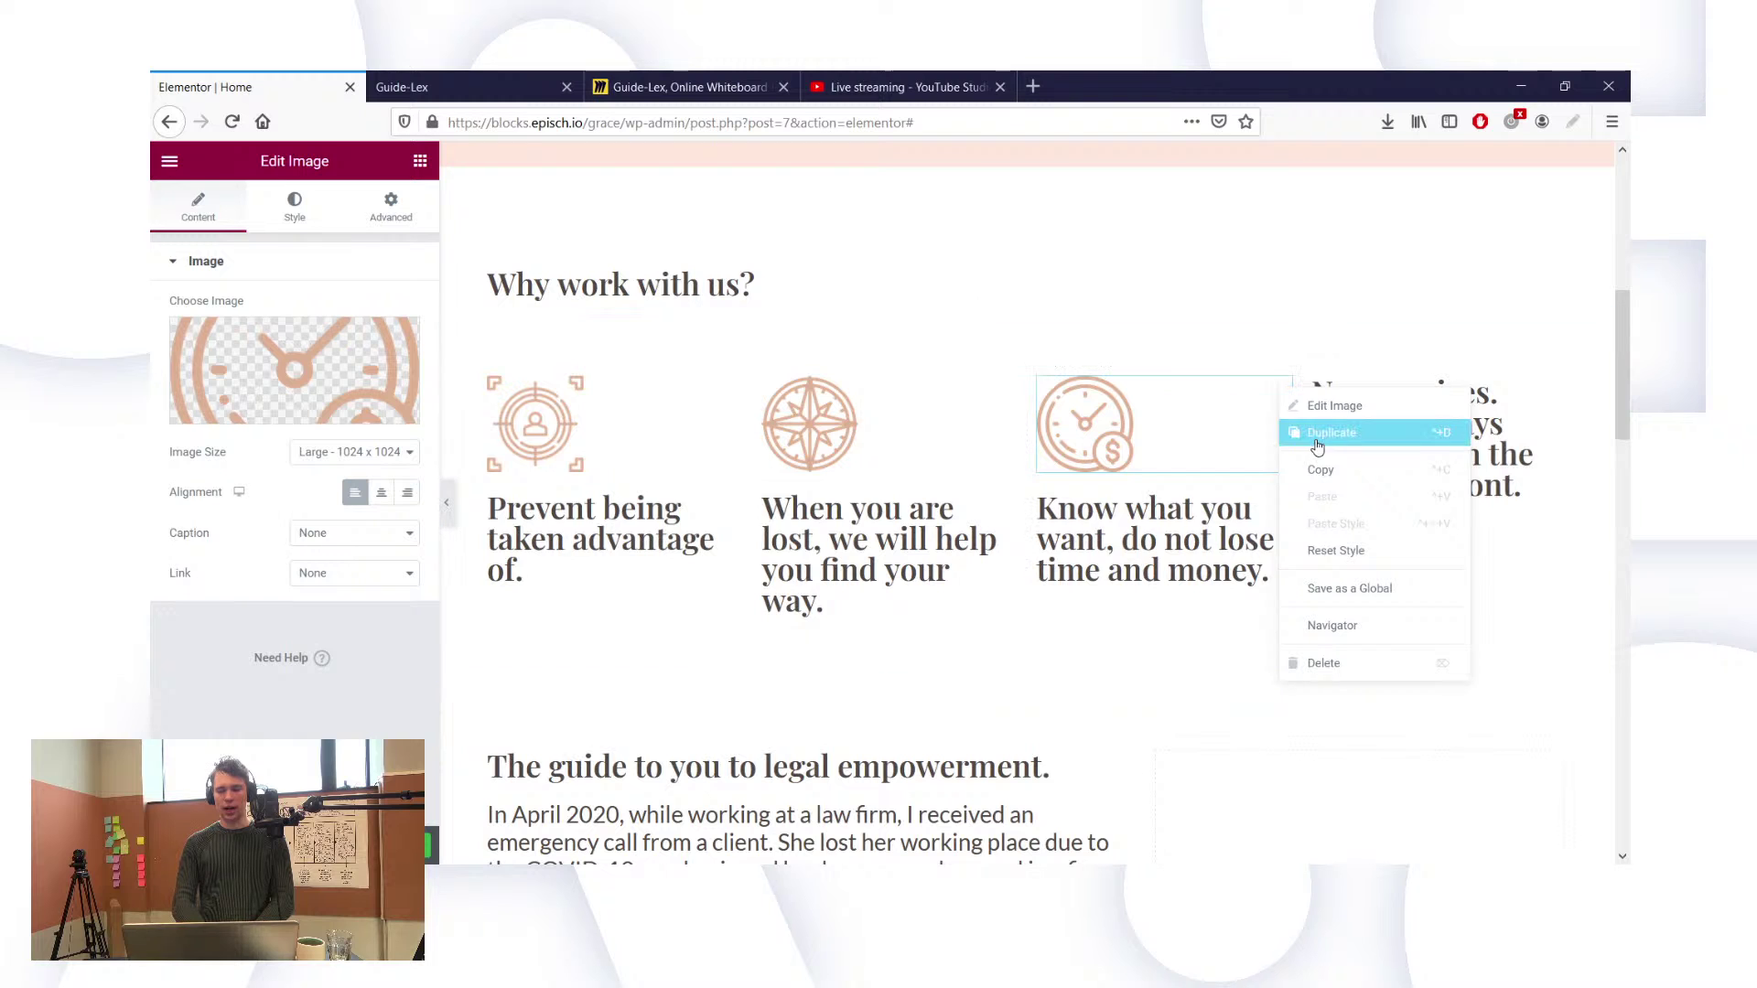
{"action": "left_click", "coordinate": [1323, 432]}
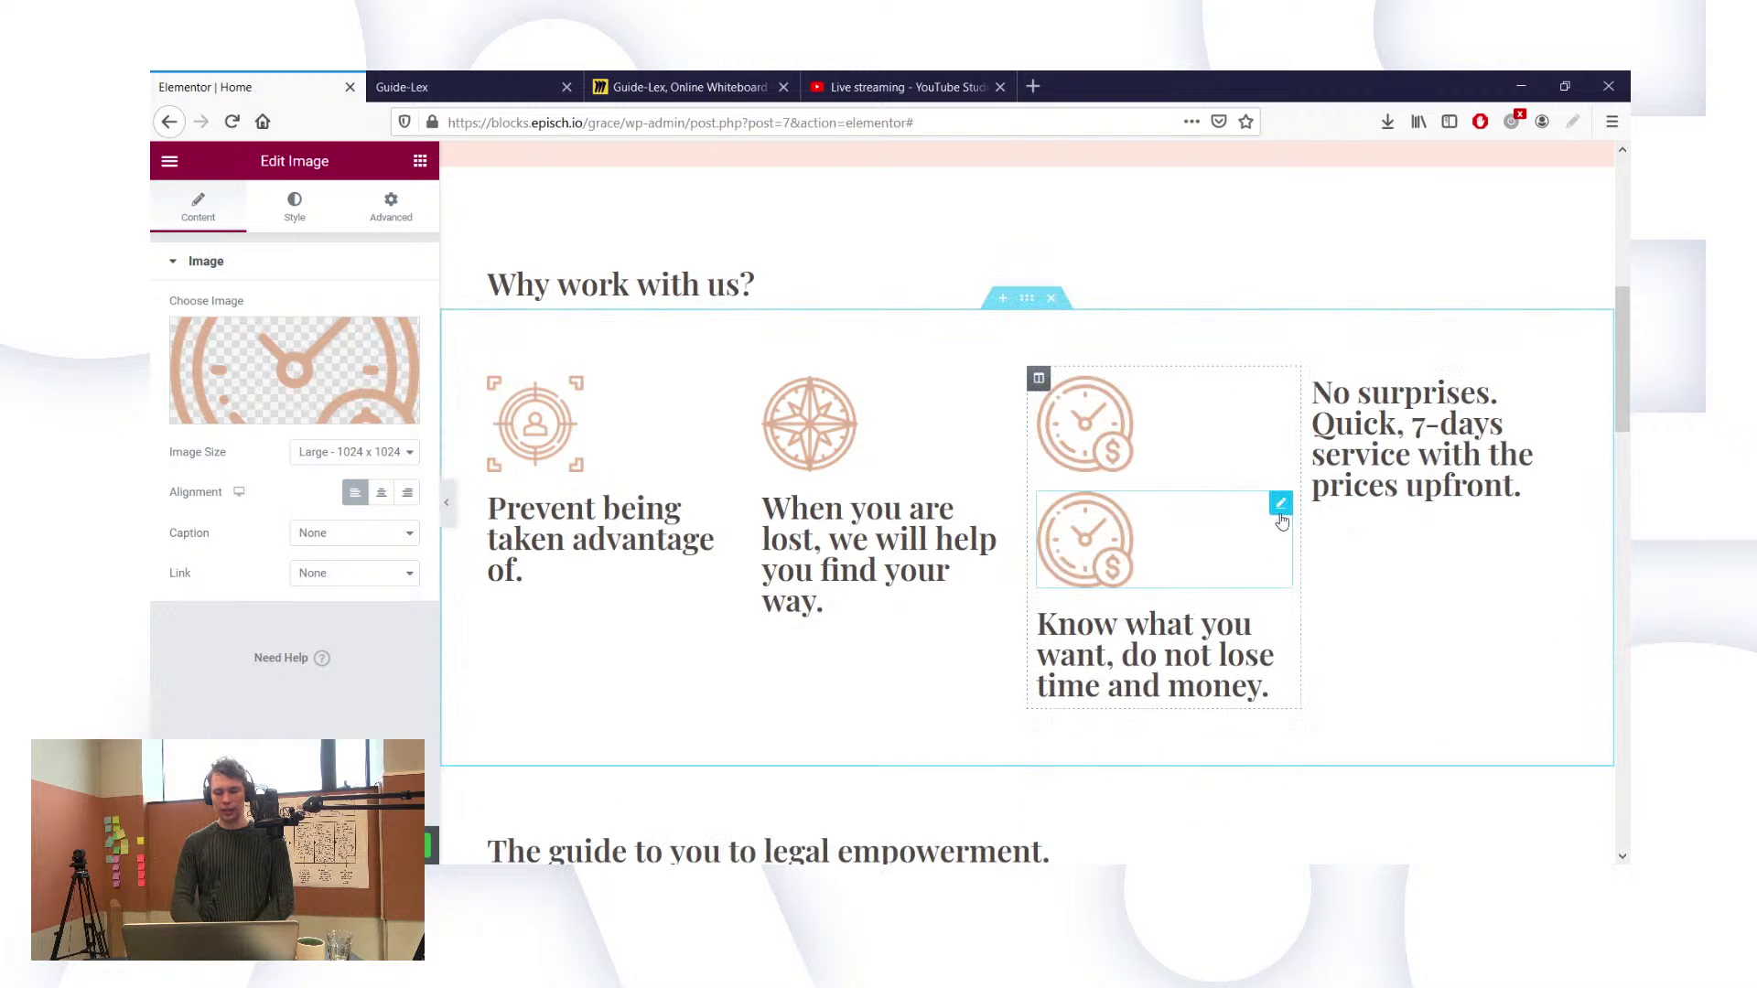
{"action": "left_click_drag", "start_coordinate": [1281, 502], "coordinate": [1408, 390]}
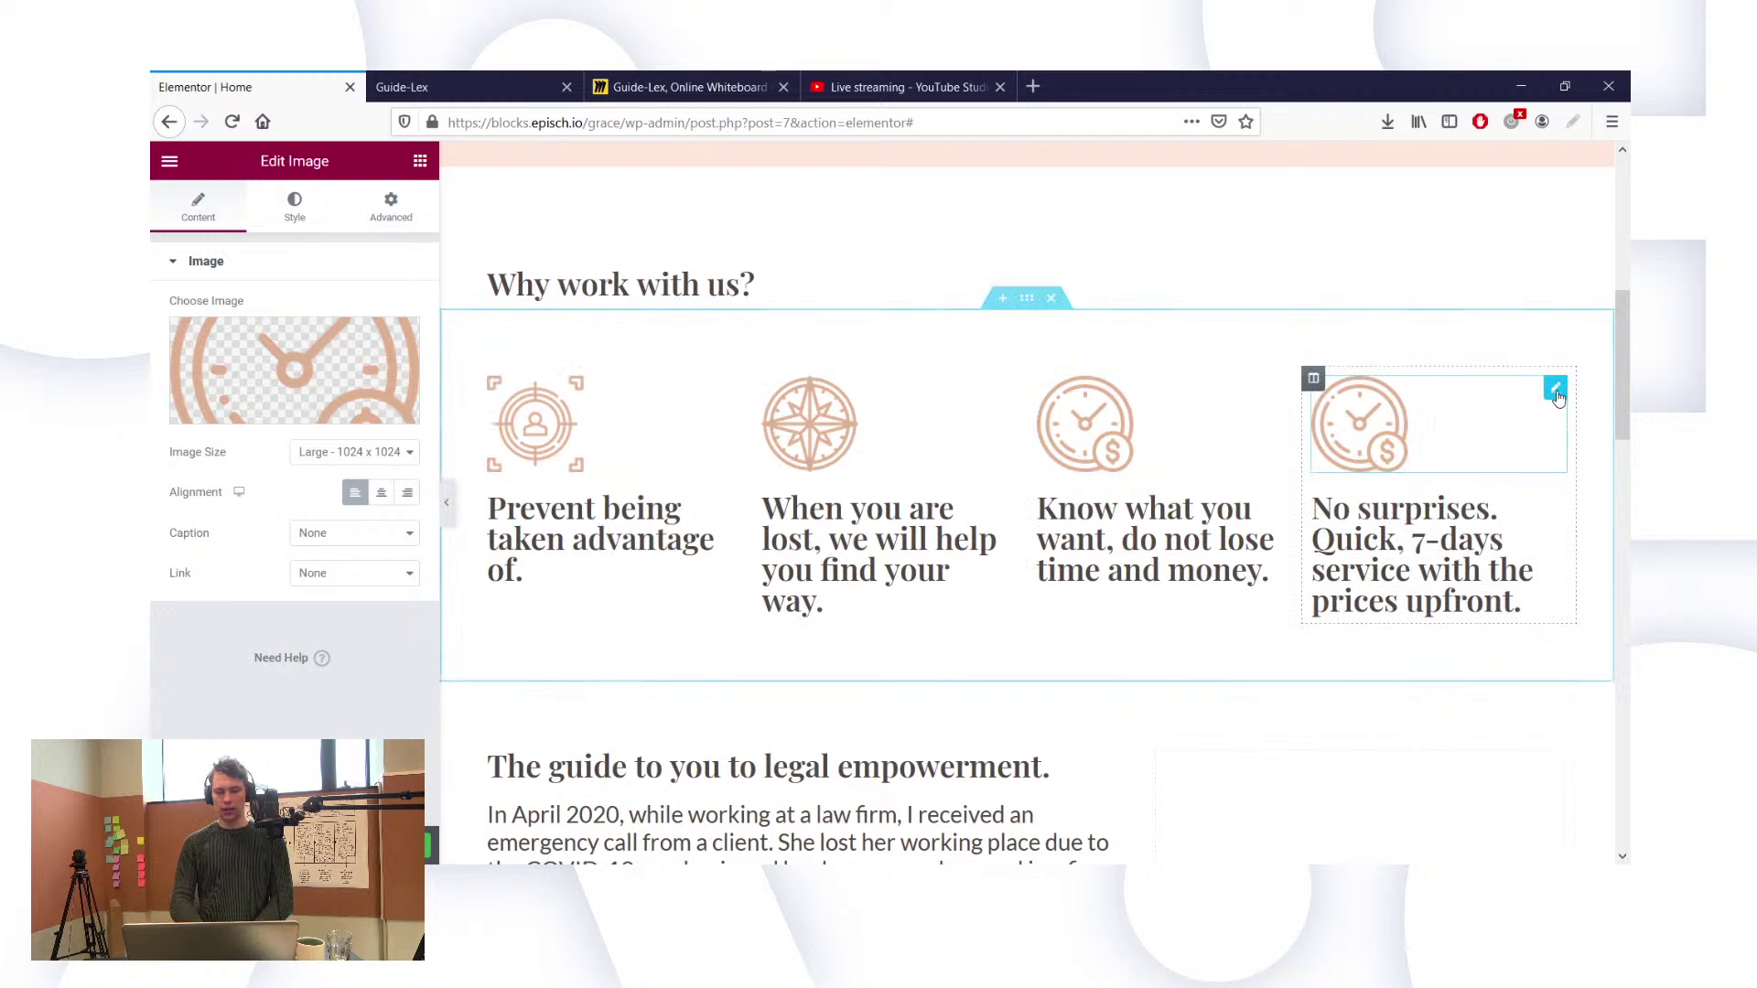
{"action": "left_click", "coordinate": [200, 423]}
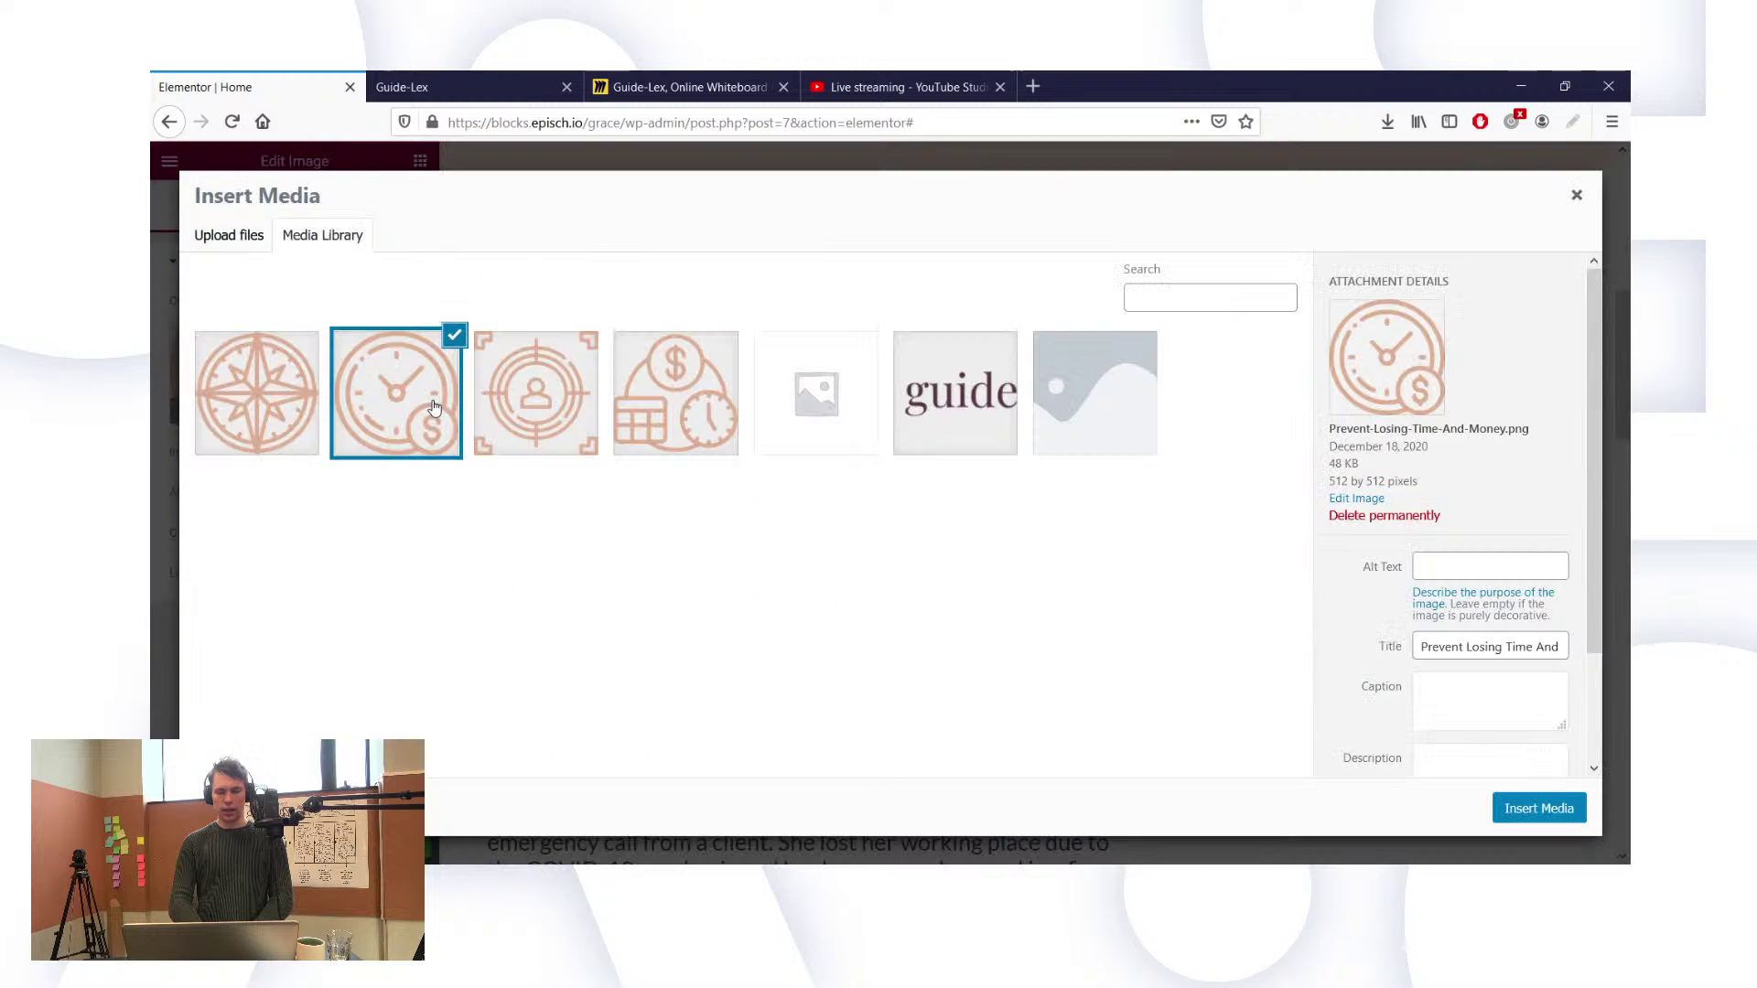
{"action": "left_click", "coordinate": [677, 416]}
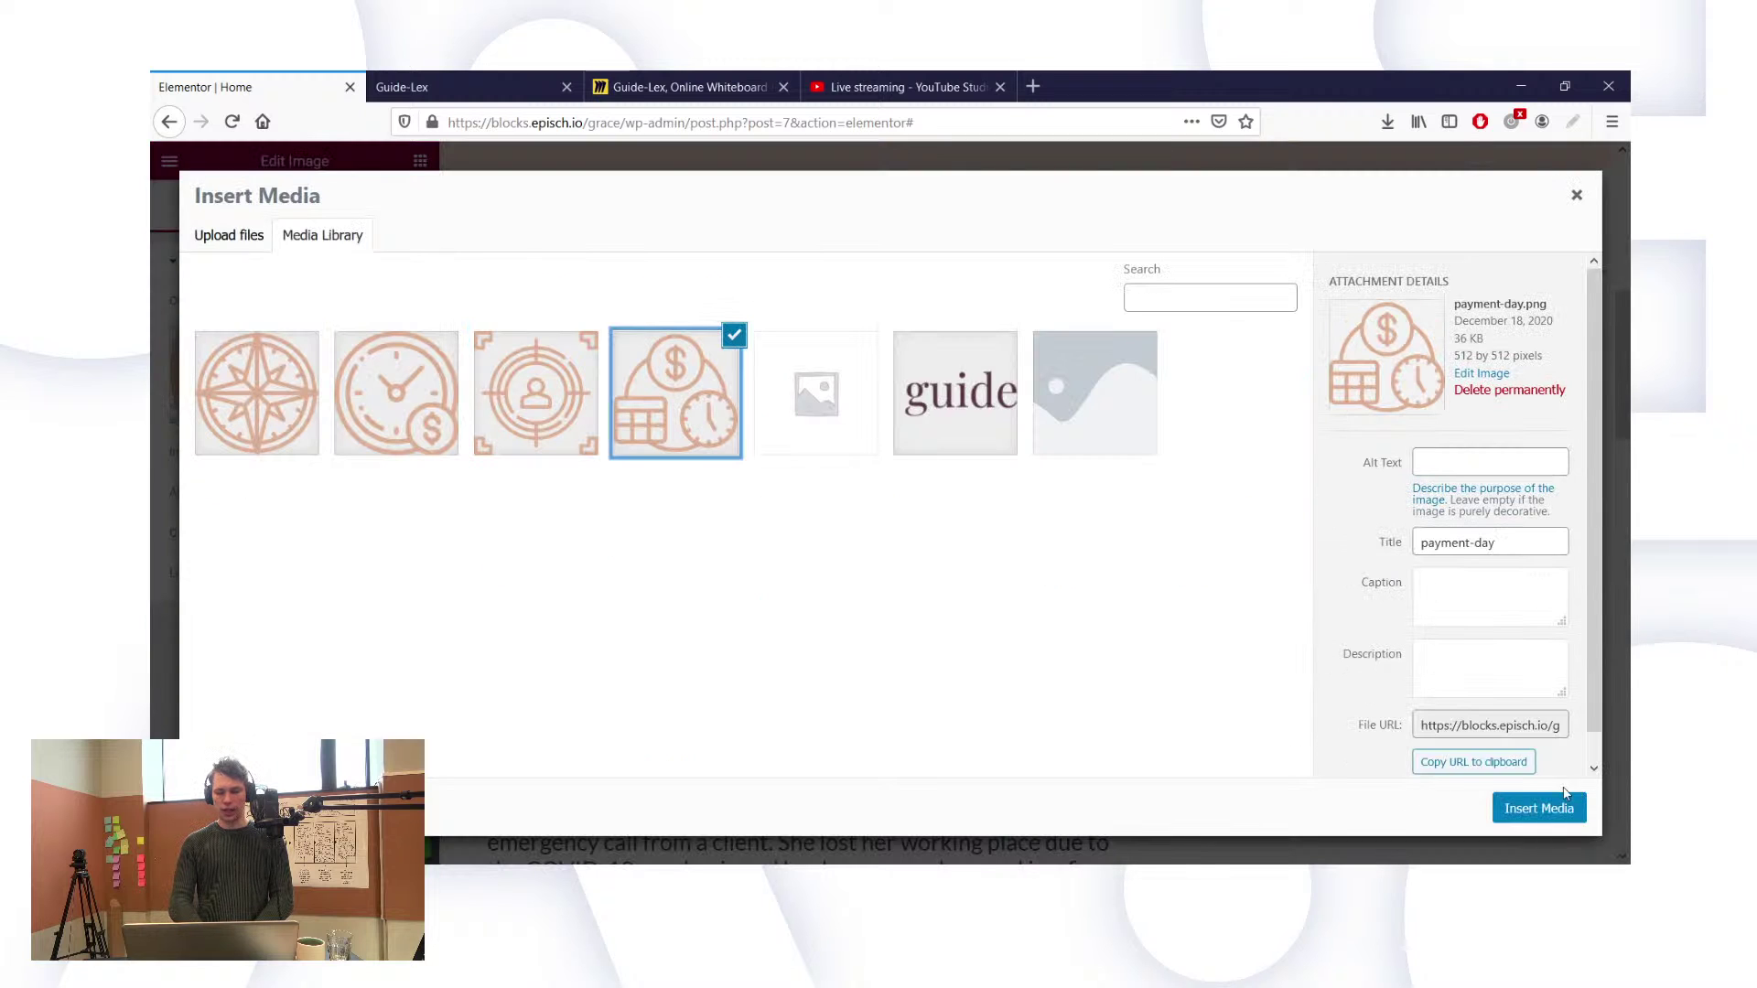
{"action": "left_click", "coordinate": [1556, 808]}
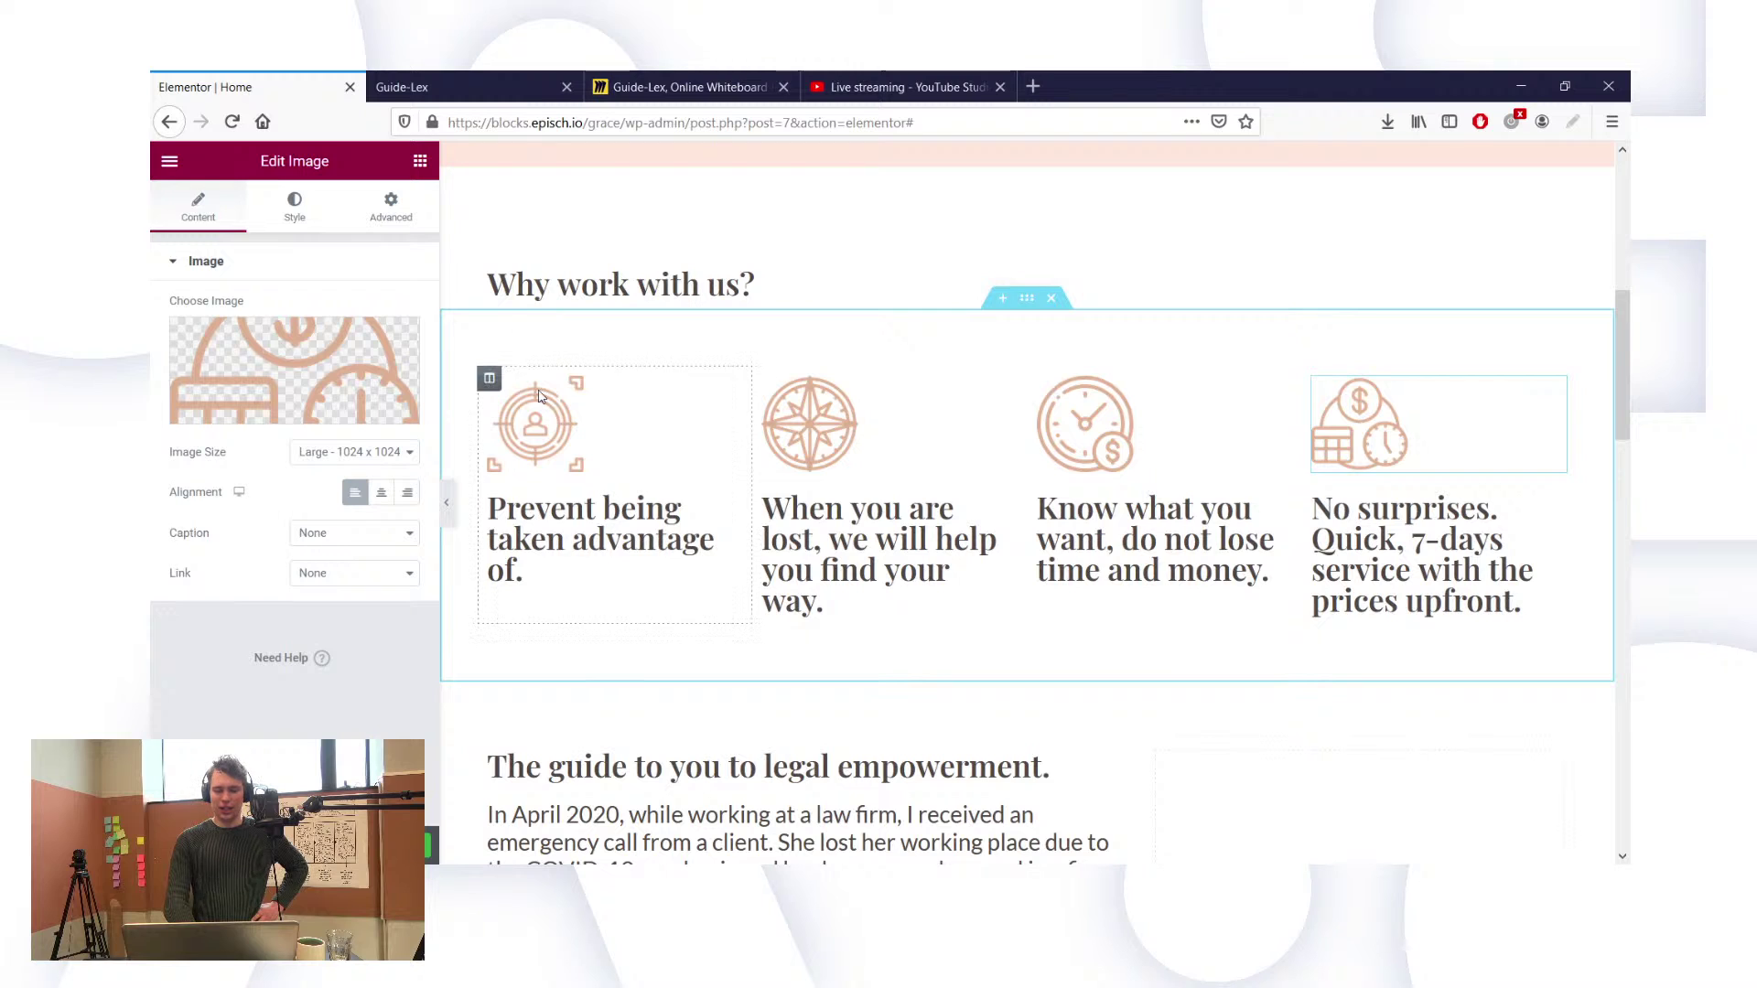
Step: Select the first column's target icon image widget to load it in Edit Image
{"action": "left_click", "coordinate": [552, 432]}
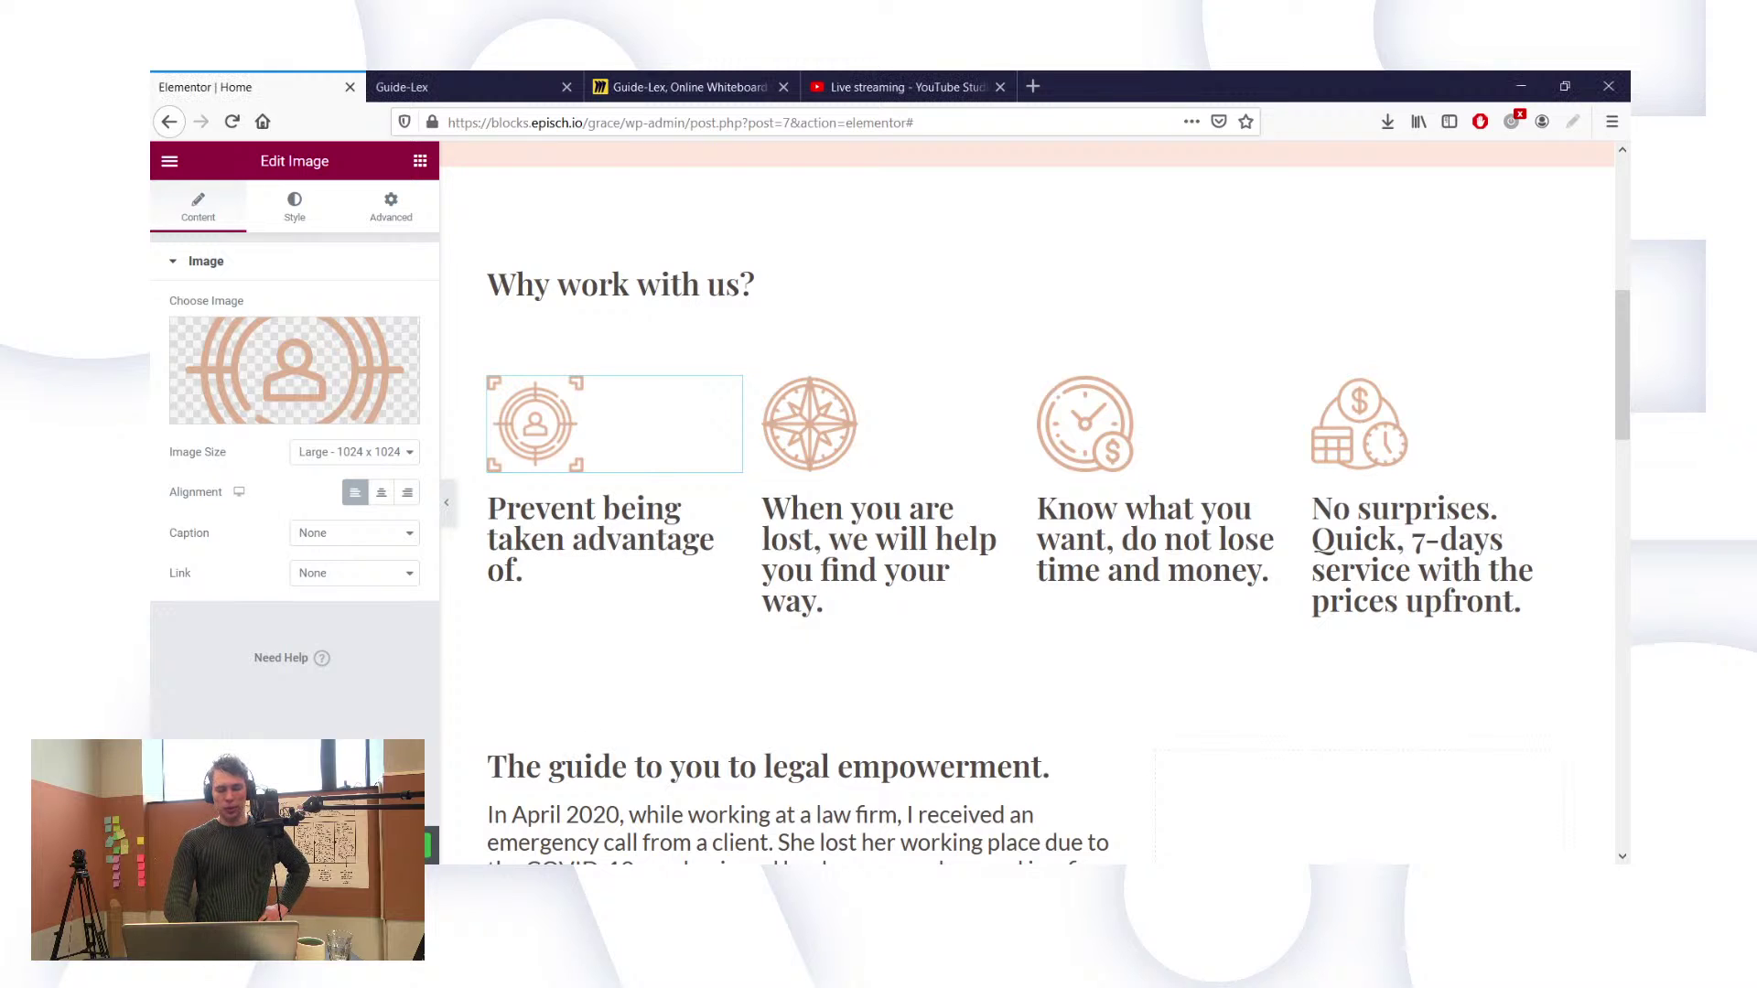
Step: Check the hero, then select the four-column section's handle to load its layout settings
{"action": "scroll", "coordinate": [691, 575], "scroll_direction": "up", "scroll_amount": 5}
{"action": "scroll", "coordinate": [691, 574], "scroll_direction": "up", "scroll_amount": 2}
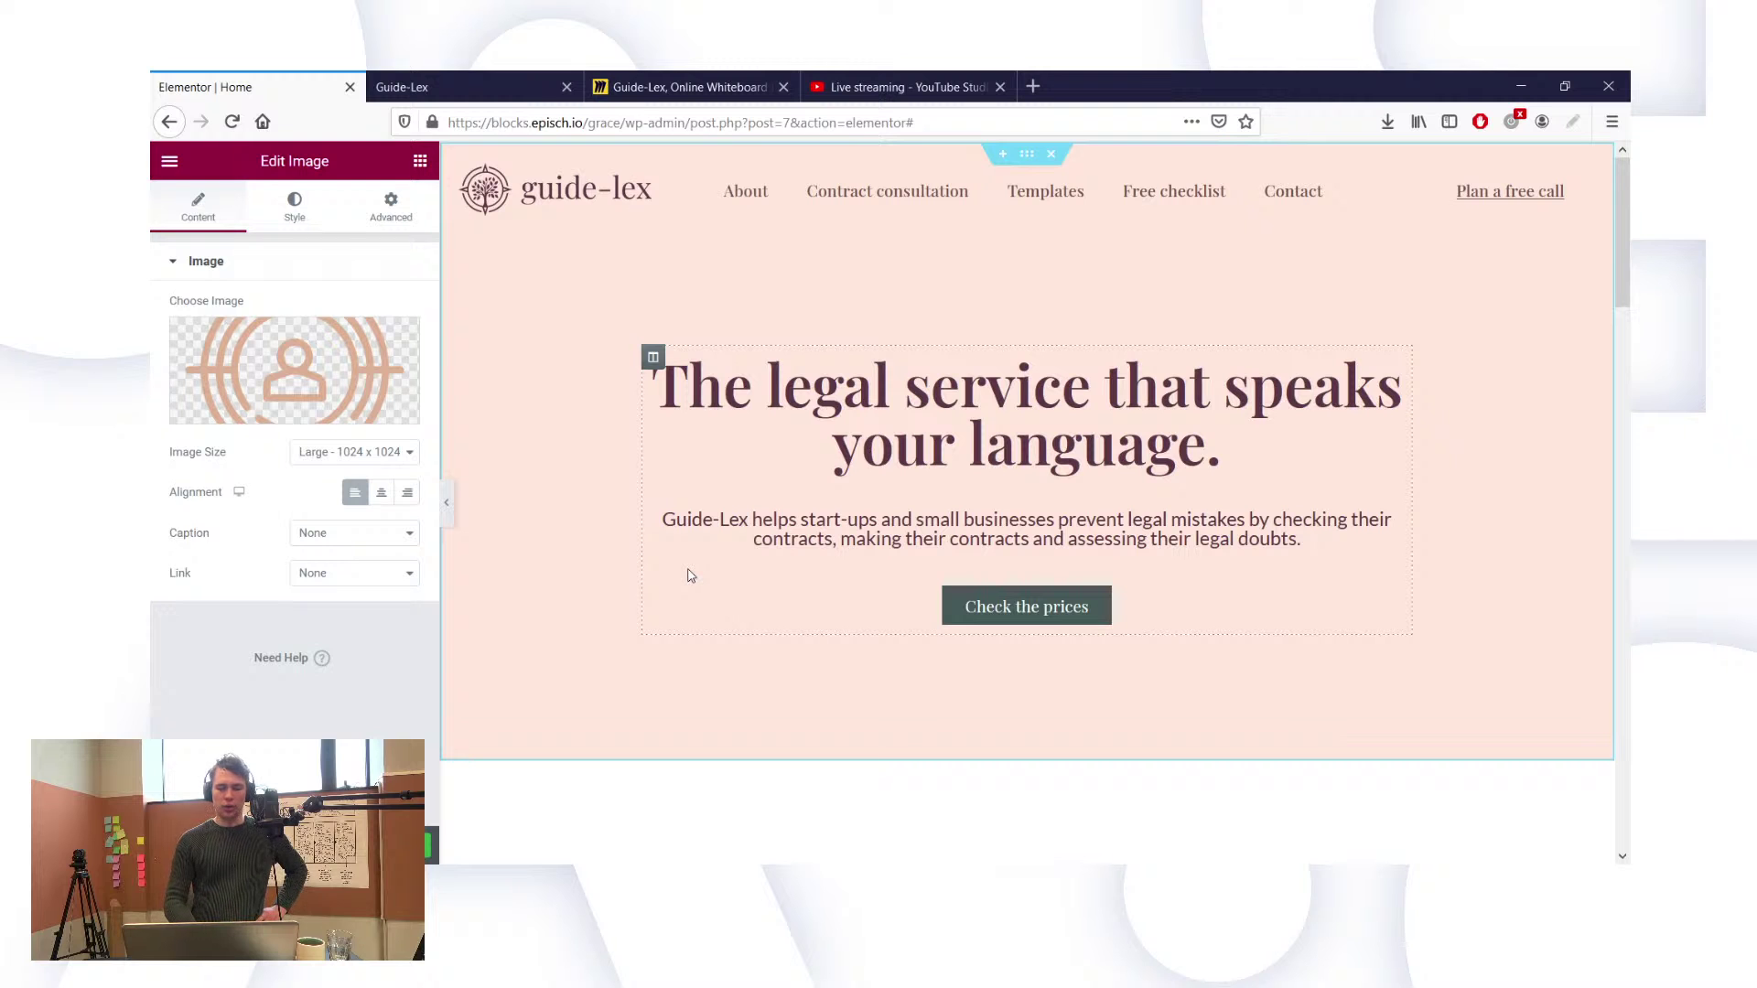
{"action": "scroll", "coordinate": [691, 574], "scroll_direction": "down", "scroll_amount": 7}
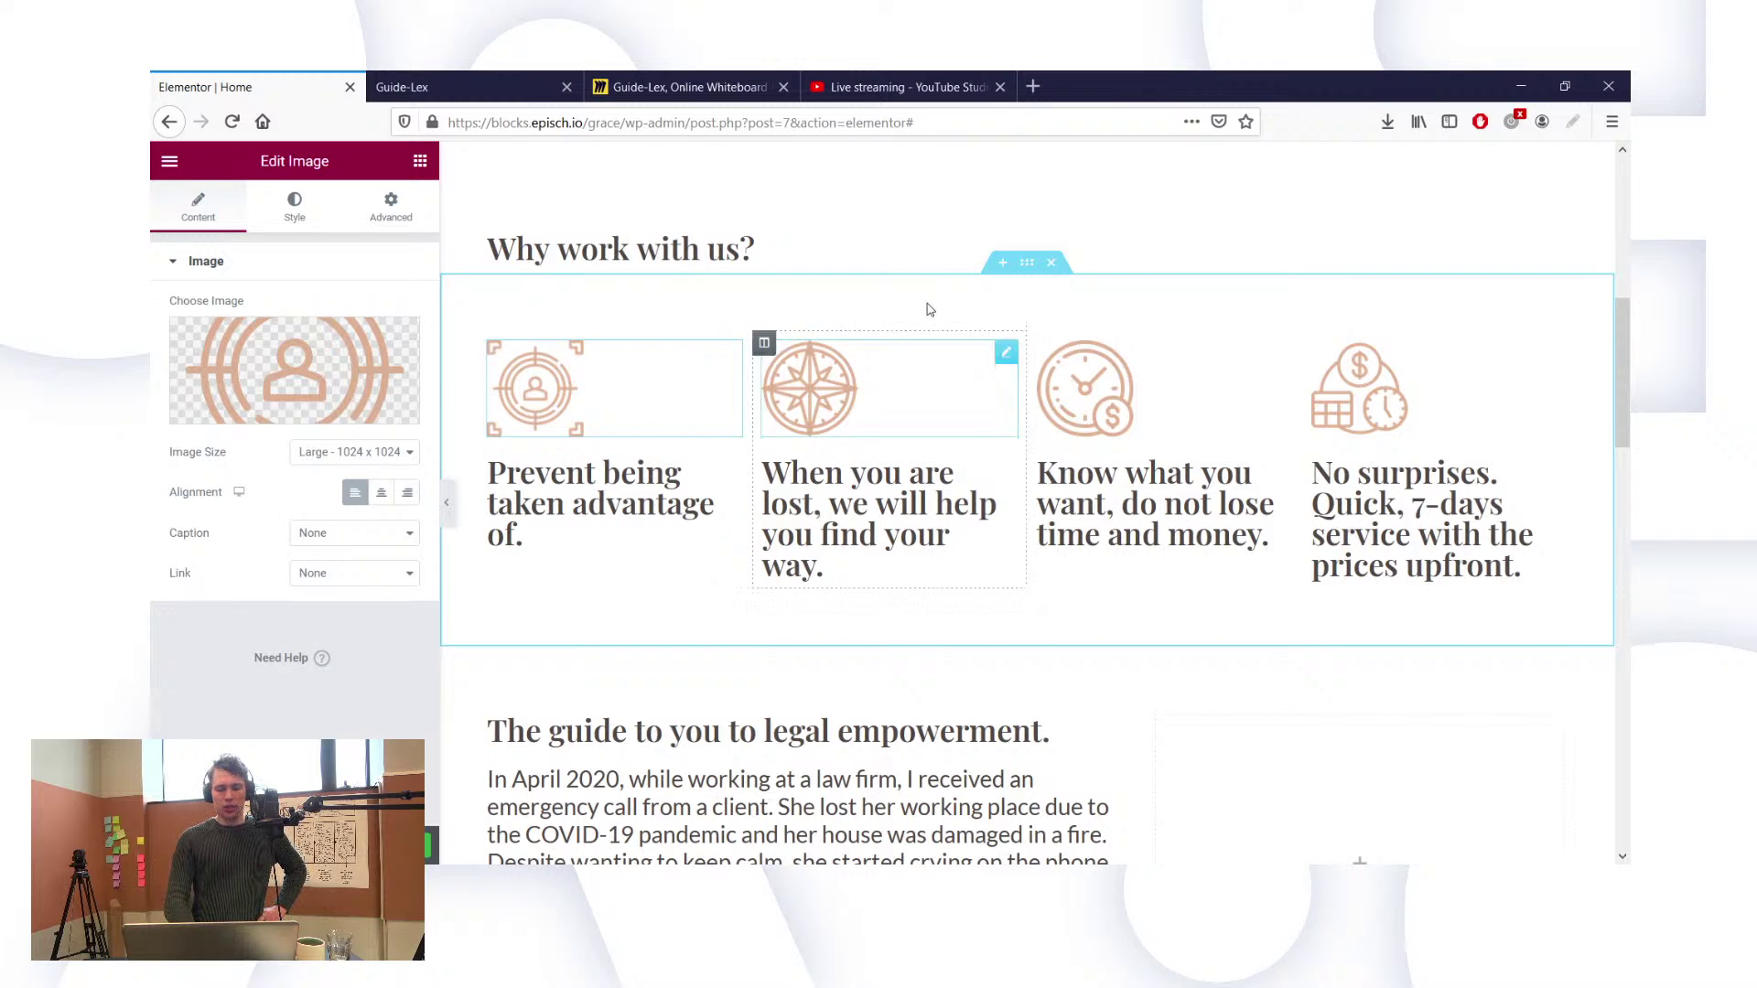
{"action": "left_click", "coordinate": [1028, 266]}
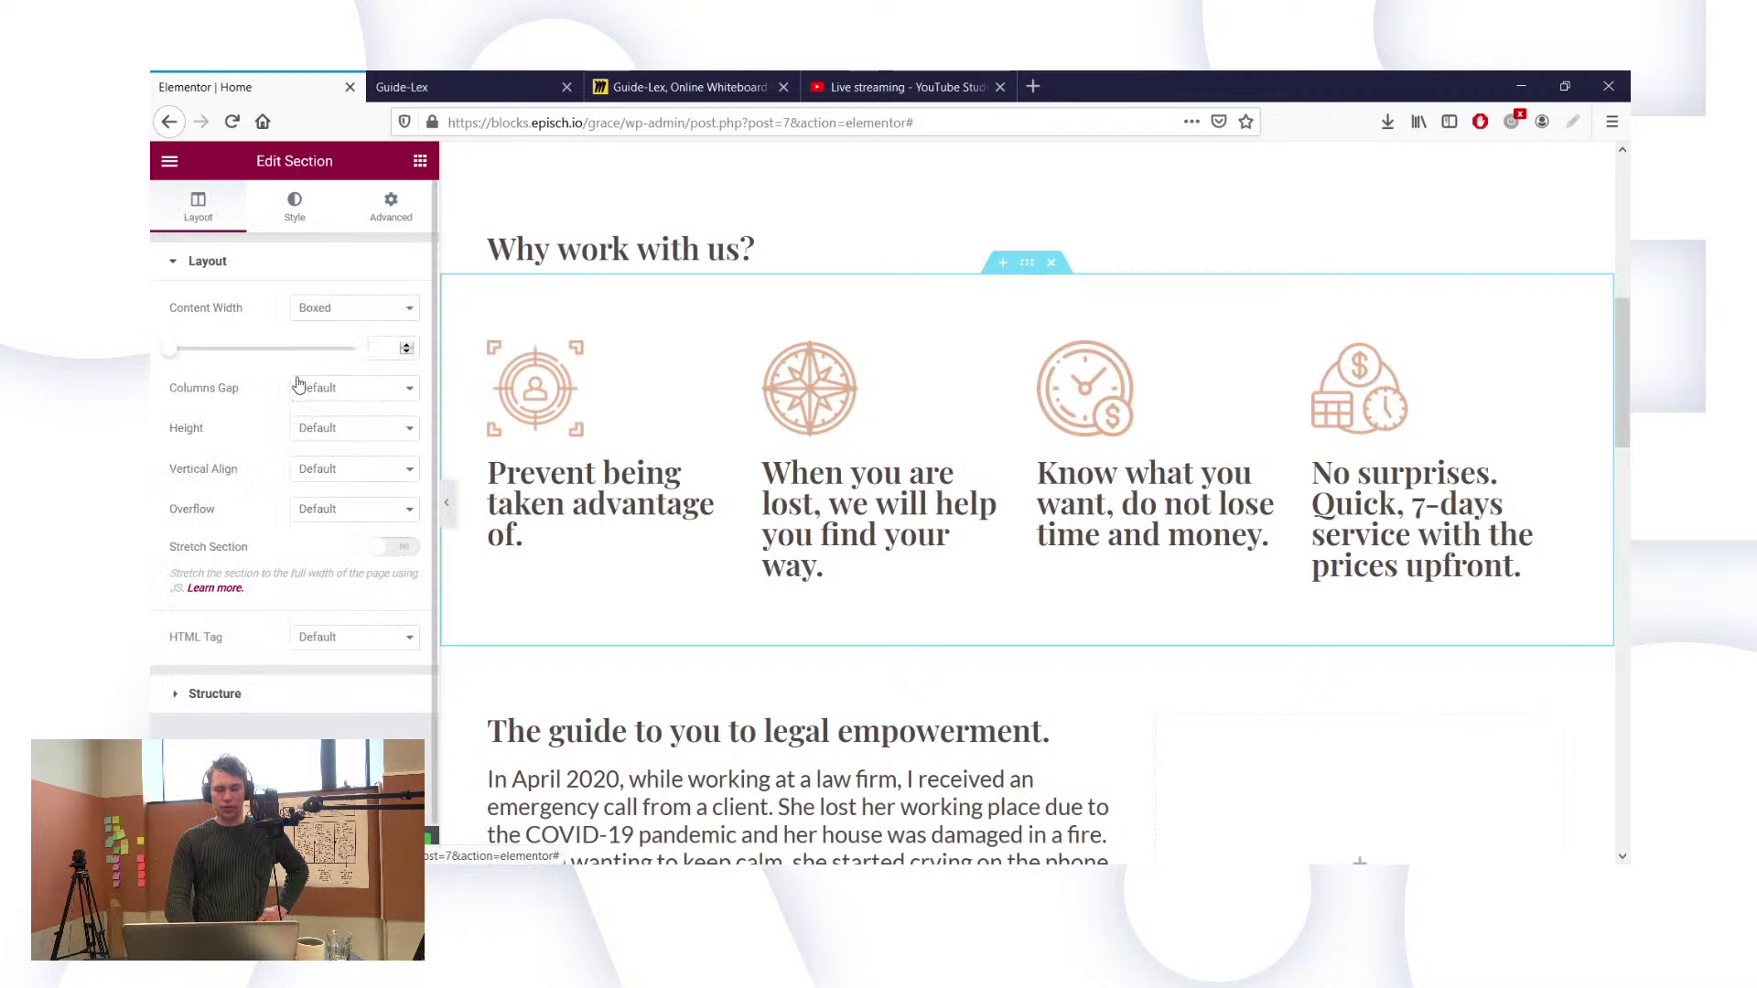
Step: On the section's Style tab, expand Border and reset Box Shadow to its default
{"action": "left_click", "coordinate": [294, 206]}
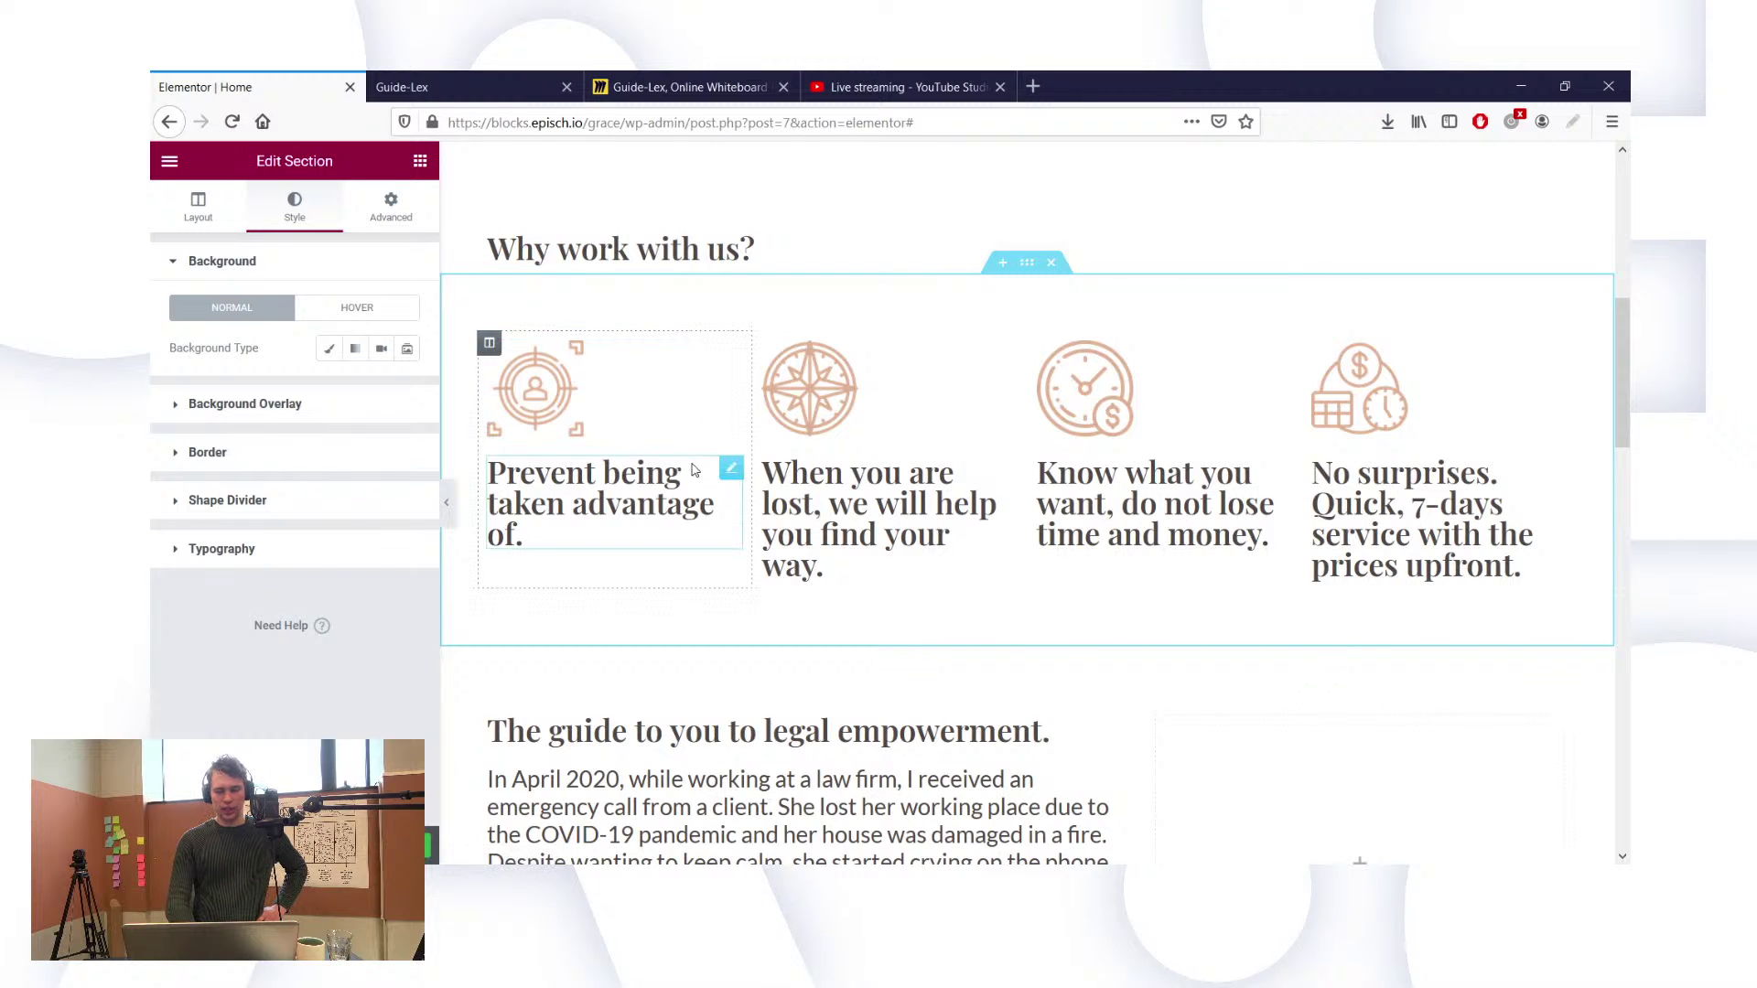
{"action": "scroll", "coordinate": [693, 469], "scroll_direction": "up", "scroll_amount": 4}
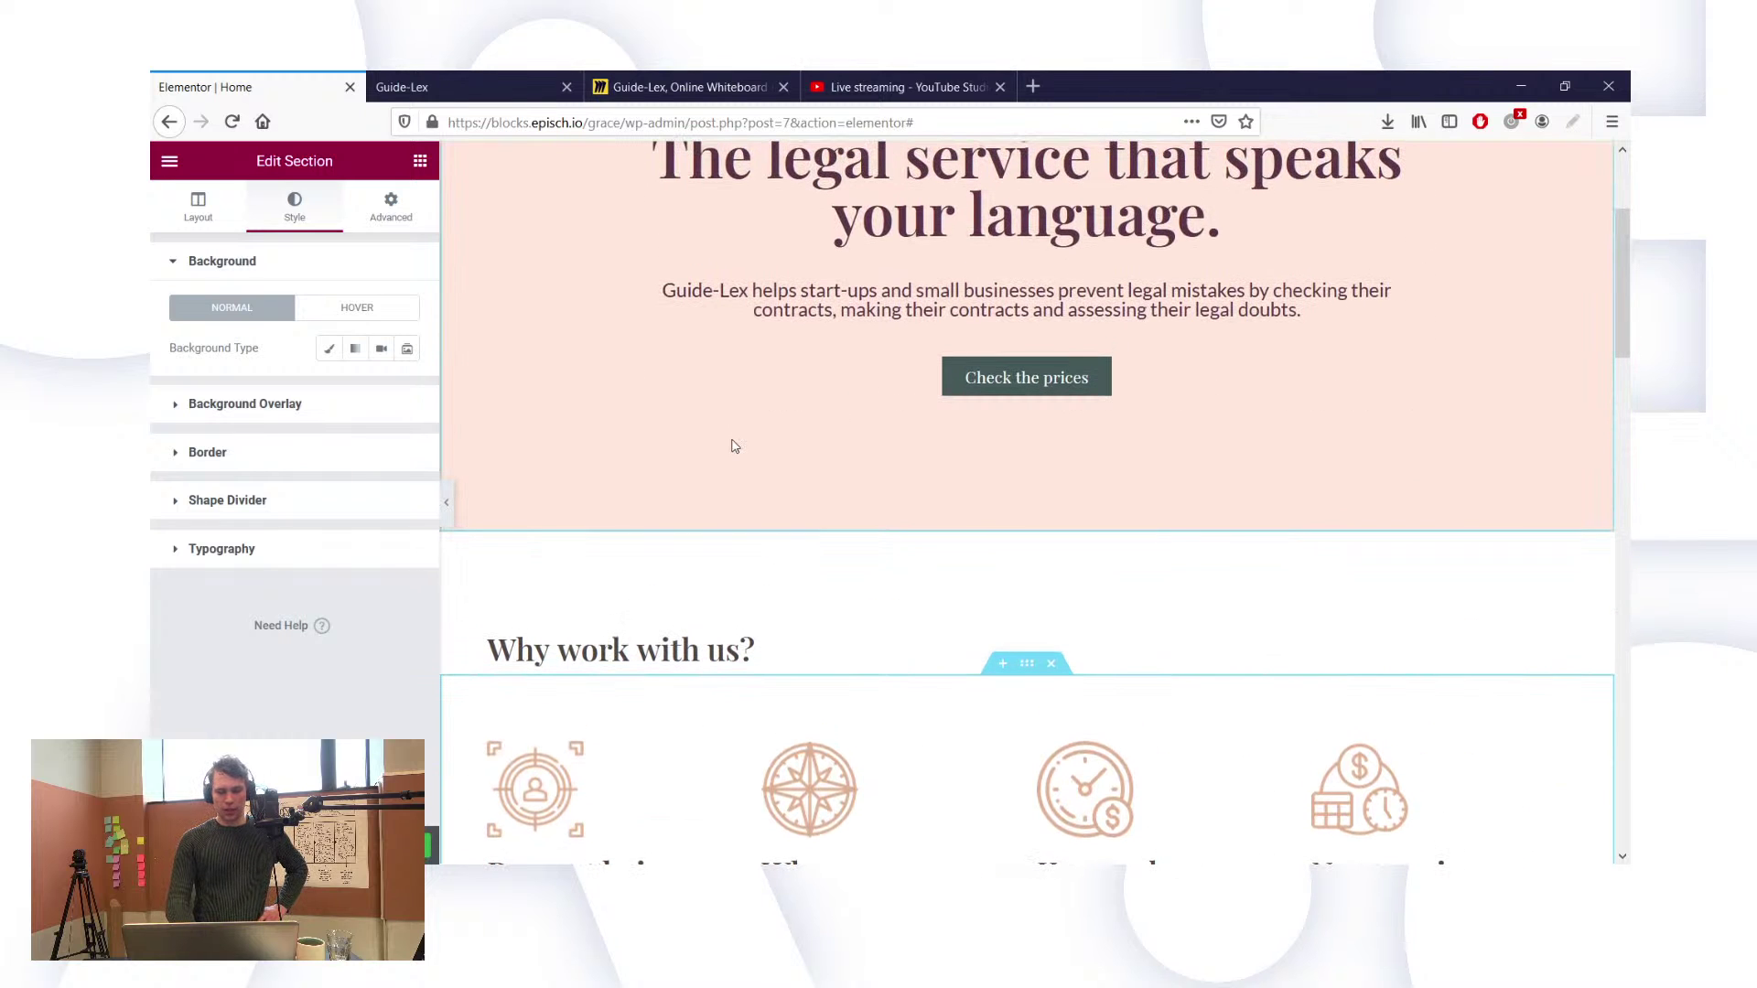
{"action": "left_click", "coordinate": [217, 462]}
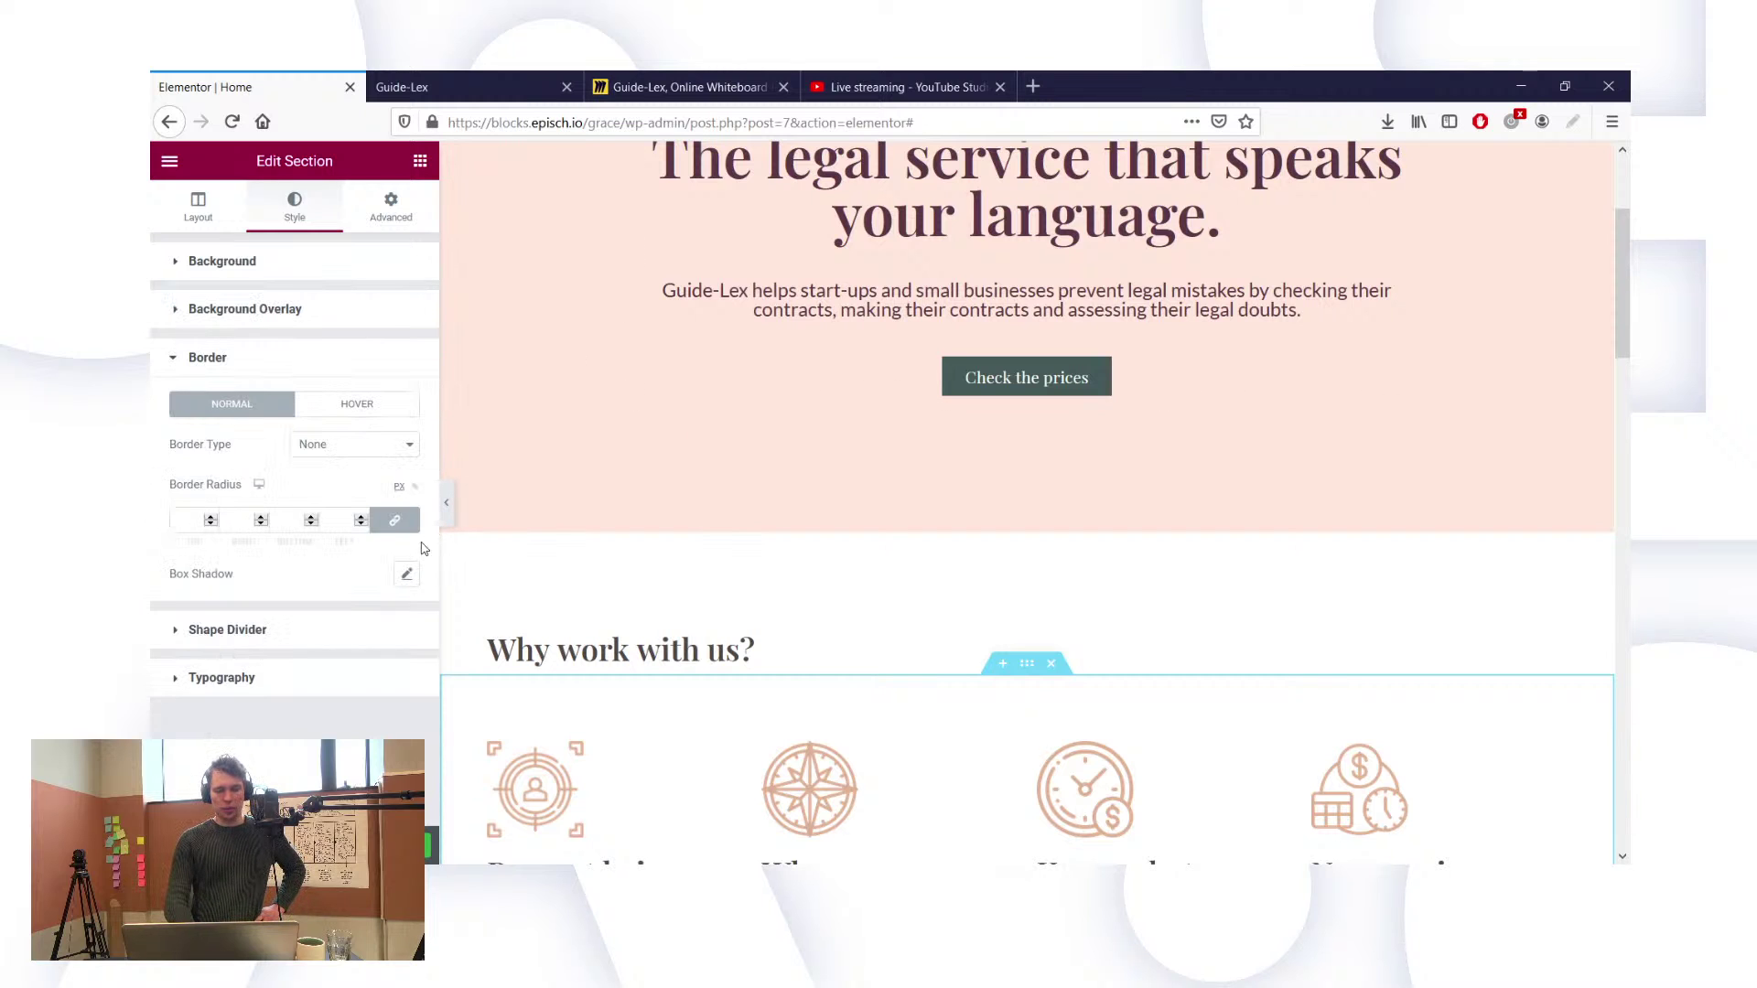
{"action": "left_click", "coordinate": [409, 575]}
{"action": "scroll", "coordinate": [565, 540], "scroll_direction": "down", "scroll_amount": 2}
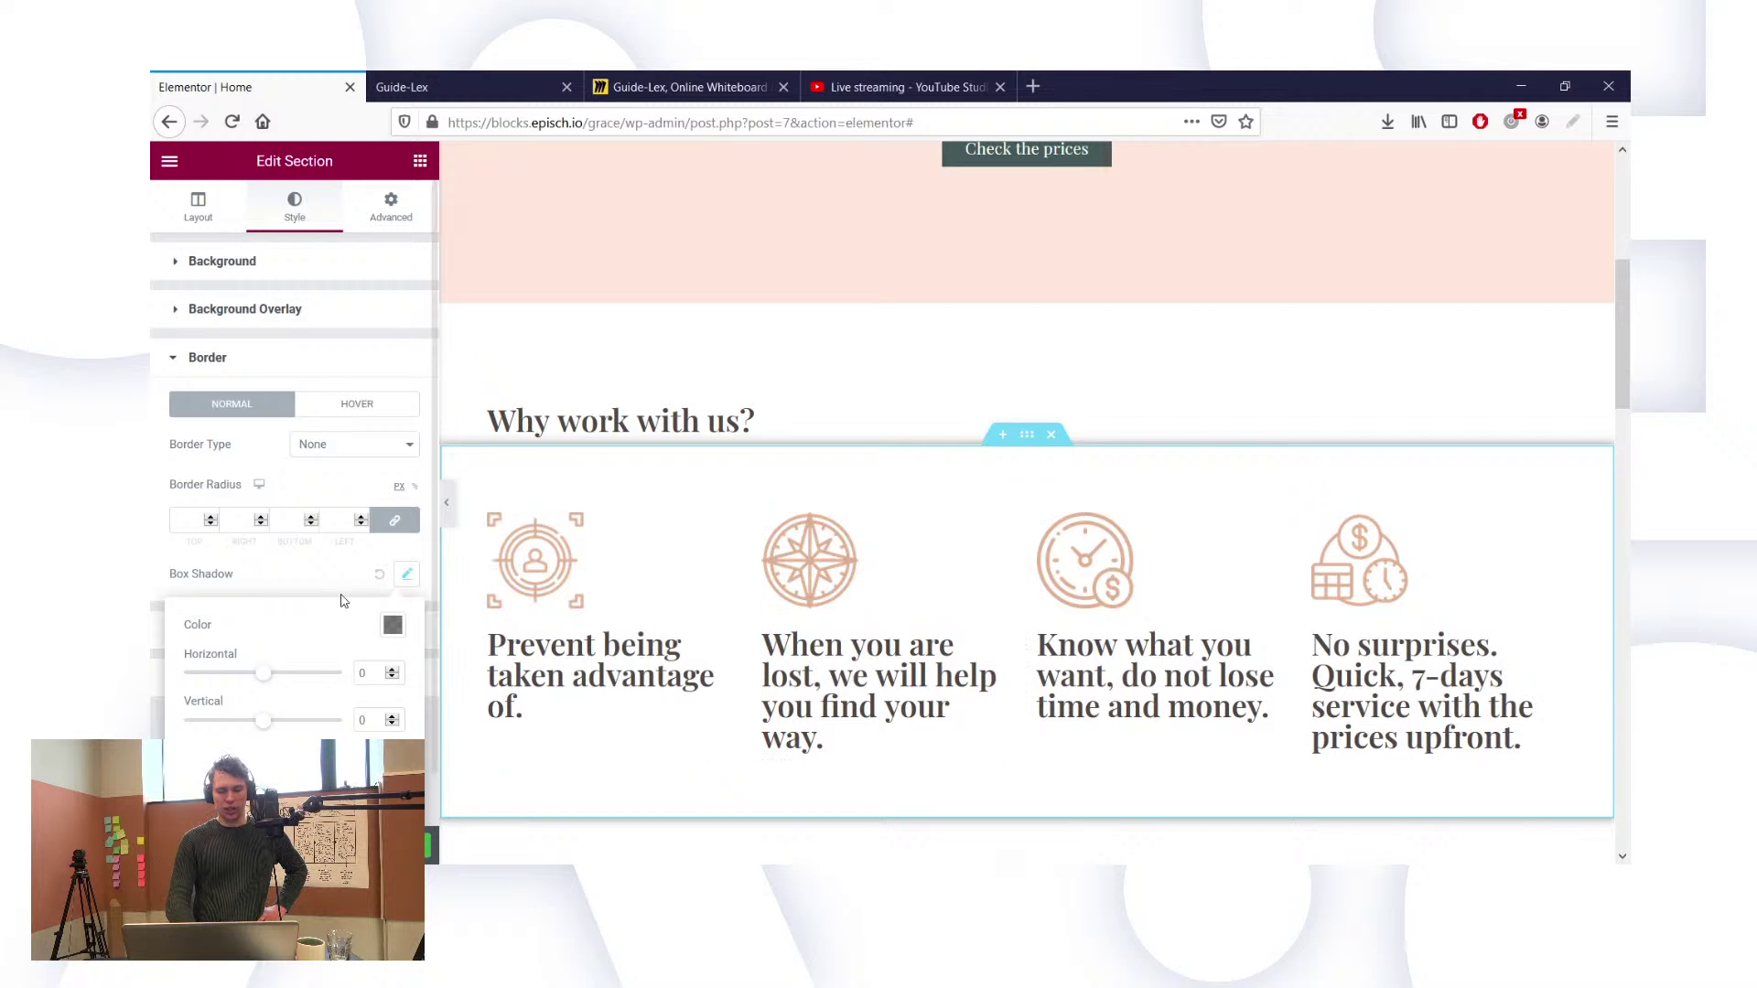
{"action": "scroll", "coordinate": [739, 478], "scroll_direction": "up", "scroll_amount": 3}
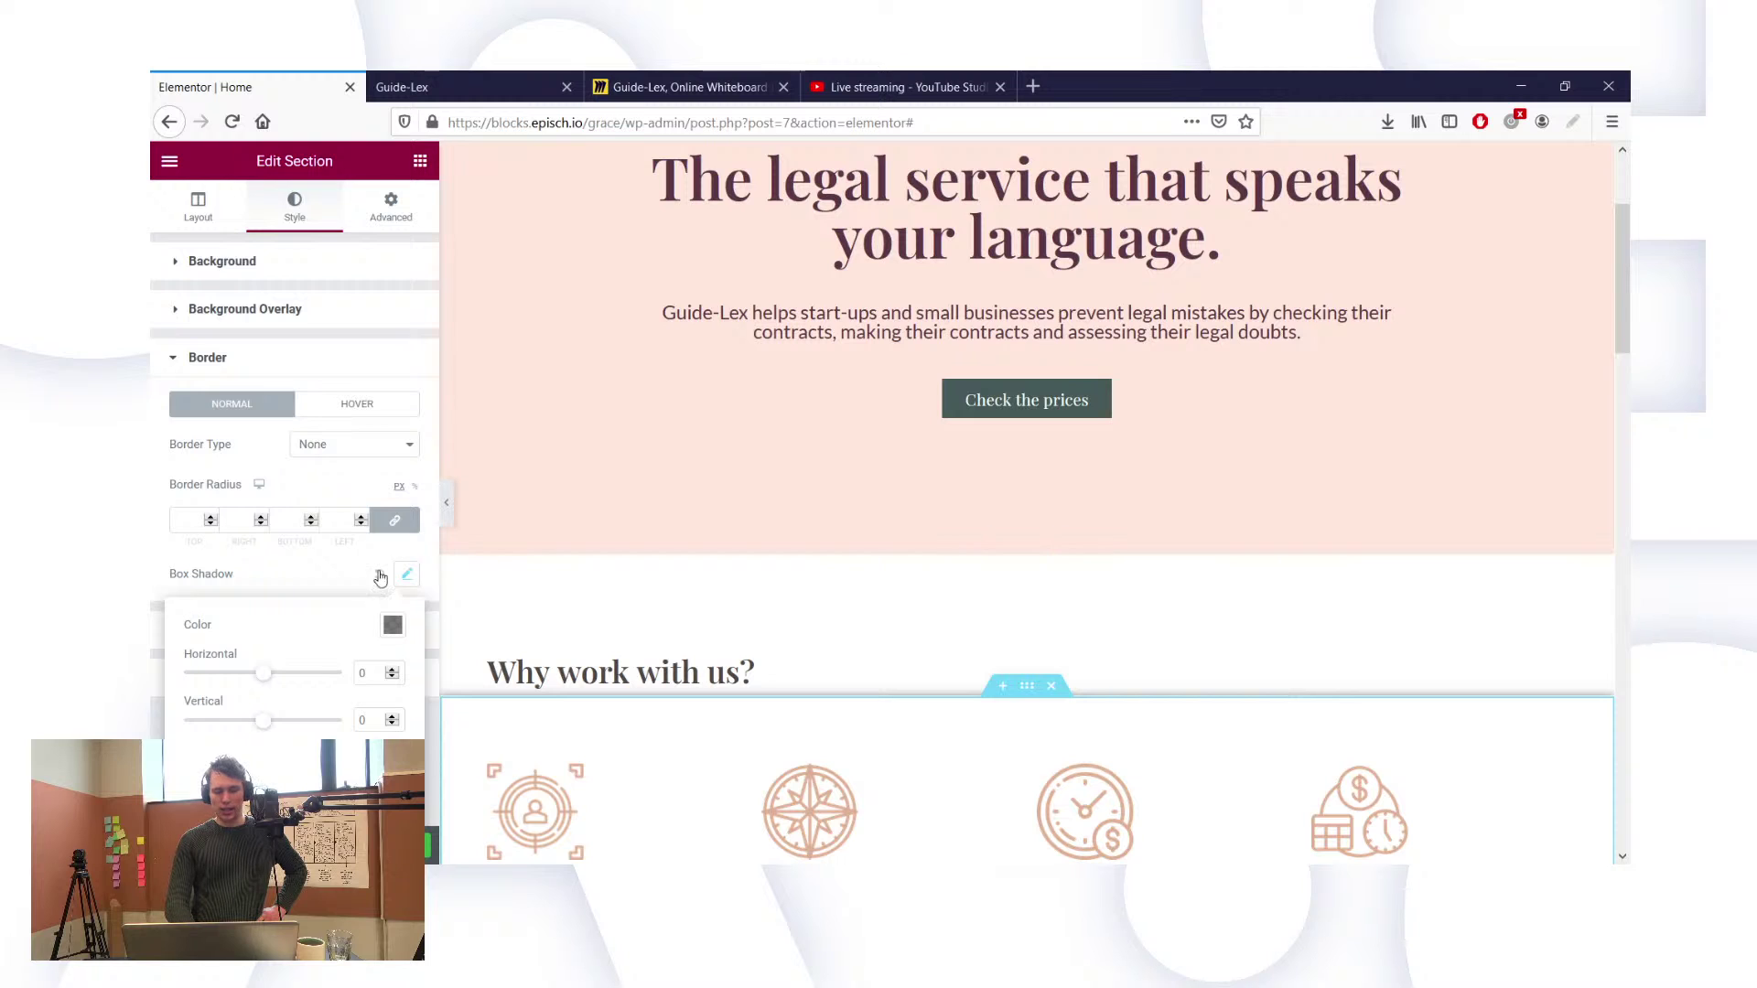
{"action": "left_click", "coordinate": [378, 578]}
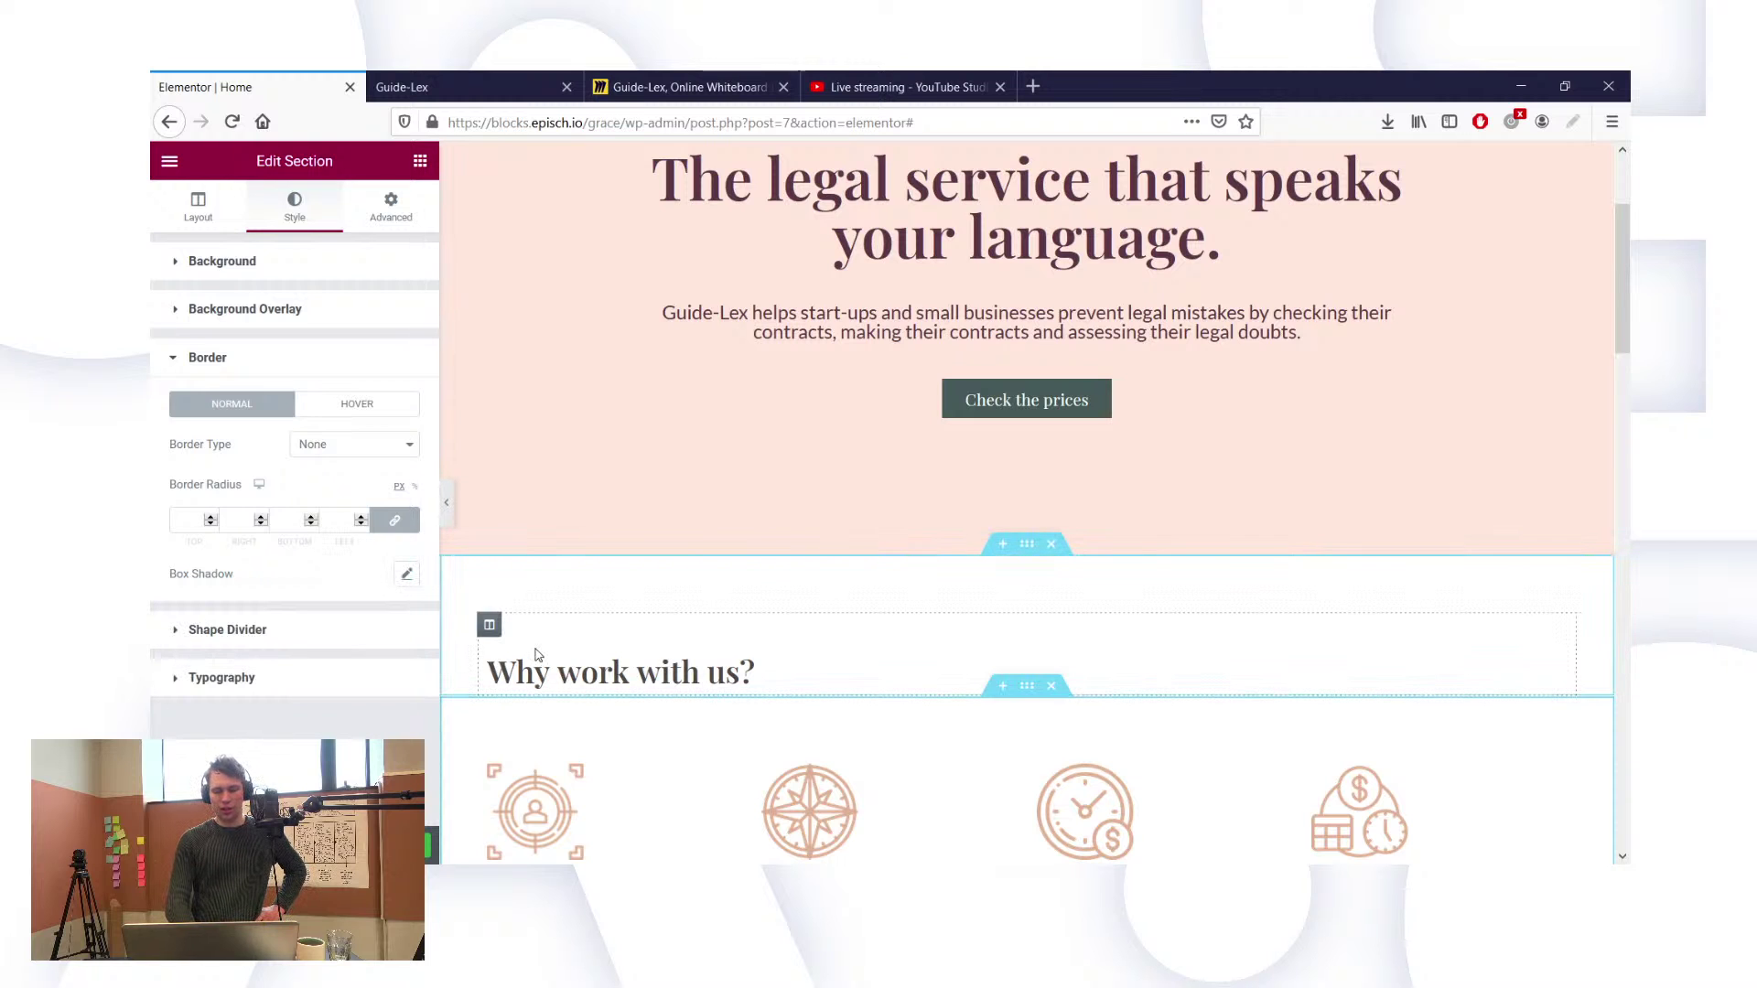
{"action": "scroll", "coordinate": [802, 677], "scroll_direction": "down", "scroll_amount": 3}
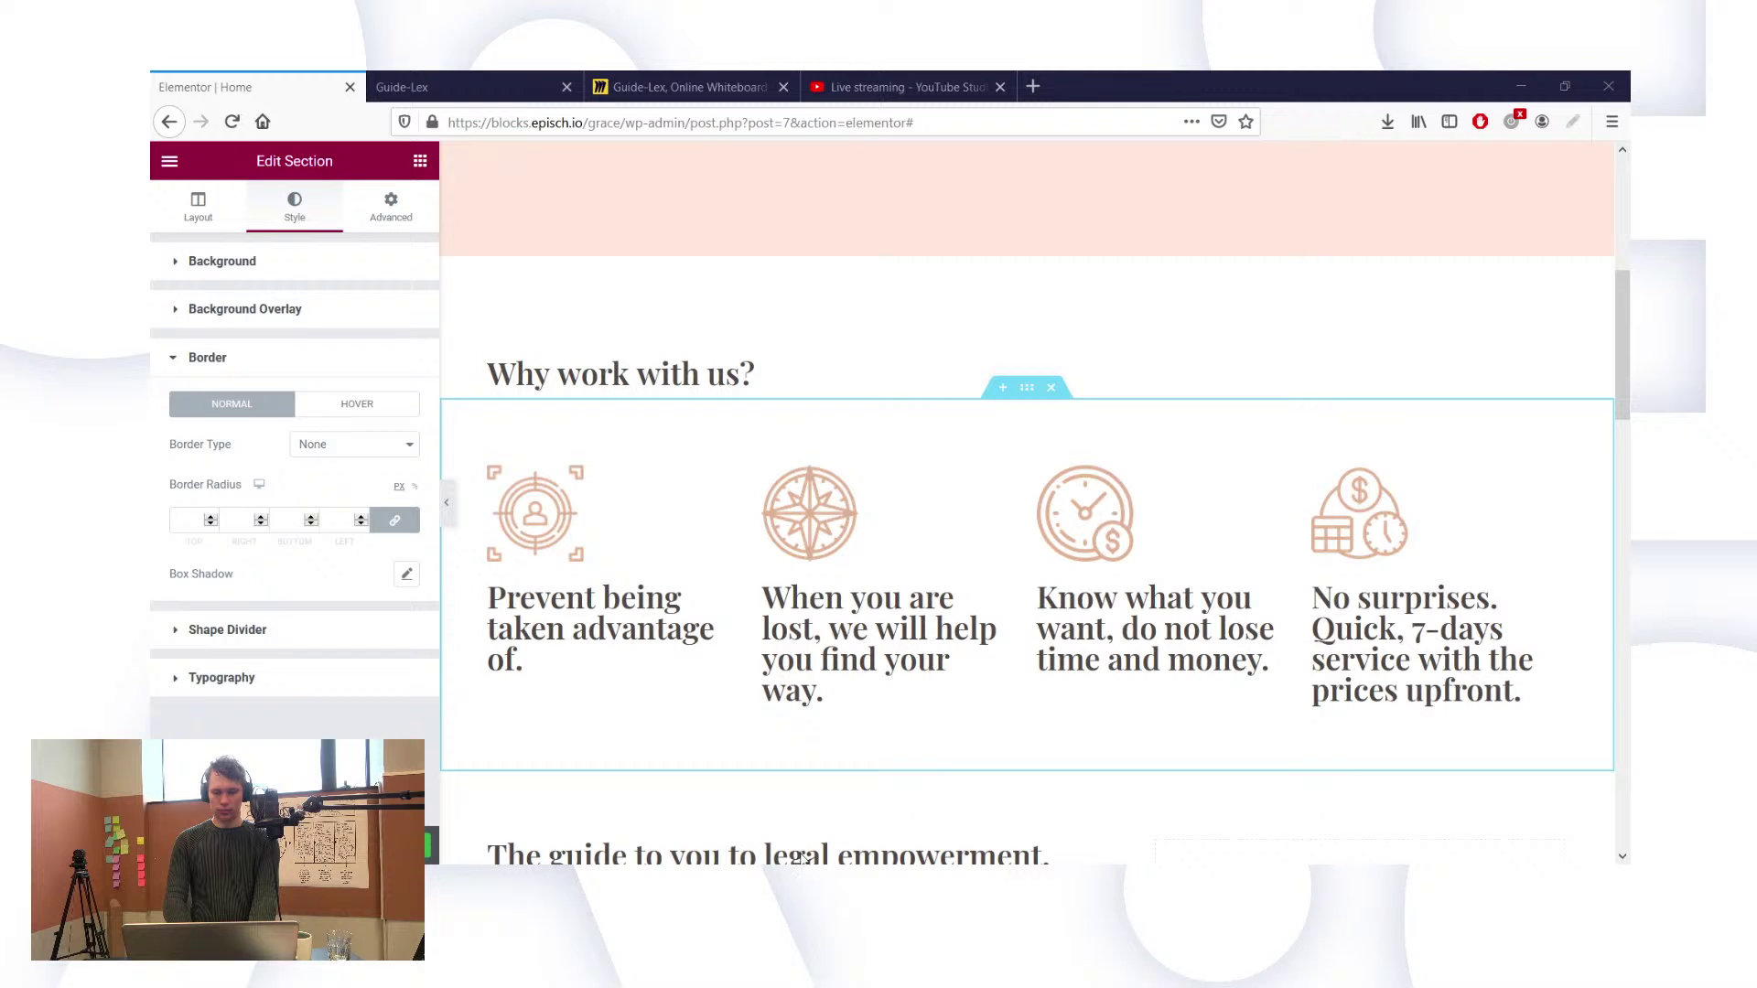
Step: Switch to Photoshop to erase the target icon's corner brackets
{"action": "key", "text": "alt+Tab"}
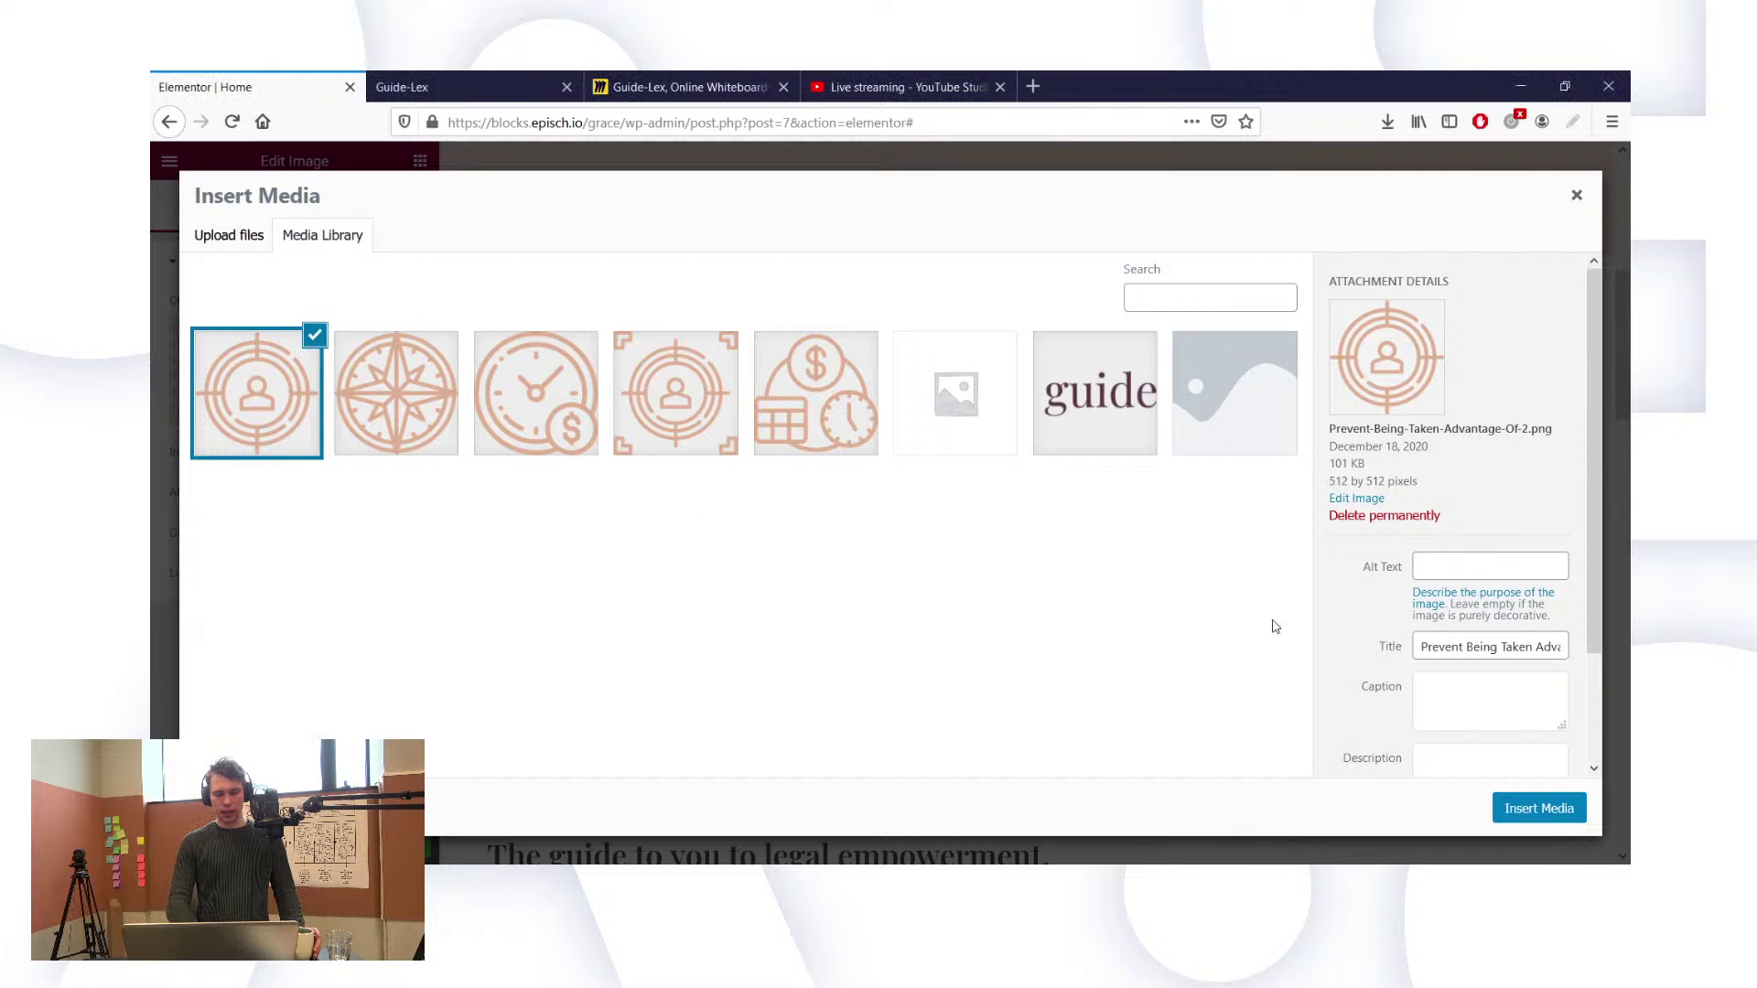
Step: Insert the bracket-free target icon into column one, then load vegantreasurebox.com in a new tab
{"action": "left_click", "coordinate": [1565, 808]}
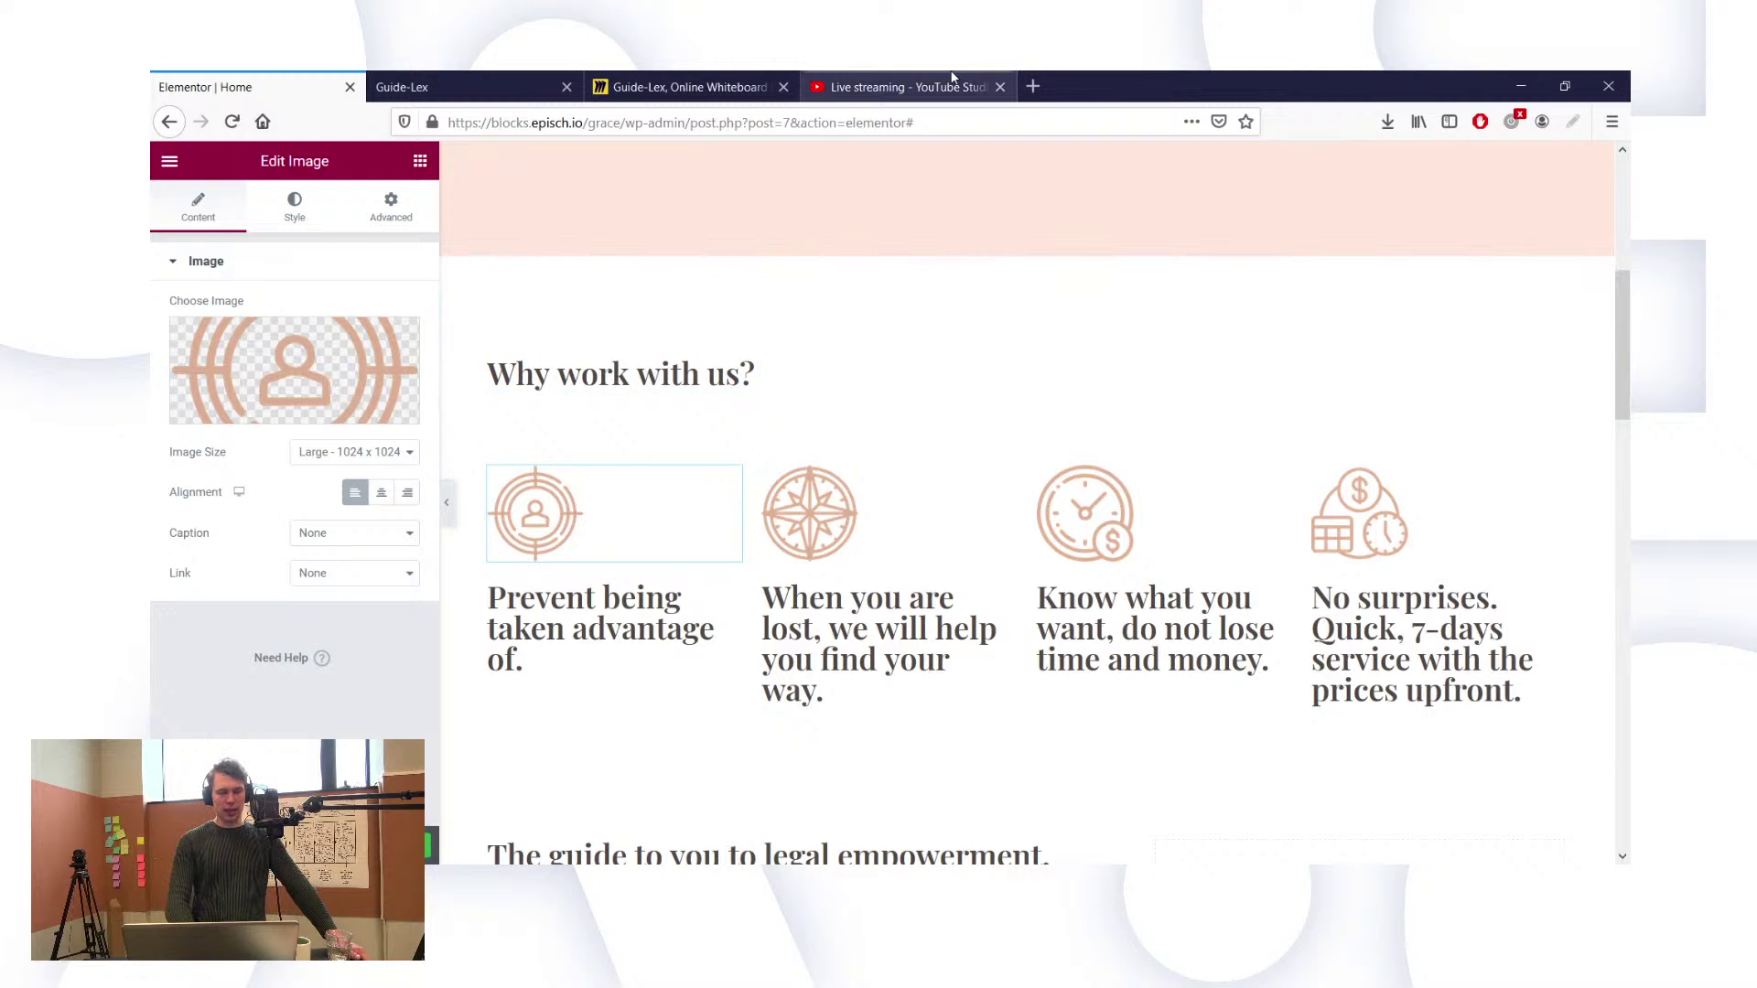
{"action": "left_click", "coordinate": [1032, 86]}
{"action": "type", "text": "vegantreasurebox.com/"}
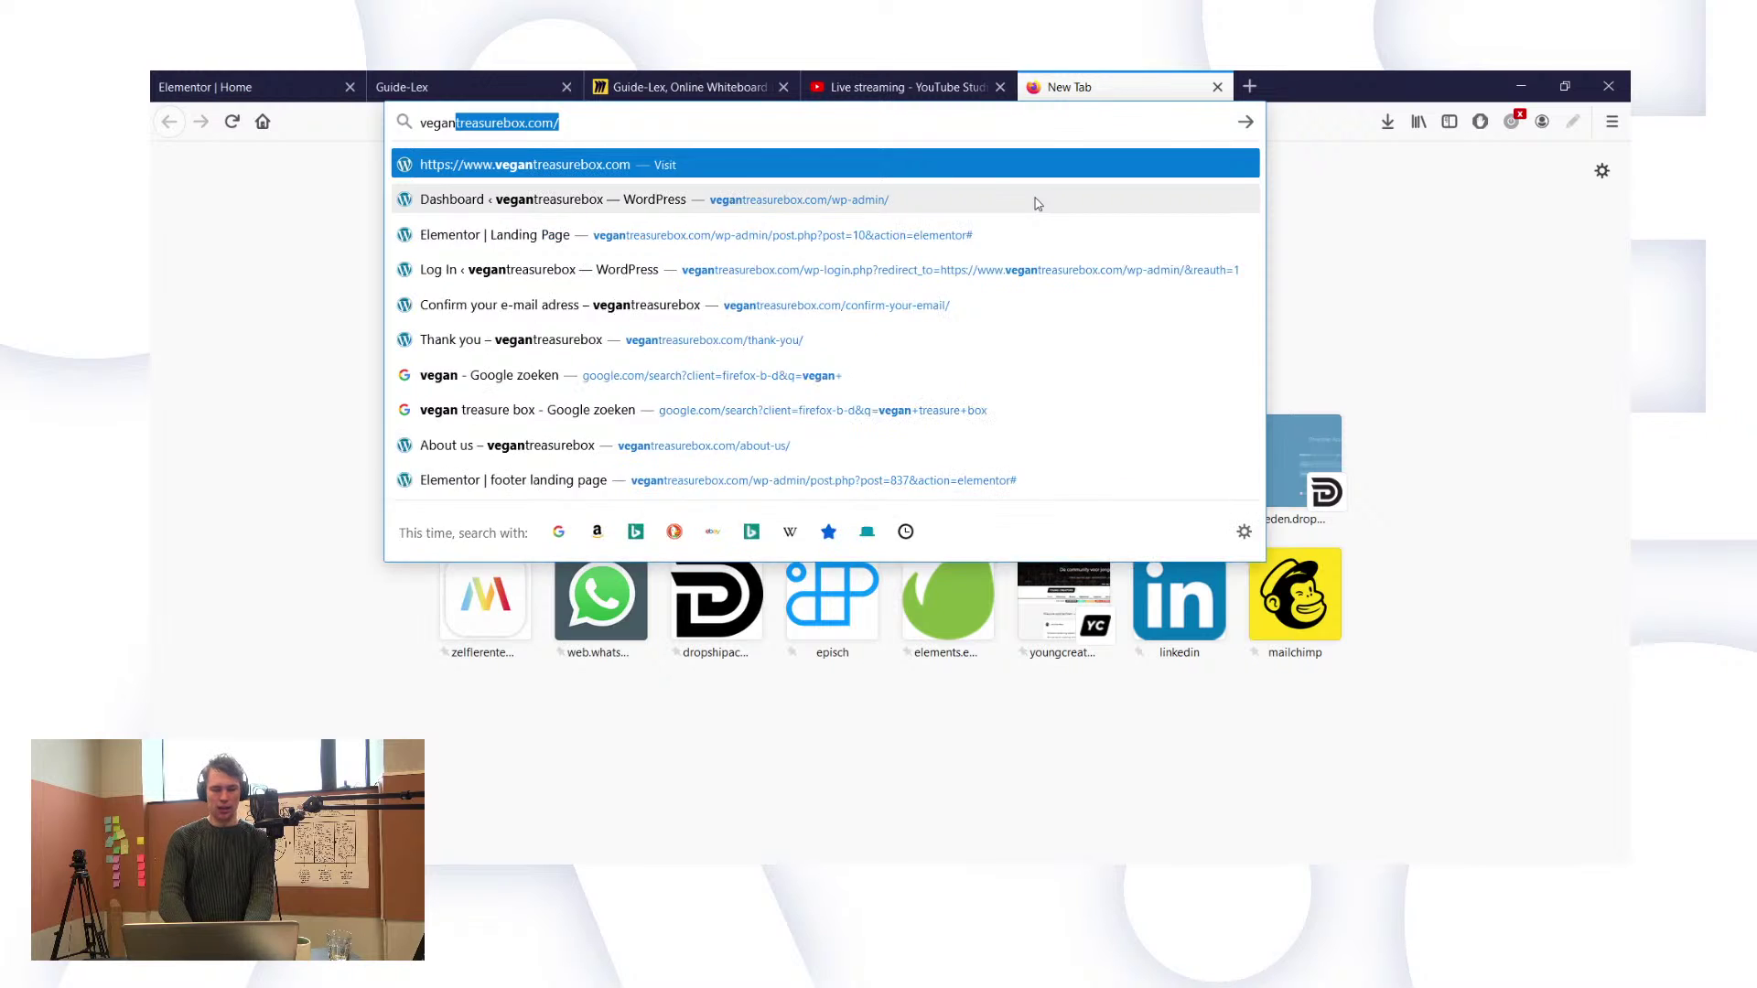
{"action": "key", "text": "Return"}
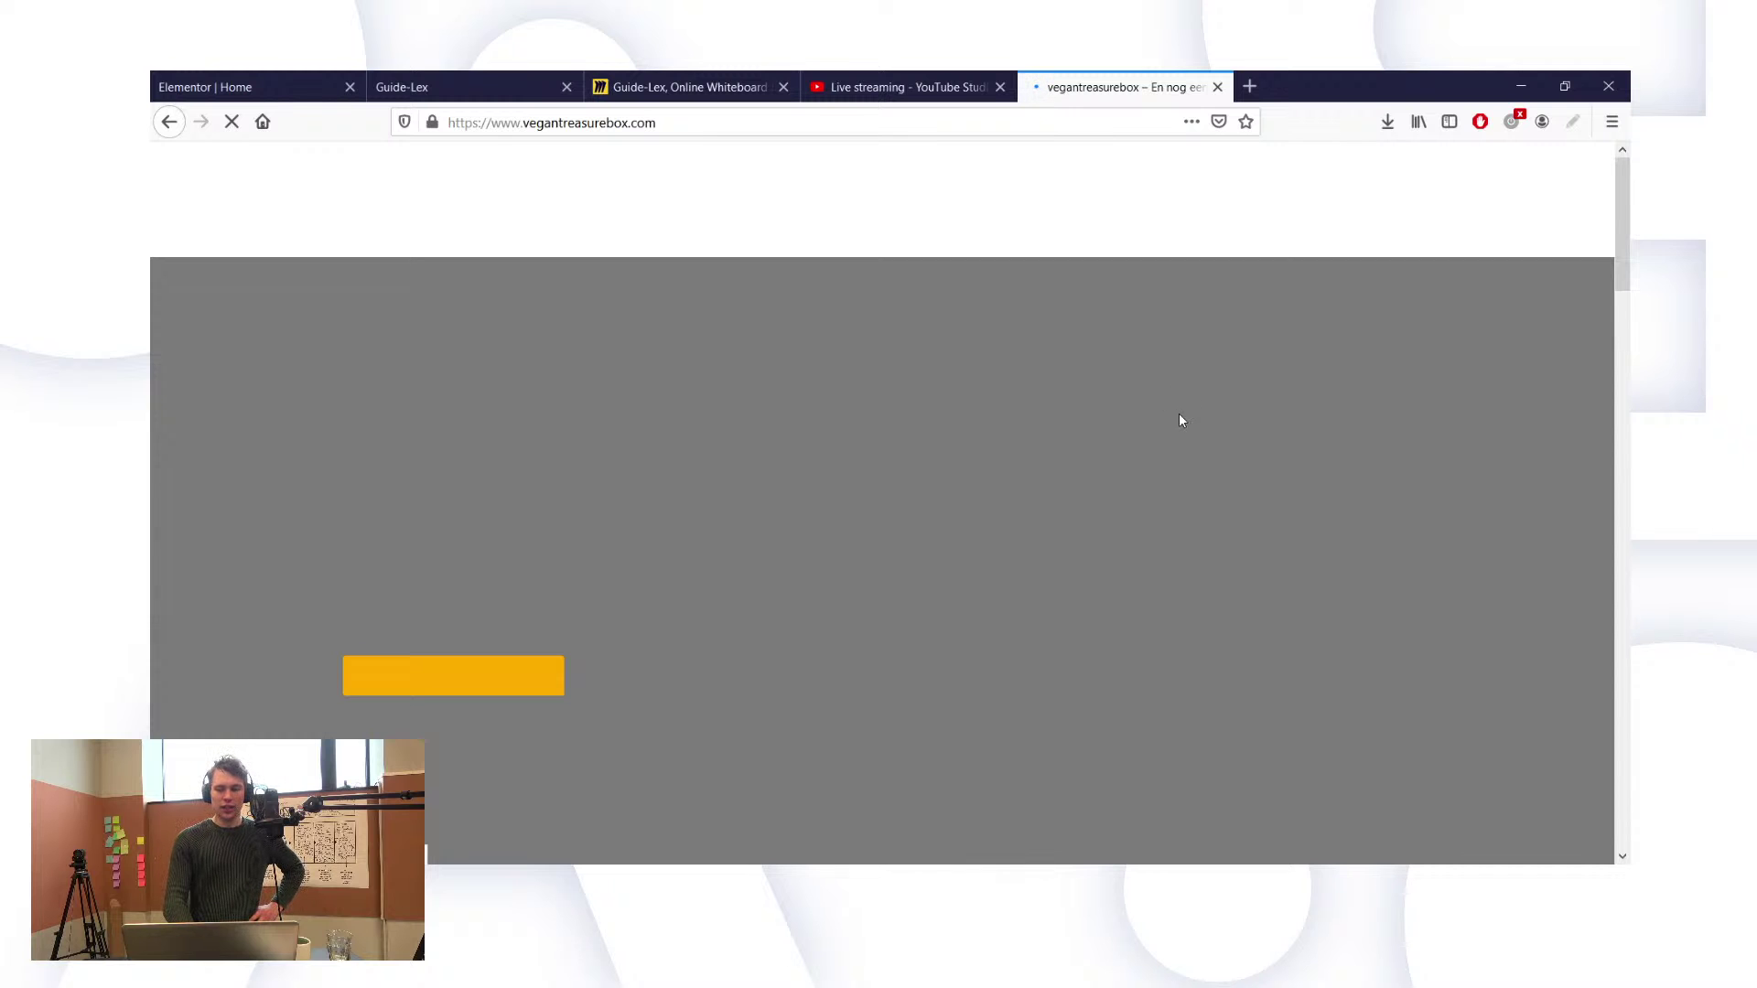
Step: Scroll the Vegan Treasure Box homepage down to the '50% off on the first box?' section
{"action": "scroll", "coordinate": [1179, 420], "scroll_direction": "down", "scroll_amount": 4}
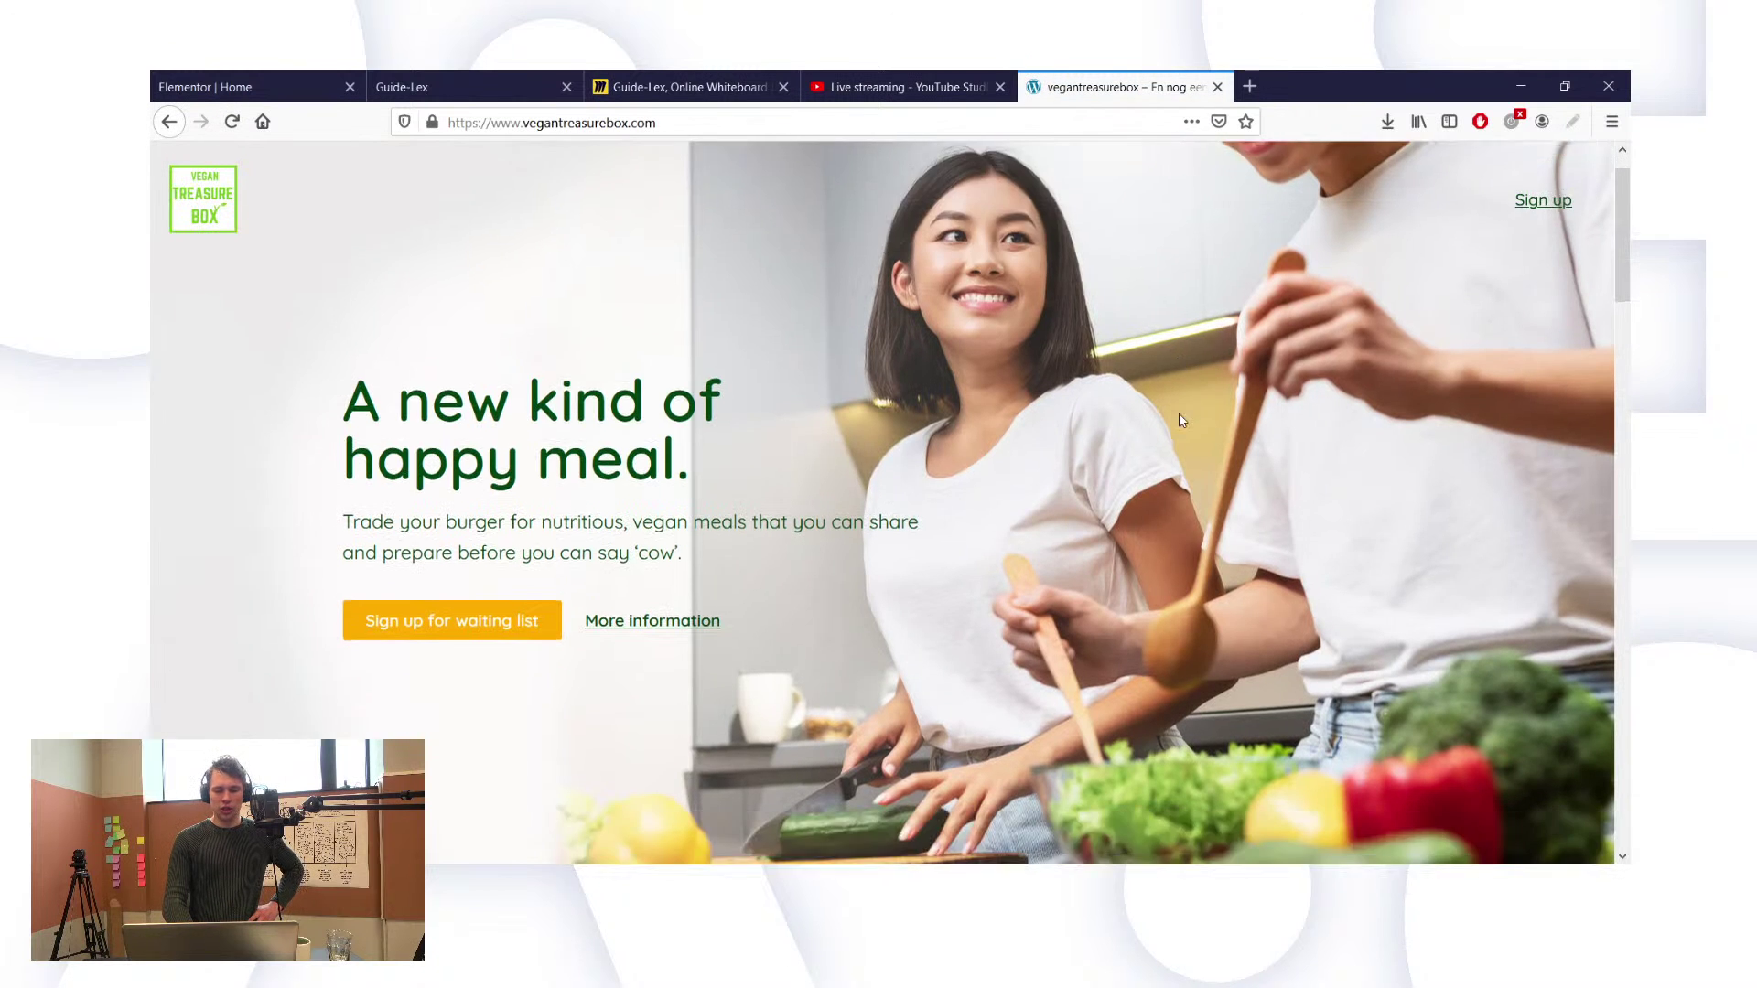
{"action": "scroll", "coordinate": [1179, 420], "scroll_direction": "down", "scroll_amount": 8}
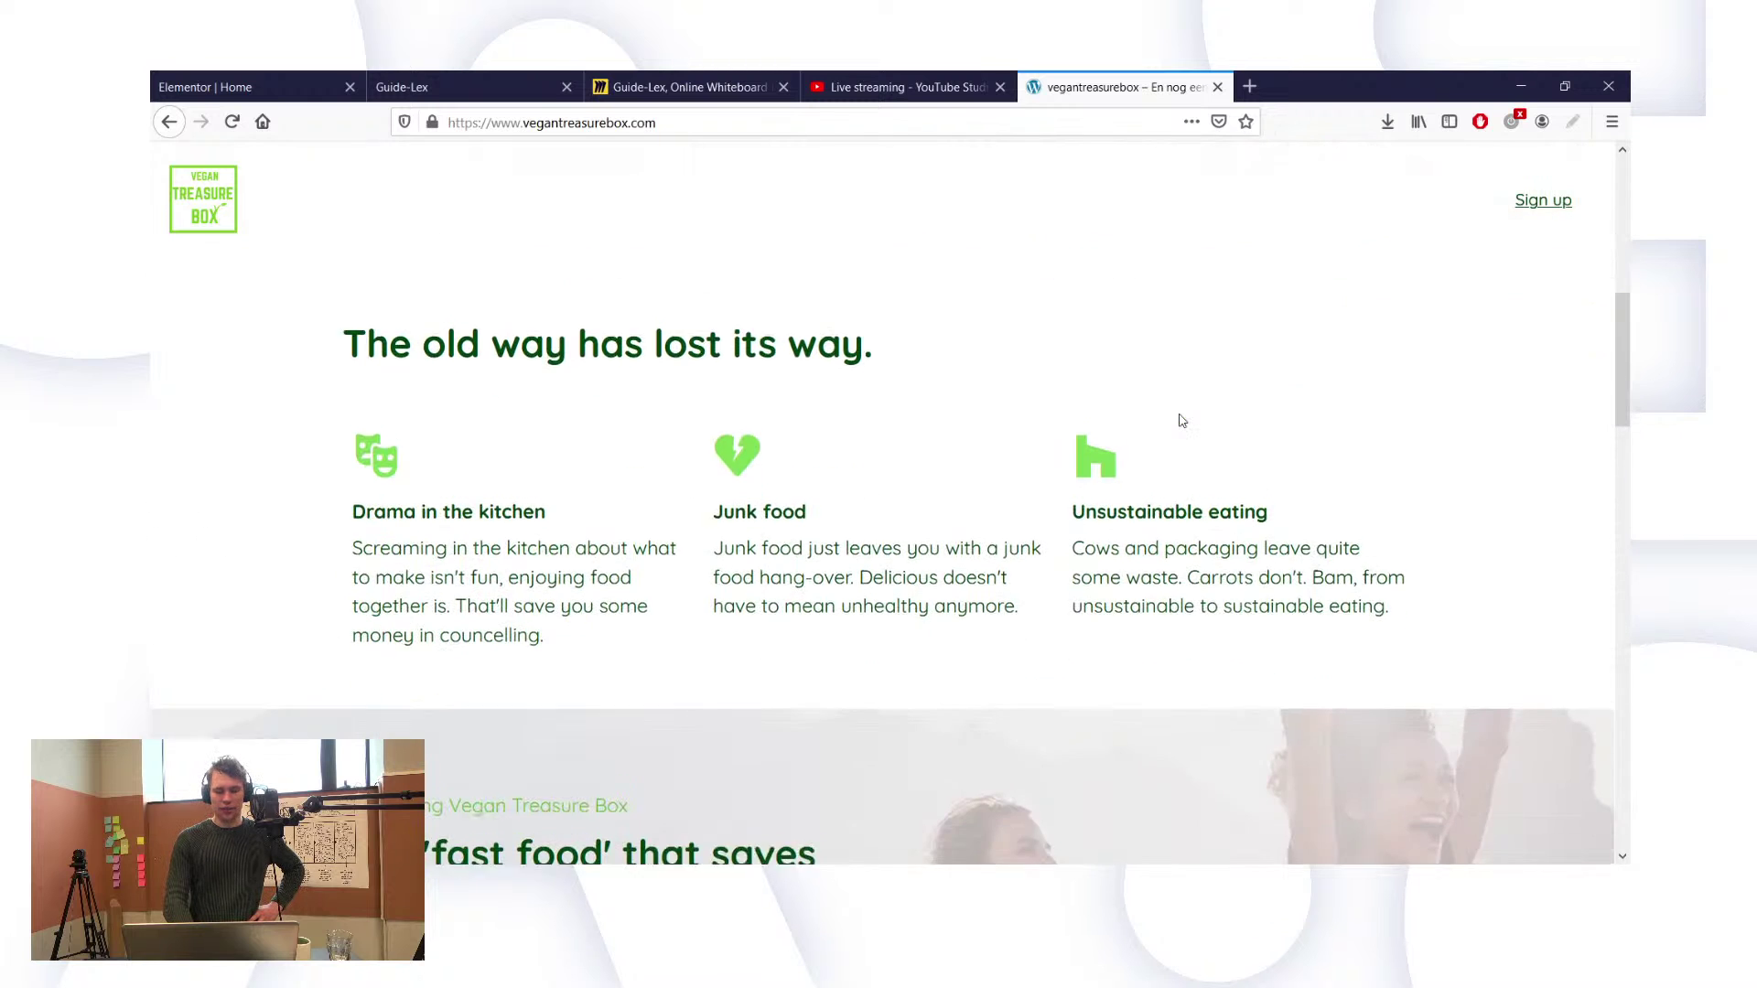
{"action": "scroll", "coordinate": [1179, 420], "scroll_direction": "down", "scroll_amount": 9}
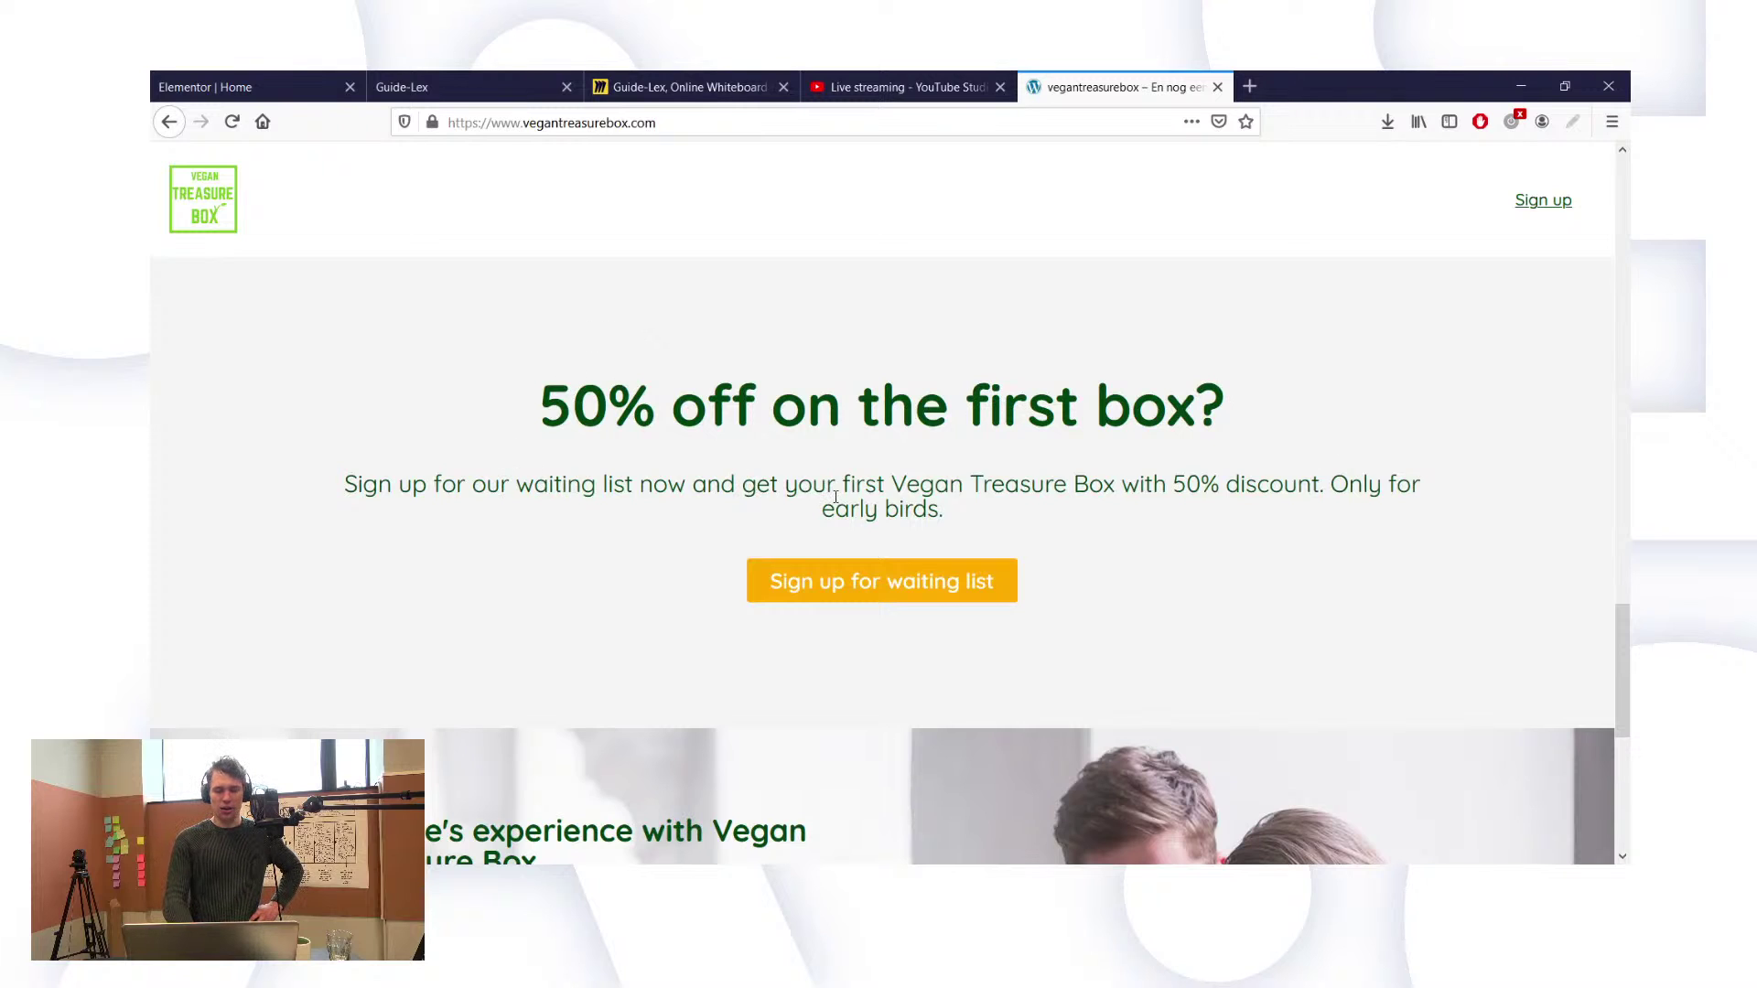
{"action": "scroll", "coordinate": [836, 497], "scroll_direction": "up", "scroll_amount": 1}
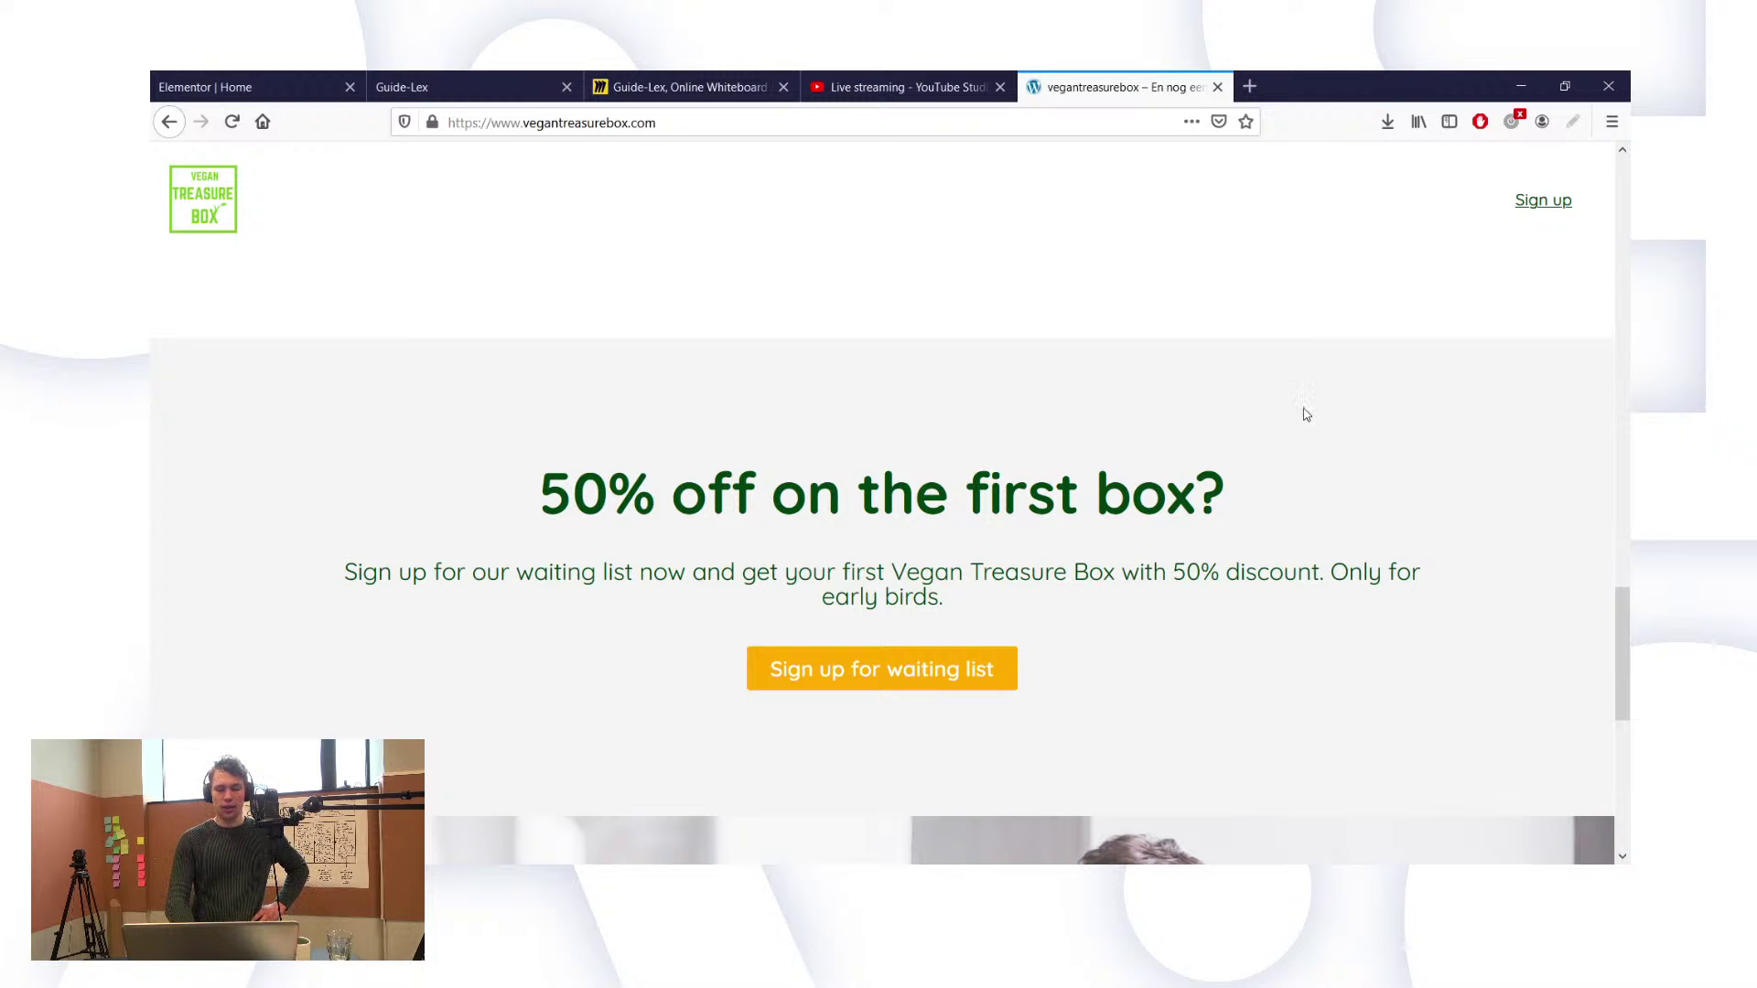
{"action": "scroll", "coordinate": [1305, 415], "scroll_direction": "up", "scroll_amount": 3}
{"action": "scroll", "coordinate": [1306, 414], "scroll_direction": "down", "scroll_amount": 2}
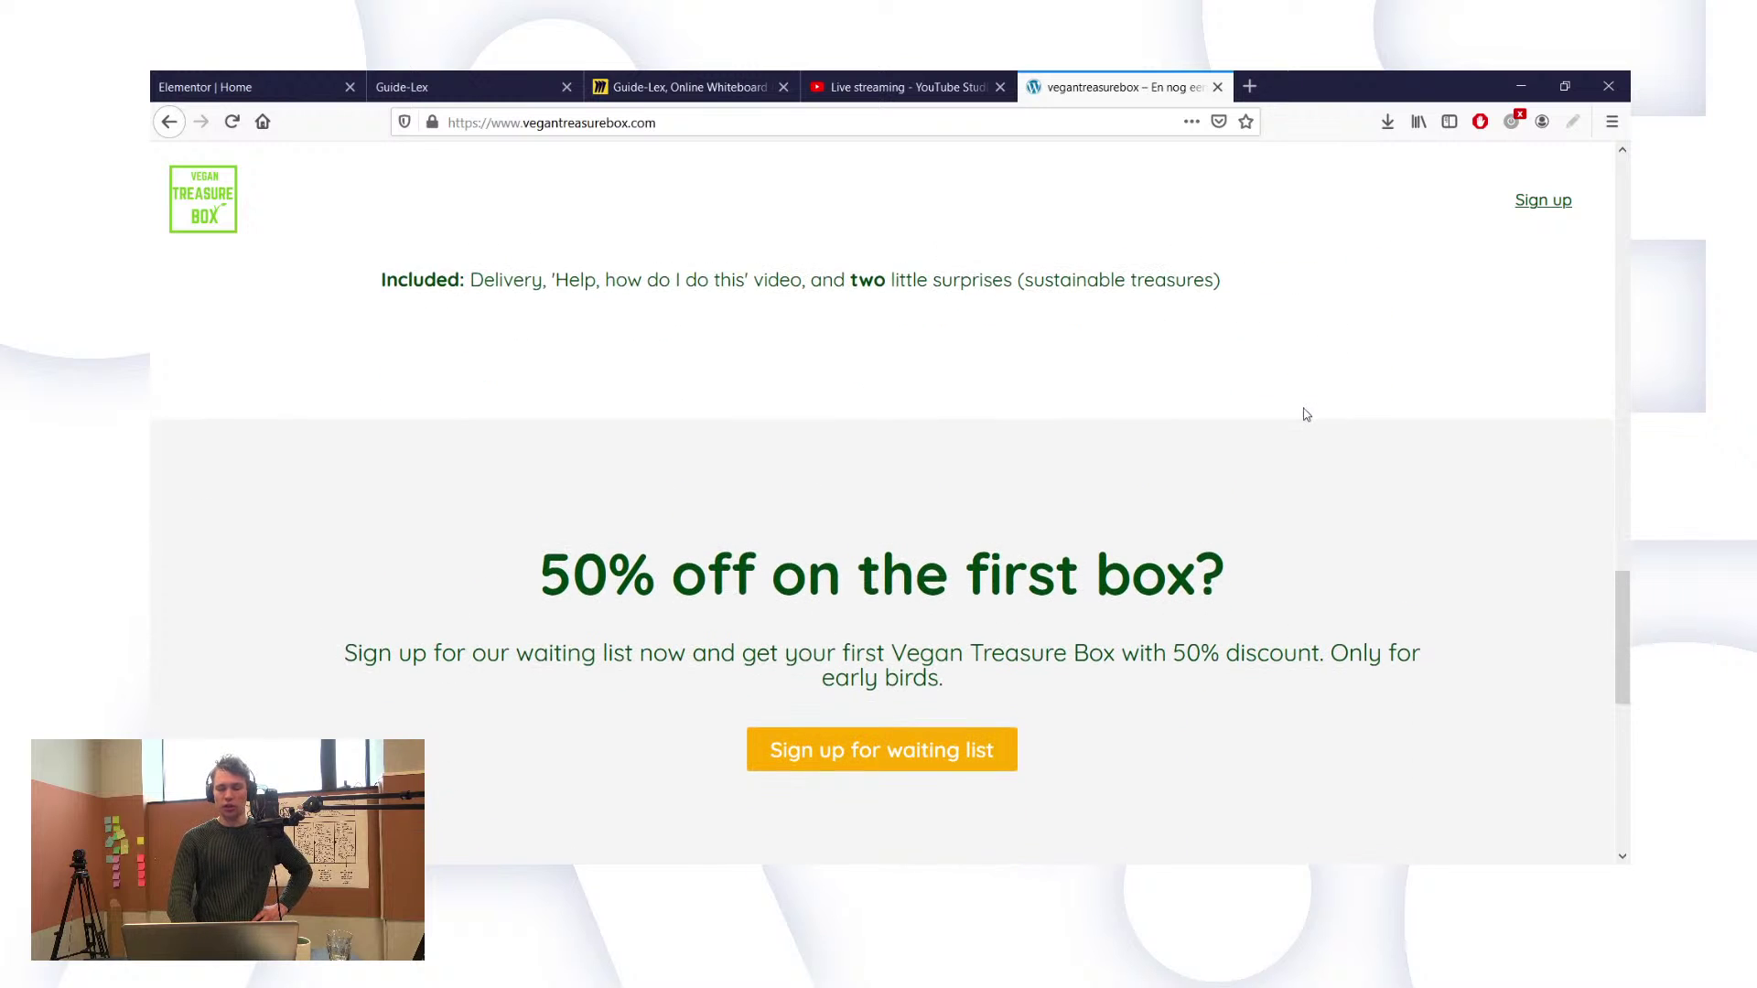
{"action": "scroll", "coordinate": [1306, 415], "scroll_direction": "down", "scroll_amount": 1}
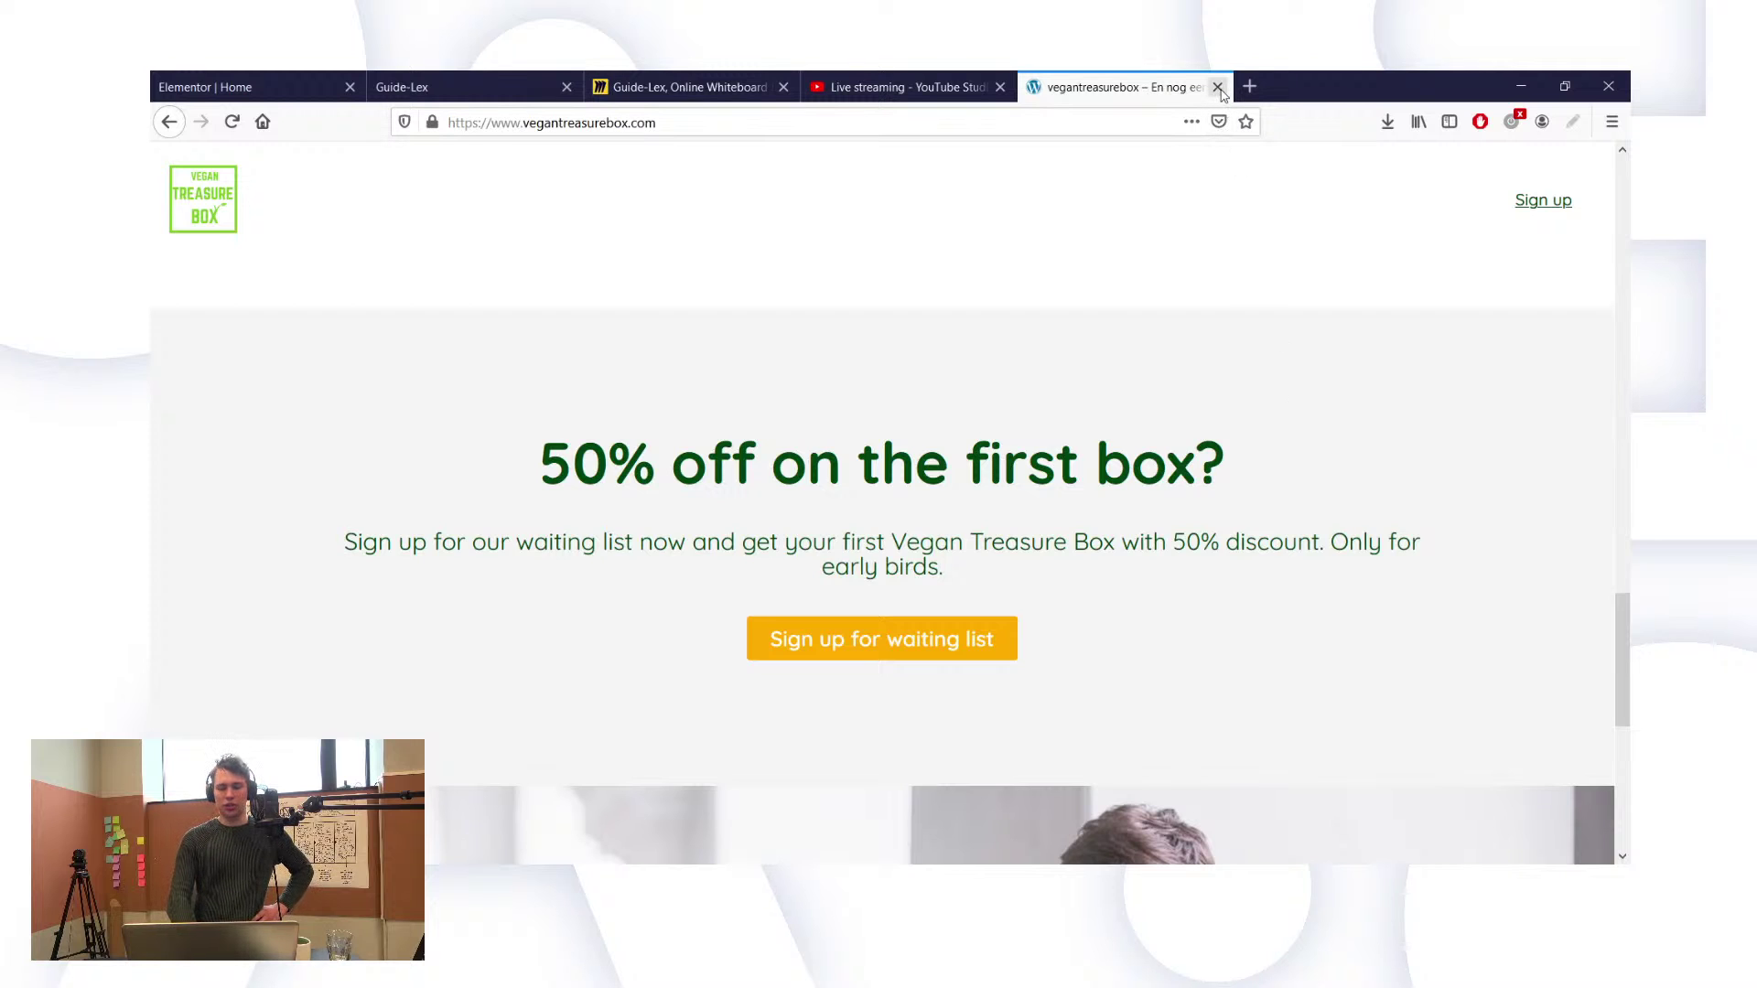
Step: Return to the Elementor editor and open the heading's Style > Typography settings
{"action": "left_click", "coordinate": [1218, 86]}
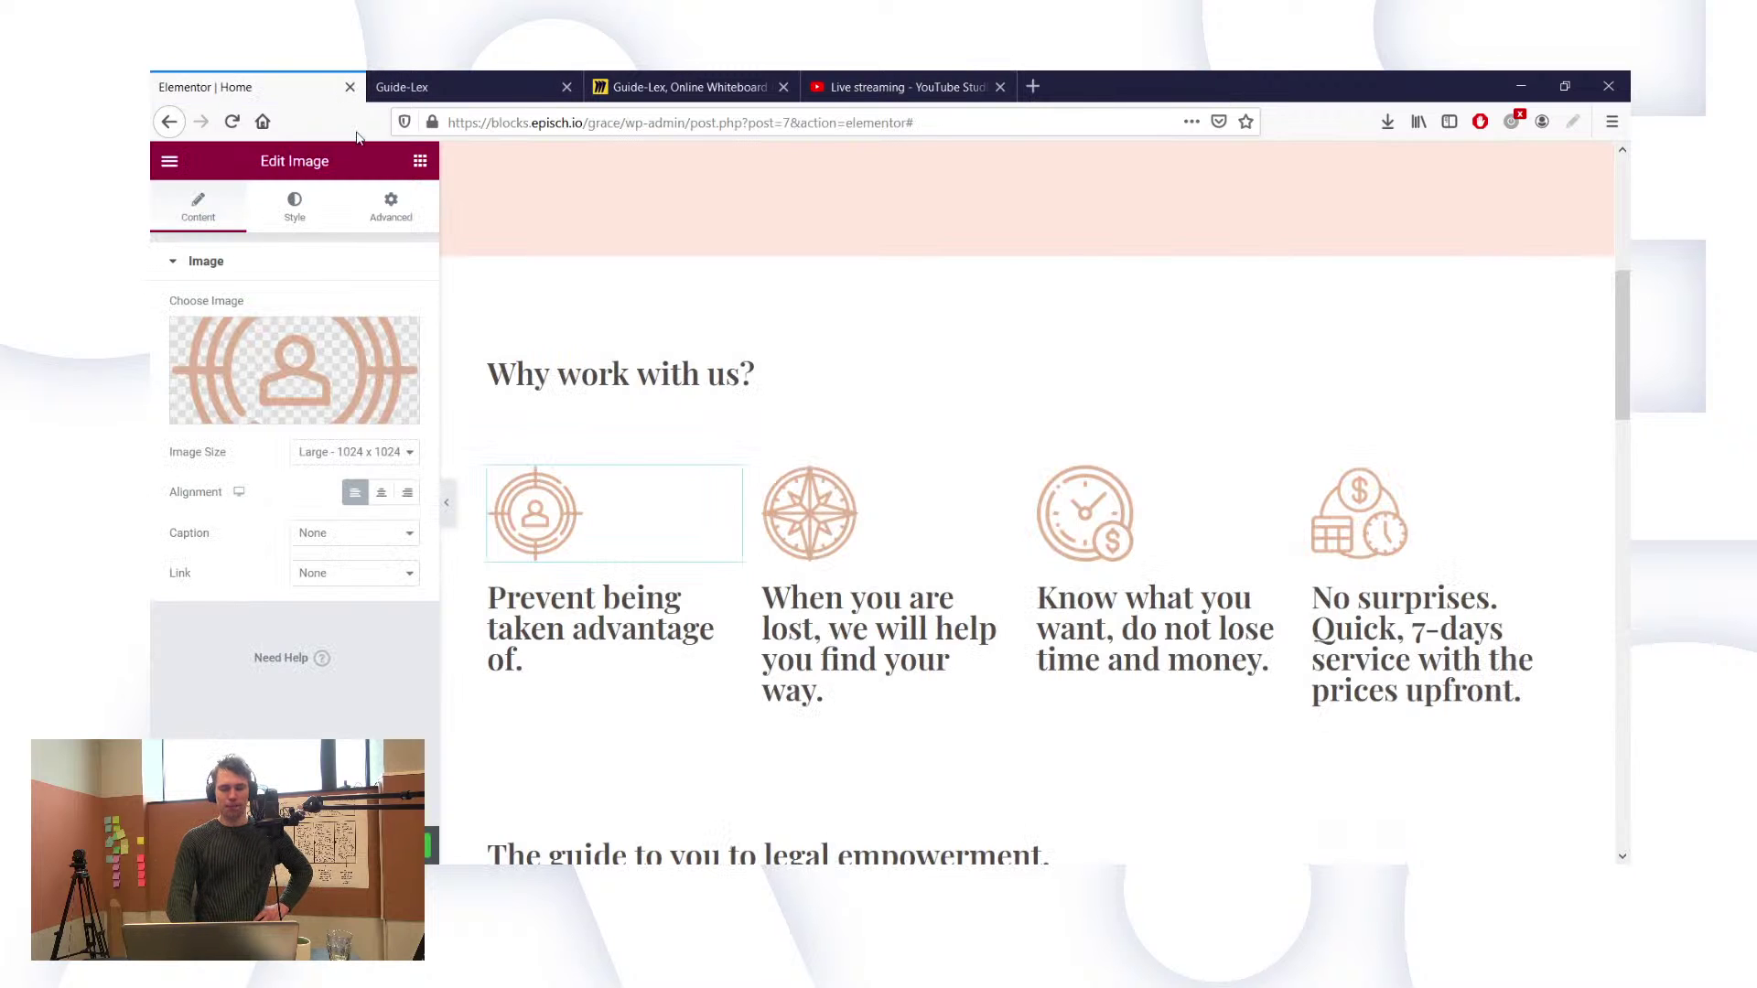
{"action": "scroll", "coordinate": [687, 569], "scroll_direction": "down", "scroll_amount": 1}
{"action": "scroll", "coordinate": [686, 568], "scroll_direction": "up", "scroll_amount": 1}
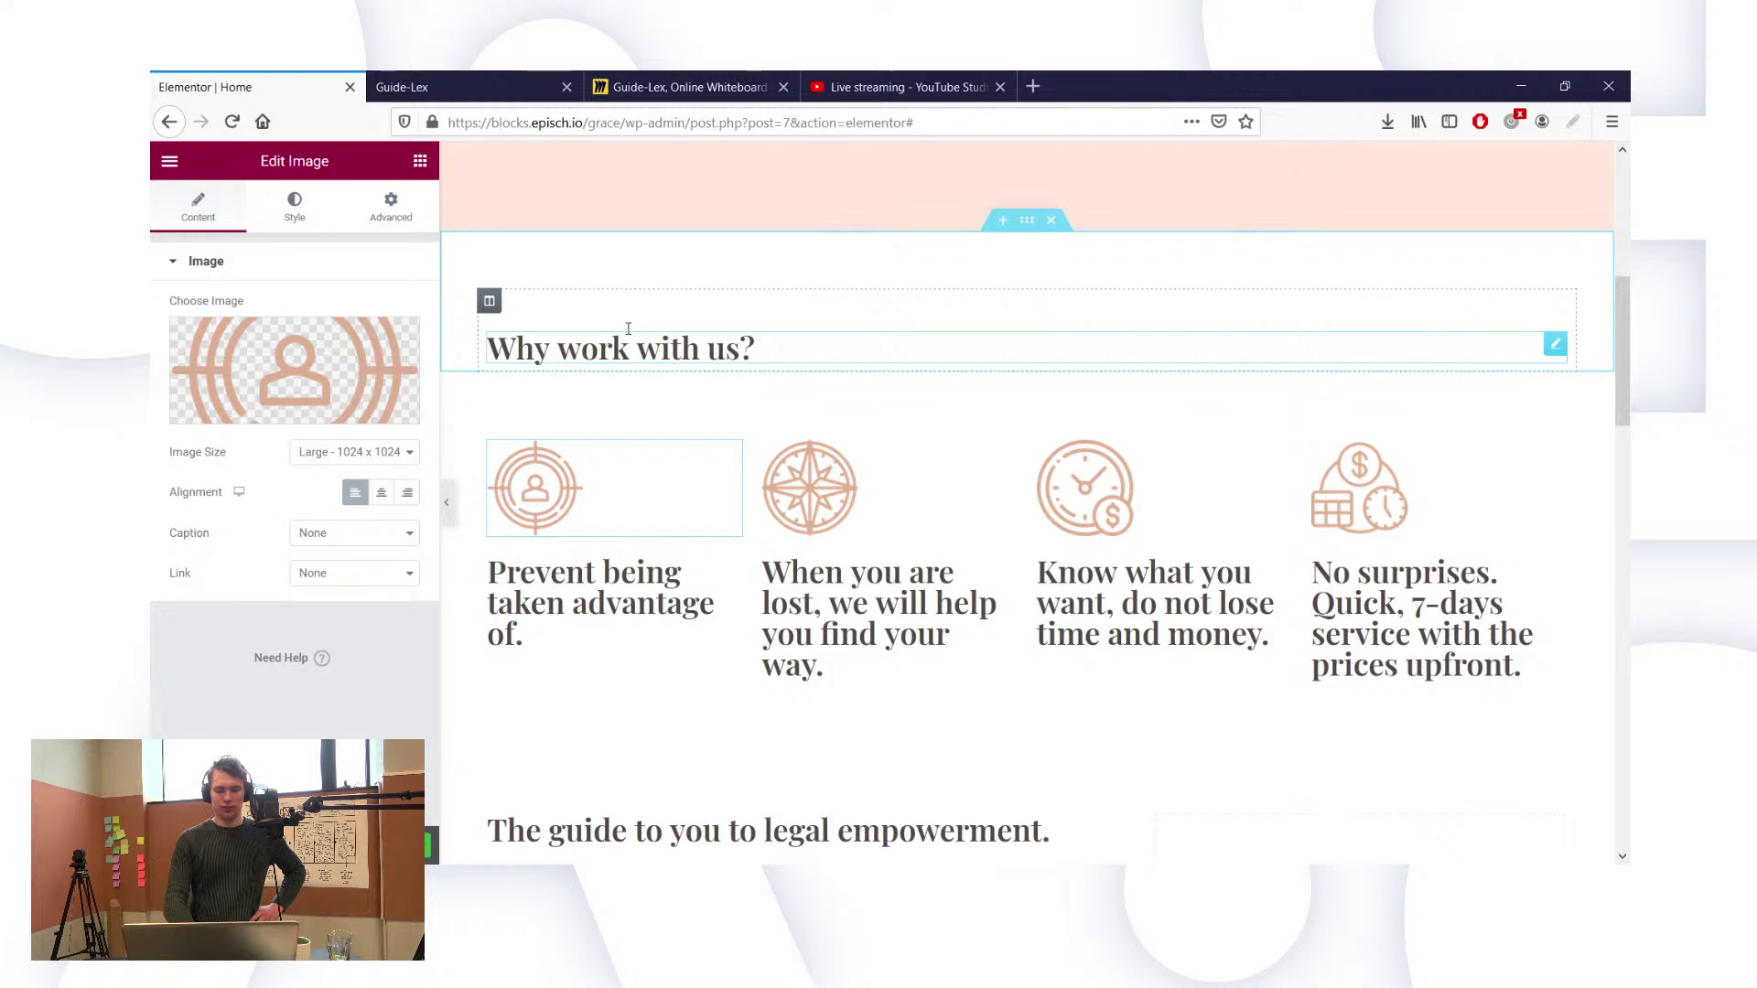
{"action": "left_click", "coordinate": [284, 204]}
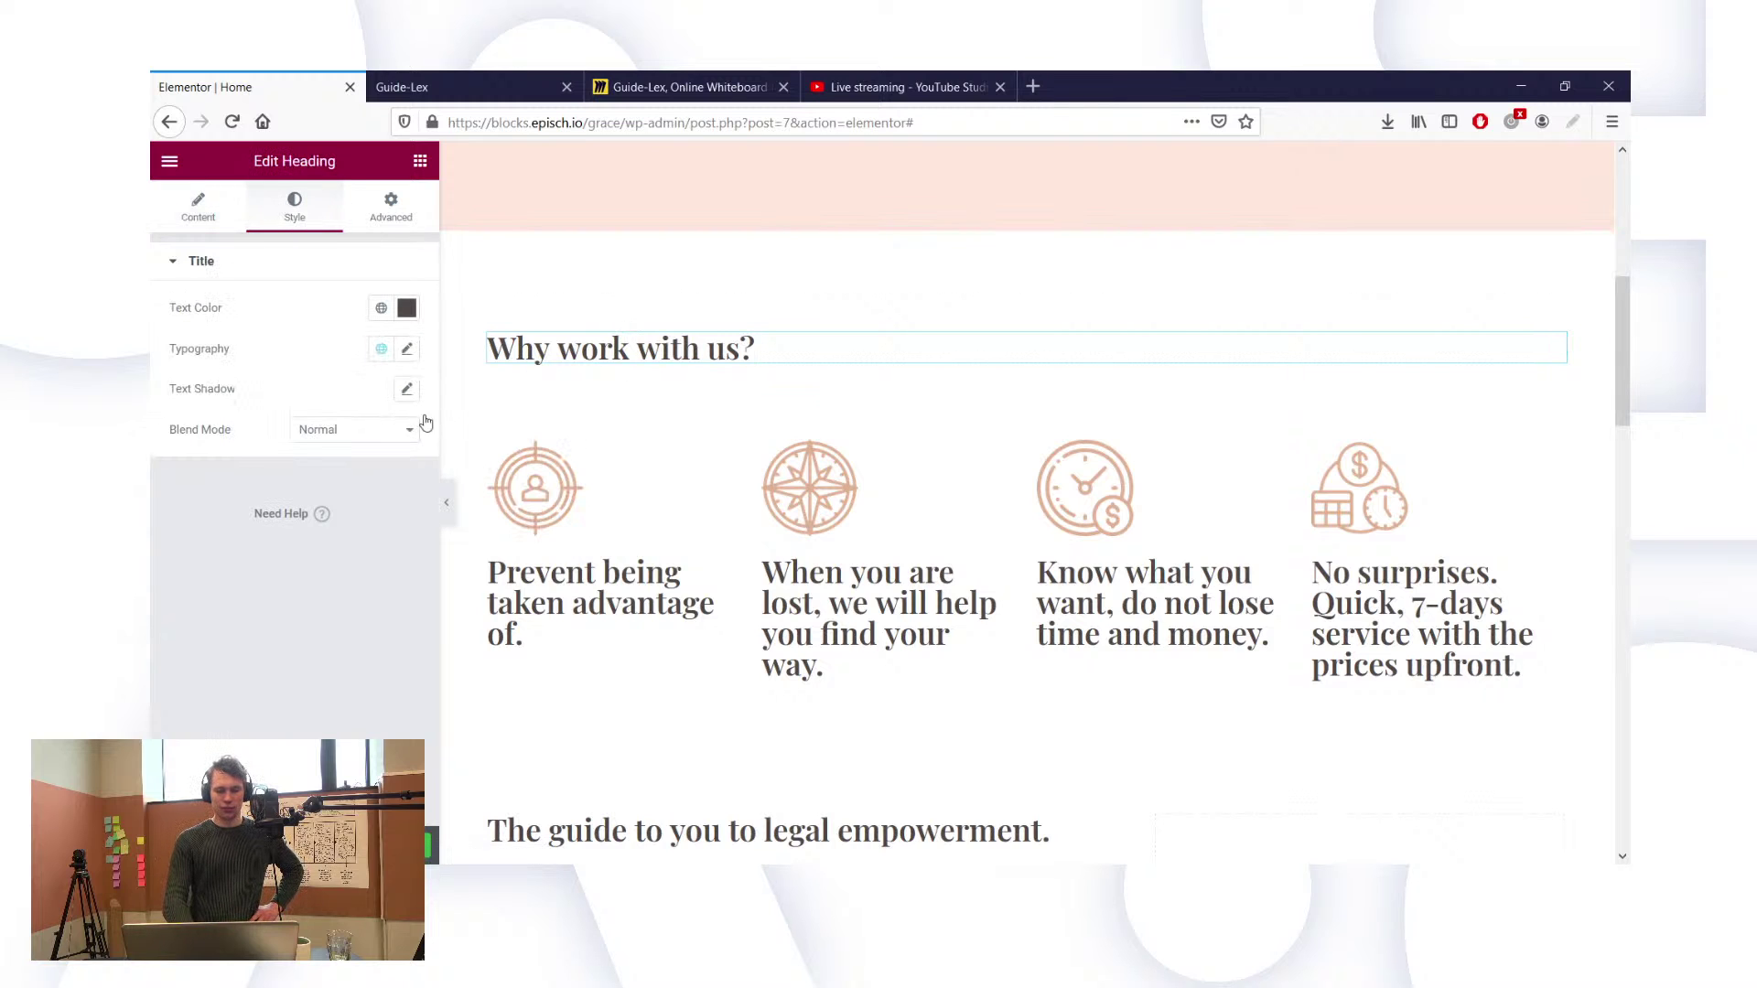
{"action": "left_click", "coordinate": [407, 348]}
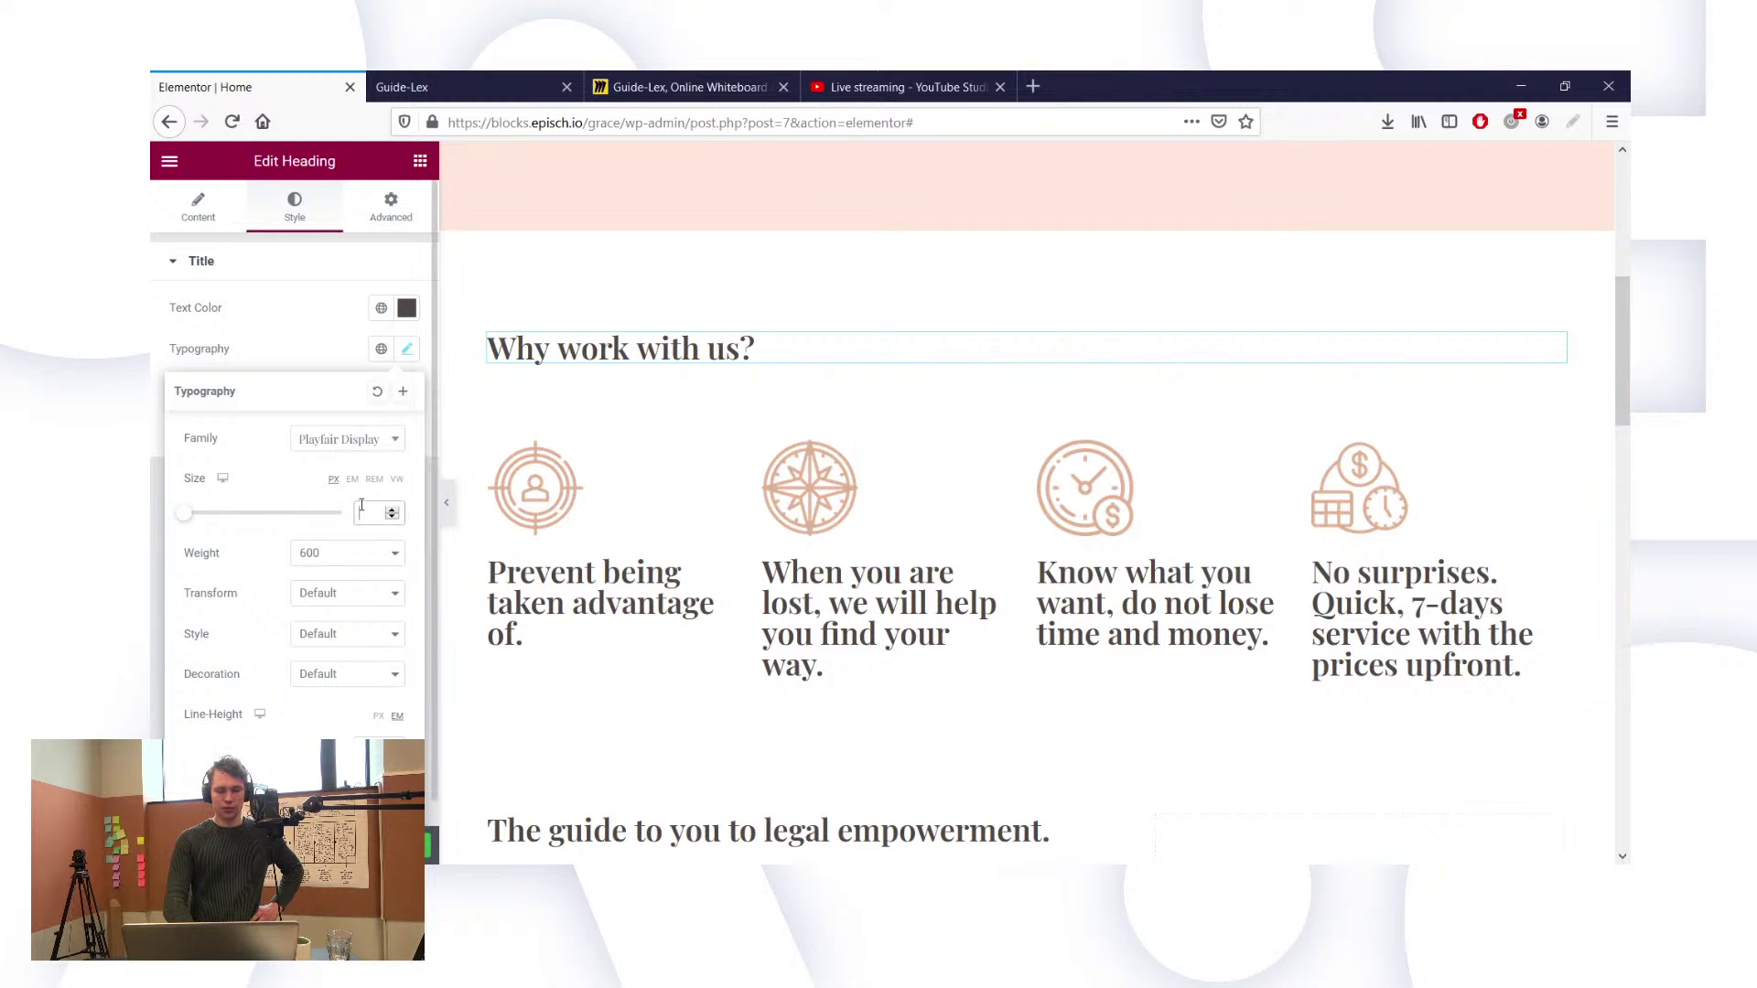
Step: Change the 'Why work with us?' heading size from 40 px to 35 px
{"action": "type", "text": "35"}
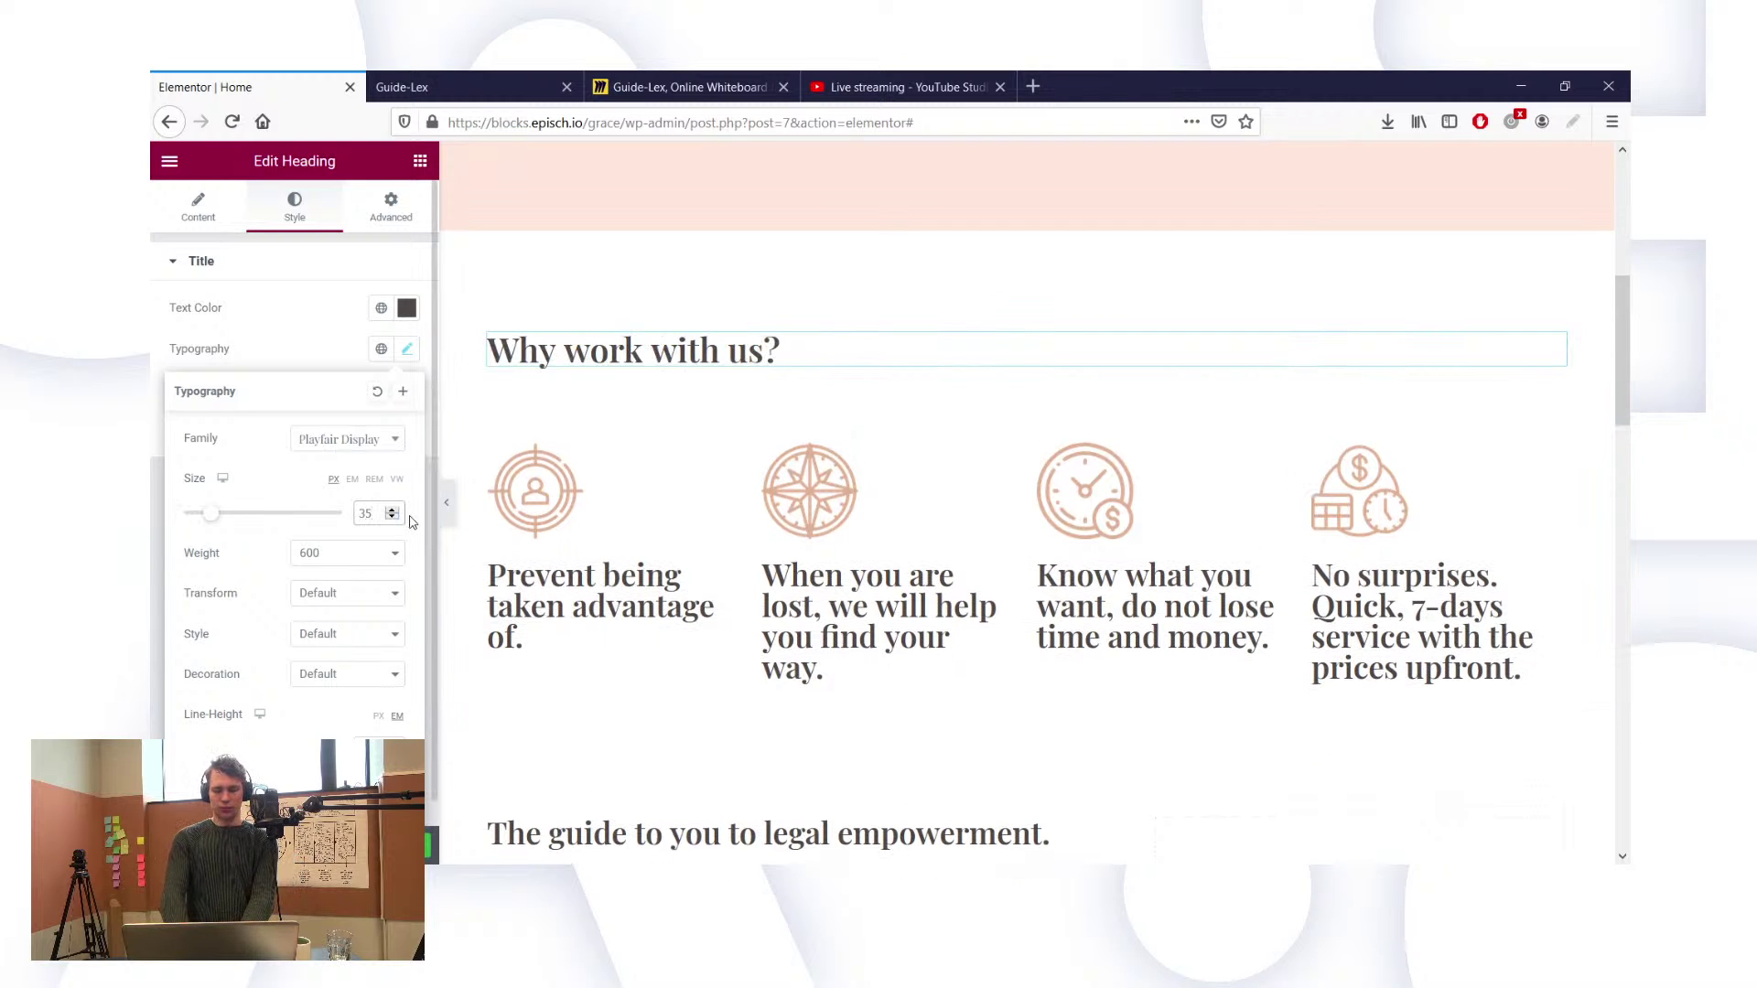
{"action": "key", "text": "BackSpace"}
{"action": "key", "text": "BackSpace"}
{"action": "type", "text": "40"}
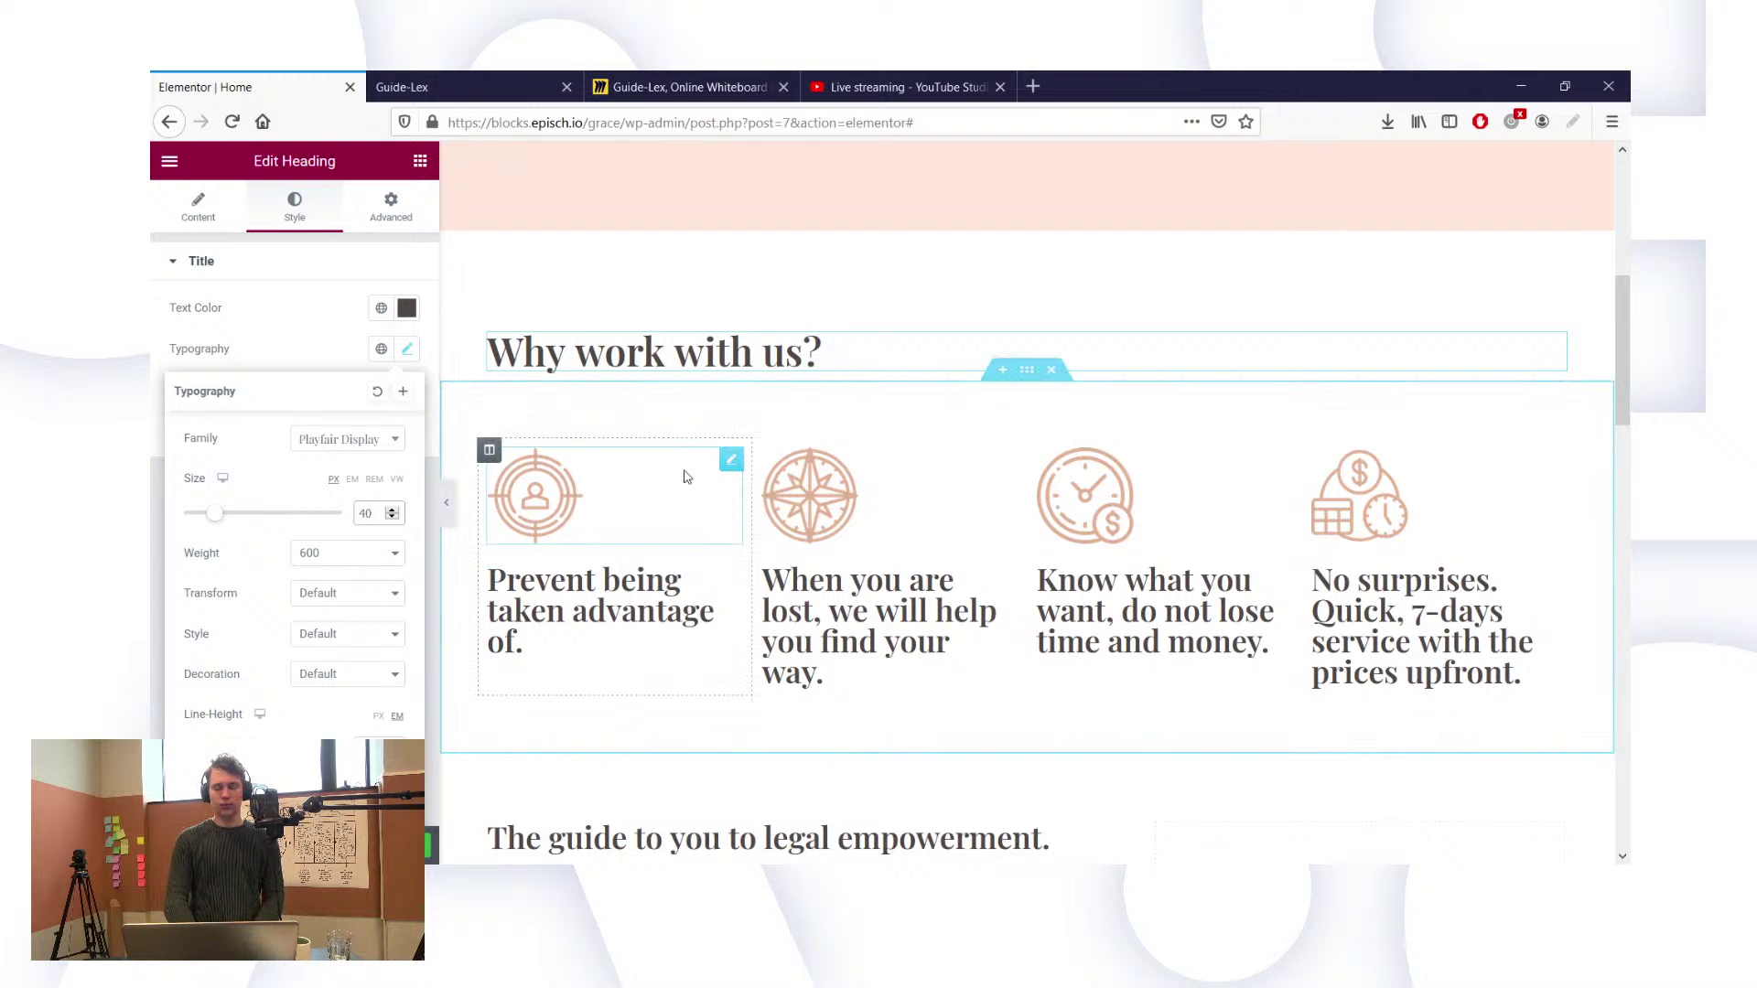
{"action": "scroll", "coordinate": [724, 351], "scroll_direction": "up", "scroll_amount": 2}
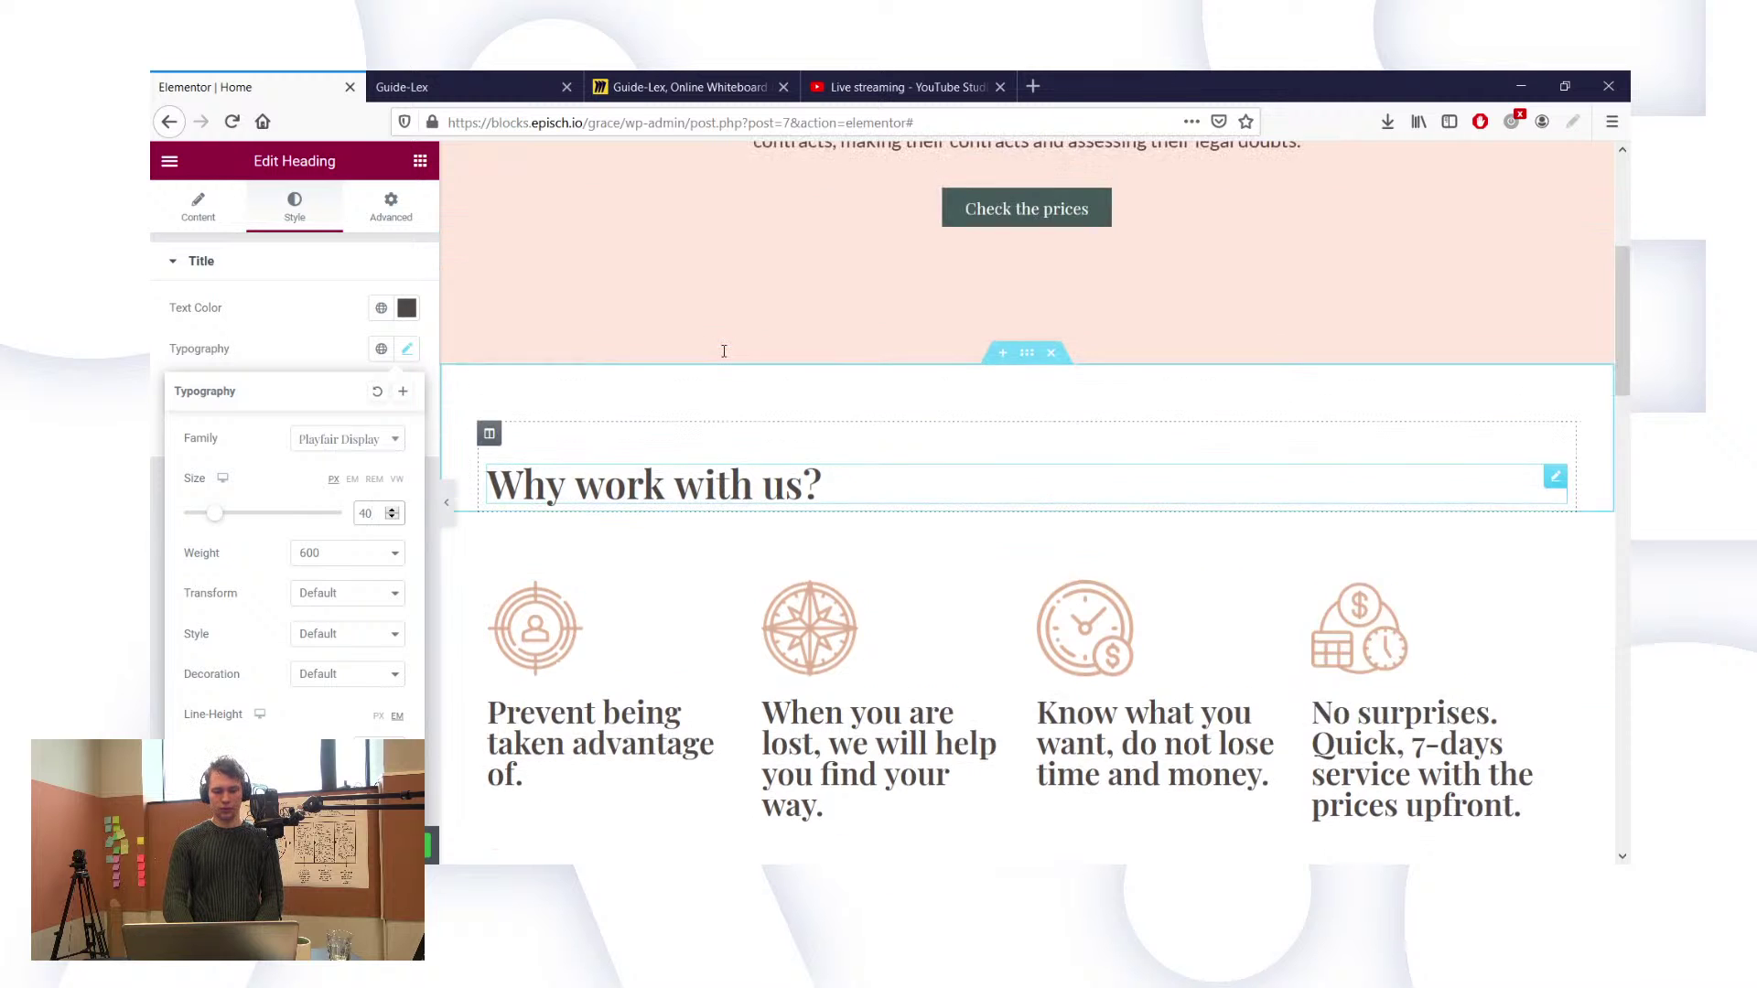
{"action": "scroll", "coordinate": [724, 352], "scroll_direction": "up", "scroll_amount": 3}
{"action": "scroll", "coordinate": [872, 436], "scroll_direction": "down", "scroll_amount": 1}
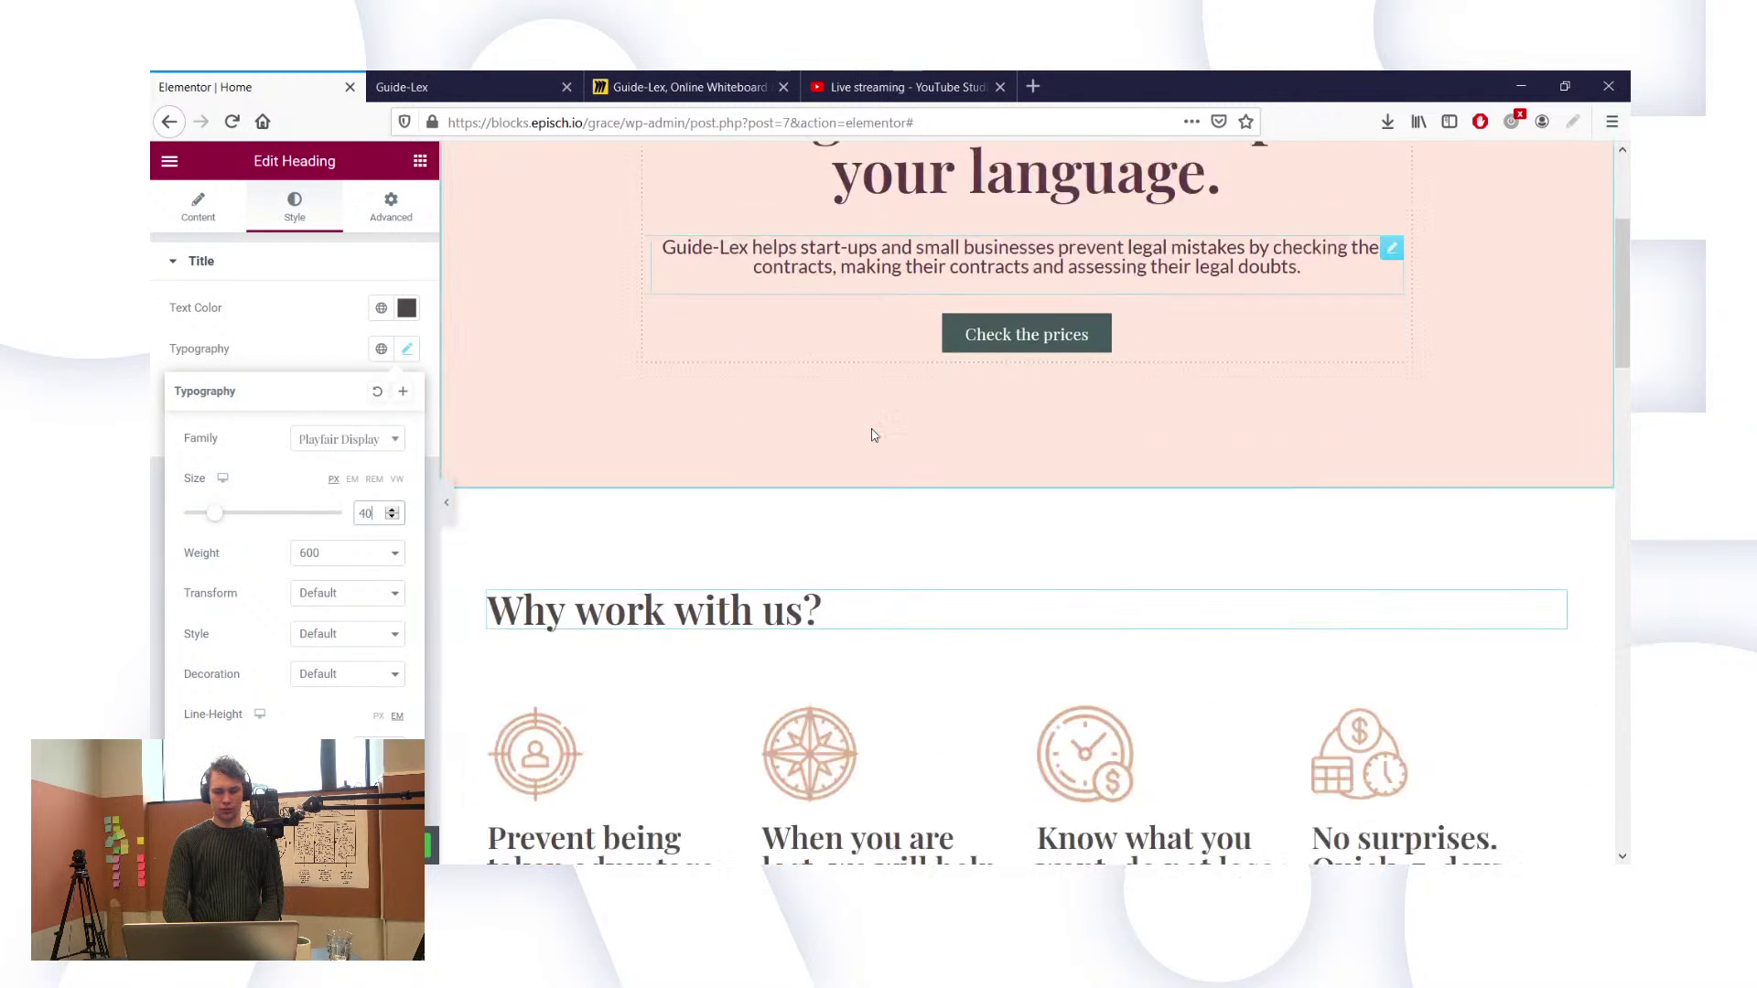
{"action": "scroll", "coordinate": [873, 436], "scroll_direction": "down", "scroll_amount": 5}
{"action": "scroll", "coordinate": [757, 395], "scroll_direction": "up", "scroll_amount": 1}
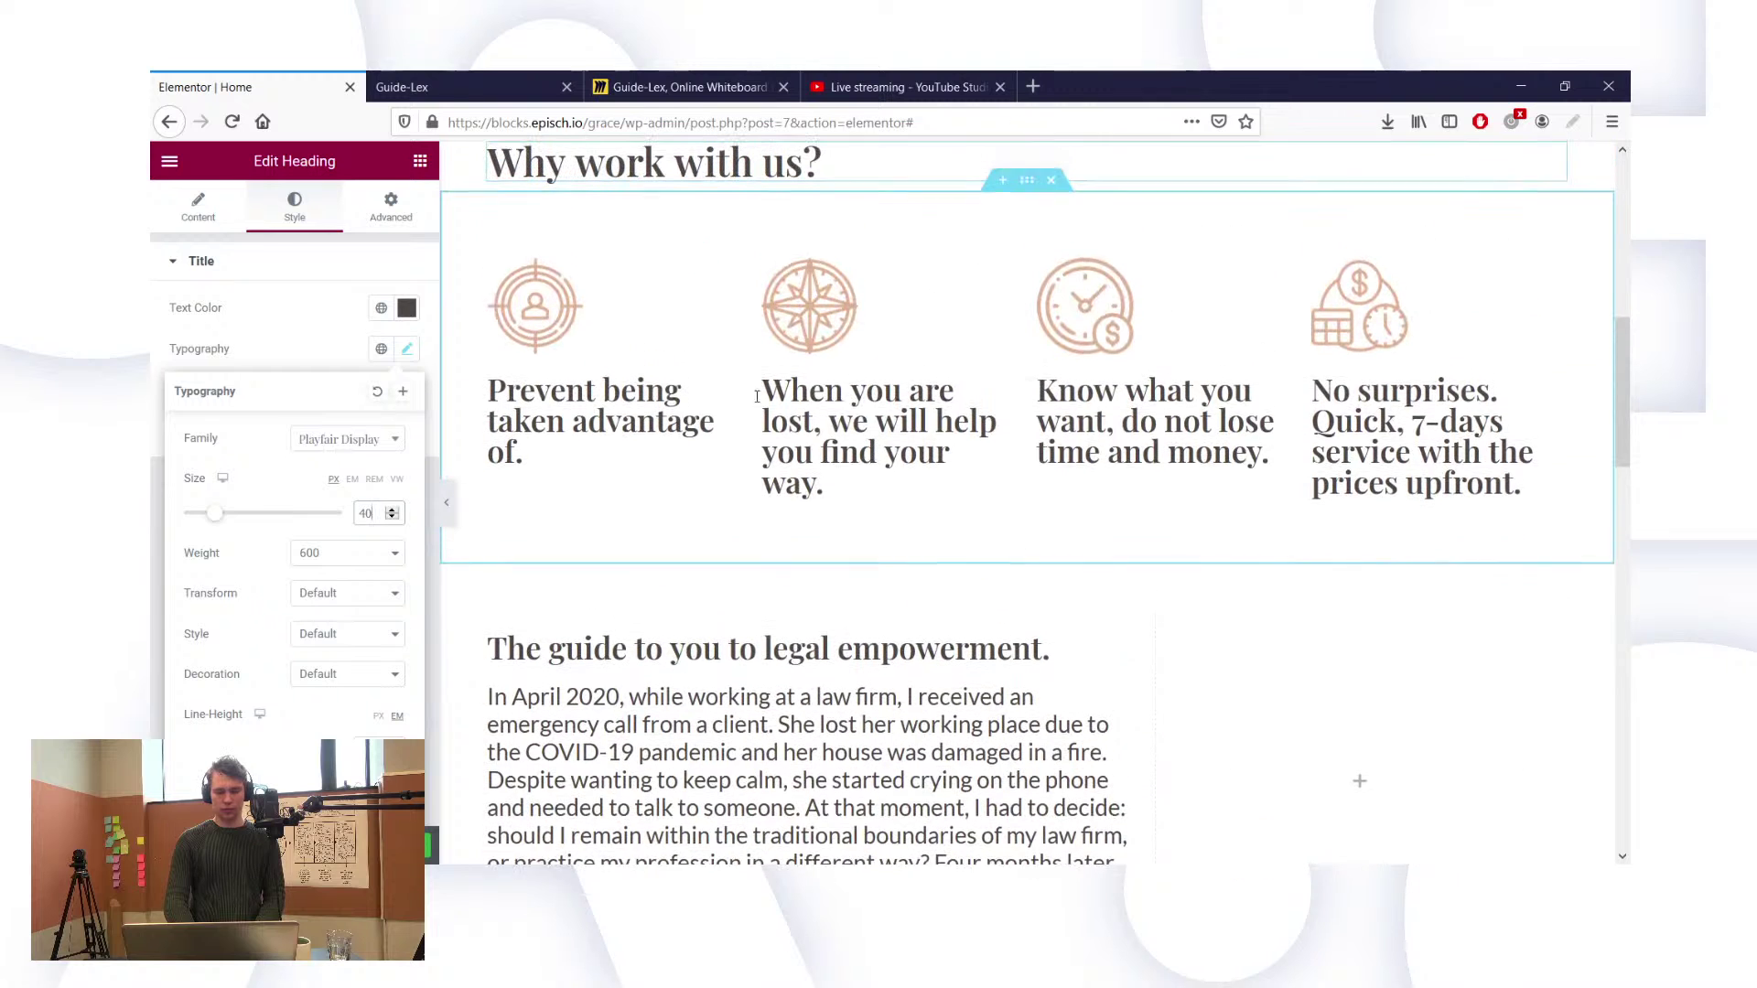
{"action": "key", "text": "BackSpace"}
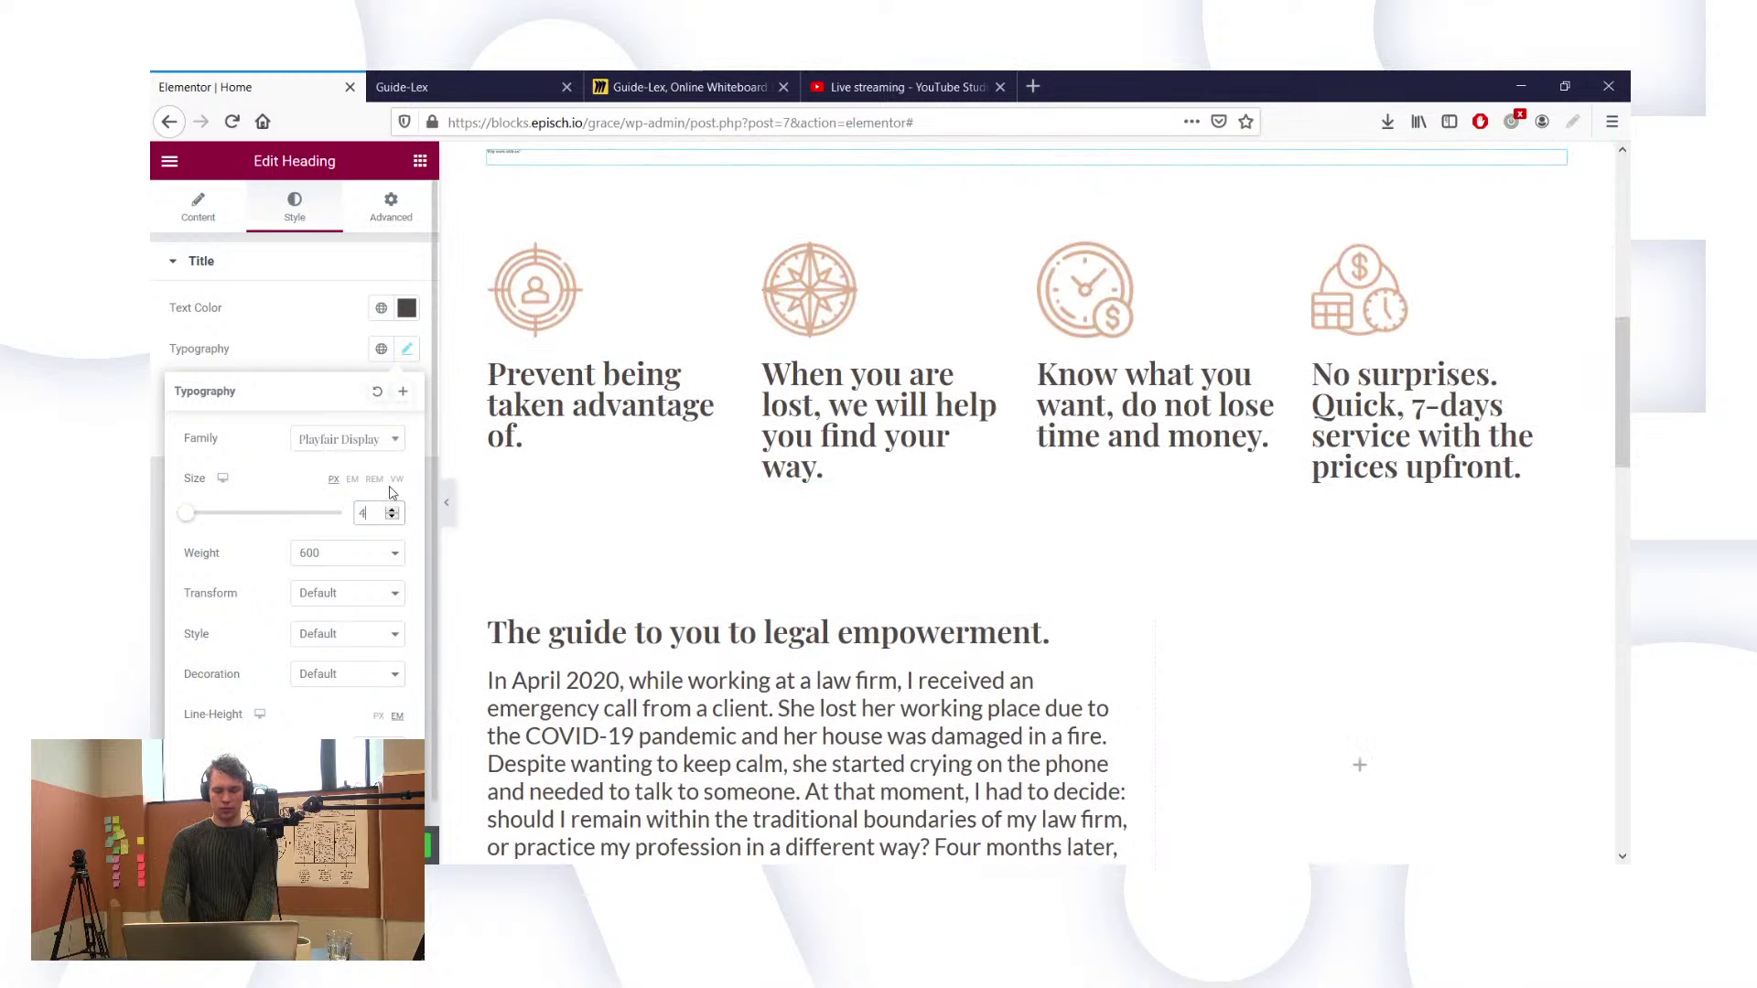
{"action": "key", "text": "BackSpace"}
{"action": "type", "text": "35"}
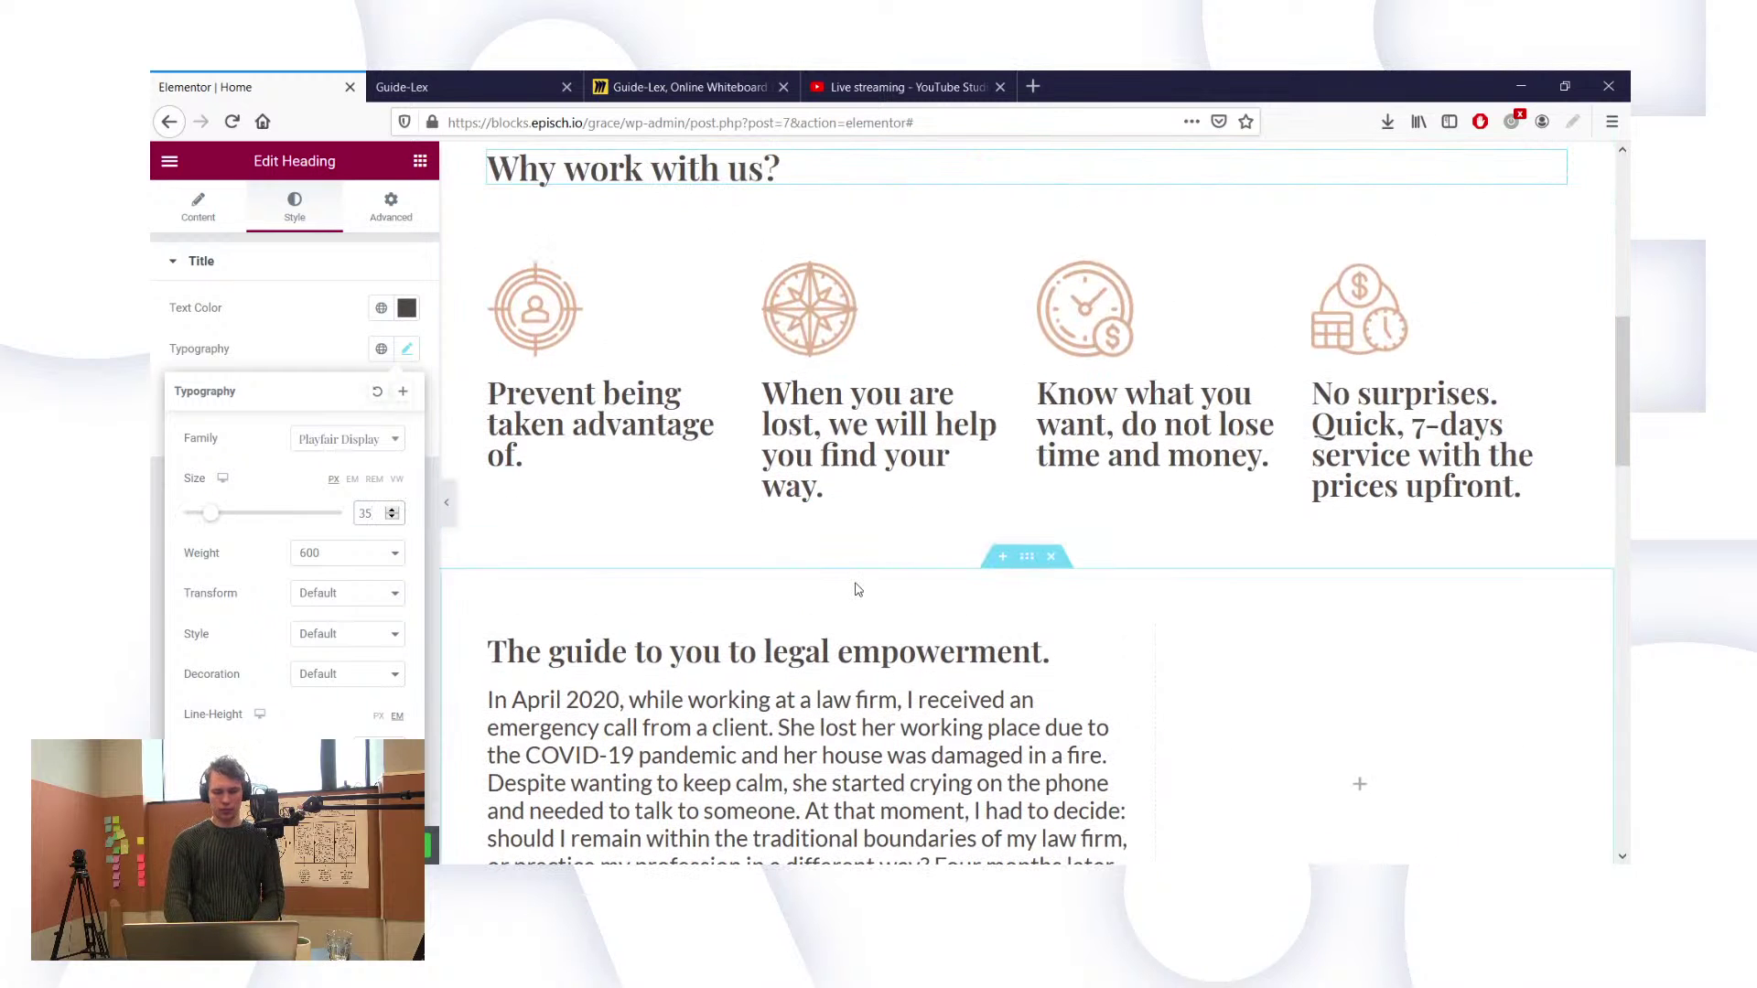
{"action": "scroll", "coordinate": [824, 549], "scroll_direction": "up", "scroll_amount": 1}
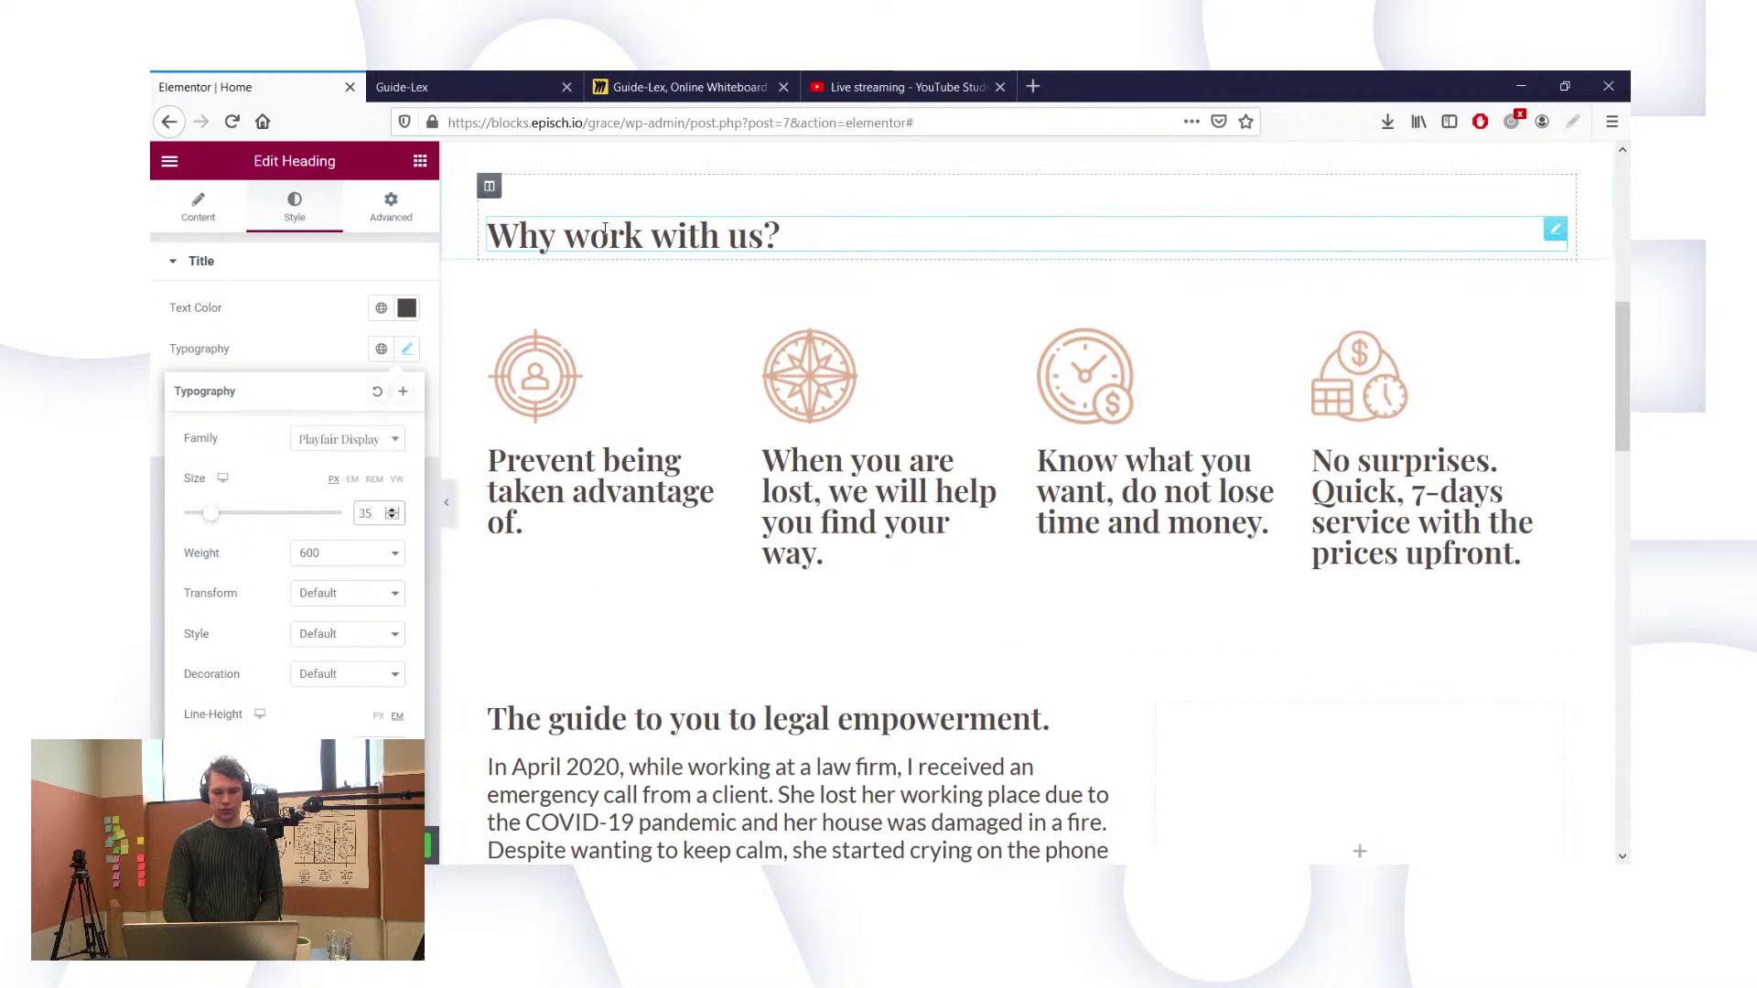
{"action": "scroll", "coordinate": [703, 417], "scroll_direction": "up", "scroll_amount": 1}
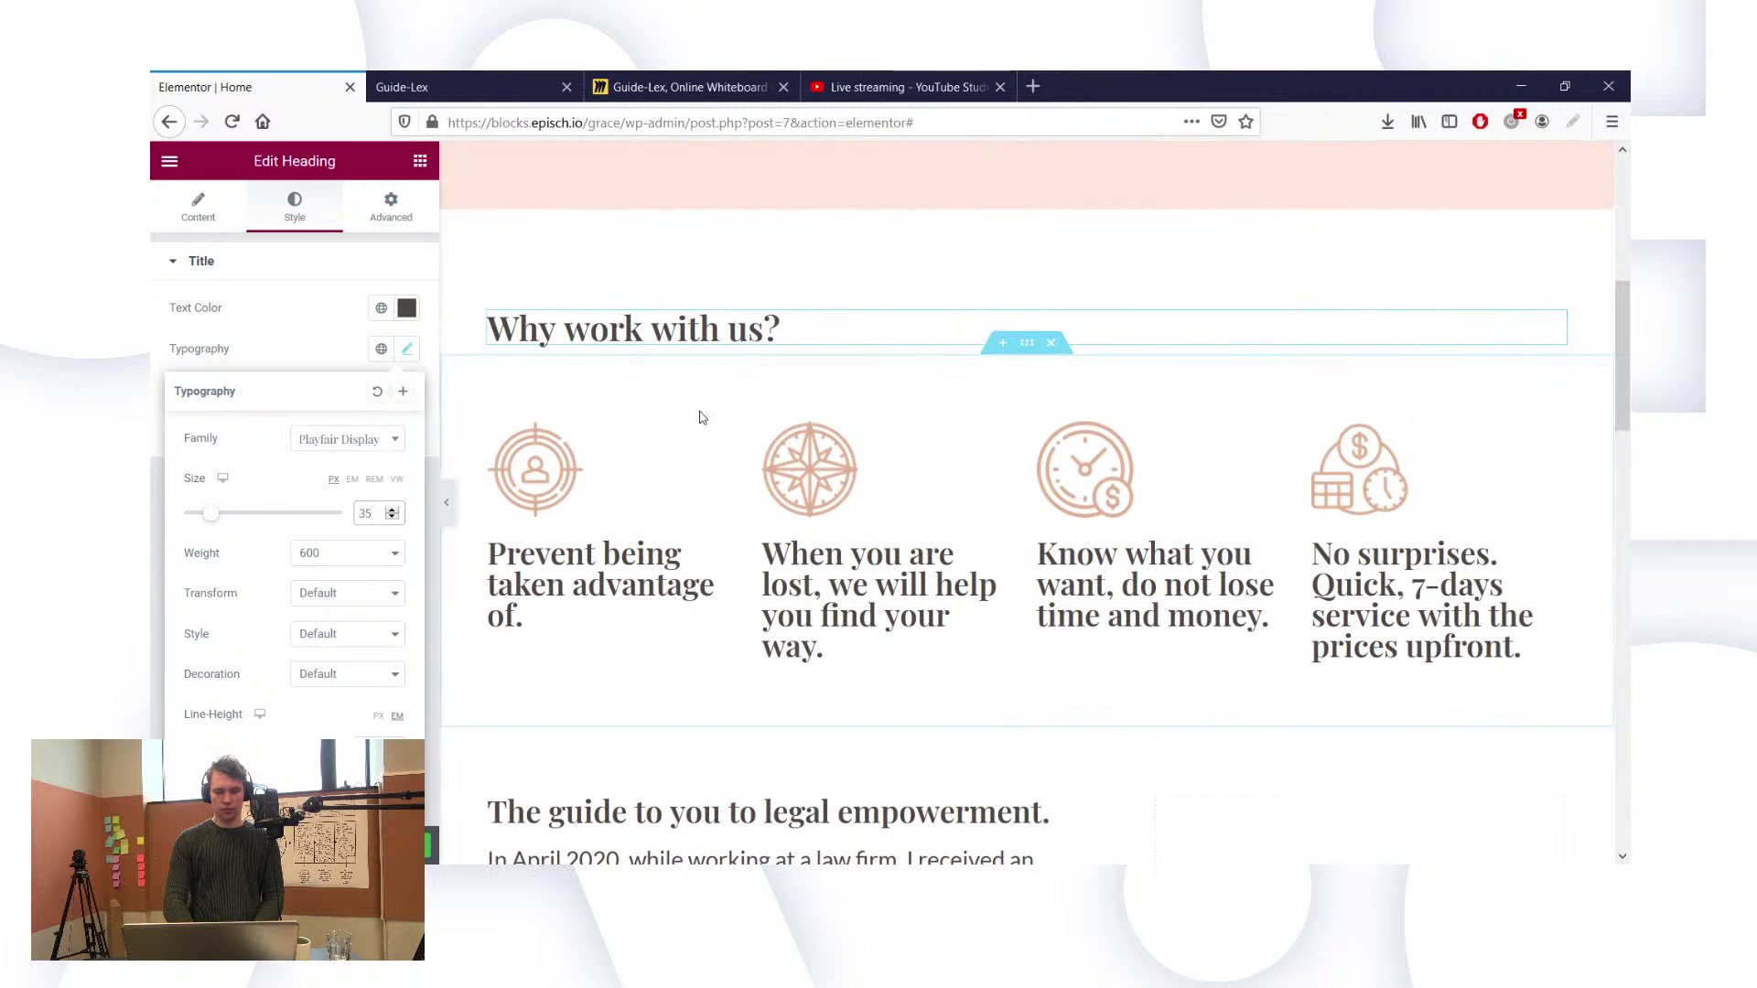
{"action": "scroll", "coordinate": [703, 417], "scroll_direction": "down", "scroll_amount": 2}
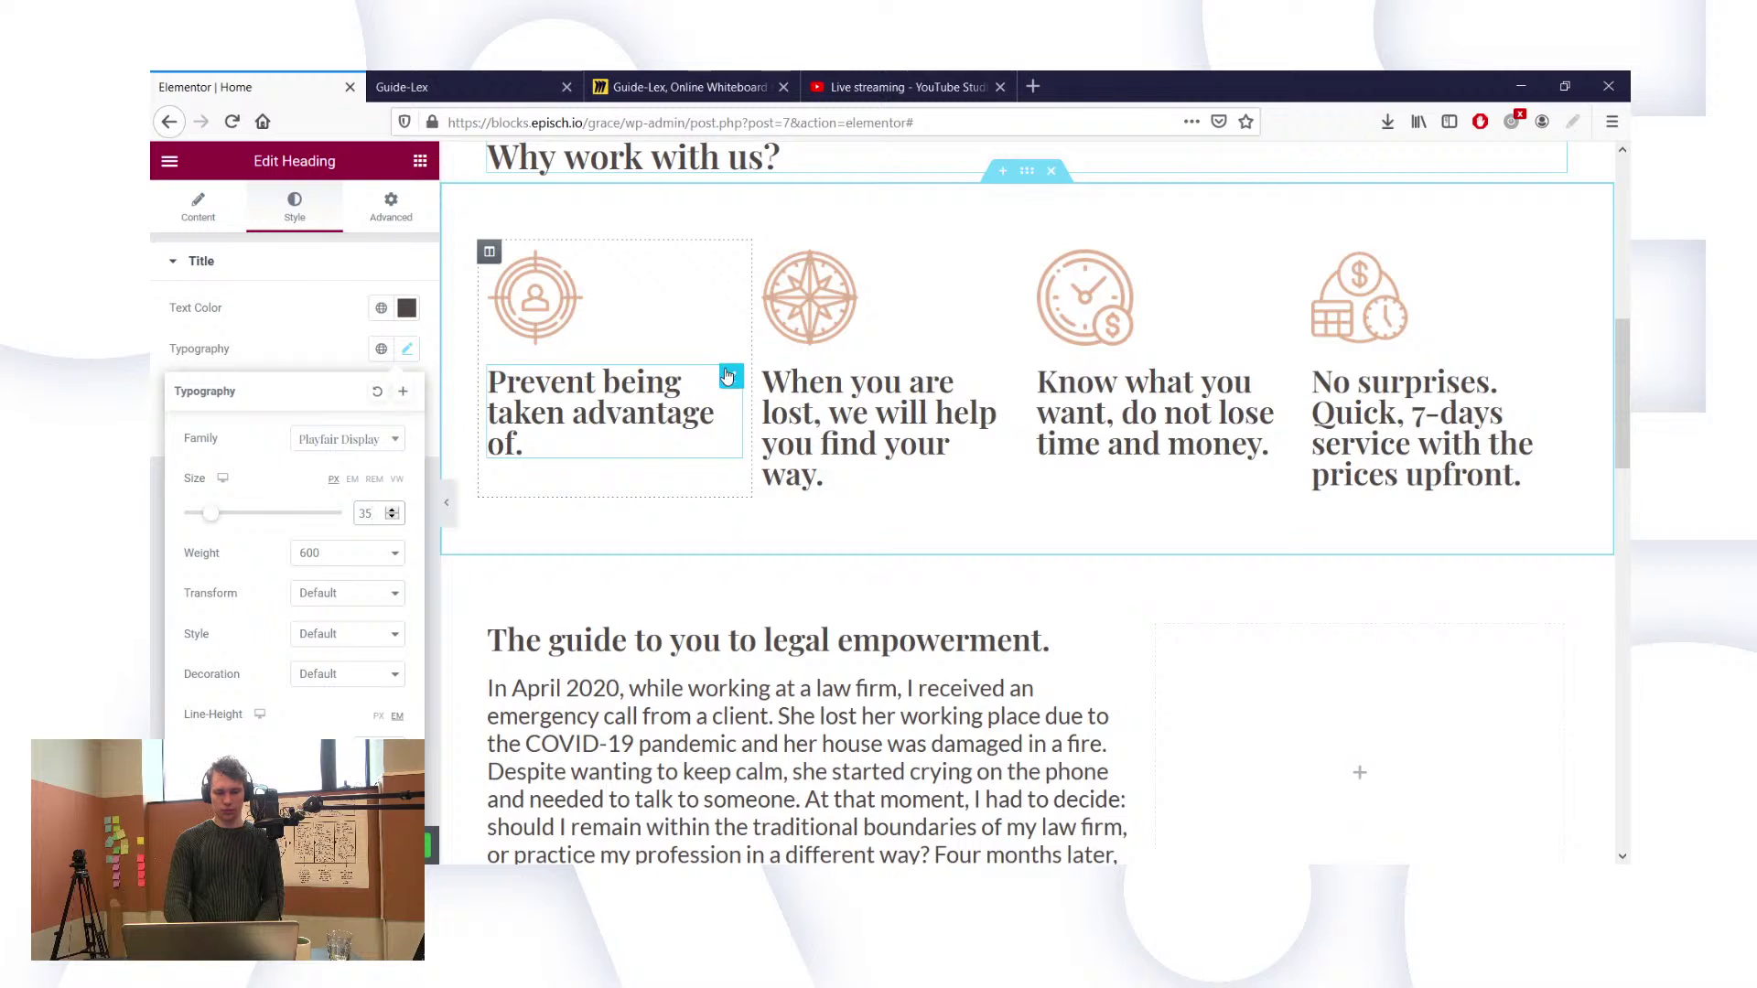
Step: Set the 'Prevent being taken advantage of.' title's font family to Lato
{"action": "left_click", "coordinate": [729, 376]}
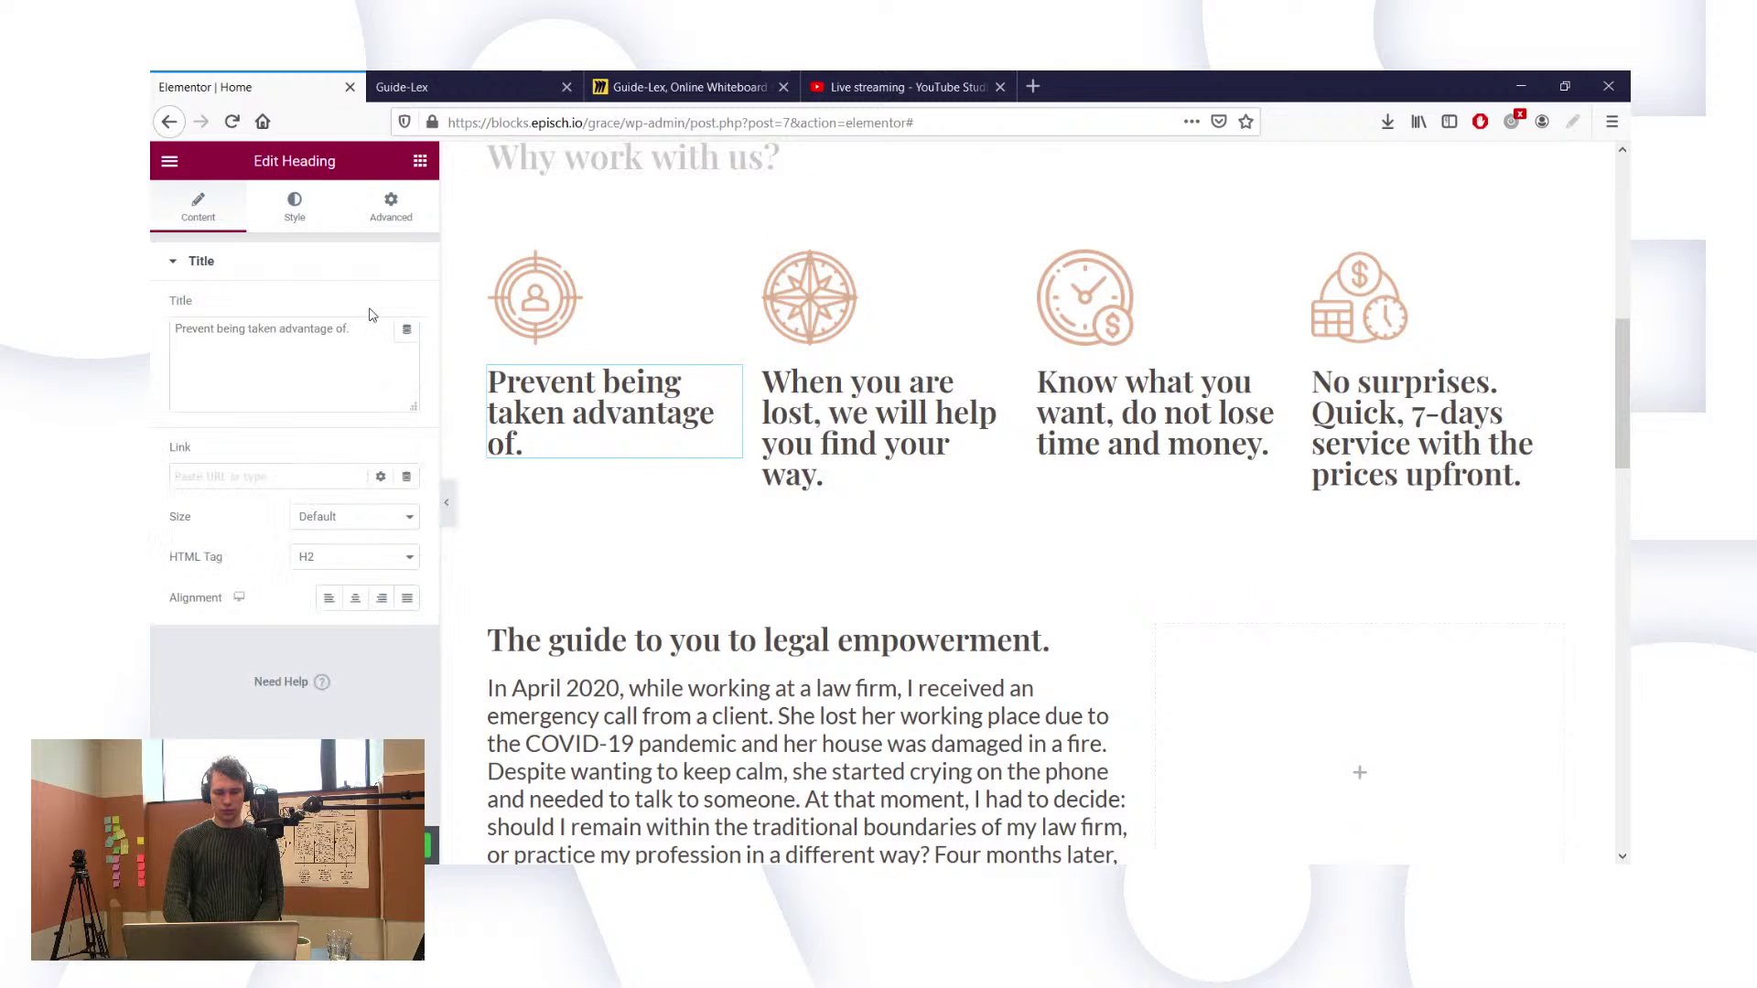
{"action": "left_click", "coordinate": [306, 228]}
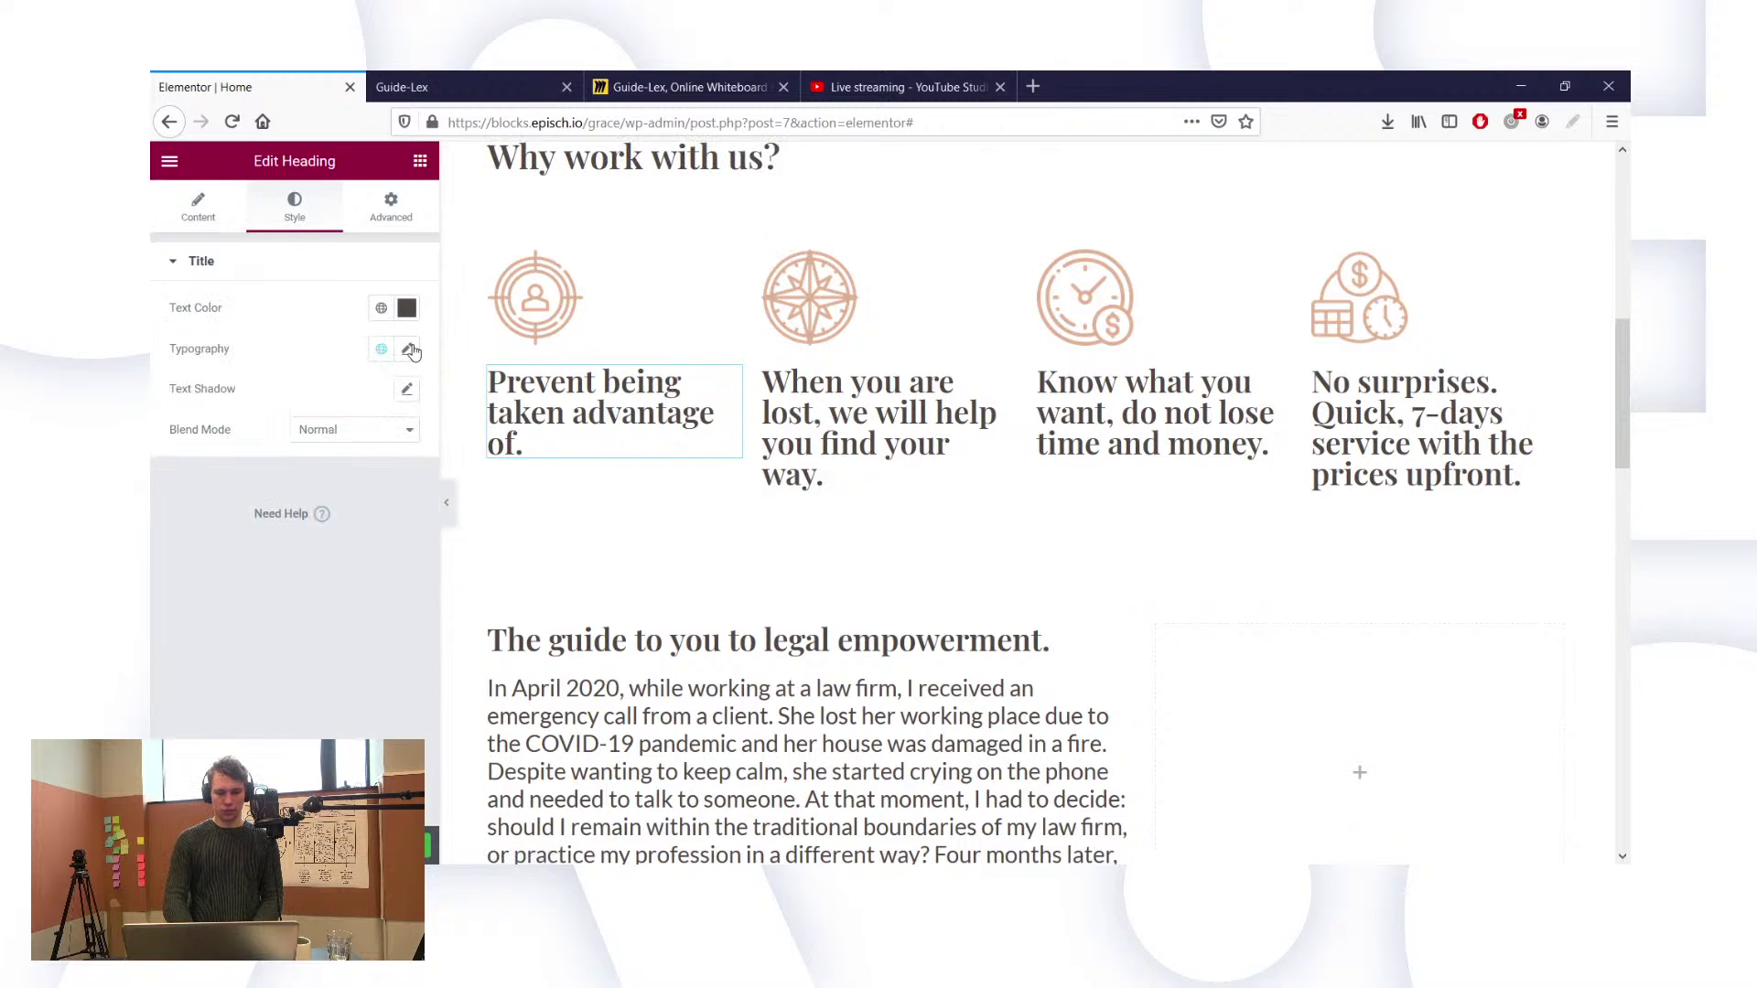
{"action": "left_click", "coordinate": [408, 350]}
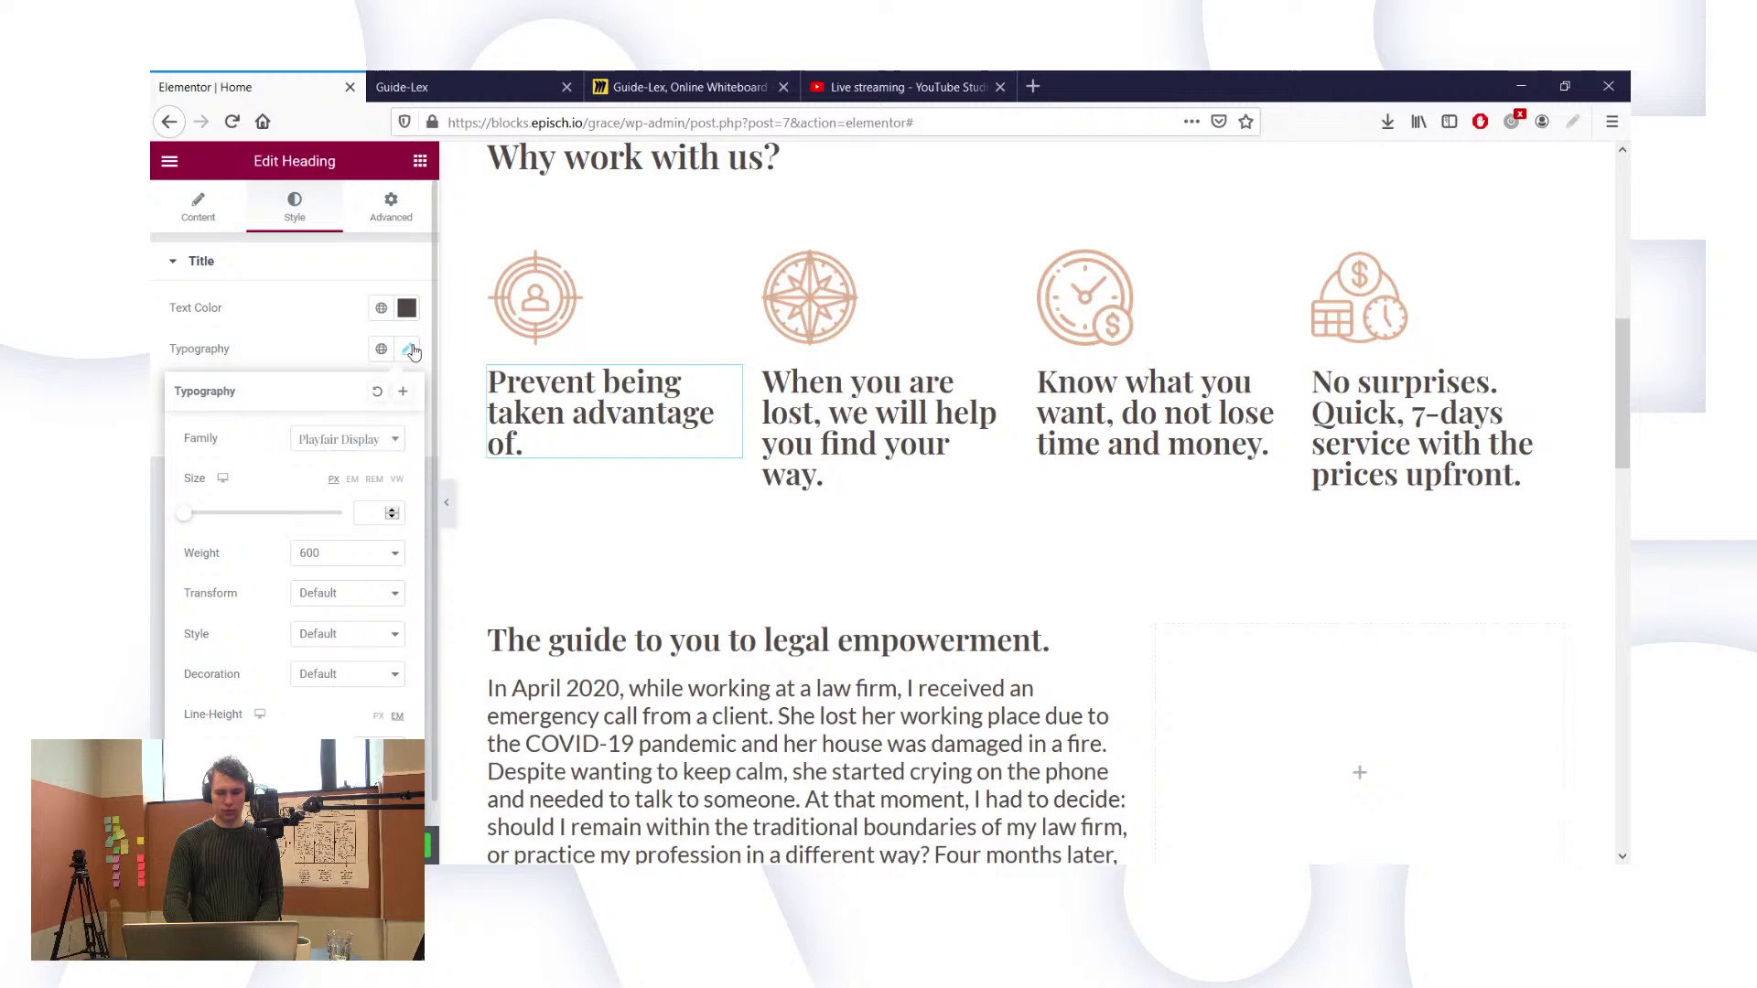
{"action": "left_click", "coordinate": [397, 441]}
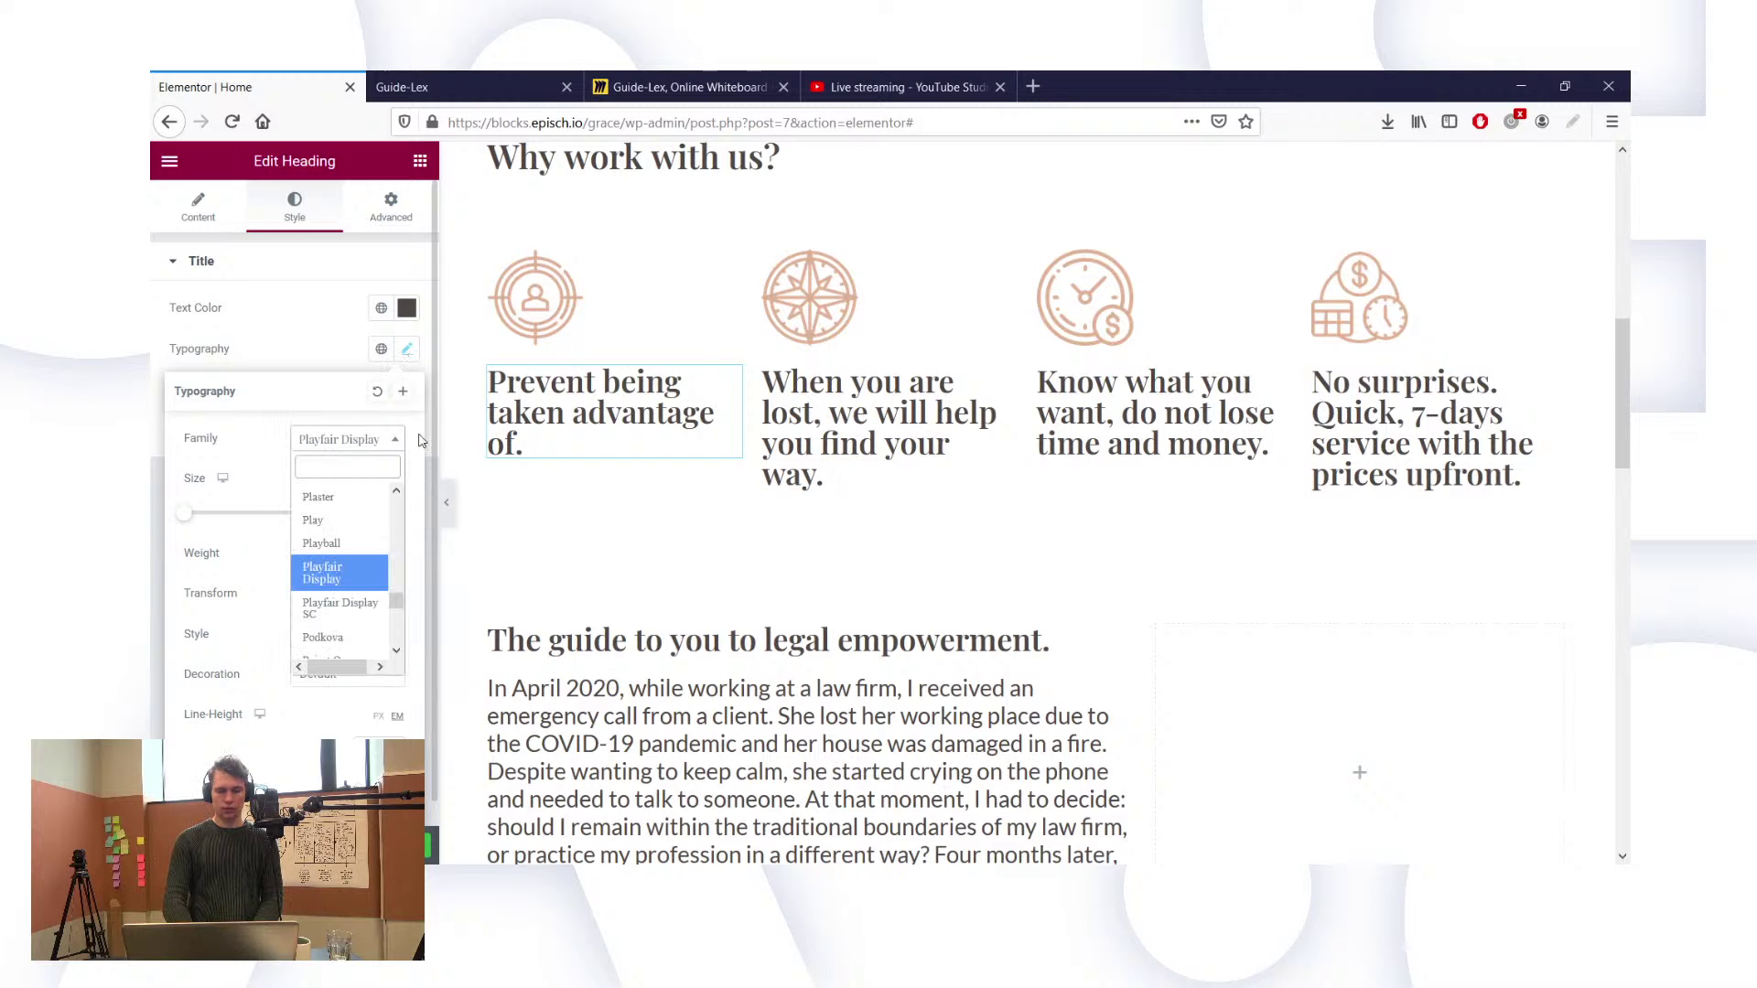
{"action": "type", "text": "lato"}
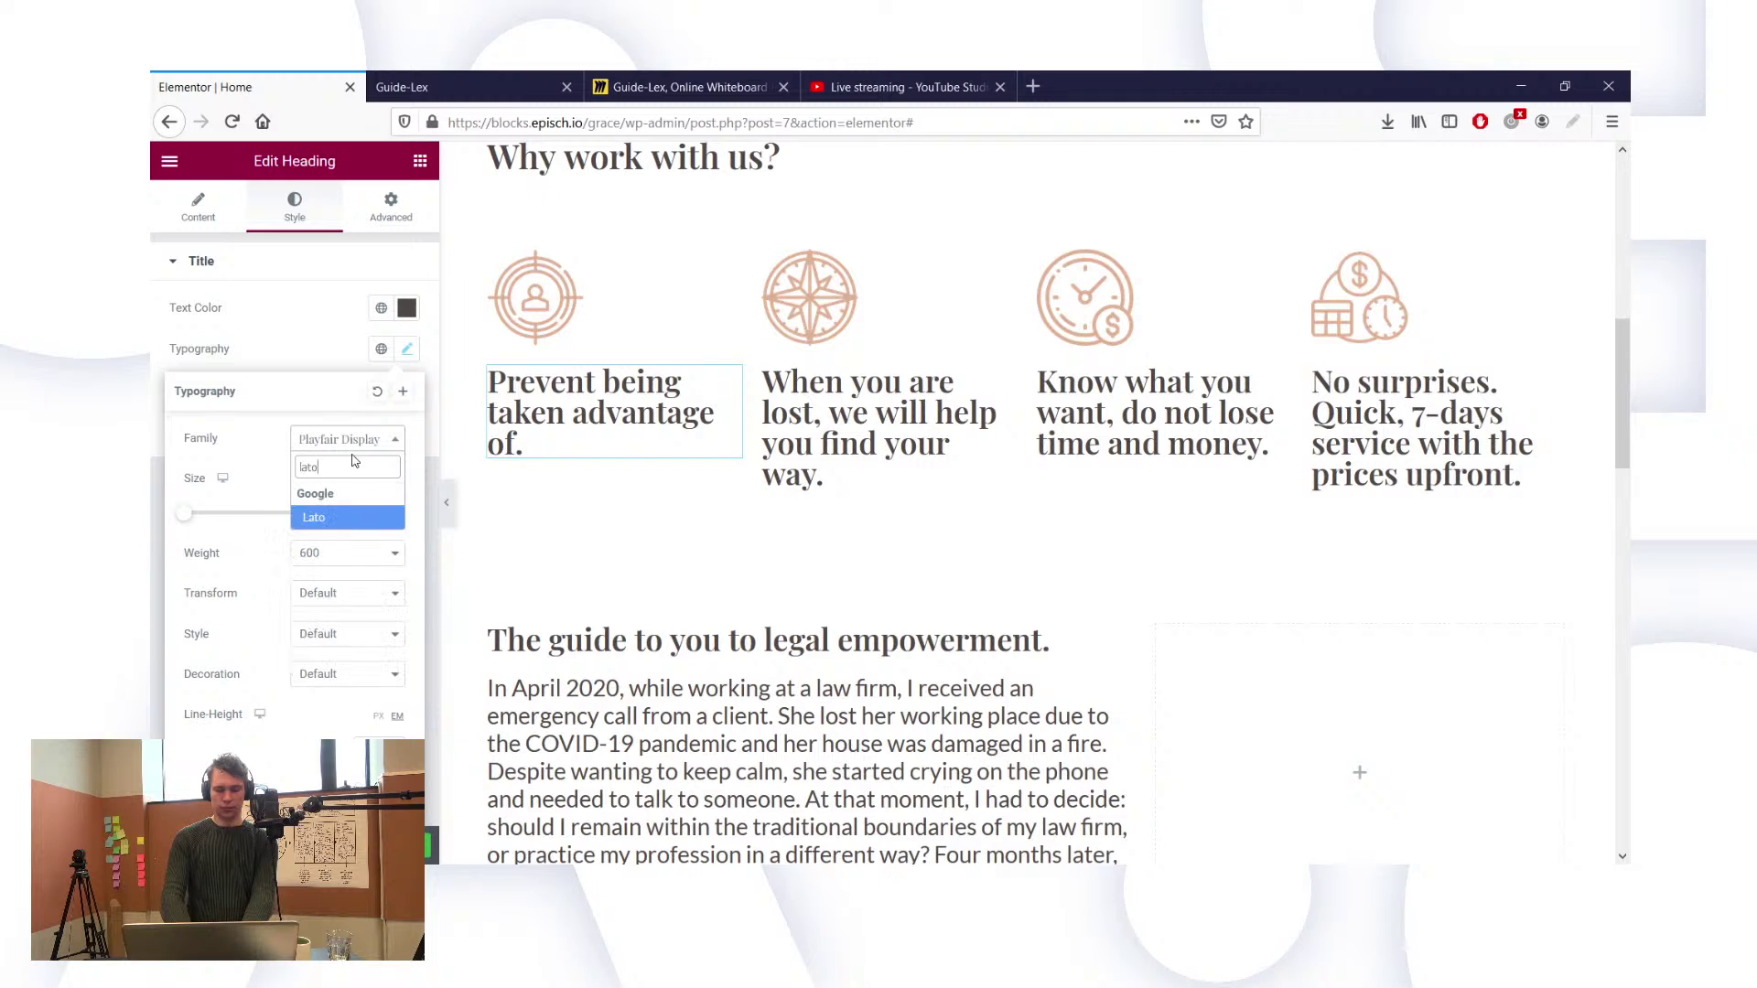
{"action": "left_click", "coordinate": [314, 525]}
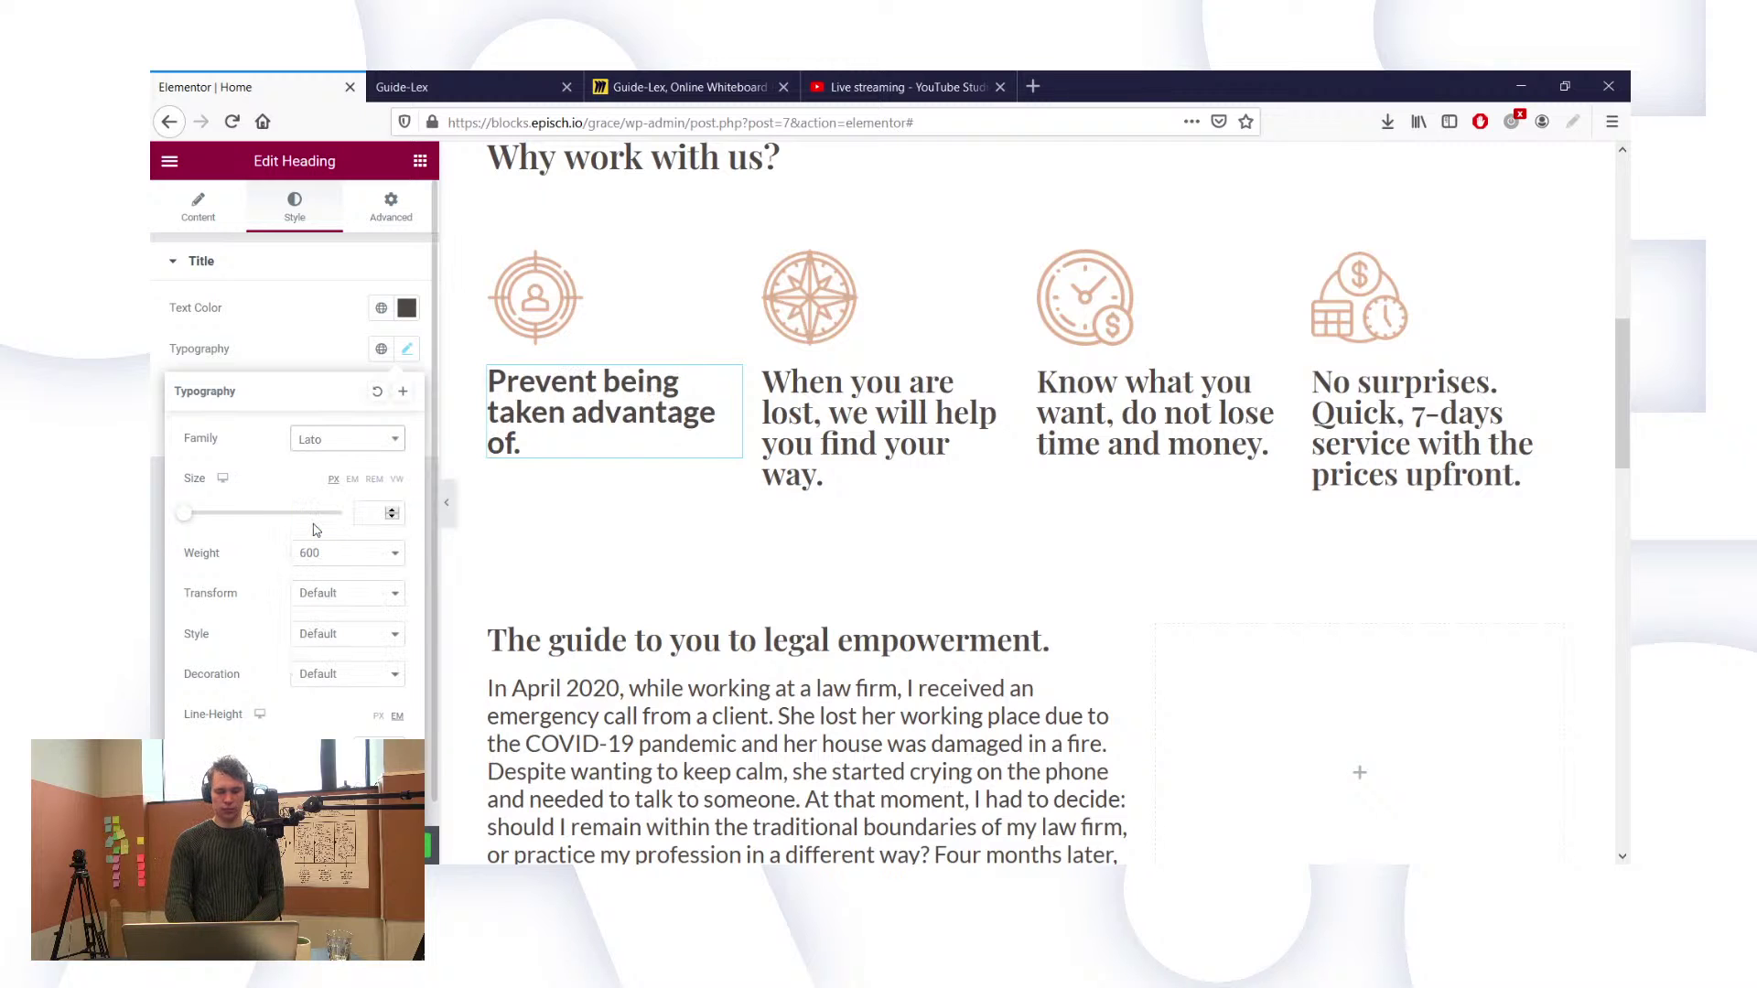
Step: Give the title size 25 px, line height 1.3 and weight 400
{"action": "left_click", "coordinate": [363, 515]}
{"action": "type", "text": "25"}
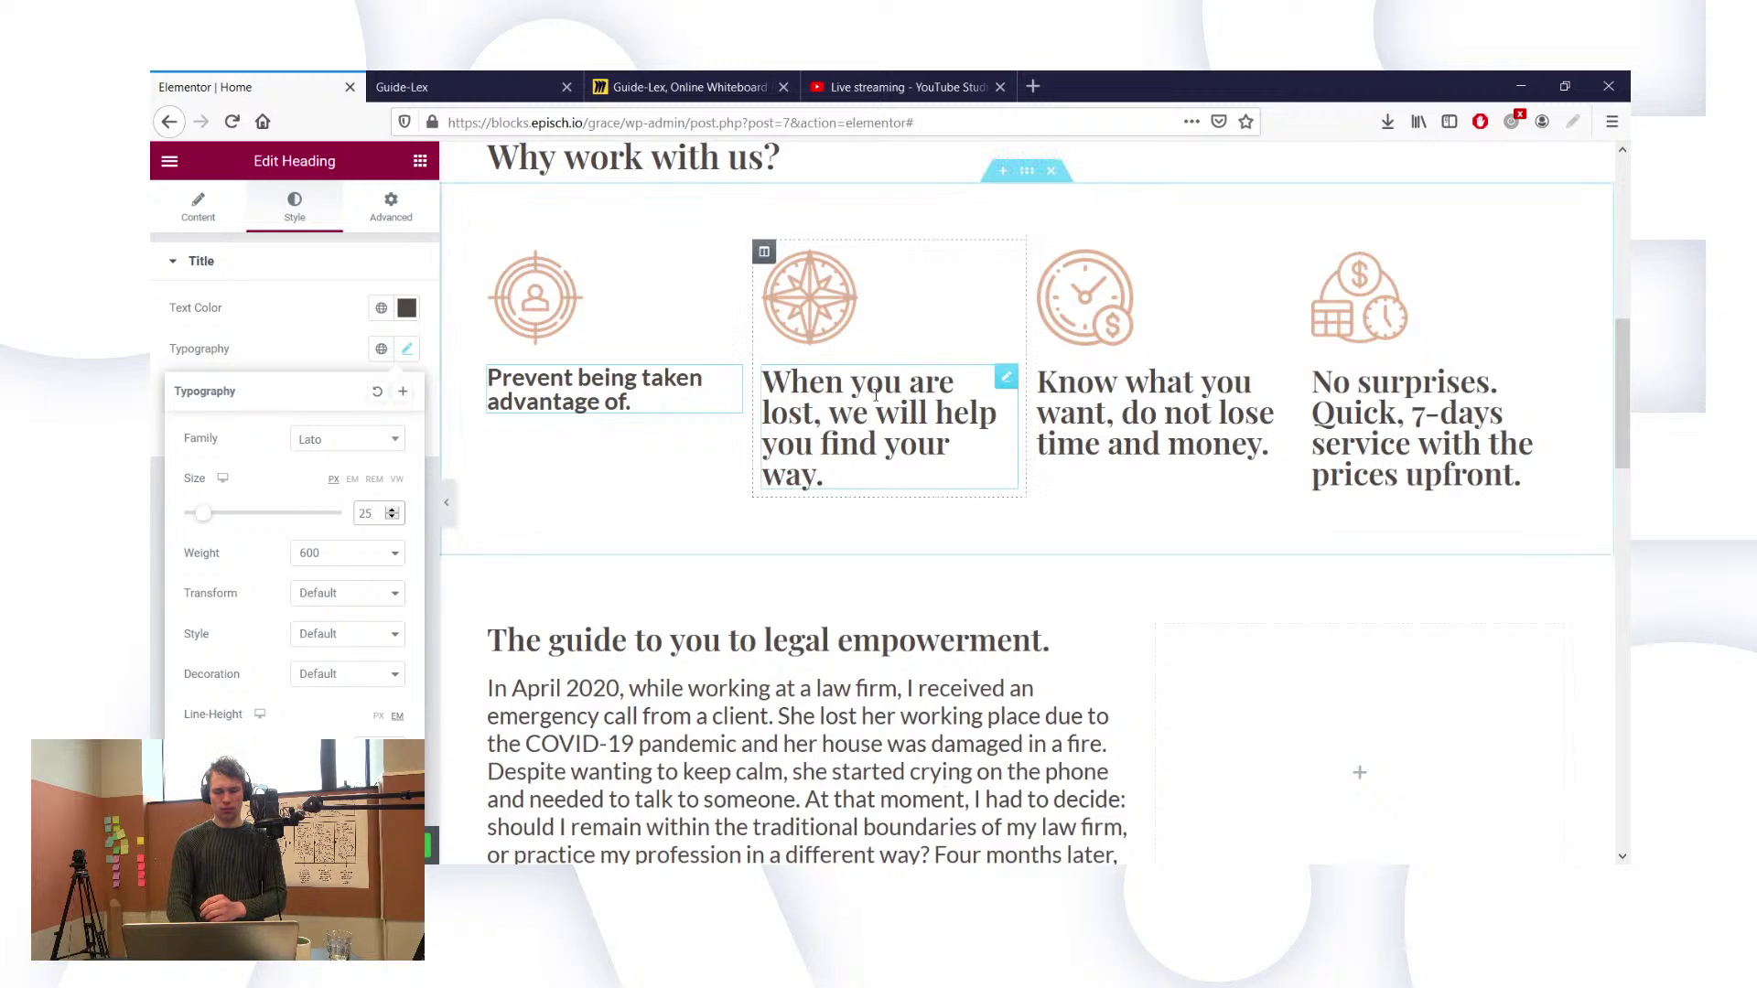
{"action": "scroll", "coordinate": [293, 503], "scroll_direction": "down", "scroll_amount": 1}
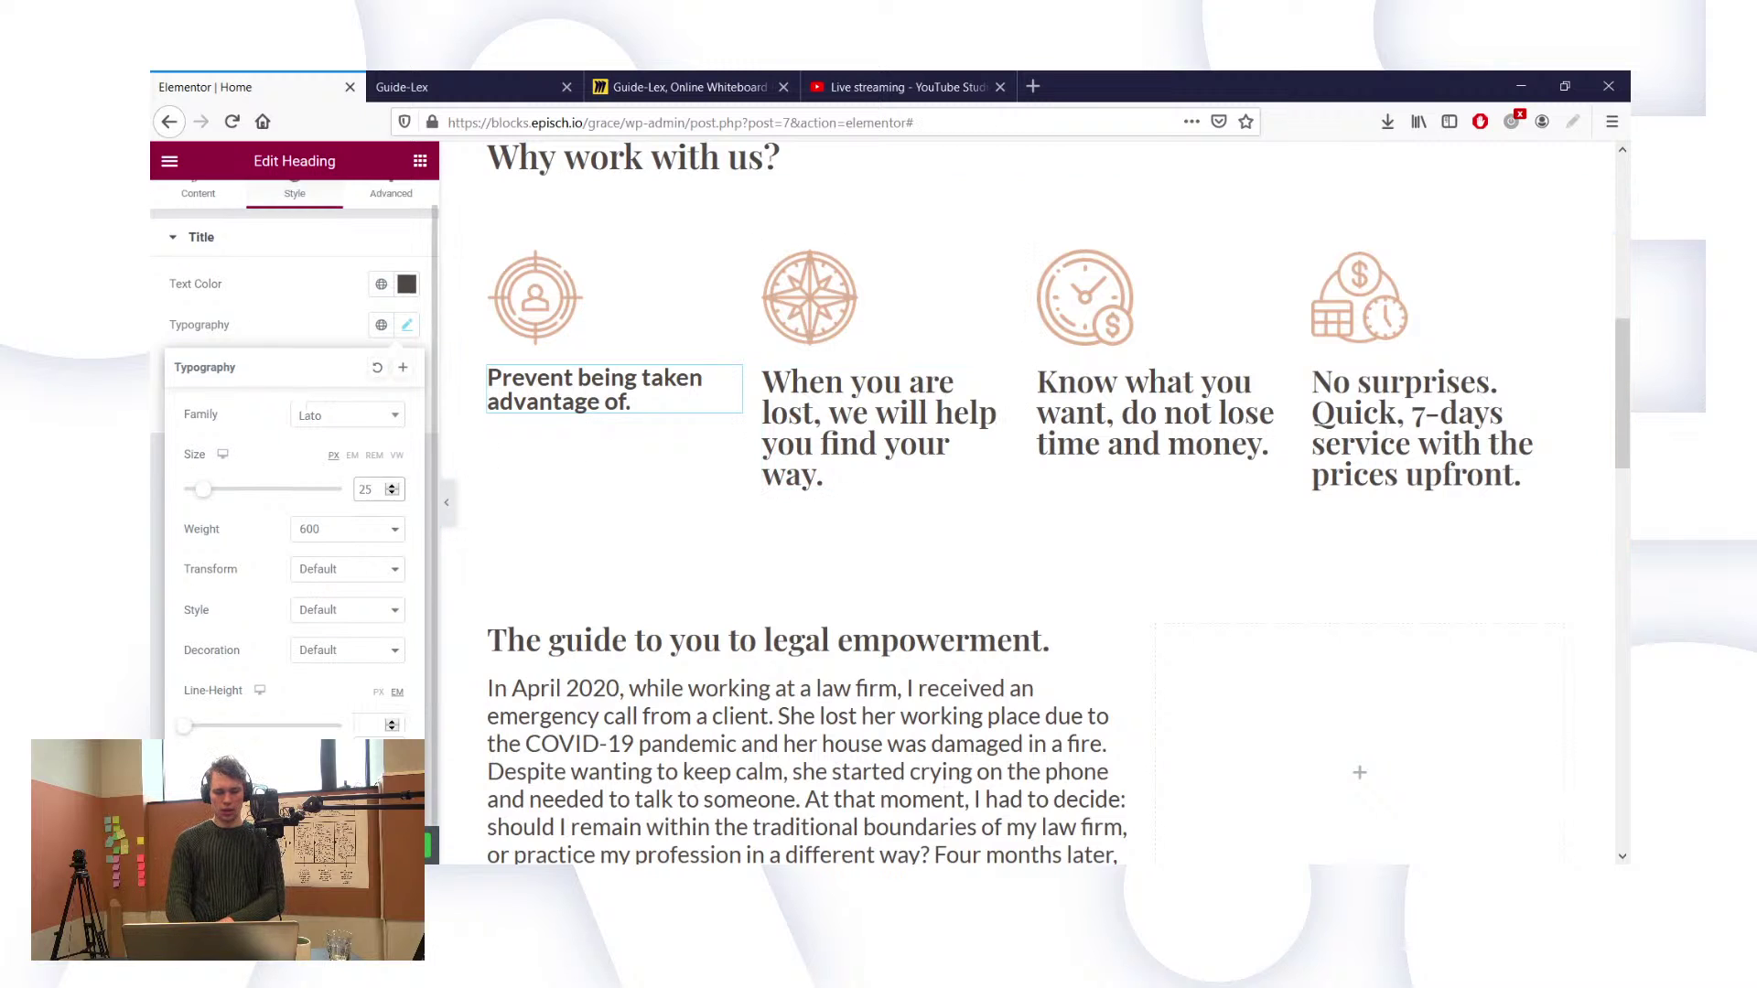
{"action": "left_click", "coordinate": [374, 729]}
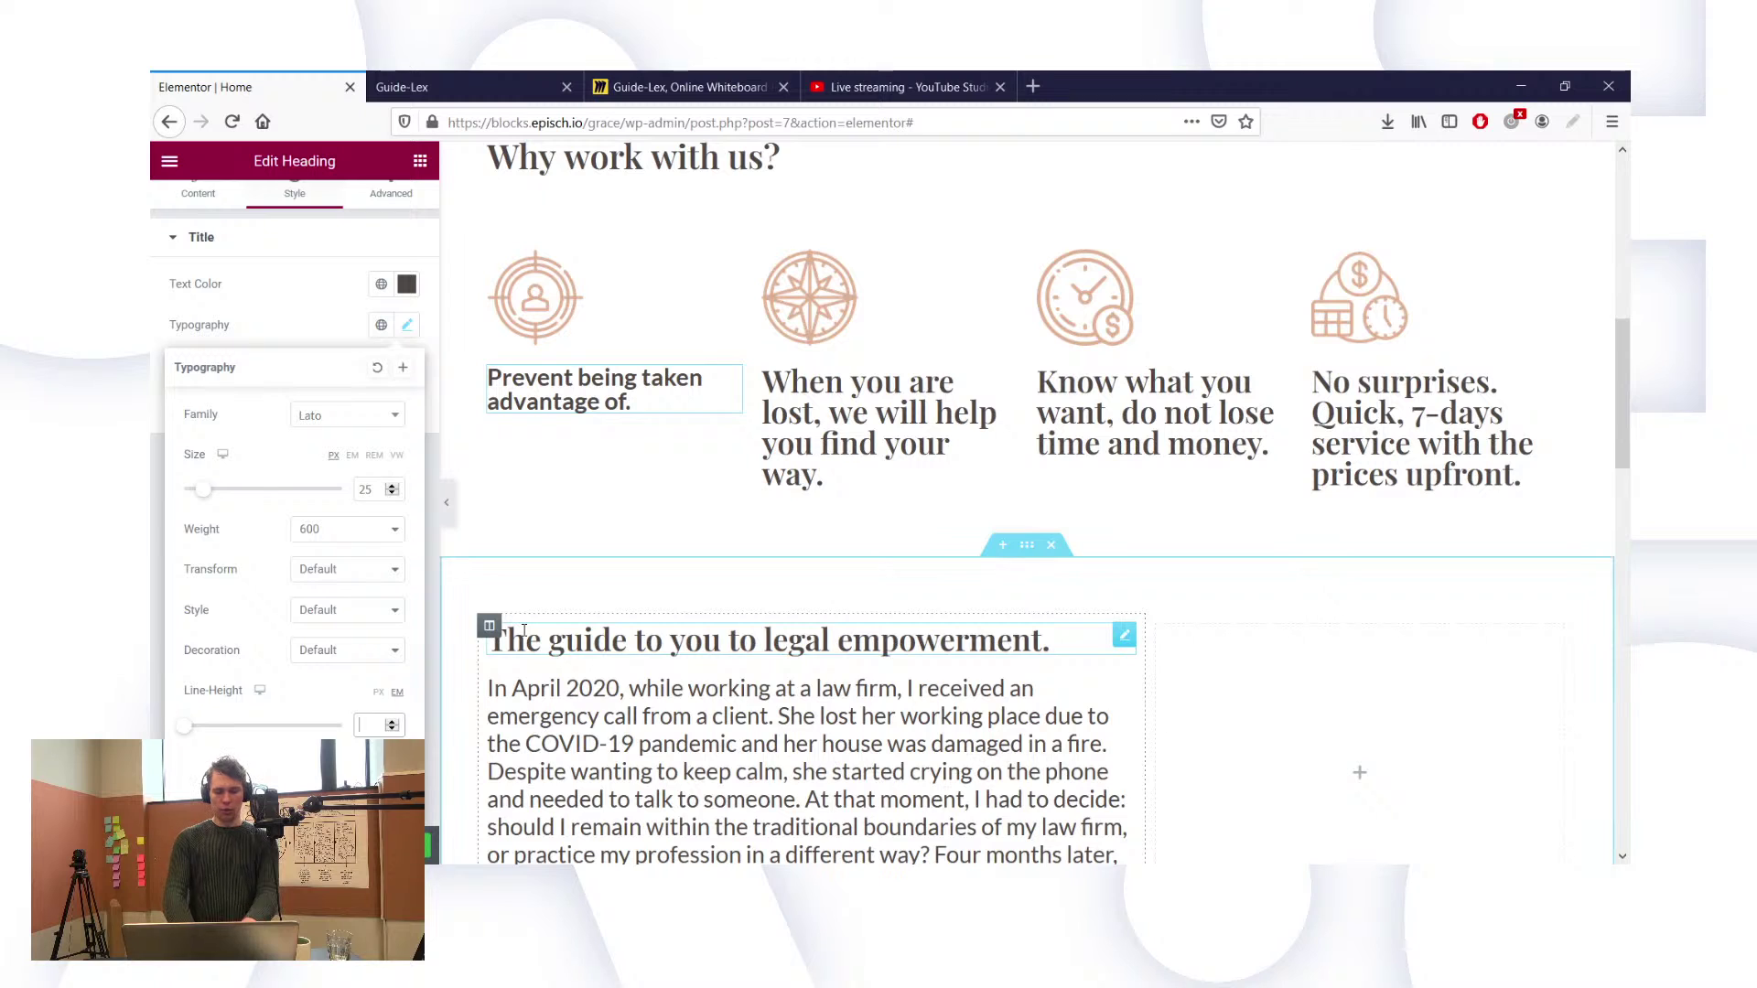
{"action": "type", "text": "1.3"}
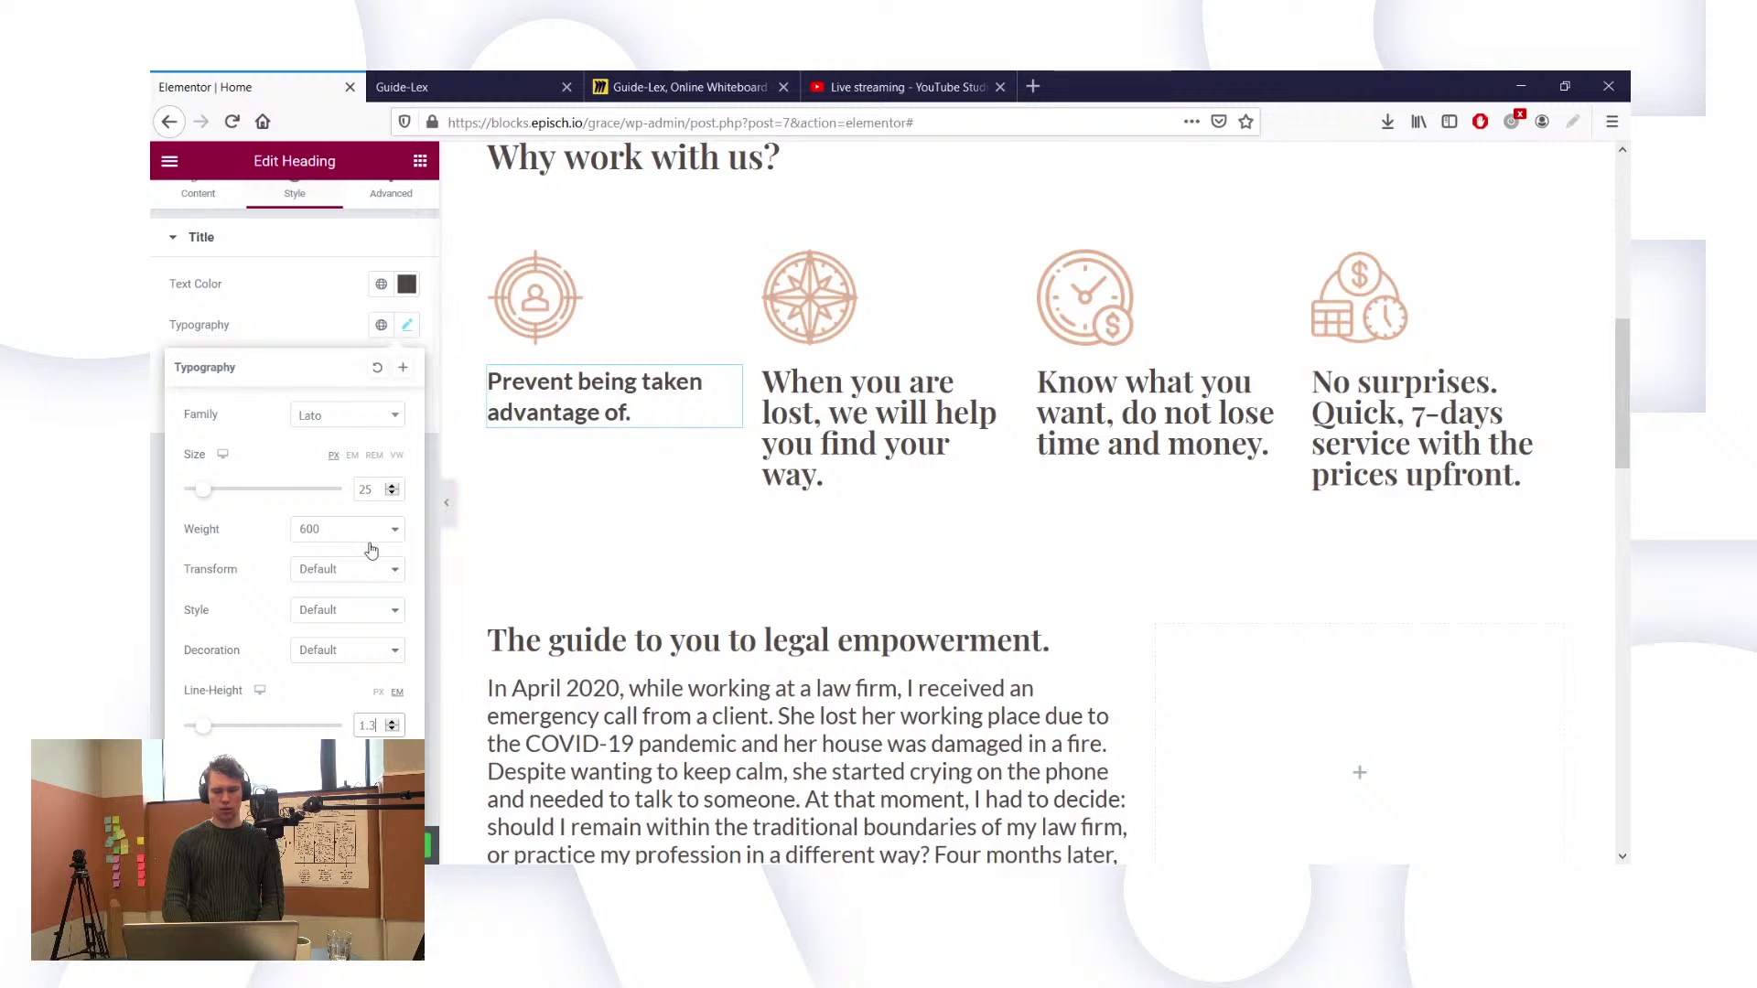
{"action": "left_click", "coordinate": [340, 623]}
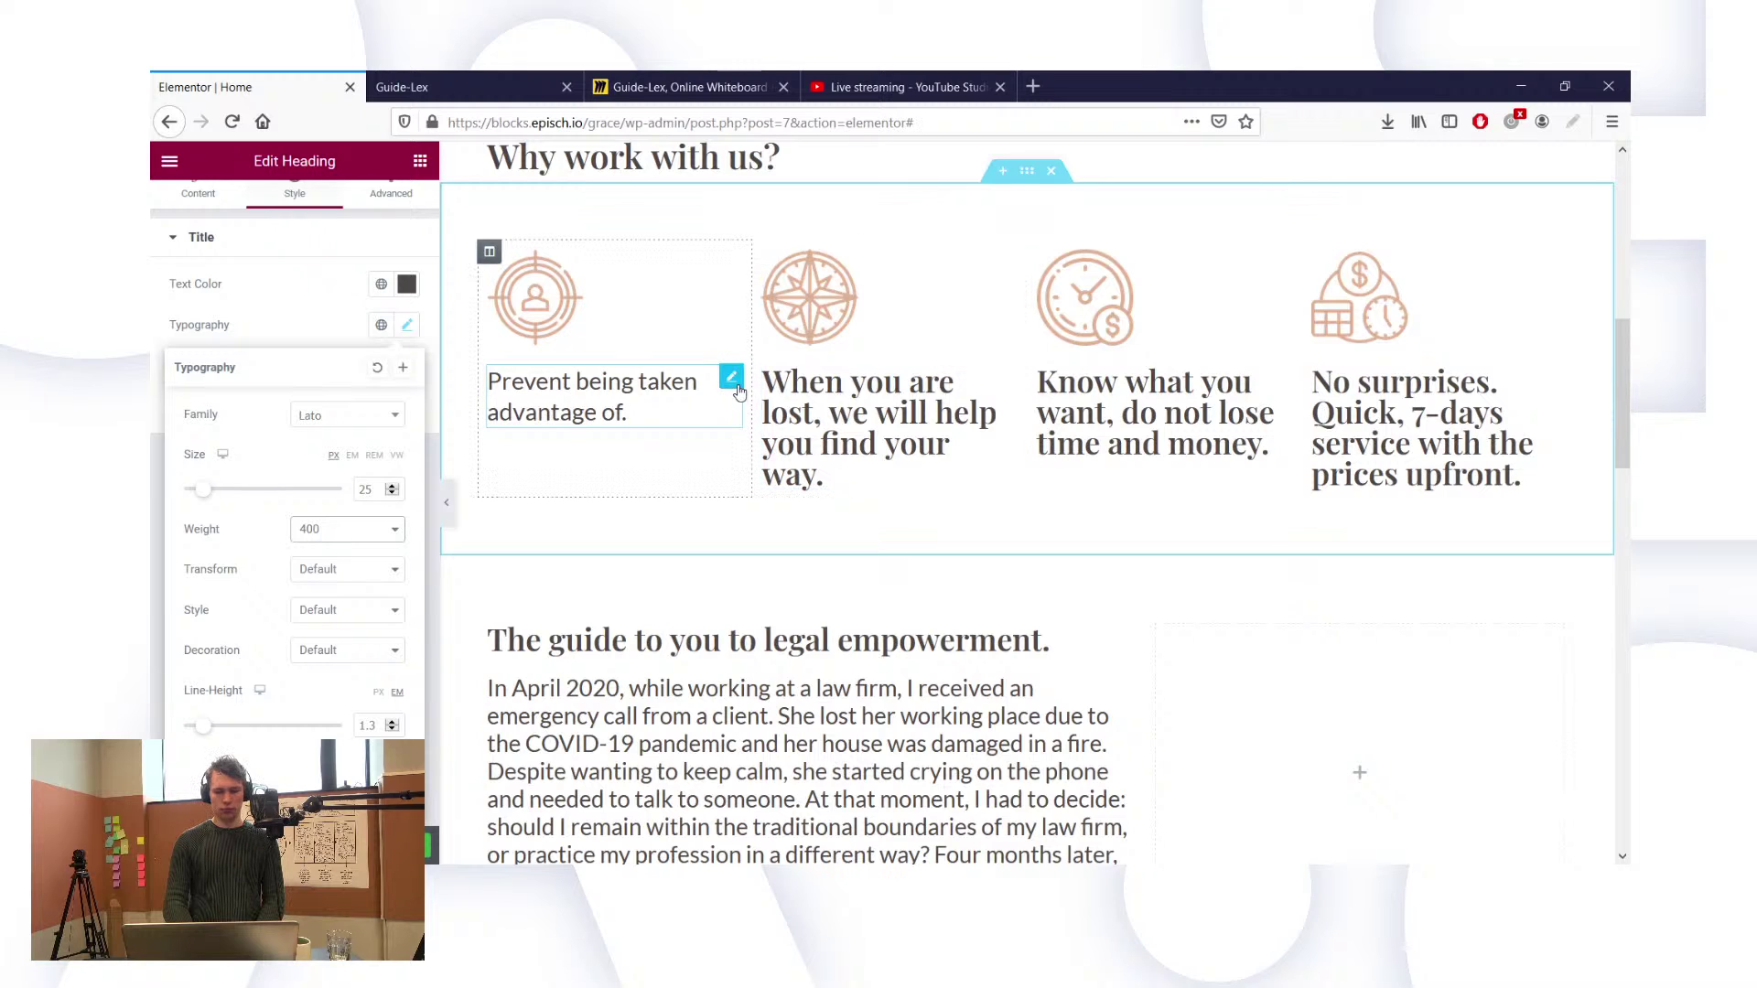
Step: Duplicate the Lato first title into column two and paste the second title's text into it
{"action": "right_click", "coordinate": [737, 382]}
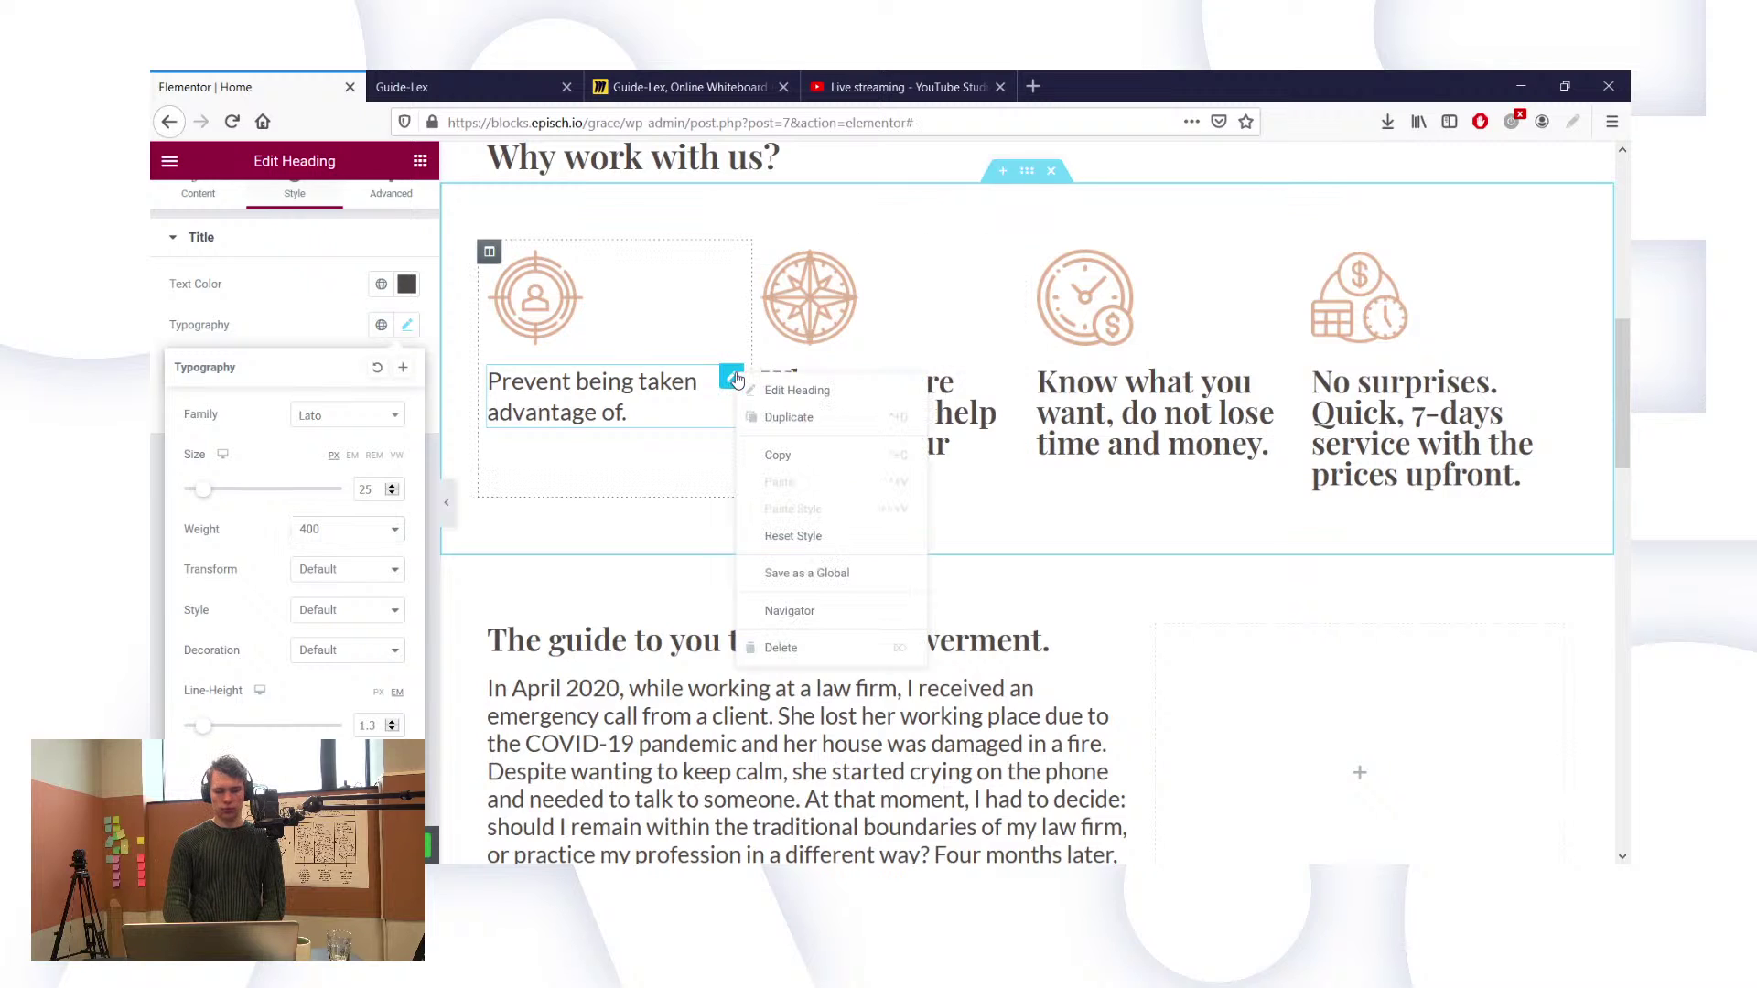
{"action": "left_click", "coordinate": [763, 421]}
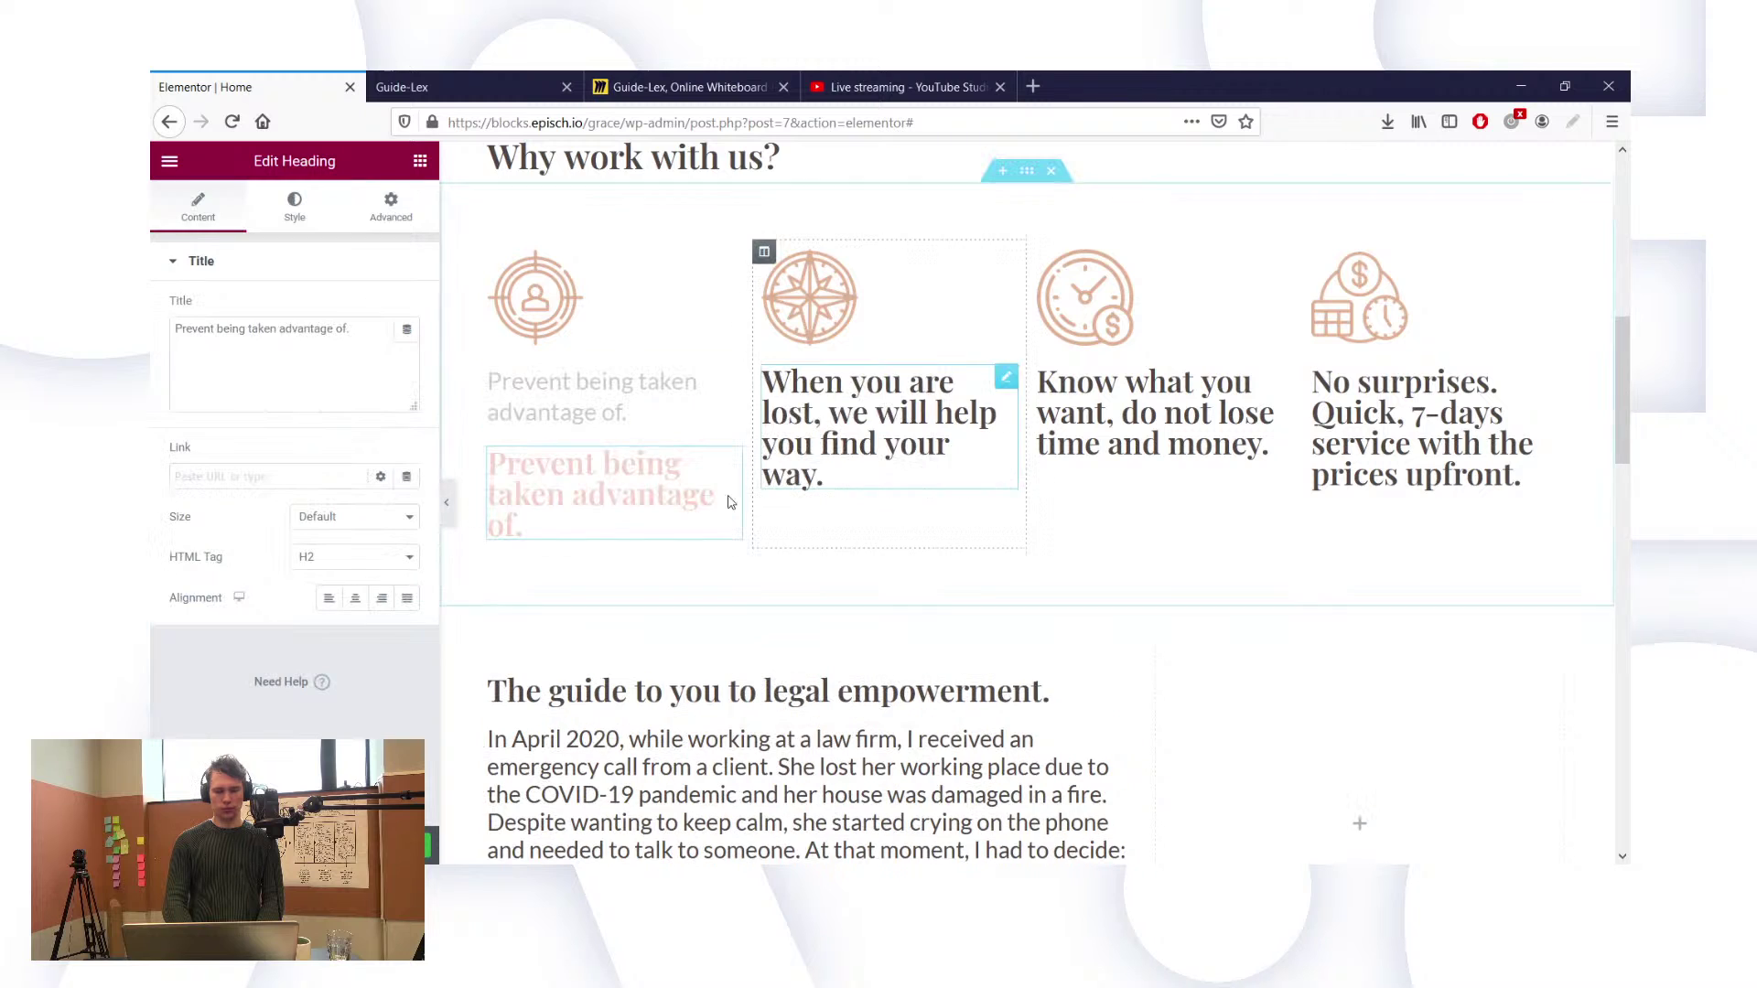
{"action": "left_click_drag", "start_coordinate": [742, 457], "coordinate": [874, 485]}
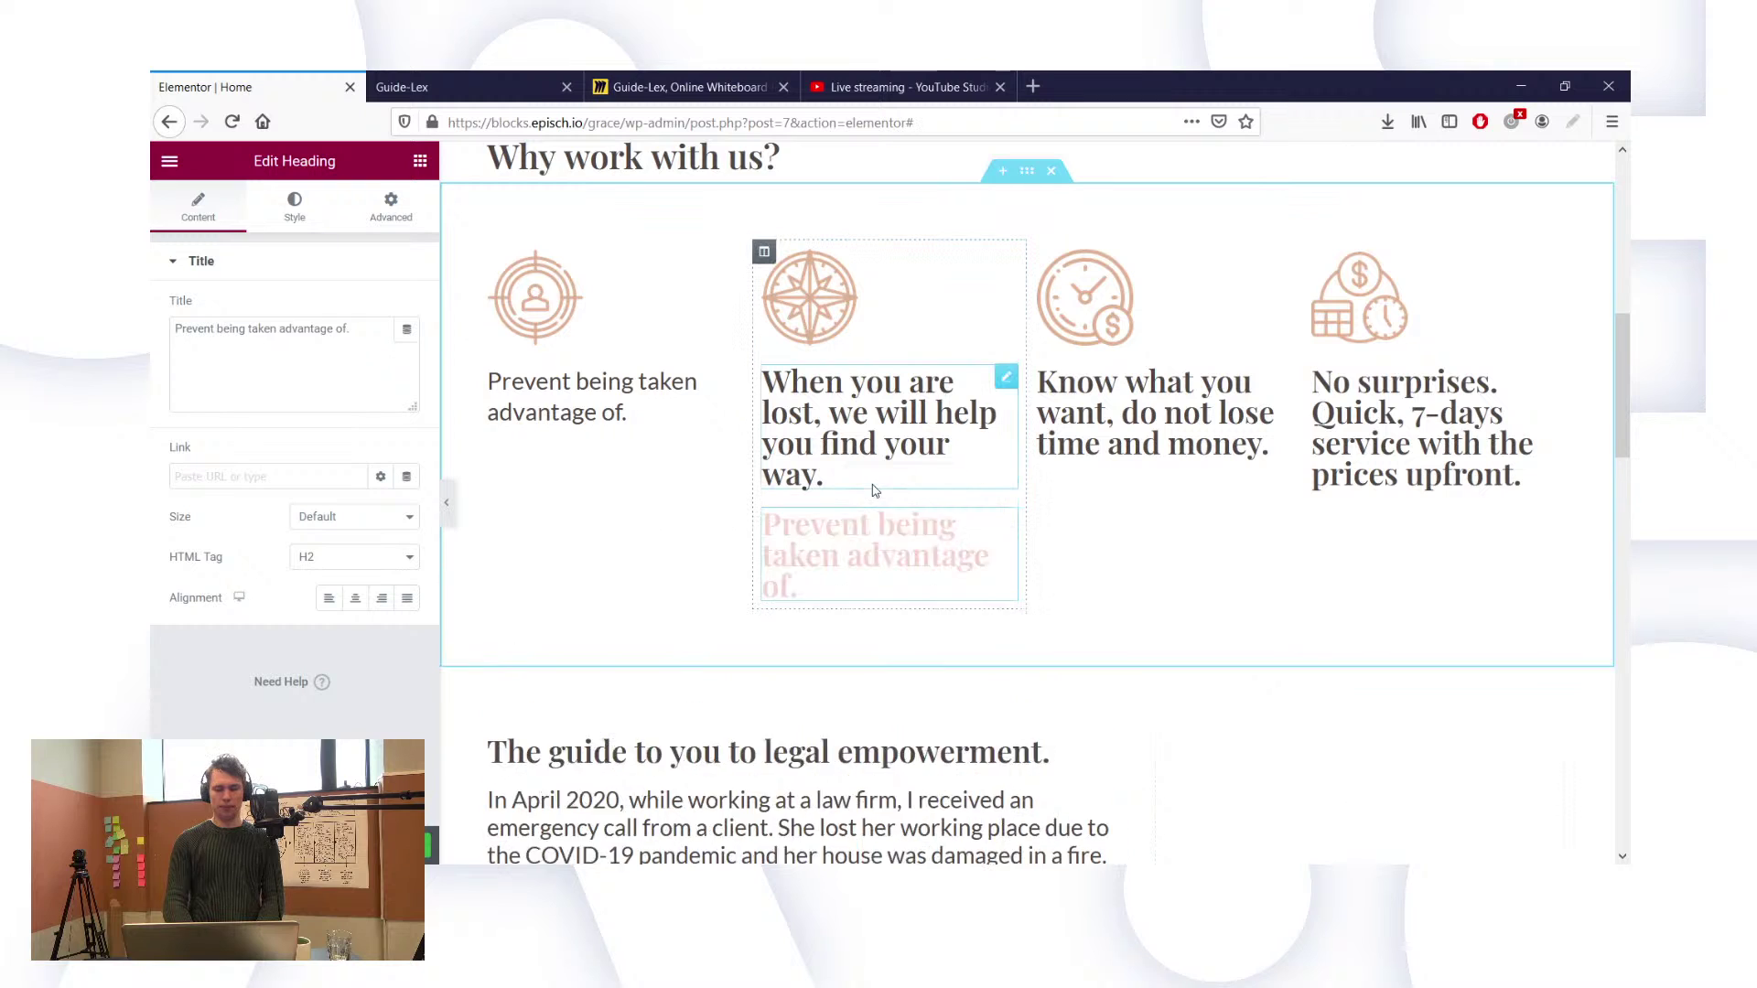
{"action": "left_click", "coordinate": [1007, 379]}
{"action": "left_click", "coordinate": [324, 352]}
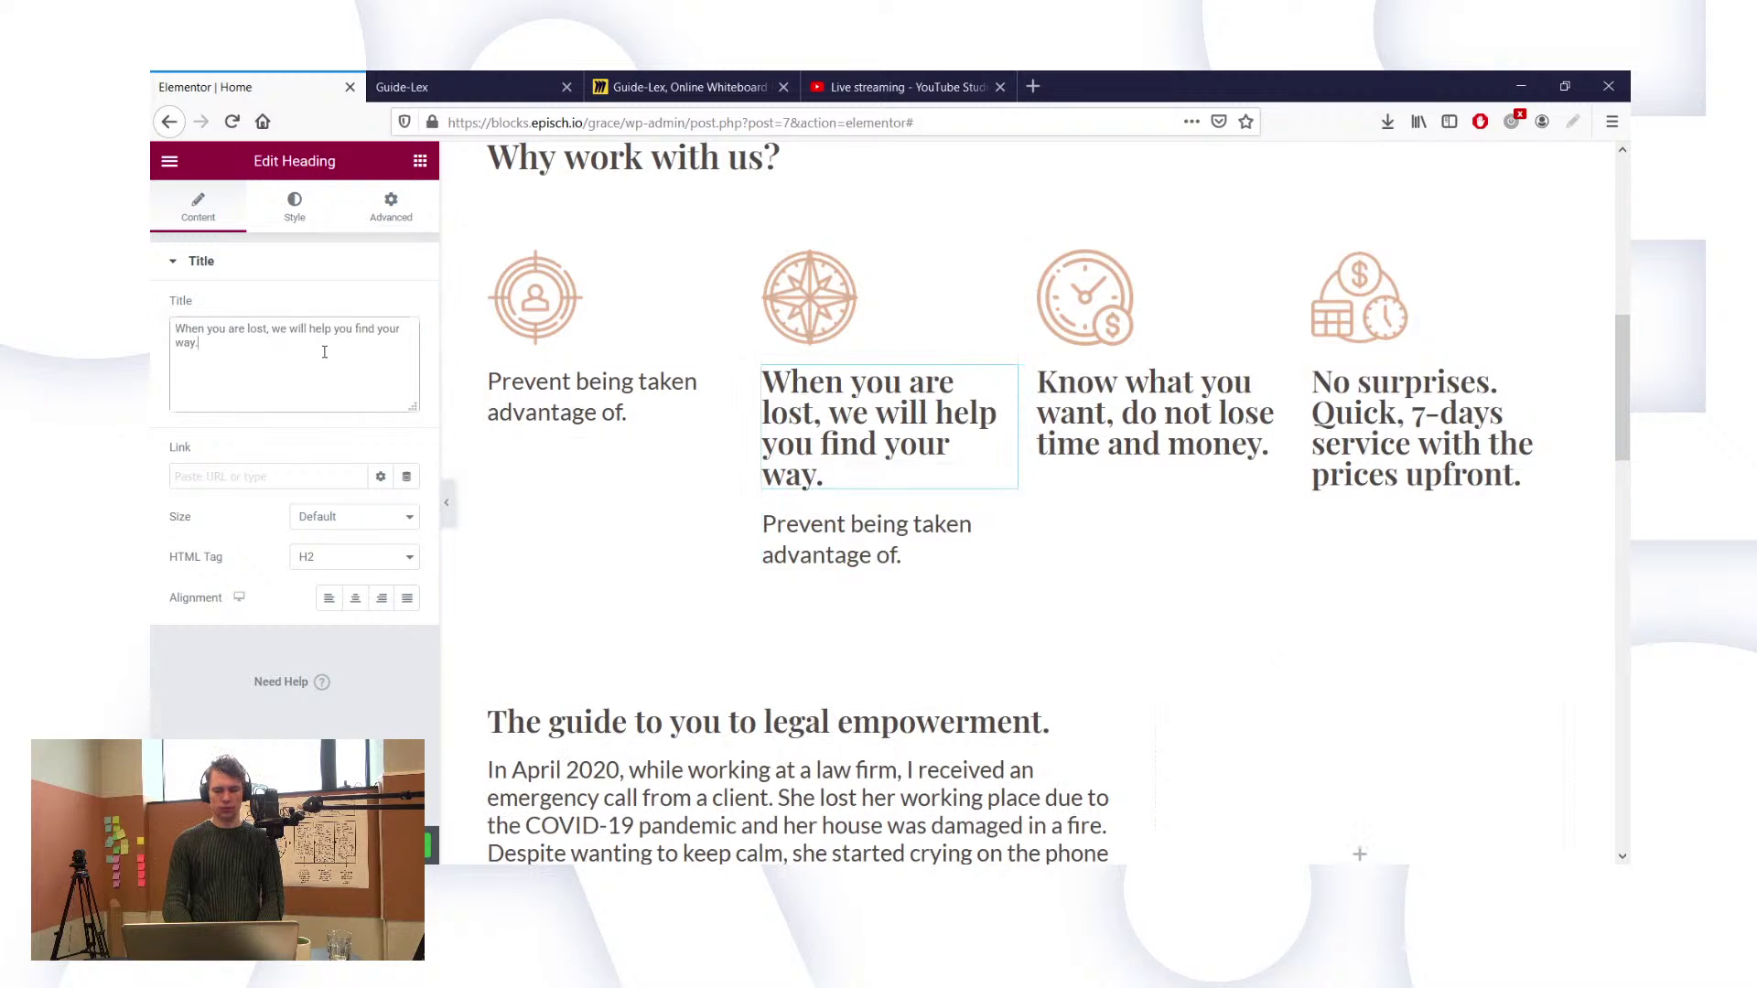
{"action": "key", "text": "ctrl+a"}
{"action": "key", "text": "ctrl+c"}
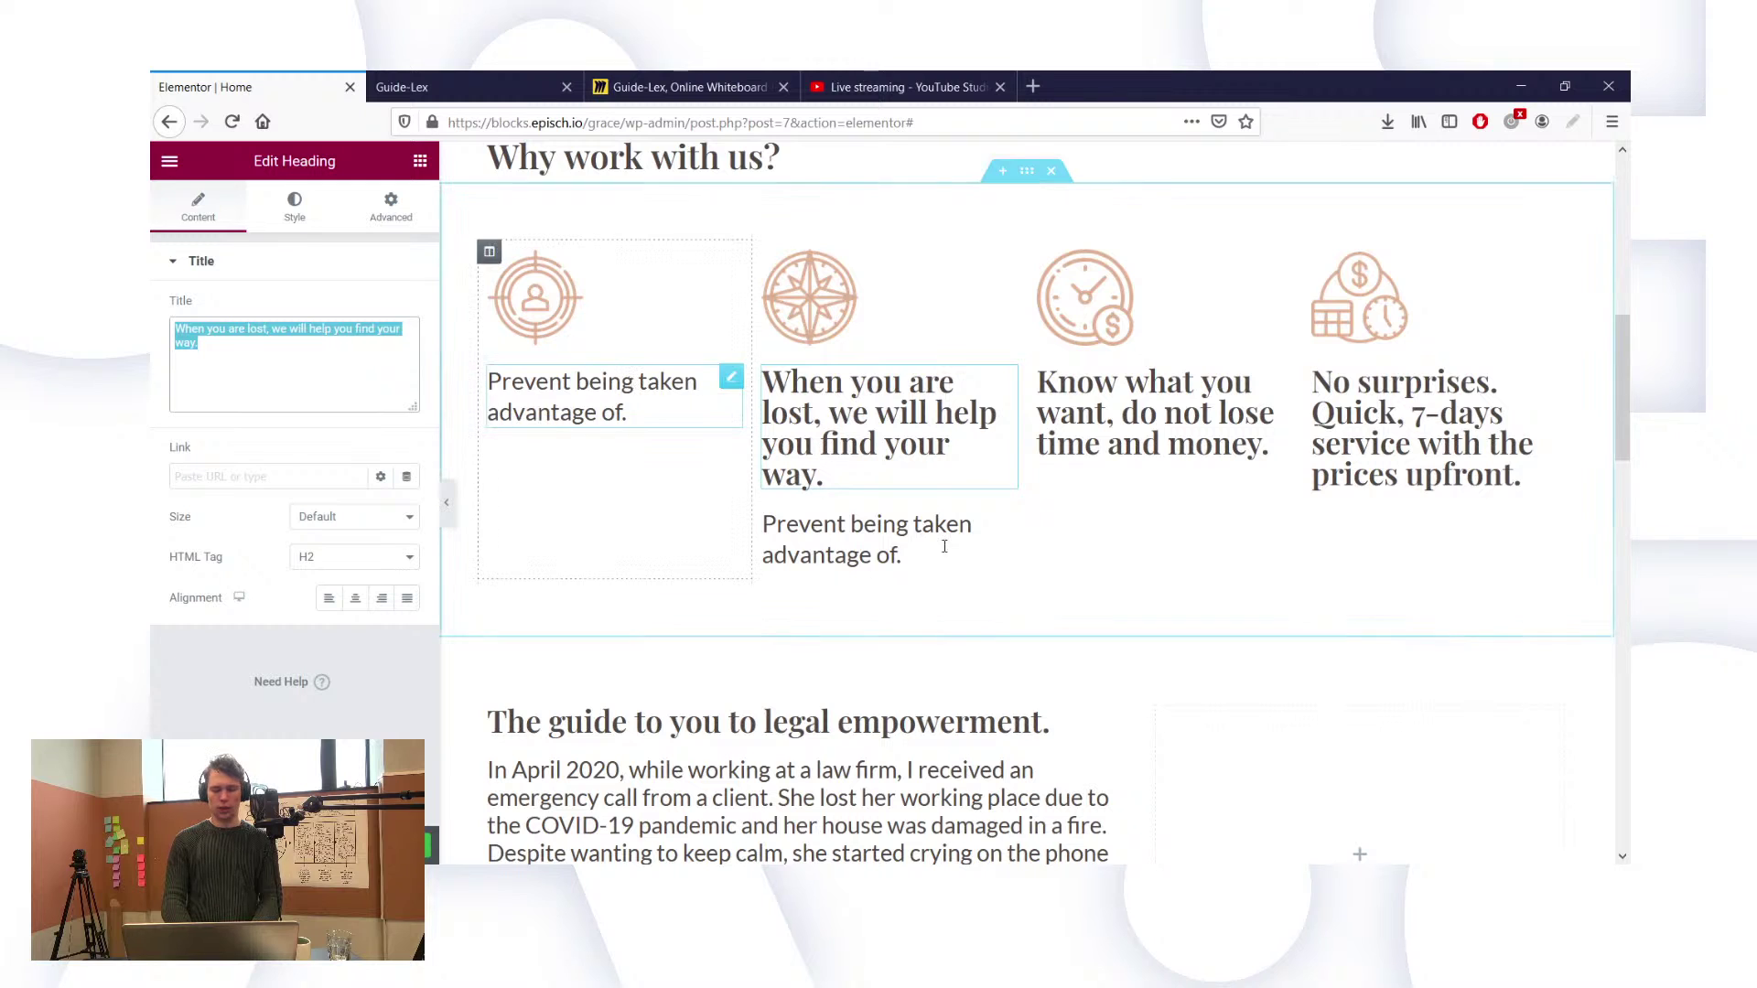
{"action": "left_click", "coordinate": [945, 549]}
{"action": "left_click", "coordinate": [301, 351]}
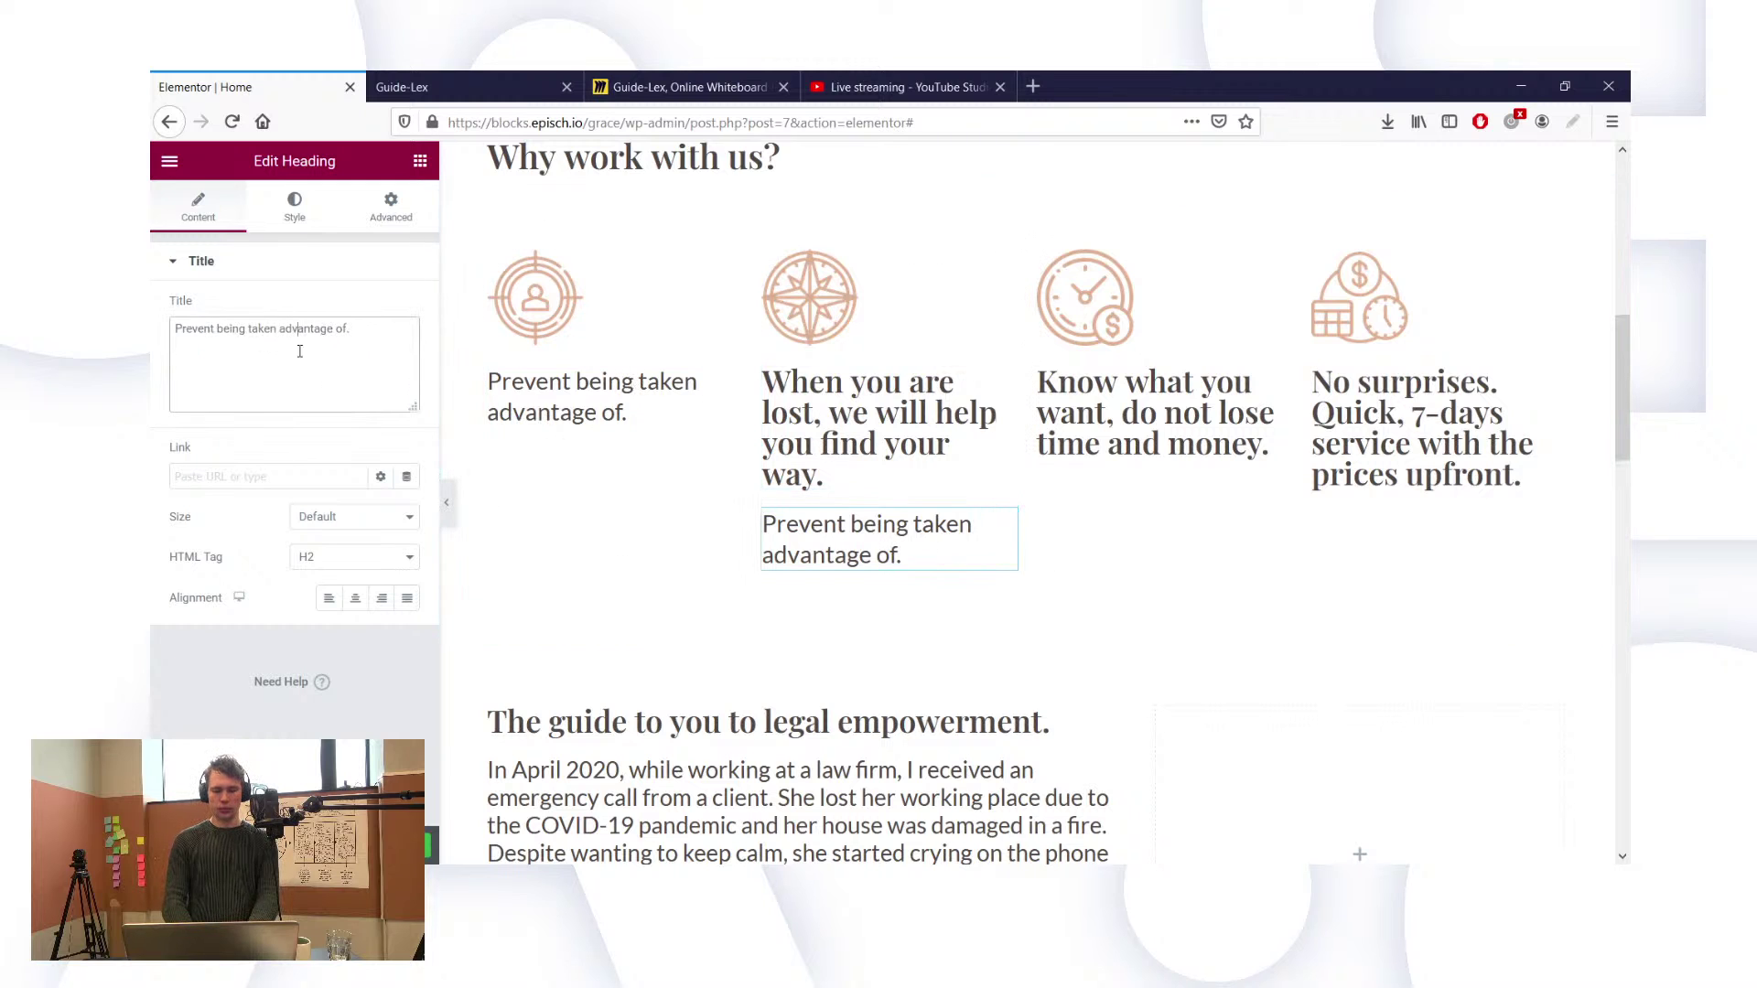
{"action": "key", "text": "ctrl+a"}
{"action": "key", "text": "ctrl+v"}
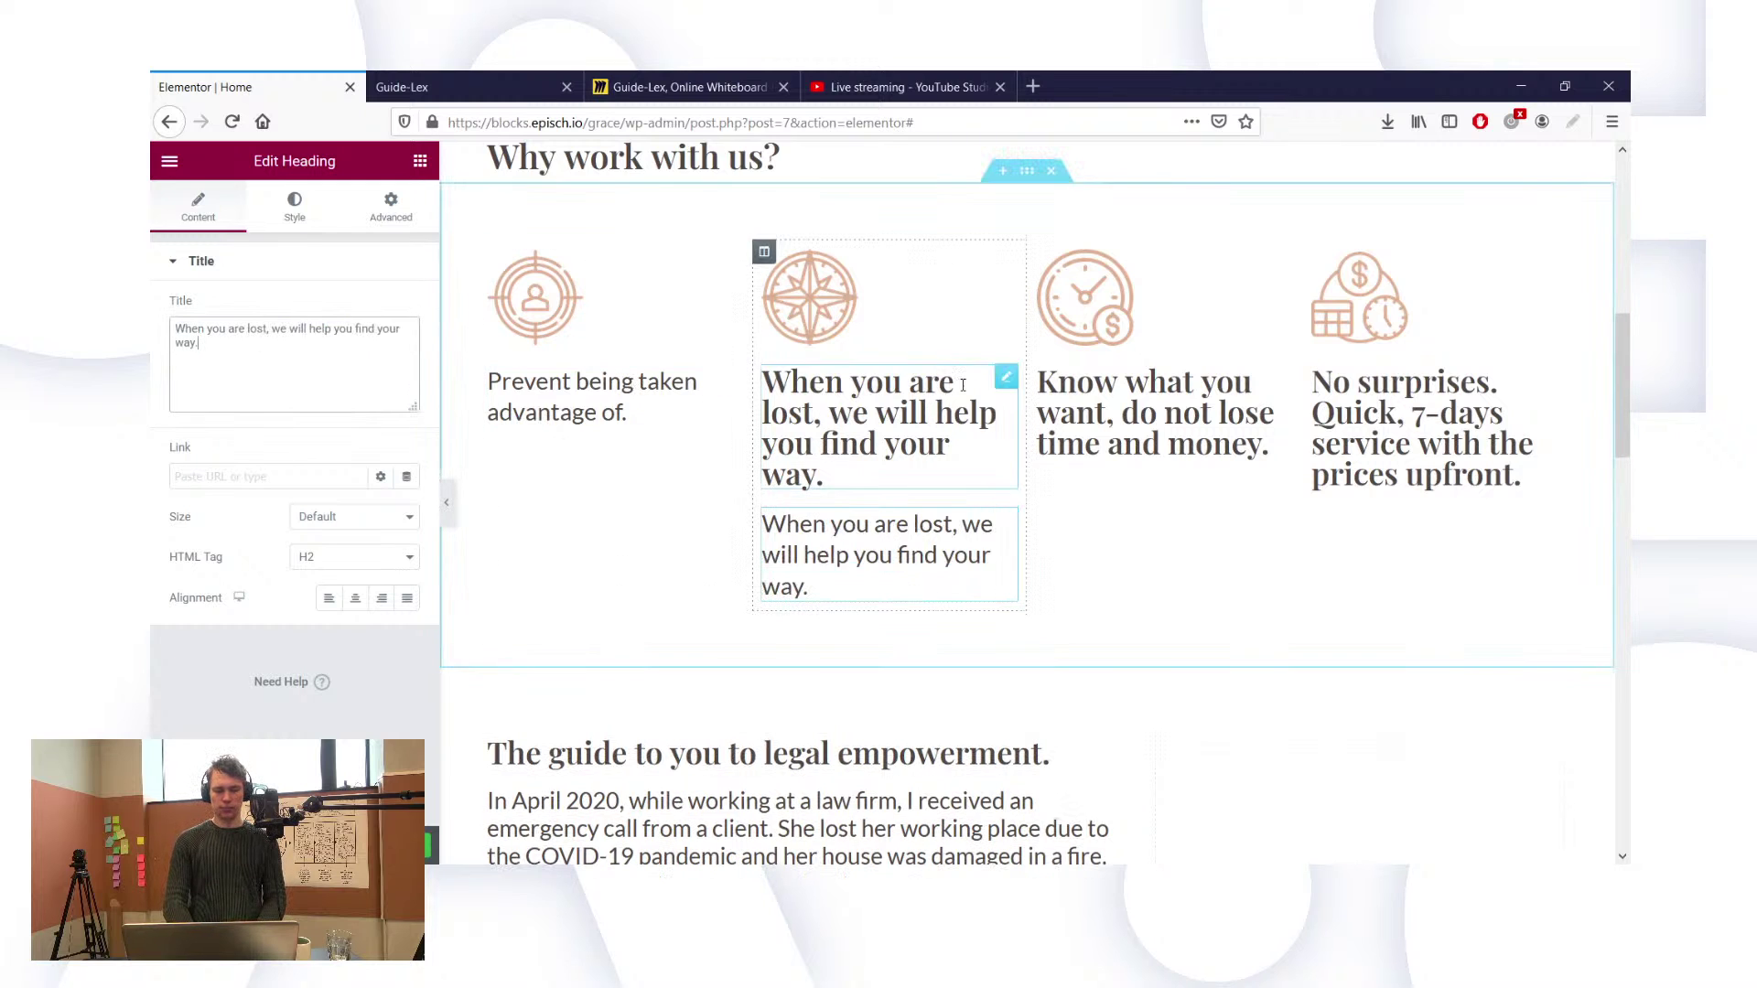
Step: Delete the old bold 'When you are lost…' title from the second column
{"action": "right_click", "coordinate": [1009, 381]}
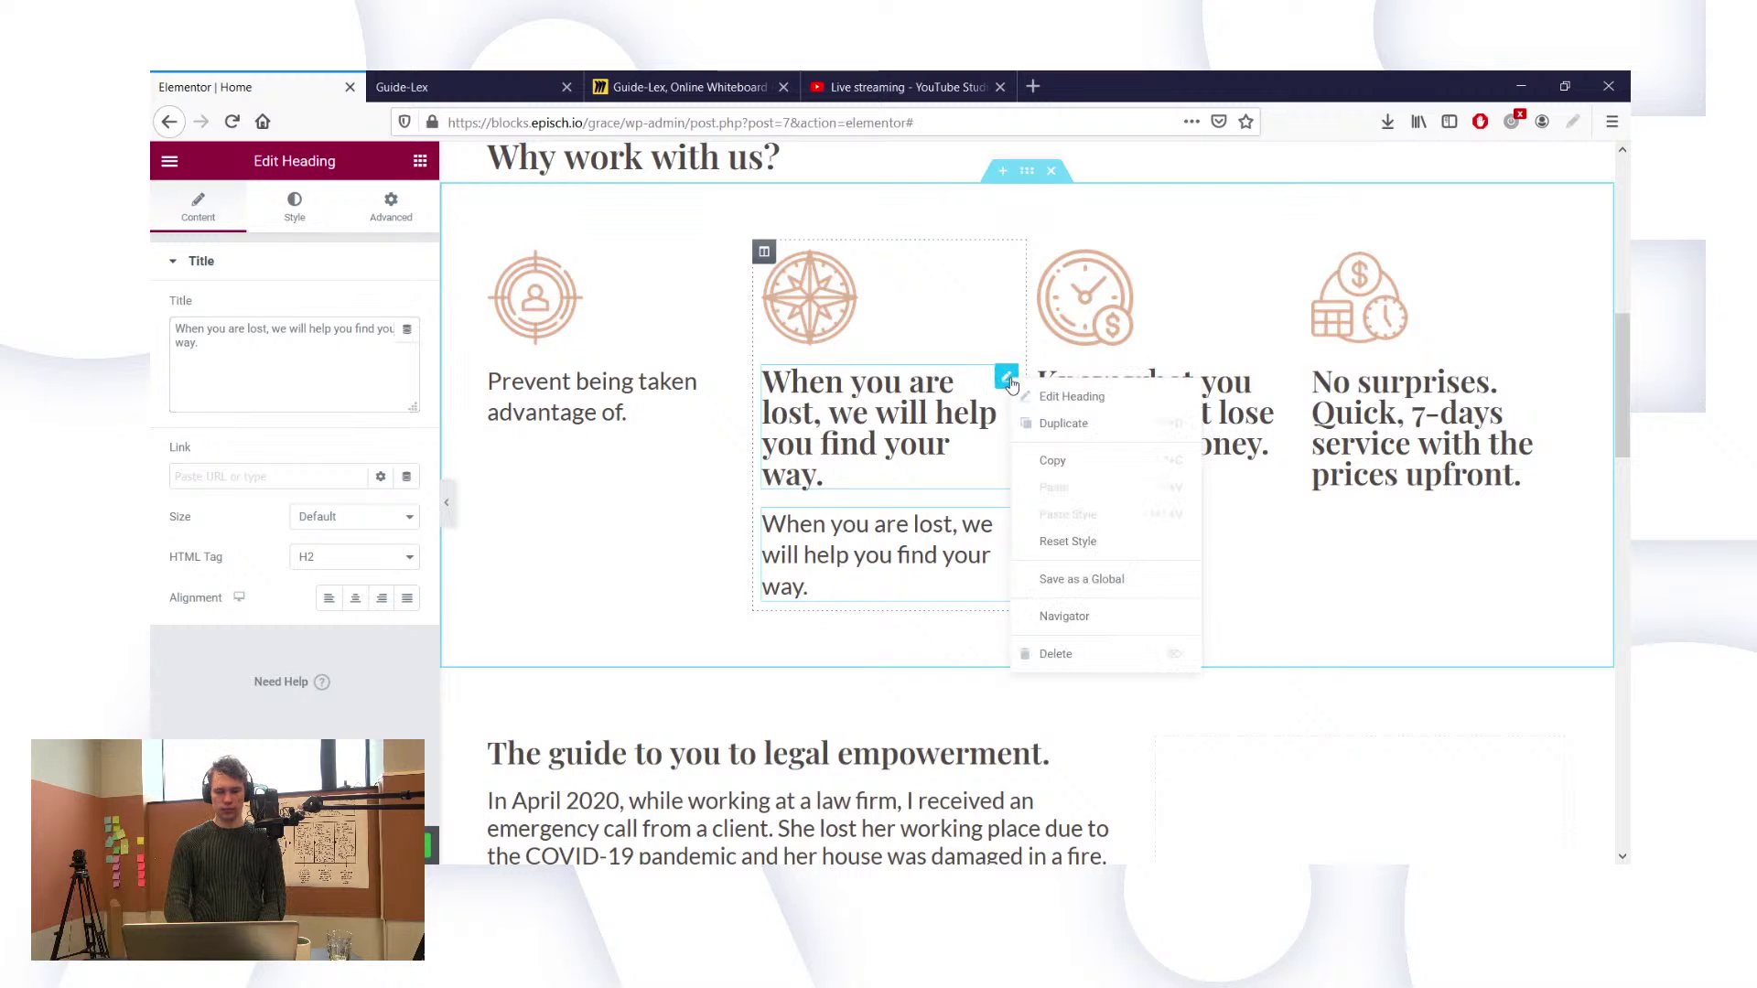
{"action": "left_click", "coordinate": [1064, 657]}
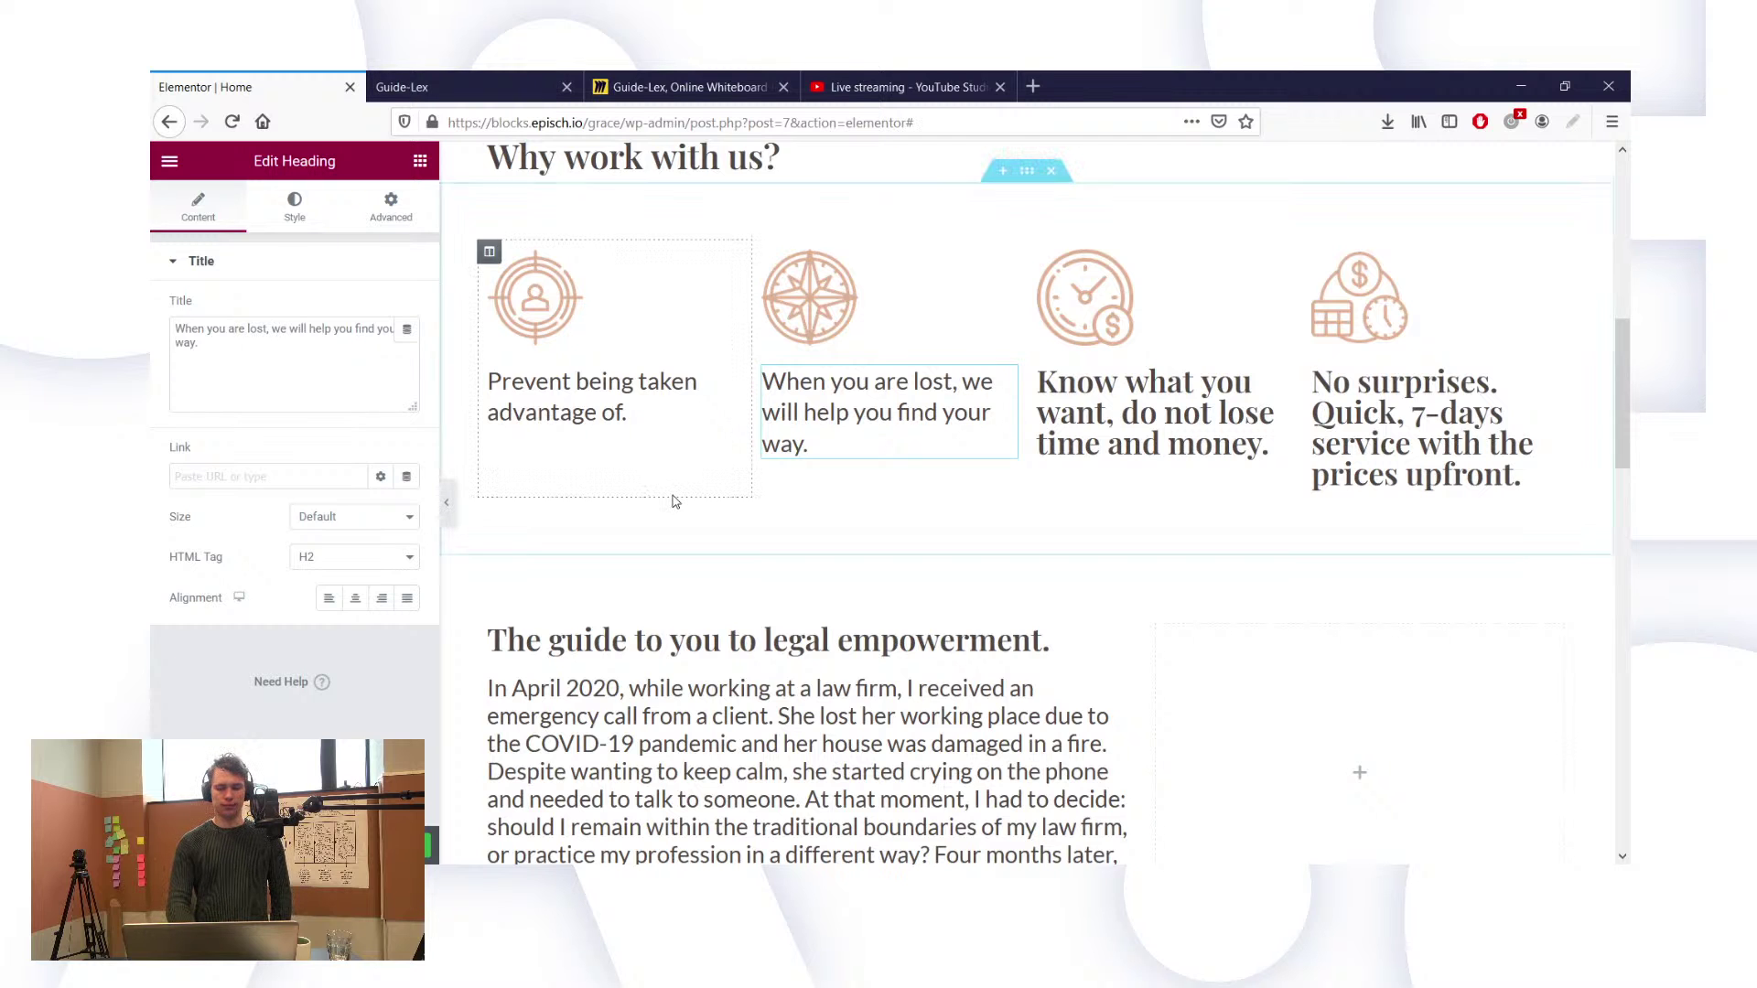
{"action": "scroll", "coordinate": [675, 501], "scroll_direction": "down", "scroll_amount": 5}
{"action": "scroll", "coordinate": [674, 499], "scroll_direction": "up", "scroll_amount": 7}
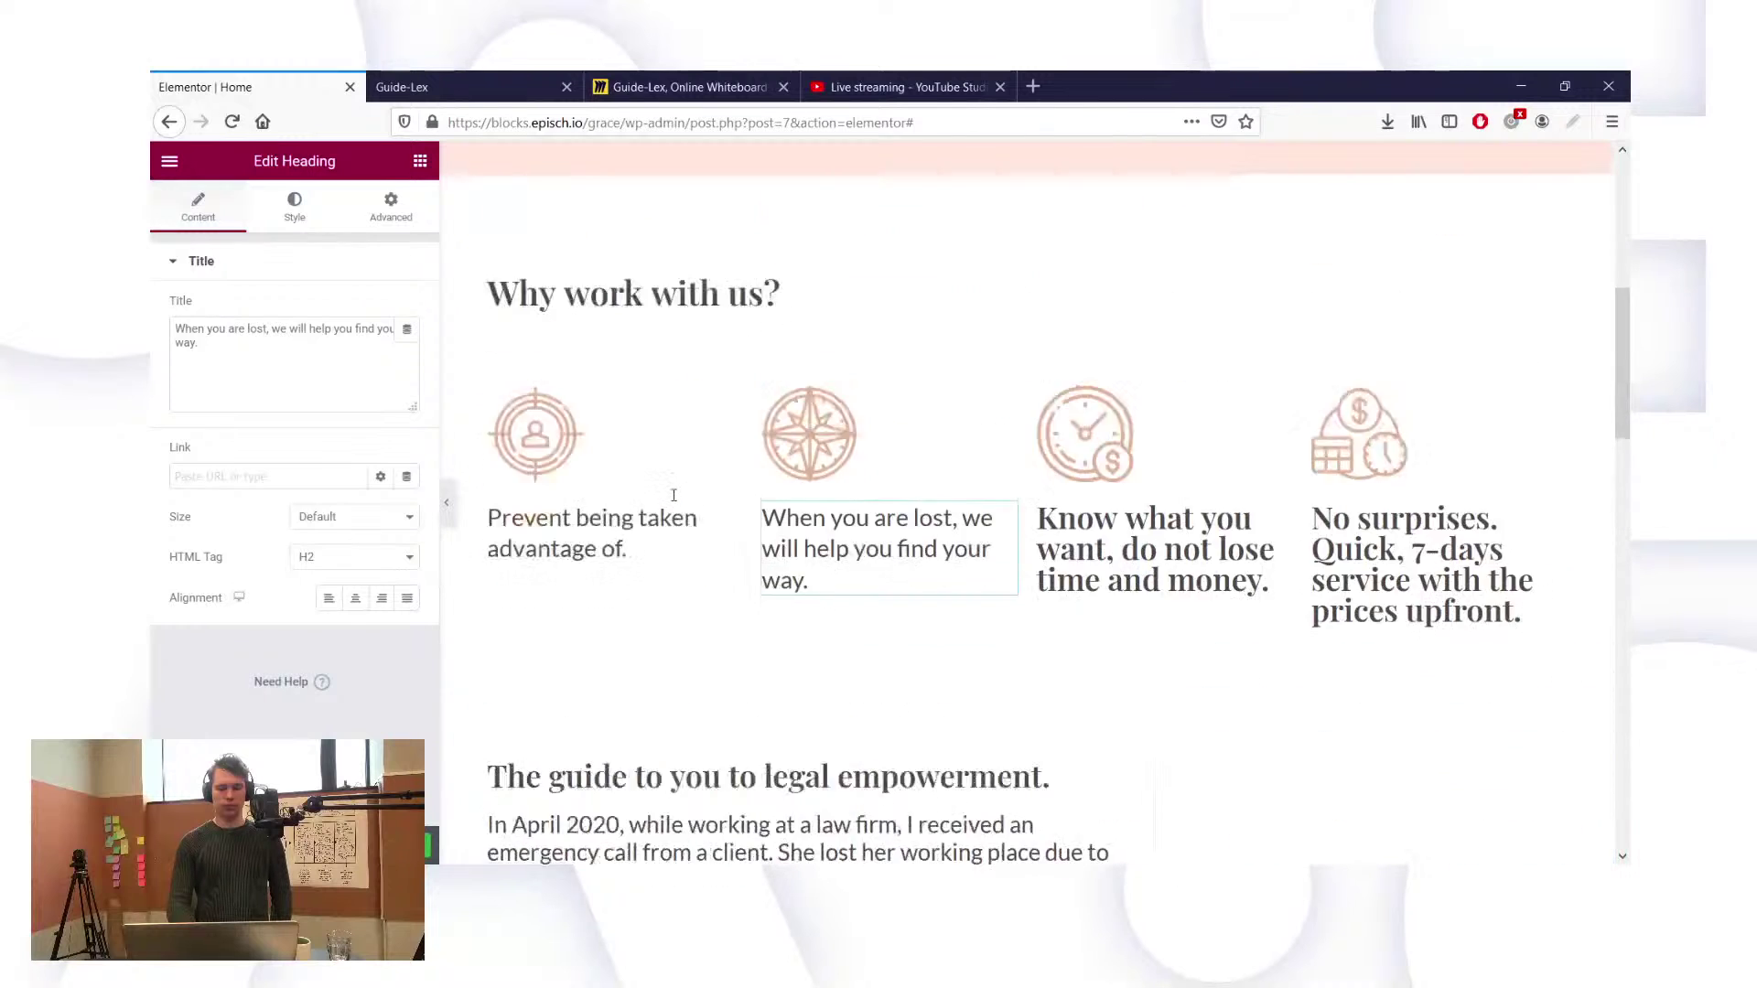
{"action": "scroll", "coordinate": [674, 495], "scroll_direction": "up", "scroll_amount": 3}
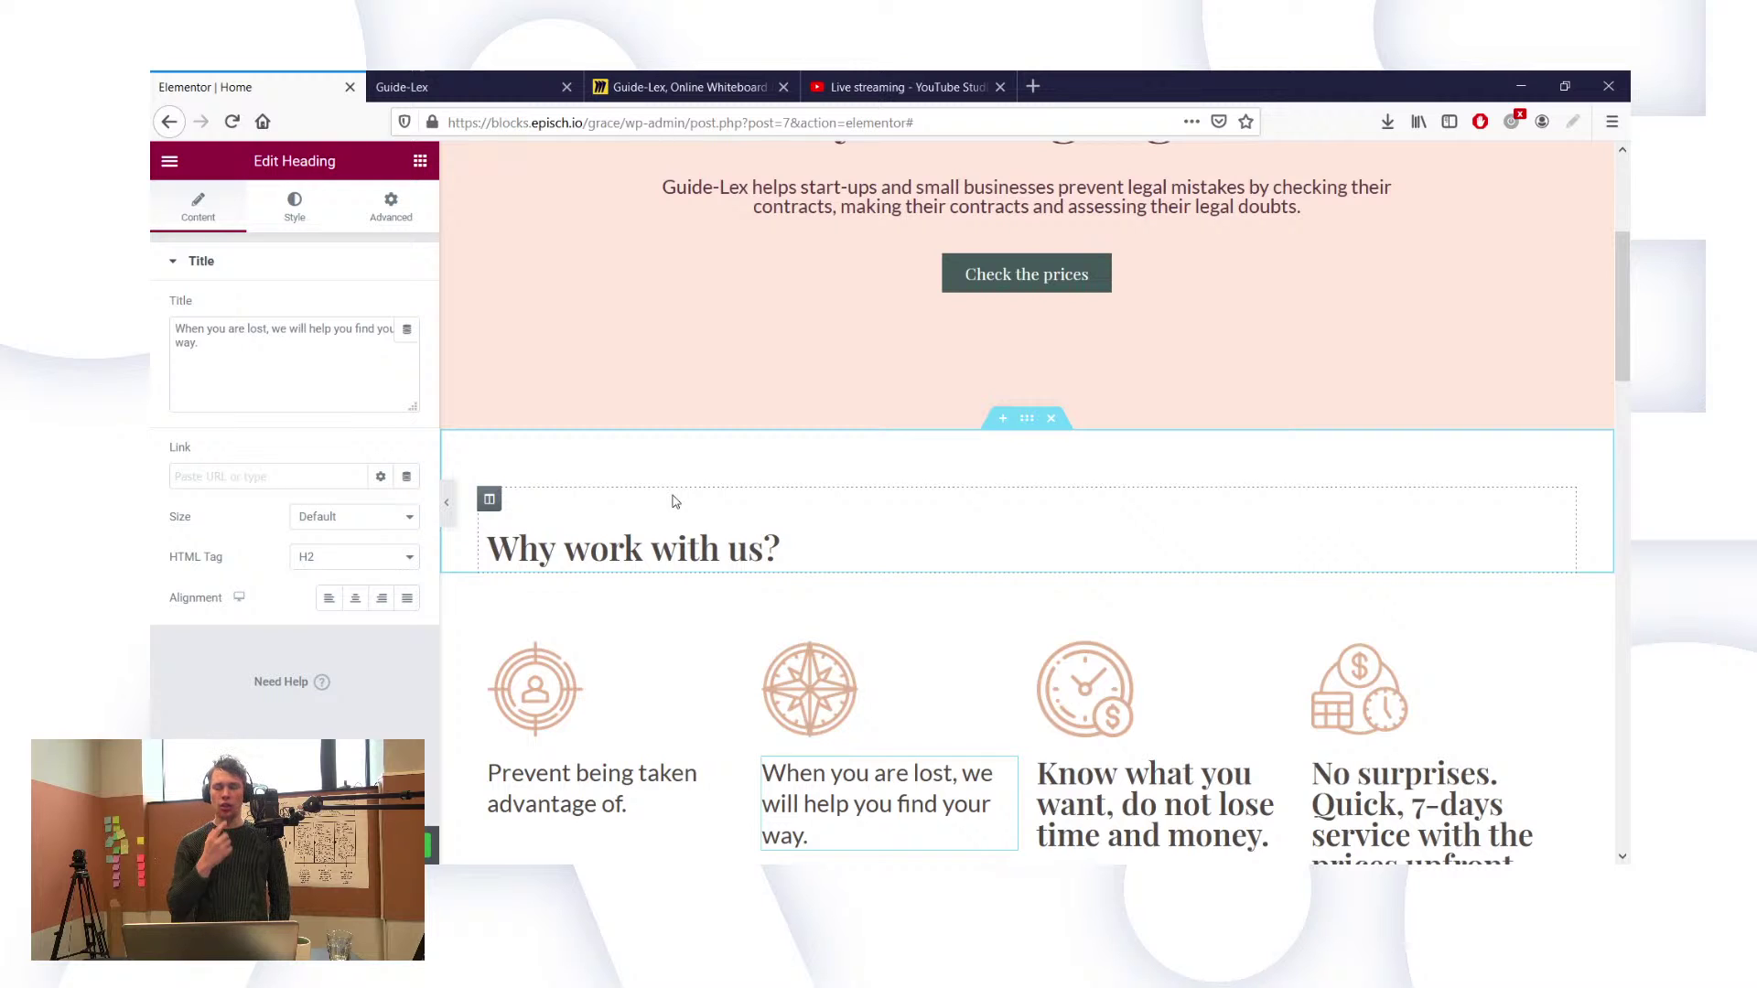
{"action": "scroll", "coordinate": [804, 573], "scroll_direction": "down", "scroll_amount": 2}
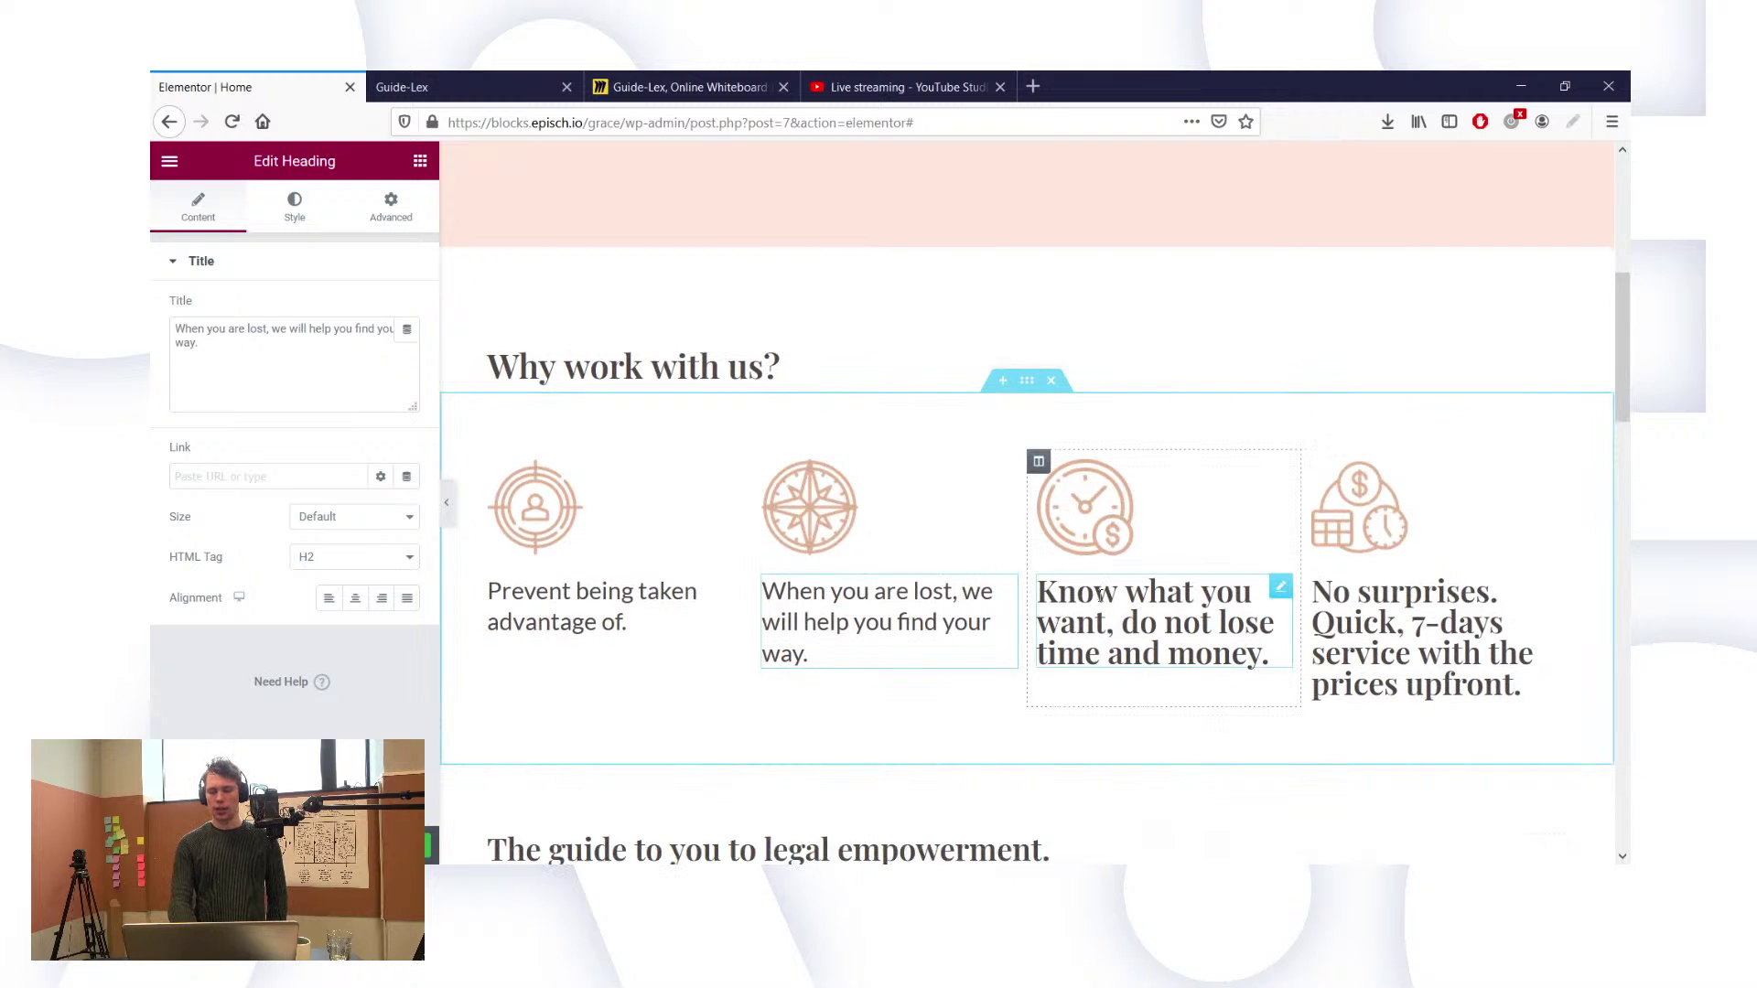
Step: Duplicate the body-text 'When you are lost' heading into the third column
{"action": "right_click", "coordinate": [1003, 590]}
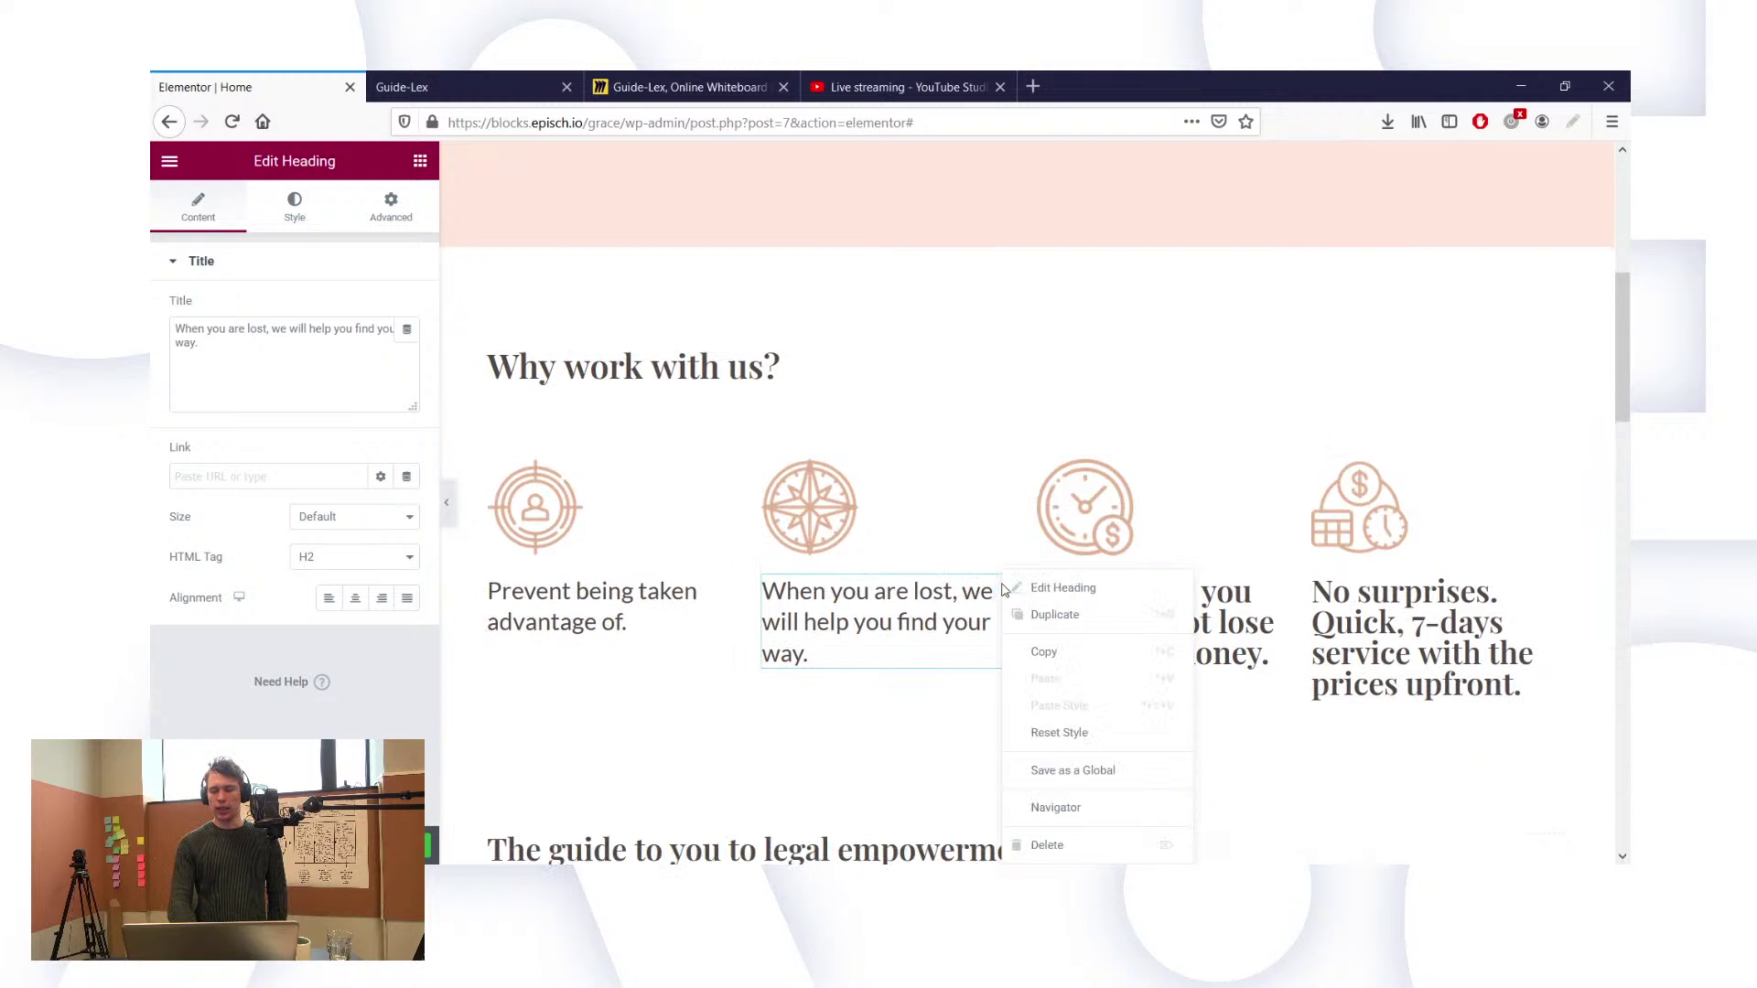
{"action": "left_click", "coordinate": [1027, 618]}
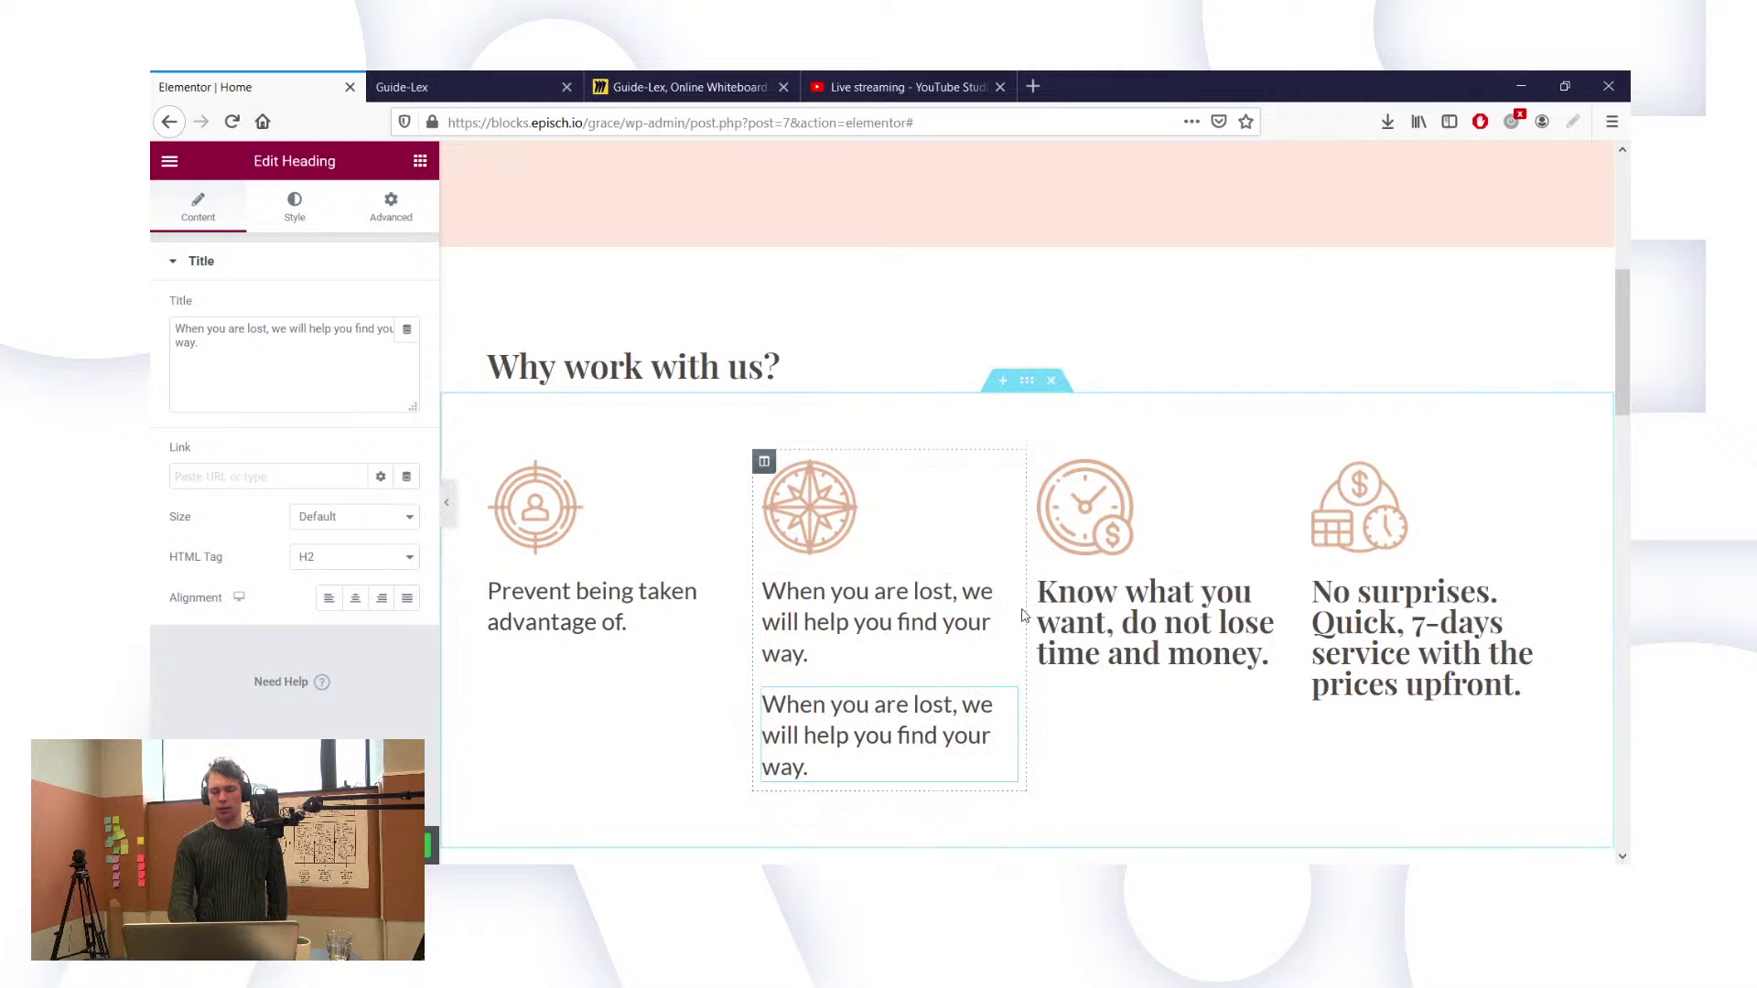
{"action": "left_click_drag", "start_coordinate": [1010, 703], "coordinate": [1176, 657]}
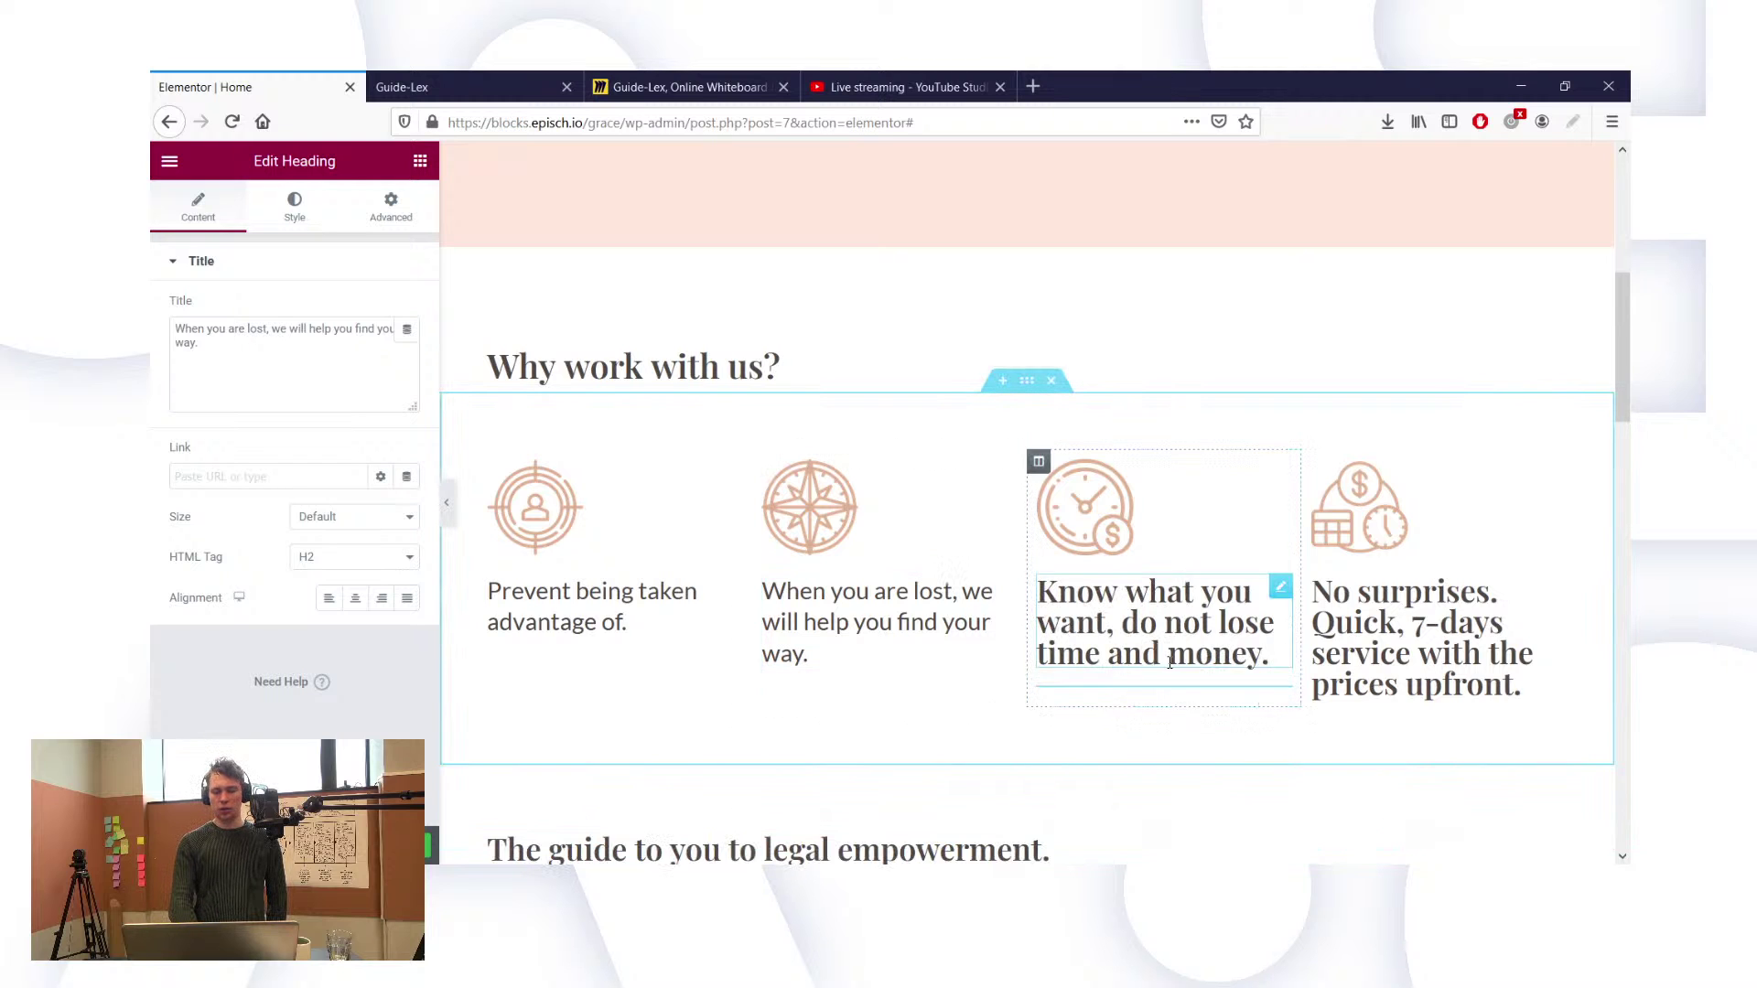
{"action": "right_click", "coordinate": [1283, 601]}
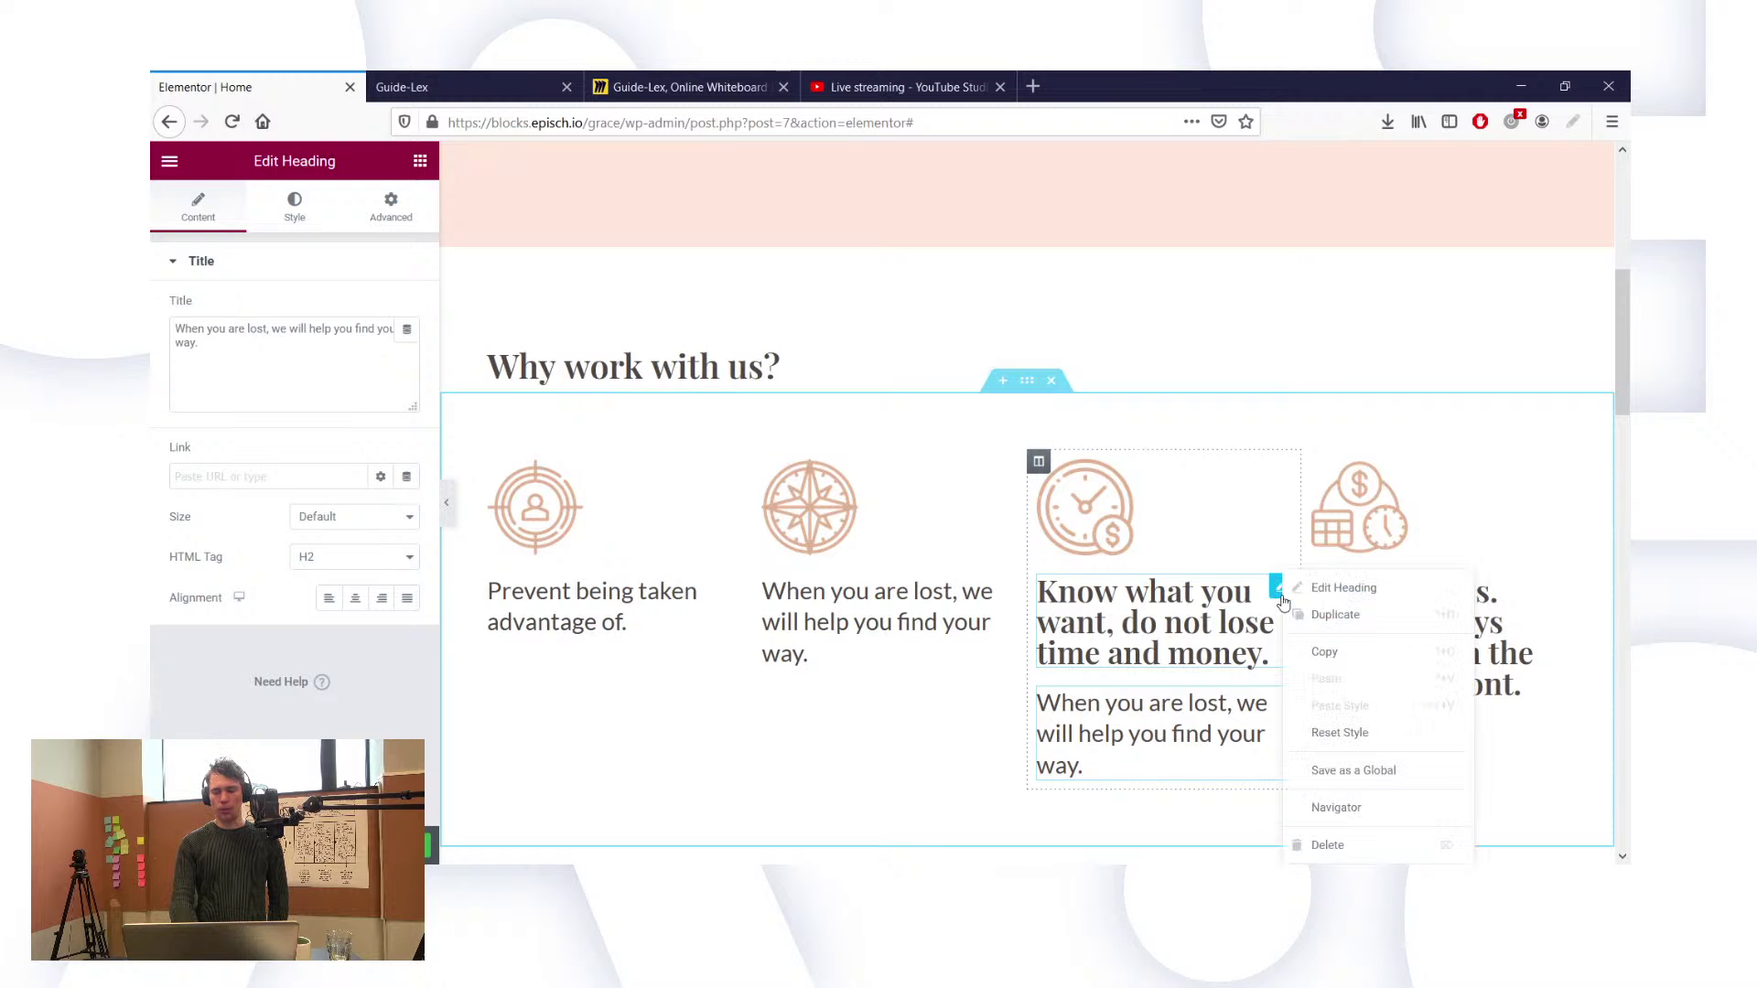
{"action": "left_click", "coordinate": [1336, 845]}
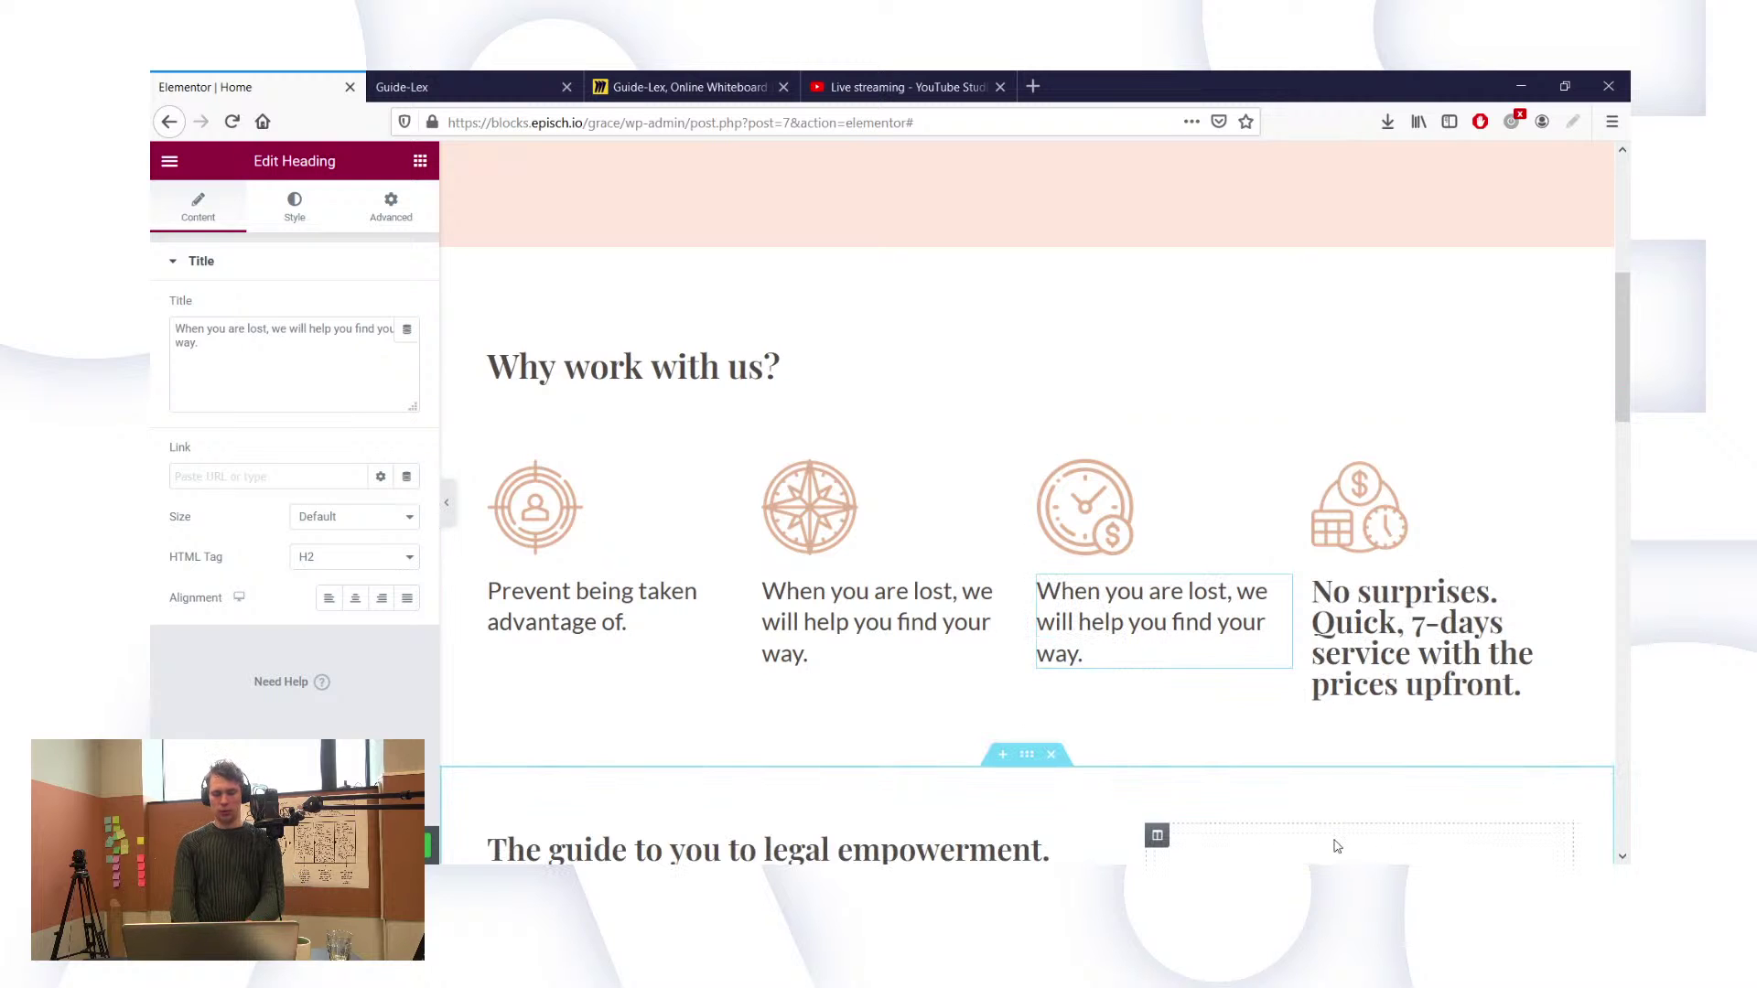
{"action": "key", "text": "ctrl+z"}
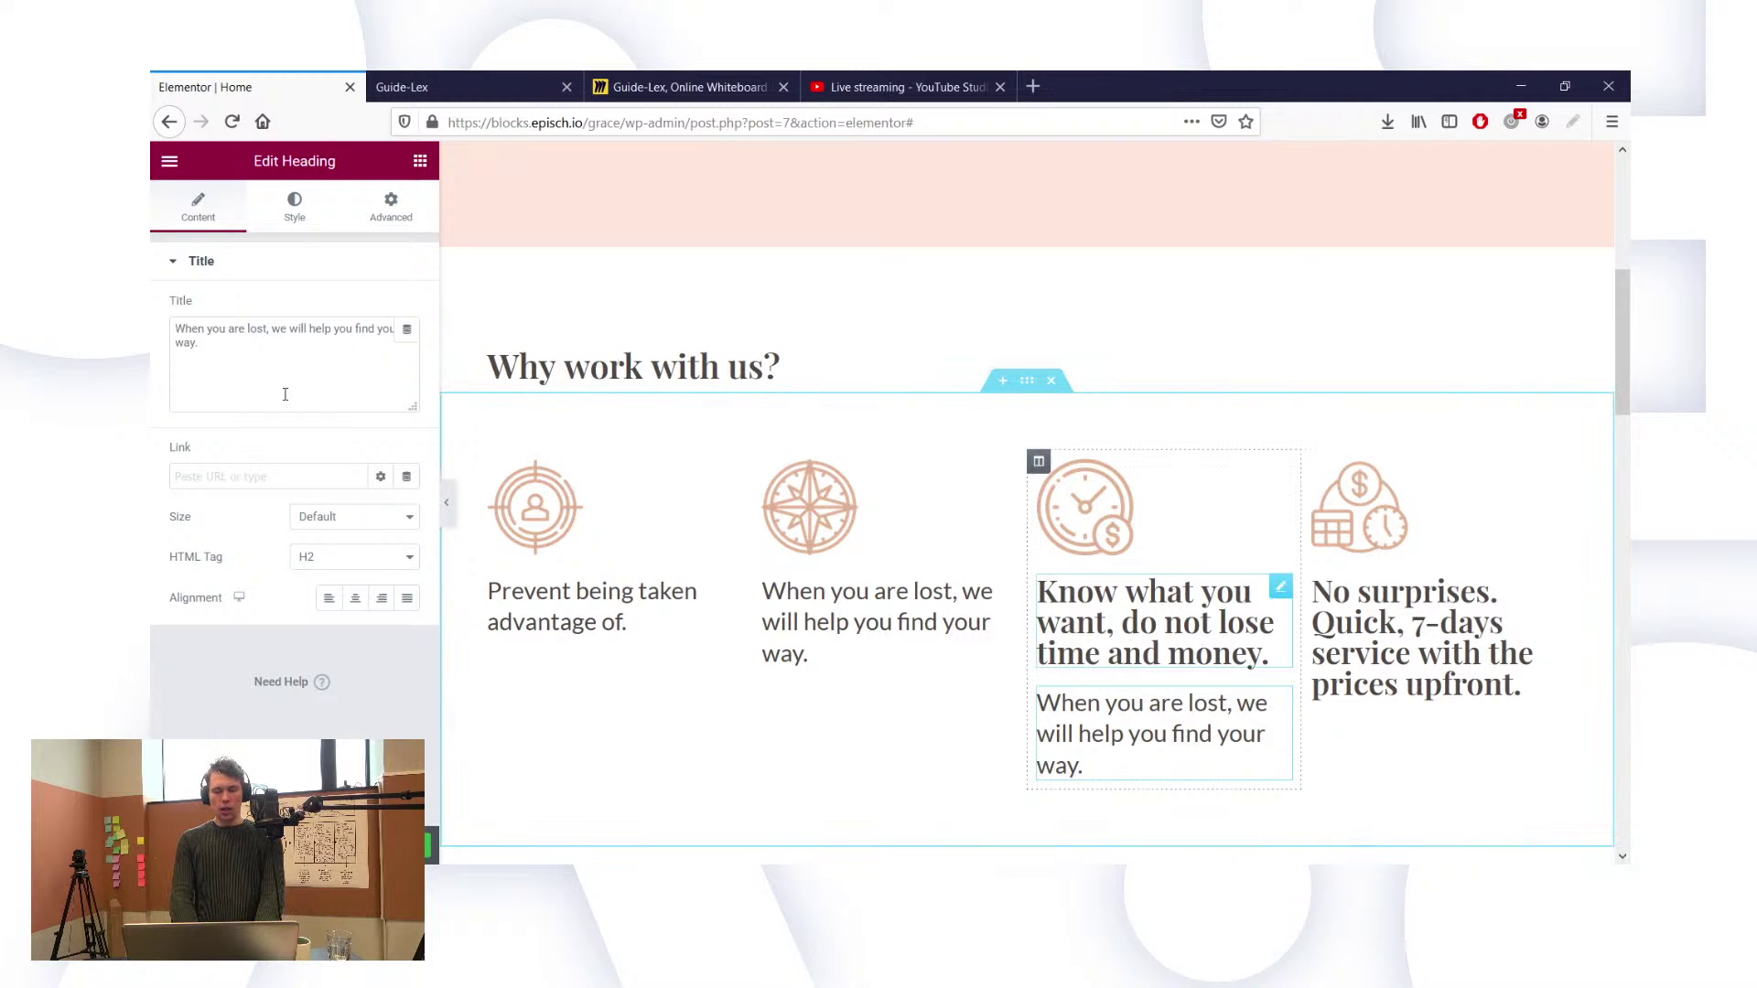
Step: Put the 'Know what you want' wording into the copy and delete the bold Playfair original
{"action": "triple_click", "coordinate": [200, 341]}
{"action": "key", "text": "ctrl+c"}
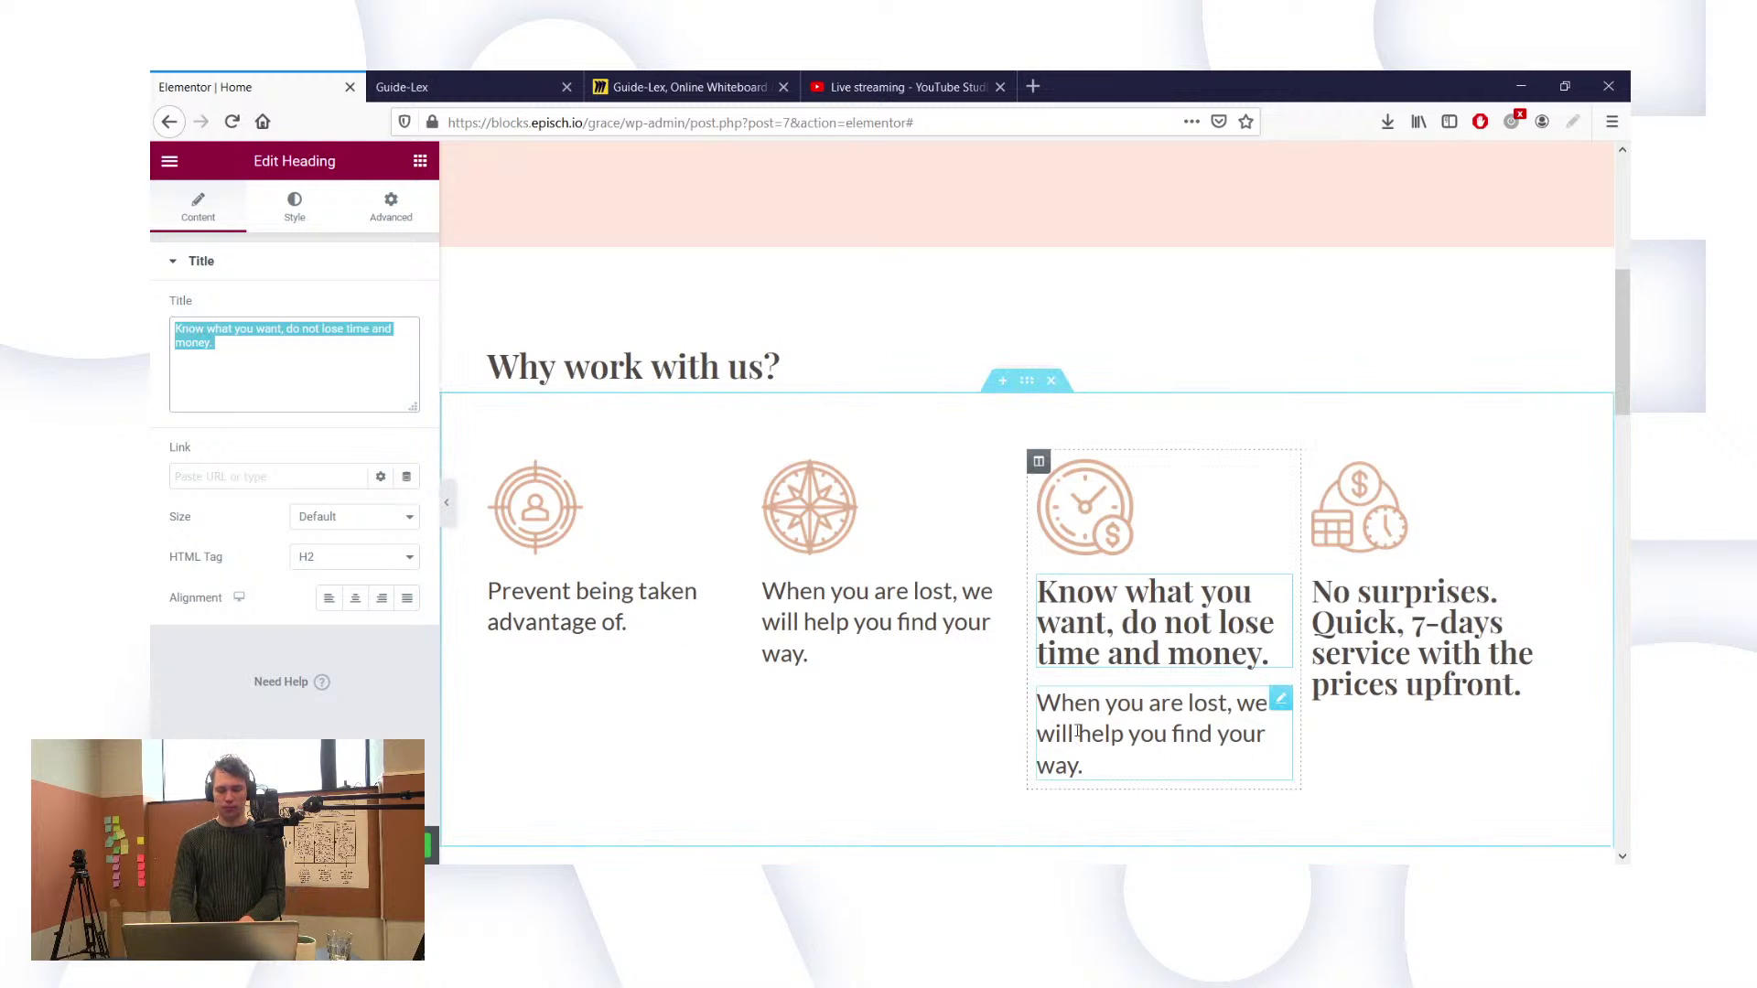
{"action": "left_click", "coordinate": [258, 370]}
{"action": "key", "text": "ctrl+a"}
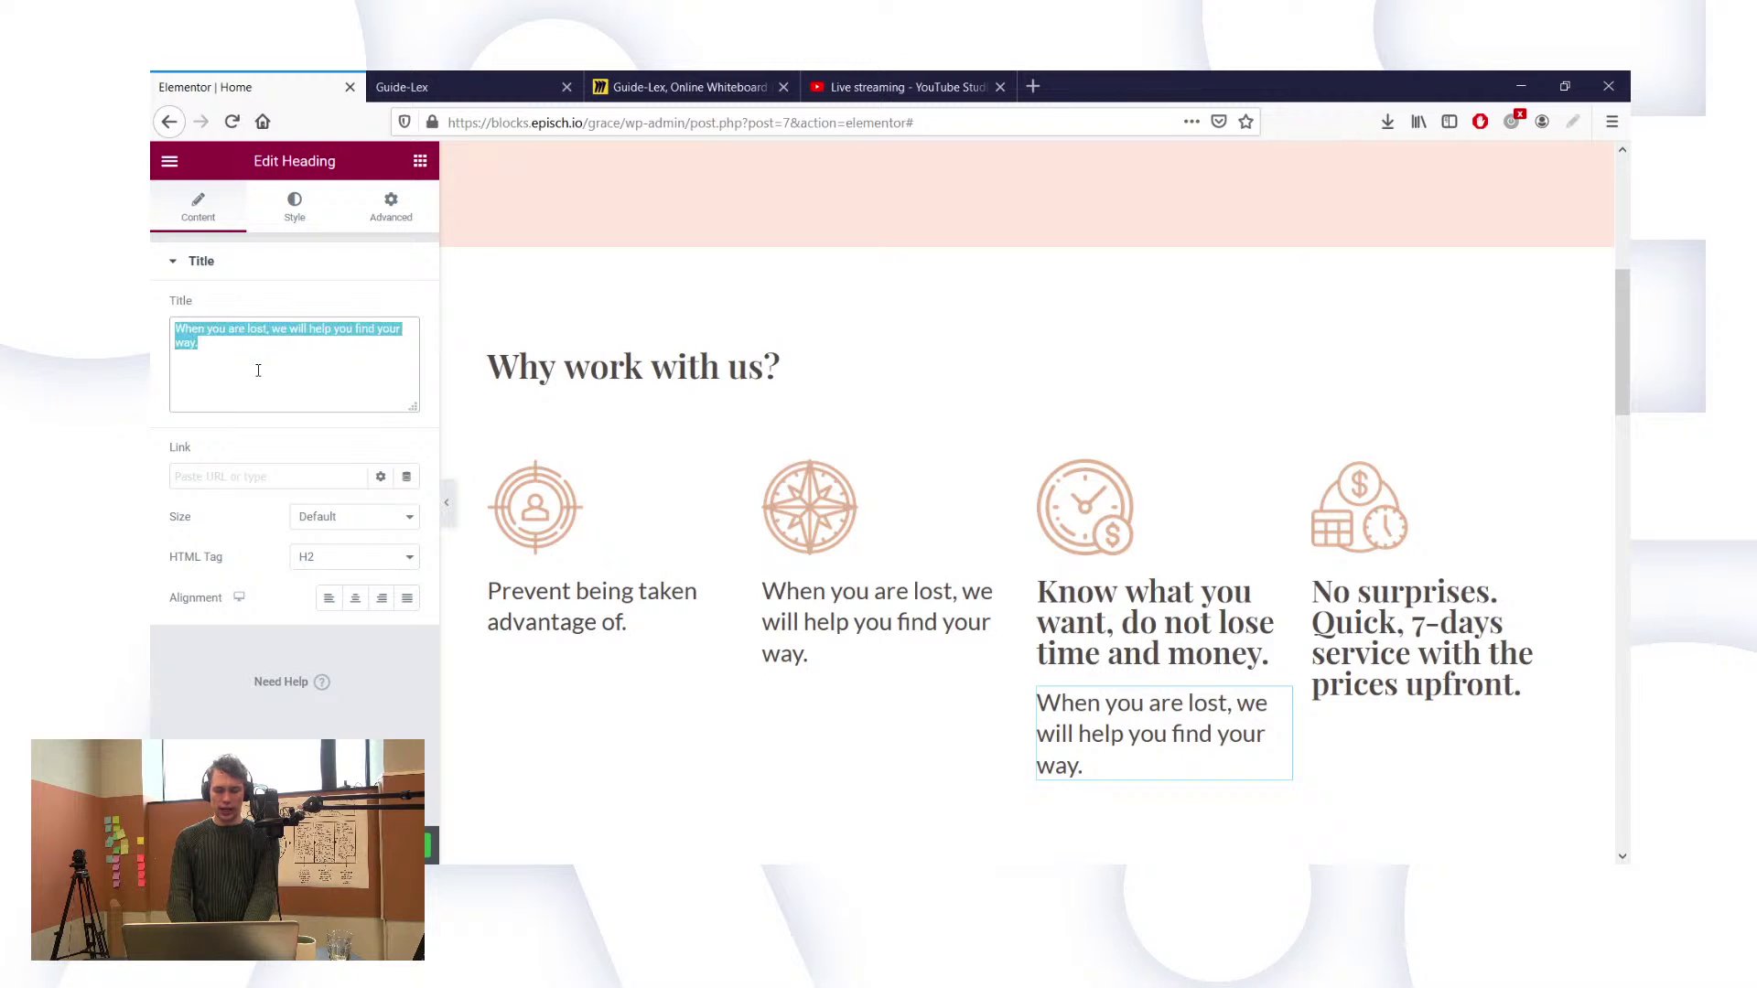
{"action": "key", "text": "ctrl+v"}
{"action": "right_click", "coordinate": [1103, 622]}
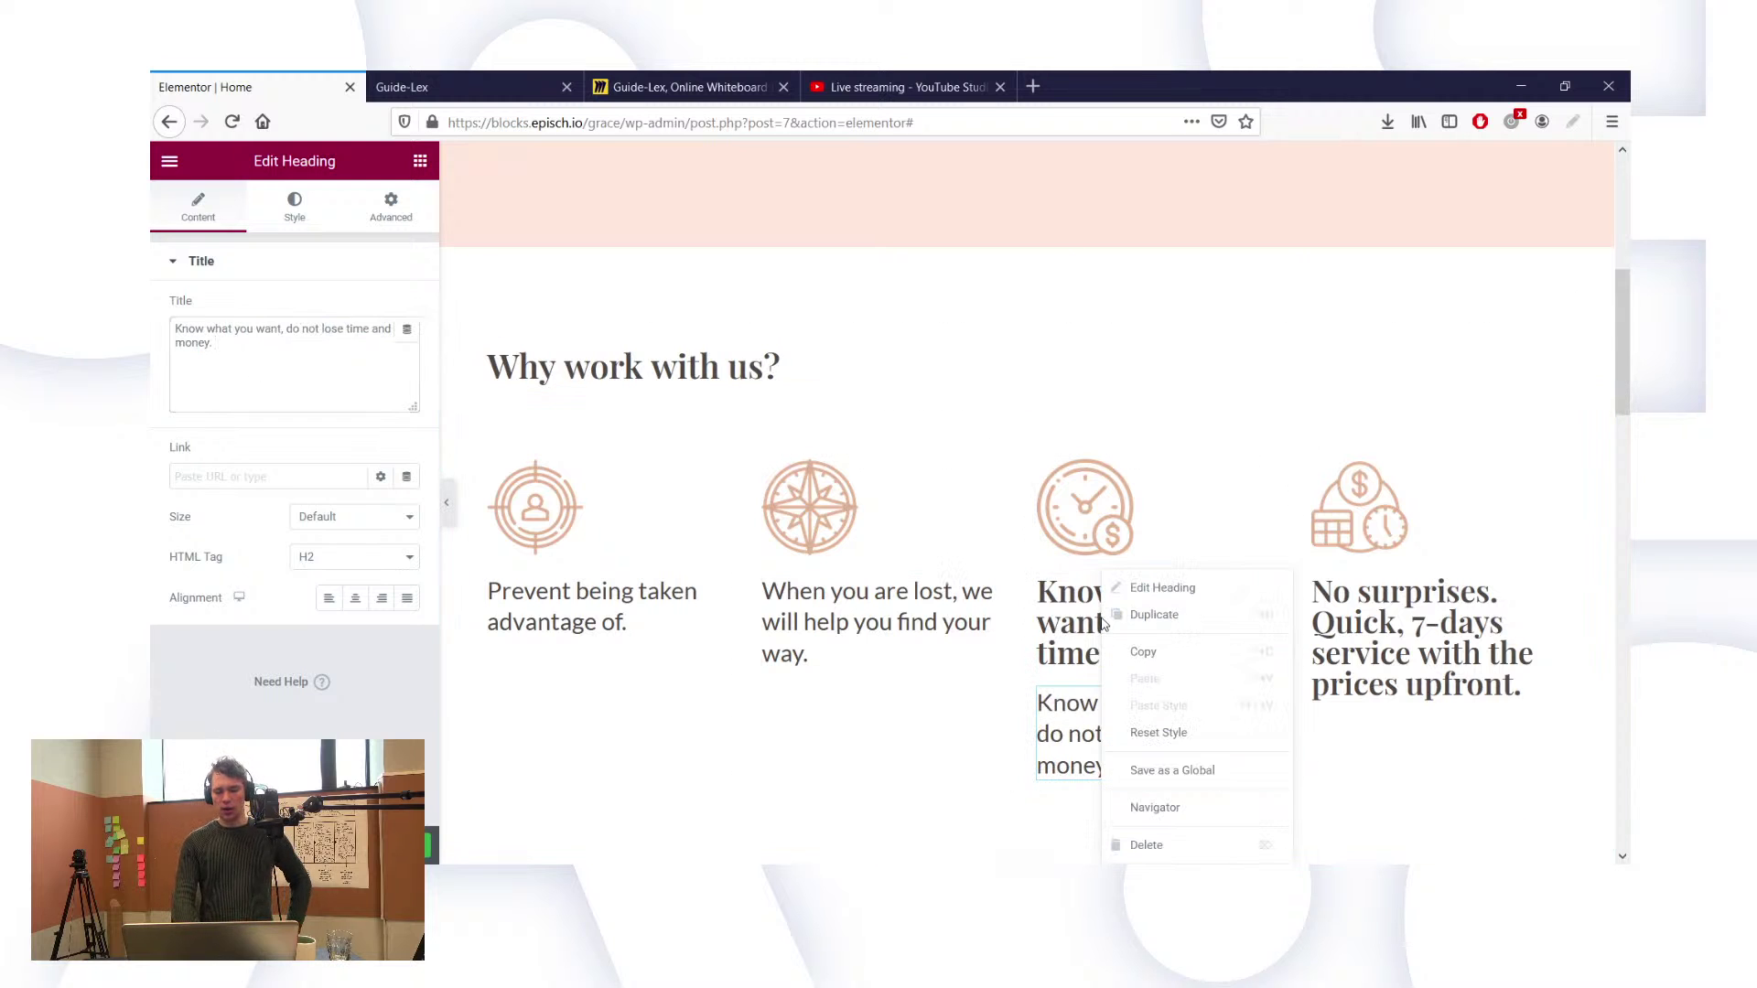
{"action": "left_click", "coordinate": [1151, 858]}
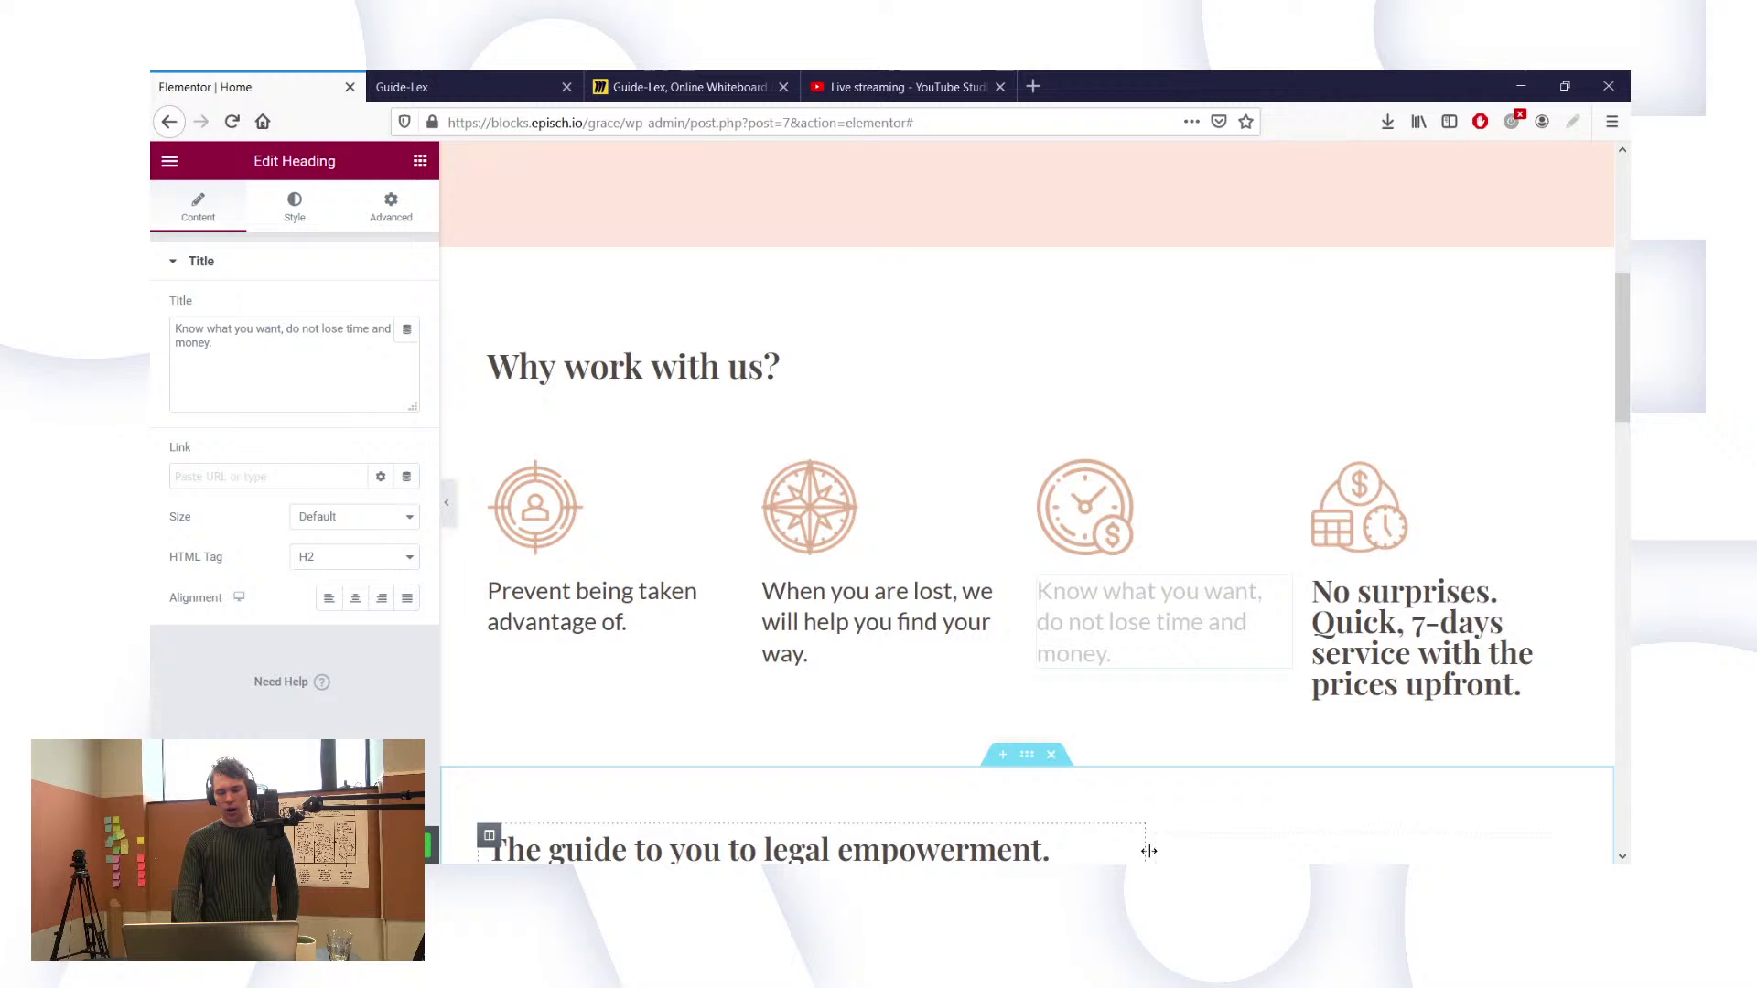
Step: Add another body-text heading copy to the fourth column and copy the 'No surprises' wording
{"action": "left_click", "coordinate": [1403, 646]}
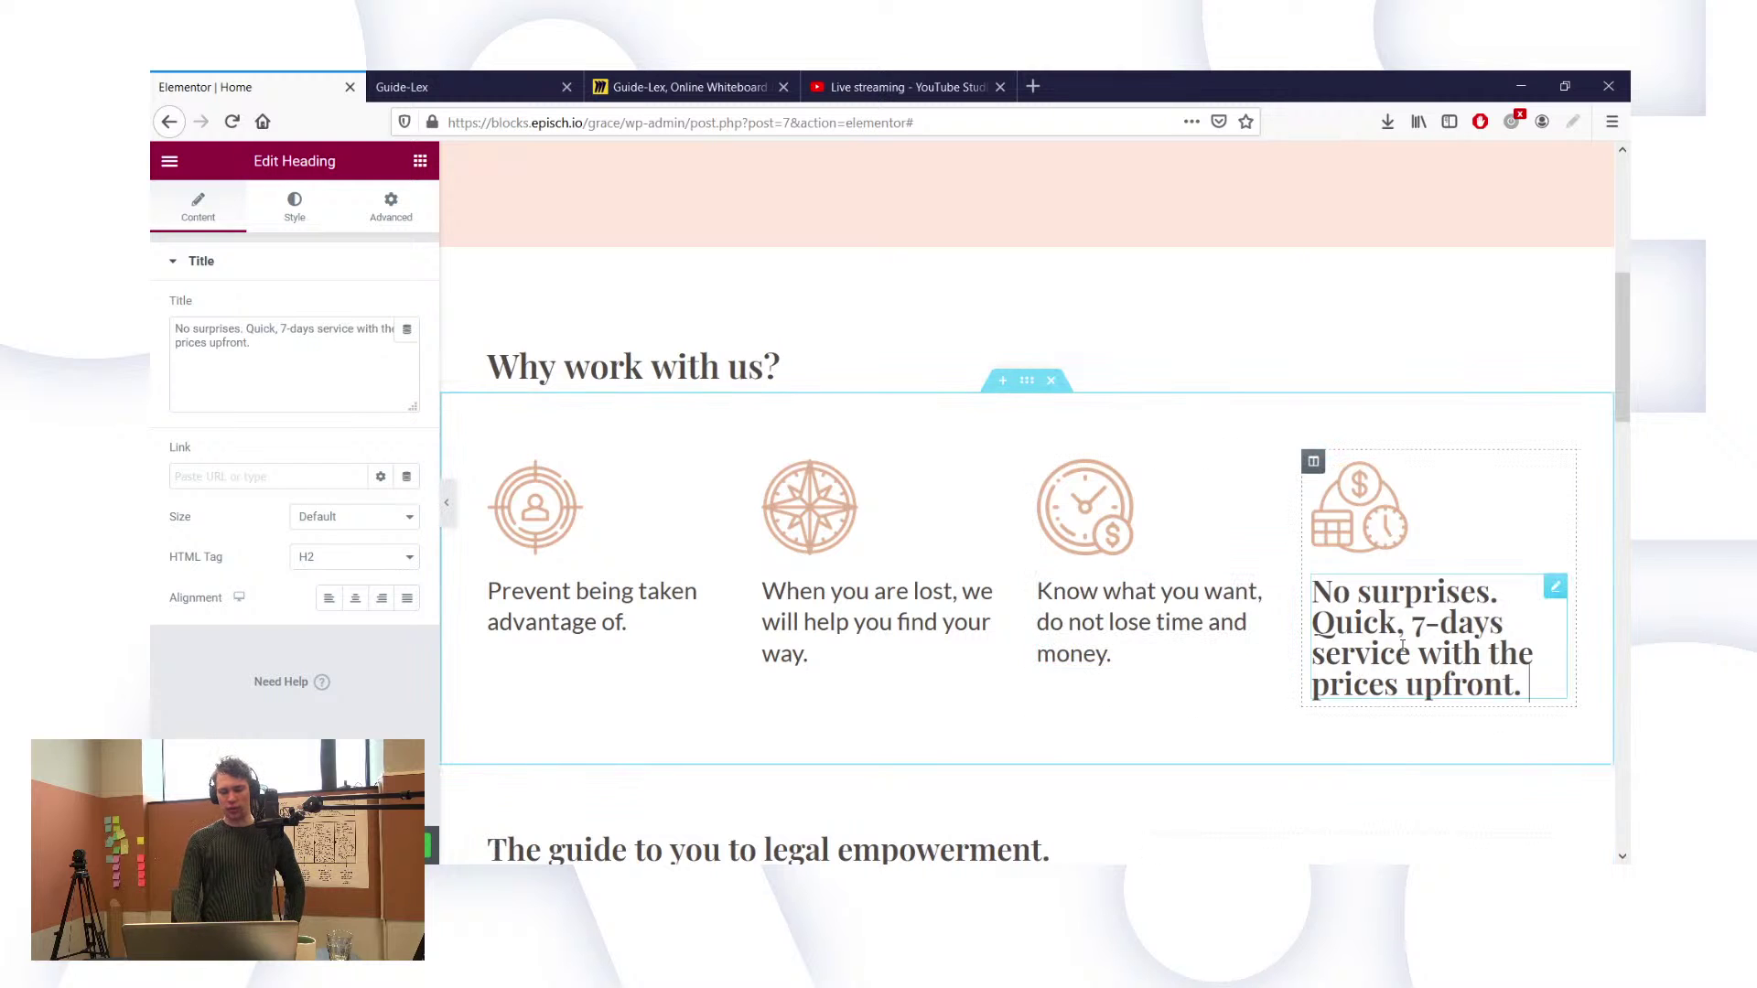
{"action": "right_click", "coordinate": [1282, 592]}
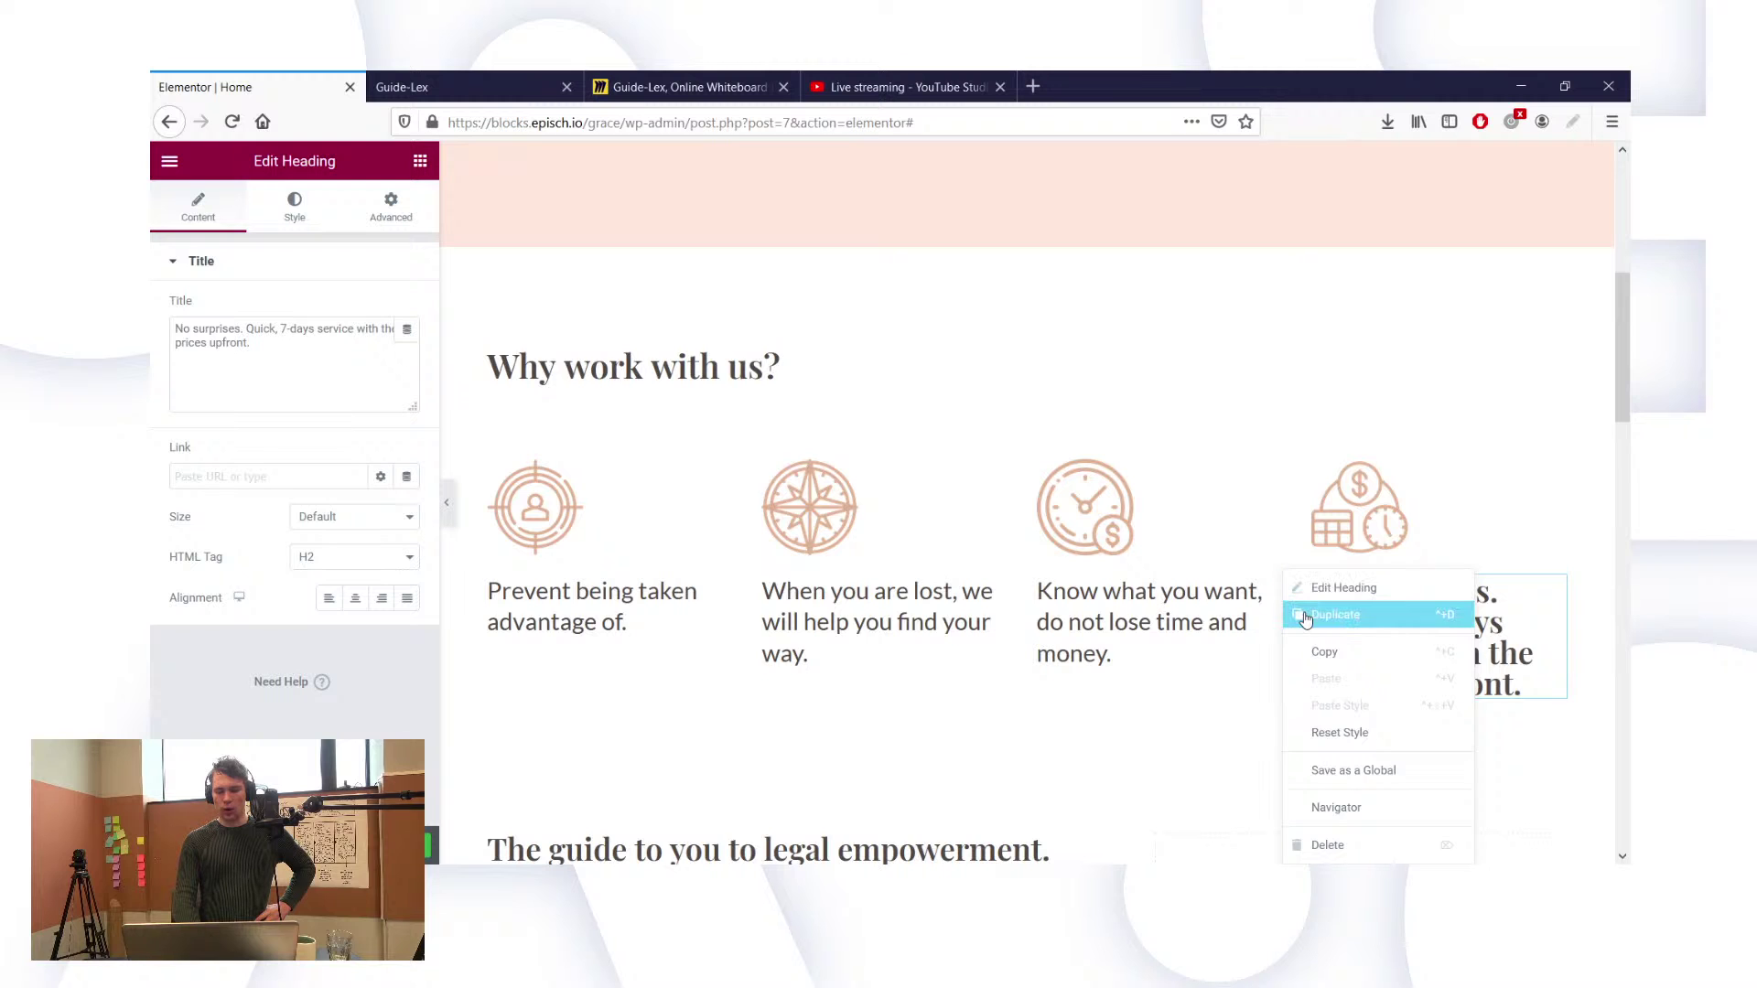
{"action": "left_click_drag", "start_coordinate": [1217, 702], "coordinate": [1435, 700]}
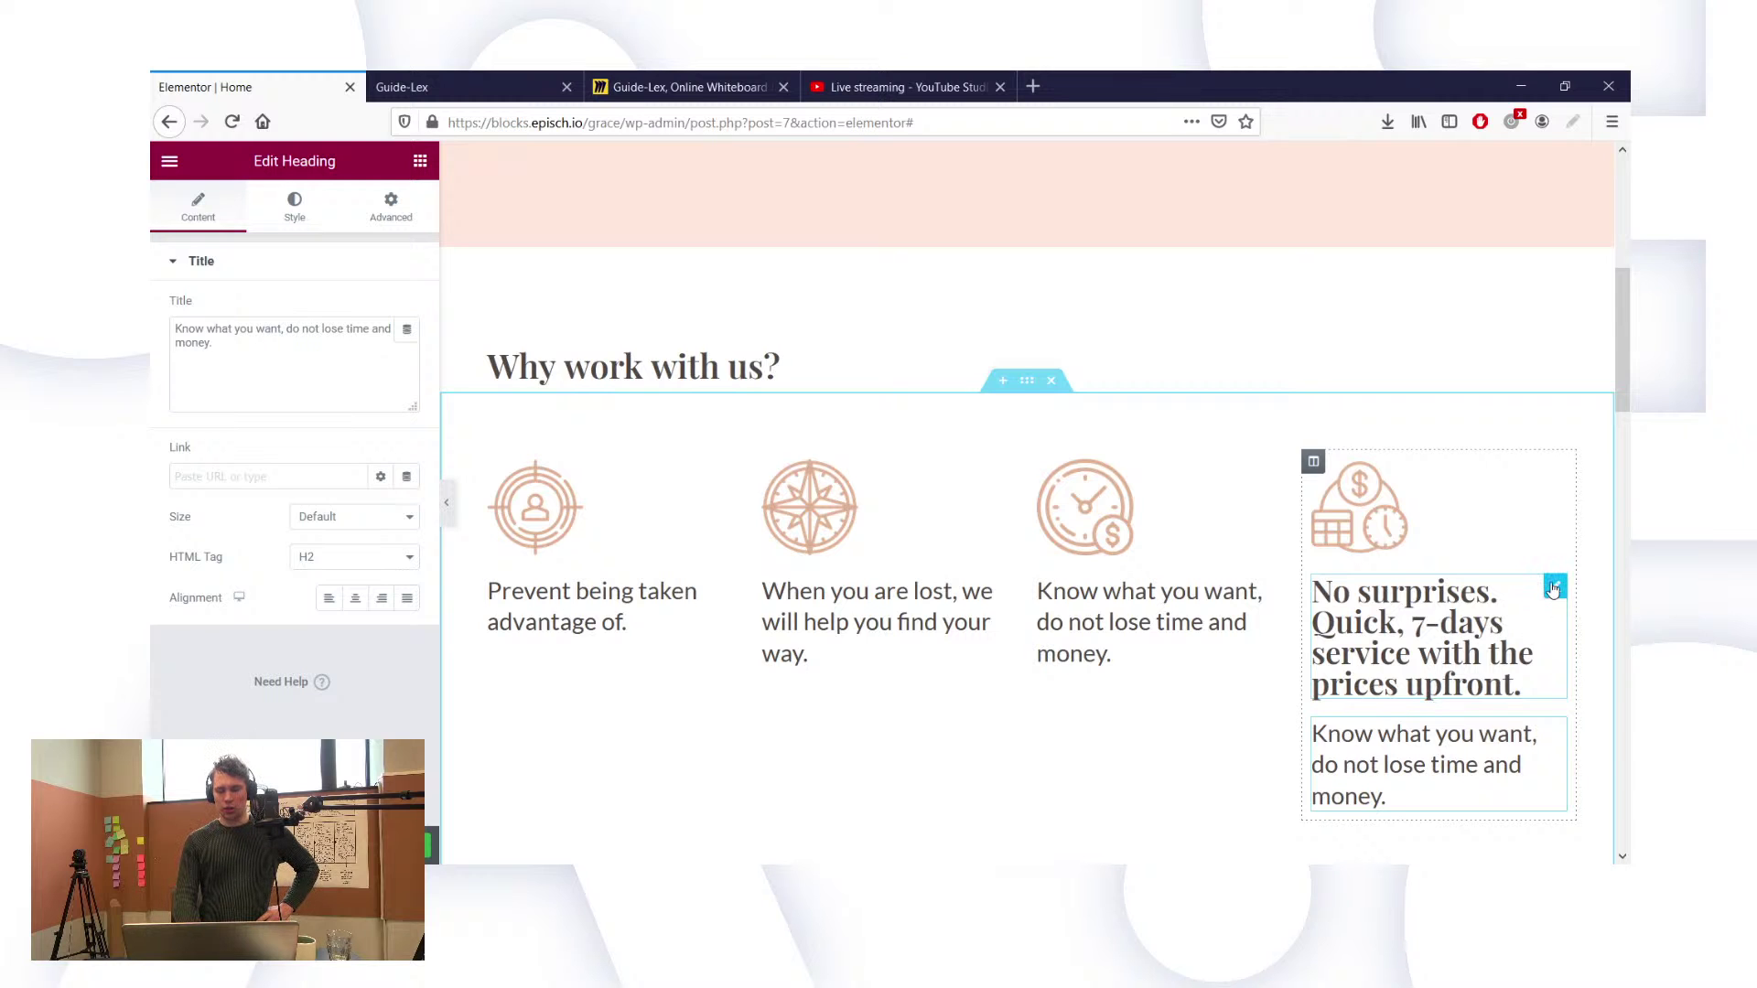
{"action": "left_click", "coordinate": [1553, 589]}
{"action": "left_click", "coordinate": [350, 371]}
{"action": "key", "text": "ctrl+a"}
{"action": "key", "text": "ctrl+c"}
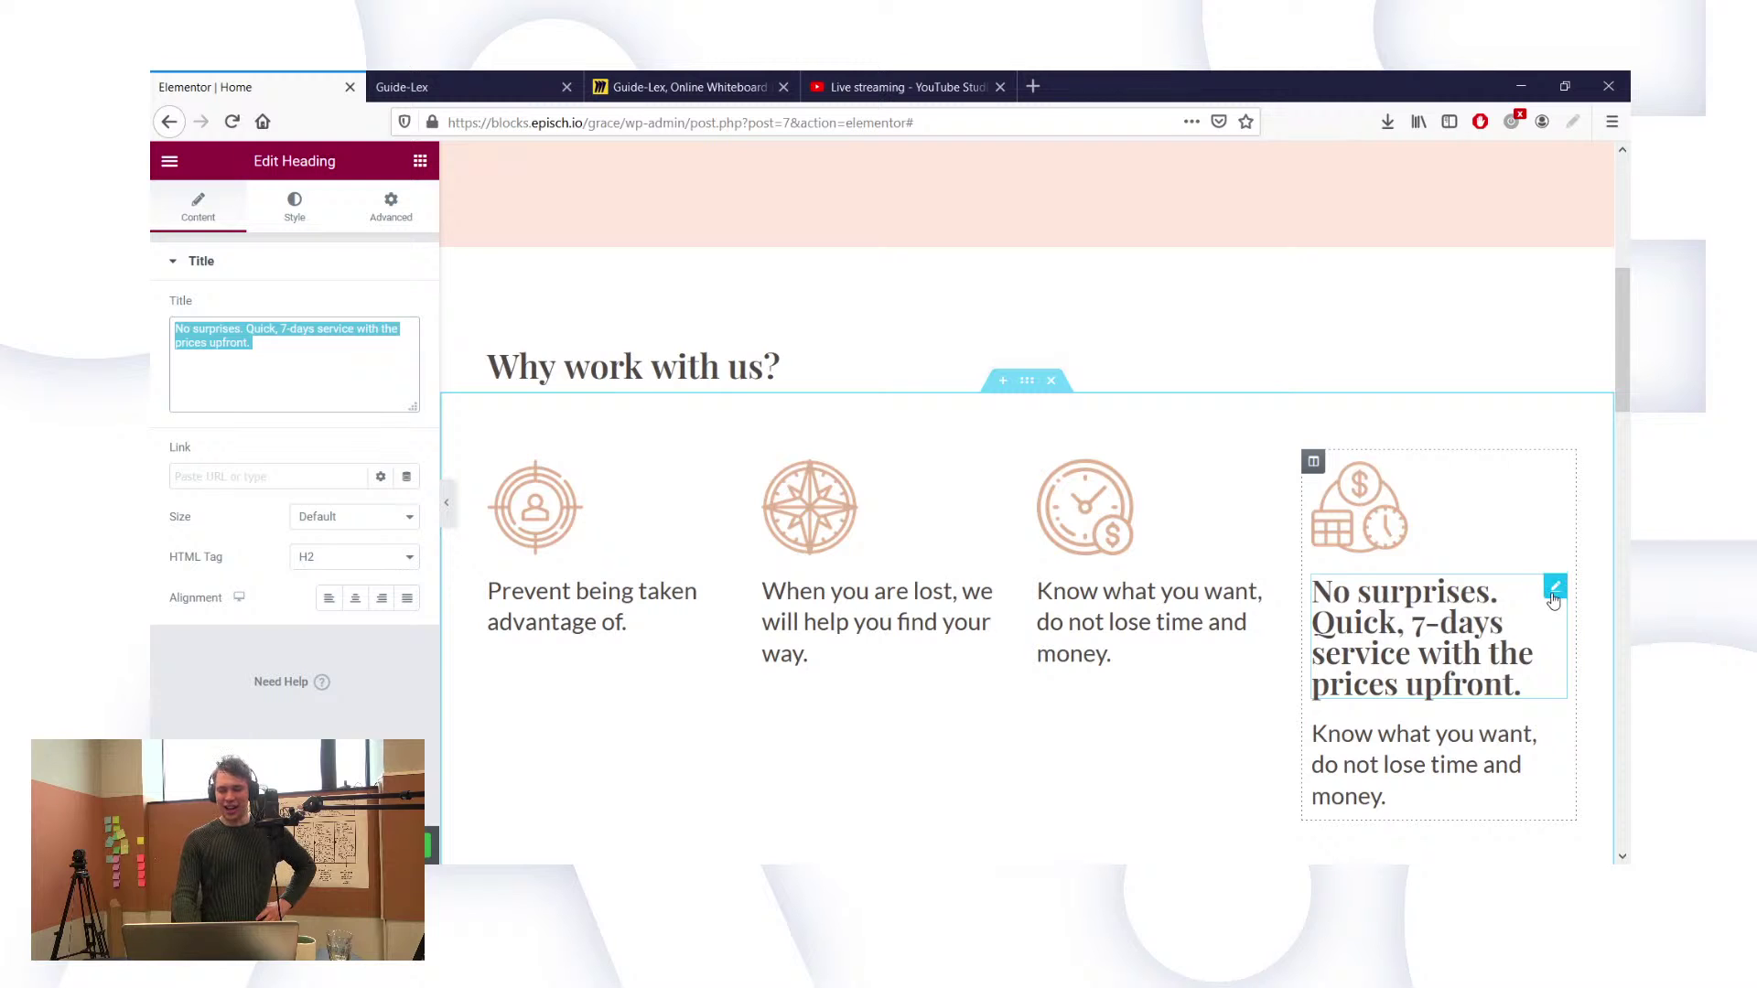
Step: Delete the bold 'No surprises' heading and paste its wording into the new body-text heading
{"action": "right_click", "coordinate": [1554, 598]}
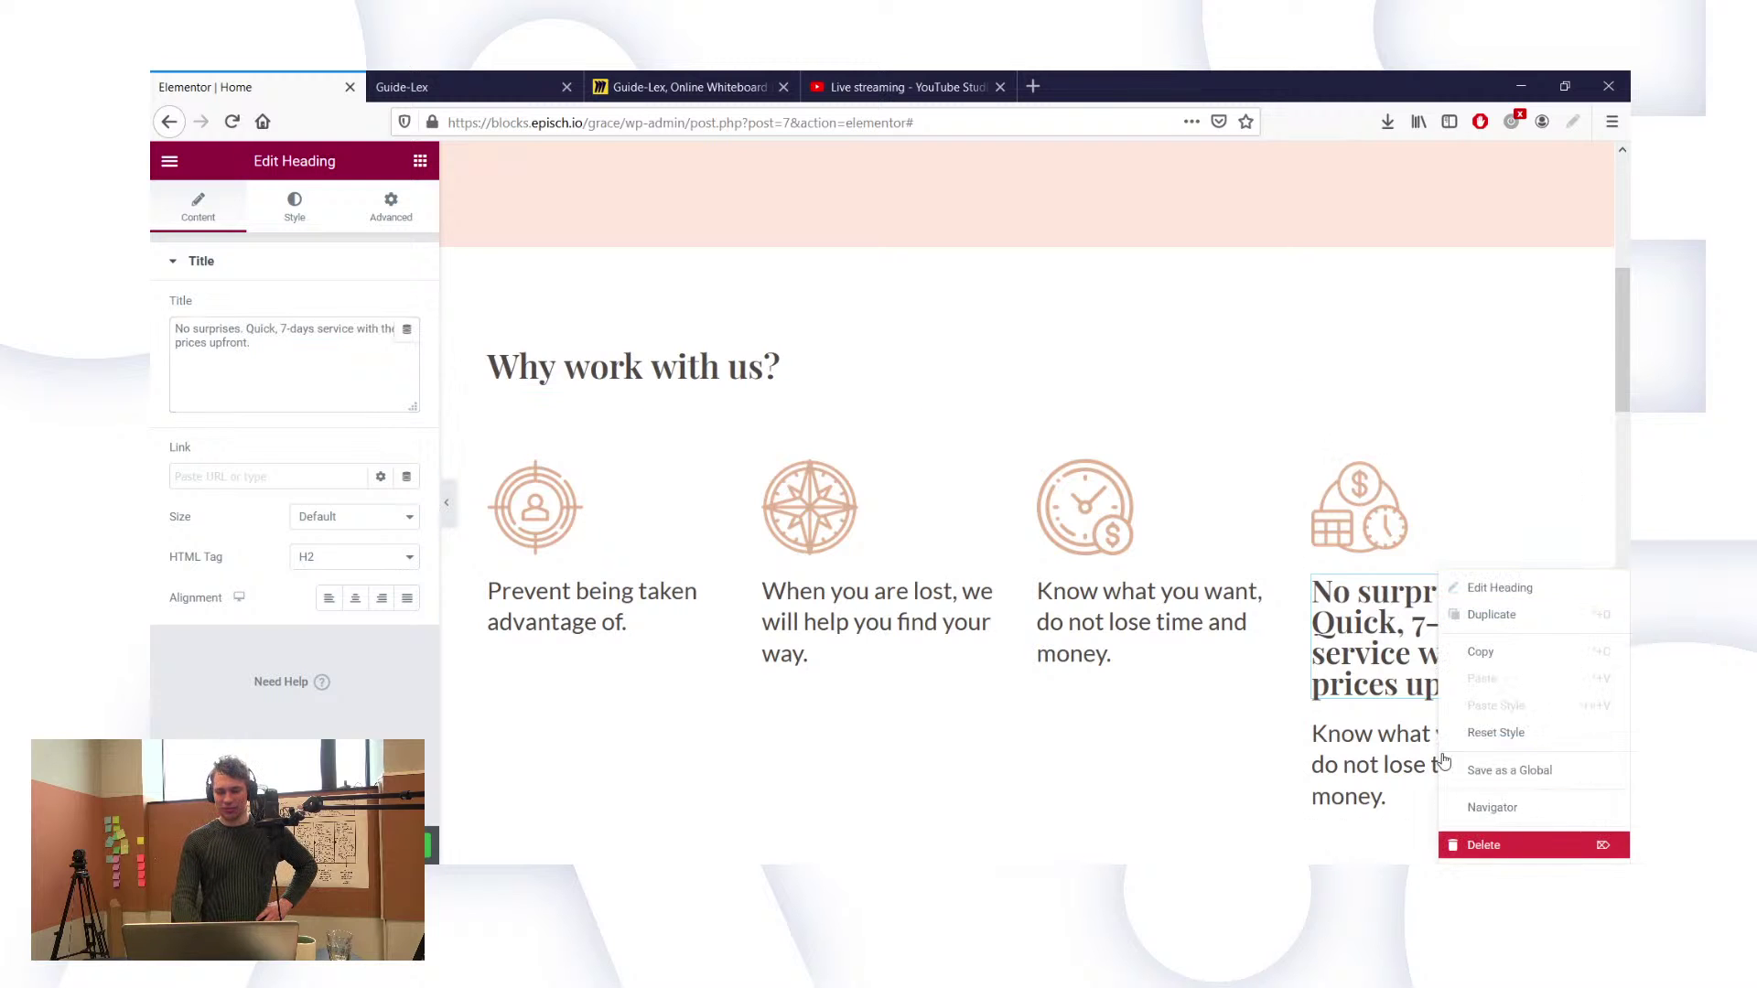
{"action": "left_click", "coordinate": [1505, 845]}
{"action": "left_click", "coordinate": [1382, 668]}
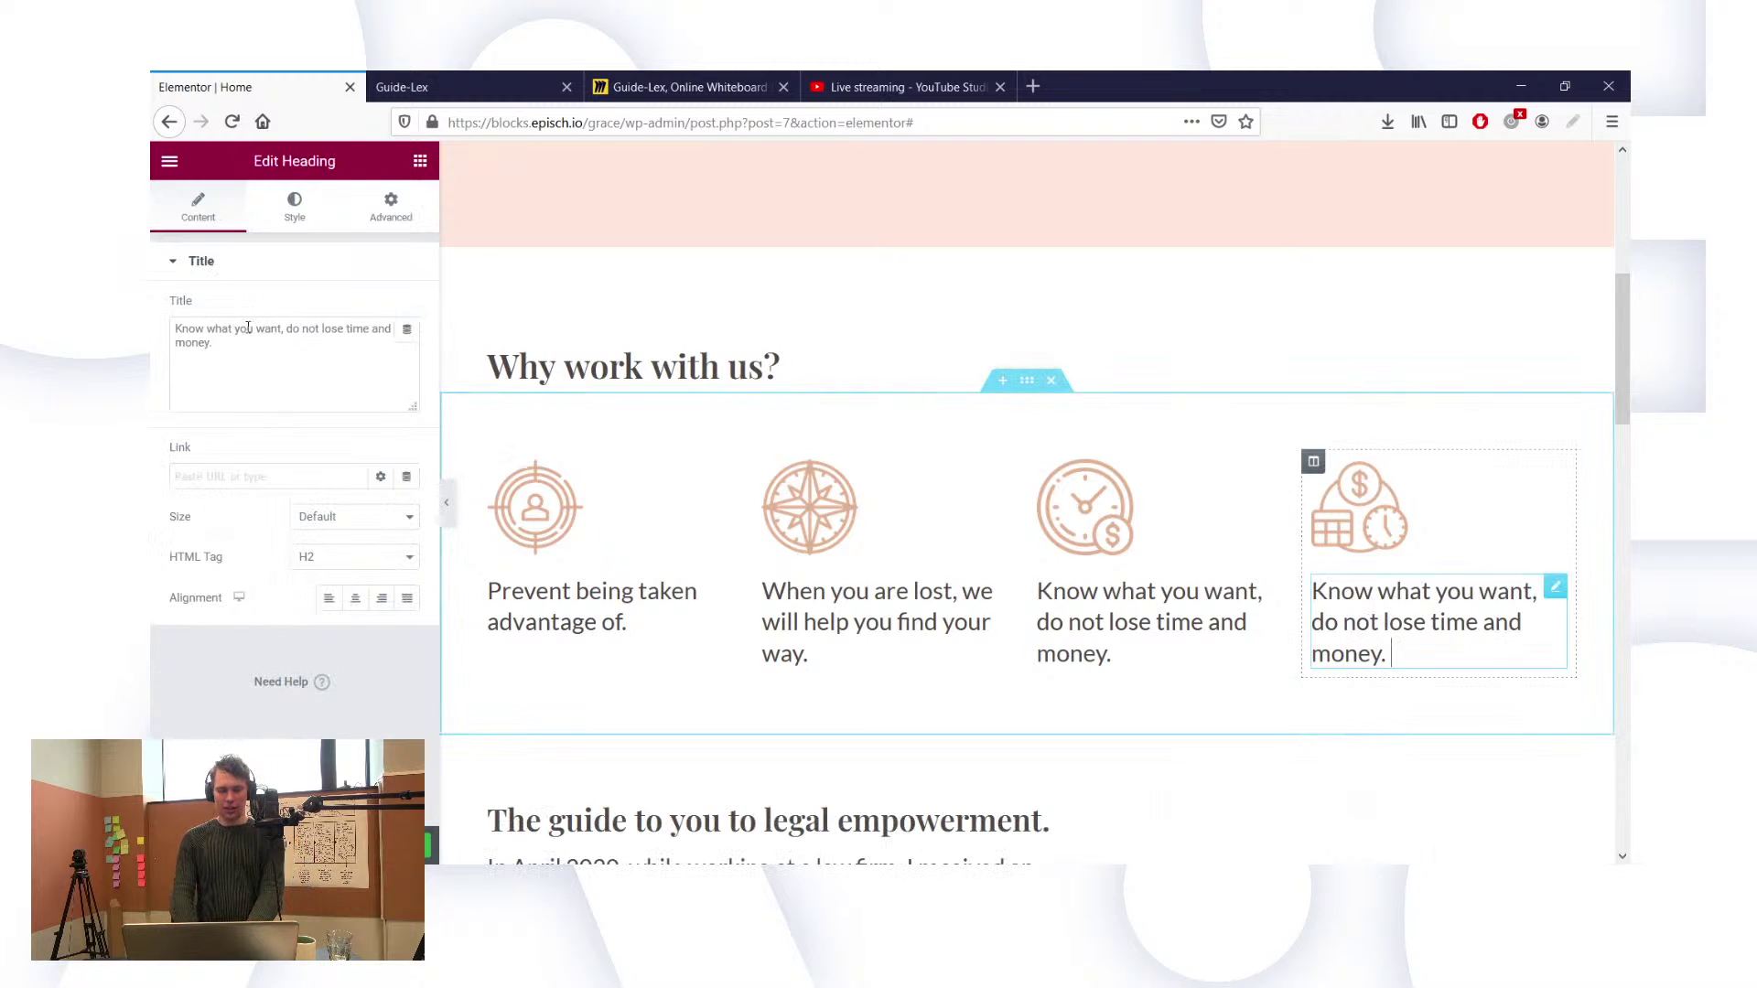
{"action": "left_click", "coordinate": [245, 338]}
{"action": "key", "text": "ctrl+a"}
{"action": "key", "text": "ctrl+v"}
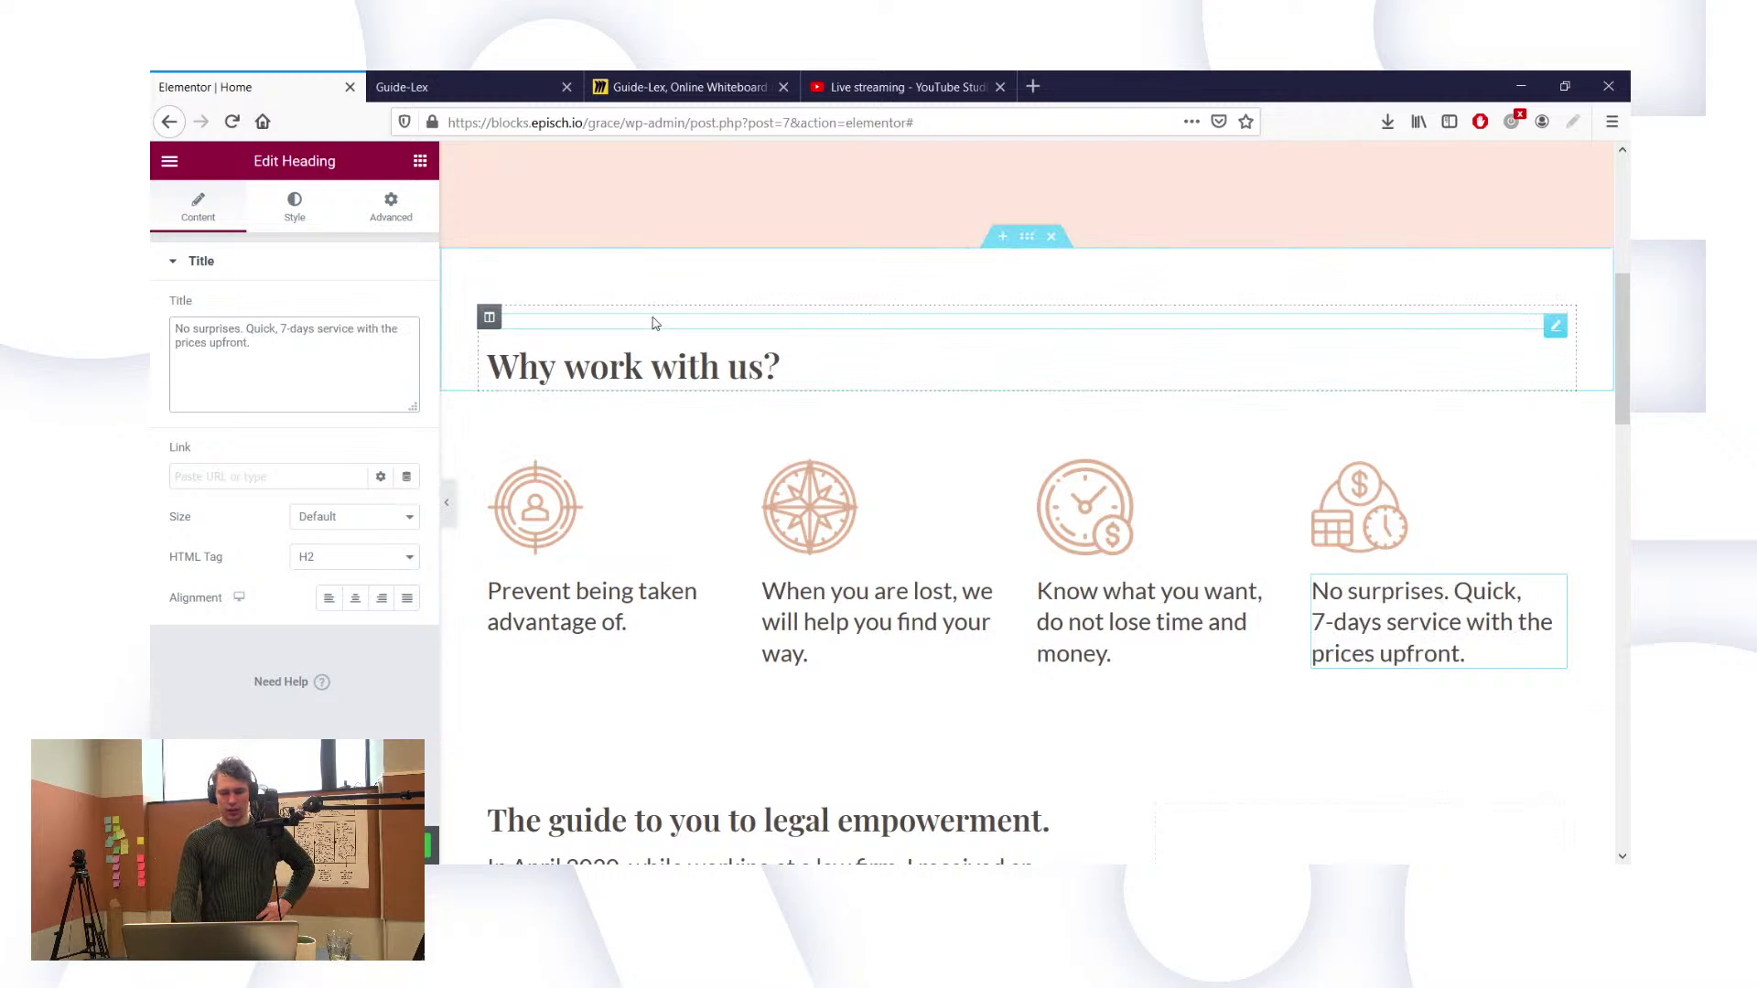
{"action": "scroll", "coordinate": [655, 323], "scroll_direction": "down", "scroll_amount": 1}
{"action": "scroll", "coordinate": [654, 323], "scroll_direction": "up", "scroll_amount": 1}
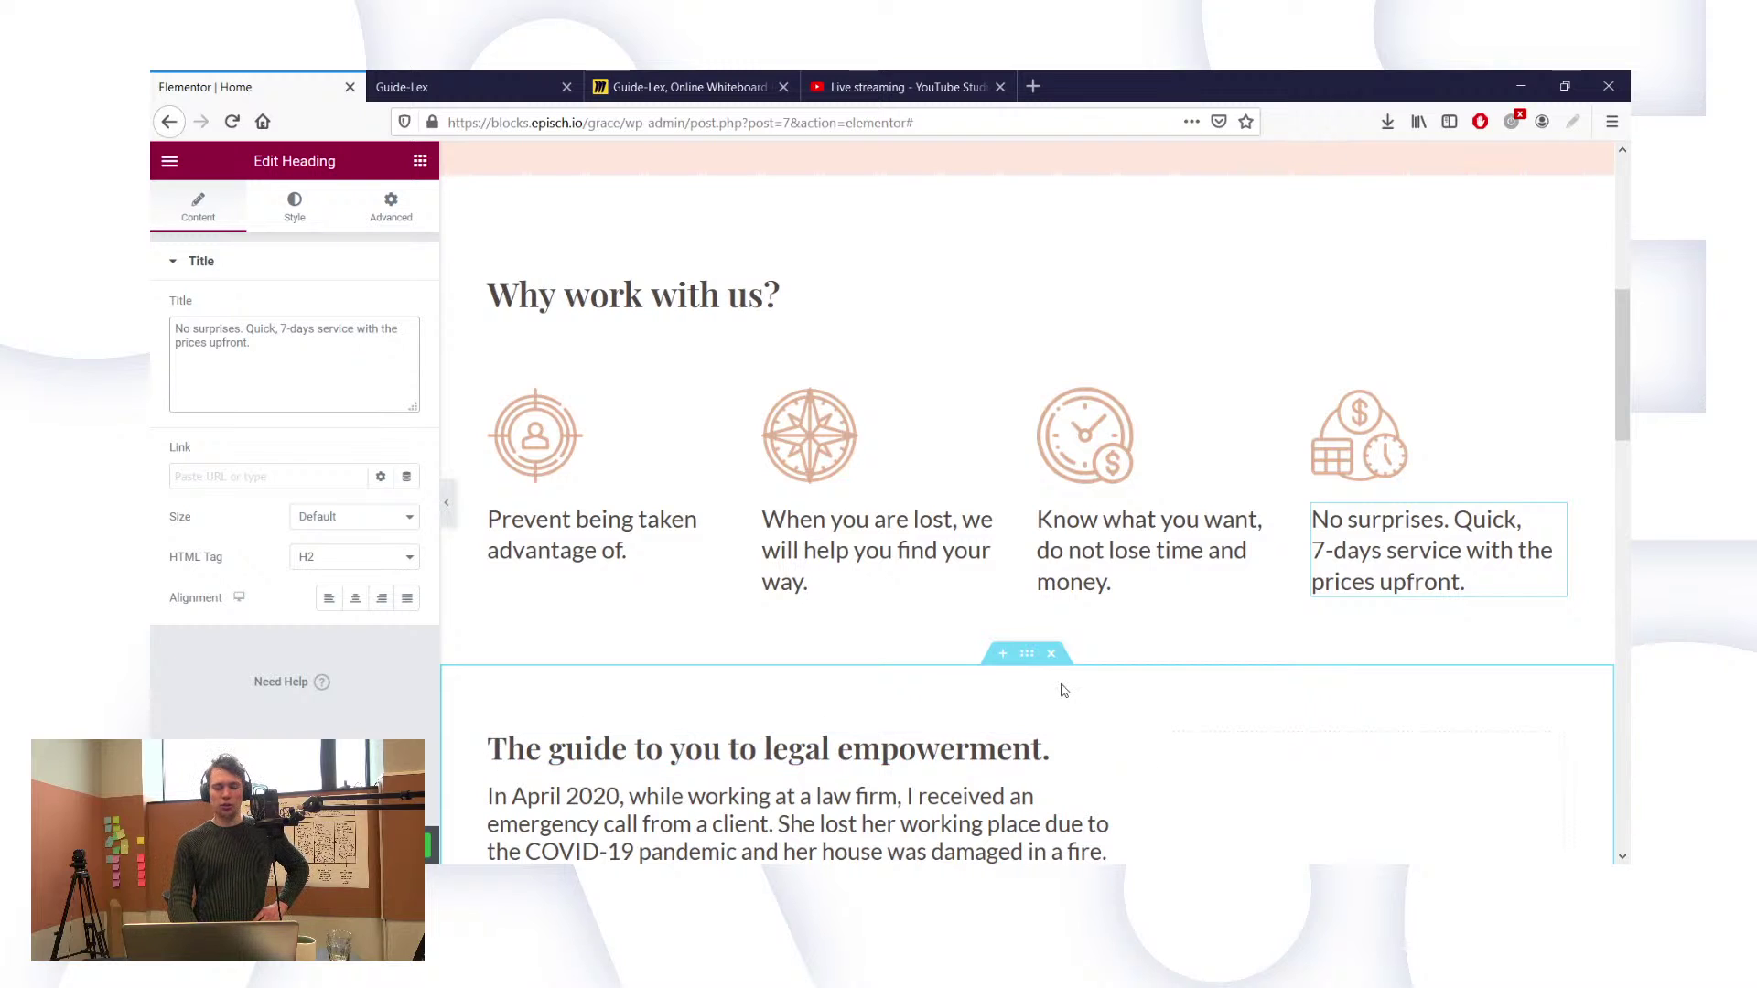
{"action": "left_click", "coordinate": [1078, 539]}
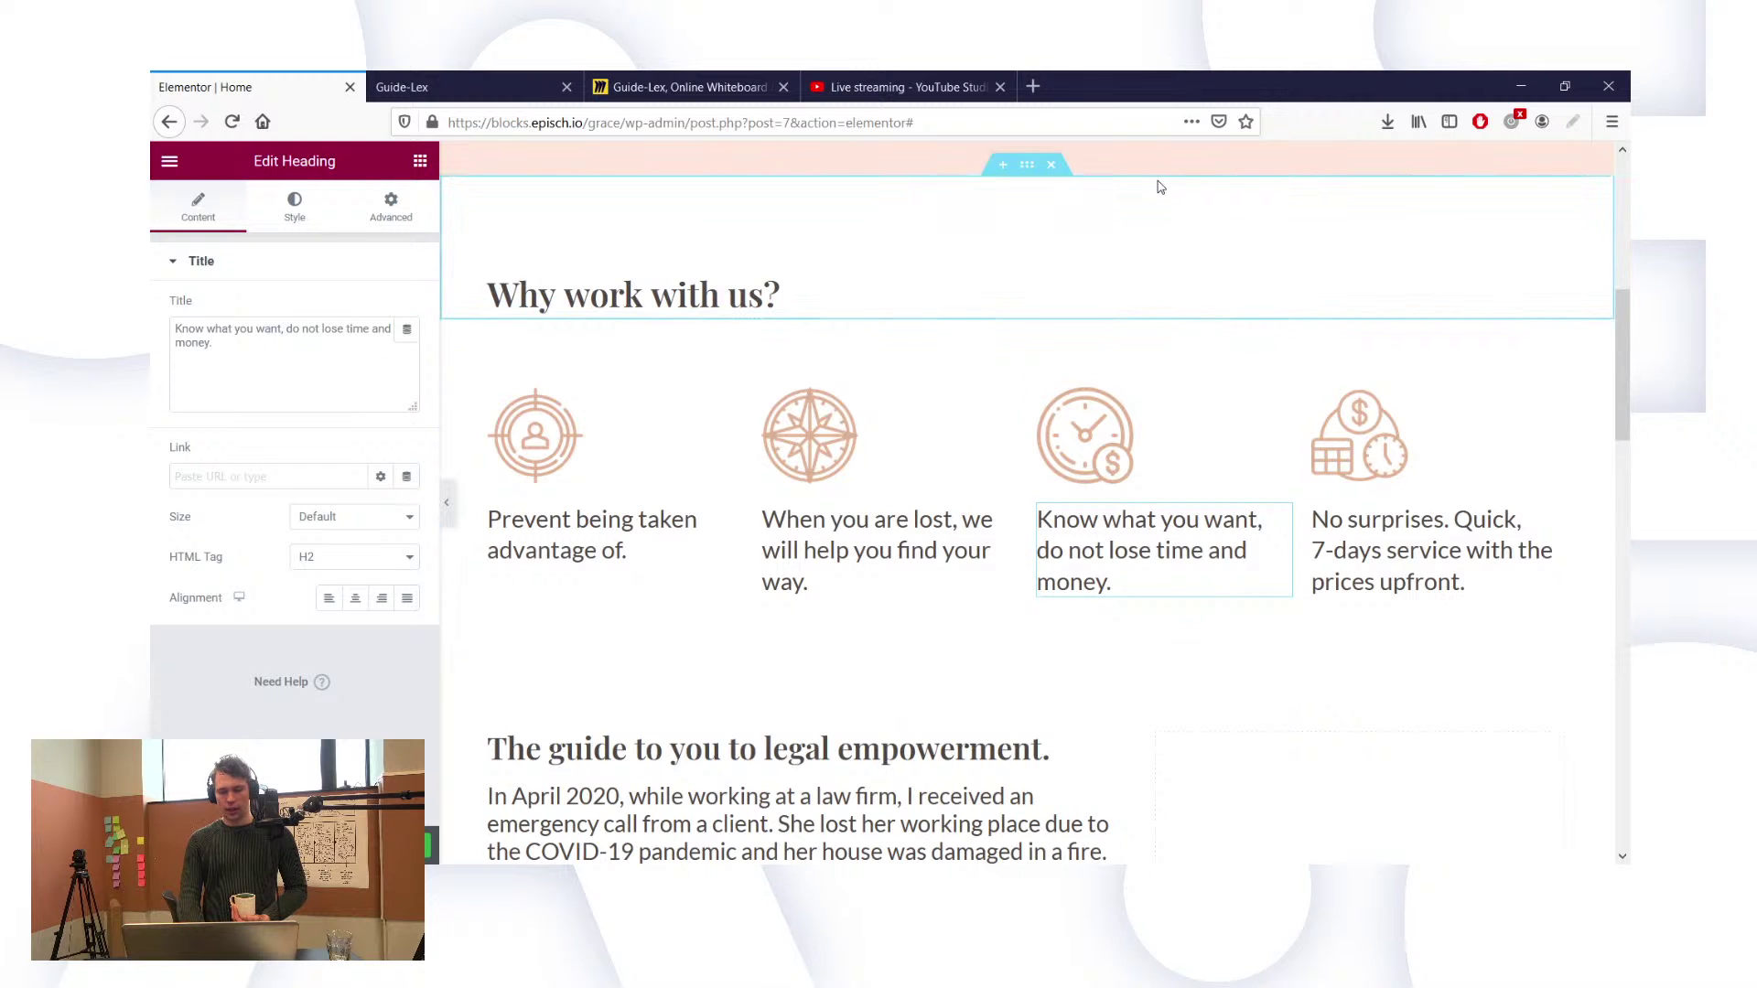
{"action": "scroll", "coordinate": [1159, 187], "scroll_direction": "down", "scroll_amount": 1}
{"action": "scroll", "coordinate": [1160, 187], "scroll_direction": "up", "scroll_amount": 1}
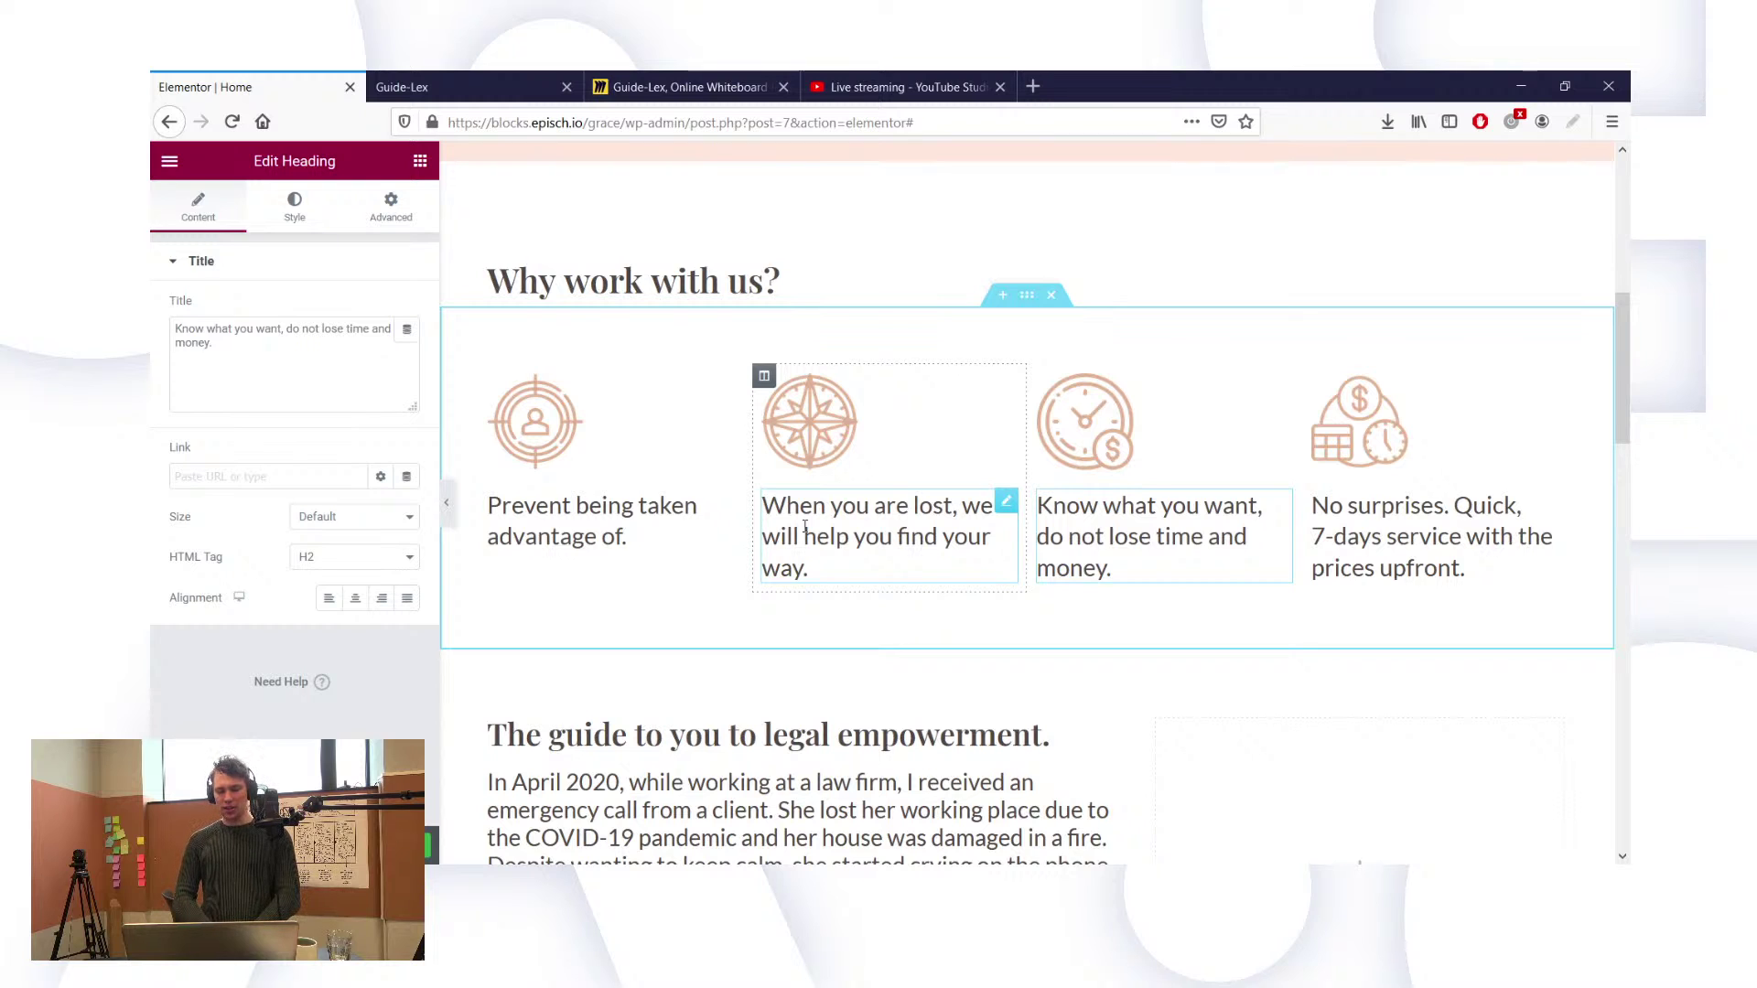
{"action": "left_click_drag", "start_coordinate": [765, 376], "coordinate": [501, 396]}
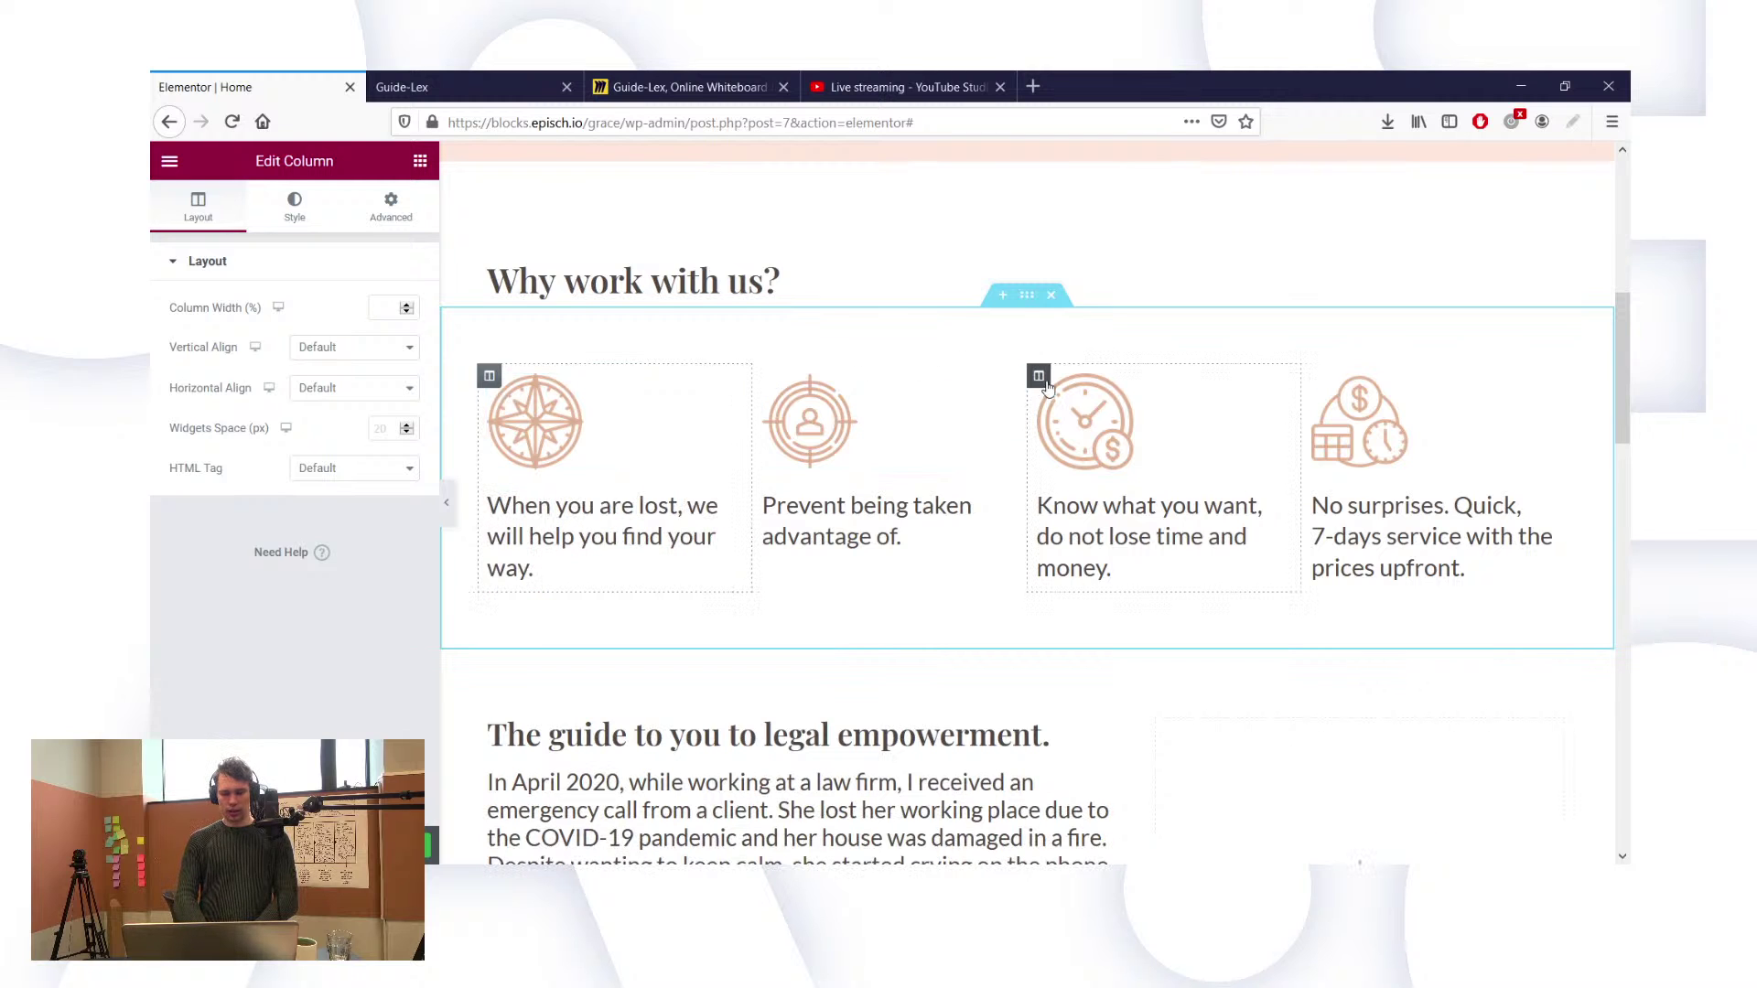
{"action": "left_click_drag", "start_coordinate": [1039, 375], "coordinate": [777, 397]}
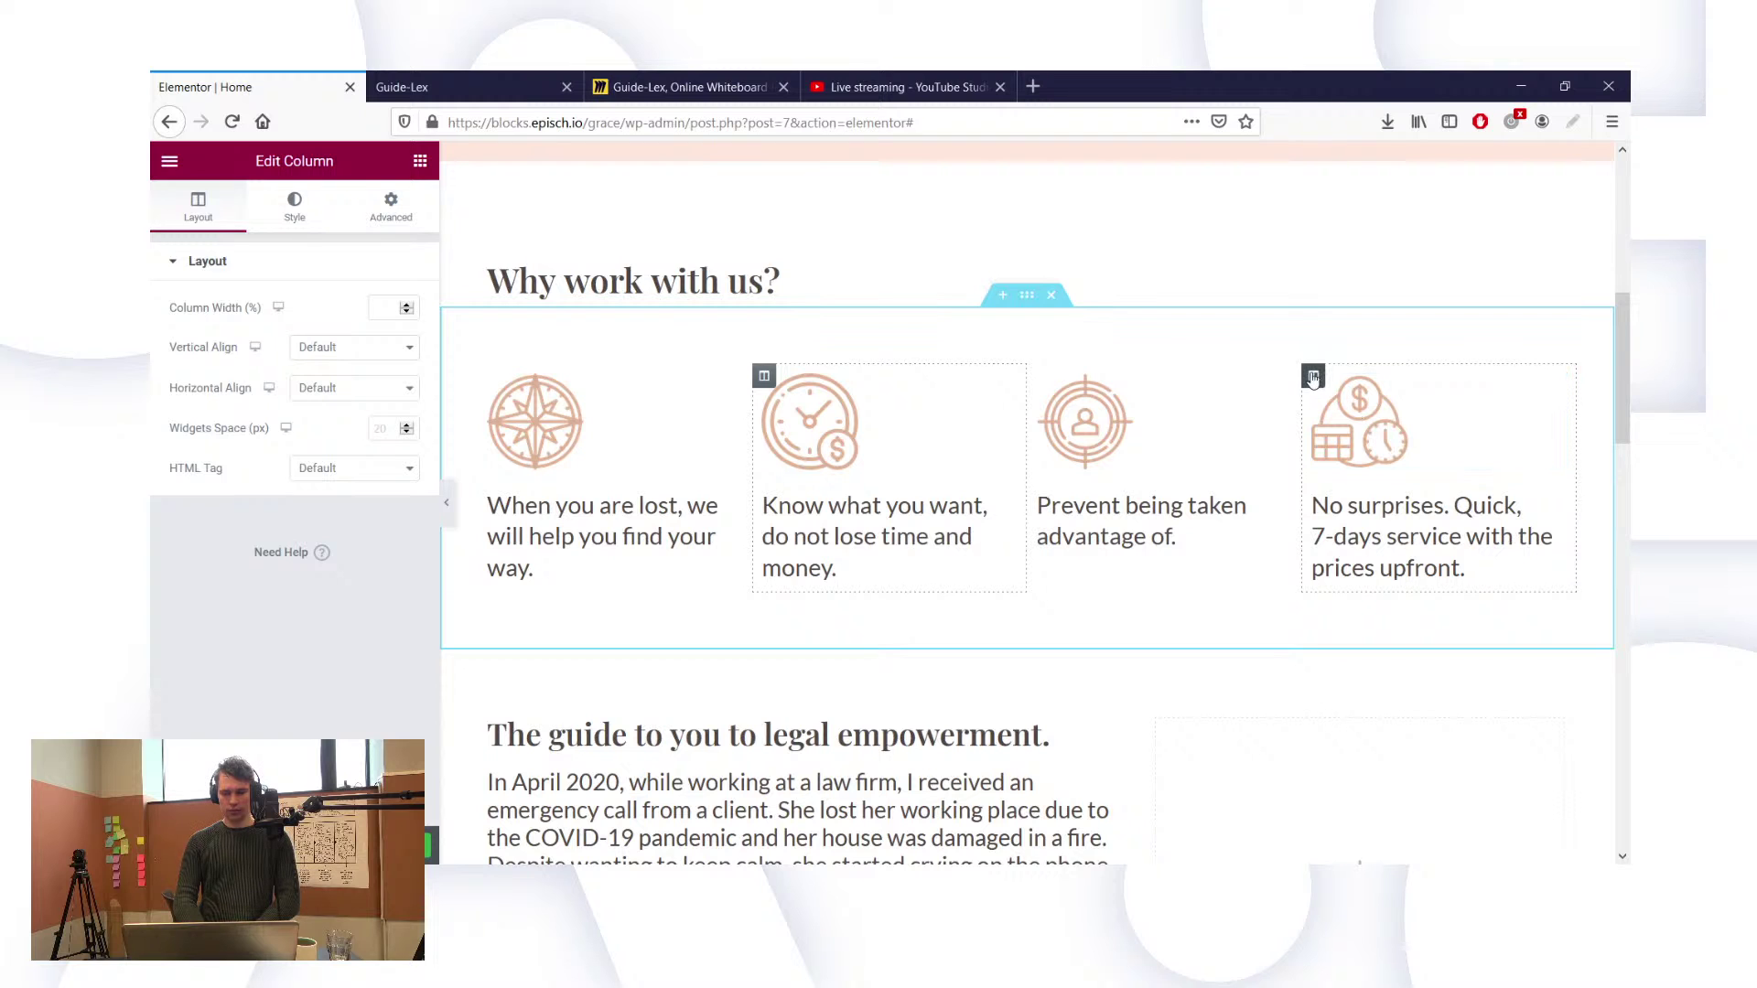
{"action": "left_click_drag", "start_coordinate": [1314, 375], "coordinate": [1150, 408]}
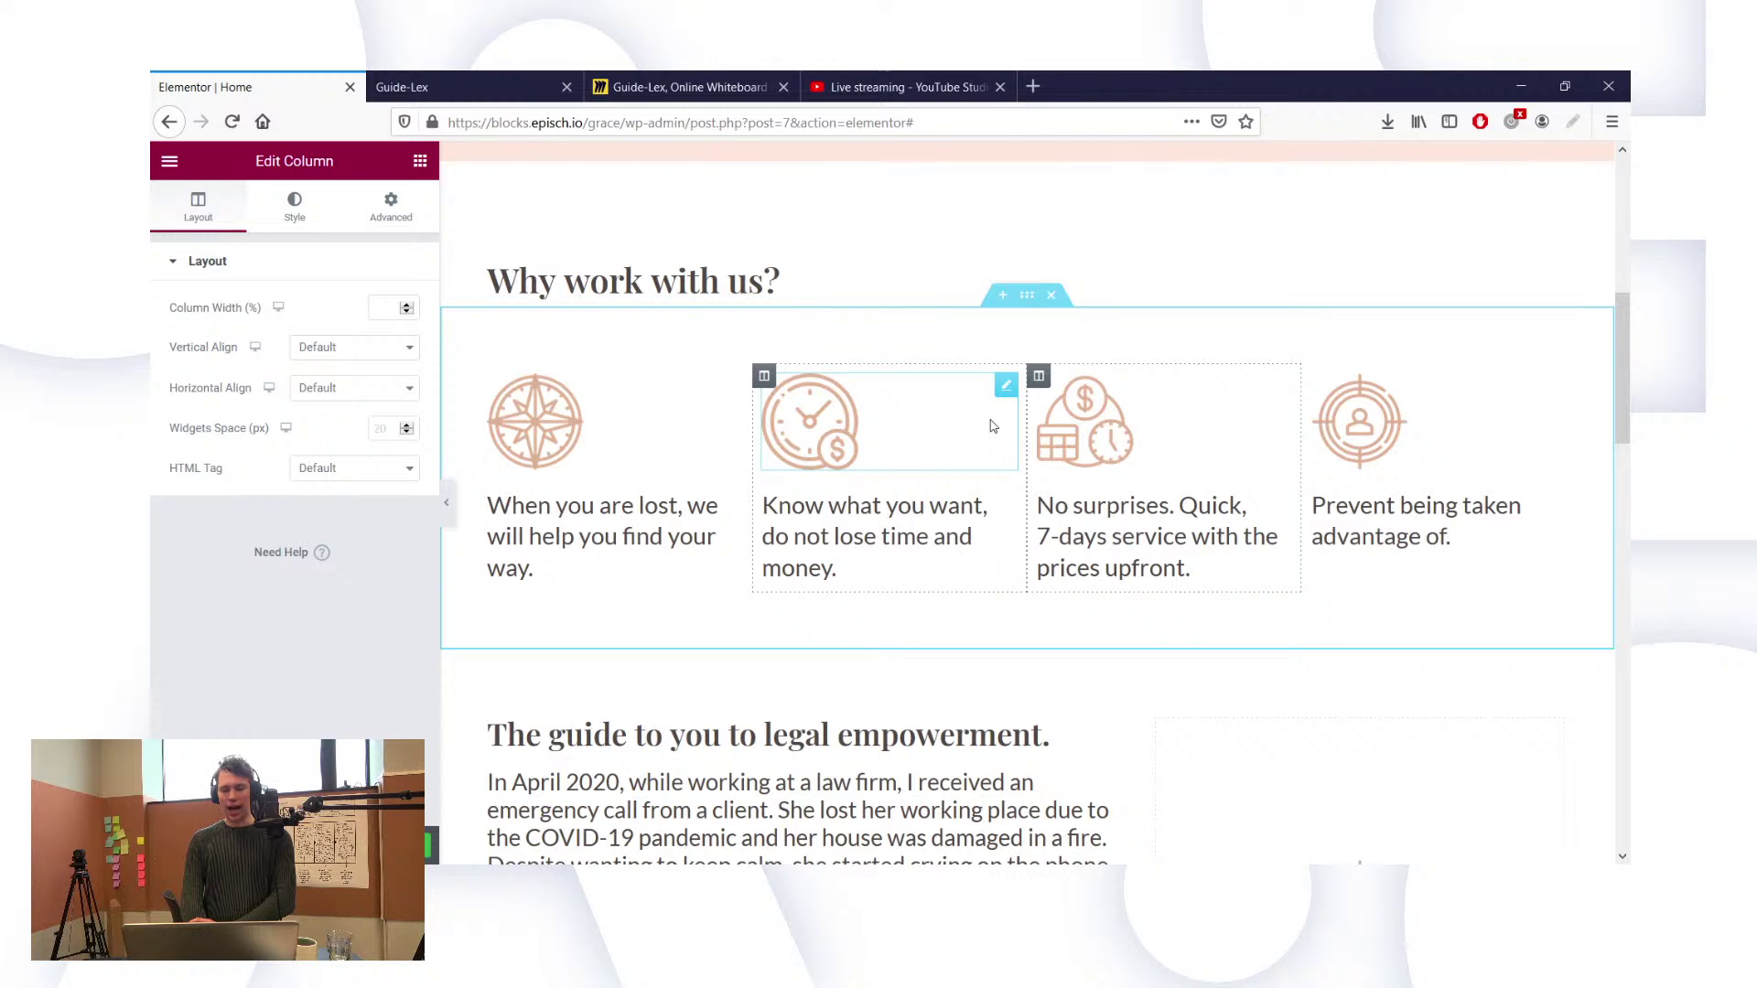
{"action": "scroll", "coordinate": [849, 464], "scroll_direction": "down", "scroll_amount": 1}
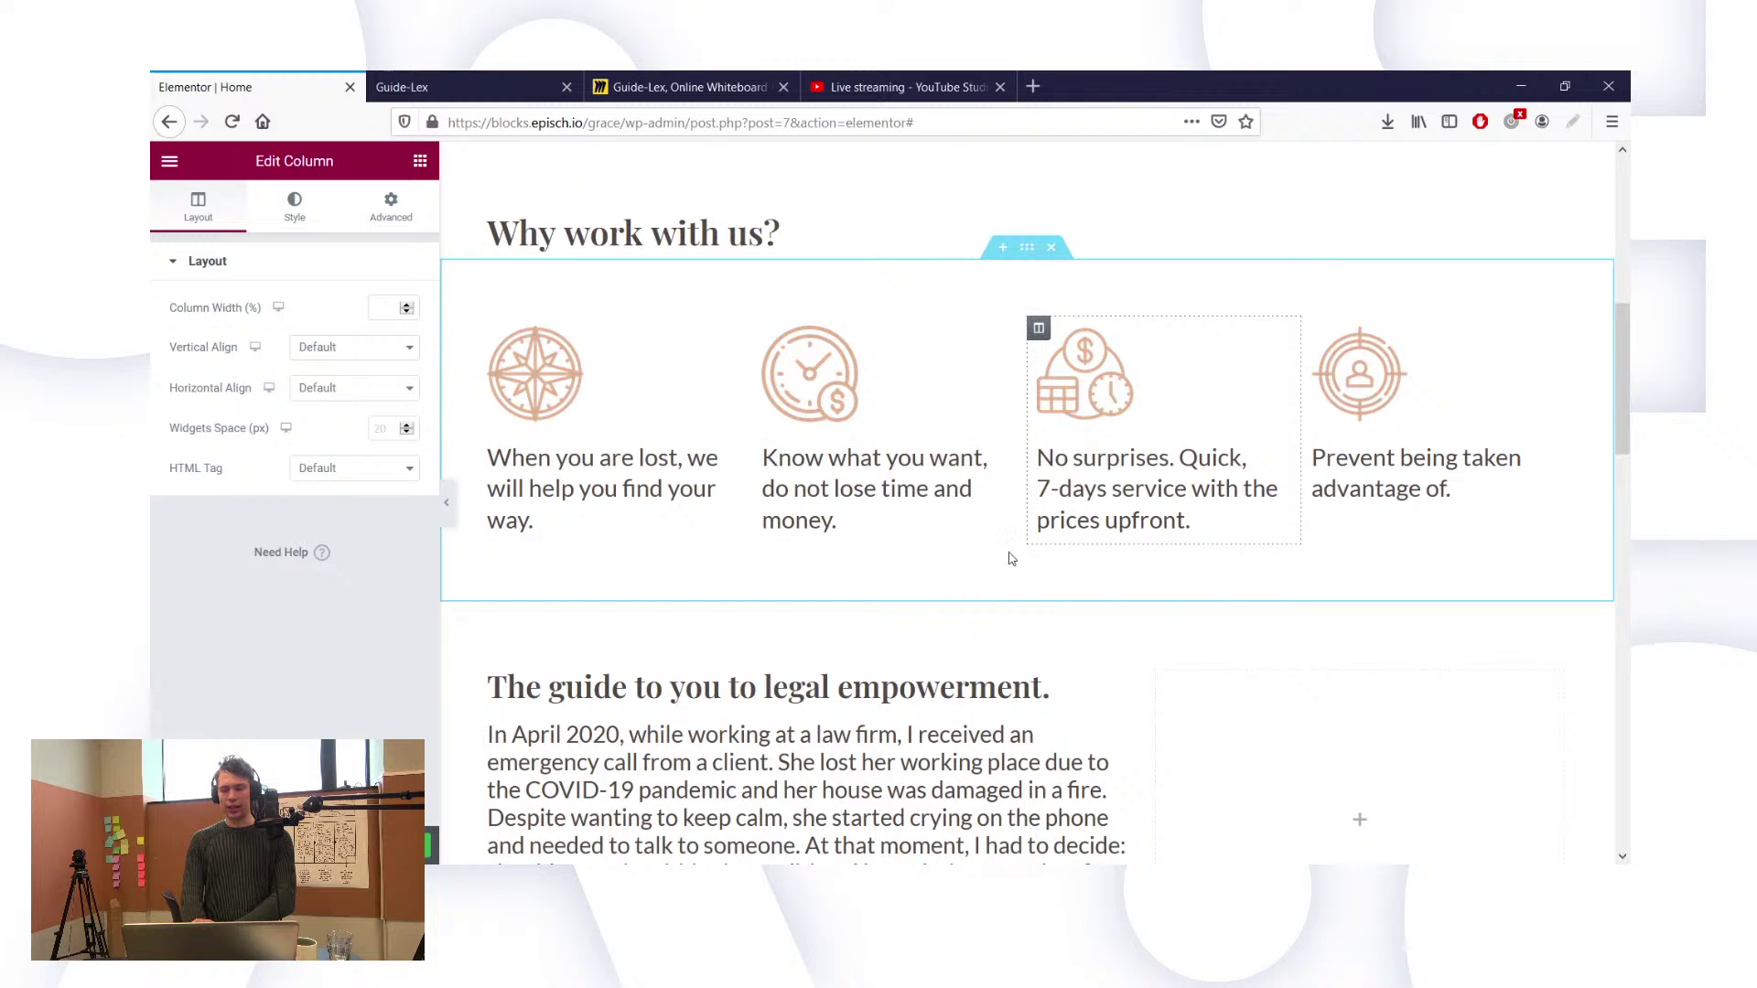
{"action": "scroll", "coordinate": [1034, 483], "scroll_direction": "down", "scroll_amount": 2}
{"action": "scroll", "coordinate": [1034, 483], "scroll_direction": "down", "scroll_amount": 1}
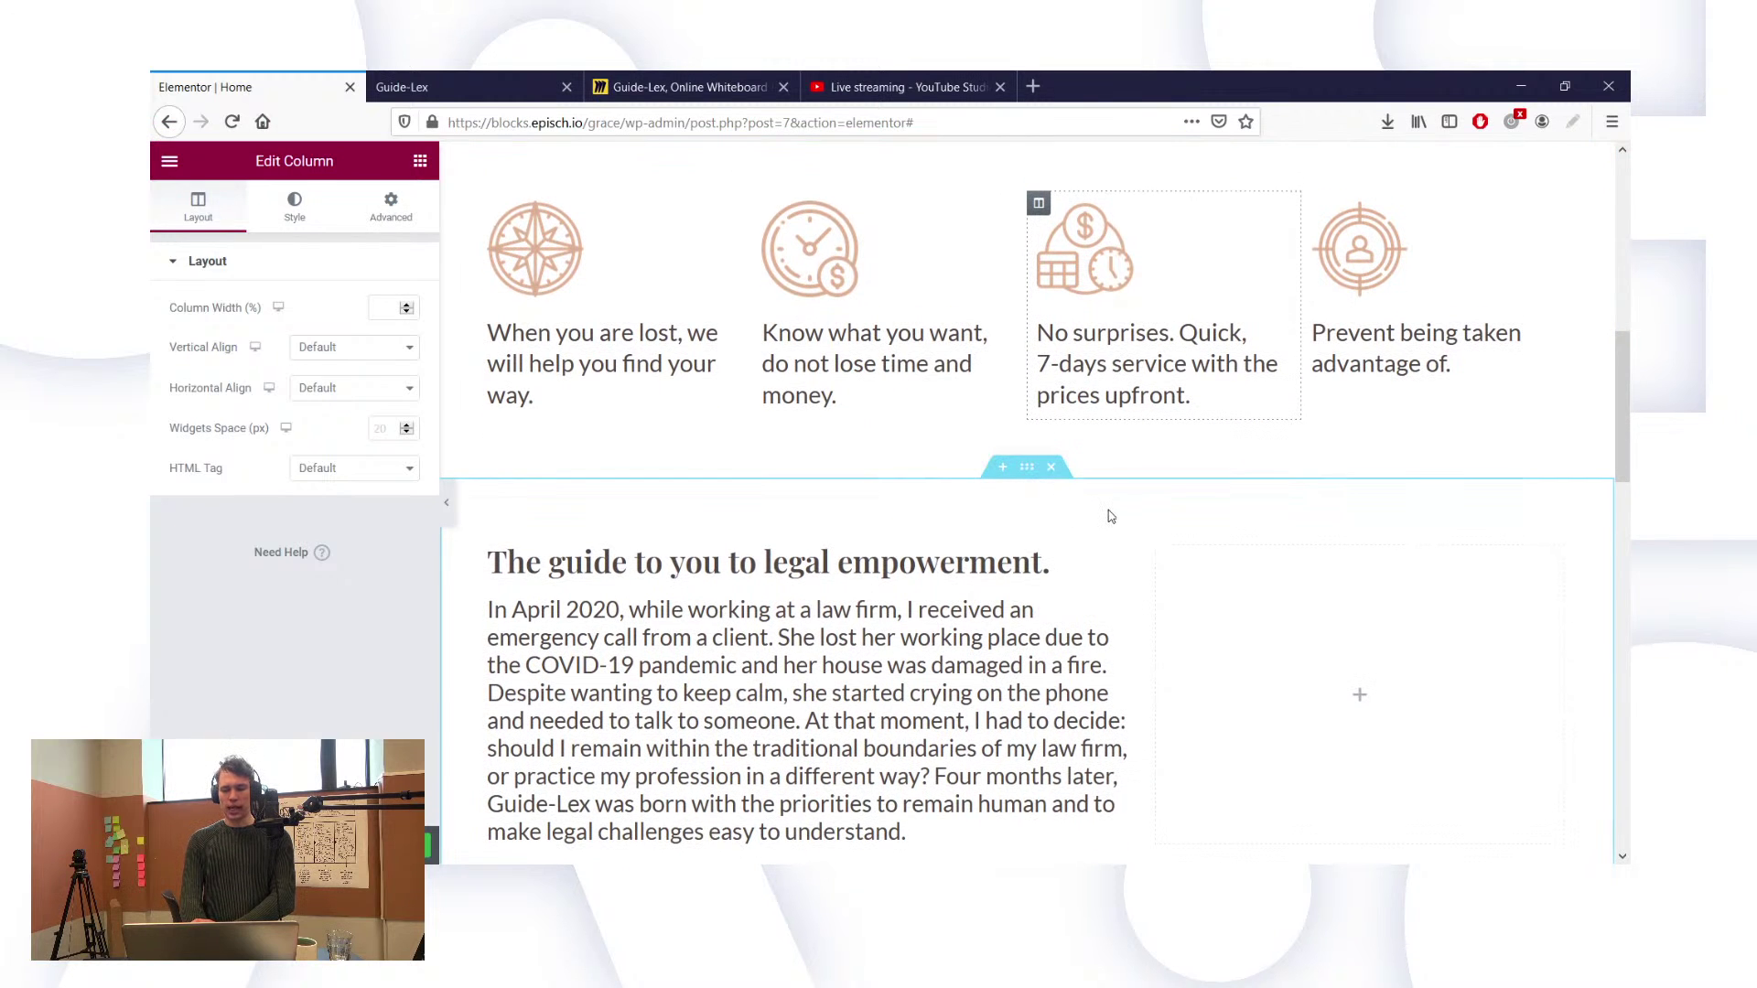
{"action": "scroll", "coordinate": [1110, 517], "scroll_direction": "down", "scroll_amount": 5}
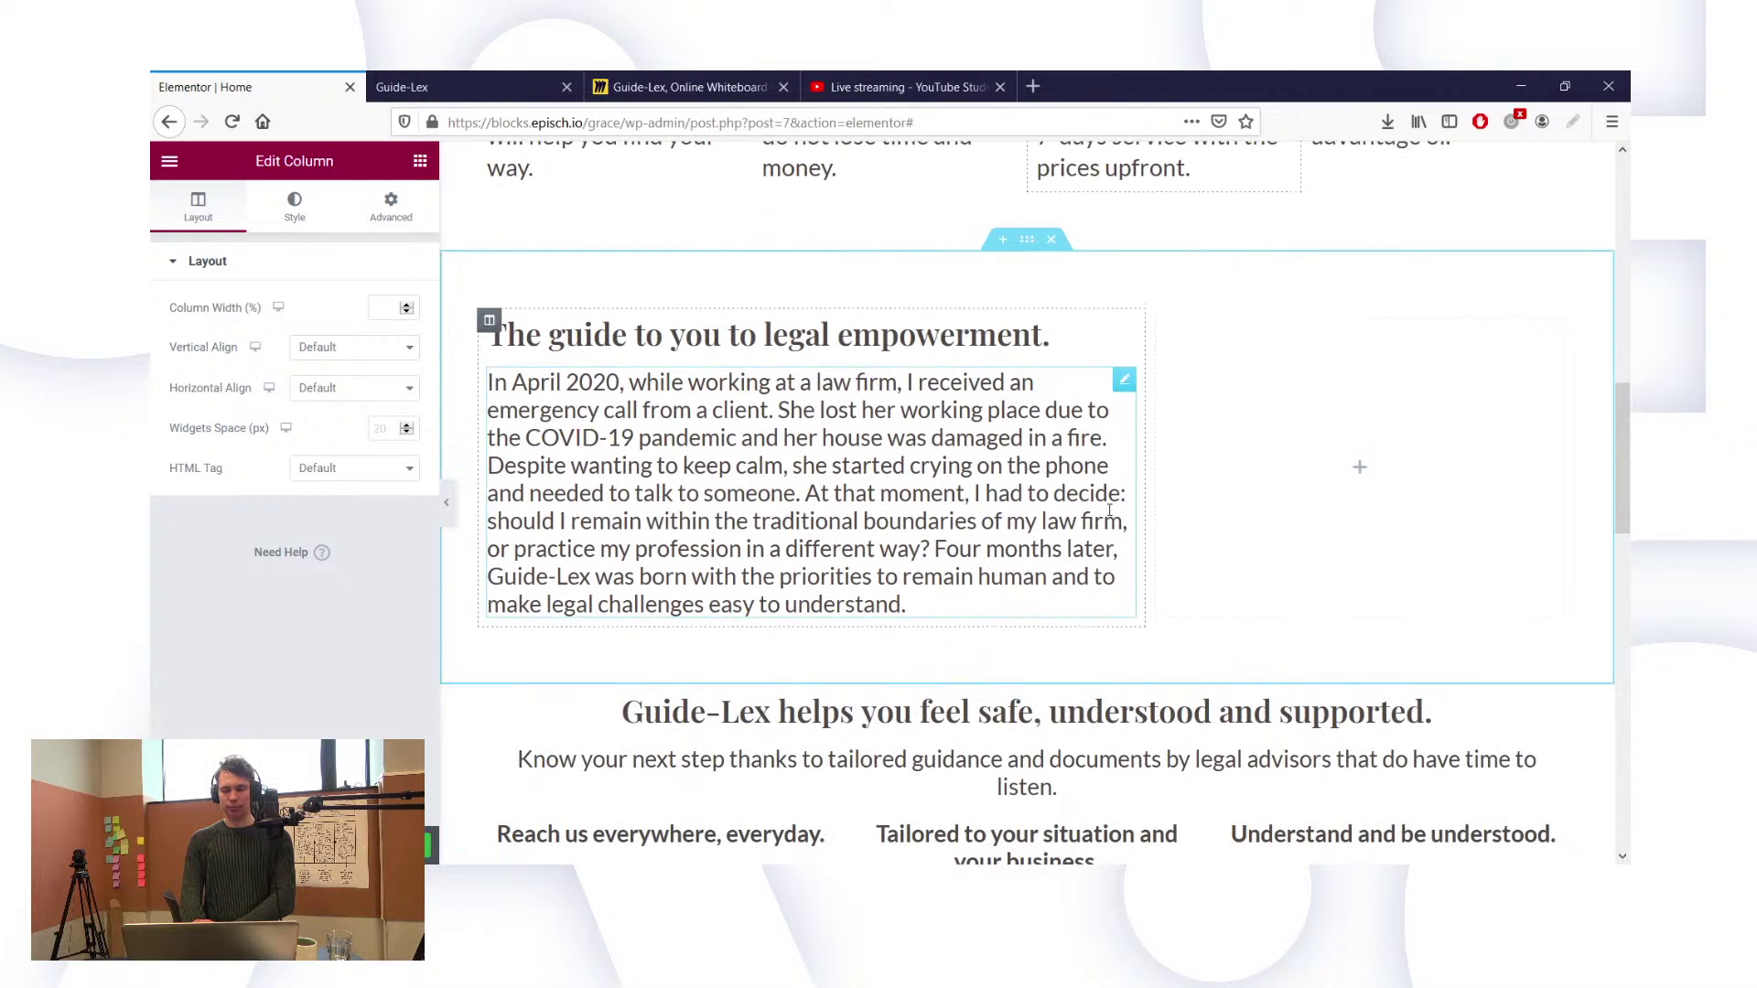
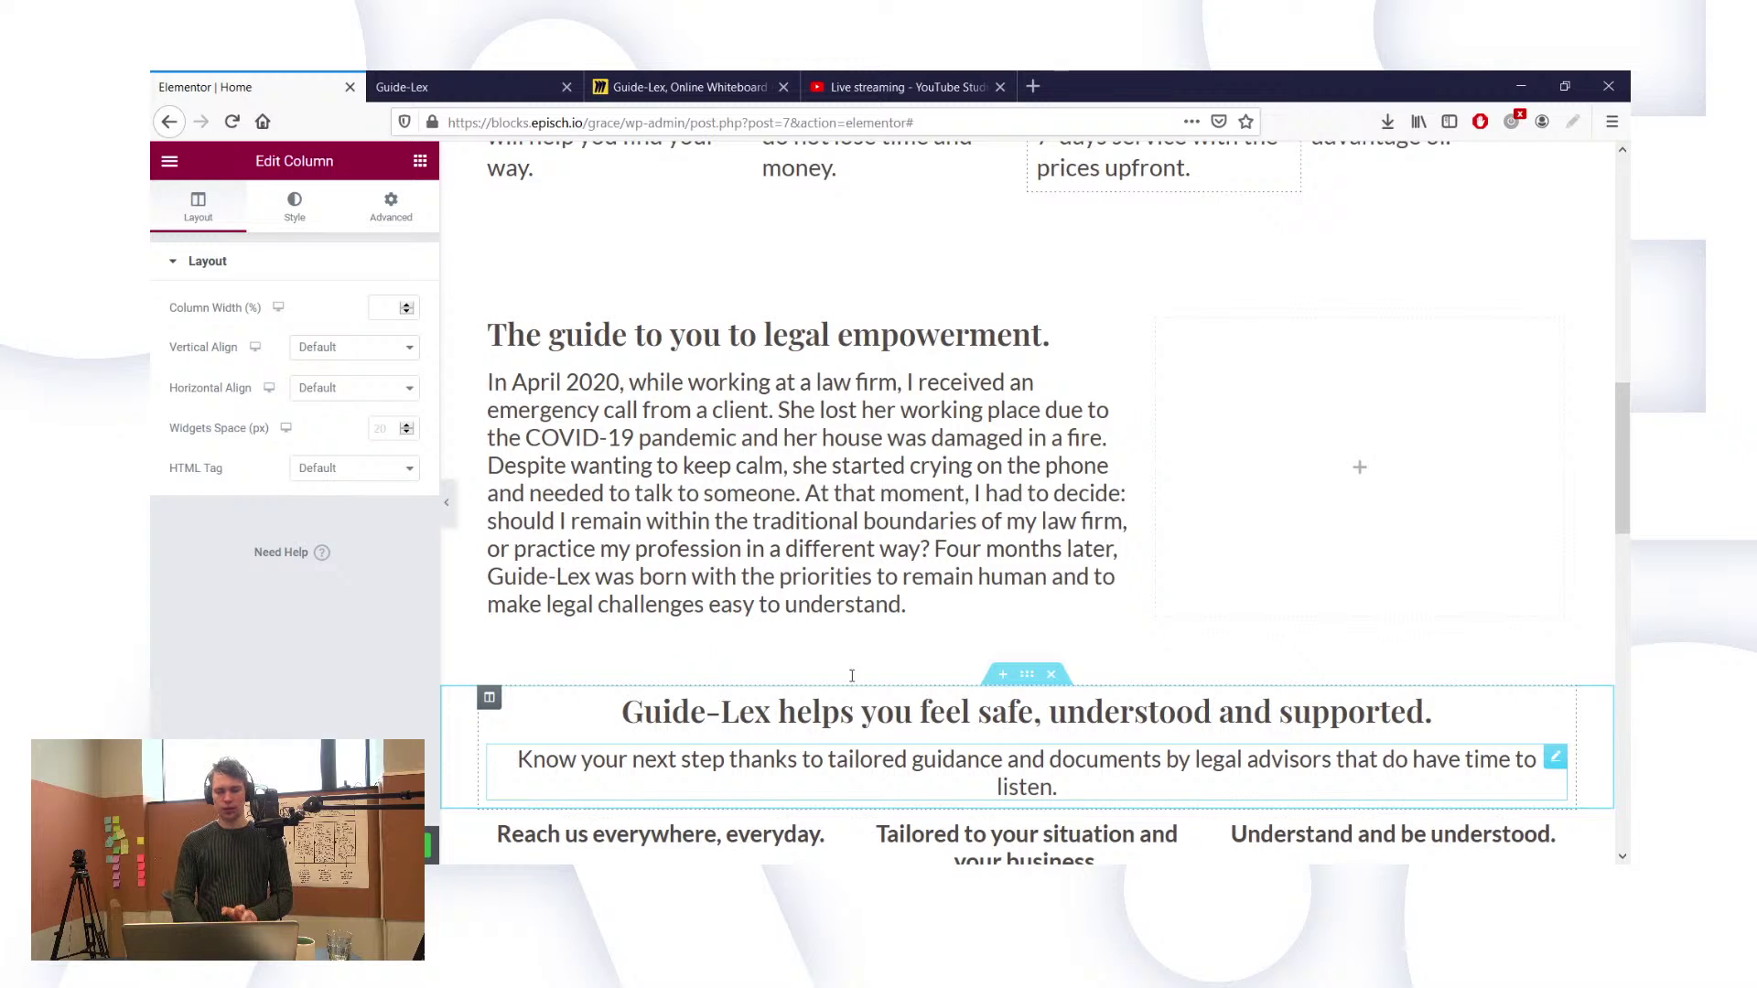
Step: Review the founder story section, then bring up Photoshop with the target icon image
{"action": "scroll", "coordinate": [956, 490], "scroll_direction": "up", "scroll_amount": 2}
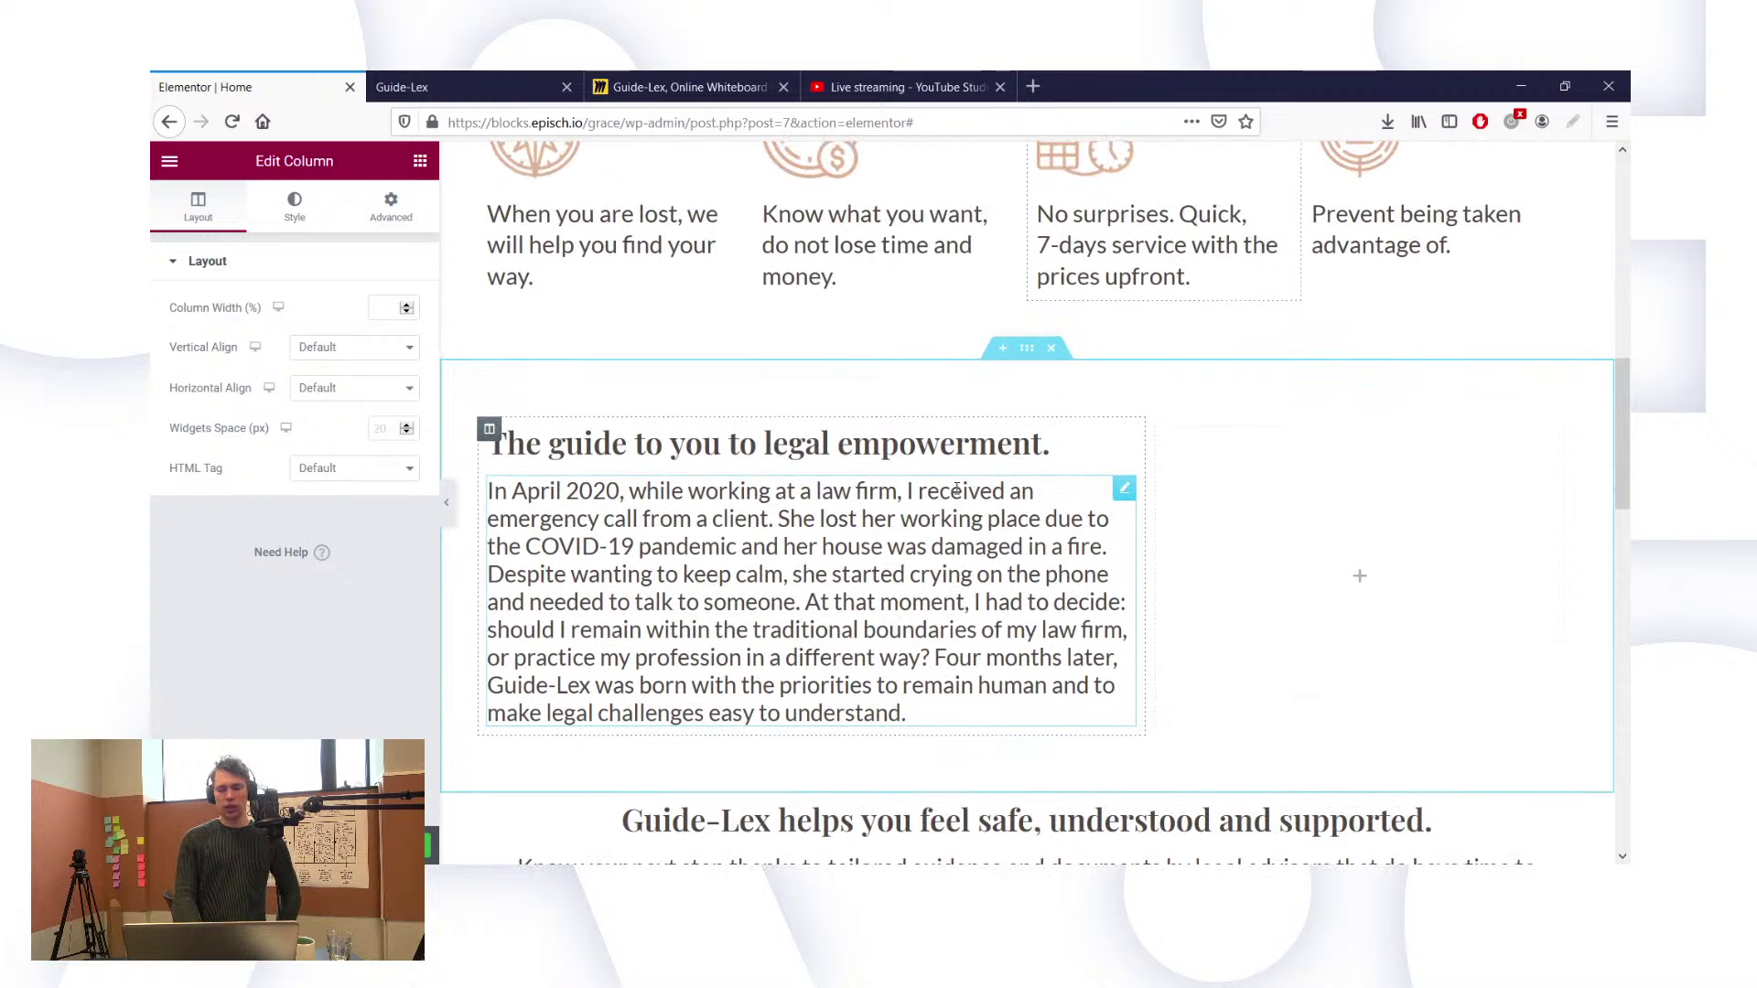
{"action": "scroll", "coordinate": [924, 472], "scroll_direction": "up", "scroll_amount": 1}
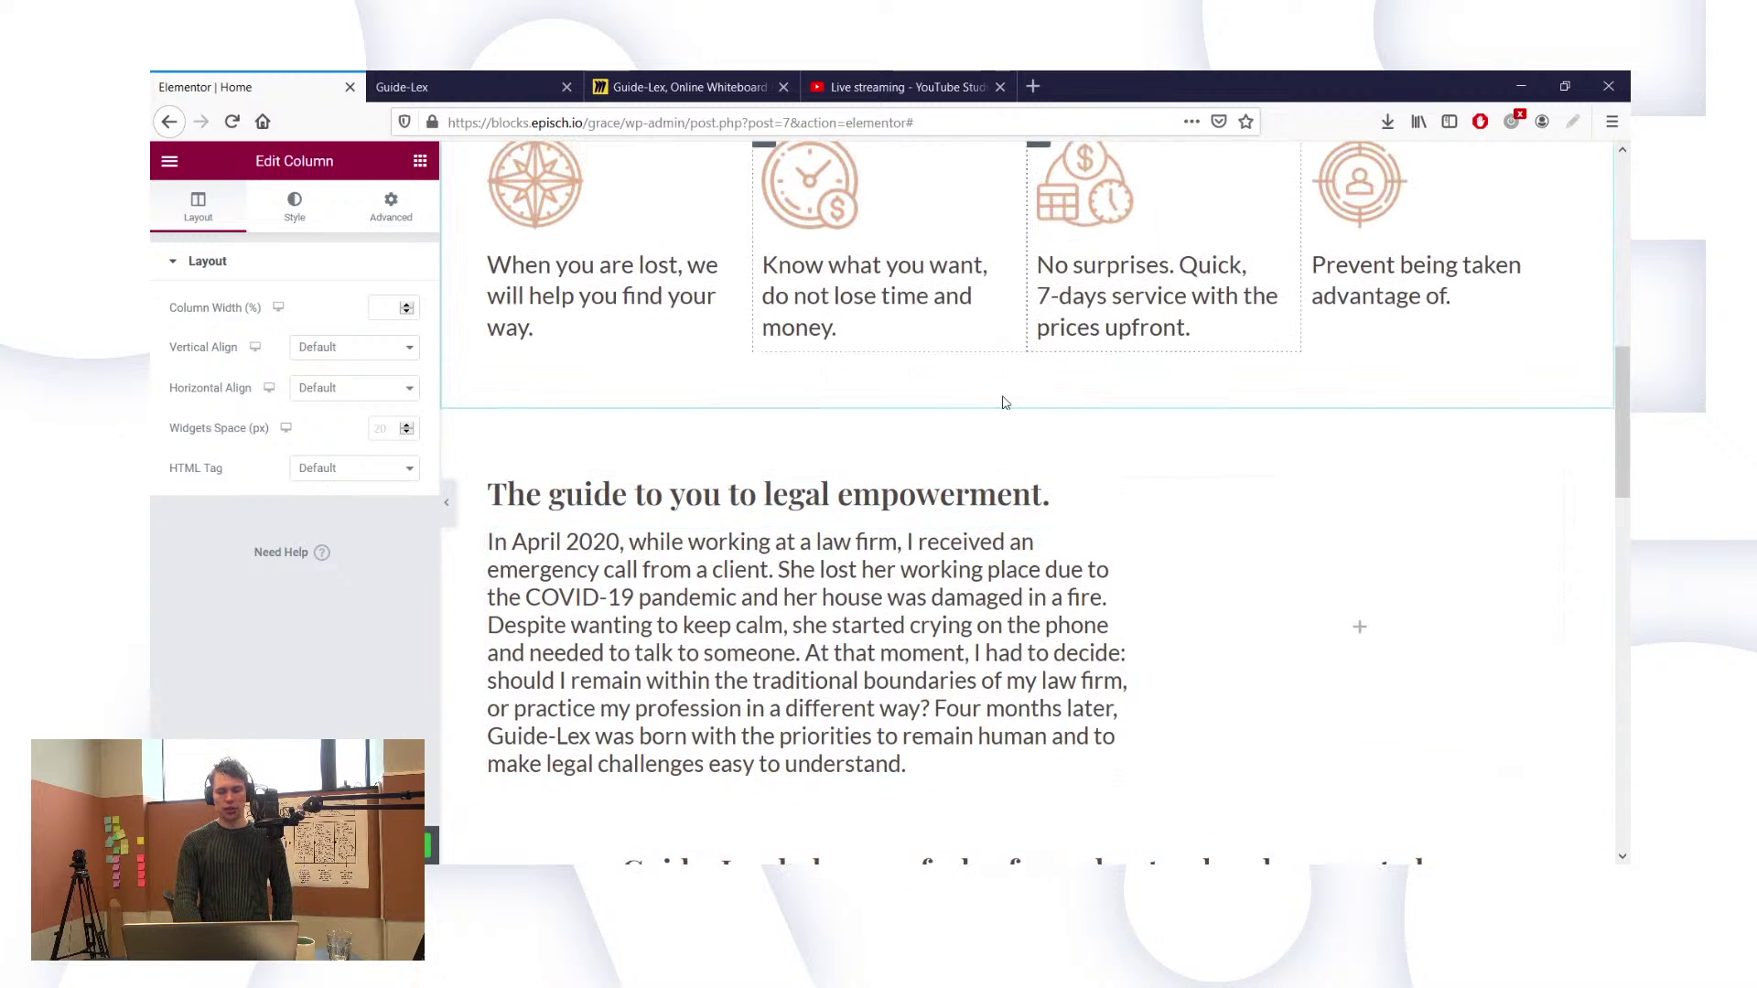
{"action": "scroll", "coordinate": [1142, 584], "scroll_direction": "down", "scroll_amount": 3}
{"action": "scroll", "coordinate": [1142, 584], "scroll_direction": "down", "scroll_amount": 1}
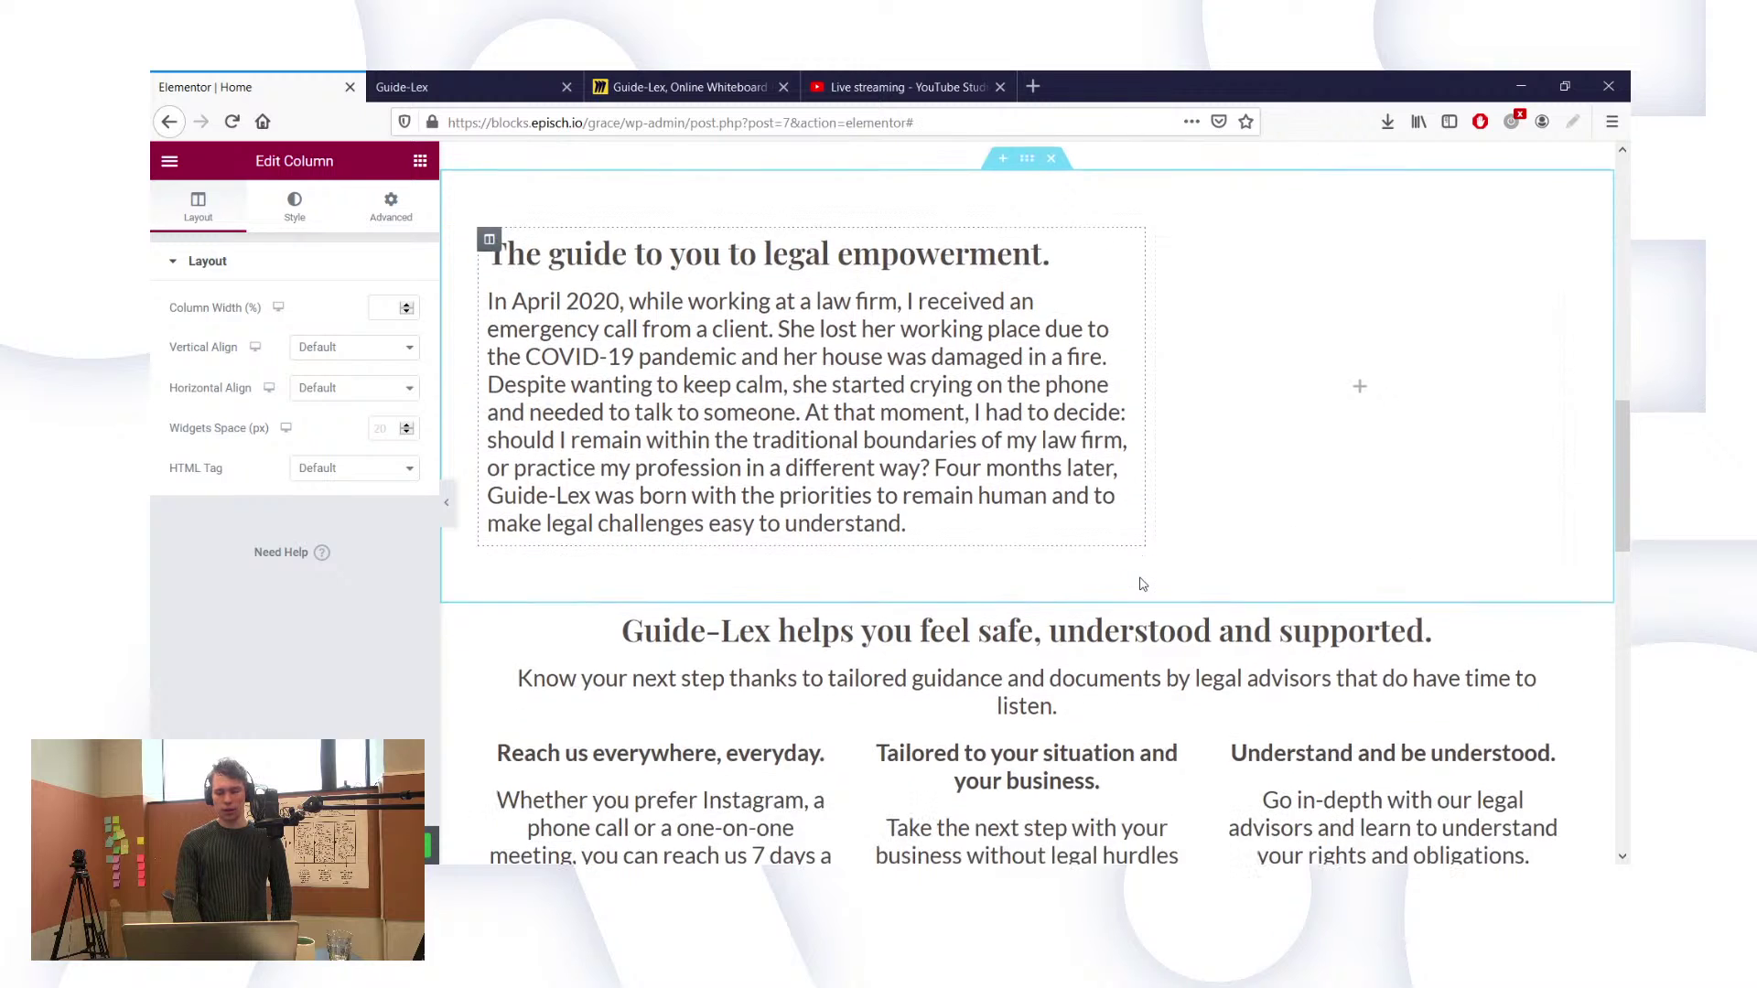
{"action": "scroll", "coordinate": [1190, 512], "scroll_direction": "up", "scroll_amount": 3}
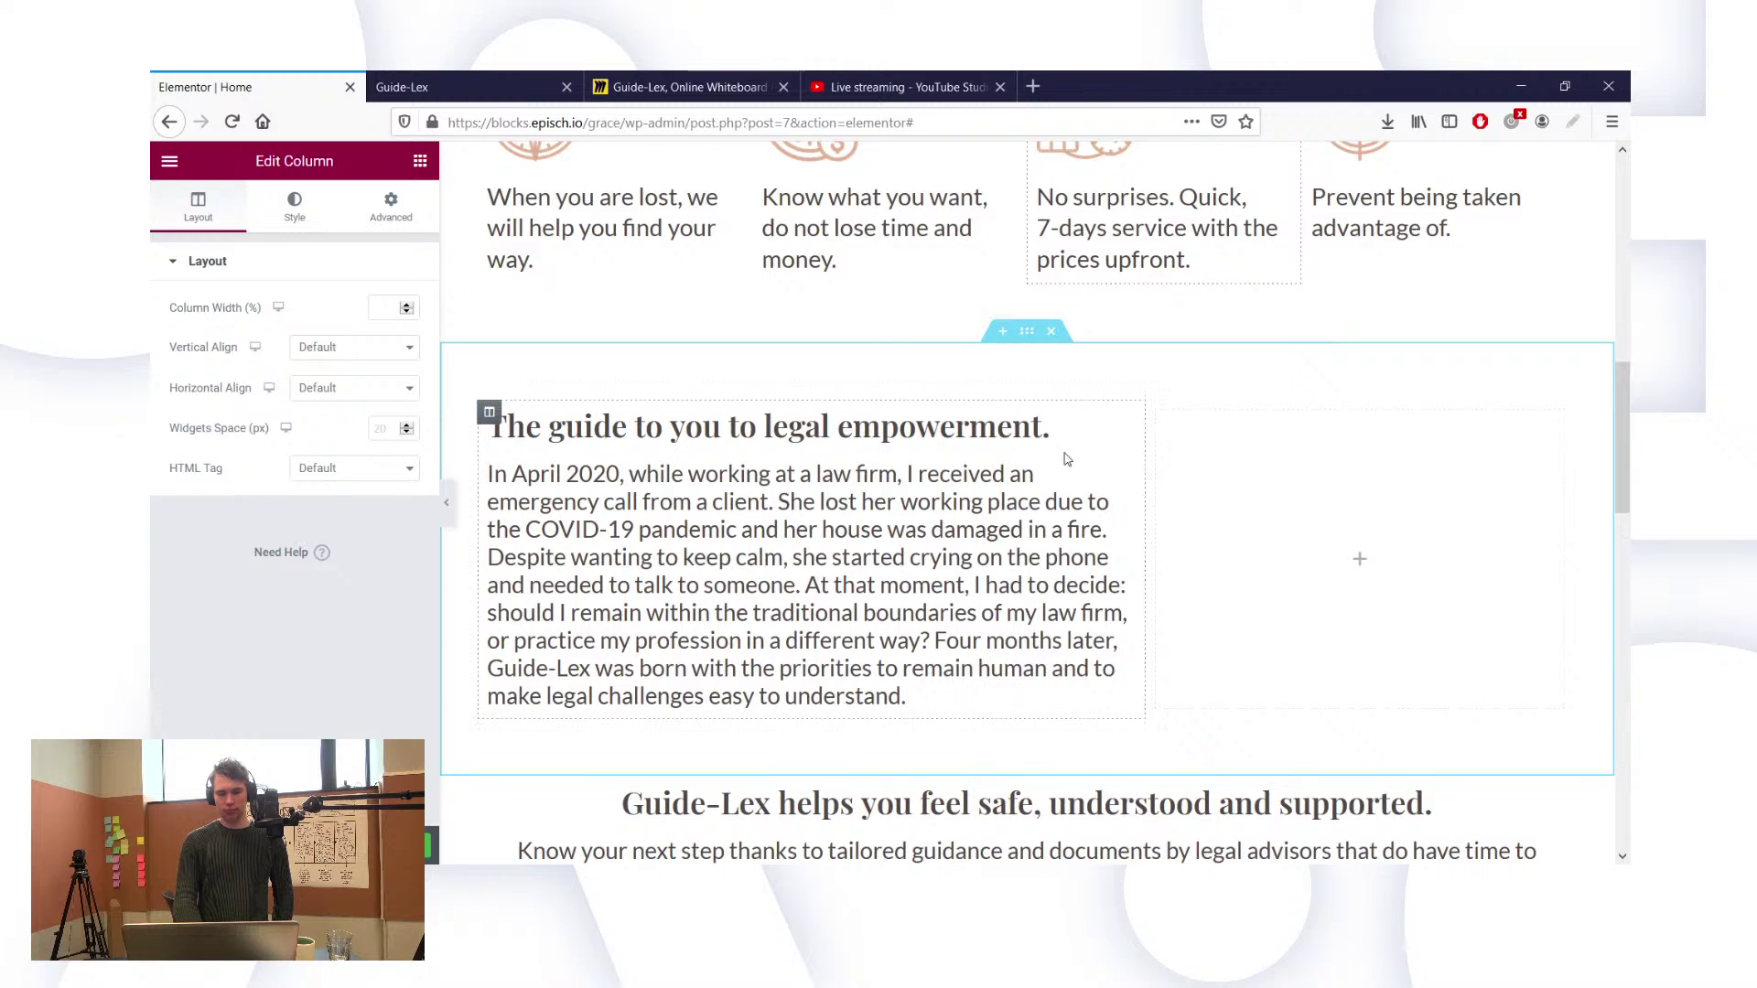
{"action": "scroll", "coordinate": [1067, 459], "scroll_direction": "down", "scroll_amount": 2}
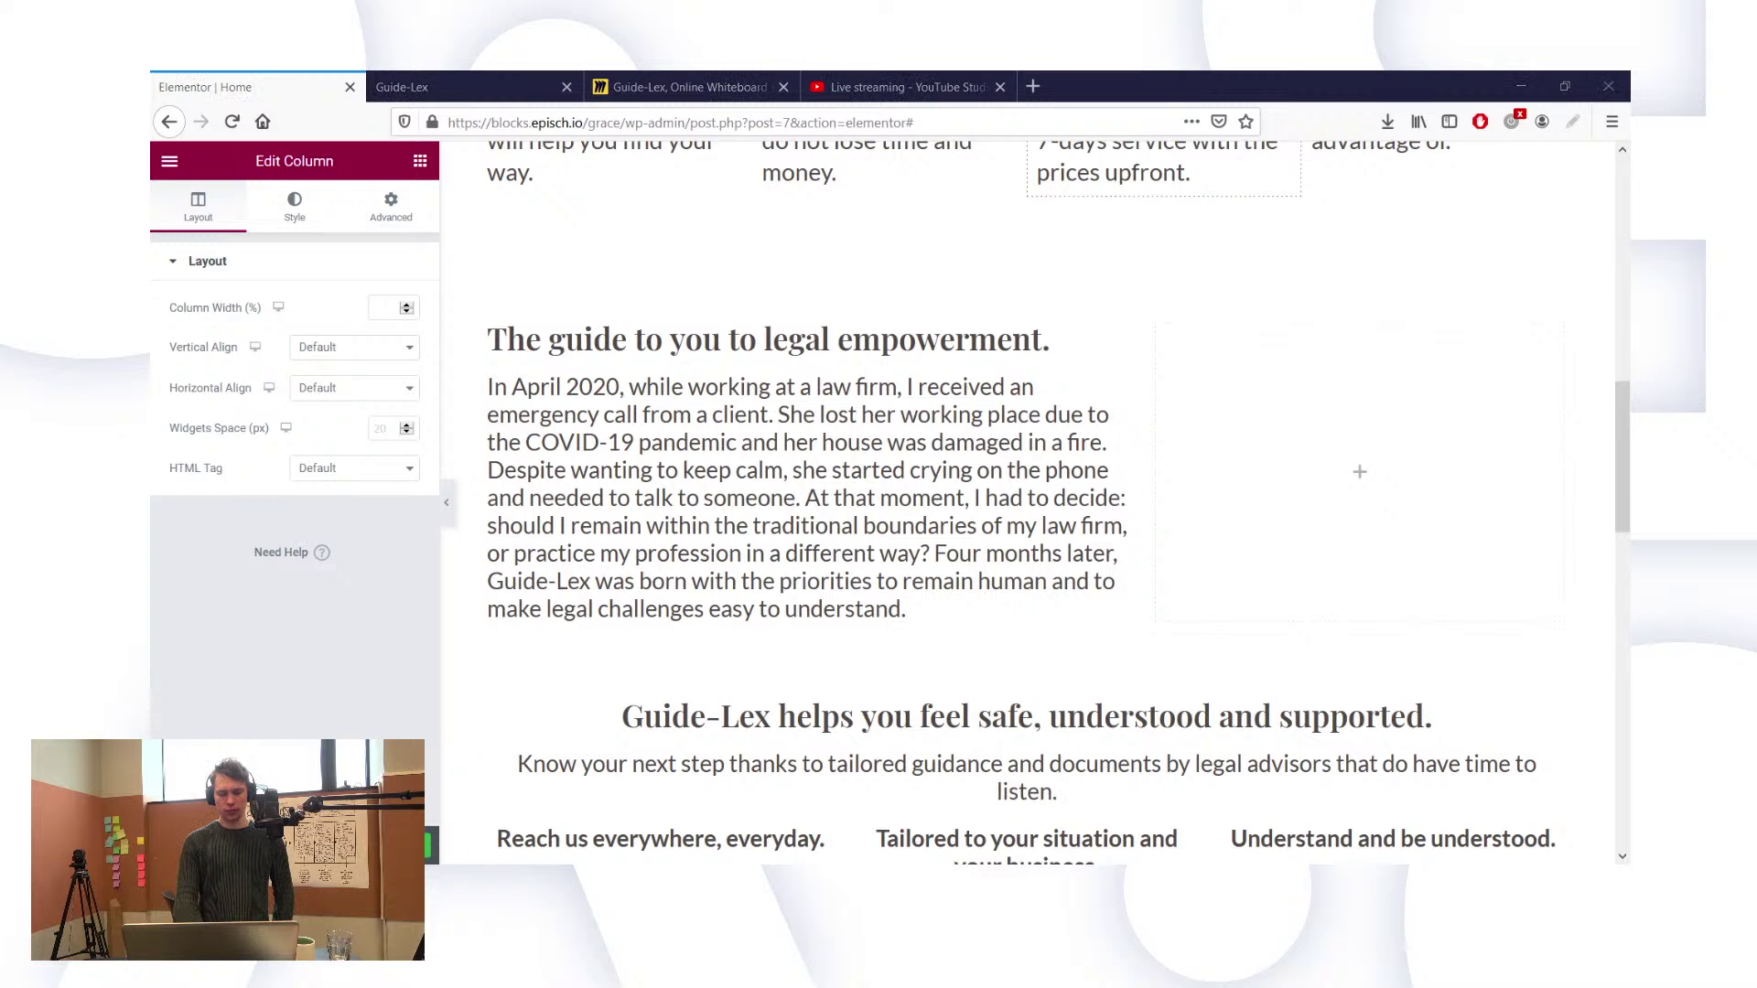
{"action": "left_click", "coordinate": [558, 874]}
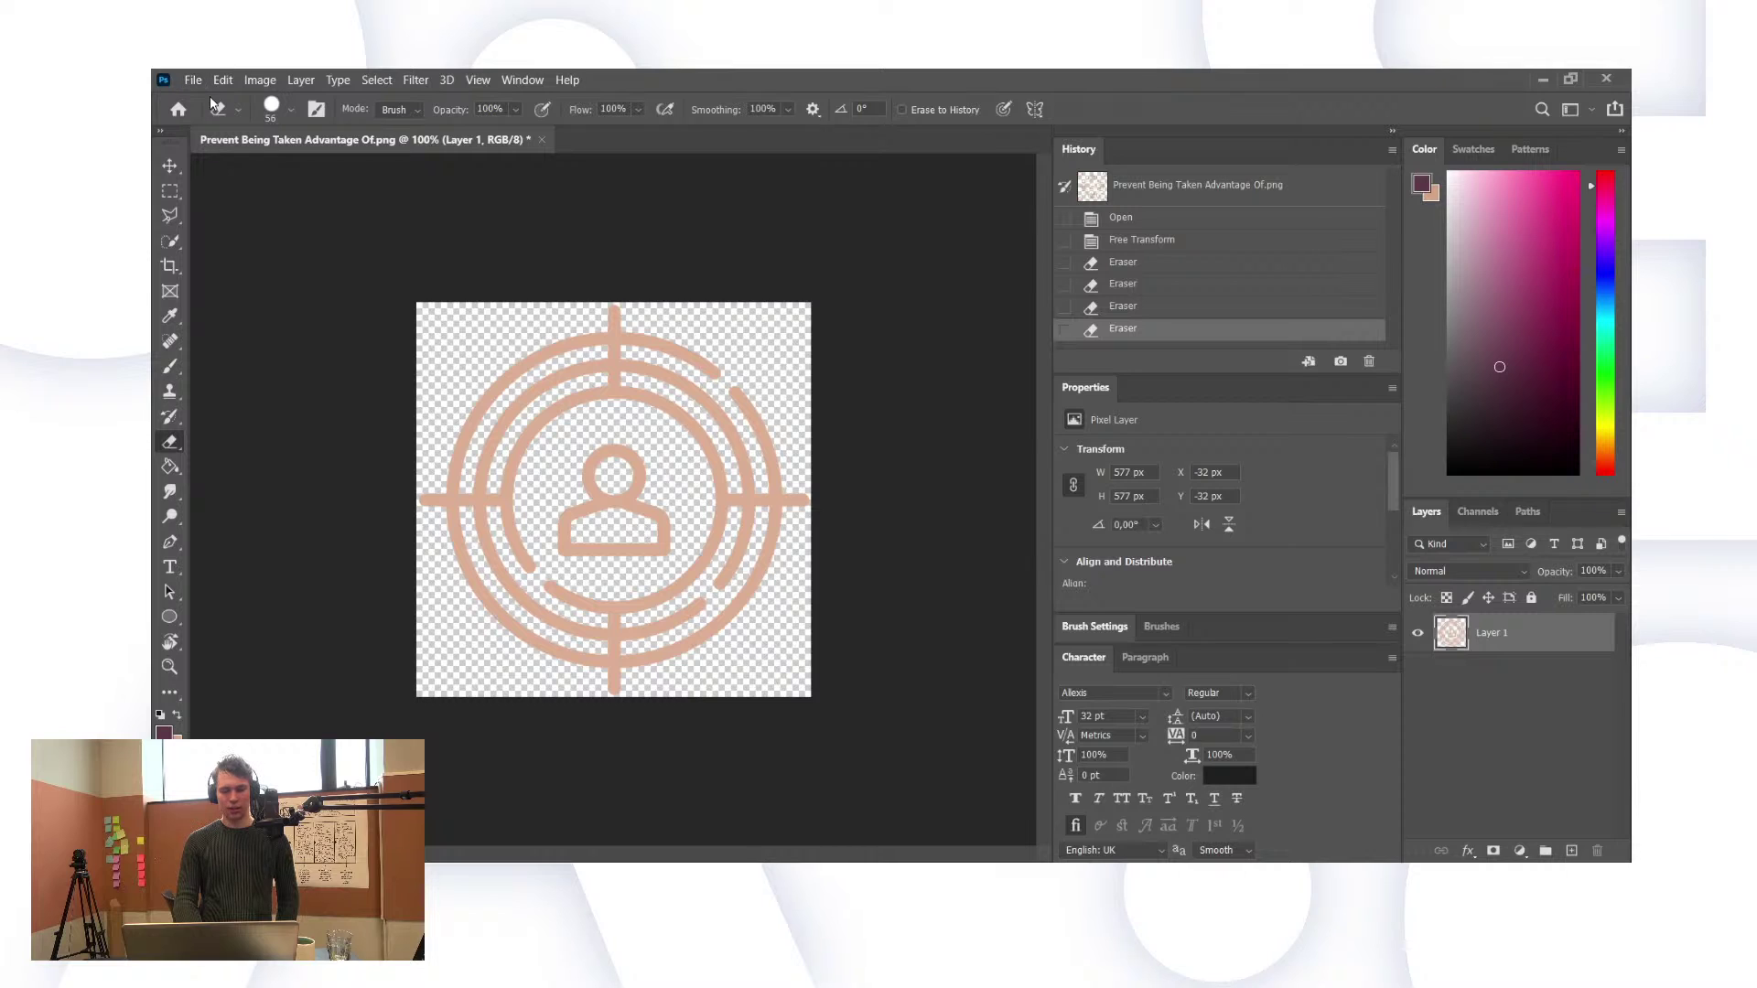
Step: Set up a blank white 1920 × 1080 px canvas, Untitled-1, beside the icon file
{"action": "key", "text": "space"}
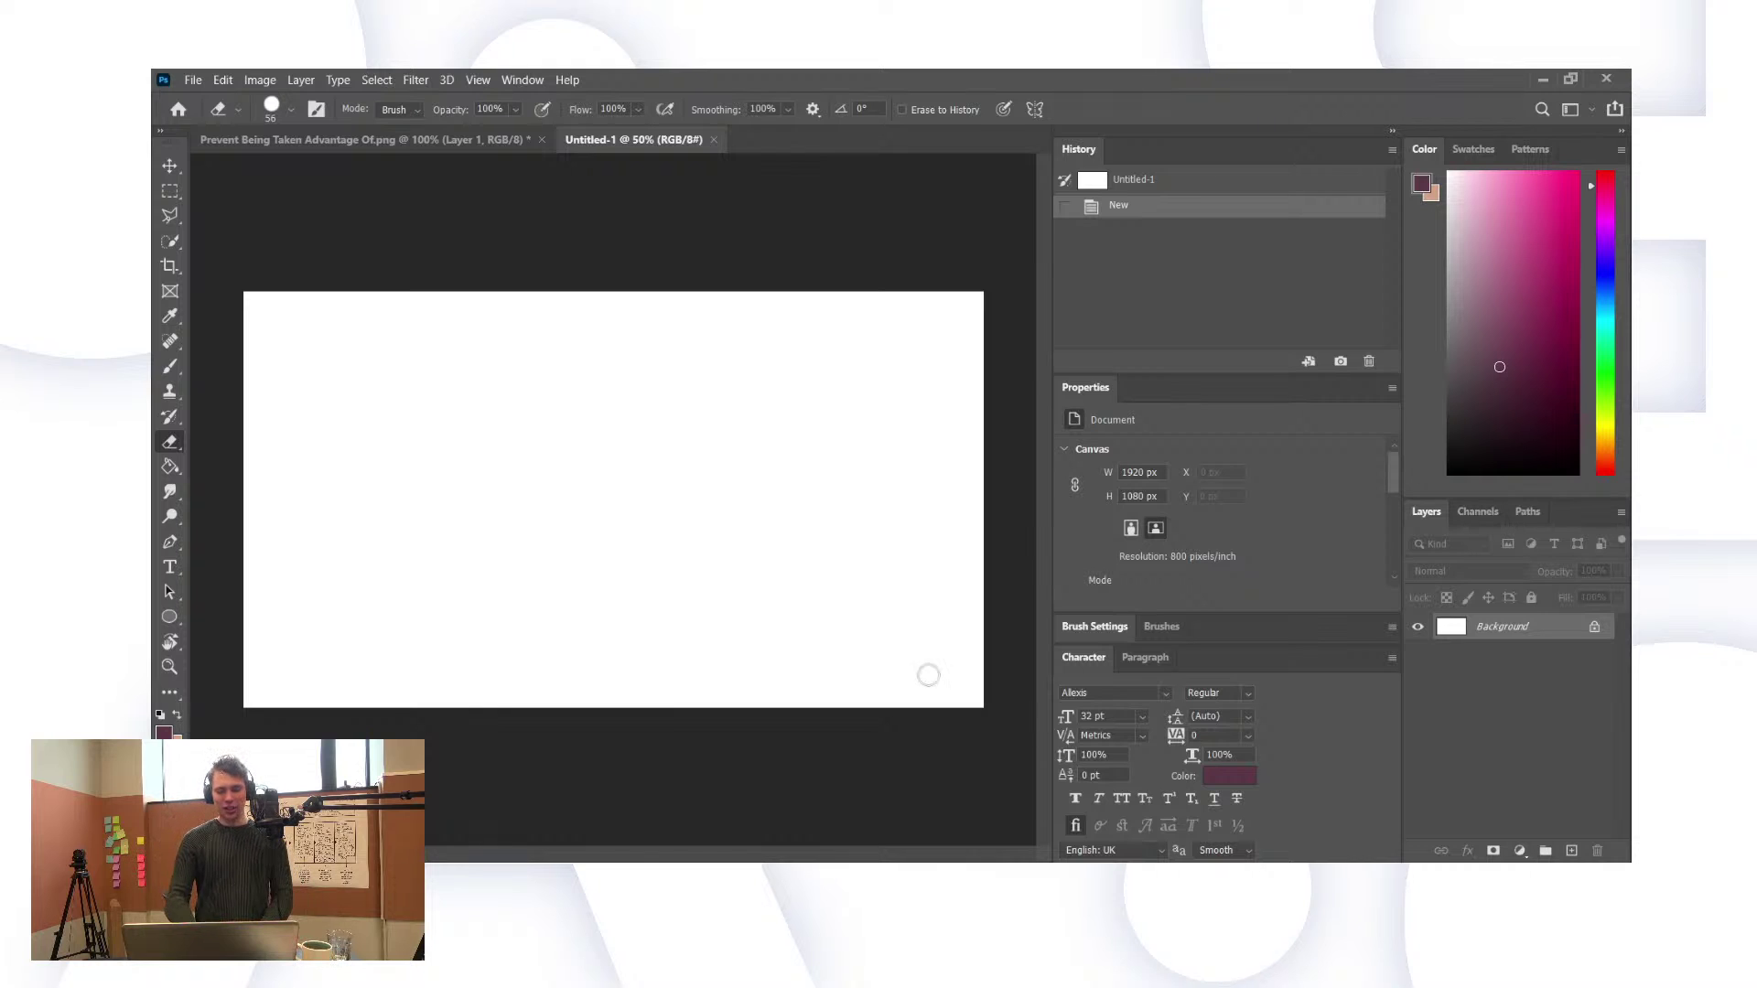
Step: Type 'Grace.' in a text box drawn across the new canvas, then re-enter its period
{"action": "left_click", "coordinate": [174, 568]}
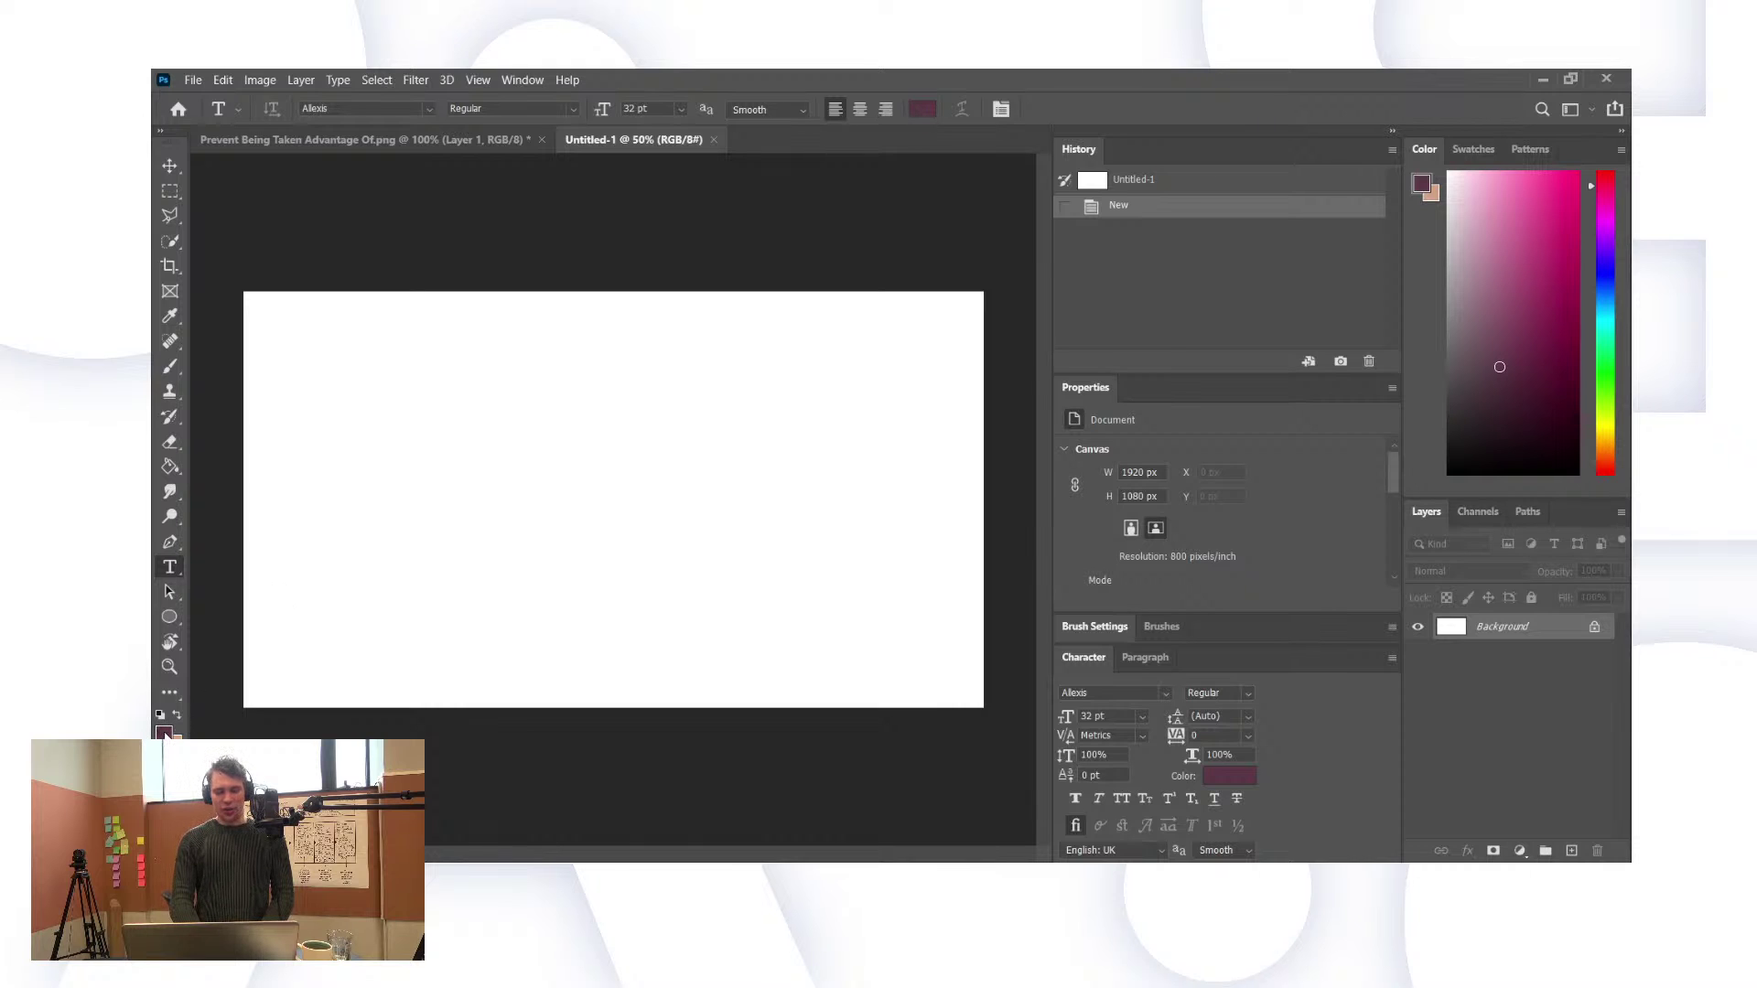
{"action": "key", "text": "i"}
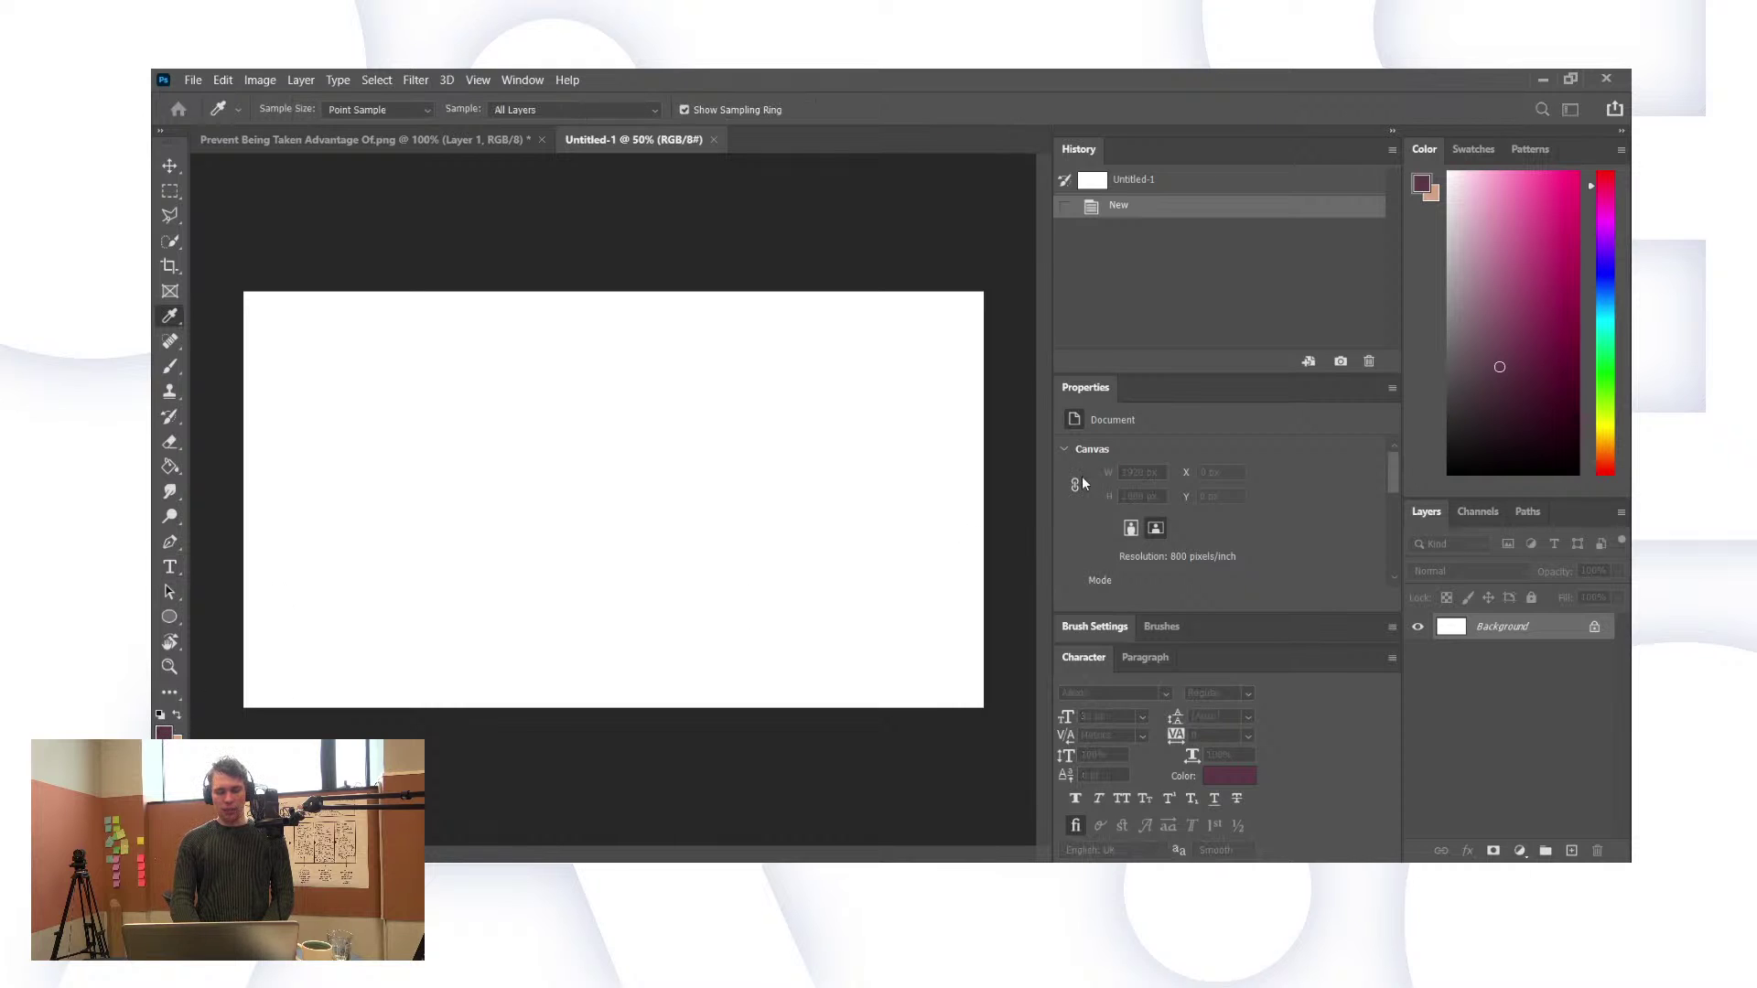
{"action": "key", "text": "t"}
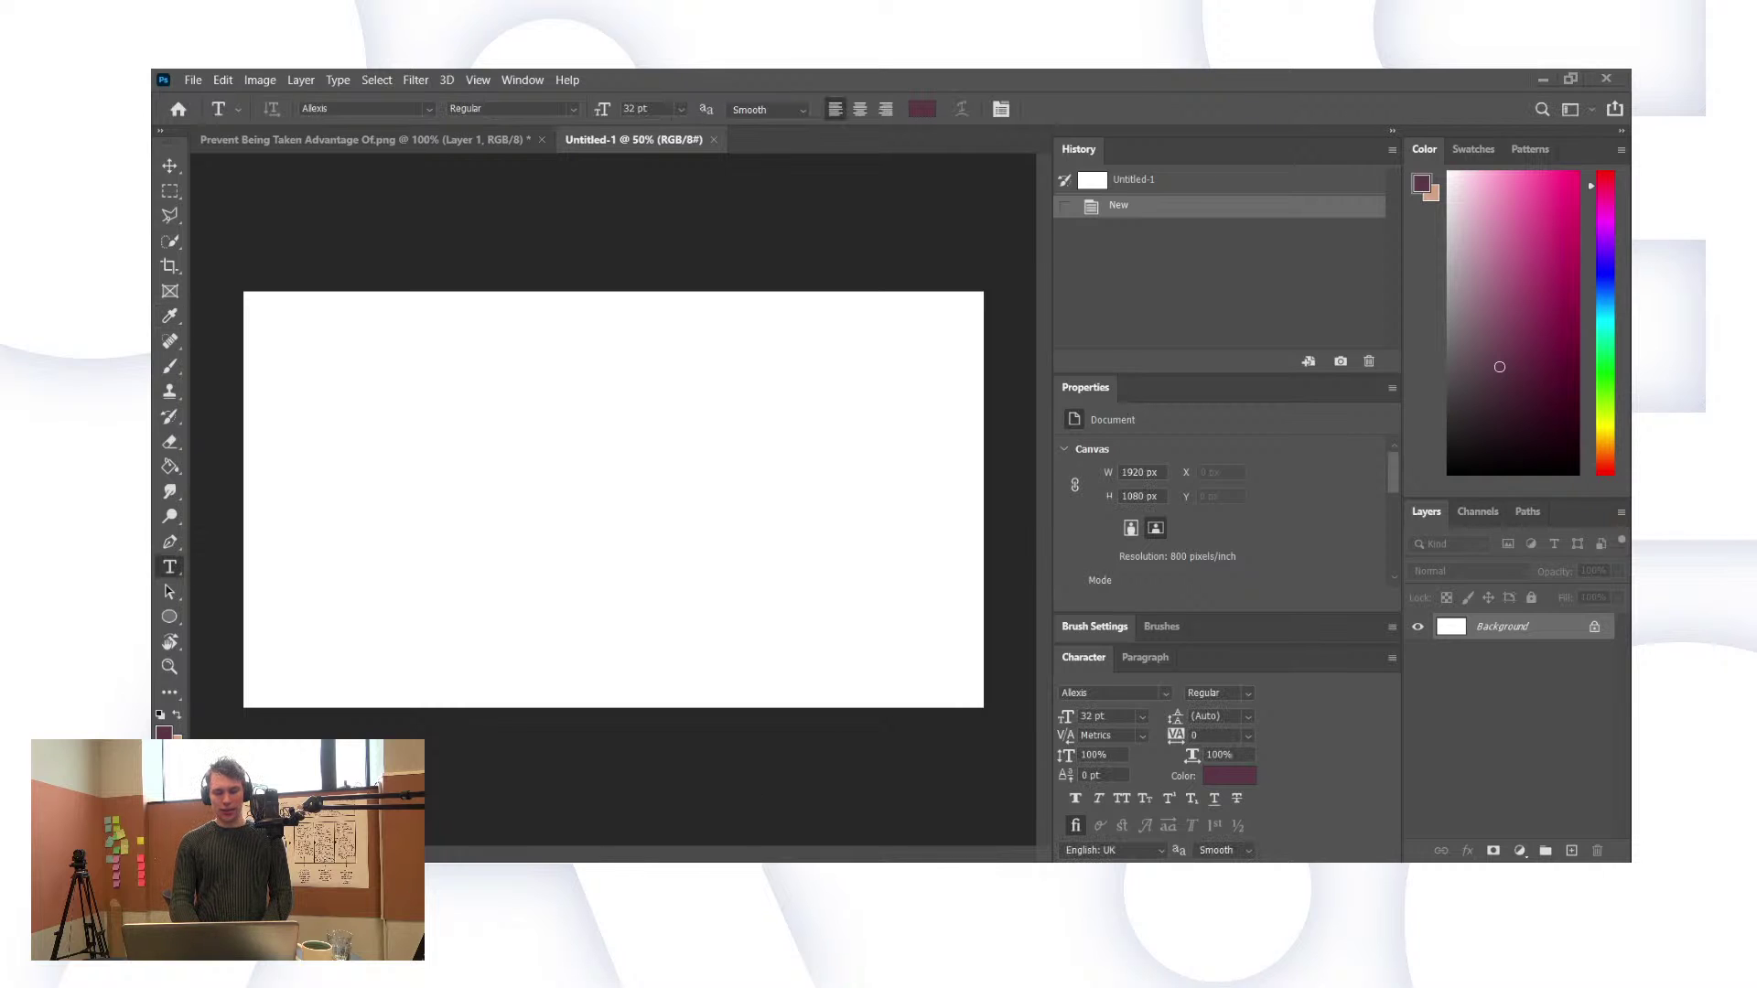
{"action": "left_click_drag", "start_coordinate": [318, 369], "coordinate": [906, 635]}
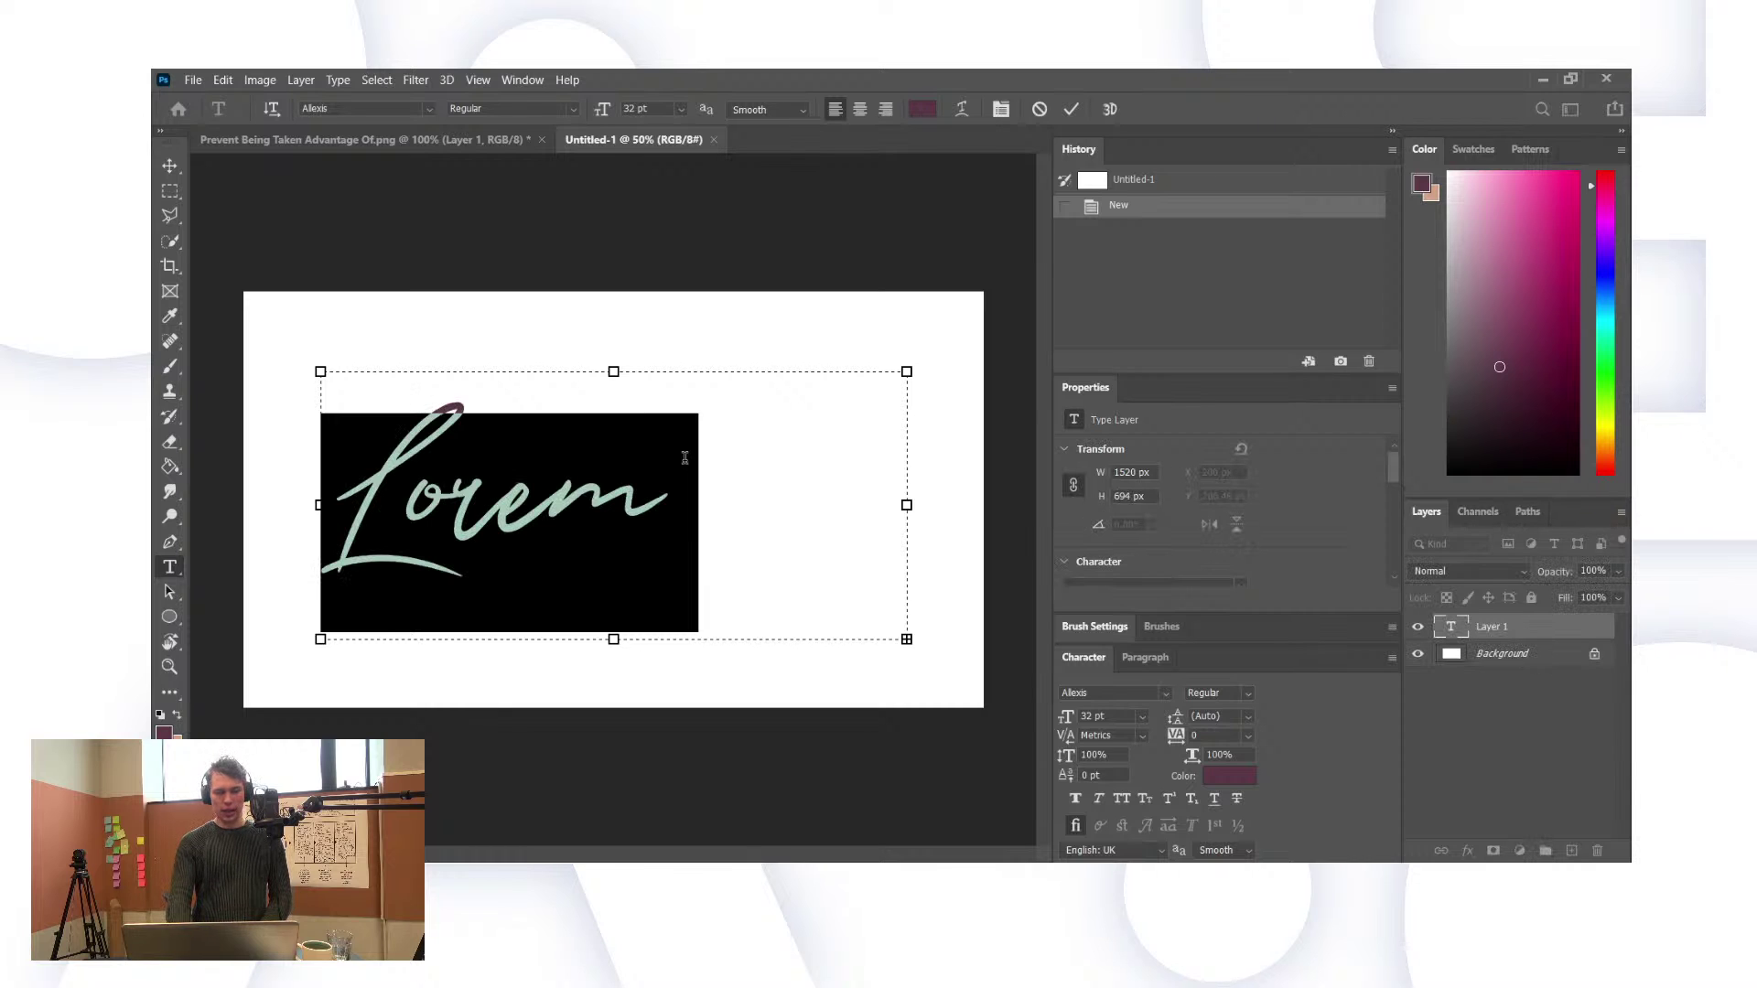
{"action": "type", "text": "Gr"}
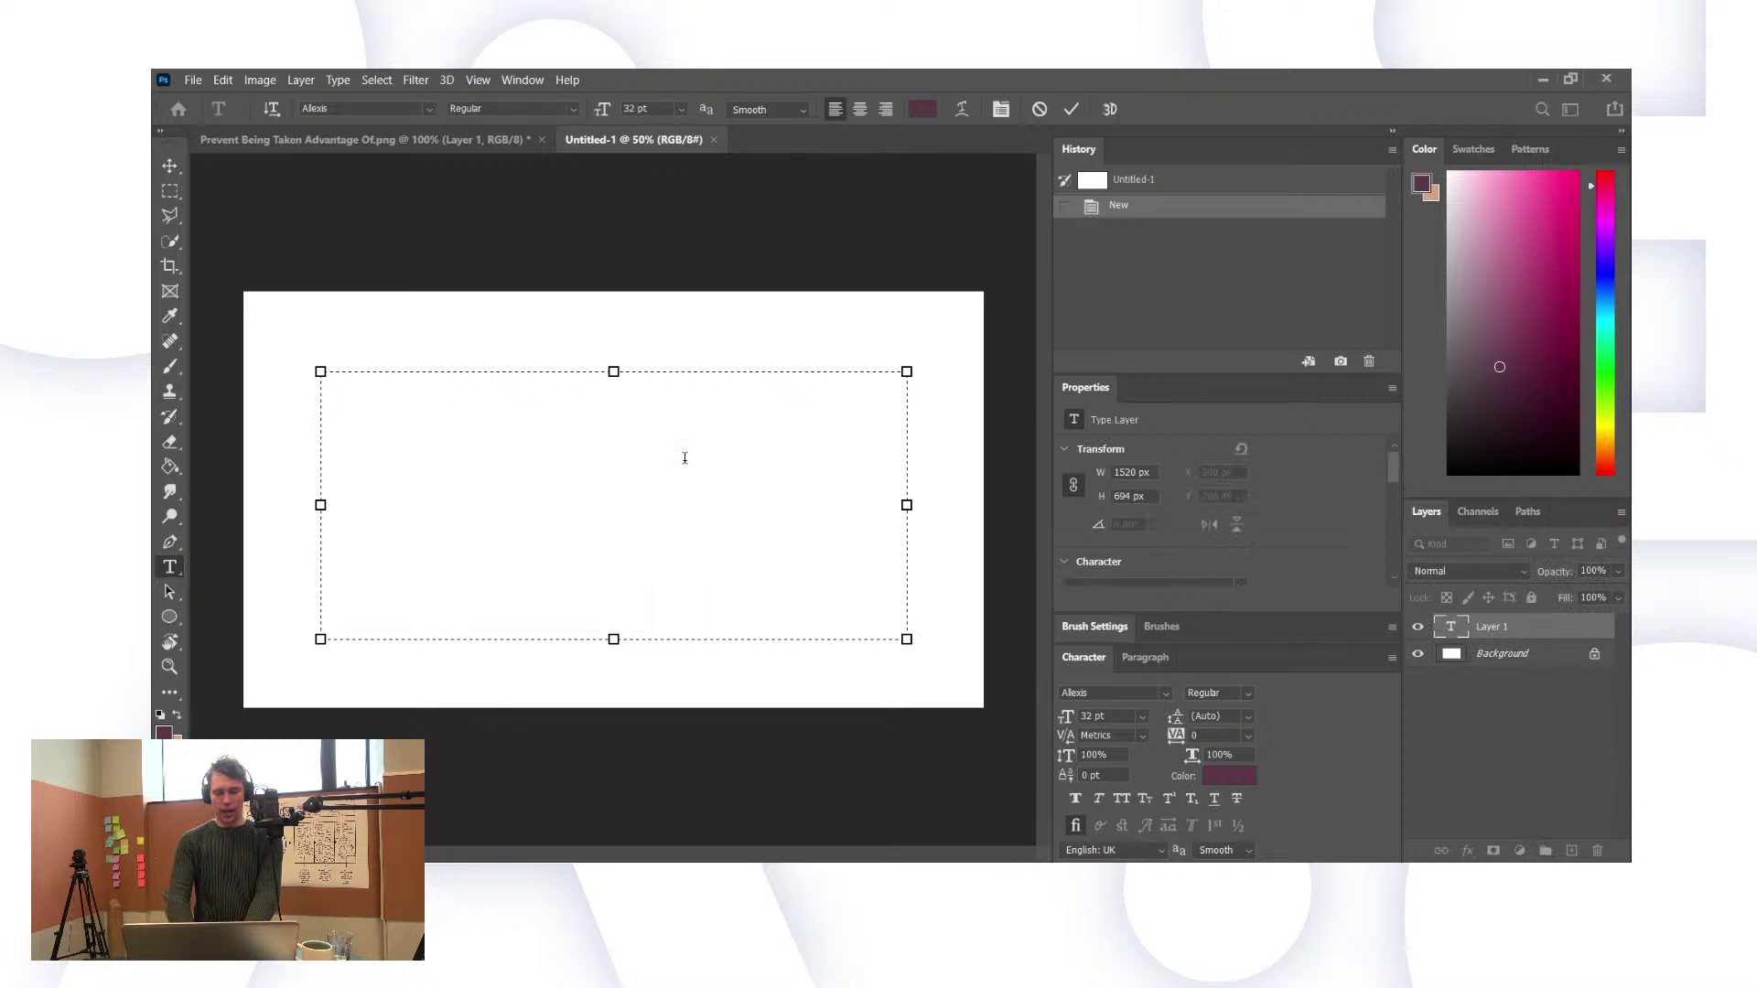
{"action": "type", "text": "ace"}
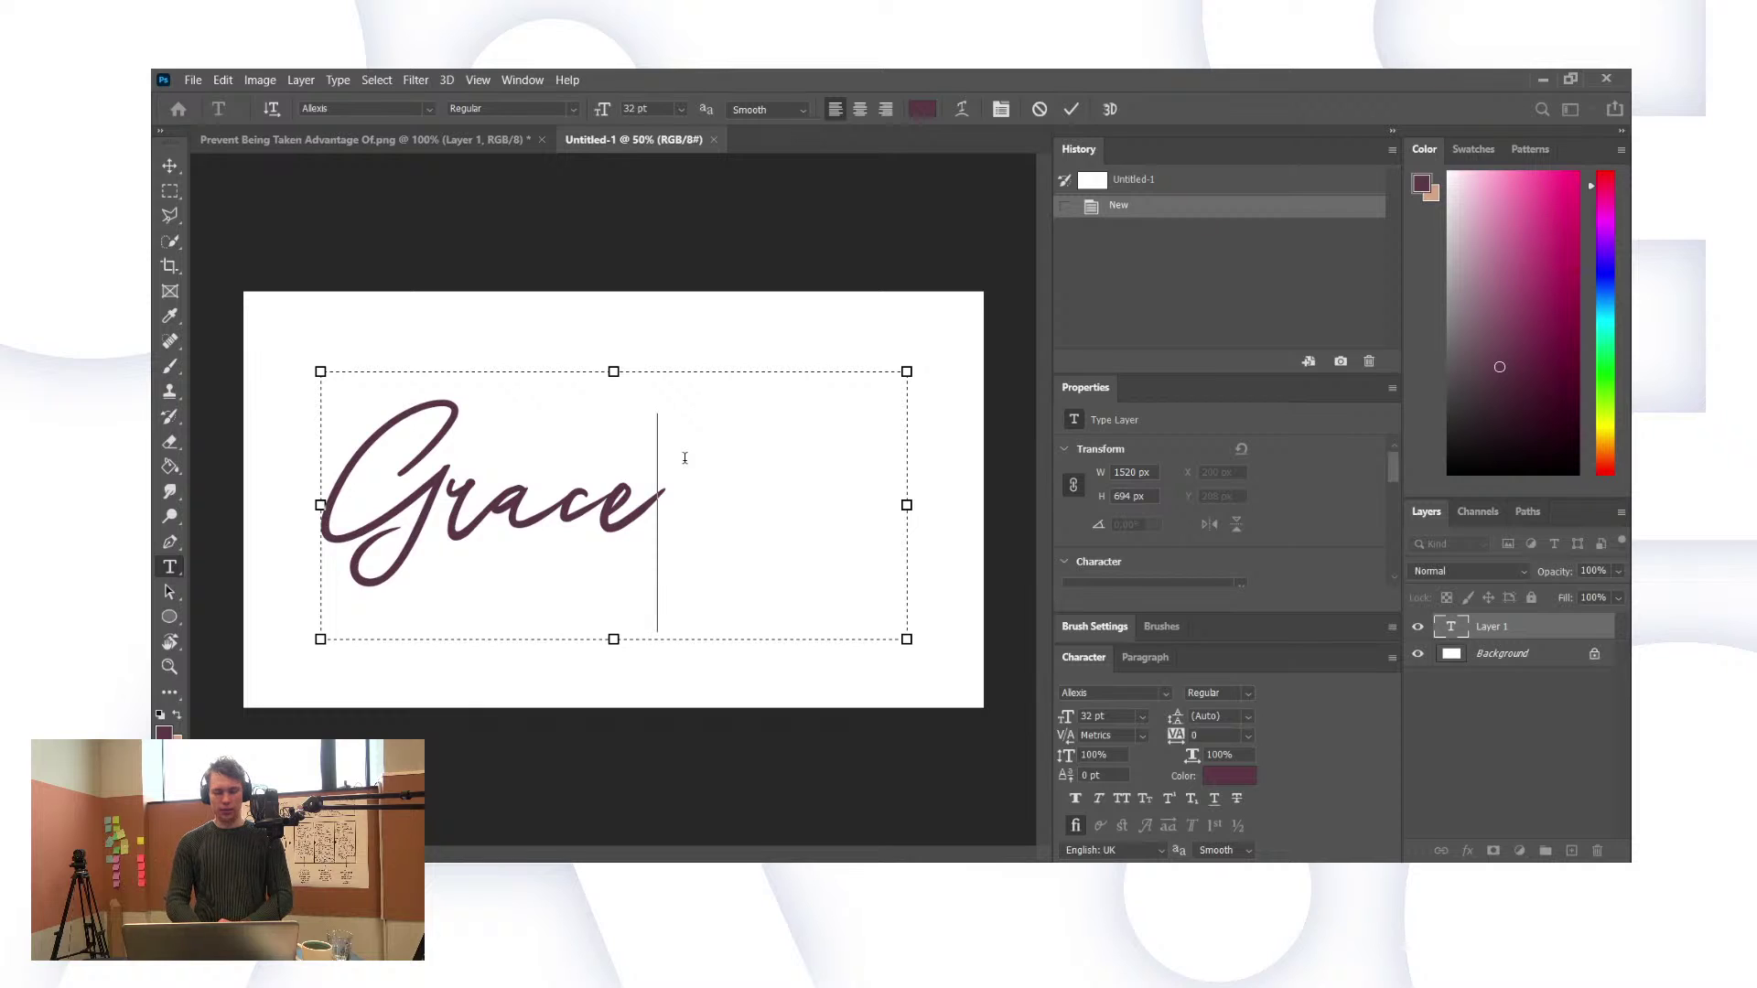
{"action": "type", "text": "."}
{"action": "left_click", "coordinate": [684, 458]}
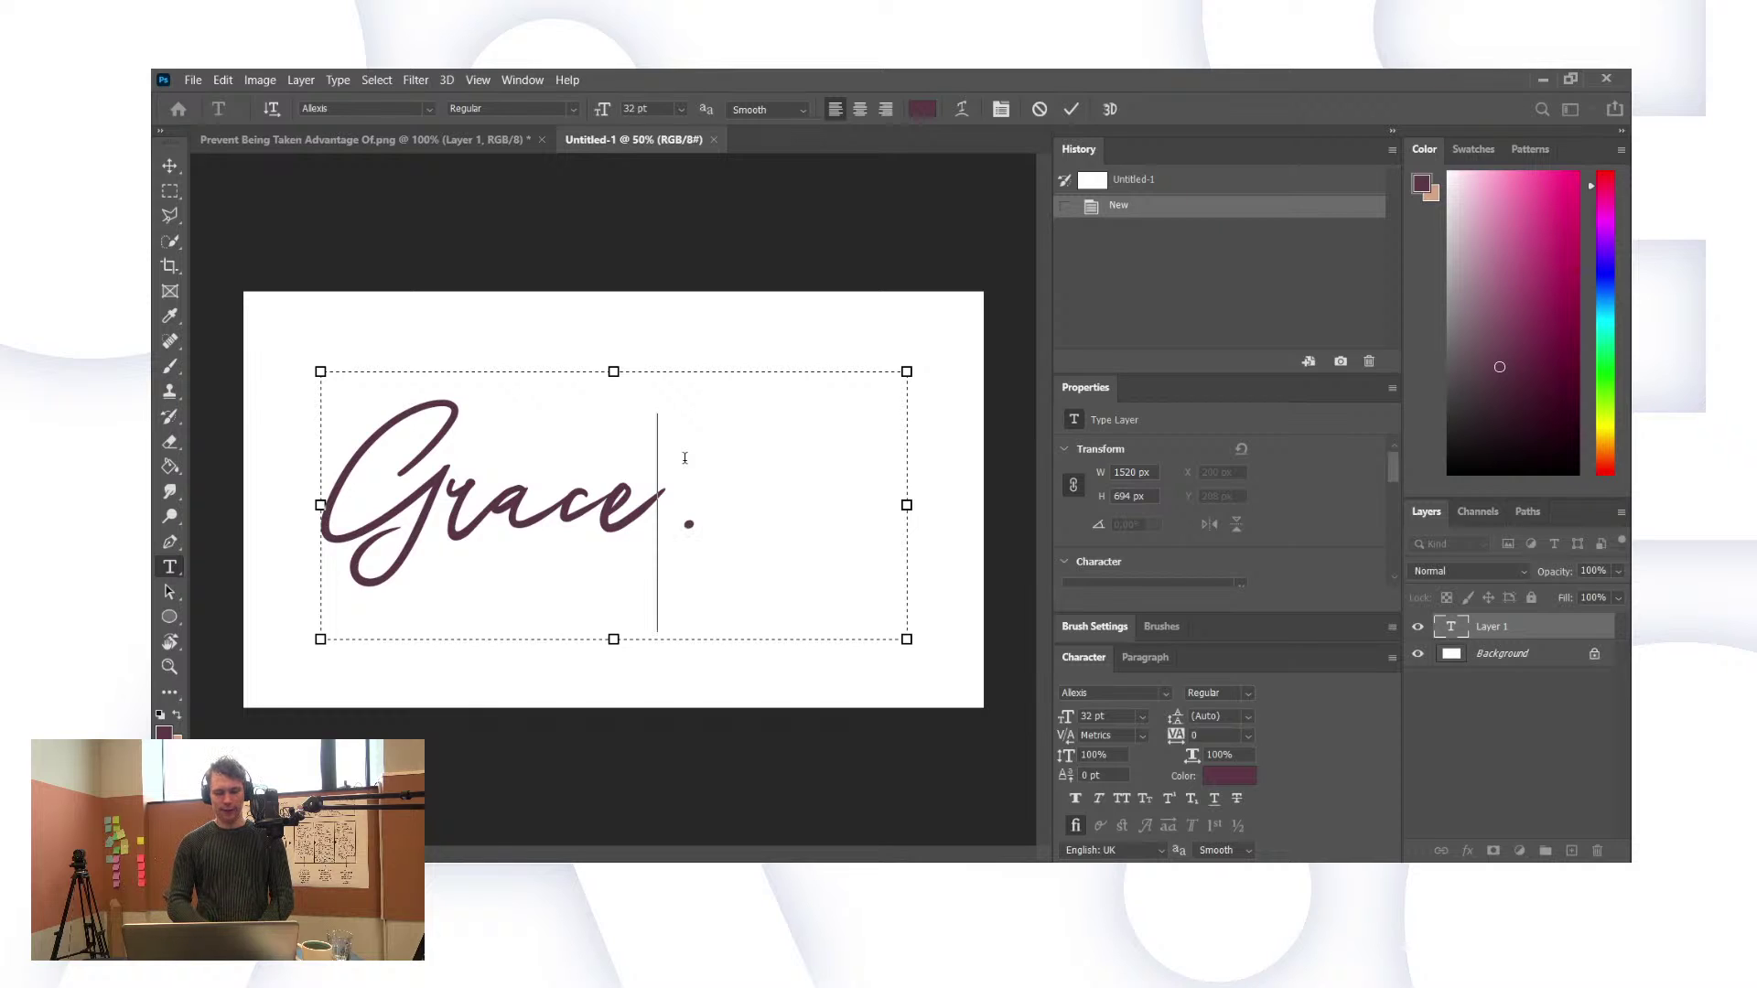
{"action": "key", "text": "Delete"}
{"action": "type", "text": "."}
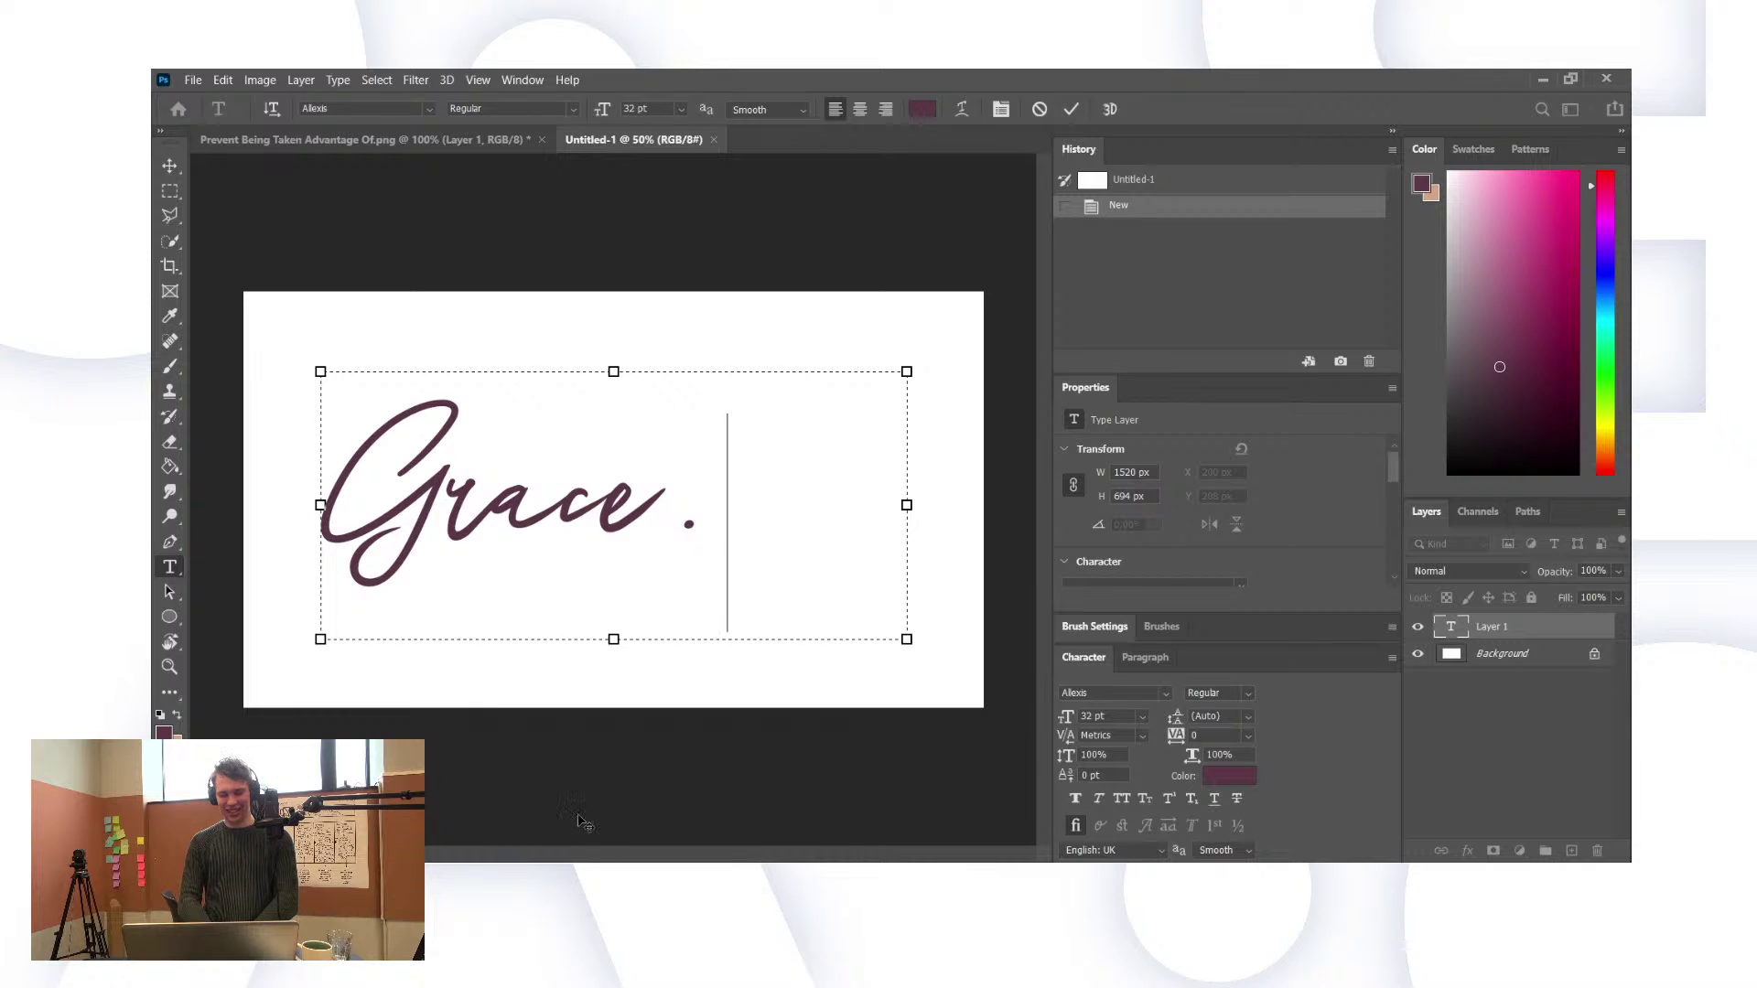
{"action": "left_click", "coordinate": [504, 564]}
Step: Select all of 'Grace.' and preview fonts from Airstream to Bauhaus 93, applying Bambi
{"action": "double_click", "coordinate": [503, 564]}
{"action": "key", "text": "ctrl+a"}
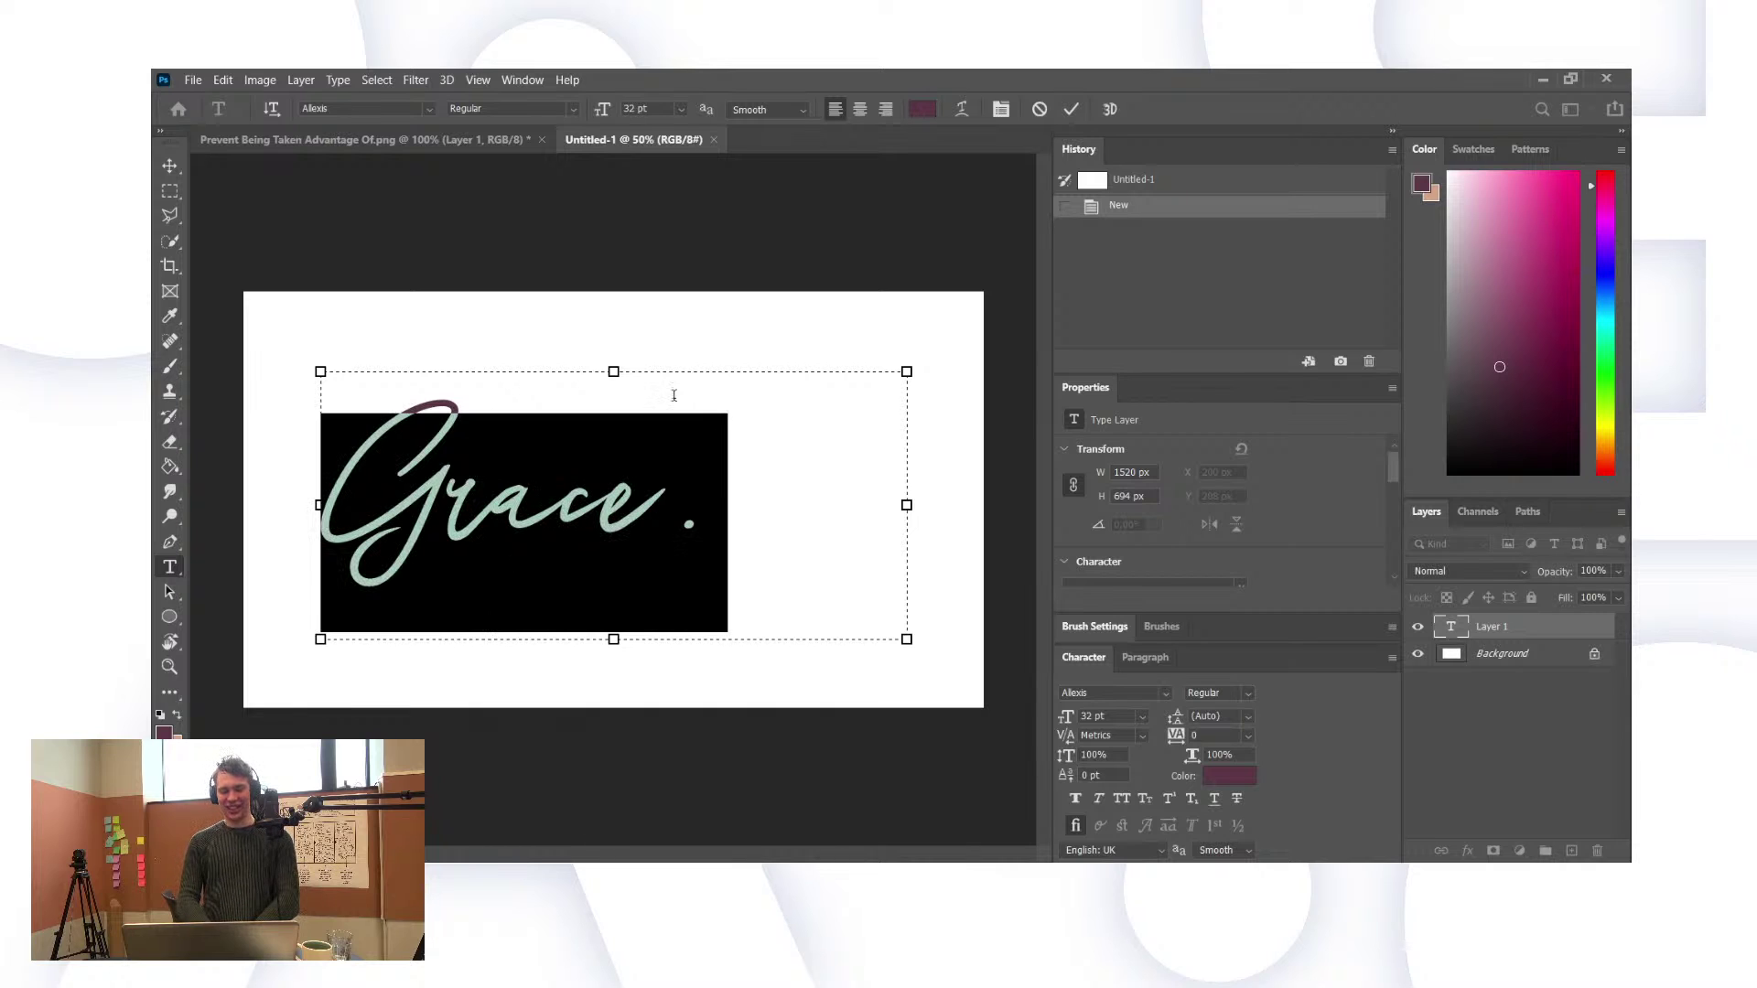
{"action": "left_click", "coordinate": [426, 106]}
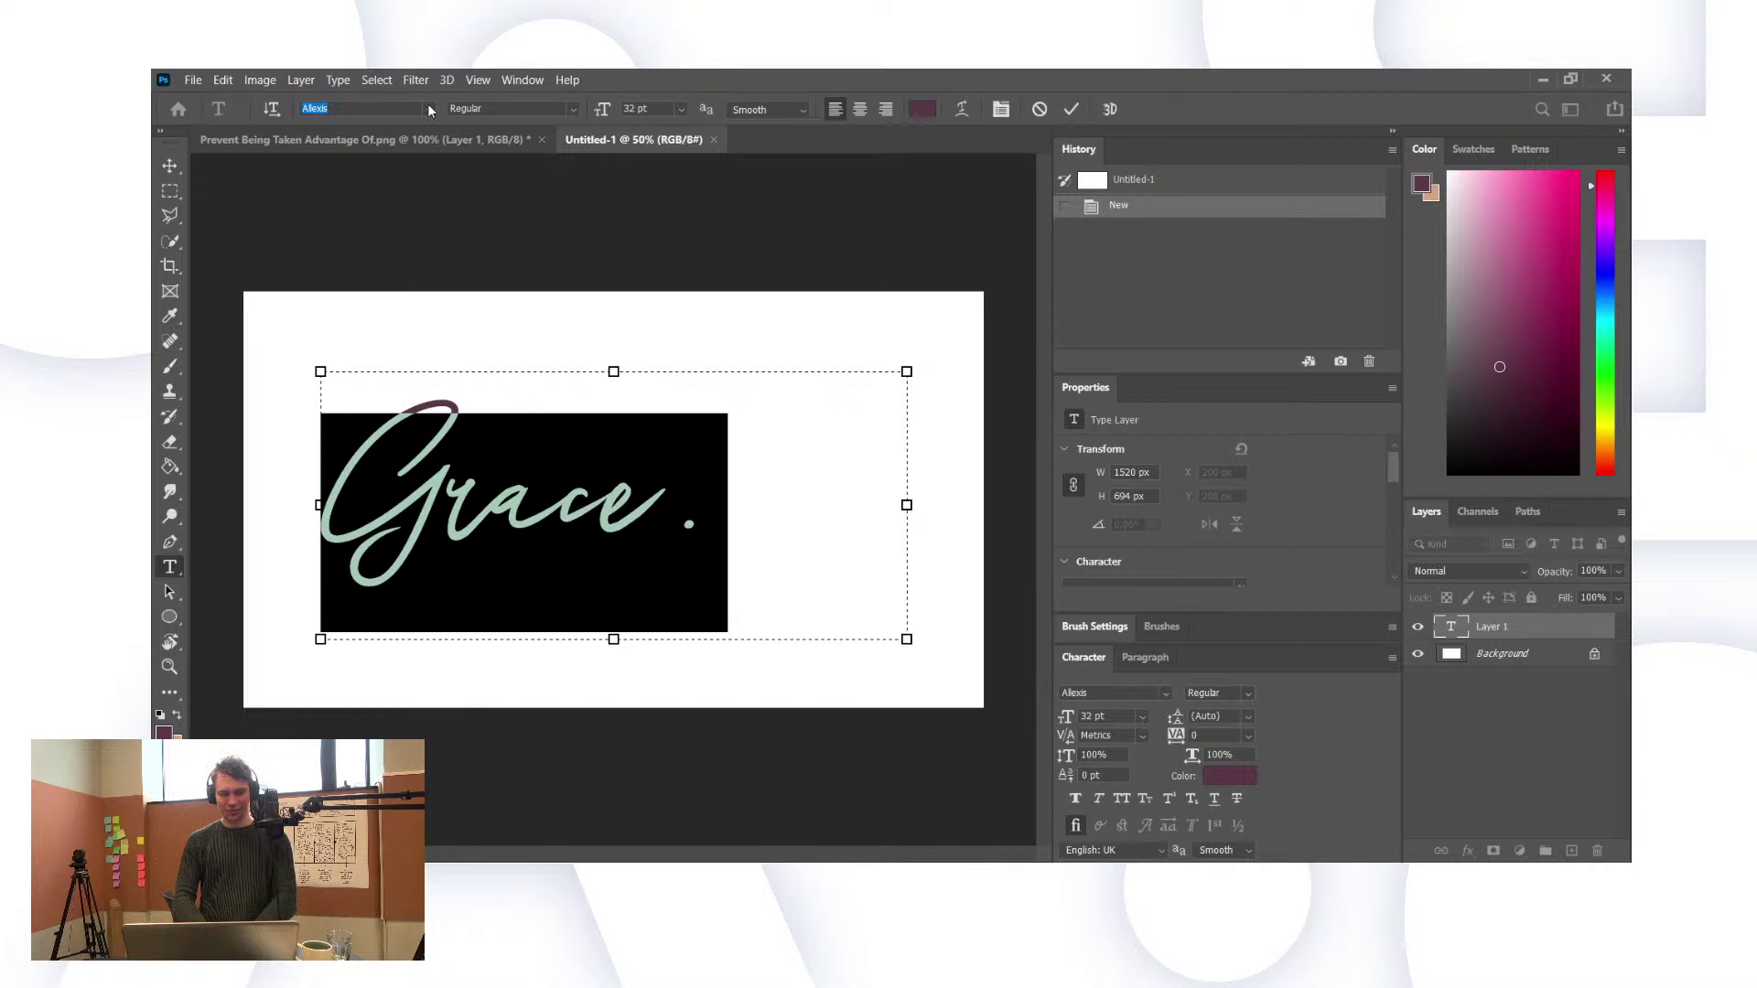
{"action": "key", "text": "Up"}
{"action": "key", "text": "Down"}
{"action": "key", "text": "Down"}
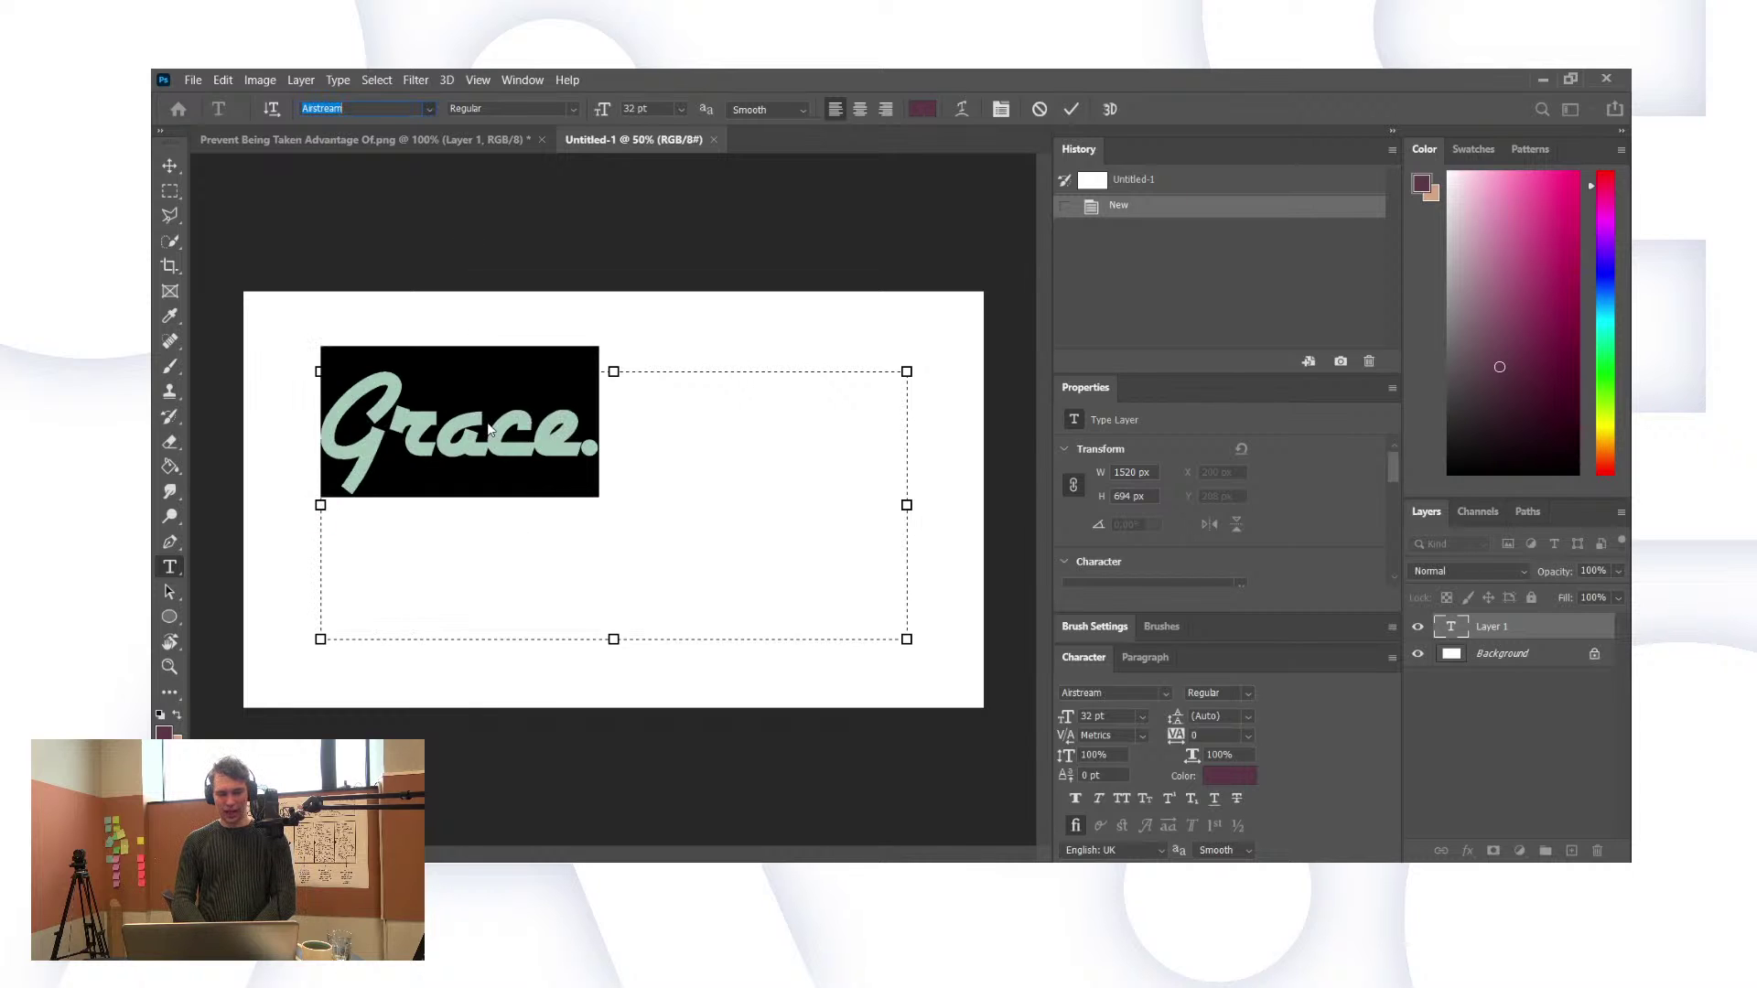
{"action": "key", "text": "Down"}
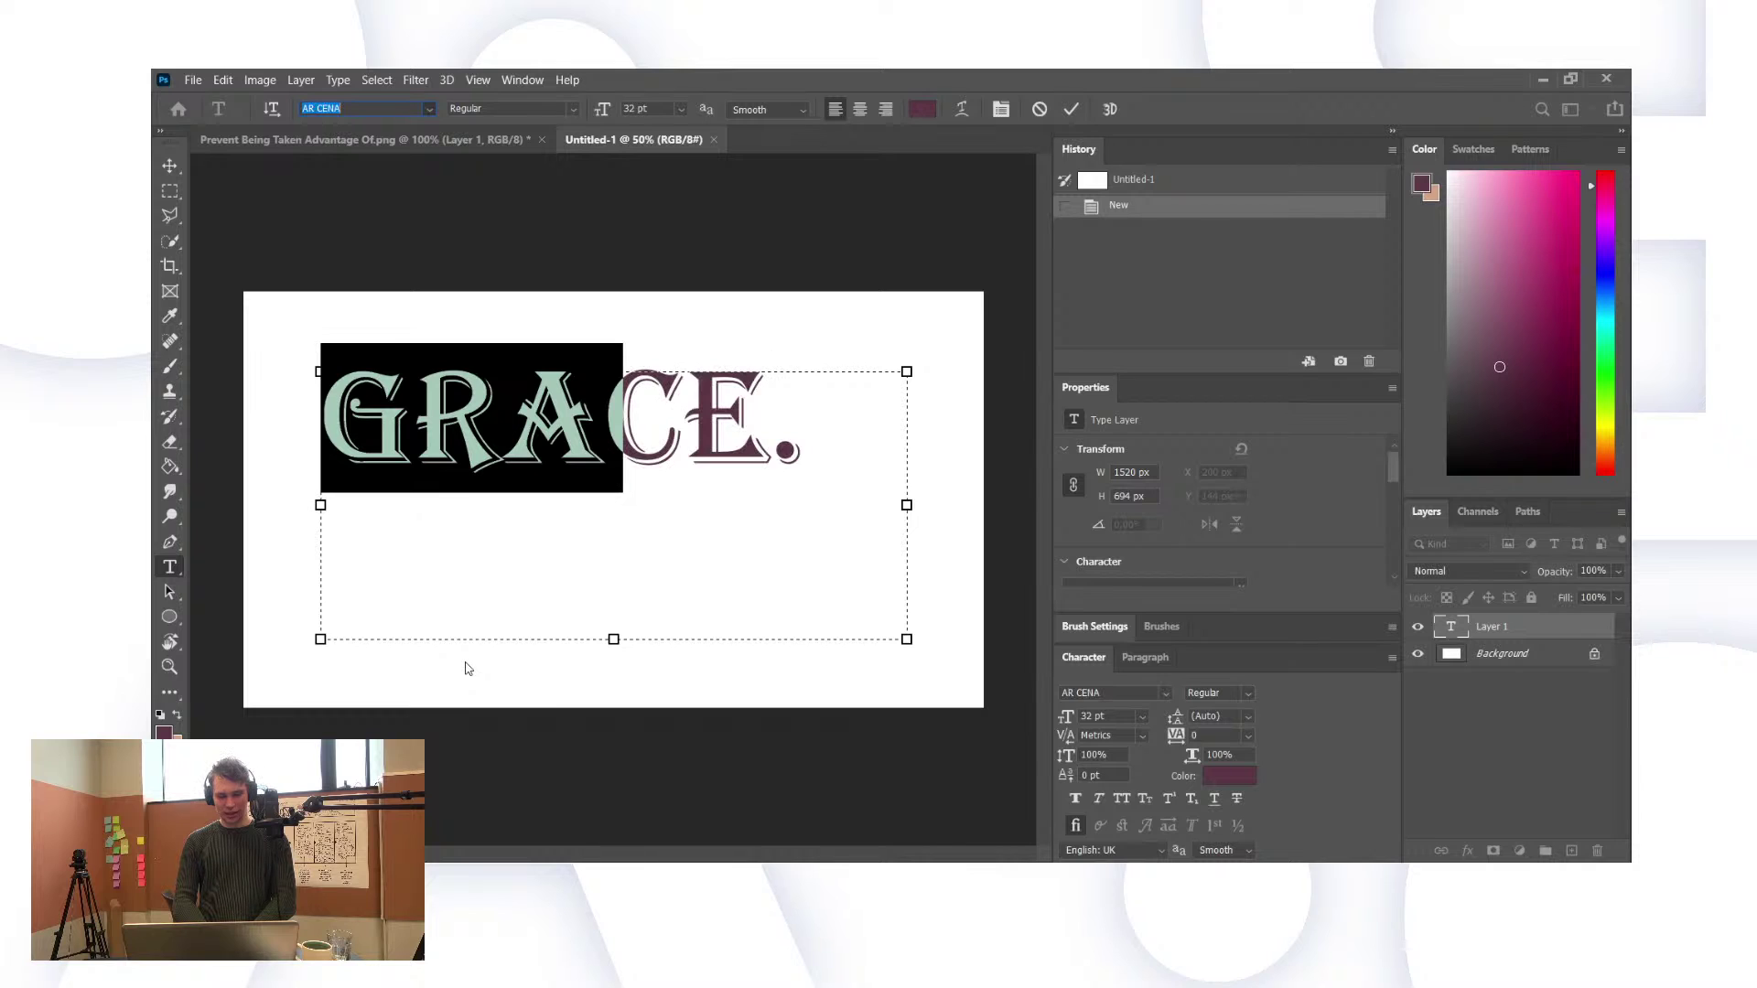
{"action": "key", "text": "Down"}
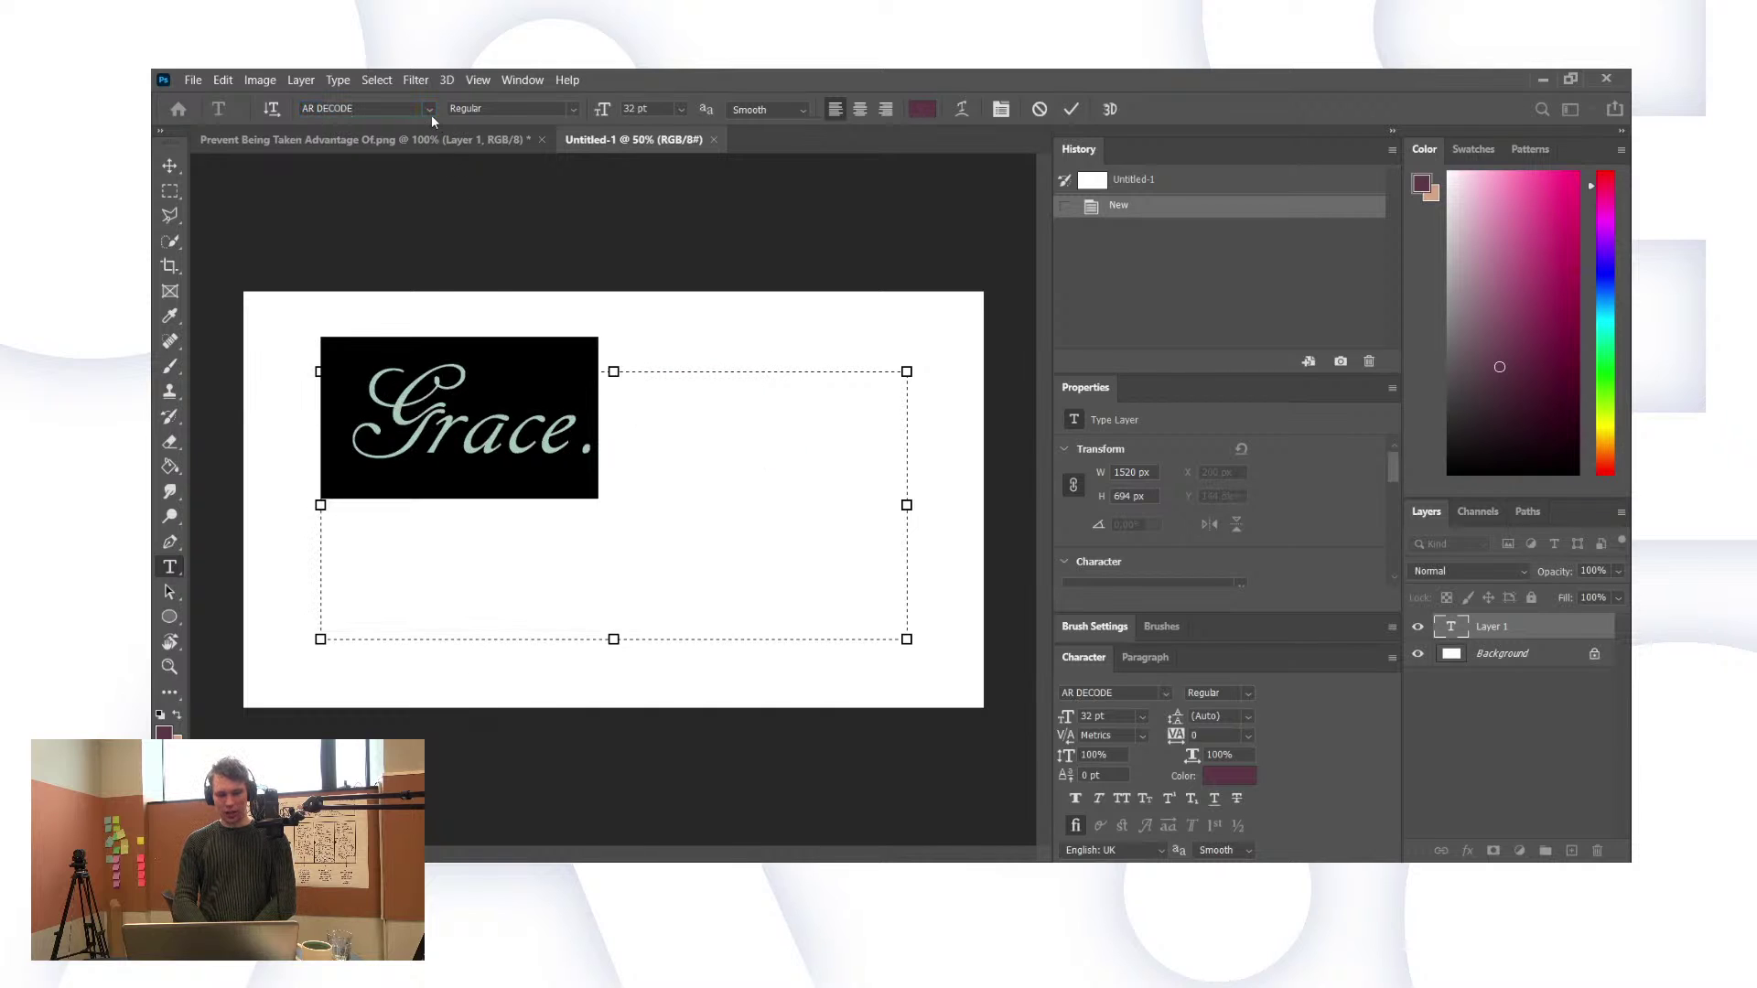
{"action": "key", "text": "Down"}
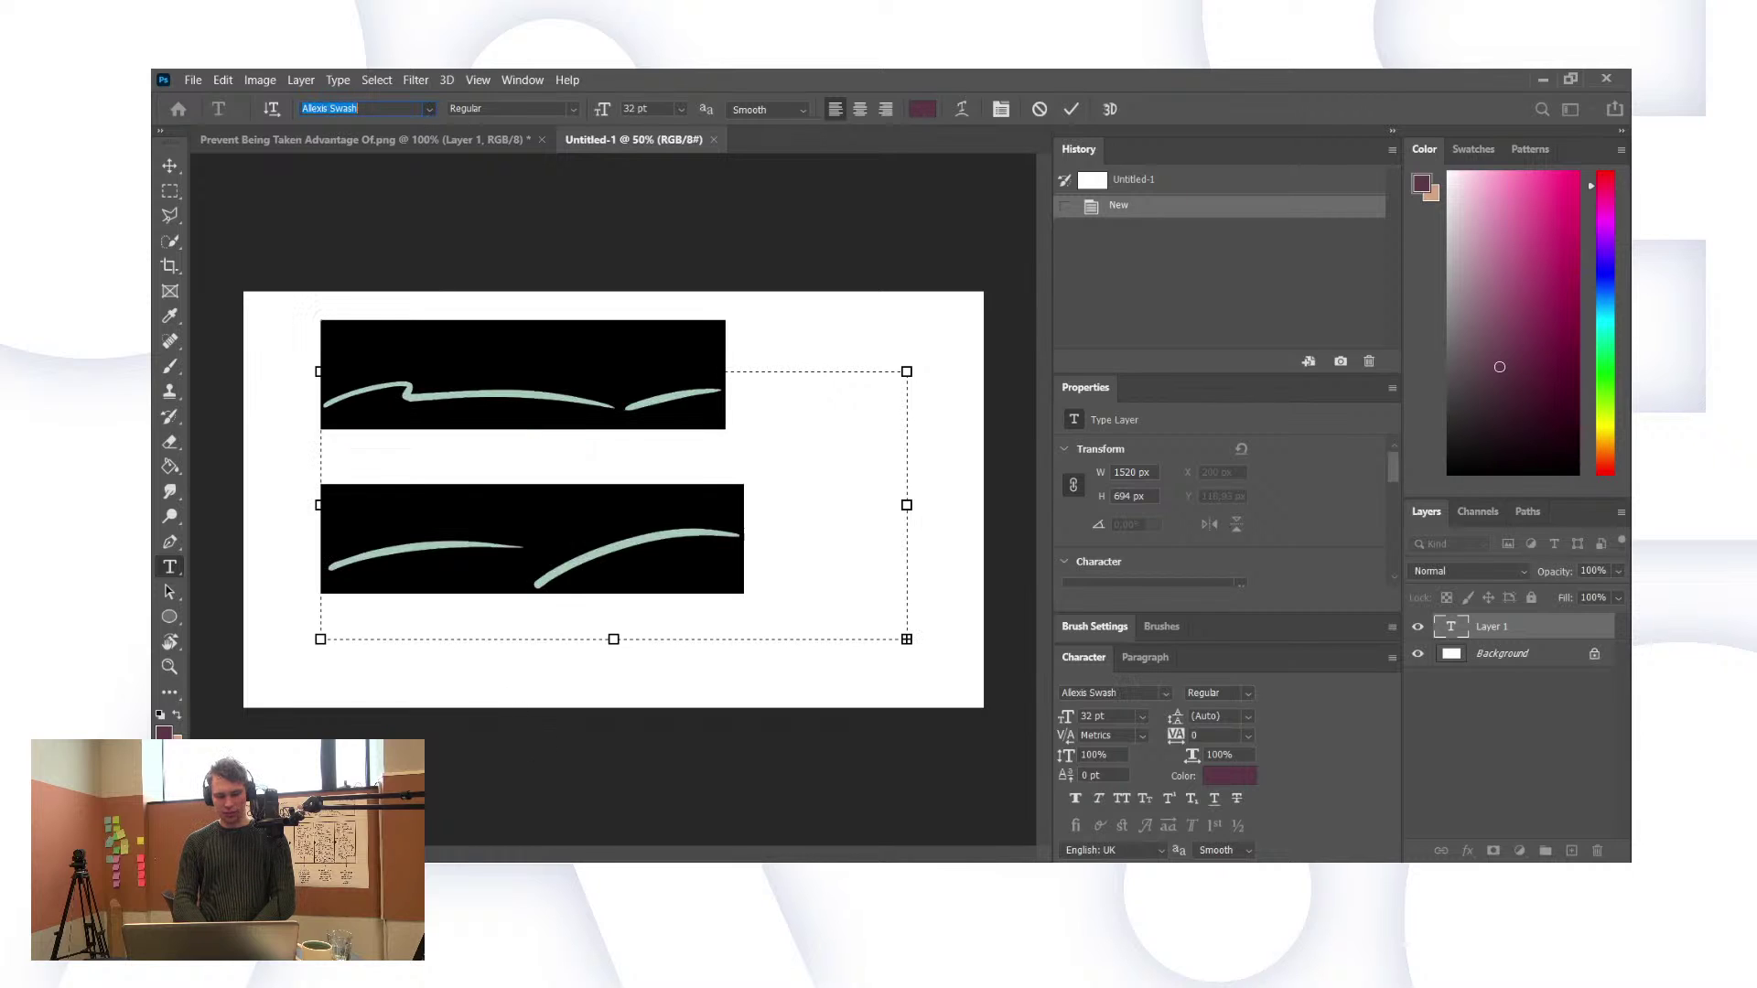
{"action": "key", "text": "Down"}
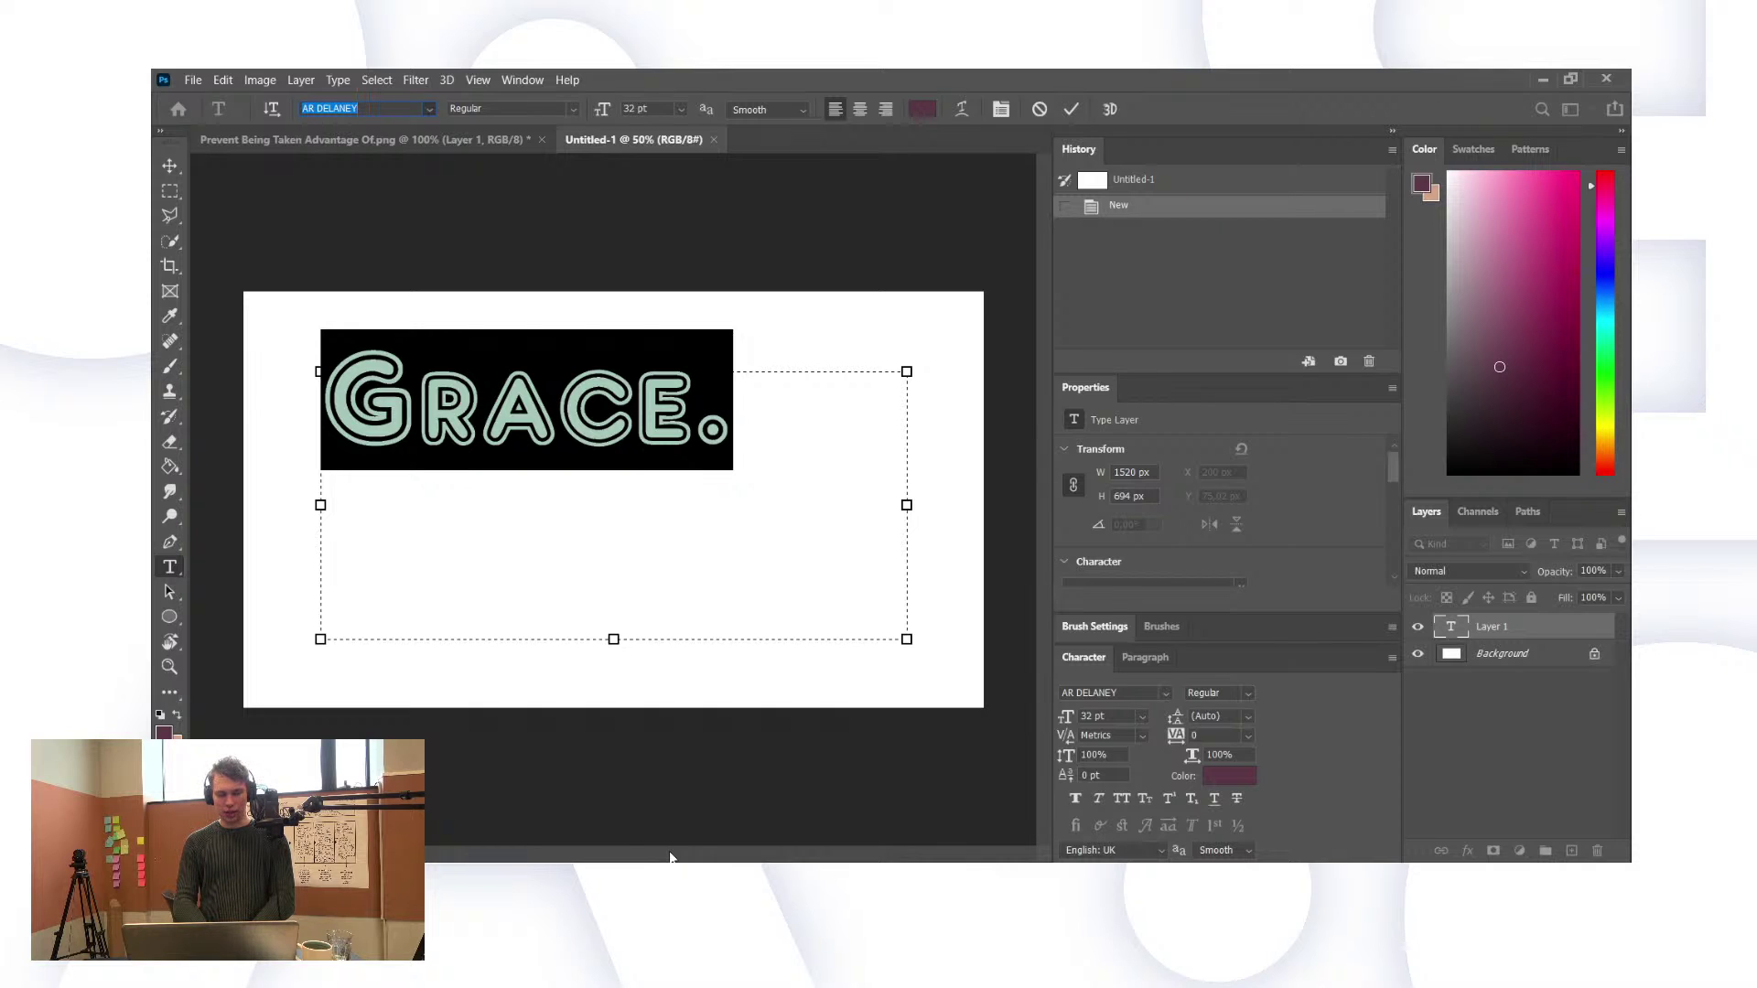
{"action": "key", "text": "Down"}
{"action": "key", "text": "Up"}
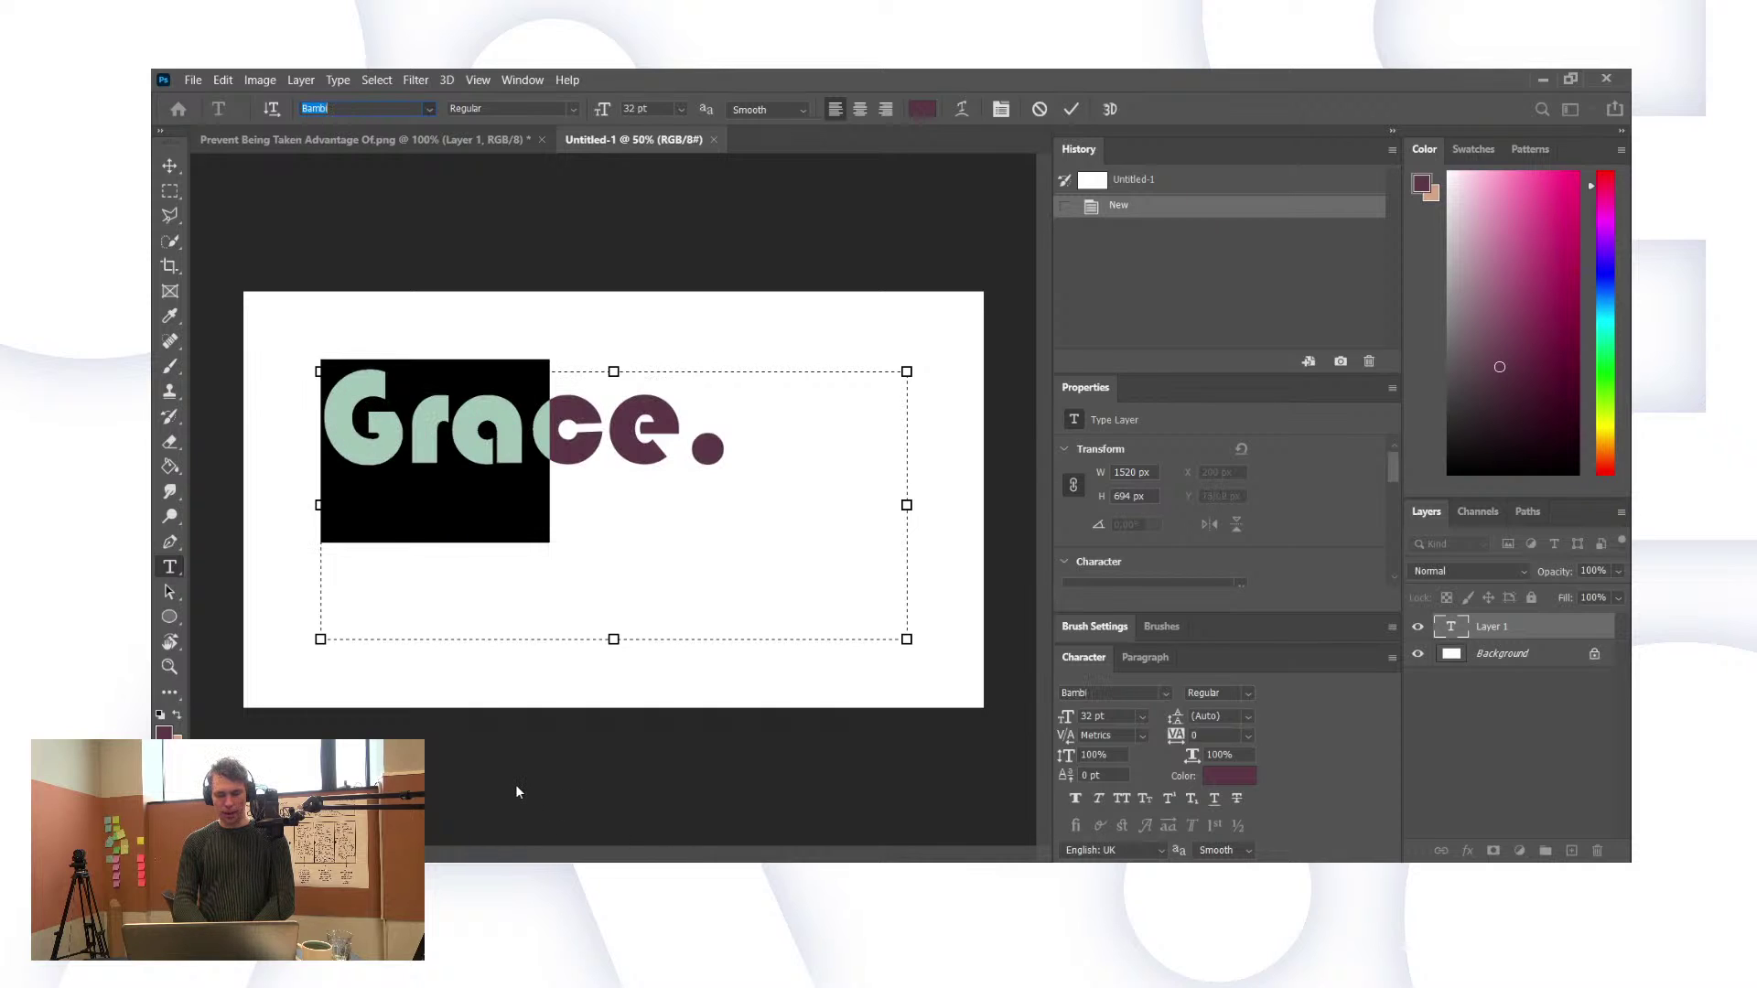
{"action": "key", "text": "Return"}
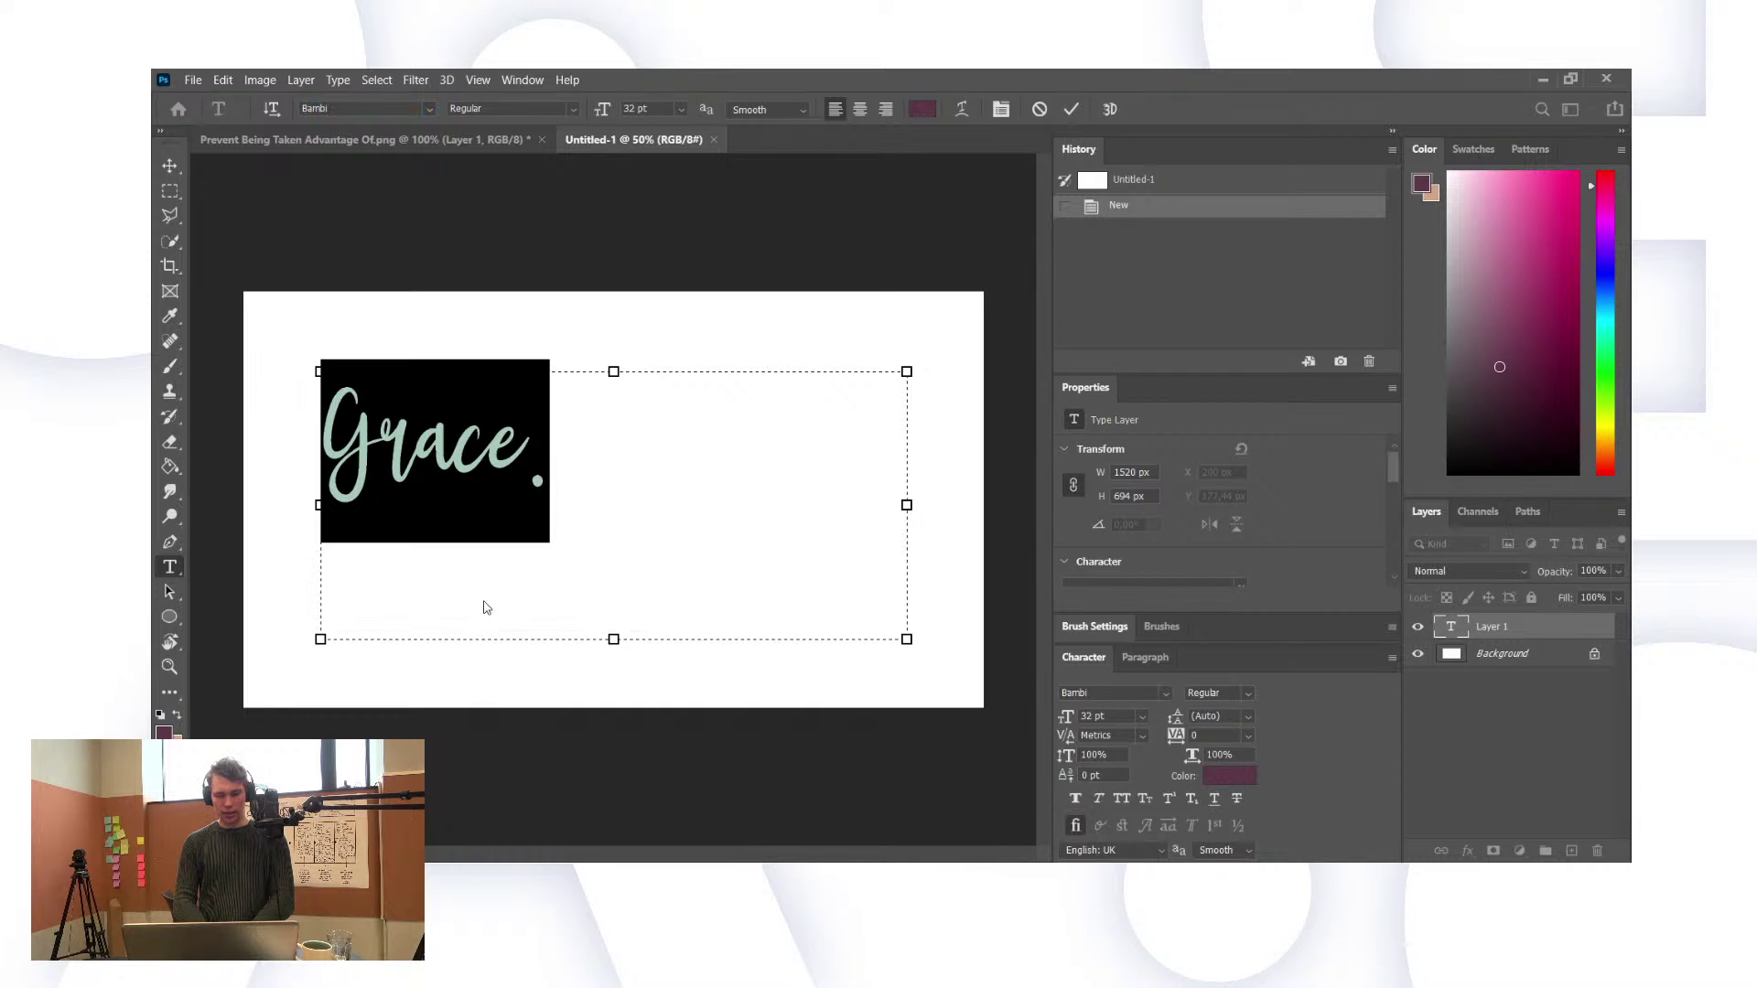
Step: Reselect the text and browse fonts from Assistant to Bird House Script
{"action": "left_click", "coordinate": [502, 536]}
{"action": "left_click", "coordinate": [423, 460]}
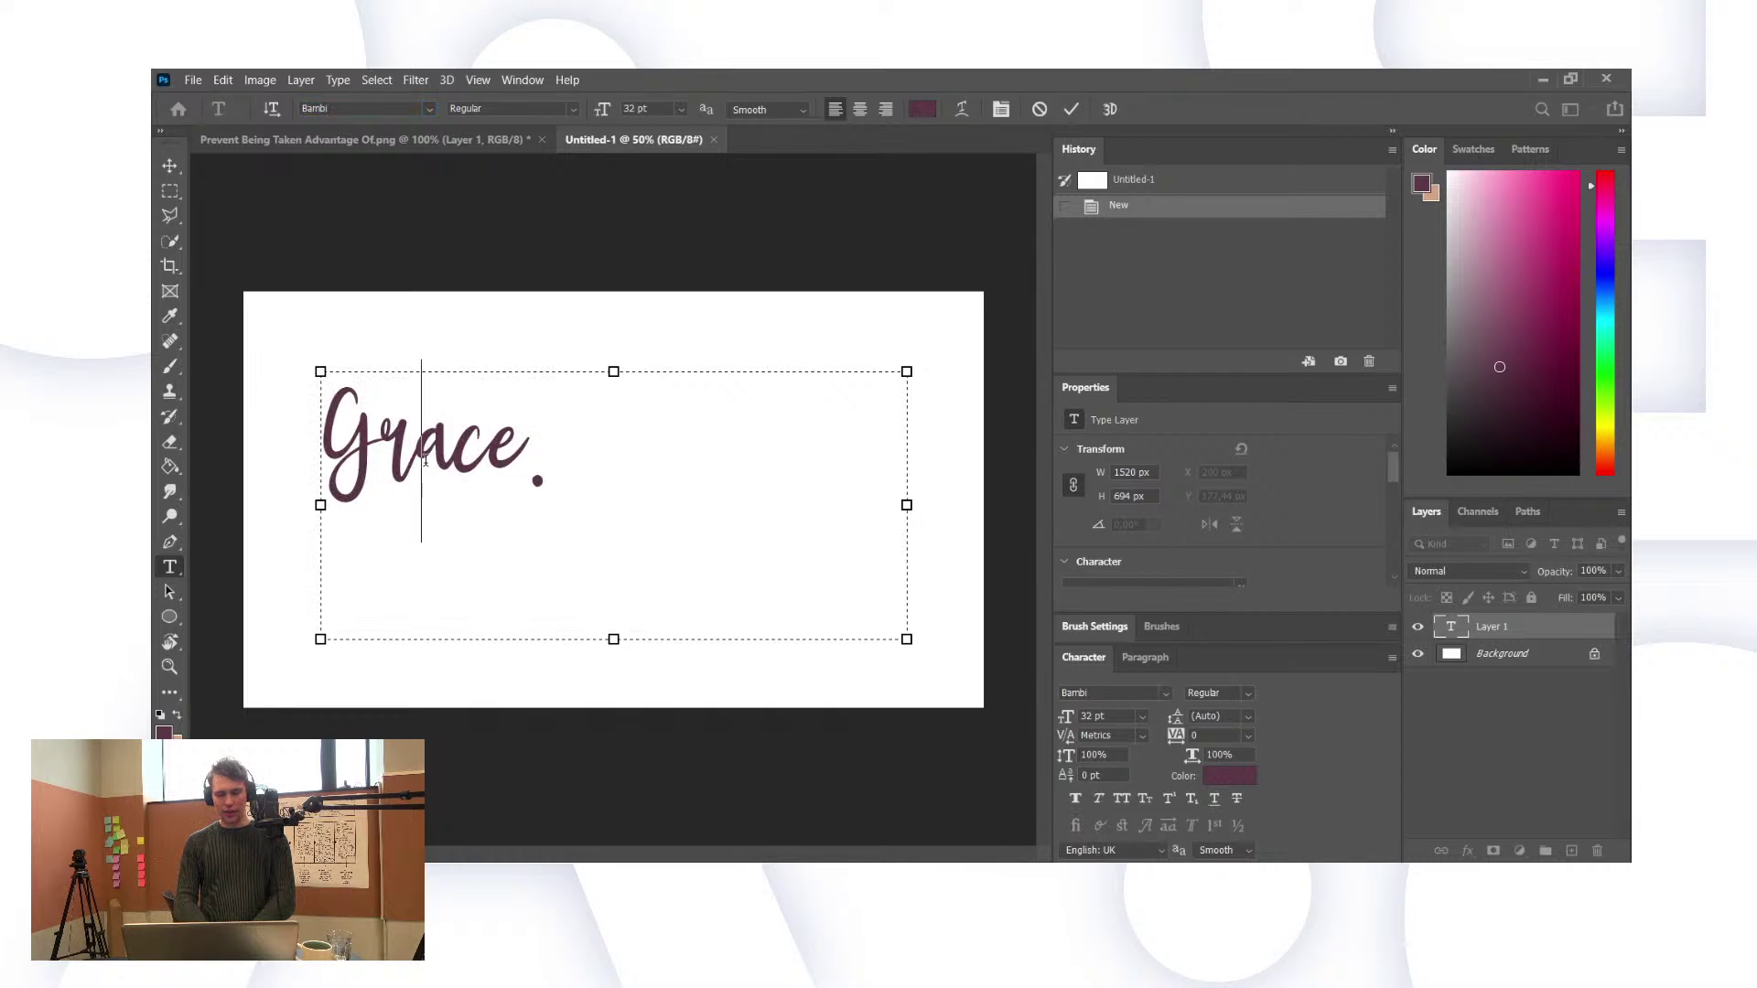
{"action": "triple_click", "coordinate": [424, 459]}
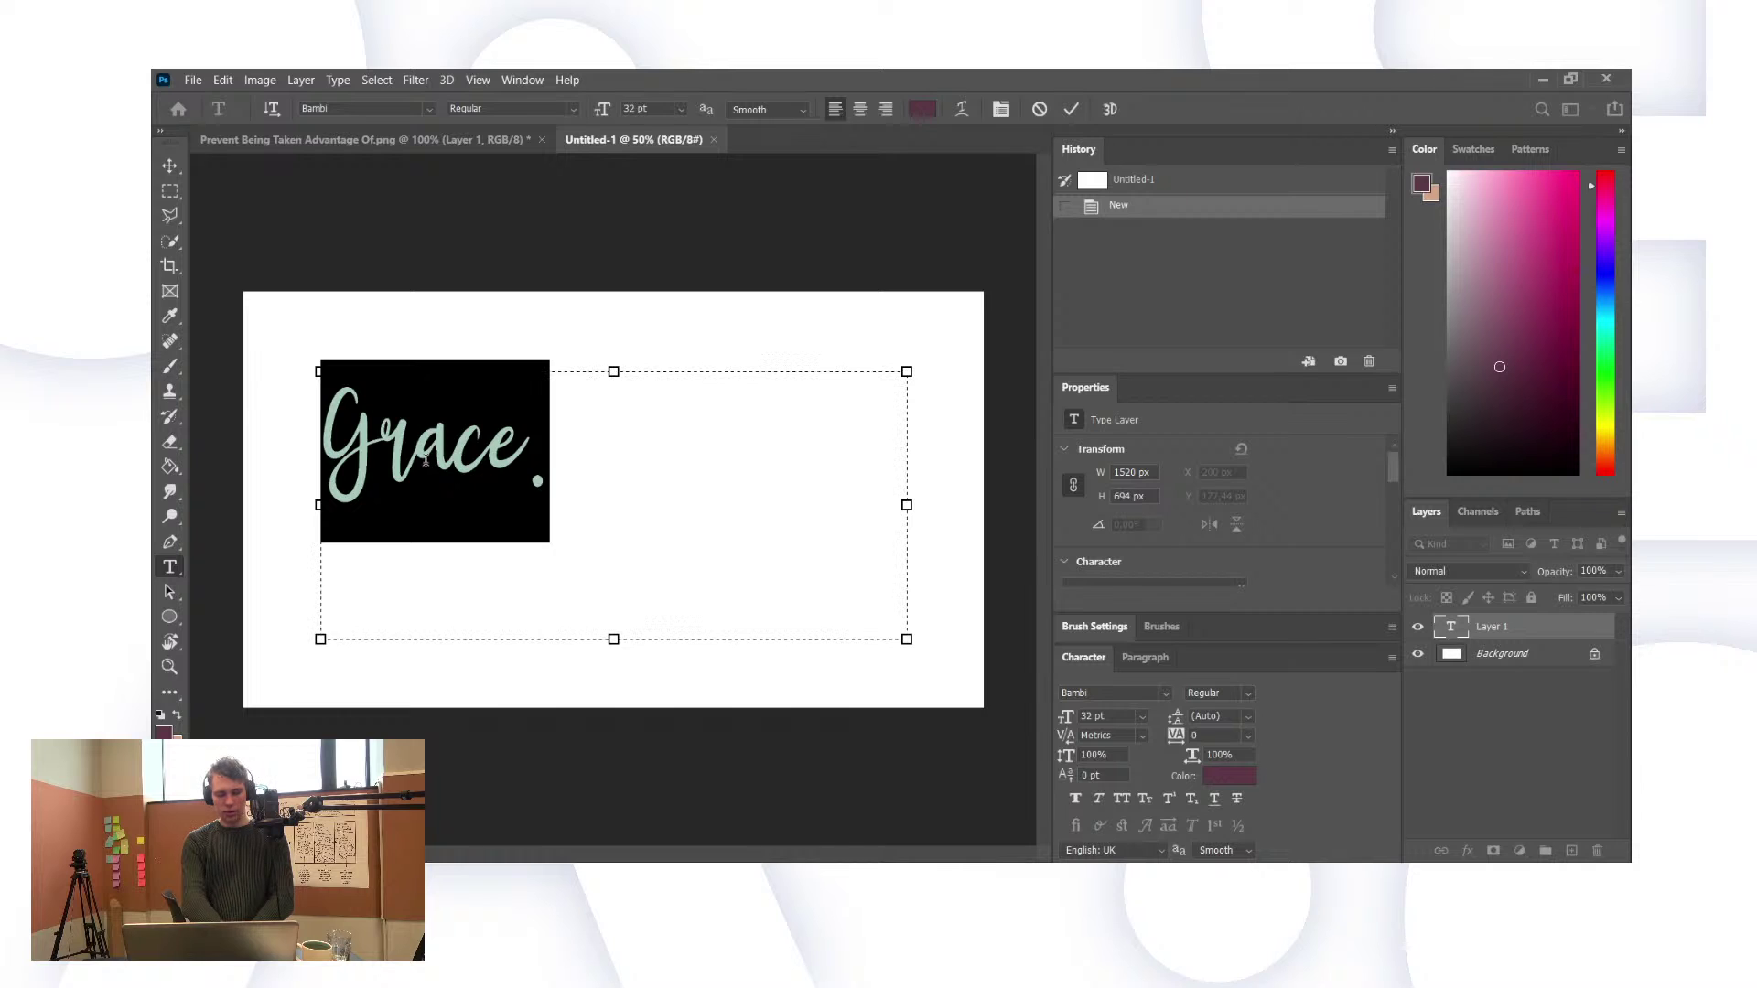
{"action": "left_click", "coordinate": [421, 108]}
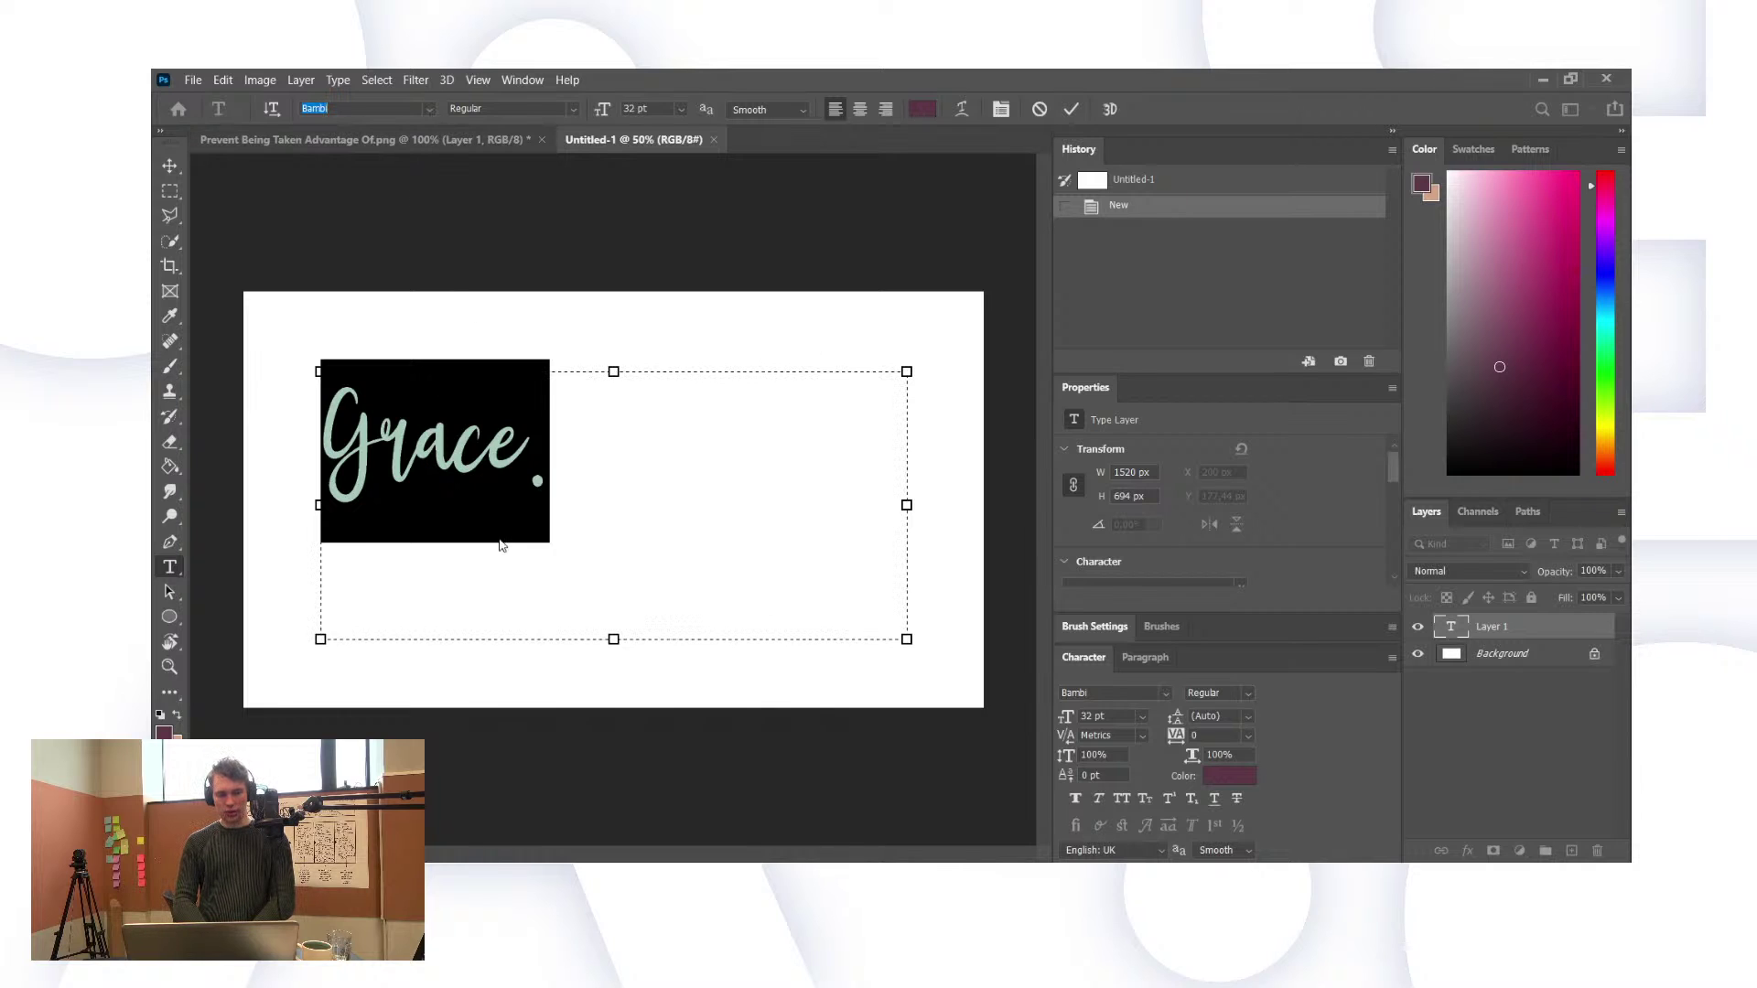
{"action": "key", "text": "Up"}
{"action": "key", "text": "Up"}
{"action": "key", "text": "Up"}
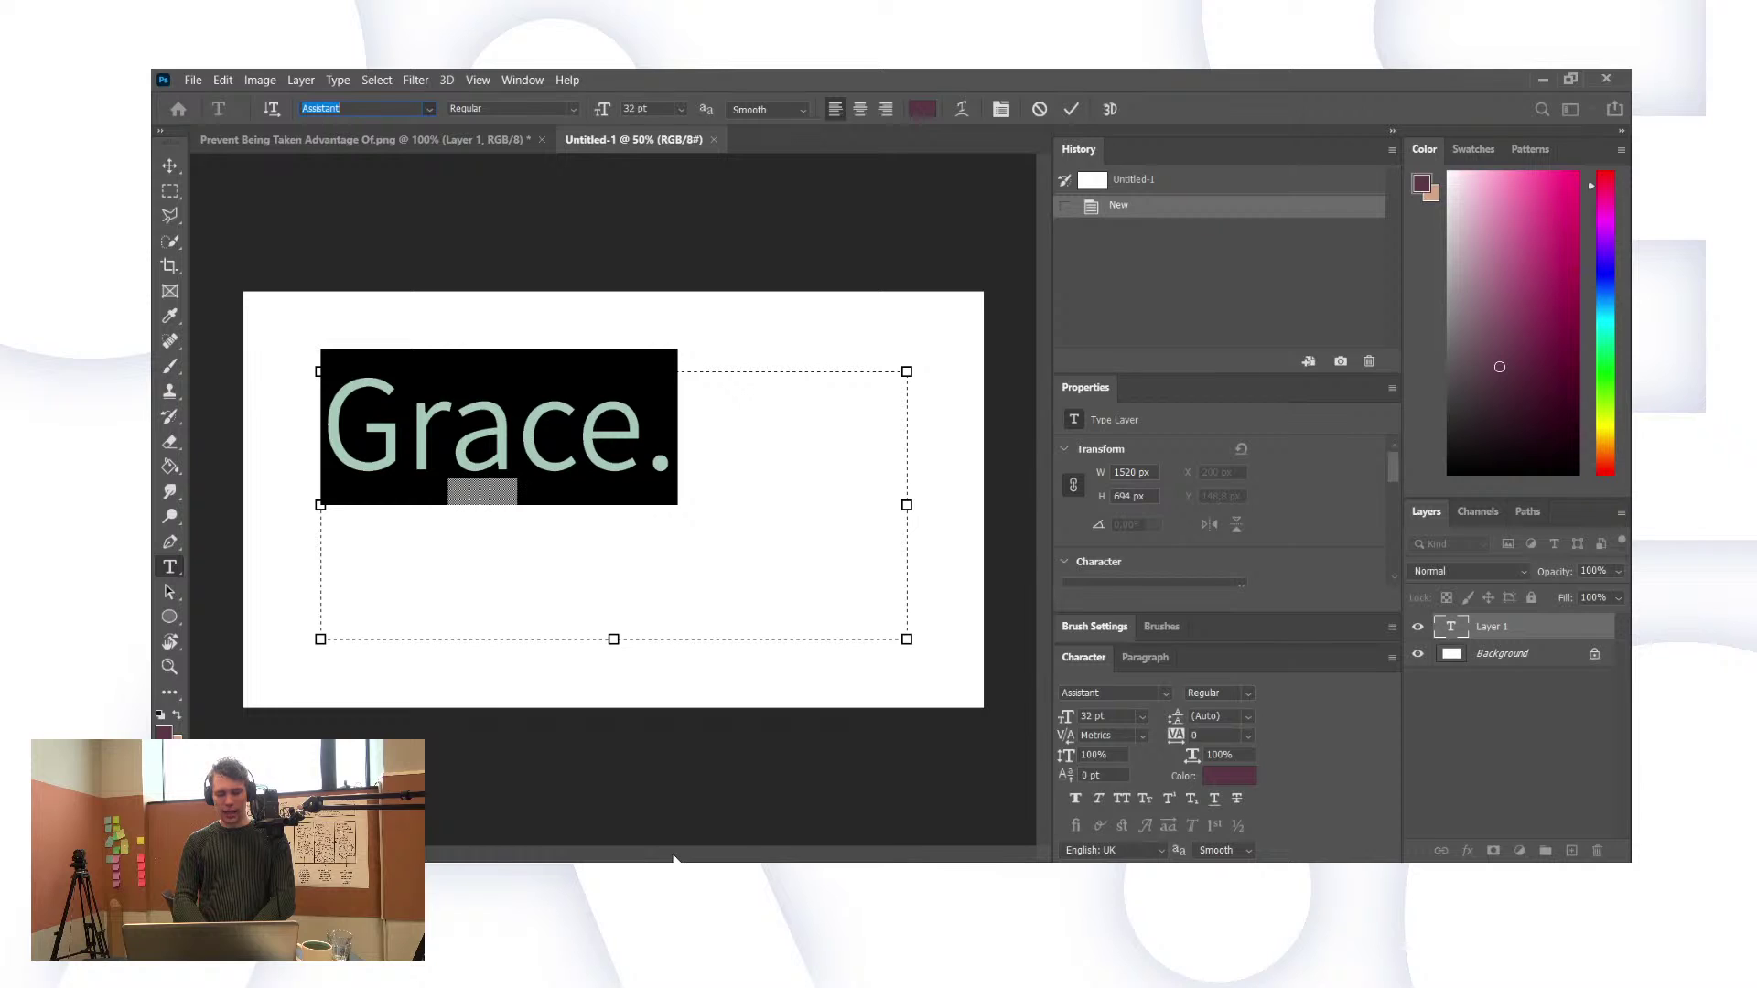
{"action": "key", "text": "Down"}
{"action": "key", "text": "Down"}
{"action": "key", "text": "Down"}
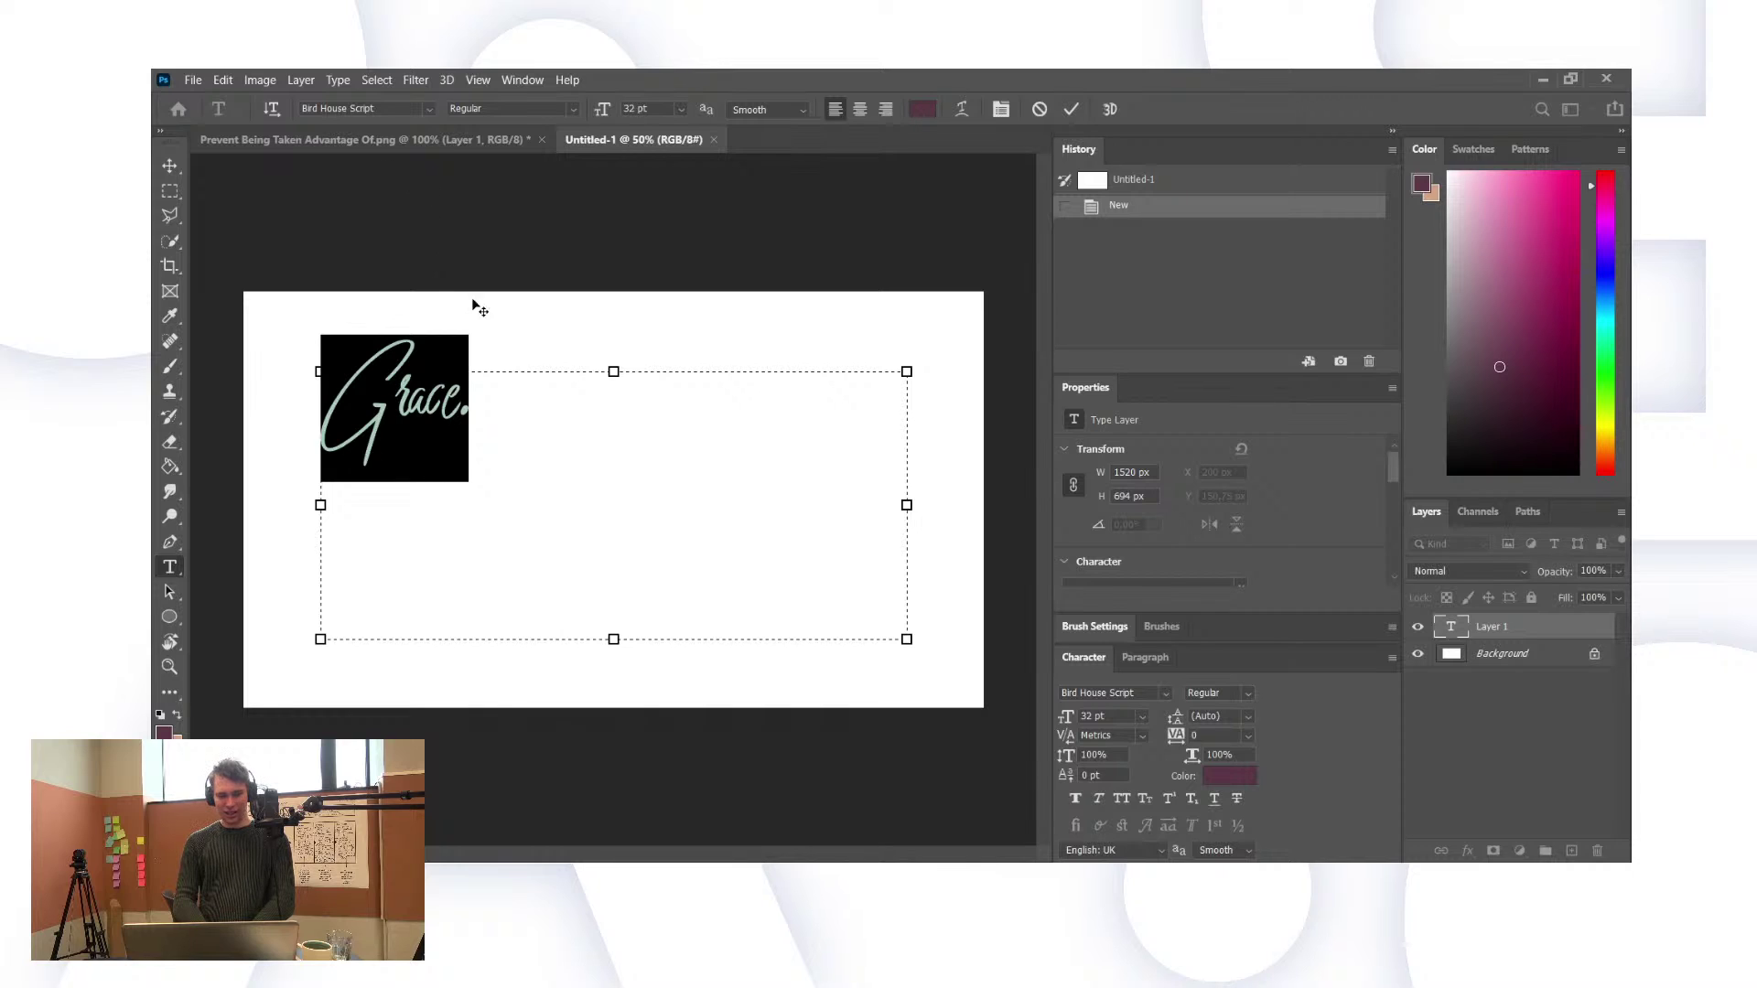
Step: Reselect 'Grace.' and step through fonts like EmojiOne and Marlett, keeping Kunstler Script
{"action": "left_click", "coordinate": [523, 429]}
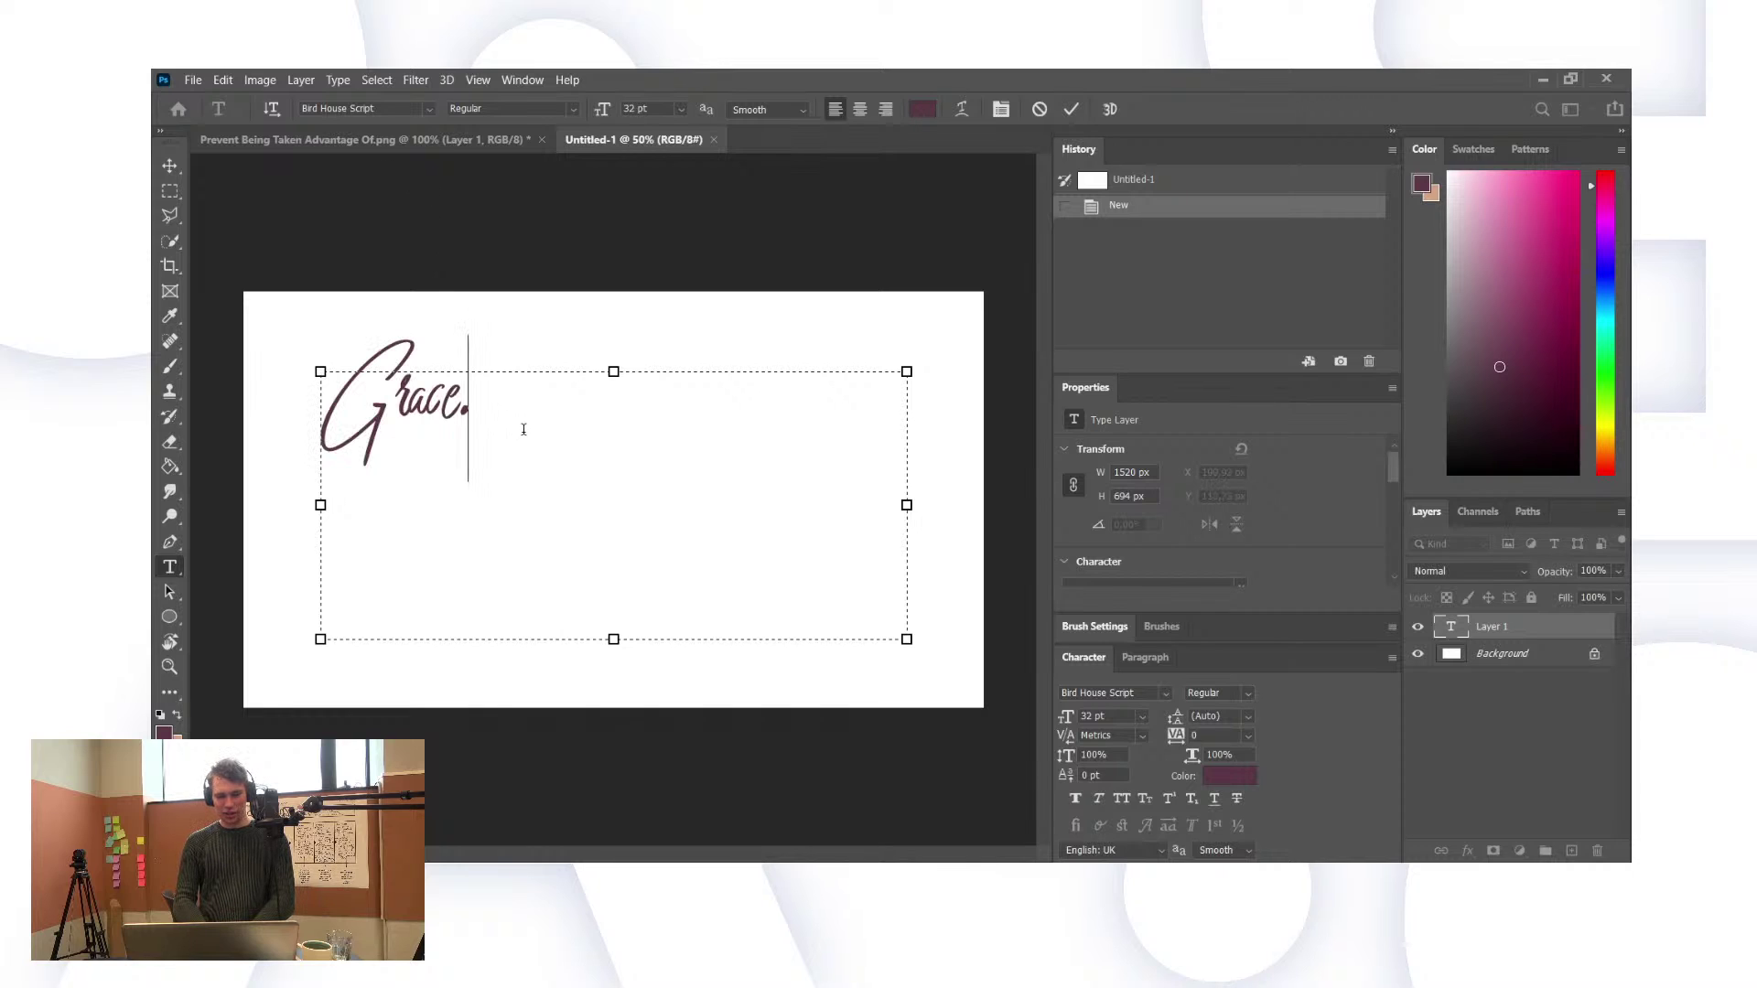
{"action": "left_click_drag", "start_coordinate": [529, 408], "coordinate": [300, 420]}
{"action": "left_click_drag", "start_coordinate": [464, 455], "coordinate": [290, 415]}
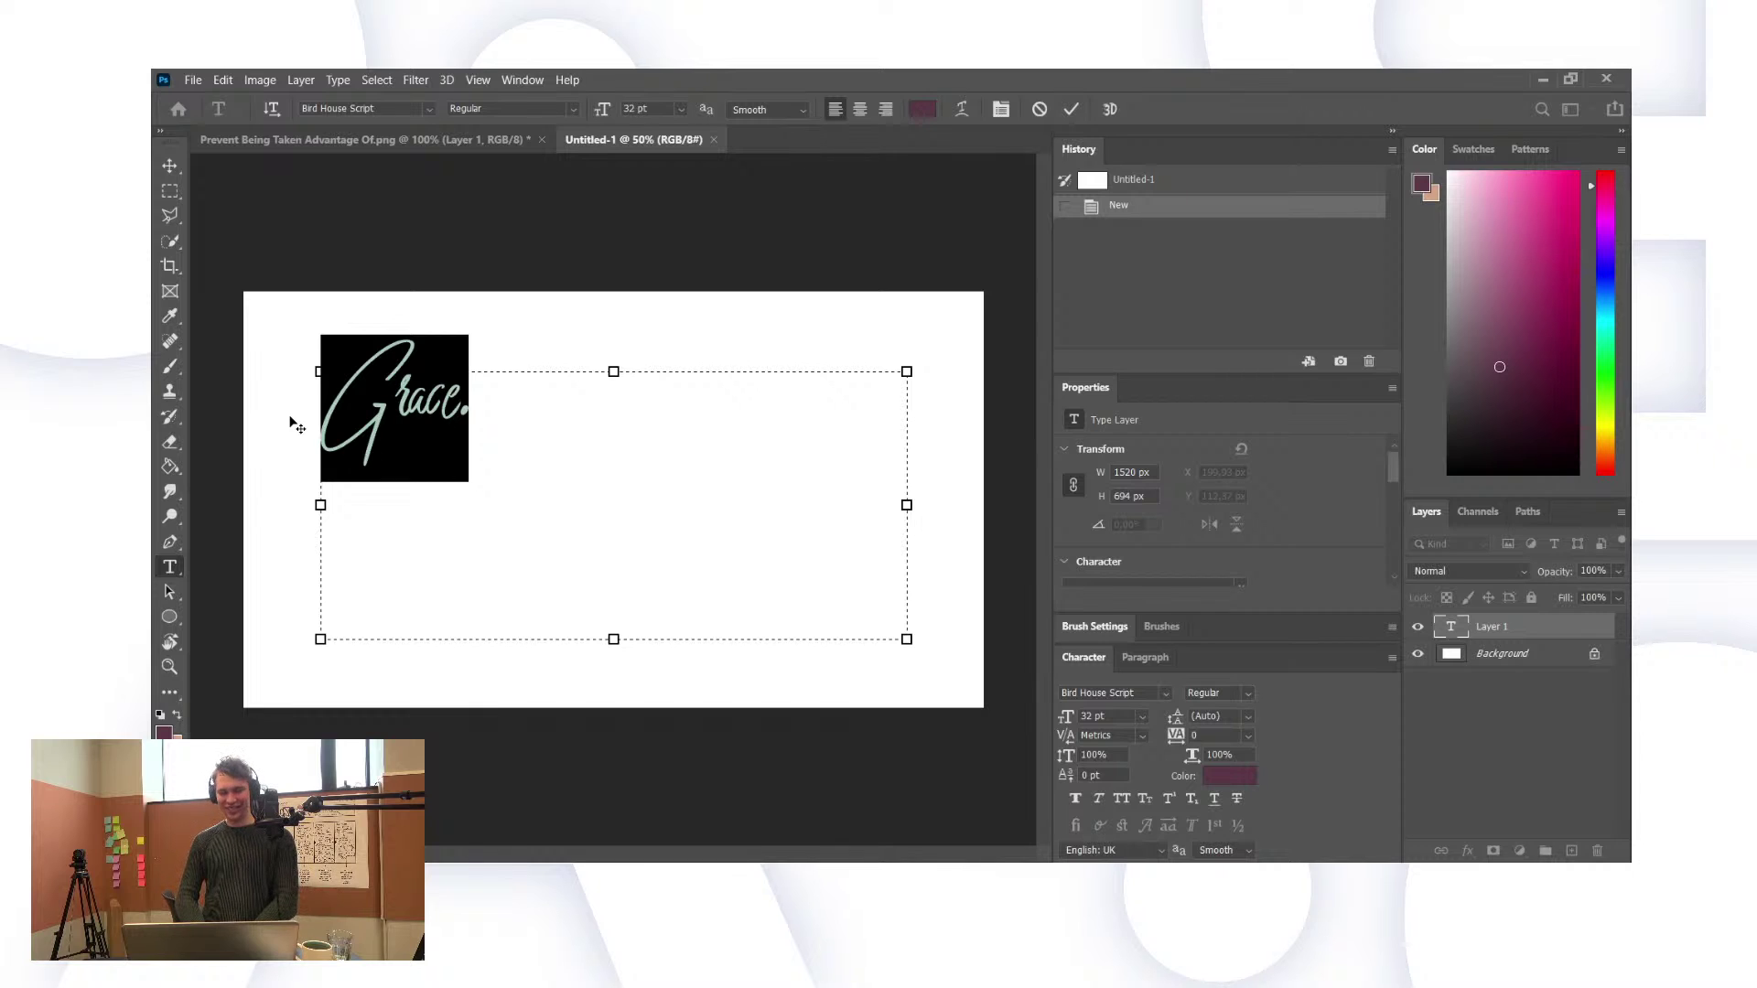
{"action": "left_click", "coordinate": [427, 112]}
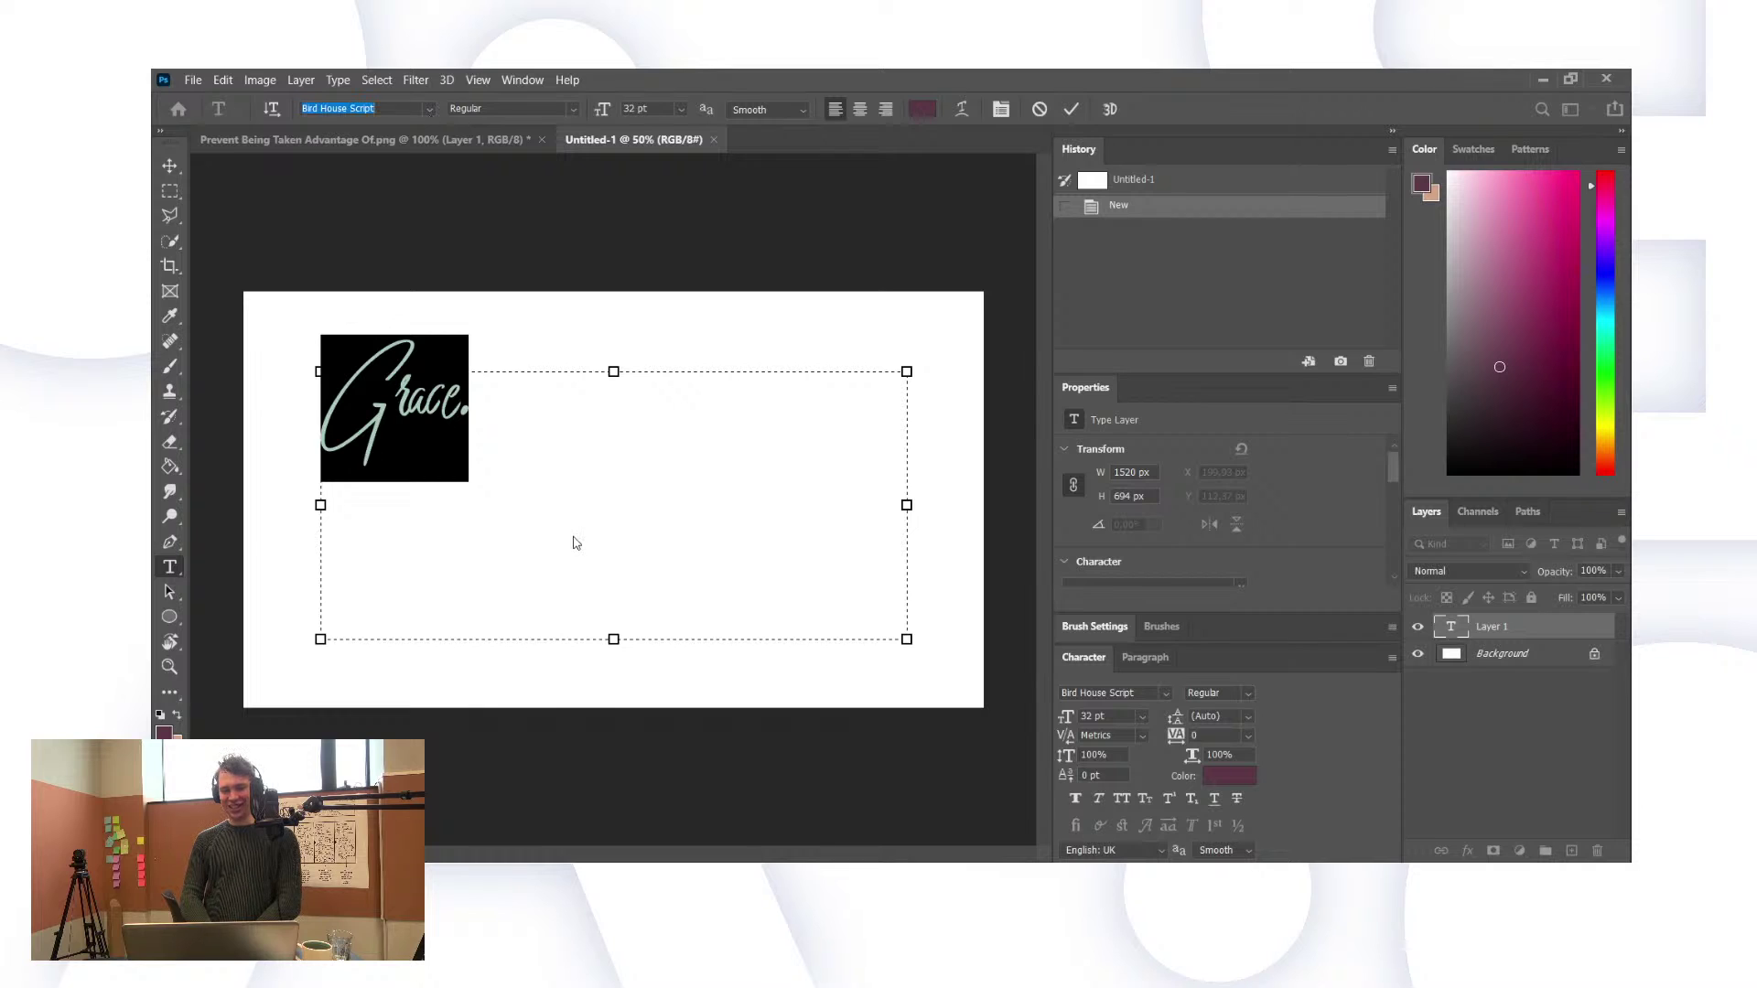
{"action": "key", "text": "Down"}
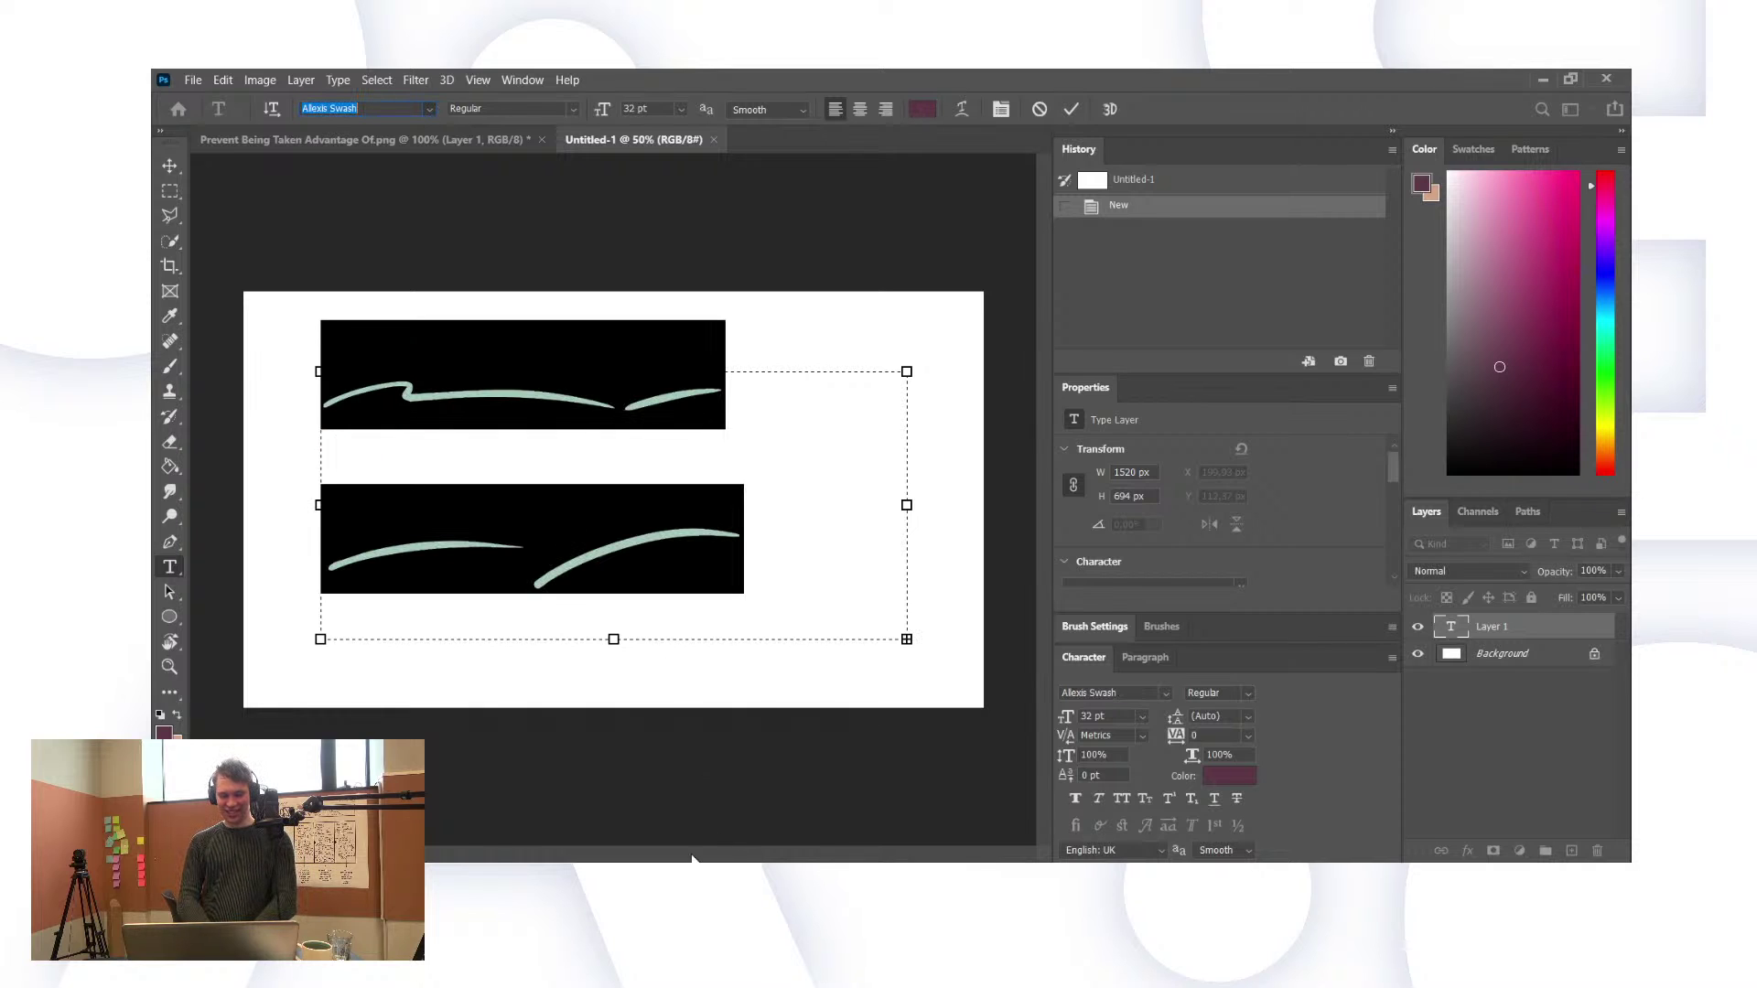
{"action": "key", "text": "Down"}
{"action": "key", "text": "Down"}
{"action": "key", "text": "Down"}
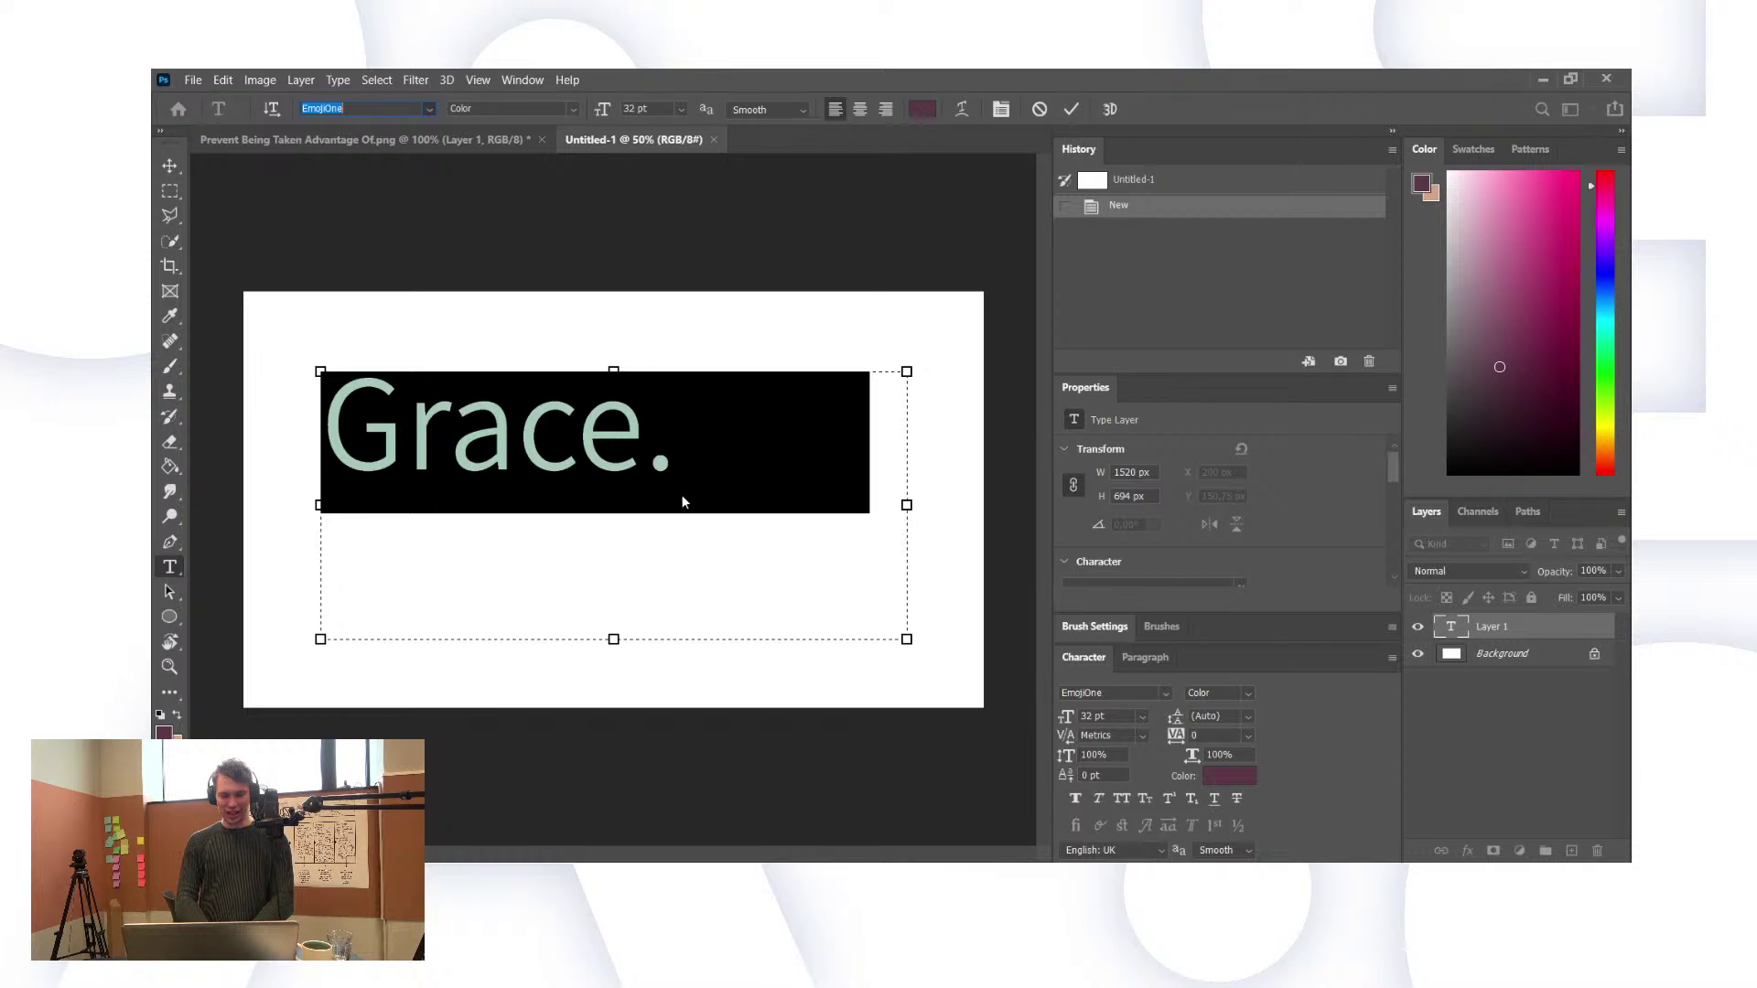
{"action": "key", "text": "Down"}
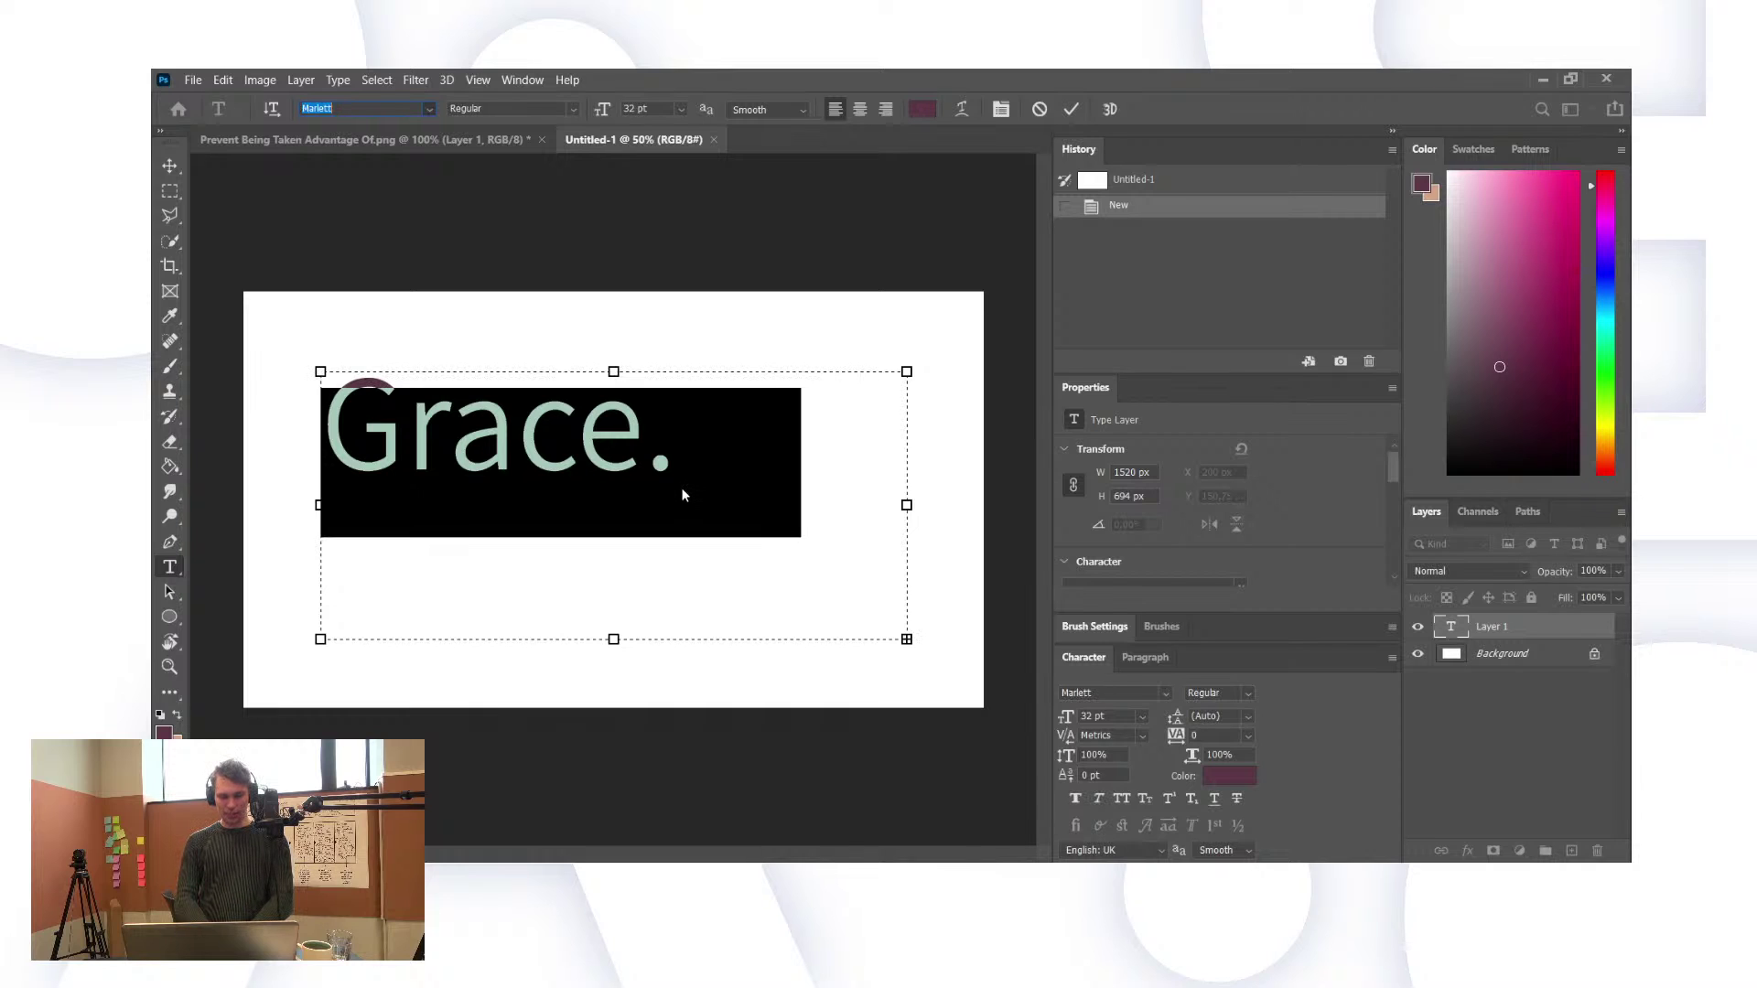
{"action": "key", "text": "Down"}
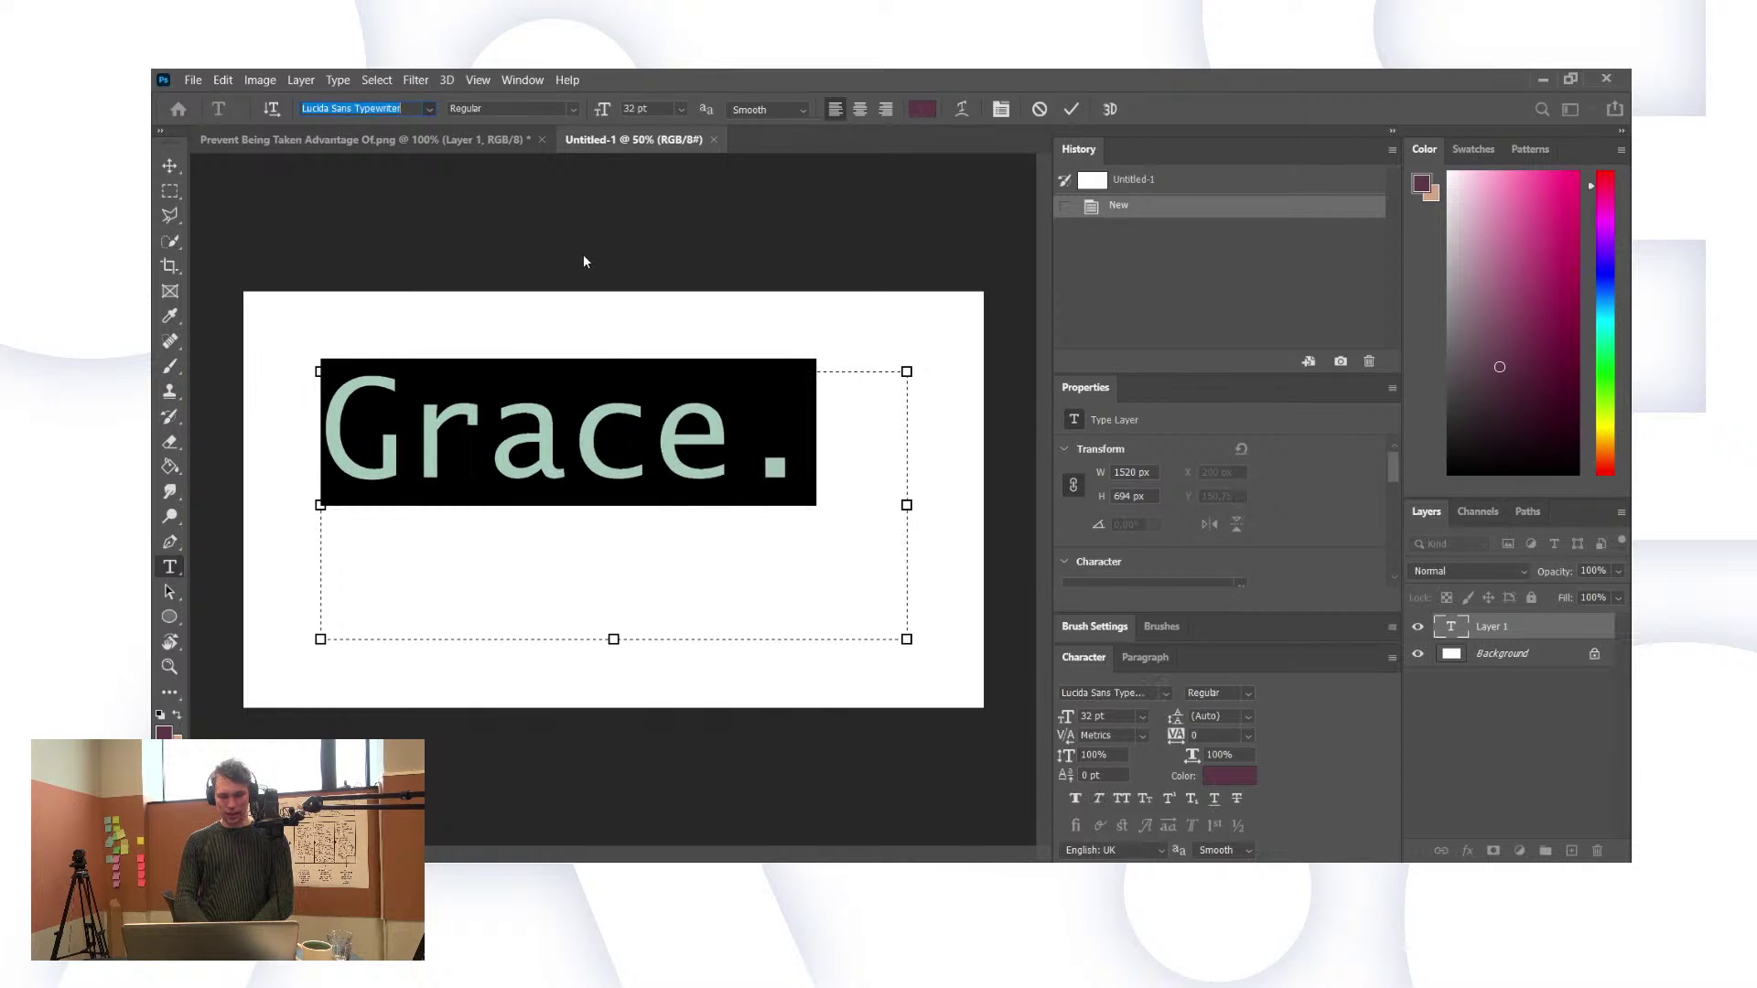
{"action": "key", "text": "Down"}
{"action": "key", "text": "Down"}
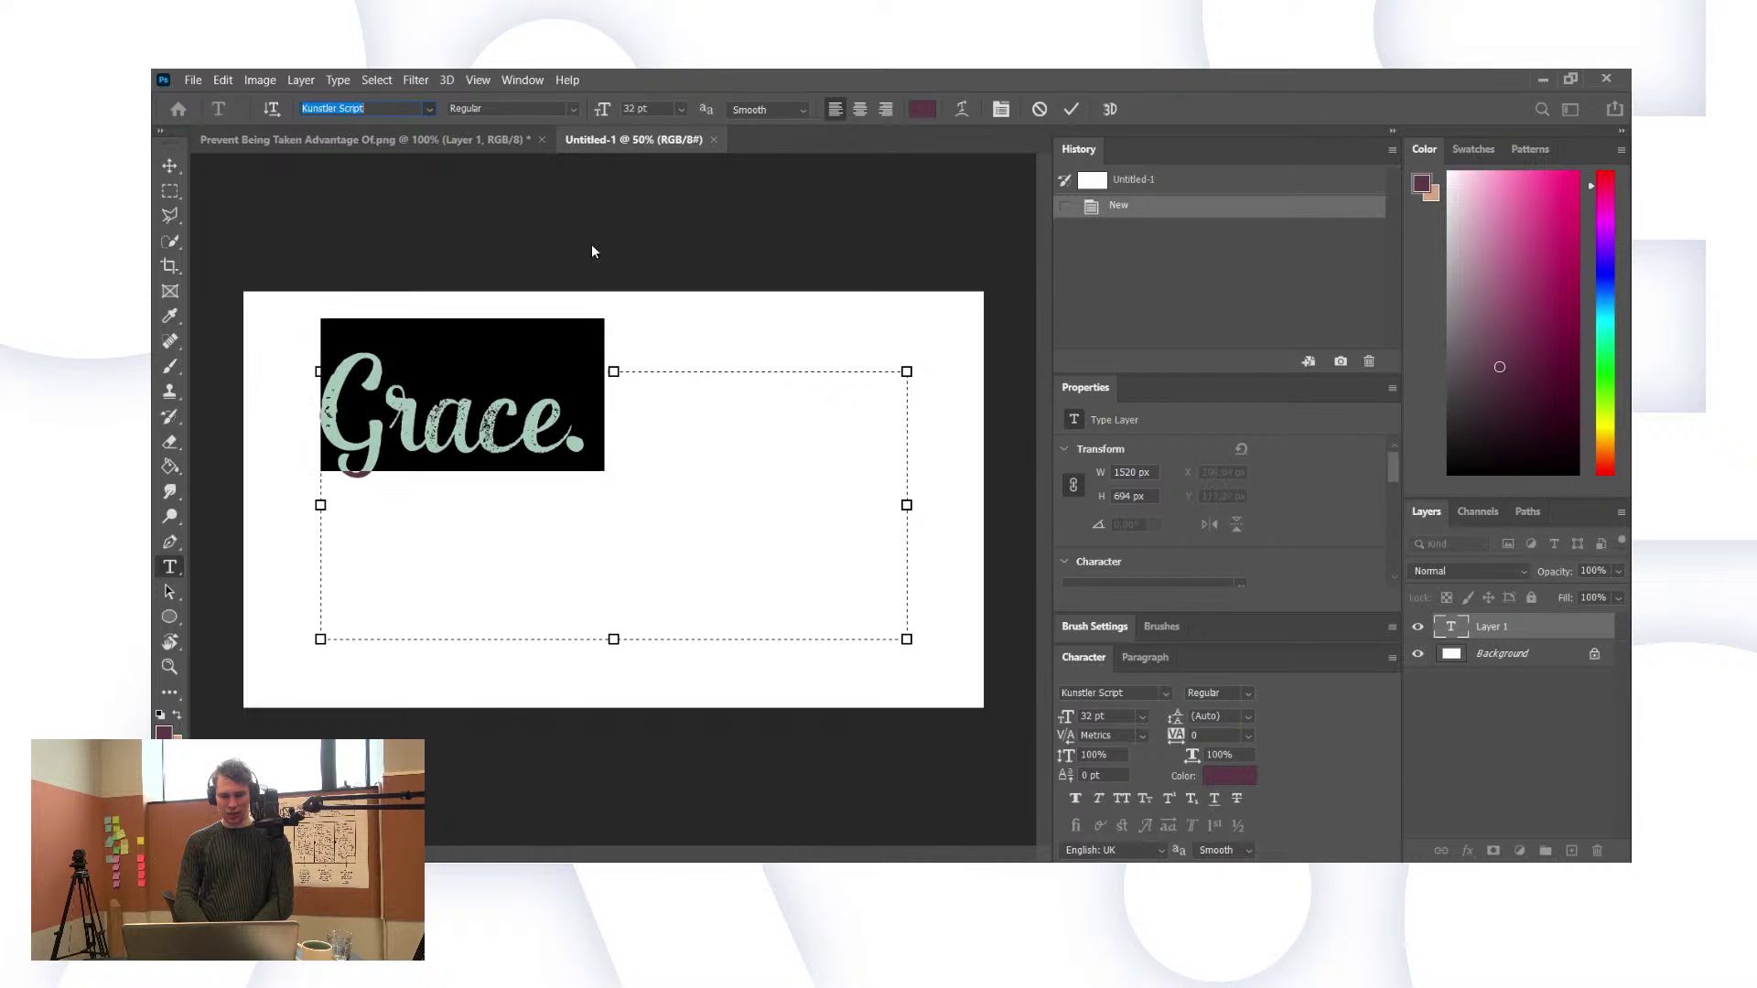
{"action": "key", "text": "Return"}
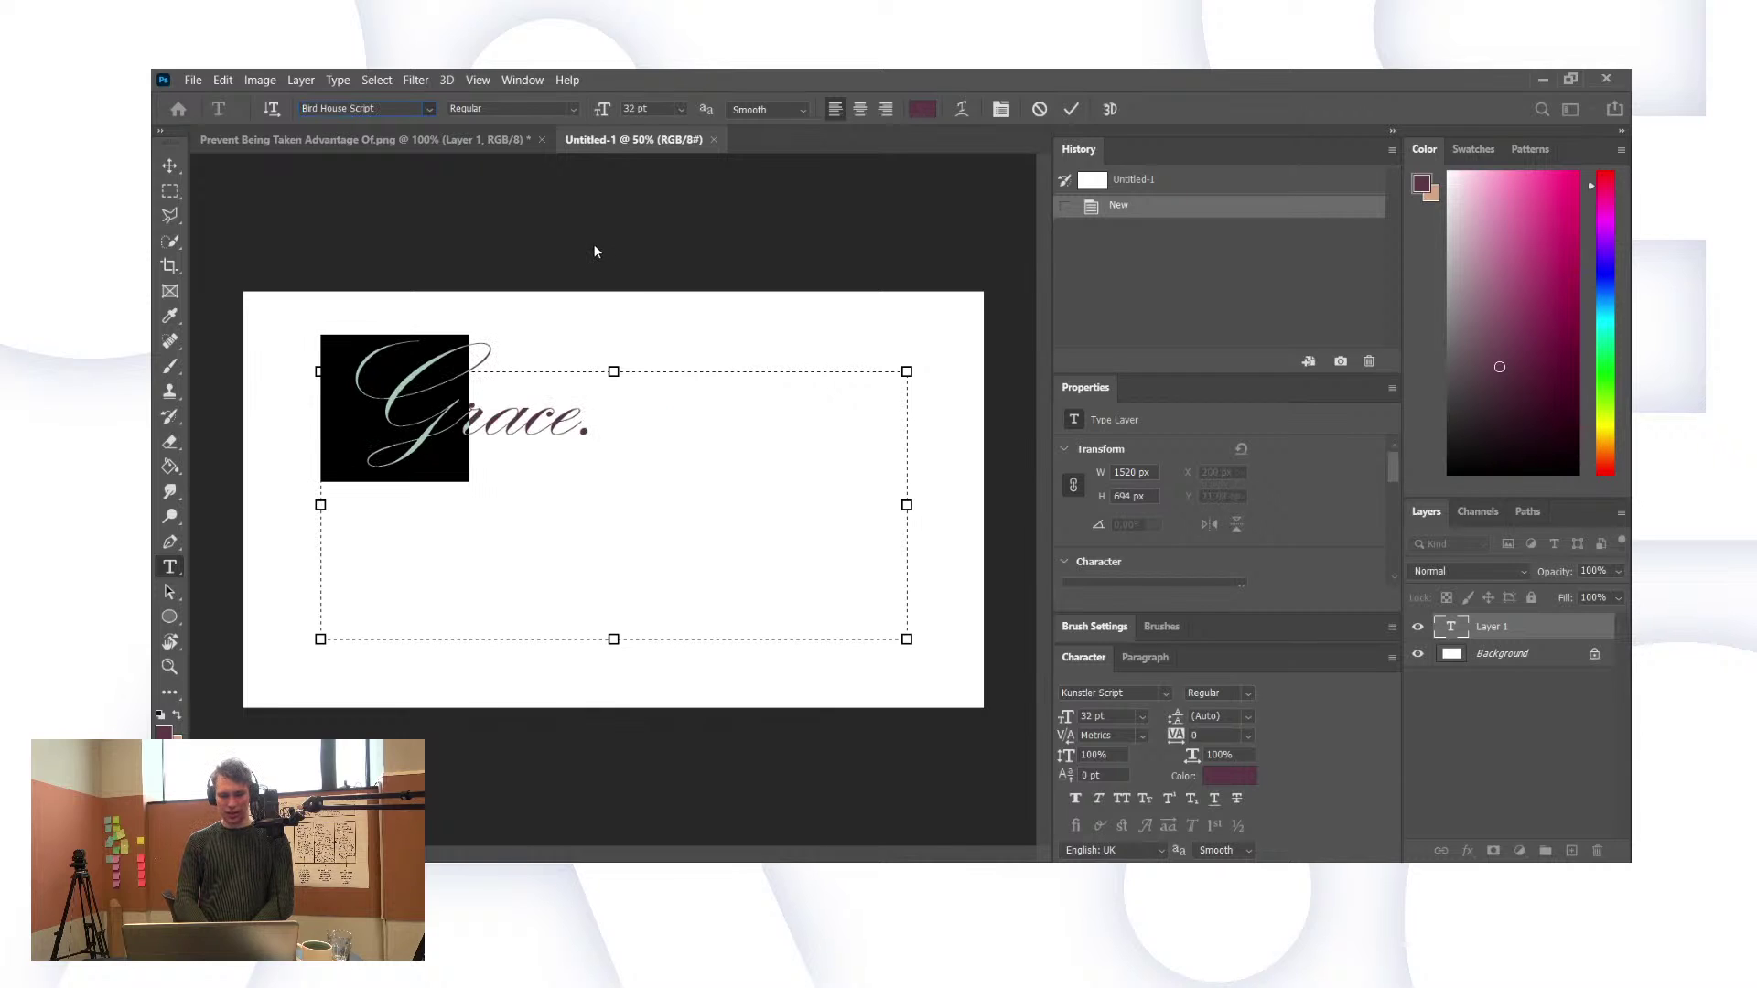
Step: Compare neighbouring fonts and settle on Alexis for 'Grace.'
{"action": "left_click", "coordinate": [423, 108]}
{"action": "key", "text": "Down"}
{"action": "key", "text": "Down"}
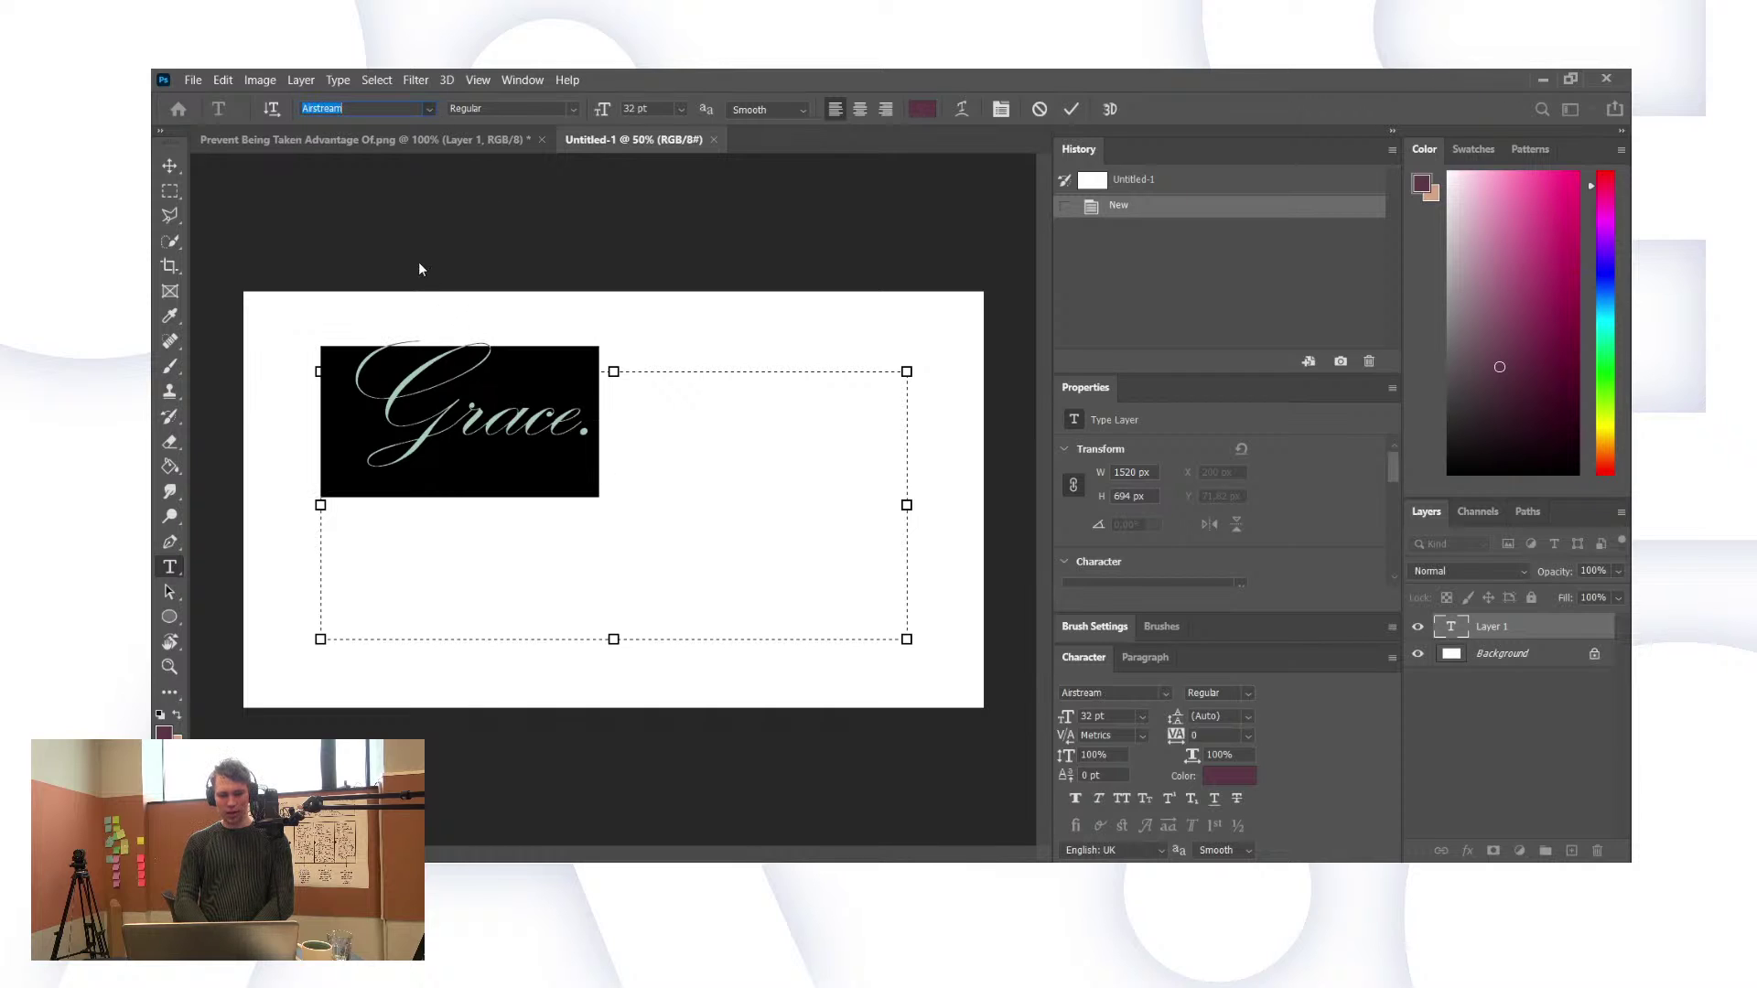
{"action": "key", "text": "Down"}
{"action": "key", "text": "Down"}
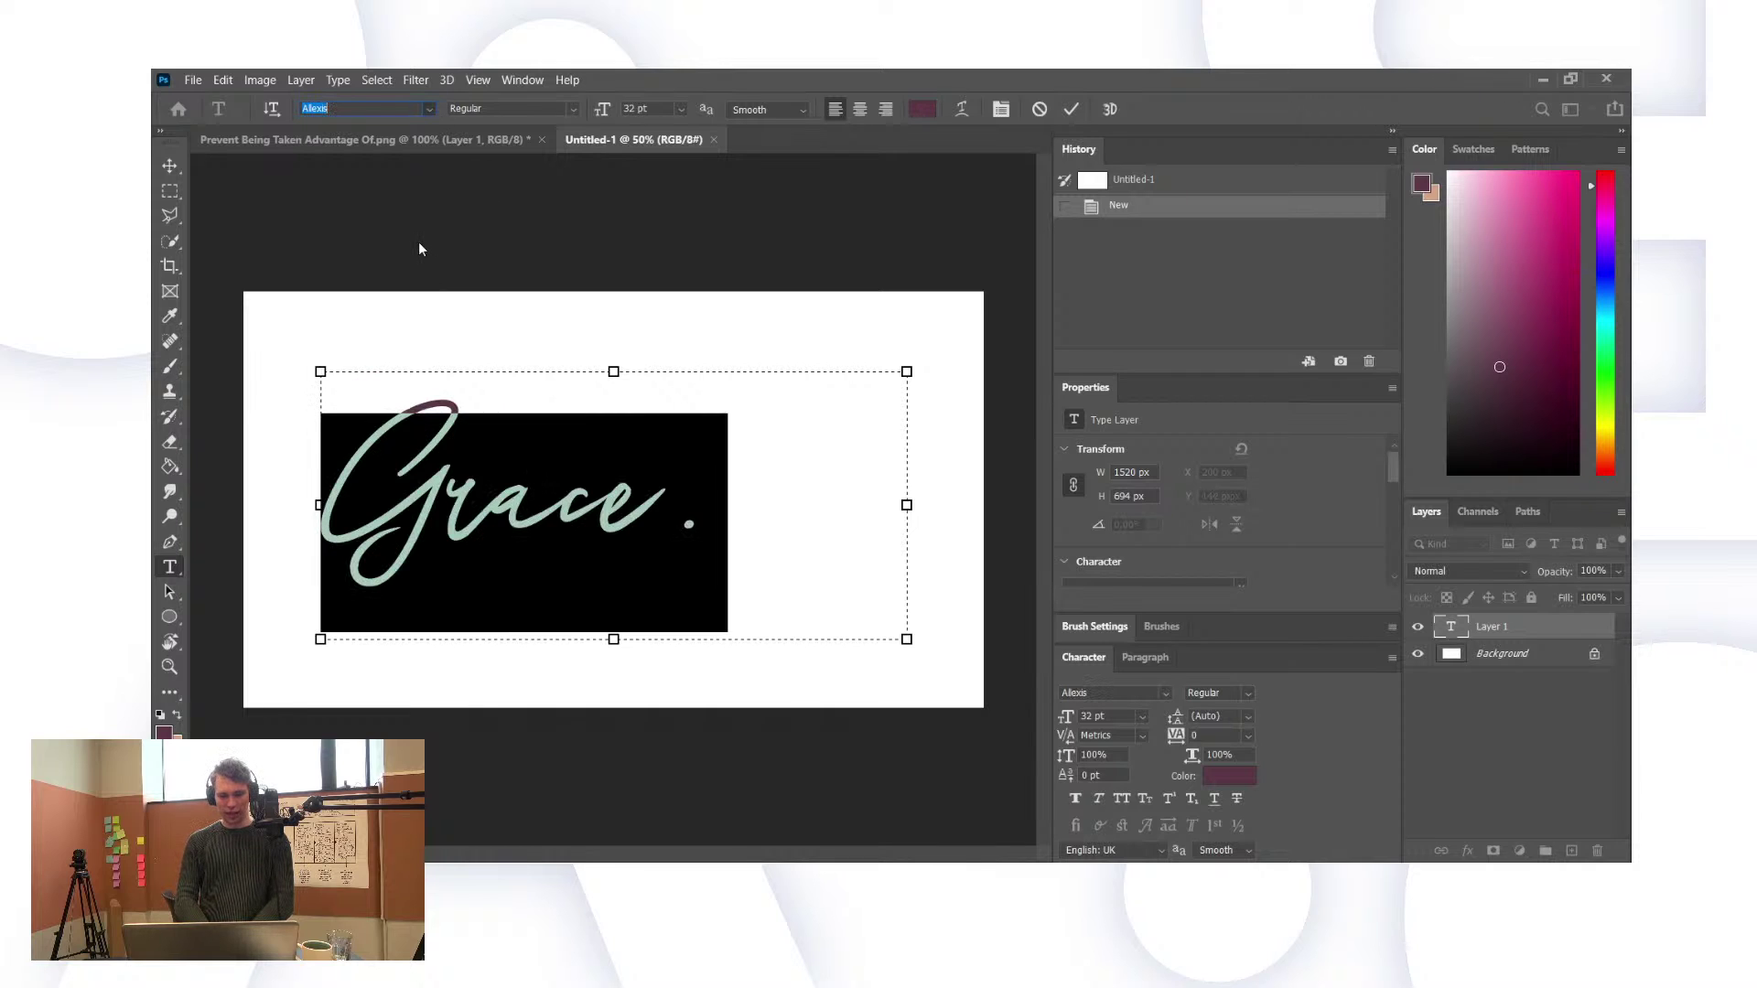
{"action": "key", "text": "Return"}
Step: Select the period and experiment with tracking (-100, 0, tighter) and a smaller right indent
{"action": "left_click", "coordinate": [590, 452]}
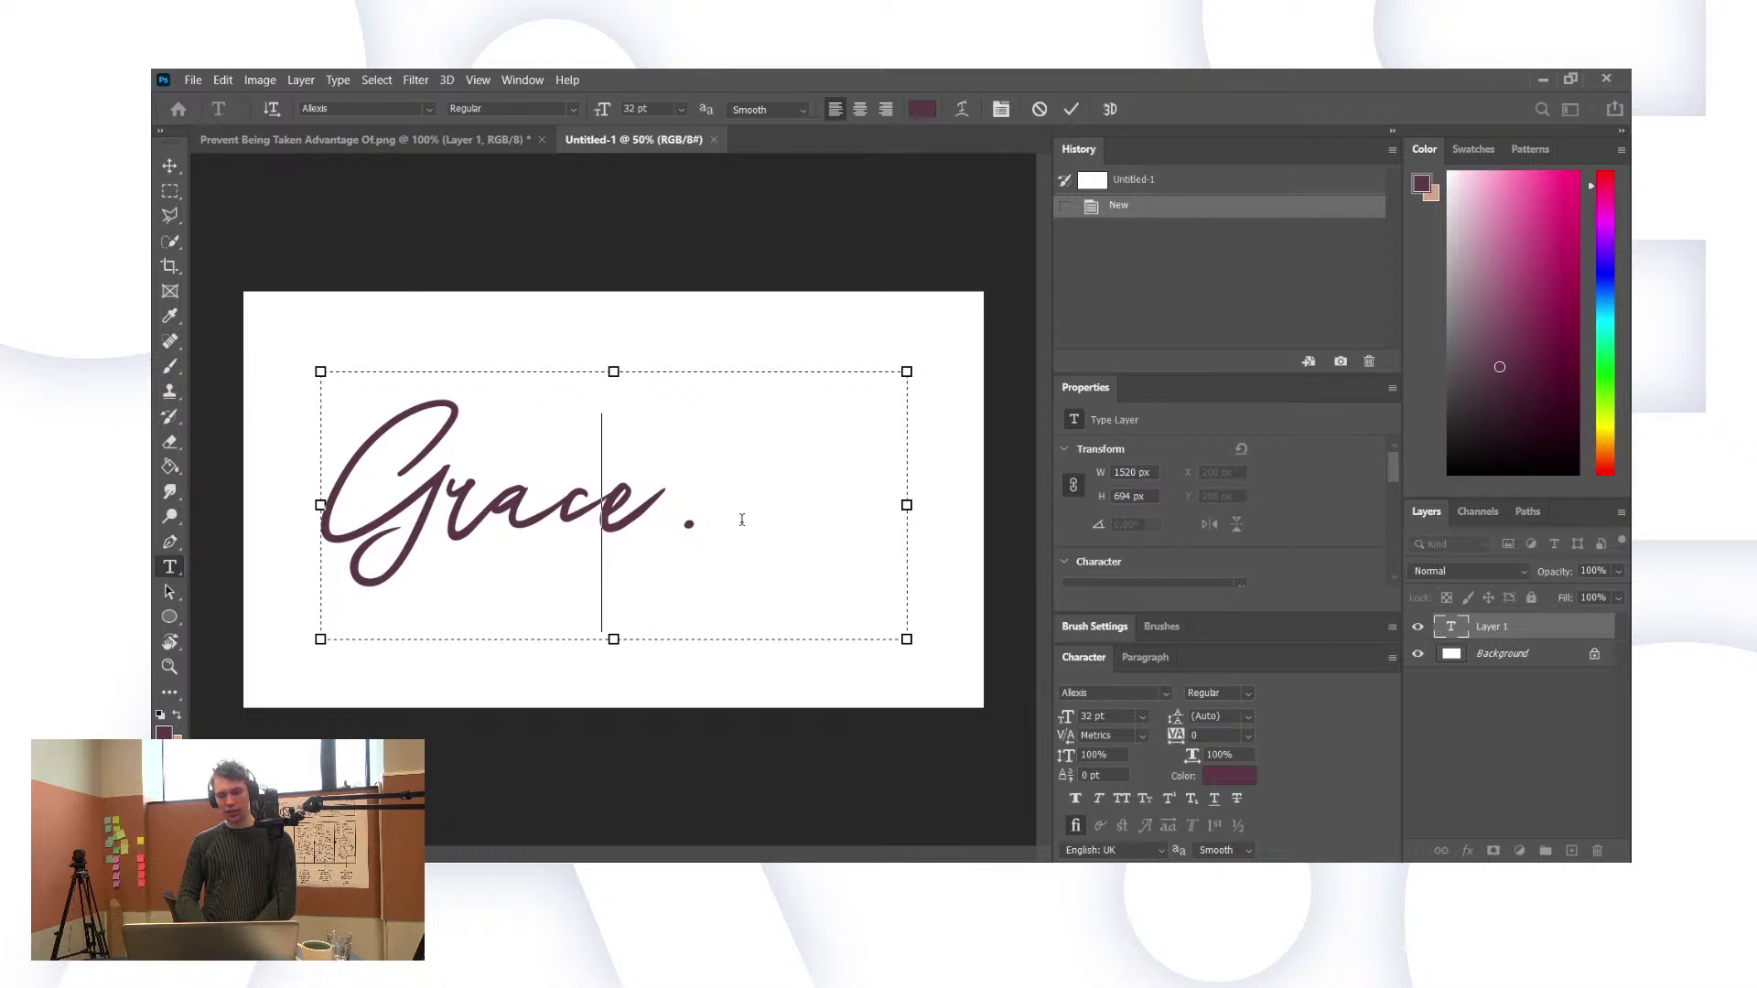
{"action": "left_click", "coordinate": [686, 525]}
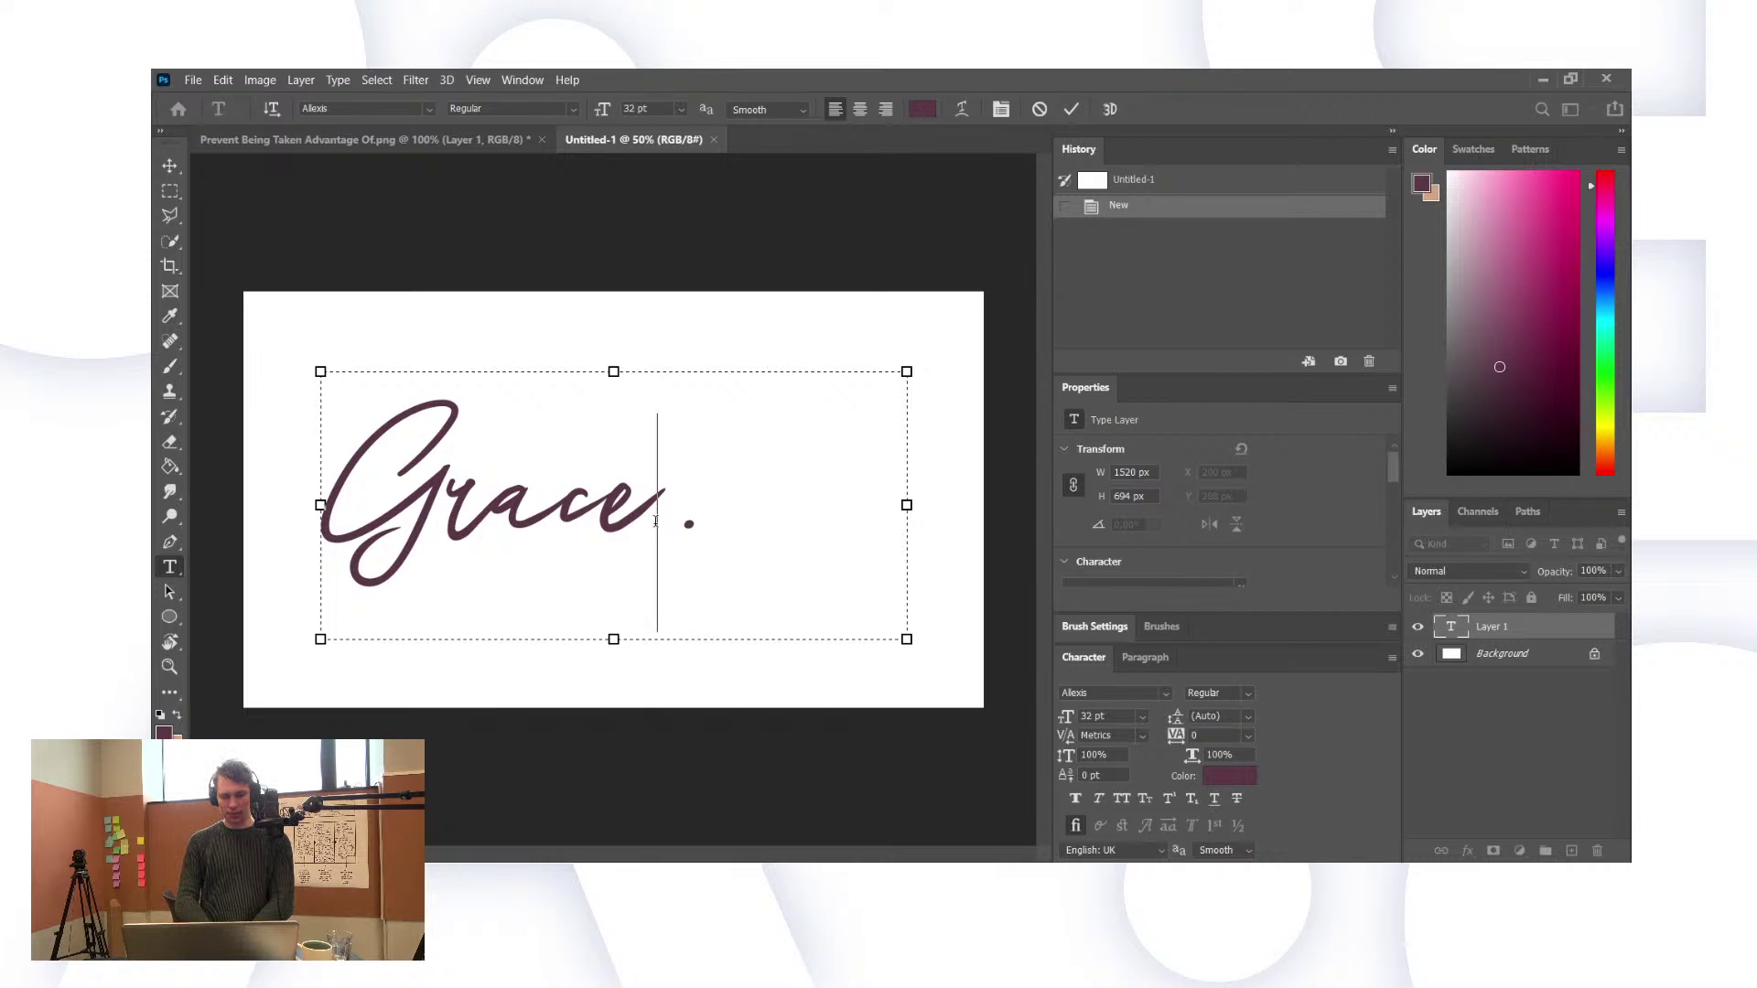
{"action": "key", "text": "shift+Right"}
{"action": "left_click", "coordinate": [733, 517]}
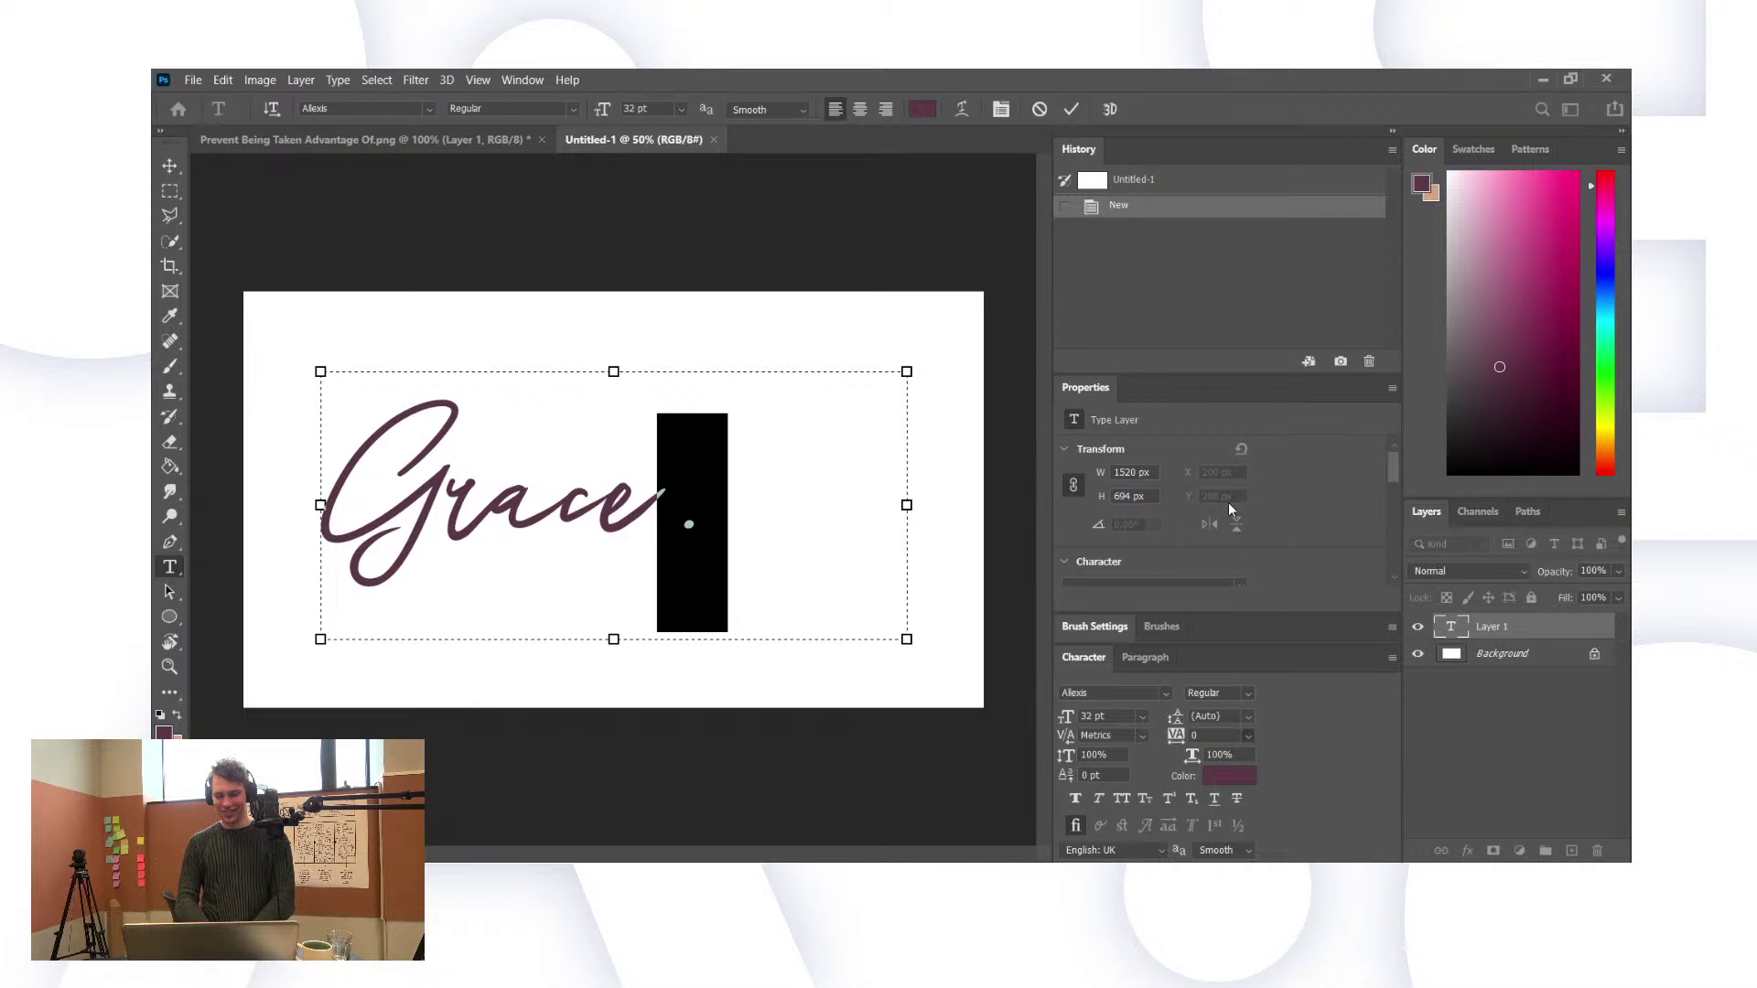
{"action": "key", "text": "ctrl+alt+Left"}
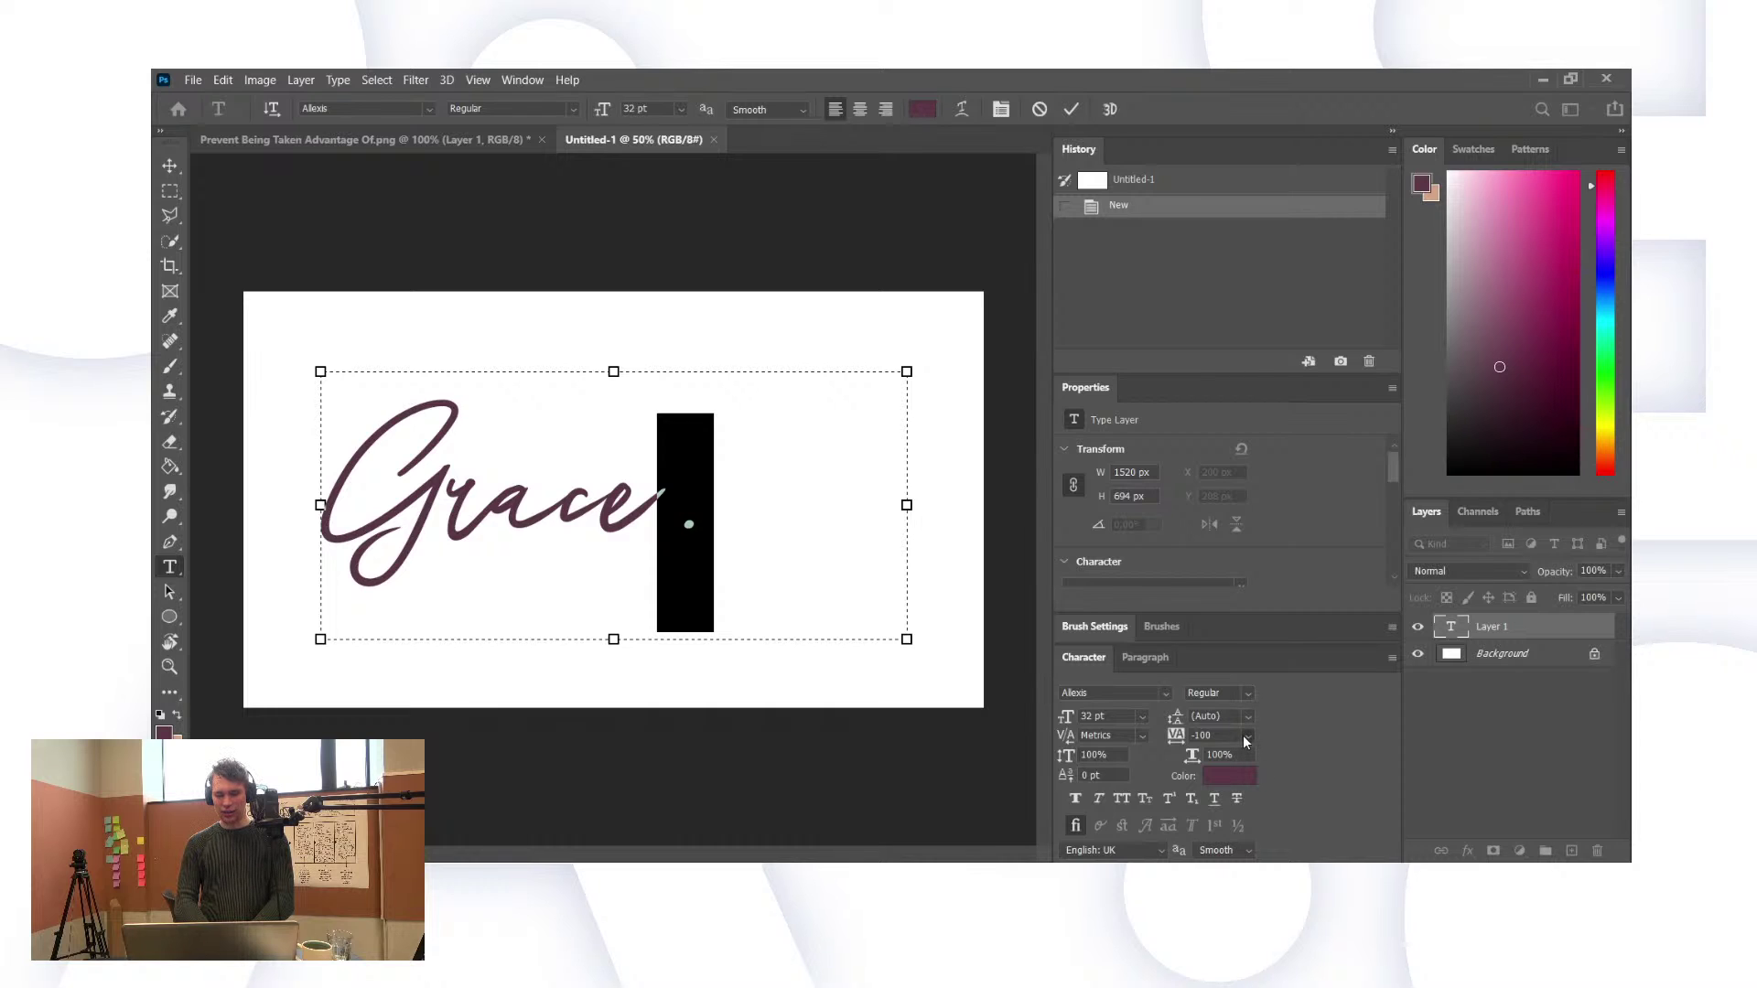
{"action": "key", "text": "ctrl+alt+Right"}
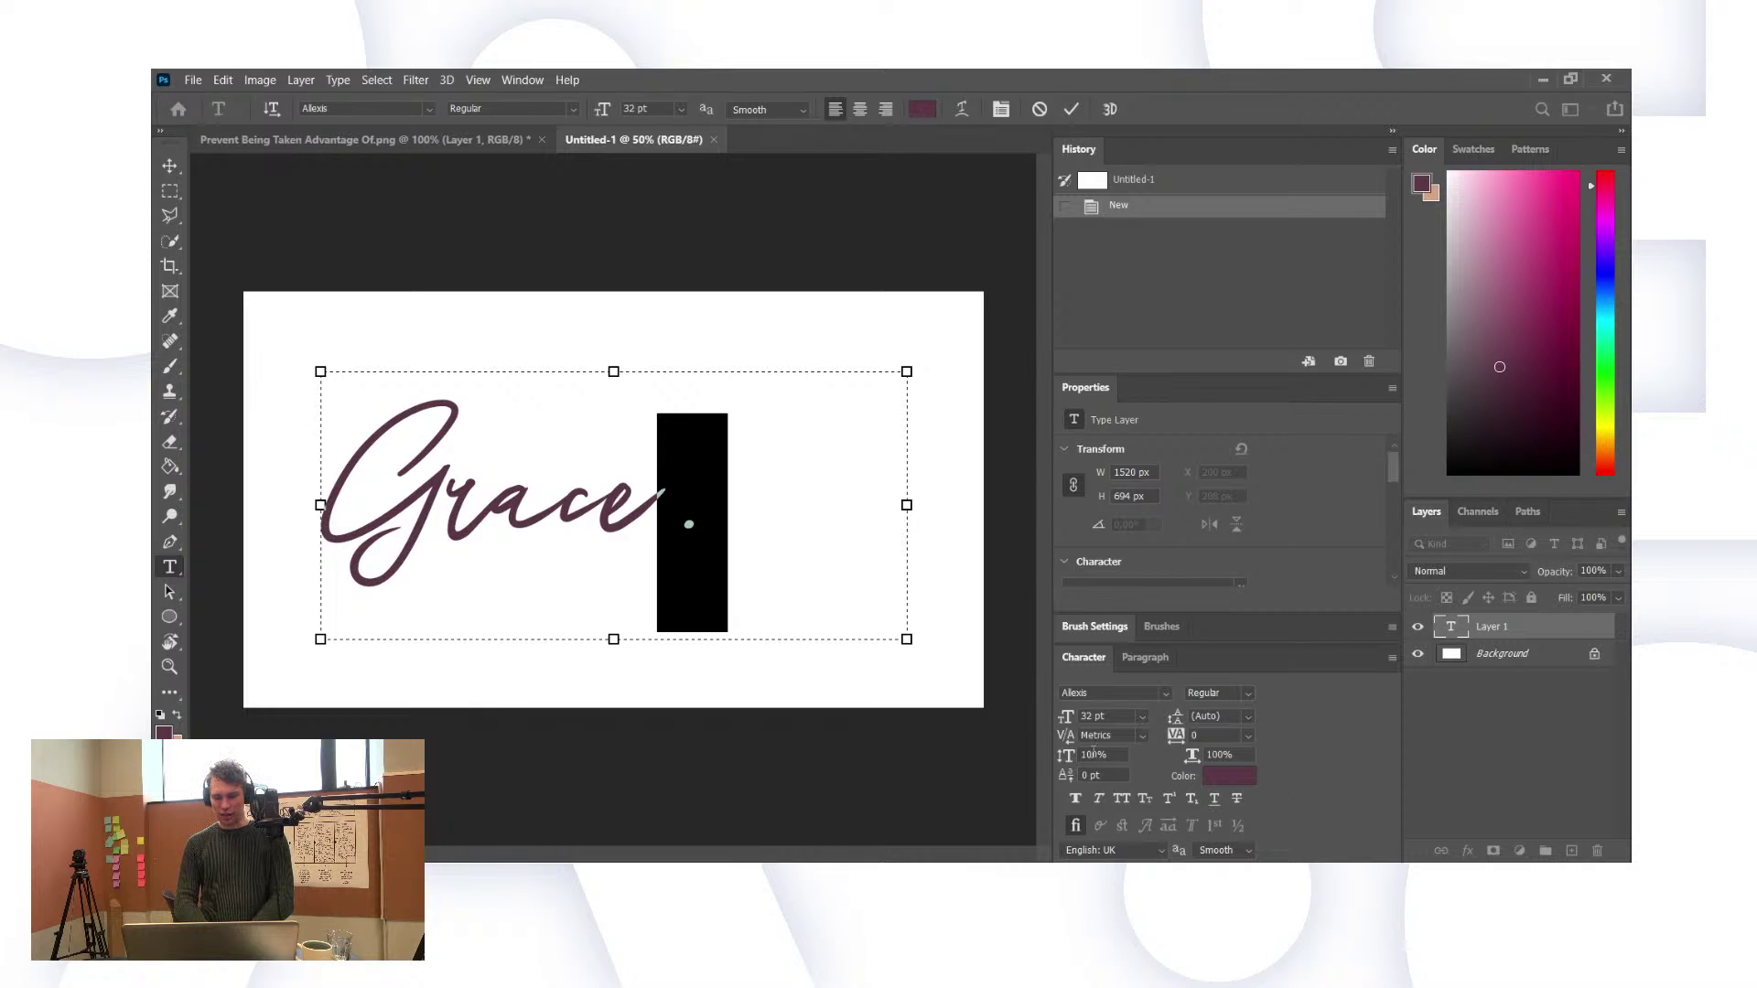
{"action": "mouse_move", "coordinate": [1064, 738]}
{"action": "left_mouse_down"}
{"action": "mouse_move", "coordinate": [1007, 737]}
{"action": "mouse_move", "coordinate": [1069, 741]}
{"action": "left_mouse_up"}
{"action": "left_click", "coordinate": [1150, 660]}
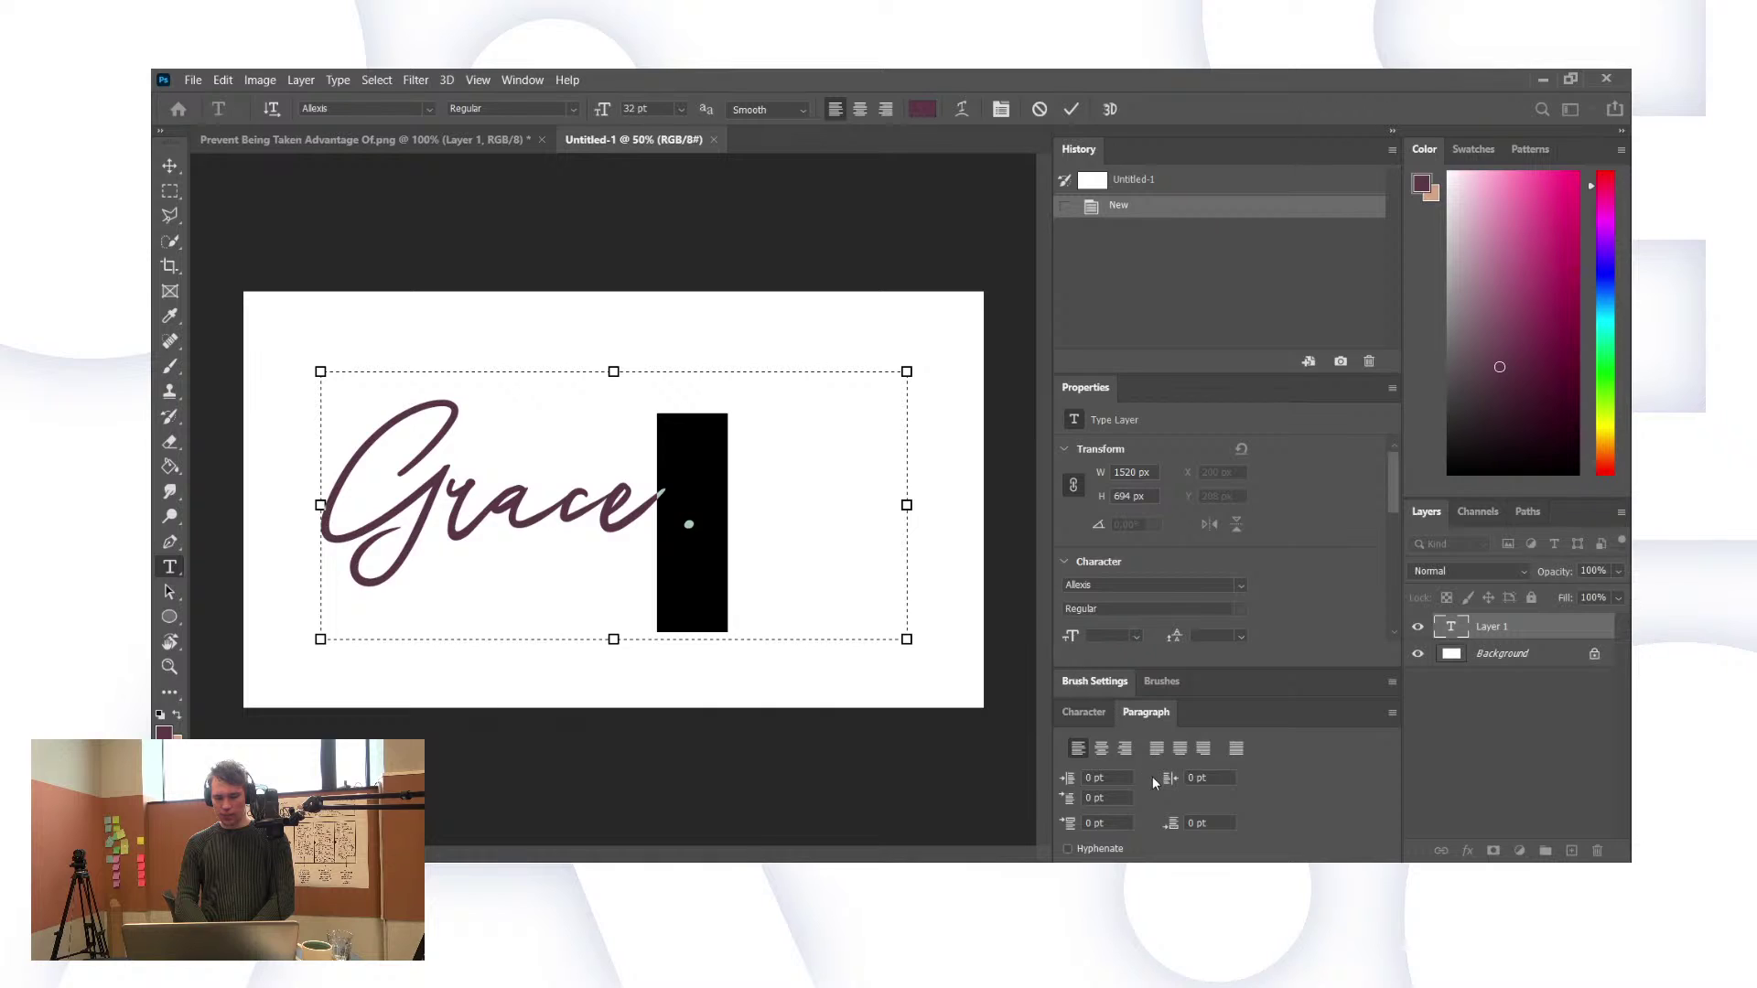
{"action": "left_click_drag", "start_coordinate": [1174, 787], "coordinate": [1151, 785]}
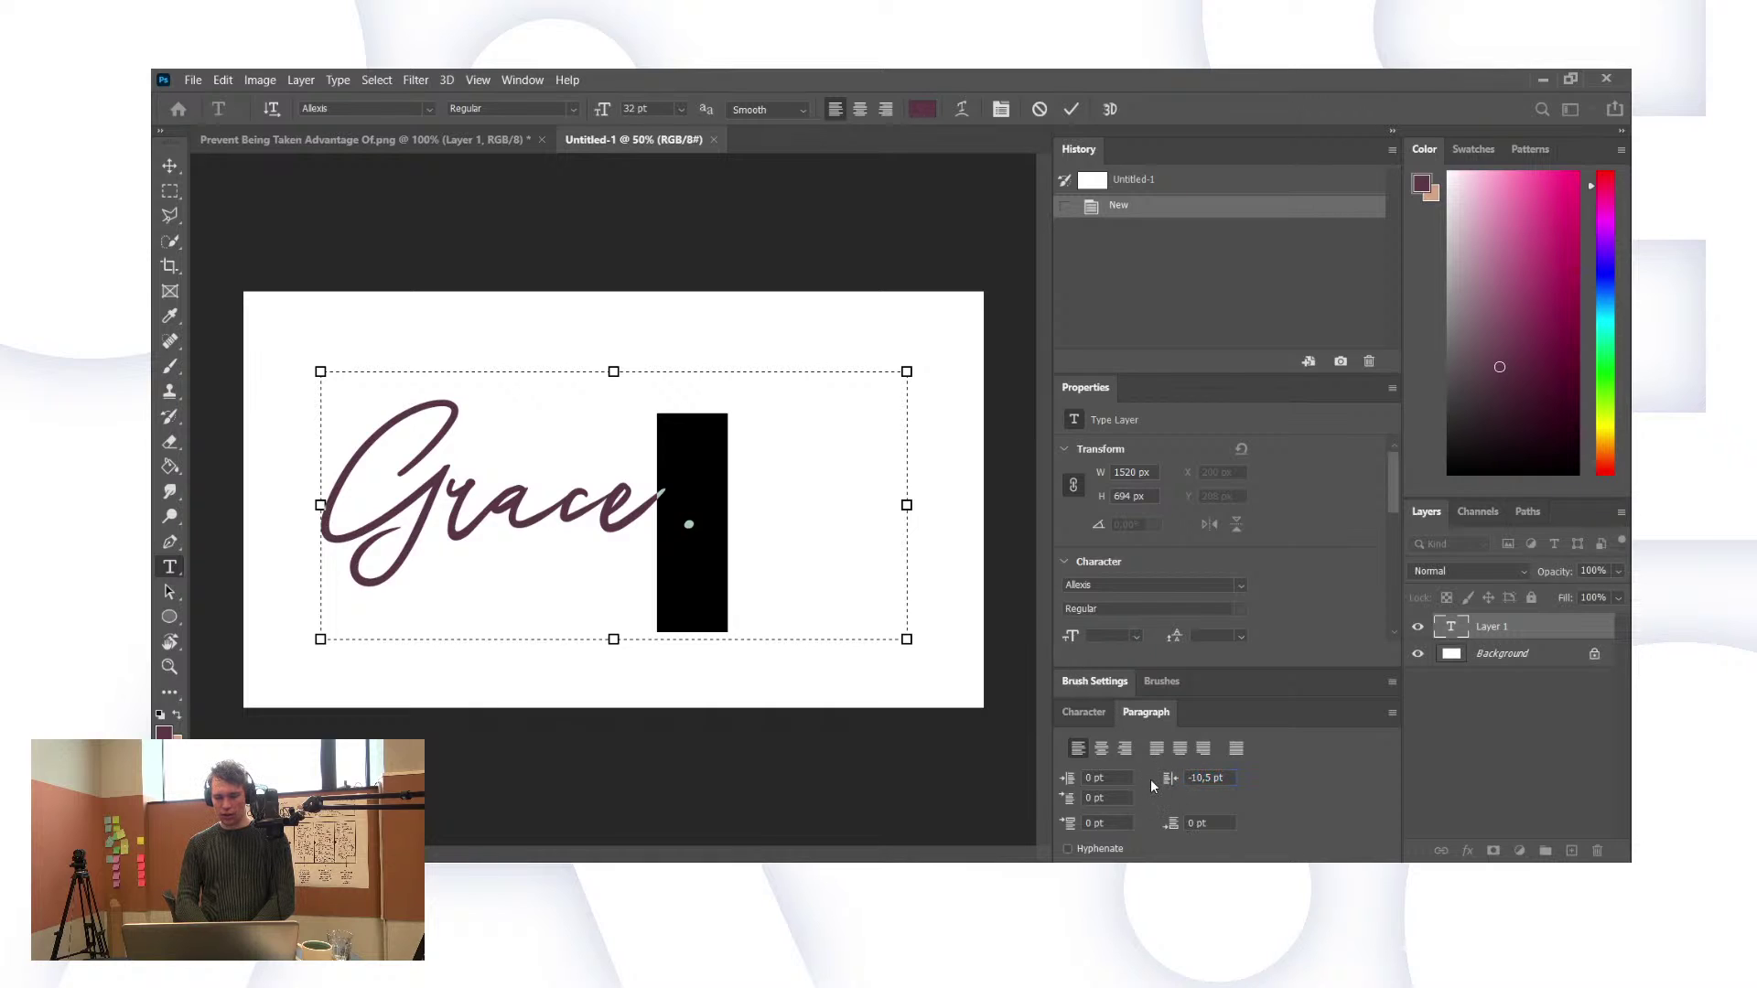
{"action": "left_click", "coordinate": [1081, 712]}
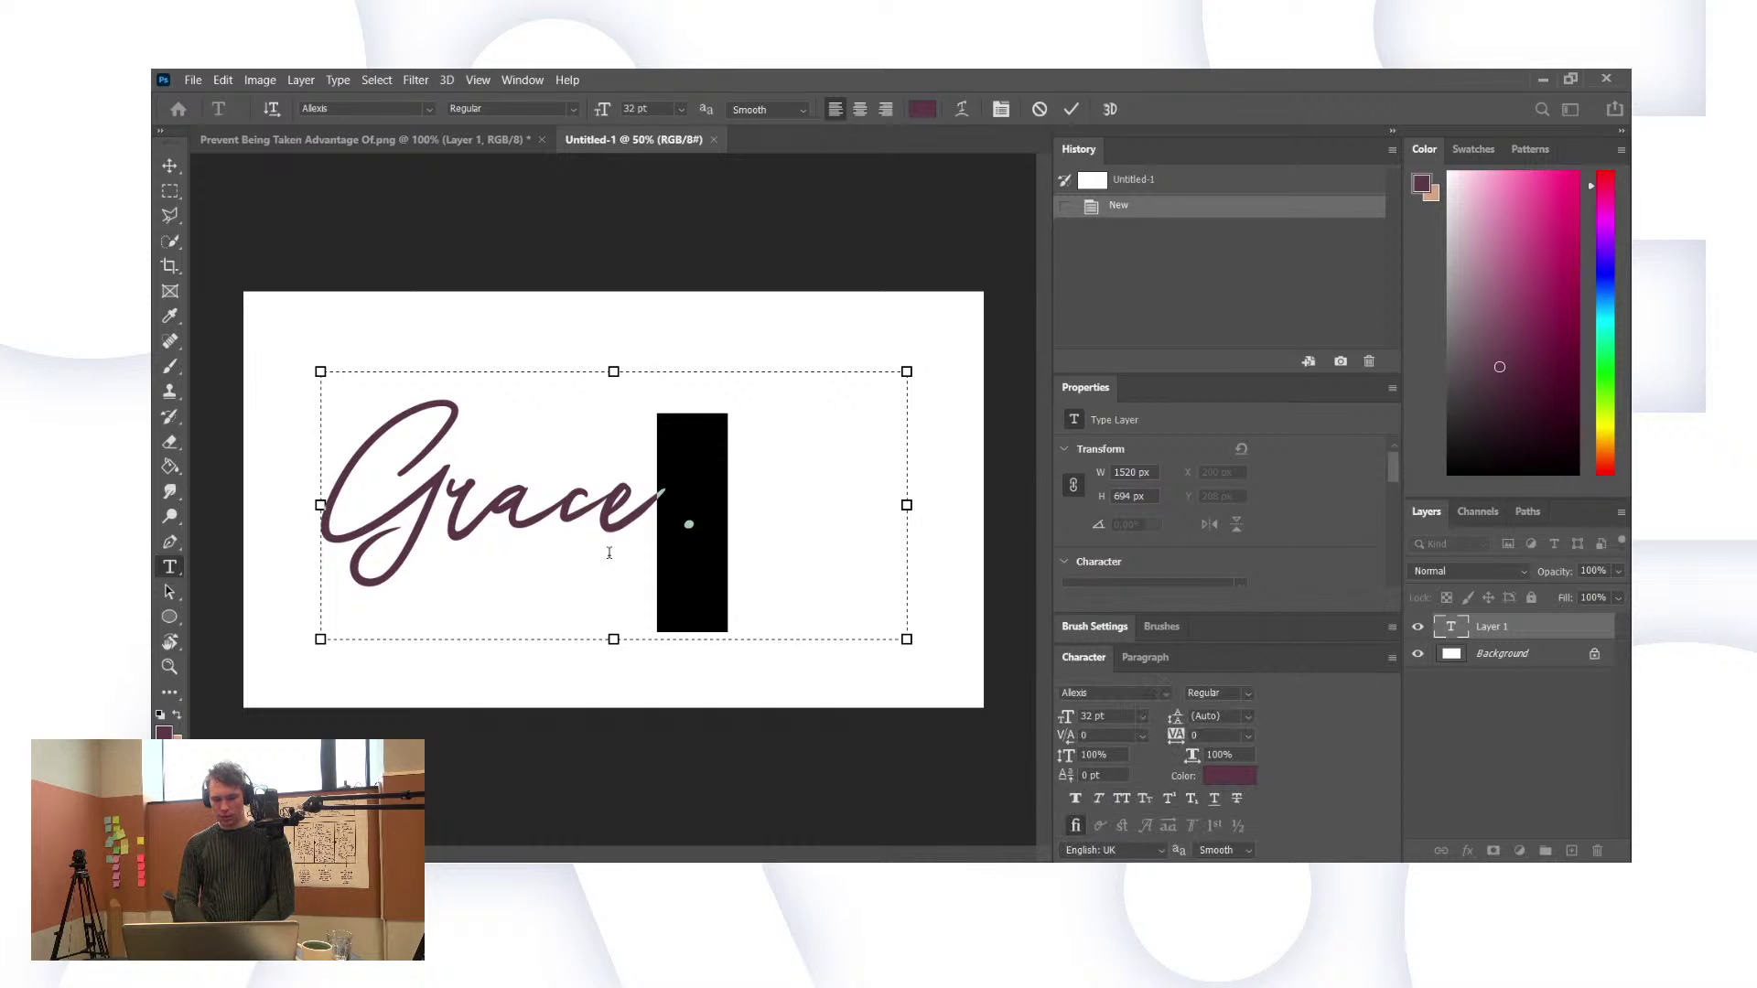
Step: Delete the trailing period and commit the Grace type layer
{"action": "left_click", "coordinate": [782, 507]}
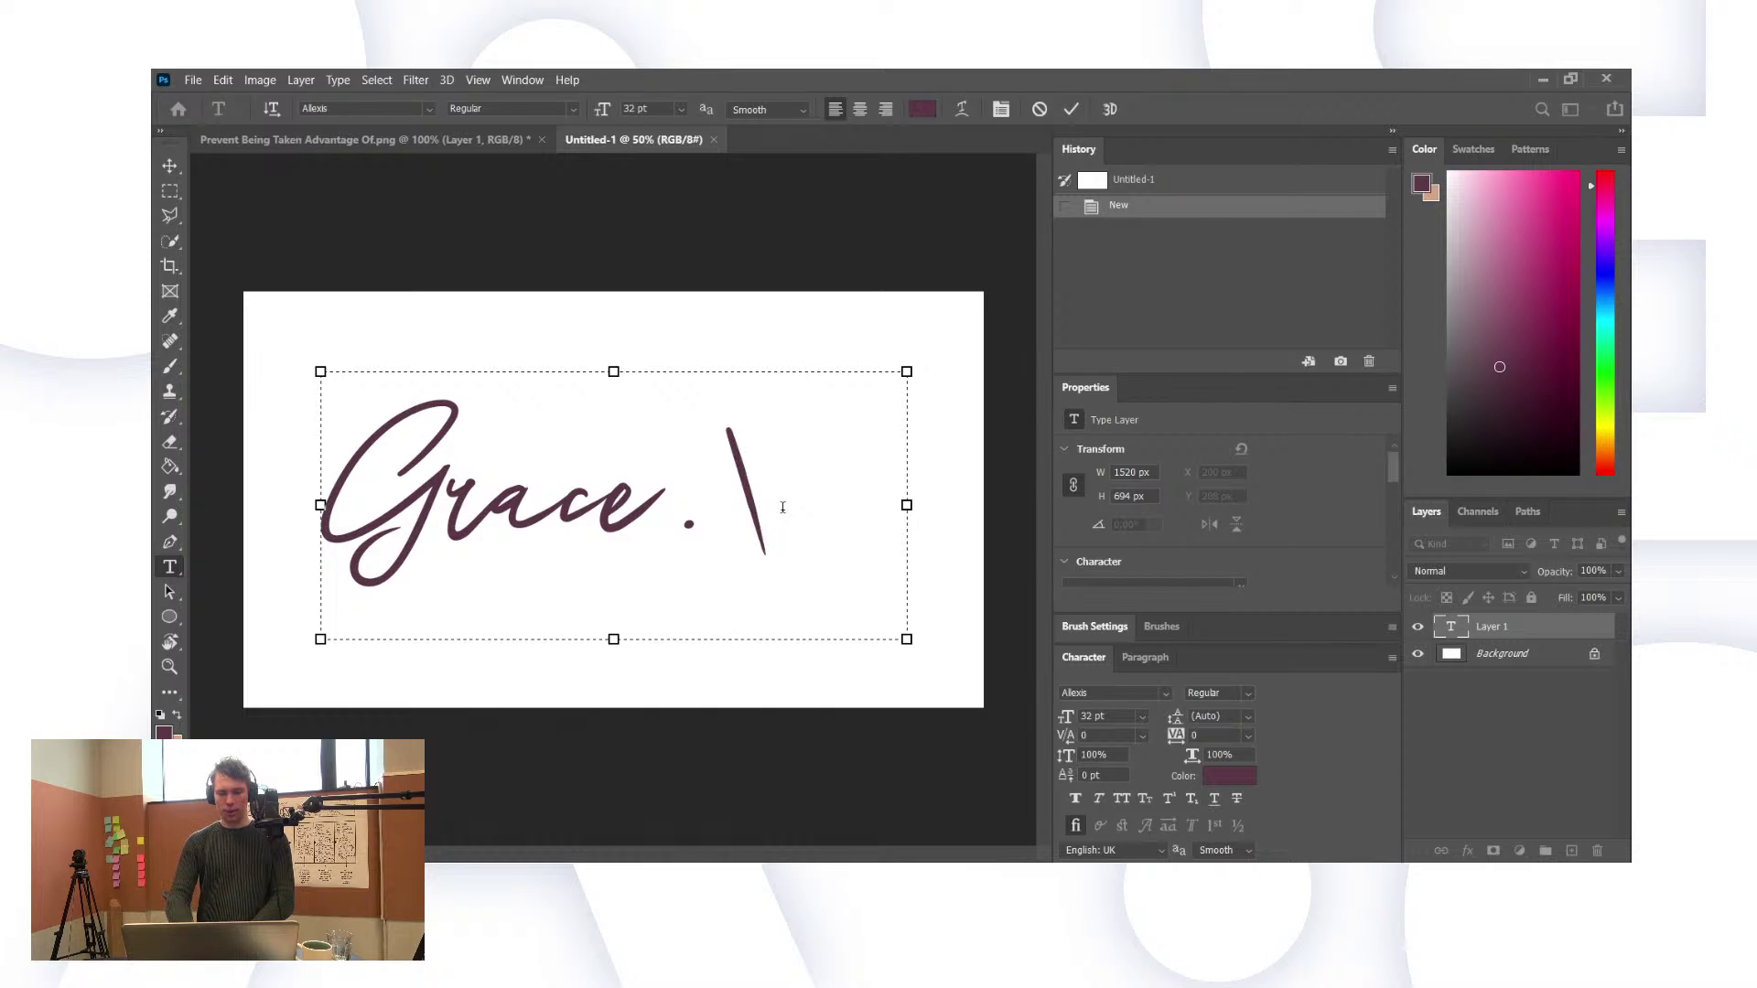
{"action": "key", "text": "BackSpace"}
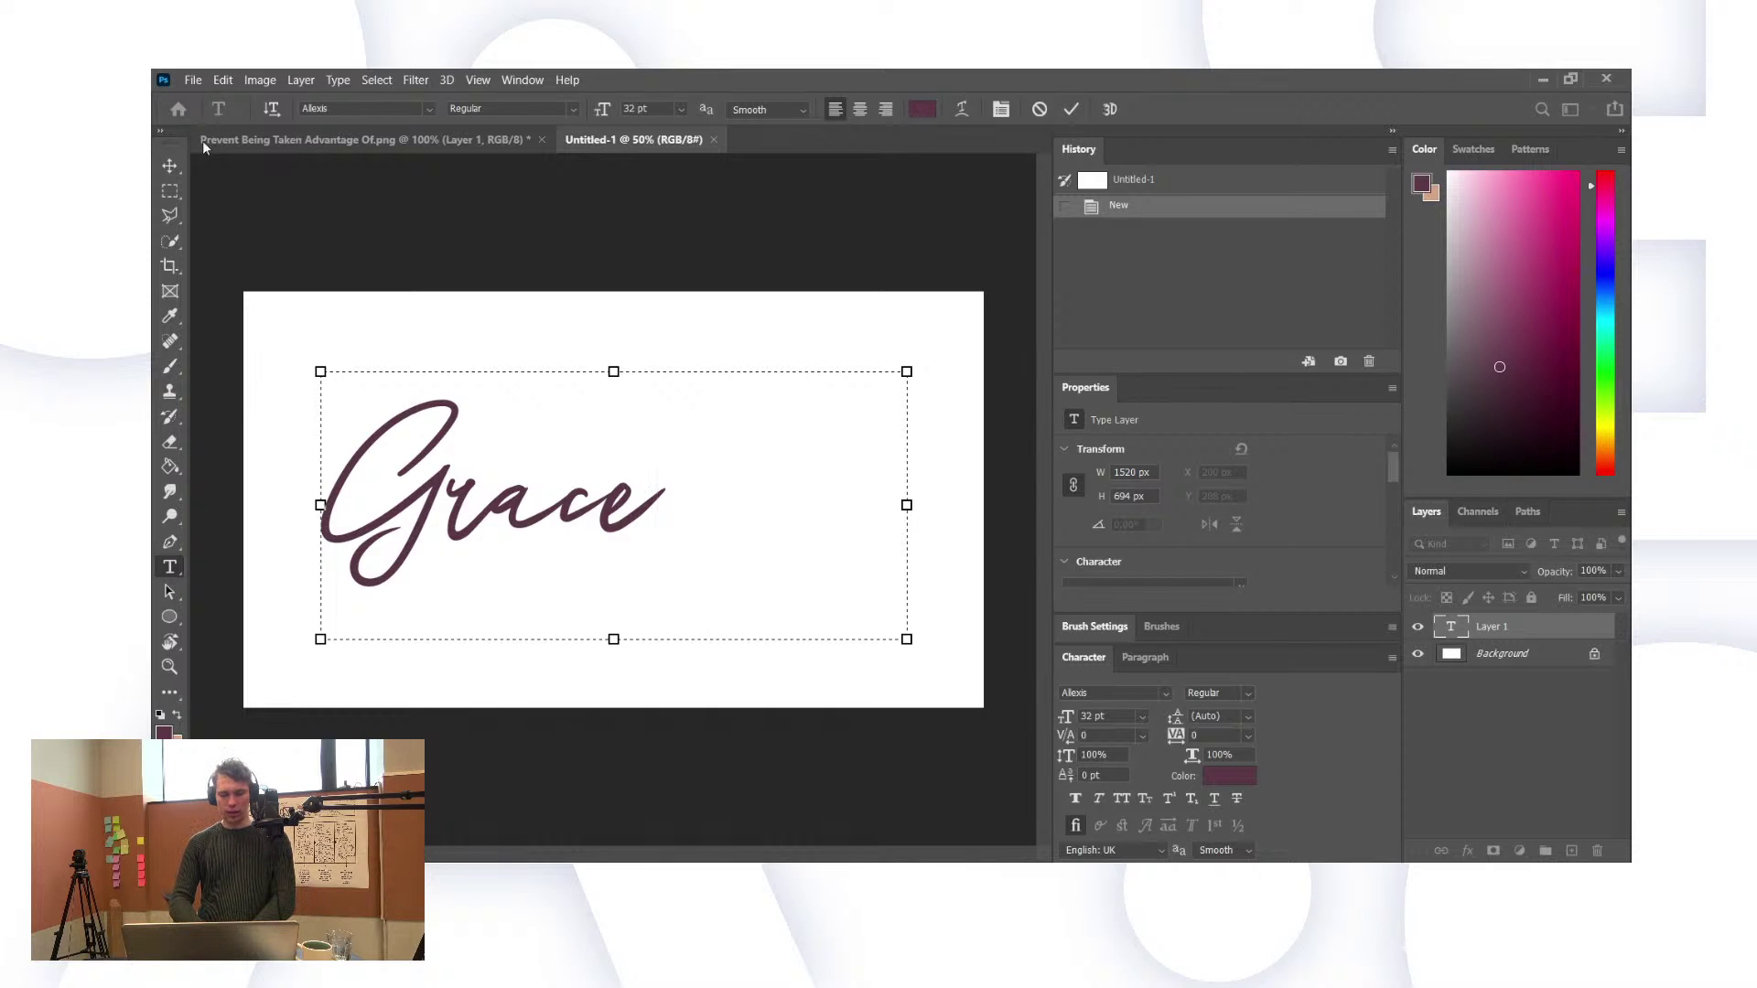
{"action": "left_click", "coordinate": [174, 185]}
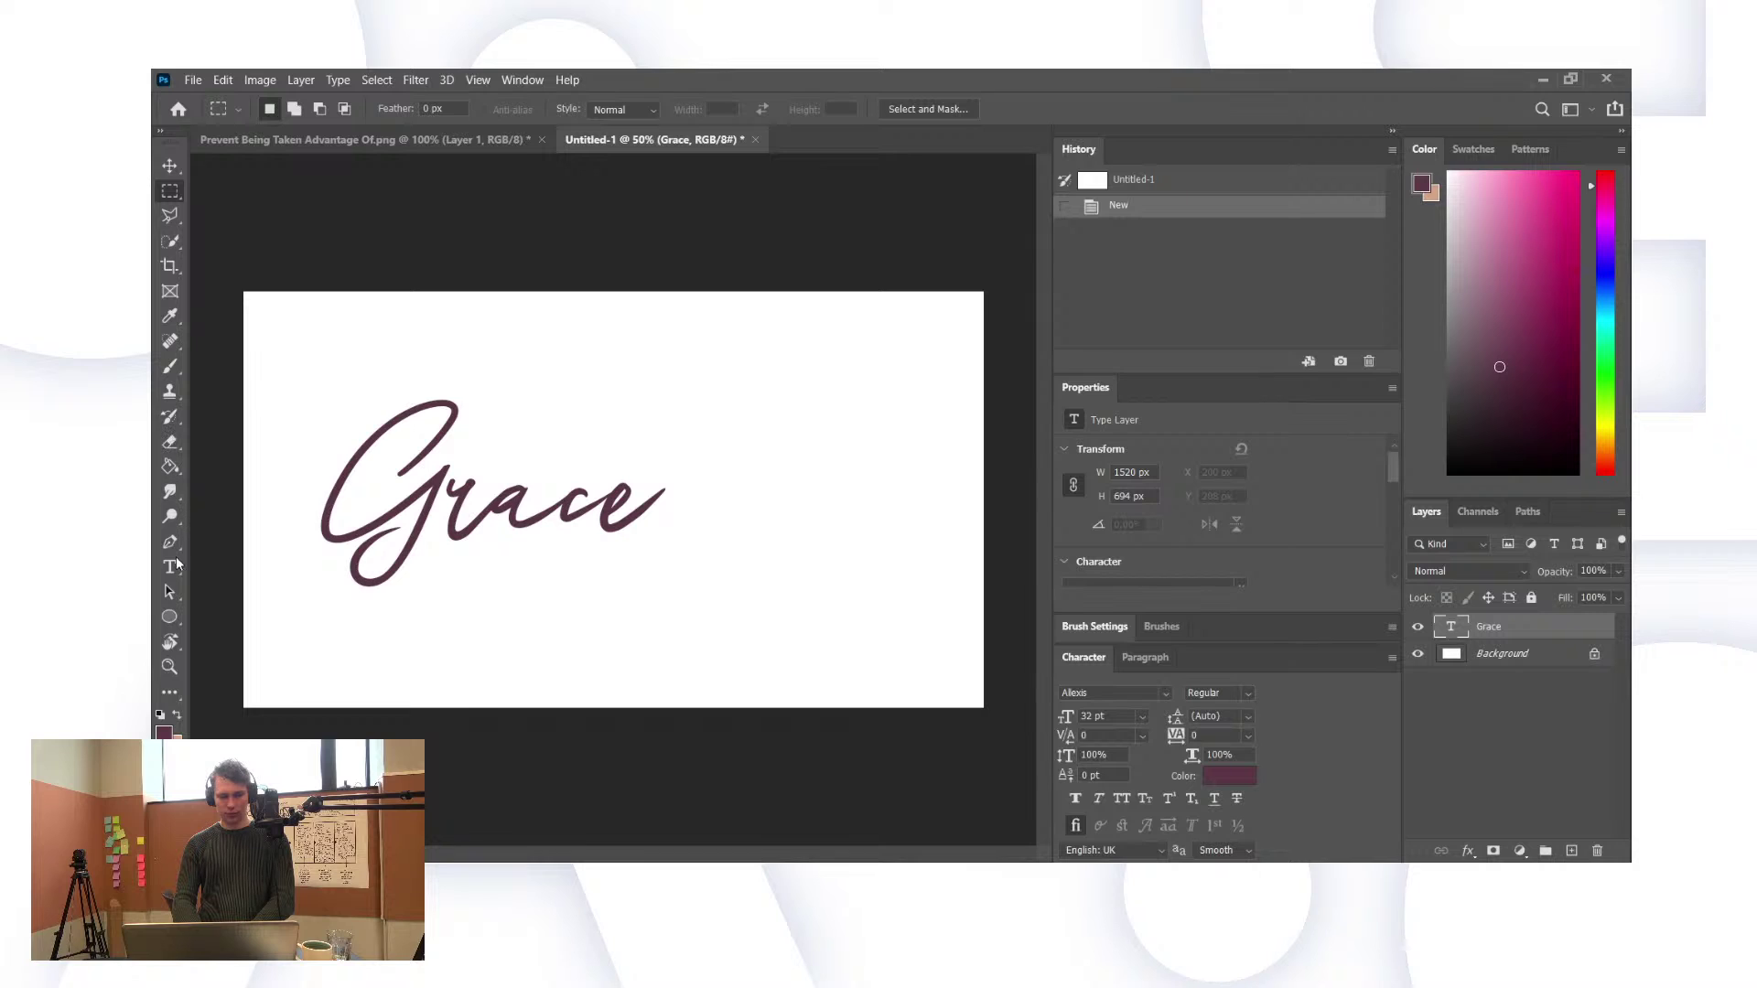
Step: Hide Grace and type a lone period on its own new text layer
{"action": "key", "text": "t"}
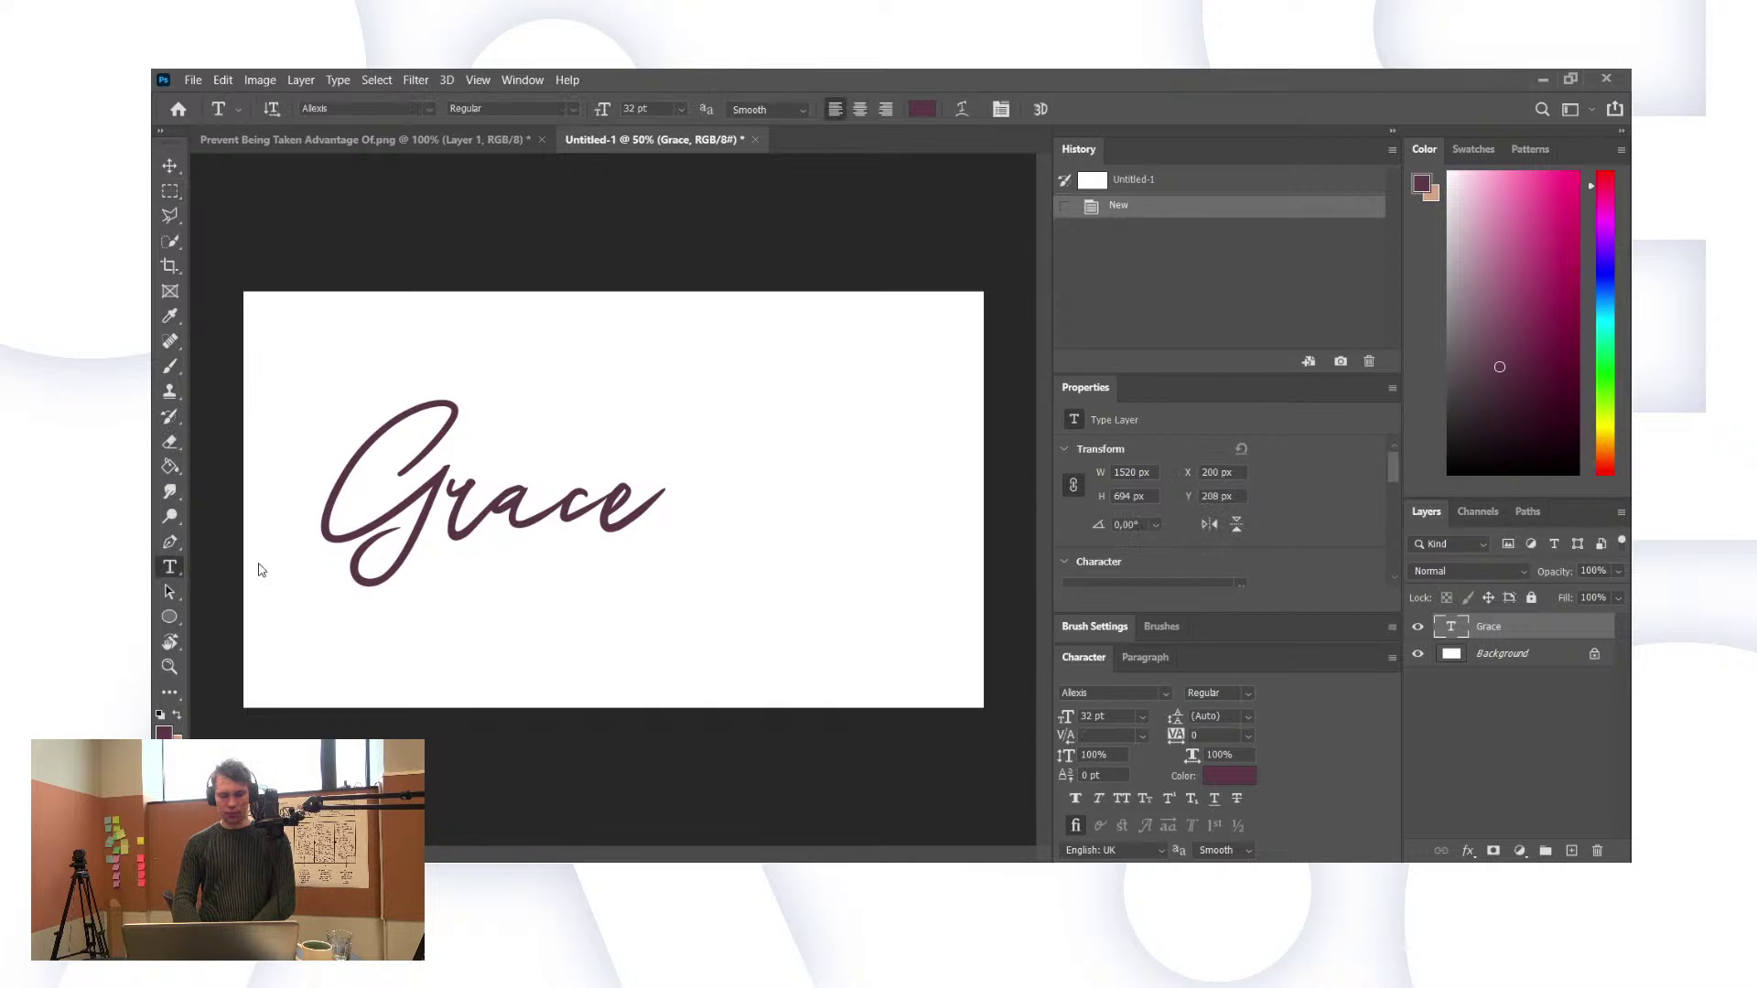
{"action": "left_click", "coordinate": [251, 571]}
{"action": "left_click_drag", "start_coordinate": [627, 447], "coordinate": [1305, 595]}
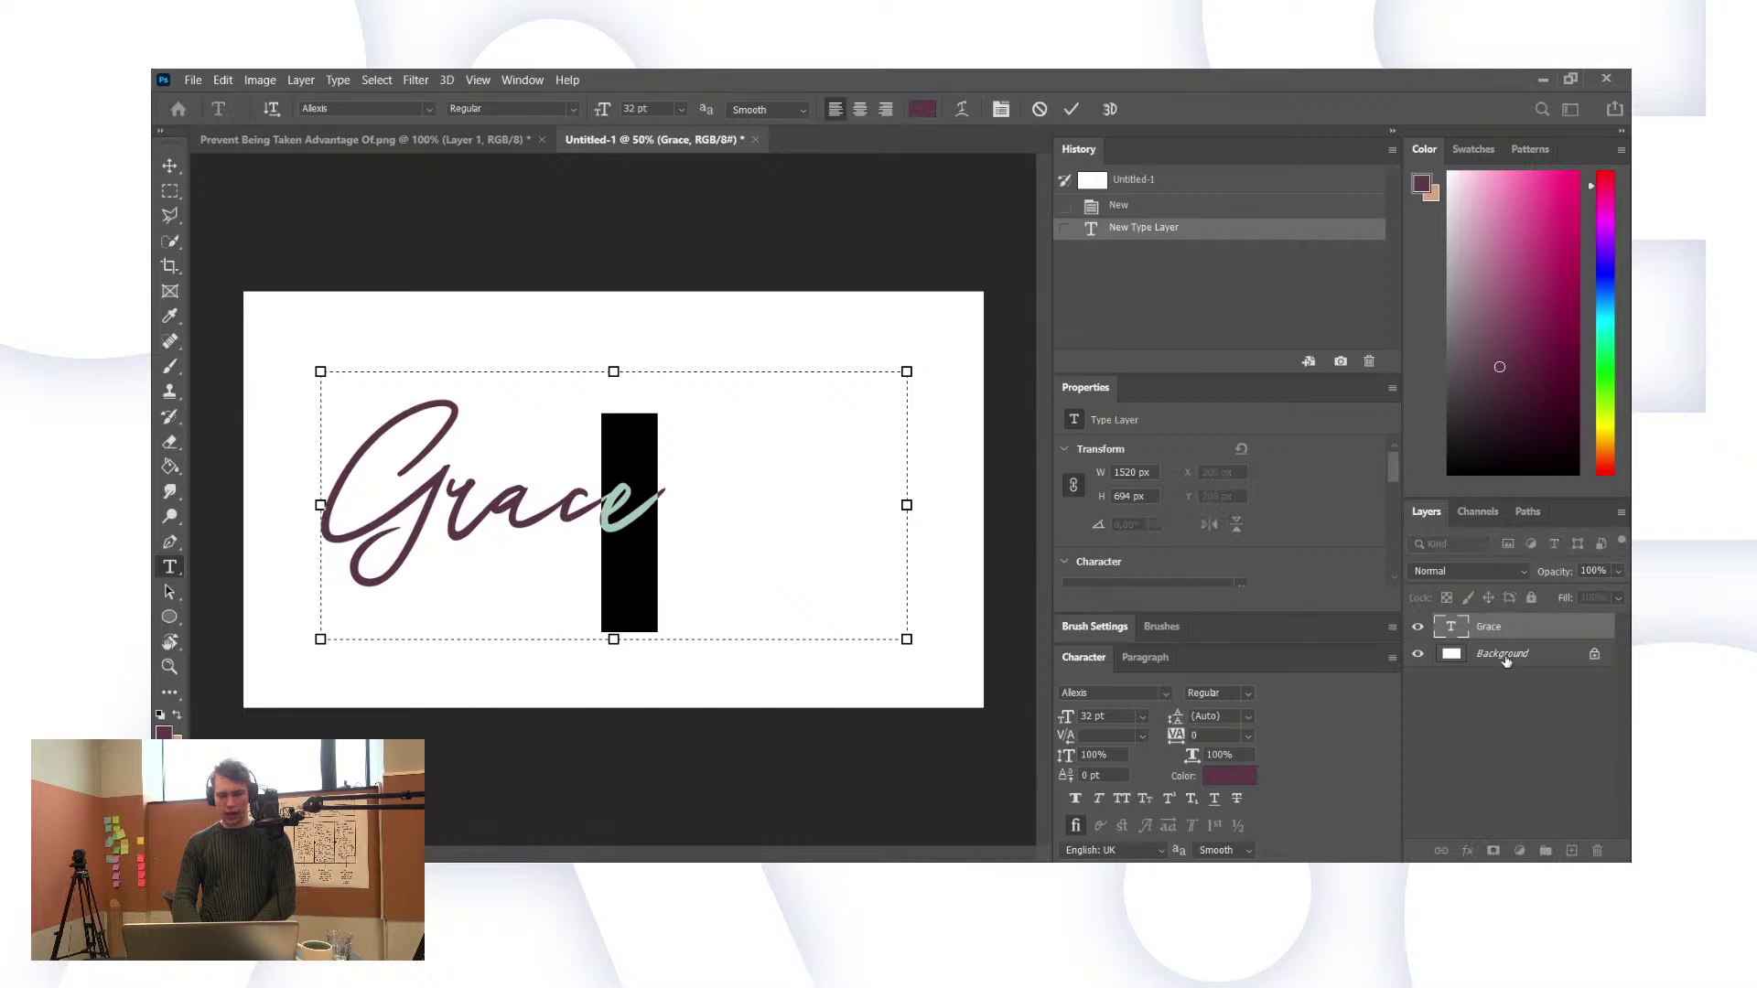
{"action": "key", "text": "ctrl+Return"}
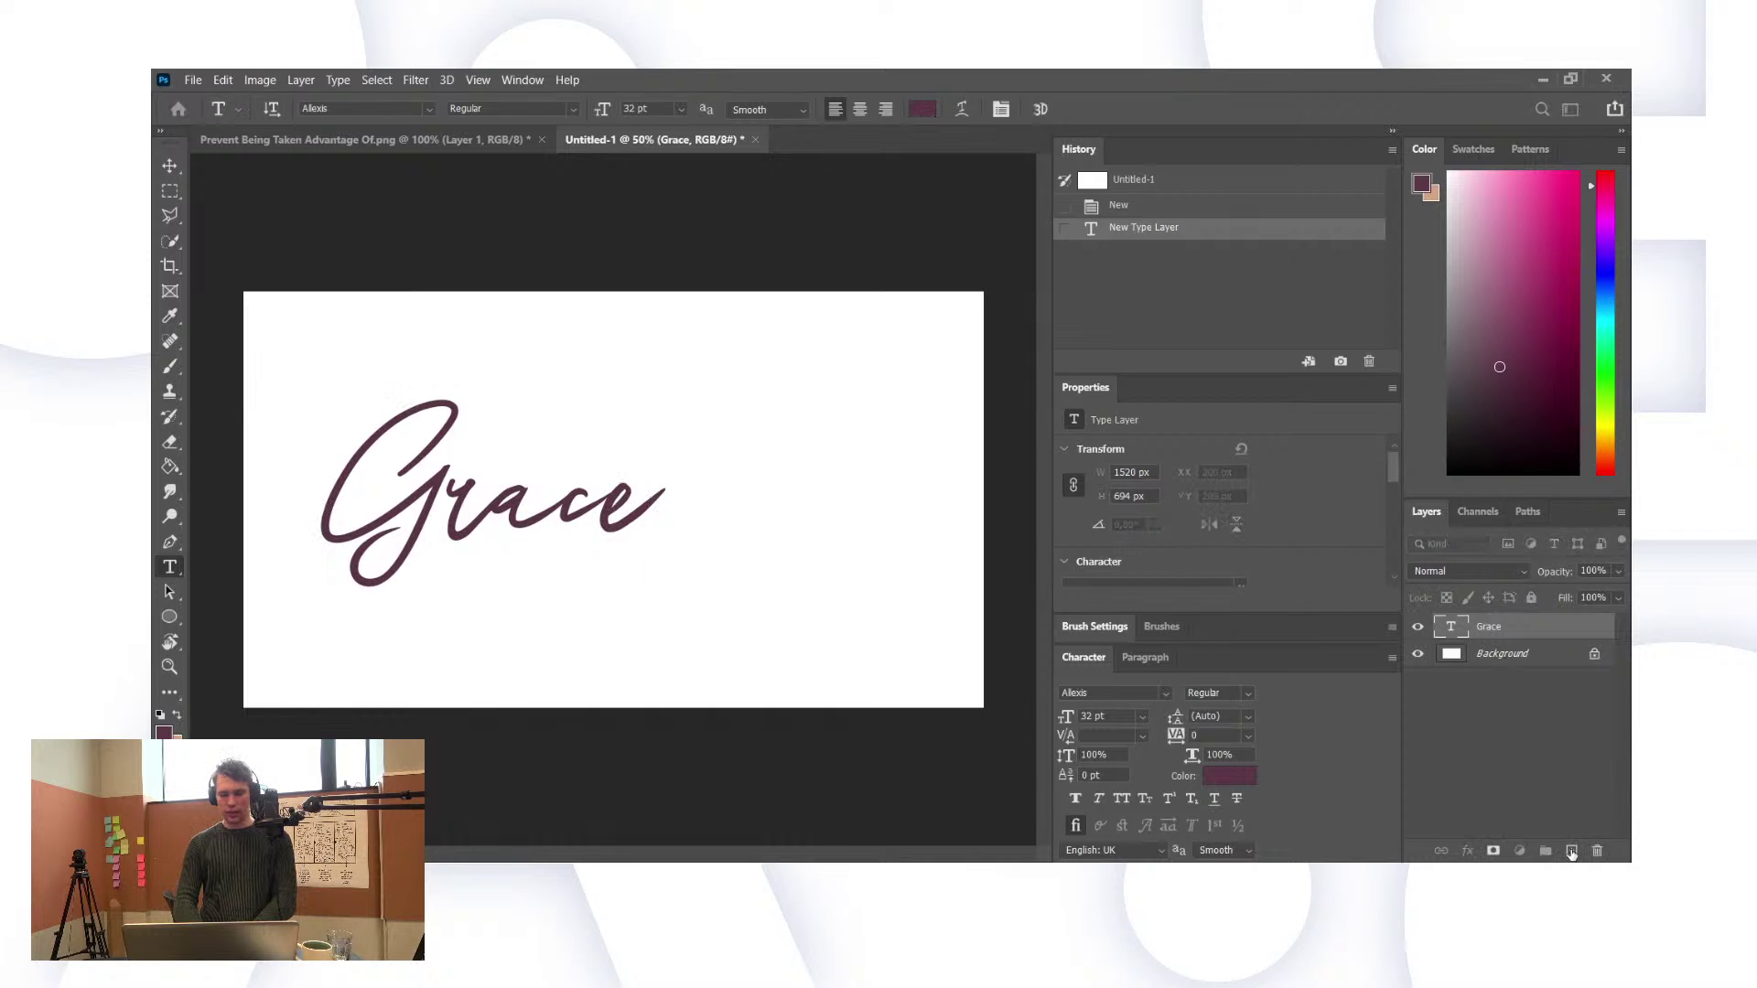
{"action": "left_click", "coordinate": [1571, 851]}
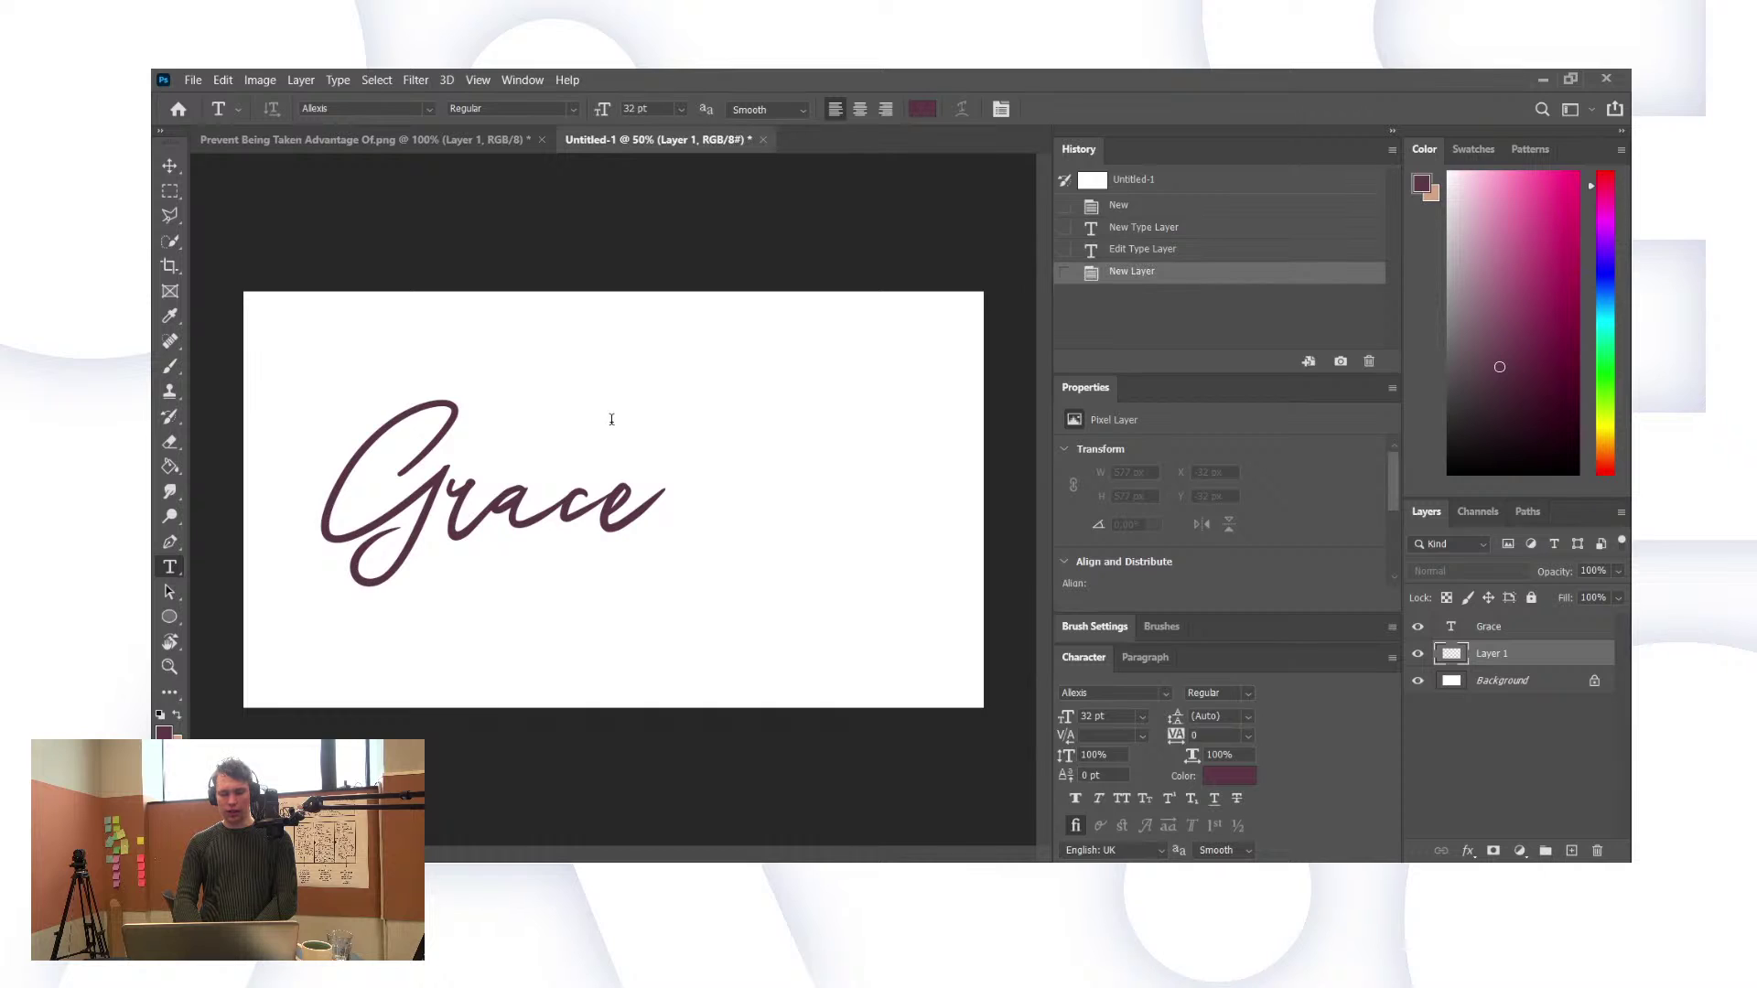
{"action": "left_click", "coordinate": [1417, 626]}
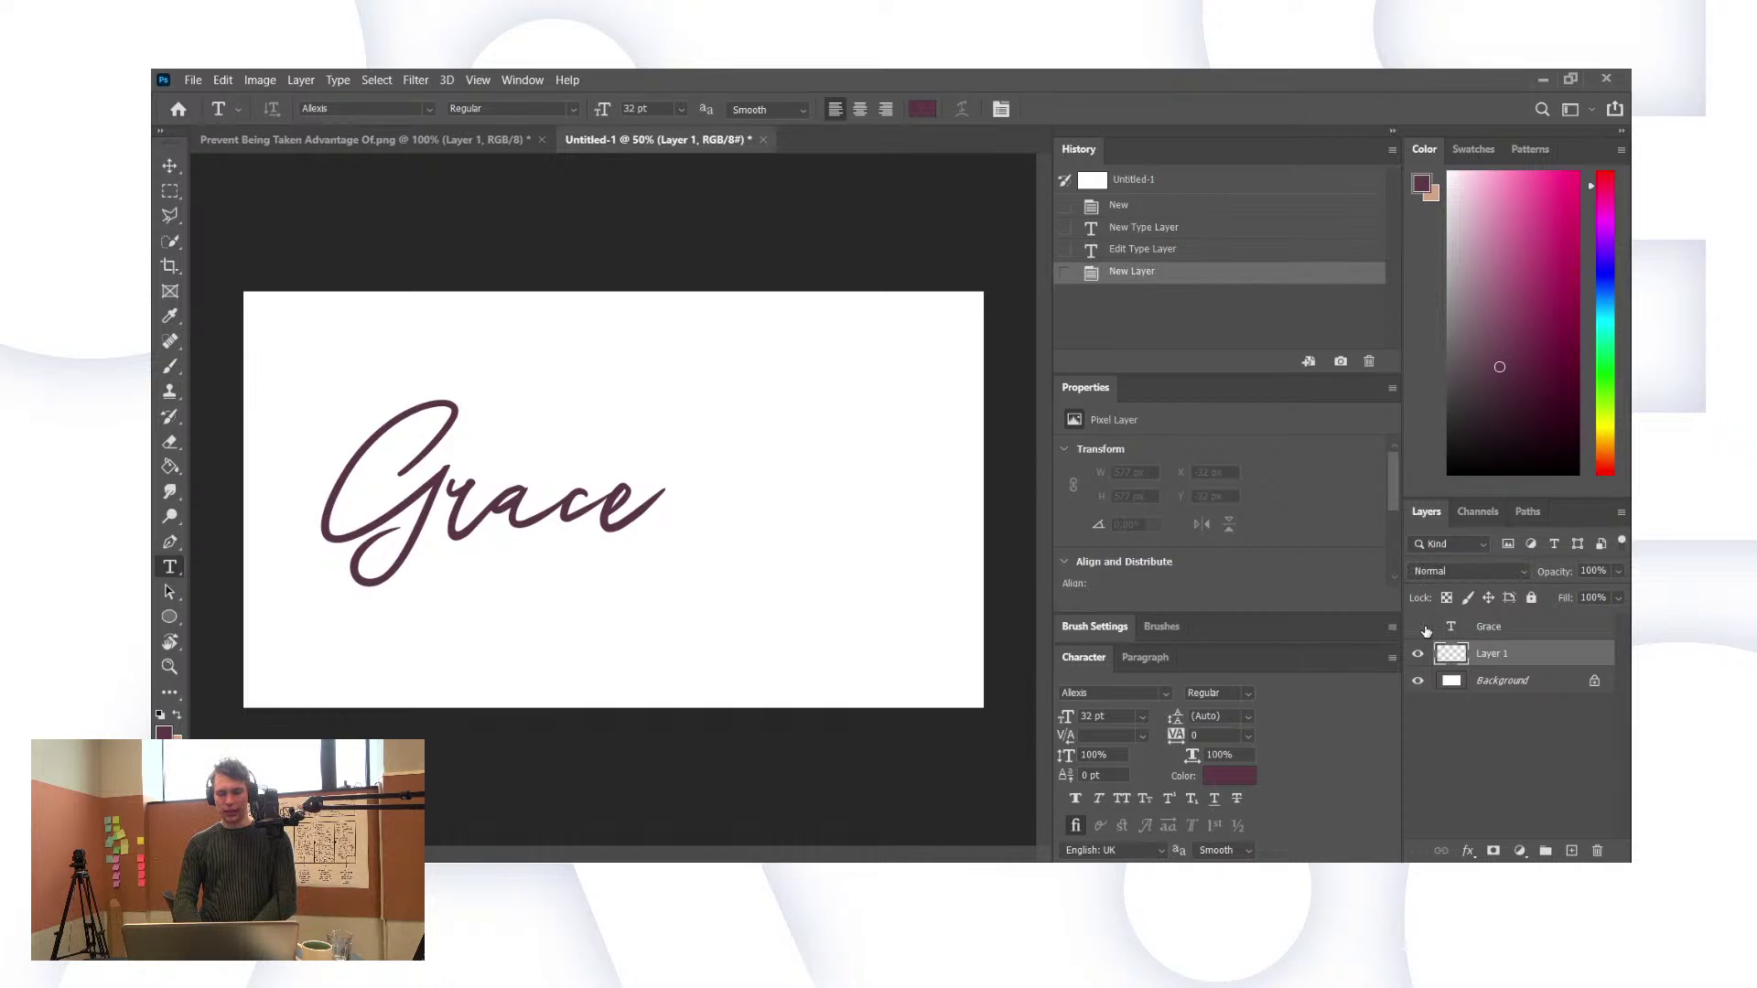
{"action": "left_click_drag", "start_coordinate": [625, 404], "coordinate": [745, 580]}
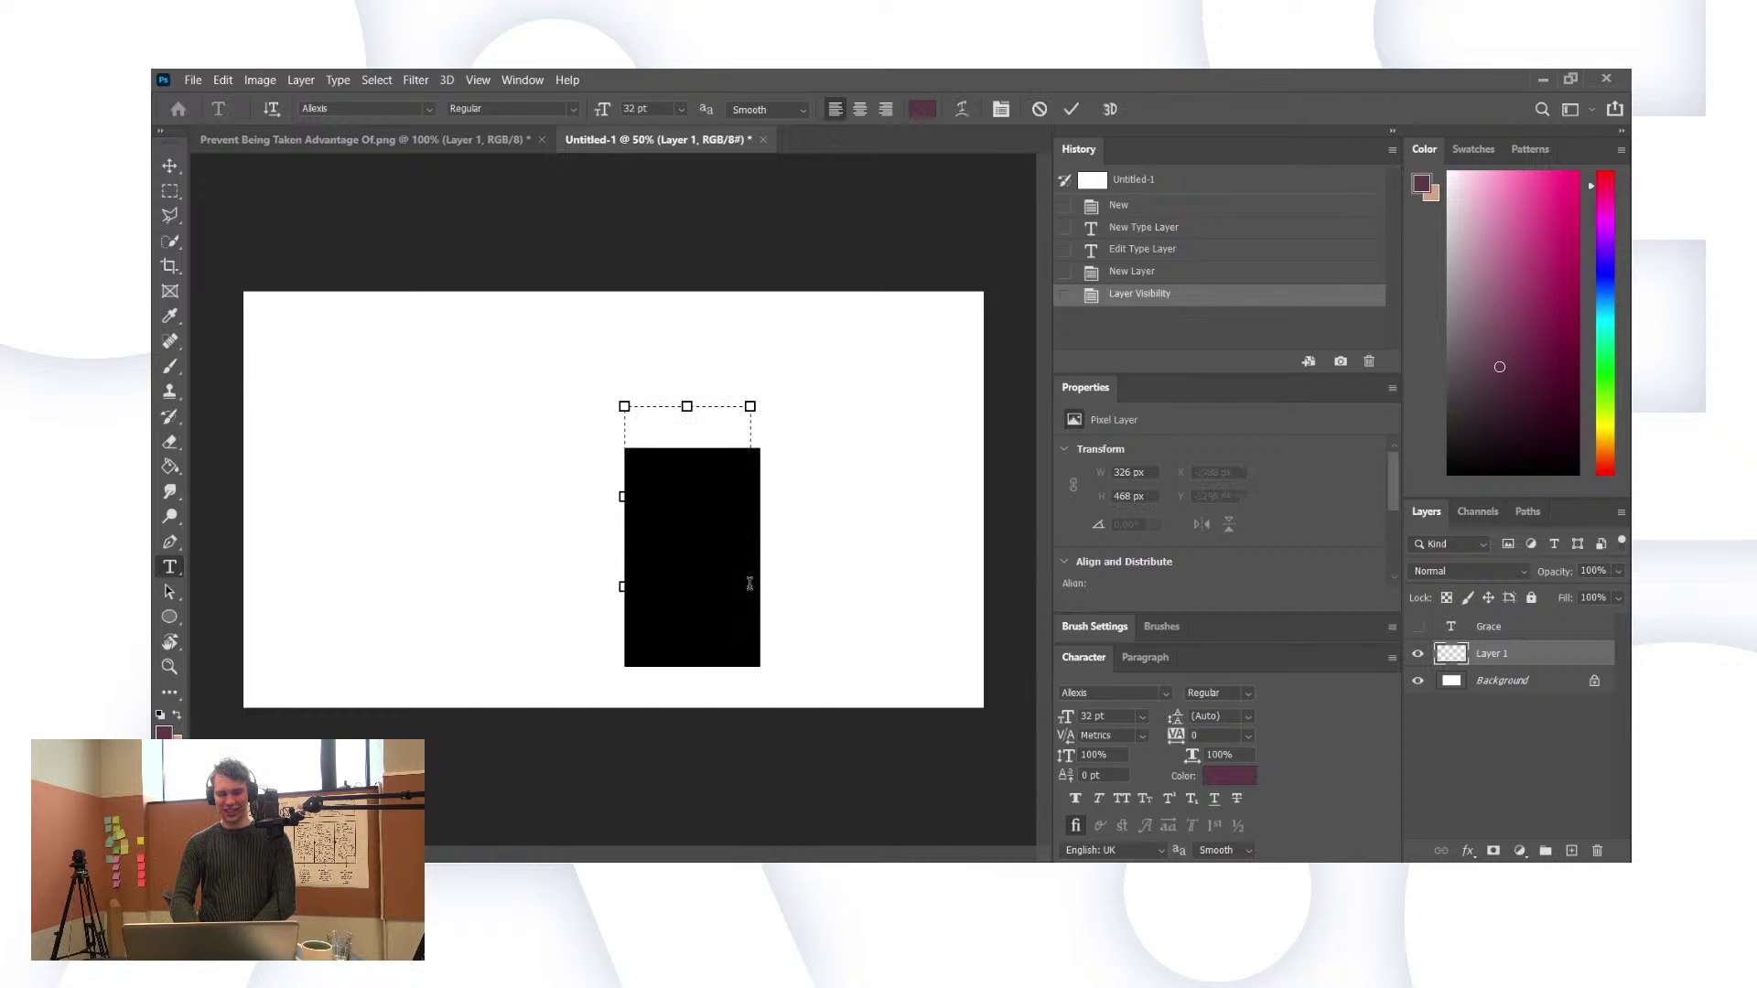
{"action": "key", "text": "BackSpace"}
{"action": "type", "text": "."}
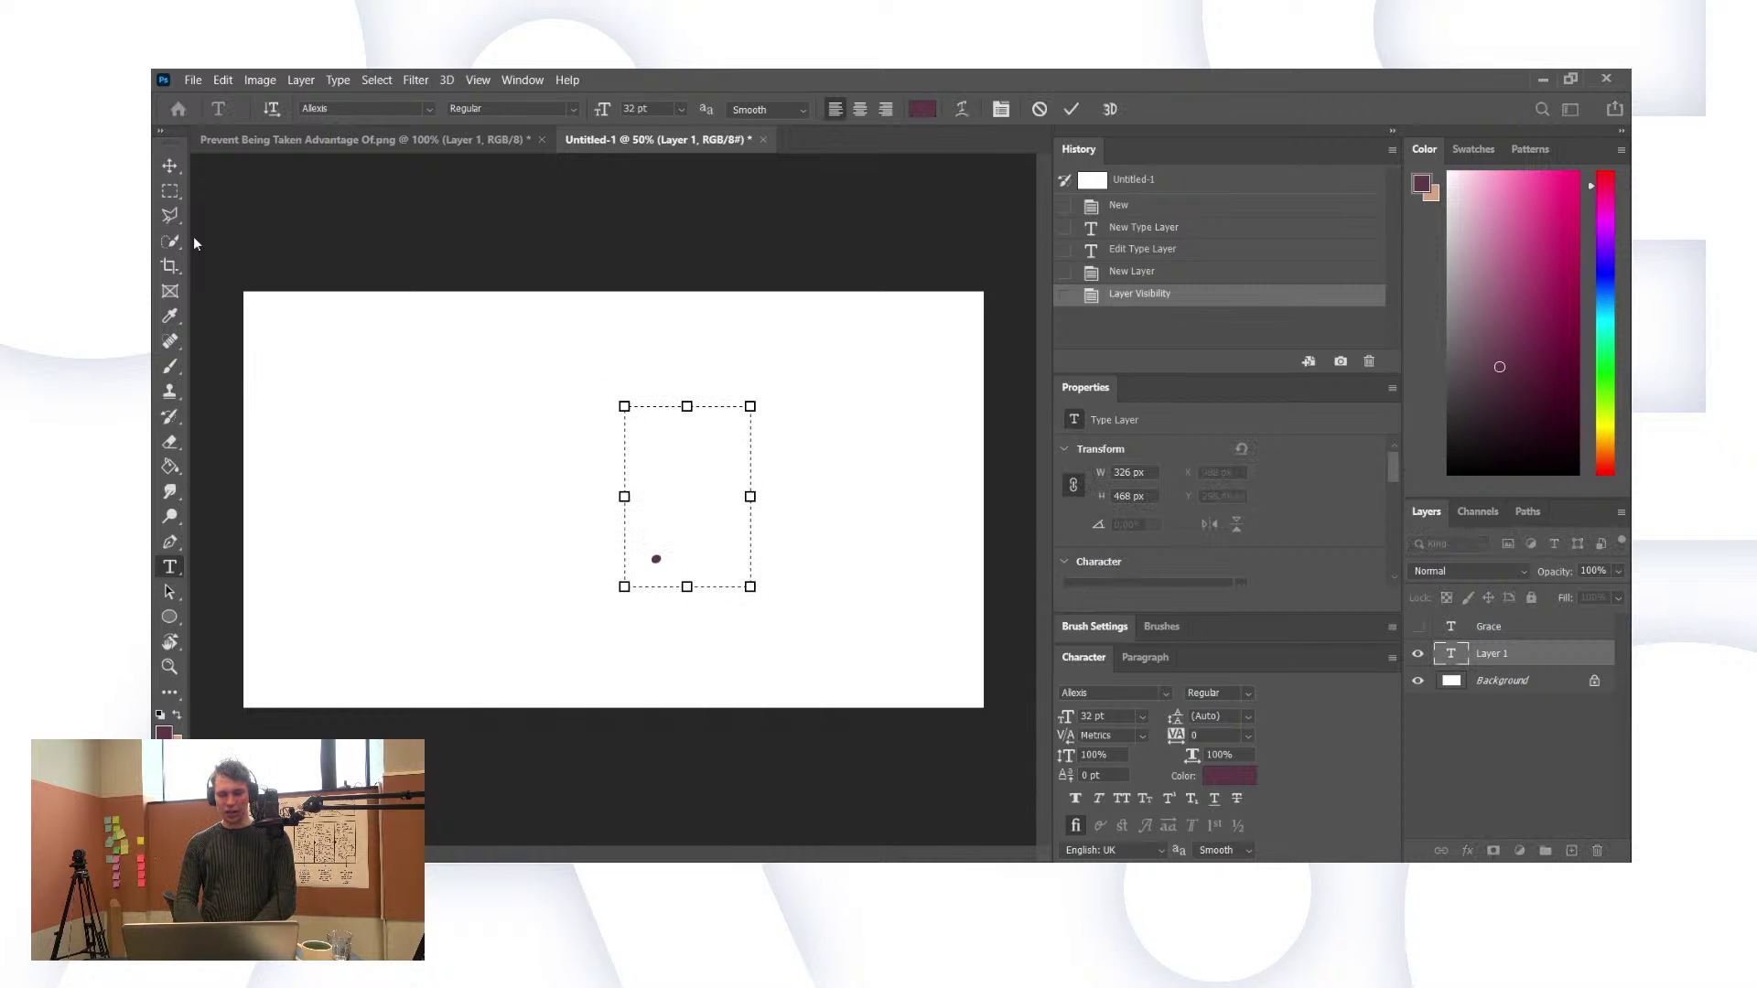
{"action": "left_click", "coordinate": [168, 209]}
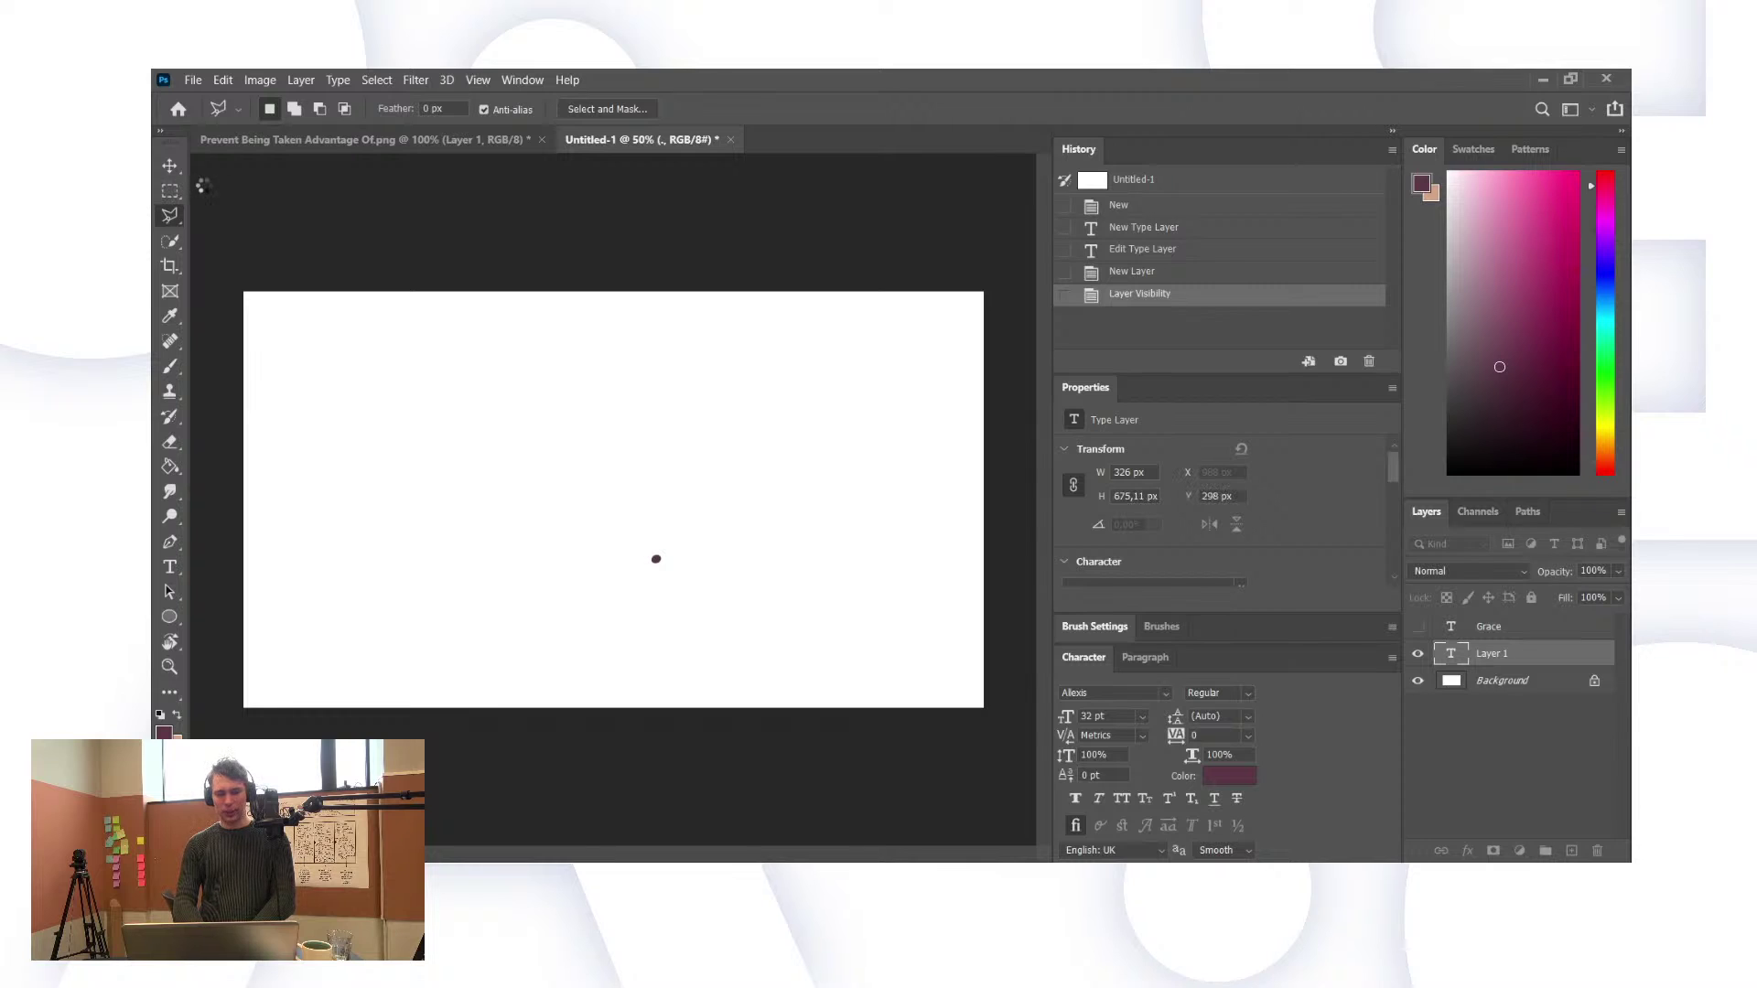
{"action": "left_click", "coordinate": [169, 193]}
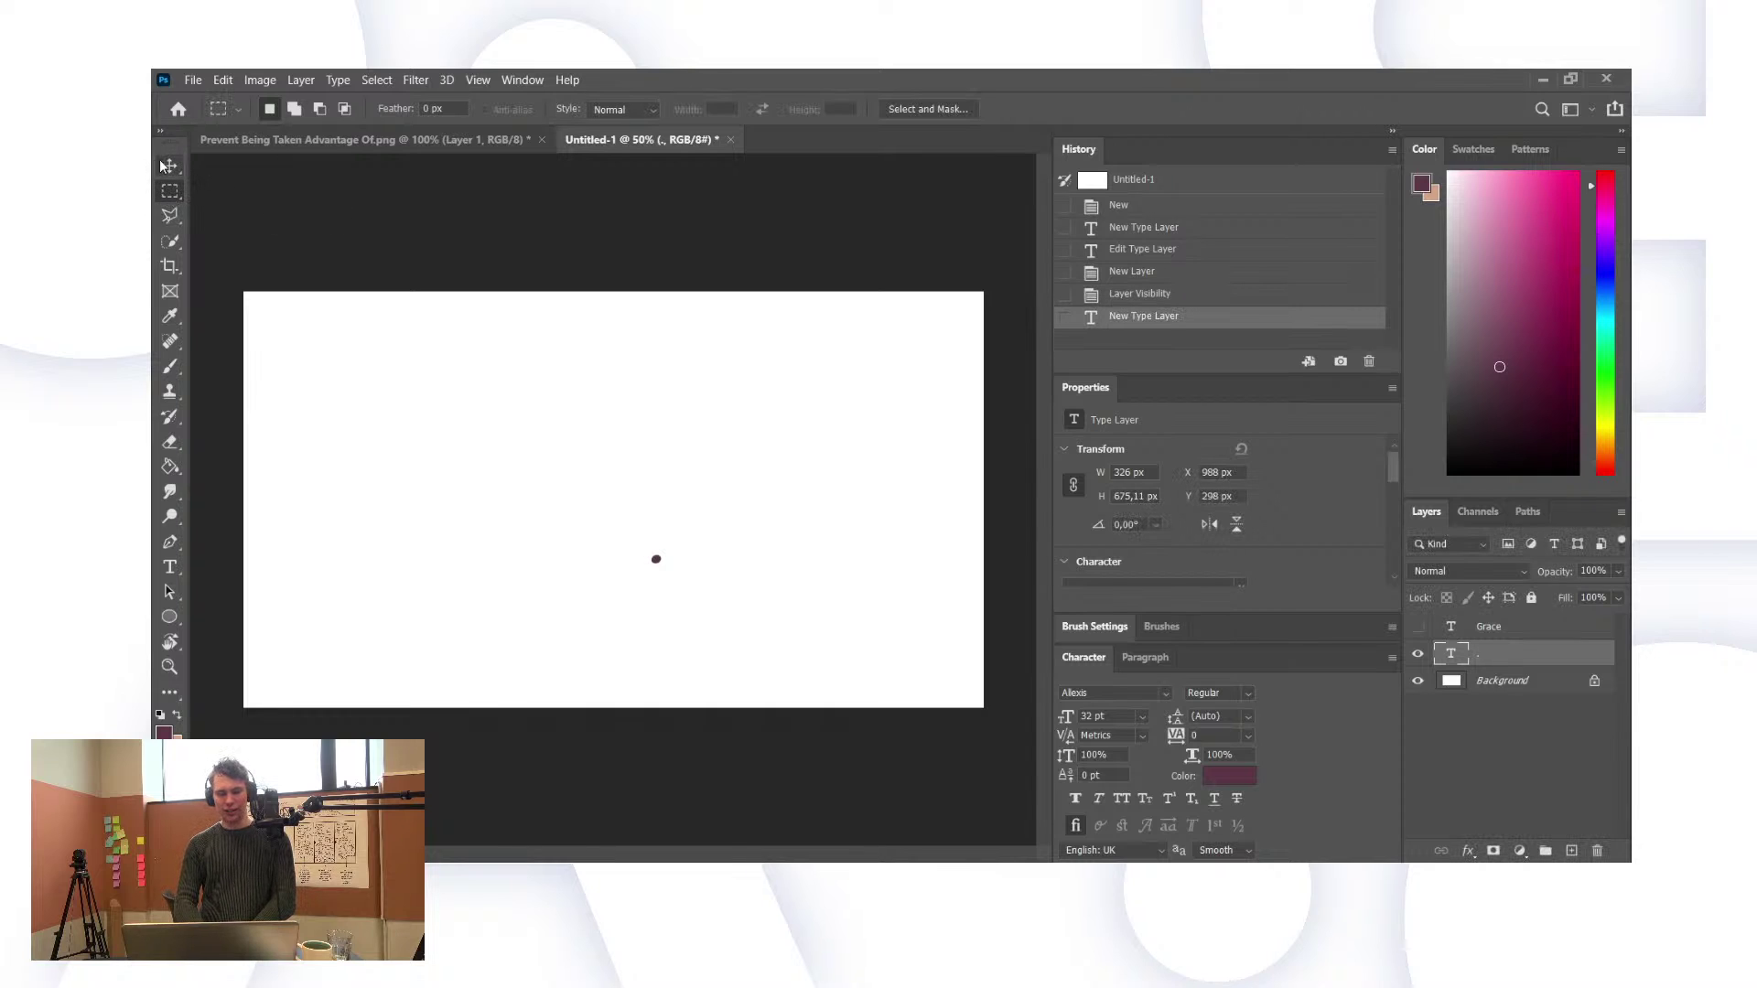
Step: Show Grace again and nudge the period up and left until it sits after the e
{"action": "left_click", "coordinate": [169, 166]}
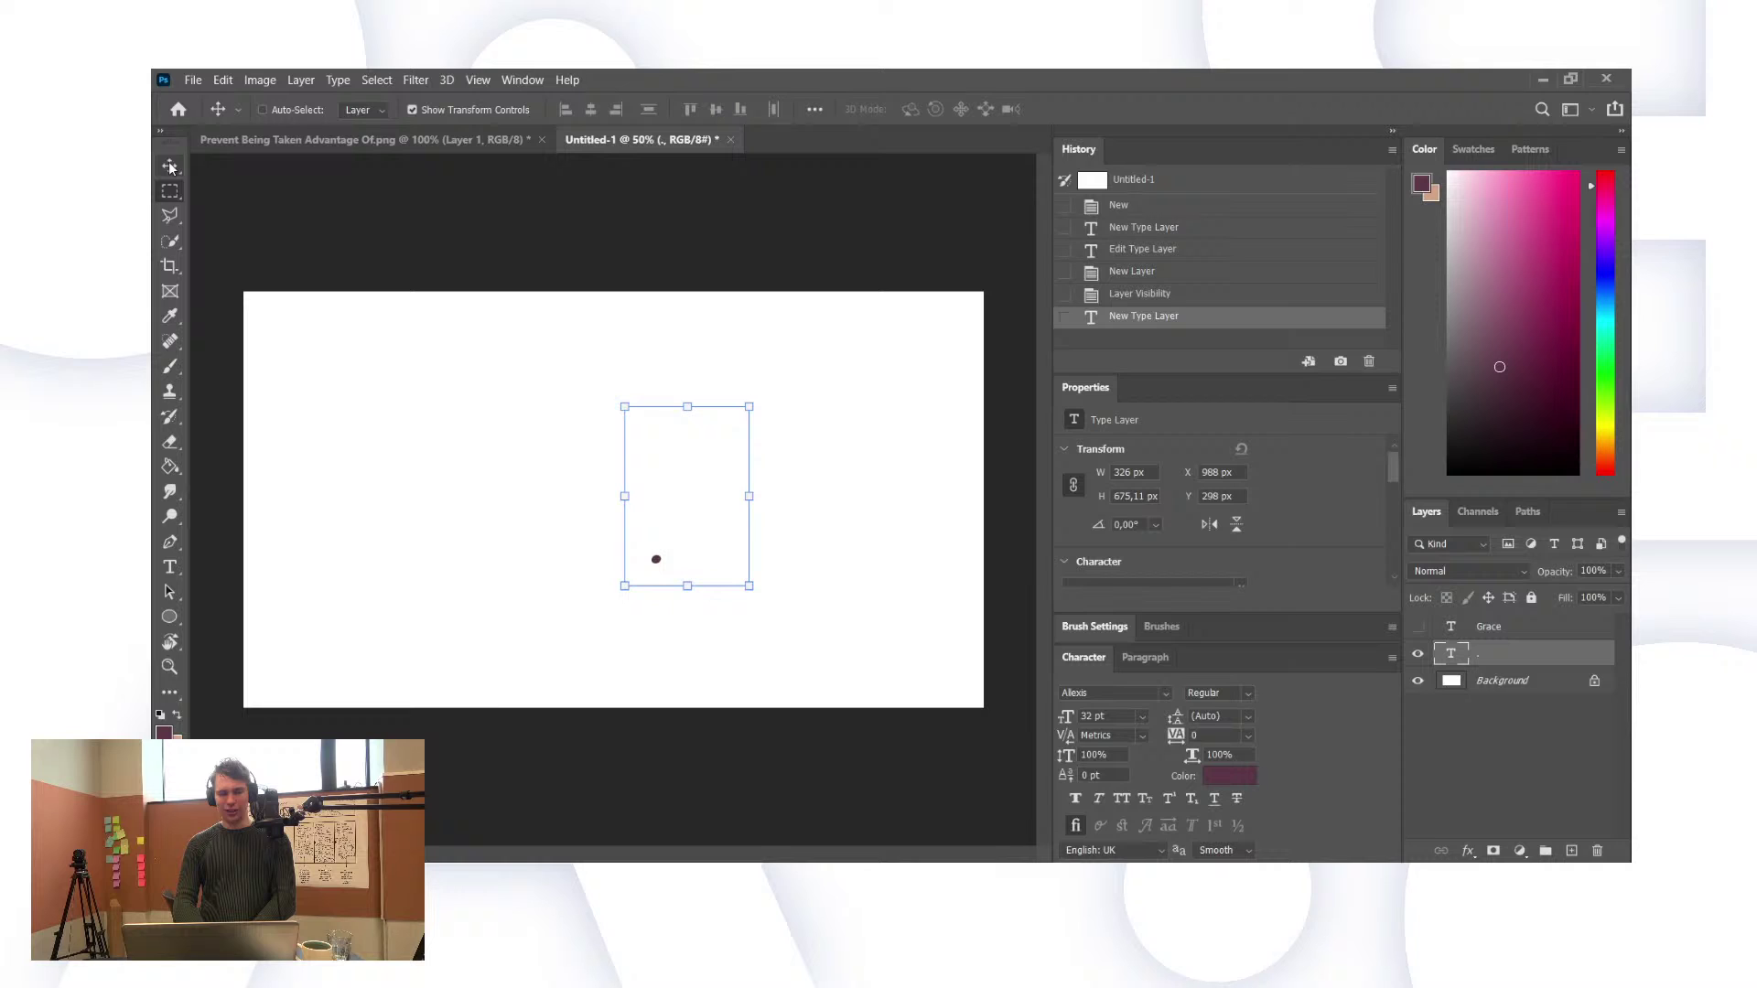
{"action": "left_click", "coordinate": [1417, 626]}
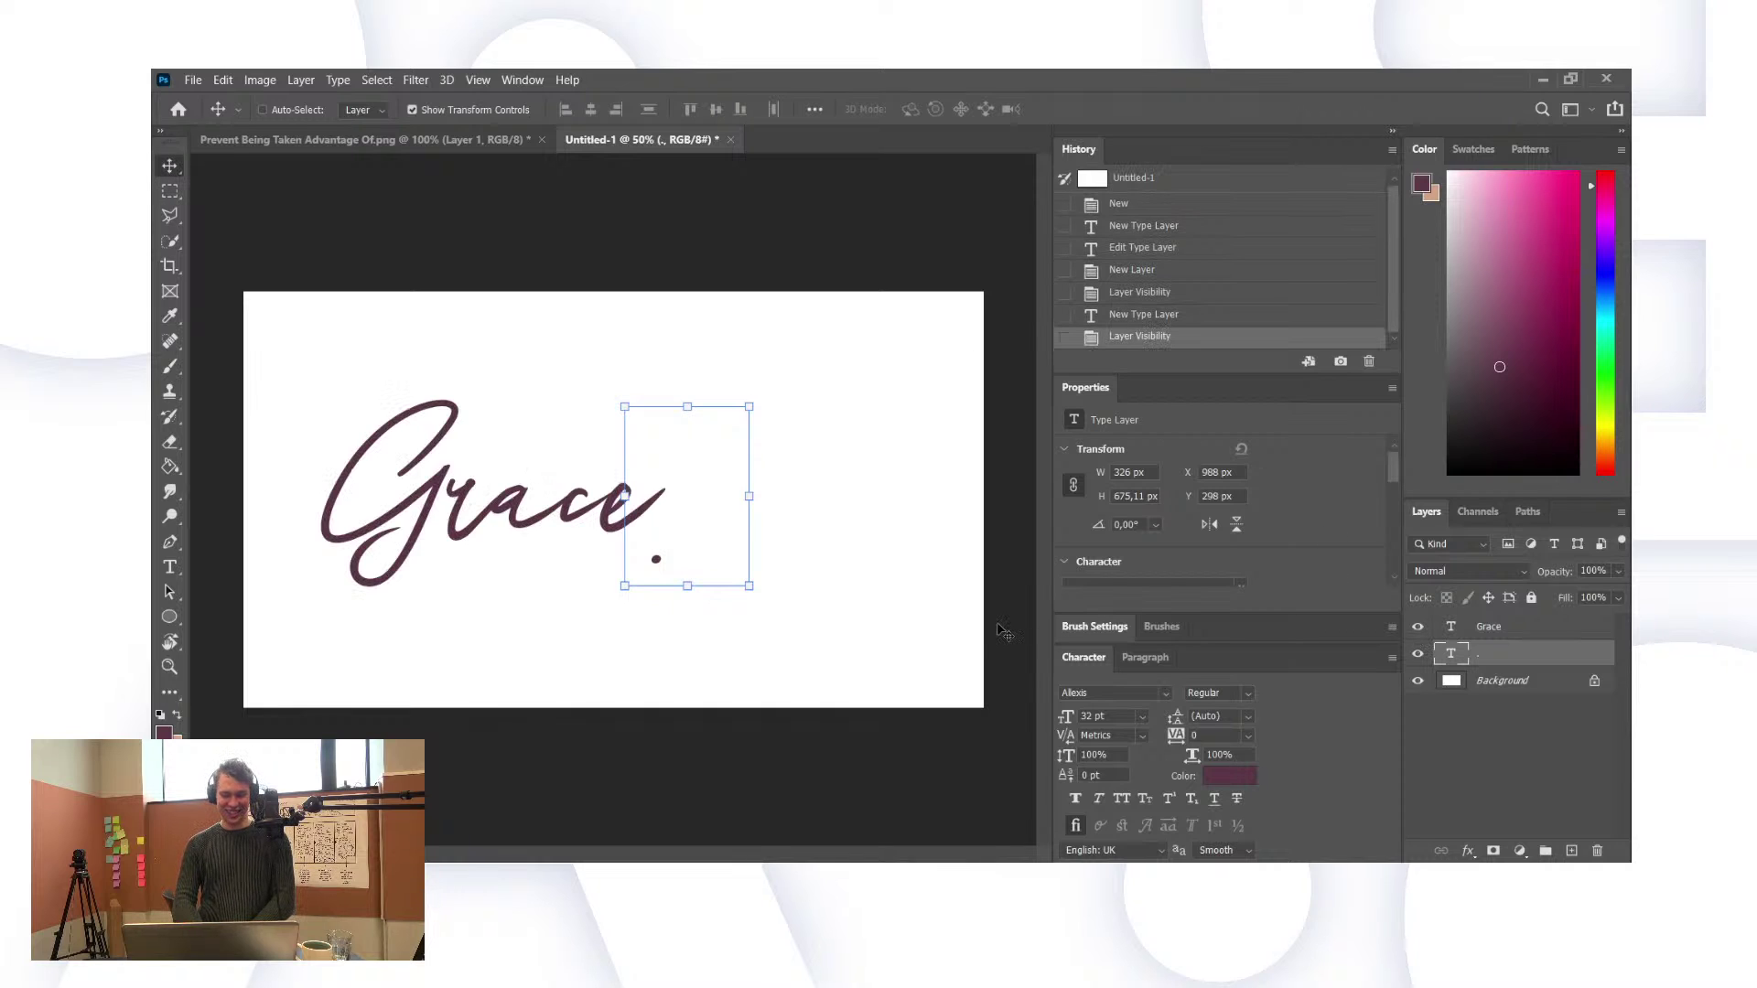
{"action": "key", "text": "shift+Up"}
{"action": "key", "text": "shift+Up"}
{"action": "key", "text": "shift+Up"}
{"action": "key", "text": "shift+Up"}
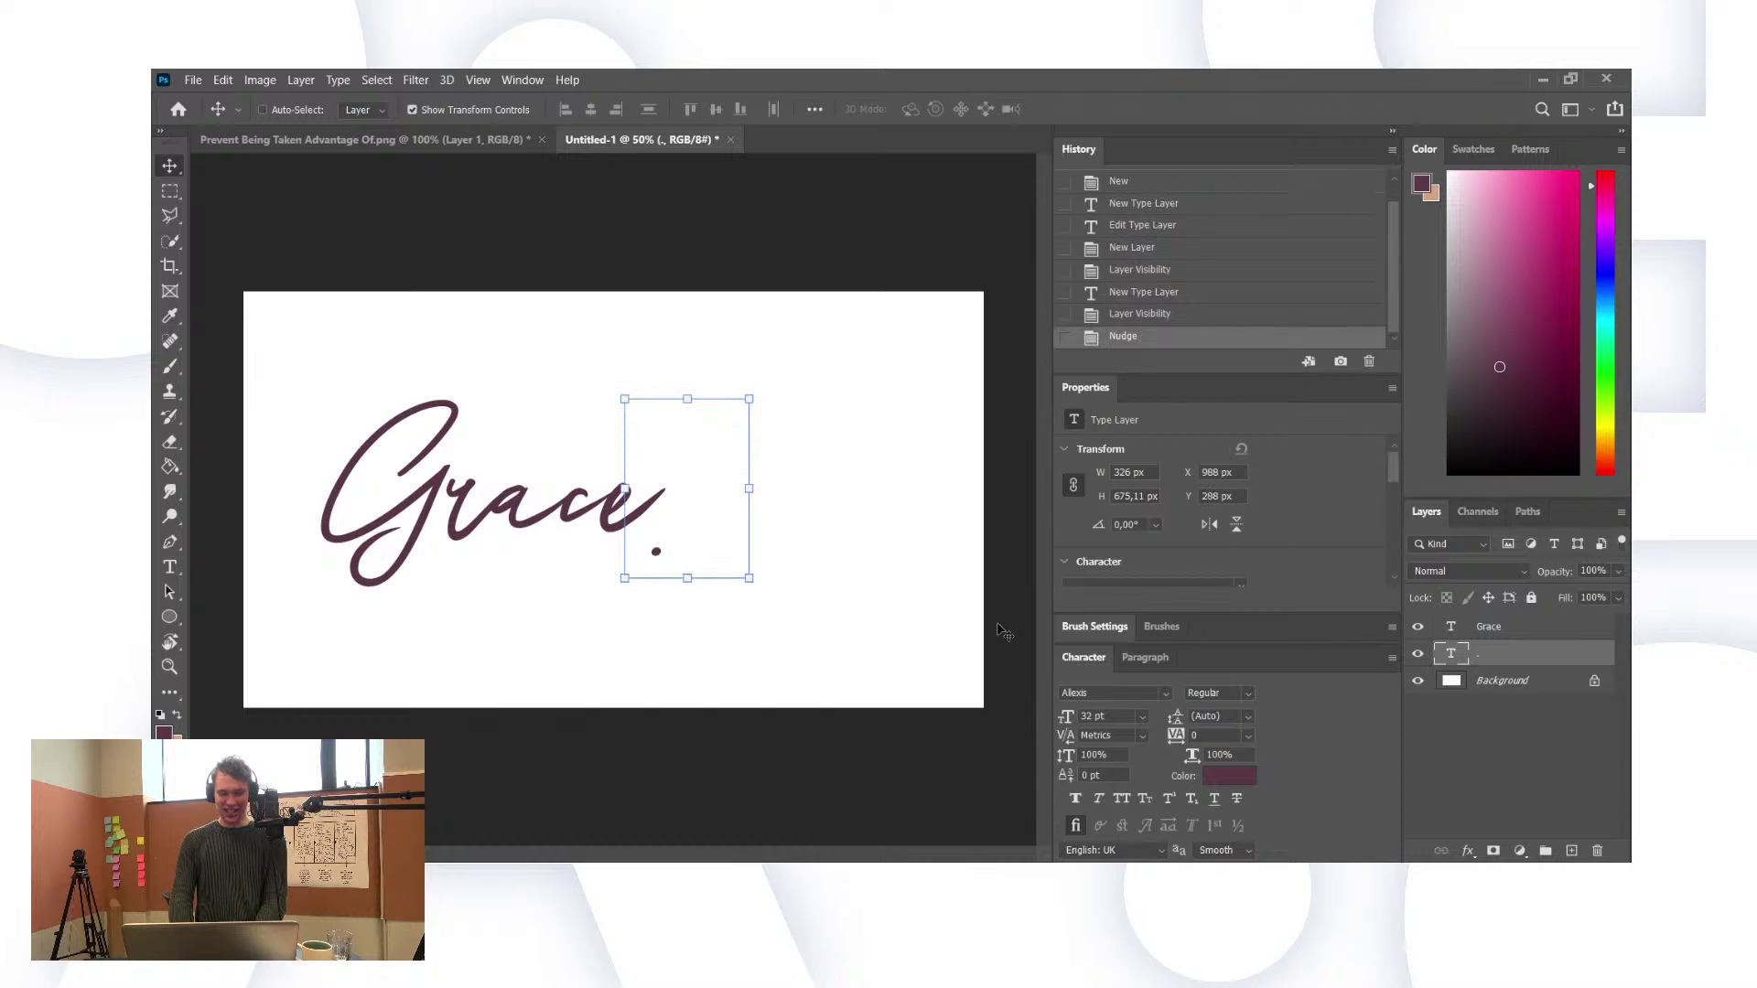
{"action": "key", "text": "shift+Up"}
{"action": "key", "text": "shift+Up"}
{"action": "key", "text": "shift+Up"}
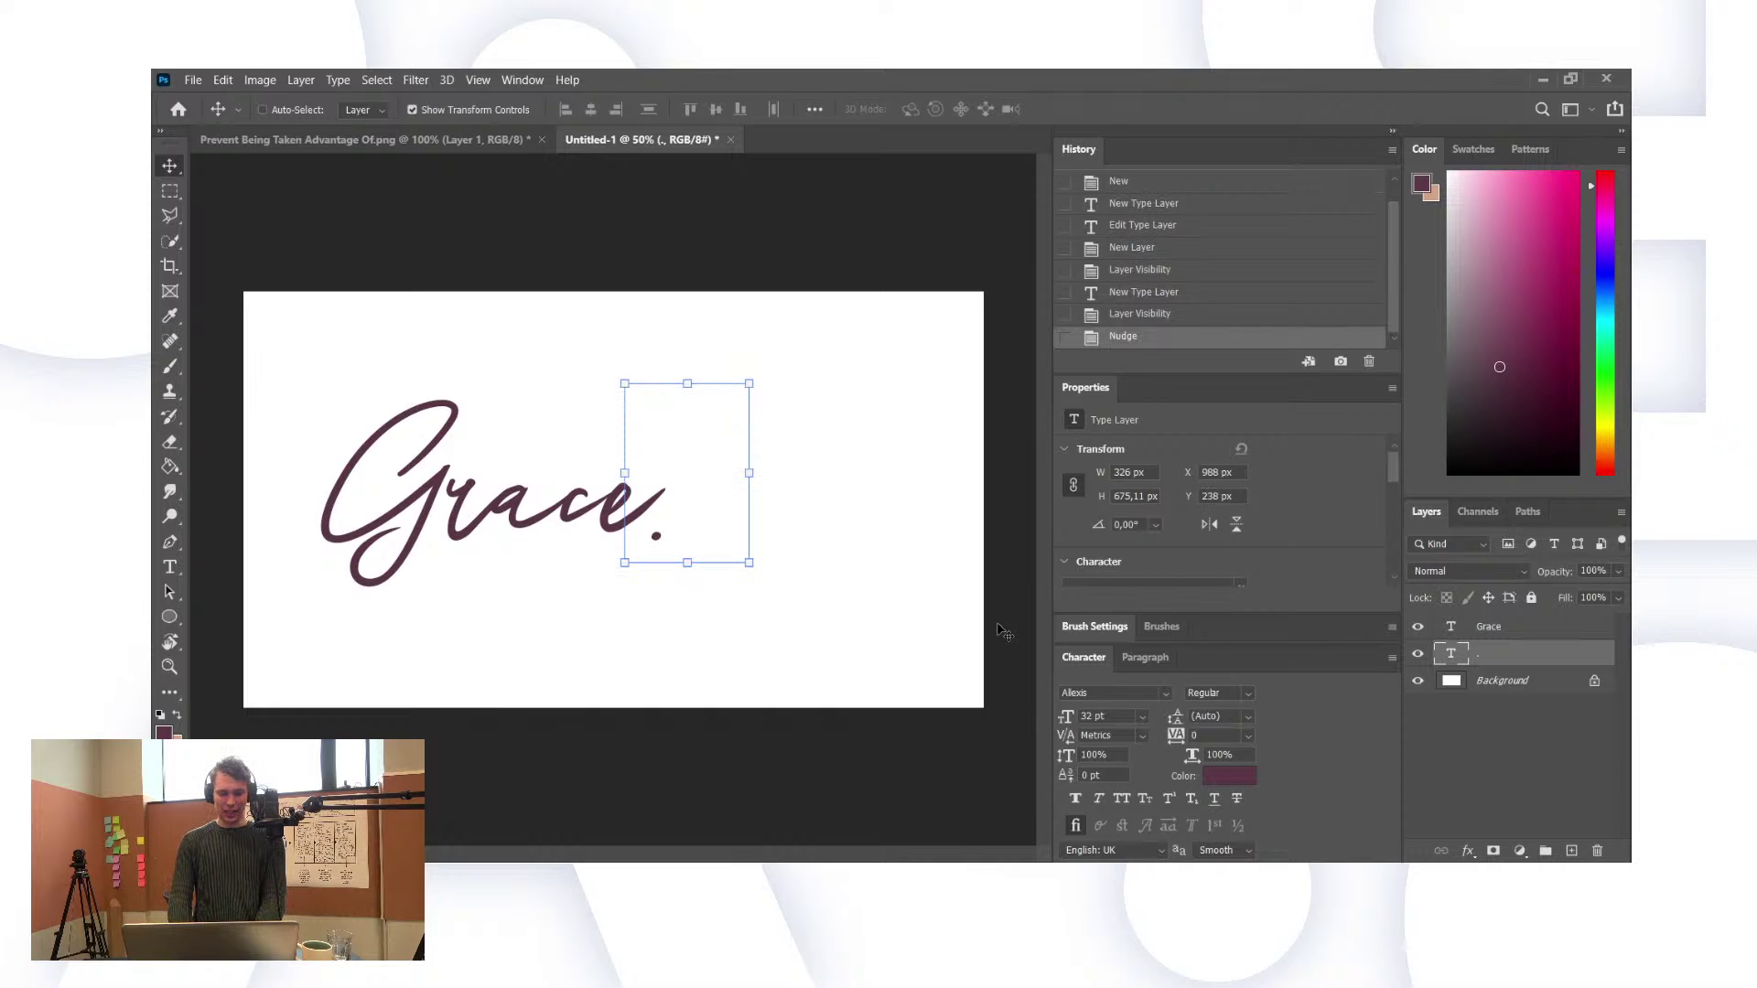
{"action": "key", "text": "shift+Left"}
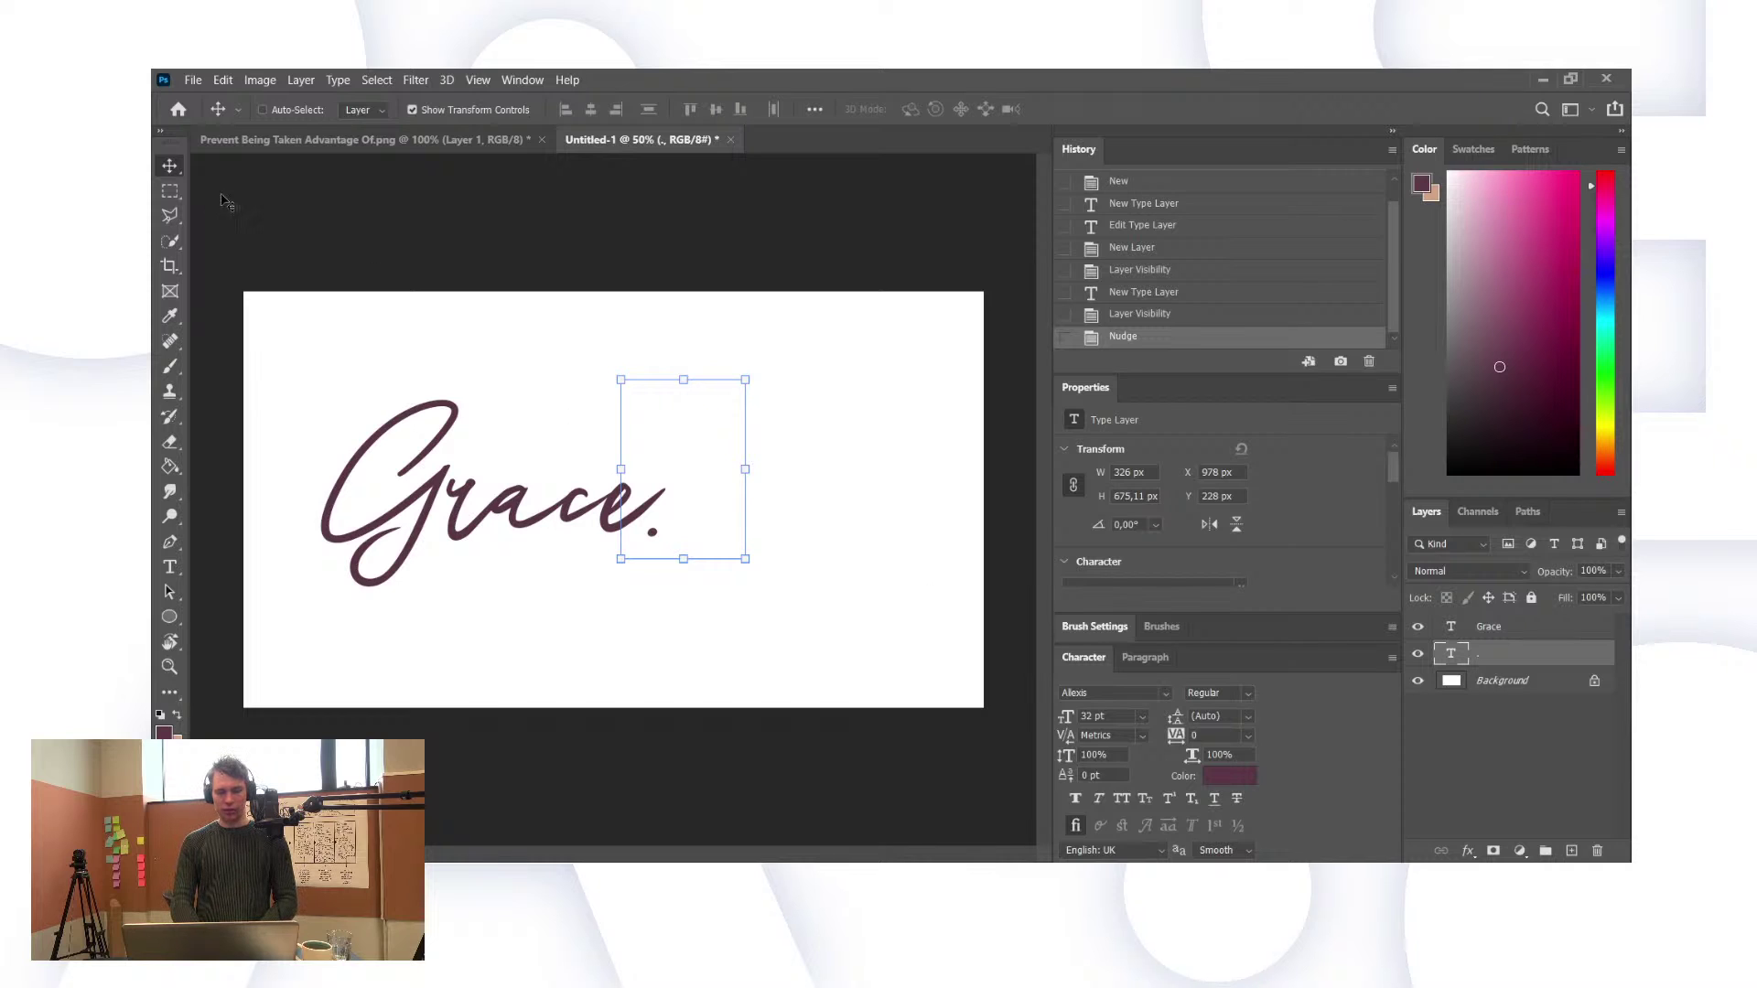
{"action": "left_click", "coordinate": [169, 190]}
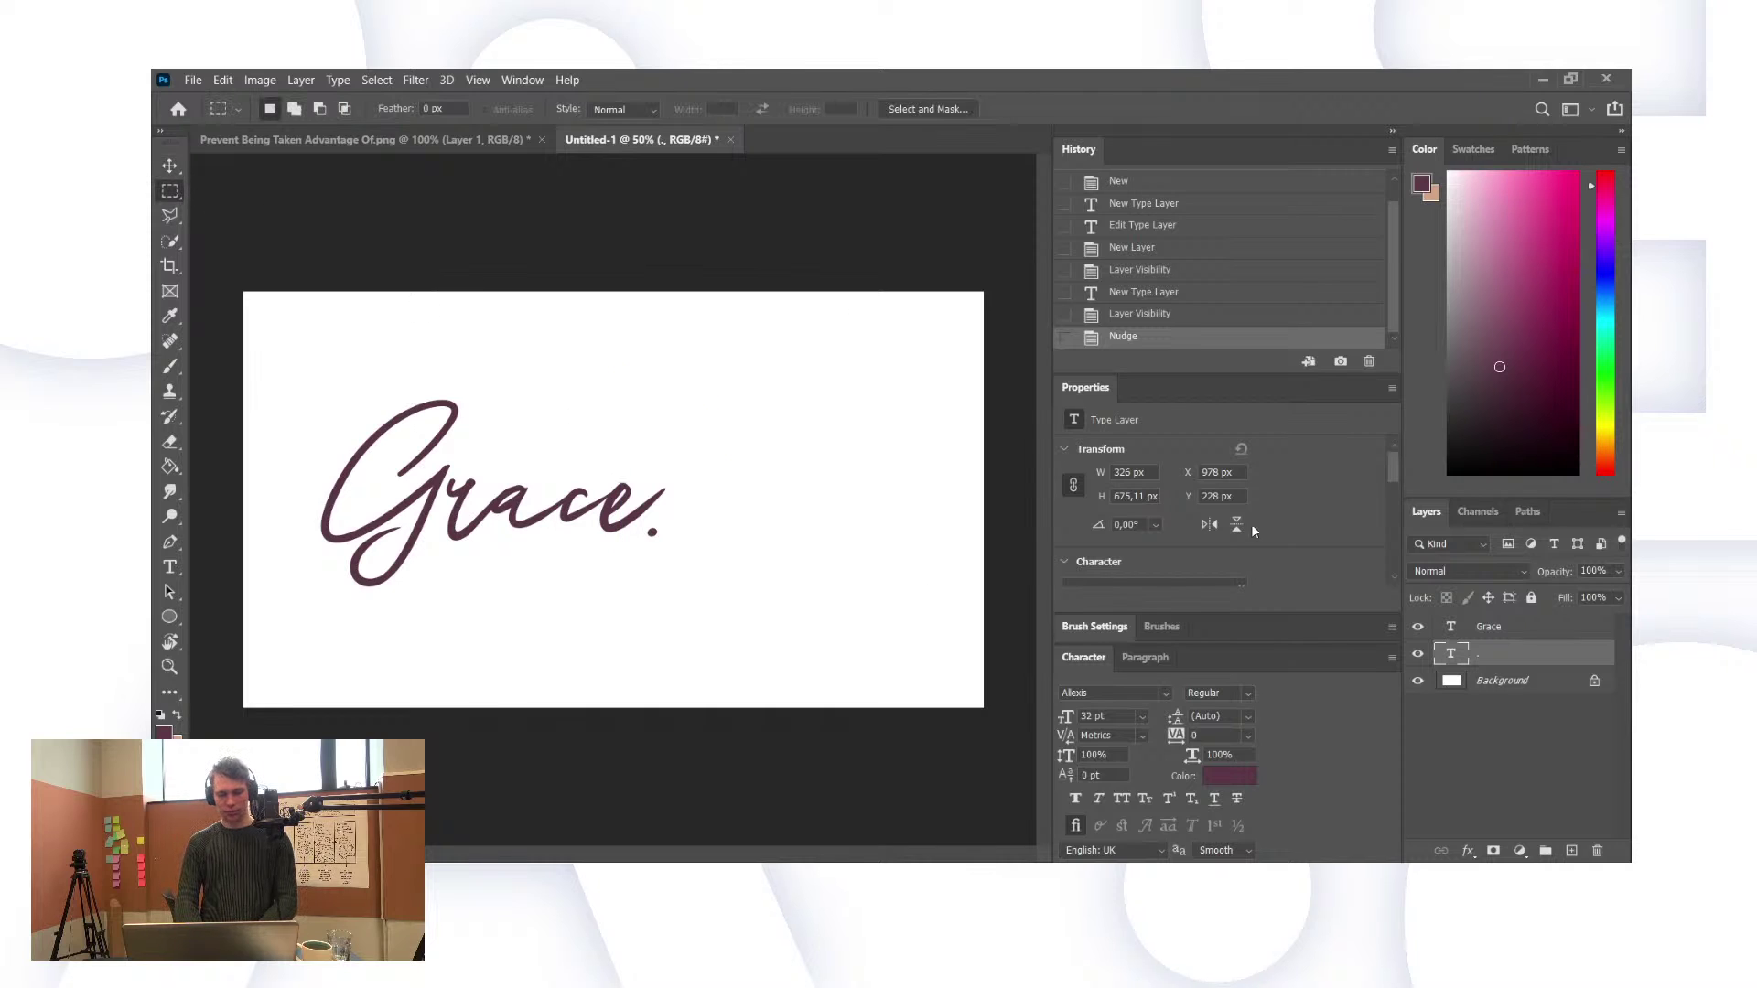
Step: Unlock and hide the white background, trim the canvas to the lettering, and save it
{"action": "left_click", "coordinate": [1597, 683]}
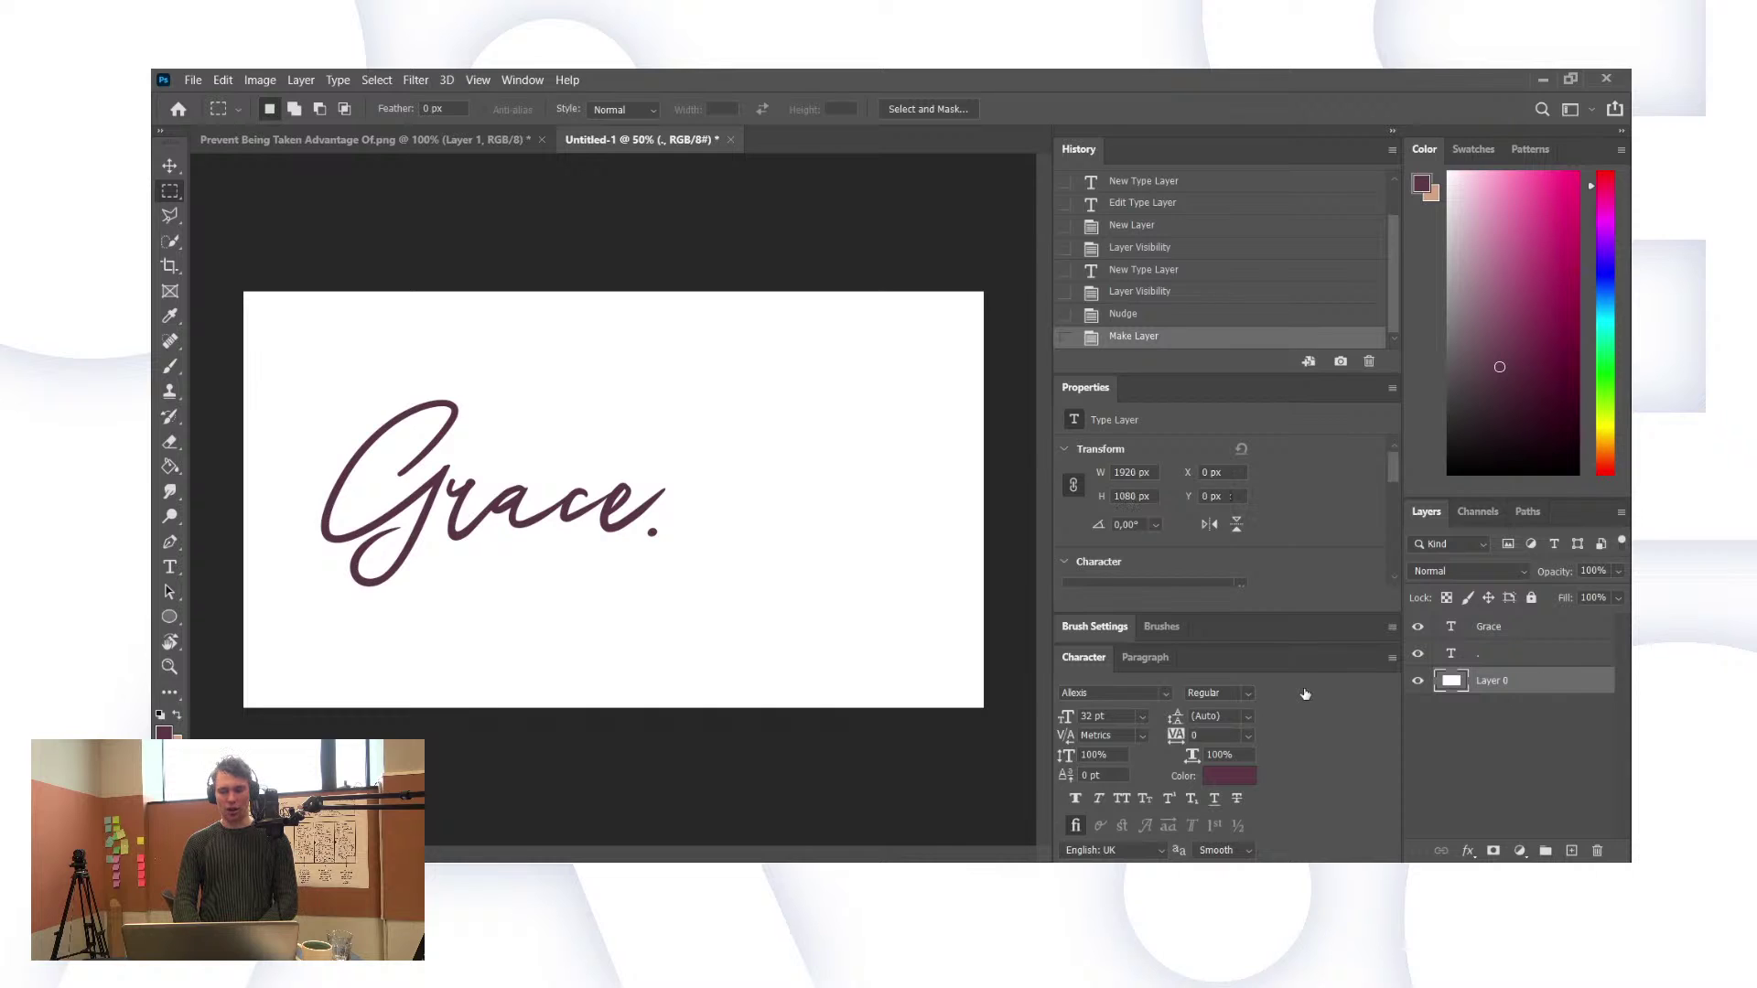
{"action": "left_click", "coordinate": [1420, 684]}
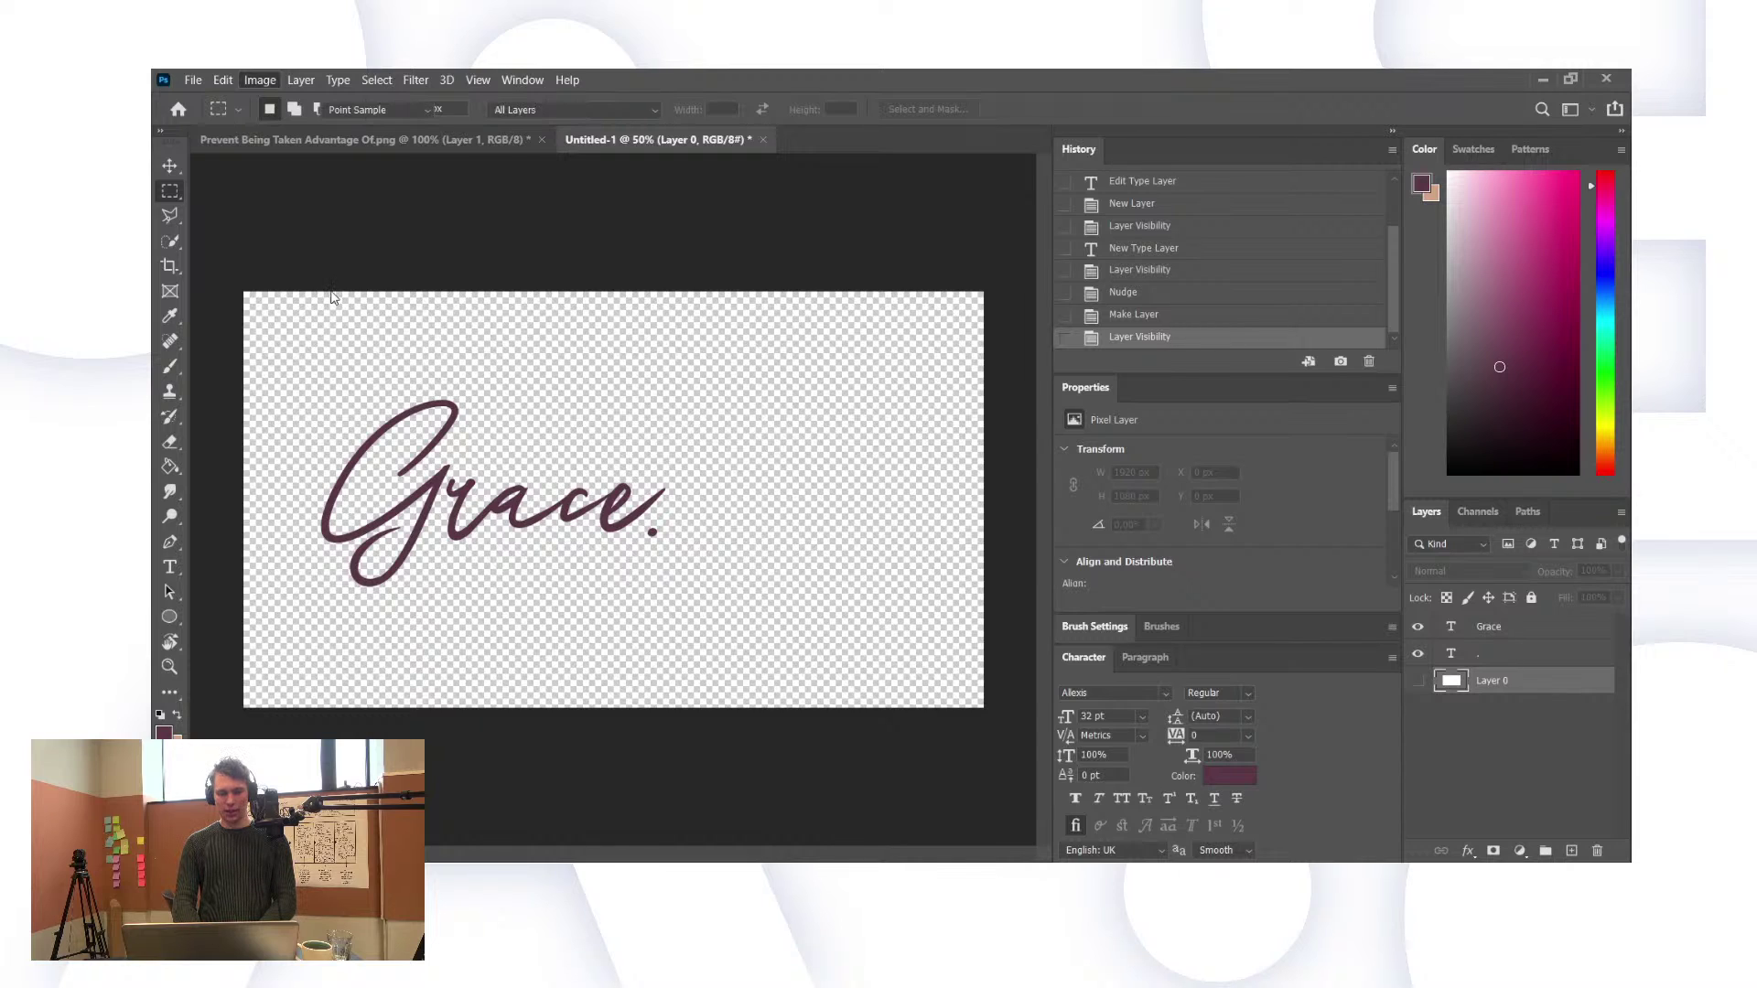
{"action": "key", "text": "i"}
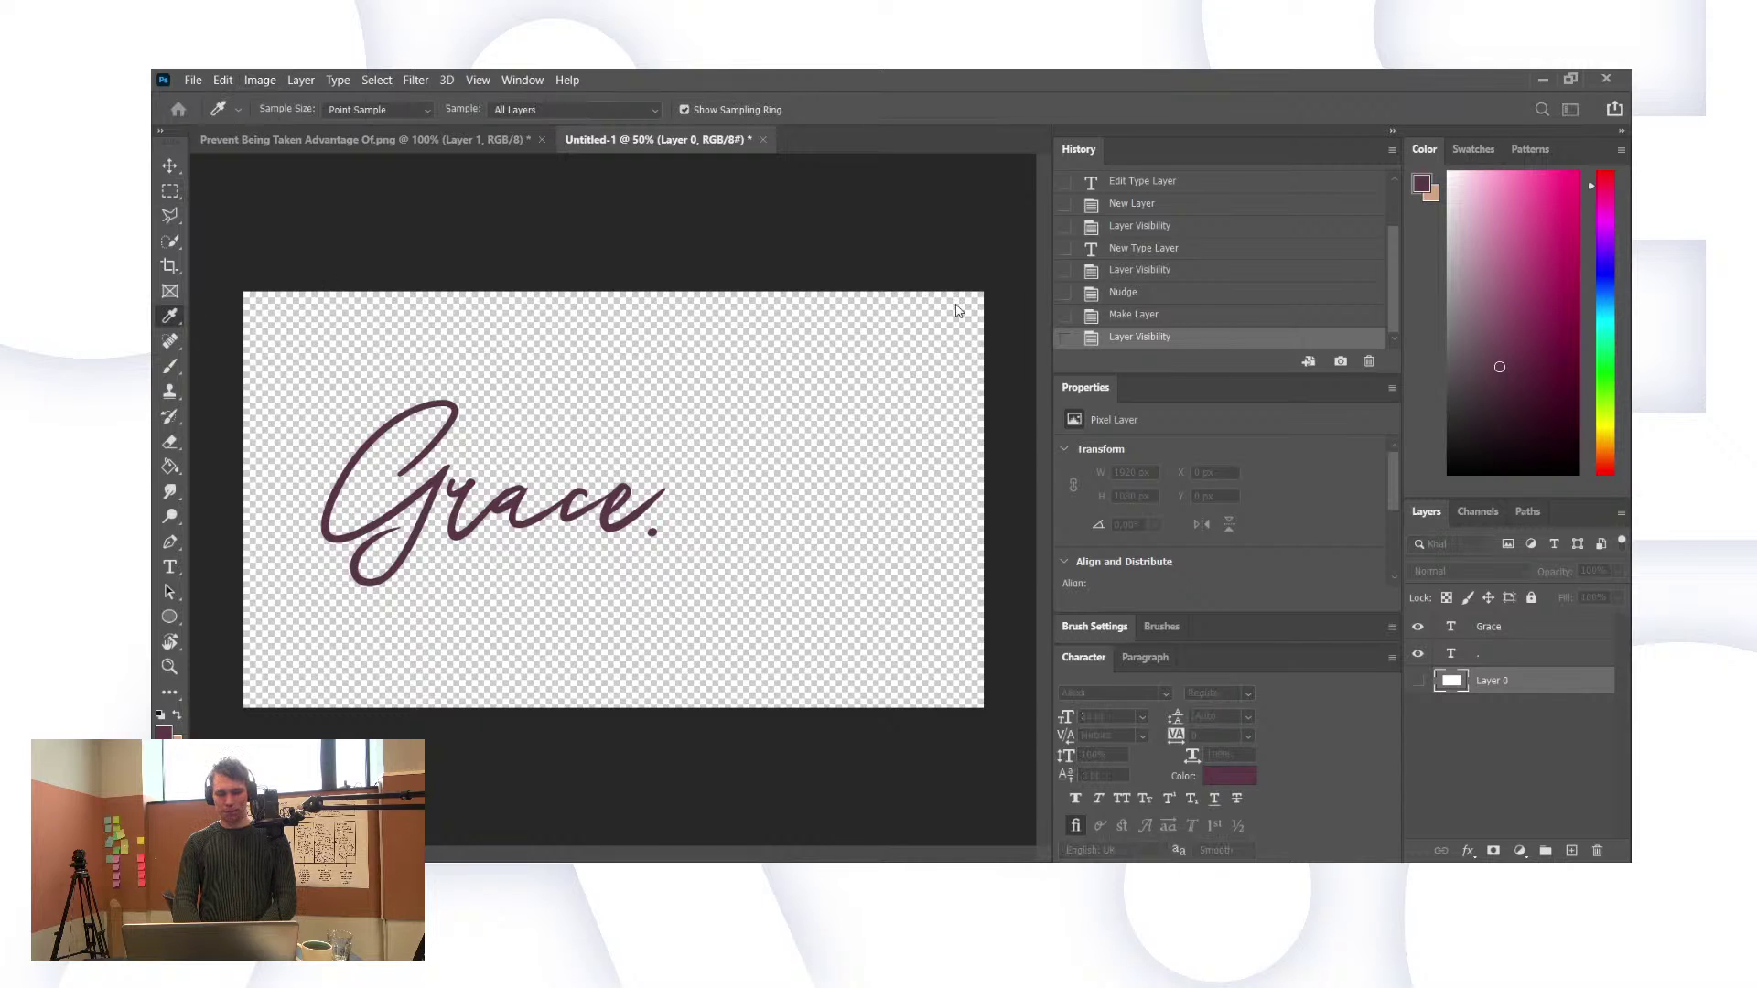
{"action": "left_click", "coordinate": [986, 295]}
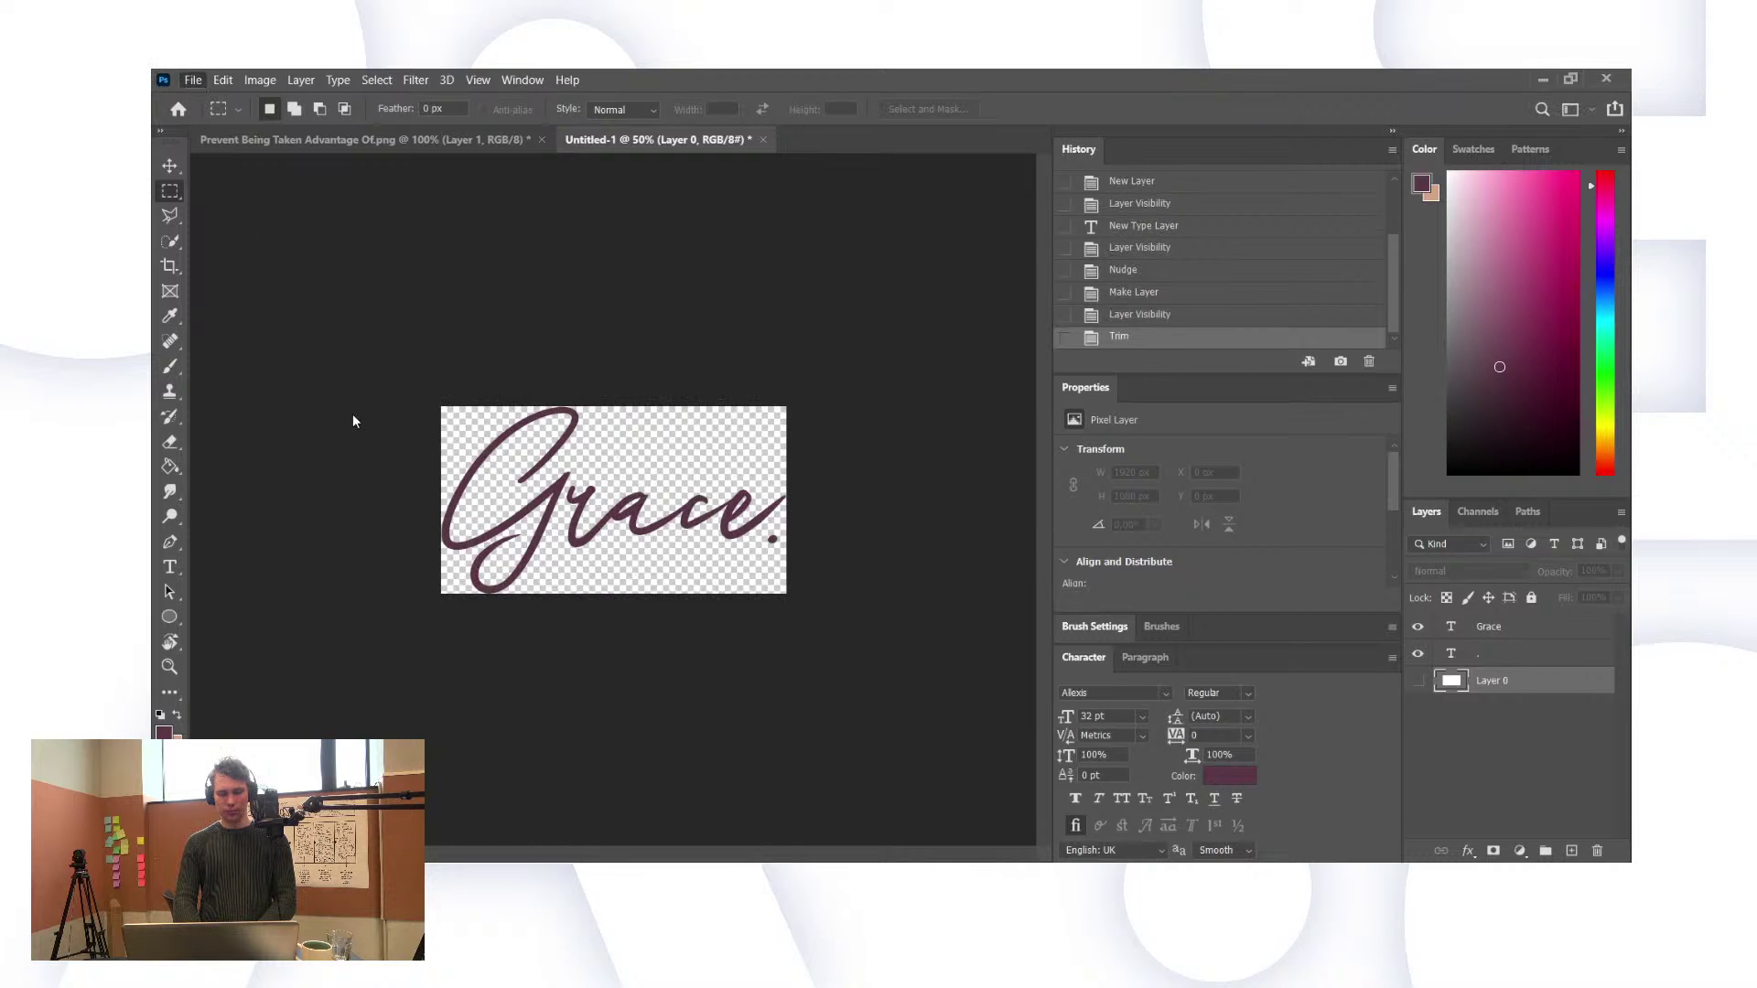
{"action": "key", "text": "ctrl+shift+s"}
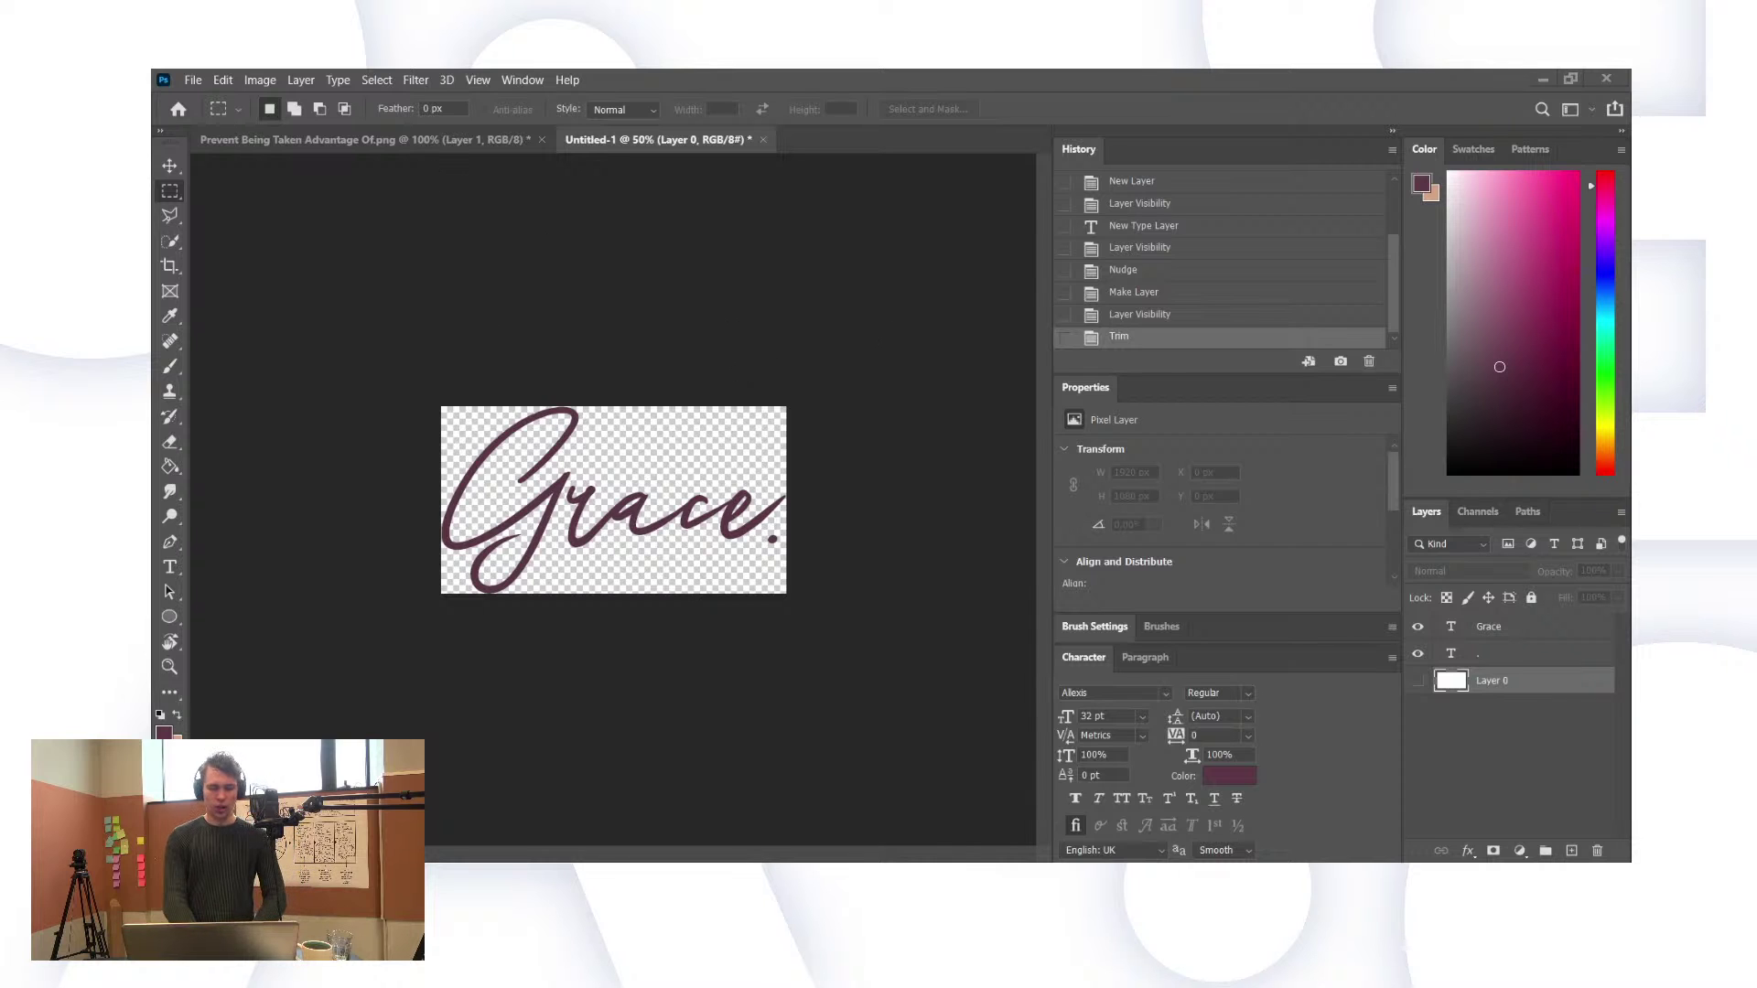
{"action": "key", "text": "alt+Tab"}
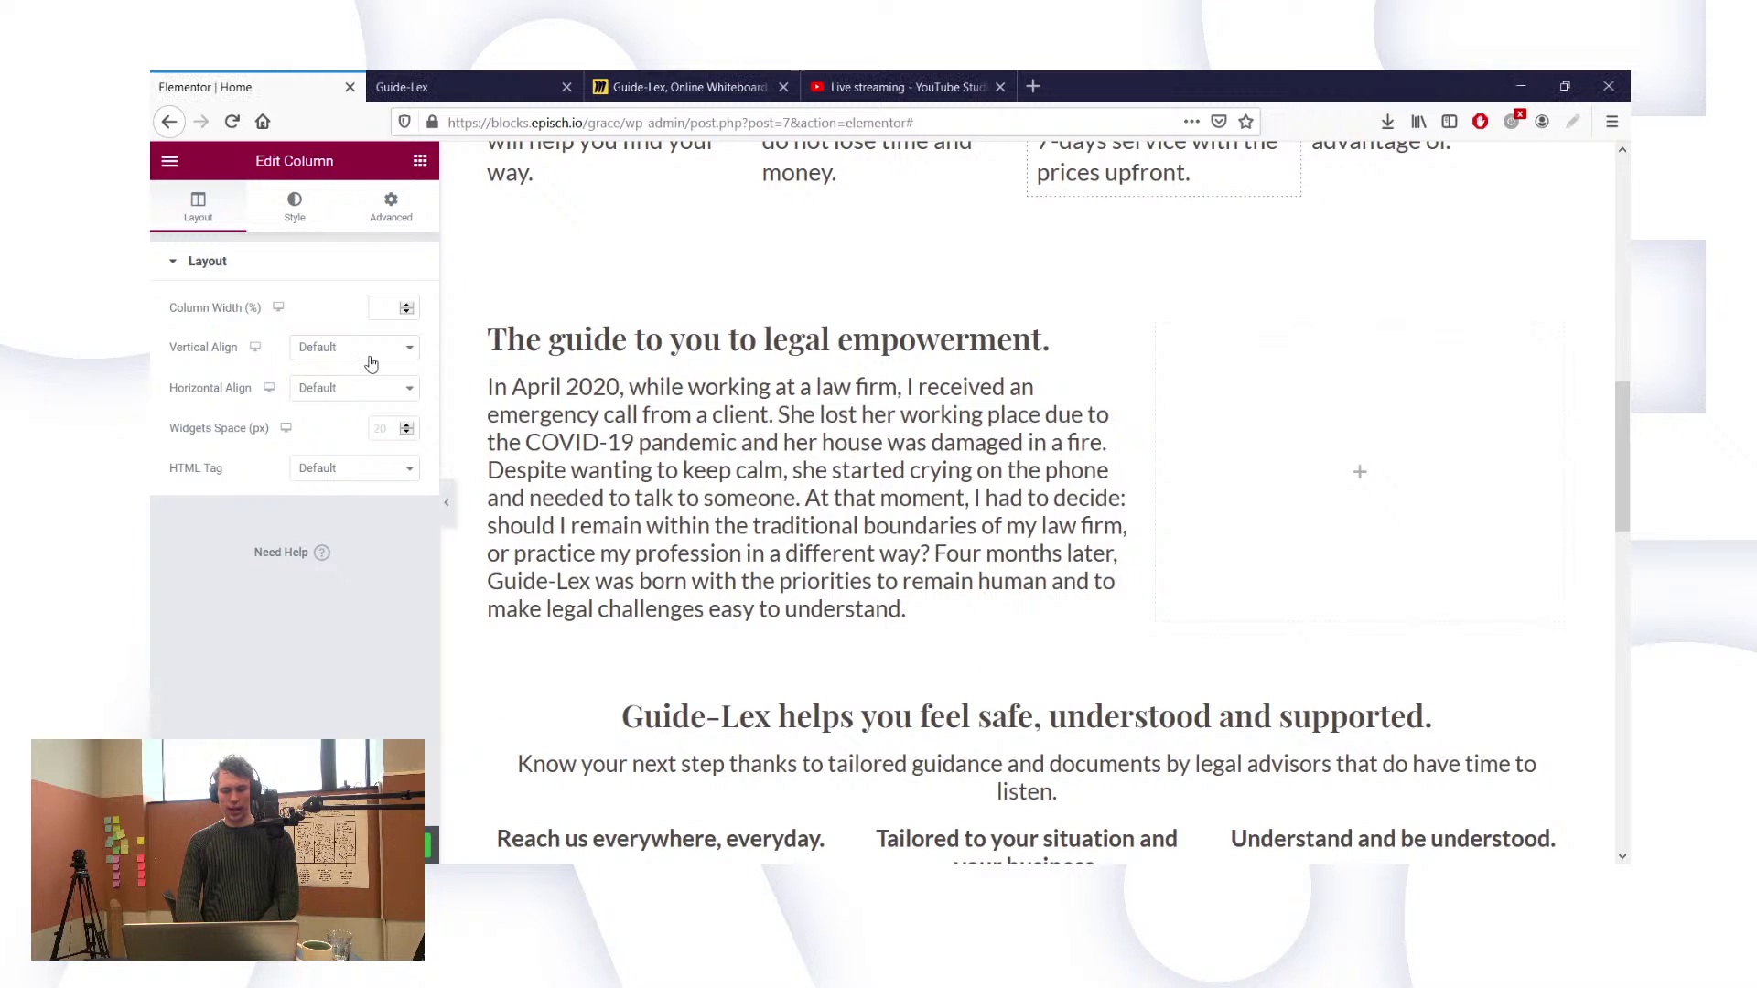
Step: Drop an Image widget below the story text and insert the uploaded Signature-Grace.png
{"action": "left_click", "coordinate": [420, 162]}
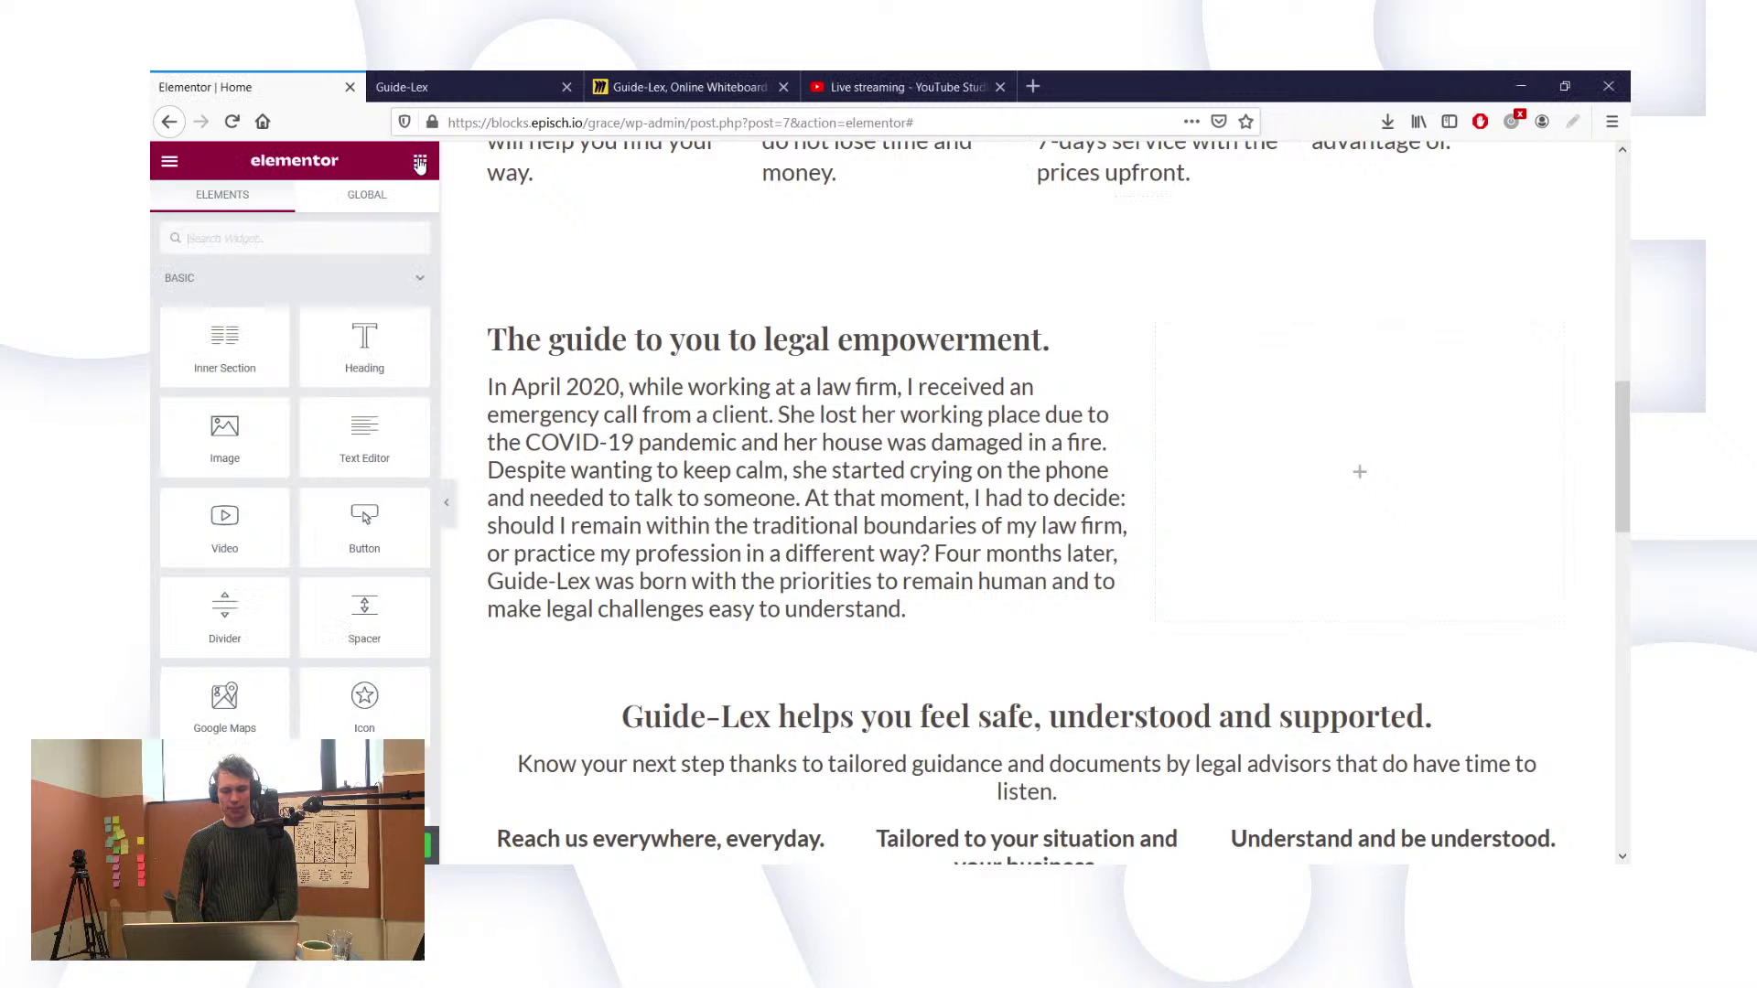
{"action": "left_click_drag", "start_coordinate": [235, 458], "coordinate": [683, 603]}
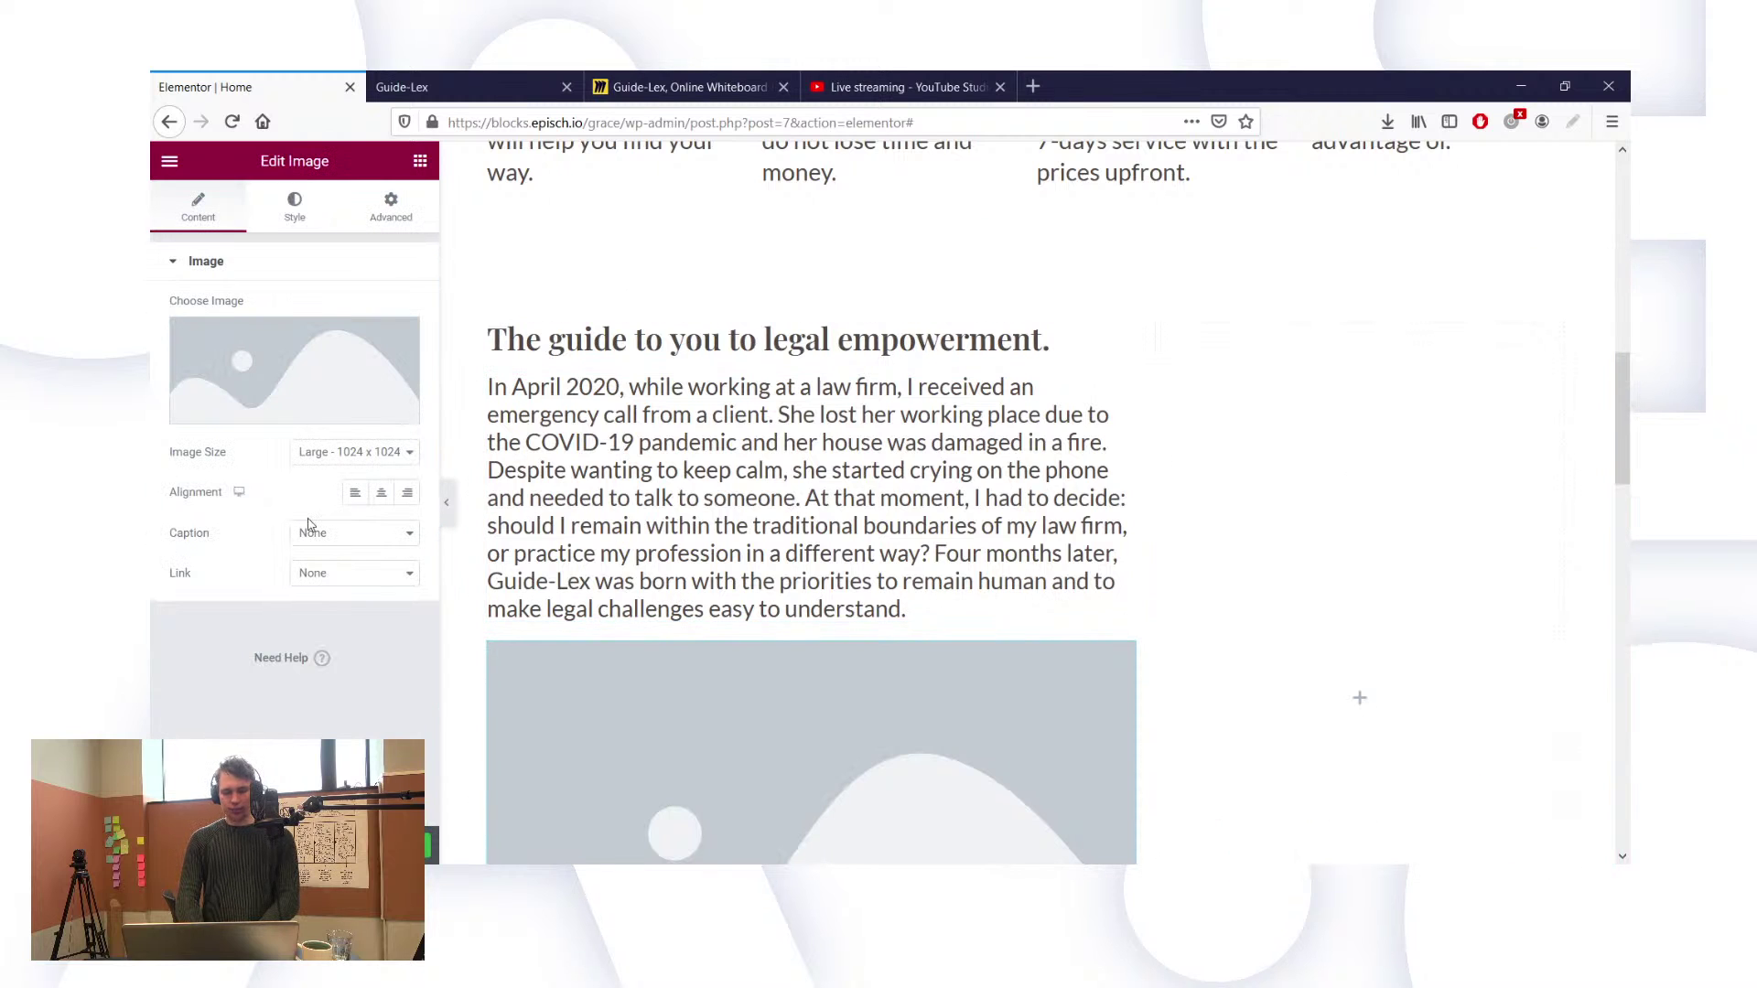
{"action": "left_click", "coordinate": [260, 409]}
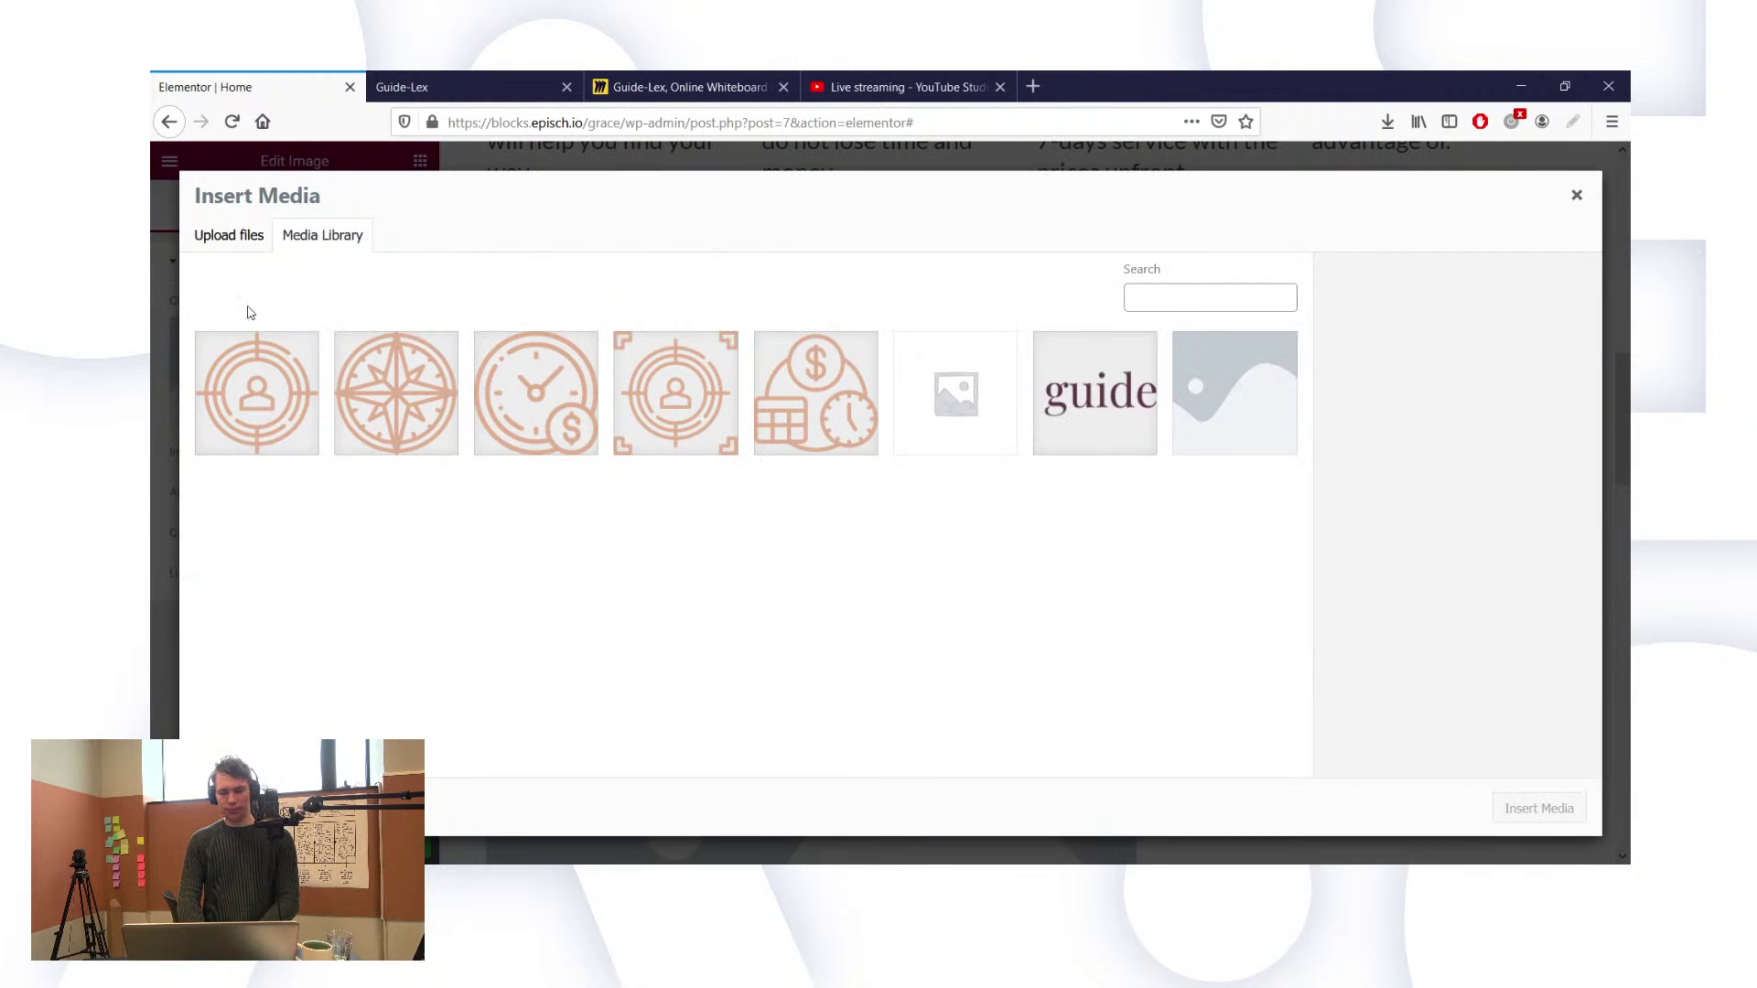
{"action": "left_click", "coordinate": [233, 240]}
{"action": "left_click", "coordinate": [882, 529]}
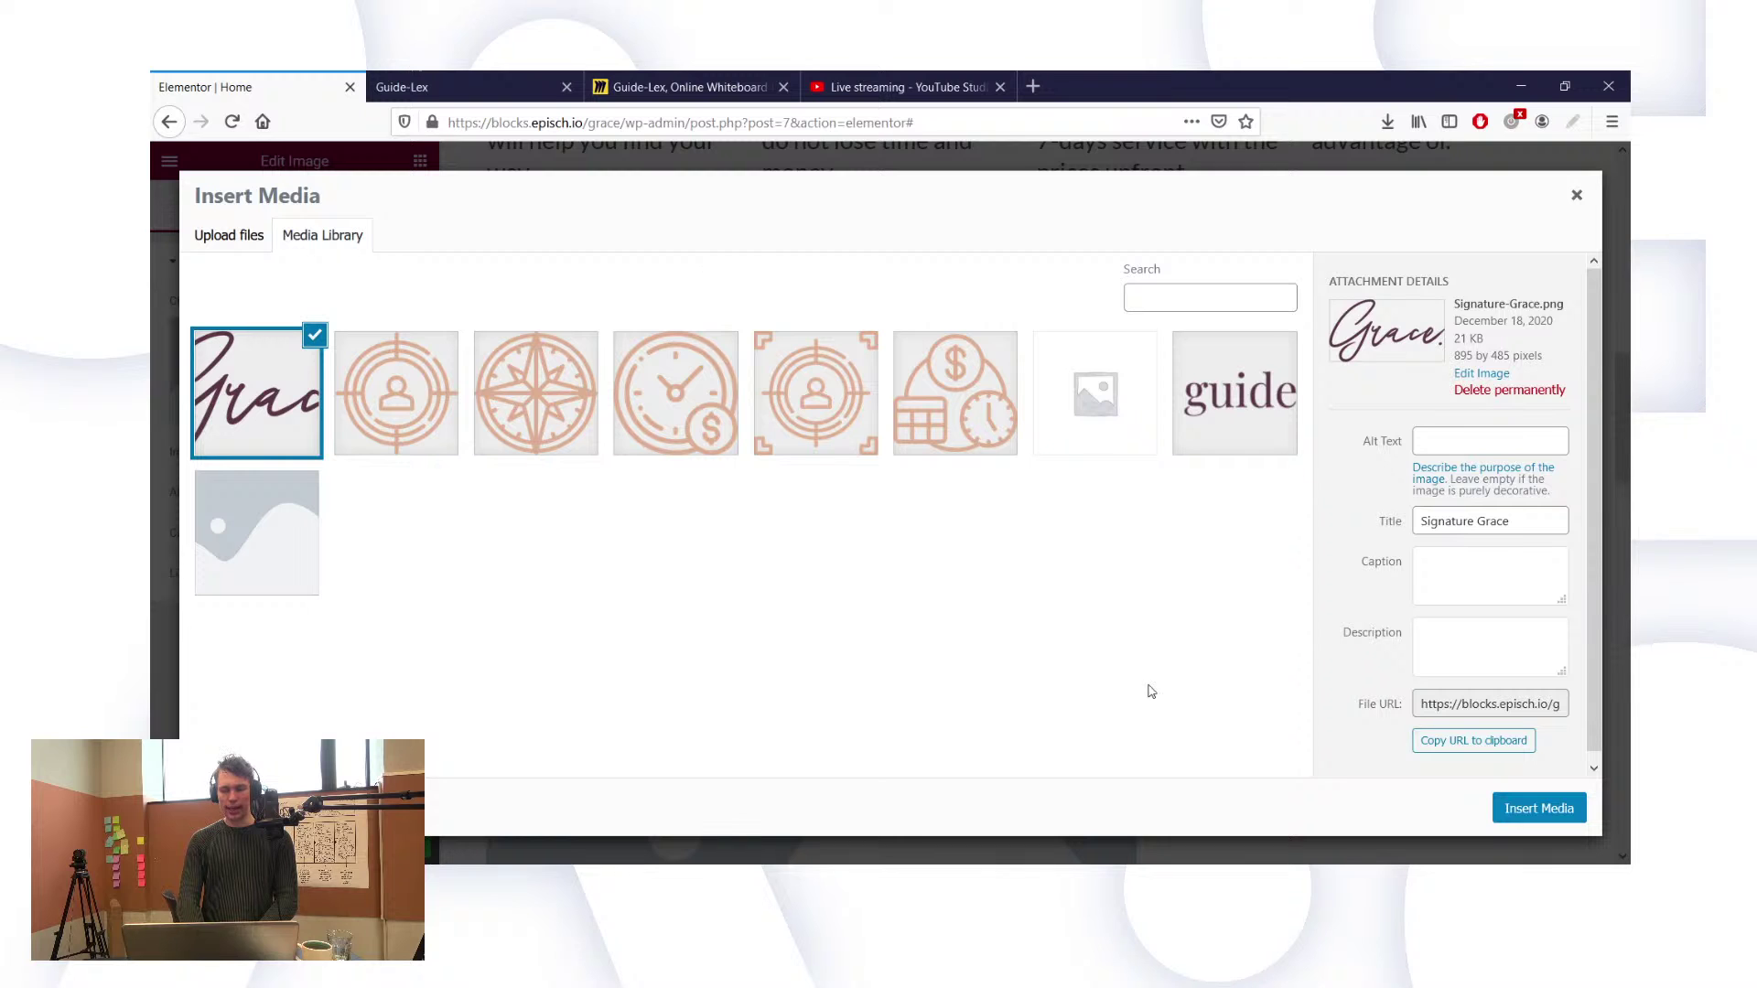
{"action": "left_click", "coordinate": [1509, 814]}
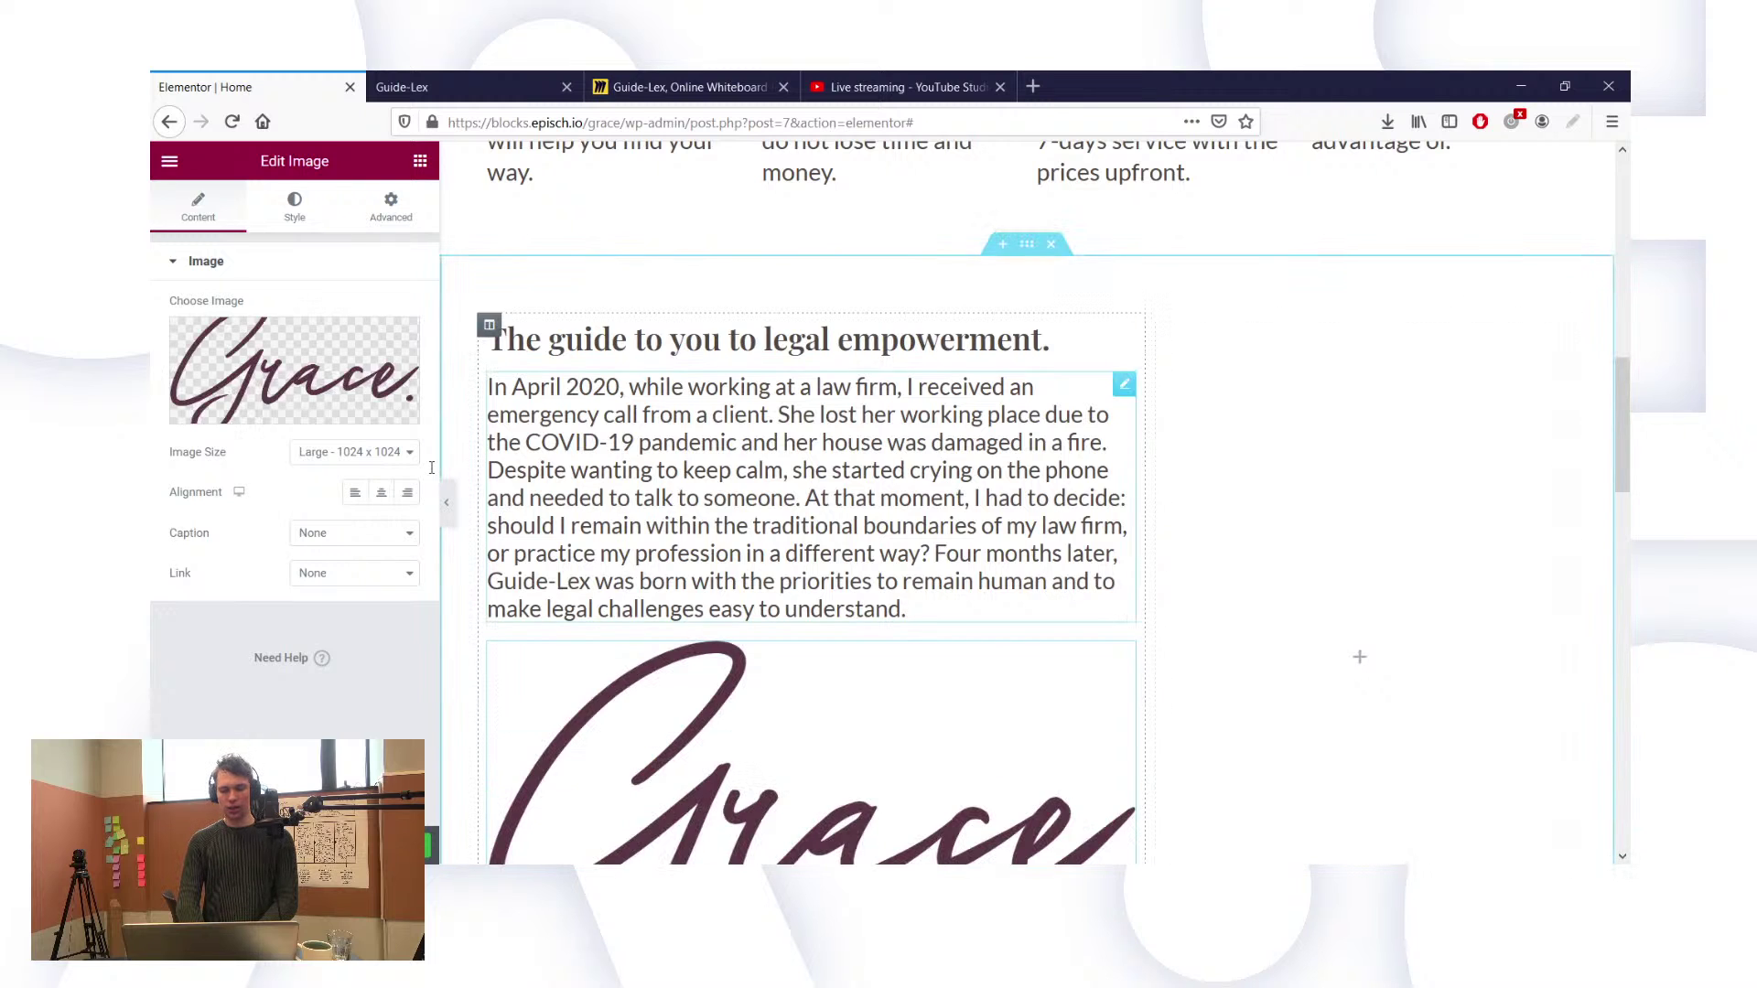
Step: Make the Grace signature image 150 px wide and align it left
{"action": "left_click", "coordinate": [287, 225]}
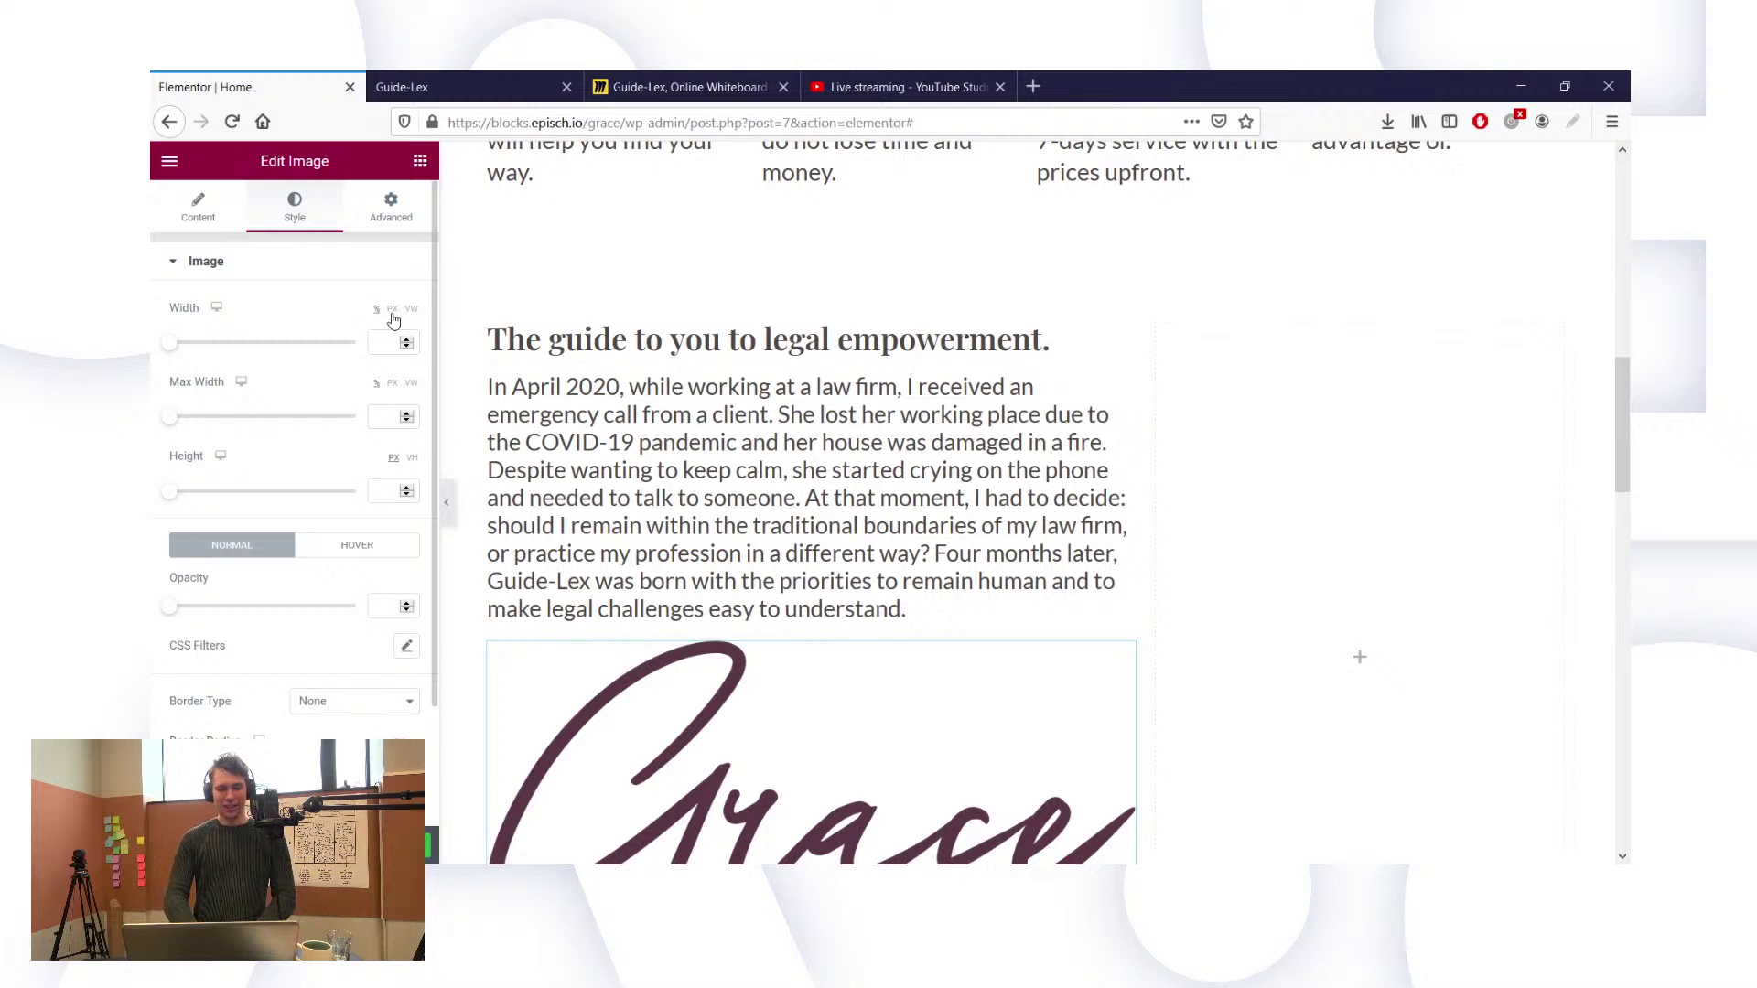
{"action": "left_click", "coordinate": [393, 311]}
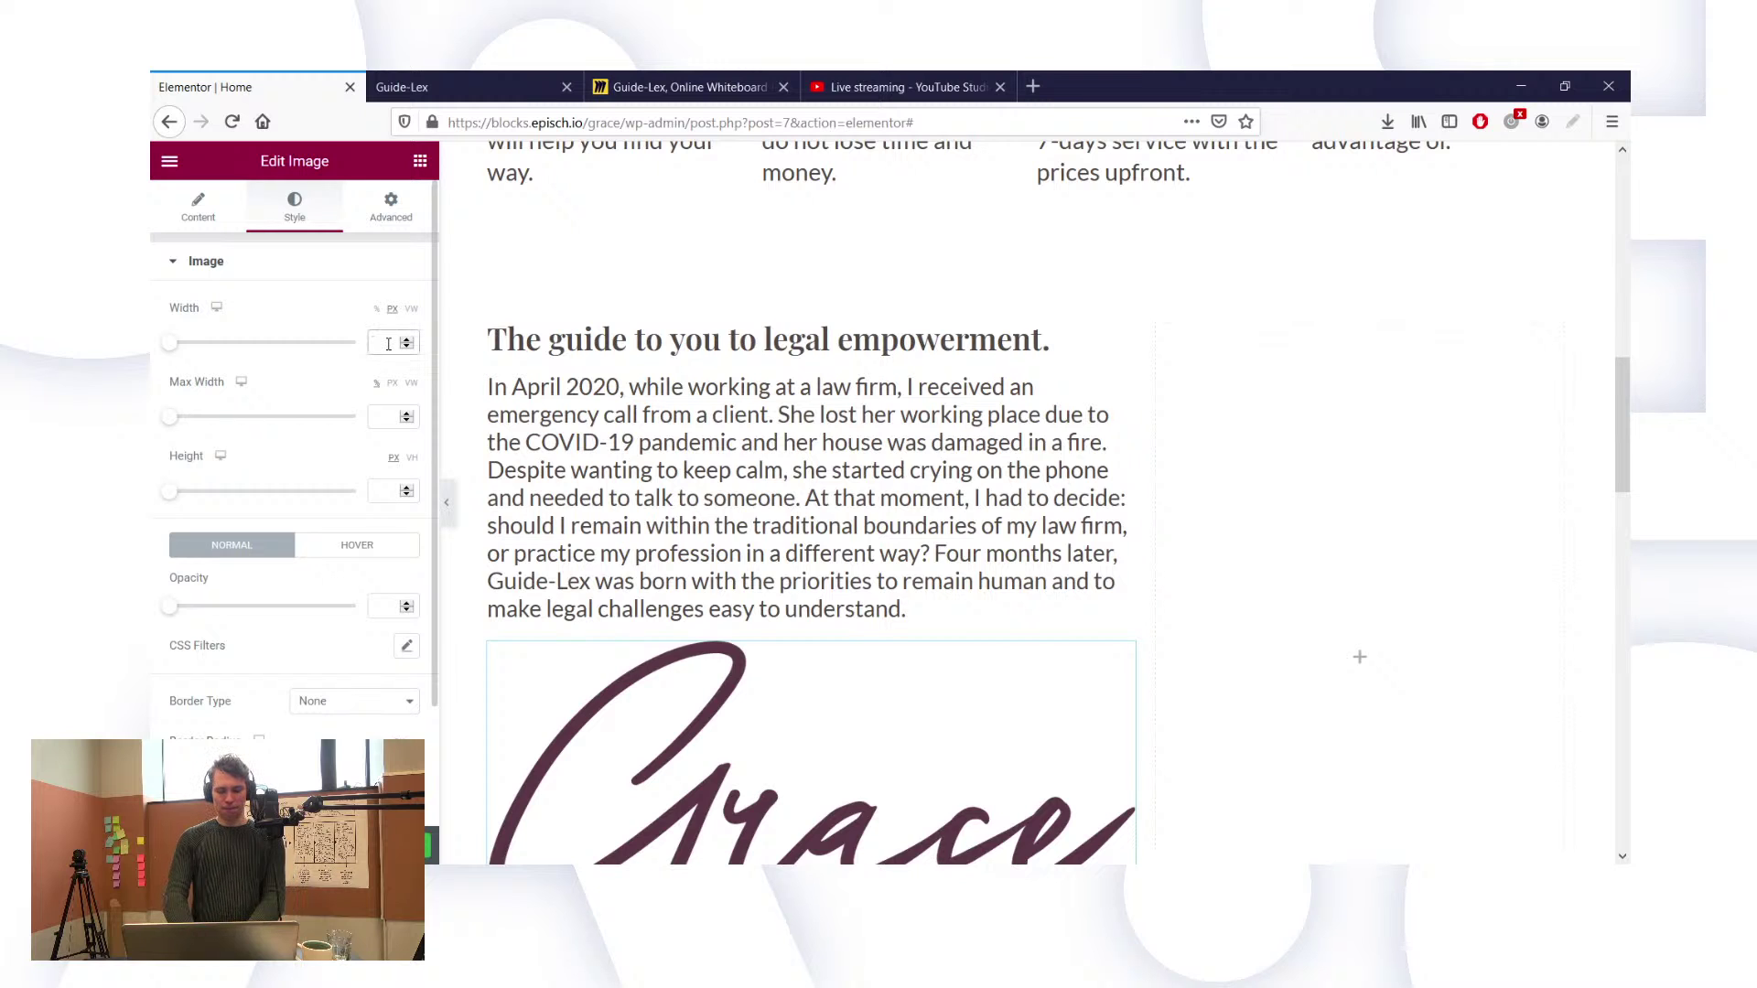
{"action": "left_click", "coordinate": [388, 344]}
{"action": "type", "text": "150"}
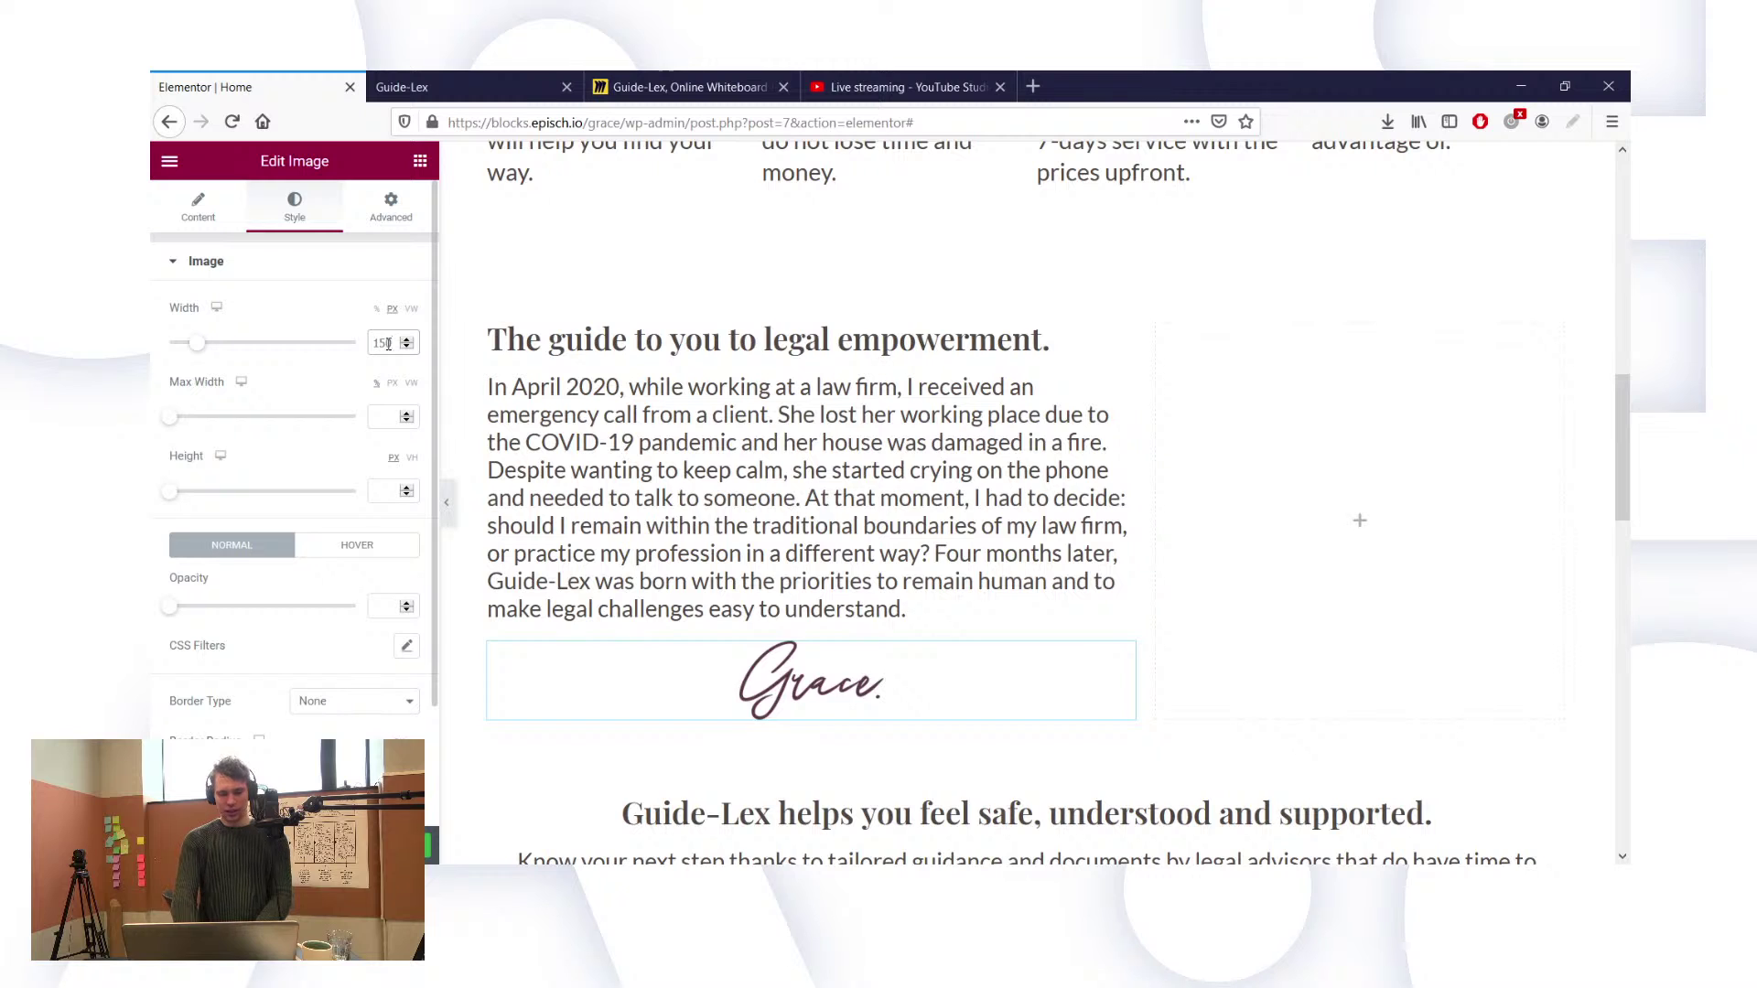
{"action": "key", "text": "BackSpace"}
{"action": "key", "text": "BackSpace"}
{"action": "key", "text": "BackSpace"}
{"action": "type", "text": "100"}
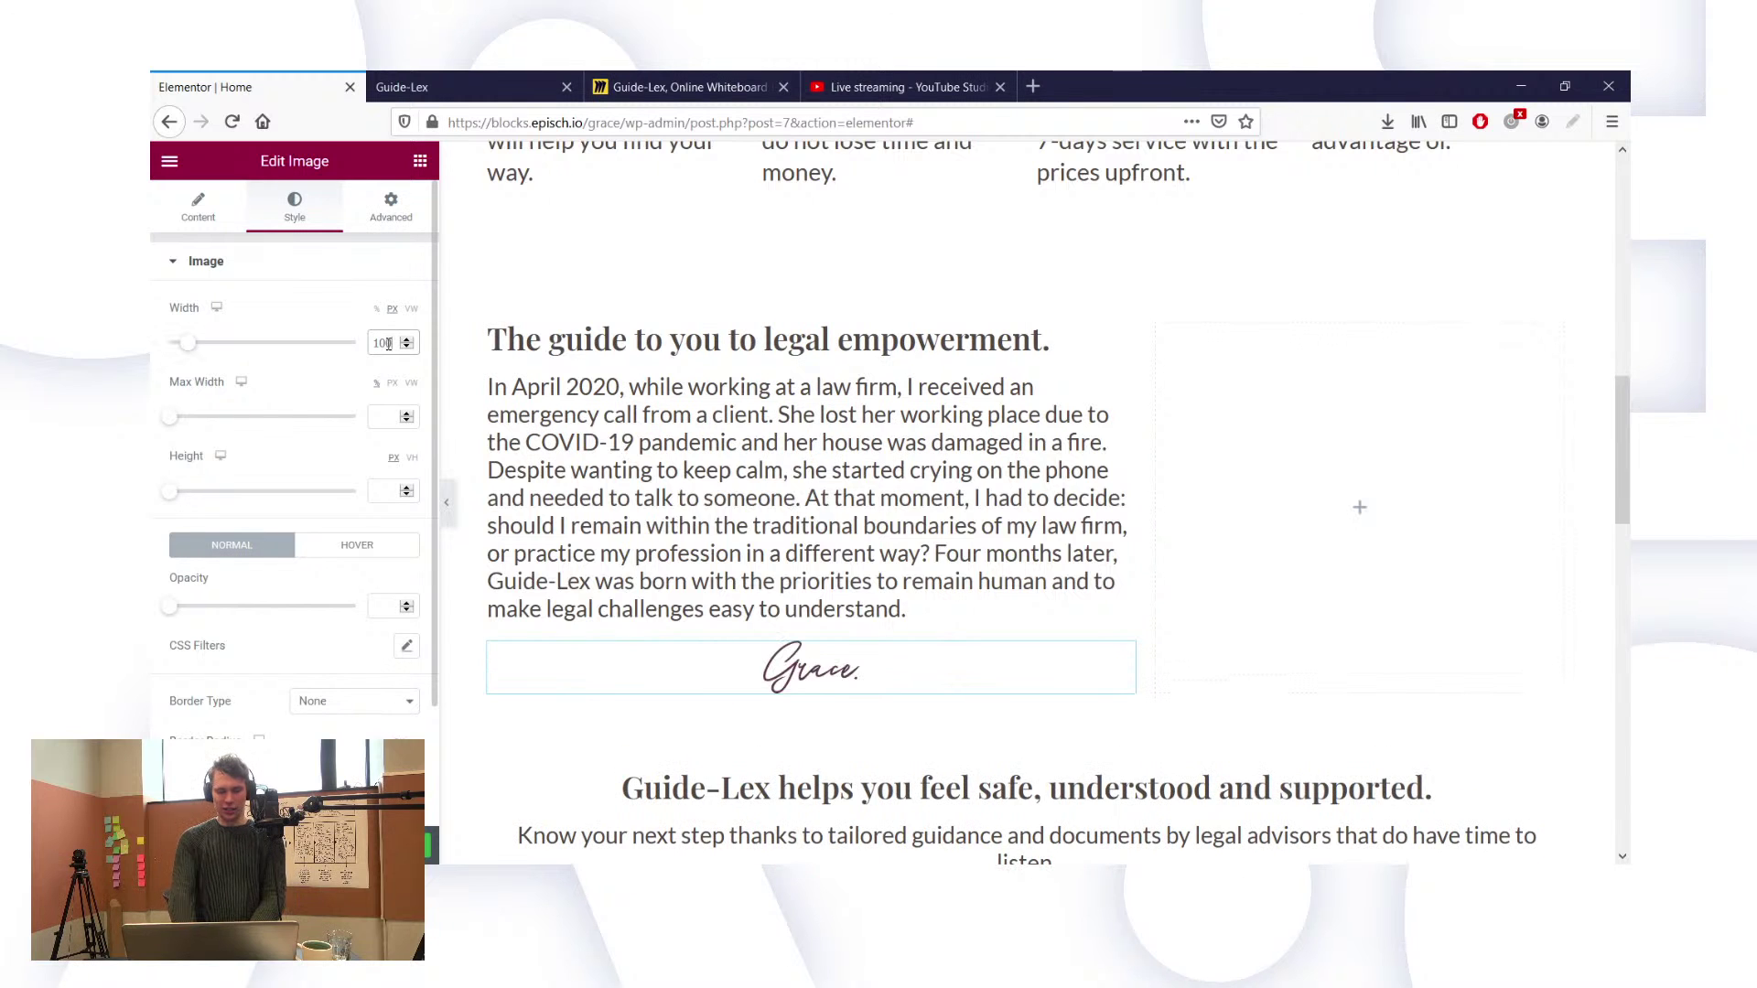
{"action": "key", "text": "BackSpace"}
{"action": "key", "text": "BackSpace"}
{"action": "type", "text": "50"}
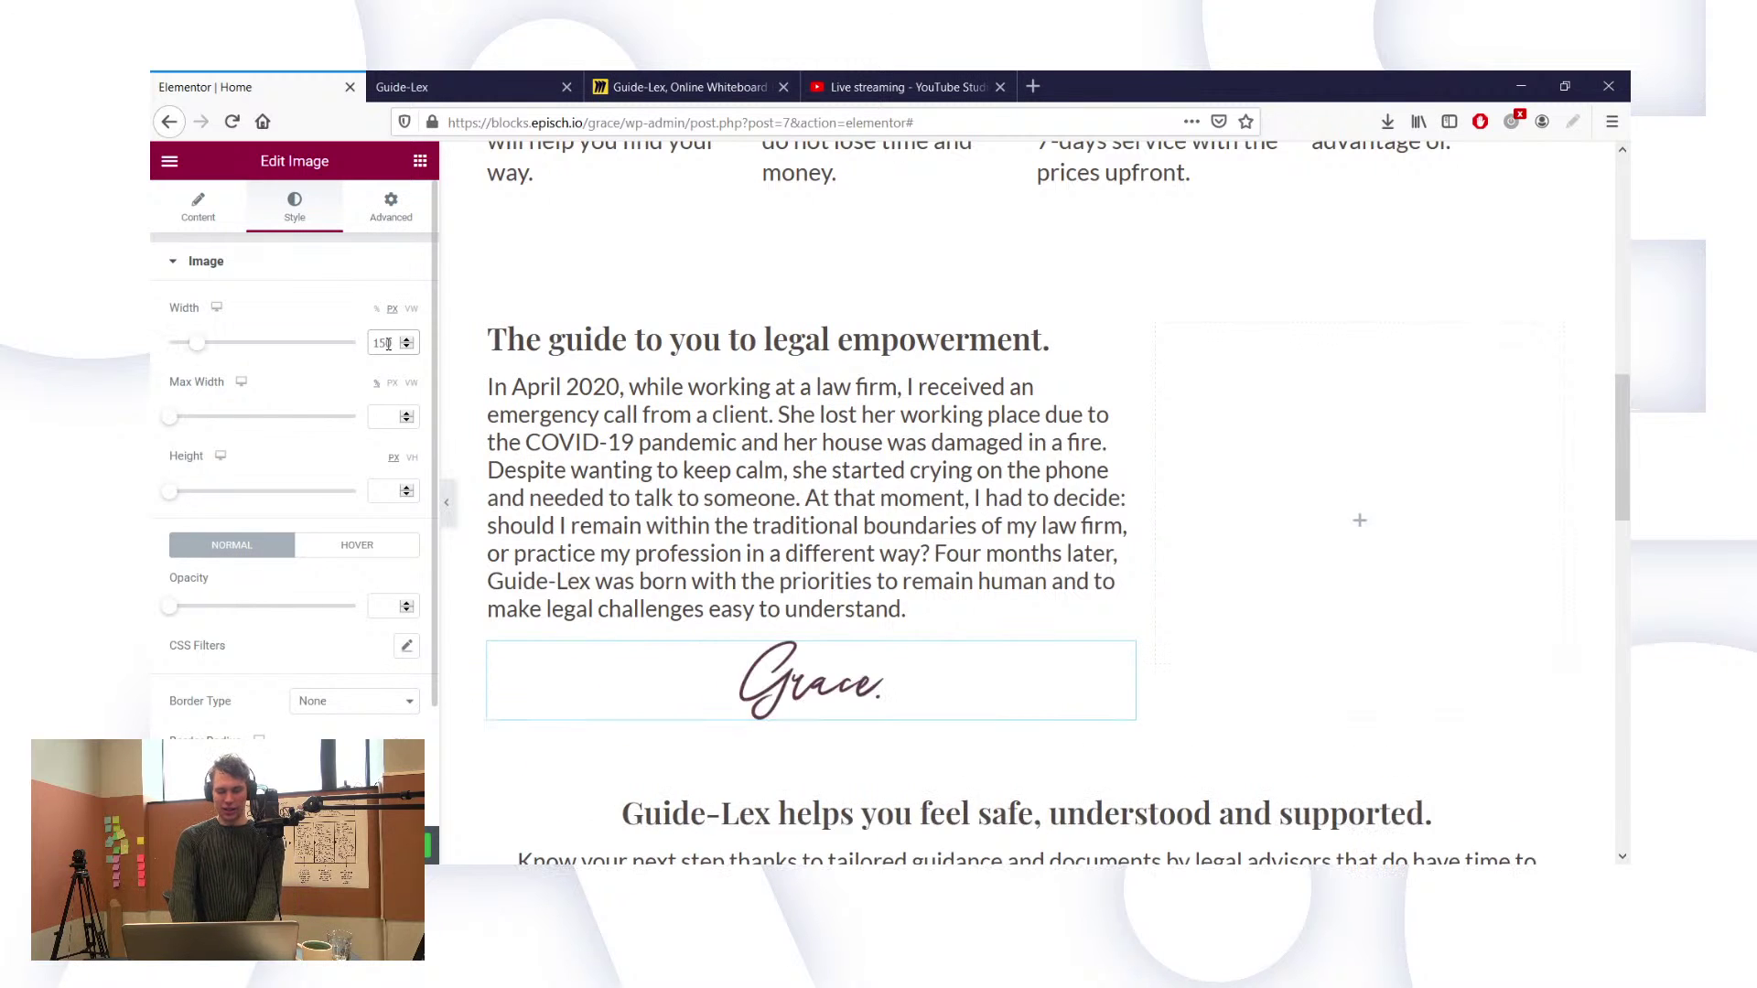
{"action": "left_click", "coordinate": [203, 207]}
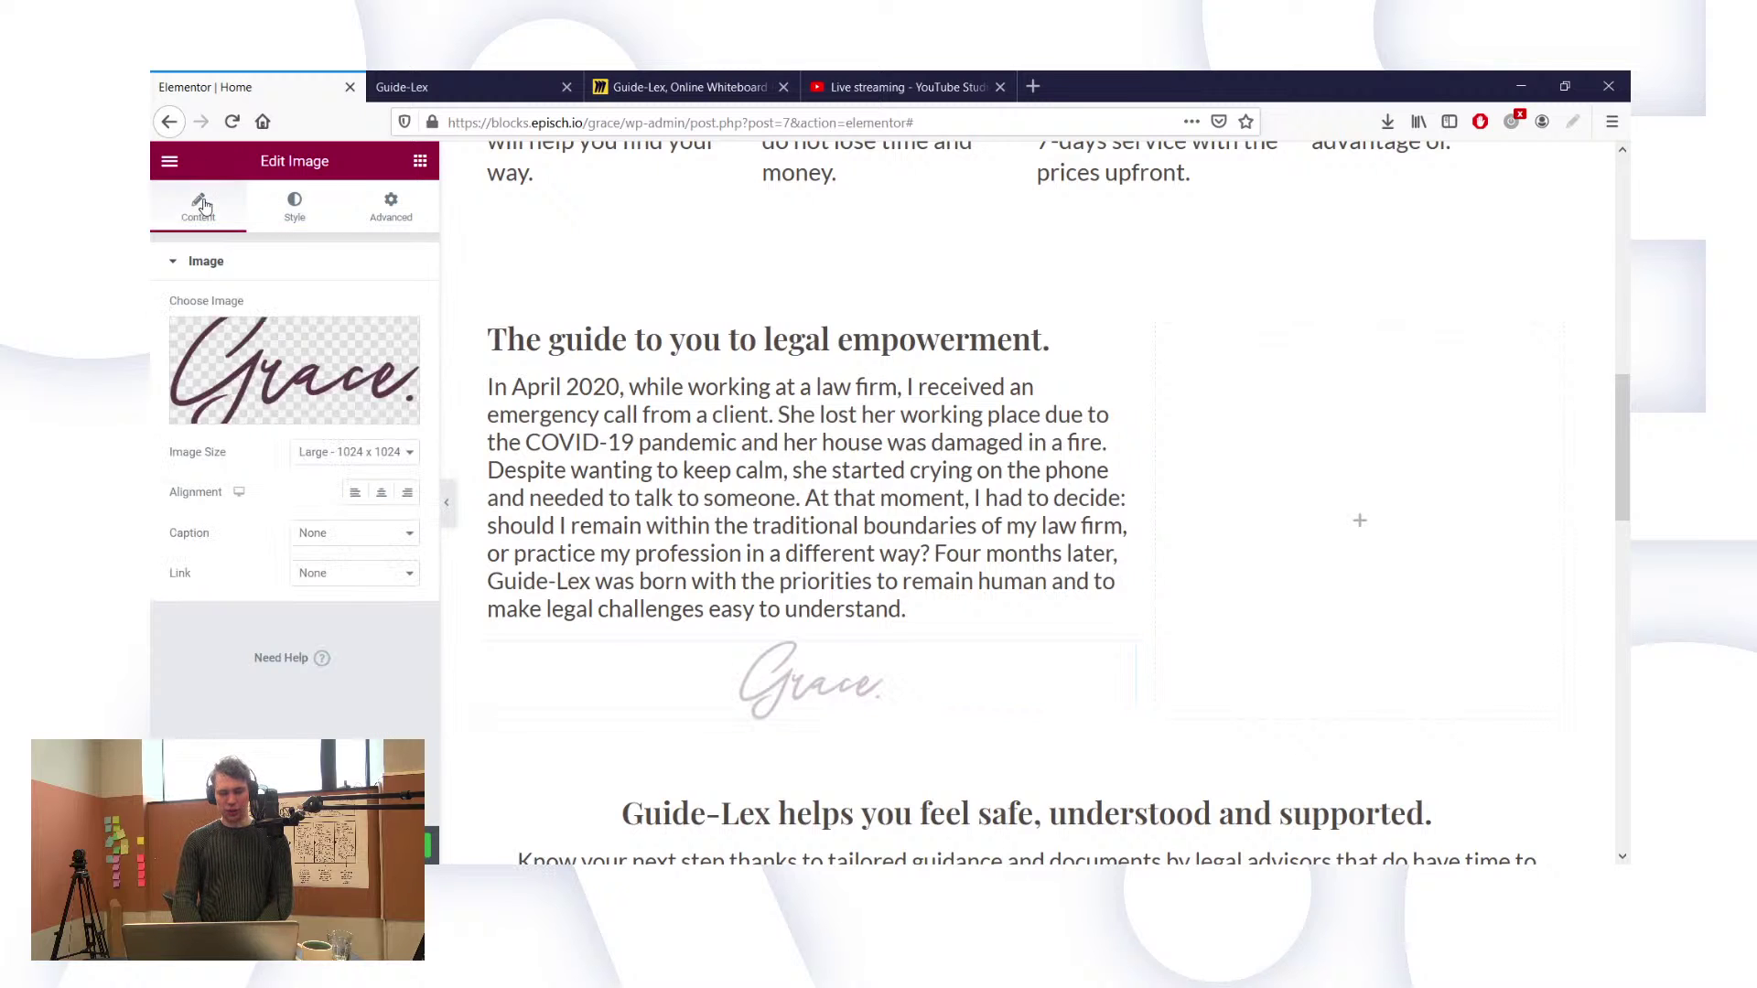
{"action": "left_click", "coordinate": [353, 494]}
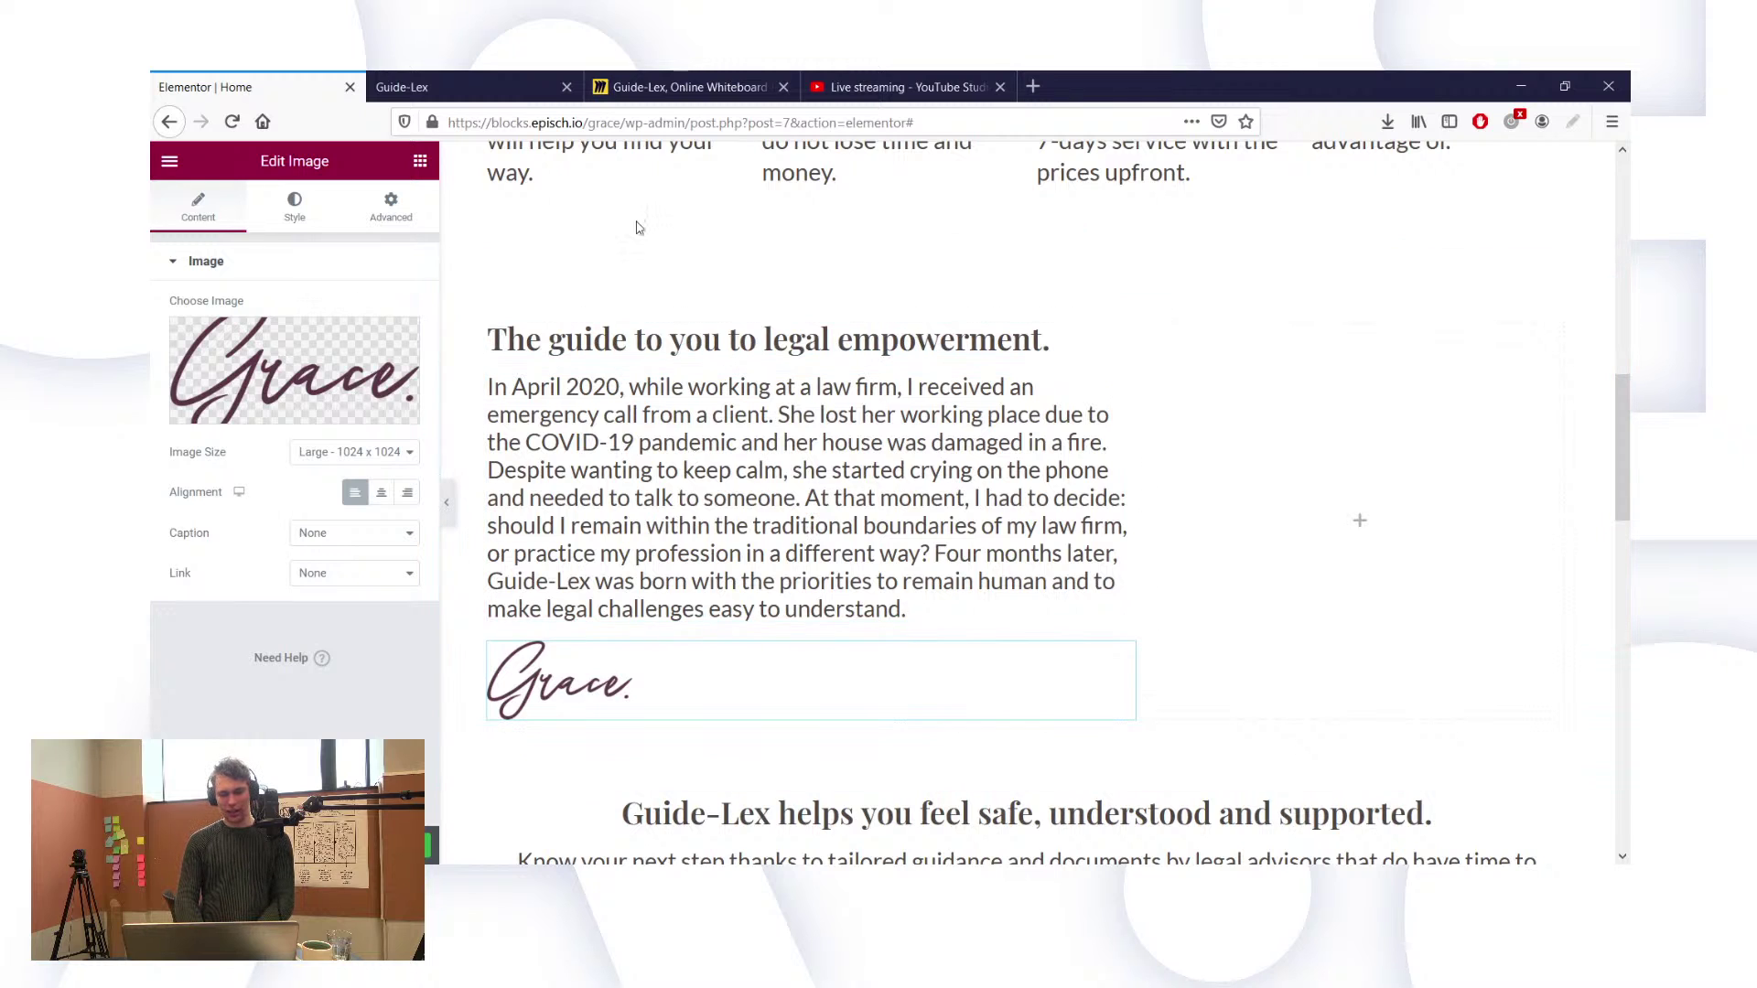
Step: Enter 35 as the founder story heading's font size
{"action": "left_click", "coordinate": [566, 340]}
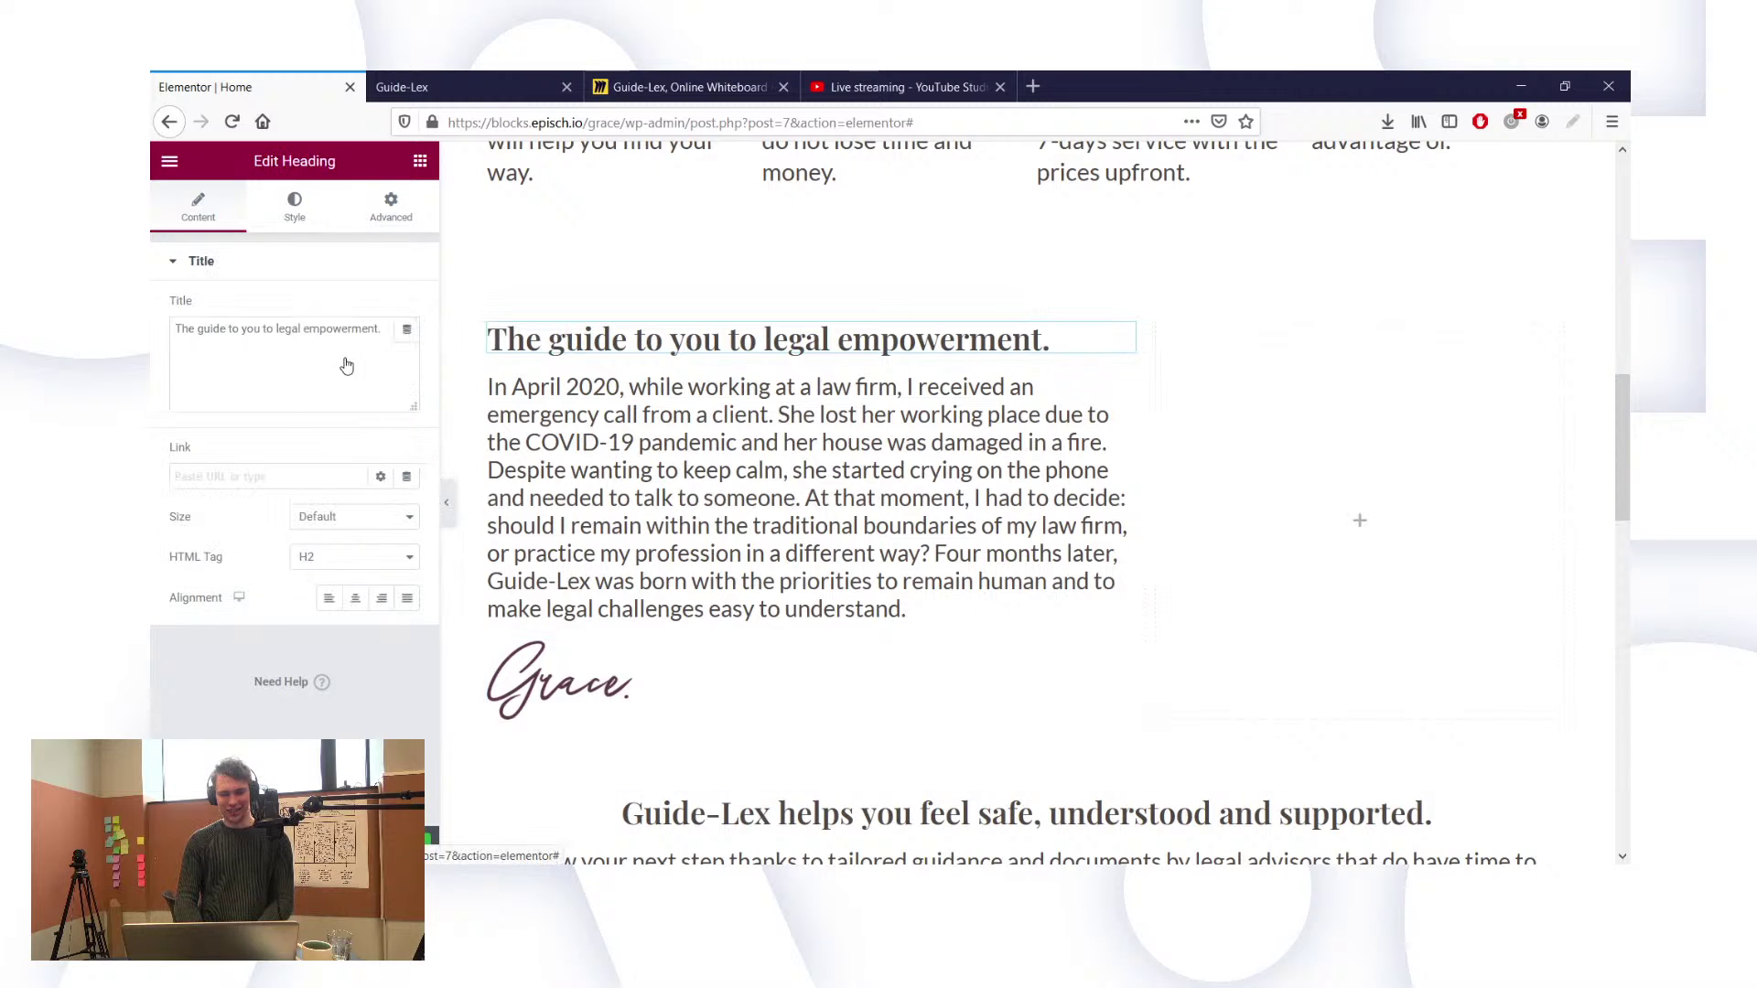
{"action": "left_click", "coordinate": [293, 206]}
{"action": "left_click", "coordinate": [408, 348]}
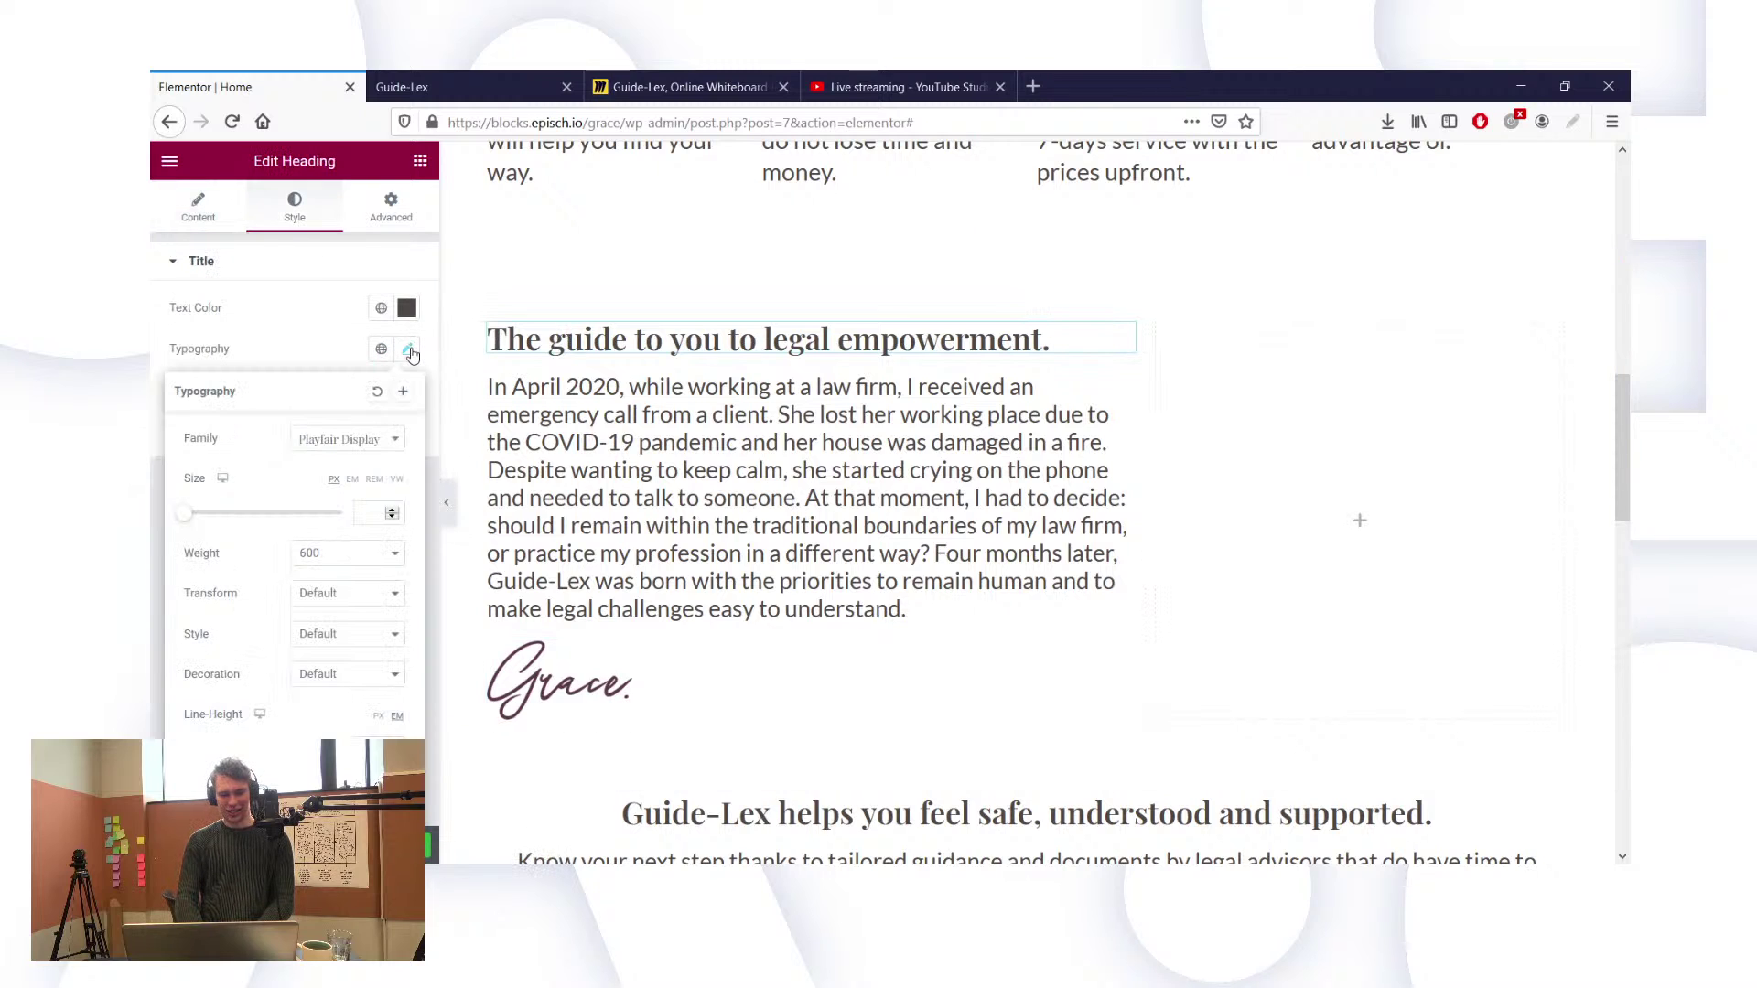
{"action": "left_click", "coordinate": [366, 514]}
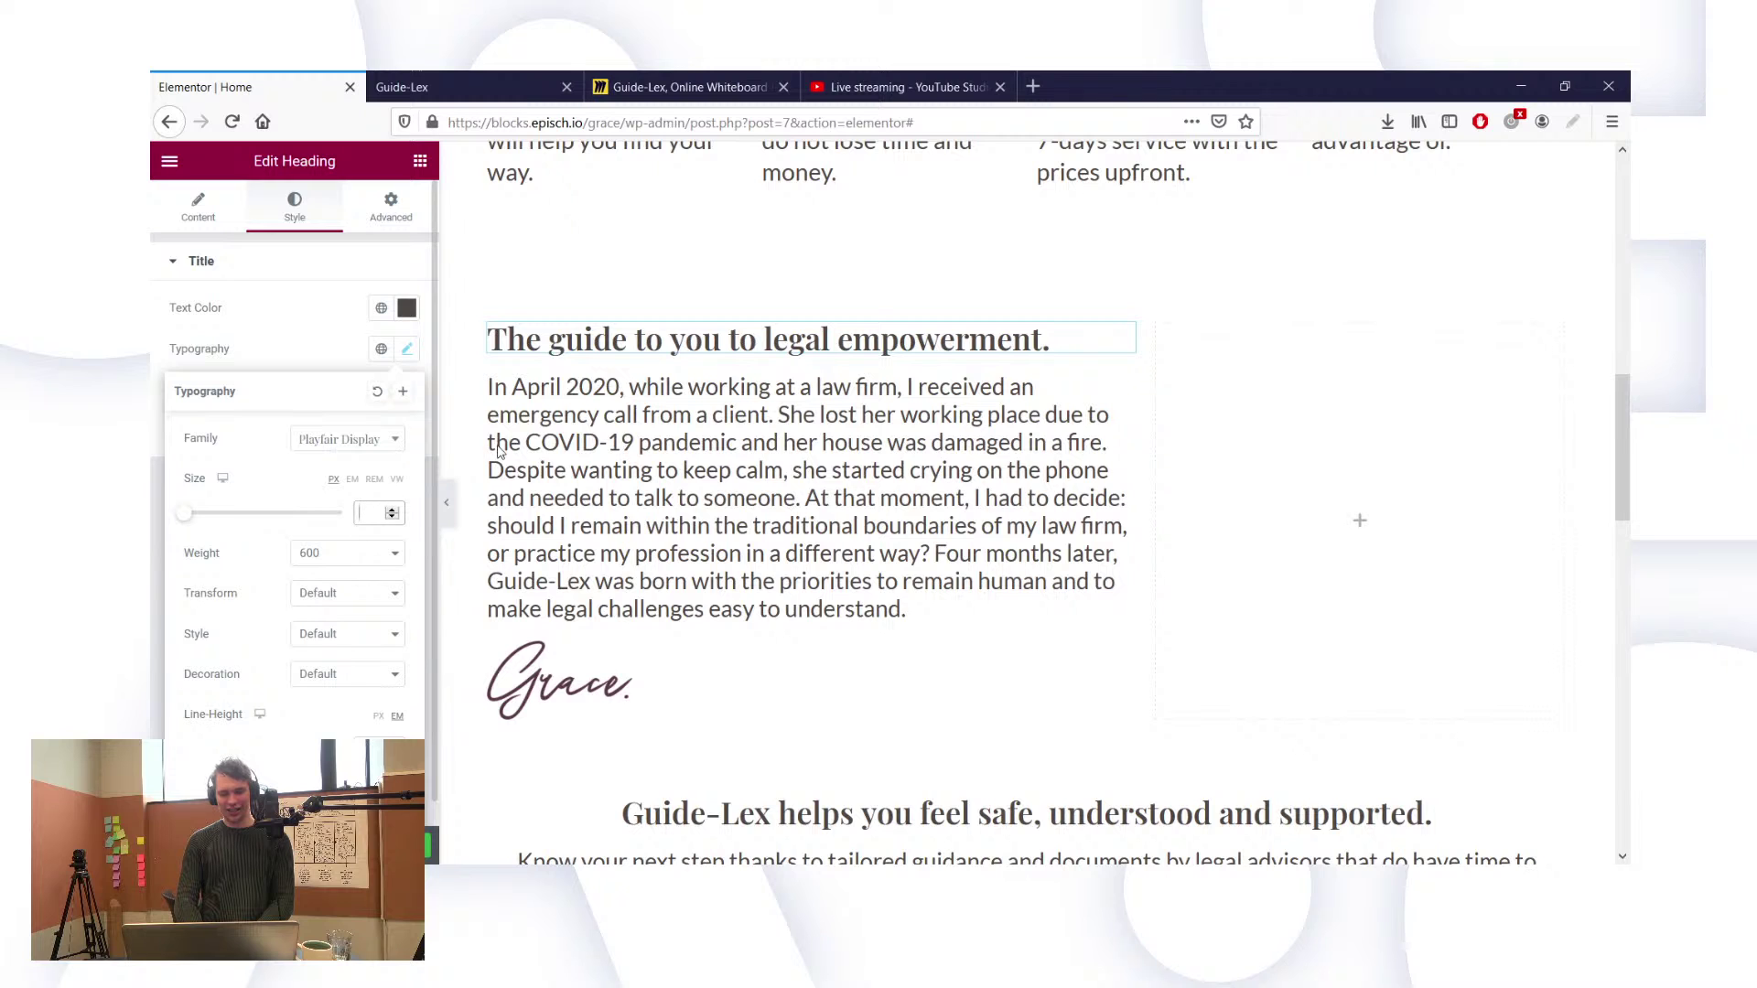
{"action": "type", "text": "35"}
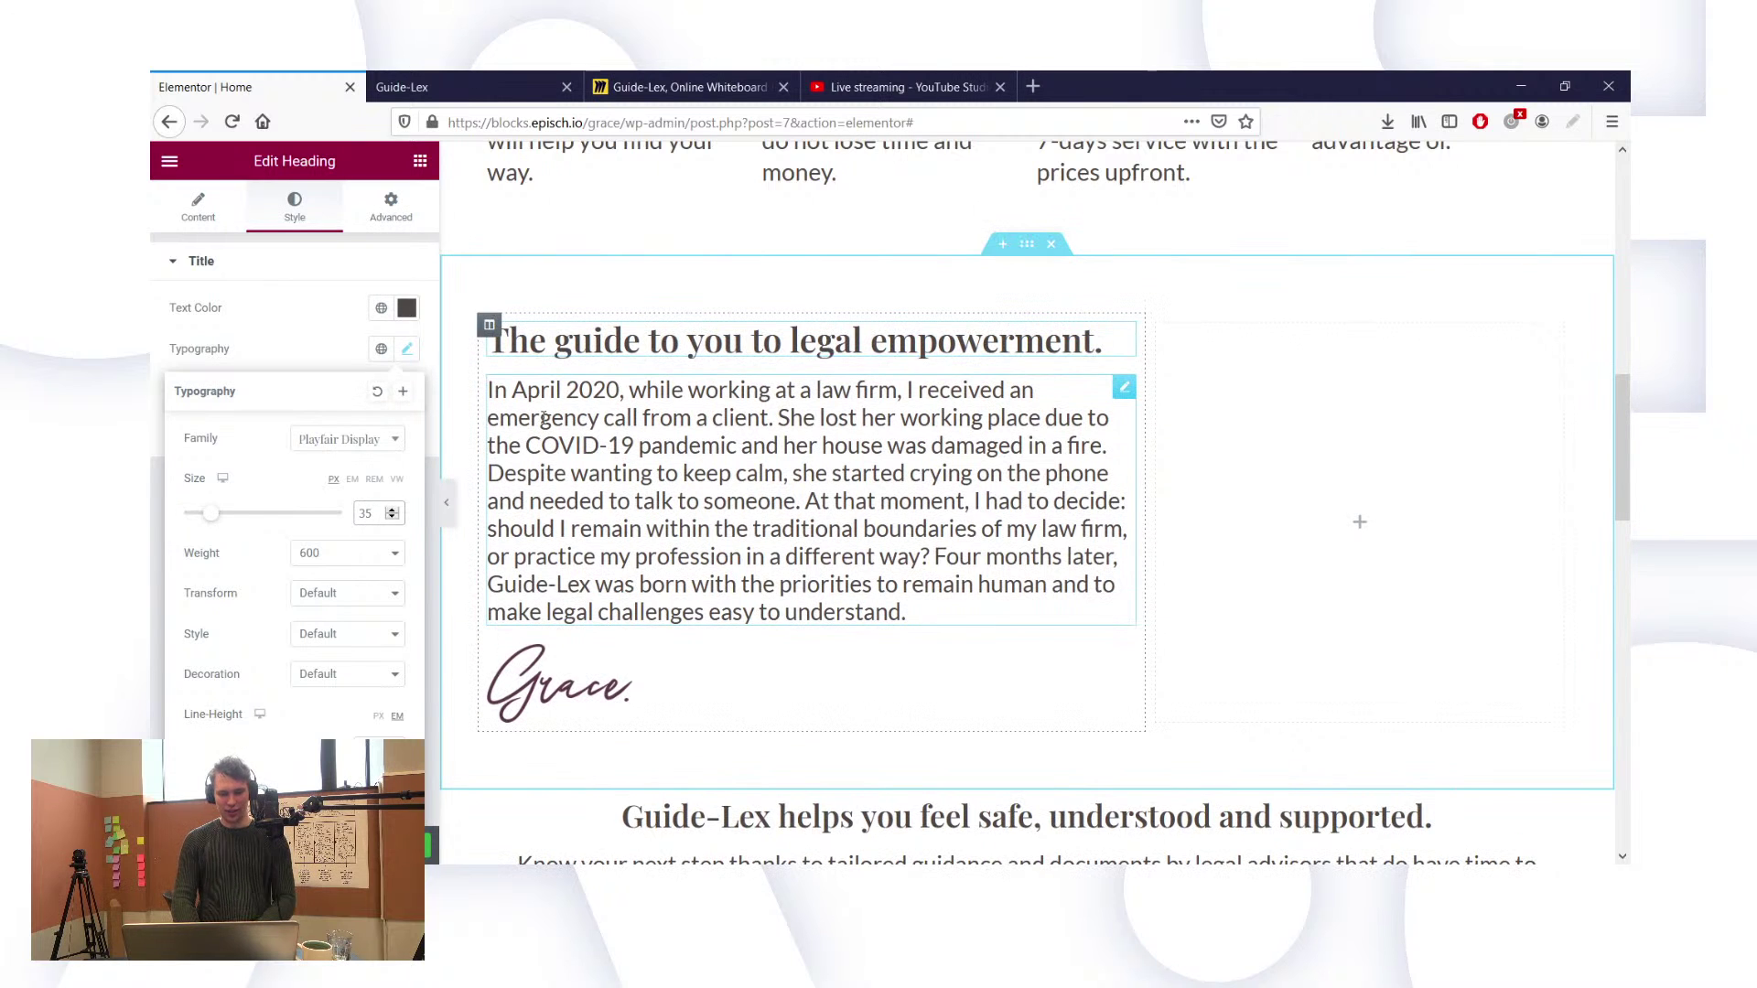
Step: Raise the founder story paragraph's line height by two steps
{"action": "left_click", "coordinate": [549, 340]}
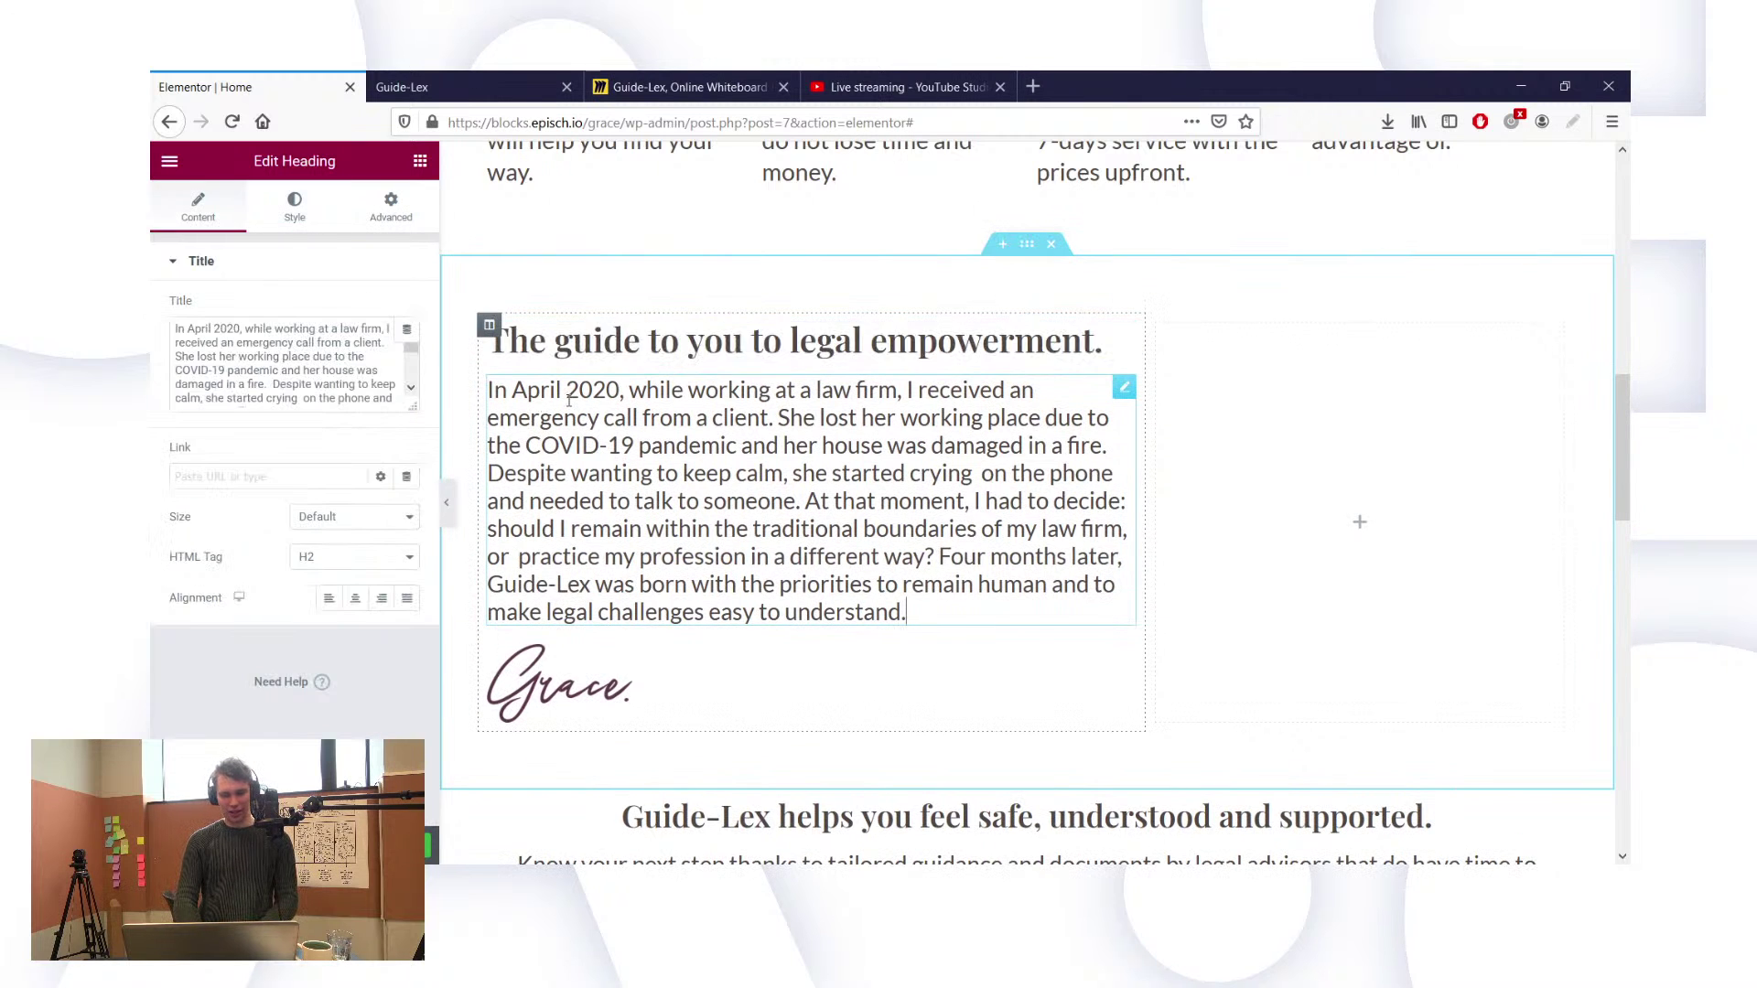
{"action": "left_click", "coordinate": [293, 201]}
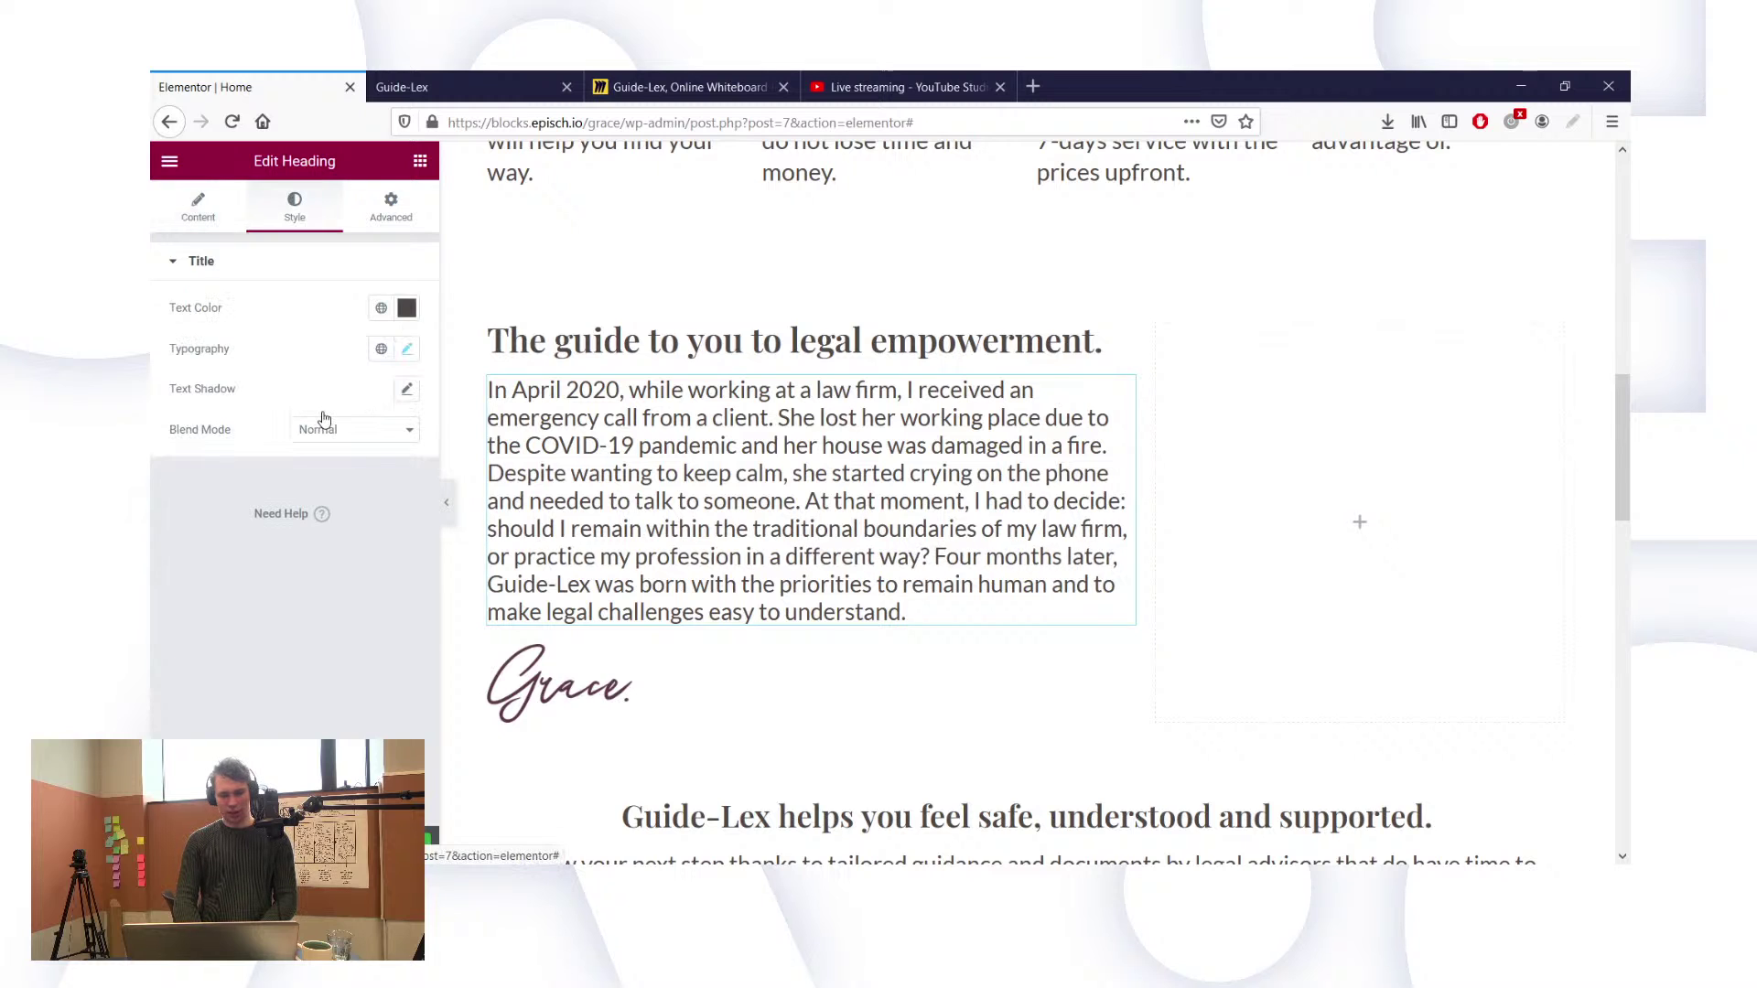
{"action": "left_click", "coordinate": [409, 351]}
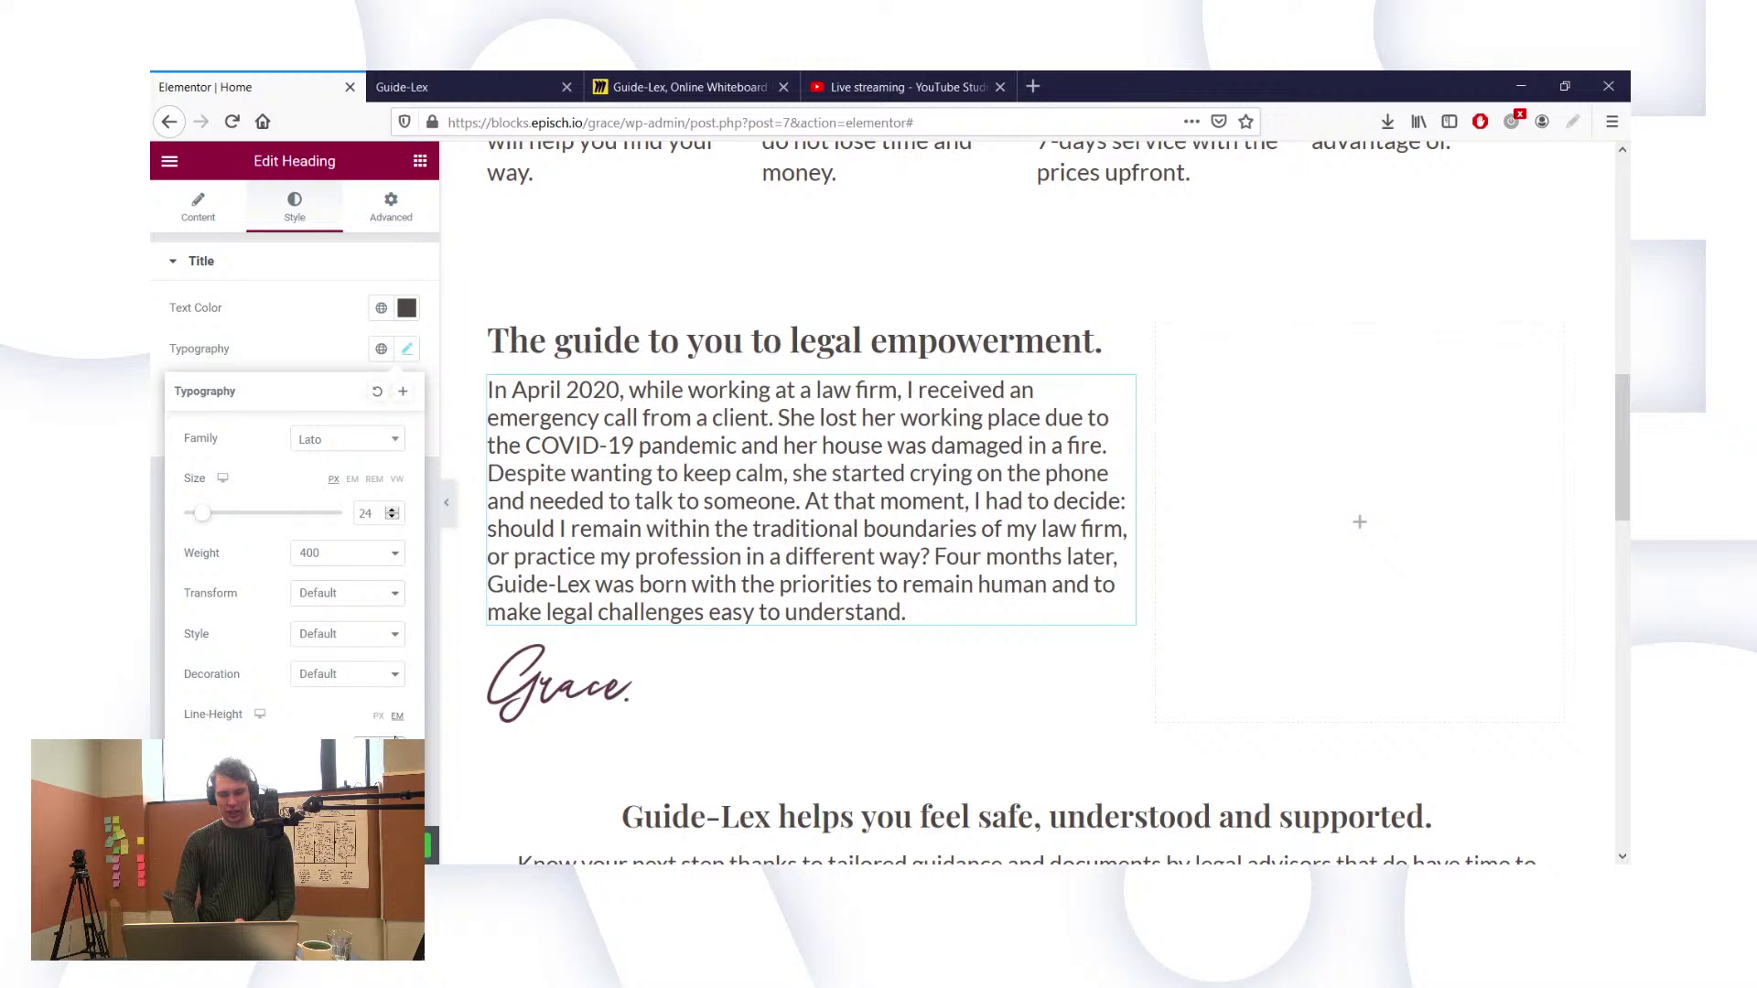
{"action": "left_click", "coordinate": [394, 739]}
{"action": "left_click", "coordinate": [394, 740]}
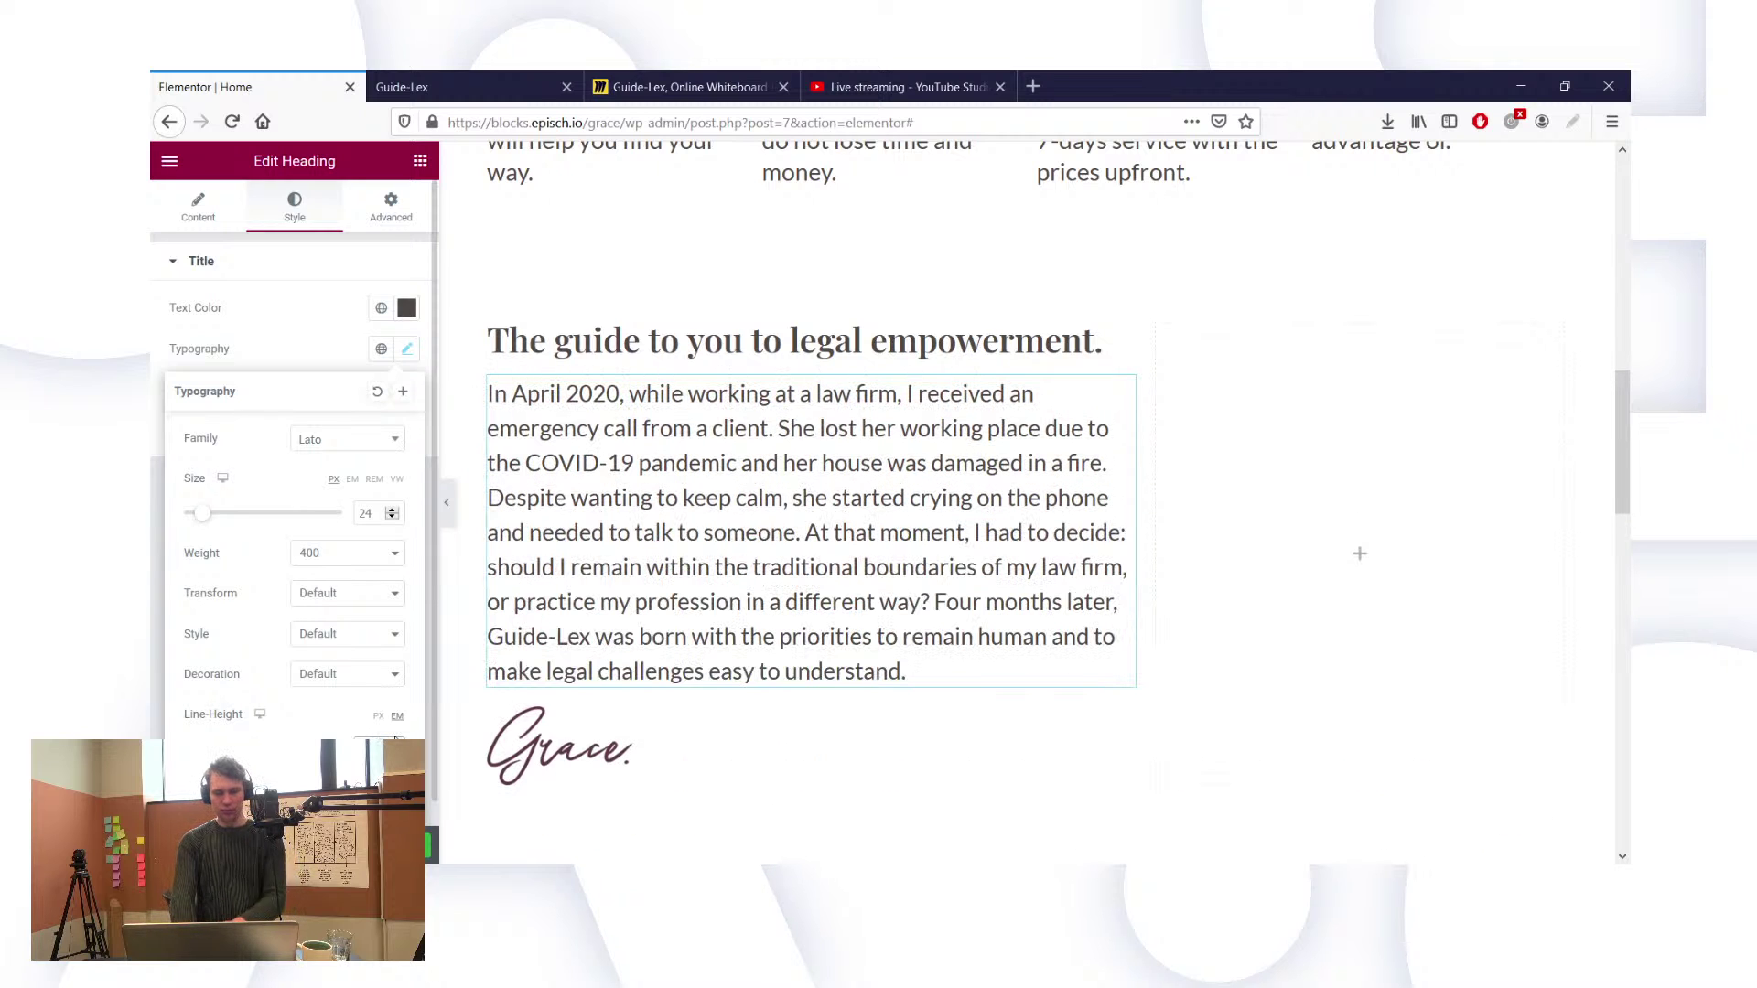
{"action": "scroll", "coordinate": [462, 480], "scroll_direction": "up", "scroll_amount": 1}
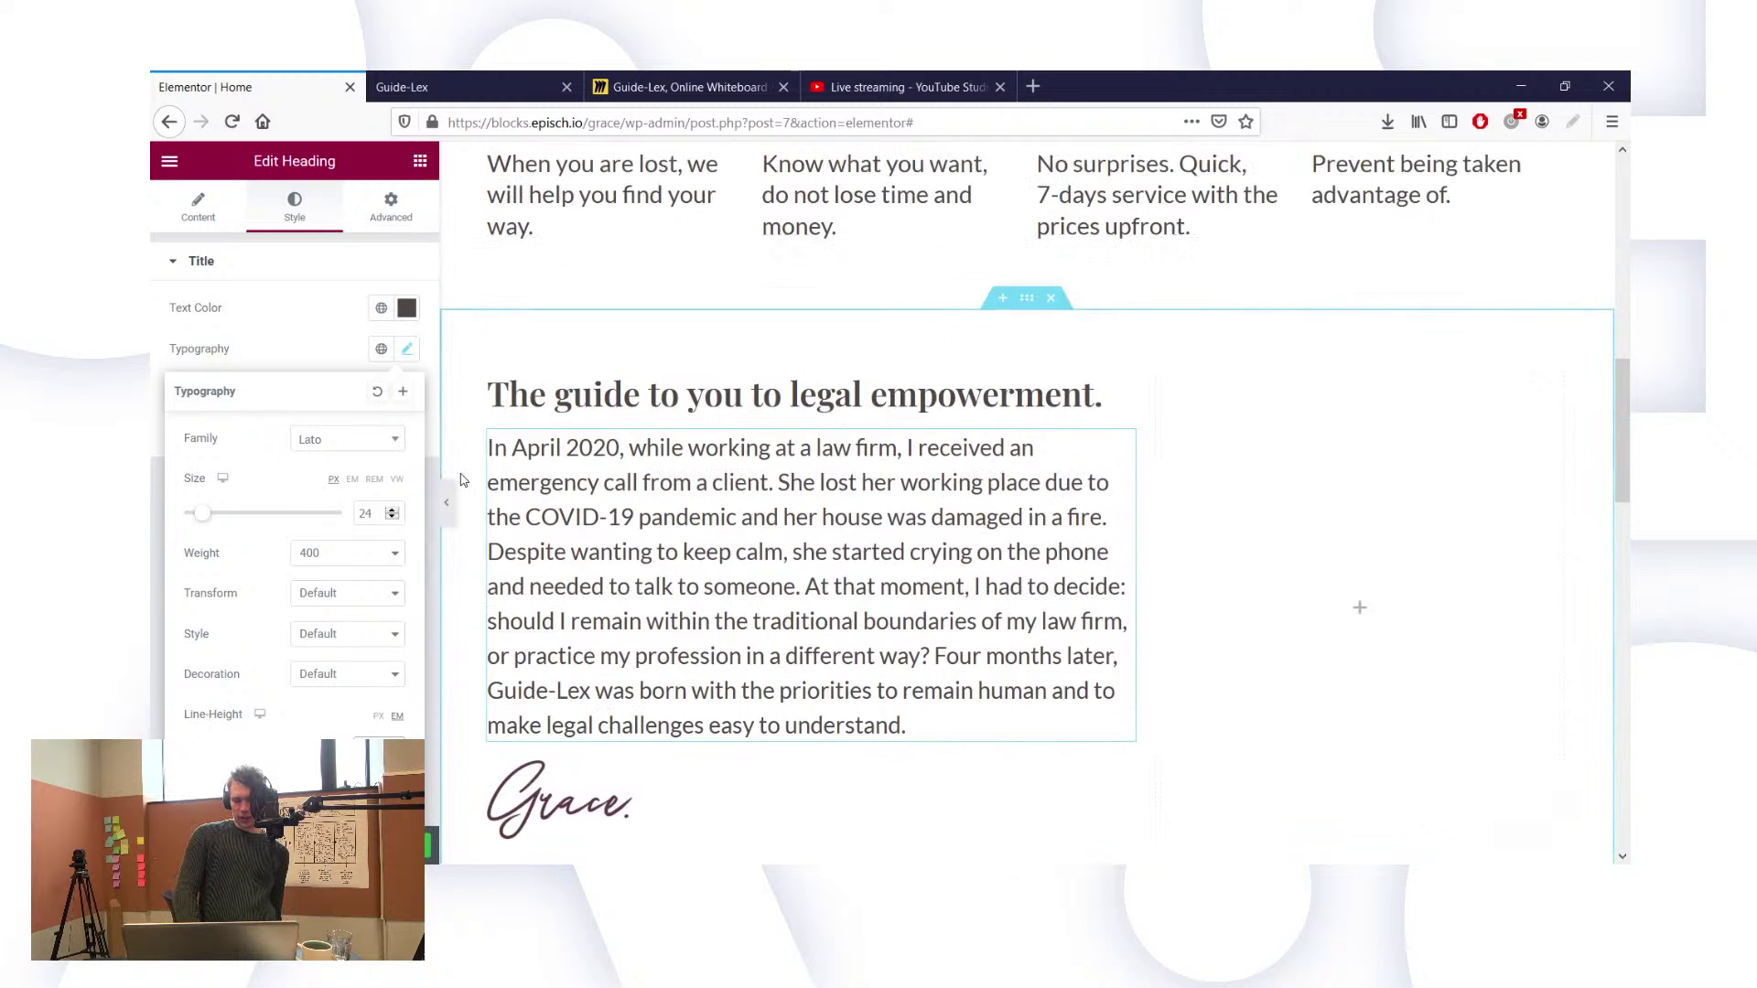
{"action": "scroll", "coordinate": [462, 480], "scroll_direction": "up", "scroll_amount": 2}
Step: Set the first and second feature headings' line height to 1.5em
{"action": "left_click", "coordinate": [605, 289]}
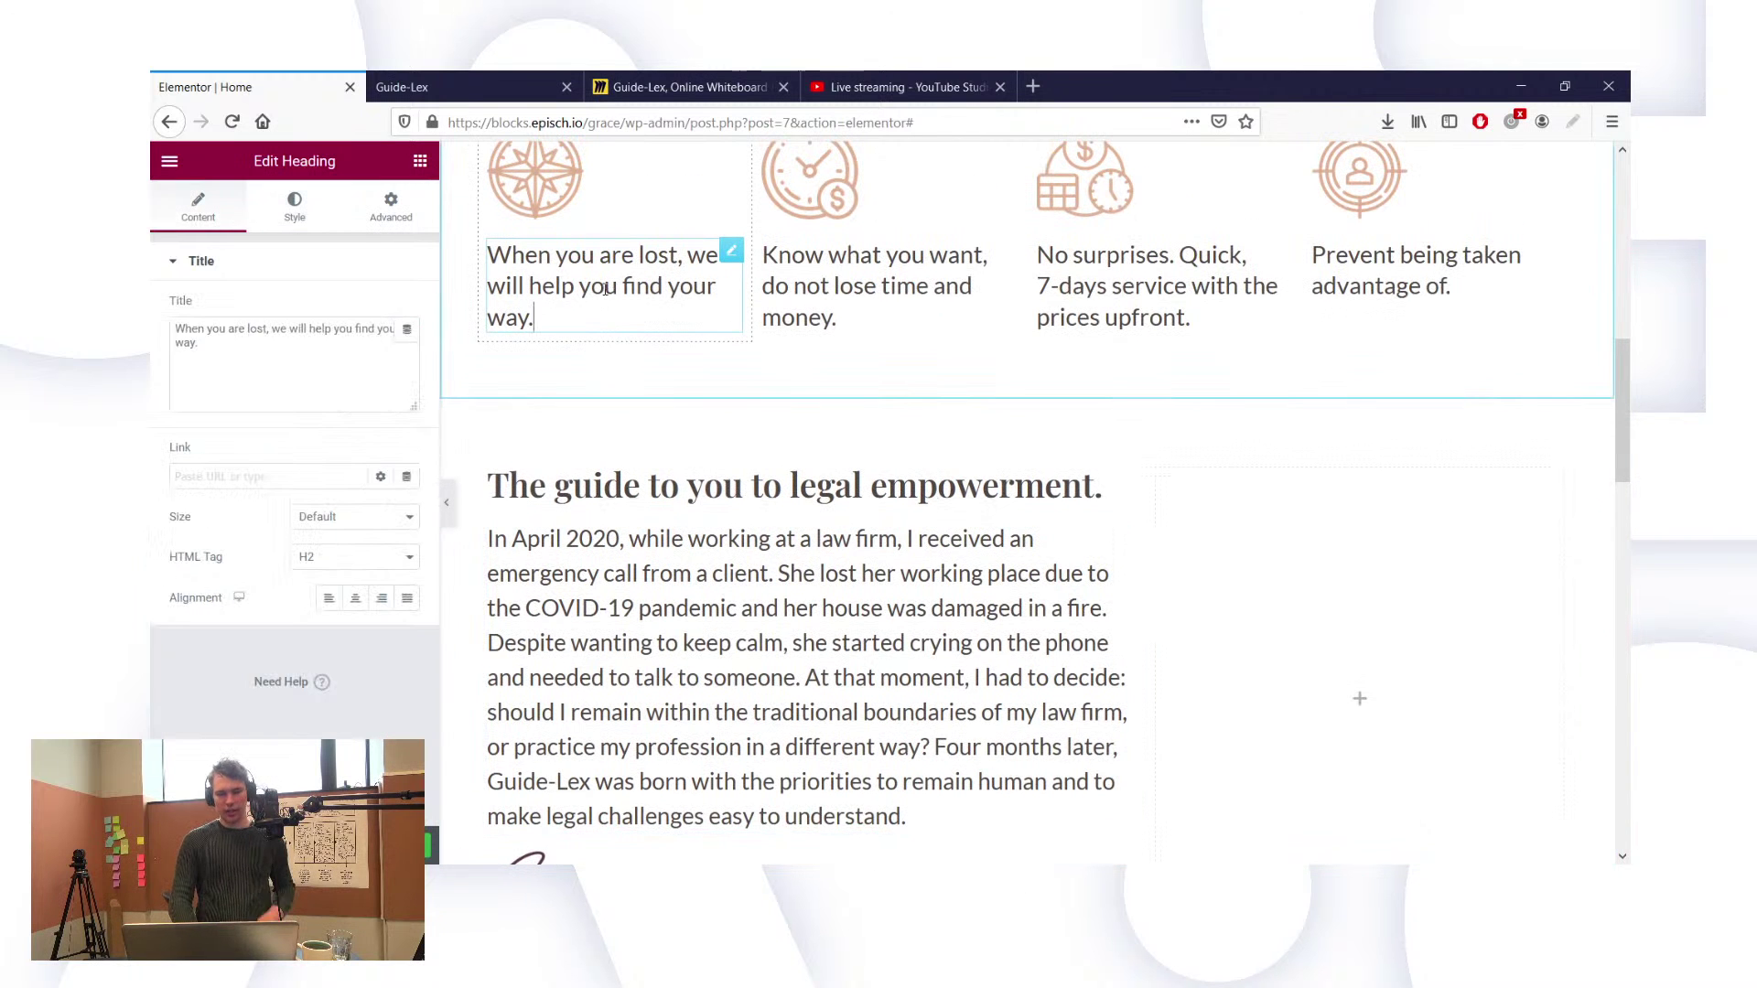
{"action": "left_click", "coordinate": [296, 219]}
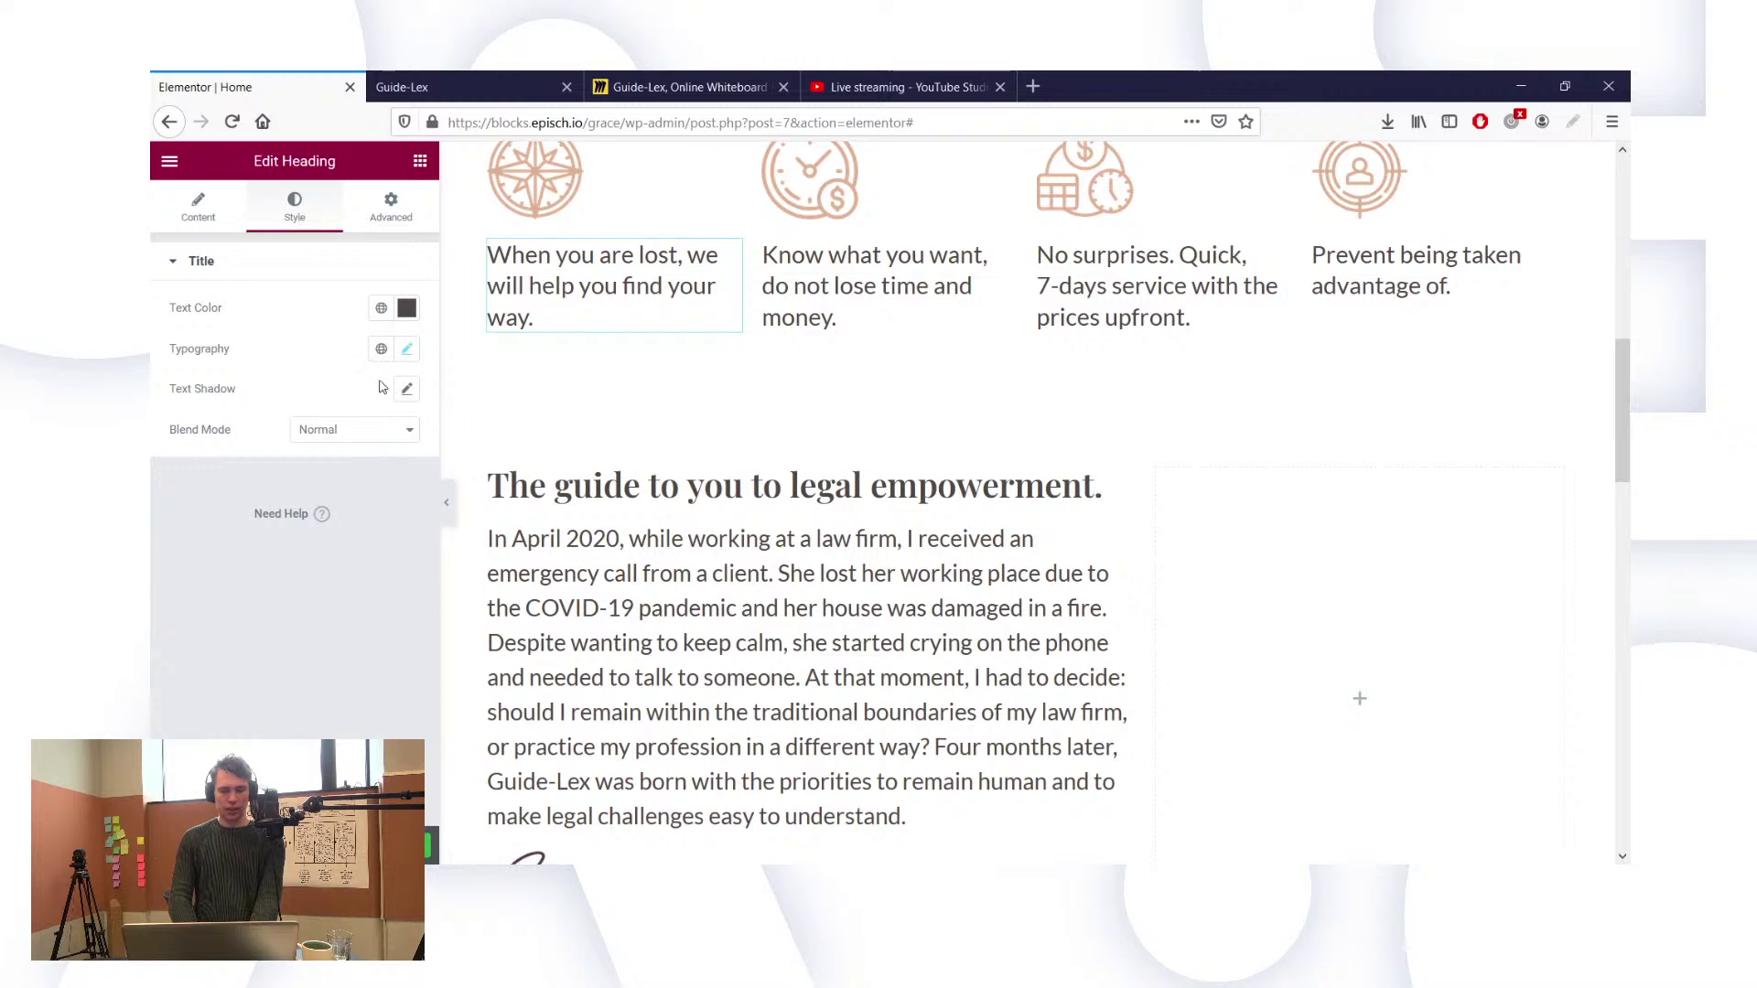
{"action": "left_click", "coordinate": [407, 349]}
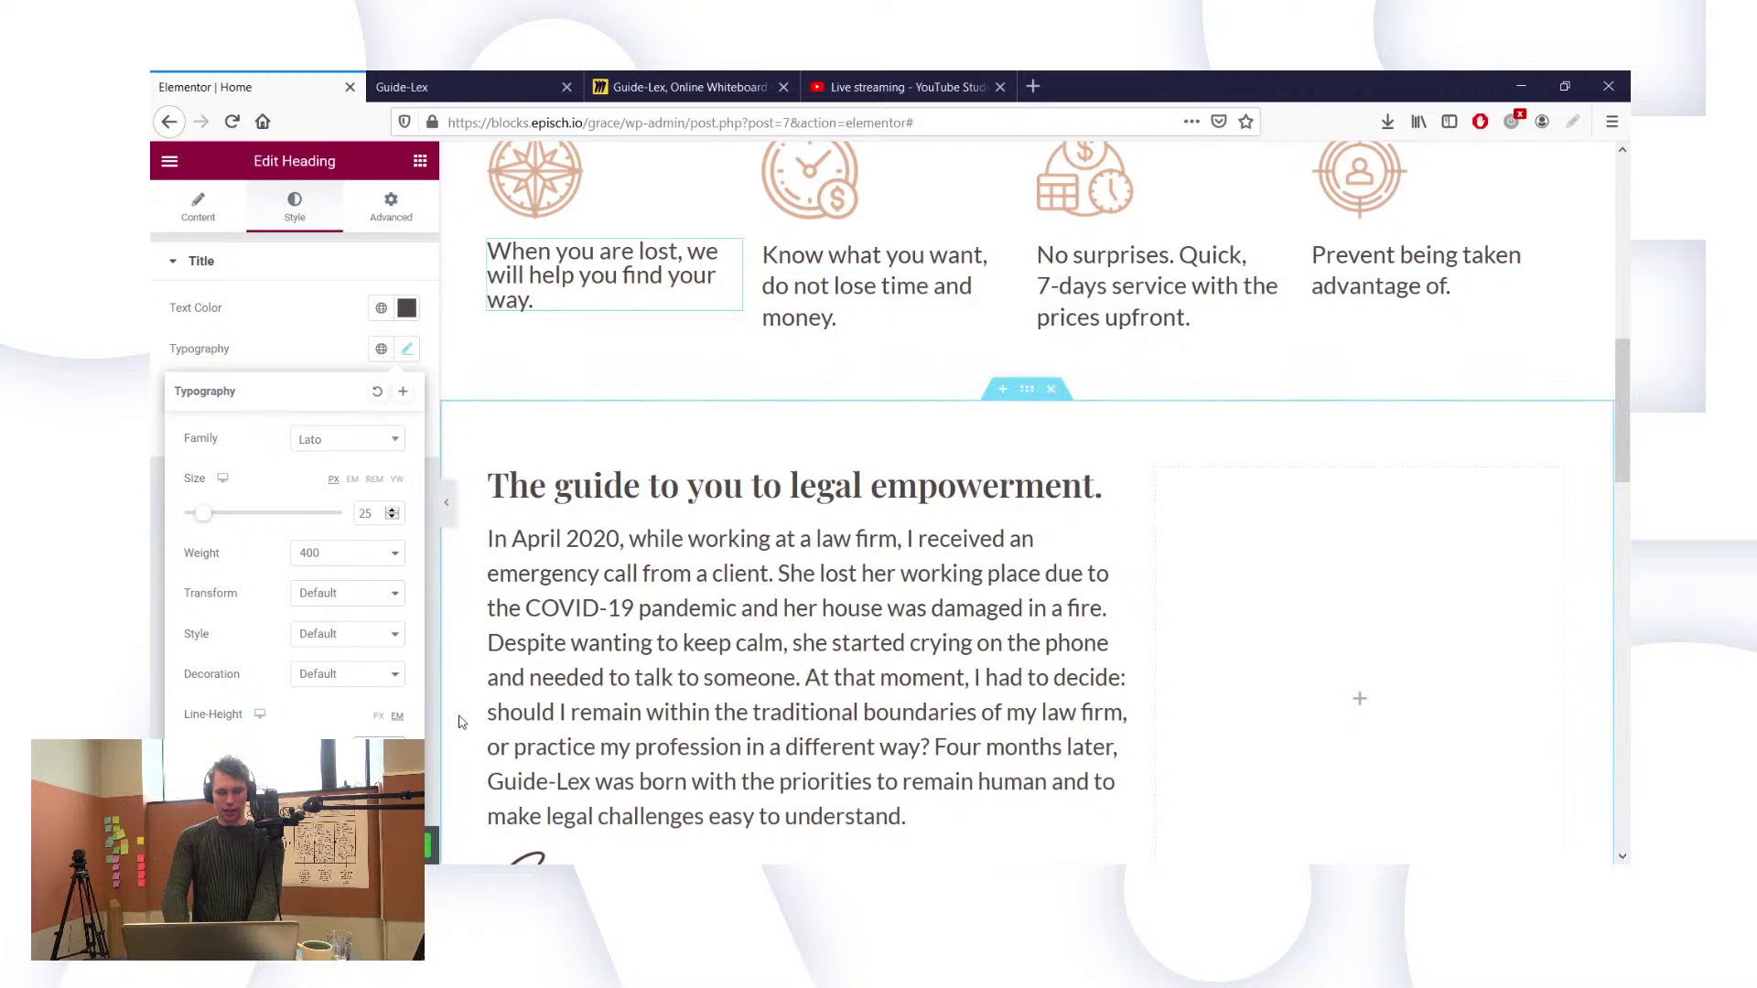
{"action": "type", "text": ".5"}
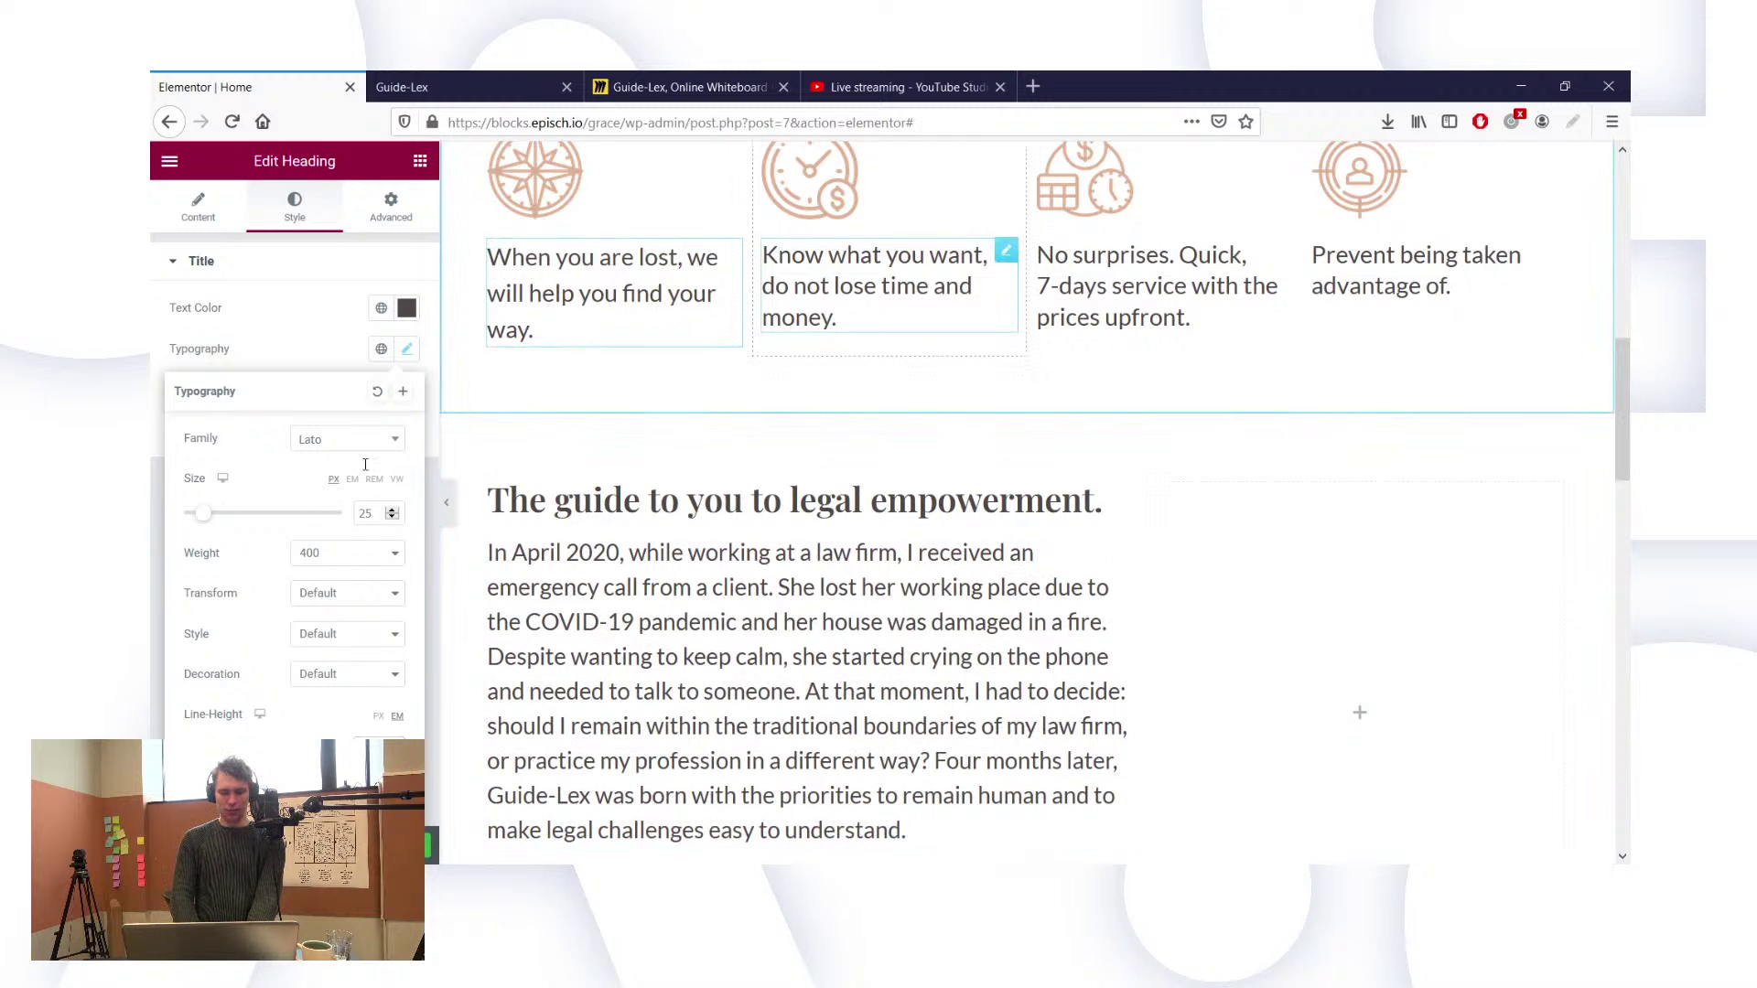
{"action": "left_click", "coordinate": [1007, 250]}
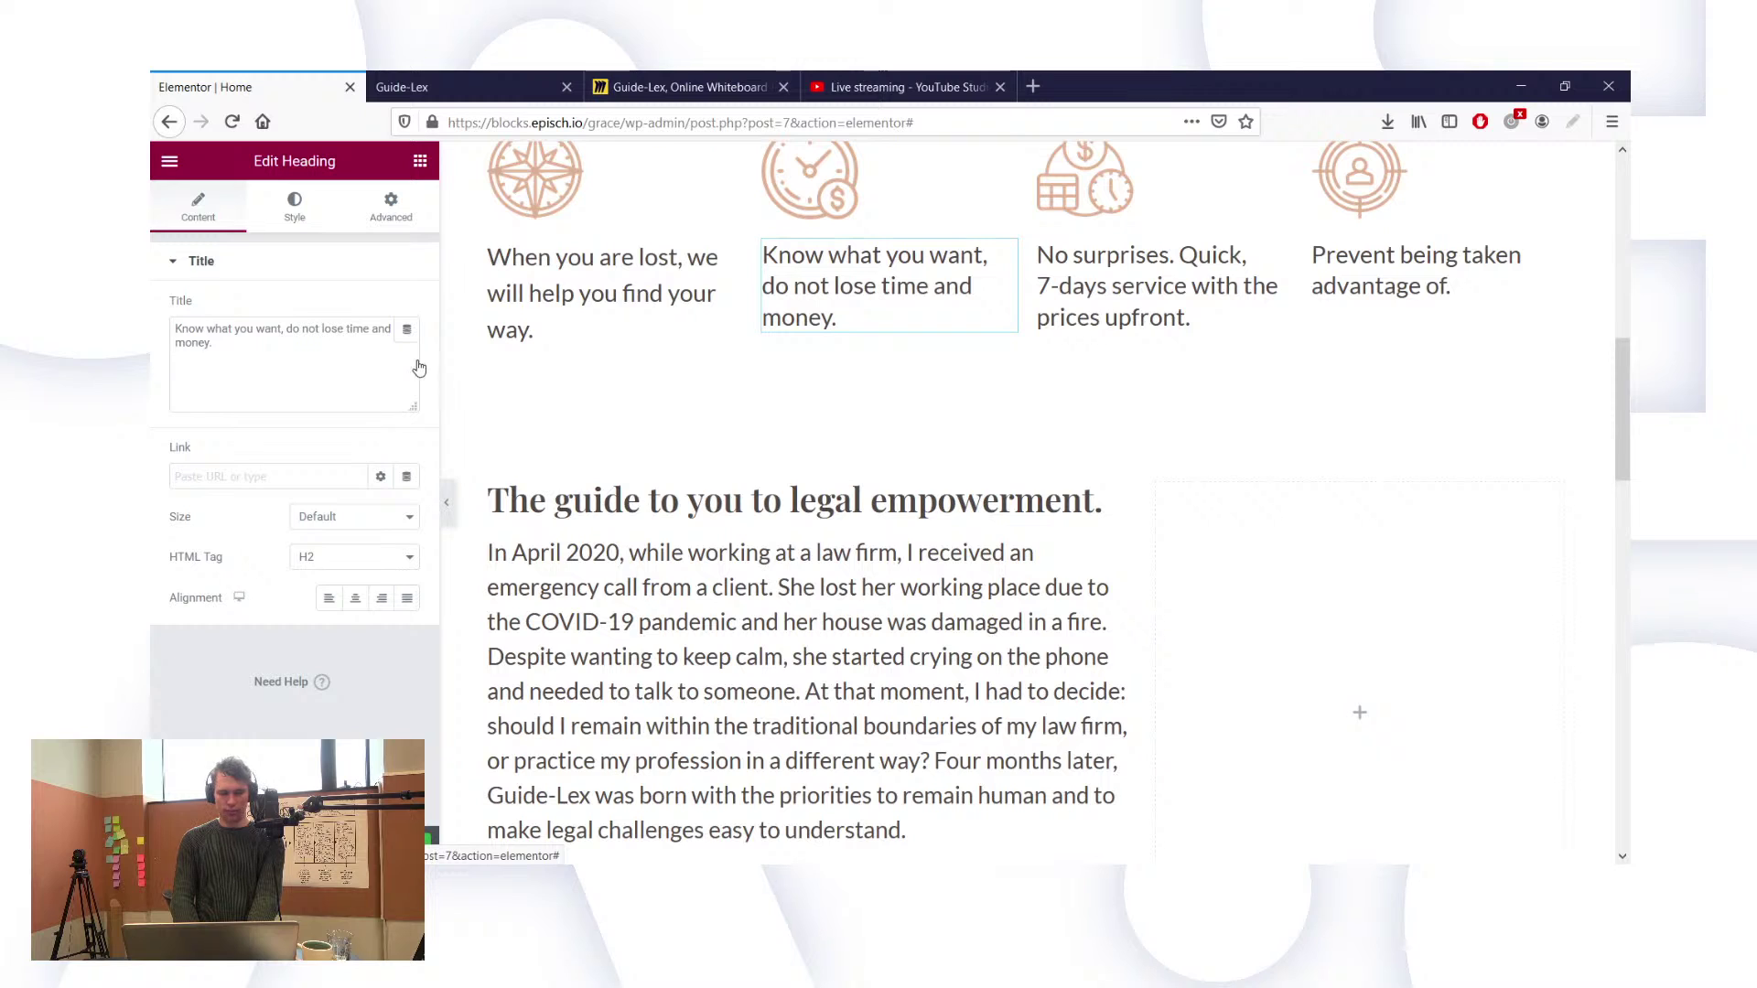
{"action": "left_click", "coordinate": [408, 350]}
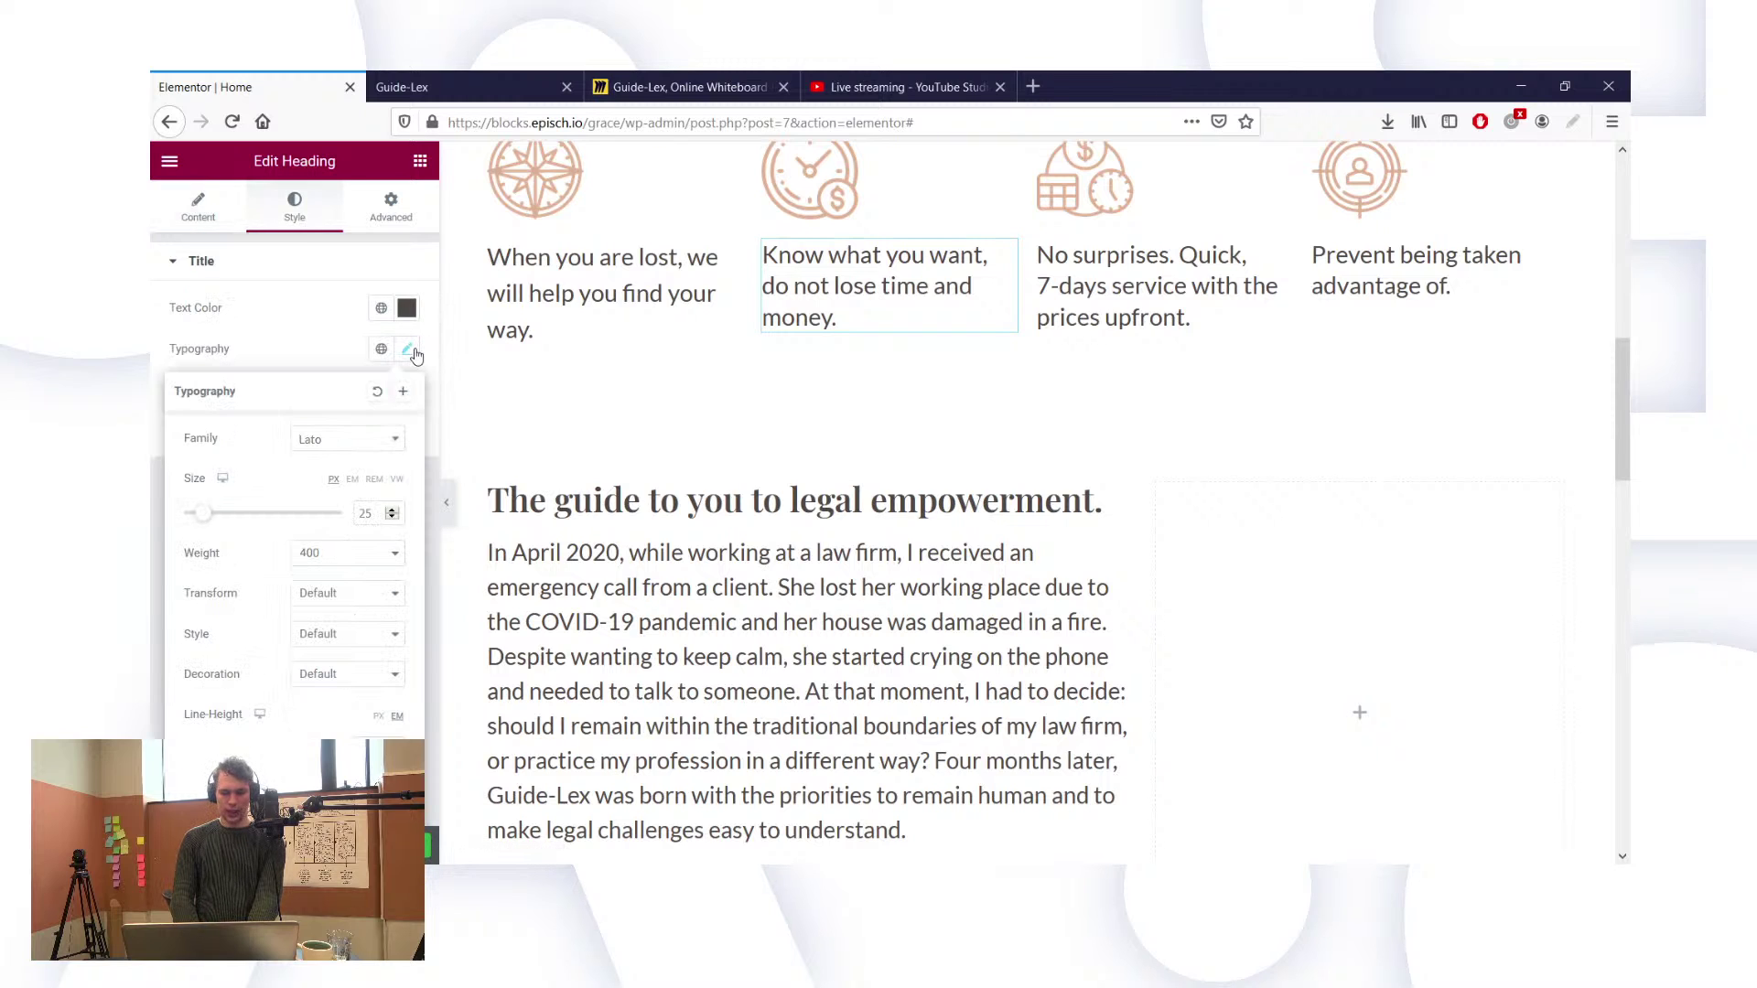
{"action": "type", "text": "1.5"}
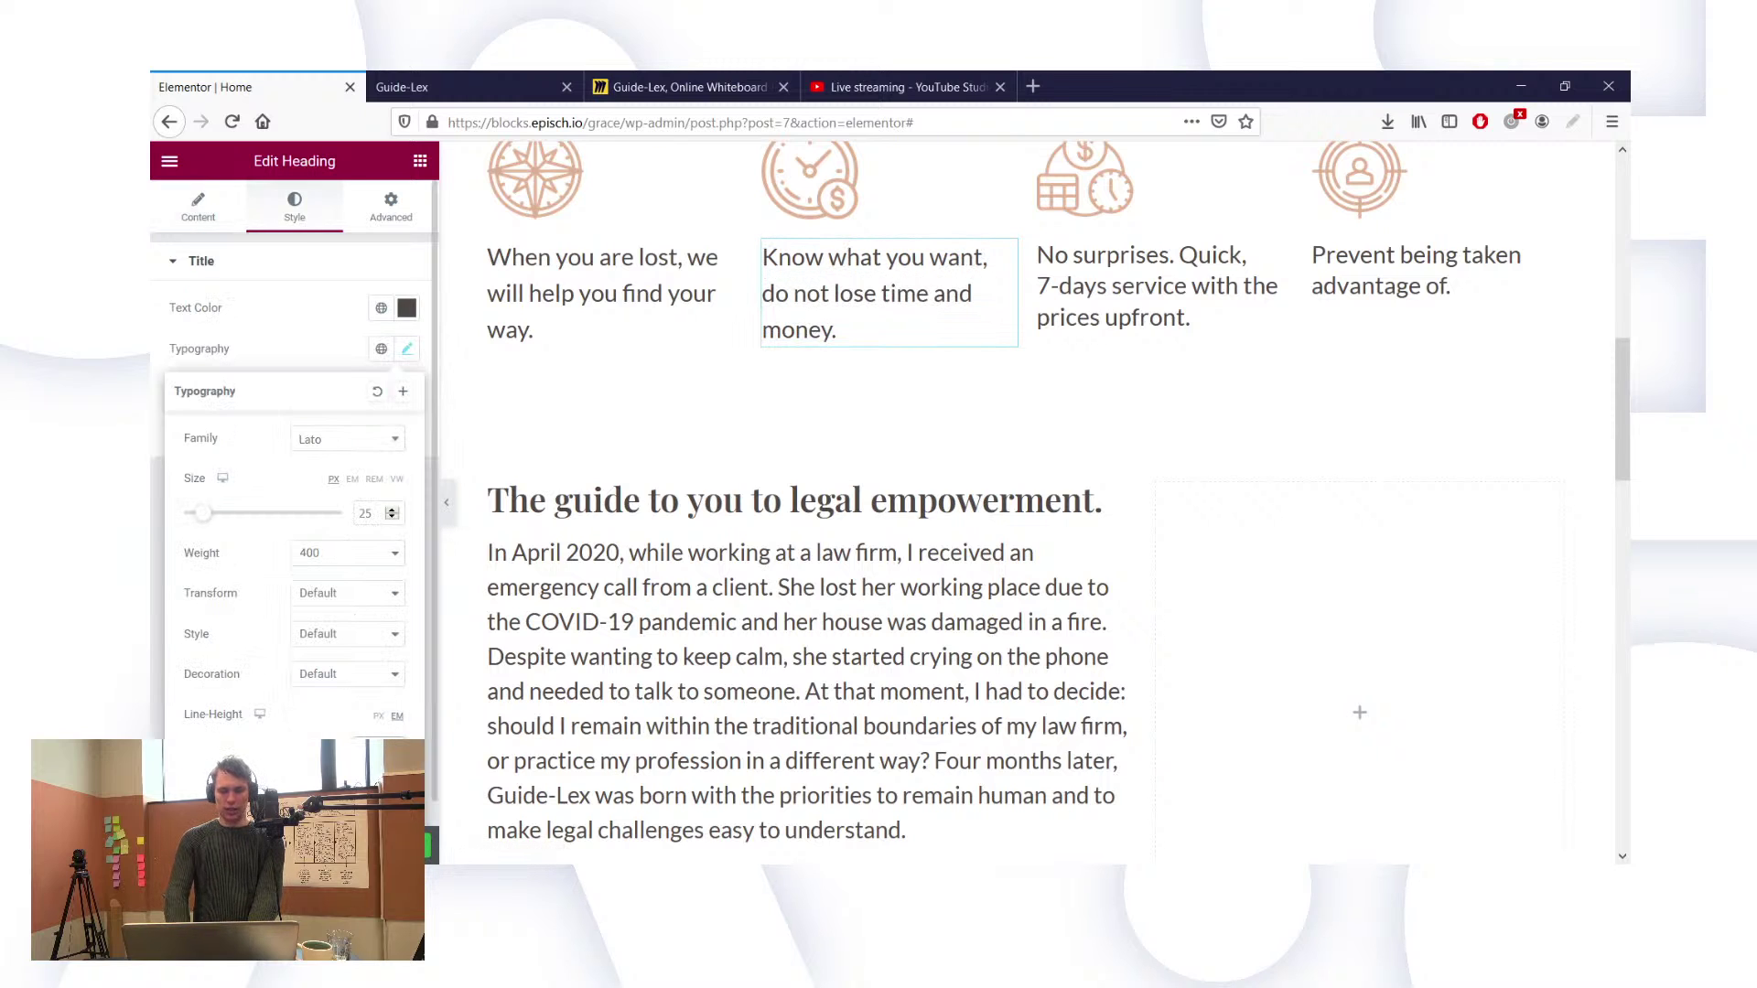
Step: Give the third and fourth feature headings 1.5em line height too
{"action": "left_click", "coordinate": [1191, 317]}
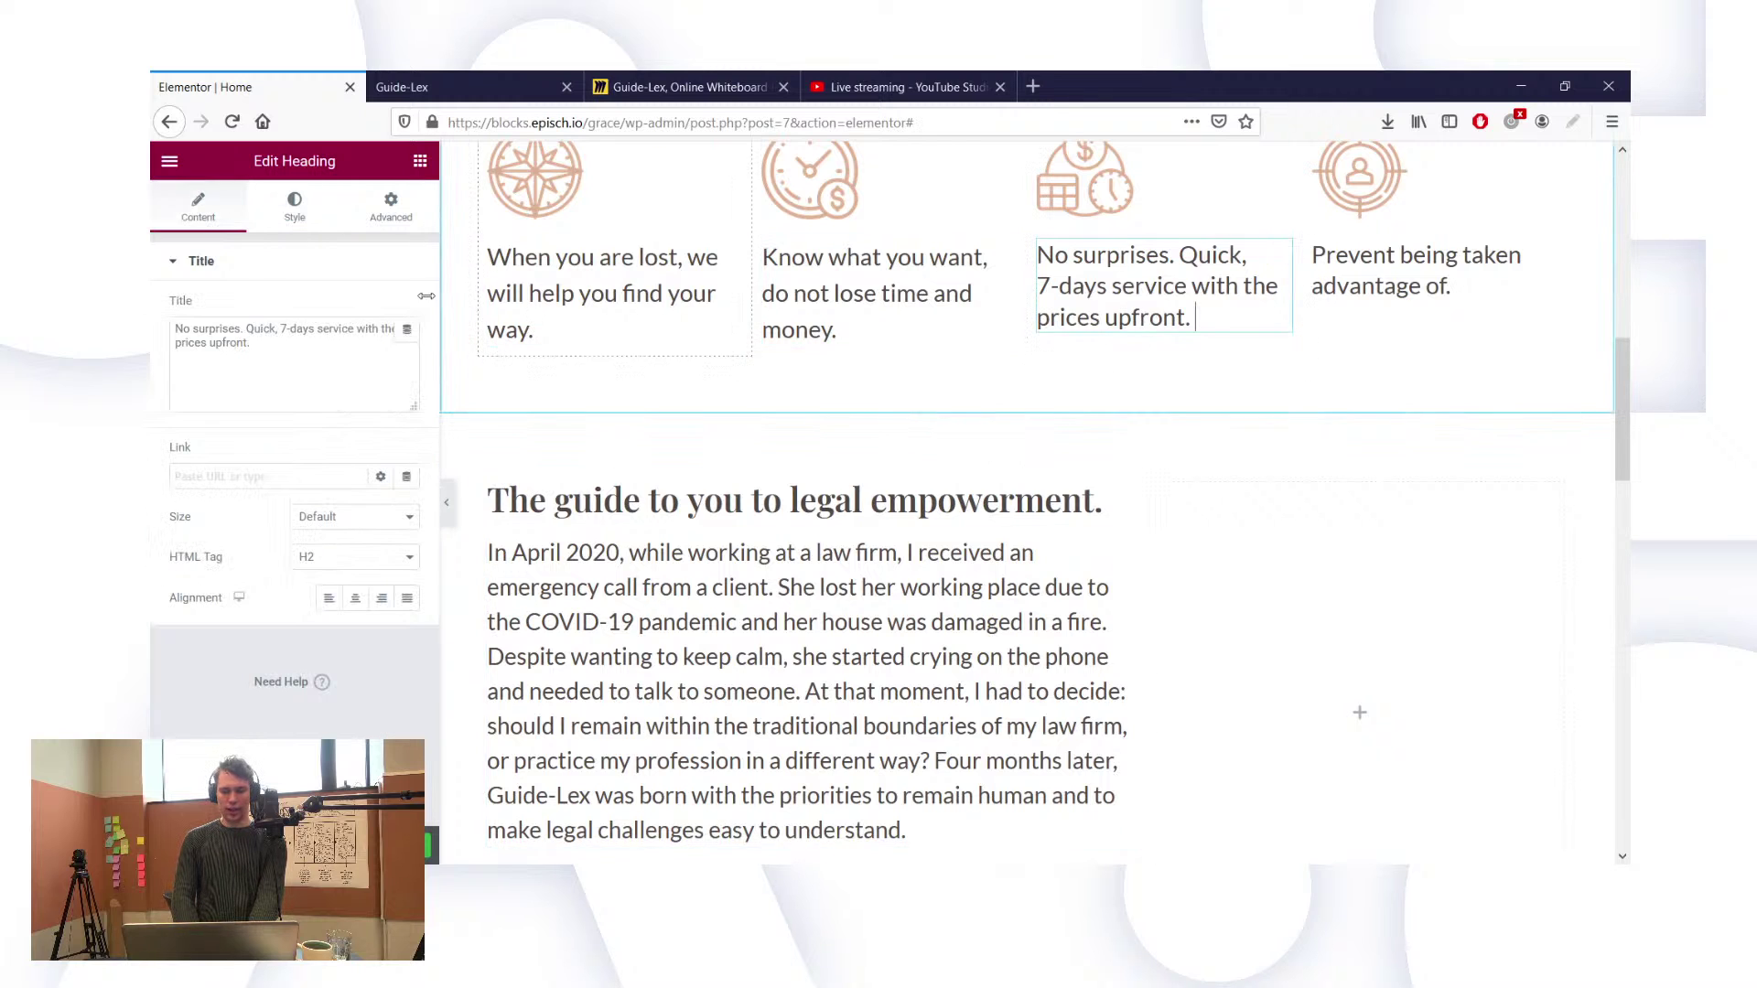
{"action": "left_click", "coordinate": [318, 229]}
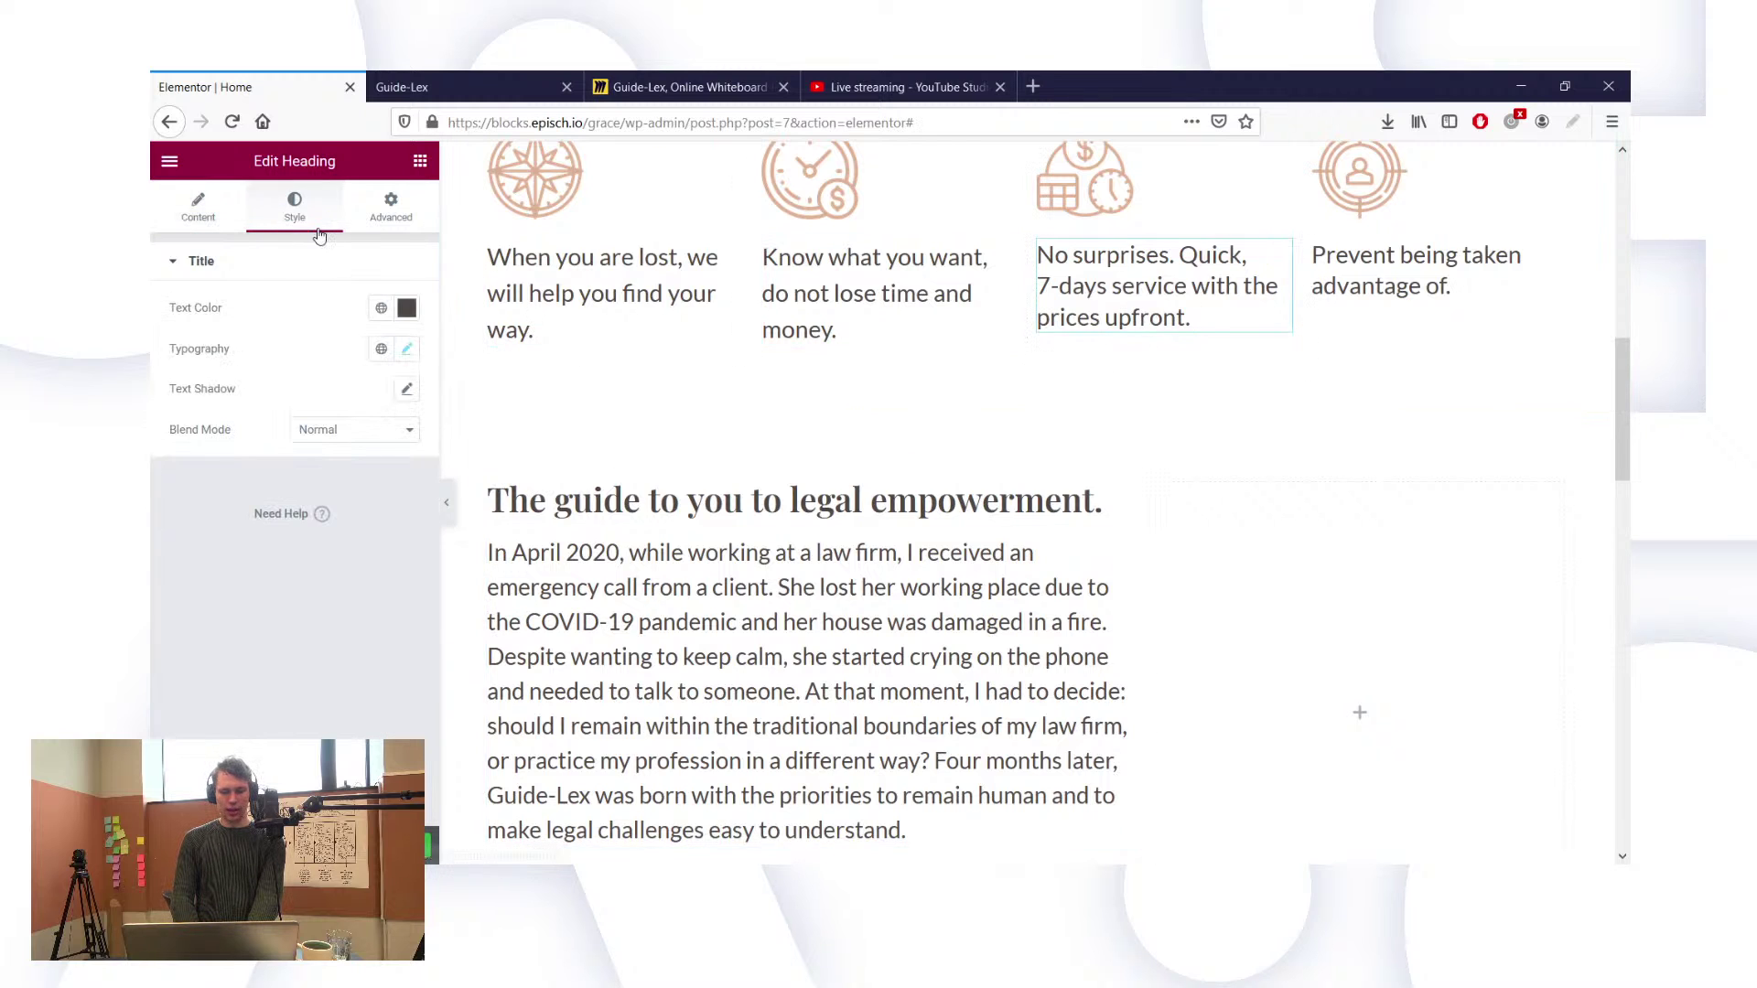
{"action": "left_click", "coordinate": [407, 350]}
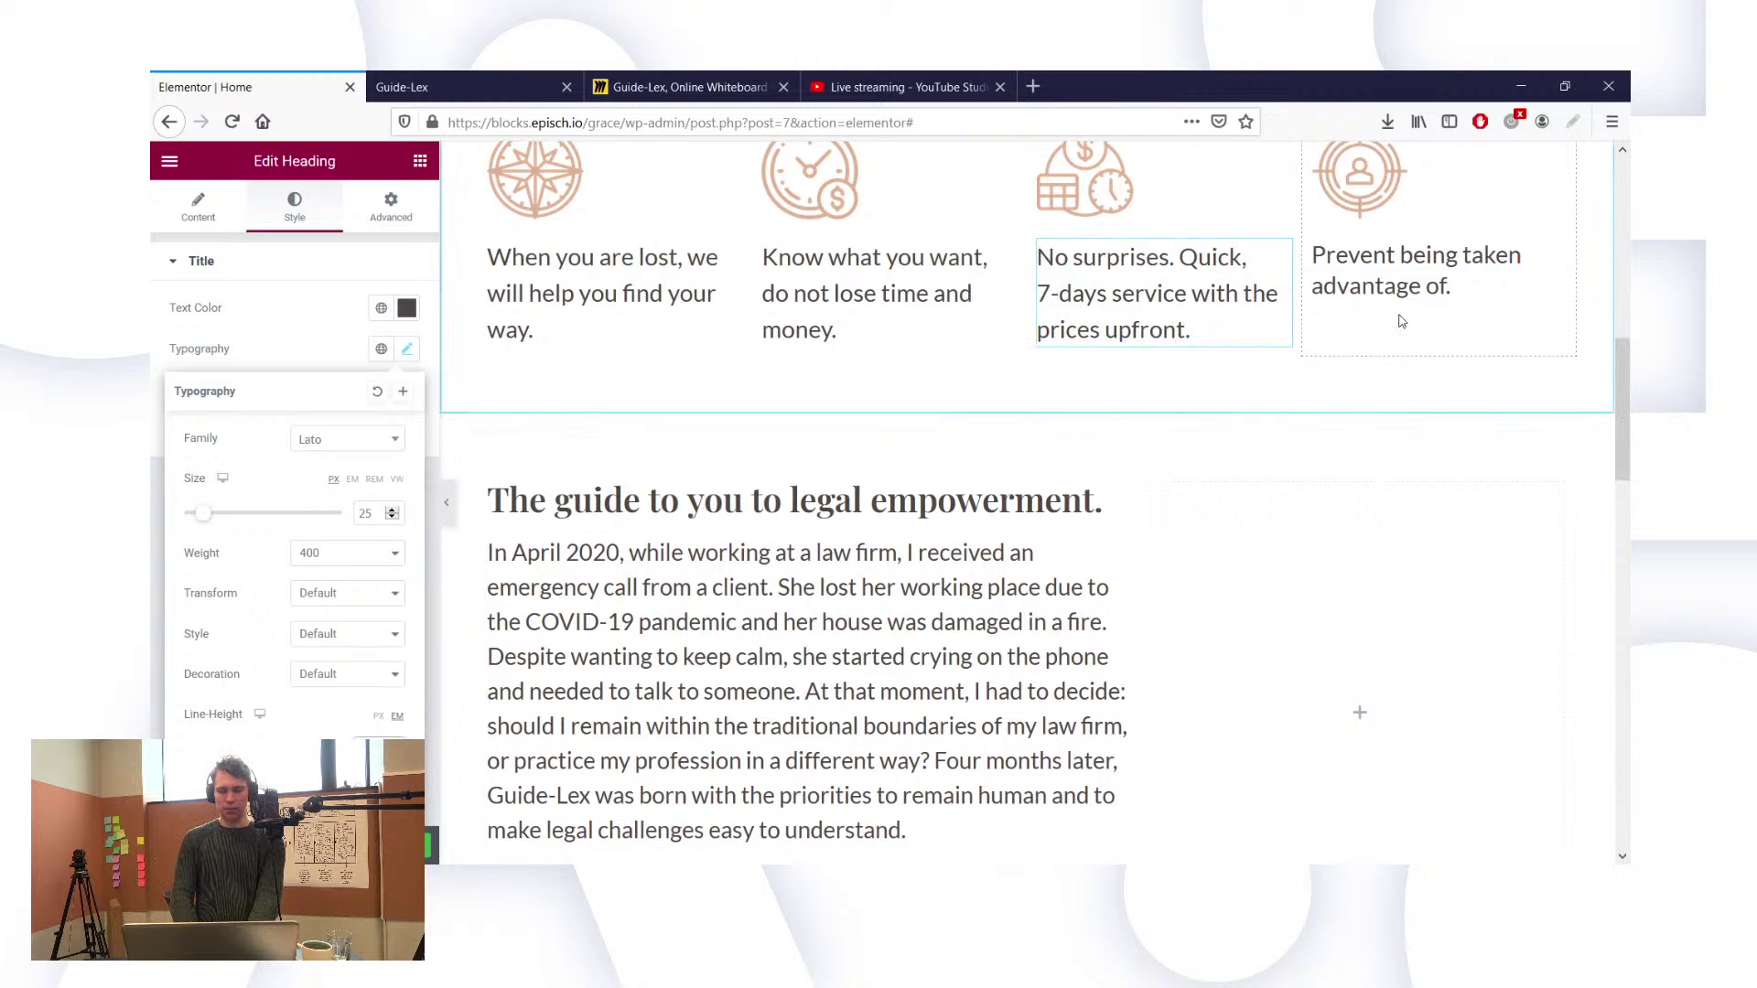
{"action": "left_click", "coordinate": [1384, 282]}
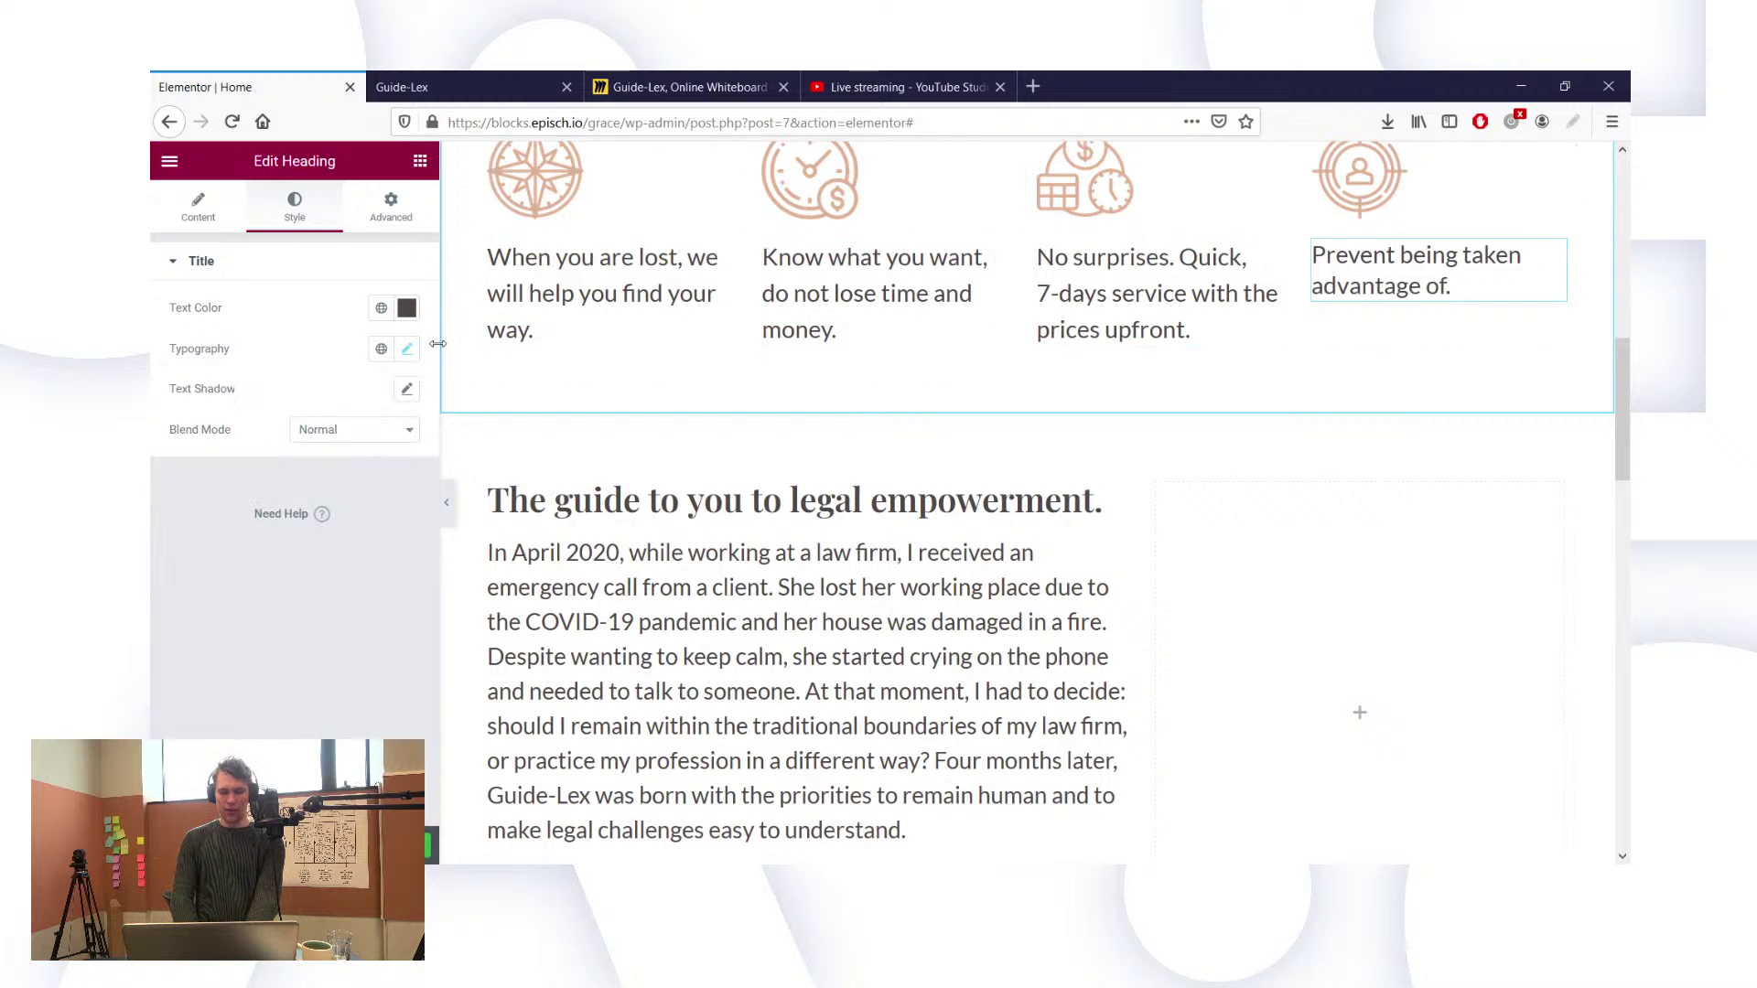
{"action": "left_click", "coordinate": [407, 351]}
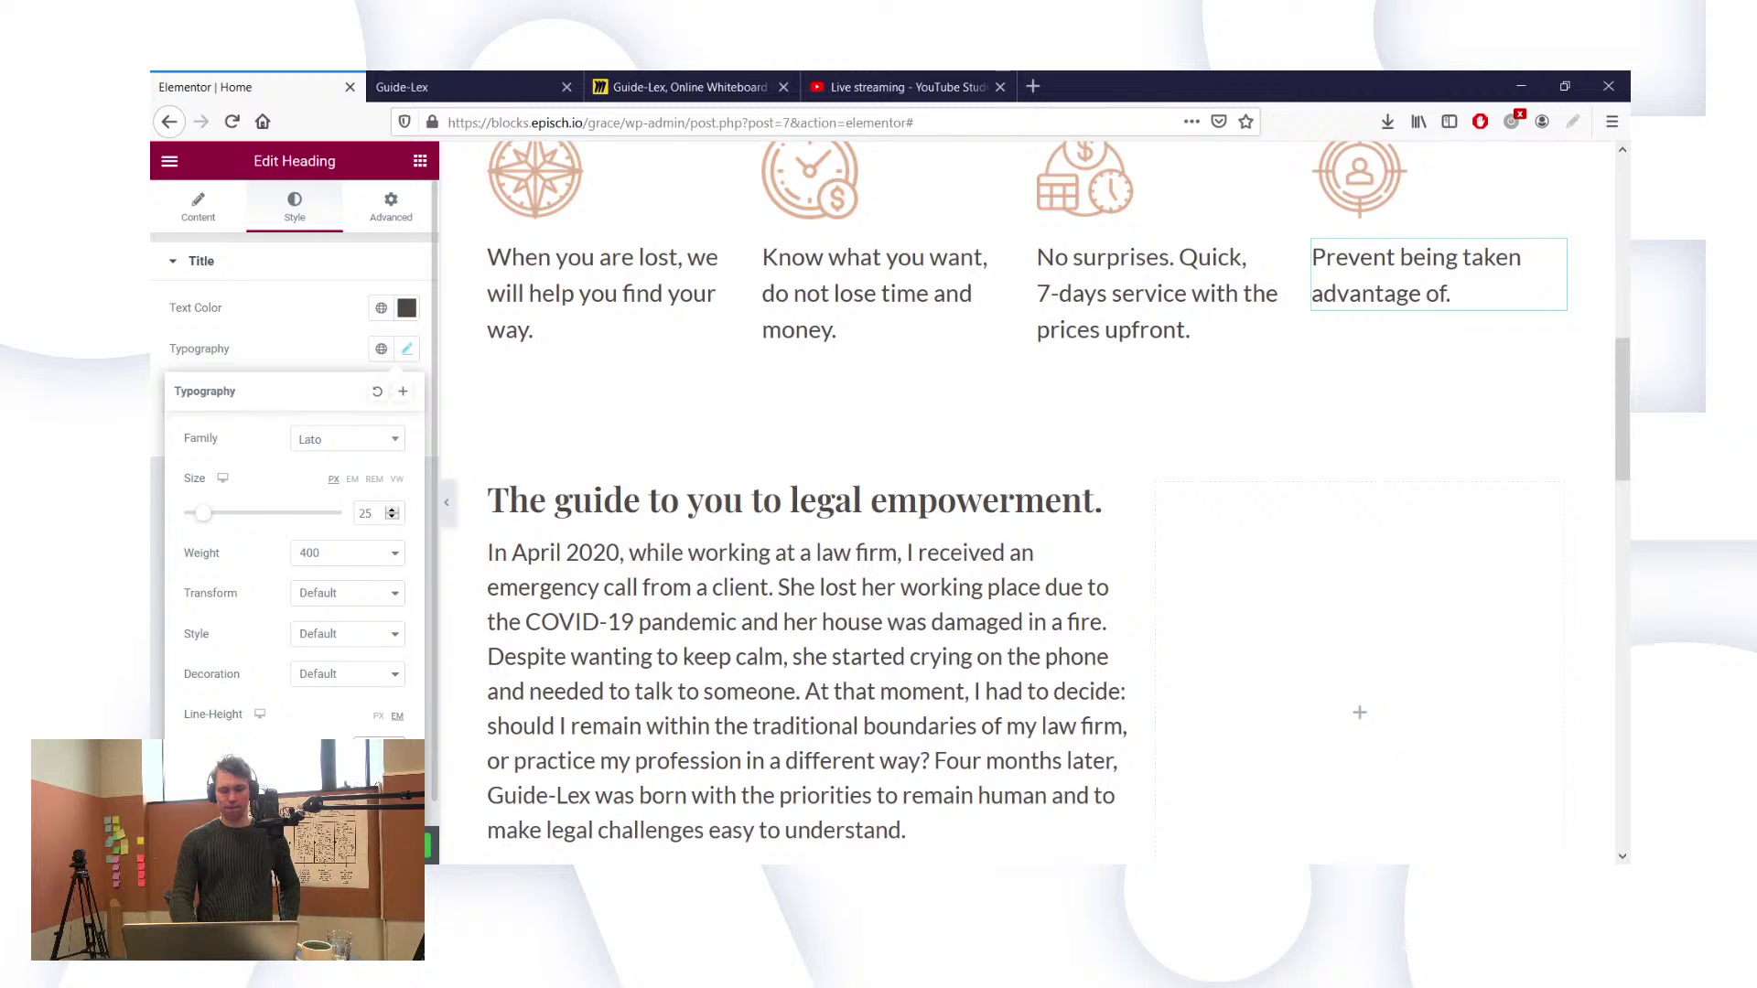
{"action": "left_click", "coordinate": [333, 312]}
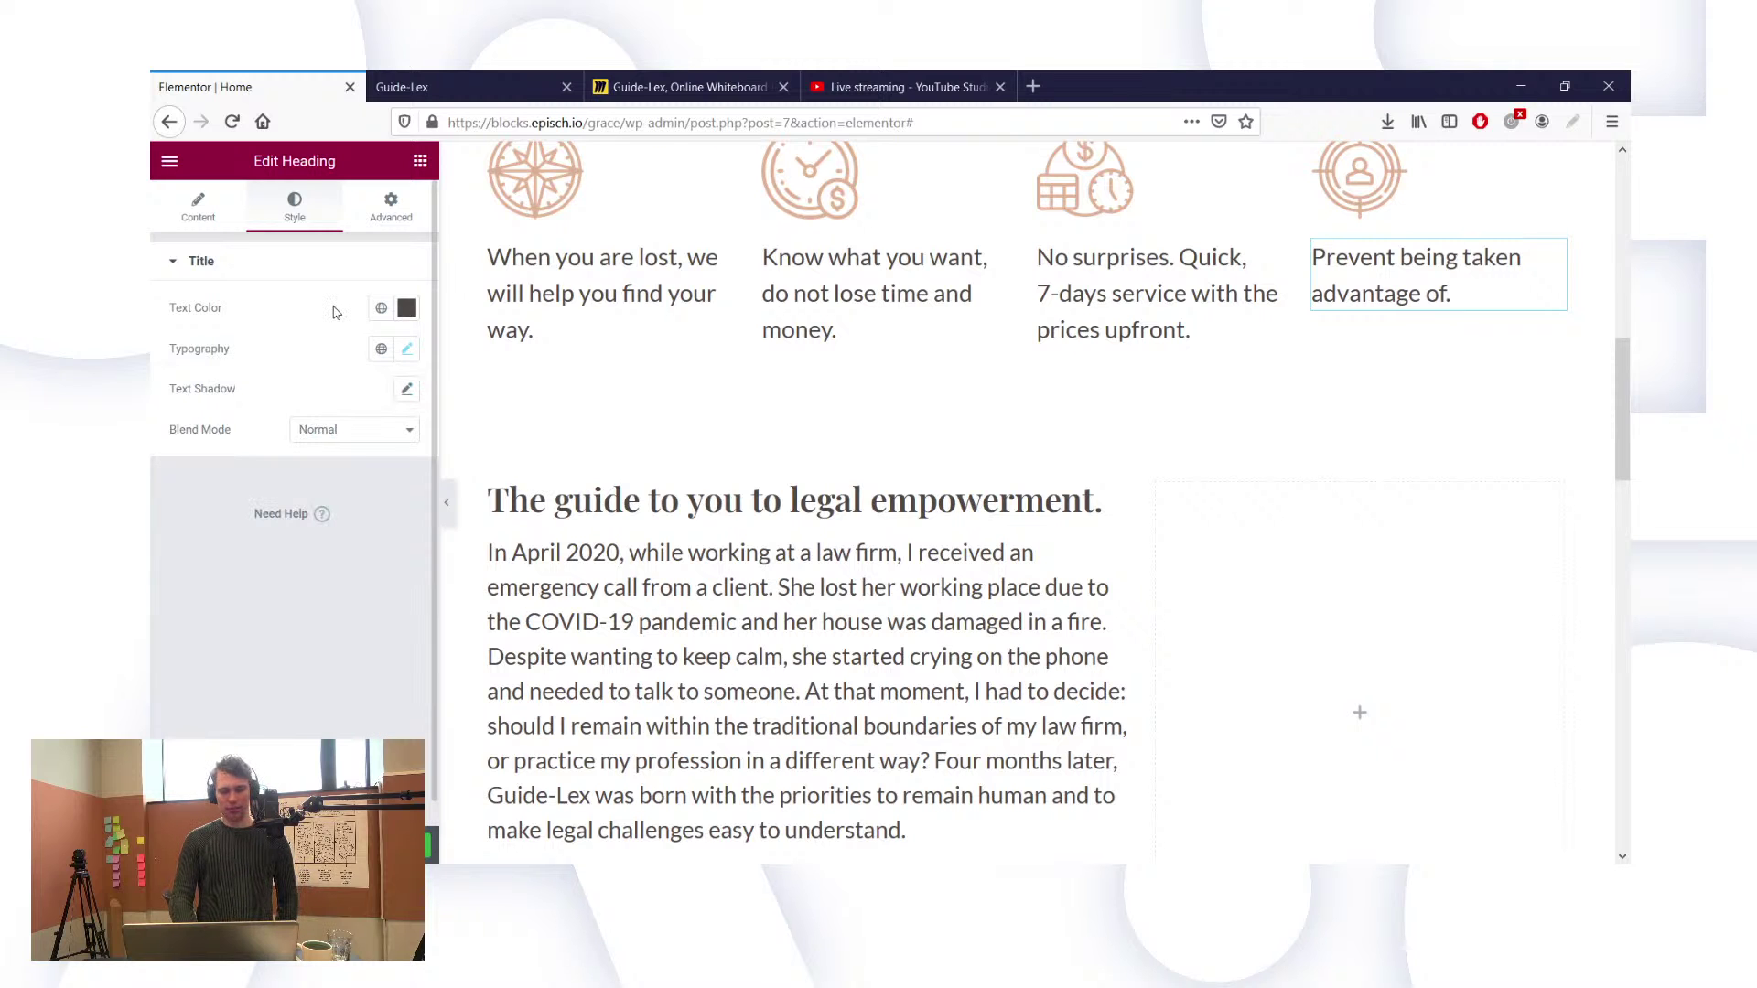
{"action": "scroll", "coordinate": [787, 540], "scroll_direction": "down", "scroll_amount": 2}
Step: Drop a Heading widget under the signature and replace its placeholder with the founder's full name
{"action": "scroll", "coordinate": [917, 601], "scroll_direction": "down", "scroll_amount": 2}
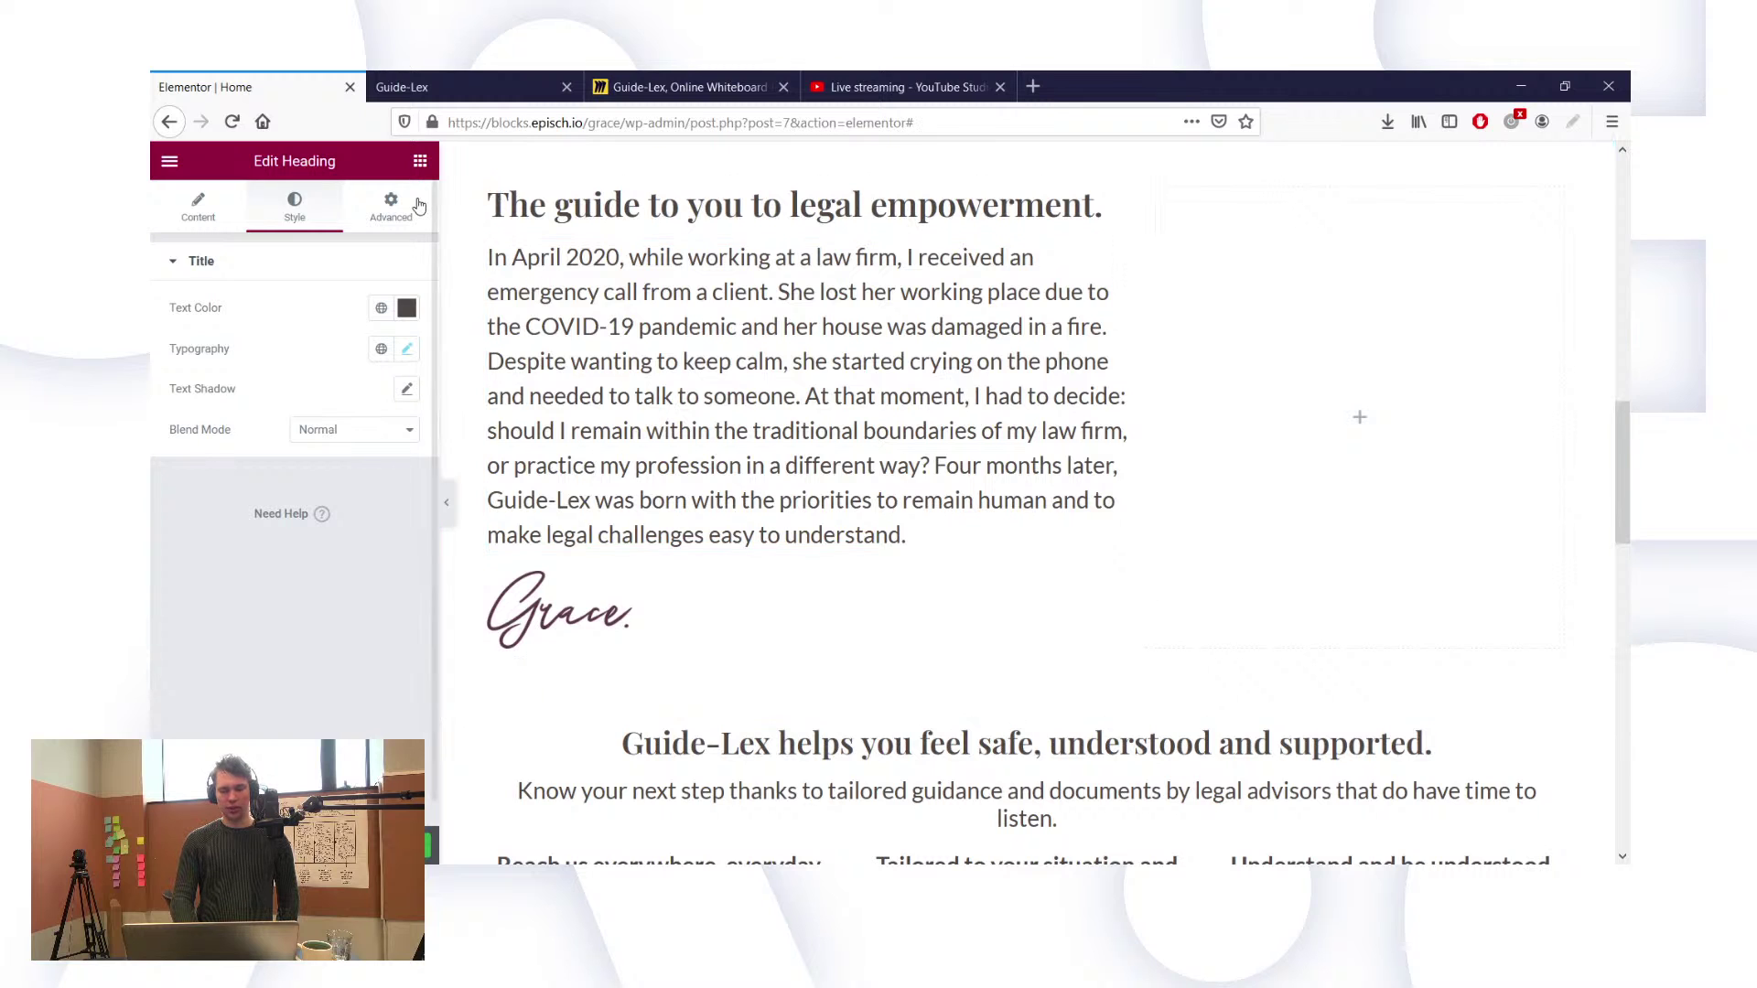
{"action": "left_click", "coordinate": [420, 161]}
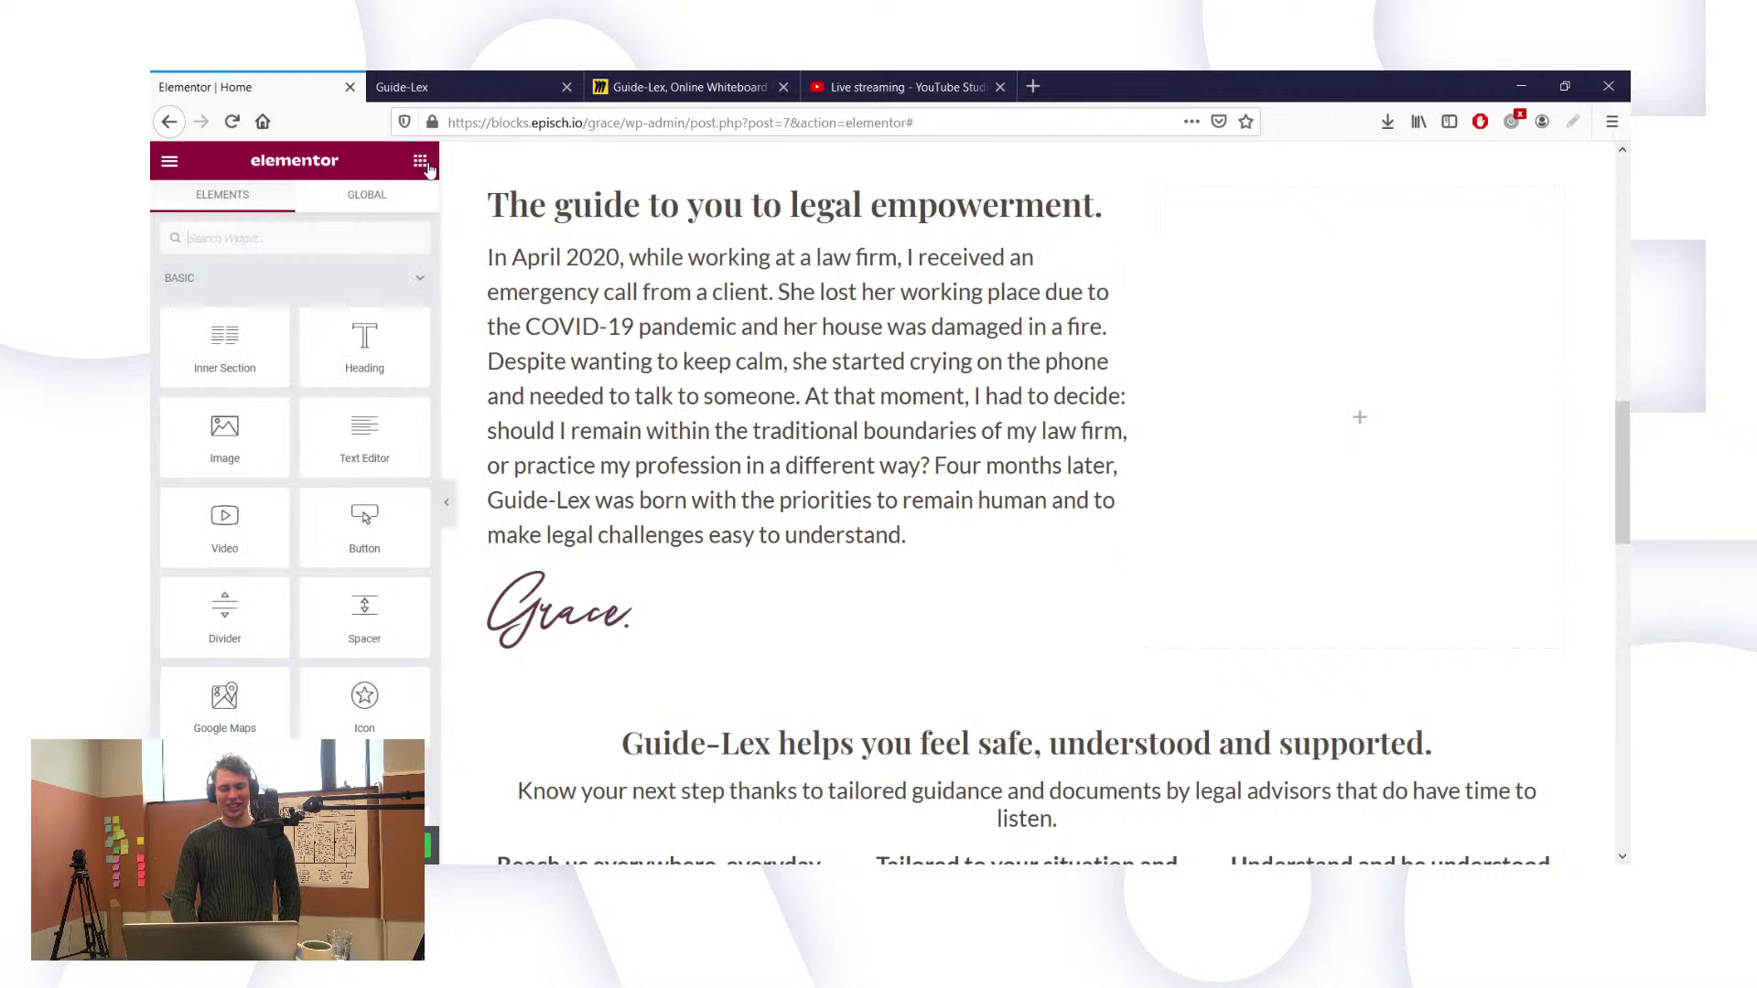
{"action": "left_click_drag", "start_coordinate": [365, 366], "coordinate": [635, 649]}
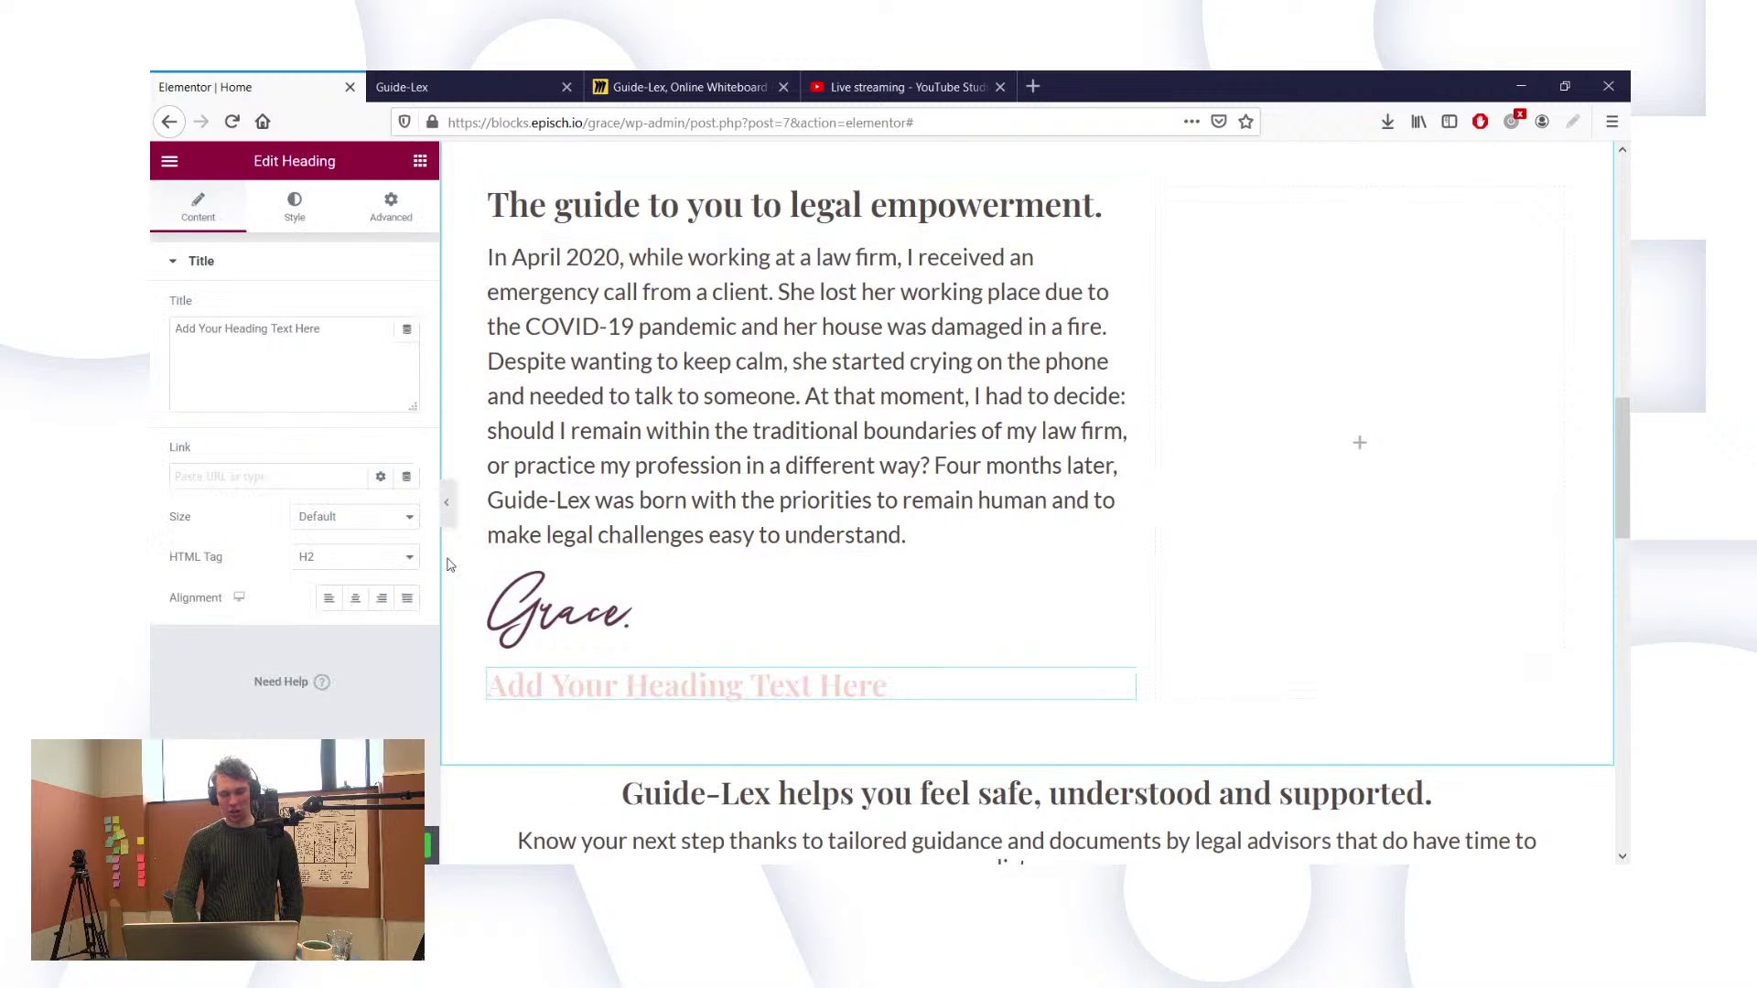
{"action": "triple_click", "coordinate": [321, 373]}
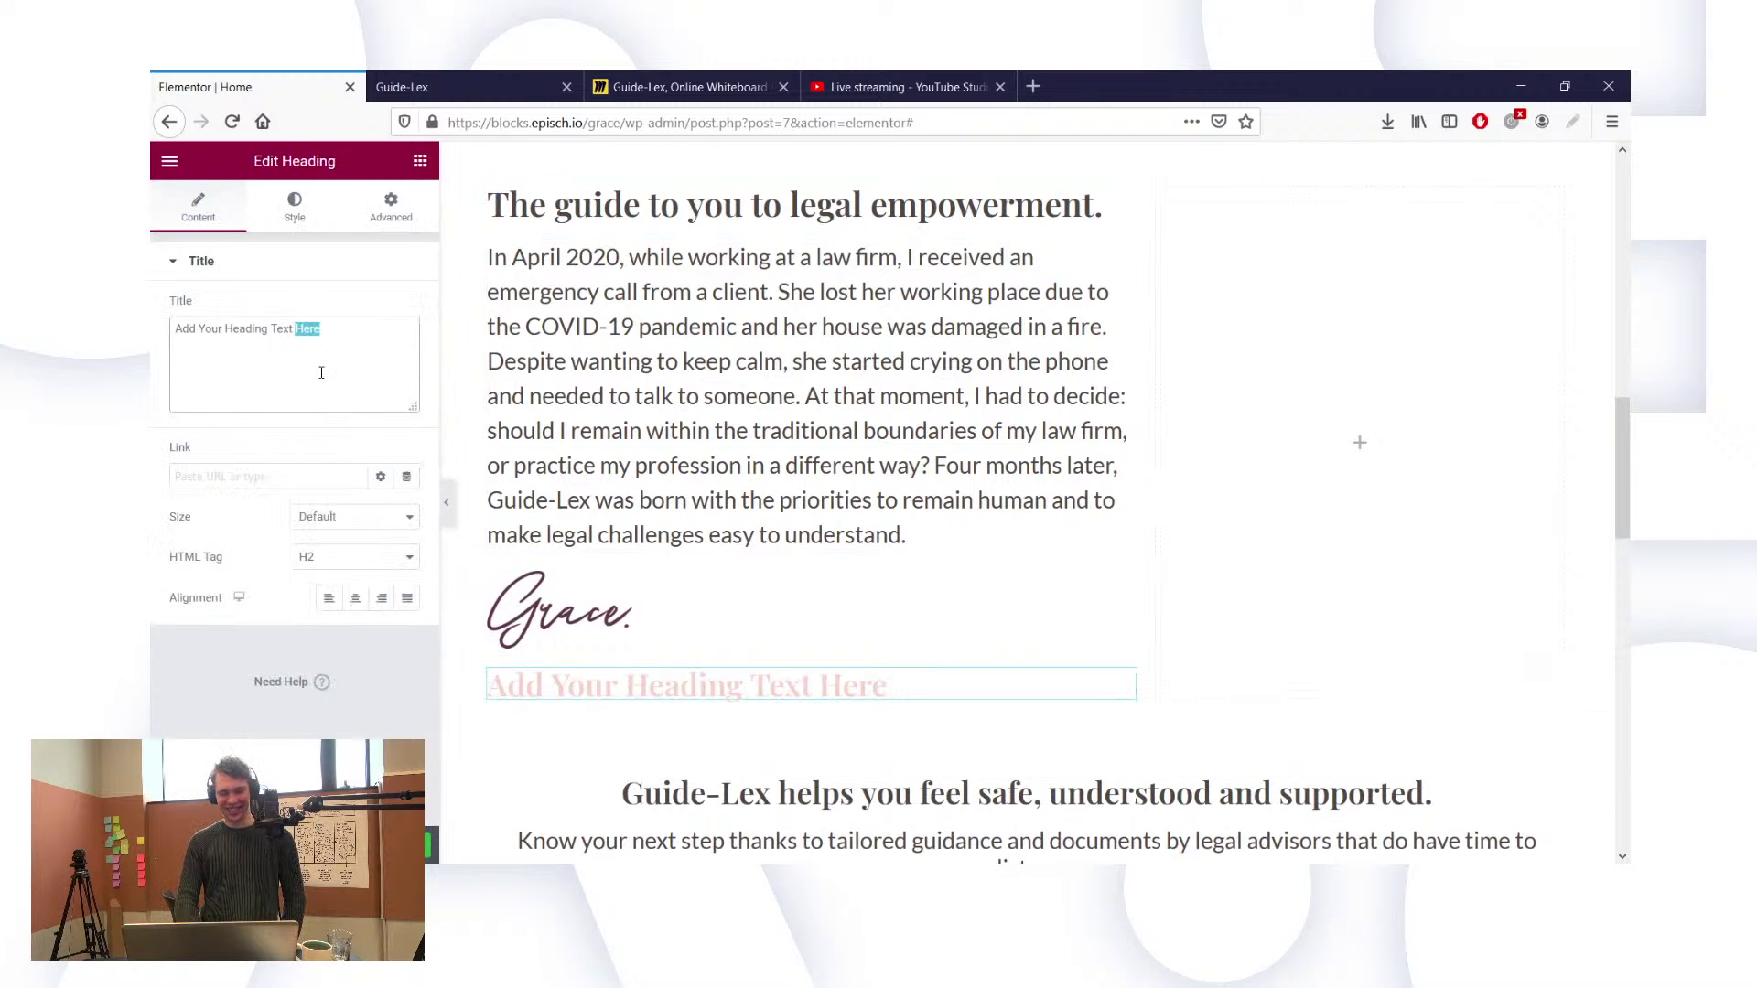
{"action": "key", "text": "BackSpace"}
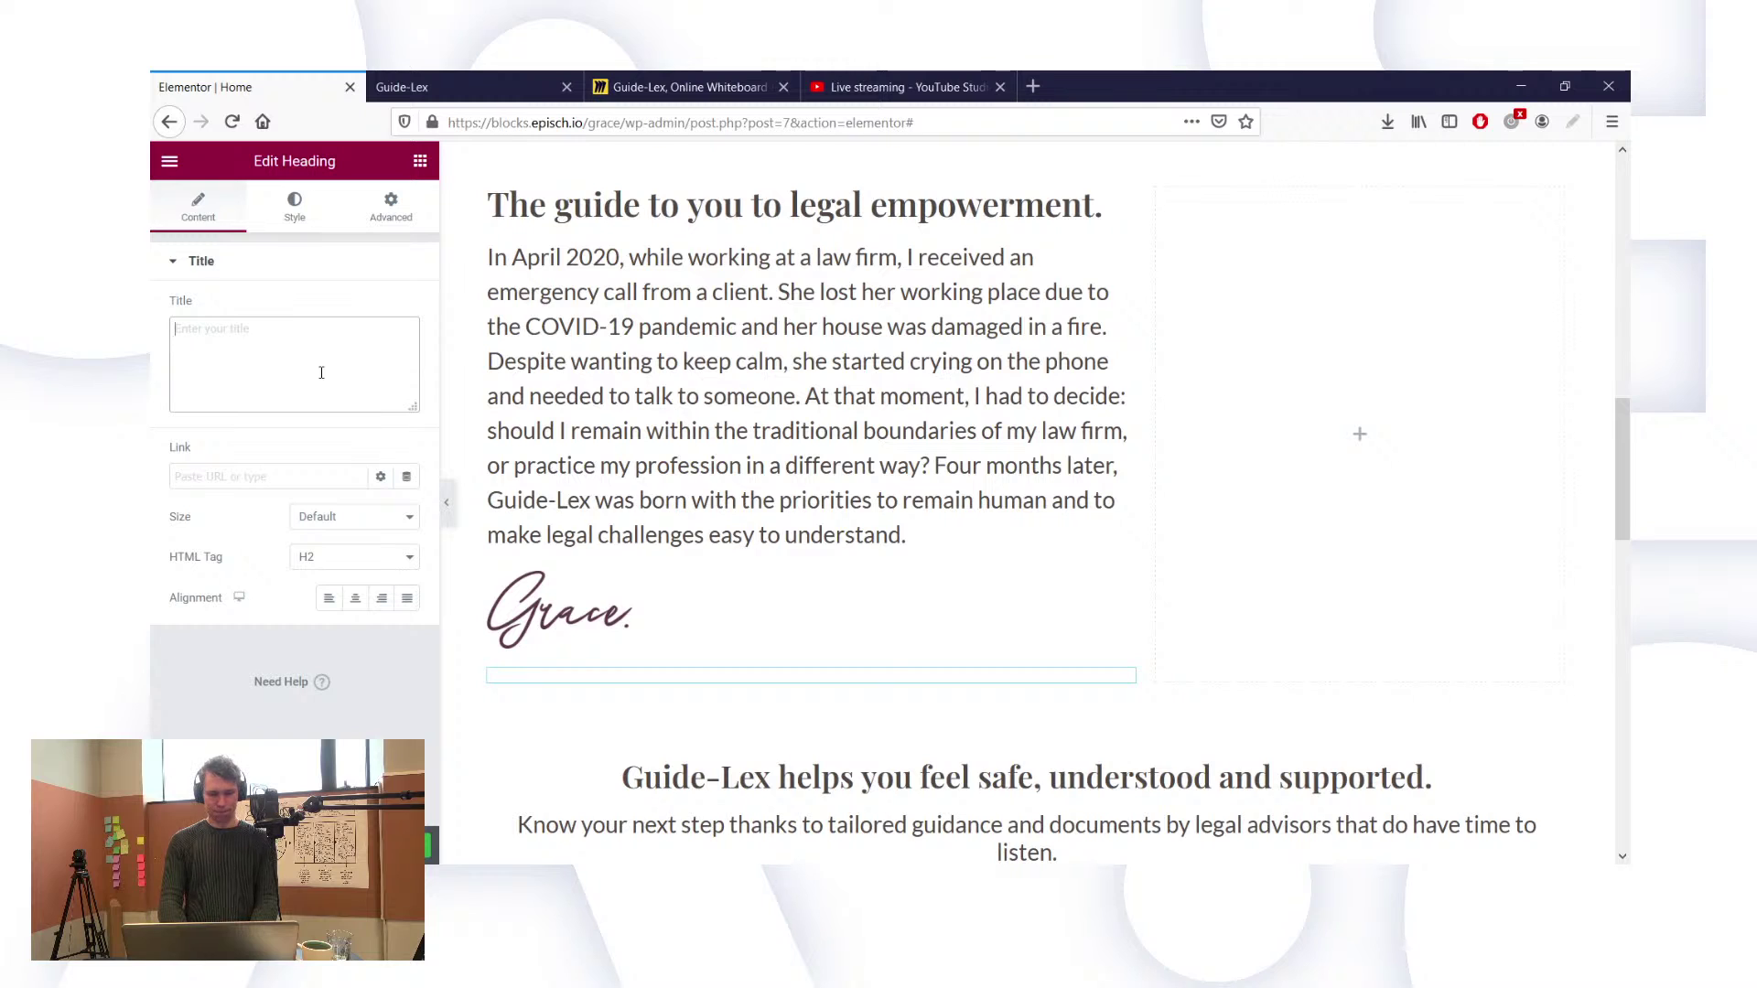
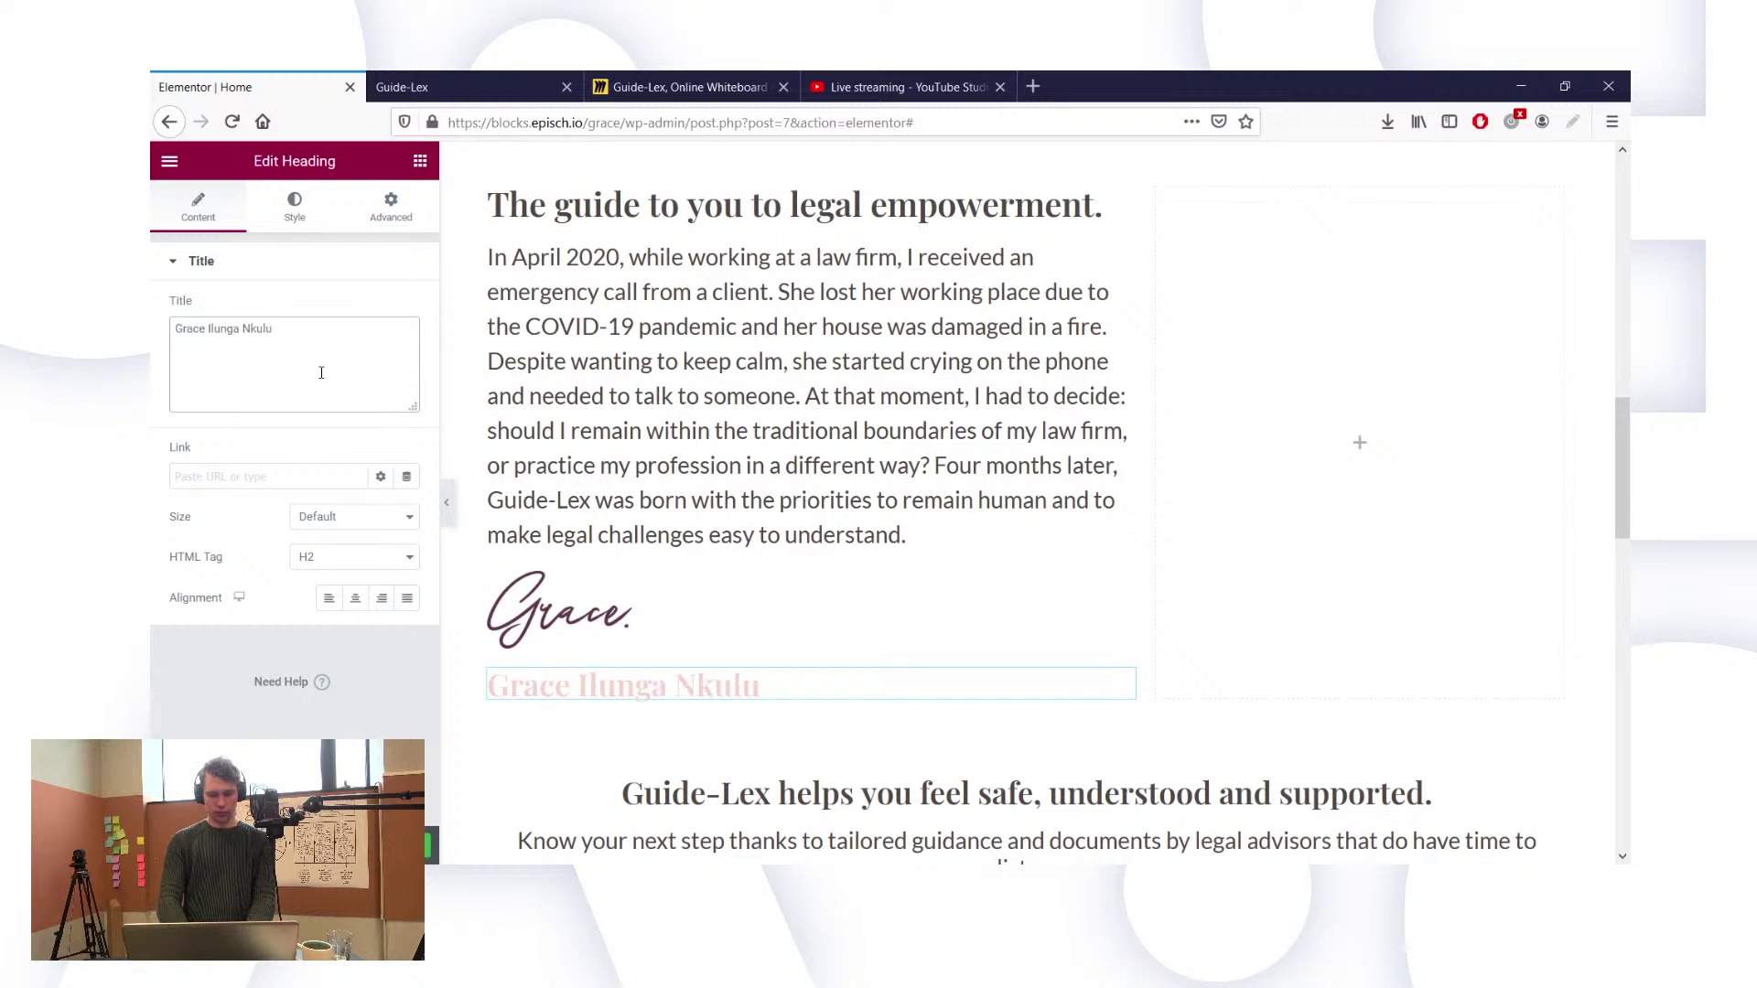
{"action": "key", "text": "ctrl+a"}
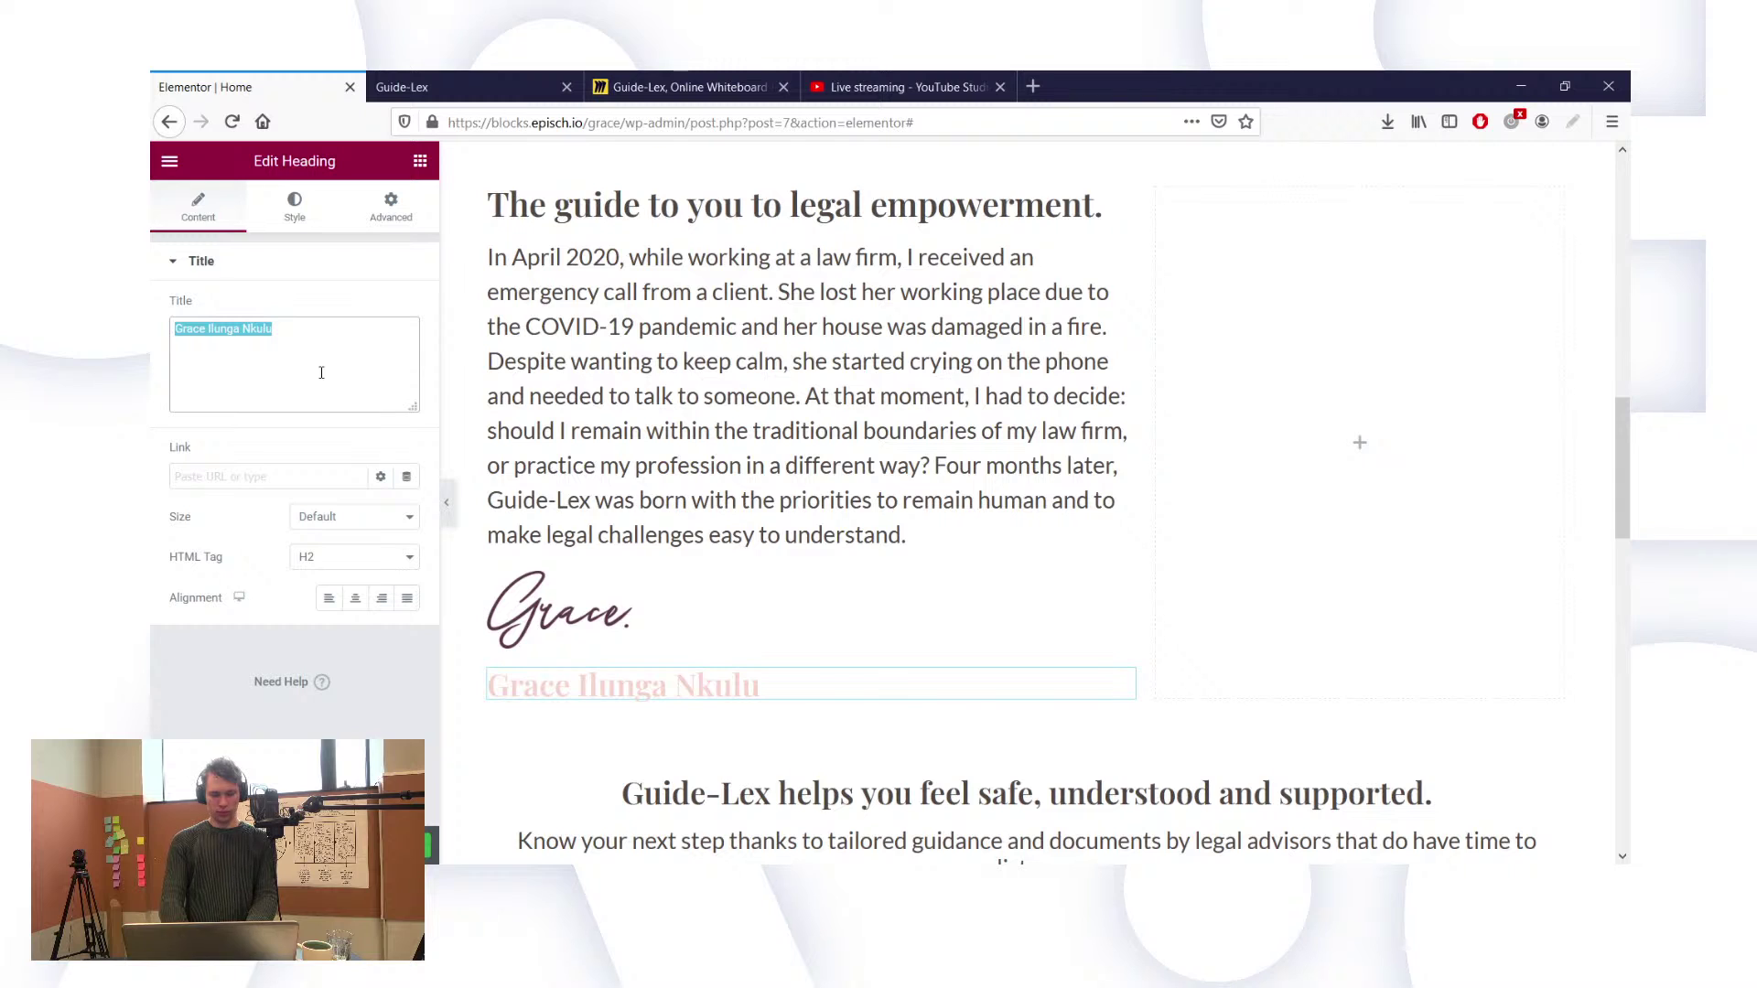
{"action": "left_click", "coordinate": [321, 373]}
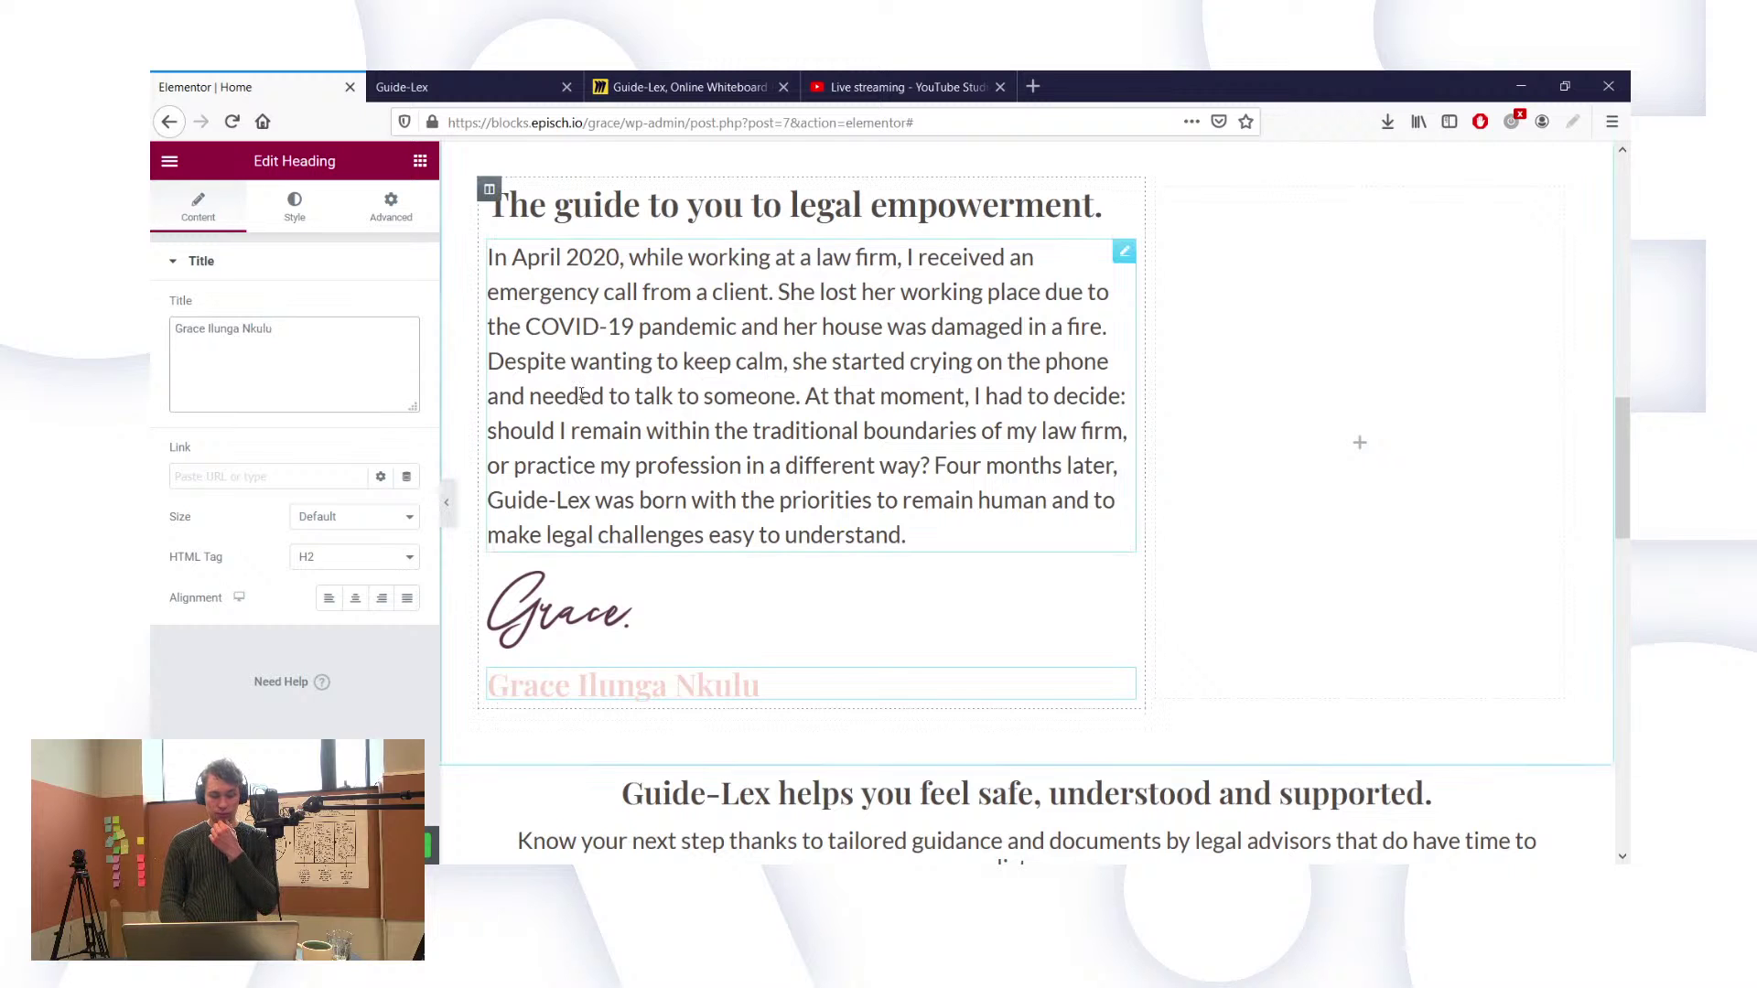
Step: Switch the founder story paragraph's alignment from justified to left
{"action": "left_click", "coordinate": [773, 403]}
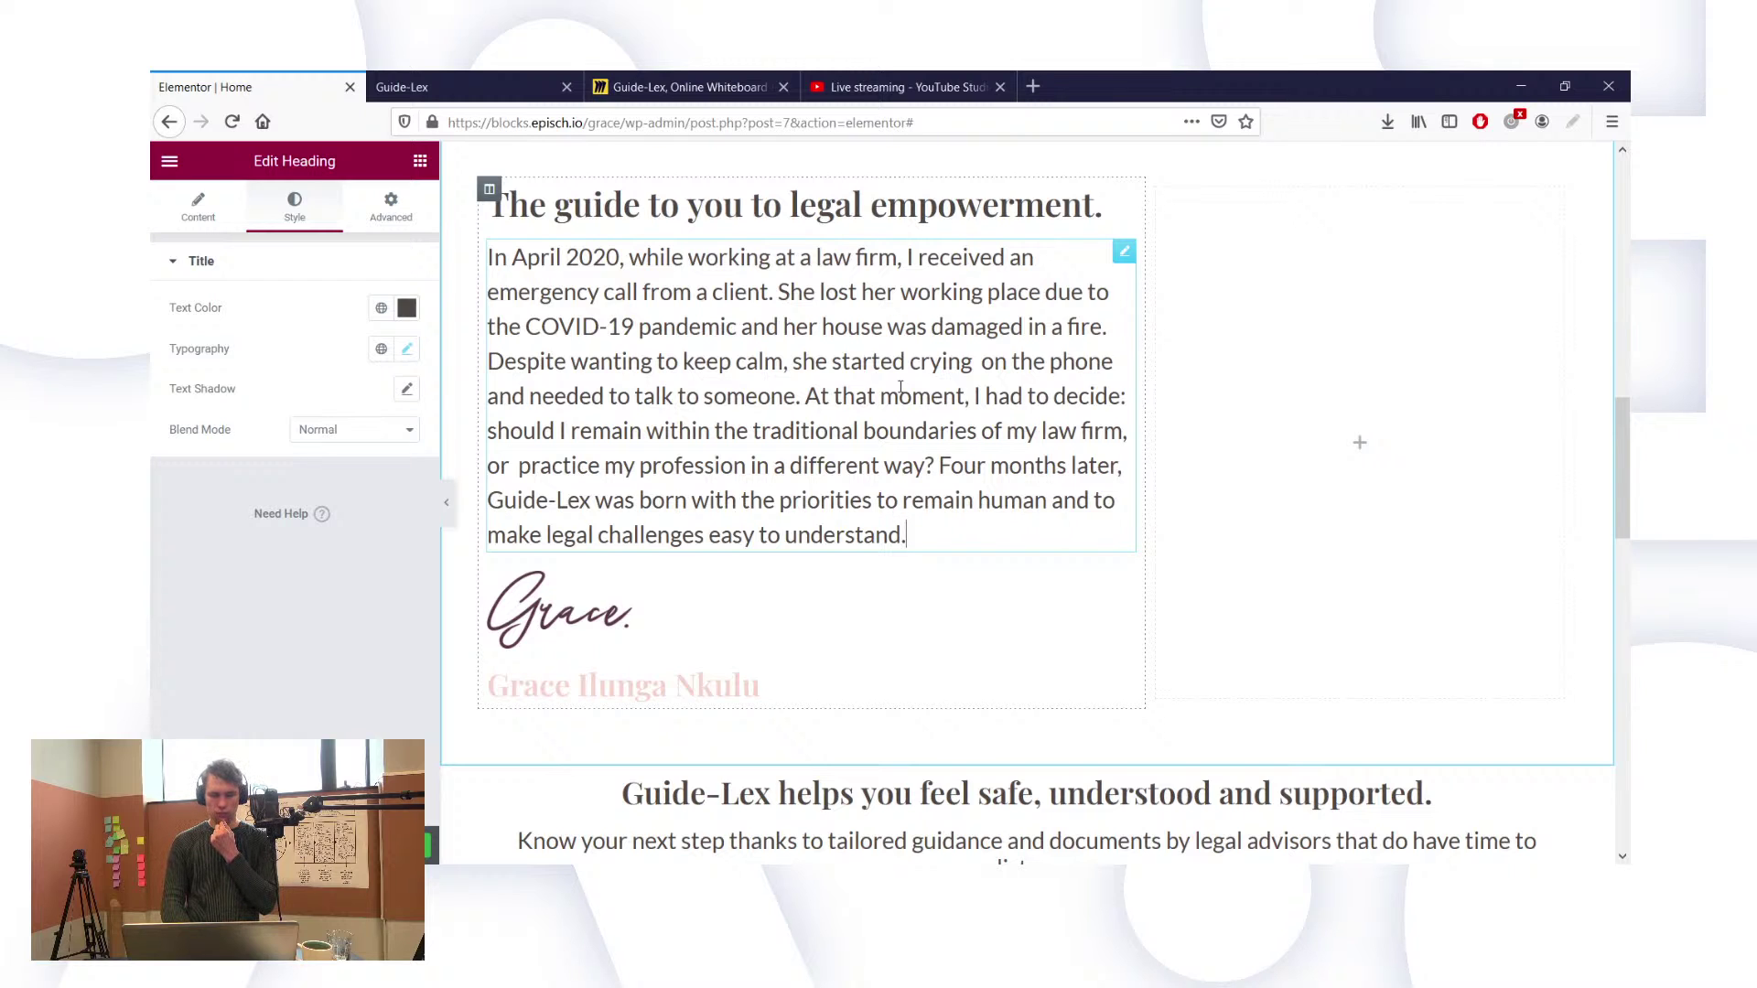
{"action": "left_click", "coordinate": [217, 218]}
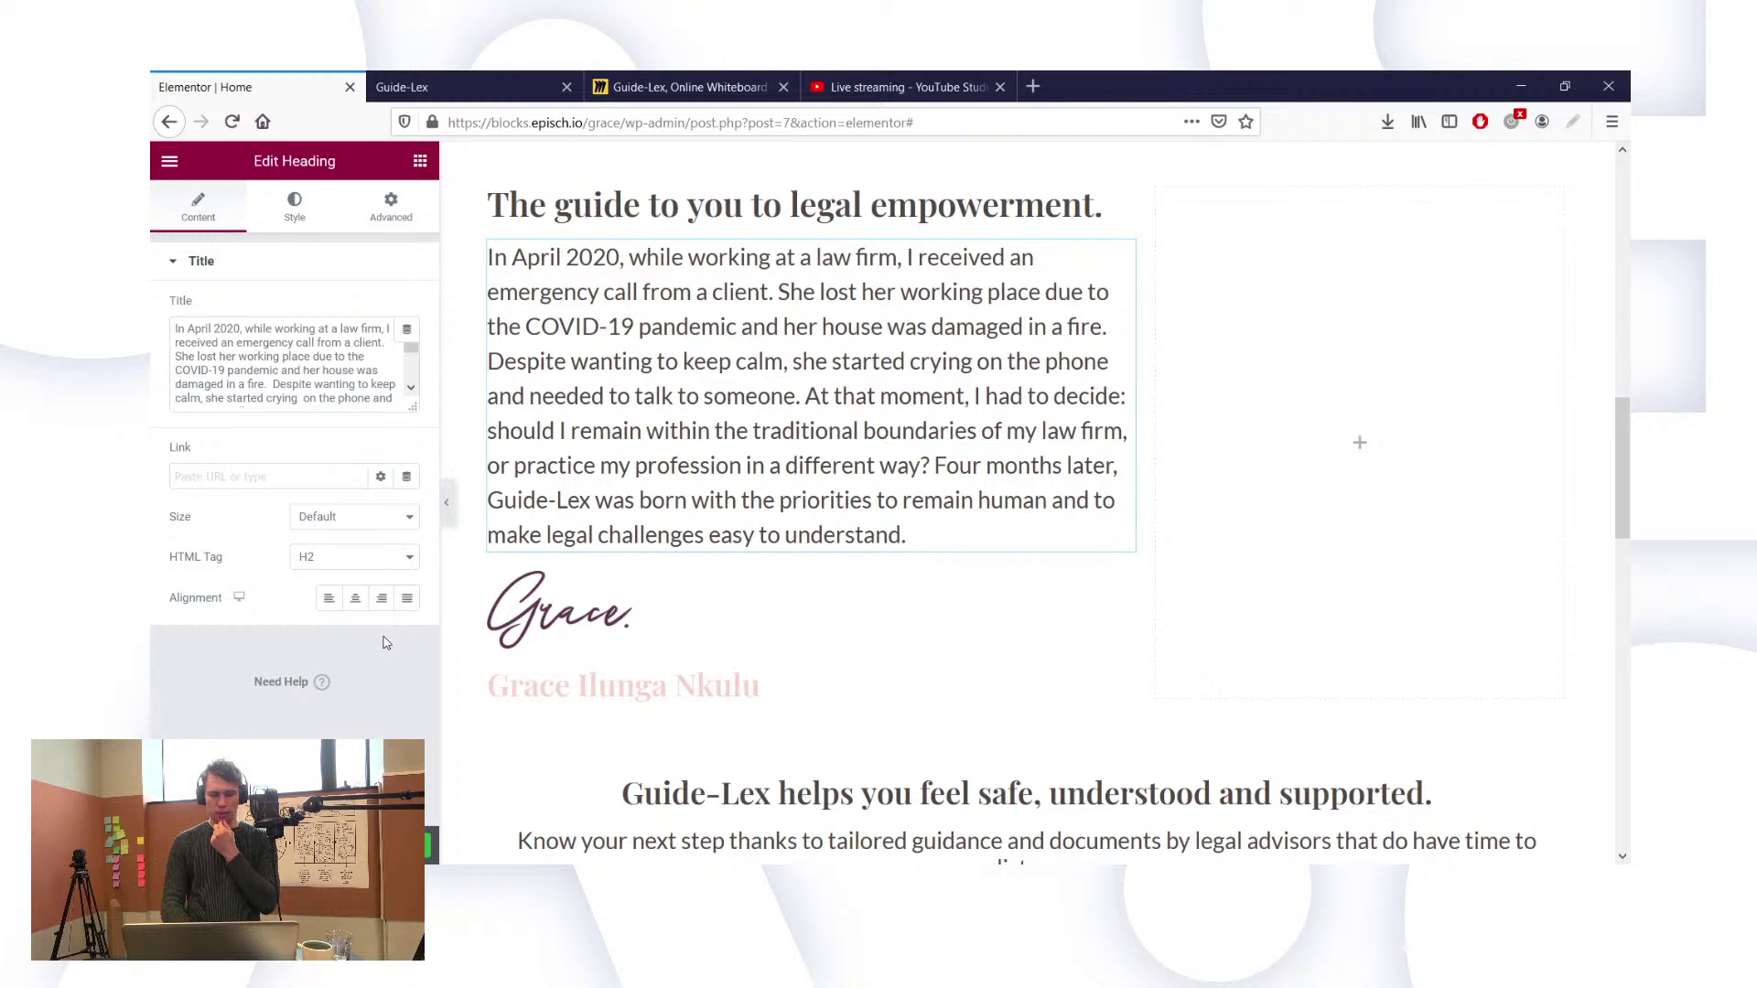
{"action": "left_click", "coordinate": [407, 598]}
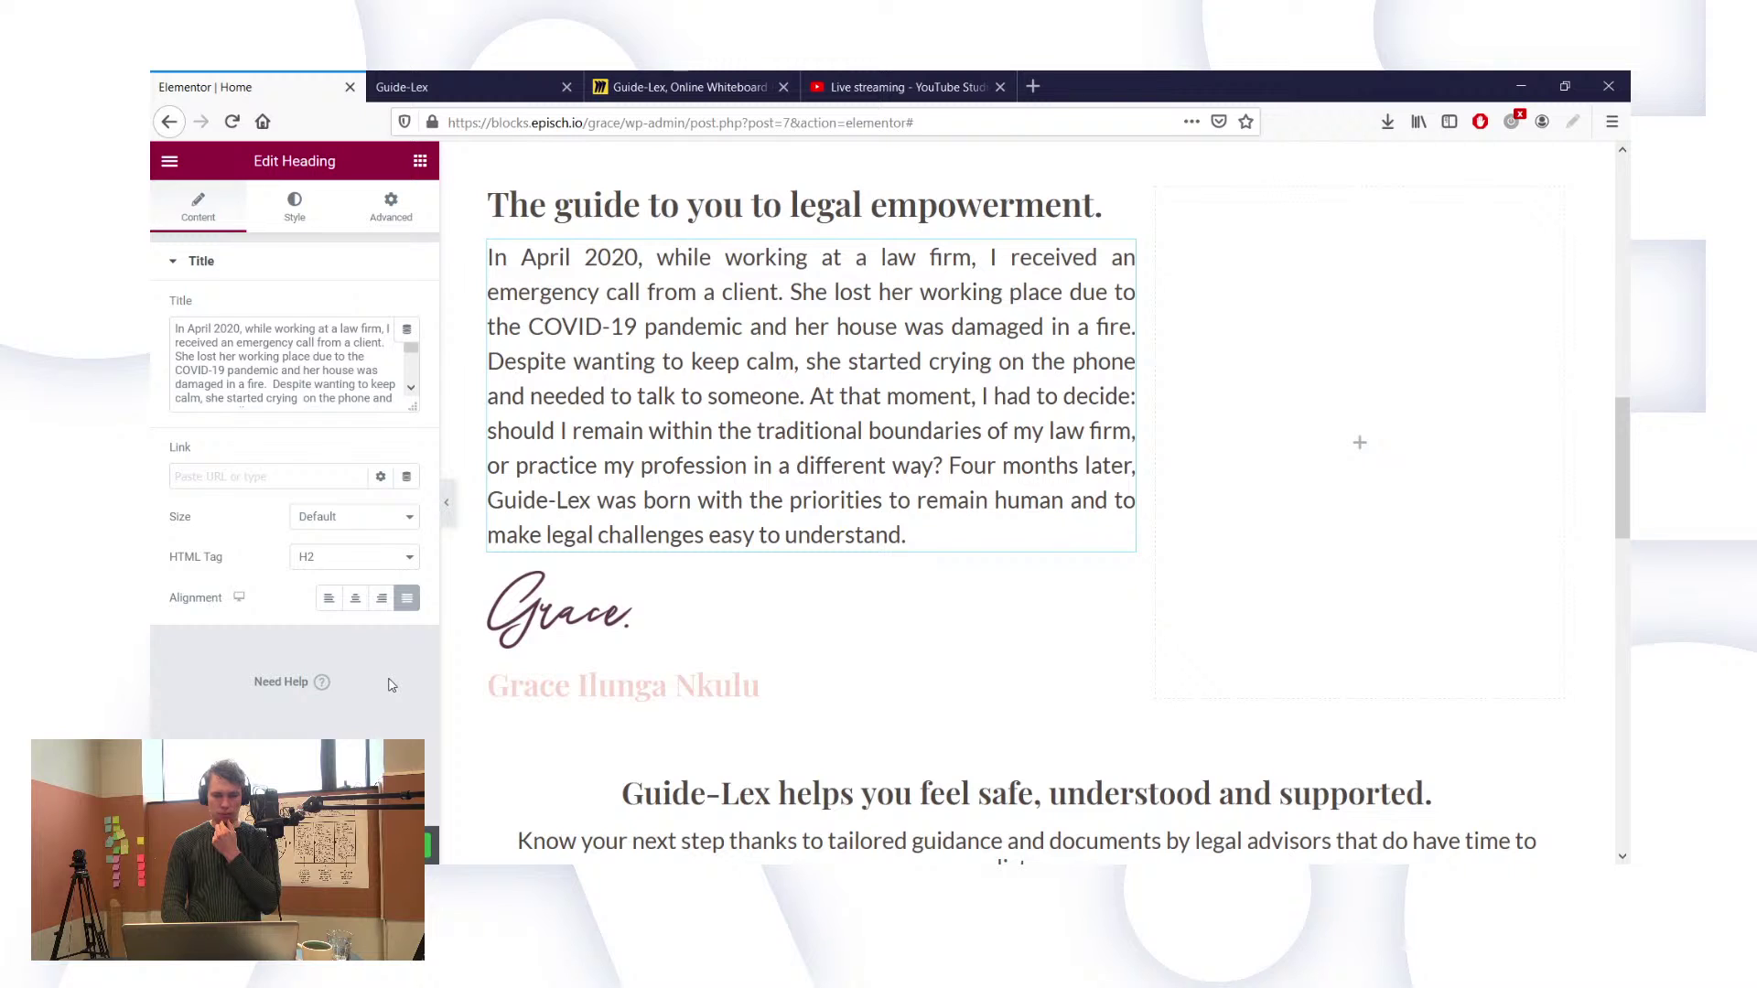
{"action": "left_click", "coordinate": [329, 598]}
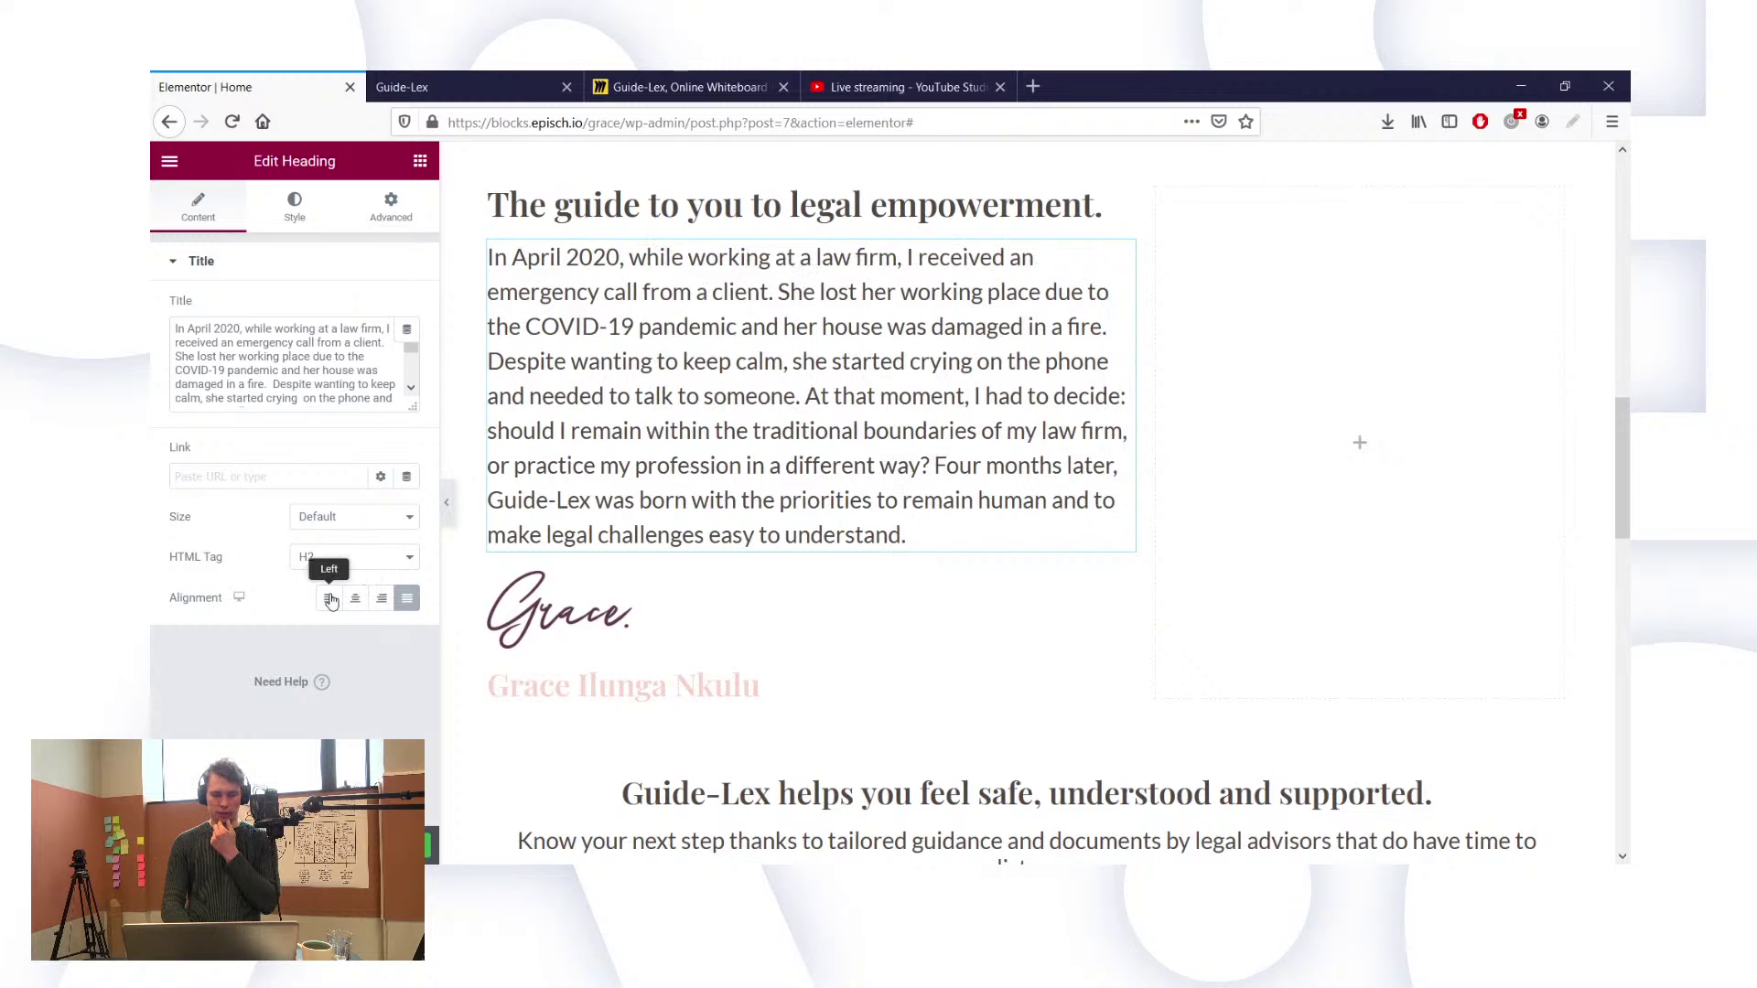
{"action": "left_click", "coordinate": [408, 602]}
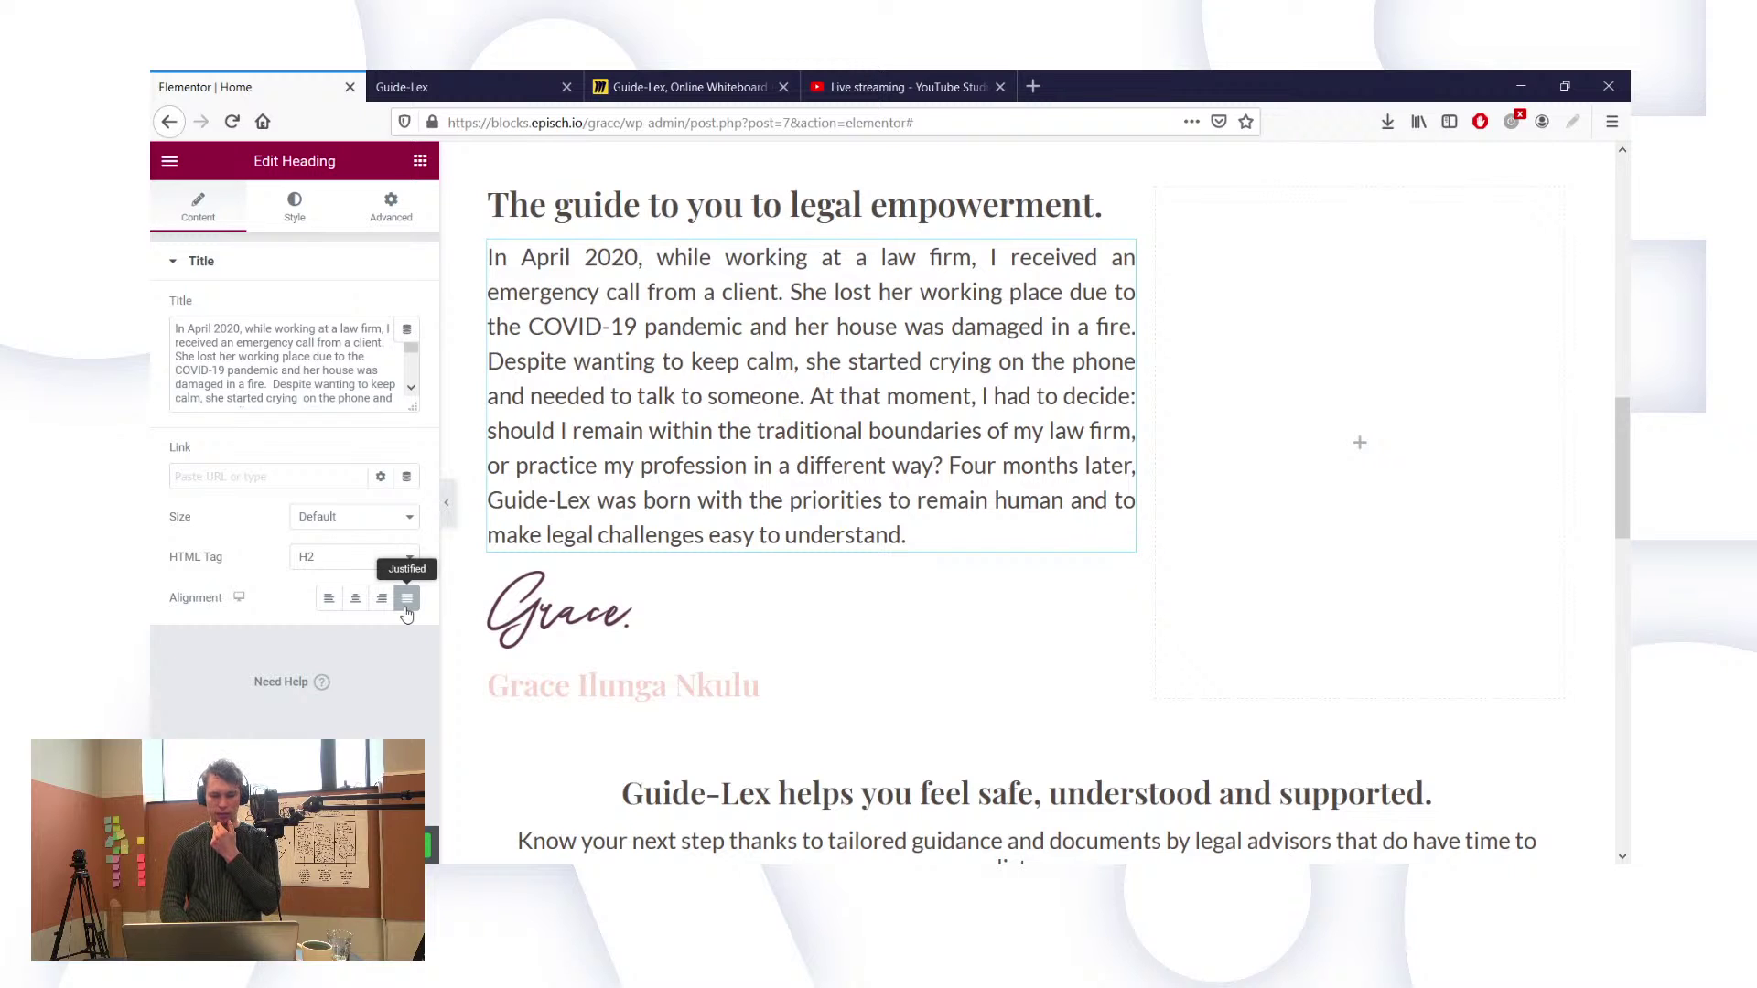
{"action": "left_click", "coordinate": [330, 602]}
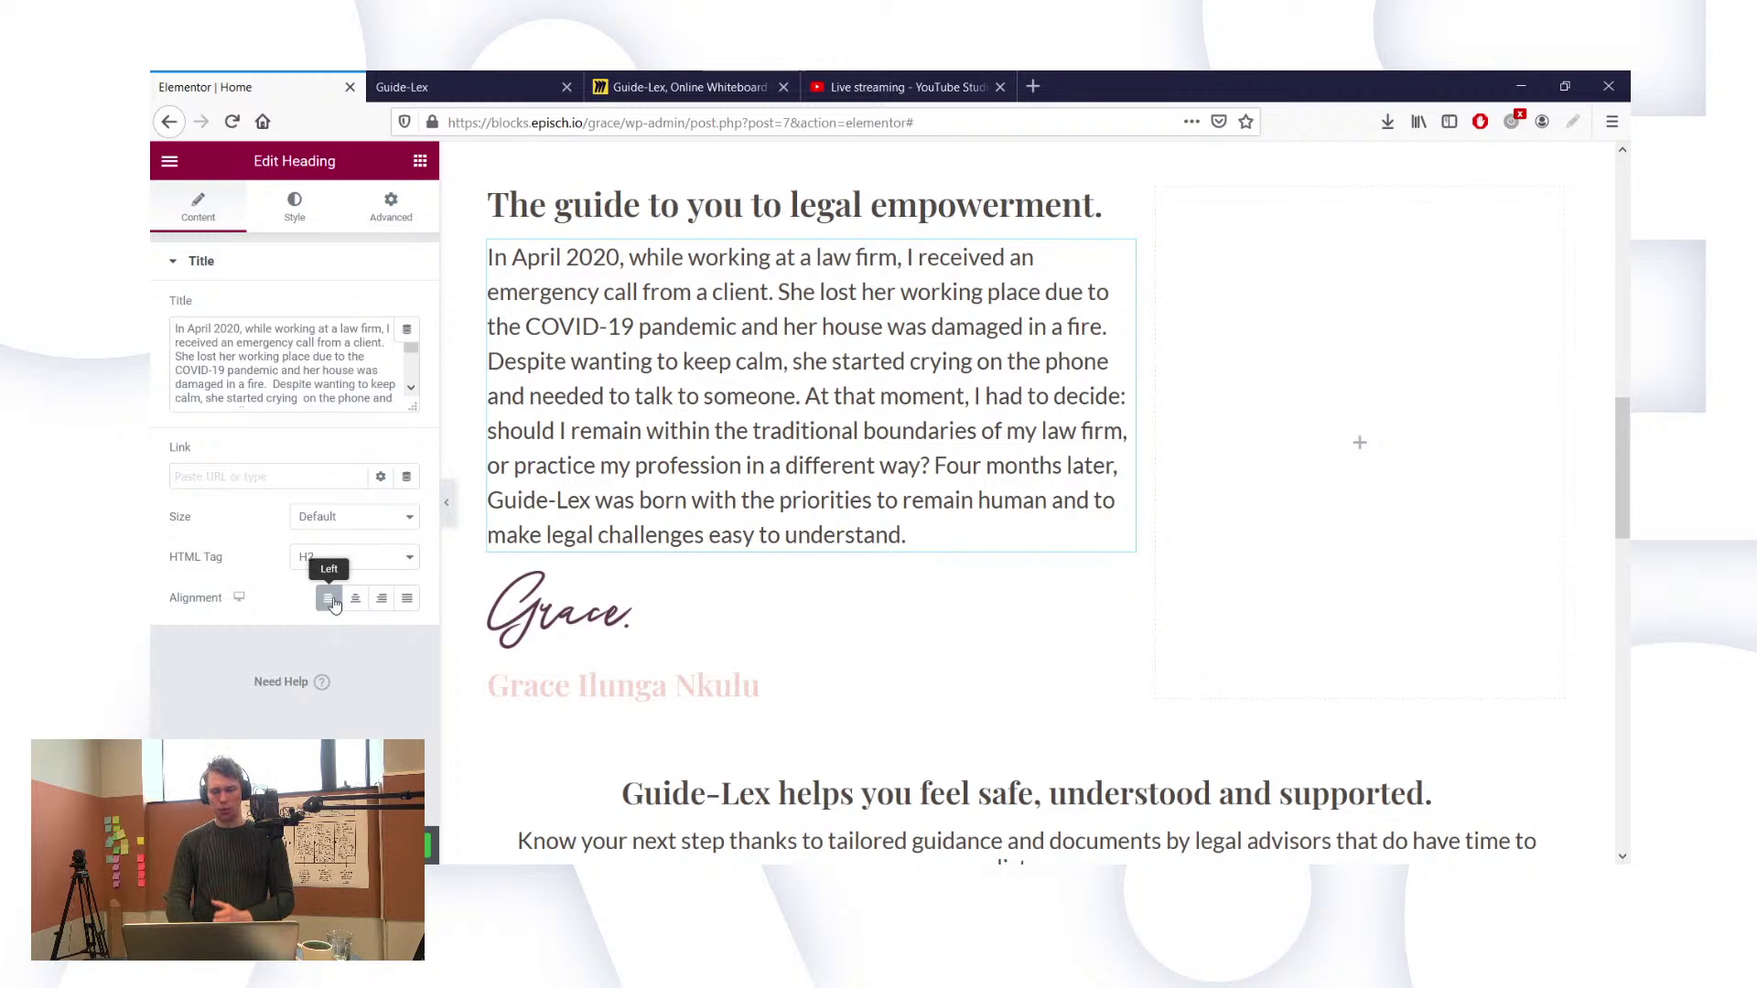
{"action": "left_click", "coordinate": [593, 675]}
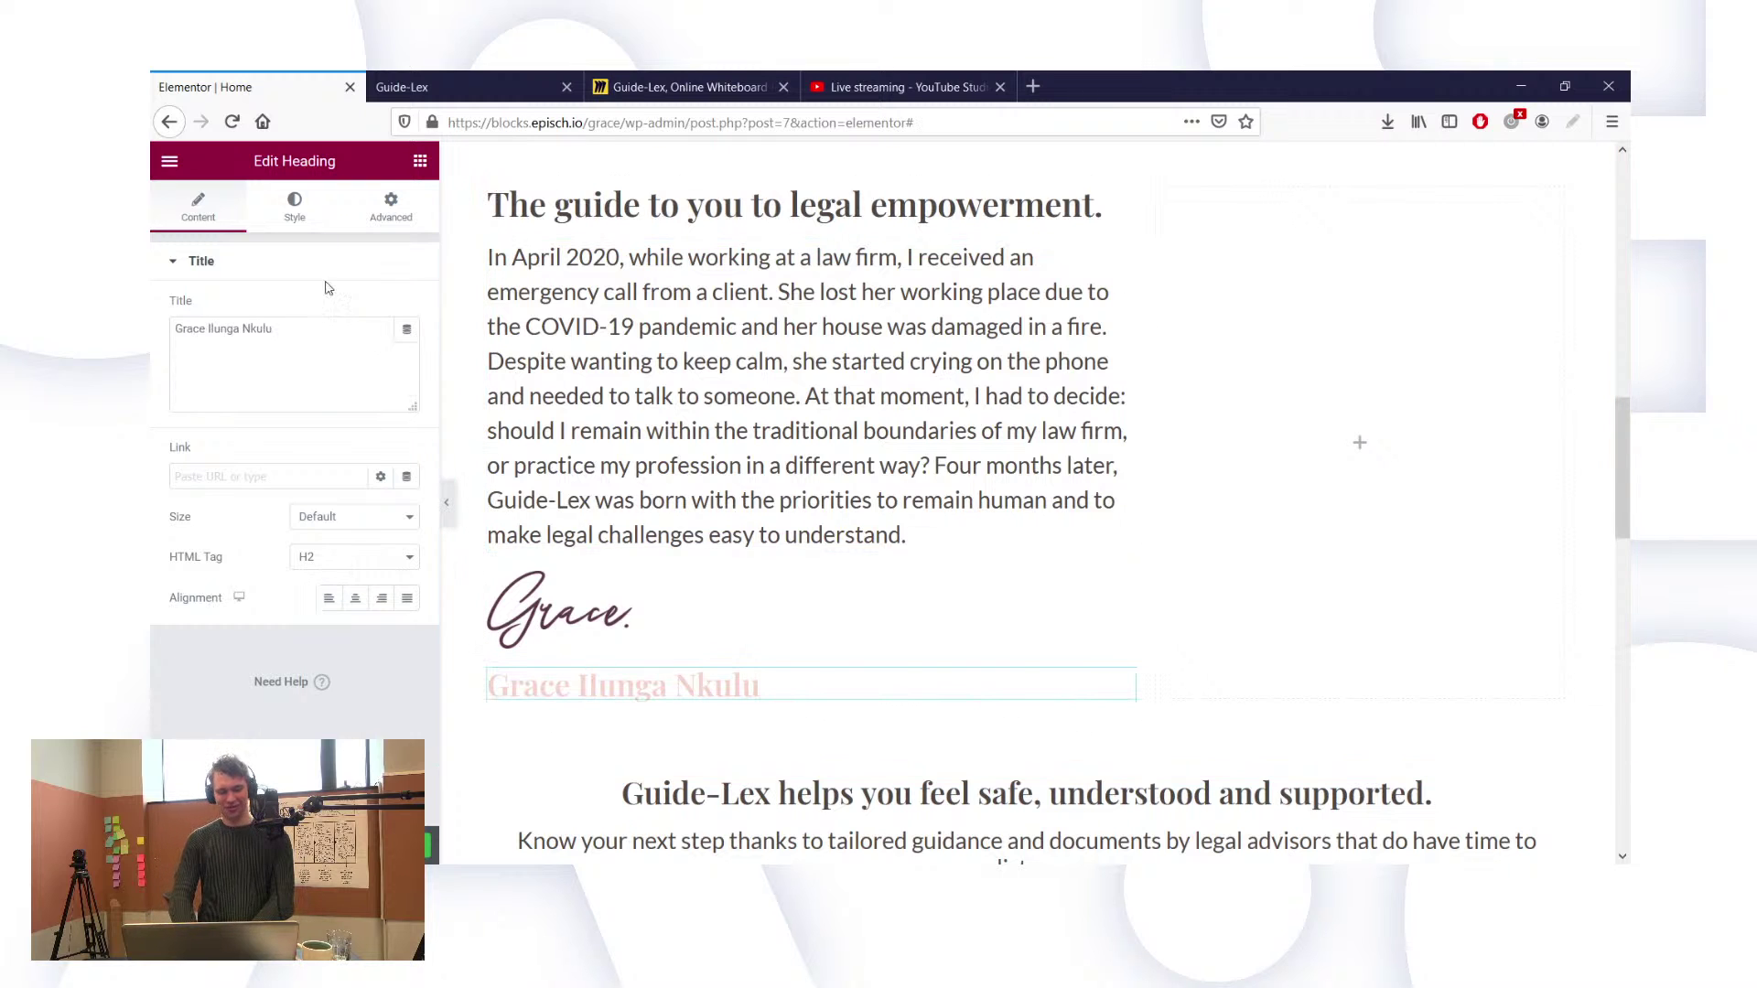
Step: Set the name heading to 14 px with the global Text colour
{"action": "left_click", "coordinate": [292, 219]}
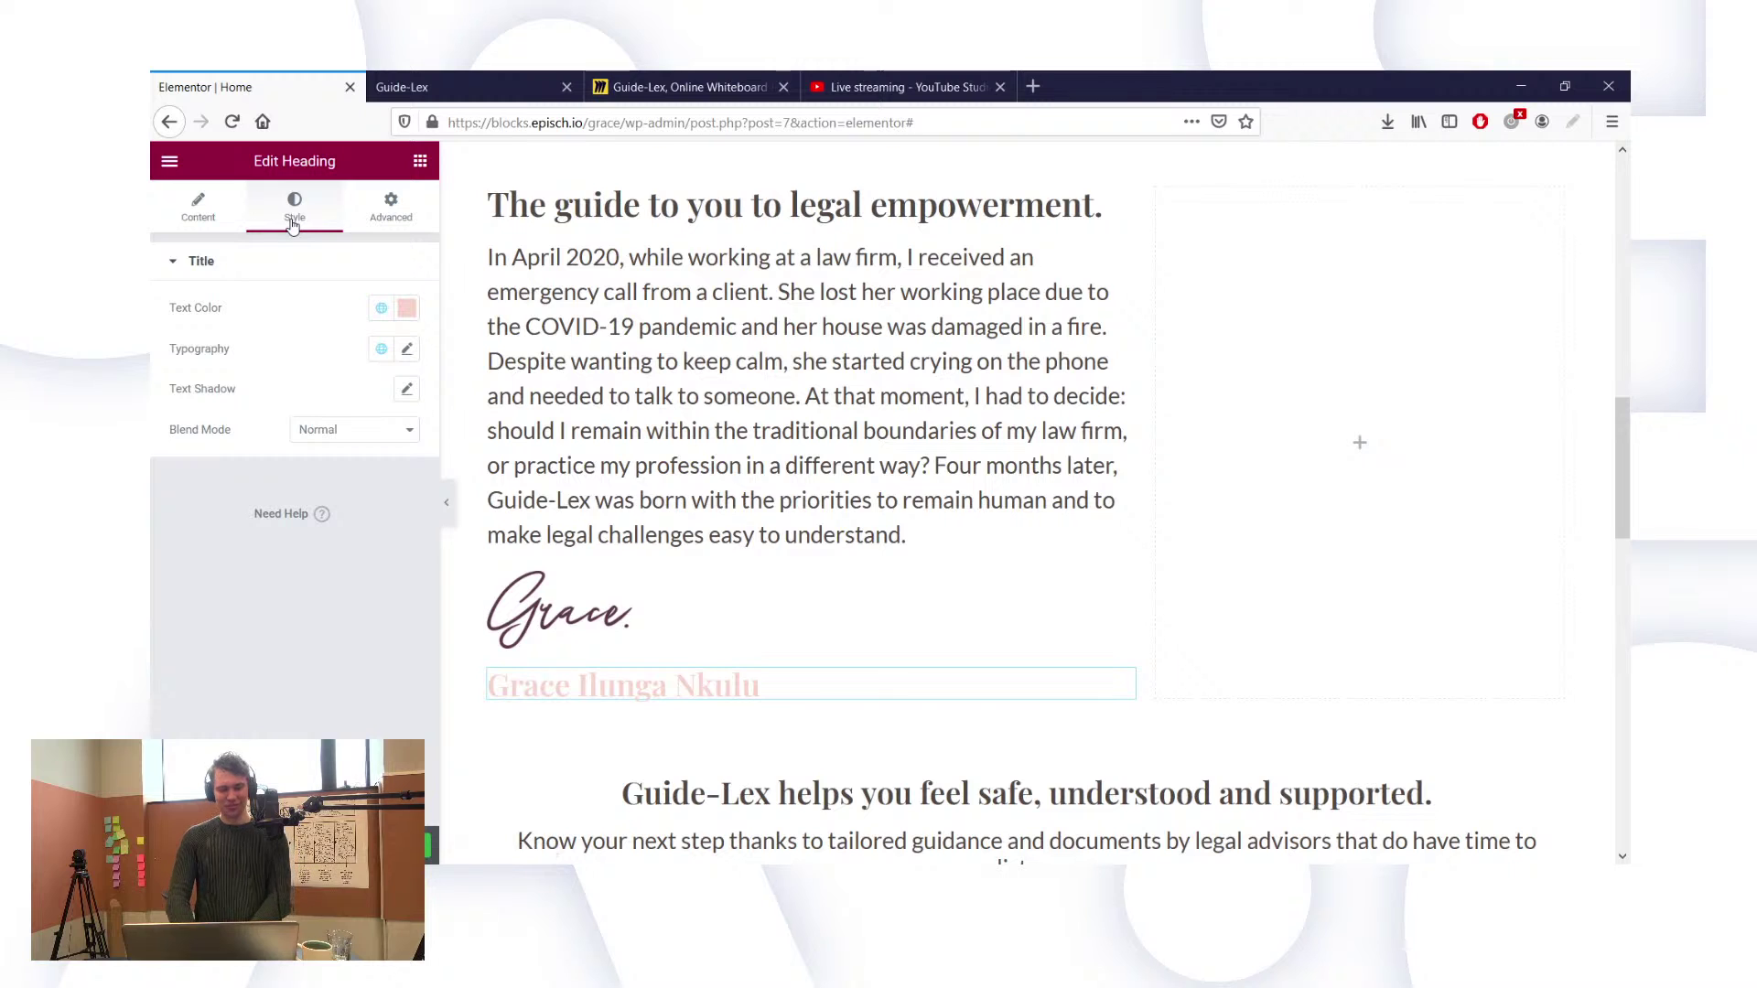
{"action": "left_click", "coordinate": [405, 352]}
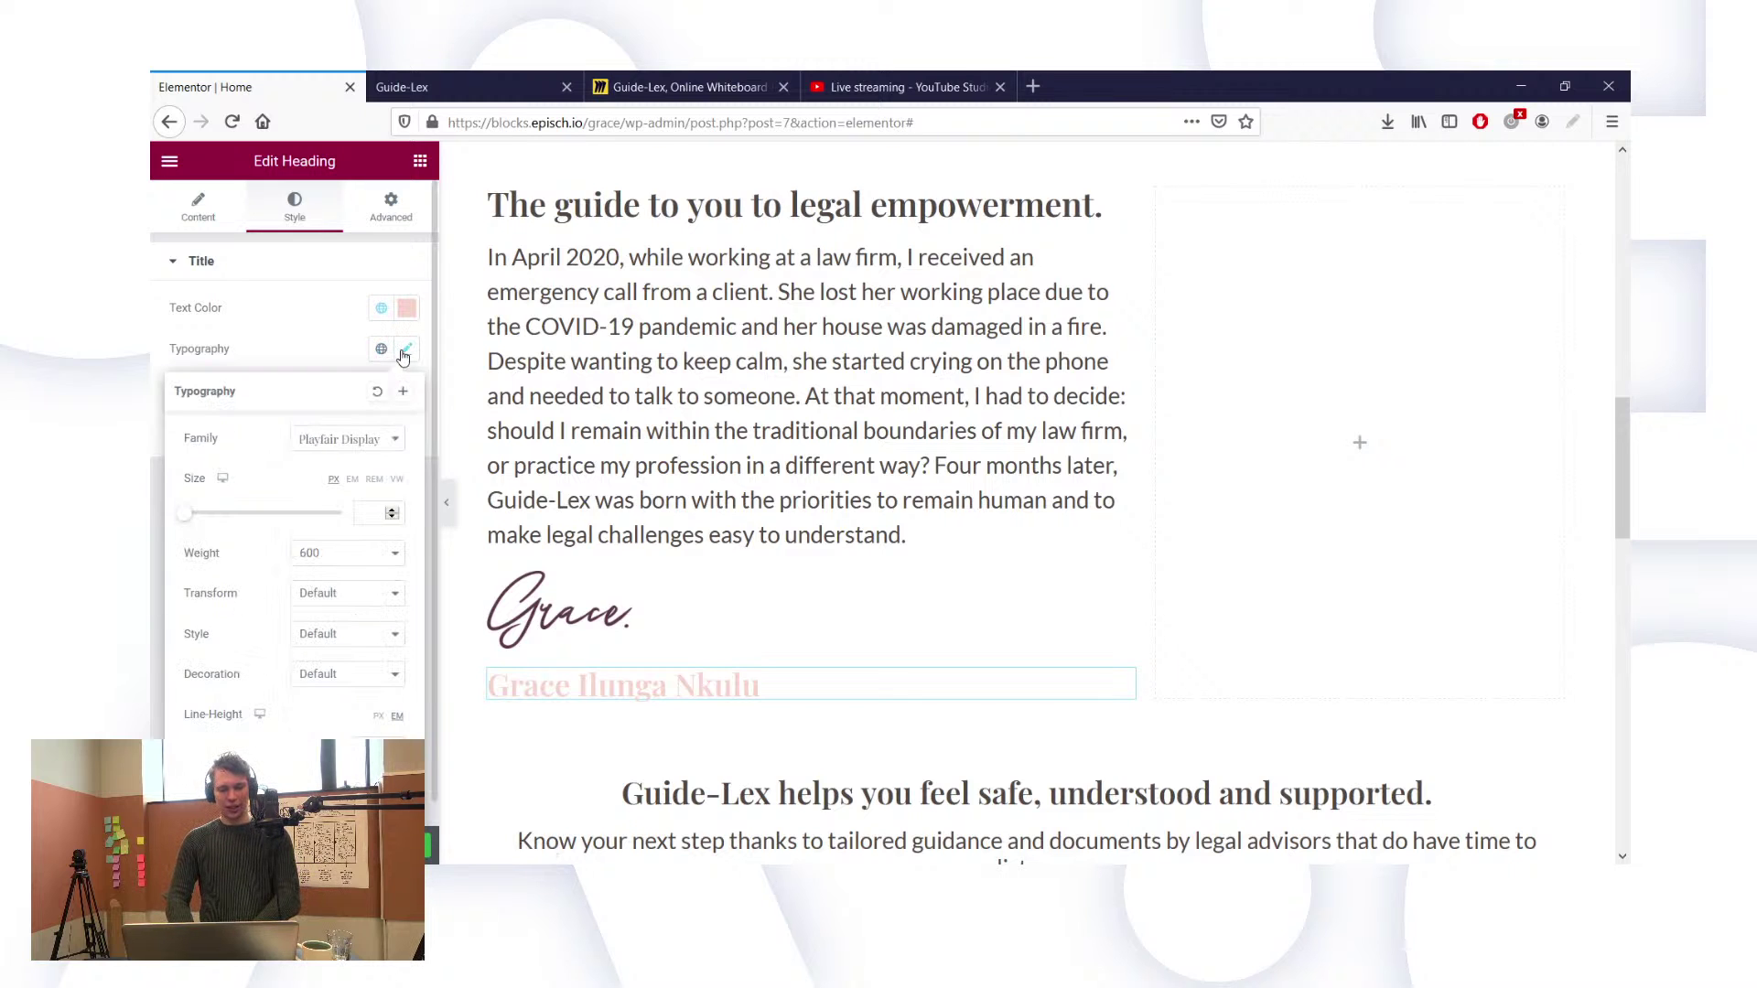
{"action": "left_click", "coordinate": [363, 513]}
{"action": "type", "text": "14"}
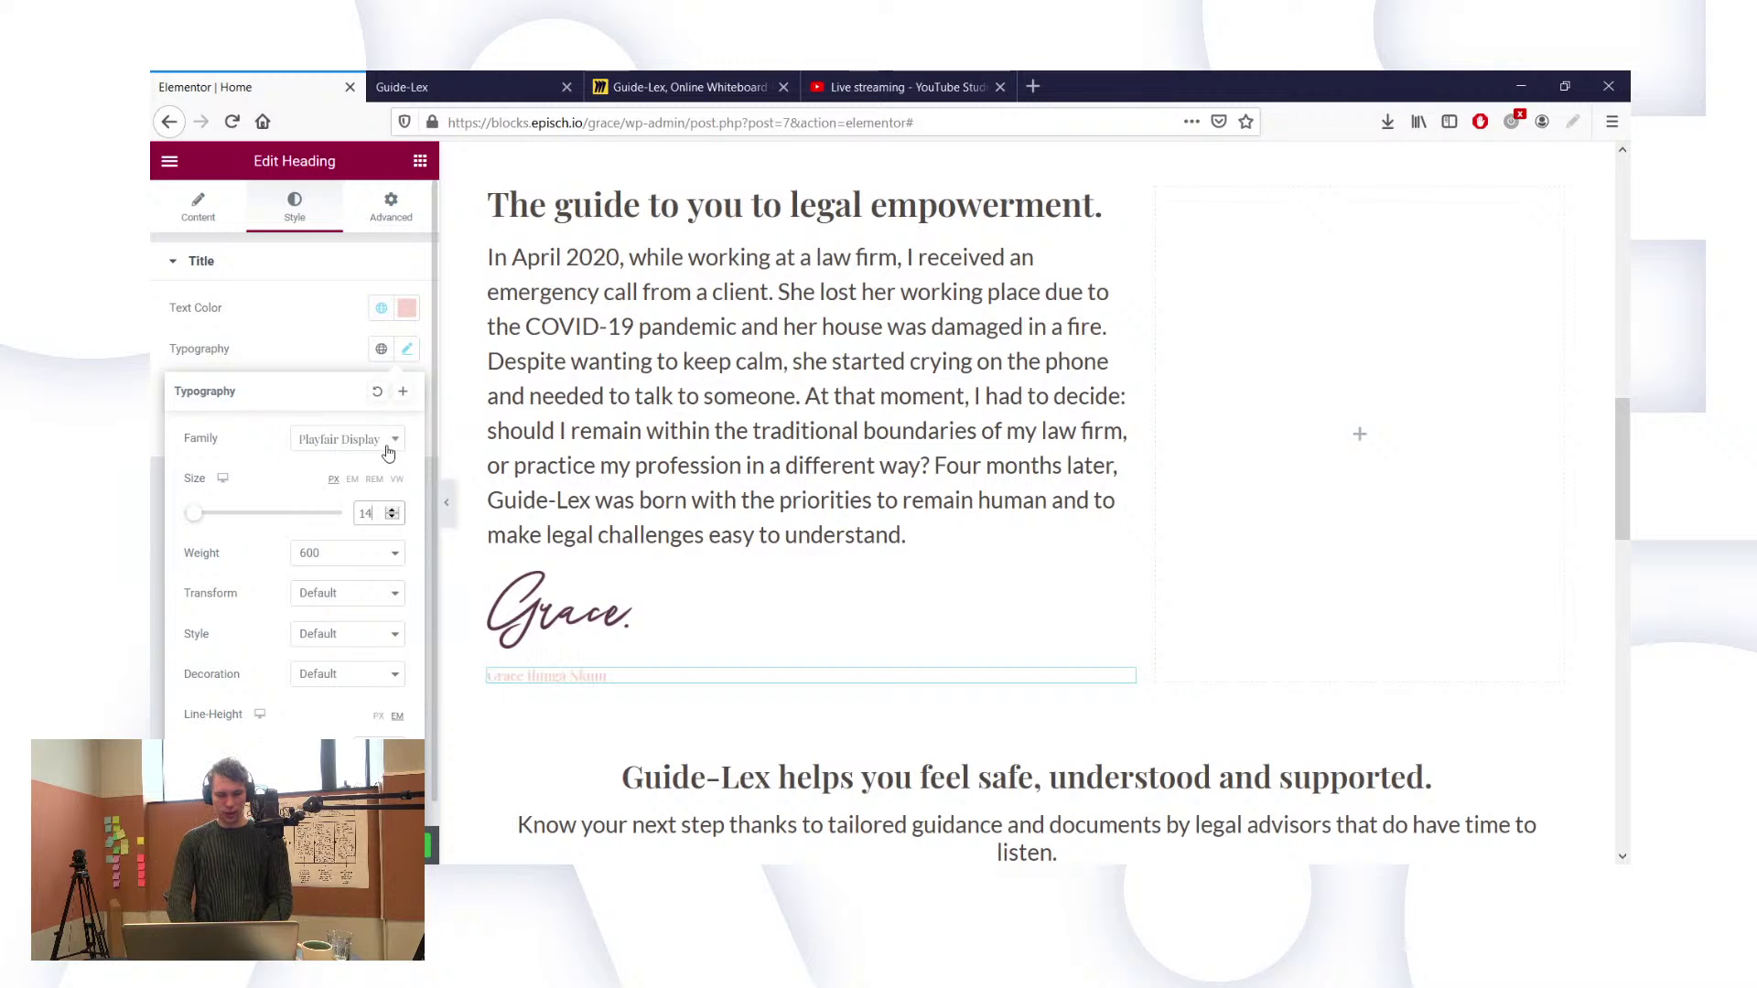
{"action": "left_click", "coordinate": [315, 440]}
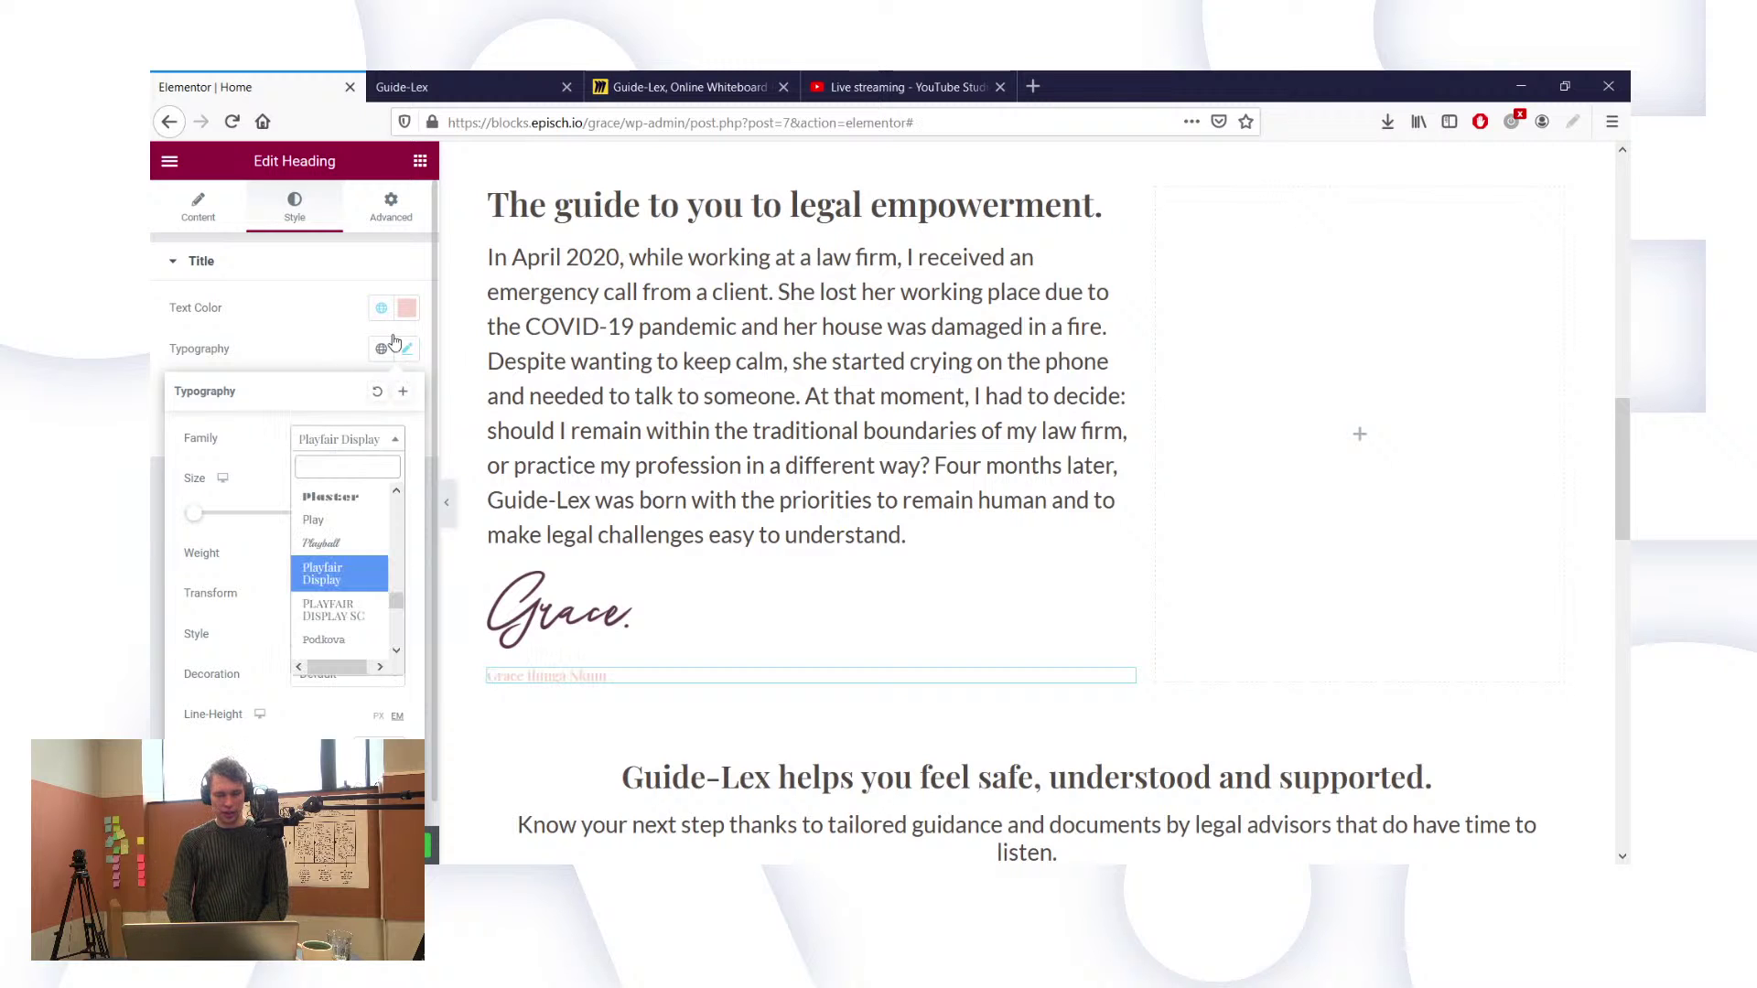
{"action": "left_click", "coordinate": [382, 308]}
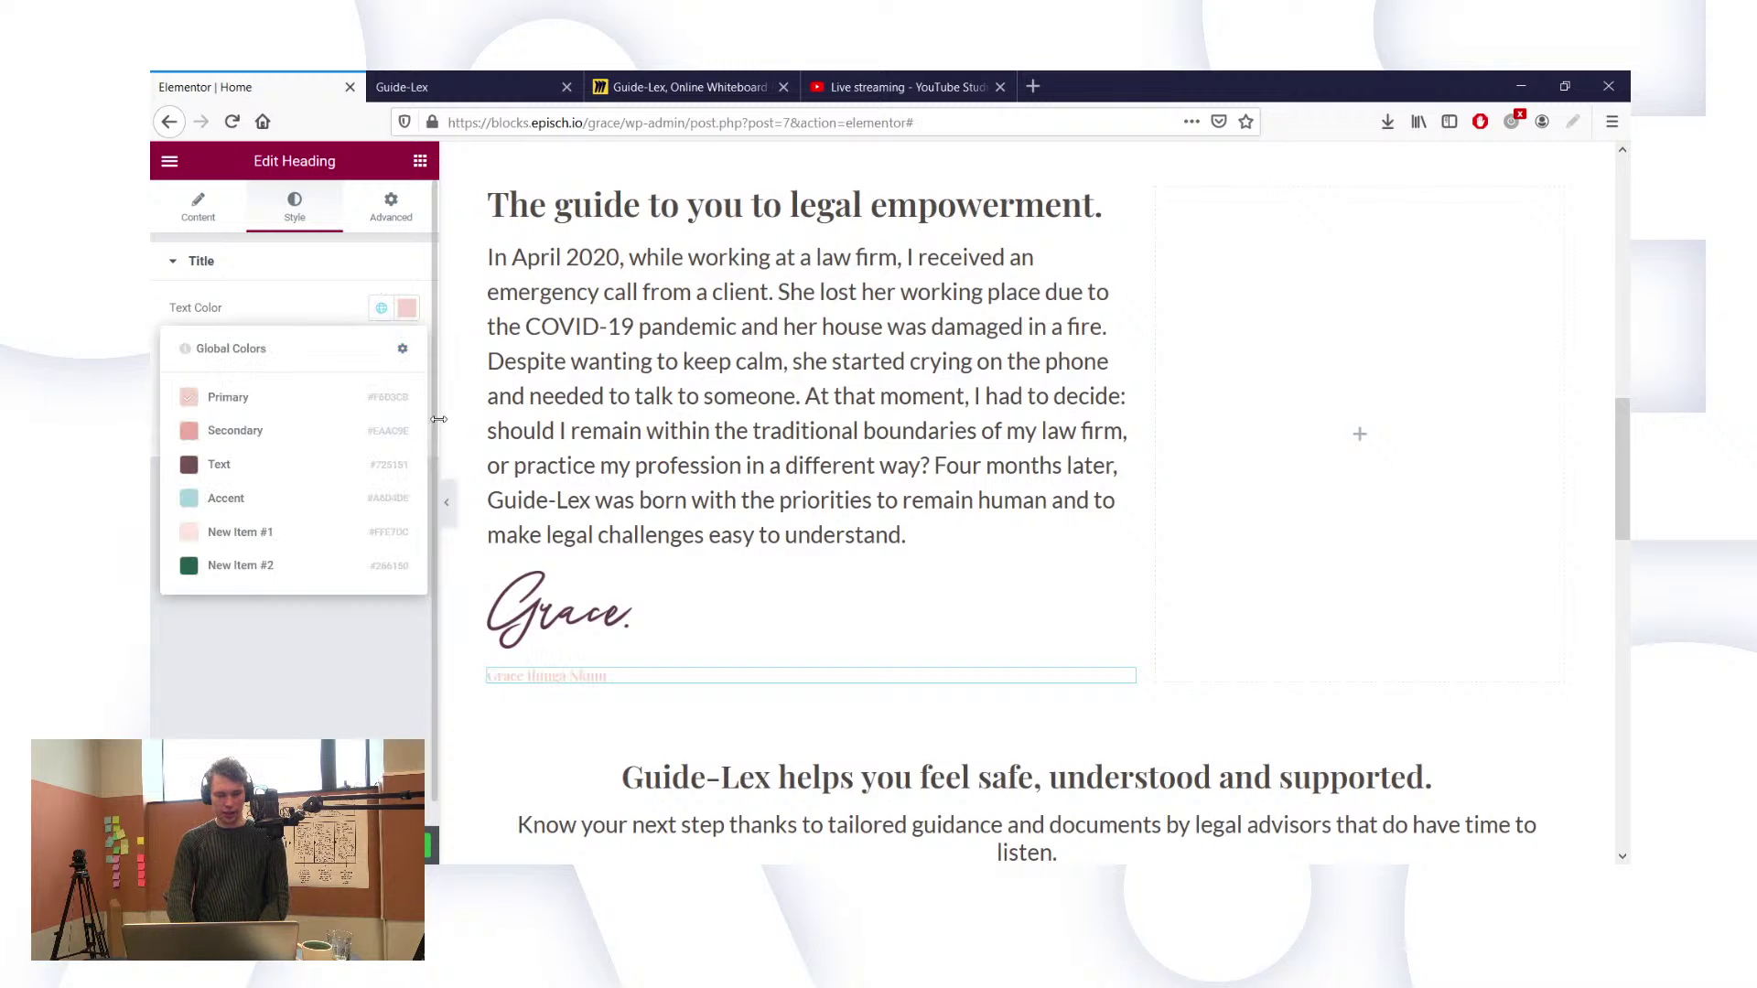
{"action": "left_click", "coordinate": [261, 469]}
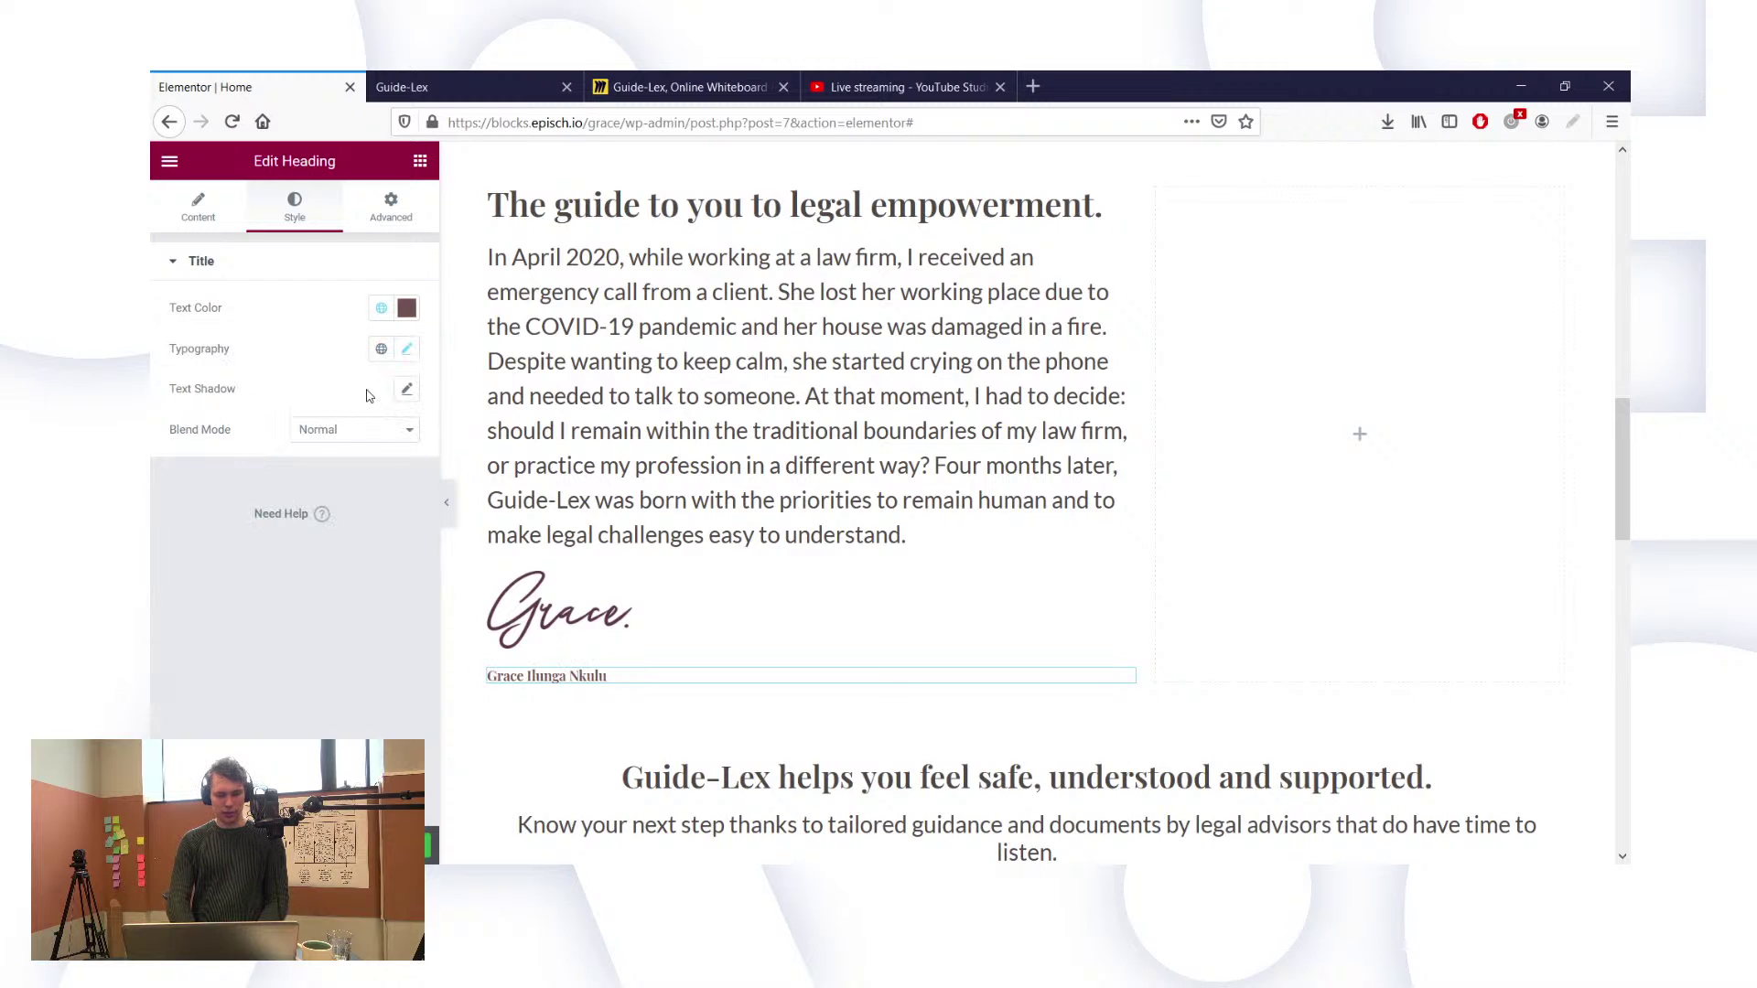
Step: Change the name heading's font to Lato at weight 400
{"action": "left_click", "coordinate": [408, 351]}
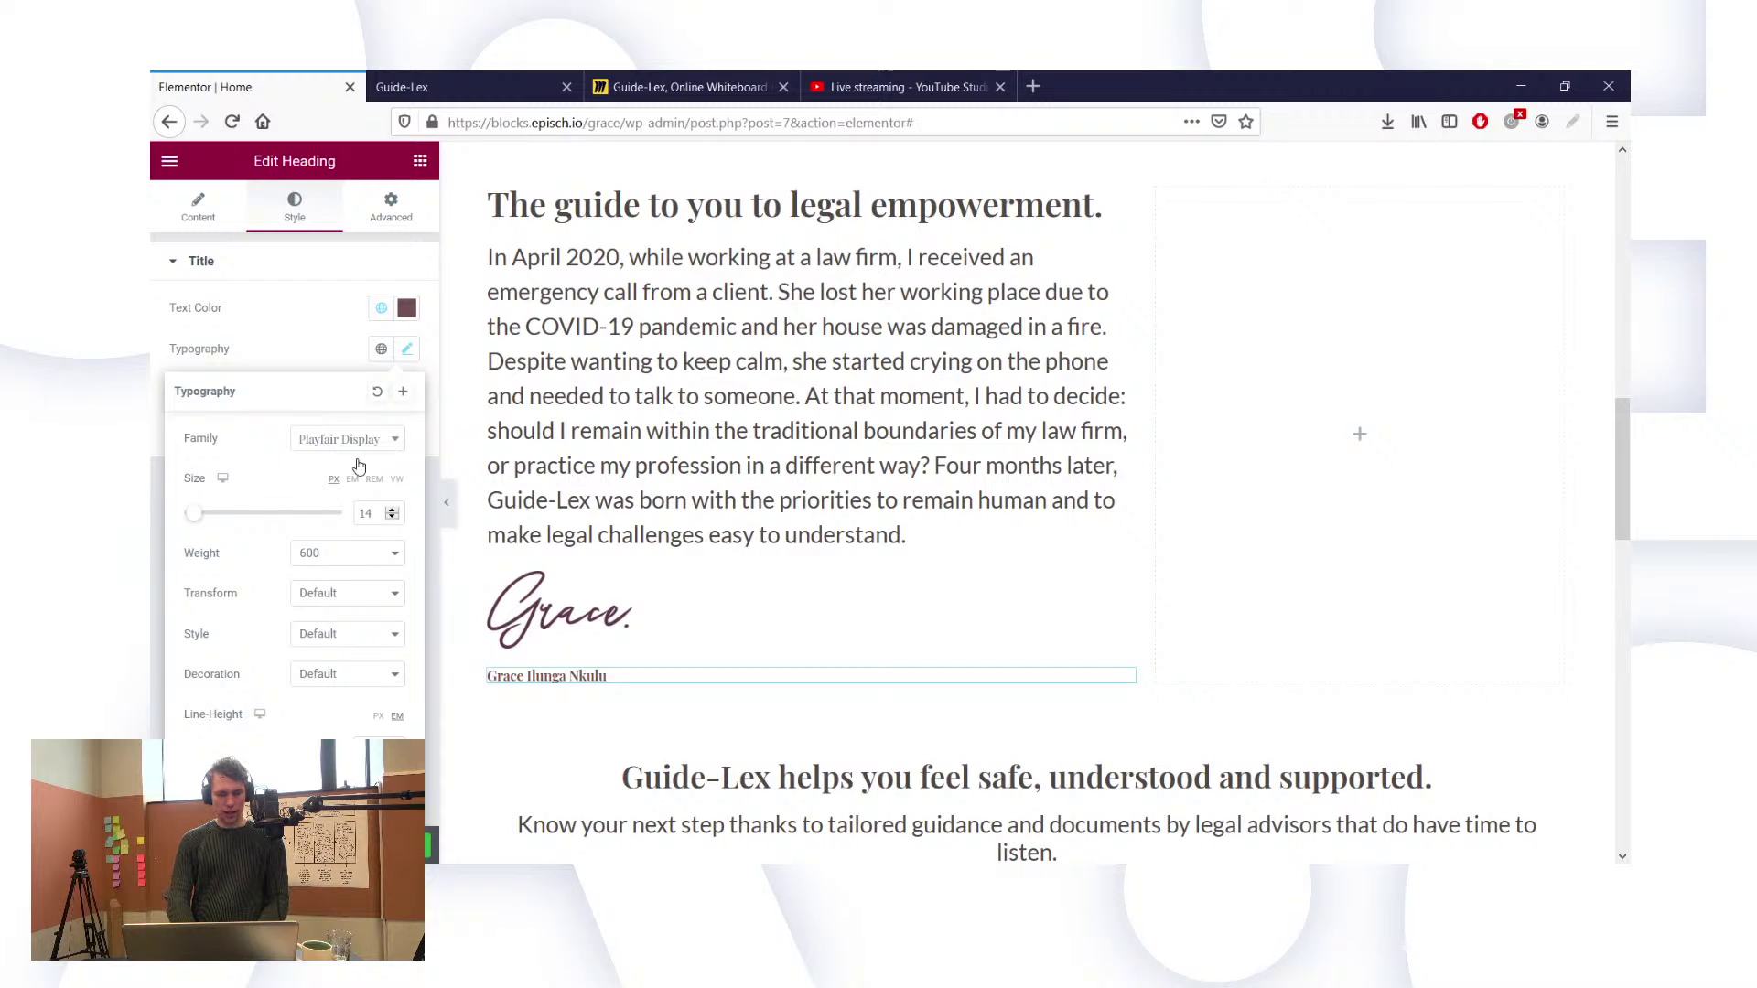
{"action": "left_click", "coordinate": [382, 439]}
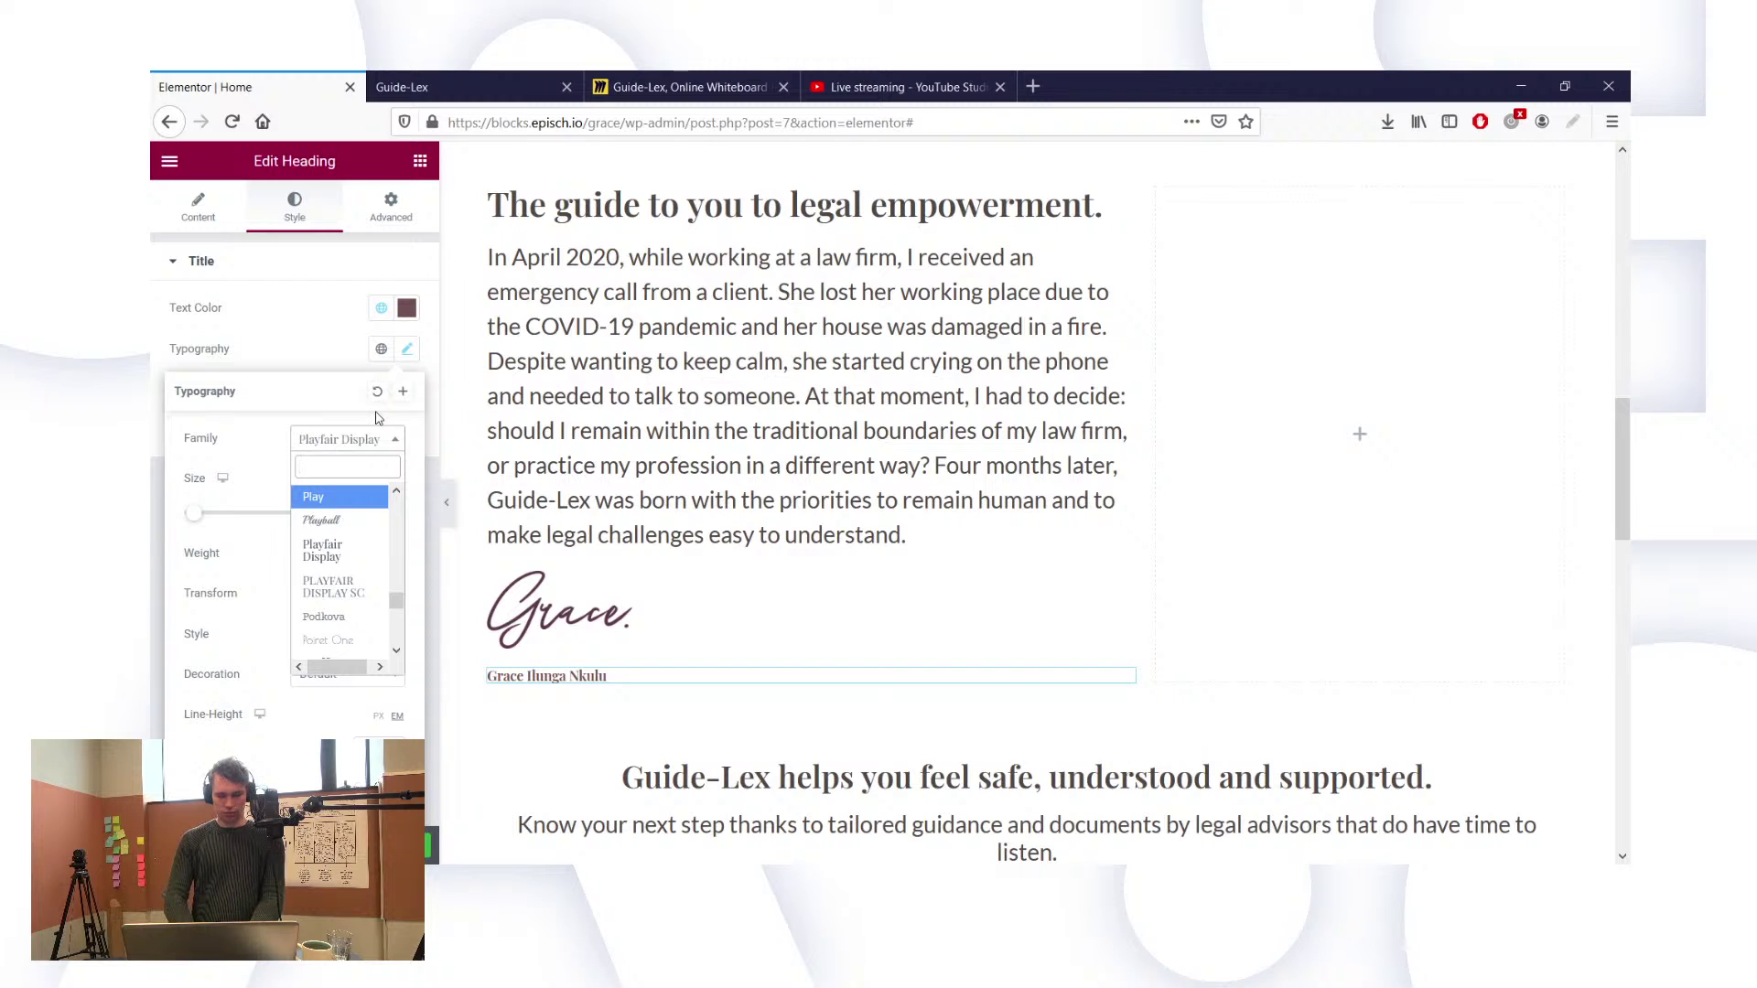
{"action": "type", "text": "lato"}
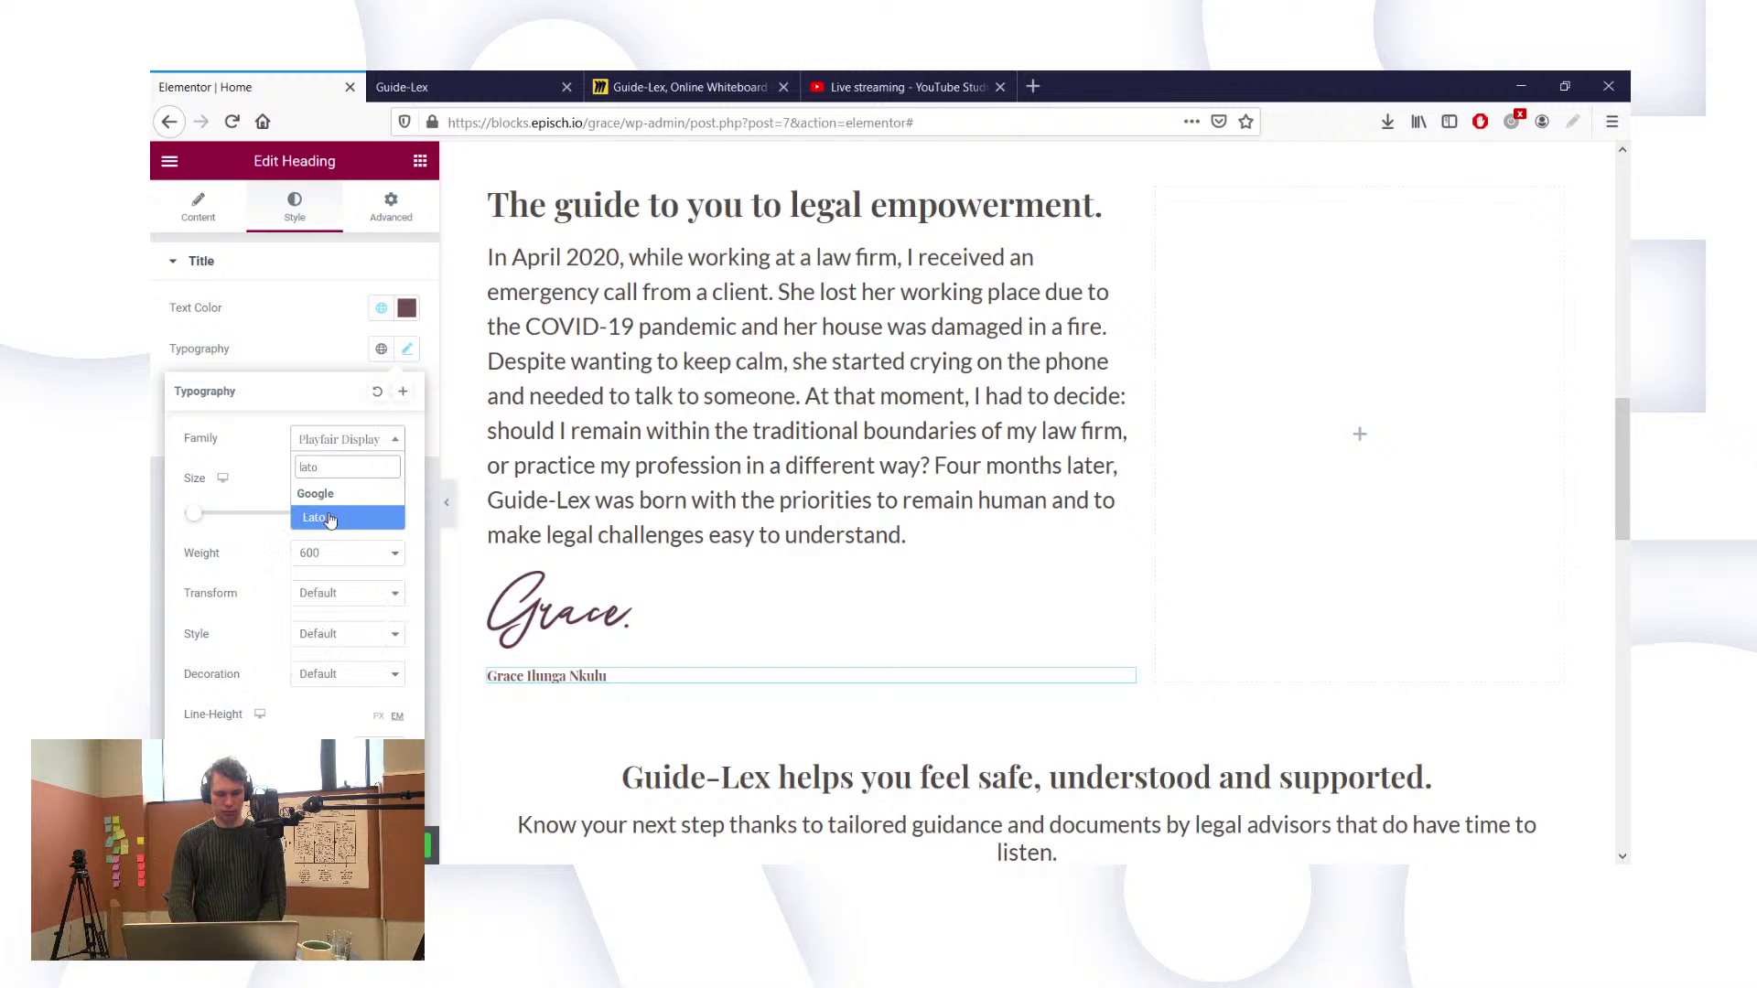
{"action": "left_click", "coordinate": [331, 519]}
{"action": "left_click", "coordinate": [319, 561]}
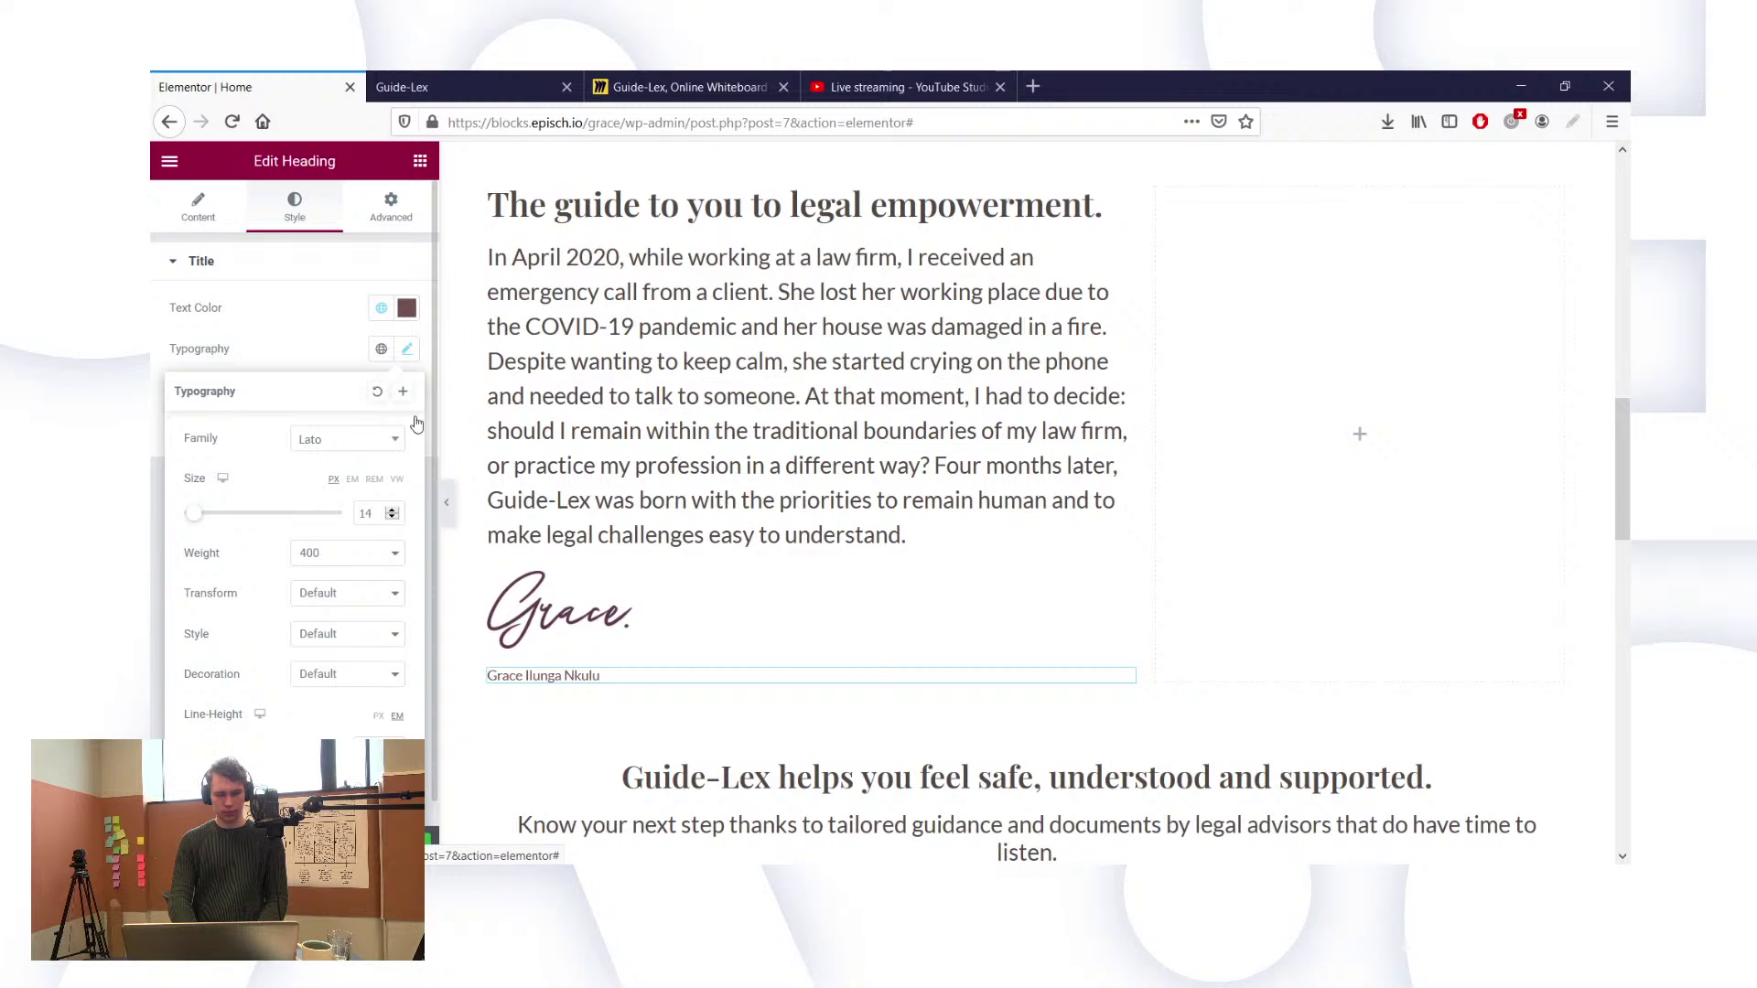
Step: Append ', founder of Guide-Lex' to the name heading's title
{"action": "left_click", "coordinate": [197, 206]}
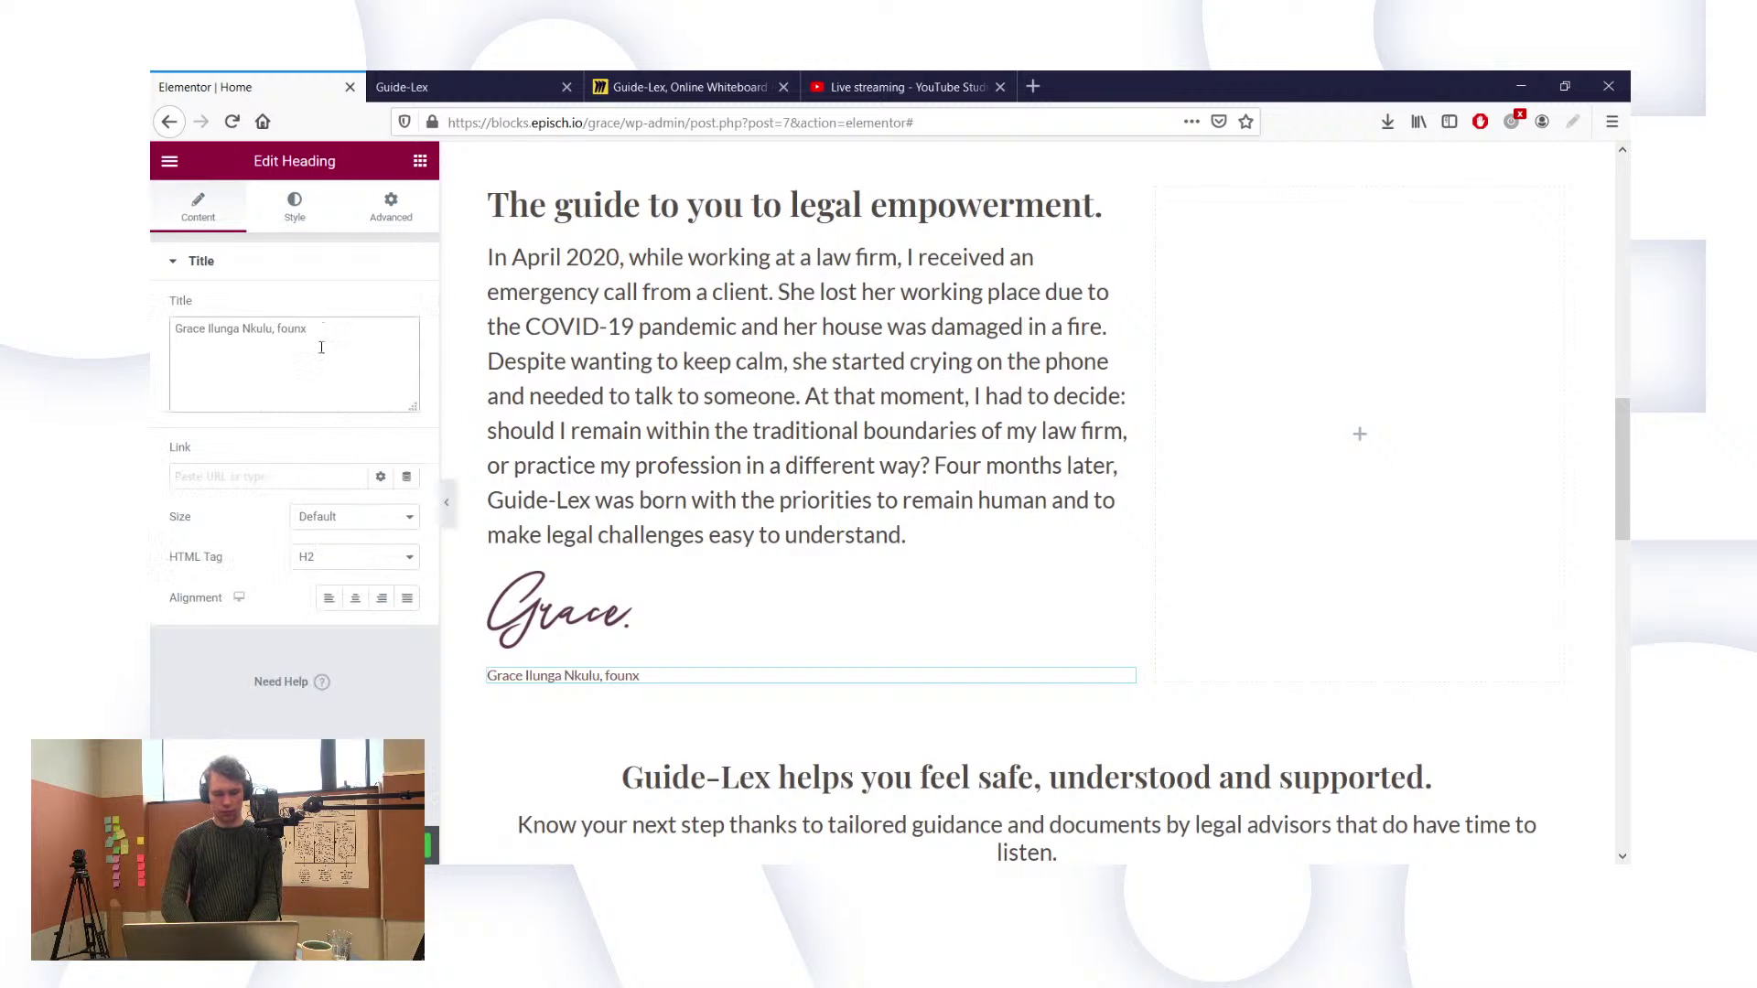
{"action": "key", "text": "BackSpace"}
{"action": "type", "text": "der"}
{"action": "type", "text": " if ?G"}
{"action": "key", "text": "BackSpace"}
{"action": "key", "text": "BackSpace"}
{"action": "key", "text": "BackSpace"}
{"action": "type", "text": "f Guide-Le"}
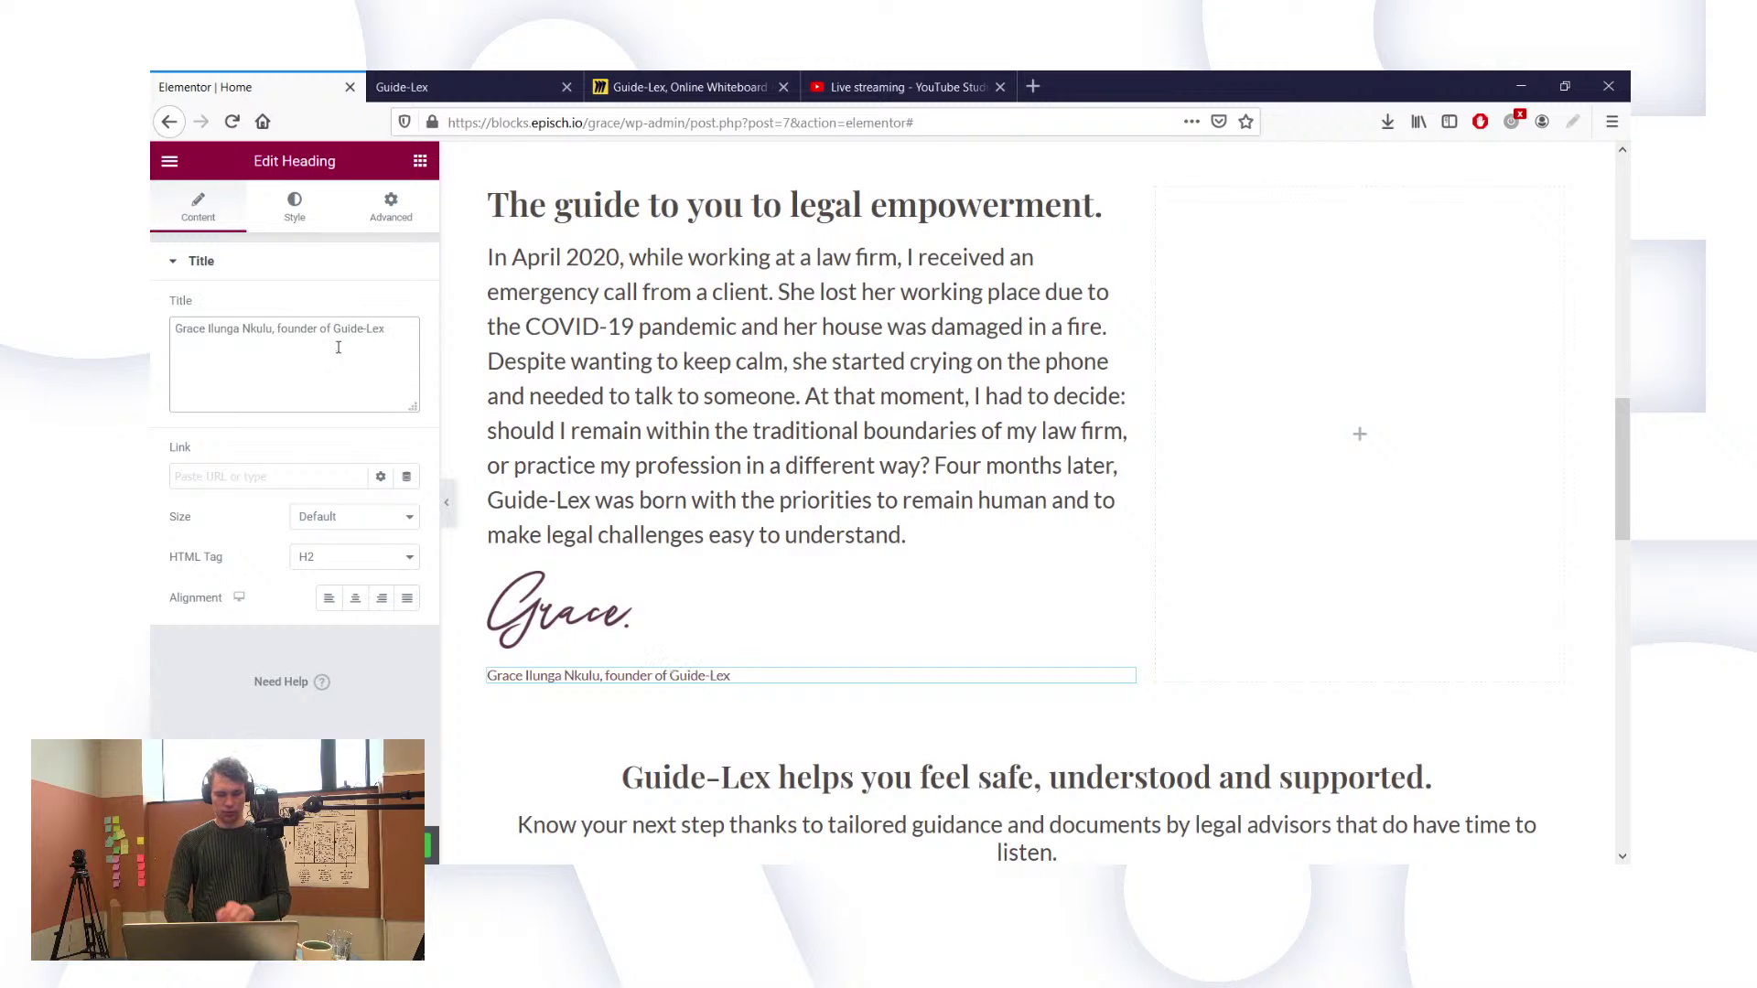
Step: Change the founder caption's text colour to a light dusty pink, about #C19B9B
{"action": "left_click", "coordinate": [728, 659]}
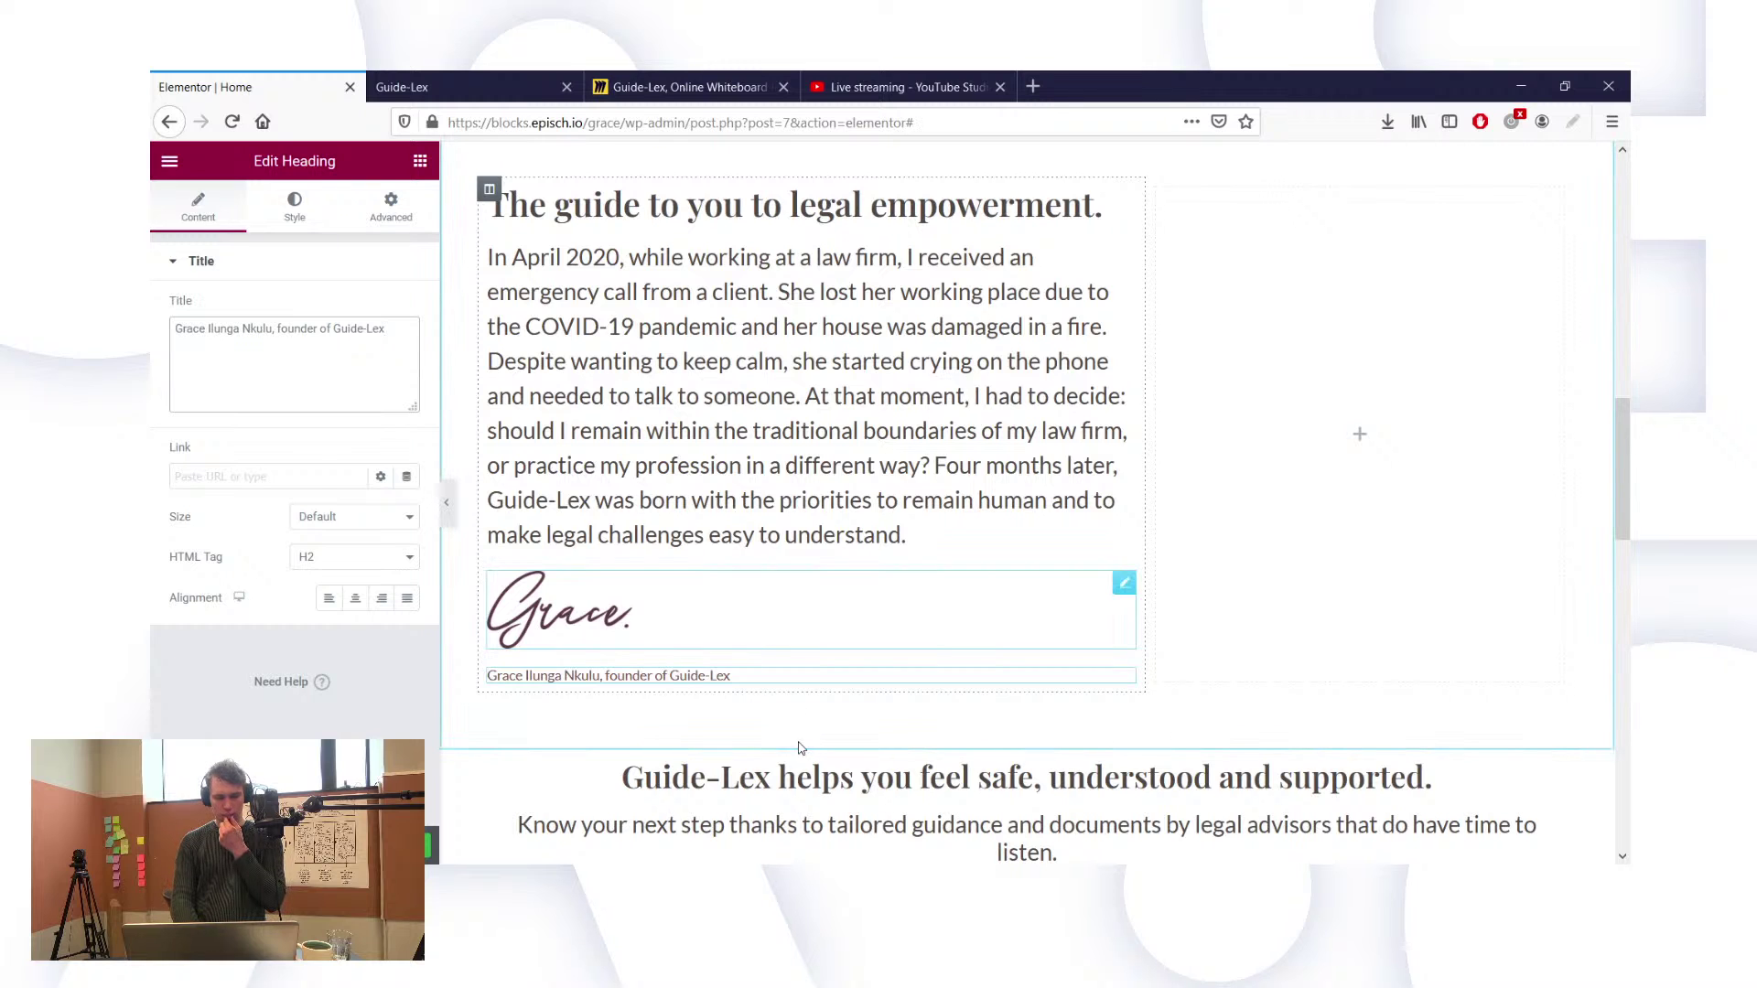
{"action": "left_click", "coordinate": [673, 682]}
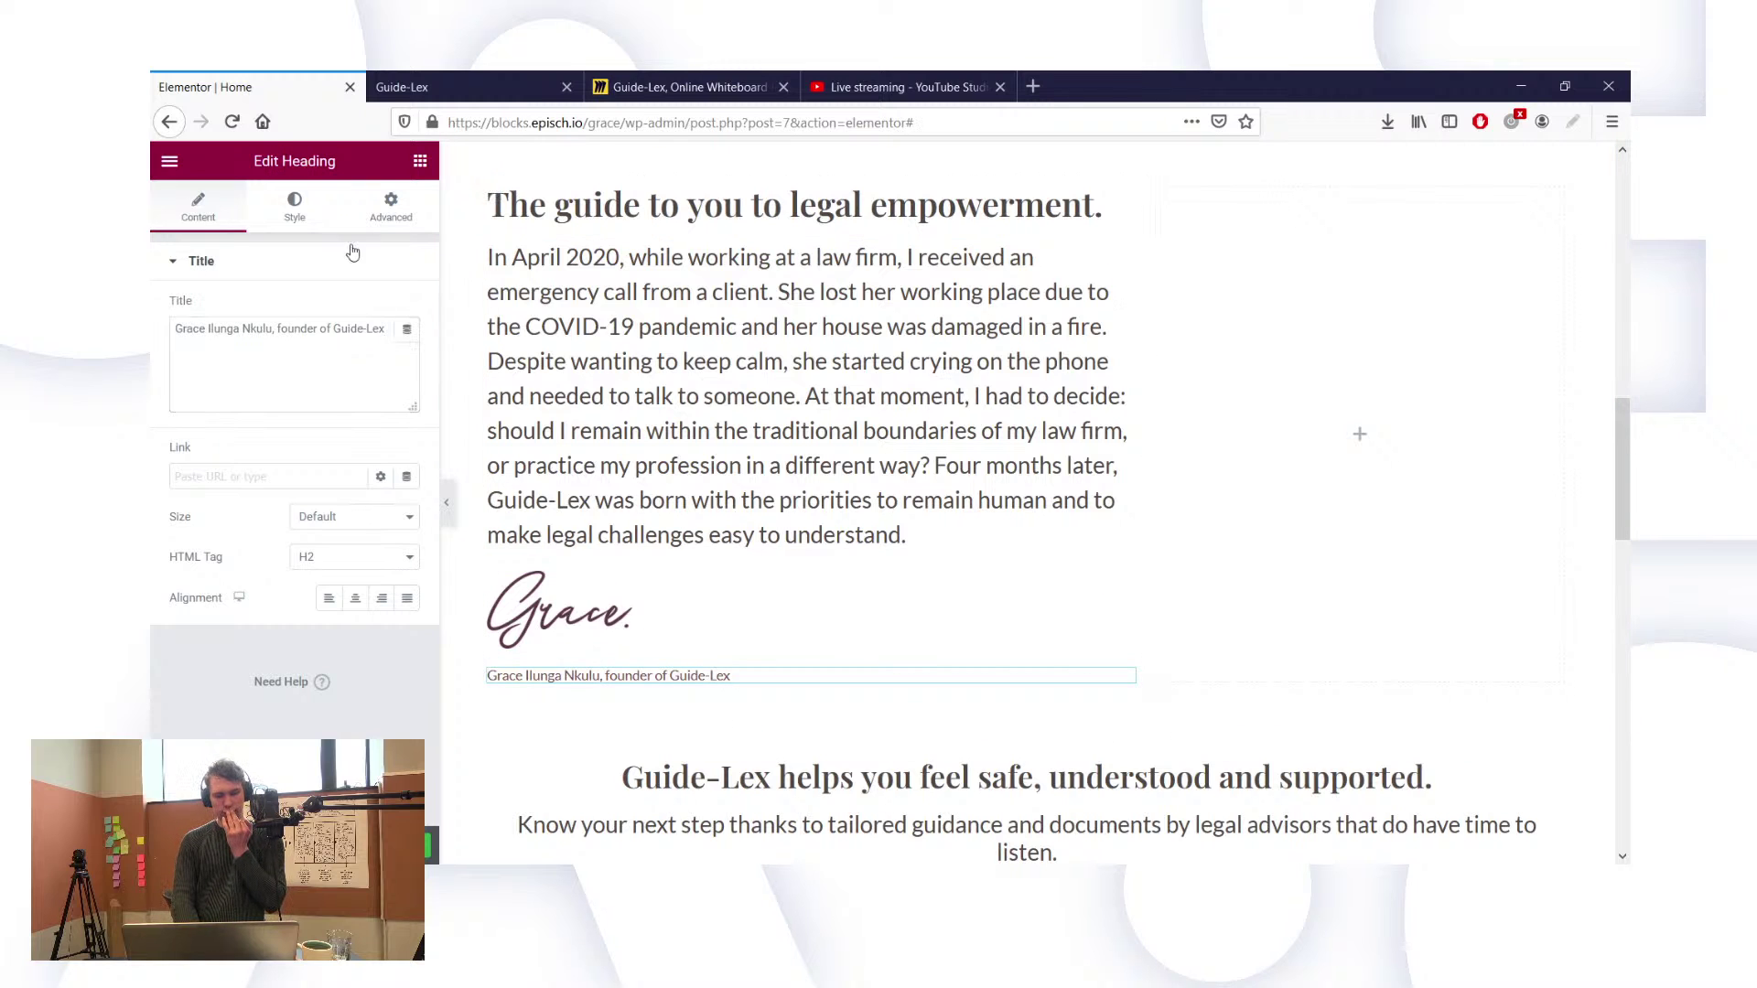
{"action": "left_click", "coordinate": [295, 206]}
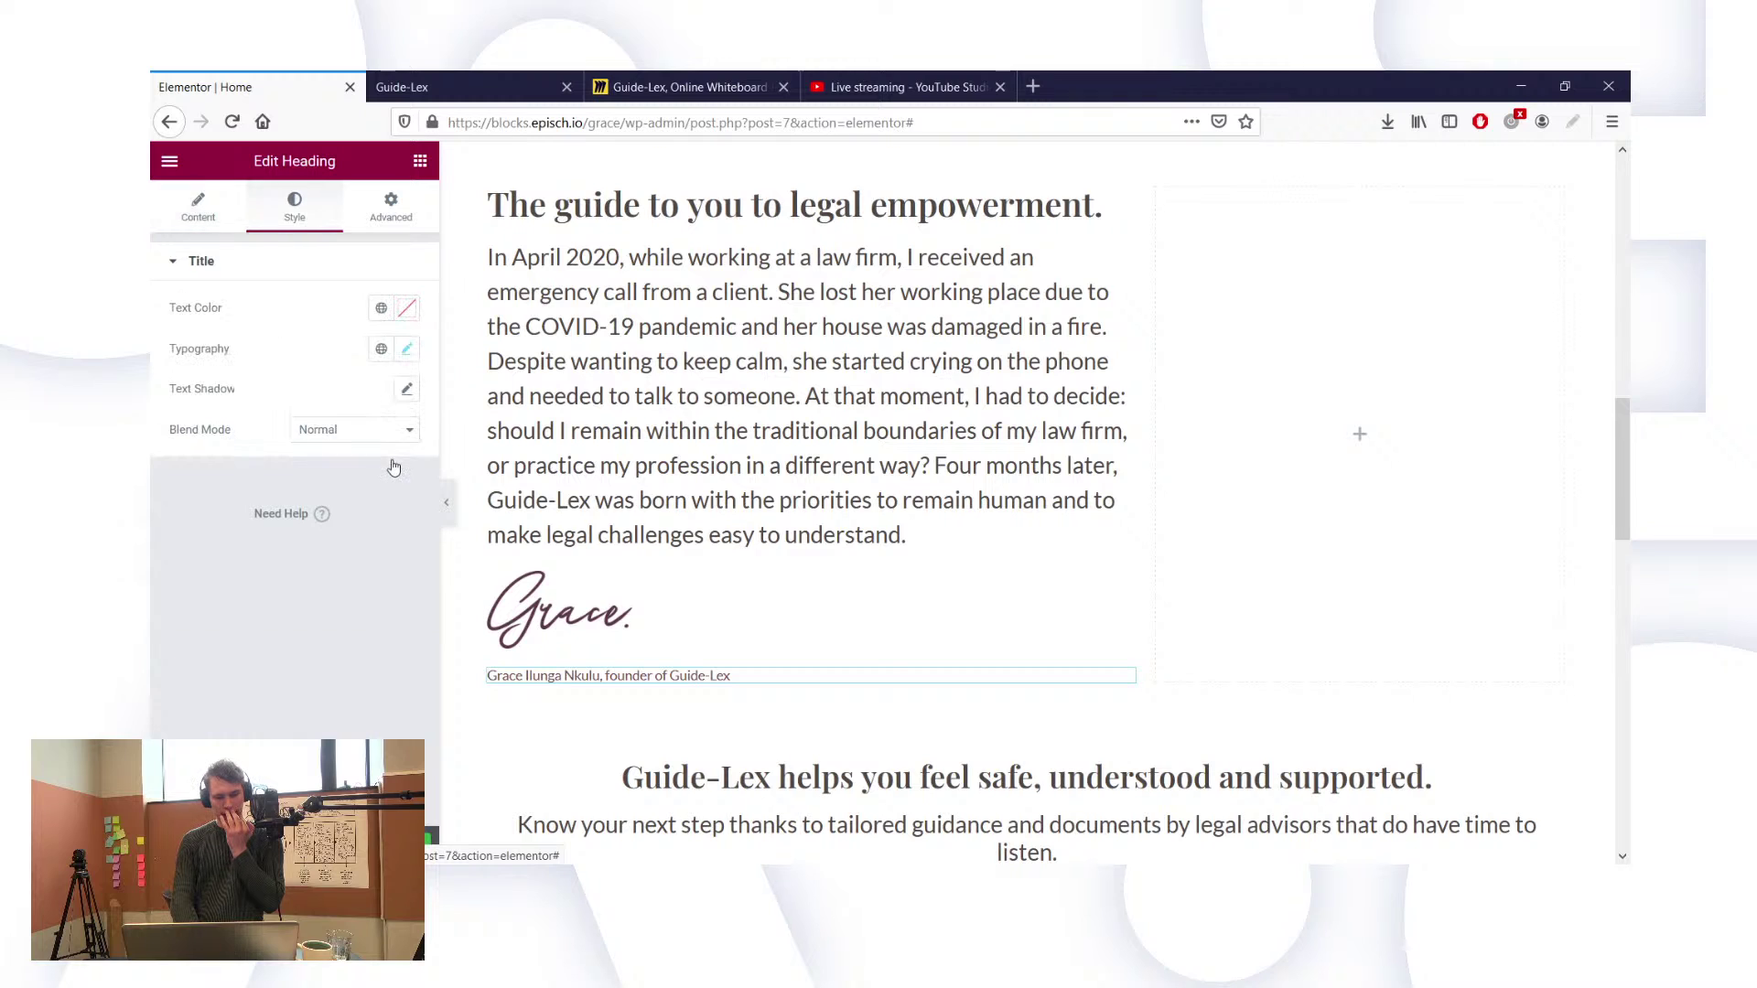
{"action": "left_click", "coordinate": [407, 309]}
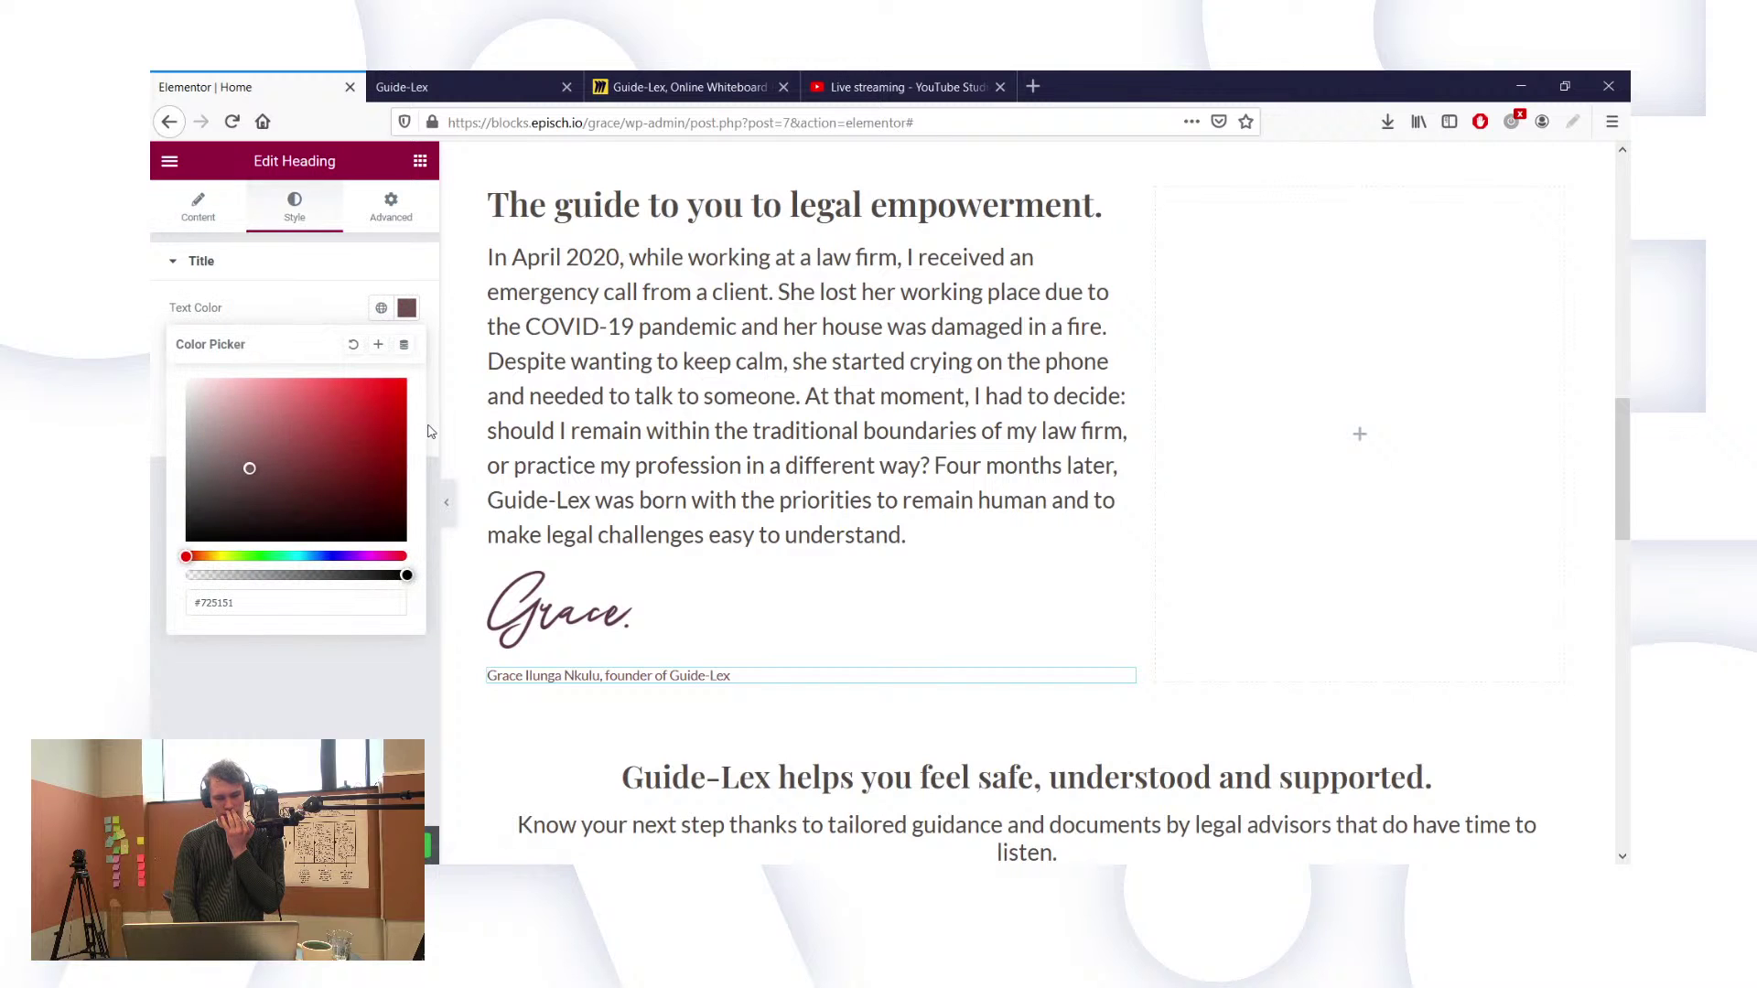
{"action": "left_click", "coordinate": [228, 440]}
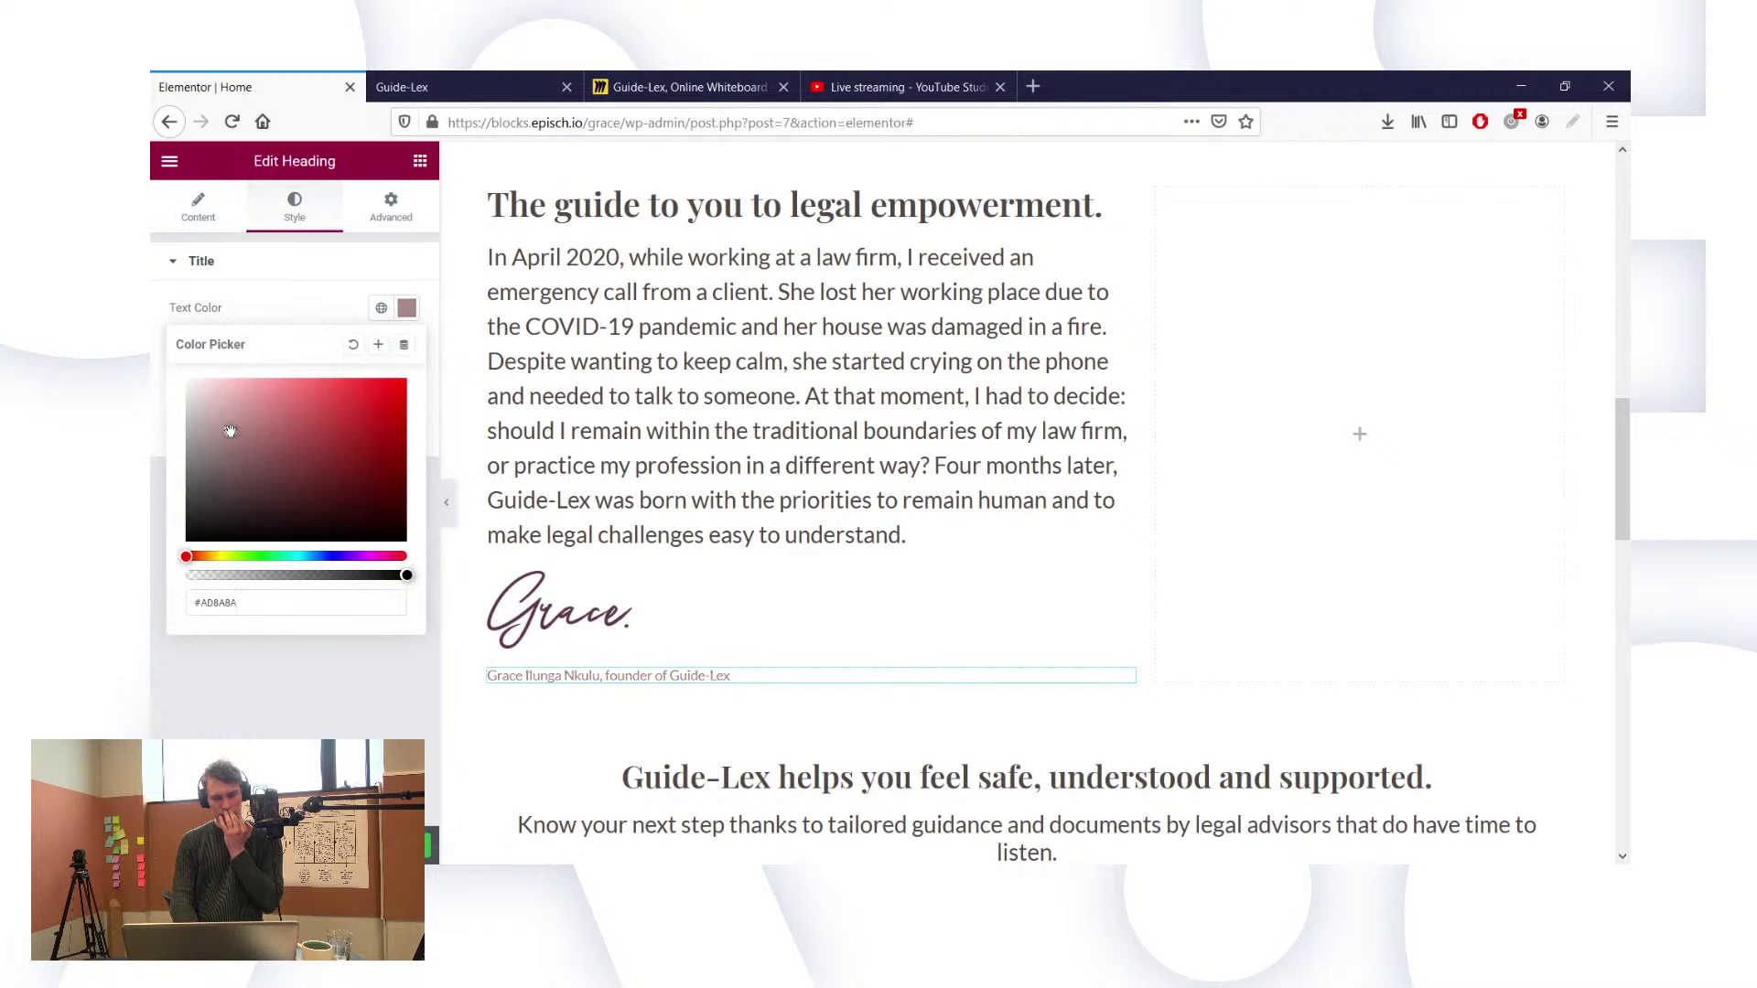
{"action": "left_click", "coordinate": [226, 410]}
{"action": "left_click_drag", "start_coordinate": [227, 410], "coordinate": [228, 418]}
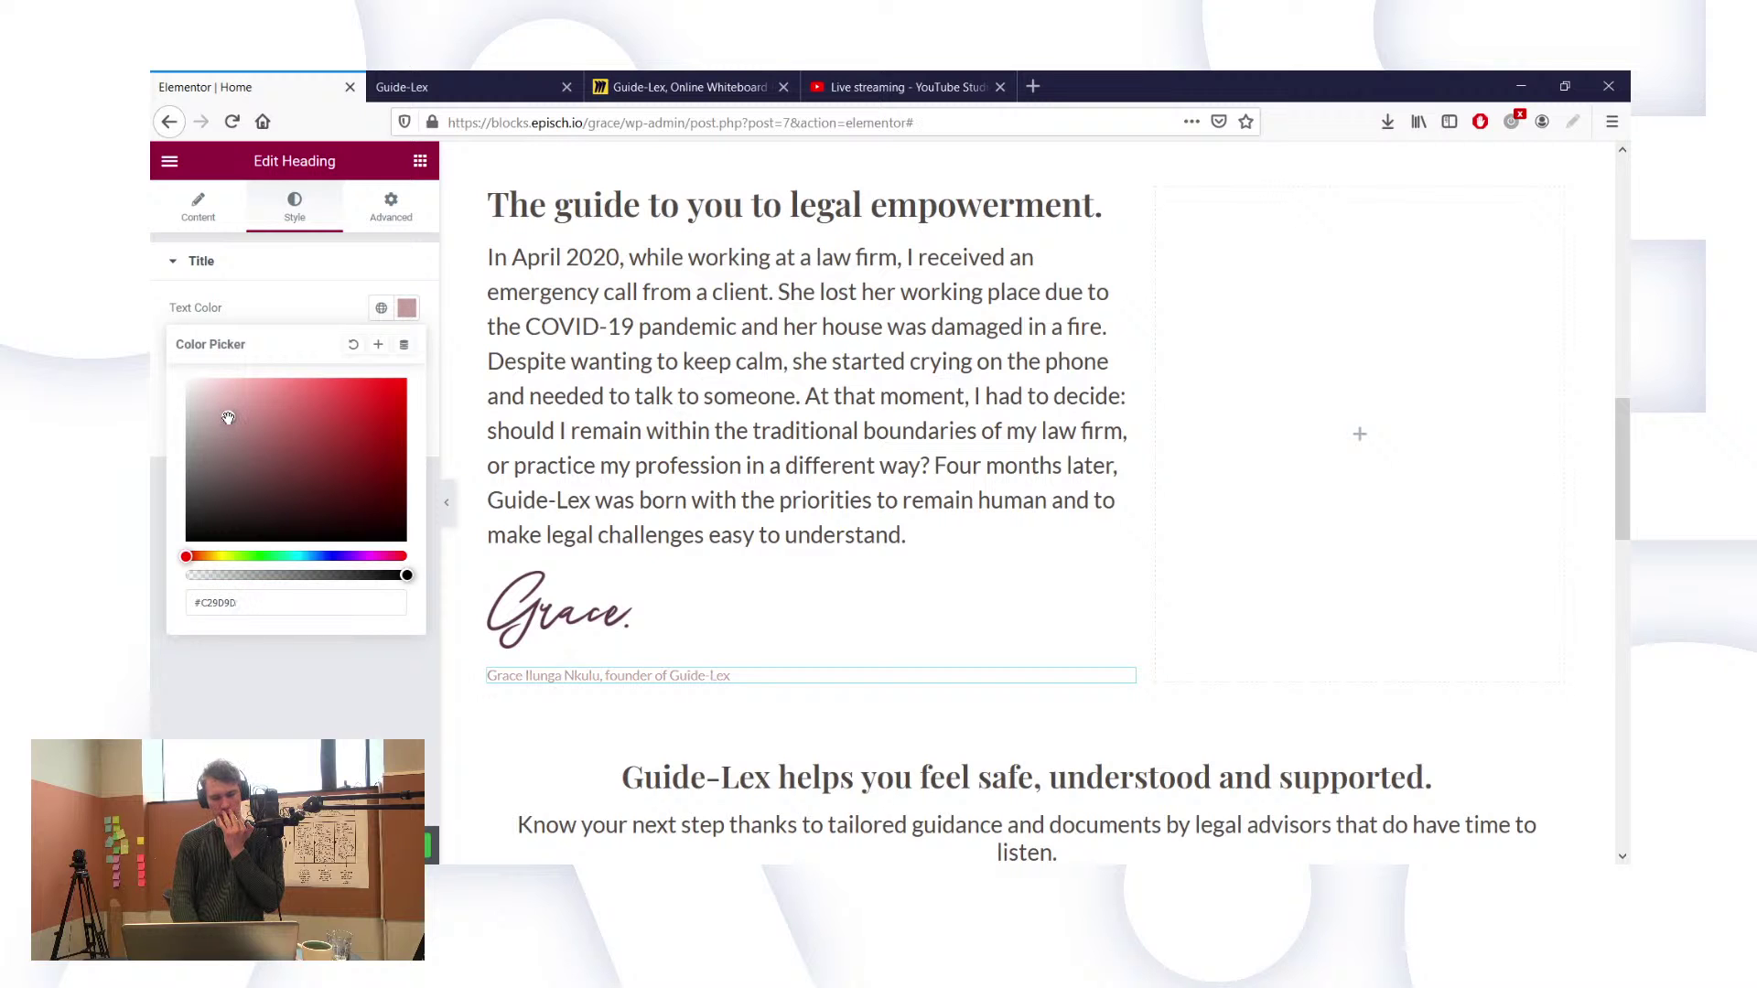
{"action": "left_click", "coordinate": [592, 628]}
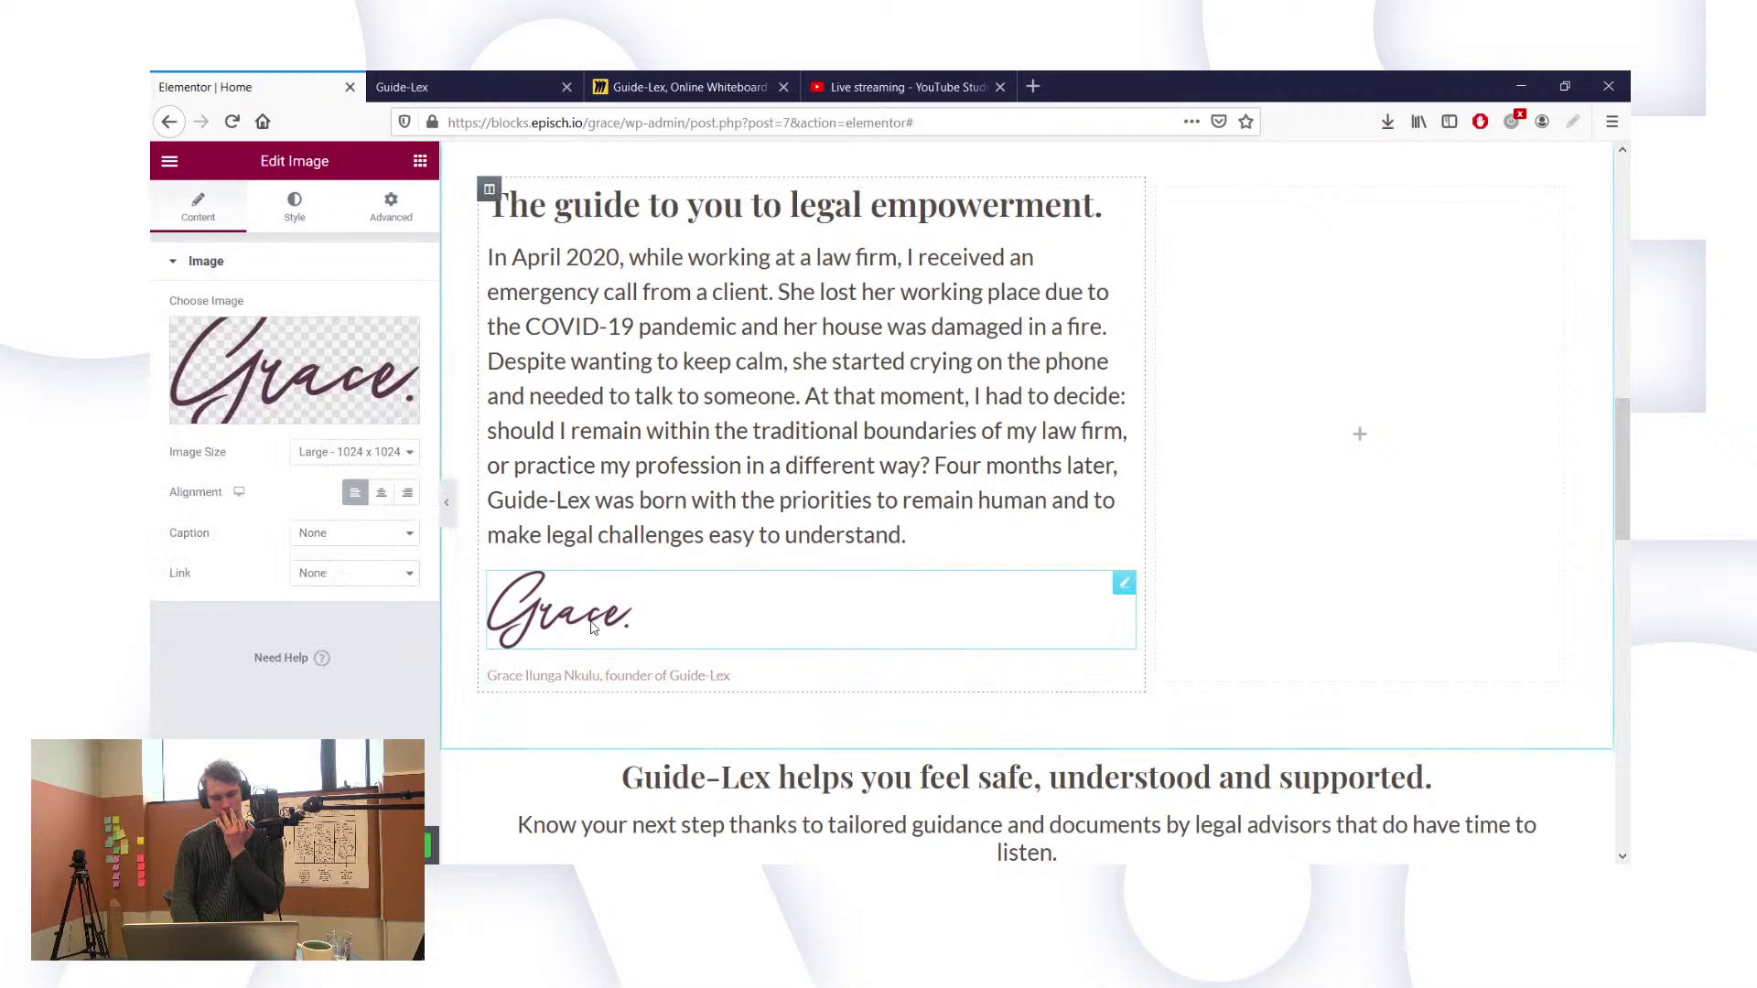
{"action": "left_click", "coordinate": [604, 677]}
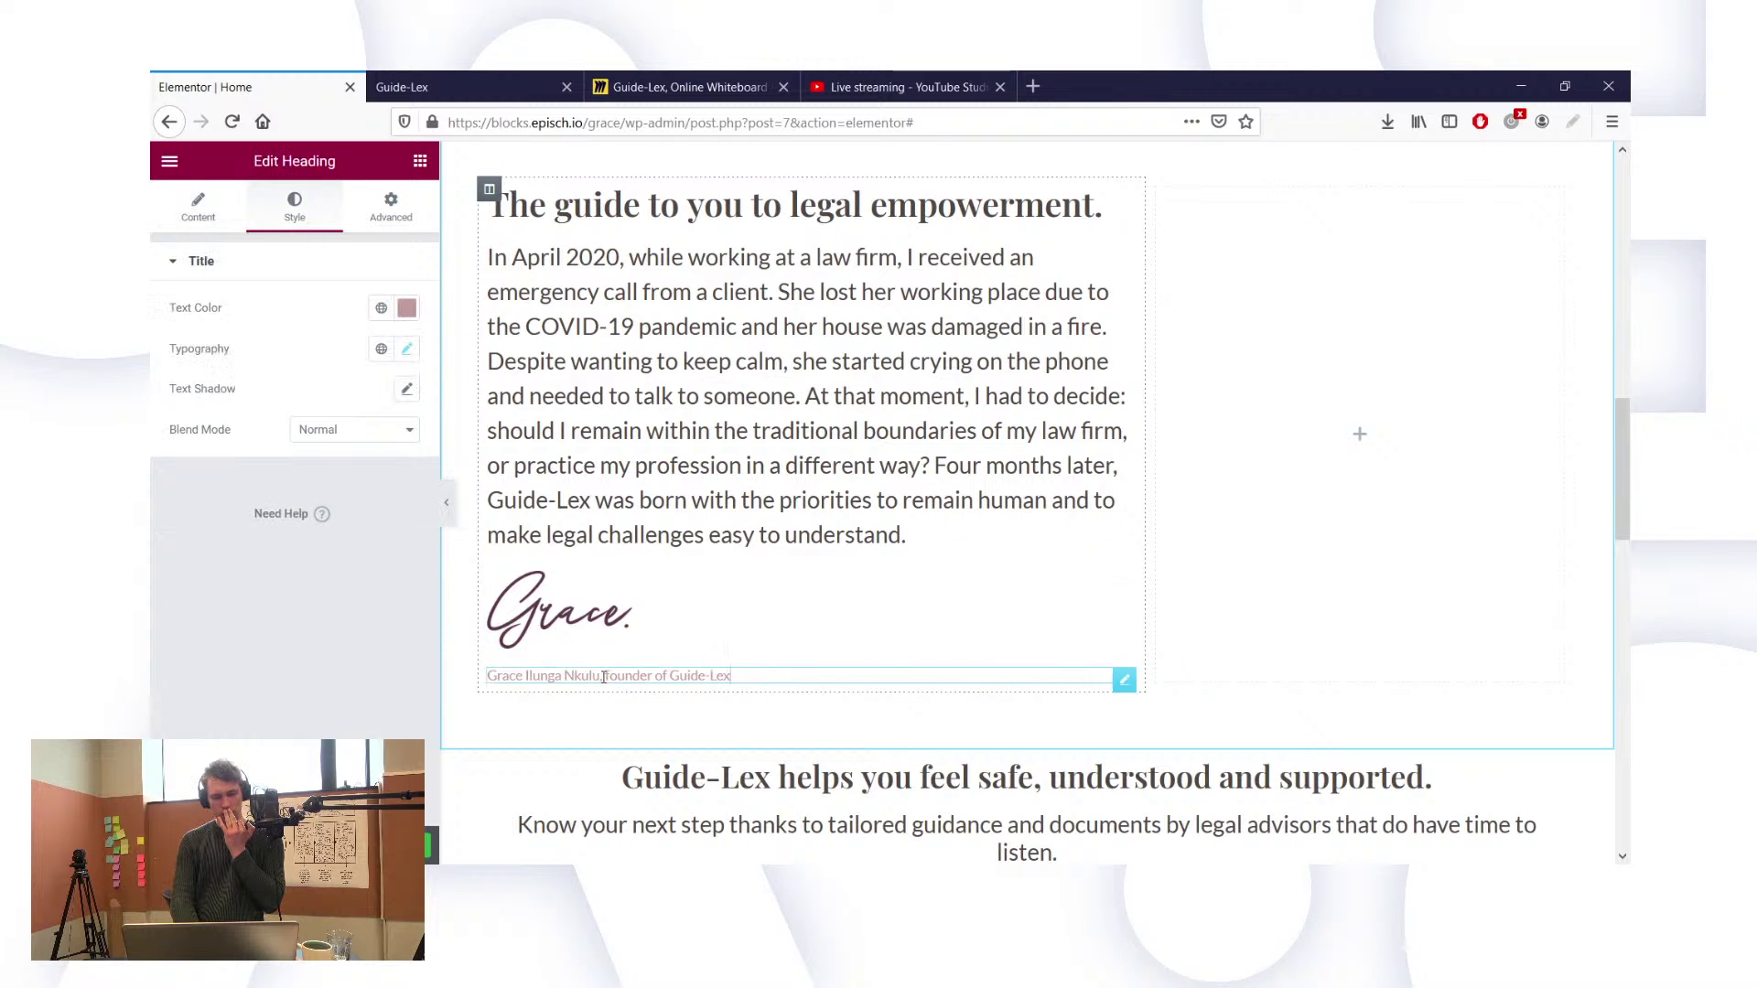
{"action": "left_click", "coordinate": [563, 613]}
Step: Widen the signature image from 150 to 160 px
{"action": "left_click", "coordinate": [373, 205]}
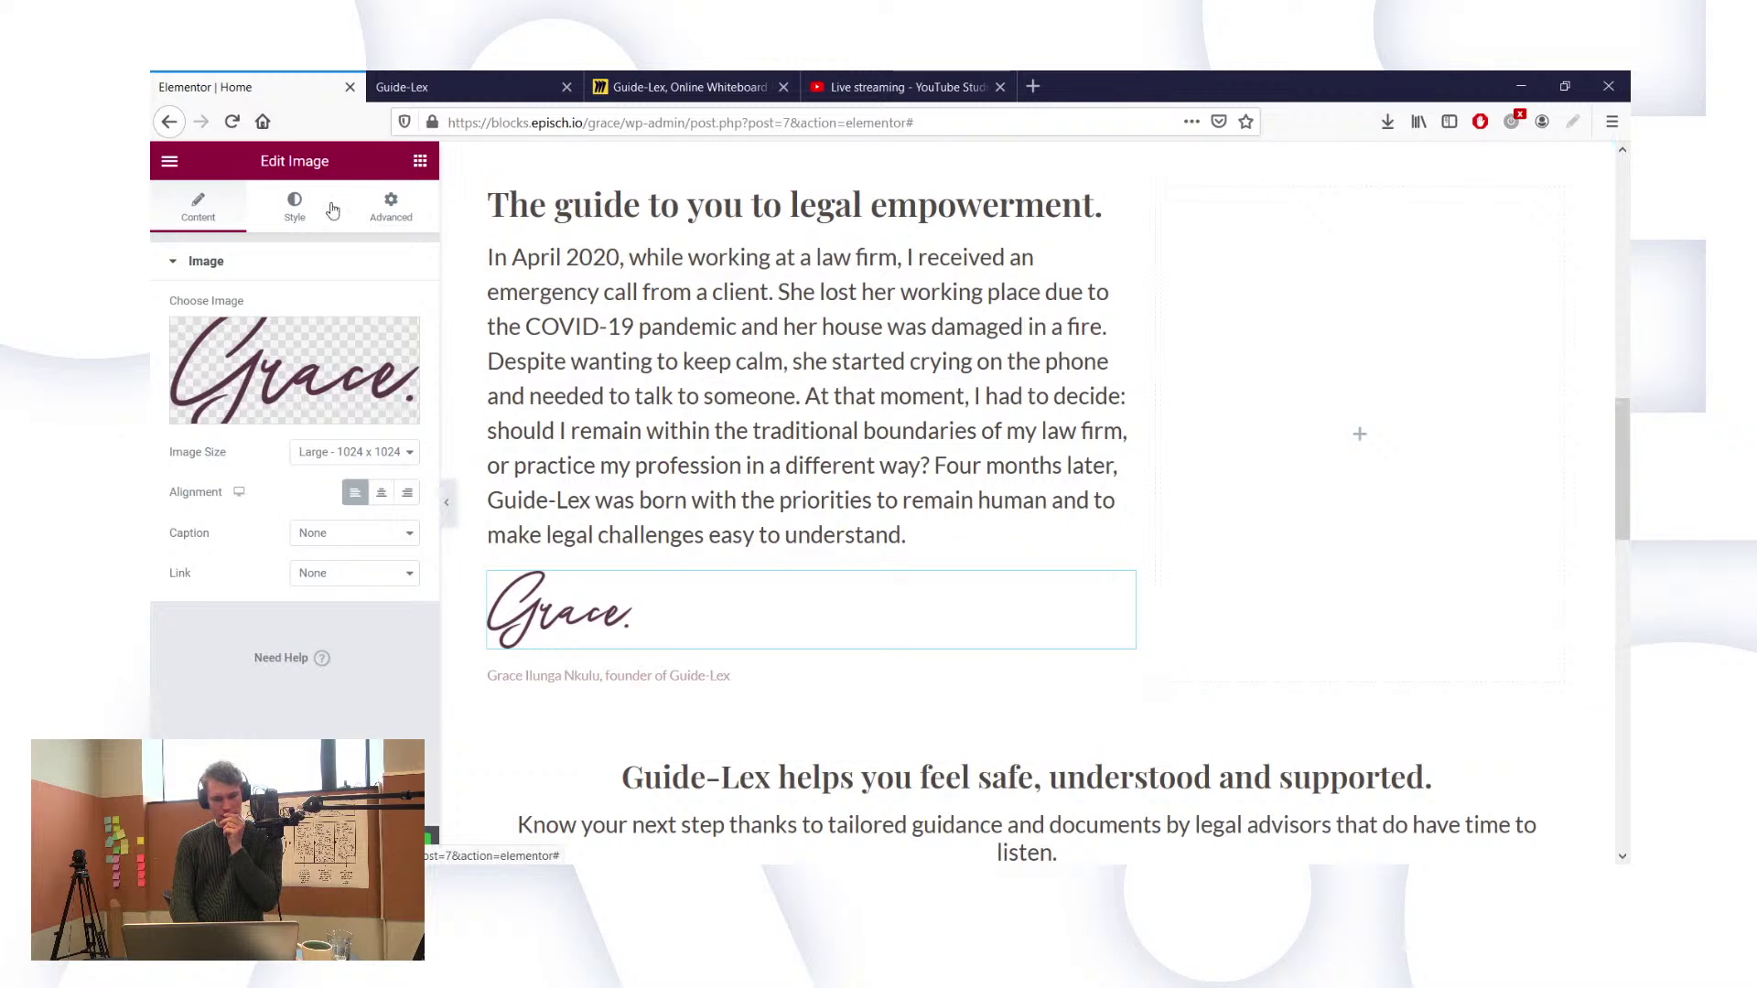
{"action": "left_click", "coordinate": [293, 208]}
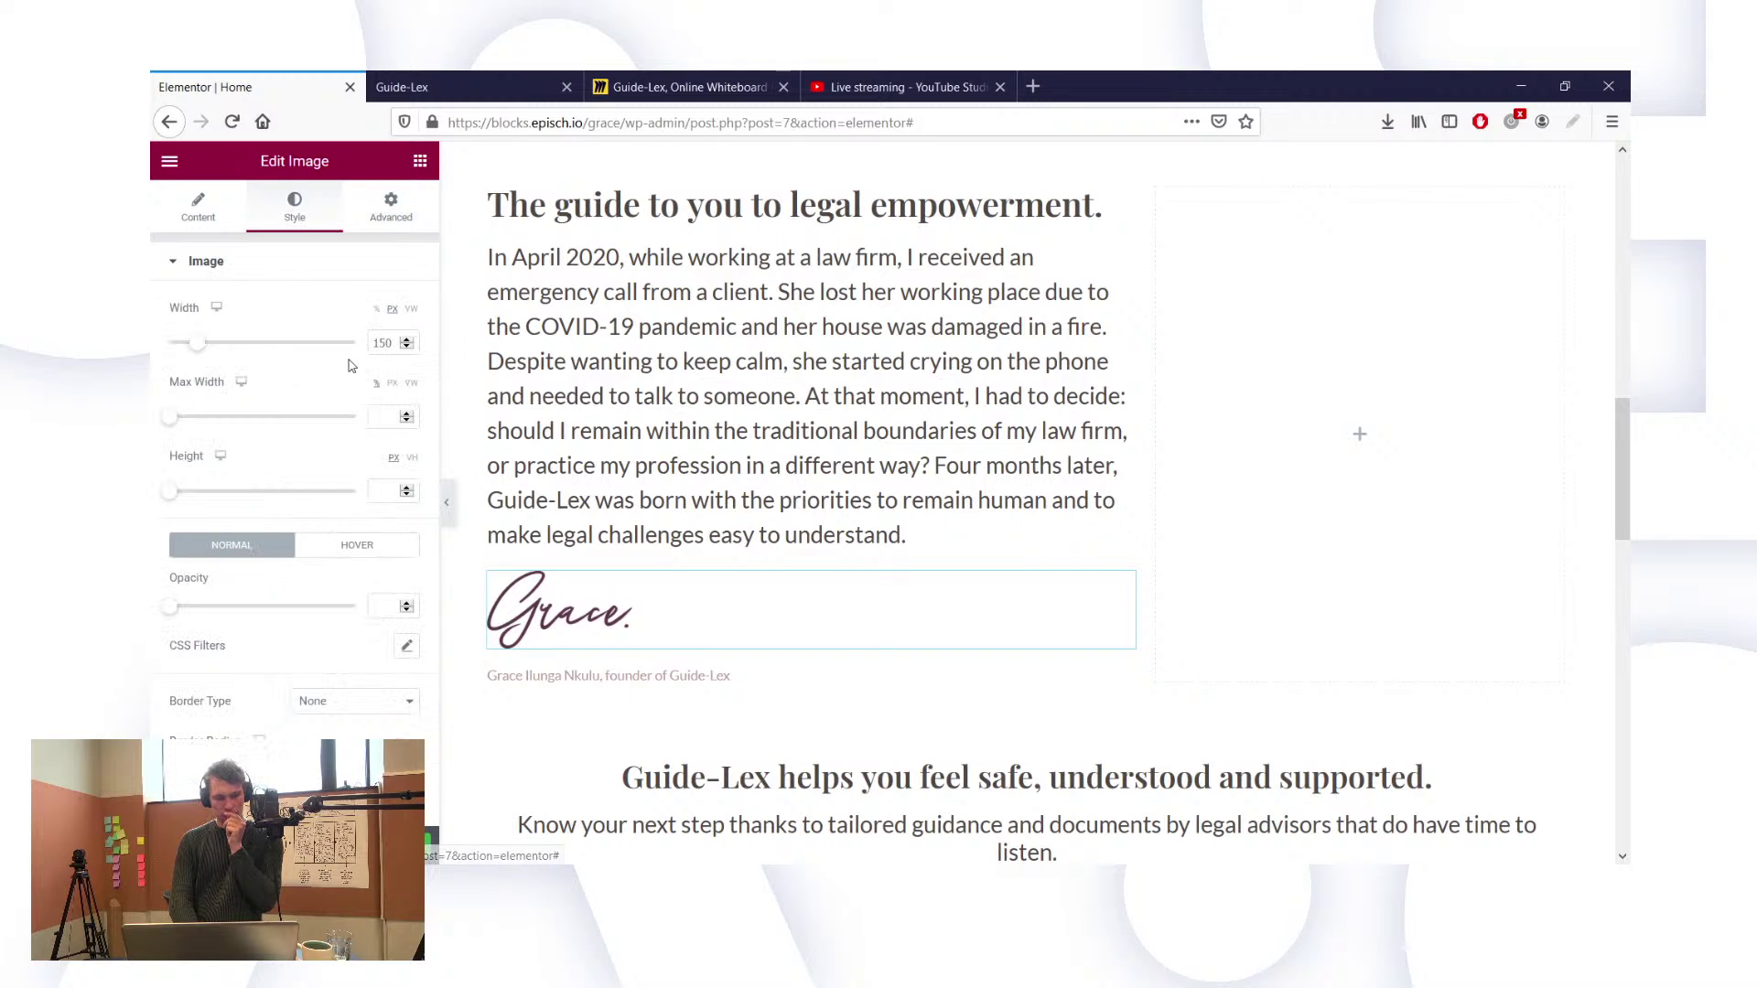
{"action": "left_click_drag", "start_coordinate": [382, 345], "coordinate": [444, 329]}
{"action": "type", "text": "60"}
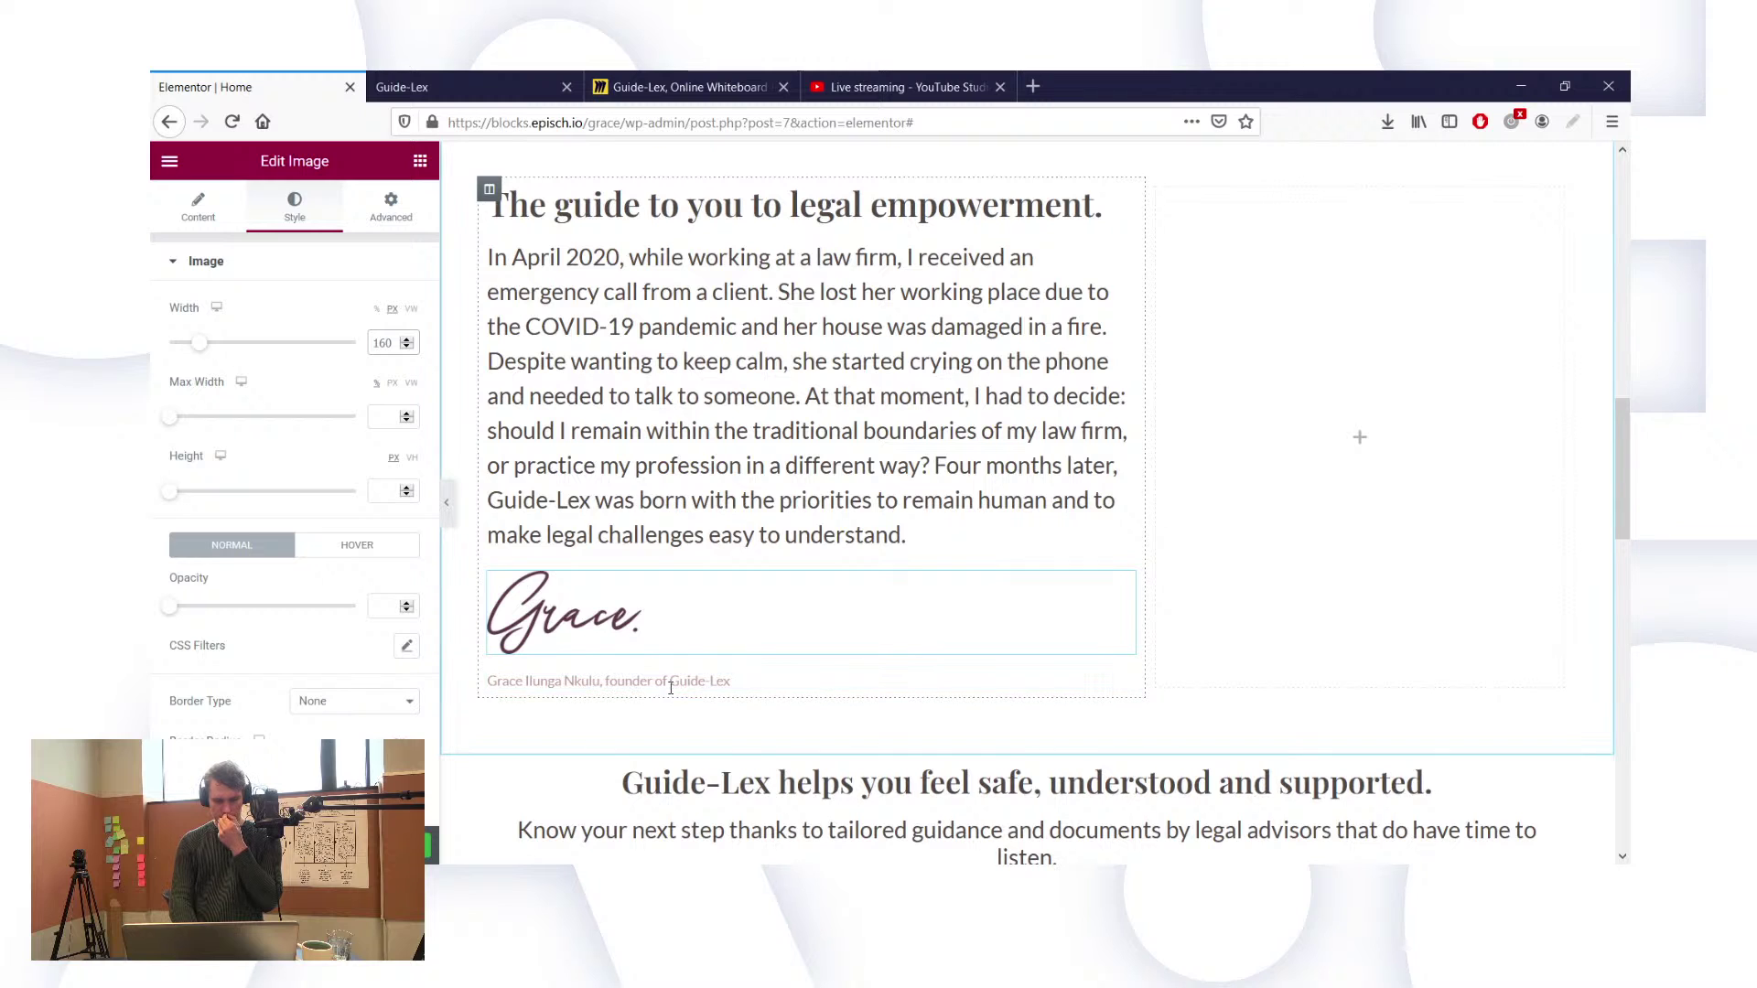
{"action": "left_click", "coordinate": [660, 683]}
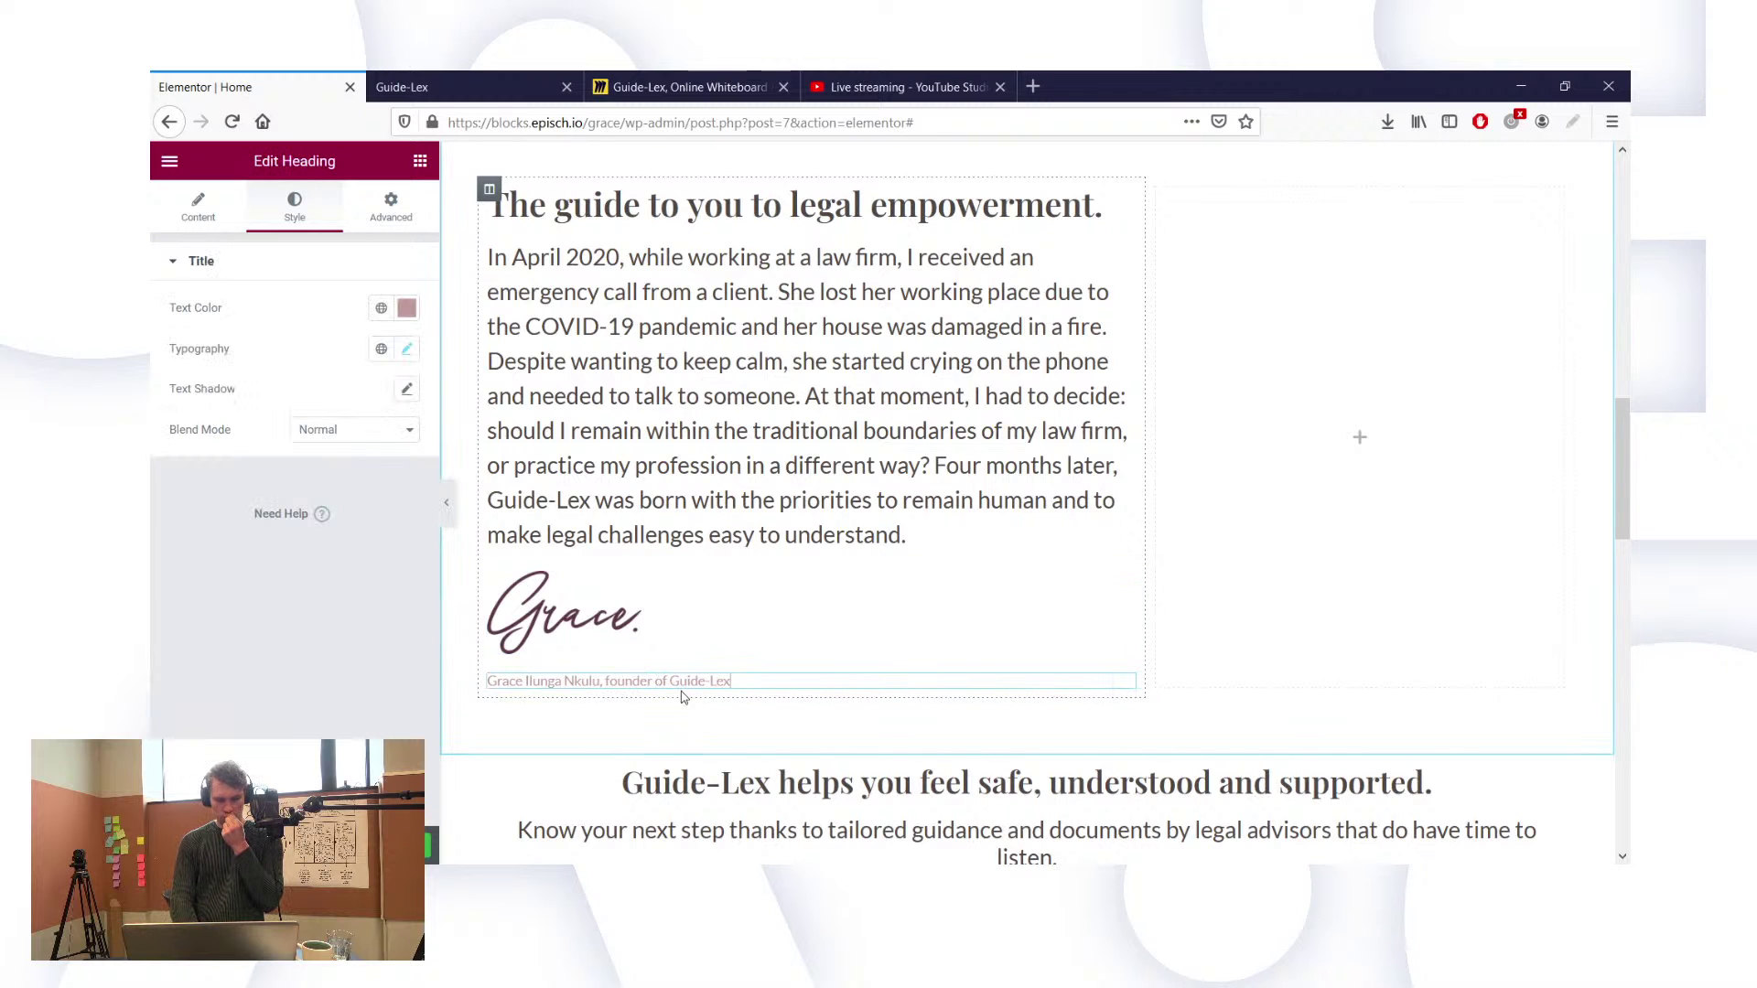
Step: Unlink the caption's margins and try negative top margins, ending at -37
{"action": "left_click", "coordinate": [397, 216]}
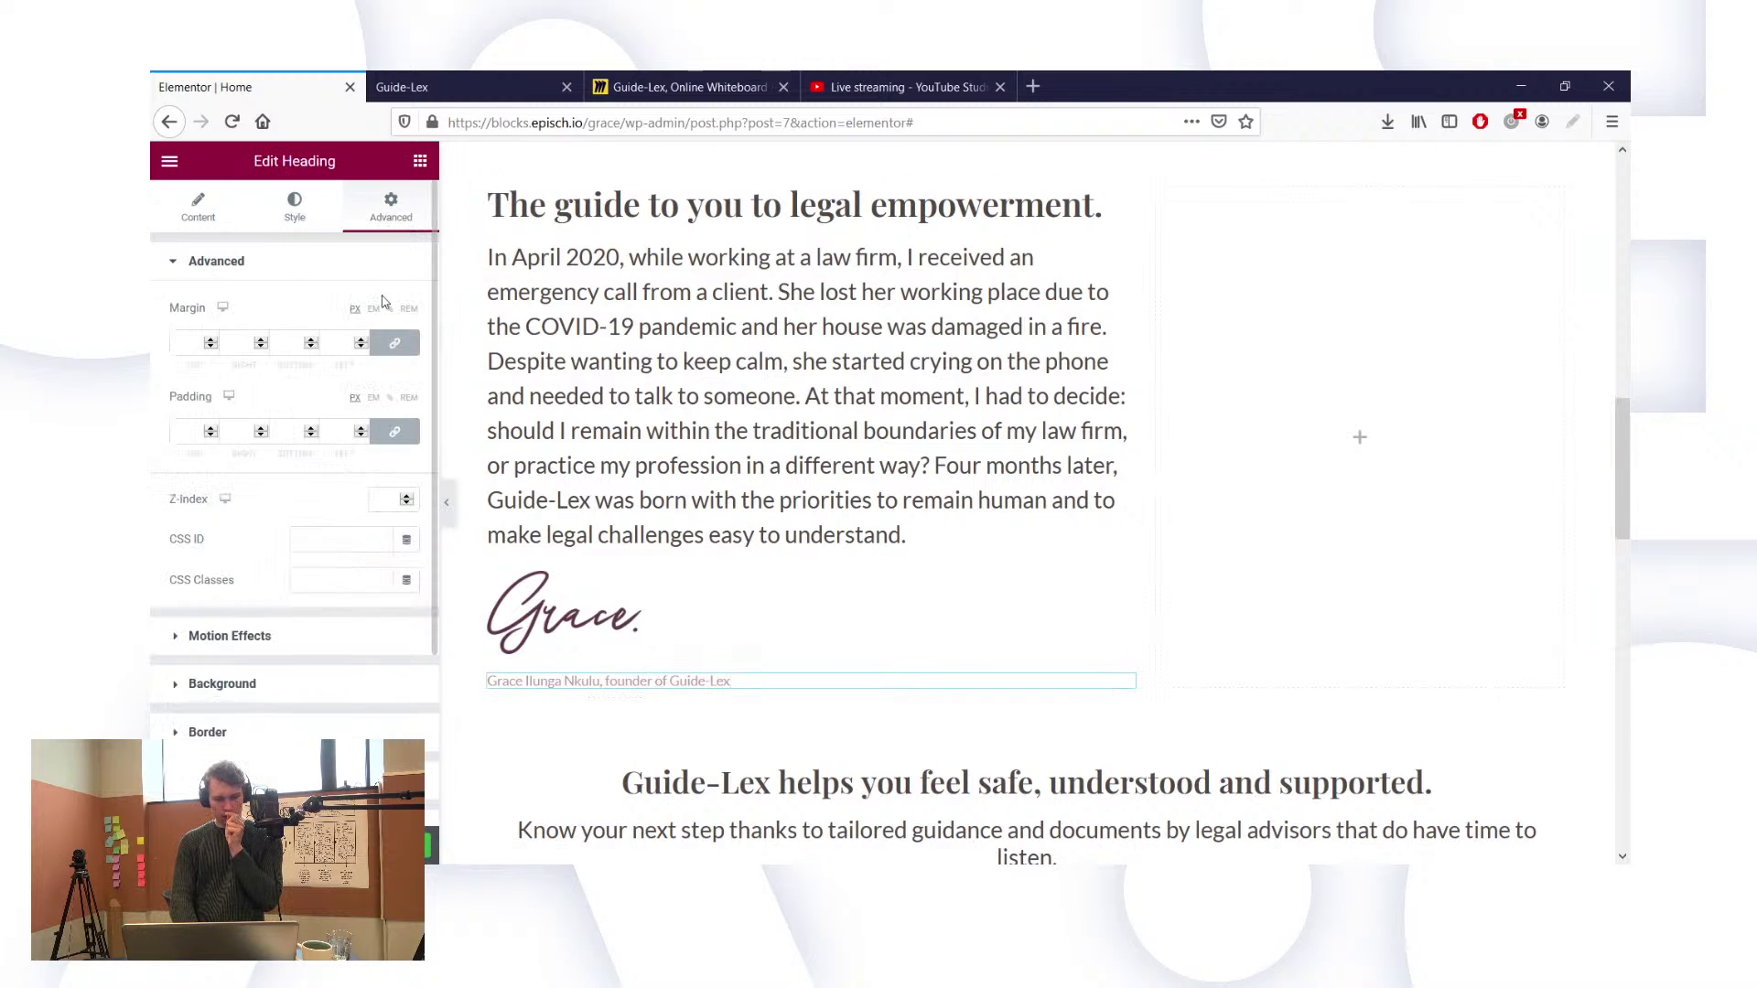
{"action": "left_click", "coordinate": [395, 342]}
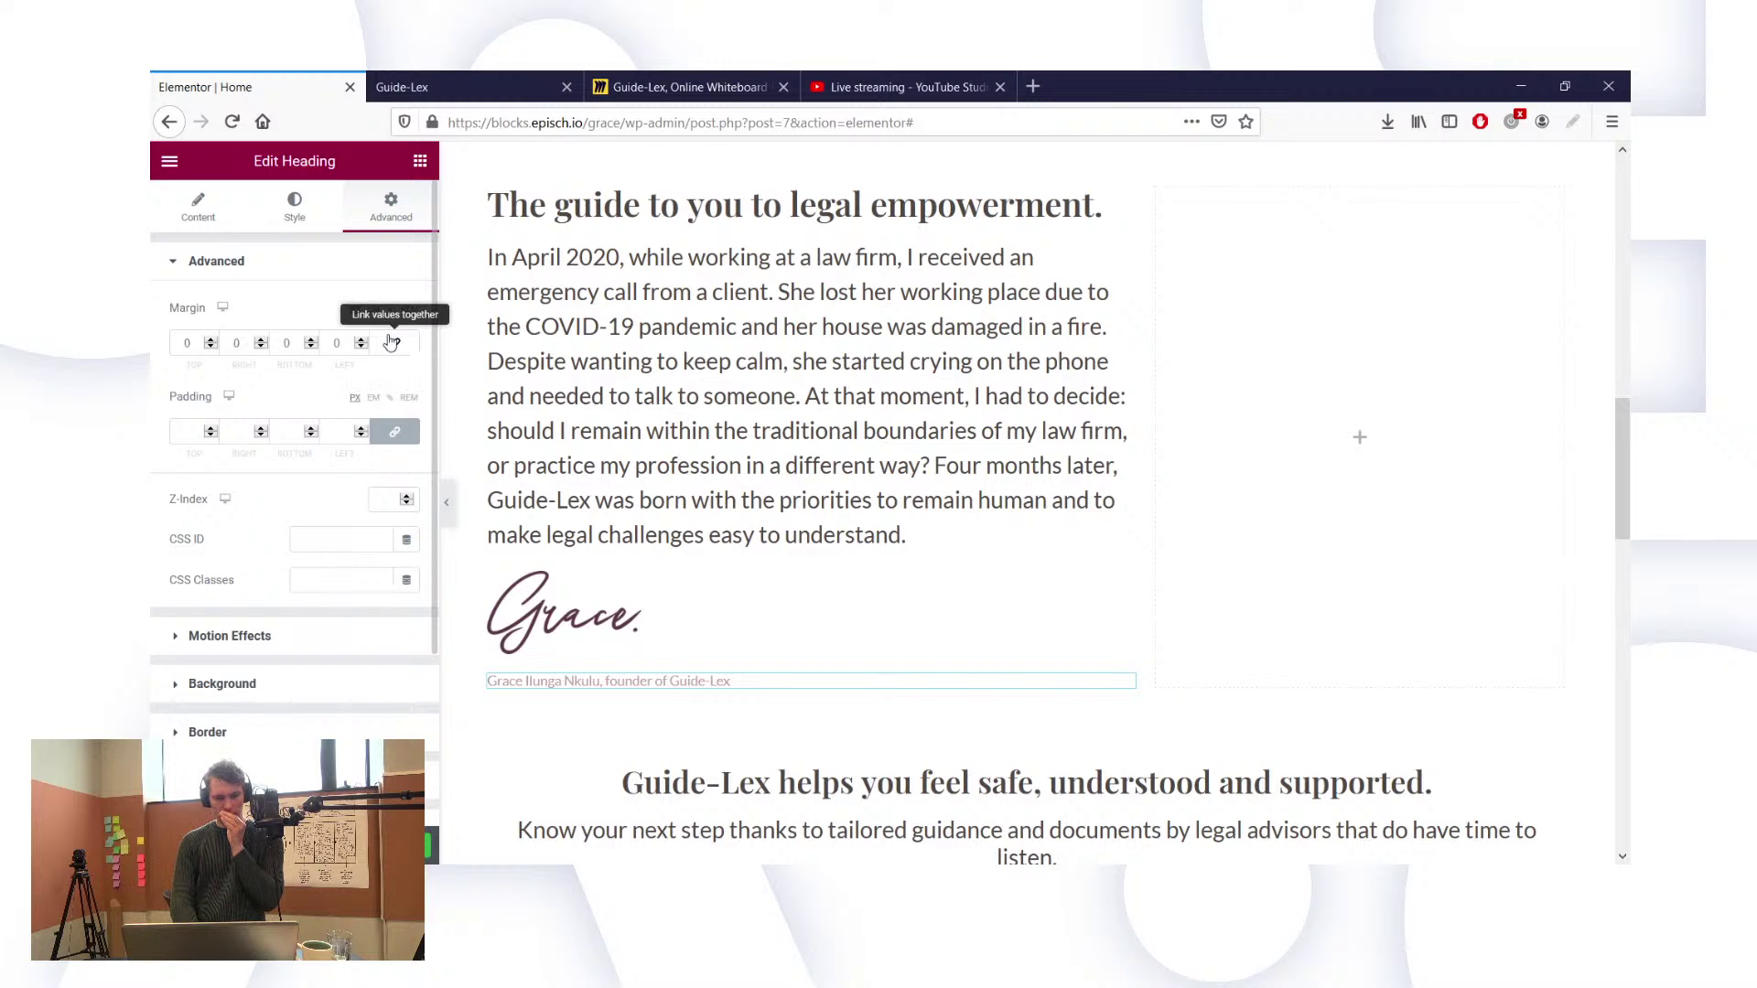
{"action": "left_click", "coordinate": [278, 344]}
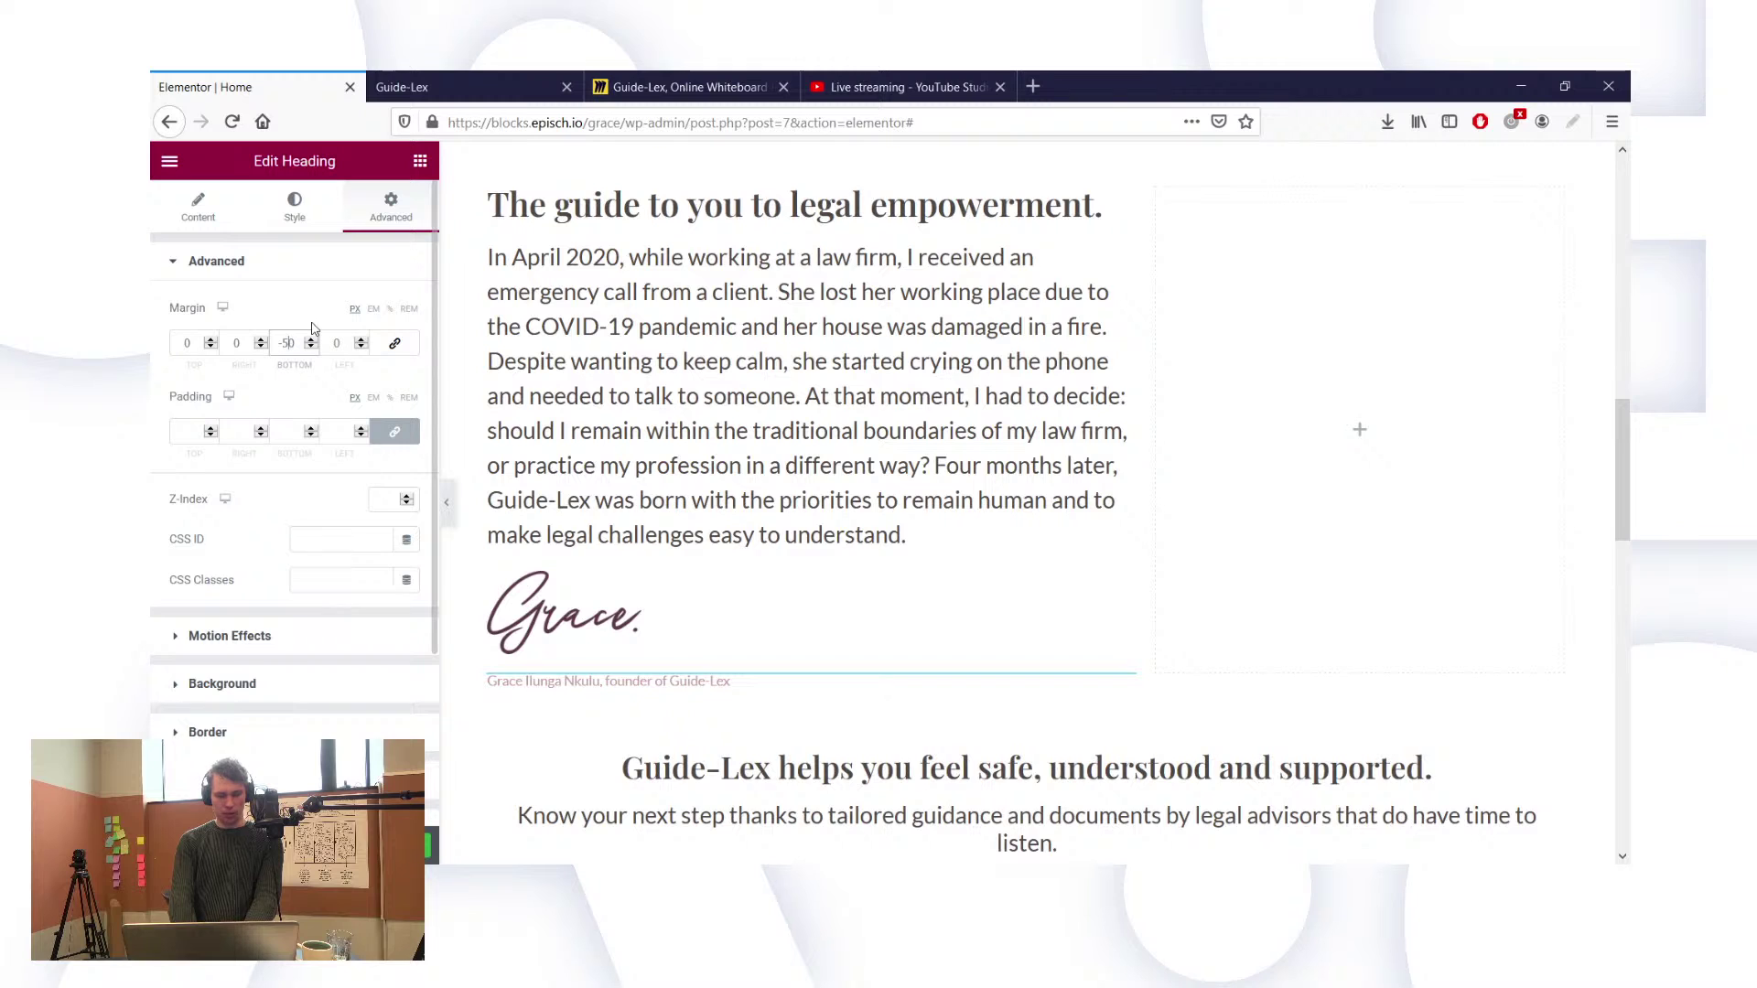
{"action": "left_click", "coordinate": [184, 345]}
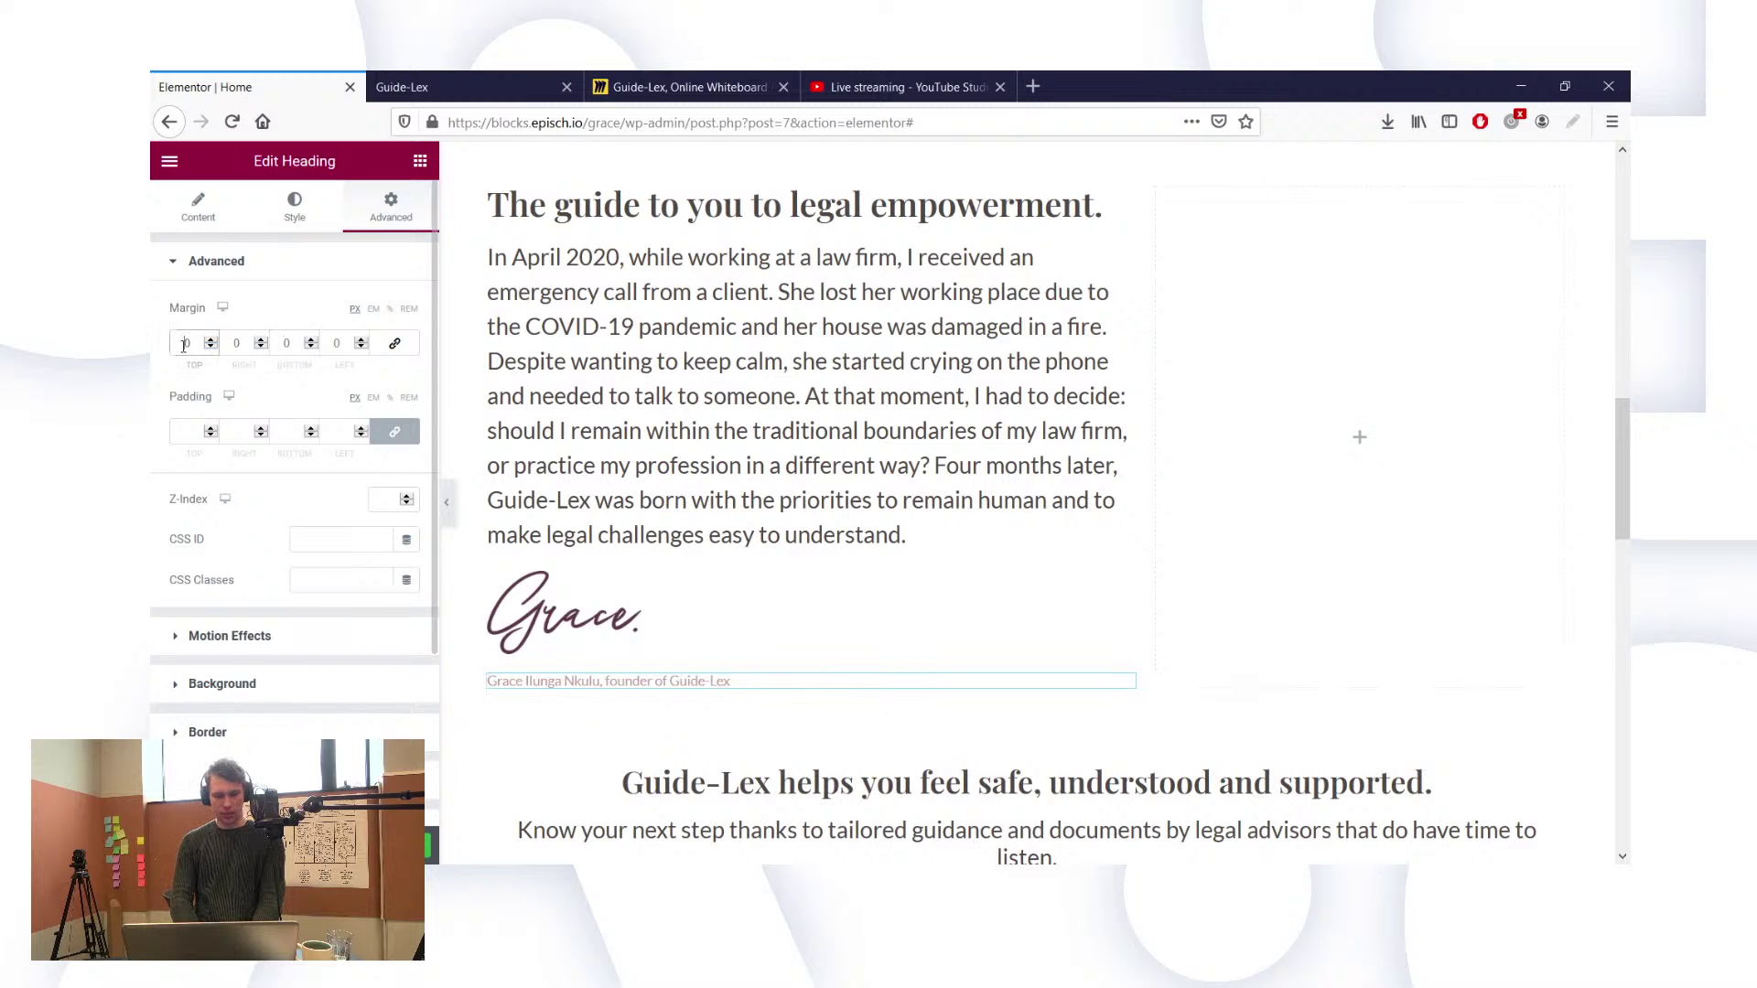
{"action": "type", "text": "-5"}
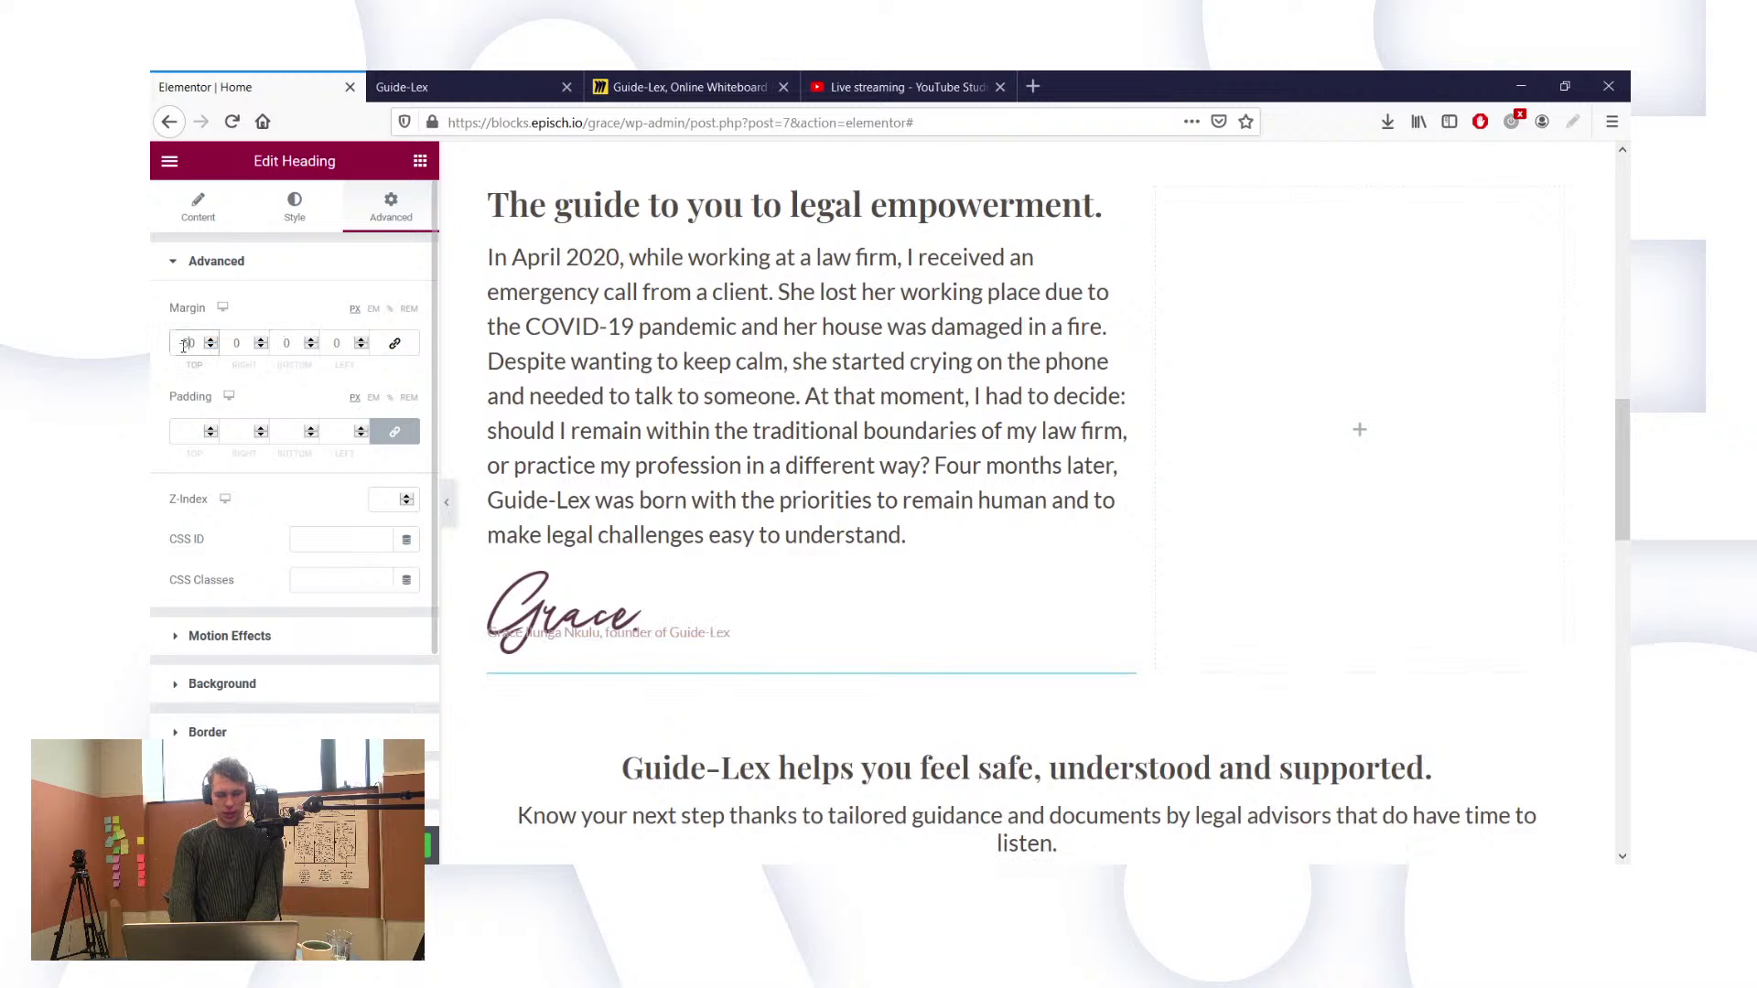
{"action": "key", "text": "BackSpace"}
{"action": "type", "text": "4"}
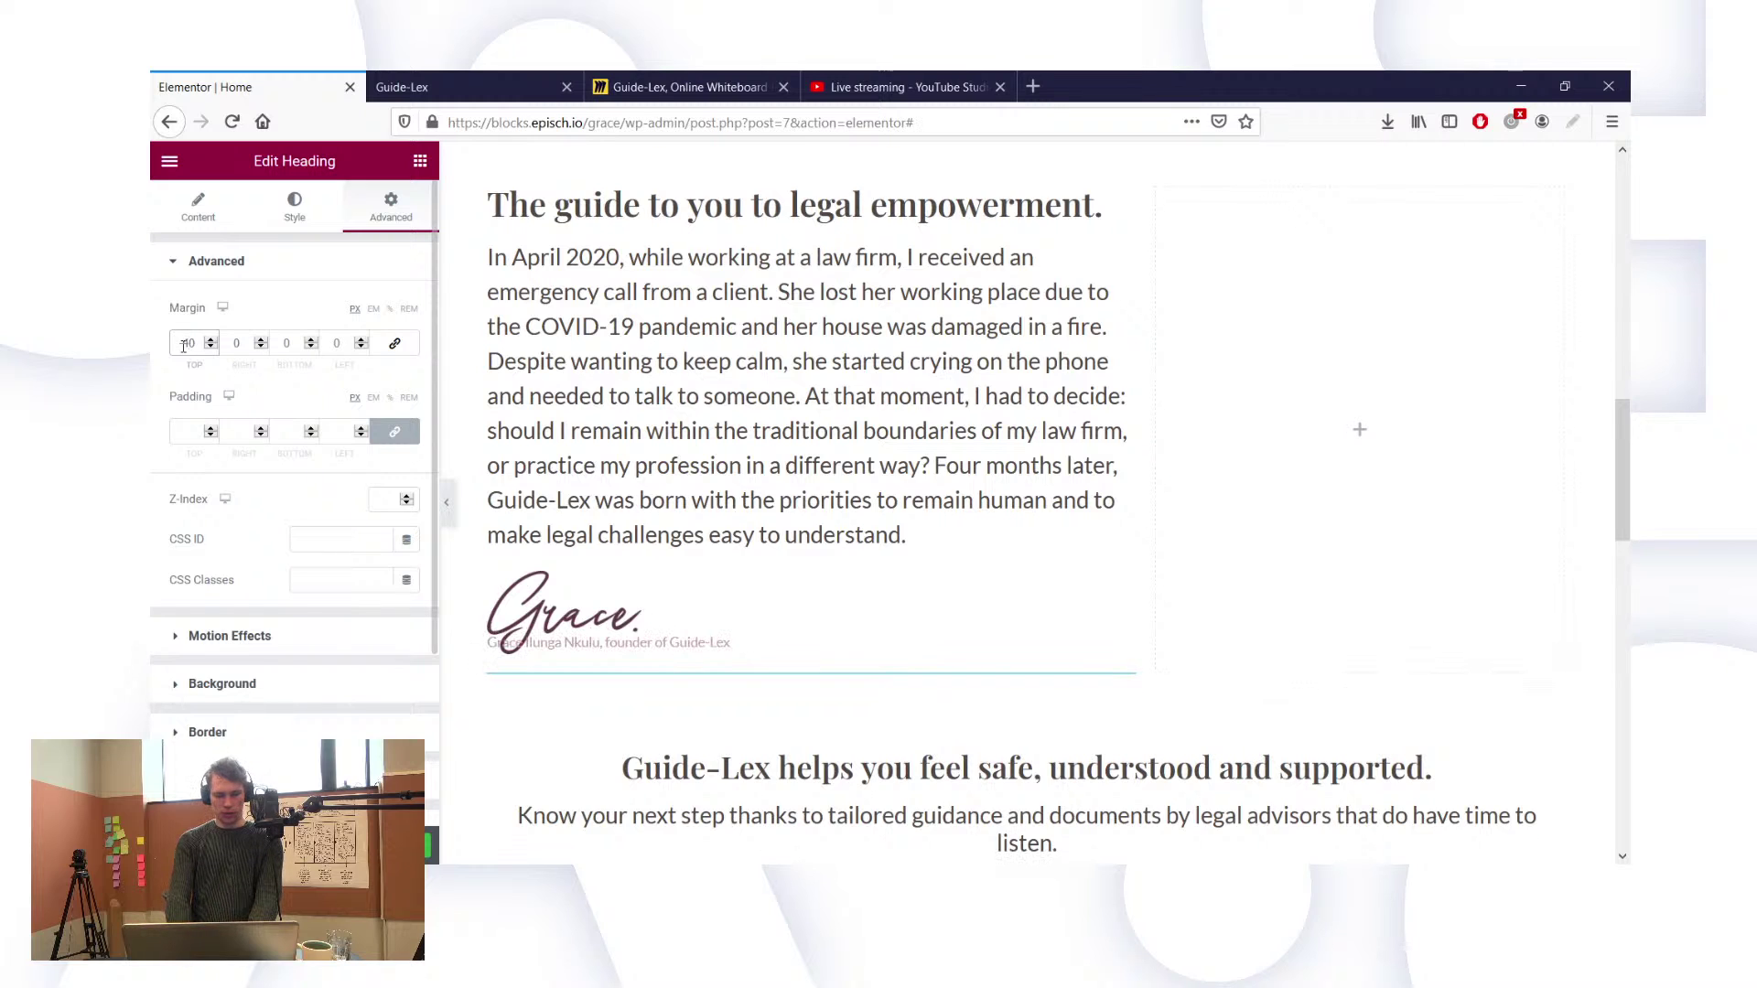
{"action": "key", "text": "BackSpace"}
{"action": "type", "text": "3"}
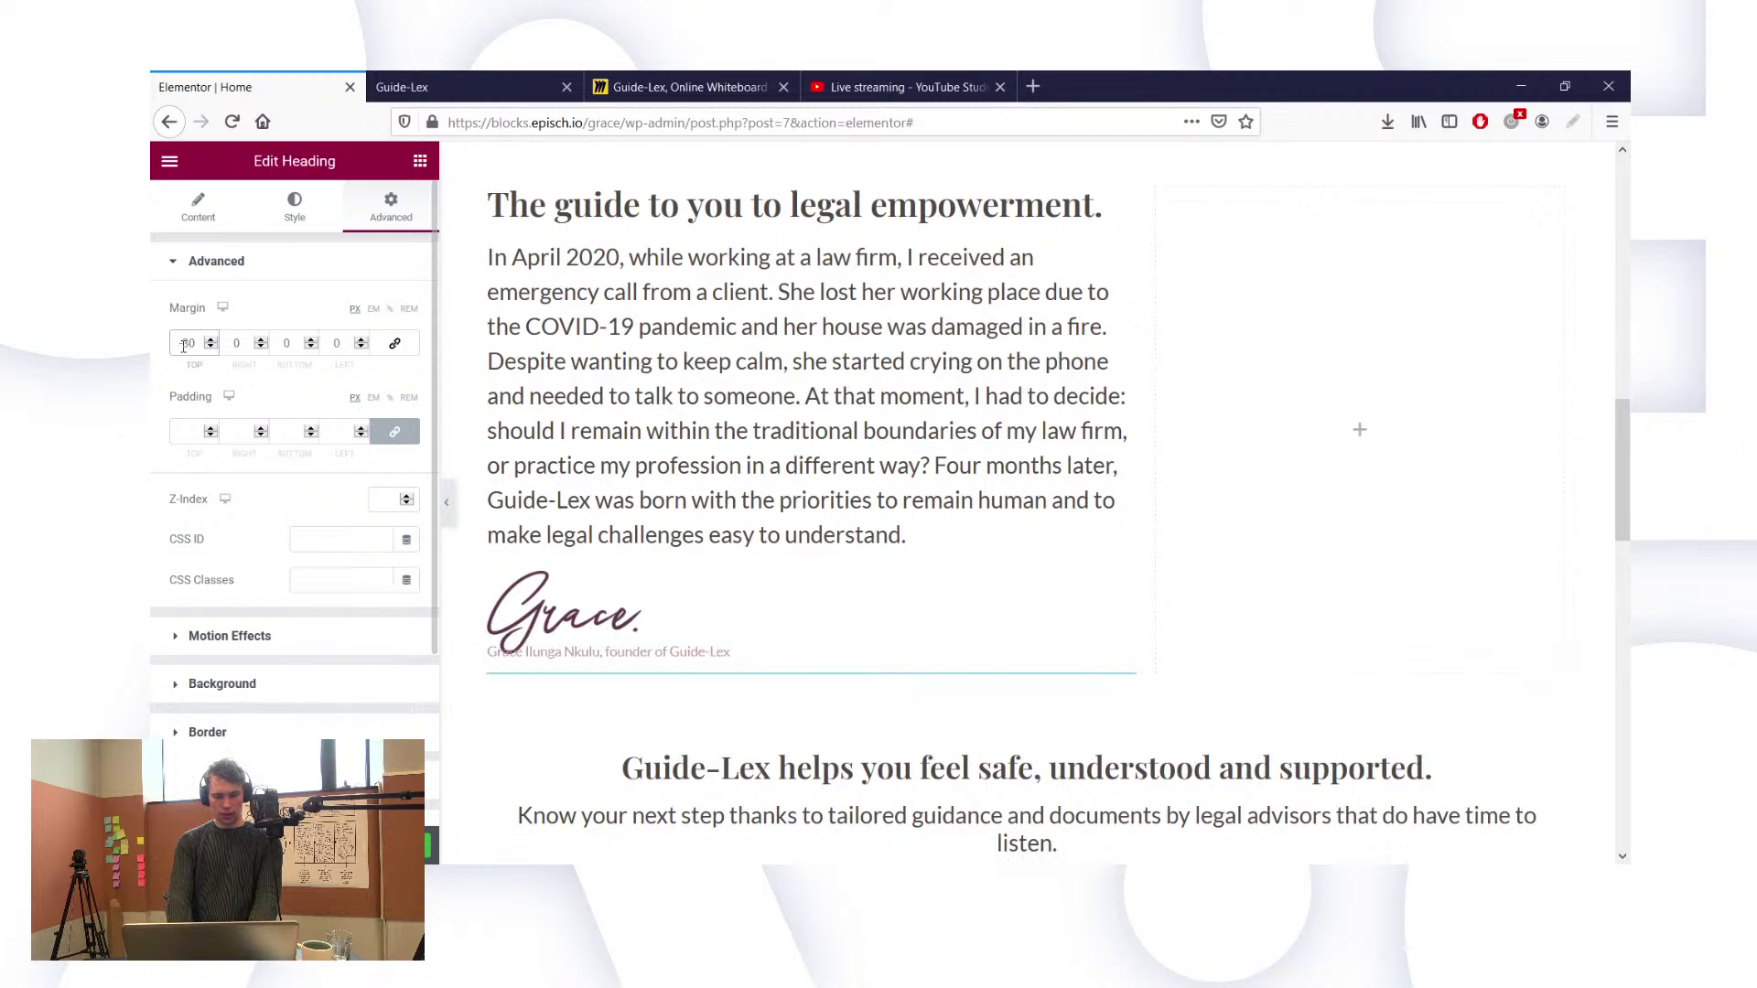
{"action": "key", "text": "BackSpace"}
{"action": "type", "text": "5"}
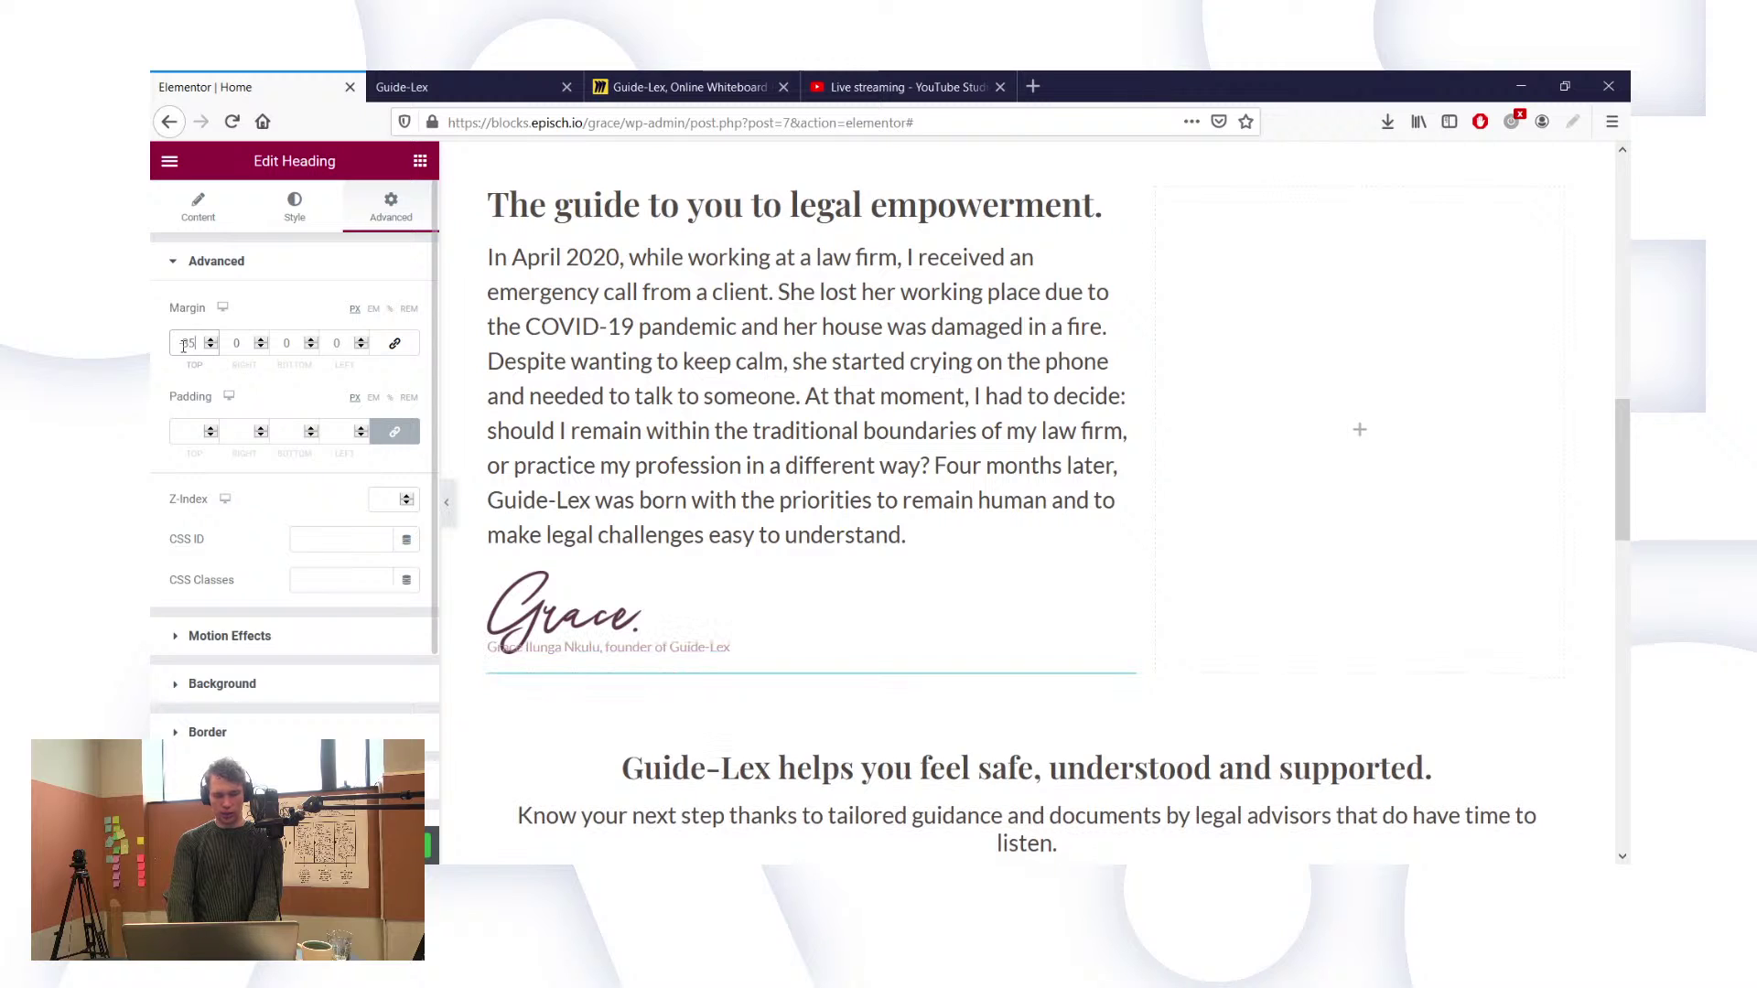
{"action": "key", "text": "BackSpace"}
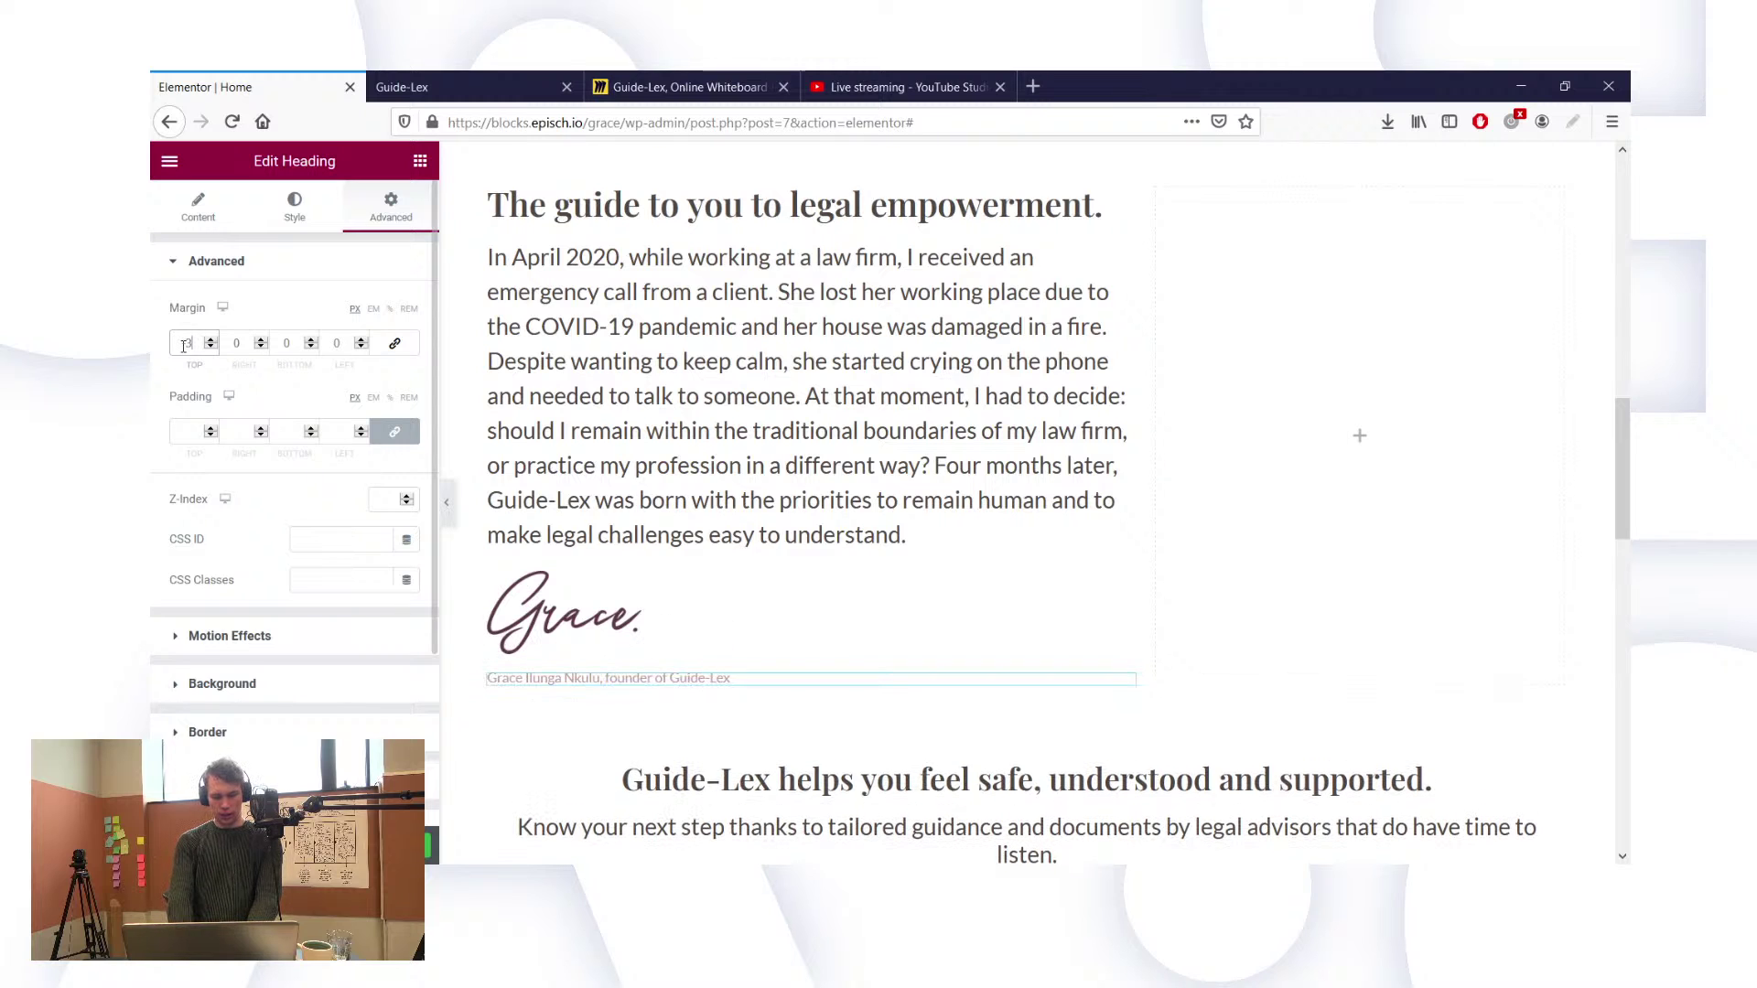
{"action": "type", "text": "7"}
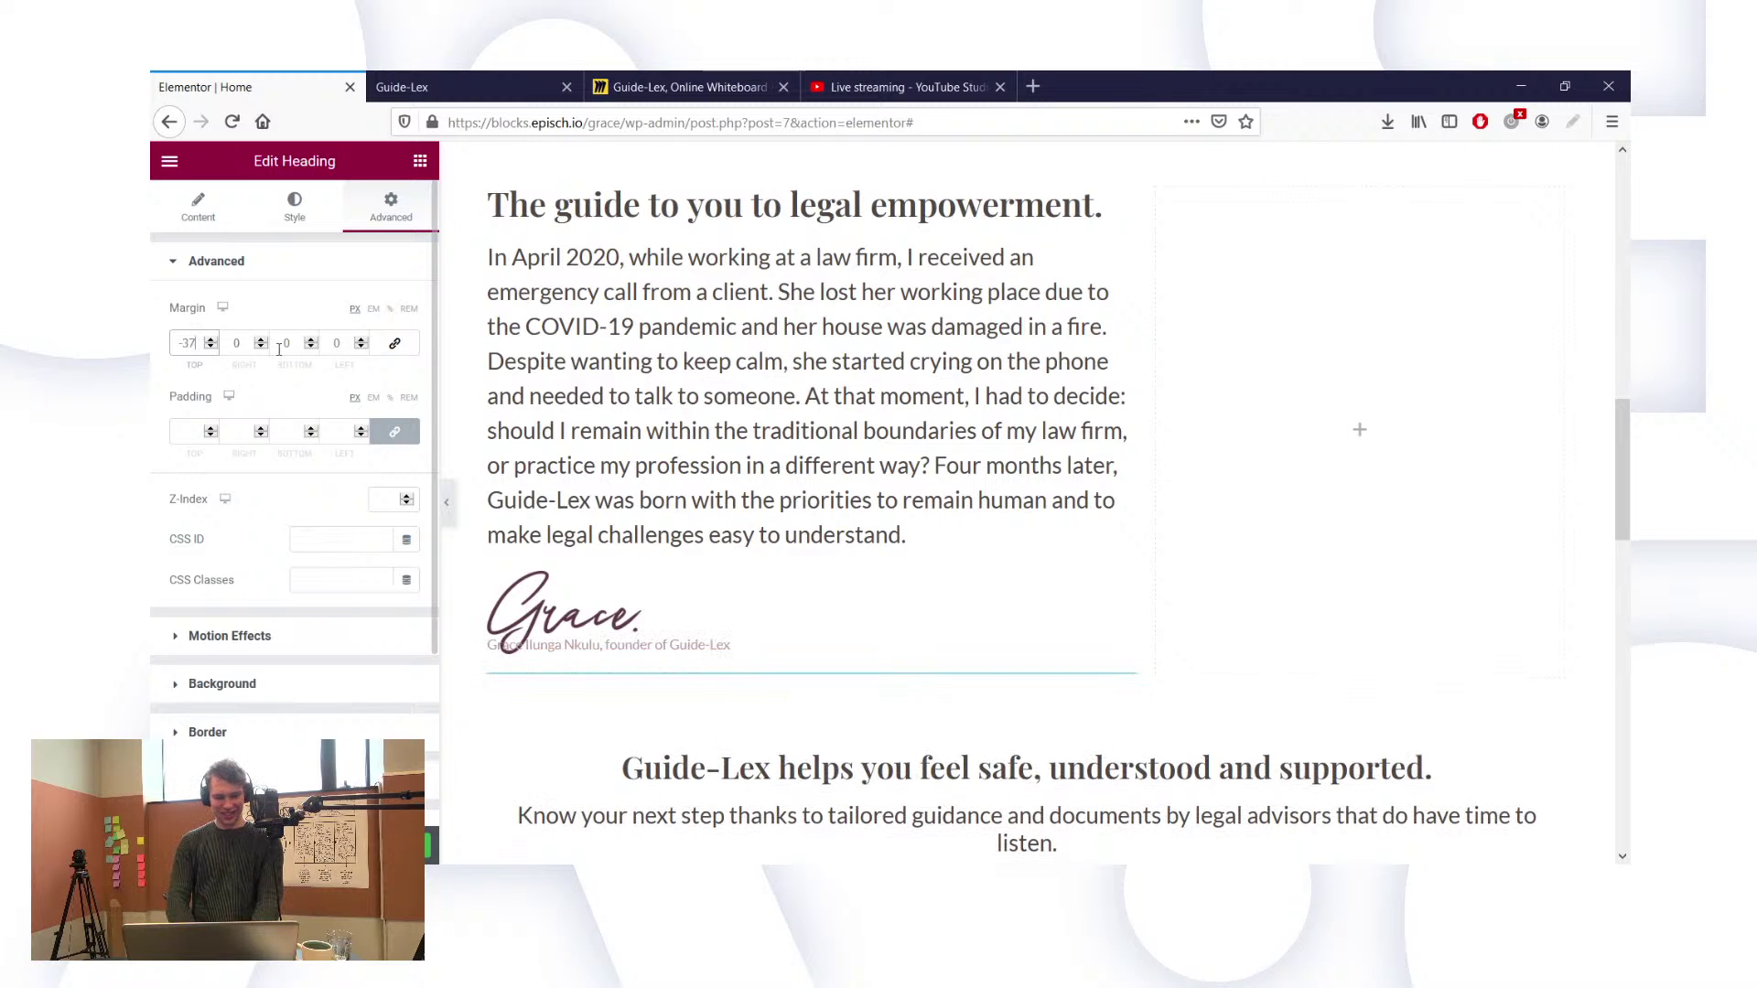
{"action": "left_click", "coordinate": [279, 349]}
Step: Try a 50 left margin and -34 top margin, then reset both to 0
{"action": "key", "text": "shift+Tab"}
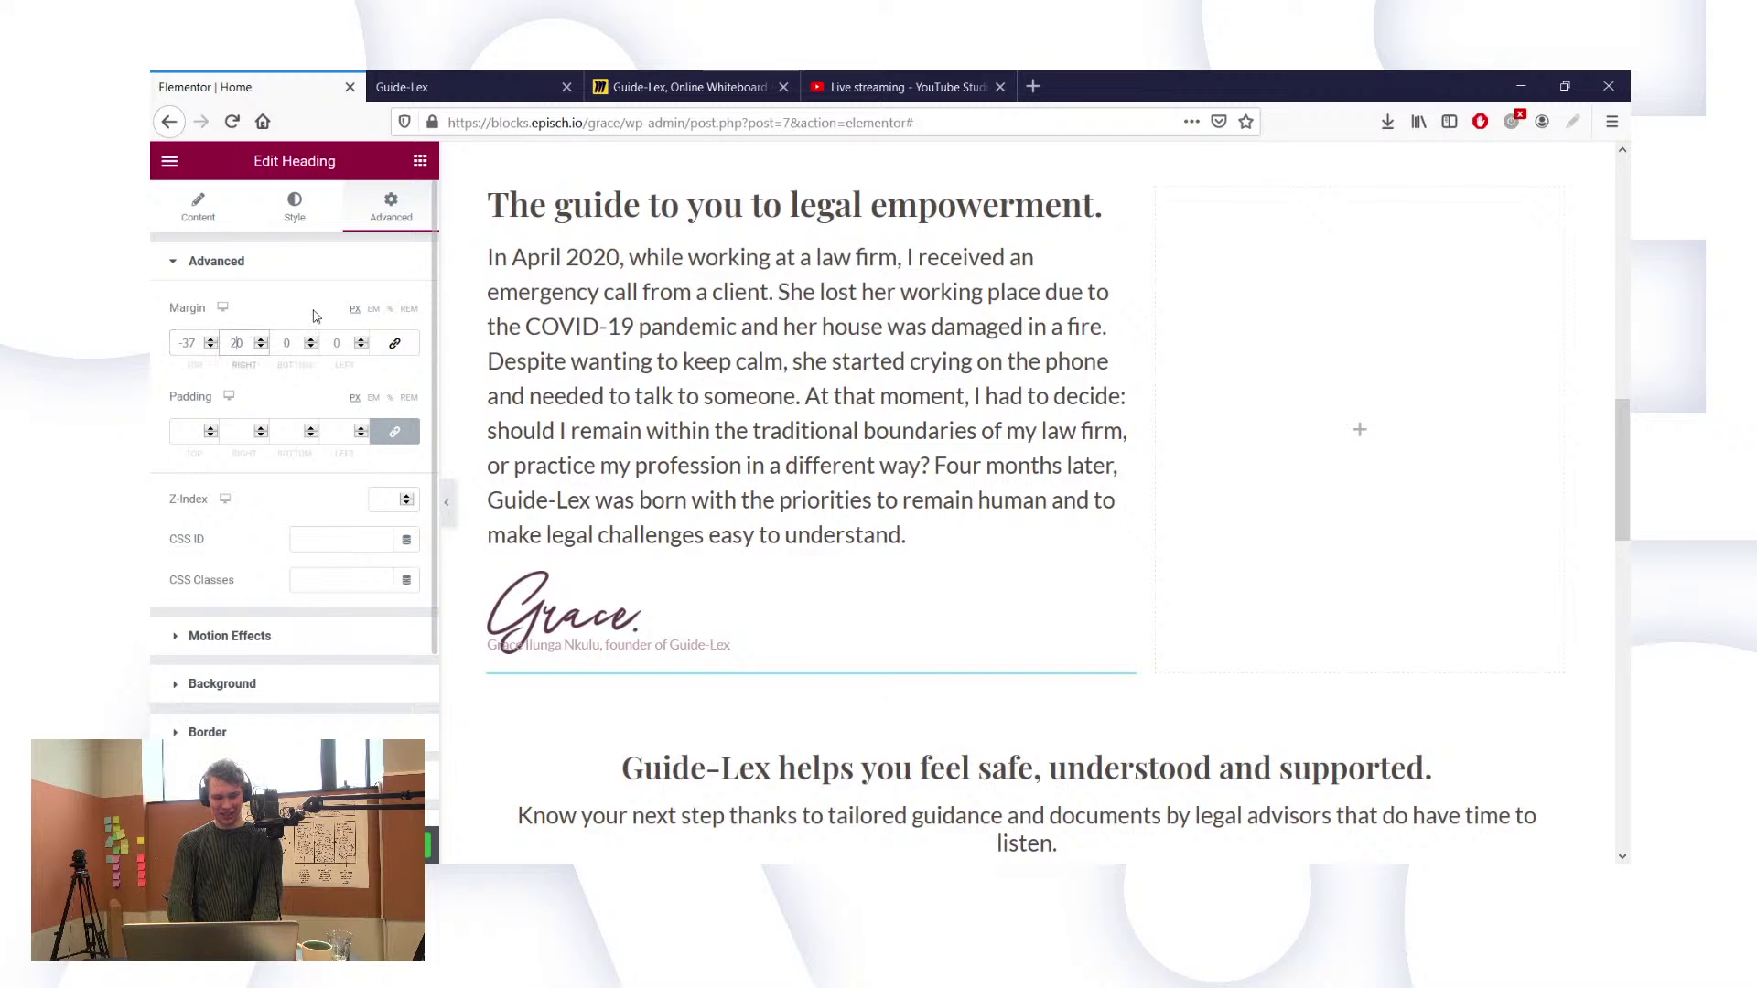
{"action": "key", "text": "ctrl+x"}
{"action": "left_click", "coordinate": [336, 342]}
{"action": "key", "text": "ctrl+v"}
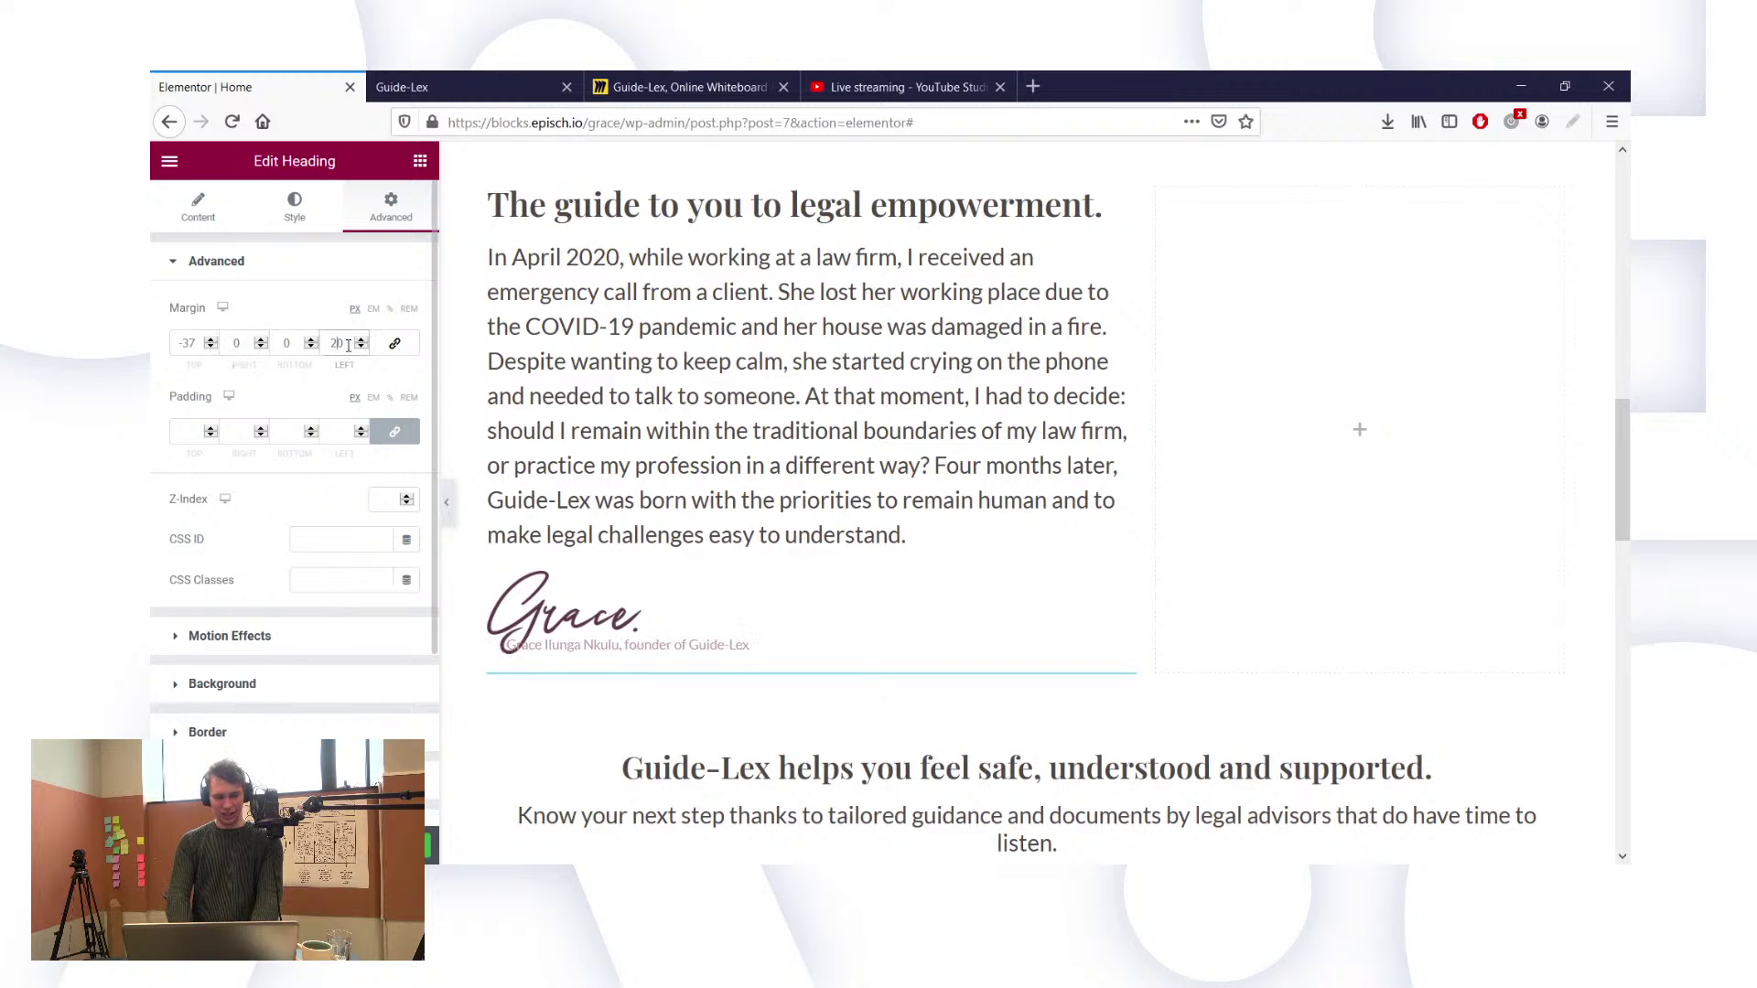
{"action": "key", "text": "BackSpace"}
{"action": "key", "text": "BackSpace"}
{"action": "type", "text": "50"}
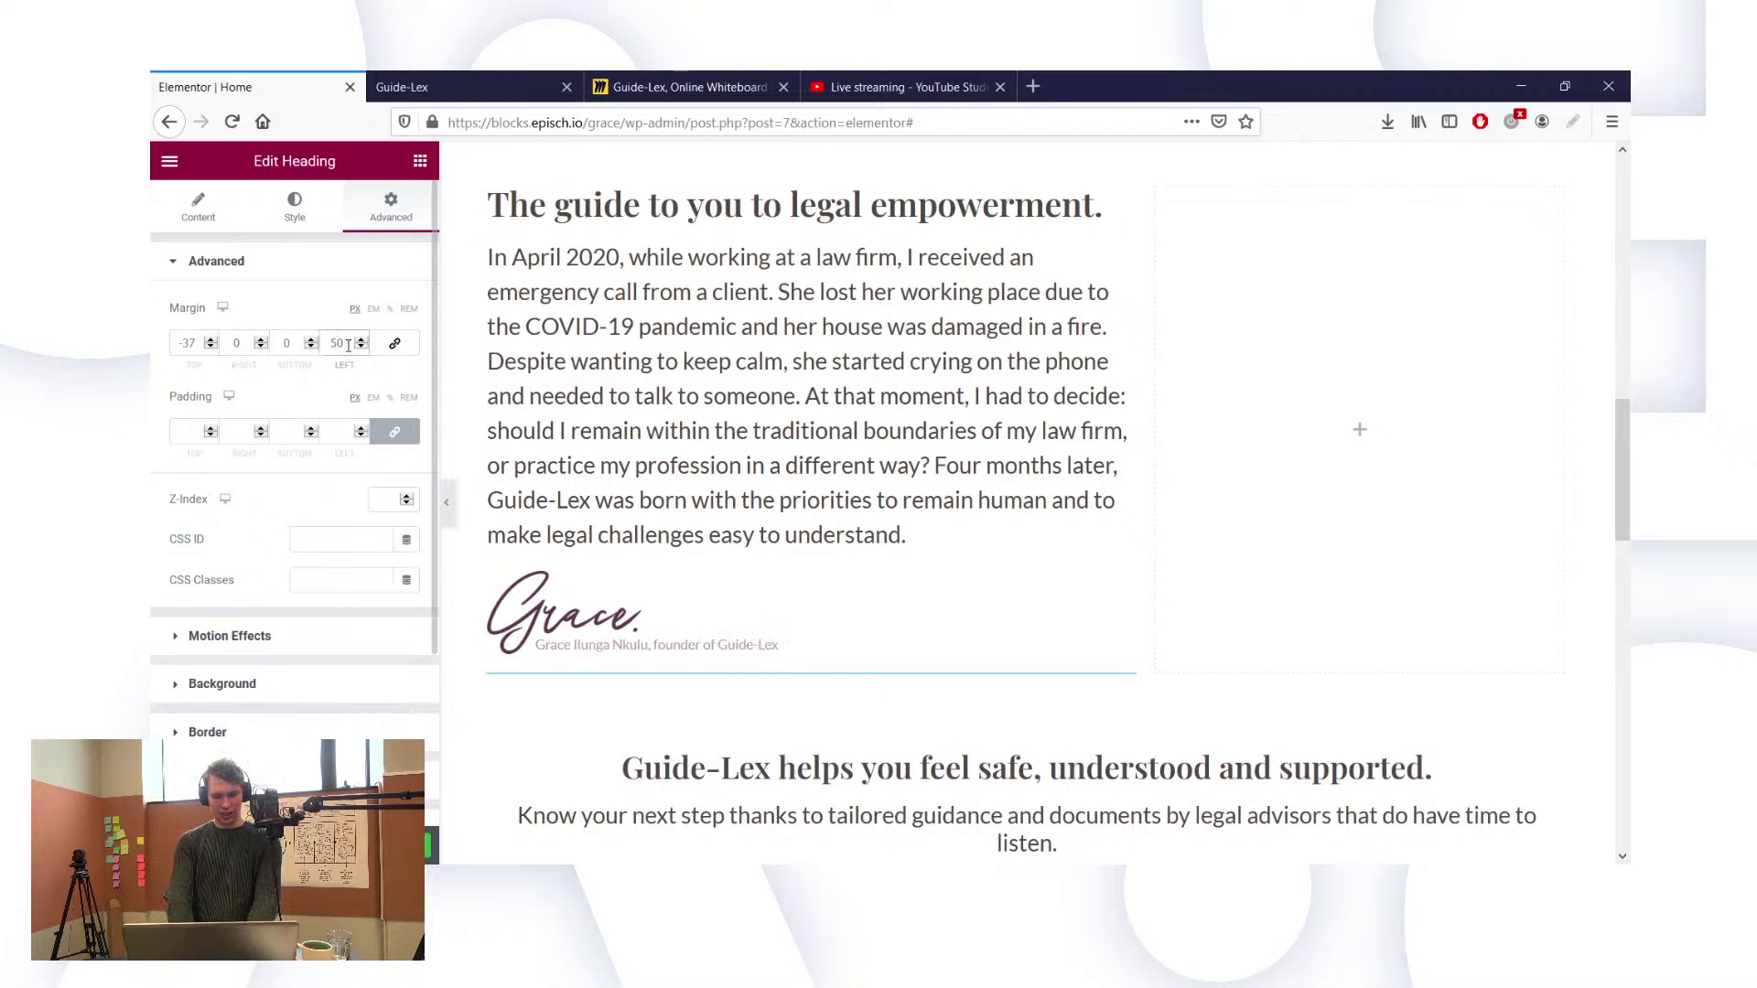
{"action": "double_click", "coordinate": [192, 343]}
{"action": "type", "text": "-34"}
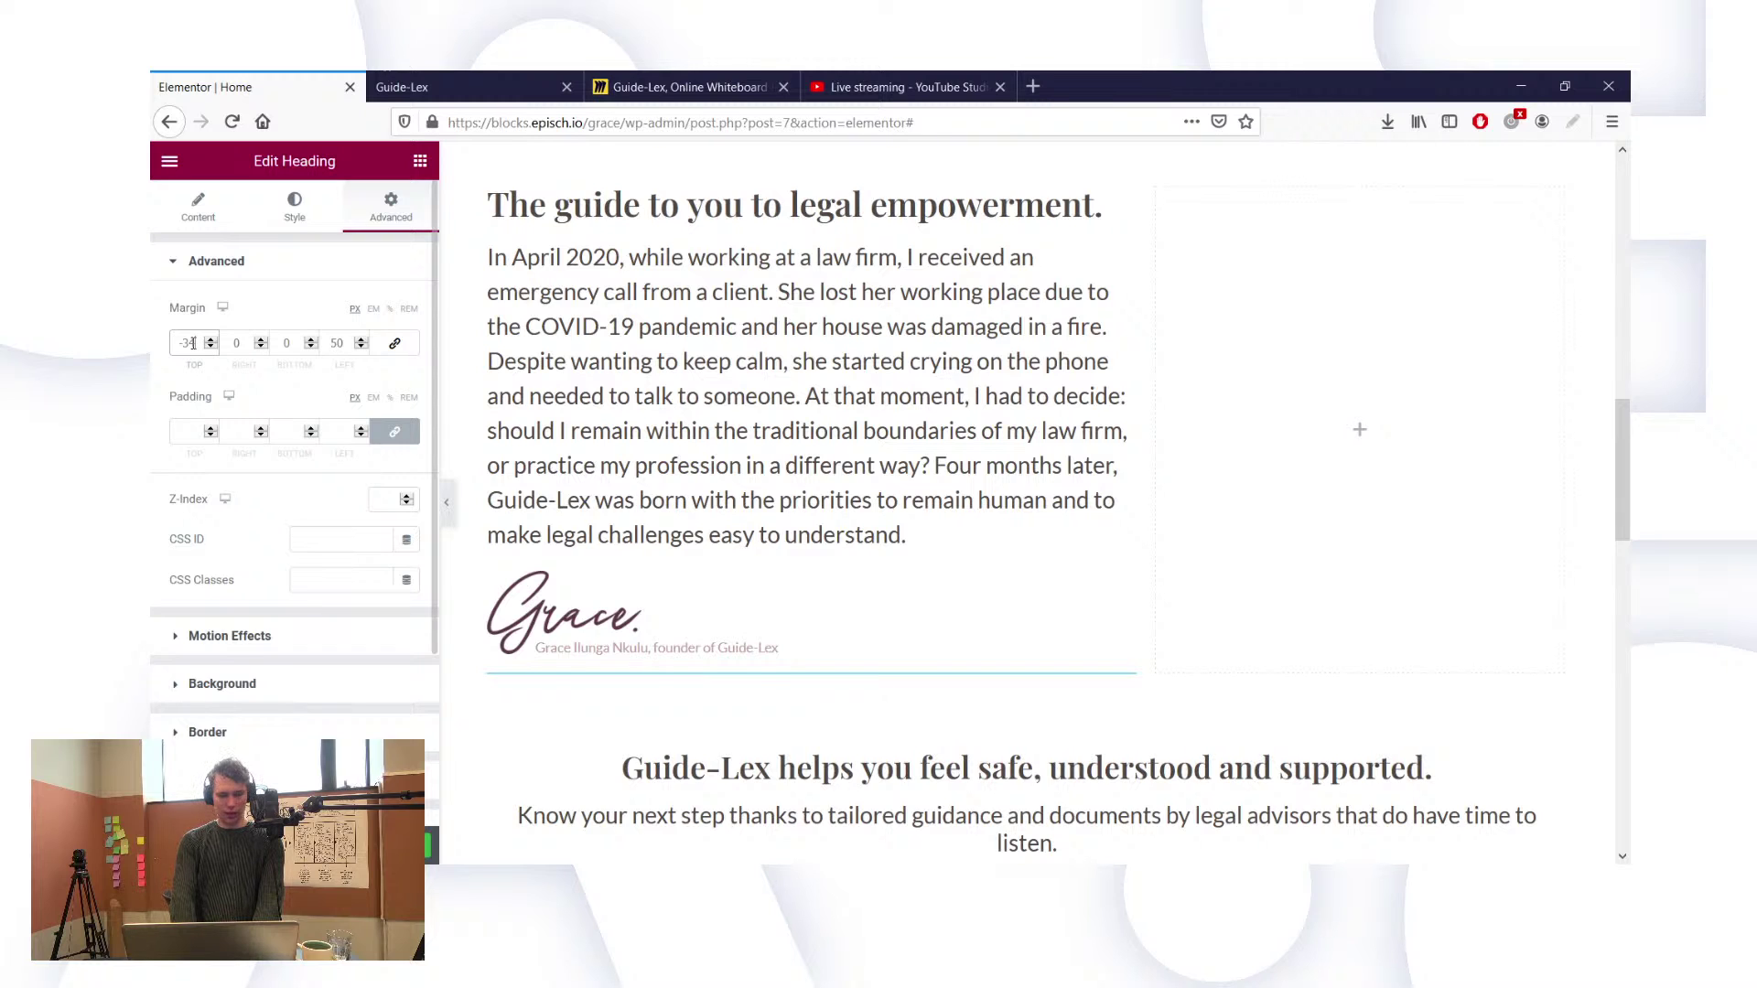
{"action": "key", "text": "BackSpace"}
{"action": "key", "text": "BackSpace"}
{"action": "key", "text": "BackSpace"}
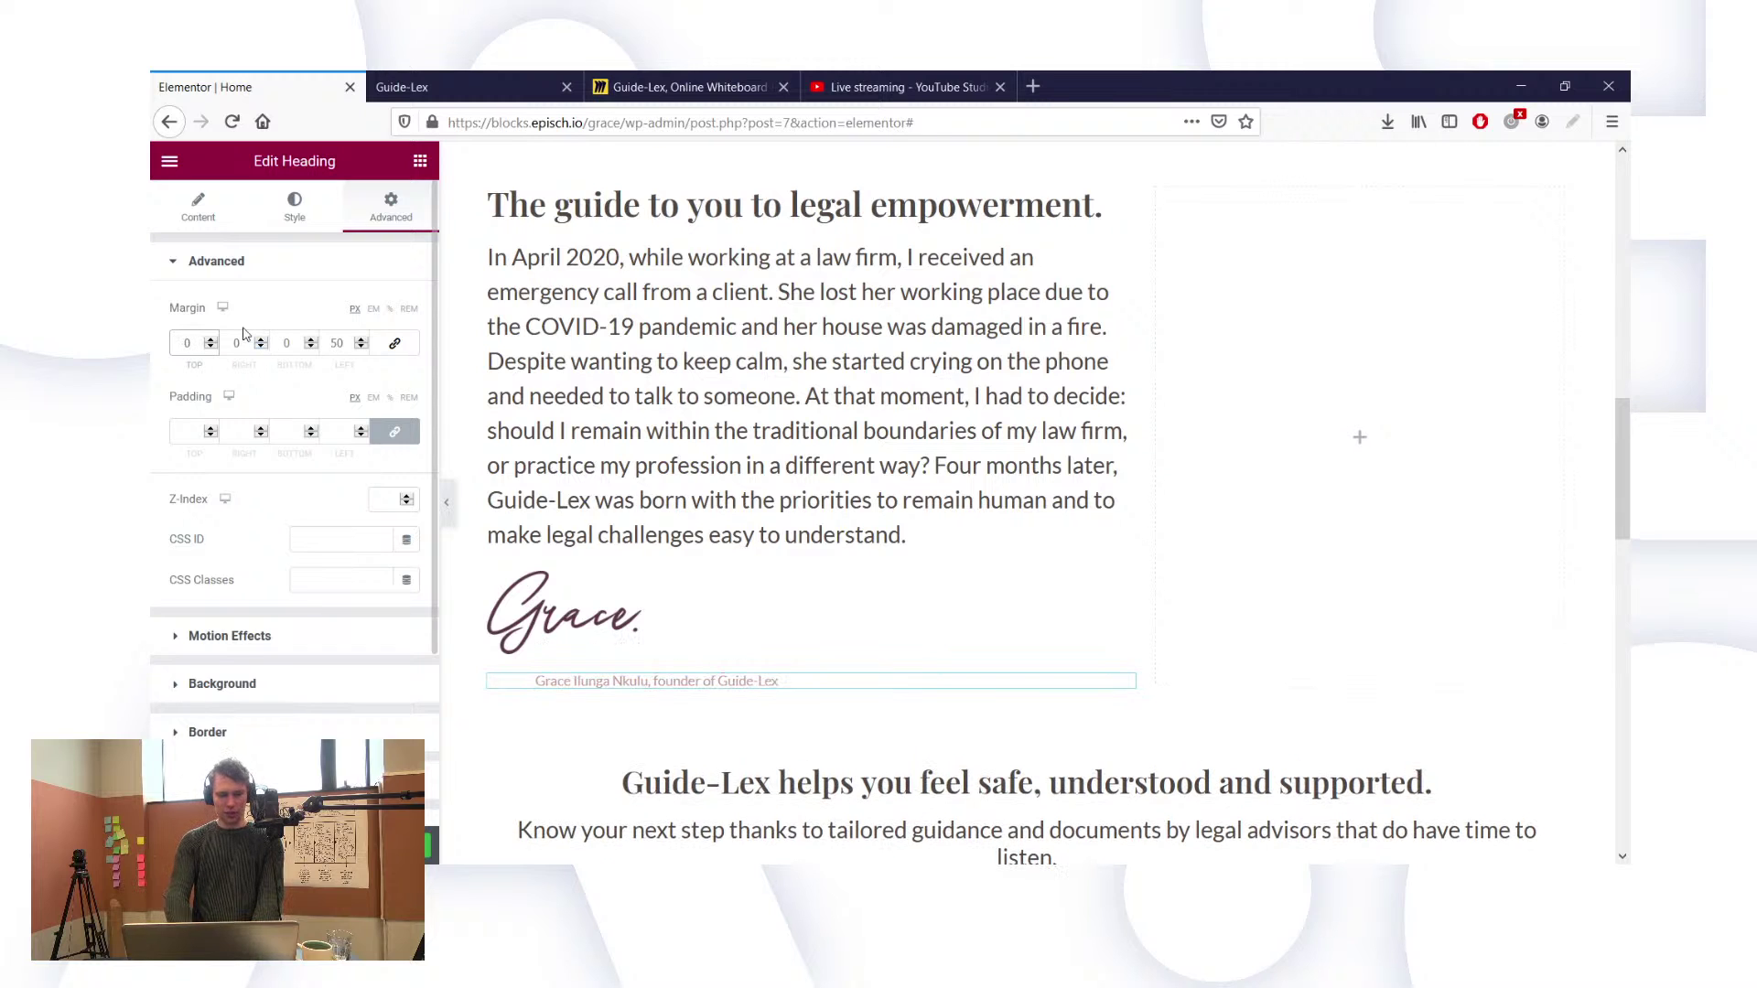
{"action": "left_click", "coordinate": [336, 344]}
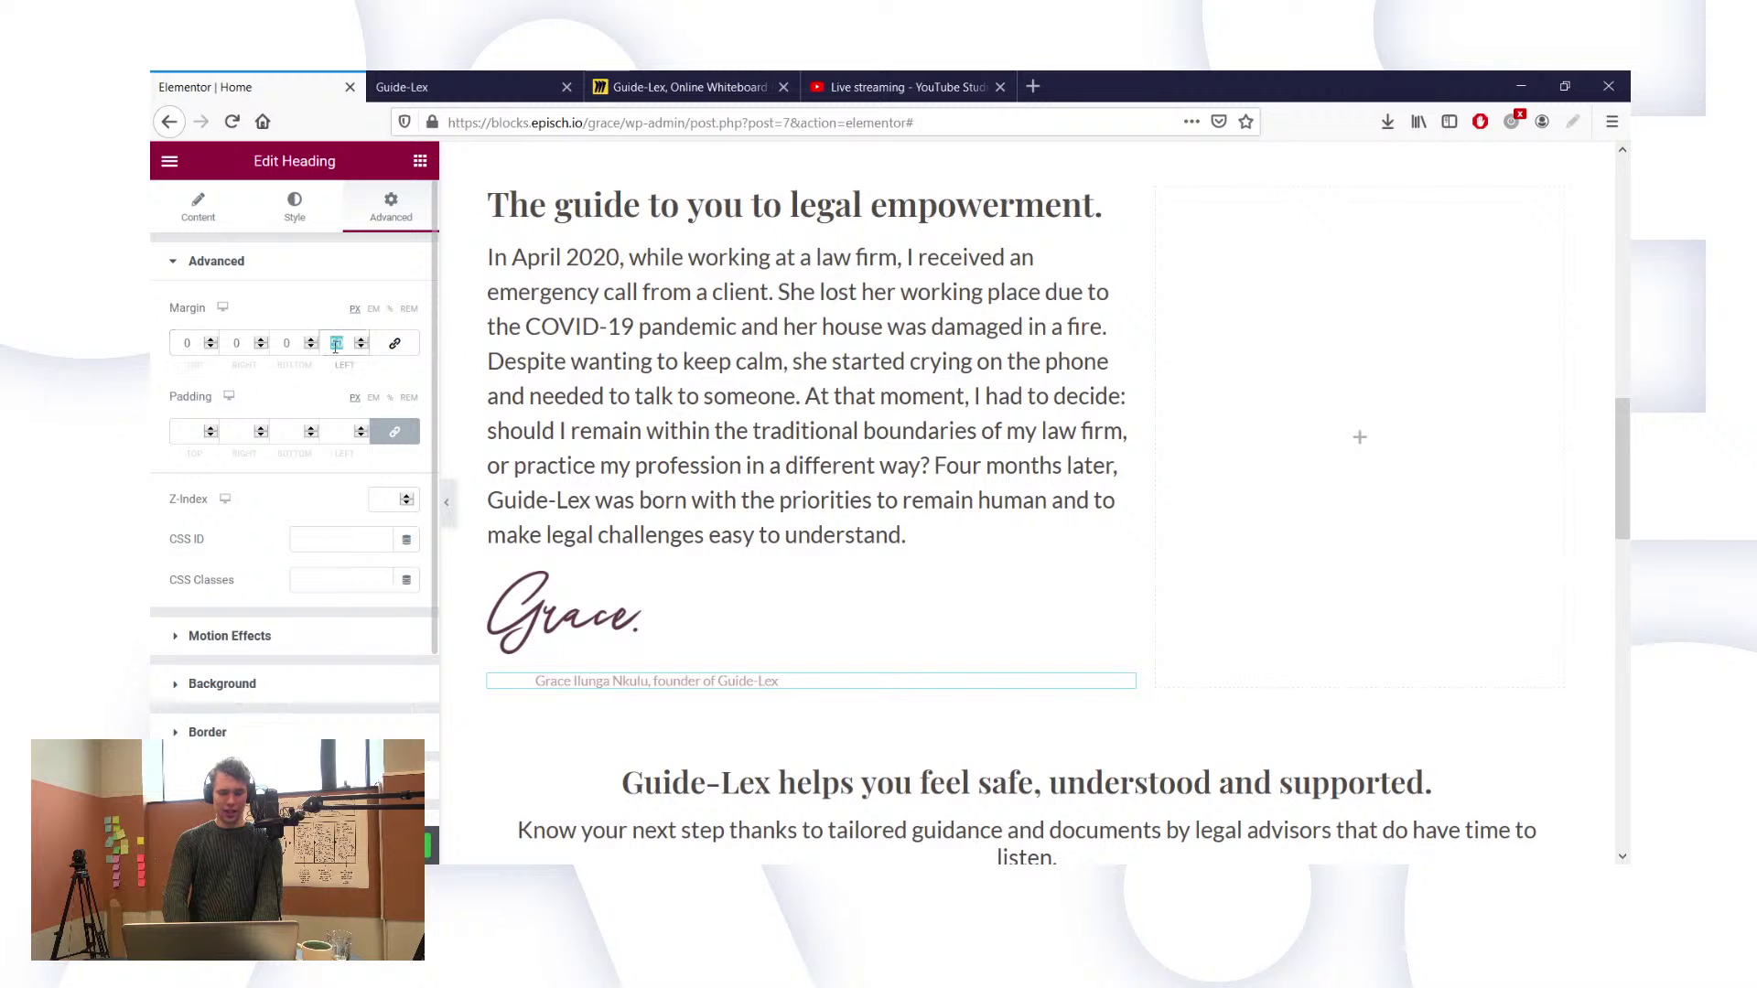
{"action": "key", "text": "BackSpace"}
{"action": "left_click", "coordinate": [202, 213]}
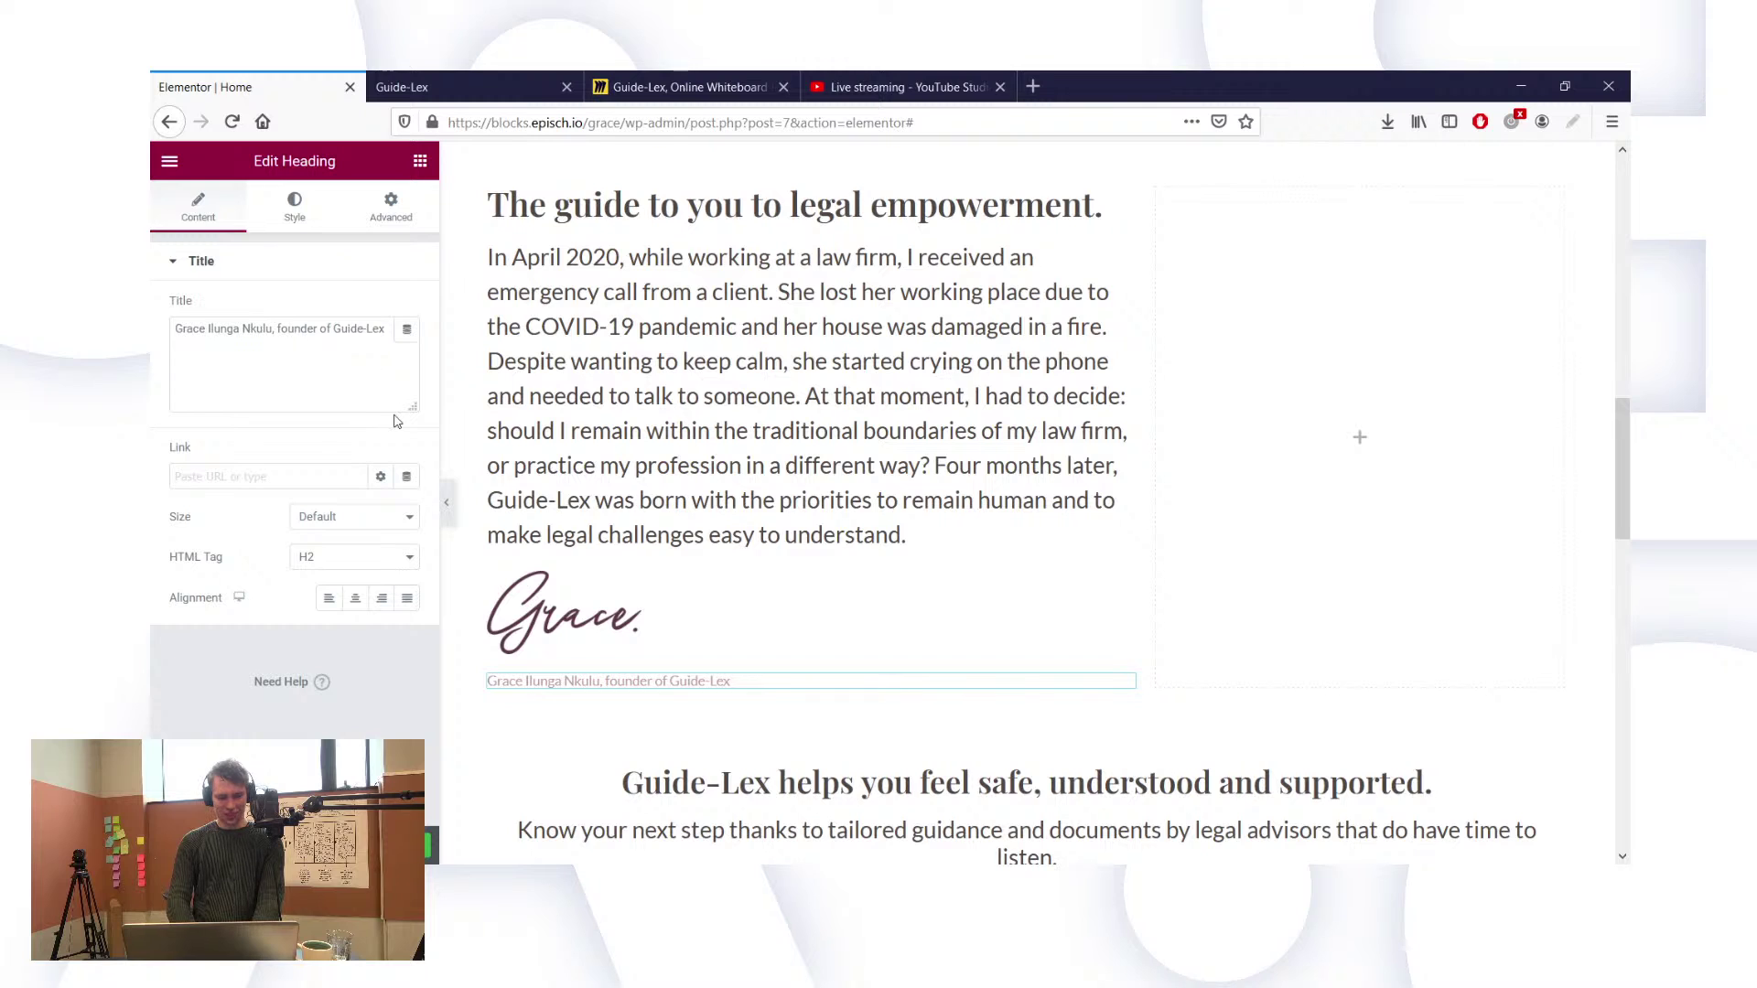
Step: Wrap the founder's name in <b> tags and put 'Founder of Guide-Lex' after a <br>
{"action": "left_click", "coordinate": [273, 330]}
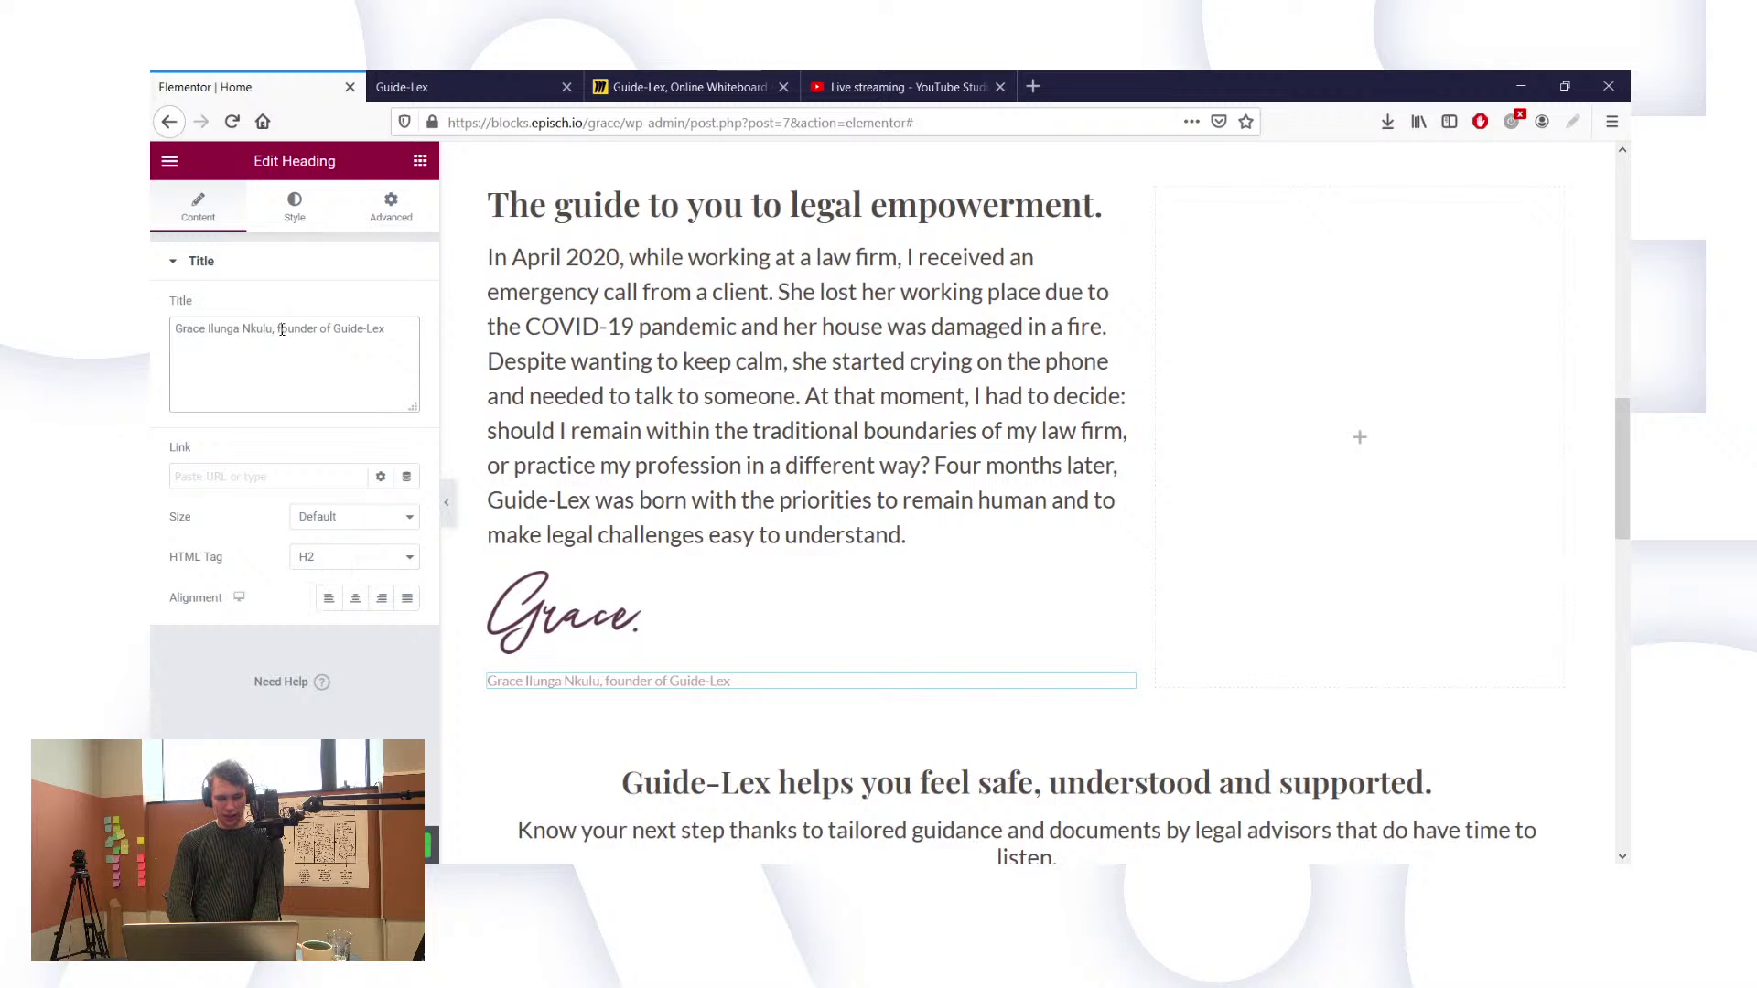
{"action": "key", "text": "Delete"}
{"action": "key", "text": "Delete"}
{"action": "key", "text": "Delete"}
{"action": "key", "text": "Return"}
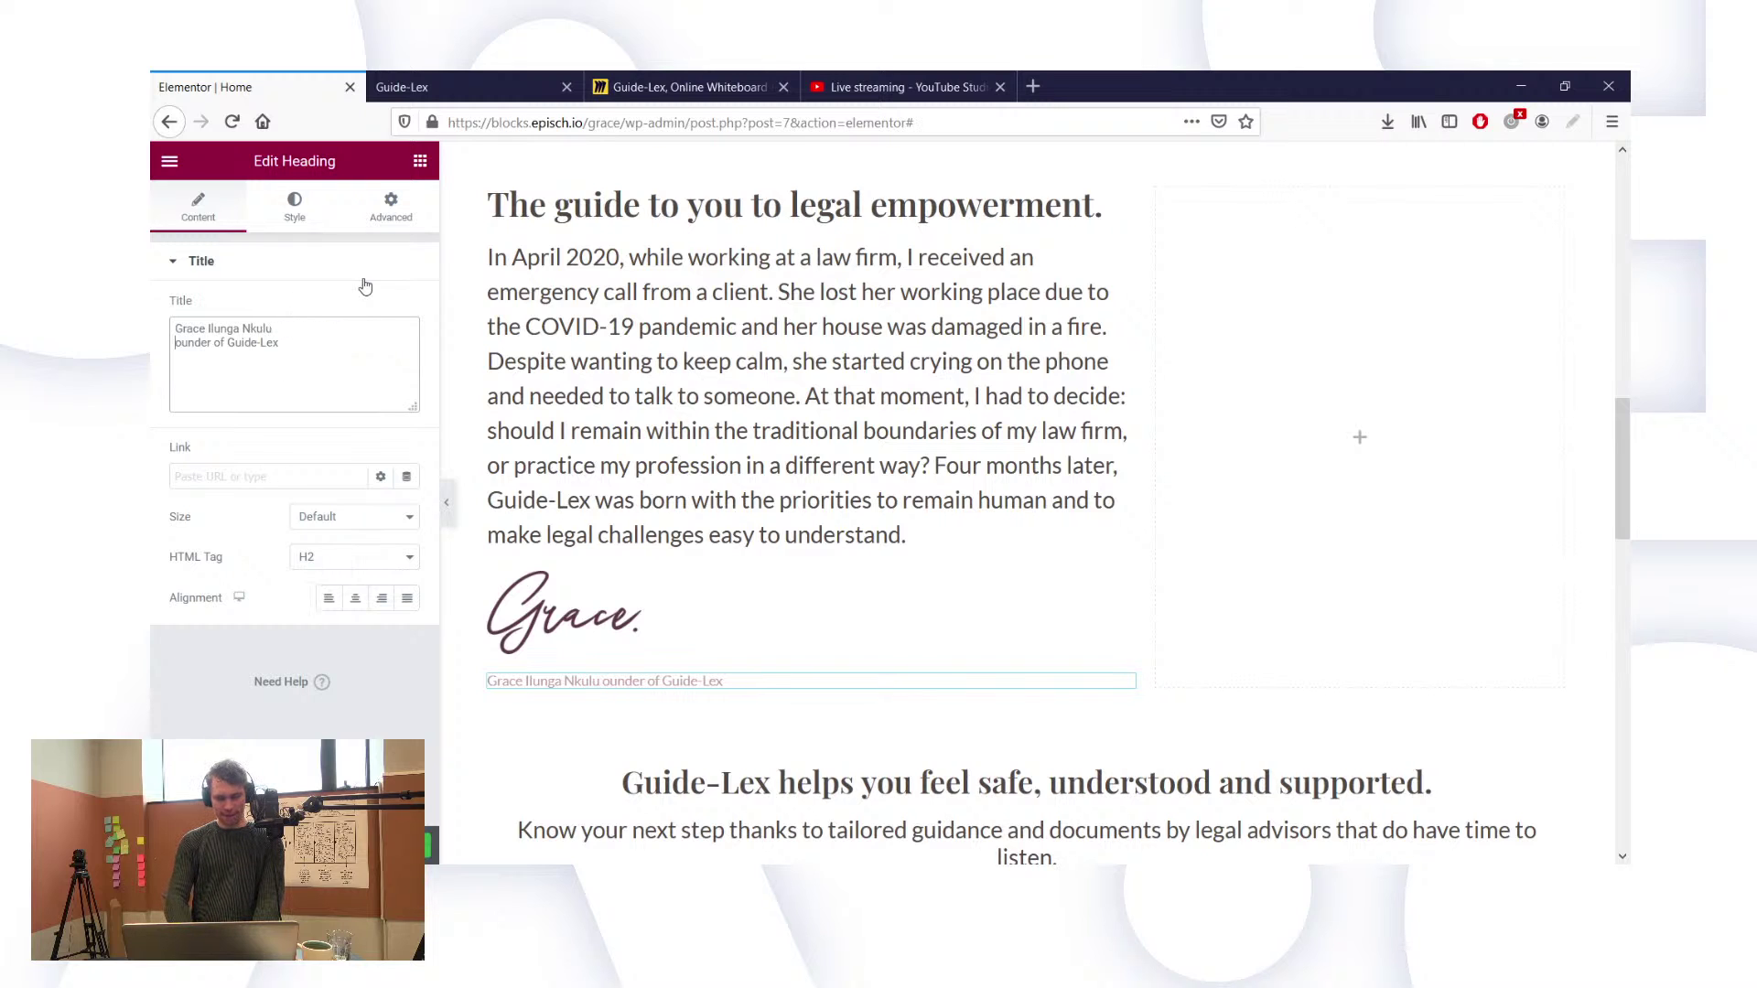
{"action": "type", "text": "<b>"}
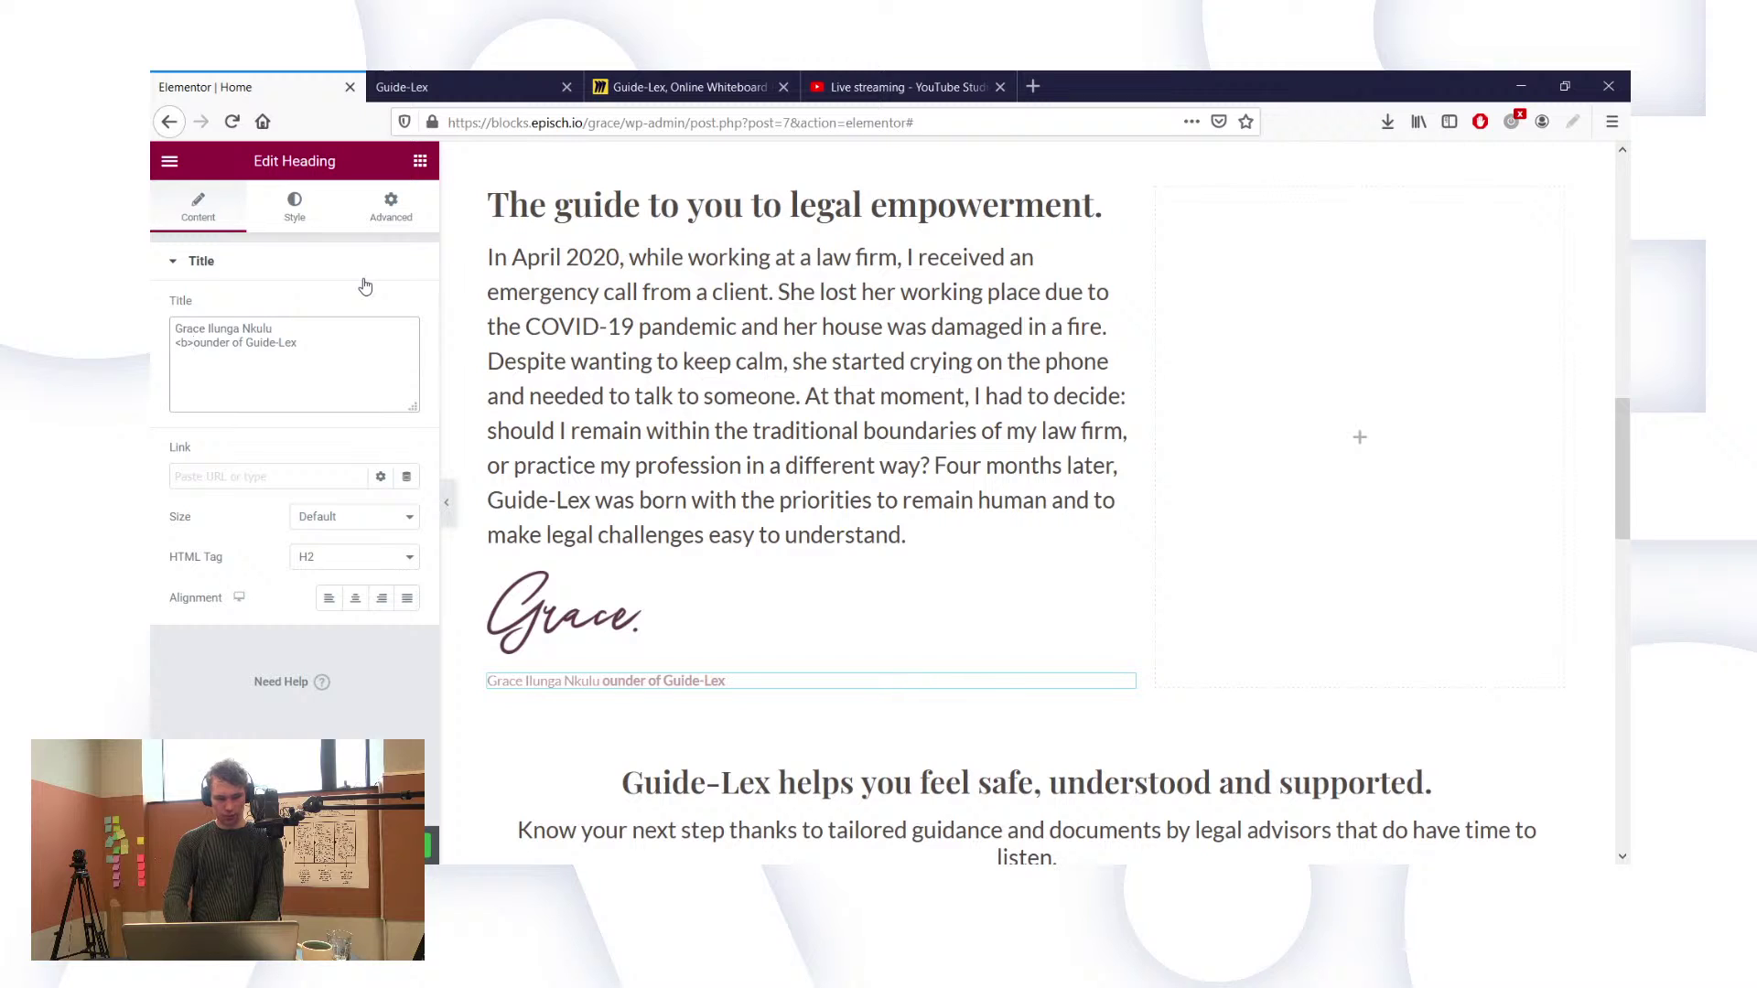
{"action": "key", "text": "BackSpace"}
{"action": "type", "text": "r>"}
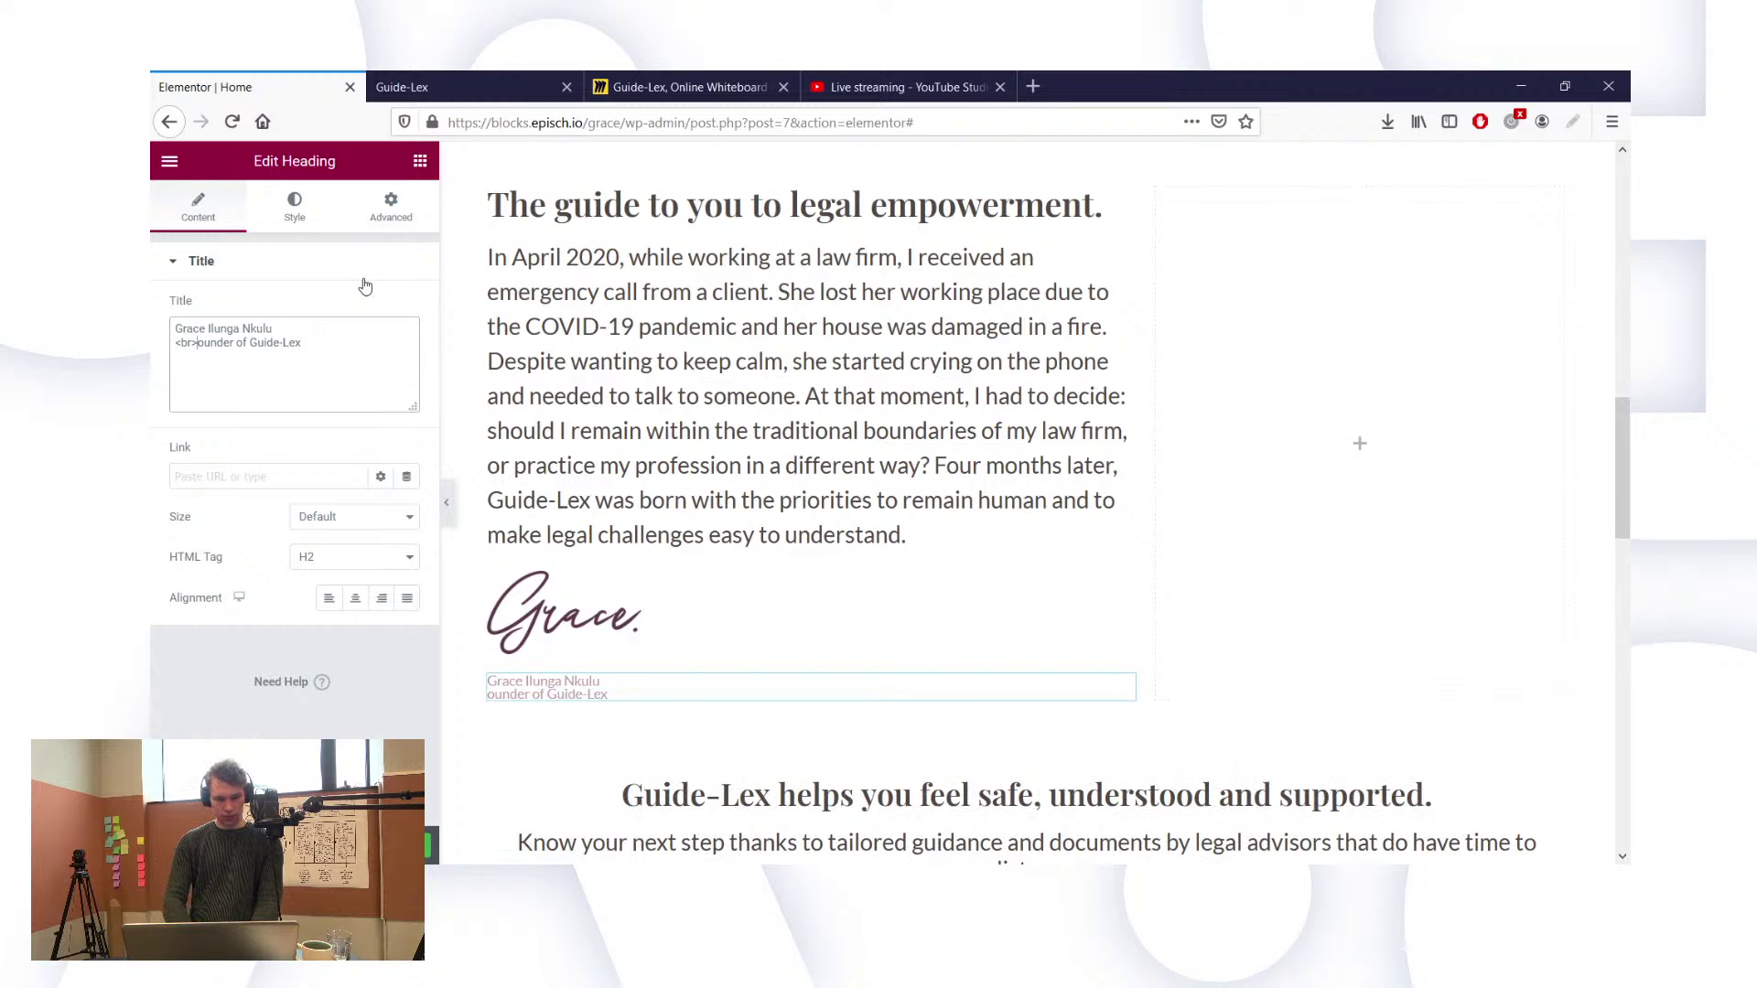
{"action": "type", "text": "F"}
{"action": "key", "text": "ctrl+Home"}
{"action": "type", "text": "<b>"}
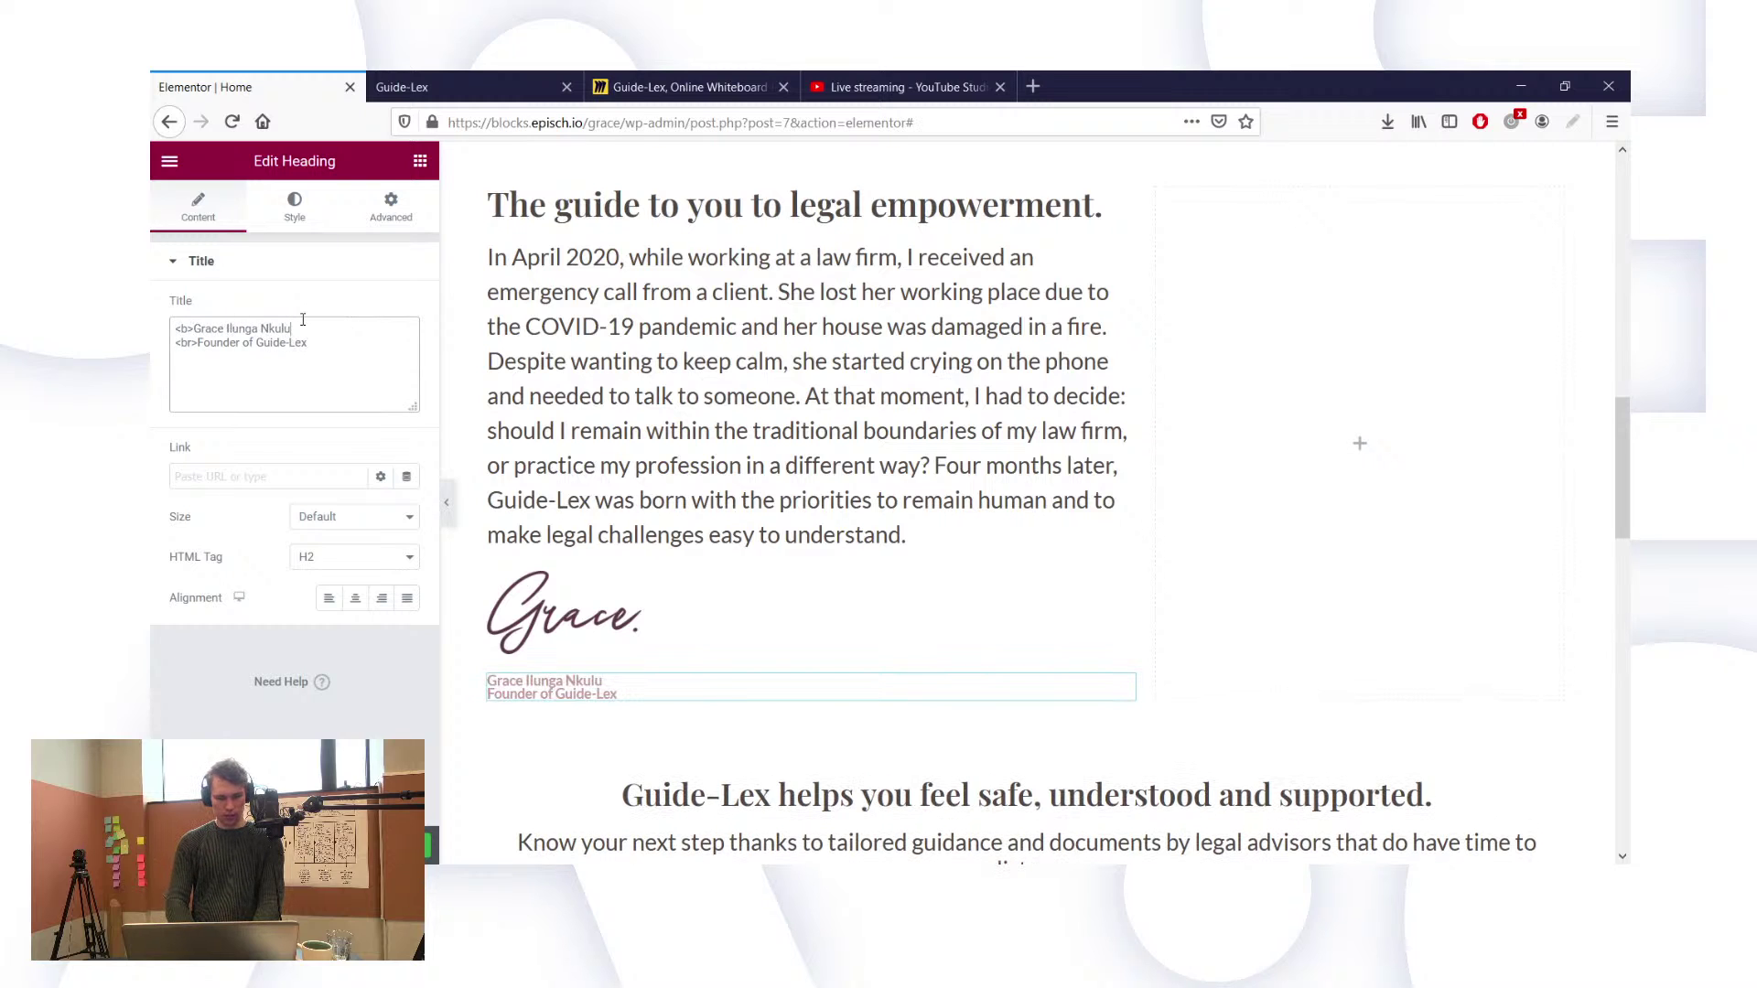
{"action": "type", "text": "/b>"}
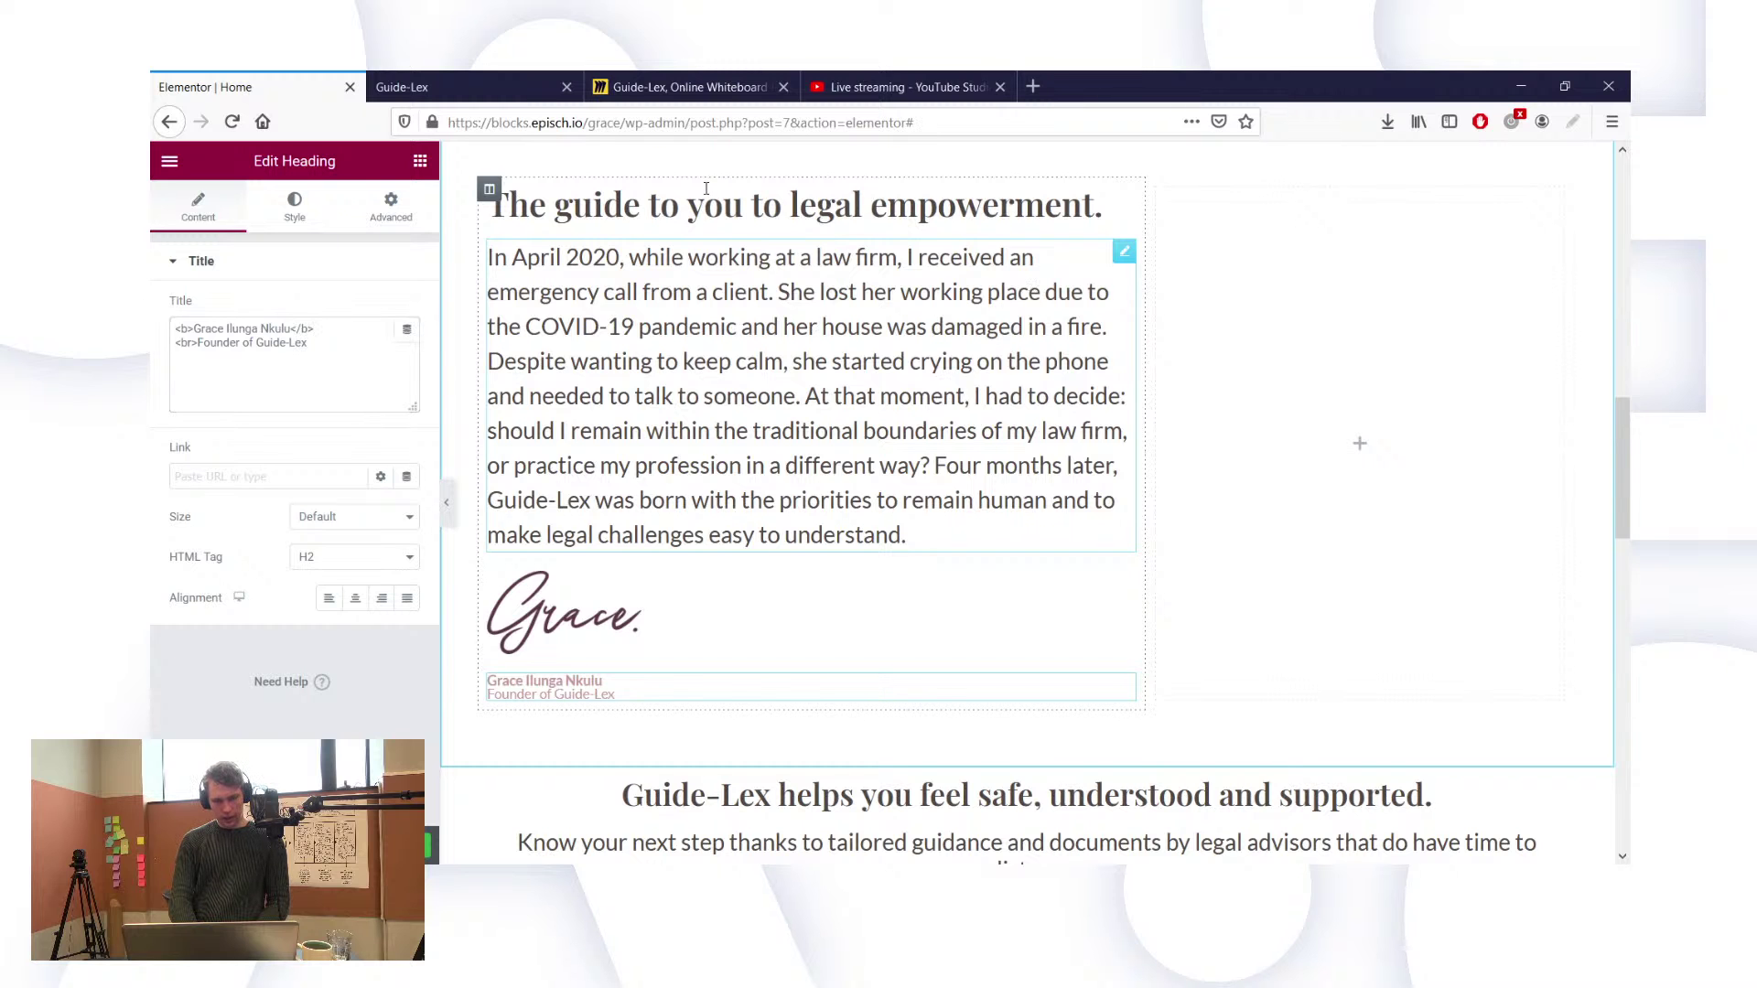
{"action": "left_click", "coordinate": [743, 289]}
Step: Set the 'Why work with us?' heading's font size to 45
{"action": "scroll", "coordinate": [743, 289], "scroll_direction": "up", "scroll_amount": 6}
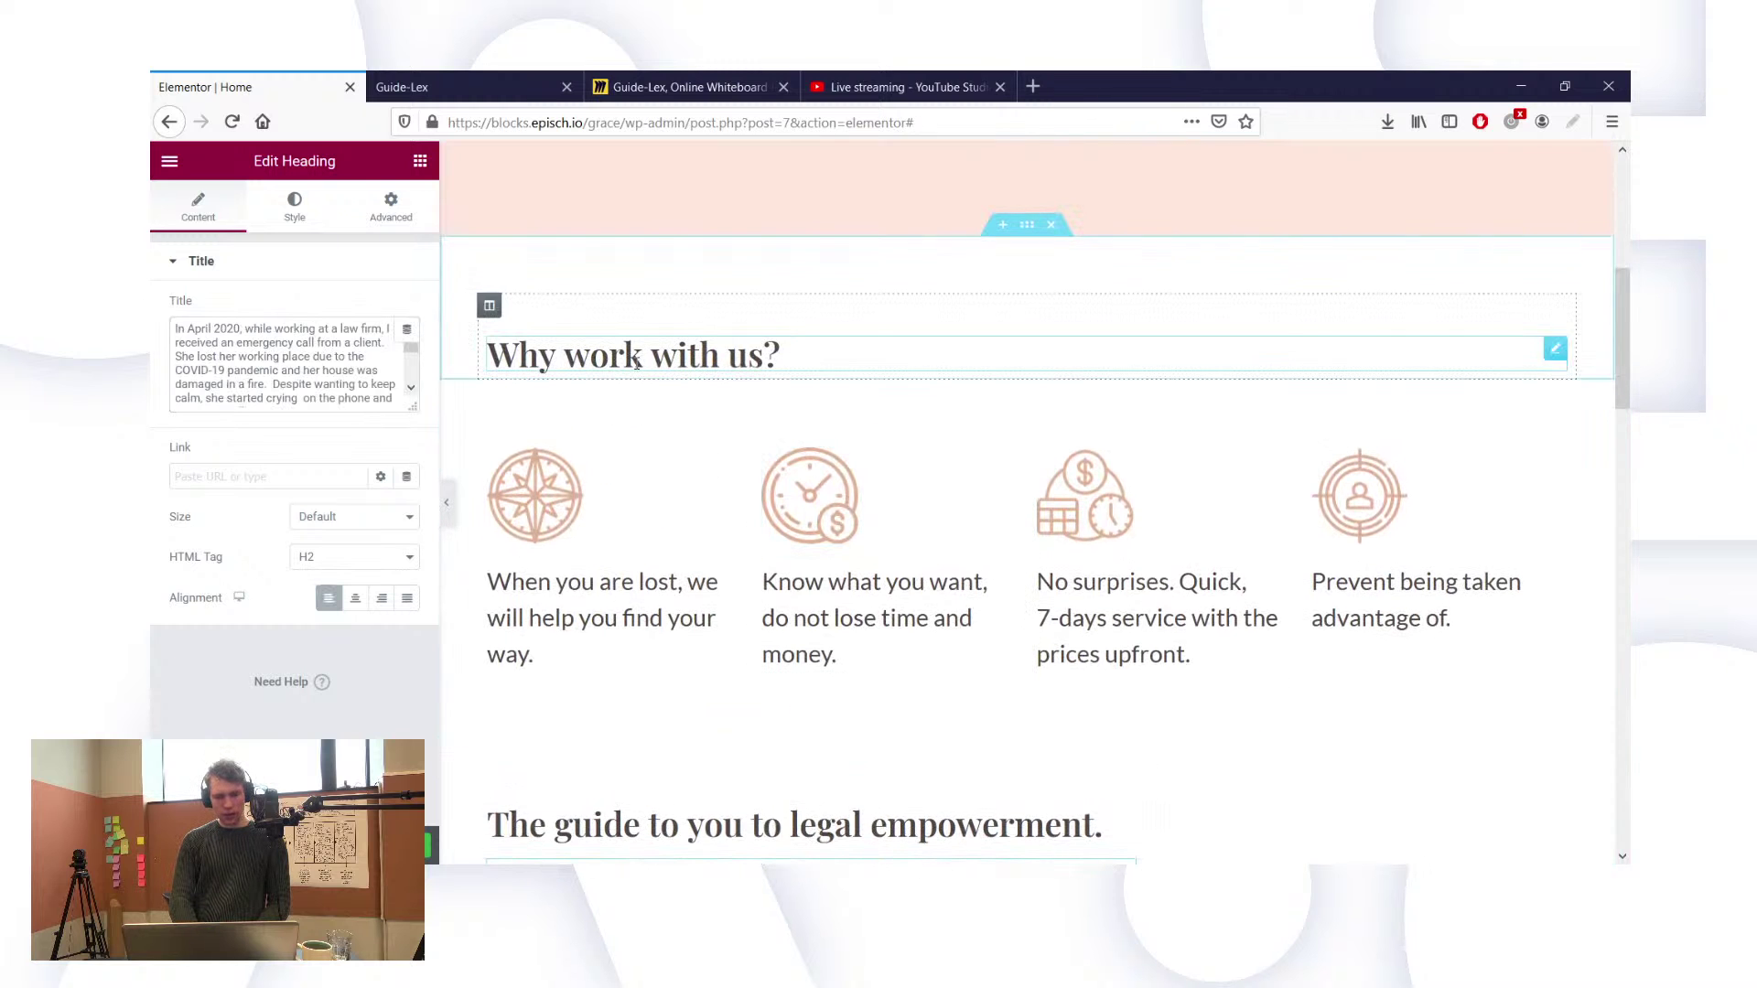
{"action": "left_click", "coordinate": [295, 206]}
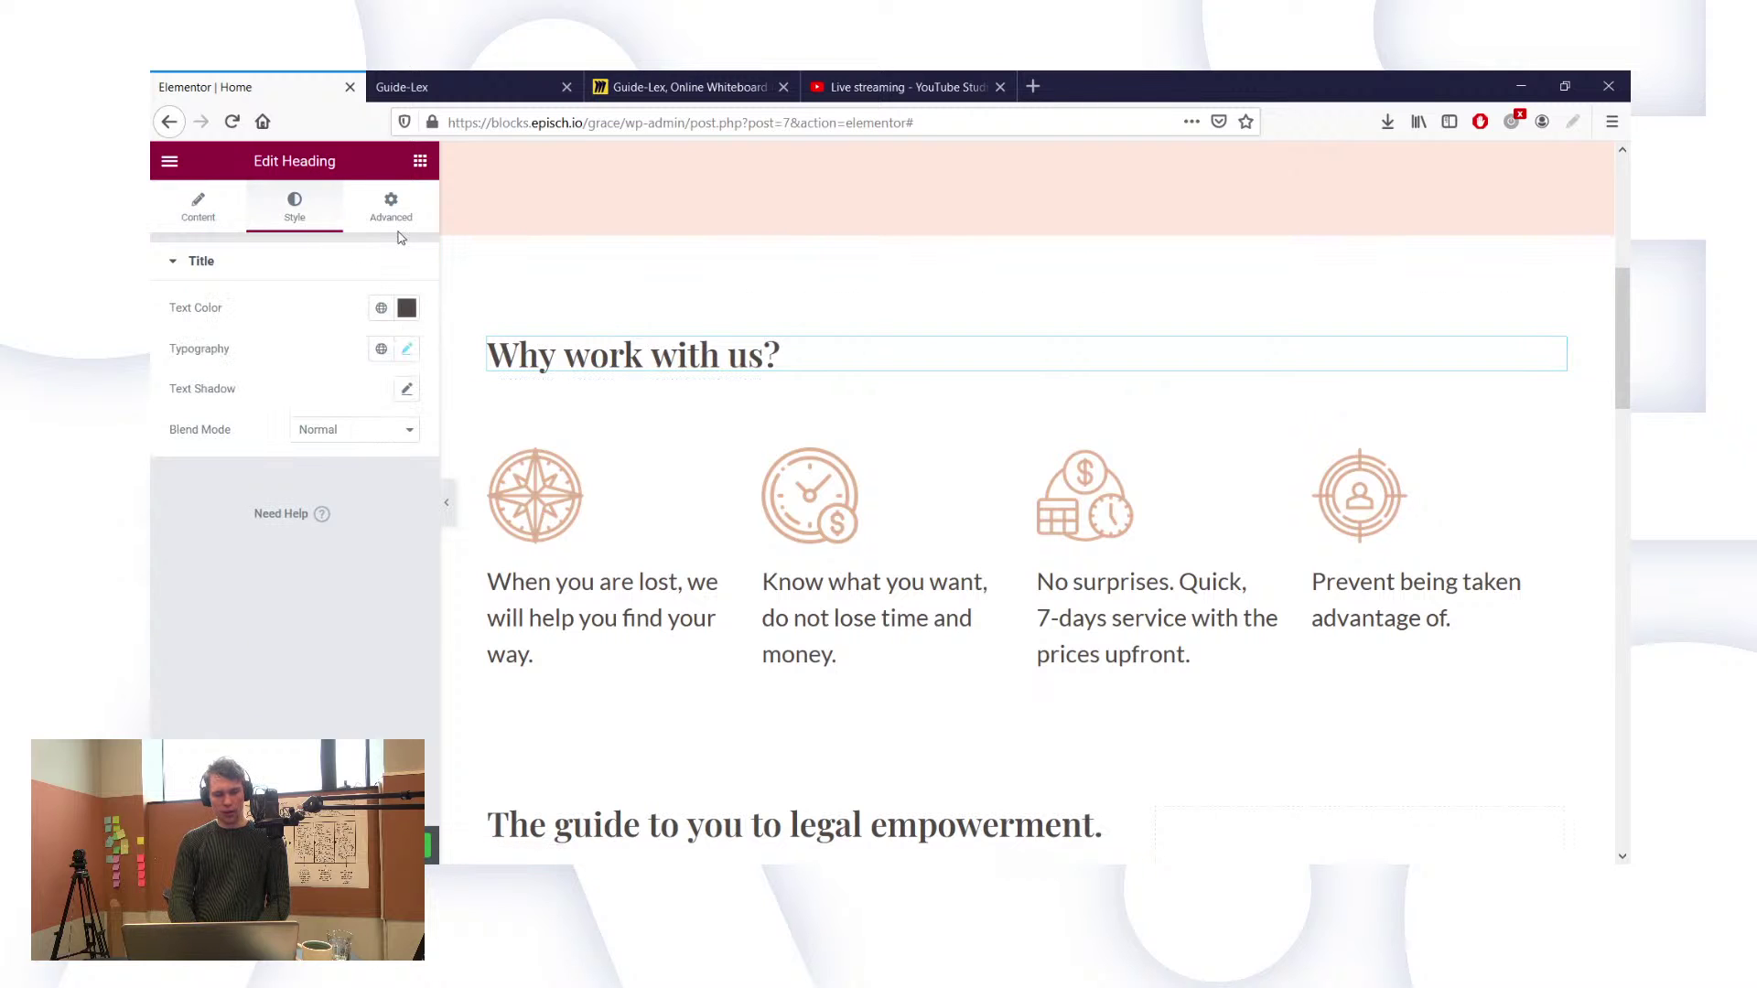
{"action": "left_click", "coordinate": [408, 349]}
{"action": "double_click", "coordinate": [365, 514]}
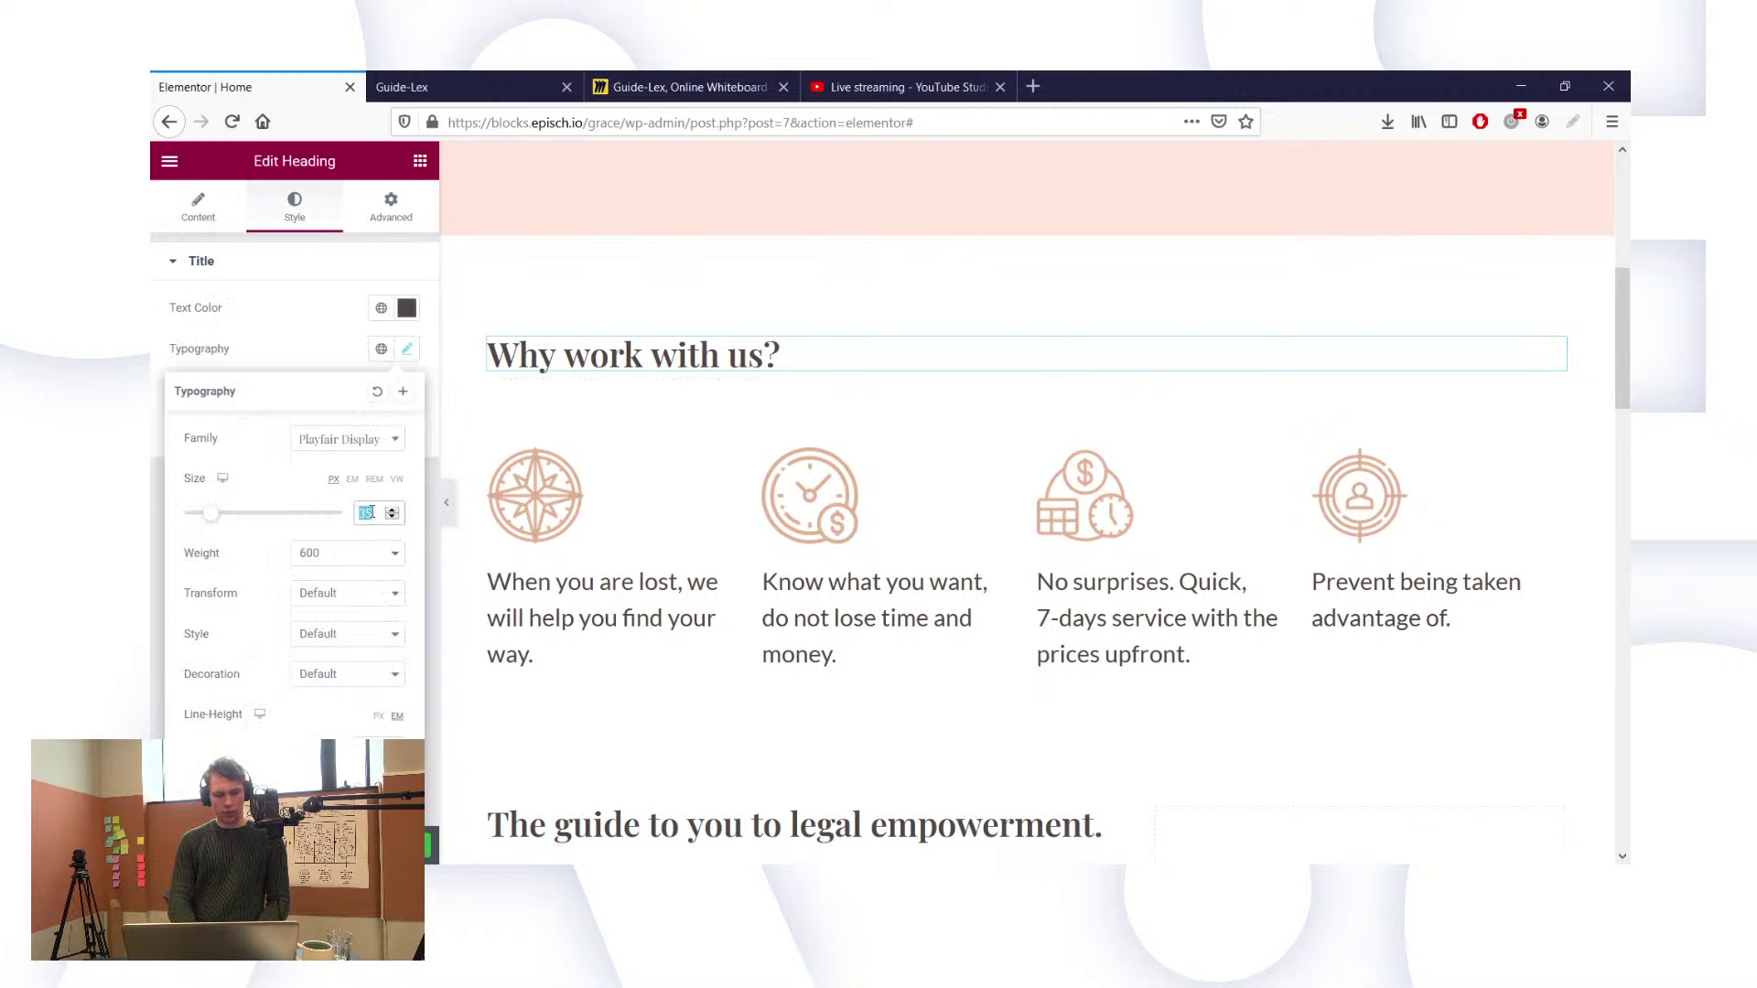
{"action": "type", "text": "45"}
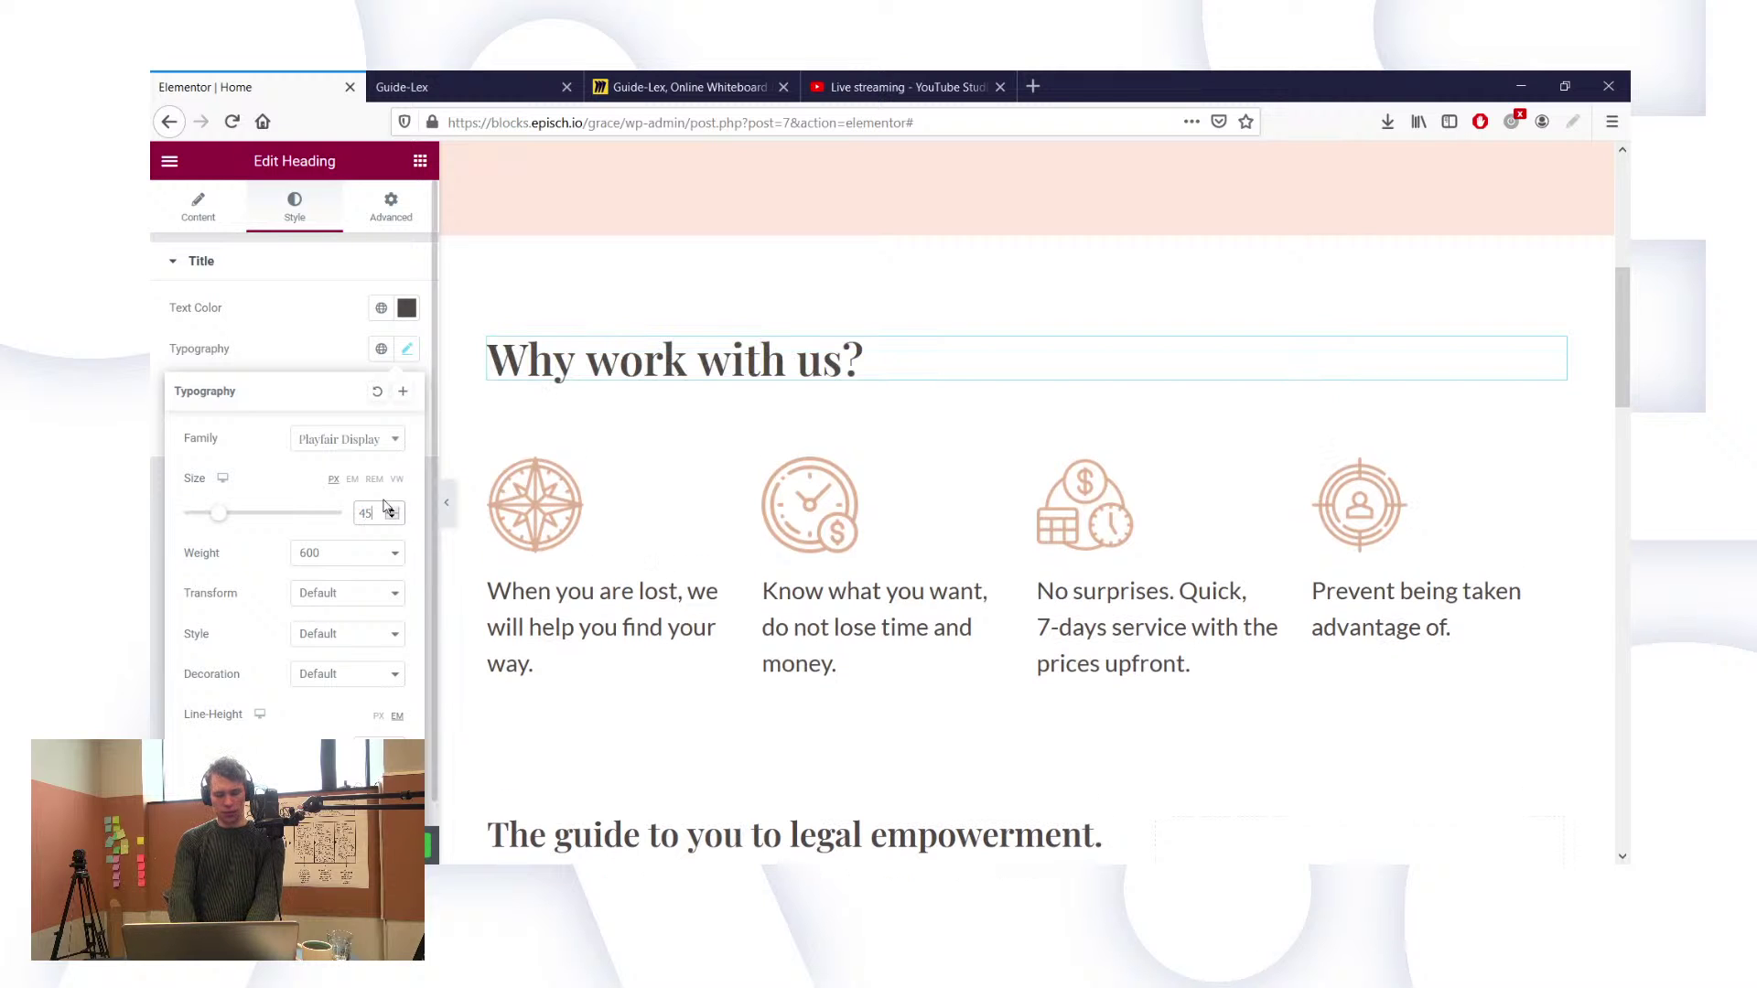
{"action": "scroll", "coordinate": [769, 730], "scroll_direction": "down", "scroll_amount": 2}
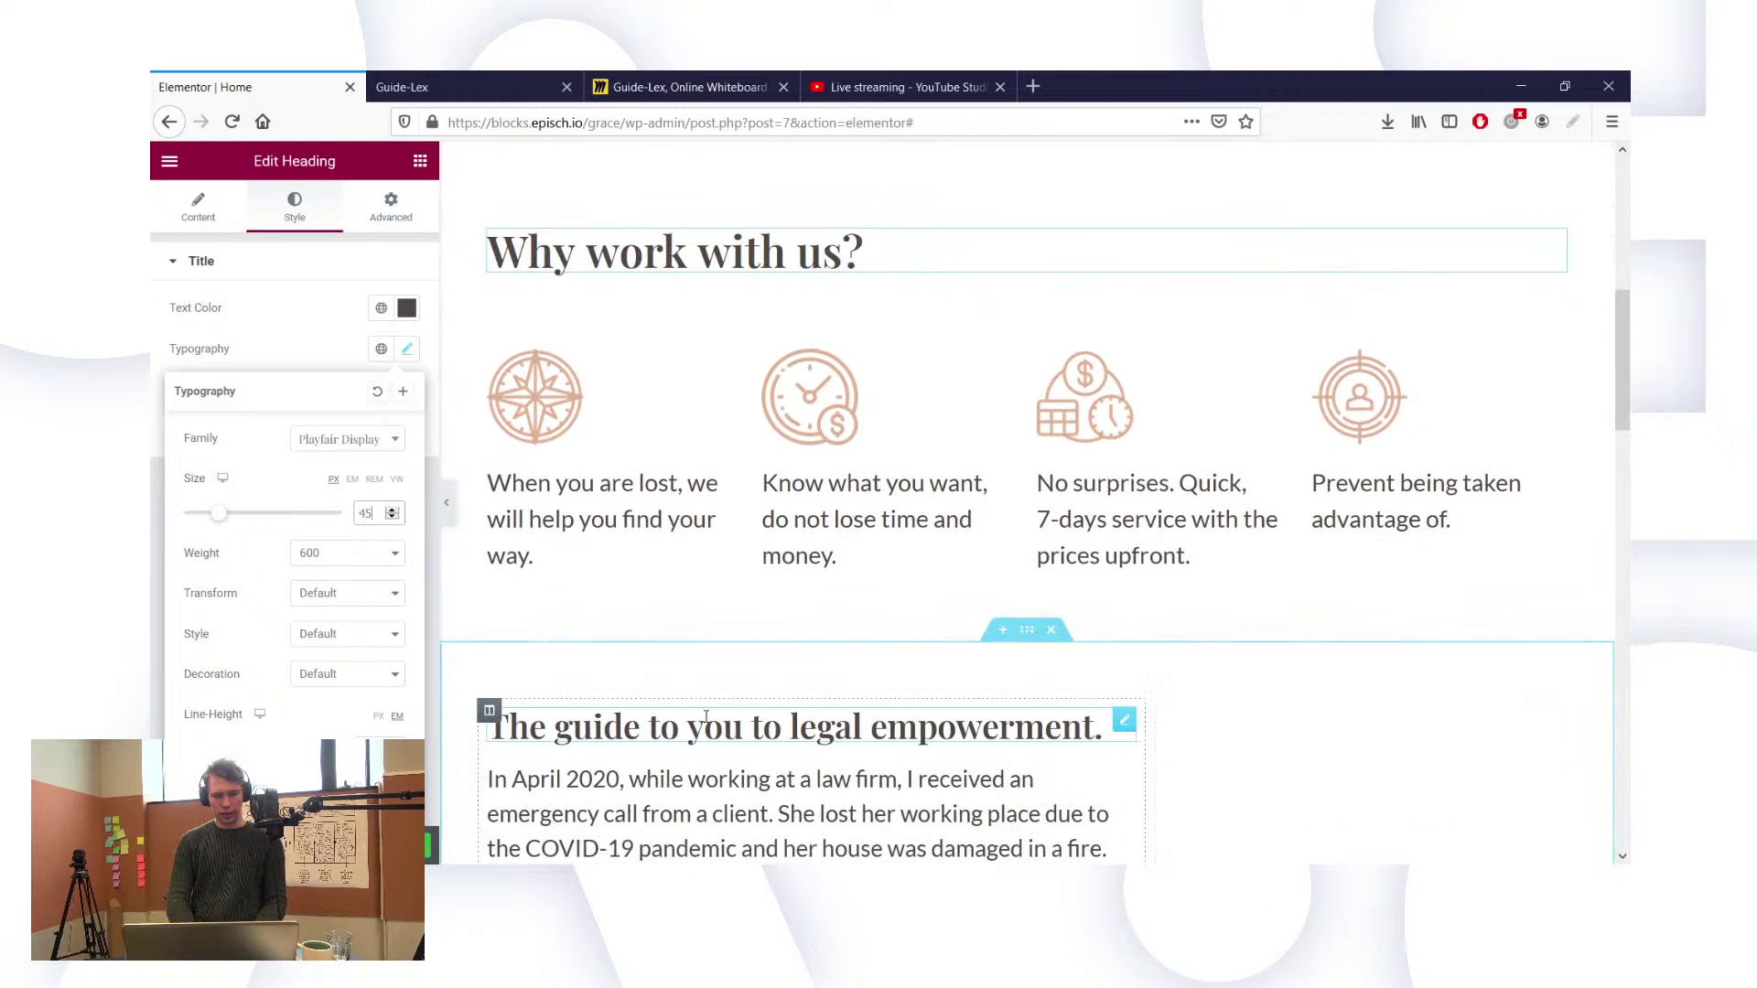
{"action": "left_click", "coordinate": [409, 348]}
Step: Set 'The guide to you to legal empowerment.' heading to 45 px and unlink its padding
{"action": "left_click", "coordinate": [409, 349]}
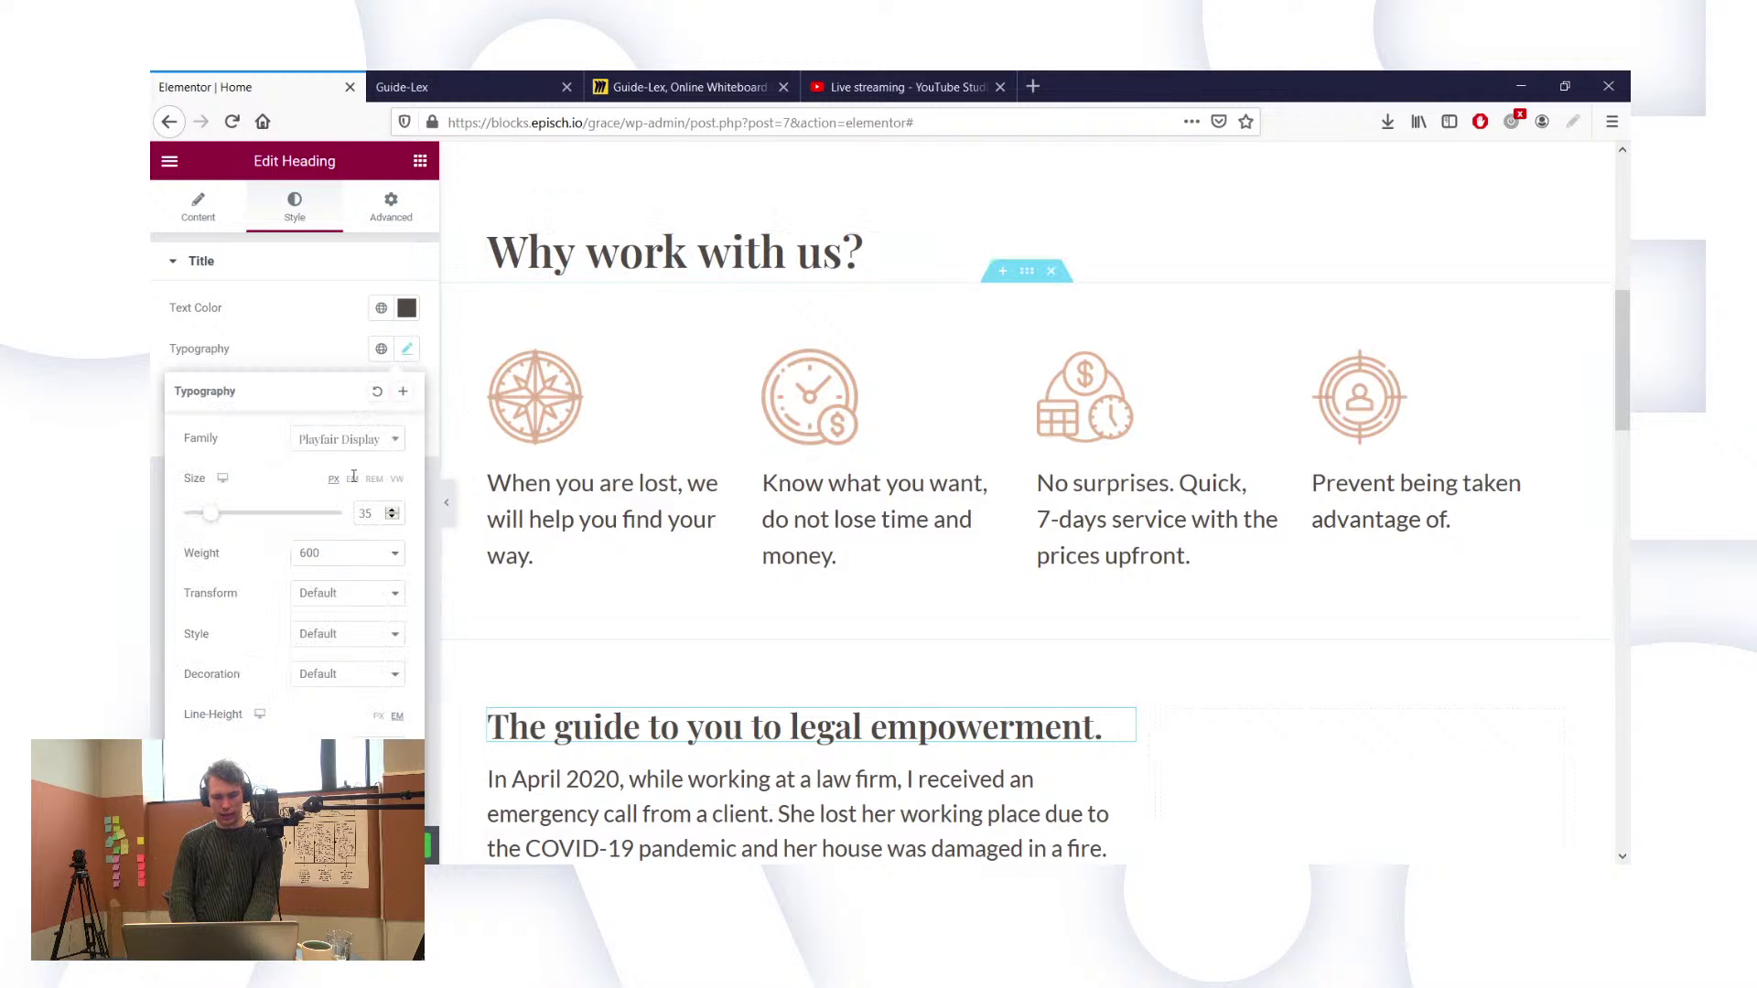
{"action": "double_click", "coordinate": [366, 513]}
{"action": "type", "text": "45"}
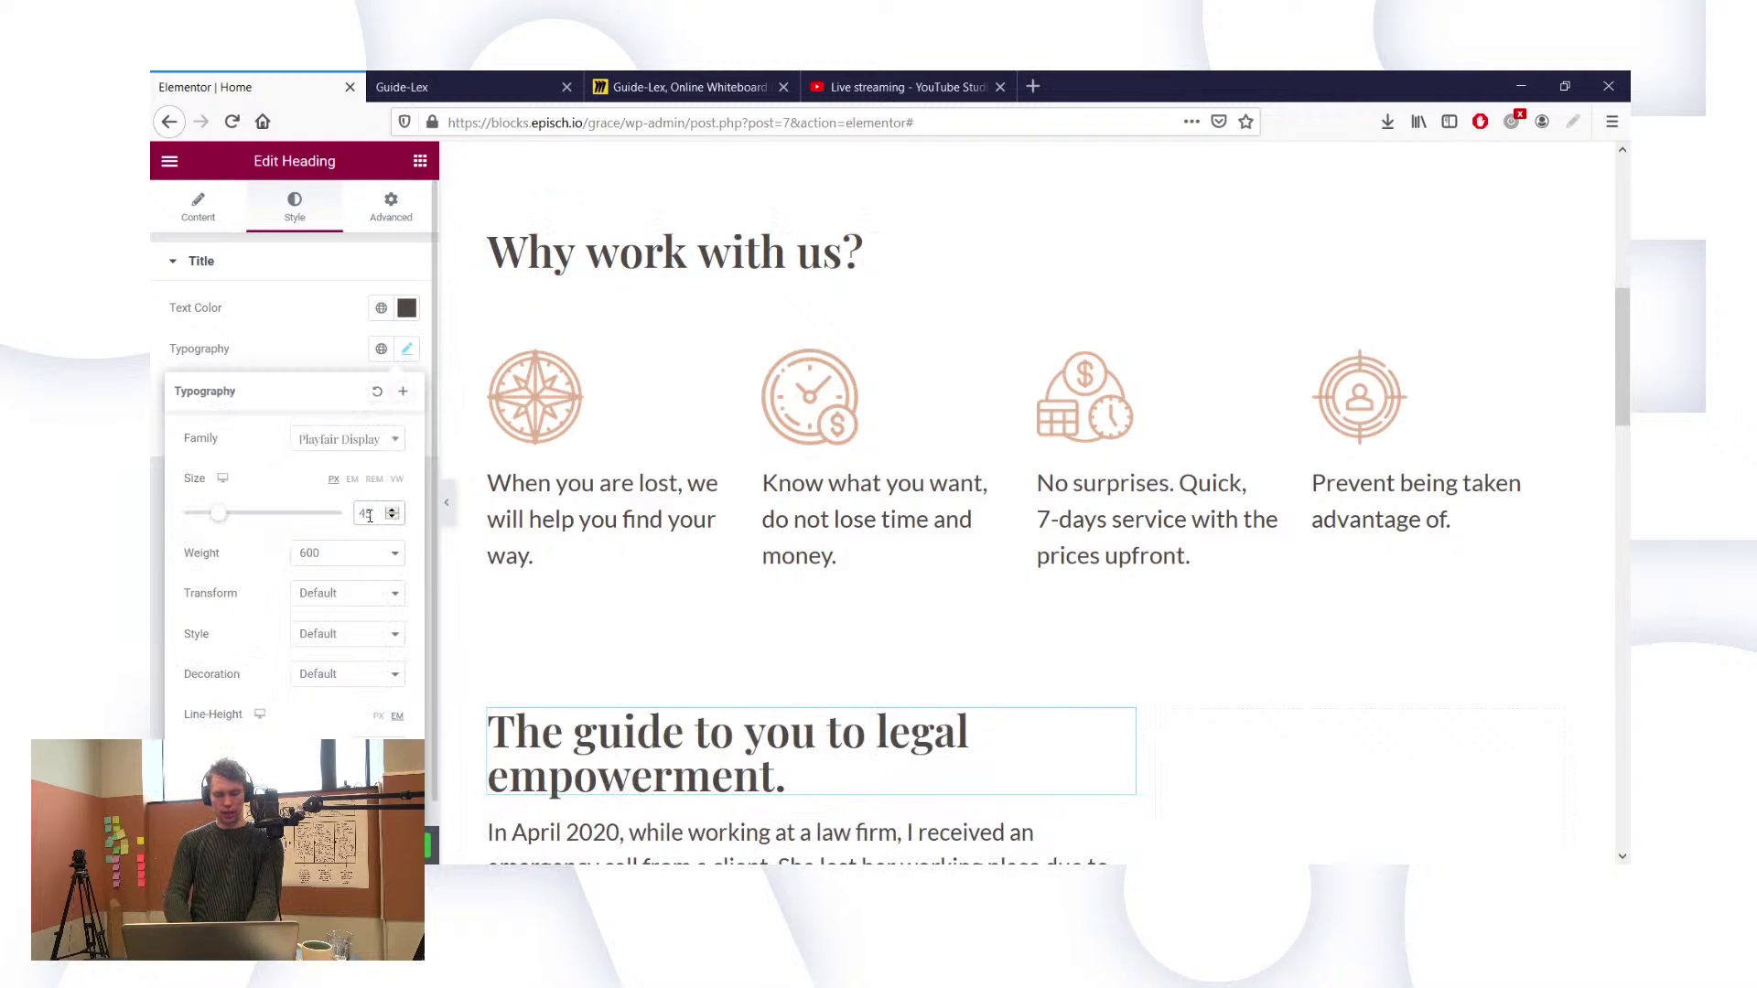
{"action": "scroll", "coordinate": [749, 699], "scroll_direction": "down", "scroll_amount": 4}
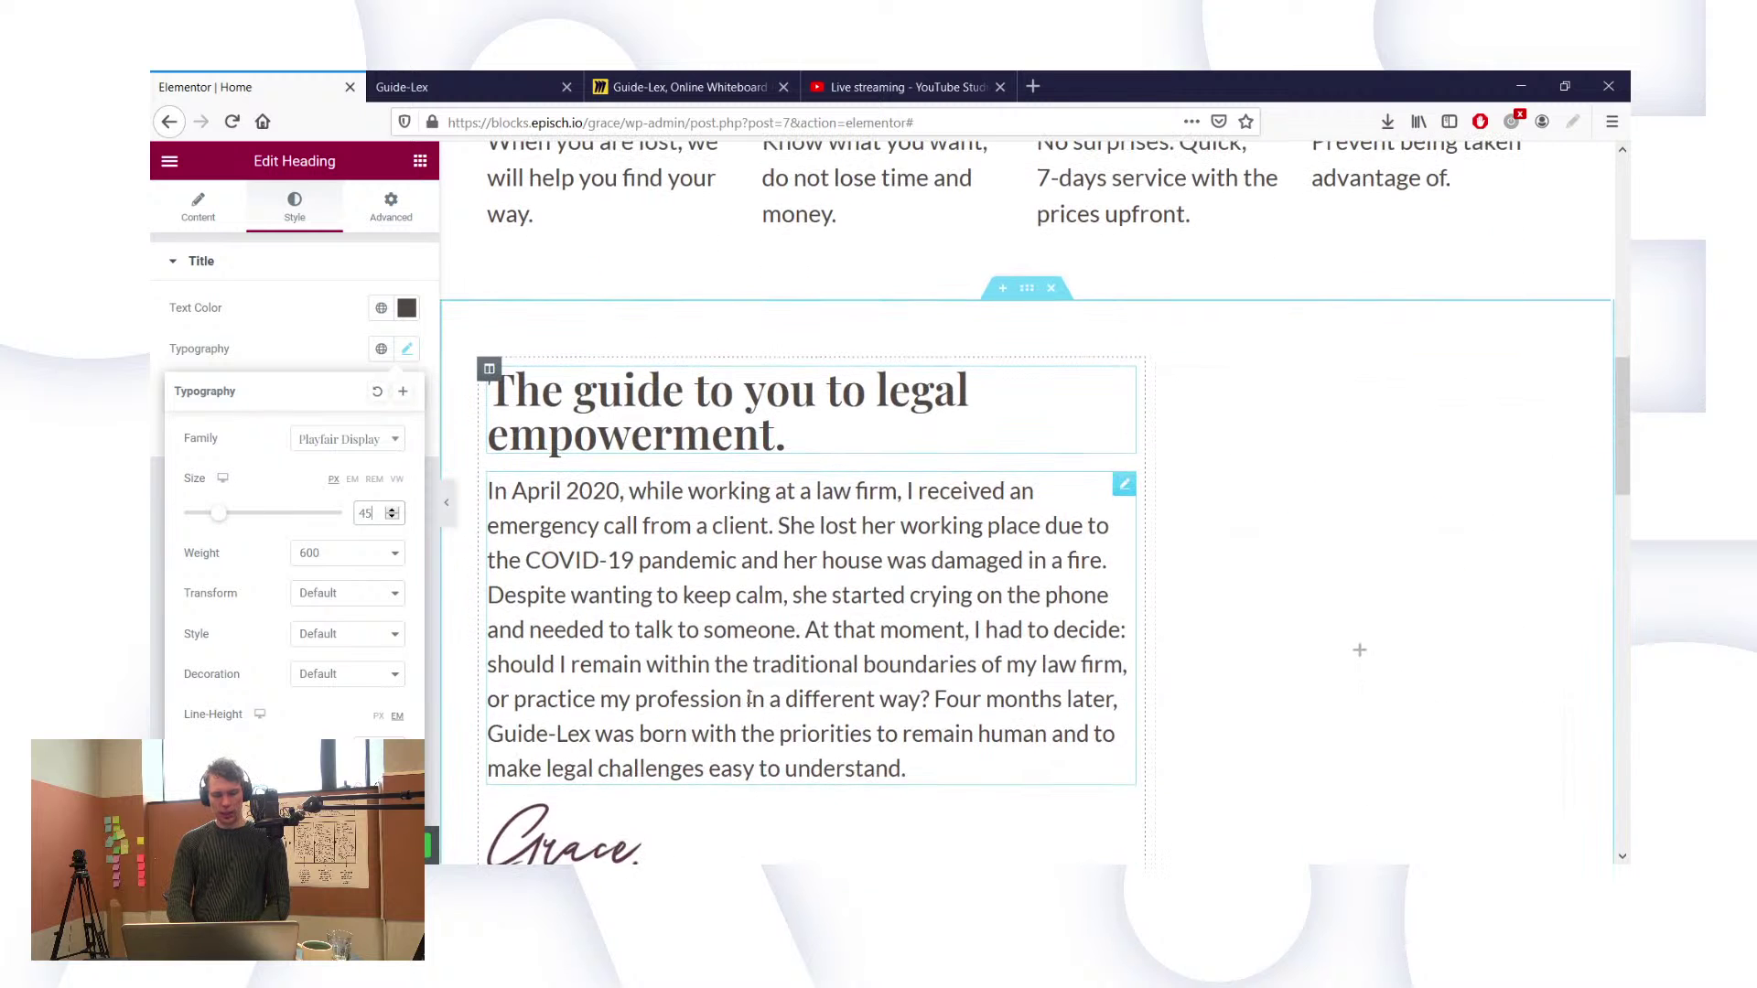
{"action": "scroll", "coordinate": [585, 332], "scroll_direction": "down", "scroll_amount": 1}
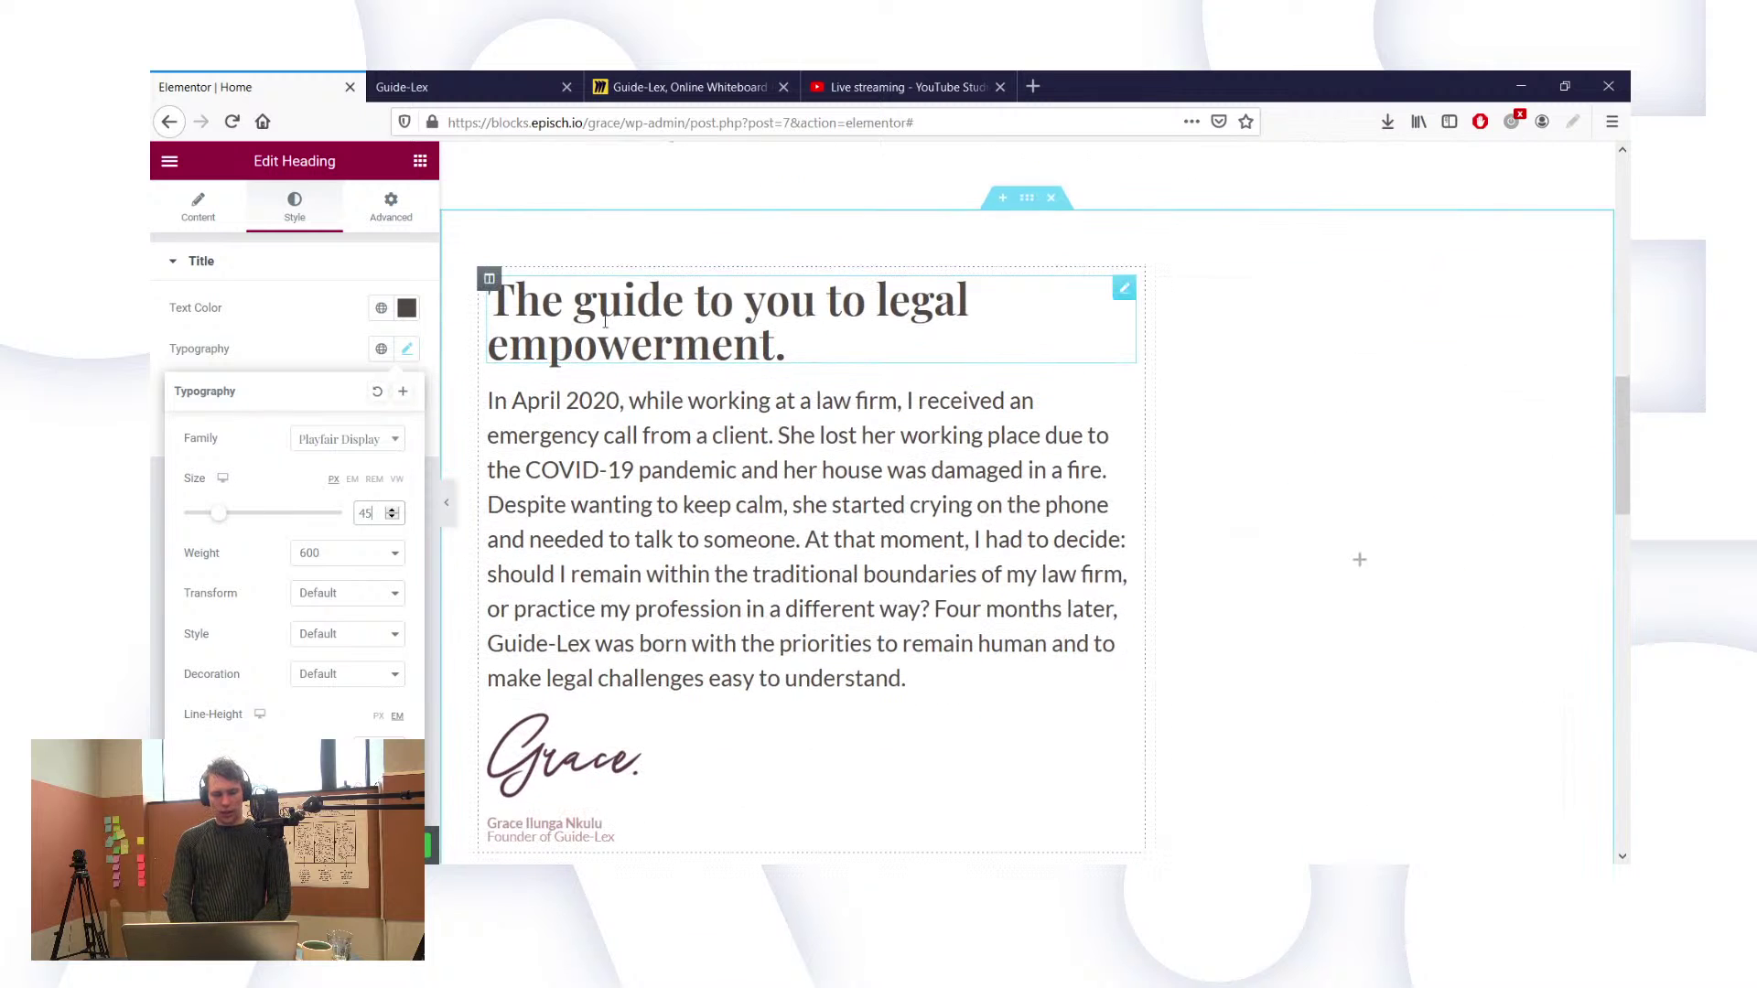
{"action": "left_click", "coordinate": [391, 209]}
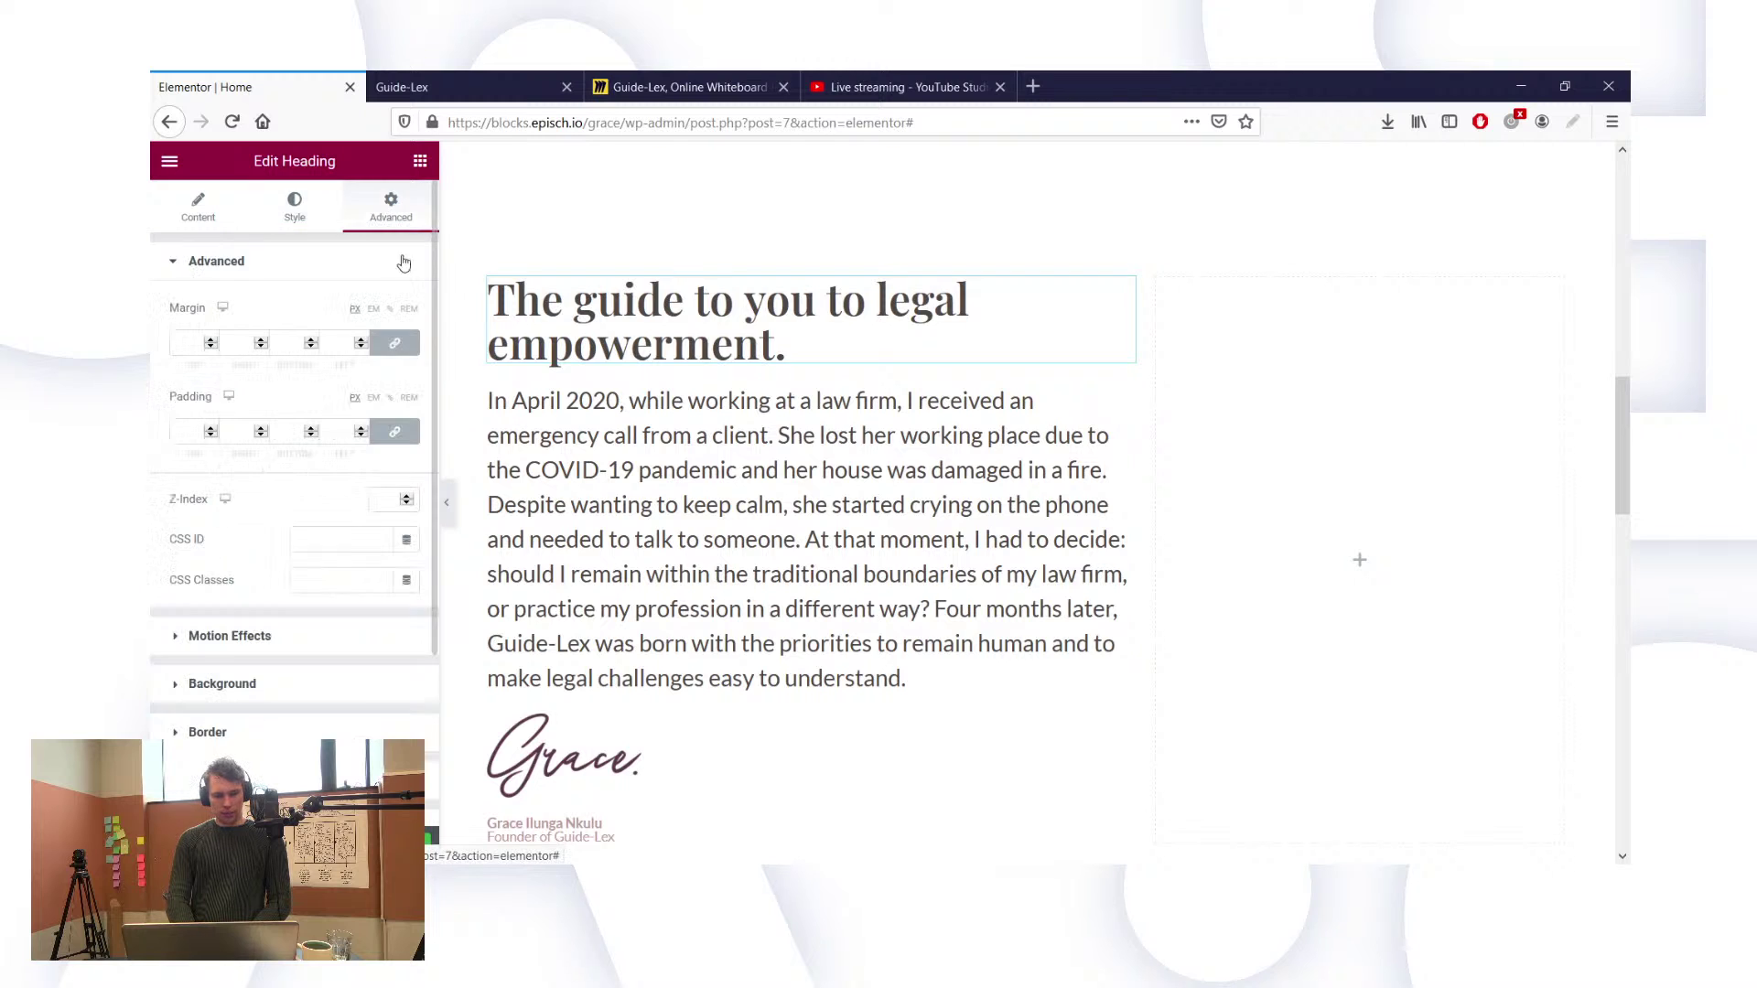
{"action": "left_click", "coordinate": [395, 431]}
Step: Try bottom padding of 40, then 20, on the heading, then undo it
{"action": "left_click", "coordinate": [287, 432]}
{"action": "type", "text": "40"}
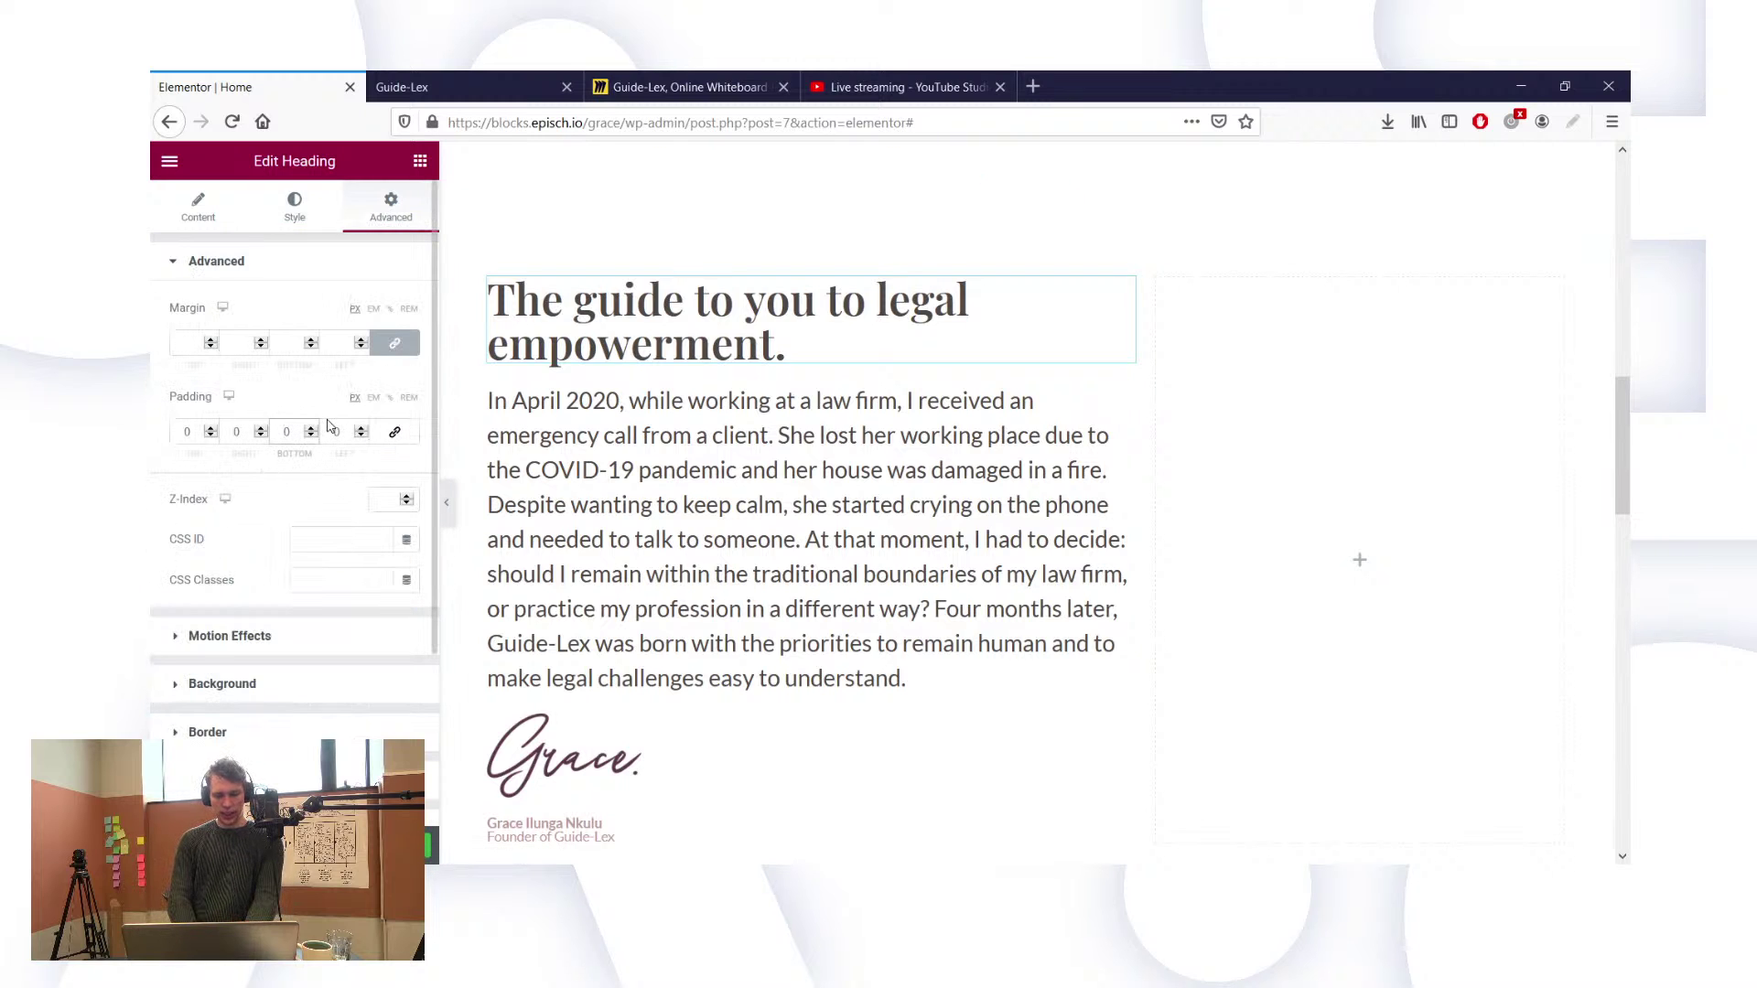
{"action": "key", "text": "BackSpace"}
{"action": "key", "text": "BackSpace"}
{"action": "type", "text": "20"}
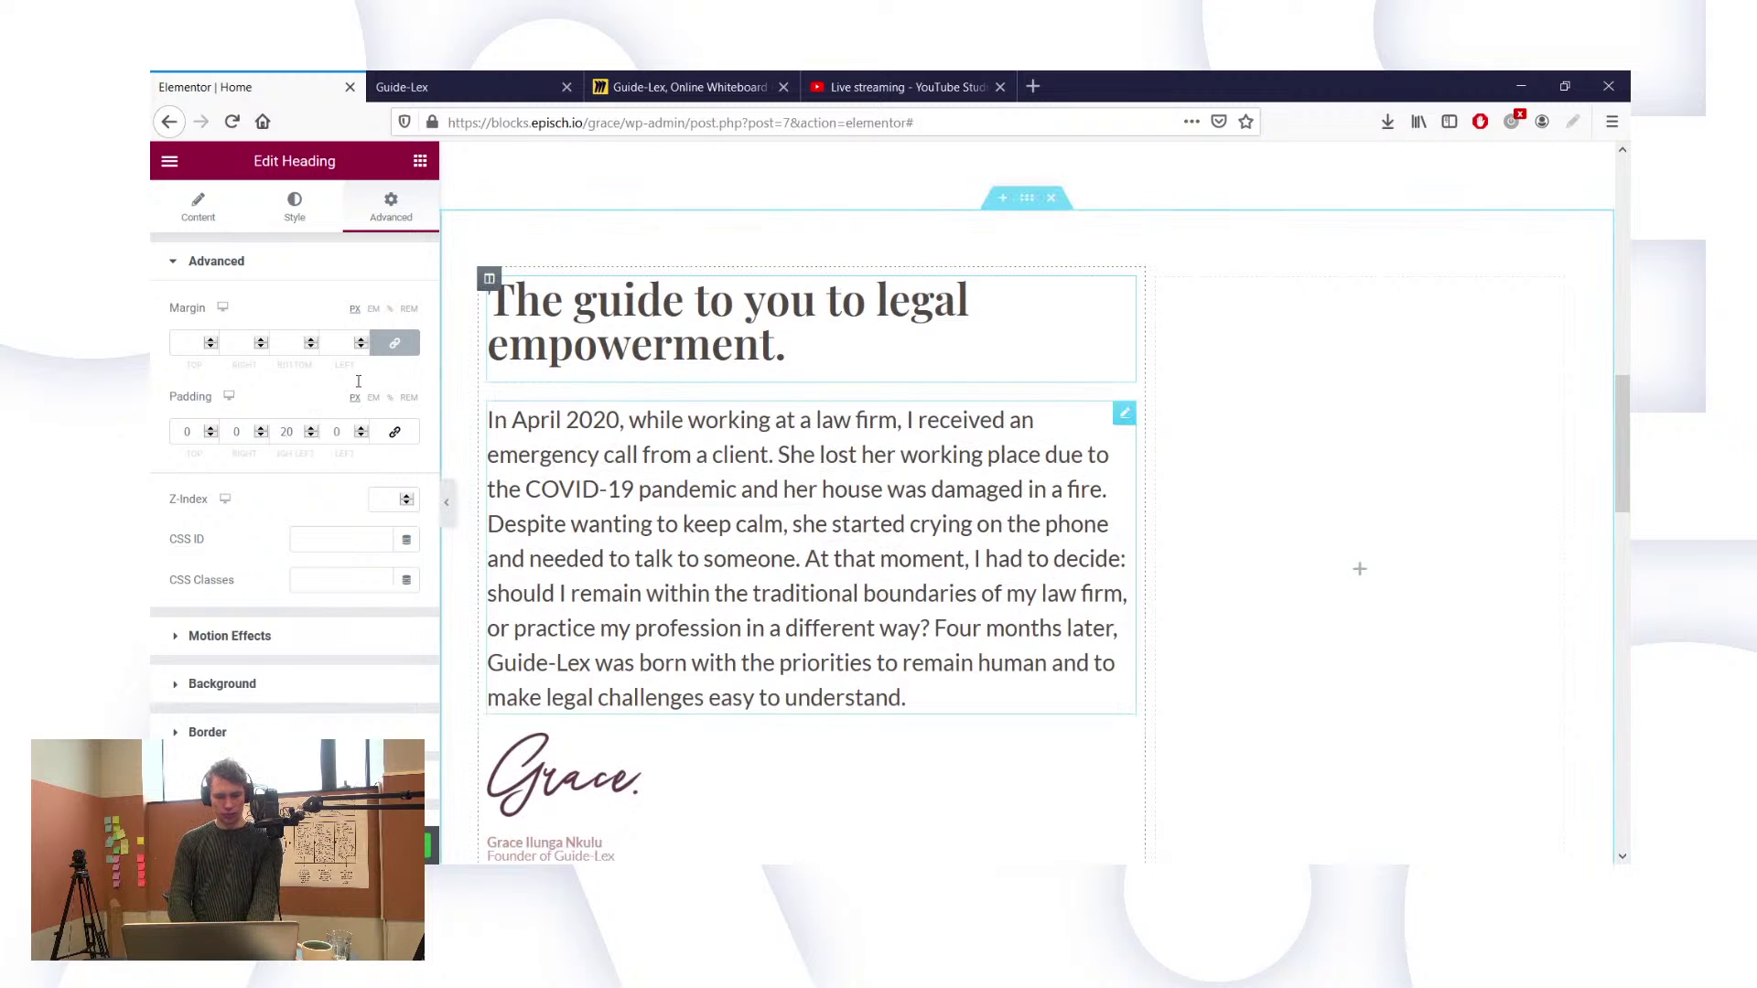
{"action": "key", "text": "ctrl+z"}
Step: Unlink the heading's padding again and set its bottom padding to 20 px
{"action": "left_click", "coordinate": [394, 220]}
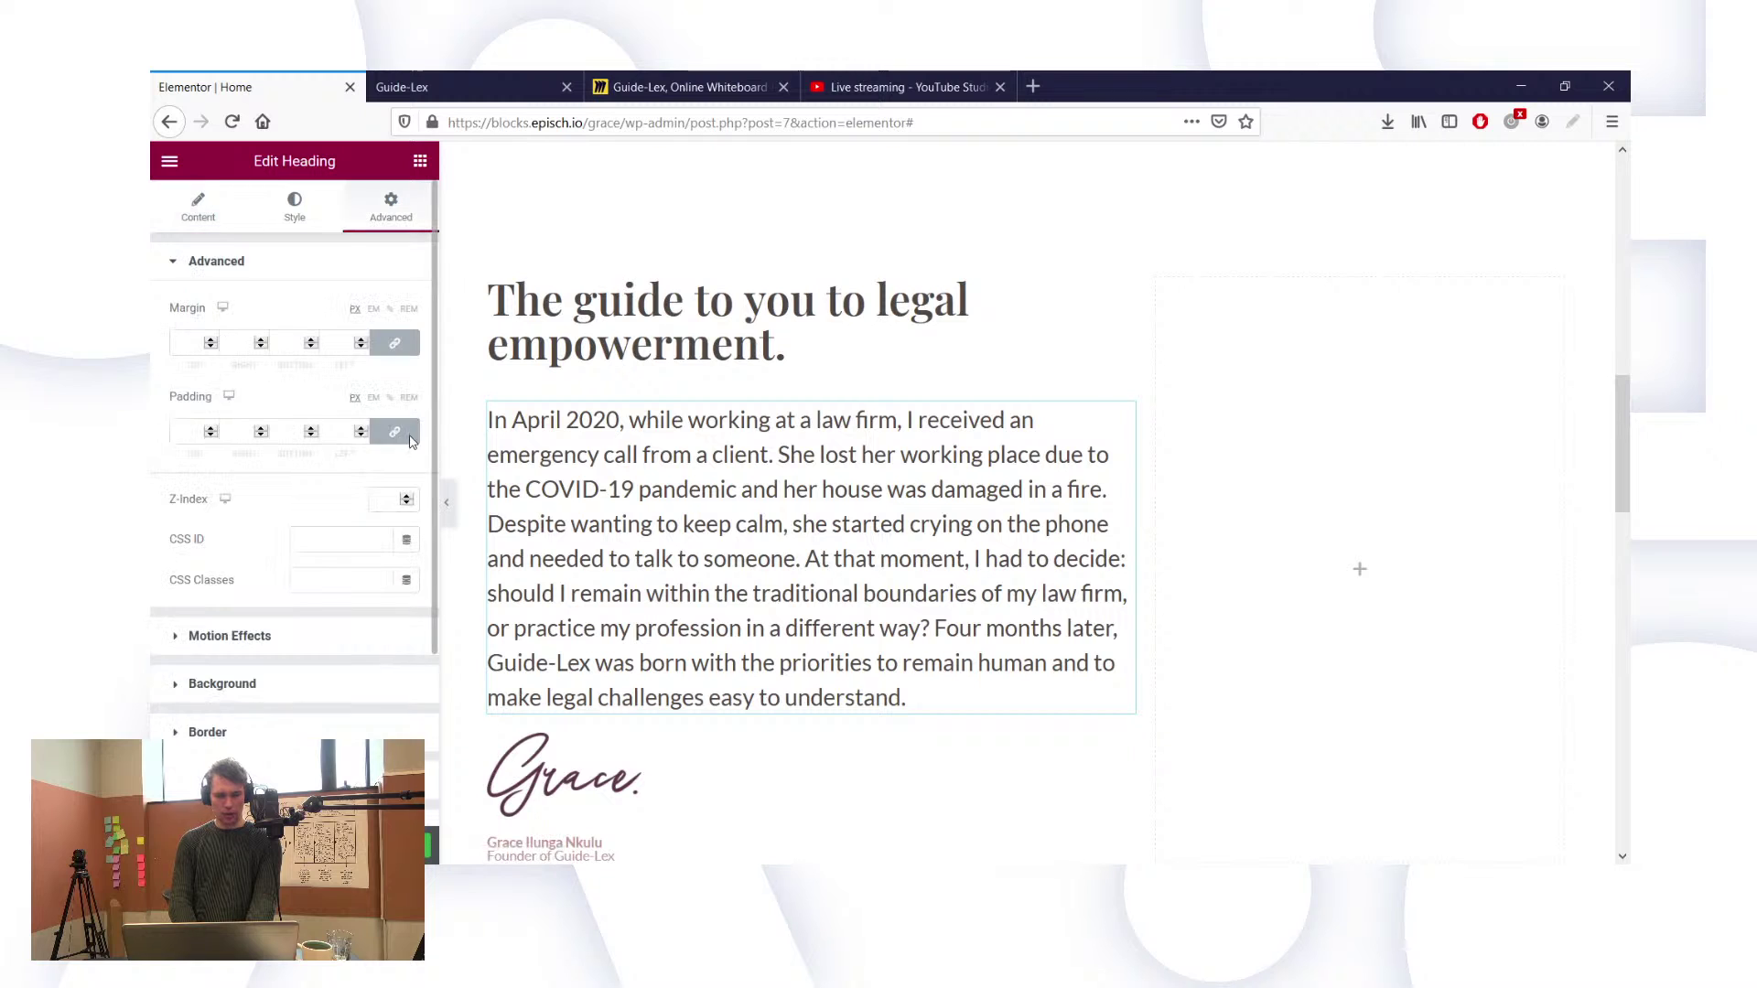
{"action": "left_click", "coordinate": [395, 432]}
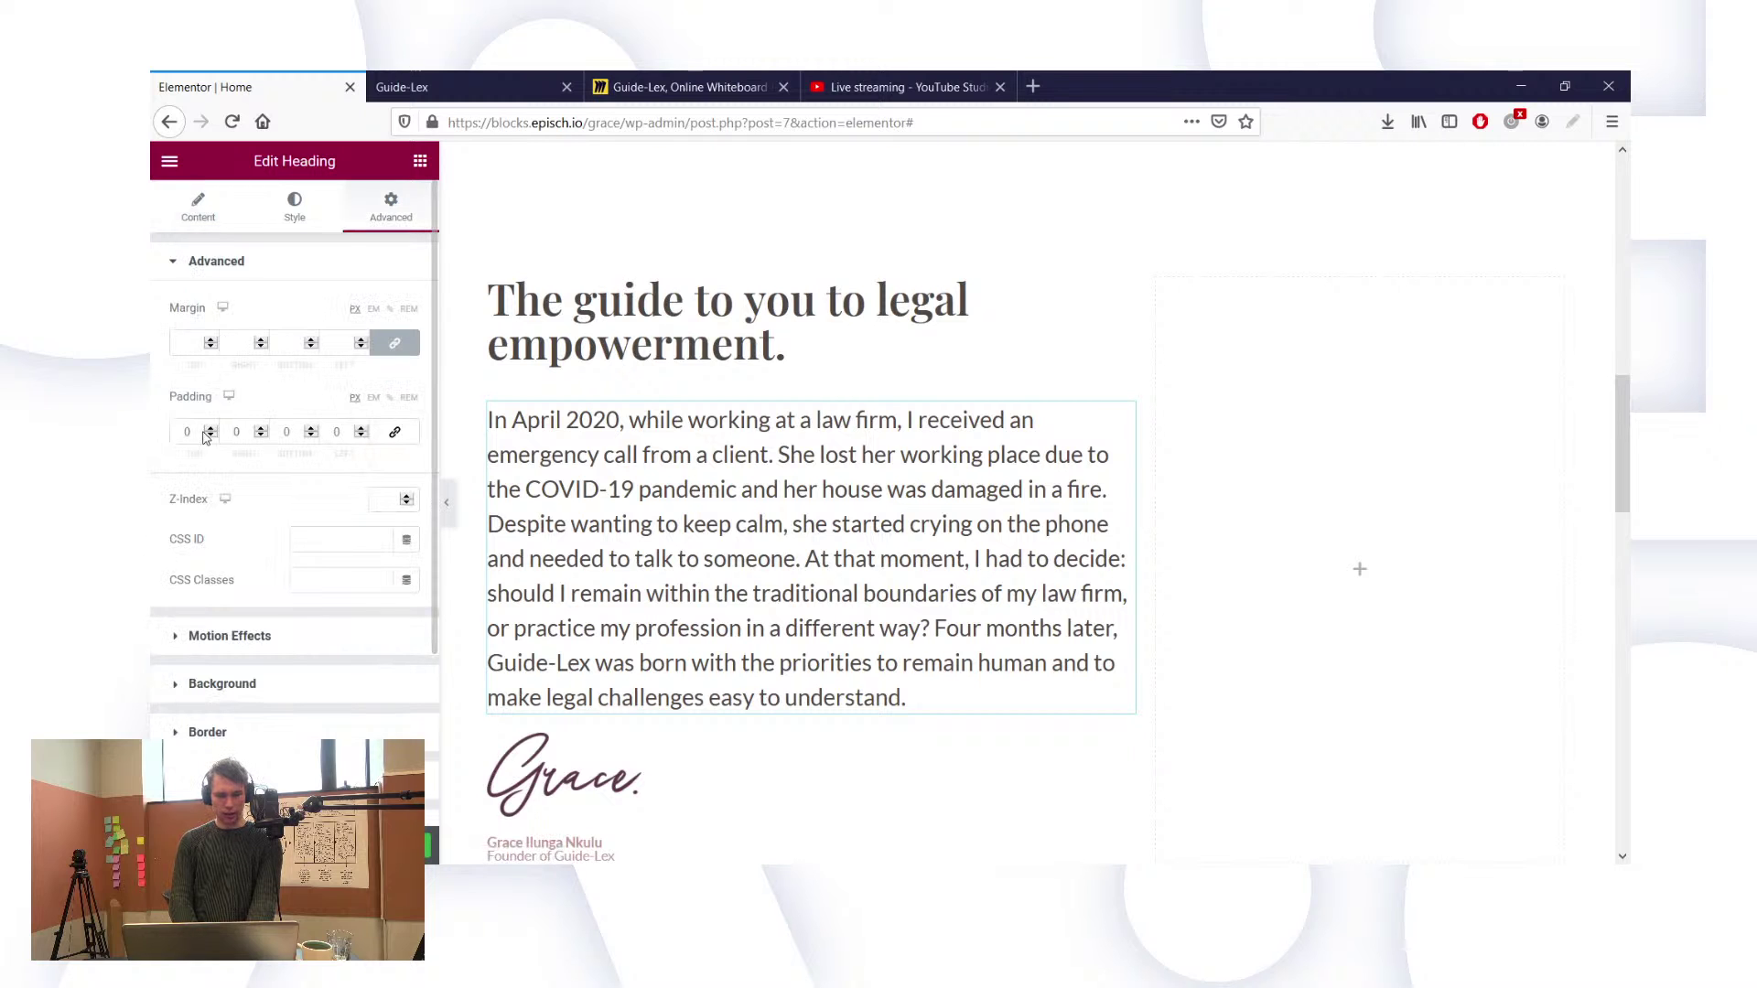
{"action": "left_click", "coordinate": [284, 432]}
{"action": "type", "text": "2"}
{"action": "scroll", "coordinate": [681, 545], "scroll_direction": "down", "scroll_amount": 1}
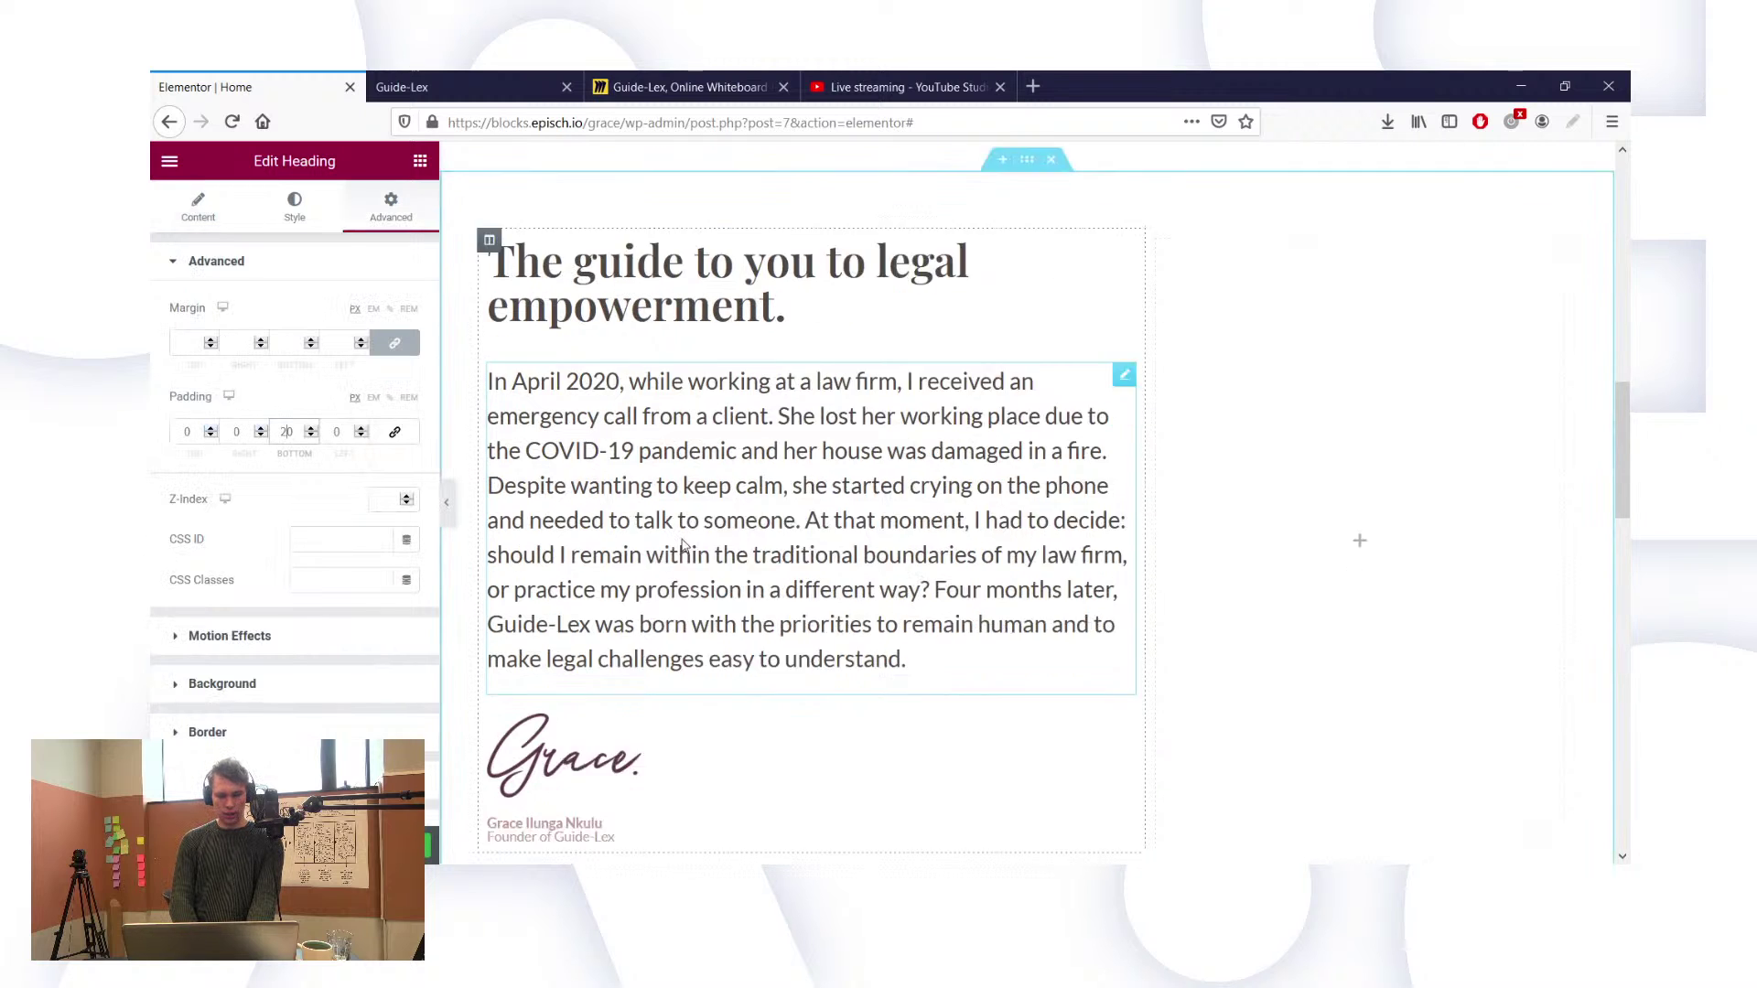
{"action": "scroll", "coordinate": [682, 545], "scroll_direction": "down", "scroll_amount": 2}
{"action": "scroll", "coordinate": [880, 416], "scroll_direction": "up", "scroll_amount": 1}
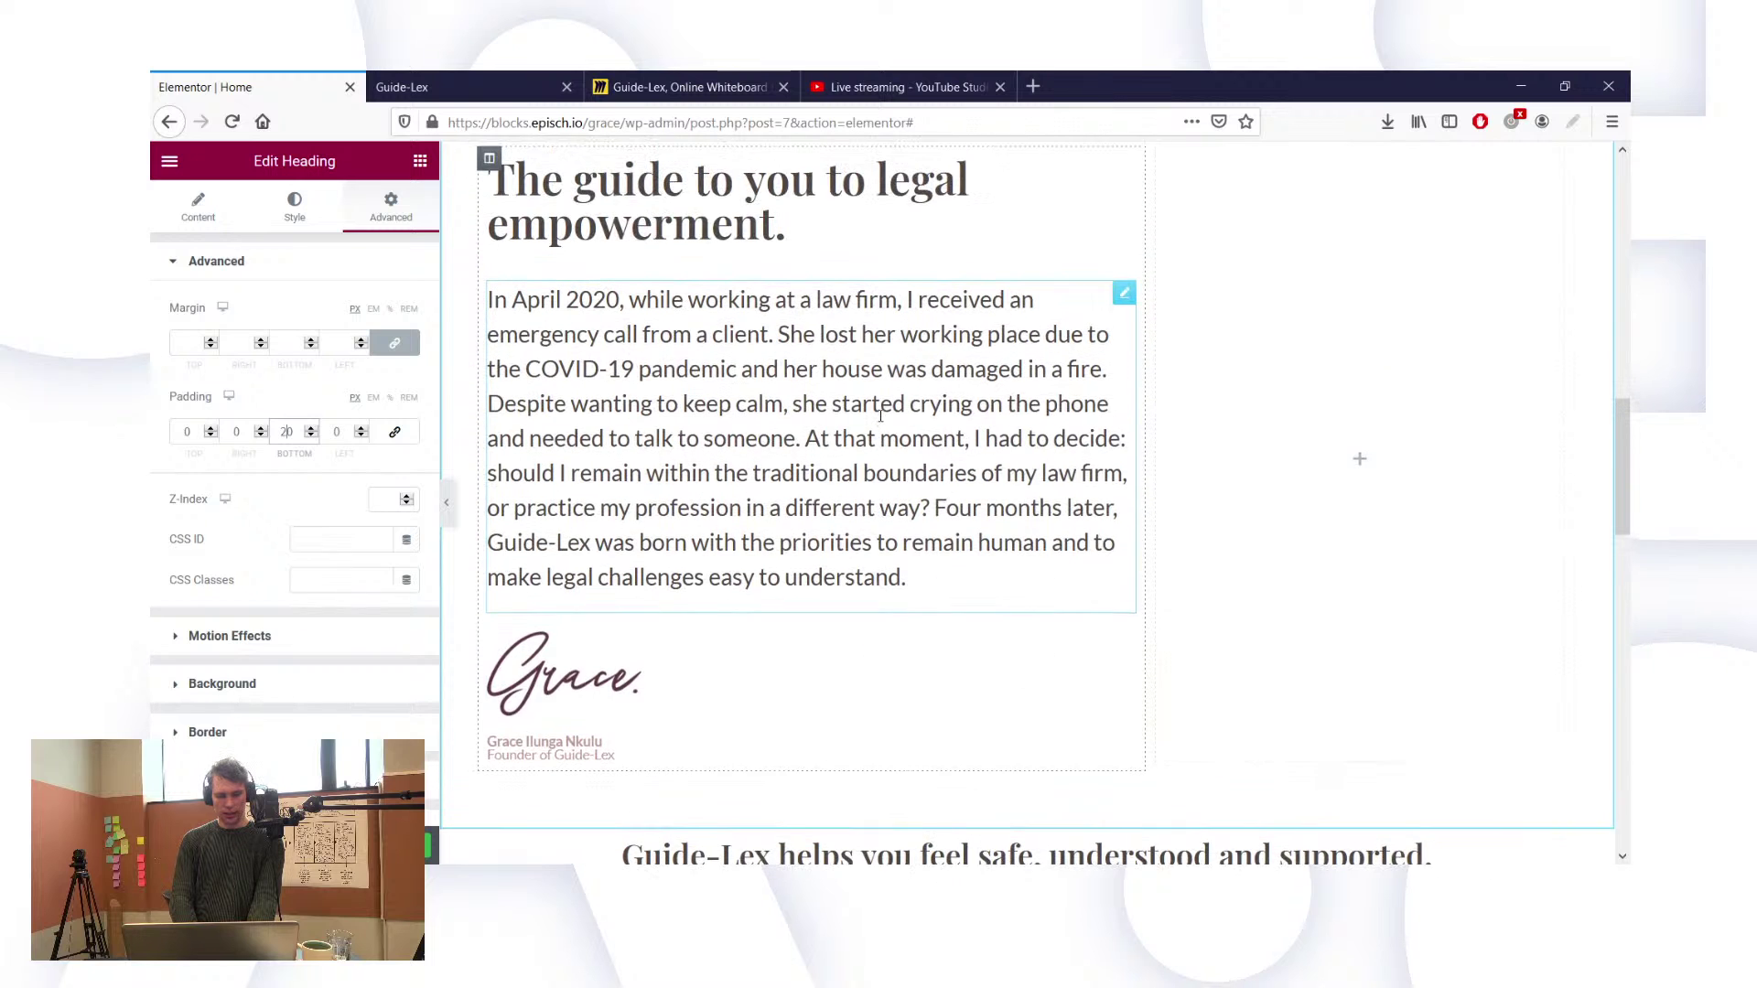
{"action": "scroll", "coordinate": [880, 416], "scroll_direction": "up", "scroll_amount": 2}
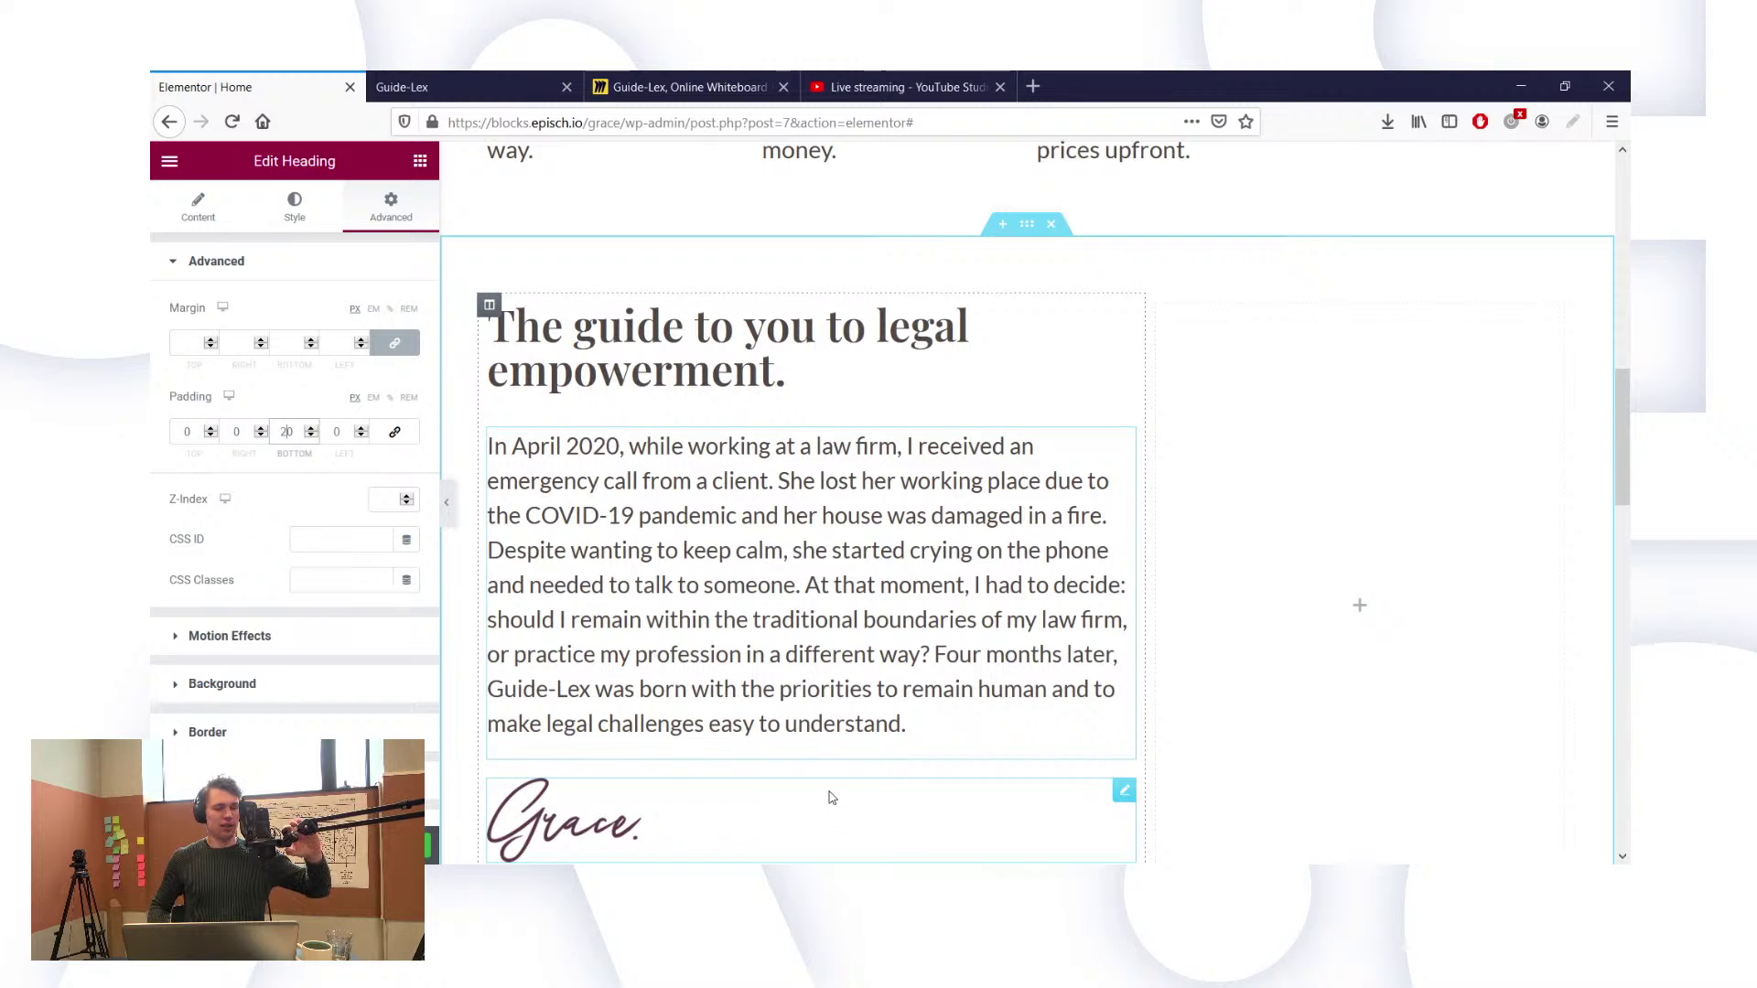
Step: Select the whole founder story section to edit its settings
{"action": "key", "text": "alt+Tab"}
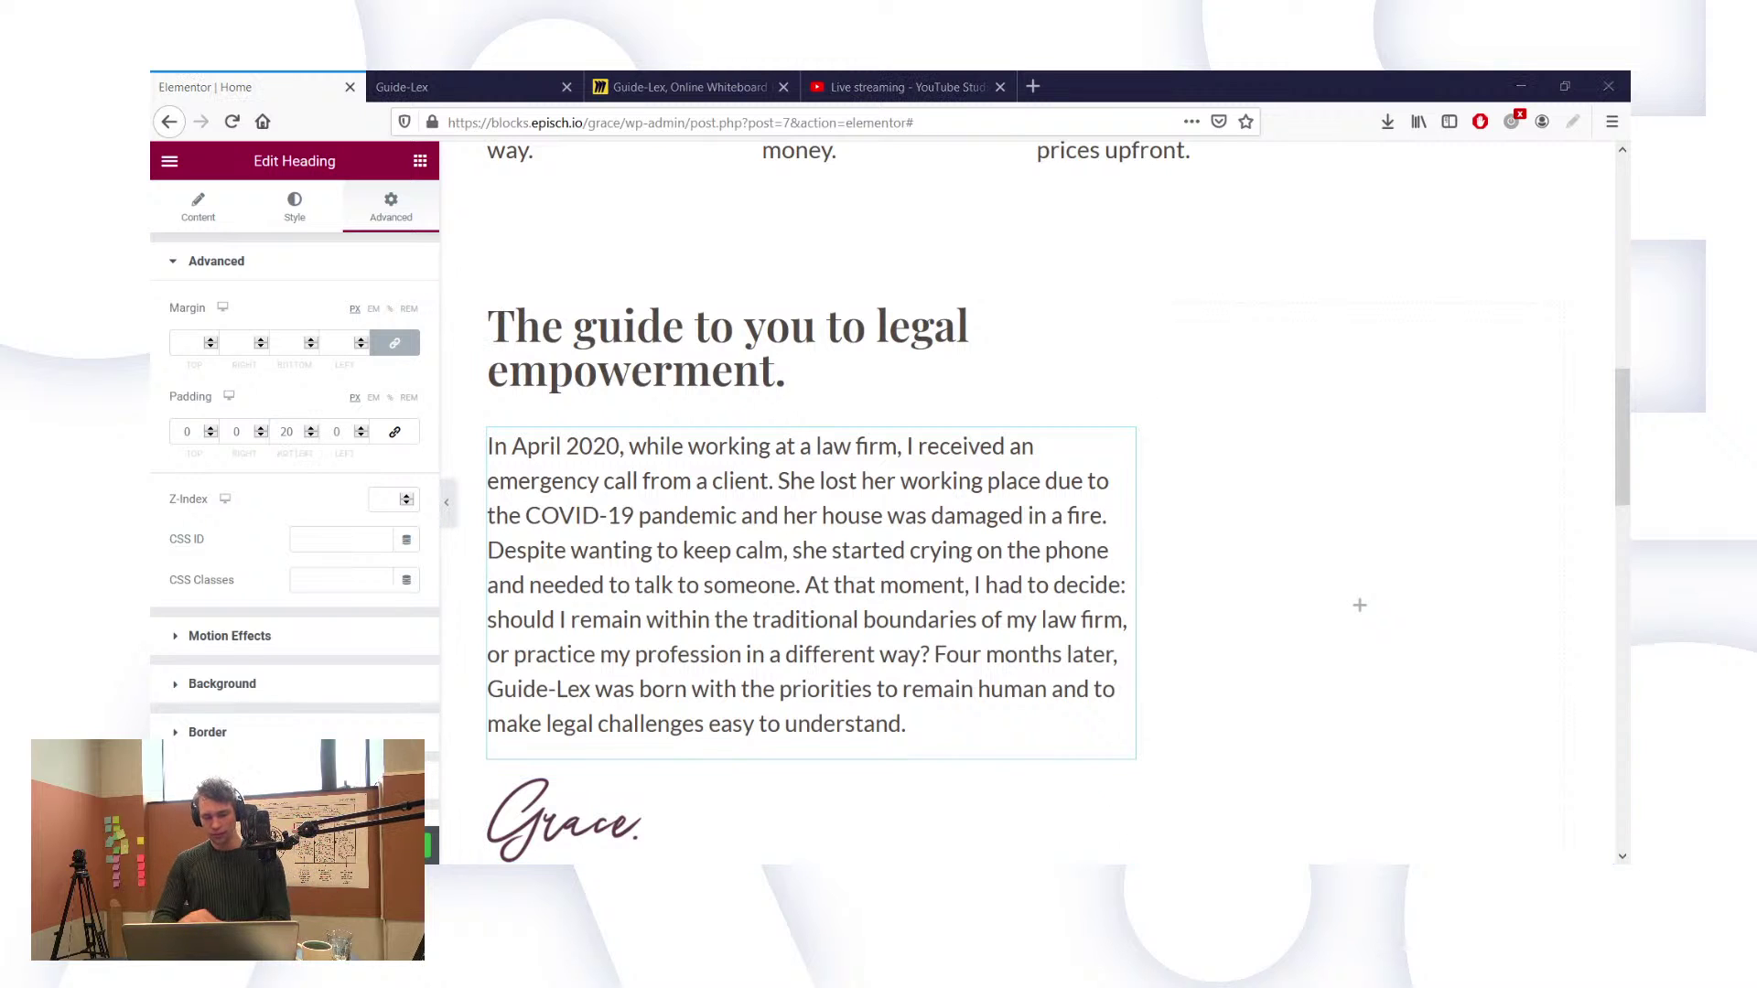
{"action": "key", "text": "alt+Tab"}
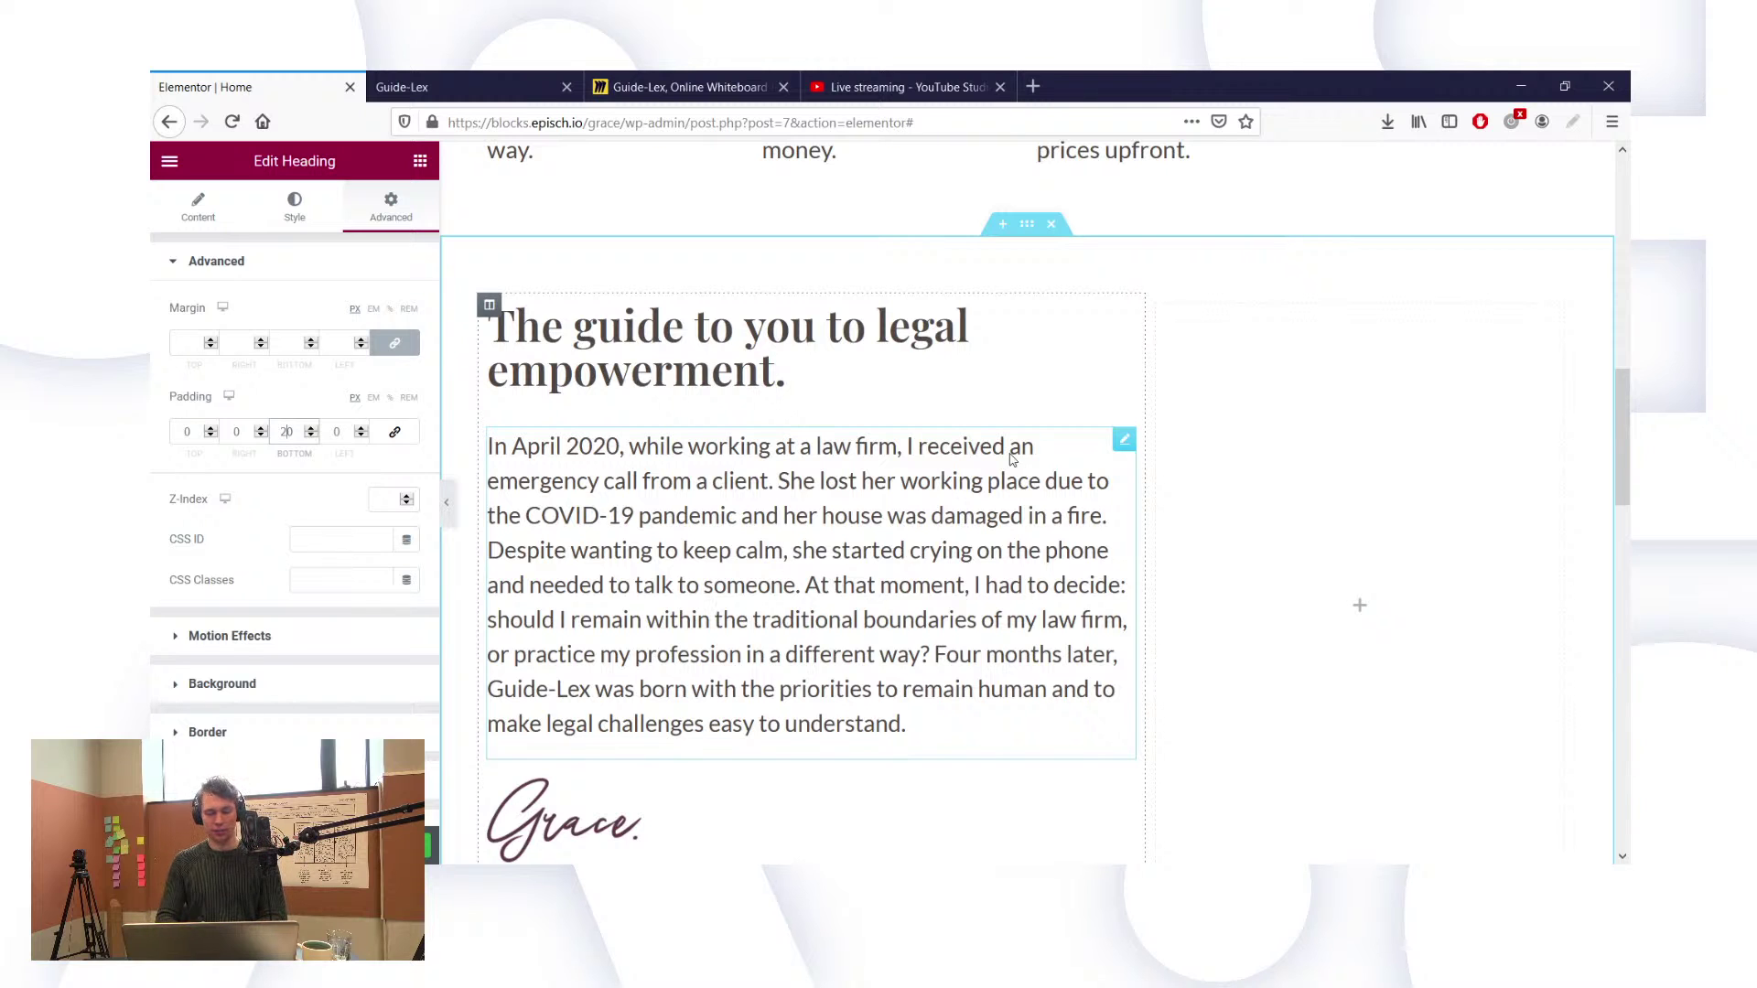
{"action": "scroll", "coordinate": [1239, 362], "scroll_direction": "down", "scroll_amount": 1}
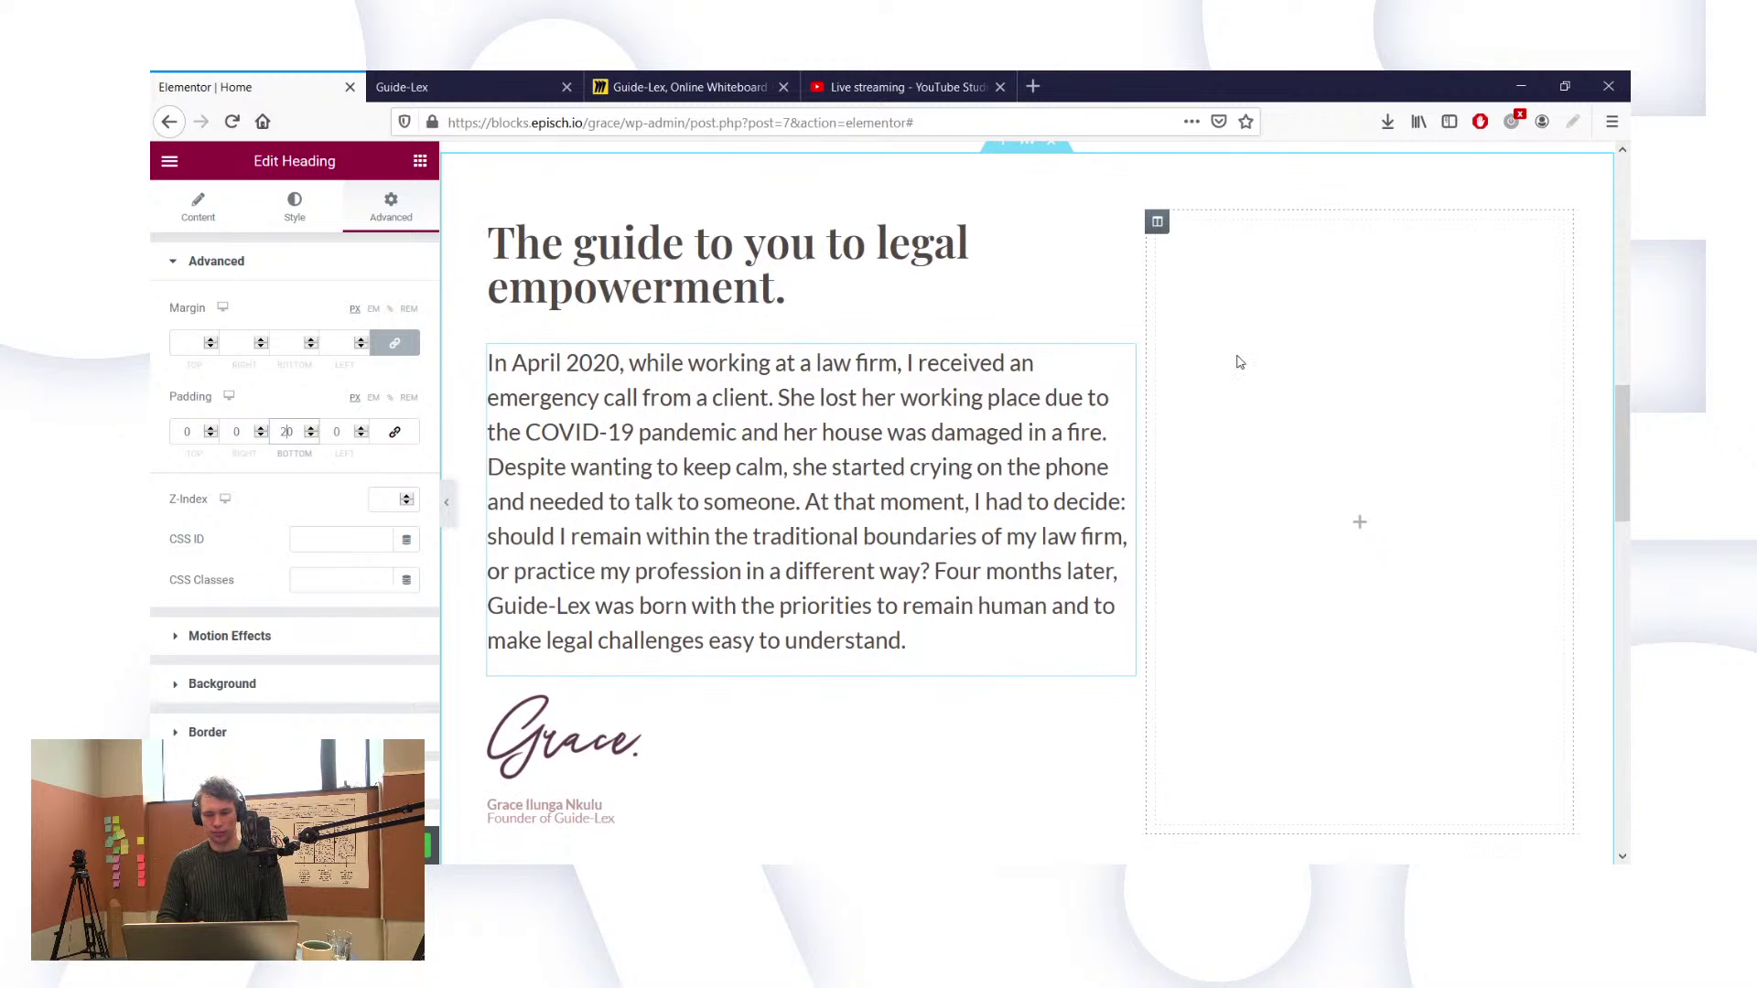
{"action": "scroll", "coordinate": [1239, 363], "scroll_direction": "up", "scroll_amount": 1}
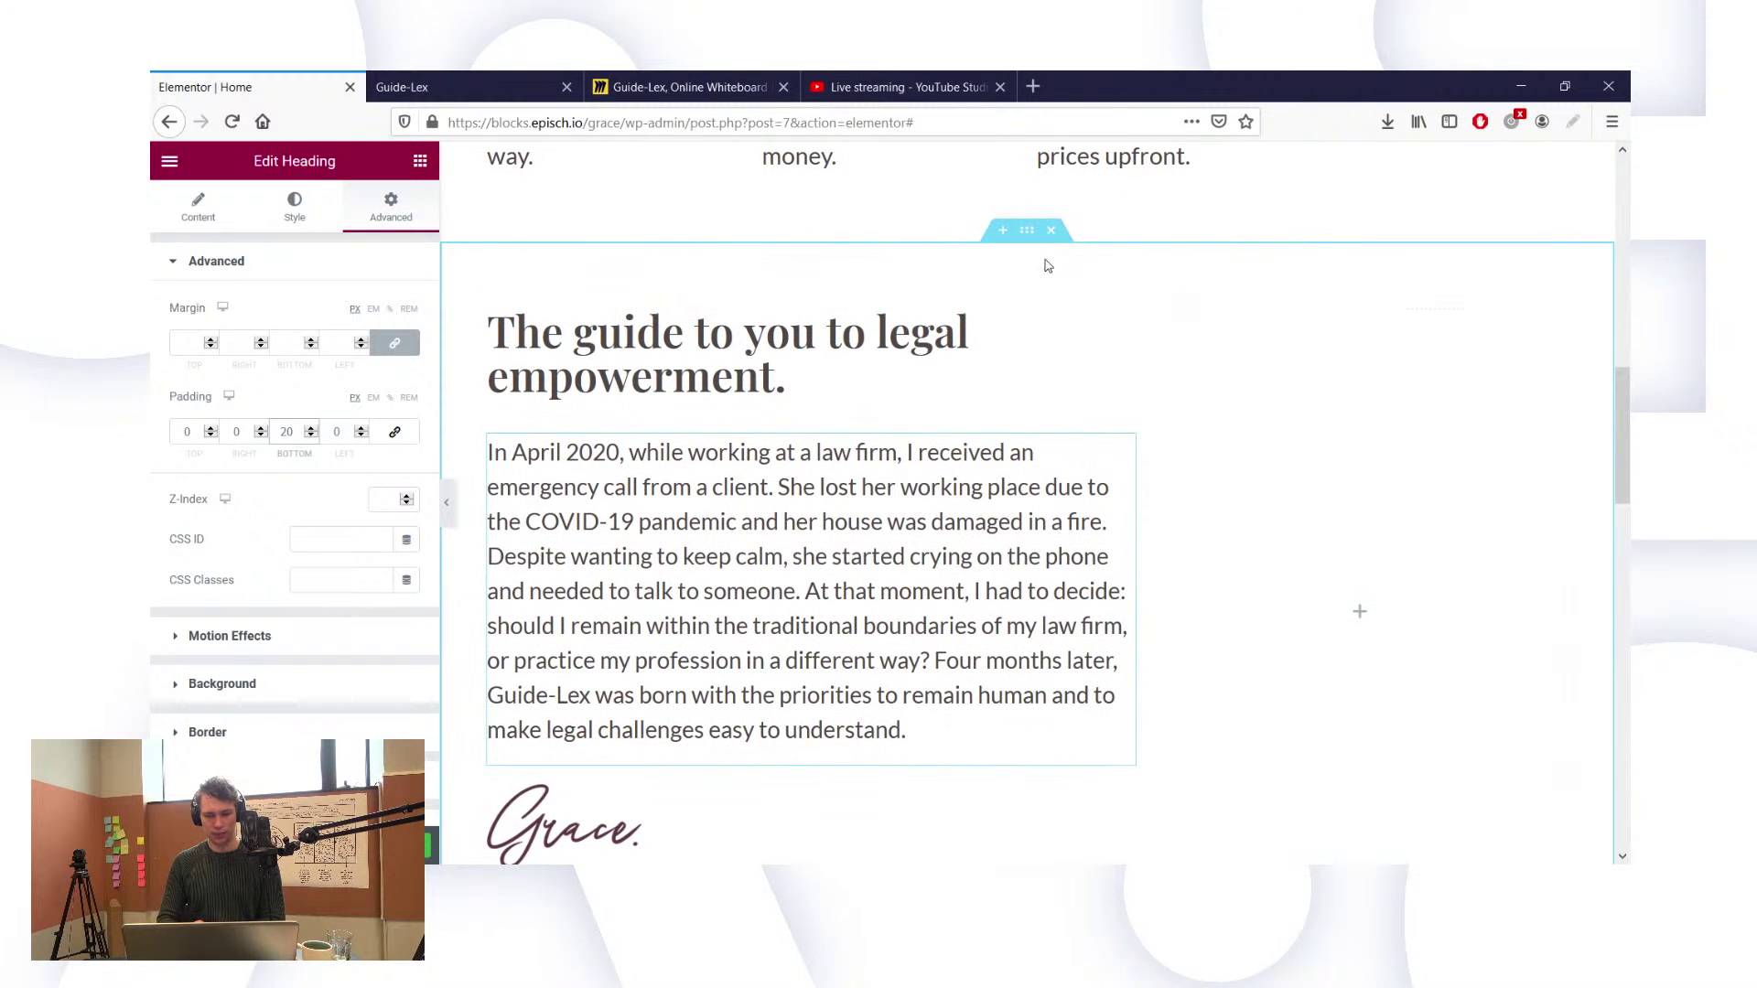
{"action": "left_click", "coordinate": [536, 234]}
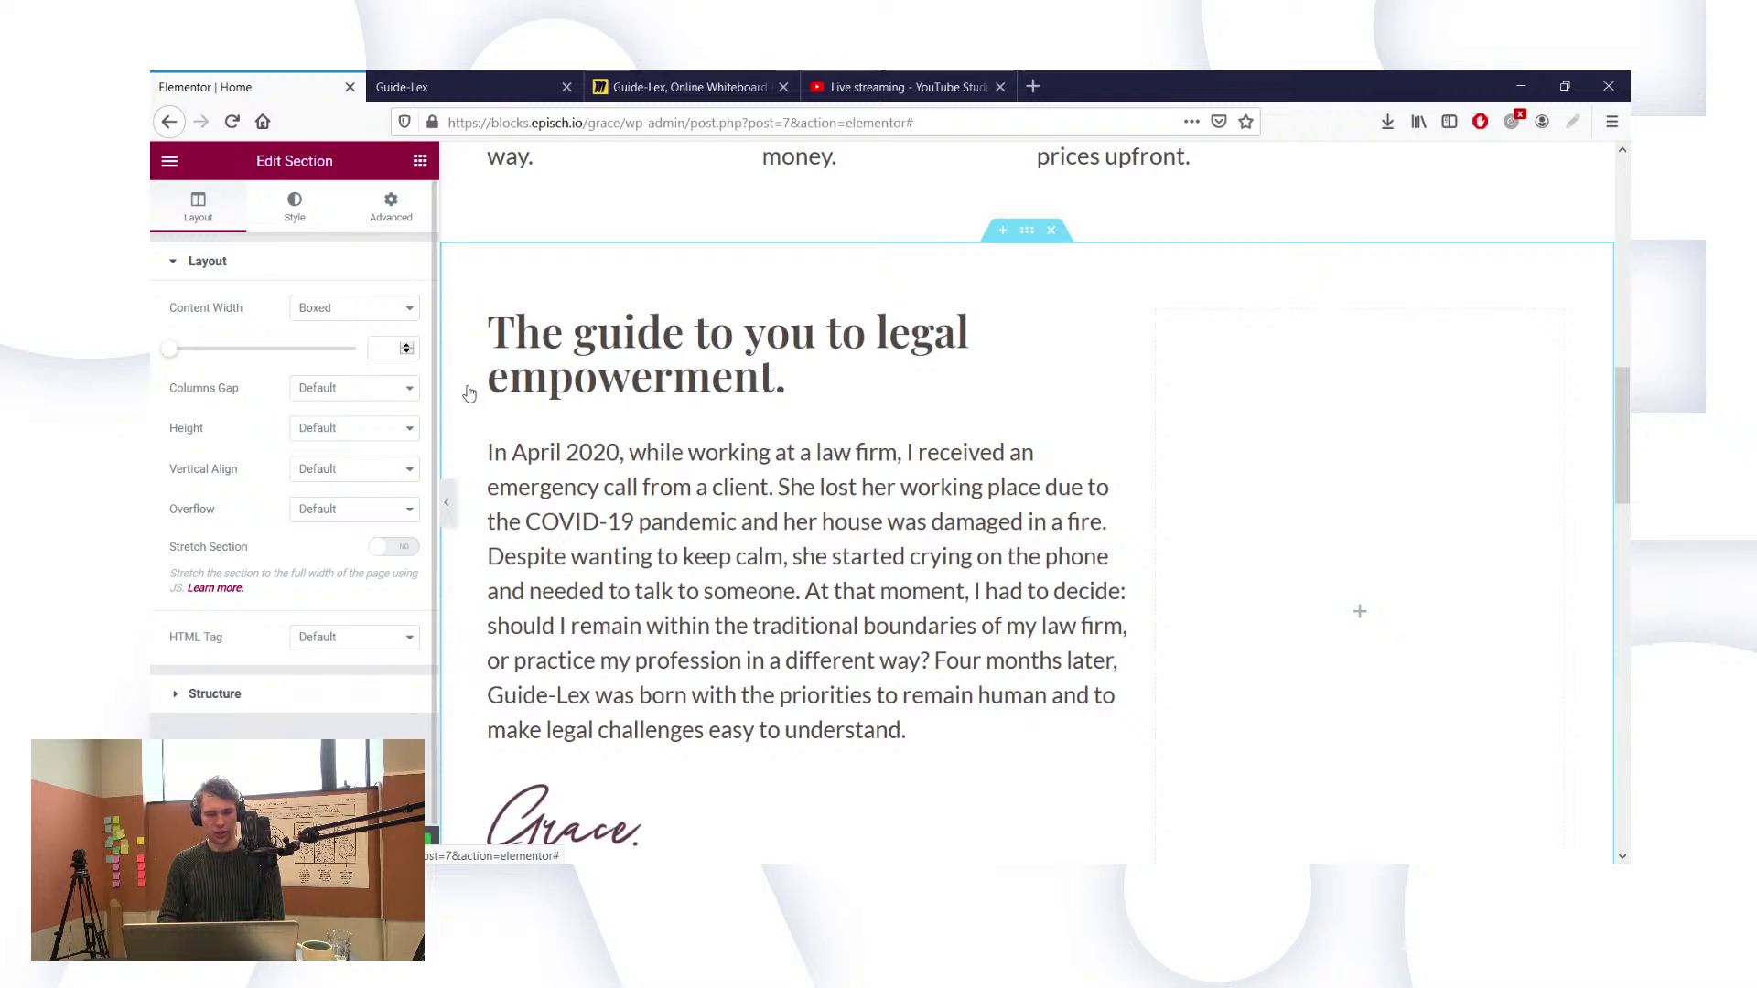
Step: Give the founder section a classic background using the light pink global colour preset
{"action": "left_click", "coordinate": [314, 220]}
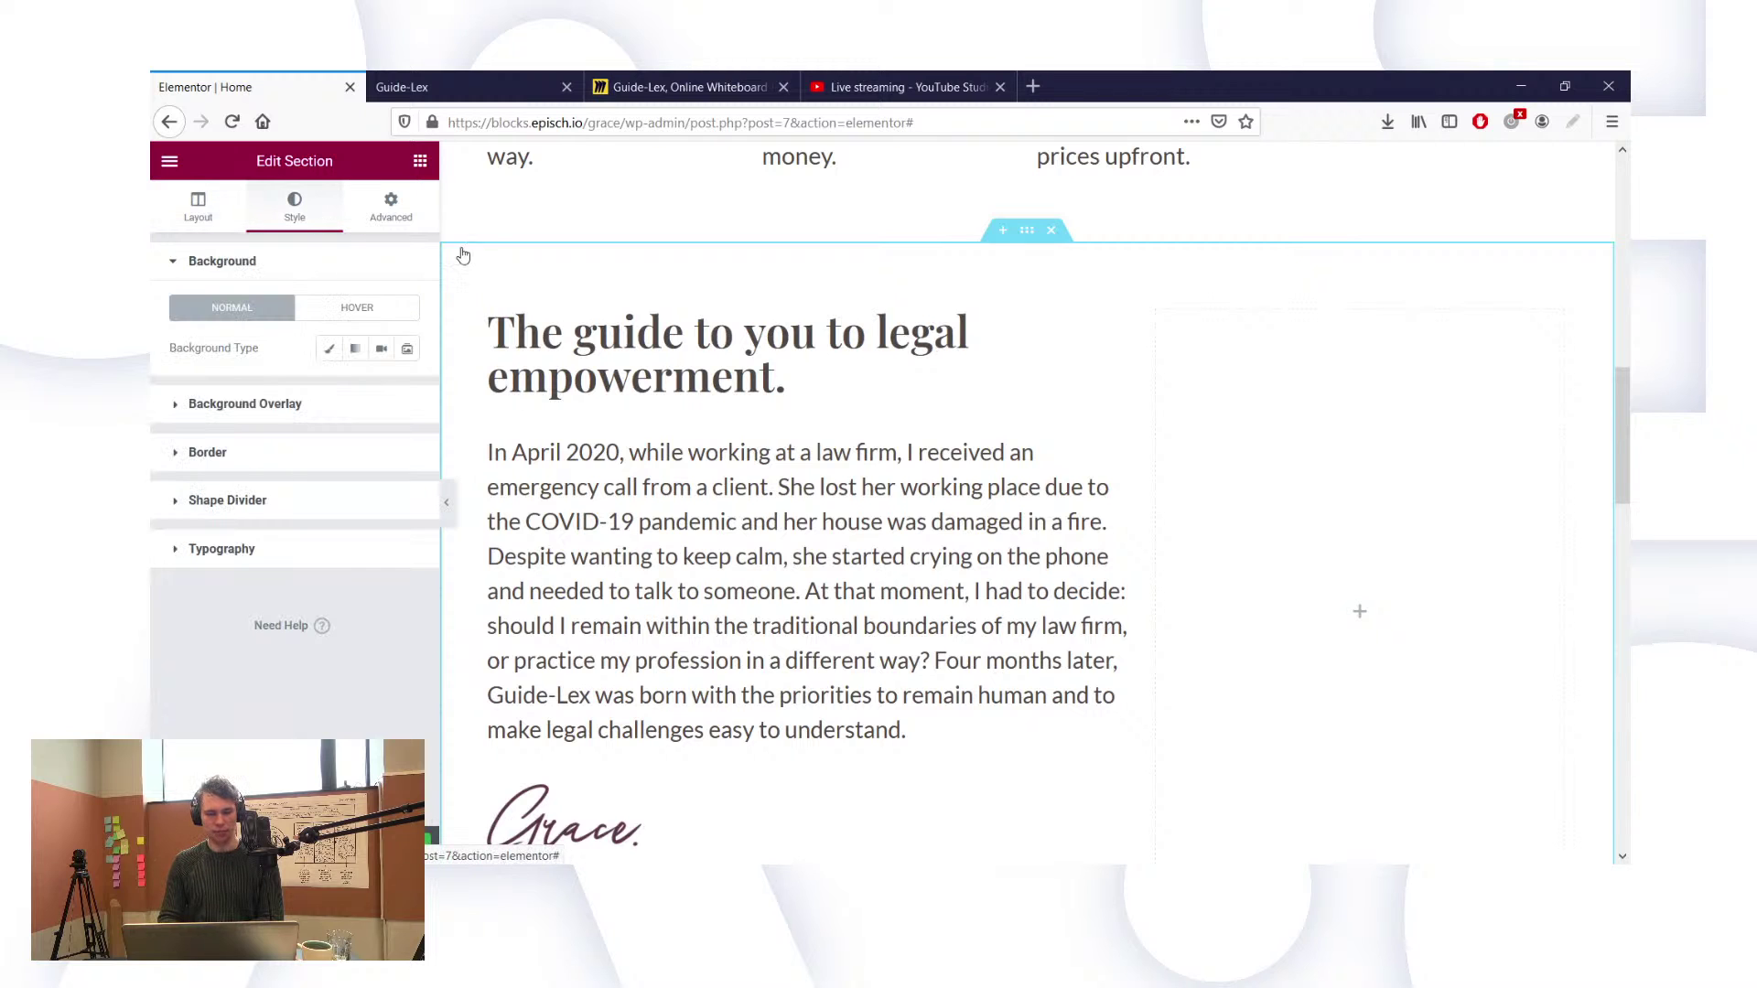
{"action": "left_click", "coordinate": [329, 348]}
{"action": "left_click", "coordinate": [380, 389]}
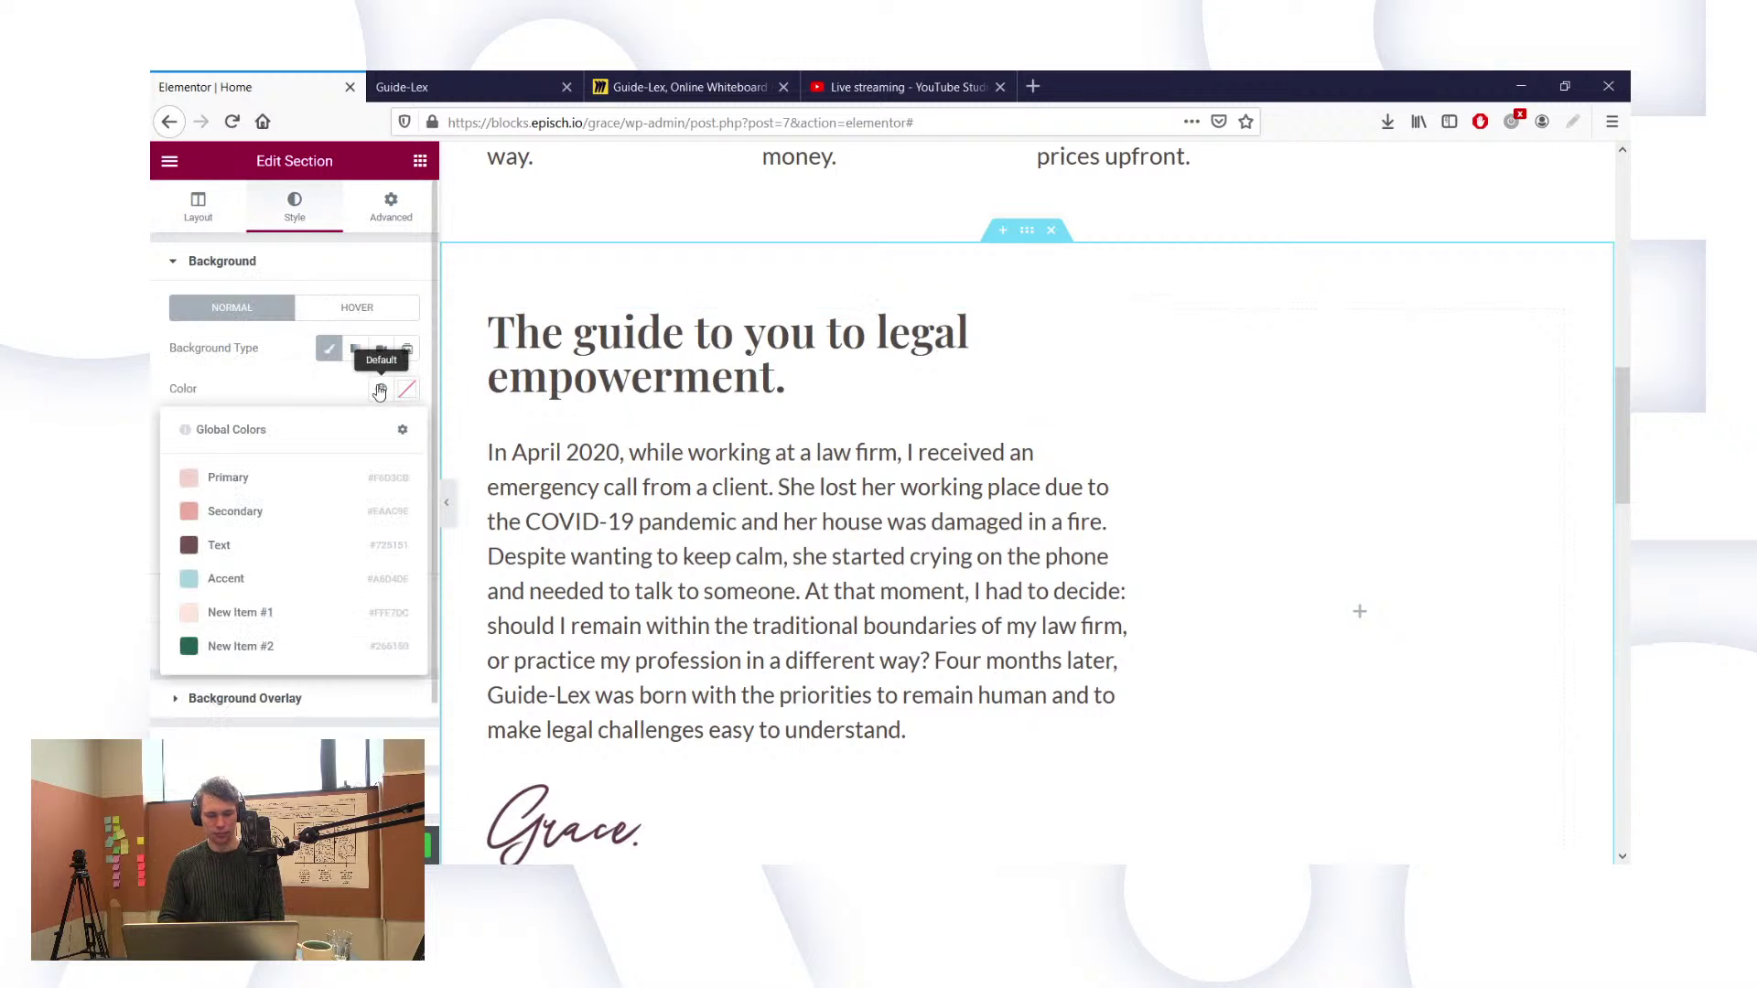
{"action": "left_click", "coordinate": [267, 614]}
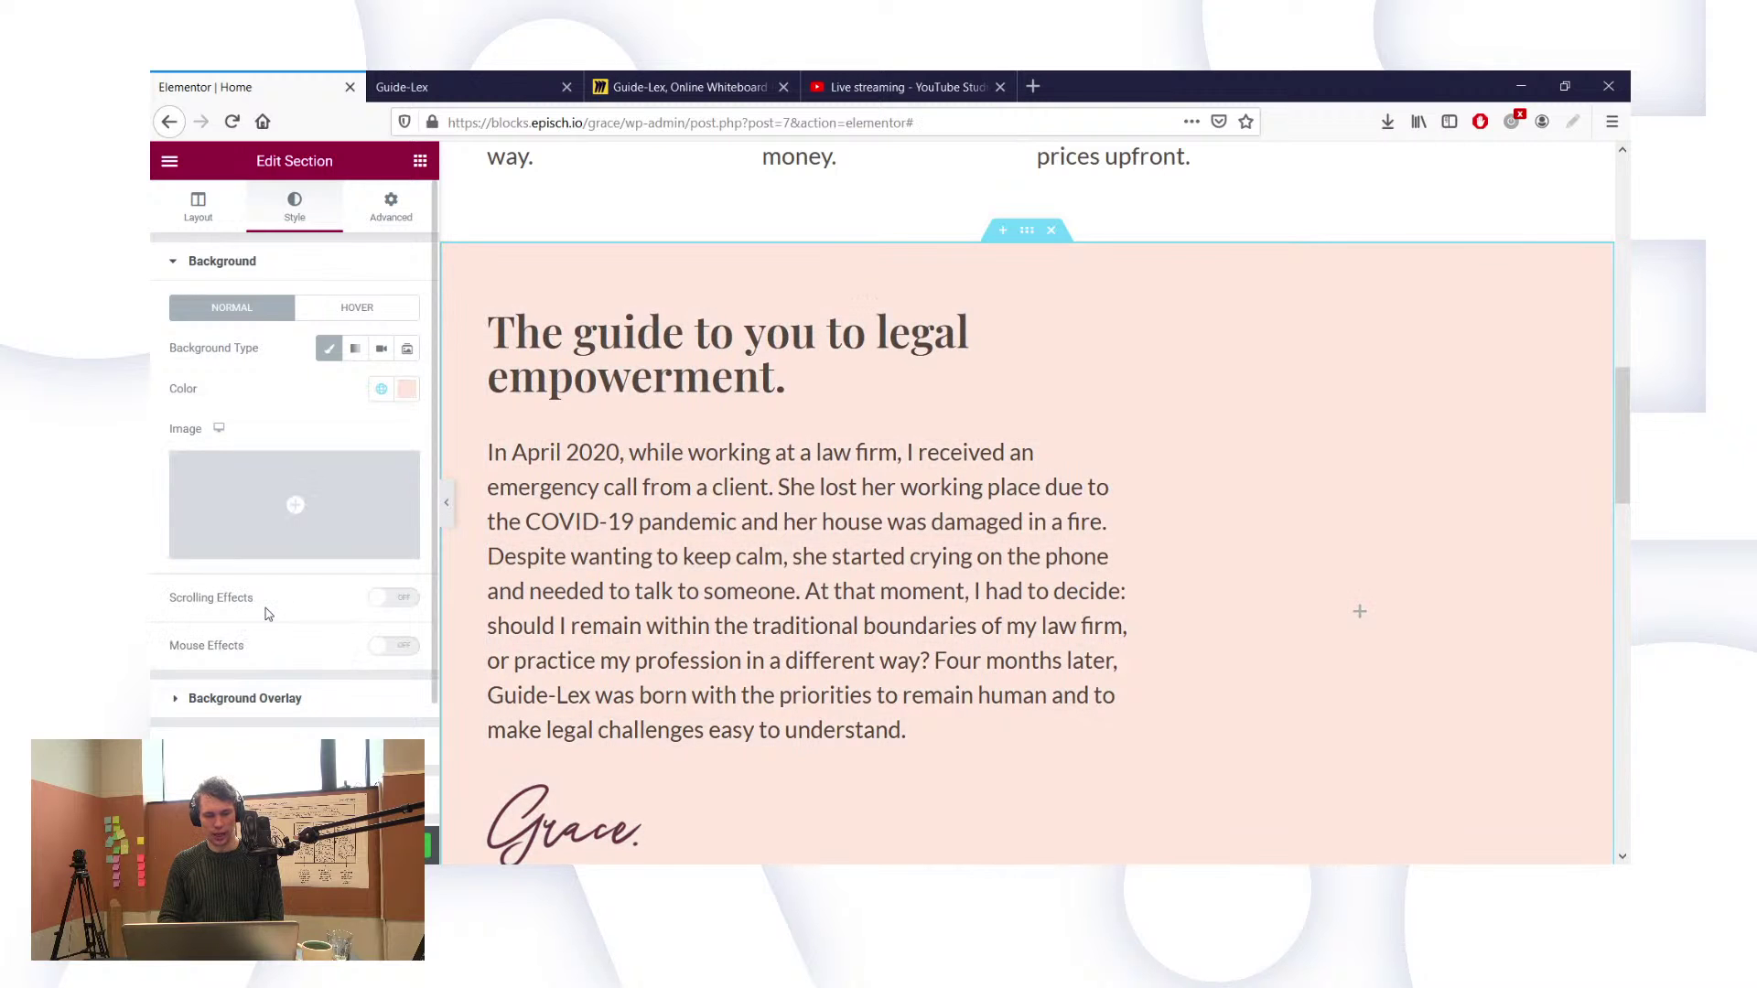
Step: Fine-tune the background in the colour picker to a near-white pink, #FFF7F4
{"action": "left_click", "coordinate": [405, 390]}
{"action": "scroll", "coordinate": [771, 341], "scroll_direction": "up", "scroll_amount": 5}
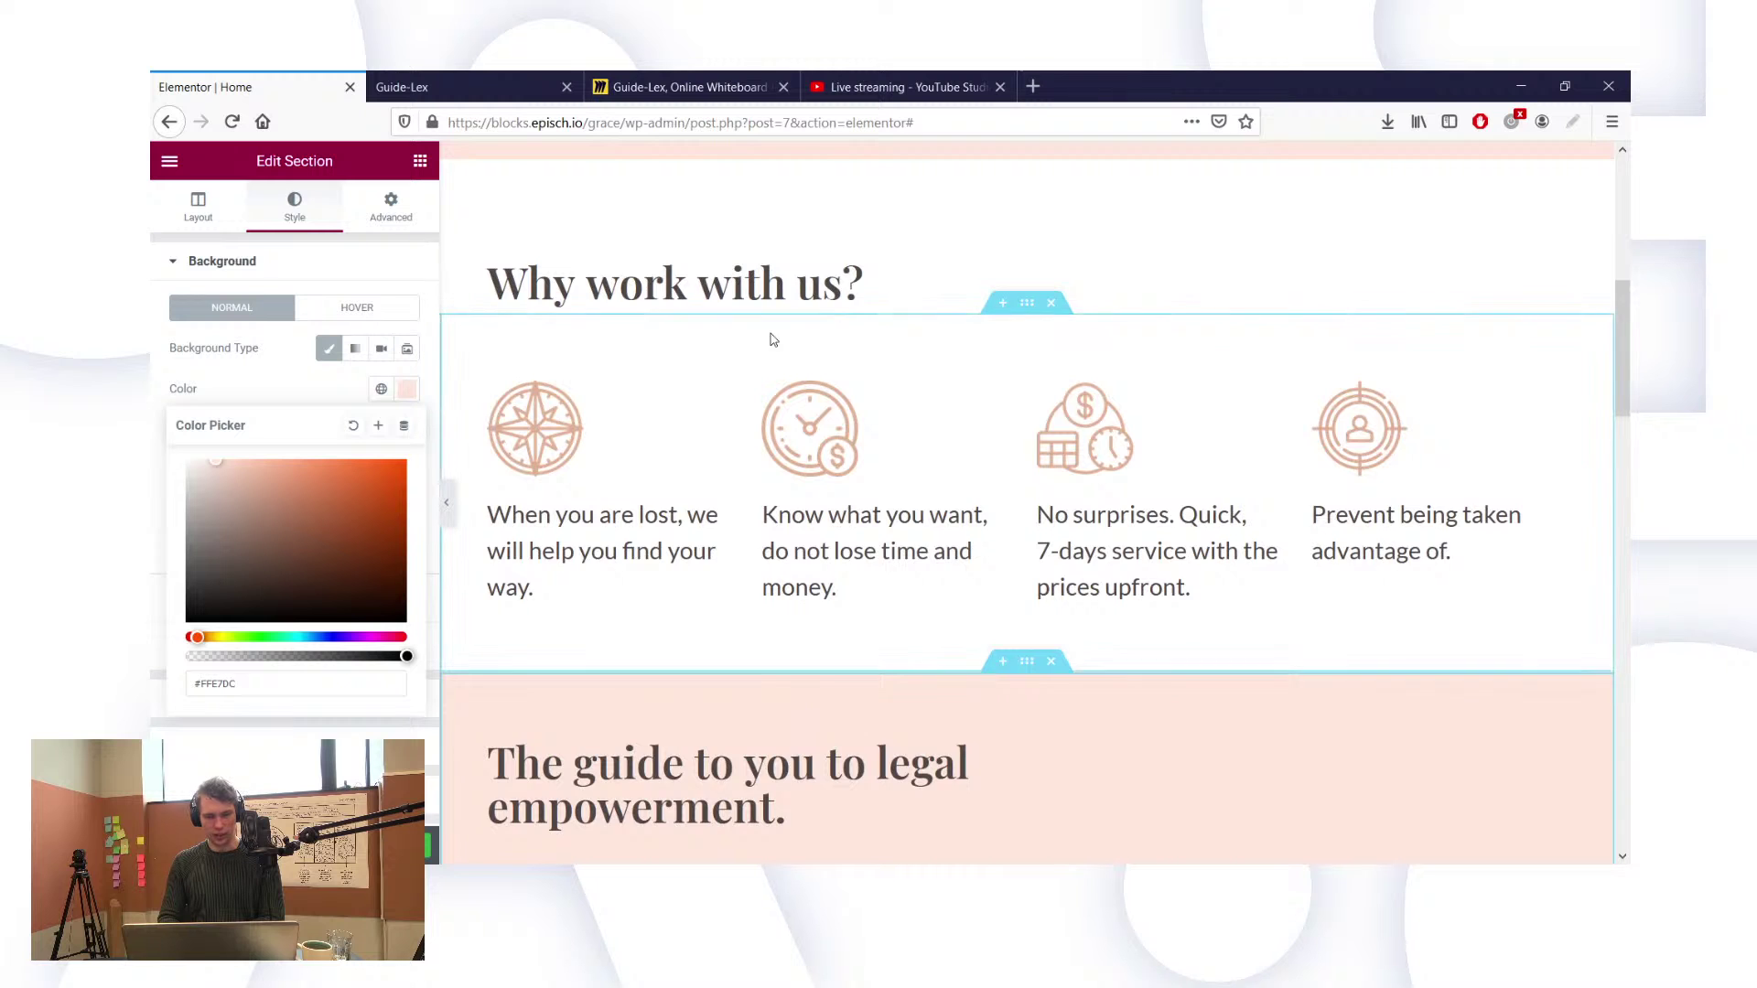
{"action": "scroll", "coordinate": [772, 341], "scroll_direction": "down", "scroll_amount": 5}
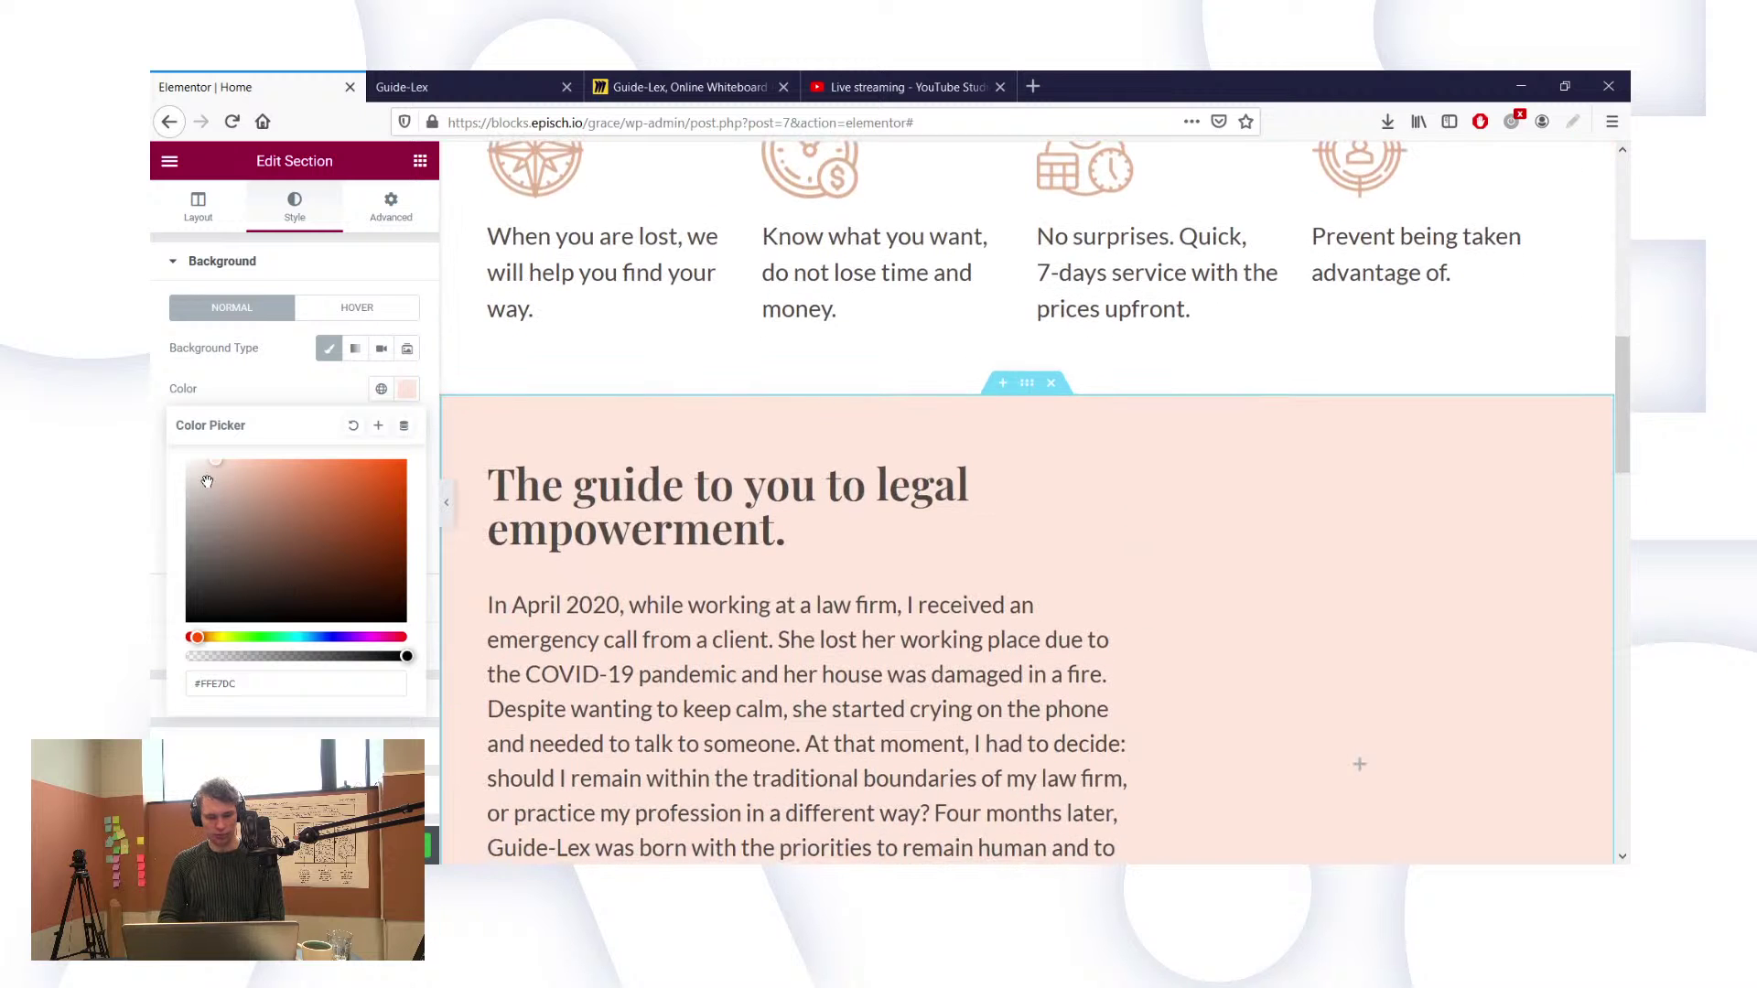
{"action": "left_click_drag", "start_coordinate": [207, 481], "coordinate": [203, 444]}
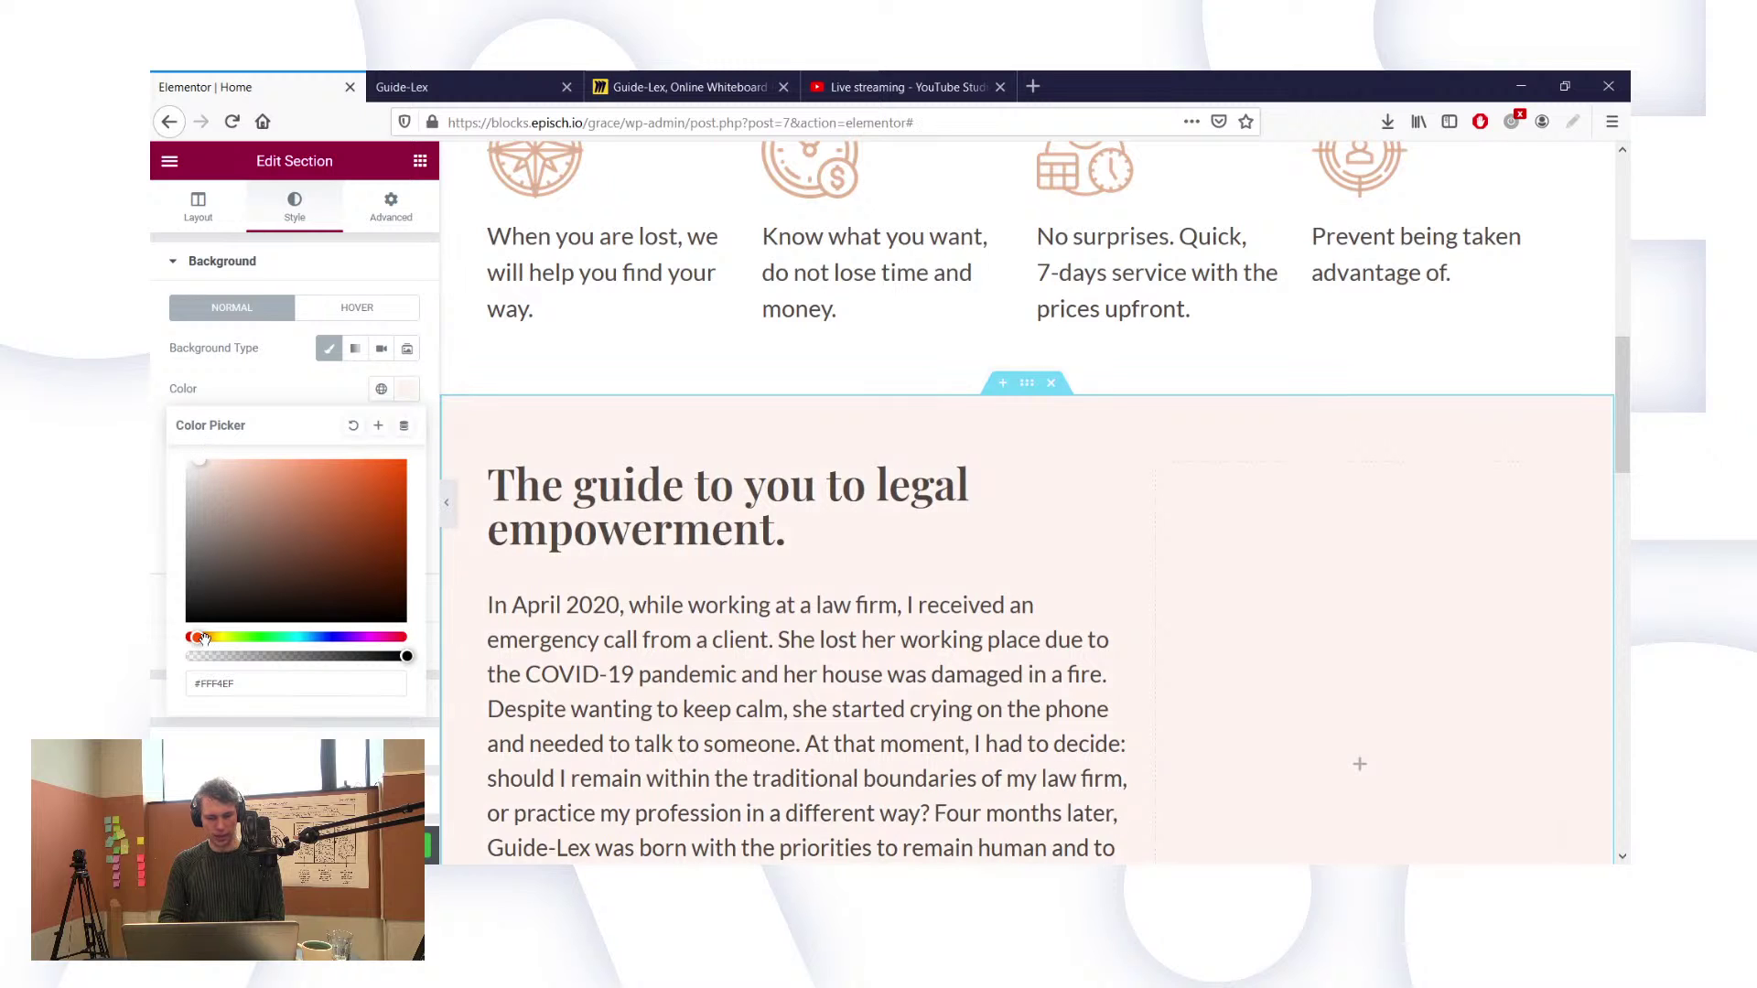
{"action": "mouse_move", "coordinate": [192, 638]}
{"action": "left_mouse_down"}
{"action": "mouse_move", "coordinate": [178, 644]}
{"action": "mouse_move", "coordinate": [194, 637]}
{"action": "left_mouse_up"}
{"action": "left_click", "coordinate": [200, 464]}
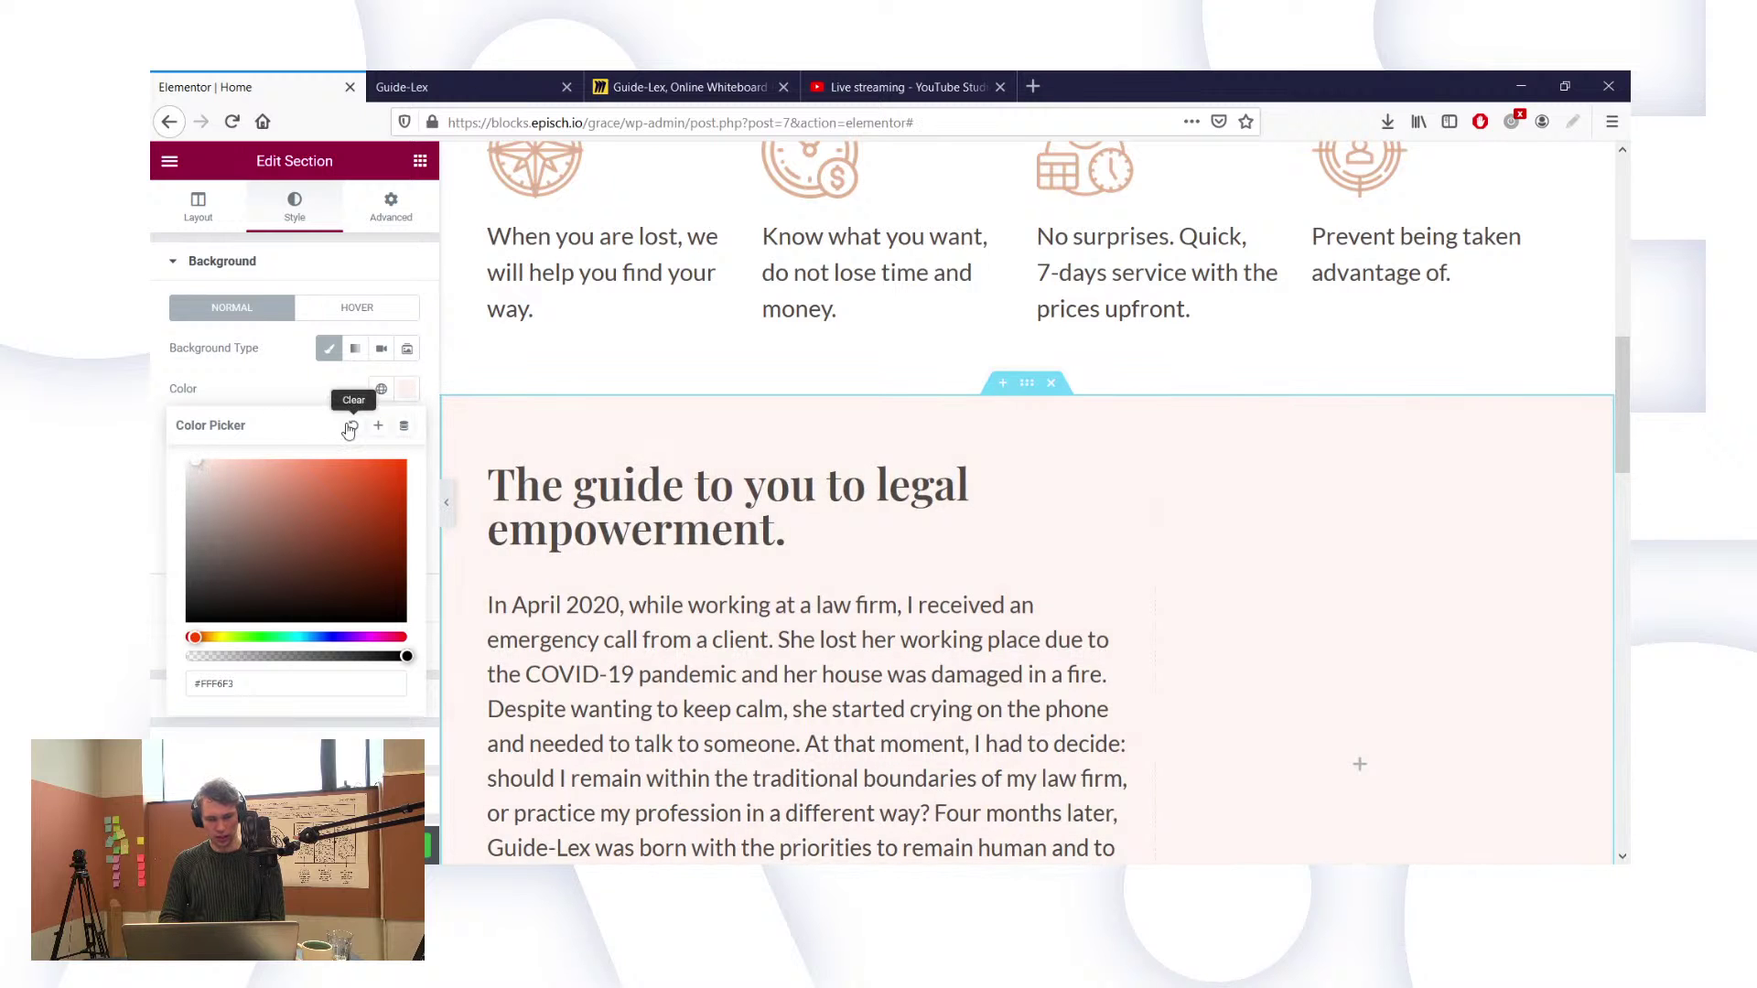
{"action": "scroll", "coordinate": [729, 595], "scroll_direction": "down", "scroll_amount": 3}
{"action": "scroll", "coordinate": [730, 595], "scroll_direction": "up", "scroll_amount": 7}
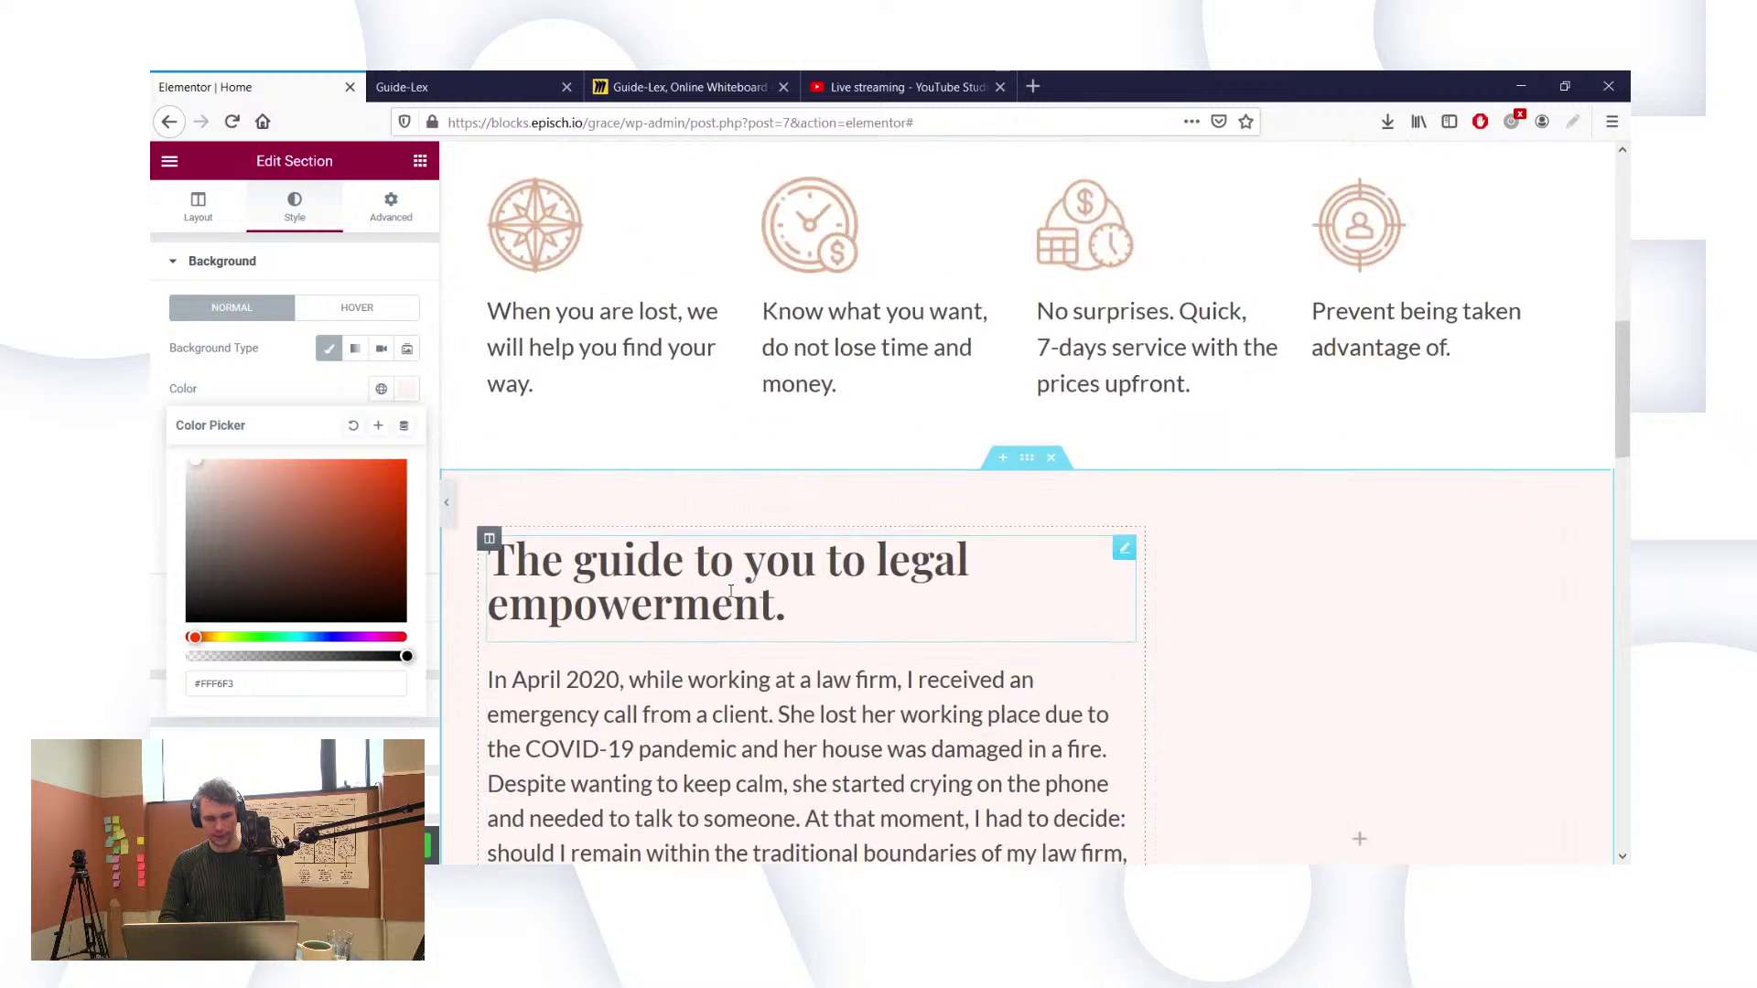
{"action": "scroll", "coordinate": [729, 596], "scroll_direction": "down", "scroll_amount": 6}
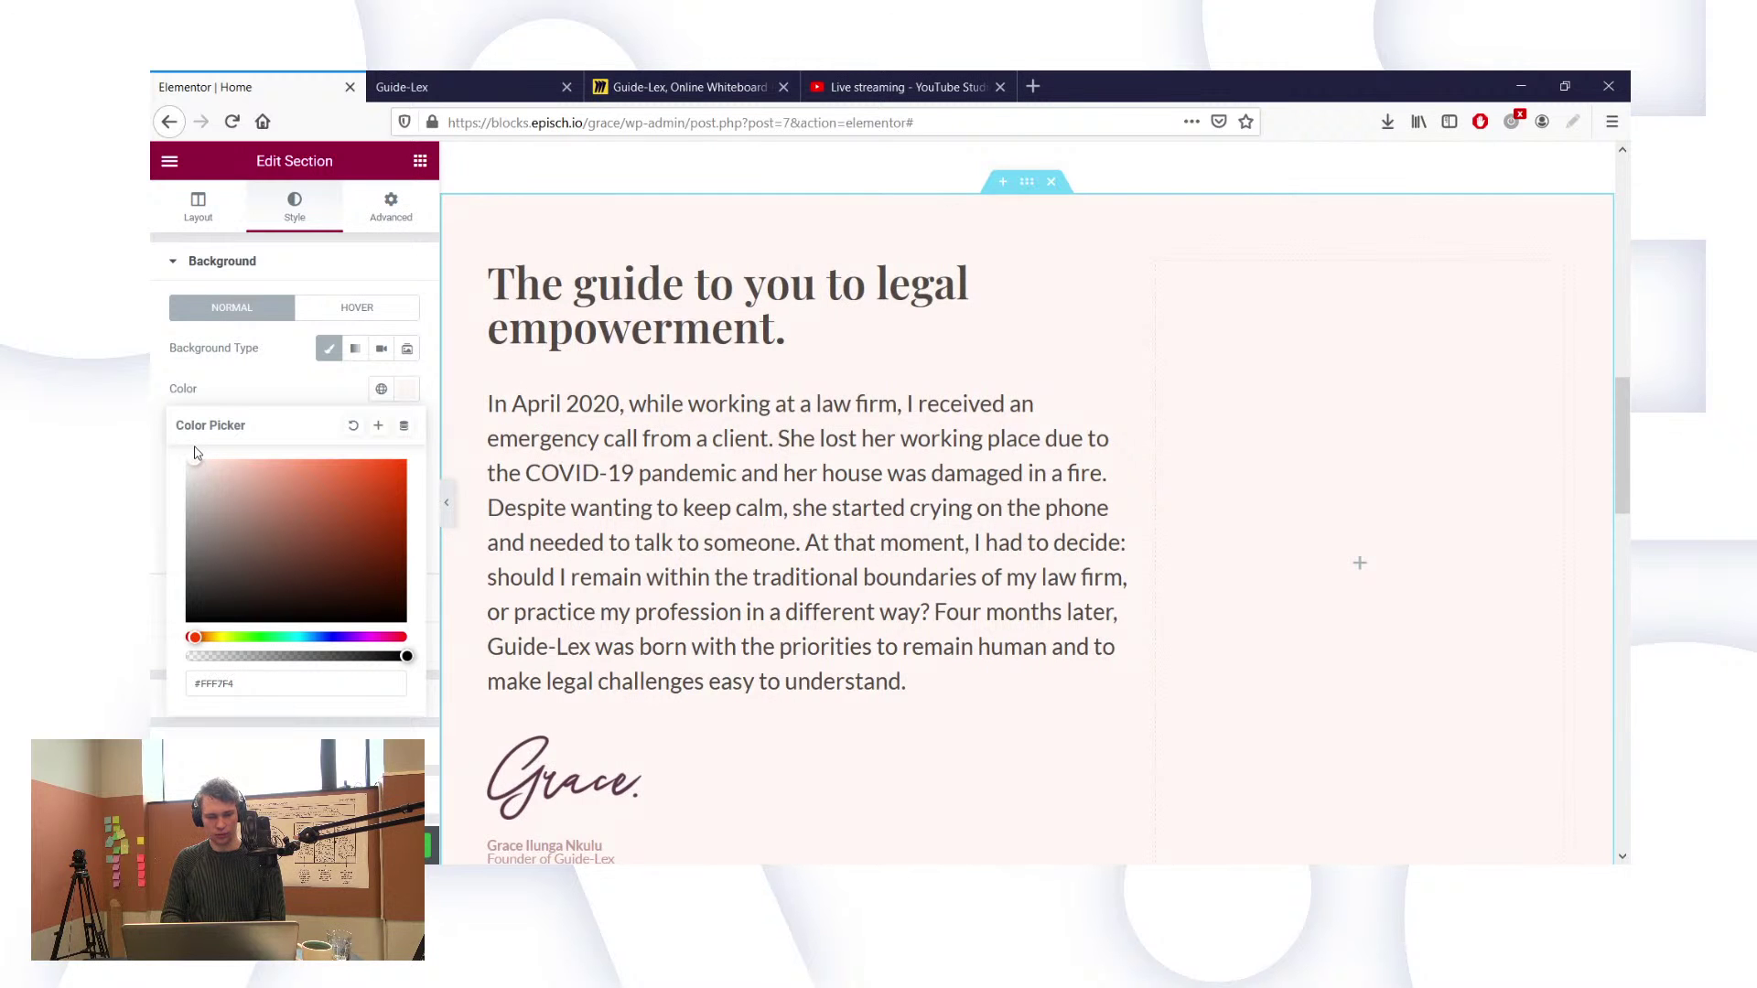
{"action": "scroll", "coordinate": [693, 439], "scroll_direction": "up", "scroll_amount": 4}
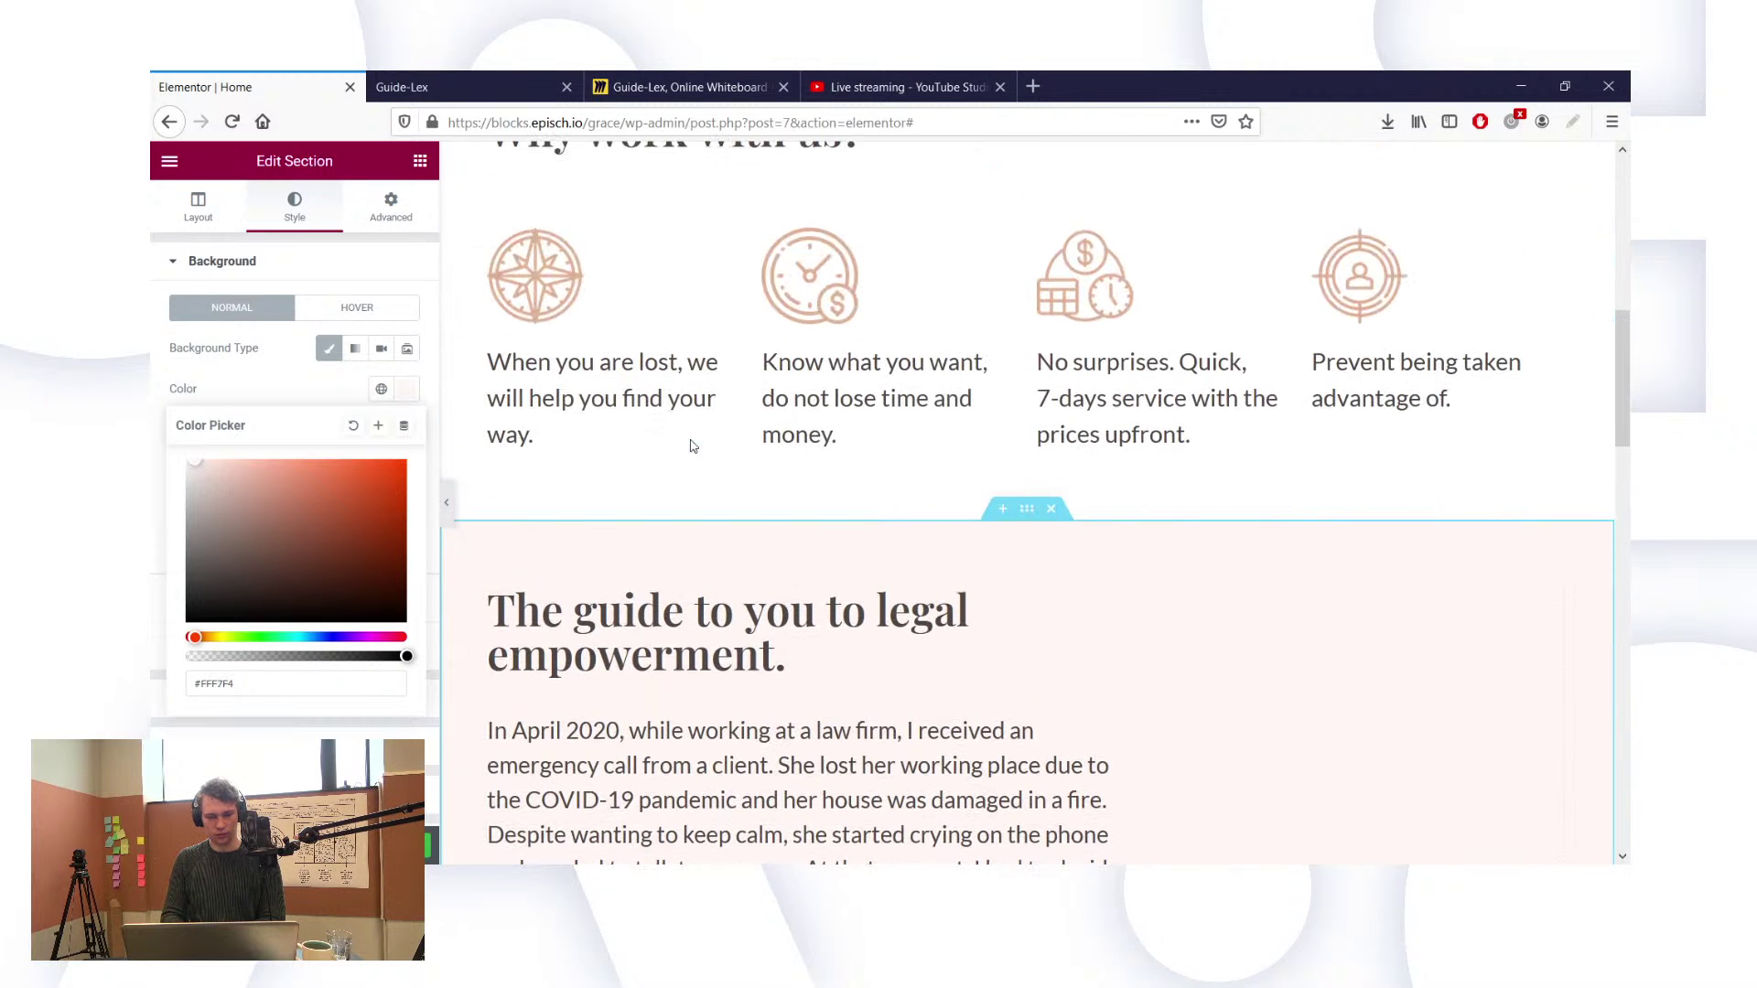
{"action": "scroll", "coordinate": [651, 340], "scroll_direction": "up", "scroll_amount": 2}
{"action": "scroll", "coordinate": [650, 340], "scroll_direction": "up", "scroll_amount": 4}
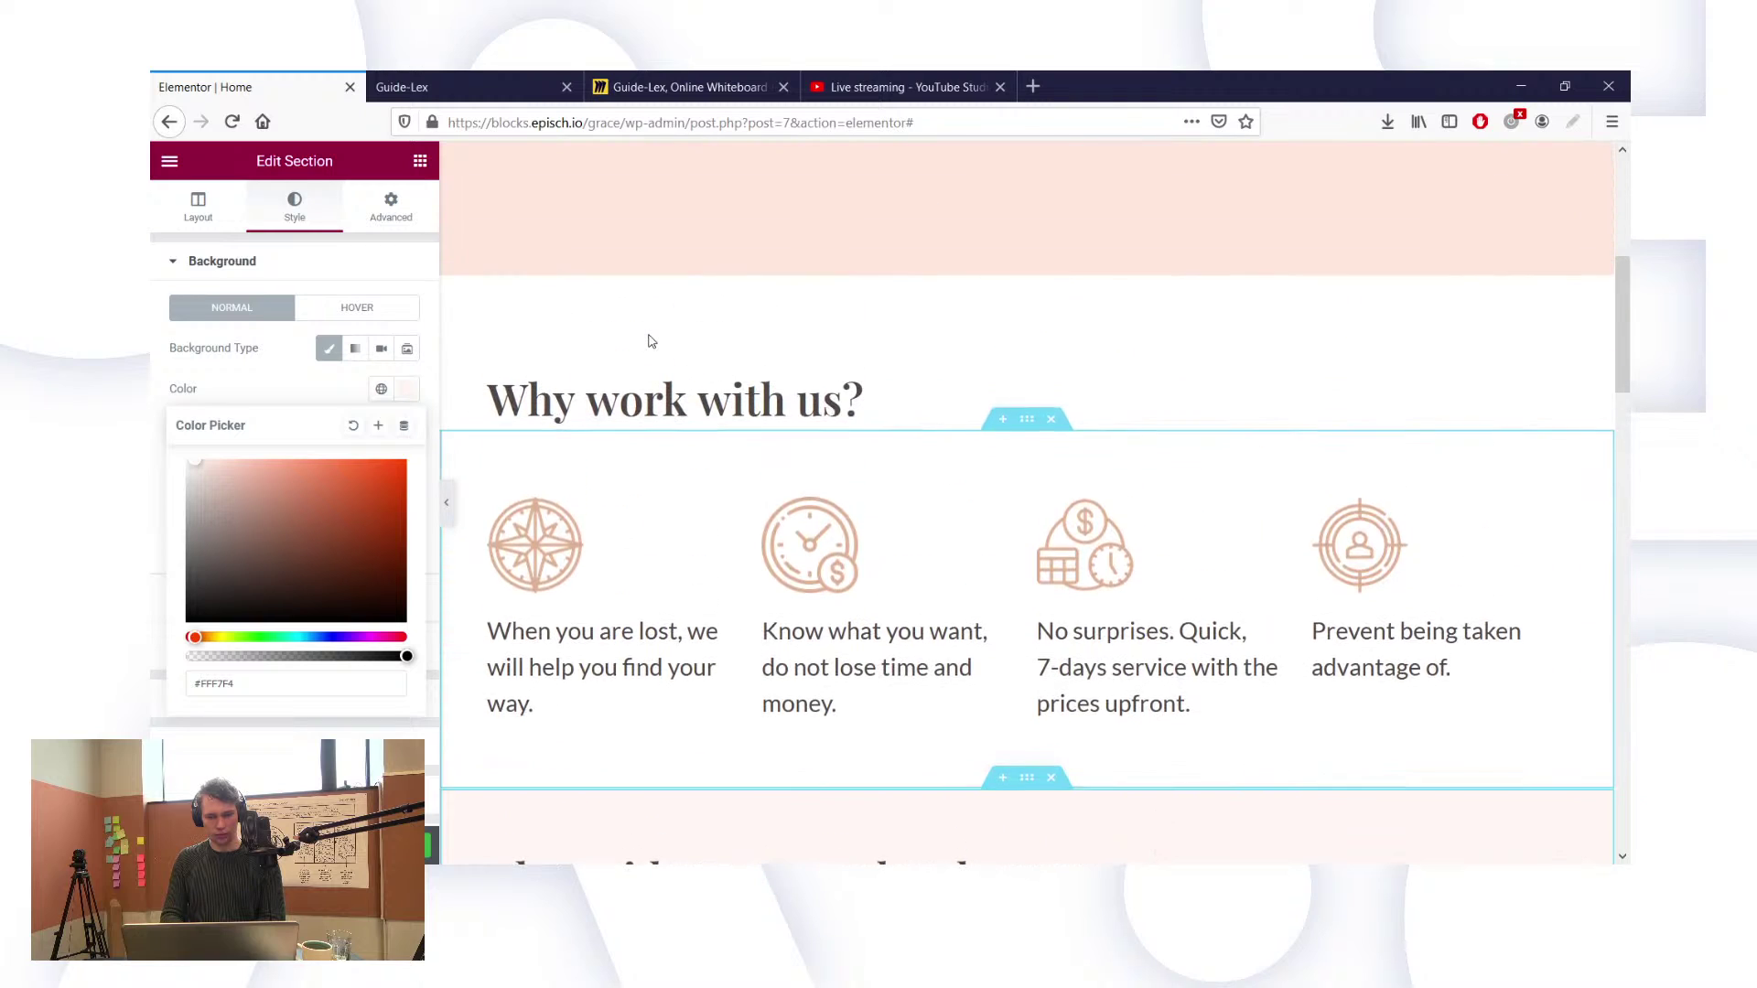
{"action": "scroll", "coordinate": [651, 340], "scroll_direction": "down", "scroll_amount": 7}
{"action": "scroll", "coordinate": [650, 340], "scroll_direction": "down", "scroll_amount": 2}
{"action": "scroll", "coordinate": [651, 340], "scroll_direction": "up", "scroll_amount": 2}
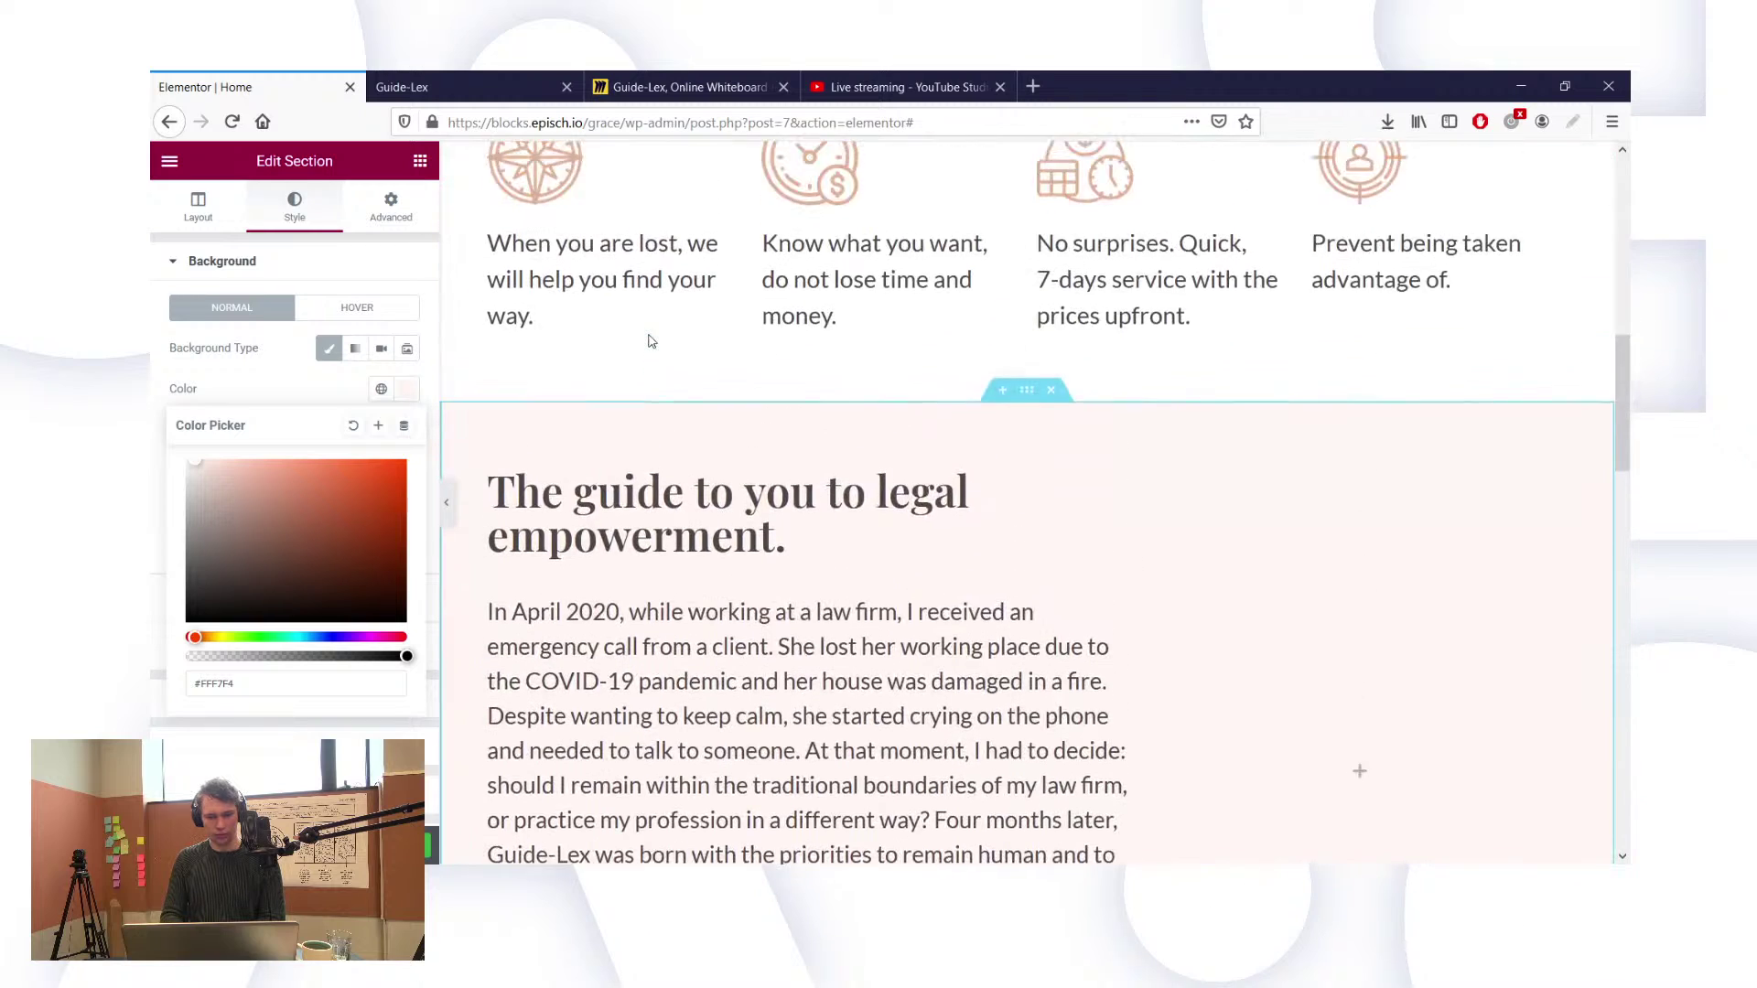
{"action": "scroll", "coordinate": [650, 340], "scroll_direction": "down", "scroll_amount": 4}
{"action": "scroll", "coordinate": [651, 340], "scroll_direction": "up", "scroll_amount": 2}
{"action": "scroll", "coordinate": [651, 341], "scroll_direction": "down", "scroll_amount": 1}
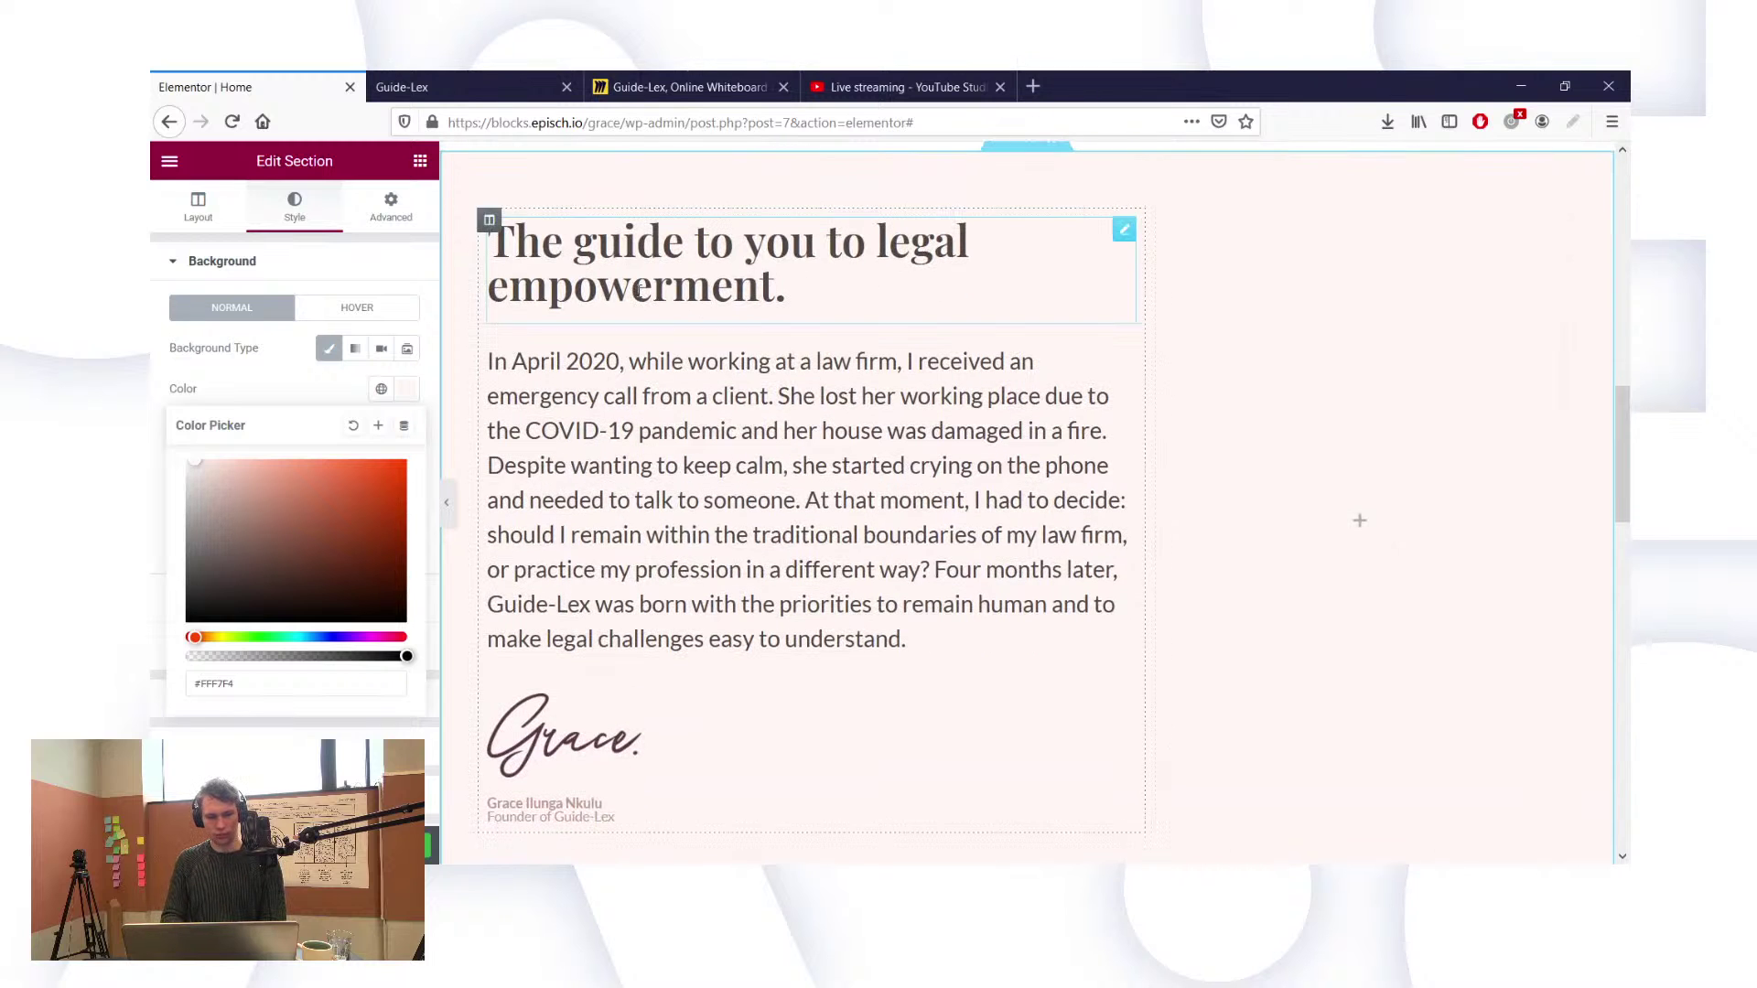
{"action": "scroll", "coordinate": [640, 293], "scroll_direction": "up", "scroll_amount": 5}
{"action": "scroll", "coordinate": [640, 297], "scroll_direction": "up", "scroll_amount": 6}
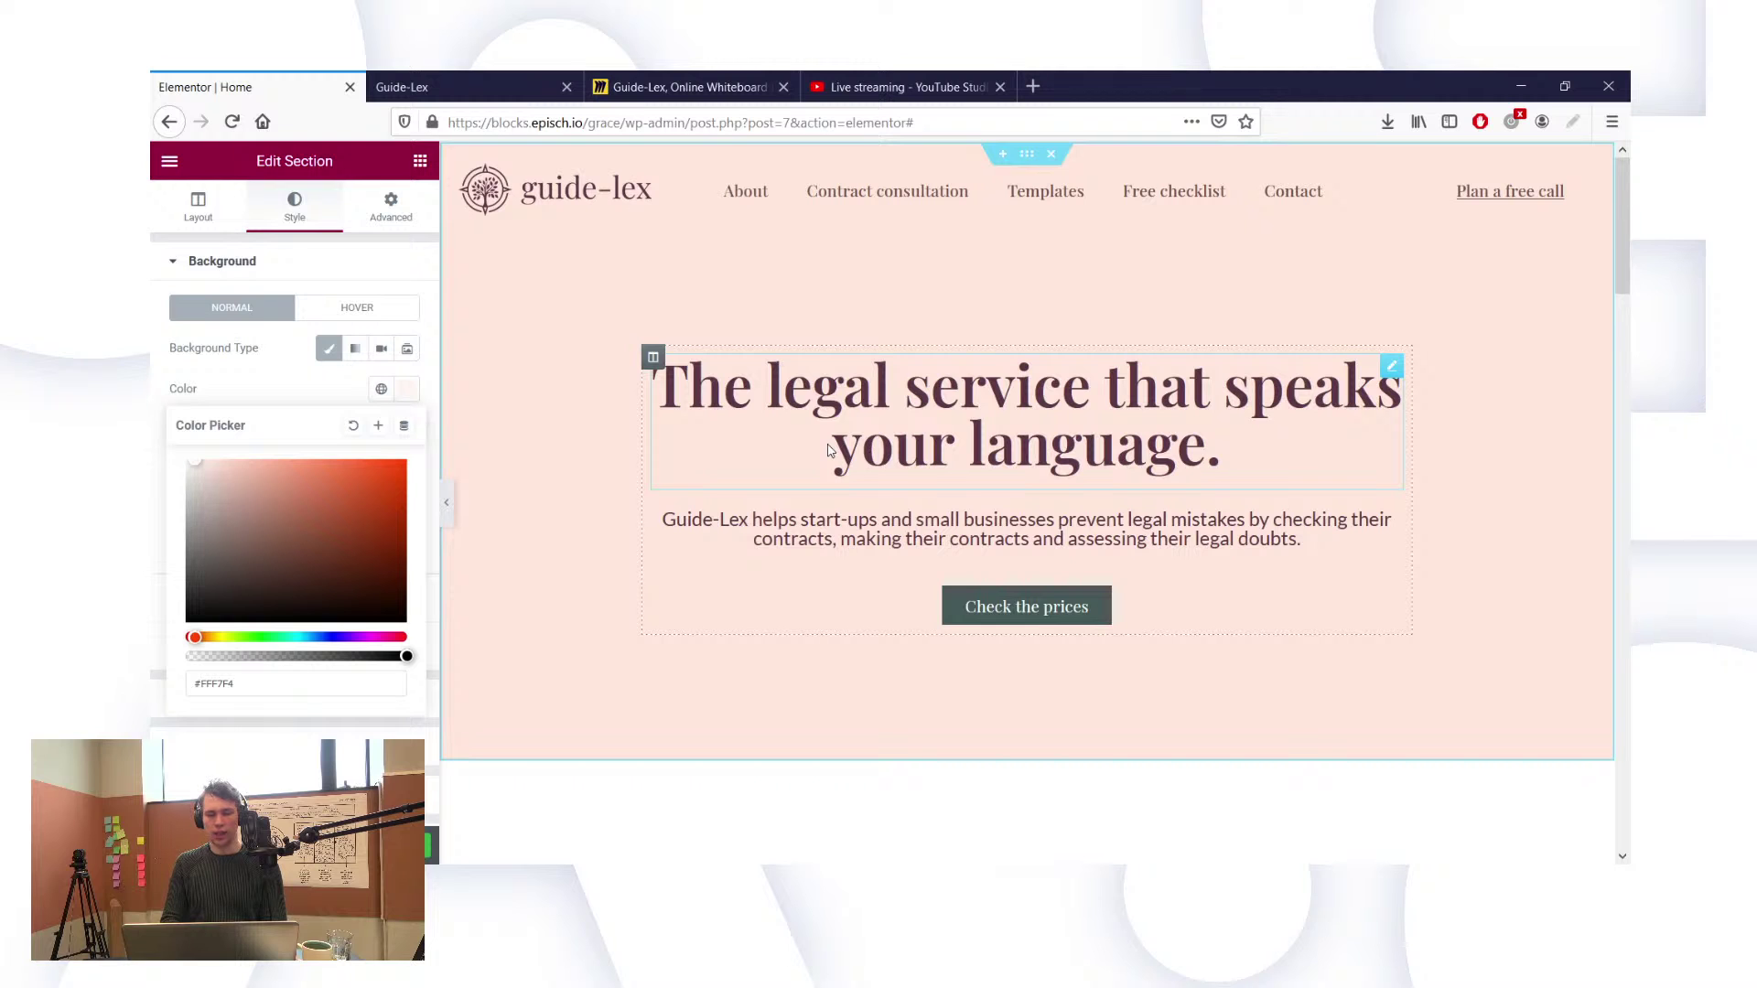
{"action": "scroll", "coordinate": [828, 450], "scroll_direction": "down", "scroll_amount": 2}
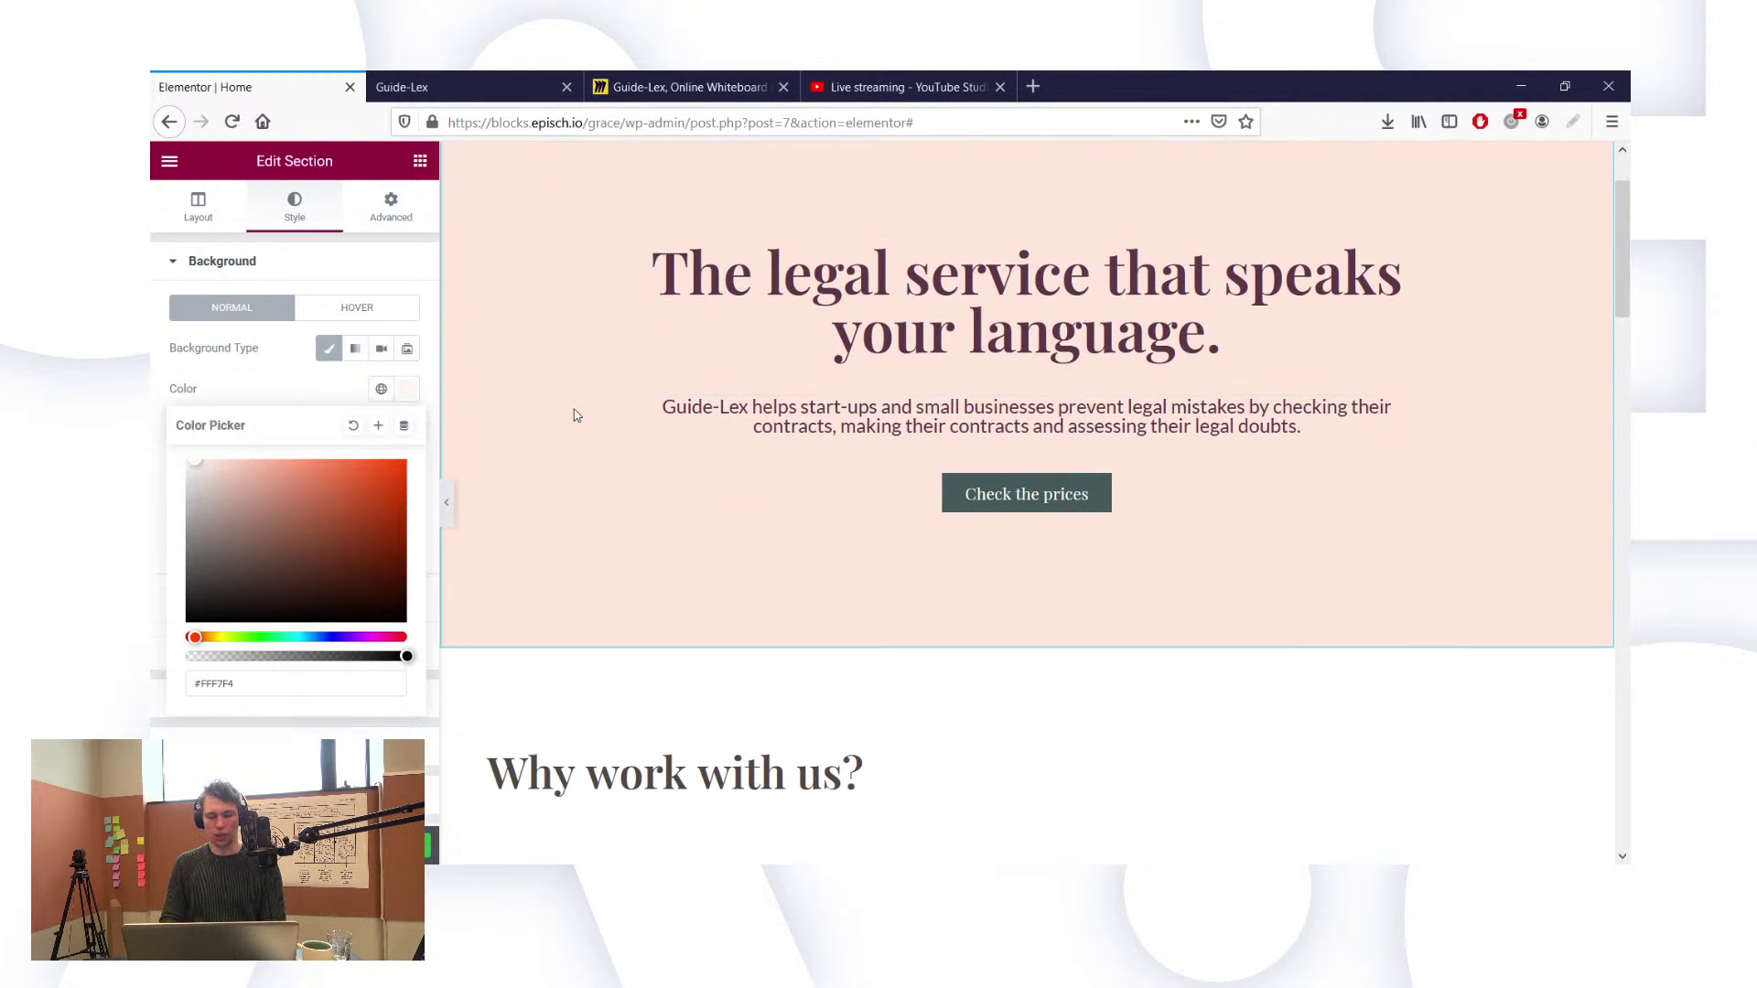
{"action": "scroll", "coordinate": [576, 416], "scroll_direction": "up", "scroll_amount": 2}
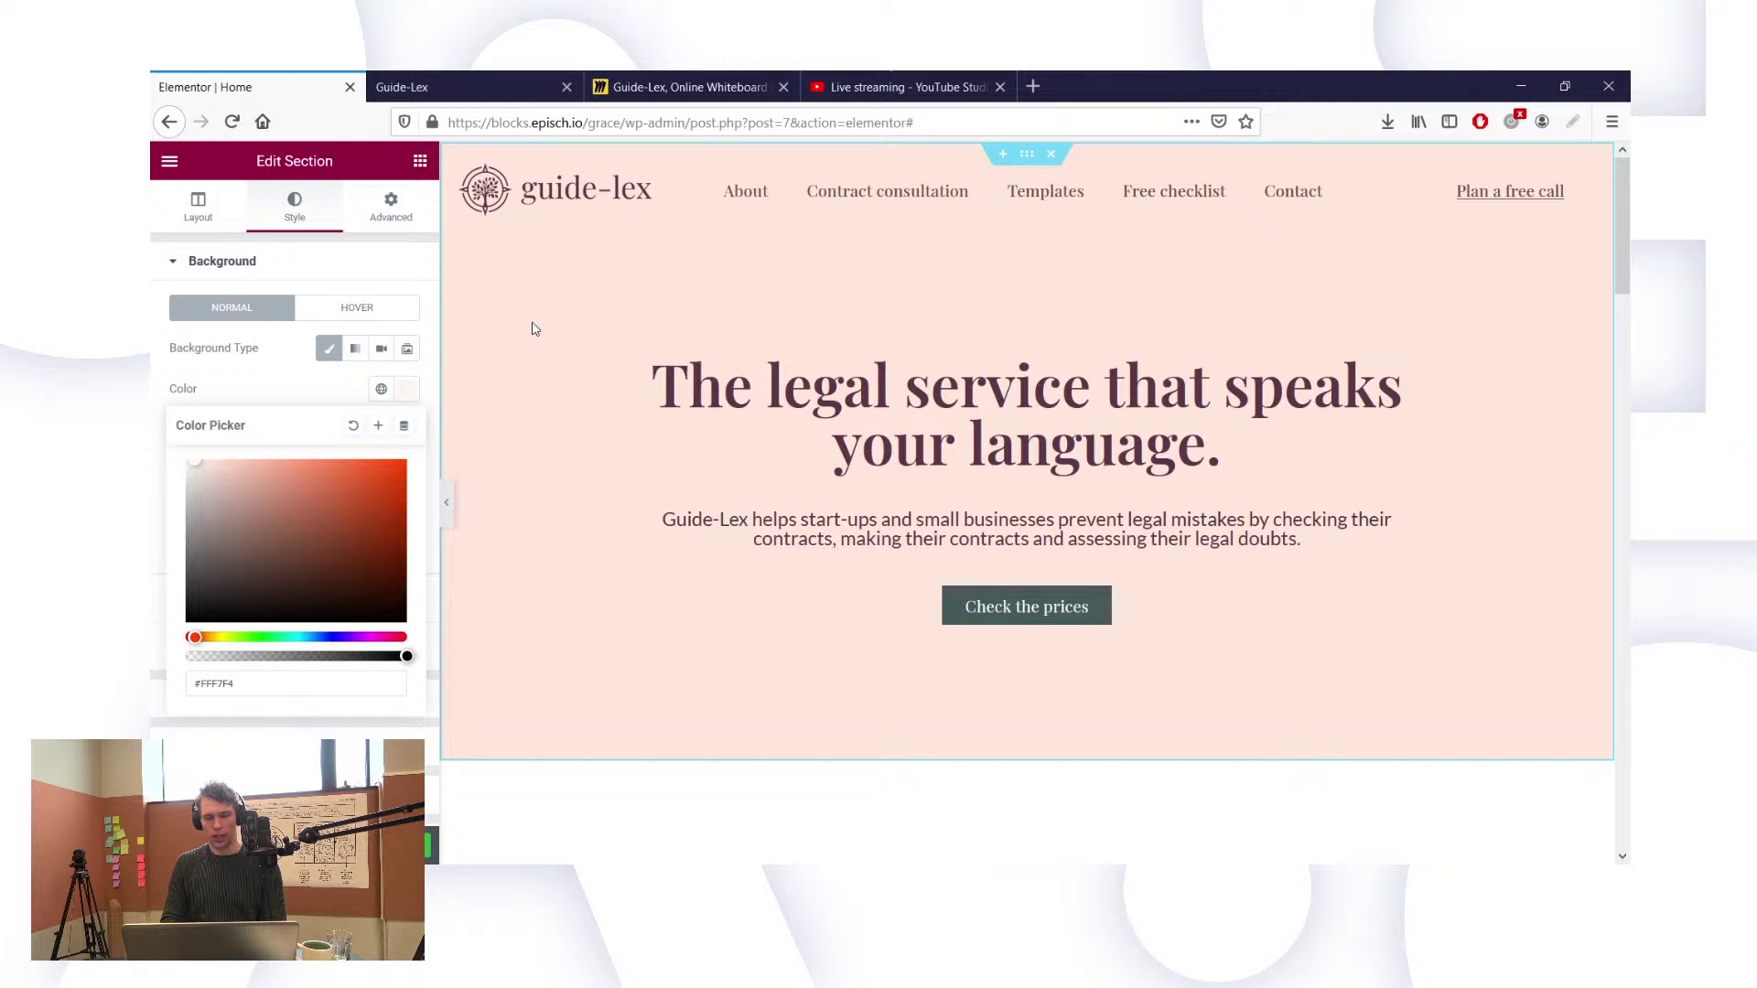
{"action": "scroll", "coordinate": [535, 327], "scroll_direction": "down", "scroll_amount": 5}
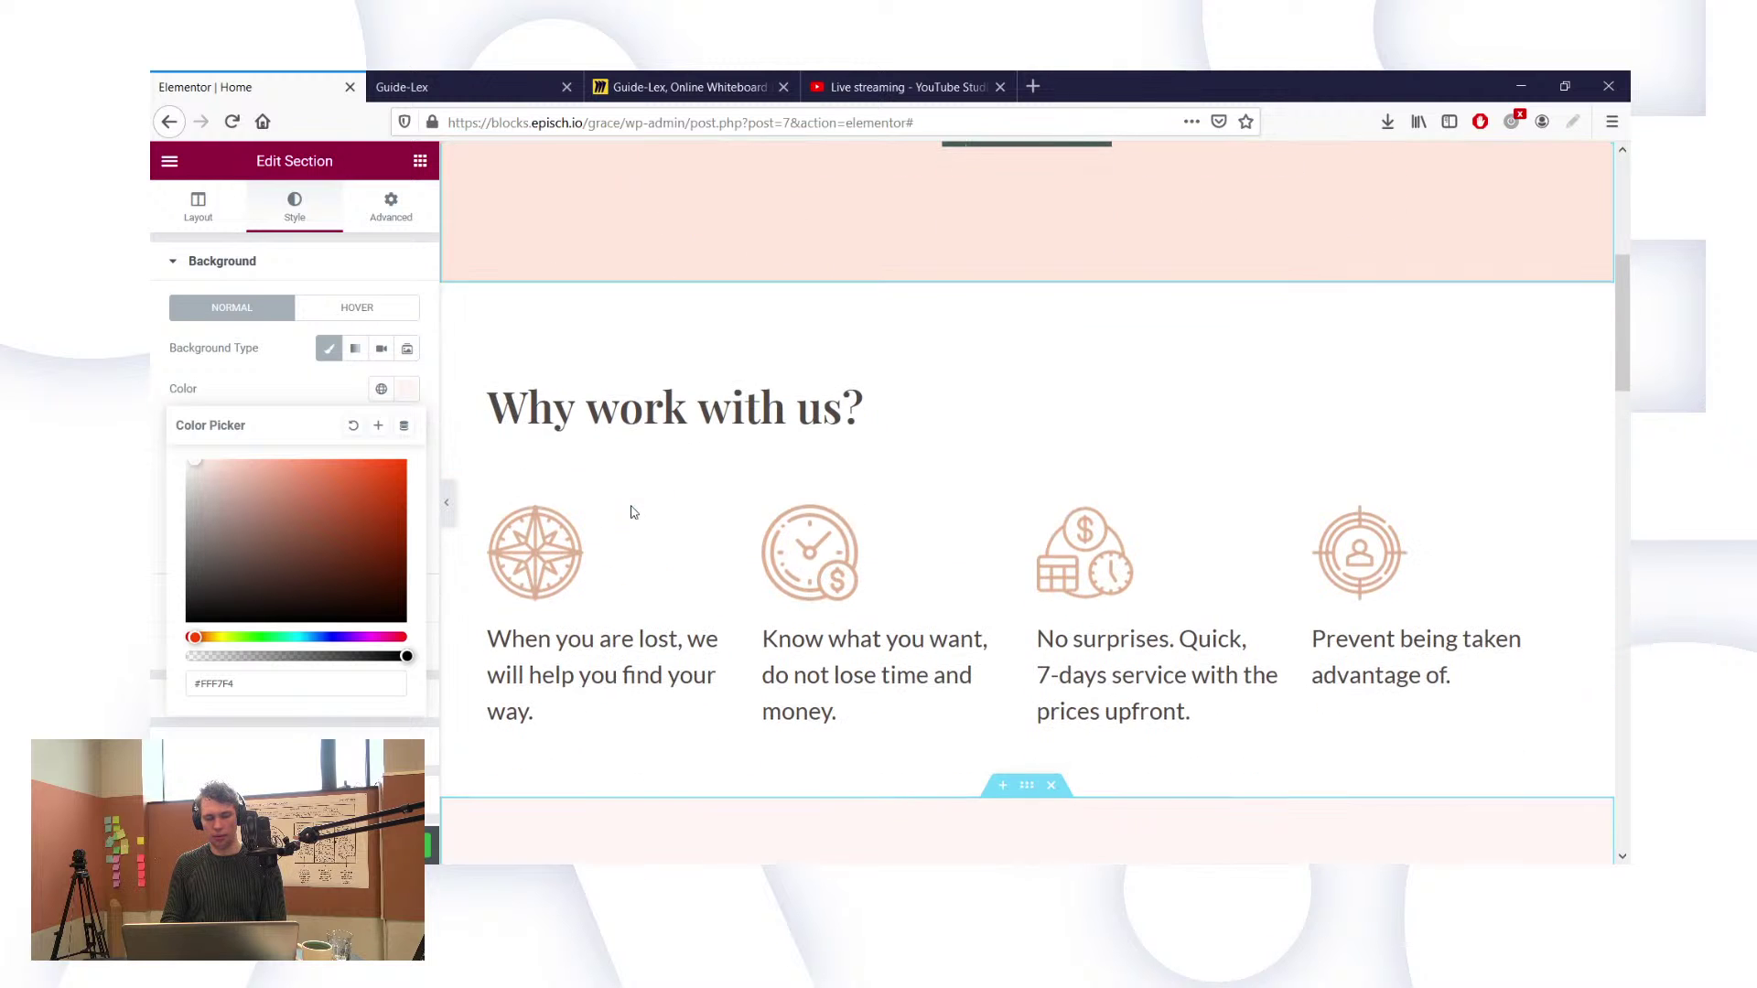
{"action": "scroll", "coordinate": [637, 366], "scroll_direction": "down", "scroll_amount": 6}
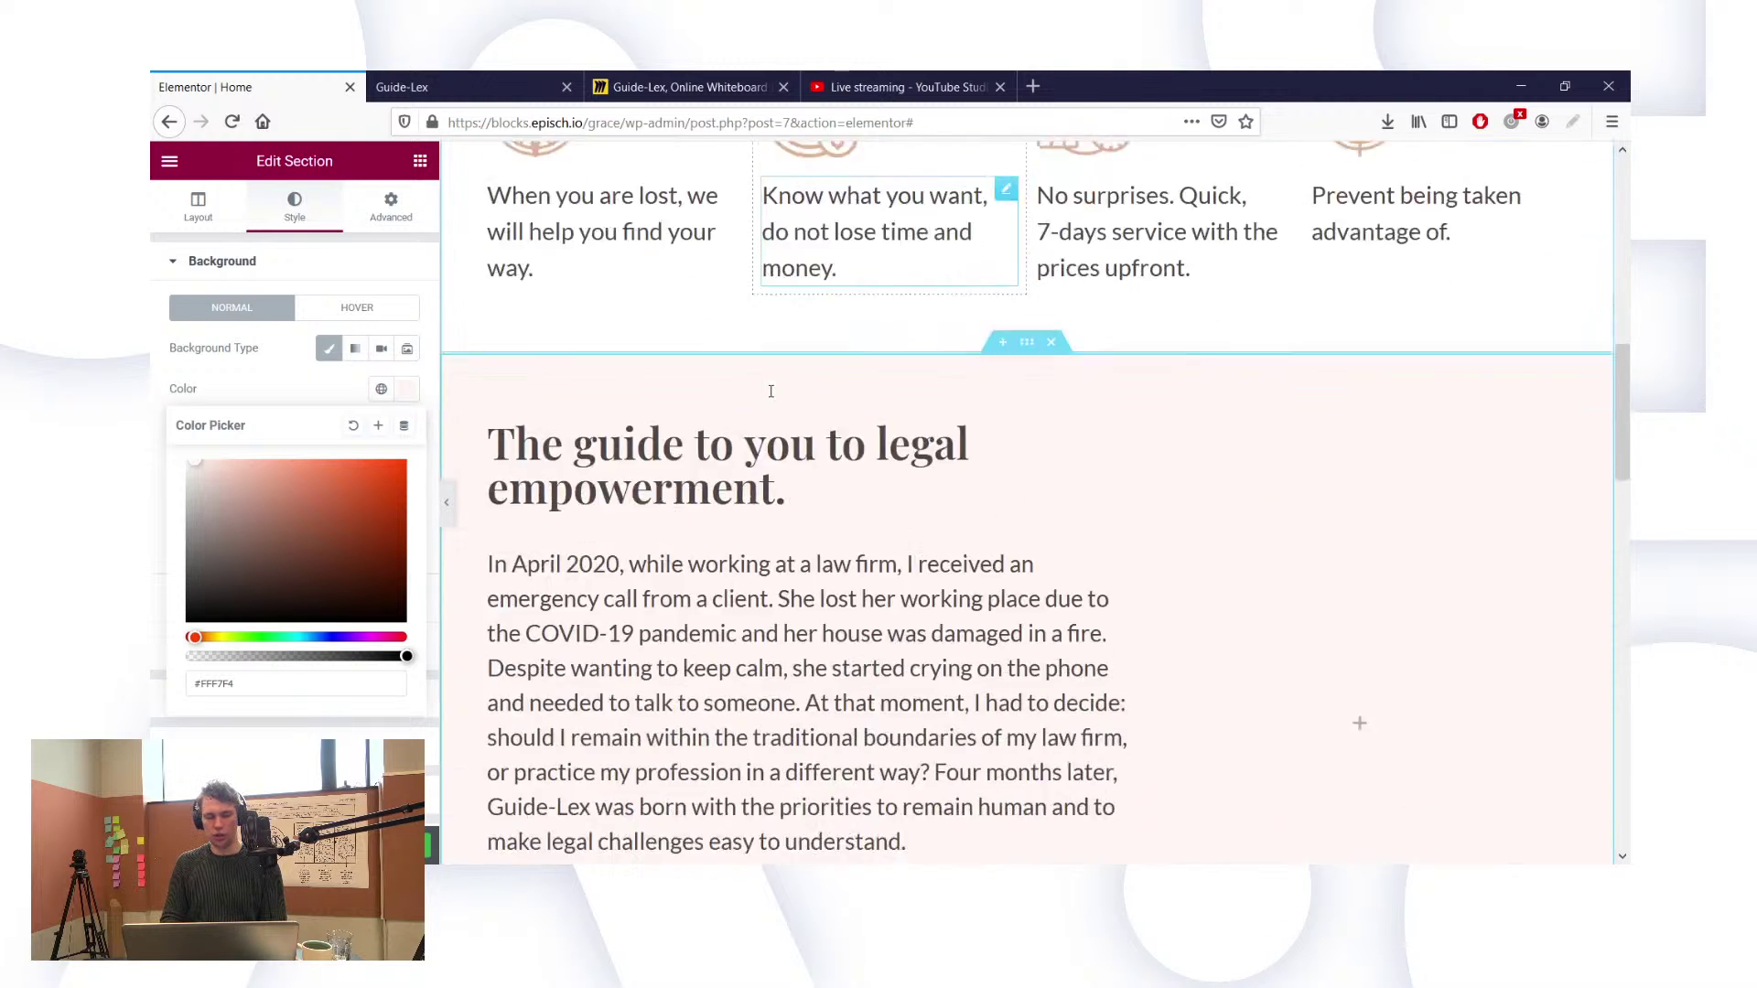
{"action": "scroll", "coordinate": [910, 397], "scroll_direction": "down", "scroll_amount": 1}
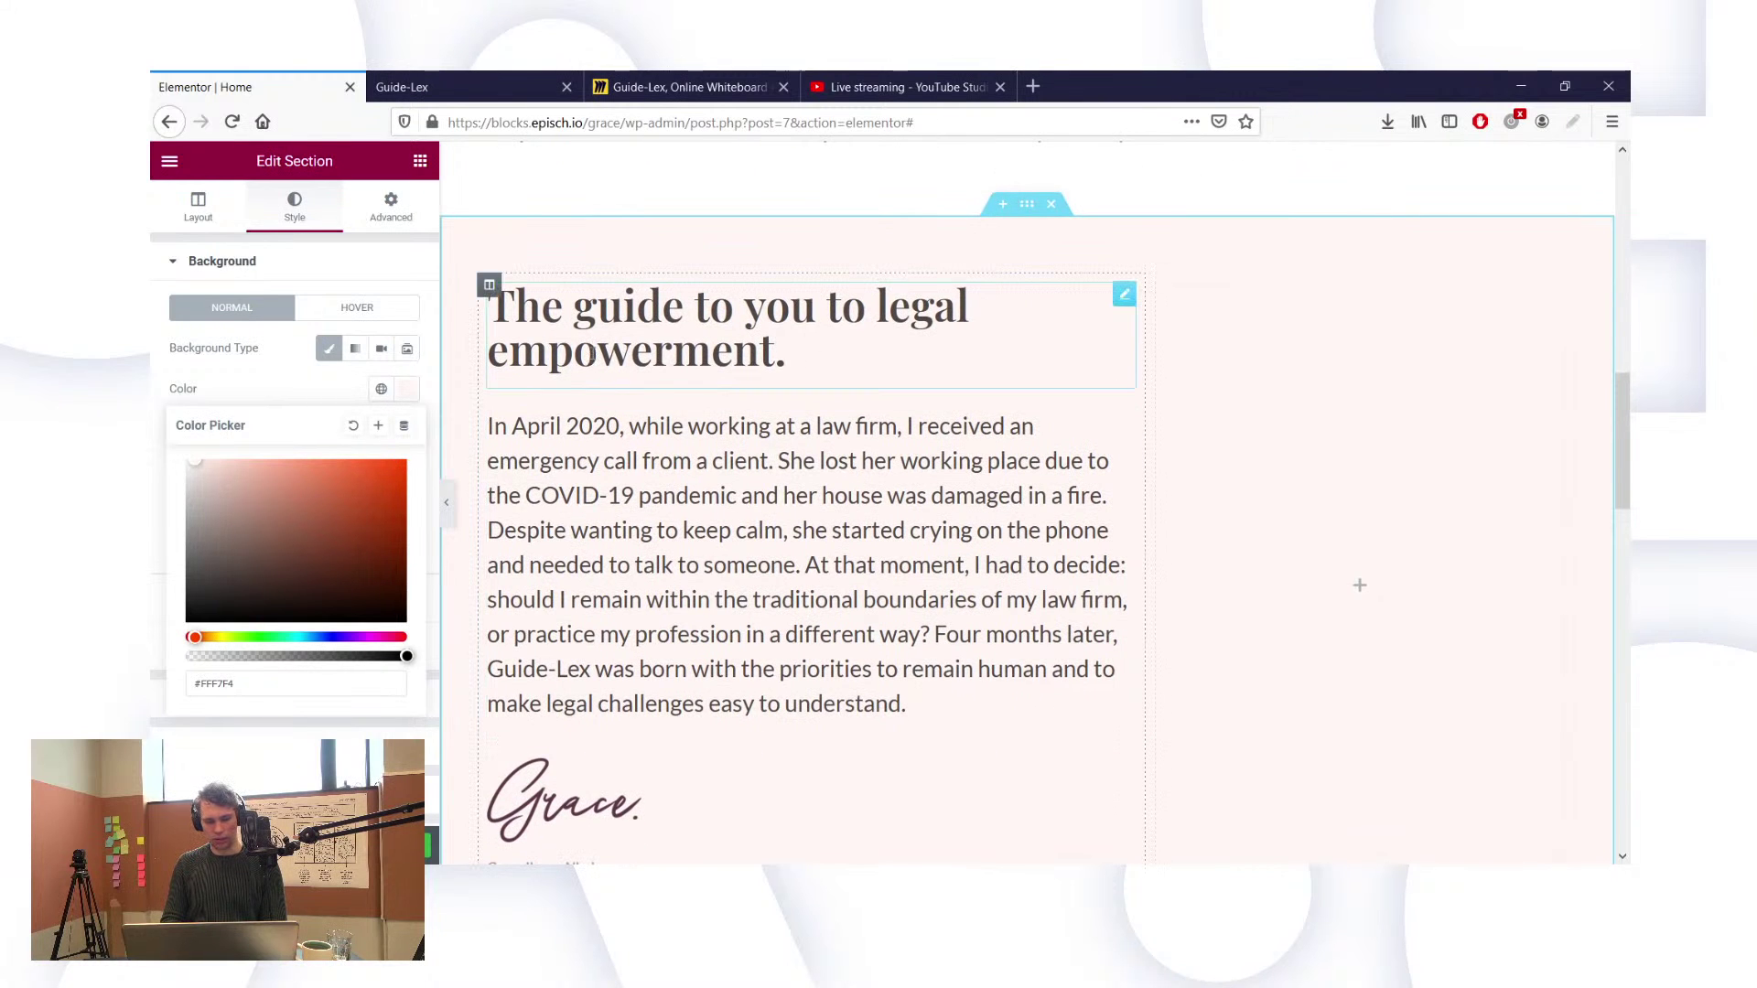
Step: Check the hero heading's Style text colour, which is #5C3747
{"action": "left_click", "coordinate": [592, 355]}
{"action": "scroll", "coordinate": [590, 352], "scroll_direction": "up", "scroll_amount": 10}
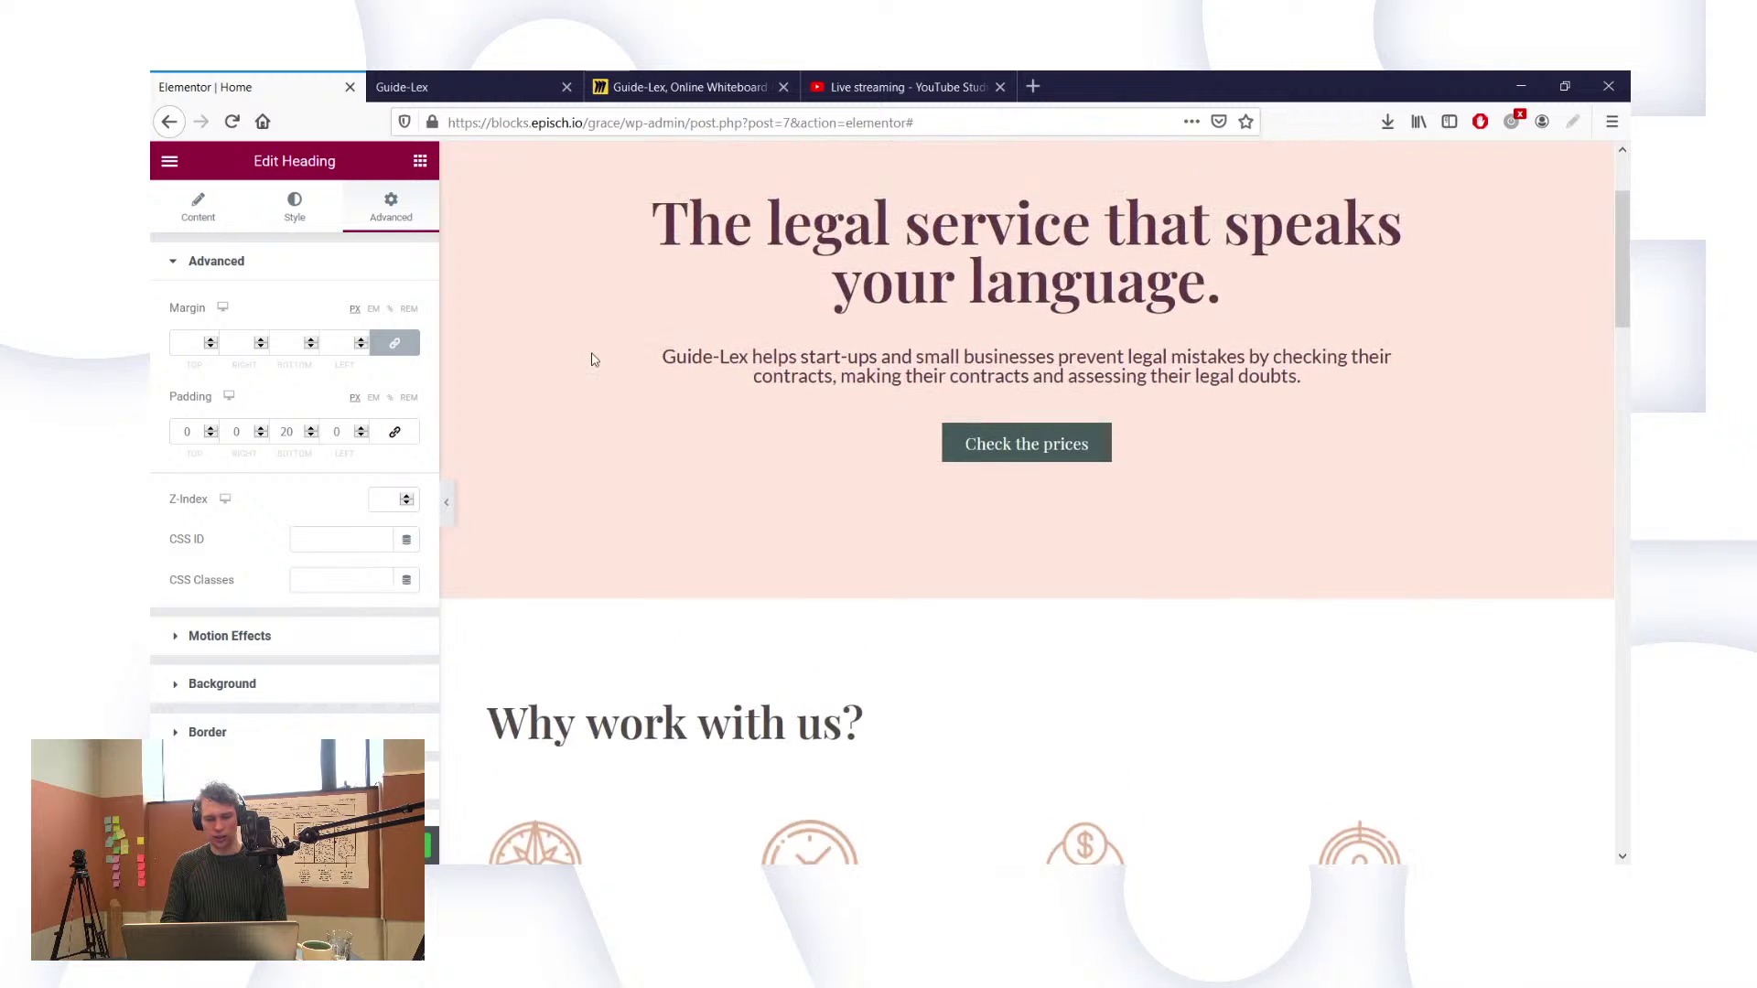
{"action": "left_click", "coordinate": [893, 322]}
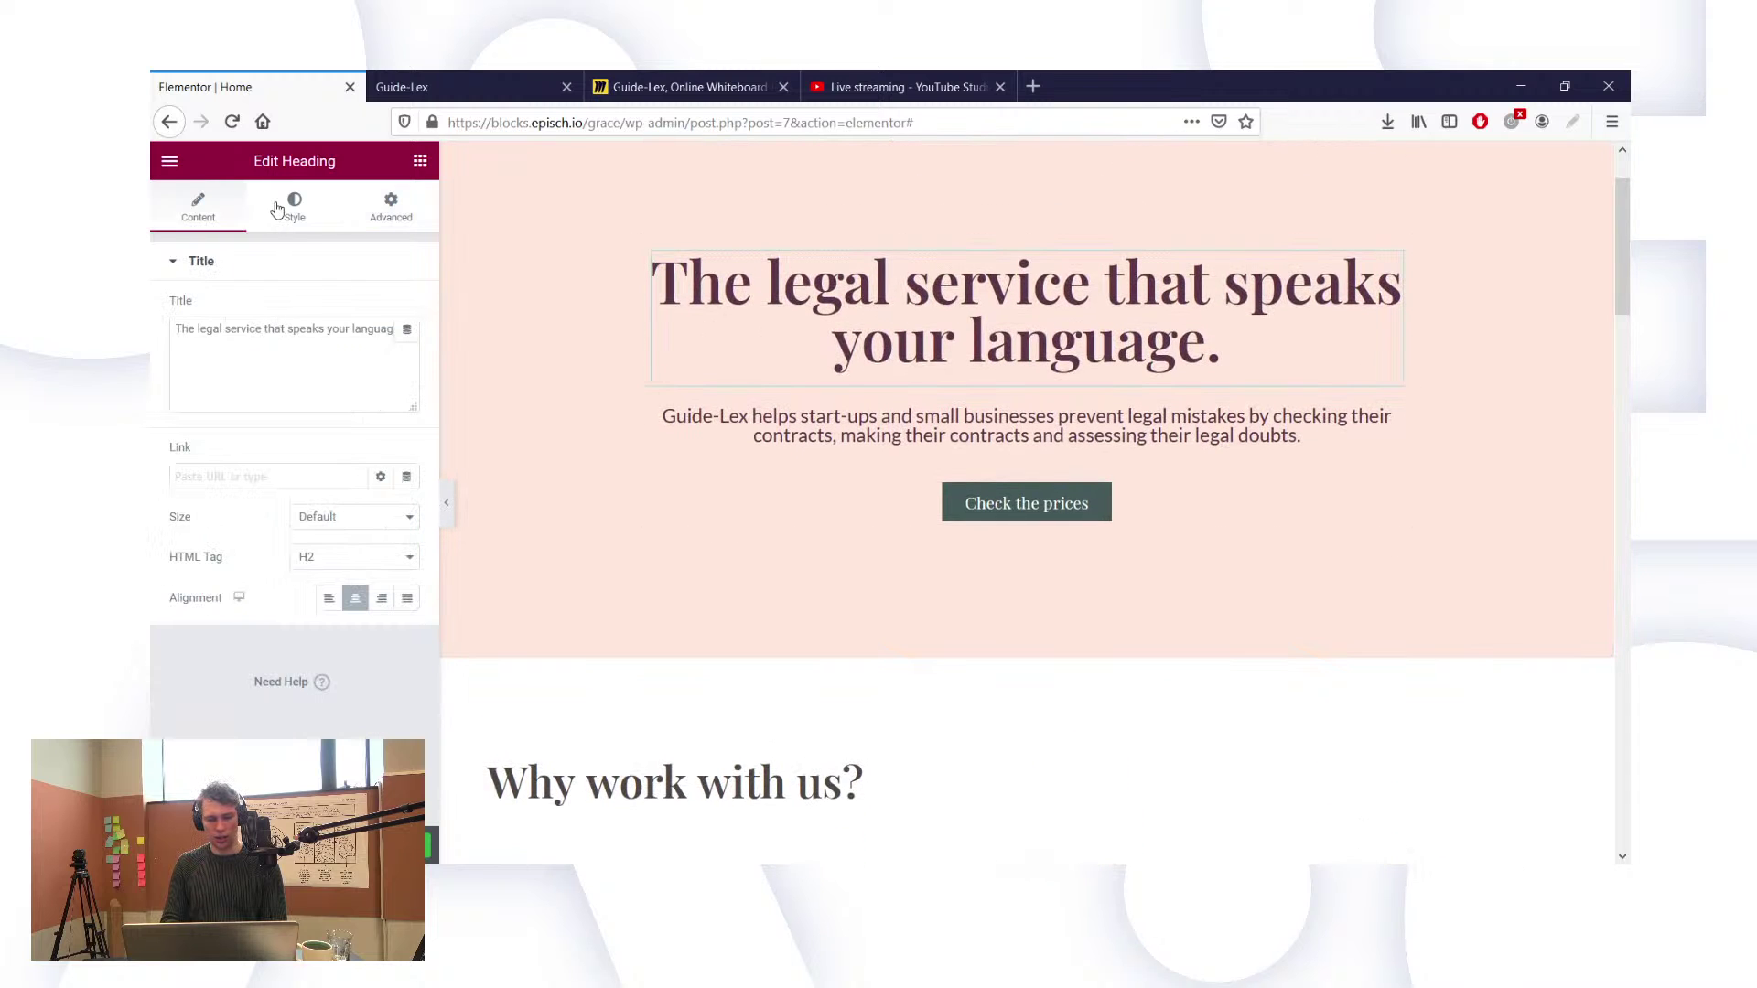
{"action": "left_click", "coordinate": [295, 206]}
{"action": "left_click", "coordinate": [406, 308]}
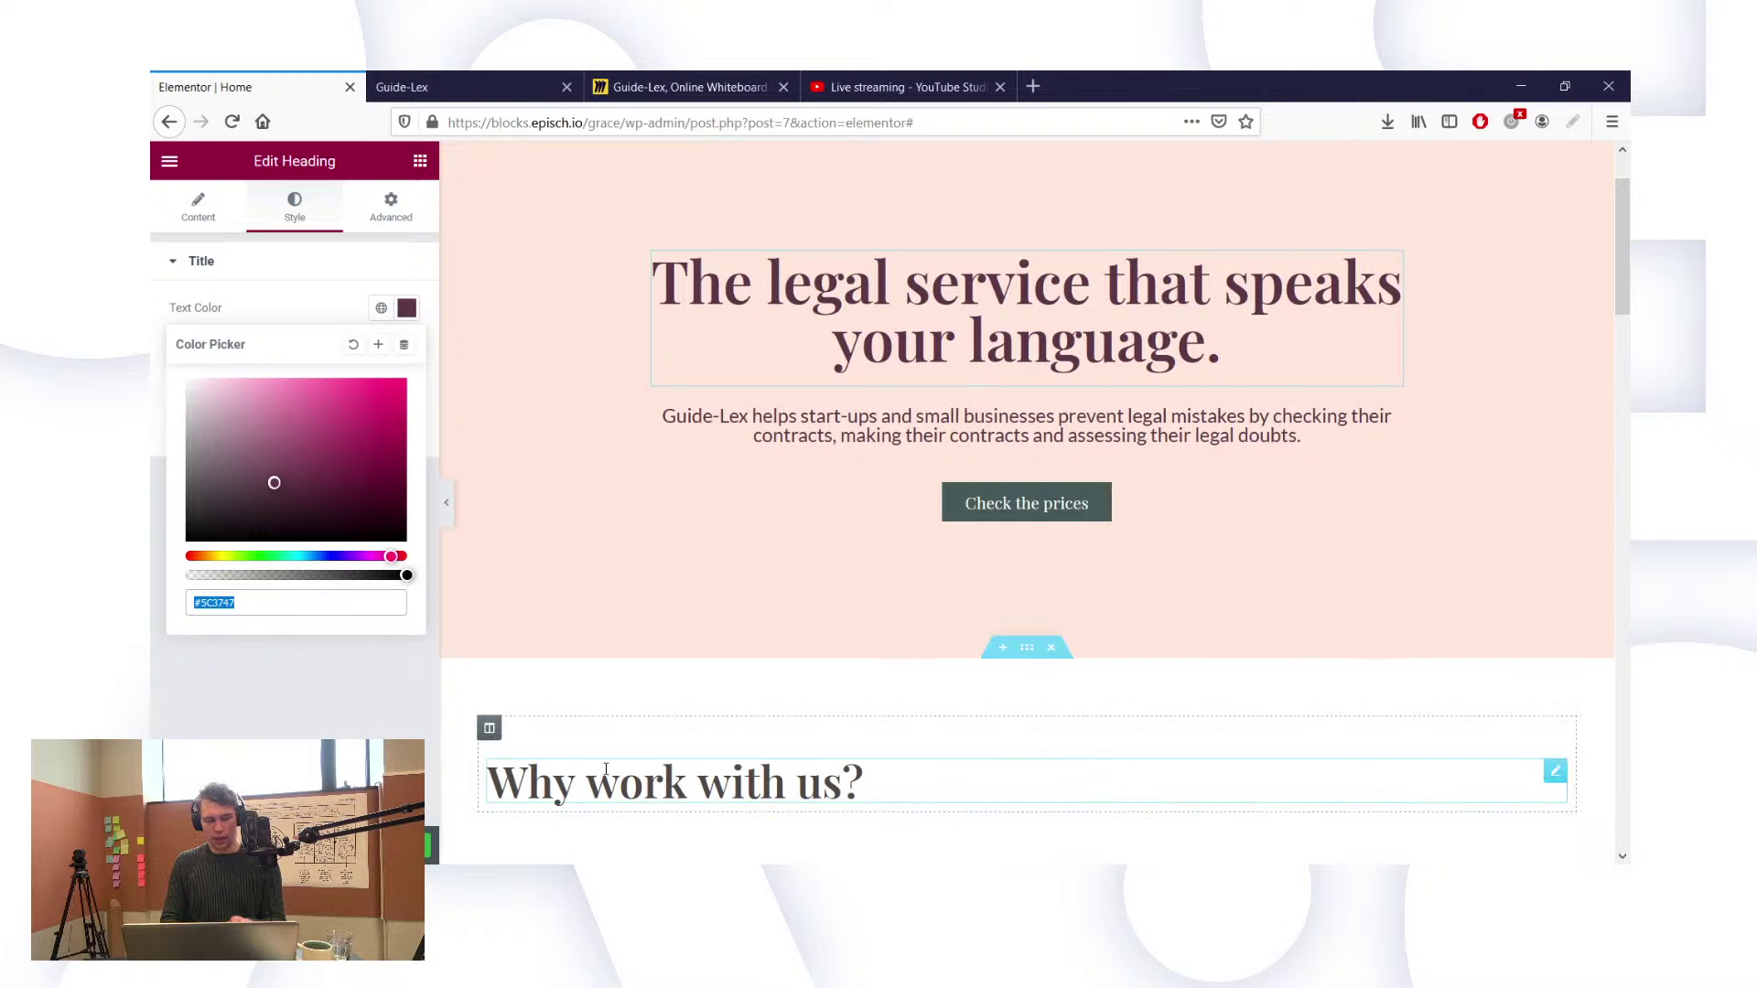
Step: Give the founder heading 'The guide to you to legal empowerment.' text colour #5C3747
{"action": "scroll", "coordinate": [606, 776], "scroll_direction": "down", "scroll_amount": 7}
{"action": "scroll", "coordinate": [606, 776], "scroll_direction": "down", "scroll_amount": 3}
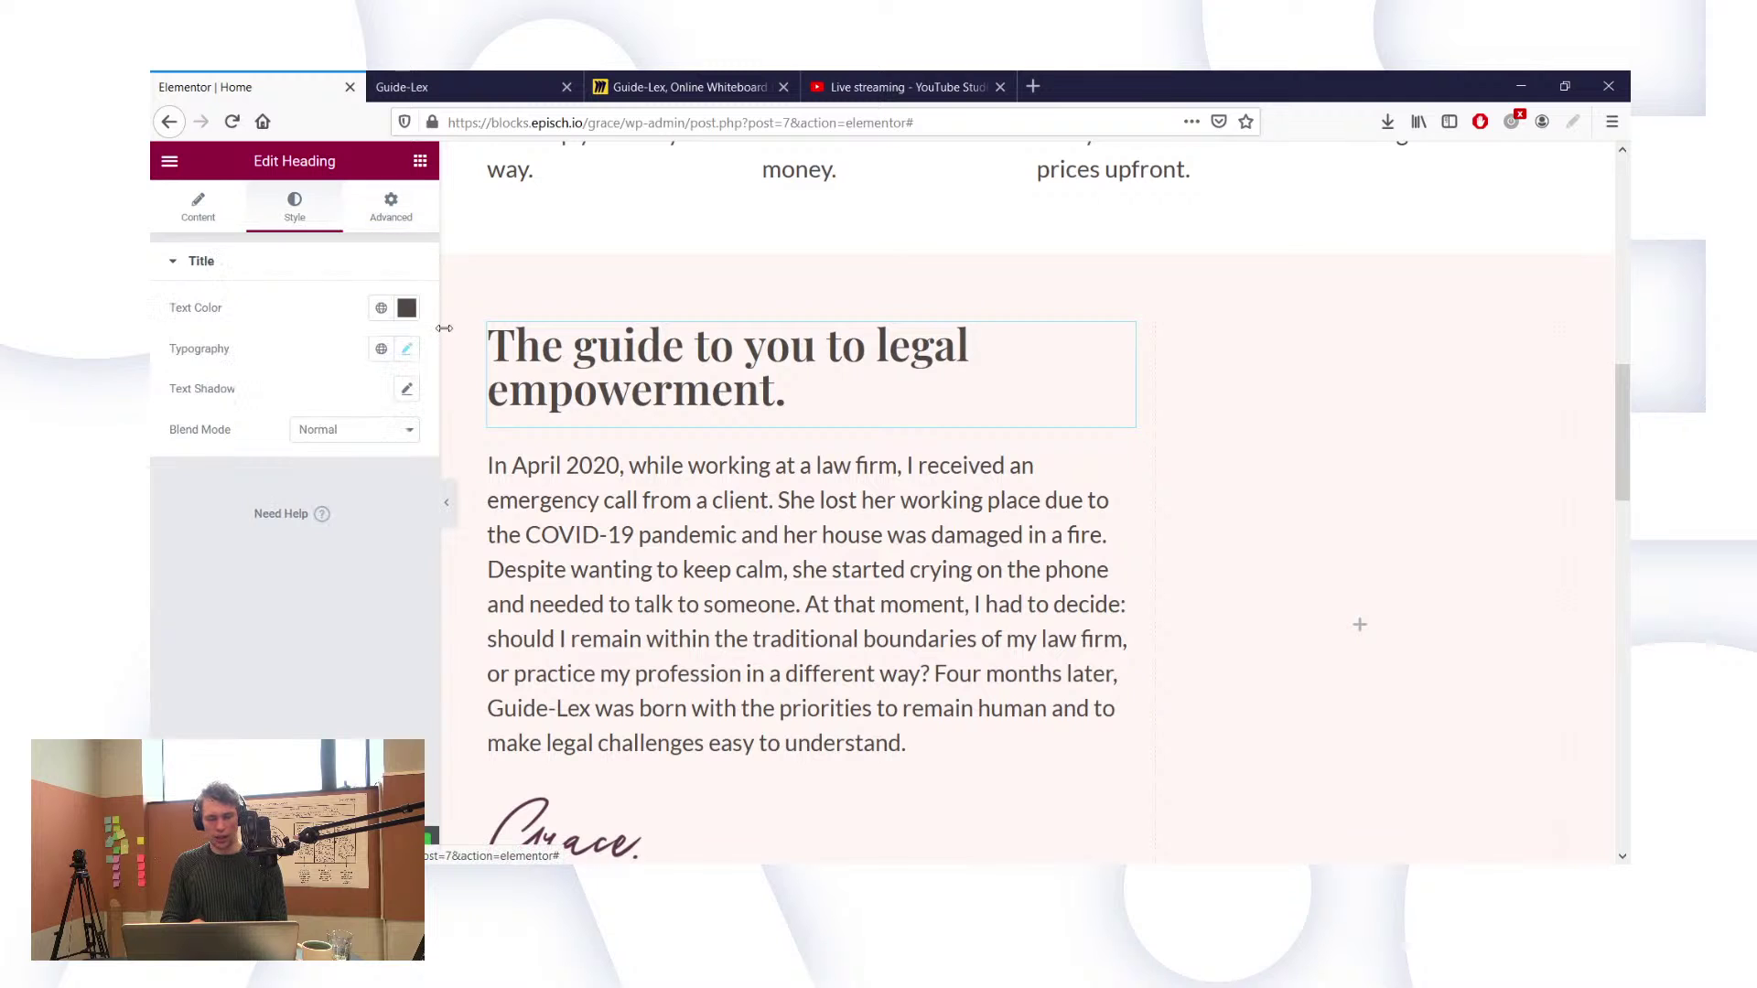
{"action": "left_click", "coordinate": [406, 308]}
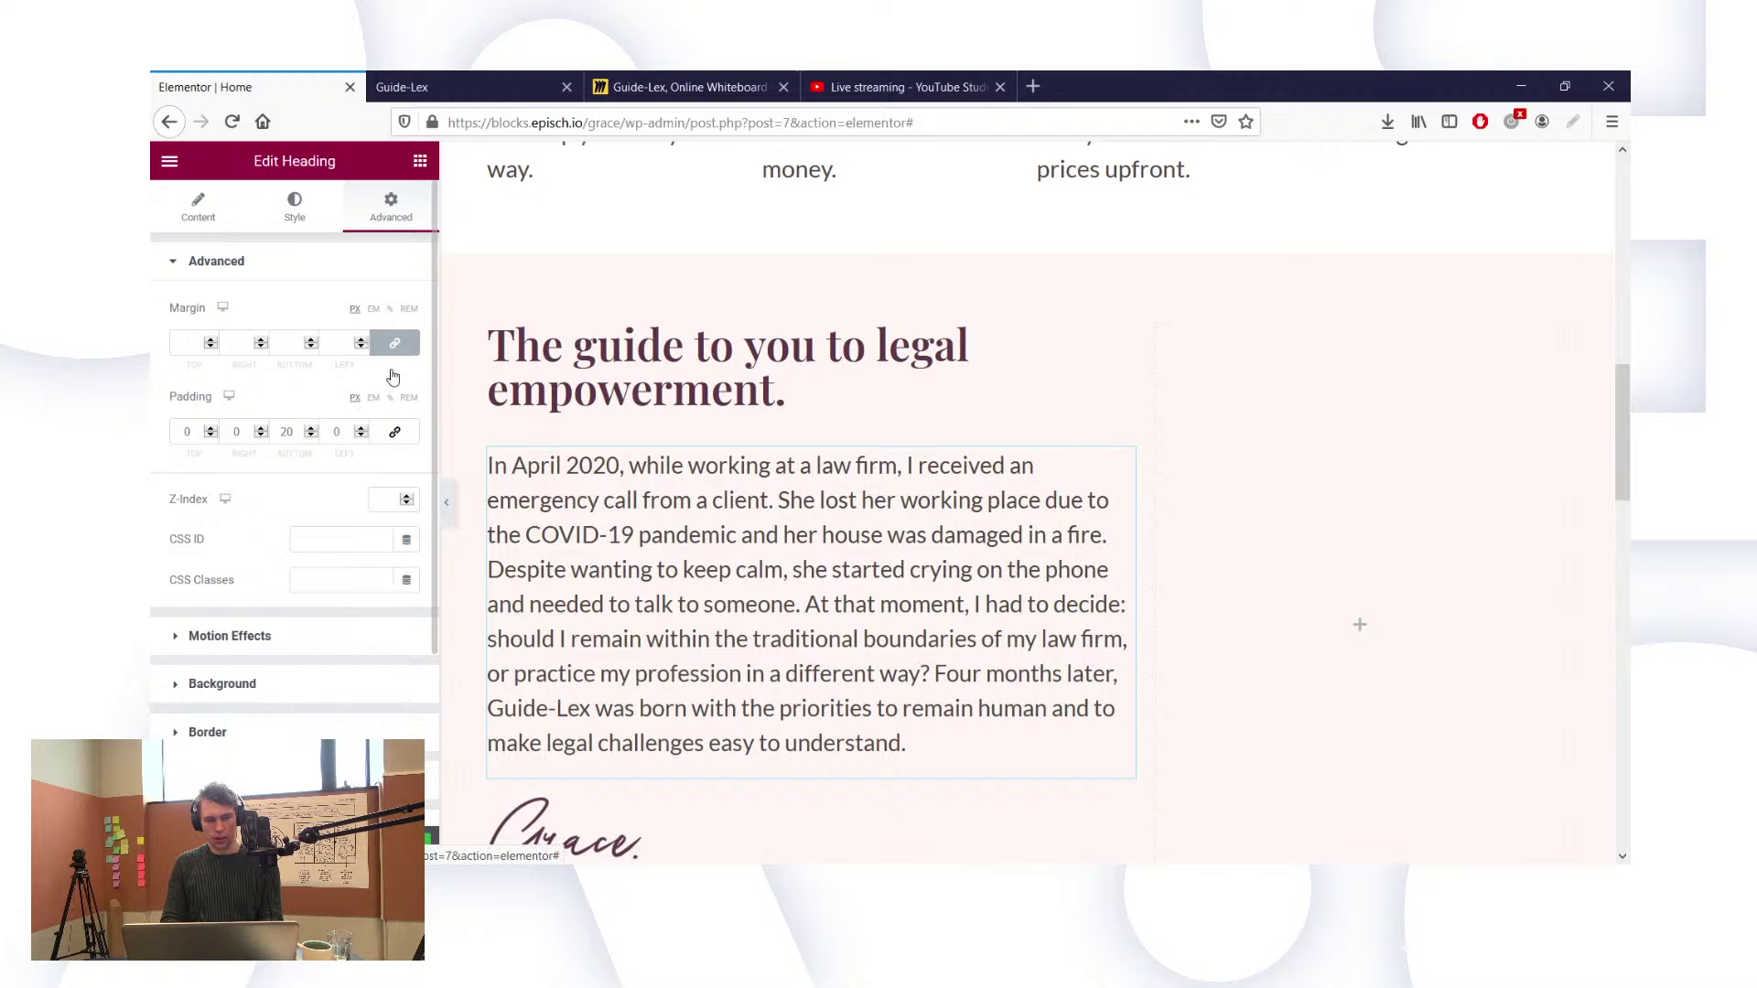
{"action": "left_click", "coordinate": [323, 225]}
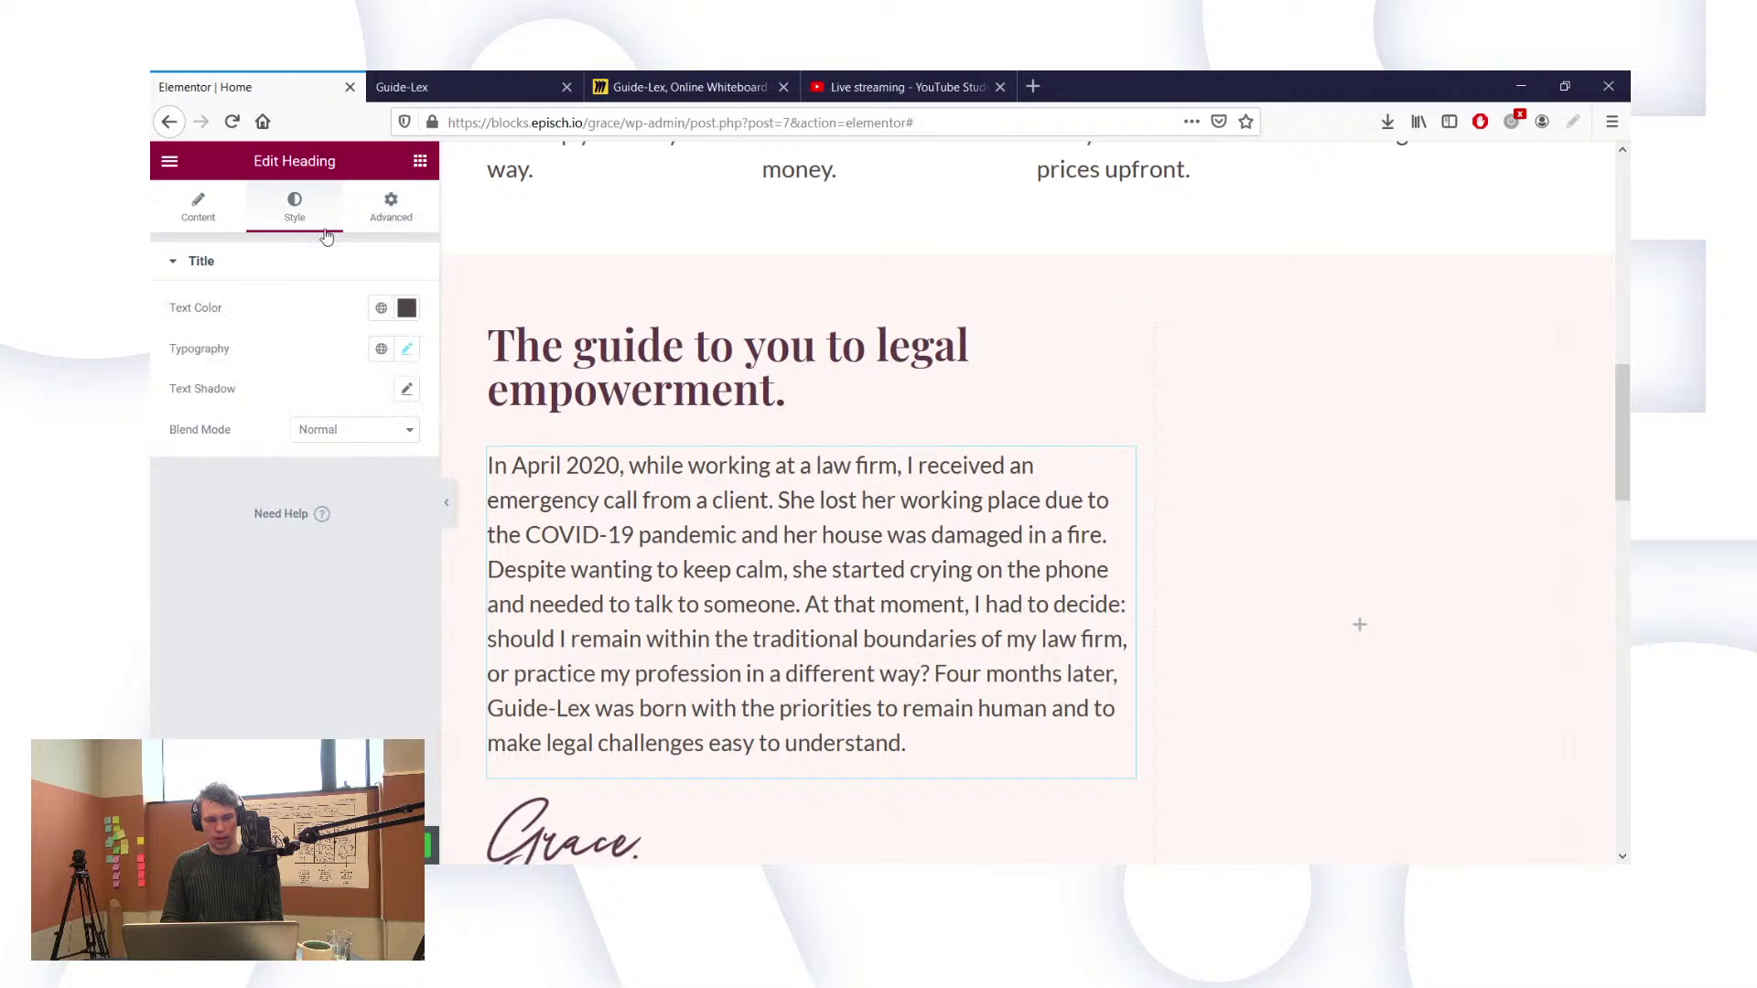
{"action": "left_click", "coordinate": [402, 310]}
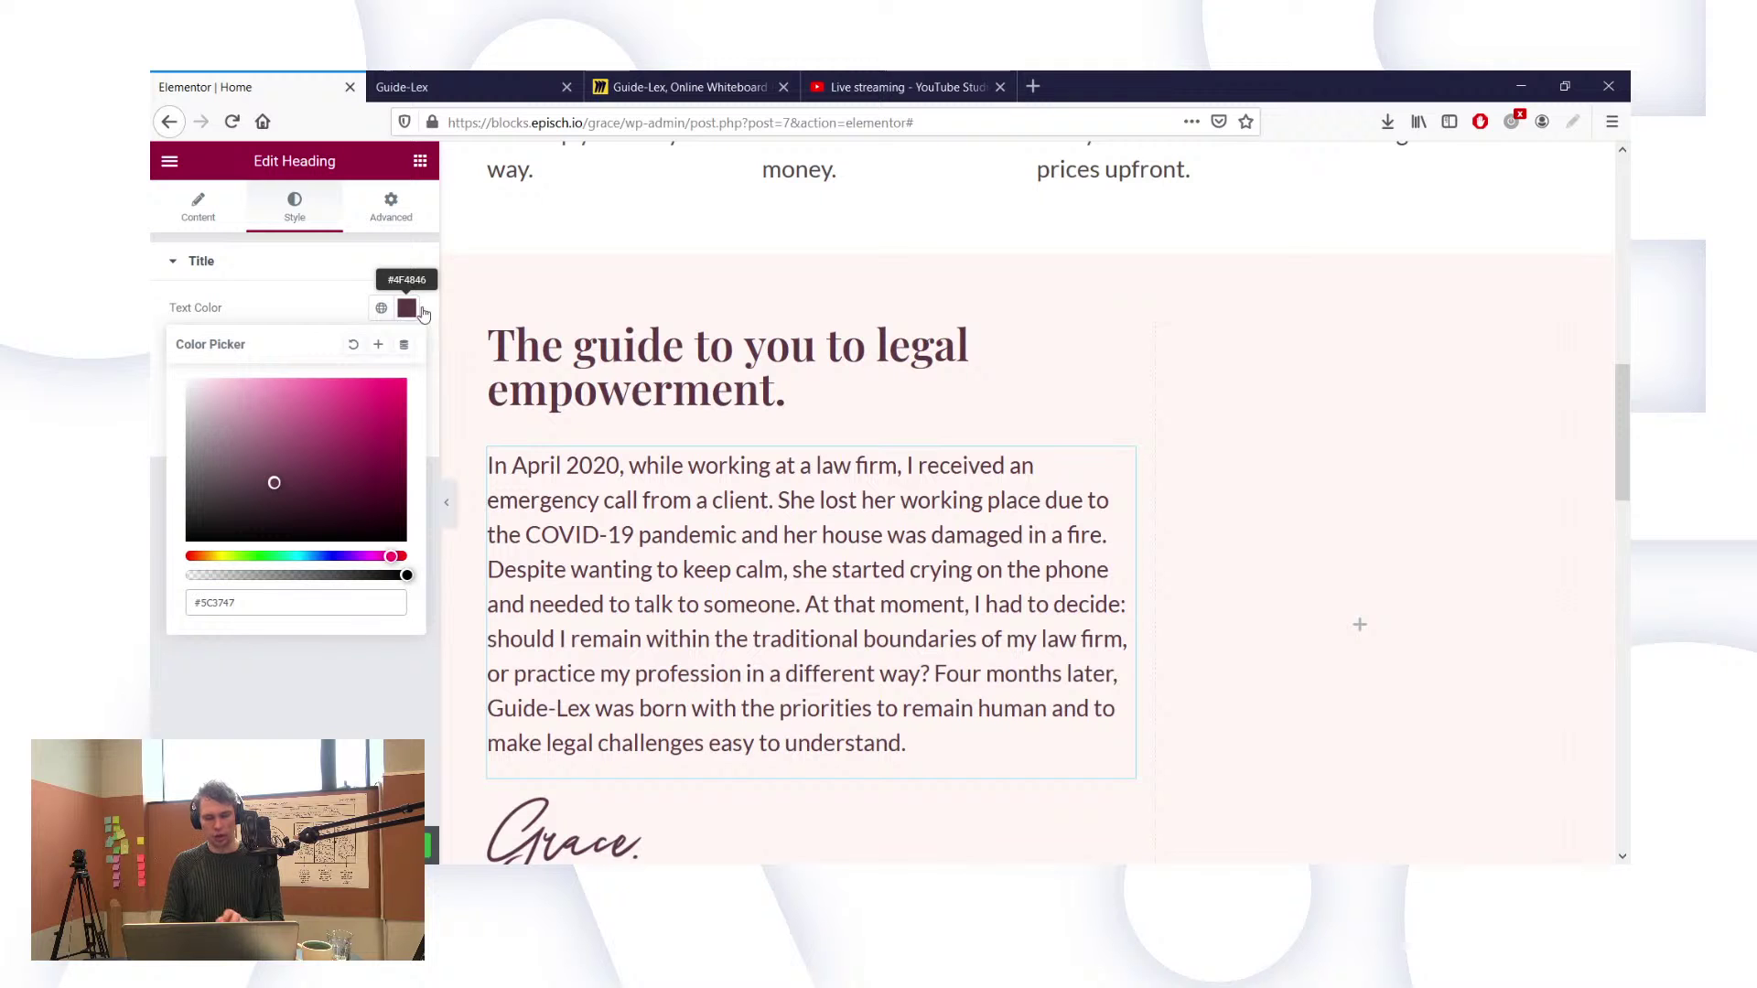
{"action": "scroll", "coordinate": [817, 541], "scroll_direction": "down", "scroll_amount": 1}
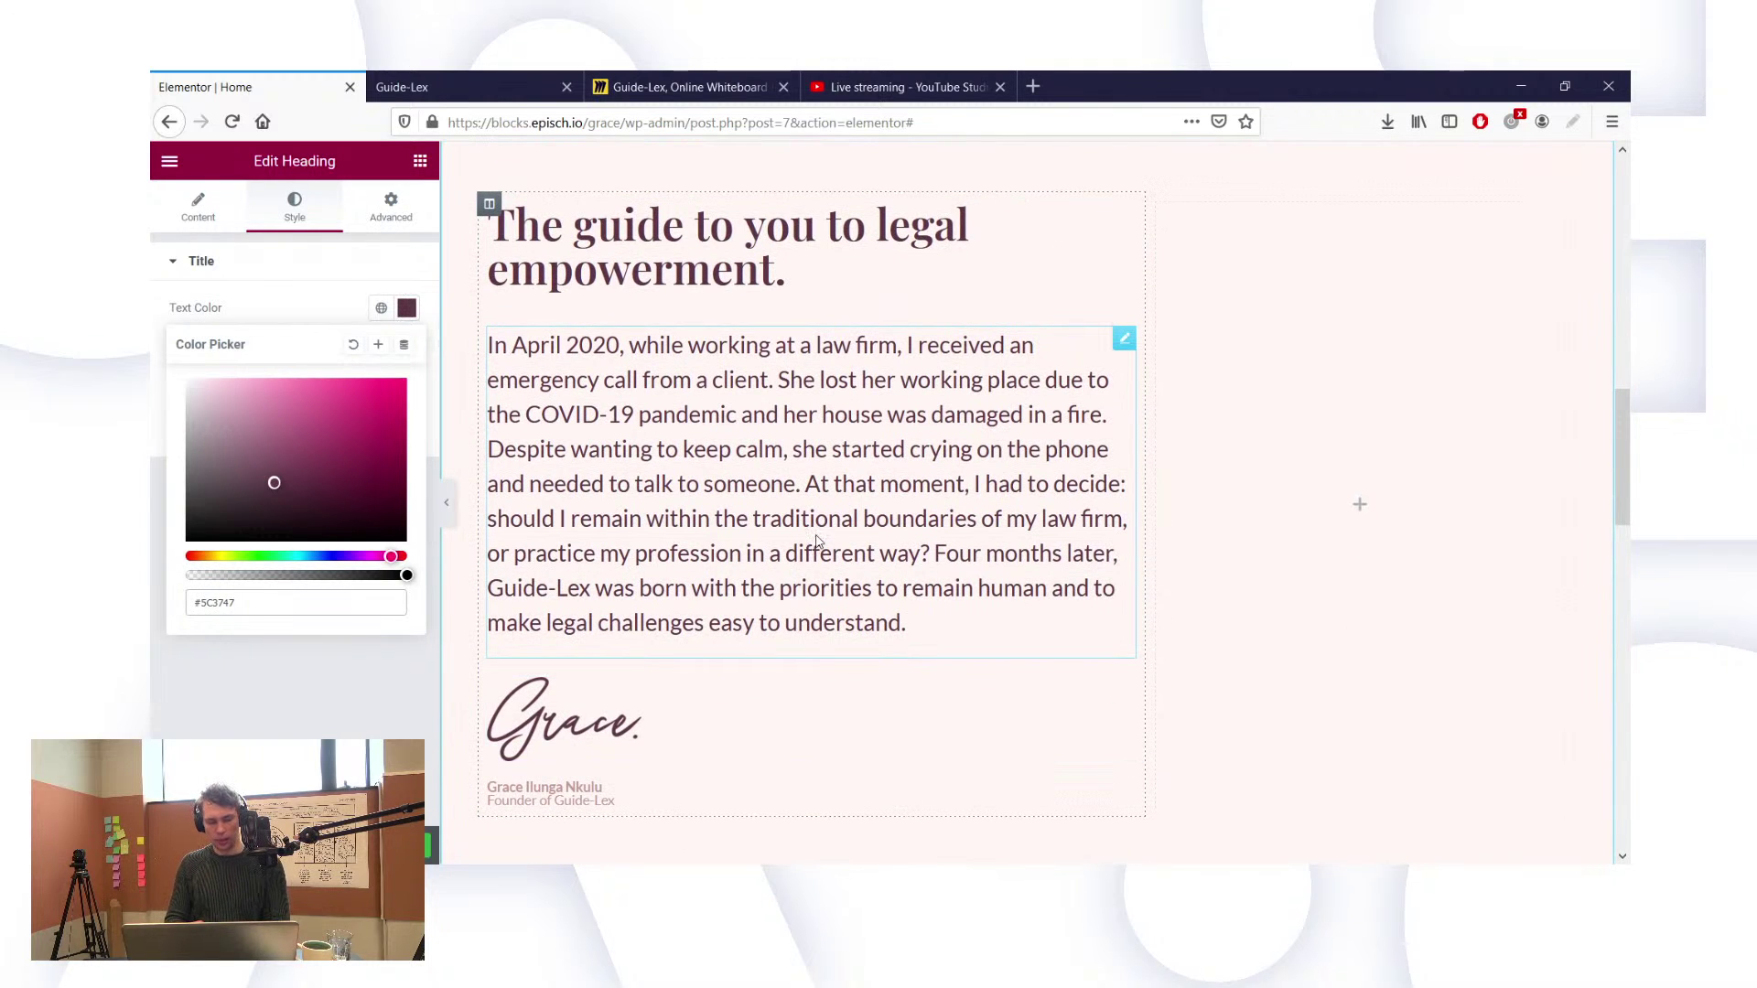
{"action": "scroll", "coordinate": [823, 526], "scroll_direction": "up", "scroll_amount": 2}
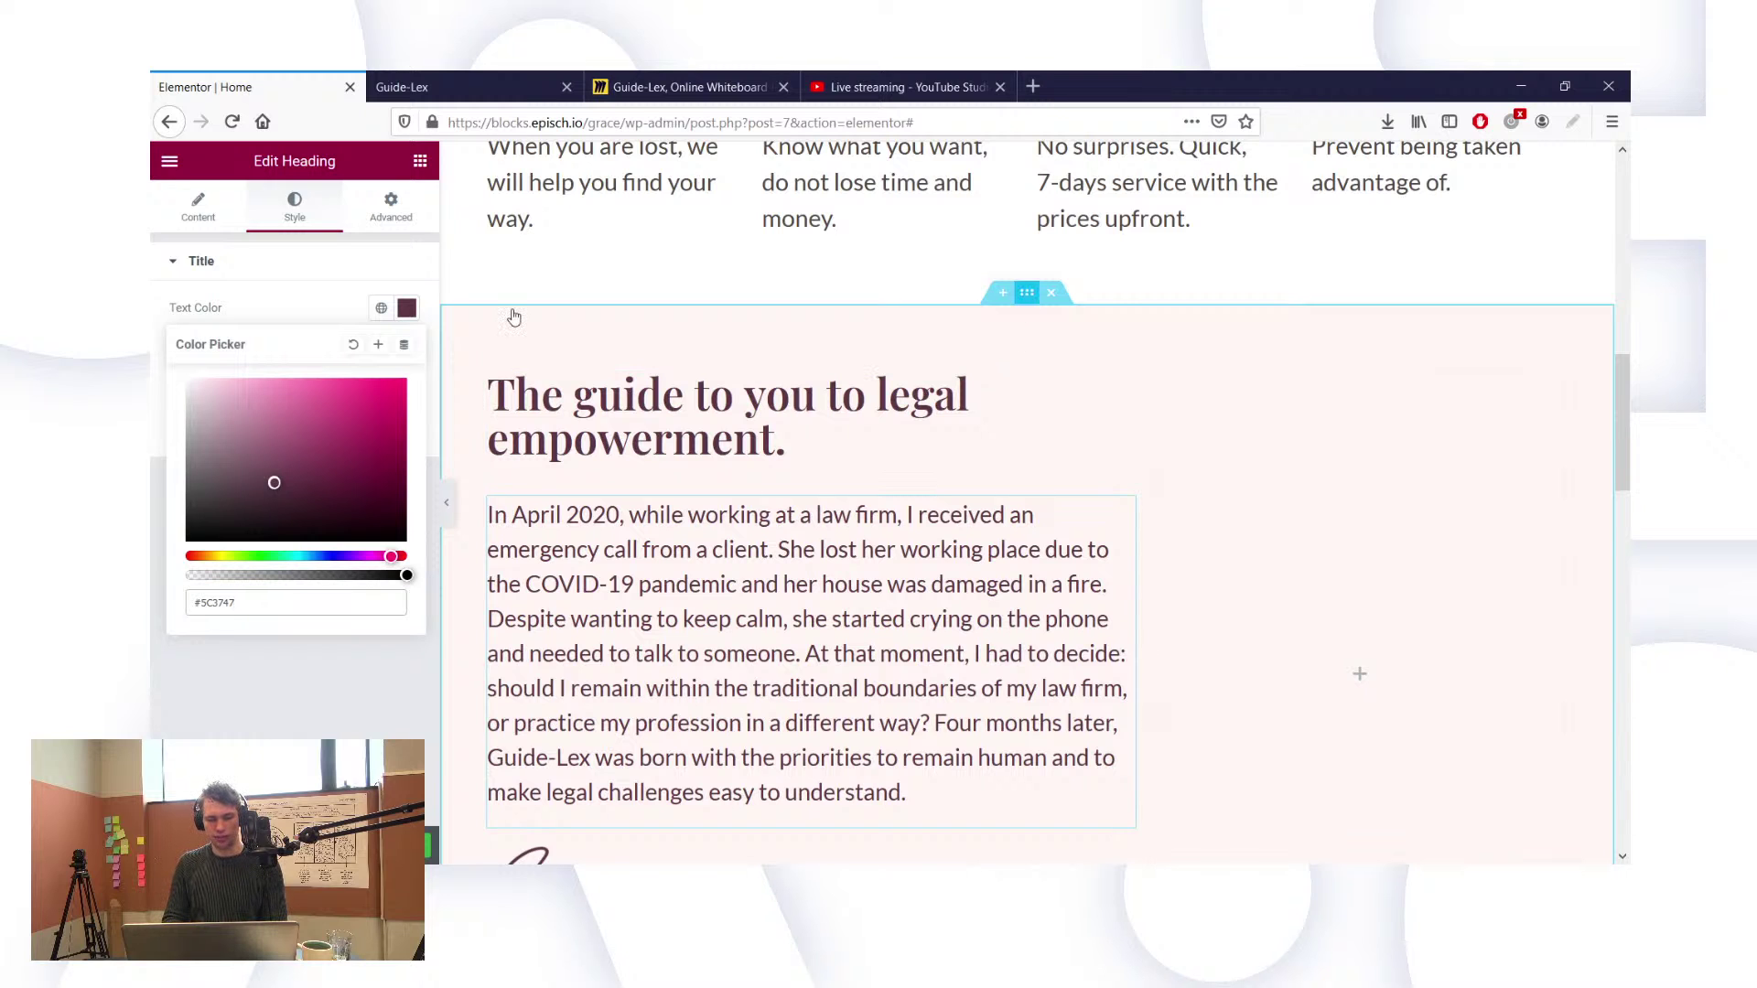
Step: Select the founder section and apply a lighter pink global colour to its background
{"action": "left_click", "coordinate": [1027, 292]}
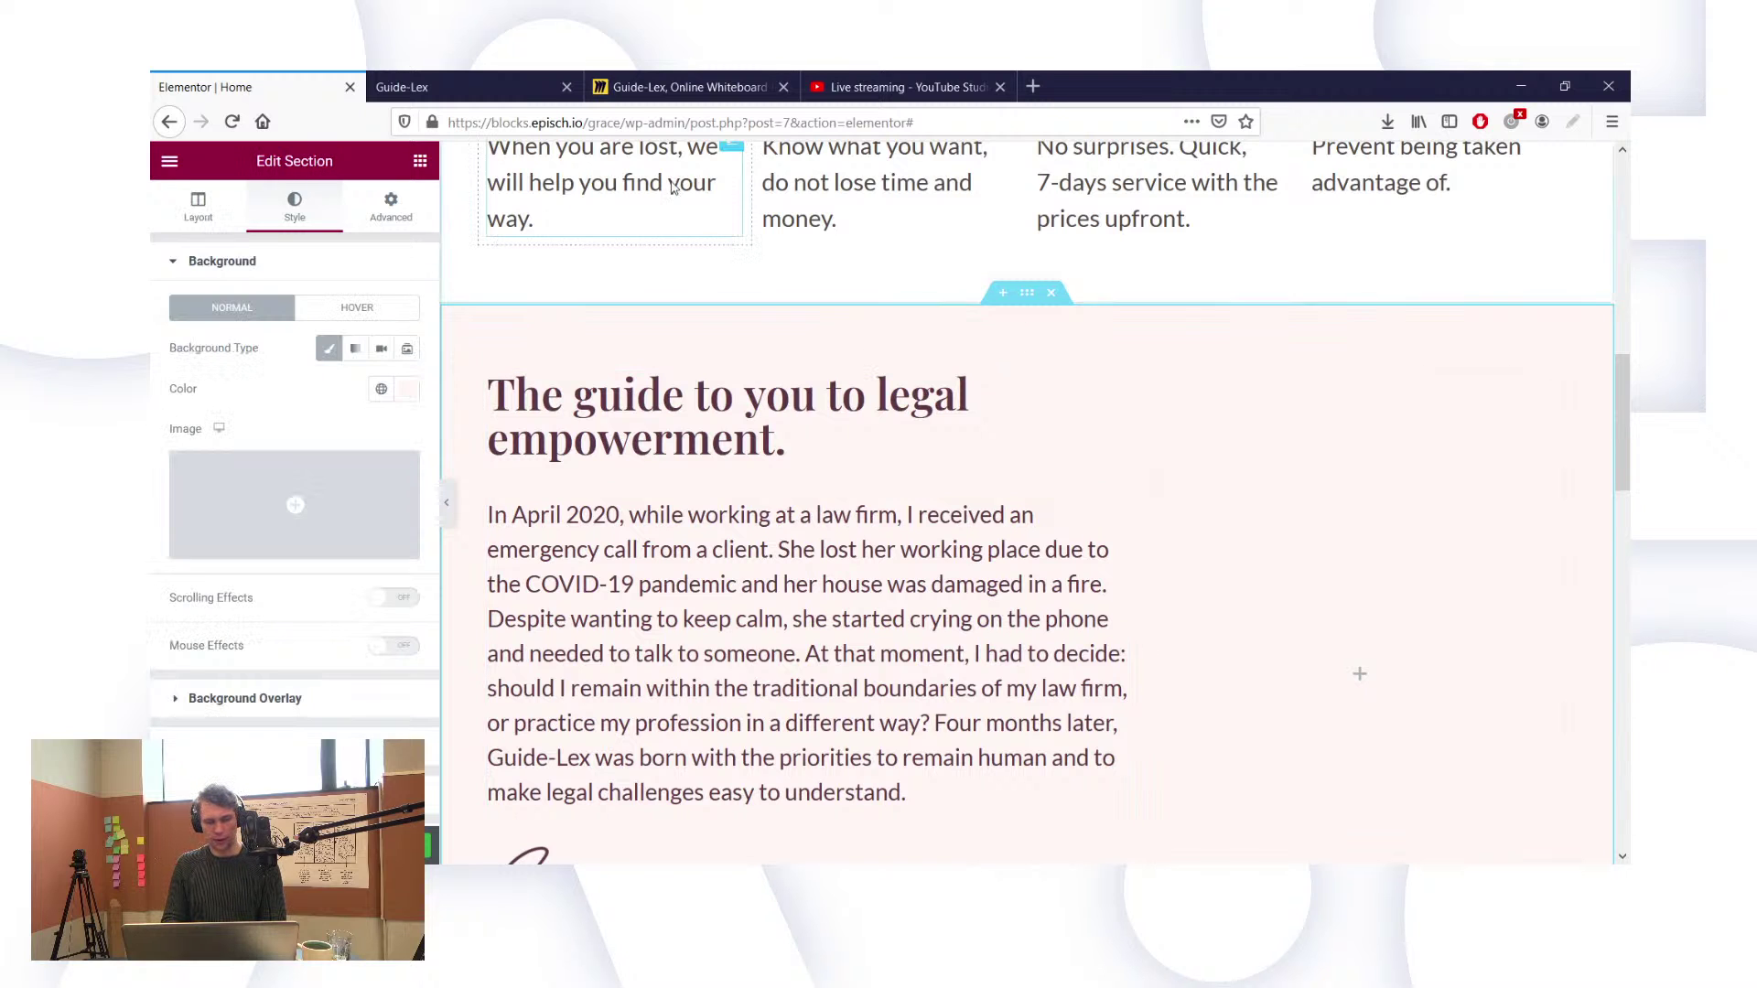
{"action": "scroll", "coordinate": [915, 457], "scroll_direction": "down", "scroll_amount": 3}
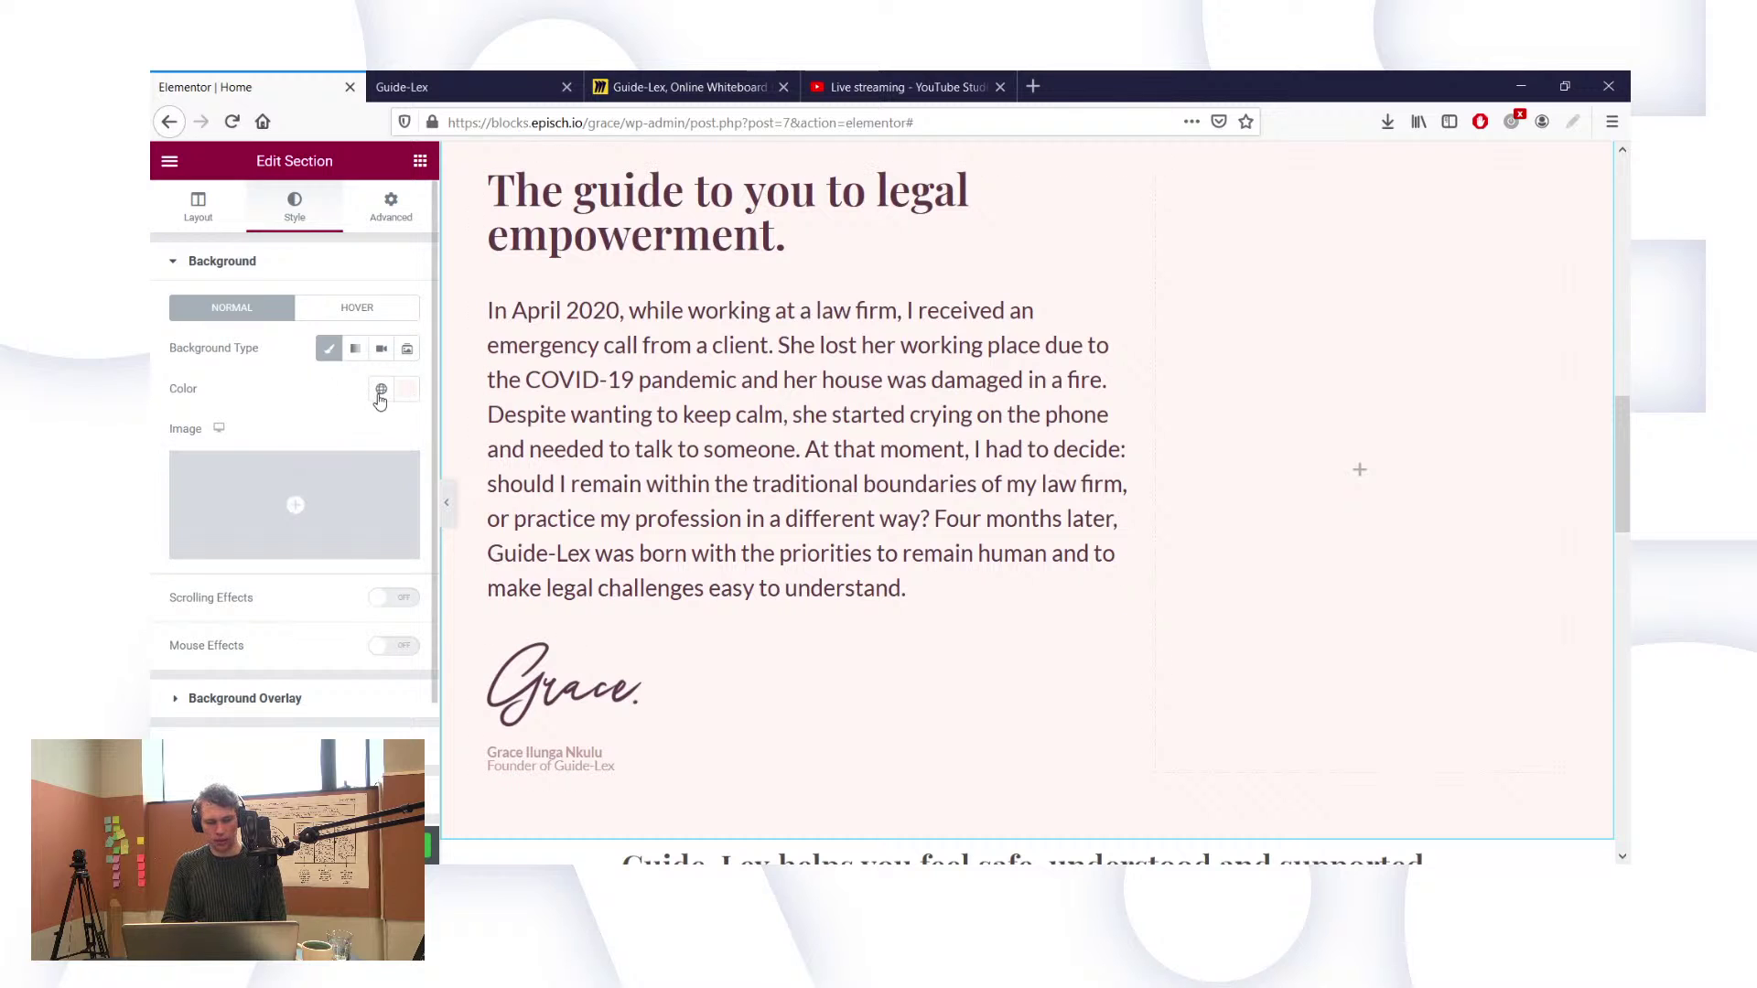
{"action": "left_click", "coordinate": [380, 389]}
{"action": "left_click", "coordinate": [261, 479]}
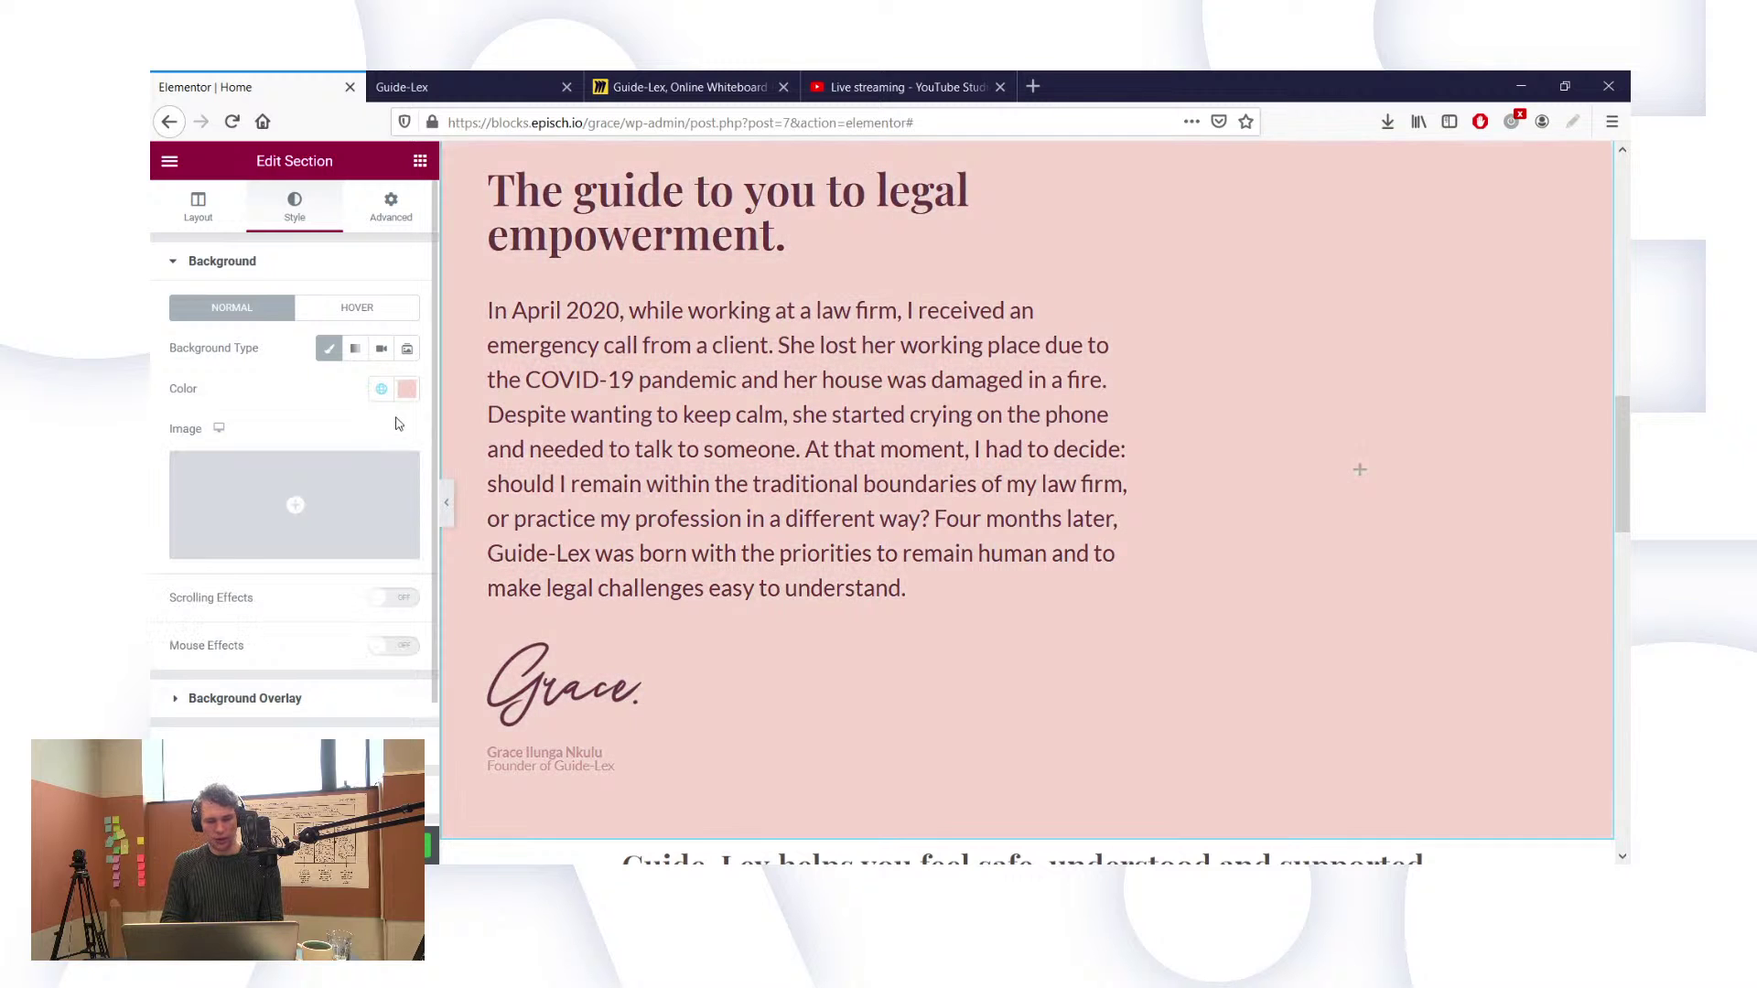
{"action": "left_click", "coordinate": [406, 391]}
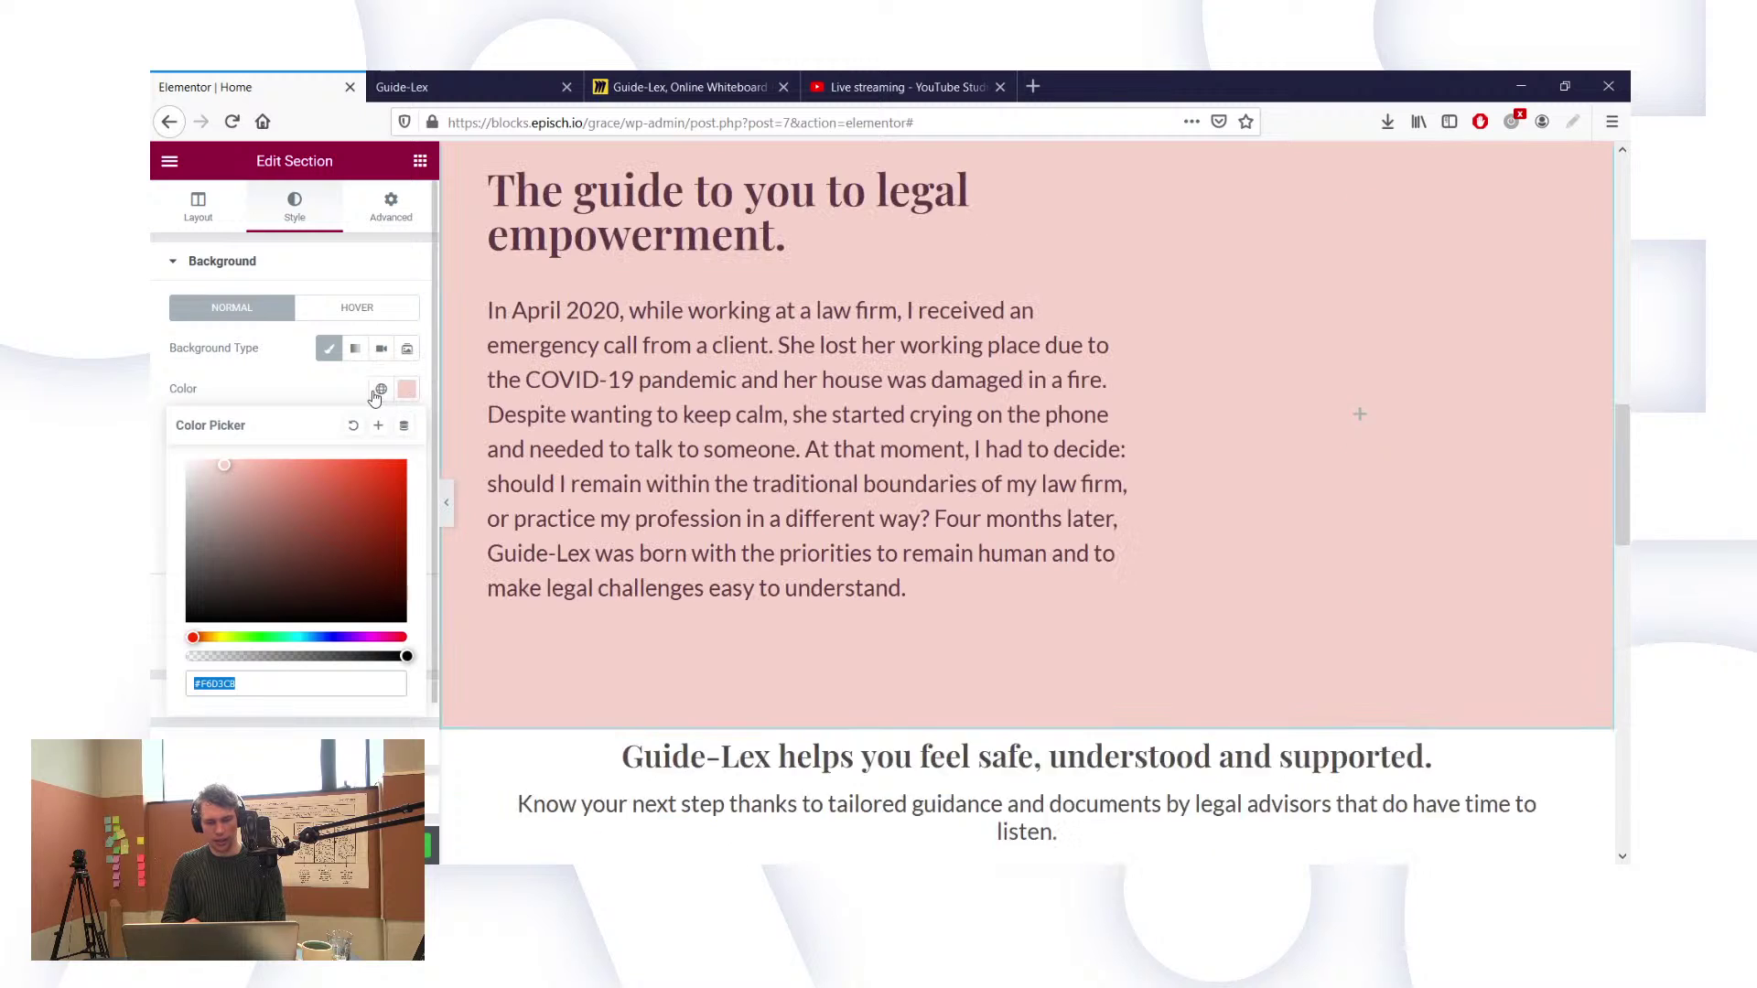
{"action": "left_click", "coordinate": [380, 394]}
{"action": "left_click", "coordinate": [382, 398]}
{"action": "left_click", "coordinate": [381, 397]}
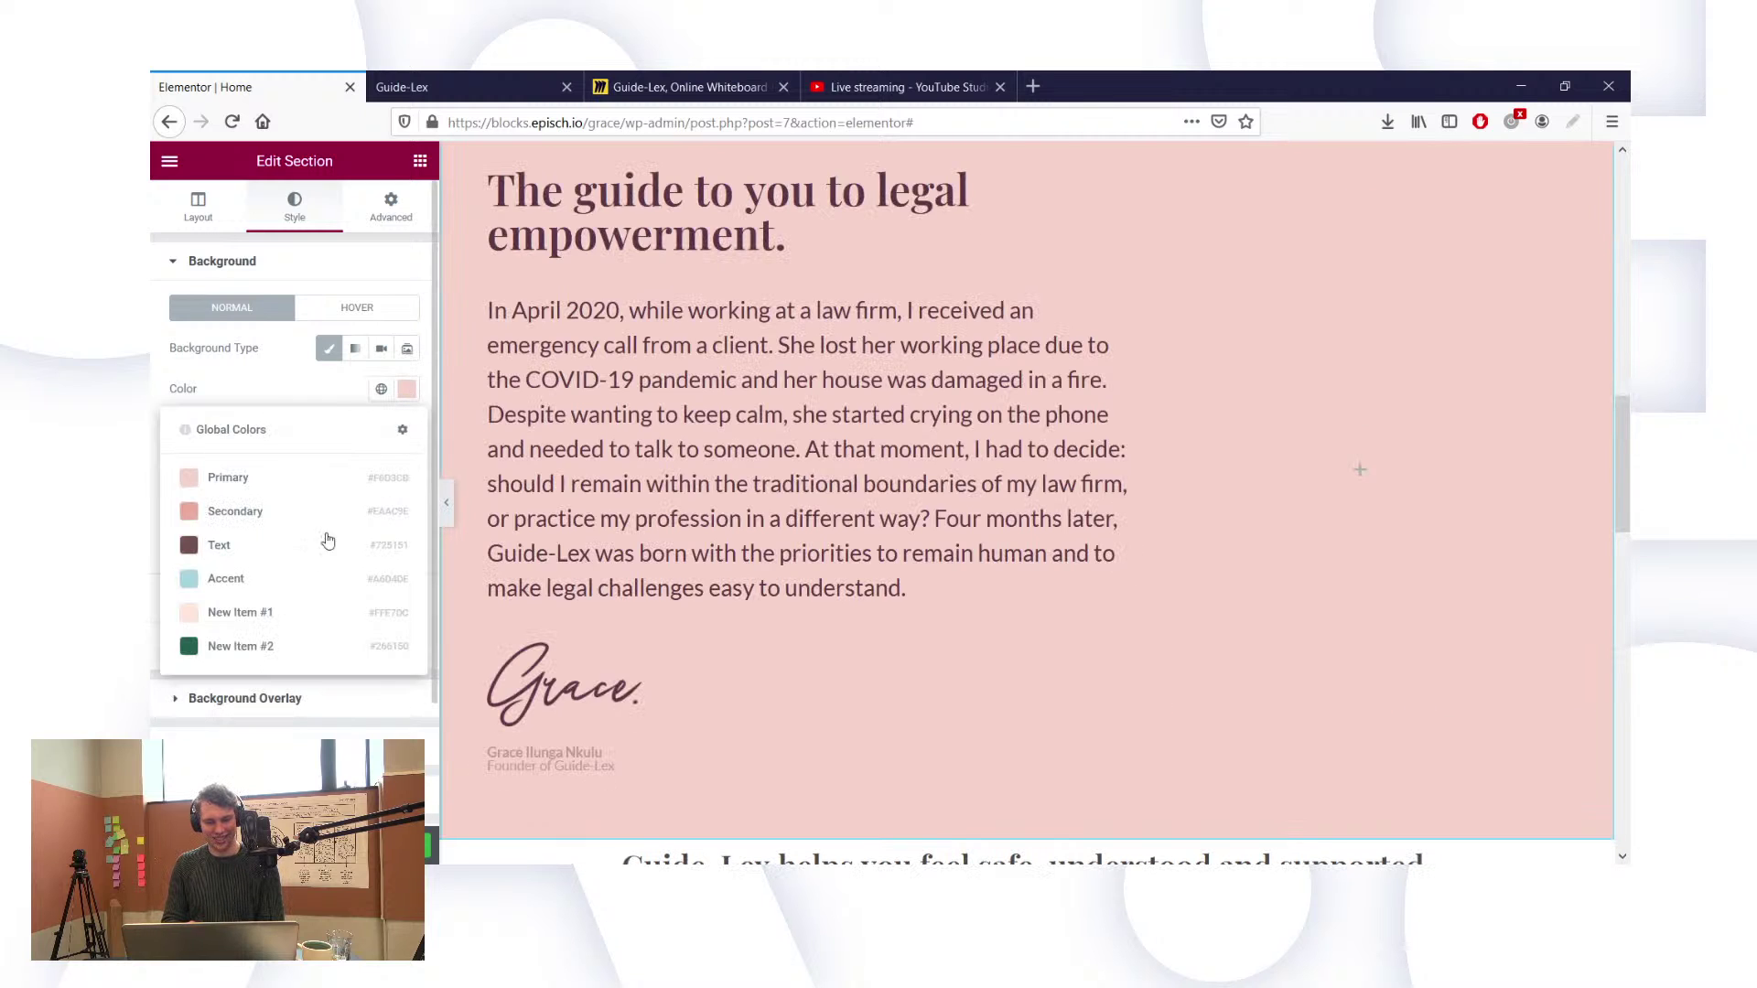
{"action": "left_click", "coordinate": [269, 613]}
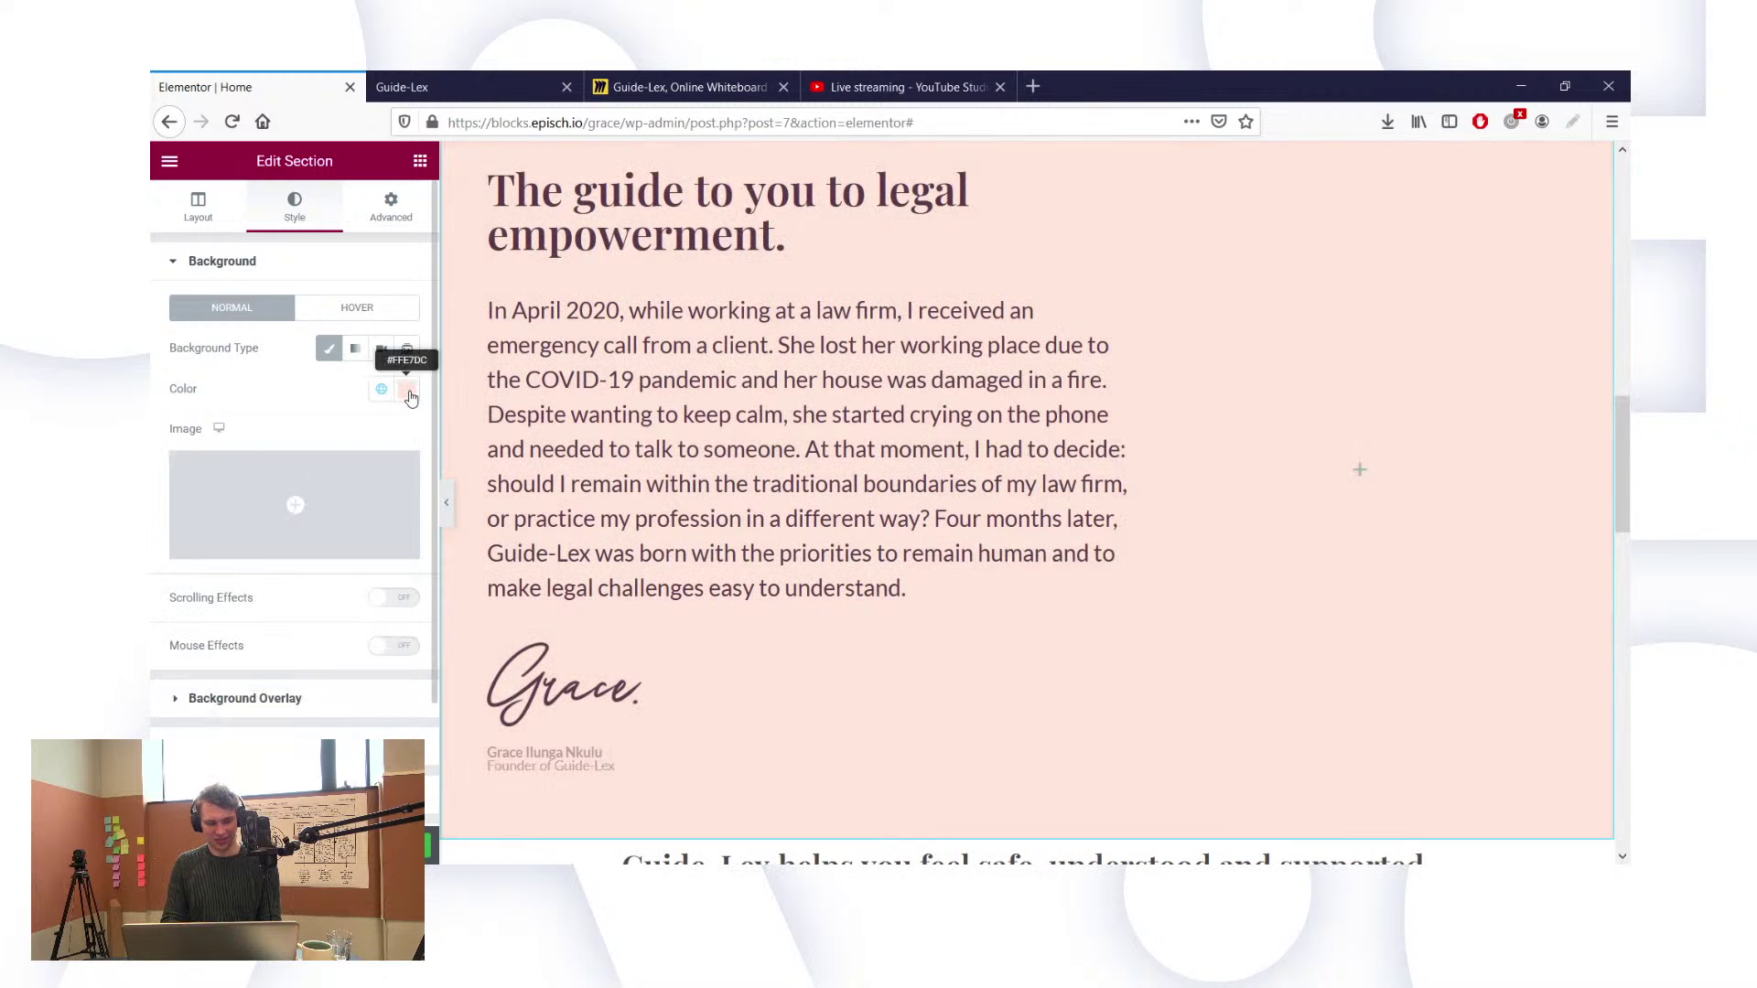
Step: Replace the background hex with a near-white pink value, around fff9f6
{"action": "left_click", "coordinate": [408, 390]}
{"action": "double_click", "coordinate": [224, 684]}
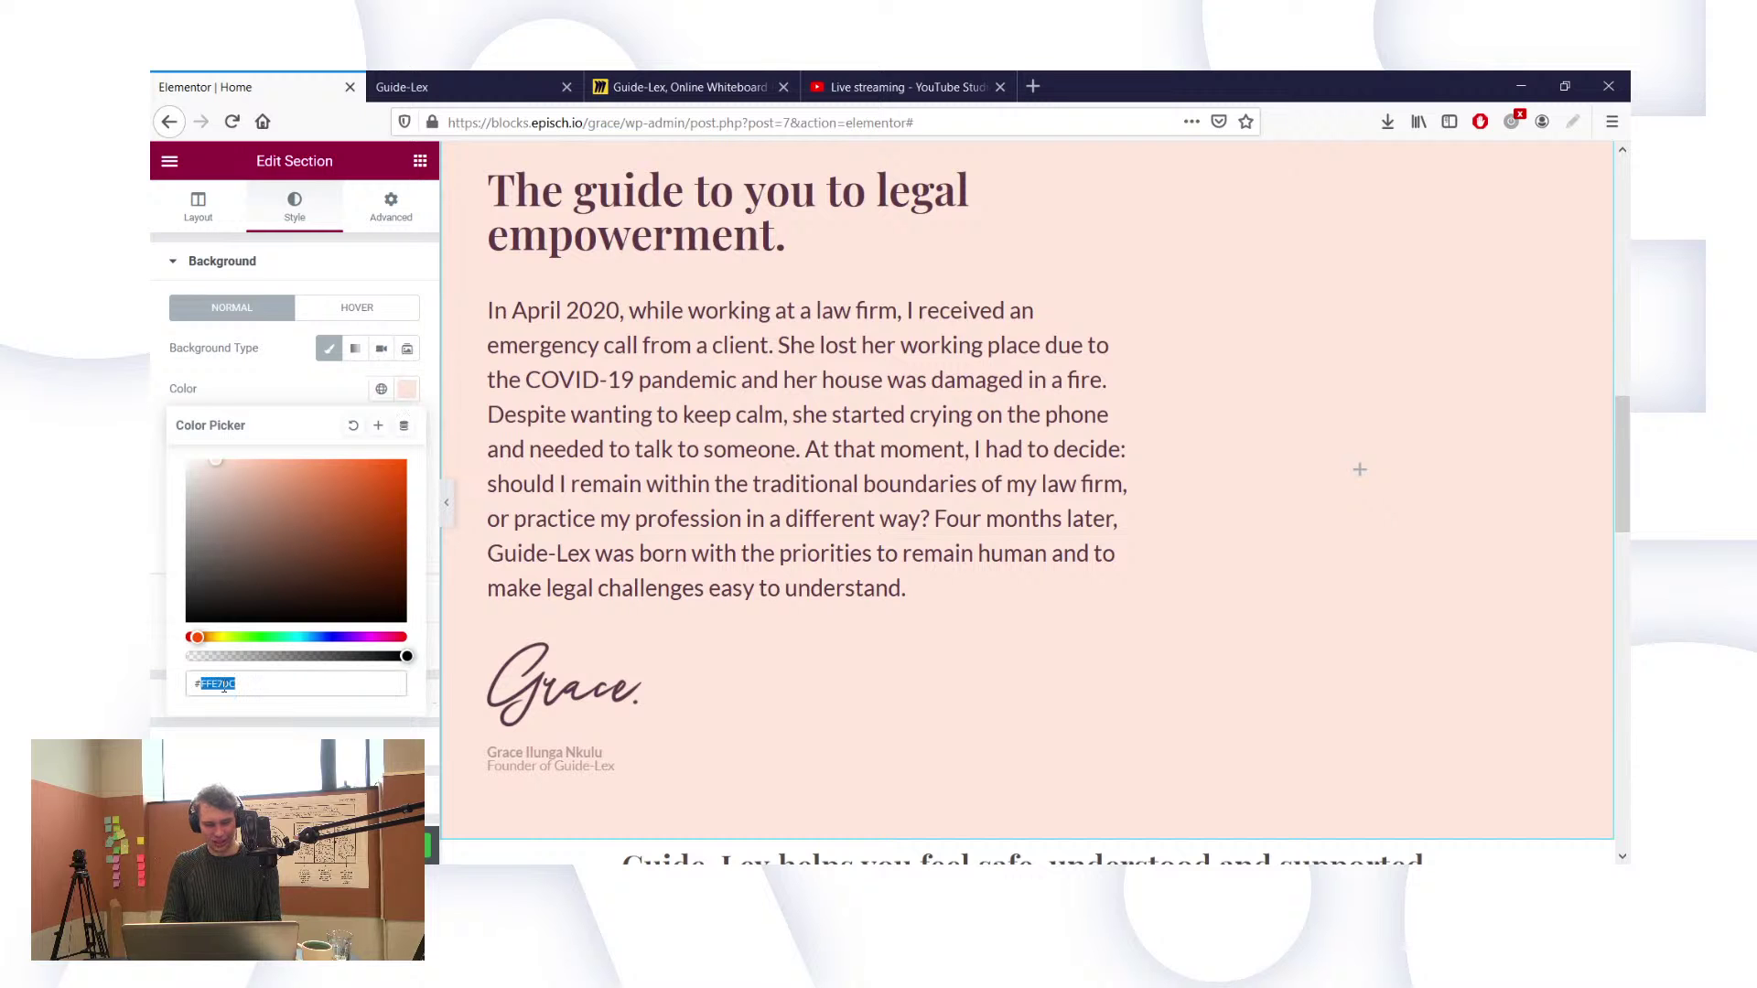
{"action": "key", "text": "ctrl+c"}
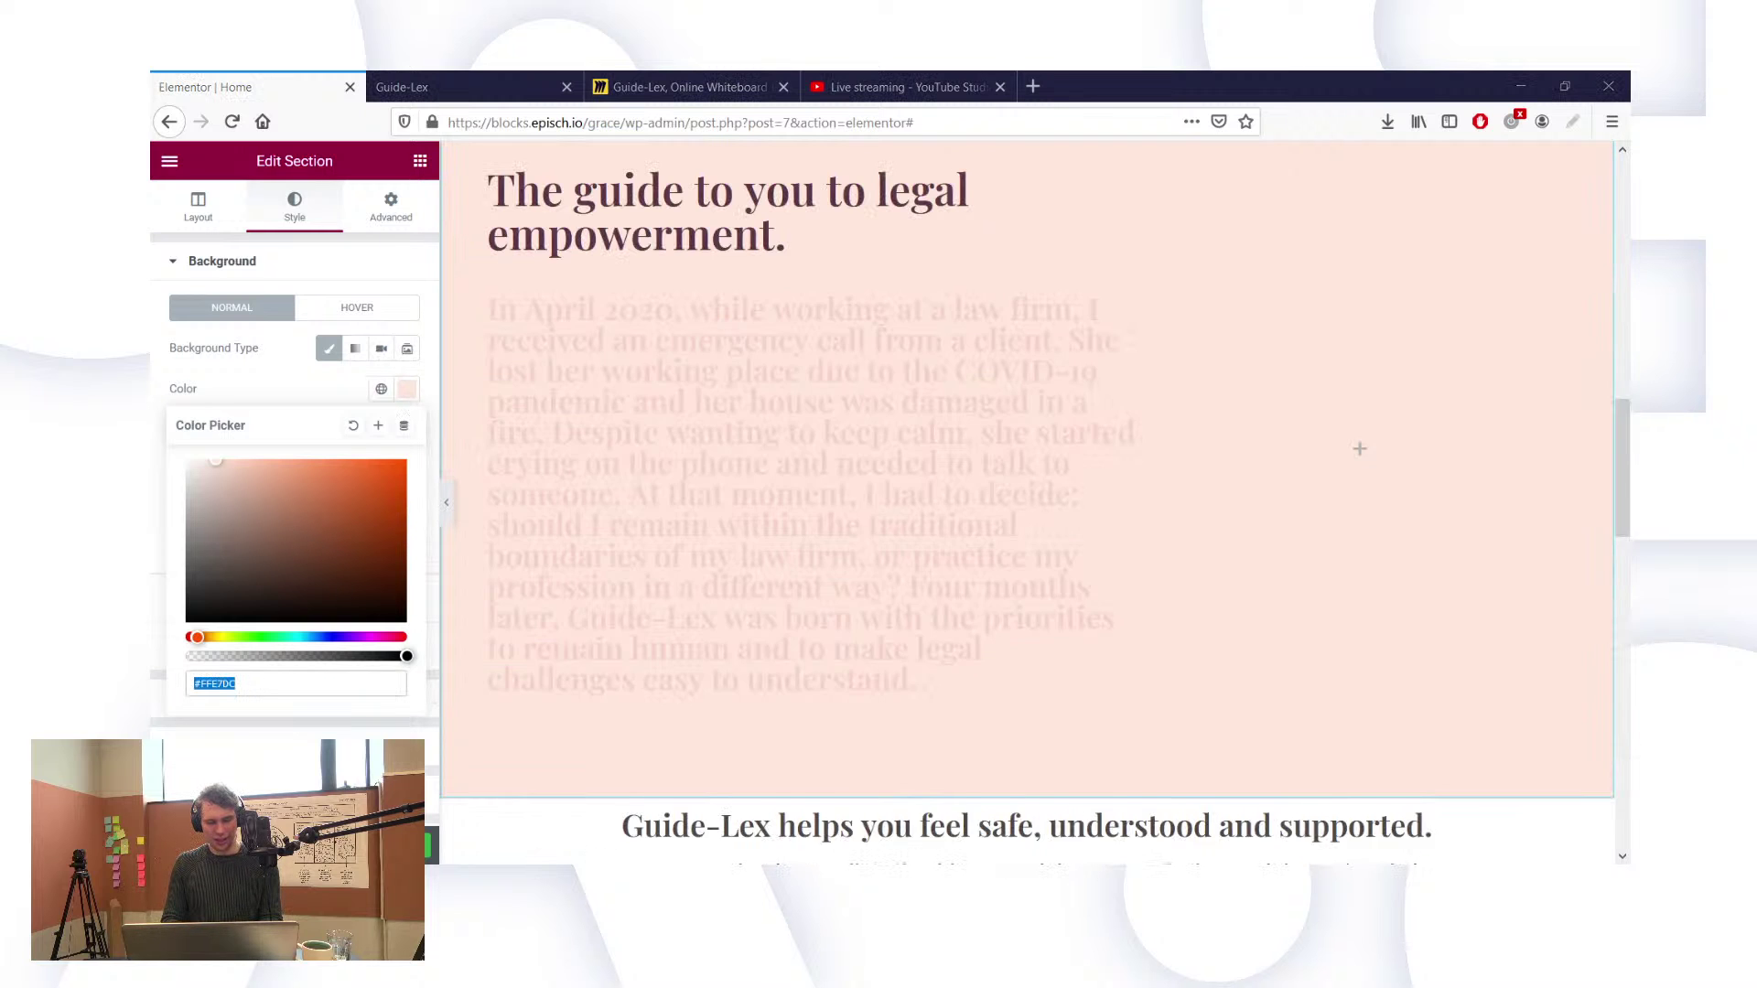
{"action": "key", "text": "alt+Tab"}
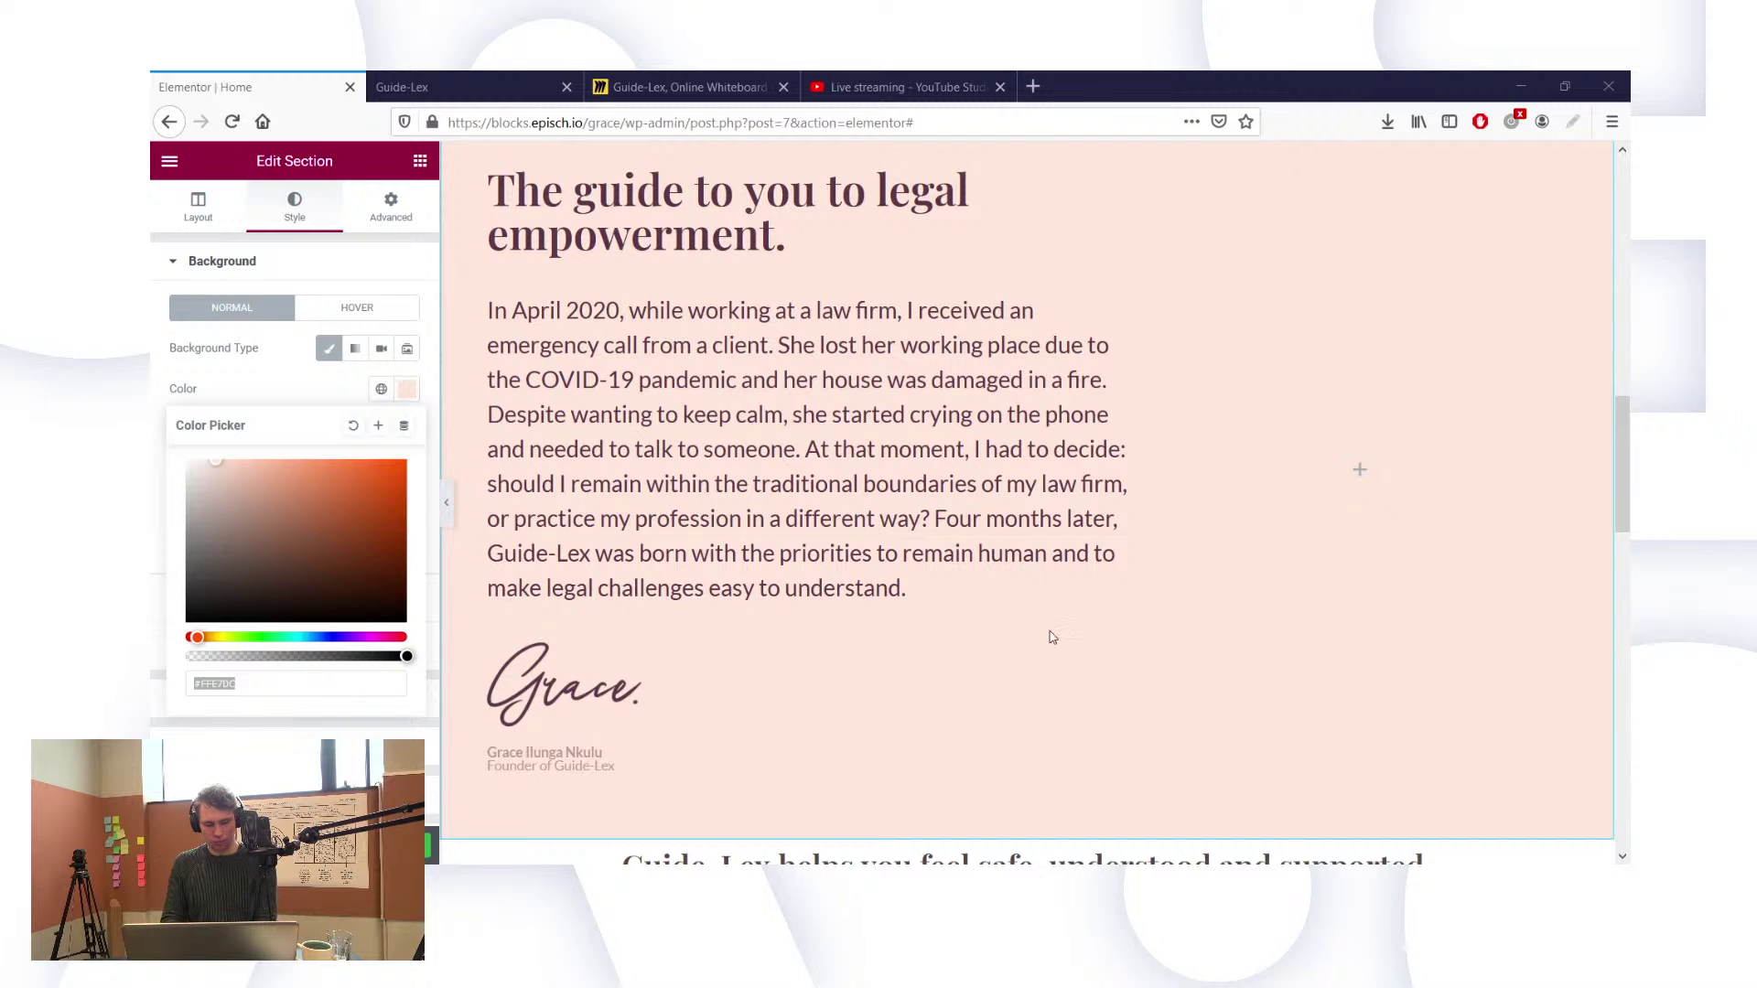
{"action": "left_click", "coordinate": [526, 883]}
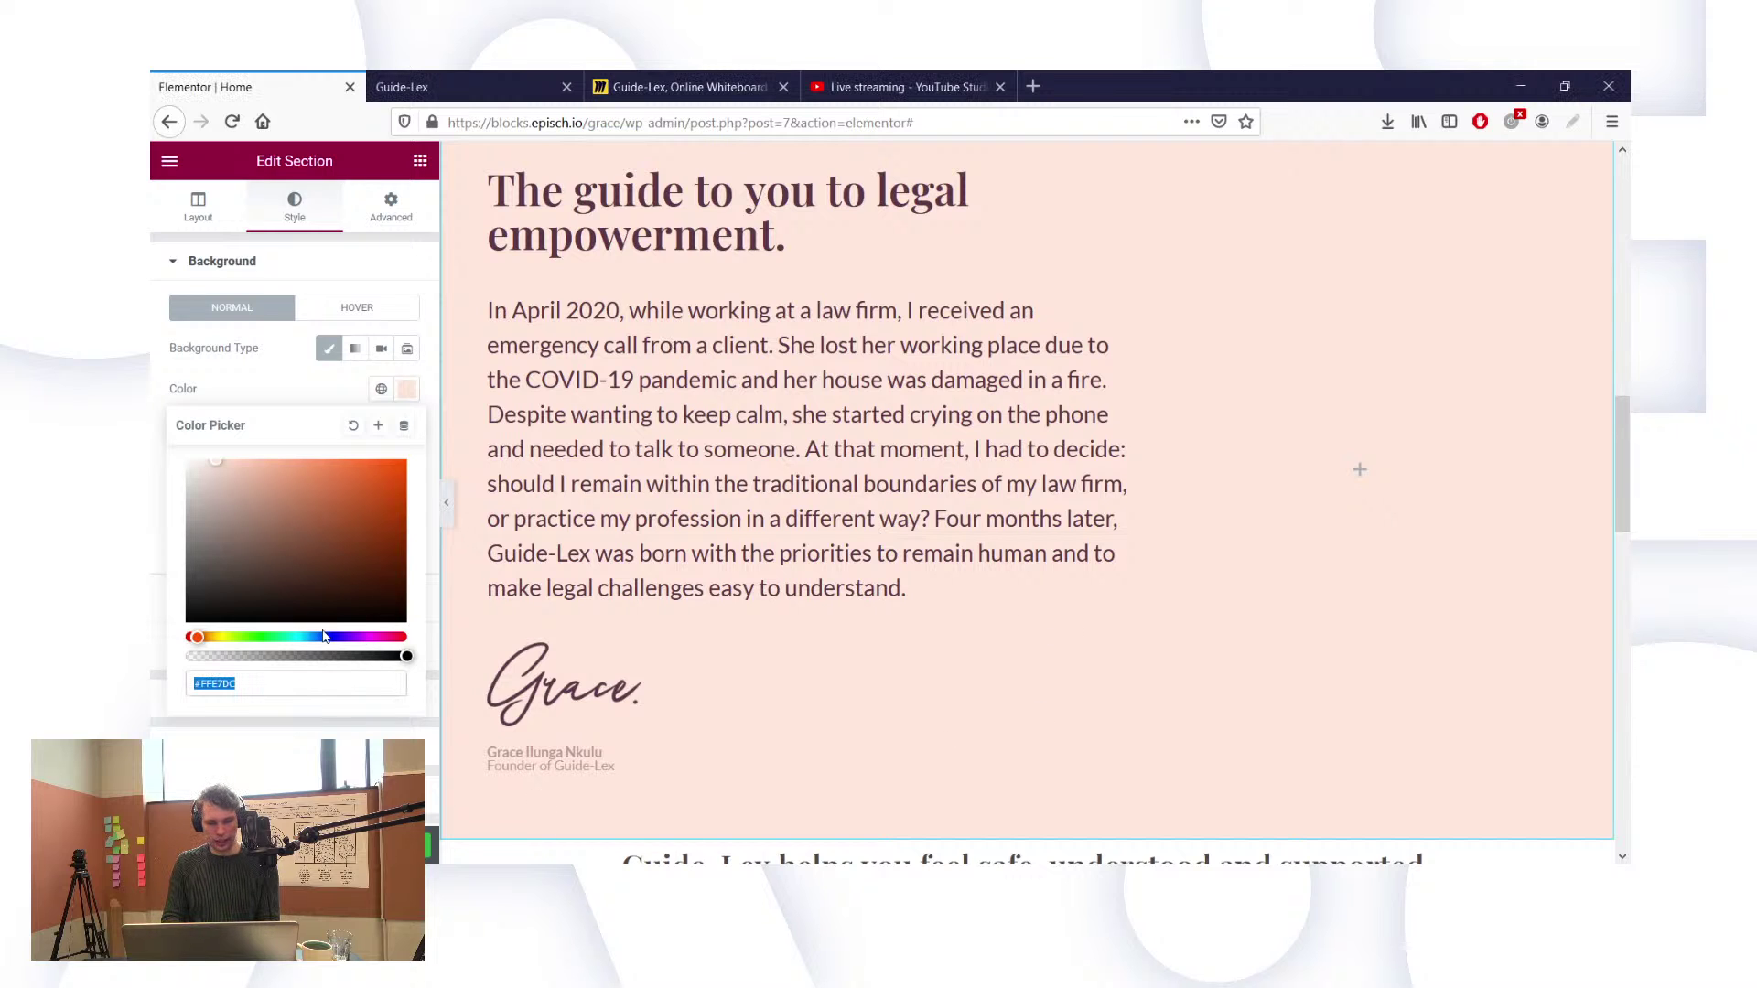
{"action": "type", "text": "fff8f5"}
{"action": "scroll", "coordinate": [710, 578], "scroll_direction": "up", "scroll_amount": 3}
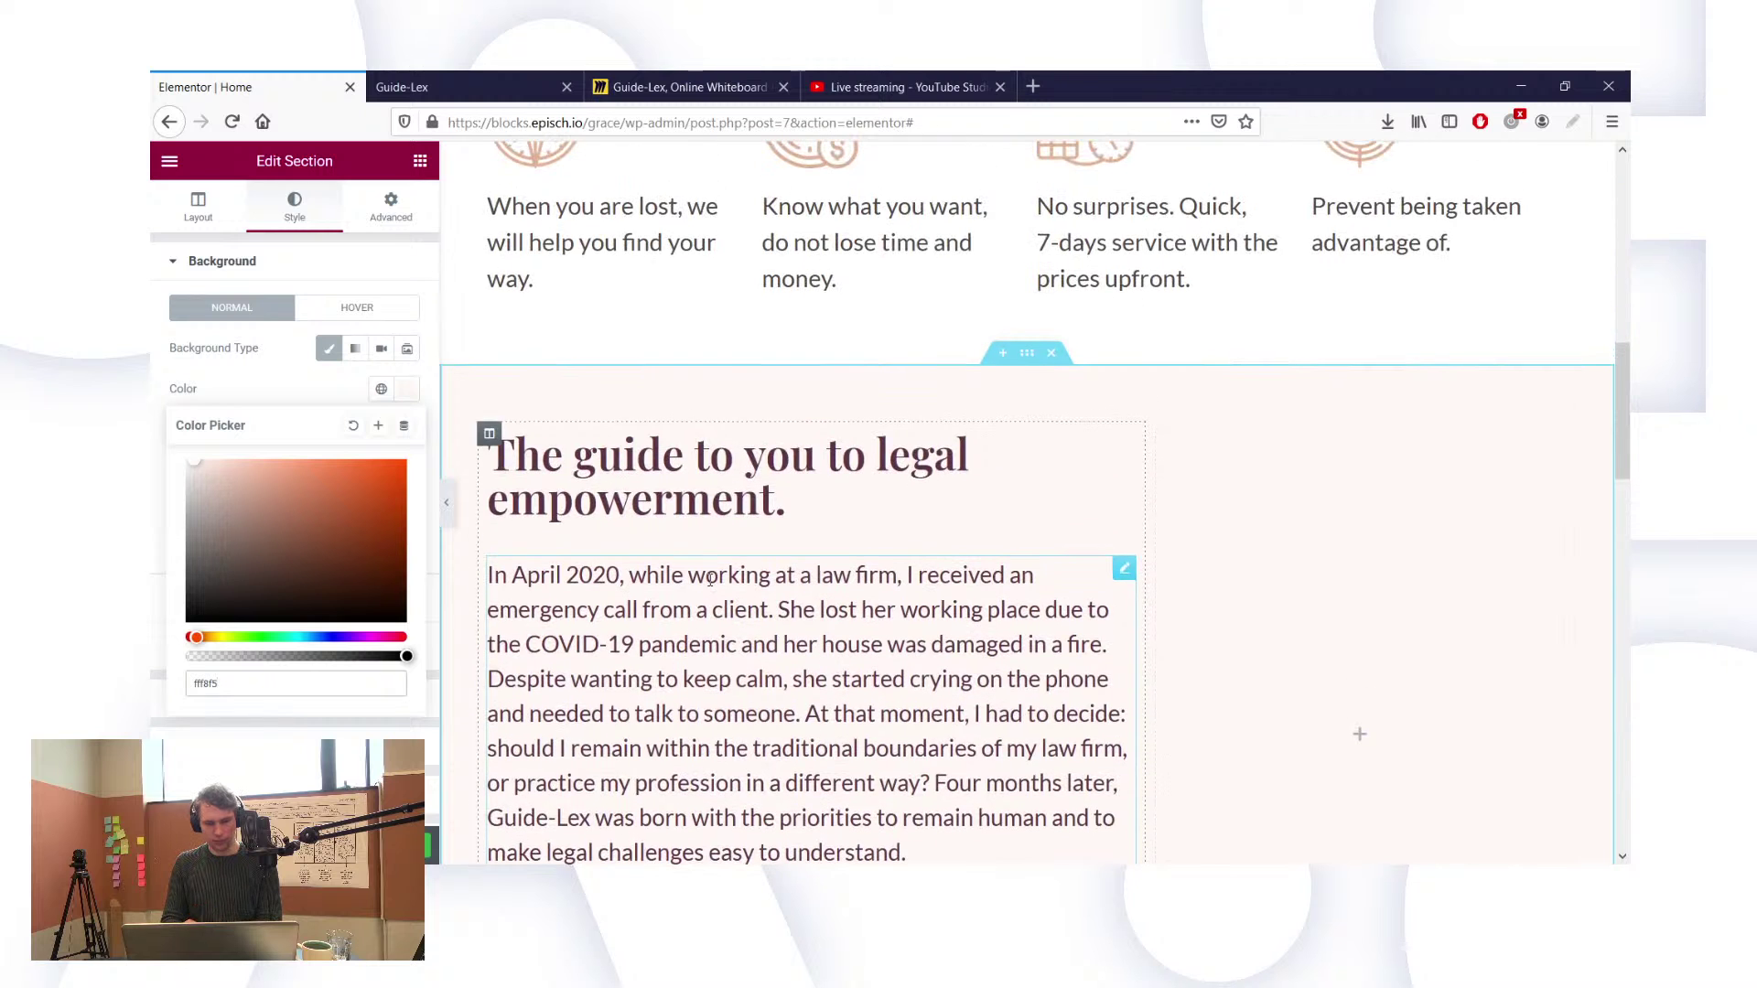
{"action": "scroll", "coordinate": [675, 407], "scroll_direction": "up", "scroll_amount": 4}
{"action": "scroll", "coordinate": [672, 411], "scroll_direction": "down", "scroll_amount": 3}
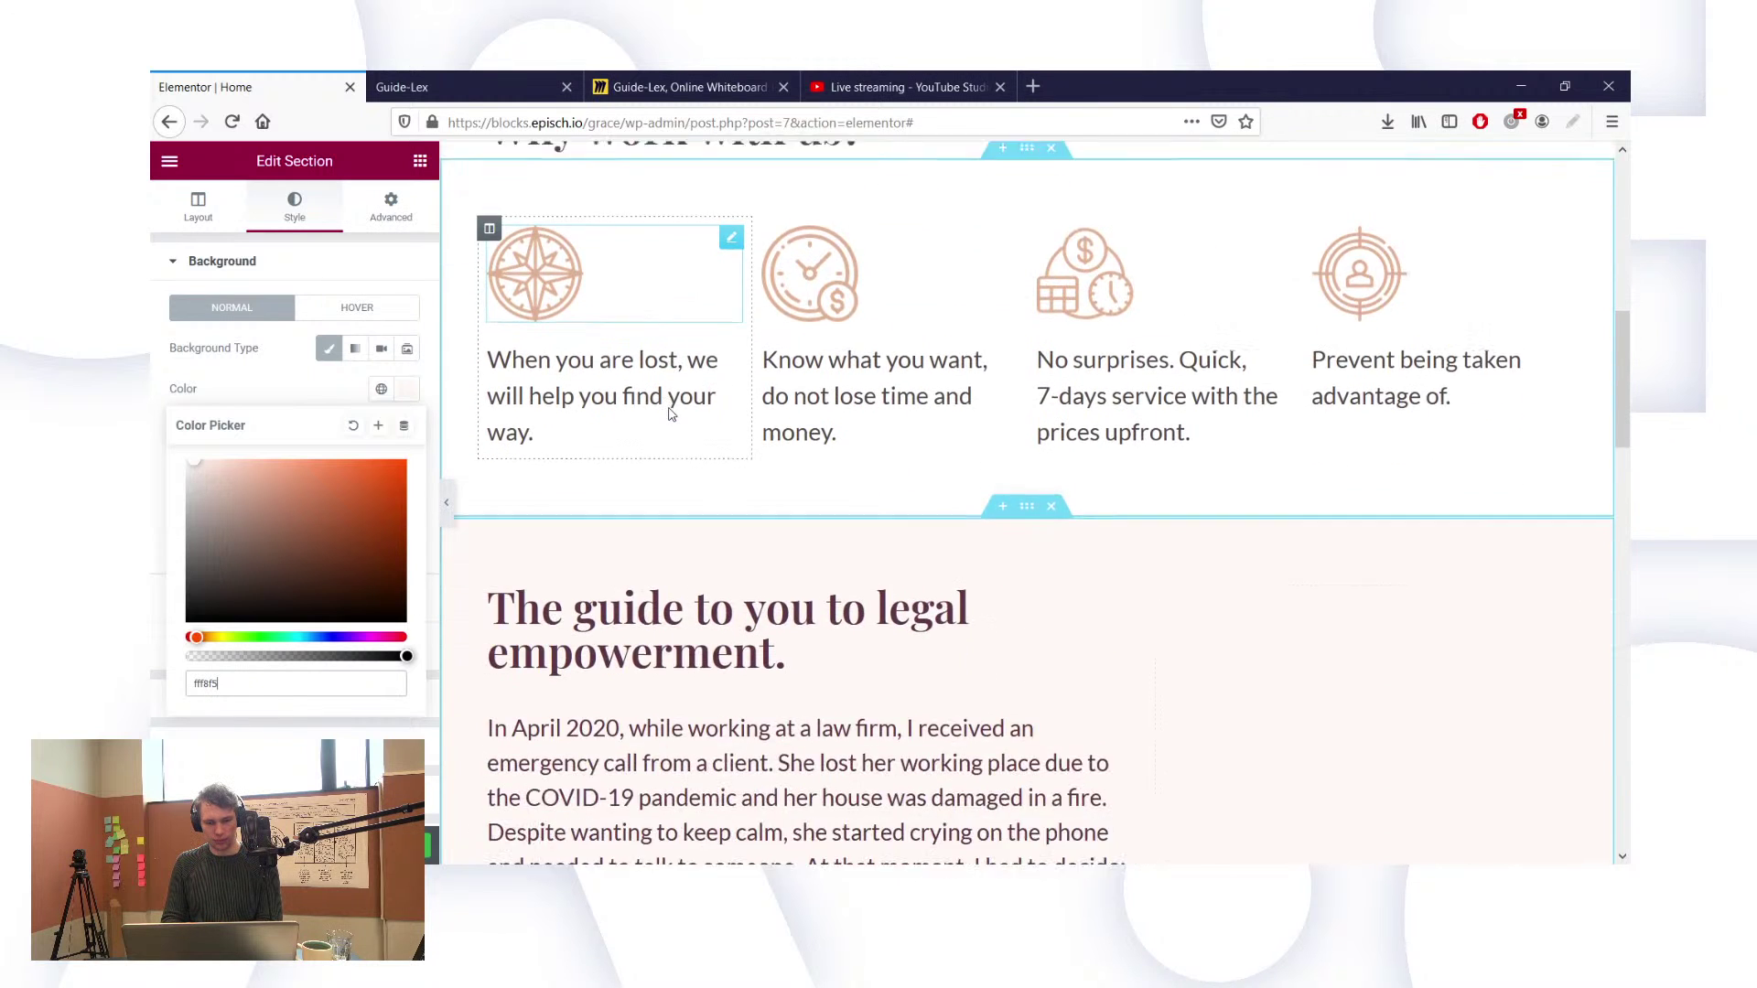
{"action": "scroll", "coordinate": [671, 413], "scroll_direction": "up", "scroll_amount": 3}
{"action": "scroll", "coordinate": [667, 412], "scroll_direction": "down", "scroll_amount": 2}
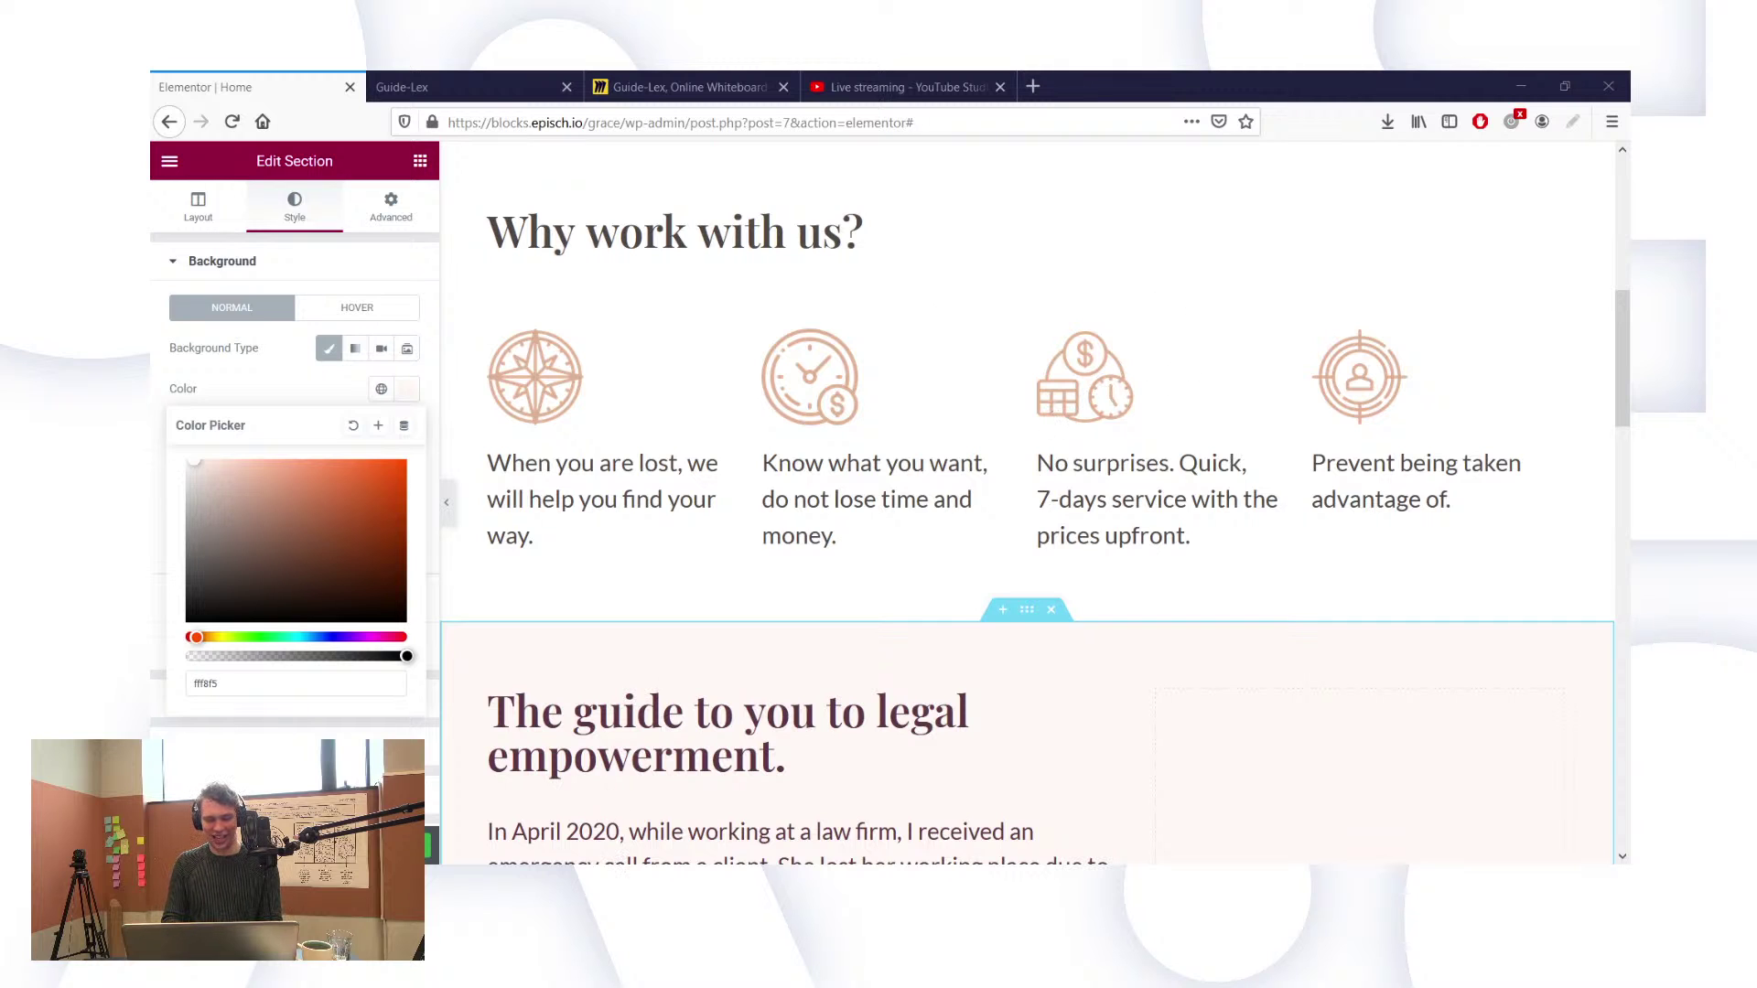
{"action": "double_click", "coordinate": [365, 683]}
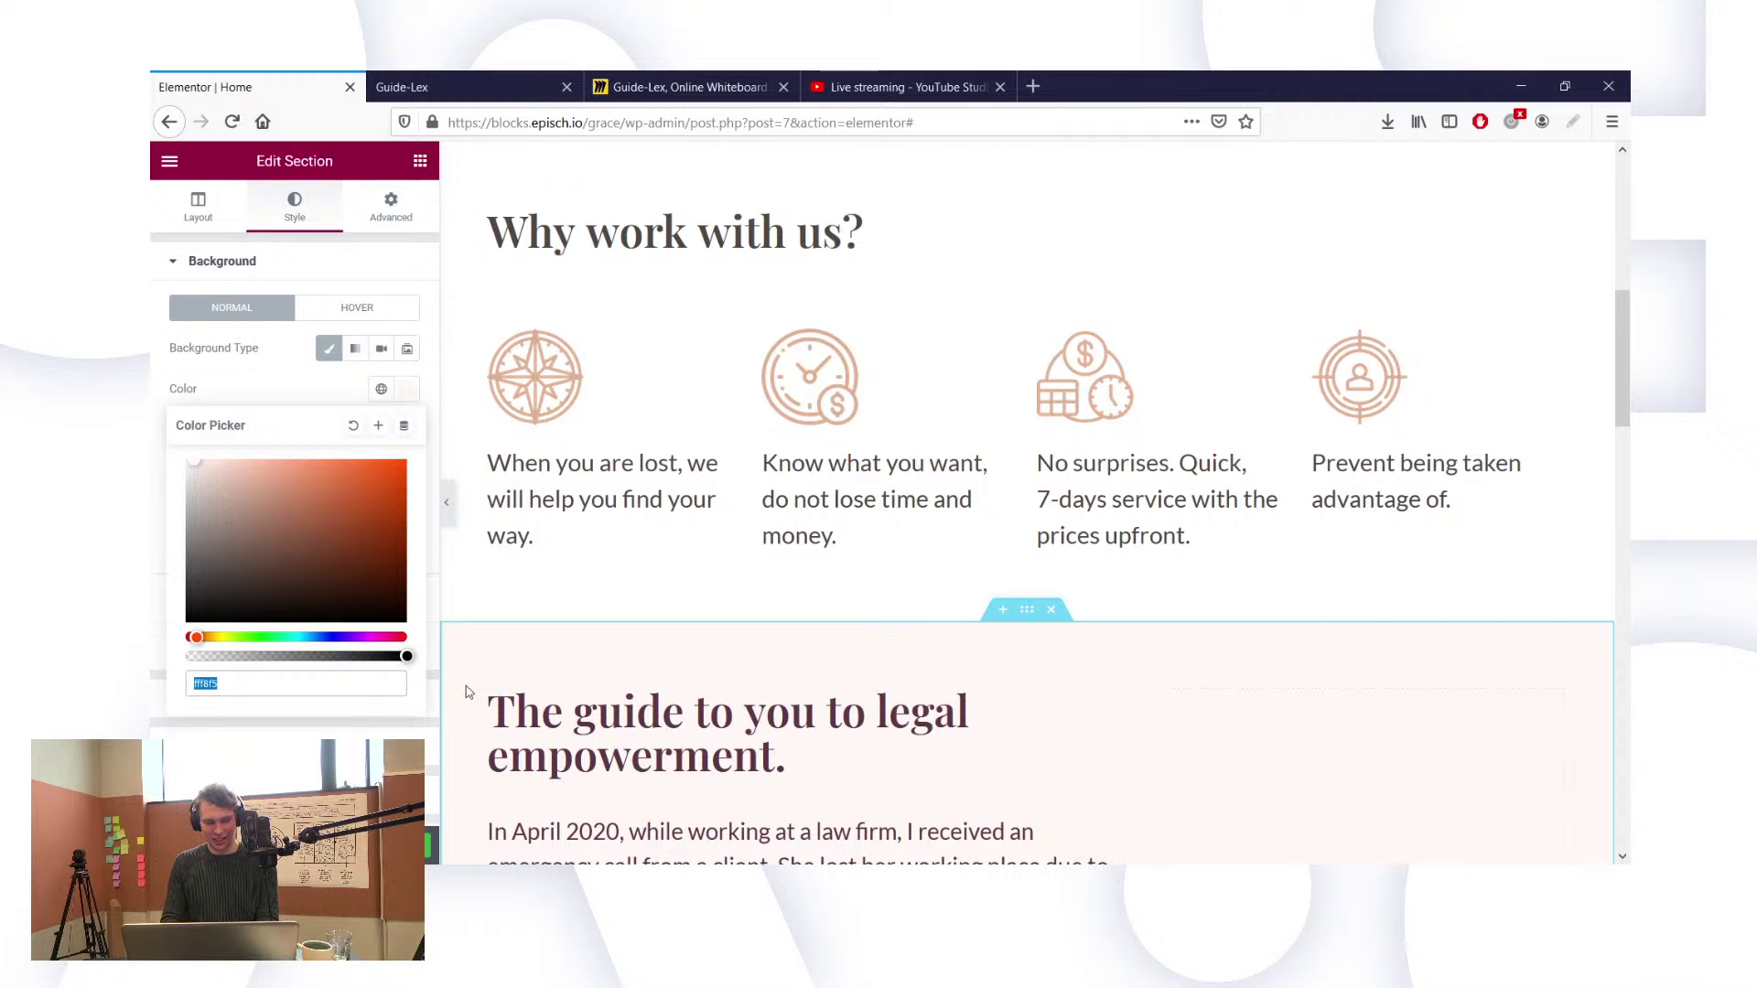
{"action": "key", "text": "ctrl+v"}
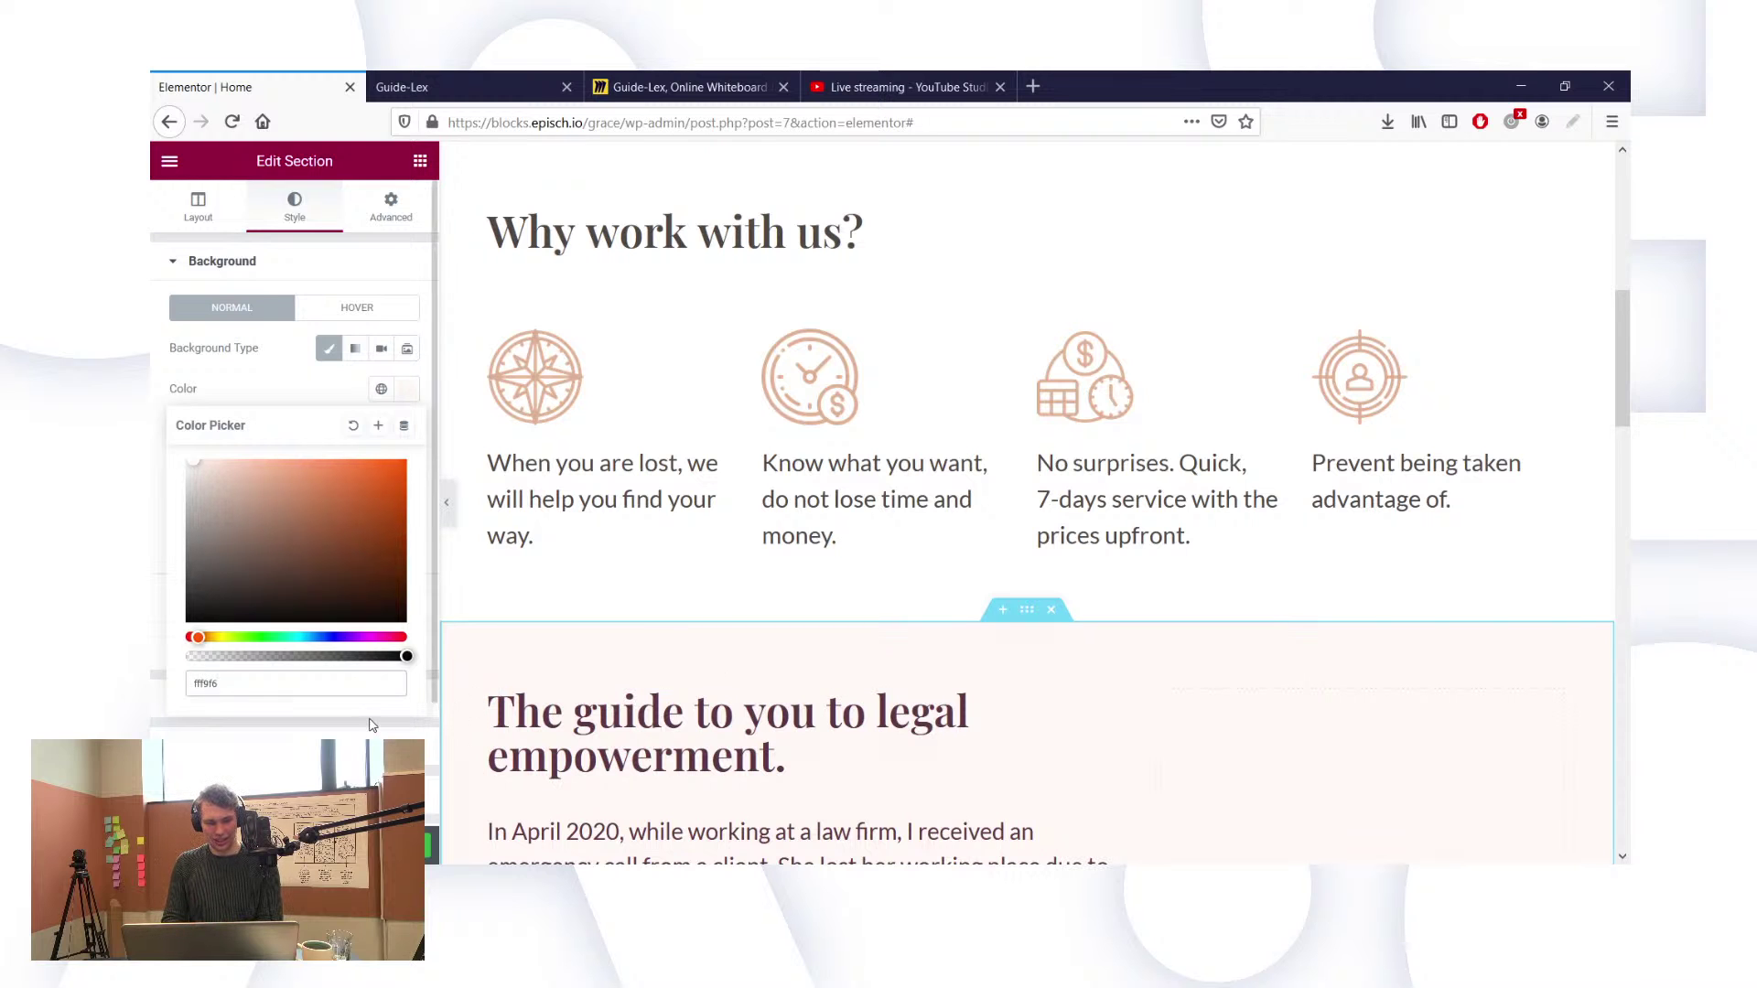
{"action": "left_click", "coordinate": [372, 725]}
{"action": "scroll", "coordinate": [778, 684], "scroll_direction": "down", "scroll_amount": 6}
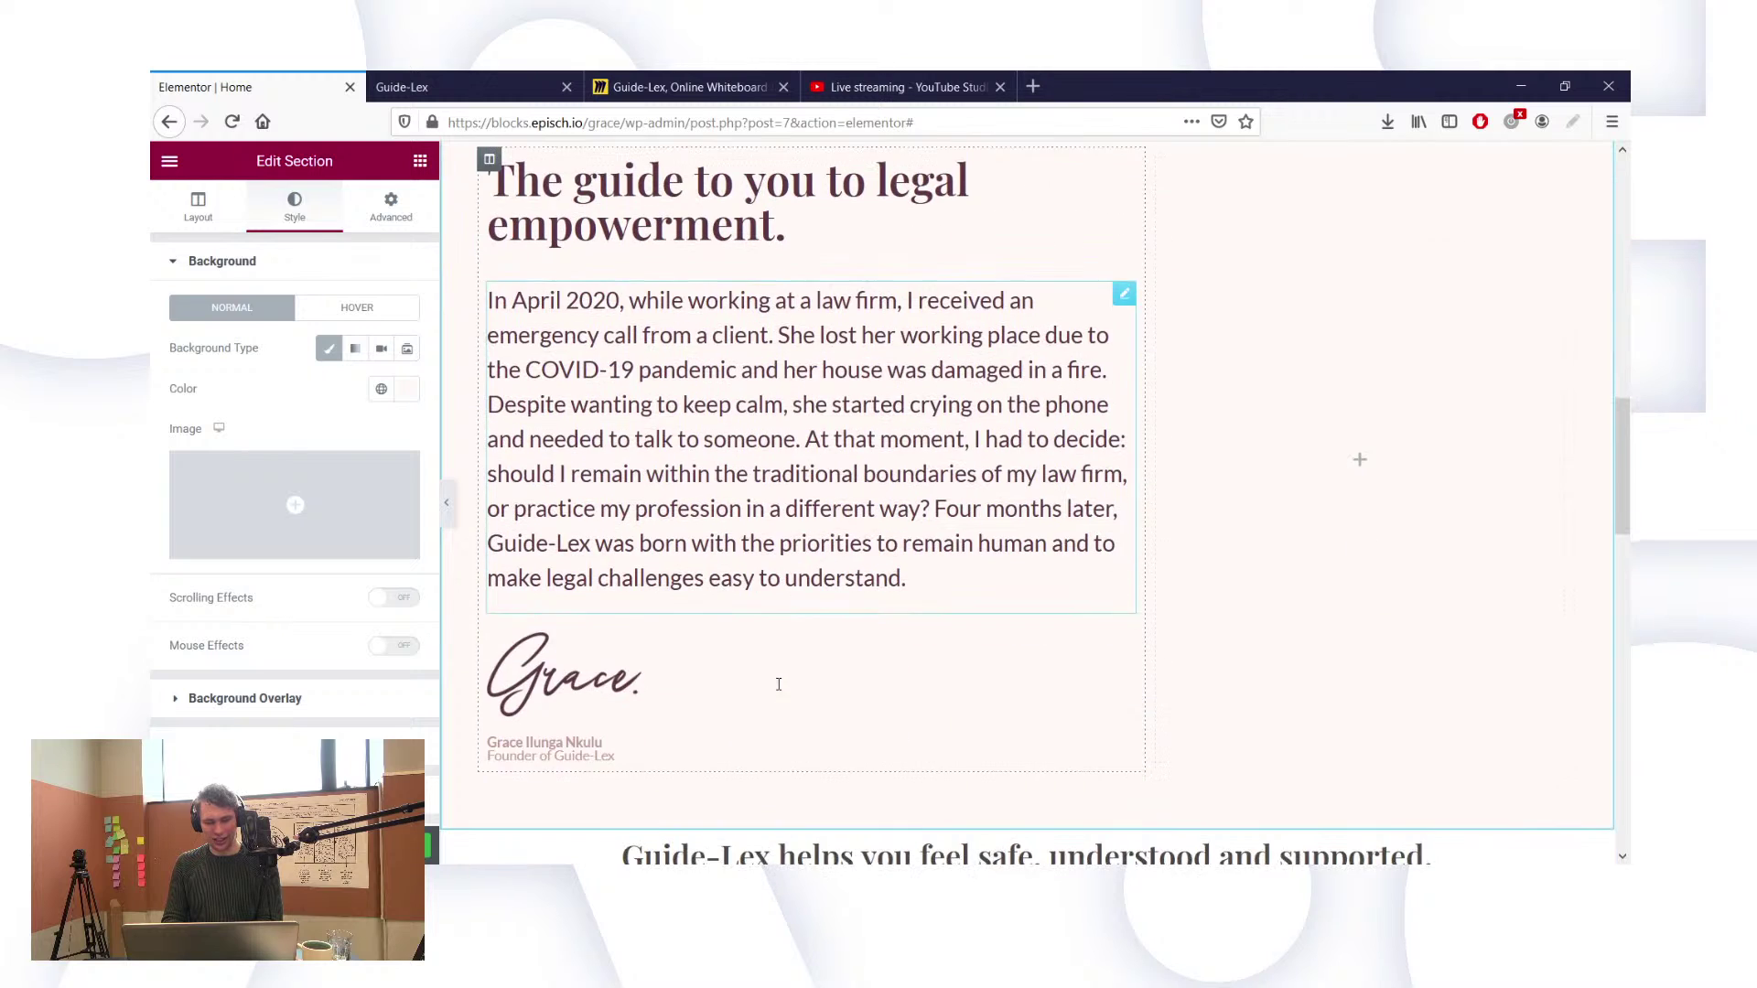
{"action": "scroll", "coordinate": [779, 685], "scroll_direction": "up", "scroll_amount": 10}
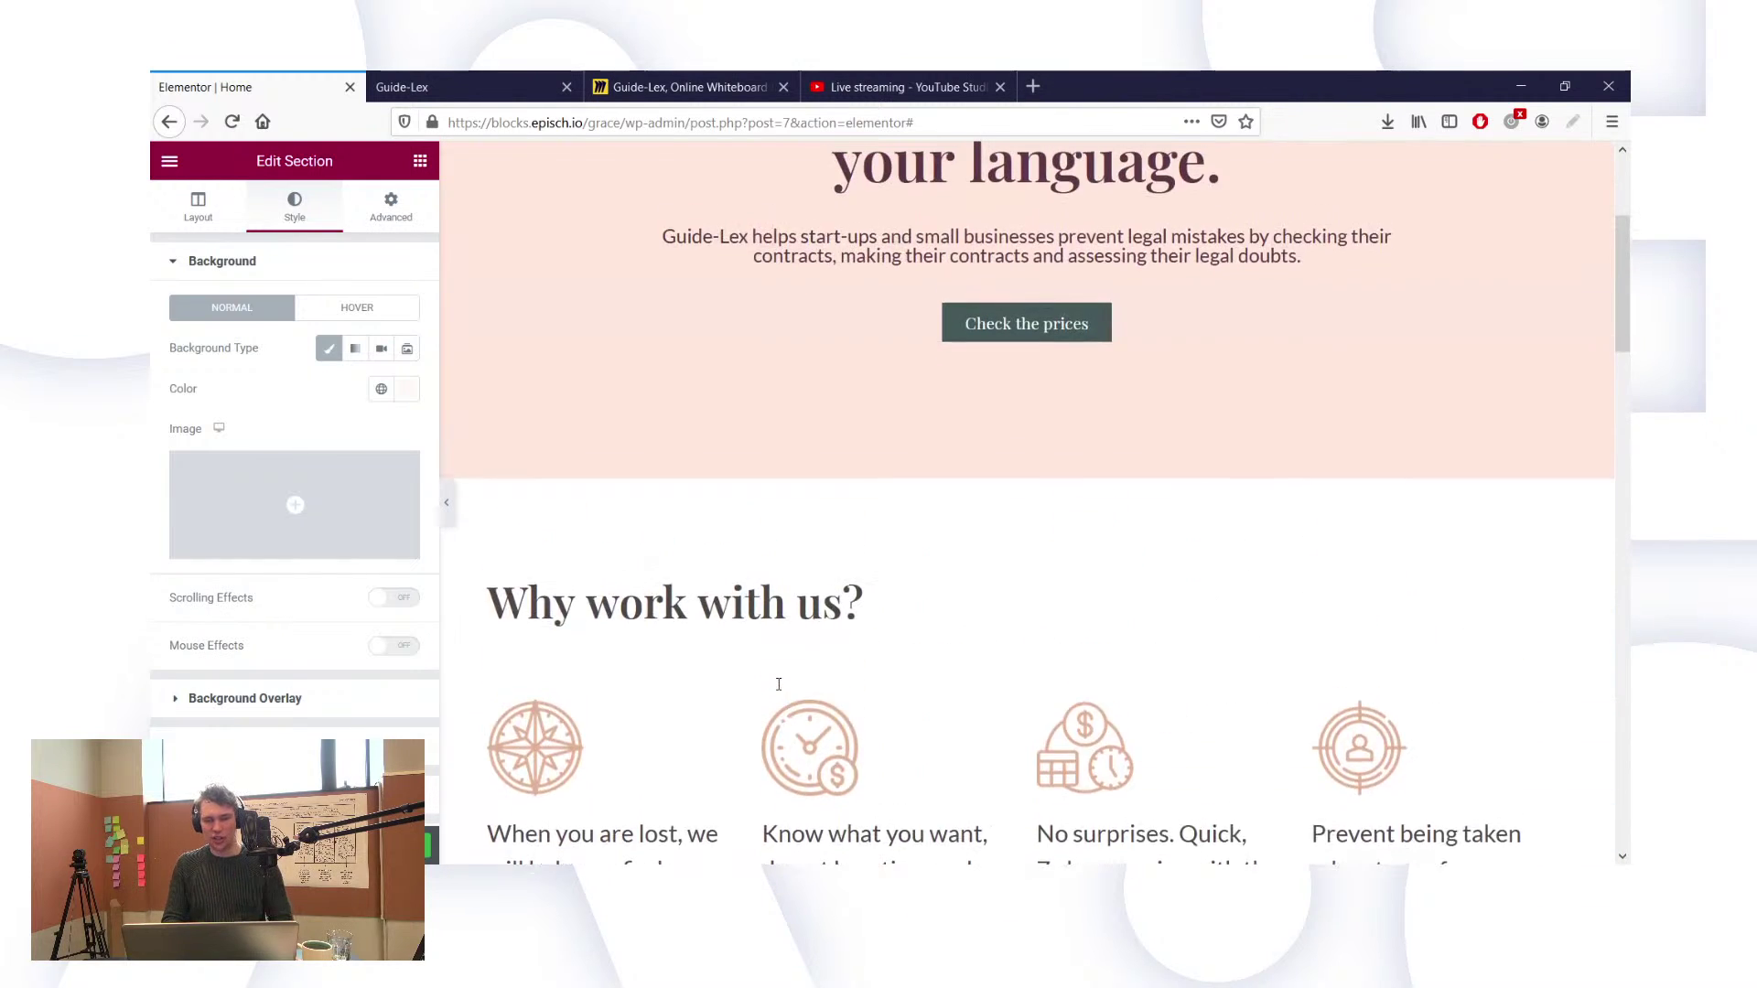
{"action": "scroll", "coordinate": [779, 684], "scroll_direction": "up", "scroll_amount": 3}
{"action": "scroll", "coordinate": [779, 685], "scroll_direction": "down", "scroll_amount": 8}
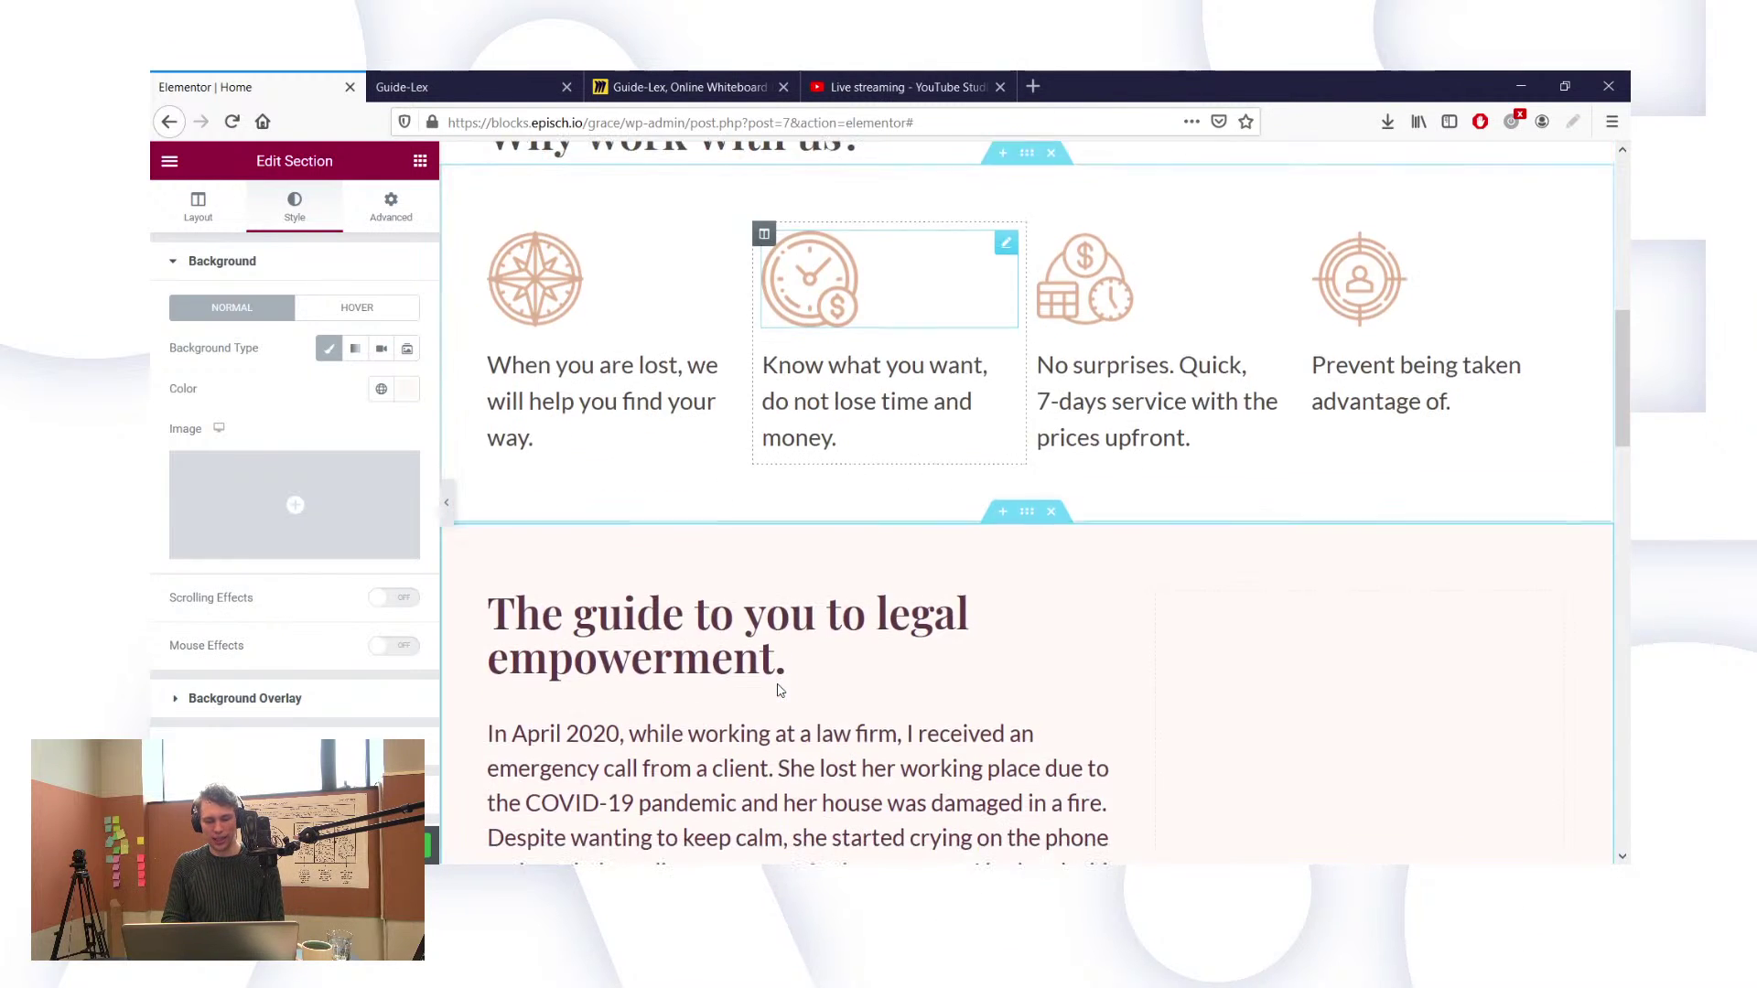
{"action": "scroll", "coordinate": [894, 690], "scroll_direction": "down", "scroll_amount": 2}
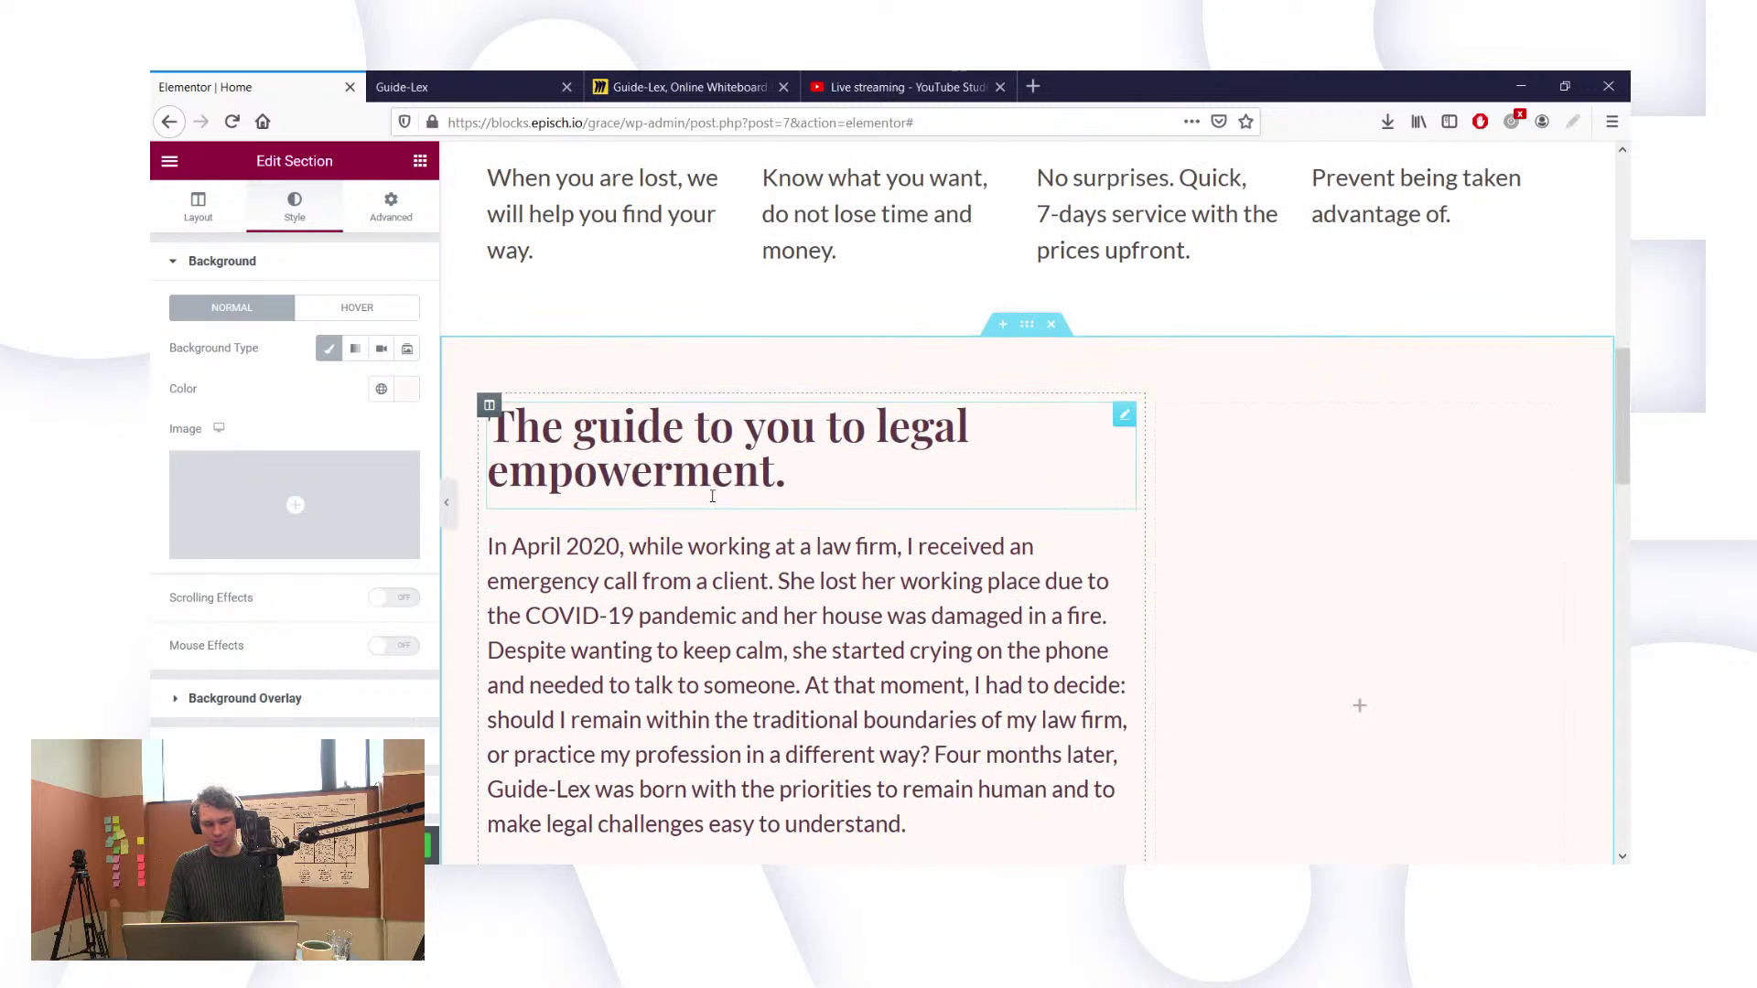
Step: Set the section background hex to fff8f6 and close the colour picker
{"action": "left_click", "coordinate": [407, 389]}
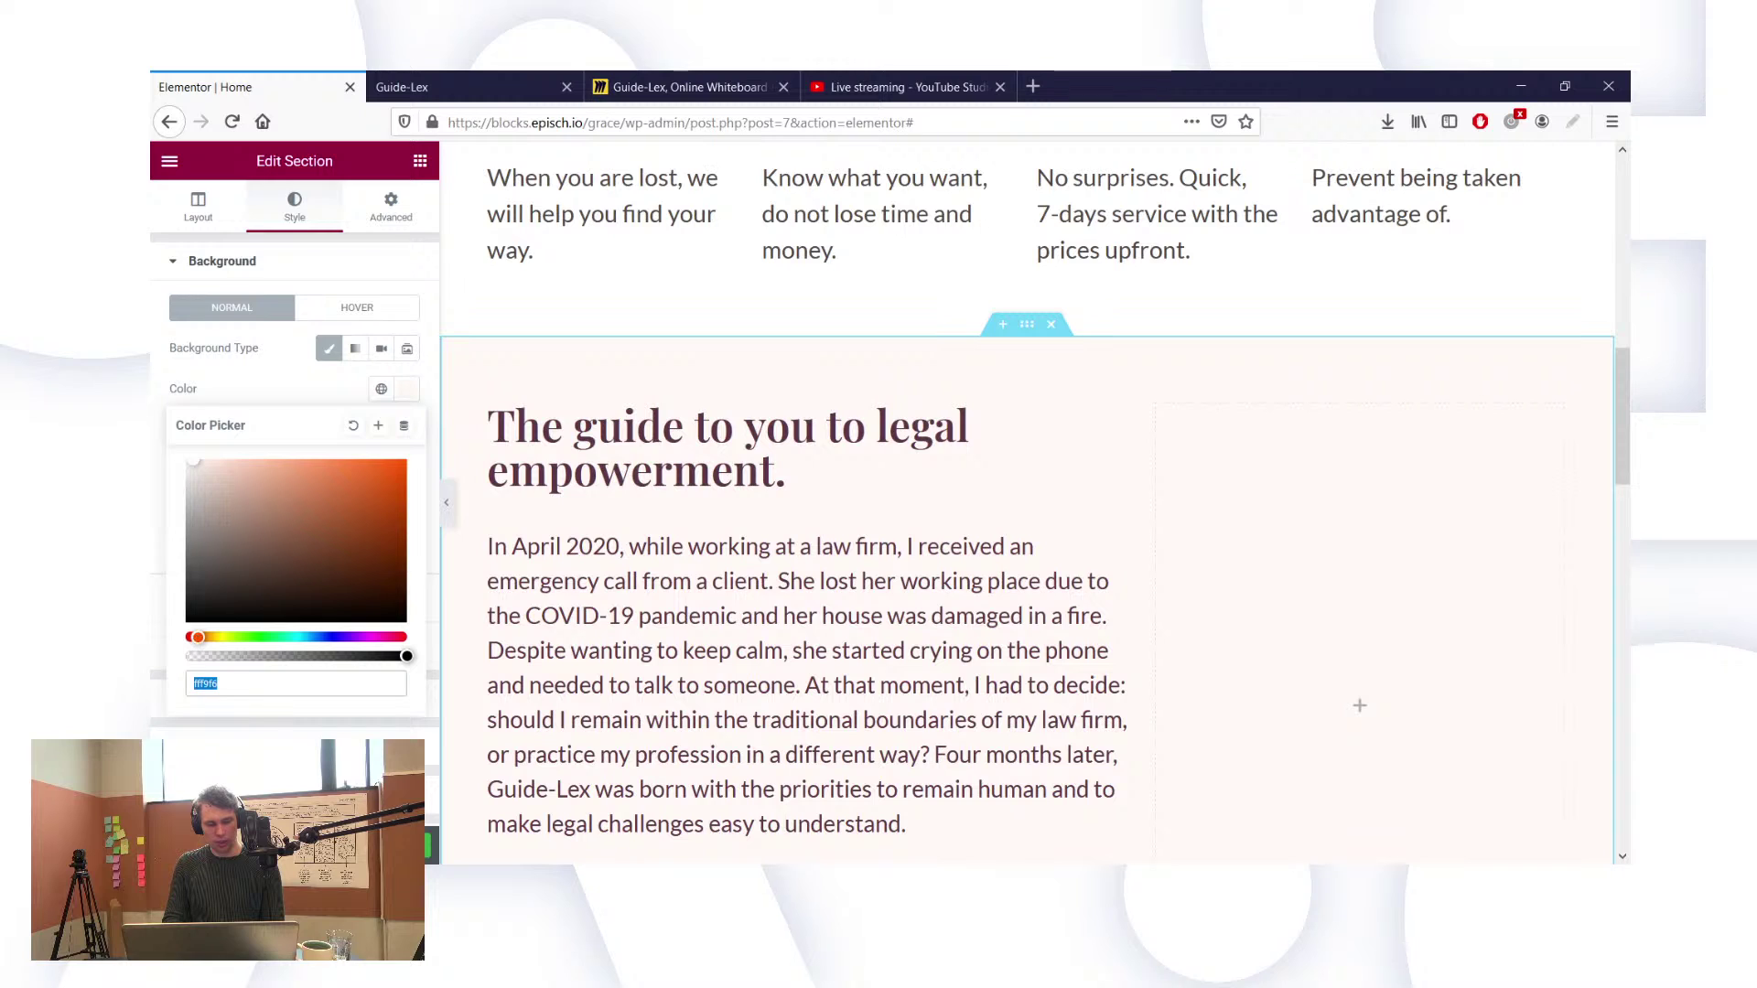
{"action": "key", "text": "alt+Tab"}
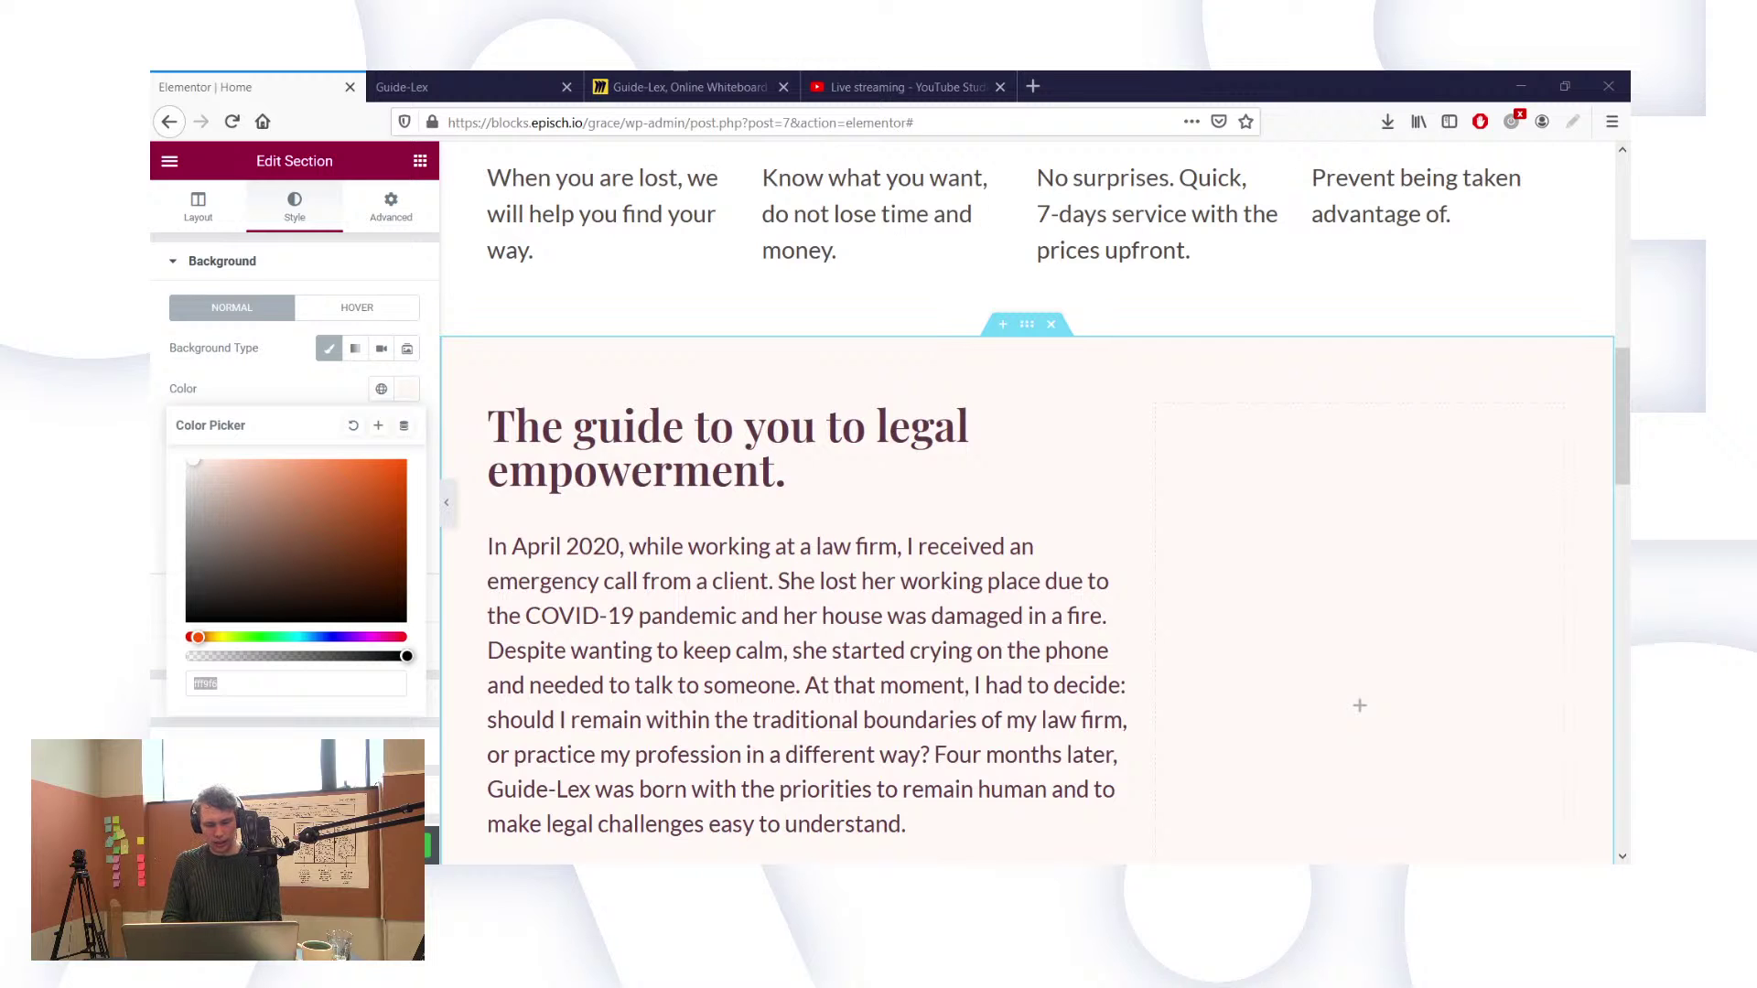
{"action": "type", "text": "fff8f6"}
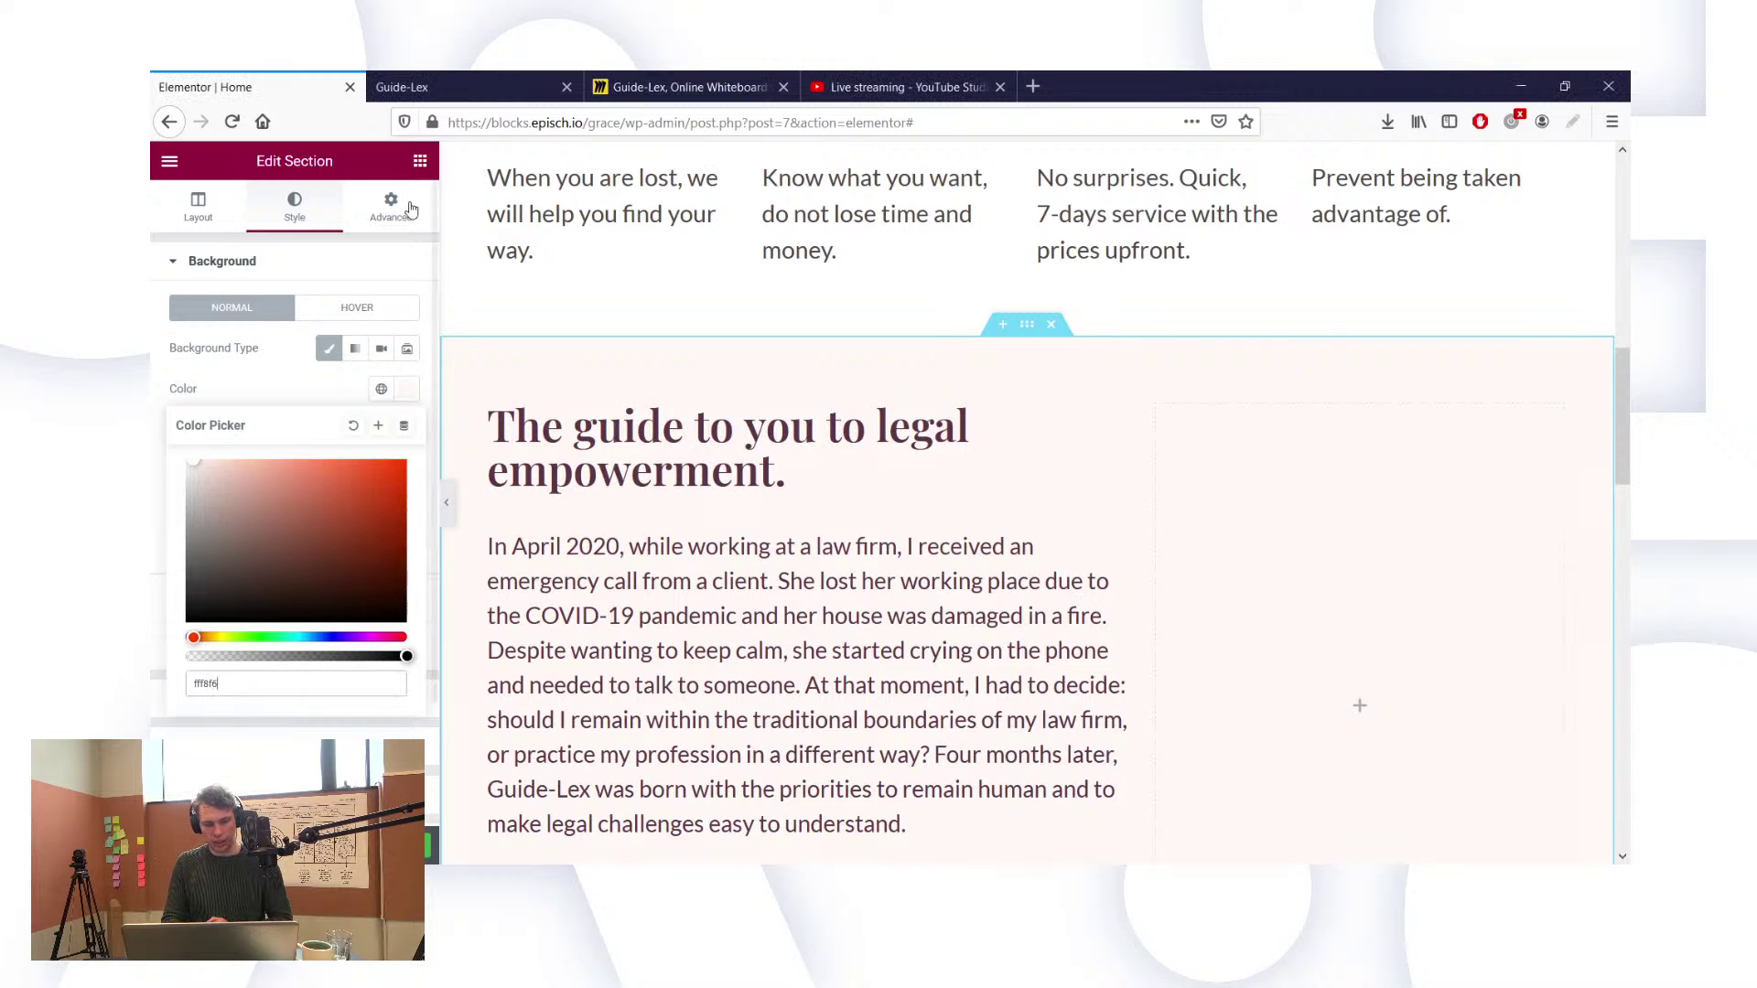
{"action": "left_click", "coordinate": [272, 392]}
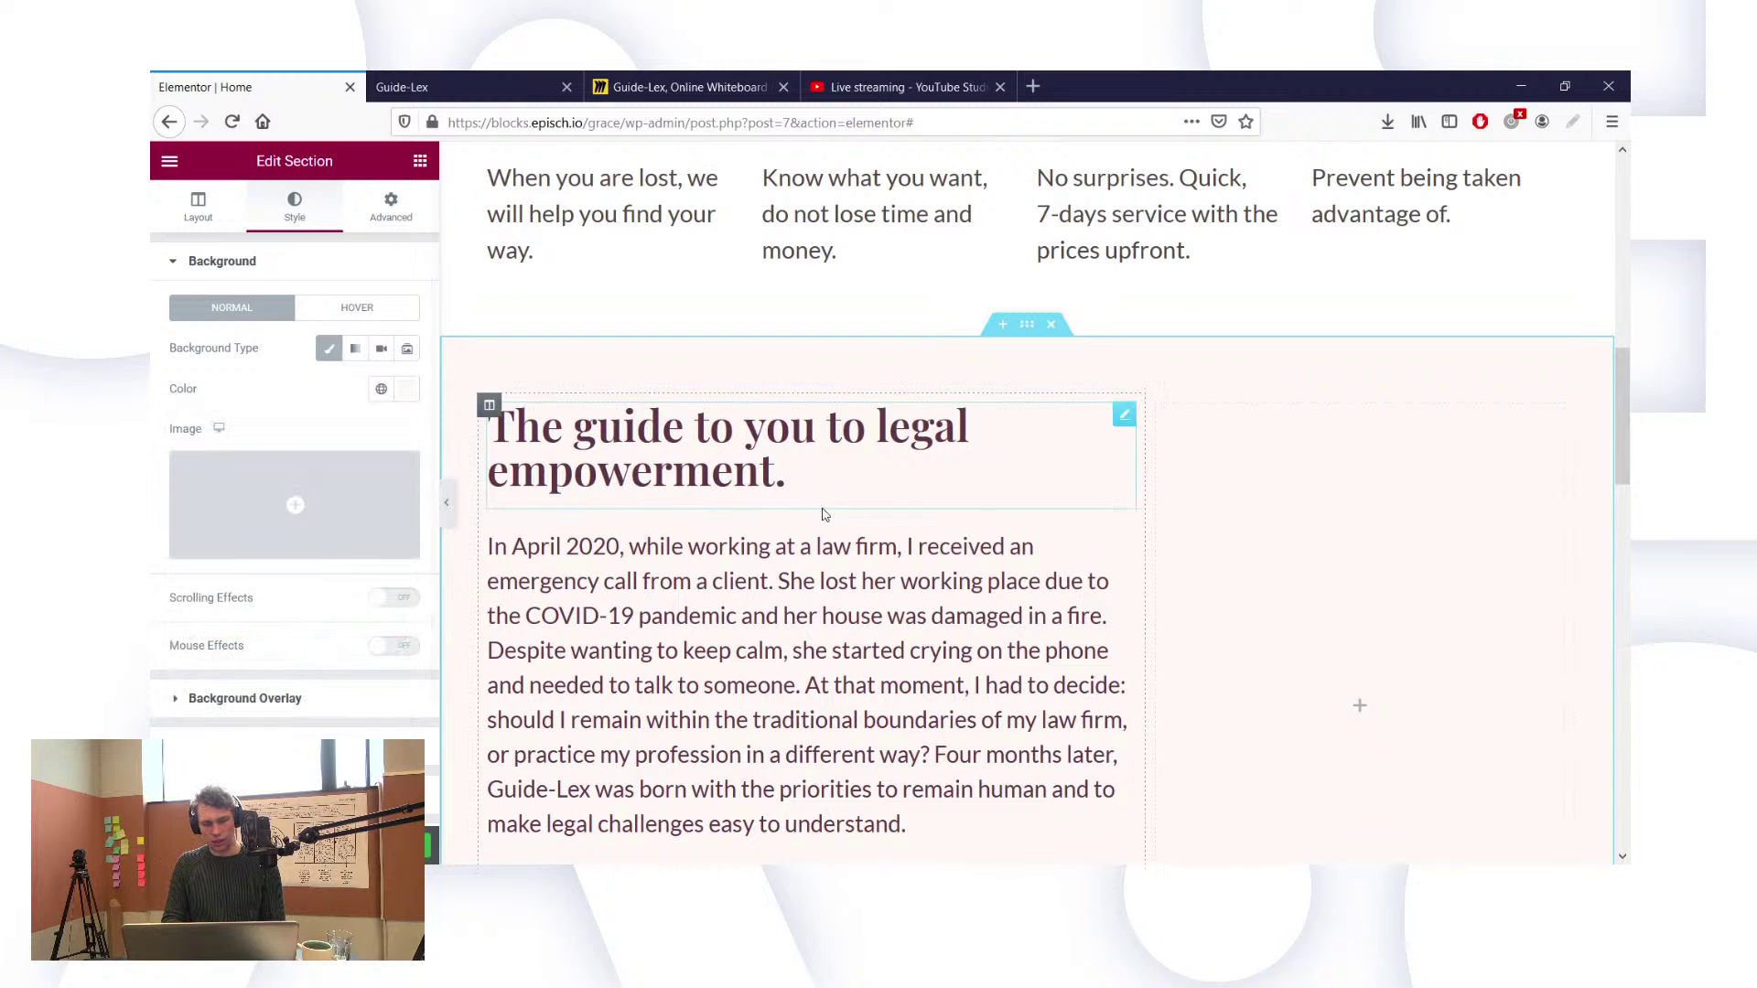
{"action": "scroll", "coordinate": [822, 508], "scroll_direction": "down", "scroll_amount": 2}
{"action": "scroll", "coordinate": [1053, 502], "scroll_direction": "down", "scroll_amount": 3}
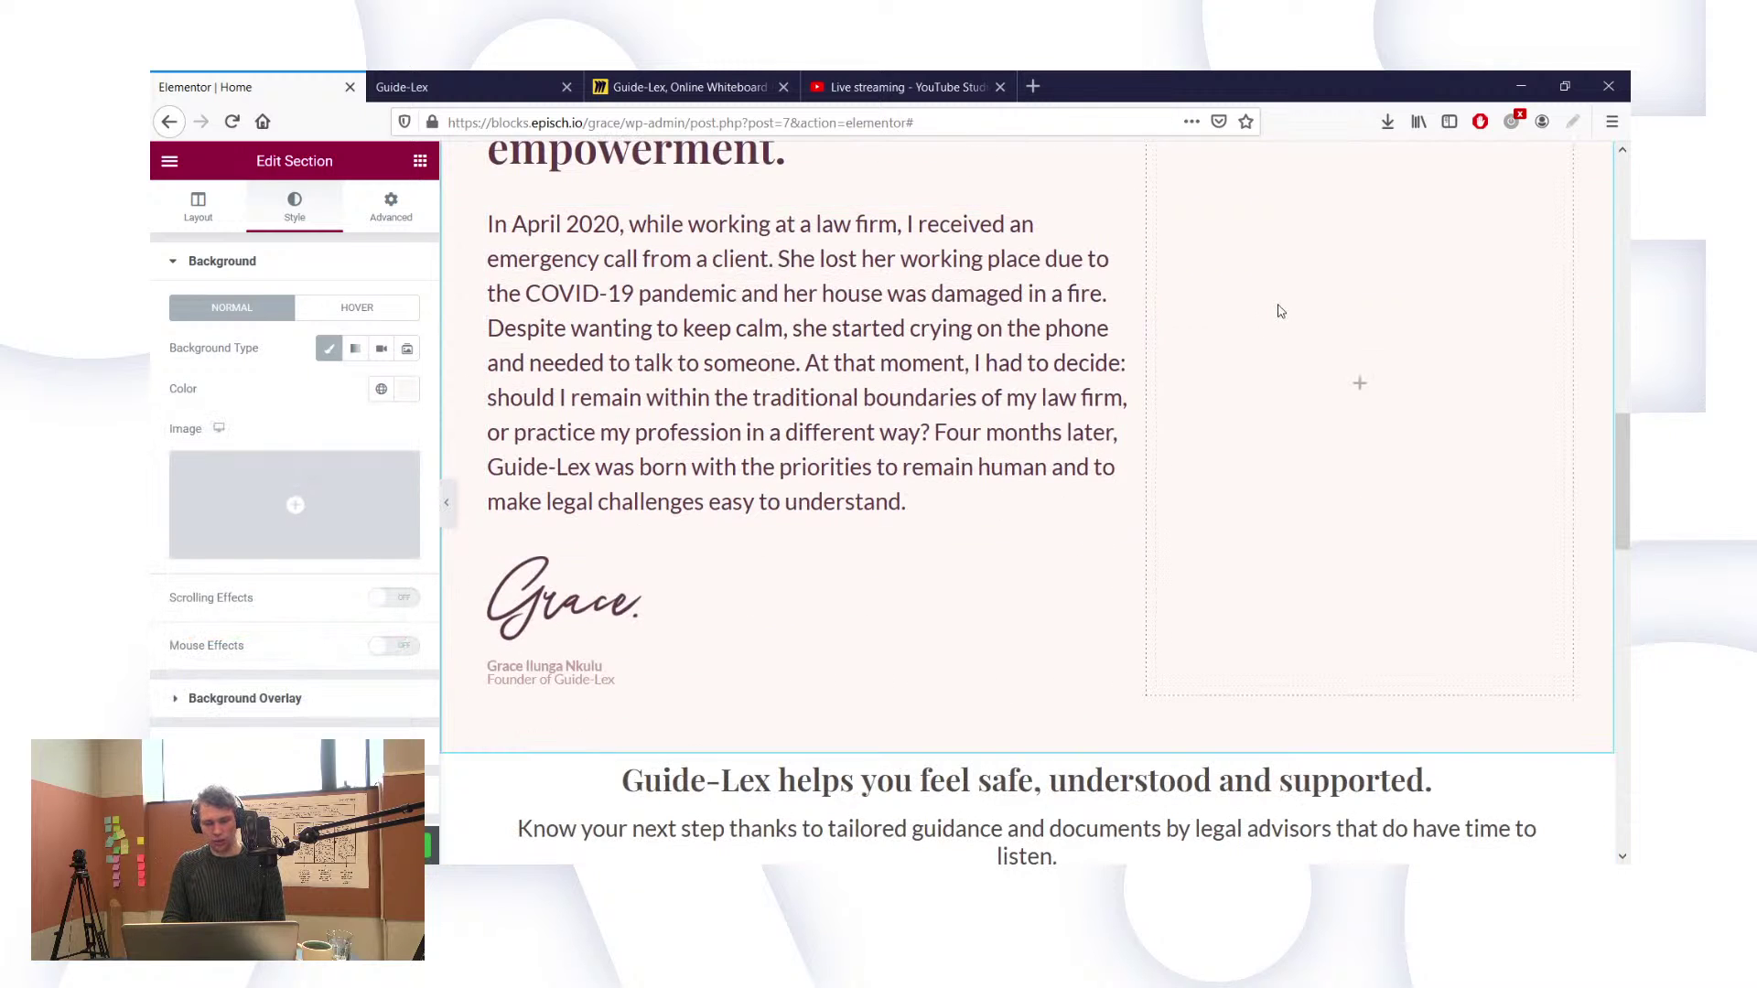
{"action": "scroll", "coordinate": [1280, 312], "scroll_direction": "up", "scroll_amount": 2}
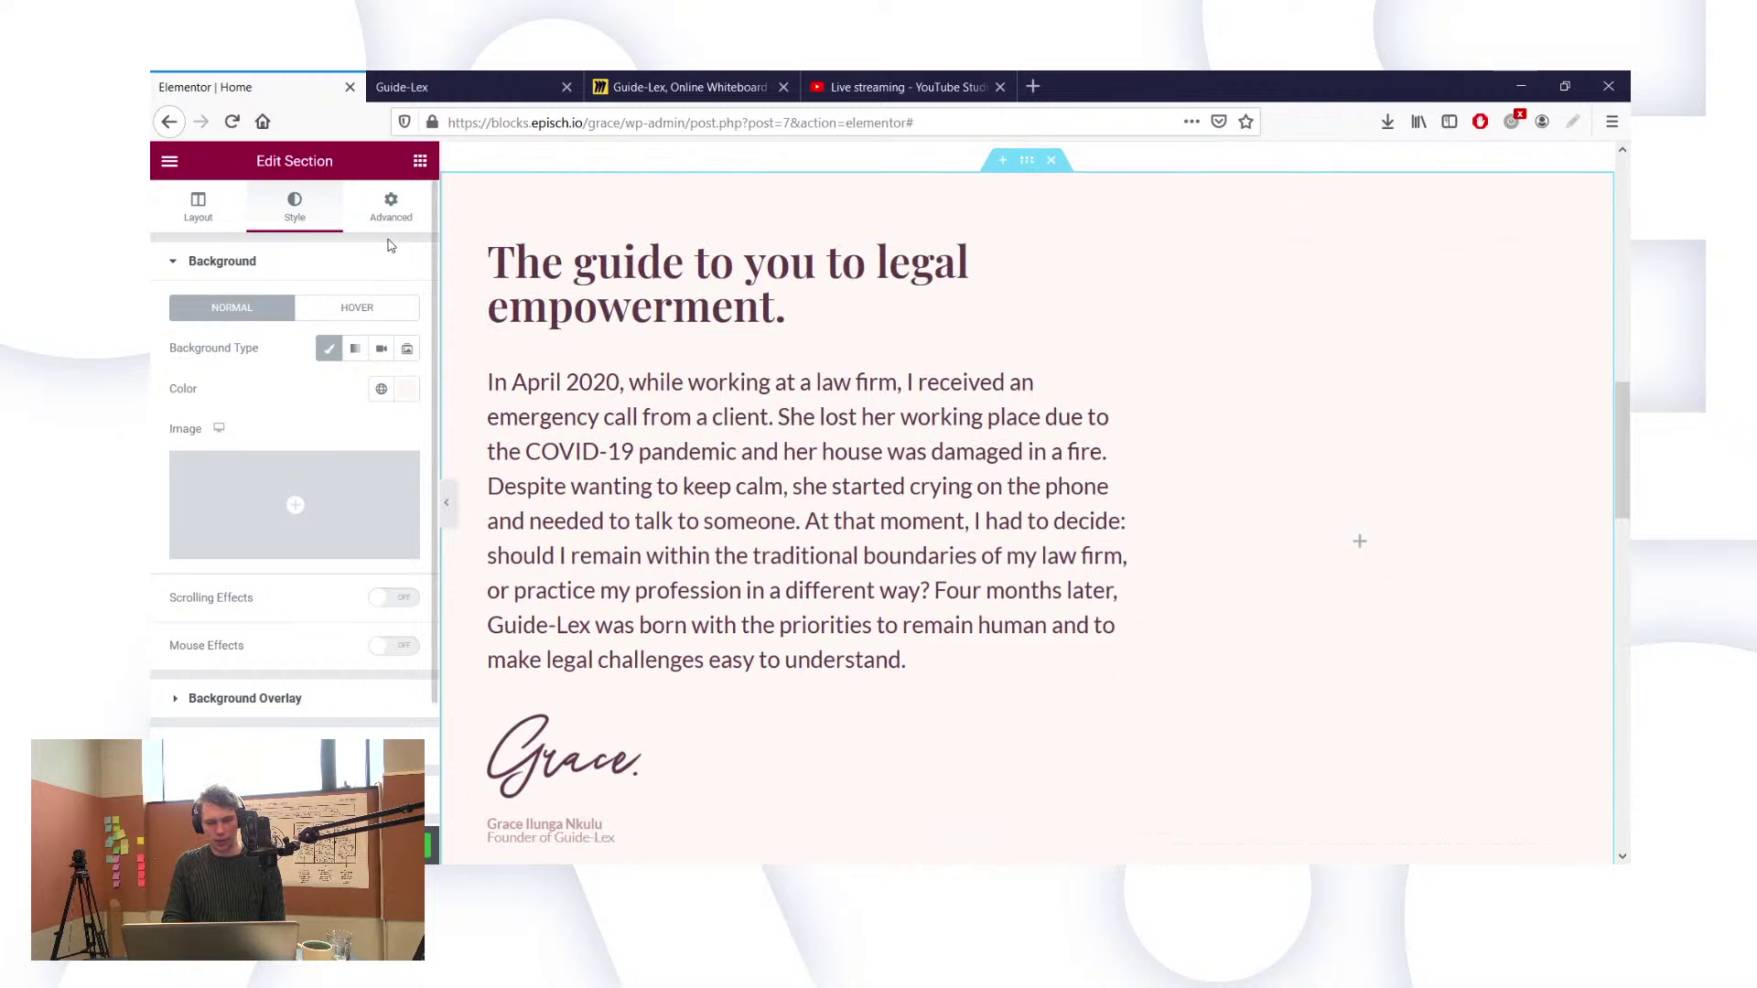
Step: Set the founder section's top and bottom padding to 0, then select the story text column
{"action": "left_click", "coordinate": [391, 211]}
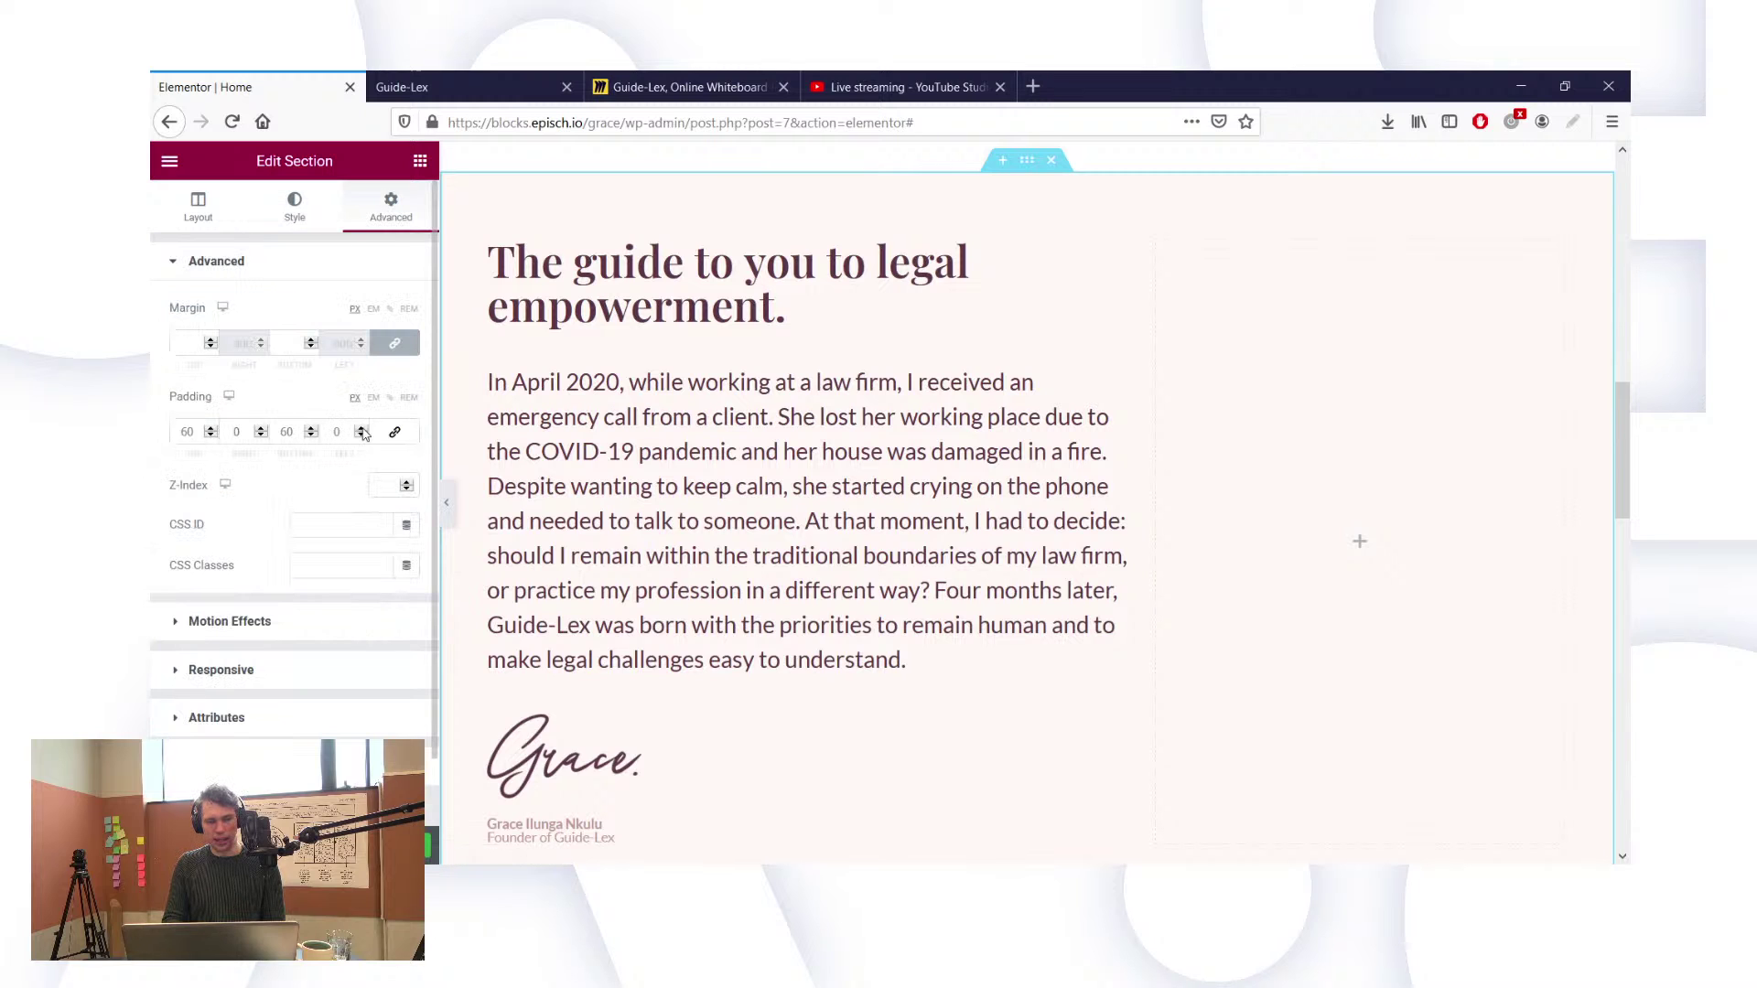
{"action": "left_click", "coordinate": [301, 434]}
{"action": "type", "text": "0"}
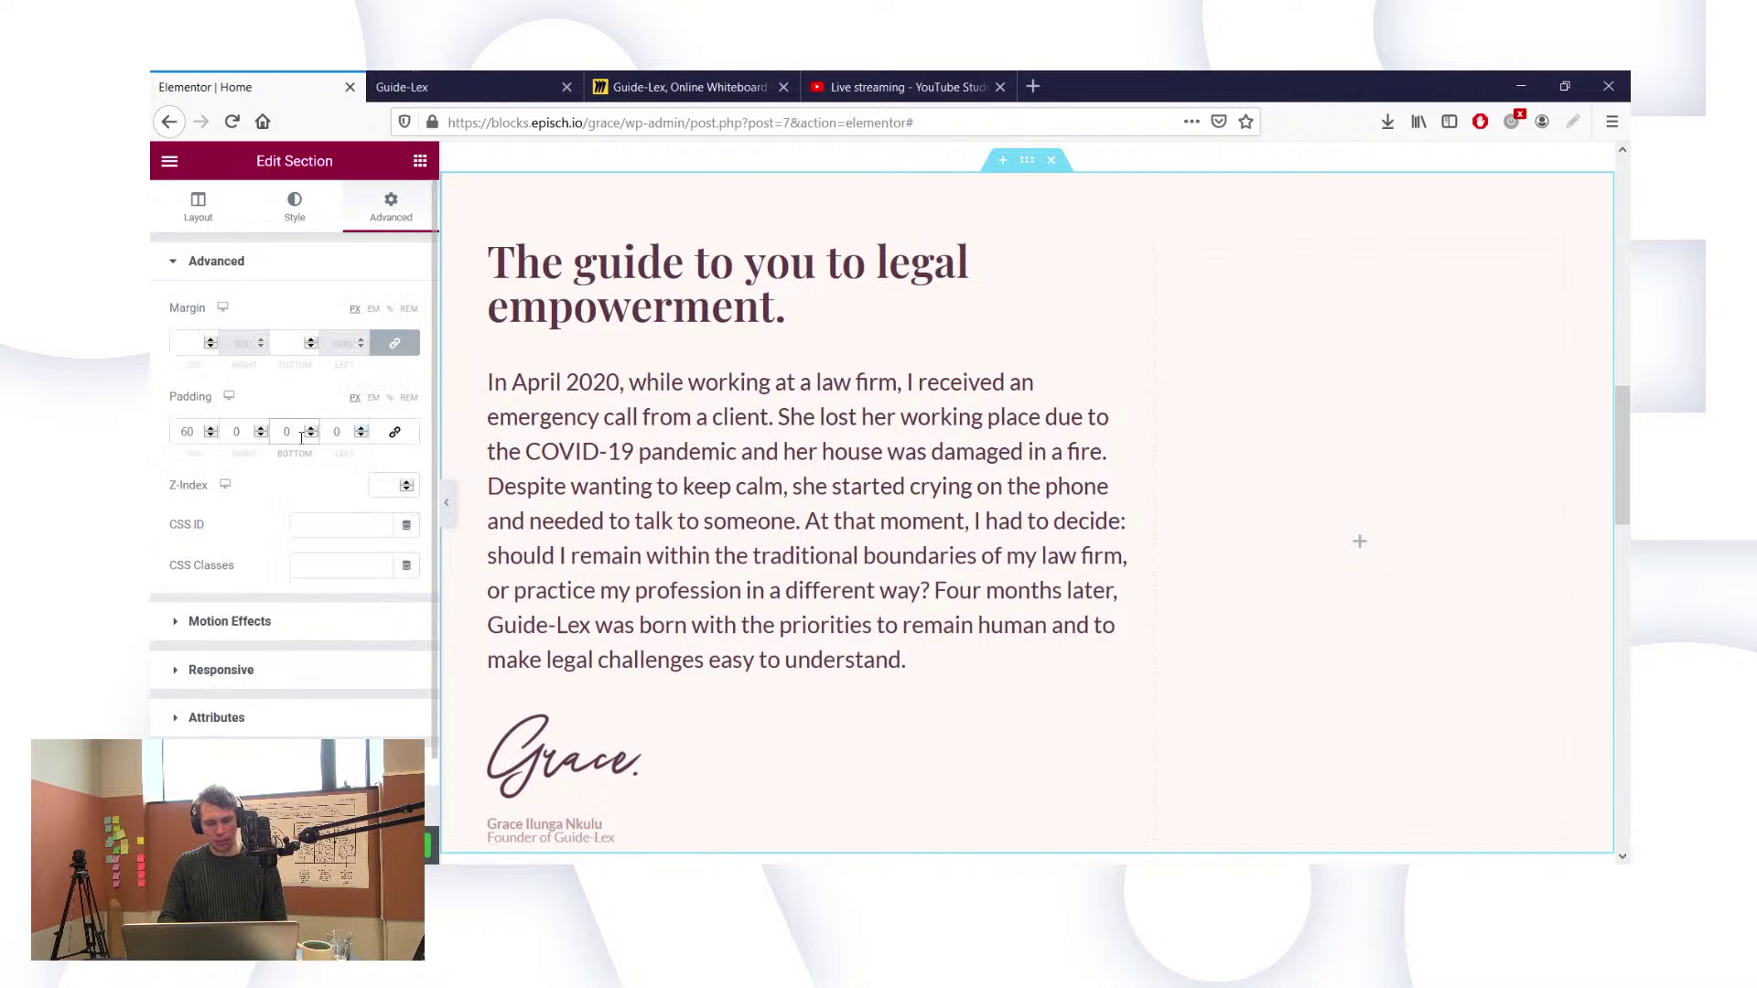
{"action": "left_click", "coordinate": [240, 432]}
{"action": "scroll", "coordinate": [611, 549], "scroll_direction": "down", "scroll_amount": 3}
{"action": "scroll", "coordinate": [612, 549], "scroll_direction": "up", "scroll_amount": 3}
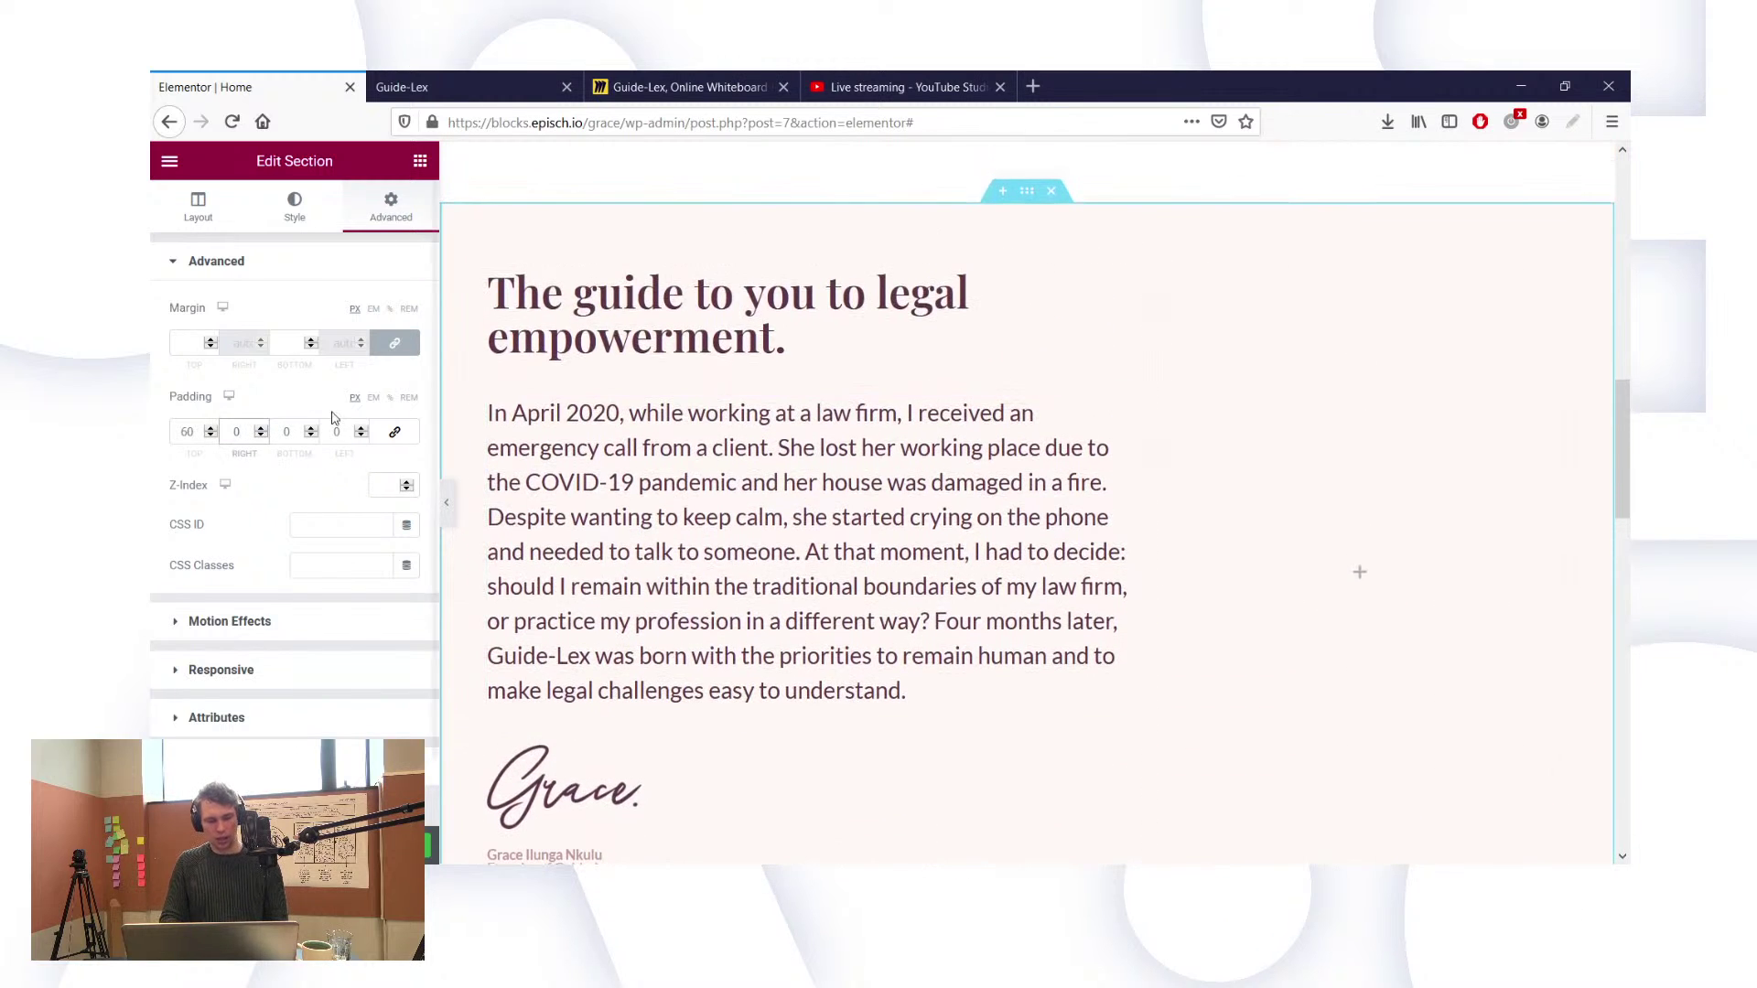
{"action": "double_click", "coordinate": [187, 432]}
{"action": "type", "text": "0"}
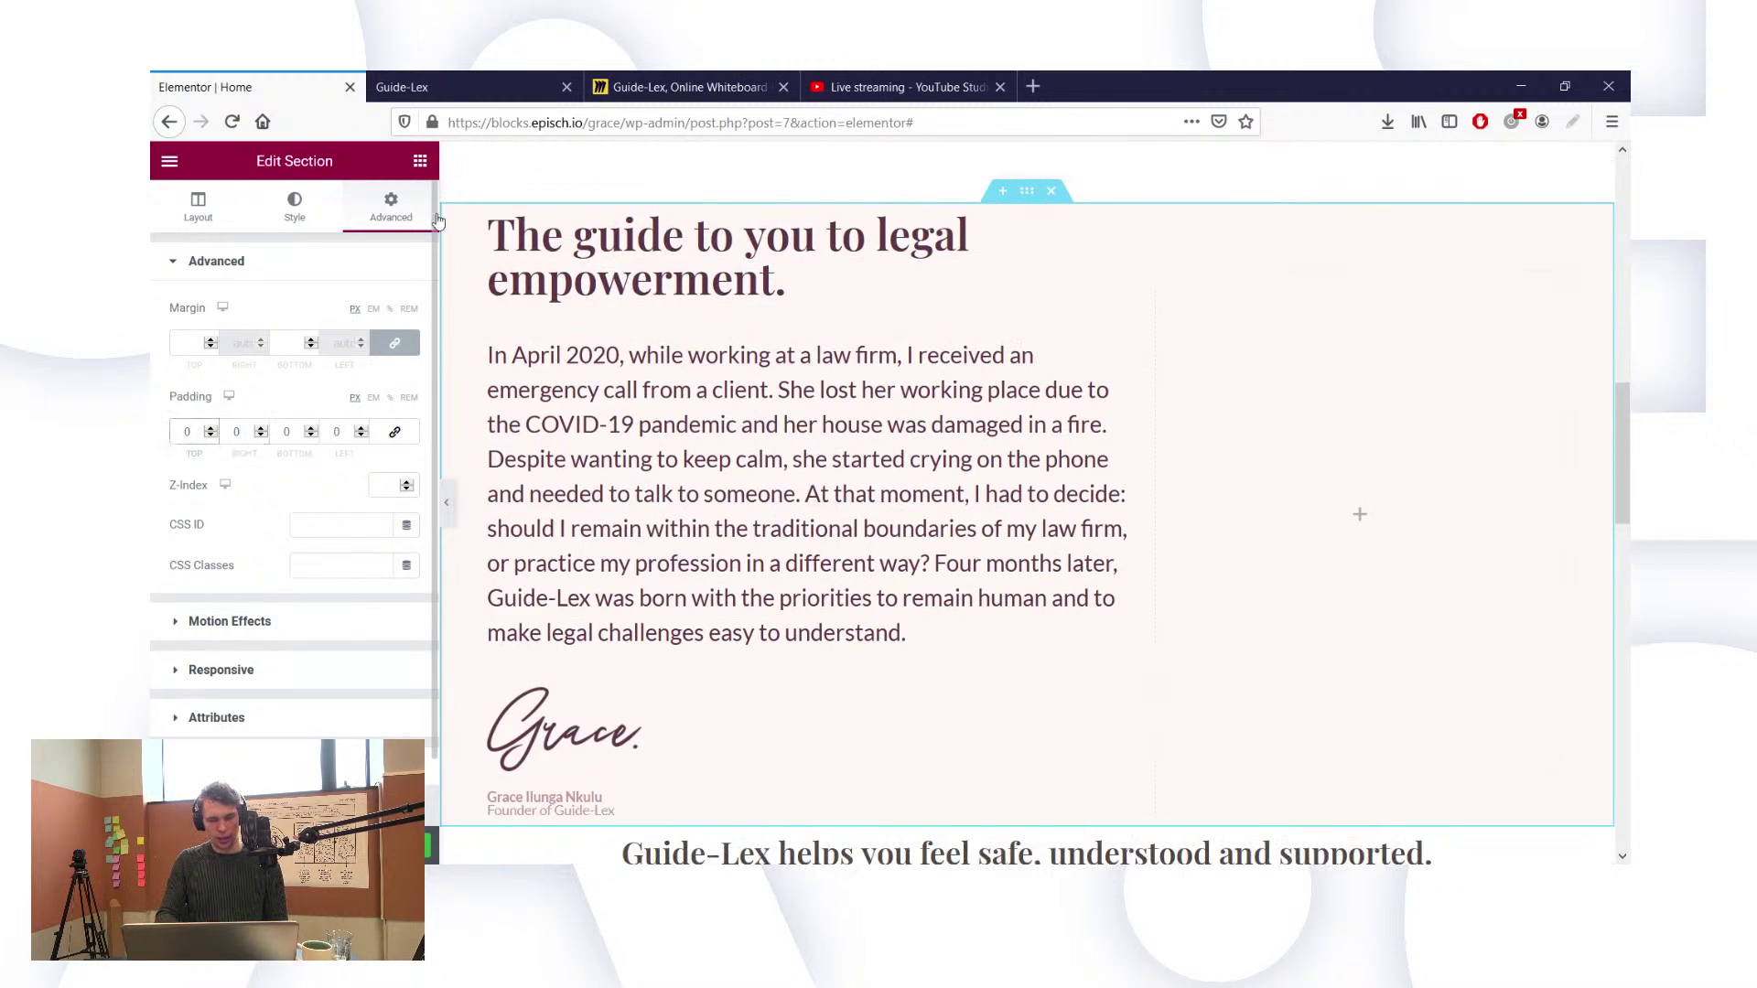
{"action": "left_click", "coordinate": [490, 216]}
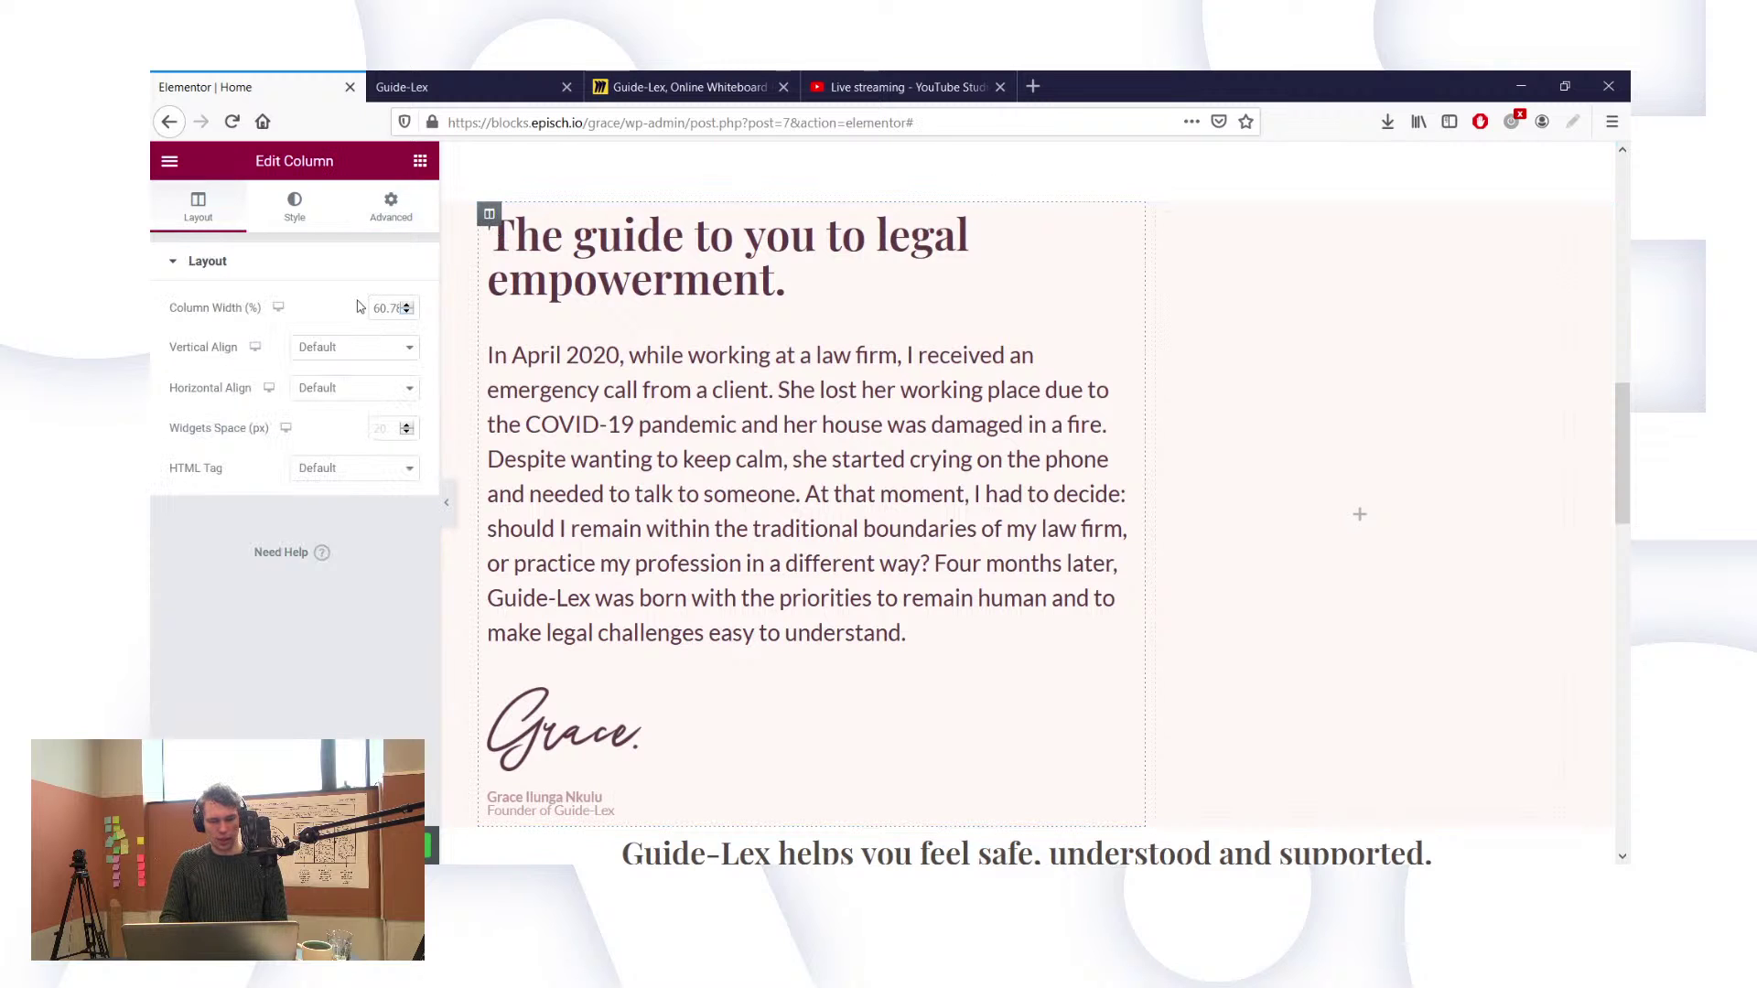
Step: Unlink the column padding and set Top 60, Bottom 60 and Left 20 px
{"action": "left_click", "coordinate": [389, 219]}
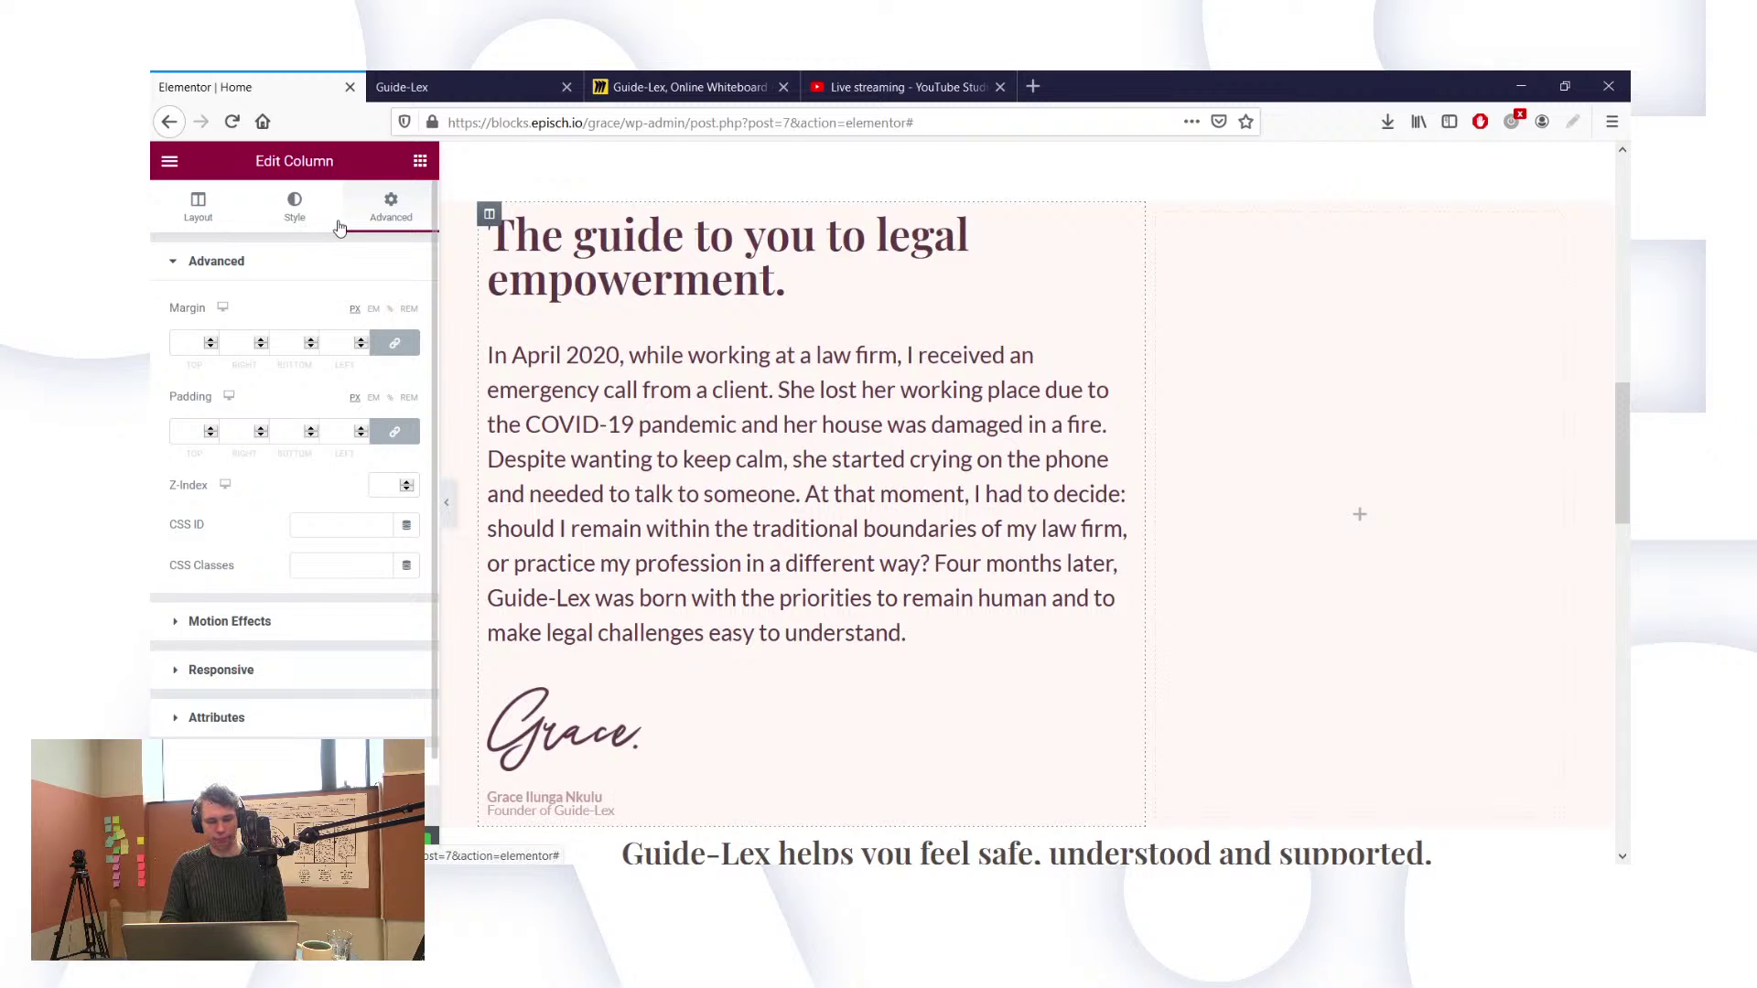
{"action": "left_click", "coordinate": [295, 211]}
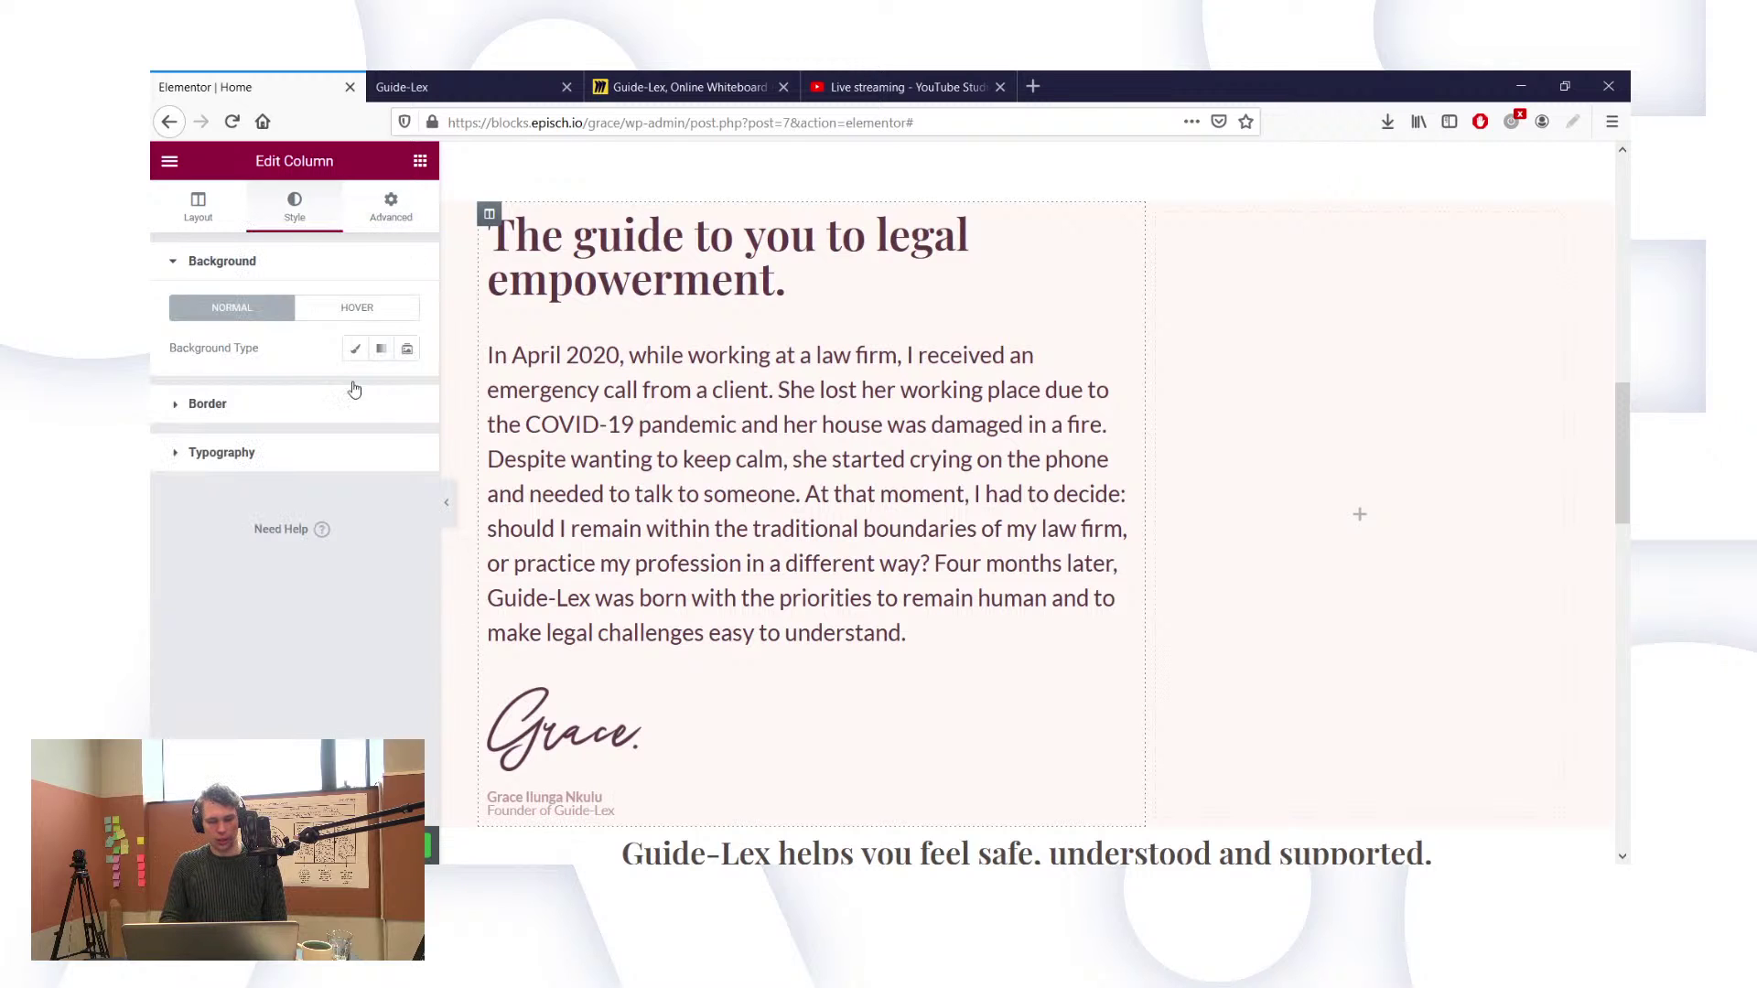
{"action": "left_click", "coordinate": [382, 216]}
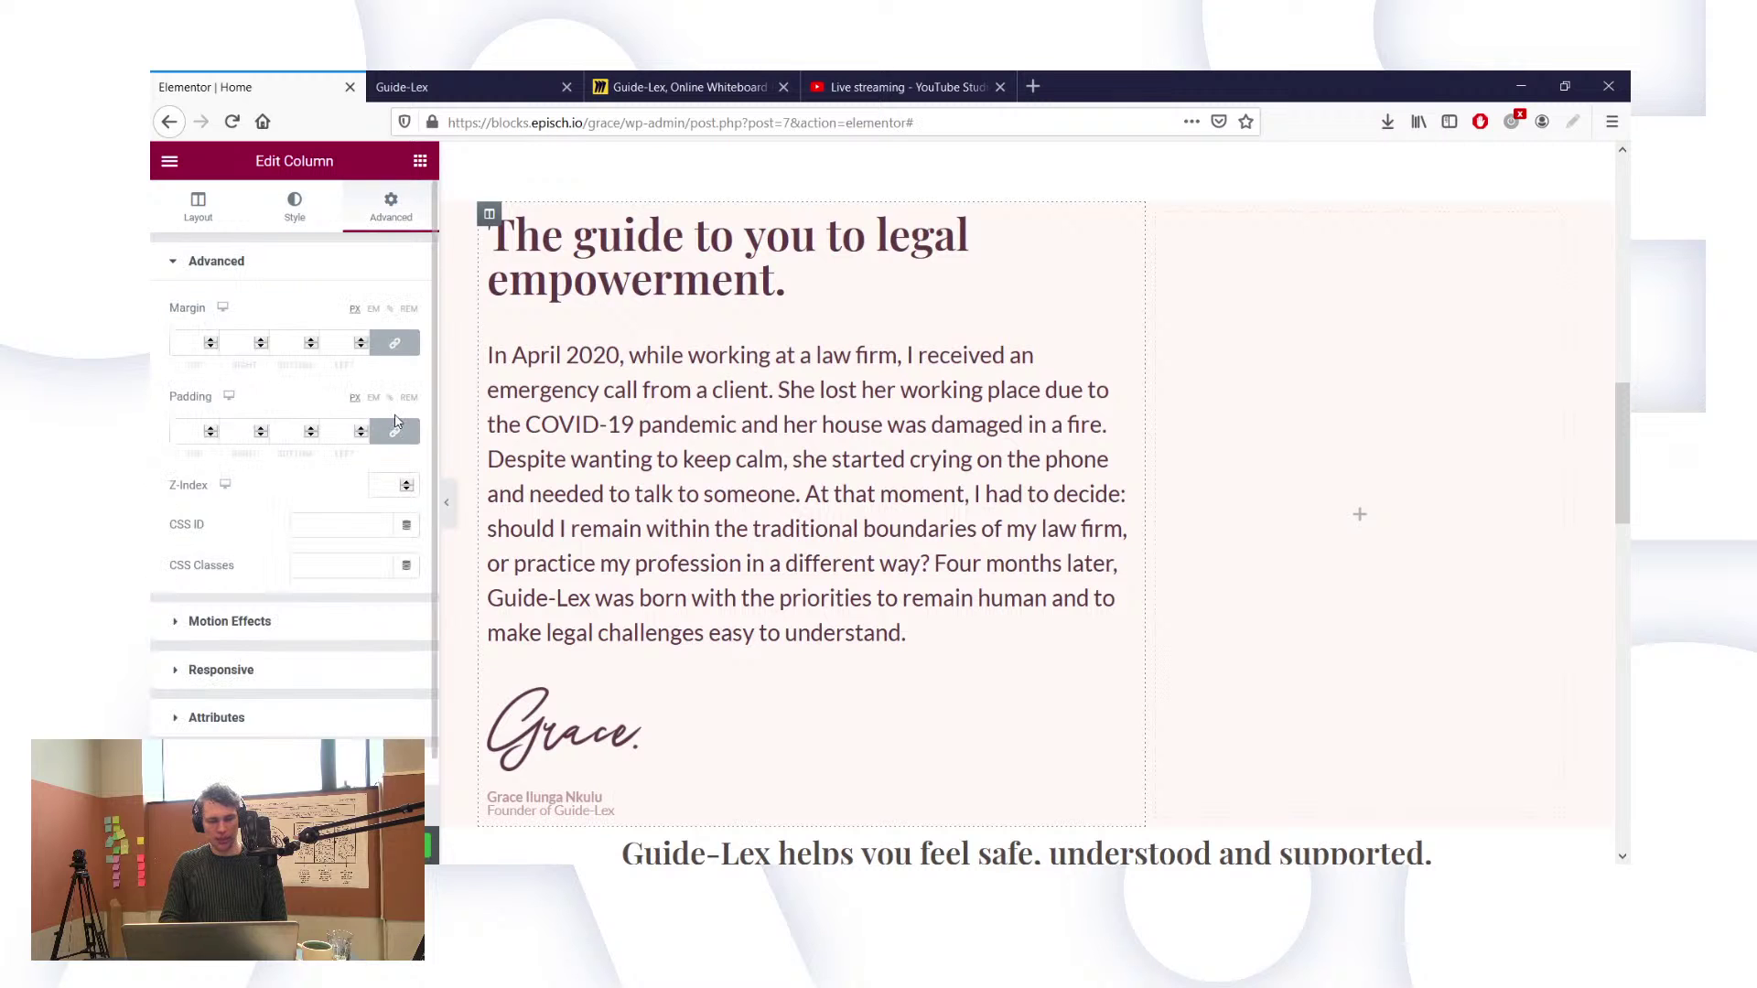
{"action": "left_click", "coordinate": [394, 431]}
{"action": "left_click", "coordinate": [185, 431]}
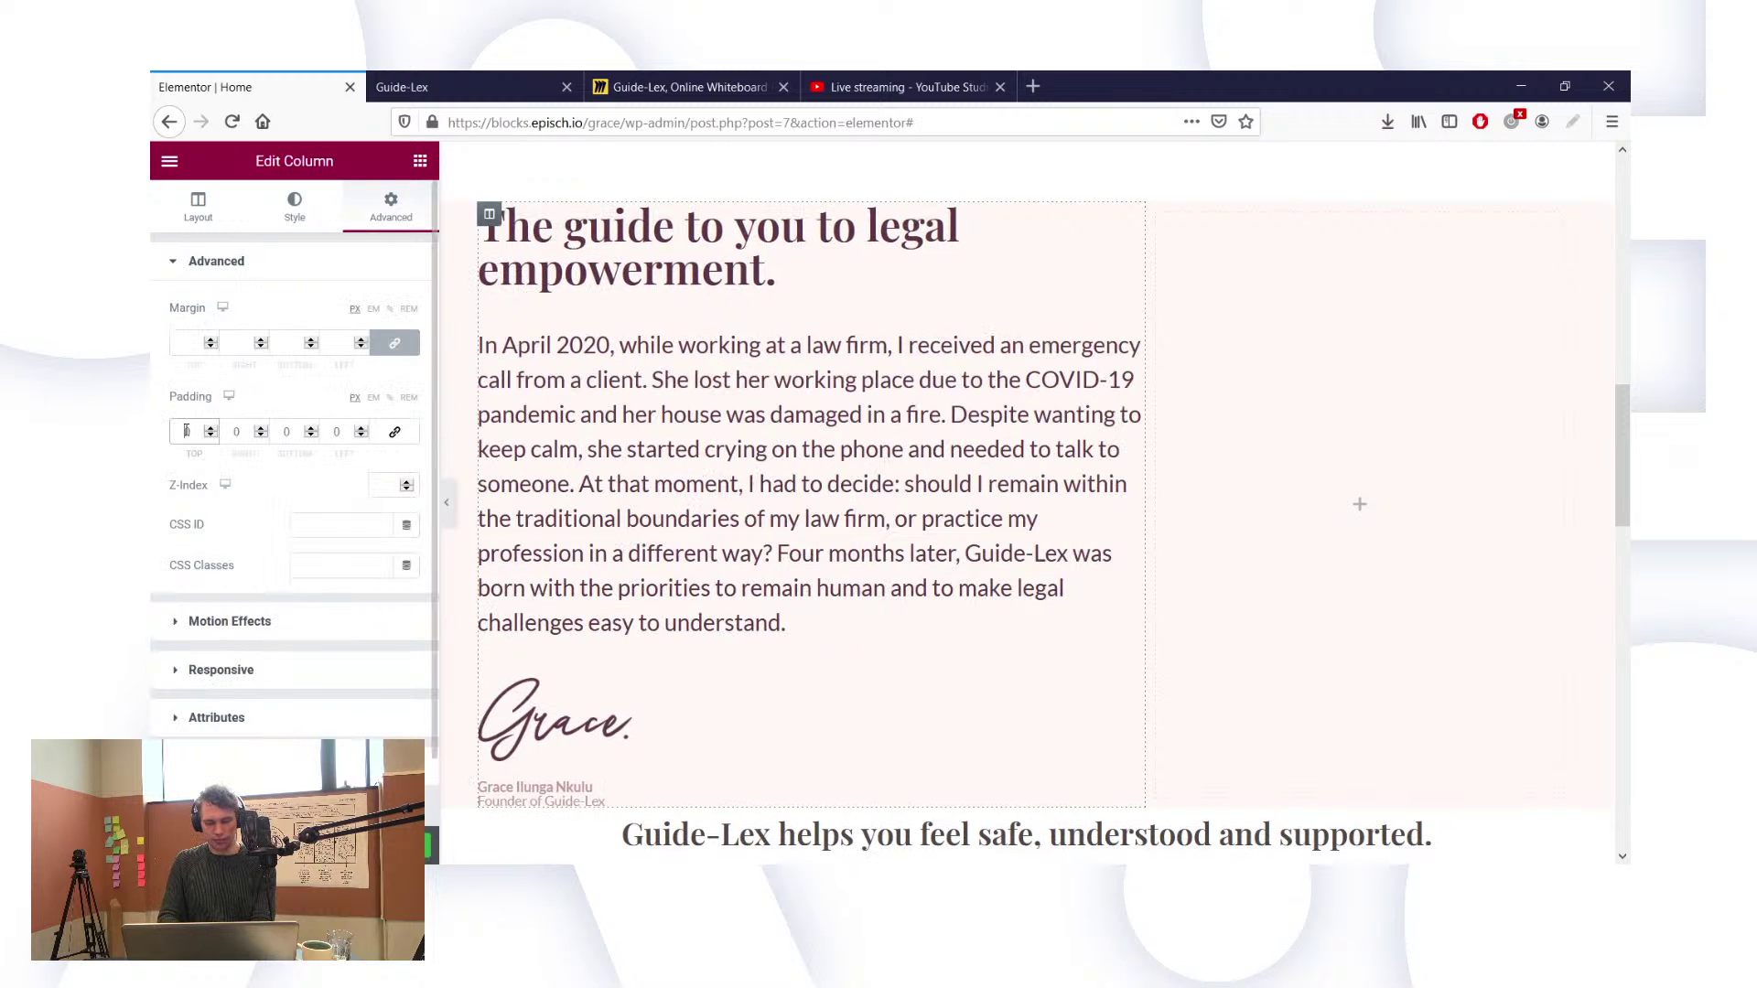
{"action": "type", "text": "6"}
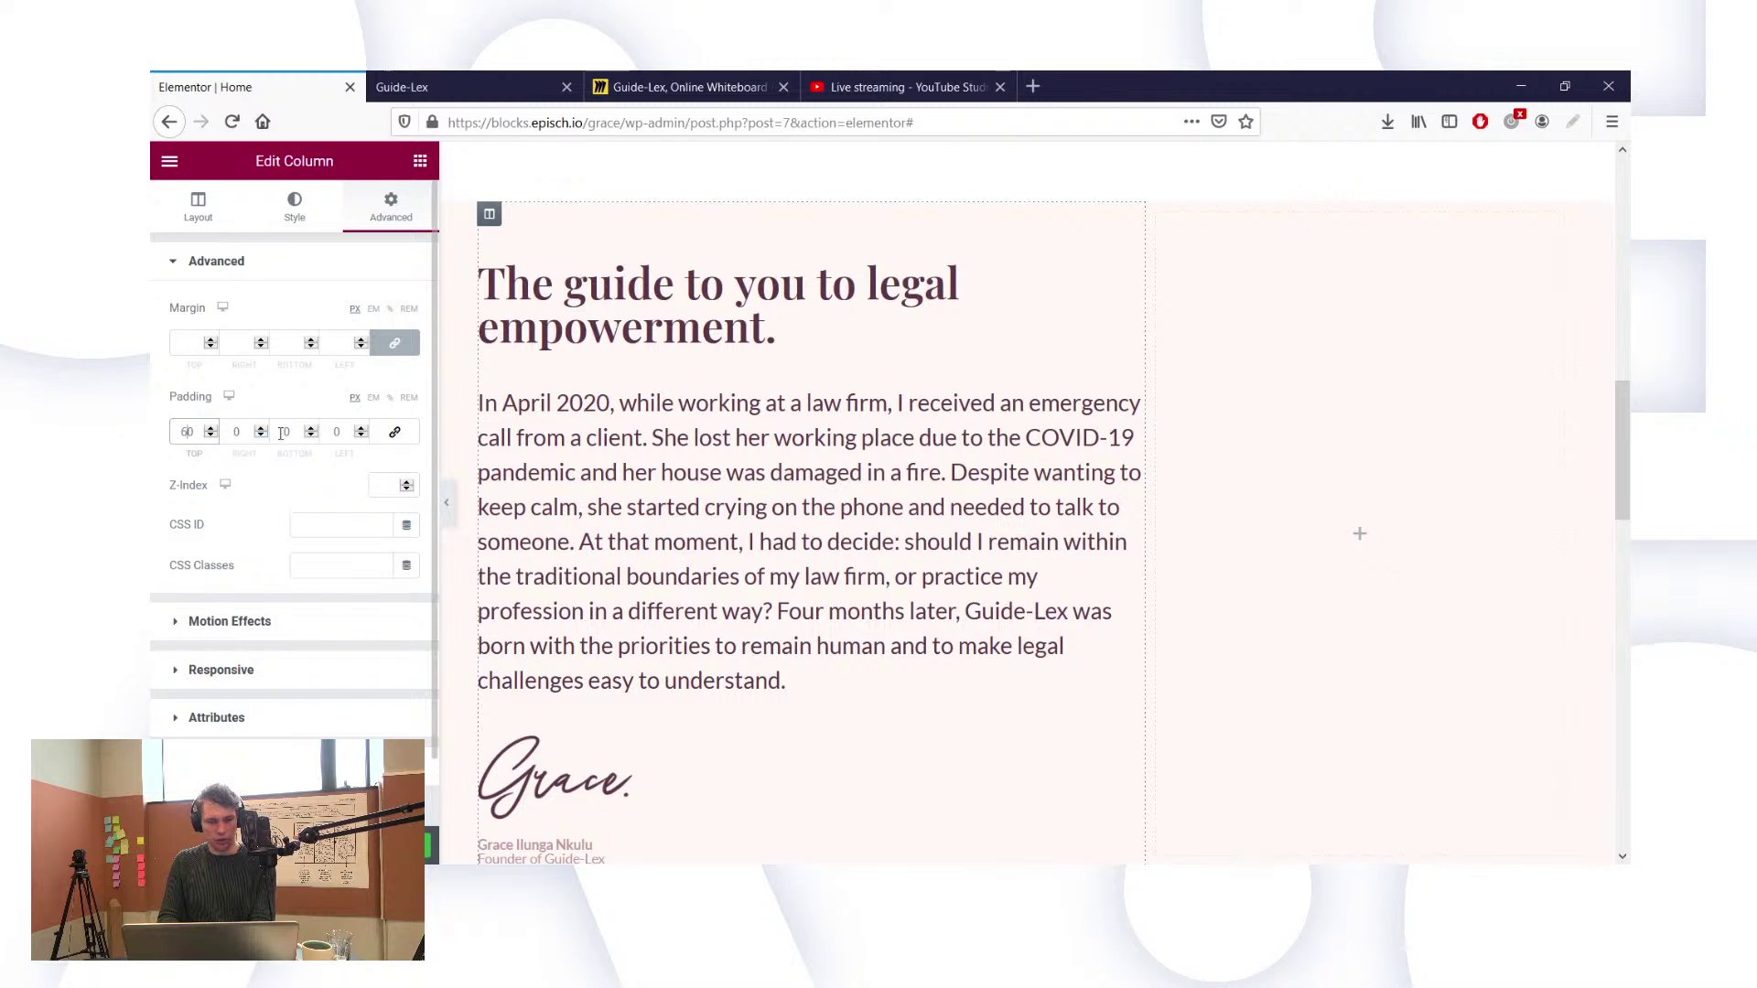
{"action": "left_click", "coordinate": [336, 430]}
{"action": "type", "text": "60"}
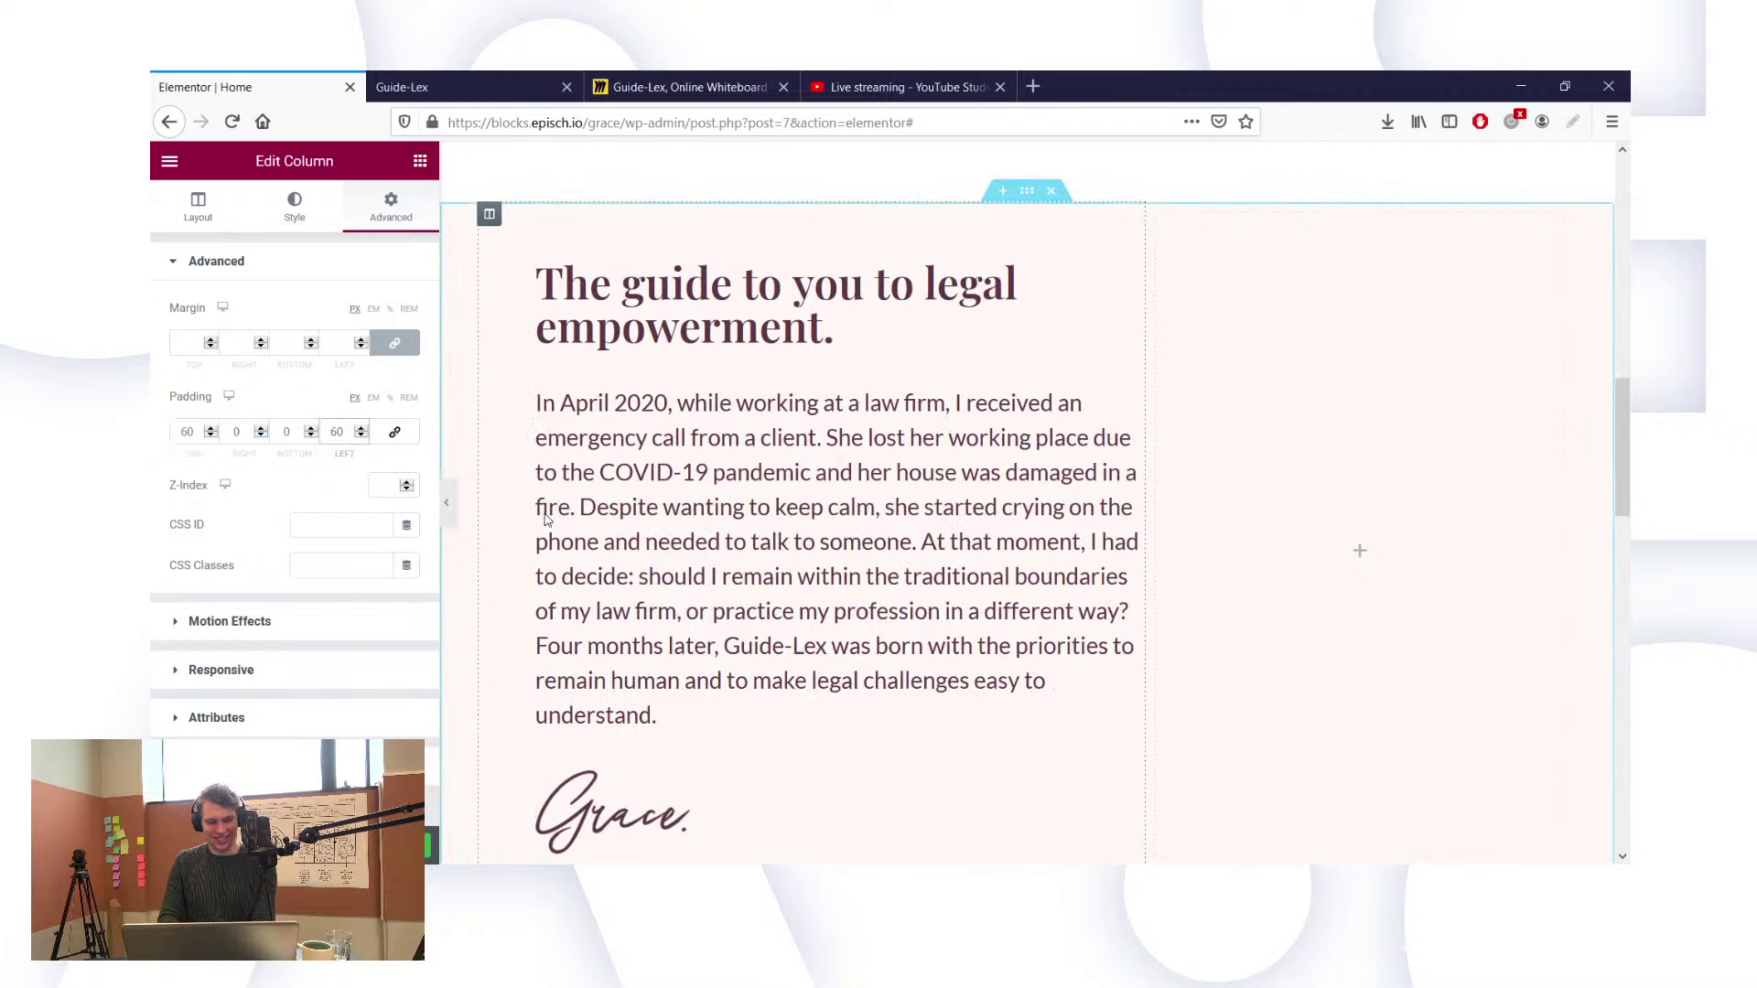
{"action": "scroll", "coordinate": [546, 514], "scroll_direction": "down", "scroll_amount": 2}
{"action": "key", "text": "BackSpace"}
{"action": "key", "text": "BackSpace"}
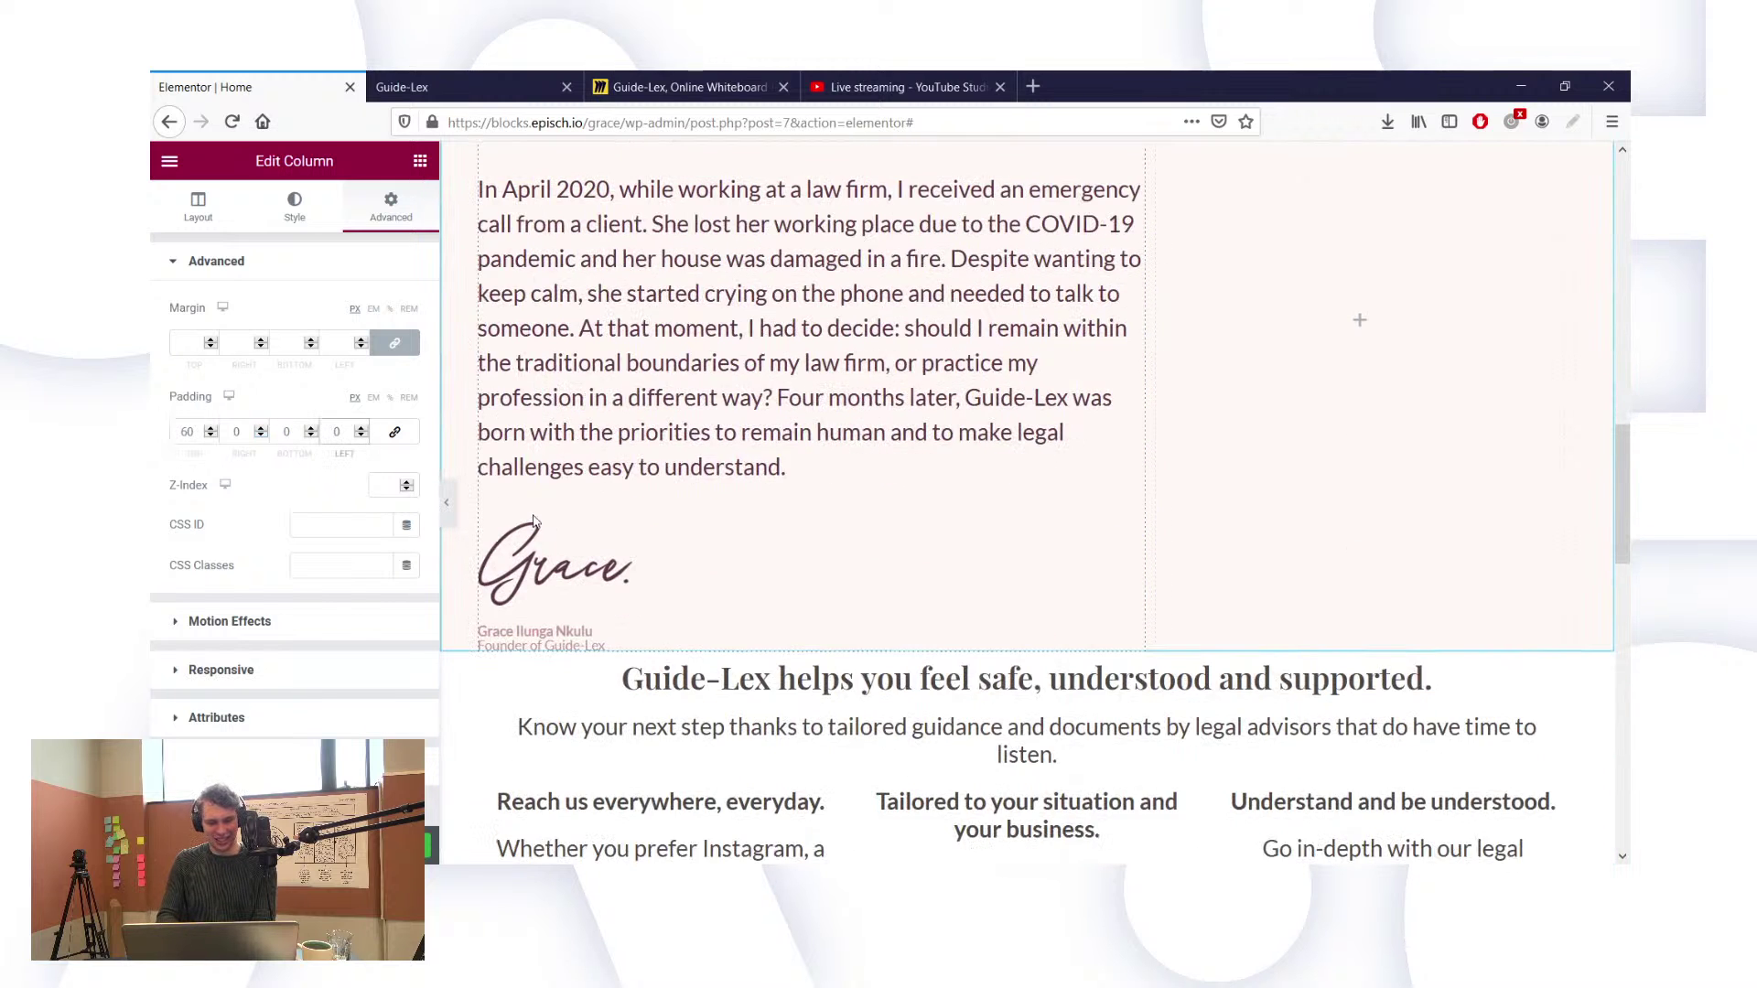
{"action": "type", "text": "20"}
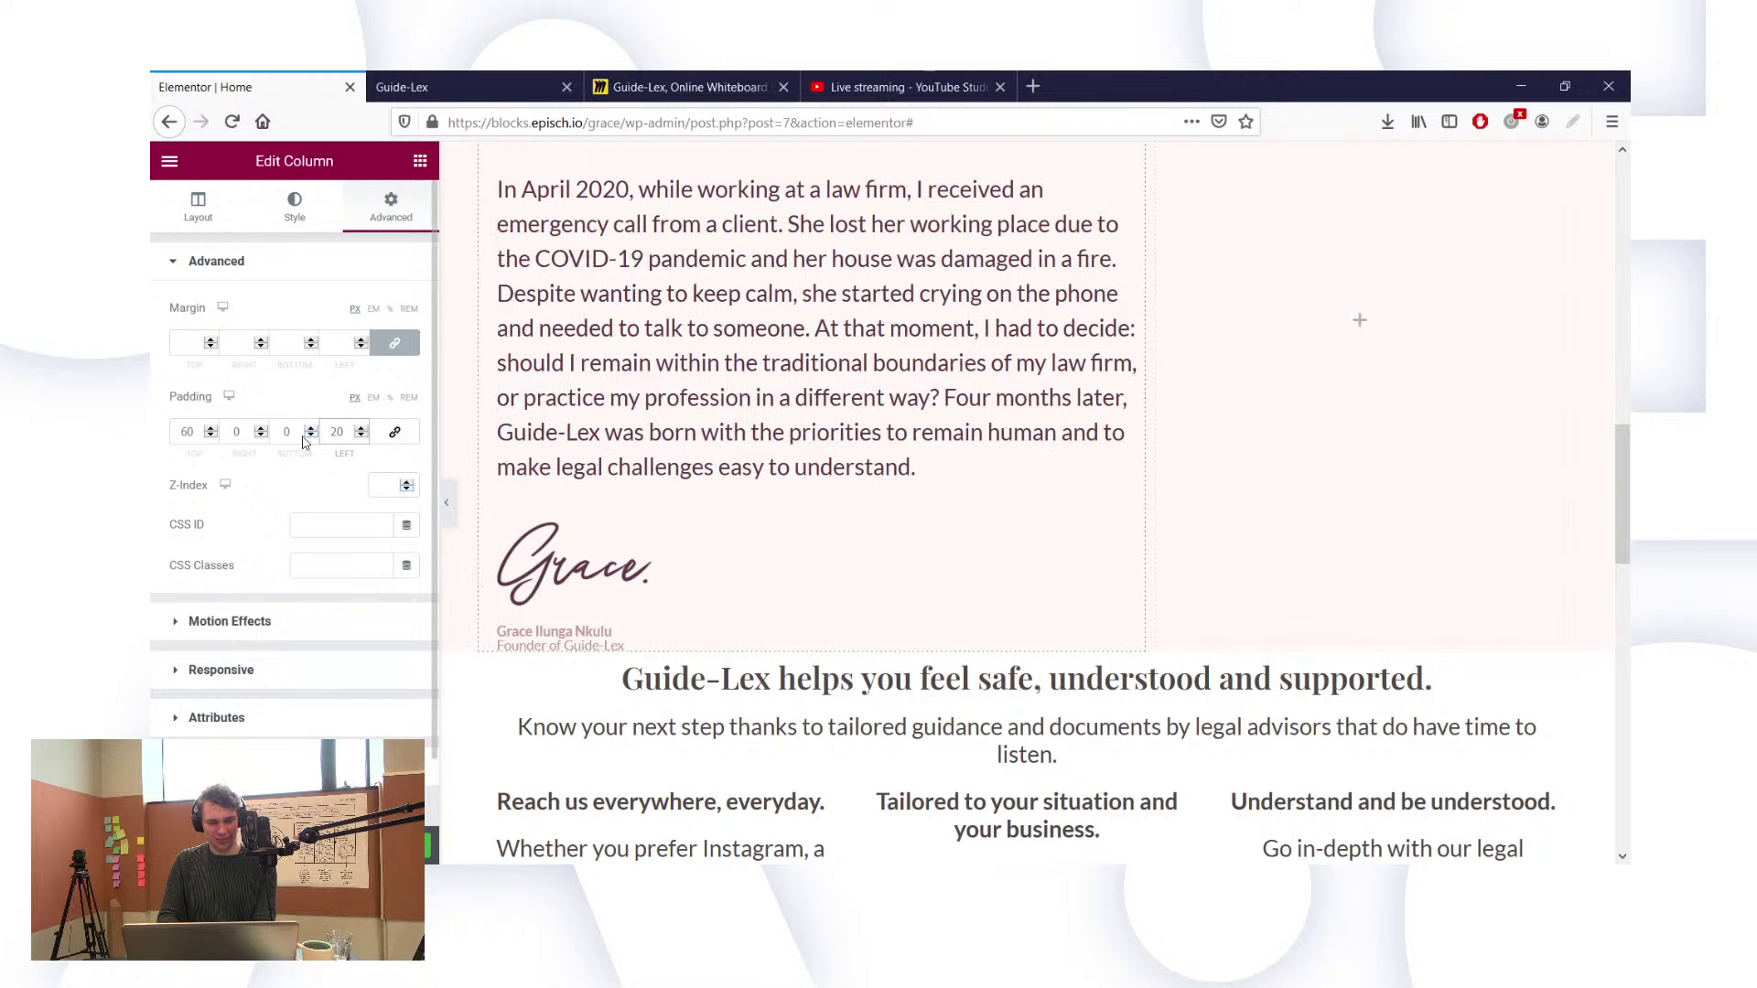
{"action": "left_click", "coordinate": [285, 431]}
{"action": "type", "text": "60"}
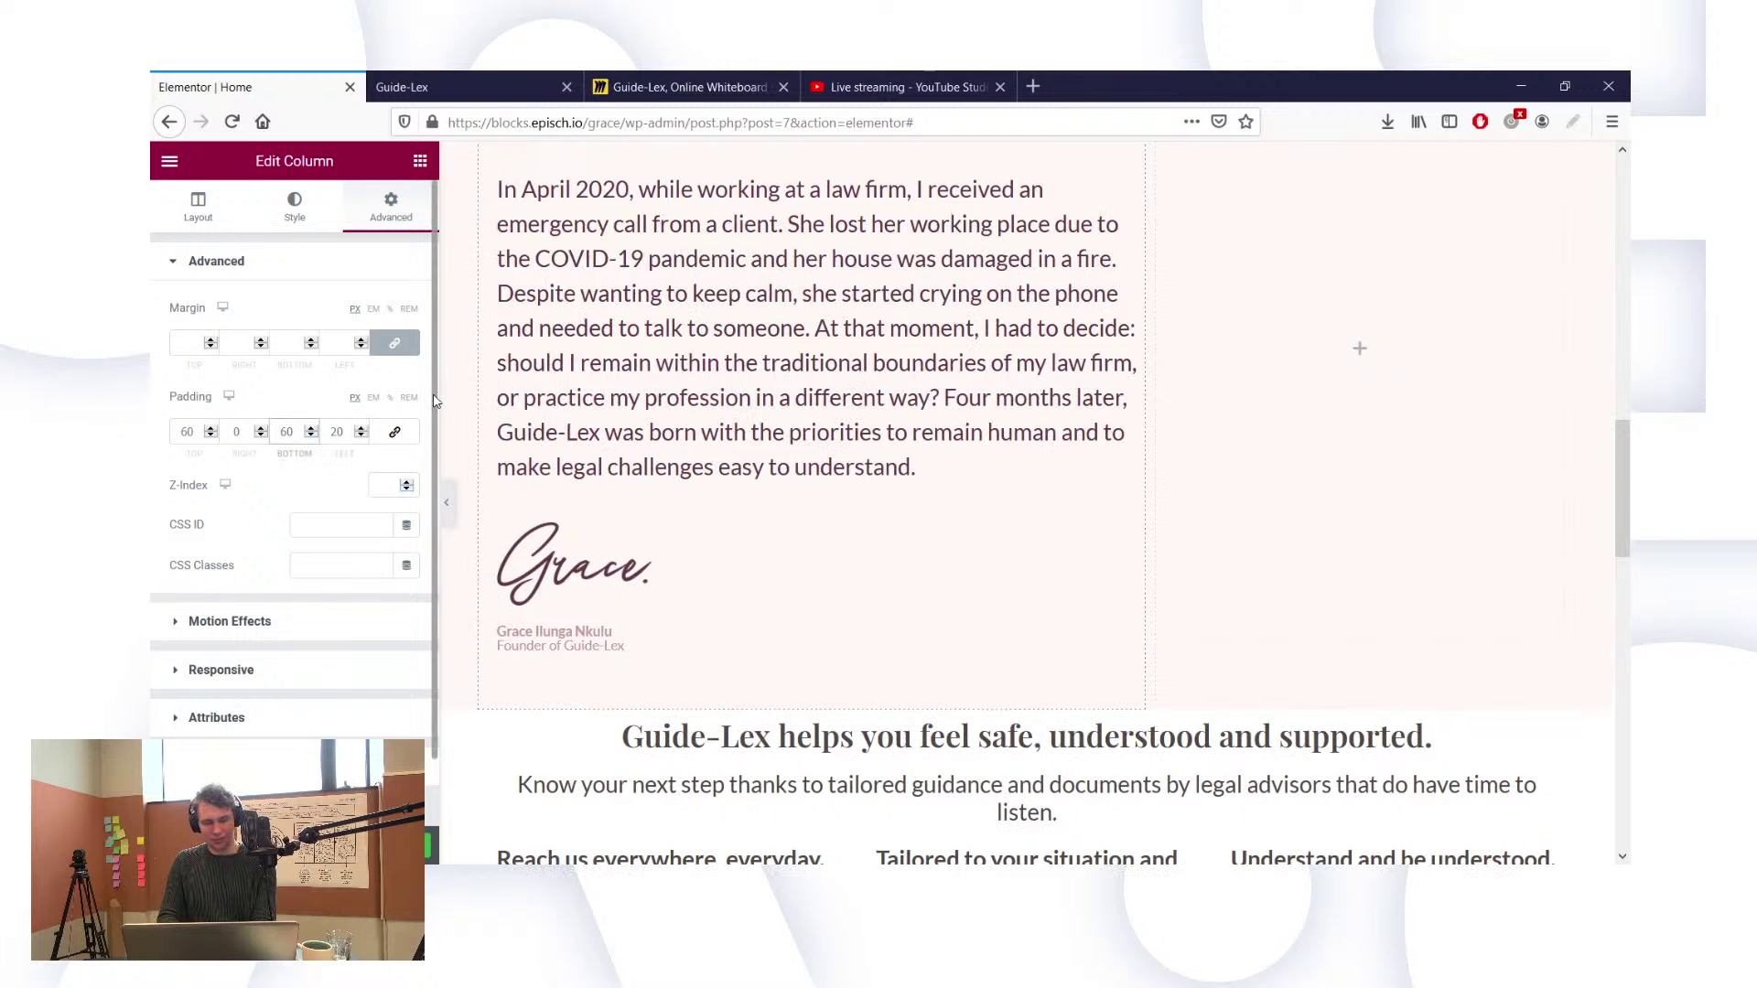
{"action": "scroll", "coordinate": [913, 458], "scroll_direction": "up", "scroll_amount": 3}
{"action": "scroll", "coordinate": [910, 455], "scroll_direction": "down", "scroll_amount": 2}
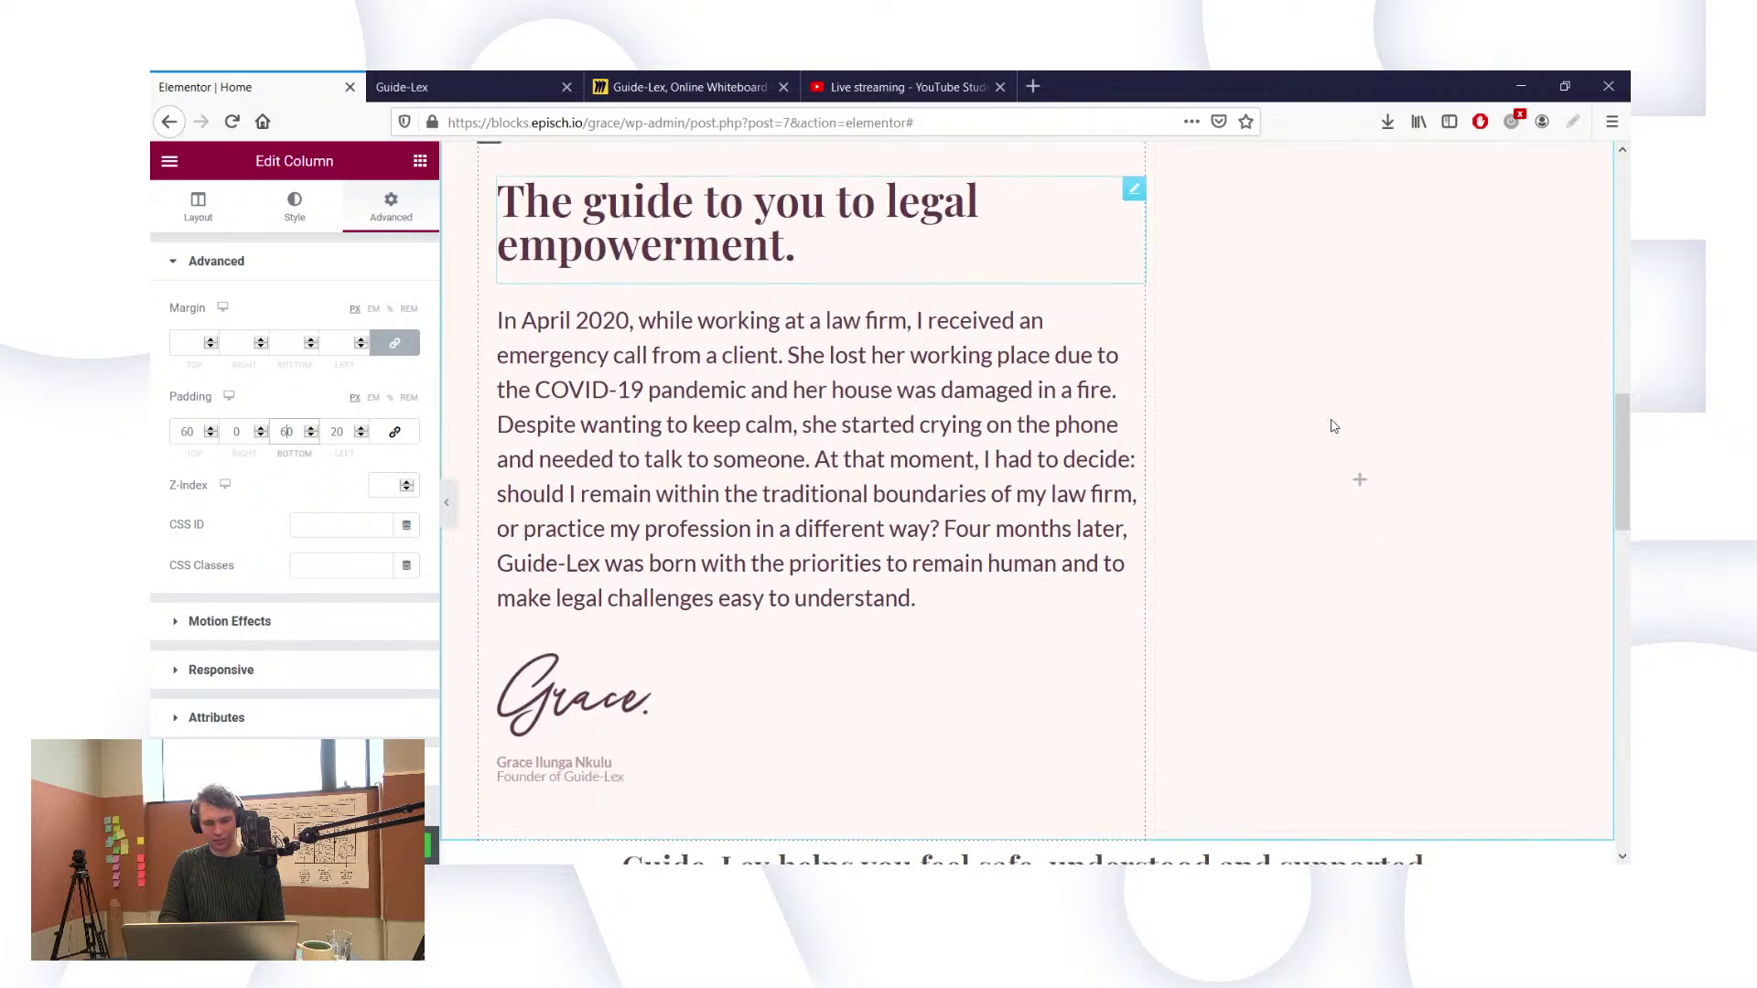
Step: Drop an Image widget into the empty right column and begin choosing its image
{"action": "left_click", "coordinate": [420, 160]}
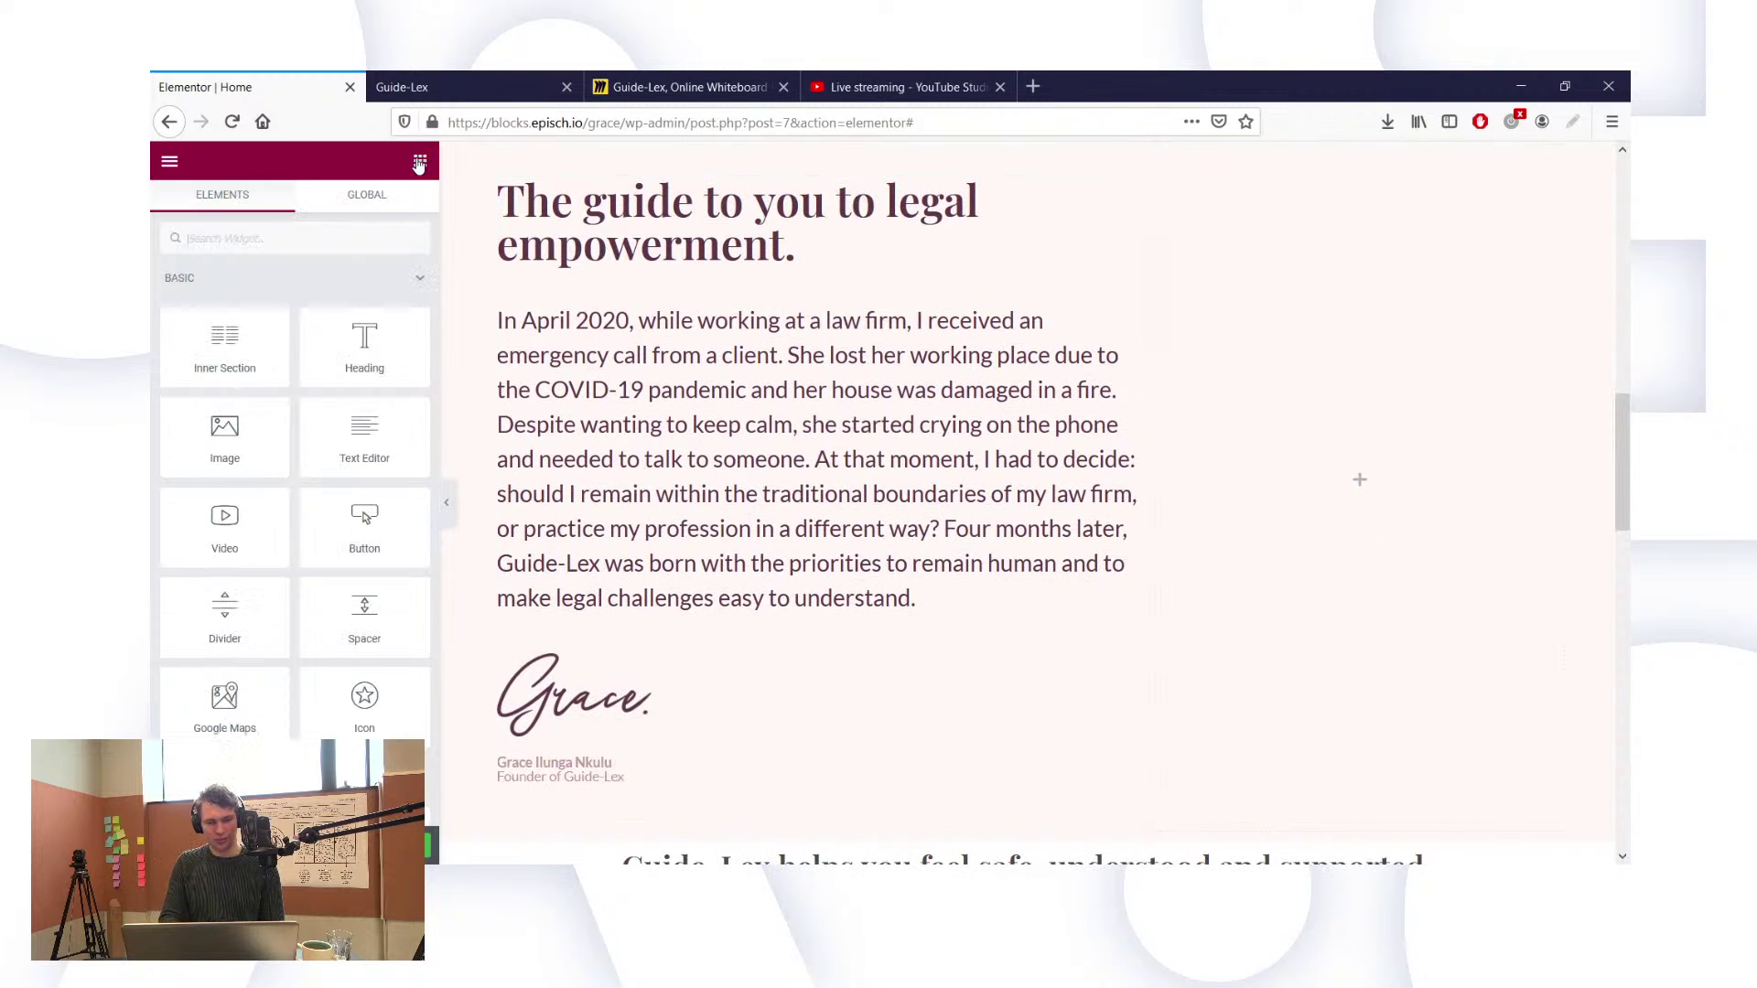
{"action": "left_click_drag", "start_coordinate": [229, 435], "coordinate": [1373, 487]}
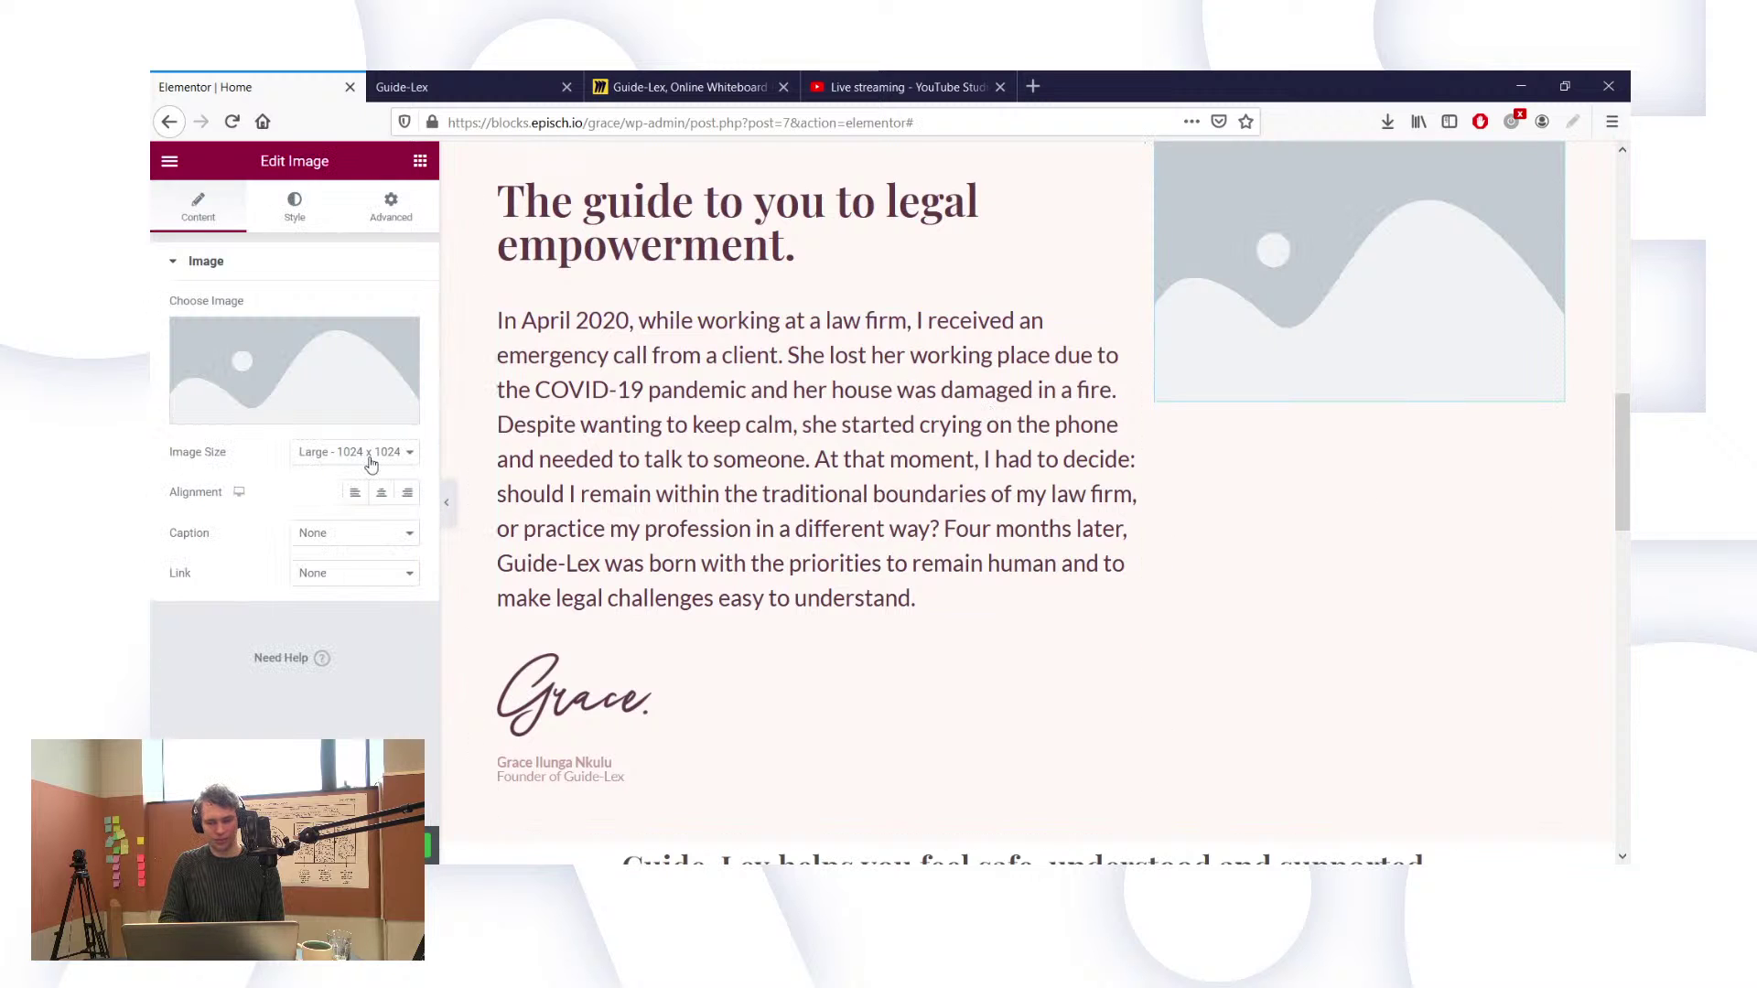
{"action": "scroll", "coordinate": [1175, 385], "scroll_direction": "up", "scroll_amount": 1}
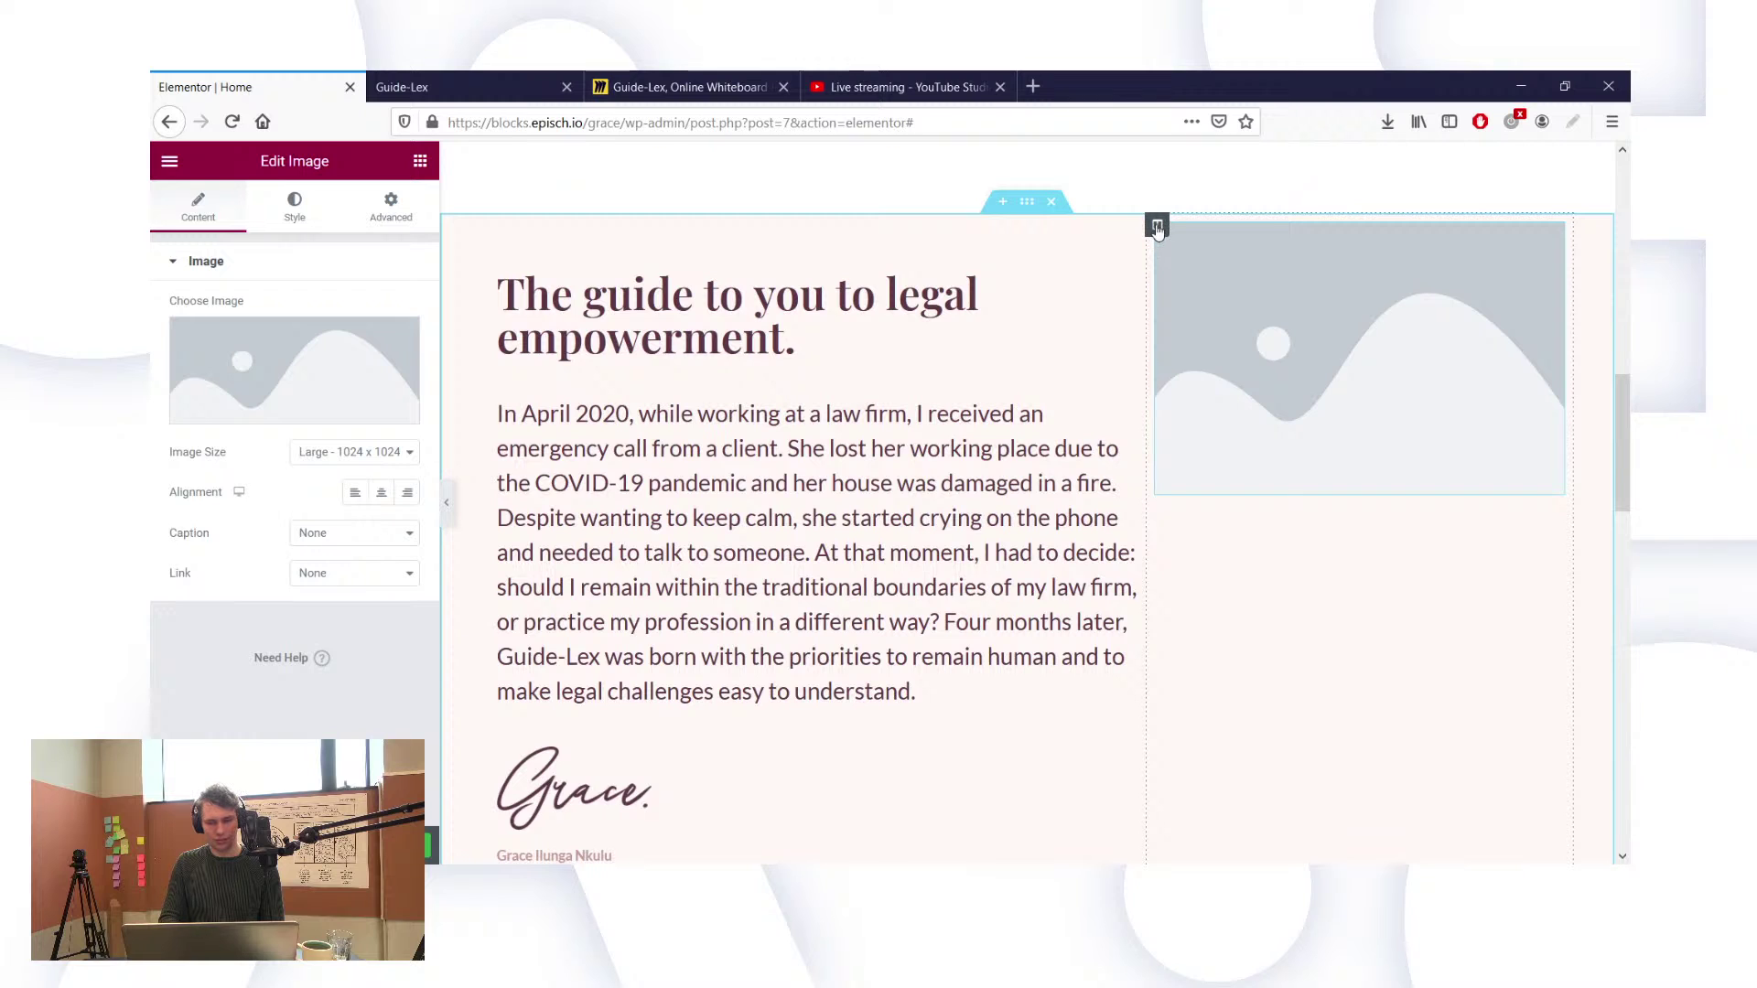
{"action": "left_click", "coordinate": [1158, 227]}
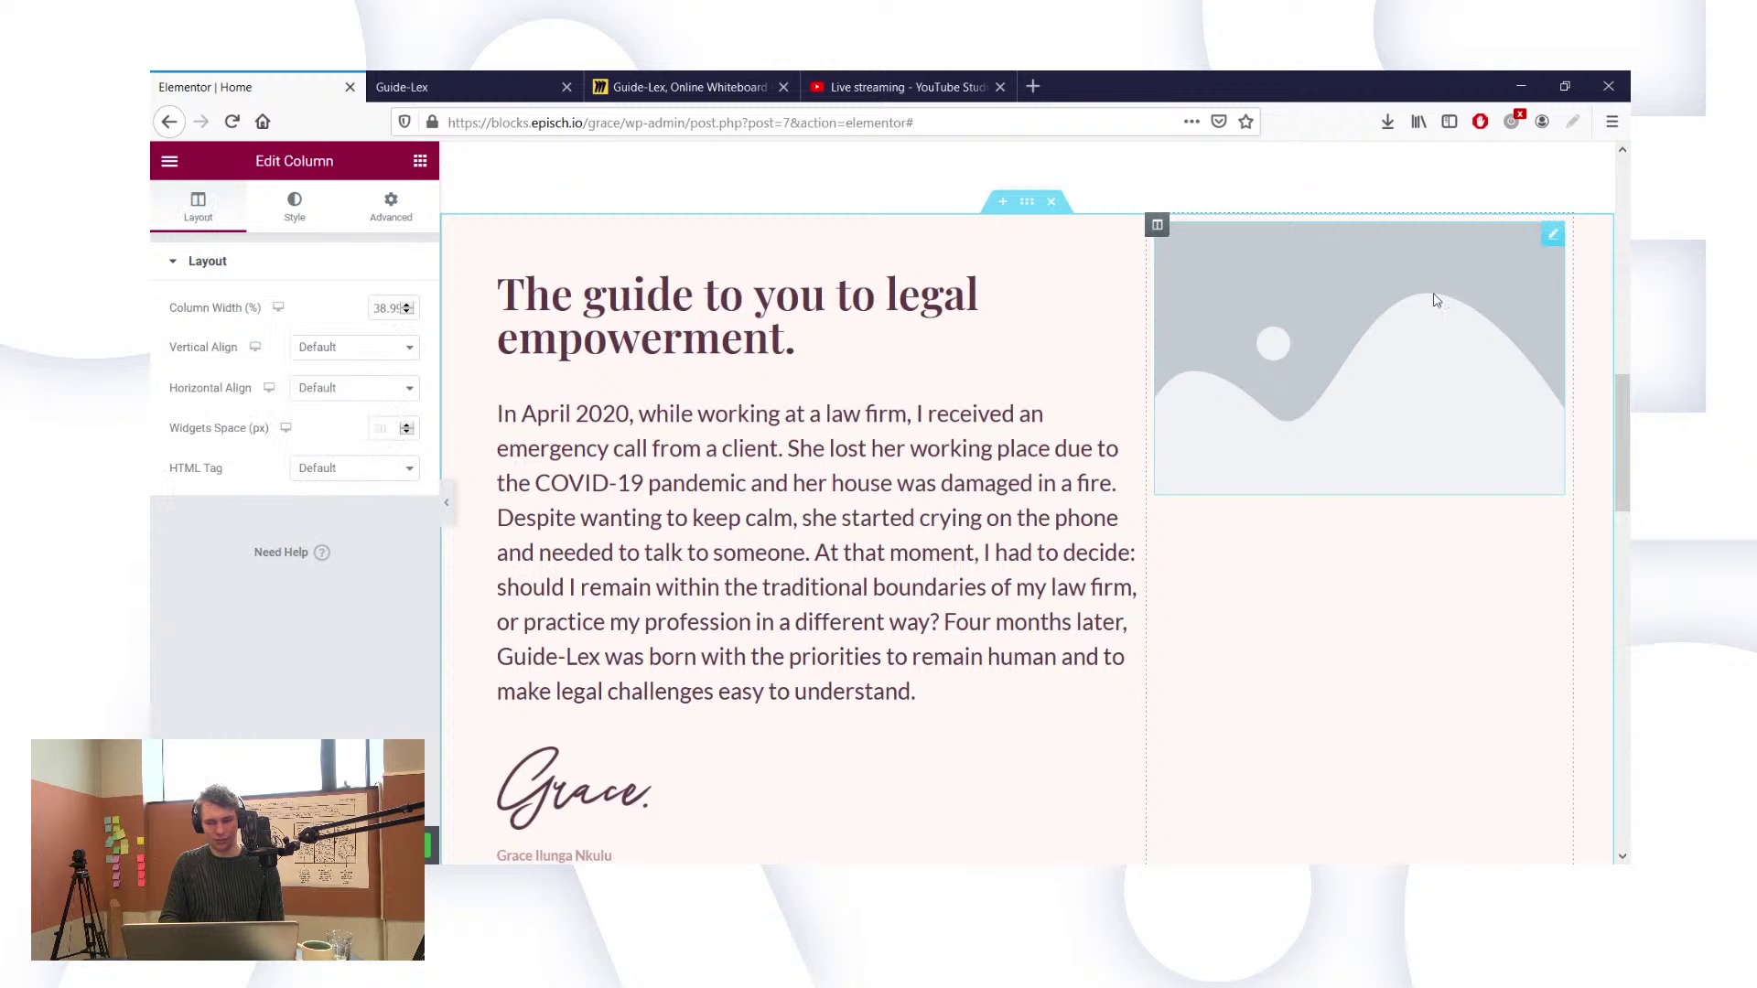
{"action": "left_click", "coordinate": [1553, 235]}
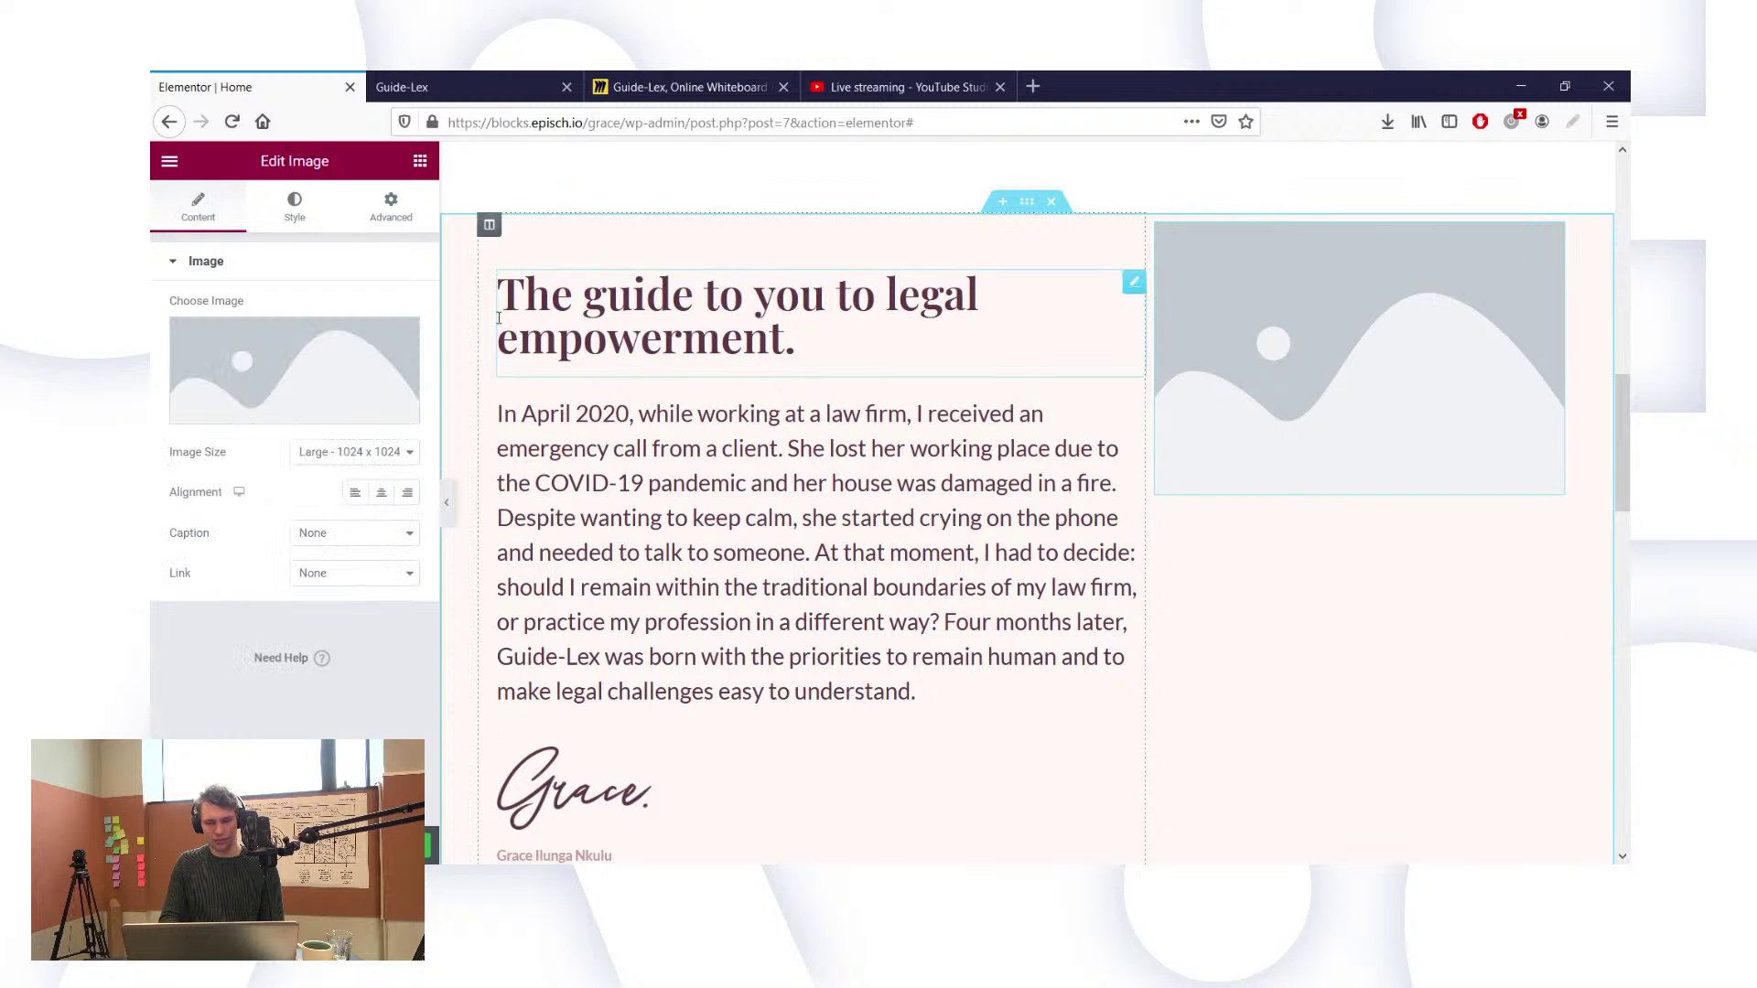
{"action": "left_click", "coordinate": [281, 415]}
{"action": "left_click", "coordinate": [227, 238]}
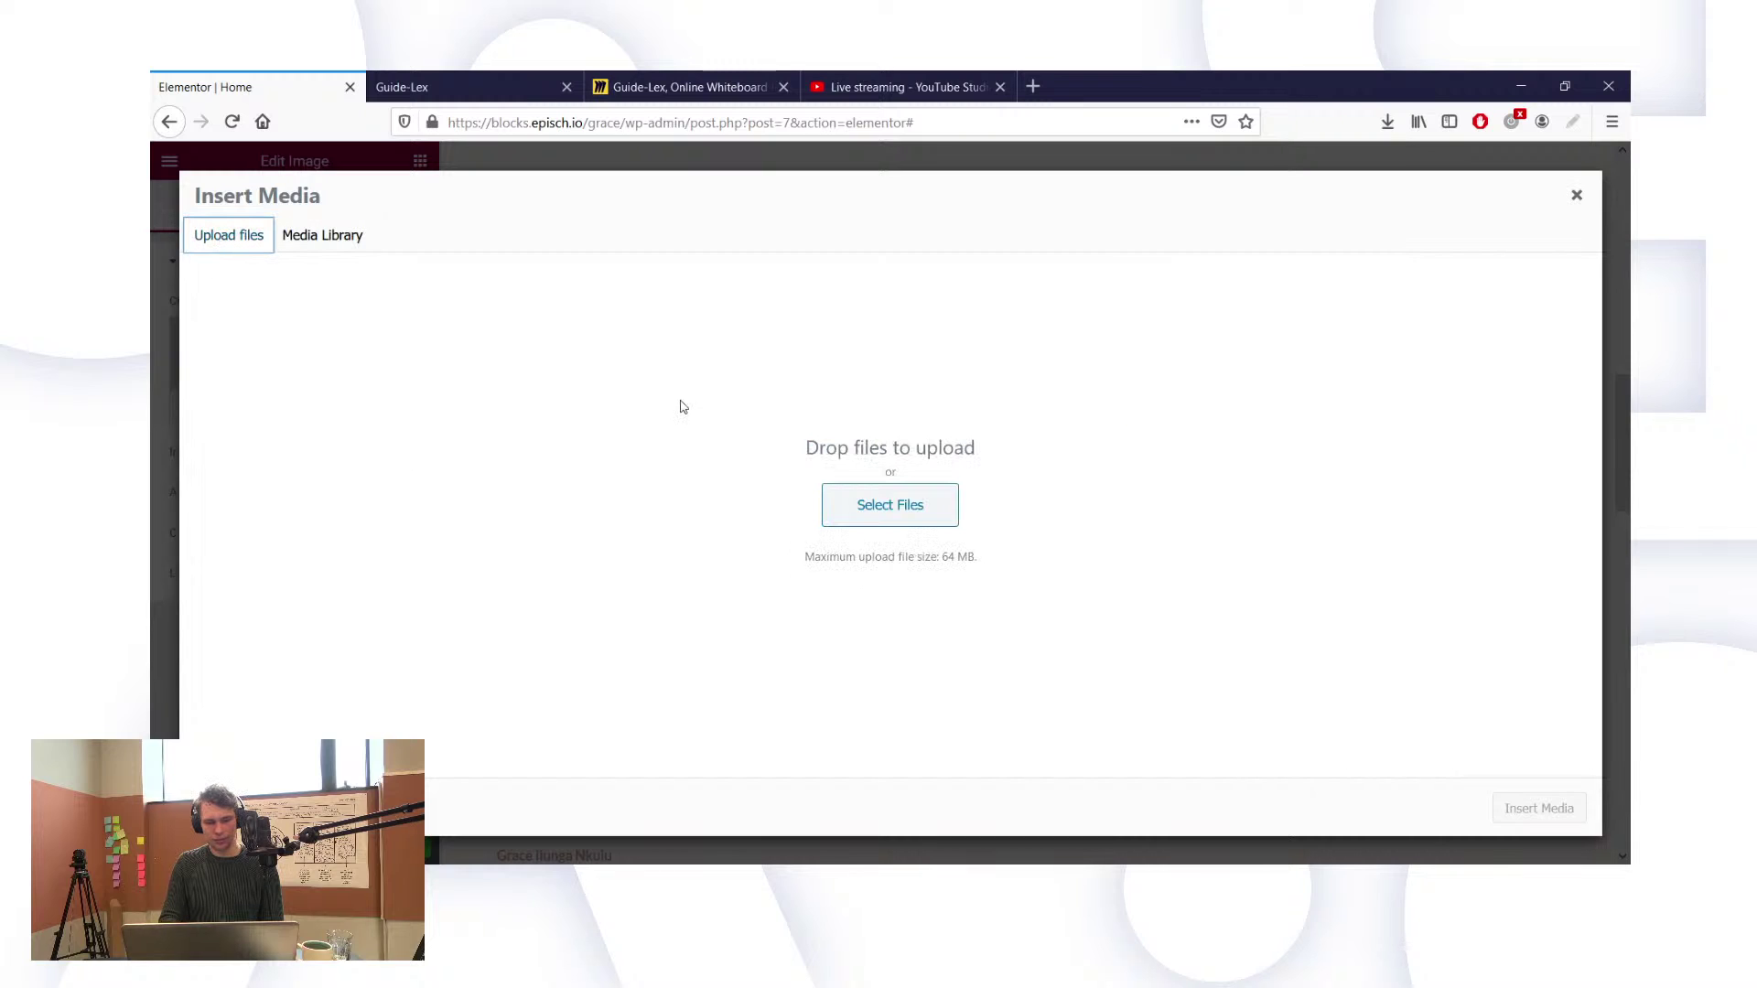
{"action": "left_click", "coordinate": [878, 518]}
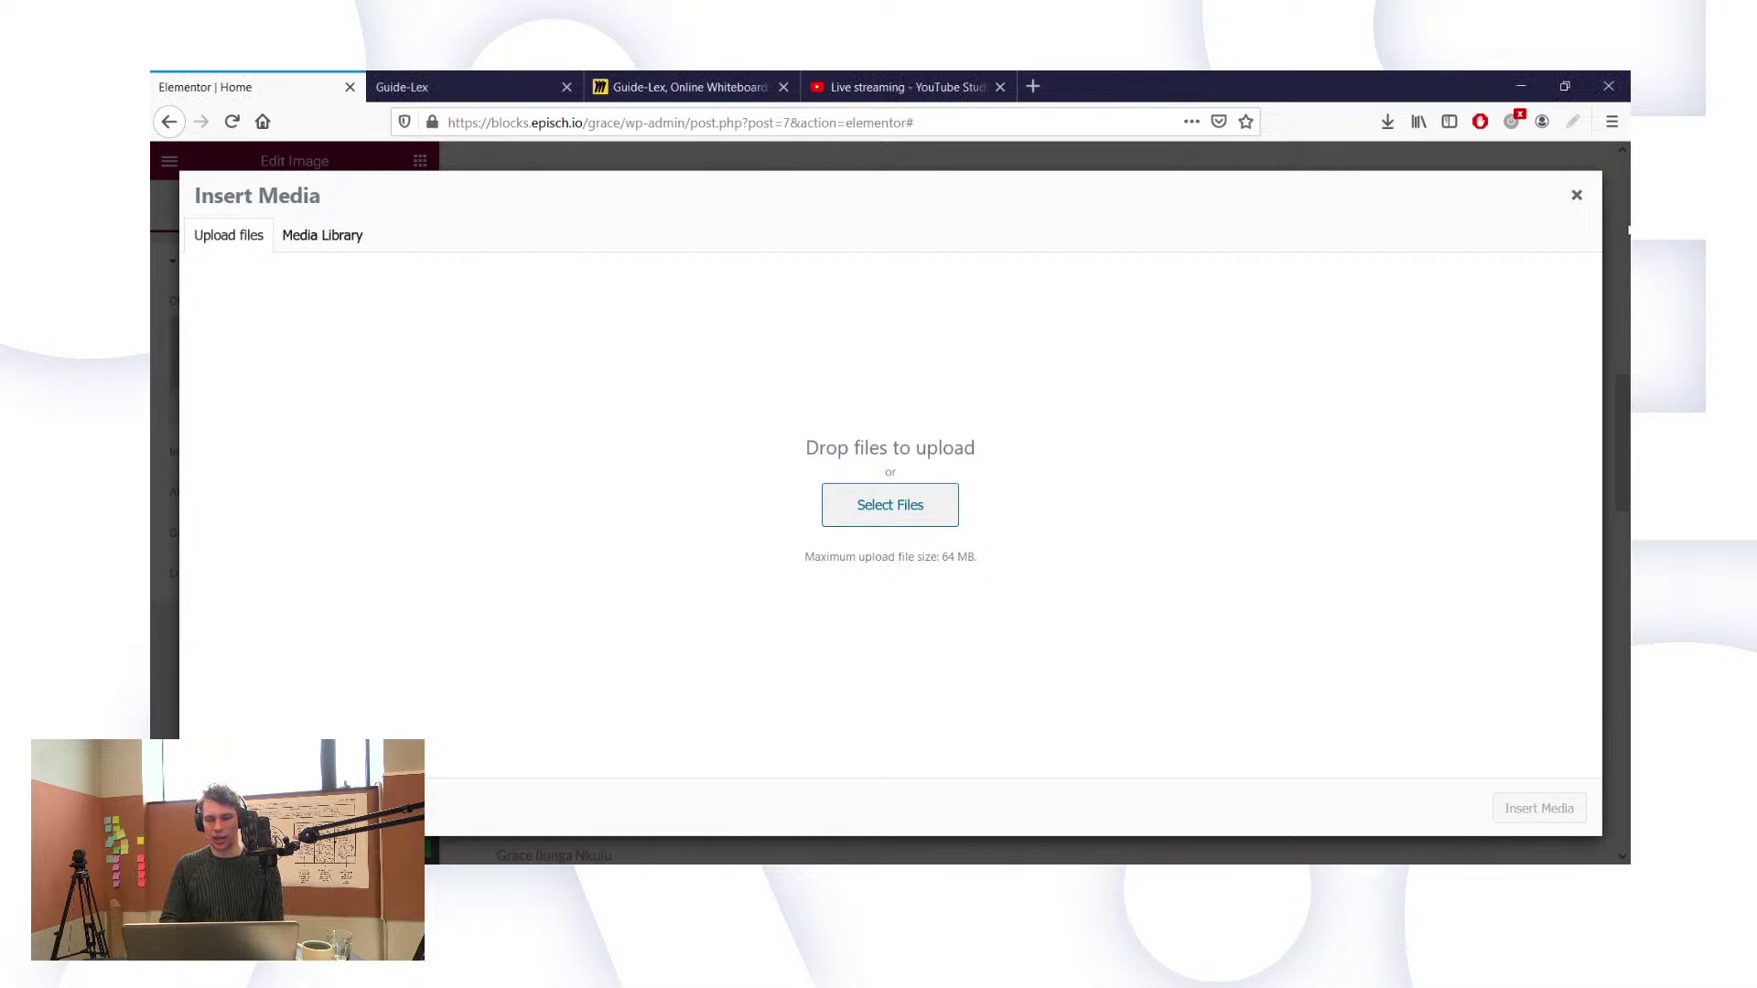
{"action": "left_click", "coordinate": [1577, 195]}
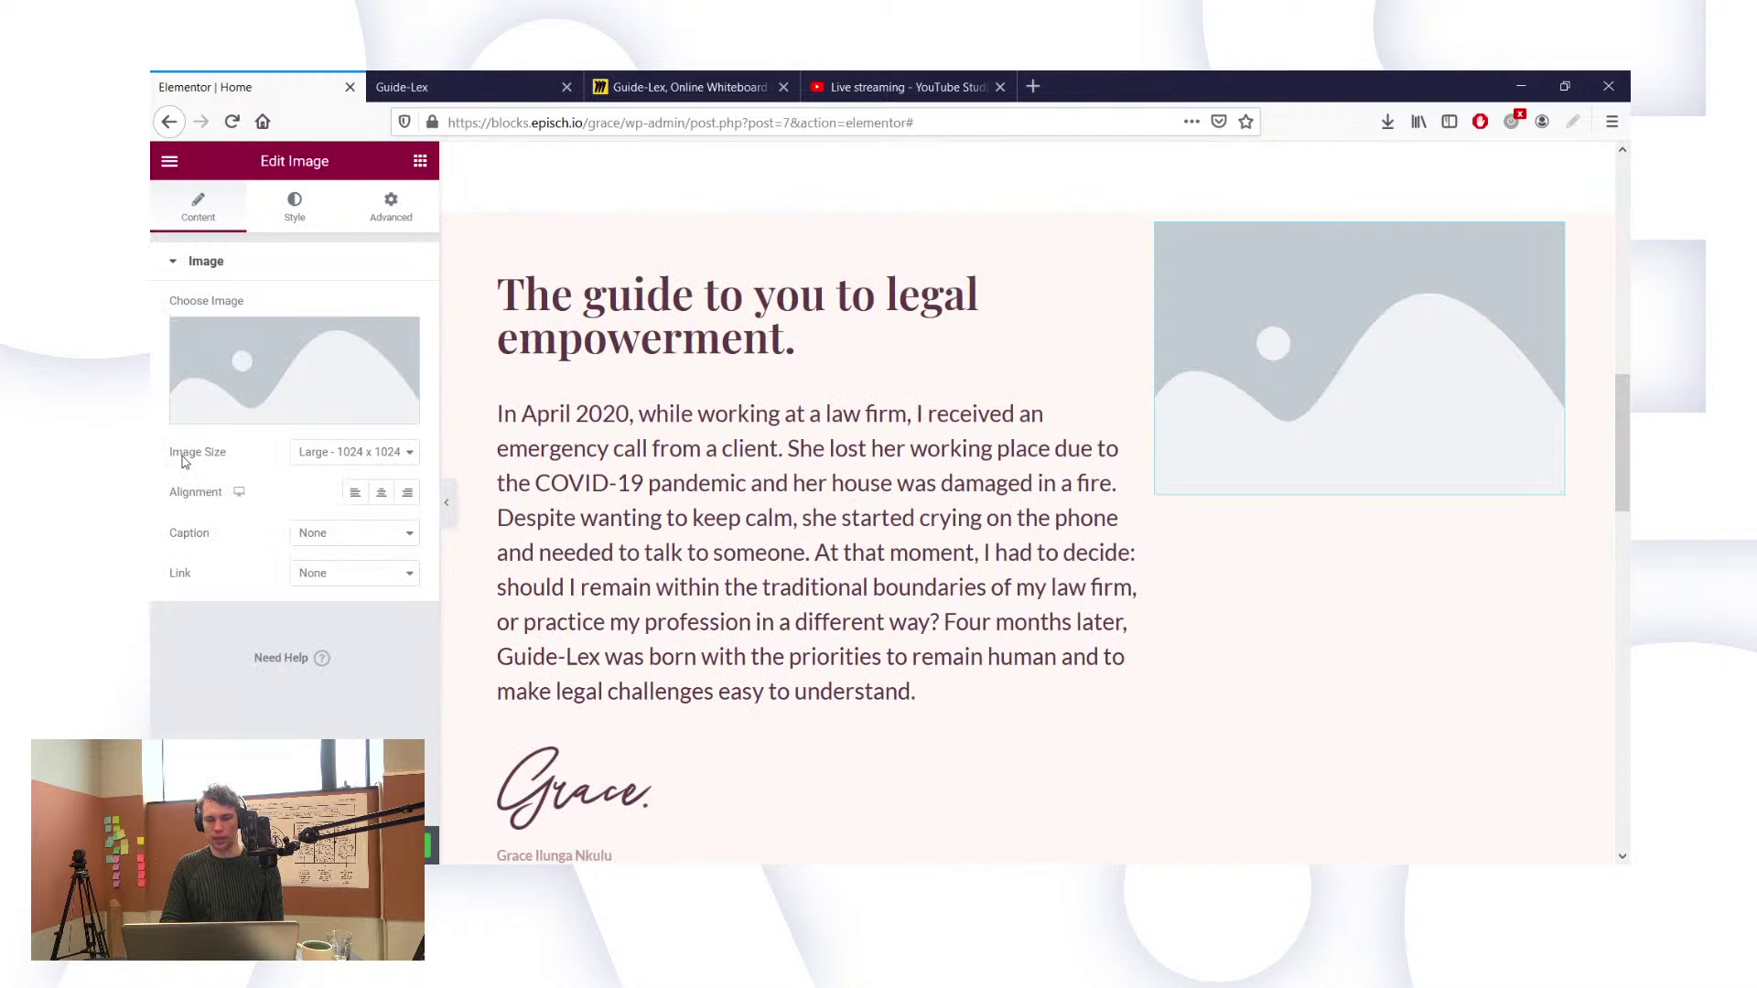
{"action": "left_click", "coordinate": [250, 411]}
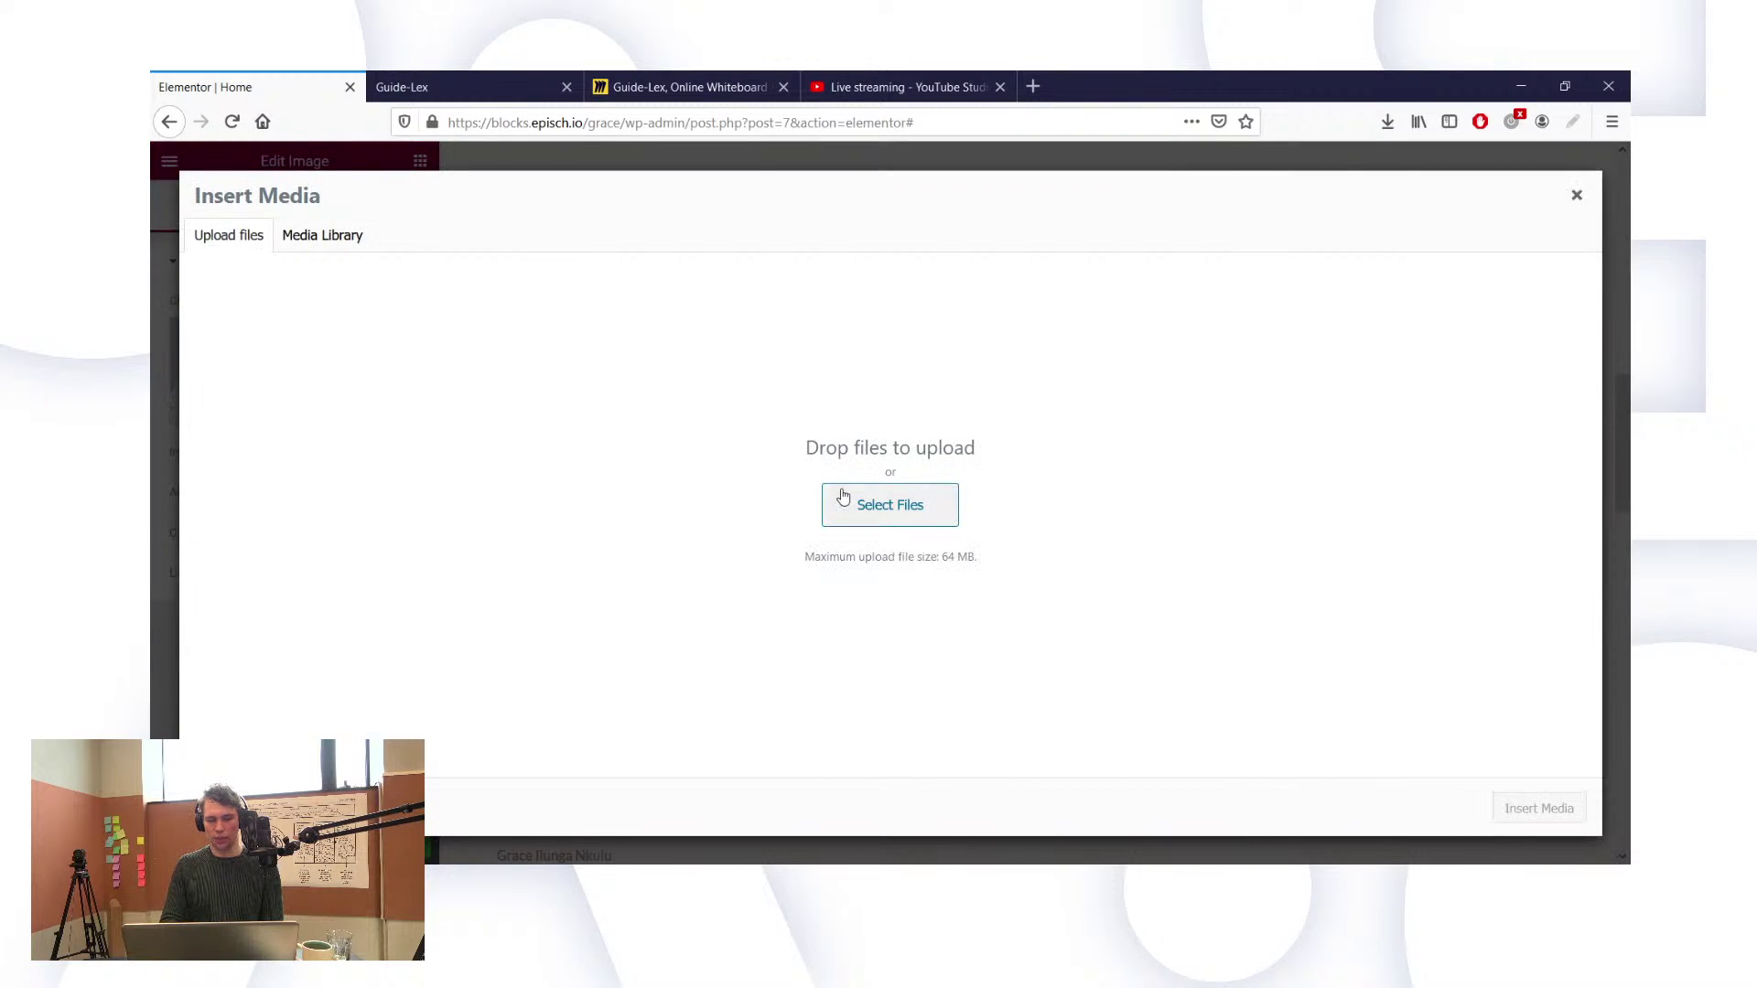
{"action": "left_click", "coordinate": [882, 513]}
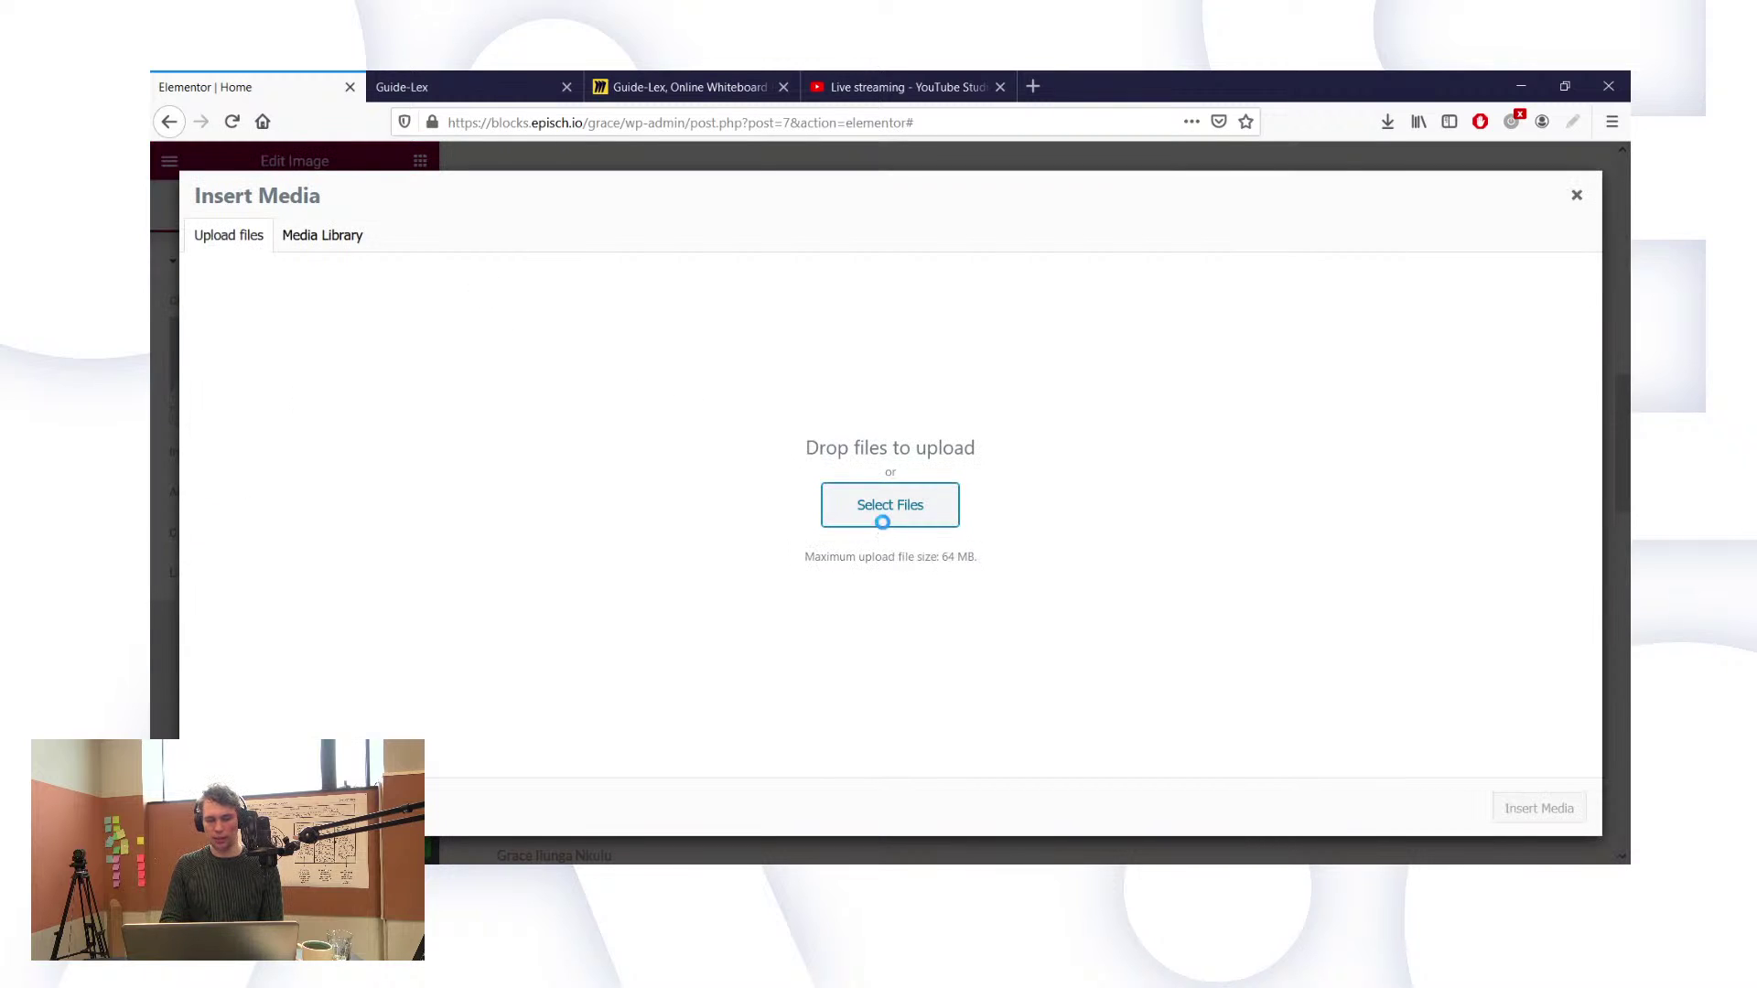
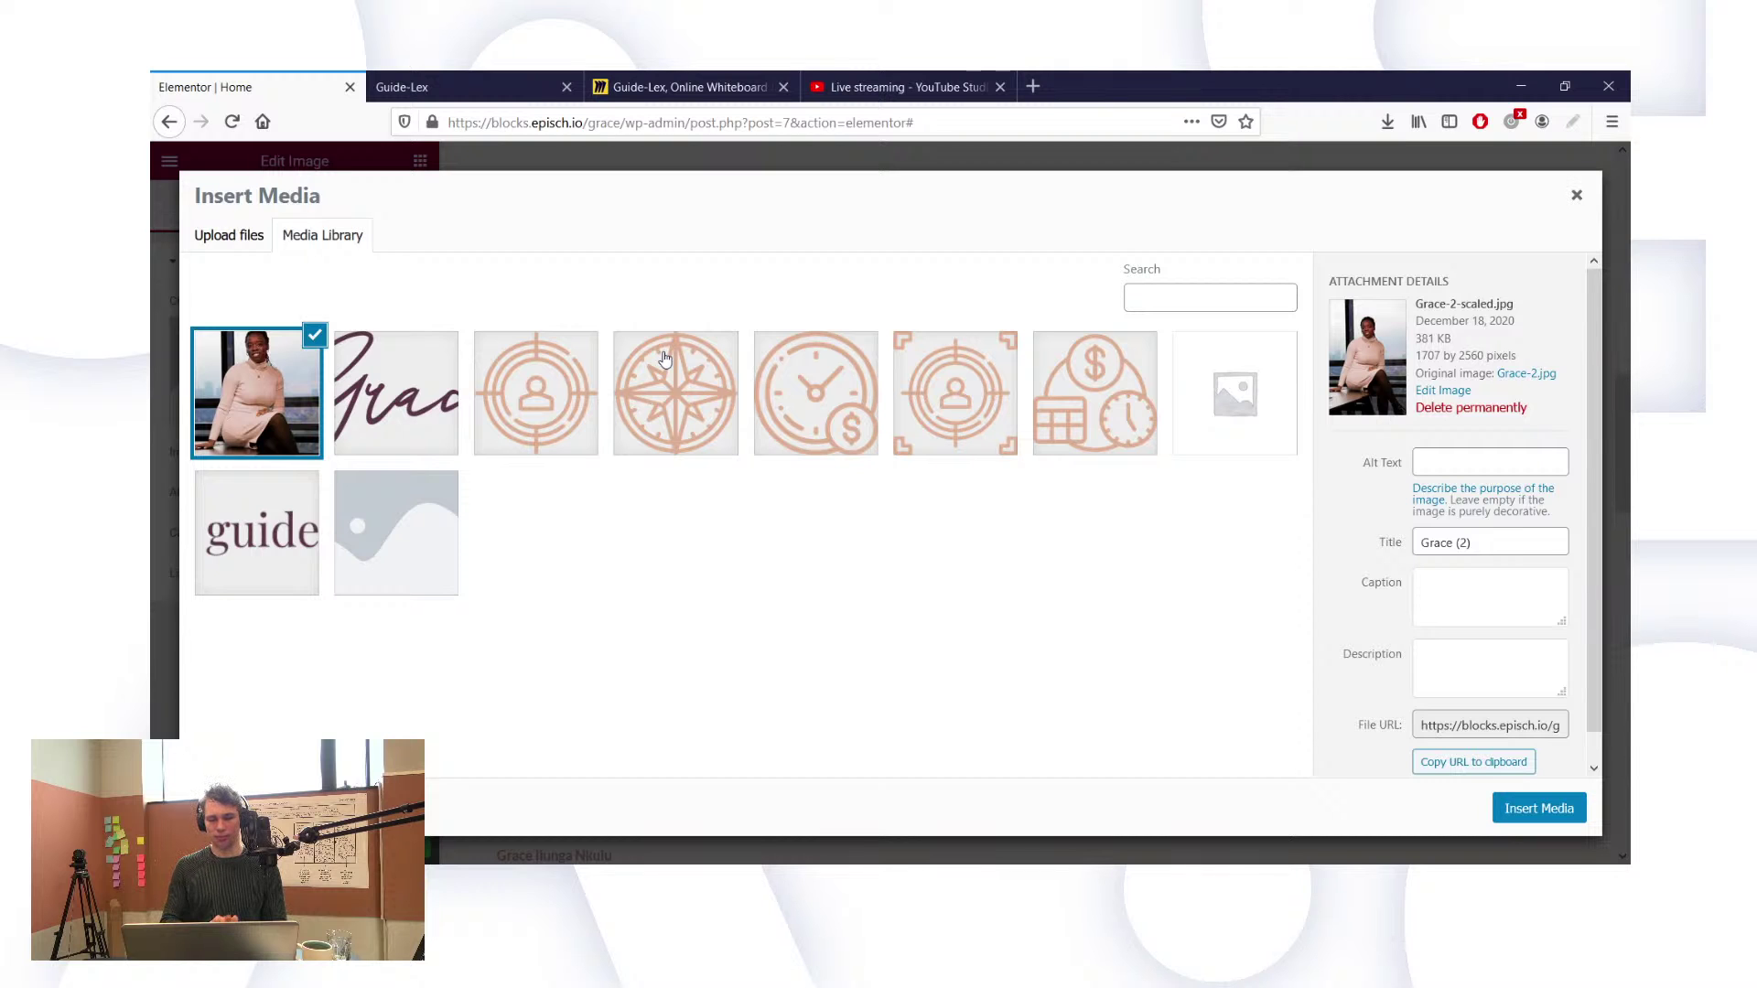
Step: Insert the selected Grace-2.jpg portrait into the image widget at Large 1024 x 1024
{"action": "left_click", "coordinate": [1539, 808]}
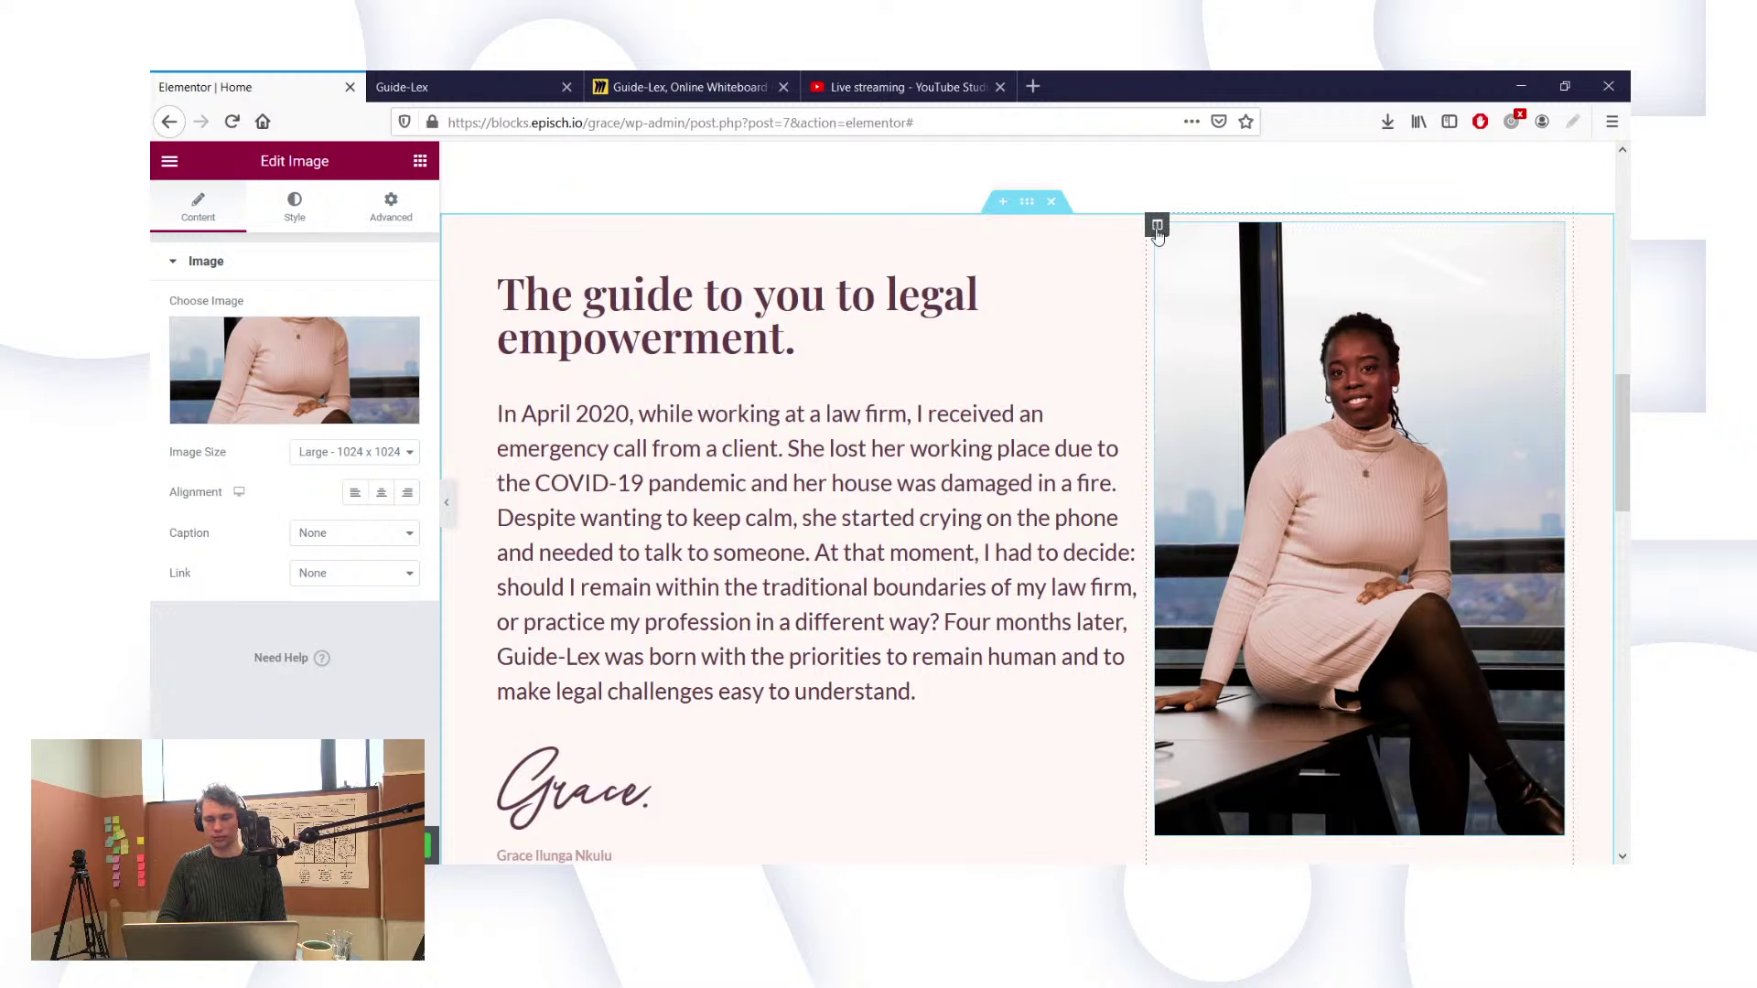
Step: Give the story text column a right padding of 60
{"action": "left_click", "coordinate": [1156, 226]}
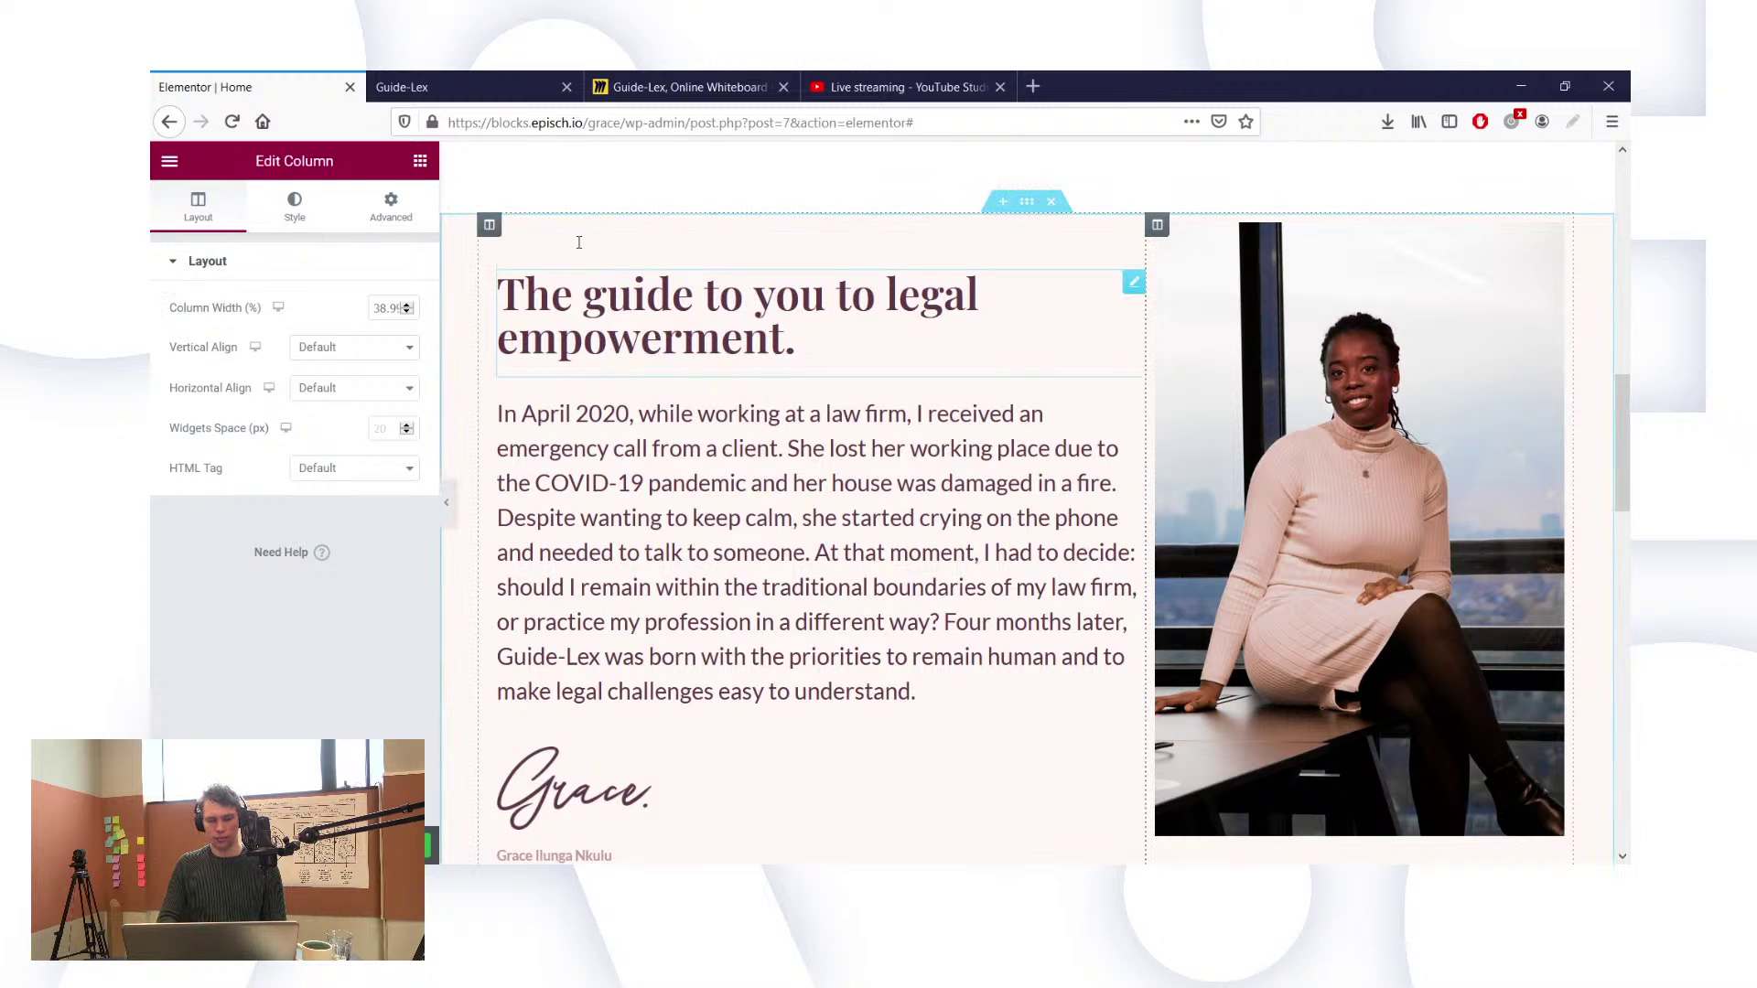
{"action": "left_click", "coordinate": [391, 206]}
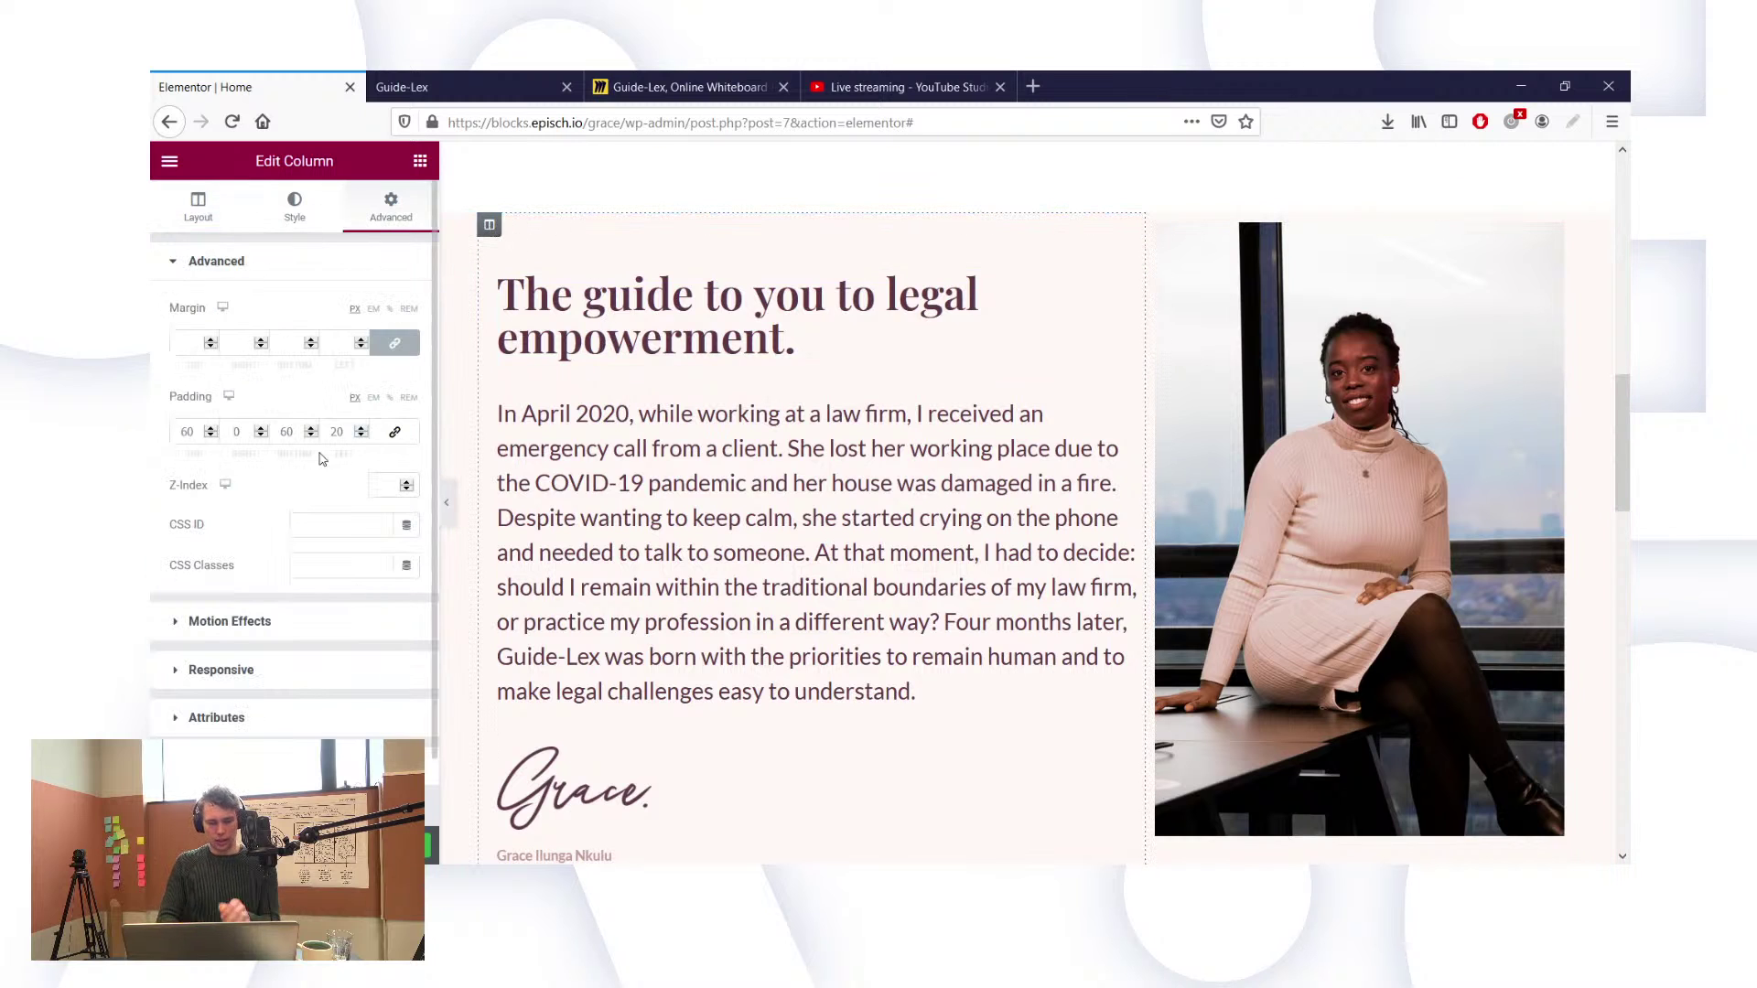
{"action": "left_click", "coordinate": [261, 424]}
{"action": "type", "text": "60"}
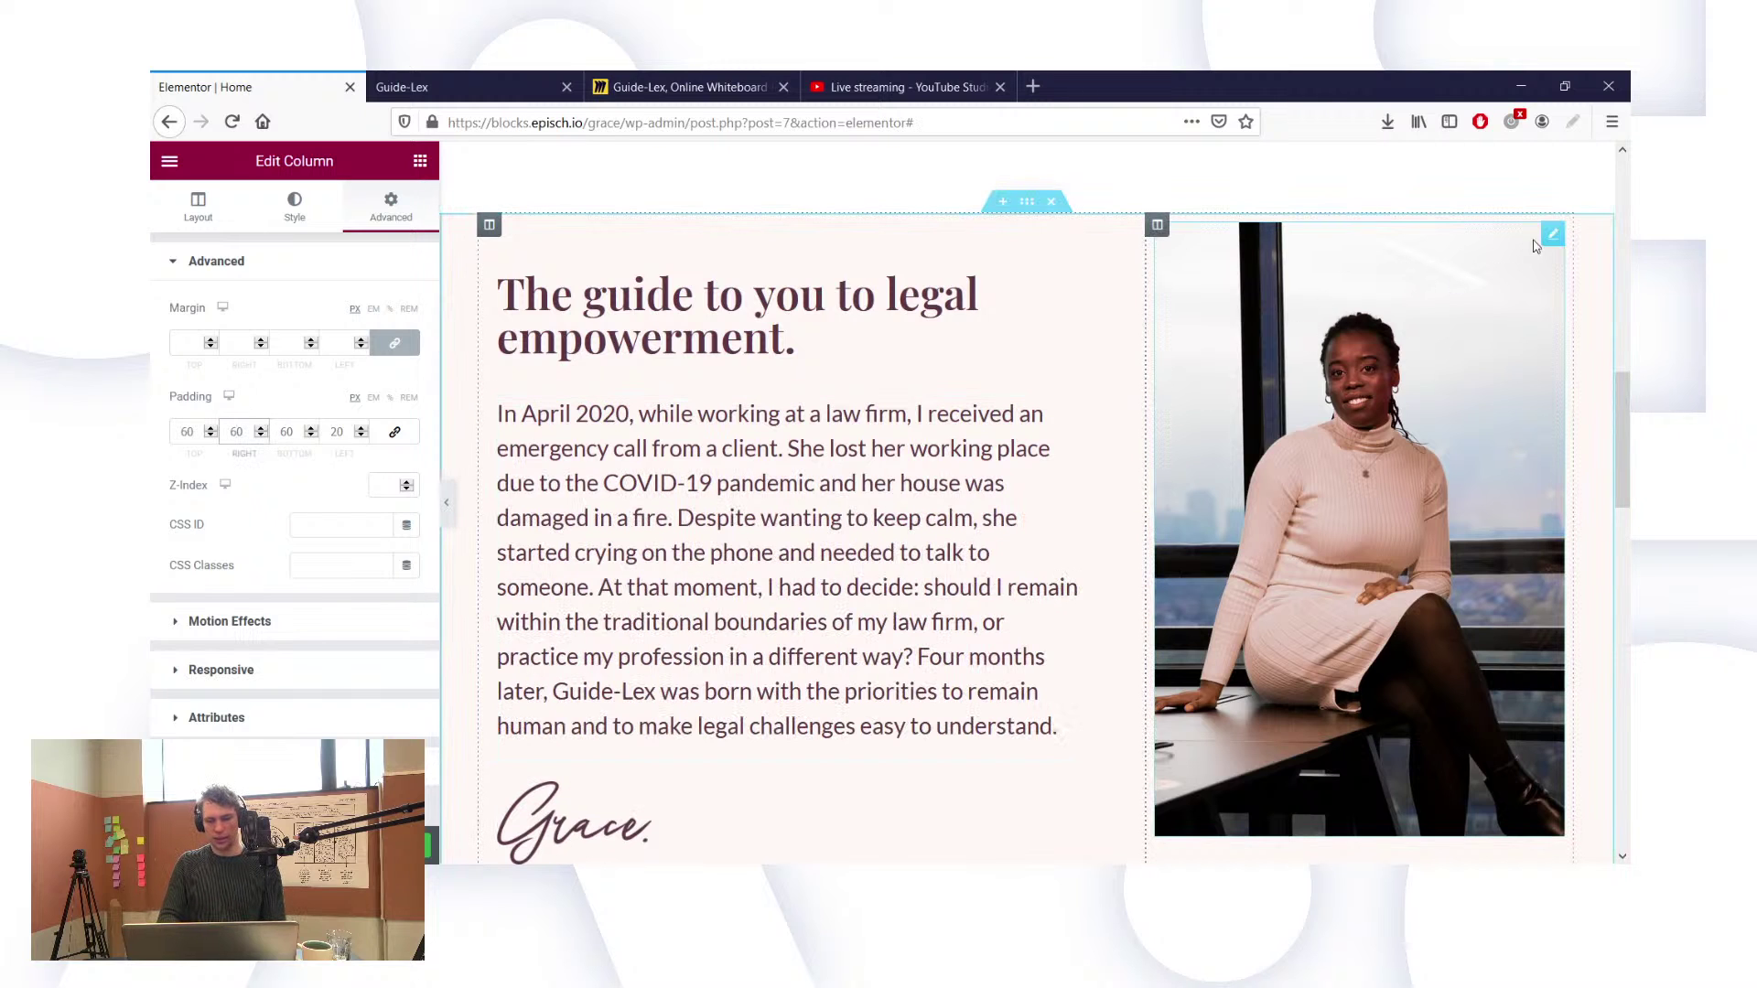
Step: Set the photo column's padding to 0
{"action": "left_click", "coordinate": [1157, 225]}
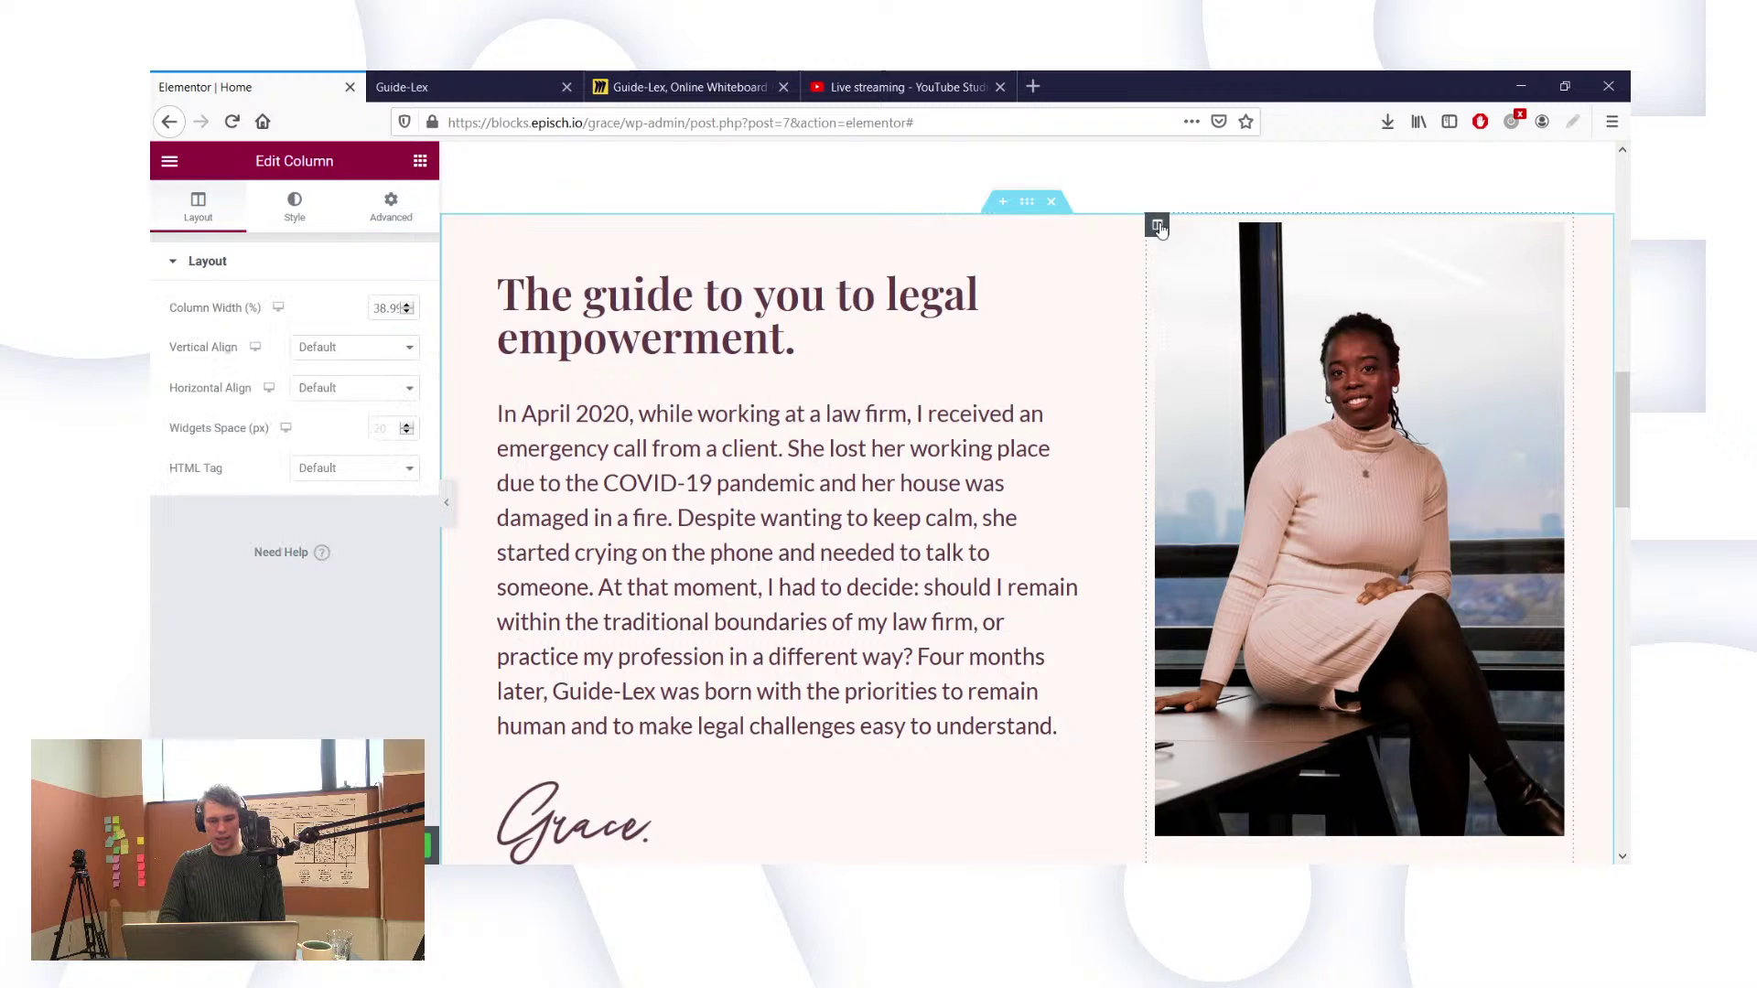
{"action": "left_click", "coordinate": [415, 210]}
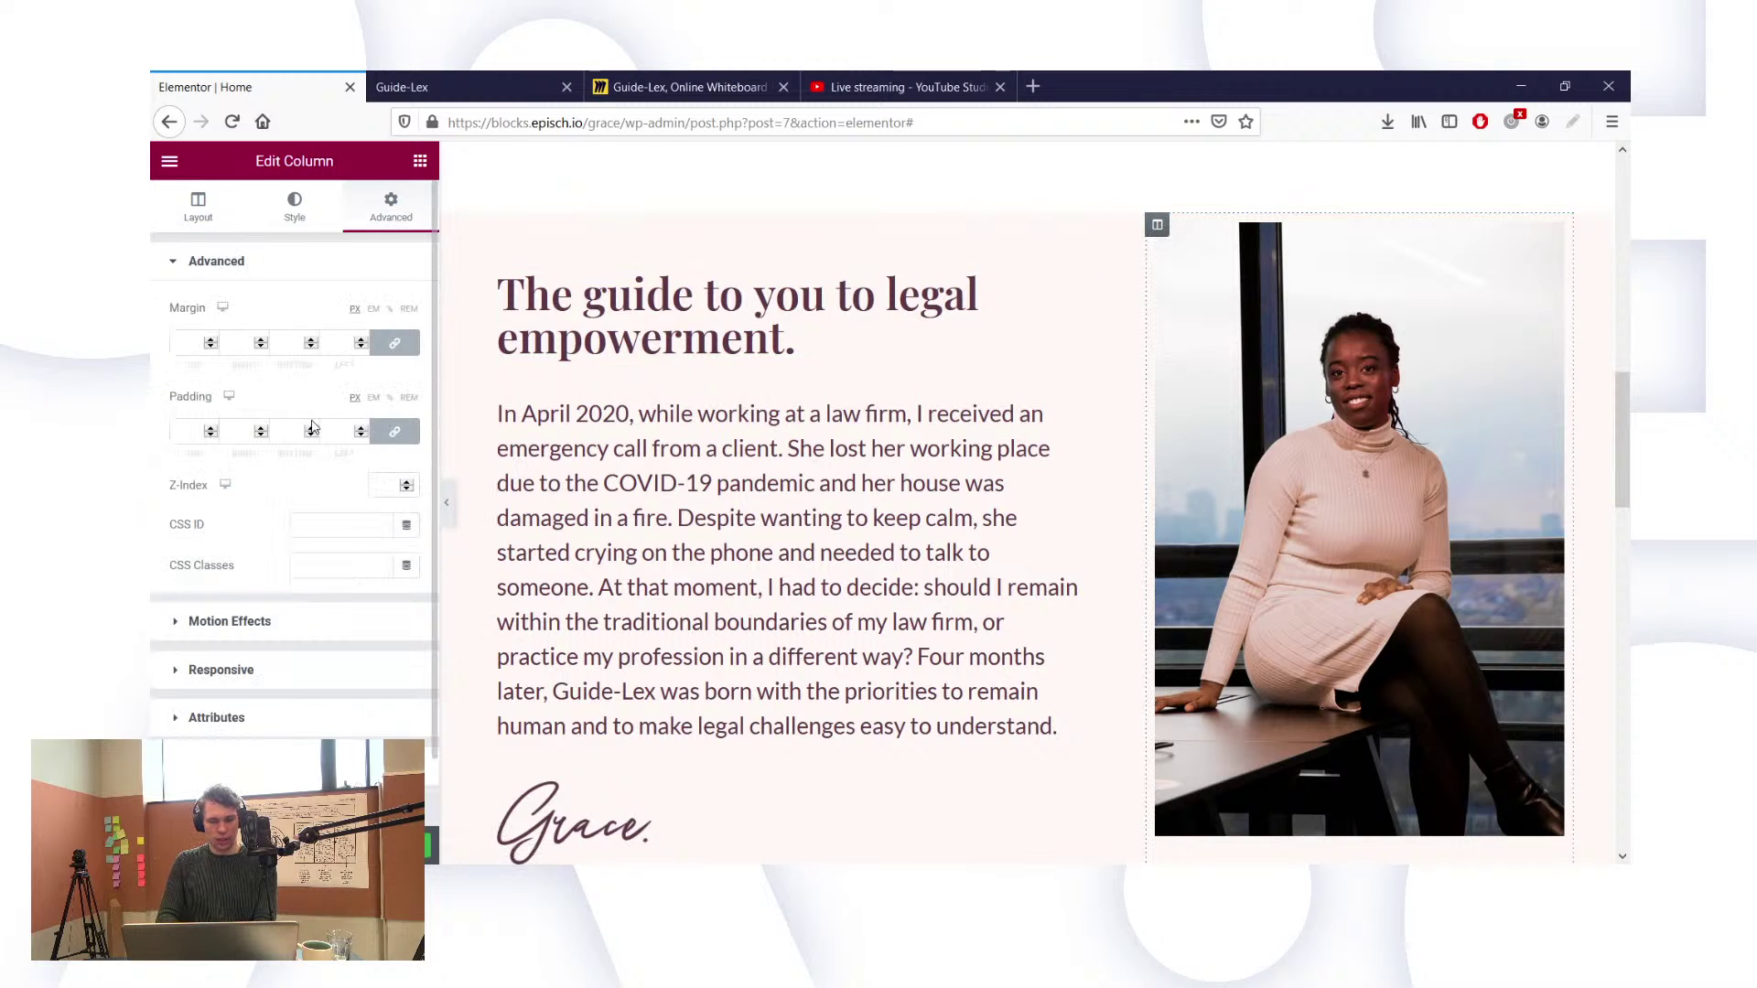
{"action": "left_click", "coordinate": [249, 429]}
{"action": "type", "text": "0"}
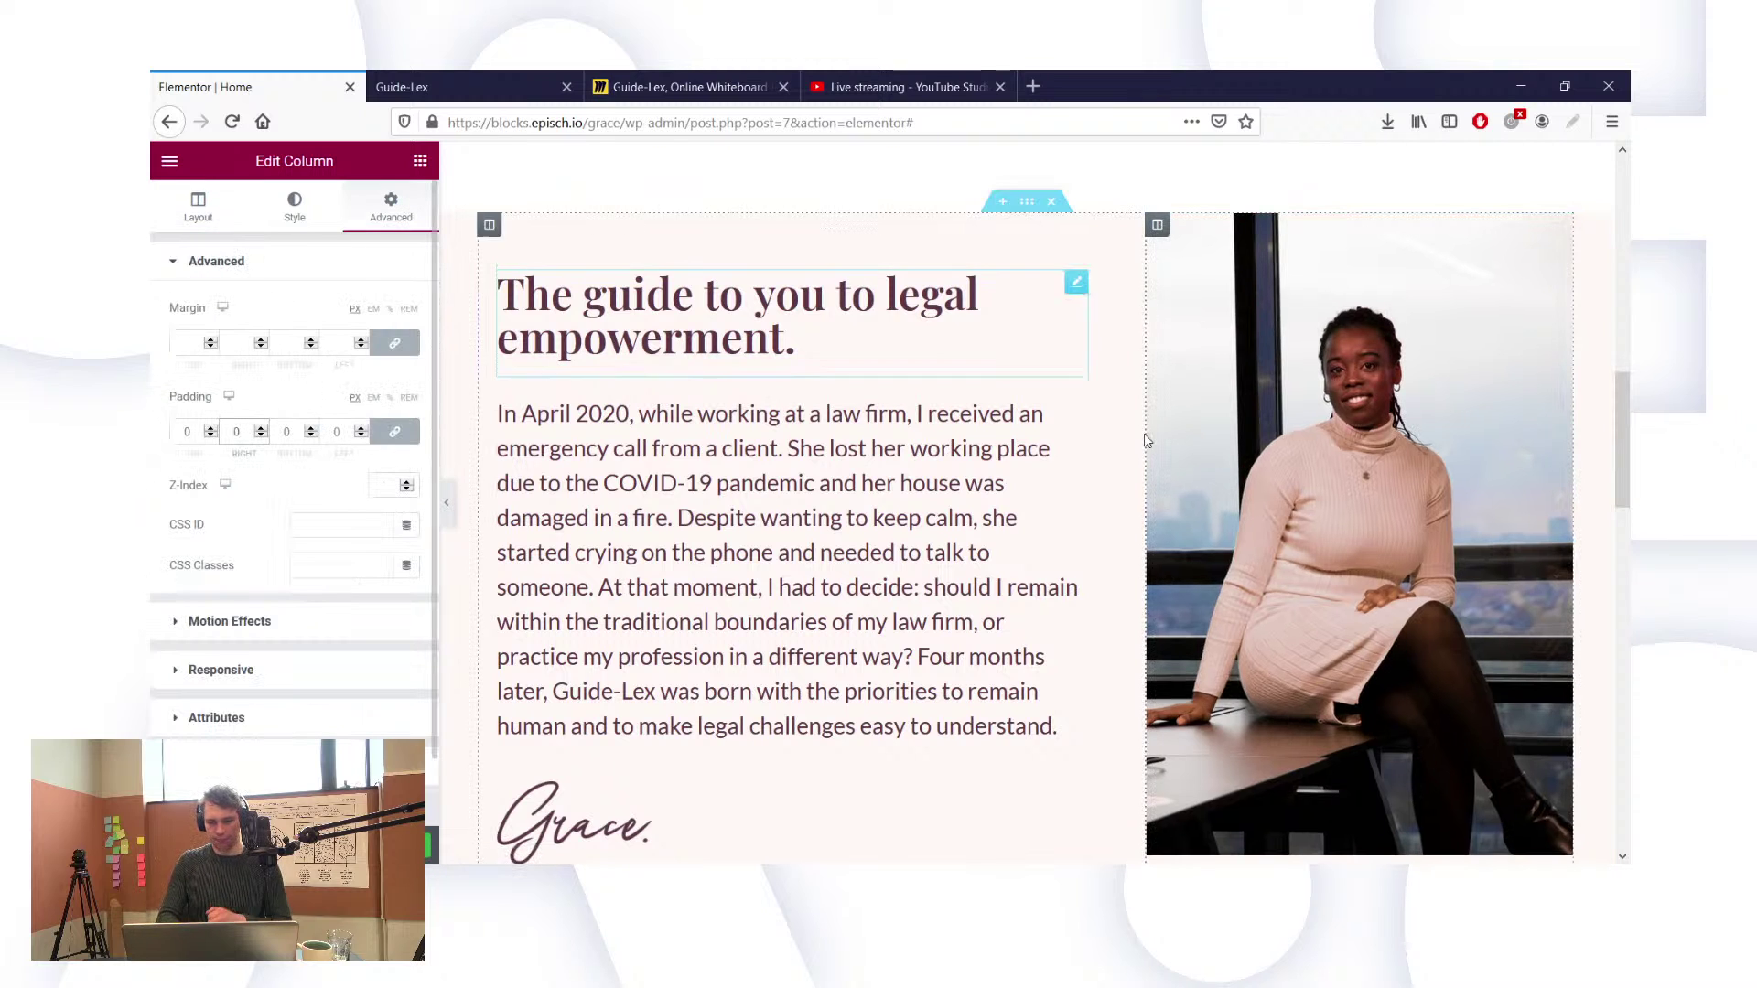
{"action": "scroll", "coordinate": [1243, 263], "scroll_direction": "down", "scroll_amount": 3}
{"action": "scroll", "coordinate": [1418, 229], "scroll_direction": "up", "scroll_amount": 2}
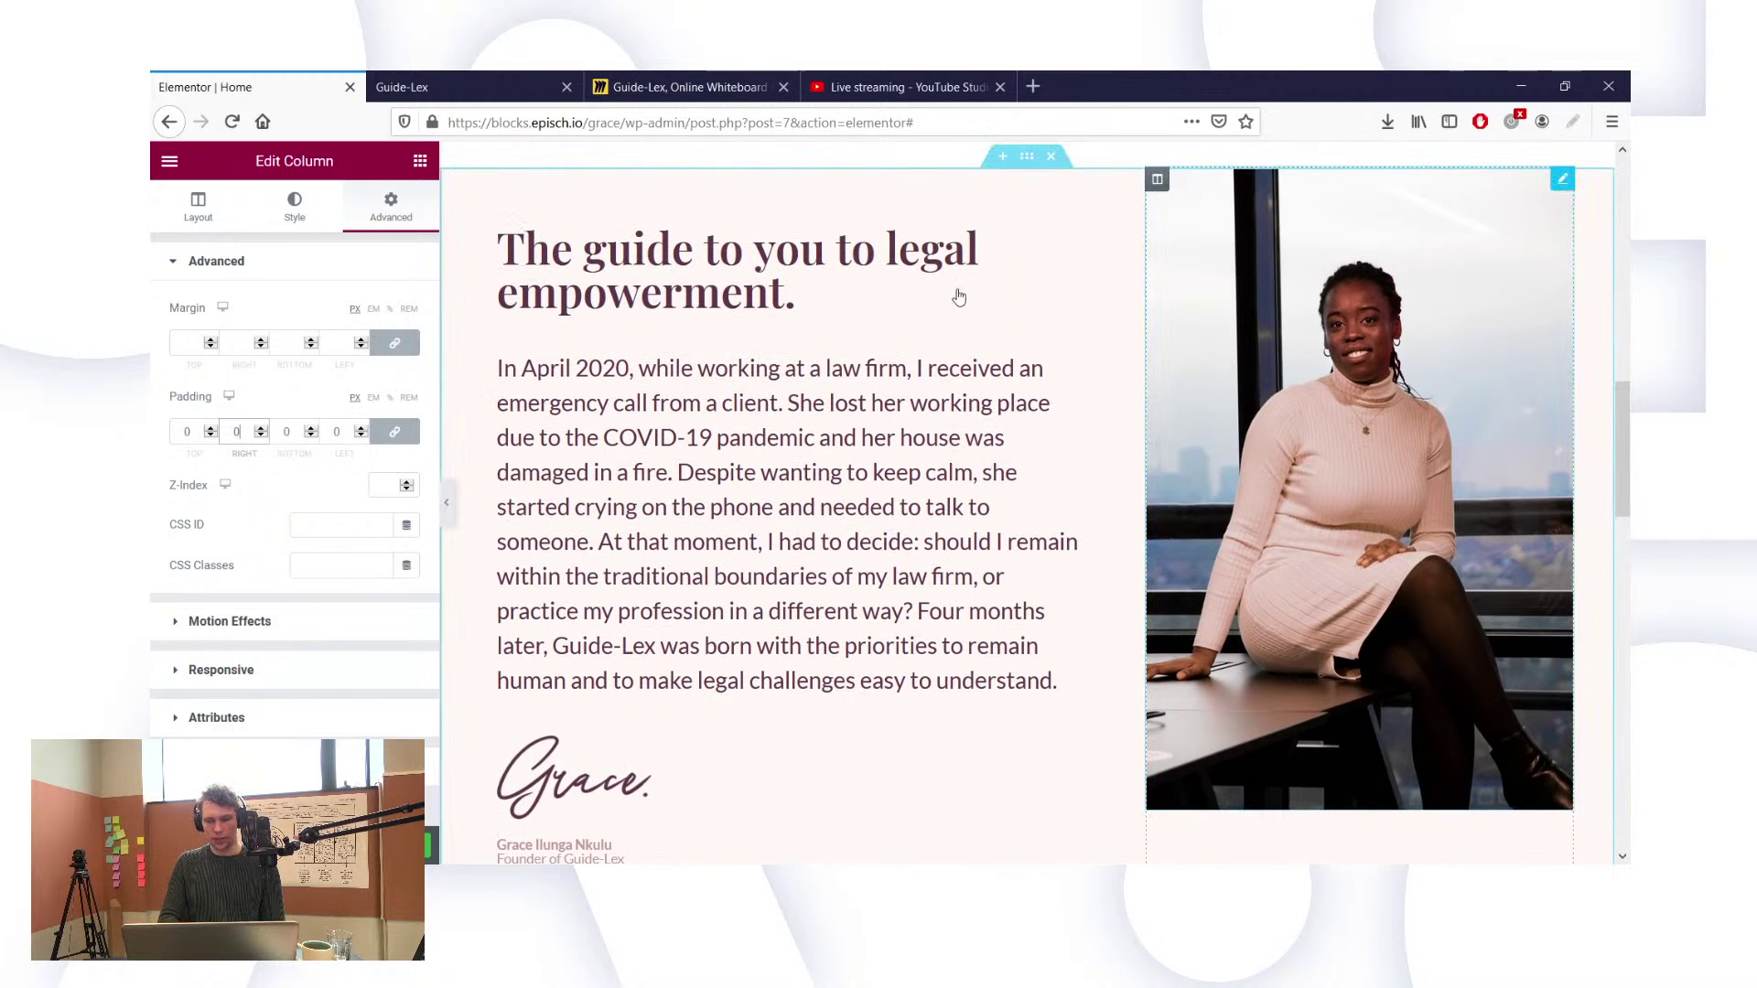
Step: Switch the portrait to 1536x1536 image size and bottom-align its column vertically
{"action": "left_click", "coordinate": [1546, 202]}
{"action": "left_click", "coordinate": [295, 207]}
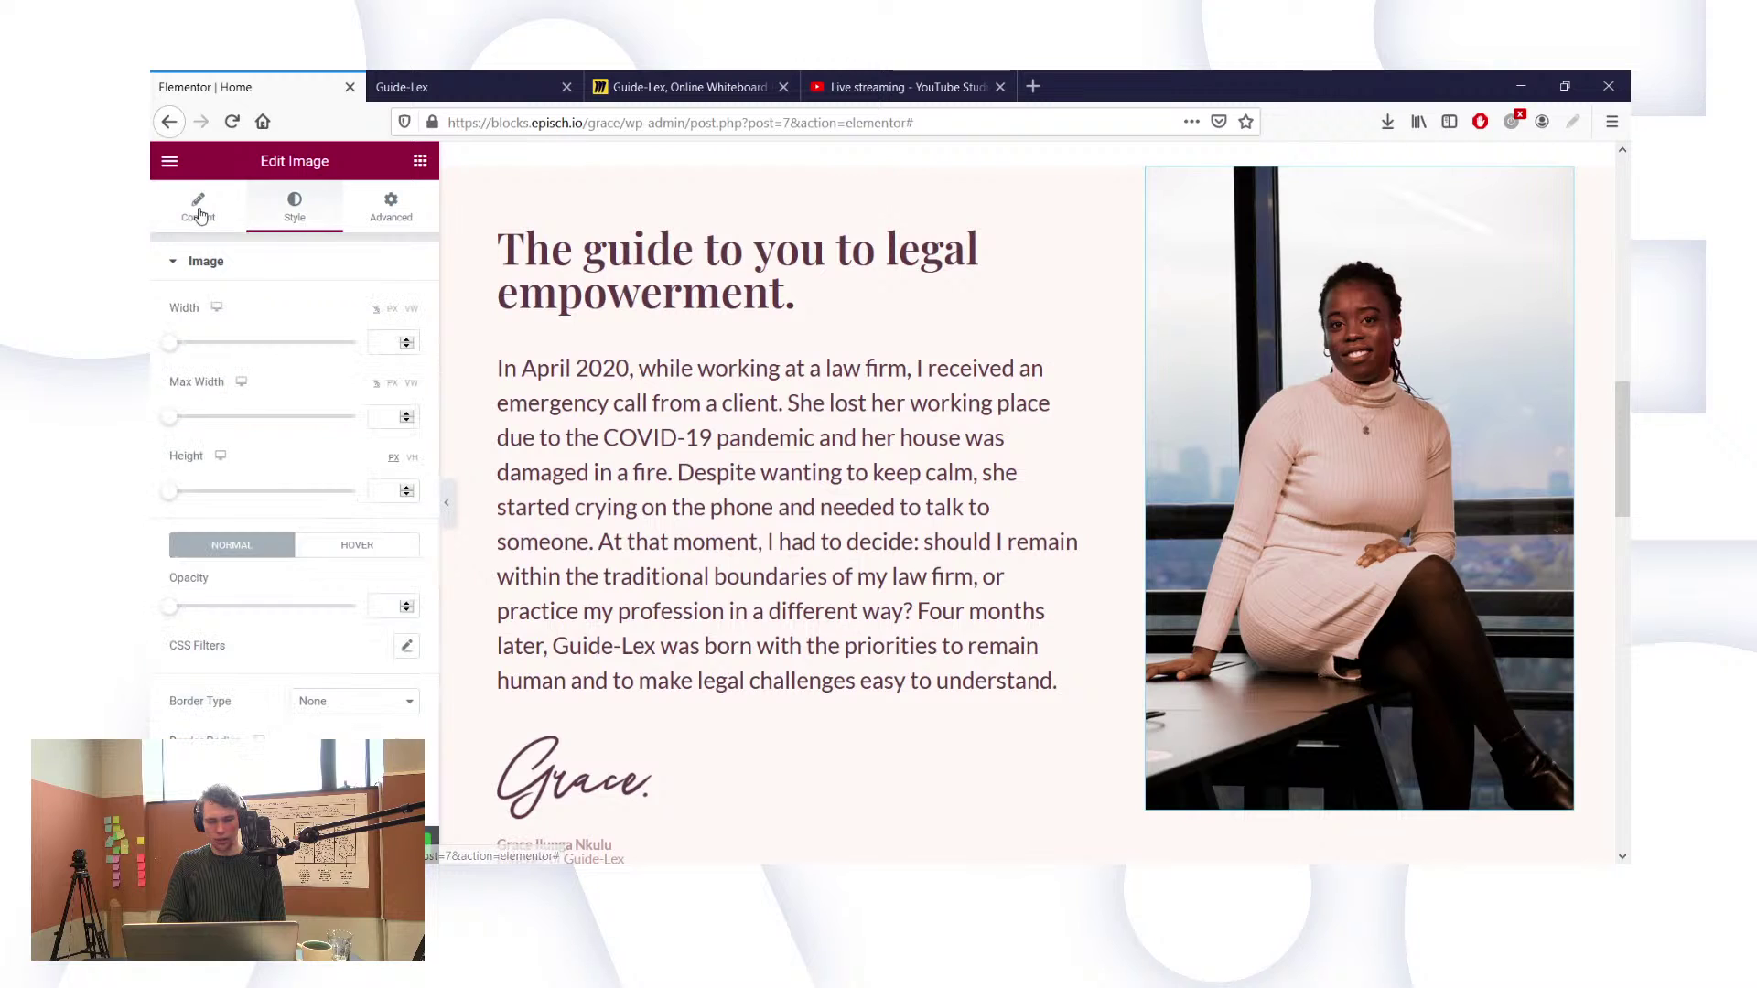
{"action": "left_click", "coordinate": [198, 207]}
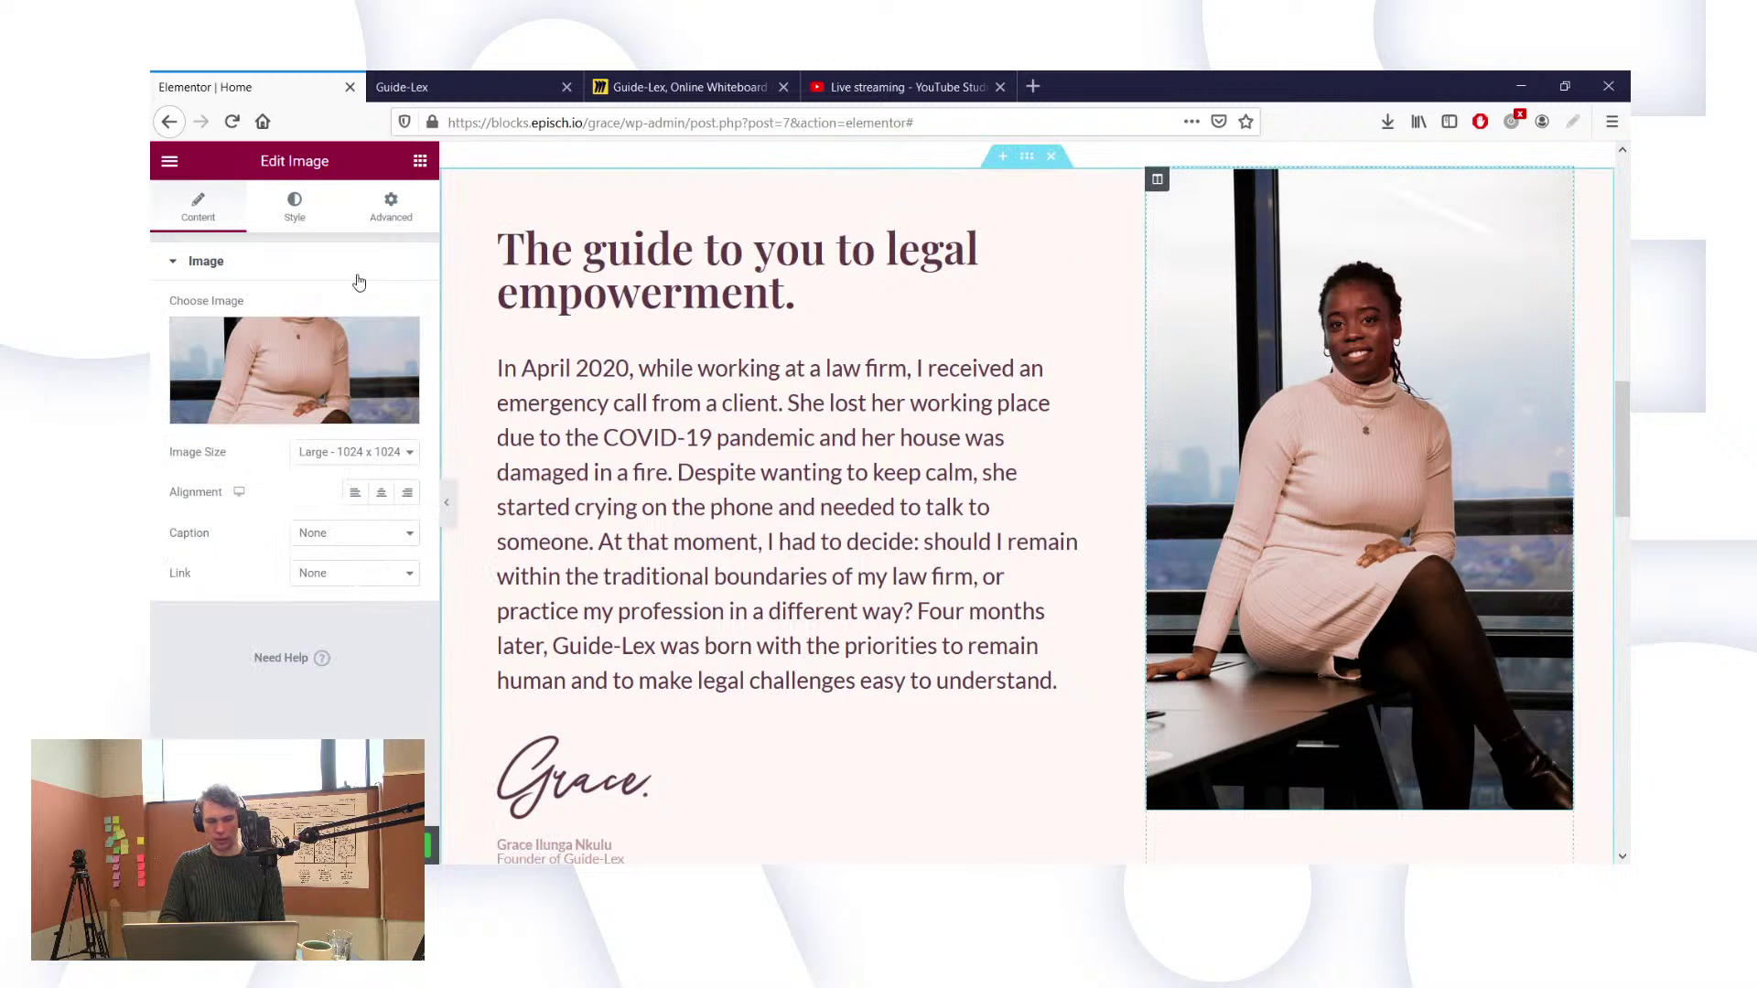
{"action": "left_click", "coordinate": [1156, 179]}
{"action": "left_click", "coordinate": [206, 221]}
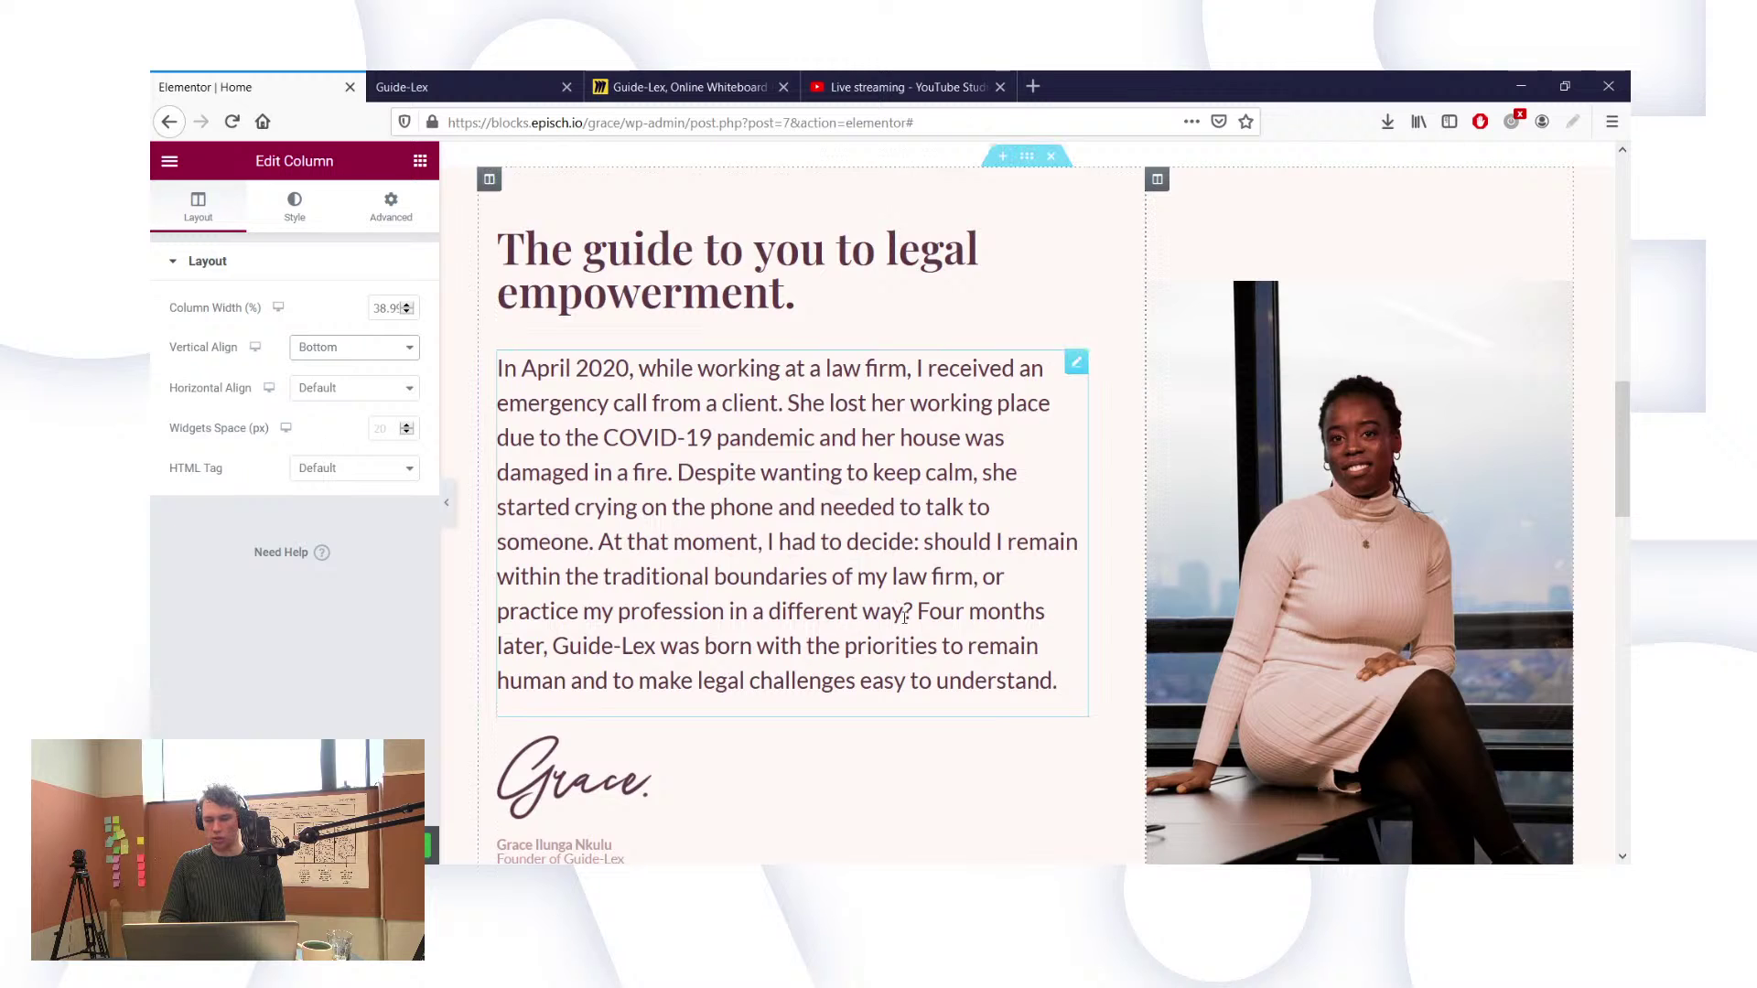
{"action": "scroll", "coordinate": [897, 613], "scroll_direction": "down", "scroll_amount": 1}
{"action": "scroll", "coordinate": [883, 608], "scroll_direction": "up", "scroll_amount": 1}
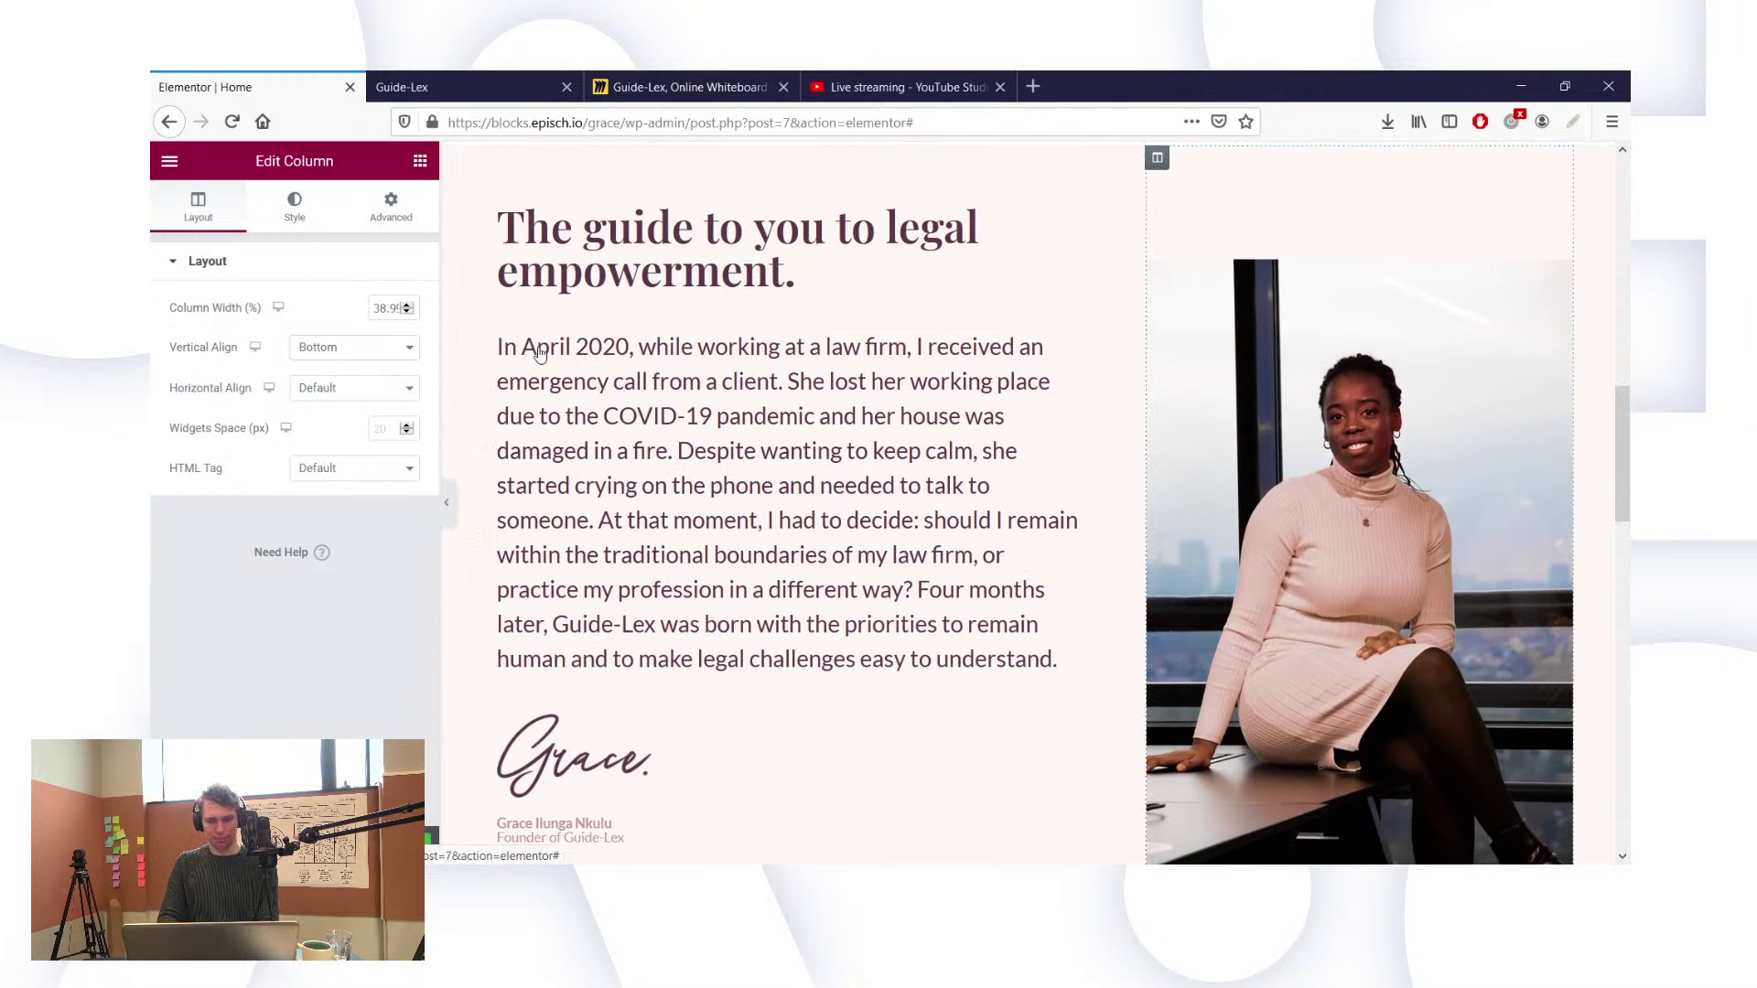
{"action": "left_click", "coordinate": [294, 206]}
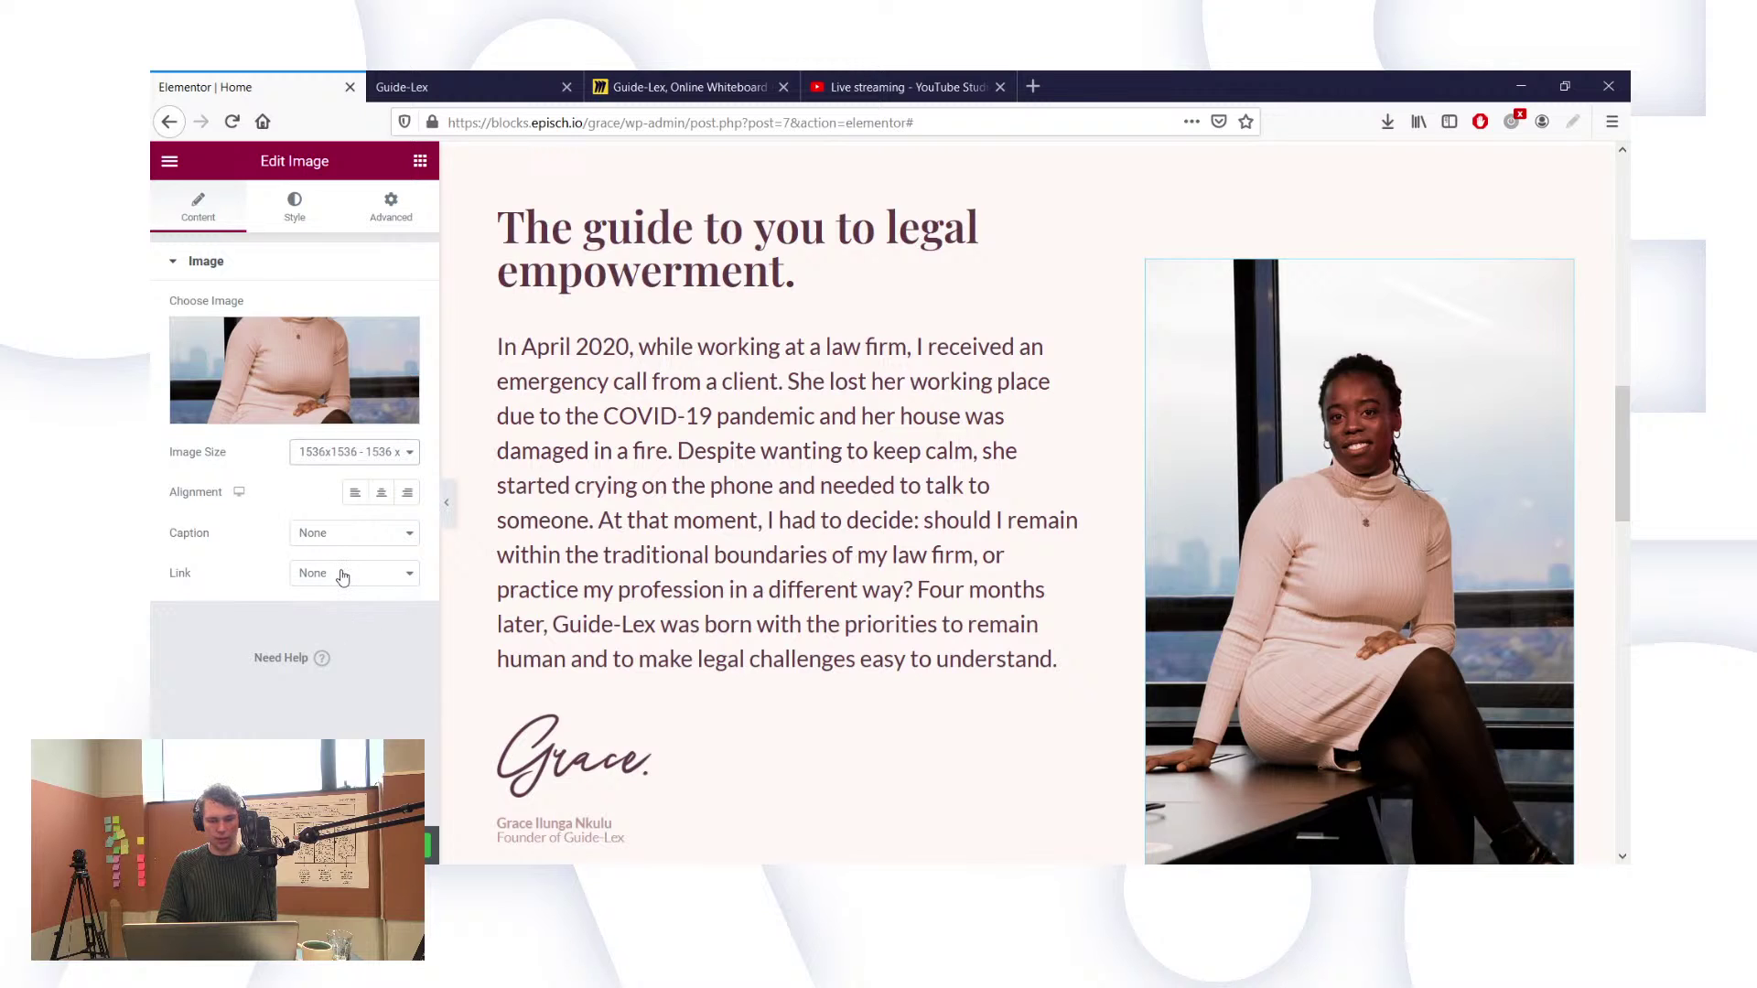
Step: Set the portrait's max width to 150 and review its margins, still 0 on all sides
{"action": "left_click", "coordinate": [295, 207]}
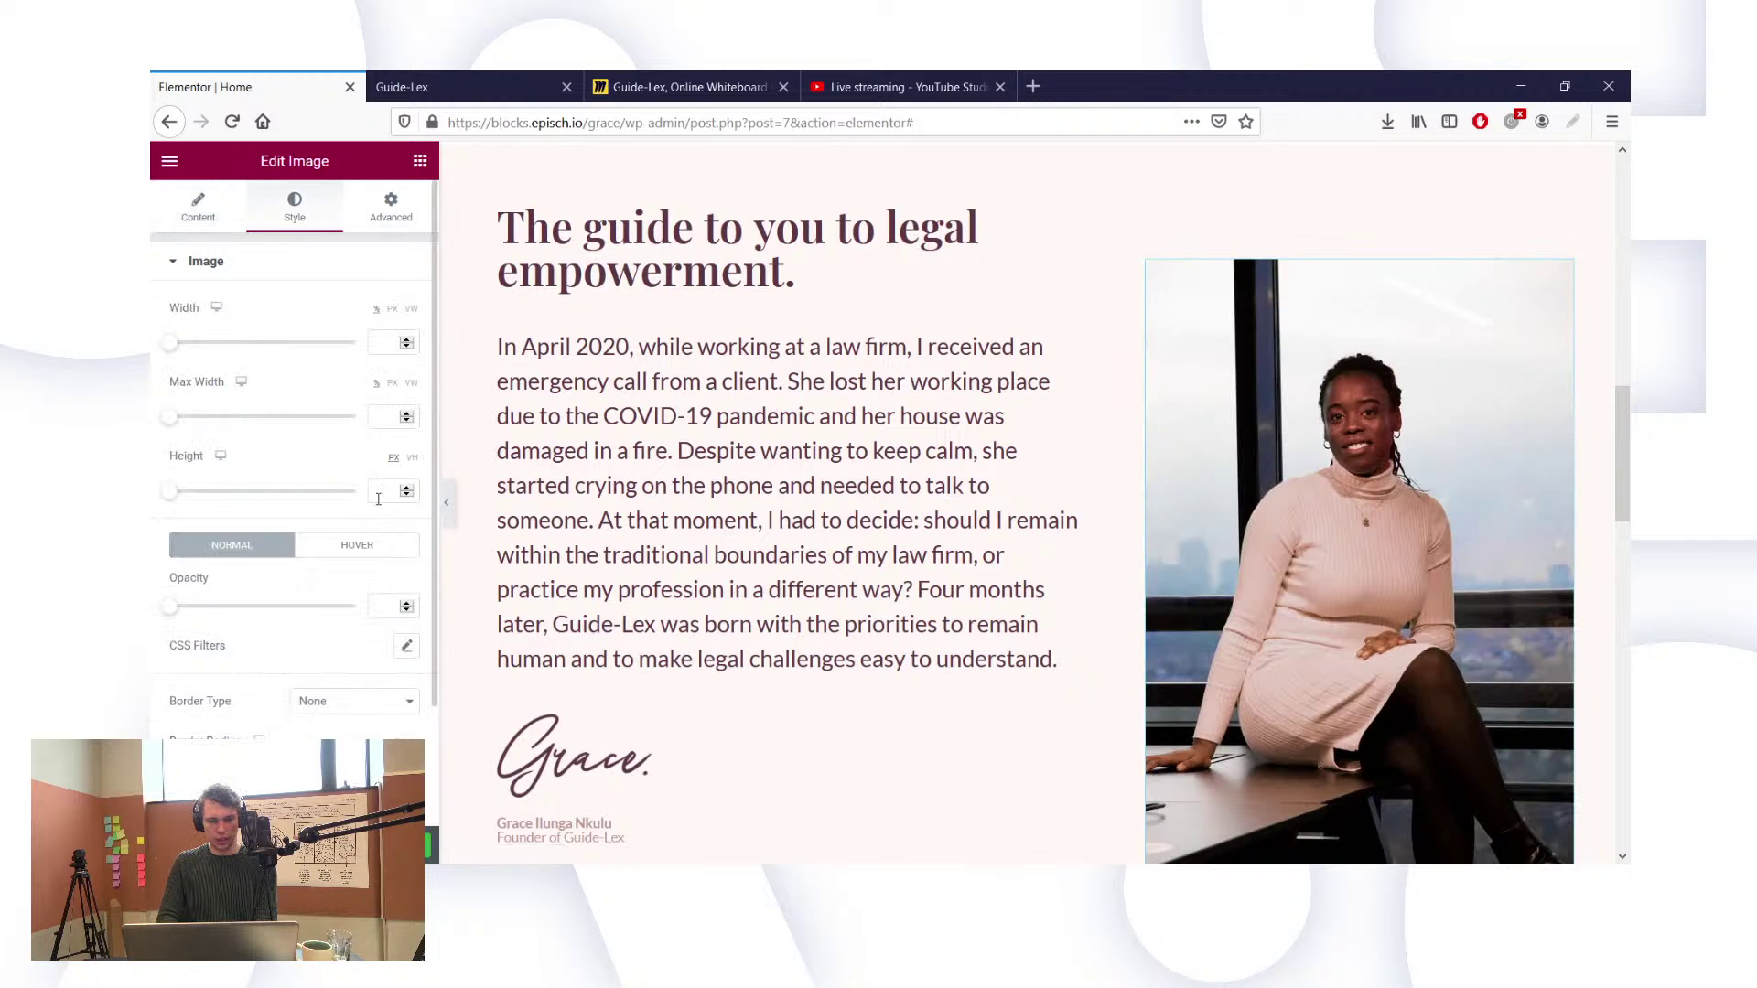
{"action": "type", "text": "150"}
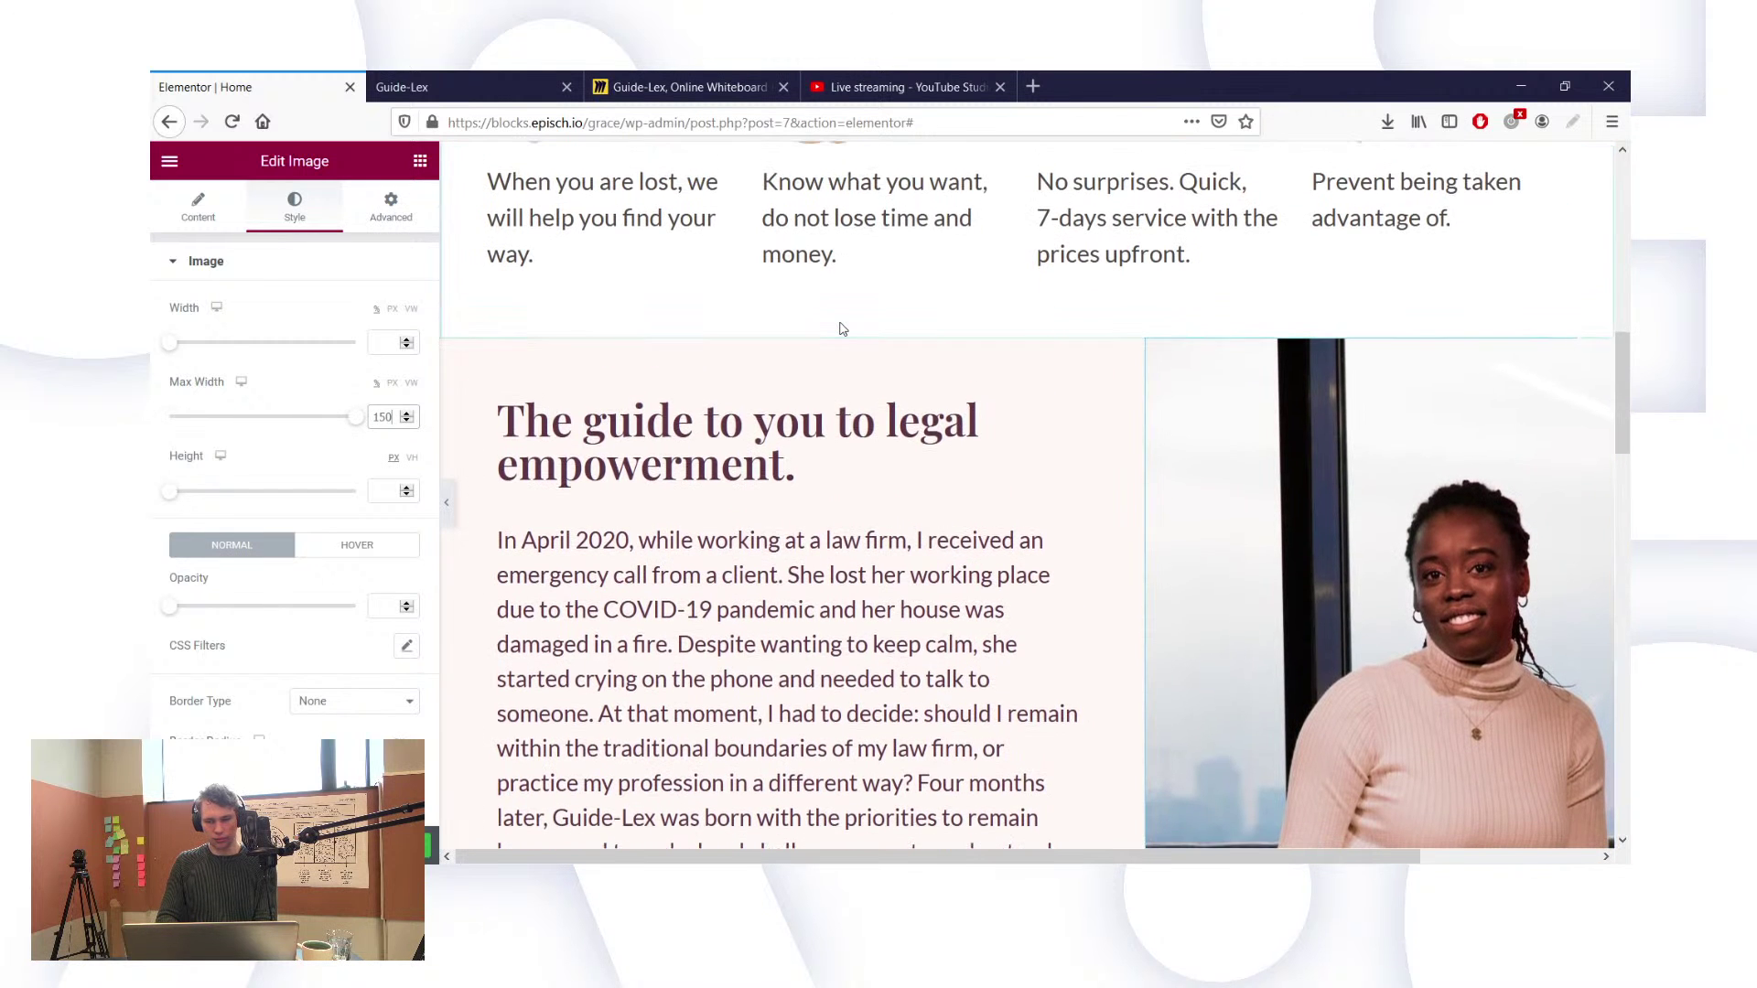
{"action": "scroll", "coordinate": [1227, 418], "scroll_direction": "down", "scroll_amount": 5}
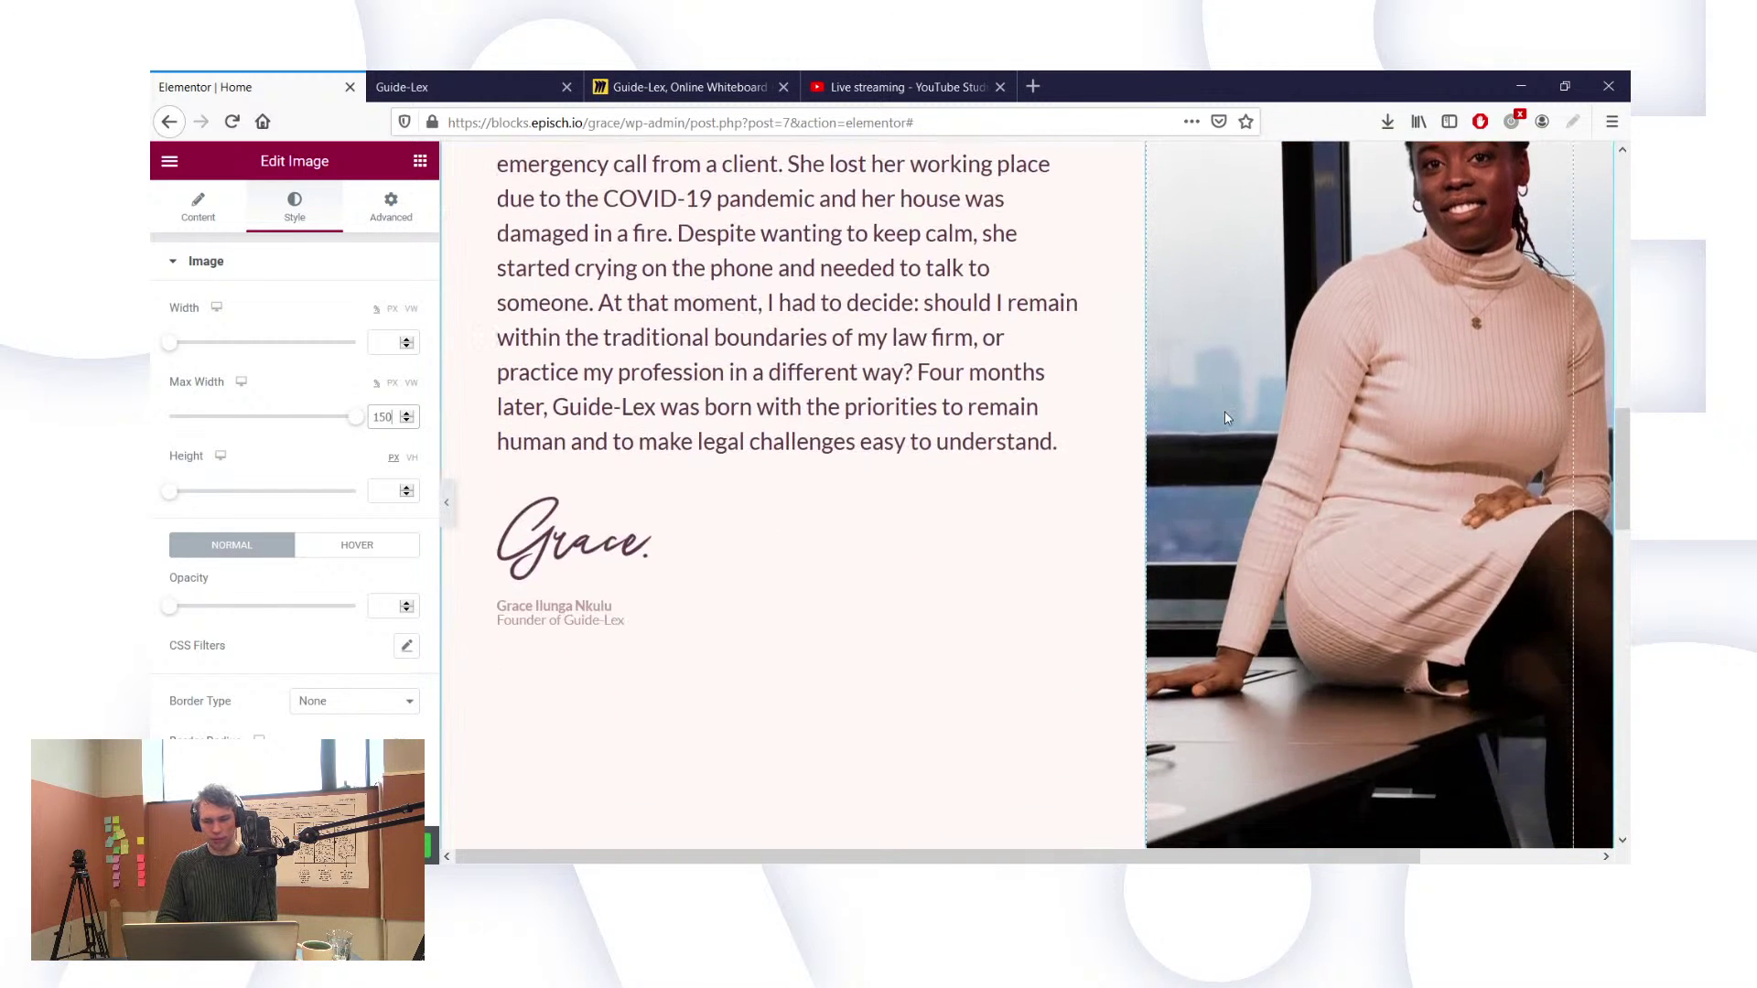
{"action": "scroll", "coordinate": [1227, 418], "scroll_direction": "up", "scroll_amount": 3}
{"action": "scroll", "coordinate": [1228, 418], "scroll_direction": "up", "scroll_amount": 4}
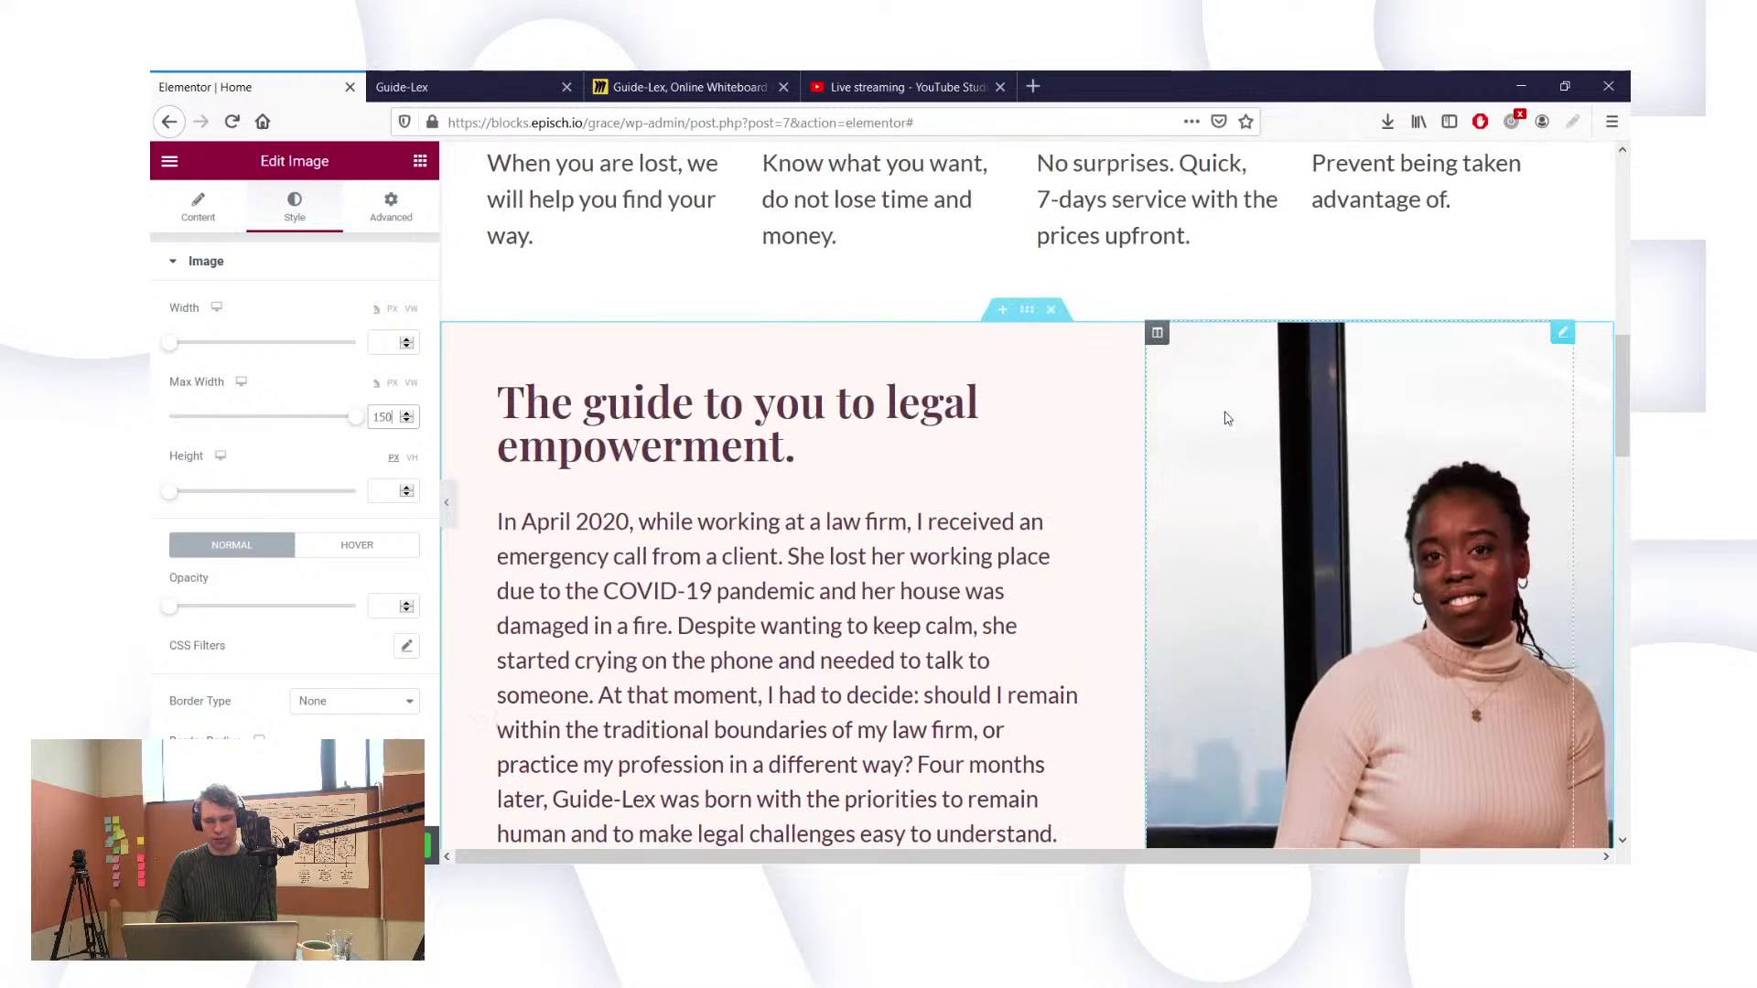
{"action": "left_click", "coordinate": [389, 203]}
{"action": "scroll", "coordinate": [230, 600], "scroll_direction": "down", "scroll_amount": 3}
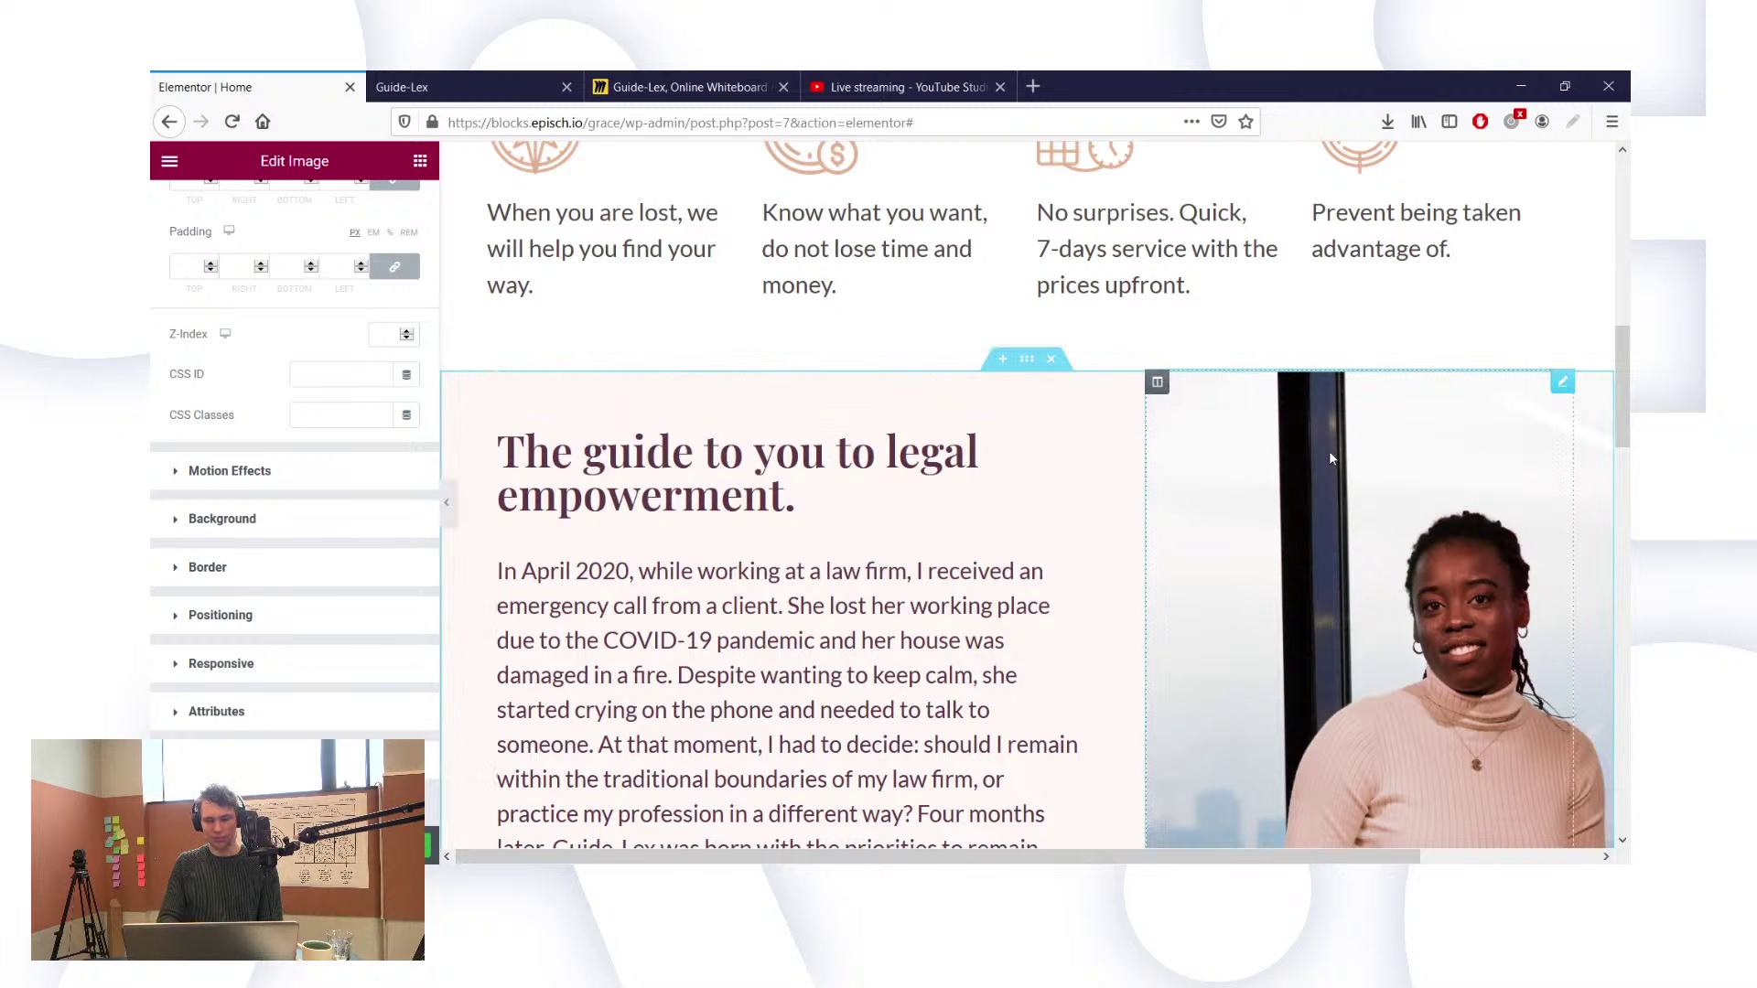
{"action": "scroll", "coordinate": [1223, 547], "scroll_direction": "down", "scroll_amount": 6}
{"action": "scroll", "coordinate": [1221, 547], "scroll_direction": "up", "scroll_amount": 5}
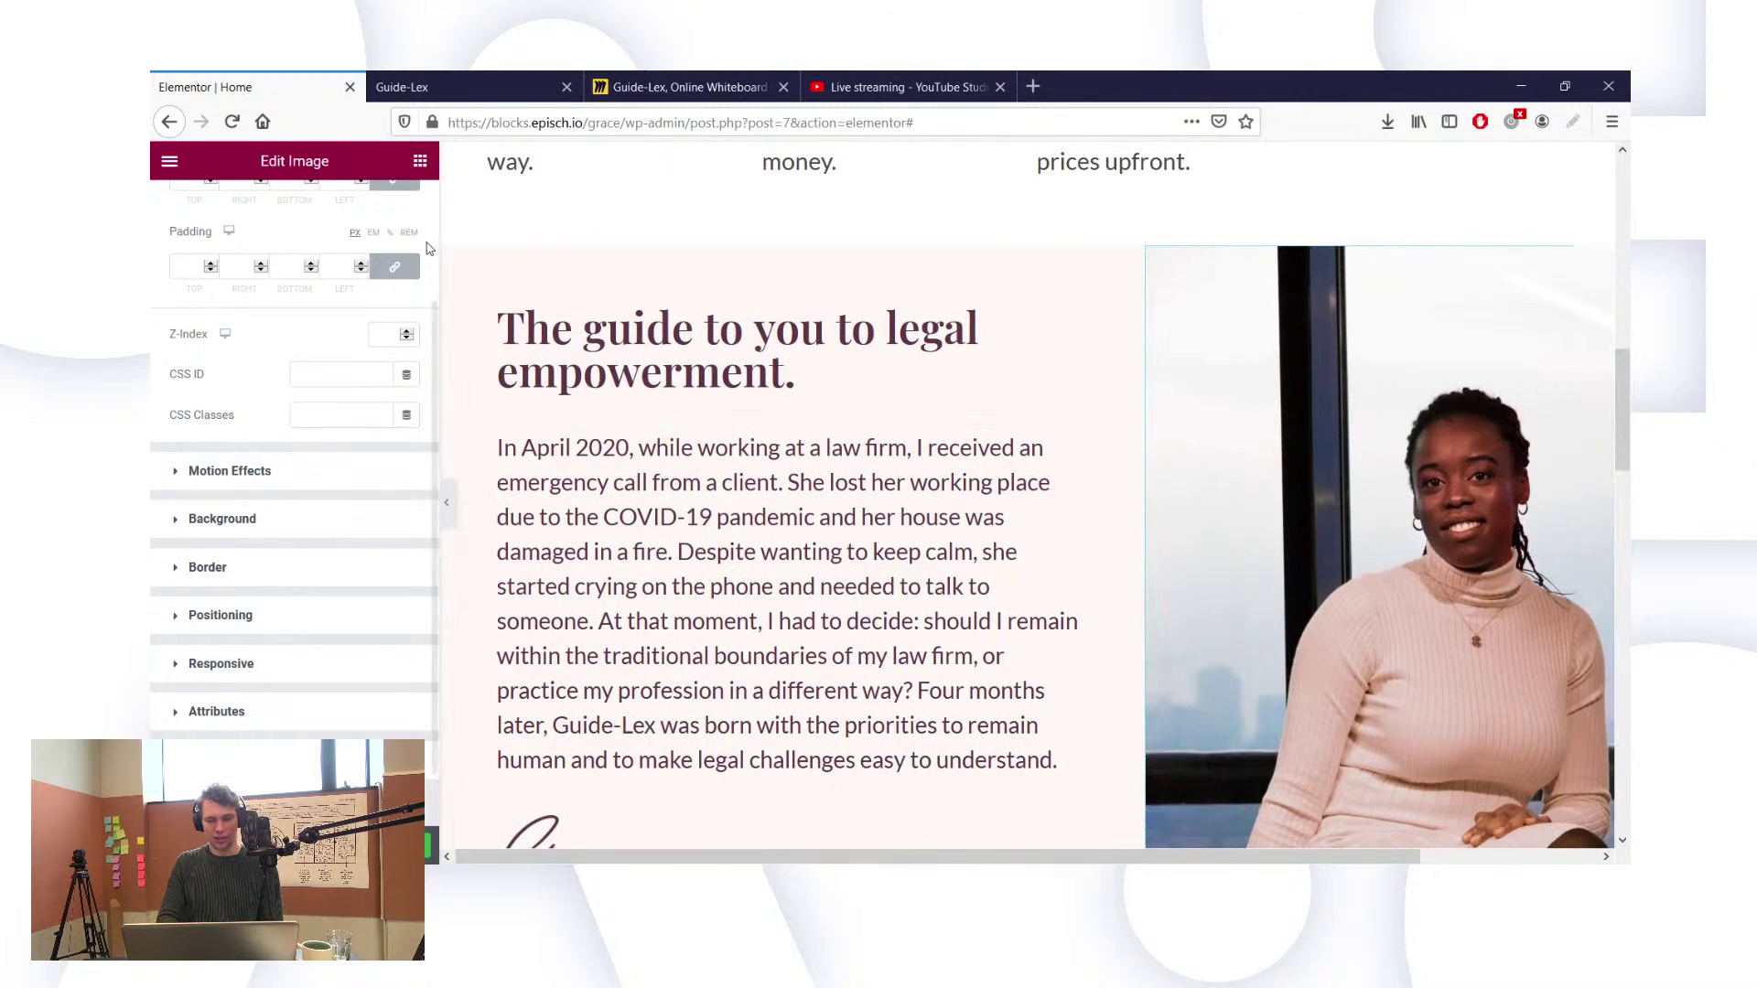
{"action": "scroll", "coordinate": [328, 419], "scroll_direction": "up", "scroll_amount": 2}
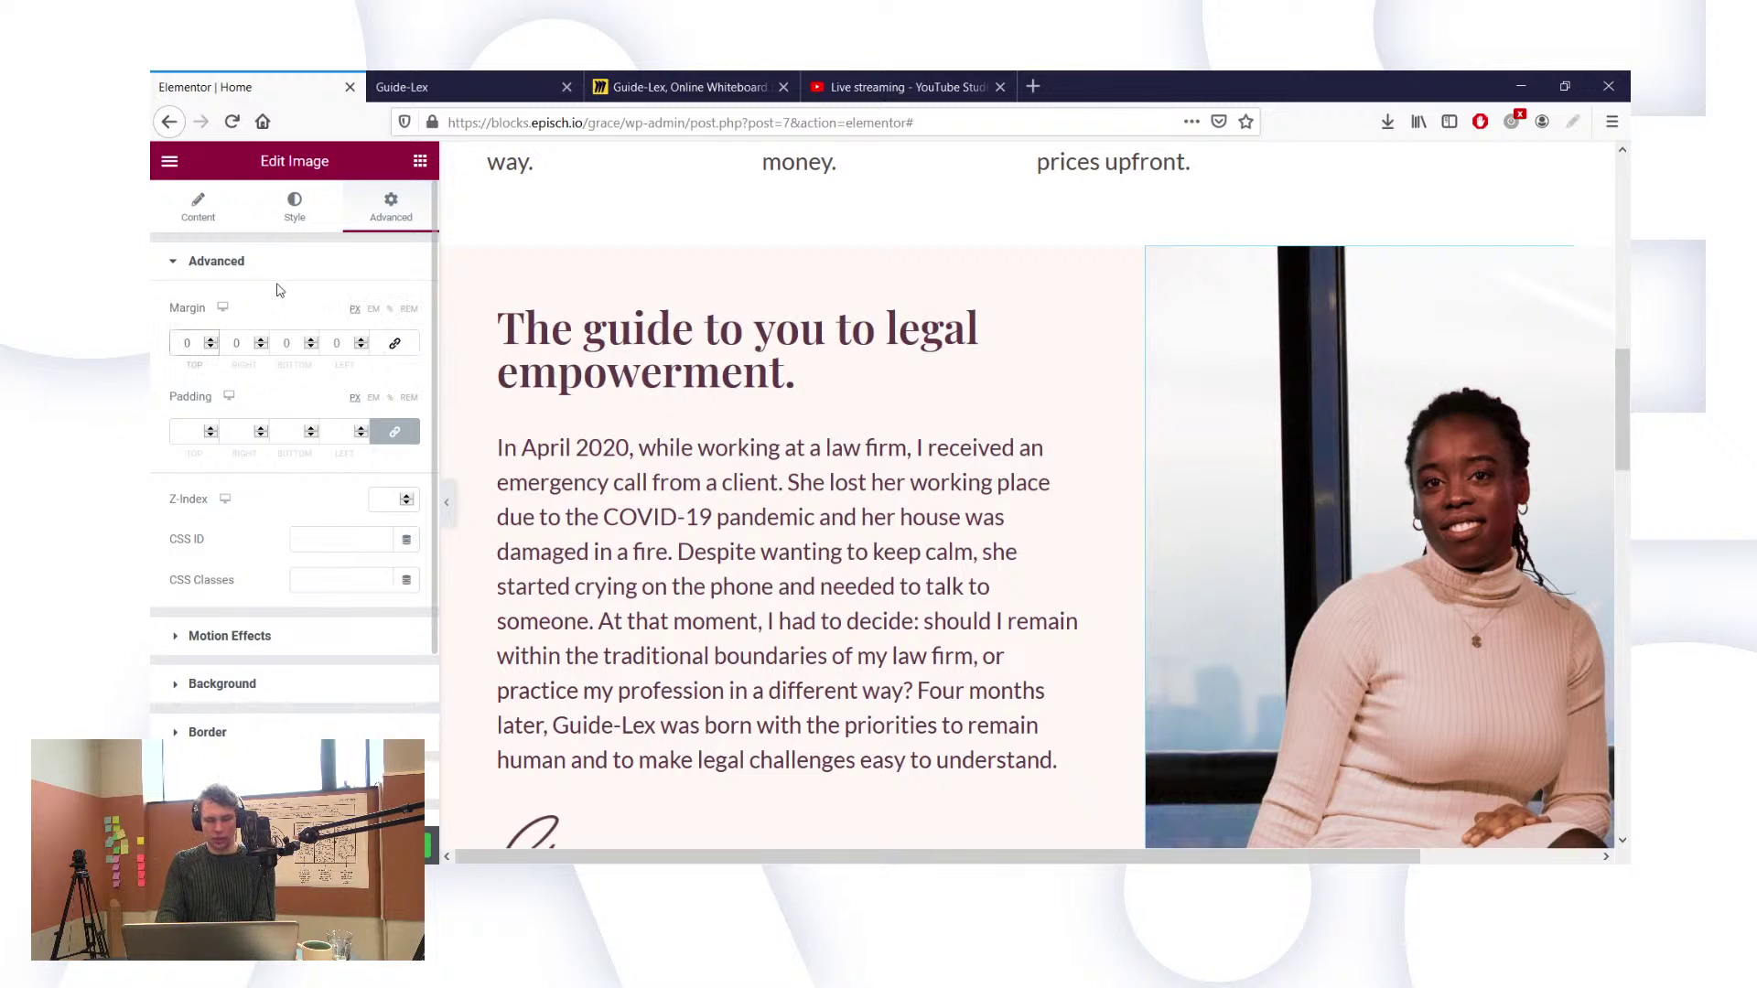
Step: Set the portrait's top margin to -100 so it overlaps the services row above
{"action": "type", "text": "19"}
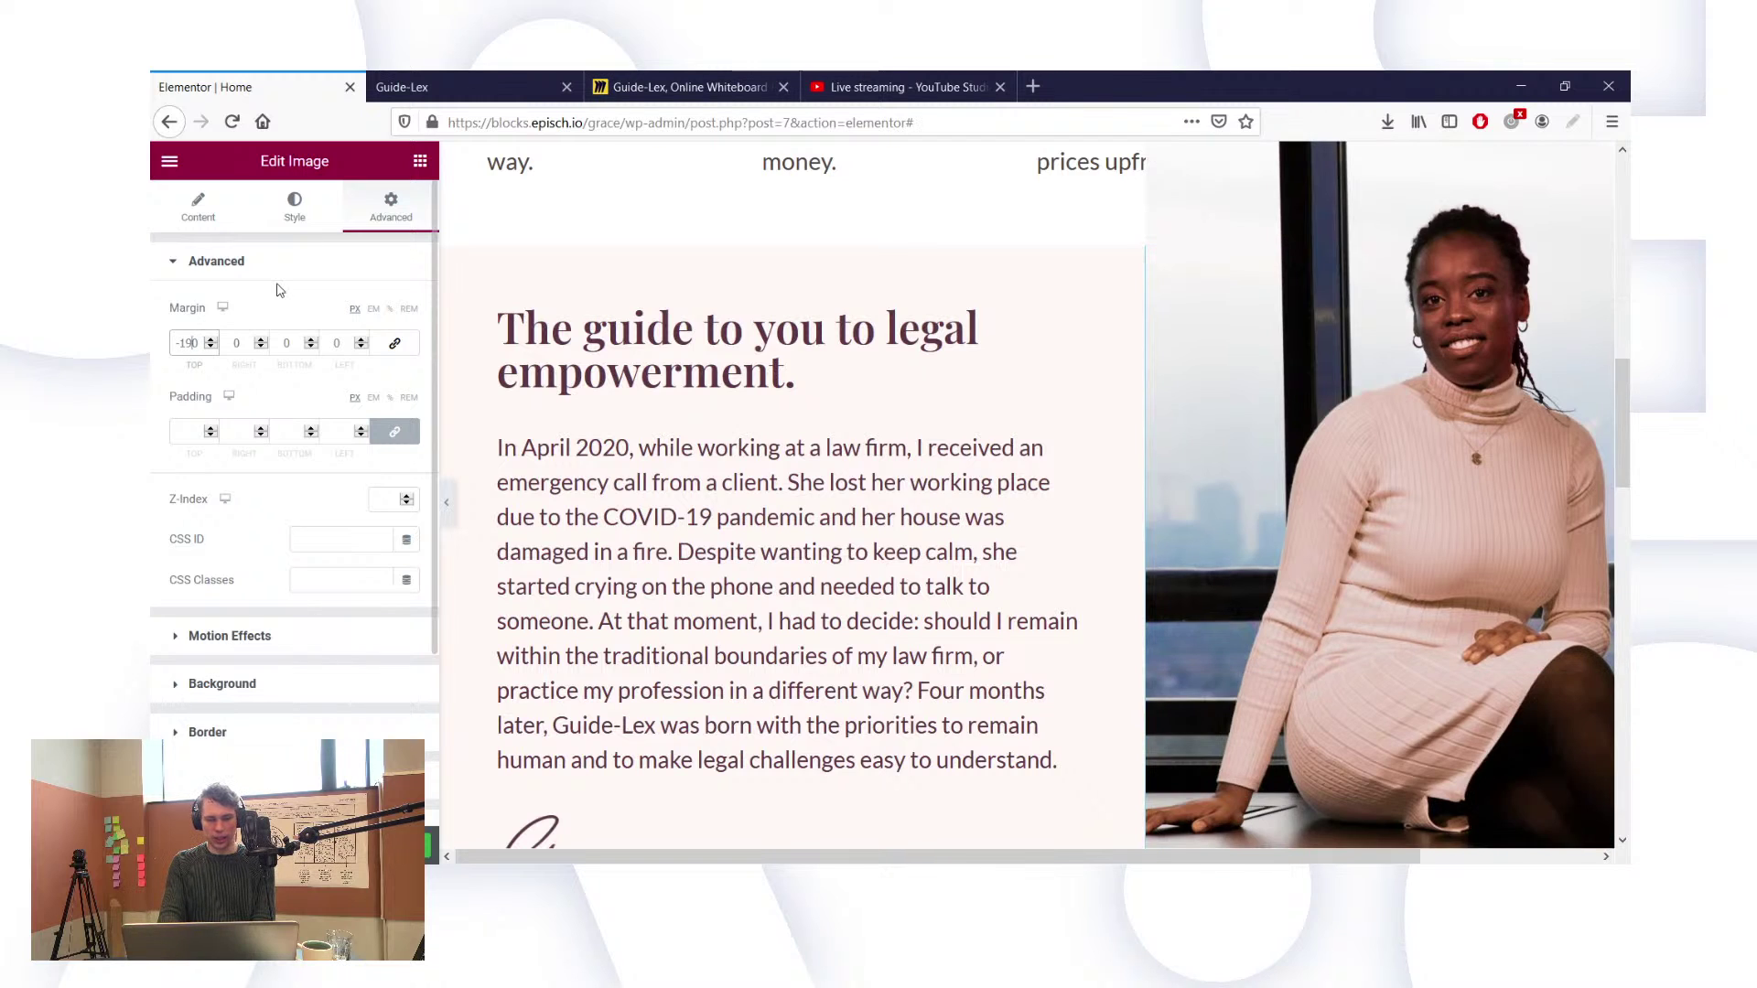
{"action": "key", "text": "BackSpace"}
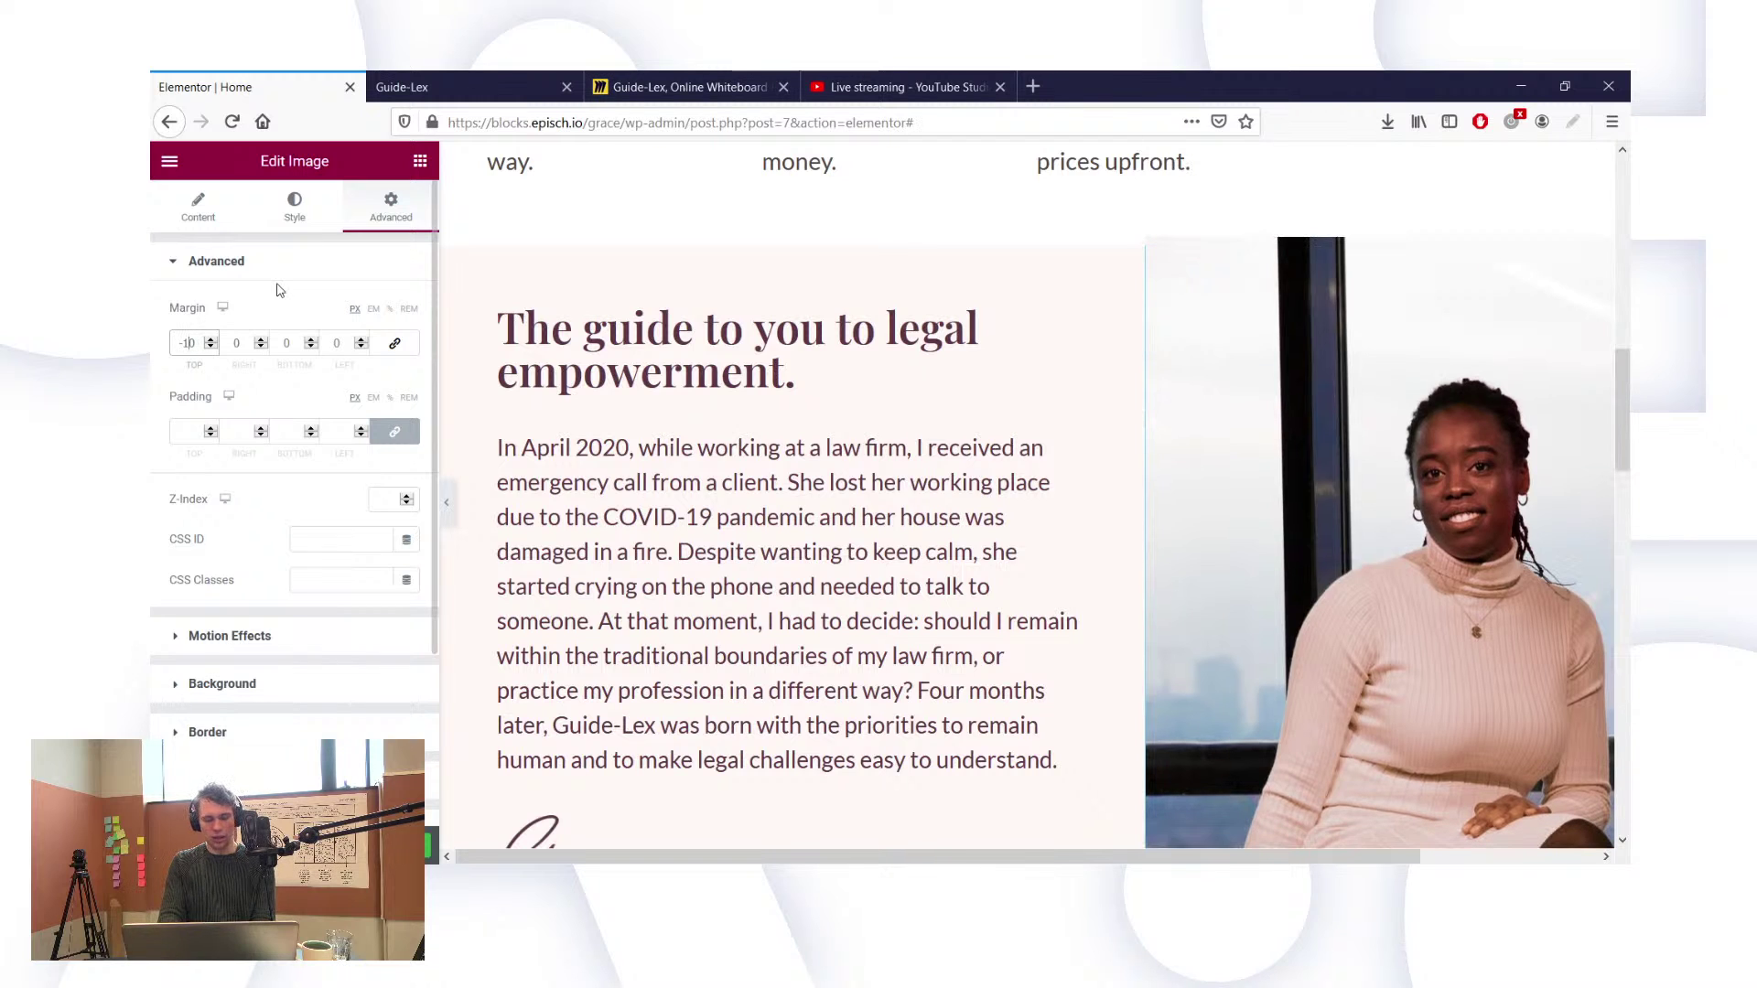
{"action": "type", "text": "0"}
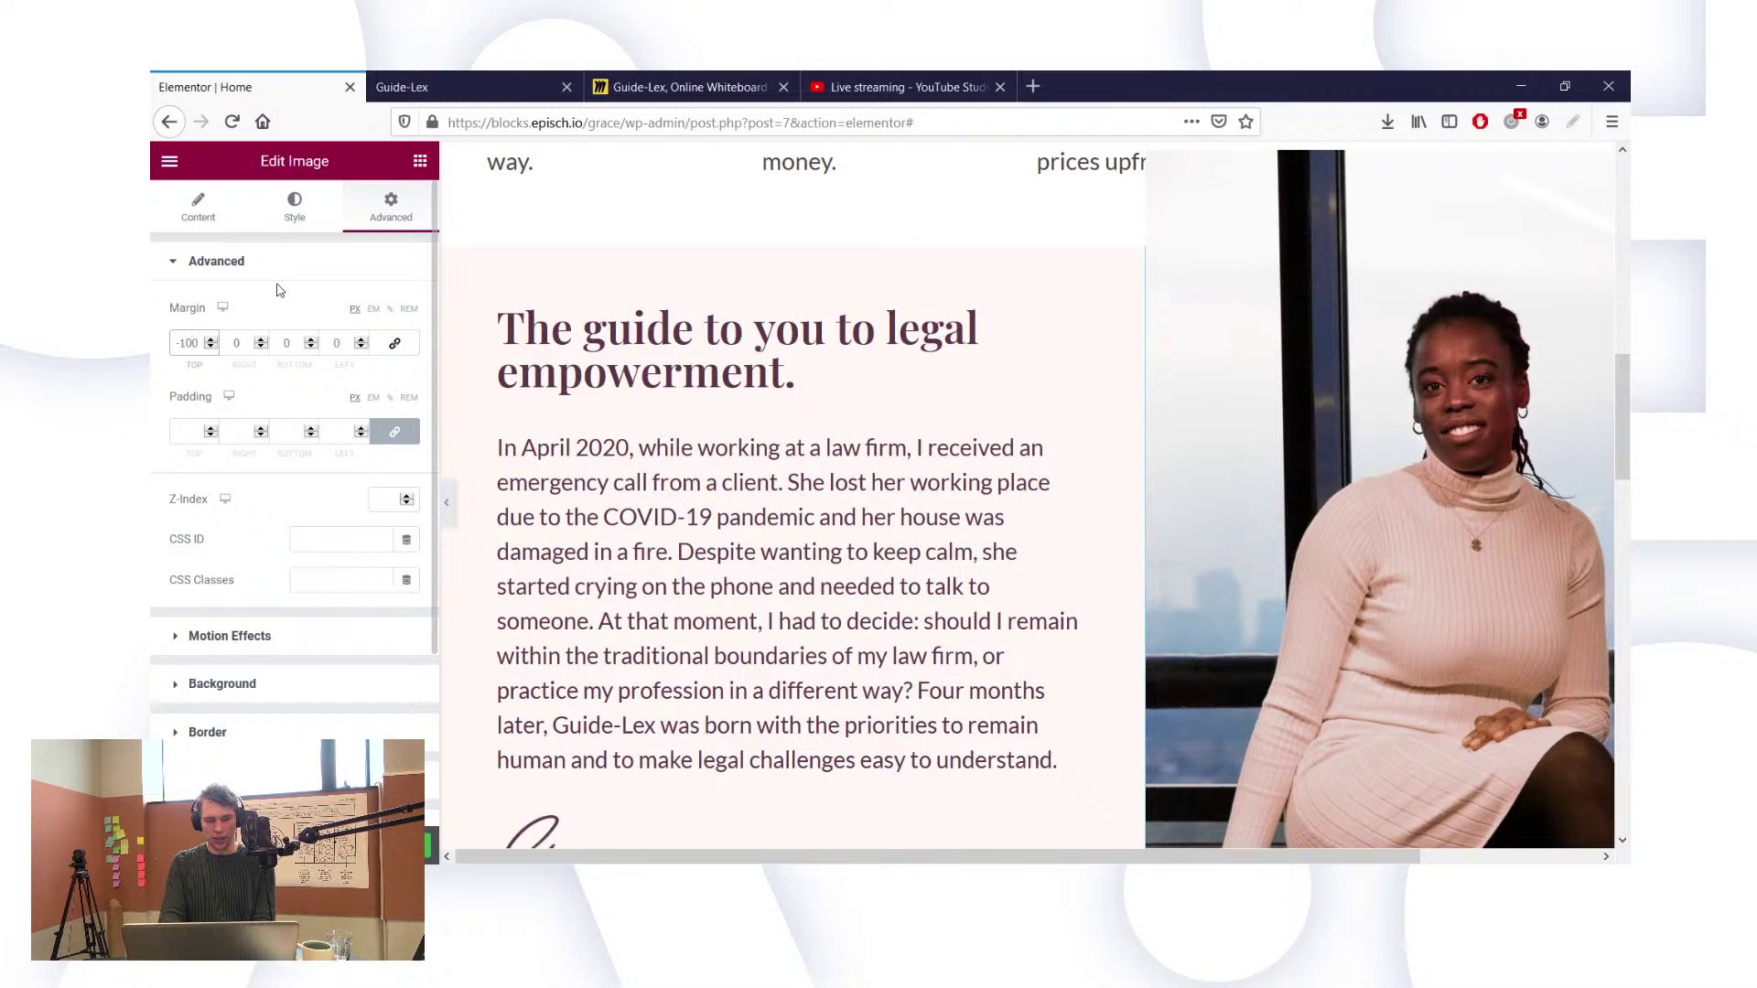
{"action": "scroll", "coordinate": [630, 265], "scroll_direction": "up", "scroll_amount": 3}
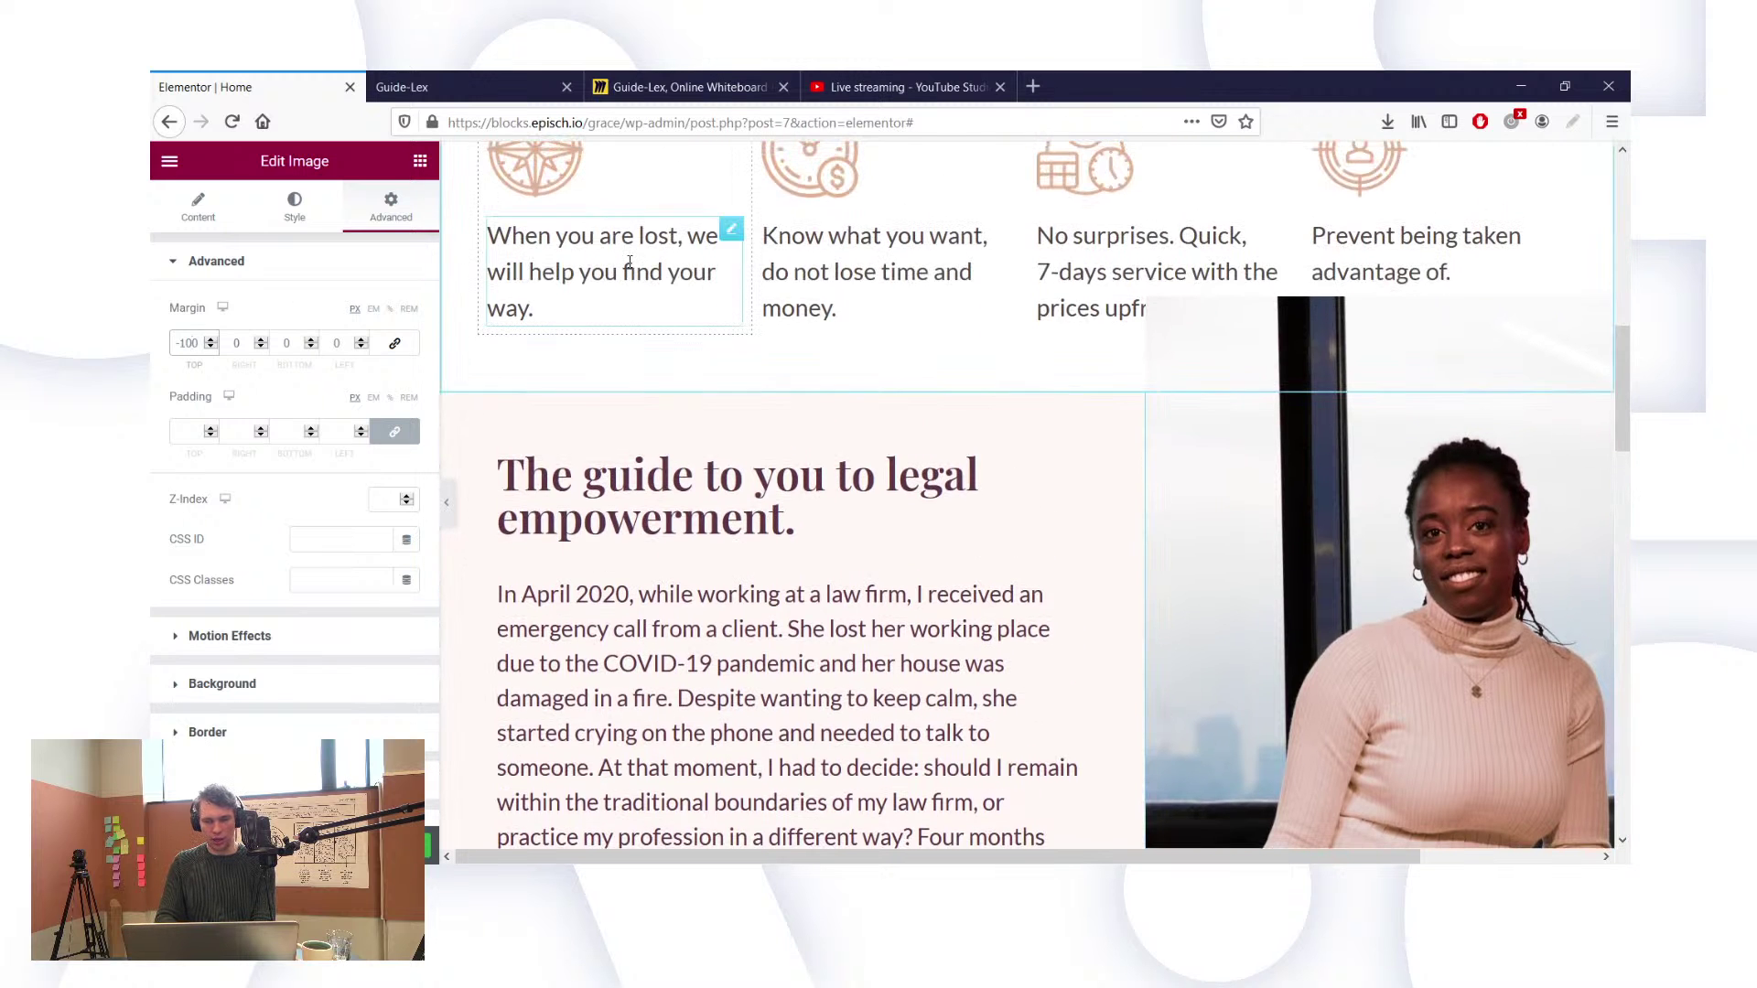
{"action": "scroll", "coordinate": [629, 262], "scroll_direction": "down", "scroll_amount": 3}
{"action": "scroll", "coordinate": [695, 366], "scroll_direction": "down", "scroll_amount": 3}
{"action": "scroll", "coordinate": [787, 463], "scroll_direction": "up", "scroll_amount": 4}
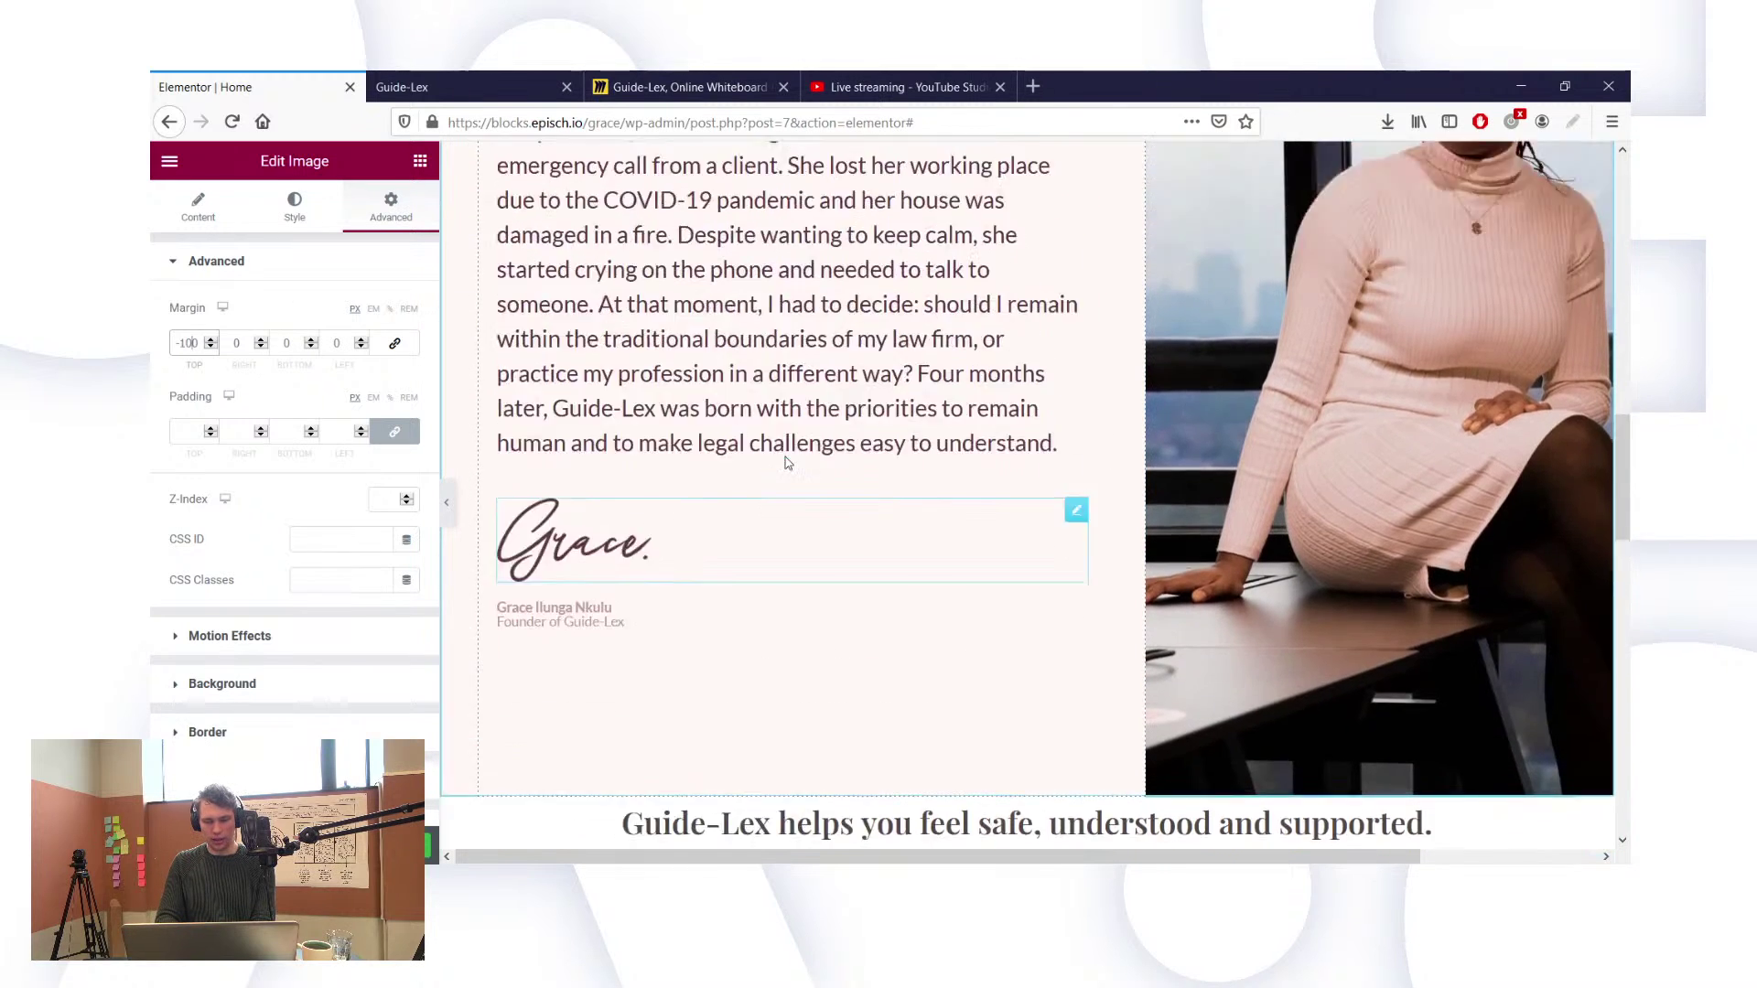
{"action": "scroll", "coordinate": [787, 462], "scroll_direction": "down", "scroll_amount": 1}
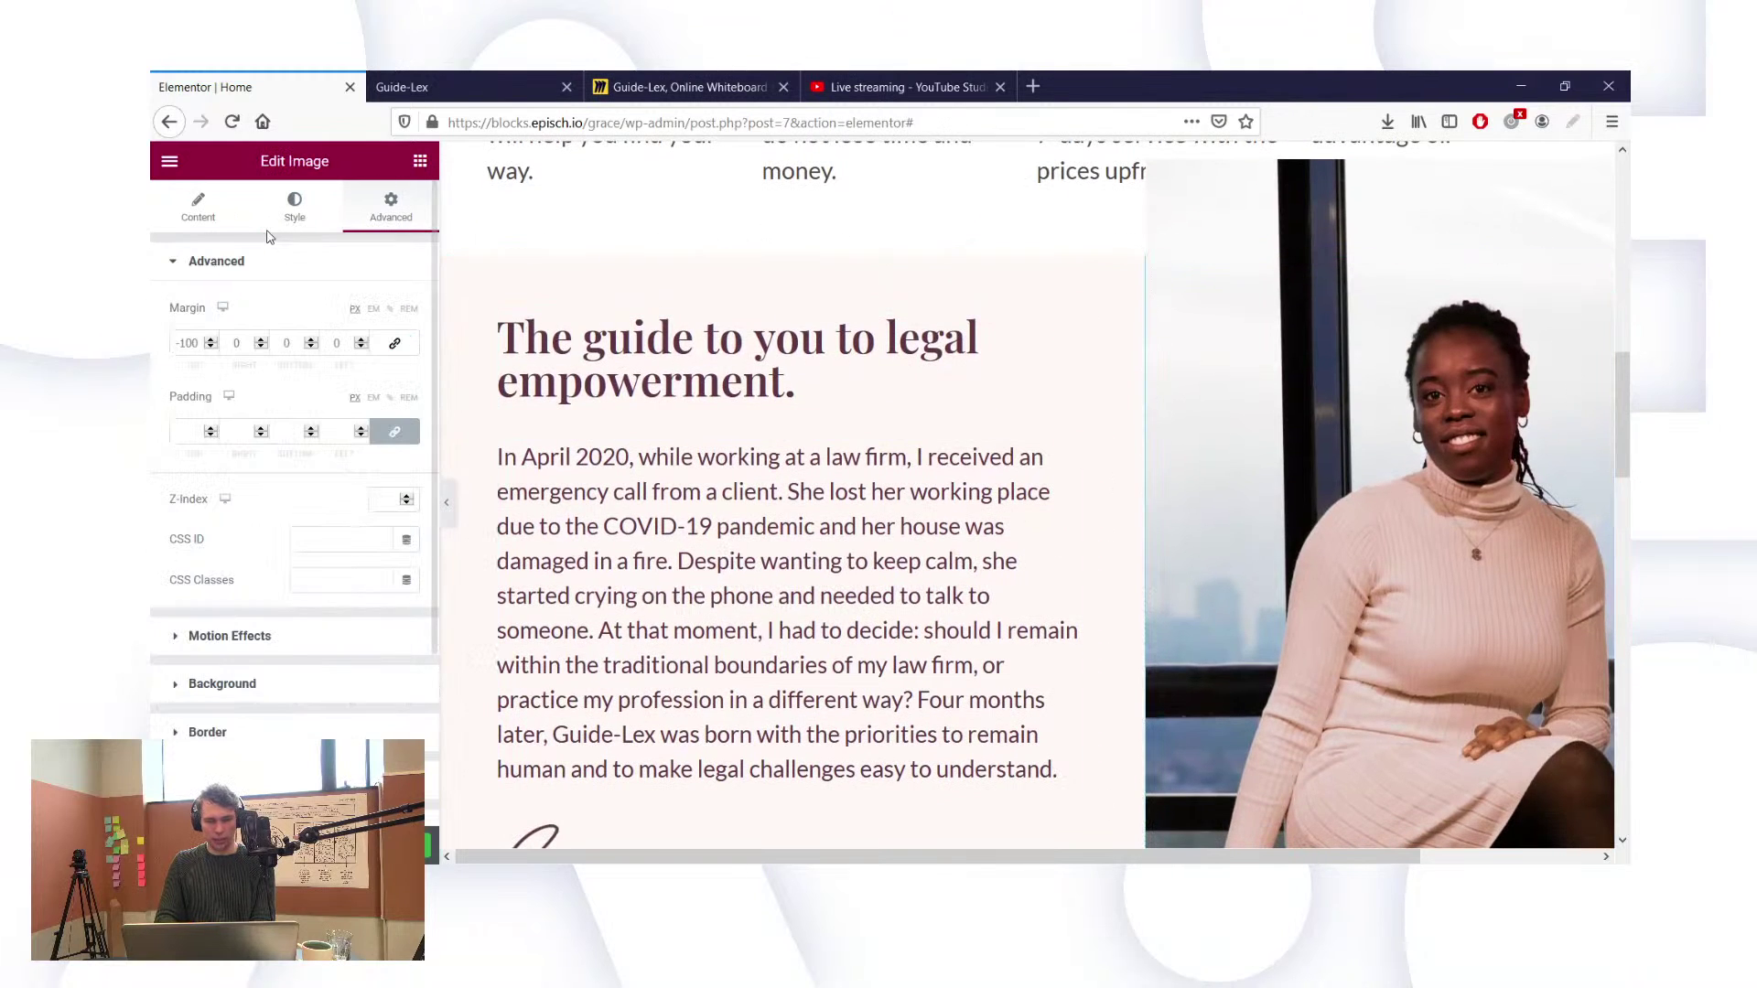
Step: Try max widths of 120 and 125, then settle the portrait's max width at 140
{"action": "left_click", "coordinate": [307, 220]}
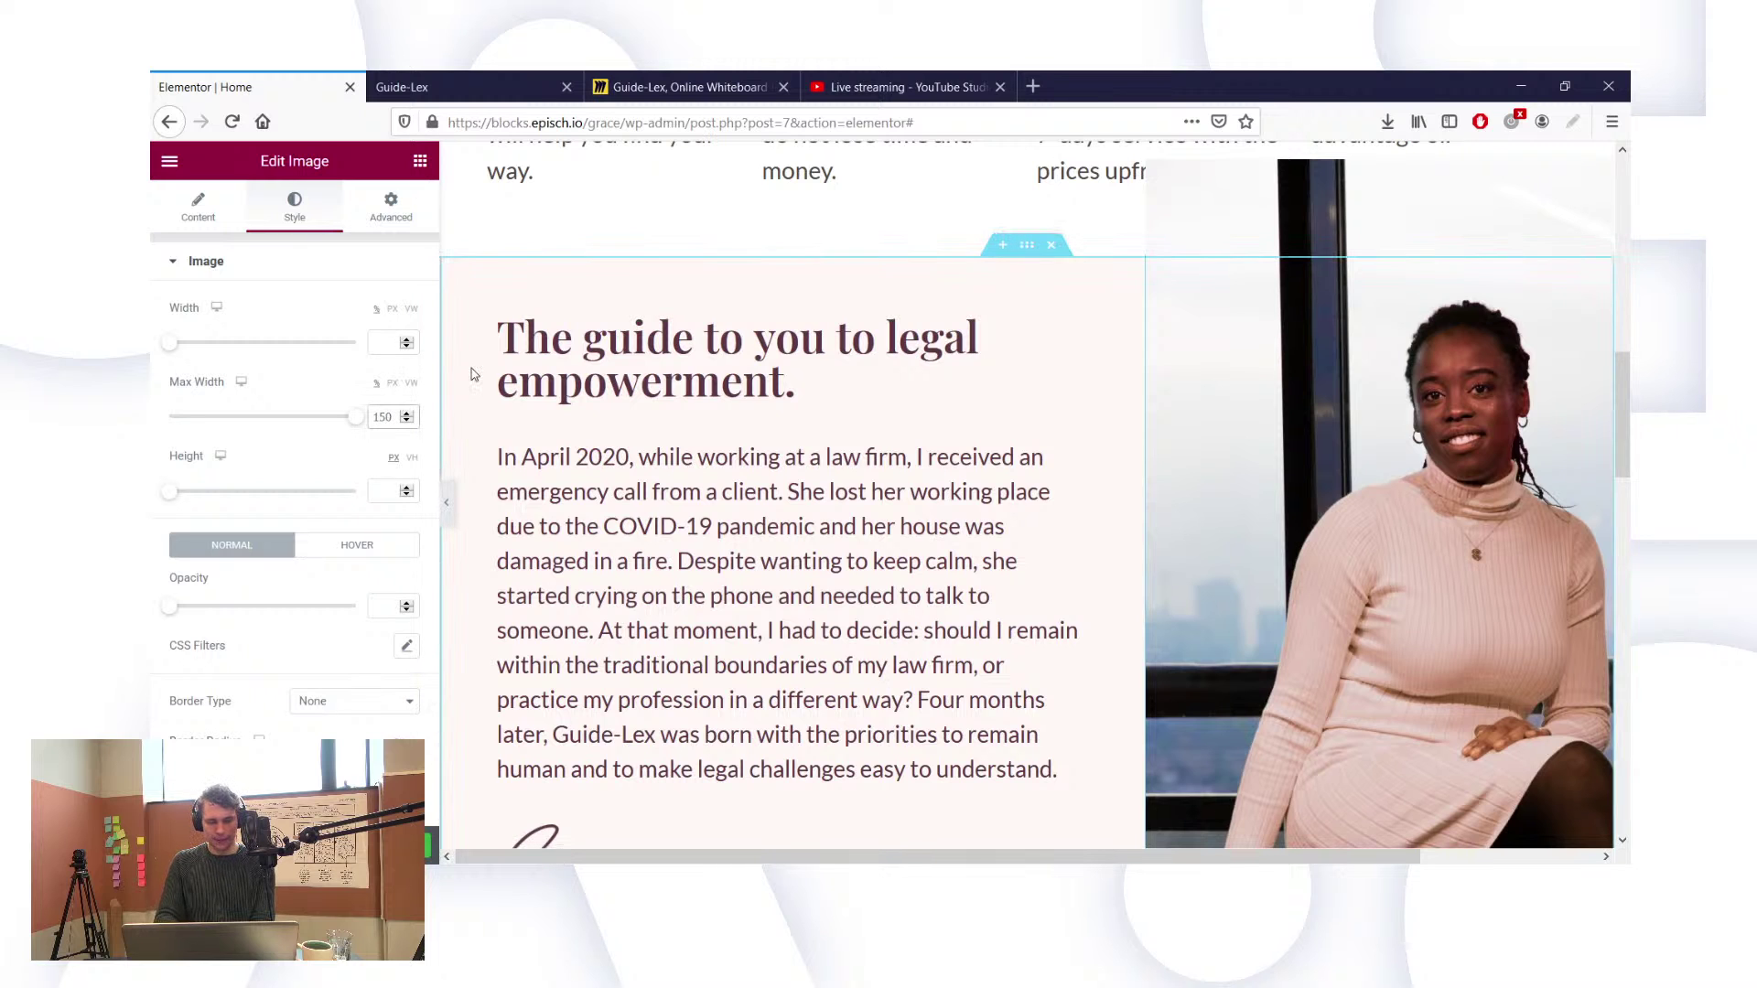
{"action": "key", "text": "BackSpace"}
{"action": "type", "text": "2"}
{"action": "scroll", "coordinate": [1101, 517], "scroll_direction": "down", "scroll_amount": 3}
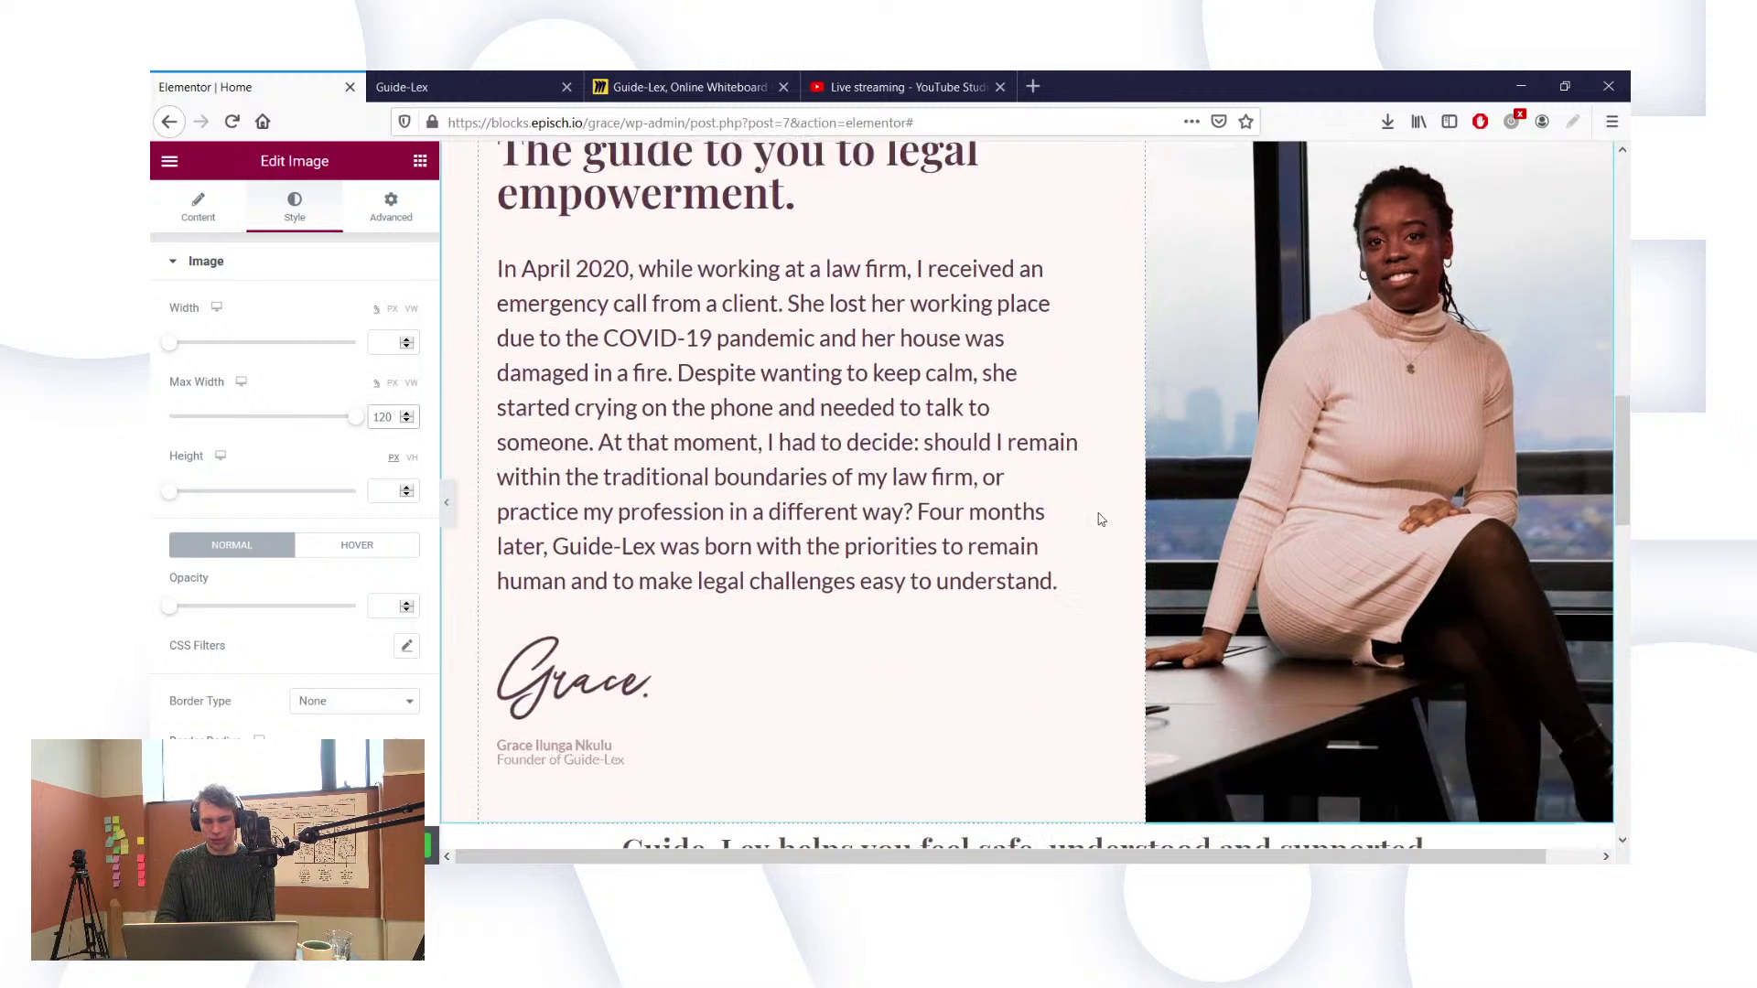
{"action": "key", "text": "BackSpace"}
{"action": "type", "text": "5"}
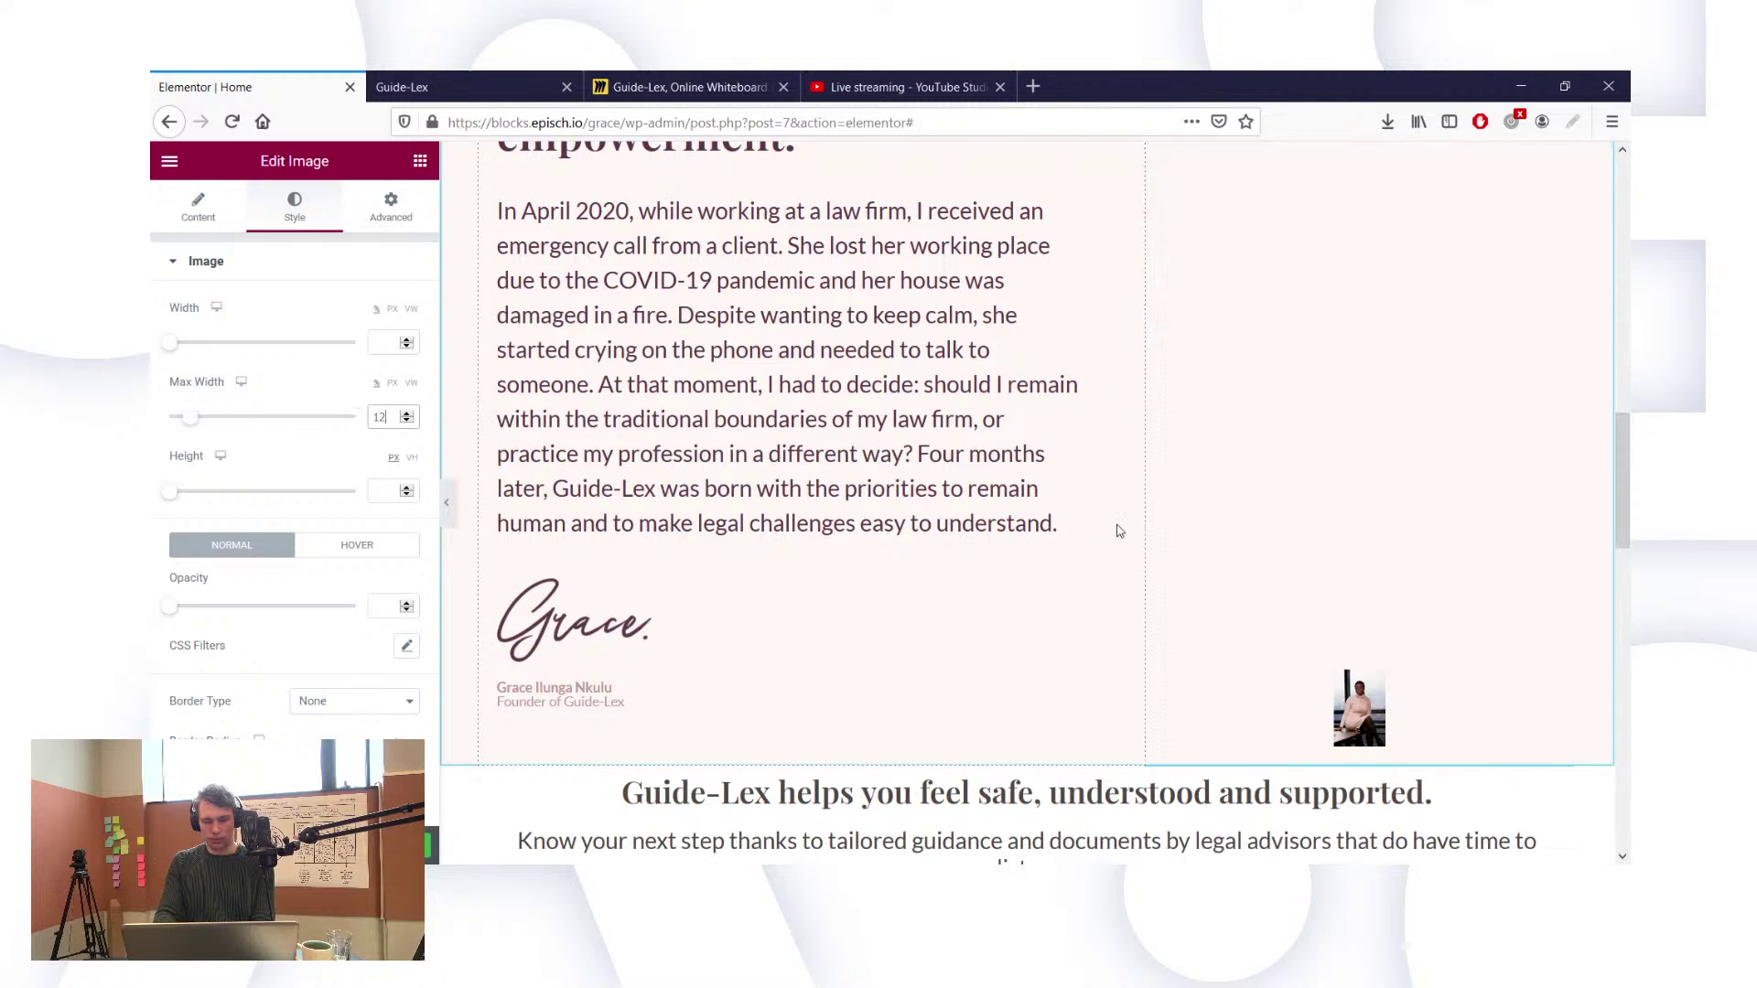
{"action": "scroll", "coordinate": [1189, 540], "scroll_direction": "up", "scroll_amount": 3}
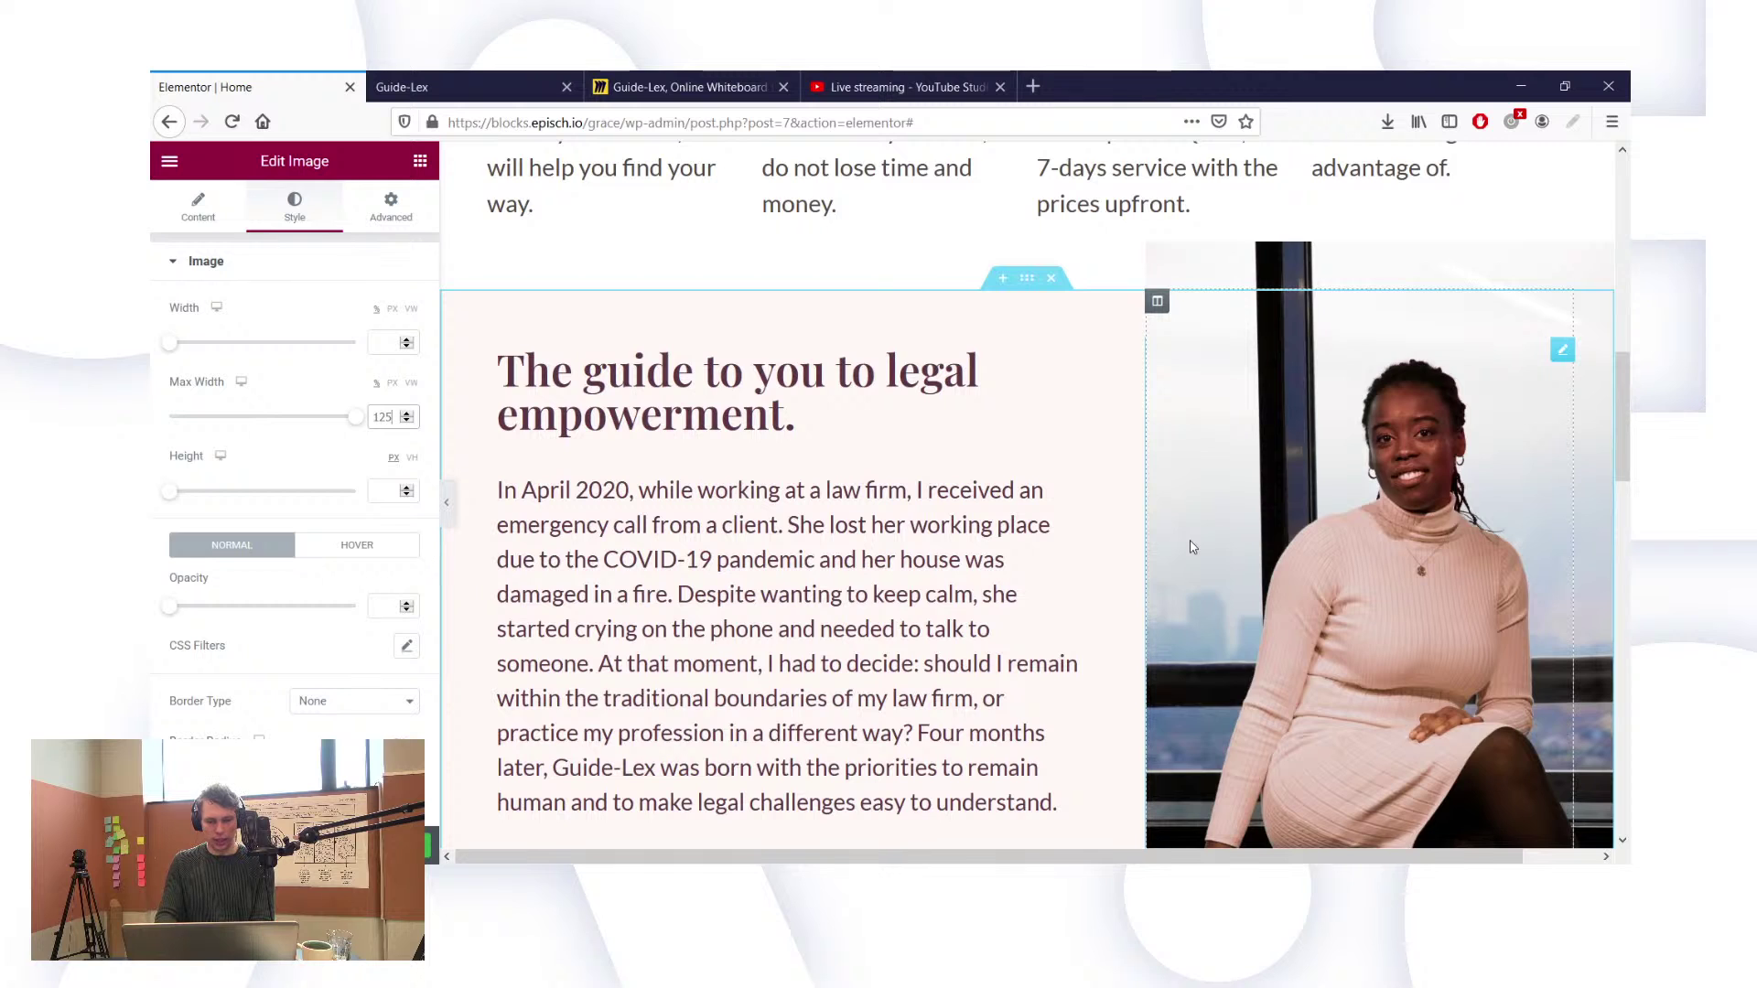
{"action": "key", "text": "BackSpace"}
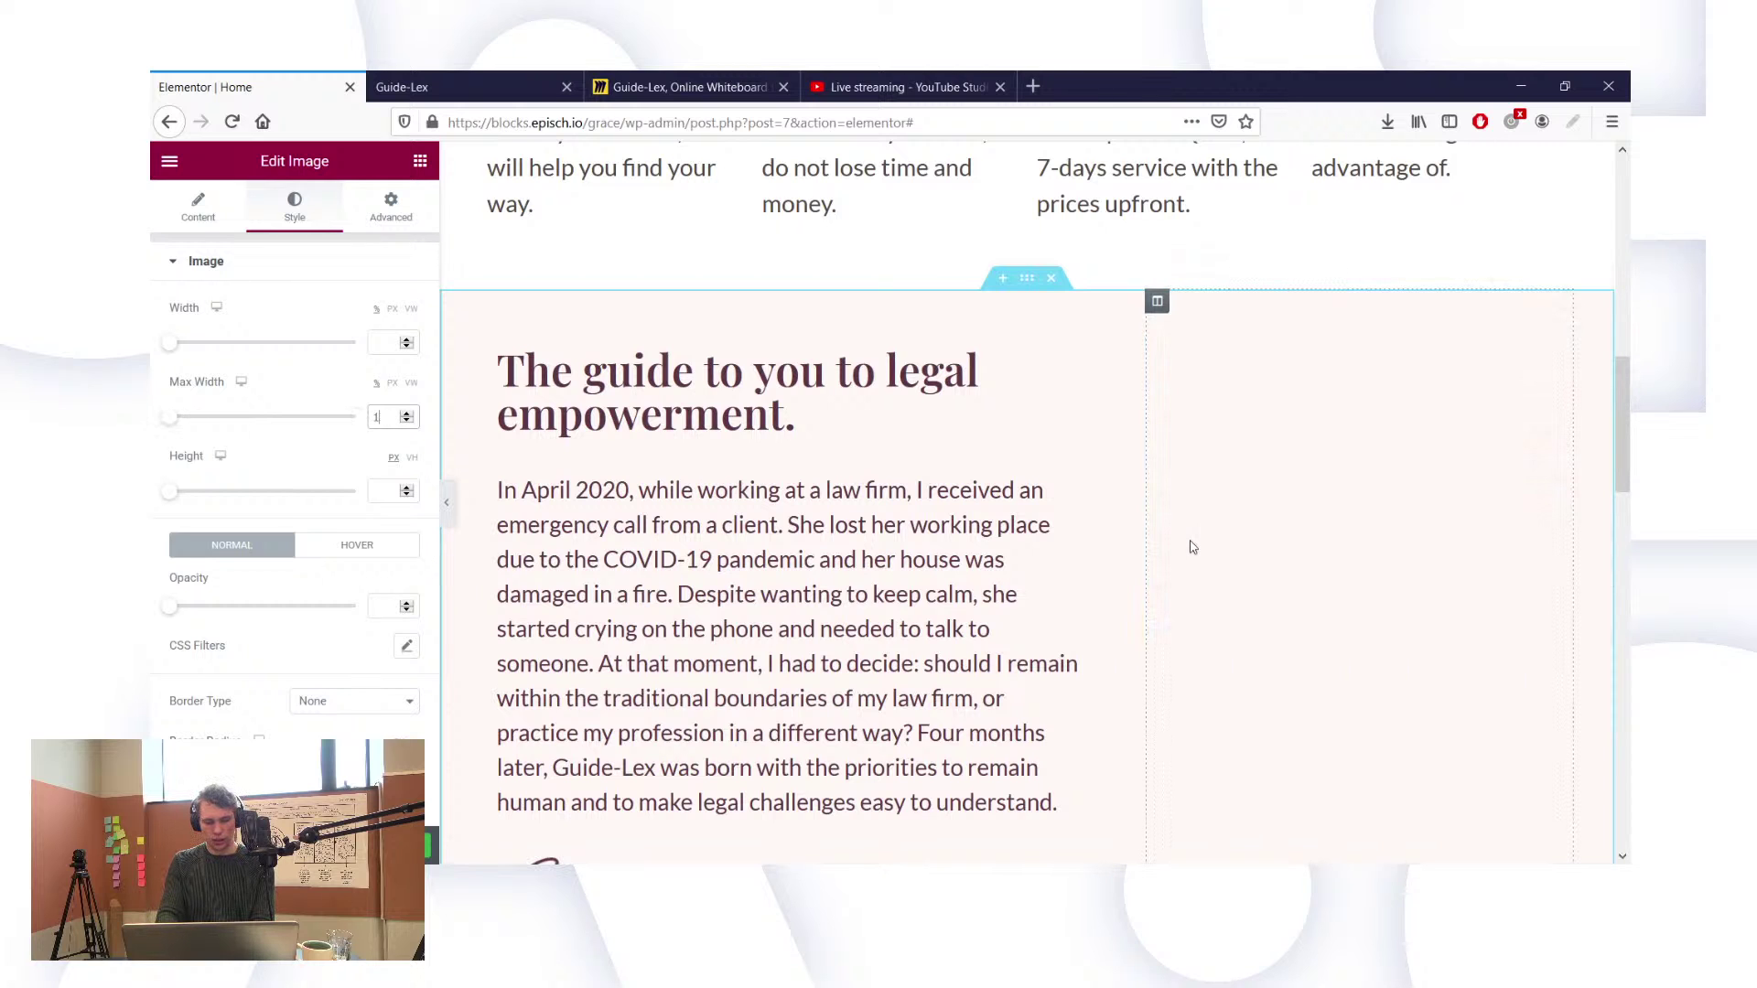
{"action": "type", "text": "40"}
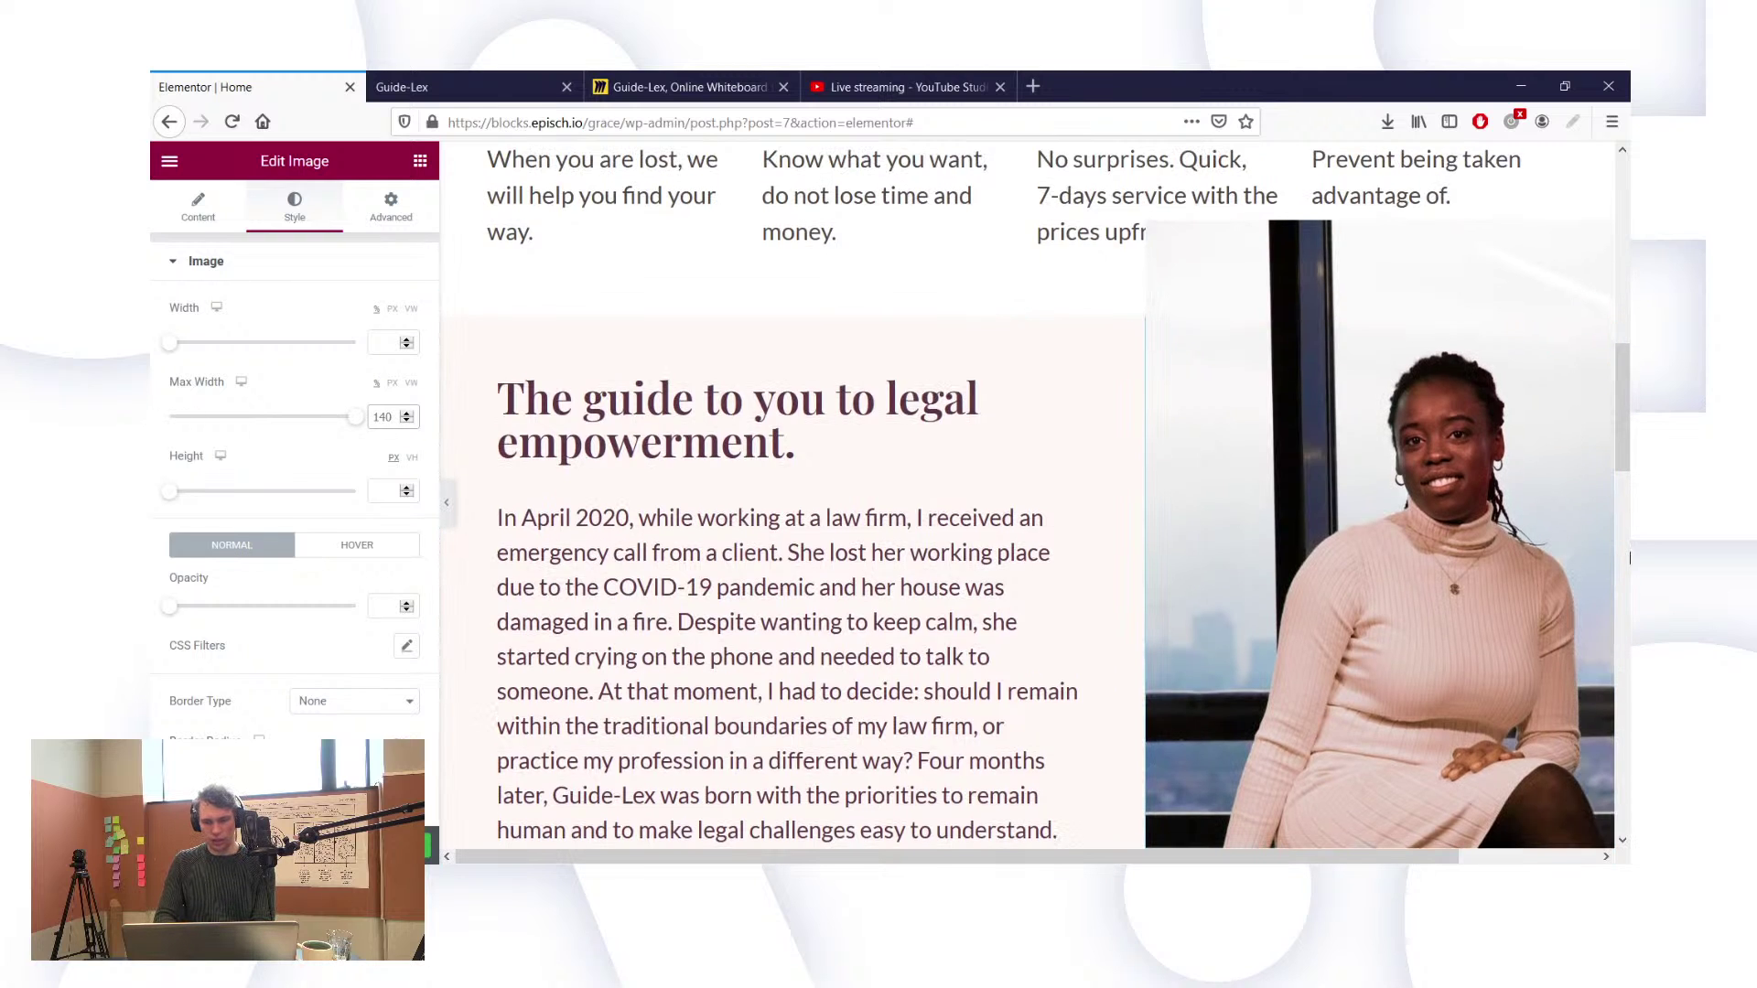
{"action": "scroll", "coordinate": [1474, 533], "scroll_direction": "down", "scroll_amount": 4}
{"action": "scroll", "coordinate": [1476, 533], "scroll_direction": "up", "scroll_amount": 4}
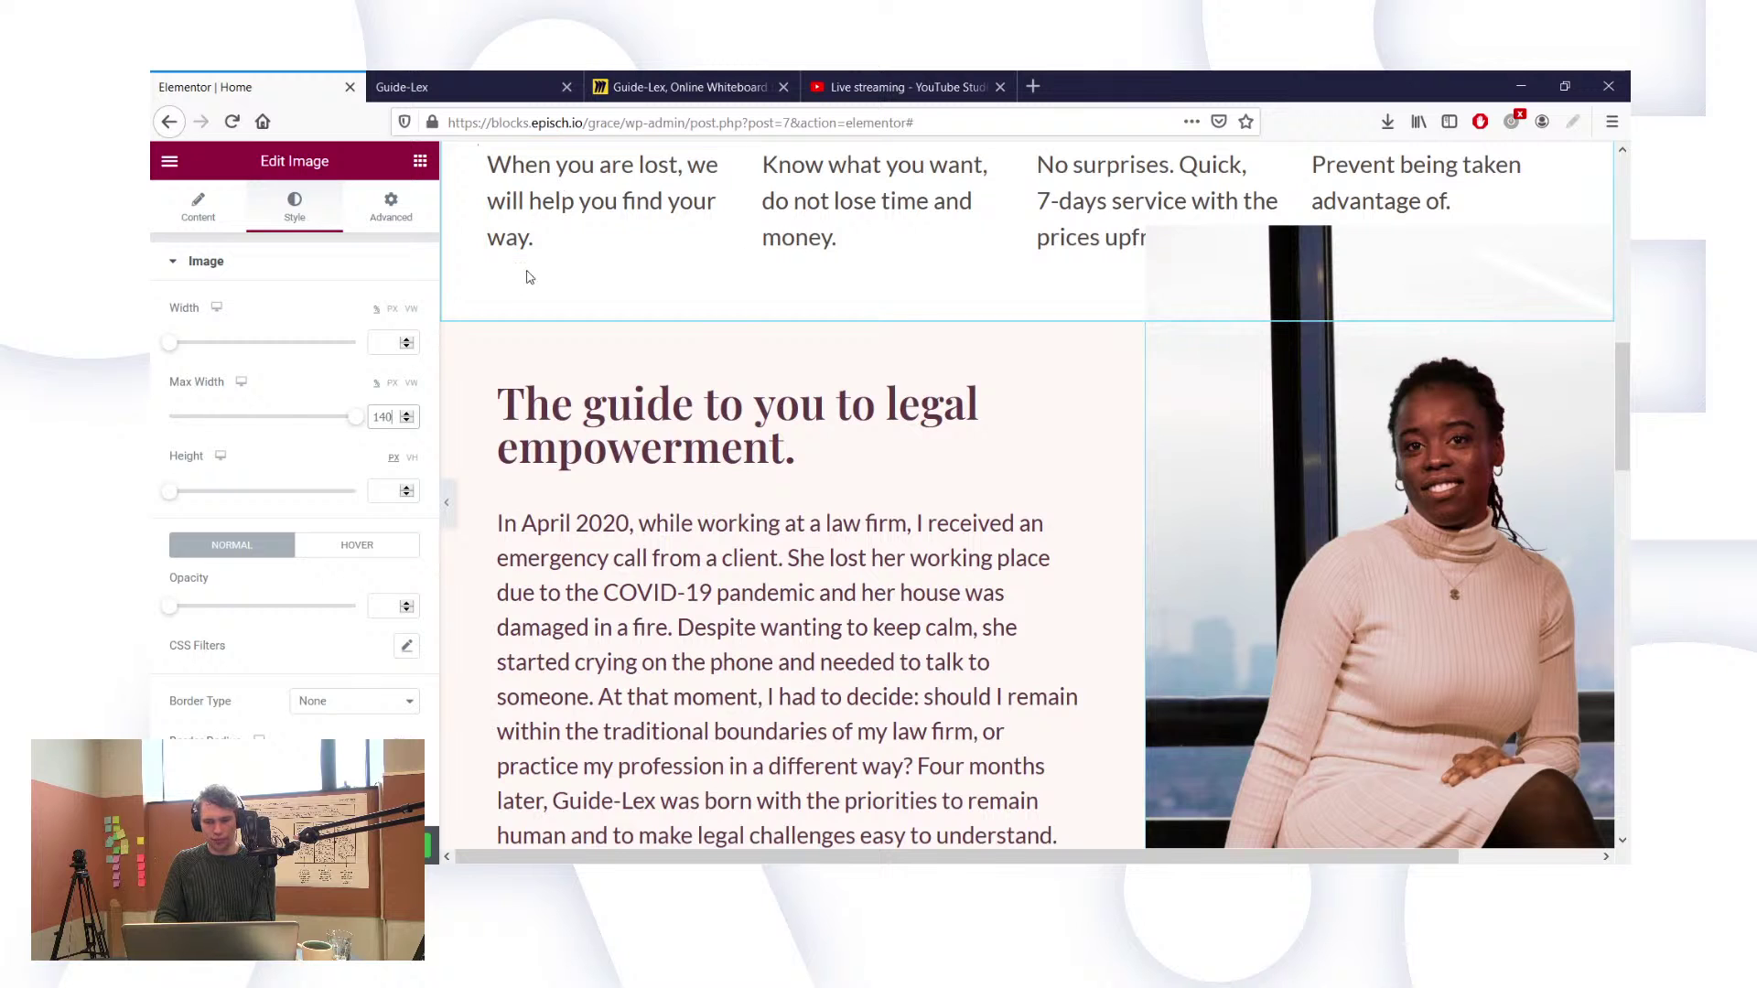
{"action": "scroll", "coordinate": [913, 366], "scroll_direction": "up", "scroll_amount": 3}
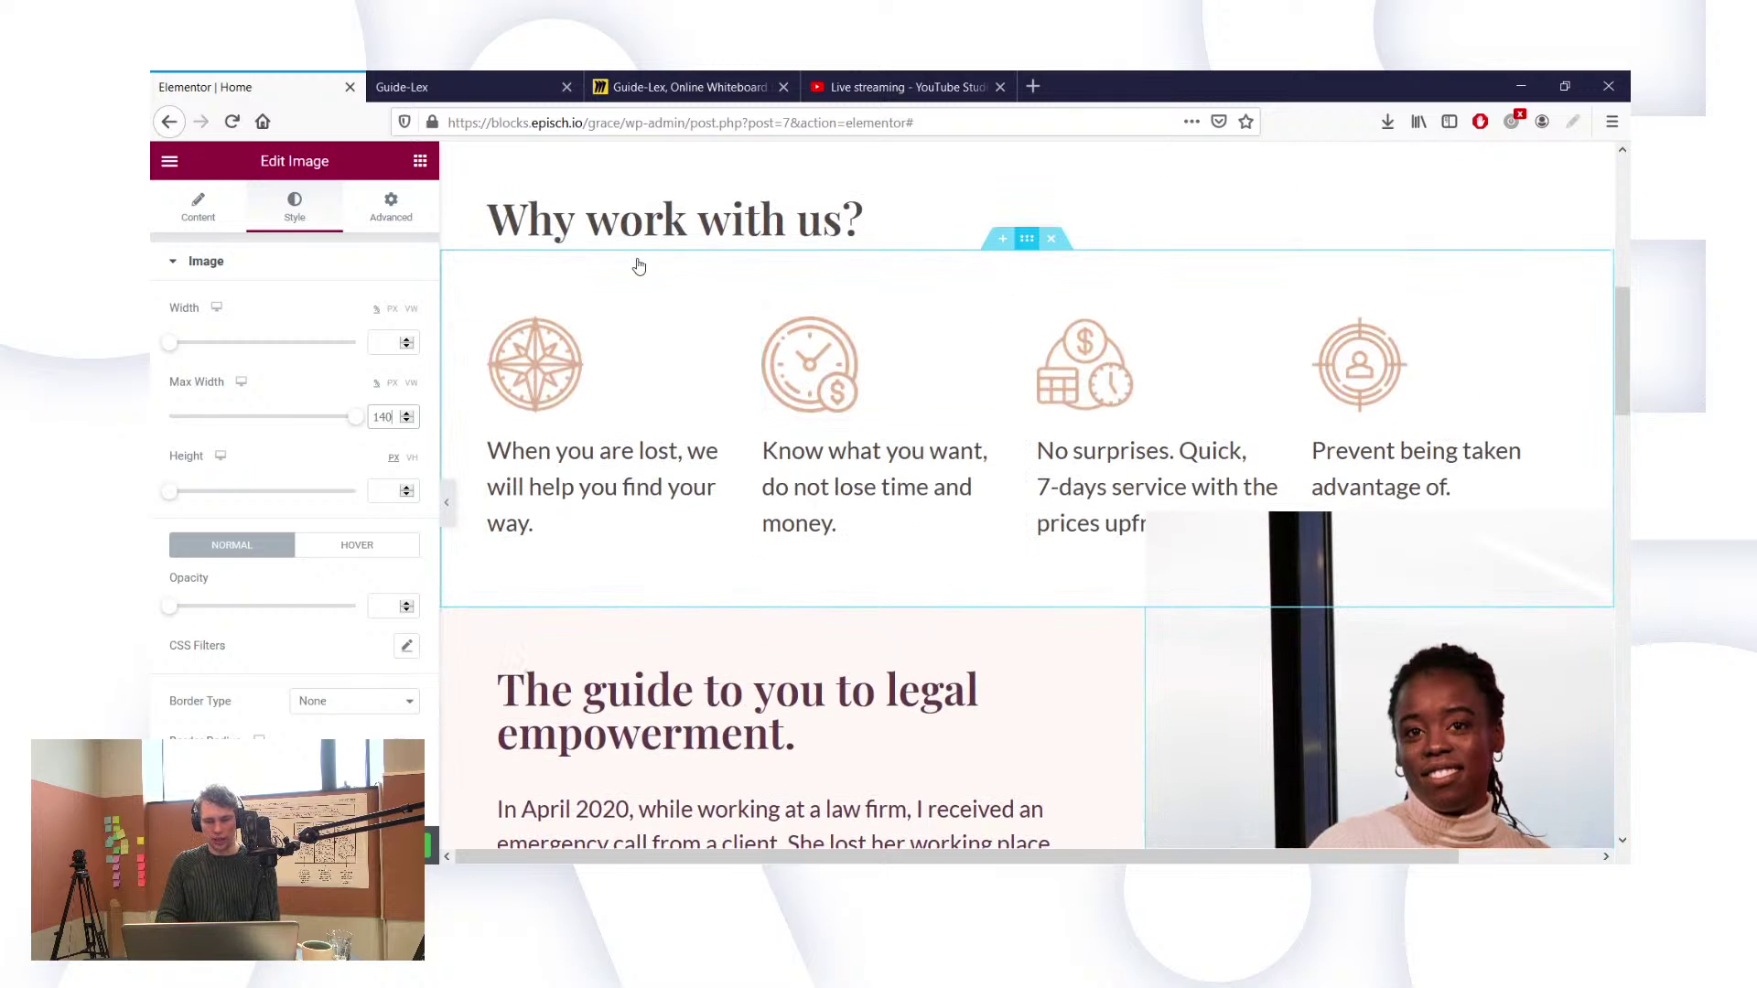
Step: Raise the Why work with us section's bottom padding through 120 and 200 to 220, then view the live page
{"action": "left_click", "coordinate": [543, 263]}
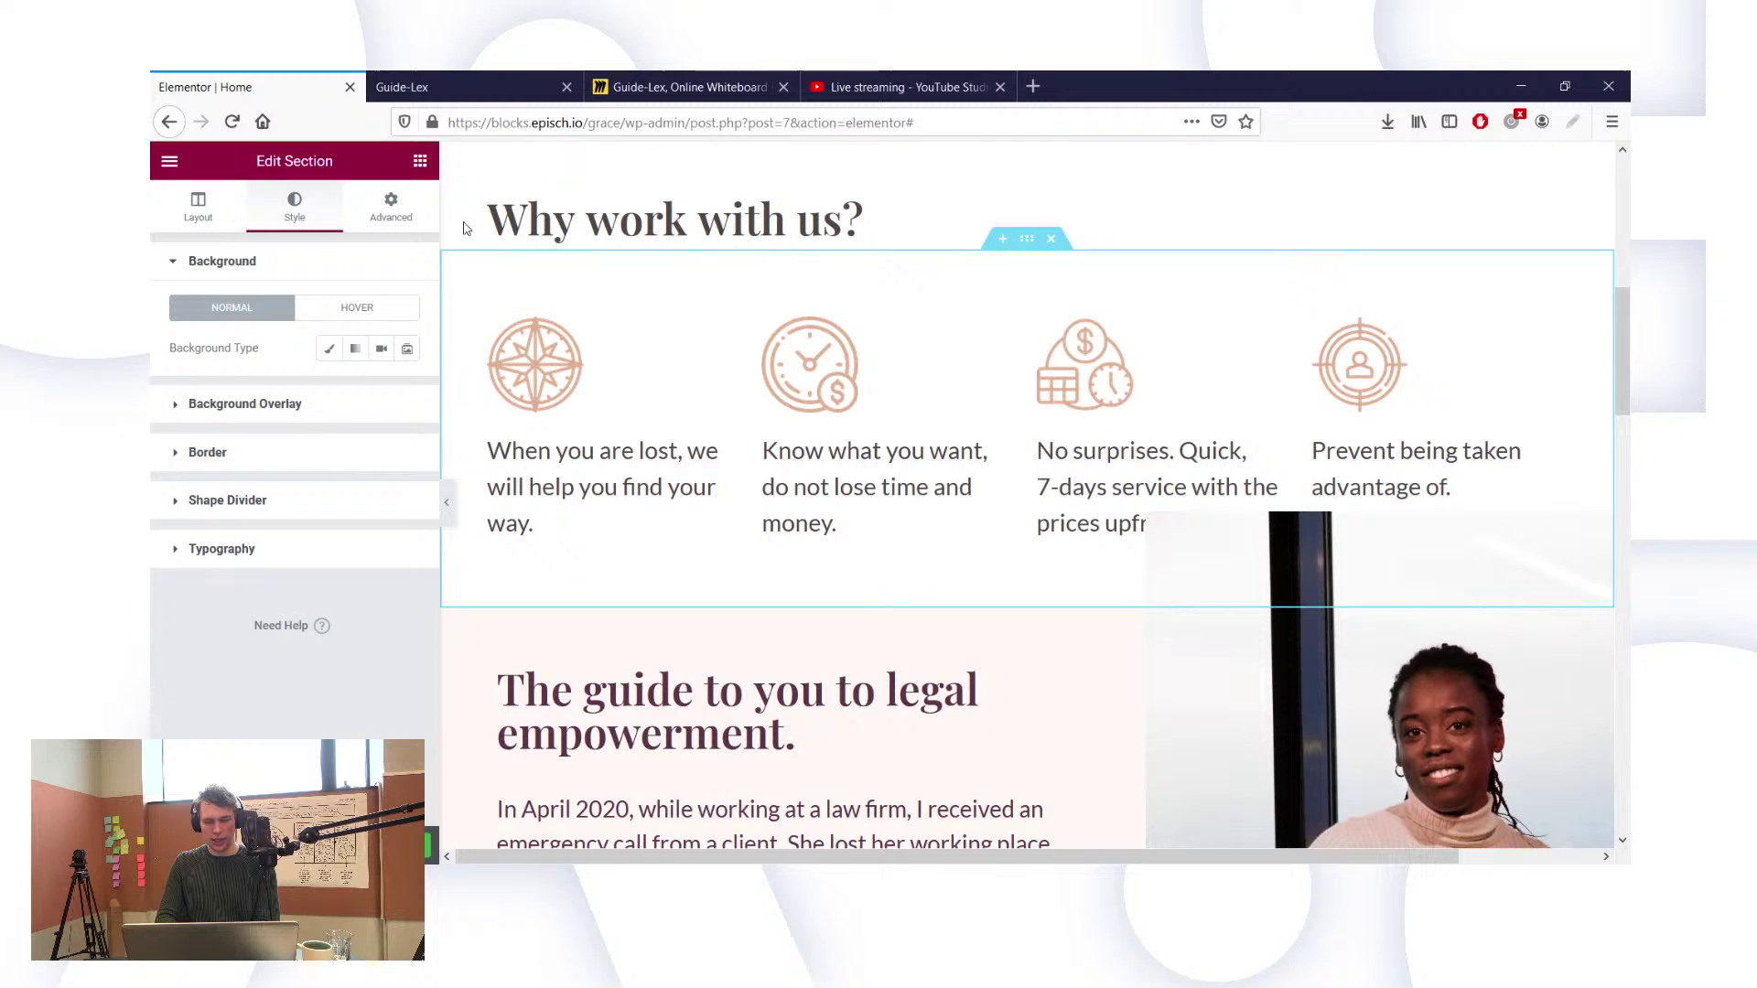
{"action": "left_click", "coordinate": [392, 207]}
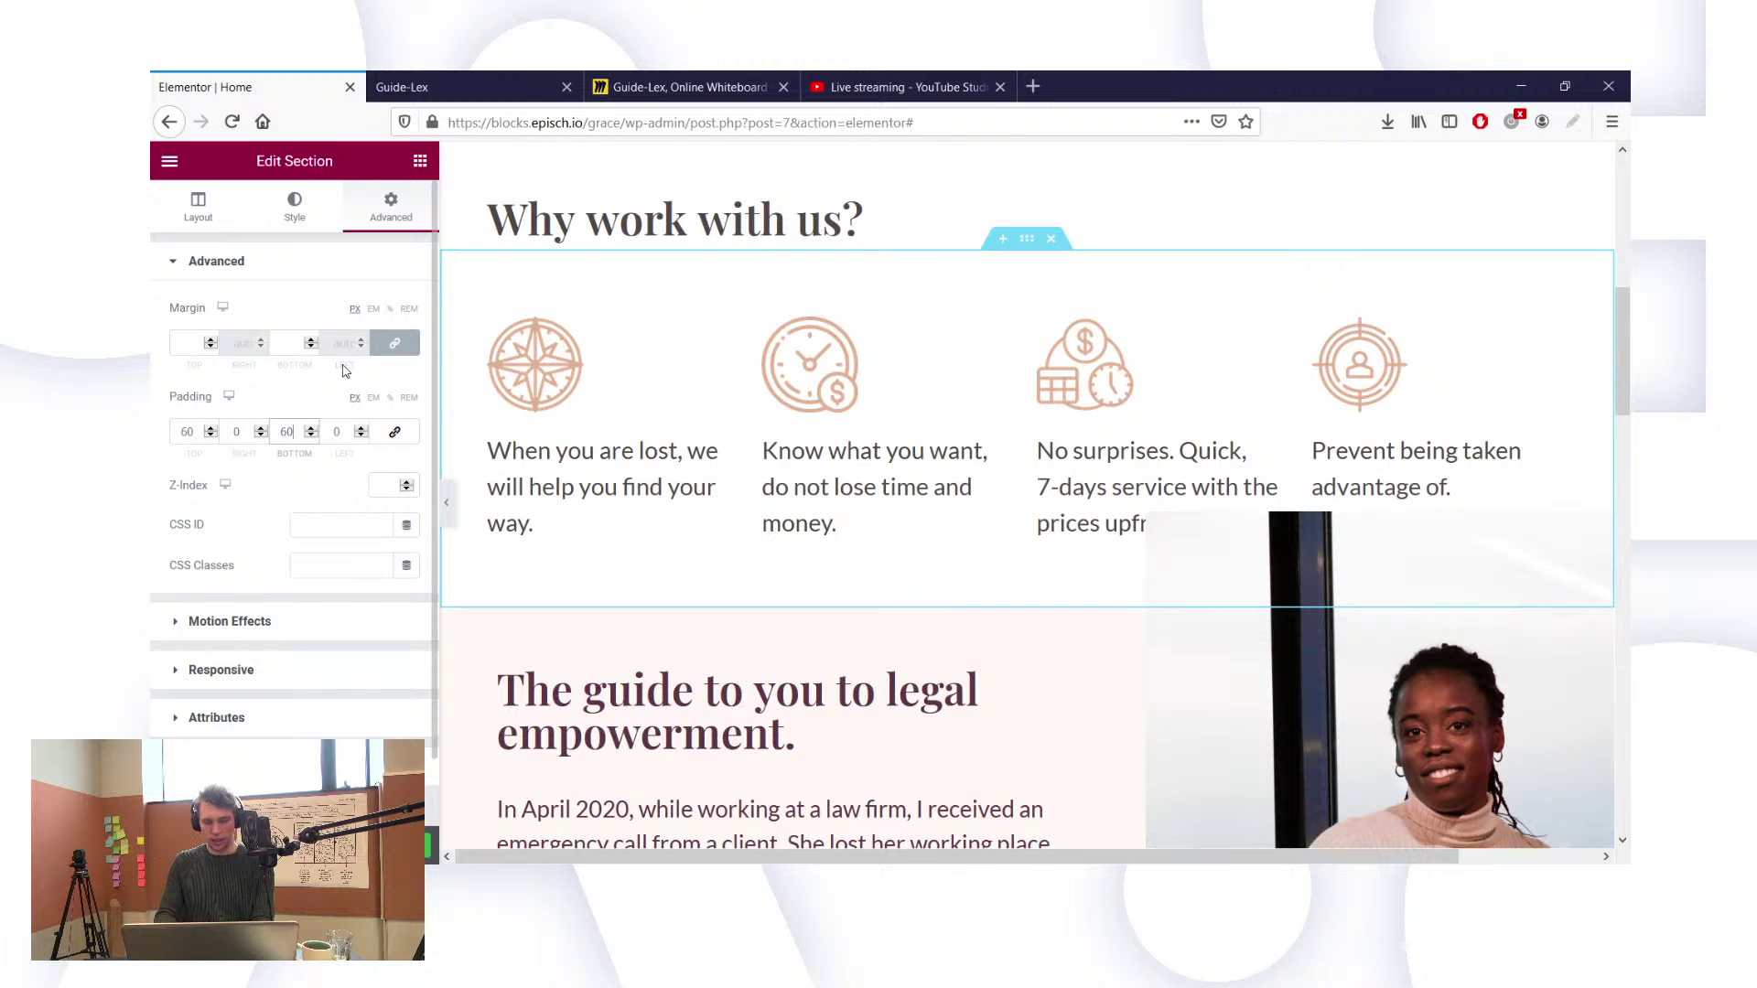
{"action": "key", "text": "BackSpace"}
{"action": "key", "text": "BackSpace"}
{"action": "type", "text": "120"}
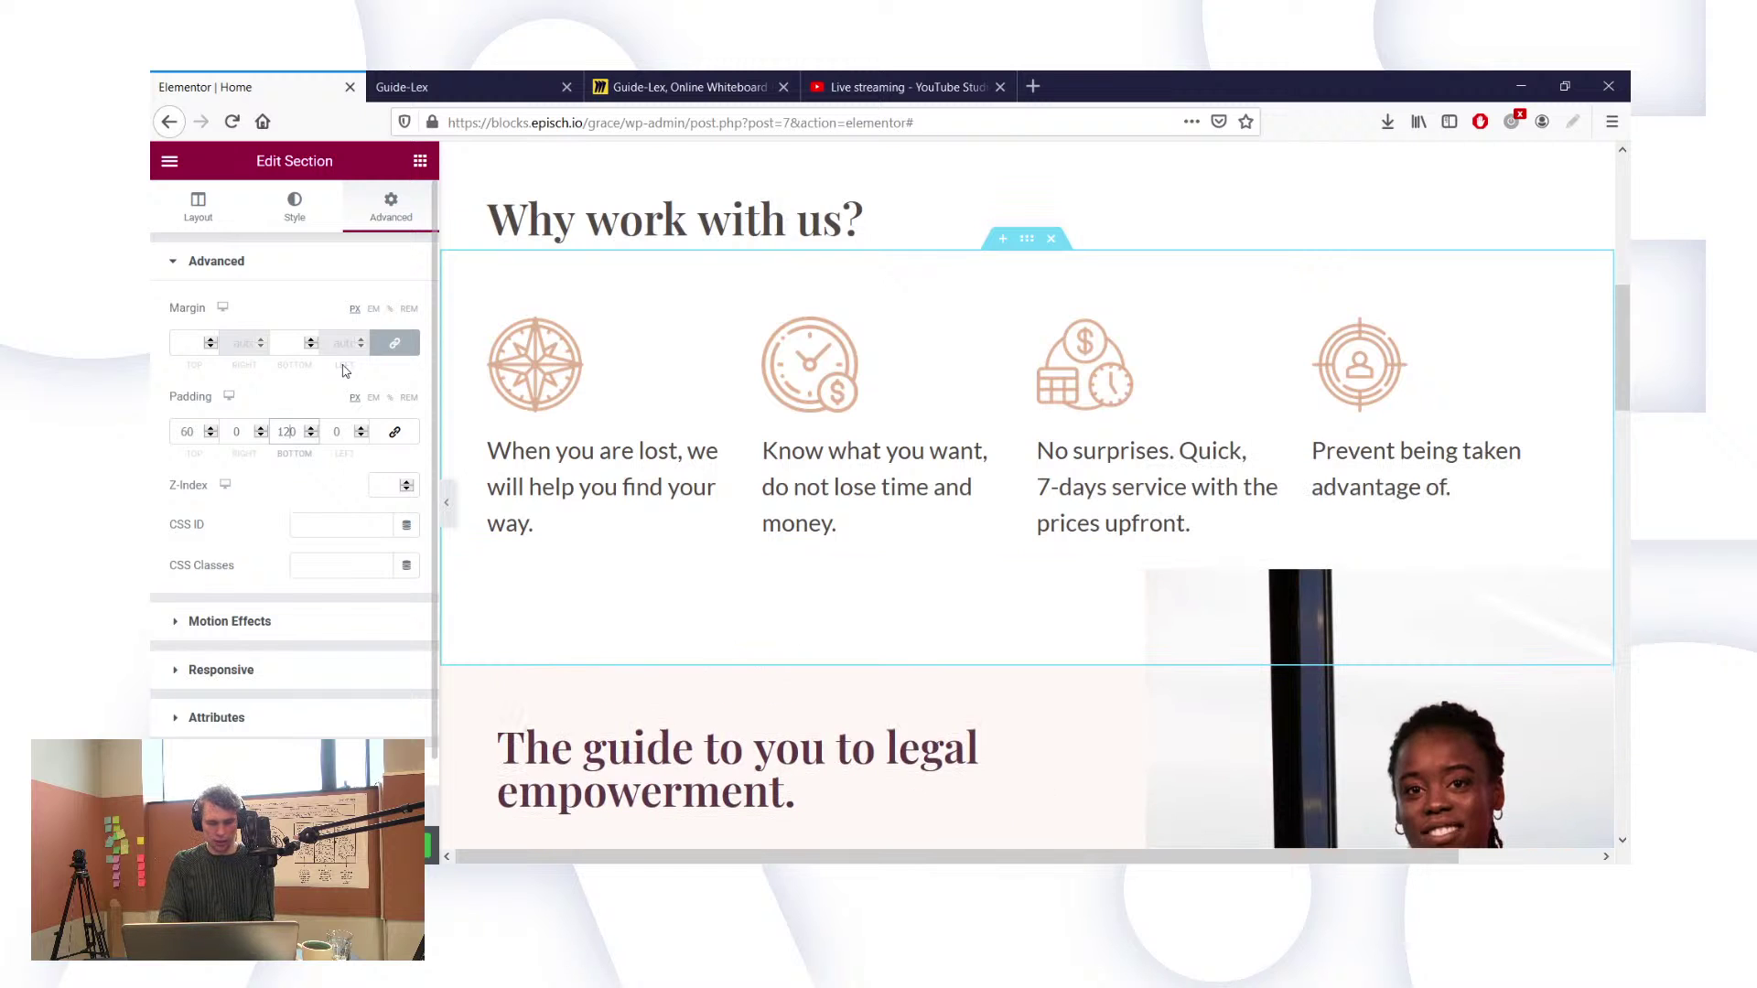
{"action": "key", "text": "BackSpace"}
{"action": "key", "text": "BackSpace"}
{"action": "key", "text": "BackSpace"}
{"action": "type", "text": "200"}
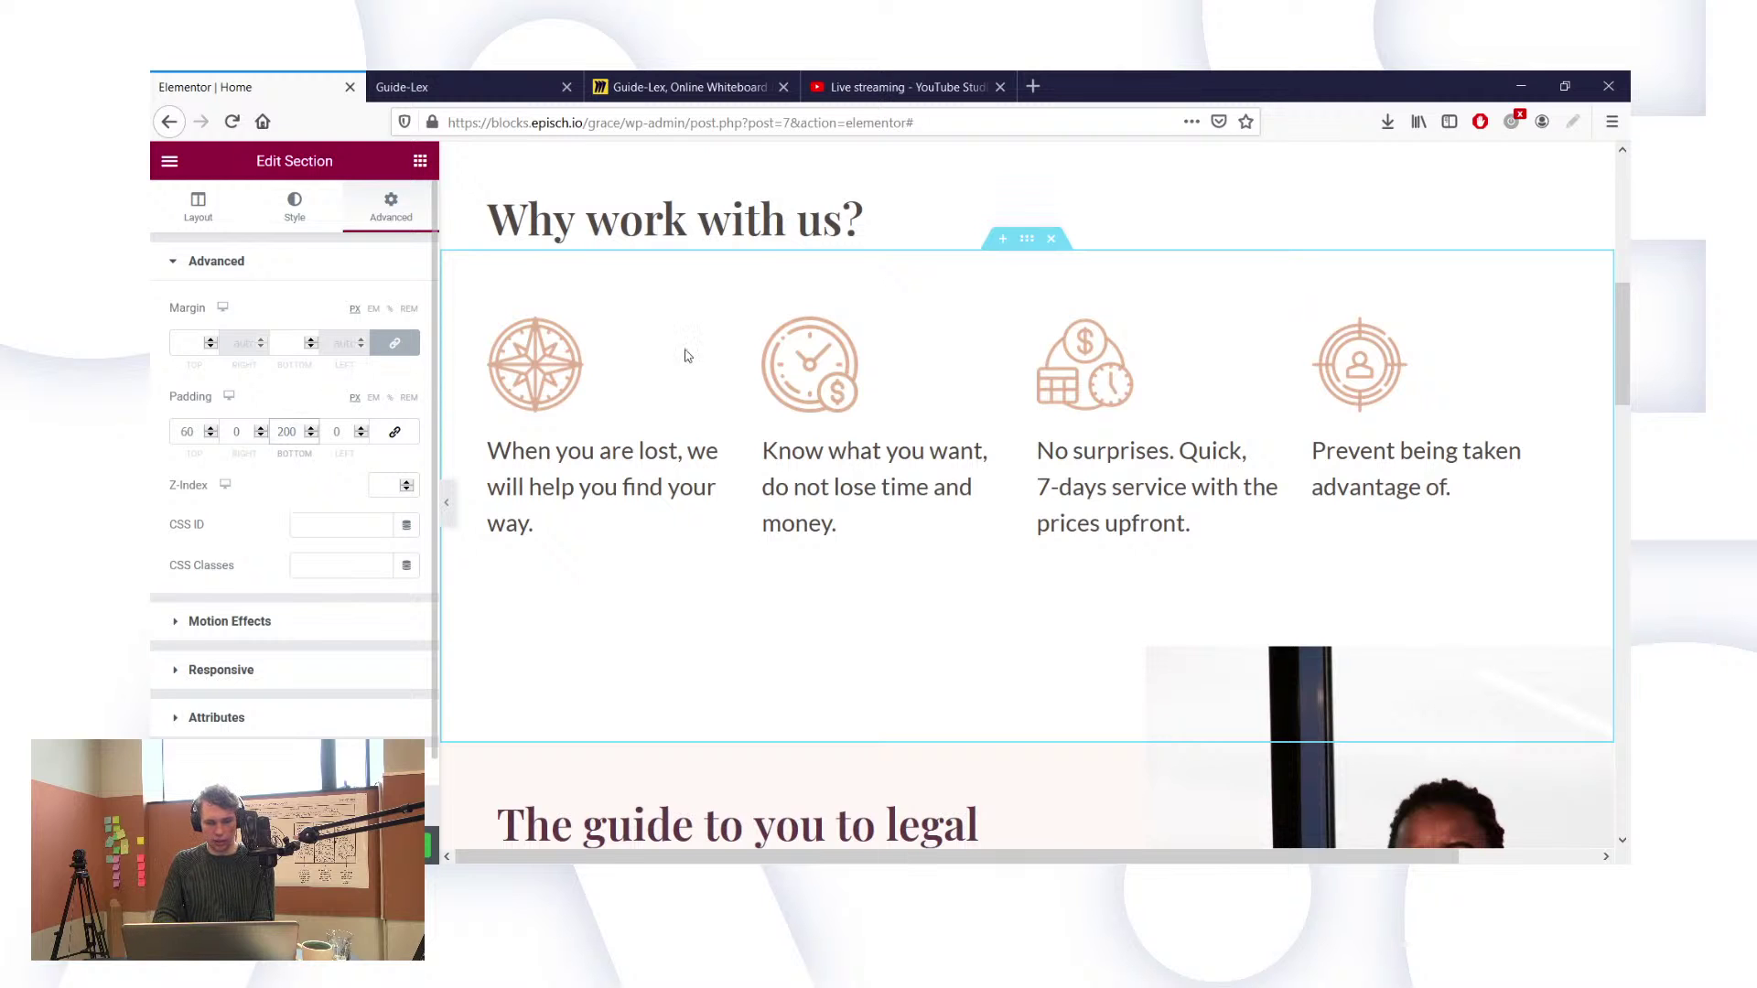
{"action": "scroll", "coordinate": [688, 356], "scroll_direction": "up", "scroll_amount": 2}
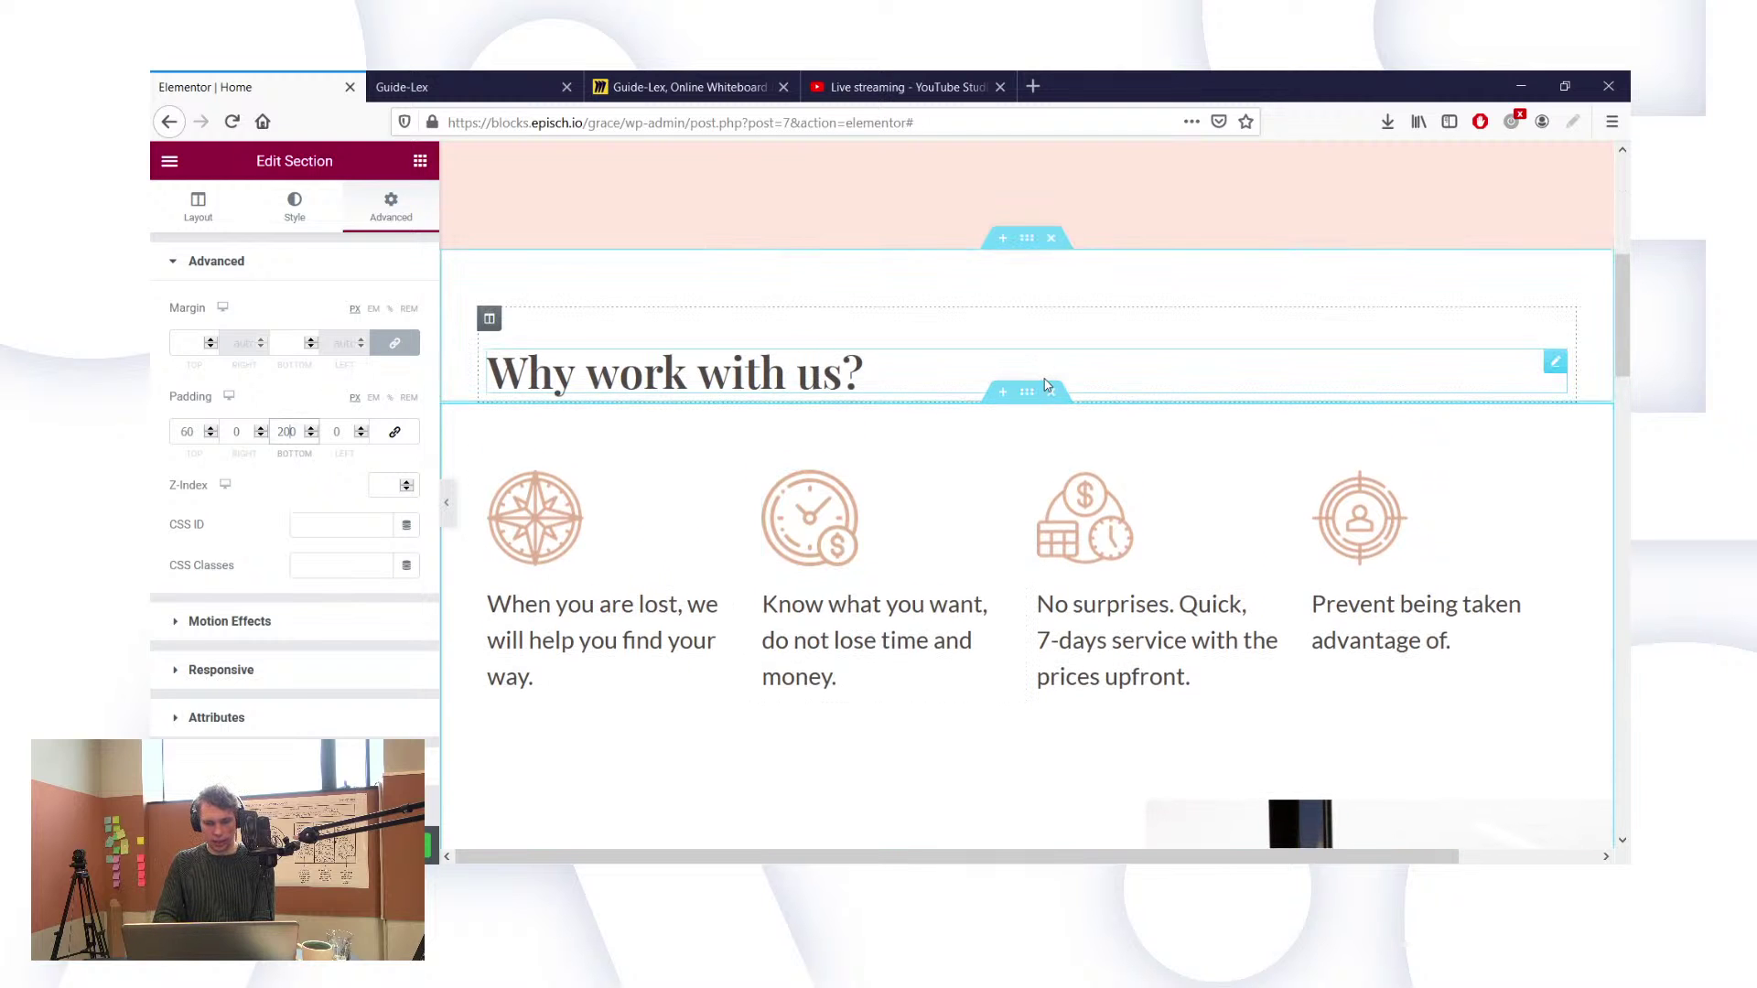
{"action": "scroll", "coordinate": [1048, 385], "scroll_direction": "down", "scroll_amount": 1}
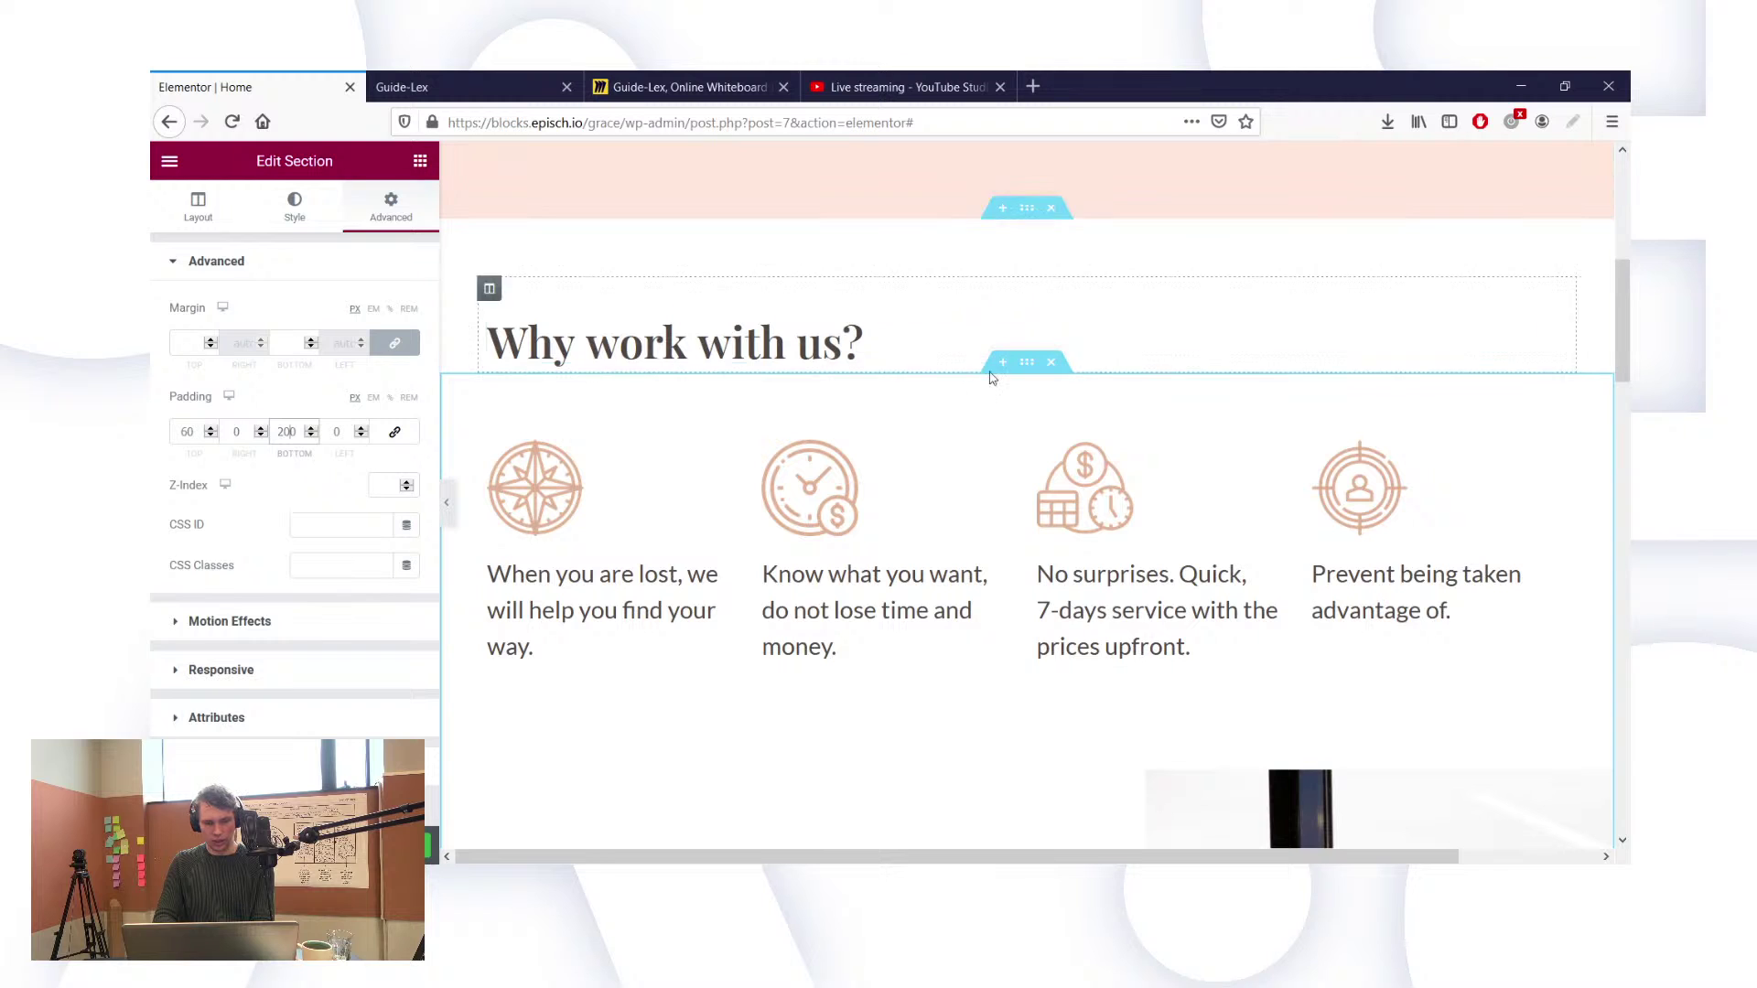
{"action": "left_click", "coordinate": [311, 429]}
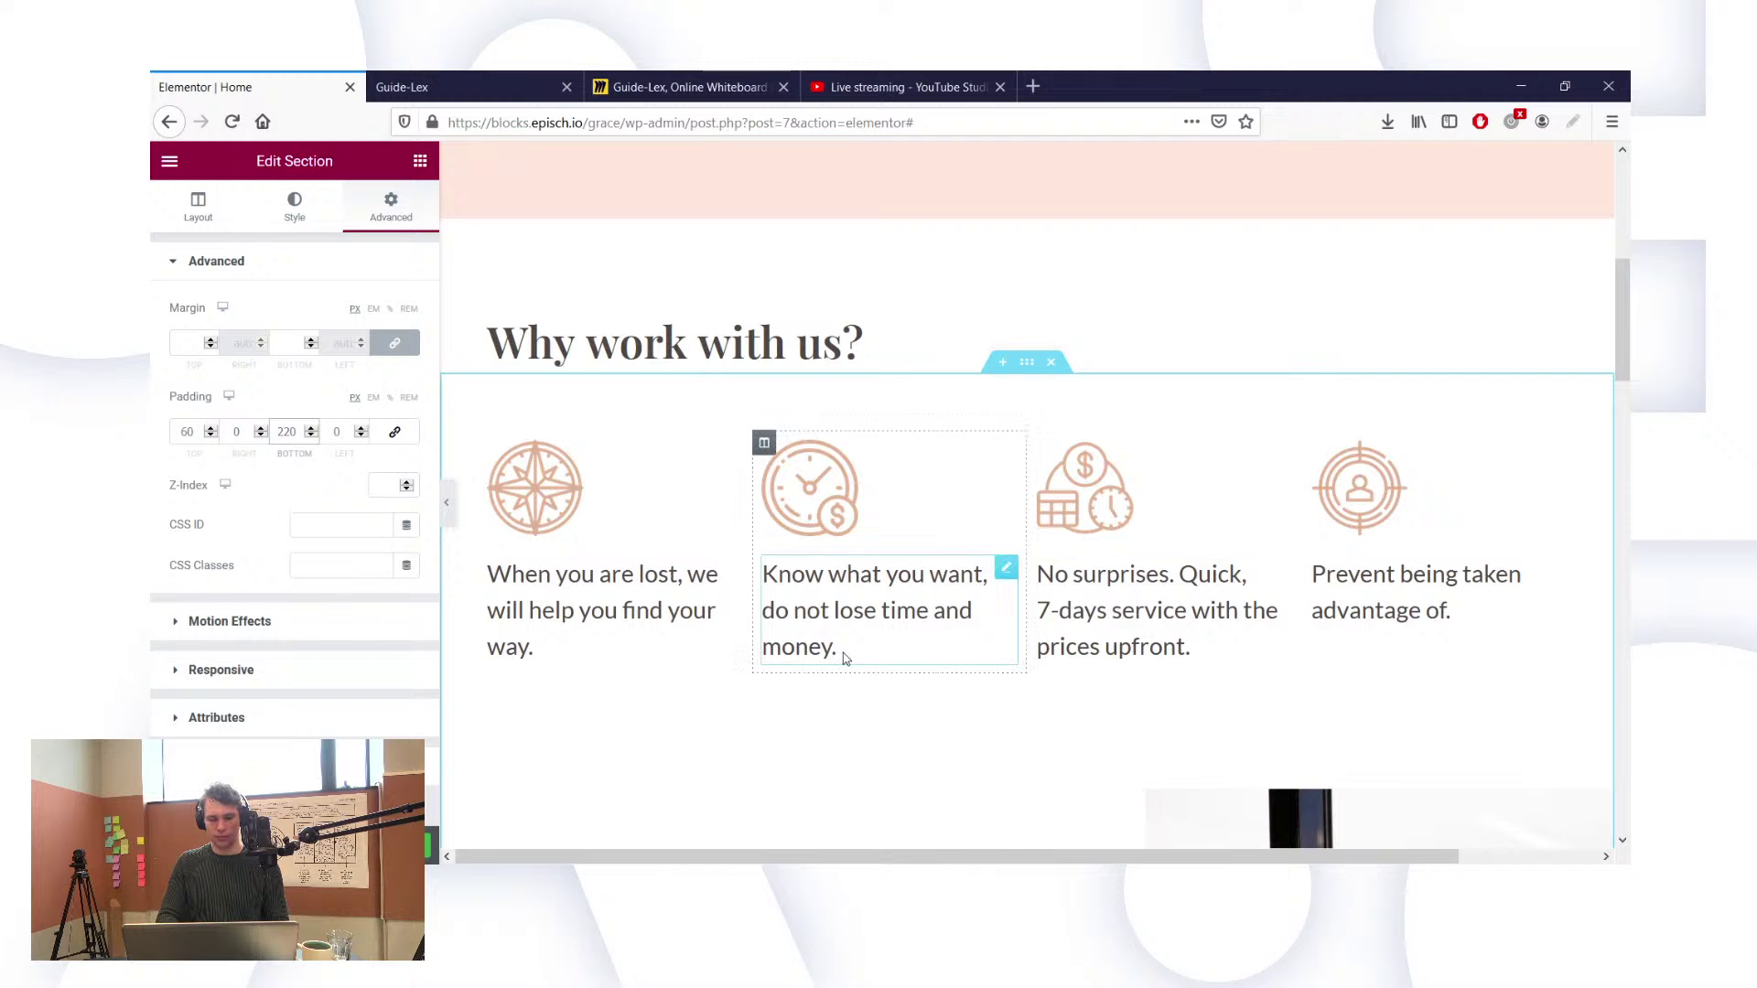
{"action": "scroll", "coordinate": [837, 661], "scroll_direction": "down", "scroll_amount": 5}
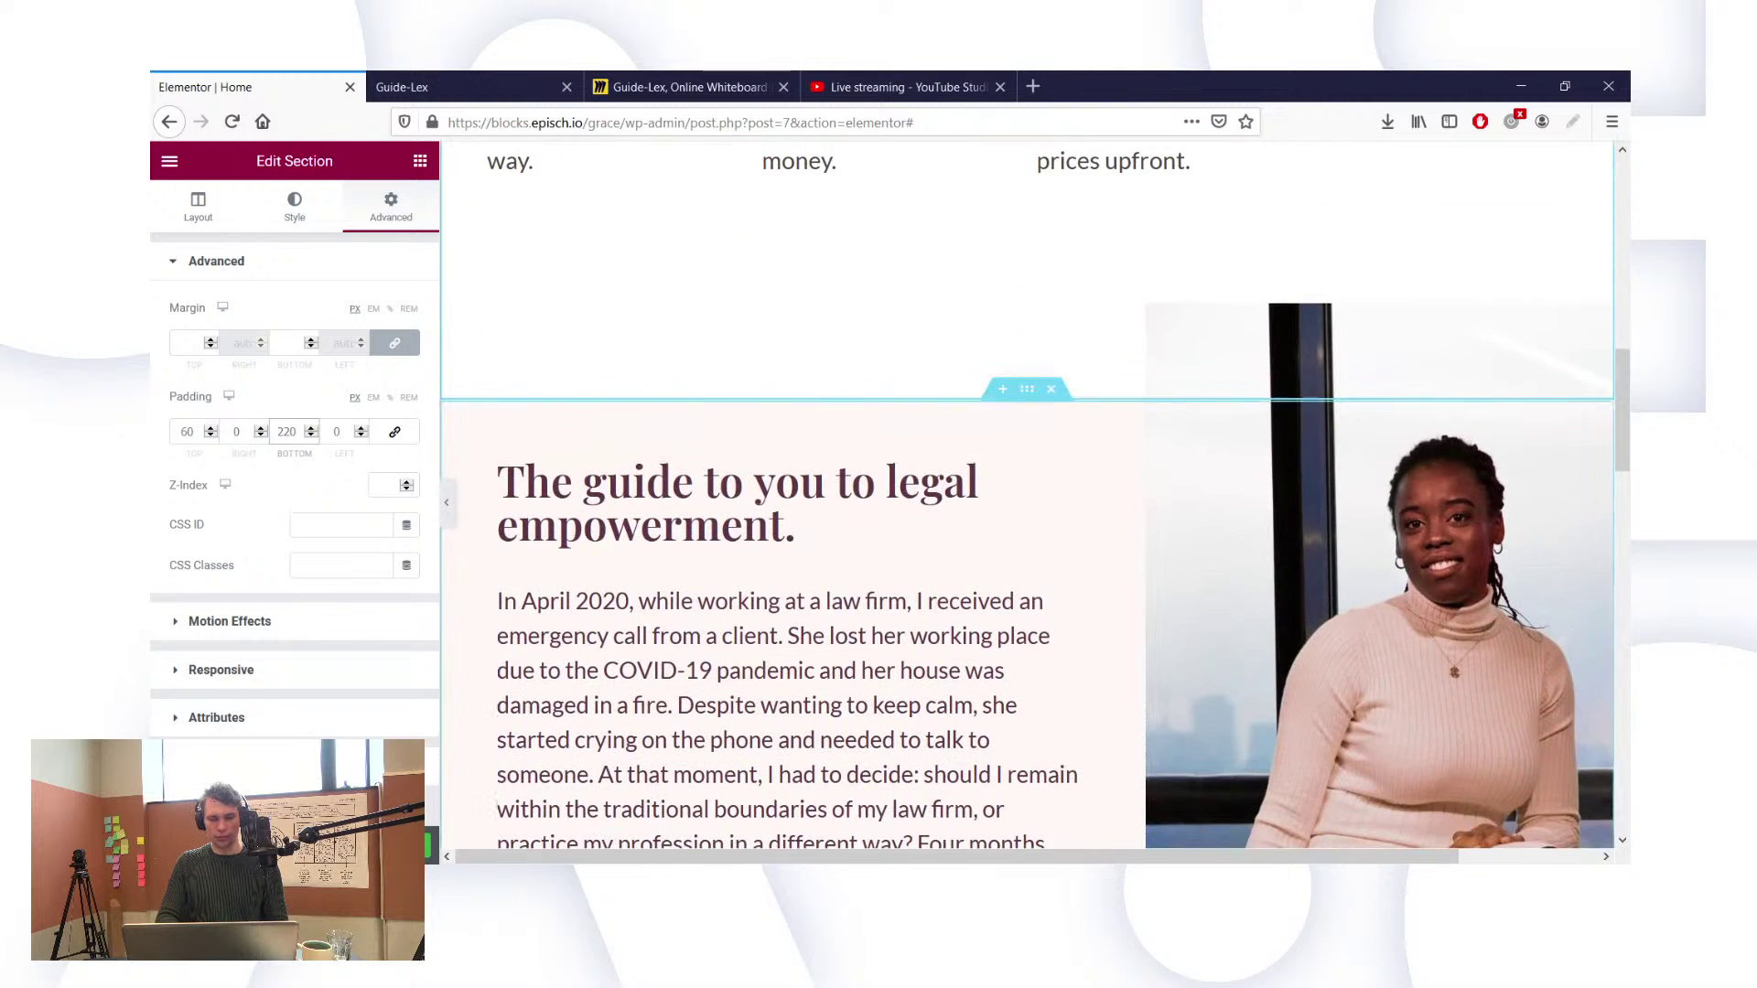
{"action": "left_click", "coordinate": [512, 78]}
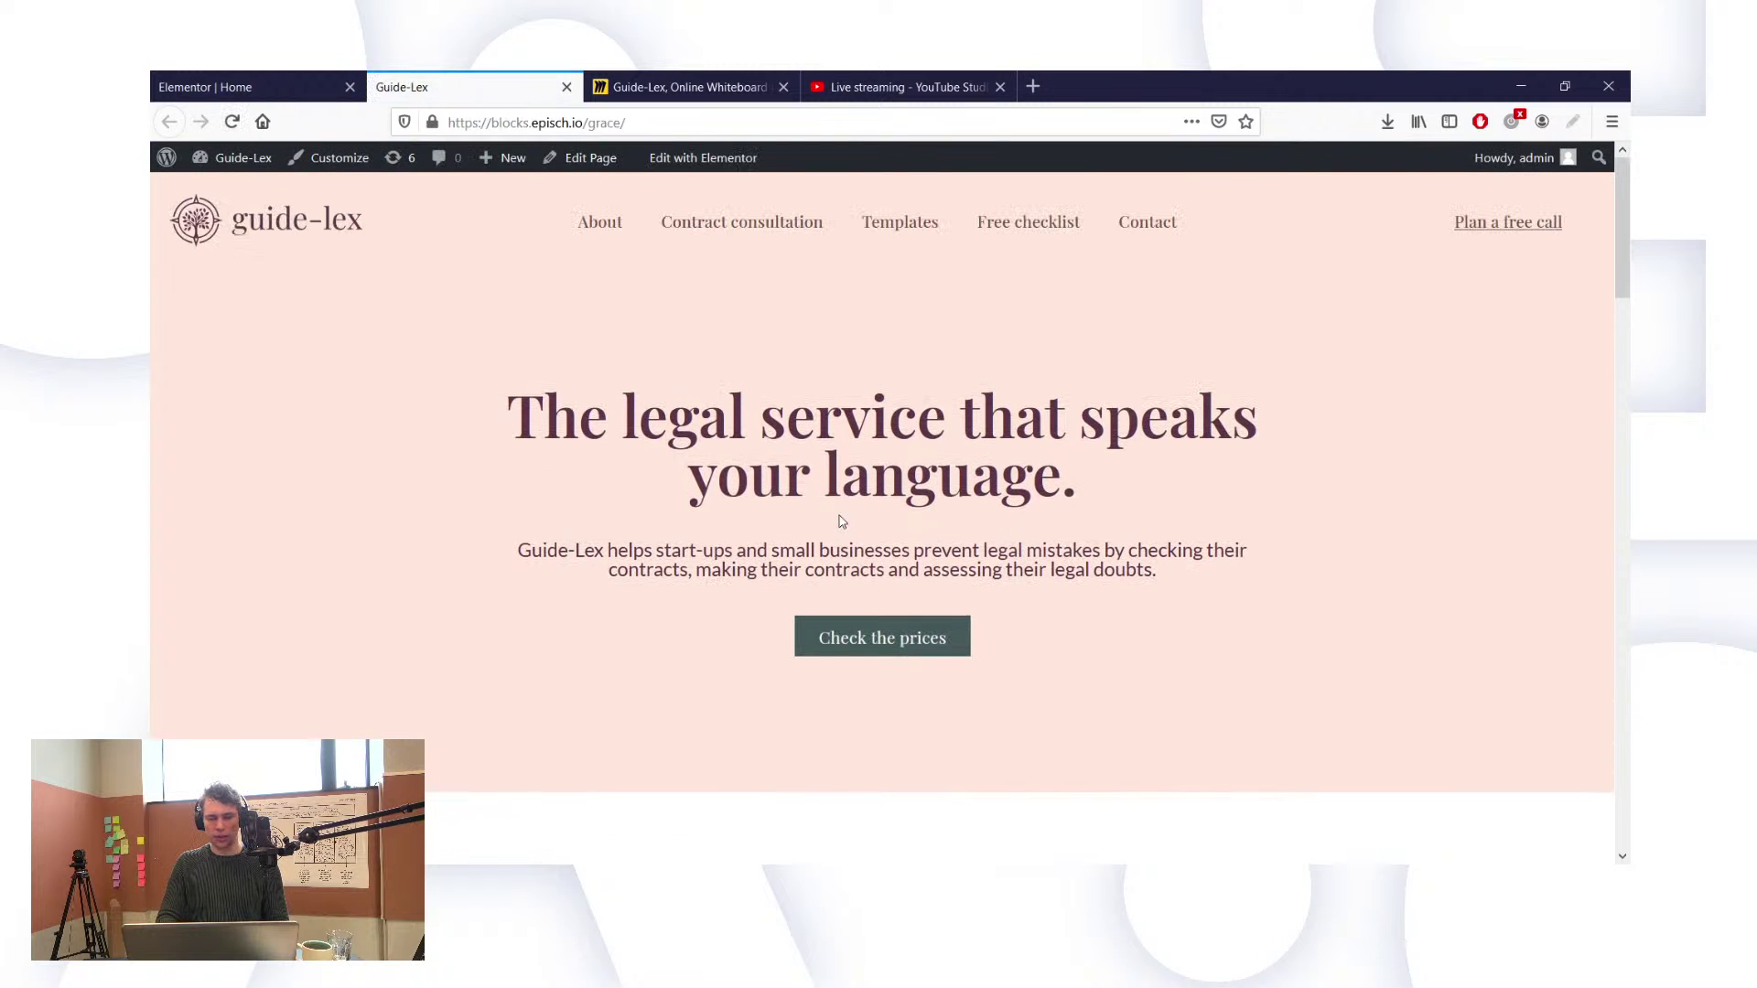
Step: Review the portrait overlap and spacing on the live Guide-Lex page, then return to the Elementor editor
{"action": "scroll", "coordinate": [660, 378], "scroll_direction": "down", "scroll_amount": 6}
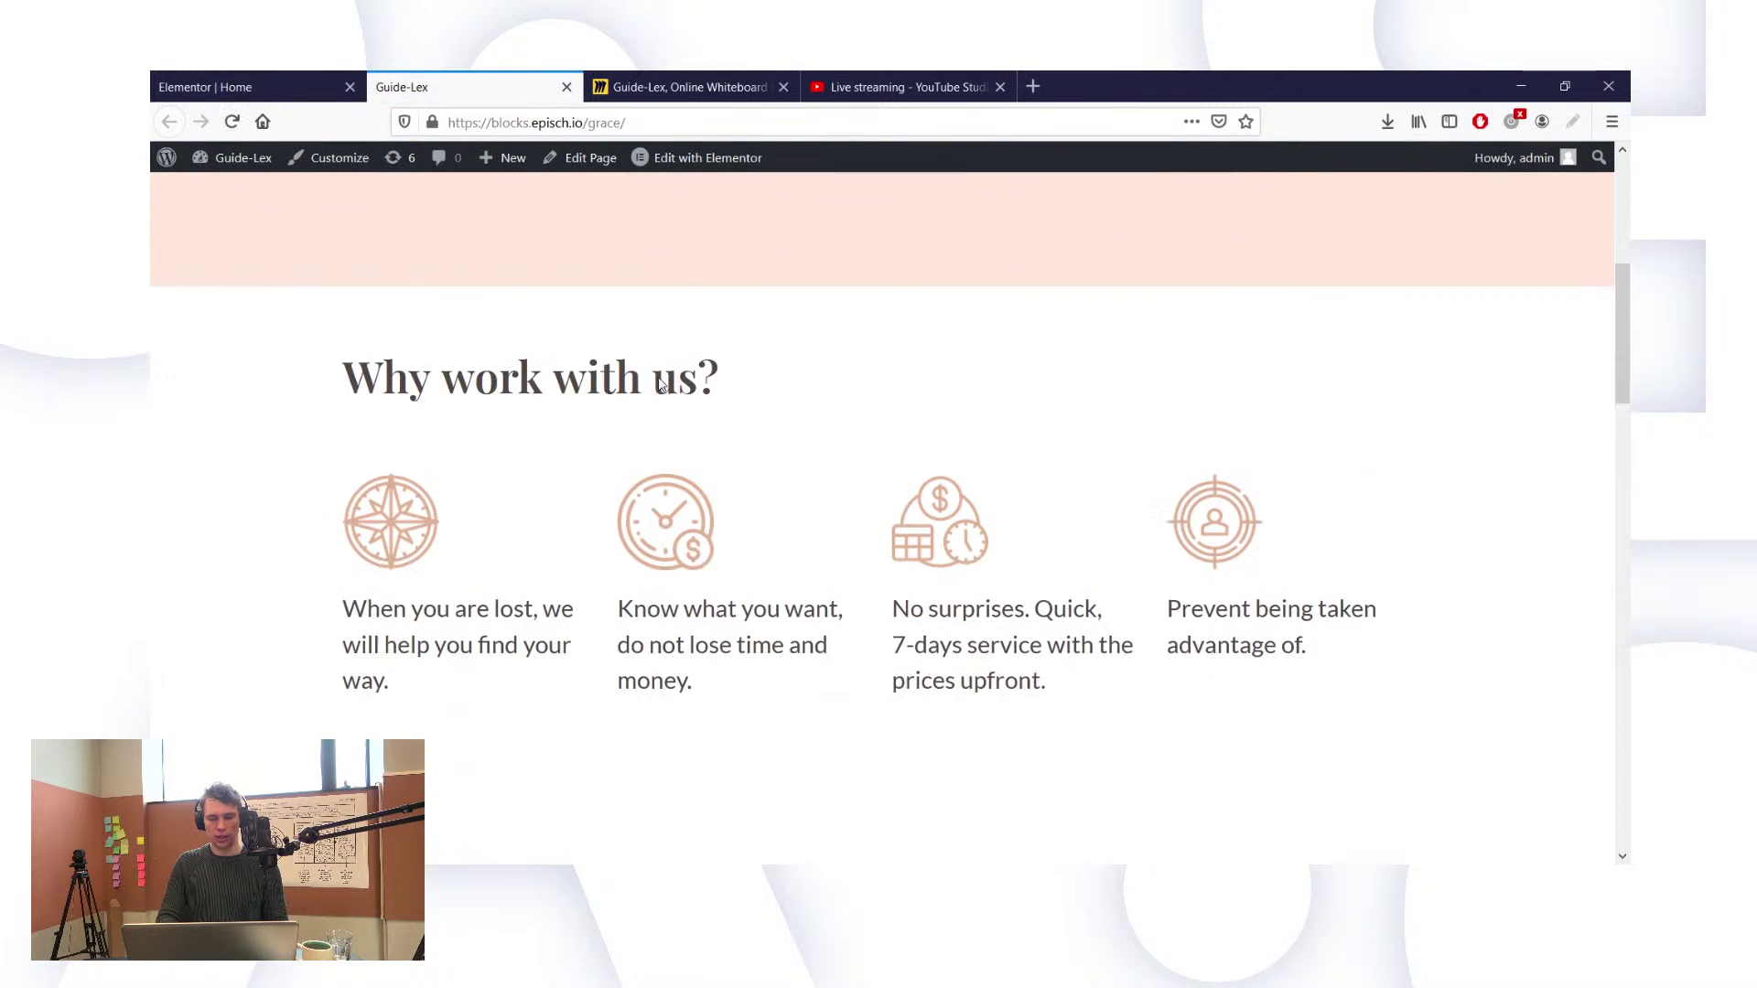
{"action": "scroll", "coordinate": [659, 380], "scroll_direction": "down", "scroll_amount": 2}
{"action": "scroll", "coordinate": [660, 381], "scroll_direction": "down", "scroll_amount": 4}
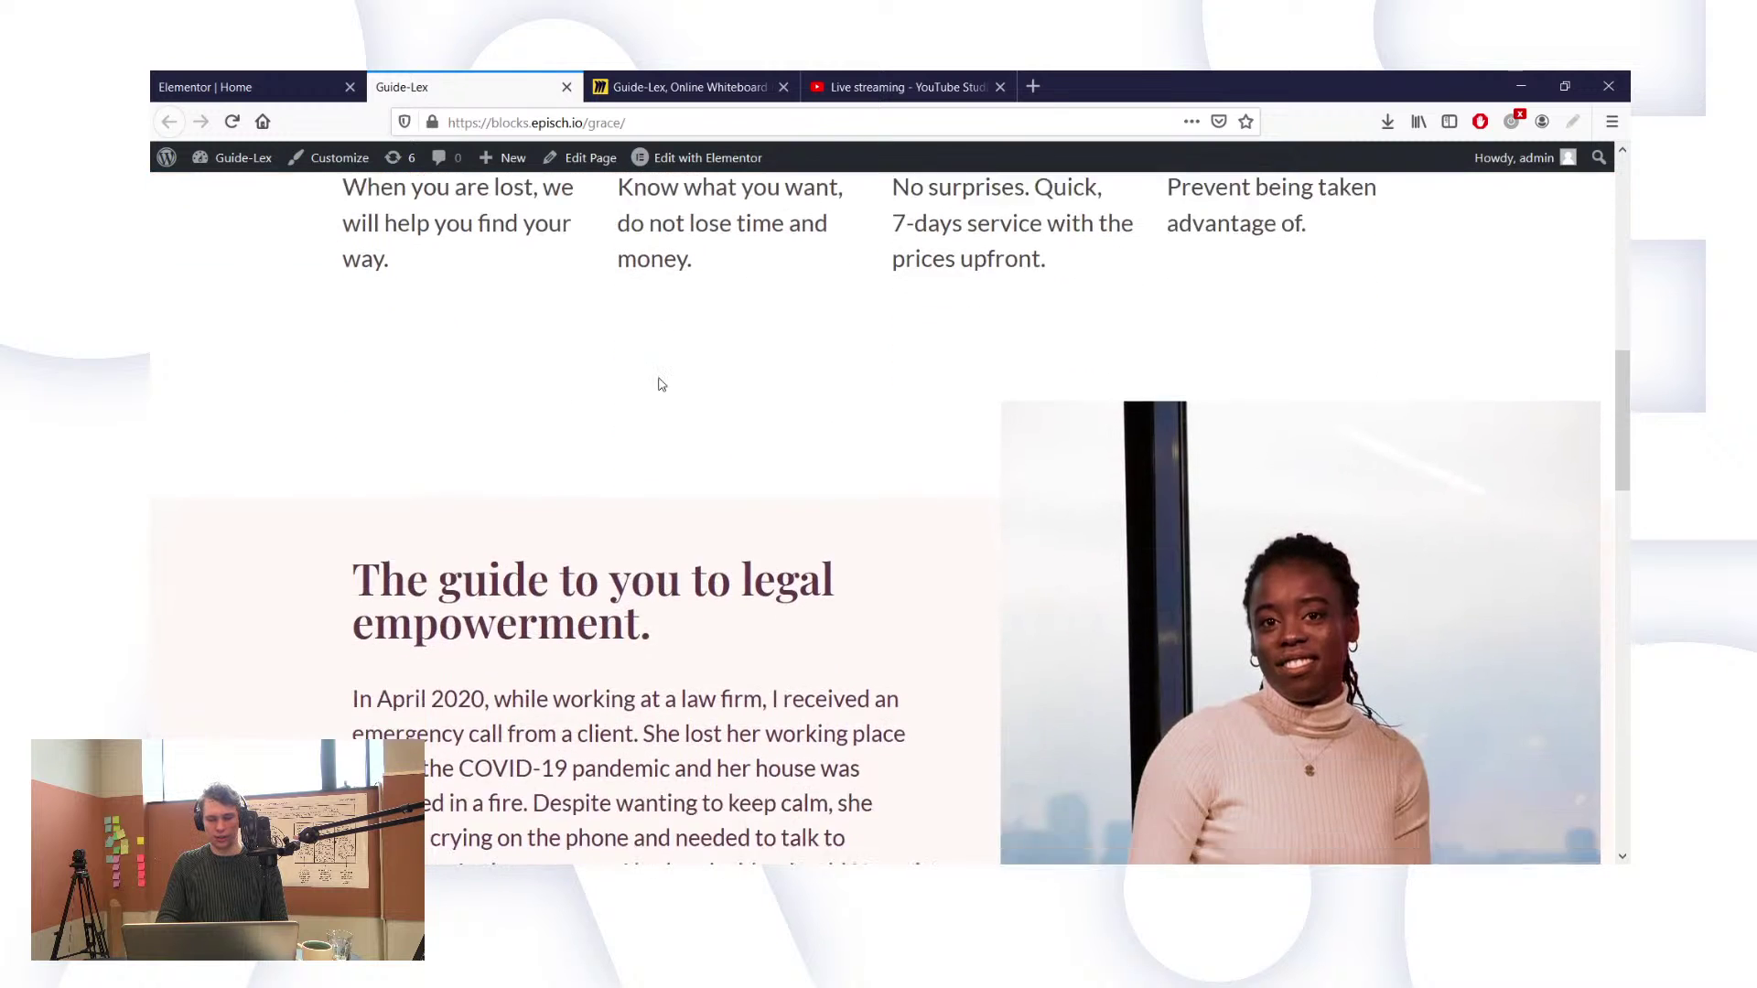
{"action": "scroll", "coordinate": [661, 381], "scroll_direction": "down", "scroll_amount": 3}
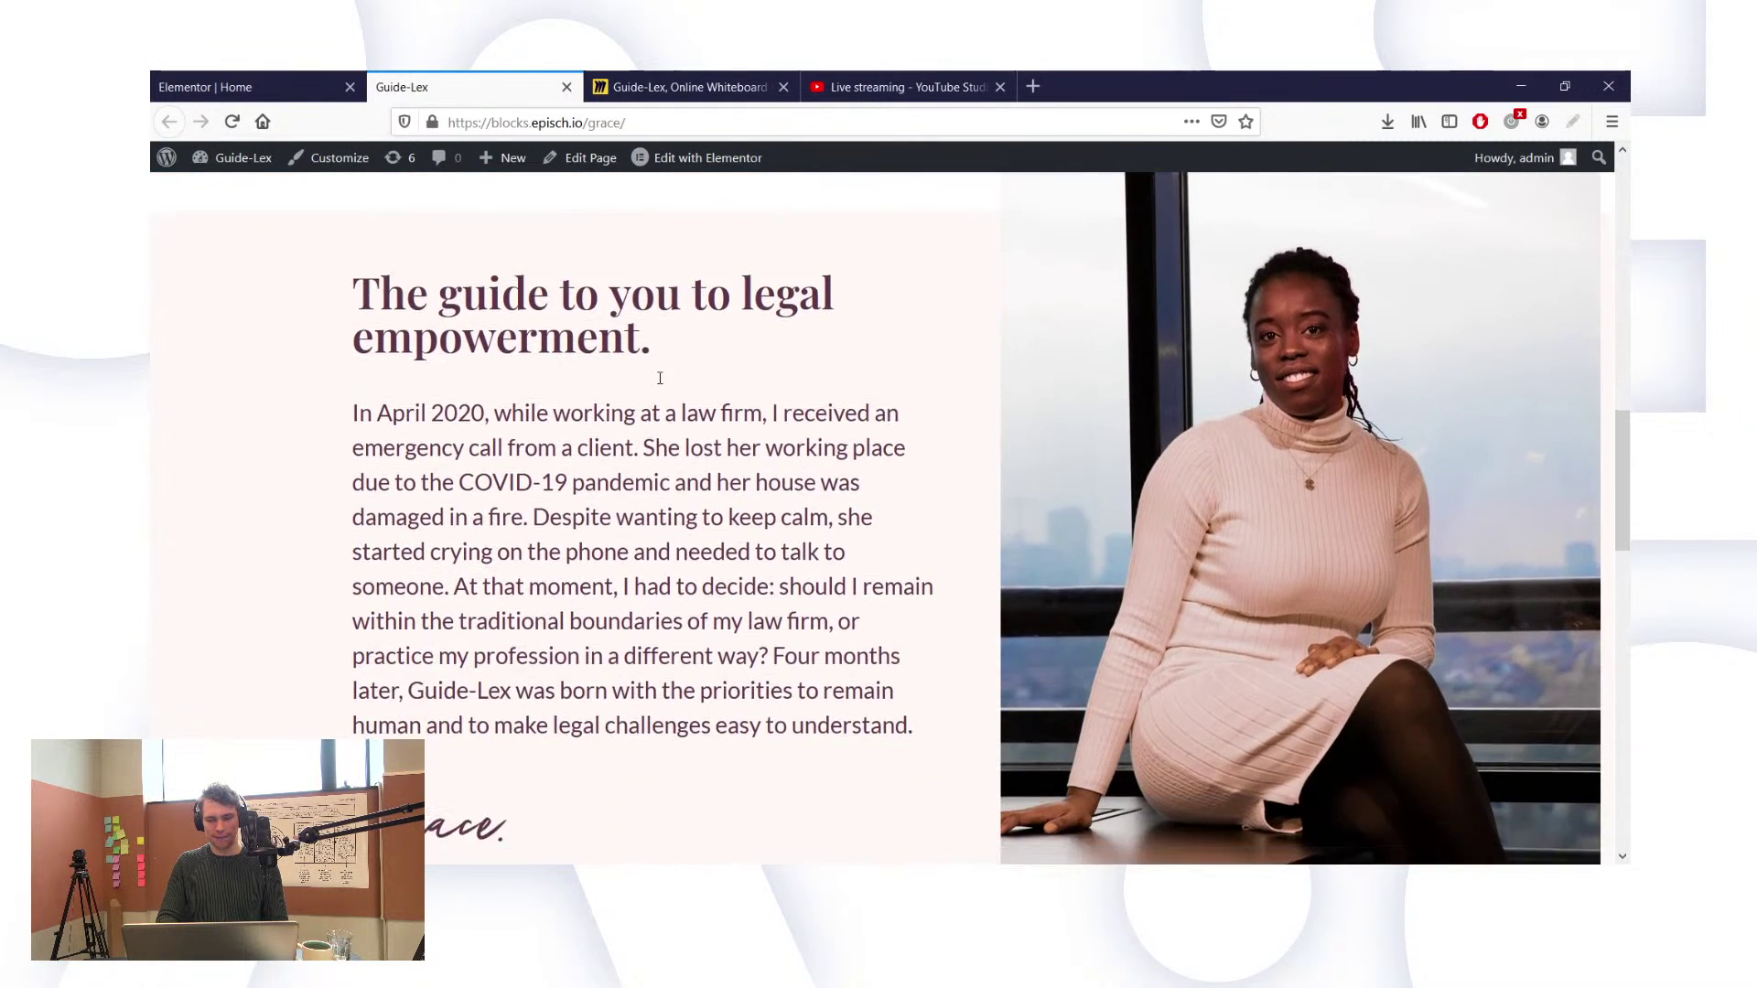
{"action": "scroll", "coordinate": [659, 378], "scroll_direction": "down", "scroll_amount": 2}
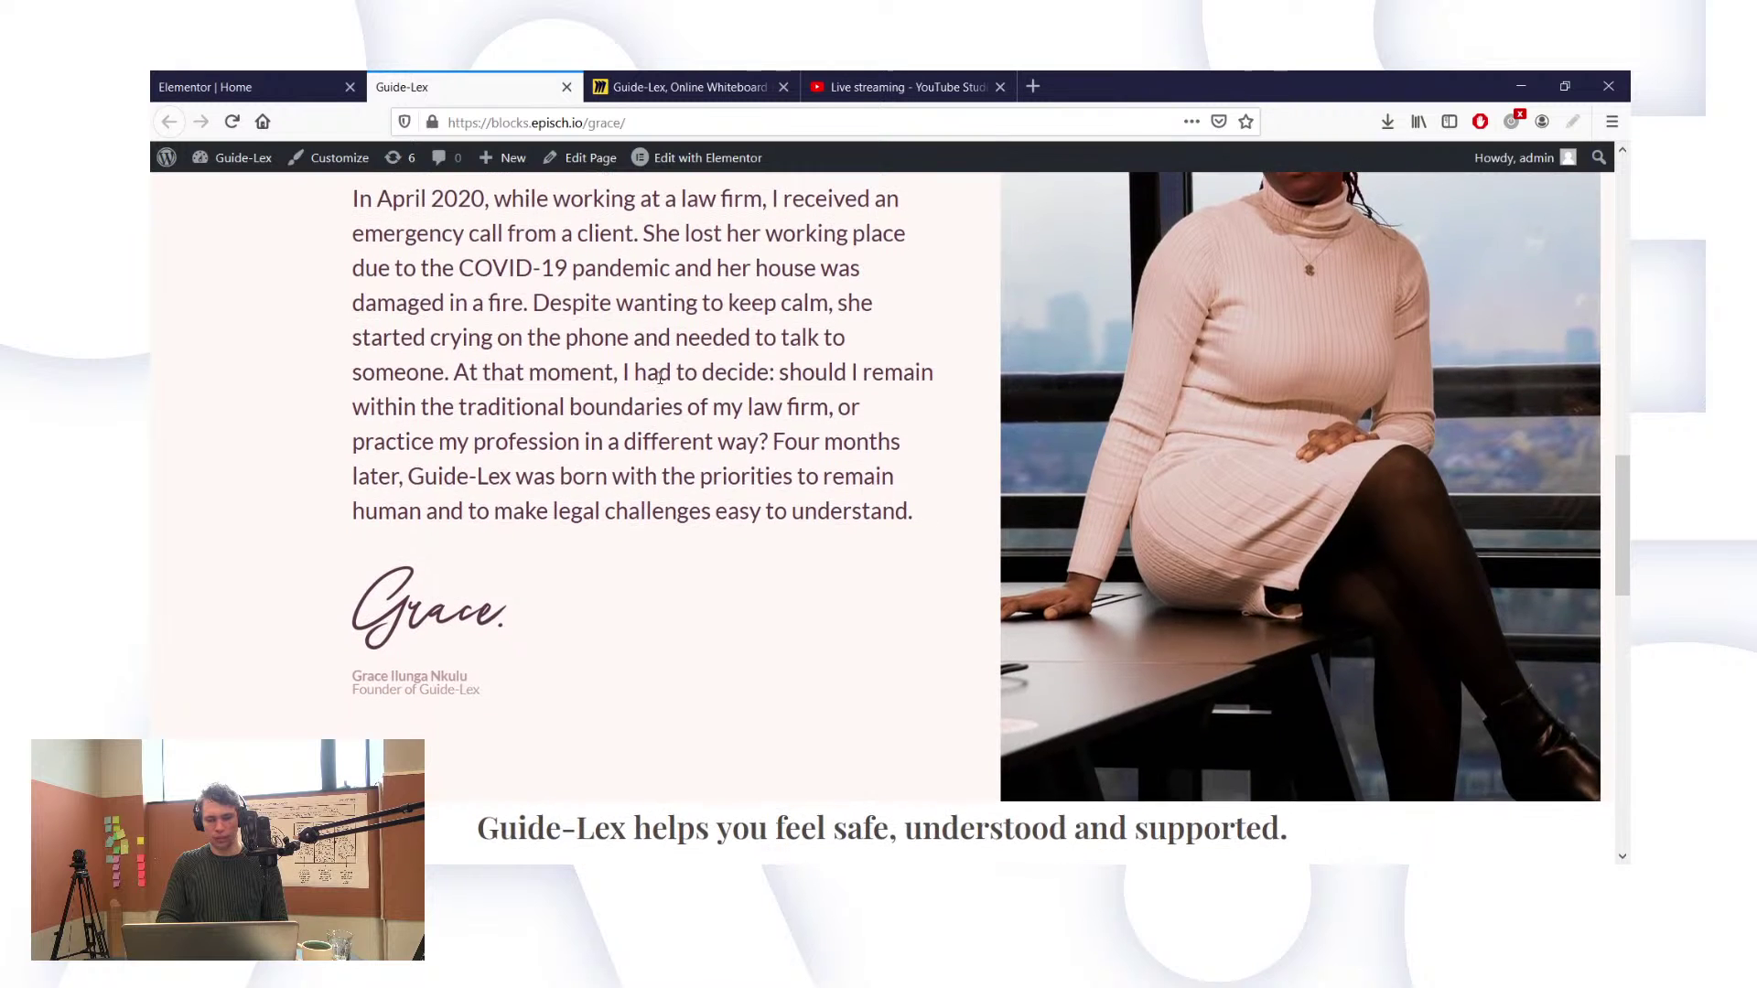
{"action": "scroll", "coordinate": [660, 378], "scroll_direction": "up", "scroll_amount": 2}
{"action": "scroll", "coordinate": [660, 378], "scroll_direction": "up", "scroll_amount": 3}
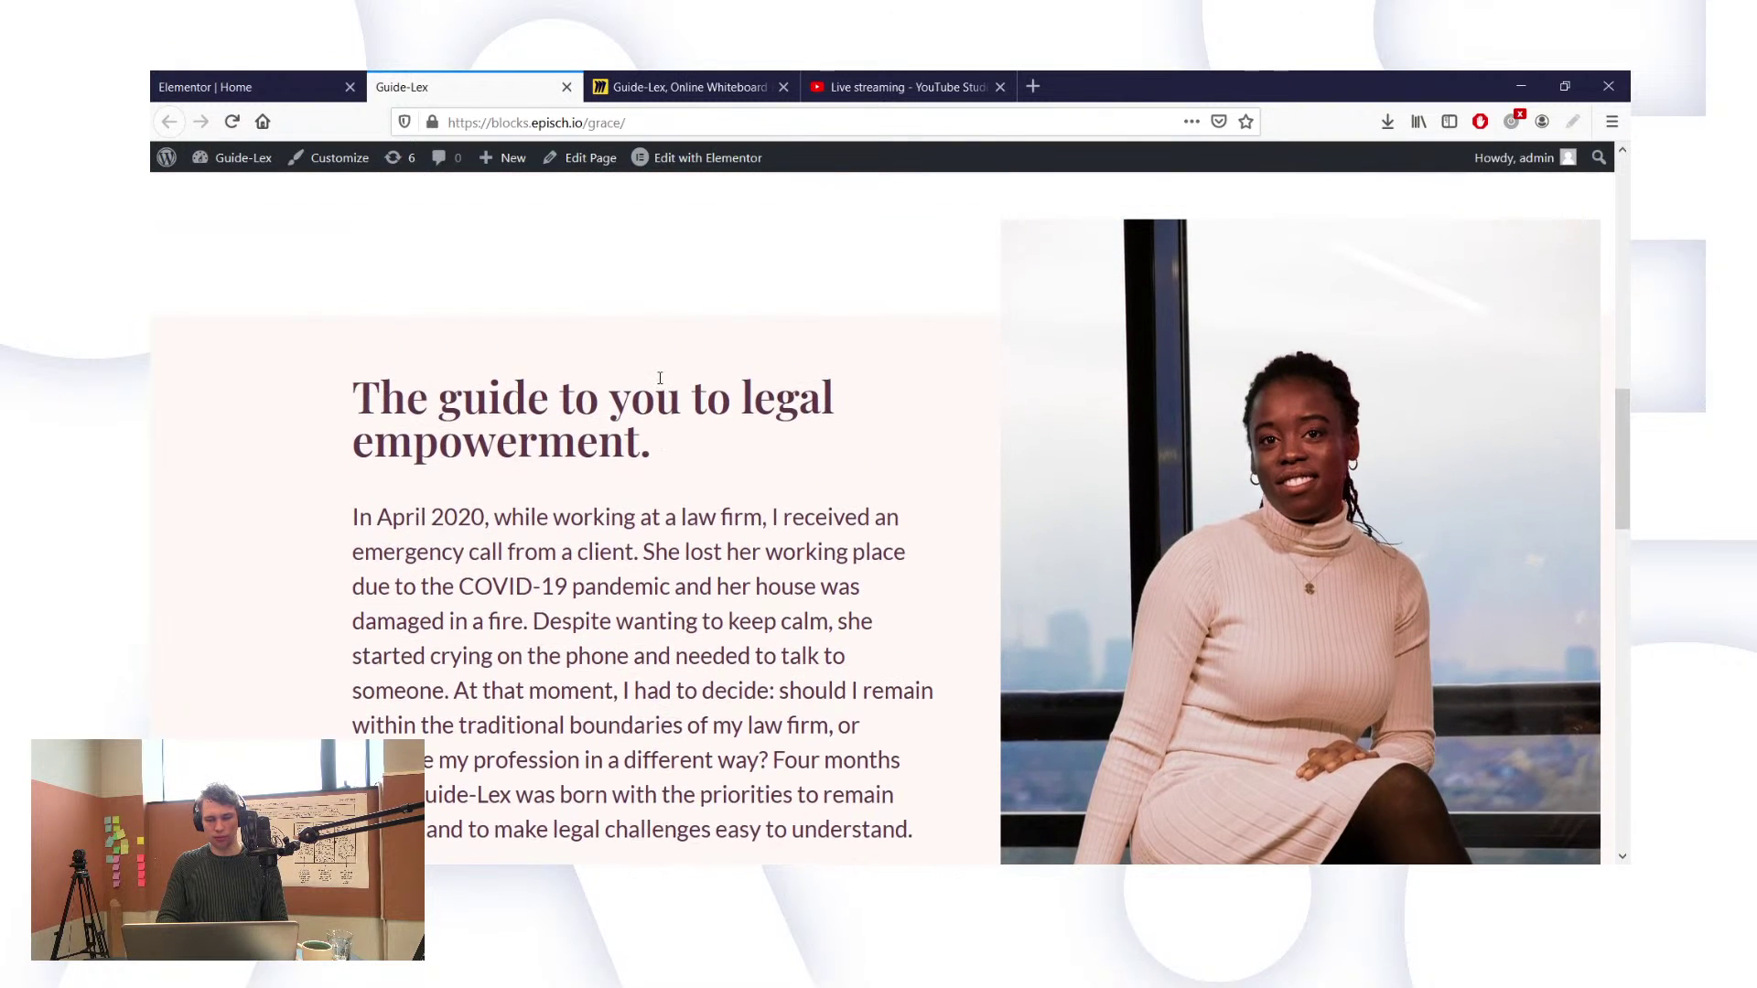
{"action": "scroll", "coordinate": [661, 384], "scroll_direction": "down", "scroll_amount": 1}
{"action": "scroll", "coordinate": [662, 385], "scroll_direction": "down", "scroll_amount": 5}
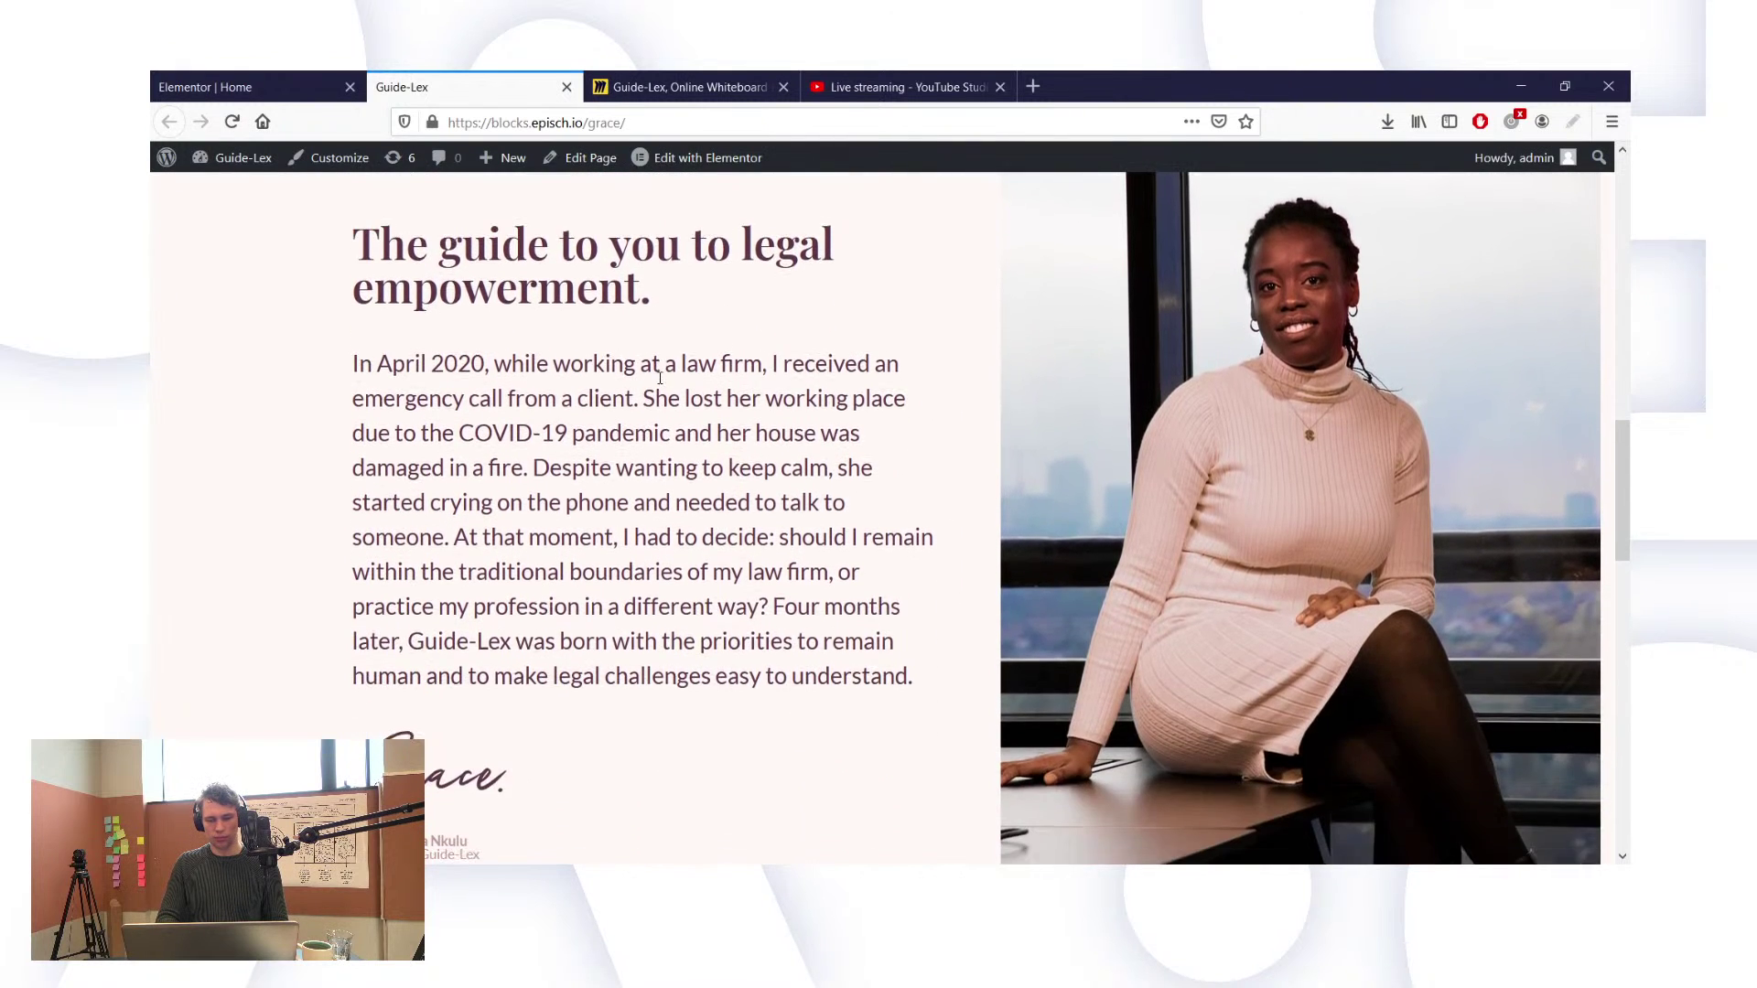
{"action": "scroll", "coordinate": [660, 384], "scroll_direction": "up", "scroll_amount": 5}
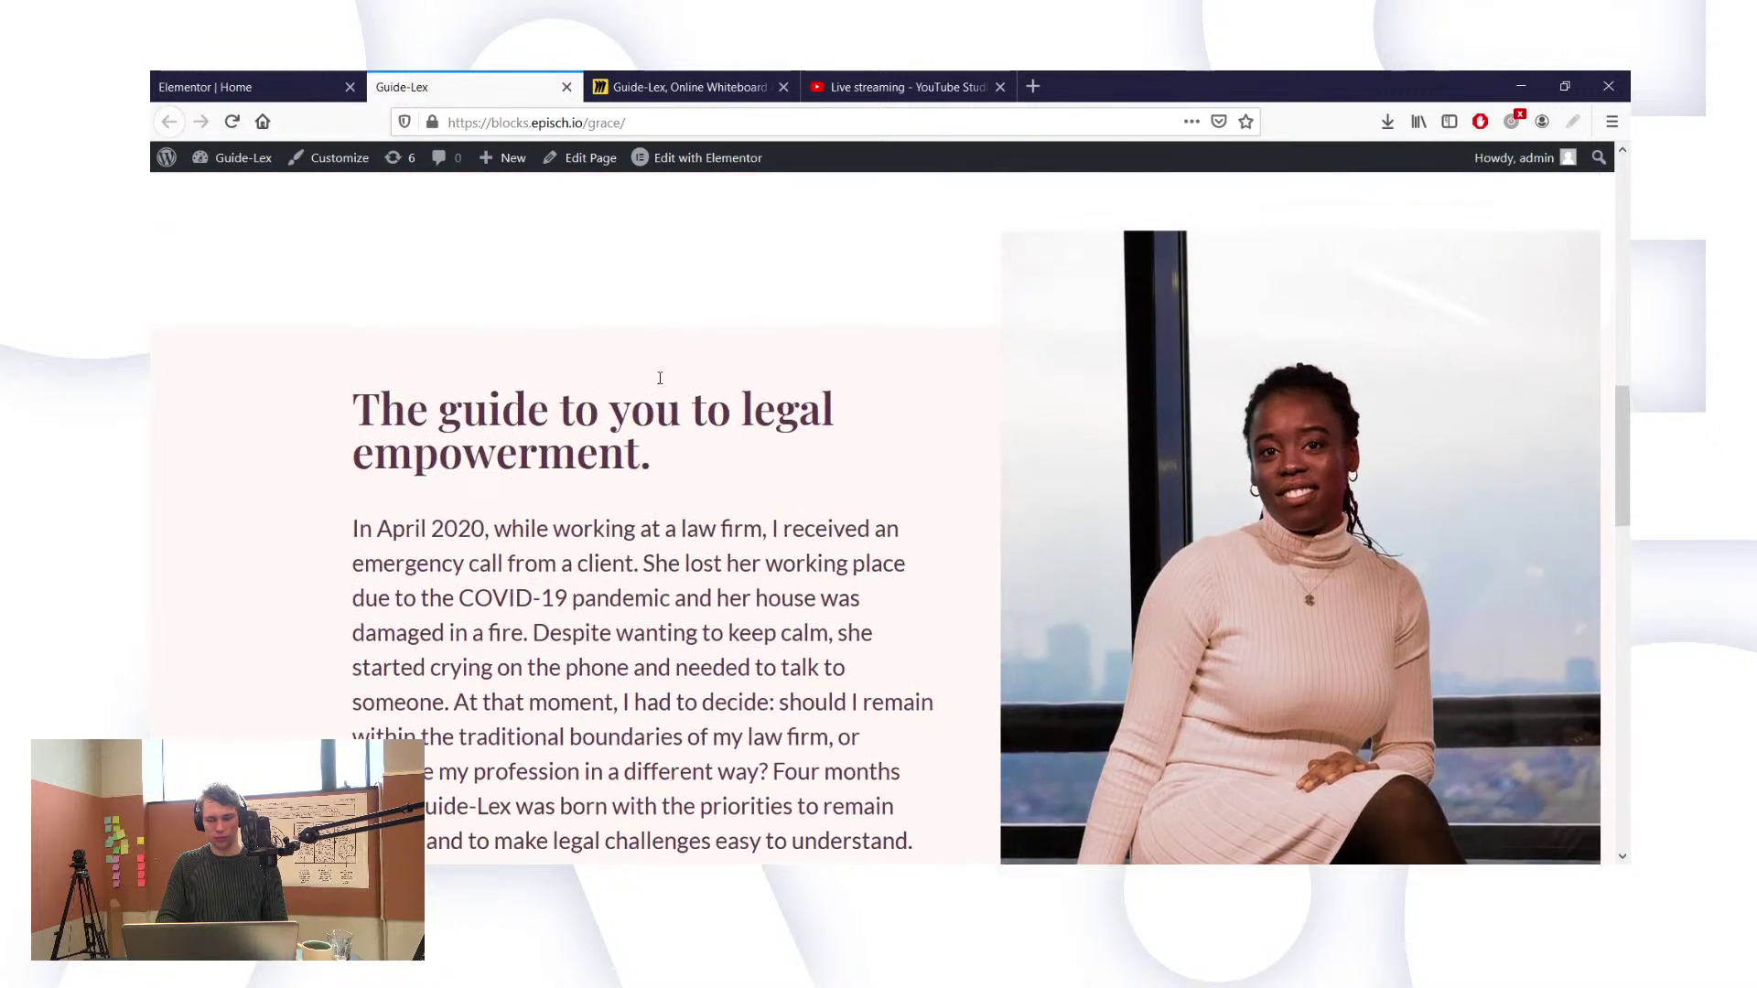
{"action": "scroll", "coordinate": [662, 384], "scroll_direction": "up", "scroll_amount": 2}
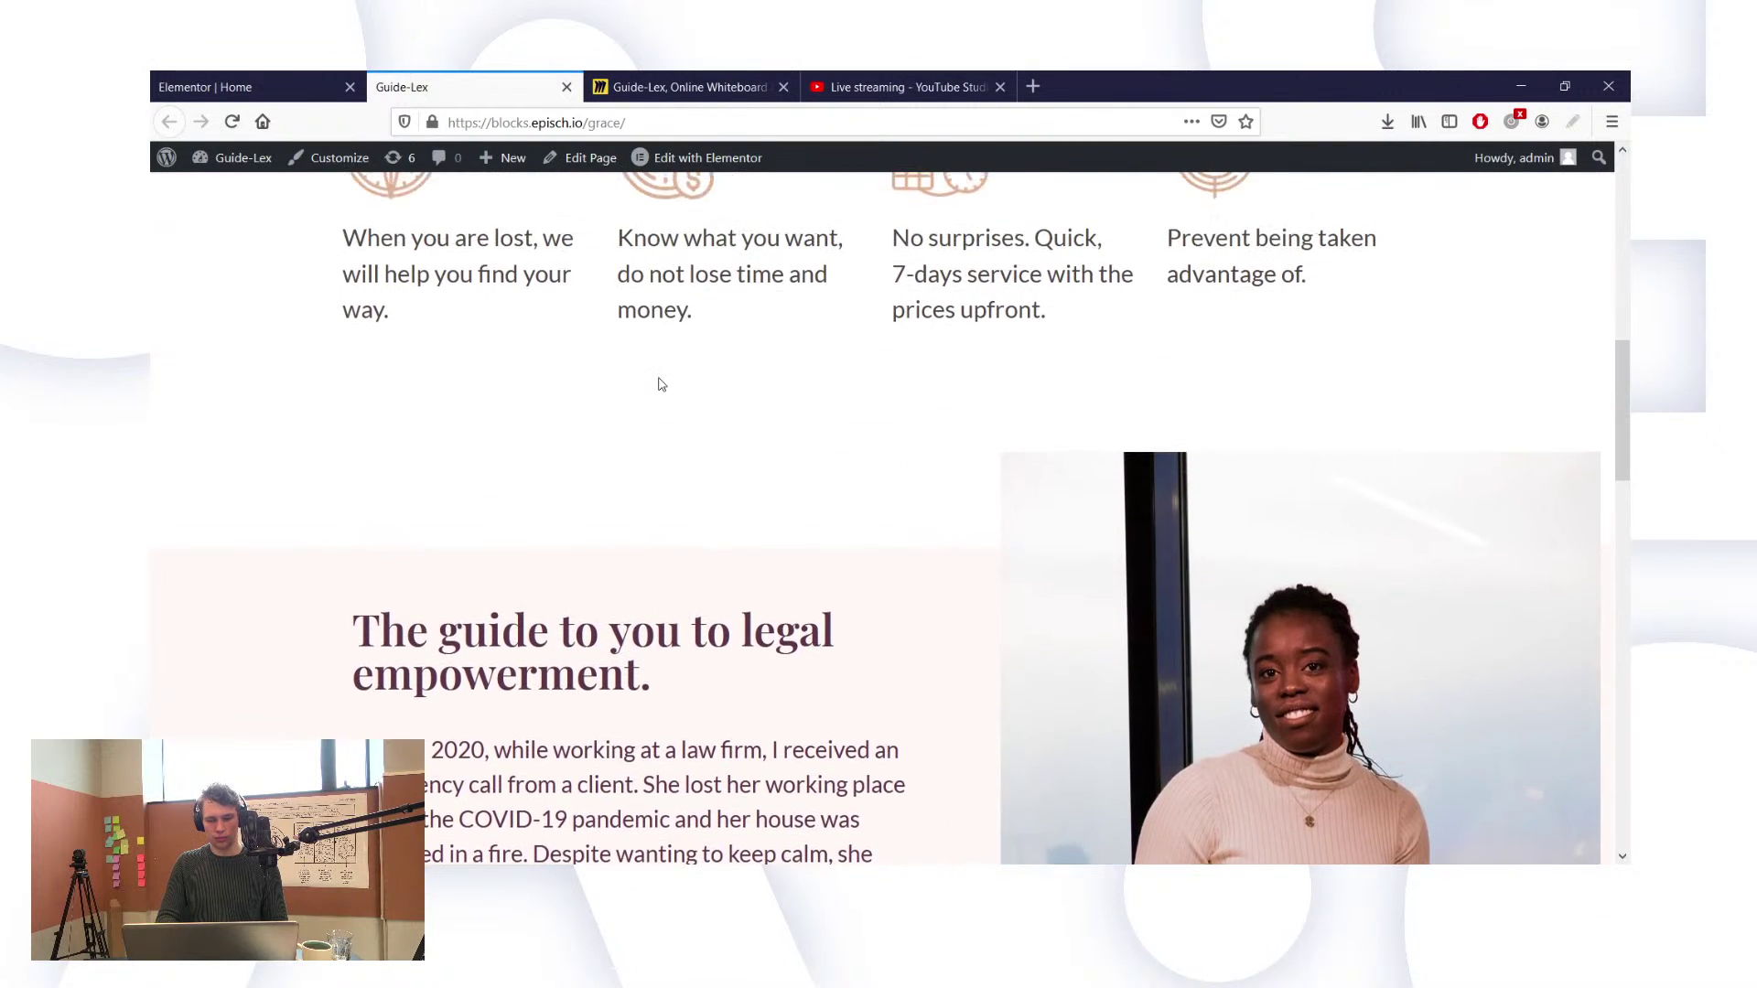
{"action": "scroll", "coordinate": [661, 384], "scroll_direction": "down", "scroll_amount": 2}
{"action": "scroll", "coordinate": [662, 384], "scroll_direction": "down", "scroll_amount": 3}
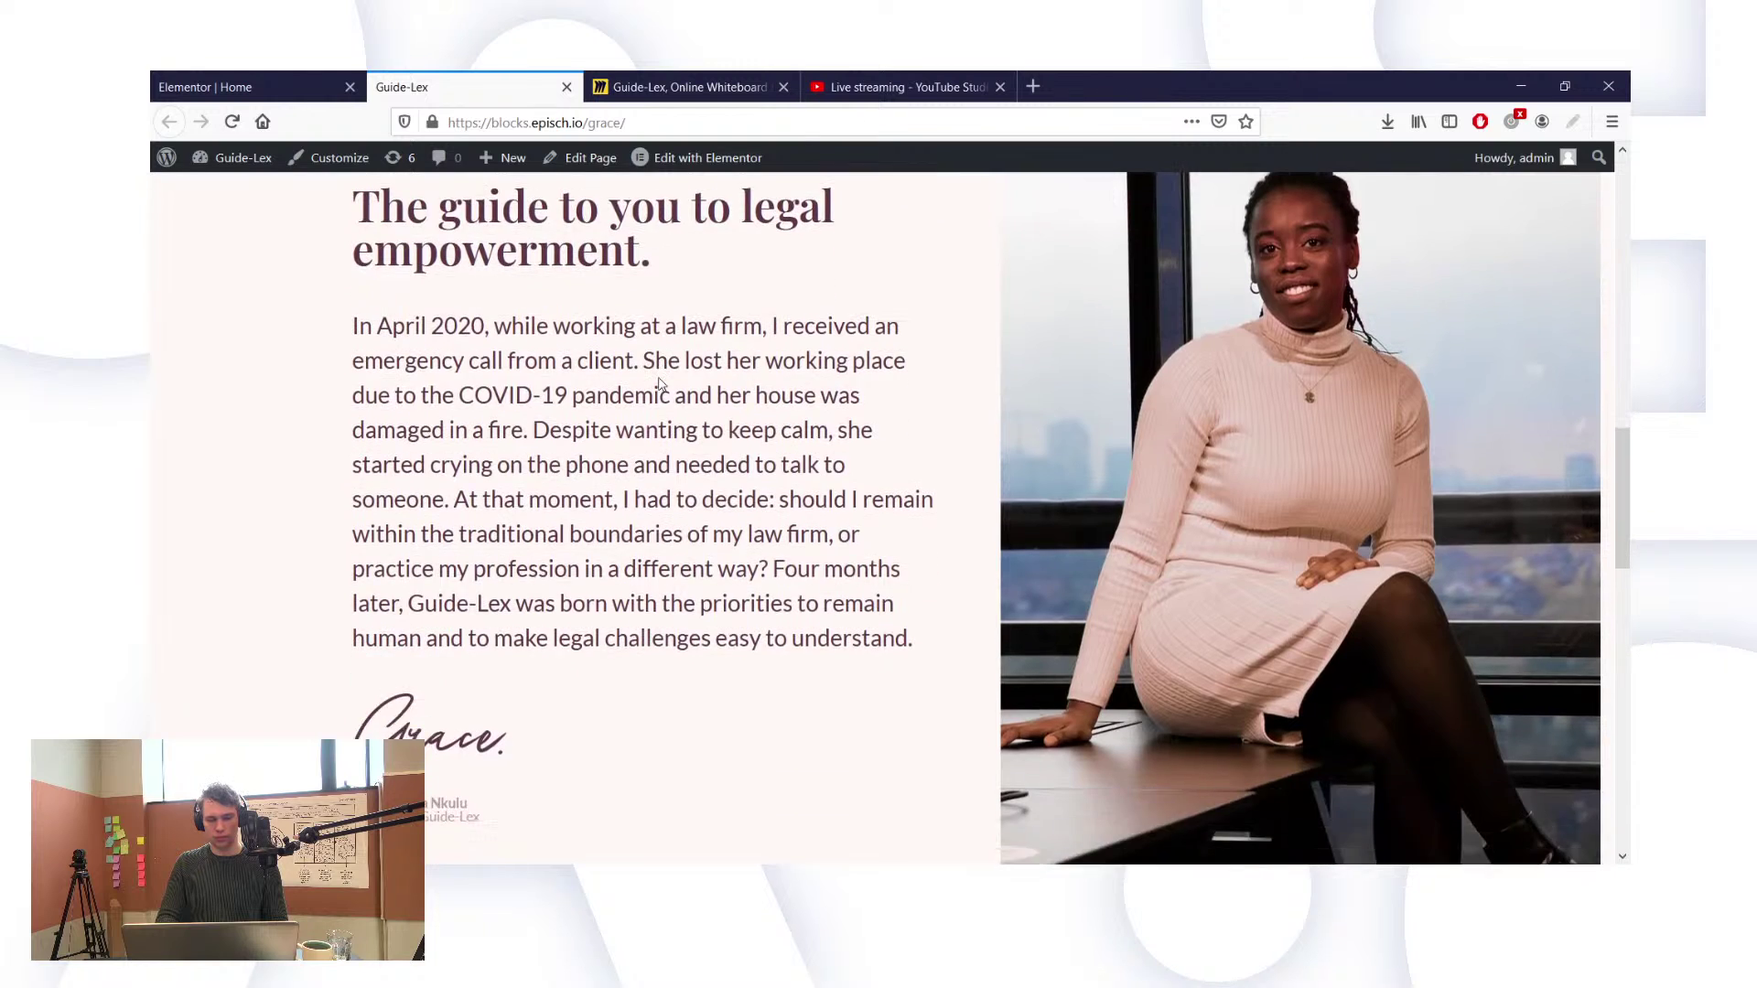
{"action": "scroll", "coordinate": [661, 381], "scroll_direction": "up", "scroll_amount": 4}
{"action": "scroll", "coordinate": [660, 377], "scroll_direction": "up", "scroll_amount": 2}
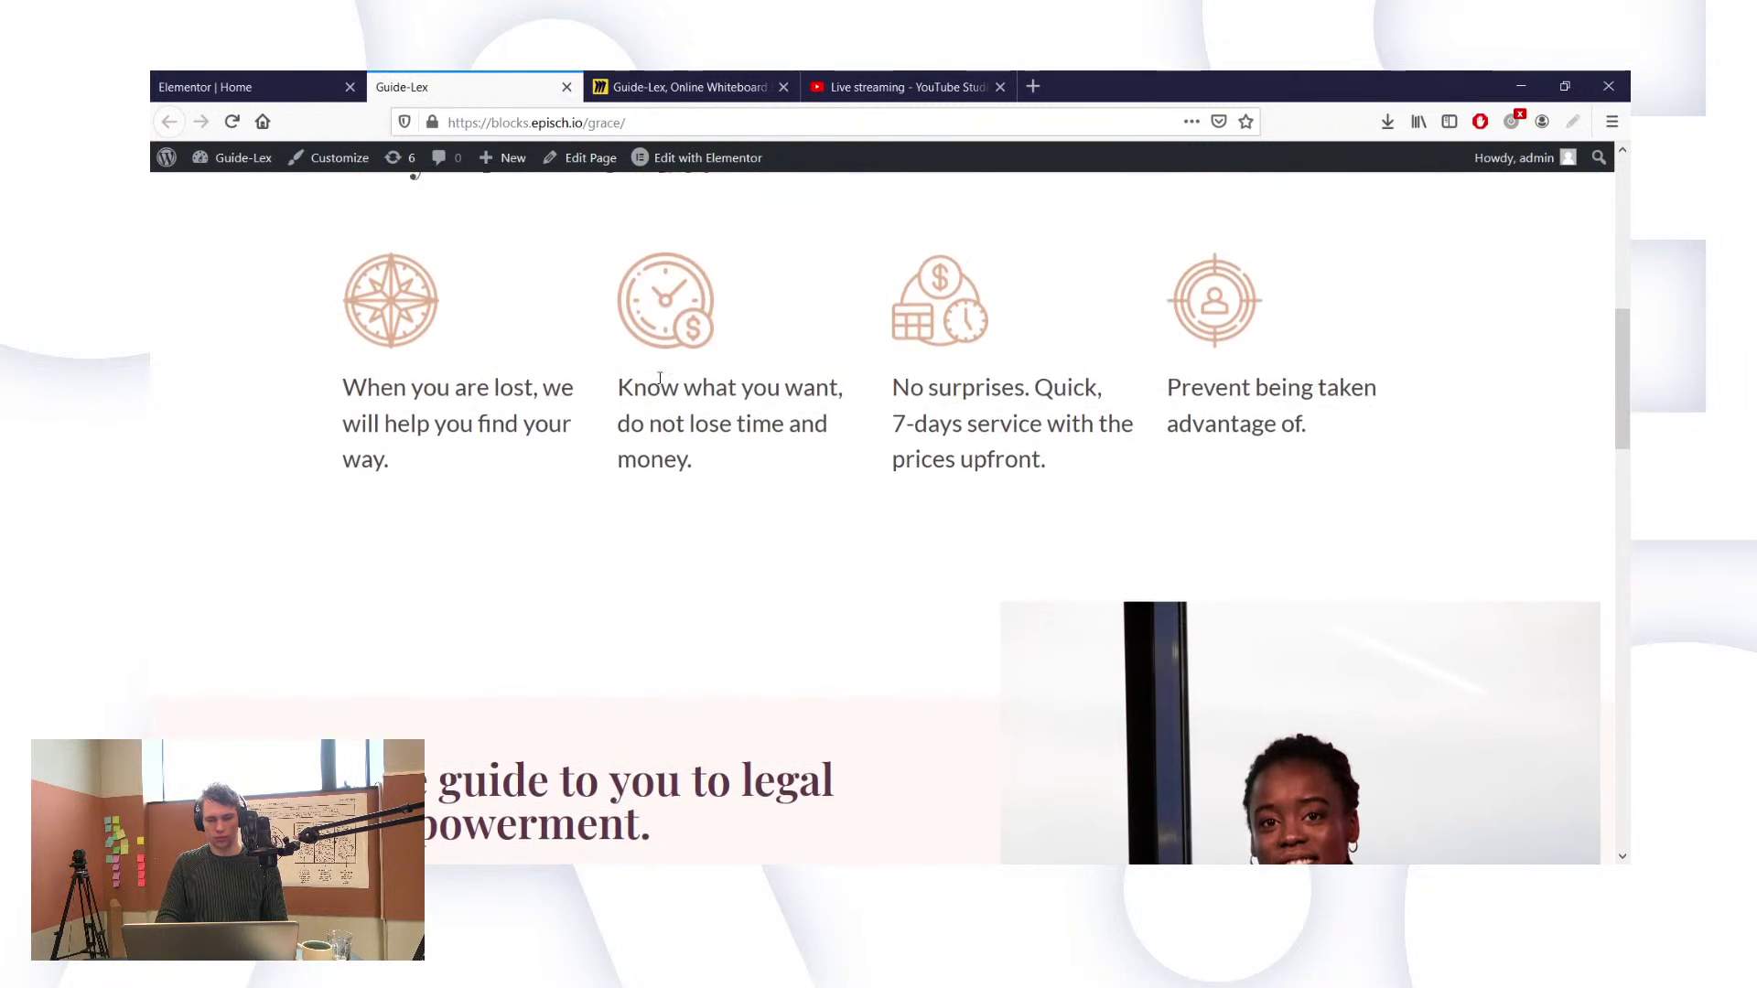
{"action": "scroll", "coordinate": [658, 378], "scroll_direction": "down", "scroll_amount": 3}
{"action": "scroll", "coordinate": [662, 385], "scroll_direction": "down", "scroll_amount": 5}
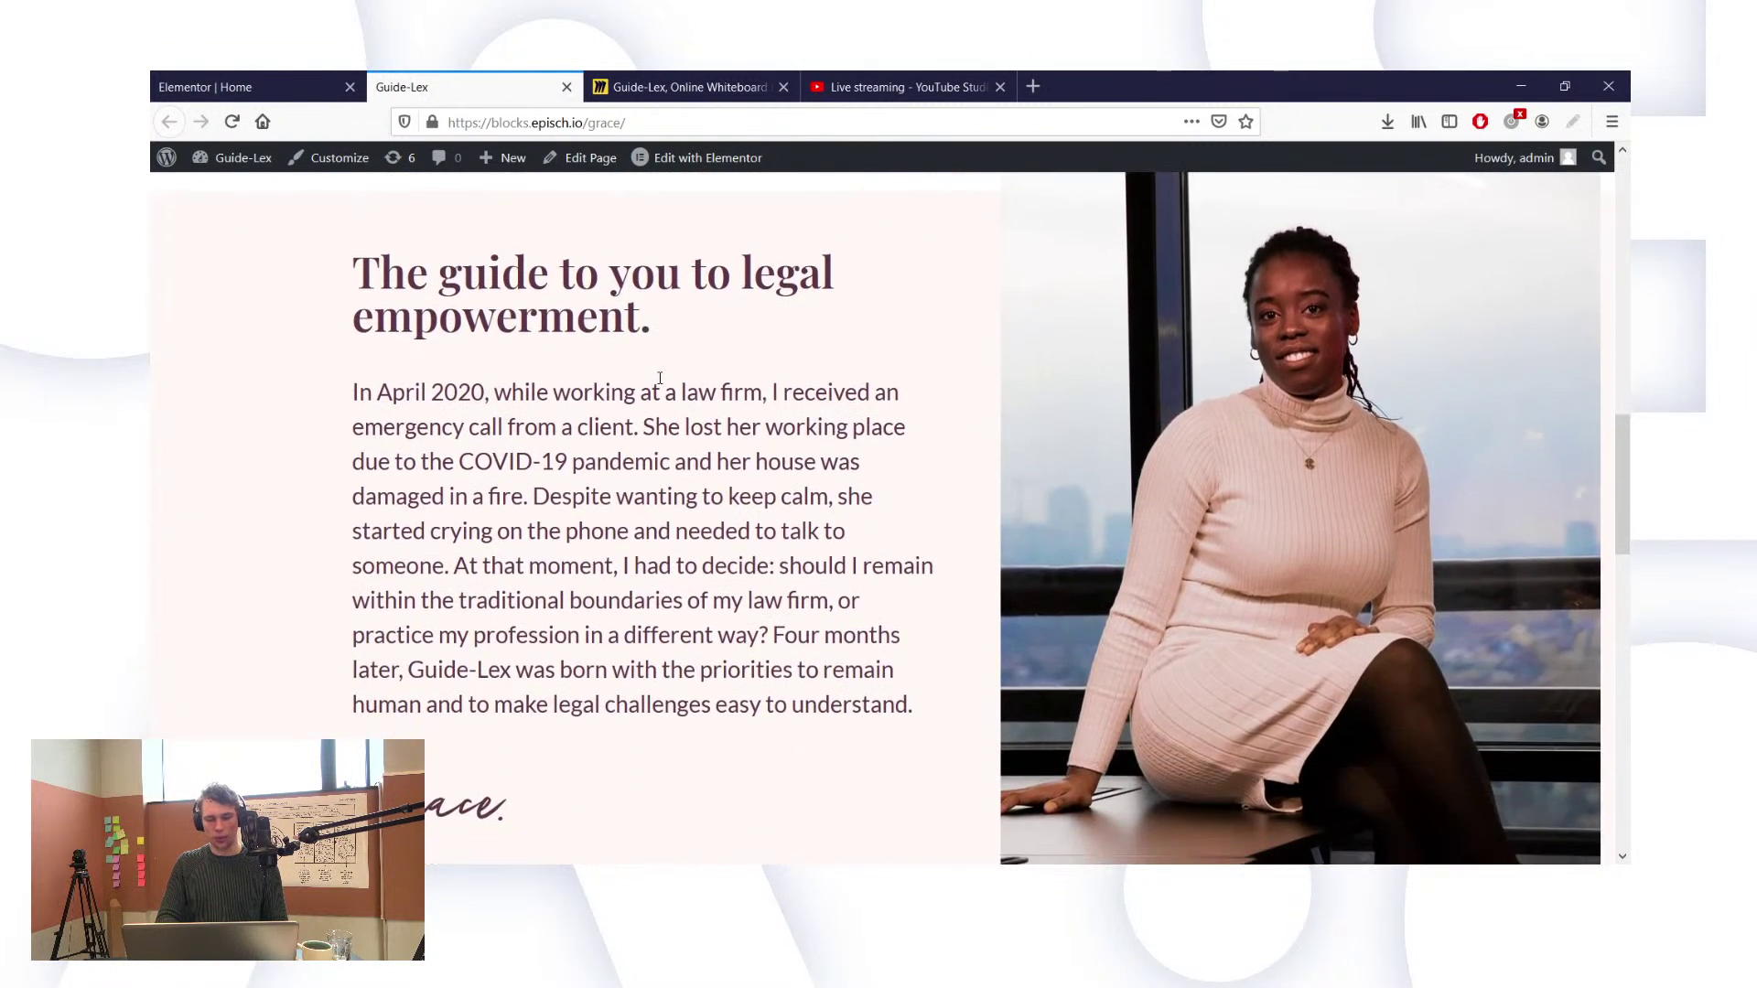
{"action": "scroll", "coordinate": [661, 385], "scroll_direction": "up", "scroll_amount": 6}
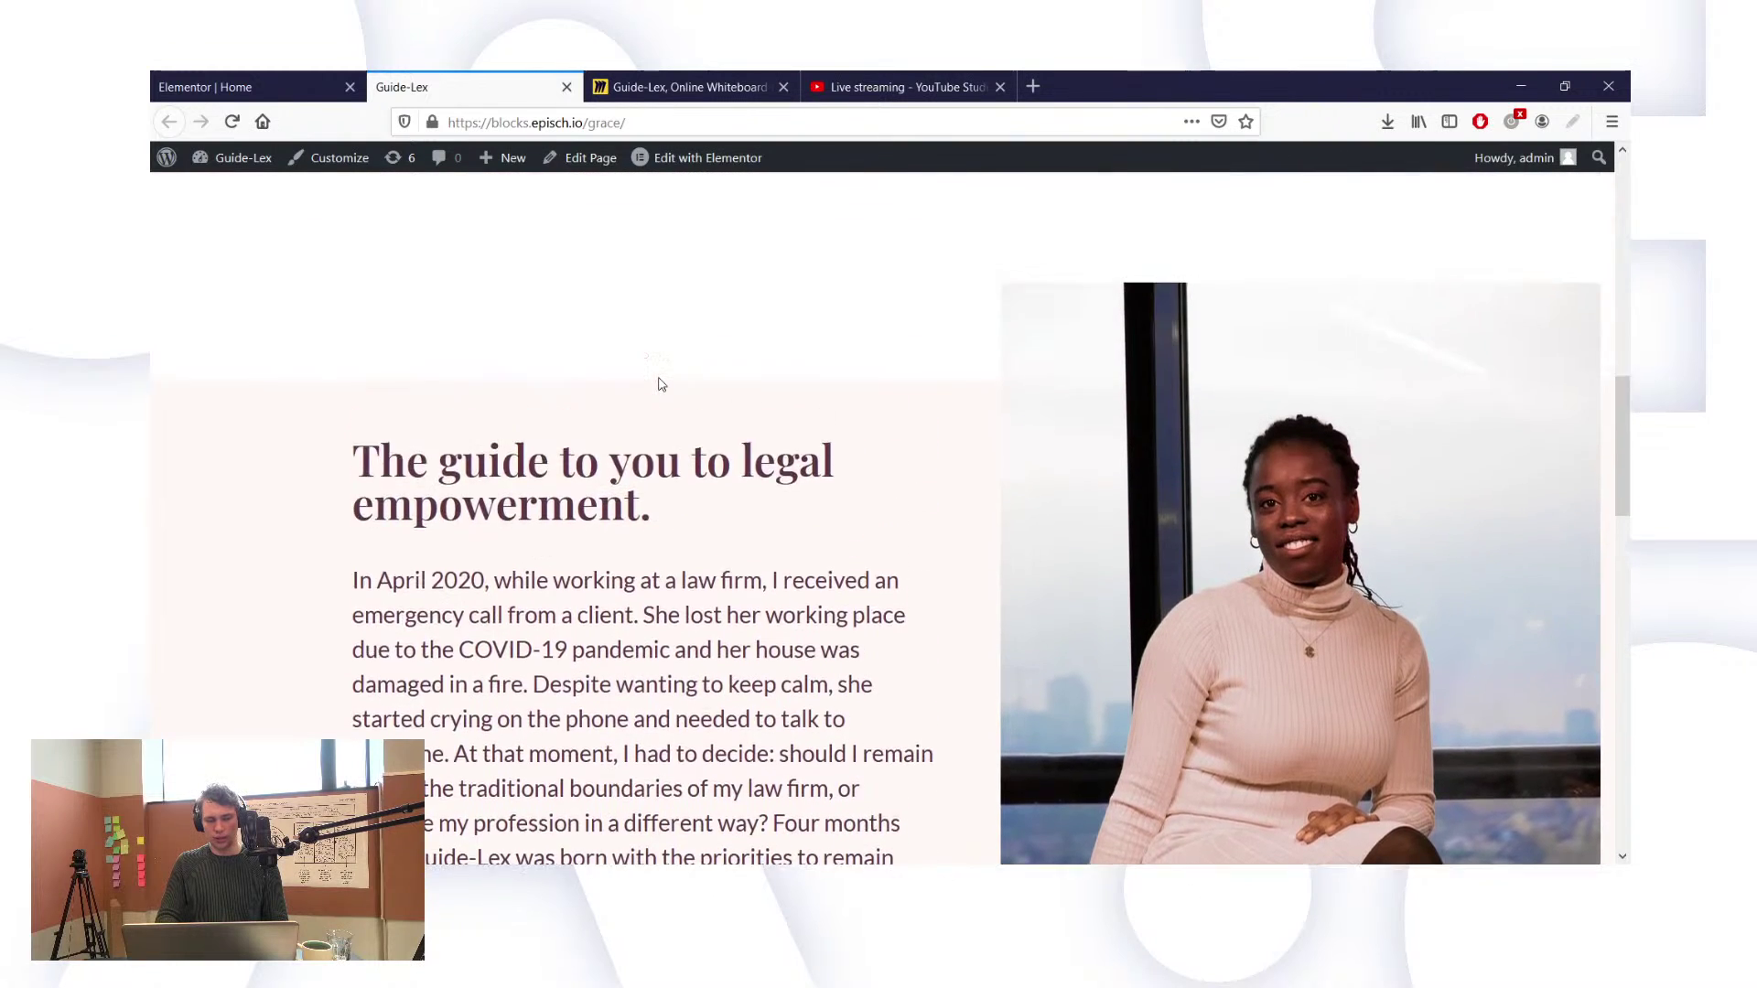
{"action": "scroll", "coordinate": [661, 385], "scroll_direction": "down", "scroll_amount": 1}
{"action": "scroll", "coordinate": [659, 381], "scroll_direction": "up", "scroll_amount": 3}
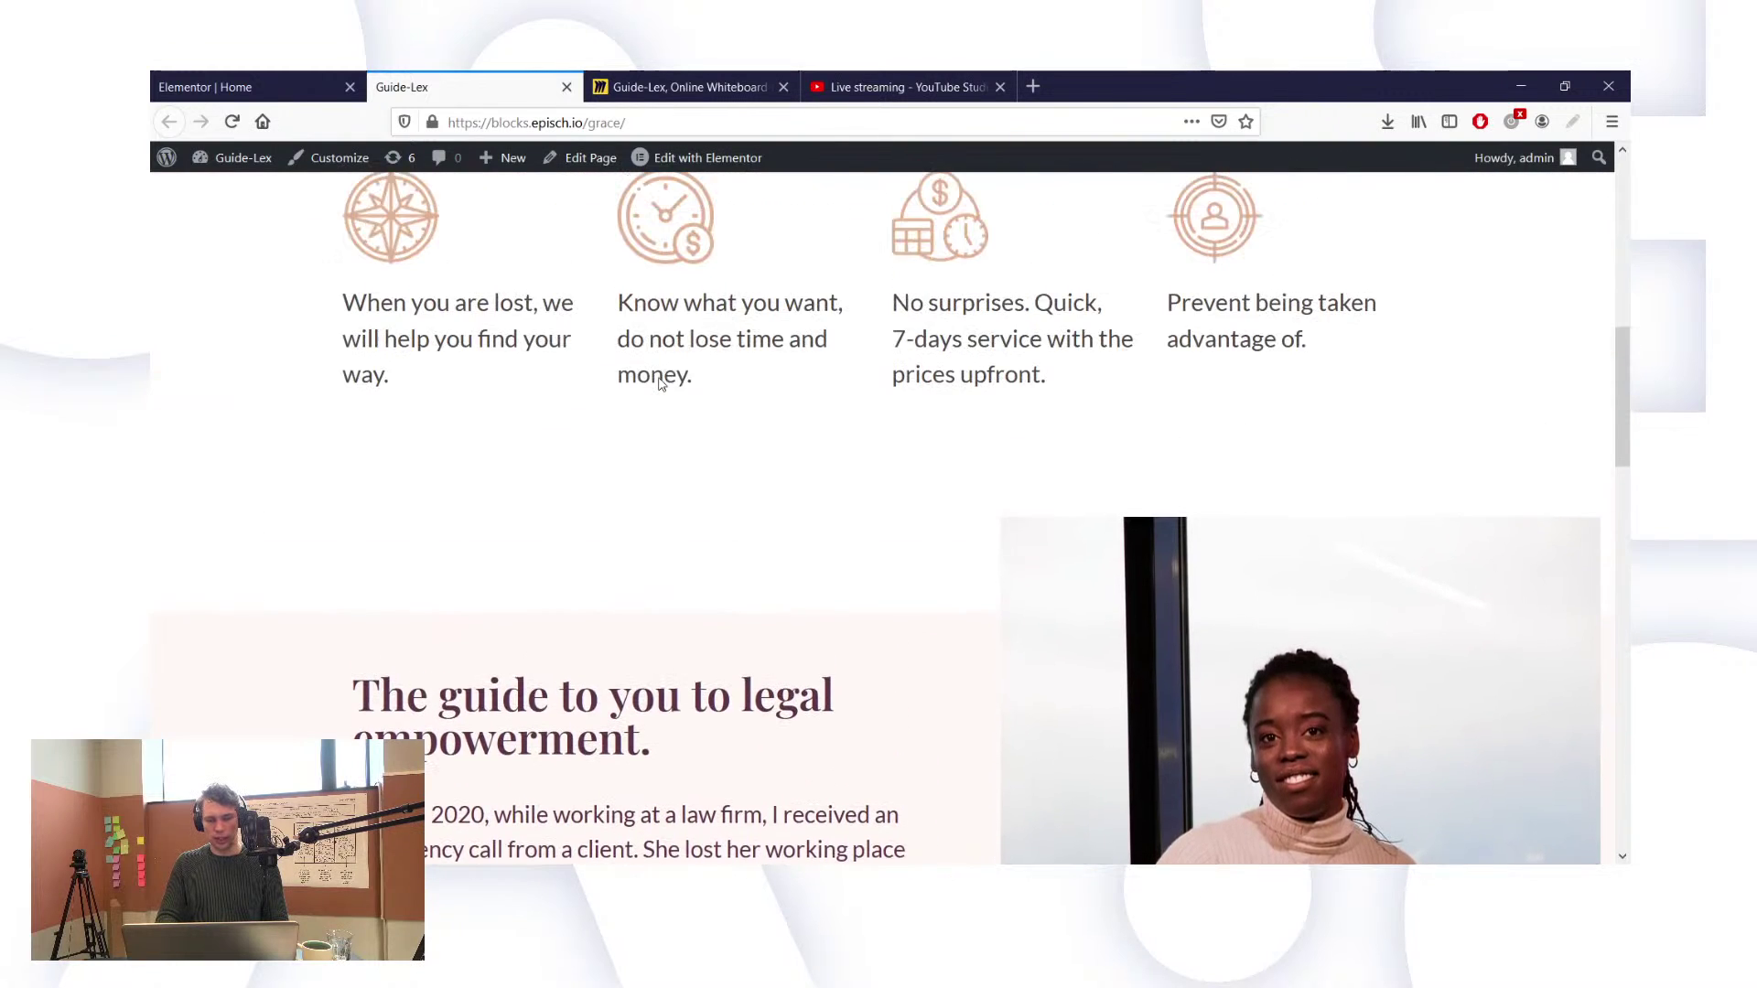
{"action": "left_click", "coordinate": [264, 84]}
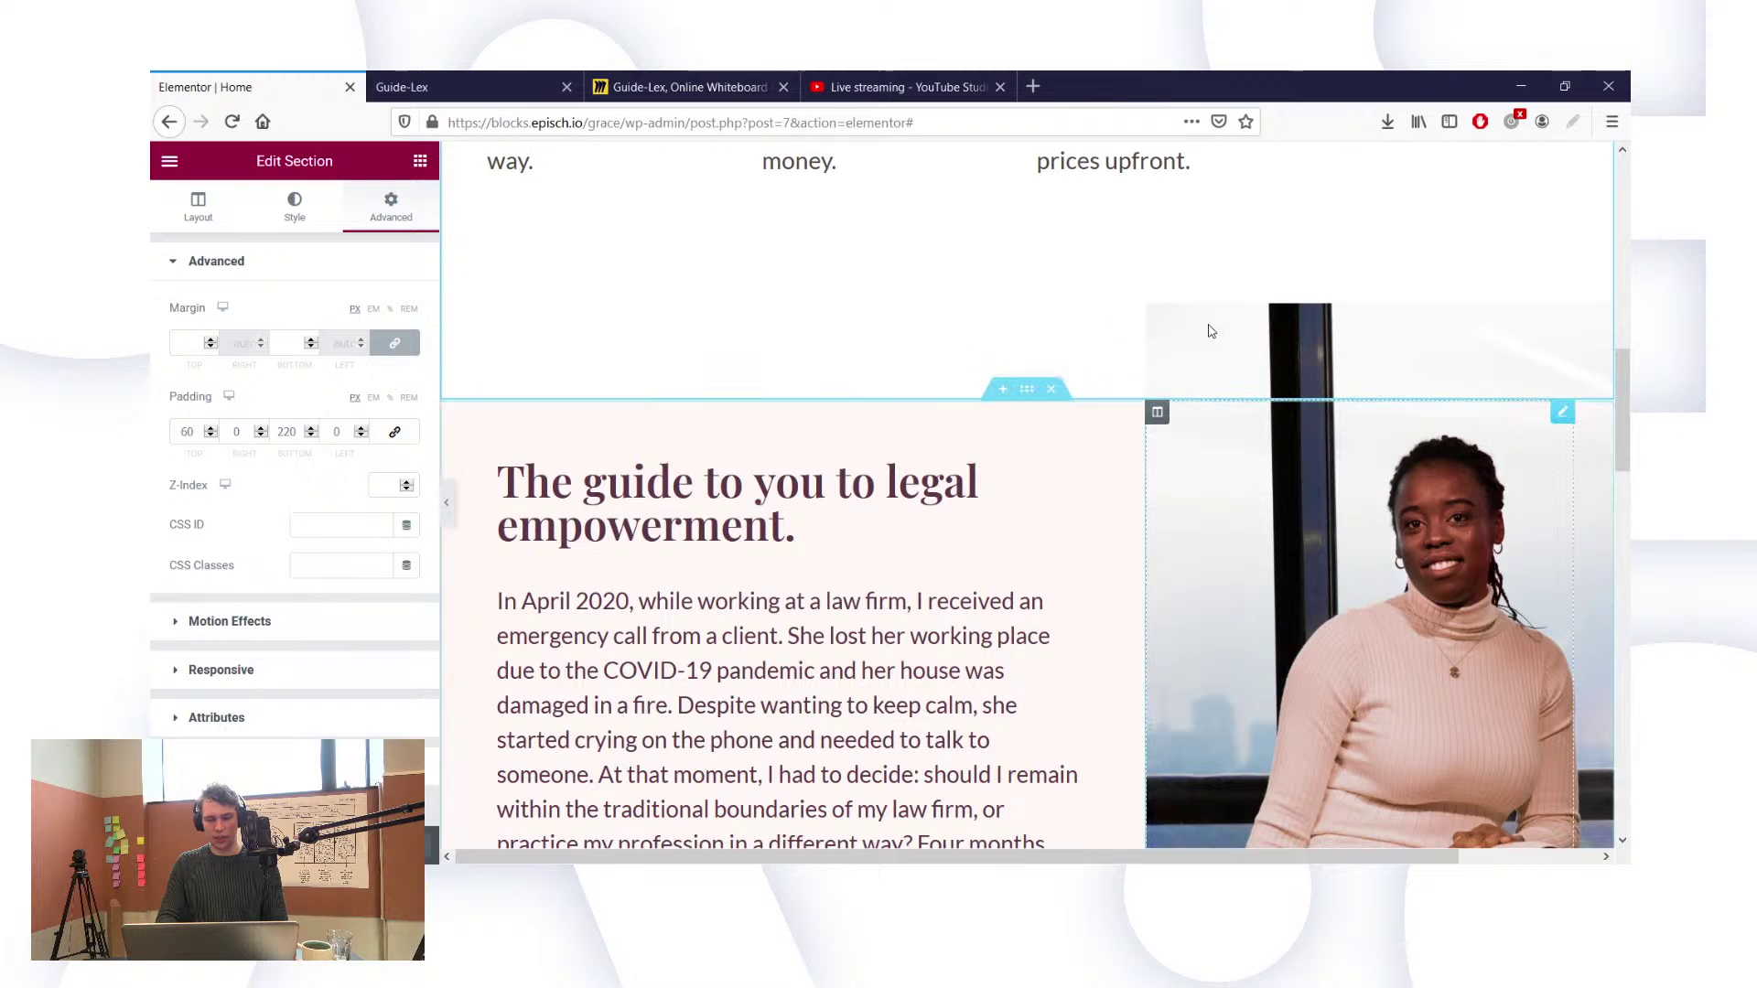
Step: Clear the portrait's max width value of 140
{"action": "left_click", "coordinate": [1505, 488]}
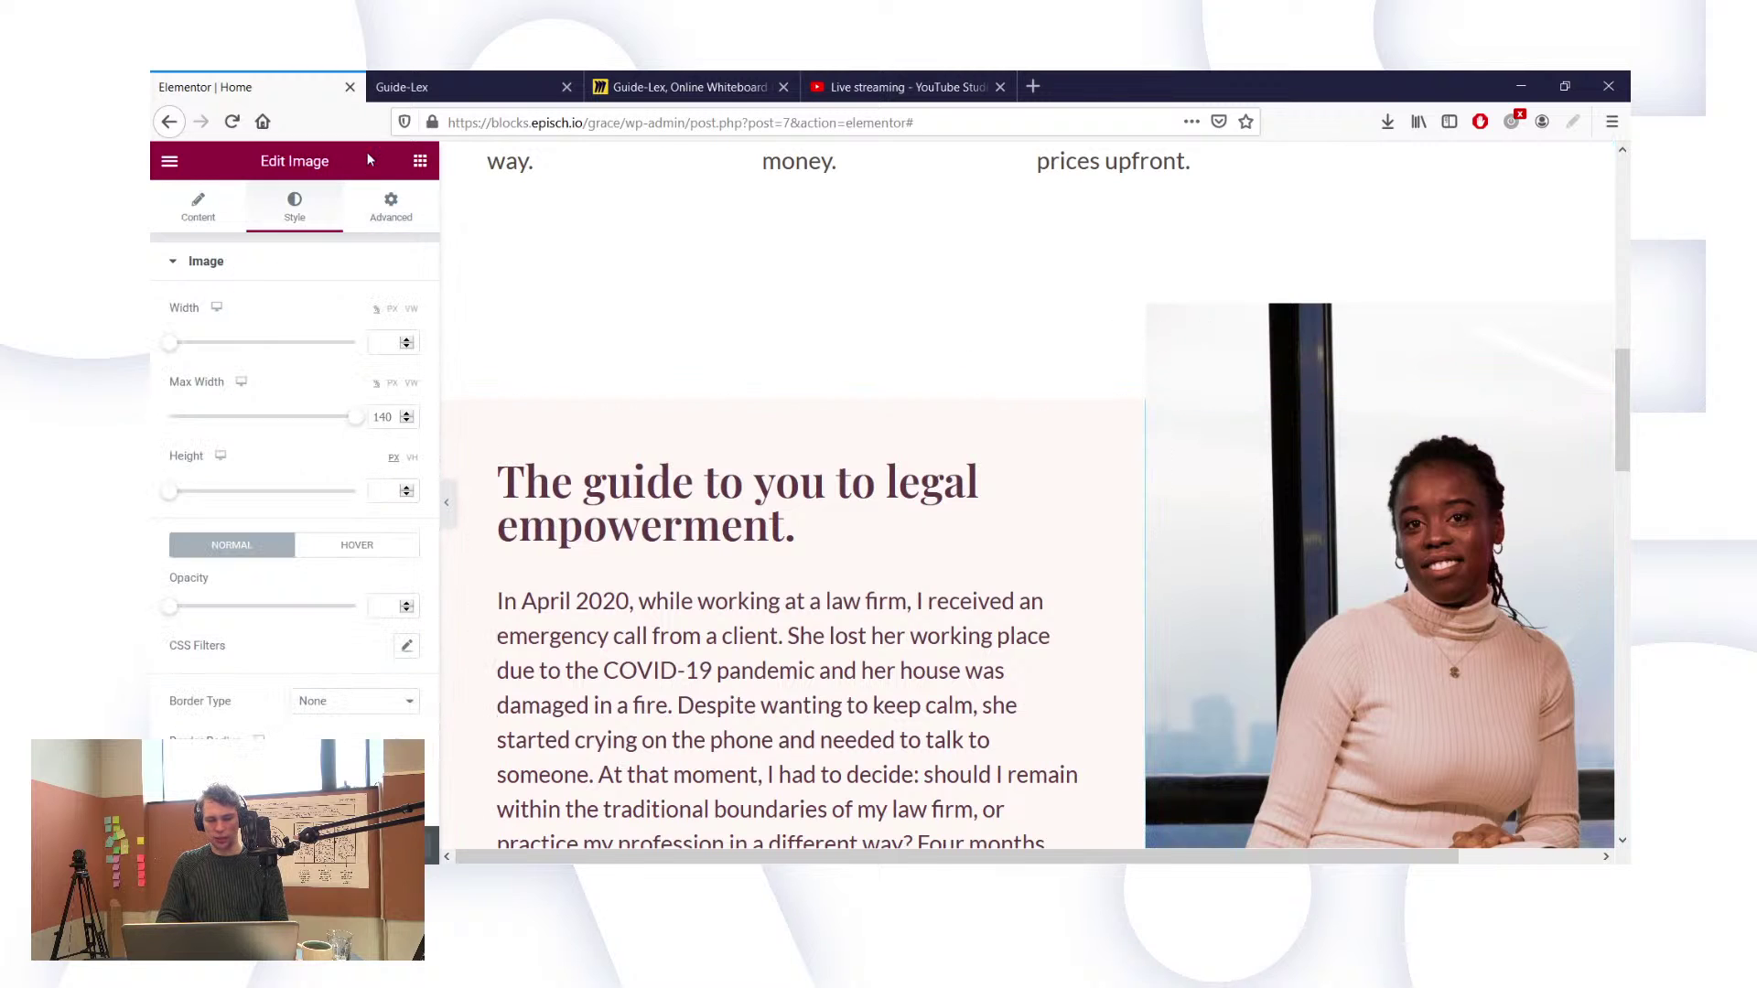
{"action": "left_click", "coordinate": [389, 417]}
{"action": "type", "text": "140"}
{"action": "key", "text": "BackSpace"}
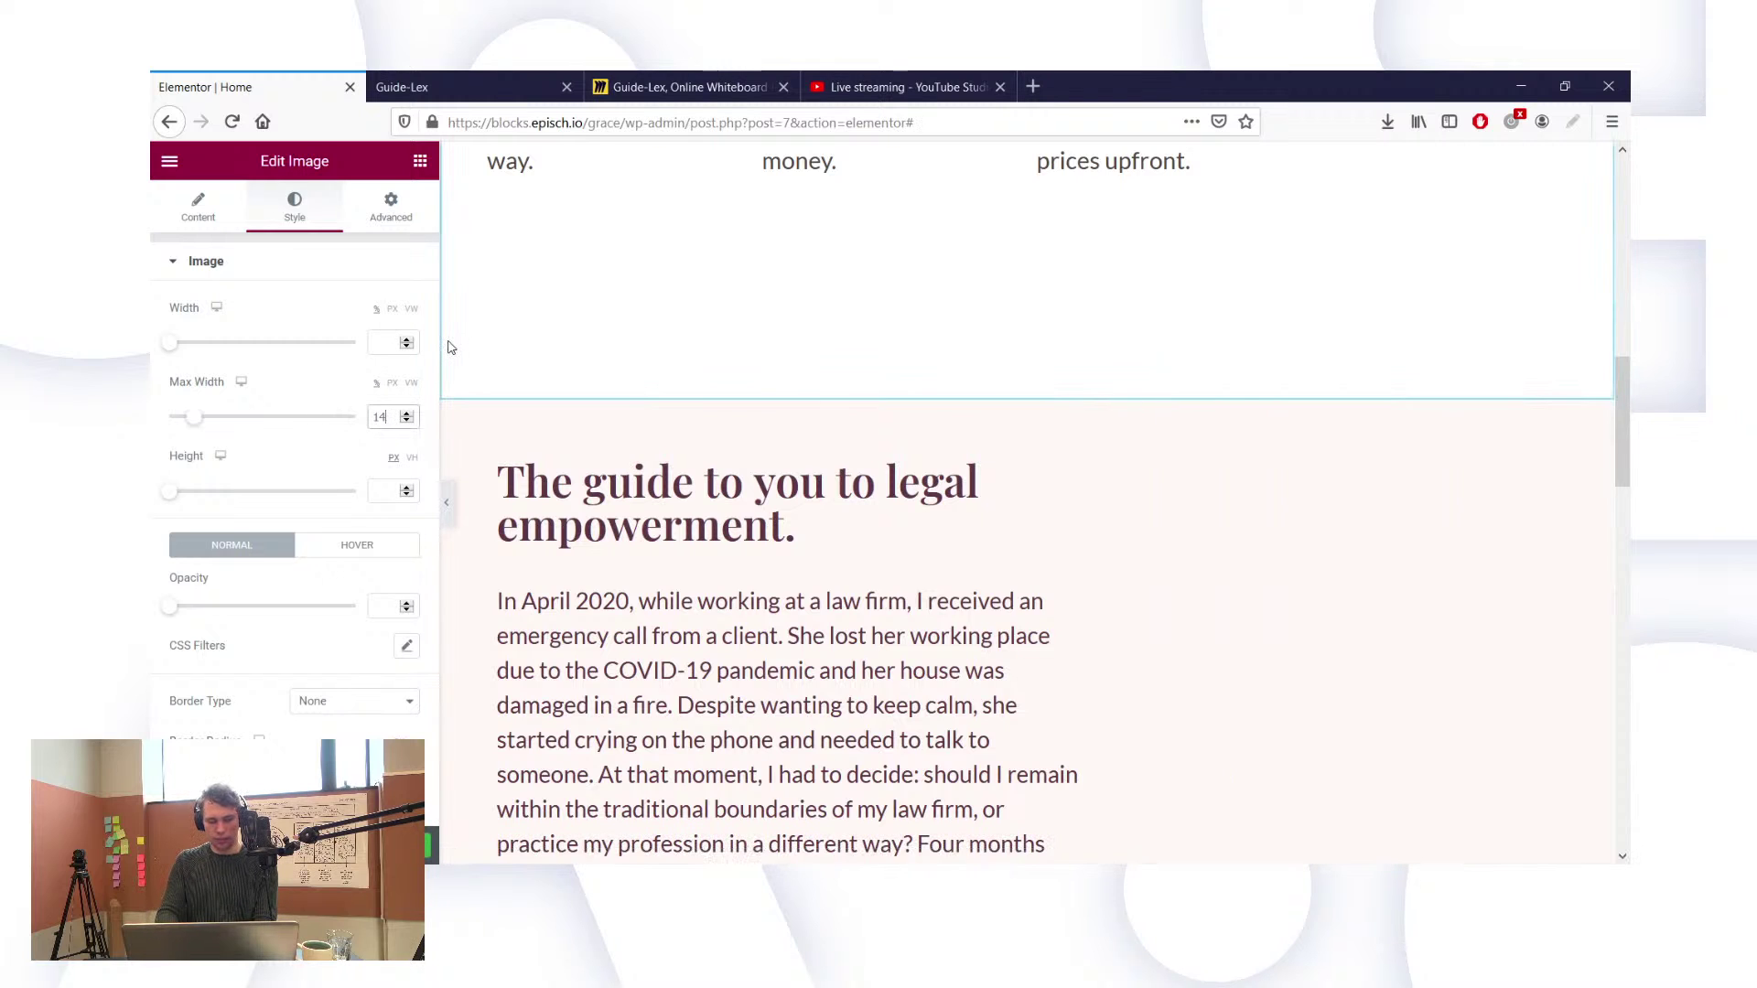
{"action": "key", "text": "BackSpace"}
{"action": "key", "text": "BackSpace"}
Step: Set the portrait's top margin to -125 and check it on the live Guide-Lex page
{"action": "left_click", "coordinate": [411, 220]}
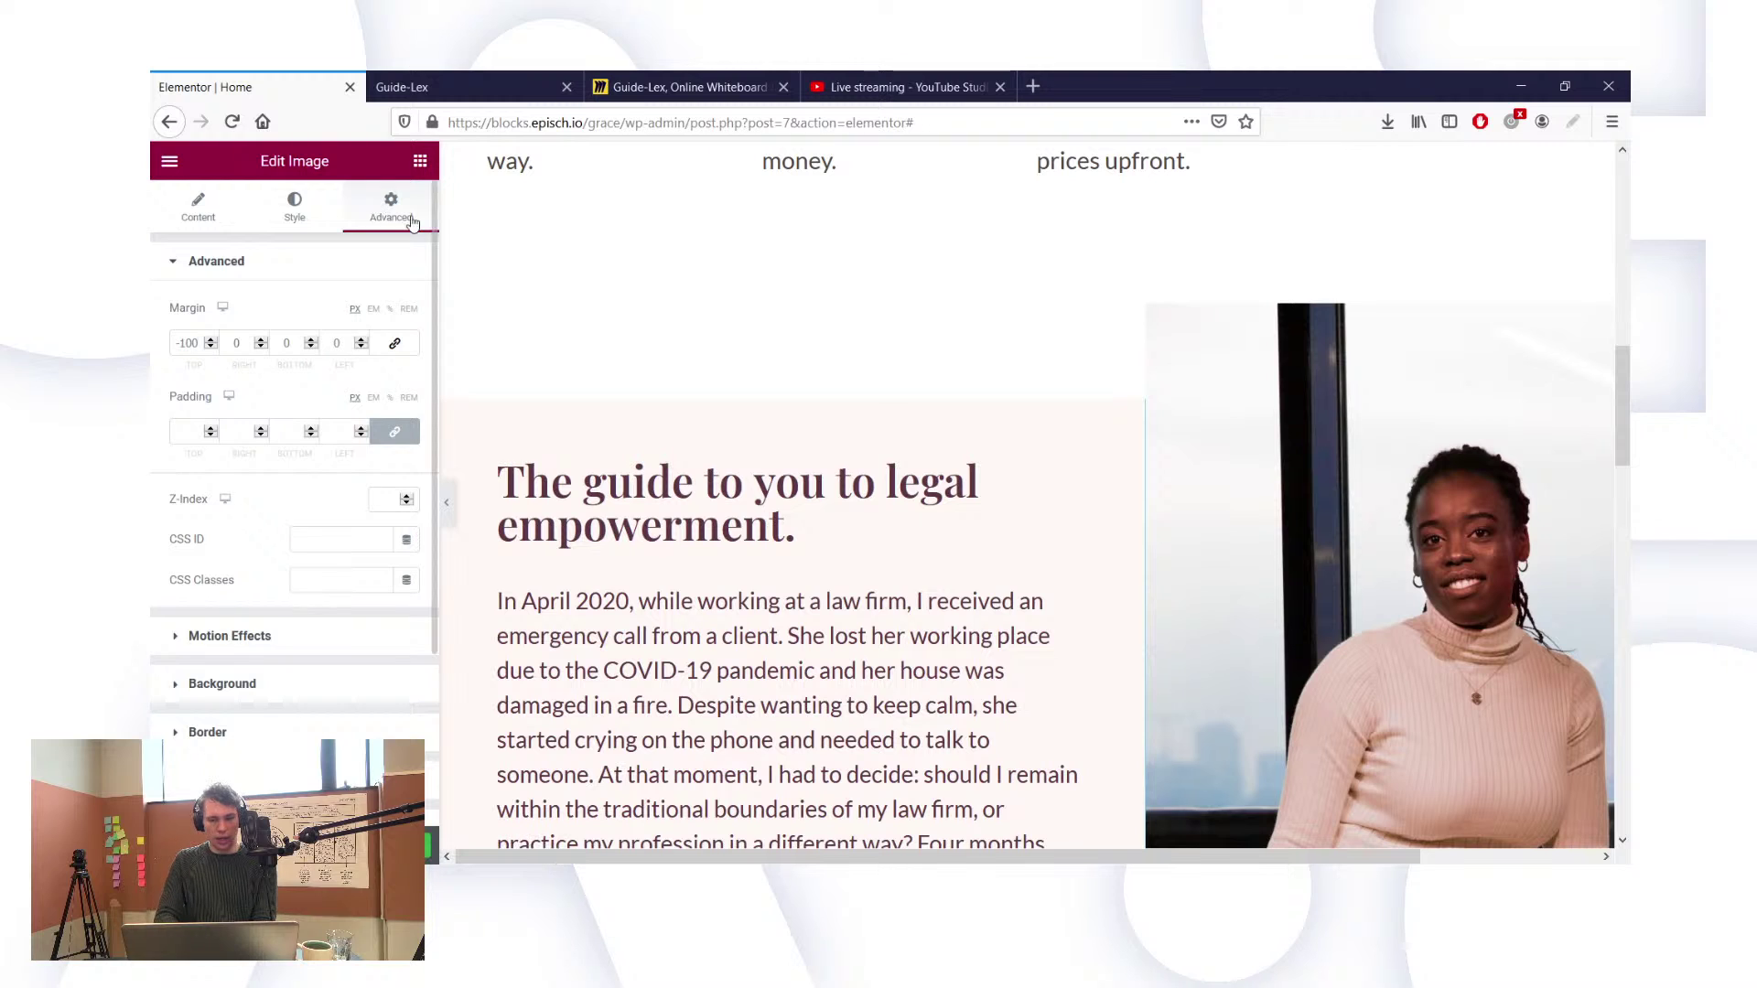
{"action": "double_click", "coordinate": [187, 343]}
{"action": "type", "text": "-125"}
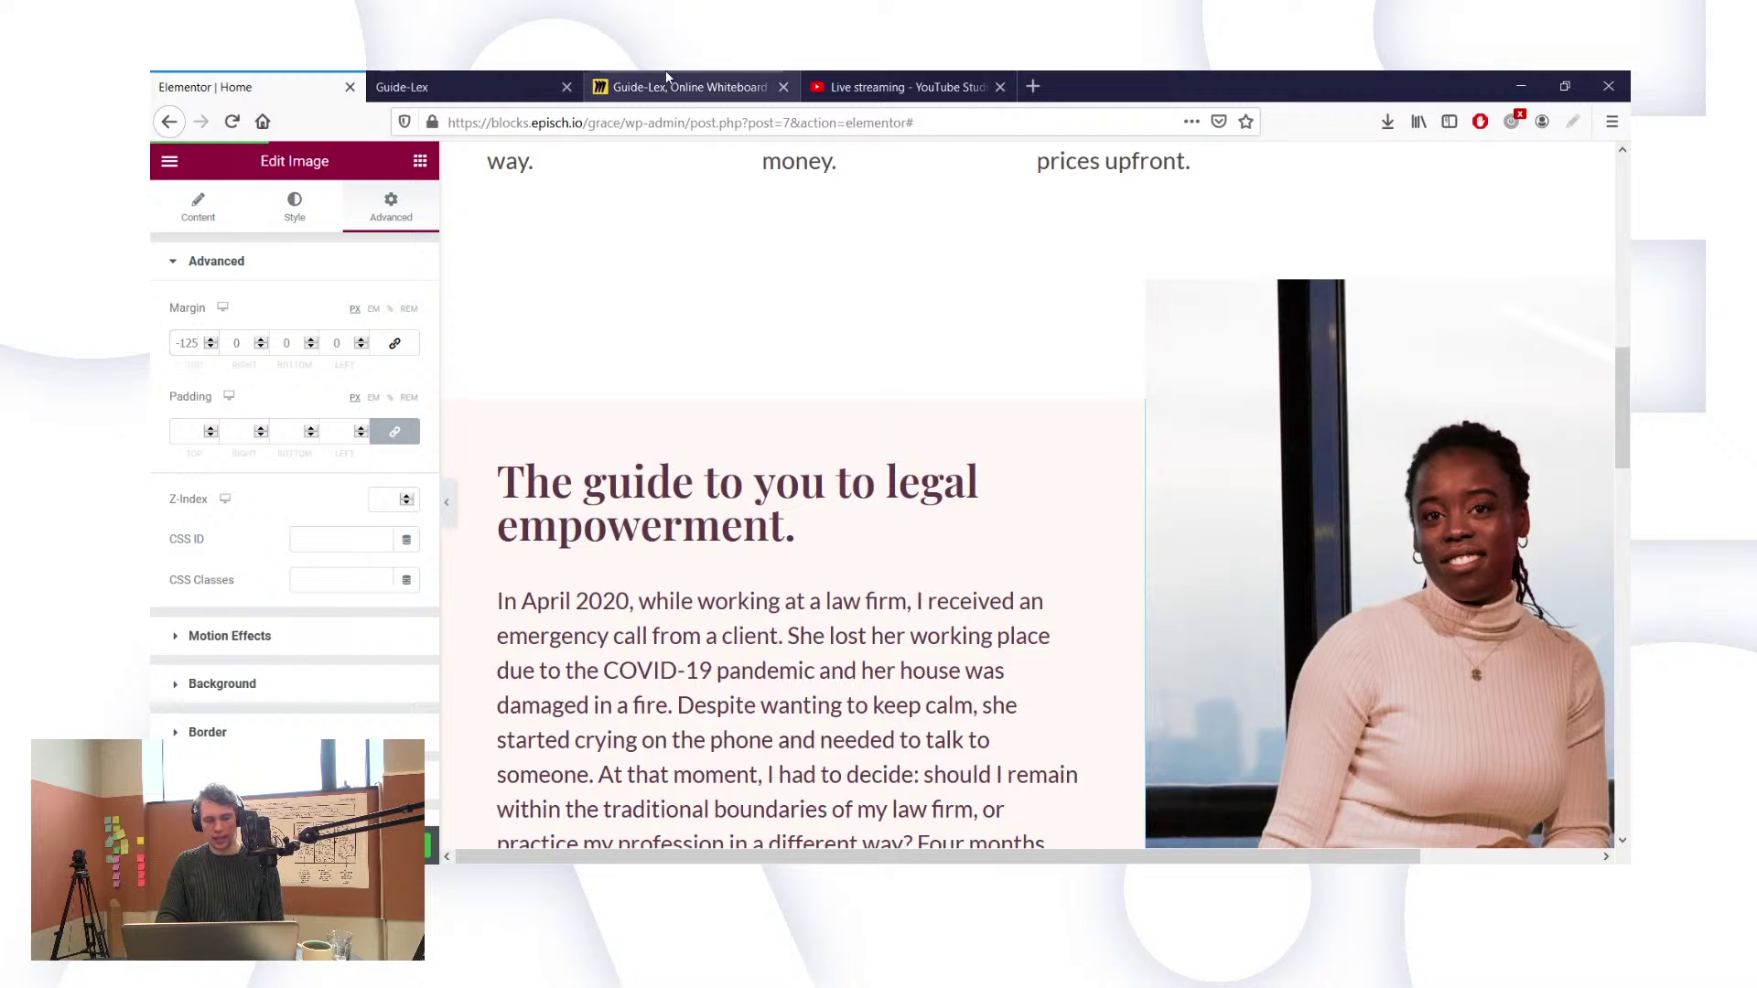
{"action": "left_click", "coordinate": [403, 87]}
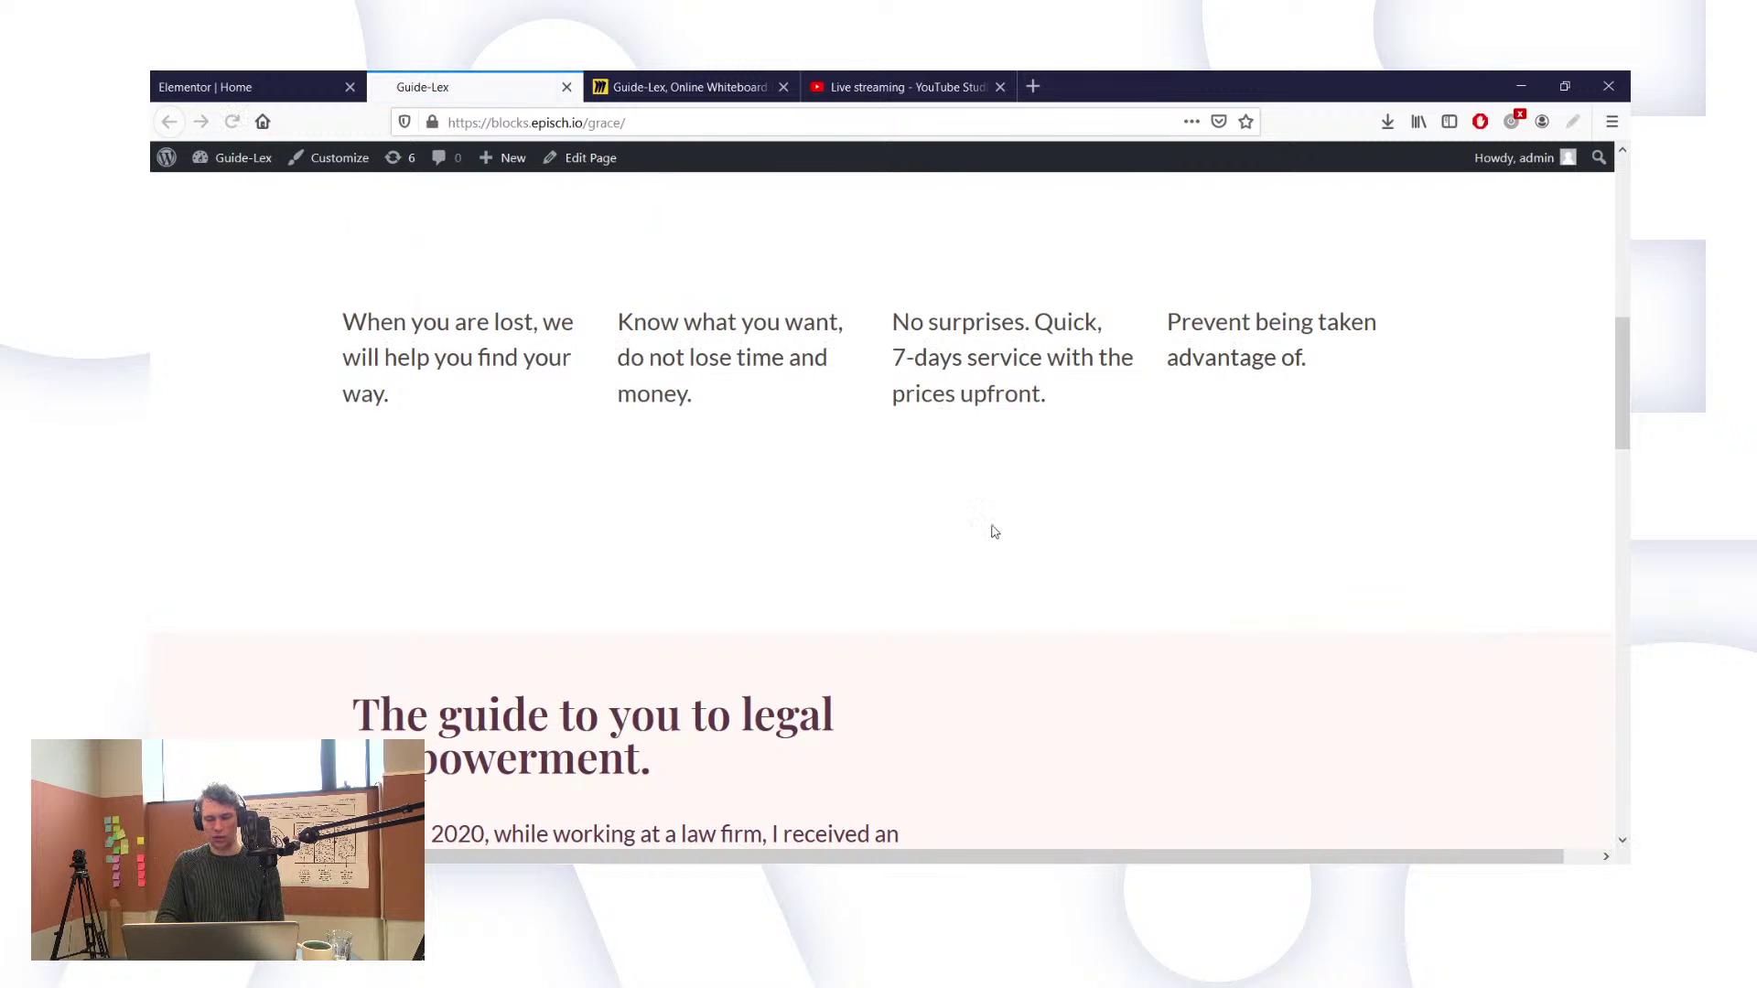
Step: Inspect the legal empowerment section on the live page, then go back to the editor
{"action": "scroll", "coordinate": [1168, 569], "scroll_direction": "down", "scroll_amount": 4}
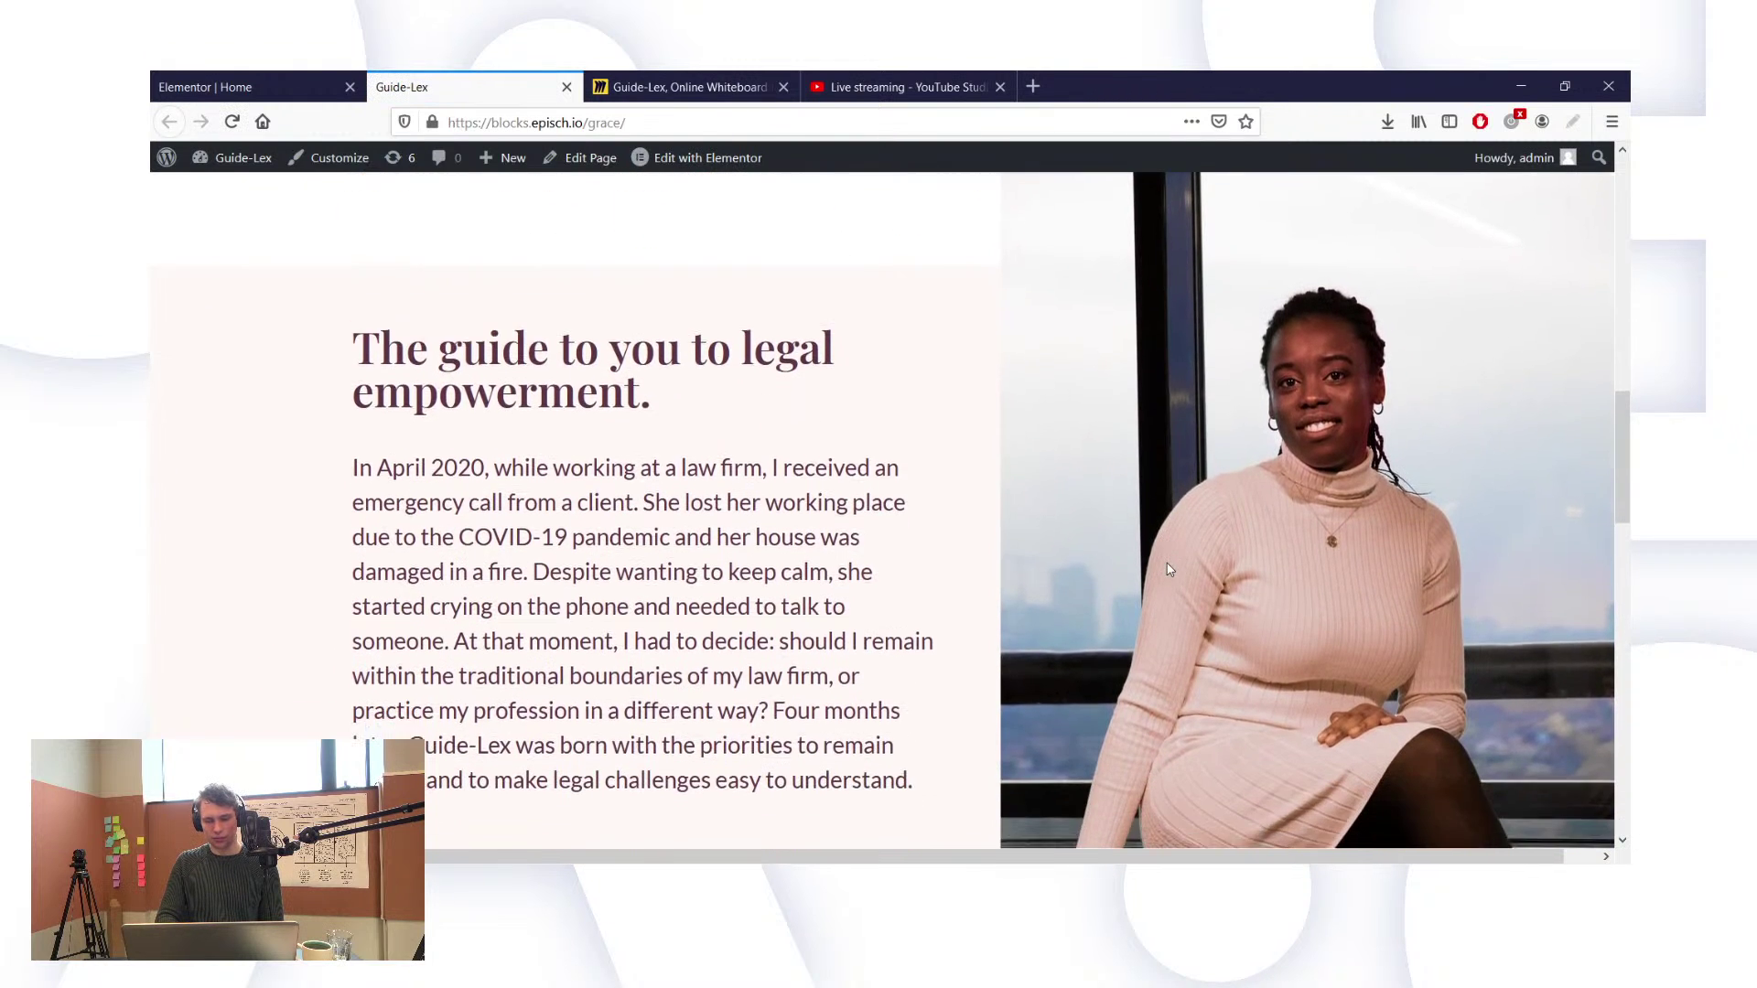
{"action": "scroll", "coordinate": [1167, 569], "scroll_direction": "up", "scroll_amount": 2}
{"action": "scroll", "coordinate": [1167, 569], "scroll_direction": "down", "scroll_amount": 1}
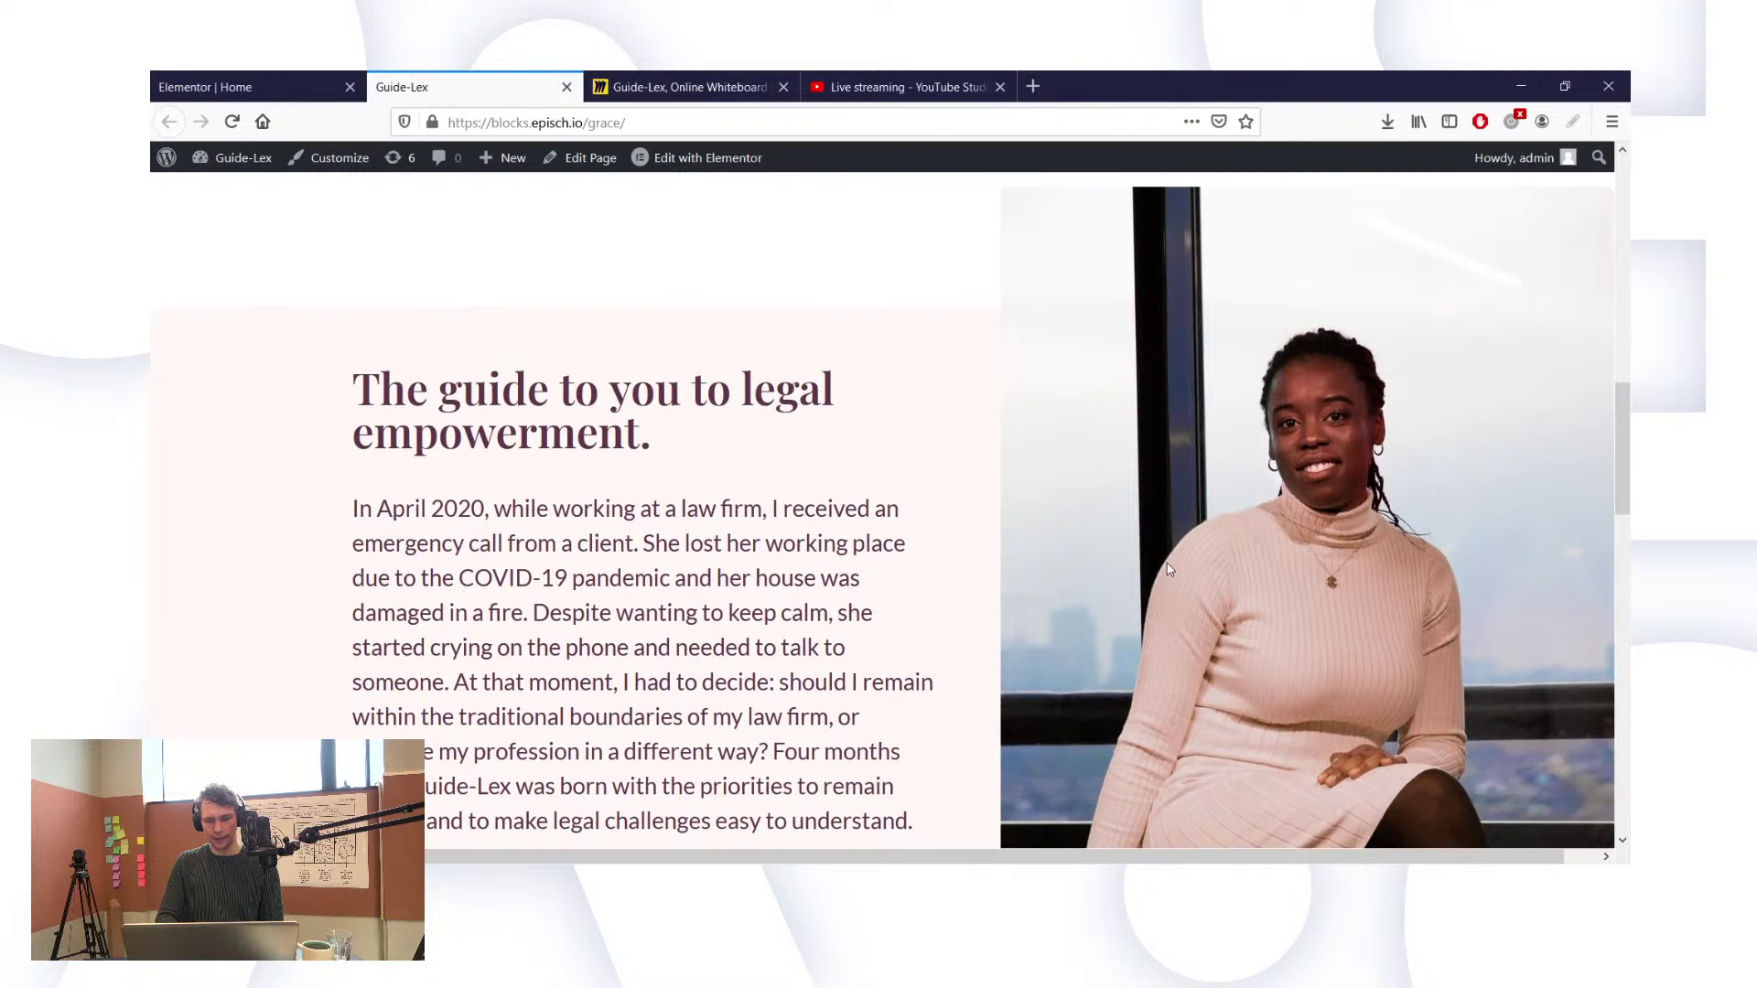
{"action": "scroll", "coordinate": [1035, 540], "scroll_direction": "up", "scroll_amount": 1}
{"action": "scroll", "coordinate": [839, 443], "scroll_direction": "up", "scroll_amount": 6}
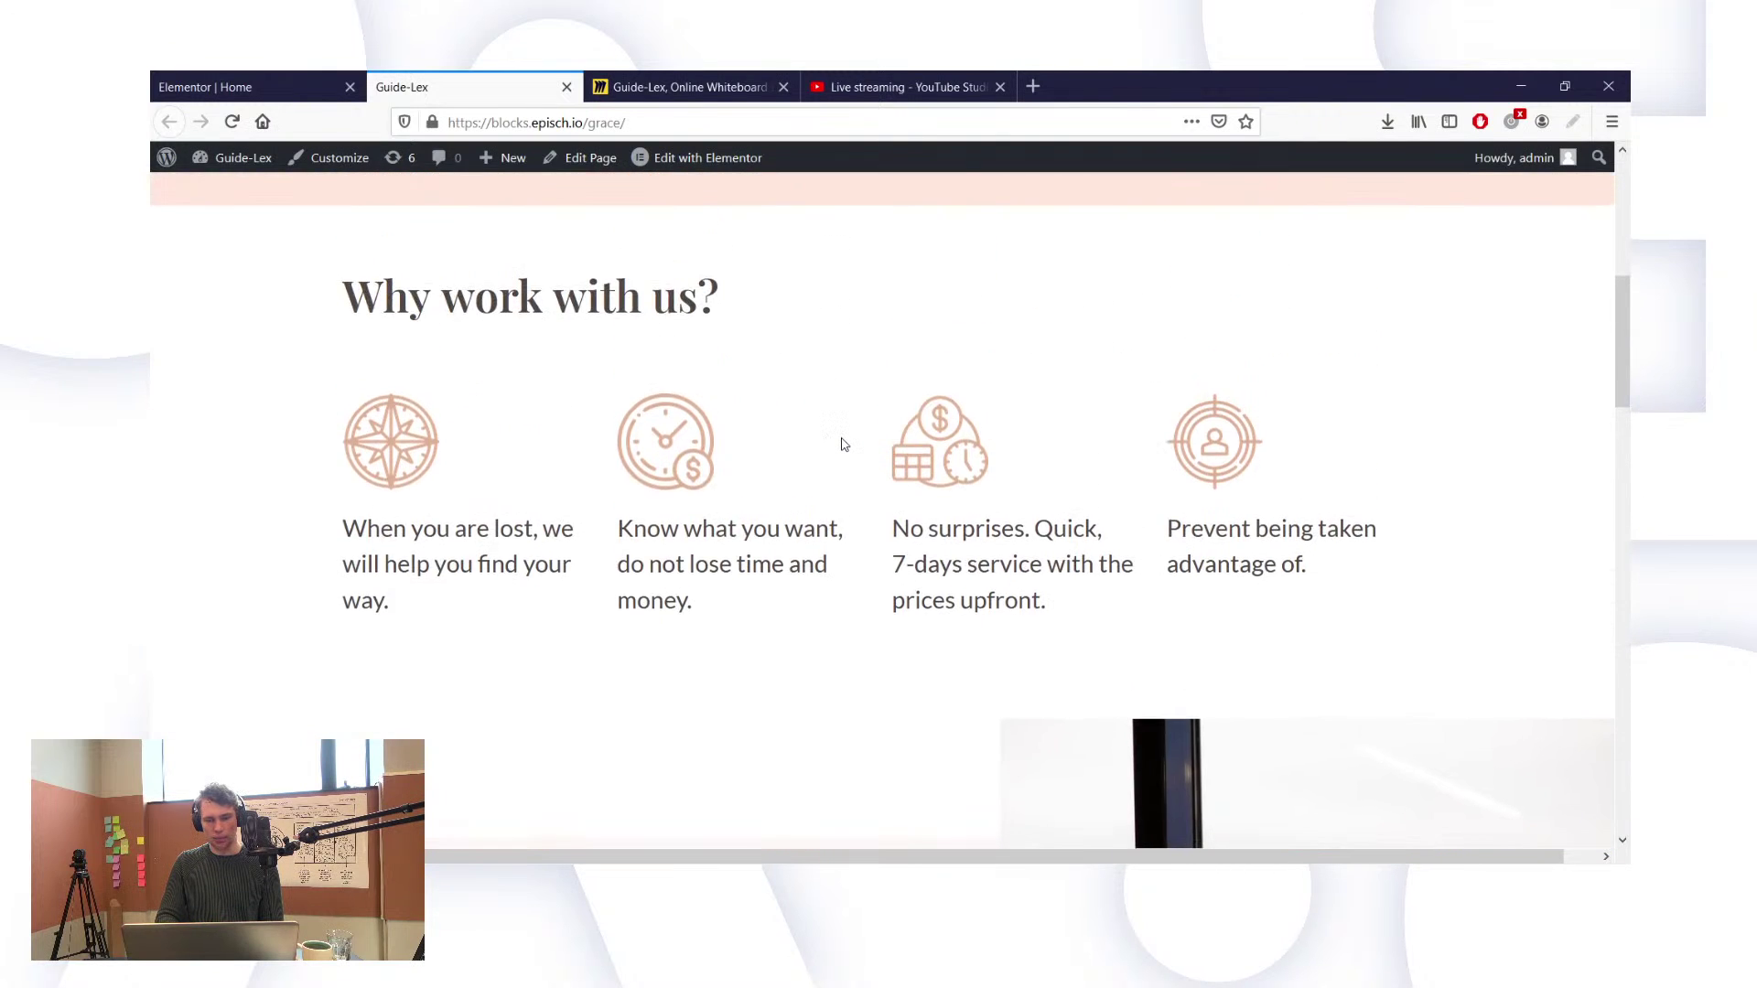
{"action": "scroll", "coordinate": [844, 444], "scroll_direction": "down", "scroll_amount": 4}
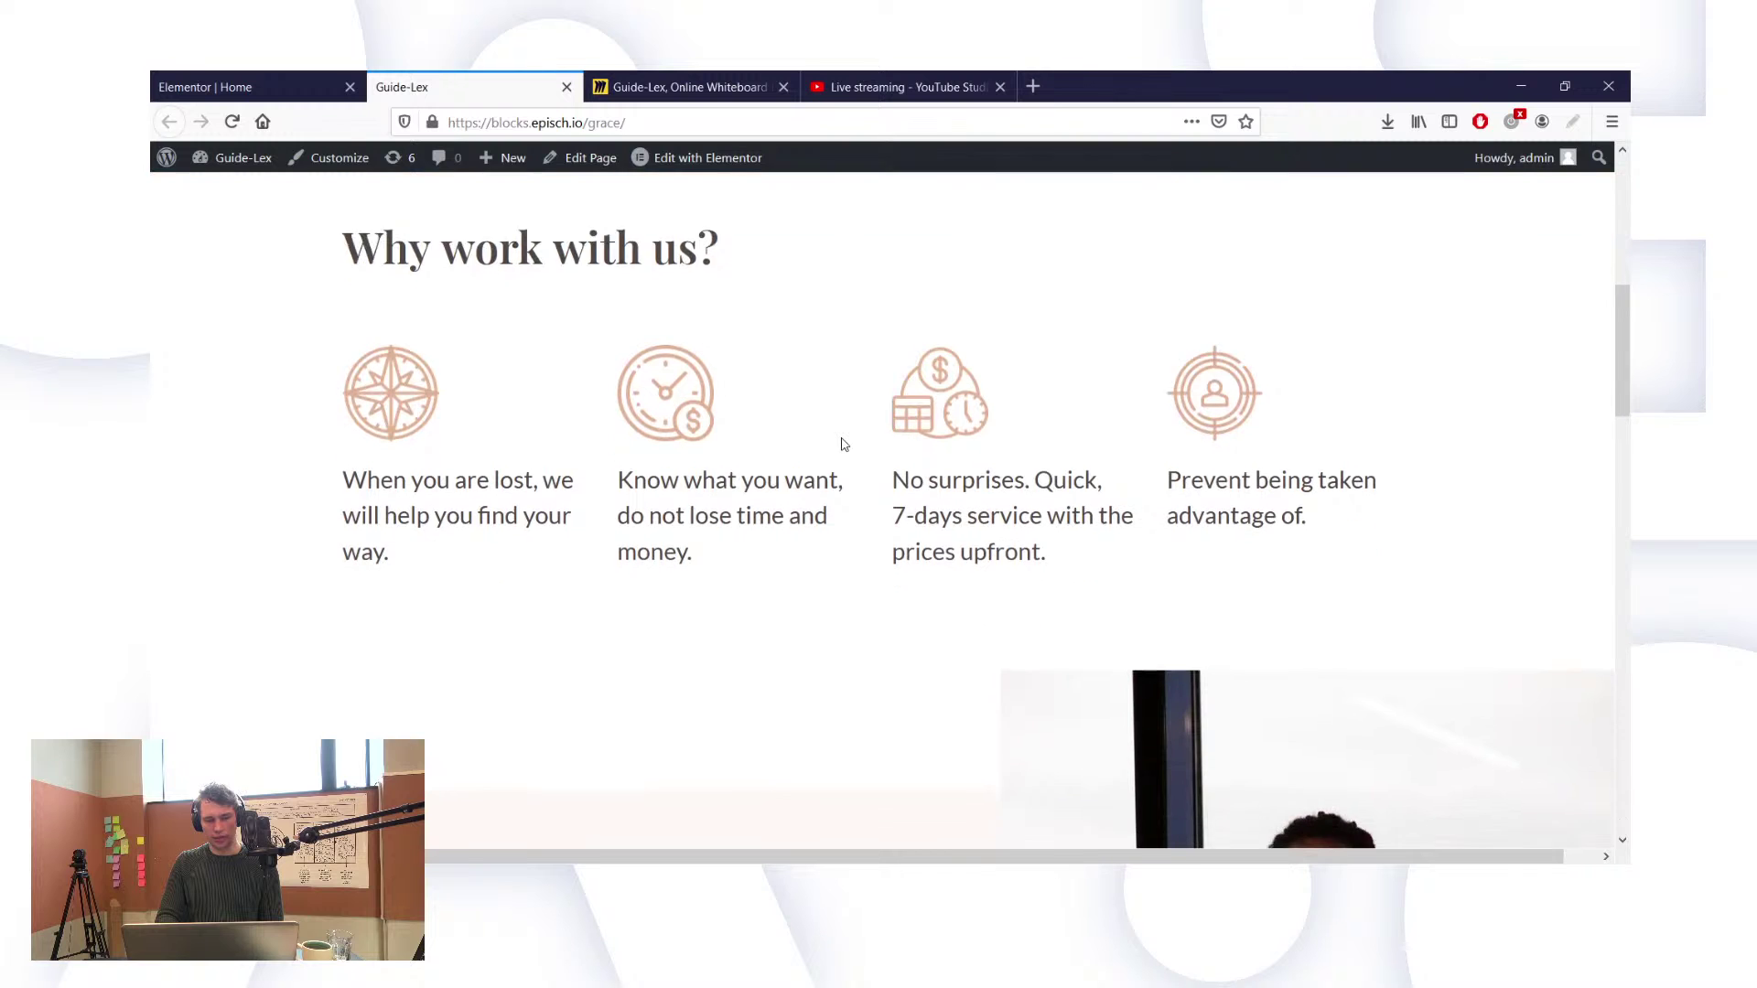
{"action": "scroll", "coordinate": [843, 445], "scroll_direction": "down", "scroll_amount": 4}
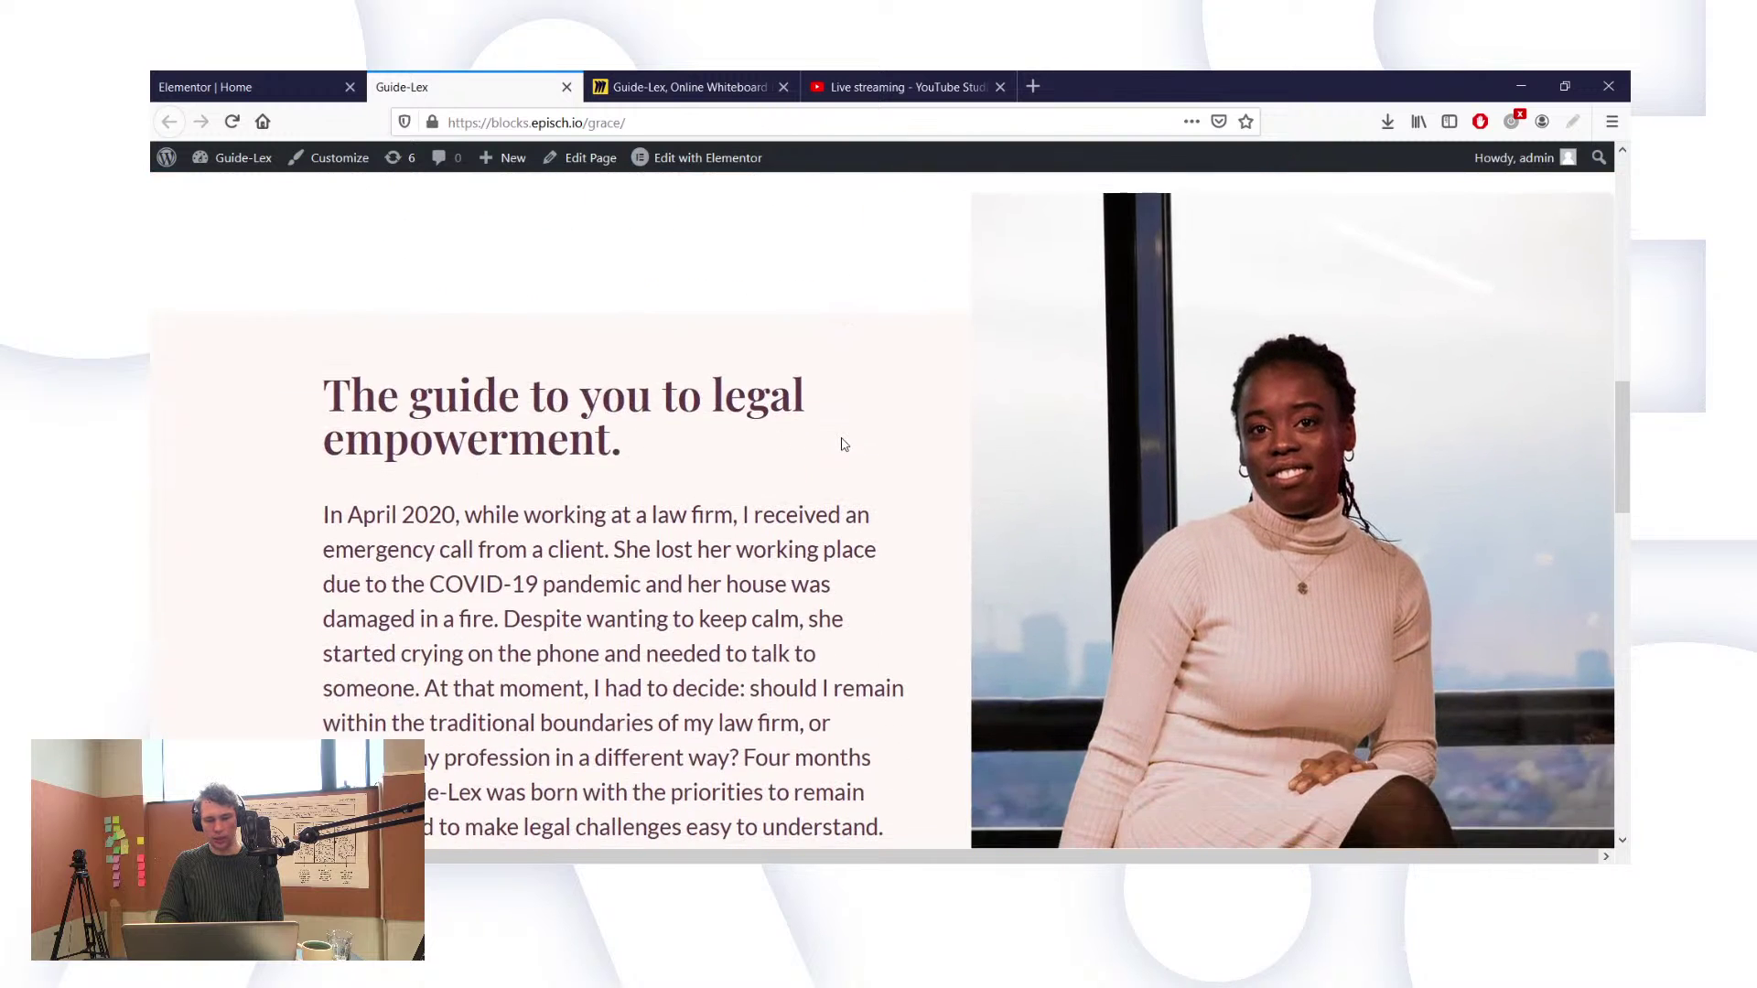
{"action": "scroll", "coordinate": [843, 445], "scroll_direction": "left", "scroll_amount": 1}
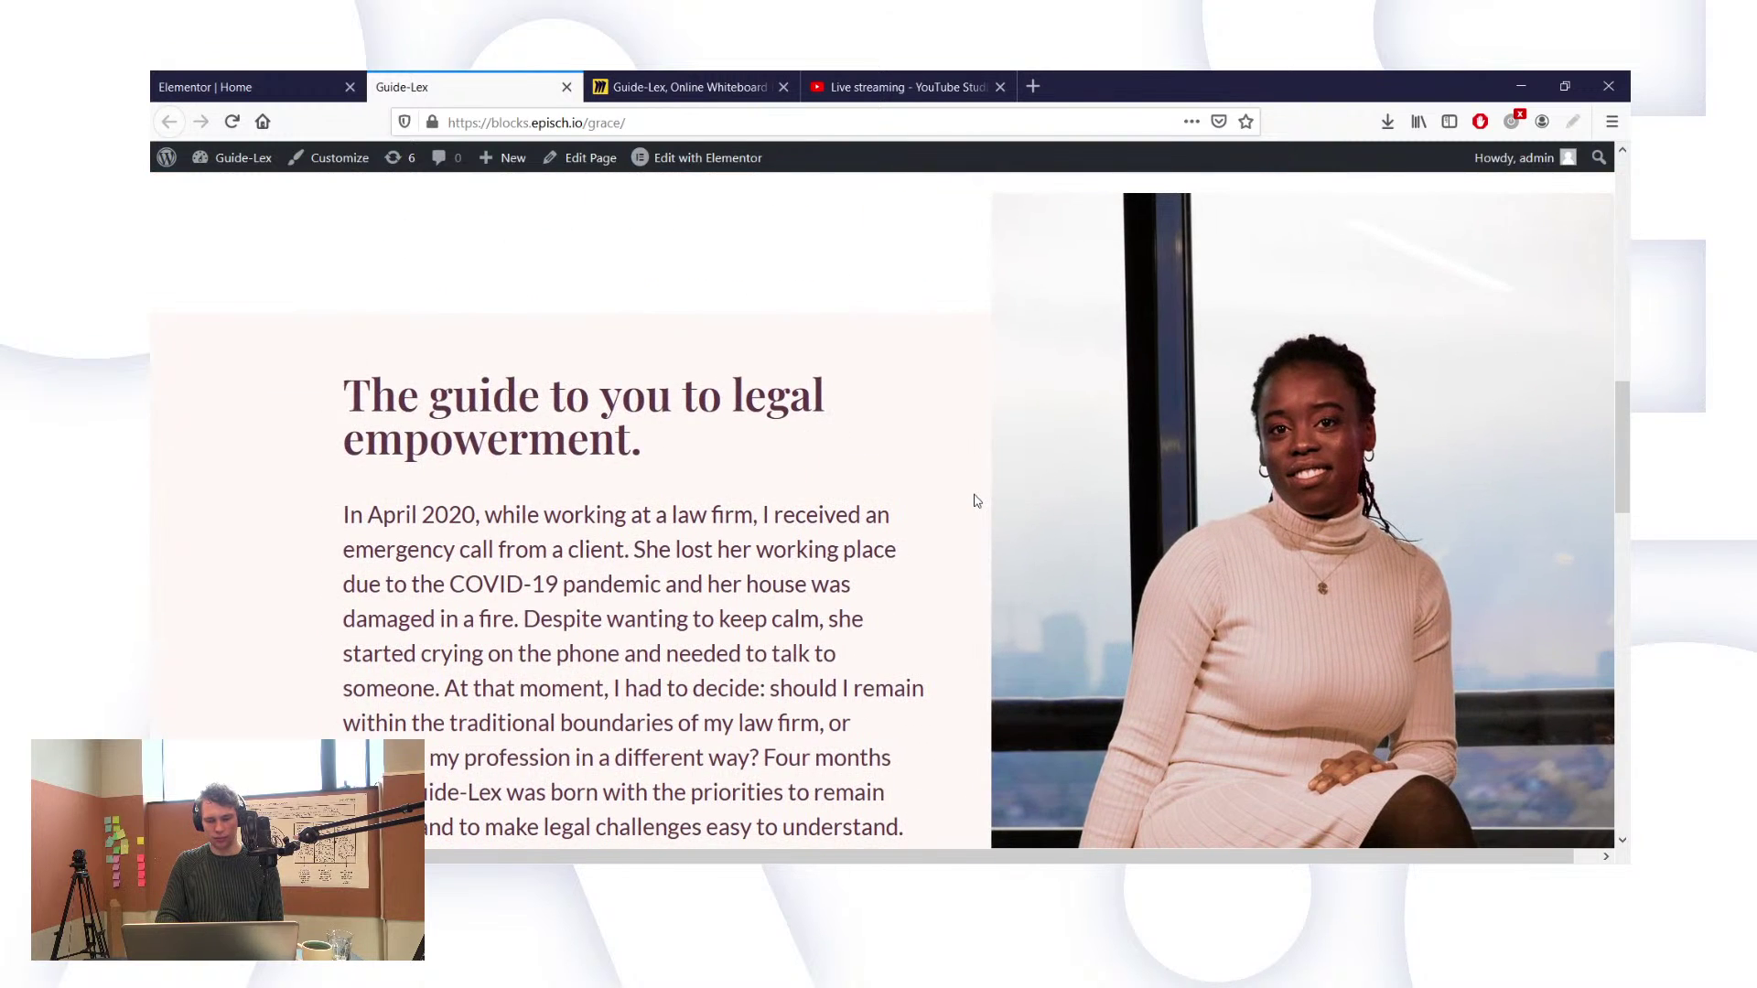
{"action": "scroll", "coordinate": [975, 501], "scroll_direction": "down", "scroll_amount": 4}
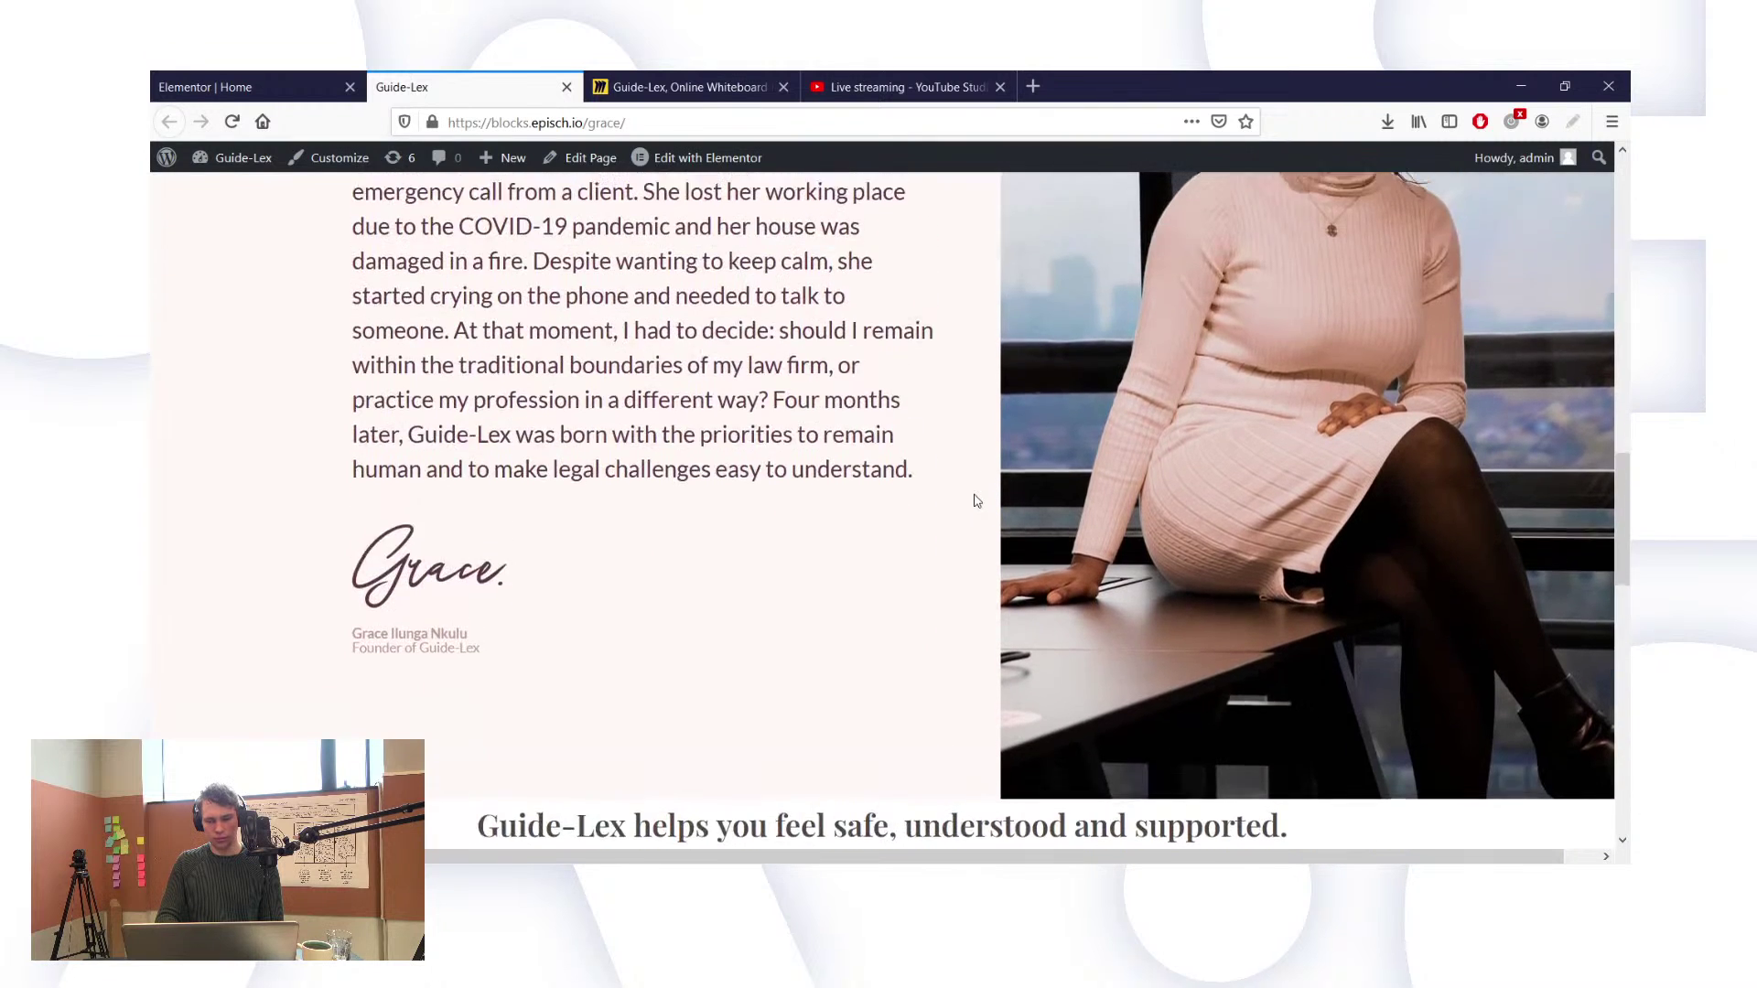
{"action": "scroll", "coordinate": [975, 500], "scroll_direction": "up", "scroll_amount": 3}
{"action": "left_click", "coordinate": [247, 87]}
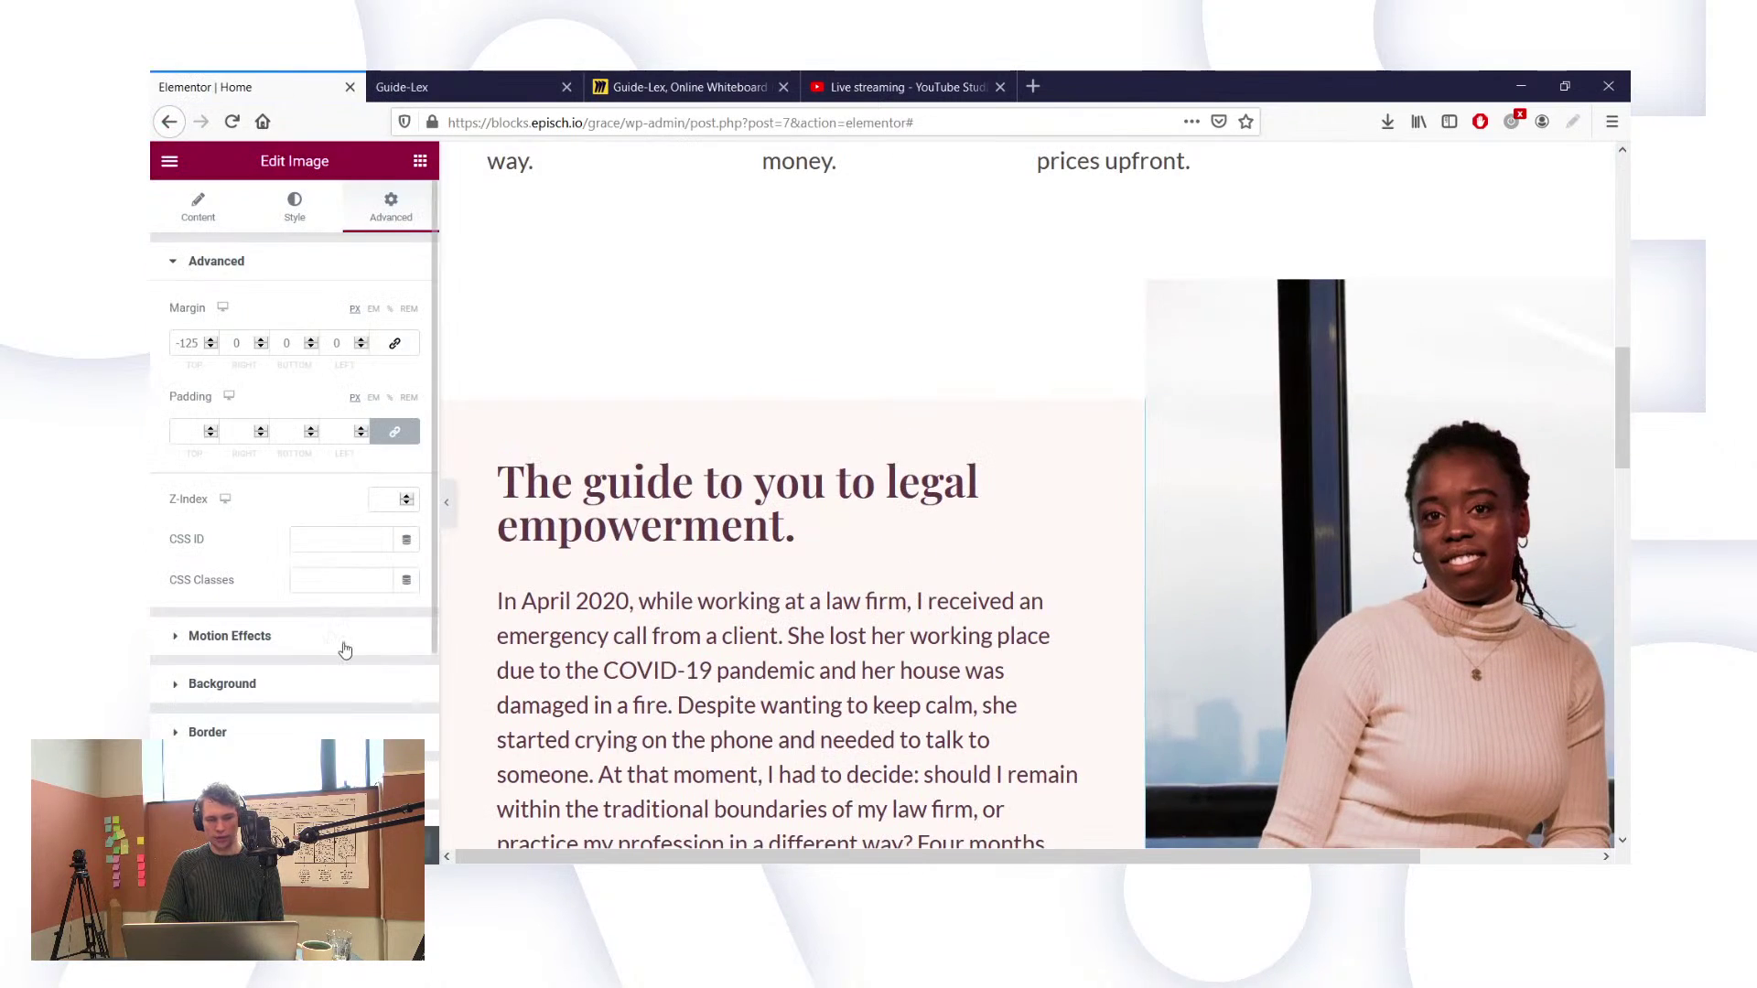
Step: Select the whole legal empowerment section and locate its advanced CSS settings
{"action": "scroll", "coordinate": [344, 650], "scroll_direction": "down", "scroll_amount": 3}
{"action": "left_click", "coordinate": [293, 692]}
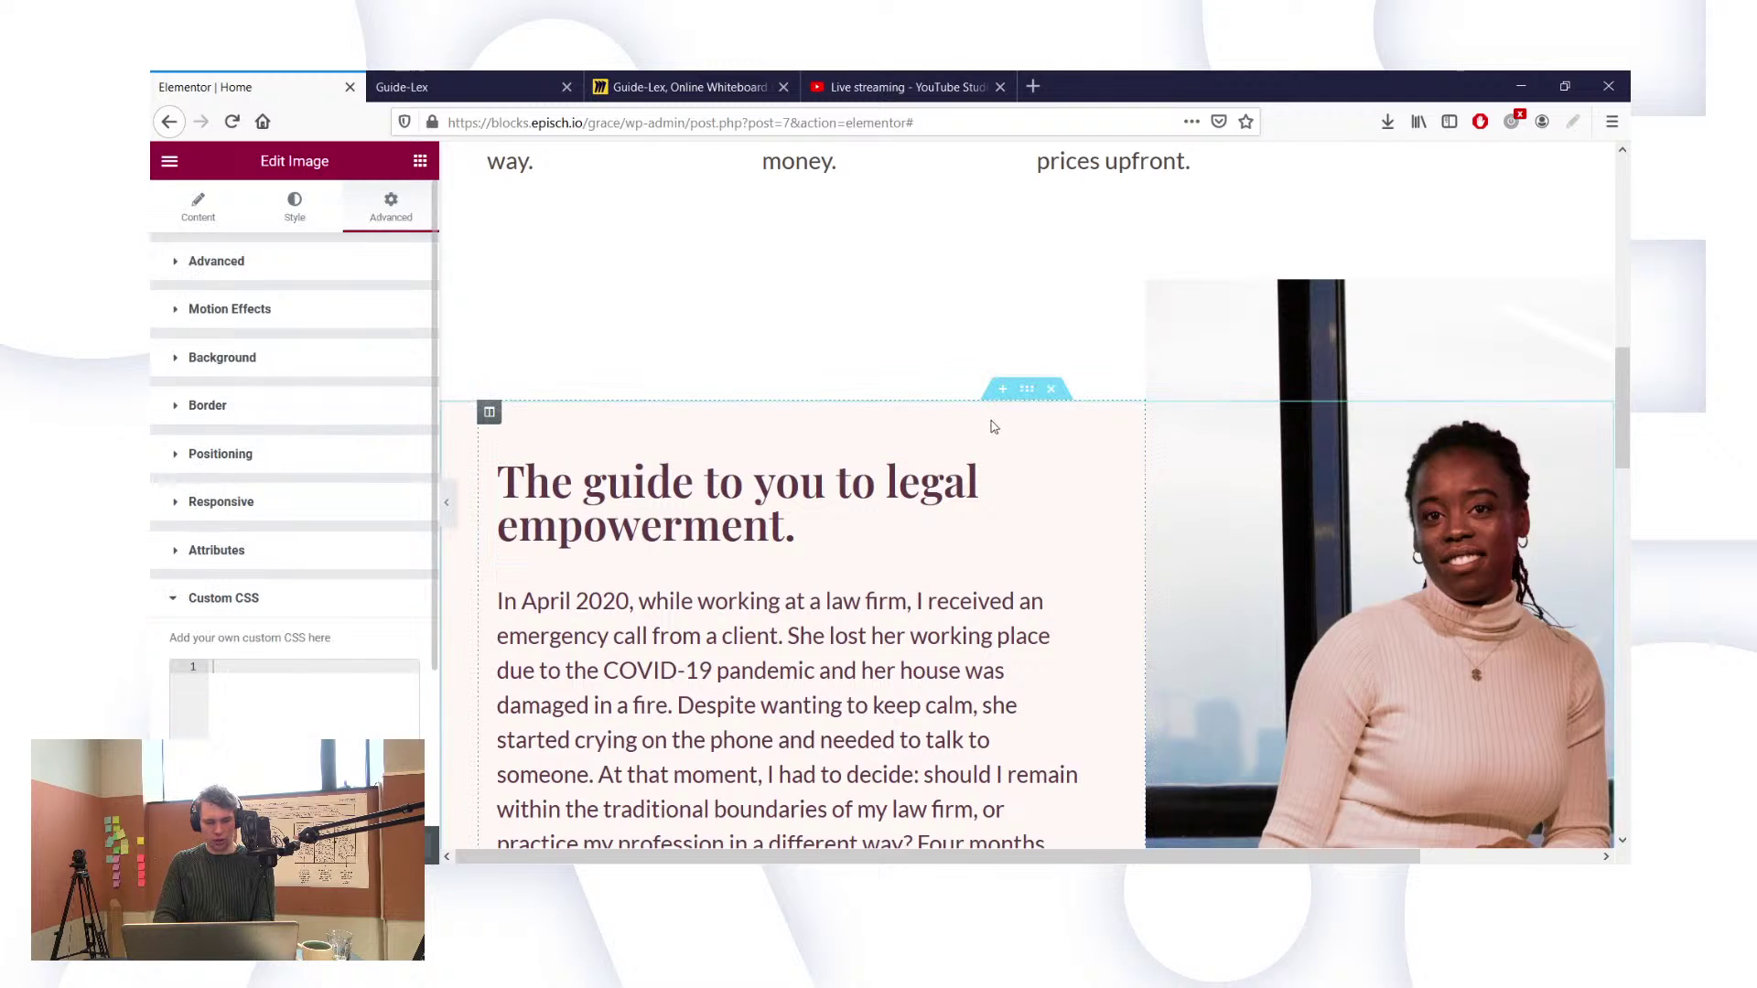
{"action": "left_click", "coordinate": [1025, 390]}
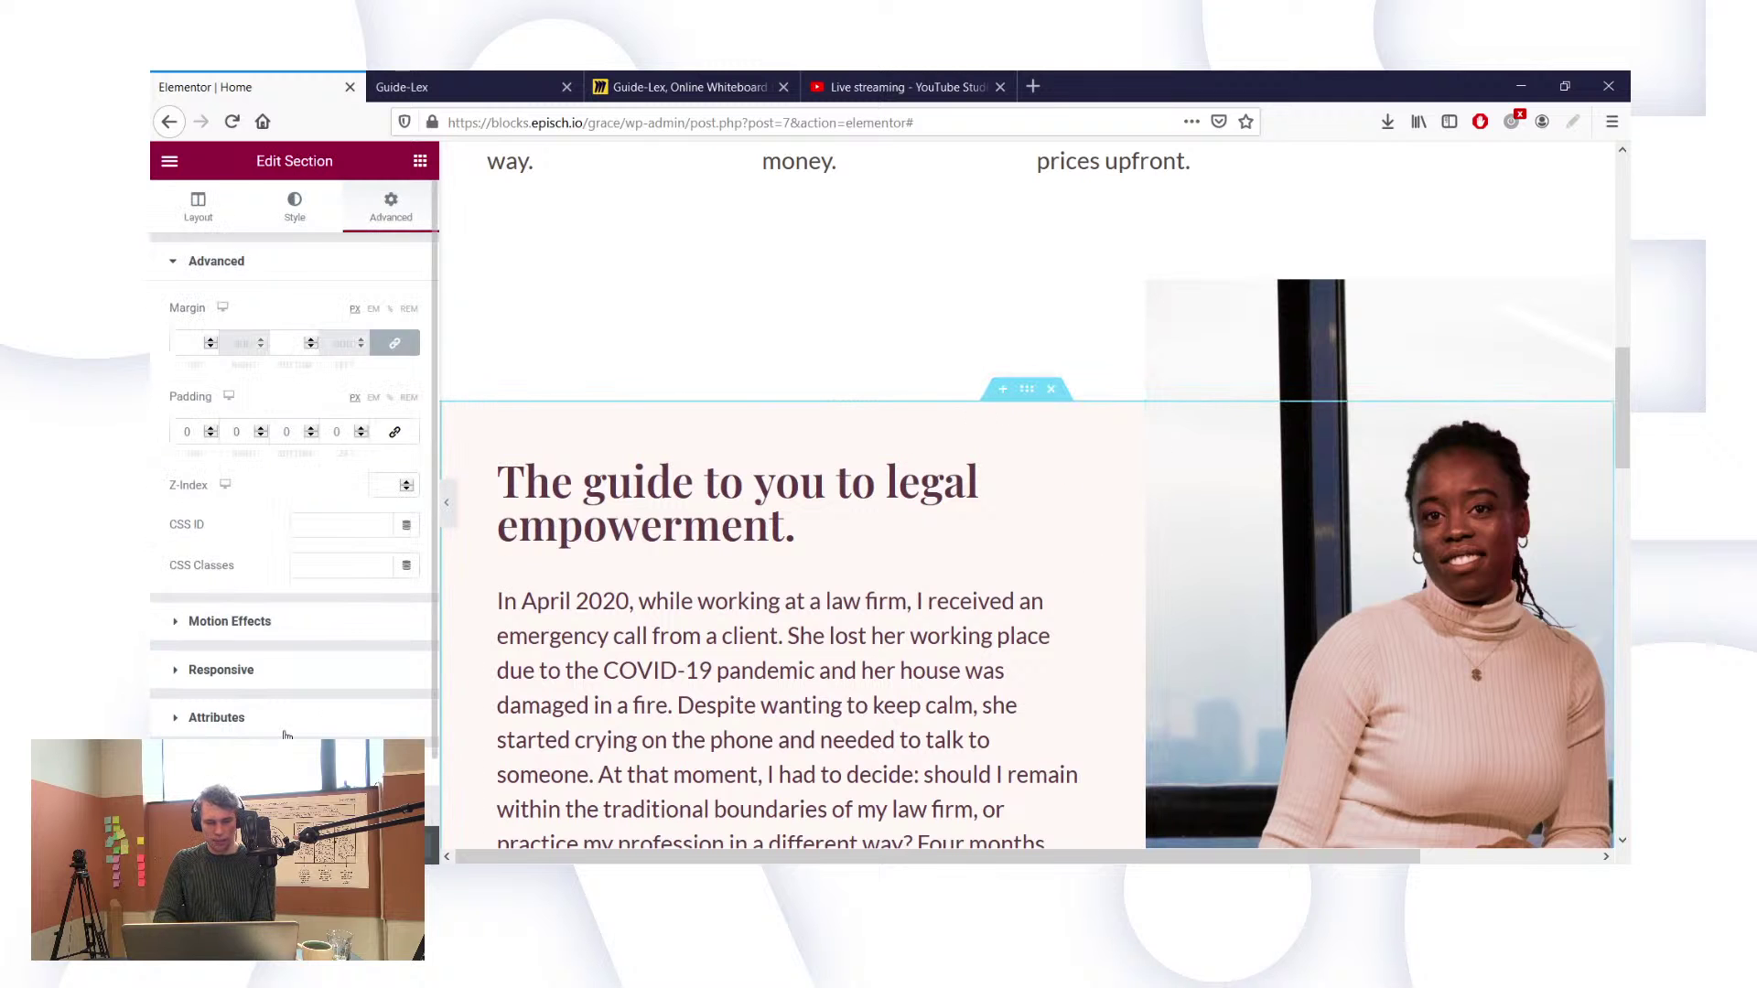
{"action": "left_click", "coordinate": [265, 700]}
{"action": "left_click", "coordinate": [439, 87]}
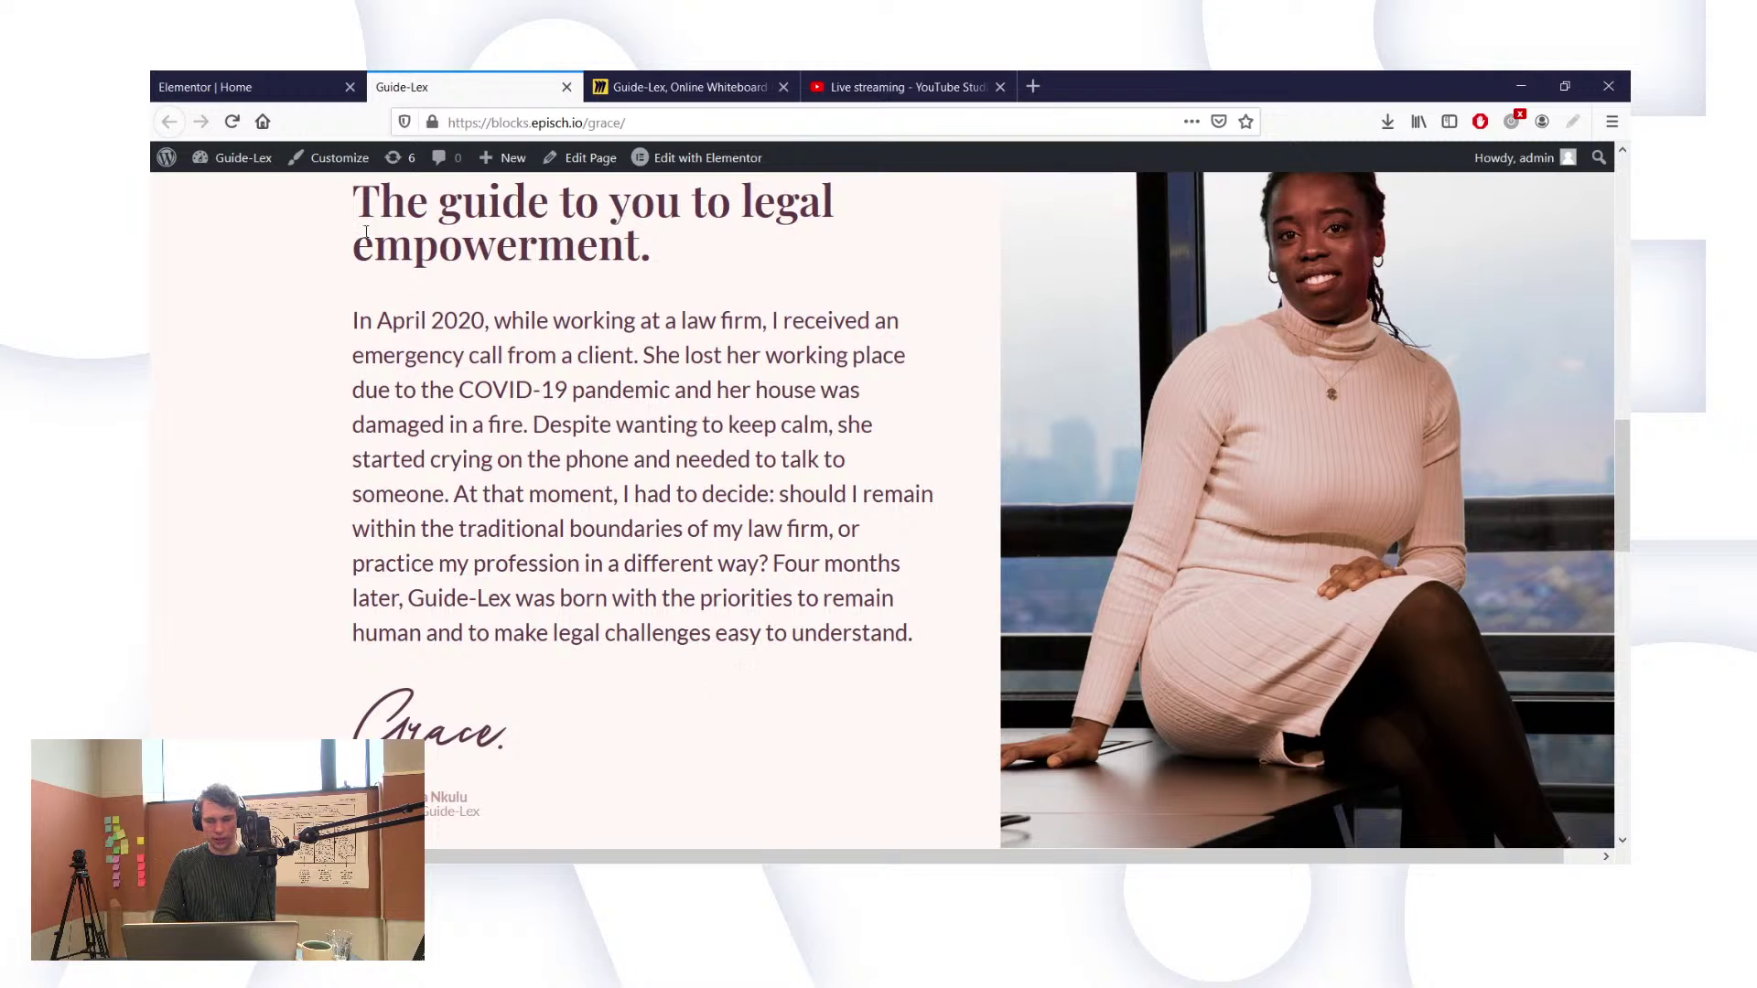
{"action": "left_click", "coordinate": [234, 88]}
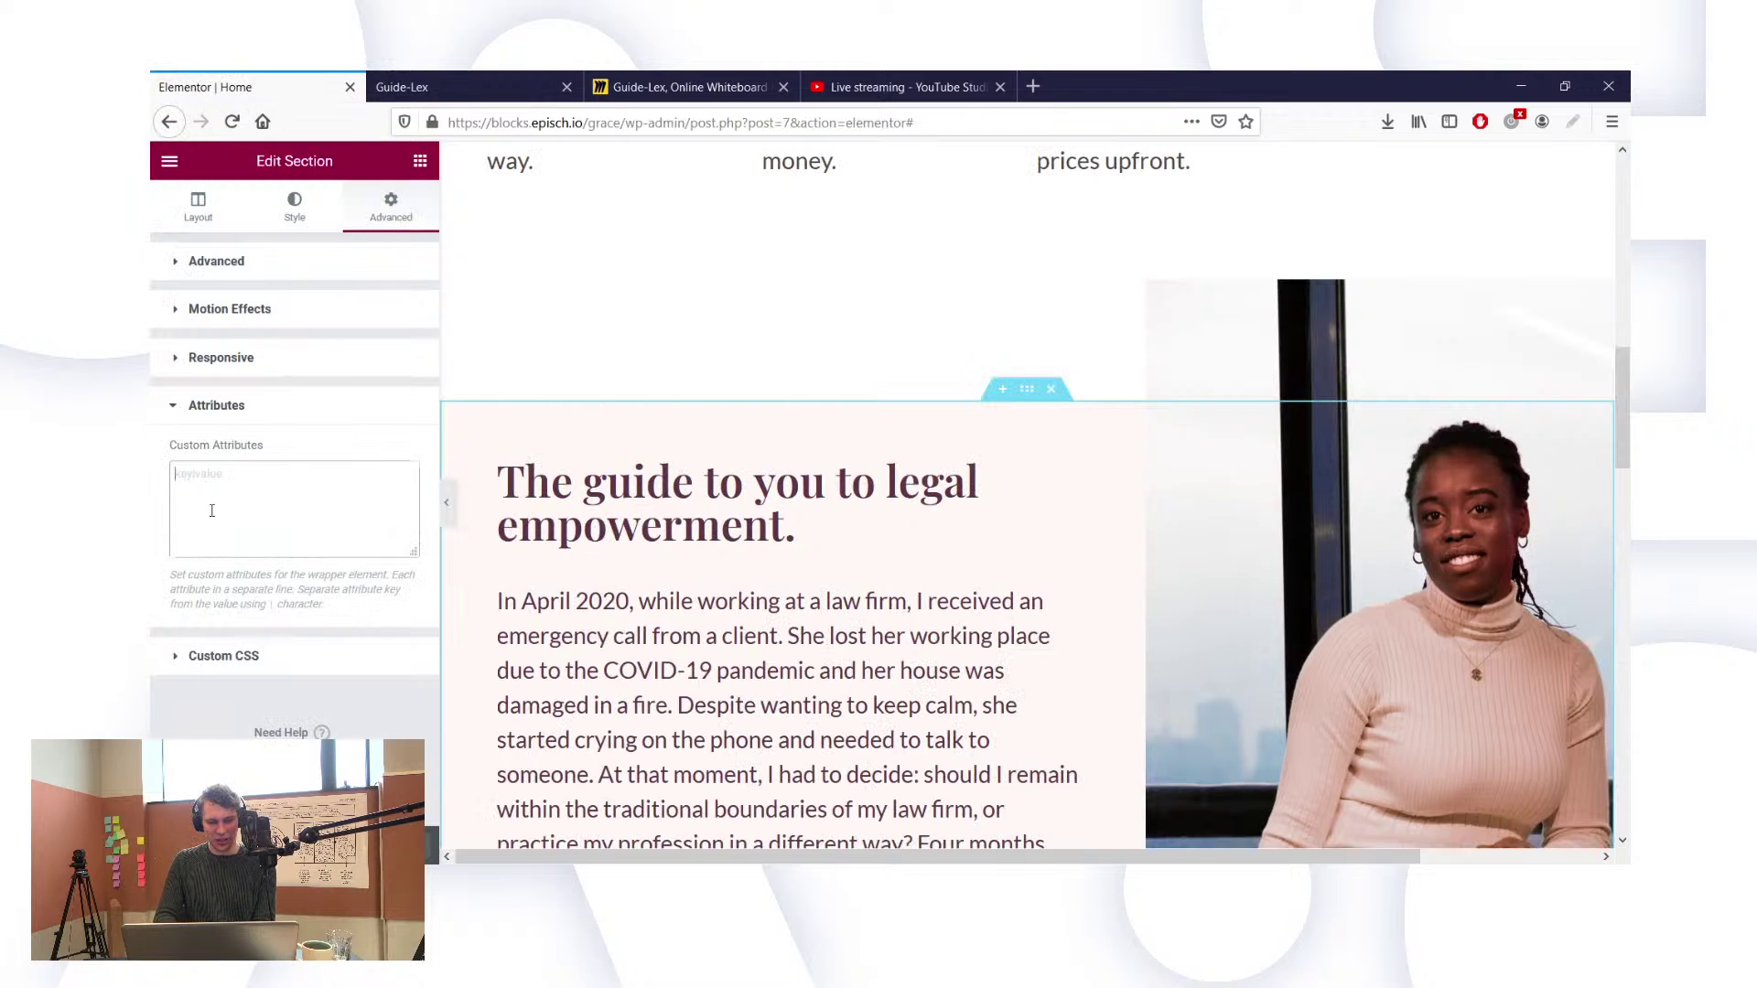
Step: Add custom CSS 'selector { overflow-x: hidden !important; }' to the section
{"action": "left_click", "coordinate": [185, 667]}
{"action": "type", "text": "s"}
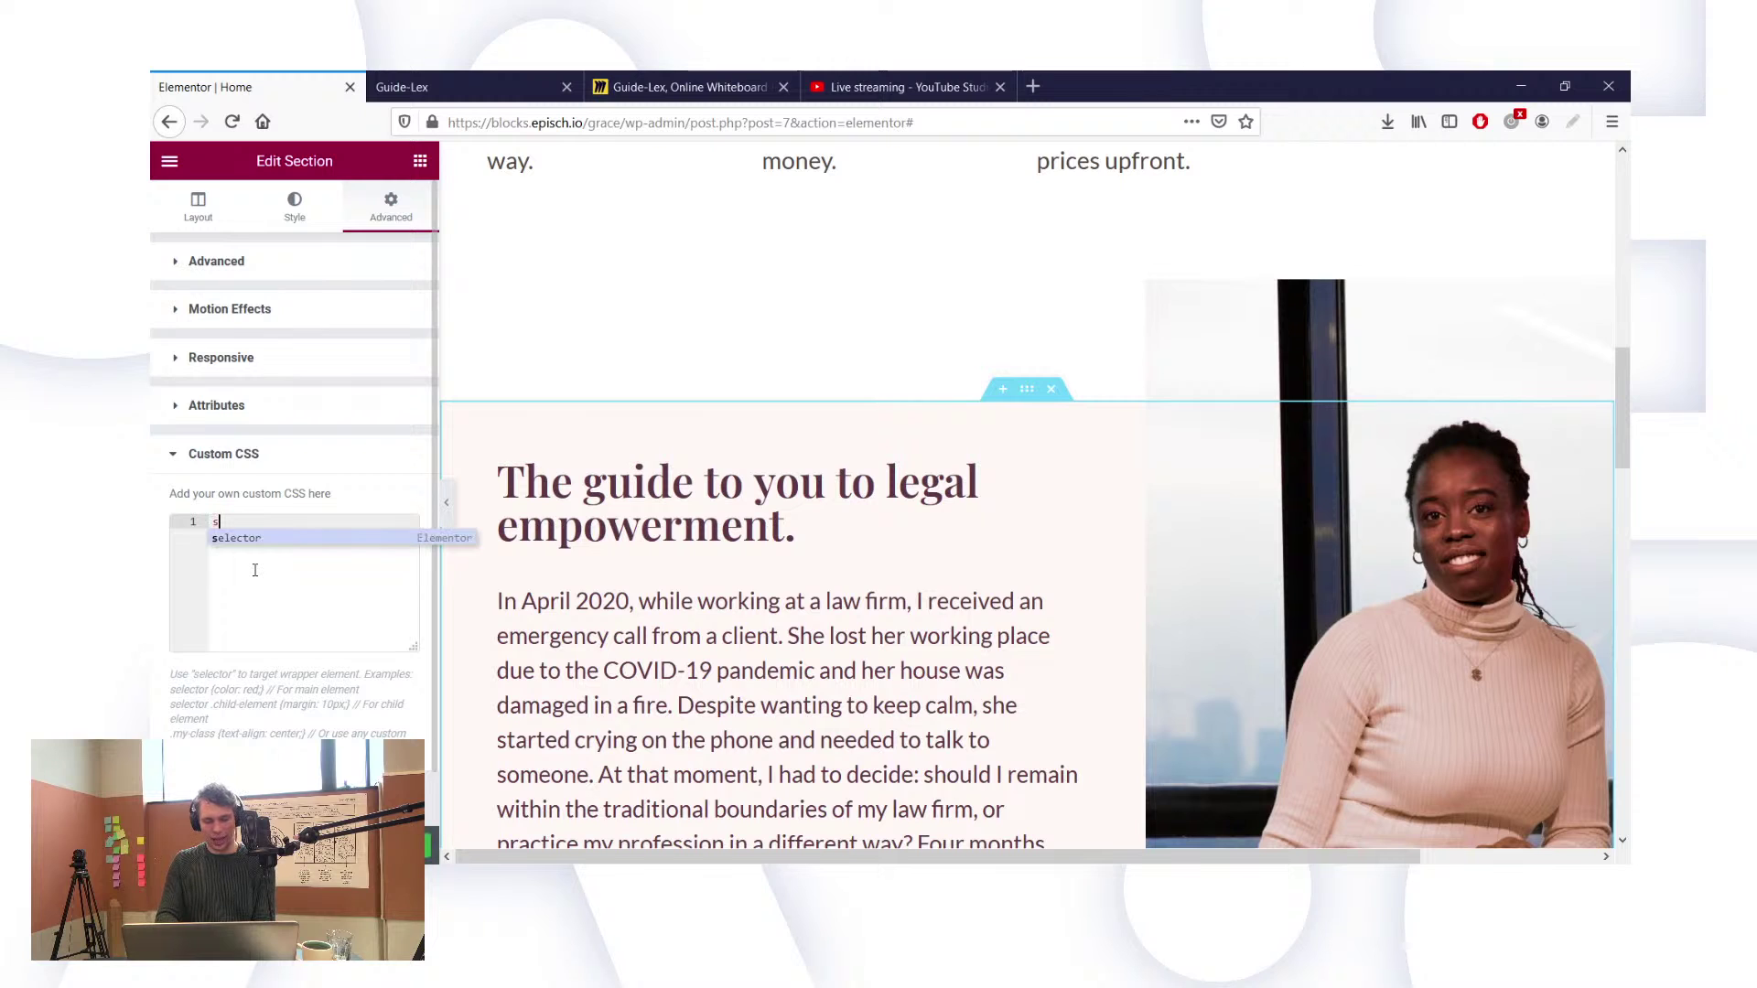
{"action": "type", "text": "elector"}
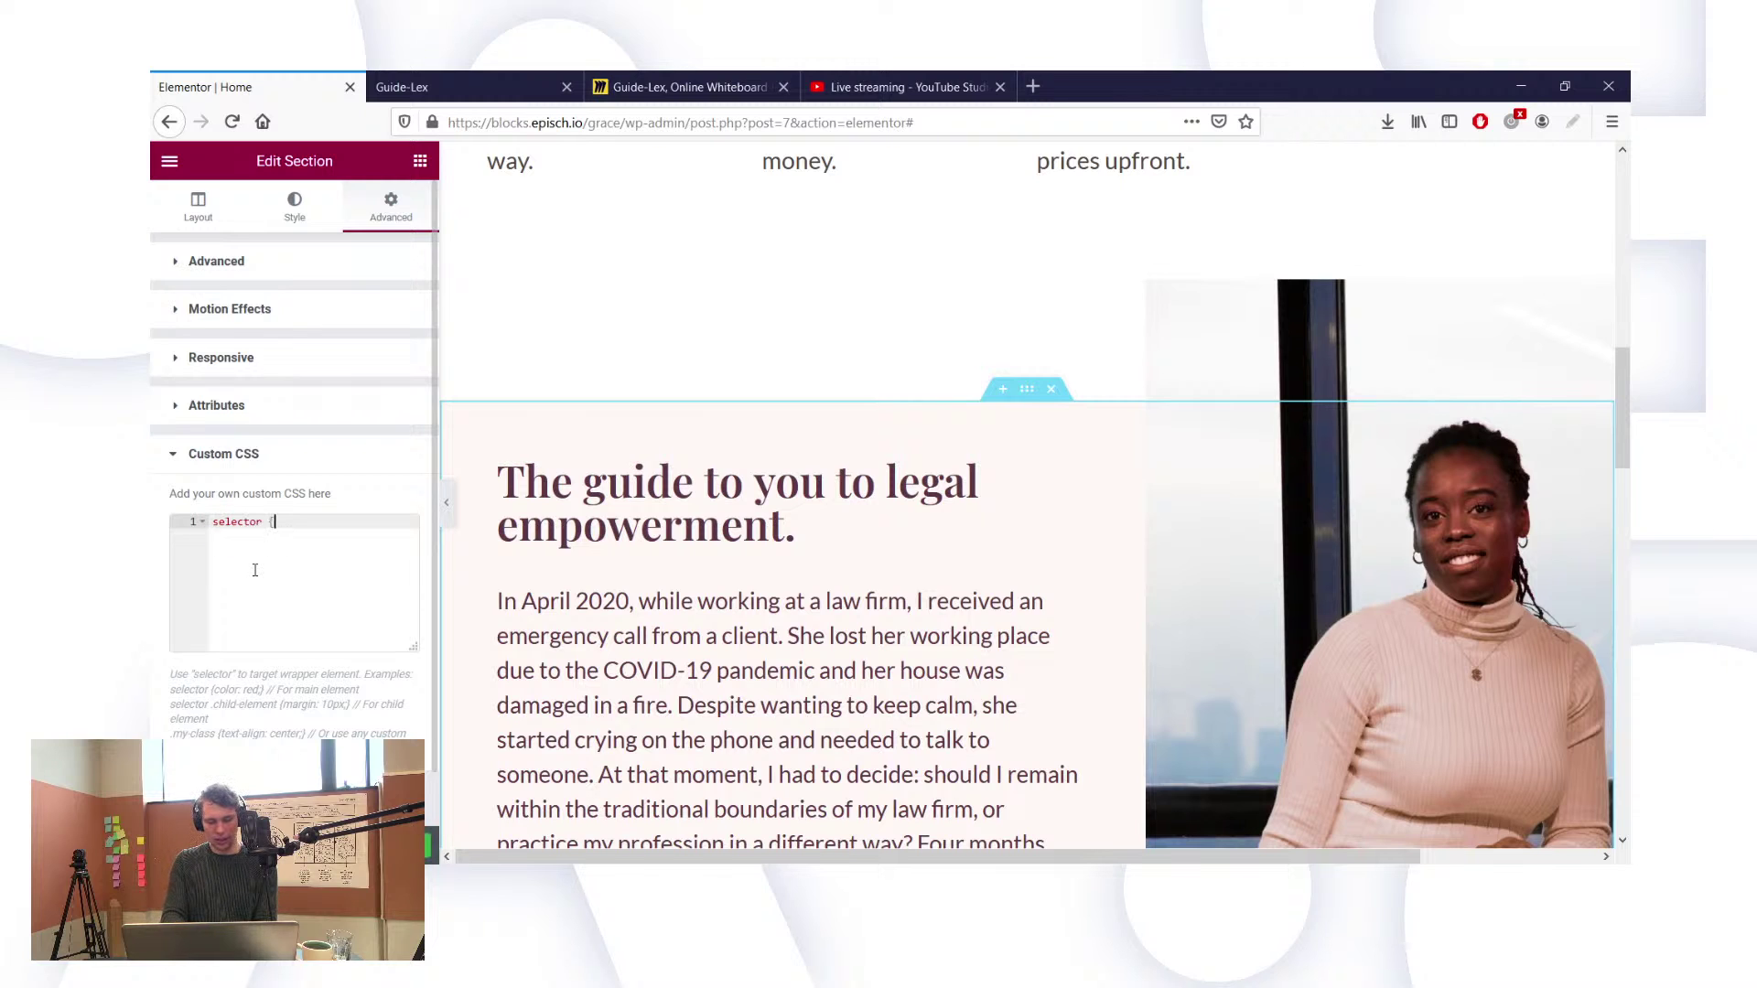
{"action": "type", "text": " {"}
{"action": "key", "text": "Return"}
{"action": "type", "text": "overflow"}
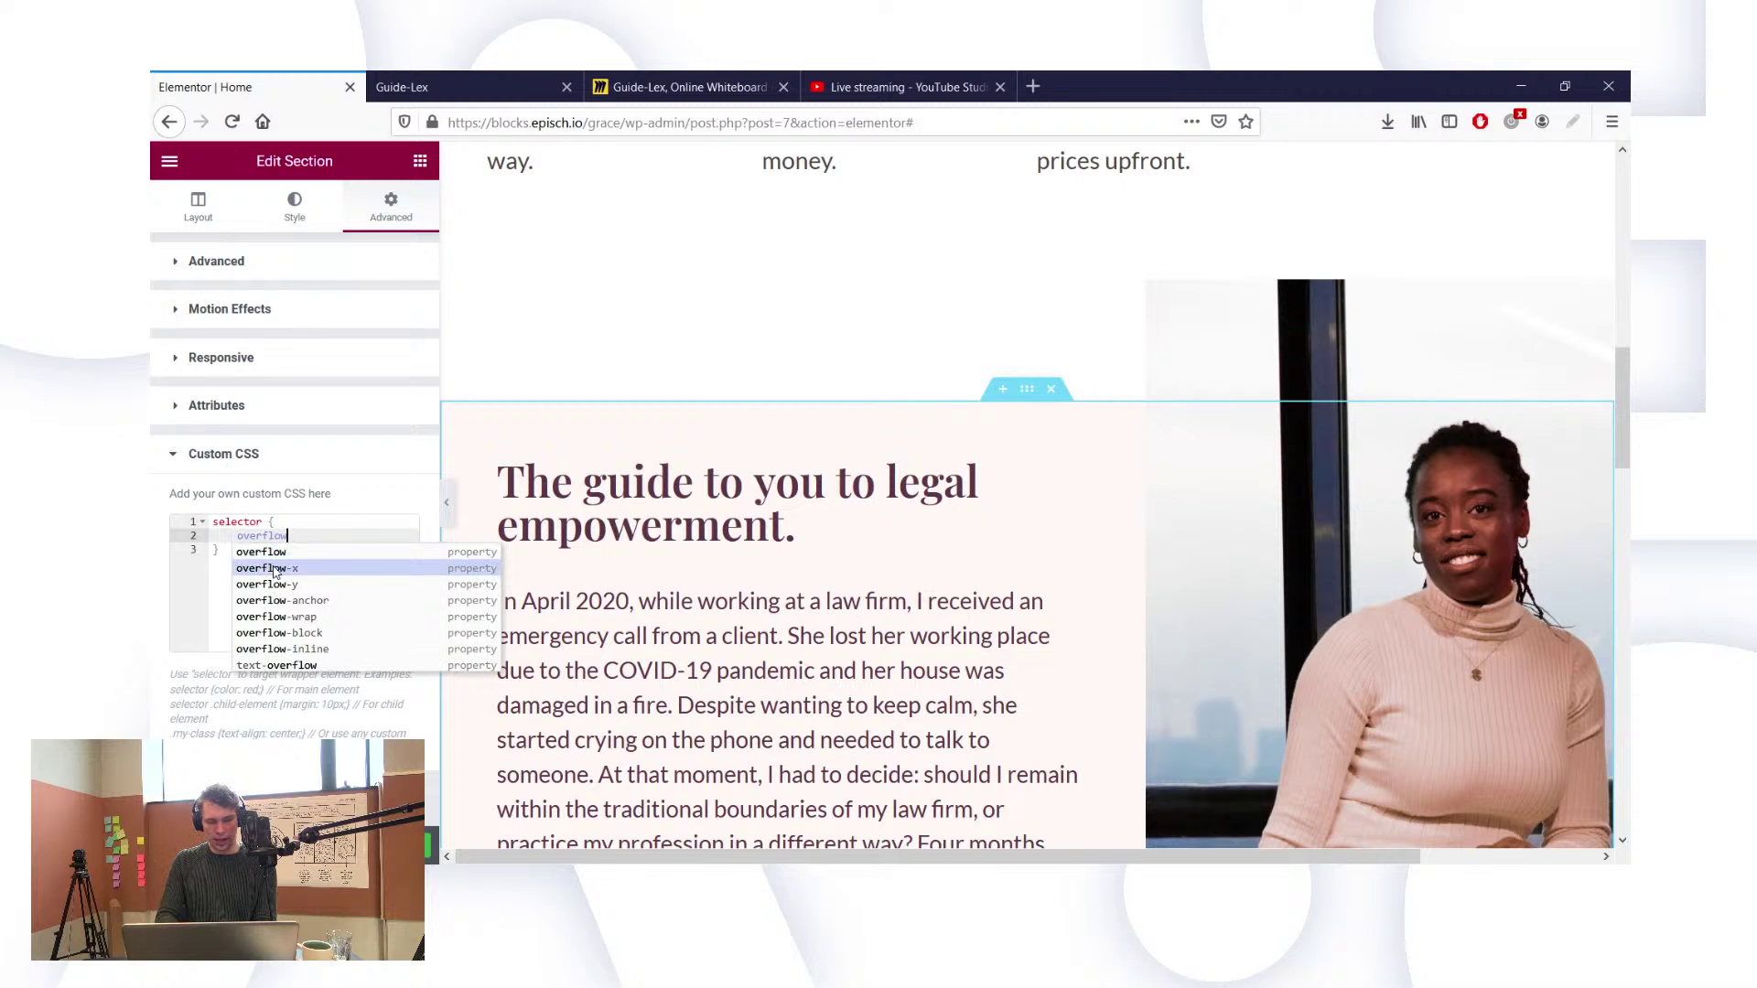
{"action": "left_click", "coordinate": [261, 568]}
{"action": "type", "text": "hidd"}
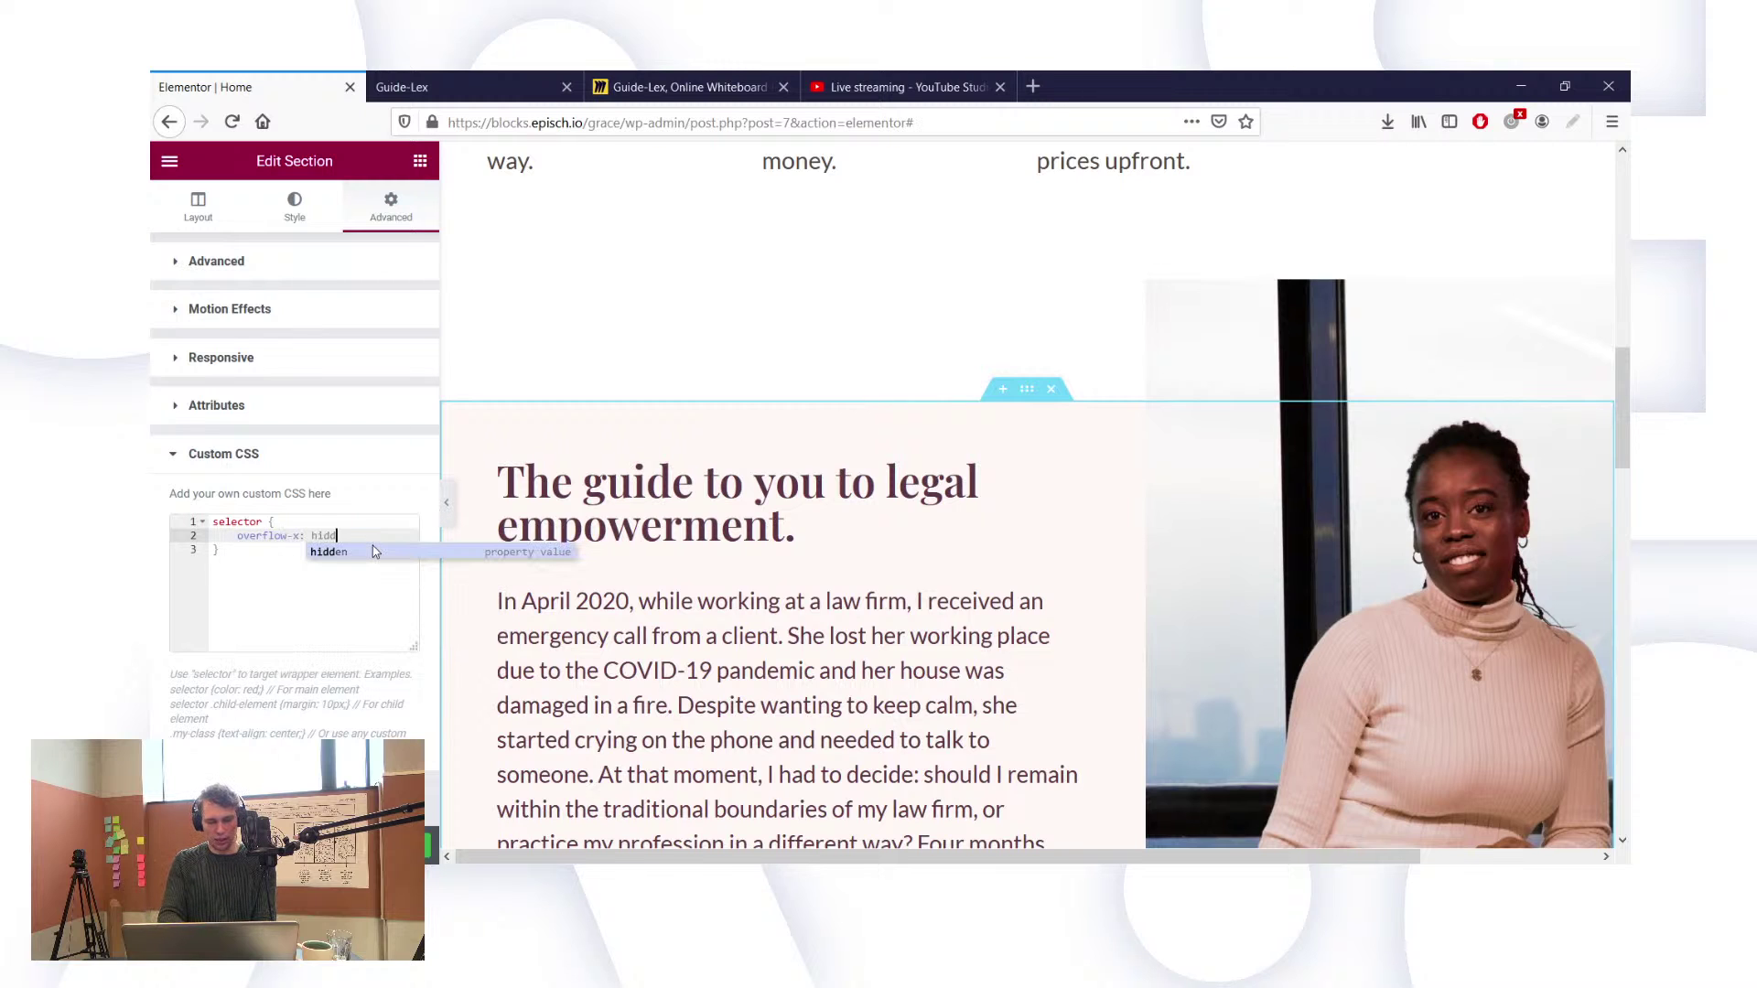
{"action": "left_click", "coordinate": [373, 550]}
{"action": "type", "text": "!import"}
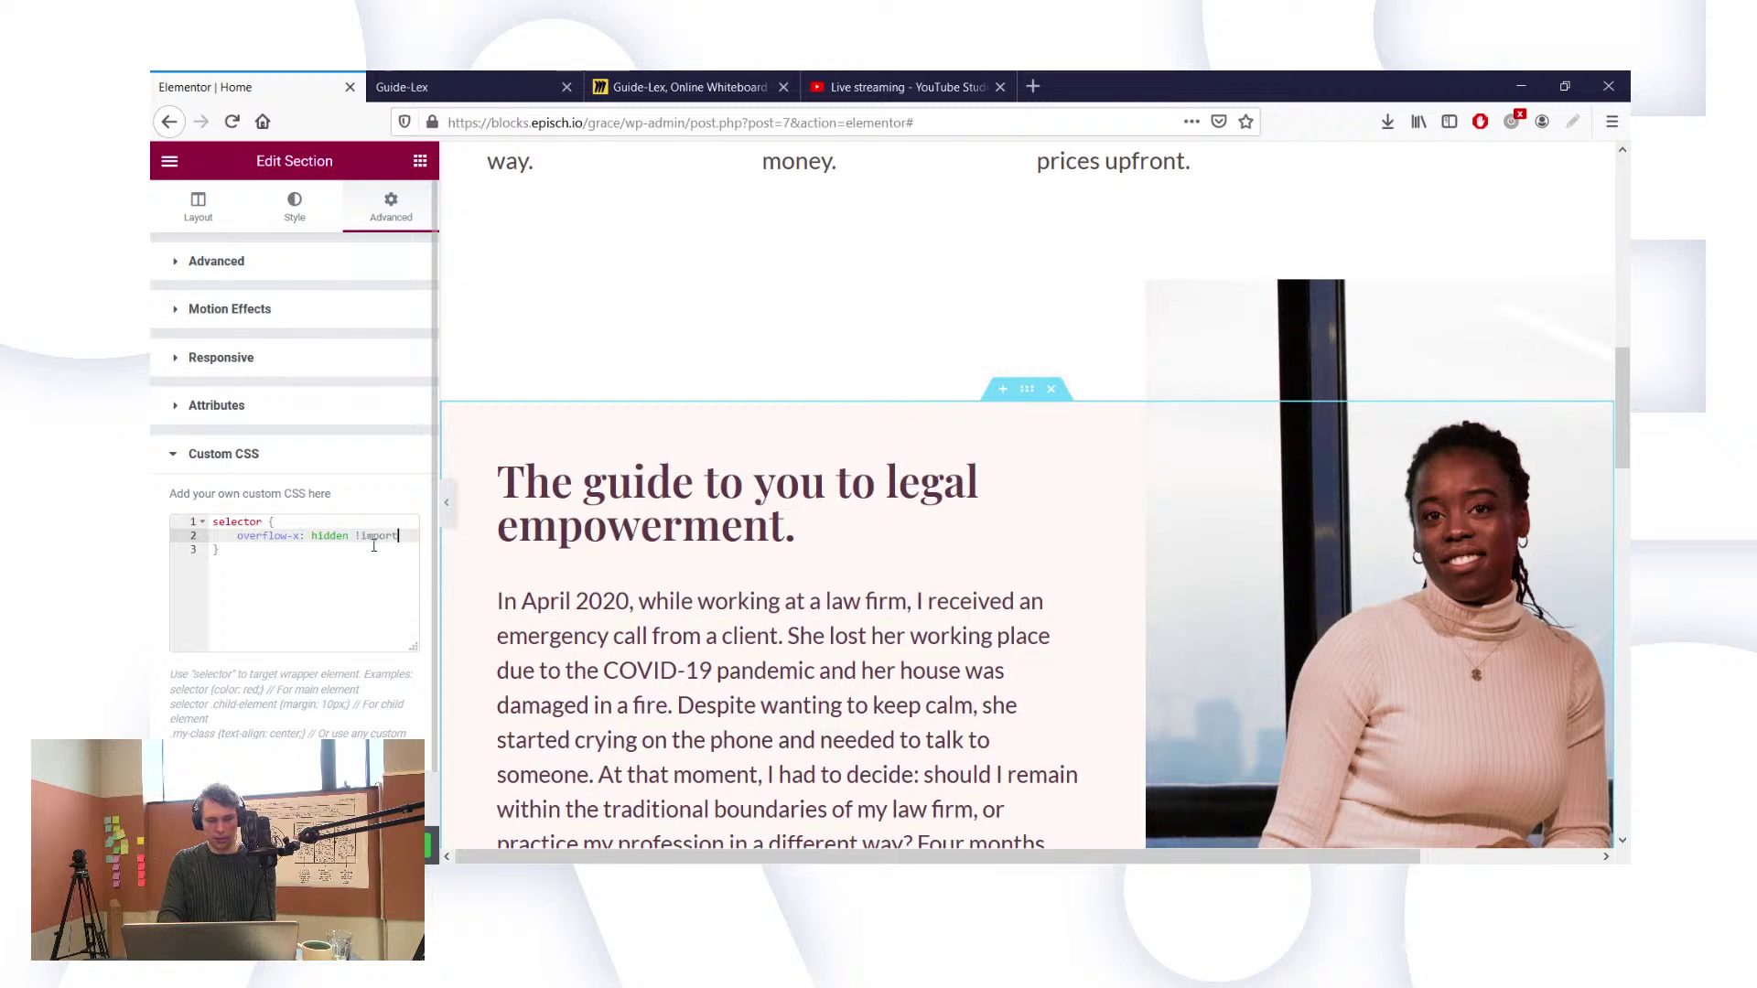
{"action": "type", "text": "ant;"}
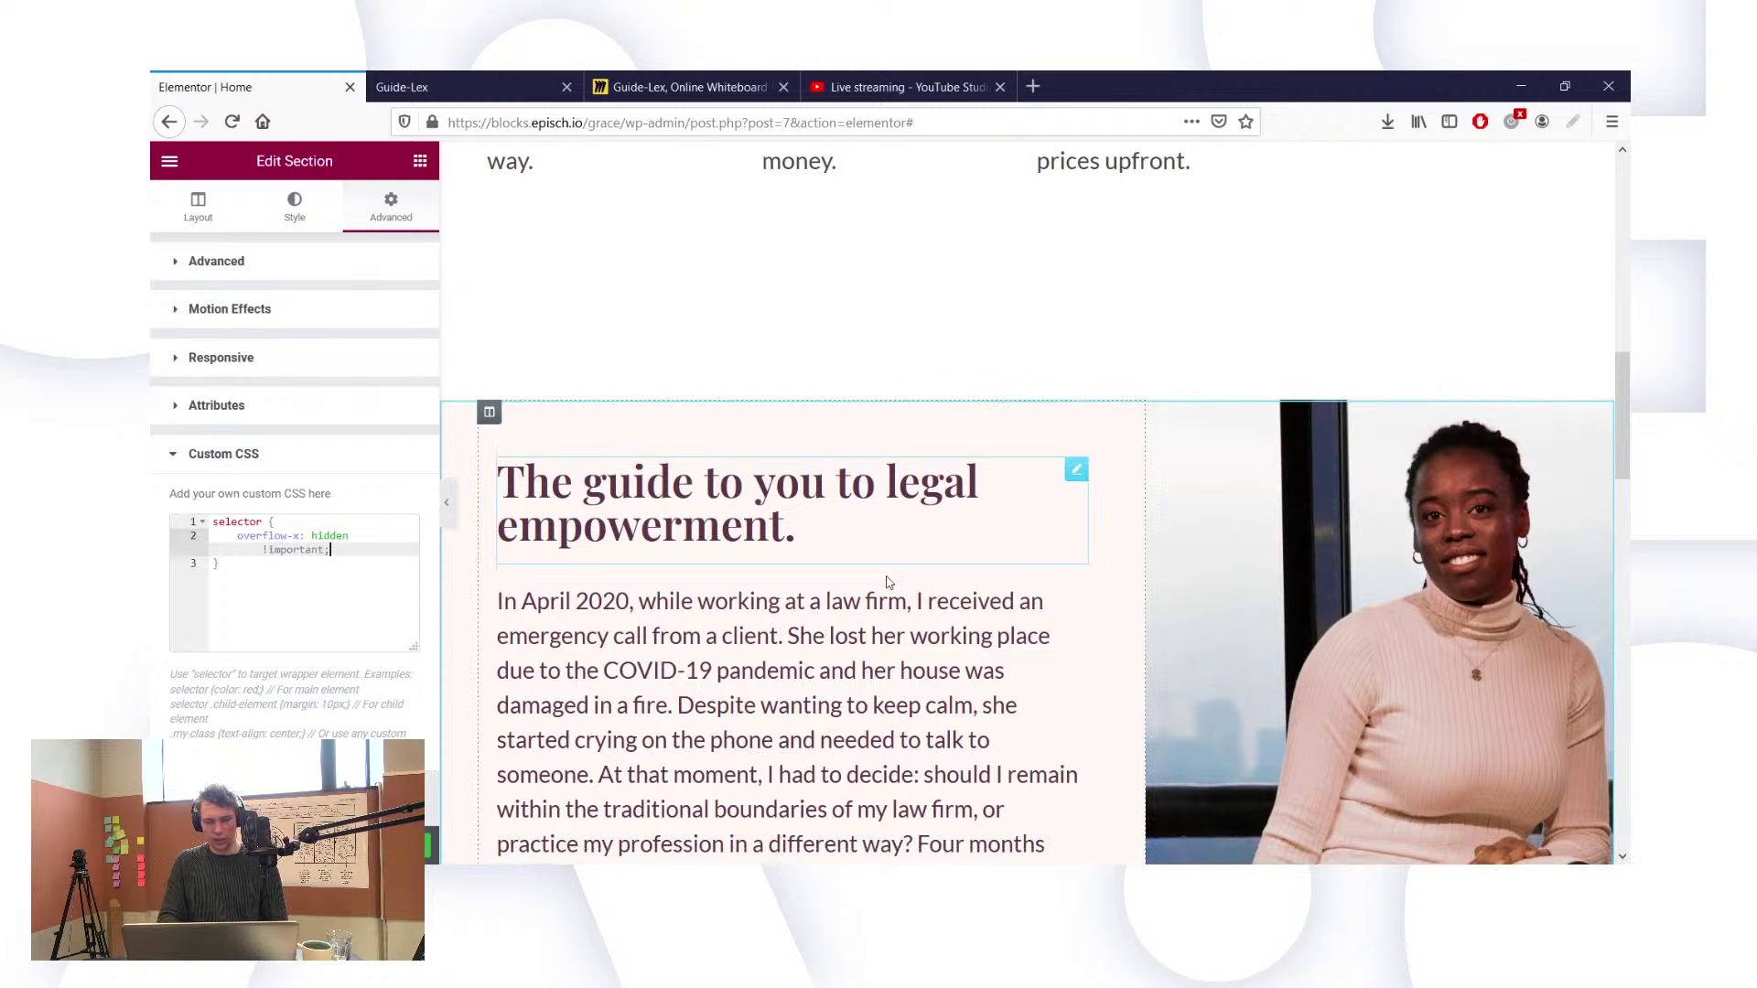
Step: Retype the !important flag on the overflow rule and view the live page
{"action": "scroll", "coordinate": [787, 595], "scroll_direction": "down", "scroll_amount": 3}
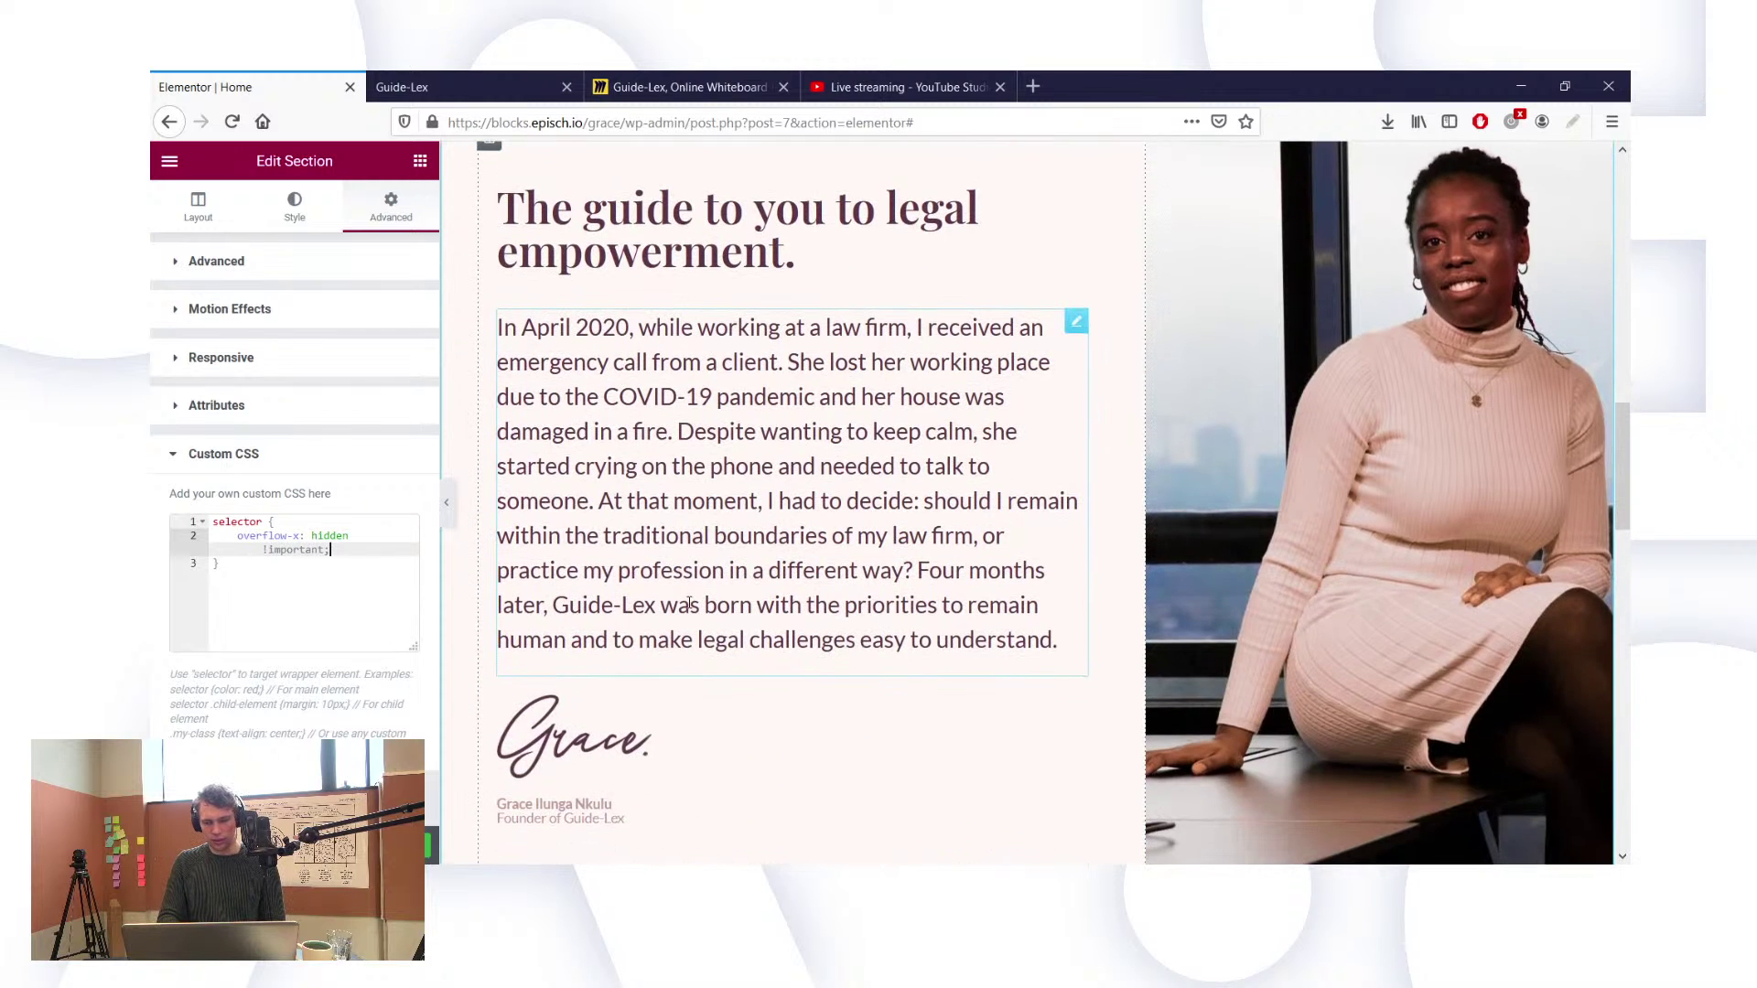
{"action": "scroll", "coordinate": [910, 628], "scroll_direction": "down", "scroll_amount": 5}
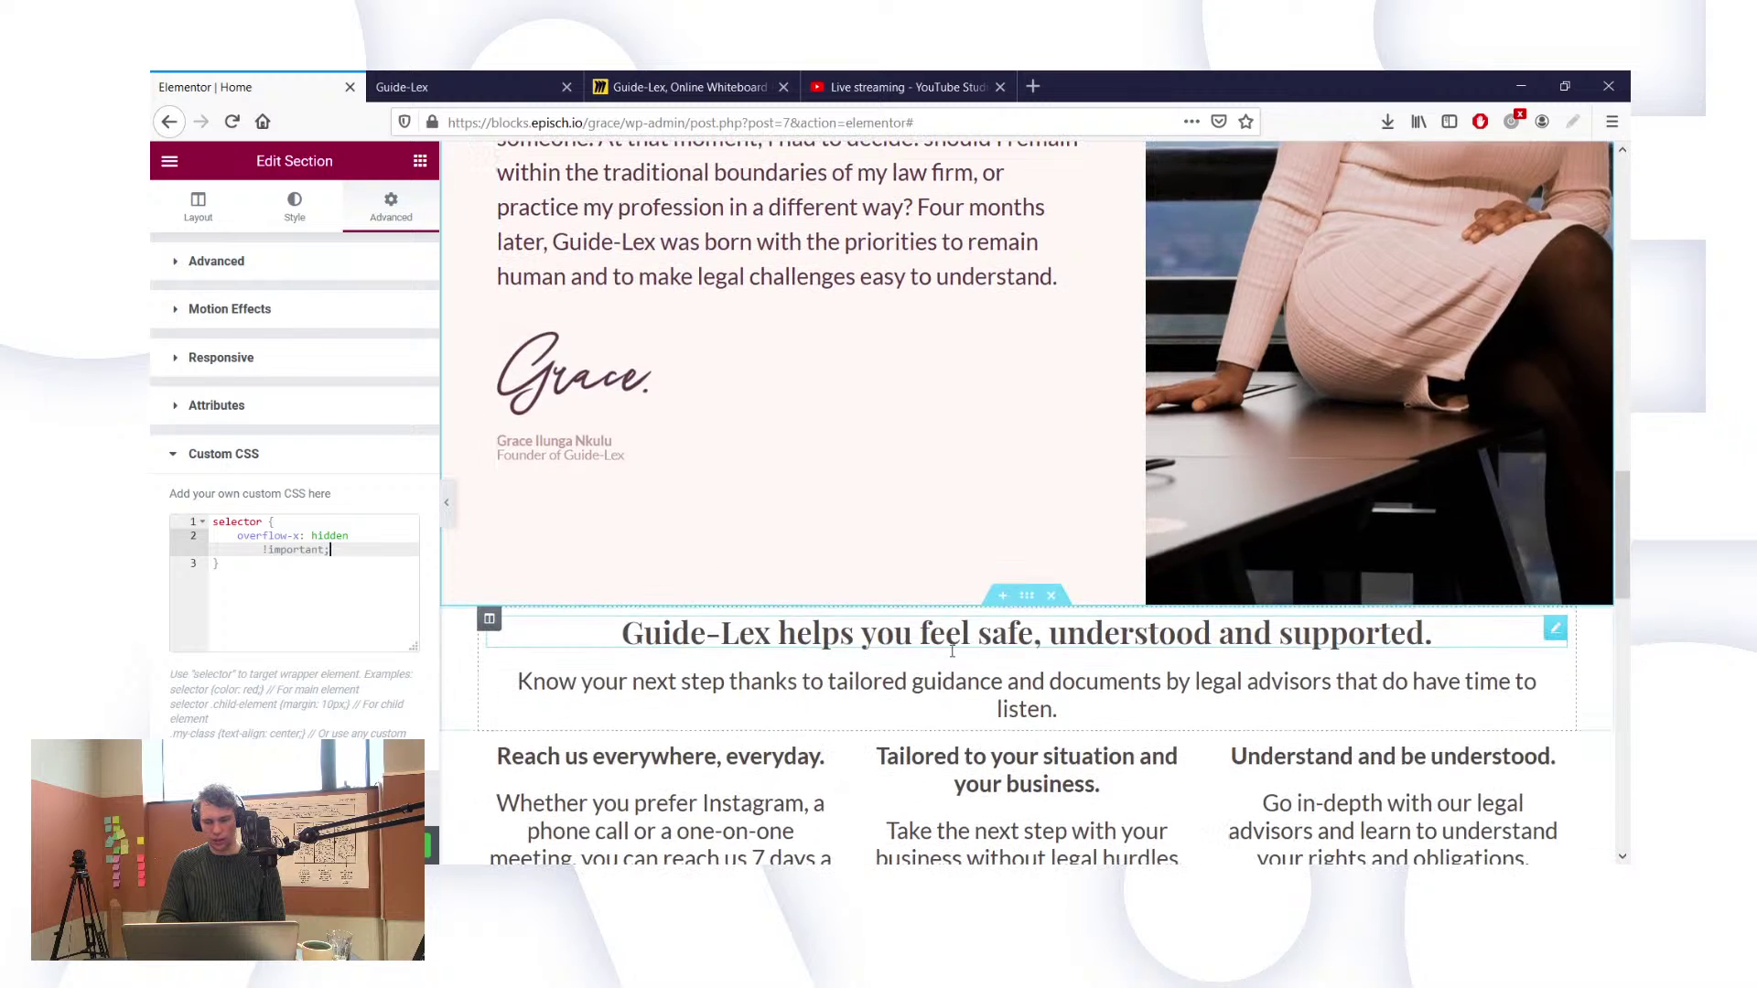
{"action": "scroll", "coordinate": [1000, 667], "scroll_direction": "up", "scroll_amount": 6}
{"action": "scroll", "coordinate": [1000, 667], "scroll_direction": "up", "scroll_amount": 3}
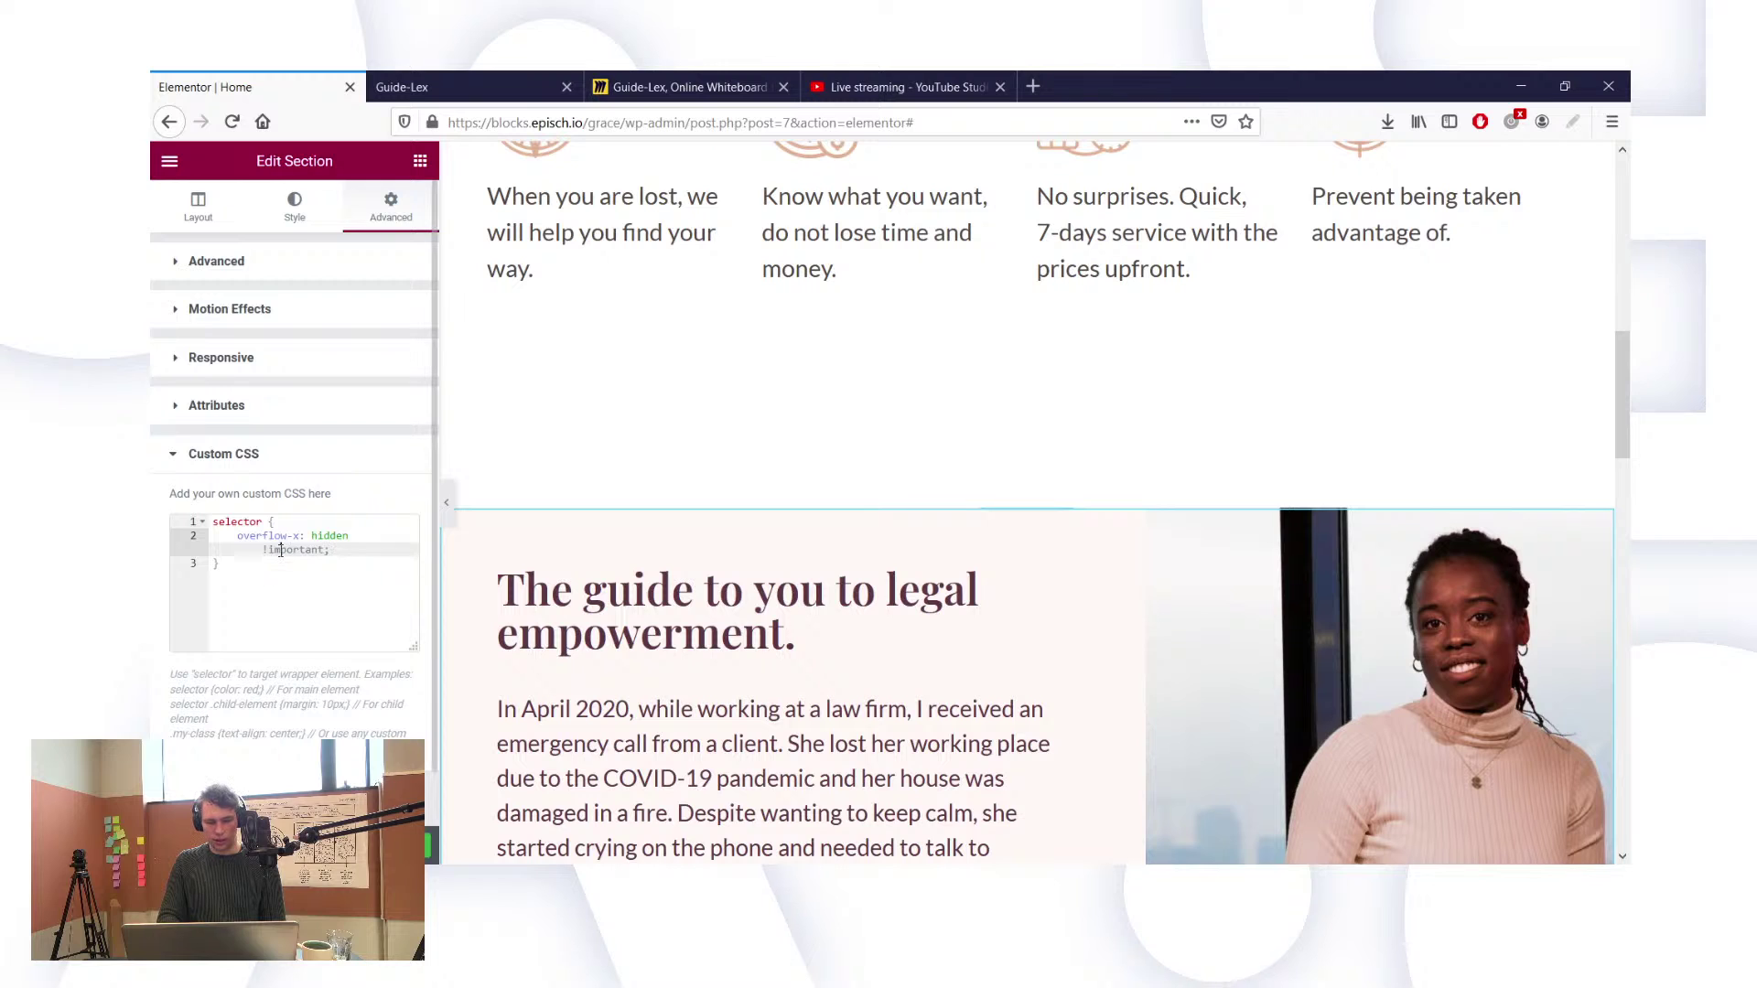
{"action": "key", "text": "BackSpace"}
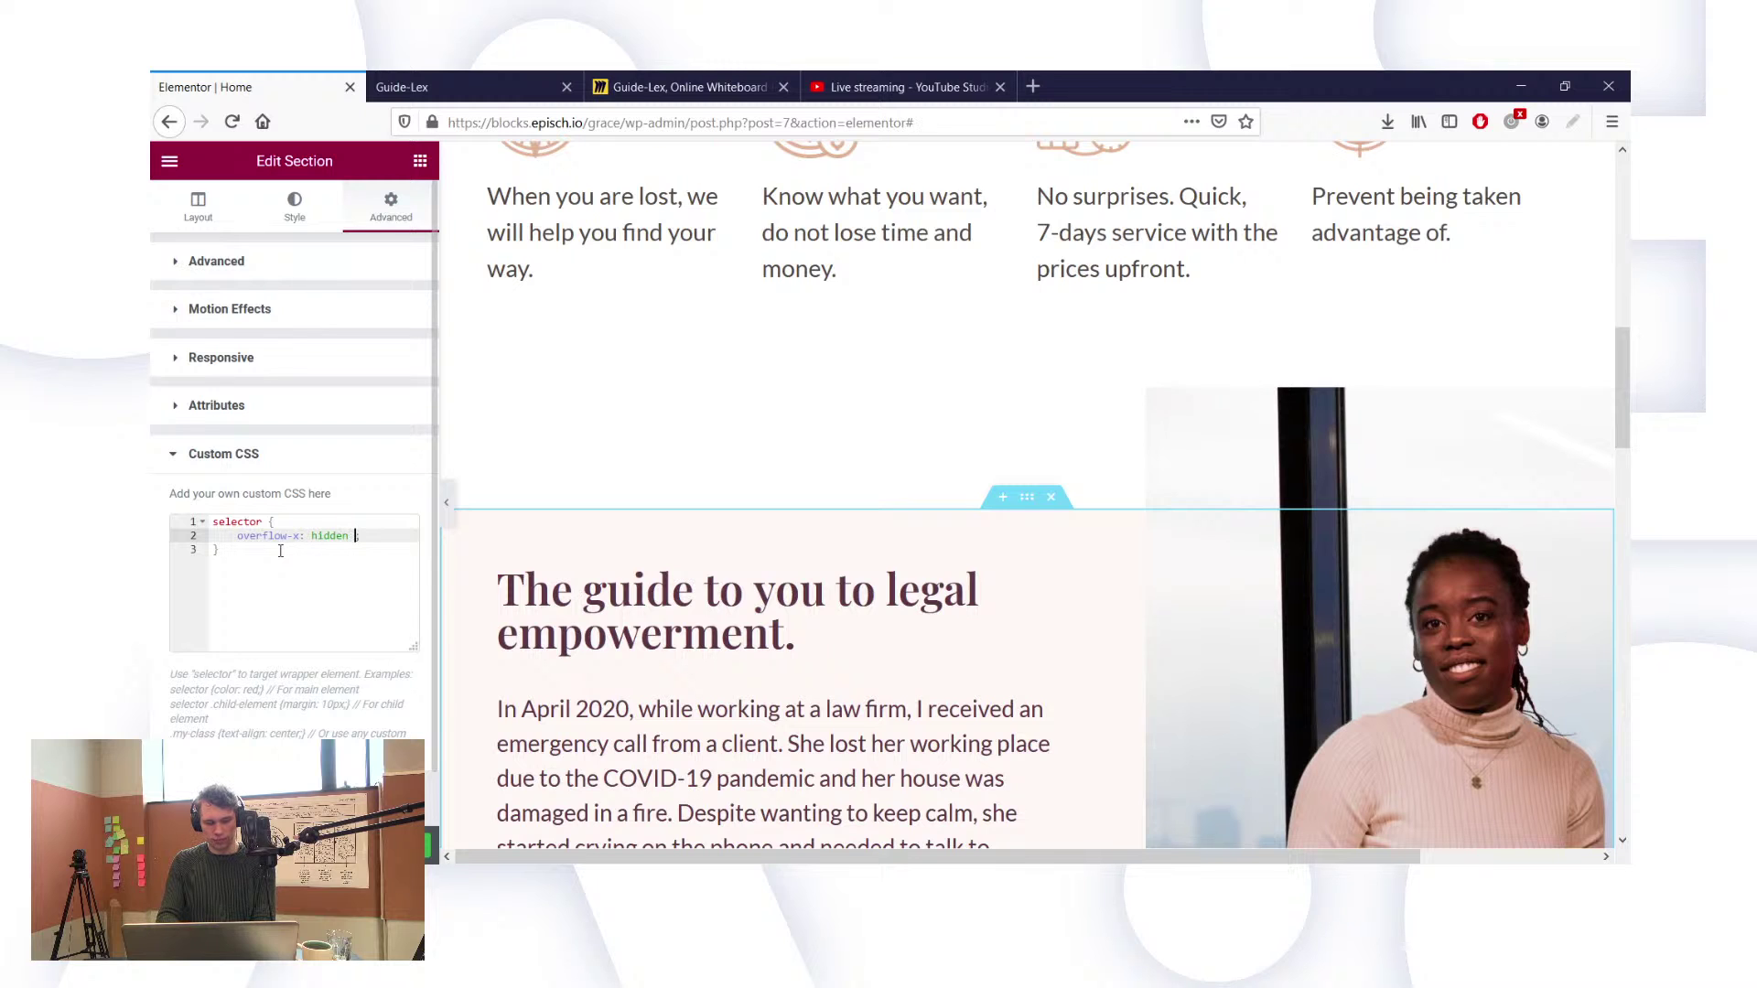
{"action": "type", "text": "!important;"}
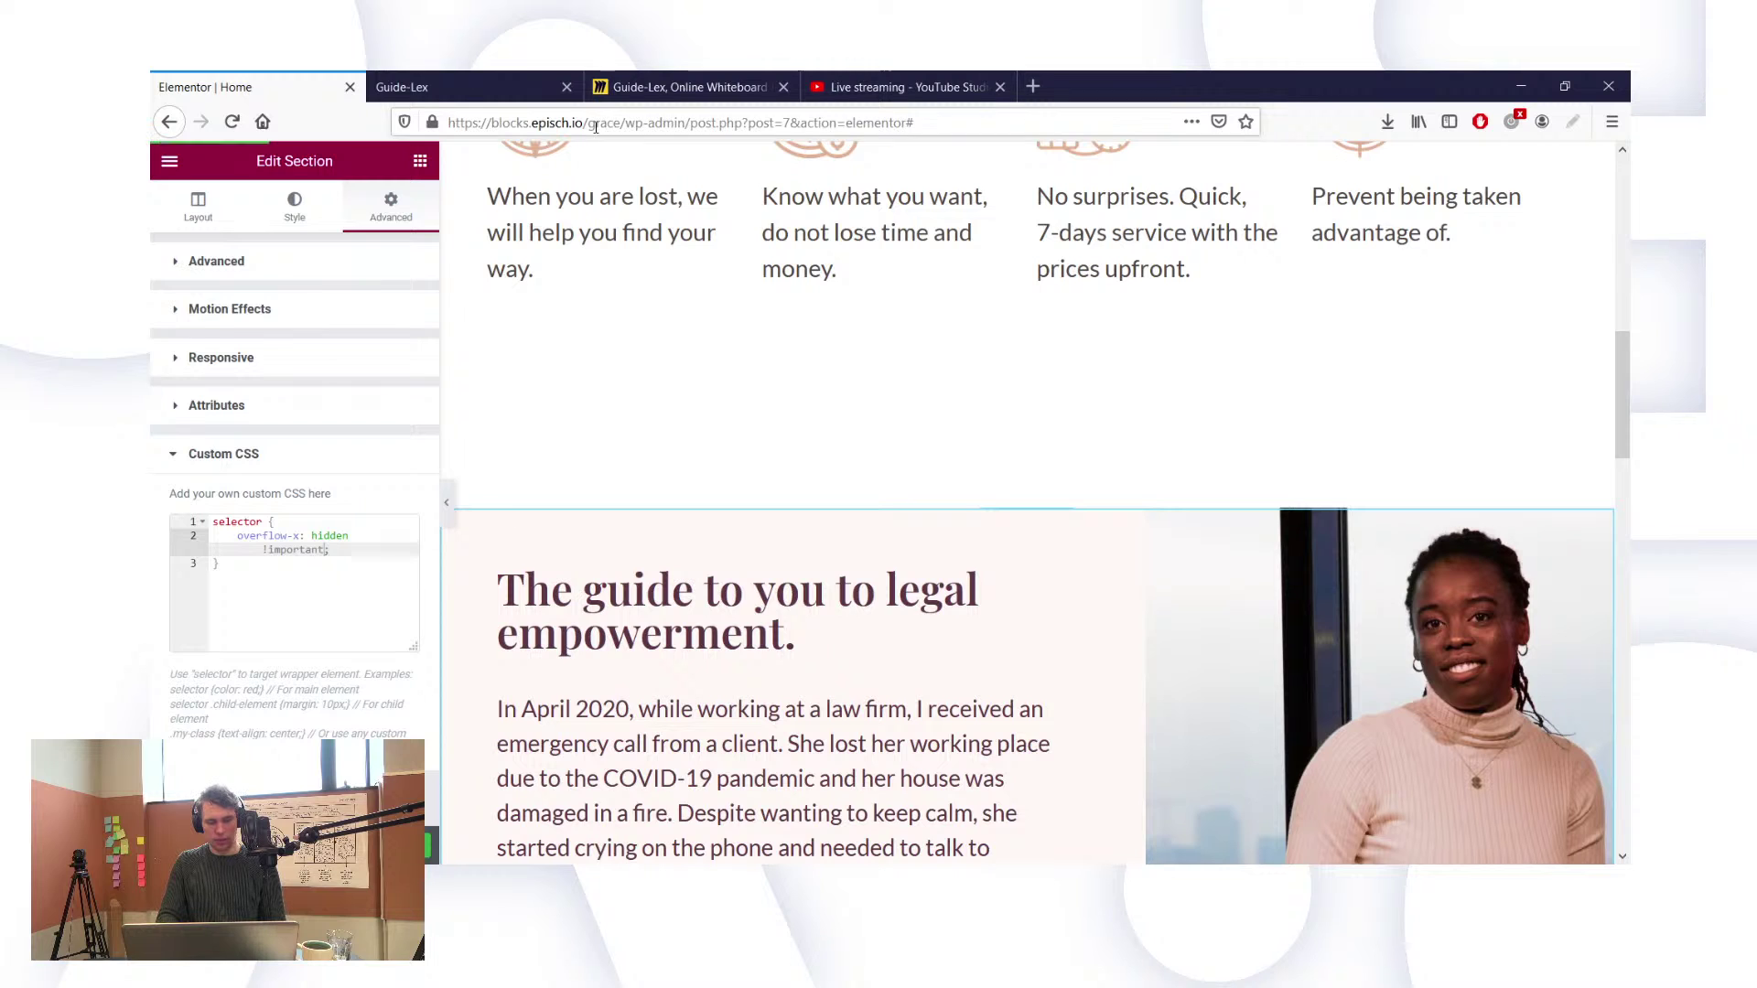
{"action": "left_click", "coordinate": [472, 84]}
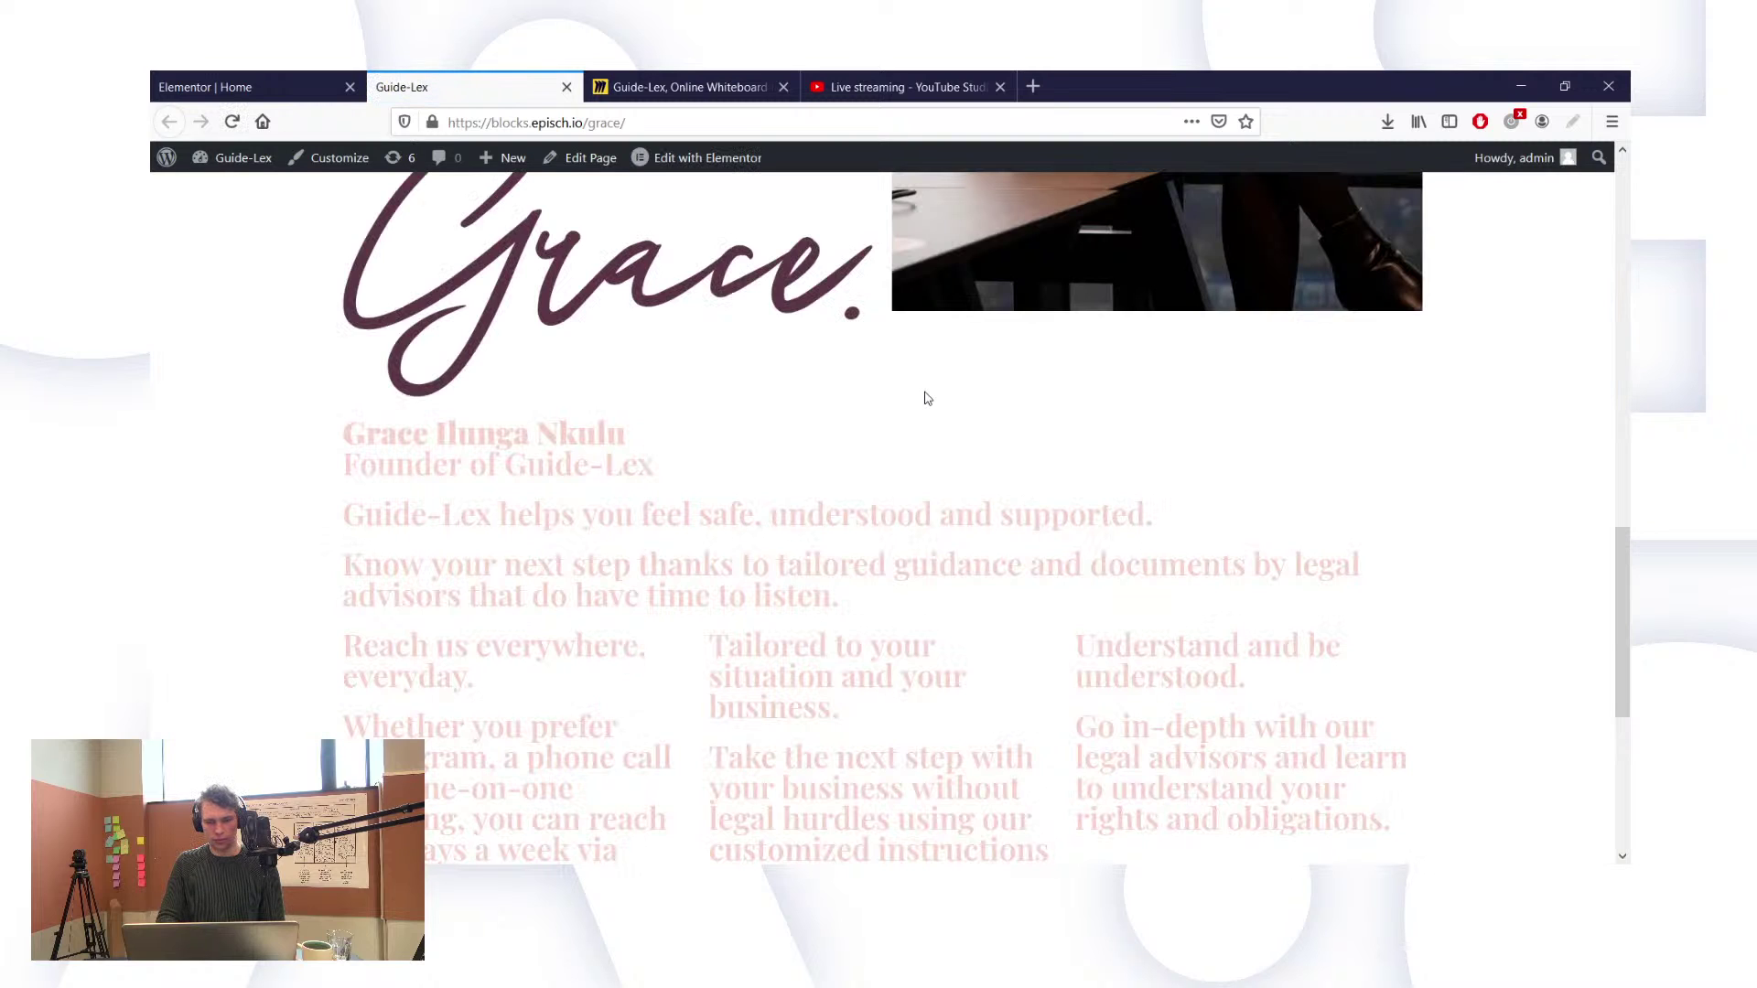
Step: Reload the live Guide-Lex page, check the legal empowerment section, then return to Elementor
{"action": "left_click", "coordinate": [232, 122]}
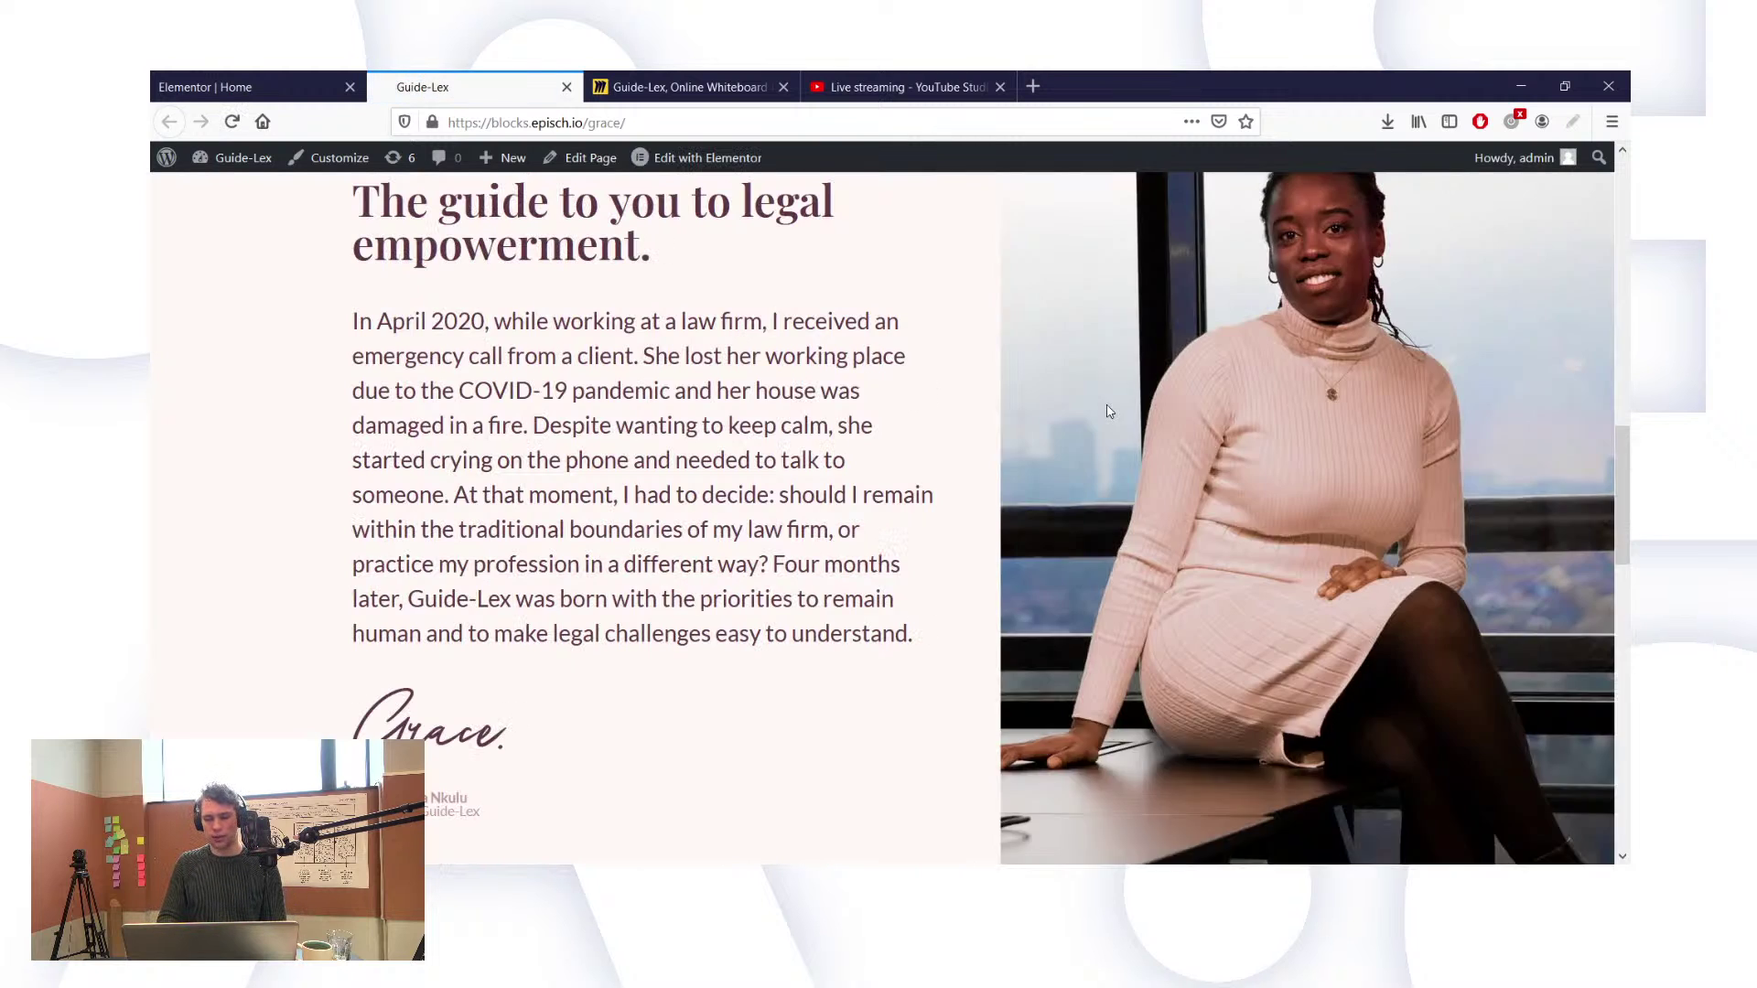
{"action": "scroll", "coordinate": [1106, 403], "scroll_direction": "down", "scroll_amount": 3}
{"action": "scroll", "coordinate": [1106, 411], "scroll_direction": "up", "scroll_amount": 3}
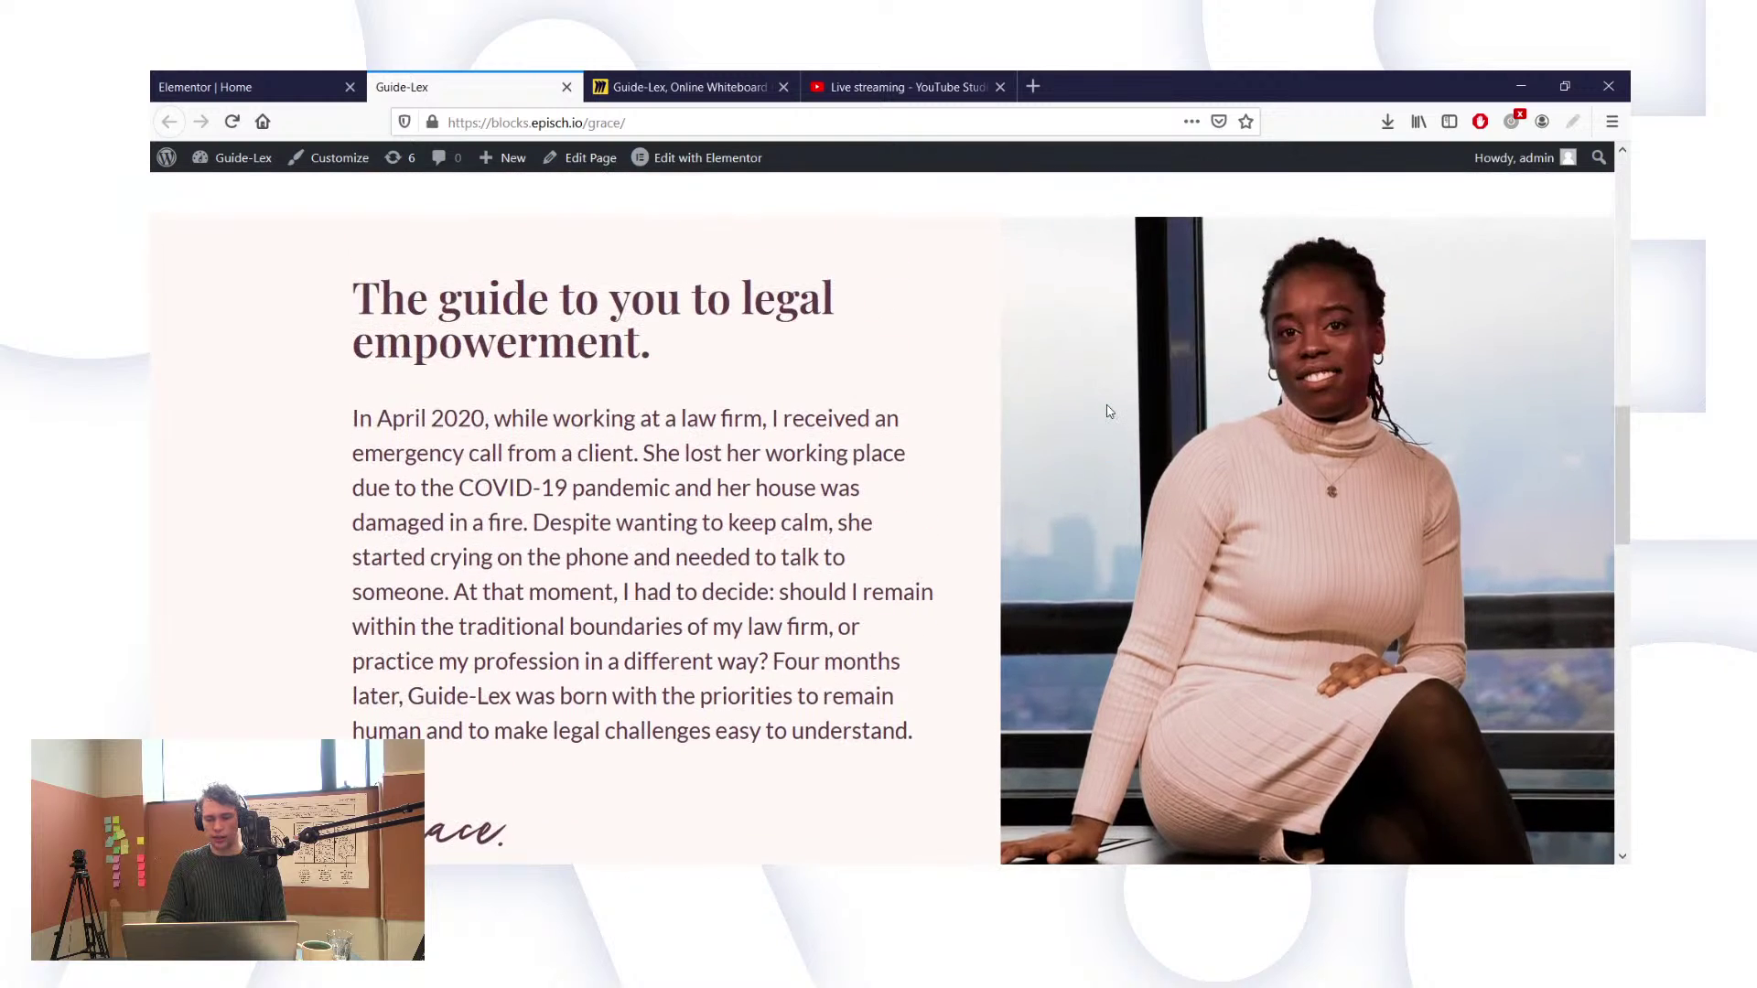
{"action": "scroll", "coordinate": [792, 278], "scroll_direction": "up", "scroll_amount": 4}
{"action": "scroll", "coordinate": [794, 285], "scroll_direction": "down", "scroll_amount": 3}
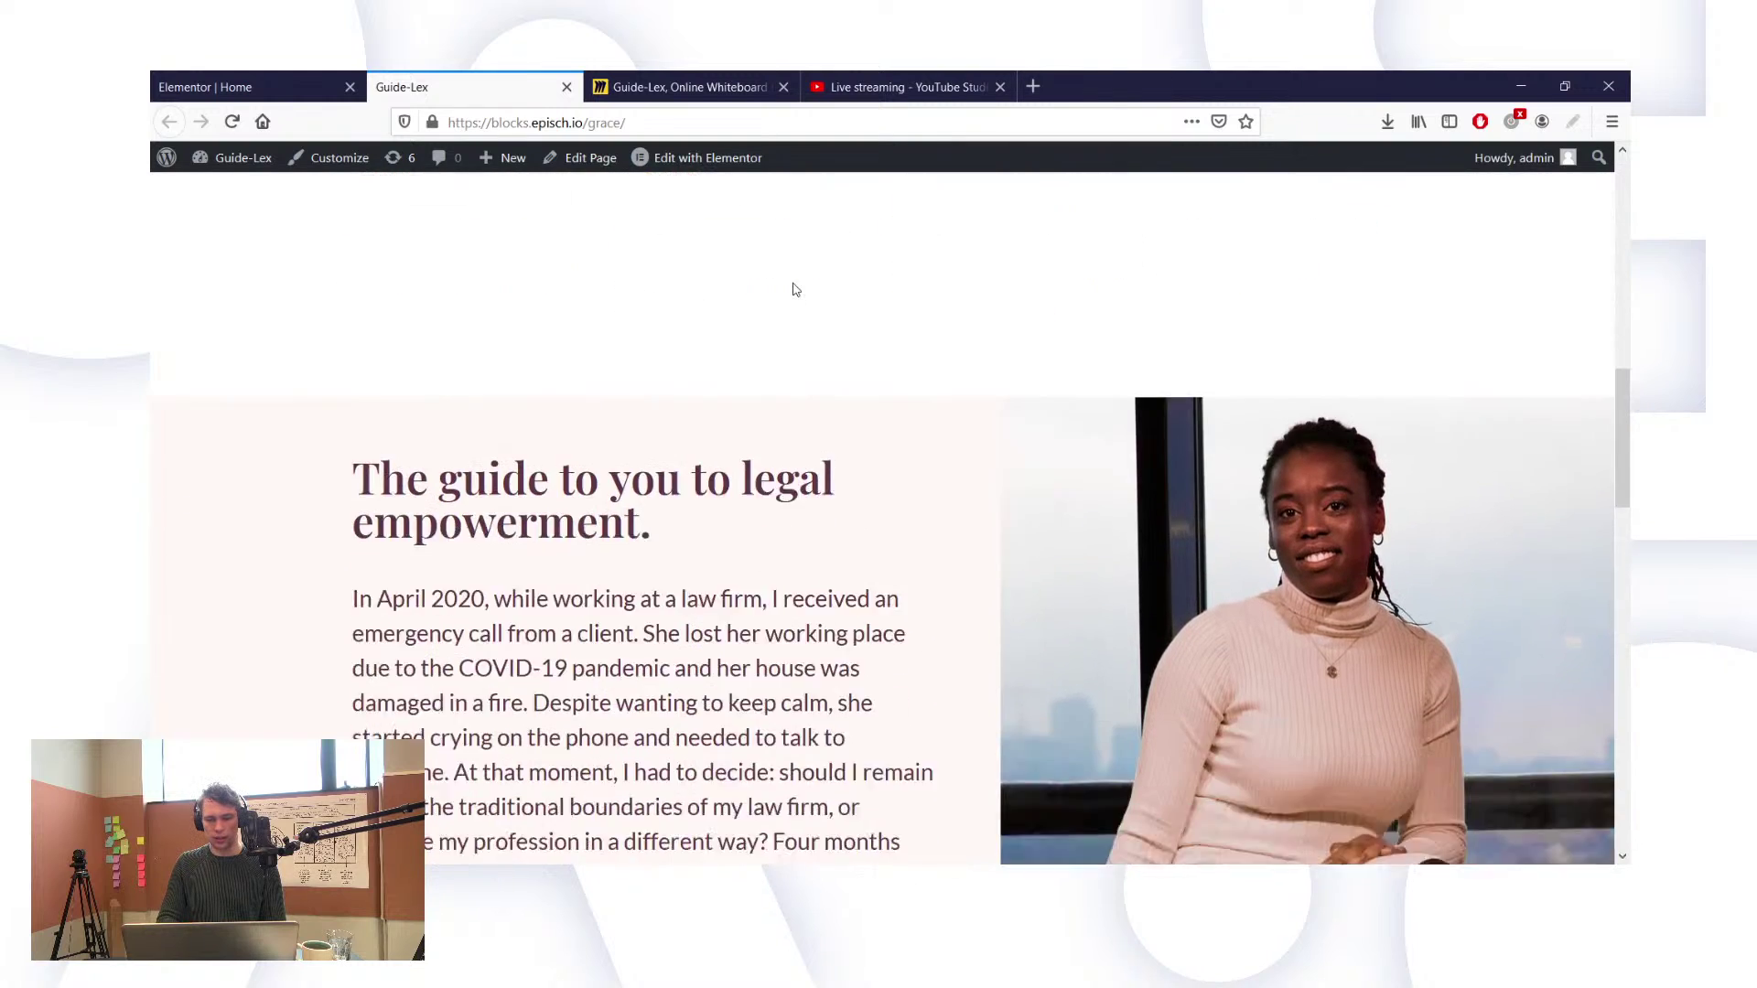
{"action": "left_click", "coordinate": [309, 78]}
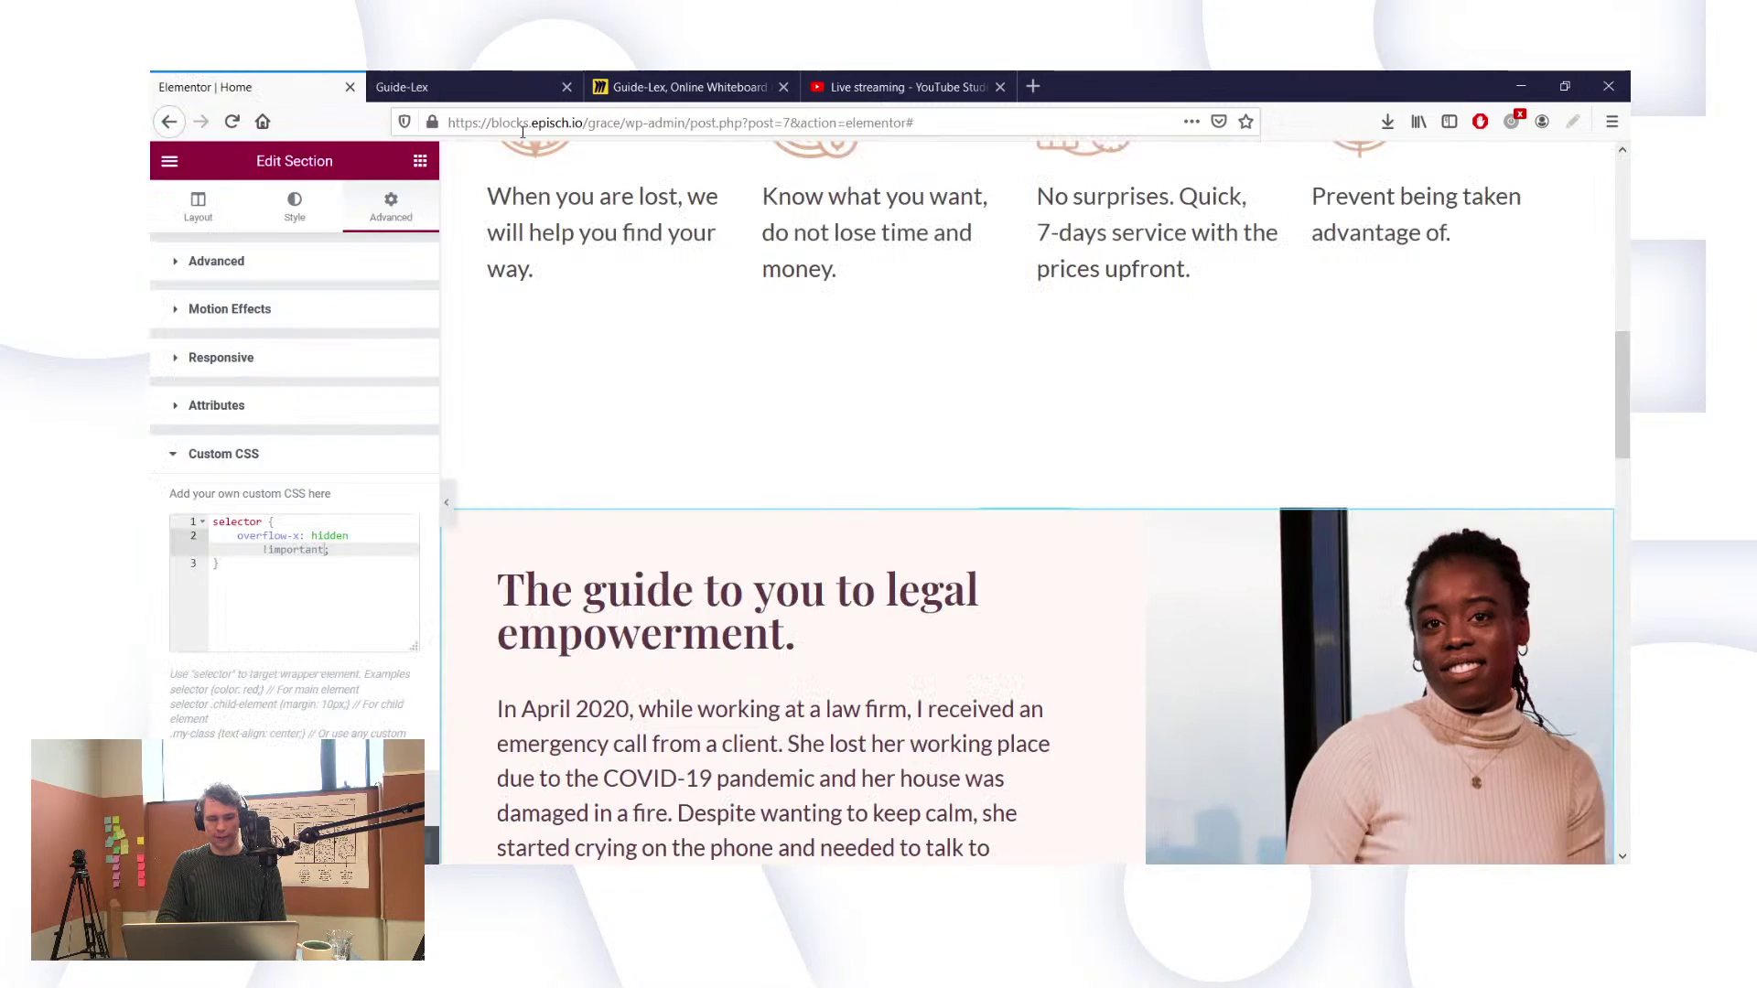
Step: Reduce the portrait image's maximum width from 150 to 140
{"action": "left_click", "coordinate": [1327, 630]}
{"action": "left_click", "coordinate": [196, 346]}
{"action": "key", "text": "BackSpace"}
{"action": "key", "text": "BackSpace"}
{"action": "type", "text": "0"}
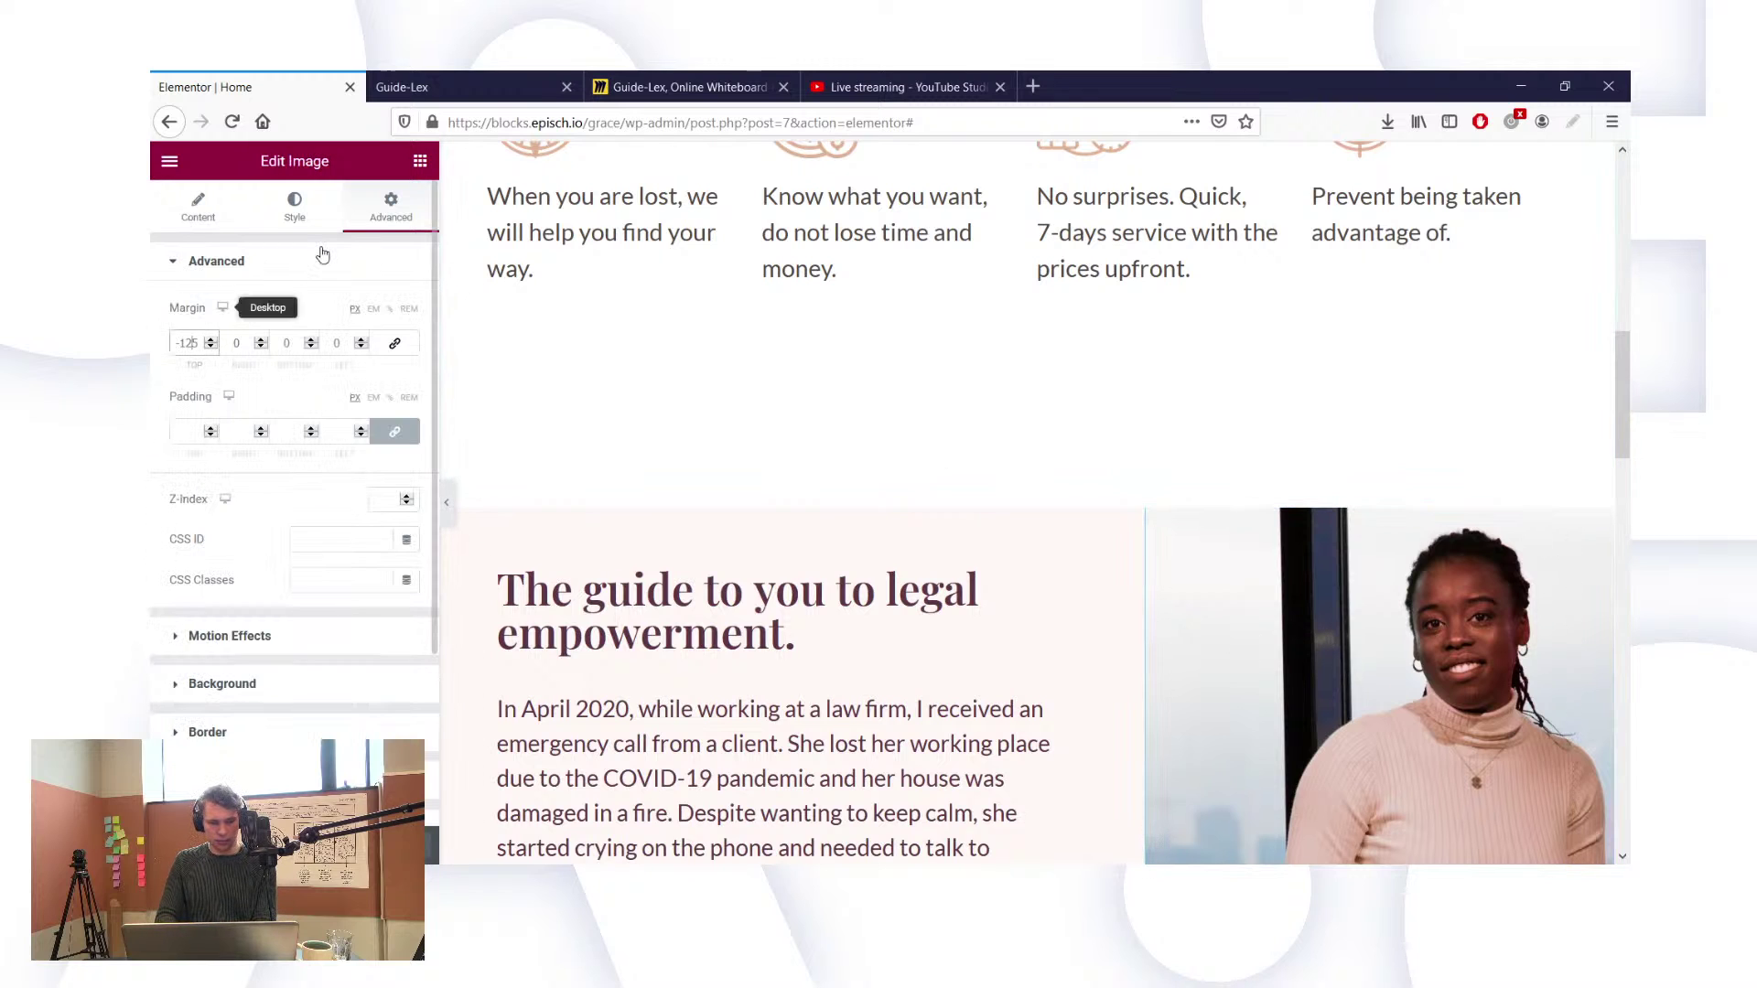
{"action": "type", "text": "0"}
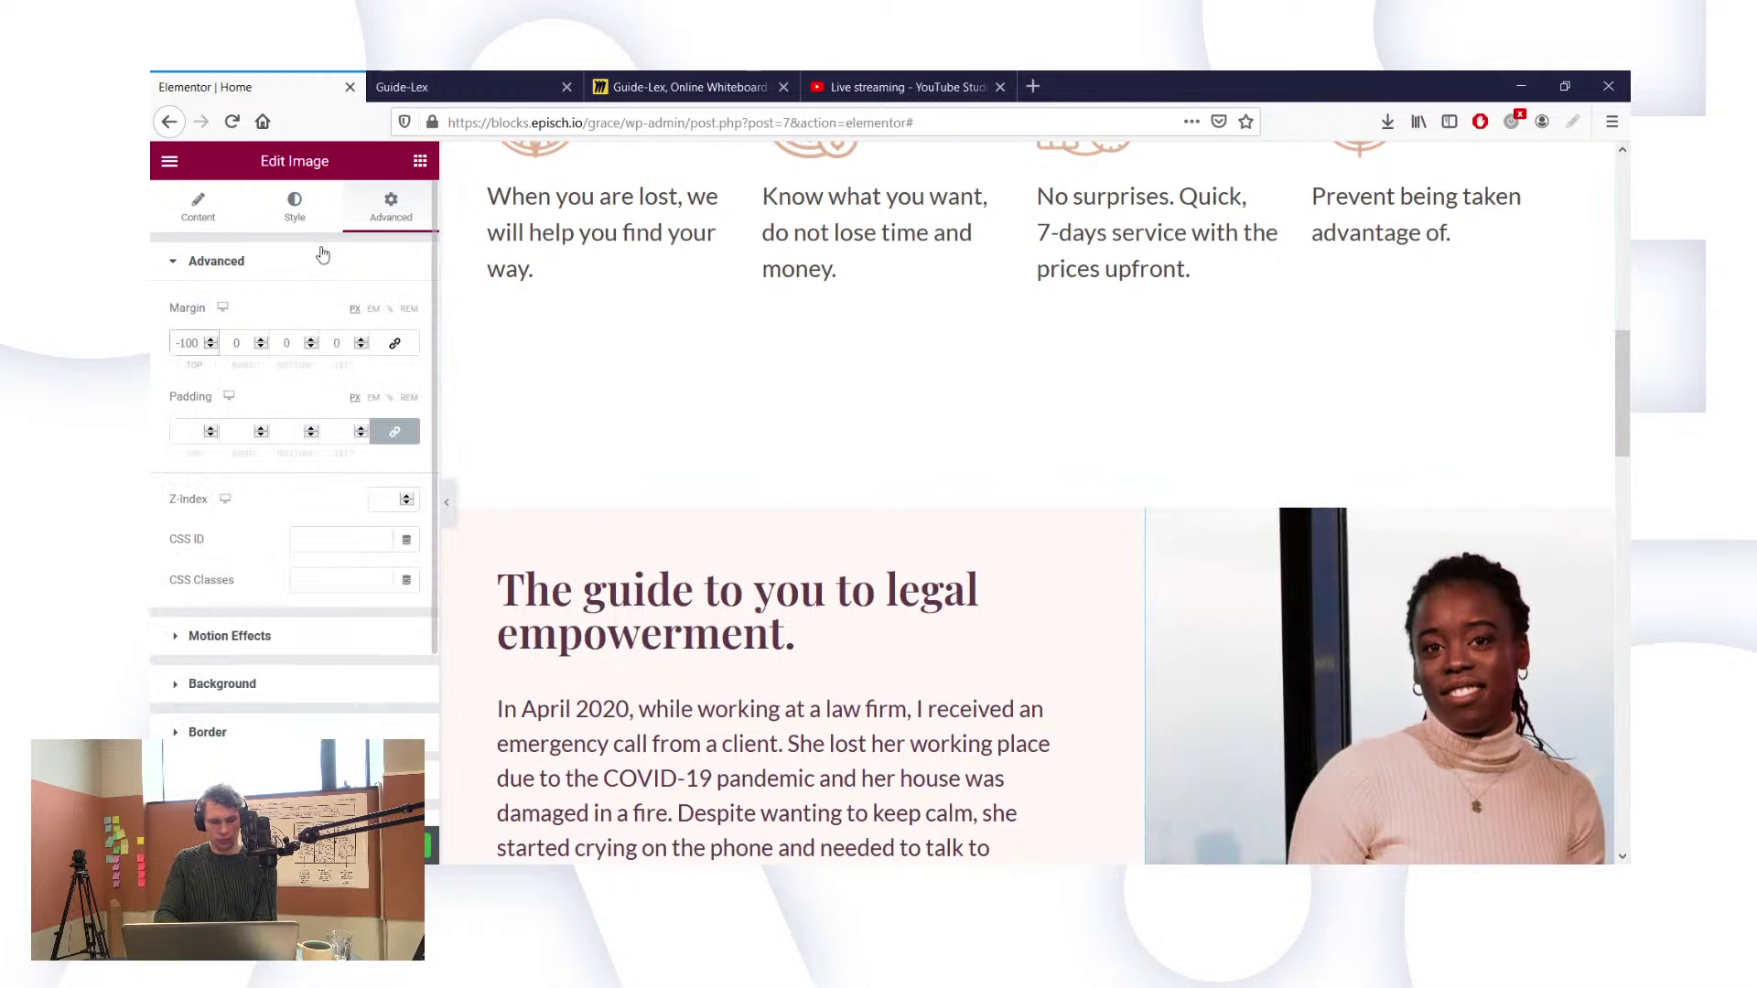
{"action": "left_click", "coordinate": [304, 226]}
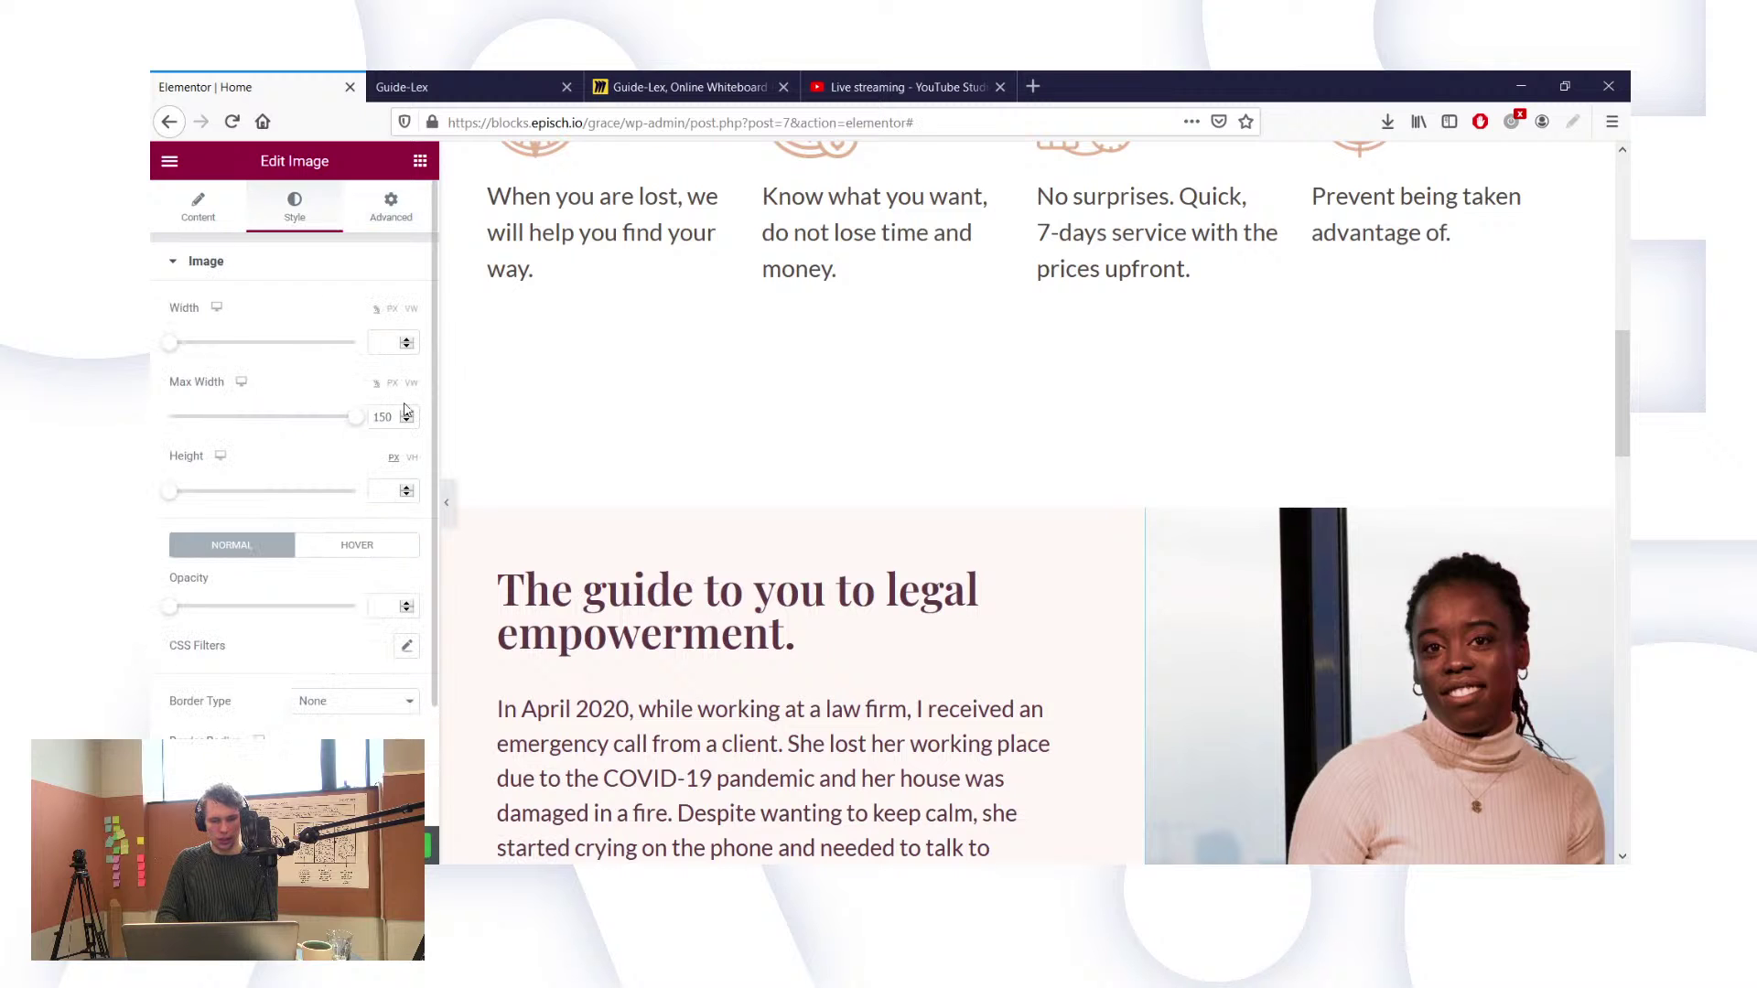
{"action": "scroll", "coordinate": [413, 406], "scroll_direction": "down", "scroll_amount": 10}
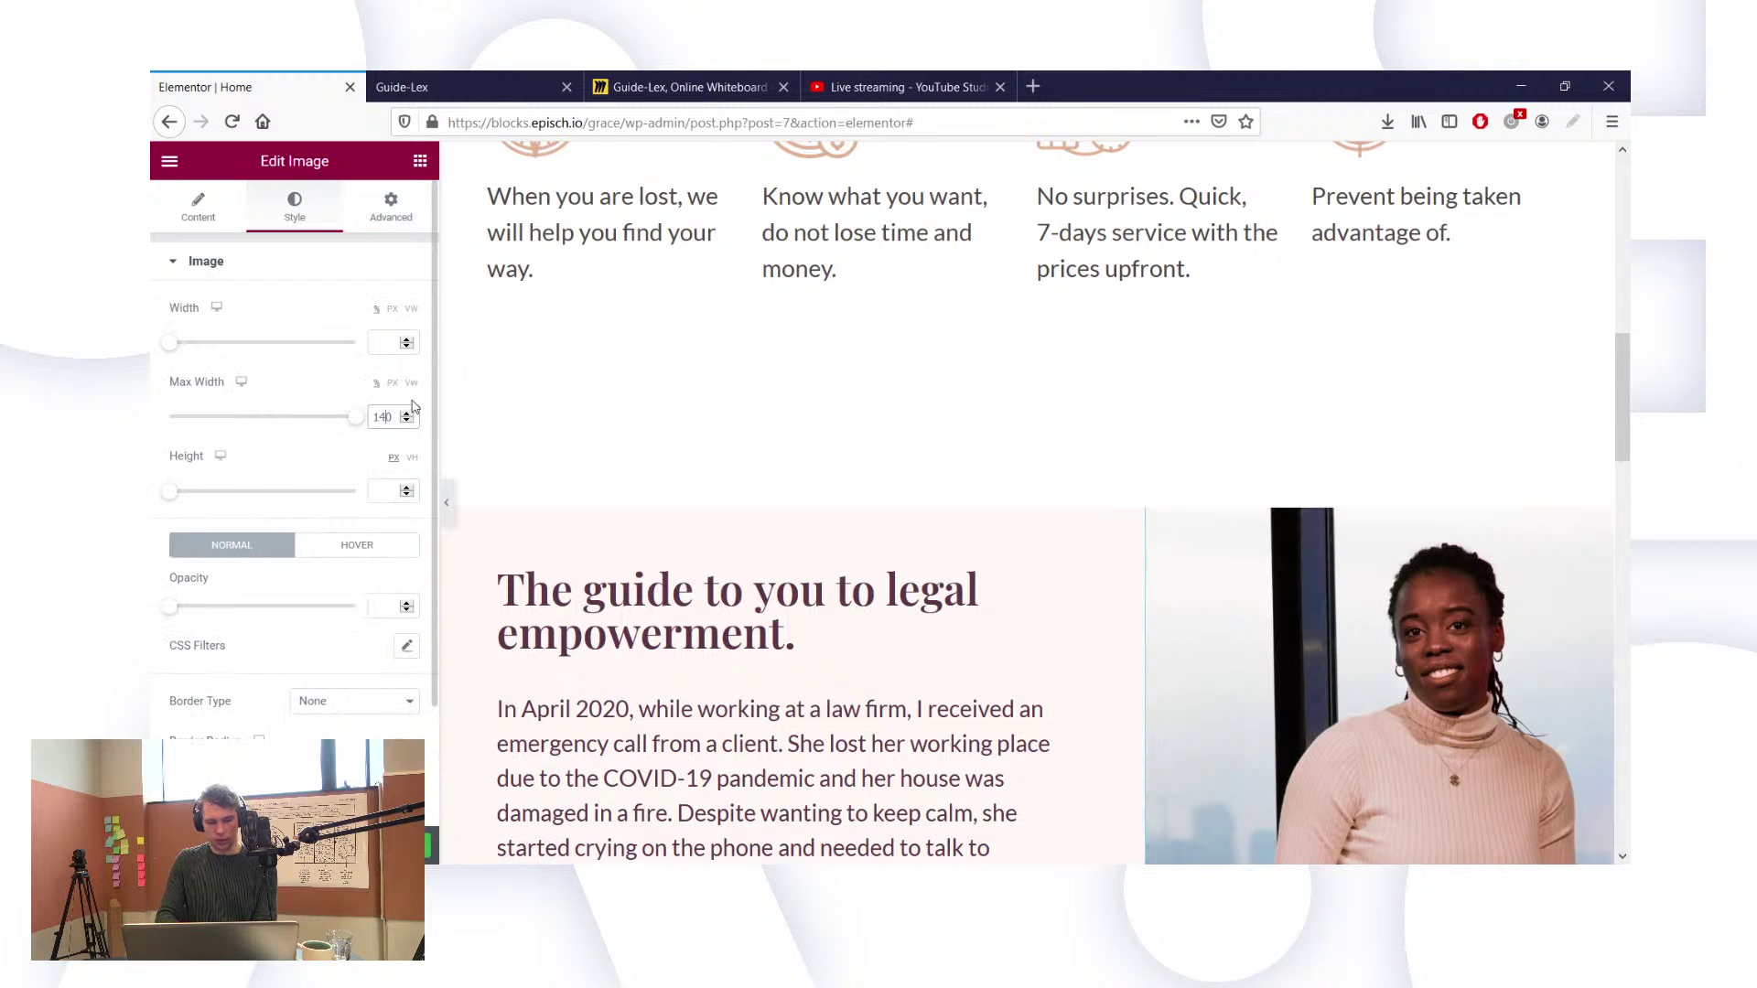
{"action": "scroll", "coordinate": [1242, 606], "scroll_direction": "down", "scroll_amount": 5}
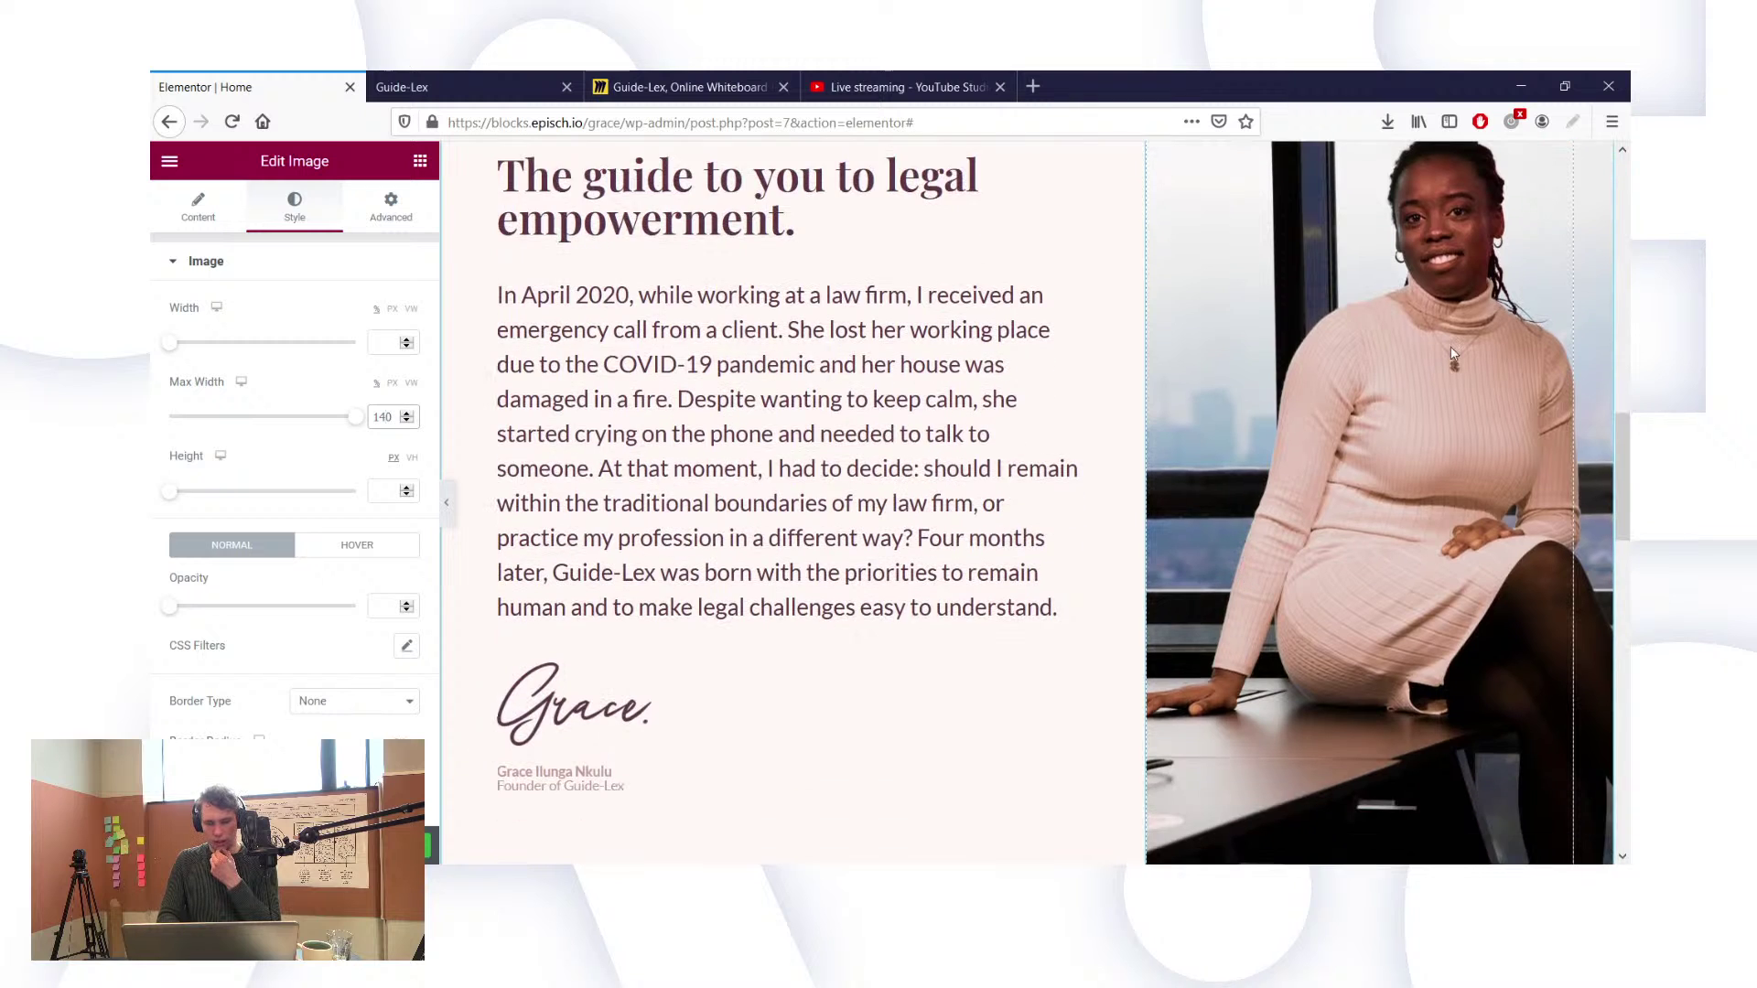
{"action": "scroll", "coordinate": [1345, 311], "scroll_direction": "up", "scroll_amount": 2}
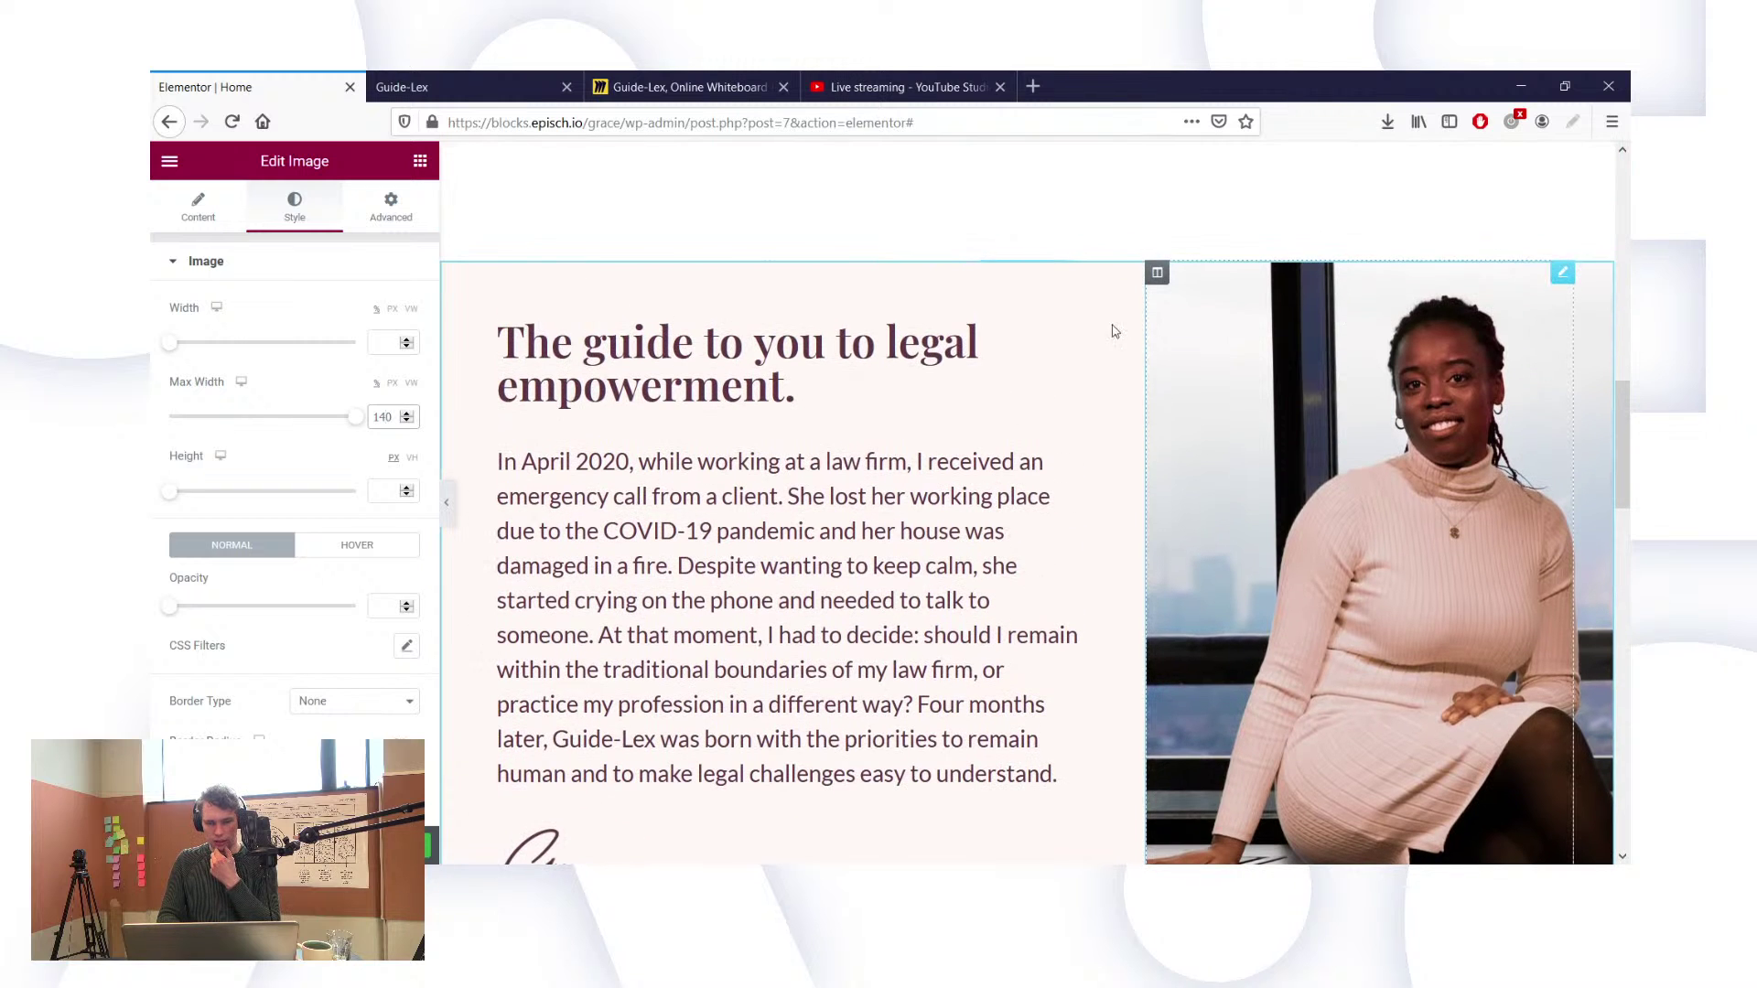
Step: Select the story section via Navigator and delete its overflow-x Custom CSS rule
{"action": "right_click", "coordinate": [880, 303]}
{"action": "left_click", "coordinate": [972, 533]}
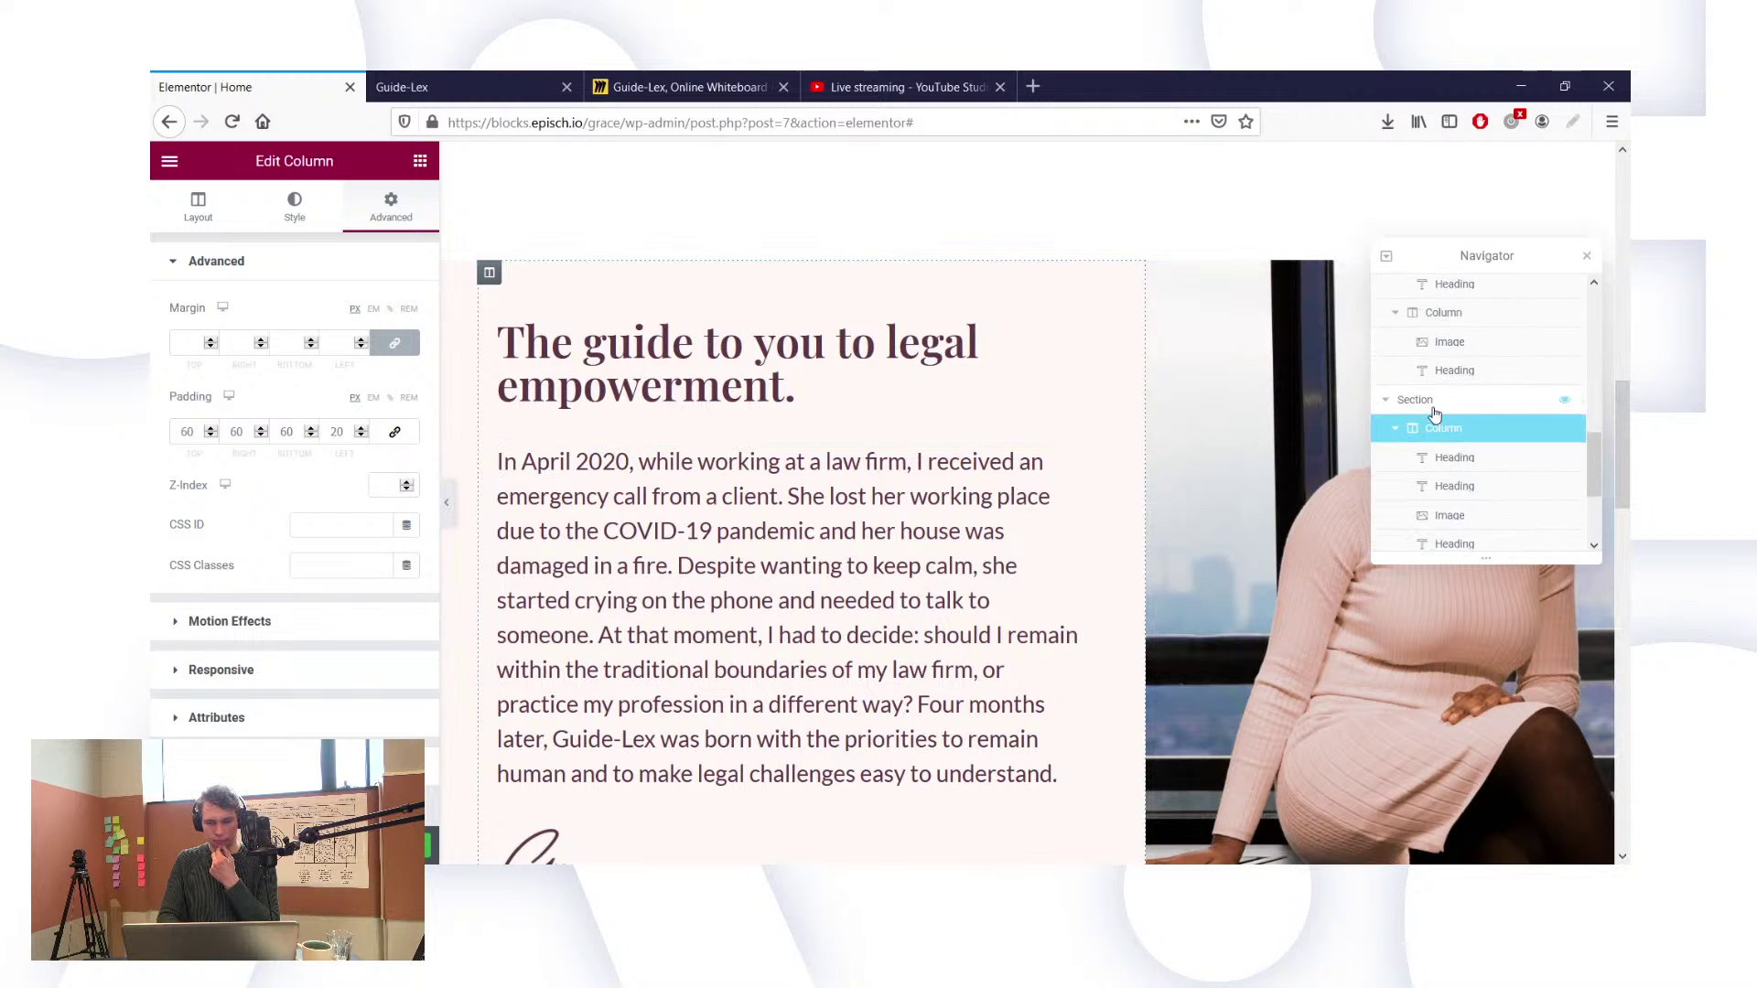
{"action": "left_click", "coordinate": [1434, 408]}
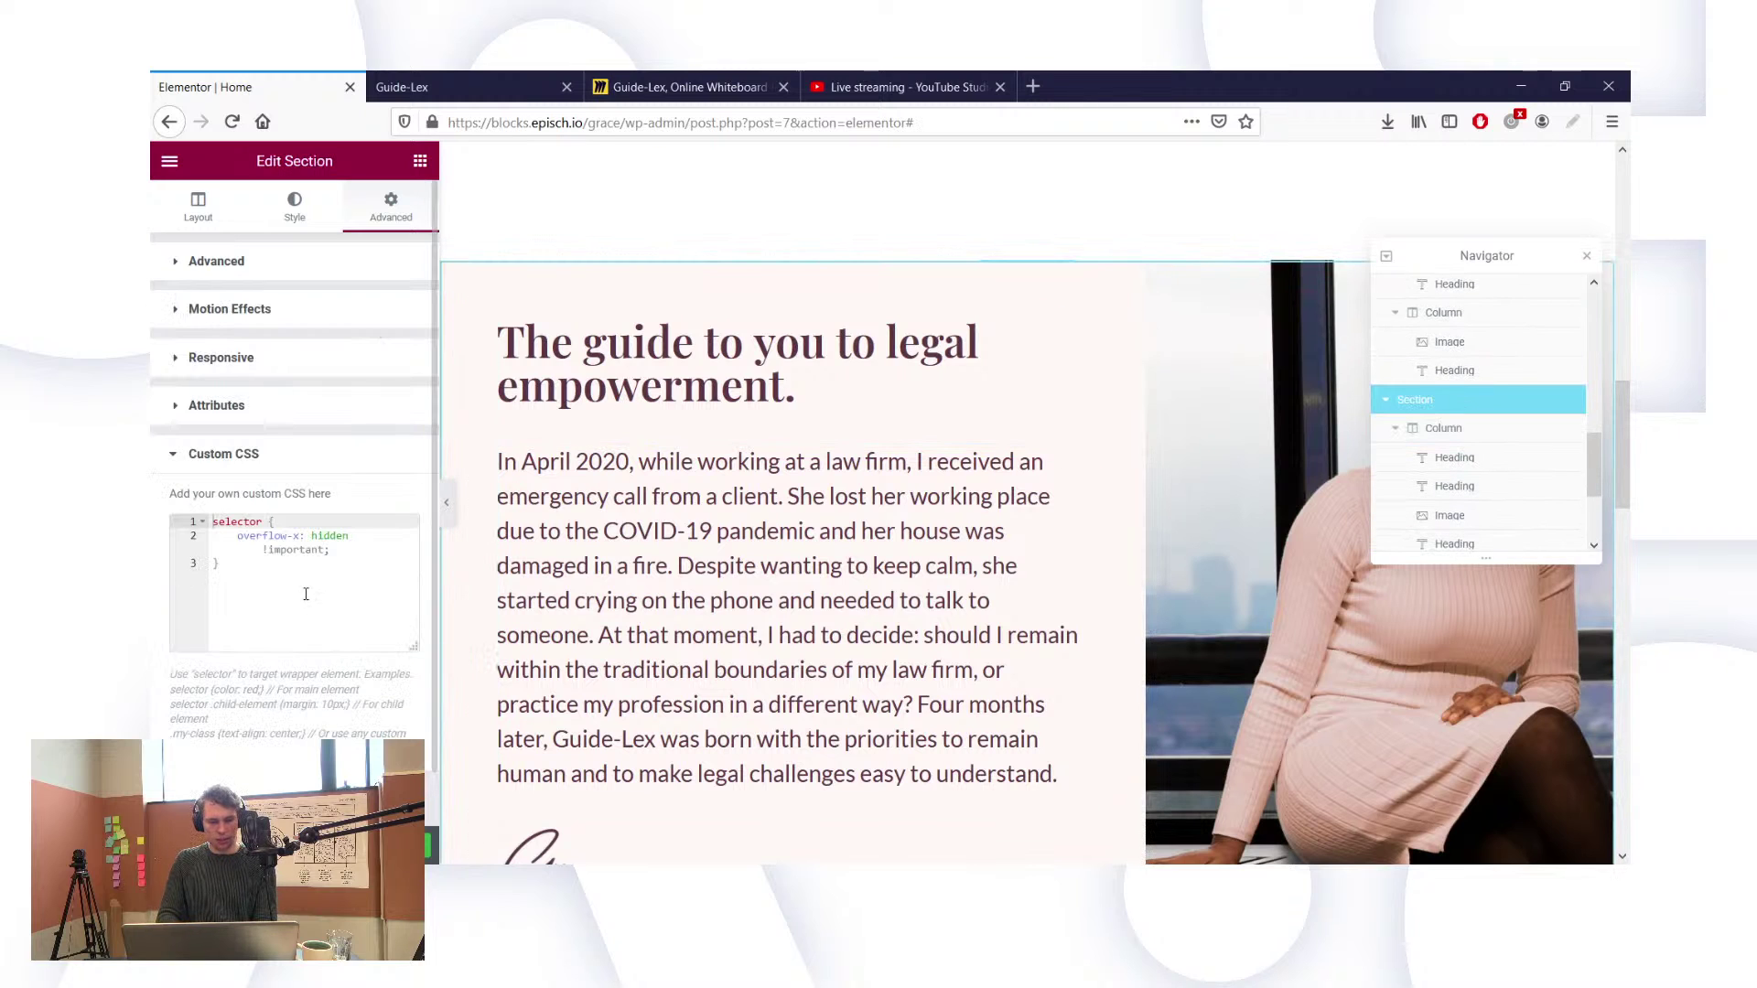
{"action": "key", "text": "ctrl+a"}
{"action": "key", "text": "BackSpace"}
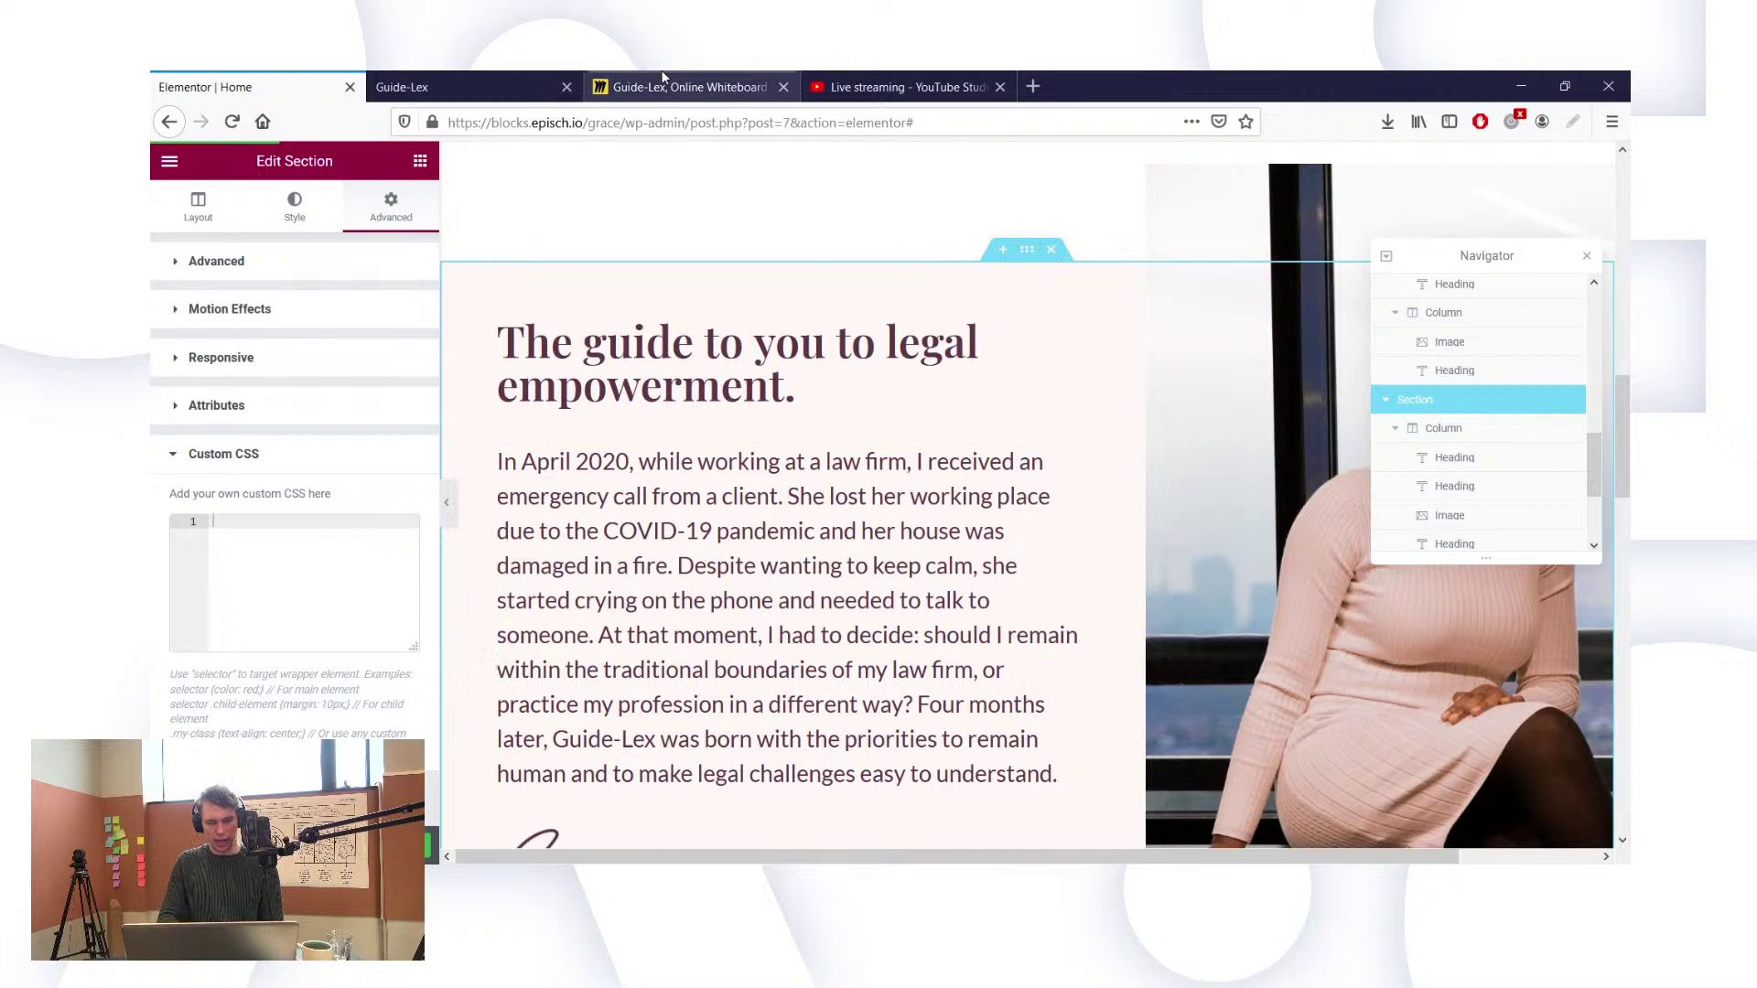
{"action": "left_click", "coordinate": [472, 87]}
Step: Reload the live homepage, scroll through its sections, and end at the legal empowerment section
{"action": "left_click", "coordinate": [234, 122]}
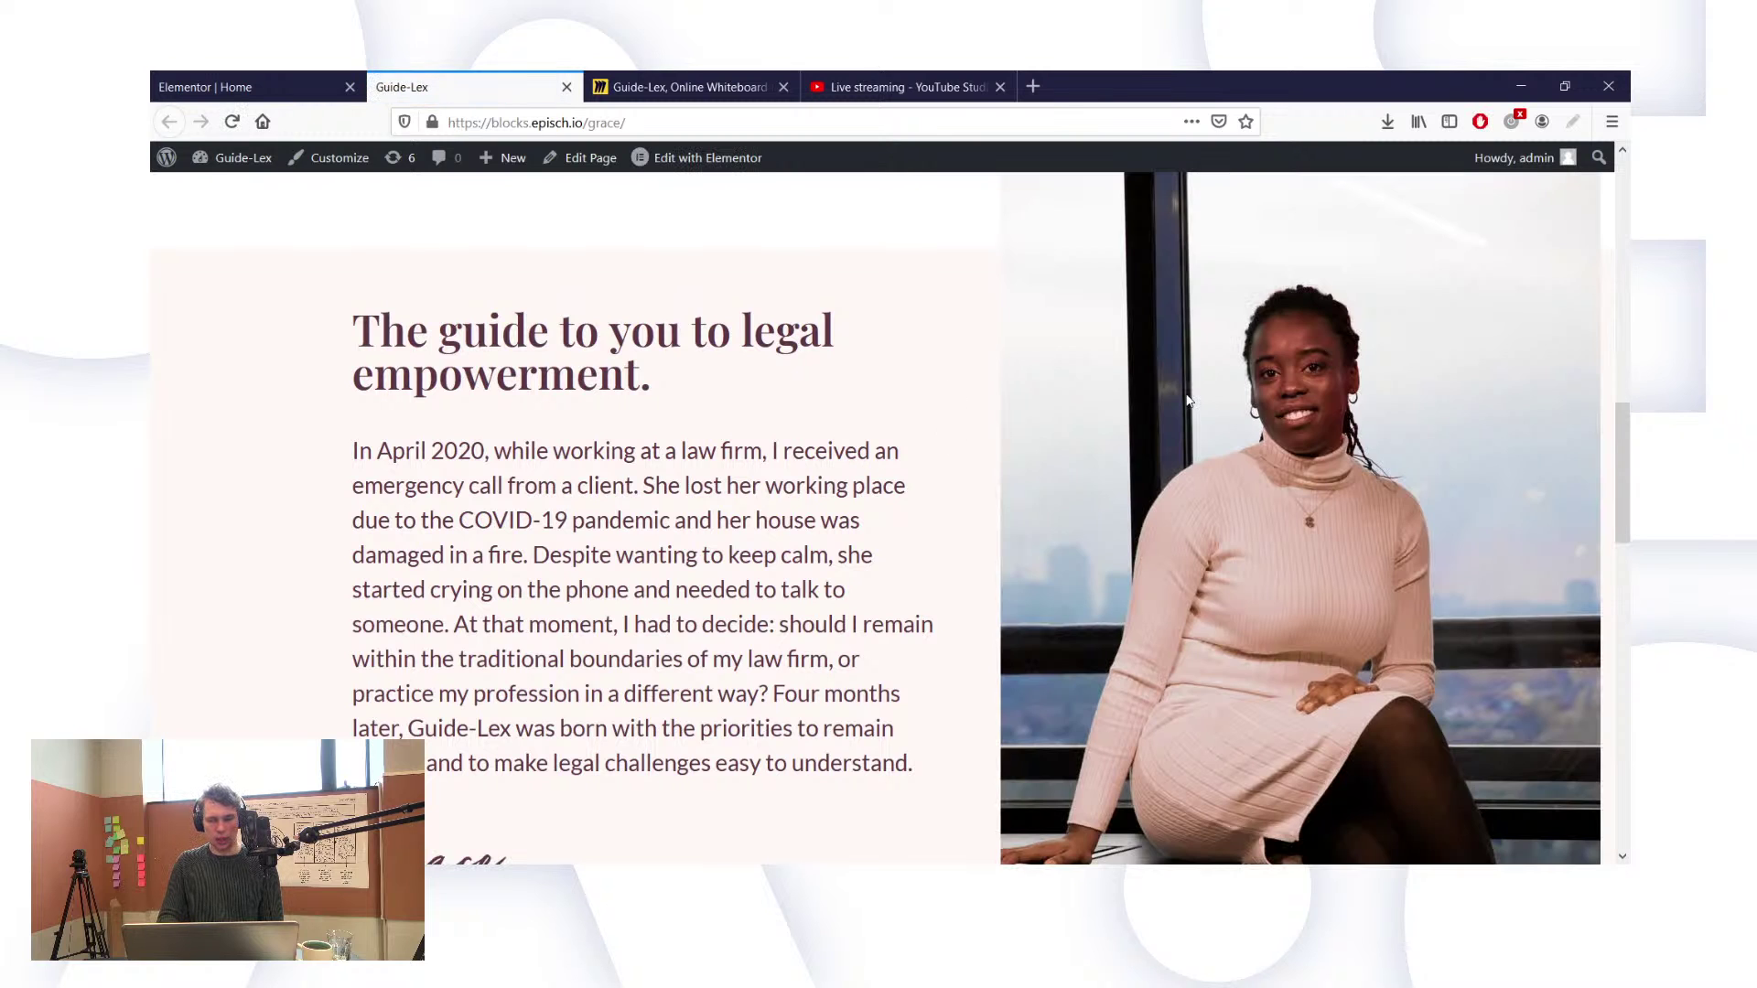
{"action": "scroll", "coordinate": [1187, 401], "scroll_direction": "up", "scroll_amount": 1}
{"action": "scroll", "coordinate": [1188, 401], "scroll_direction": "down", "scroll_amount": 2}
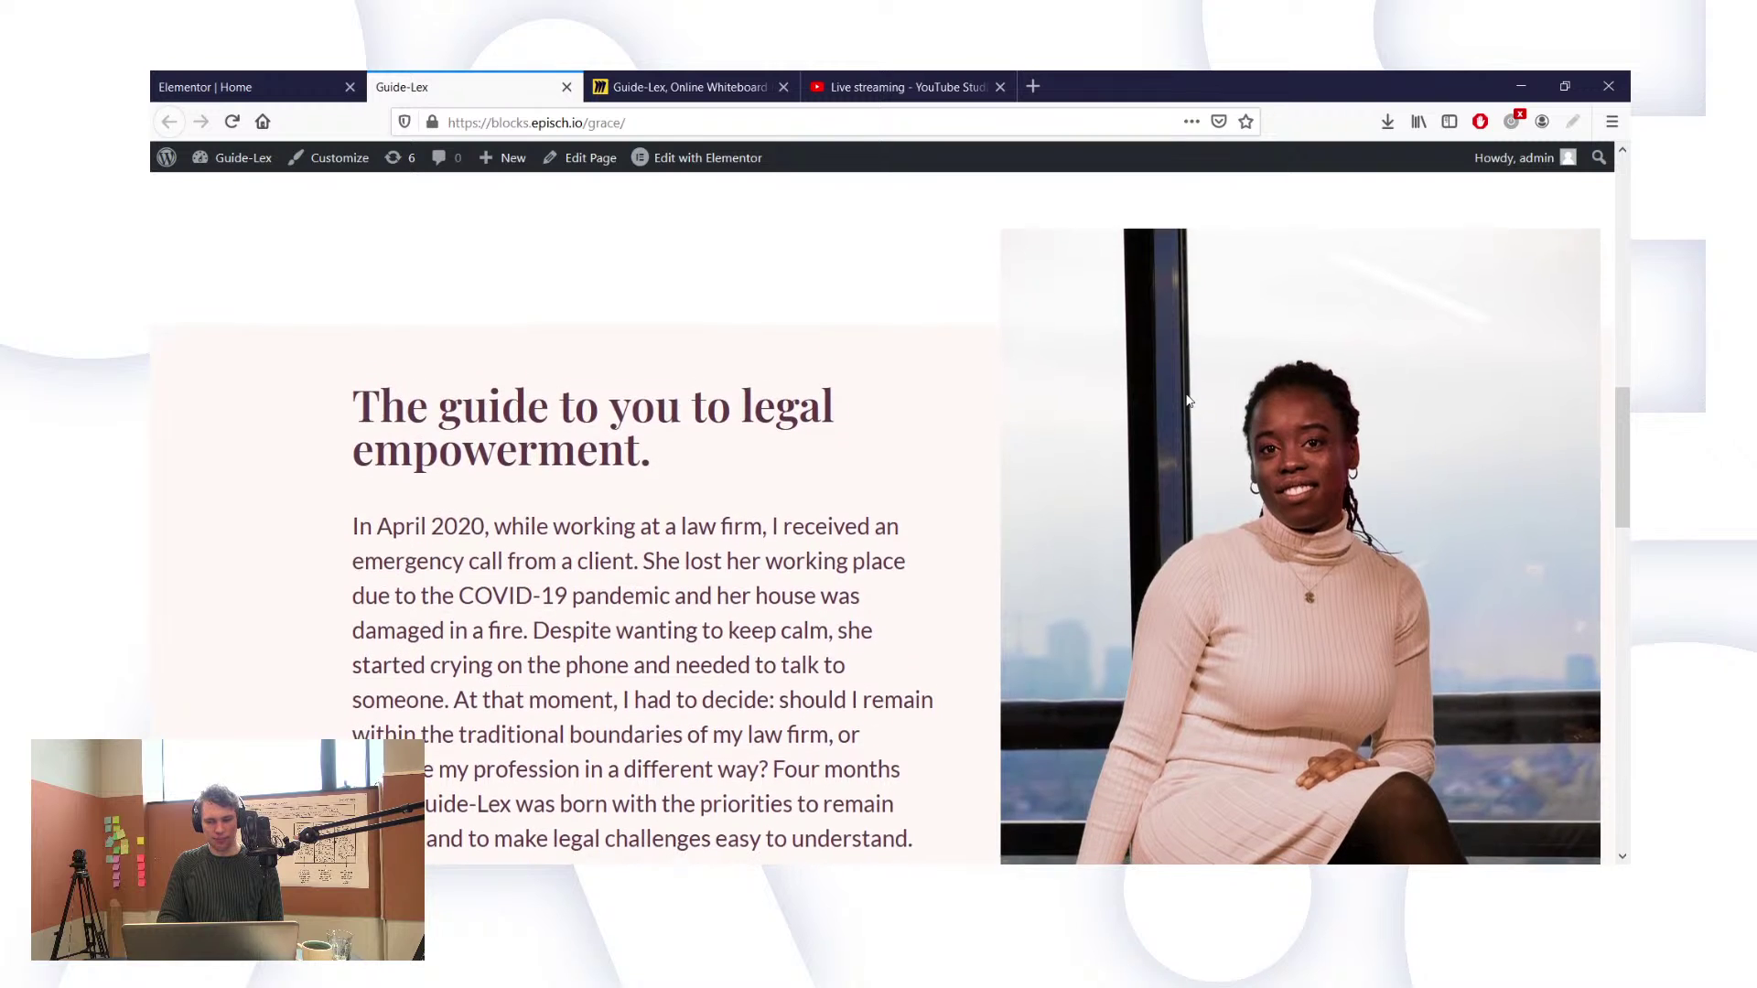
{"action": "scroll", "coordinate": [1188, 401], "scroll_direction": "down", "scroll_amount": 1}
{"action": "scroll", "coordinate": [1188, 401], "scroll_direction": "up", "scroll_amount": 3}
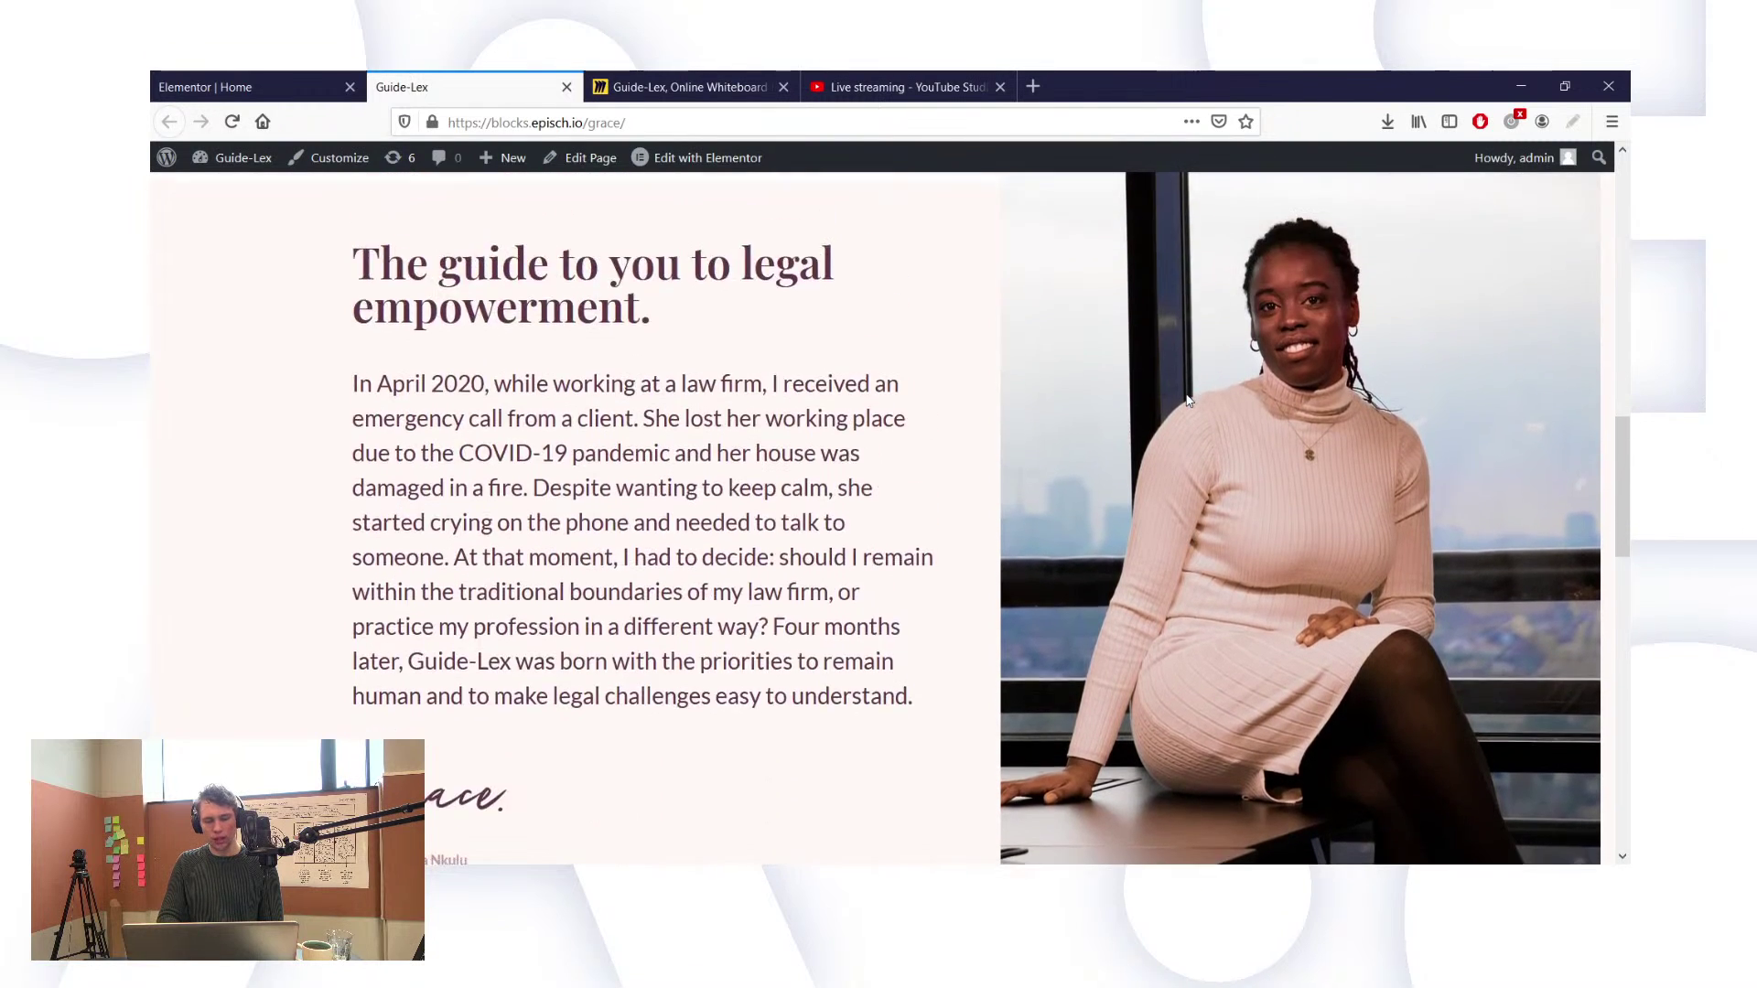
{"action": "scroll", "coordinate": [1188, 401], "scroll_direction": "up", "scroll_amount": 3}
{"action": "scroll", "coordinate": [1188, 401], "scroll_direction": "down", "scroll_amount": 3}
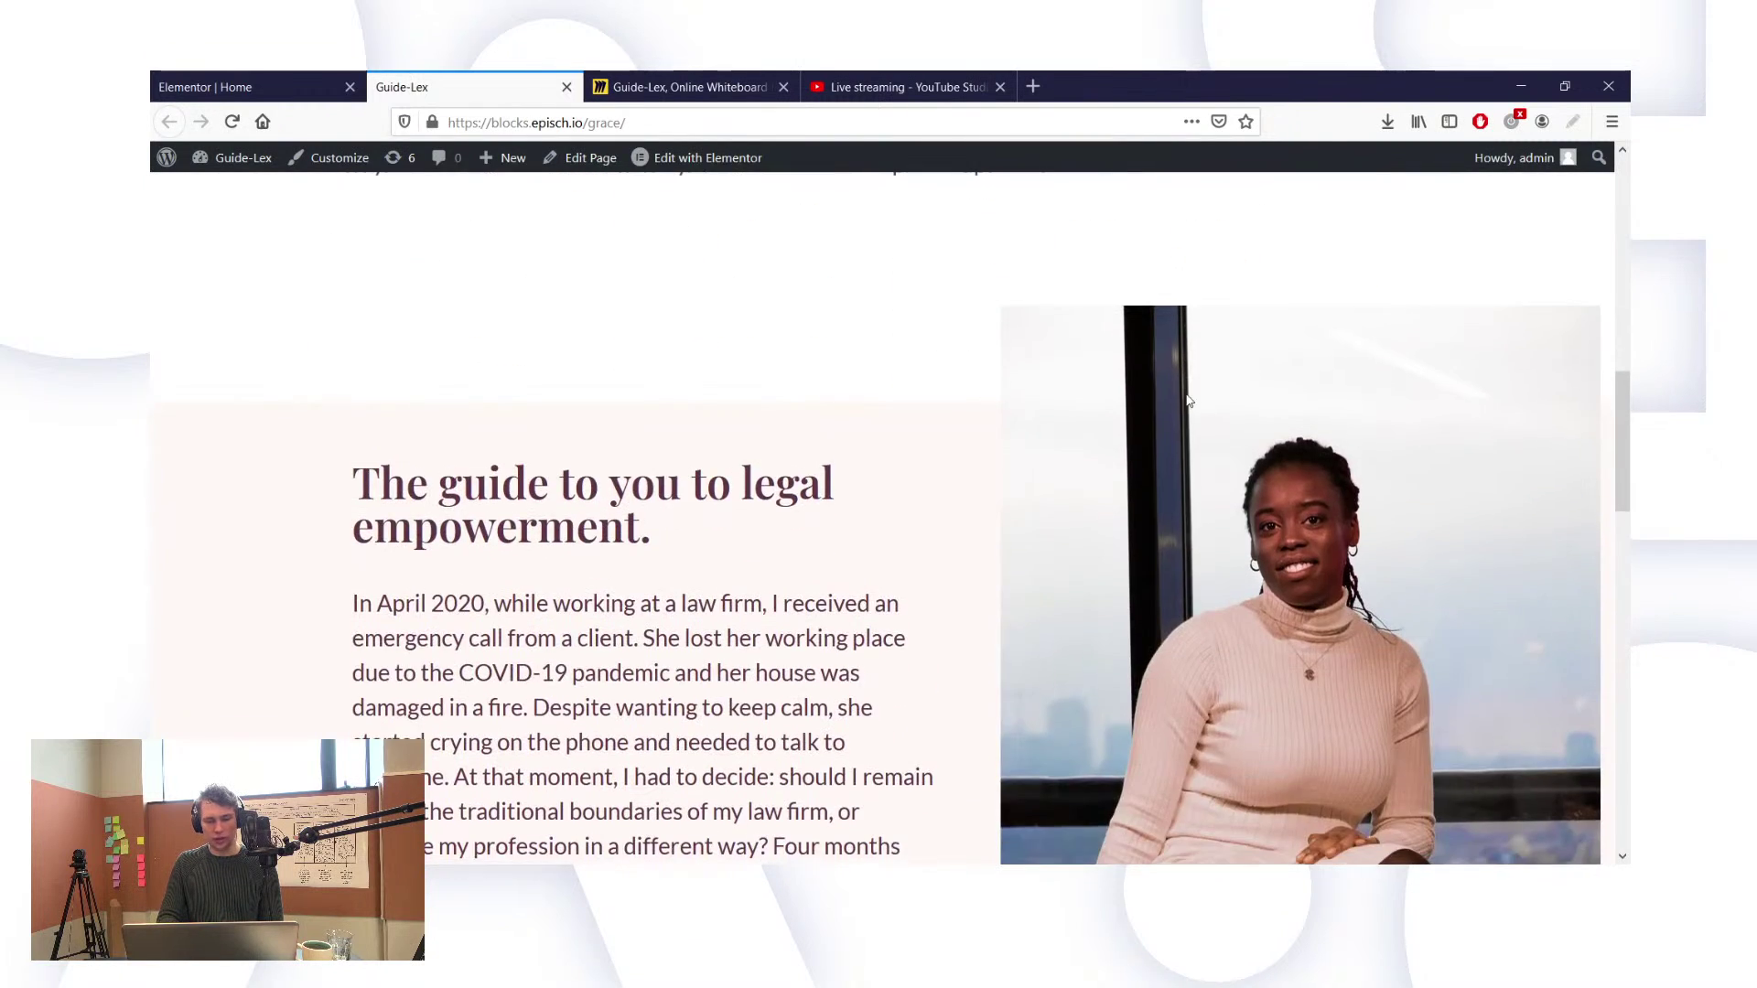
{"action": "scroll", "coordinate": [1188, 401], "scroll_direction": "up", "scroll_amount": 8}
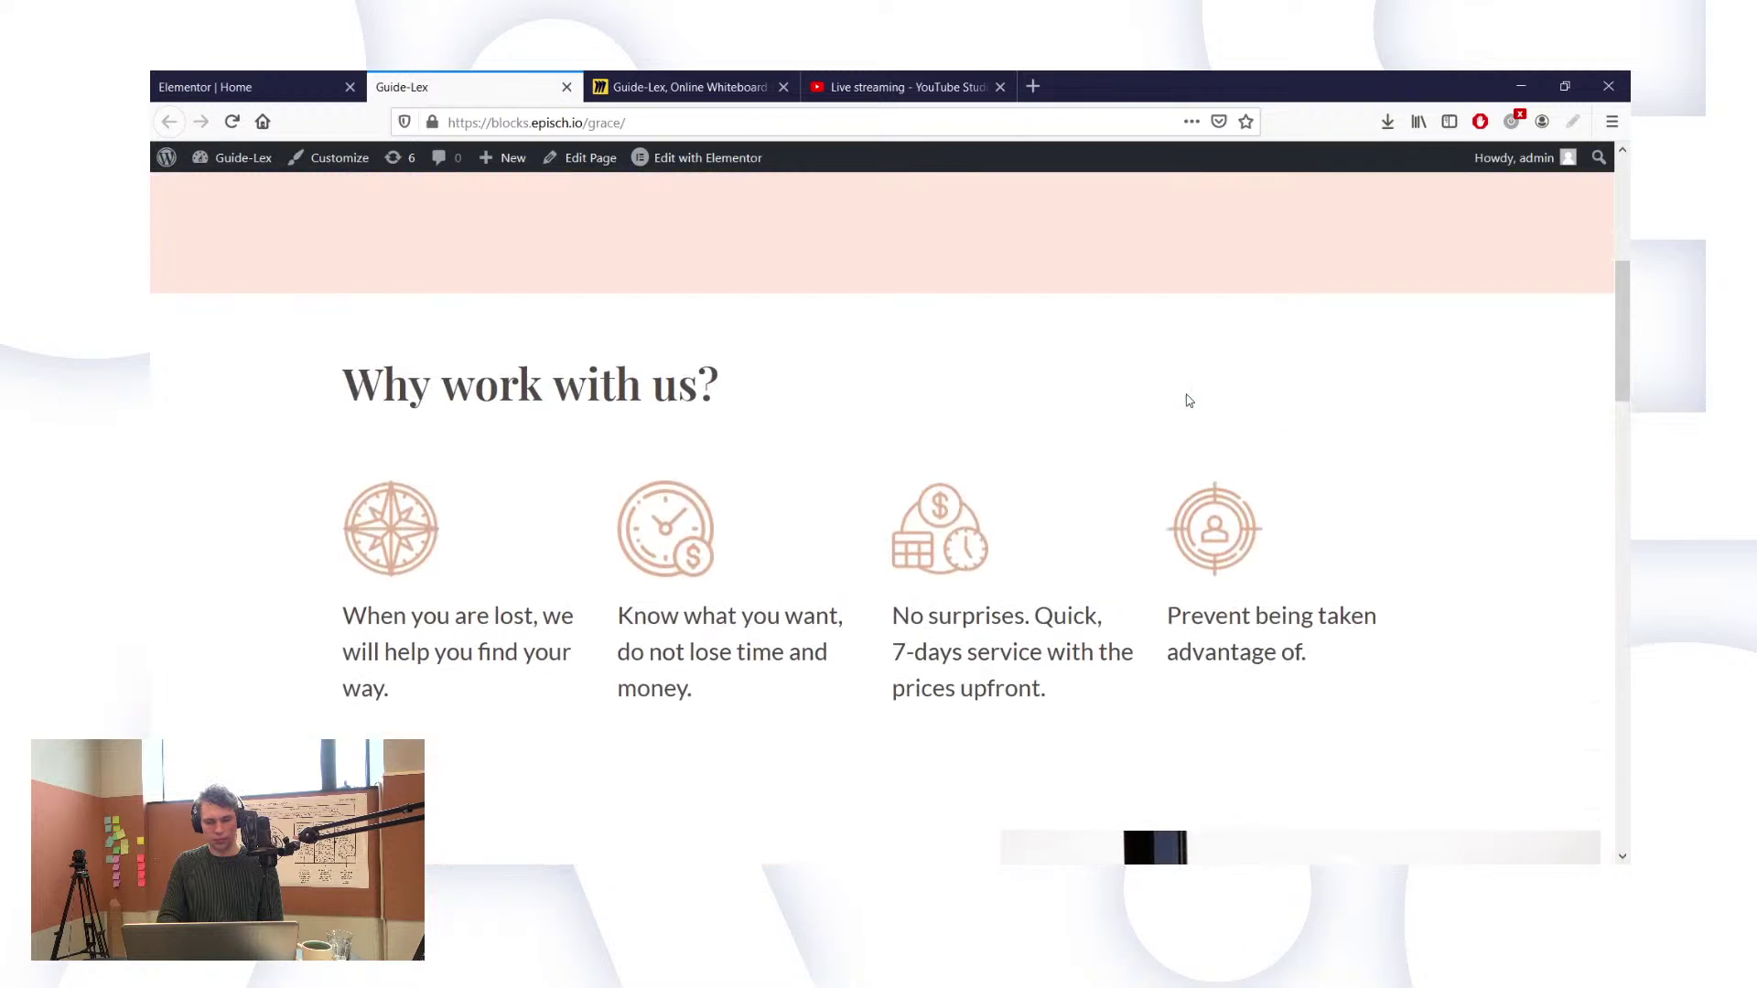
{"action": "scroll", "coordinate": [1188, 401], "scroll_direction": "up", "scroll_amount": 3}
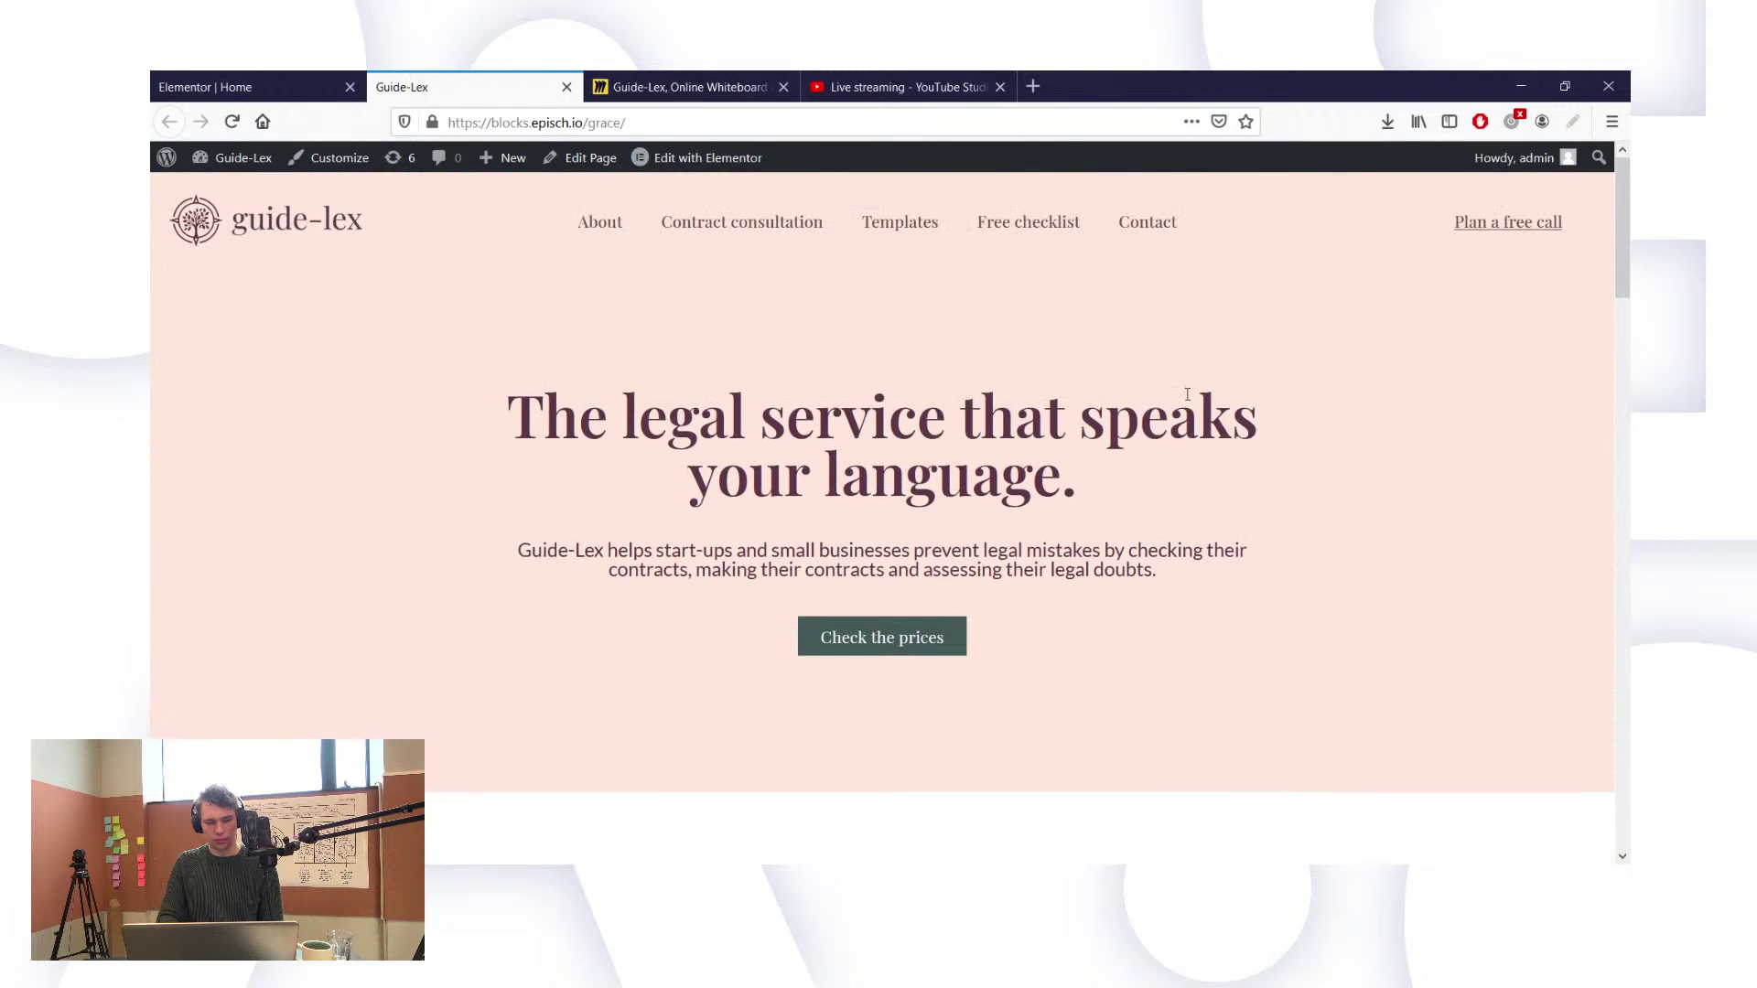
{"action": "scroll", "coordinate": [1188, 394], "scroll_direction": "down", "scroll_amount": 10}
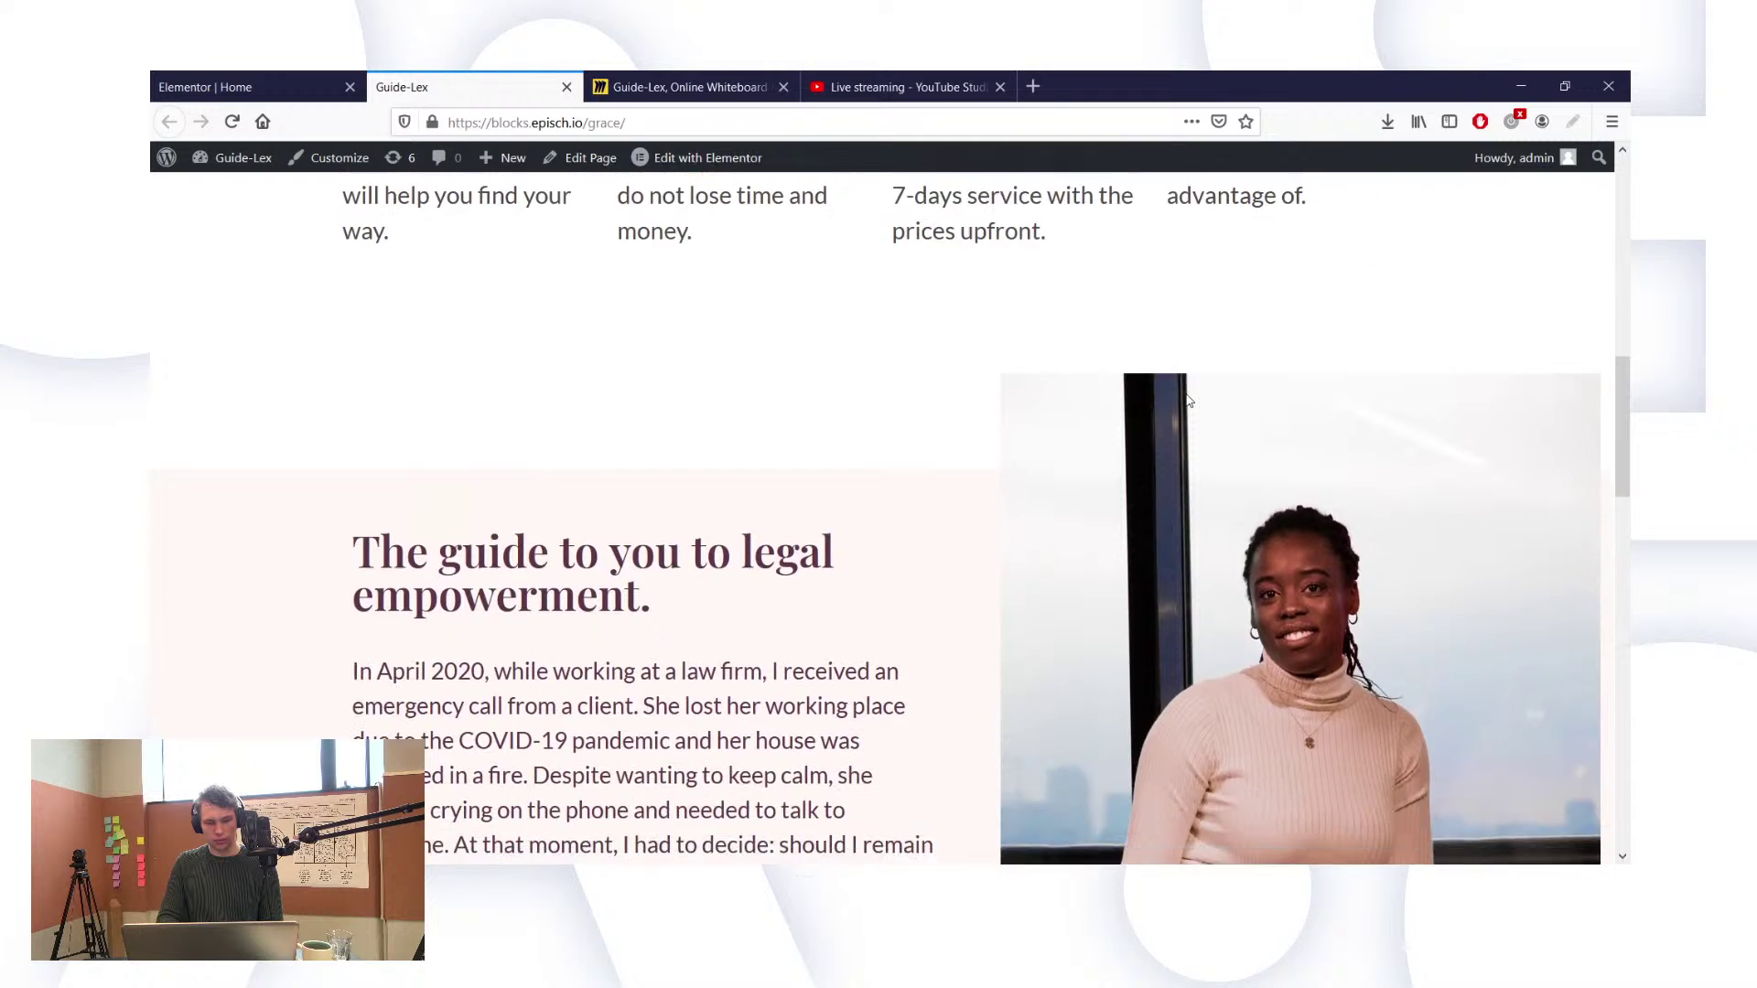
{"action": "scroll", "coordinate": [1188, 401], "scroll_direction": "down", "scroll_amount": 6}
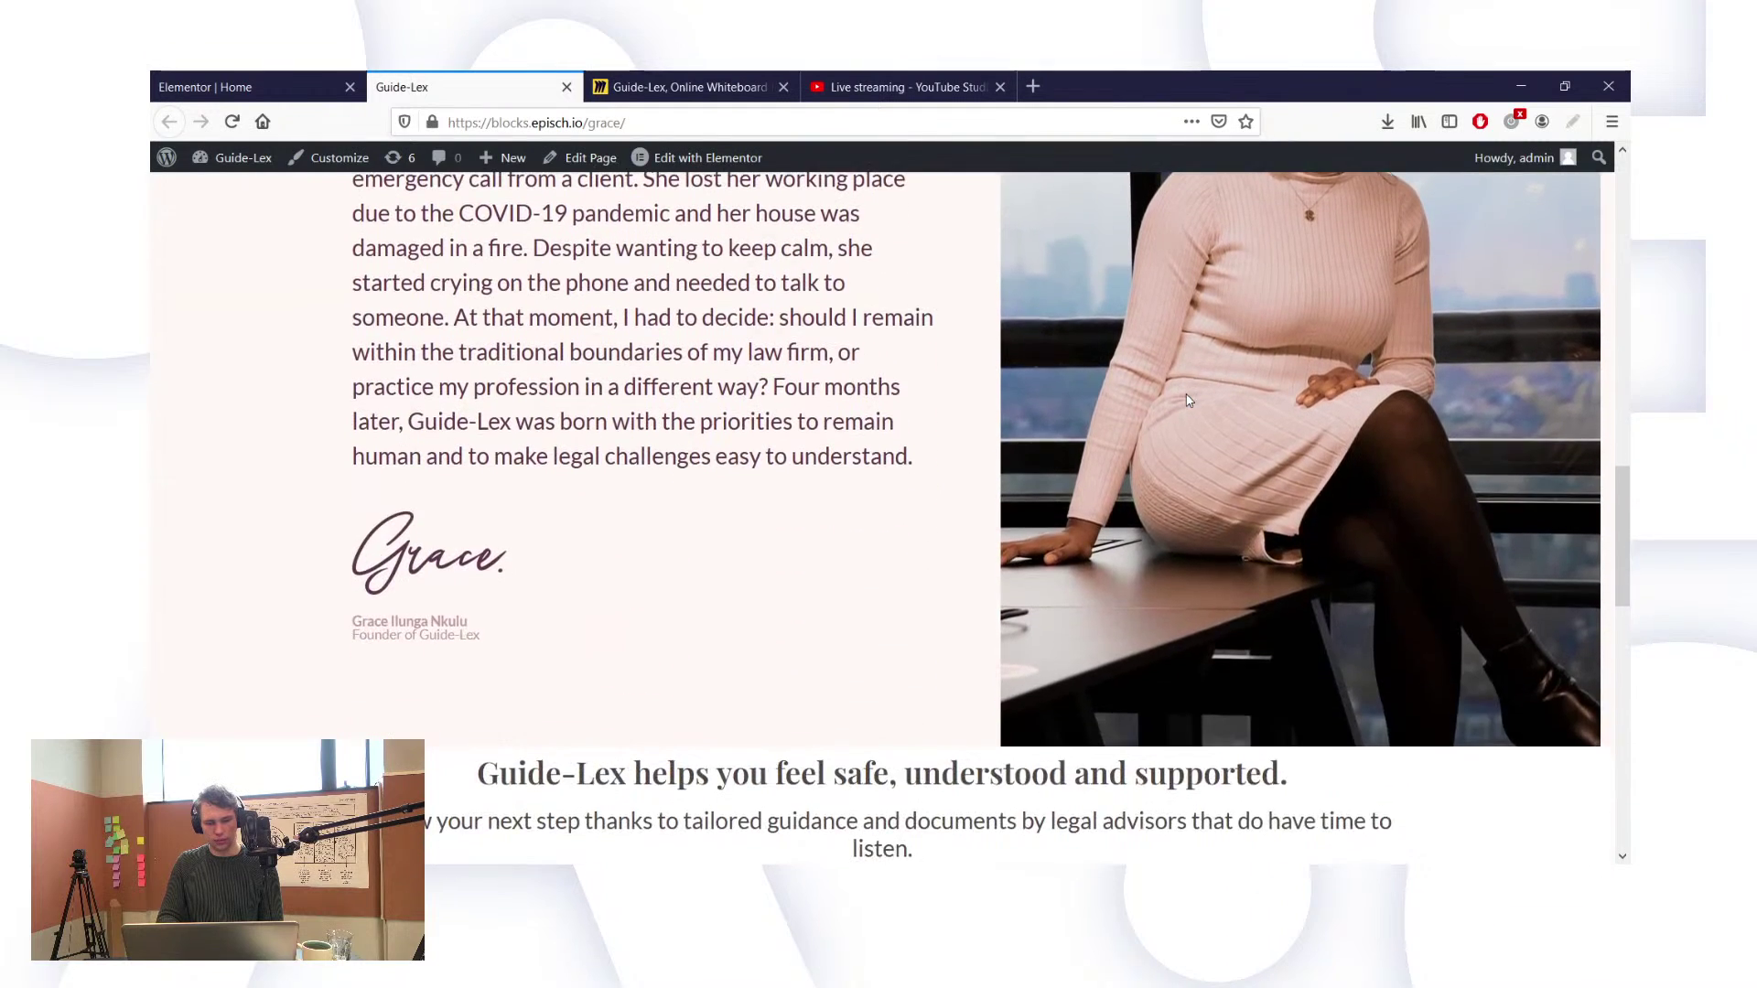
{"action": "scroll", "coordinate": [1188, 401], "scroll_direction": "up", "scroll_amount": 15}
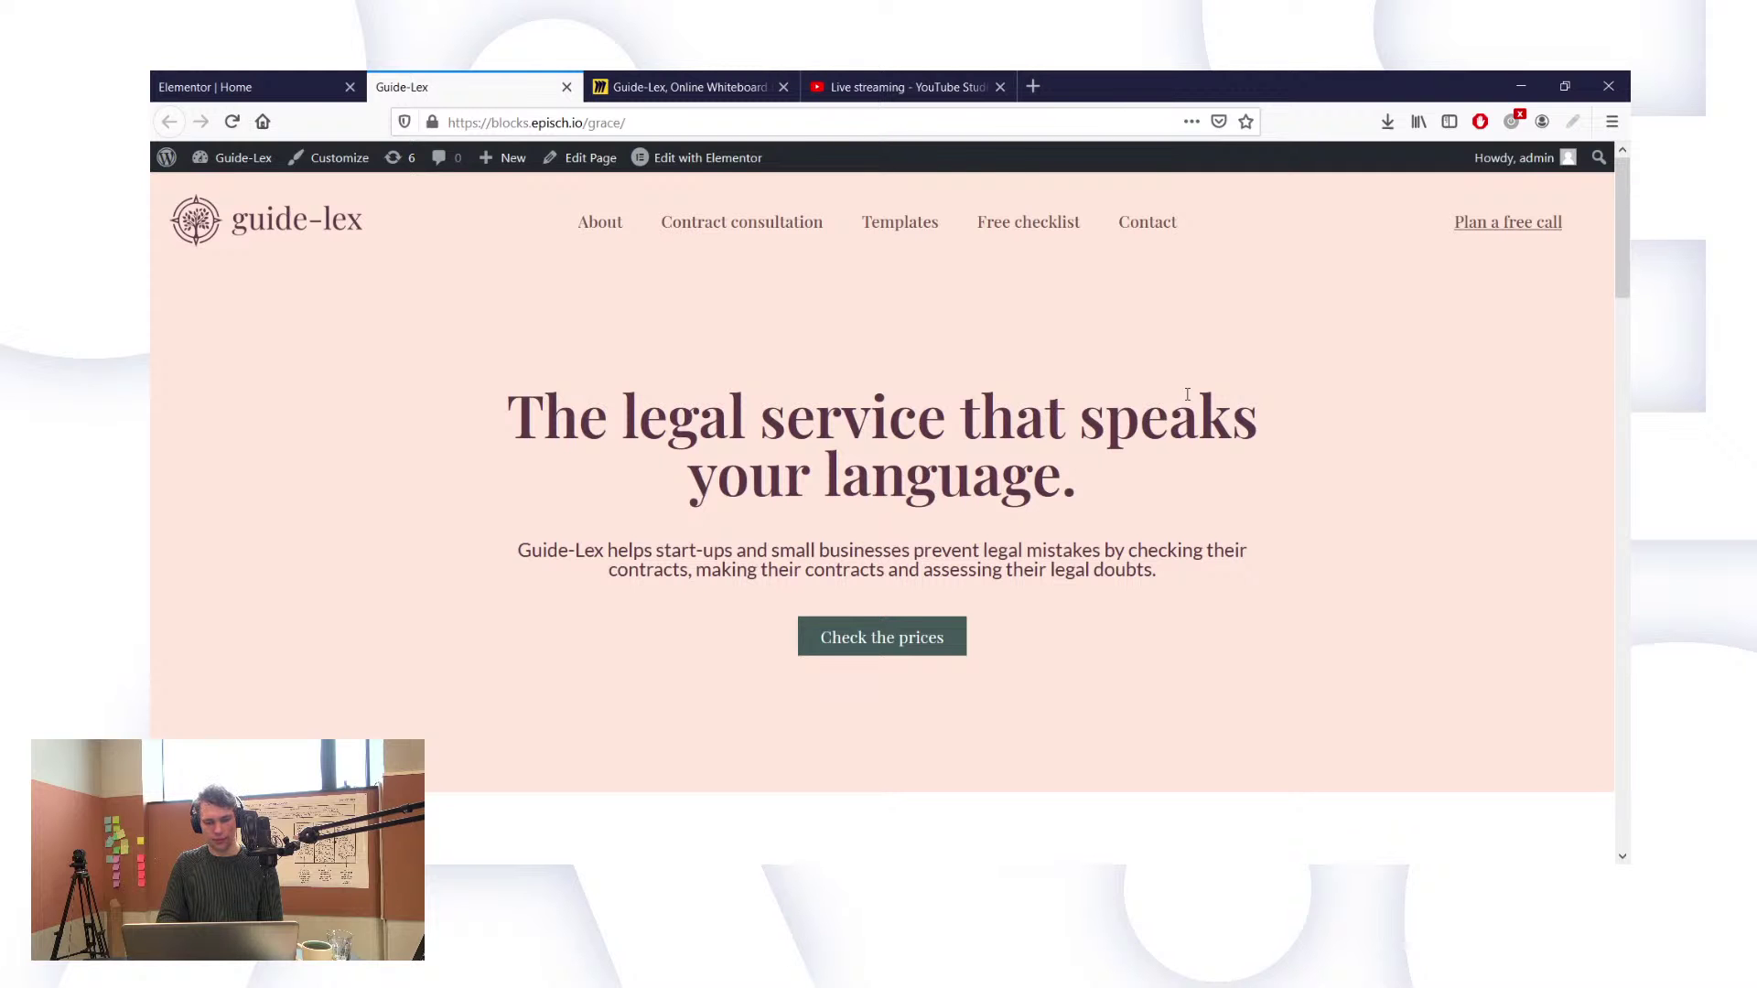
{"action": "scroll", "coordinate": [1188, 395], "scroll_direction": "down", "scroll_amount": 2}
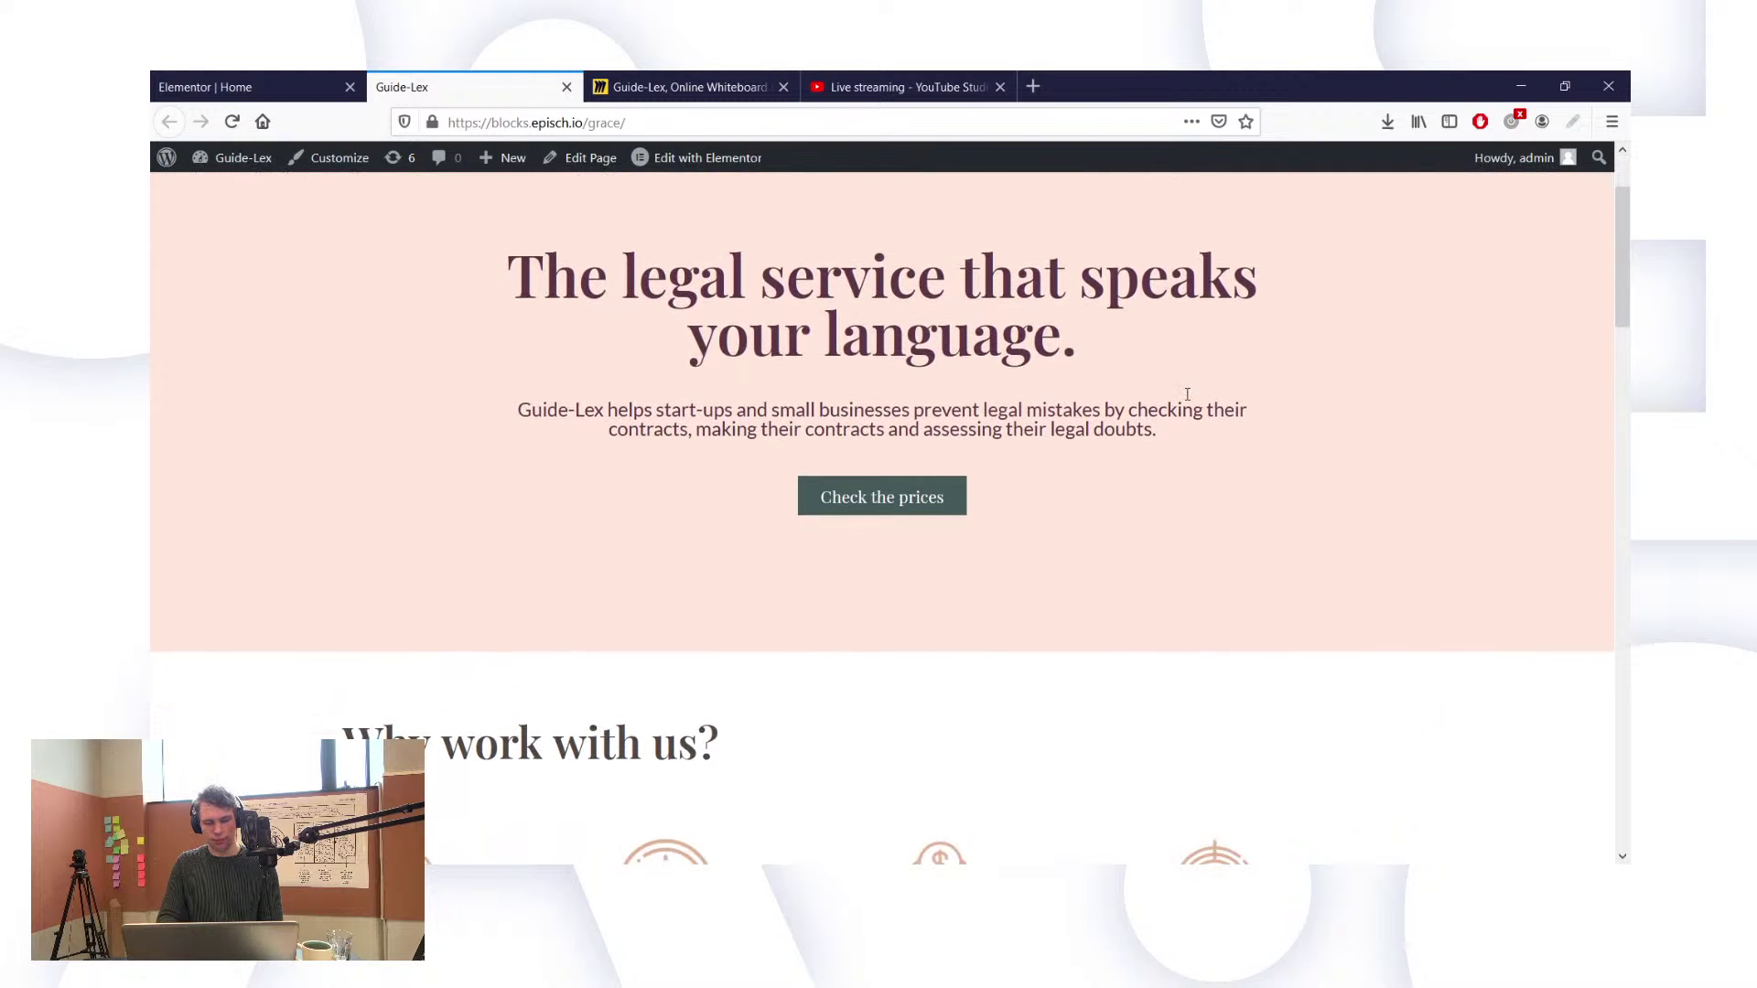
{"action": "scroll", "coordinate": [1188, 394], "scroll_direction": "down", "scroll_amount": 3}
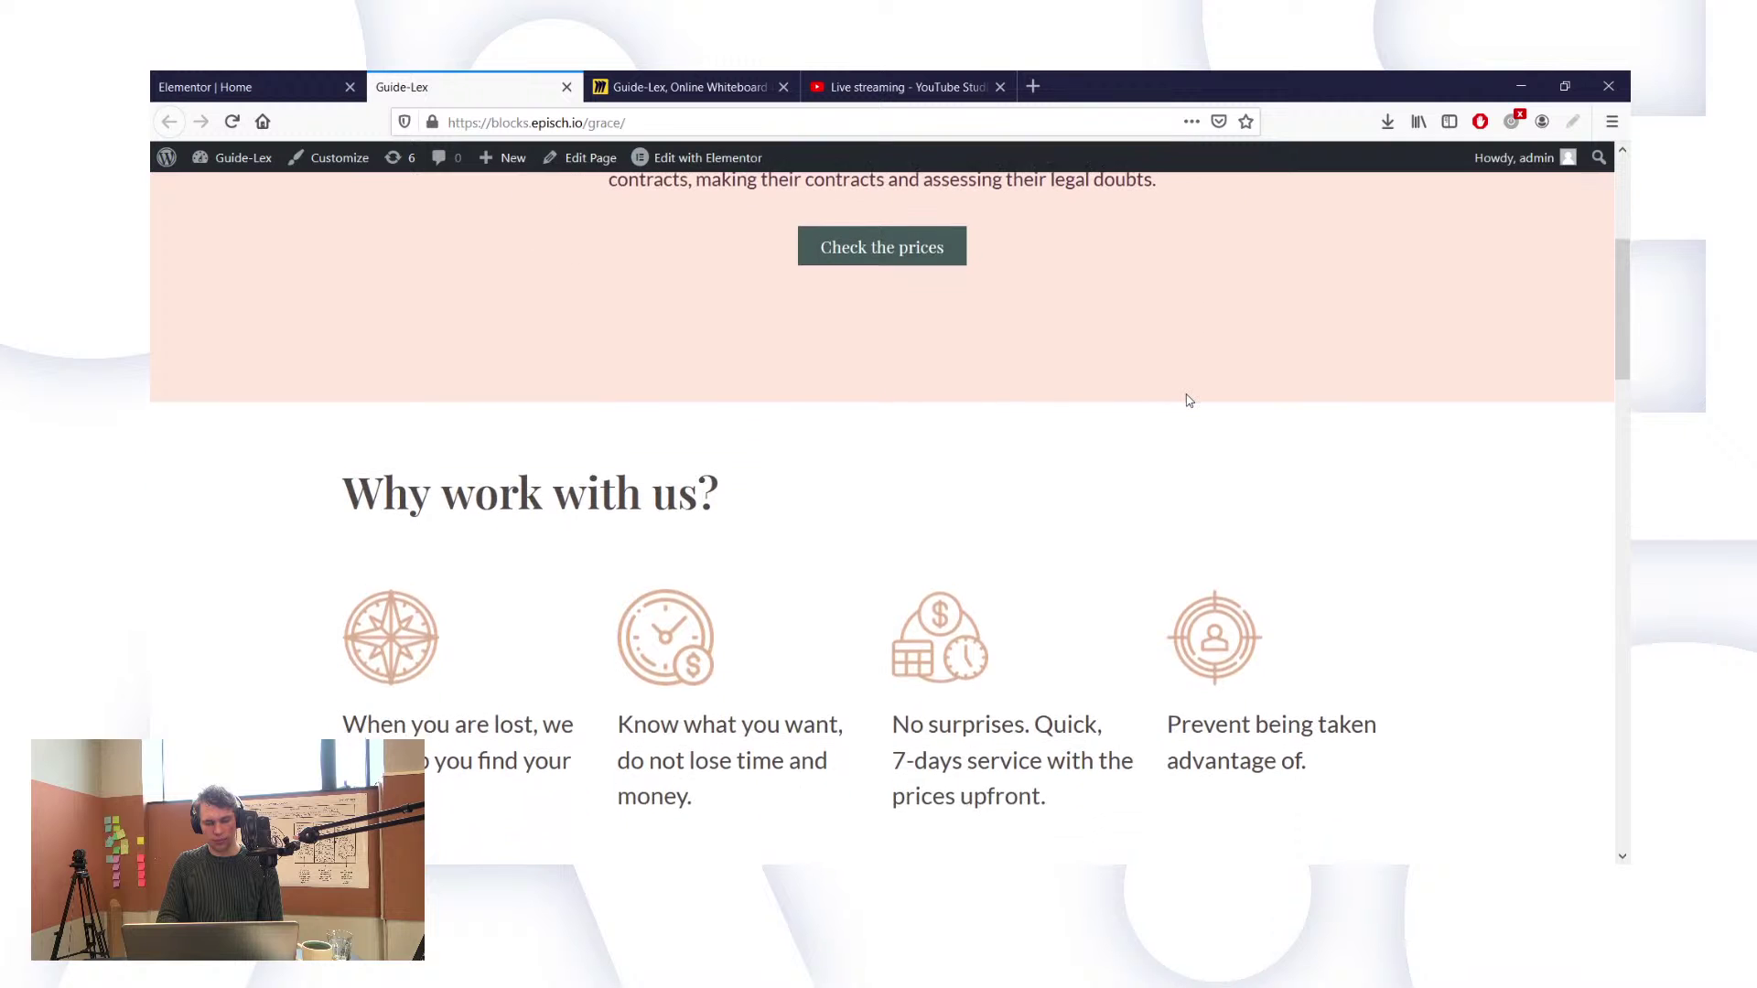
{"action": "scroll", "coordinate": [1187, 400], "scroll_direction": "down", "scroll_amount": 2}
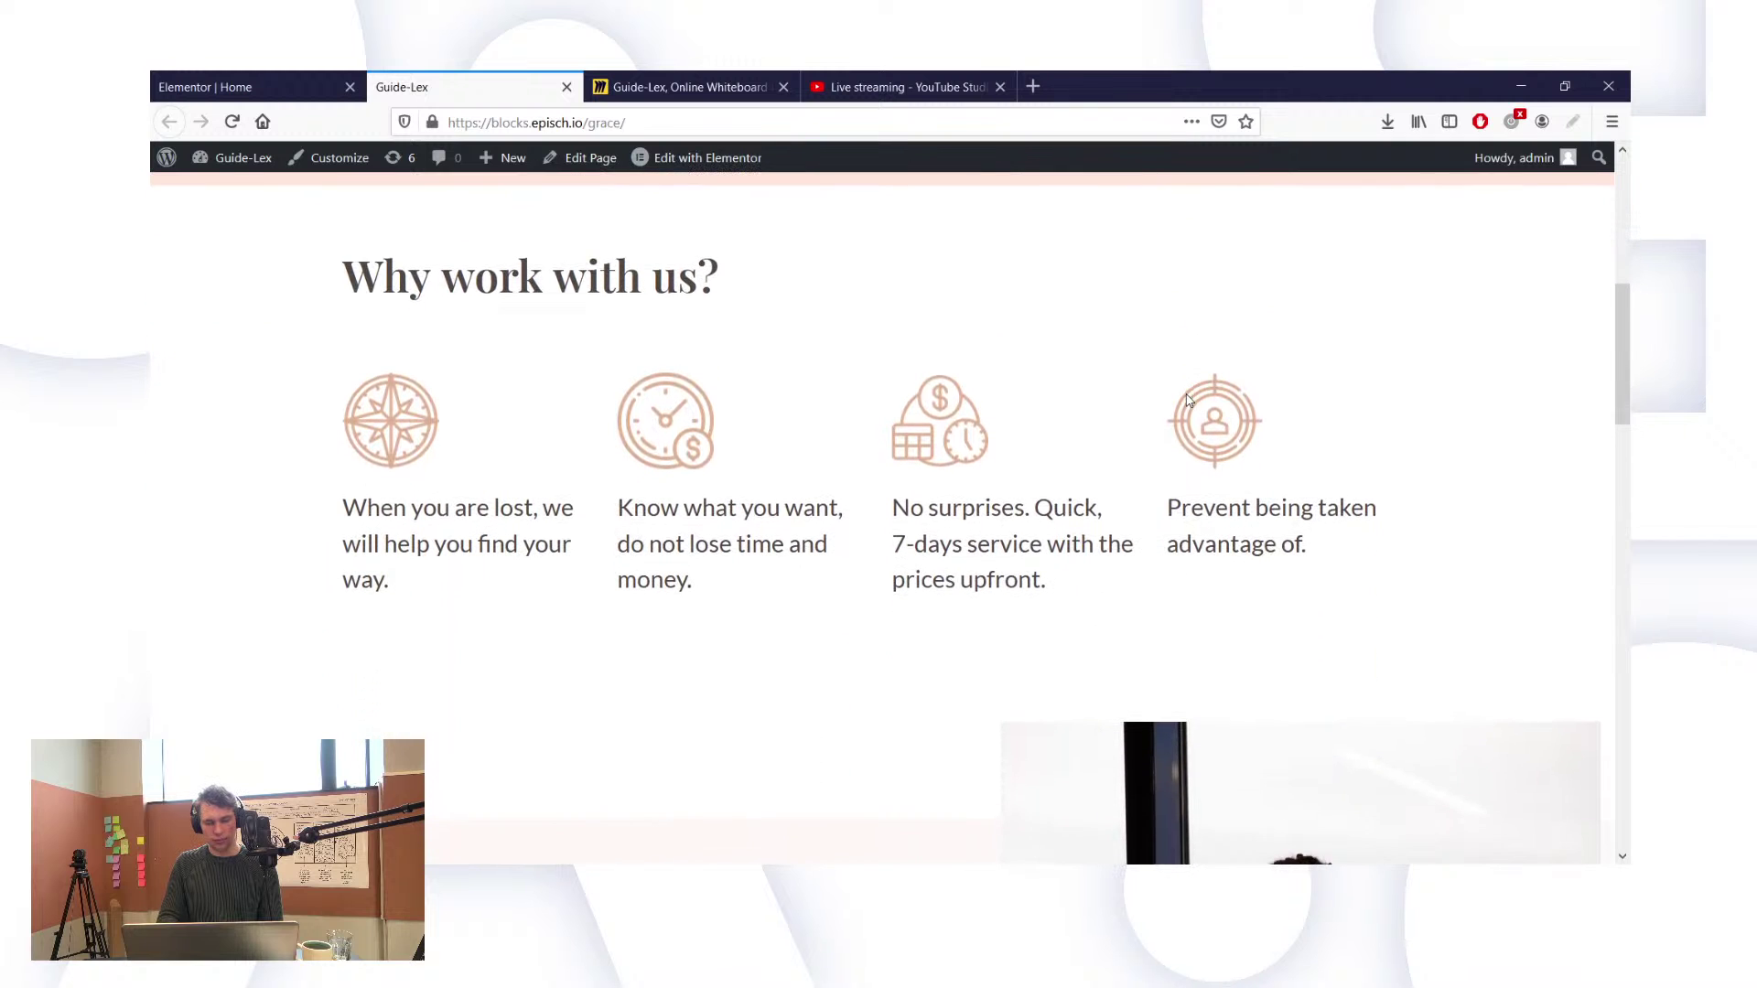
{"action": "scroll", "coordinate": [1188, 400], "scroll_direction": "down", "scroll_amount": 3}
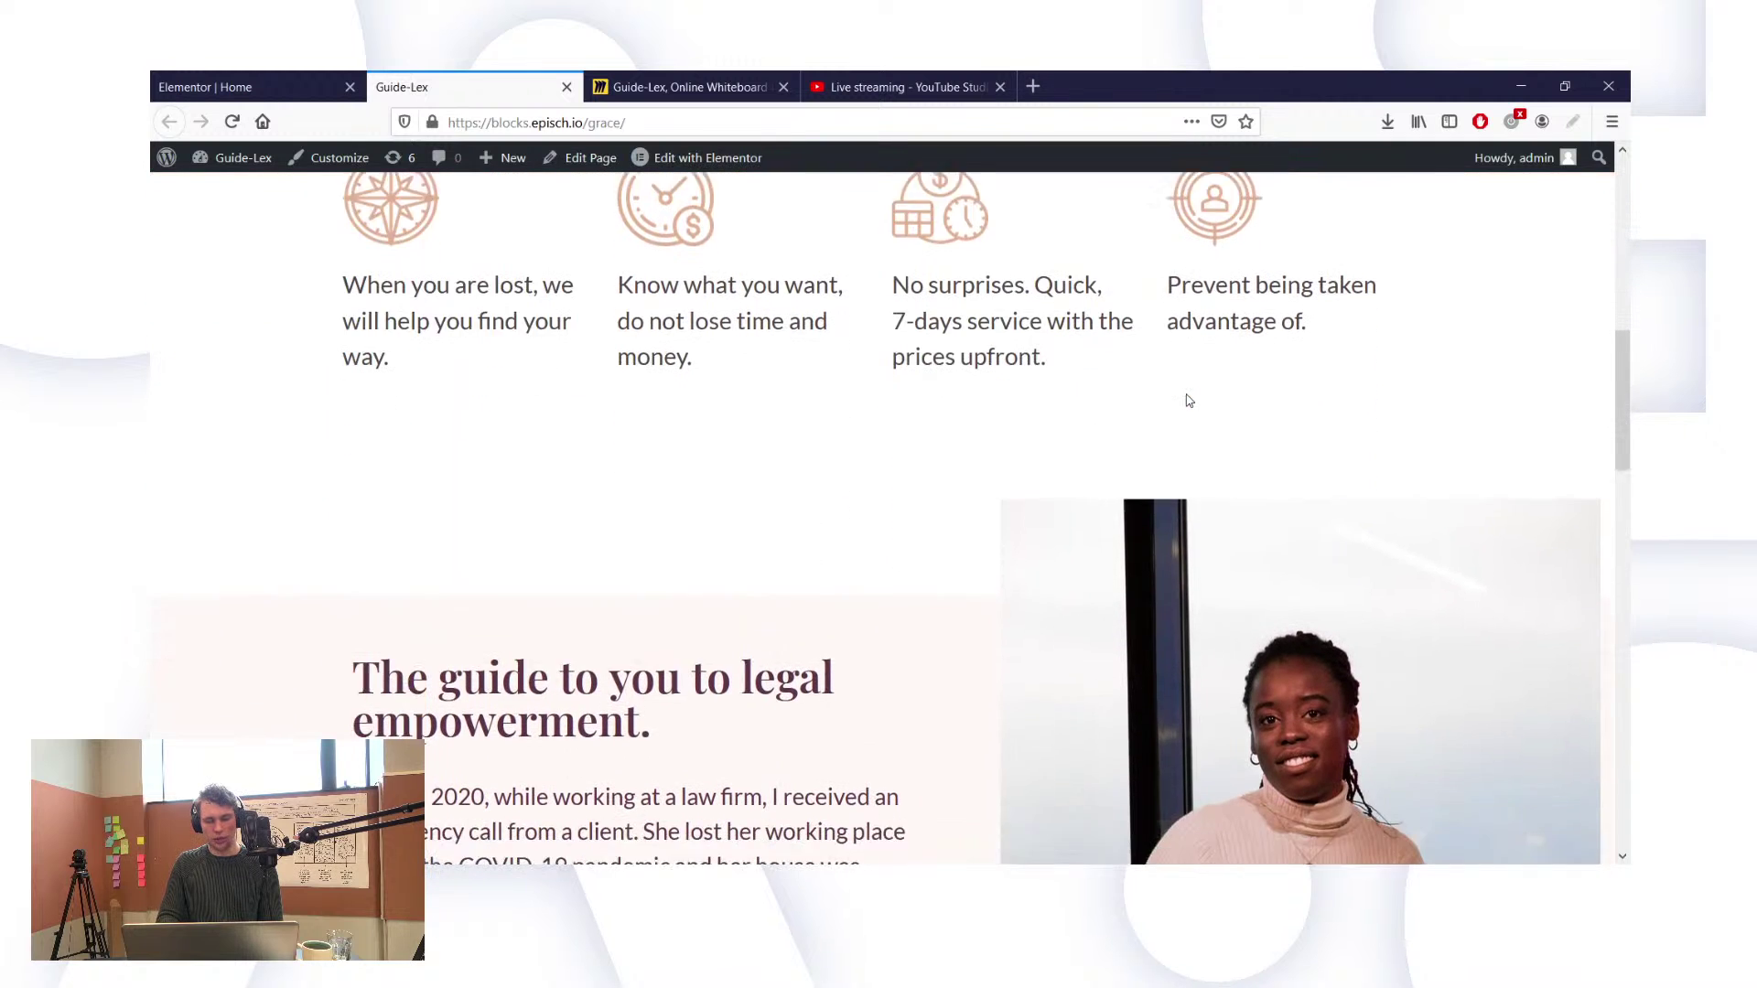
{"action": "scroll", "coordinate": [1188, 400], "scroll_direction": "down", "scroll_amount": 3}
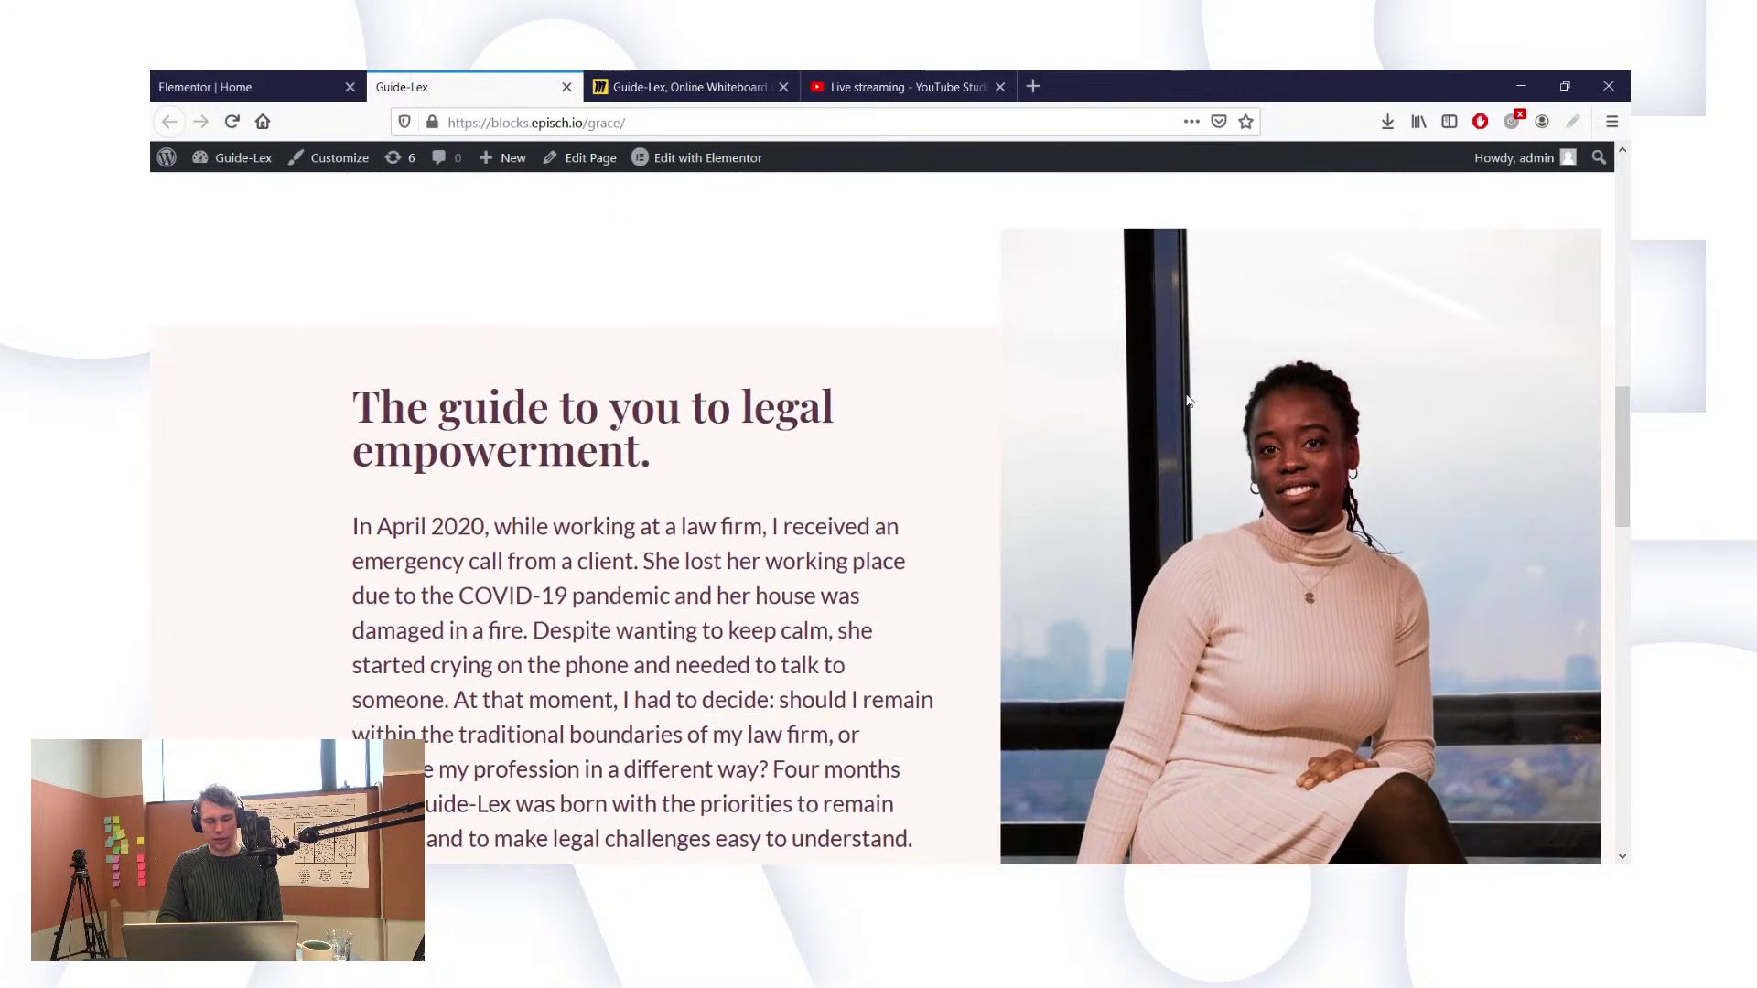
{"action": "scroll", "coordinate": [1188, 400], "scroll_direction": "down", "scroll_amount": 2}
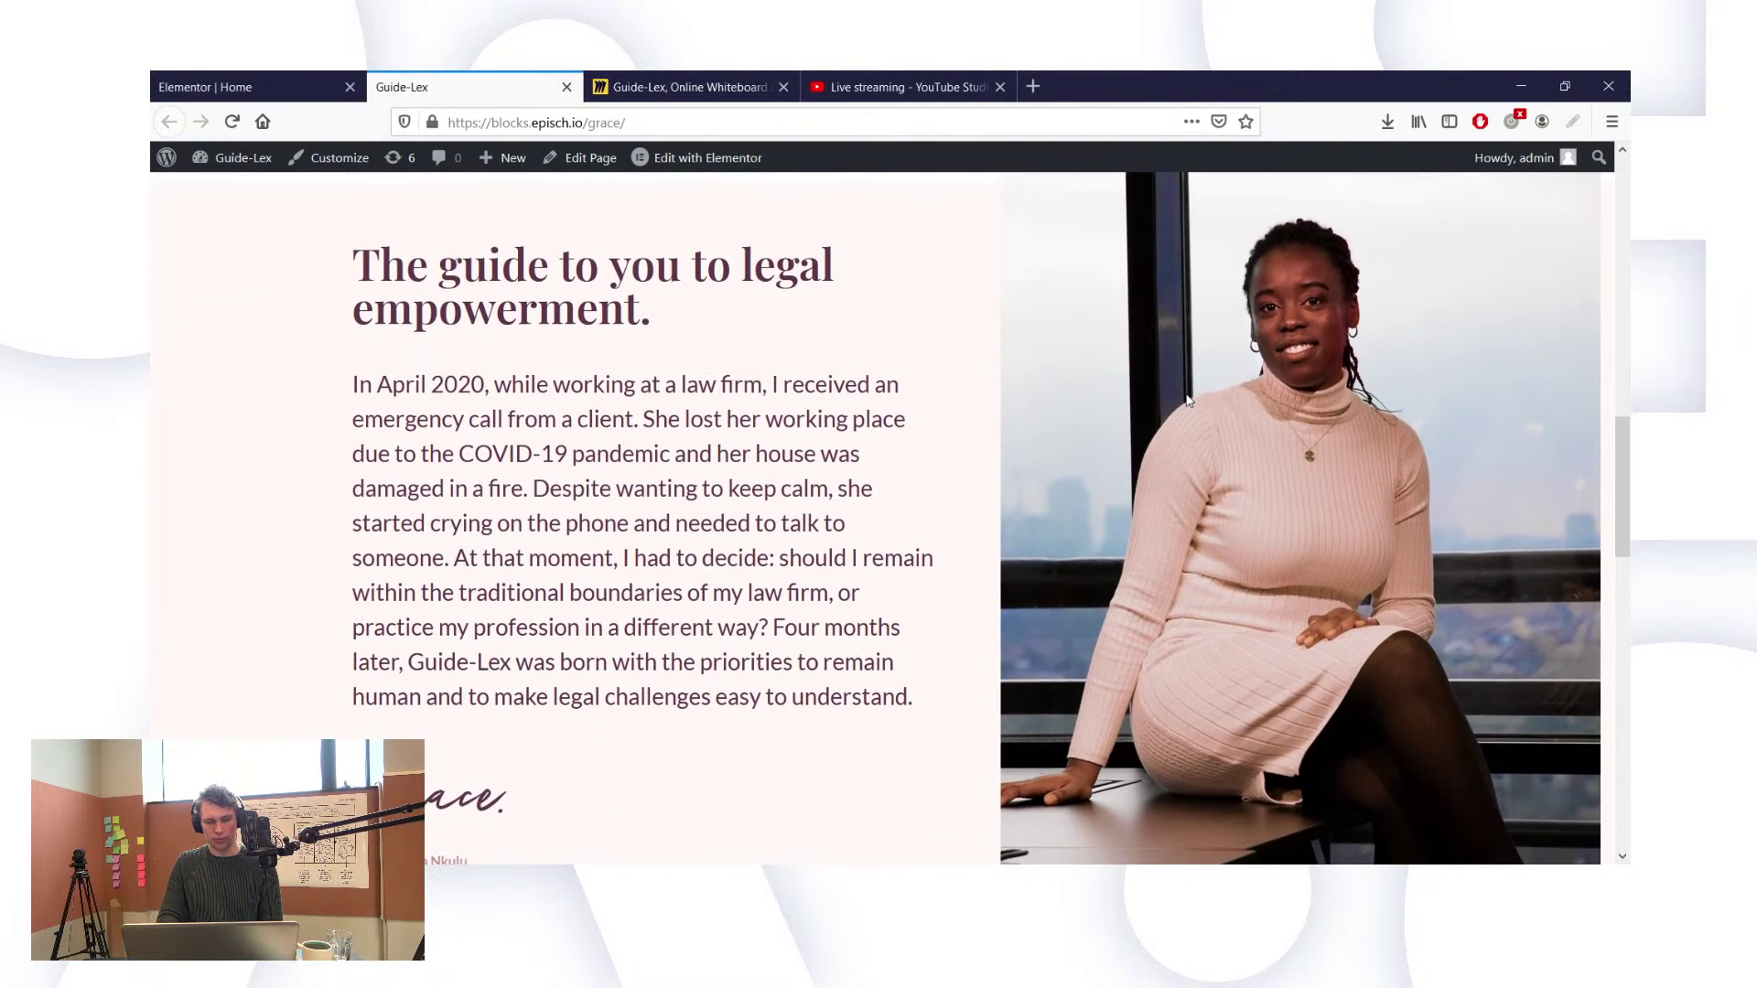
{"action": "scroll", "coordinate": [1188, 400], "scroll_direction": "up", "scroll_amount": 1}
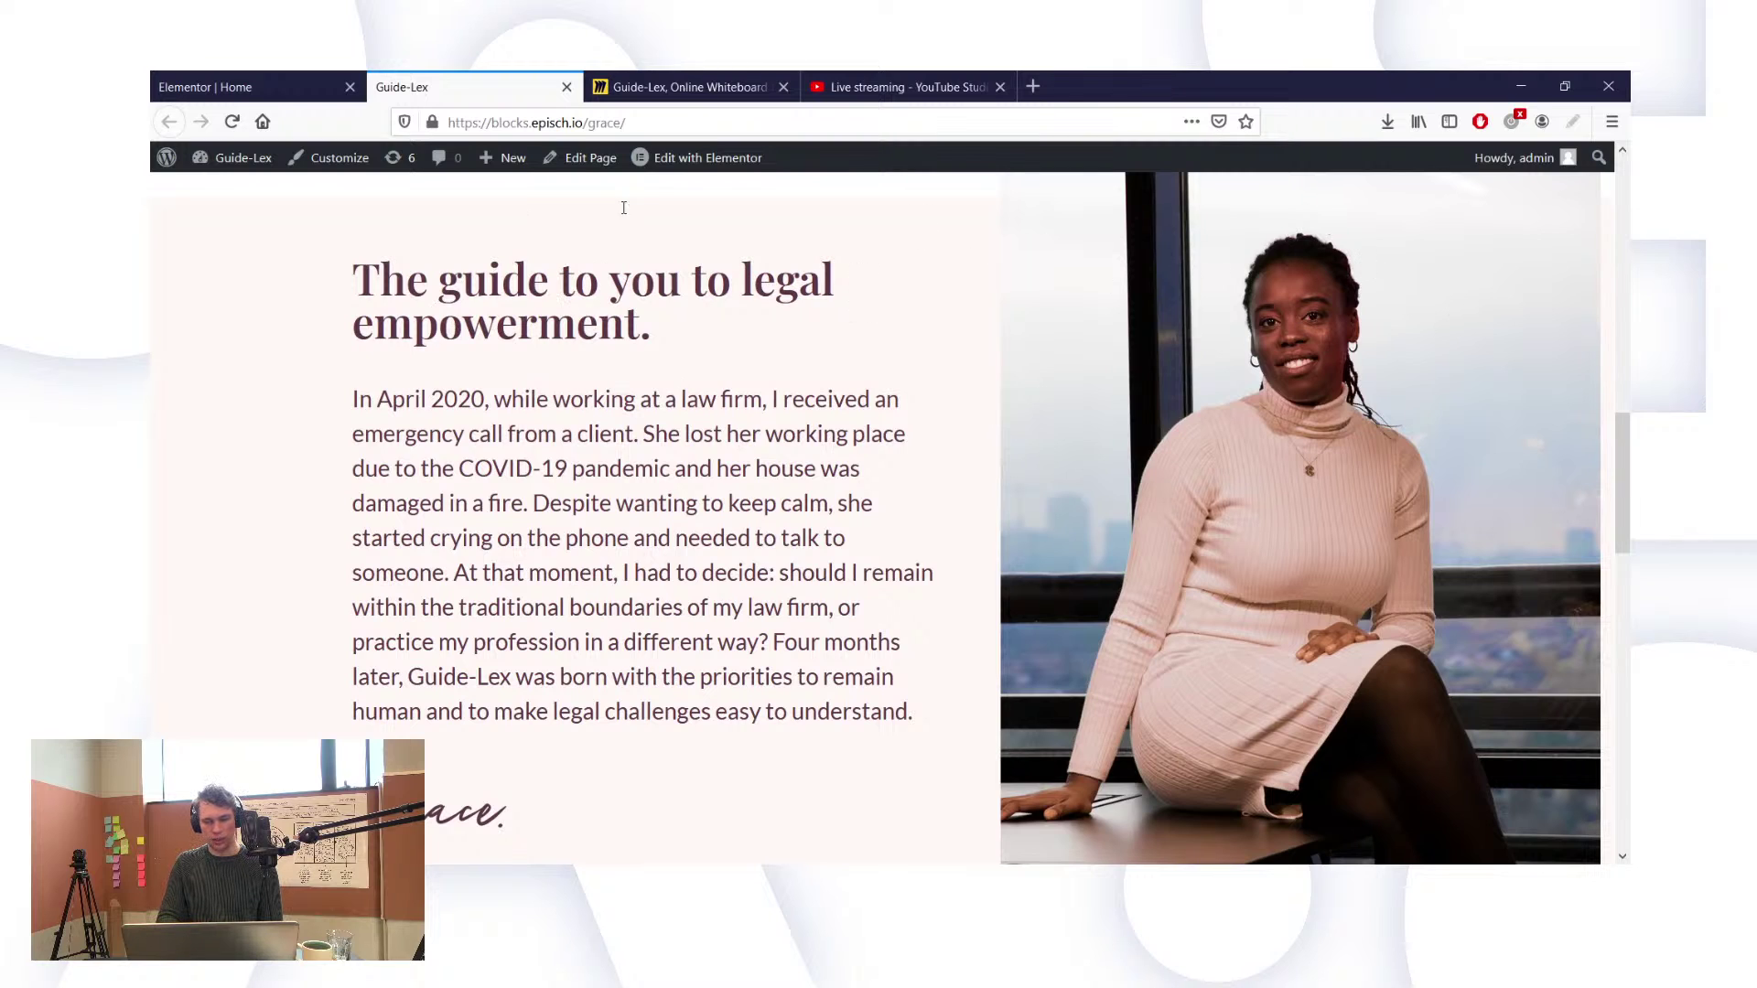
{"action": "scroll", "coordinate": [869, 365], "scroll_direction": "down", "scroll_amount": 4}
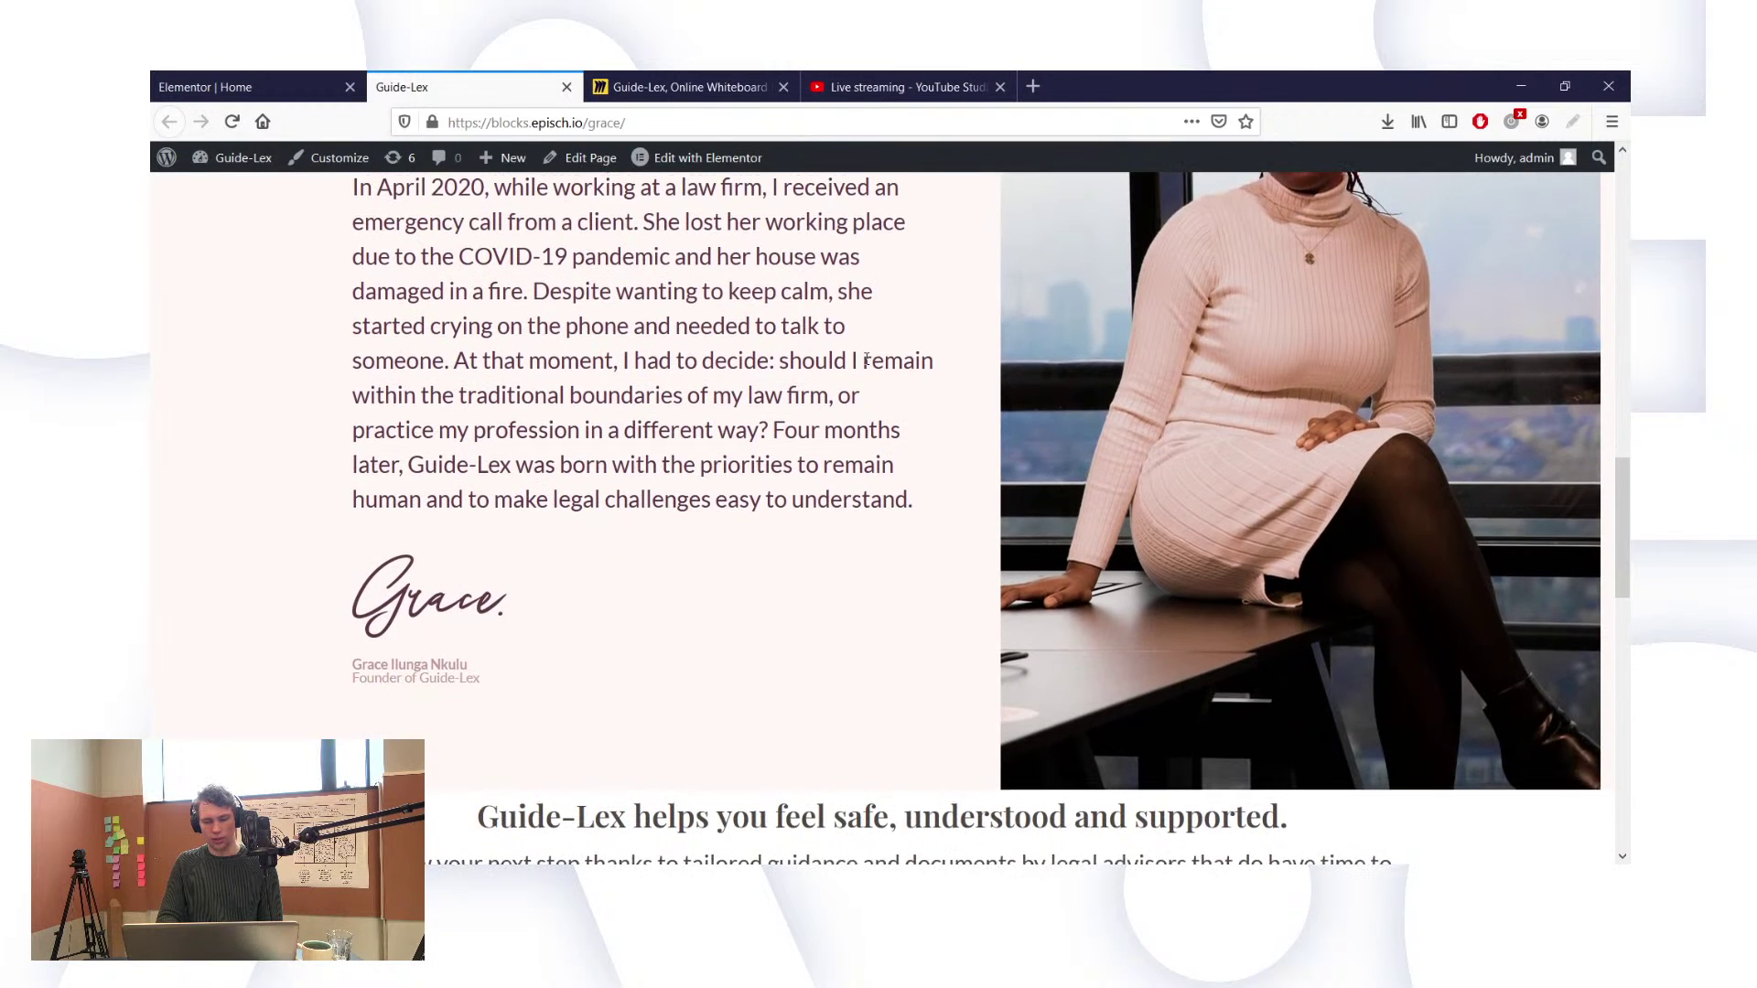
{"action": "scroll", "coordinate": [956, 483], "scroll_direction": "down", "scroll_amount": 1}
{"action": "scroll", "coordinate": [956, 482], "scroll_direction": "up", "scroll_amount": 5}
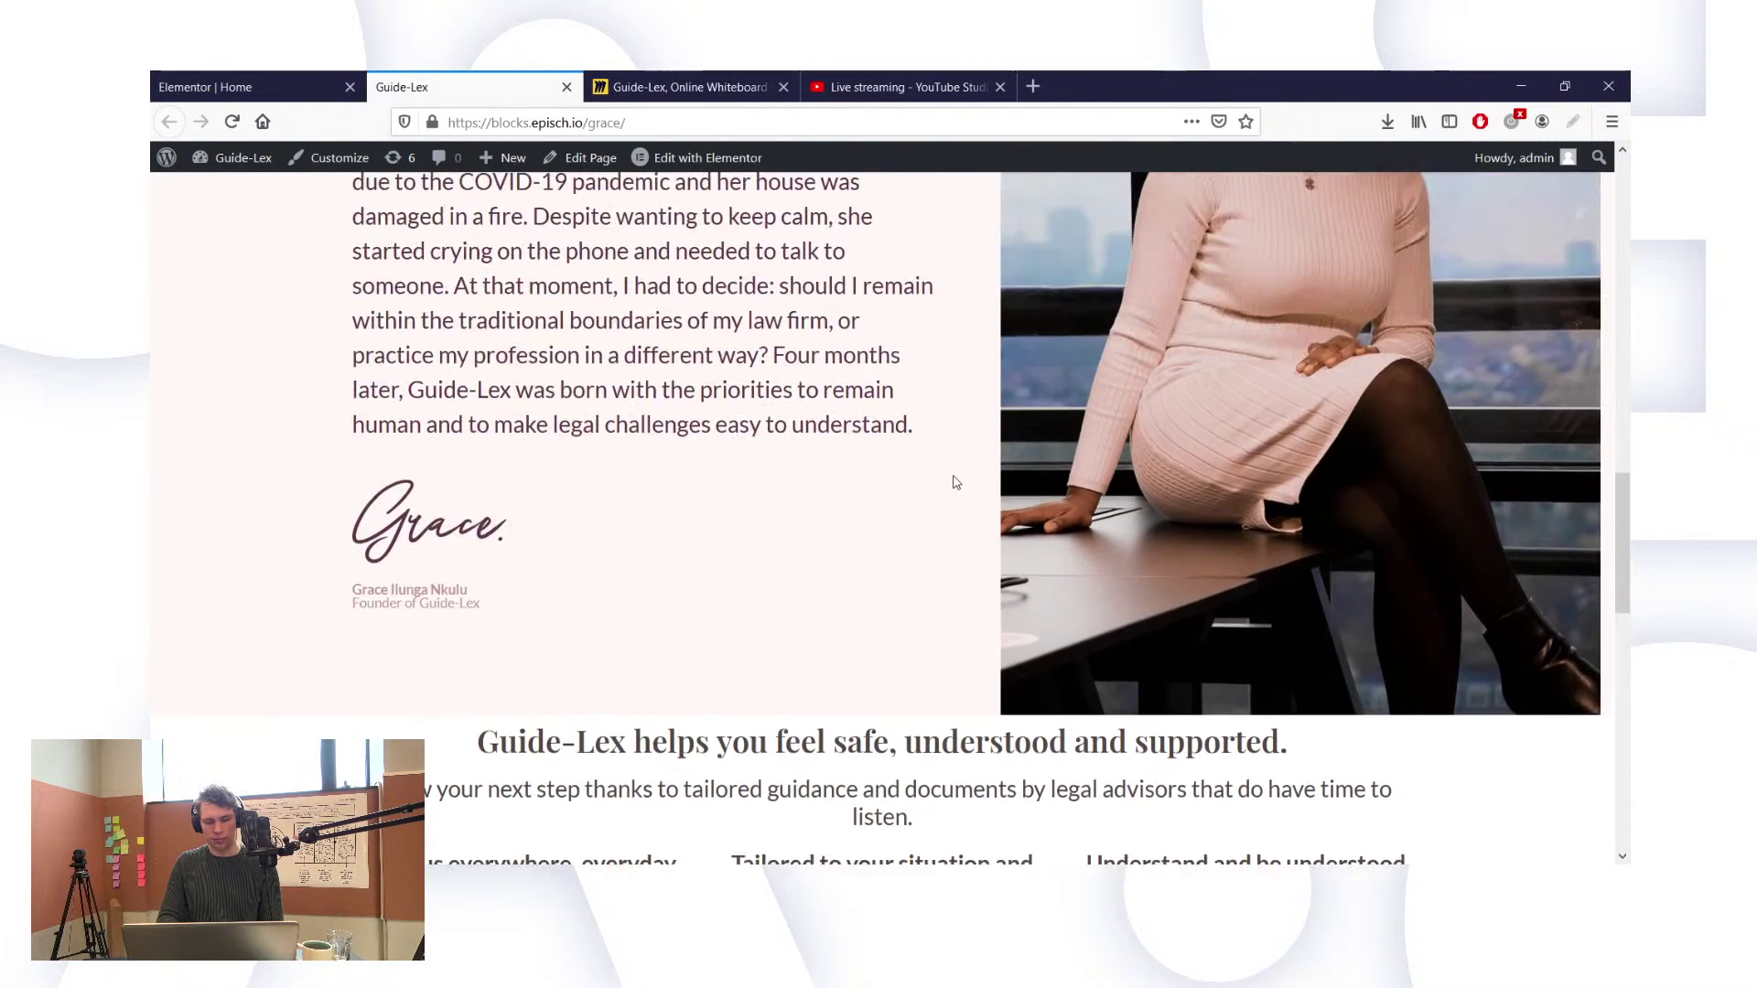
{"action": "scroll", "coordinate": [956, 482], "scroll_direction": "up", "scroll_amount": 5}
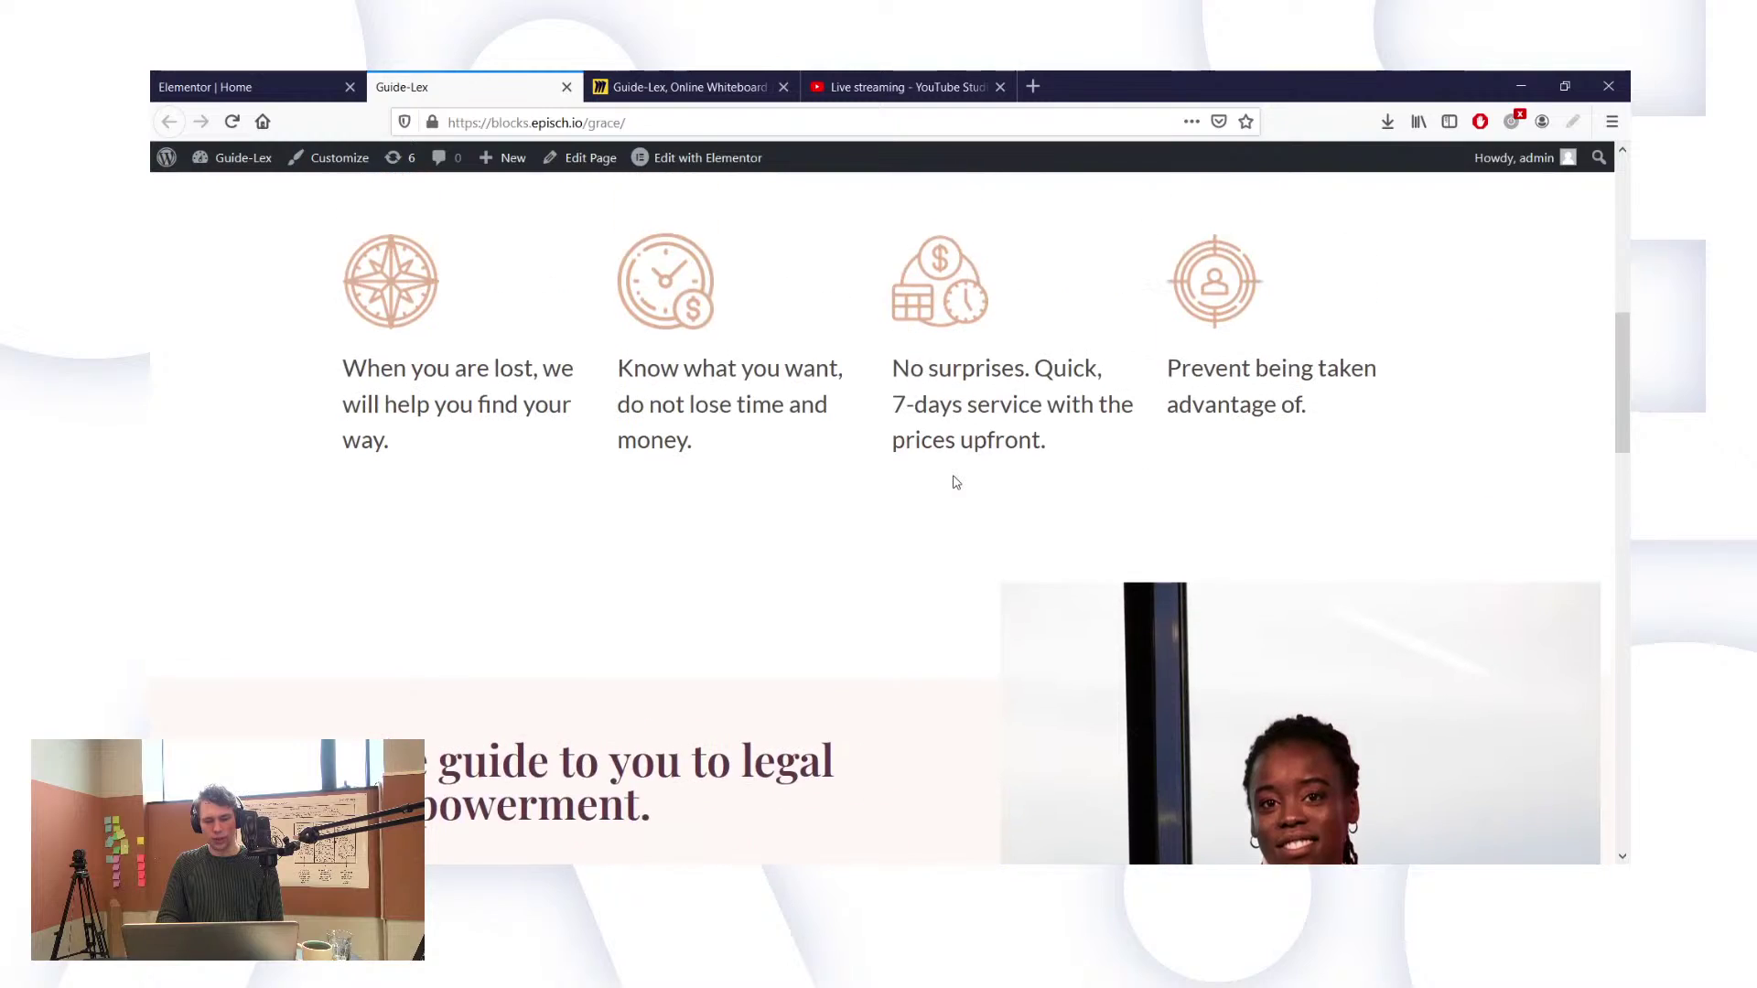
{"action": "scroll", "coordinate": [956, 482], "scroll_direction": "down", "scroll_amount": 10}
{"action": "scroll", "coordinate": [956, 482], "scroll_direction": "down", "scroll_amount": 4}
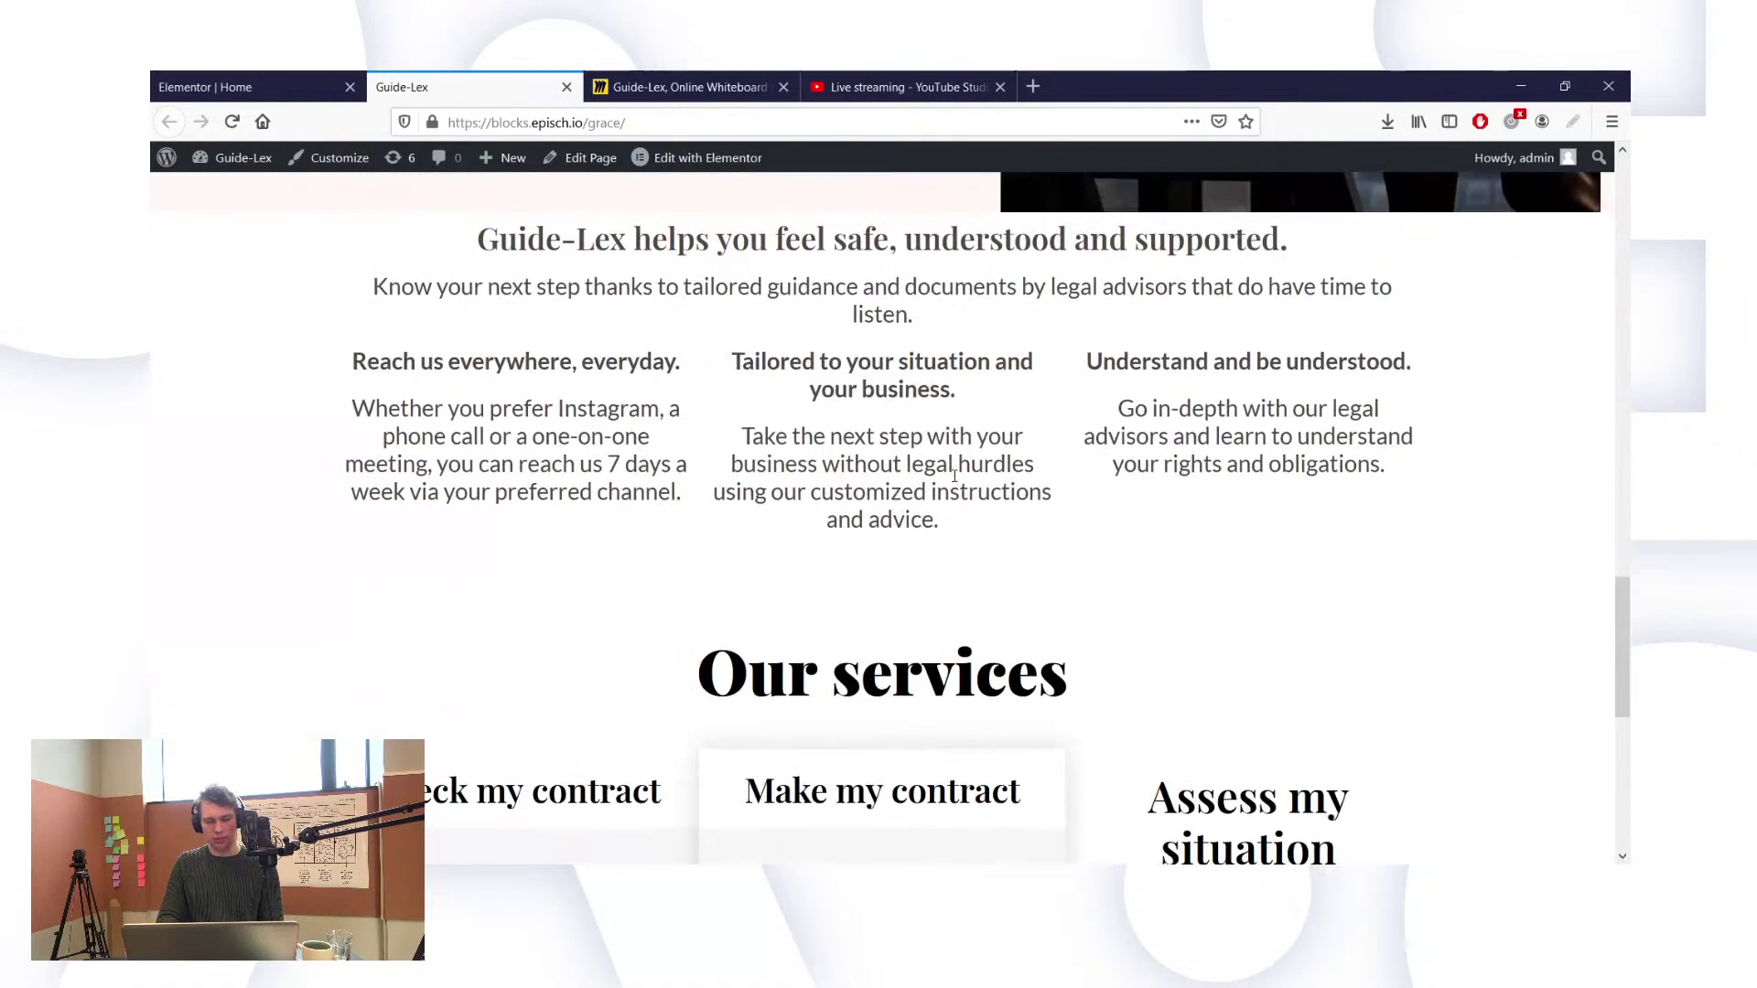
{"action": "scroll", "coordinate": [954, 476], "scroll_direction": "down", "scroll_amount": 3}
{"action": "scroll", "coordinate": [955, 476], "scroll_direction": "up", "scroll_amount": 5}
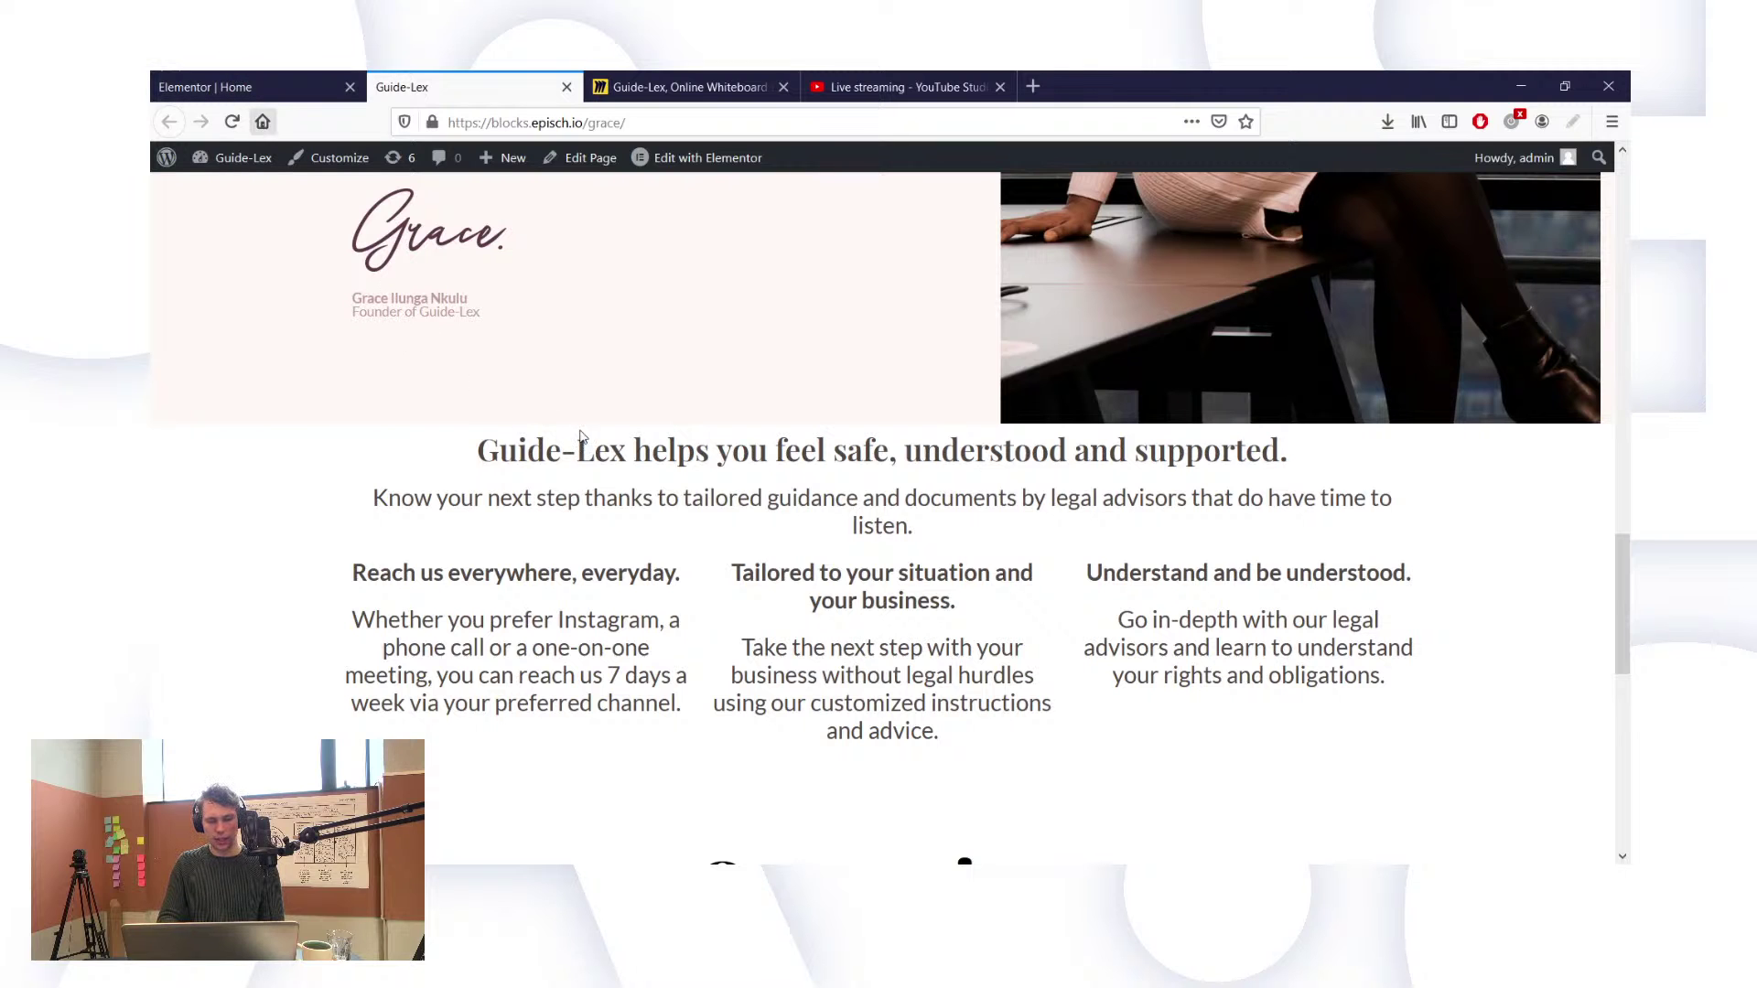
{"action": "key", "text": "Page_Up"}
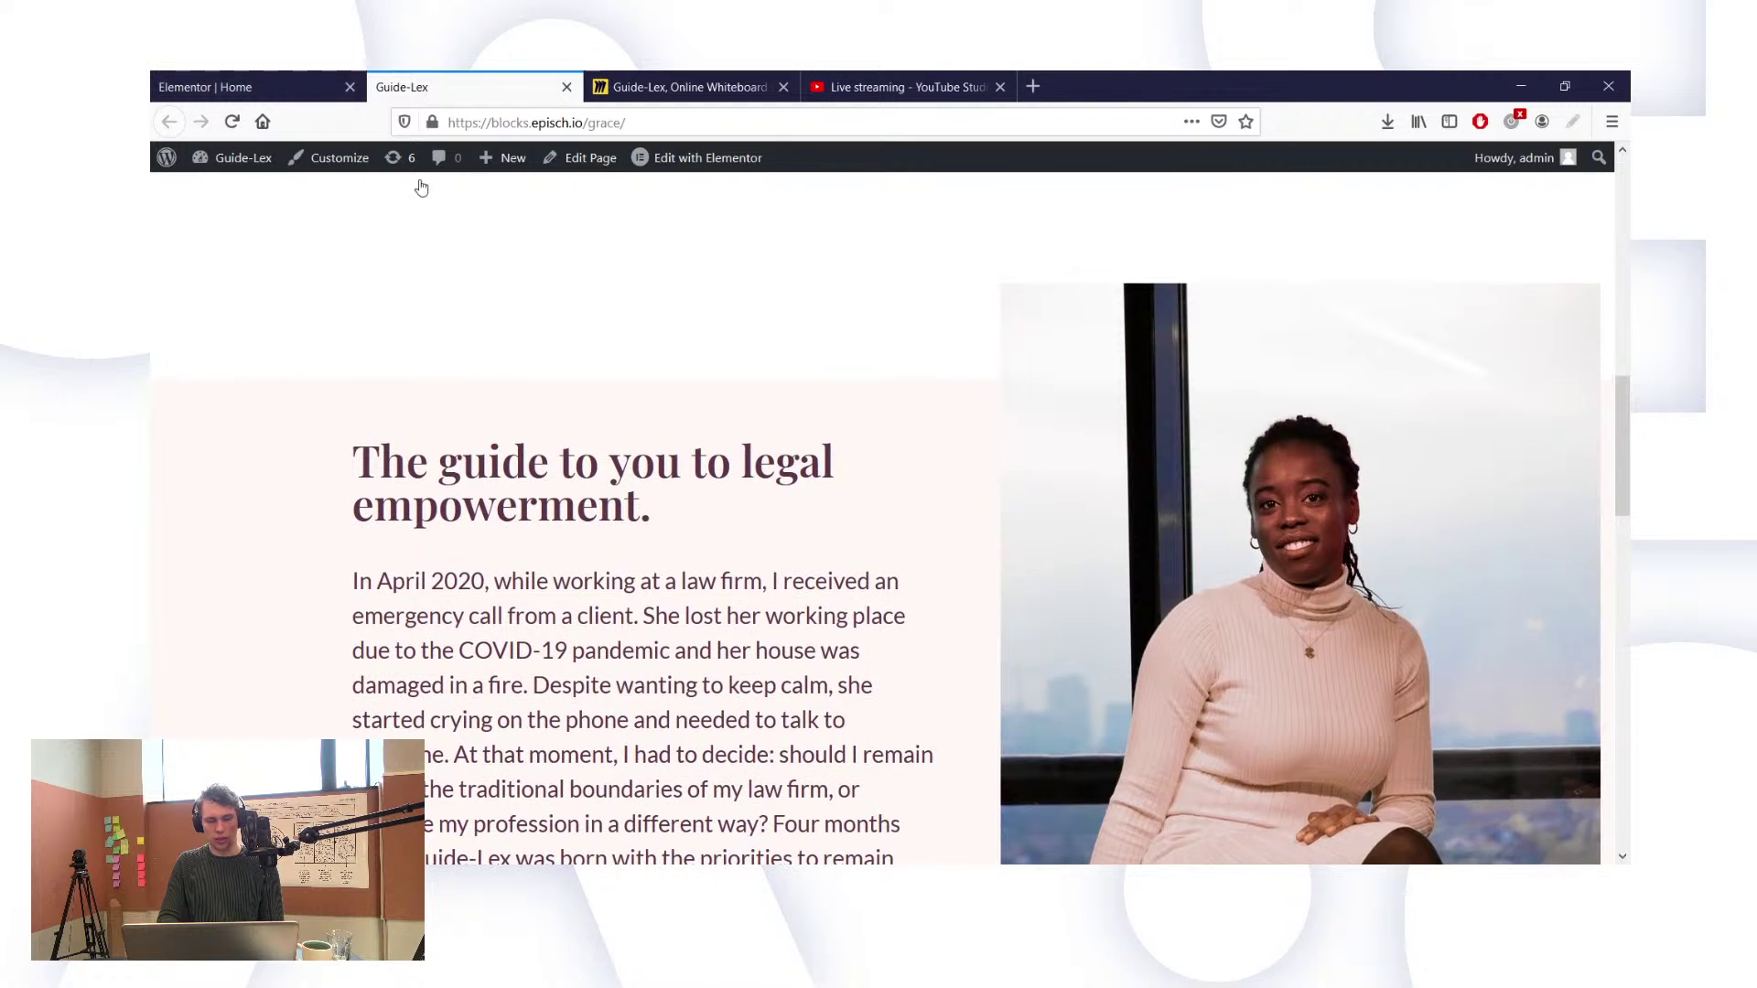
Step: Set the 'Guide-Lex helps you feel safe, understood and supported.' heading's typography size to 40
{"action": "left_click", "coordinate": [274, 89]}
{"action": "scroll", "coordinate": [912, 614], "scroll_direction": "down", "scroll_amount": 6}
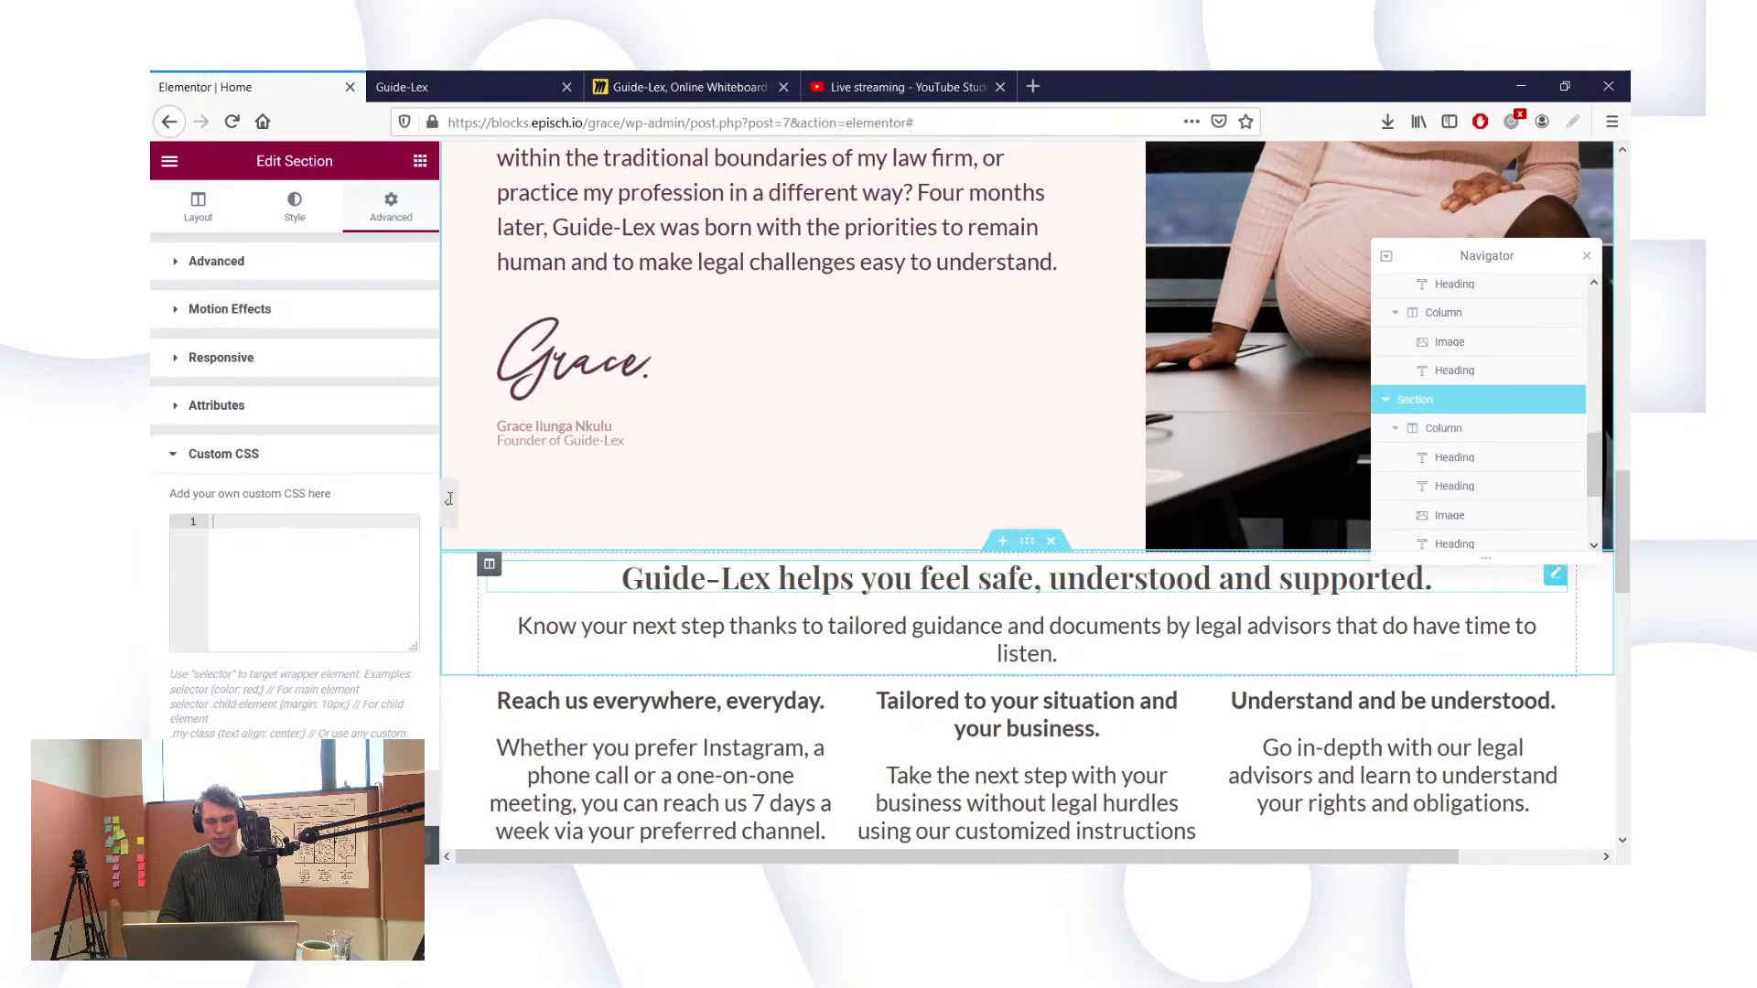
{"action": "left_click", "coordinate": [622, 578]}
{"action": "left_click", "coordinate": [286, 207]}
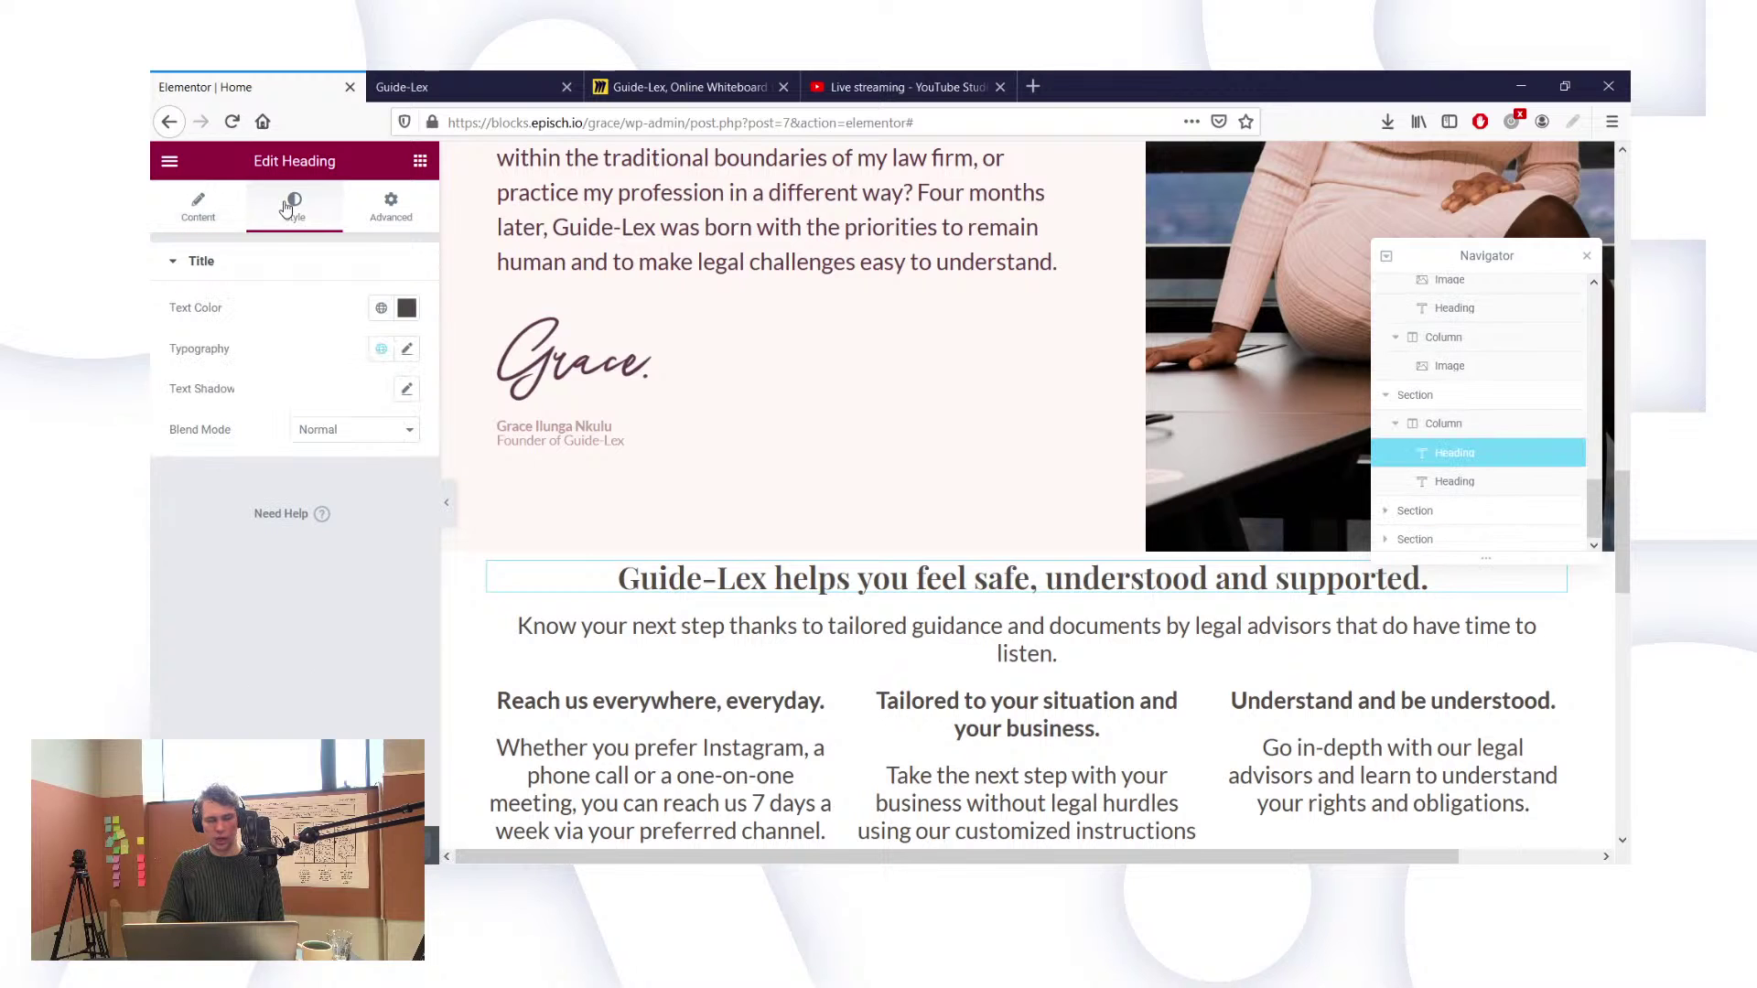
{"action": "left_click", "coordinate": [409, 350]}
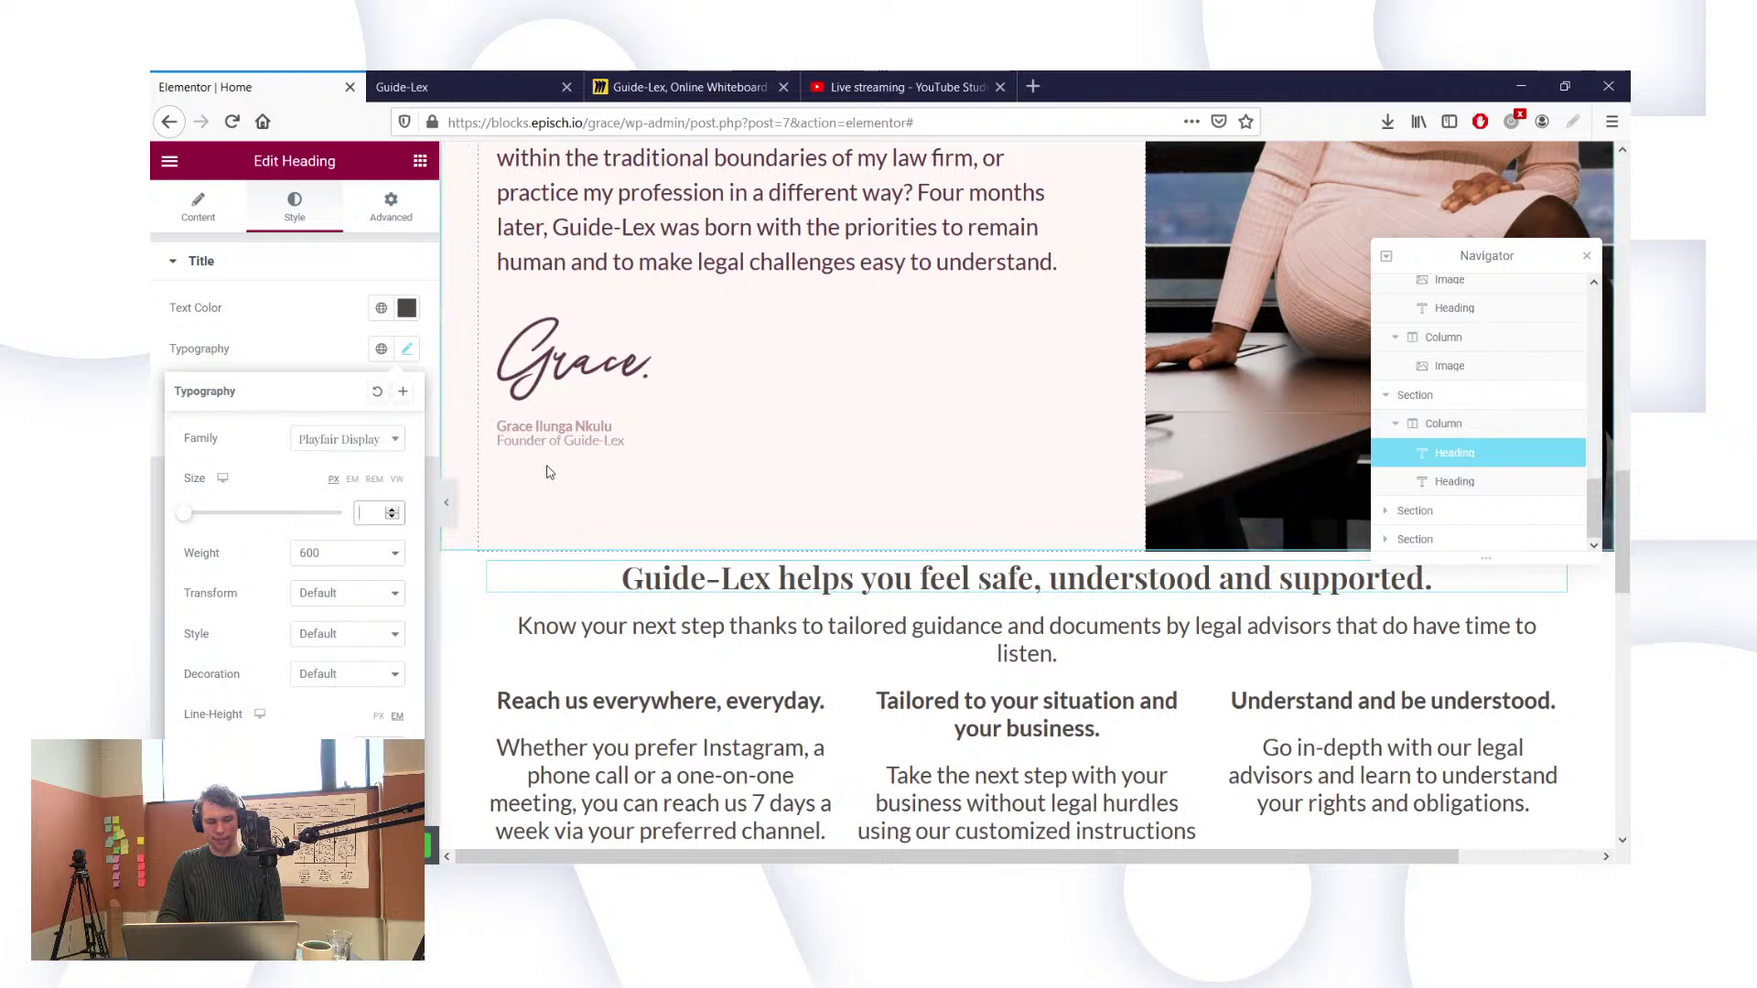
{"action": "type", "text": "40"}
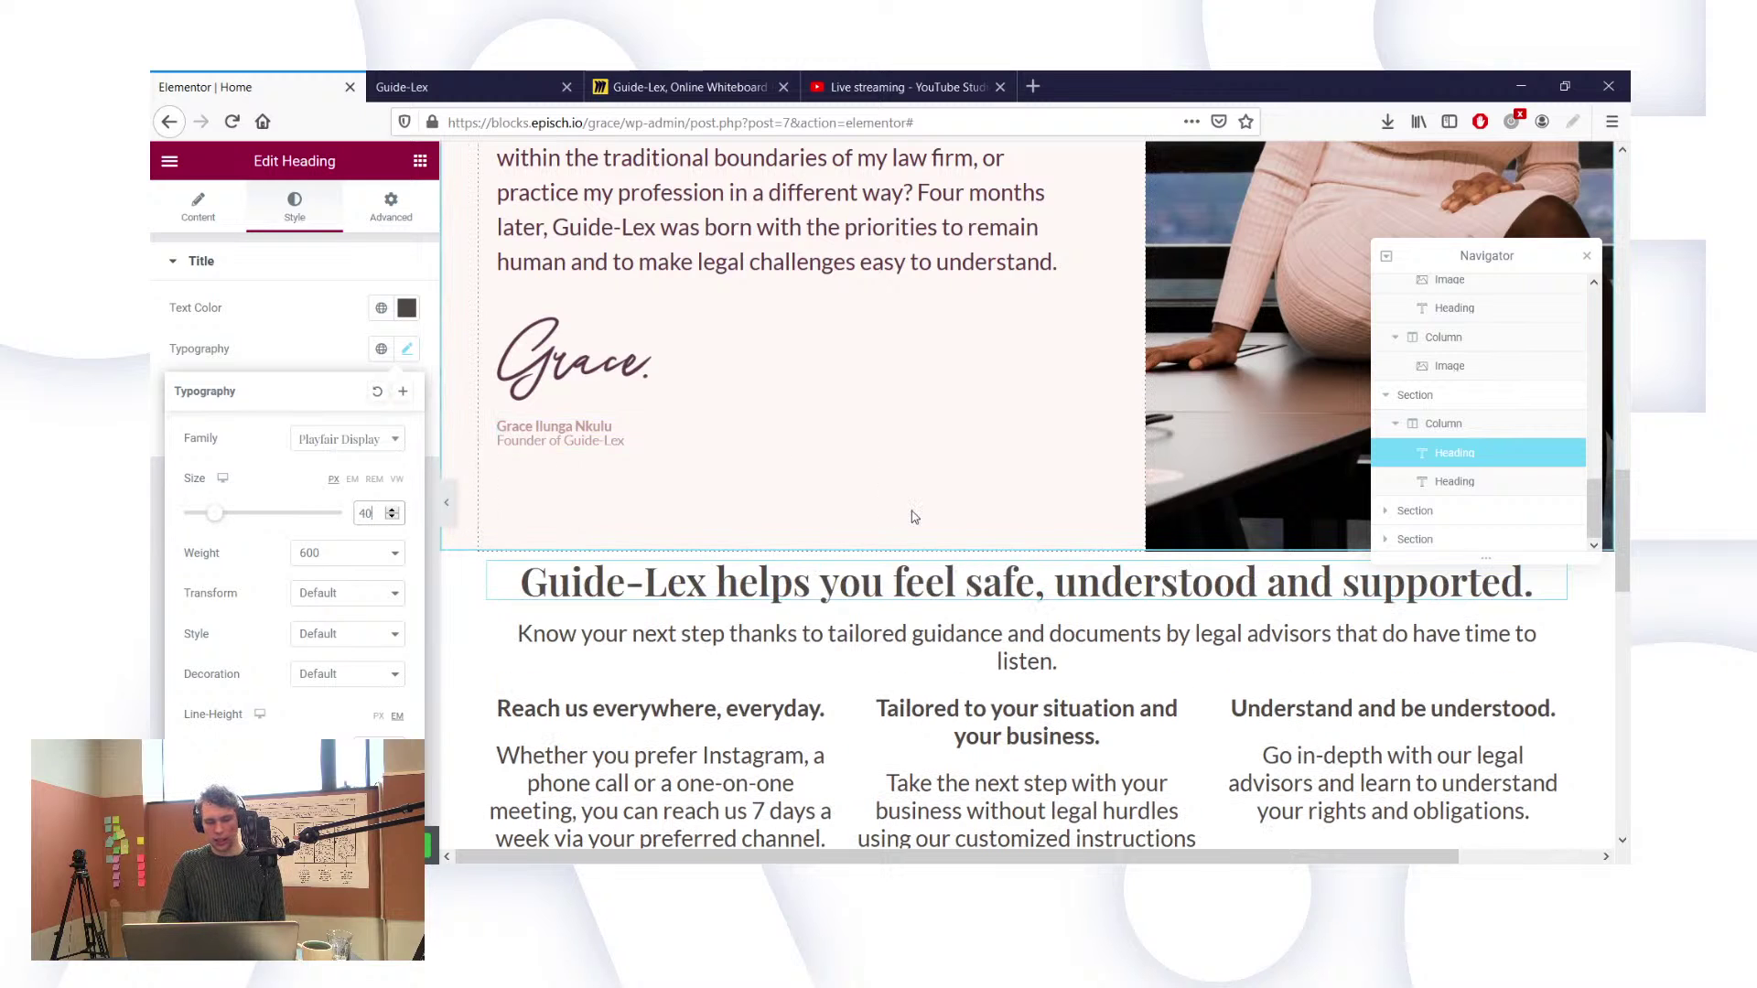
{"action": "scroll", "coordinate": [981, 593], "scroll_direction": "down", "scroll_amount": 6}
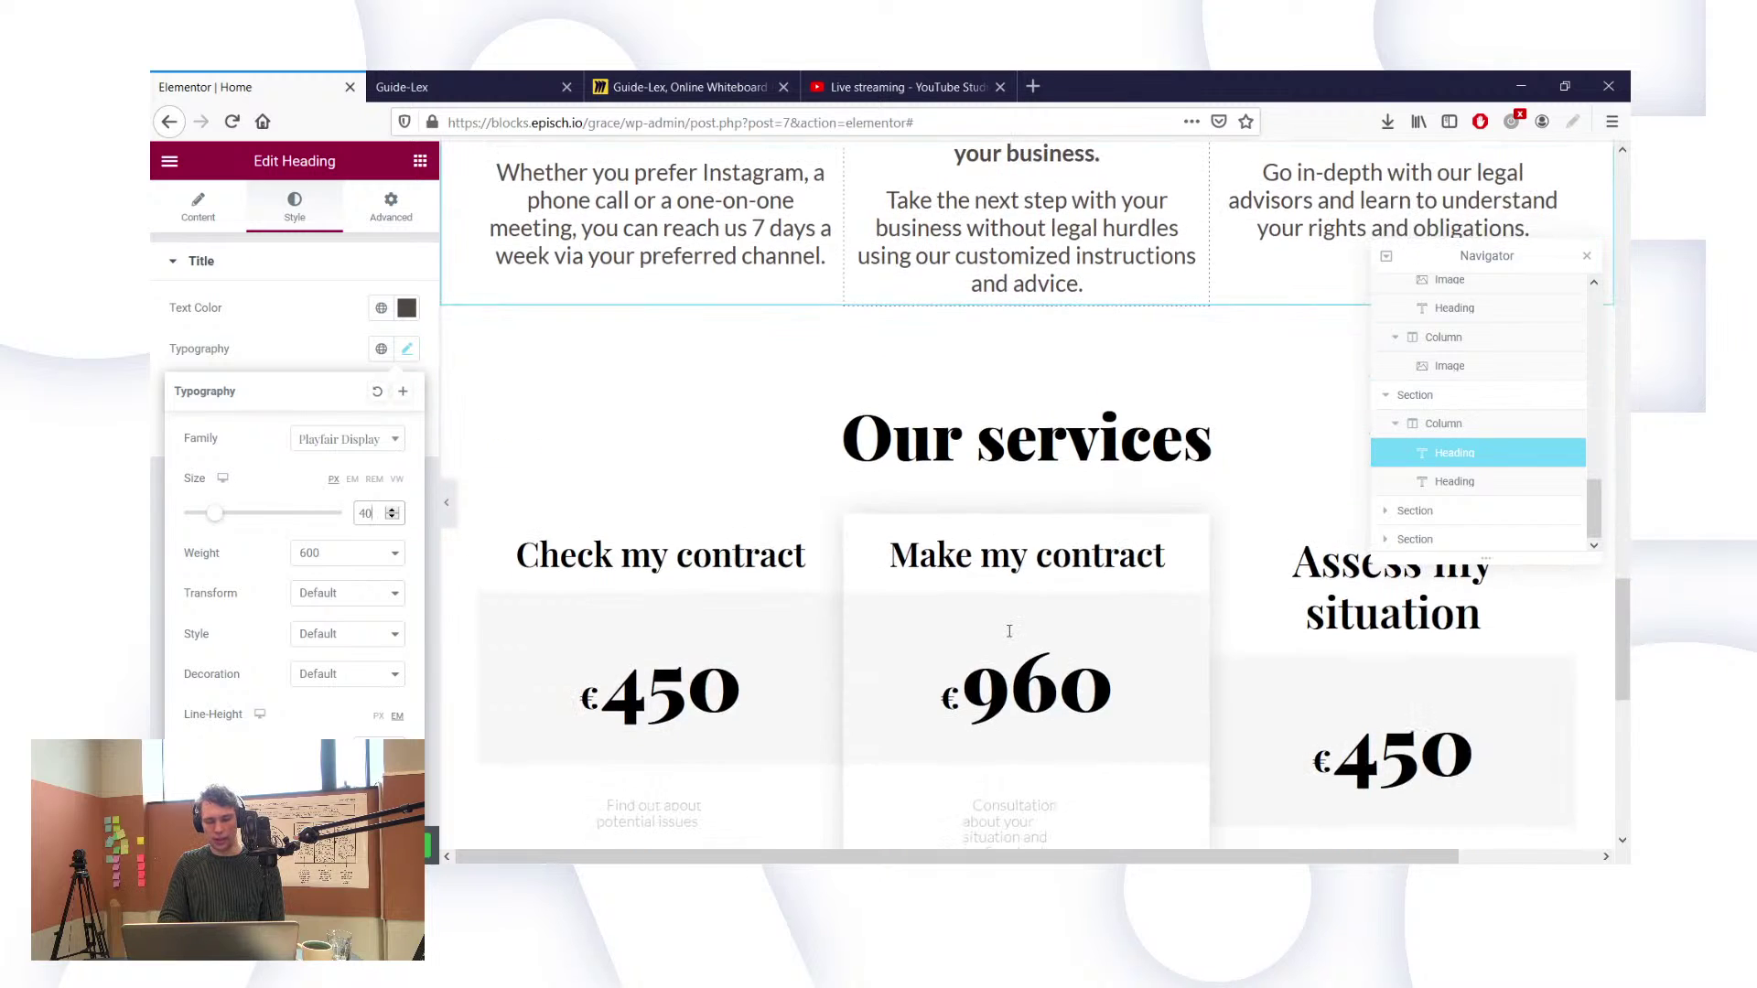
{"action": "scroll", "coordinate": [1010, 632], "scroll_direction": "up", "scroll_amount": 4}
{"action": "scroll", "coordinate": [1009, 632], "scroll_direction": "up", "scroll_amount": 1}
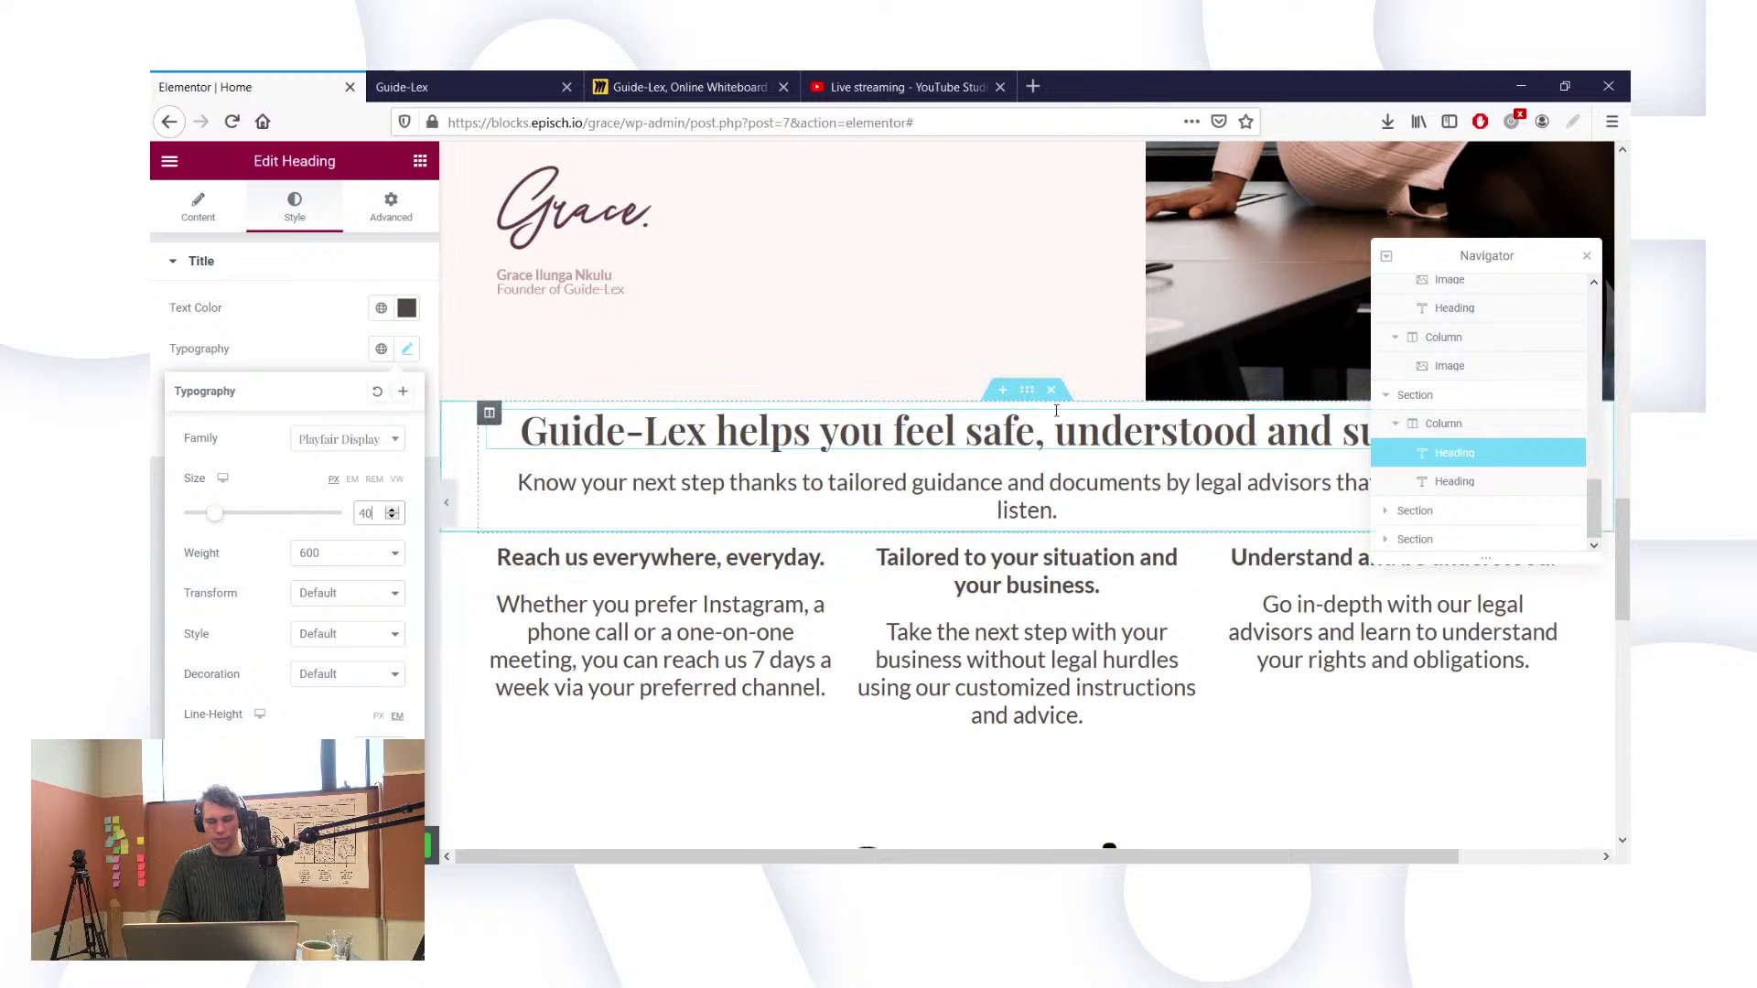
Step: Unlink the feel-safe section's padding and set it to 120 top and 0 bottom
{"action": "left_click", "coordinate": [1027, 390]}
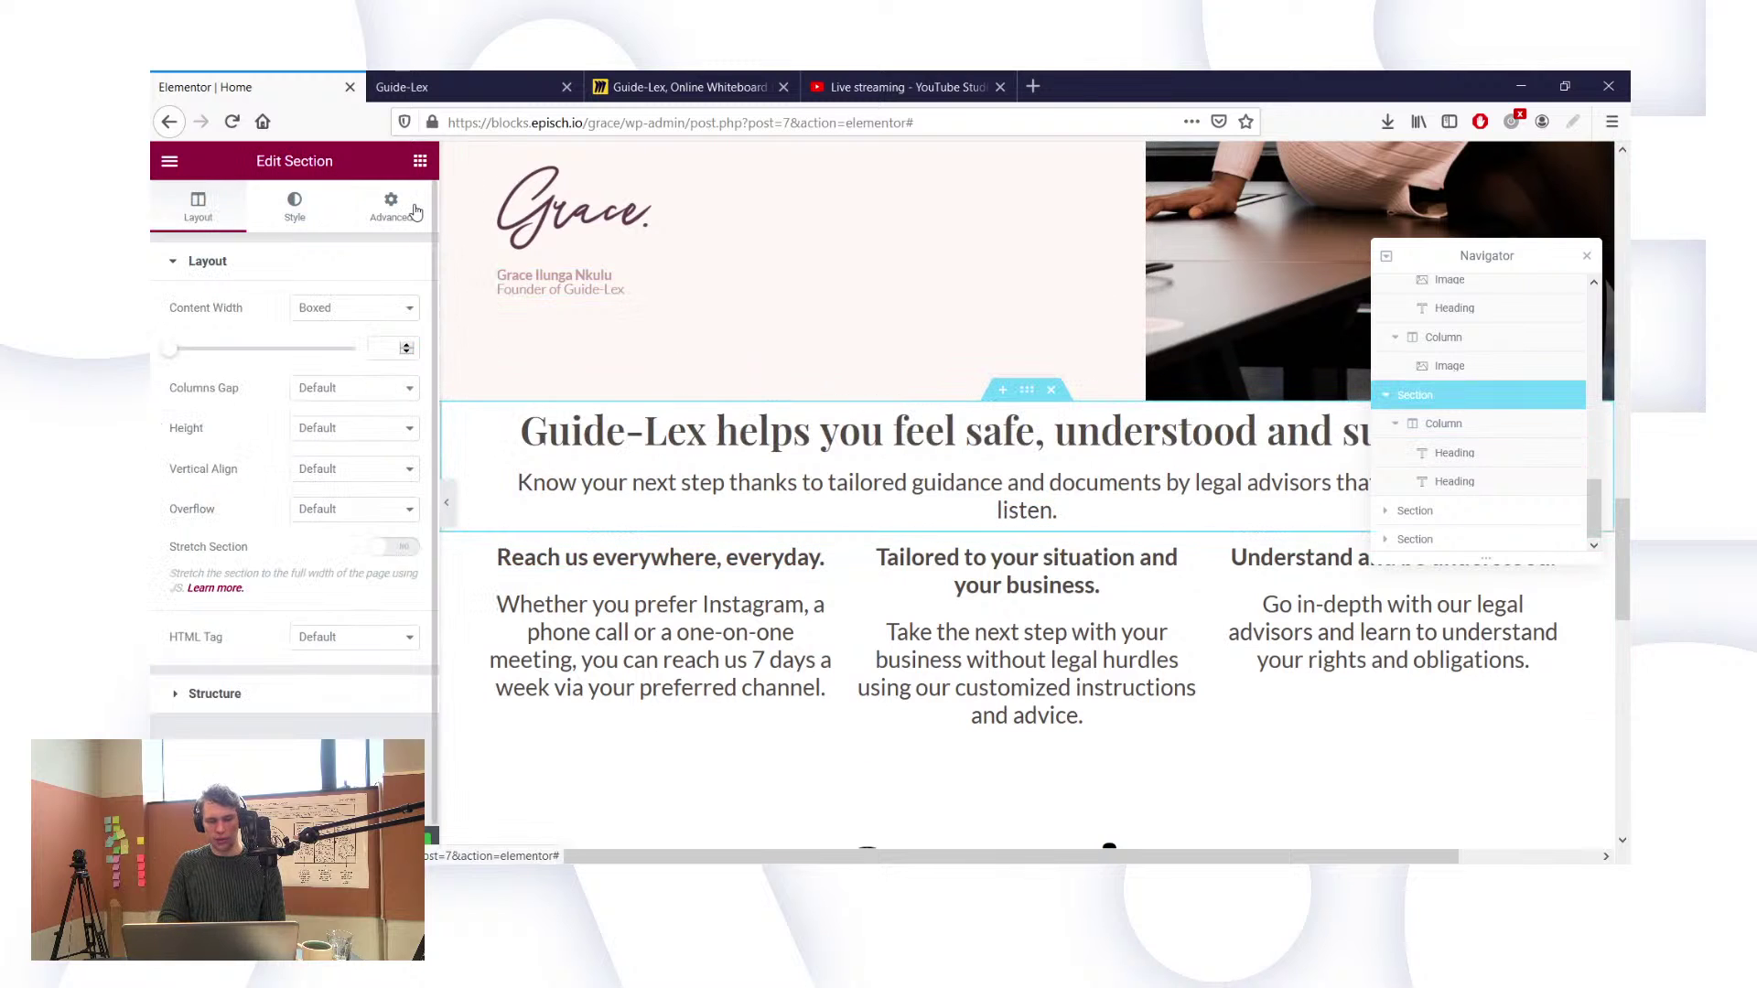
{"action": "left_click", "coordinate": [391, 206]}
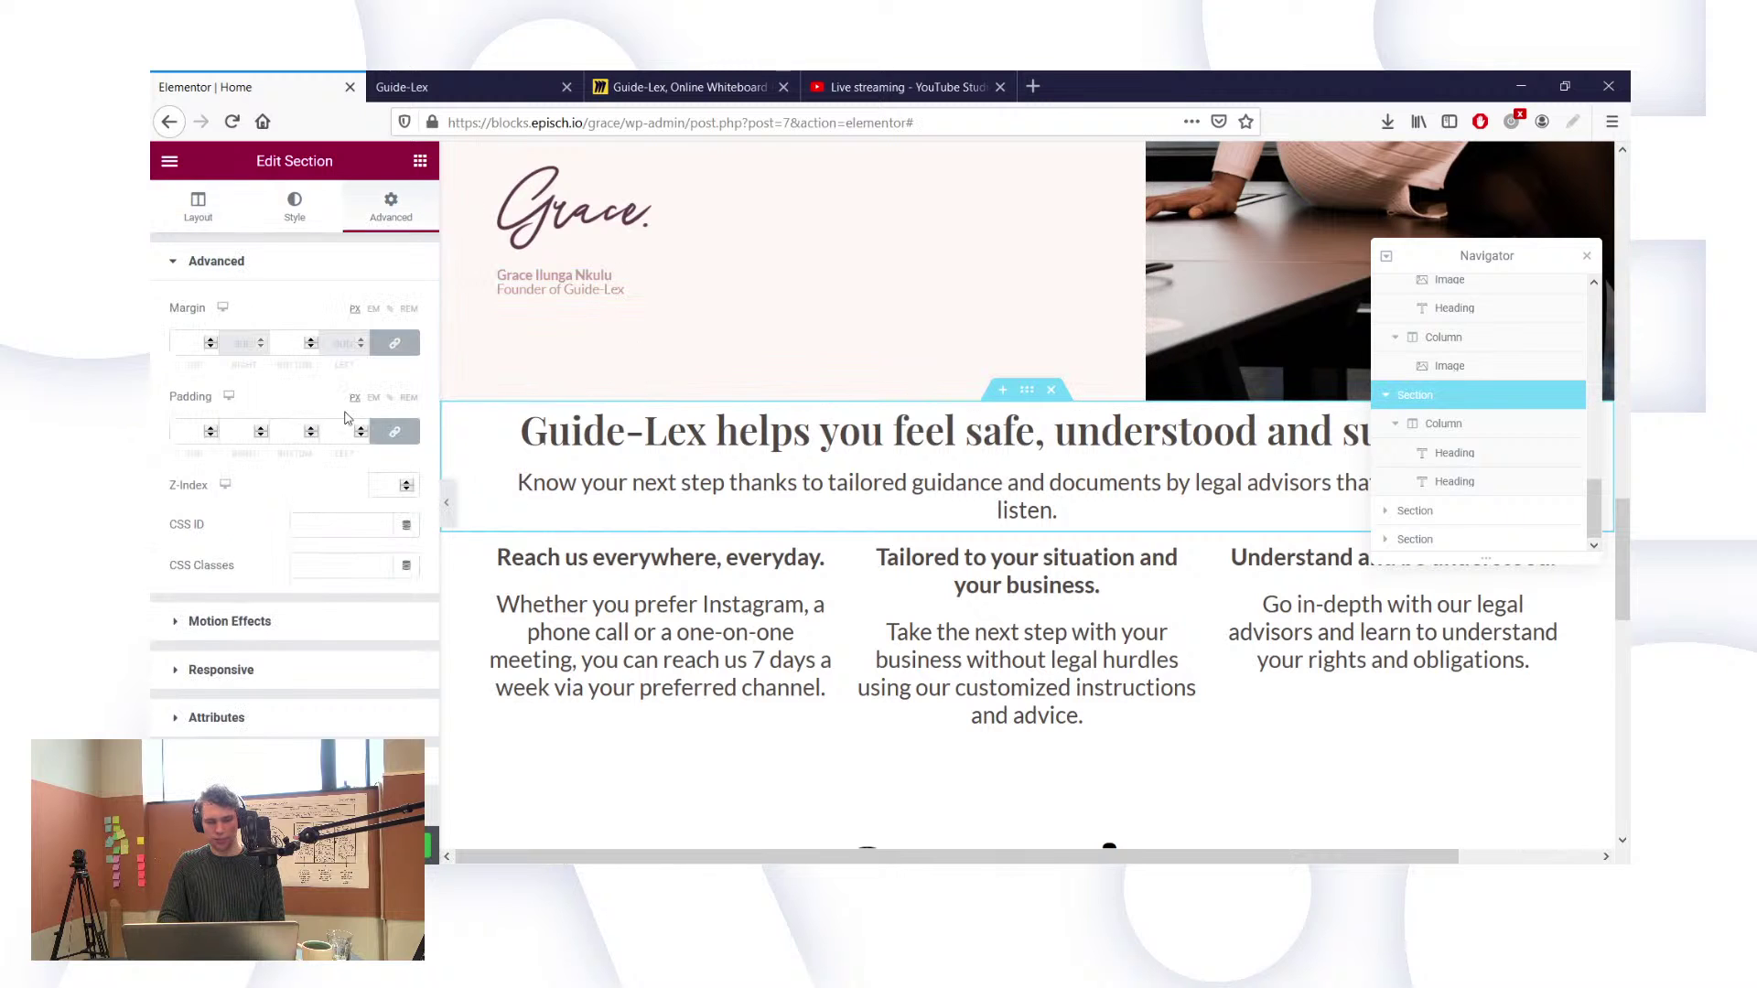
{"action": "left_click", "coordinate": [401, 434]}
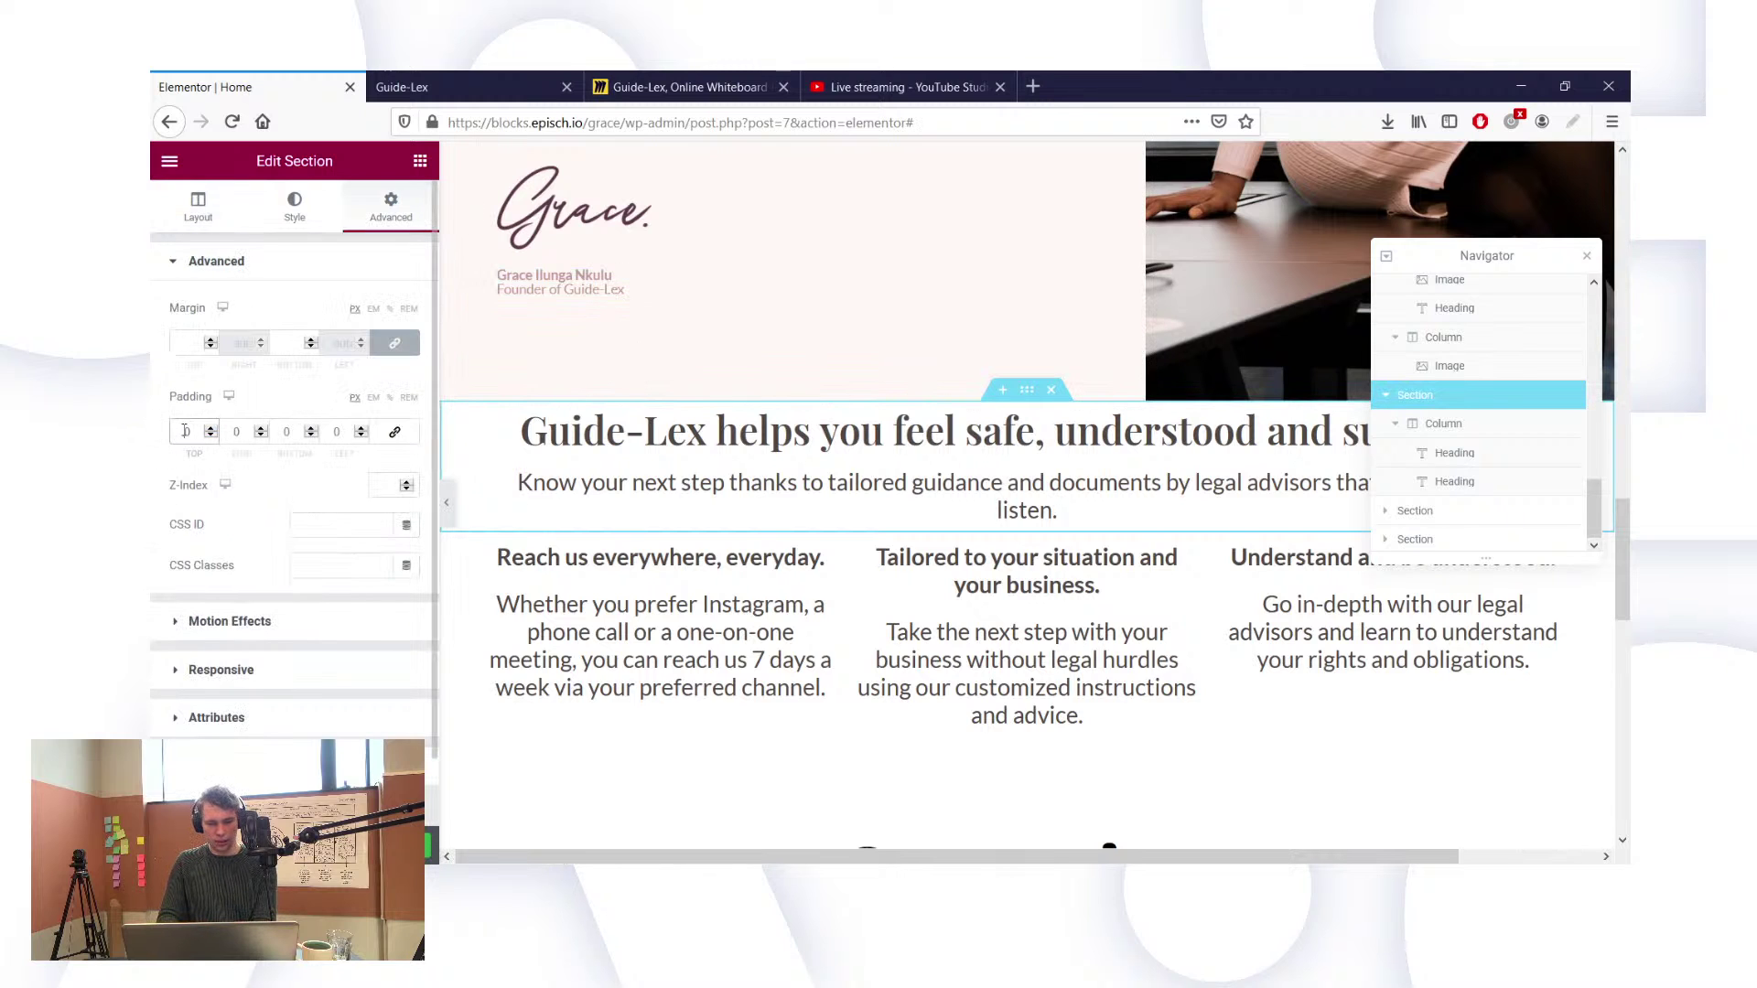
{"action": "left_click", "coordinate": [185, 430]}
{"action": "type", "text": "60"}
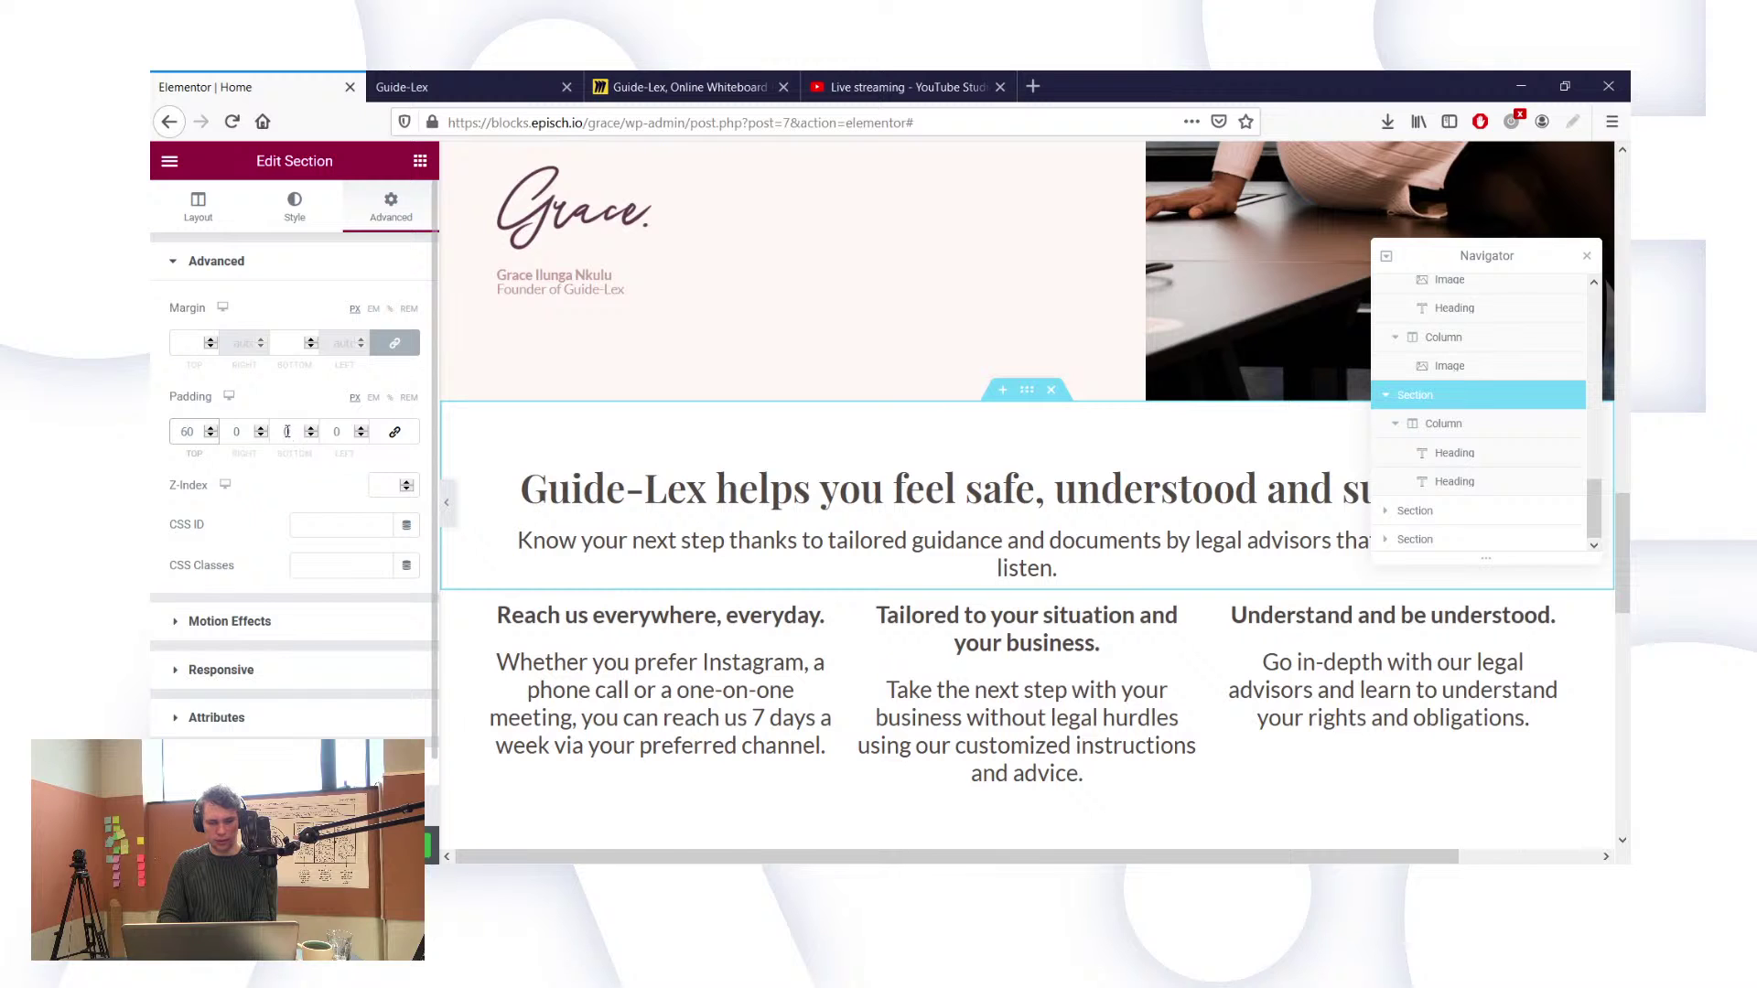
{"action": "left_click", "coordinate": [286, 431]}
{"action": "type", "text": "60"}
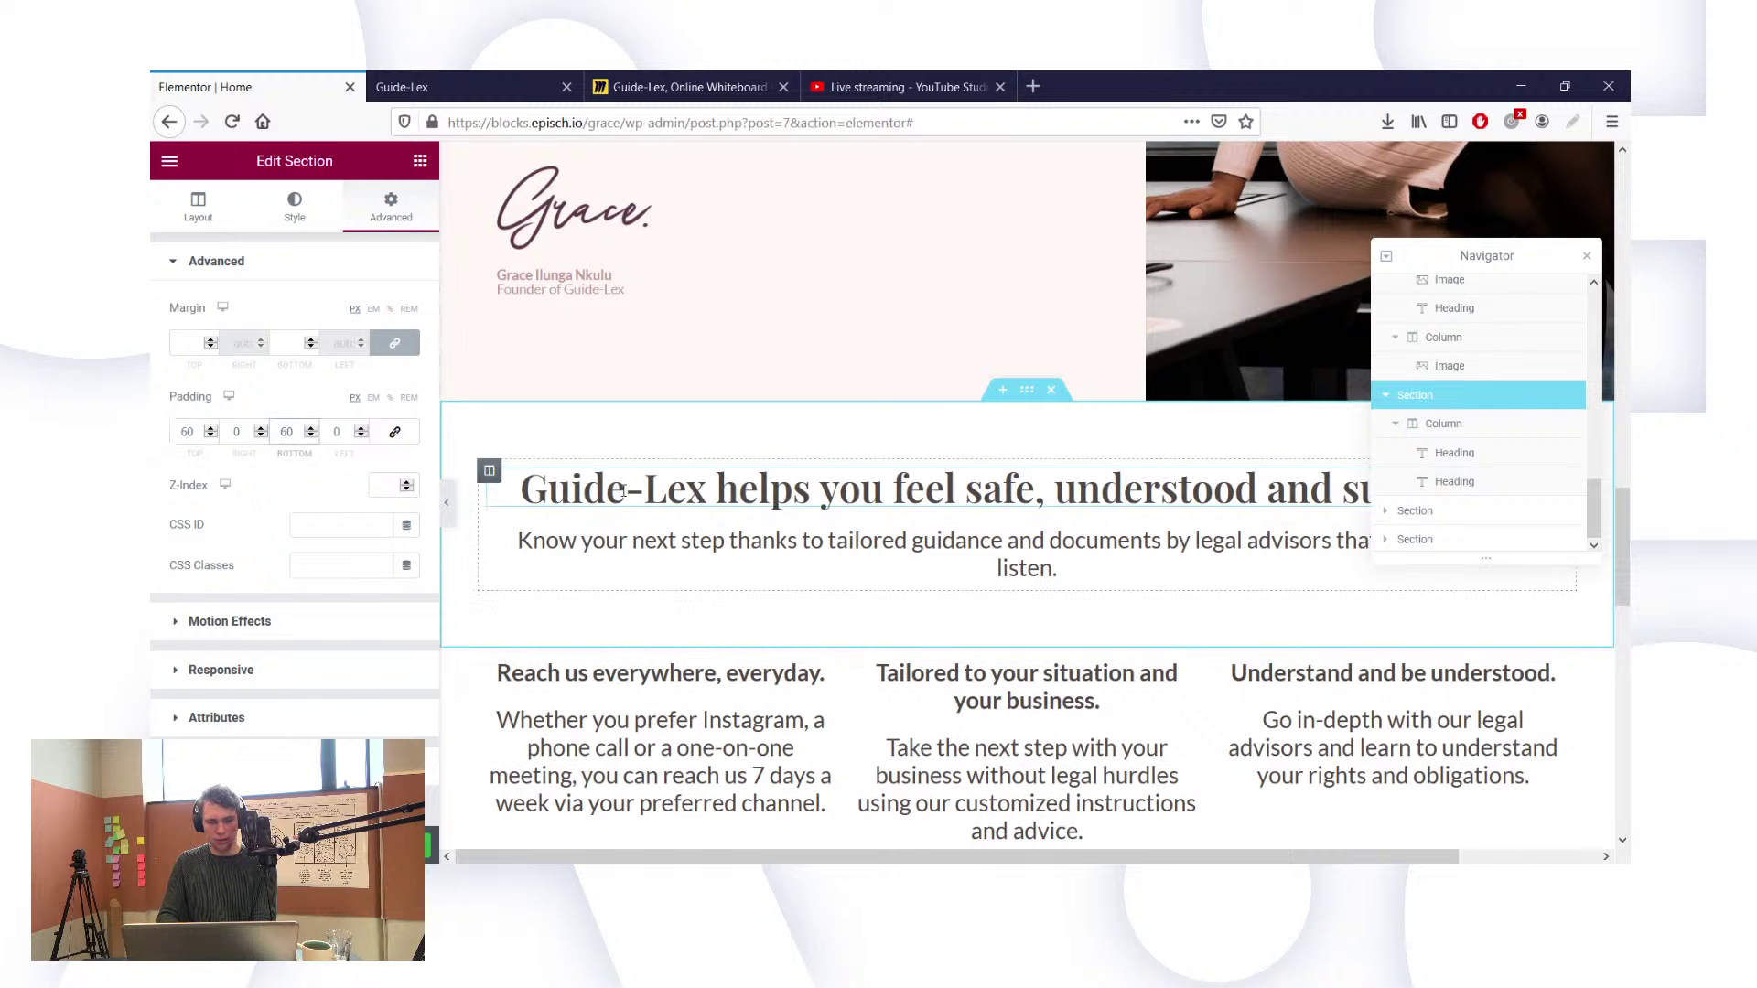
{"action": "key", "text": "BackSpace"}
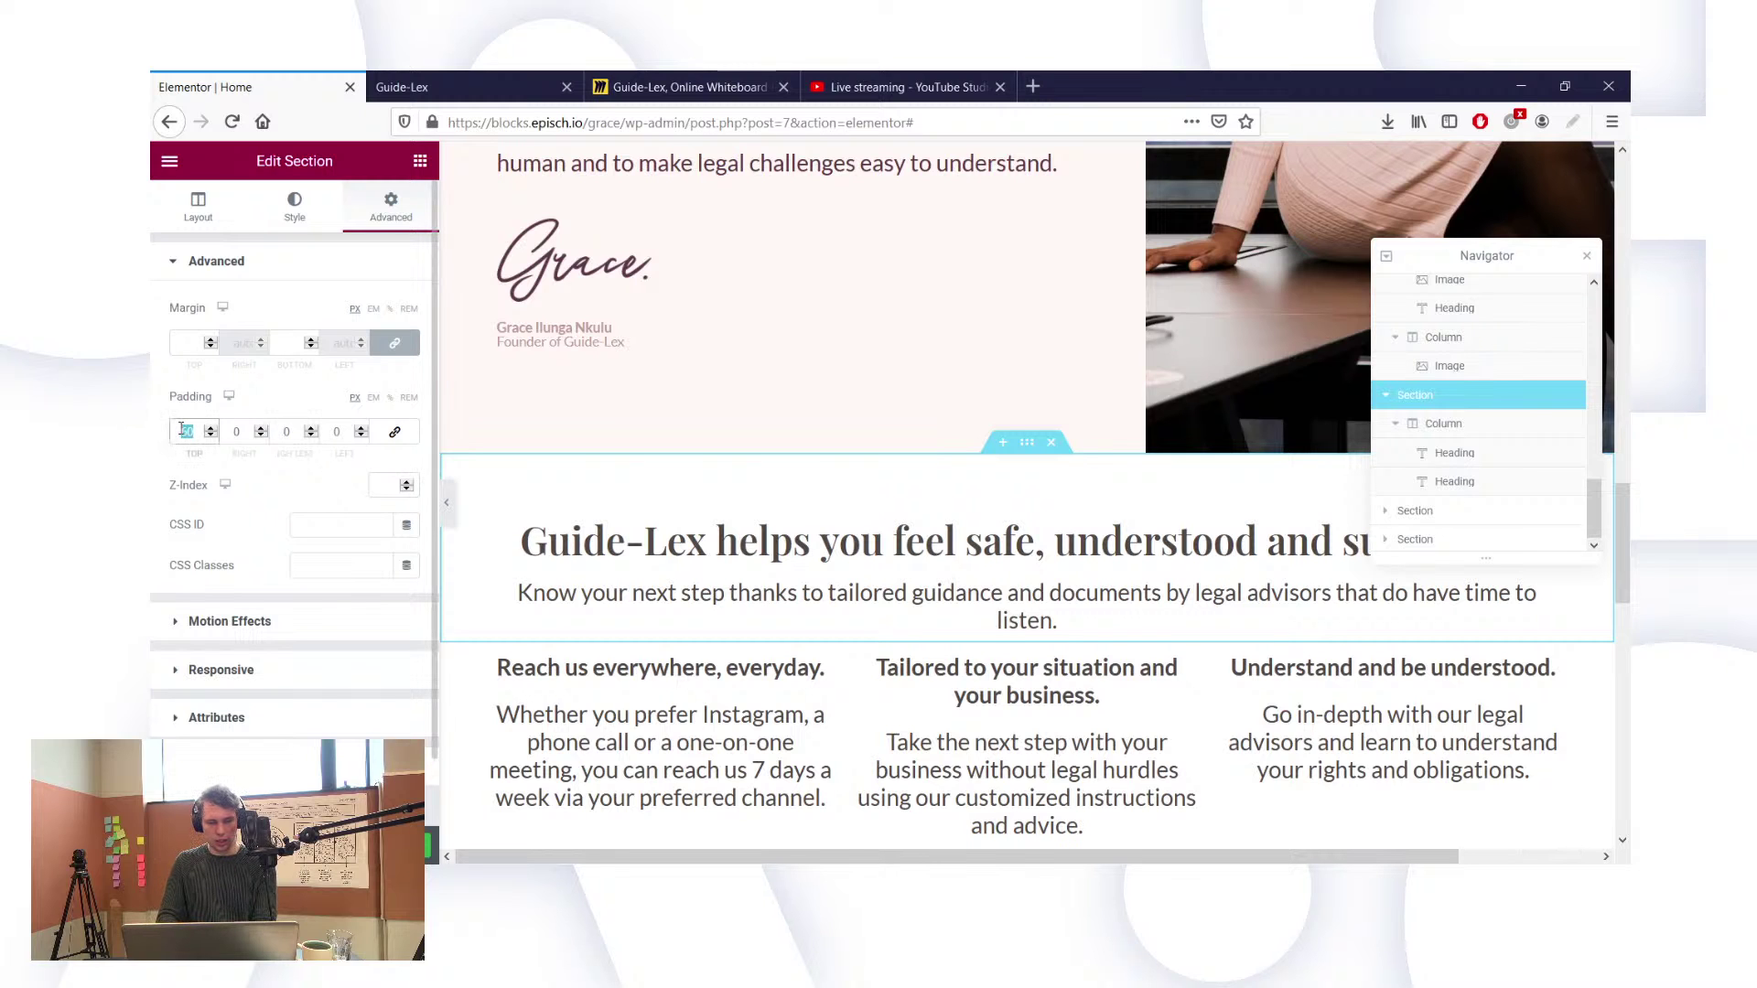
{"action": "type", "text": "120"}
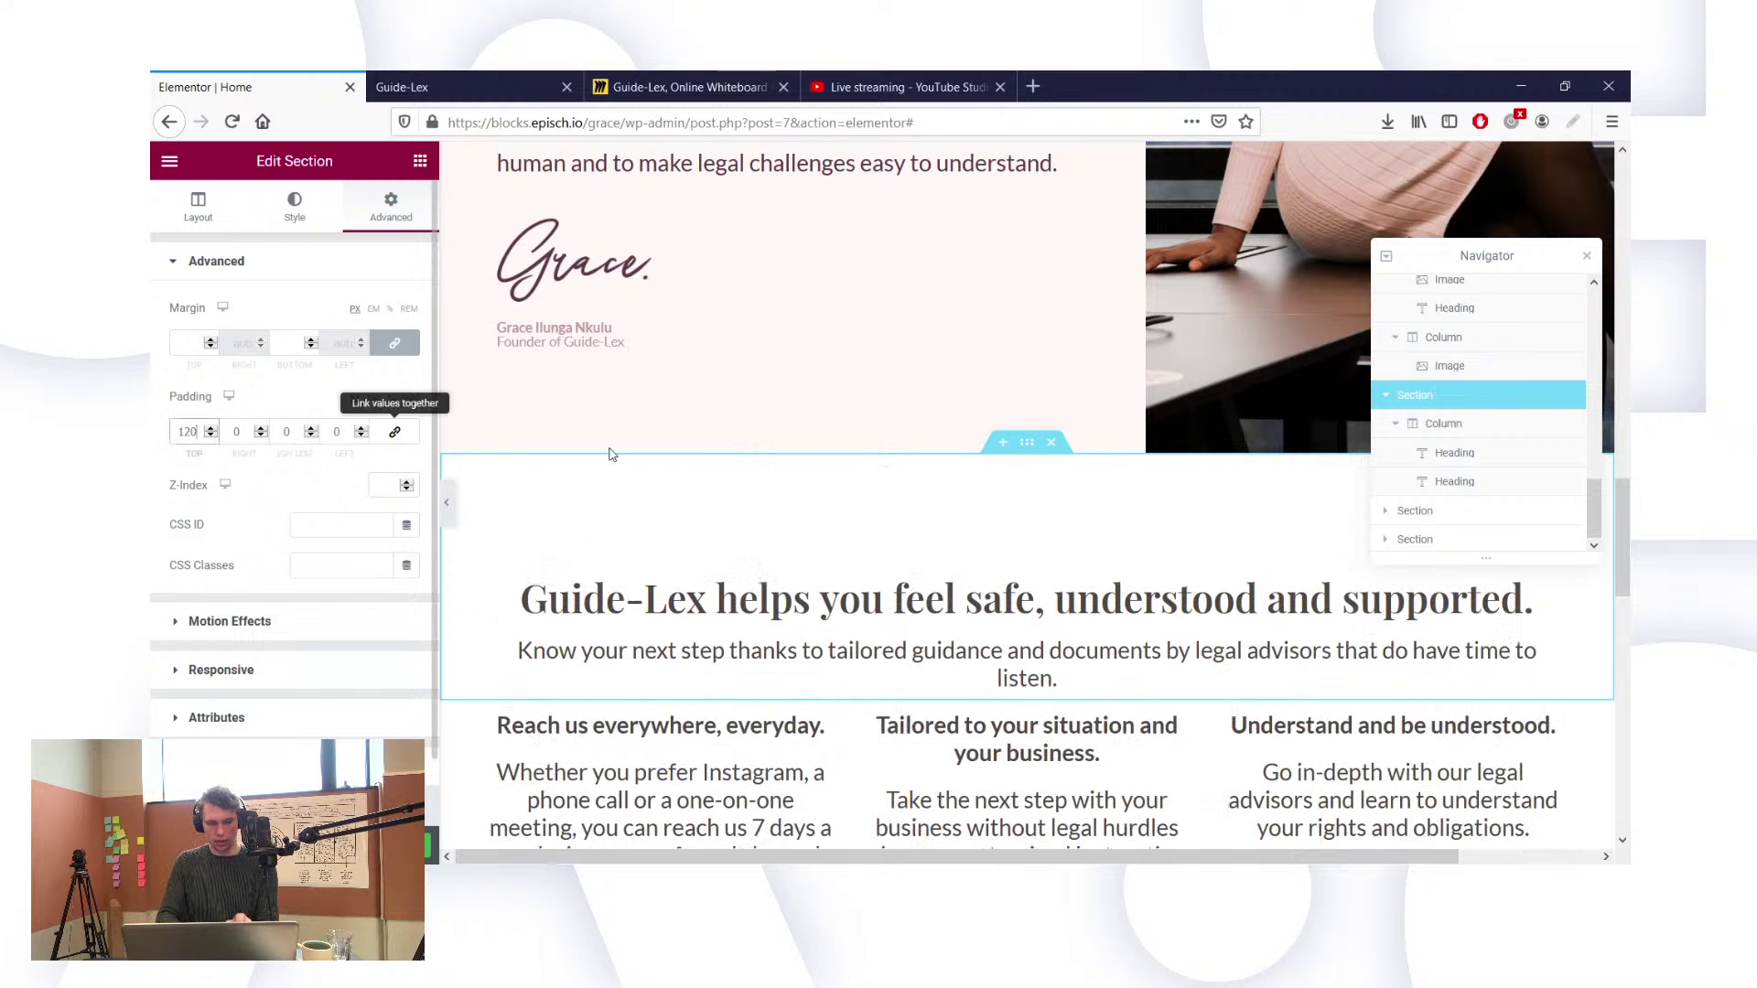
{"action": "scroll", "coordinate": [820, 428], "scroll_direction": "down", "scroll_amount": 2}
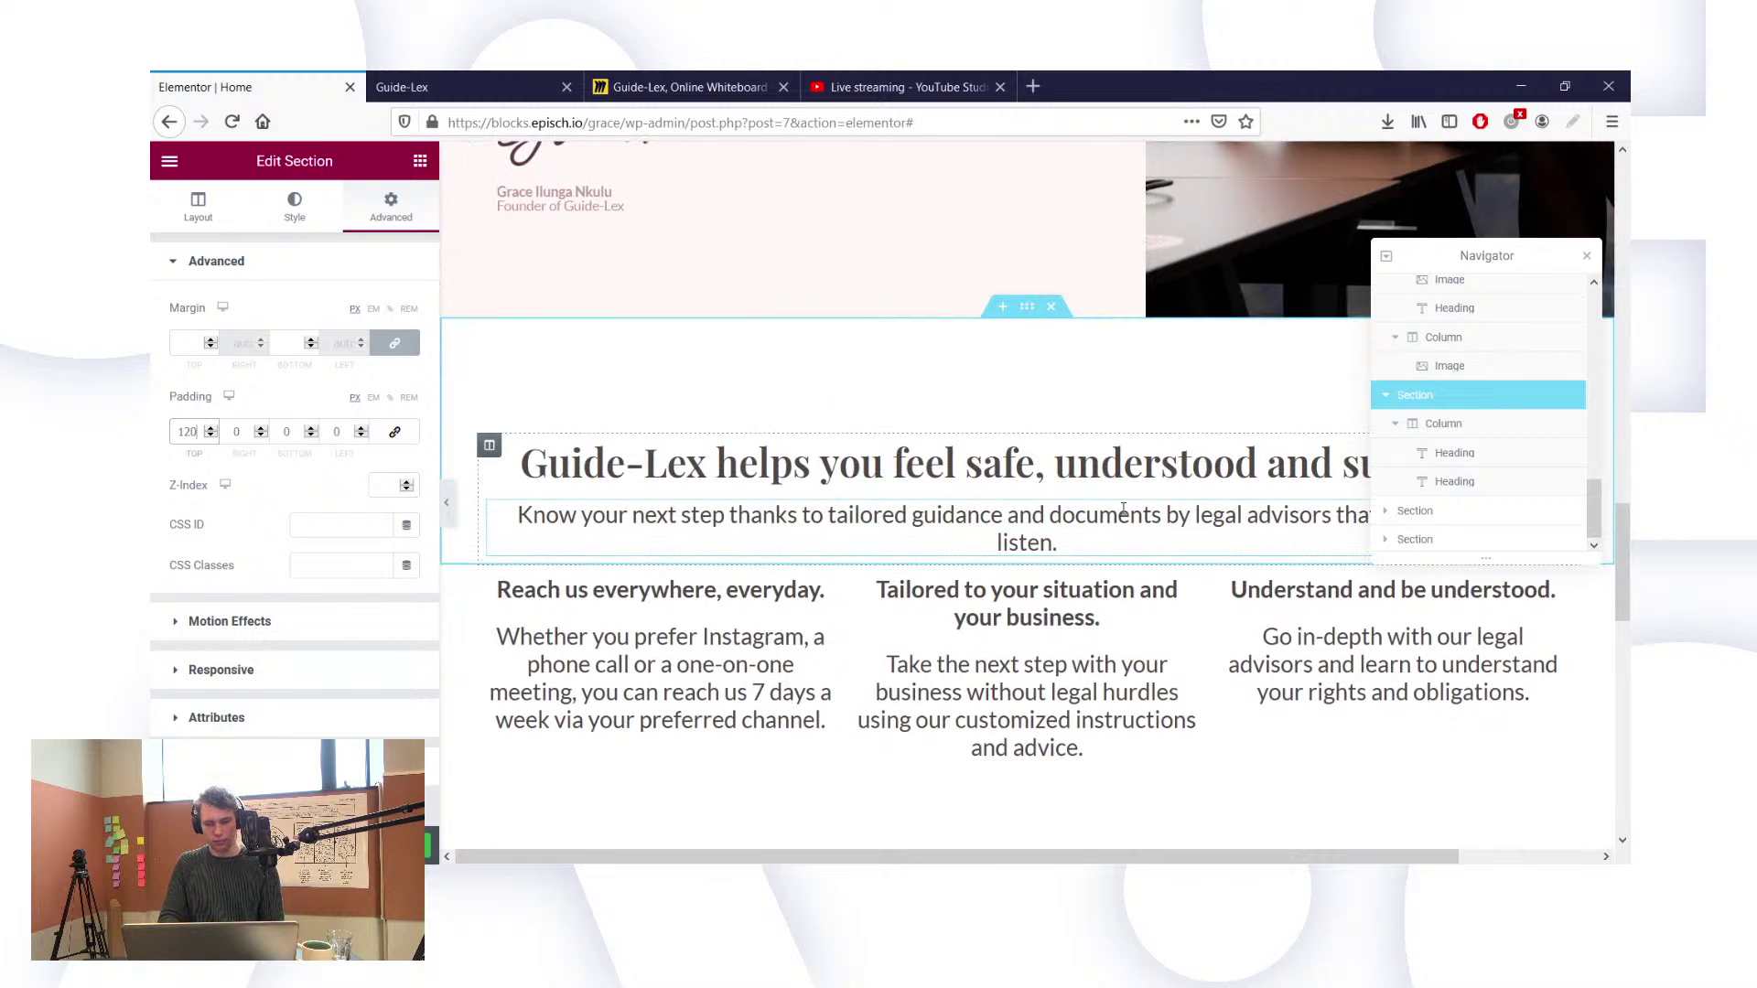
{"action": "left_click", "coordinate": [1055, 542]}
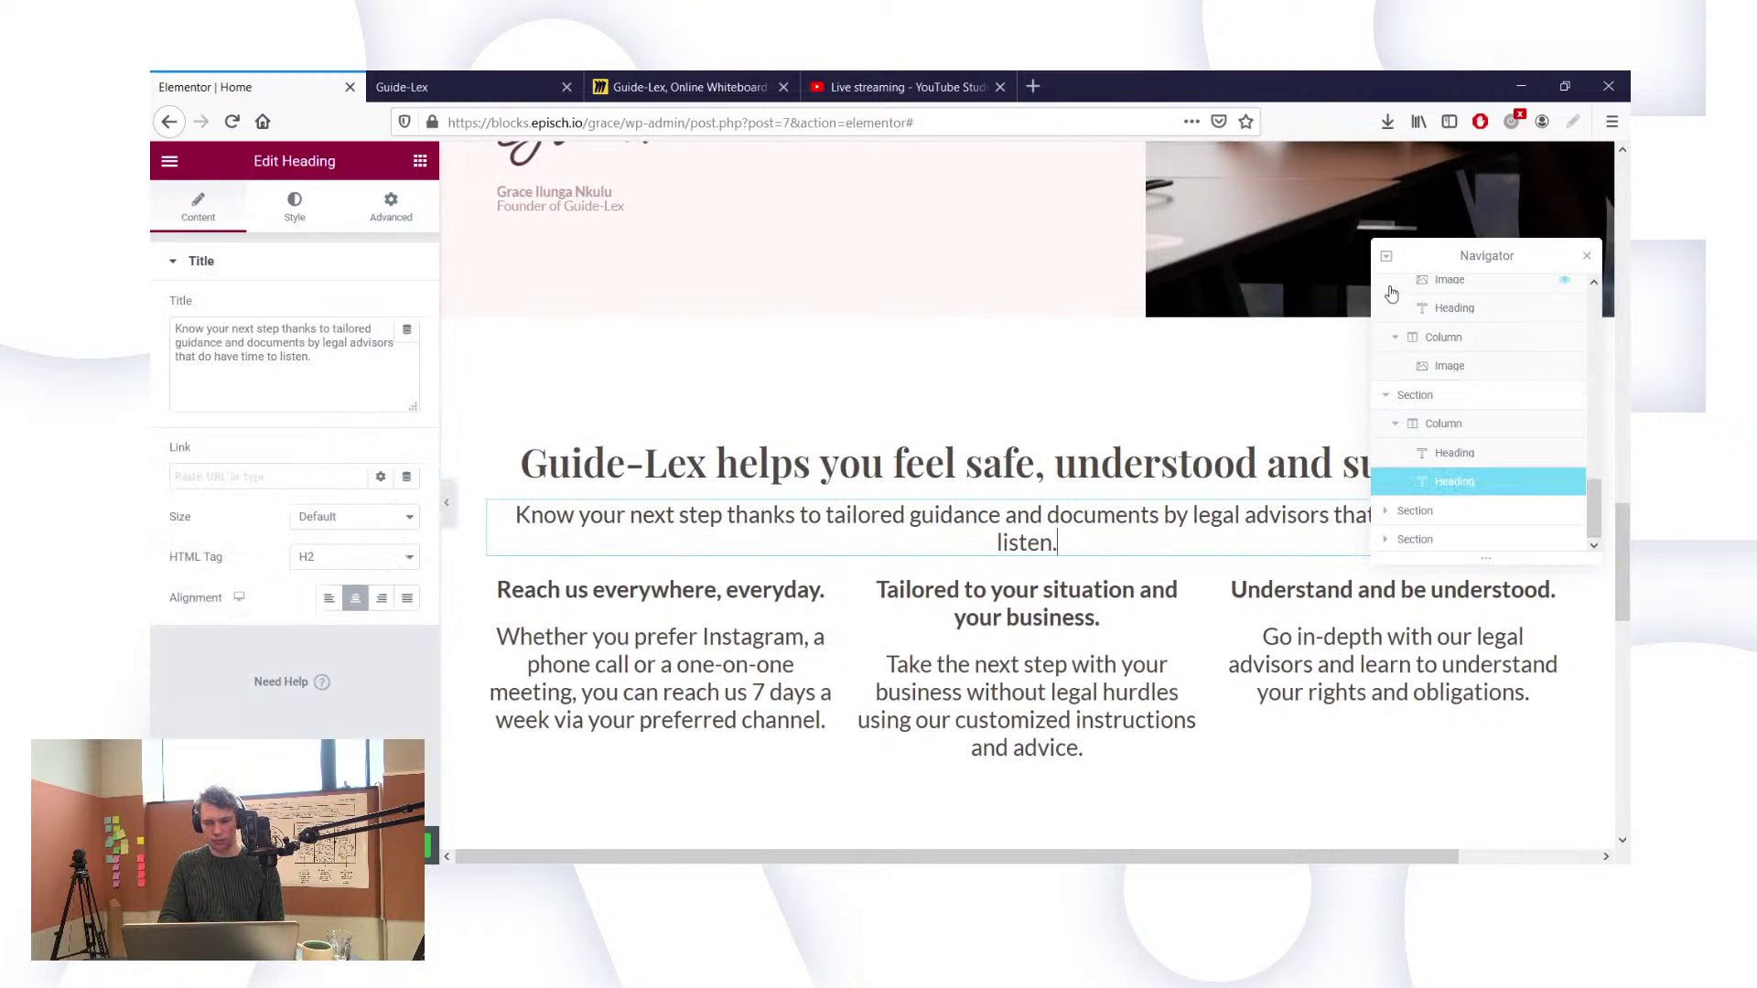
Step: Drag an Image widget into the first column above 'Reach us everywhere, everyday.'
{"action": "left_click_drag", "start_coordinate": [1455, 260], "coordinate": [1456, 636]}
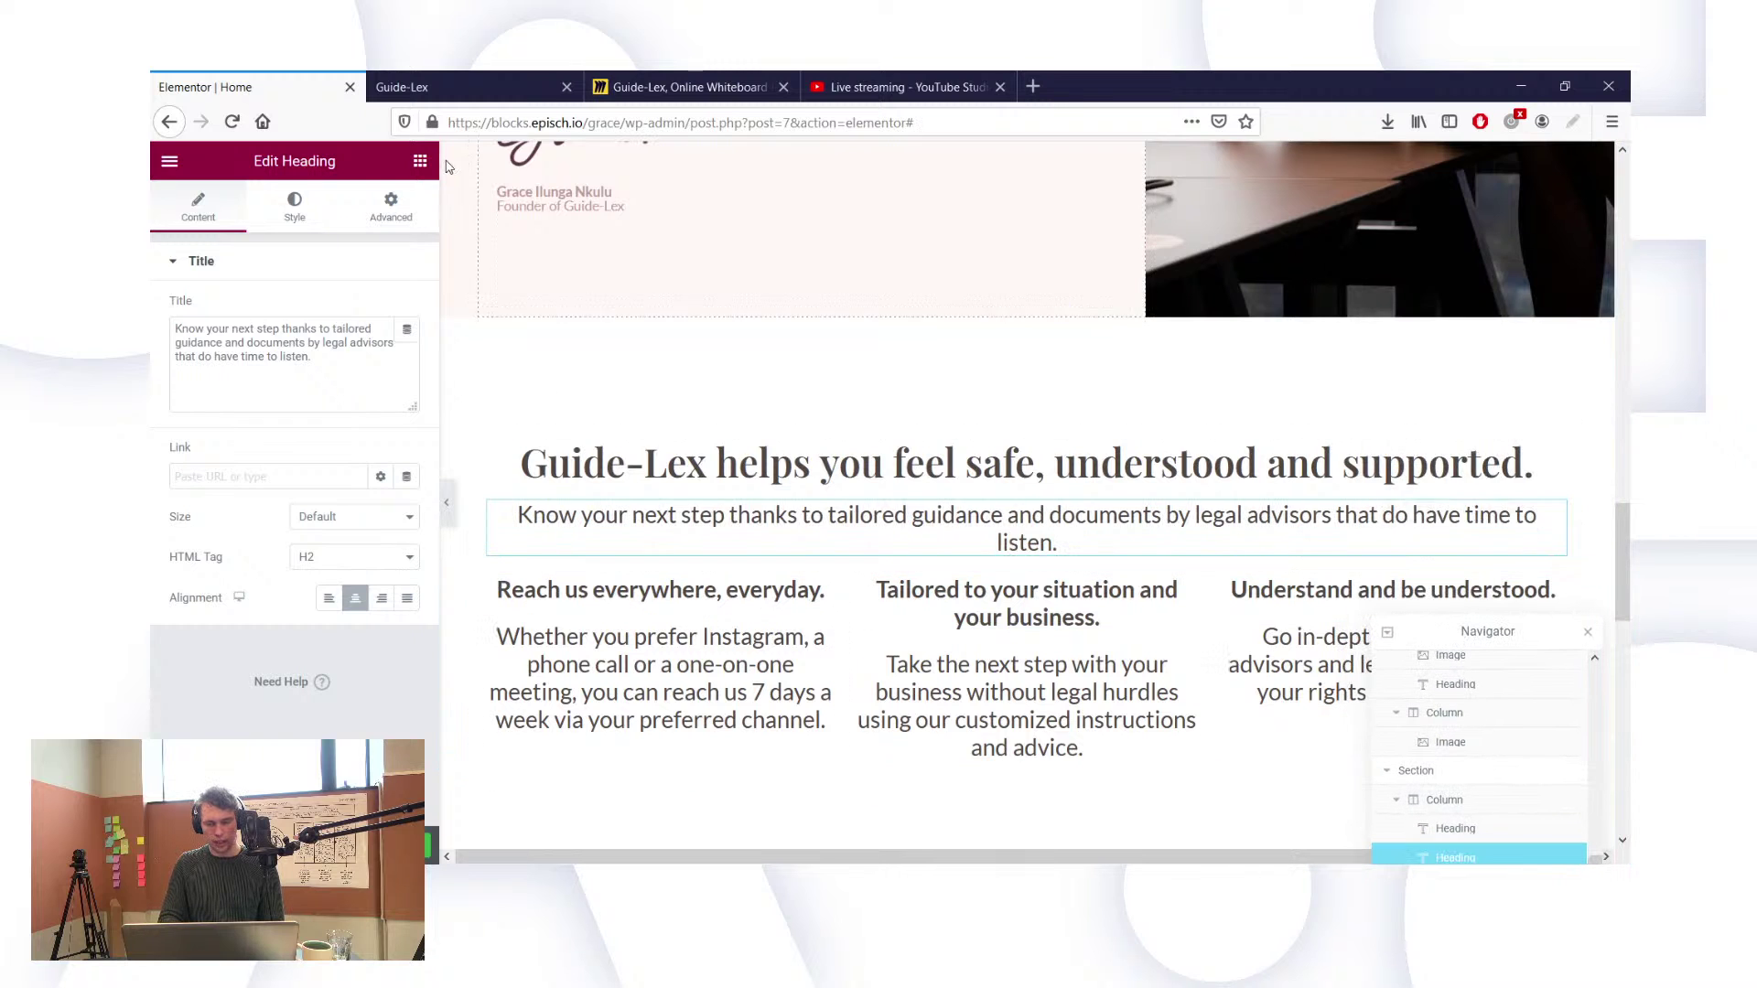
{"action": "left_click", "coordinate": [421, 163]}
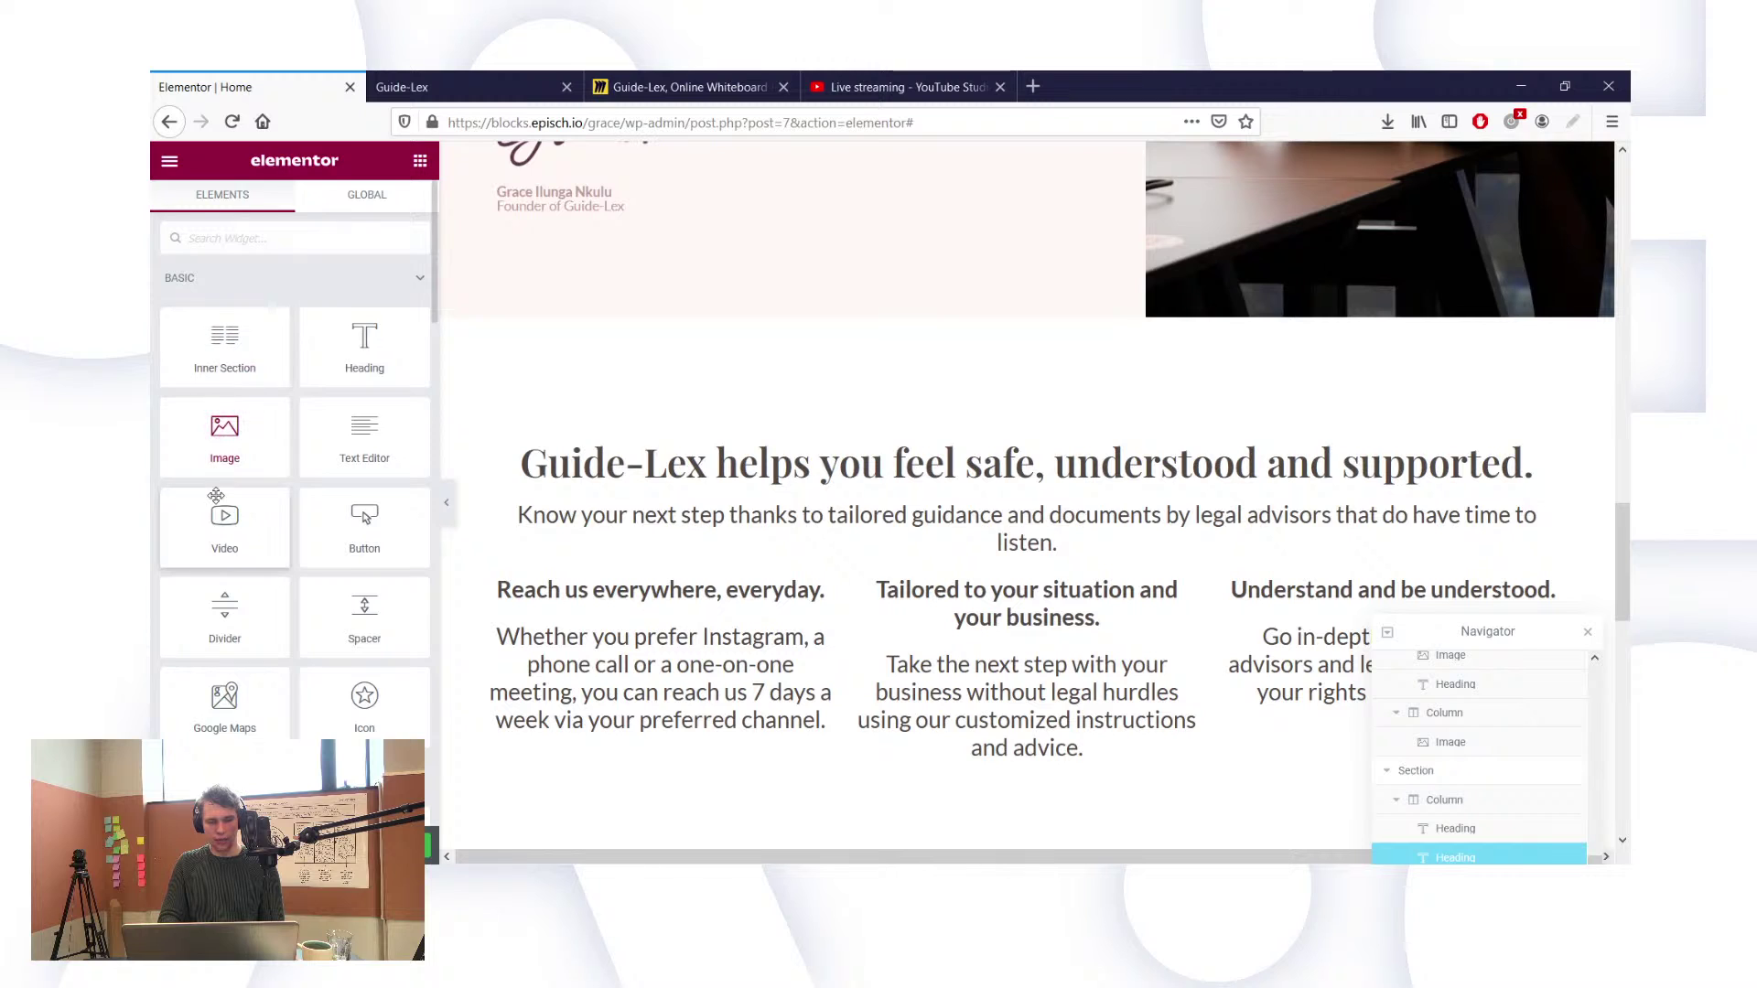
{"action": "left_click_drag", "start_coordinate": [207, 434], "coordinate": [635, 581]}
{"action": "scroll", "coordinate": [672, 580], "scroll_direction": "down", "scroll_amount": 2}
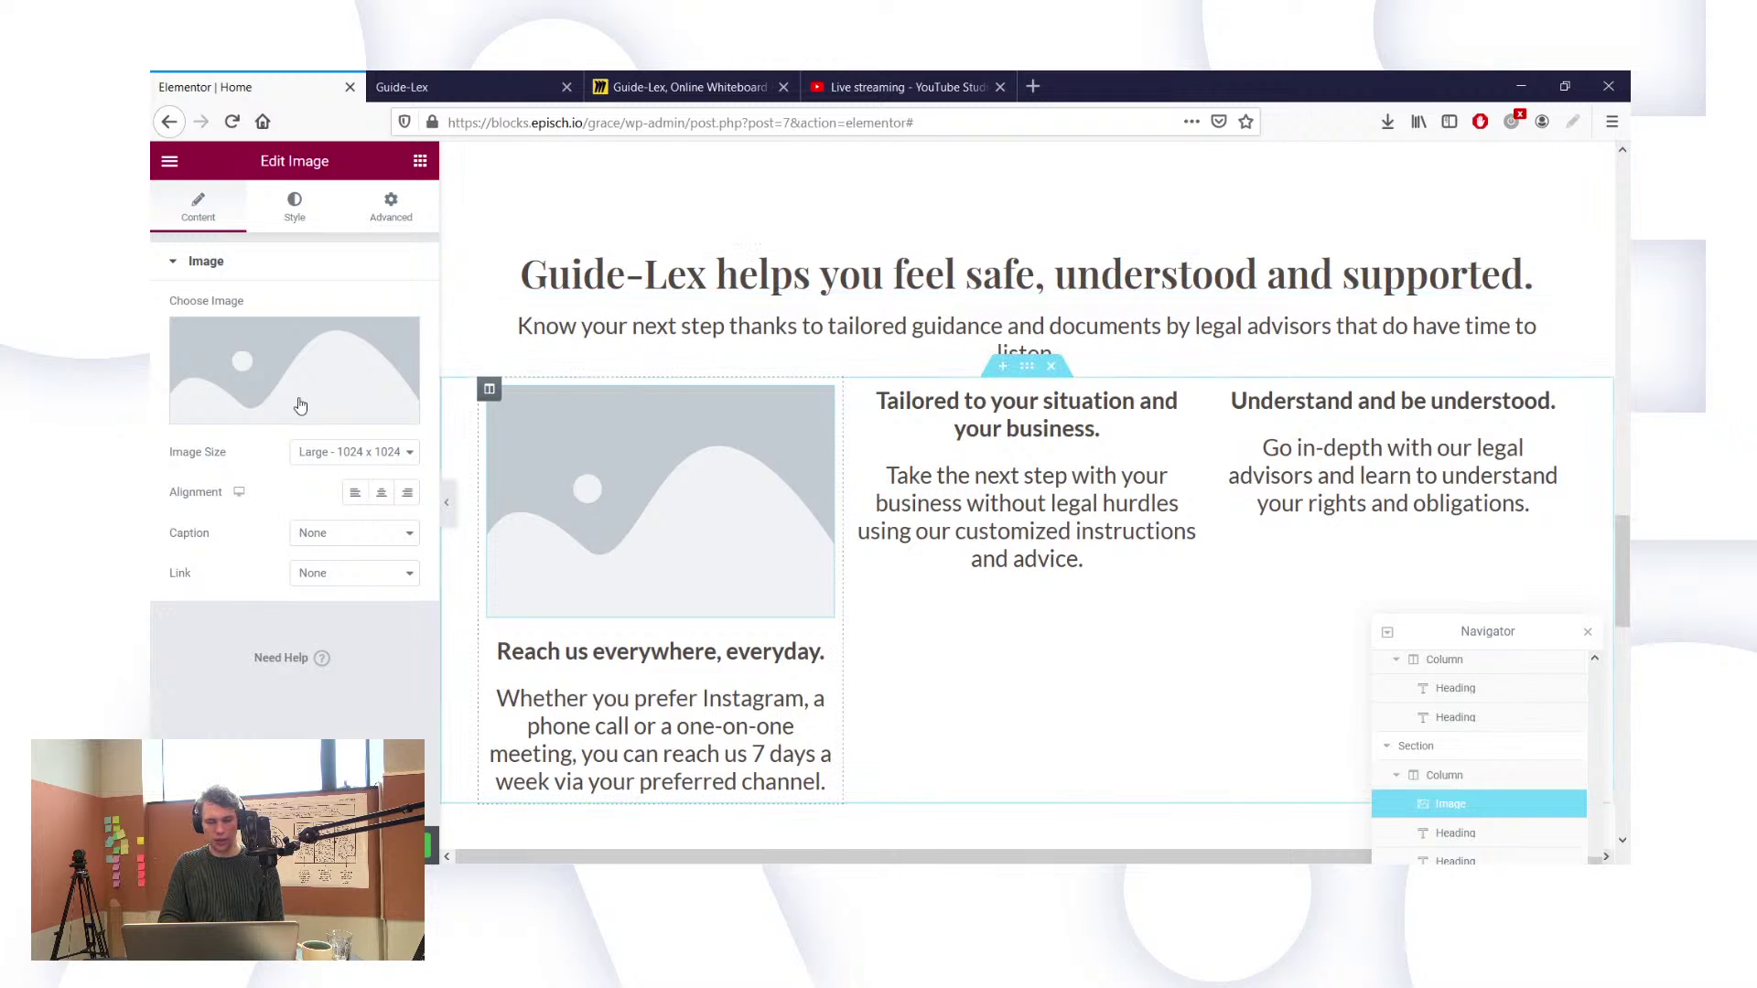
Step: Upload the three icon files and insert Reach-us-everywhere-everyday.png into the empty image
{"action": "left_click", "coordinate": [258, 418]}
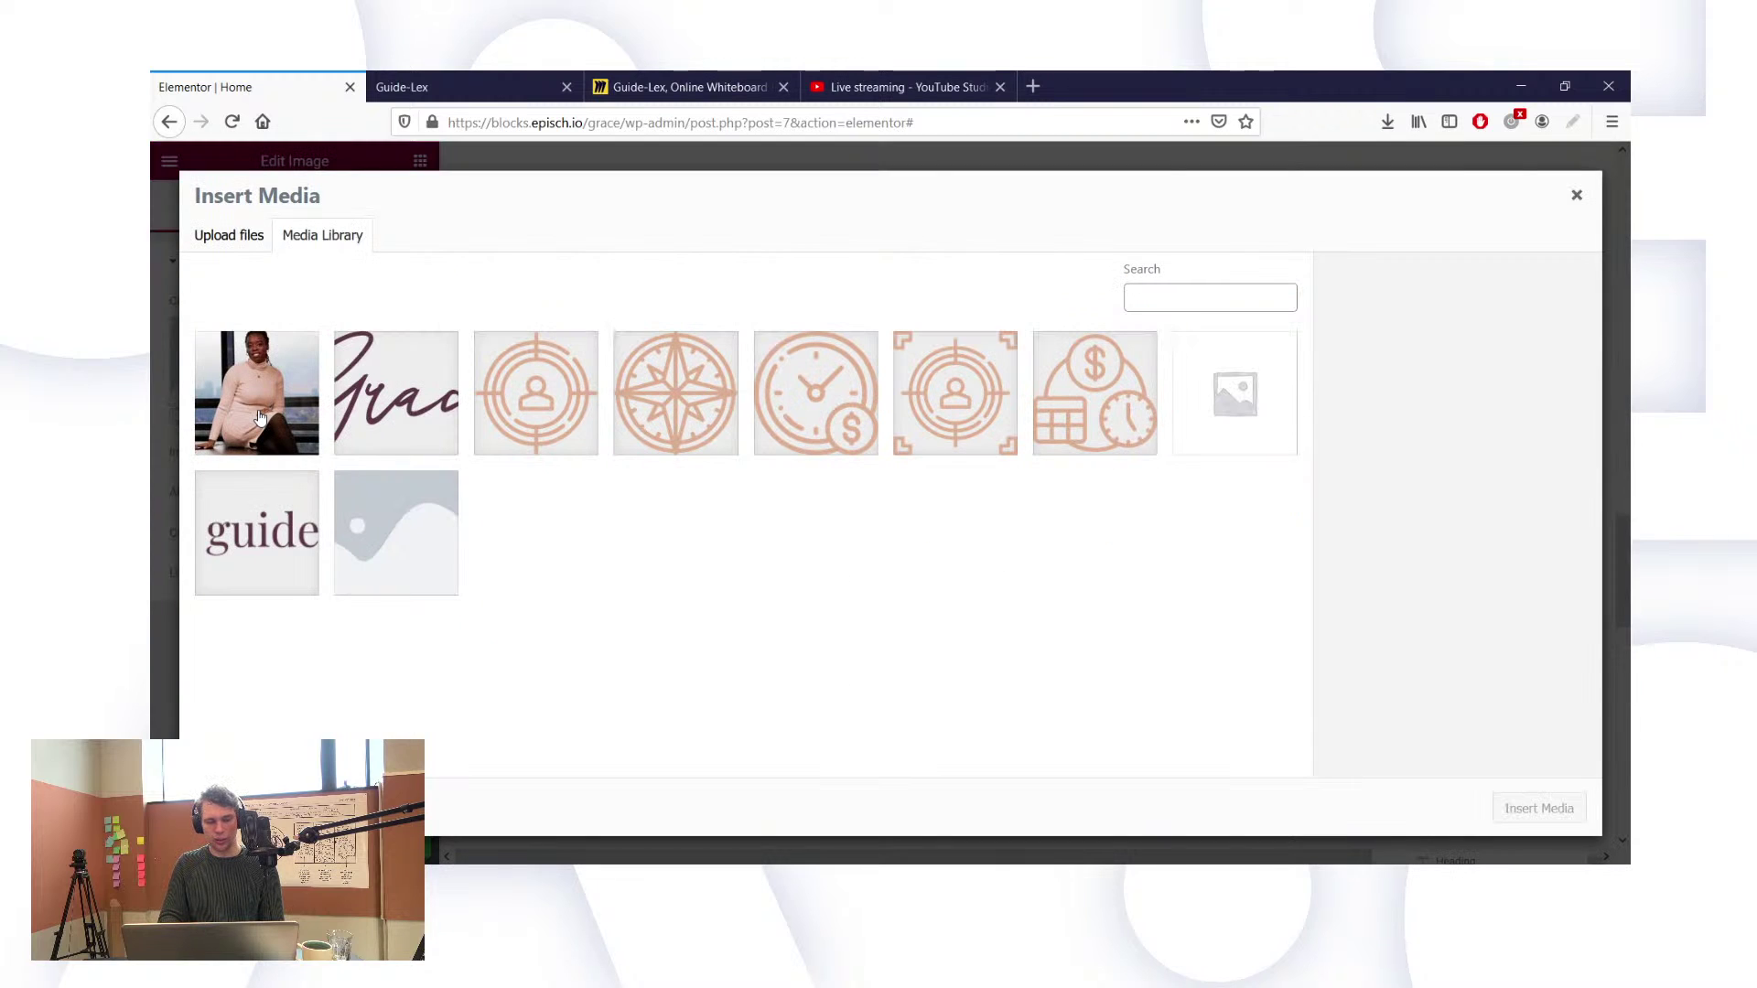
{"action": "left_click", "coordinate": [229, 236]}
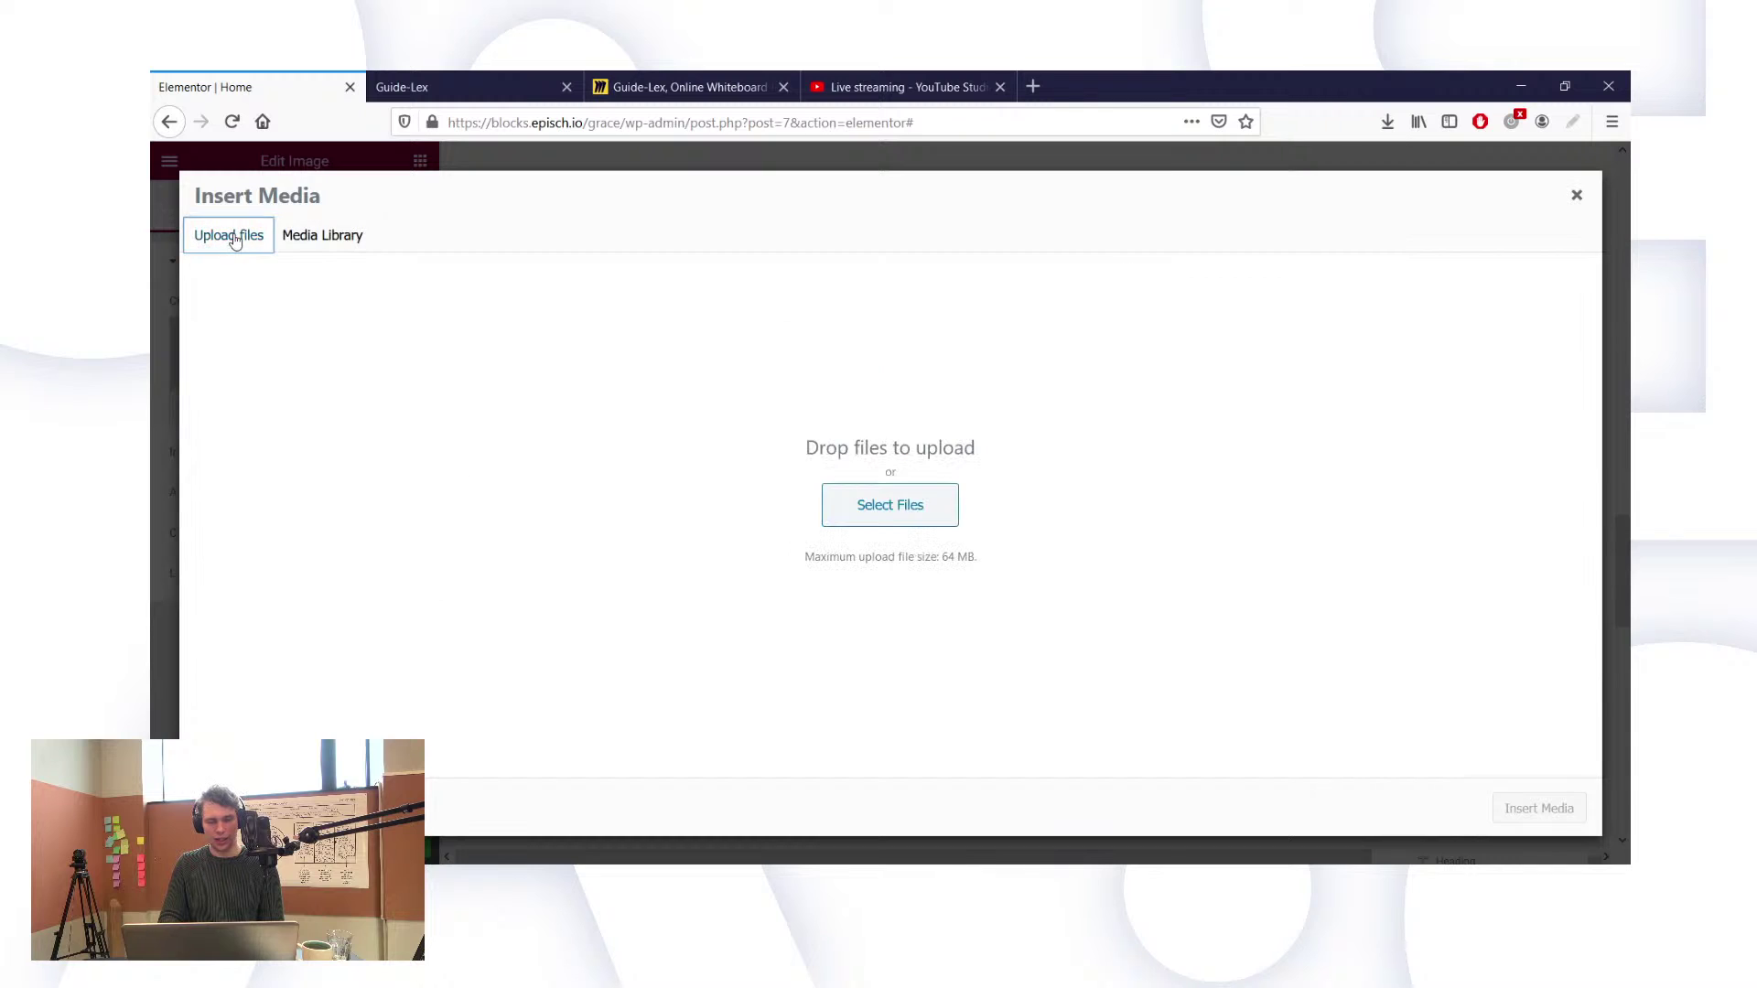
{"action": "left_click", "coordinate": [898, 508]}
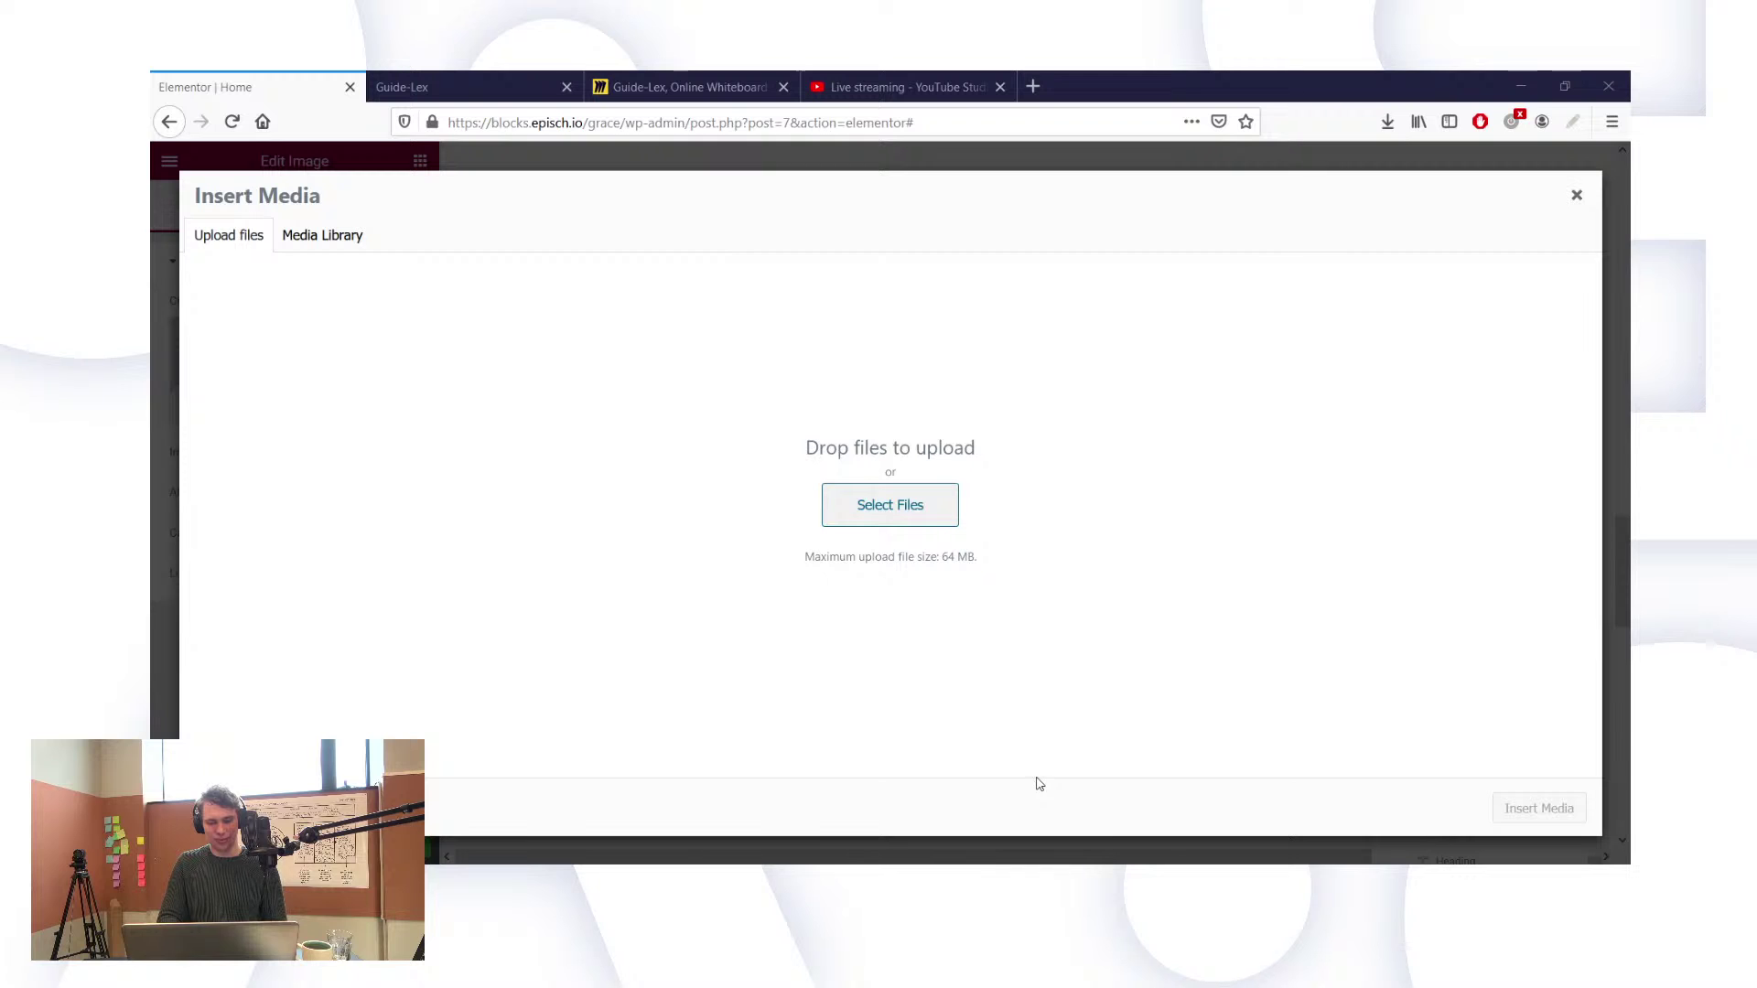
{"action": "left_click", "coordinate": [1037, 777]}
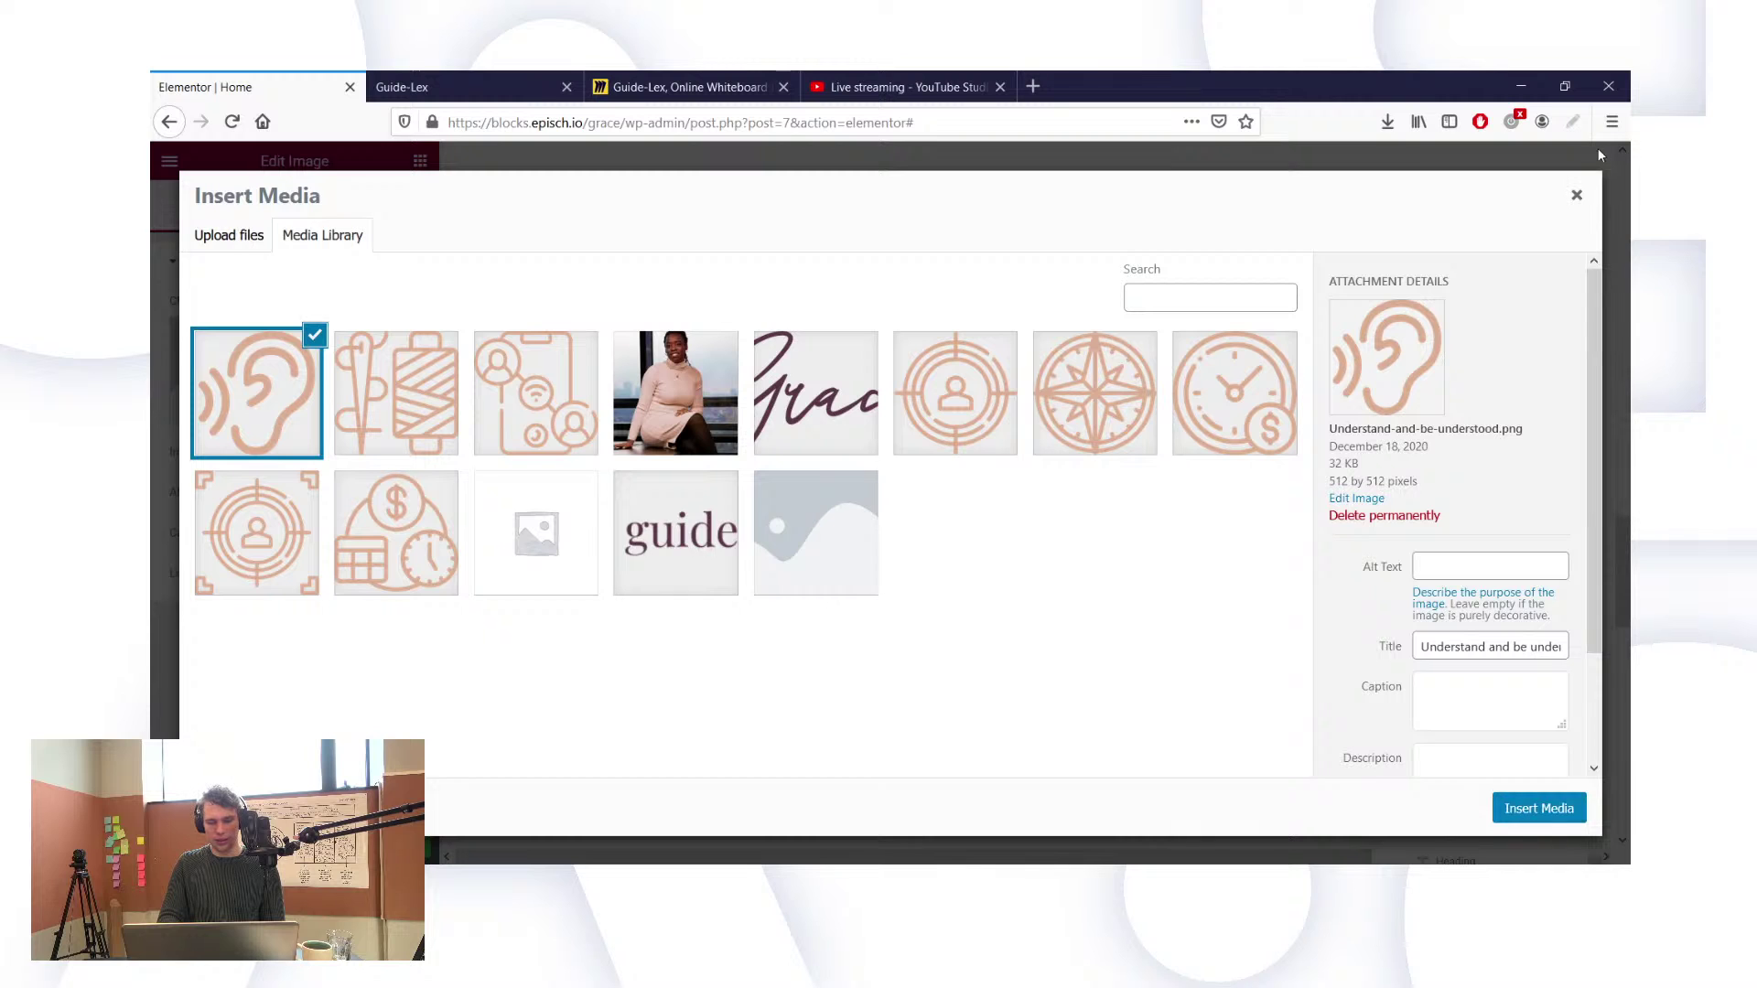
{"action": "left_click", "coordinate": [586, 423]}
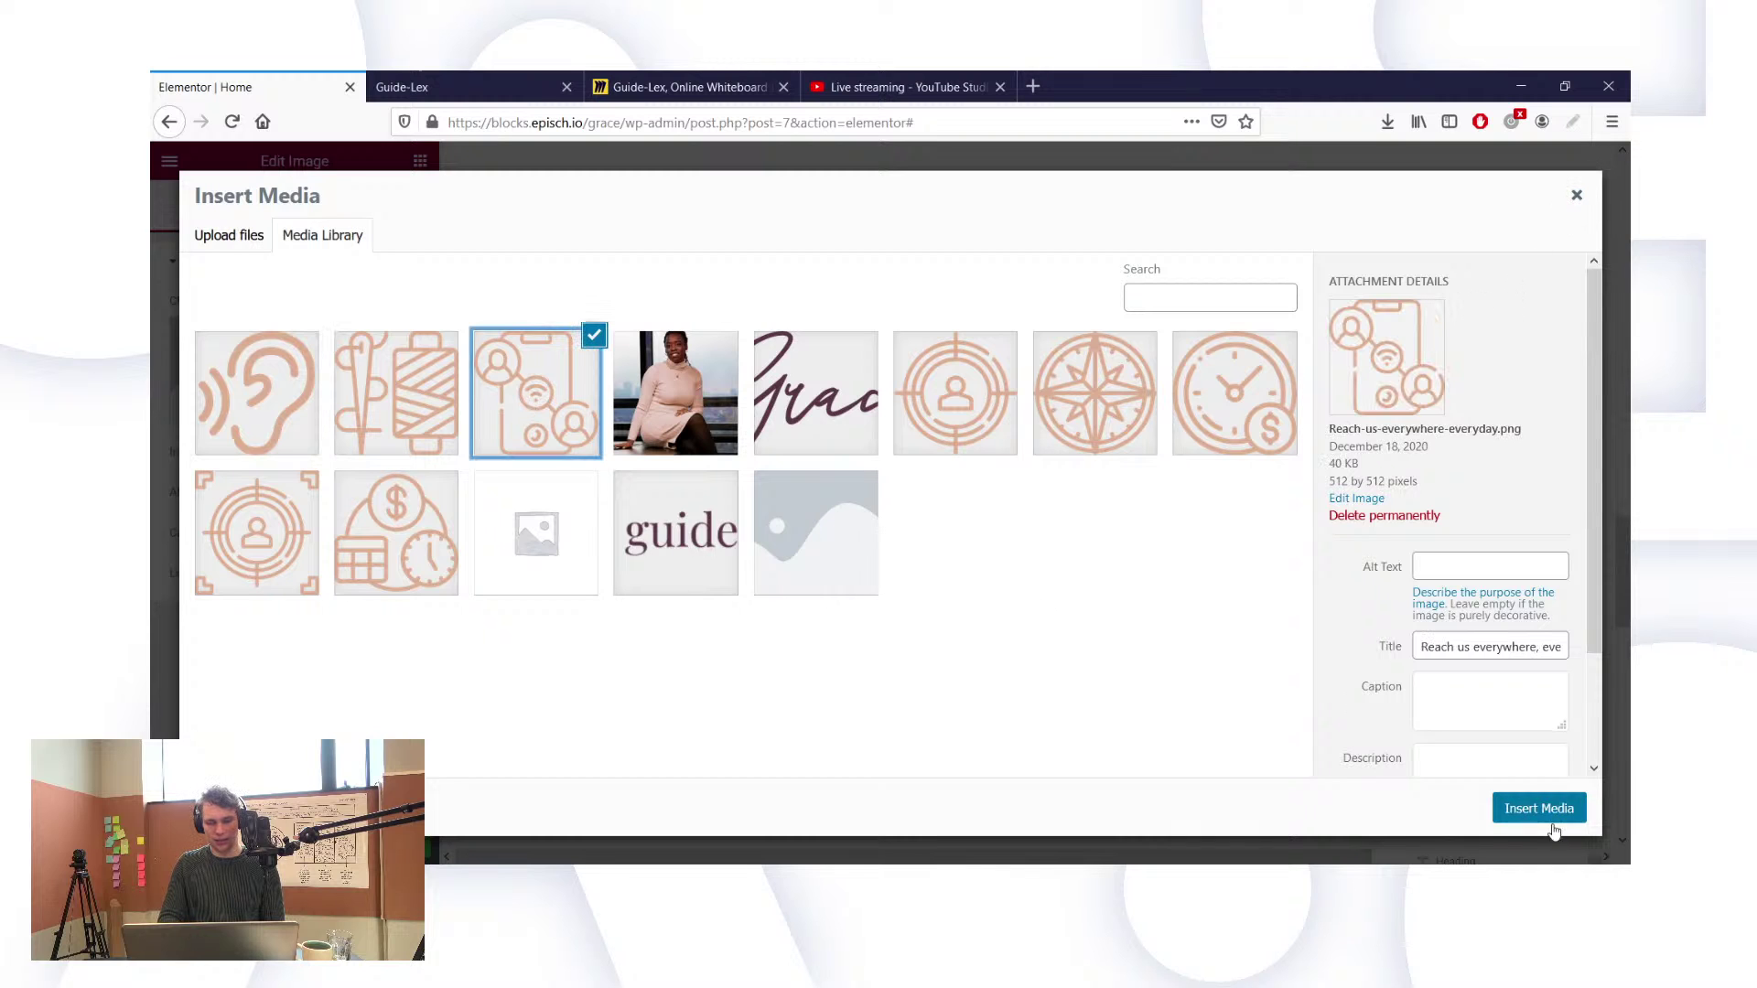
{"action": "left_click", "coordinate": [1541, 811]}
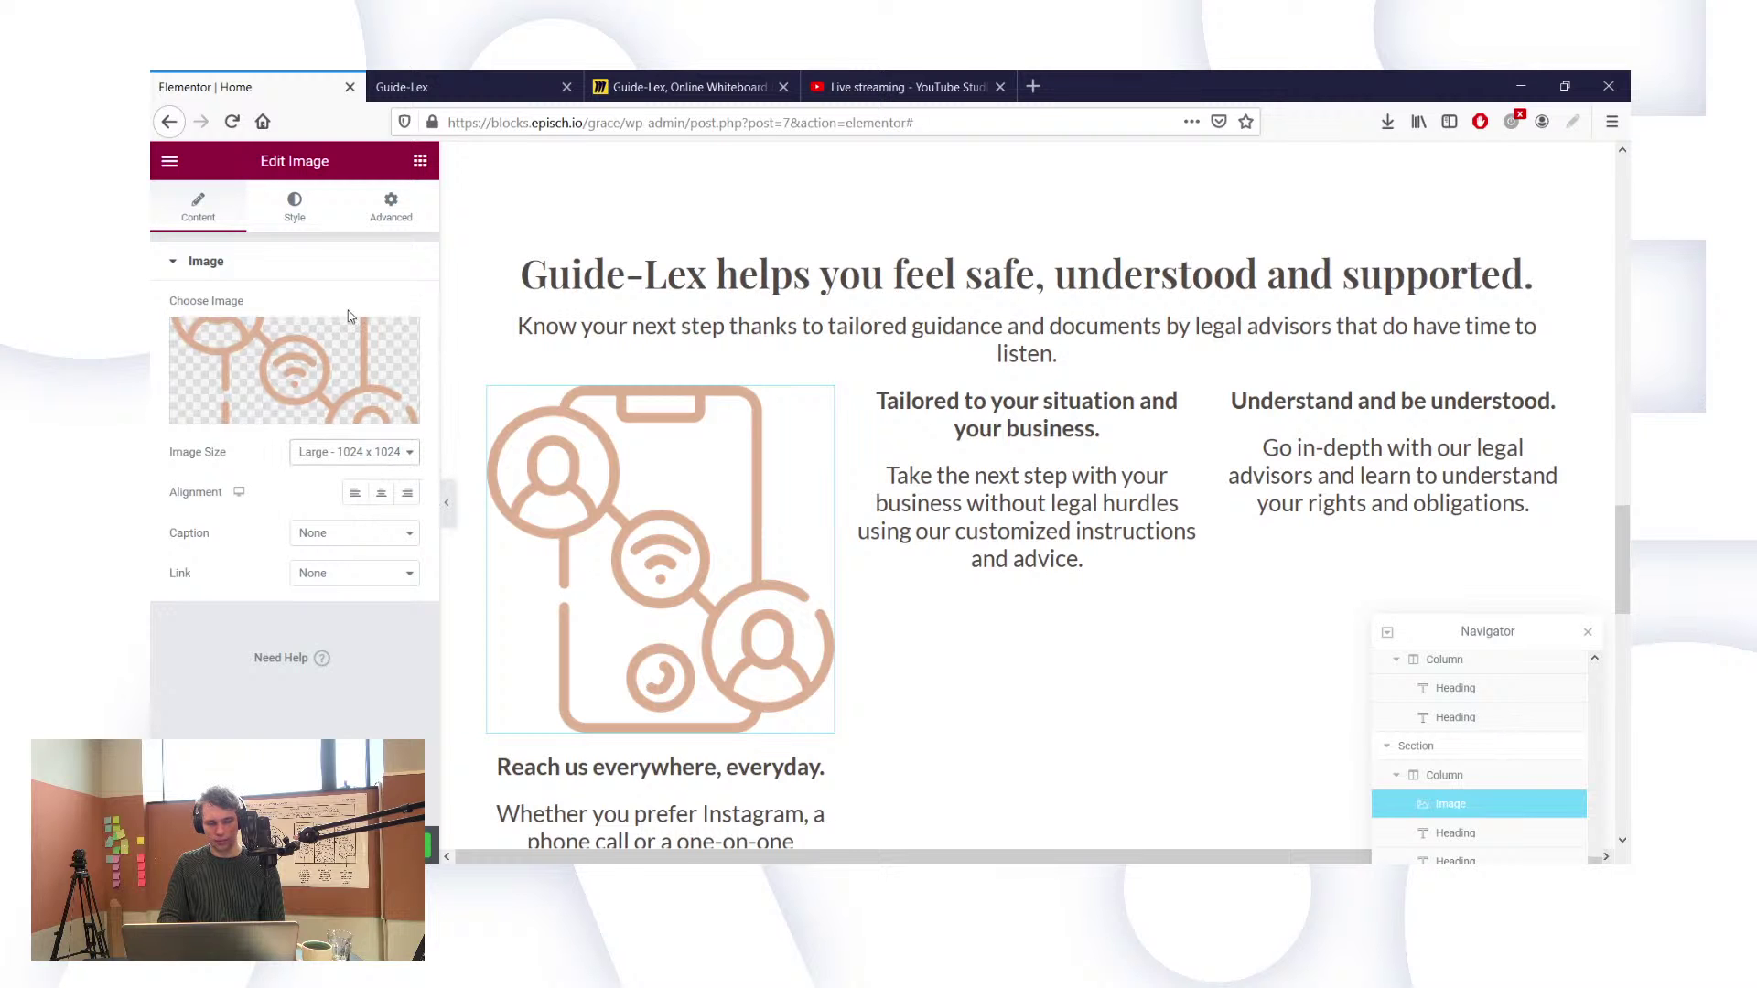
Step: Set the phone icon's width to 100 px, matching the clock icon
{"action": "scroll", "coordinate": [755, 407], "scroll_direction": "up", "scroll_amount": 15}
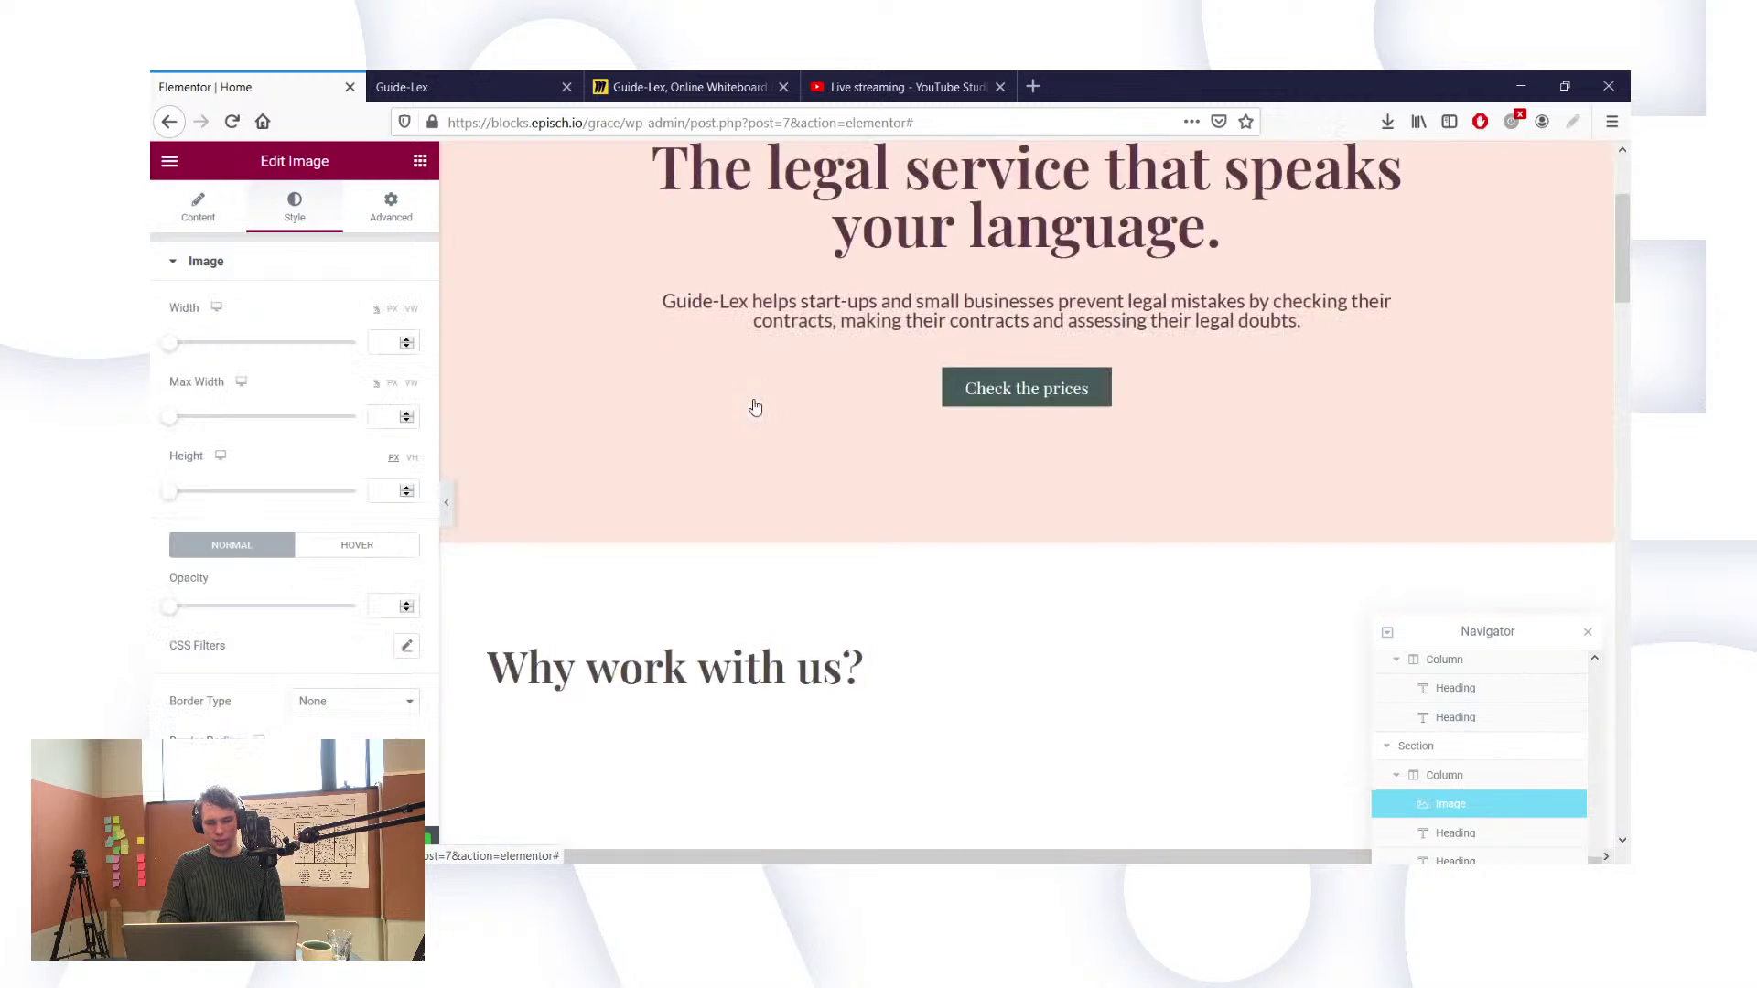
{"action": "scroll", "coordinate": [755, 406], "scroll_direction": "down", "scroll_amount": 4}
{"action": "scroll", "coordinate": [755, 407], "scroll_direction": "down", "scroll_amount": 1}
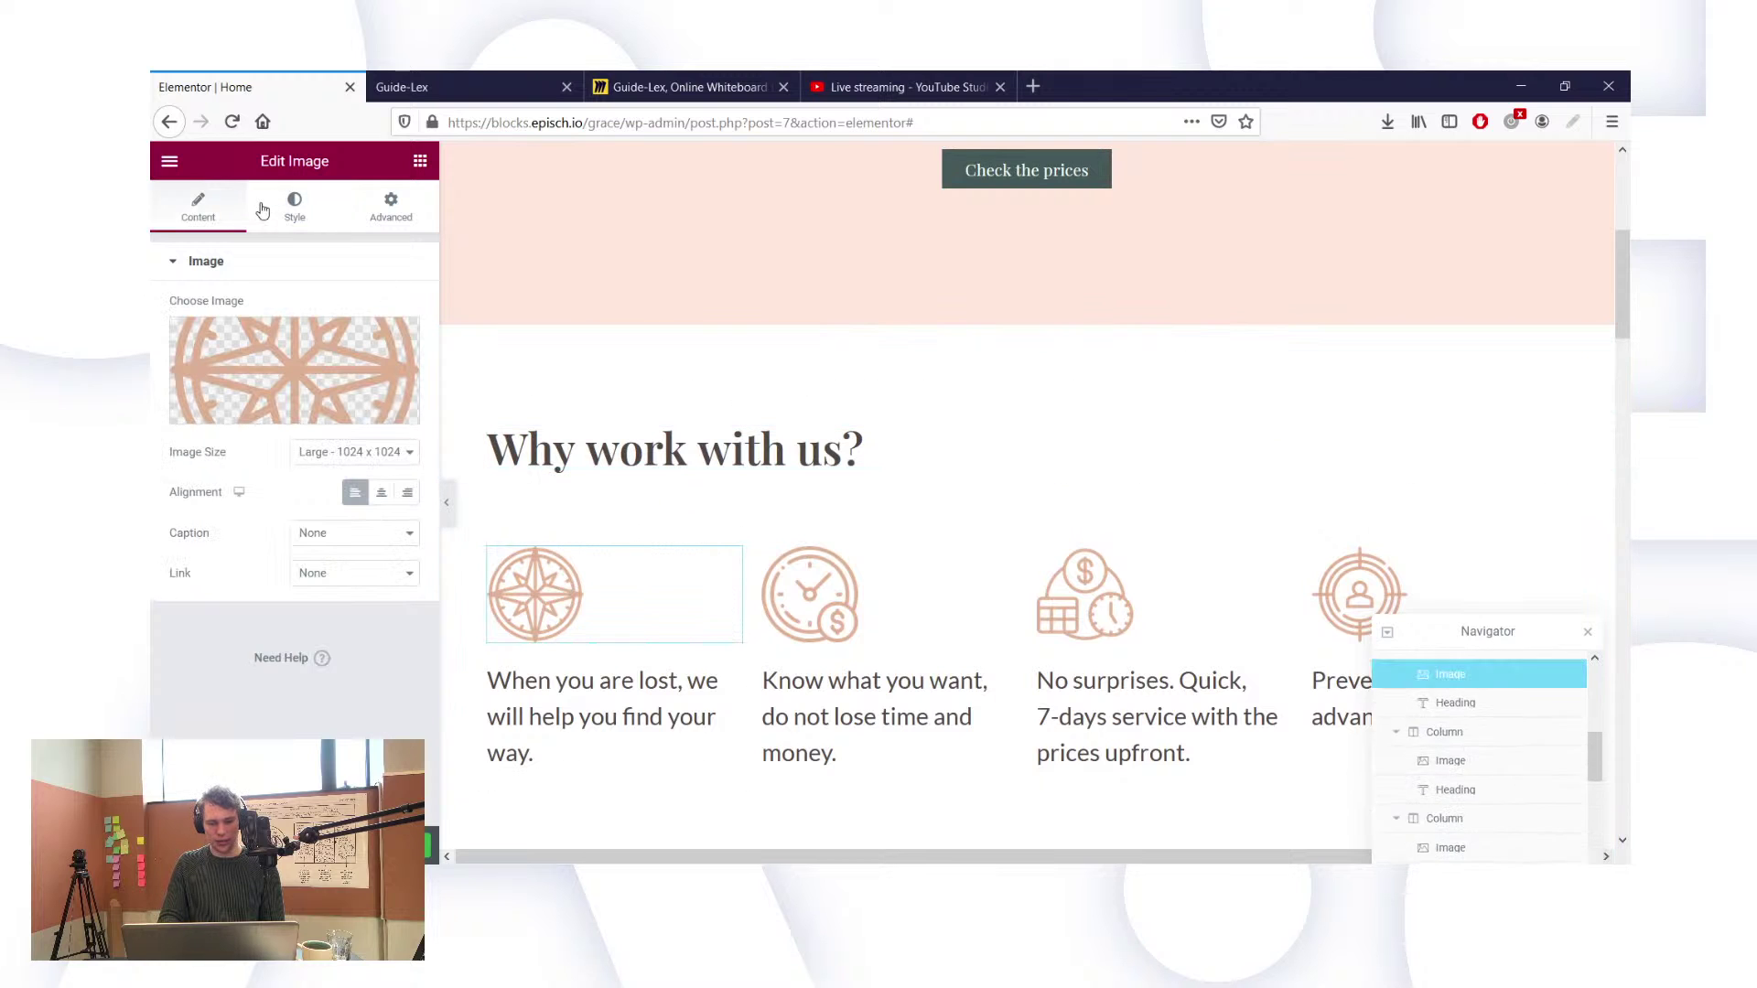
{"action": "left_click", "coordinate": [810, 594]}
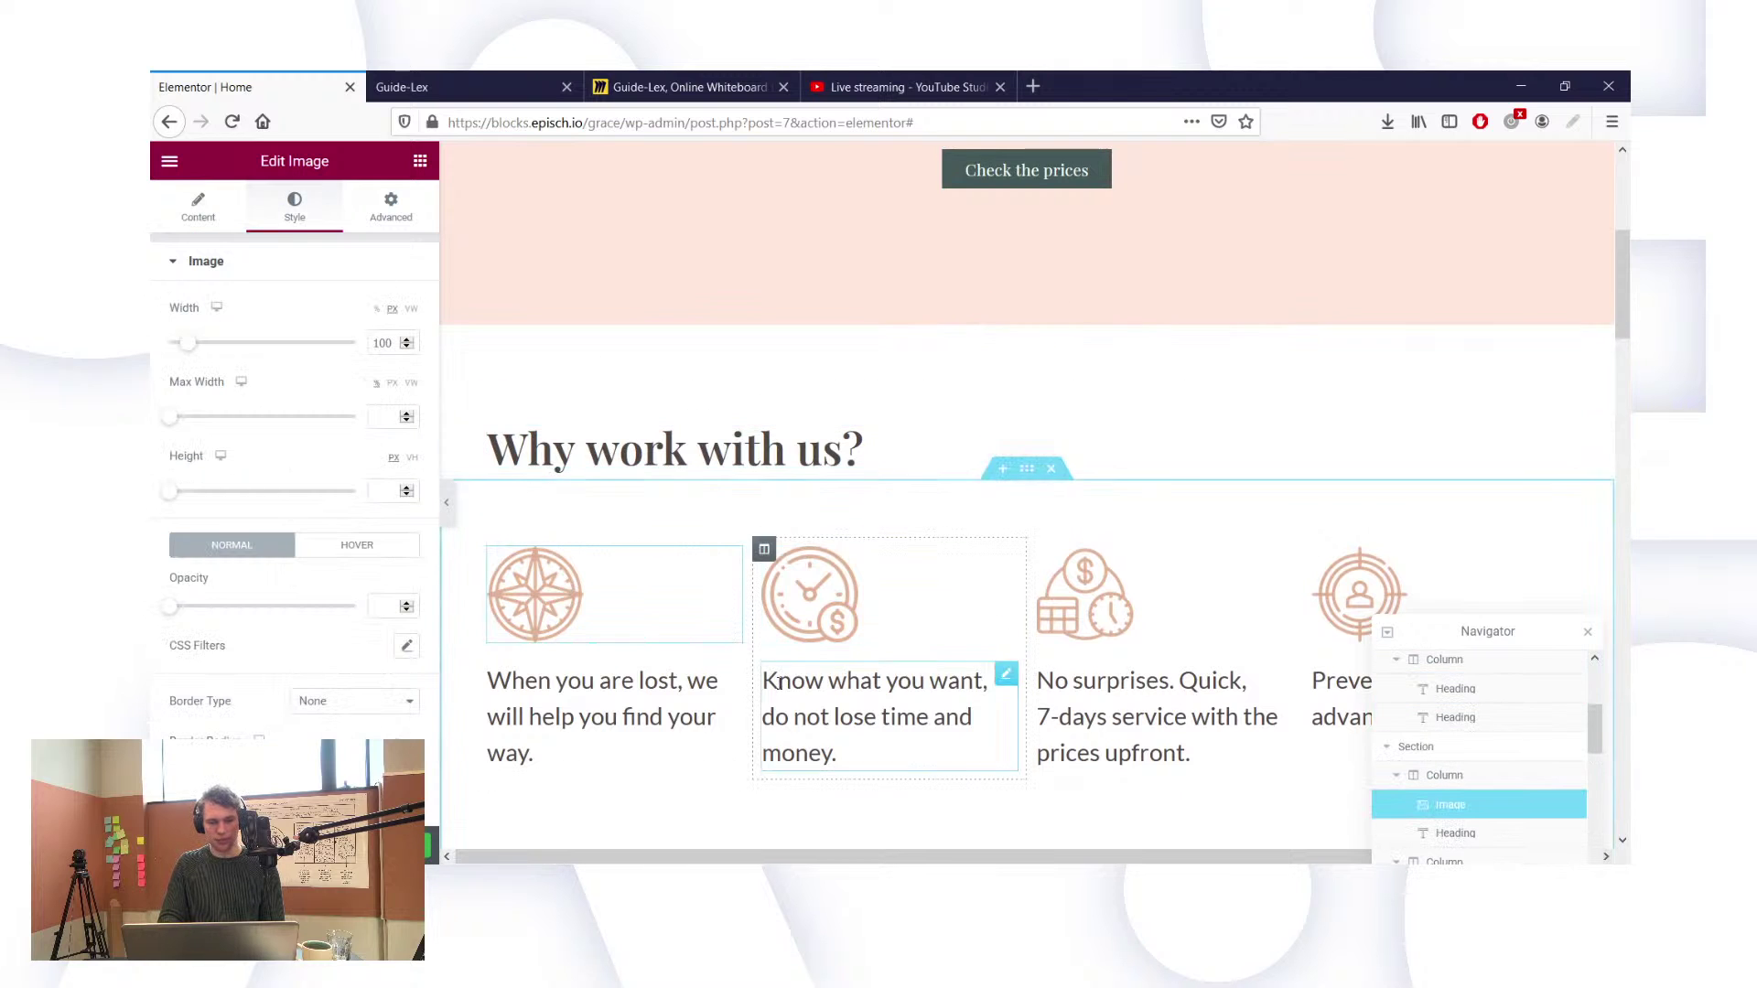
{"action": "scroll", "coordinate": [778, 683], "scroll_direction": "down", "scroll_amount": 10}
{"action": "scroll", "coordinate": [779, 683], "scroll_direction": "down", "scroll_amount": 4}
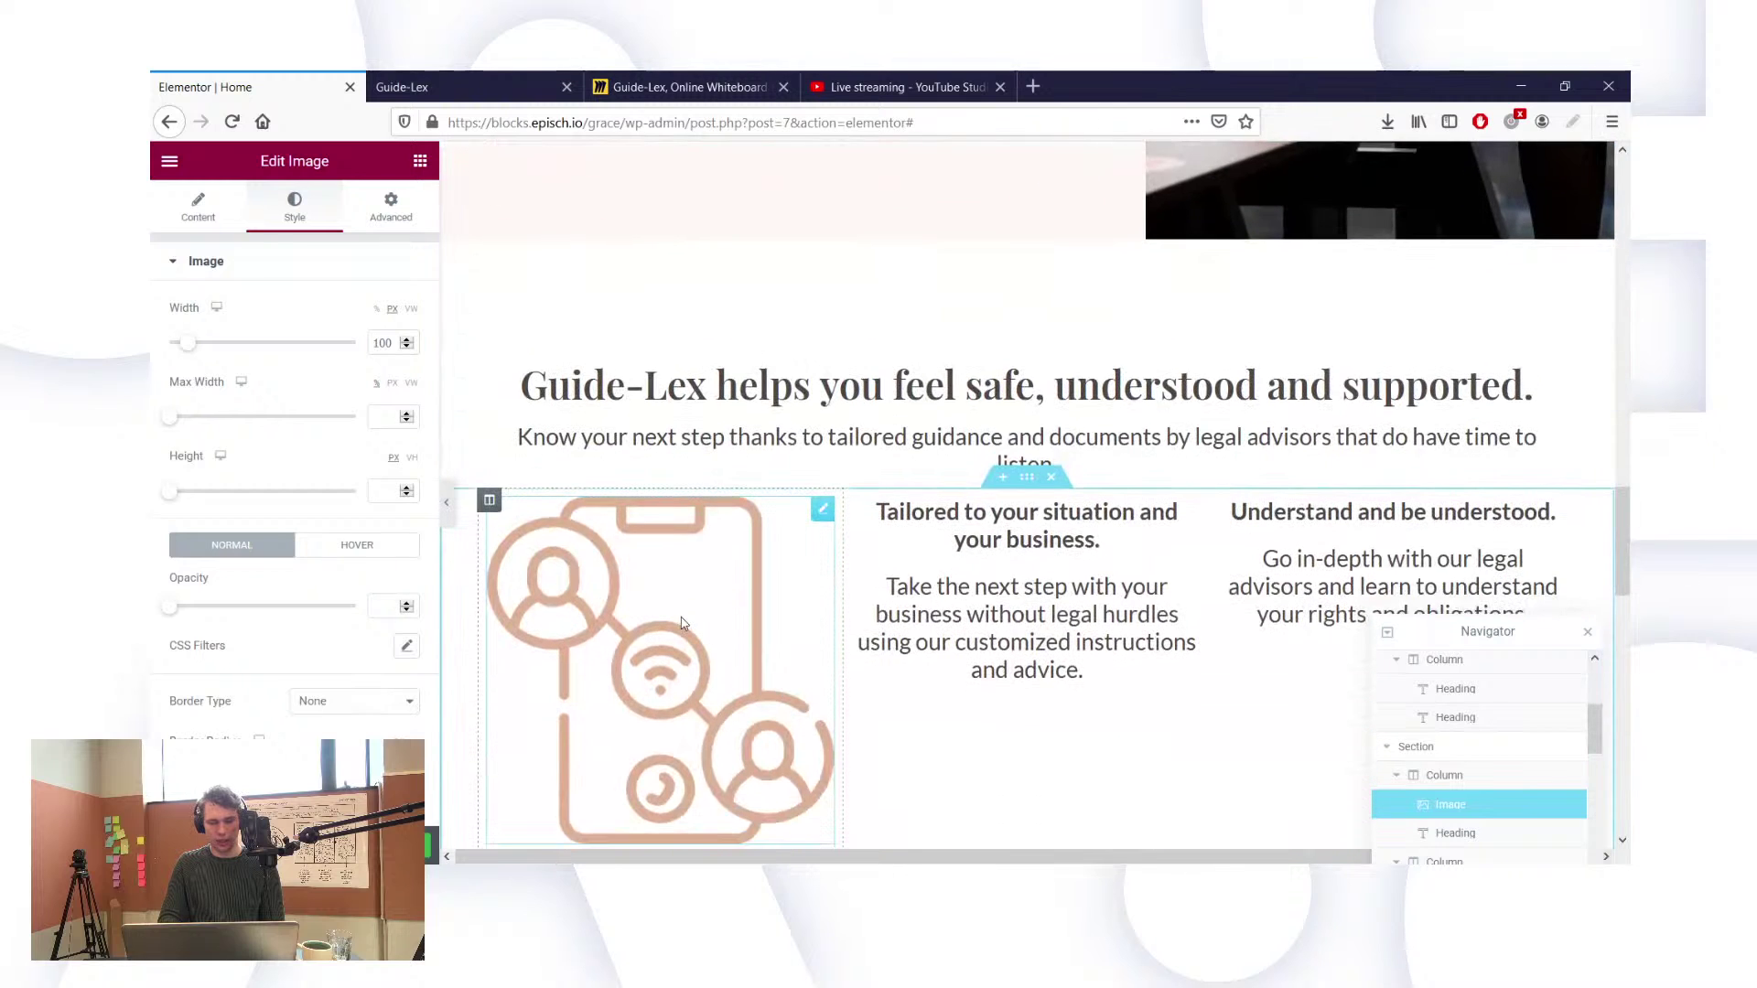
{"action": "double_click", "coordinate": [383, 343]}
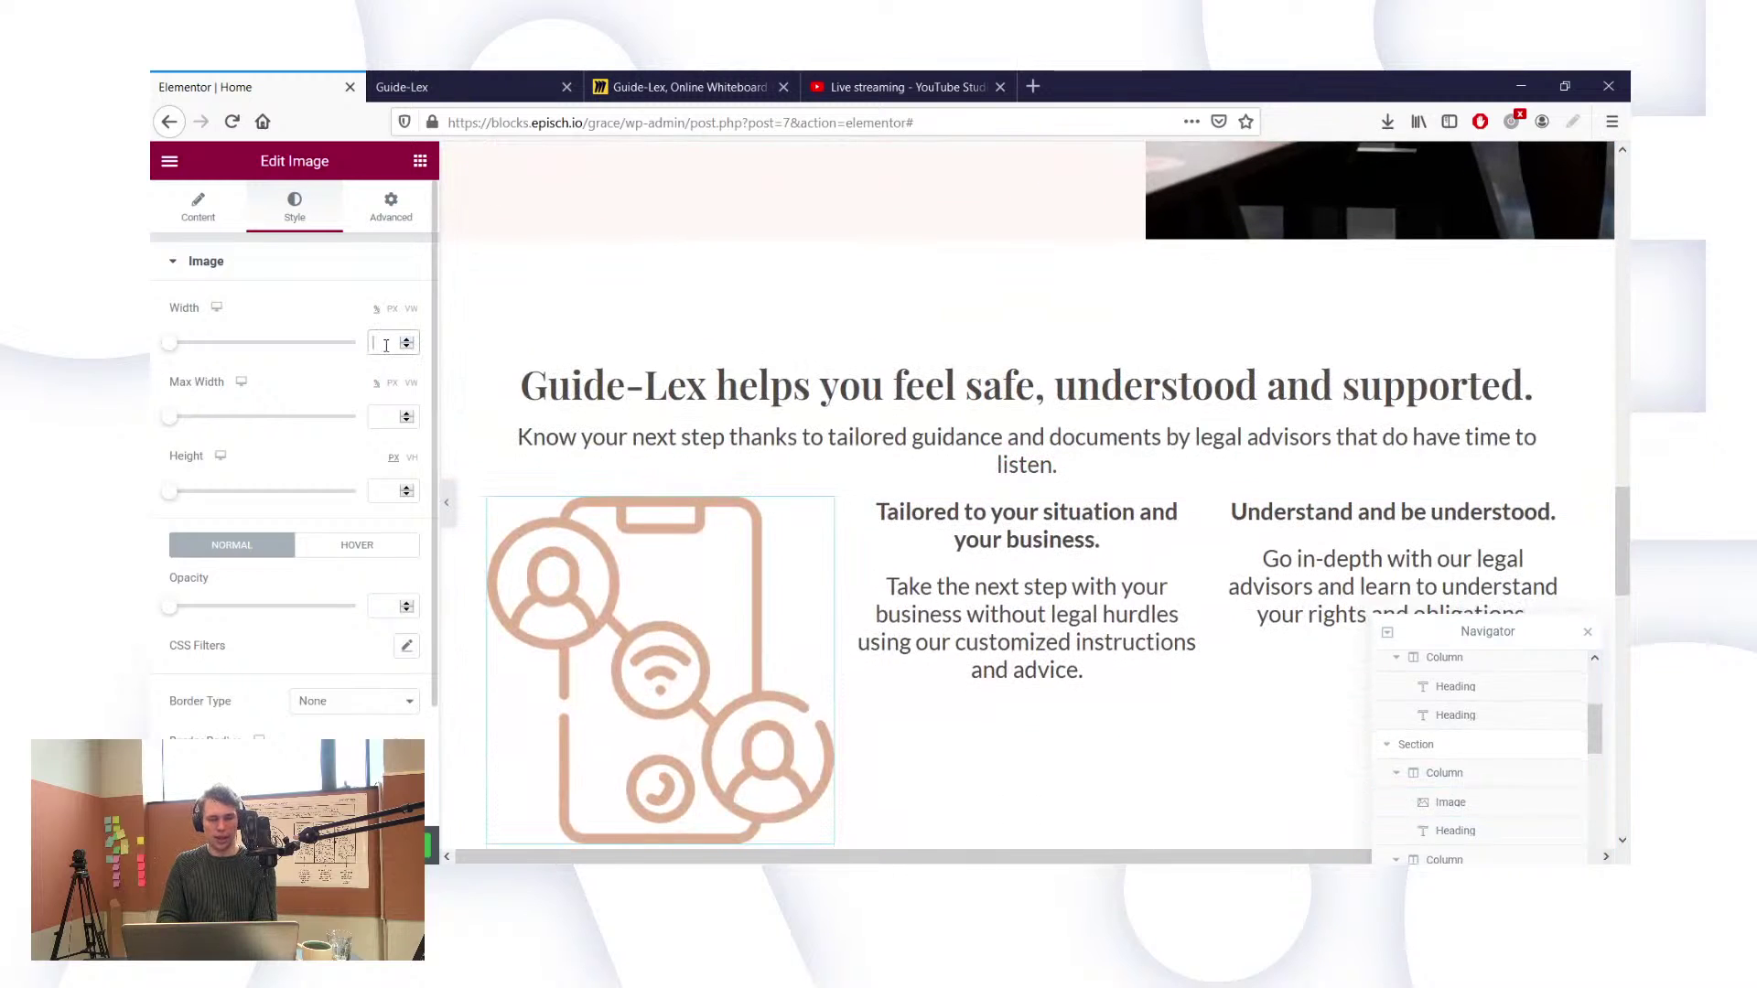
{"action": "type", "text": "100"}
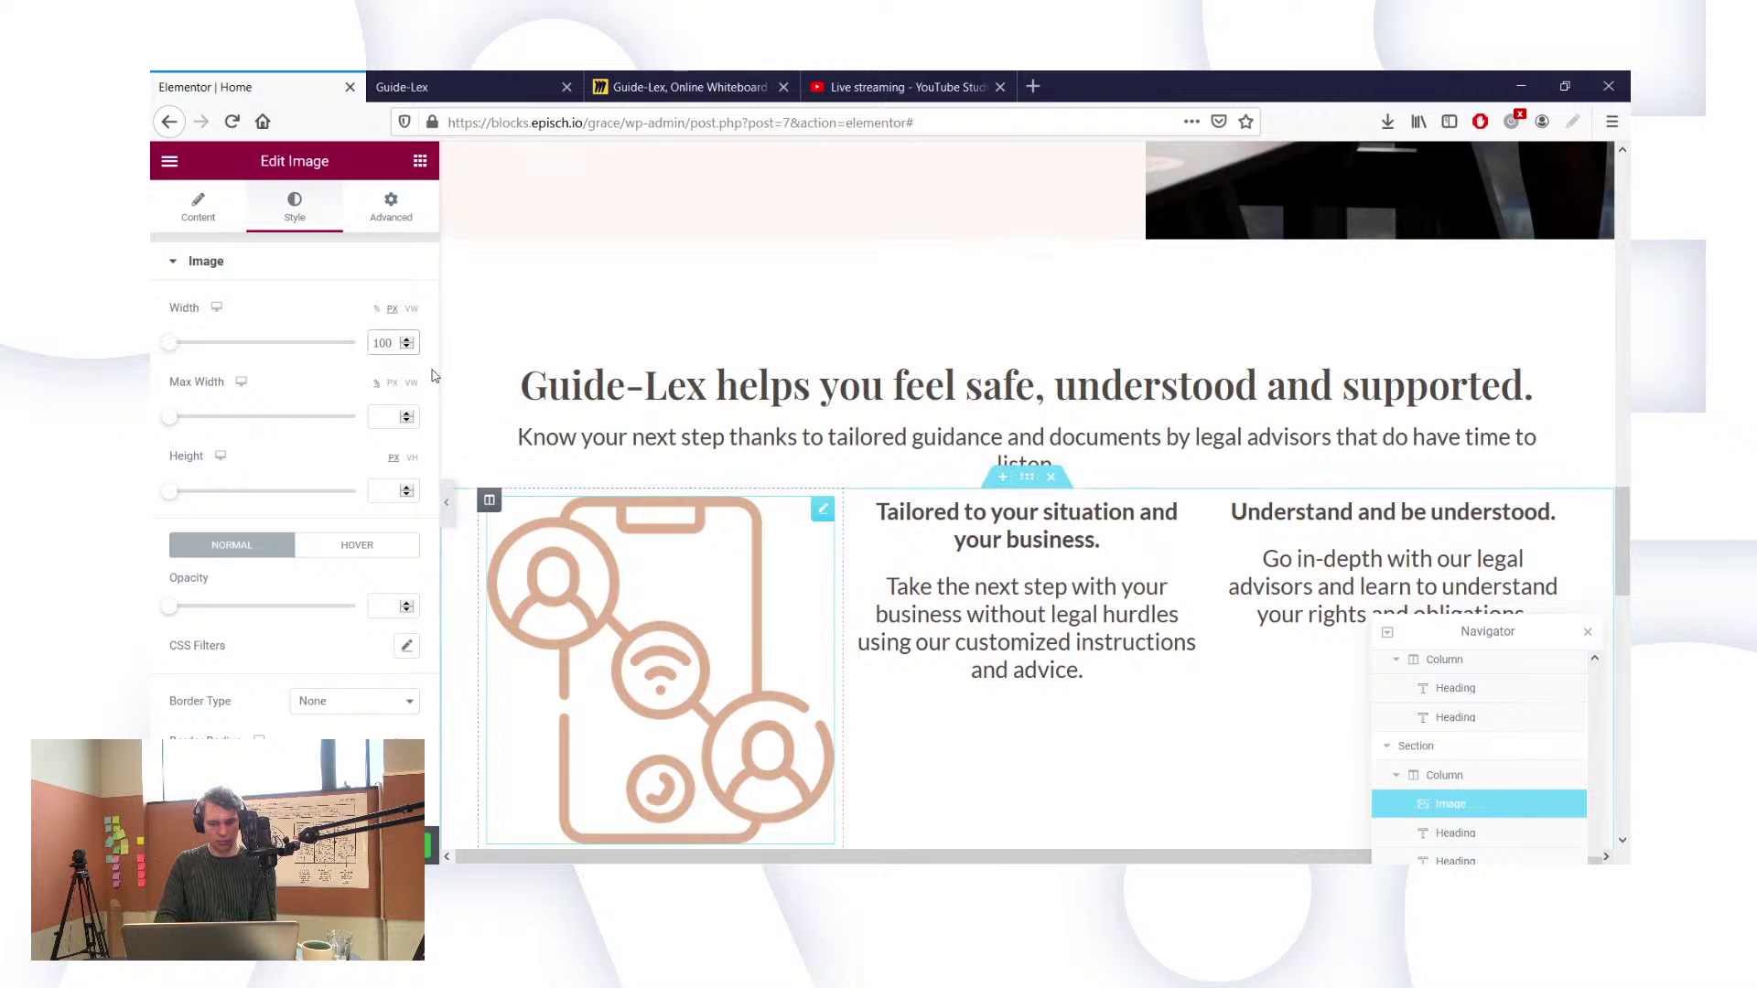
{"action": "key", "text": "BackSpace"}
{"action": "type", "text": "0"}
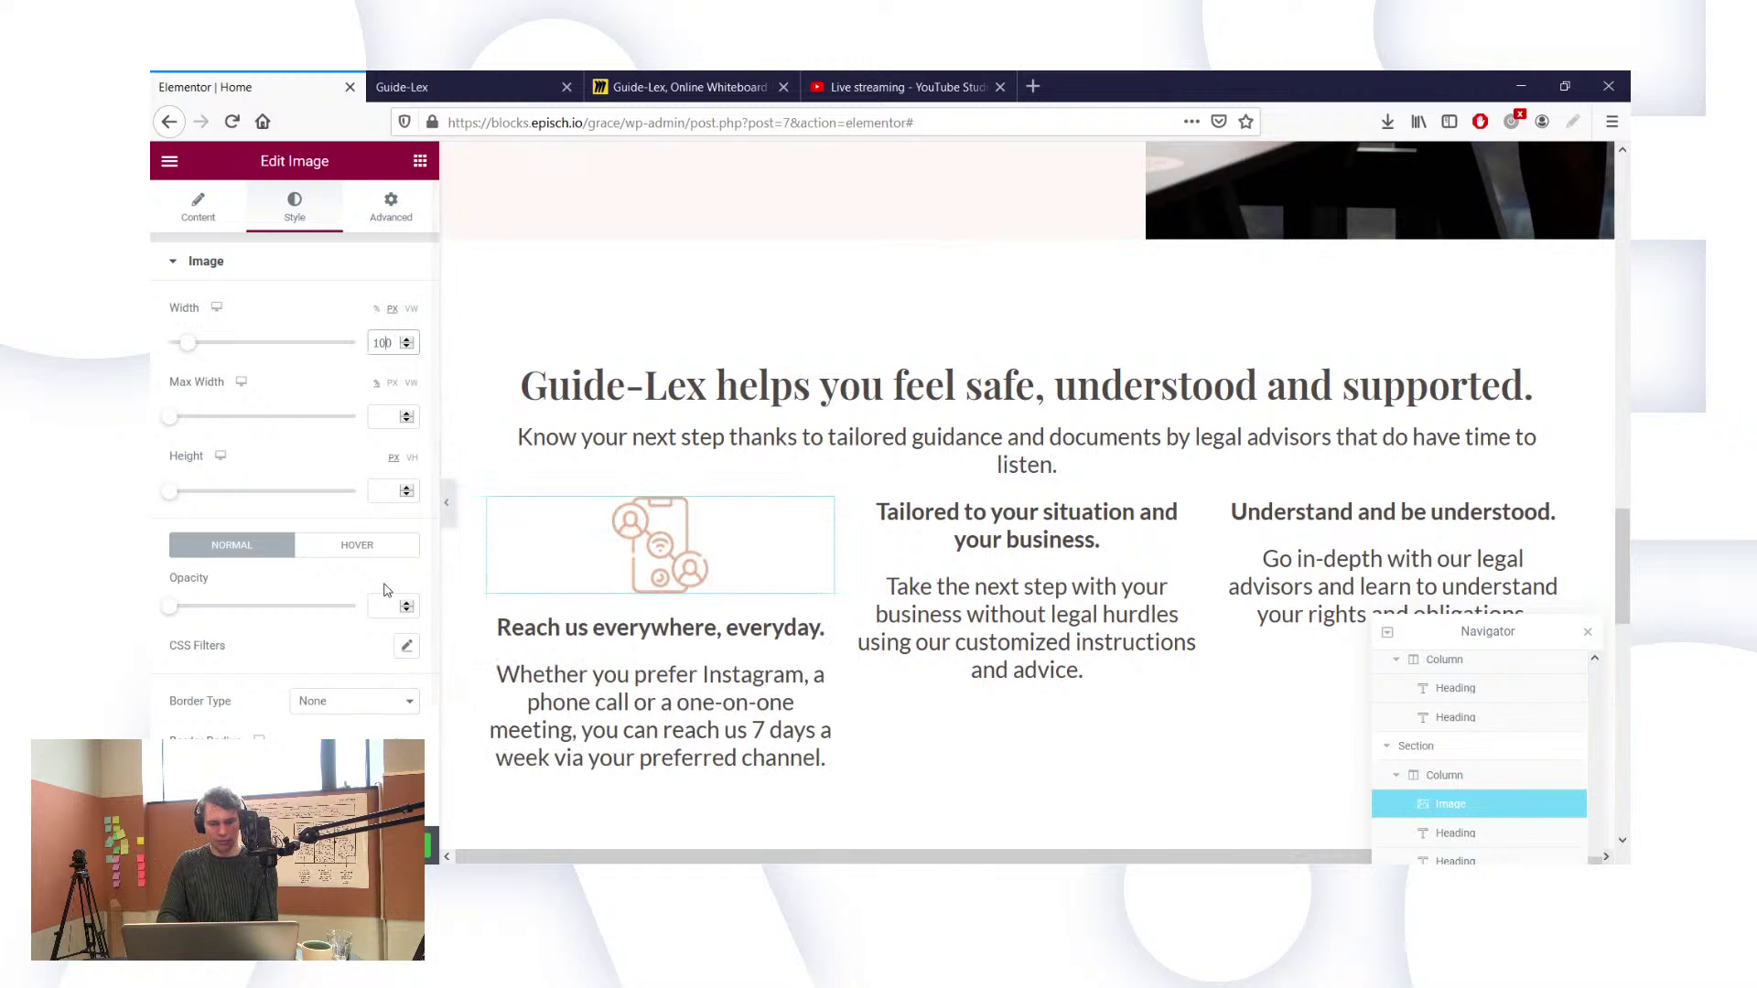
Step: Left-align the phone icon in its column and view the live Guide-Lex page
{"action": "left_click", "coordinate": [195, 213]}
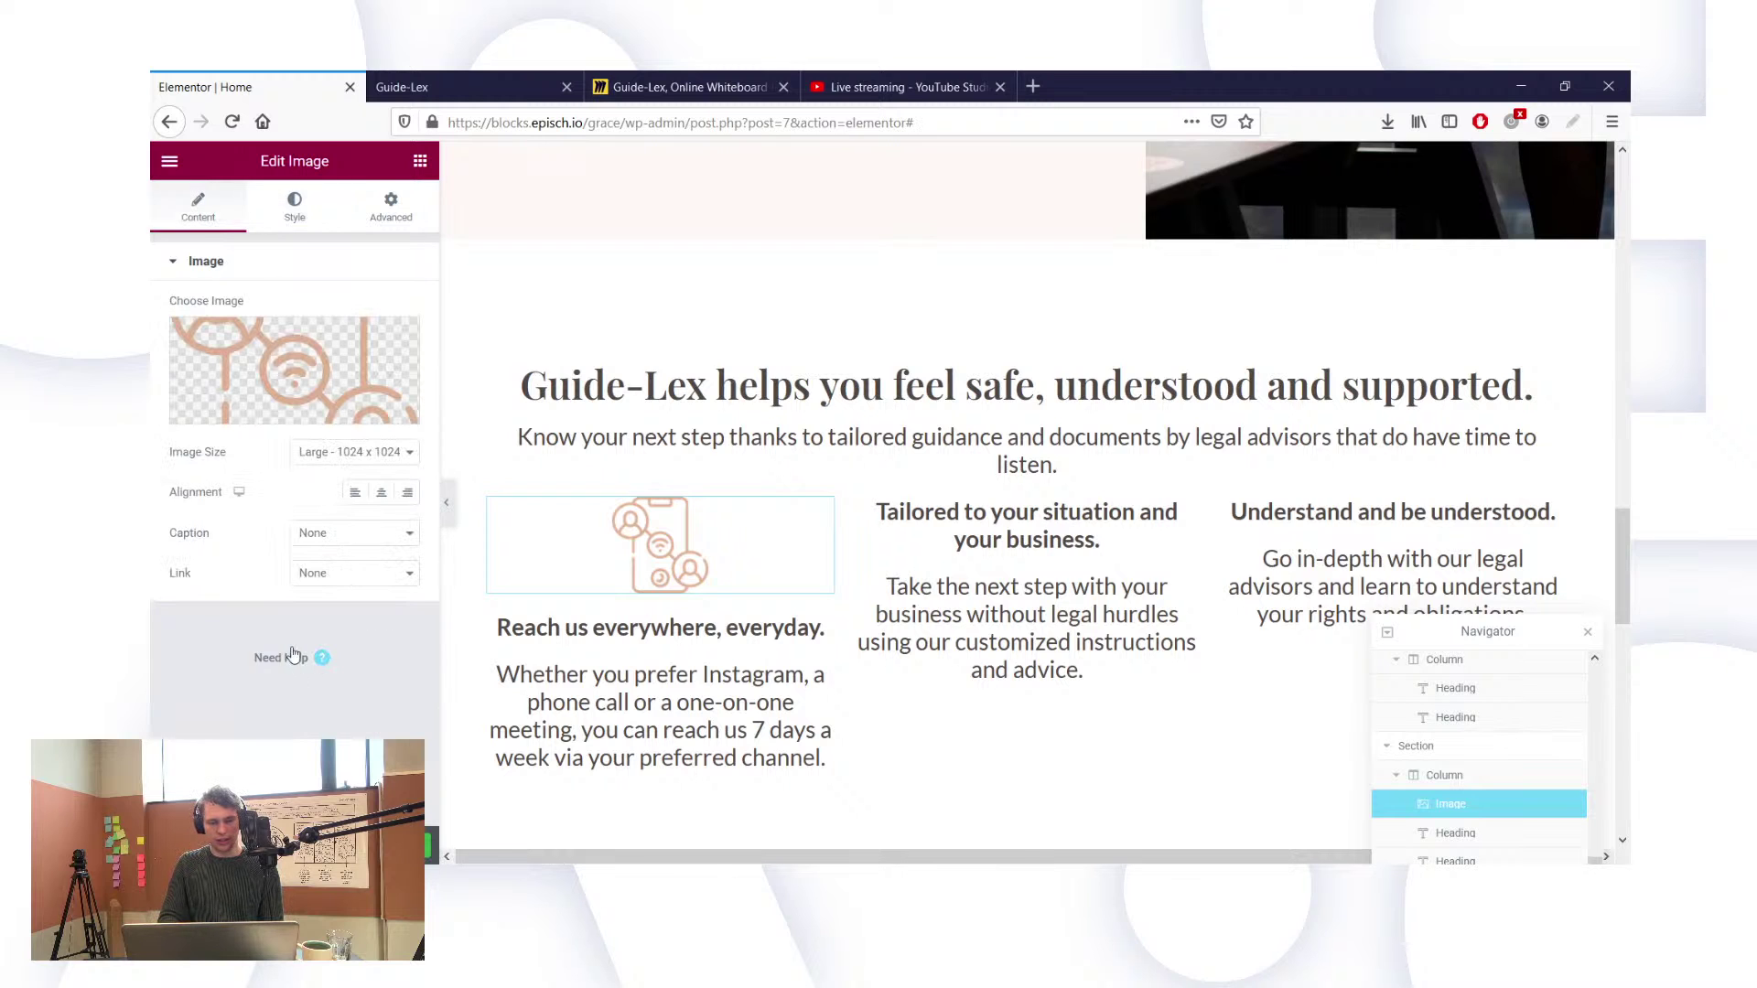
{"action": "left_click", "coordinate": [358, 499]}
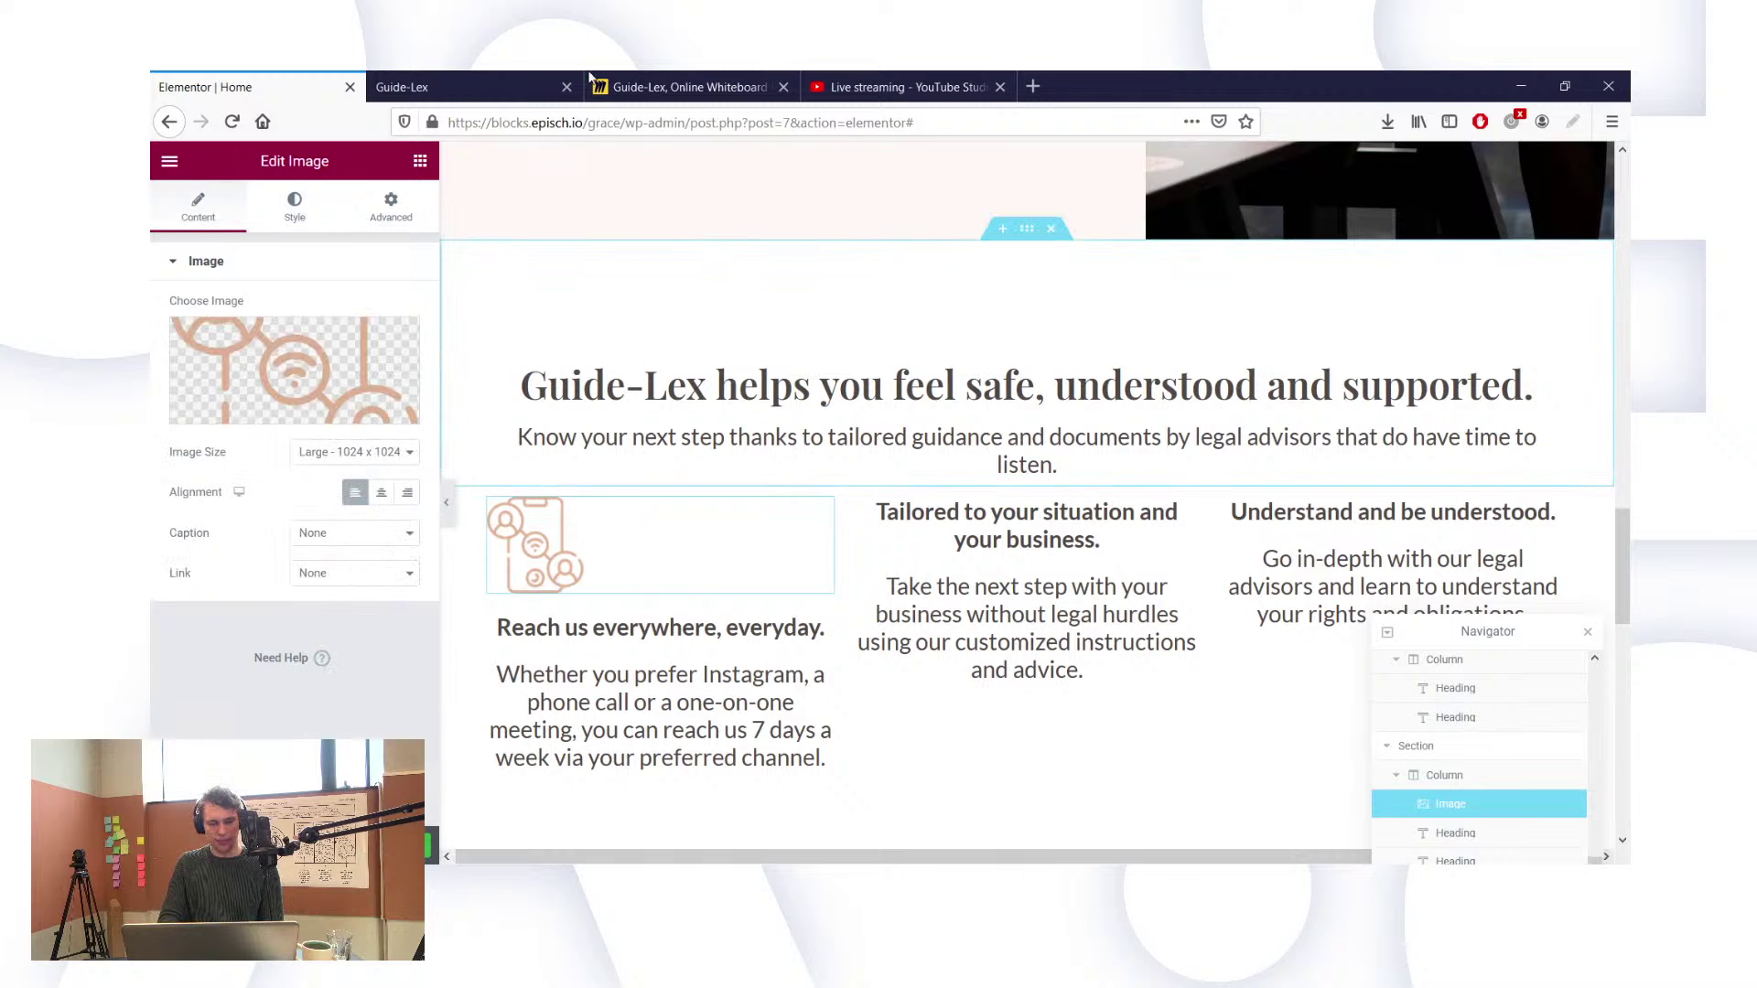
{"action": "left_click", "coordinate": [491, 82]}
{"action": "scroll", "coordinate": [705, 455], "scroll_direction": "down", "scroll_amount": 8}
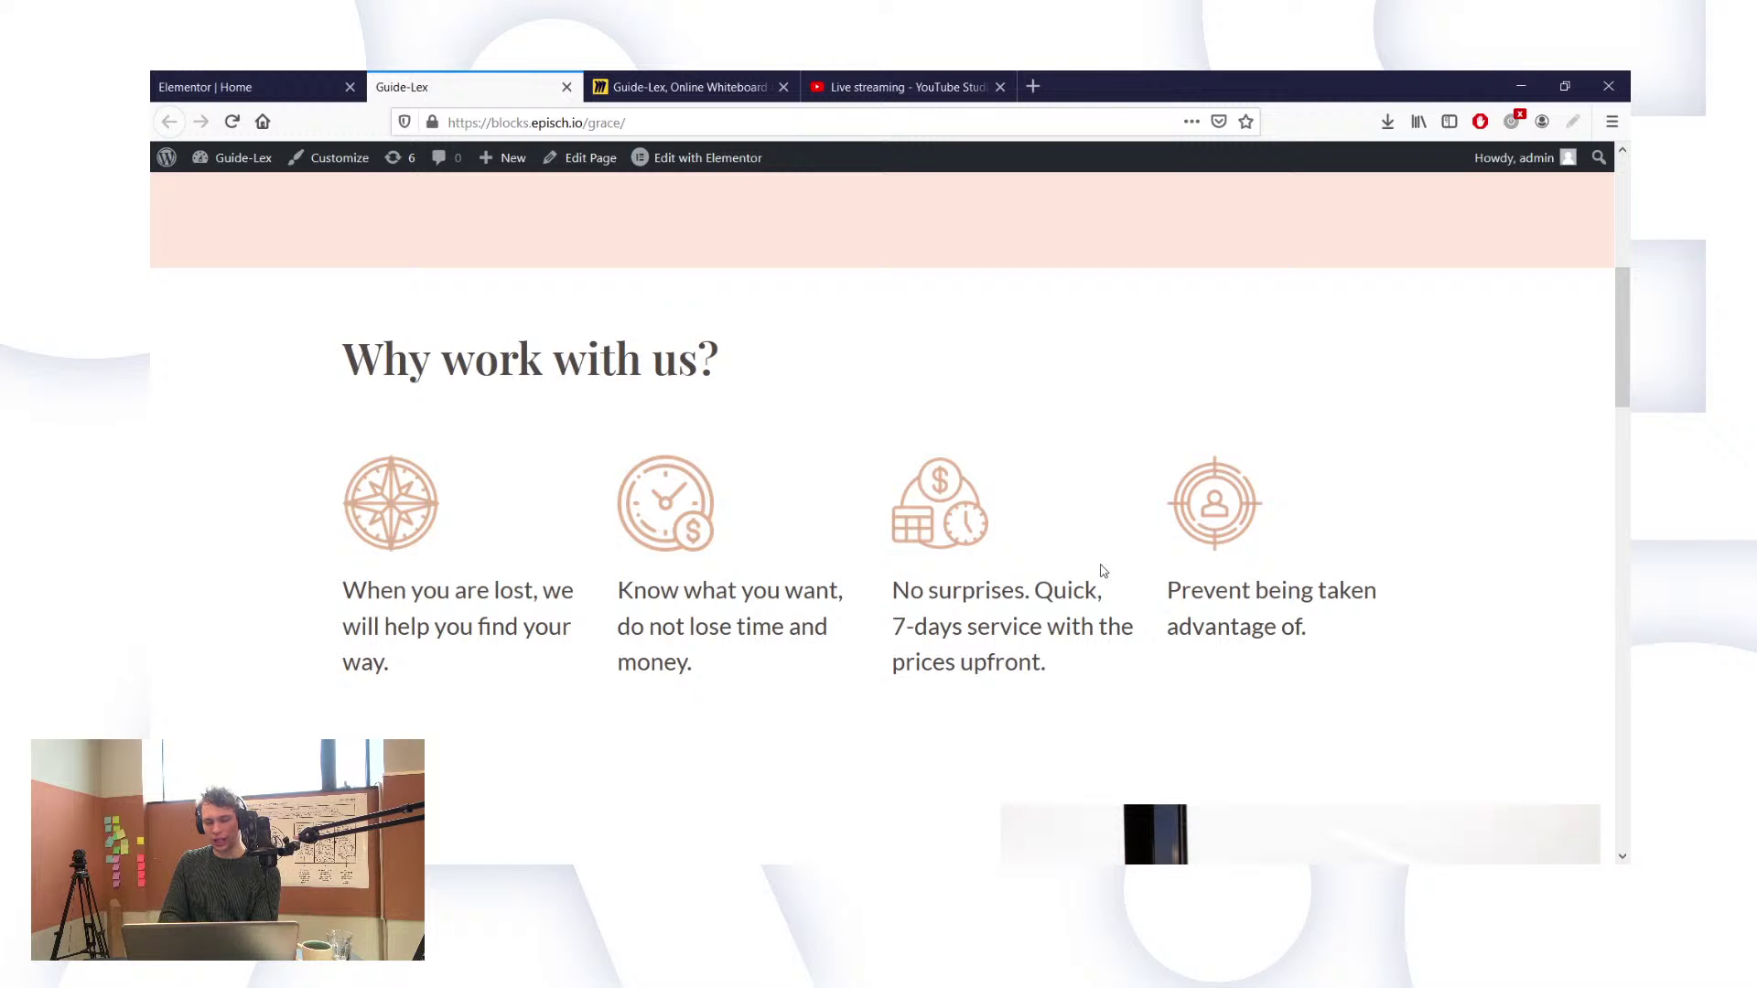
Step: Highlight the column texts and section heading on the live page to compare their alignment
{"action": "scroll", "coordinate": [1103, 570], "scroll_direction": "down", "scroll_amount": 15}
{"action": "scroll", "coordinate": [1209, 621], "scroll_direction": "up", "scroll_amount": 2}
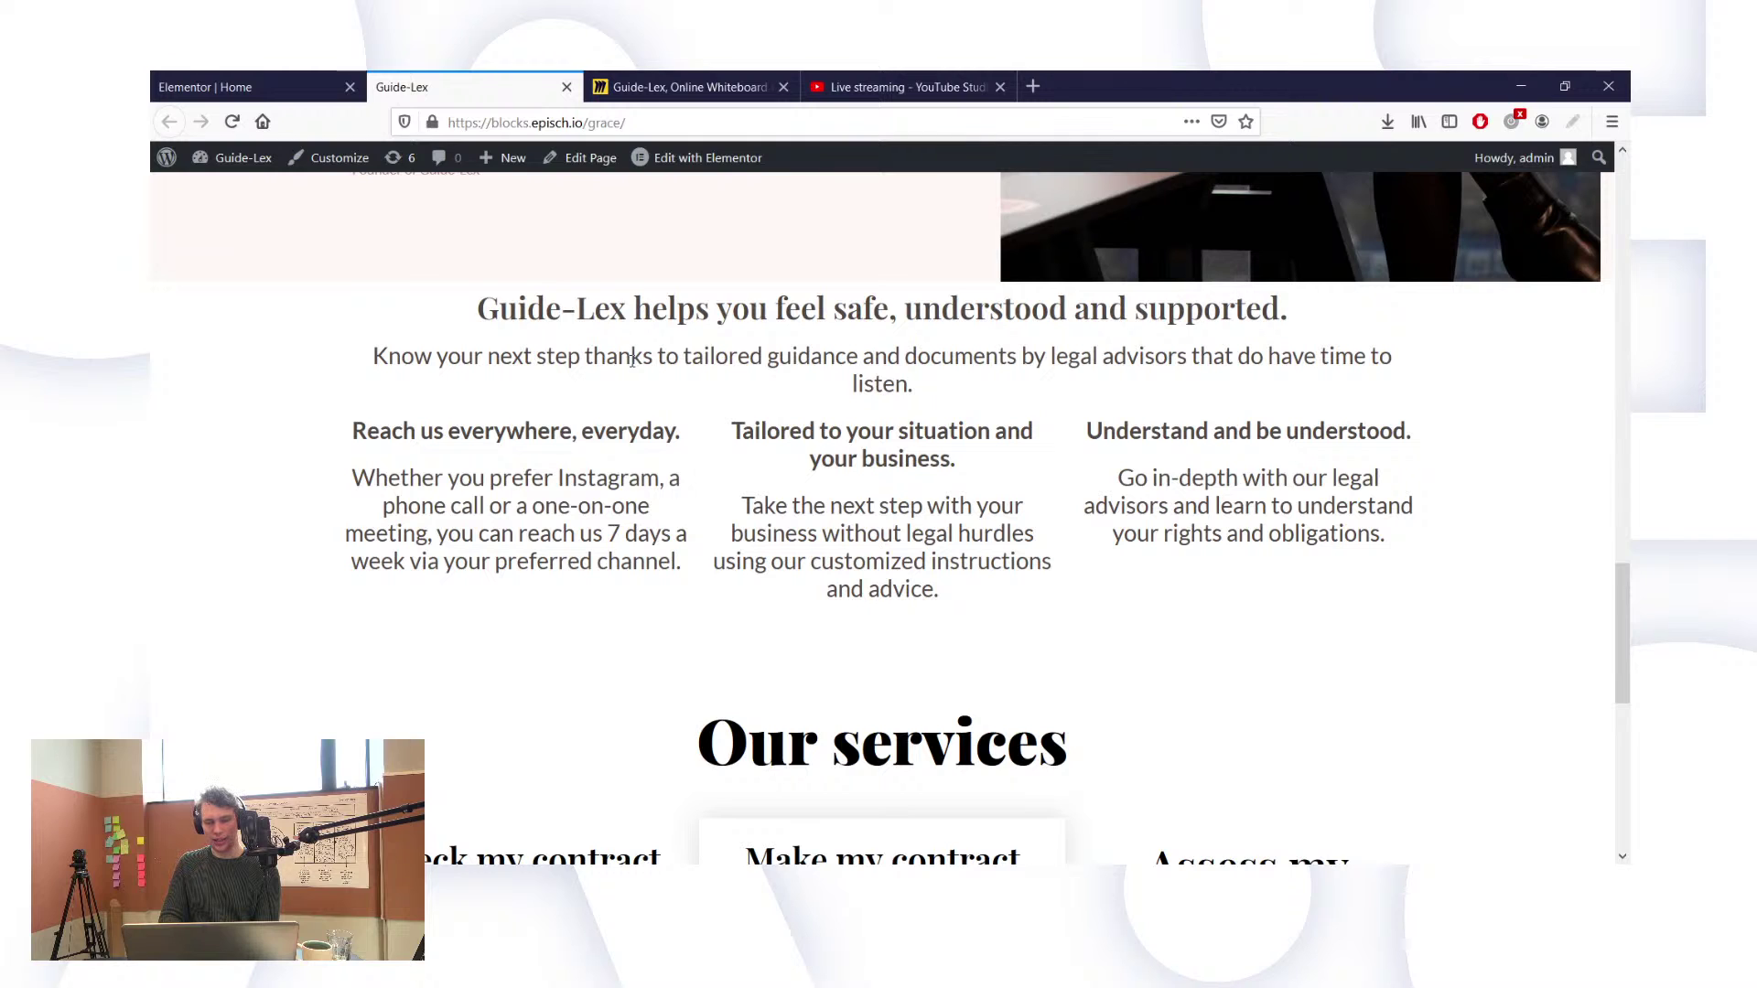
{"action": "left_click_drag", "start_coordinate": [381, 437], "coordinate": [626, 582]}
{"action": "left_click_drag", "start_coordinate": [829, 439], "coordinate": [949, 591]}
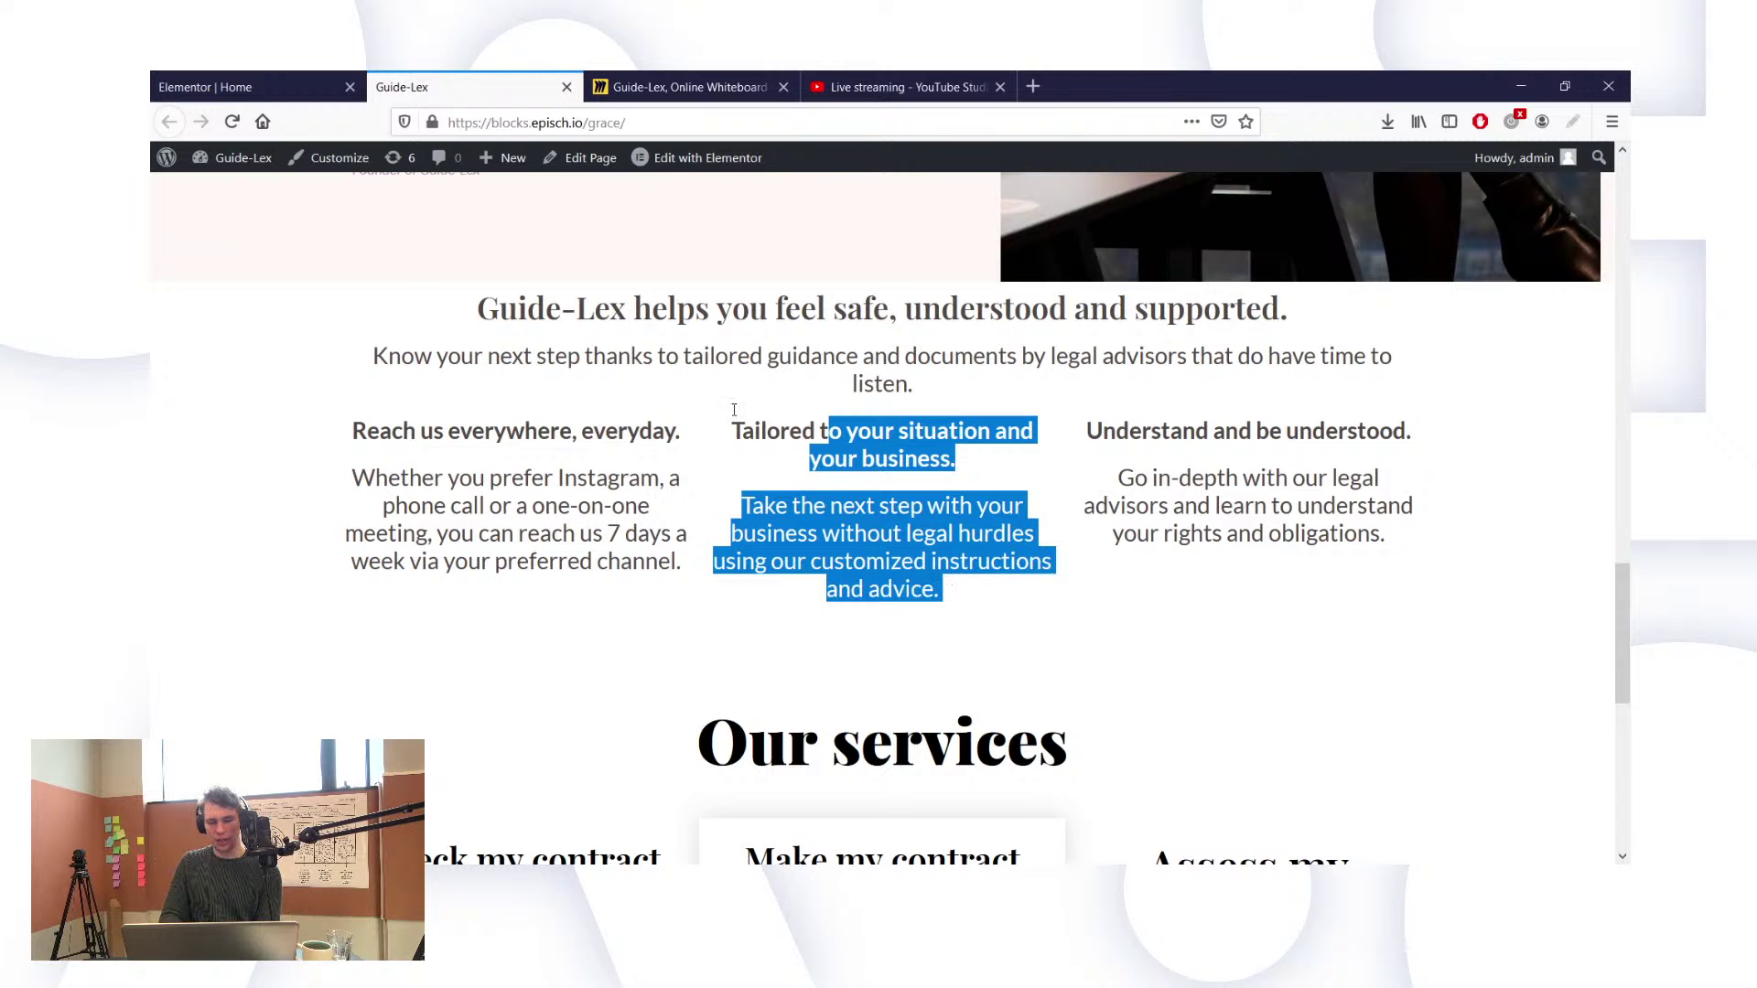
{"action": "left_click_drag", "start_coordinate": [486, 316], "coordinate": [1141, 382]}
{"action": "scroll", "coordinate": [1141, 382], "scroll_direction": "down", "scroll_amount": 3}
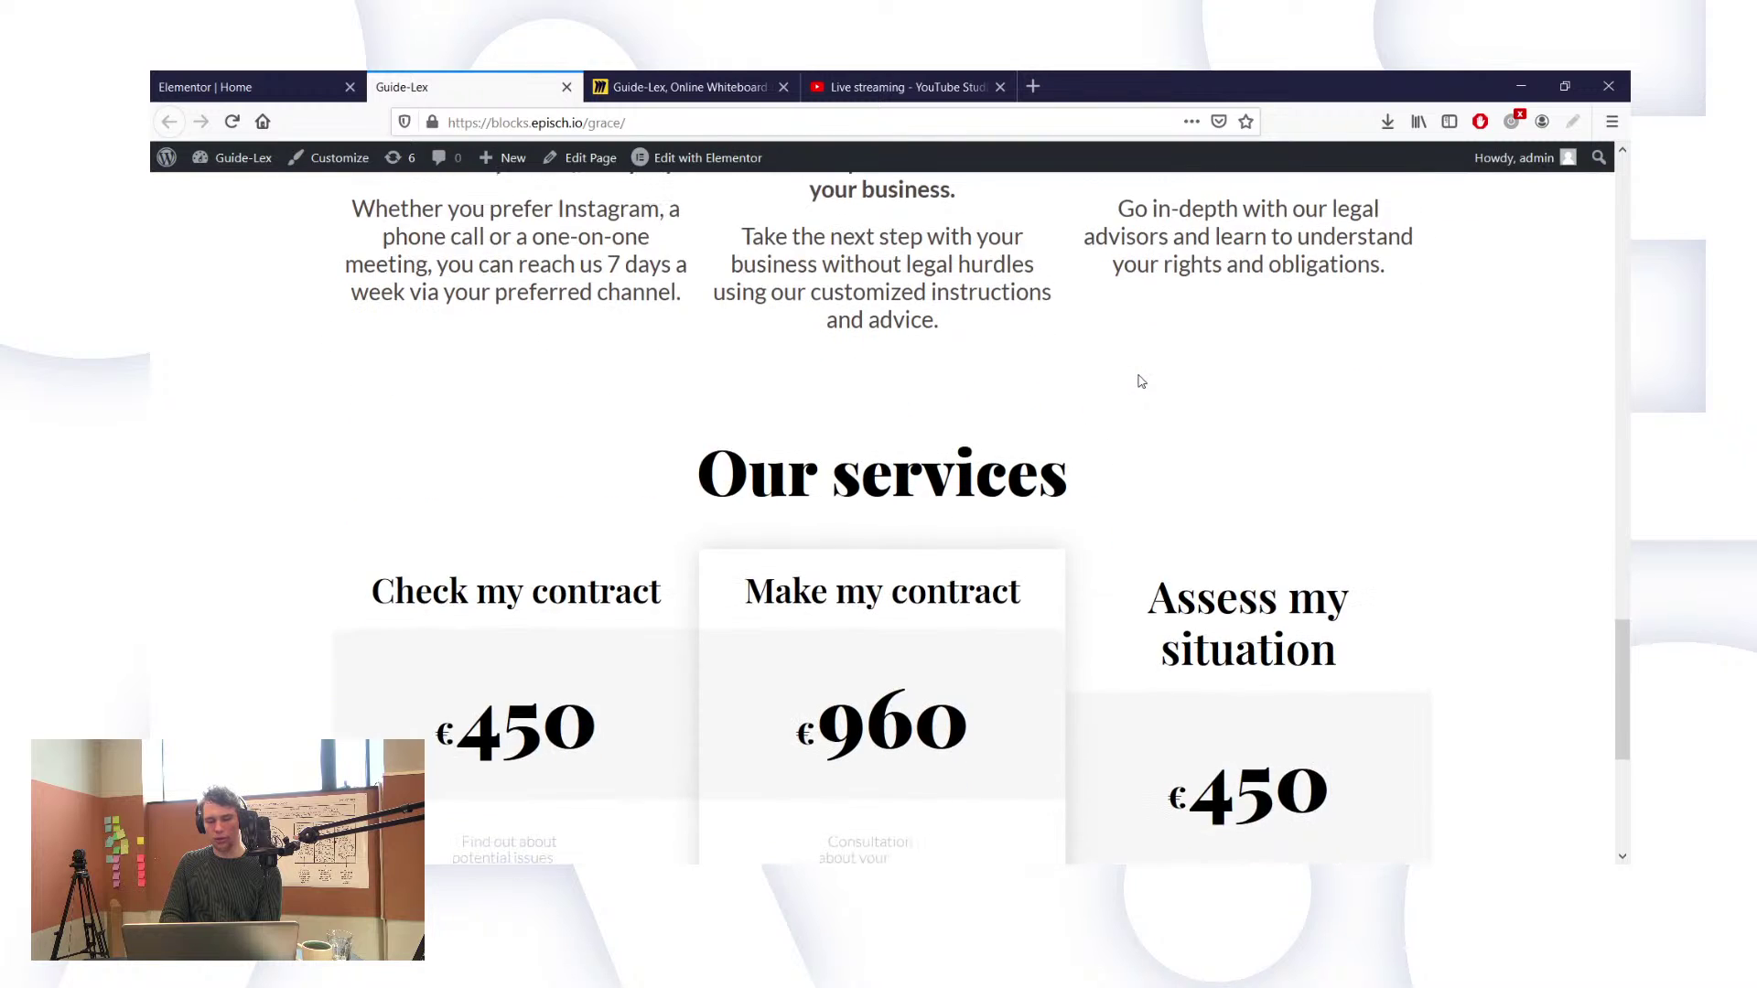
{"action": "scroll", "coordinate": [1141, 382], "scroll_direction": "up", "scroll_amount": 3}
{"action": "left_click", "coordinate": [738, 282]}
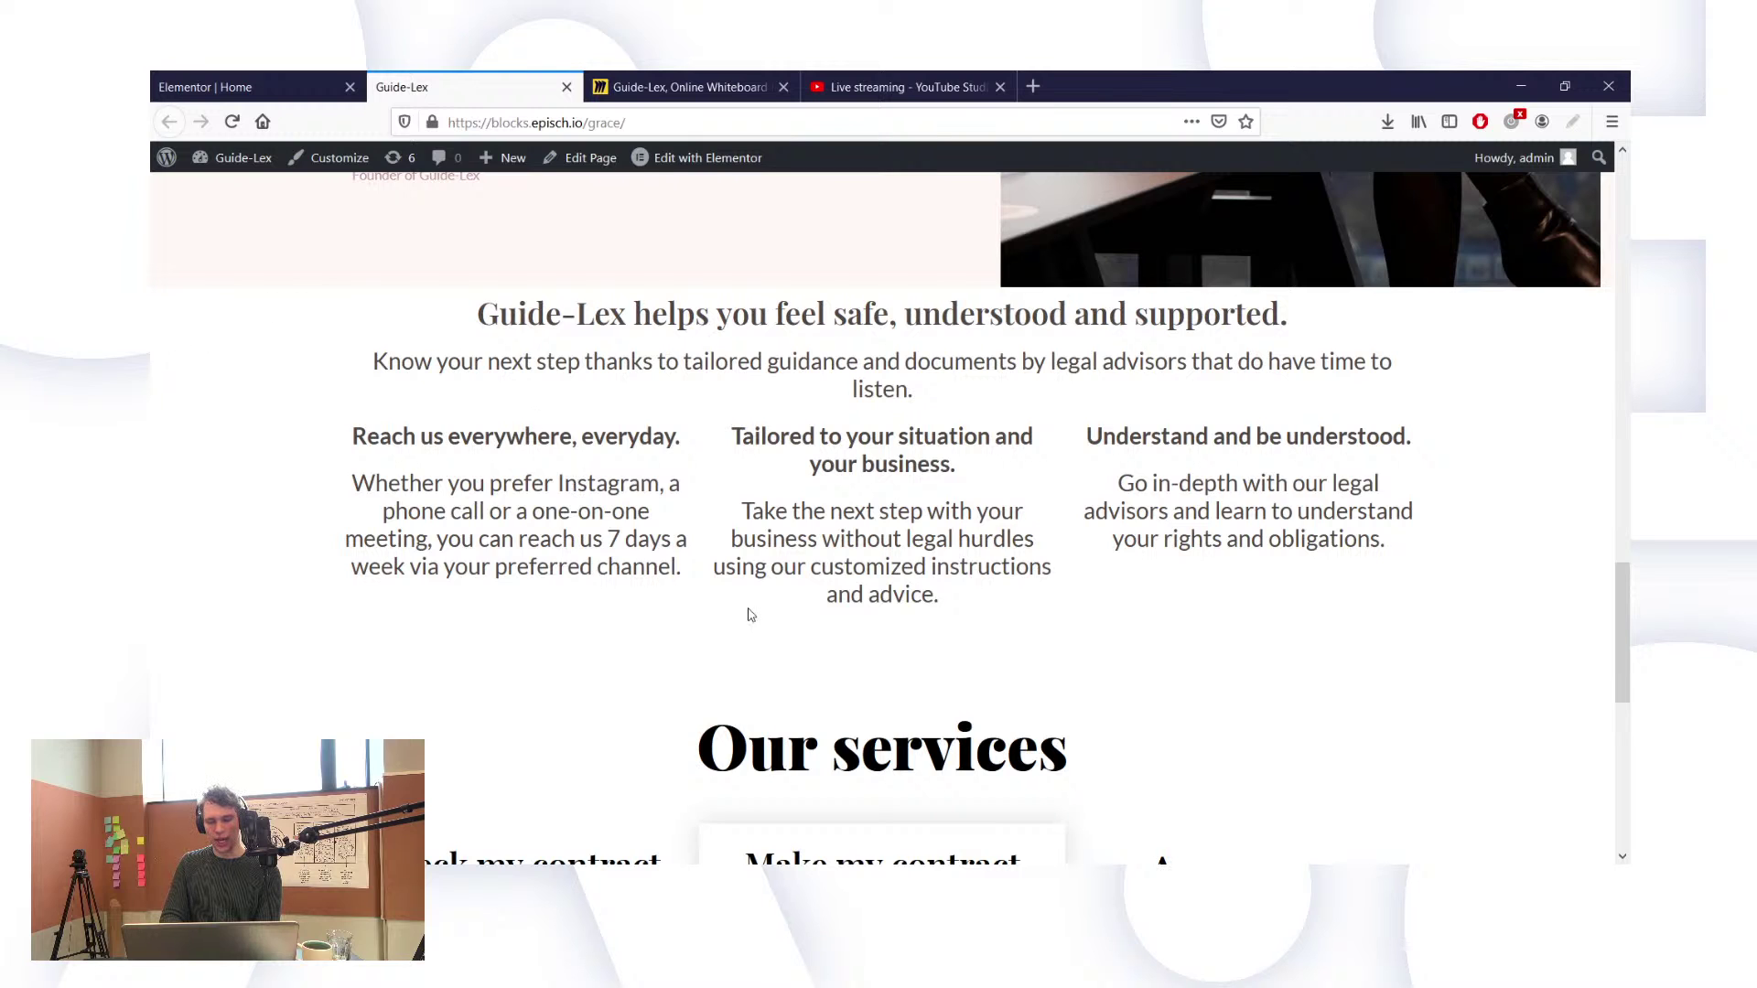
Step: Scroll through the rest of the live page, then return to the homepage editor
{"action": "scroll", "coordinate": [749, 614], "scroll_direction": "down", "scroll_amount": 3}
{"action": "scroll", "coordinate": [797, 571], "scroll_direction": "down", "scroll_amount": 2}
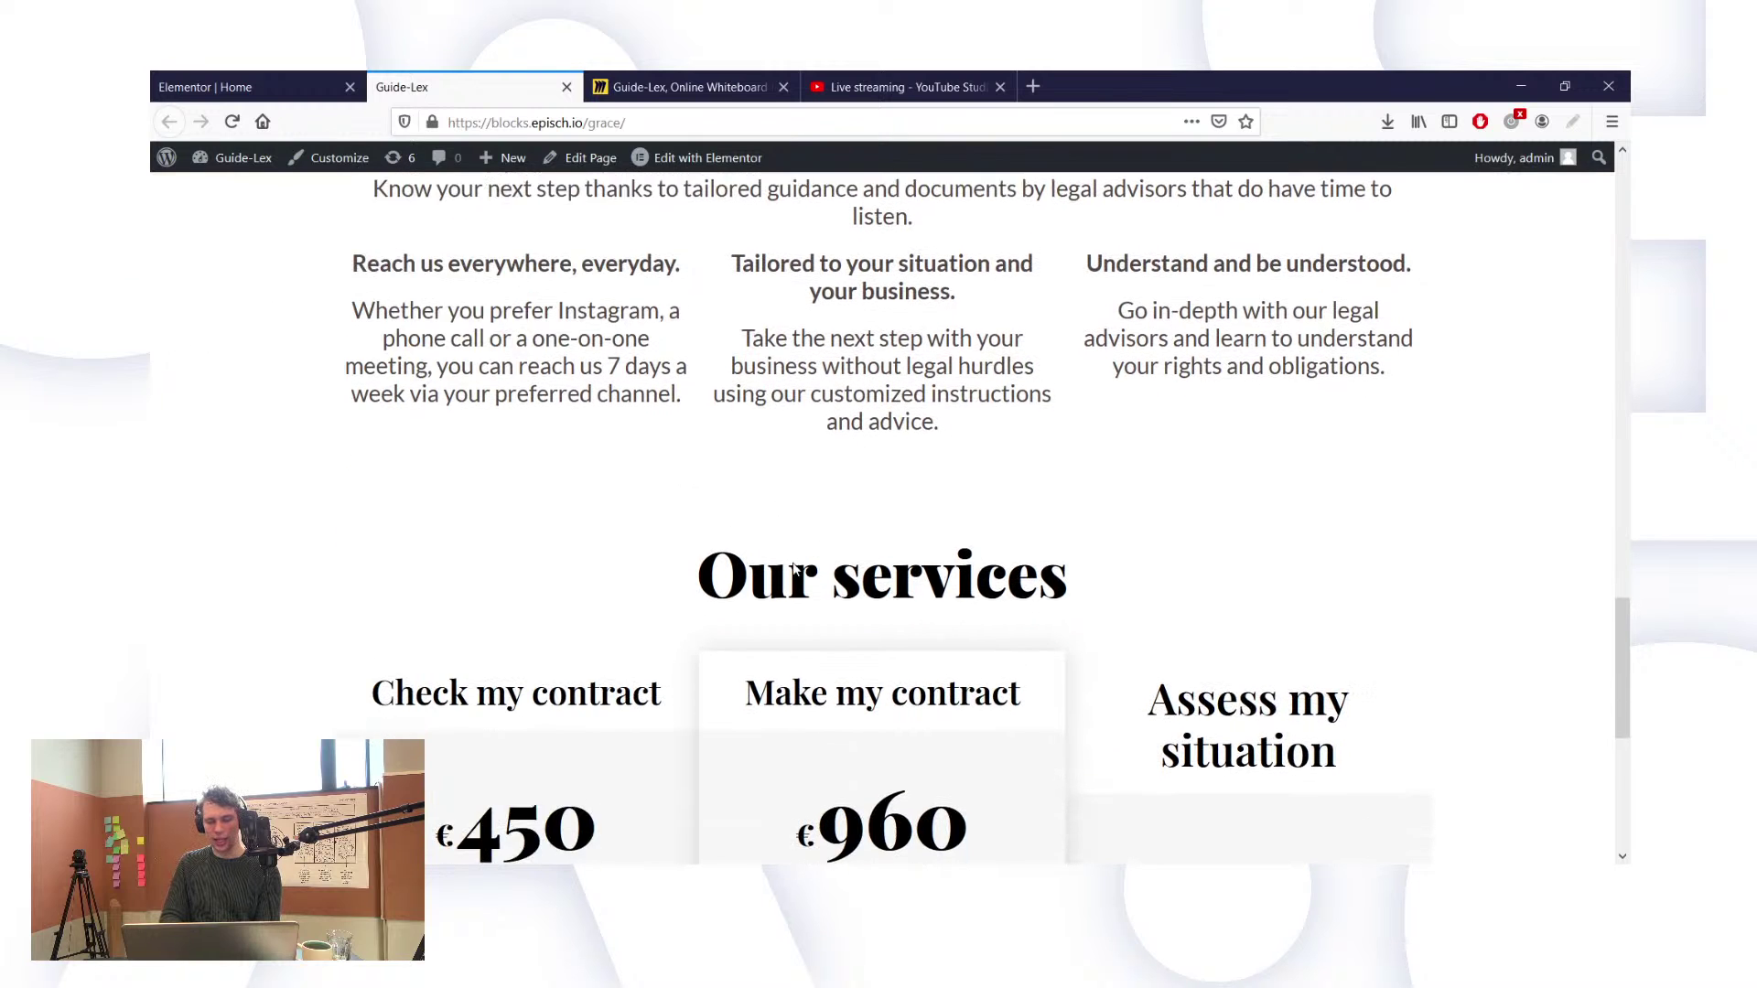
{"action": "scroll", "coordinate": [1249, 541], "scroll_direction": "down", "scroll_amount": 8}
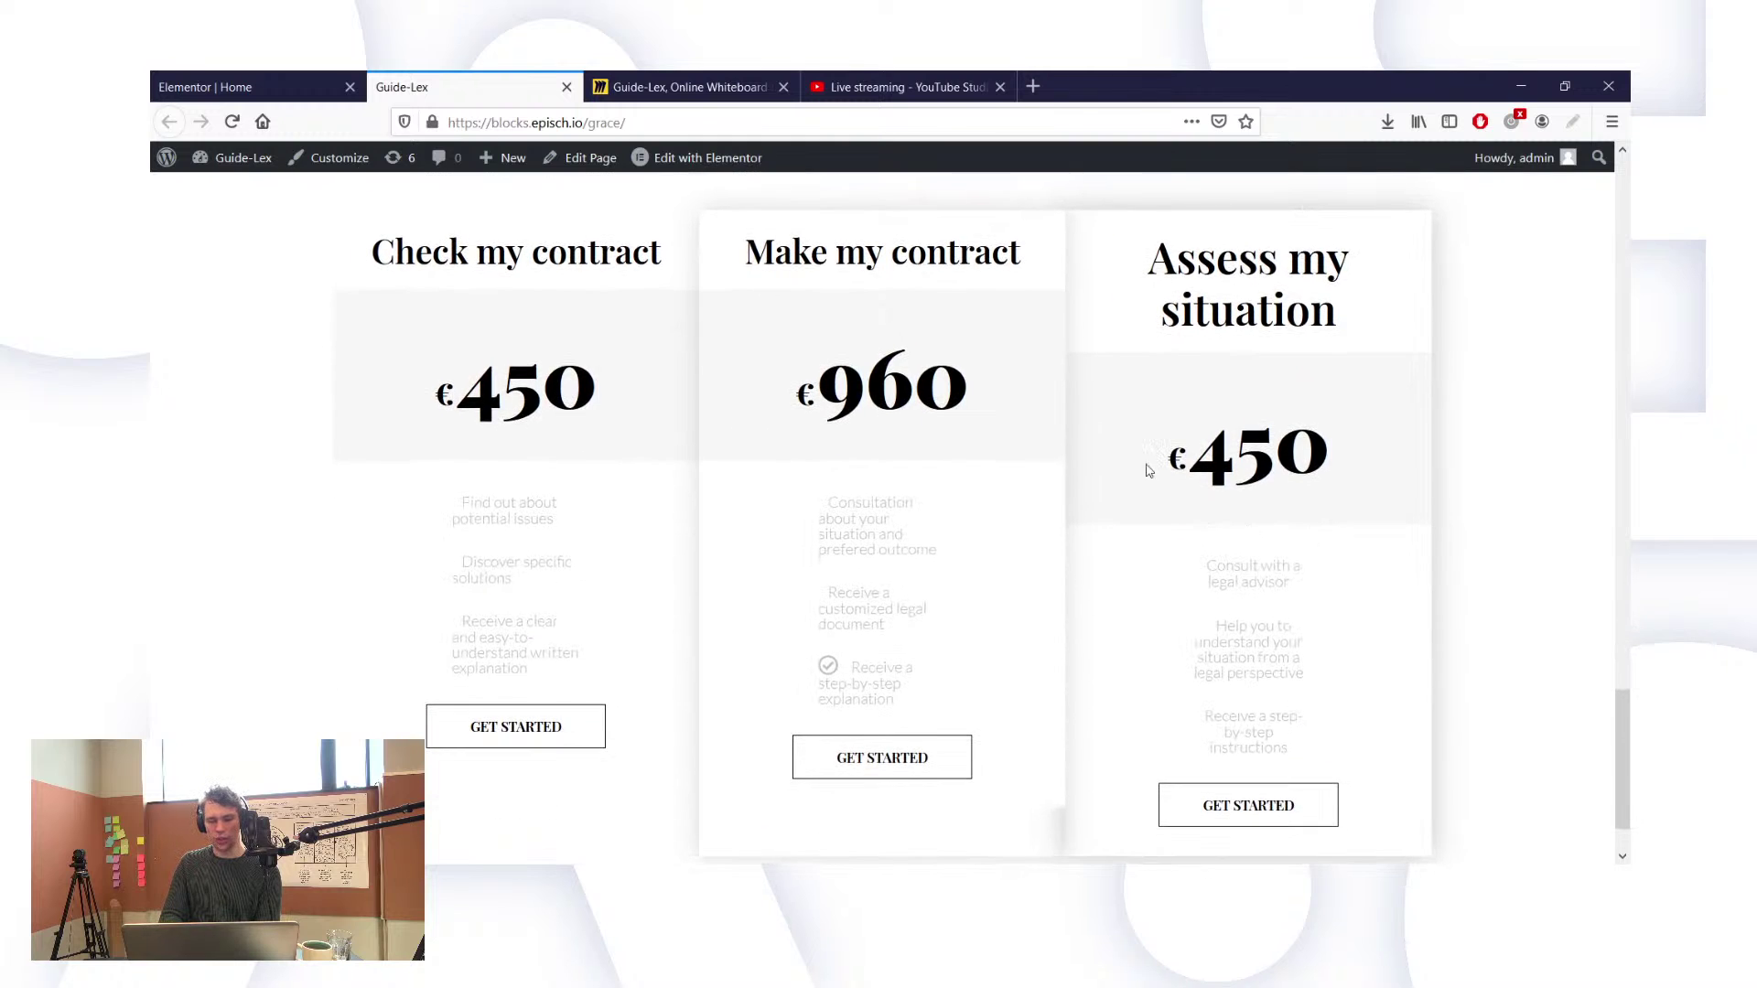
{"action": "scroll", "coordinate": [901, 267], "scroll_direction": "up", "scroll_amount": 5}
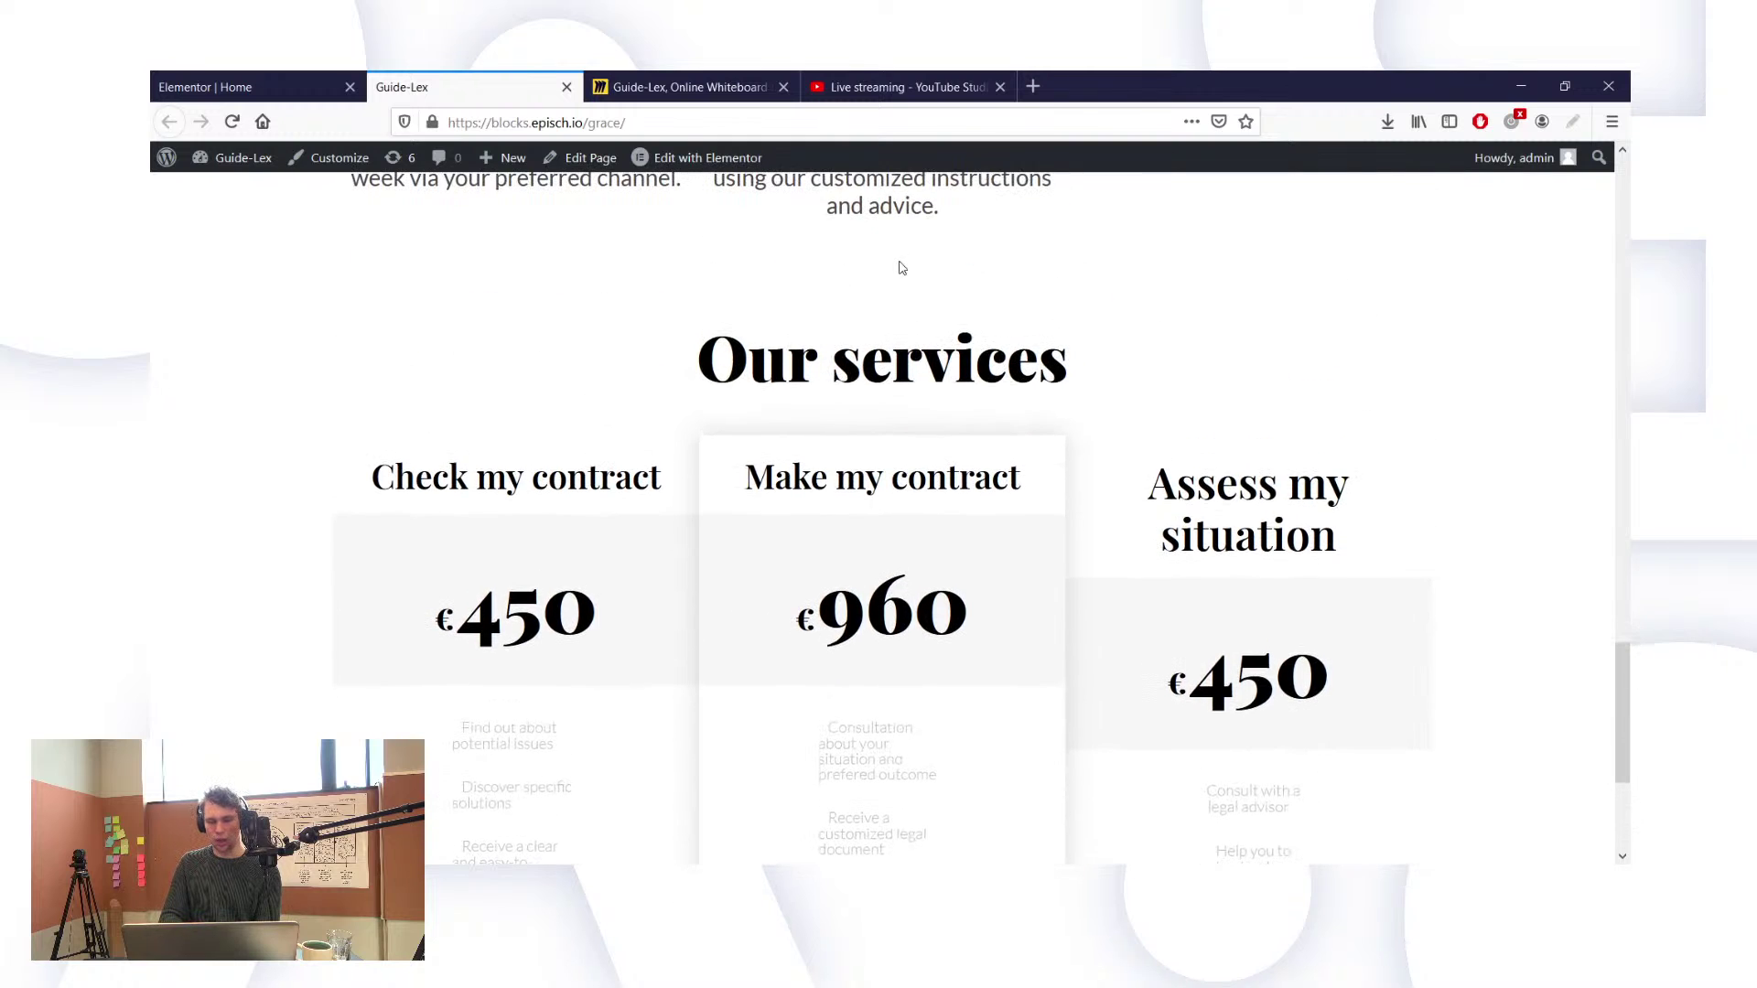
{"action": "scroll", "coordinate": [901, 267], "scroll_direction": "up", "scroll_amount": 8}
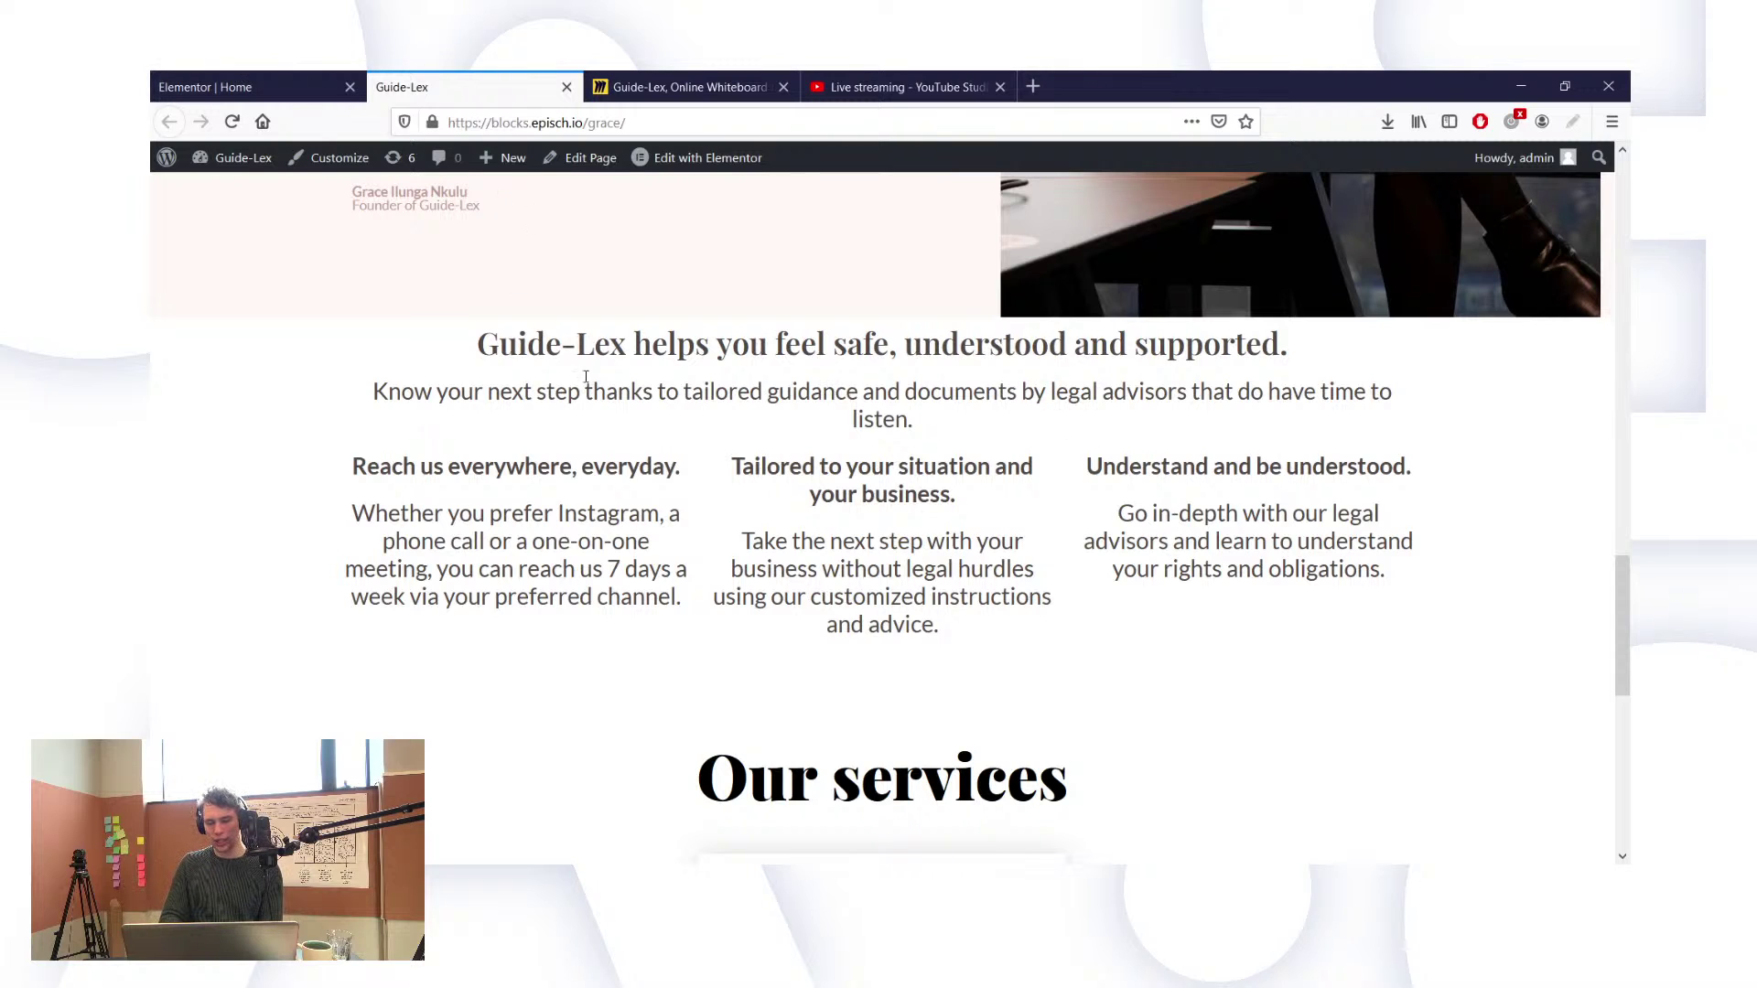
{"action": "left_click", "coordinate": [252, 87]}
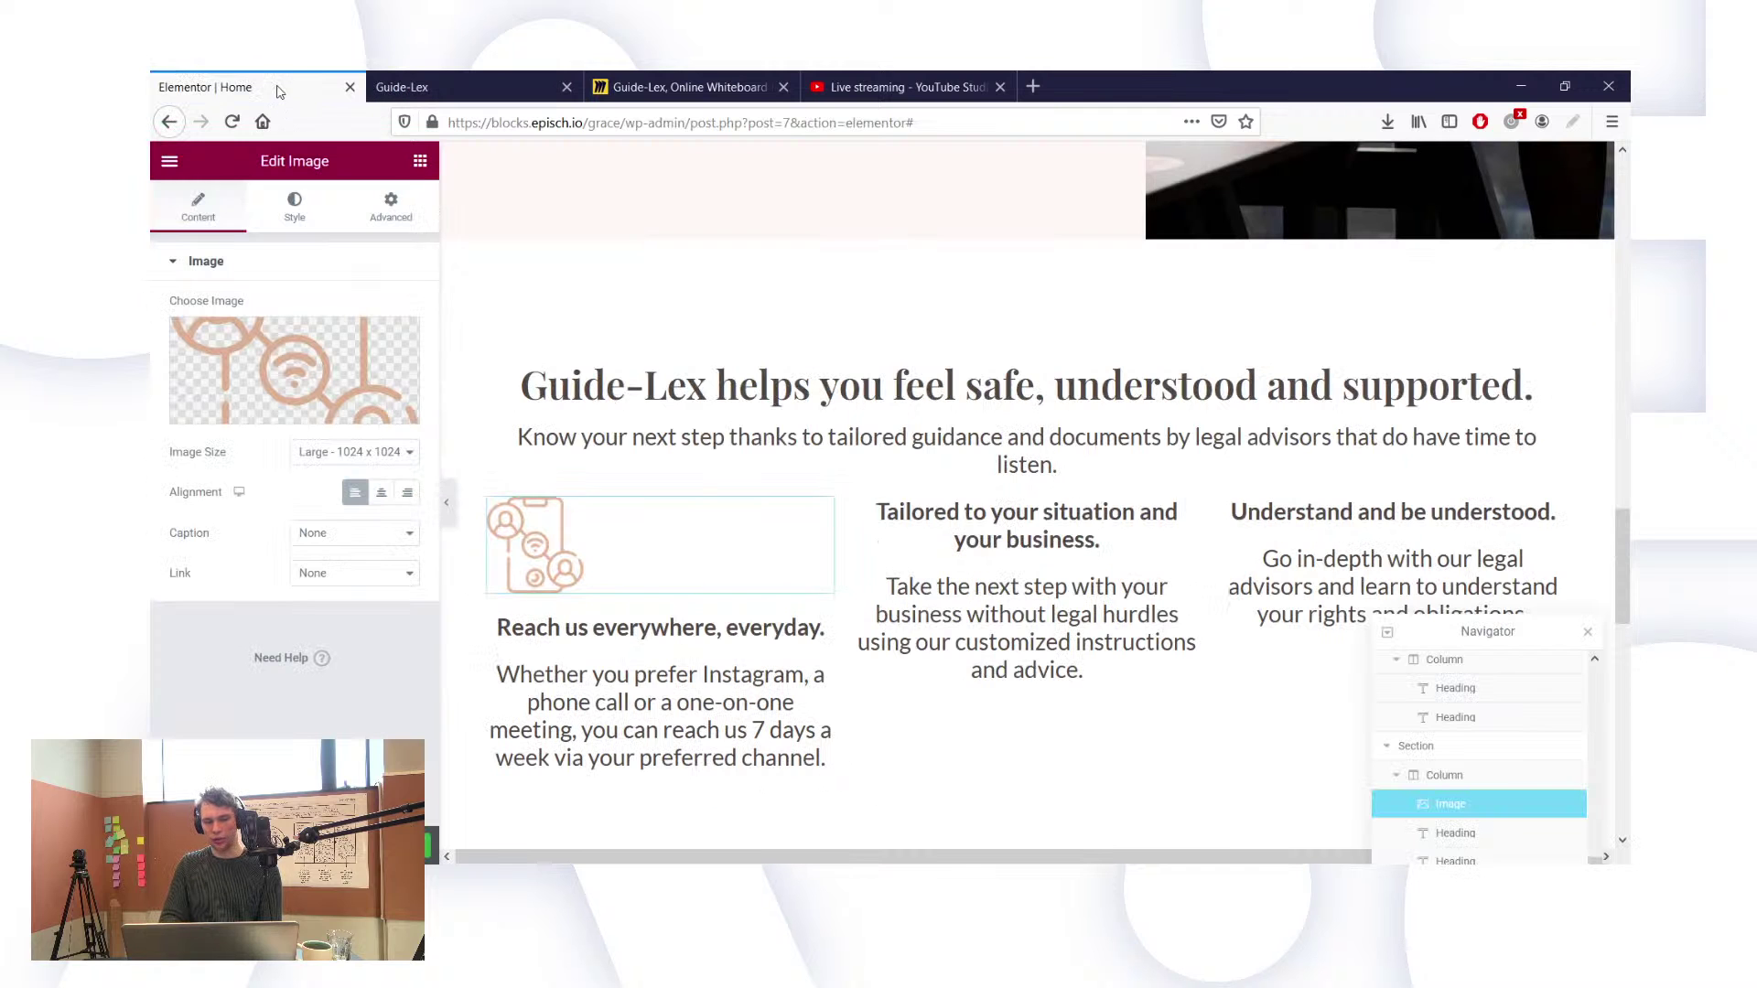
Step: Left-align the 'Reach us everywhere, everyday.' heading and its paragraph
{"action": "left_click", "coordinate": [698, 627]}
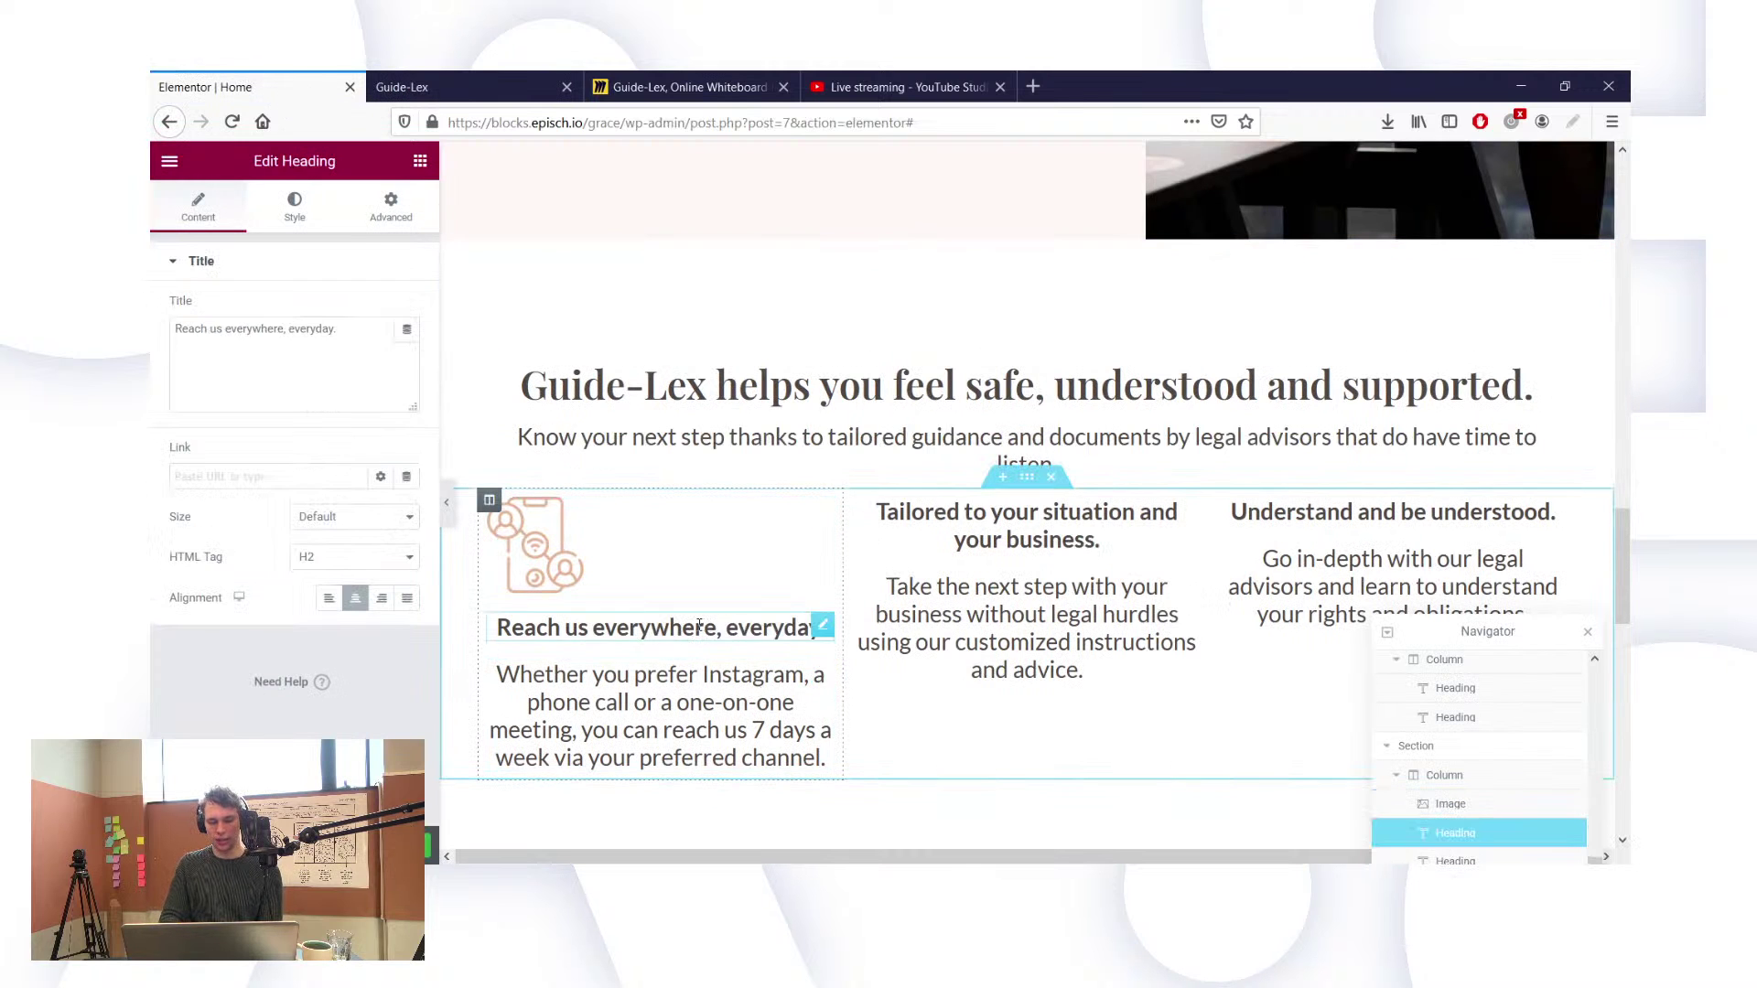
{"action": "left_click", "coordinate": [329, 598]}
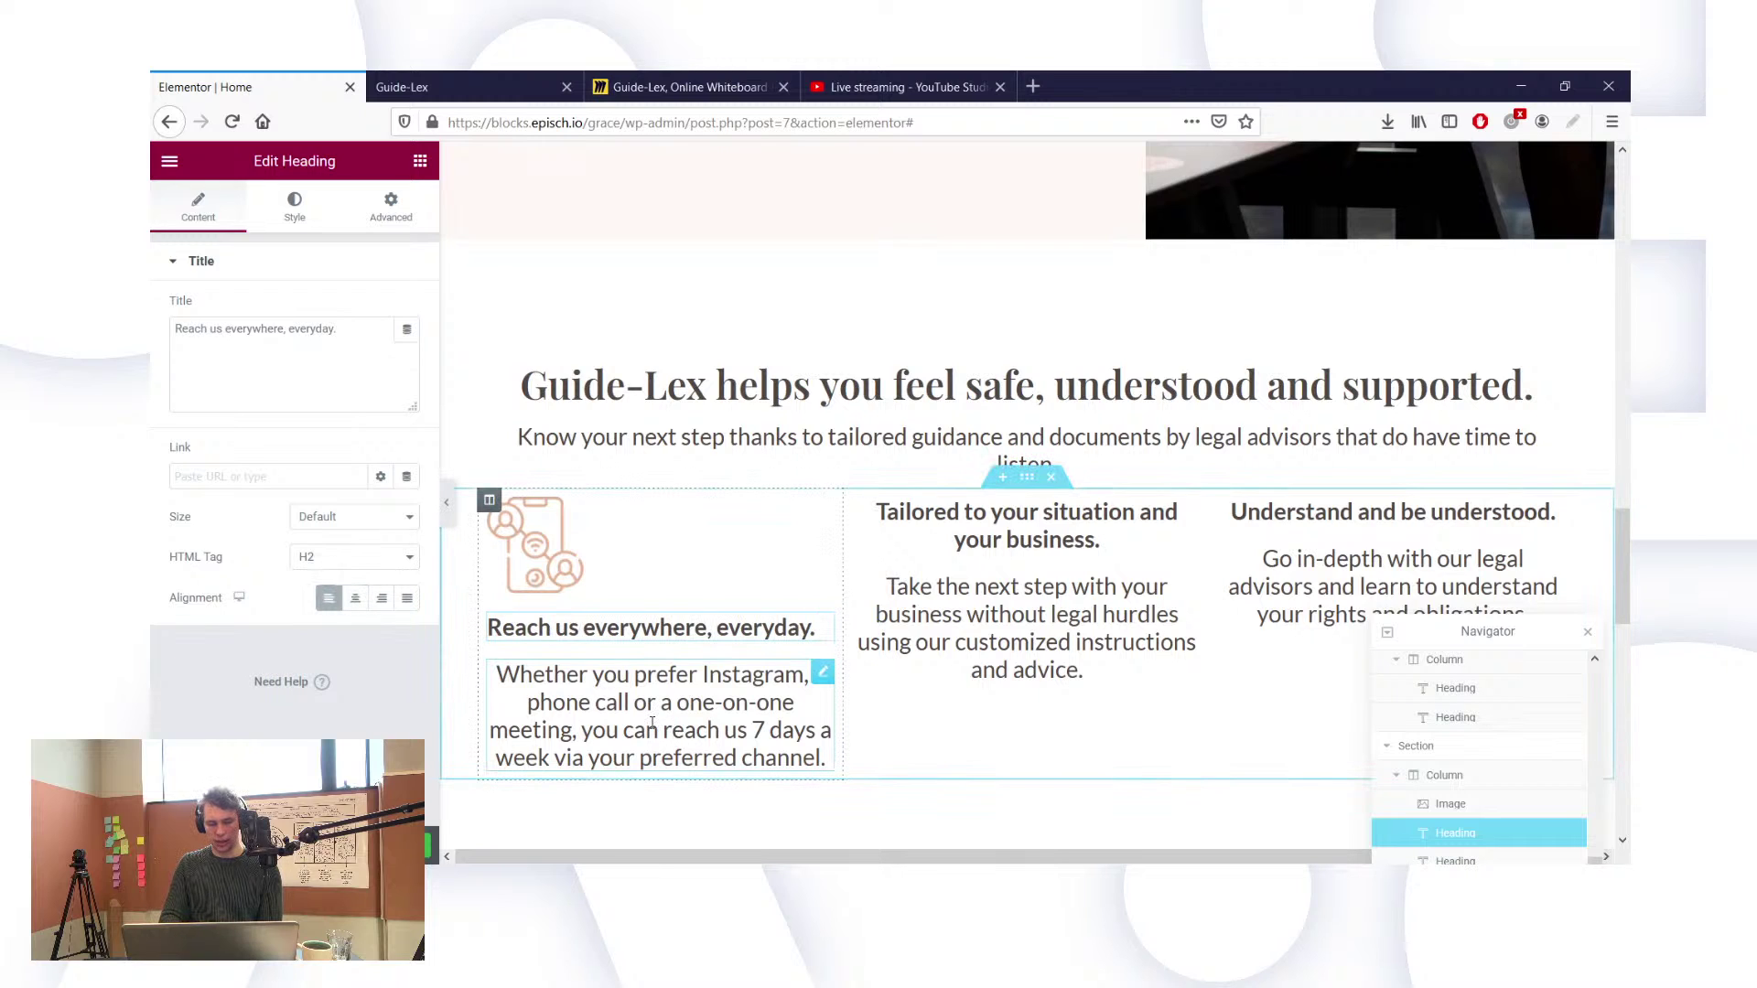
{"action": "left_click", "coordinate": [659, 716]}
{"action": "left_click", "coordinate": [329, 598]}
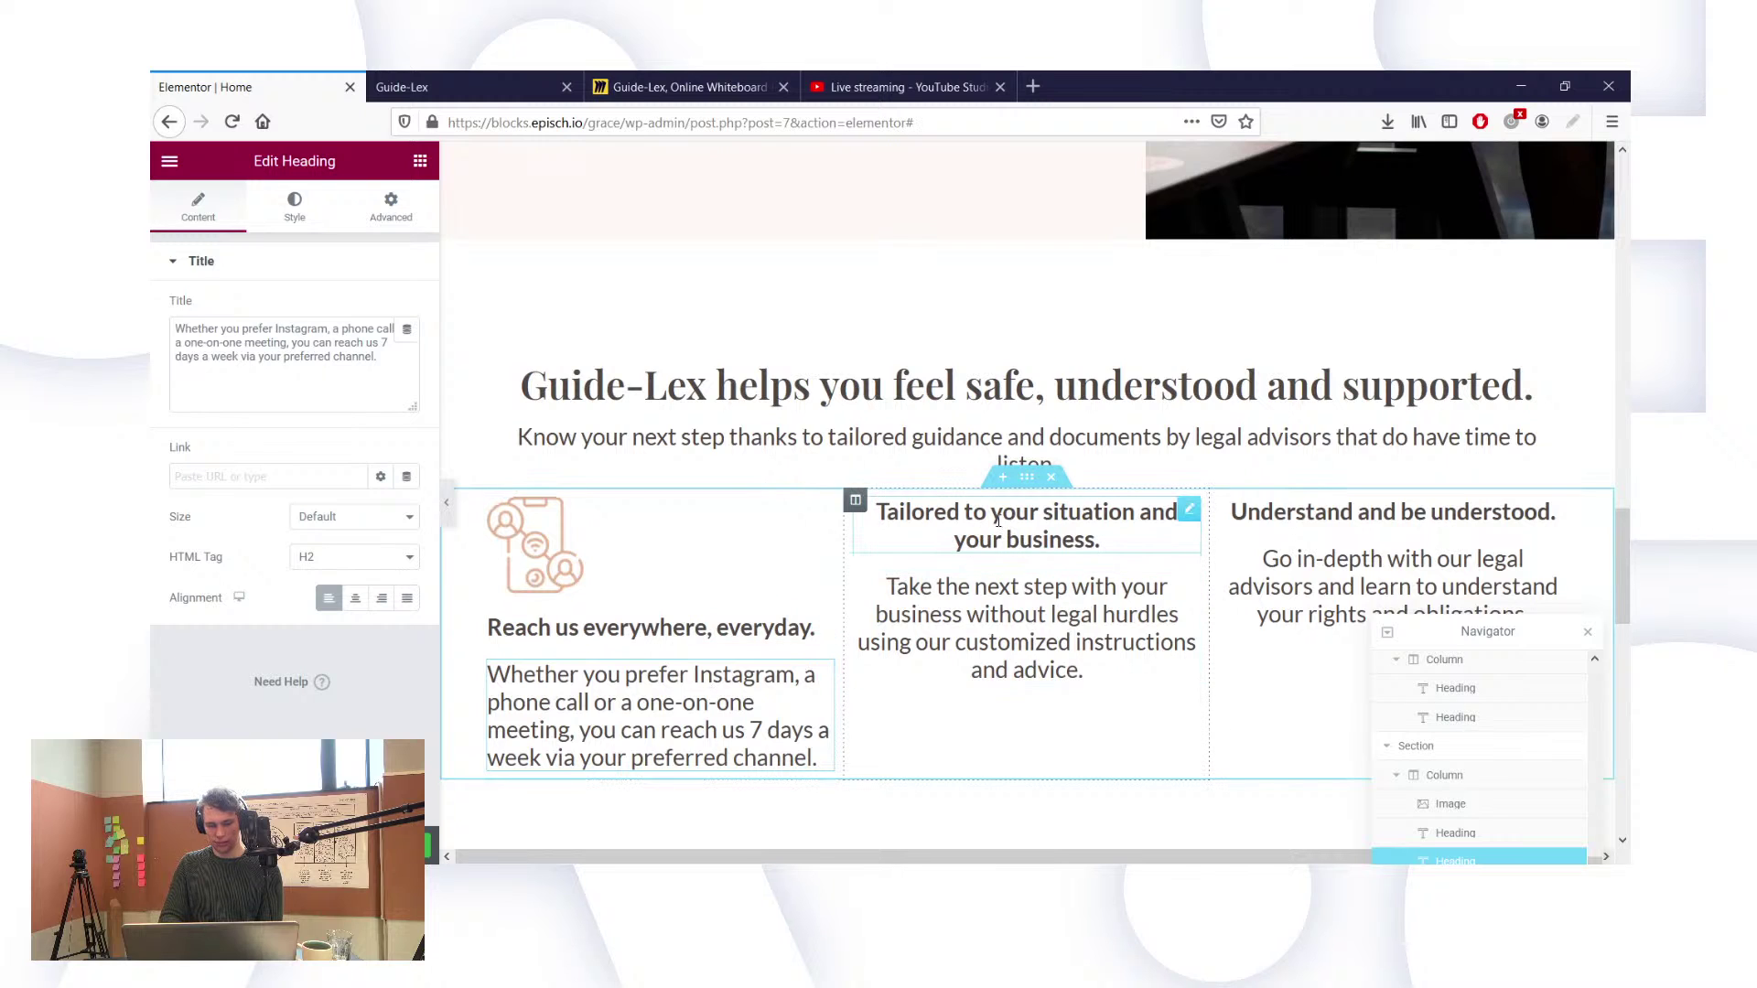
Step: Duplicate the phone icon and move the copy to the top of the middle column
{"action": "right_click", "coordinate": [840, 515]}
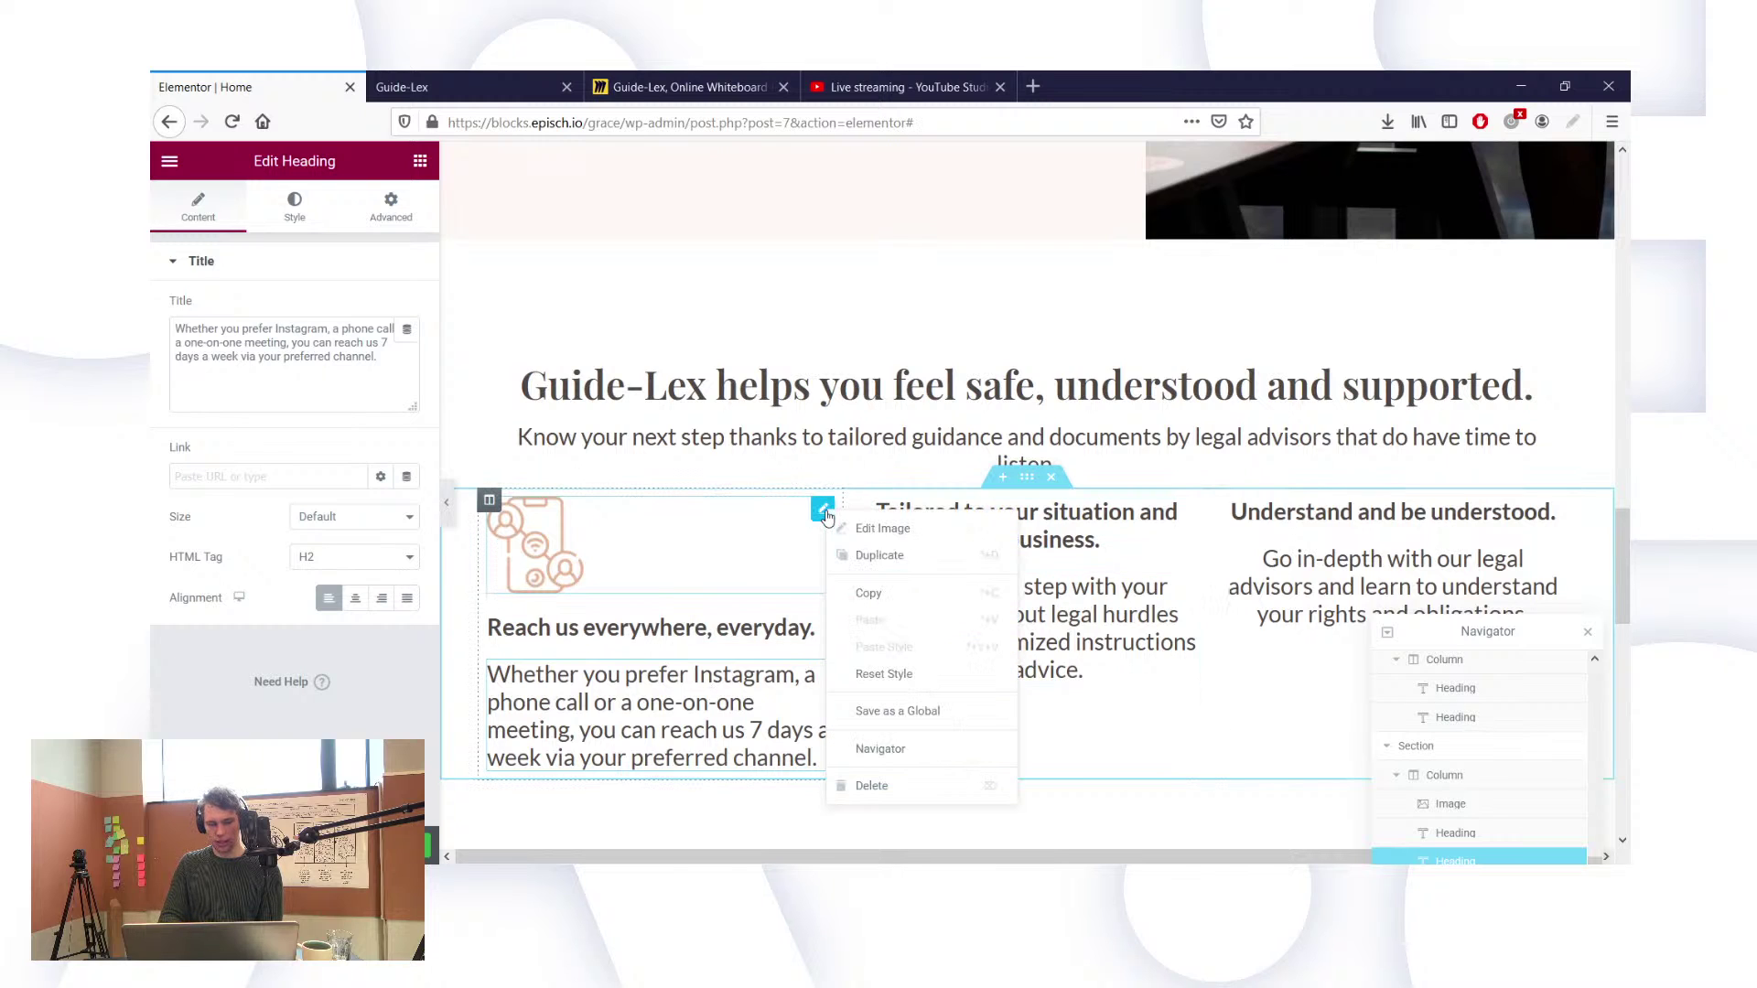
{"action": "left_click", "coordinate": [852, 556]}
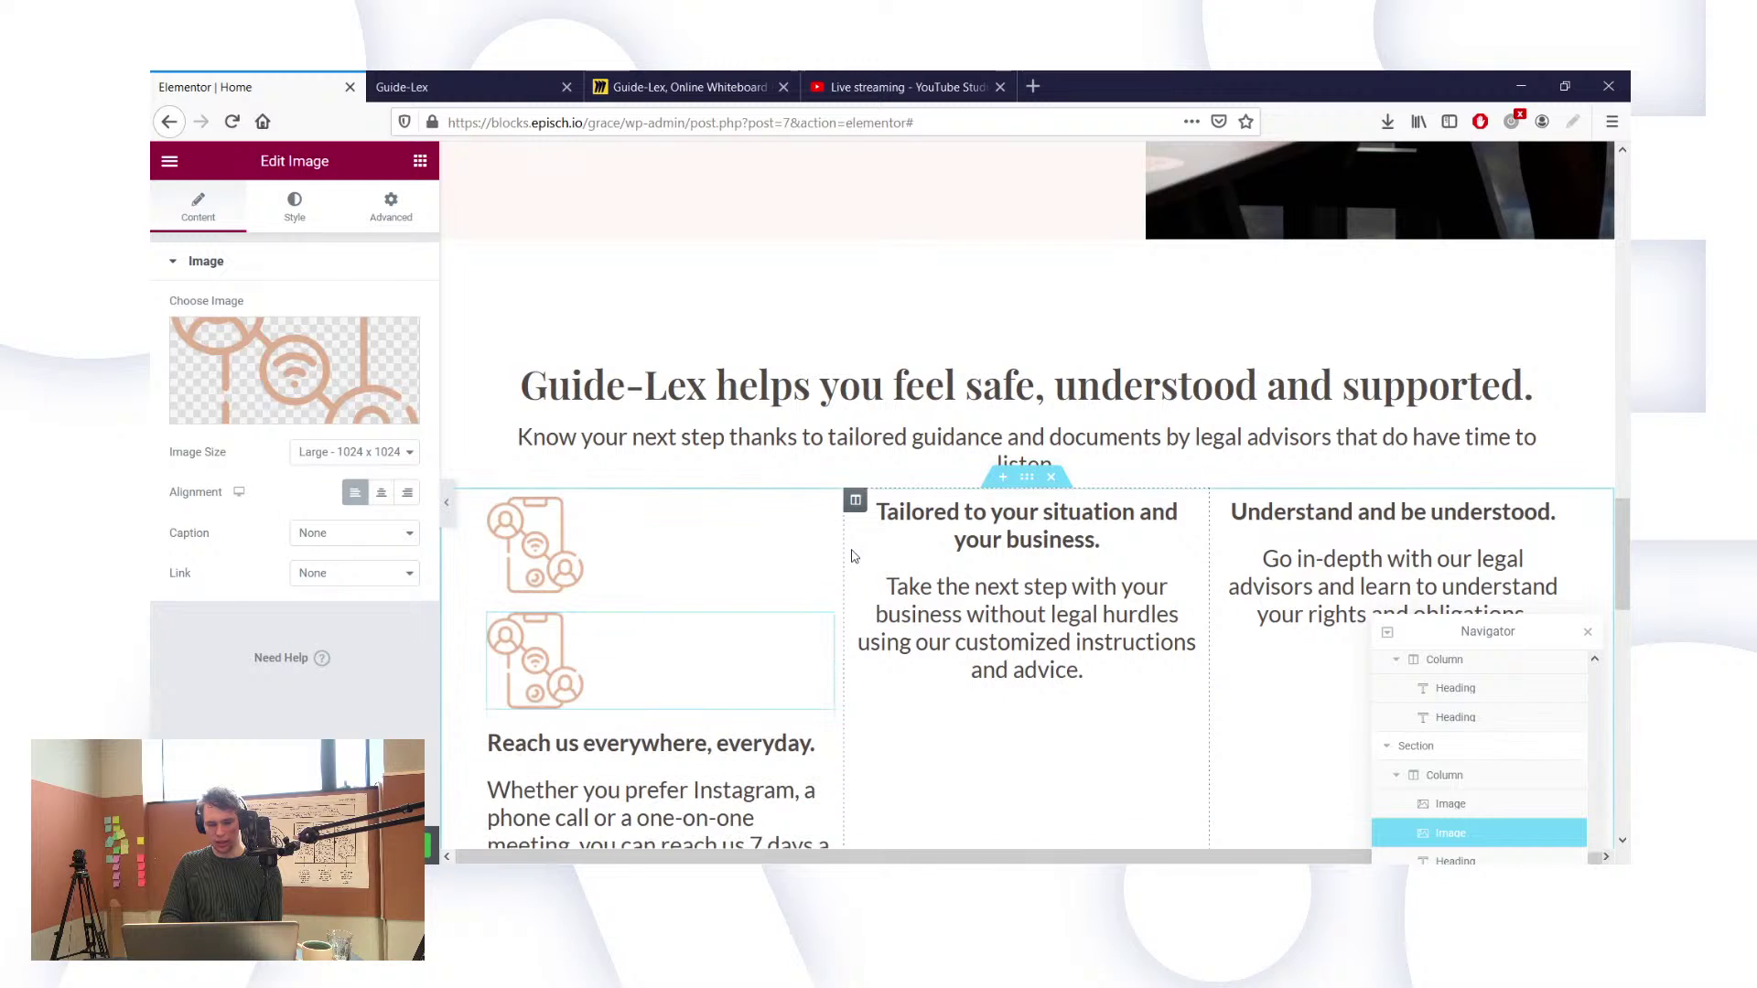
{"action": "left_click_drag", "start_coordinate": [821, 641], "coordinate": [968, 510]}
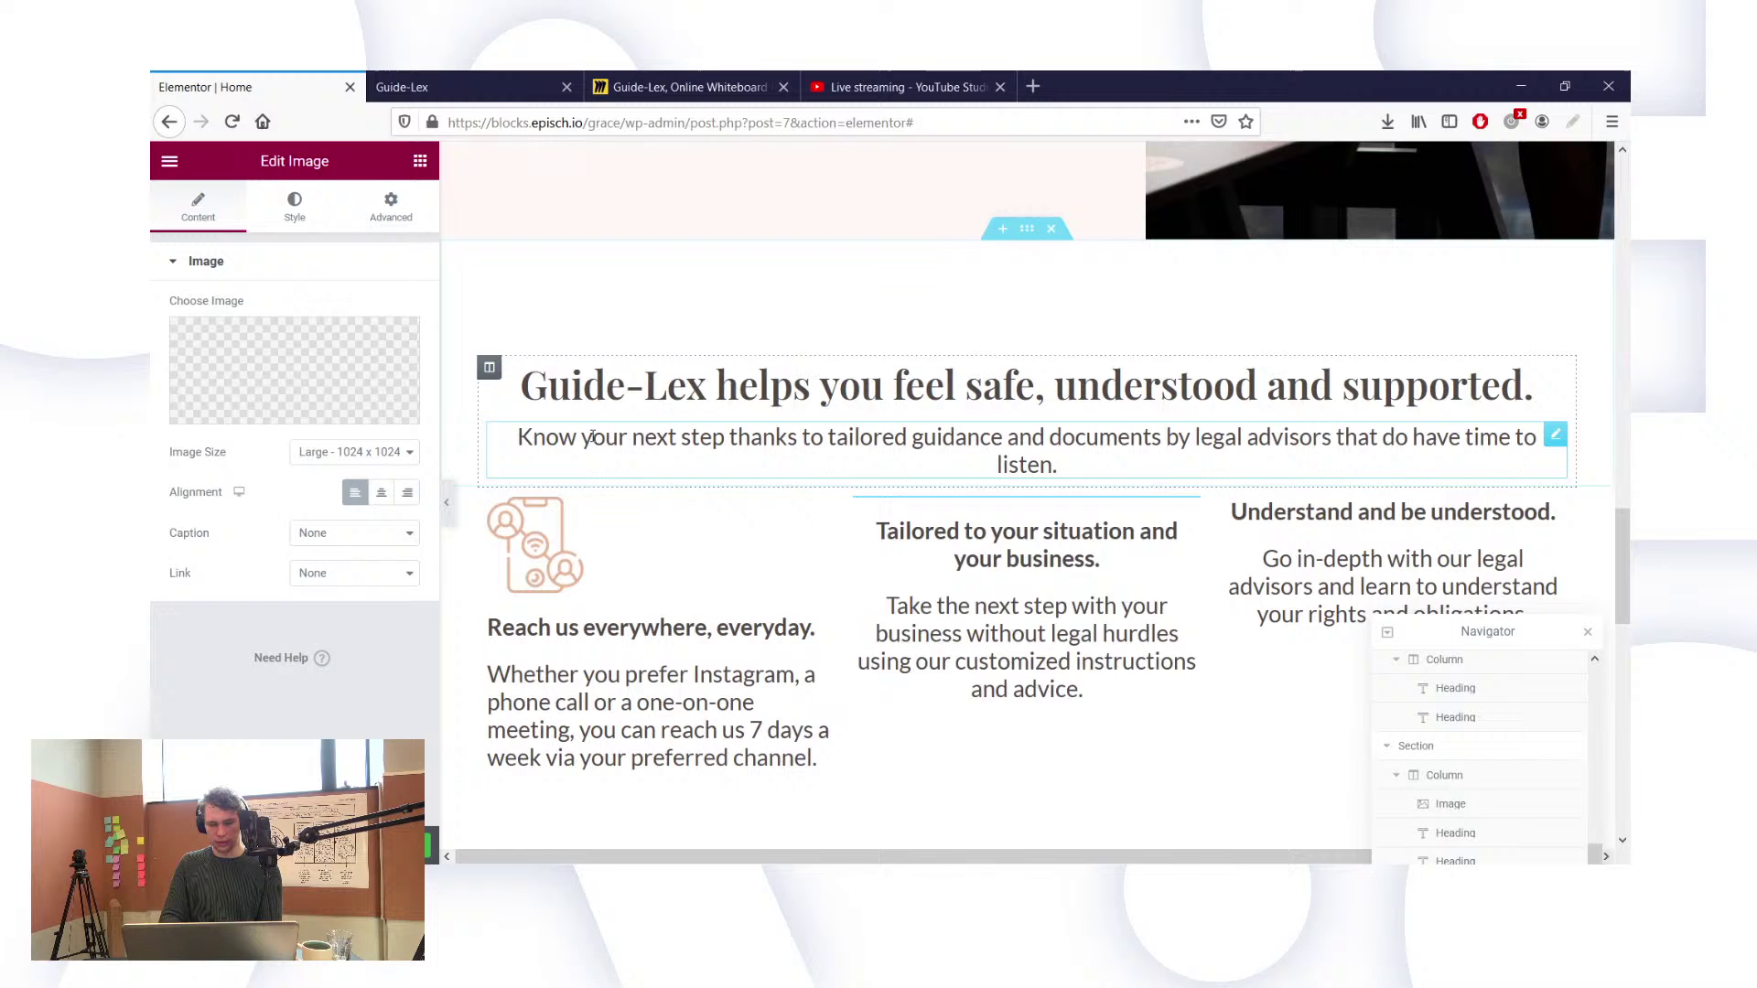
Step: Replace the middle column's copied icon with Tailored-to-your-business.png from the media library
{"action": "left_click", "coordinate": [242, 421]}
{"action": "left_click", "coordinate": [420, 402]}
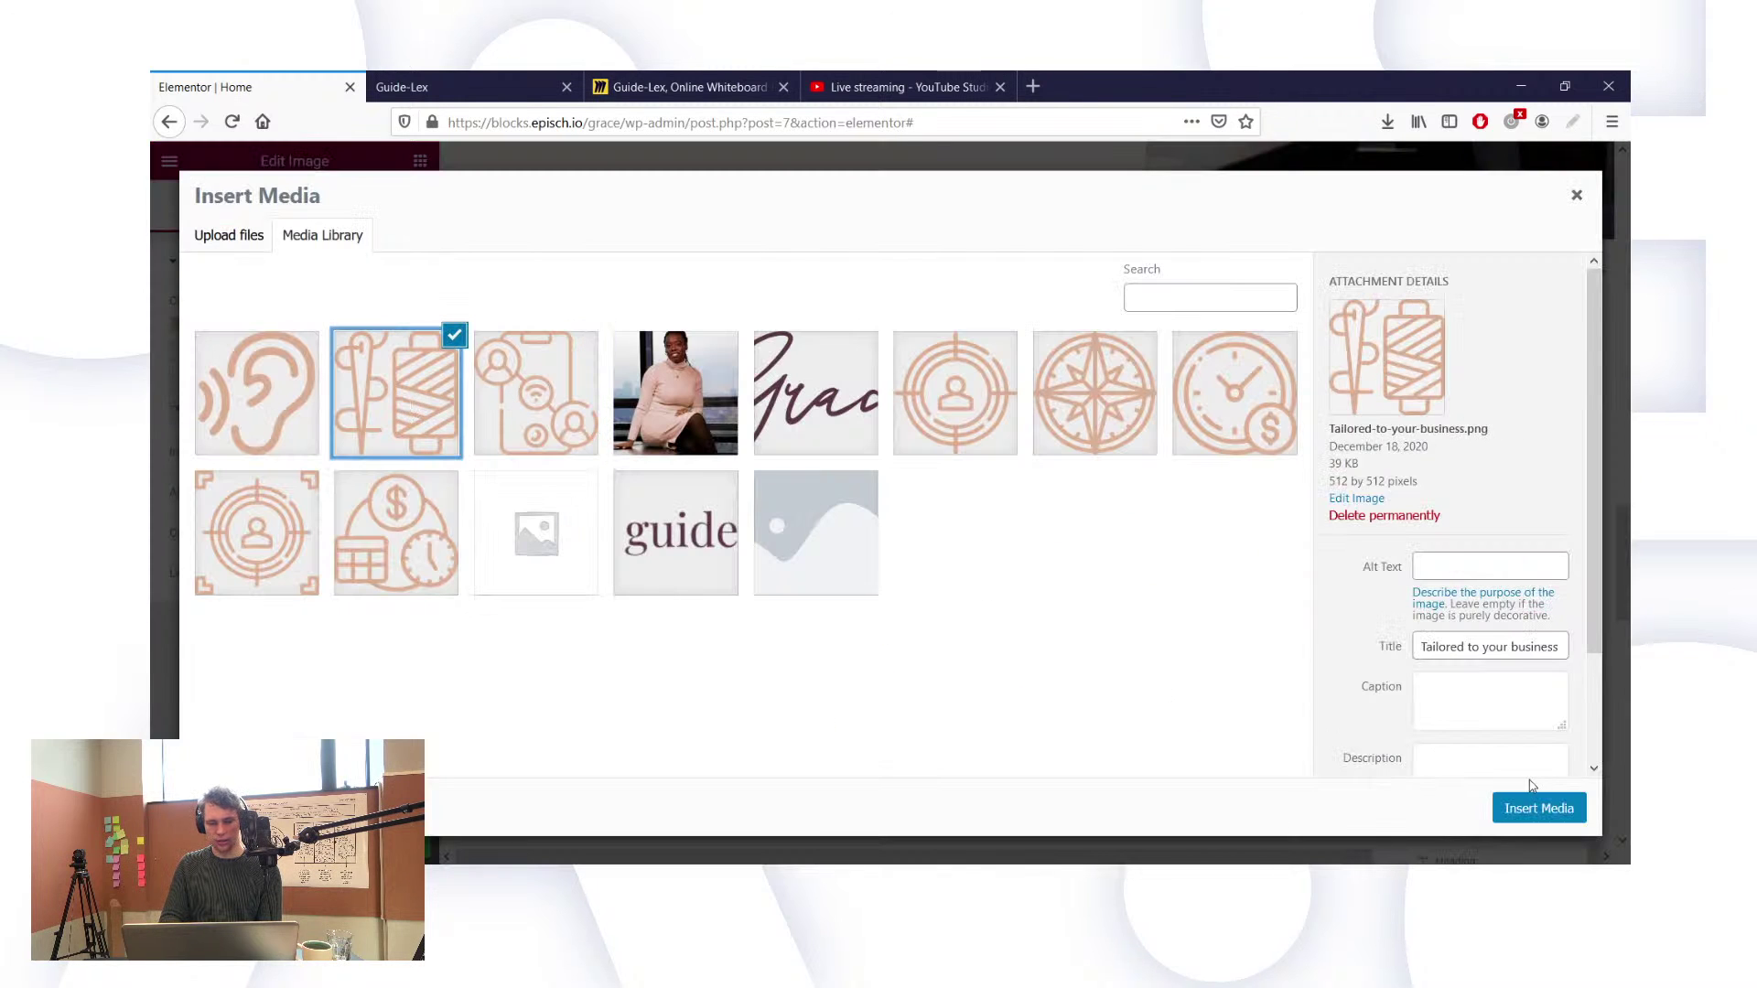
{"action": "left_click", "coordinate": [1537, 807]}
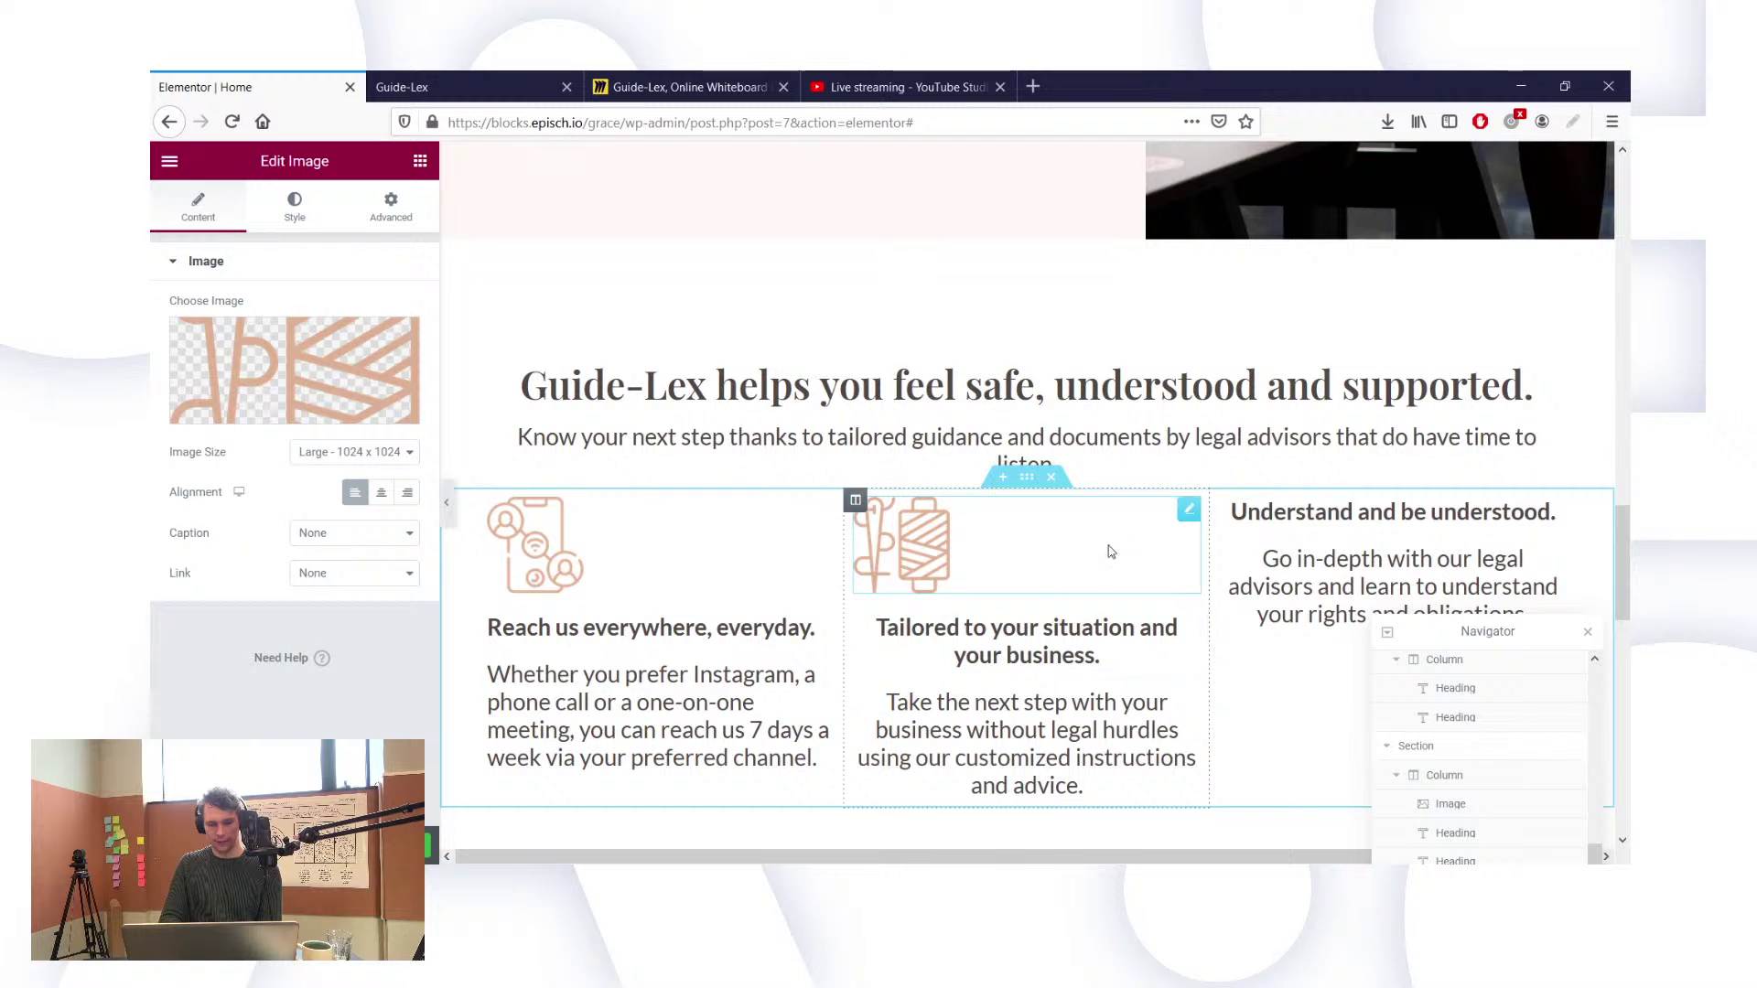
Step: Left-align the 'Tailored to your situation' heading and the middle column's paragraph
{"action": "left_click", "coordinate": [1034, 622]}
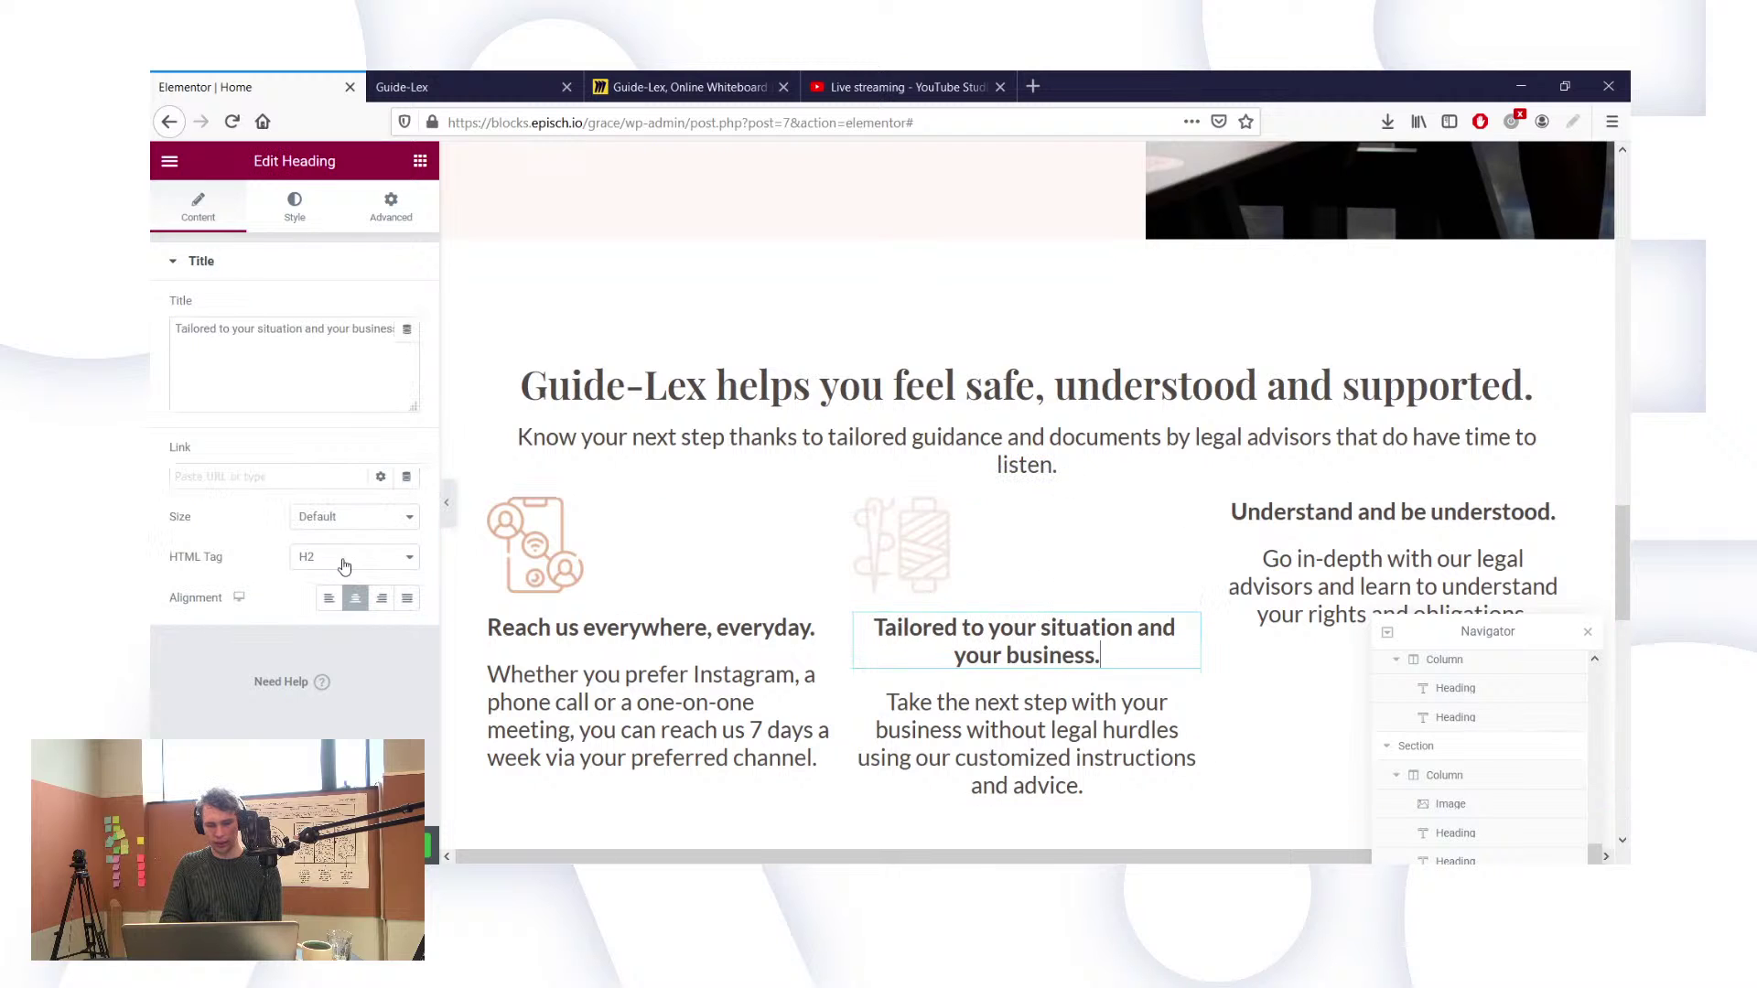
{"action": "left_click", "coordinate": [328, 598]}
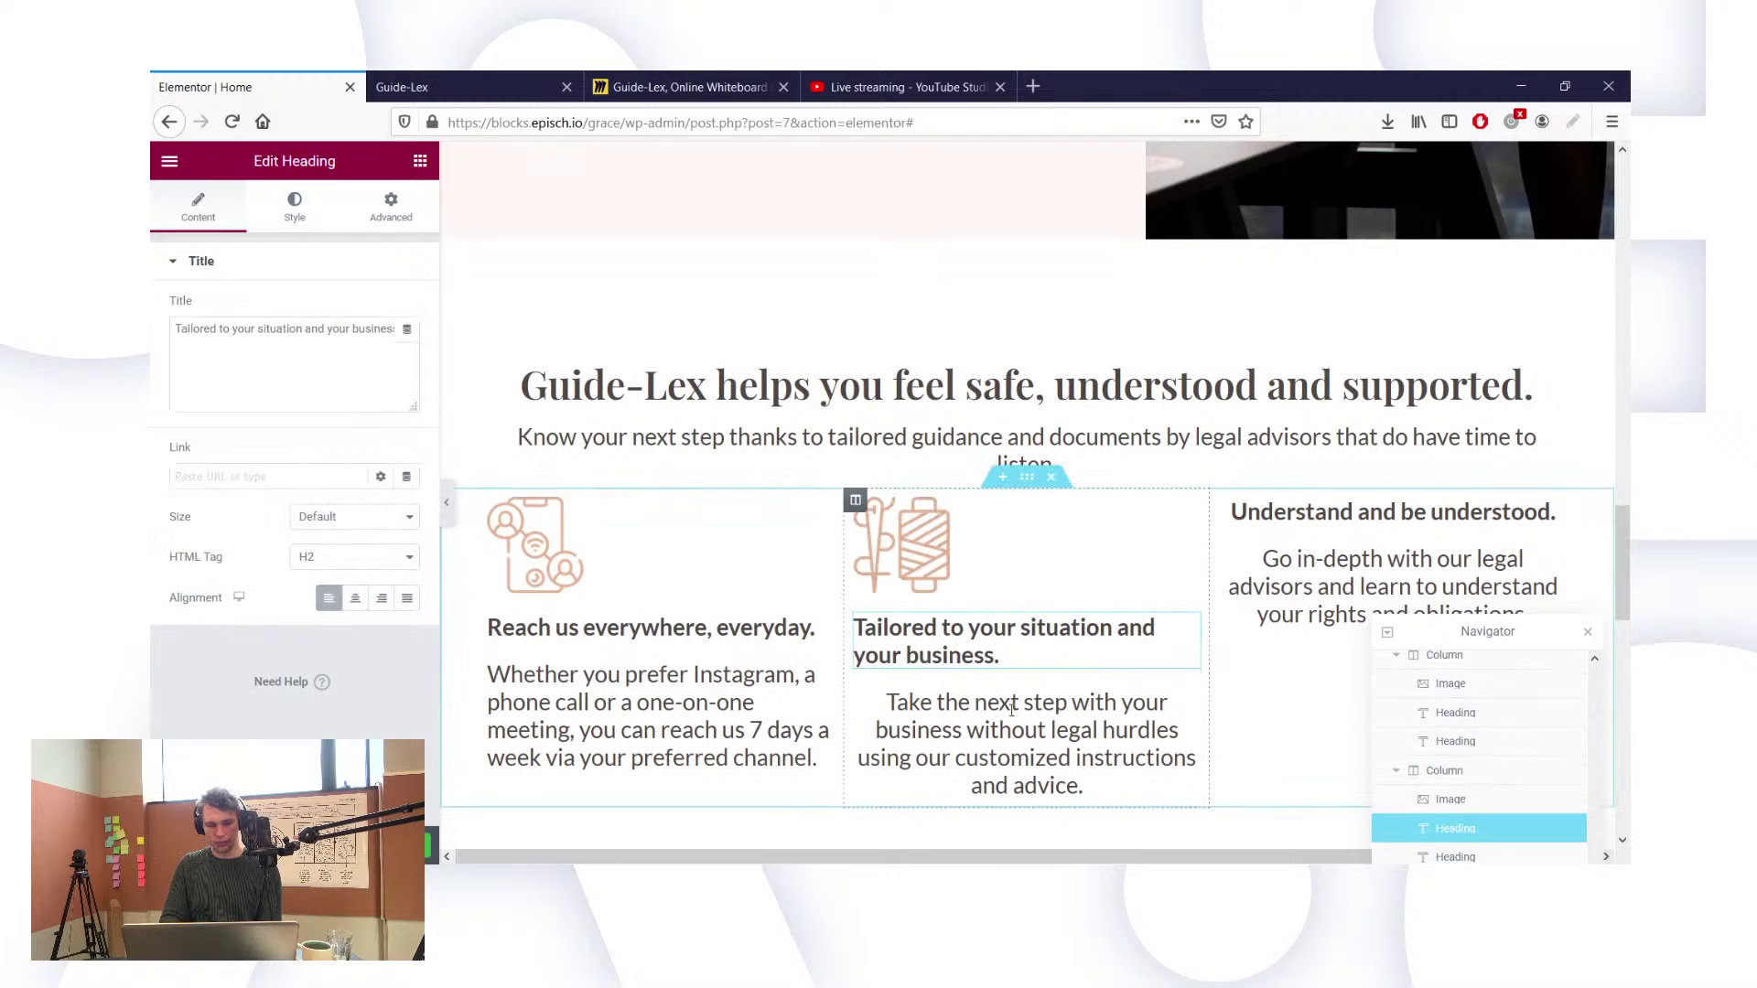
{"action": "left_click", "coordinate": [1052, 723]}
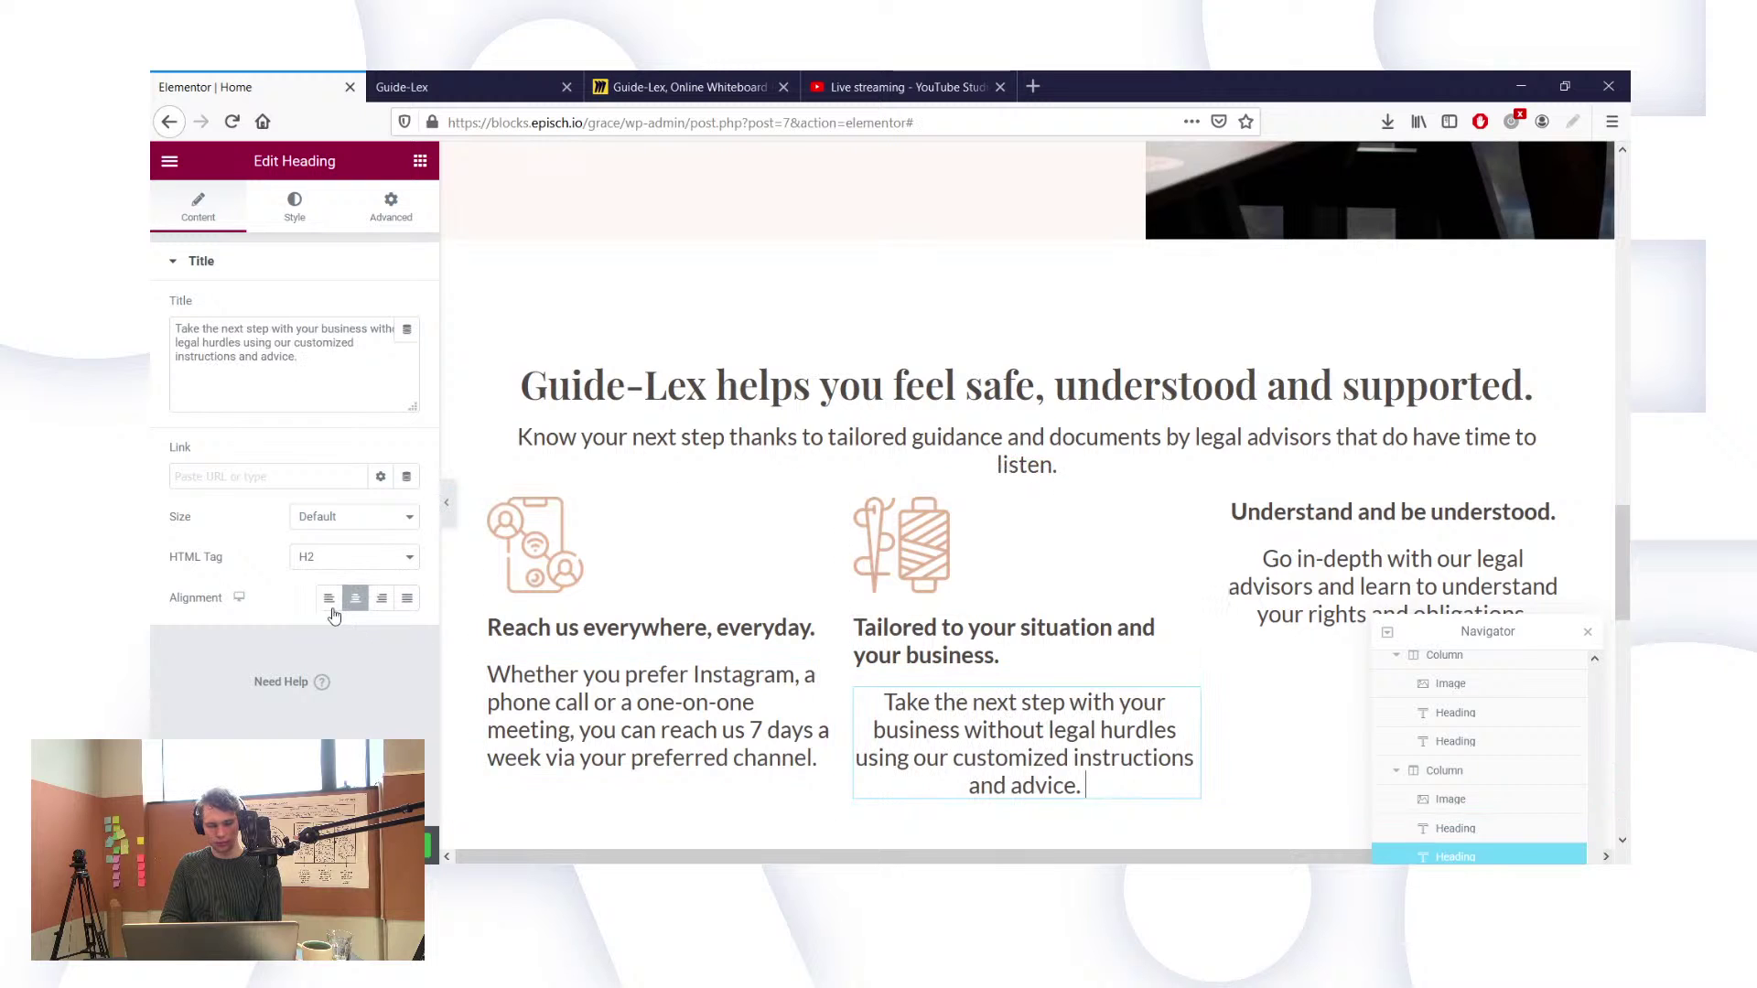
{"action": "left_click", "coordinate": [329, 598]}
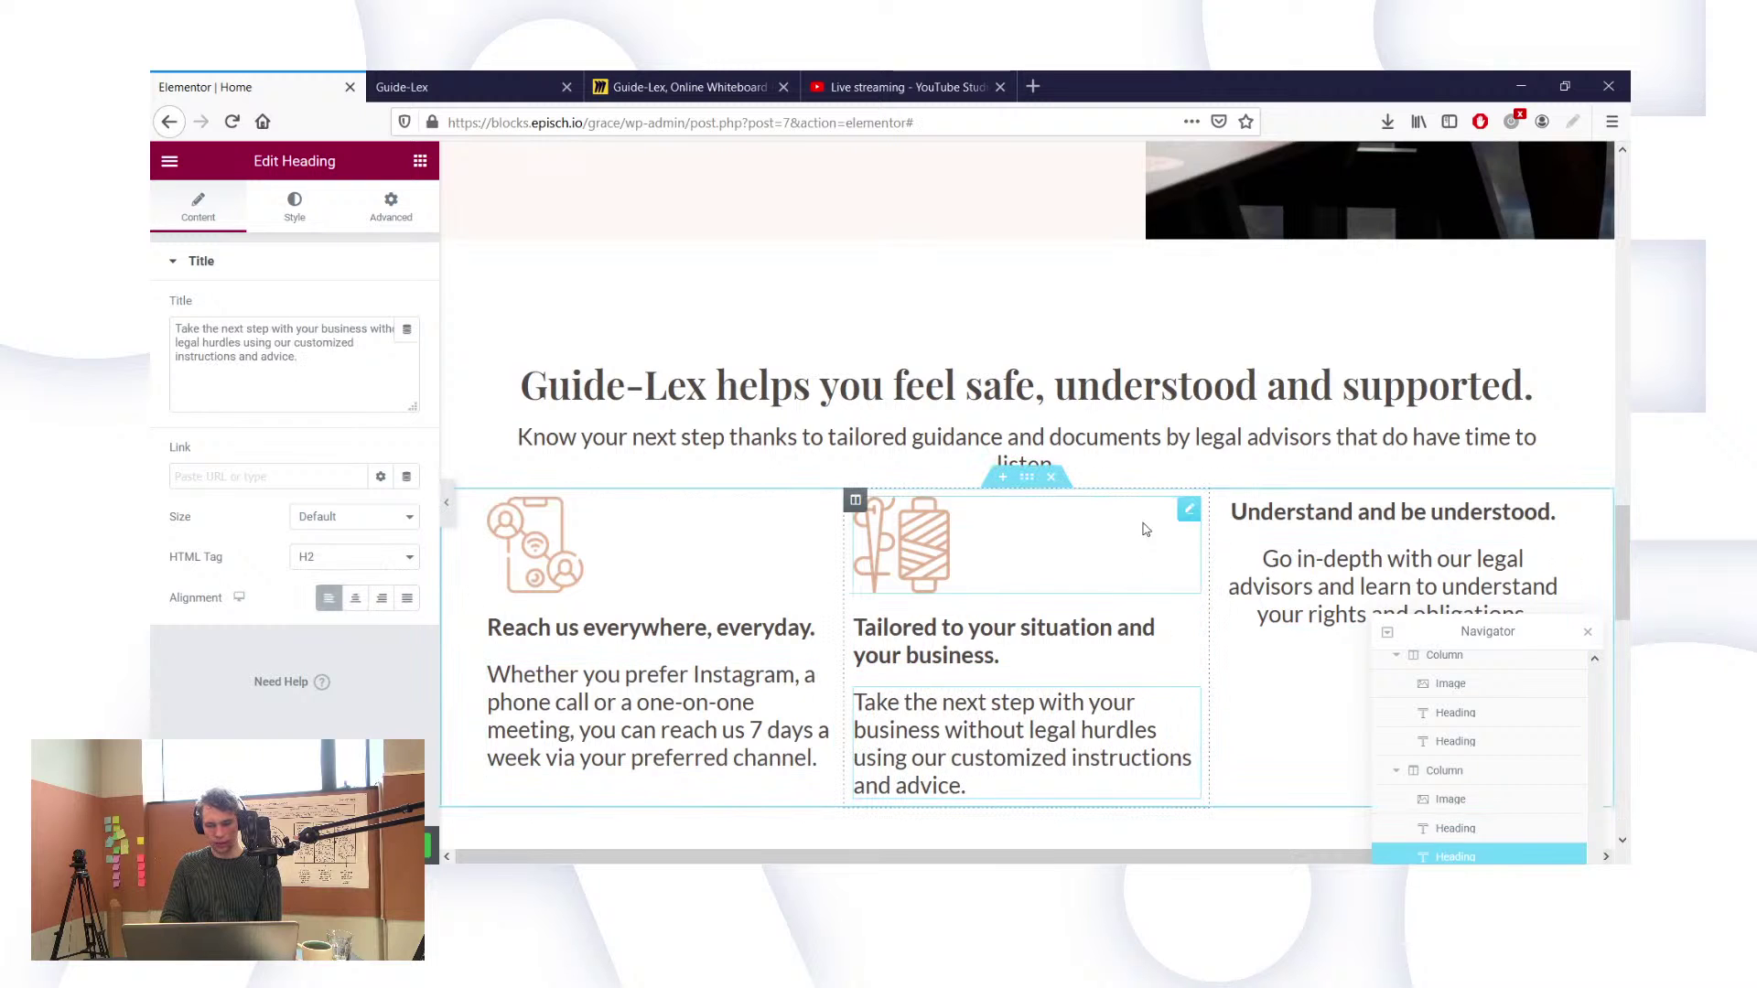
{"action": "right_click", "coordinate": [1188, 518]}
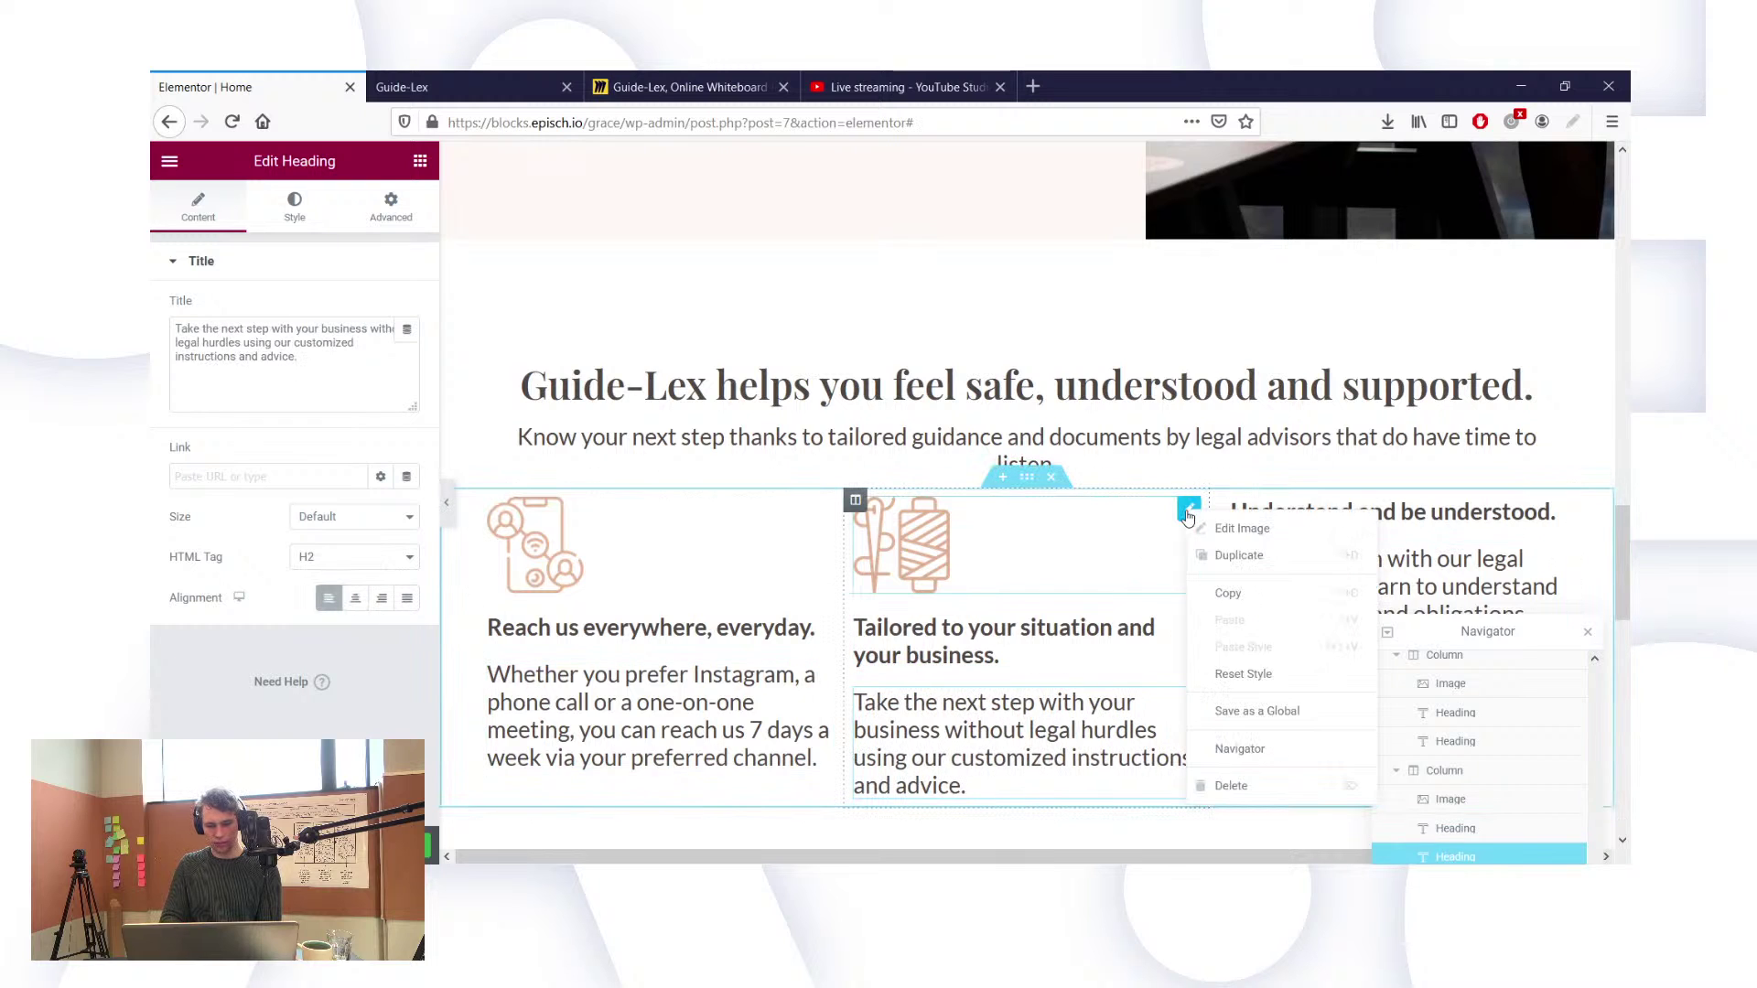
Step: Duplicate the spool icon into the third column and replace it with the ear icon
{"action": "left_click", "coordinate": [1208, 558]}
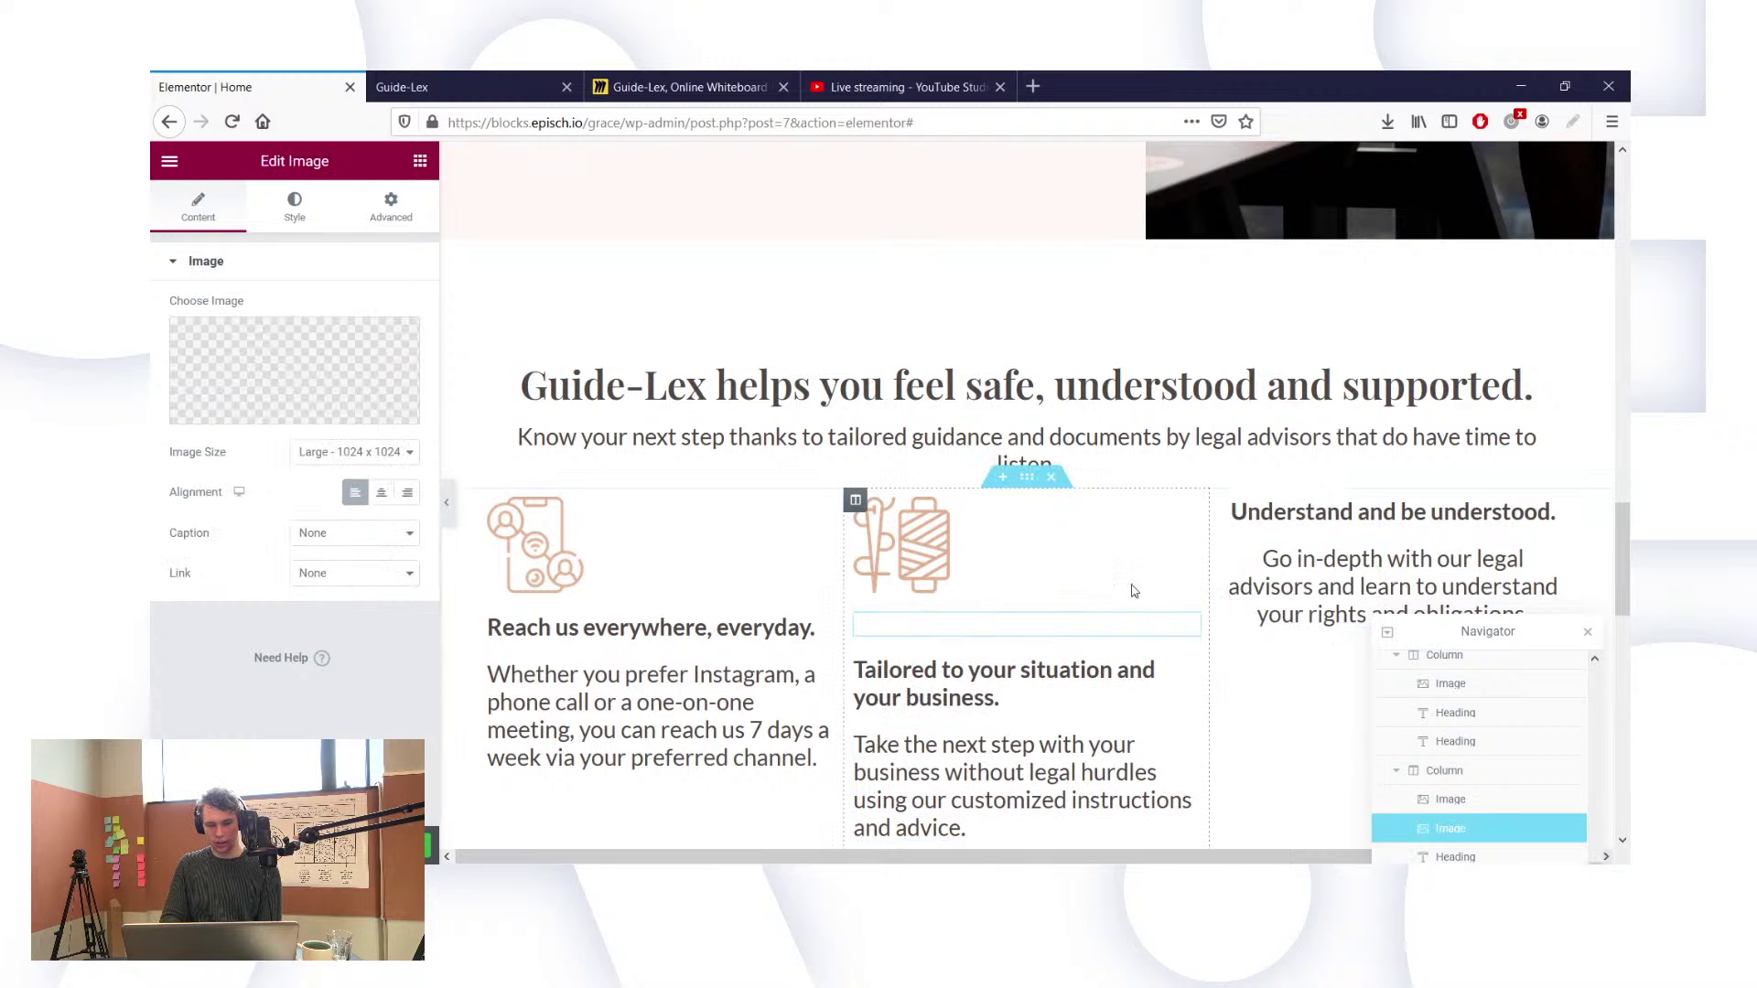
{"action": "left_click_drag", "start_coordinate": [1182, 627], "coordinate": [1300, 514]}
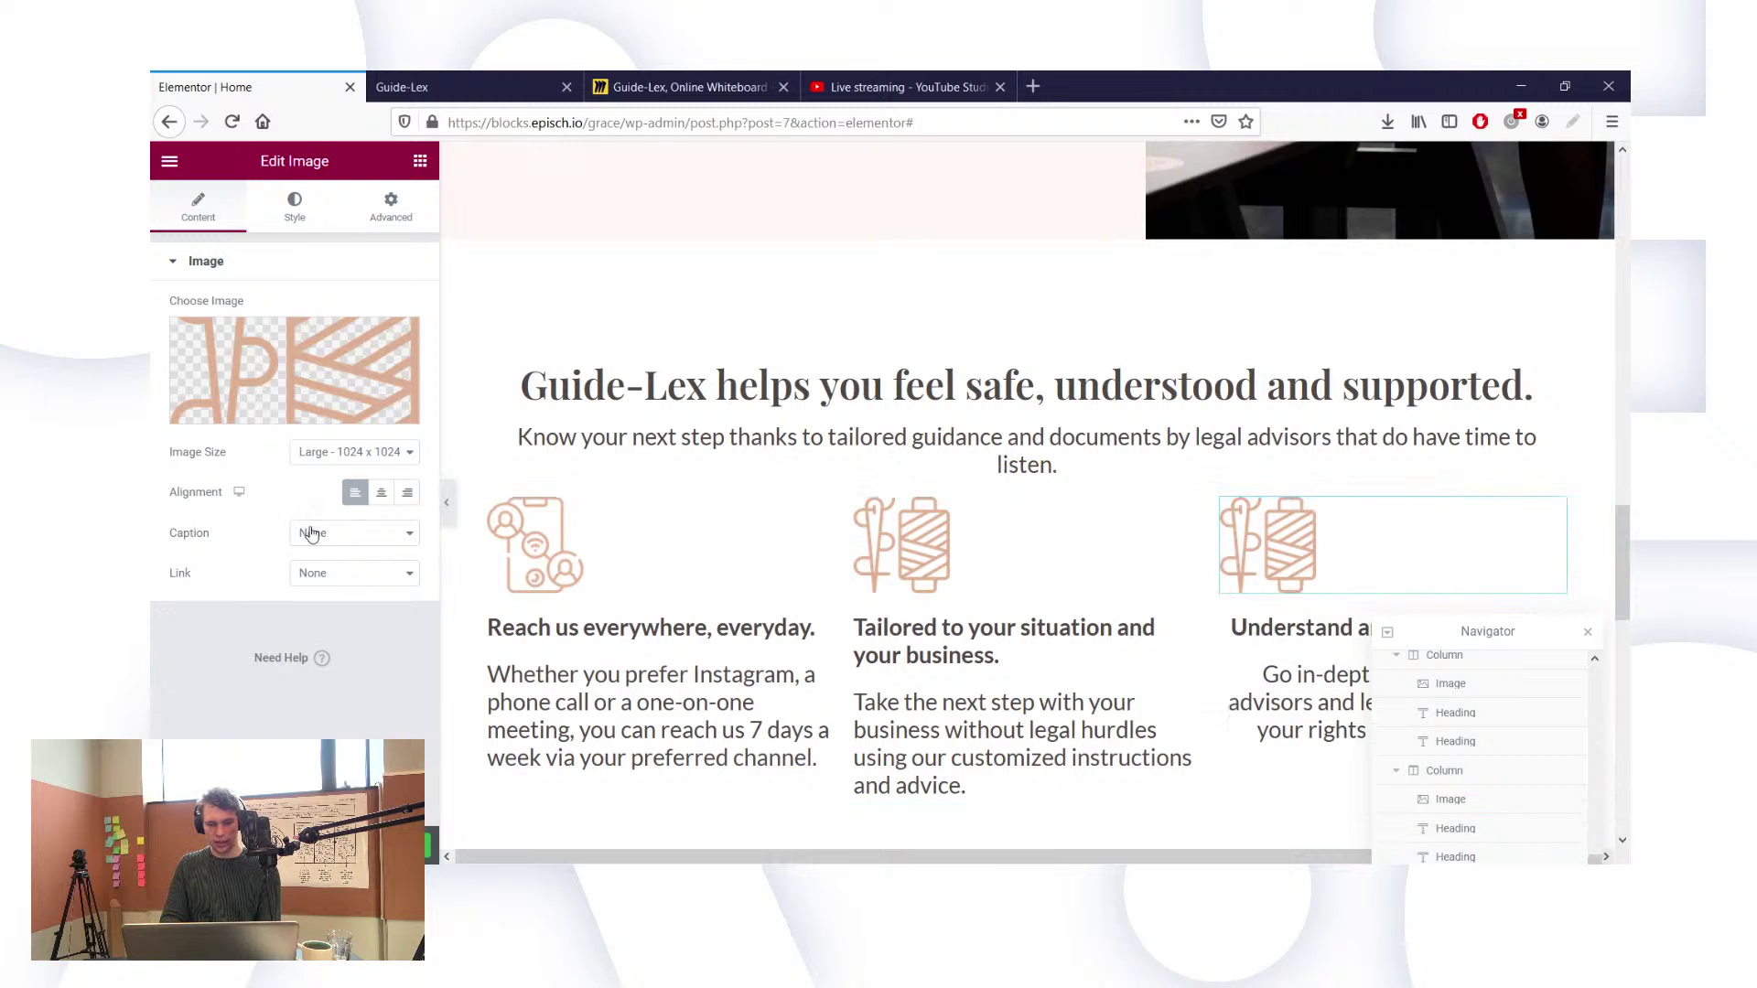
{"action": "left_click", "coordinate": [268, 416]}
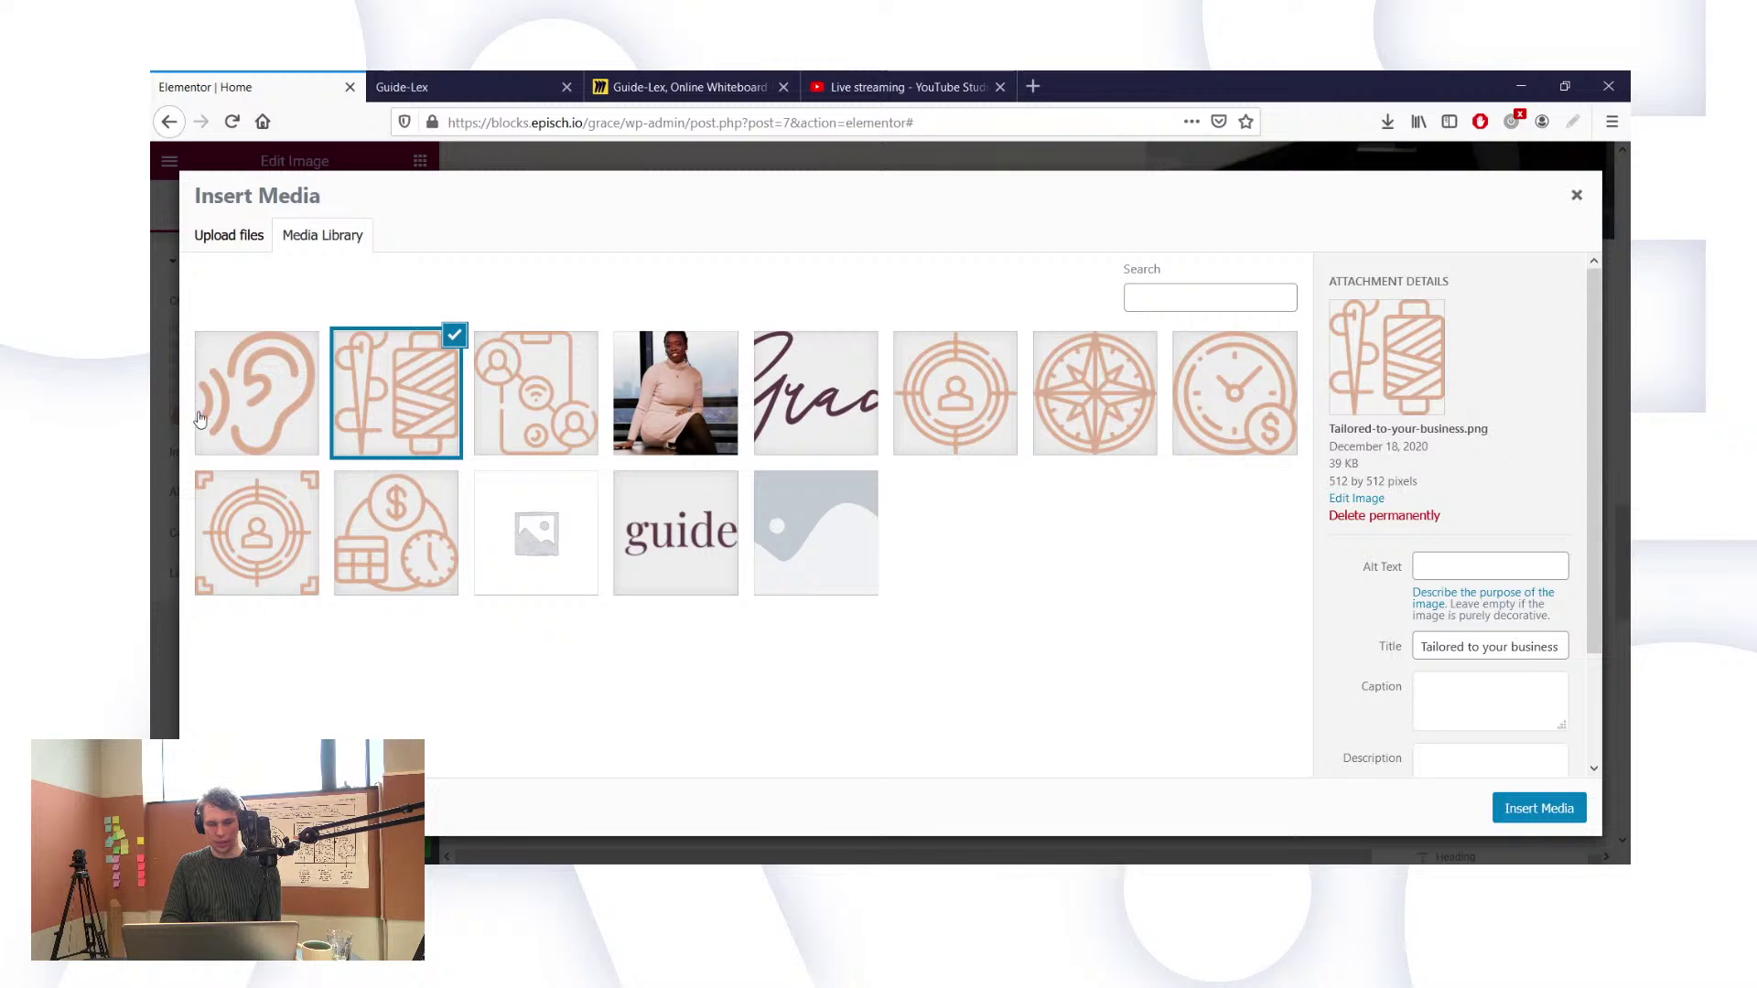
{"action": "left_click", "coordinate": [201, 417]}
{"action": "left_click", "coordinate": [1538, 809]}
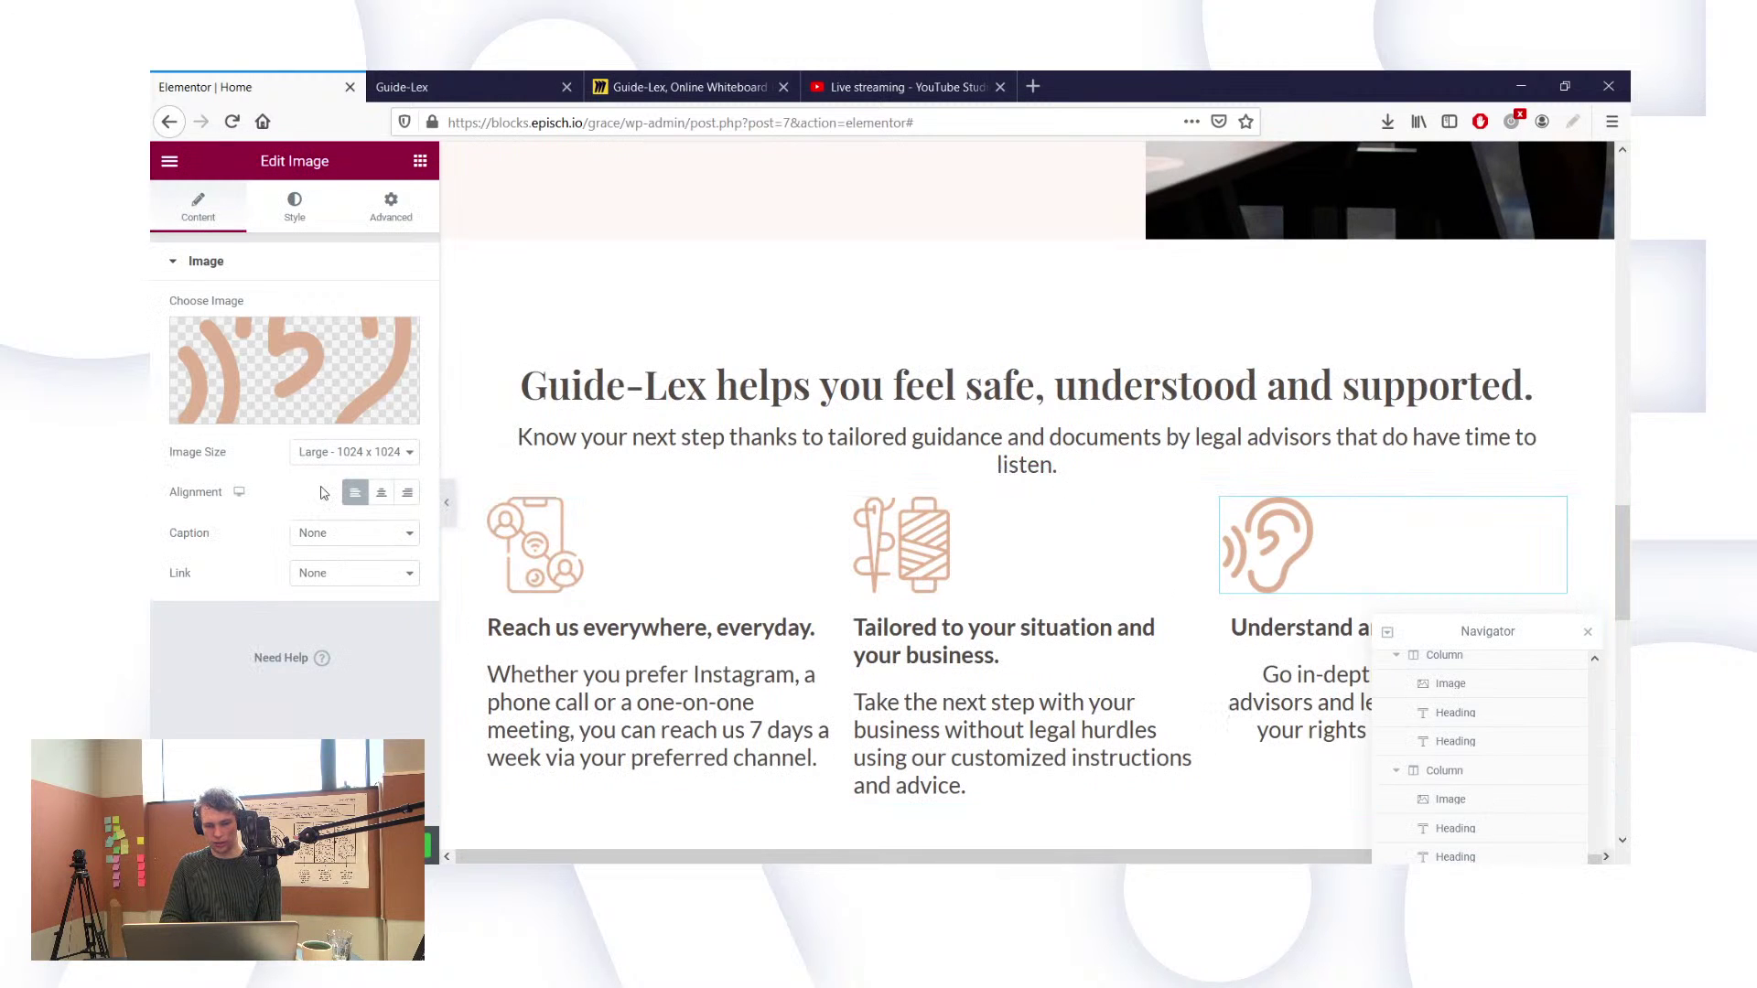
Step: Left-align the 'Understand and be understood.' heading and the third column's paragraph
{"action": "scroll", "coordinate": [1052, 512], "scroll_direction": "down", "scroll_amount": 1}
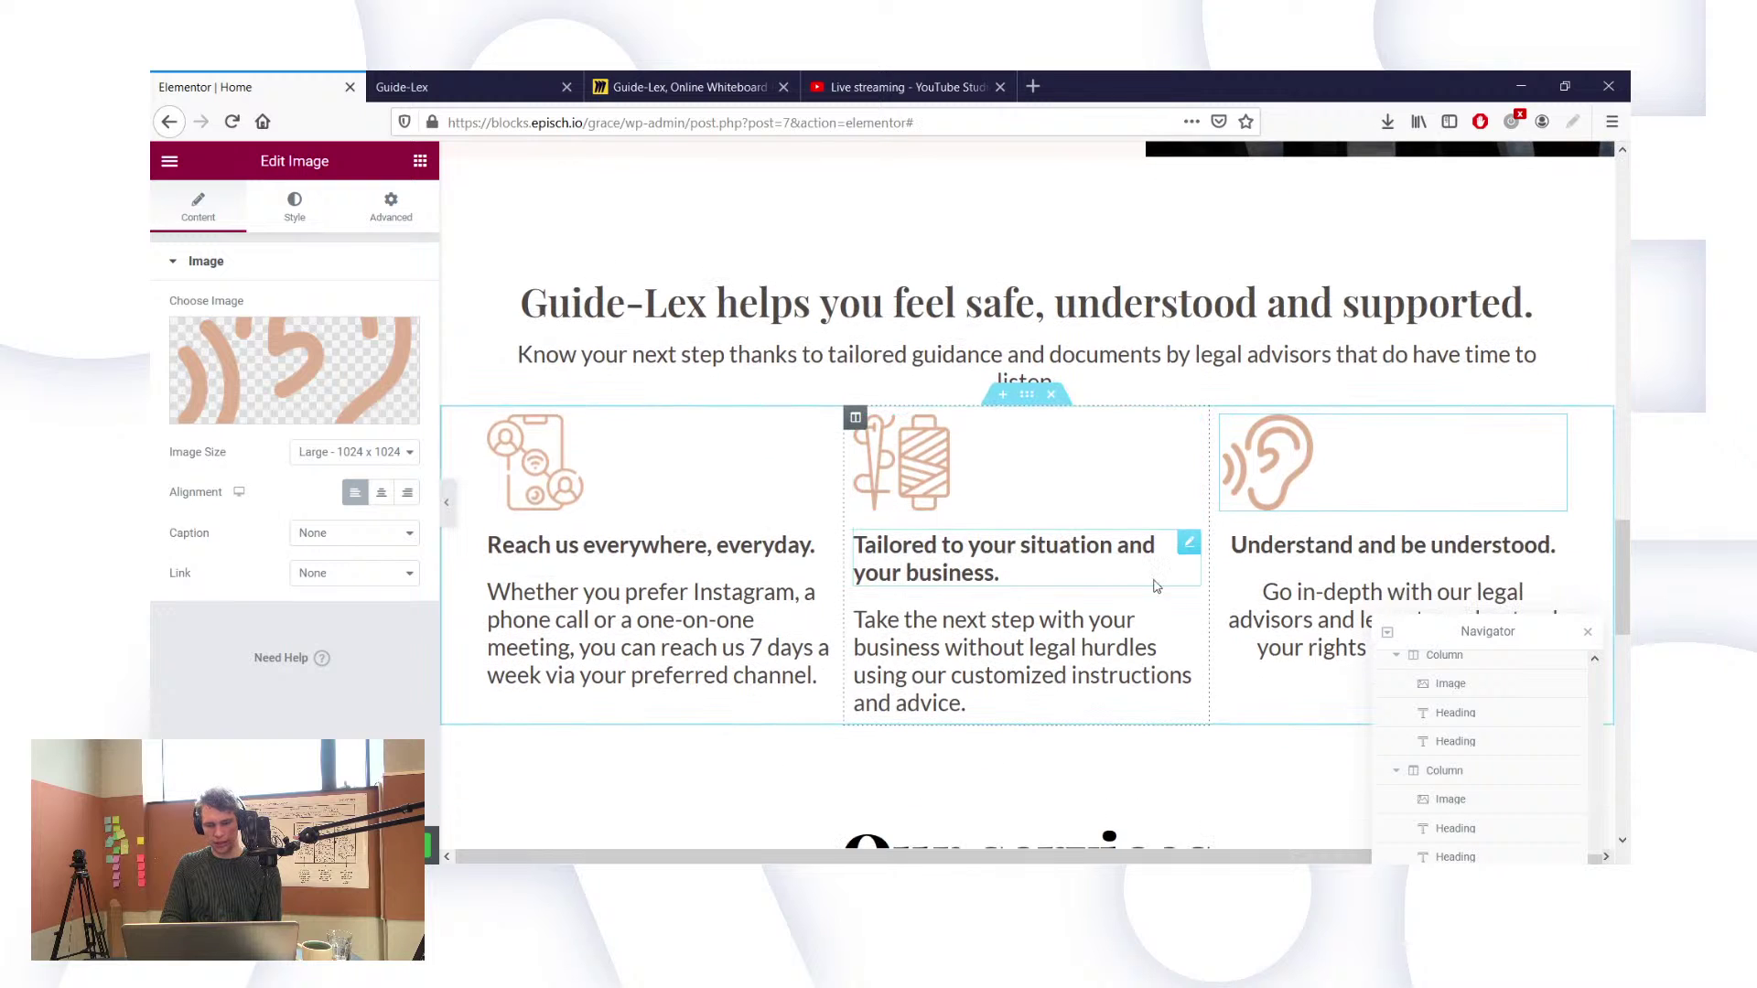
{"action": "scroll", "coordinate": [1155, 586], "scroll_direction": "down", "scroll_amount": 1}
{"action": "left_click", "coordinate": [1391, 460]}
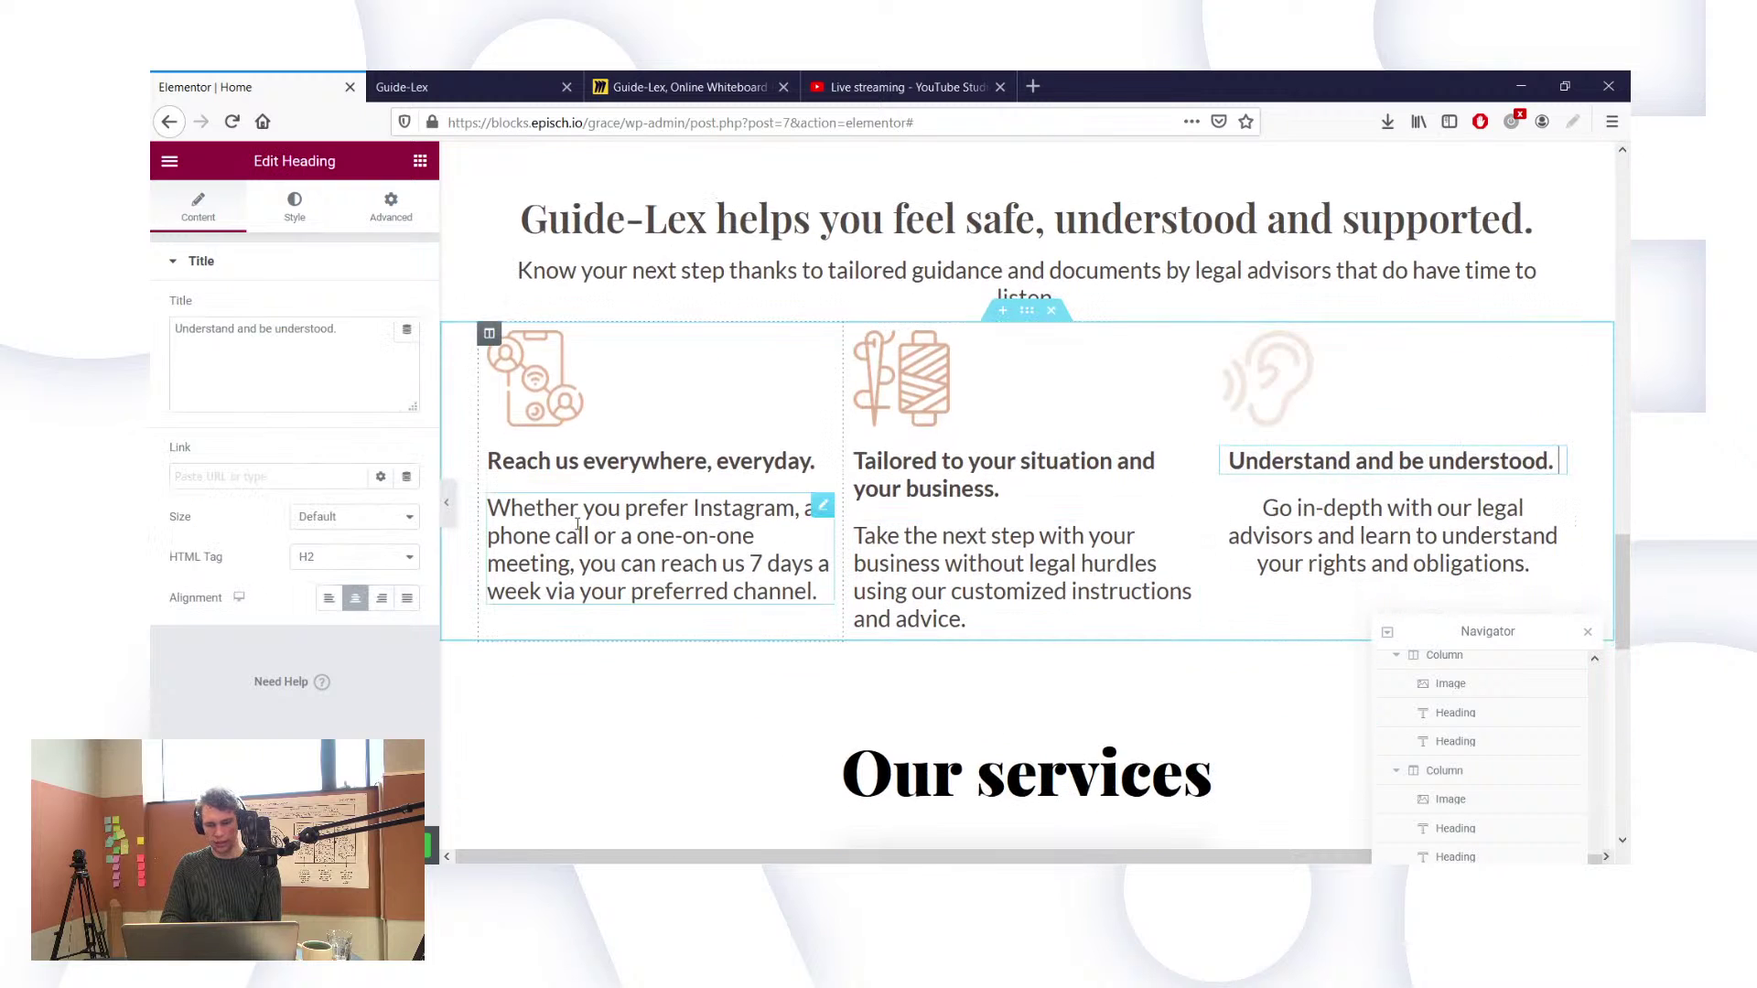
{"action": "left_click", "coordinate": [329, 597]}
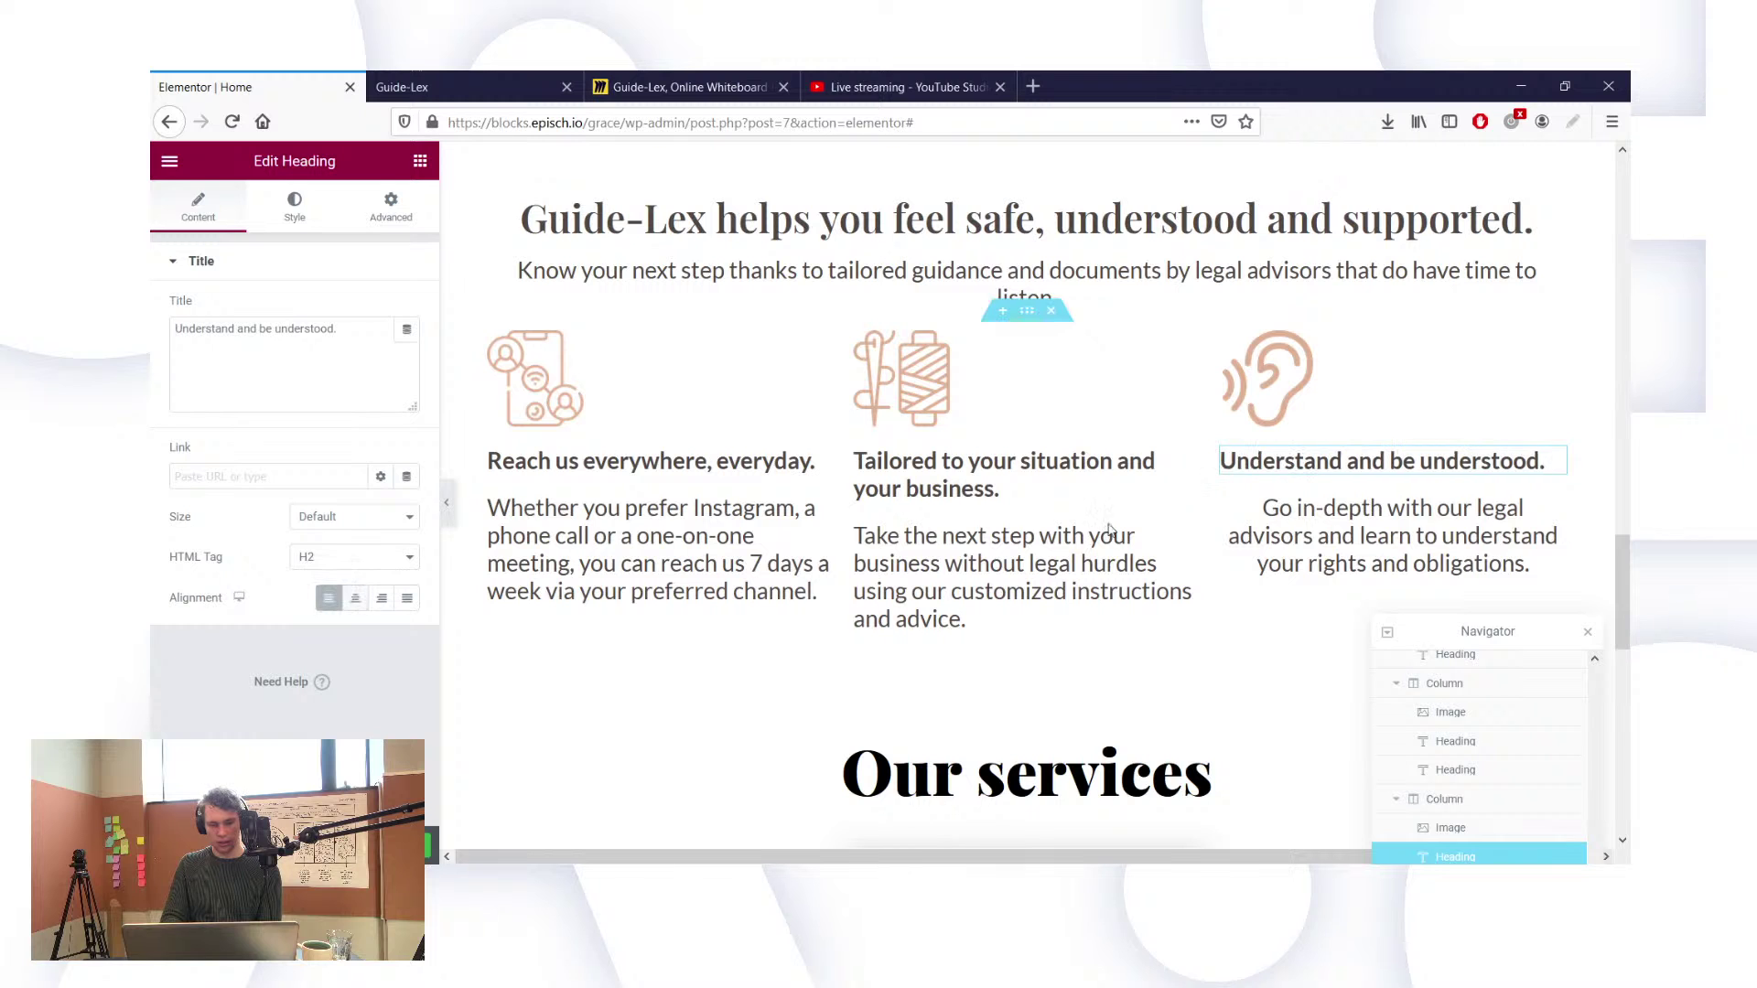
{"action": "left_click", "coordinate": [1391, 536]}
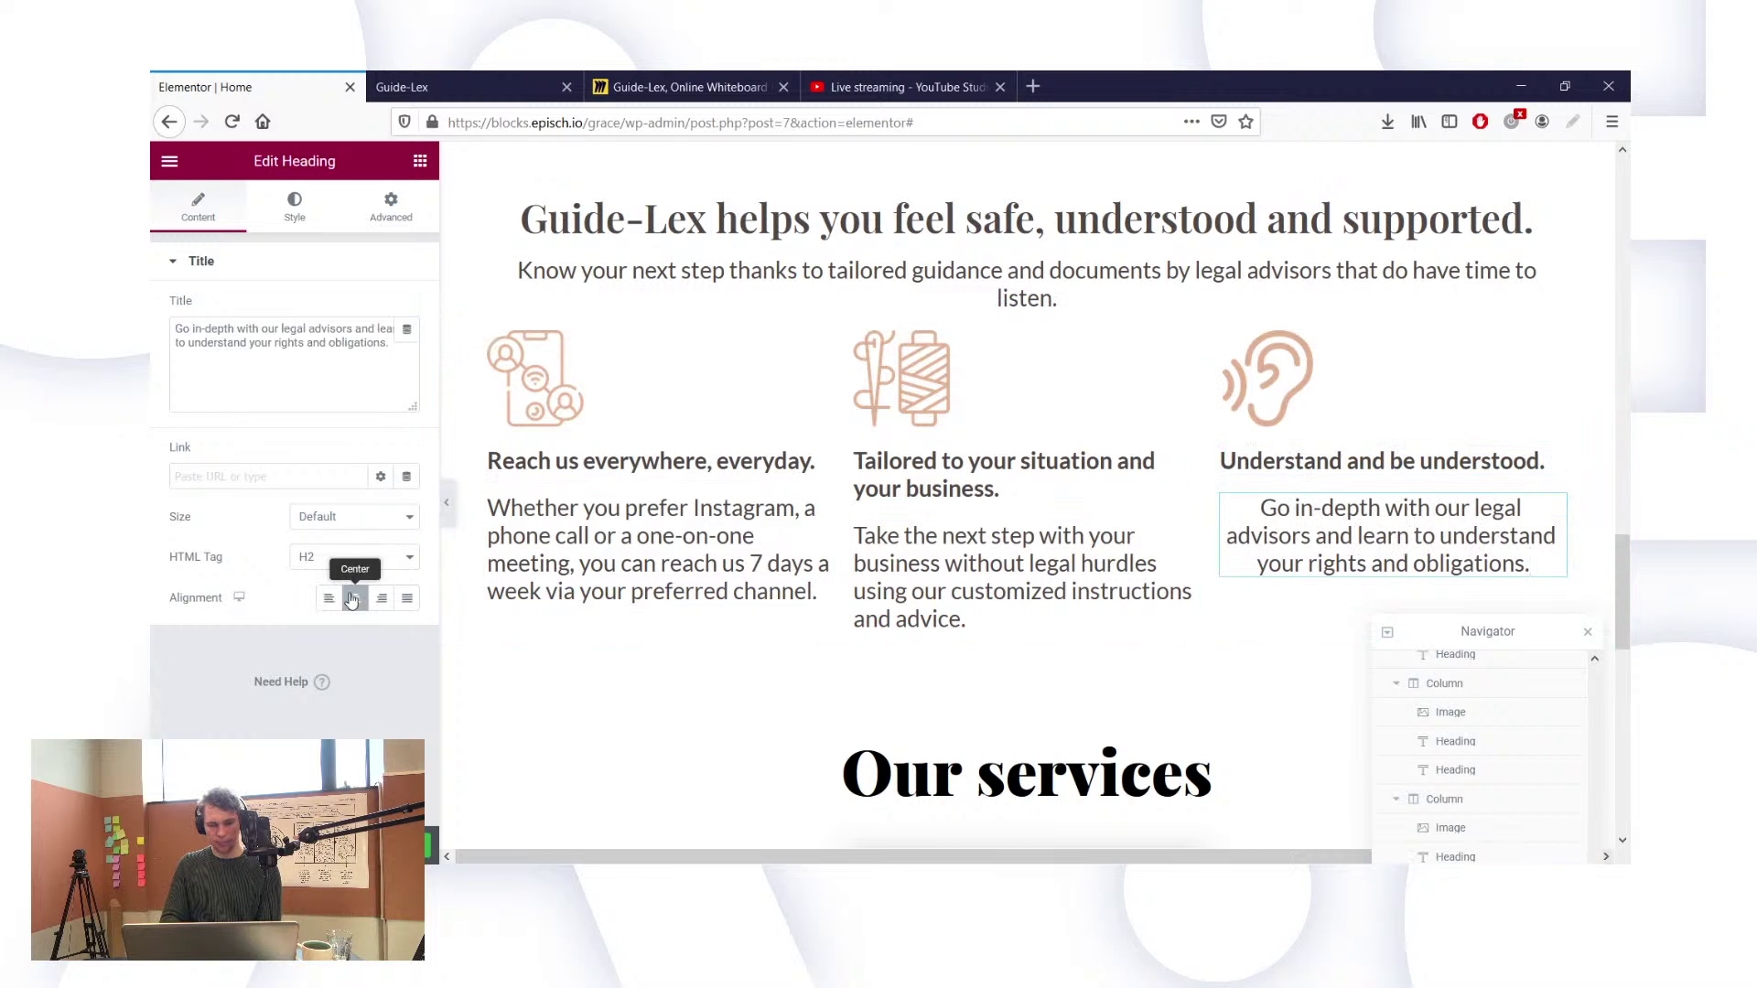
{"action": "left_click", "coordinate": [328, 597]}
{"action": "scroll", "coordinate": [915, 367], "scroll_direction": "up", "scroll_amount": 2}
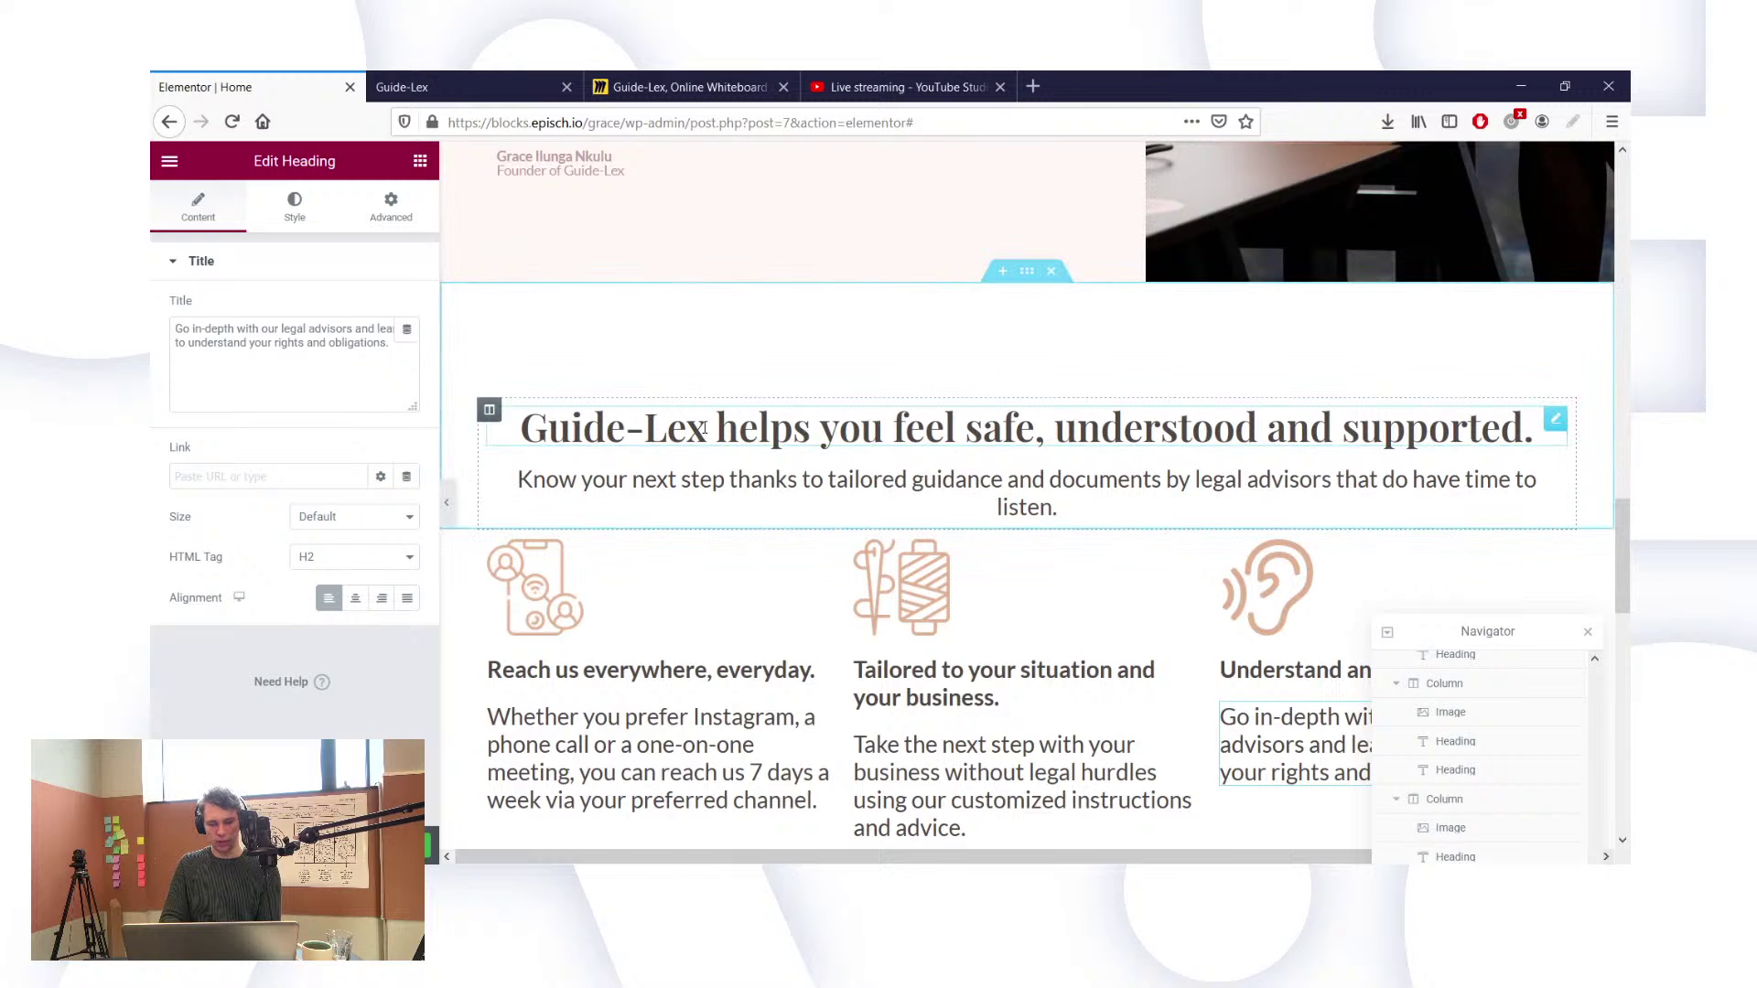
Step: Set Left alignment on the 'Guide-Lex helps you feel safe, understood and supported.' heading and its subtitle
{"action": "left_click", "coordinate": [225, 218]}
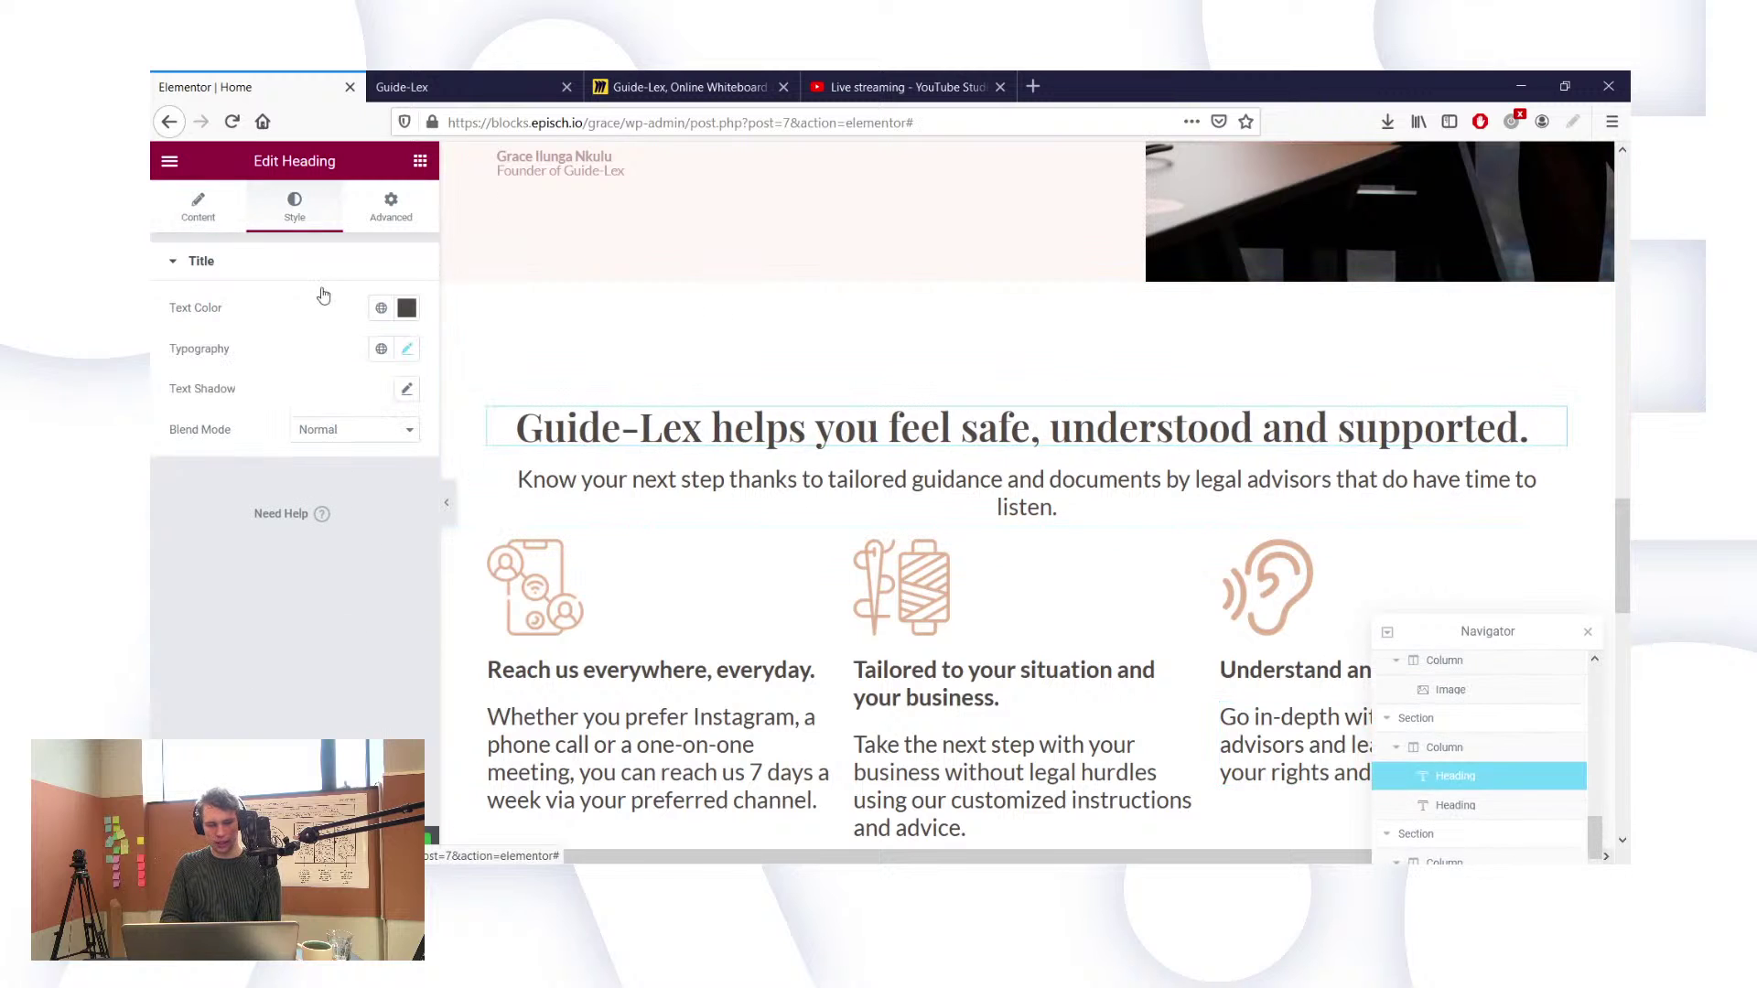
{"action": "left_click", "coordinate": [329, 598]}
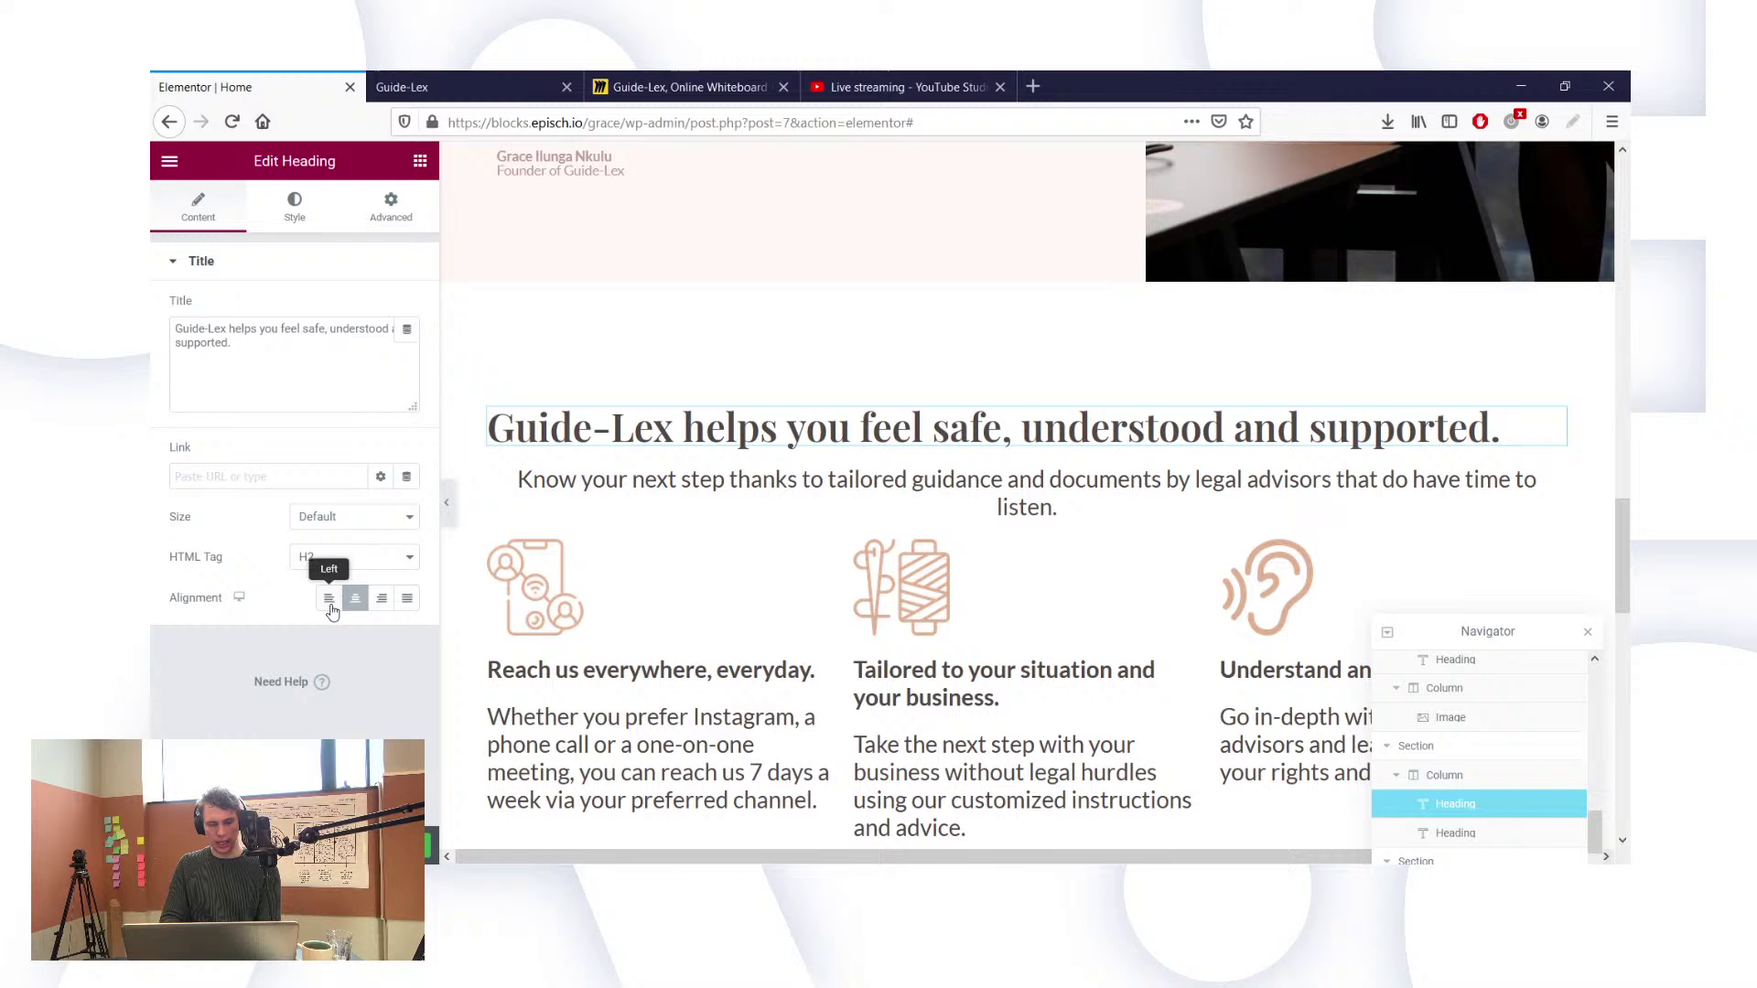
{"action": "left_click", "coordinate": [603, 467]}
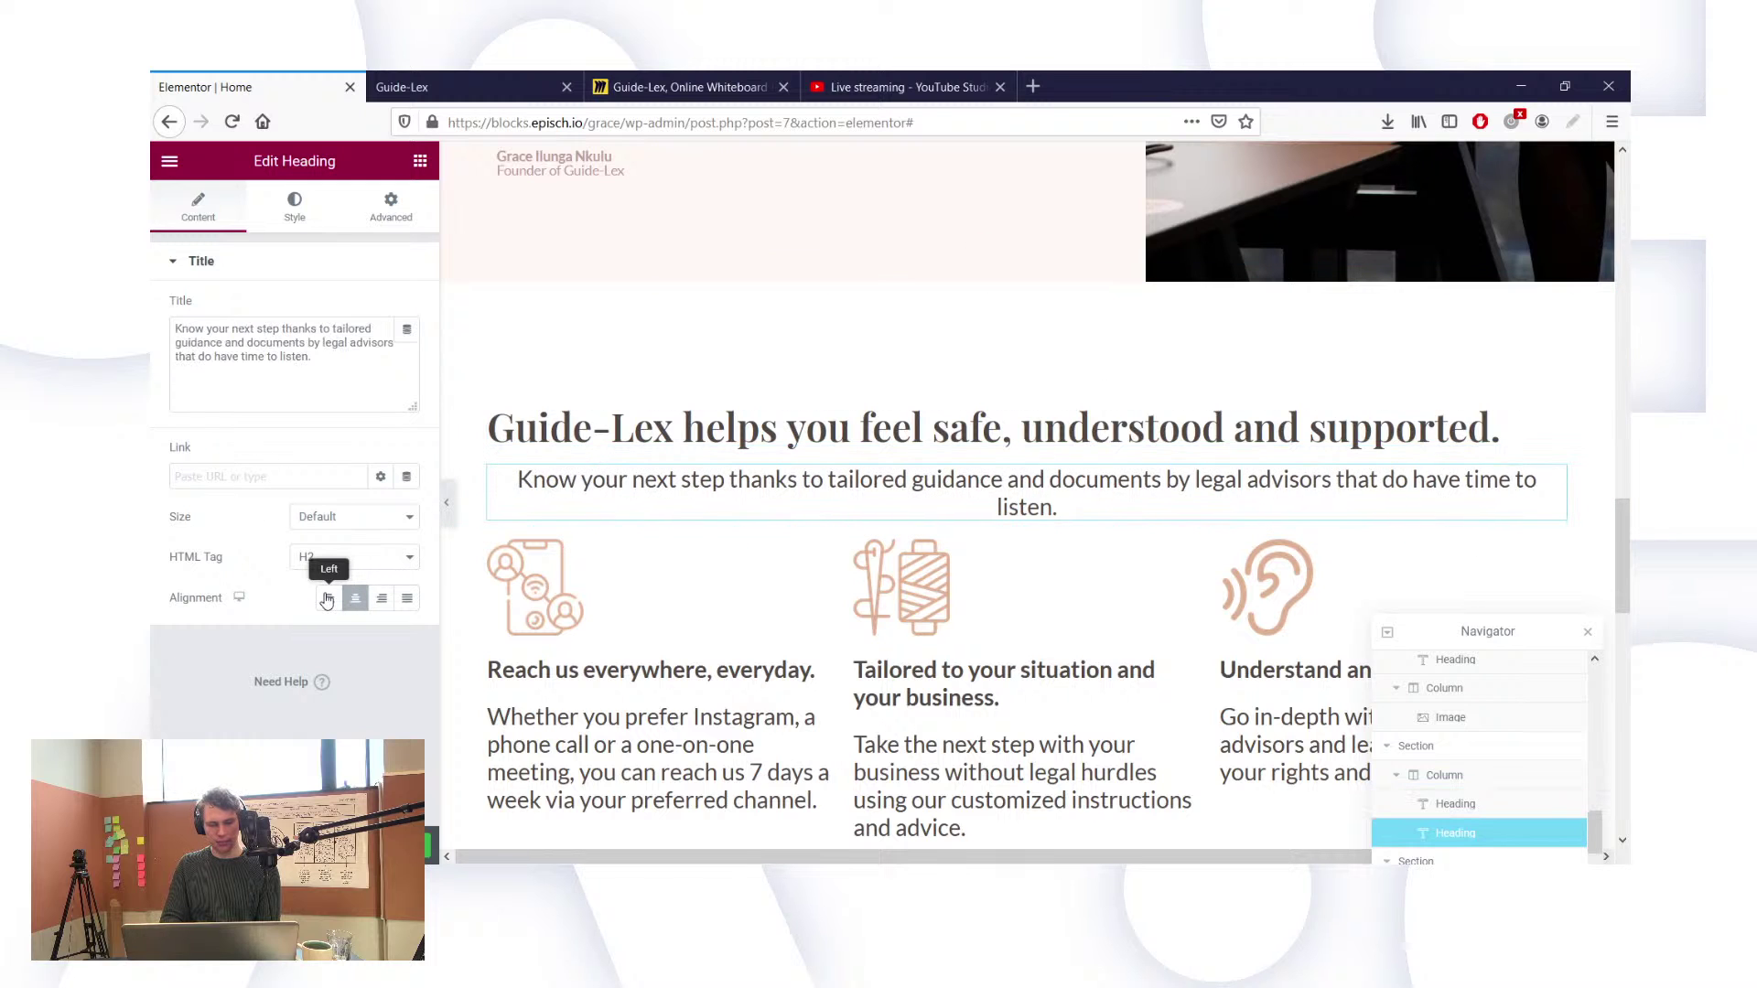
{"action": "left_click", "coordinate": [327, 598]}
{"action": "scroll", "coordinate": [552, 688], "scroll_direction": "down", "scroll_amount": 2}
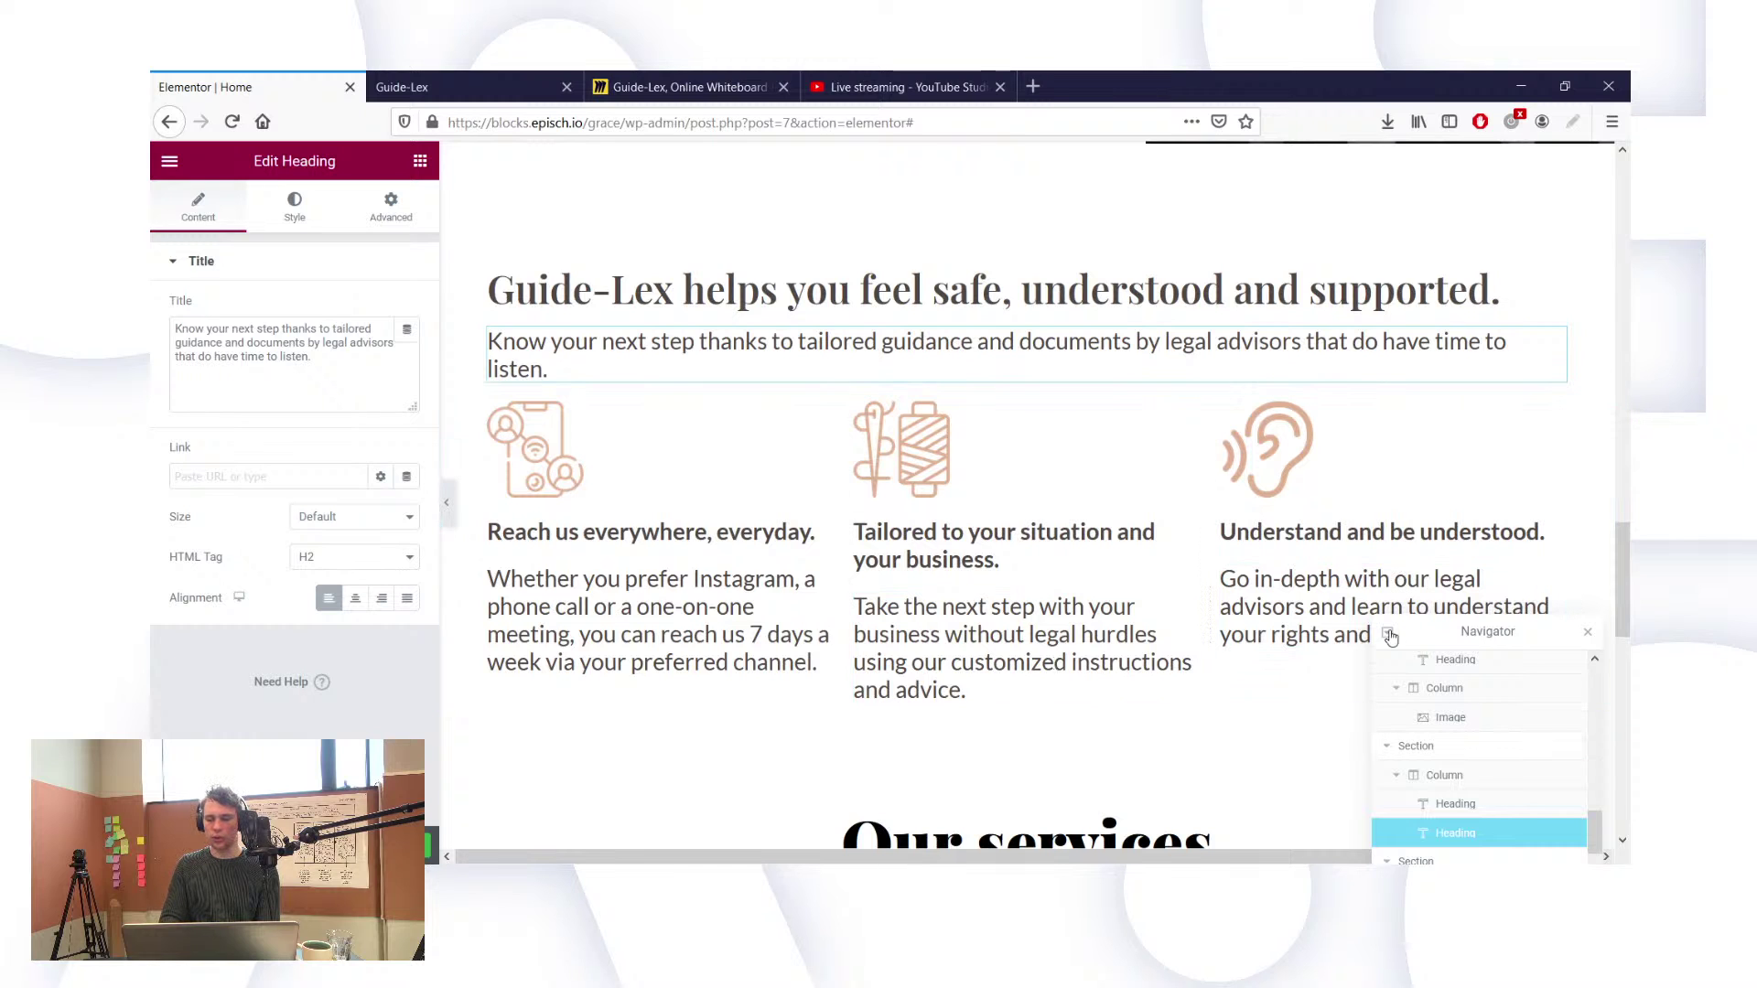
{"action": "left_click_drag", "start_coordinate": [1418, 631], "coordinate": [1439, 679]}
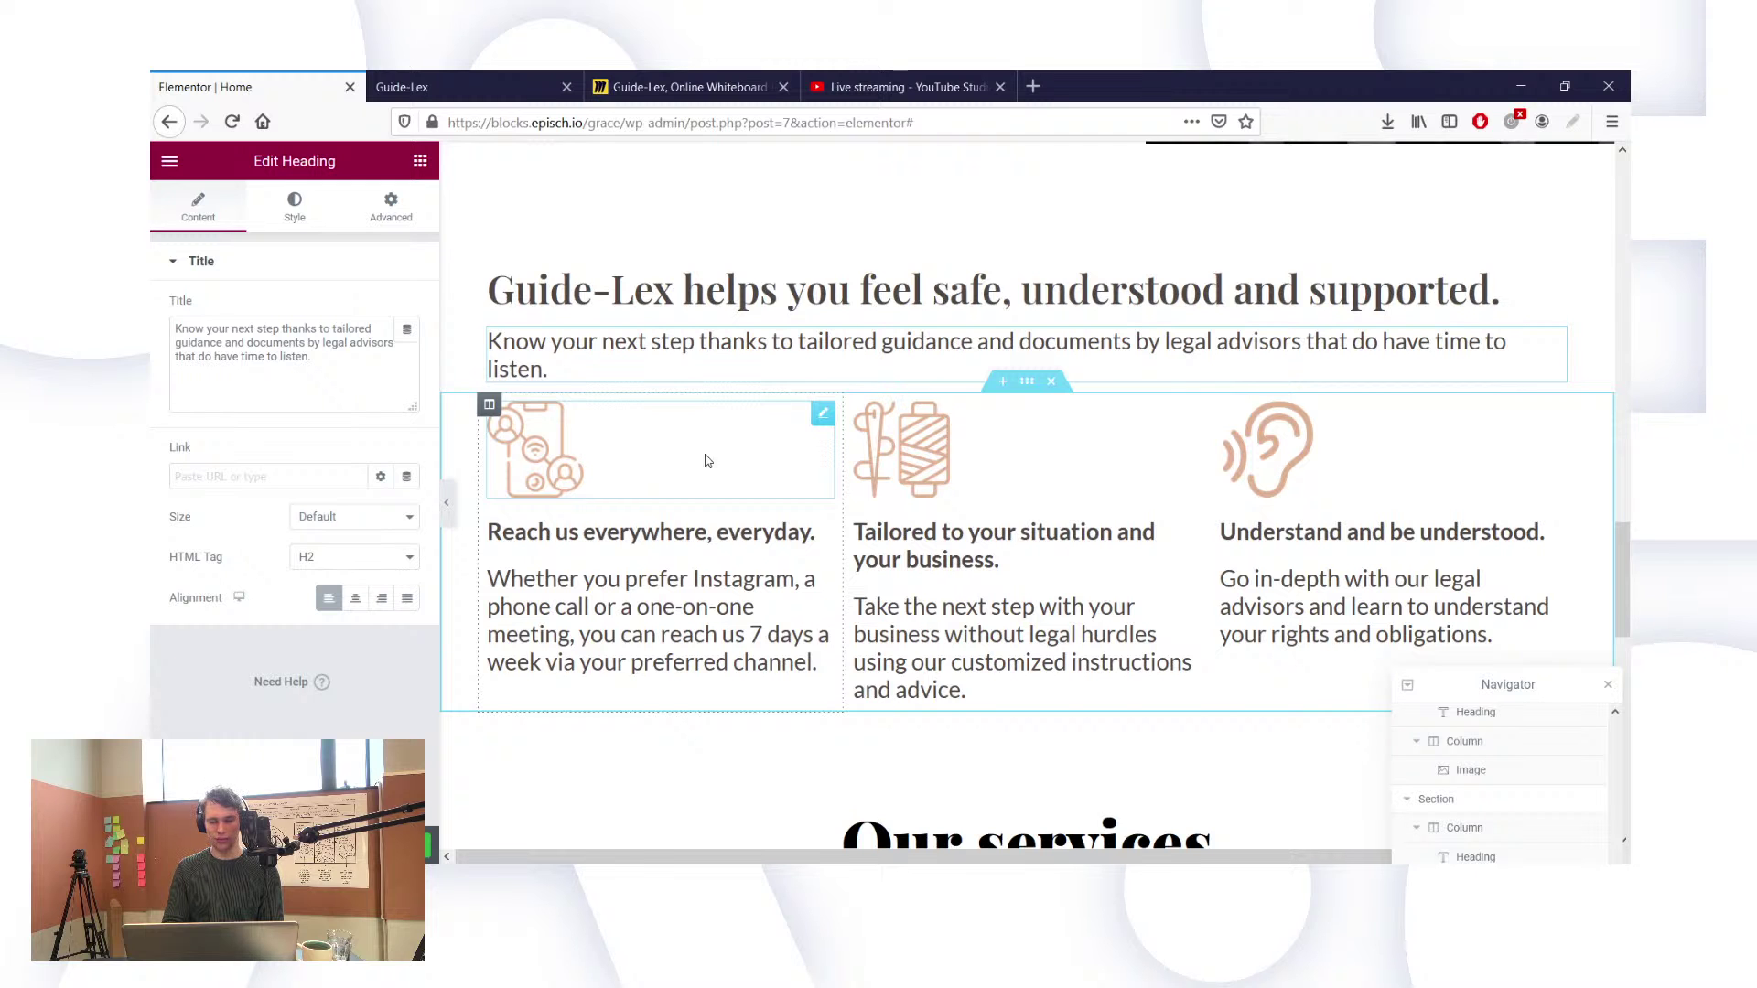
{"action": "scroll", "coordinate": [1011, 521], "scroll_direction": "up", "scroll_amount": 5}
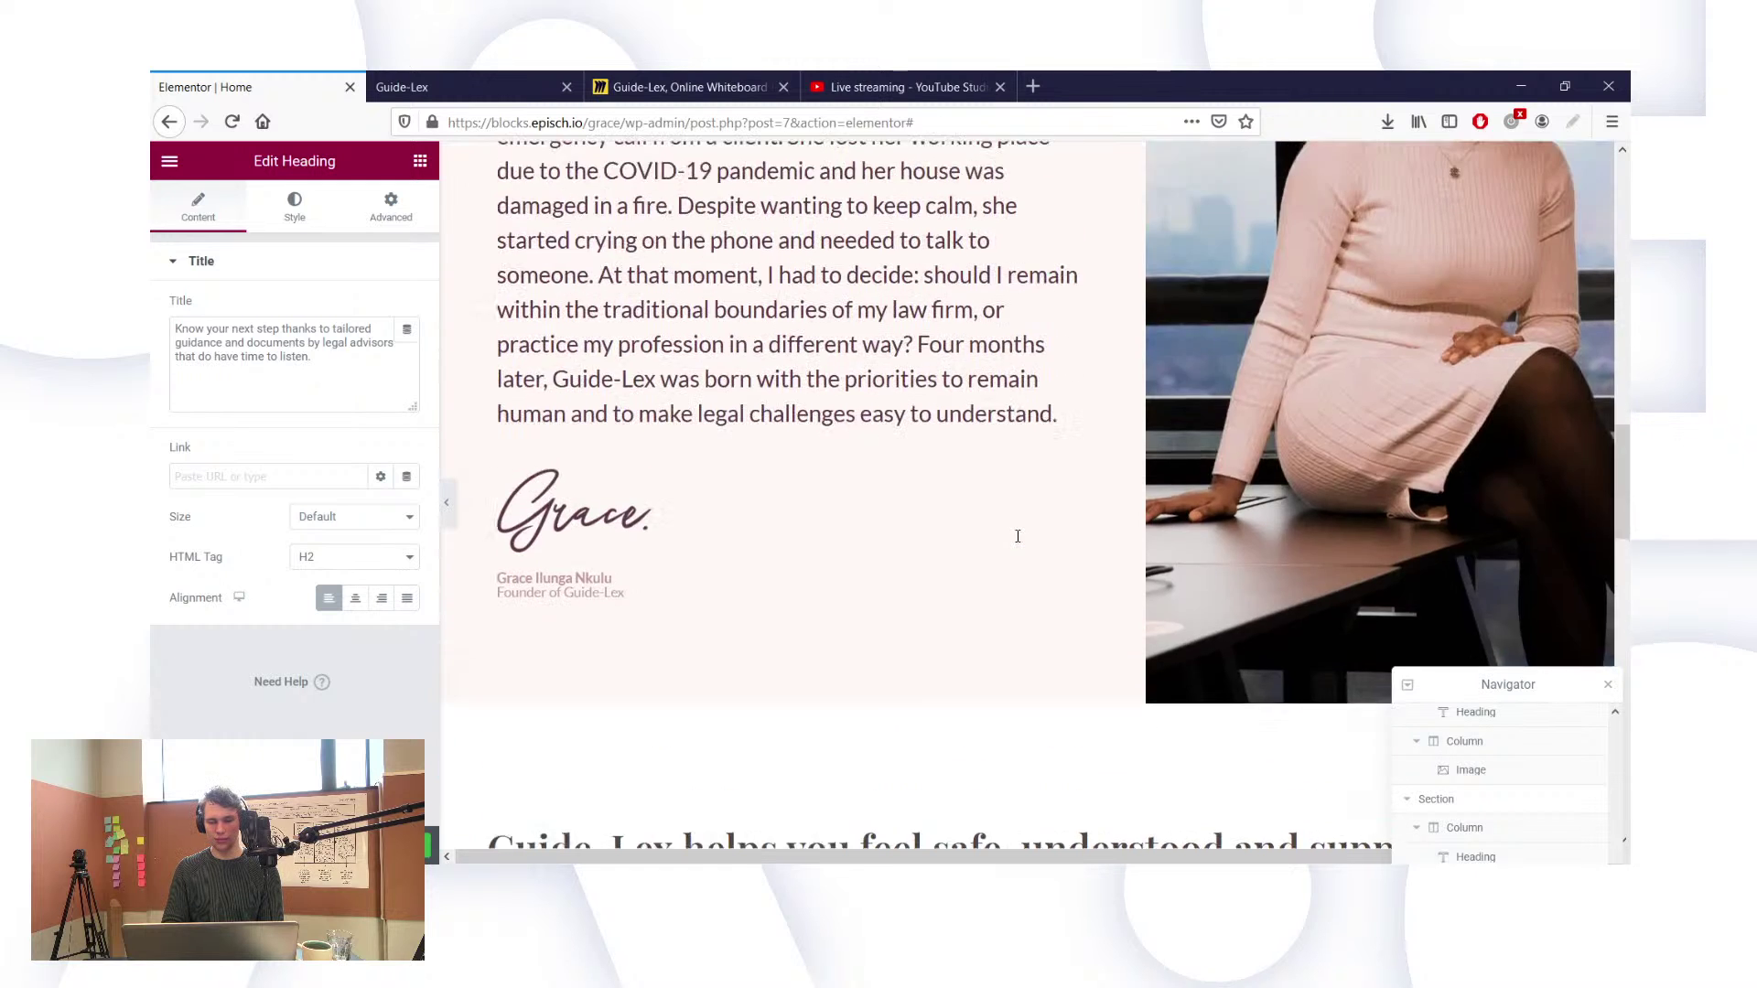
{"action": "scroll", "coordinate": [1018, 536], "scroll_direction": "up", "scroll_amount": 14}
{"action": "scroll", "coordinate": [1020, 540], "scroll_direction": "down", "scroll_amount": 3}
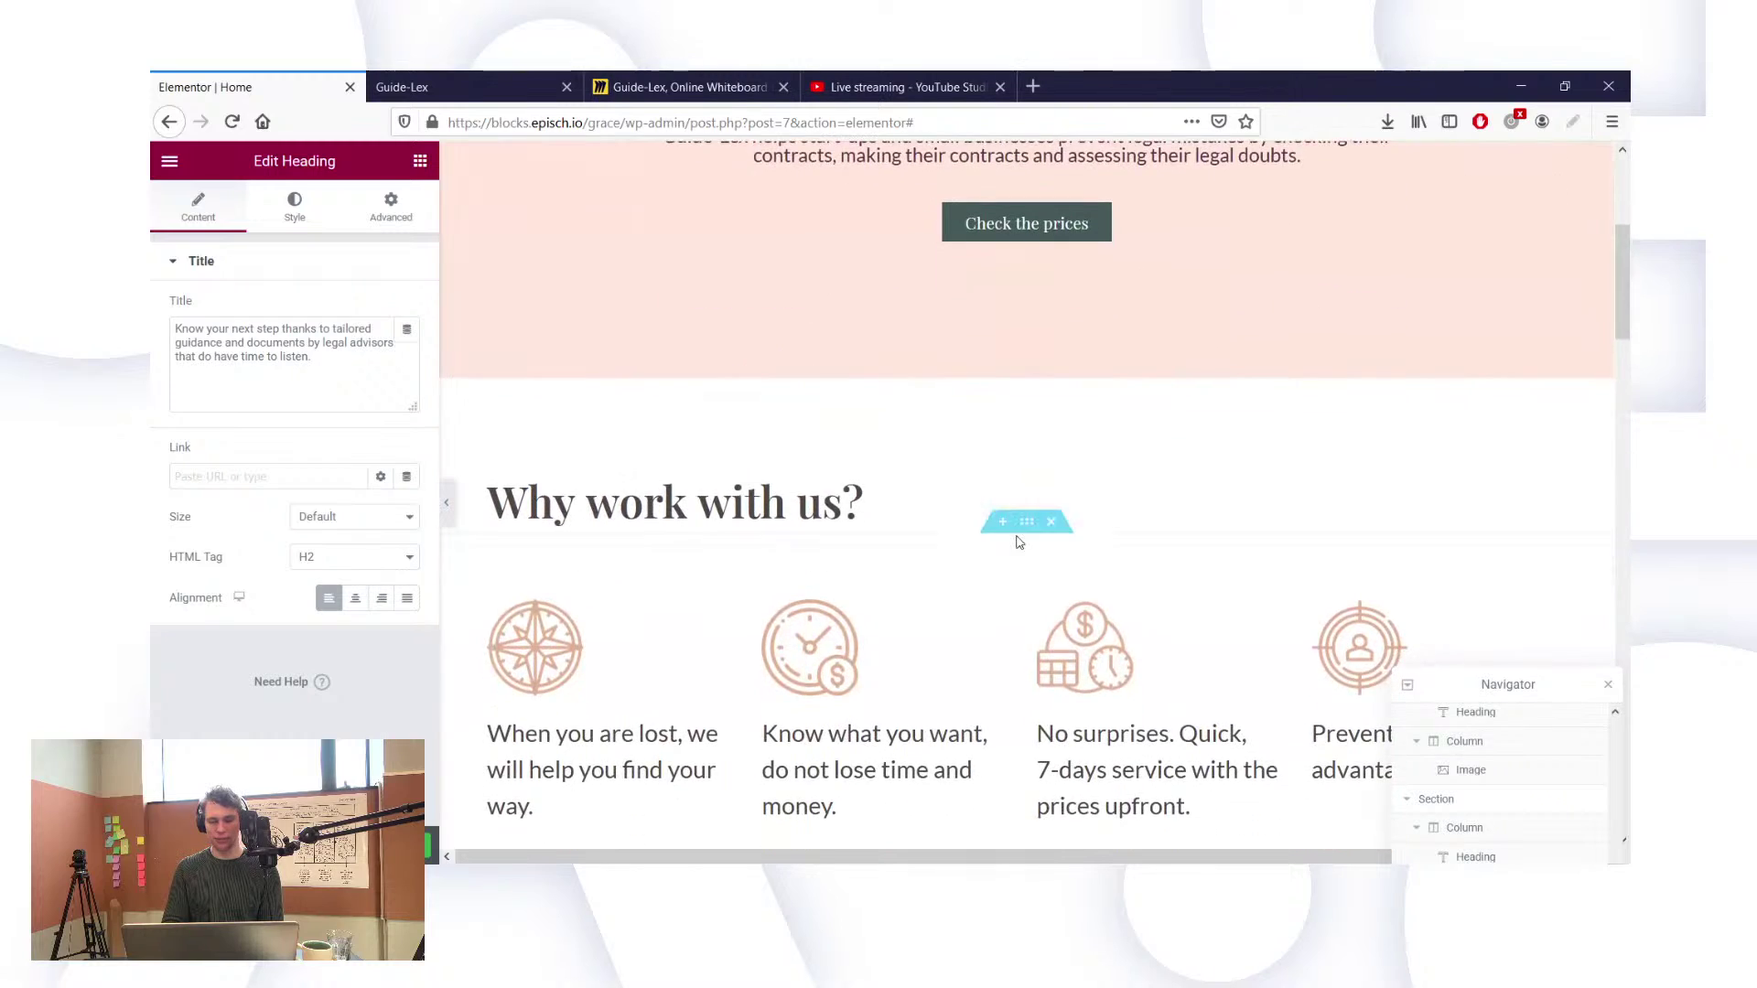
{"action": "scroll", "coordinate": [1020, 542], "scroll_direction": "down", "scroll_amount": 17}
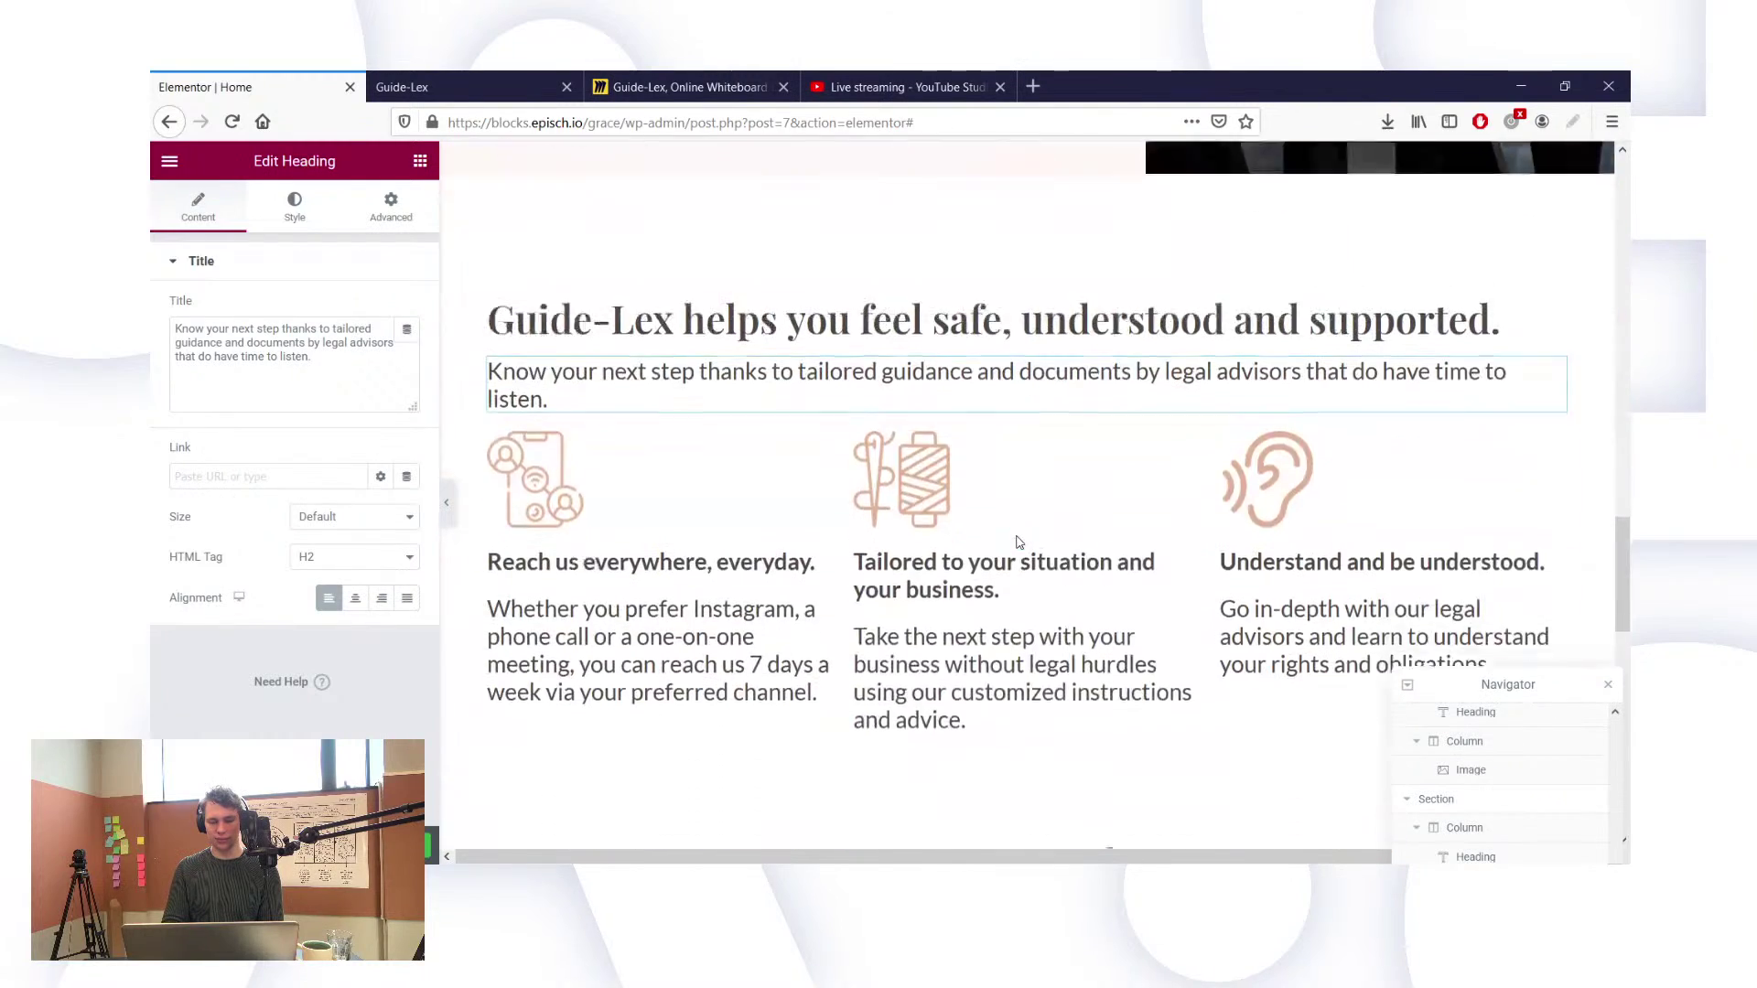
{"action": "scroll", "coordinate": [1019, 542], "scroll_direction": "down", "scroll_amount": 1}
{"action": "scroll", "coordinate": [1018, 536], "scroll_direction": "up", "scroll_amount": 6}
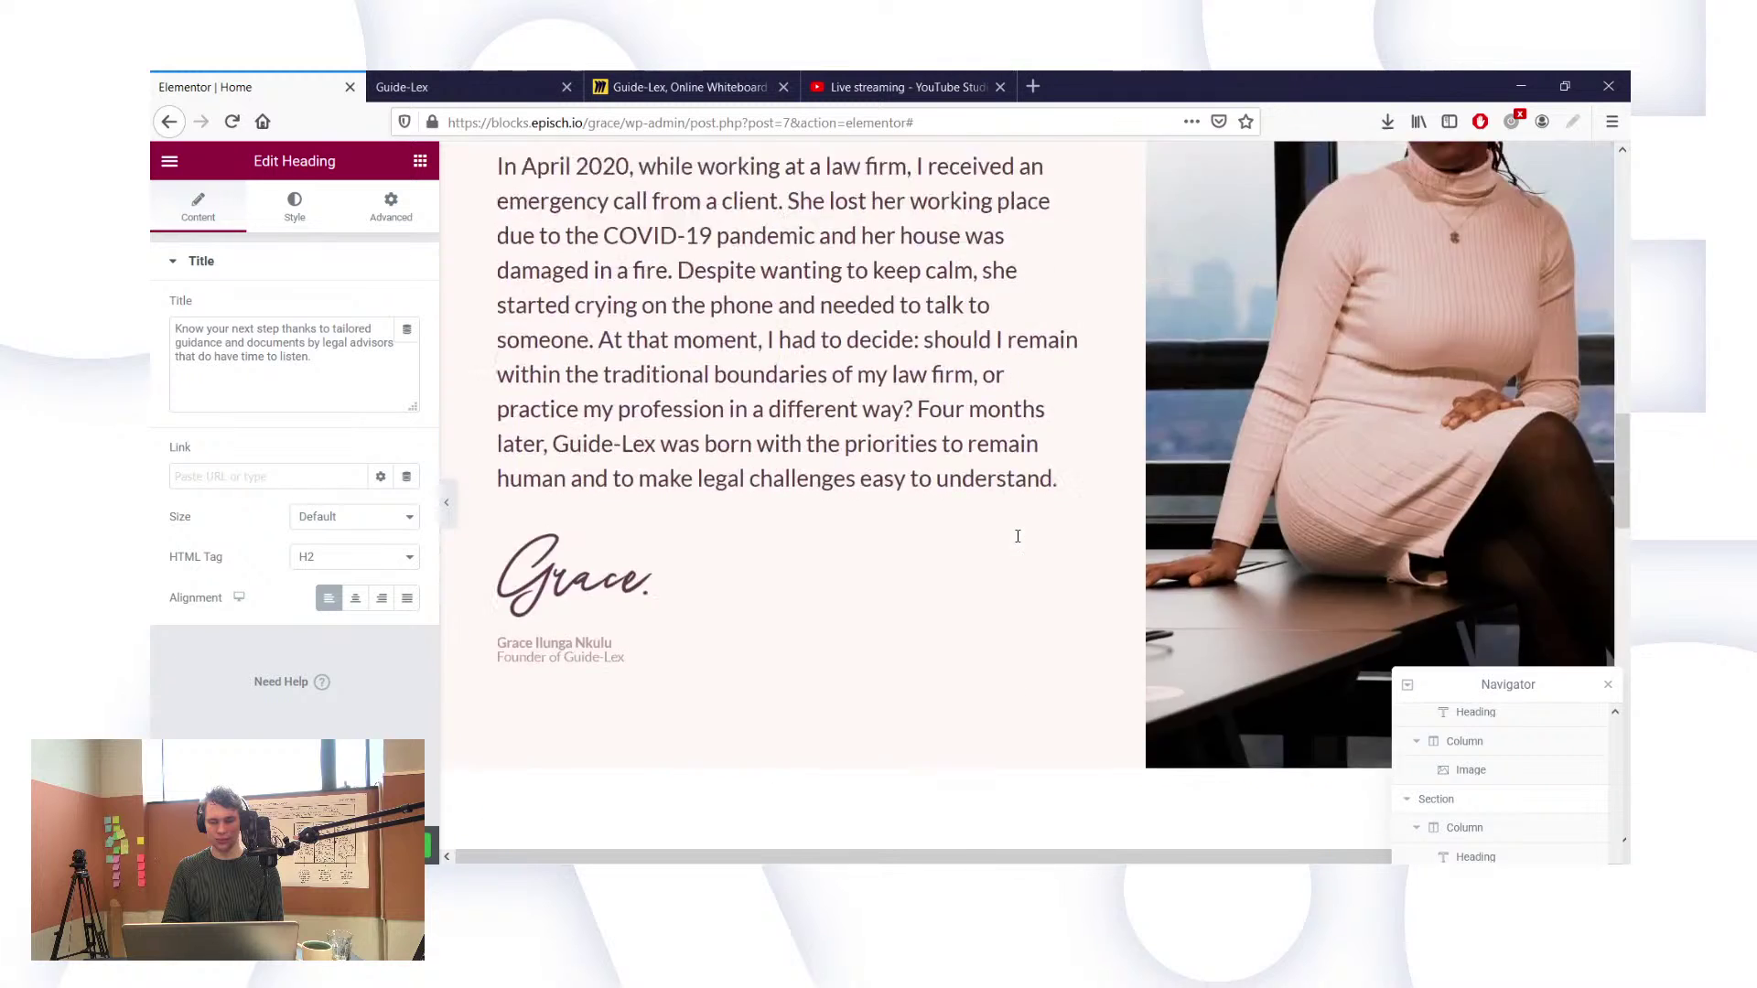
{"action": "scroll", "coordinate": [1018, 537], "scroll_direction": "up", "scroll_amount": 10}
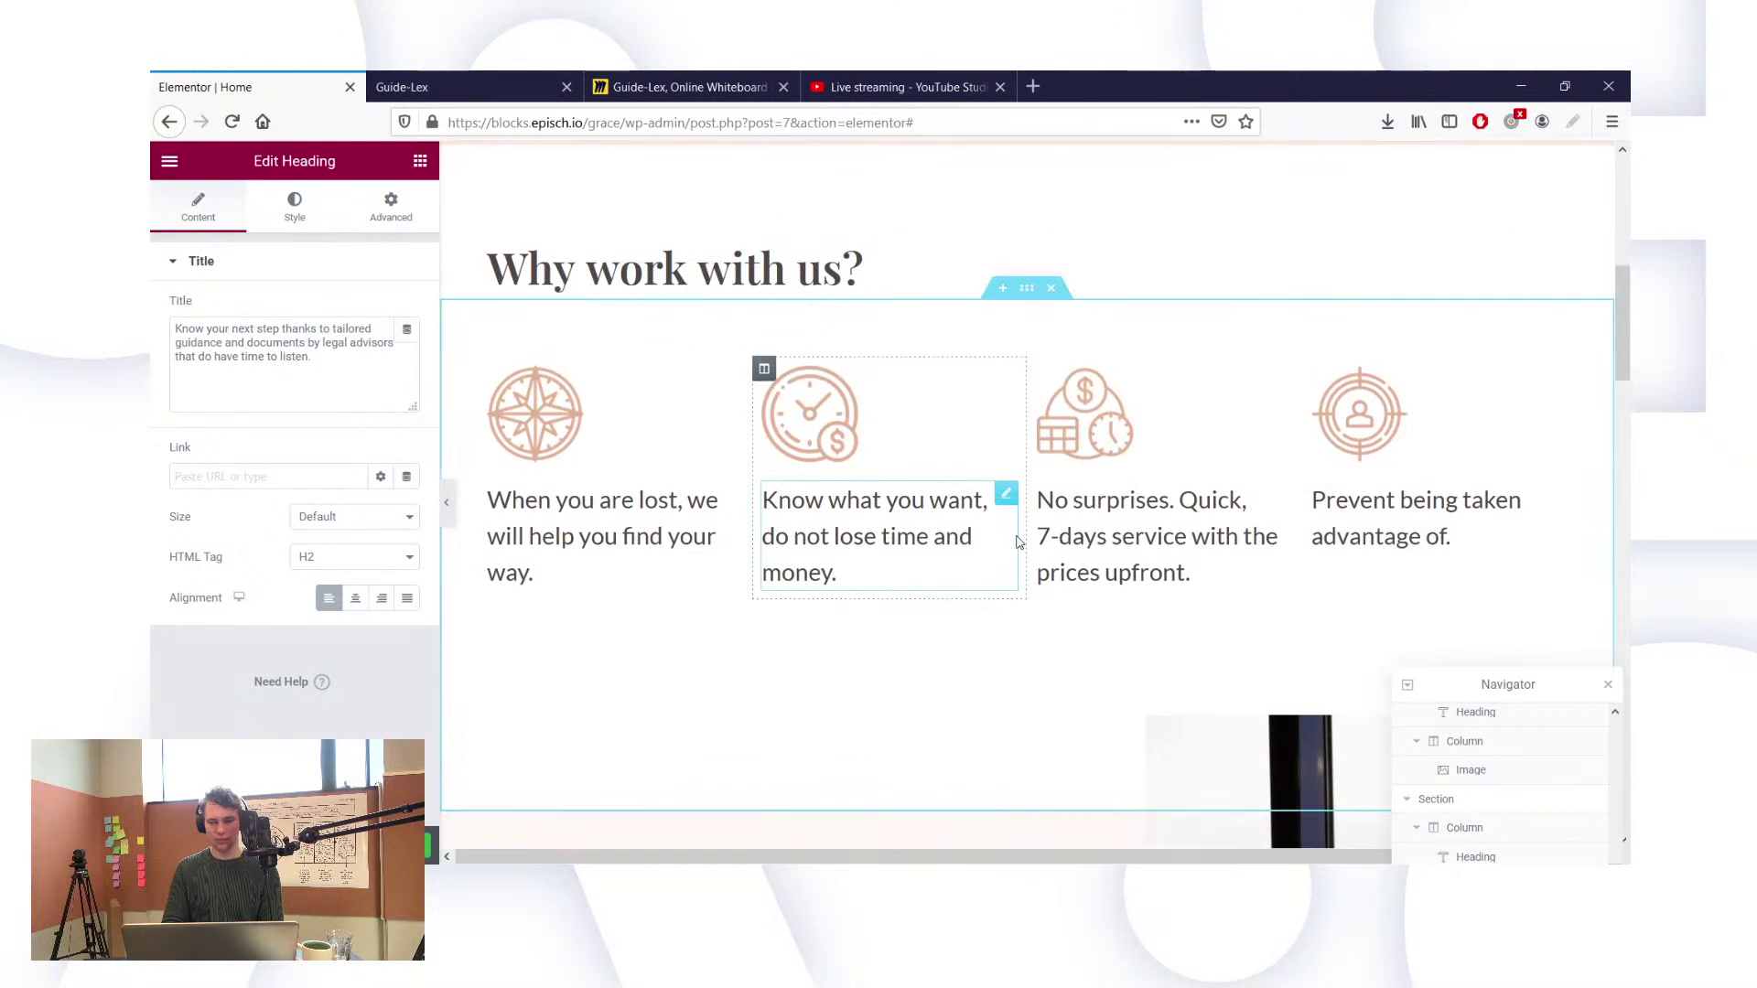
{"action": "scroll", "coordinate": [1020, 541], "scroll_direction": "down", "scroll_amount": 1}
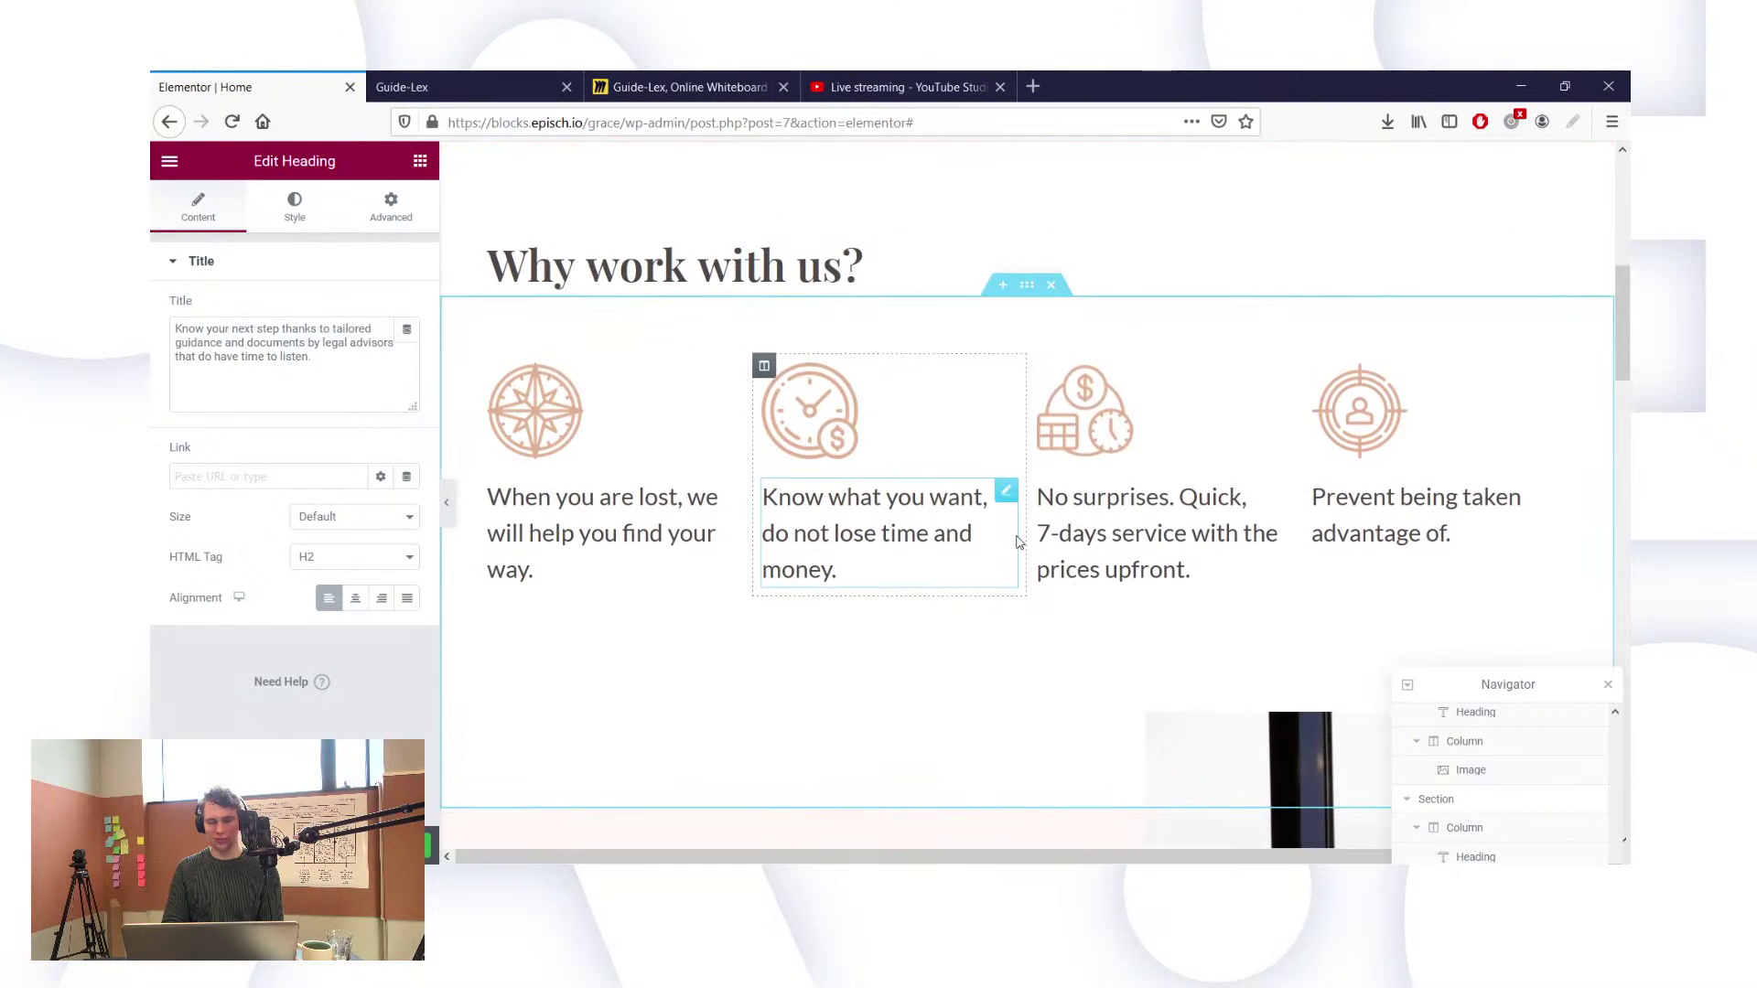
{"action": "scroll", "coordinate": [1018, 542], "scroll_direction": "down", "scroll_amount": 5}
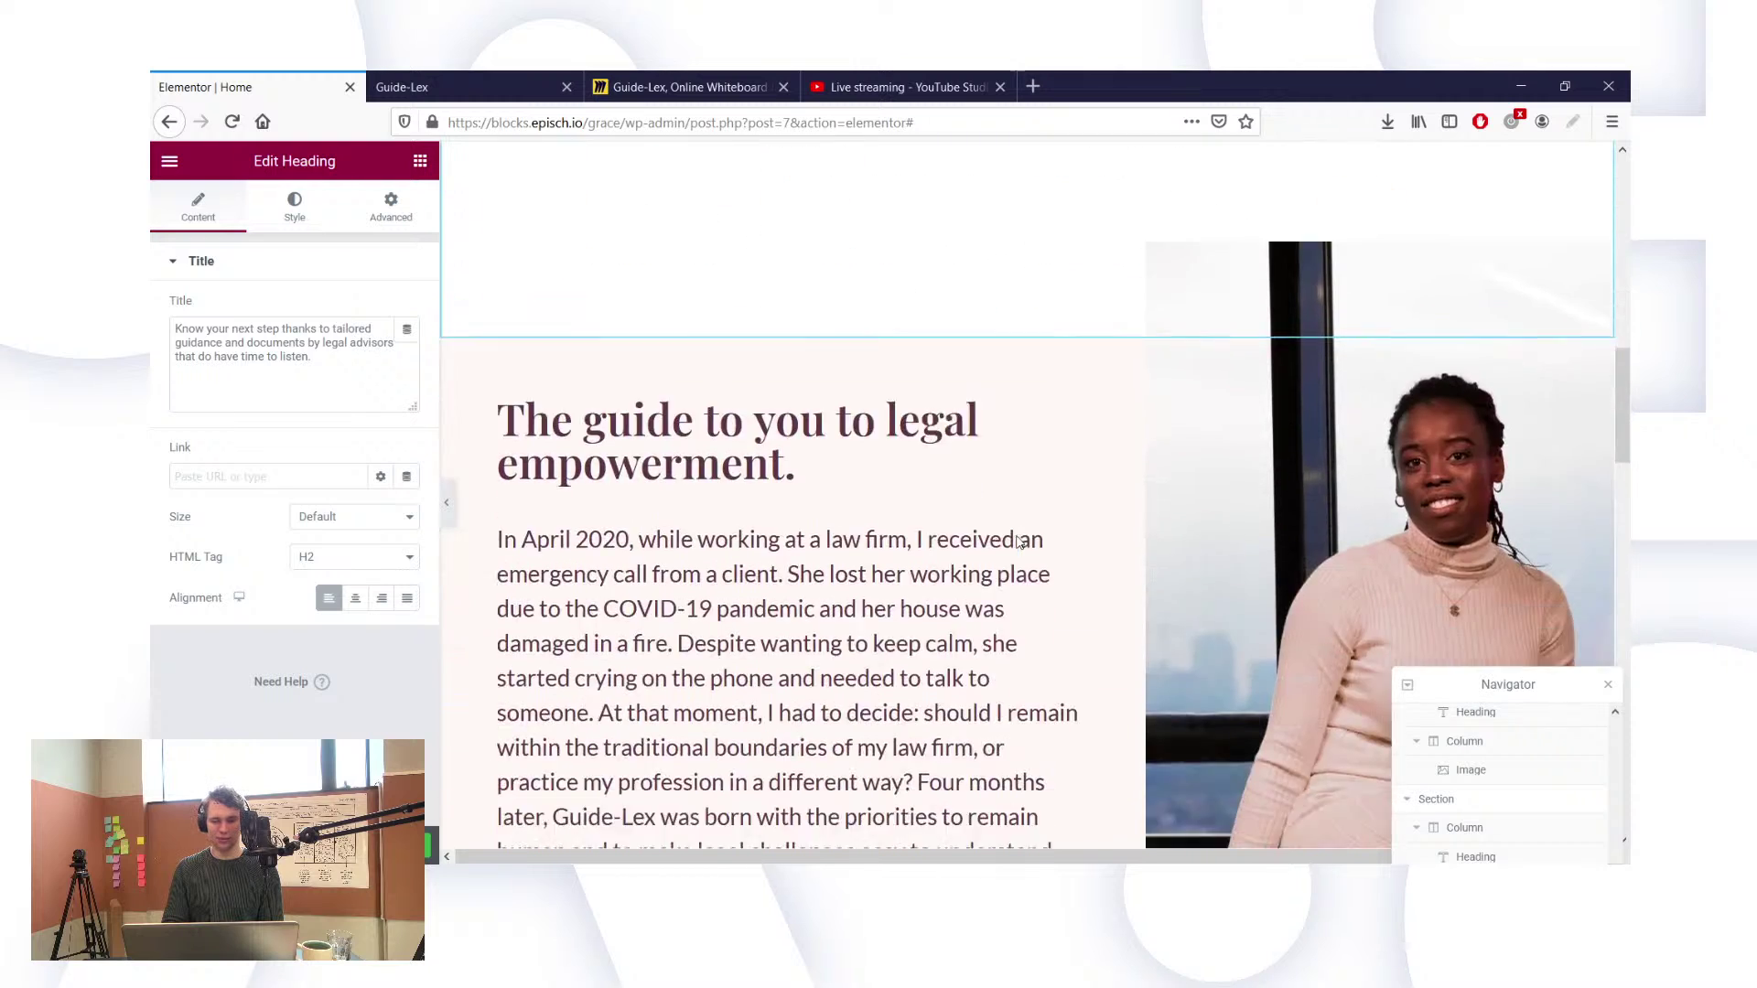
{"action": "scroll", "coordinate": [1017, 542], "scroll_direction": "down", "scroll_amount": 10}
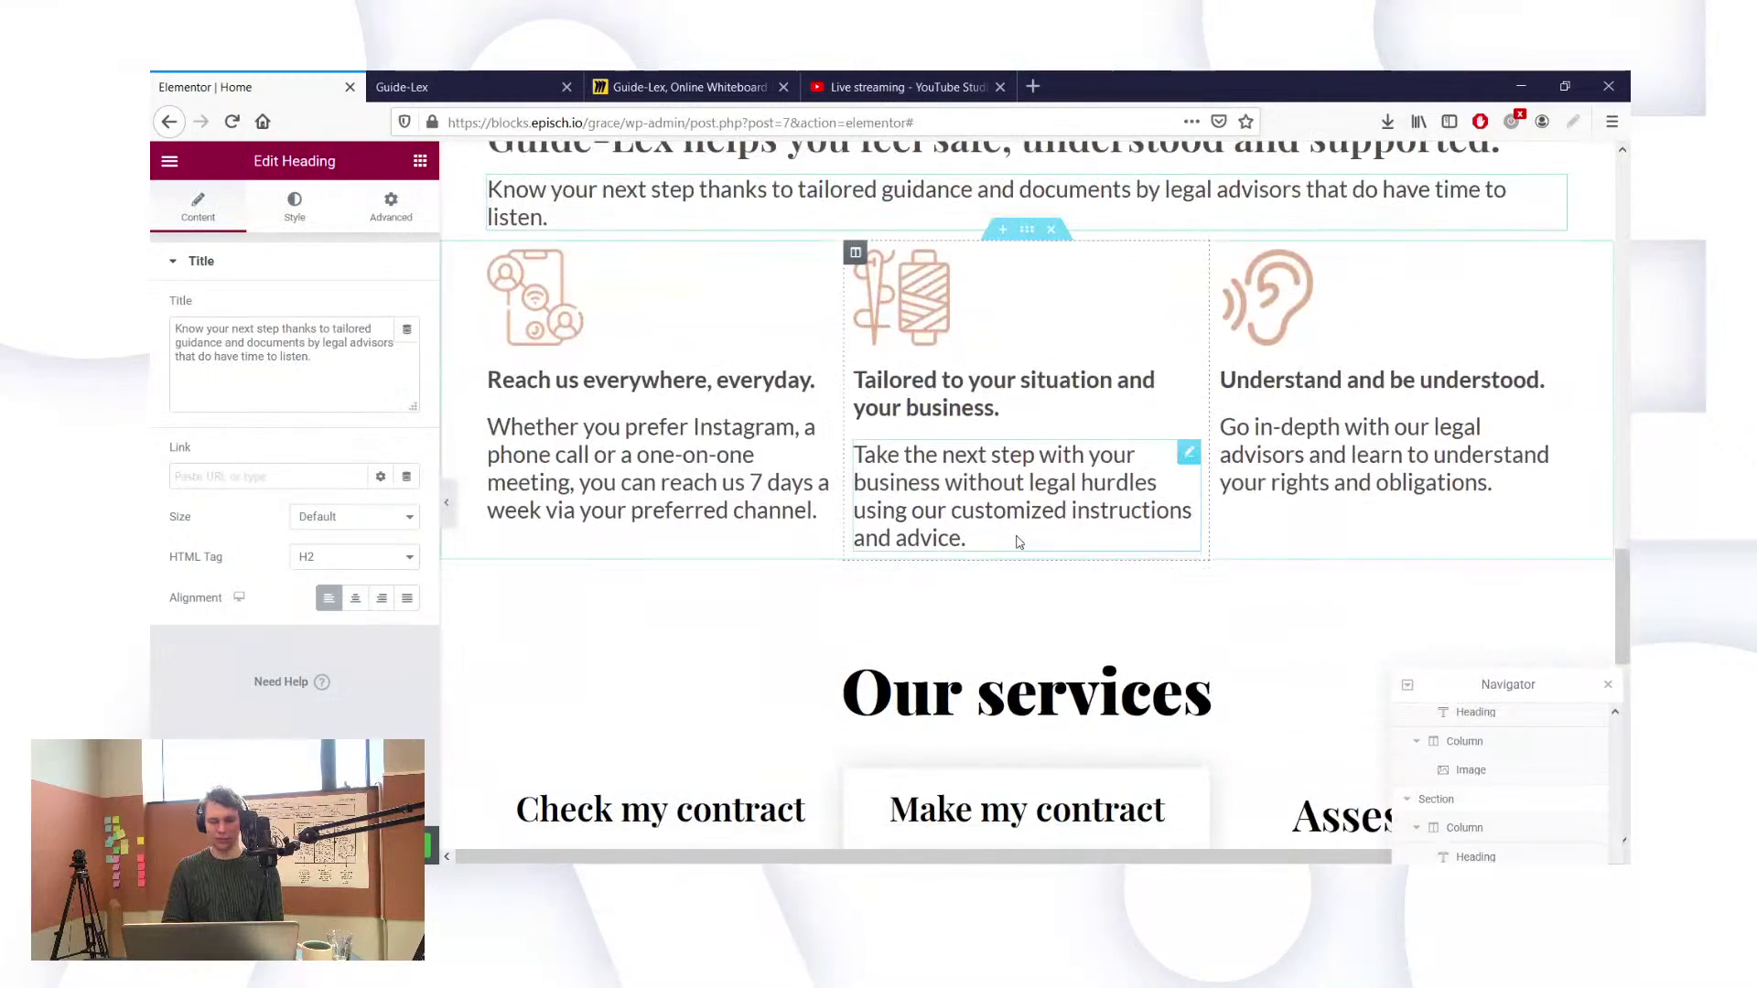
{"action": "scroll", "coordinate": [1016, 531], "scroll_direction": "up", "scroll_amount": 1}
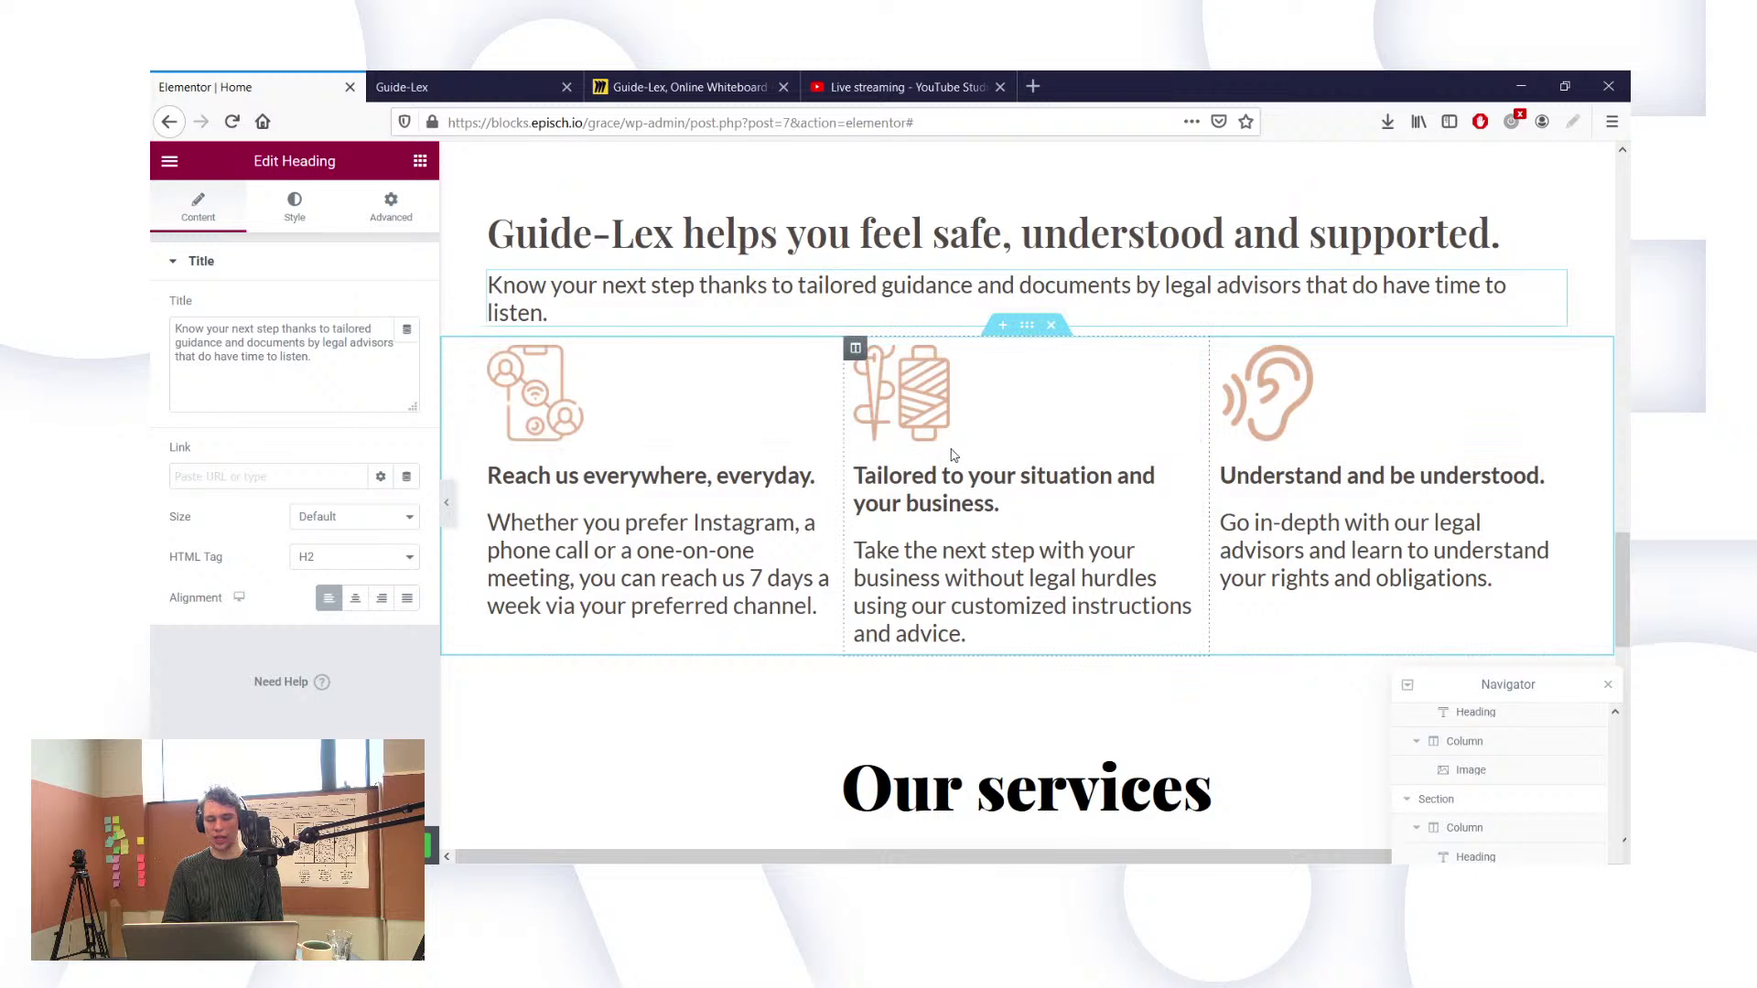
{"action": "scroll", "coordinate": [877, 409], "scroll_direction": "up", "scroll_amount": 15}
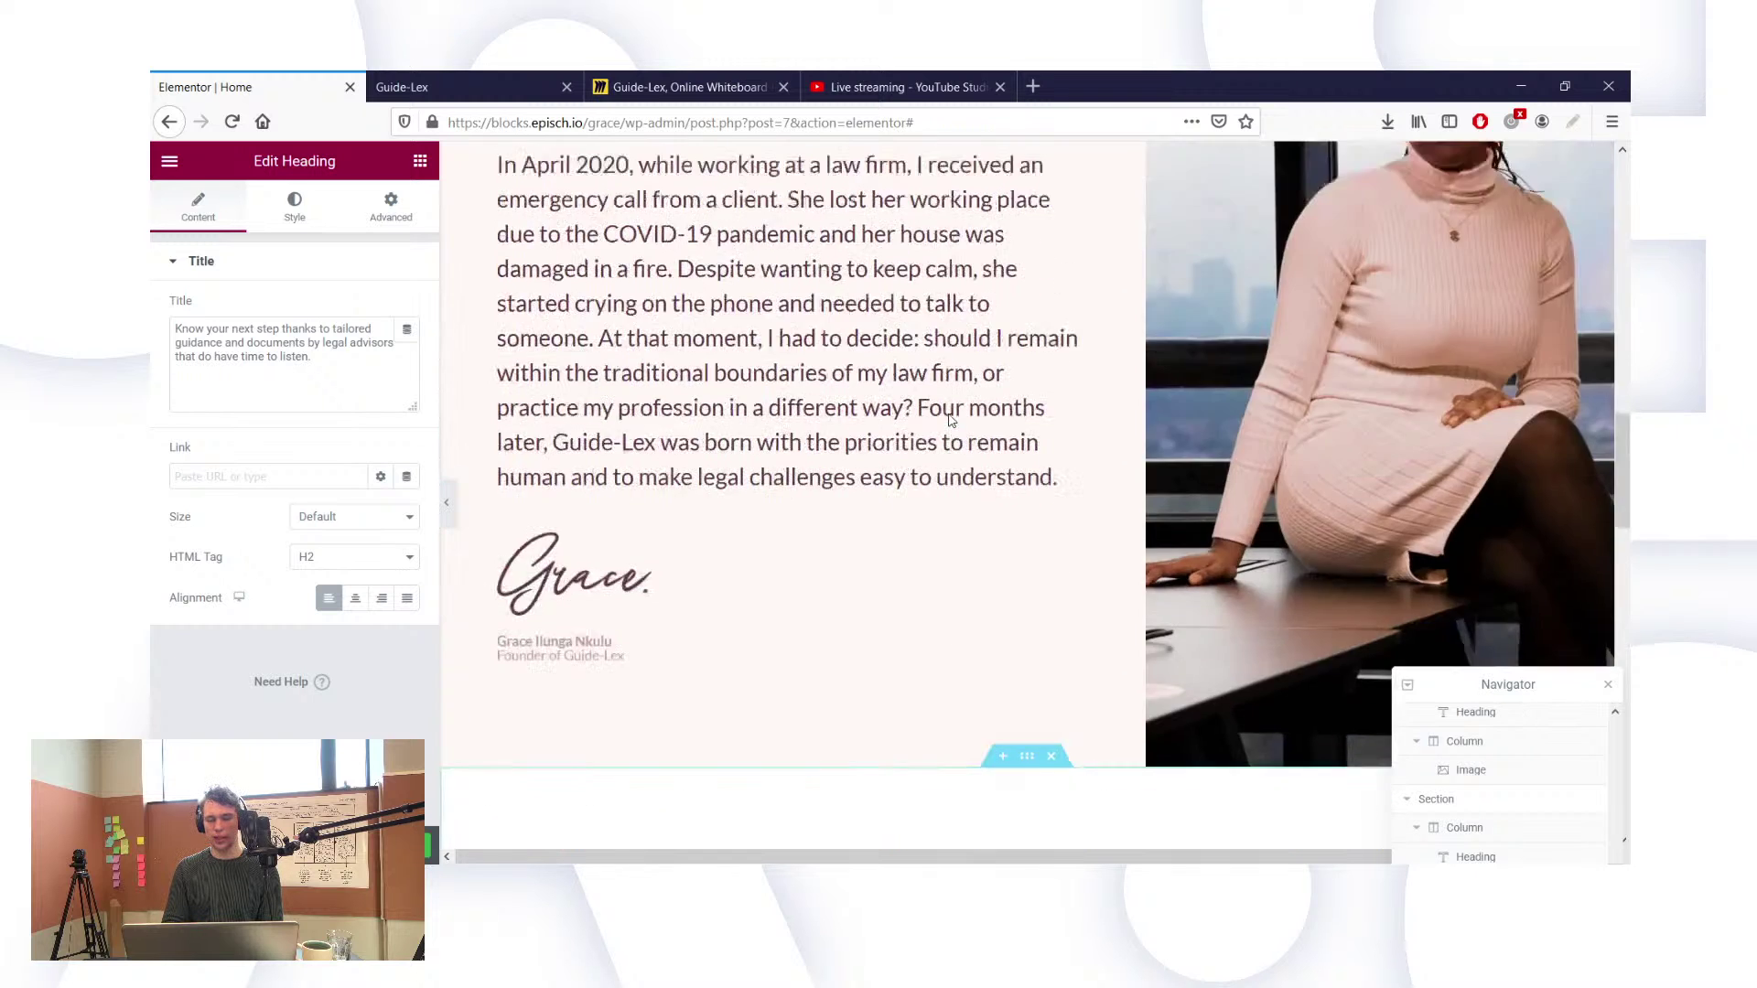
{"action": "scroll", "coordinate": [950, 414], "scroll_direction": "down", "scroll_amount": 3}
{"action": "scroll", "coordinate": [950, 415], "scroll_direction": "down", "scroll_amount": 10}
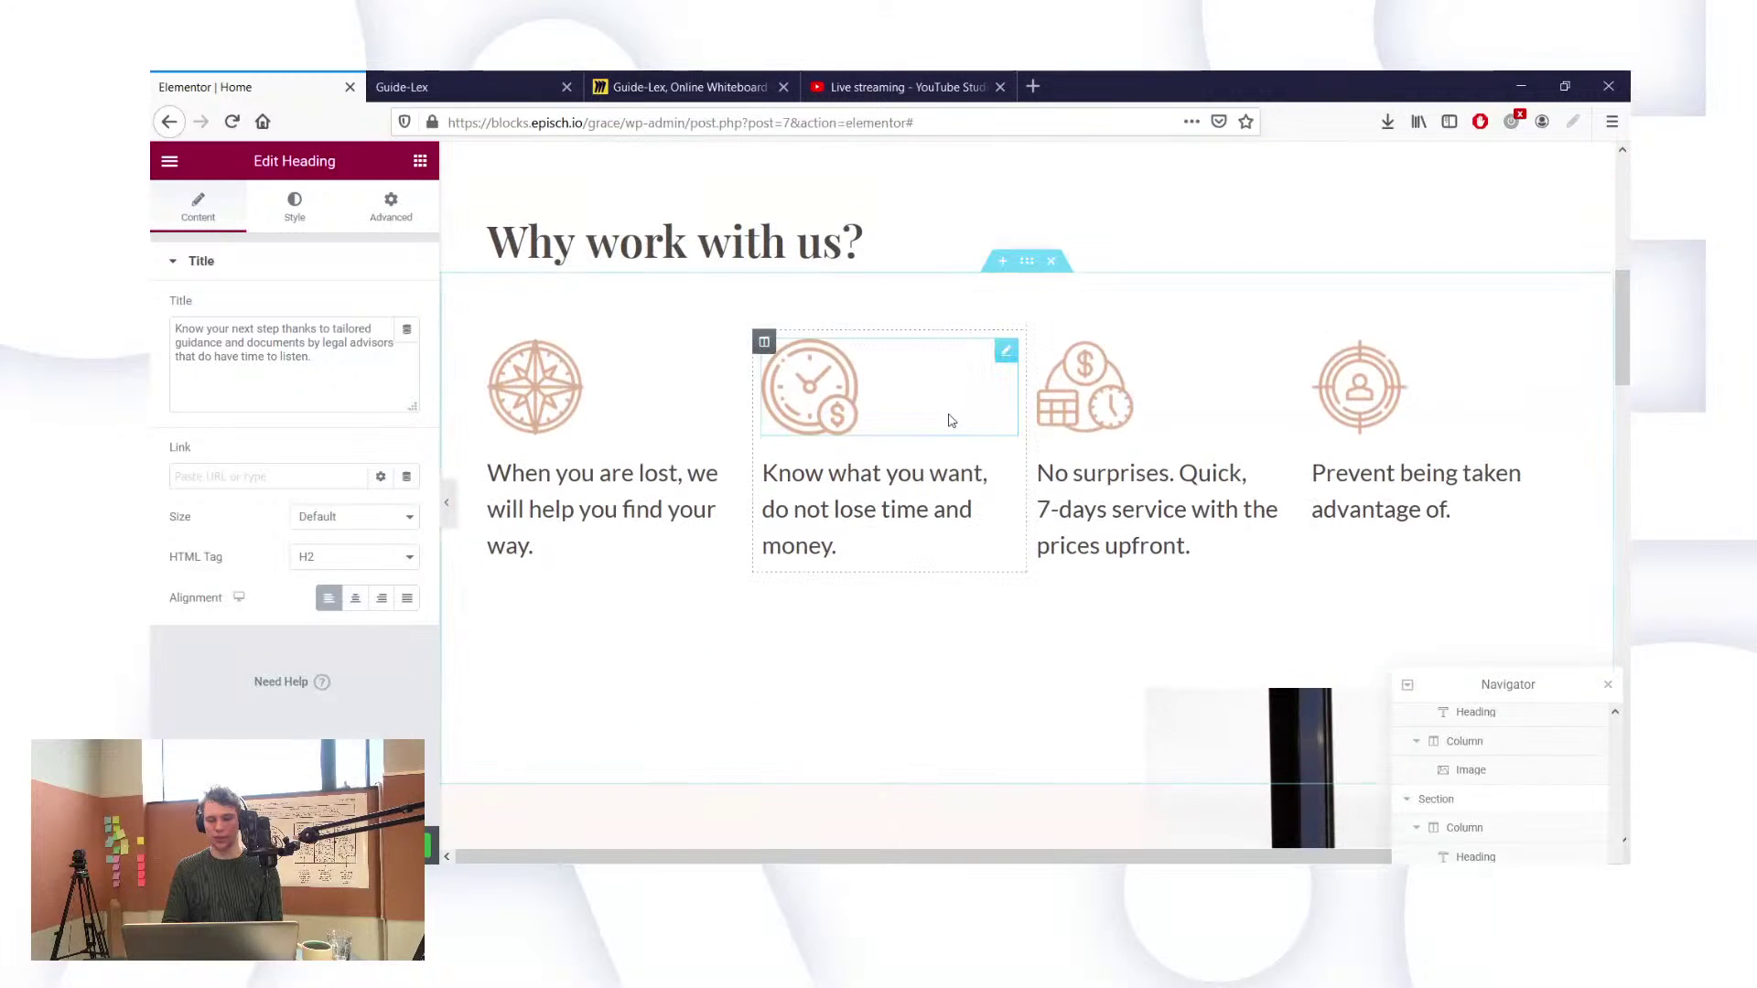
{"action": "scroll", "coordinate": [950, 420], "scroll_direction": "down", "scroll_amount": 2}
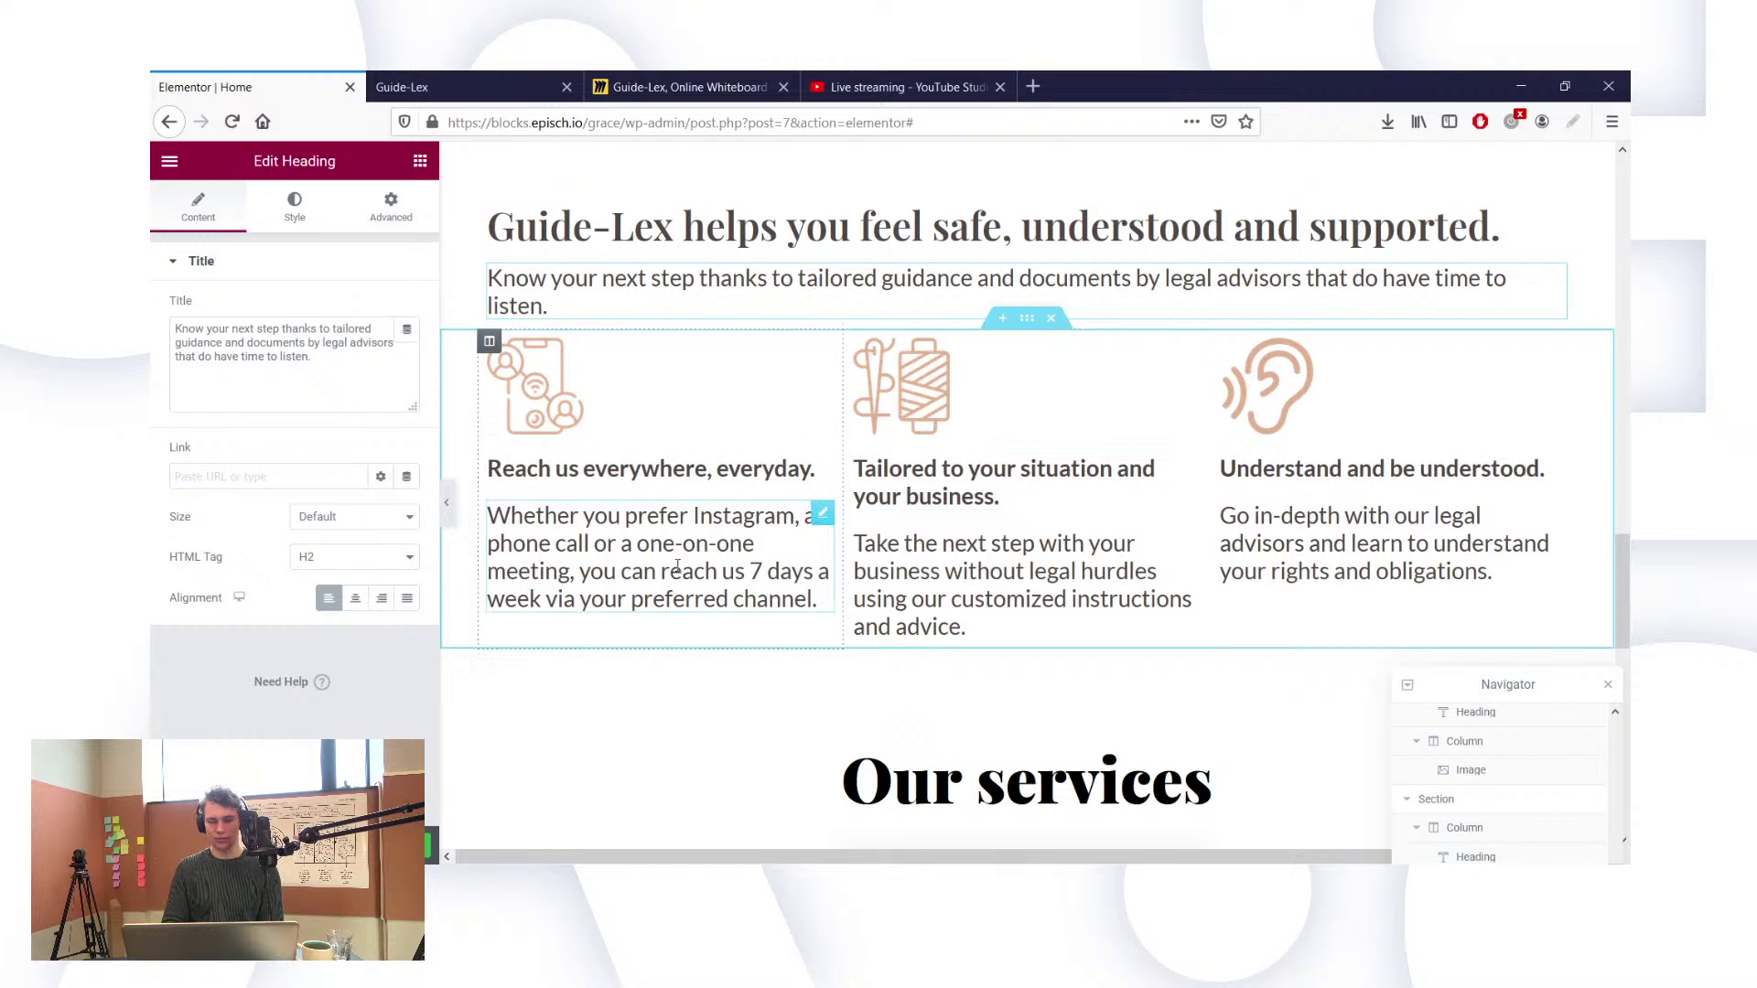
{"action": "scroll", "coordinate": [679, 400], "scroll_direction": "up", "scroll_amount": 15}
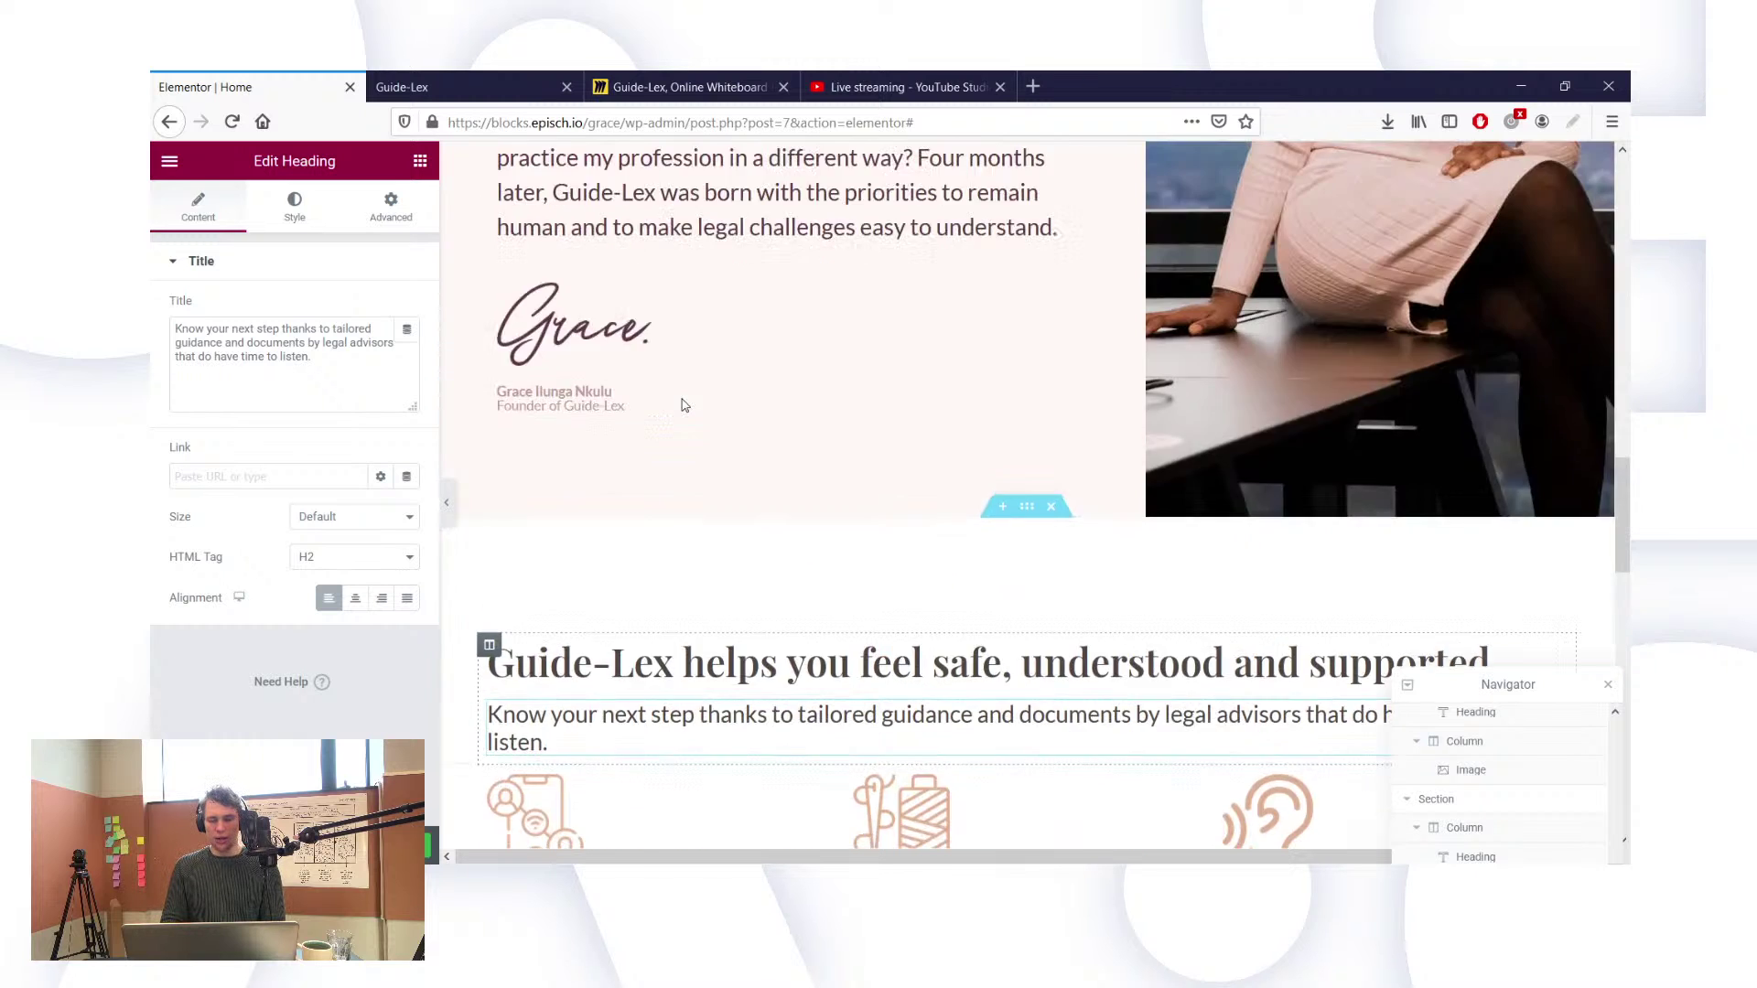
{"action": "scroll", "coordinate": [684, 405], "scroll_direction": "up", "scroll_amount": 15}
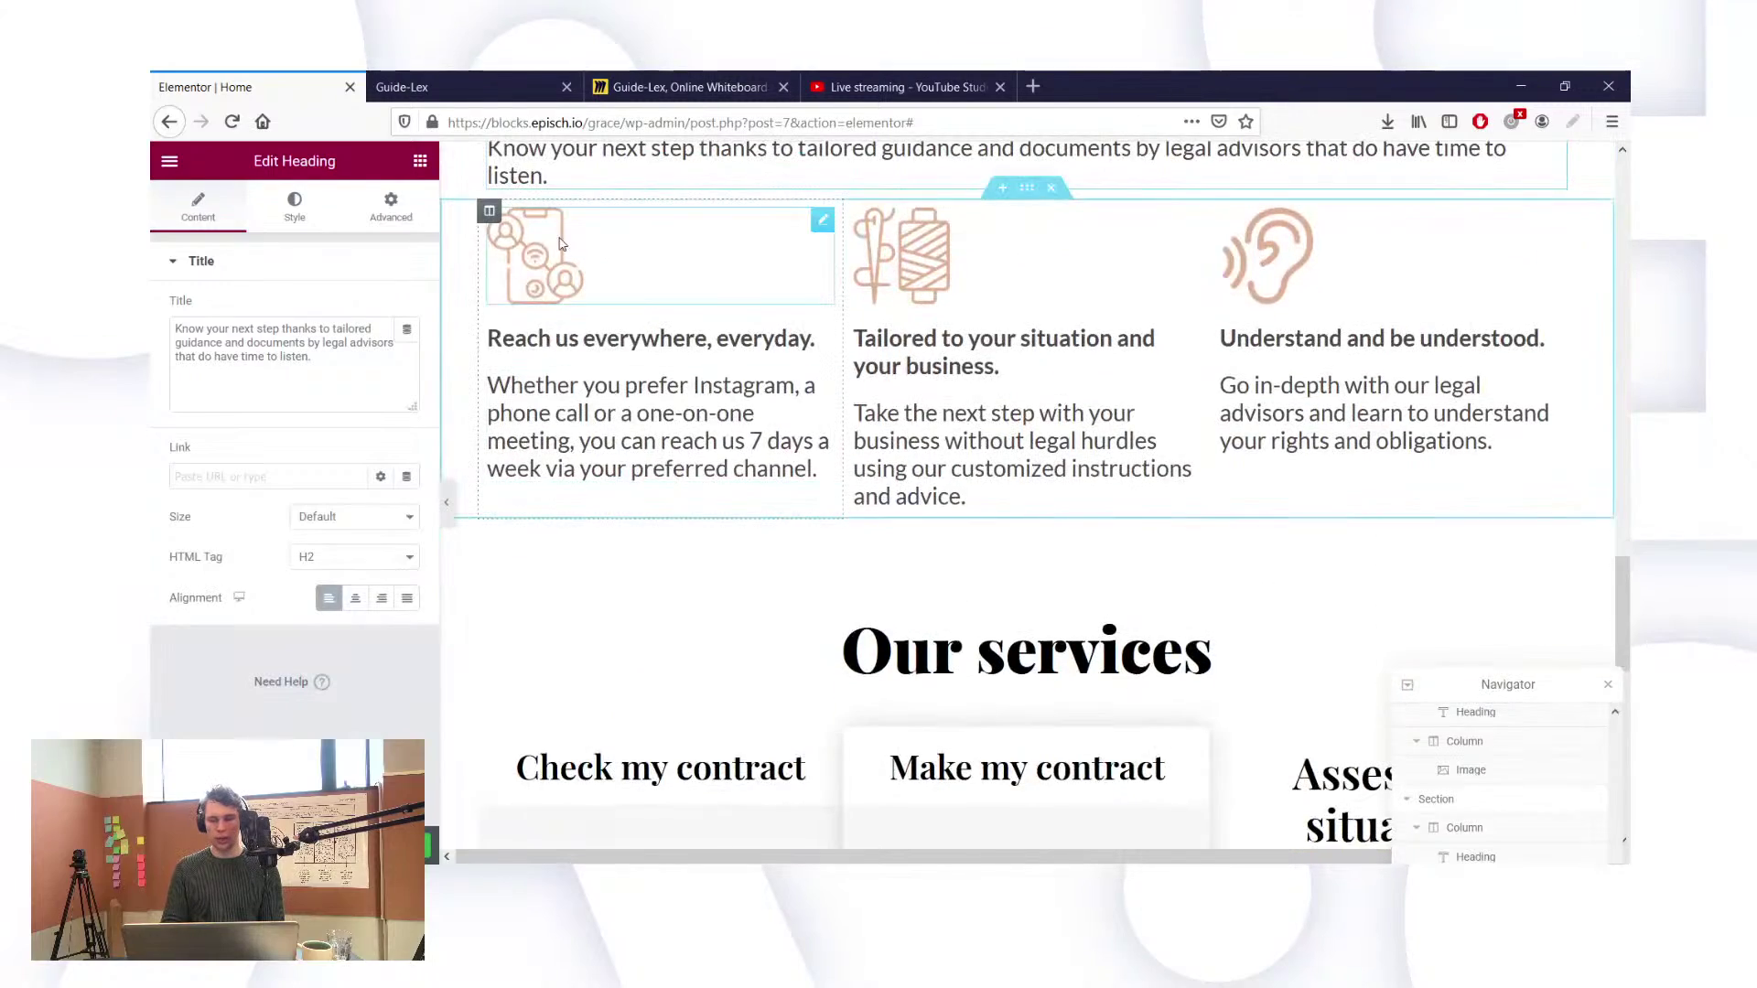
{"action": "scroll", "coordinate": [682, 399], "scroll_direction": "up", "scroll_amount": 5}
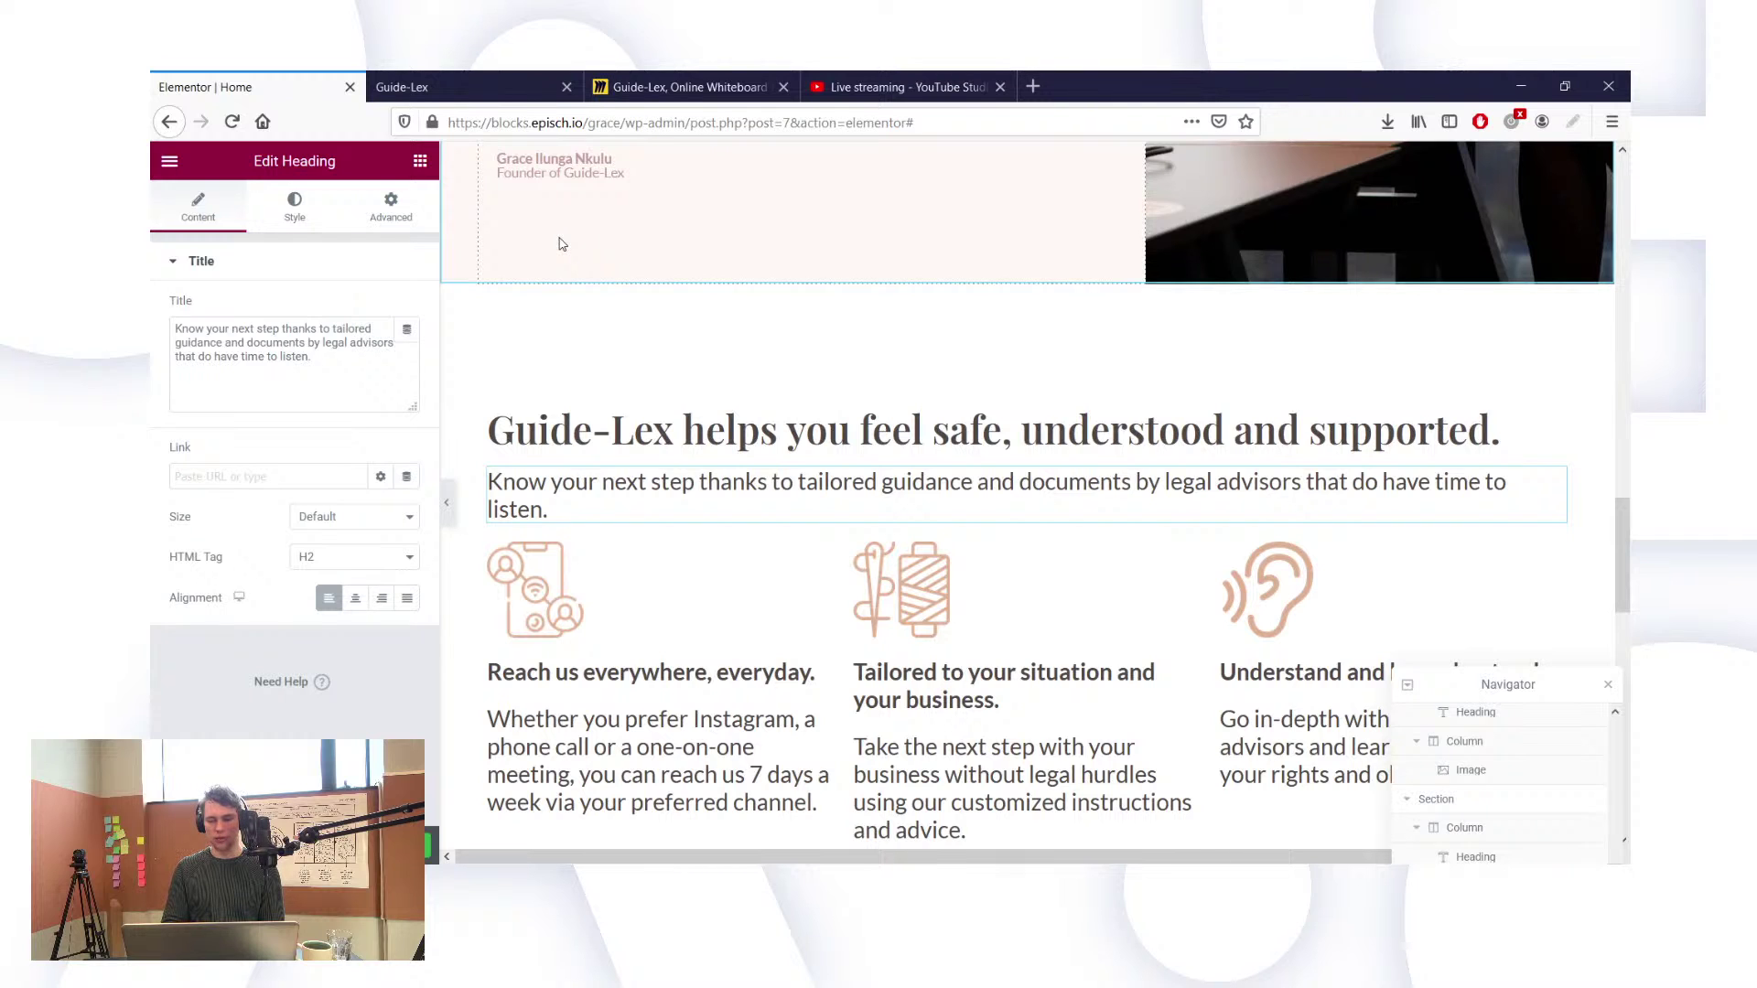
{"action": "scroll", "coordinate": [641, 347], "scroll_direction": "up", "scroll_amount": 3}
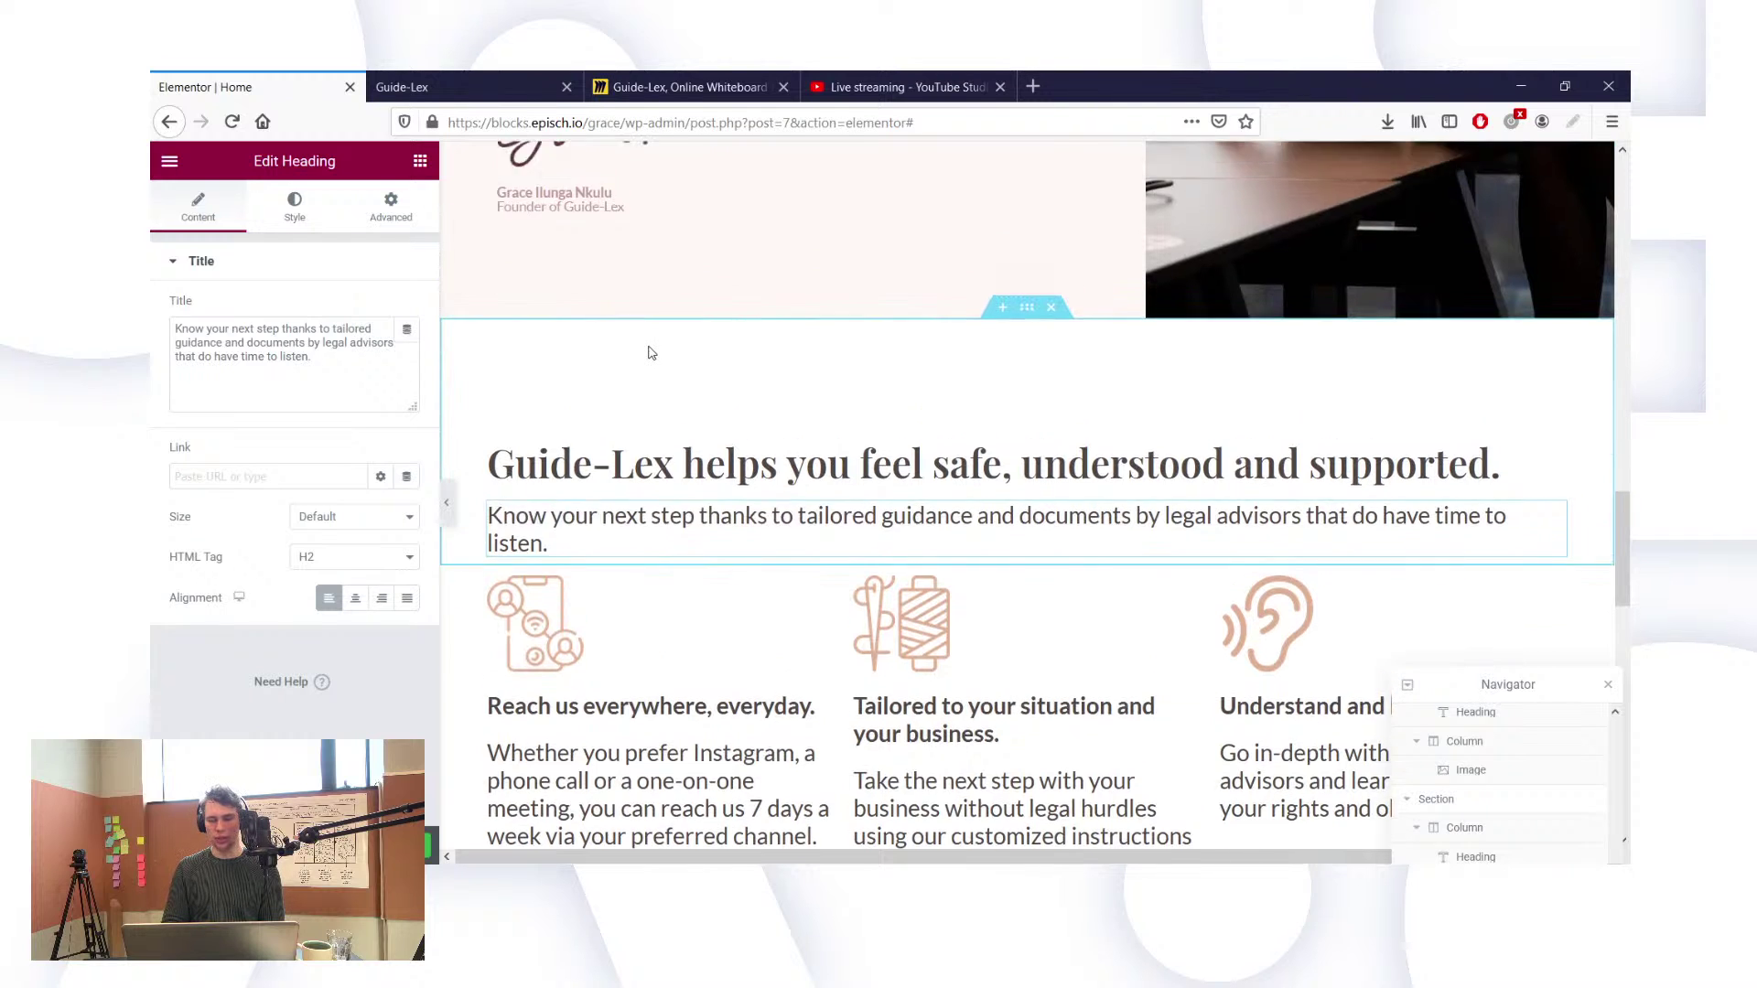
{"action": "scroll", "coordinate": [650, 352], "scroll_direction": "up", "scroll_amount": 10}
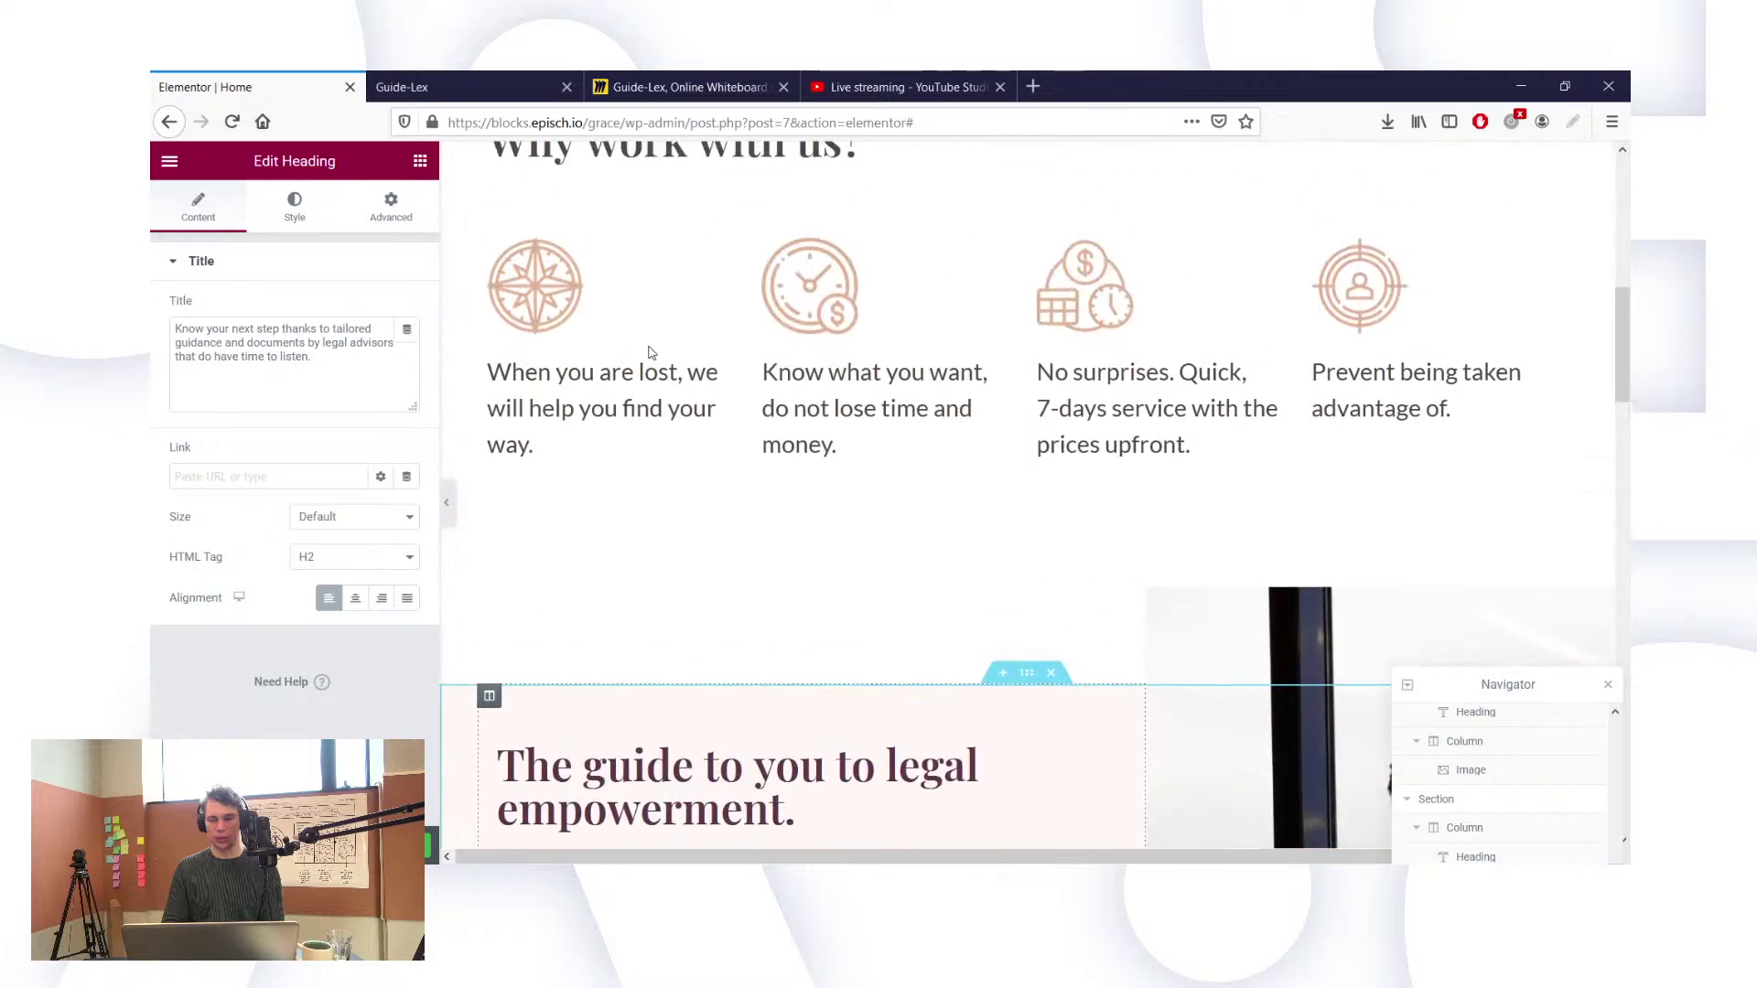
{"action": "scroll", "coordinate": [649, 352], "scroll_direction": "down", "scroll_amount": 8}
{"action": "scroll", "coordinate": [649, 352], "scroll_direction": "down", "scroll_amount": 5}
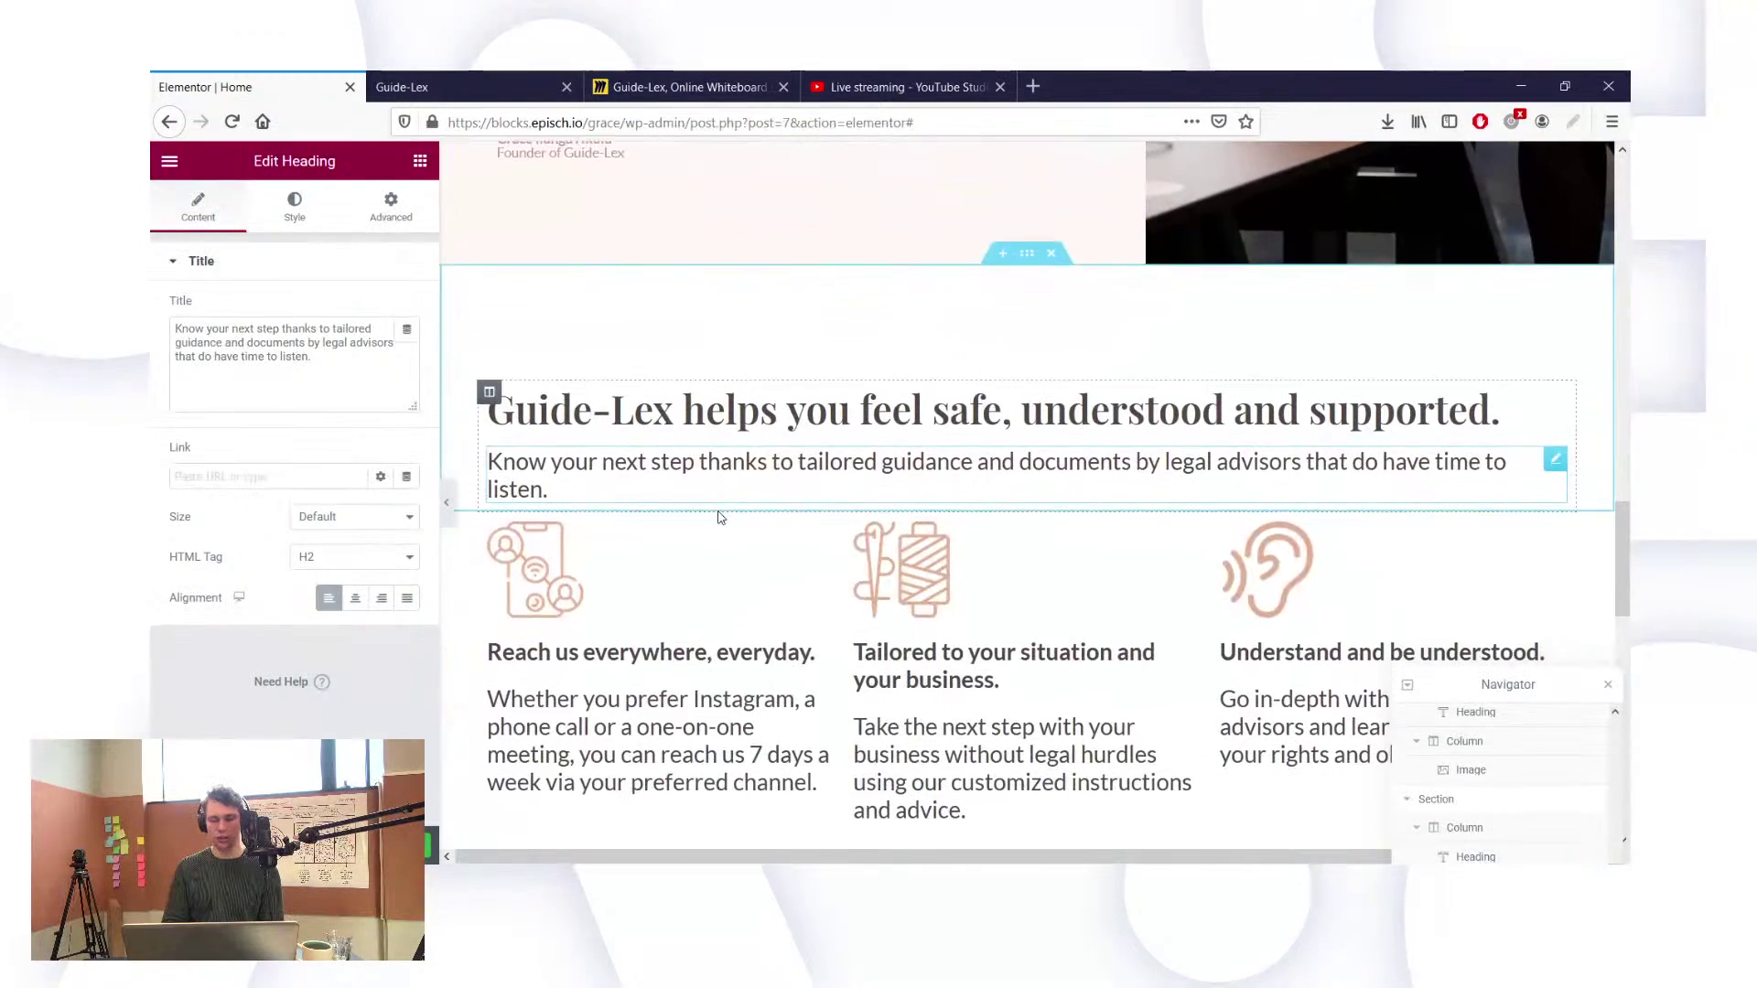
{"action": "left_click", "coordinate": [981, 685]}
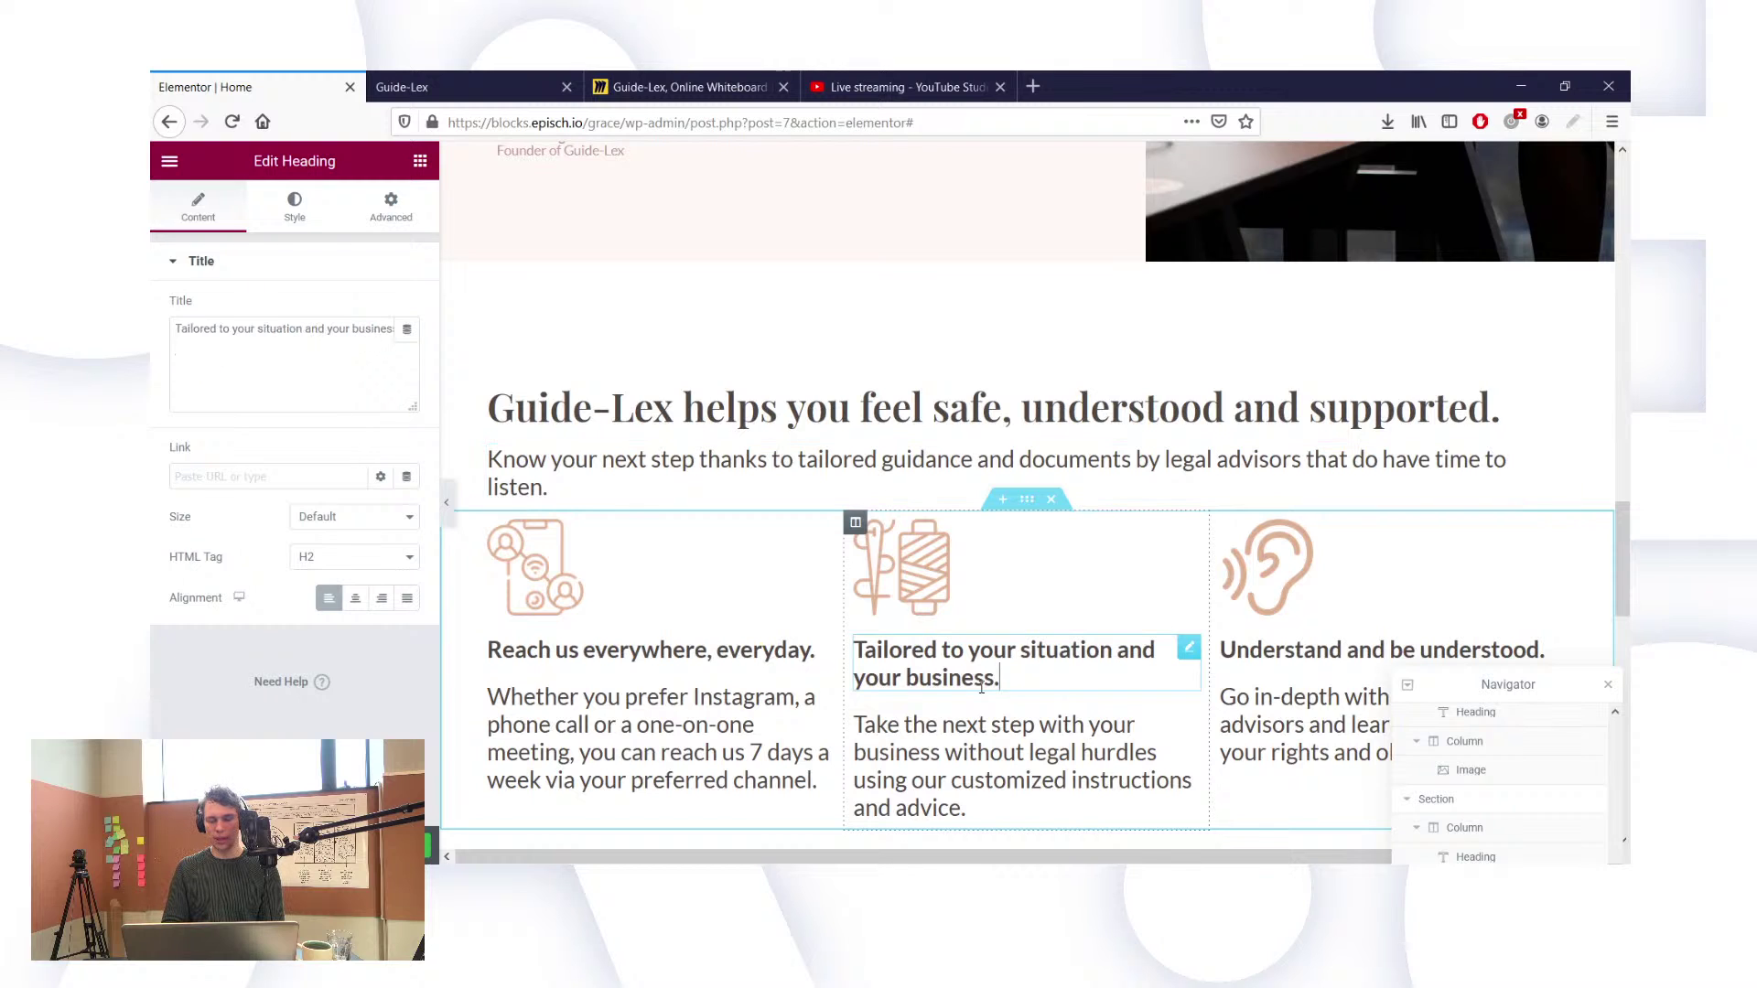
{"action": "left_click", "coordinate": [965, 744]}
{"action": "left_click", "coordinate": [767, 706]}
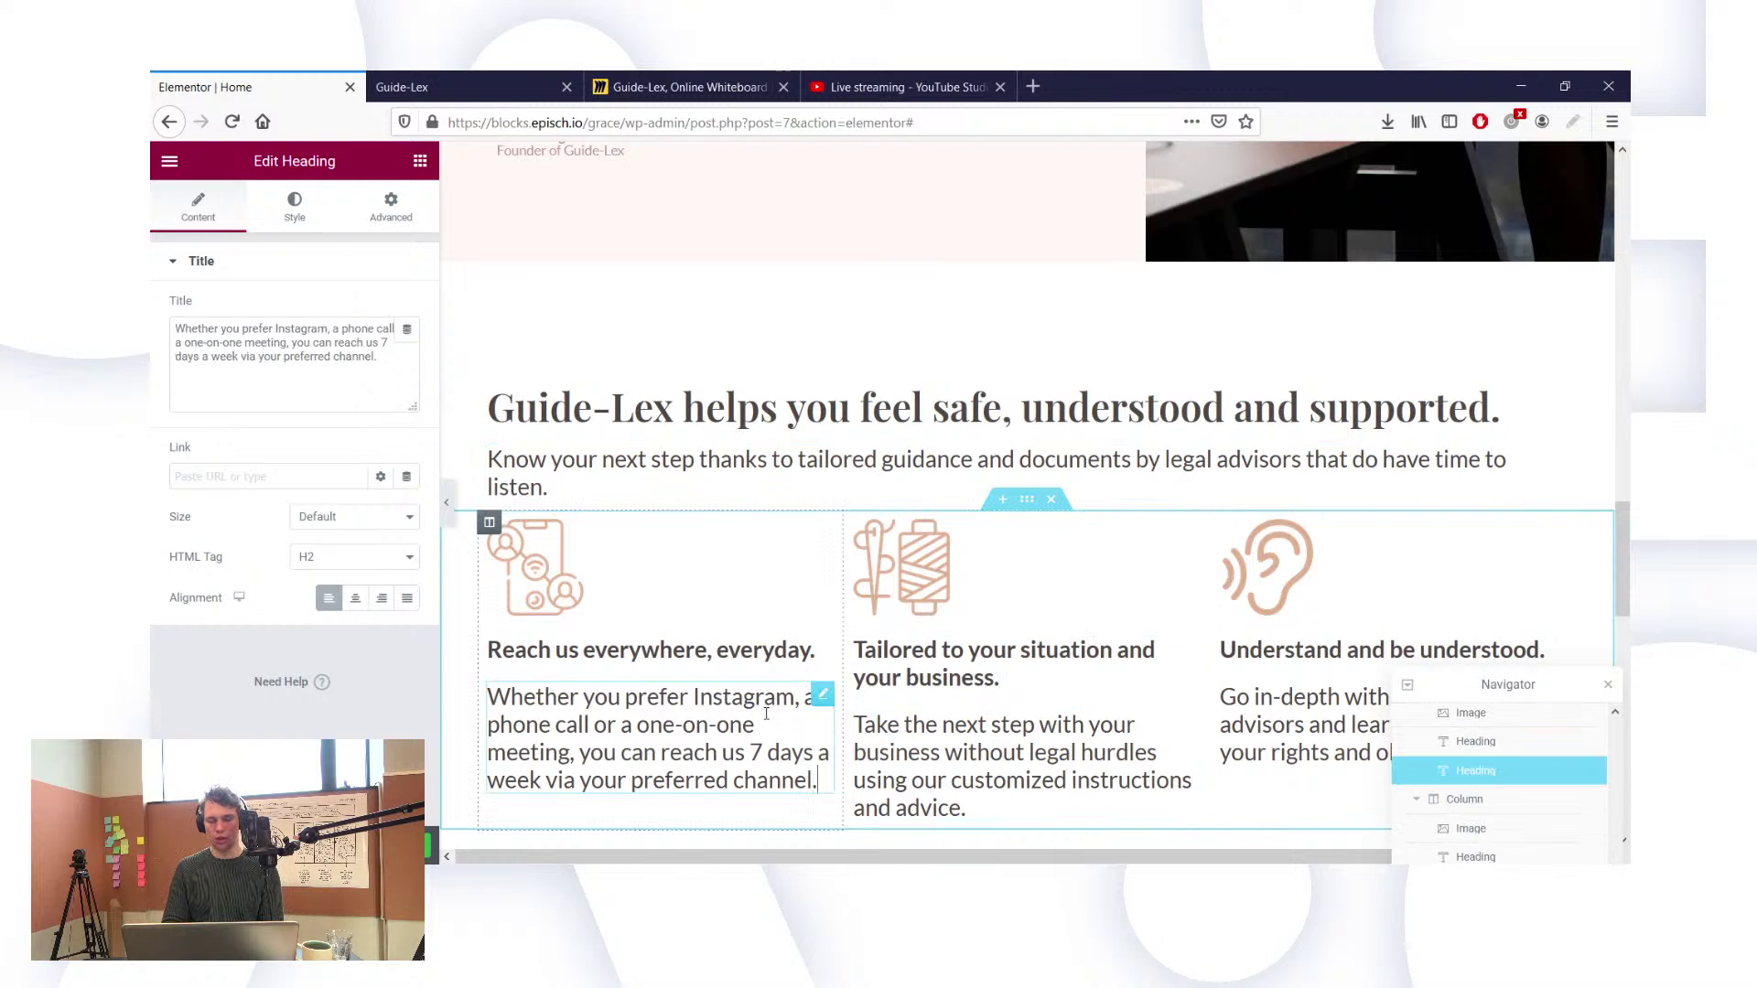
{"action": "left_click", "coordinate": [768, 654]}
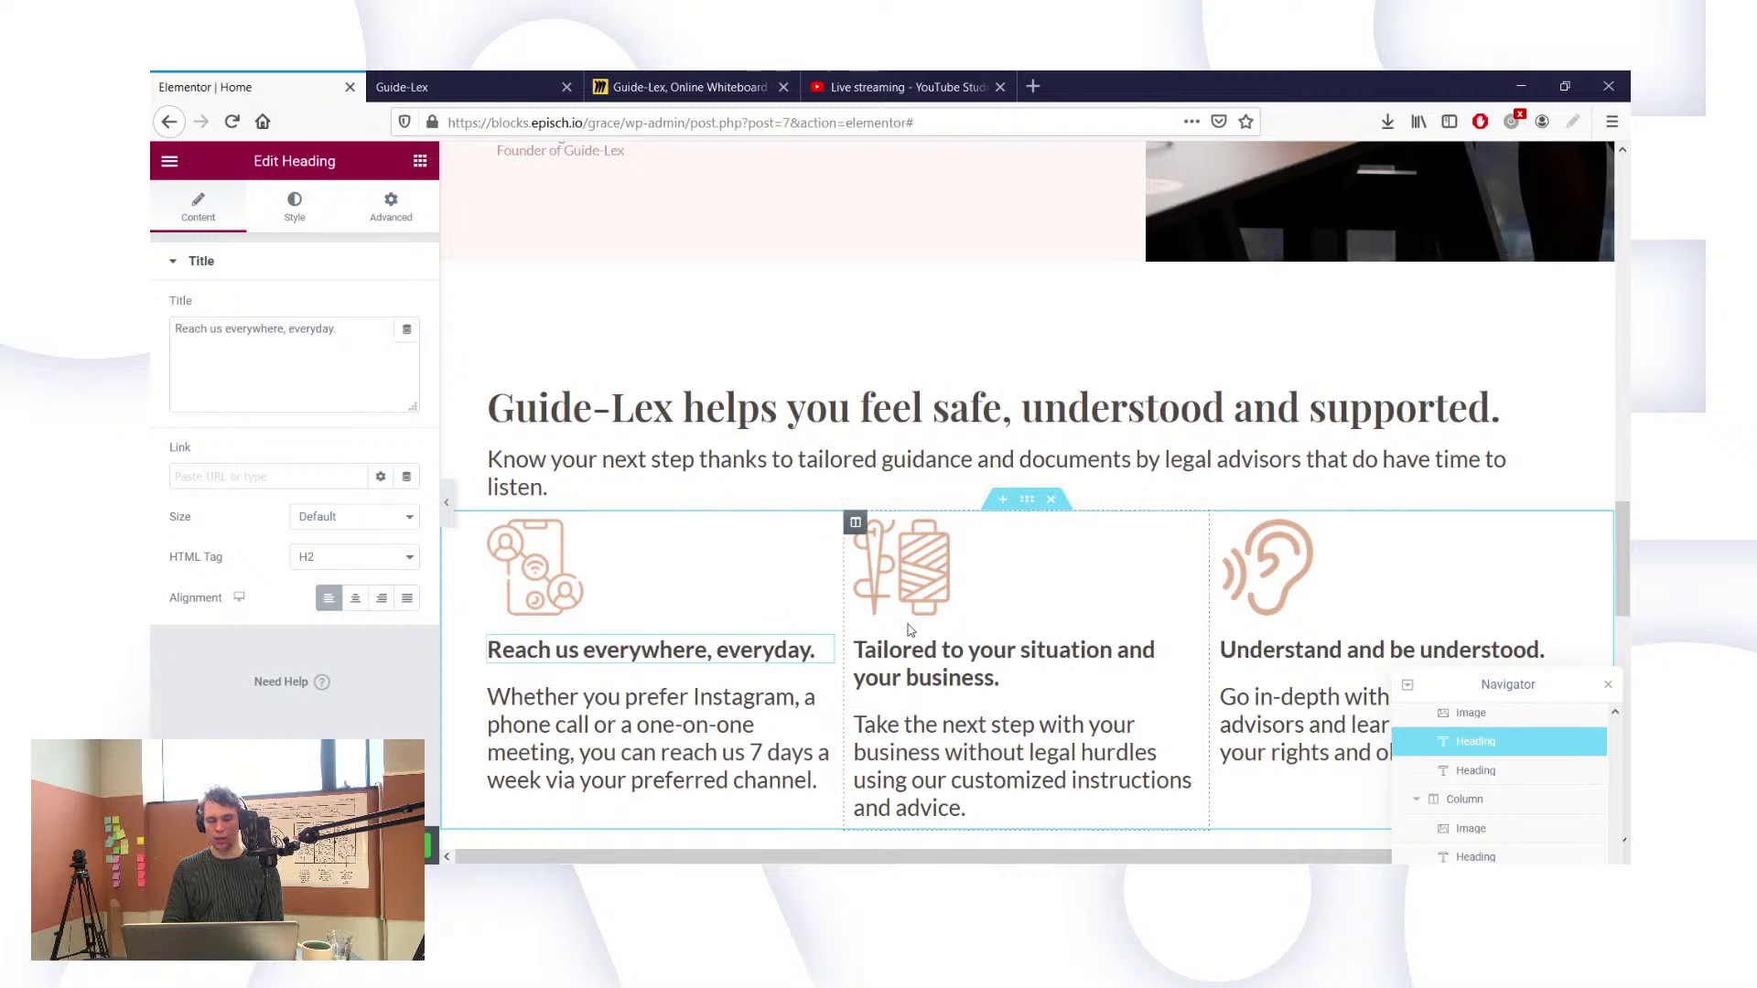
{"action": "scroll", "coordinate": [961, 517], "scroll_direction": "up", "scroll_amount": 10}
{"action": "scroll", "coordinate": [957, 513], "scroll_direction": "down", "scroll_amount": 4}
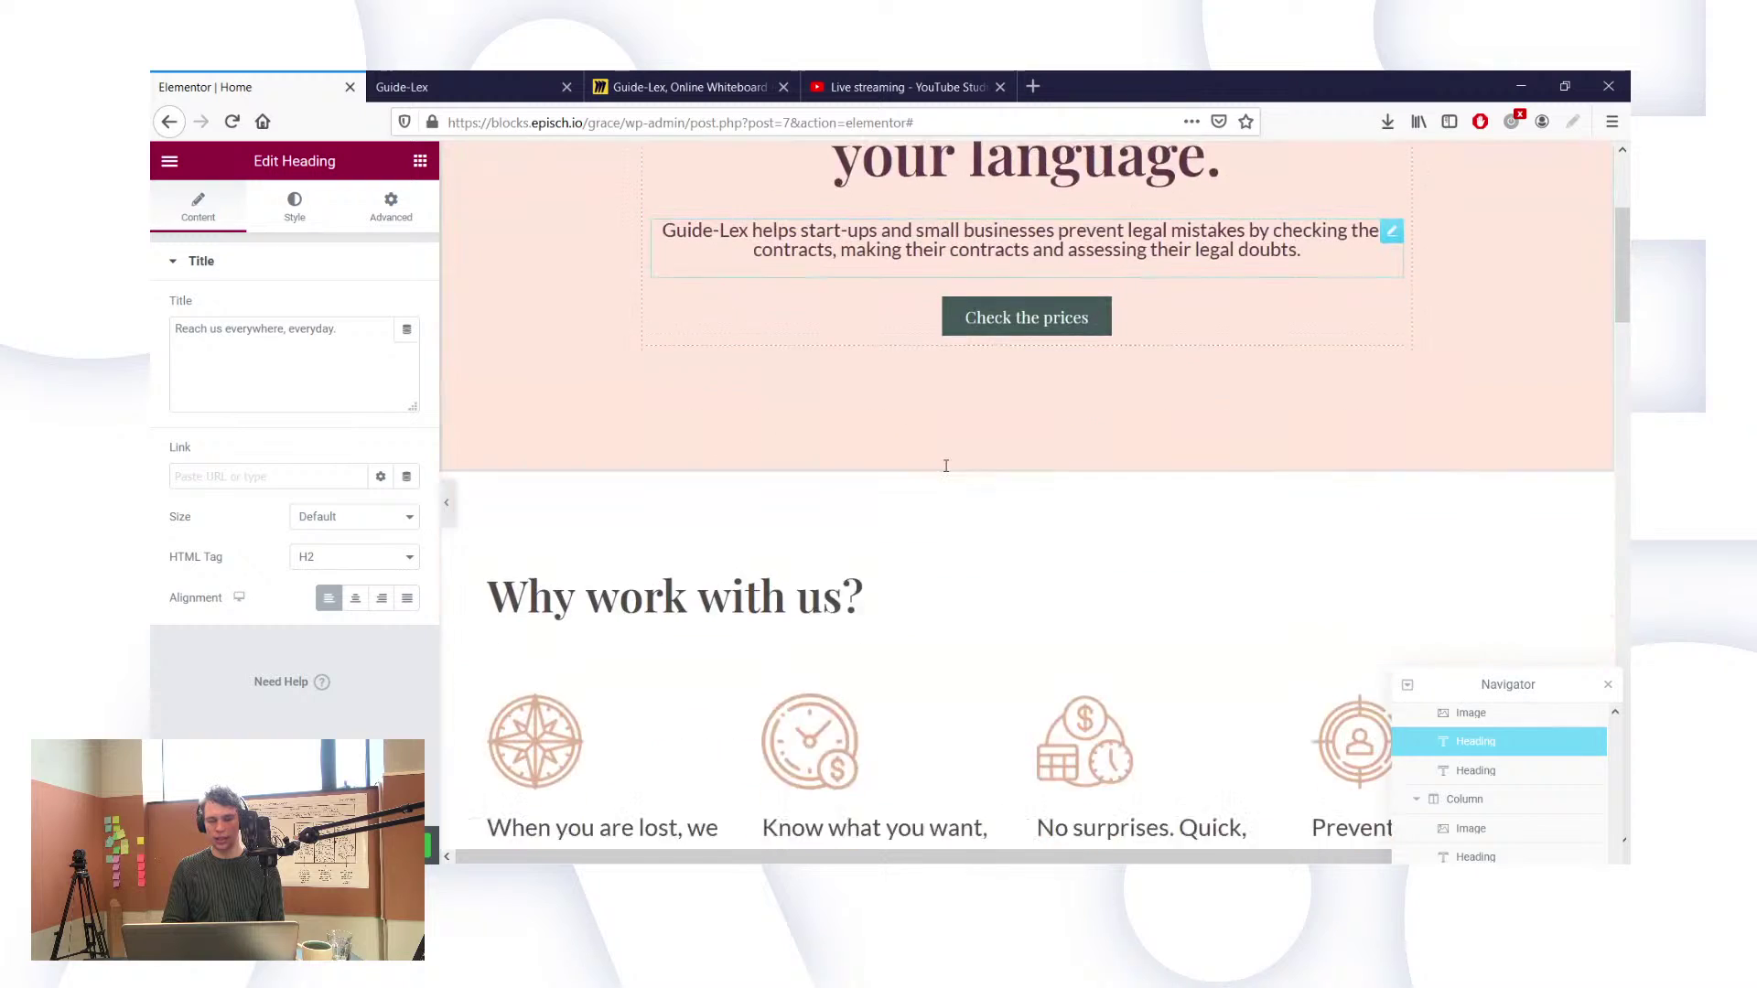
{"action": "scroll", "coordinate": [947, 472], "scroll_direction": "down", "scroll_amount": 10}
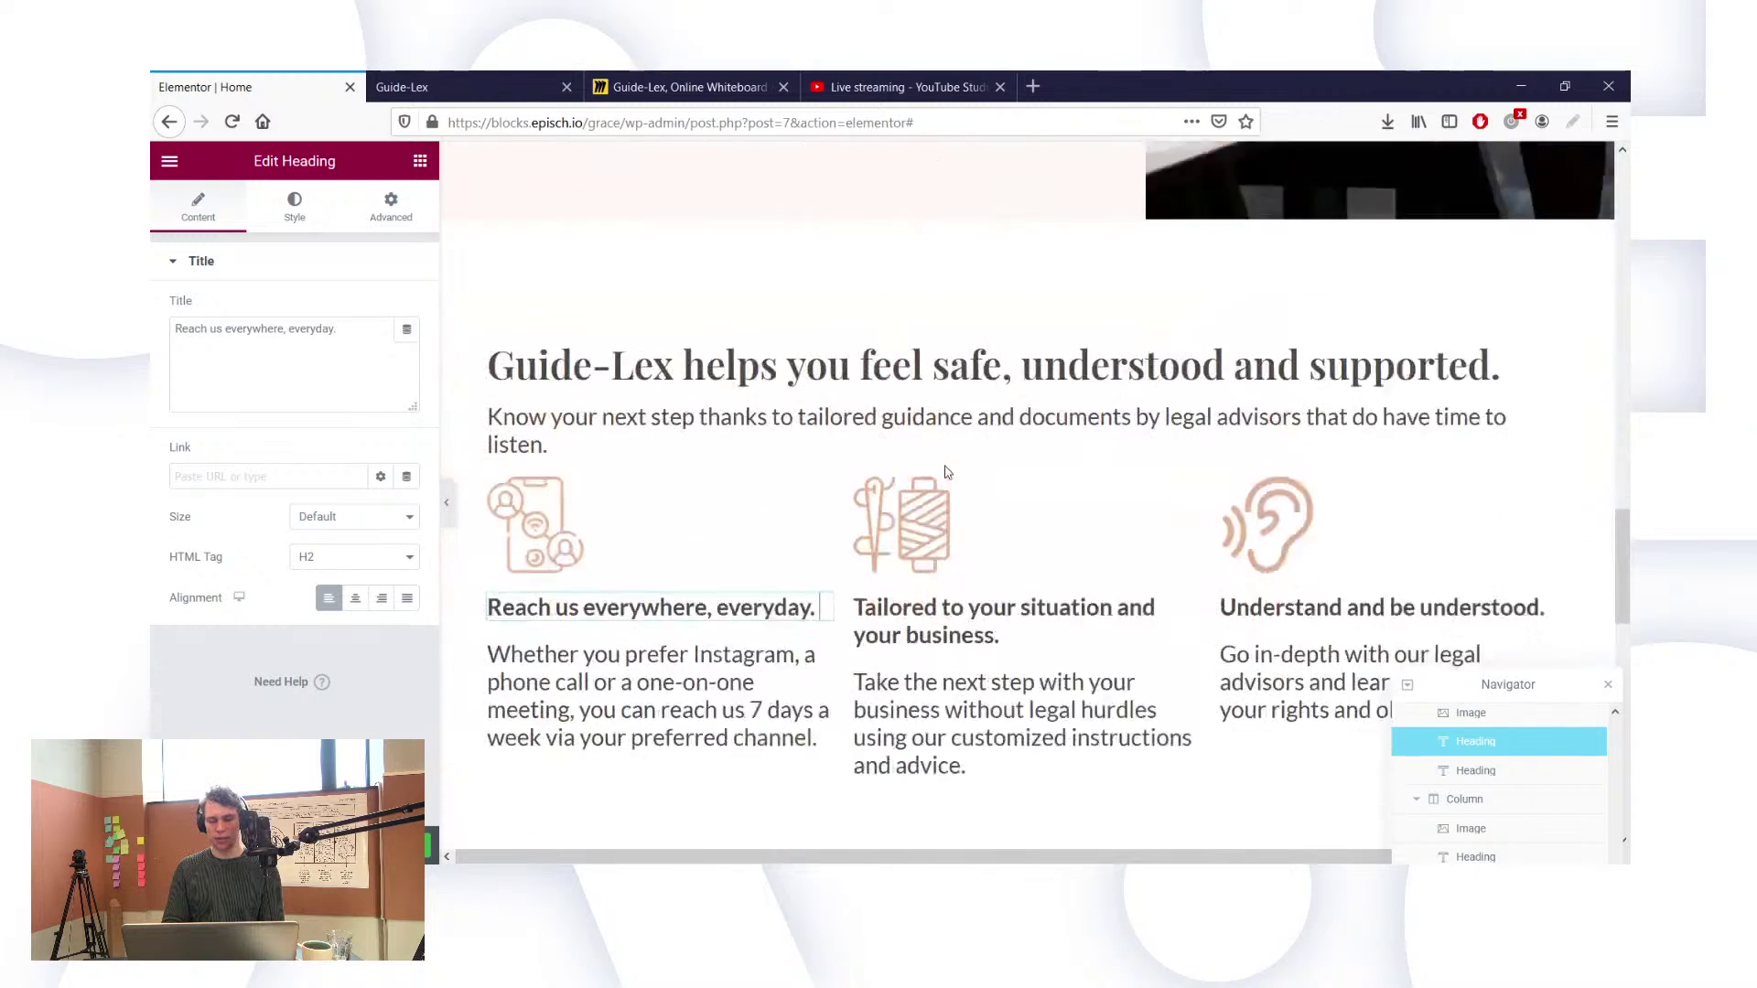
{"action": "scroll", "coordinate": [792, 549], "scroll_direction": "down", "scroll_amount": 10}
{"action": "scroll", "coordinate": [760, 558], "scroll_direction": "up", "scroll_amount": 5}
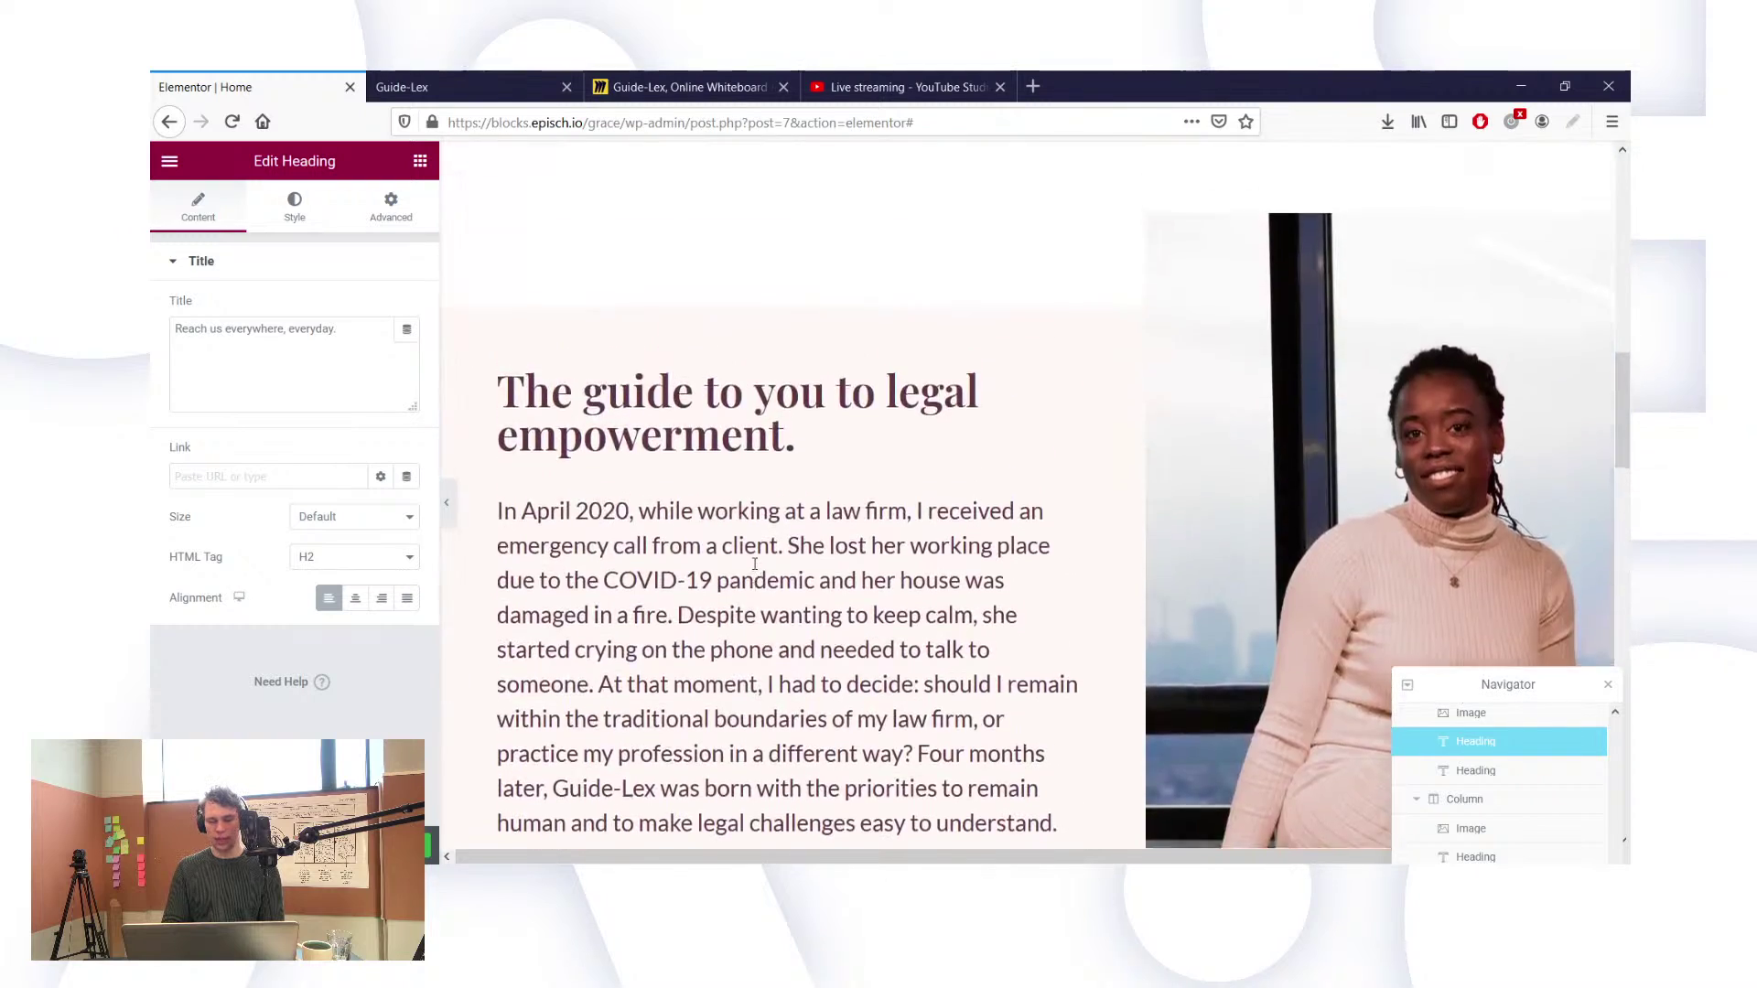
{"action": "left_click", "coordinate": [588, 400]}
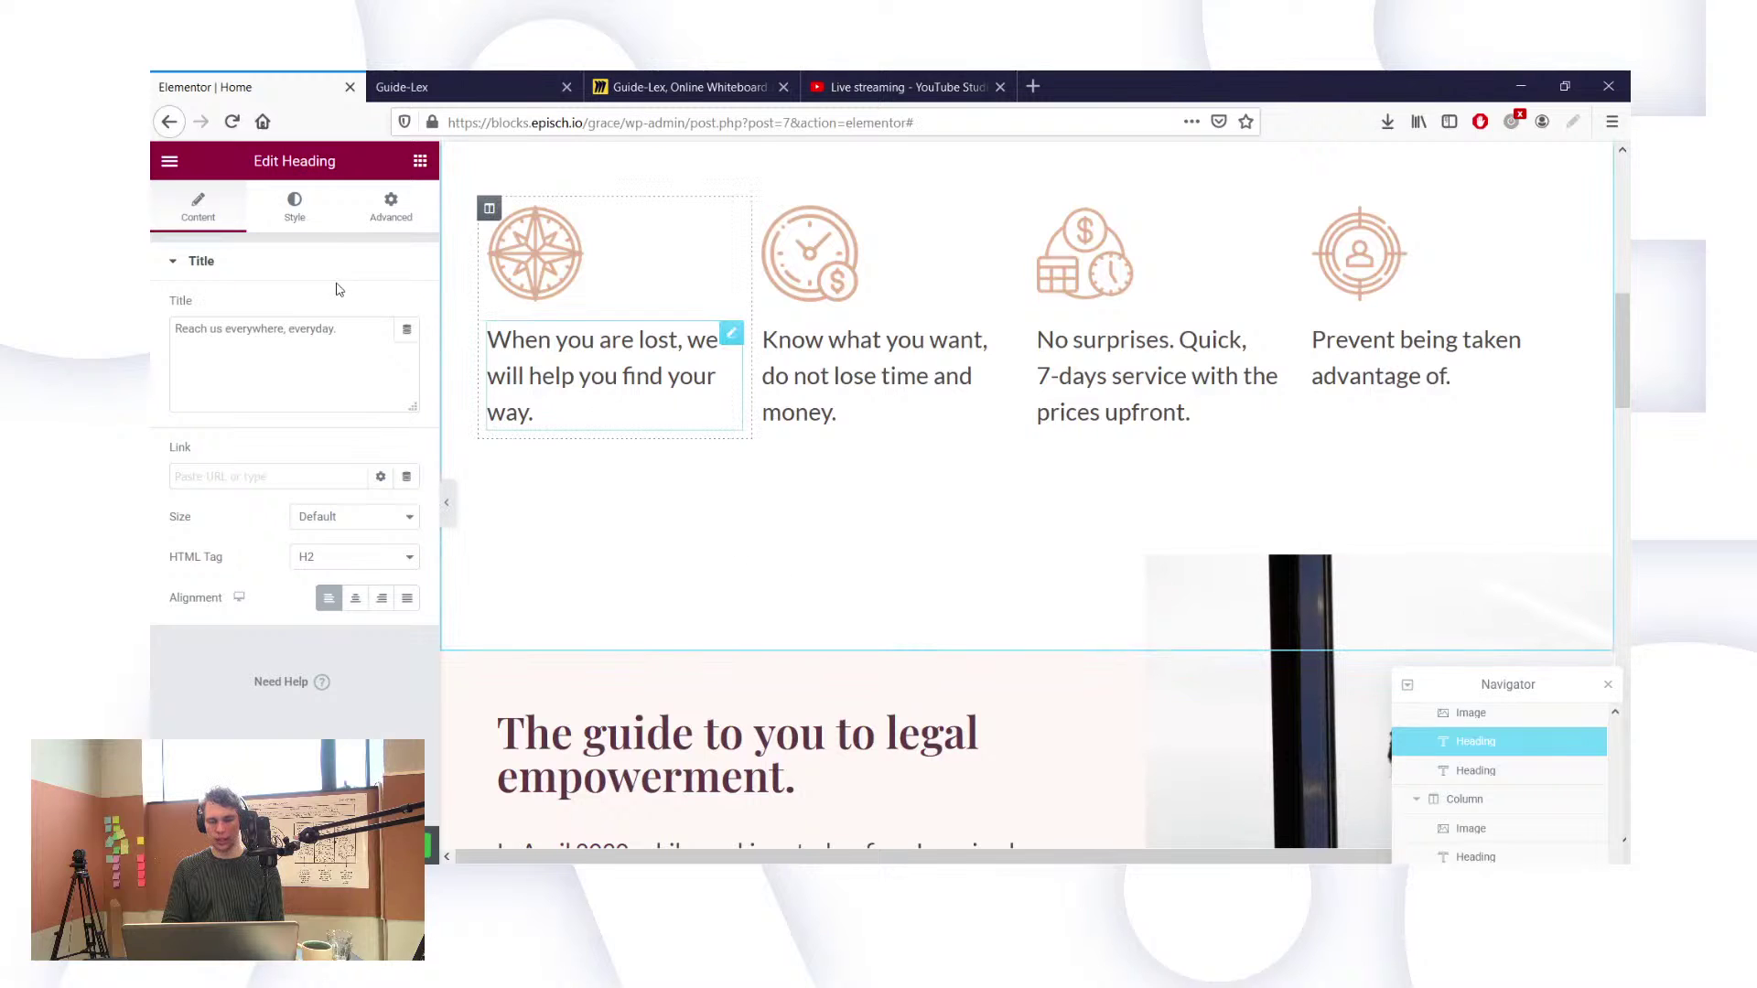
Step: Inspect the Typography settings of the first column text and the hero description
{"action": "left_click", "coordinate": [305, 224]}
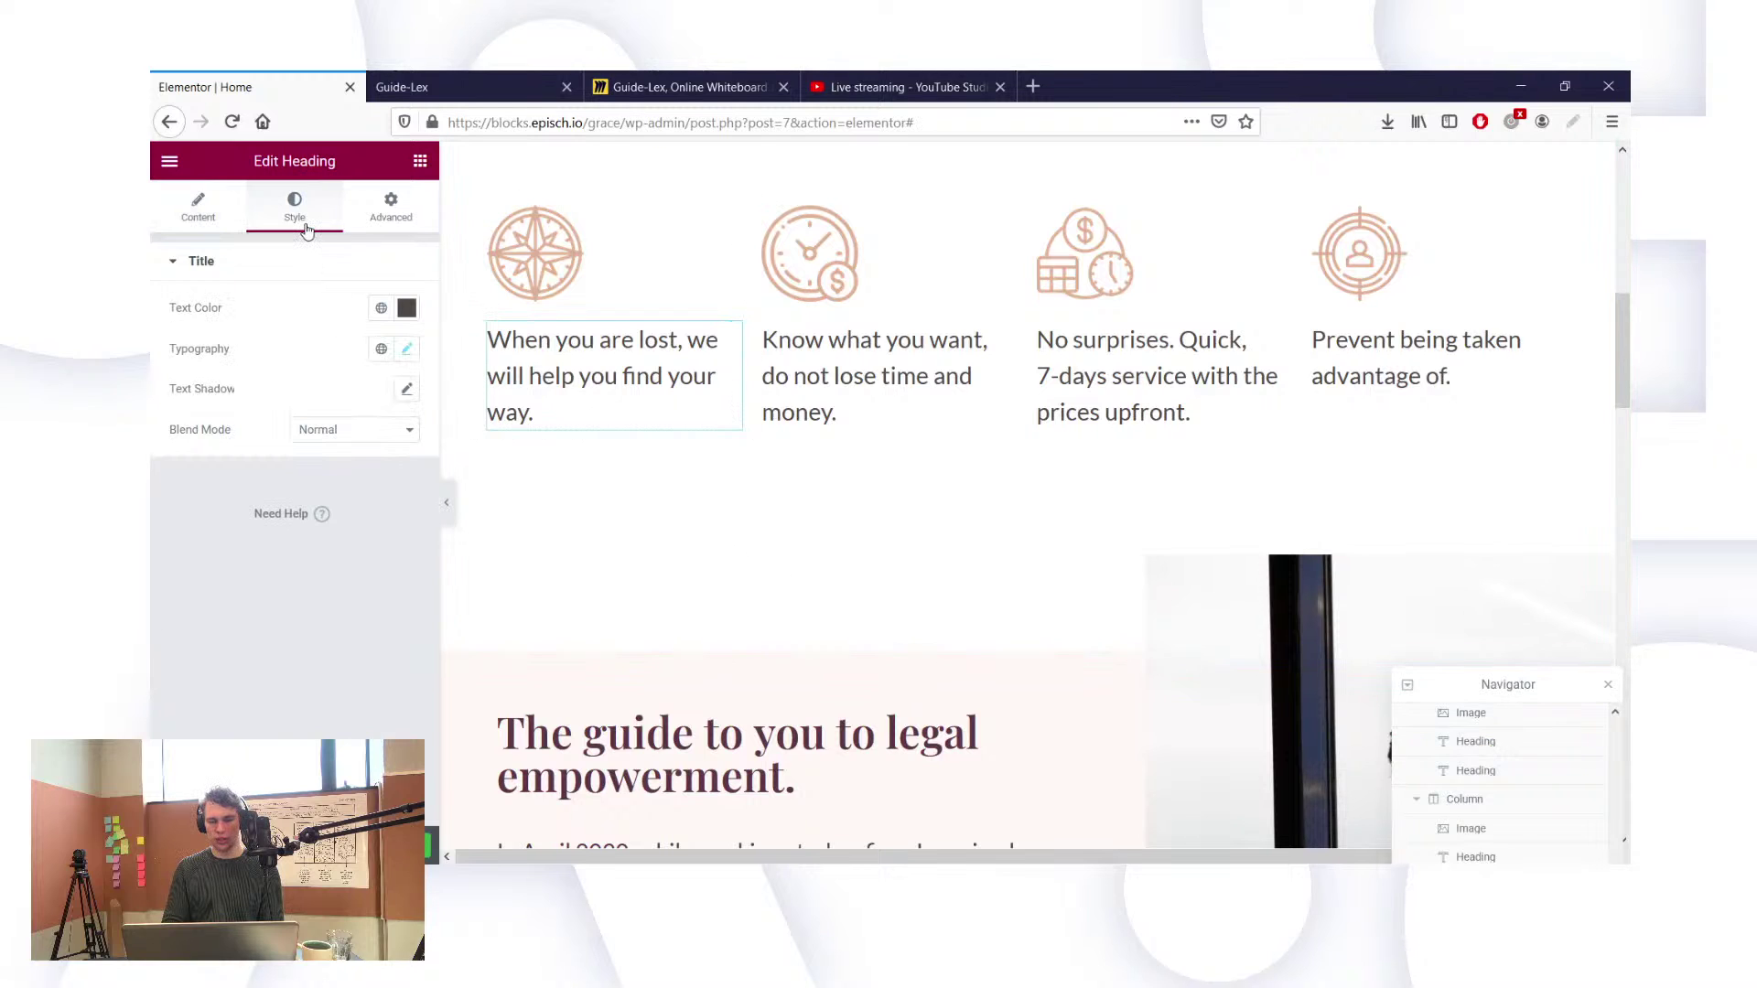
{"action": "left_click", "coordinate": [409, 348]}
{"action": "left_click", "coordinate": [408, 348]}
{"action": "scroll", "coordinate": [579, 352], "scroll_direction": "up", "scroll_amount": 6}
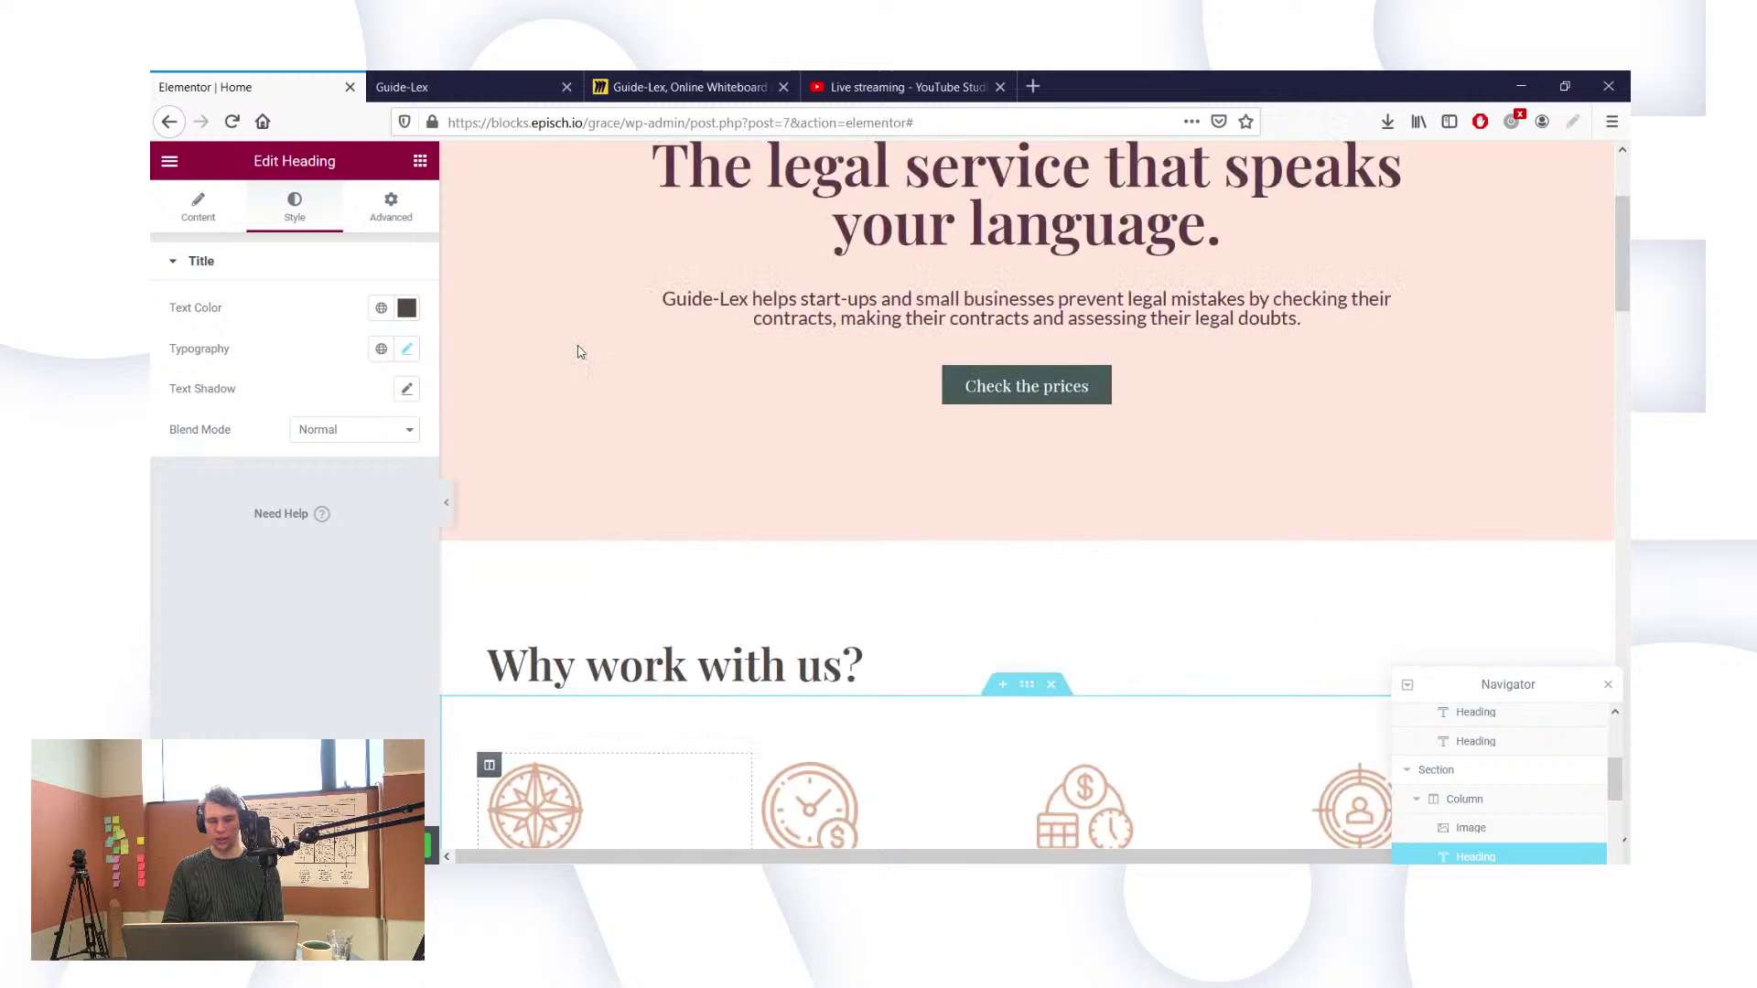
{"action": "scroll", "coordinate": [579, 352], "scroll_direction": "down", "scroll_amount": 1}
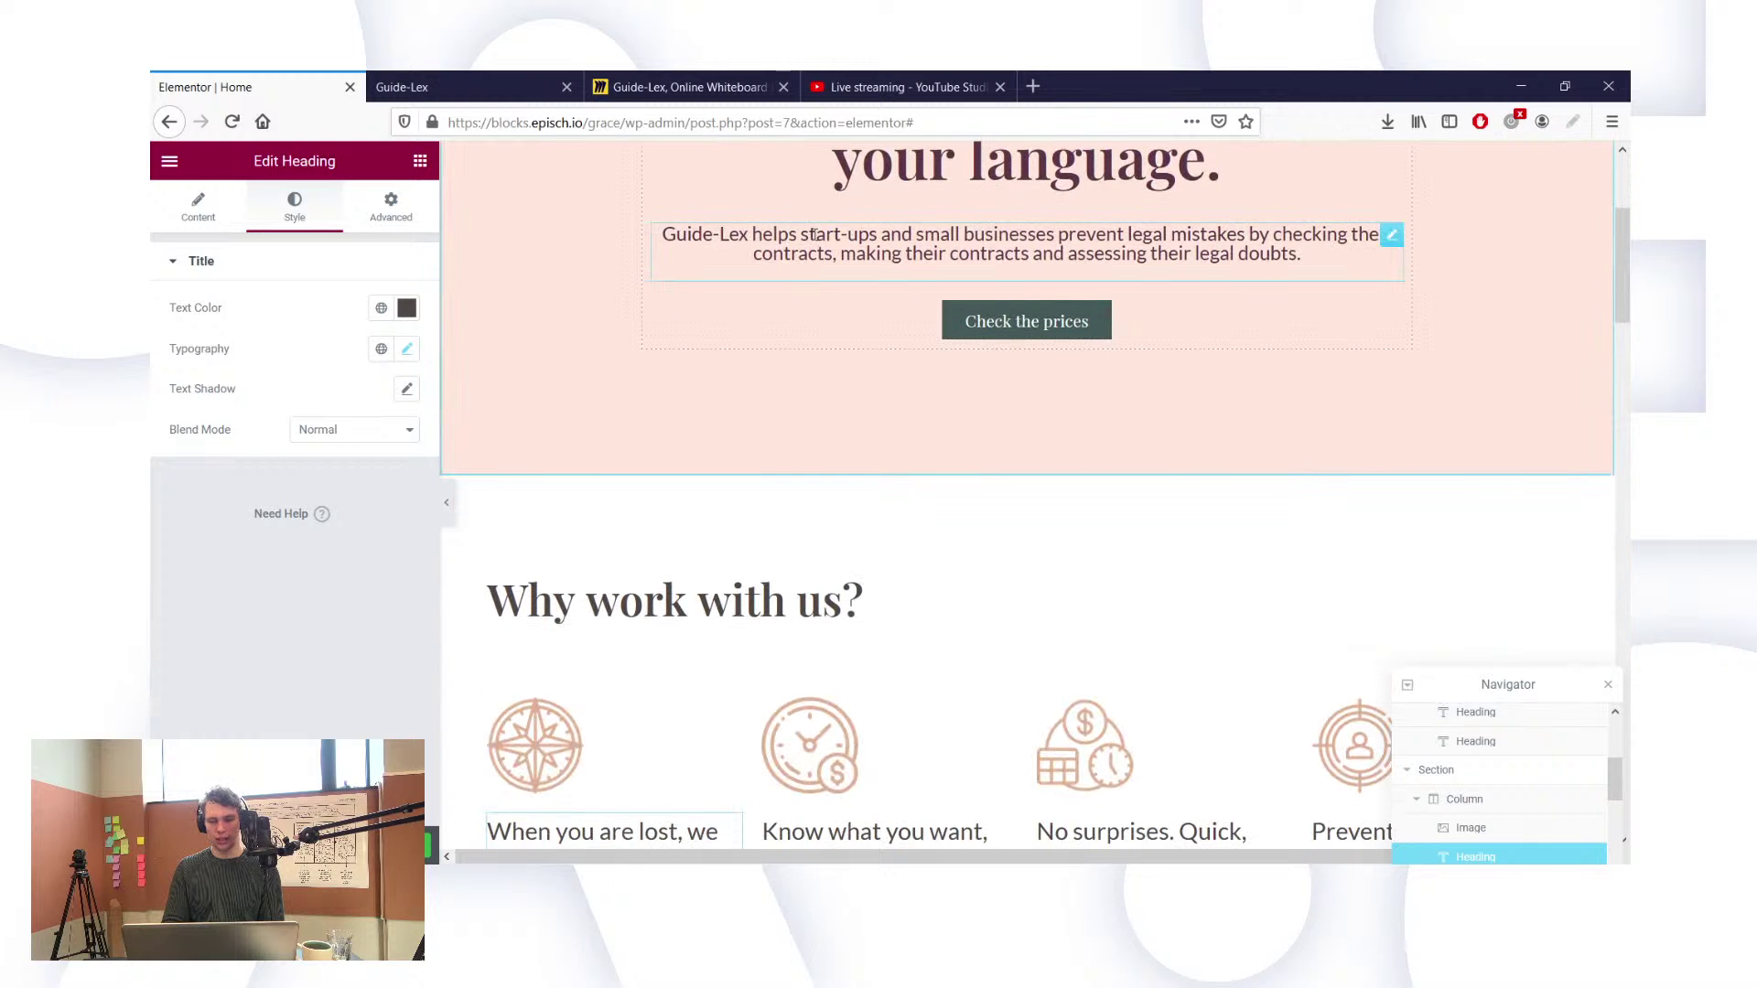
{"action": "left_click", "coordinate": [997, 240]}
{"action": "left_click", "coordinate": [294, 201]}
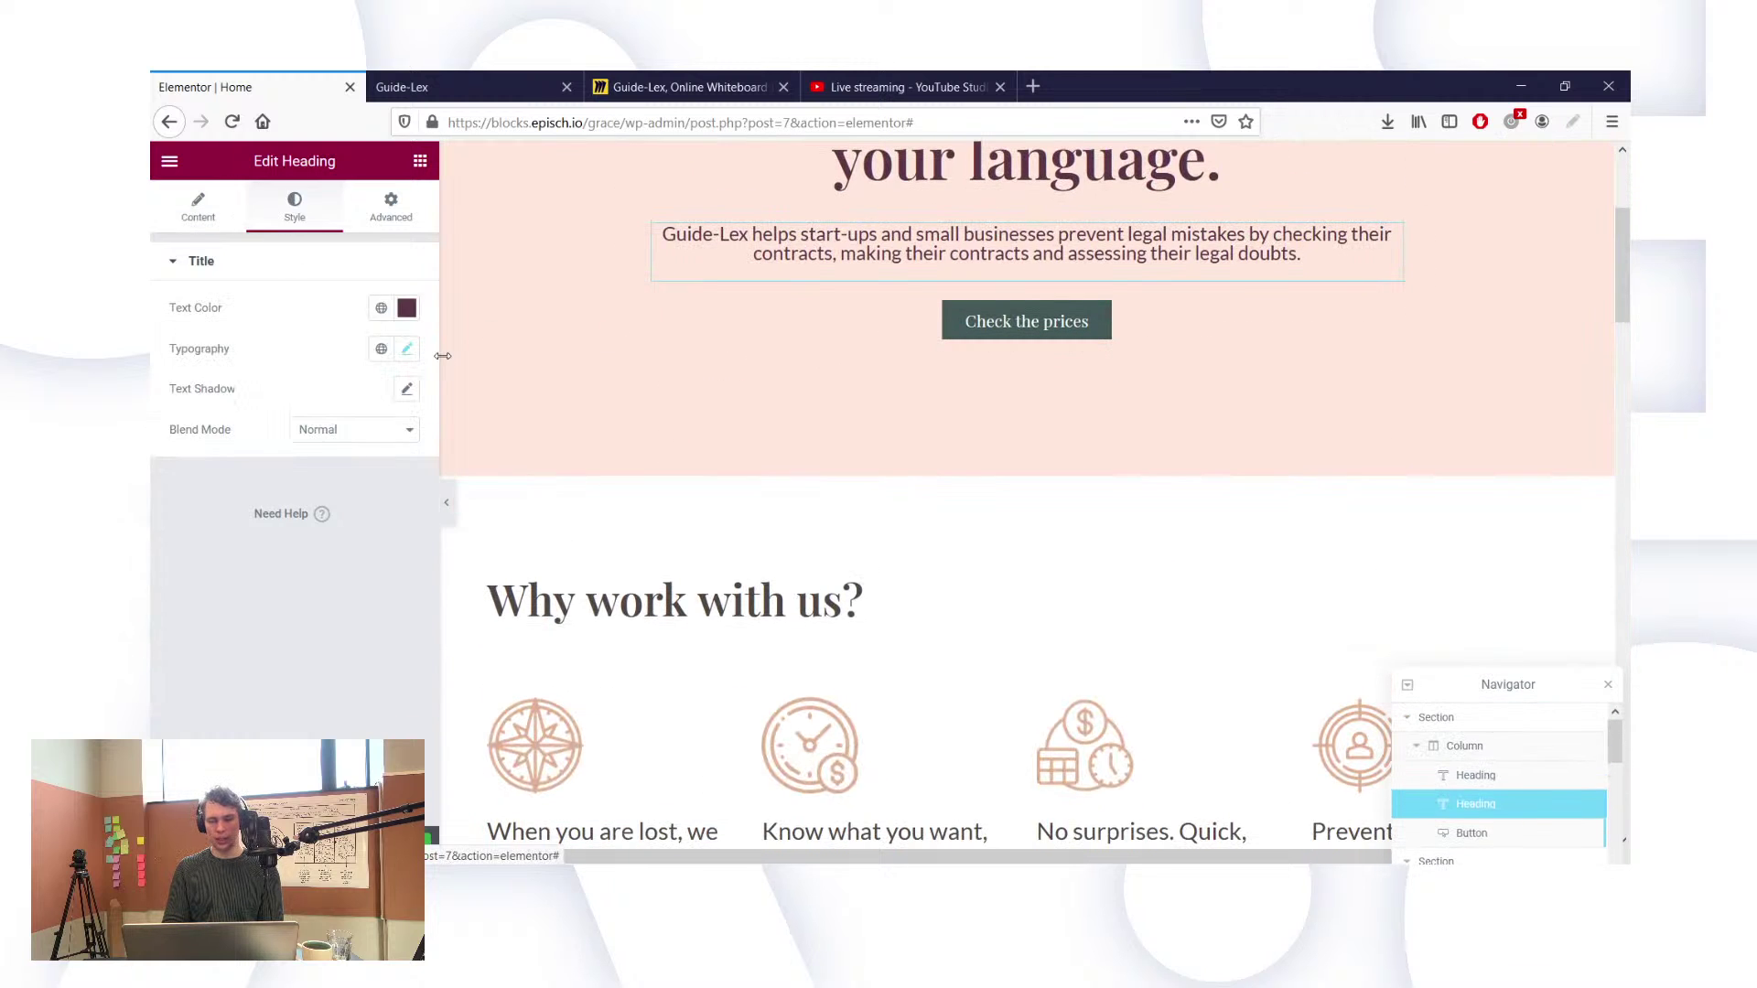
{"action": "left_click", "coordinate": [408, 348]}
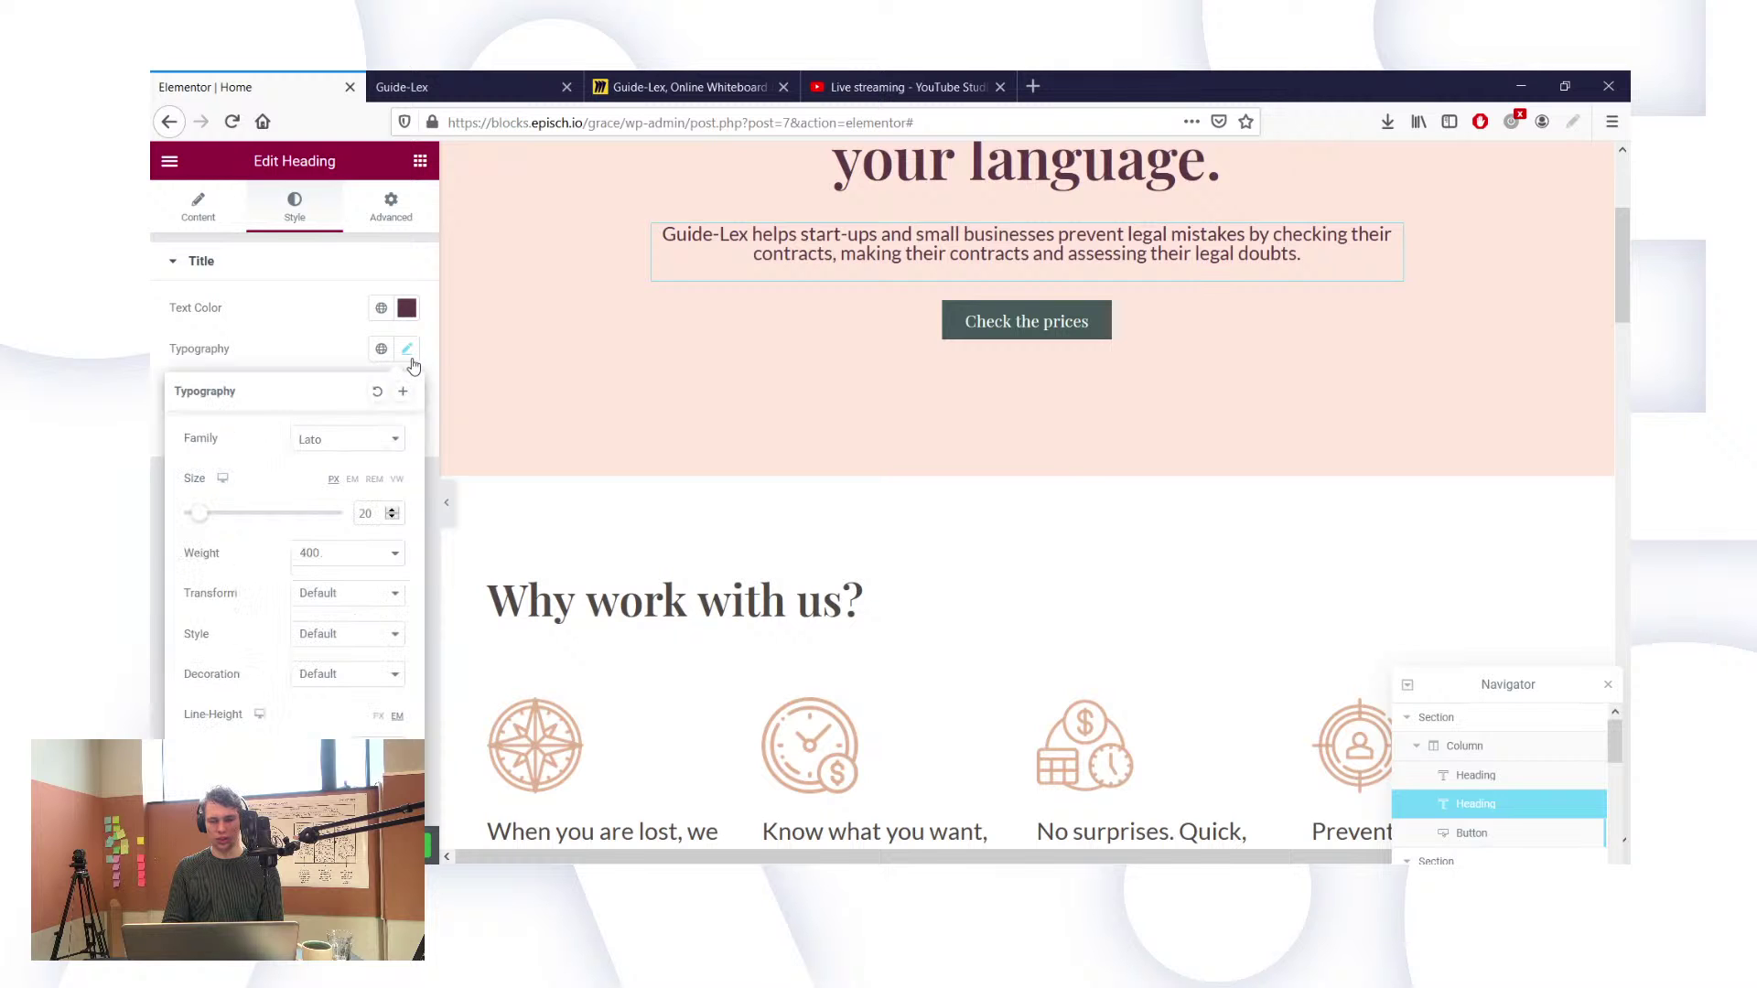
{"action": "left_click", "coordinate": [408, 348]}
{"action": "scroll", "coordinate": [549, 599], "scroll_direction": "down", "scroll_amount": 3}
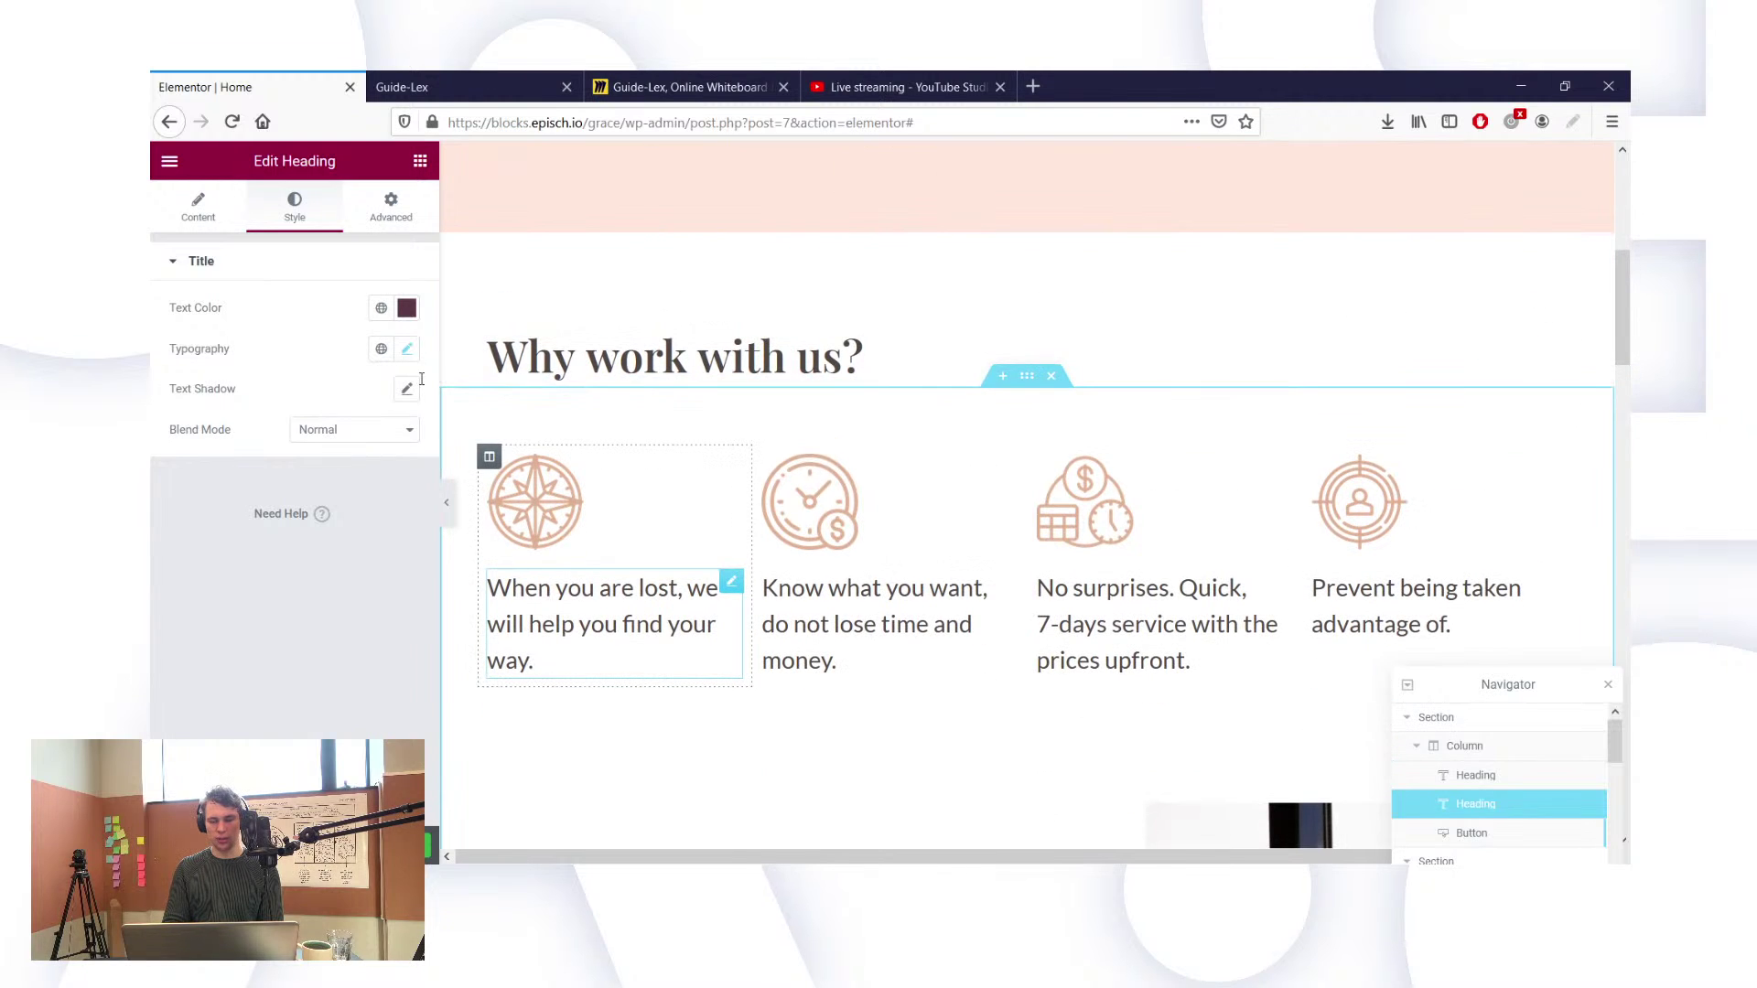
Step: Reduce the founder story paragraph's font size to 20 px
{"action": "left_click", "coordinate": [535, 660]}
{"action": "scroll", "coordinate": [640, 746], "scroll_direction": "down", "scroll_amount": 5}
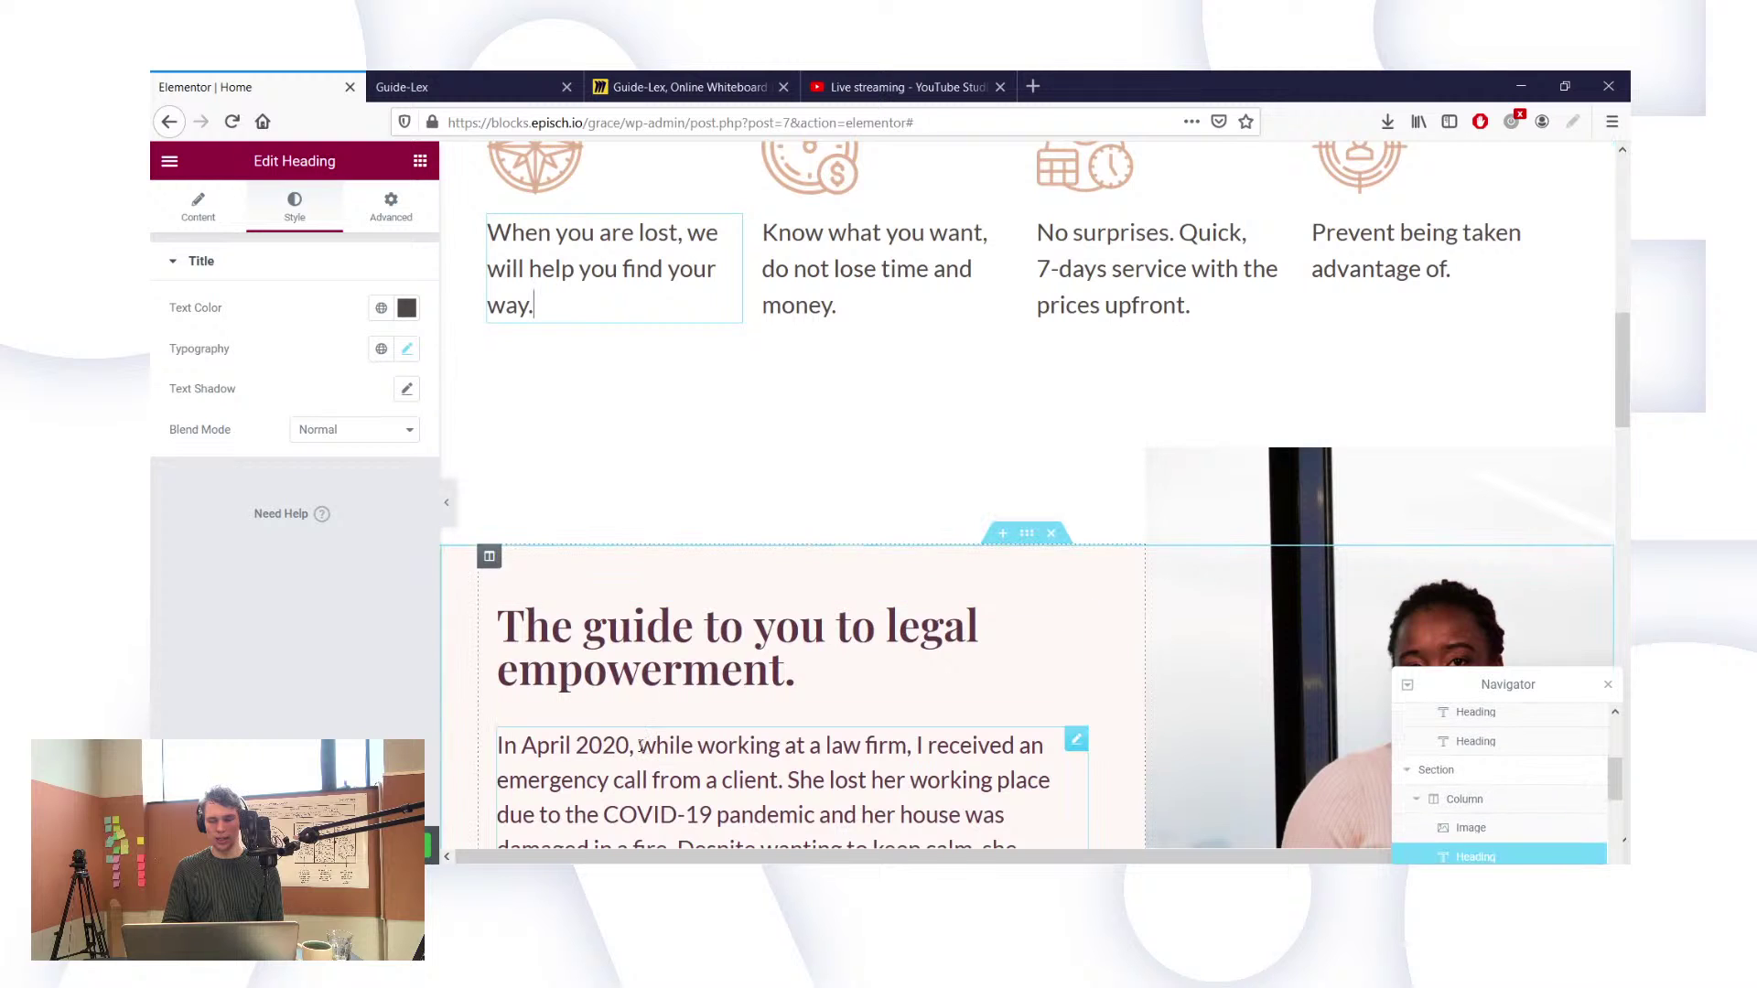
{"action": "left_click", "coordinate": [408, 350]}
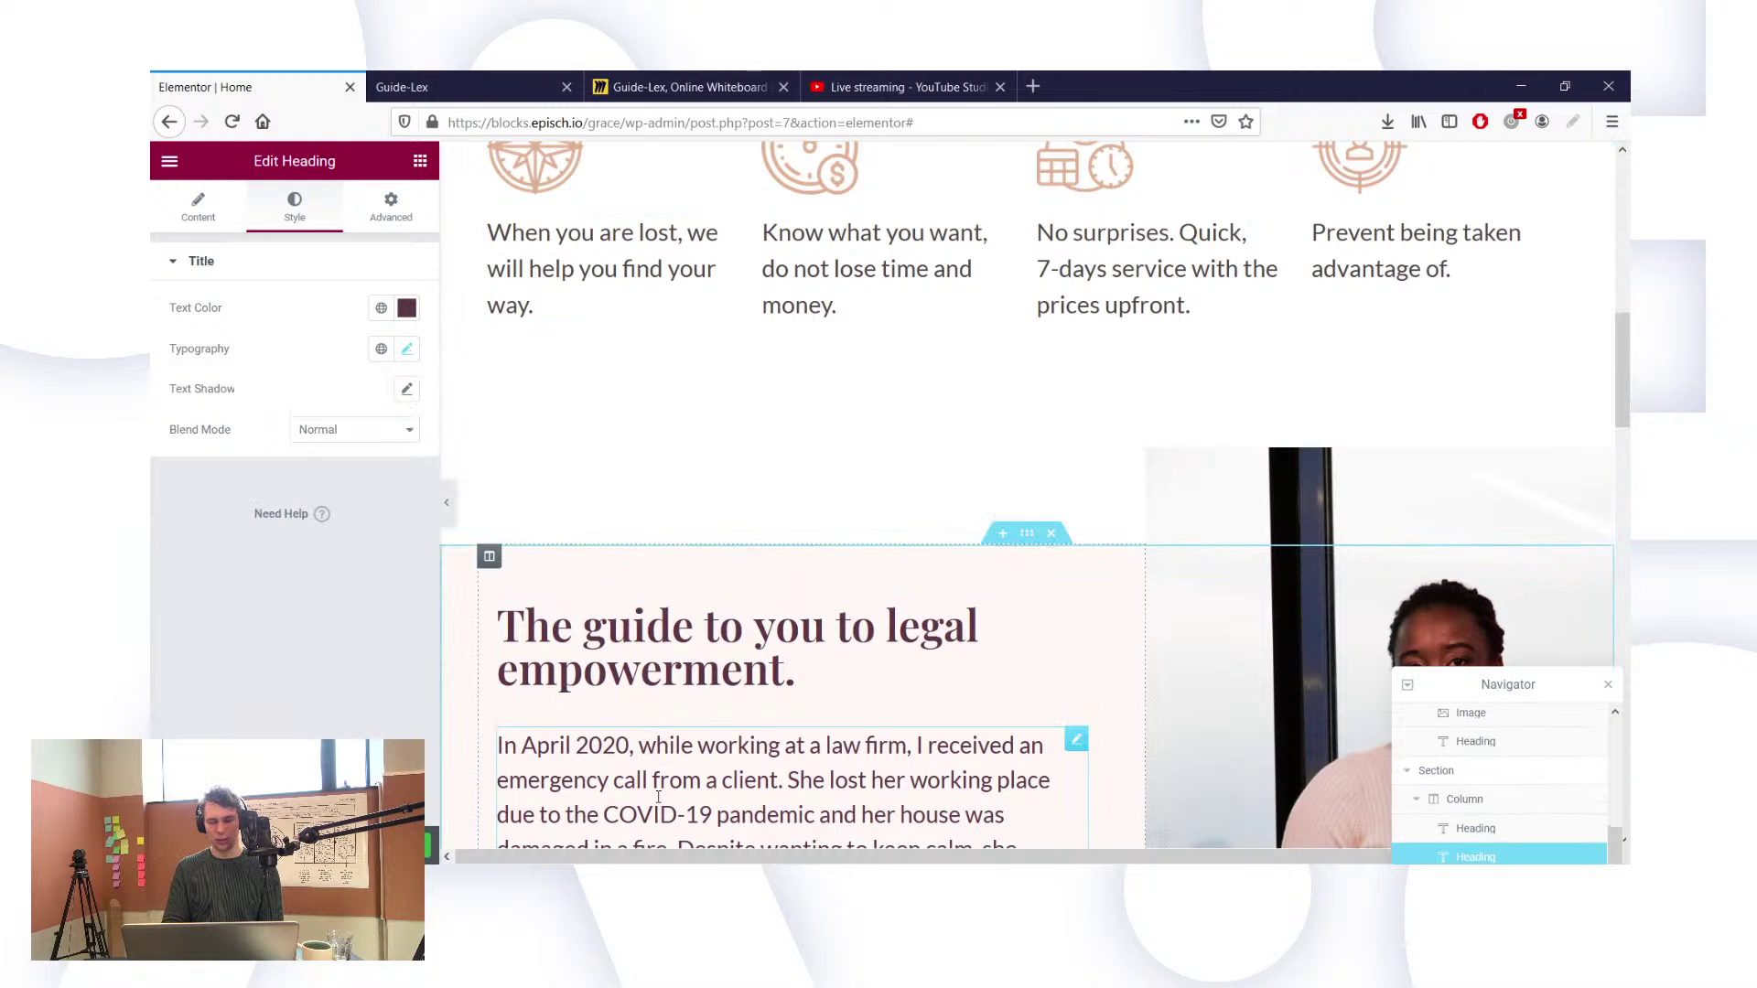
{"action": "left_click", "coordinate": [409, 350]}
{"action": "left_click", "coordinate": [409, 351]}
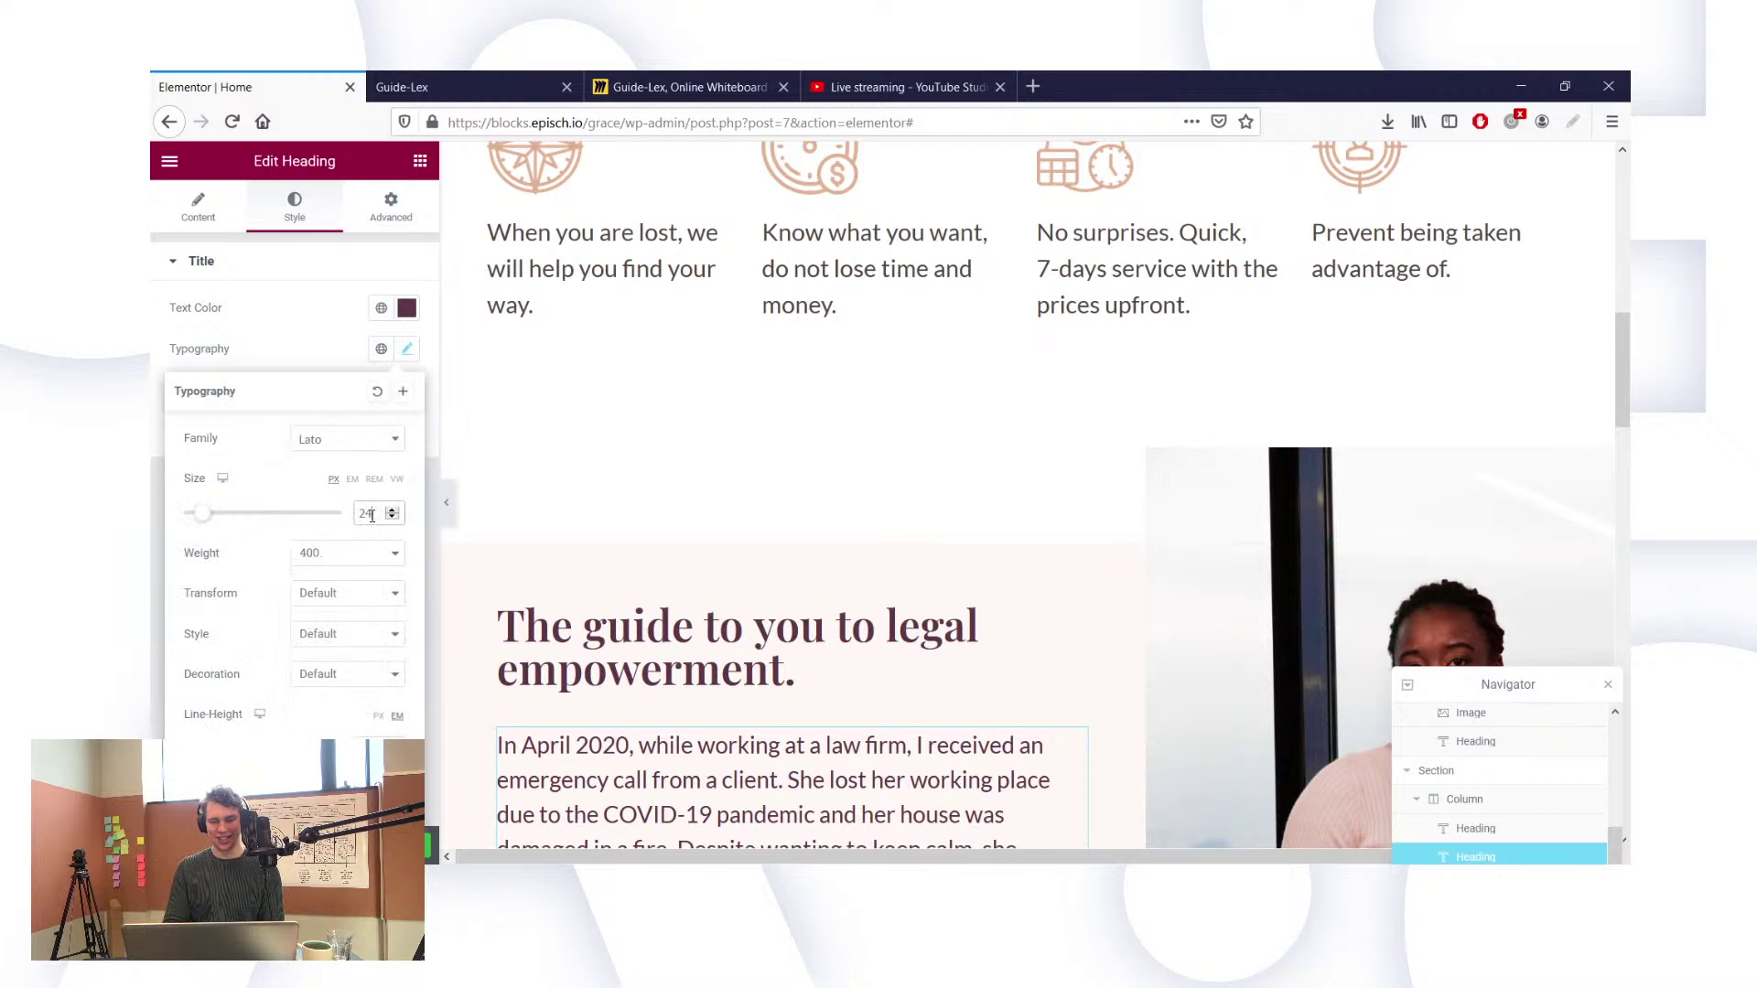
{"action": "double_click", "coordinate": [371, 515]}
{"action": "type", "text": "20"}
{"action": "scroll", "coordinate": [1039, 663], "scroll_direction": "down", "scroll_amount": 5}
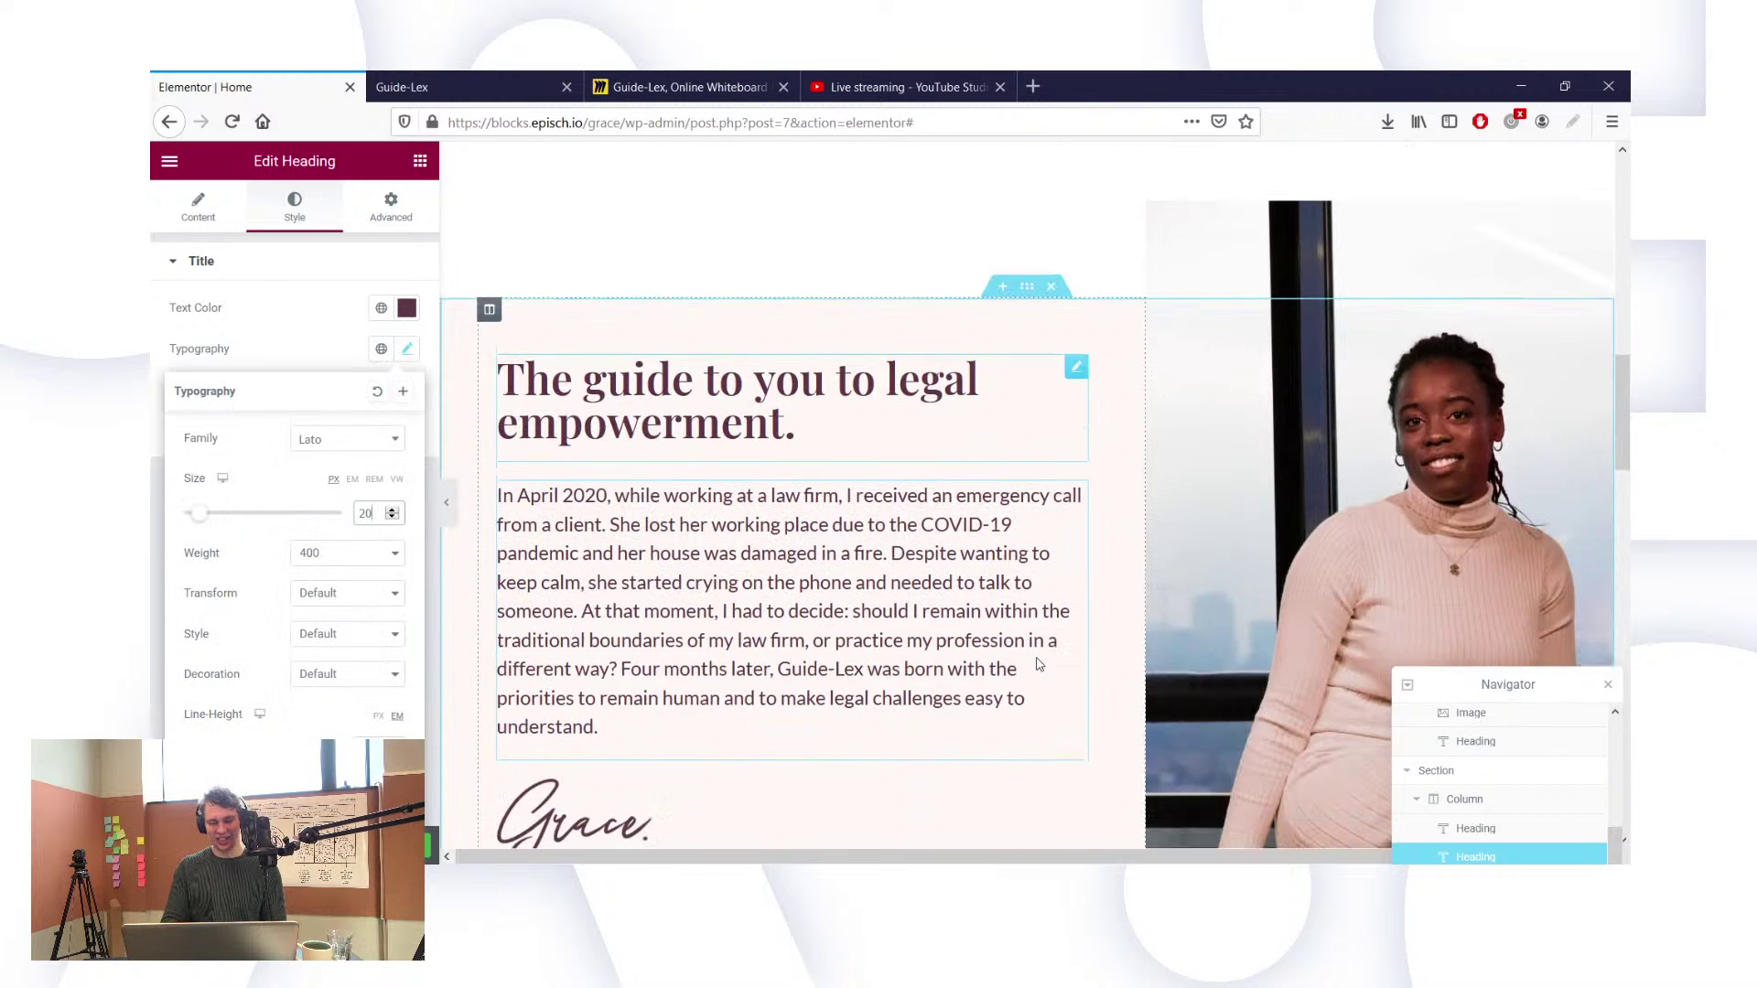
{"action": "scroll", "coordinate": [1038, 664], "scroll_direction": "up", "scroll_amount": 1}
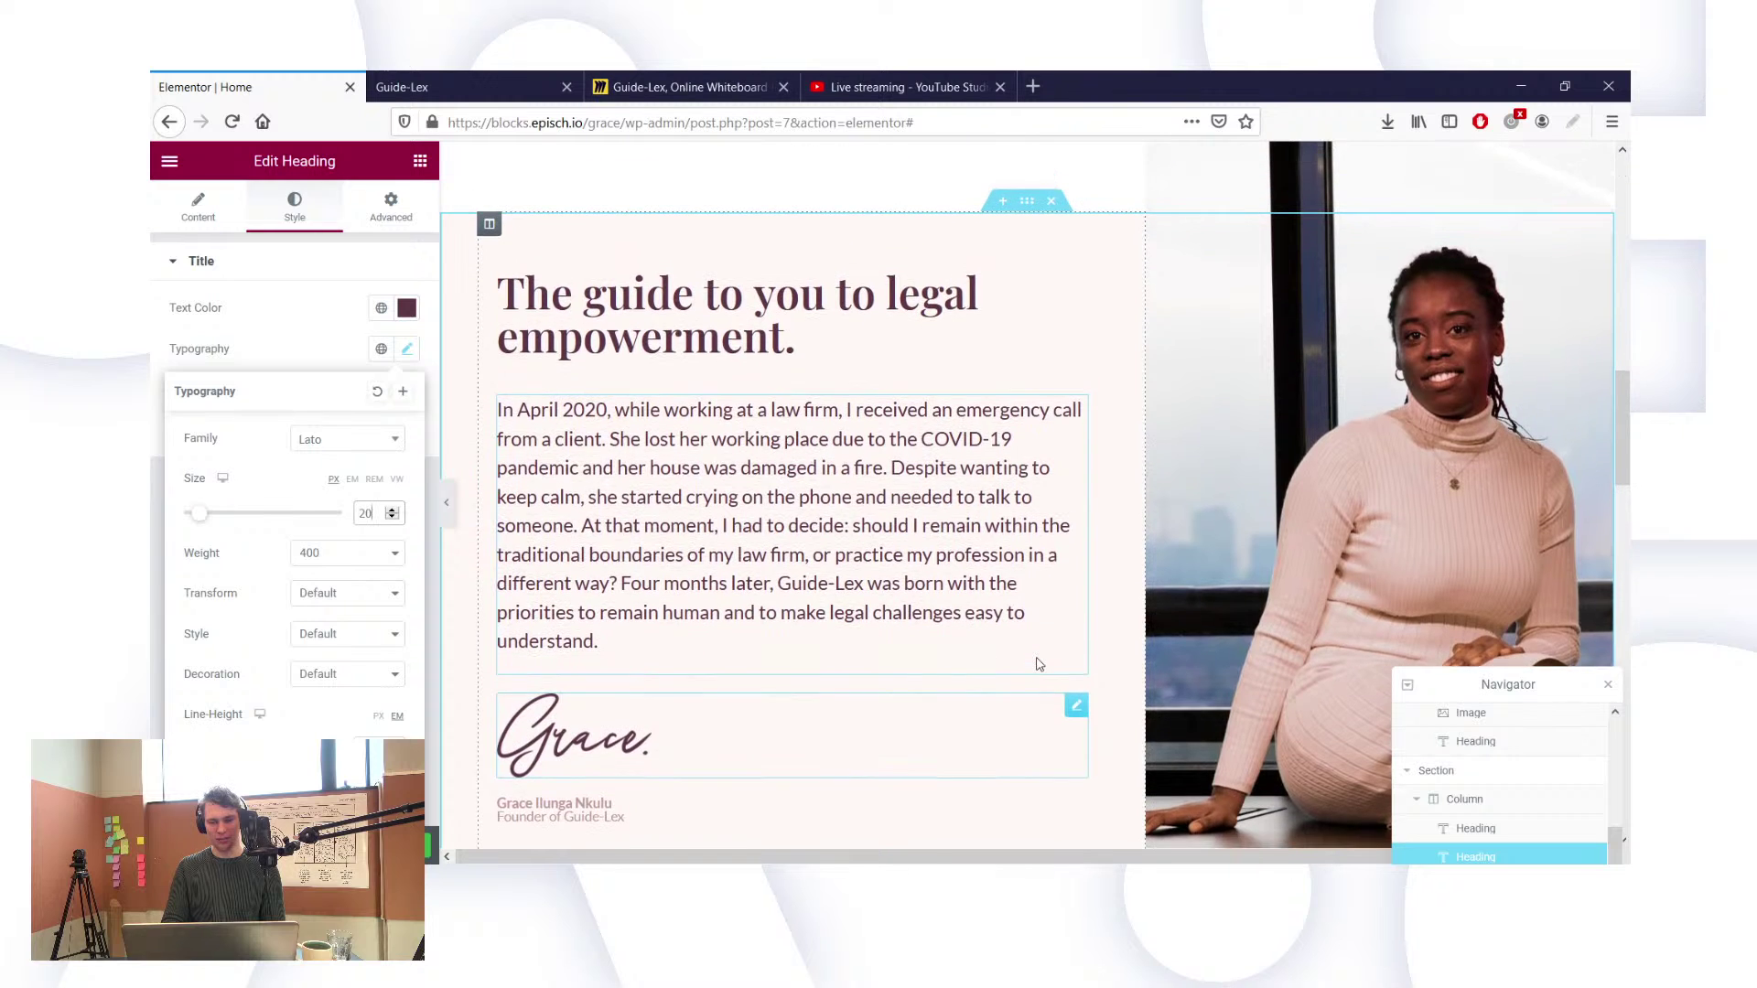
{"action": "scroll", "coordinate": [925, 381], "scroll_direction": "up", "scroll_amount": 4}
{"action": "scroll", "coordinate": [924, 381], "scroll_direction": "up", "scroll_amount": 2}
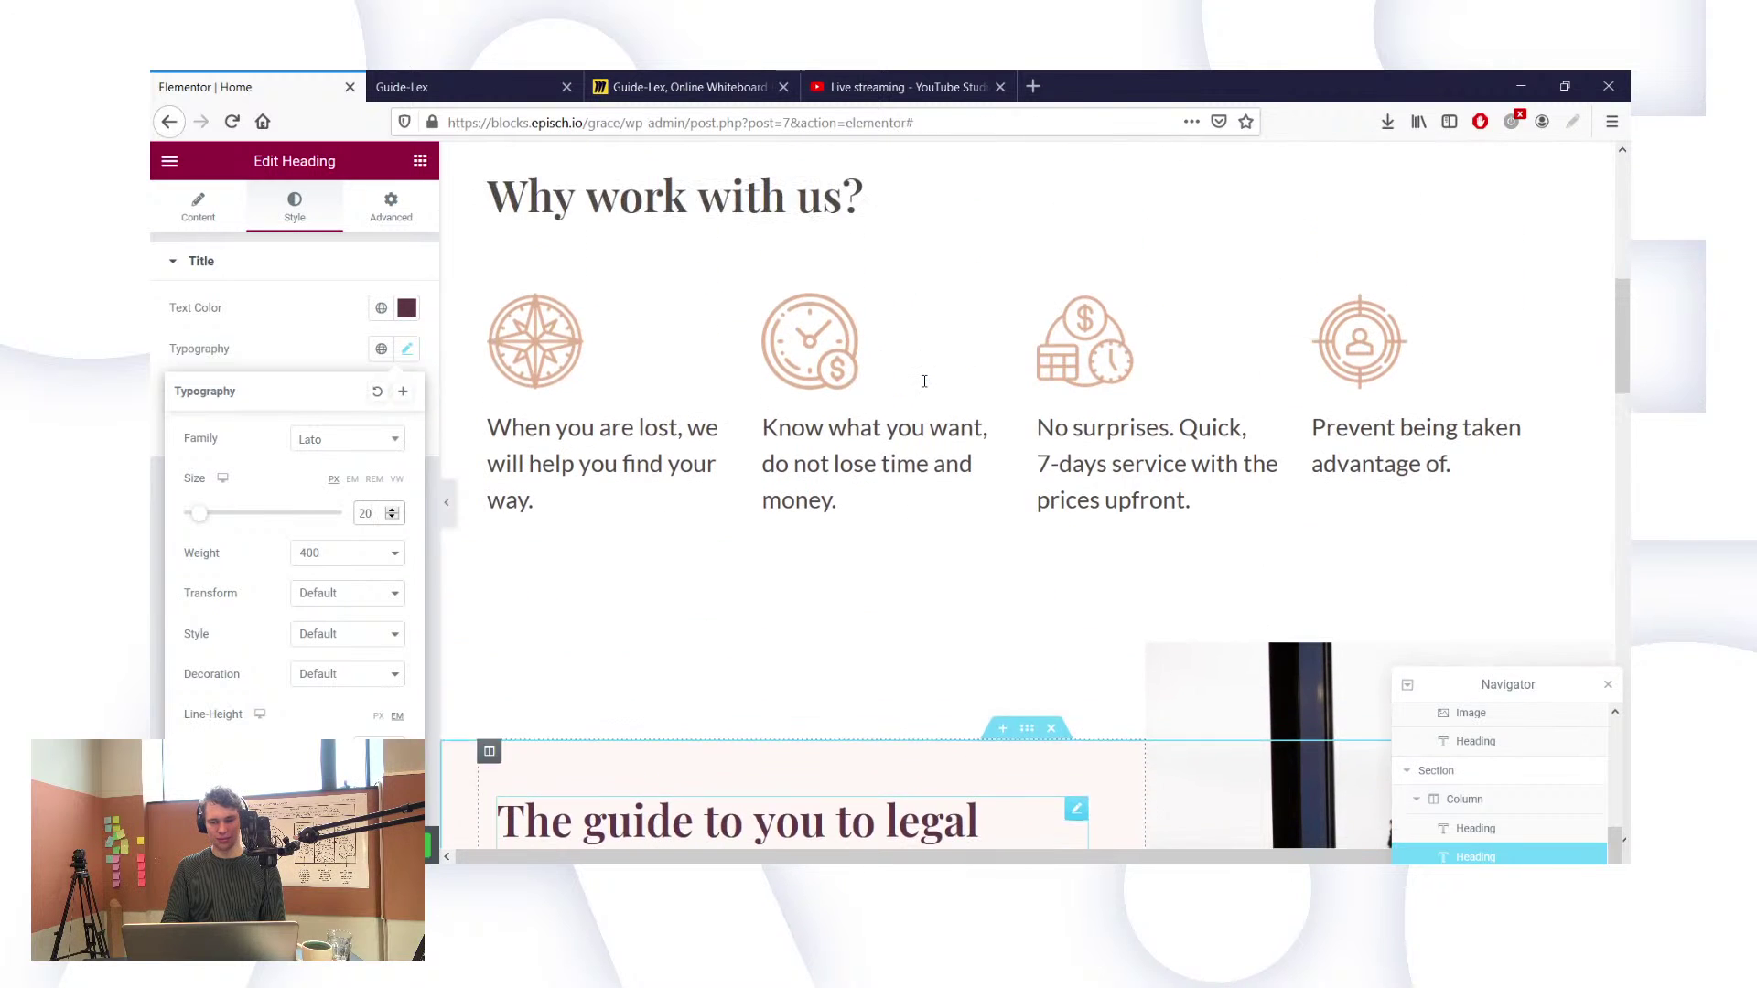
Step: Adjust the column texts' font sizes, leaving the first and second column texts at 25 px
{"action": "left_click", "coordinate": [408, 351]}
{"action": "left_click", "coordinate": [376, 513]}
{"action": "key", "text": "BackSpace"}
{"action": "type", "text": "0"}
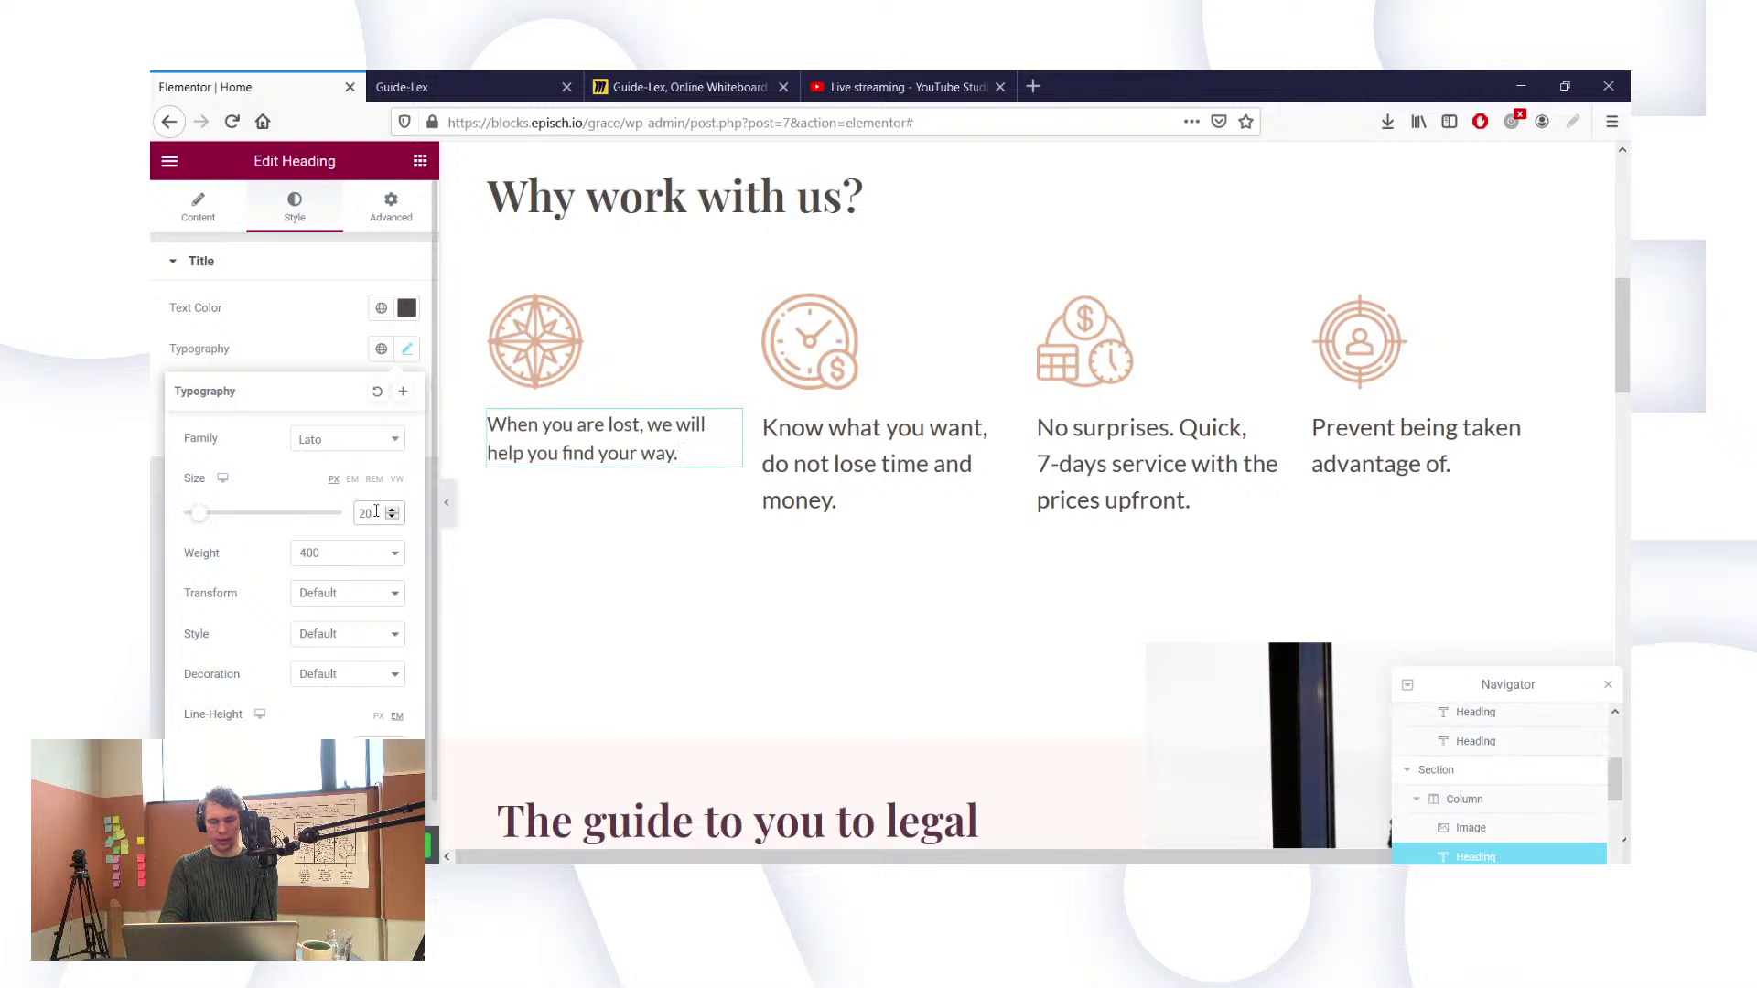
{"action": "left_click", "coordinate": [885, 493]}
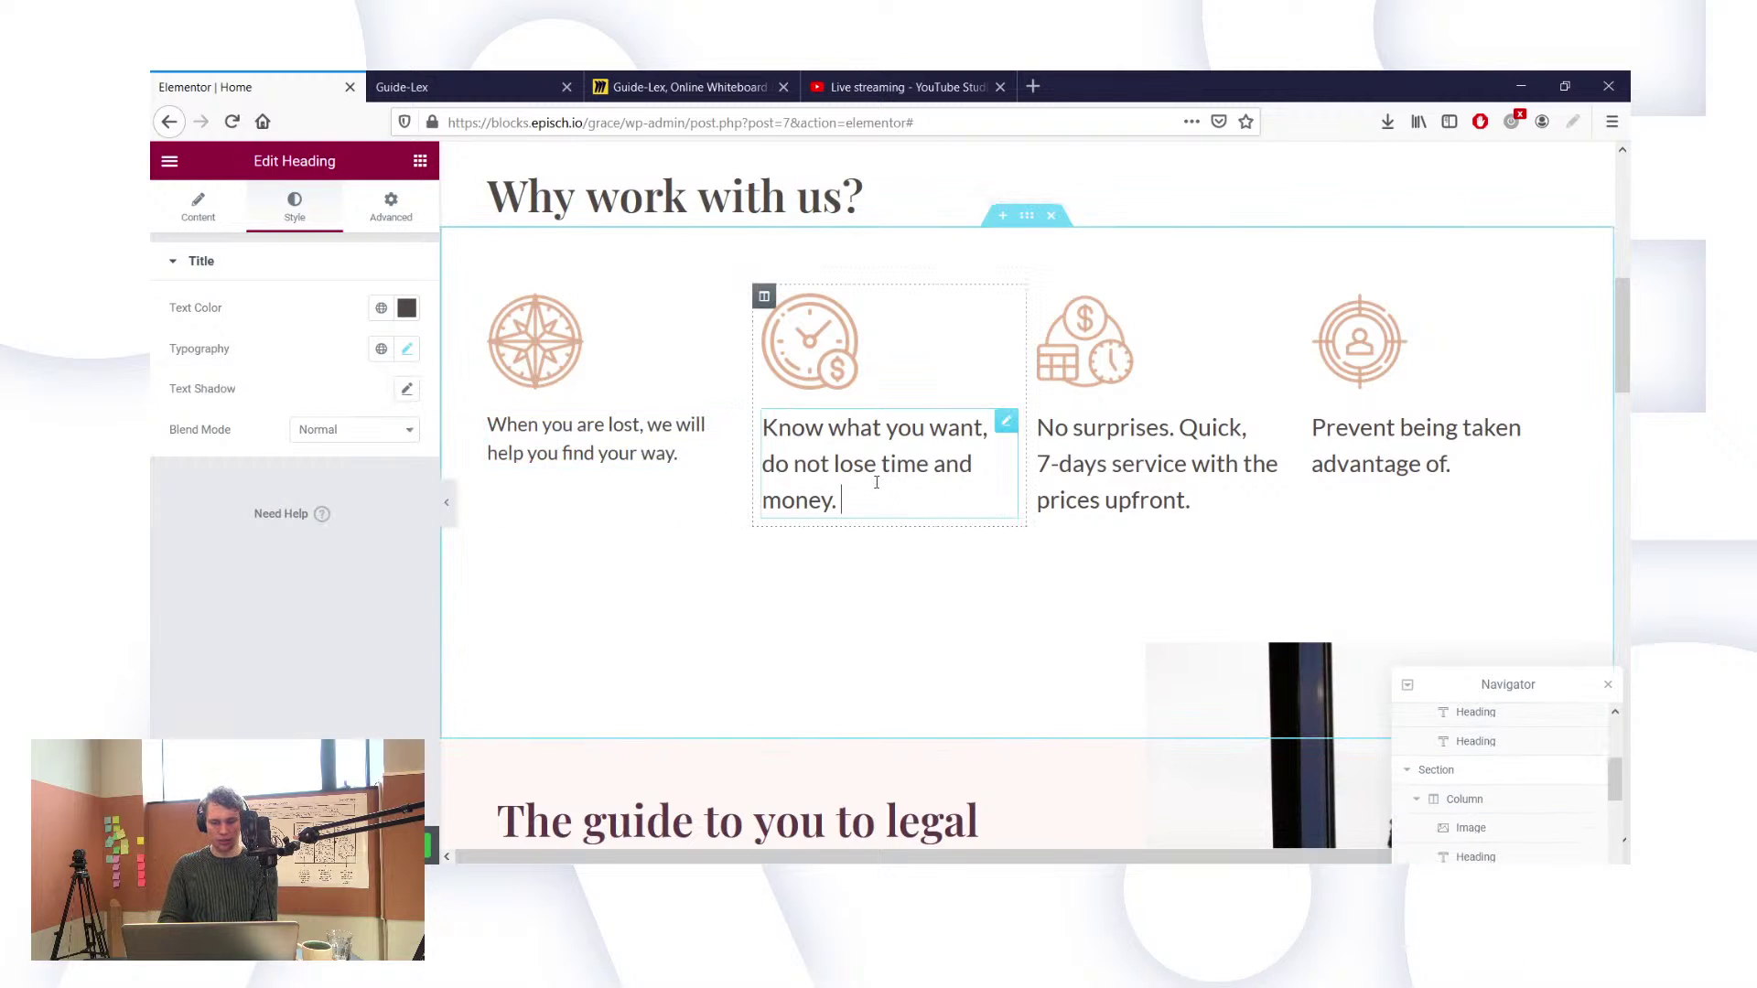
{"action": "left_click", "coordinate": [408, 351]}
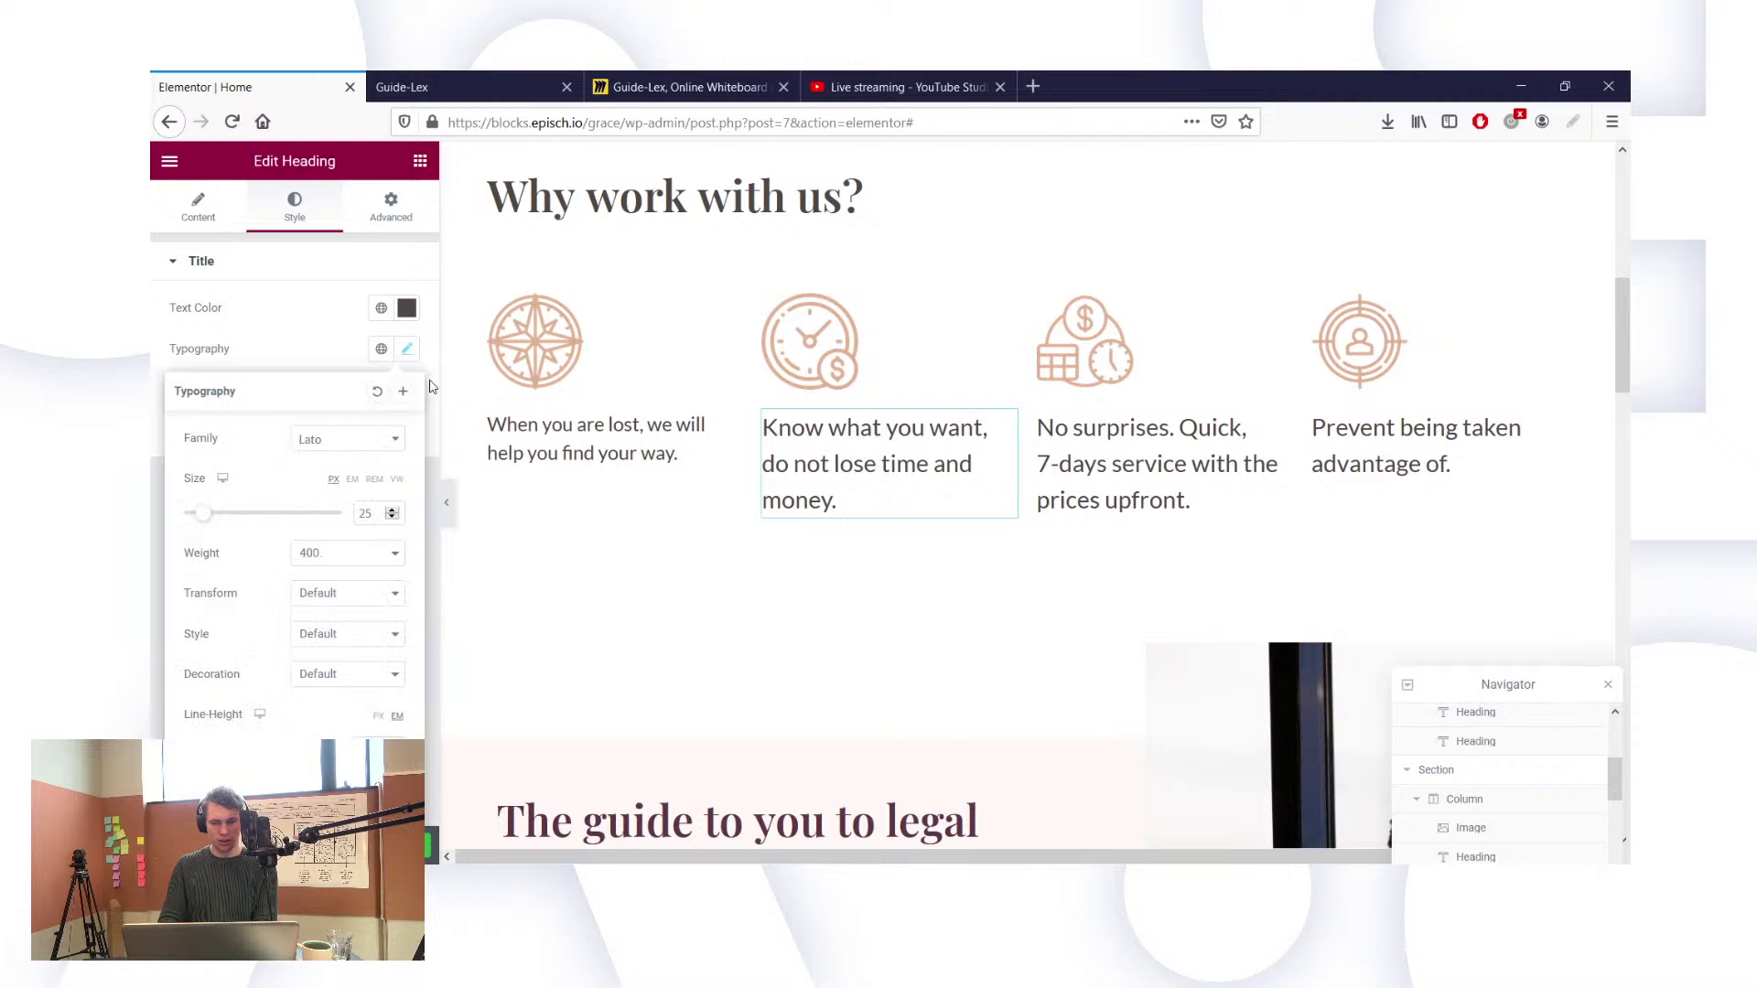
{"action": "left_click", "coordinate": [367, 515]}
{"action": "key", "text": "BackSpace"}
{"action": "type", "text": "0"}
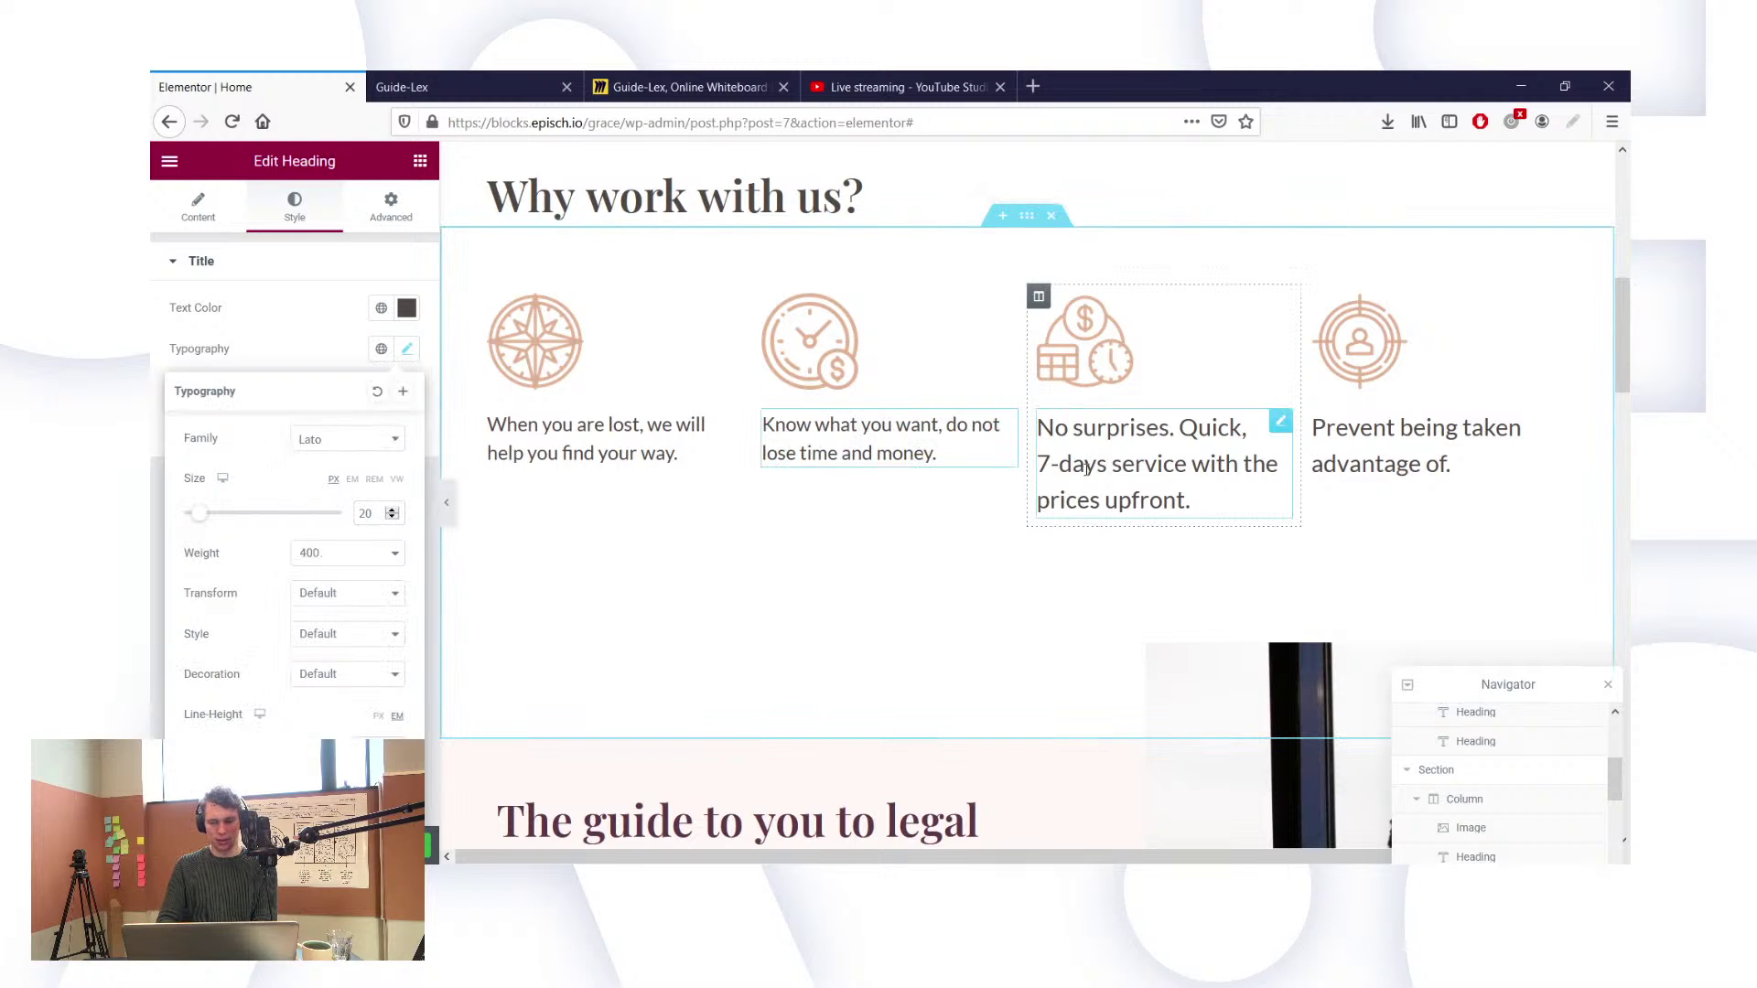
{"action": "left_click", "coordinate": [1086, 468]}
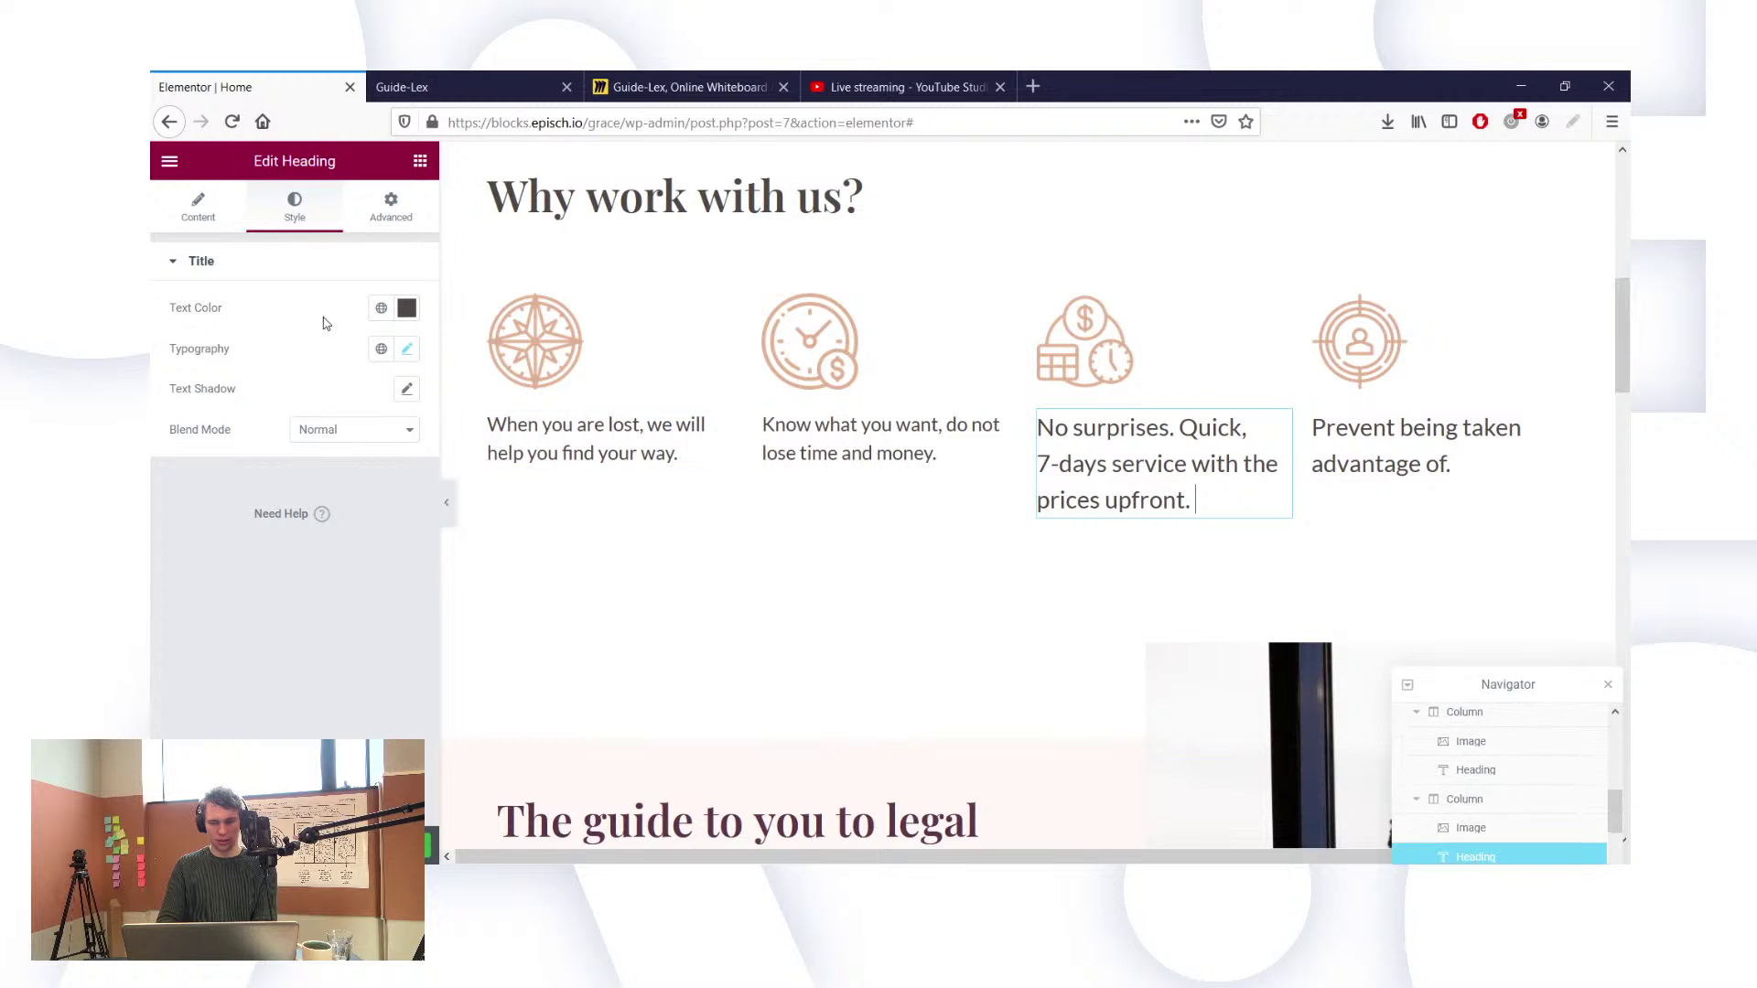
{"action": "left_click", "coordinate": [405, 351]}
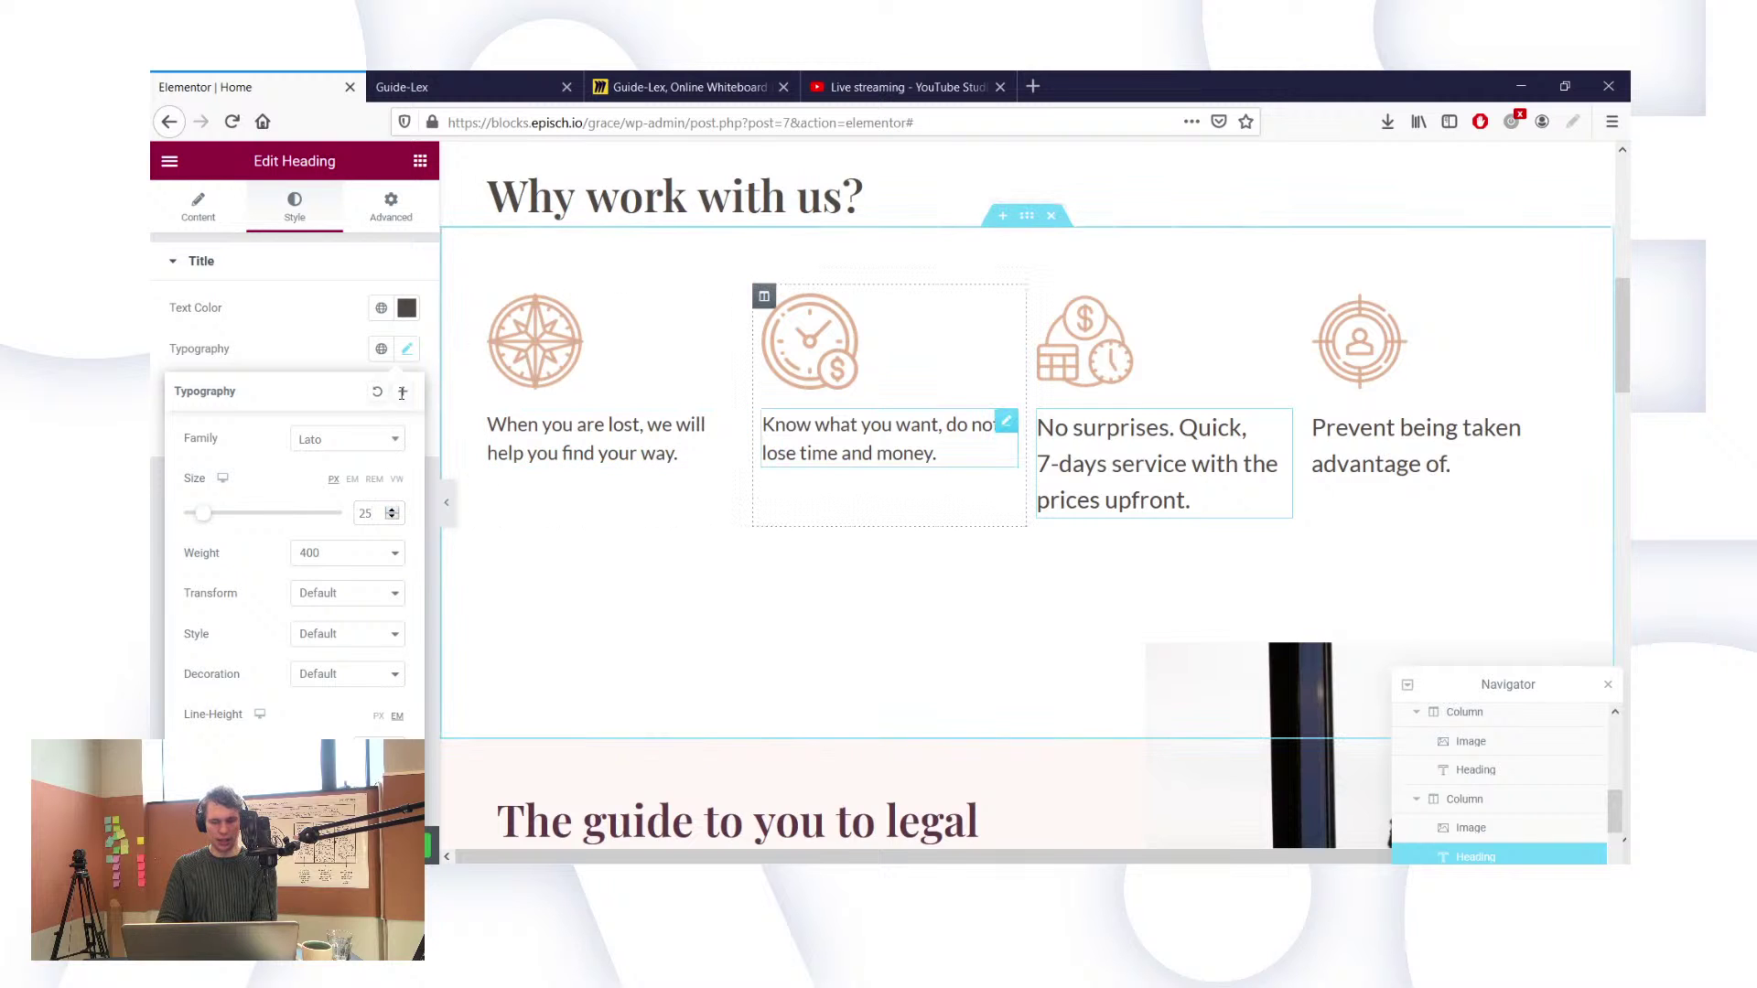
{"action": "key", "text": "BackSpace"}
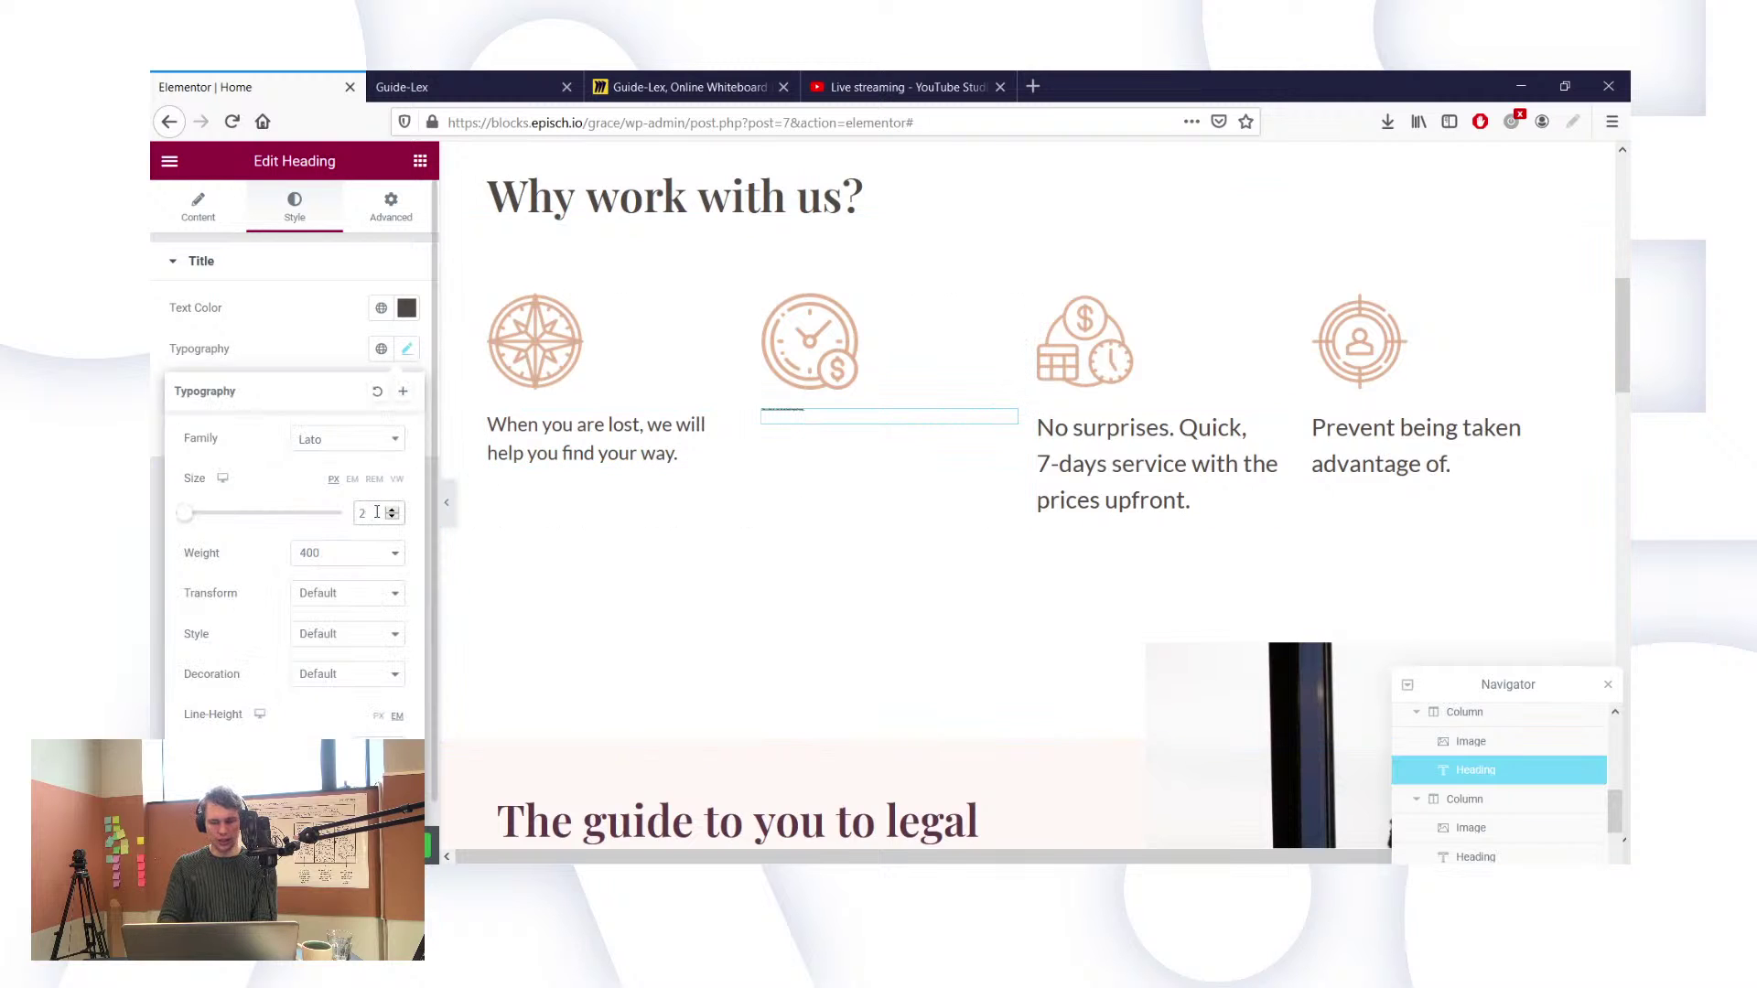
{"action": "type", "text": "5"}
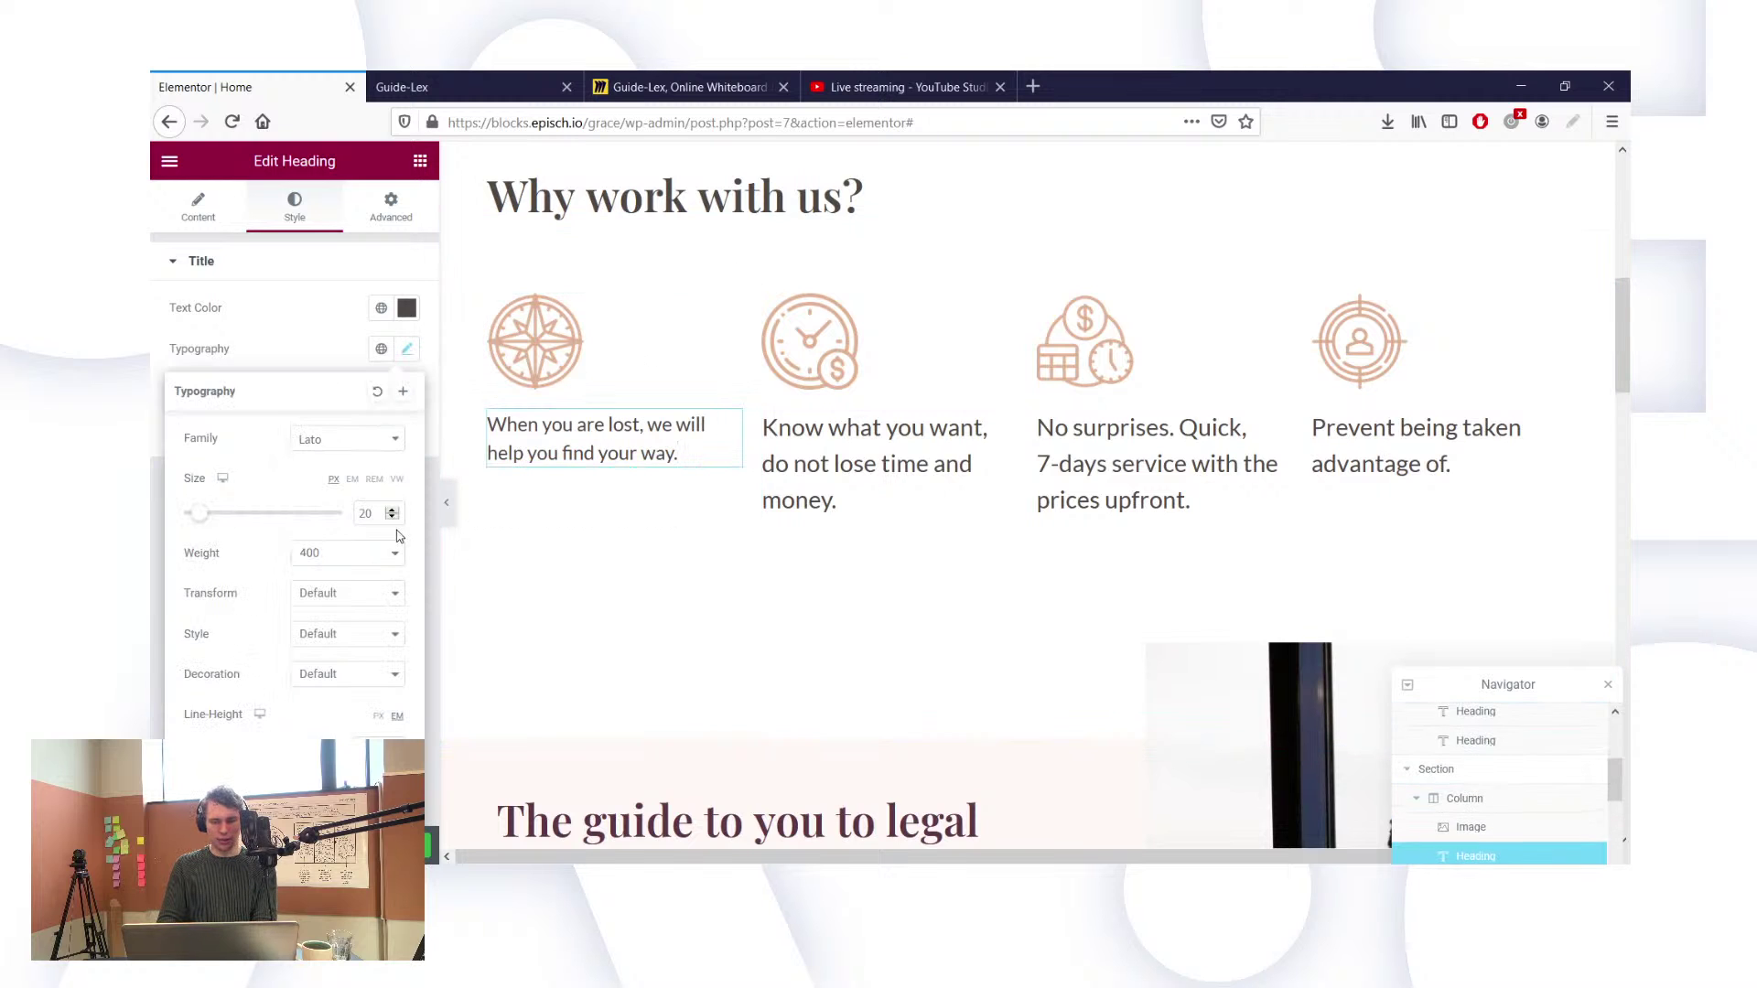
{"action": "key", "text": "BackSpace"}
{"action": "type", "text": "5"}
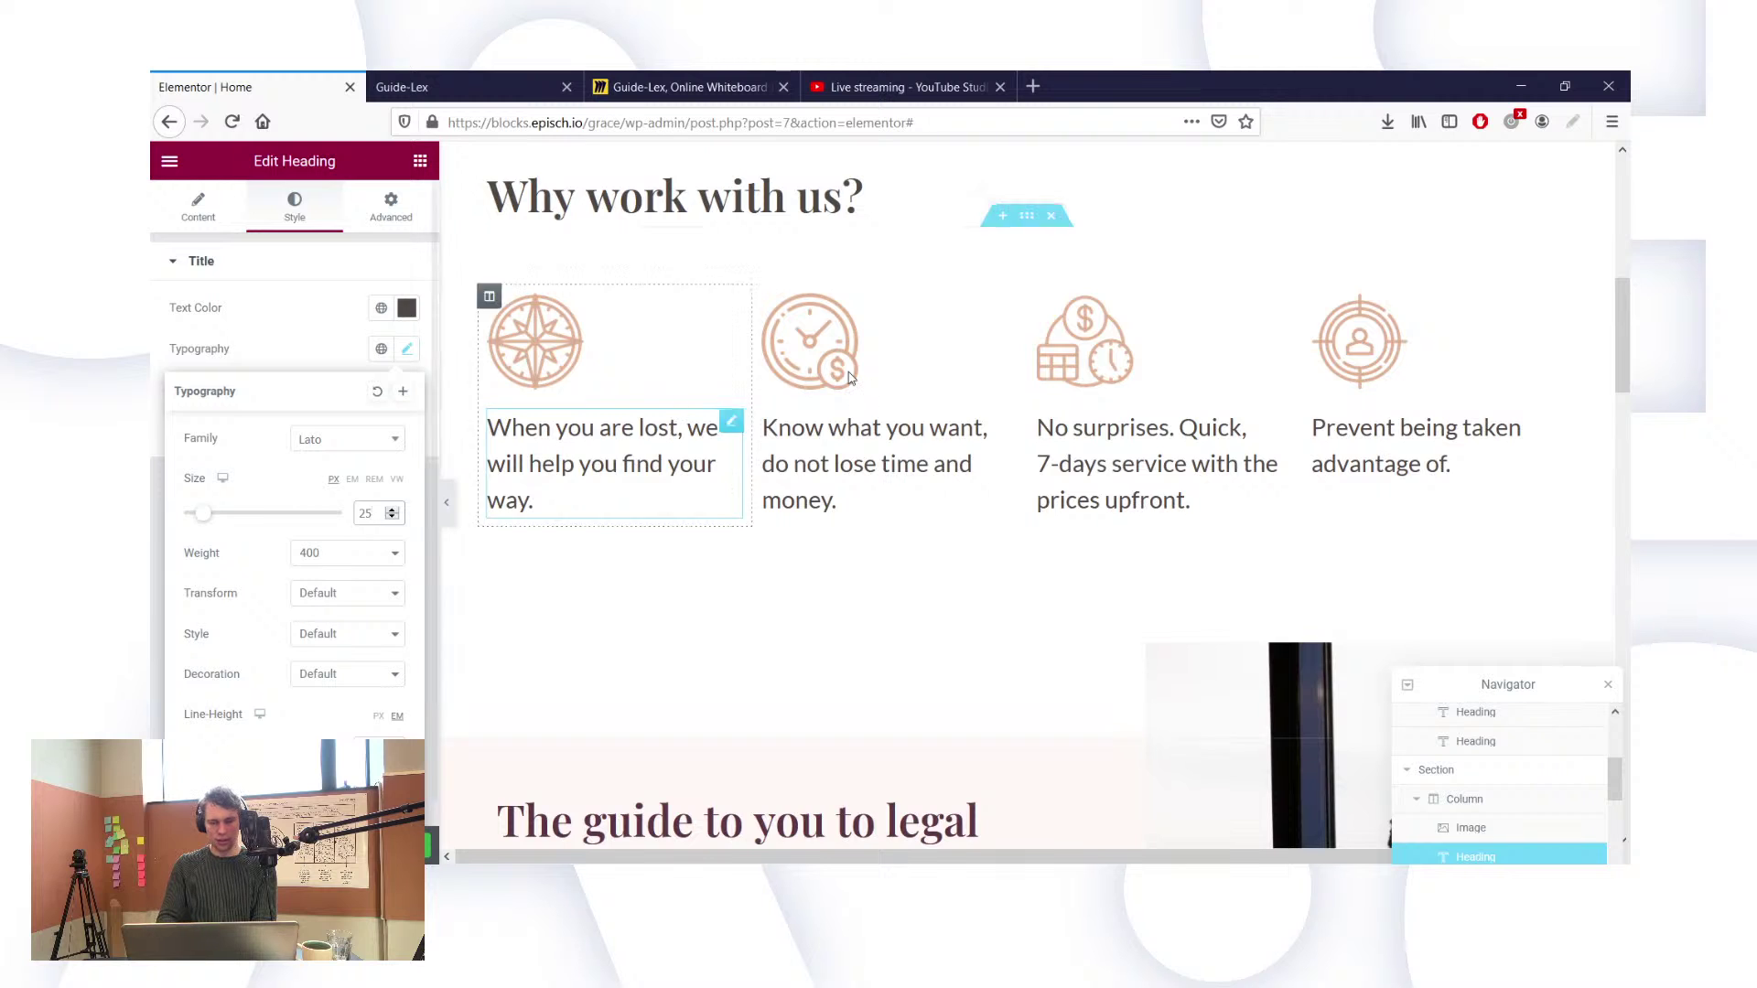
Step: Enlarge the hero description's font size to 25 px
{"action": "scroll", "coordinate": [848, 379], "scroll_direction": "up", "scroll_amount": 5}
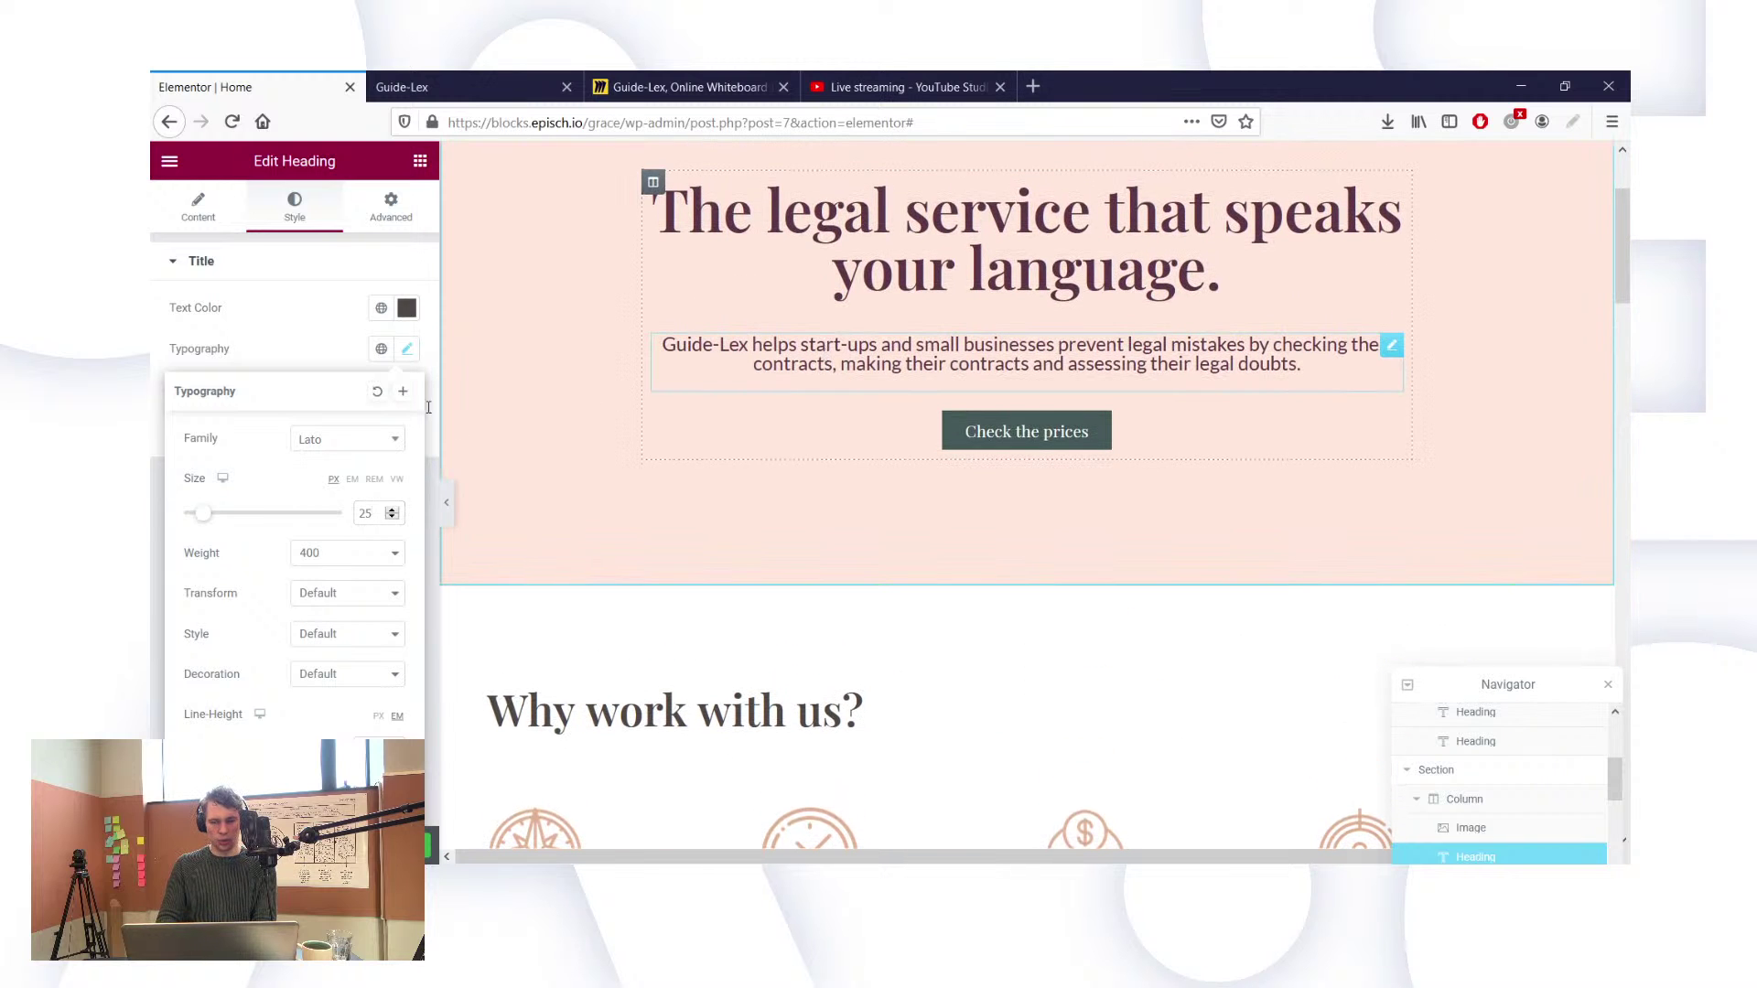
{"action": "left_click", "coordinate": [408, 351]}
{"action": "left_click", "coordinate": [371, 519]}
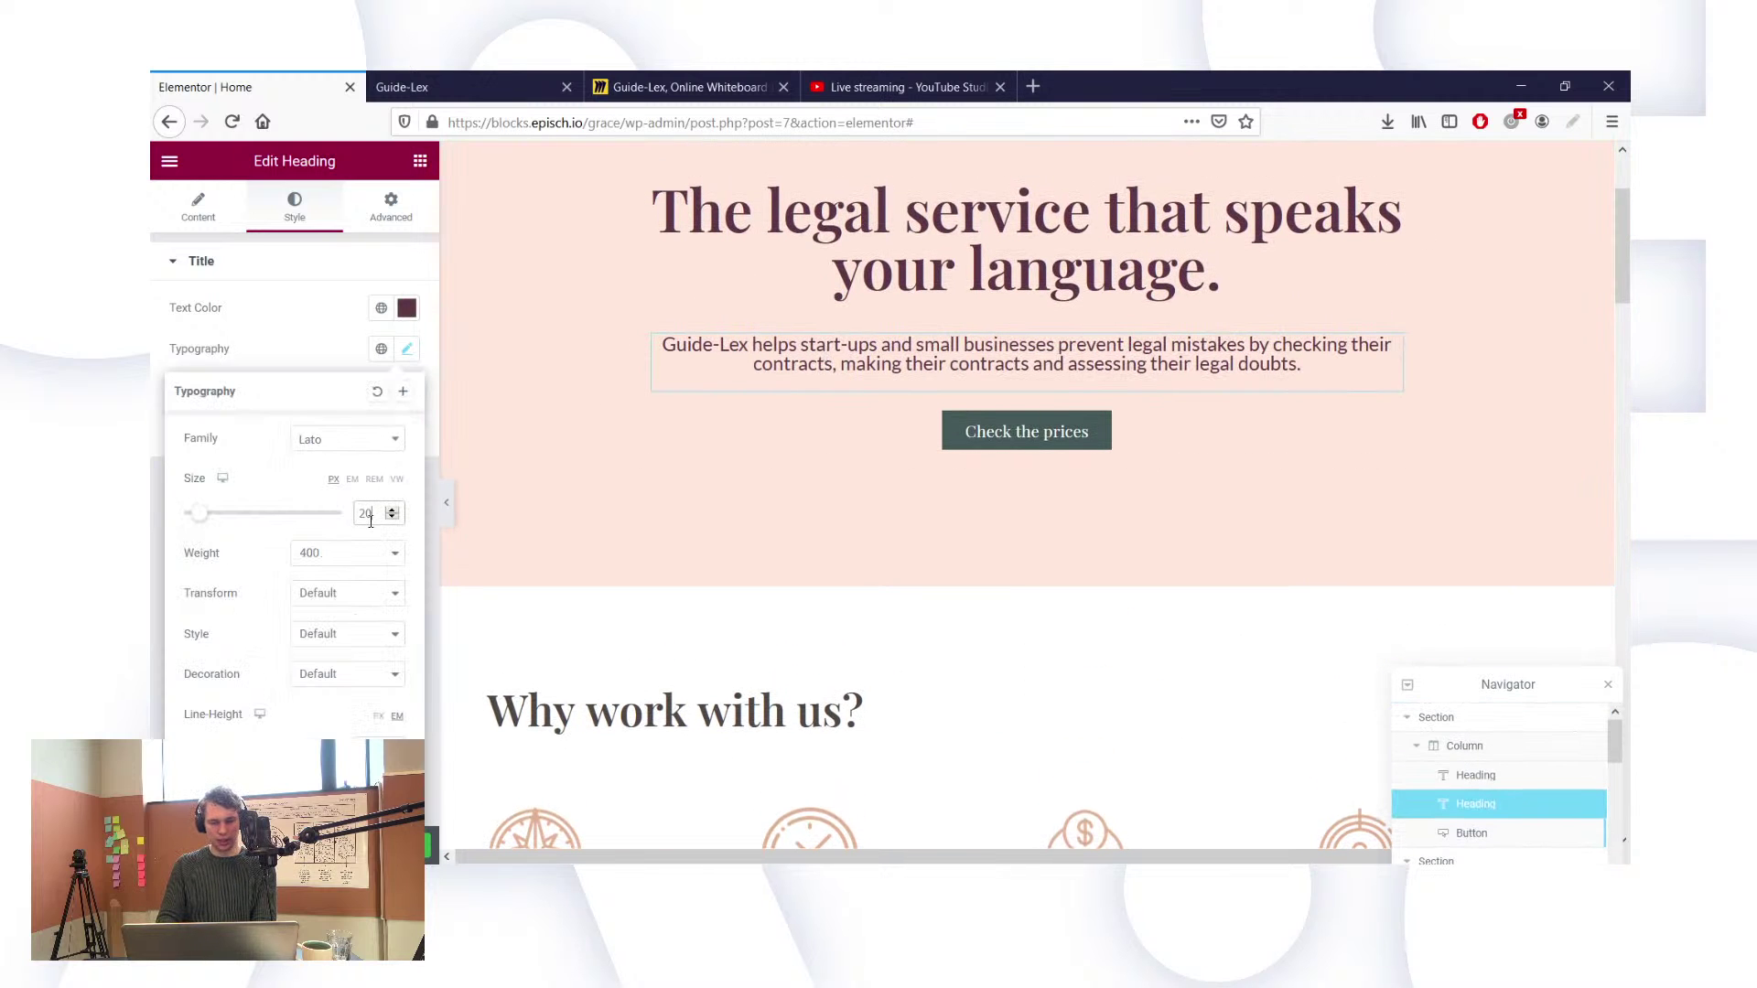
{"action": "key", "text": "BackSpace"}
{"action": "type", "text": "5"}
{"action": "scroll", "coordinate": [832, 514], "scroll_direction": "down", "scroll_amount": 2}
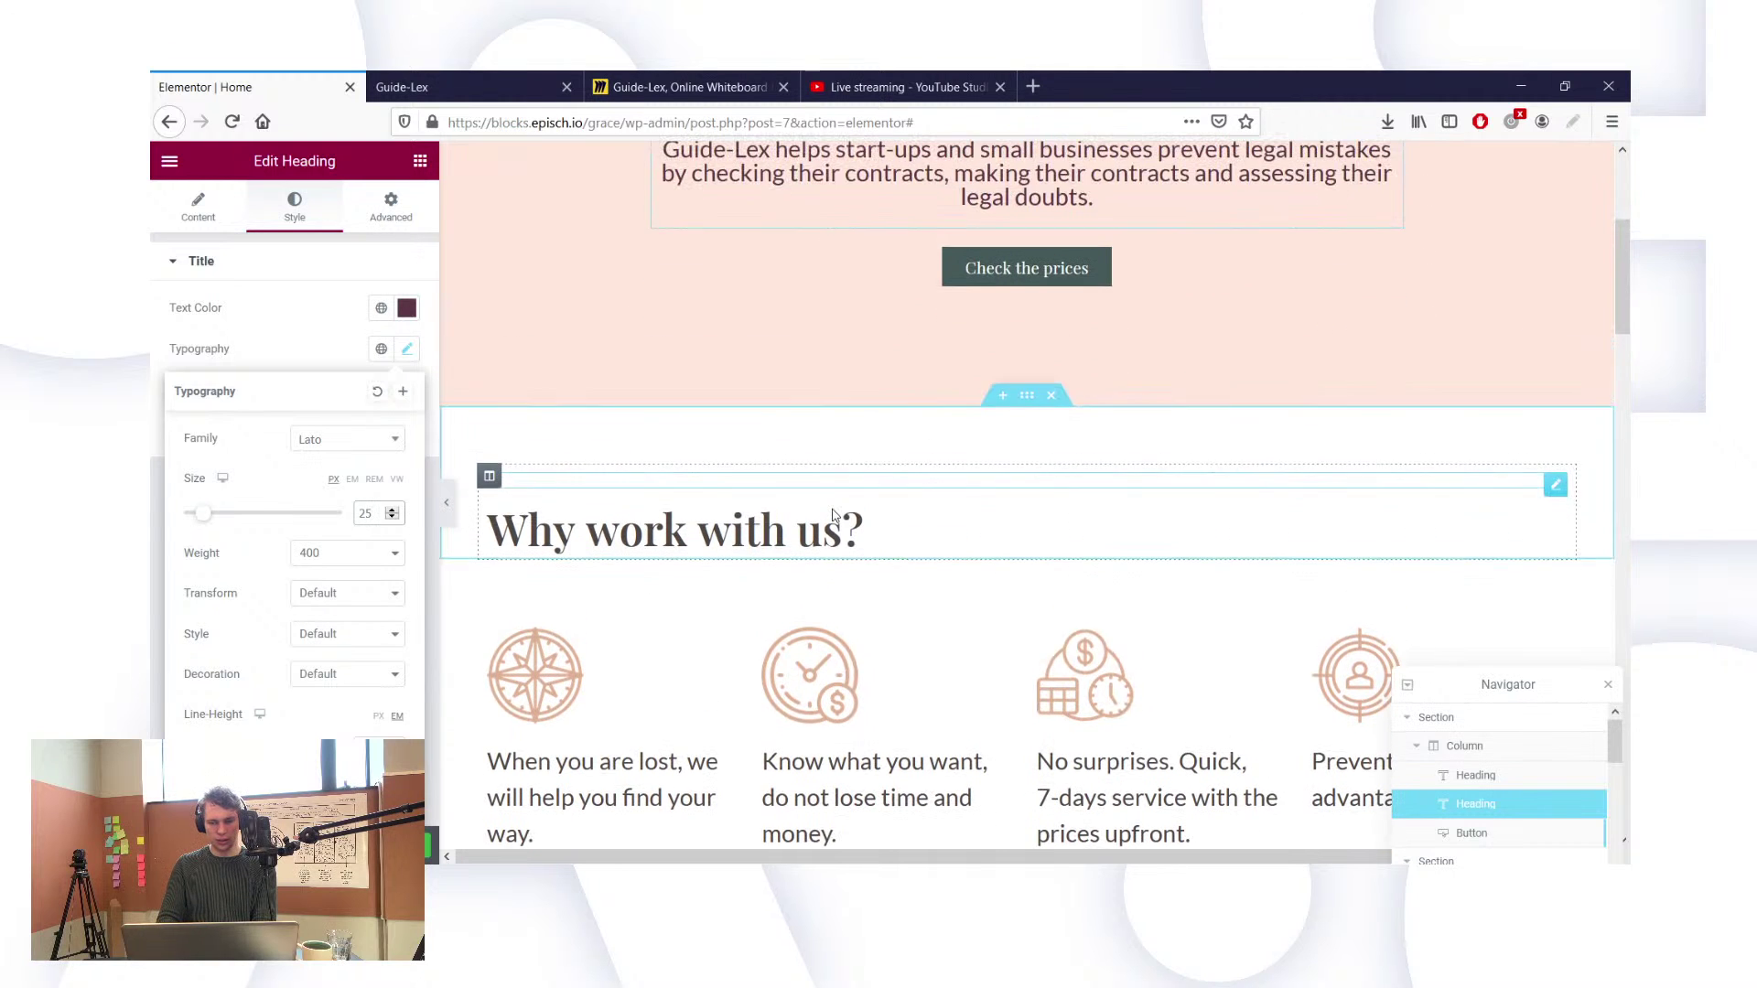
Step: Open the Style tab Typography settings of the 'Check the prices' button
{"action": "left_click", "coordinate": [1061, 291]}
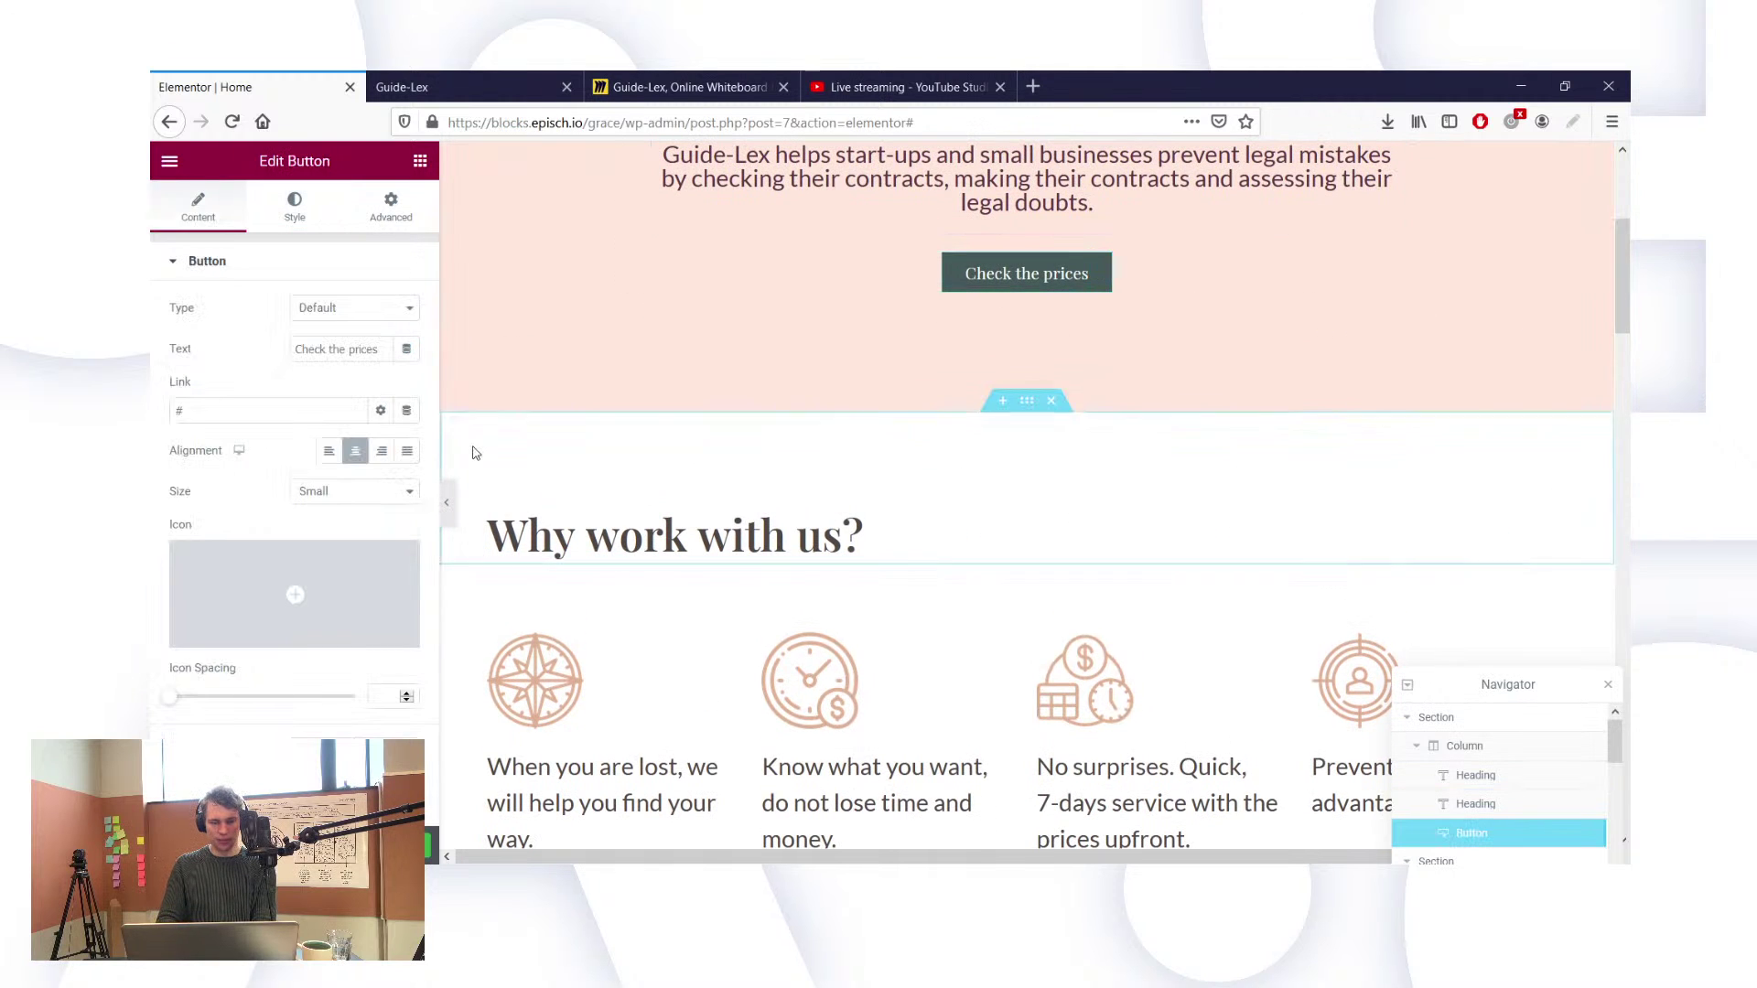
{"action": "left_click", "coordinate": [295, 210]}
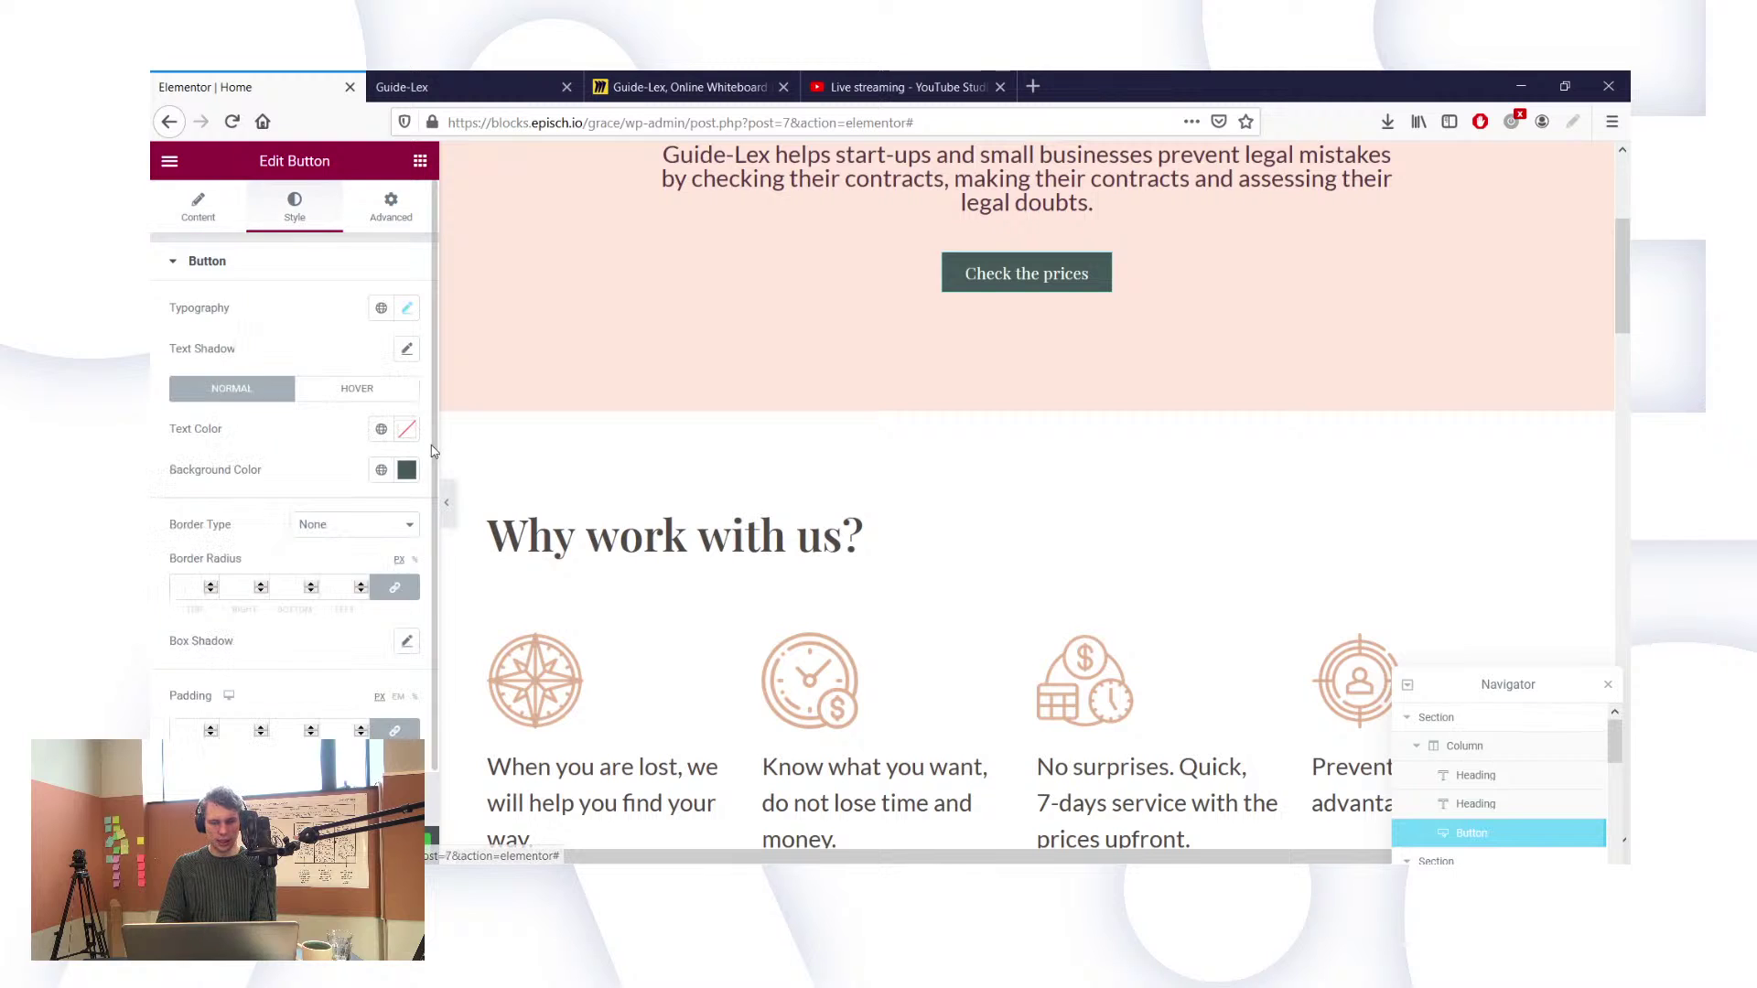
{"action": "left_click", "coordinate": [406, 311]}
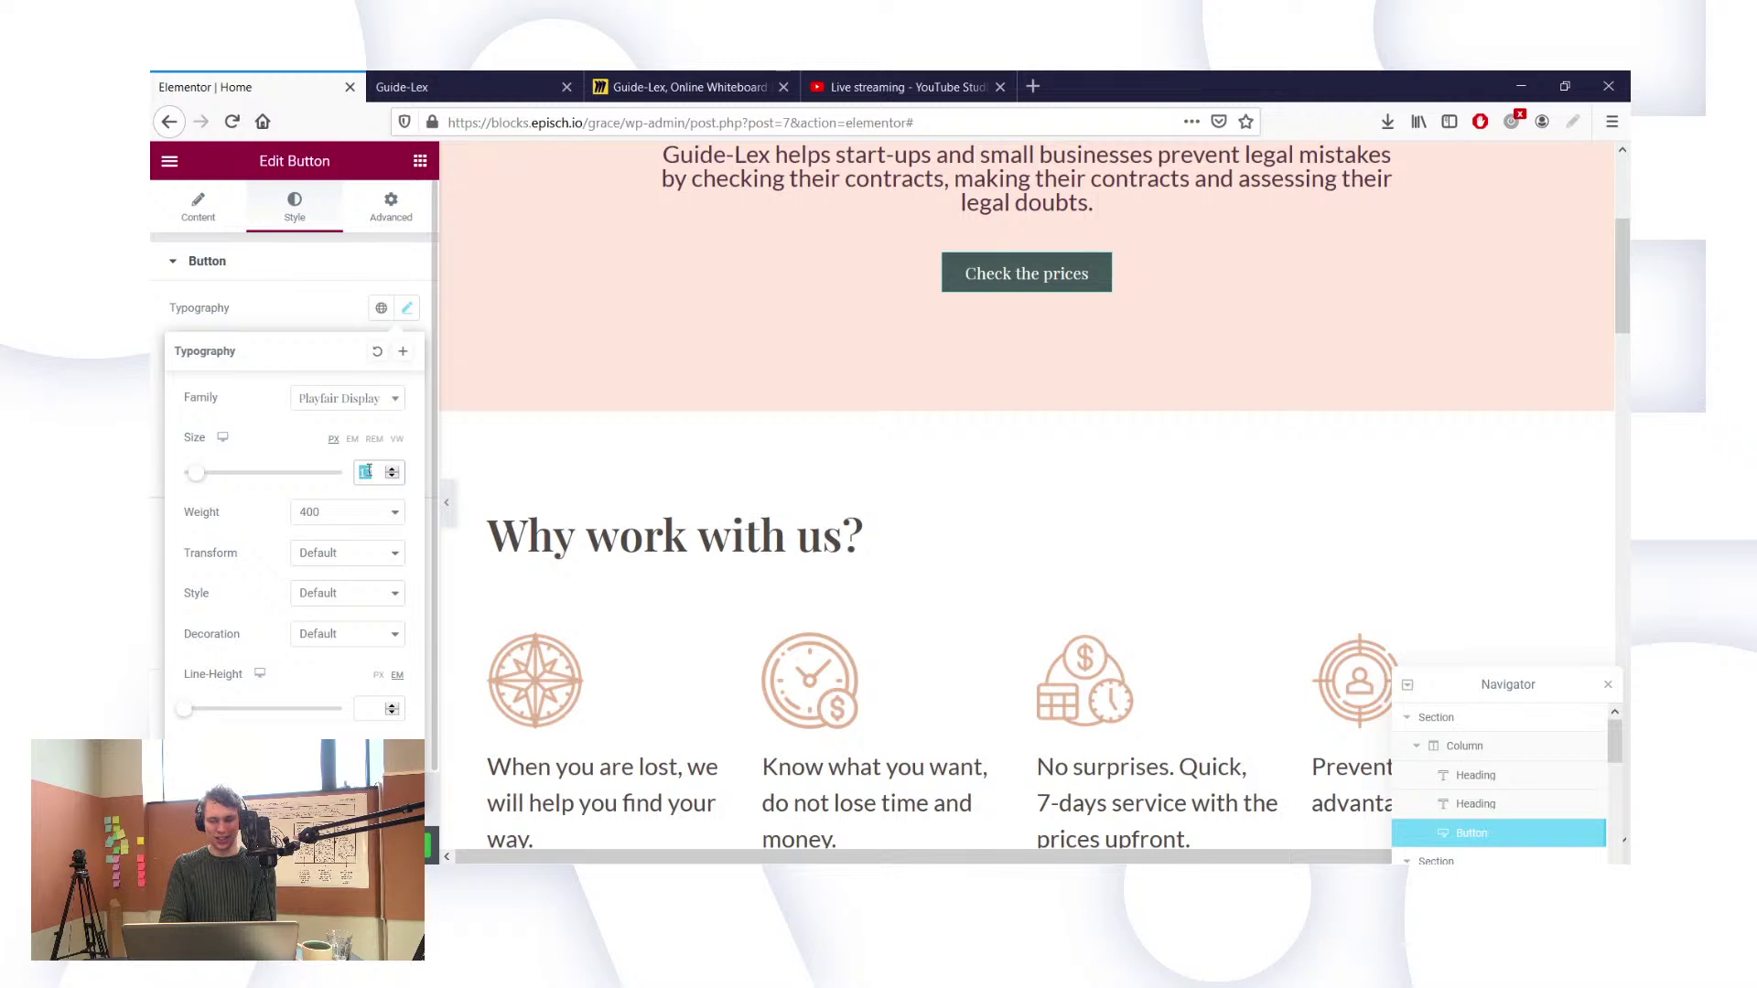
Step: Settle the 'Check the prices' button text at size 21 after trying 24 and 20
{"action": "type", "text": "24"}
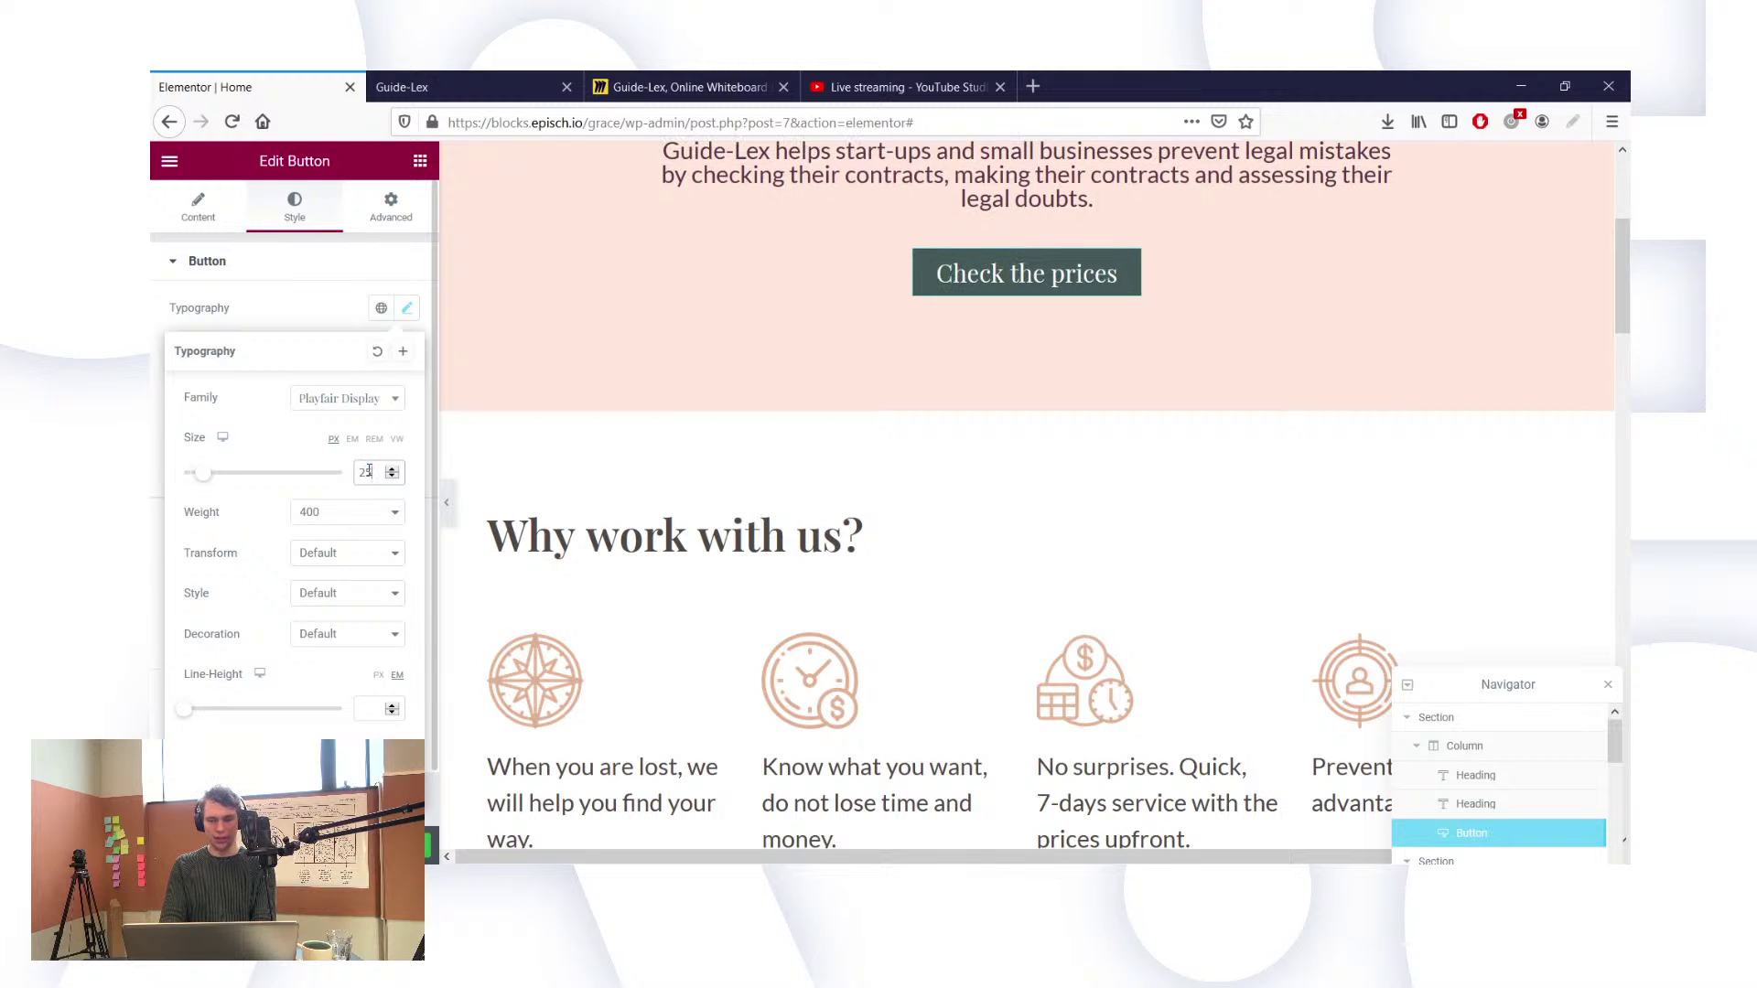
{"action": "scroll", "coordinate": [731, 420], "scroll_direction": "up", "scroll_amount": 2}
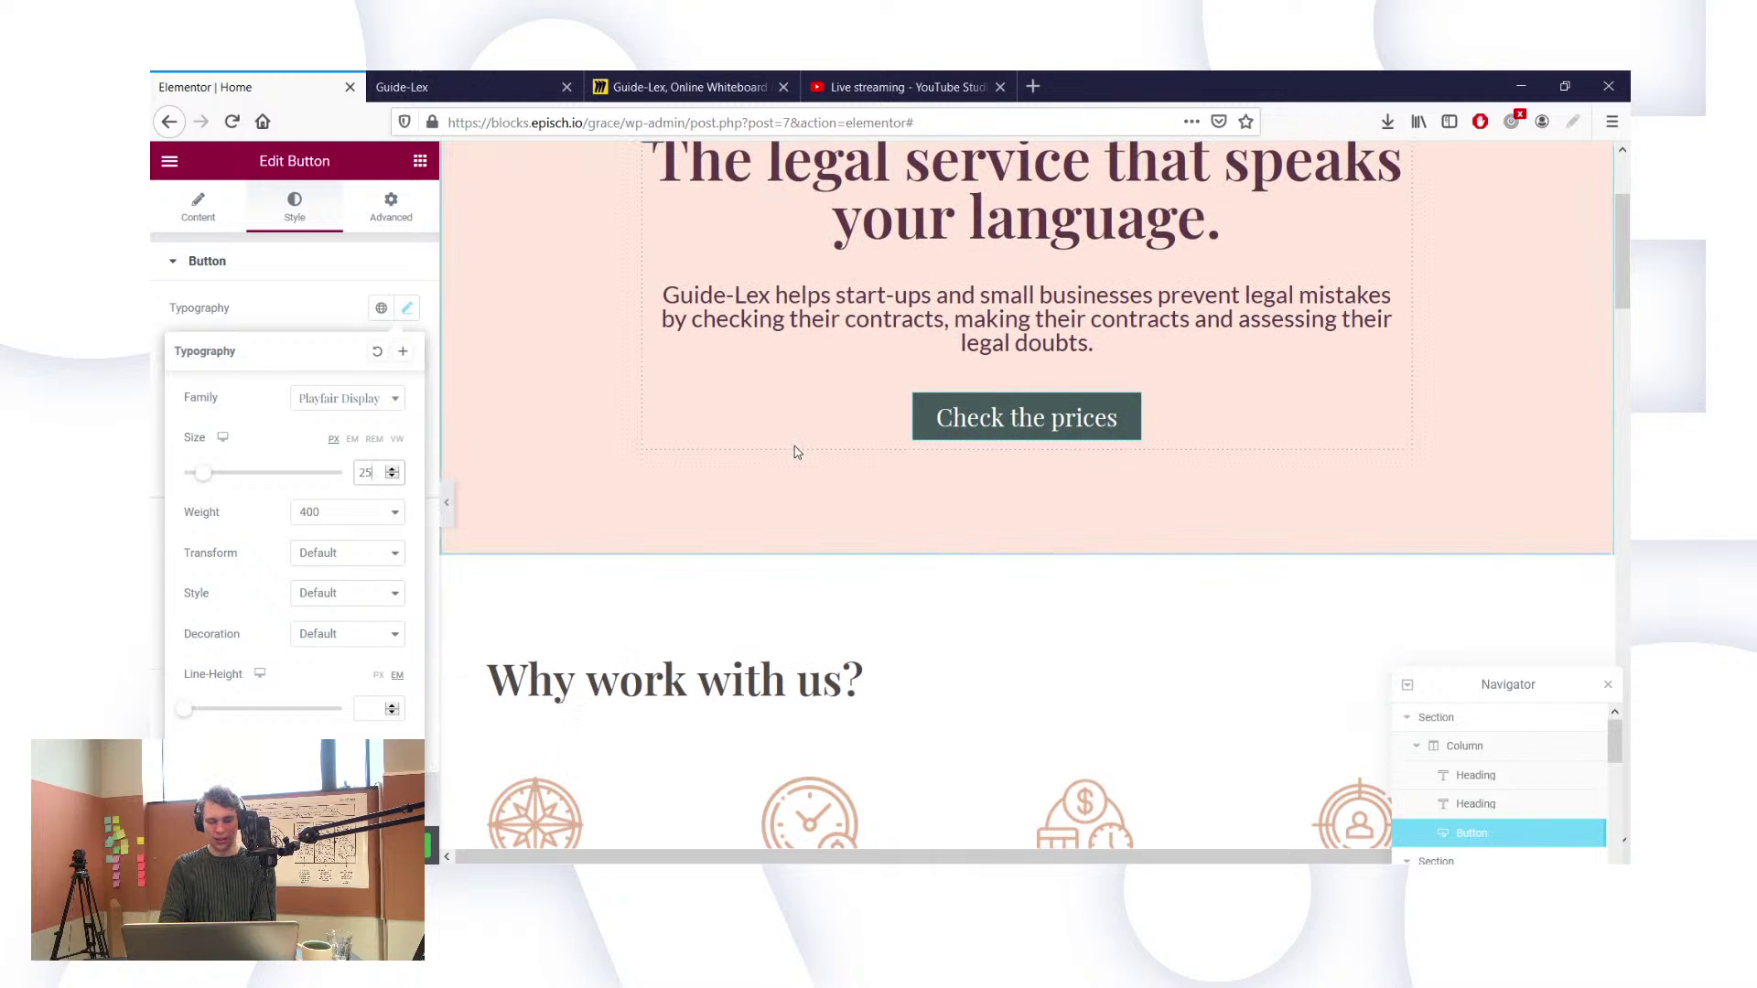
{"action": "key", "text": "Down"}
{"action": "key", "text": "Down"}
{"action": "key", "text": "Down"}
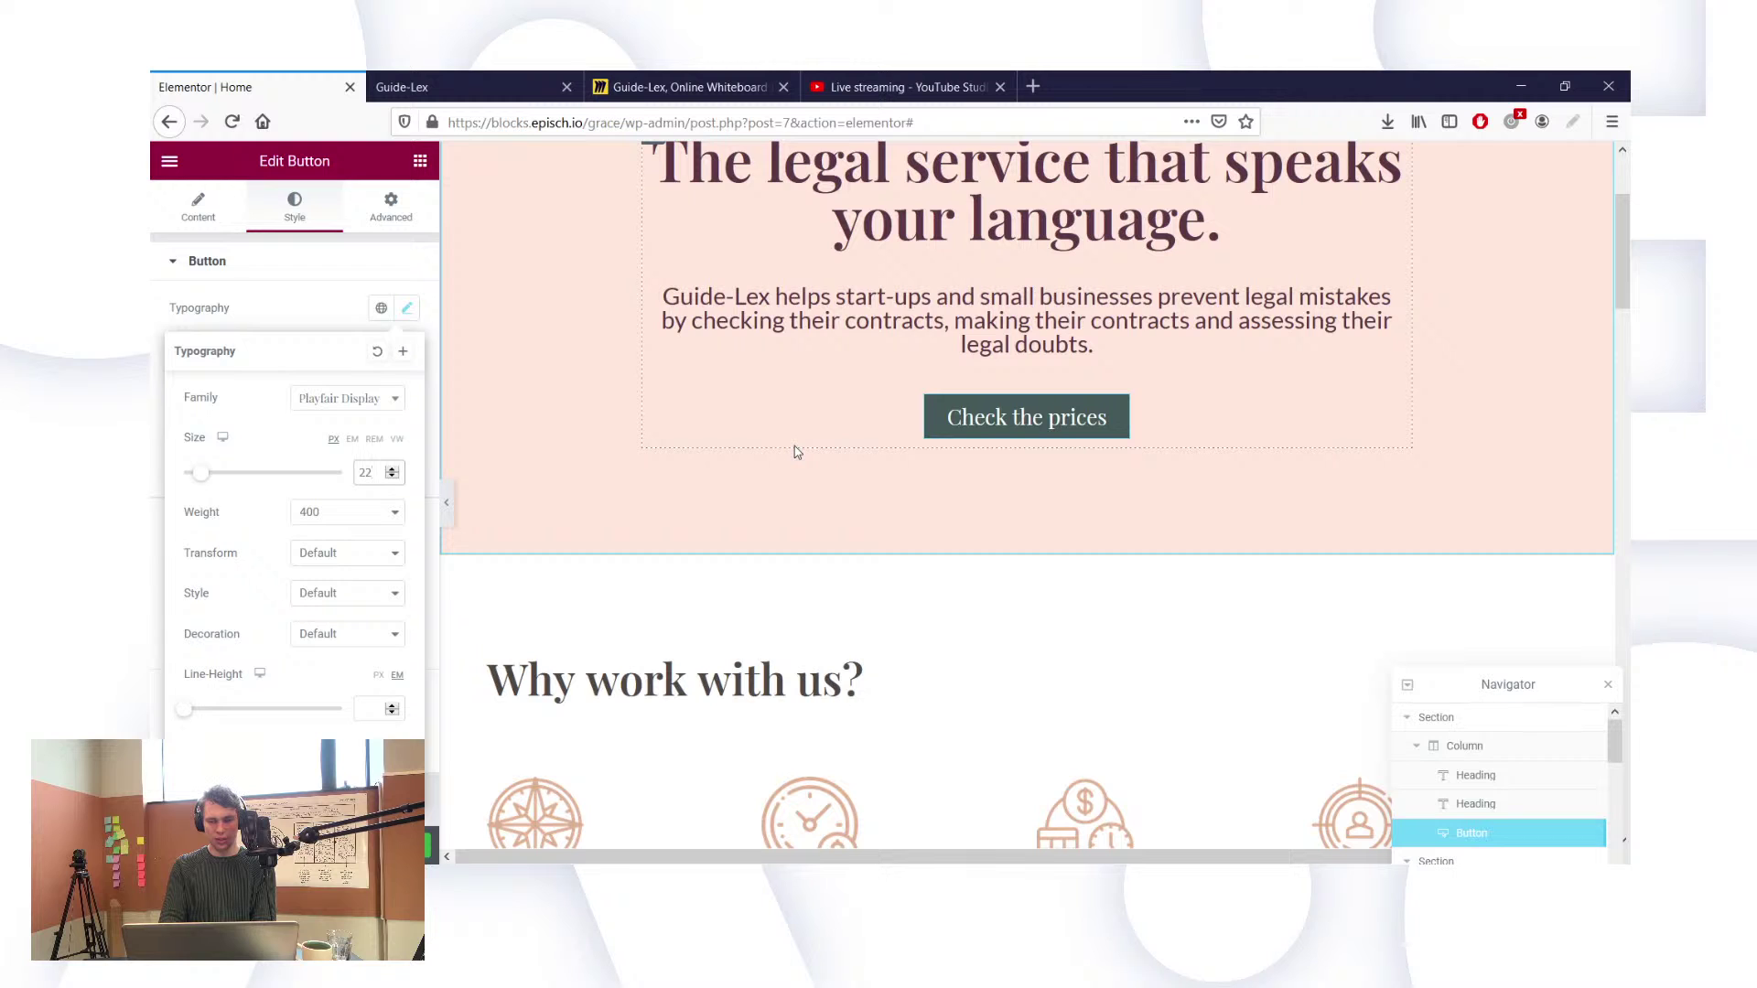
{"action": "key", "text": "Down"}
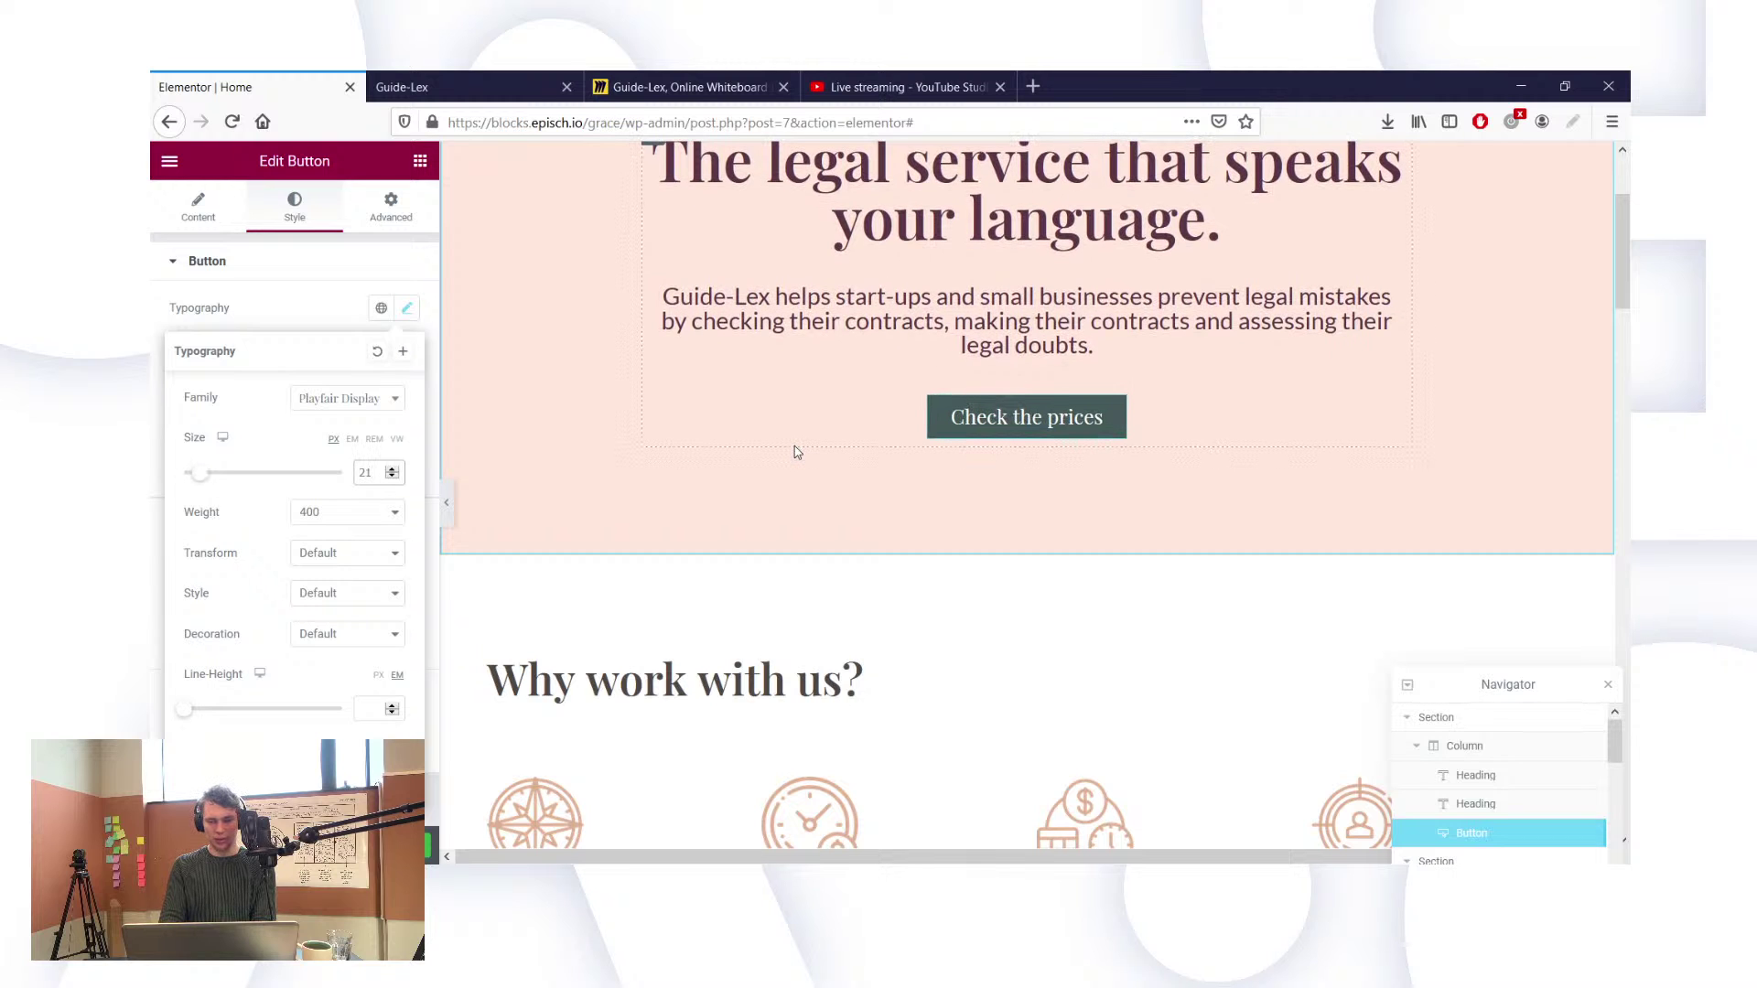
{"action": "key", "text": "Down"}
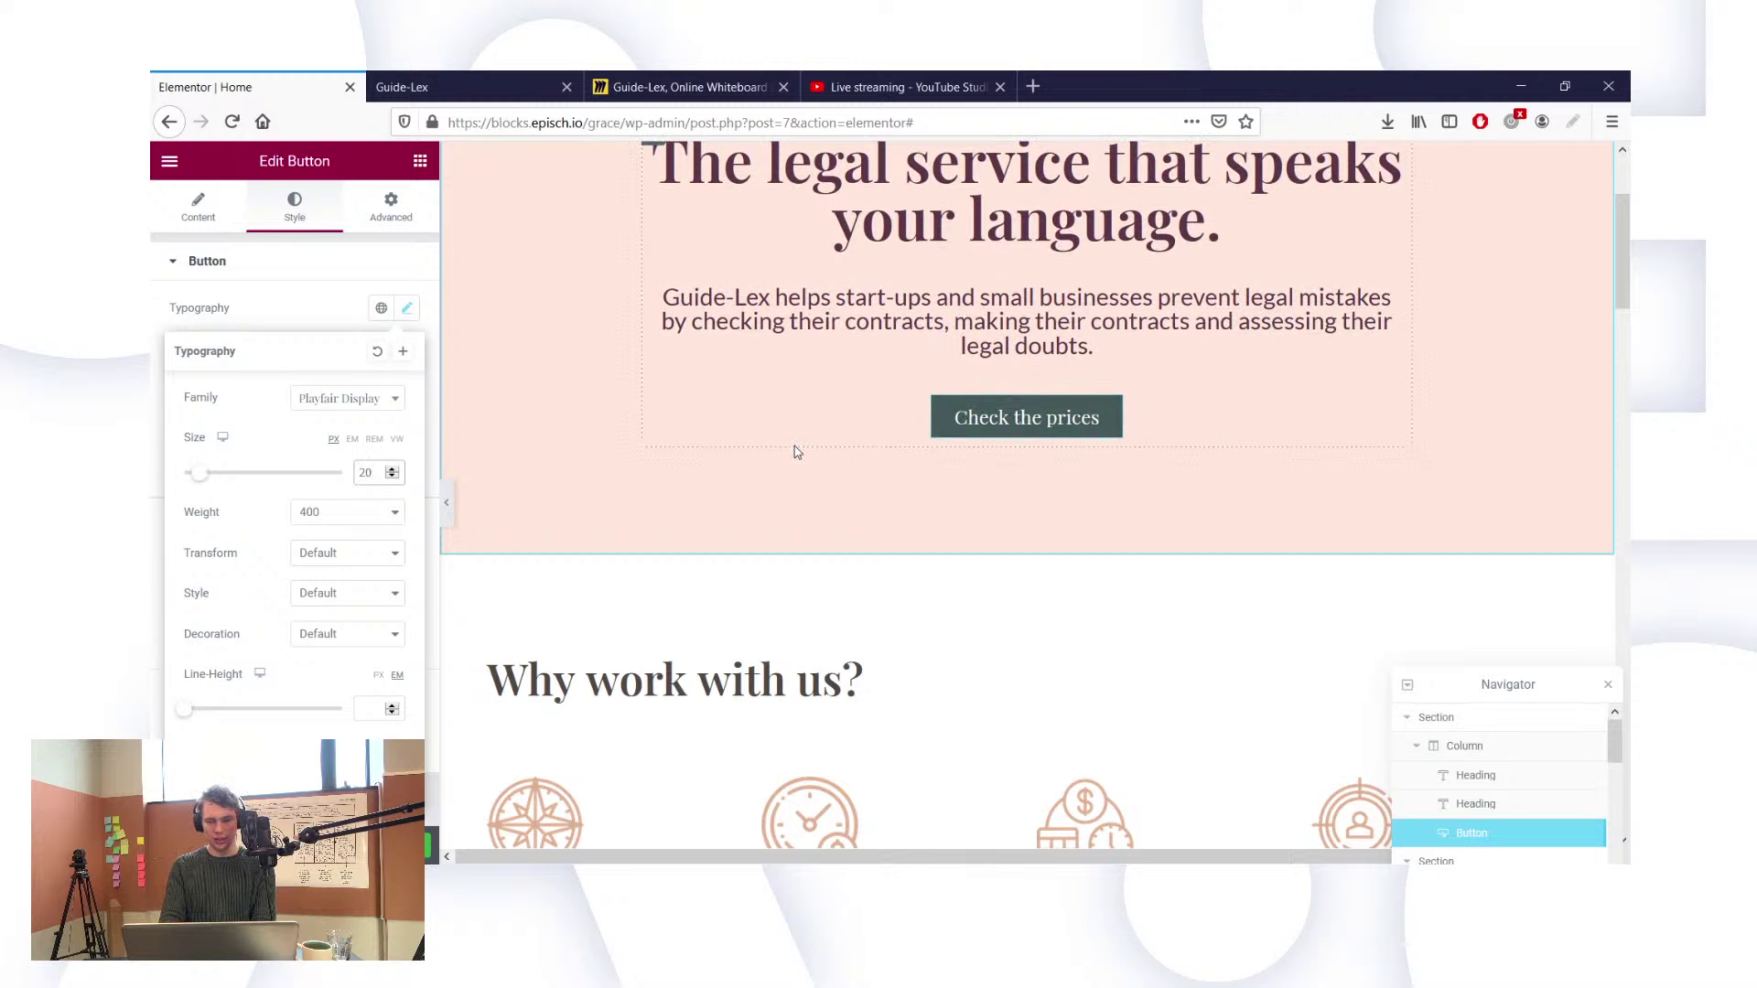
{"action": "key", "text": "BackSpace"}
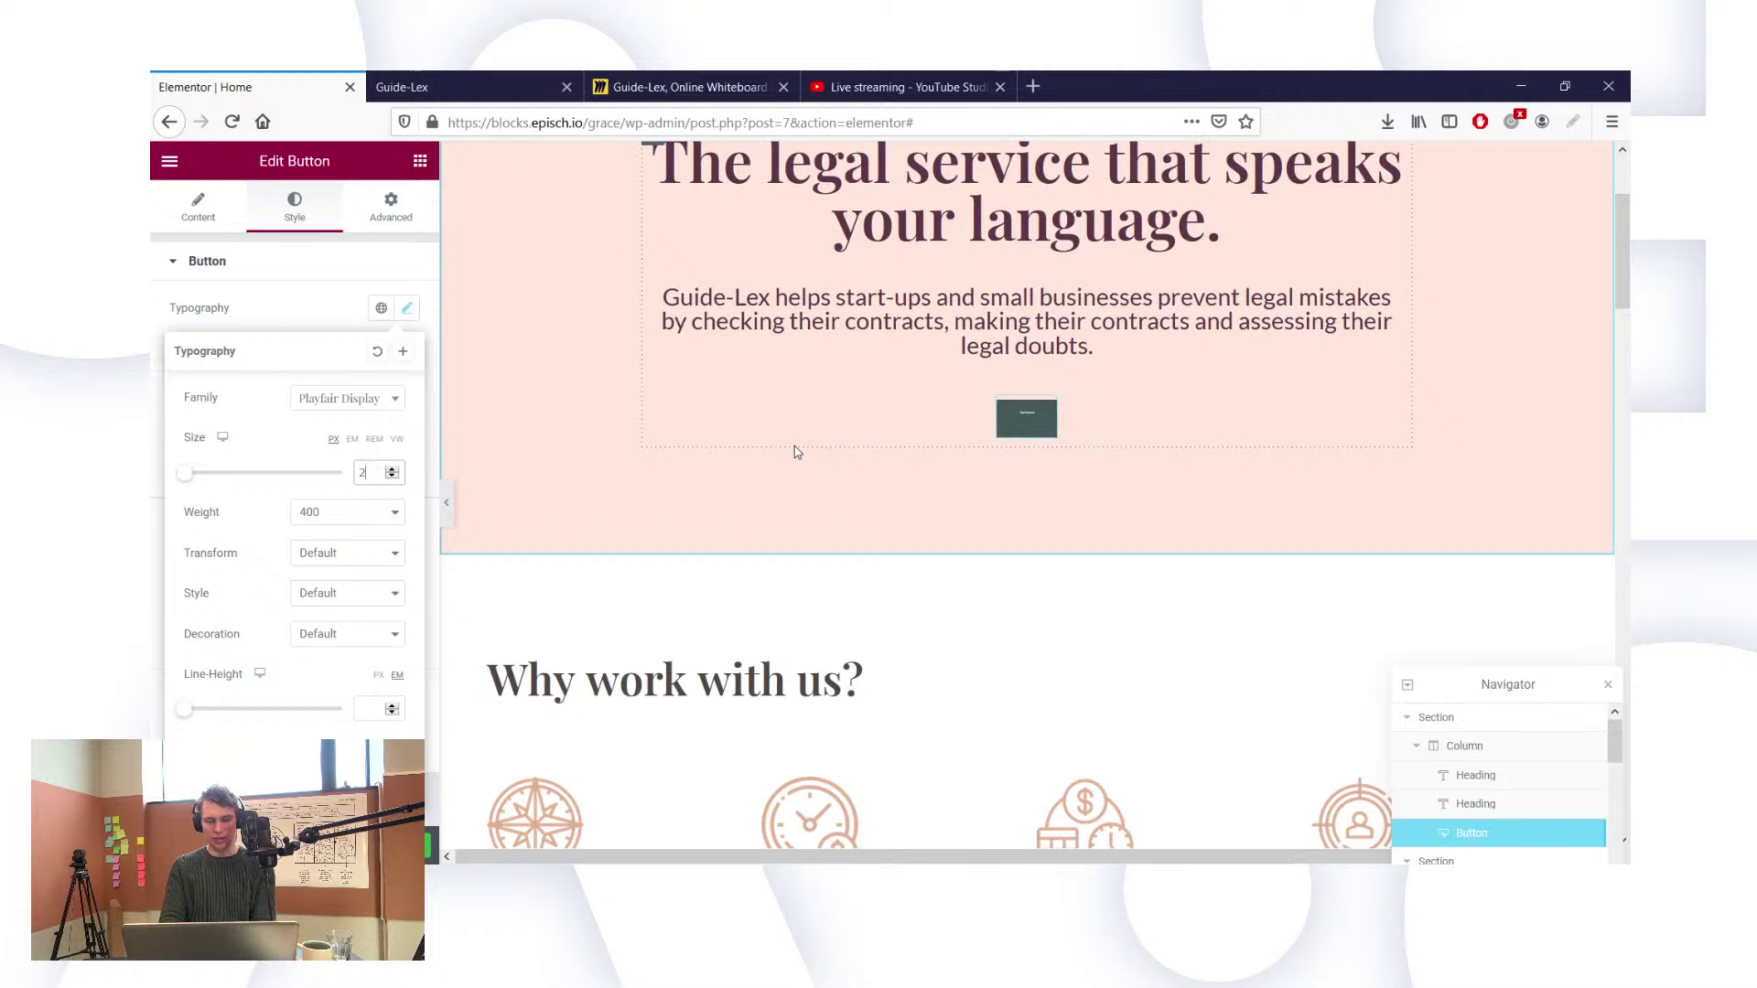
{"action": "type", "text": "1"}
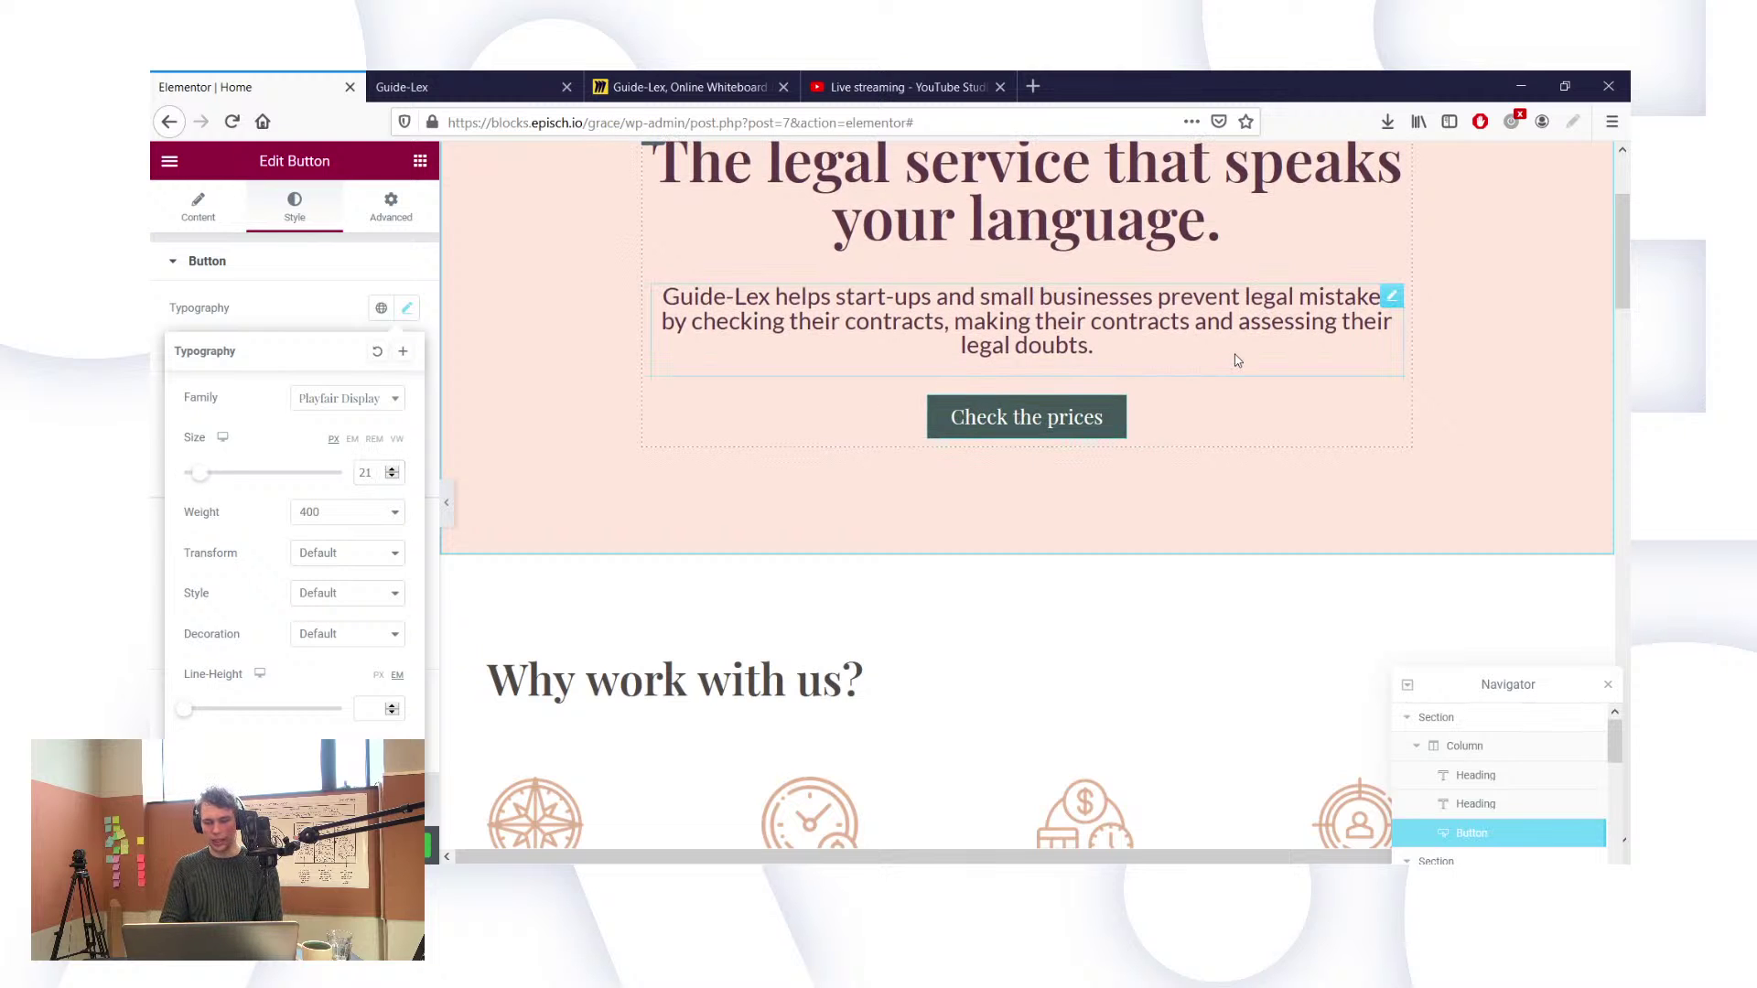
{"action": "left_click", "coordinate": [1235, 357]}
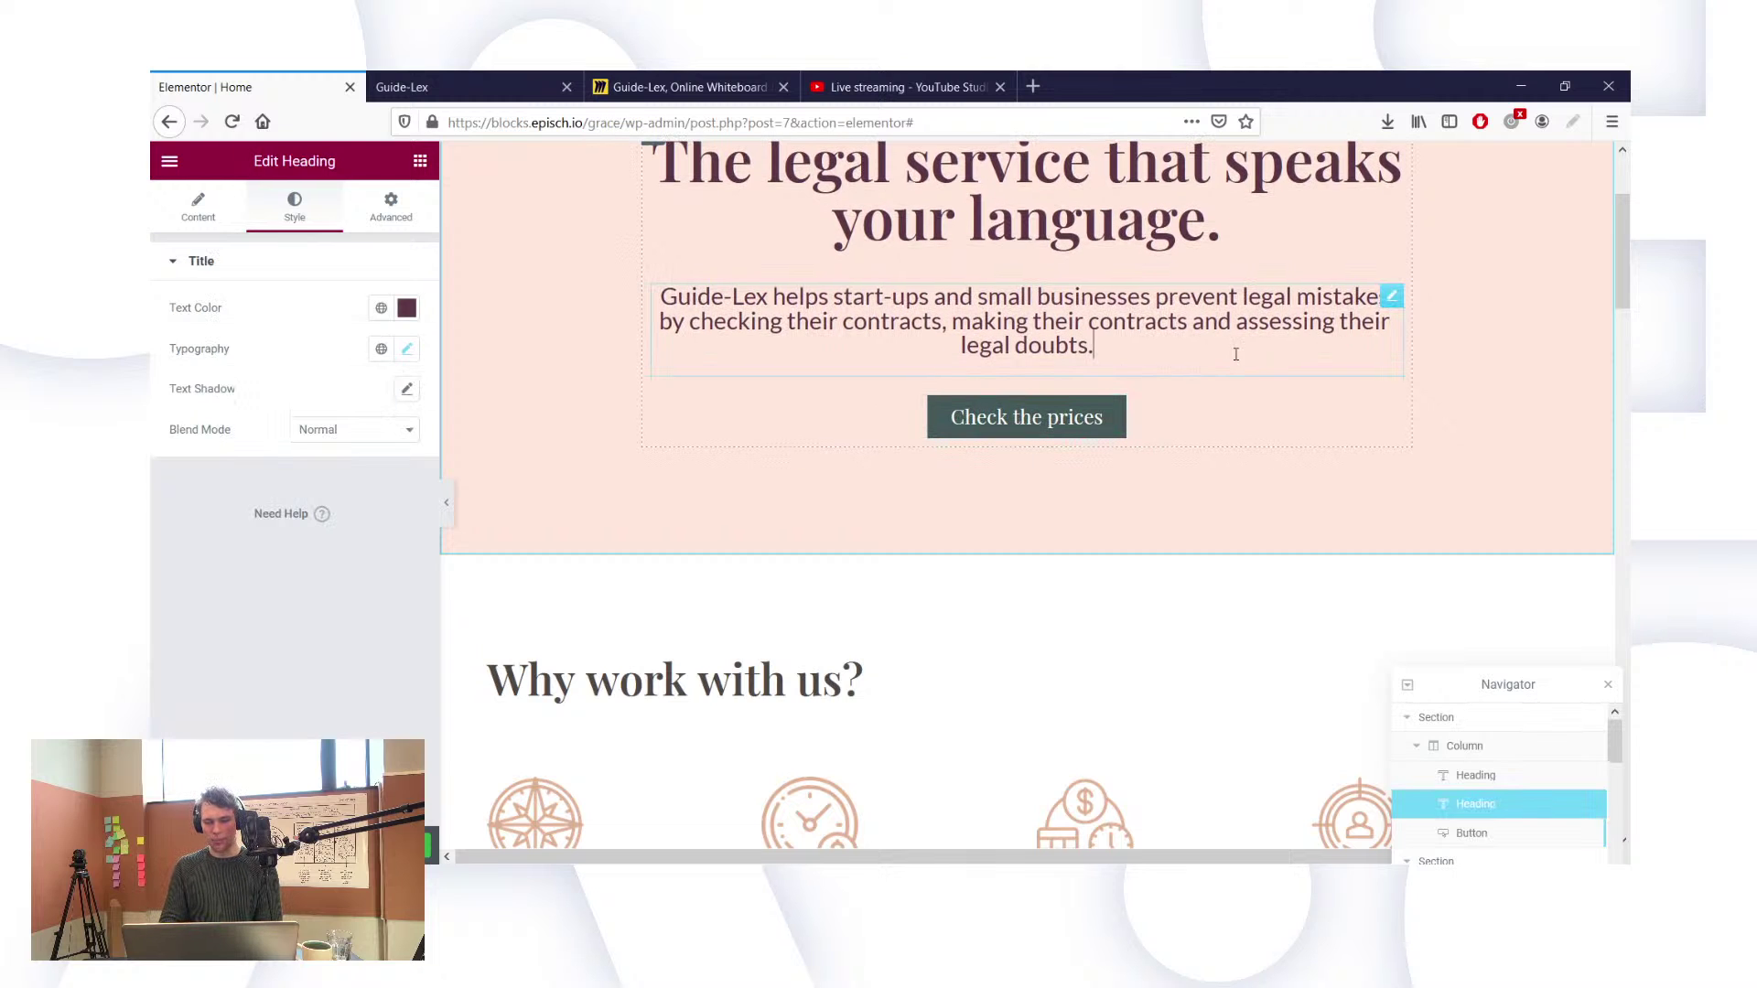
Step: Loosen the hero paragraph's line height, trying values of 1.3 and 1.5
{"action": "left_click", "coordinate": [407, 359]}
{"action": "left_click", "coordinate": [367, 745]}
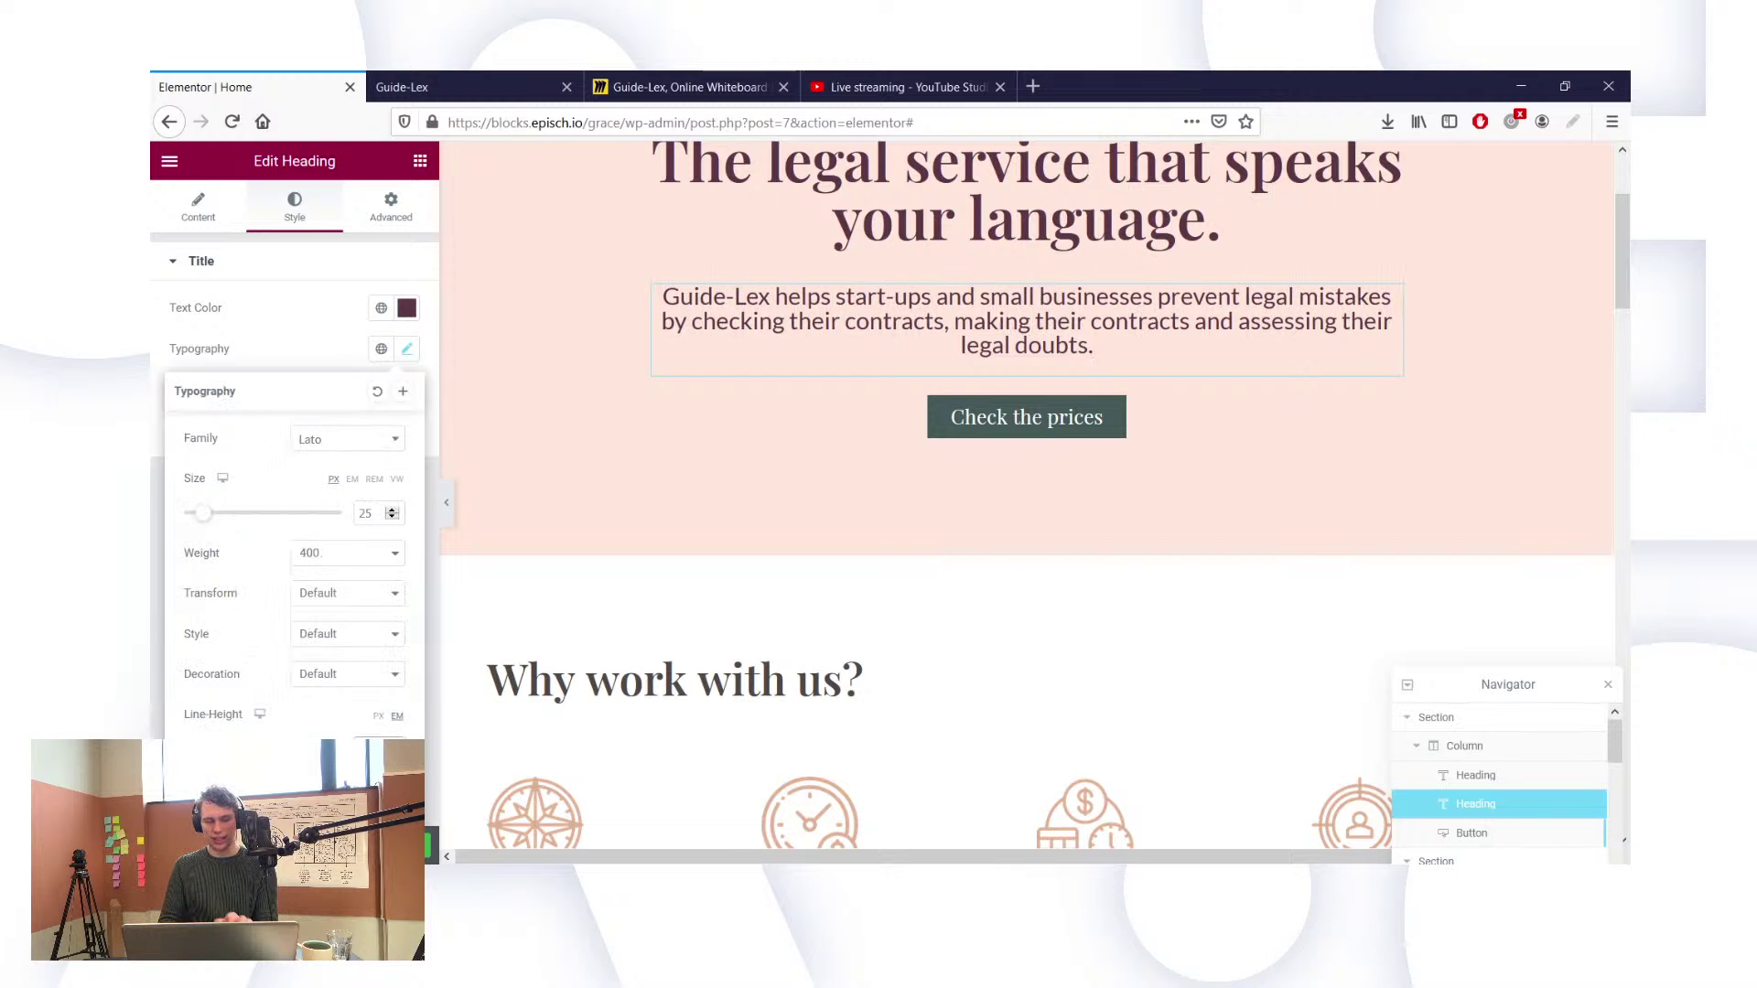
{"action": "type", "text": "1.3"}
{"action": "key", "text": "BackSpace"}
{"action": "key", "text": "BackSpace"}
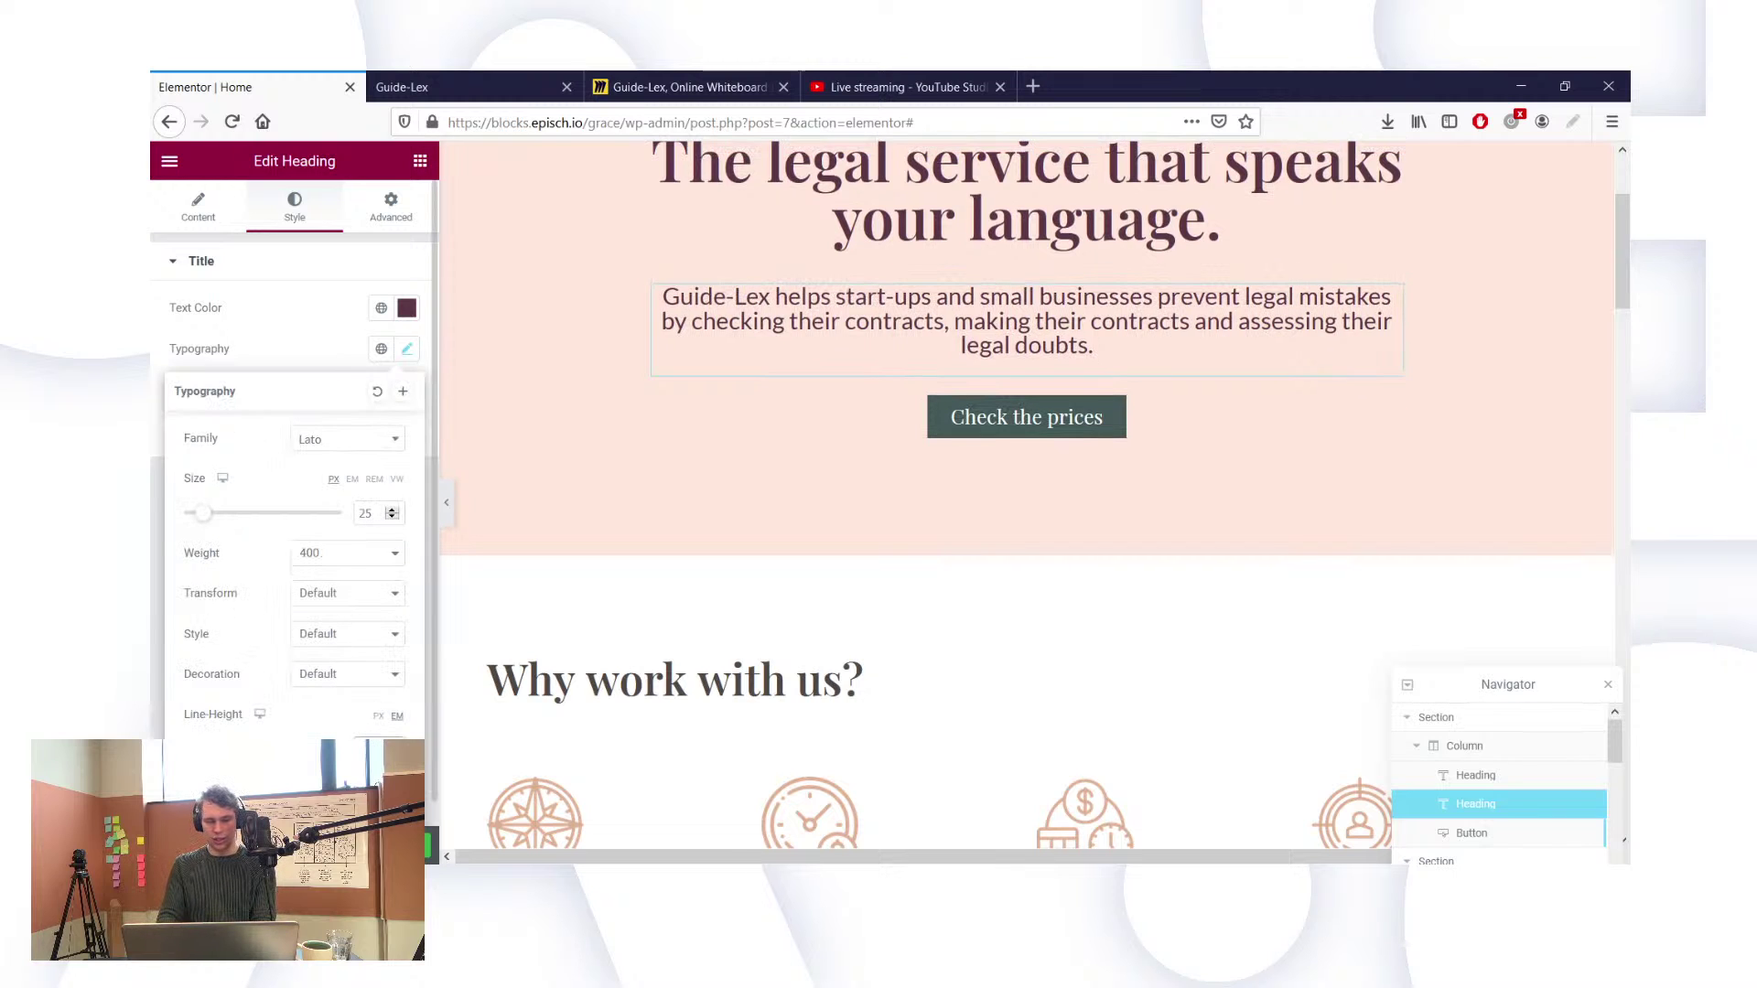
{"action": "type", "text": "5"}
{"action": "key", "text": "BackSpace"}
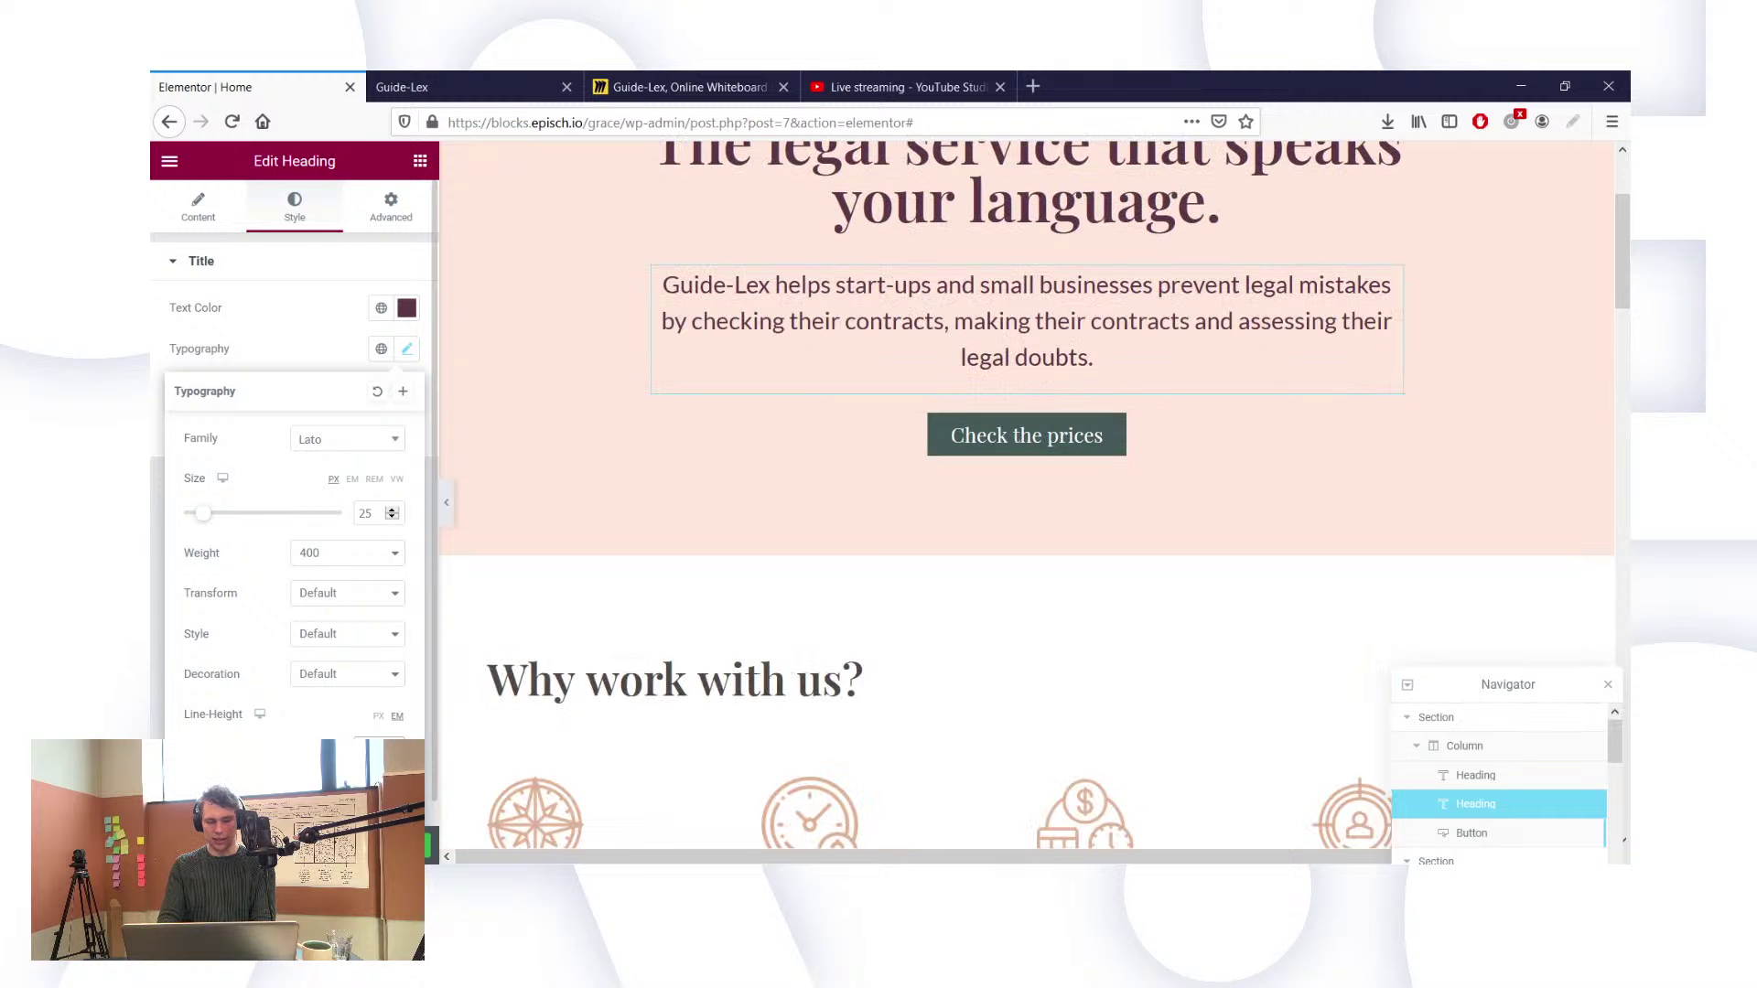
Step: Set the founder story paragraph's font size to 25
{"action": "scroll", "coordinate": [918, 606], "scroll_direction": "down", "scroll_amount": 10}
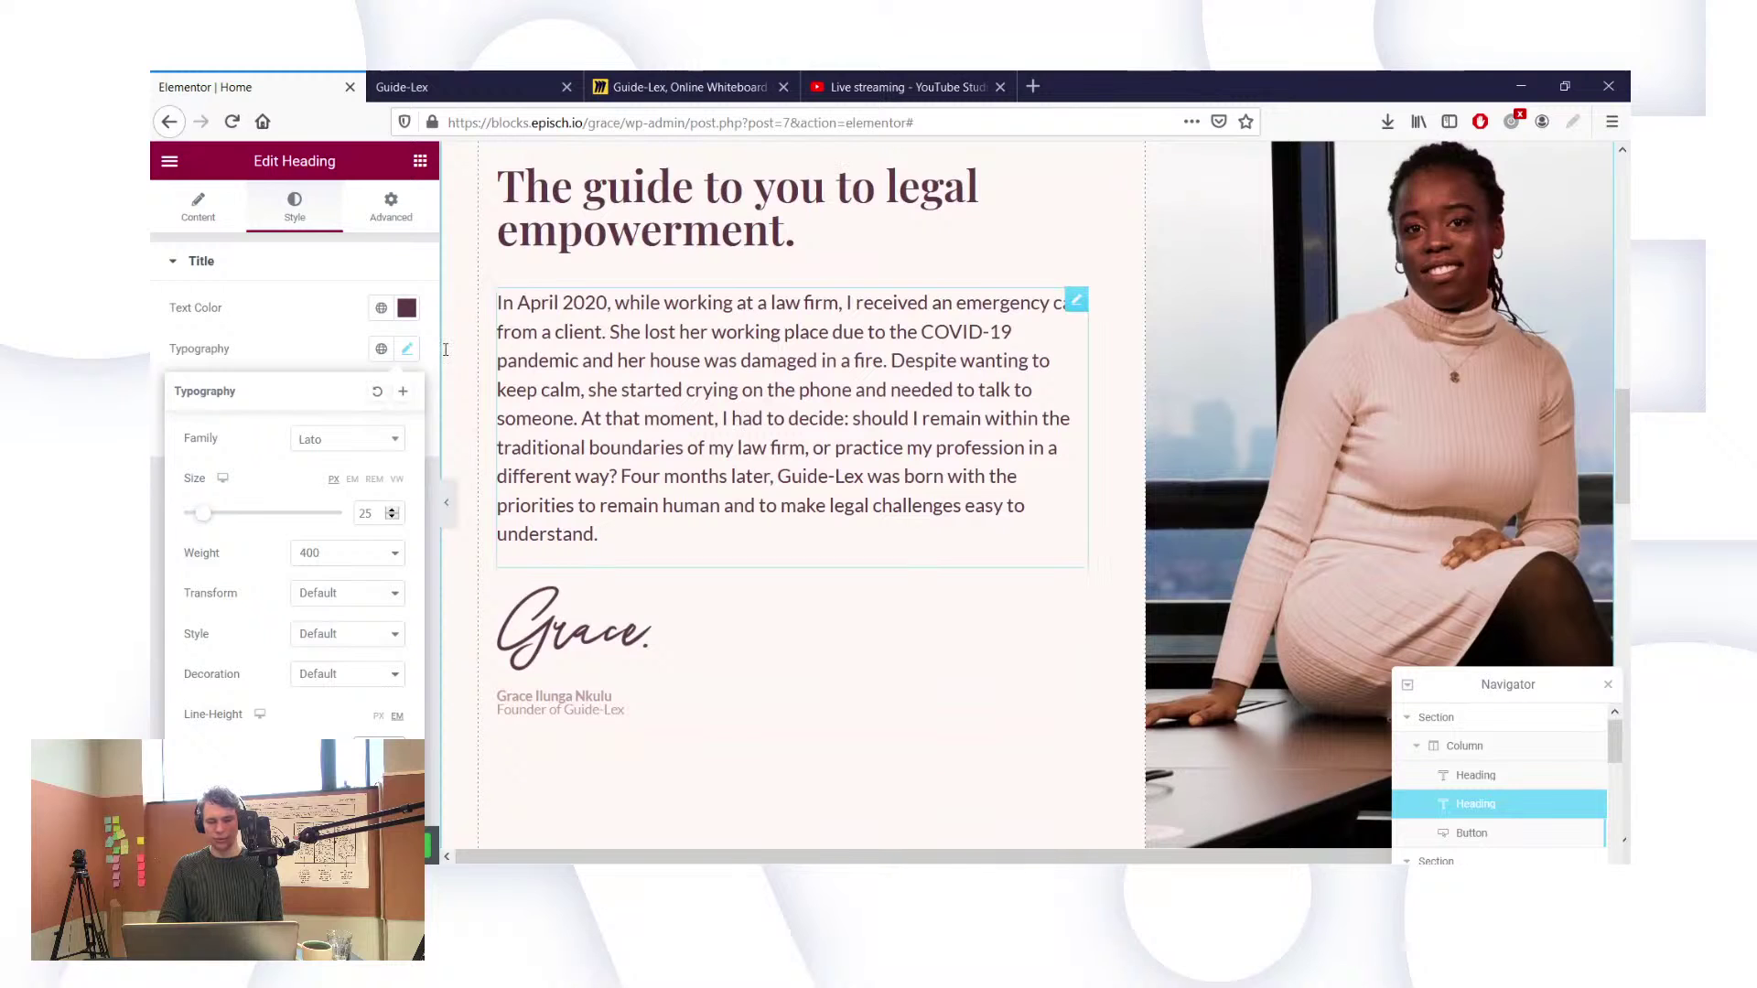
{"action": "left_click", "coordinate": [408, 349]}
{"action": "left_click", "coordinate": [408, 352]}
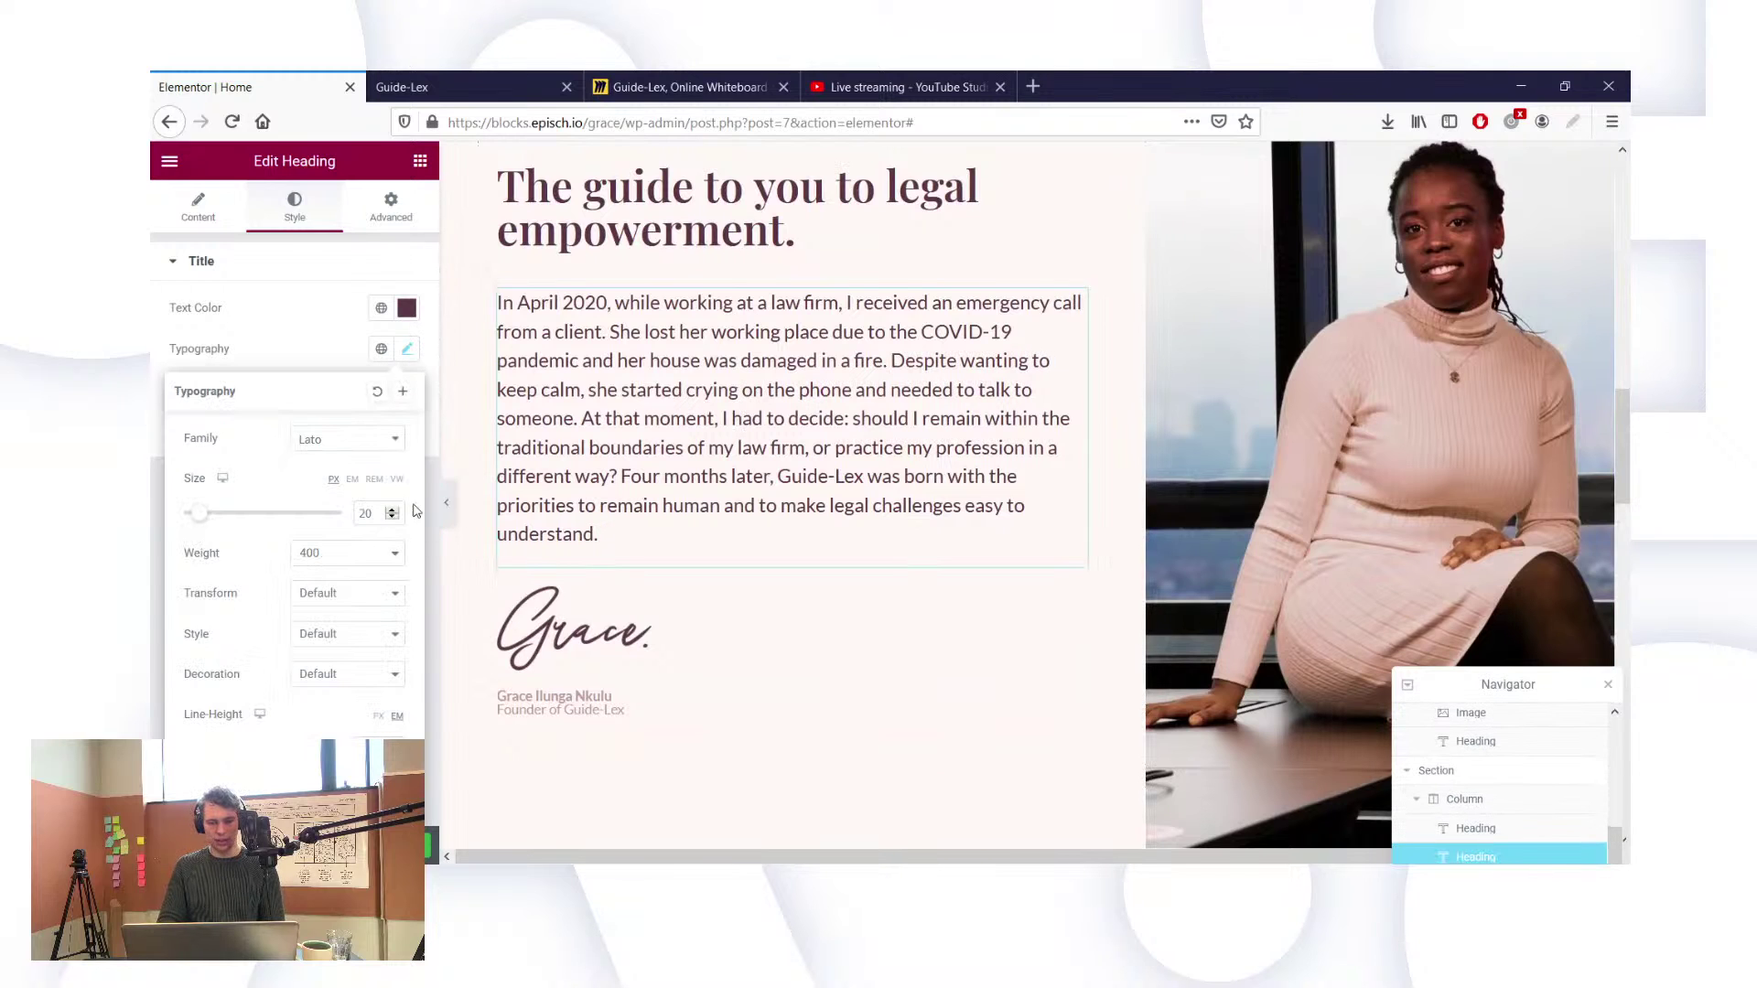
{"action": "left_click", "coordinate": [366, 513]}
{"action": "type", "text": "25"}
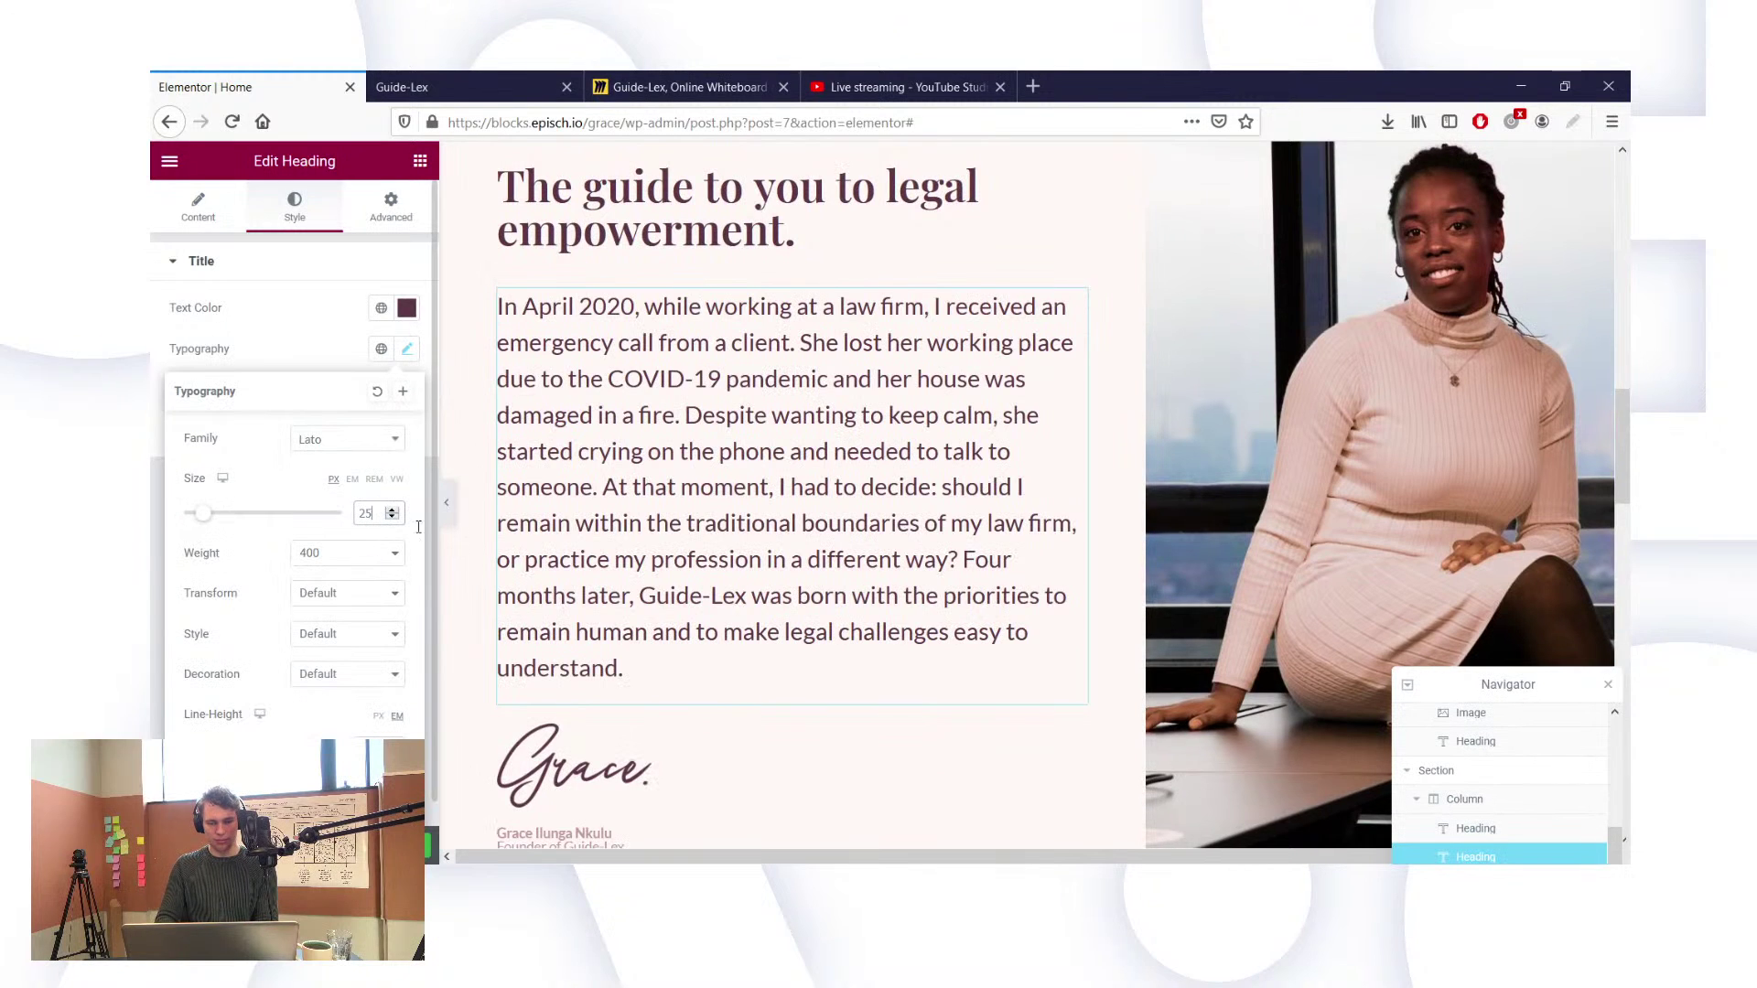
{"action": "scroll", "coordinate": [400, 721], "scroll_direction": "down", "scroll_amount": 1}
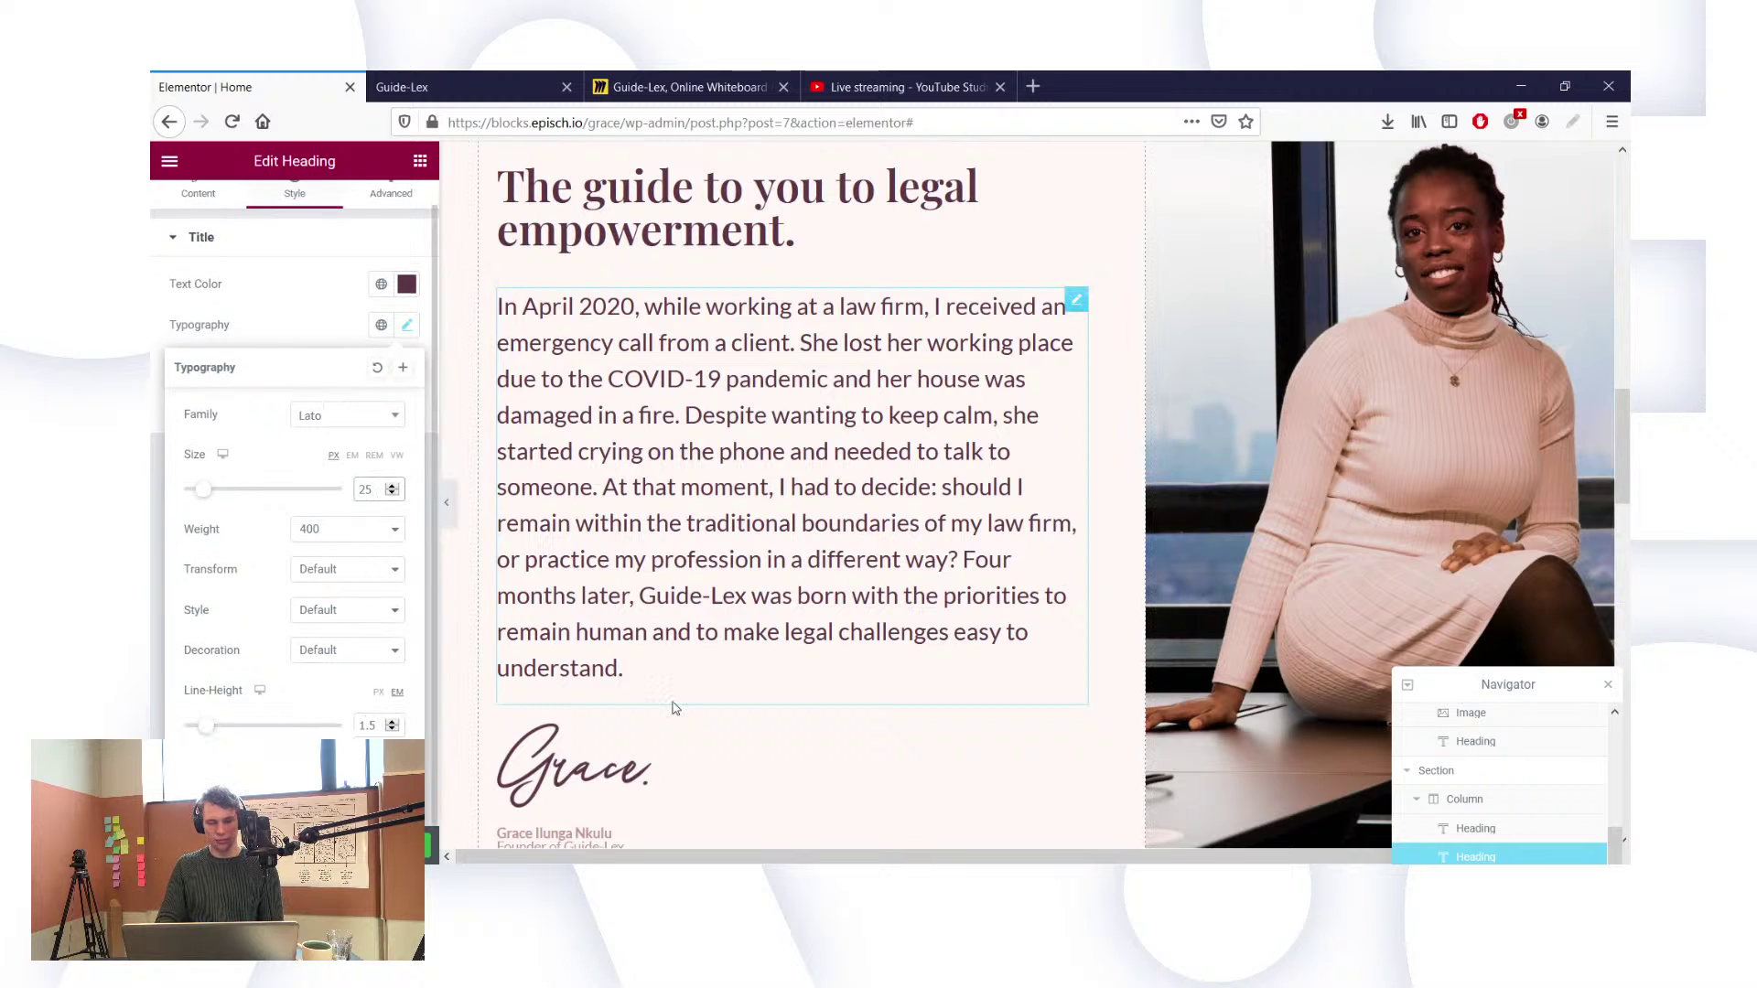
{"action": "scroll", "coordinate": [675, 710], "scroll_direction": "down", "scroll_amount": 3}
{"action": "scroll", "coordinate": [822, 733], "scroll_direction": "down", "scroll_amount": 5}
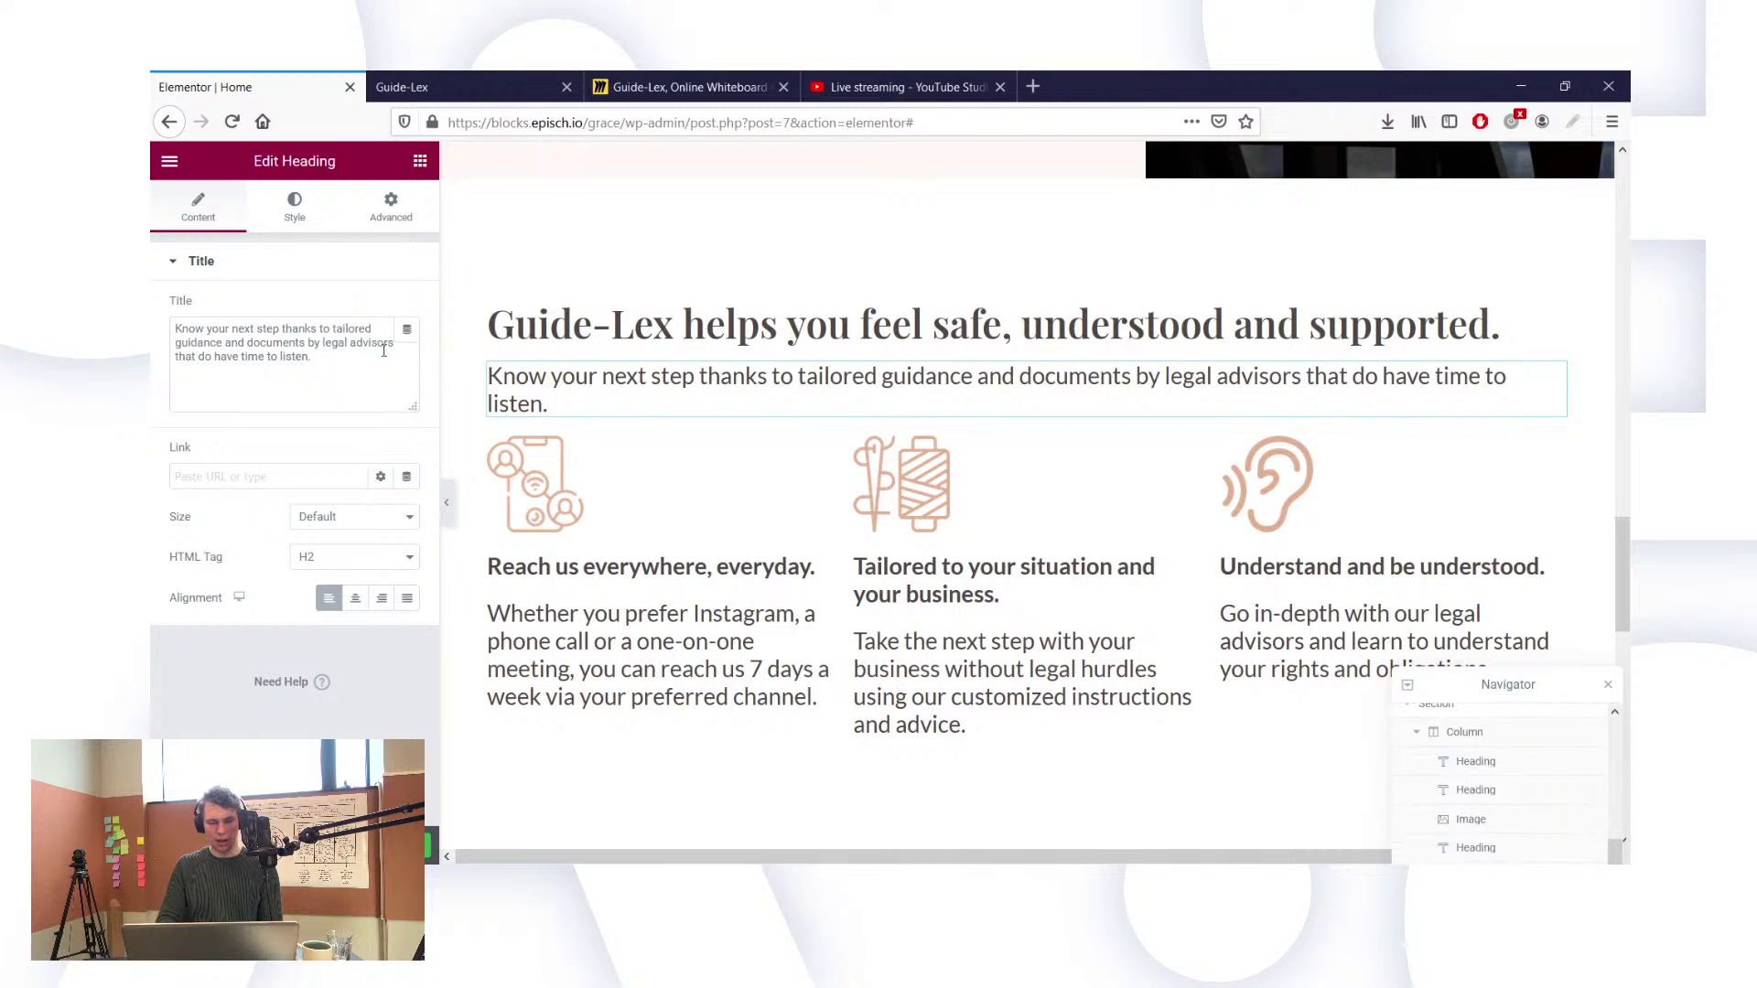
Step: Raise the section subtitle and the first column's body text to size 25
{"action": "left_click", "coordinate": [294, 218]}
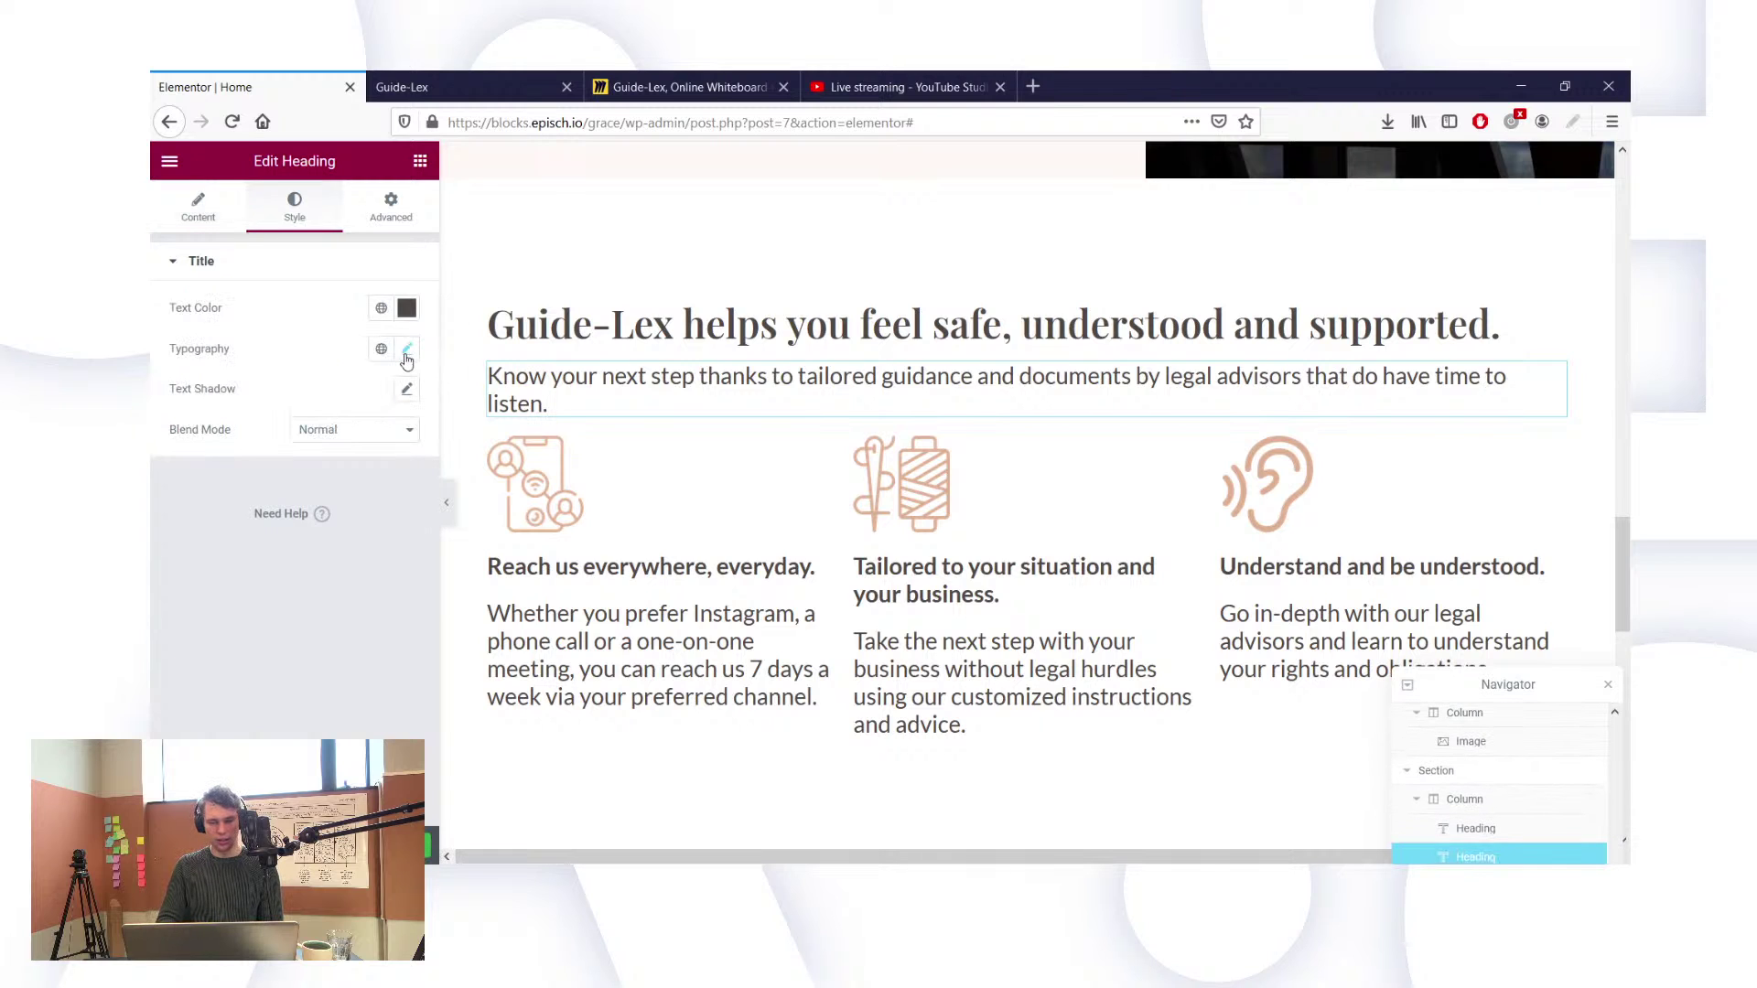
{"action": "left_click", "coordinate": [407, 355]}
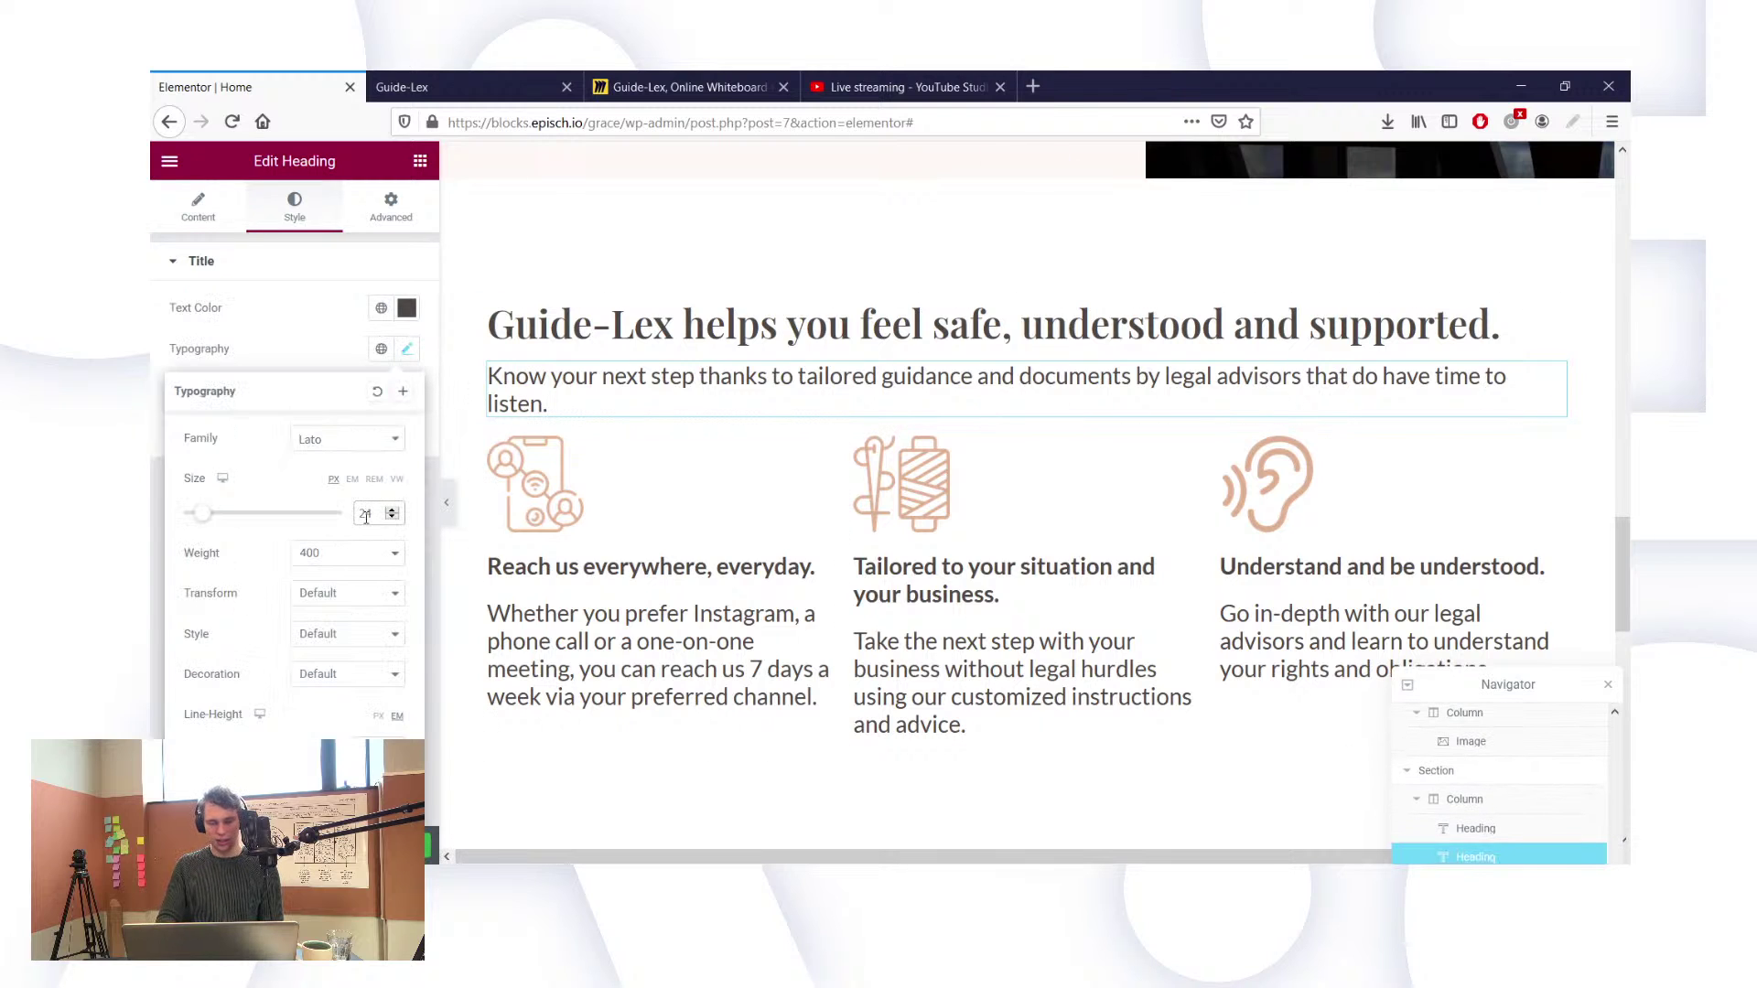
{"action": "key", "text": "BackSpace"}
{"action": "type", "text": "5"}
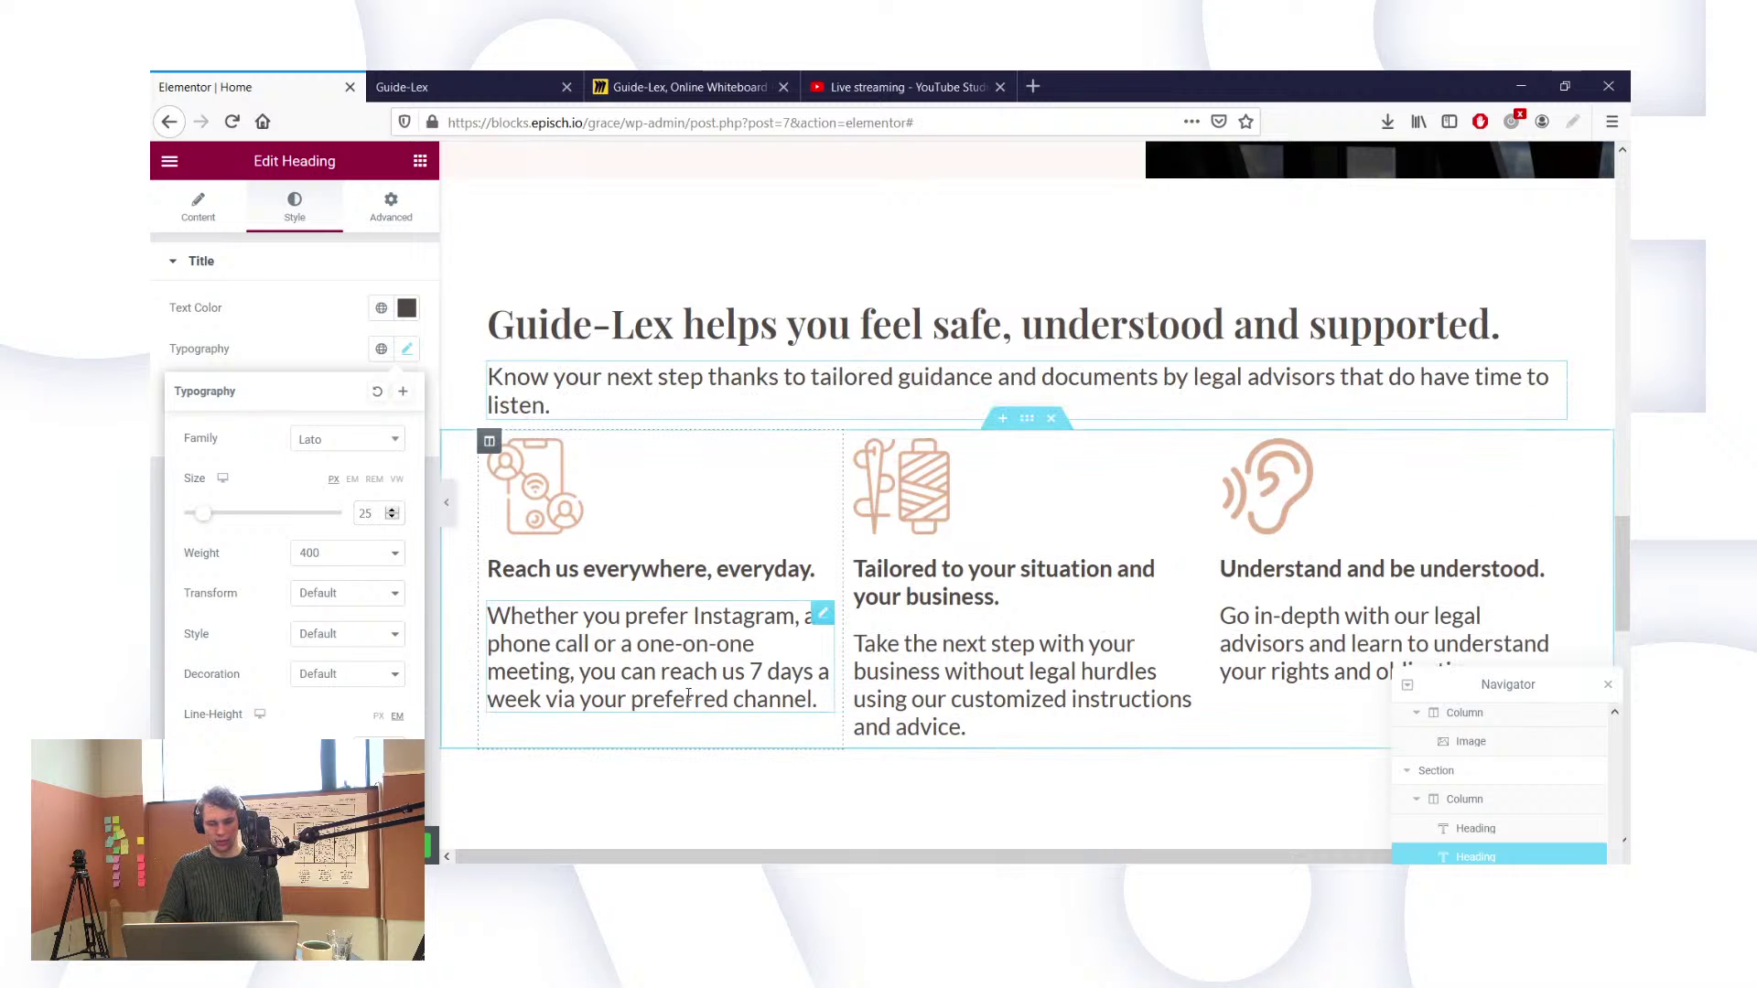
{"action": "left_click", "coordinate": [688, 696]}
{"action": "left_click", "coordinate": [294, 209]}
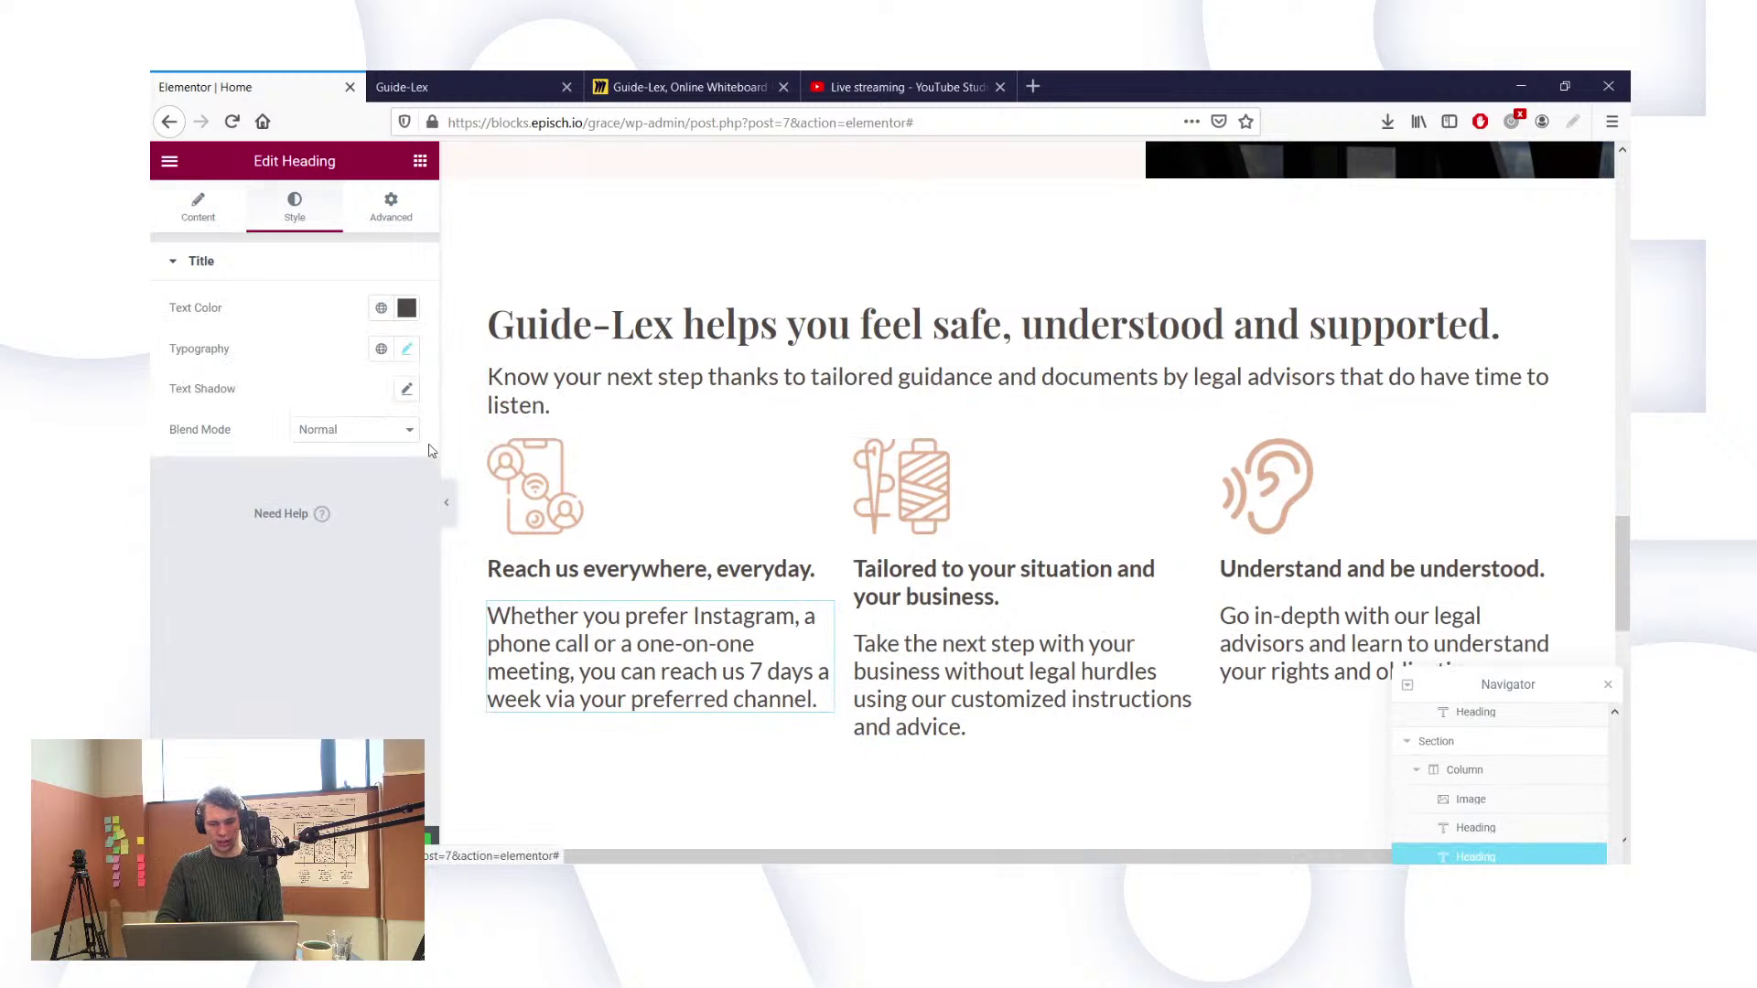
{"action": "left_click", "coordinate": [407, 350]}
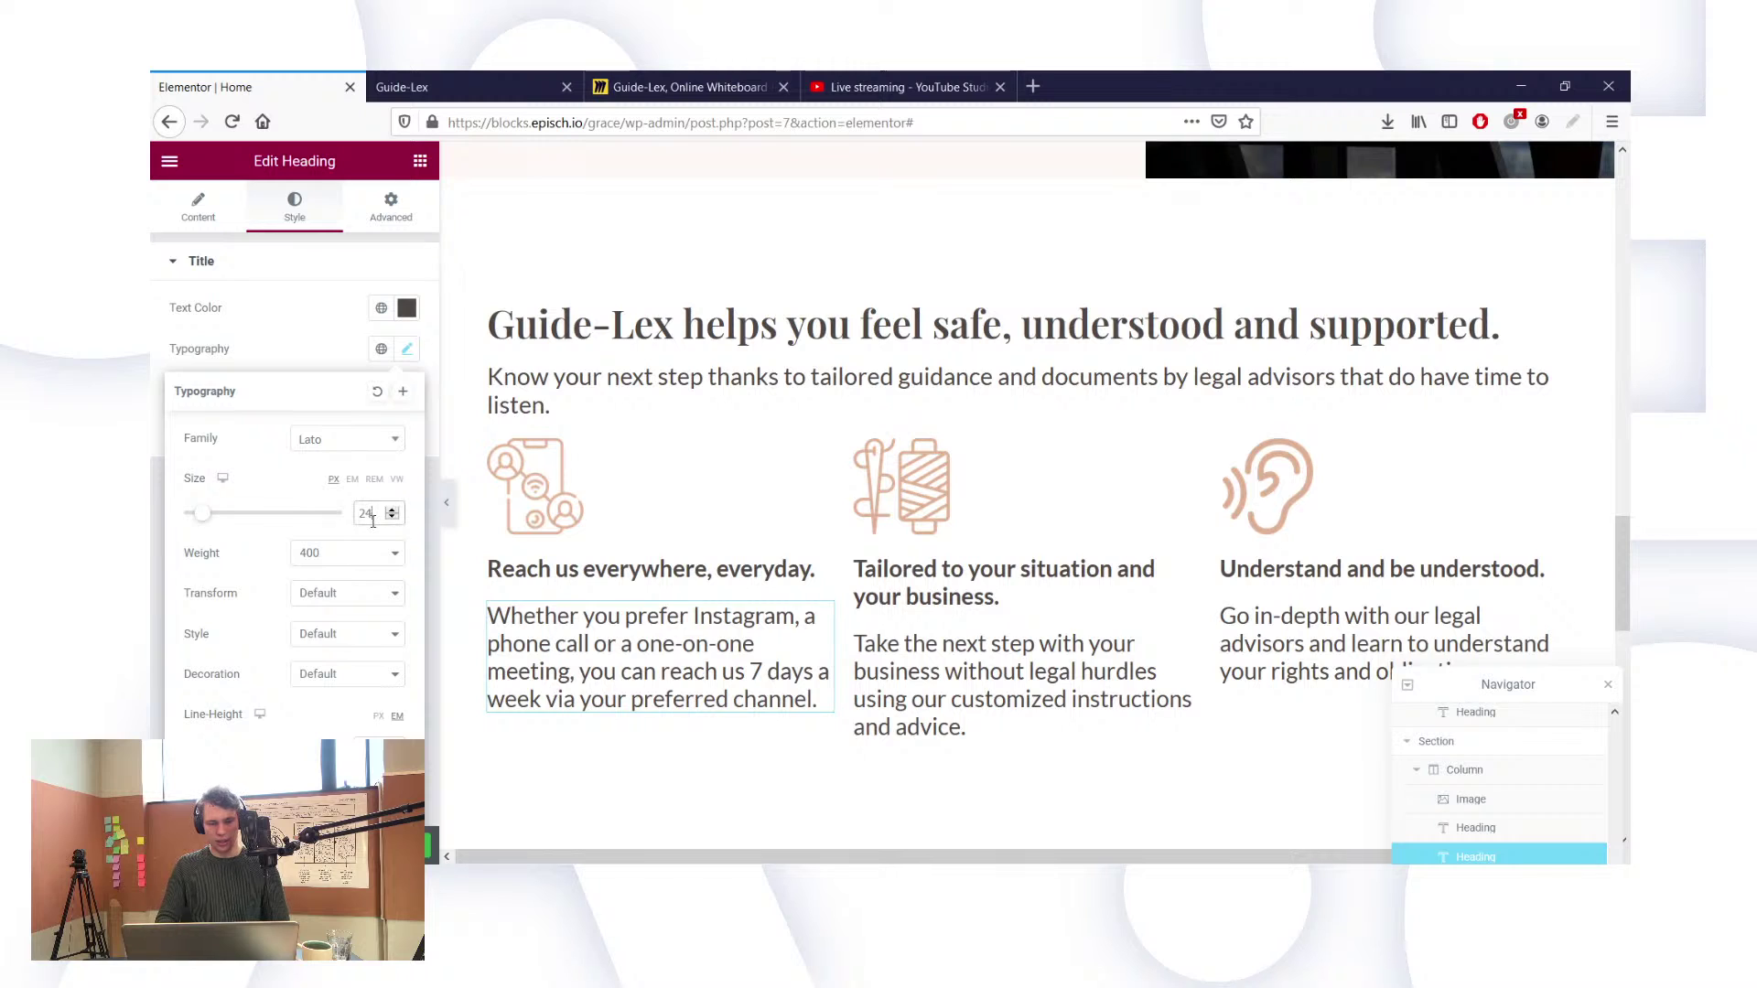
{"action": "left_click", "coordinate": [393, 510]}
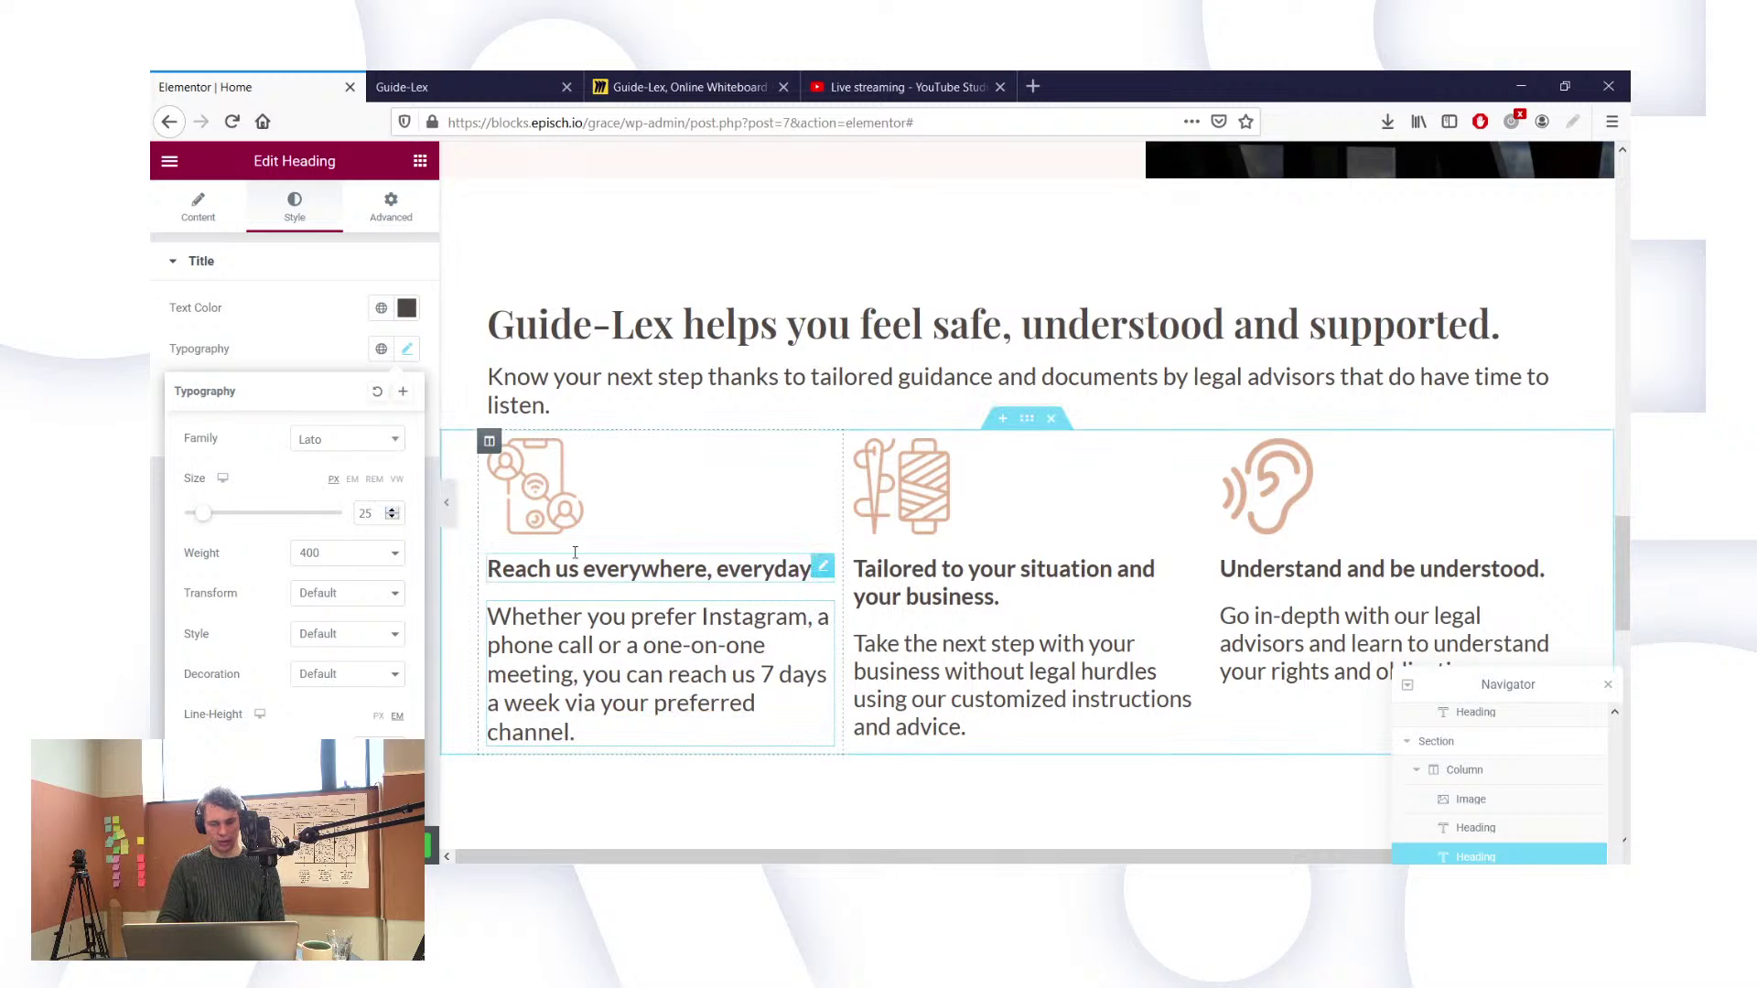
Step: Raise the 'Reach us everywhere, everyday.' and 'Tailored to your situation' headings to size 25
{"action": "left_click", "coordinate": [574, 552]}
{"action": "left_click", "coordinate": [294, 208]}
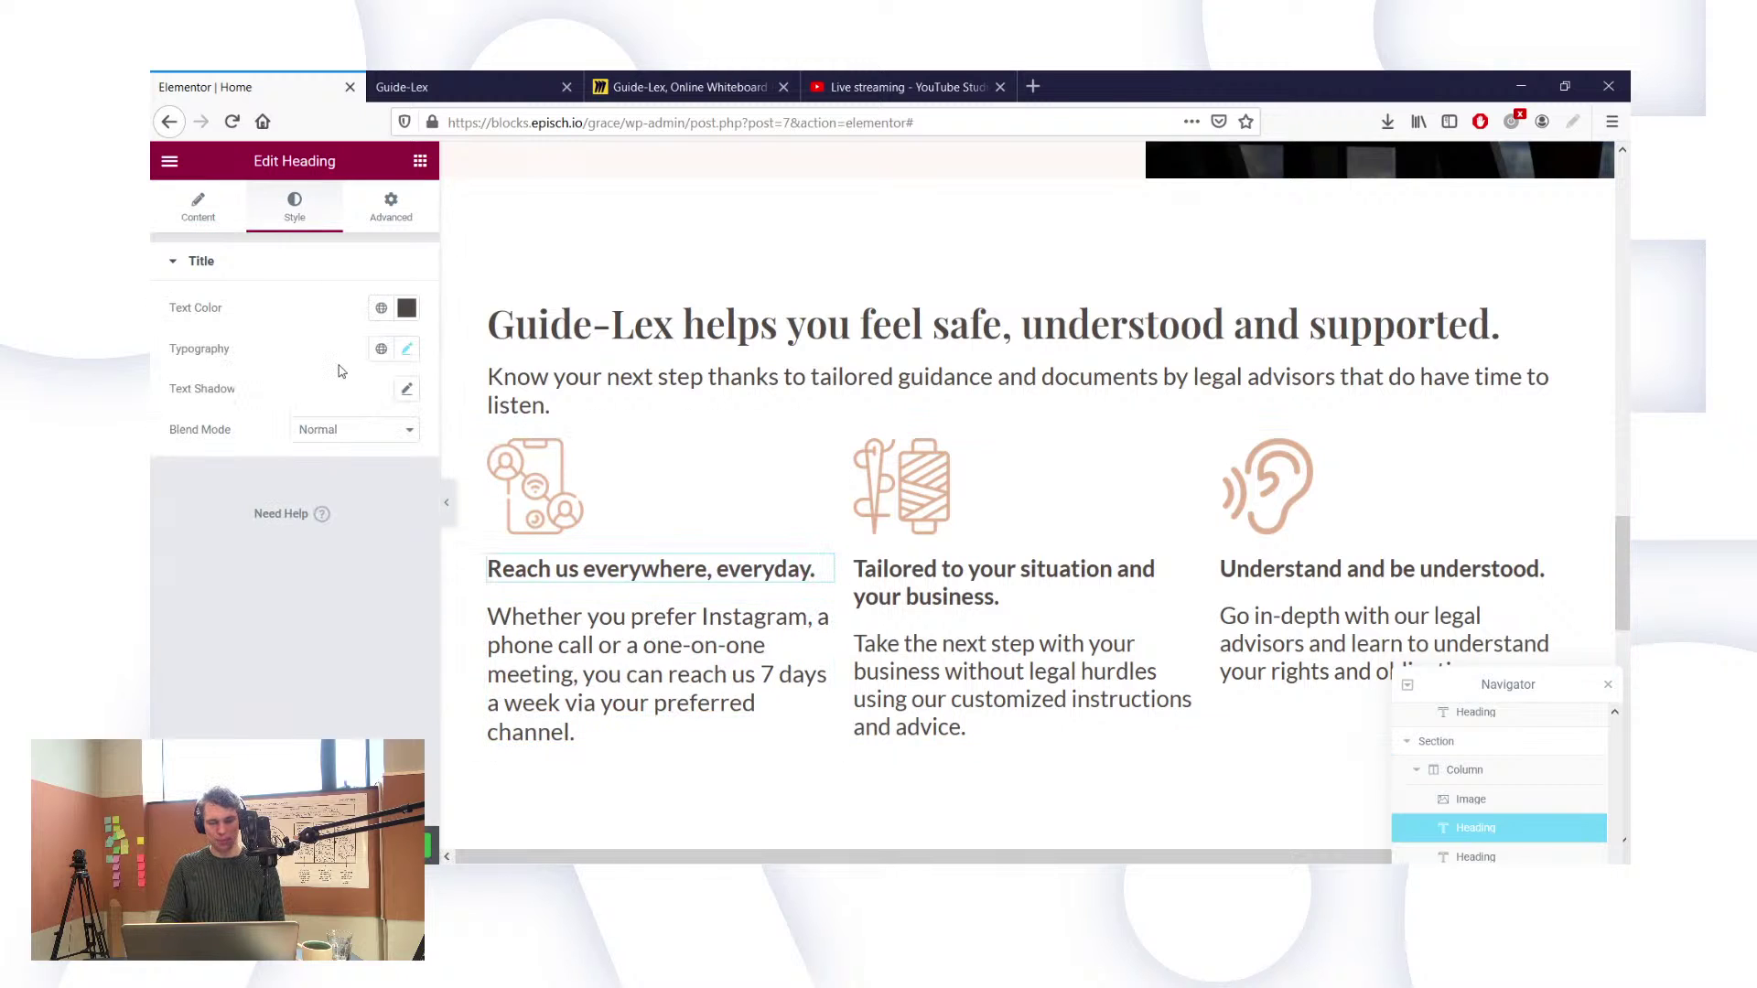
{"action": "left_click", "coordinate": [408, 350]}
{"action": "left_click", "coordinate": [393, 510]}
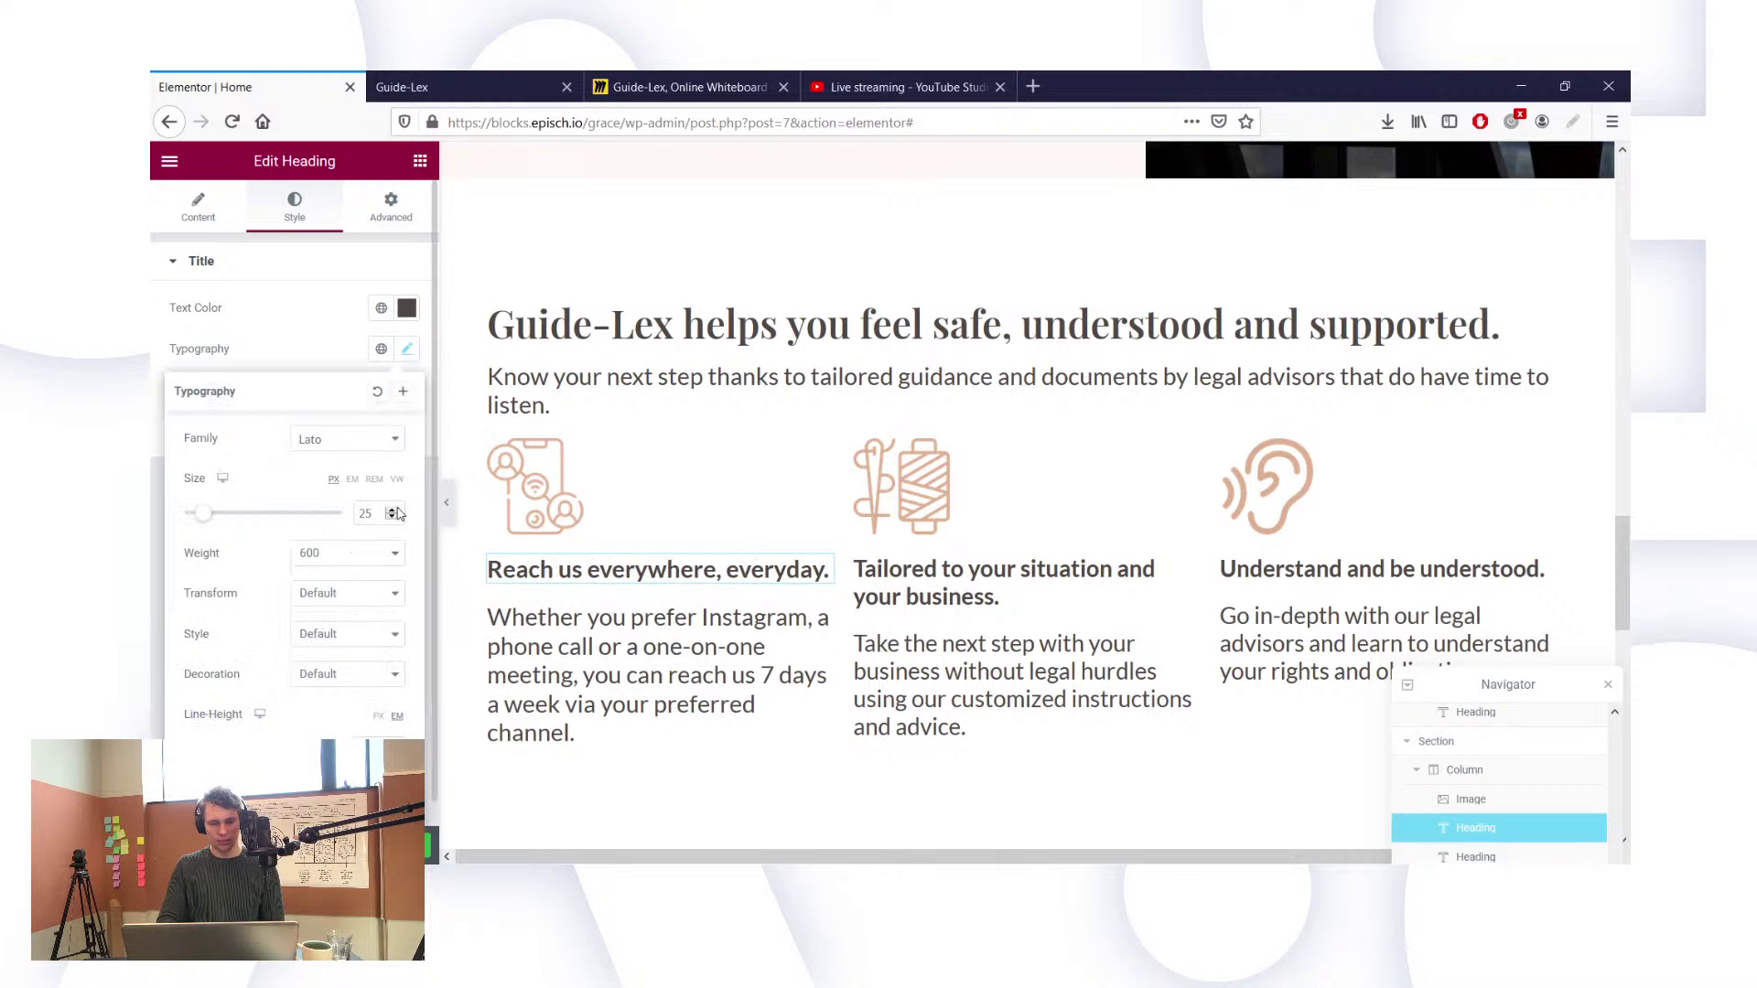
{"action": "left_click", "coordinate": [995, 598]}
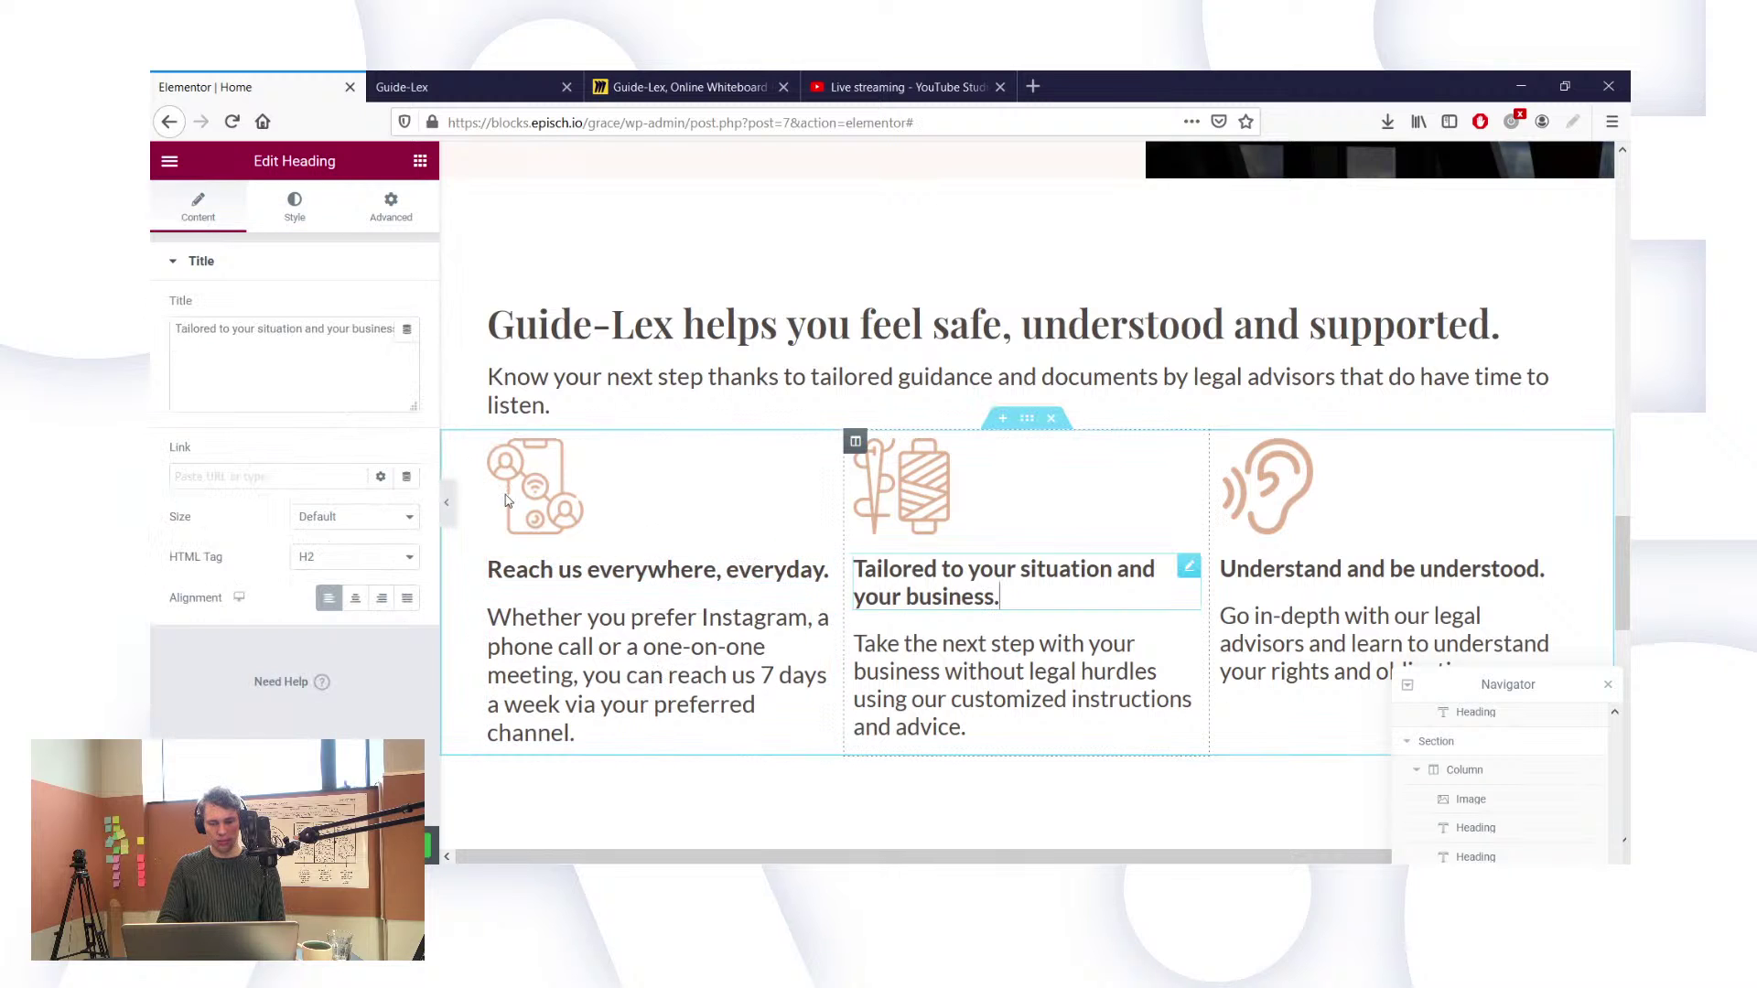
{"action": "left_click", "coordinate": [296, 218]}
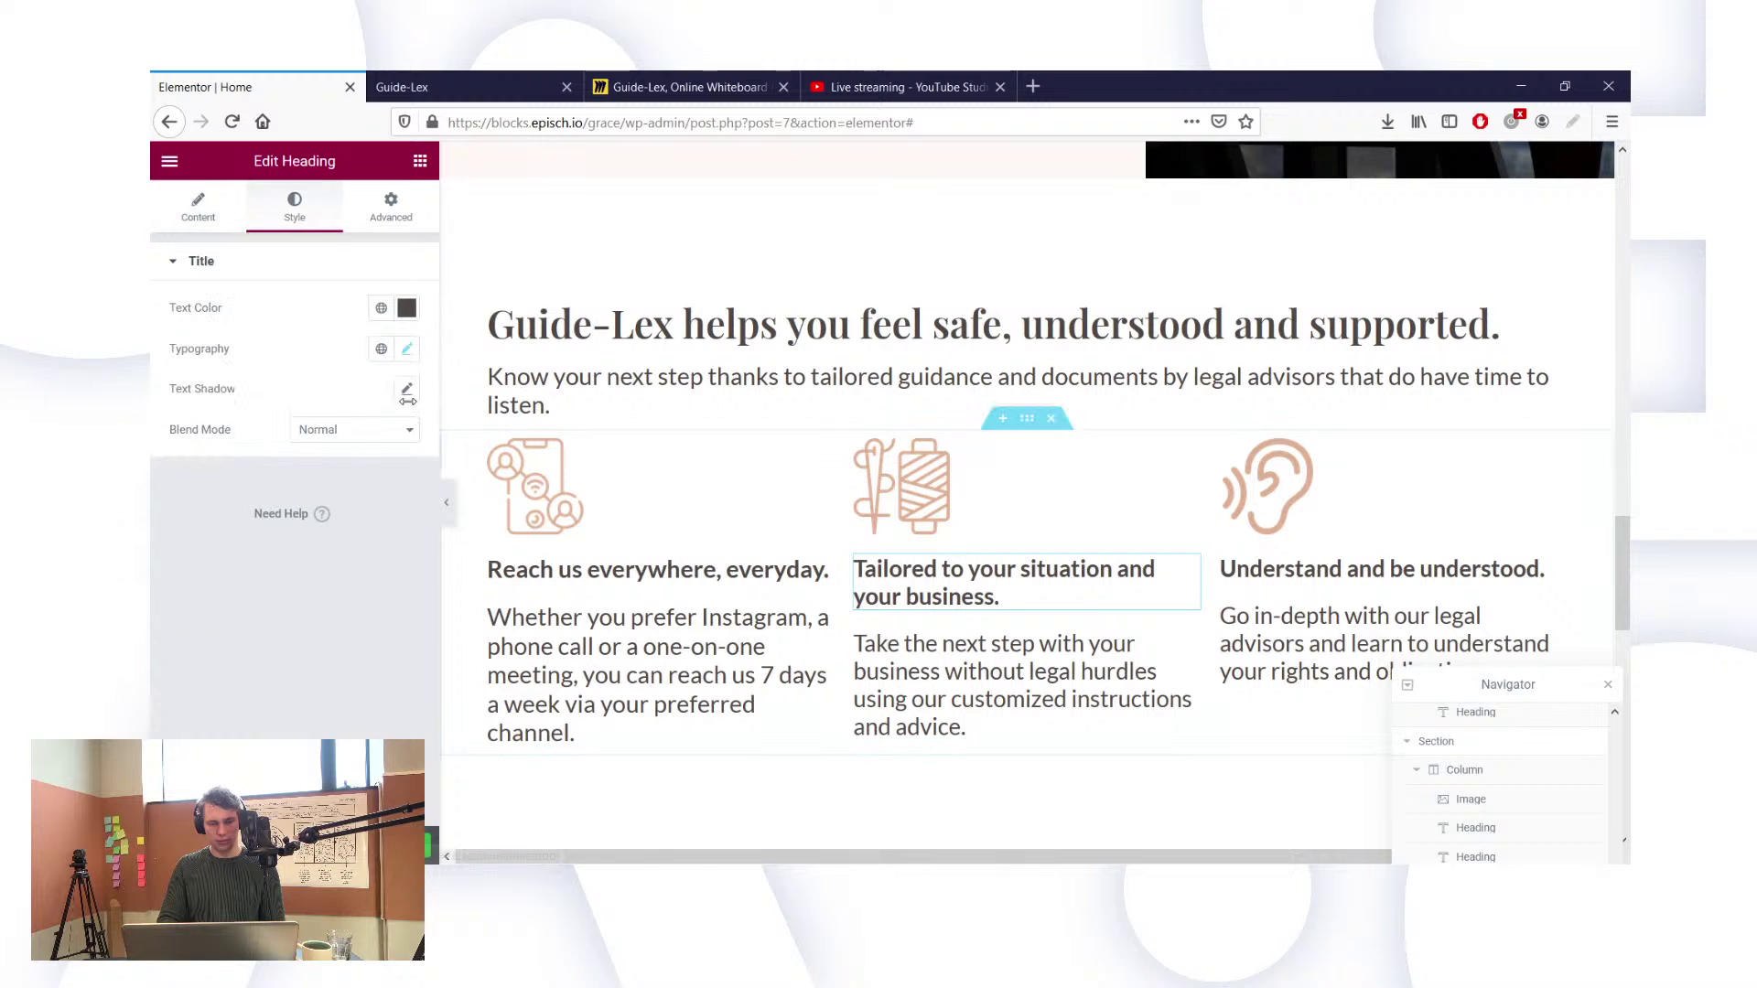
{"action": "left_click", "coordinate": [407, 349]}
{"action": "left_click", "coordinate": [394, 511]}
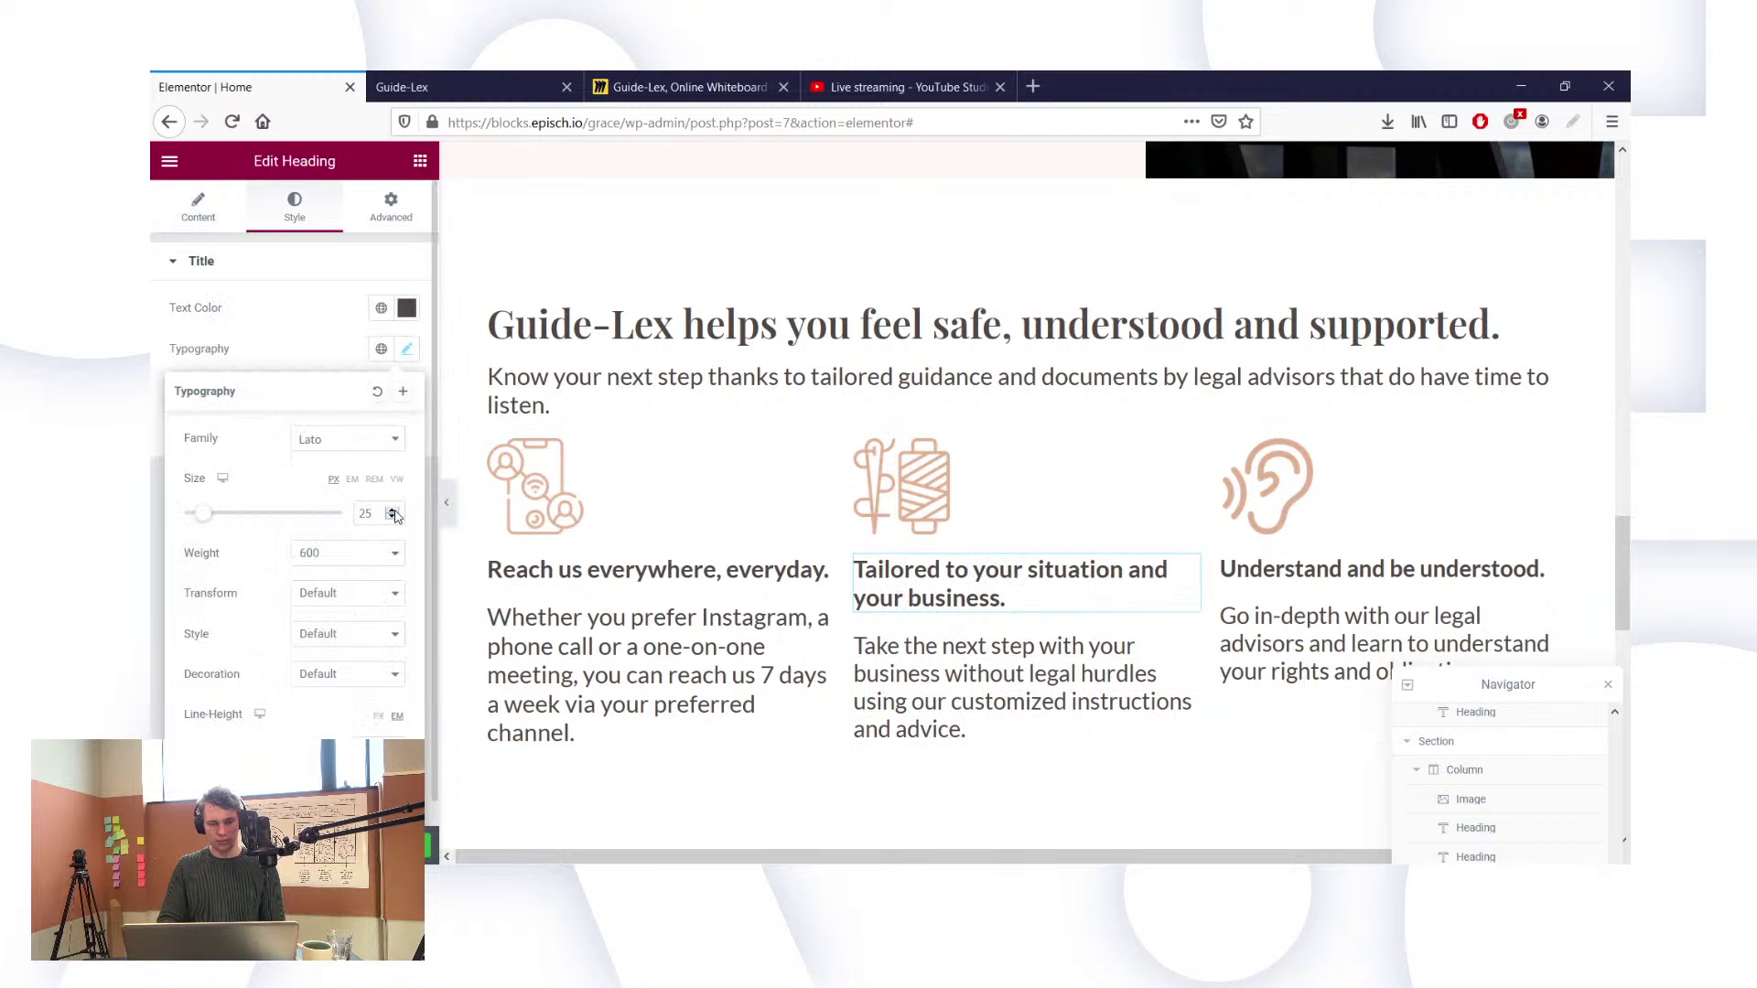
Step: Set the 'Understand and be understood.' heading to size 25 after briefly trying 23
{"action": "left_click", "coordinate": [1208, 571]}
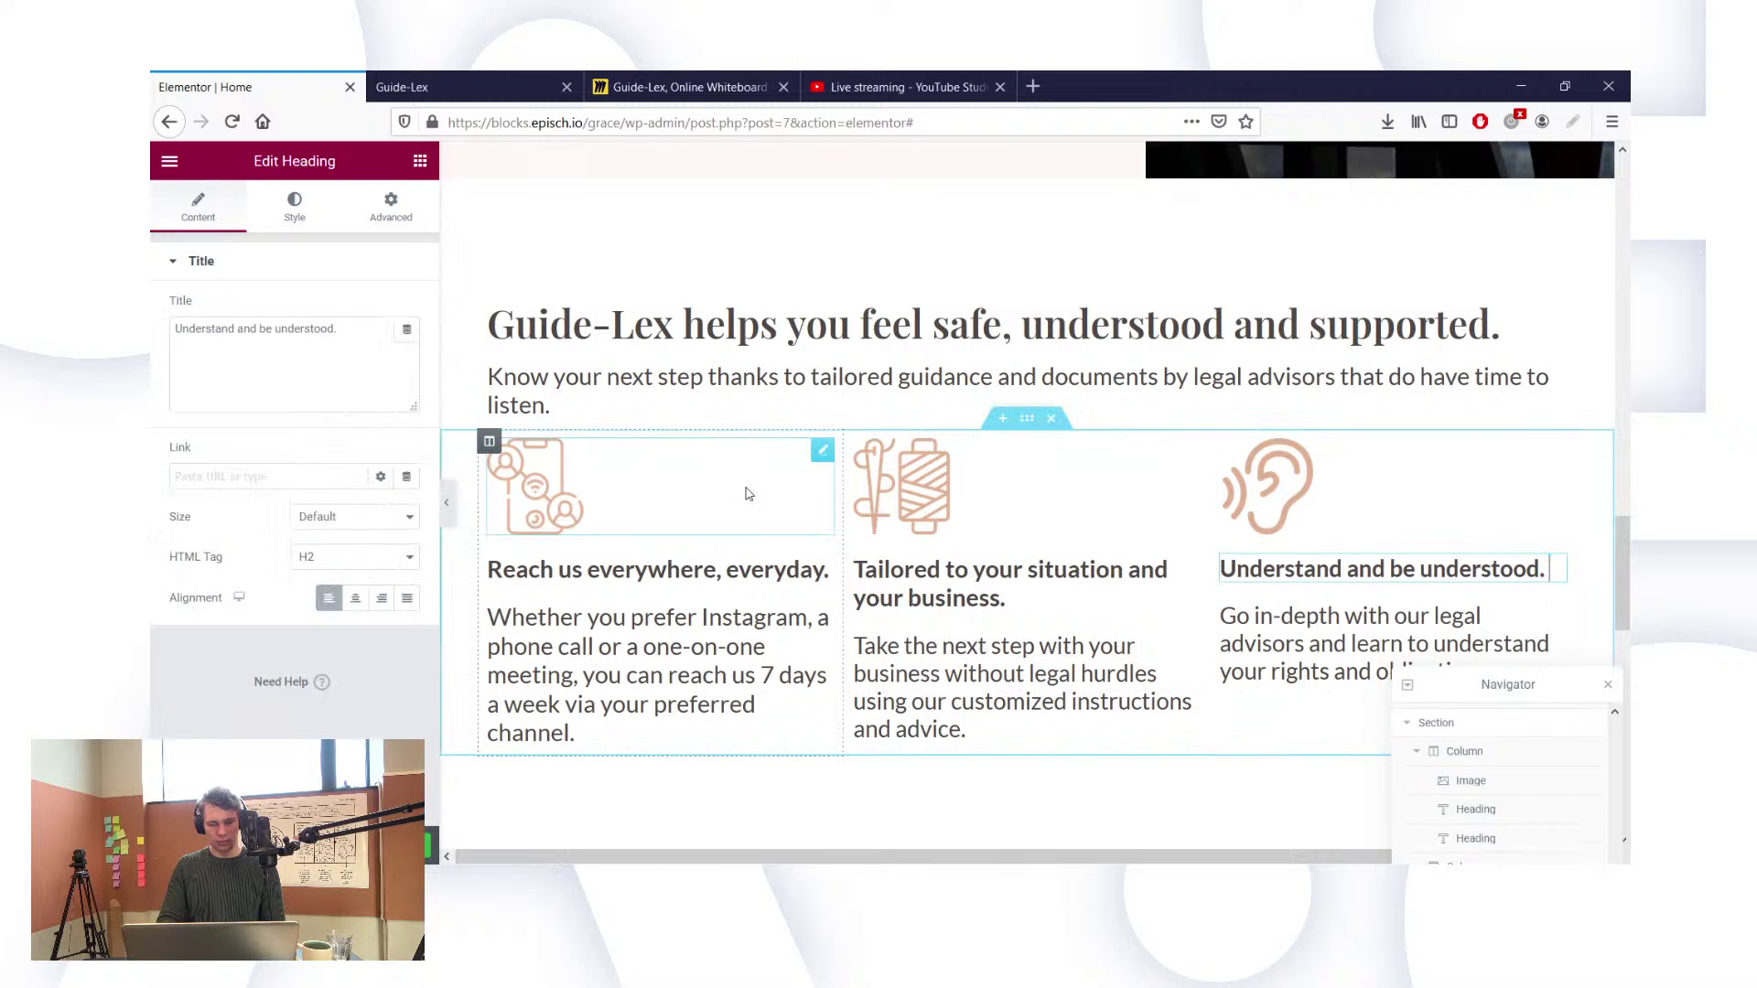
{"action": "left_click", "coordinate": [291, 207]}
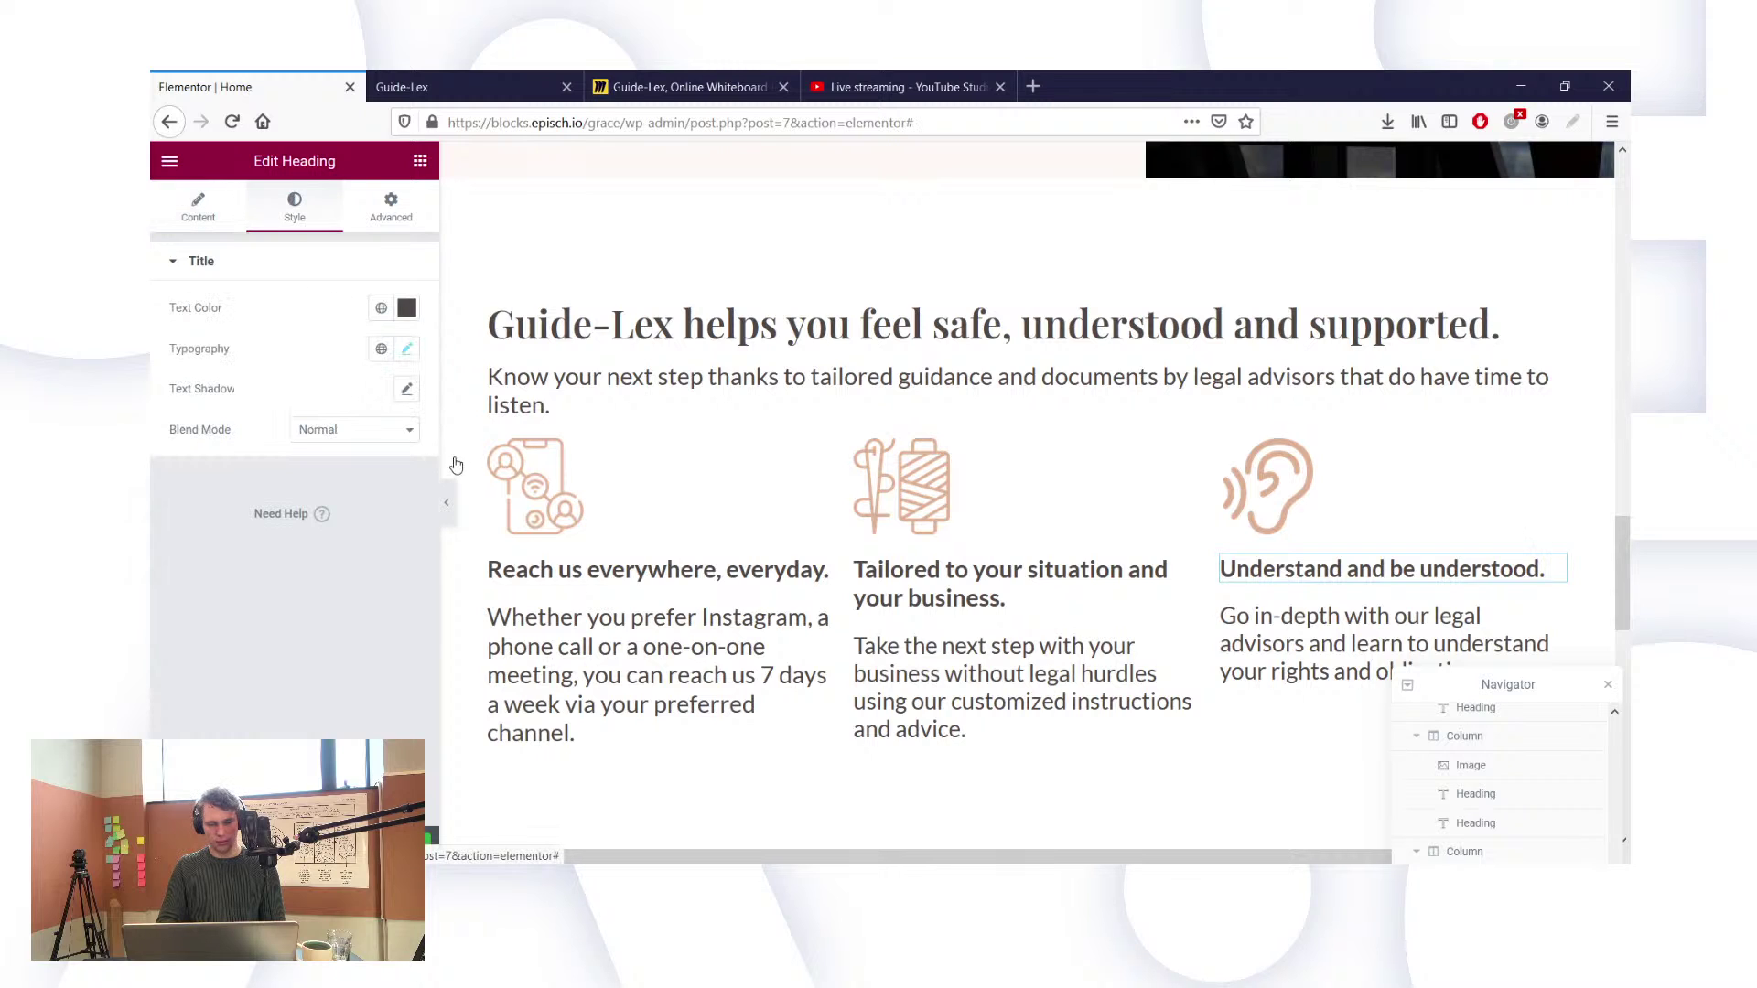
{"action": "left_click", "coordinate": [408, 352]}
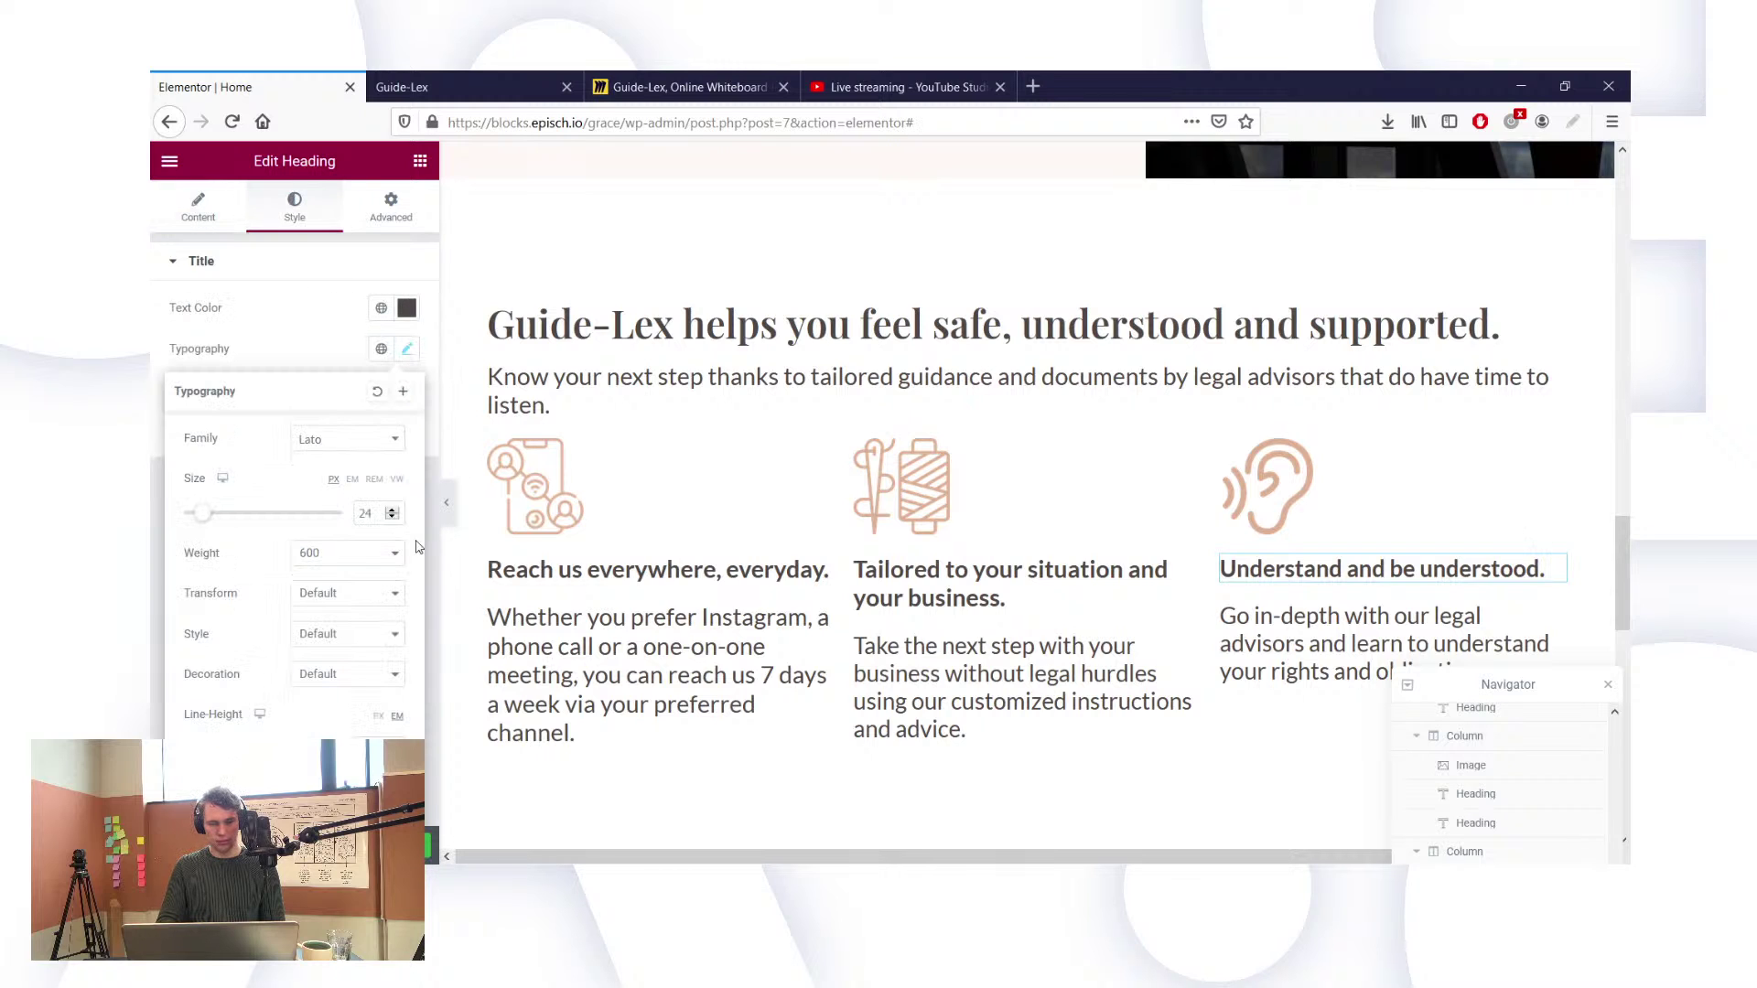
{"action": "left_click", "coordinate": [397, 518]}
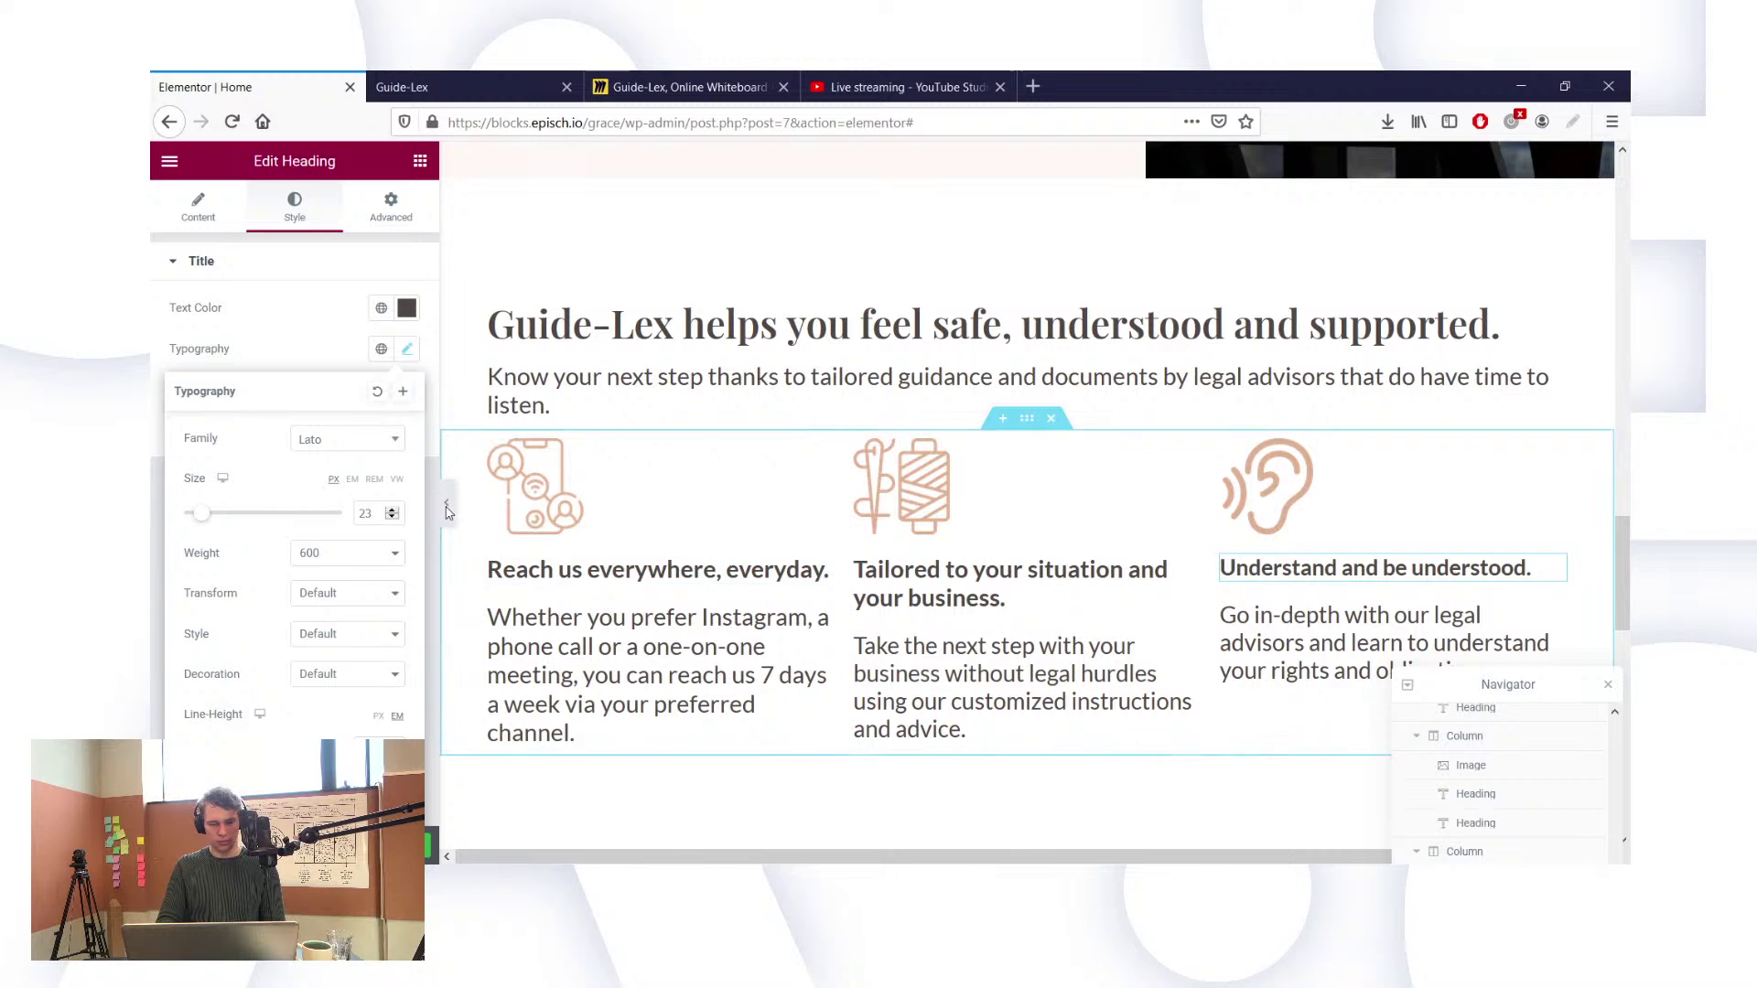
{"action": "left_click", "coordinate": [392, 509]}
{"action": "left_click", "coordinate": [393, 509]}
{"action": "scroll", "coordinate": [686, 458], "scroll_direction": "up", "scroll_amount": 10}
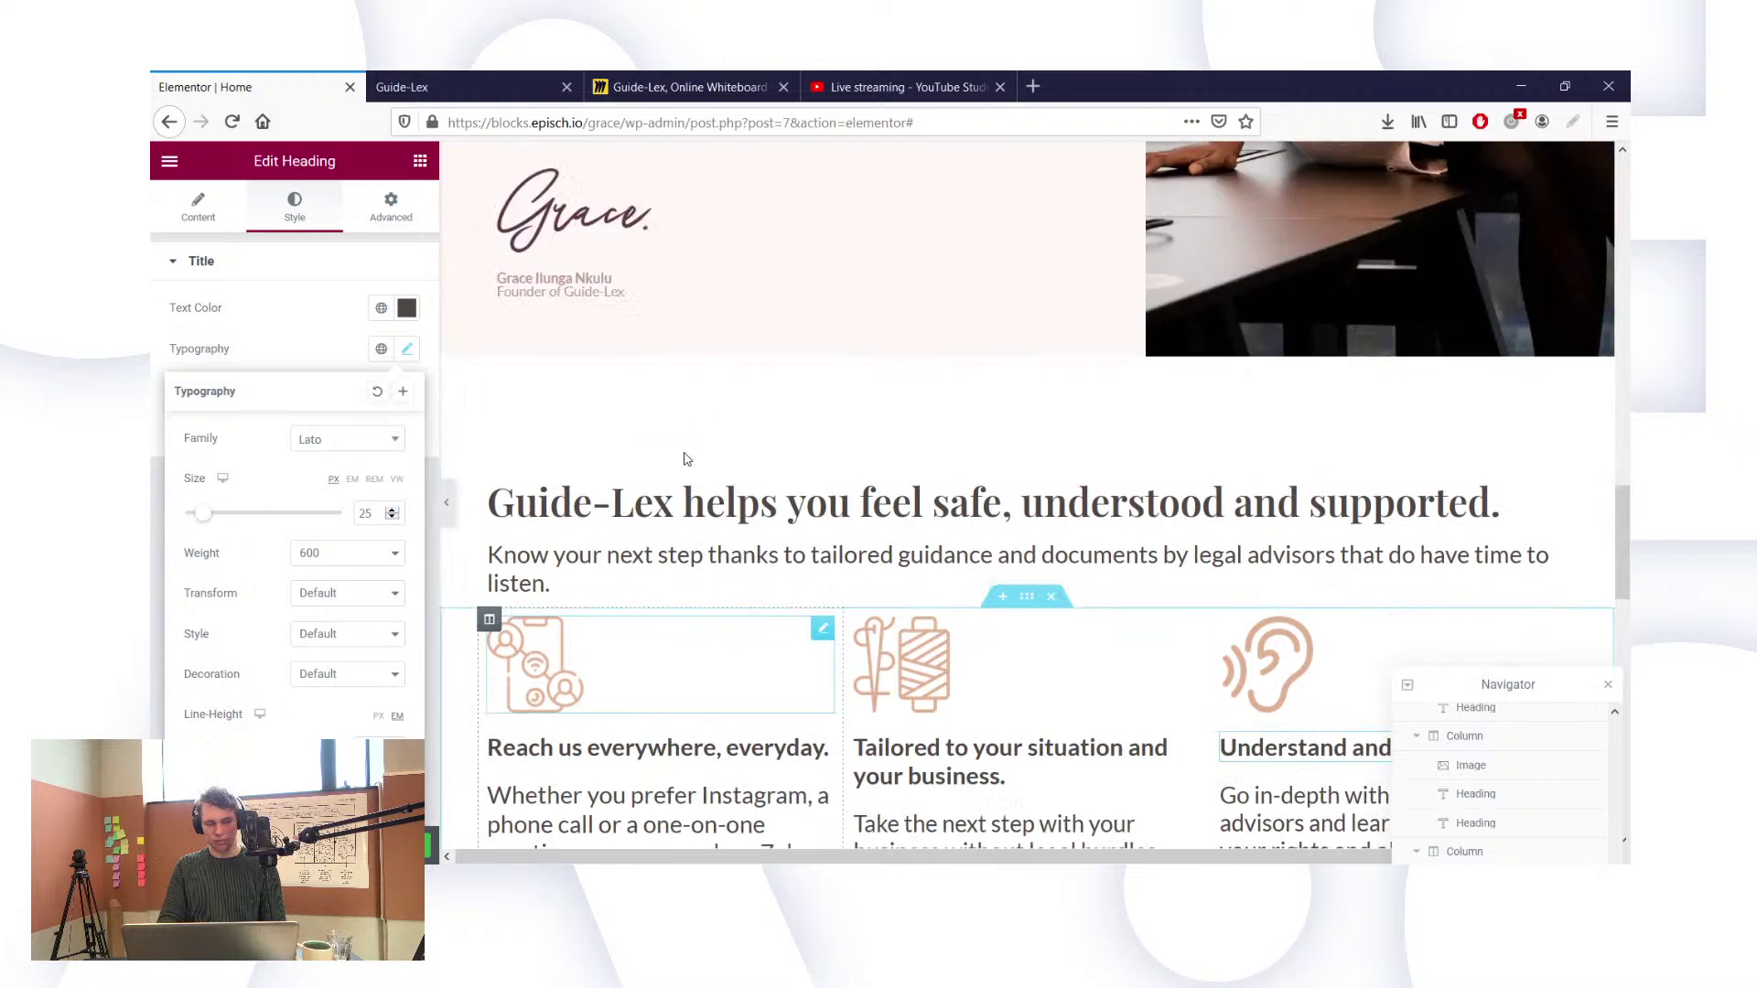
{"action": "scroll", "coordinate": [687, 458], "scroll_direction": "up", "scroll_amount": 12}
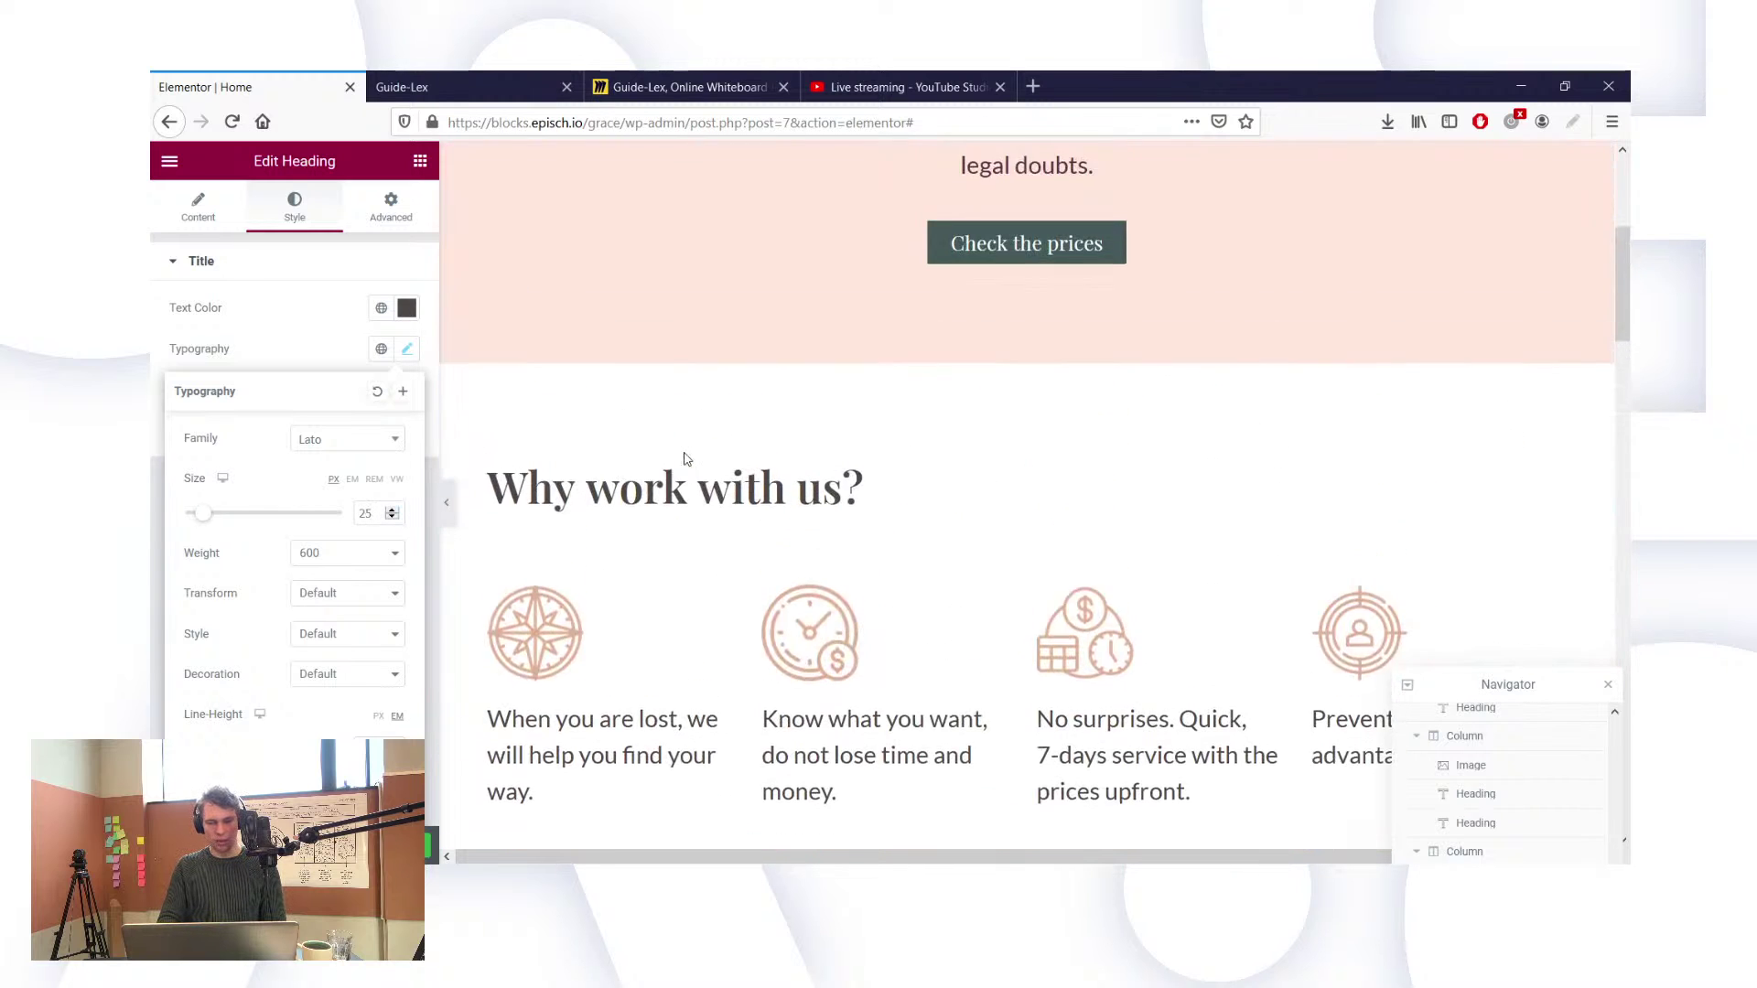
{"action": "scroll", "coordinate": [686, 459], "scroll_direction": "up", "scroll_amount": 3}
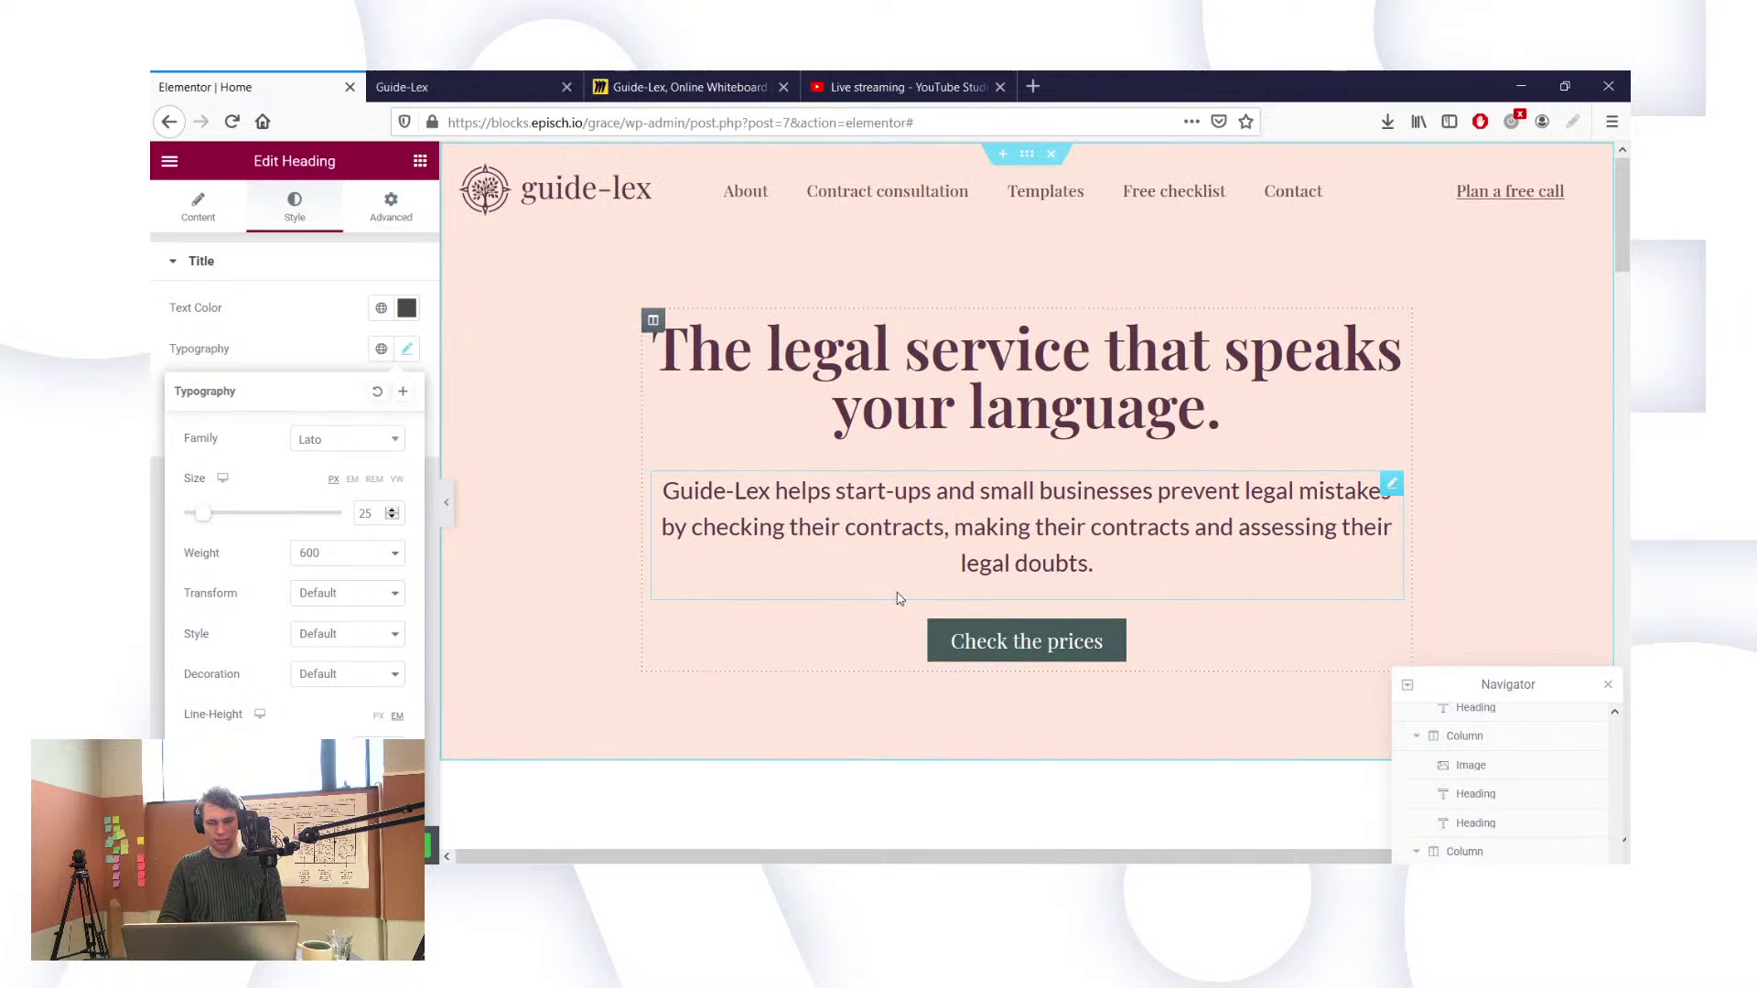
{"action": "scroll", "coordinate": [897, 598], "scroll_direction": "down", "scroll_amount": 10}
{"action": "scroll", "coordinate": [897, 593], "scroll_direction": "up", "scroll_amount": 7}
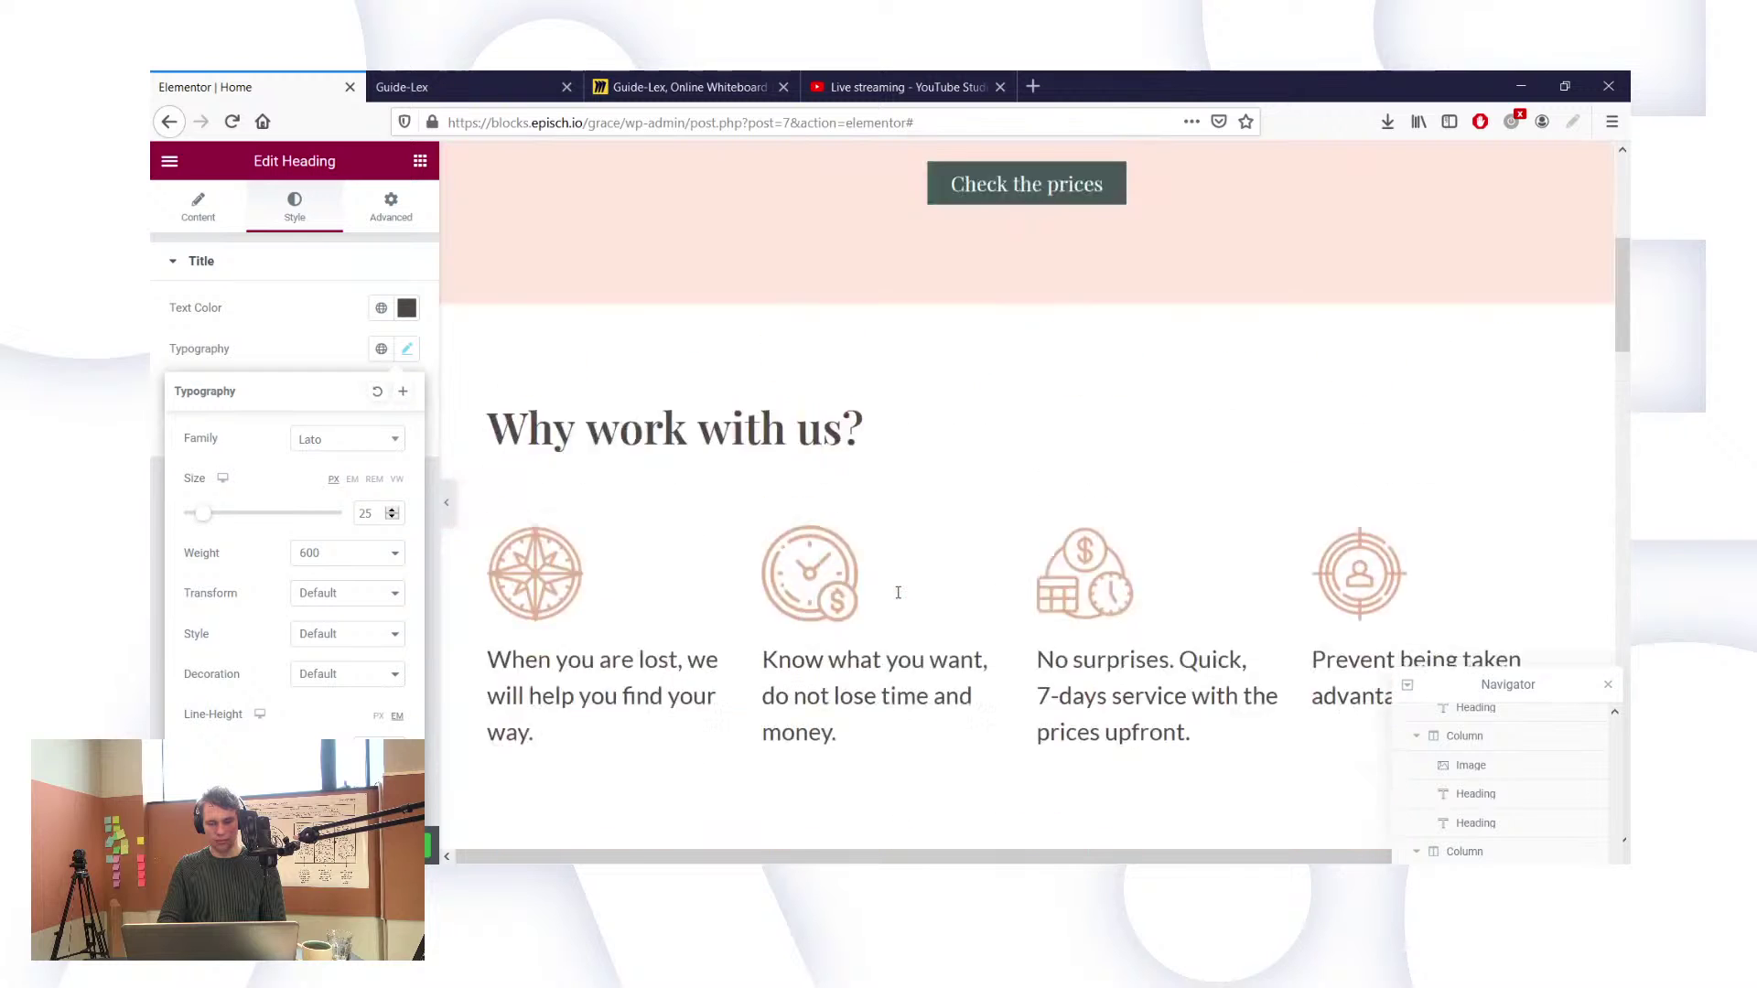
{"action": "scroll", "coordinate": [897, 593], "scroll_direction": "up", "scroll_amount": 5}
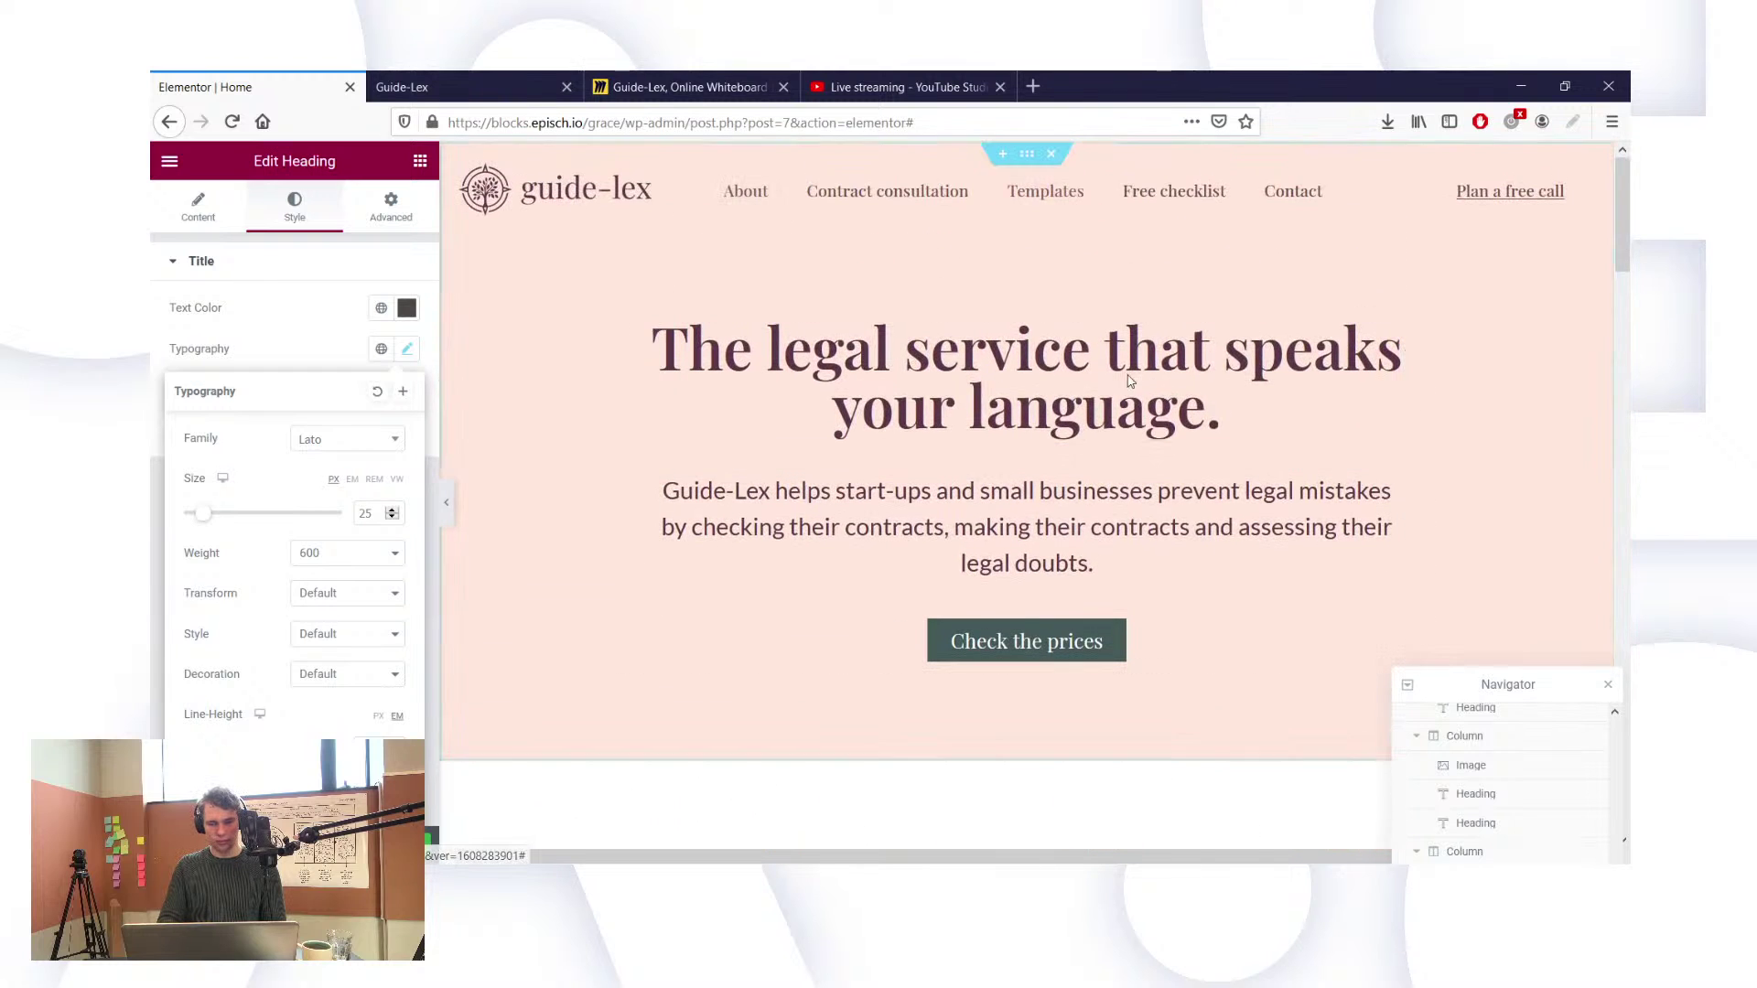
{"action": "scroll", "coordinate": [1448, 739], "scroll_direction": "up", "scroll_amount": 4}
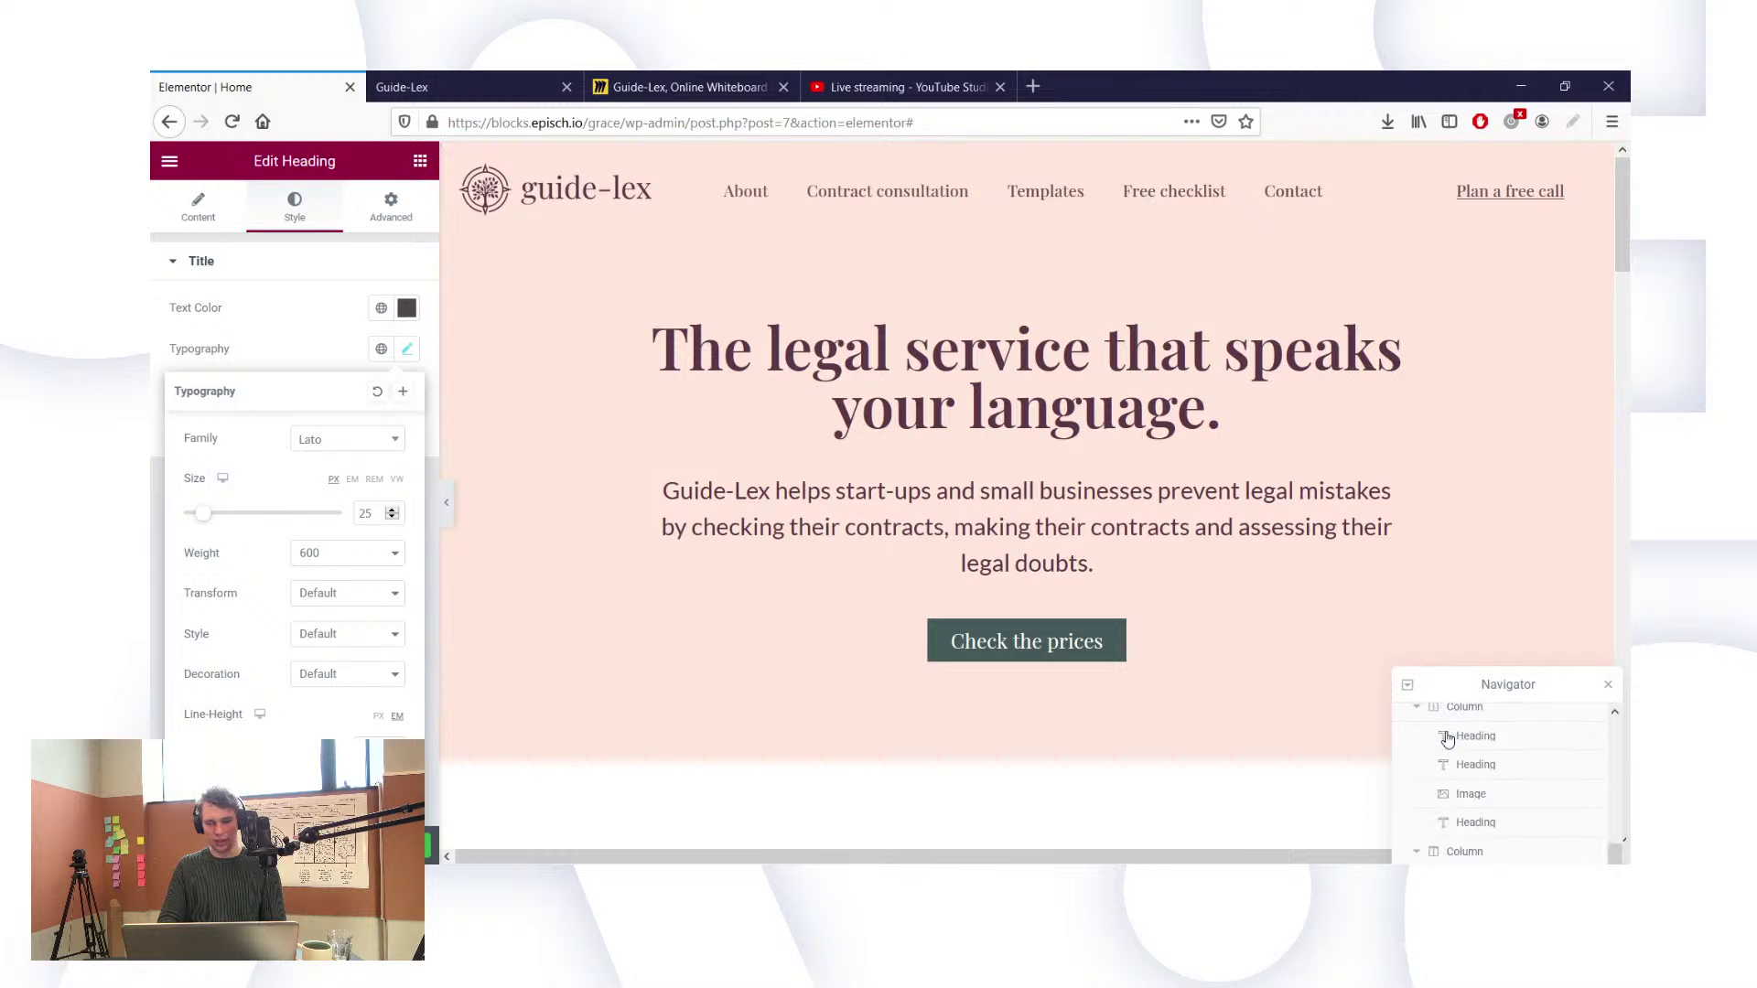
{"action": "left_click", "coordinate": [1191, 558]}
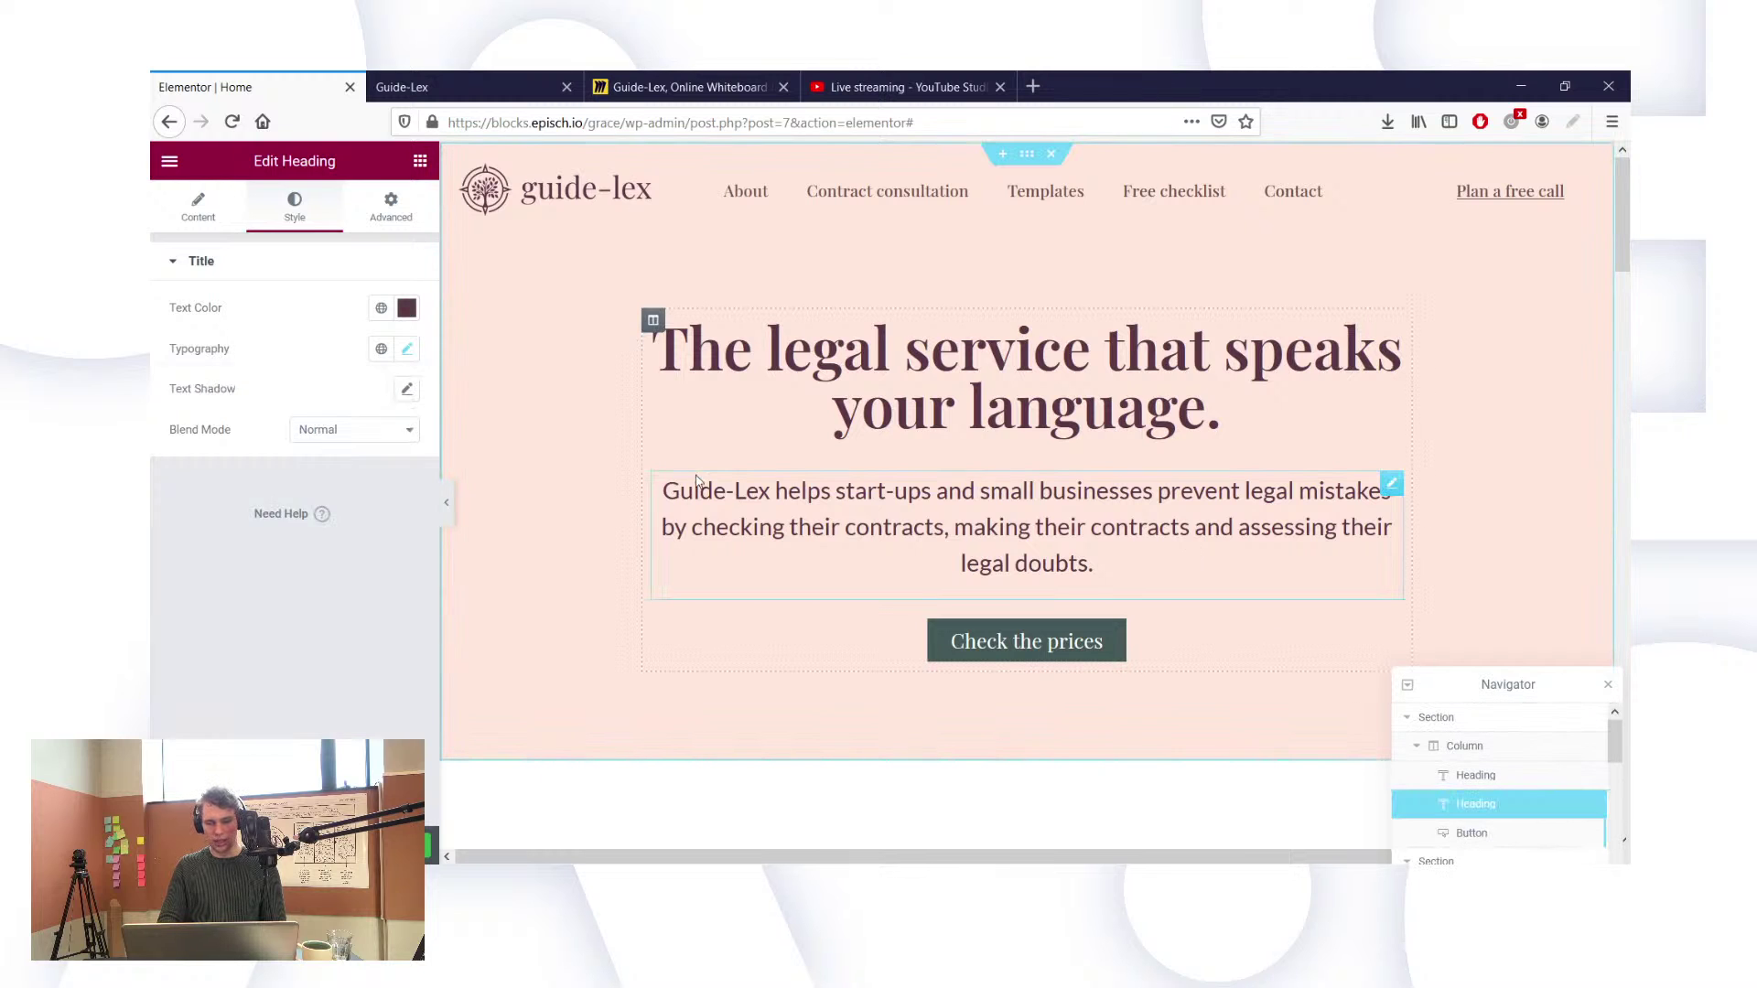
{"action": "left_click", "coordinate": [407, 349]}
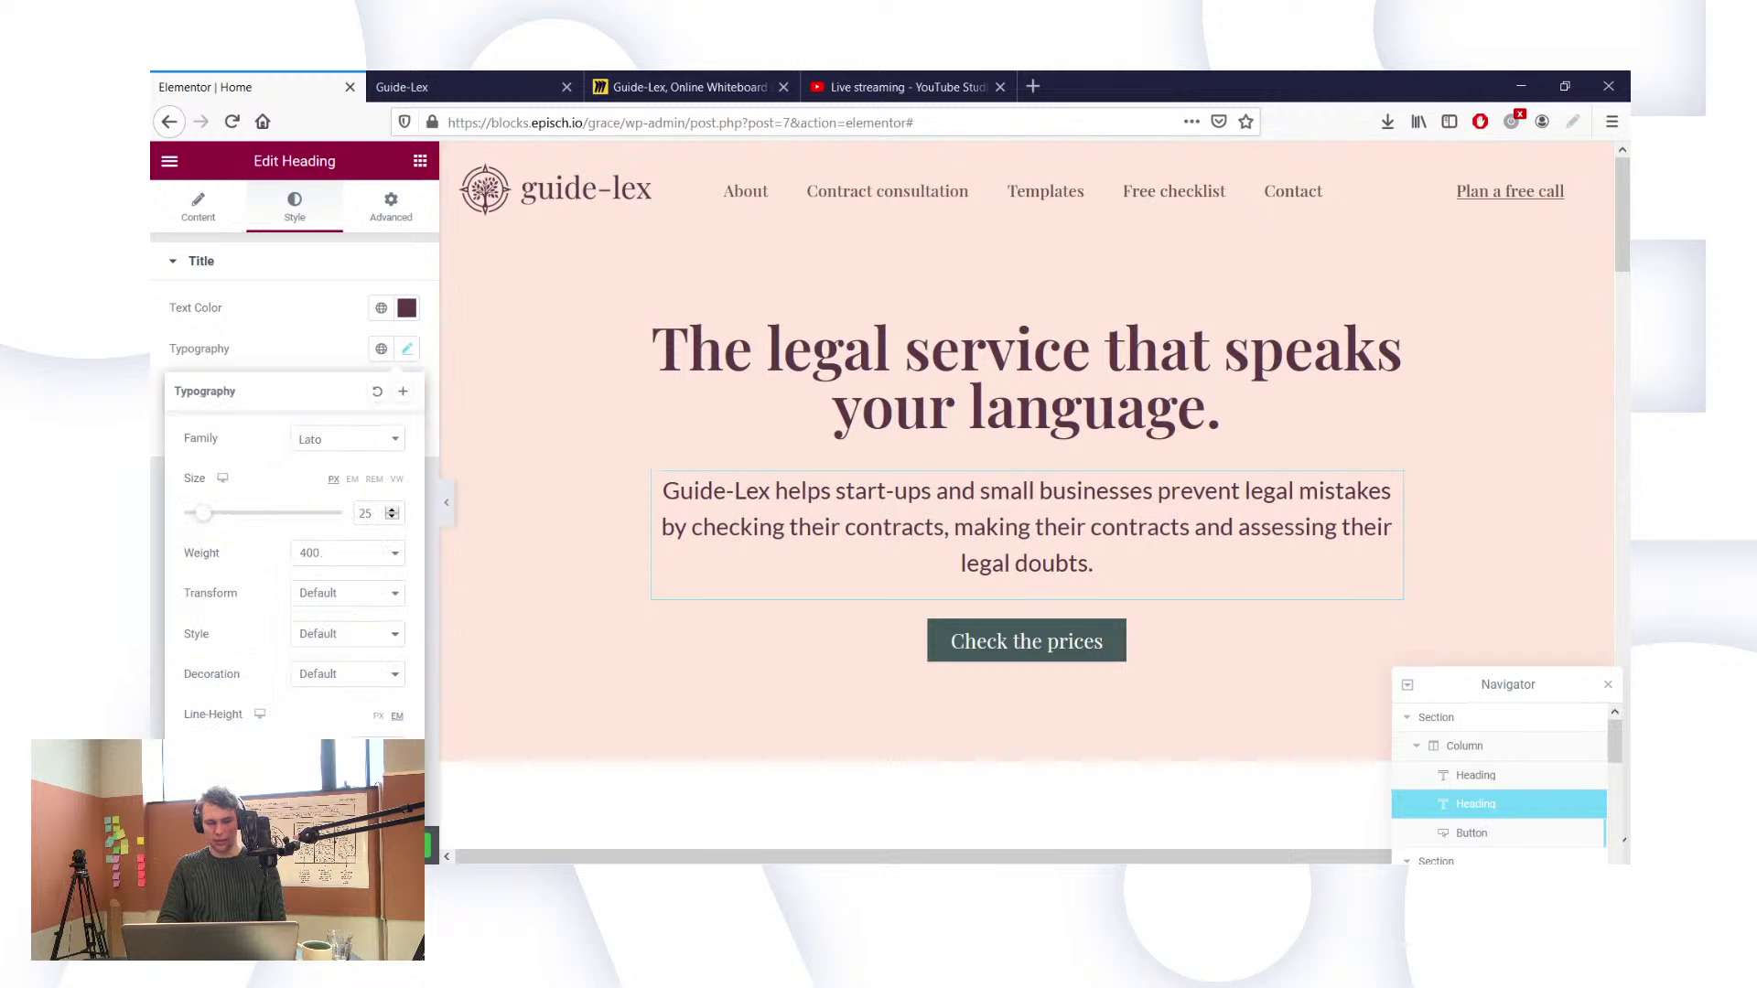
{"action": "scroll", "coordinate": [726, 588], "scroll_direction": "down", "scroll_amount": 5}
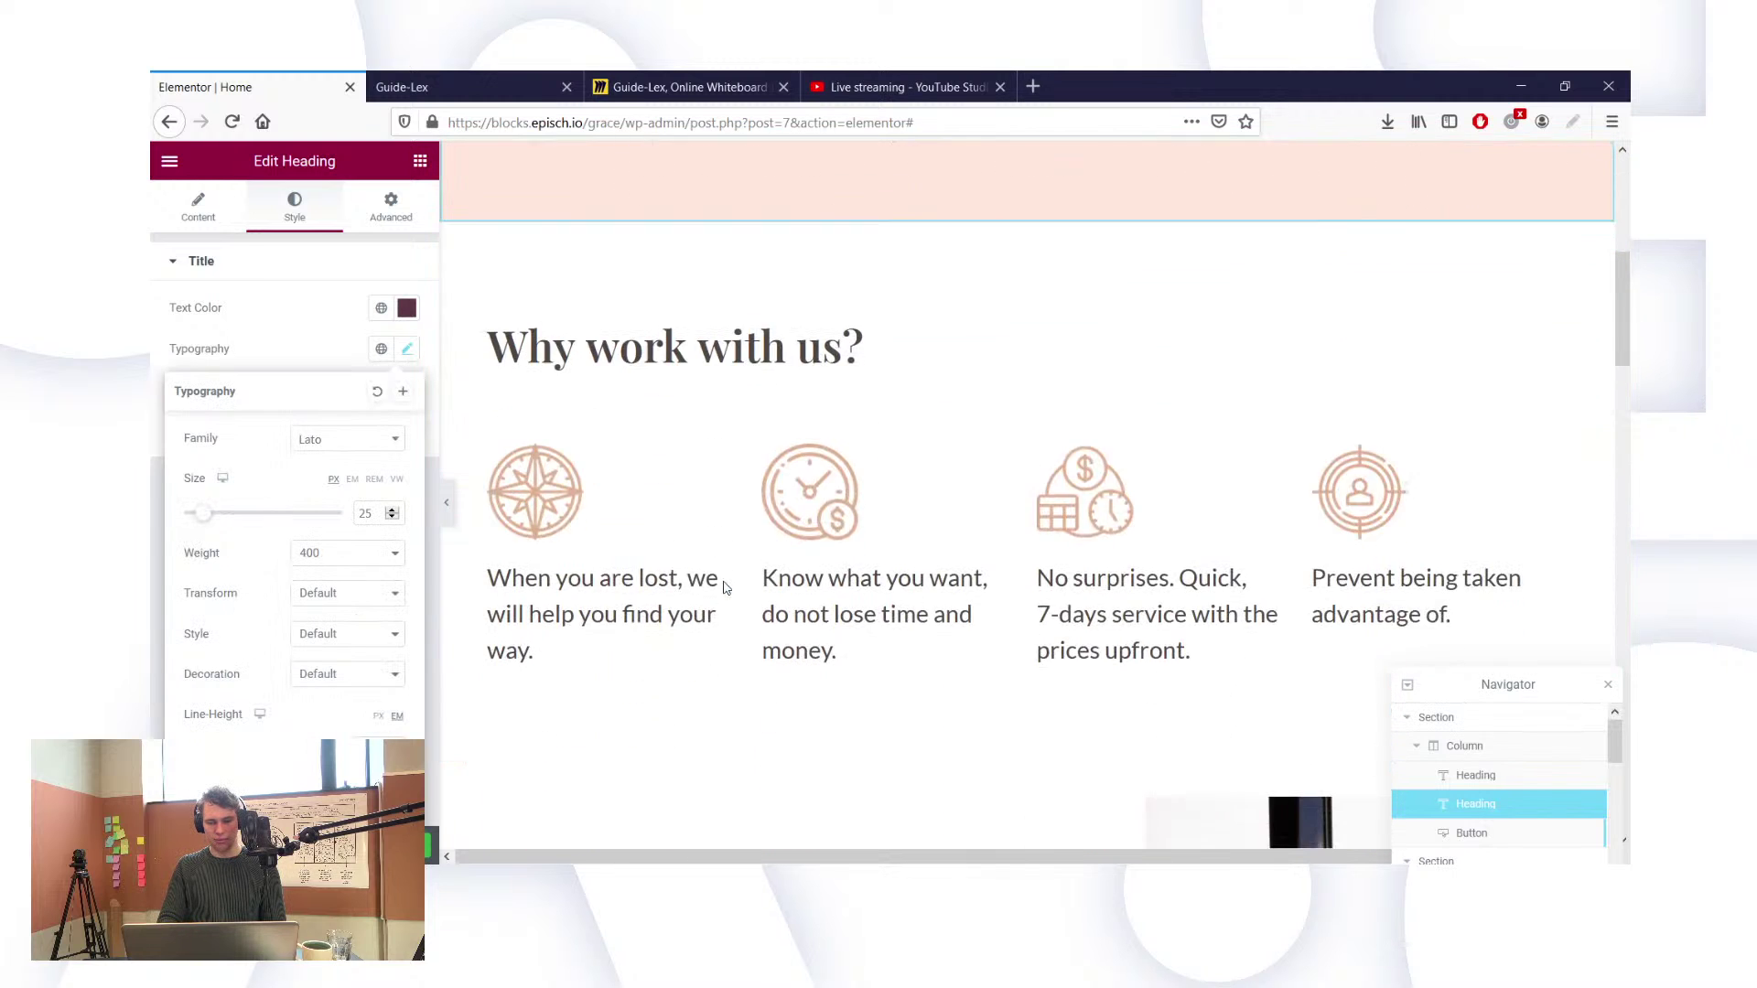
{"action": "left_click", "coordinate": [879, 604]}
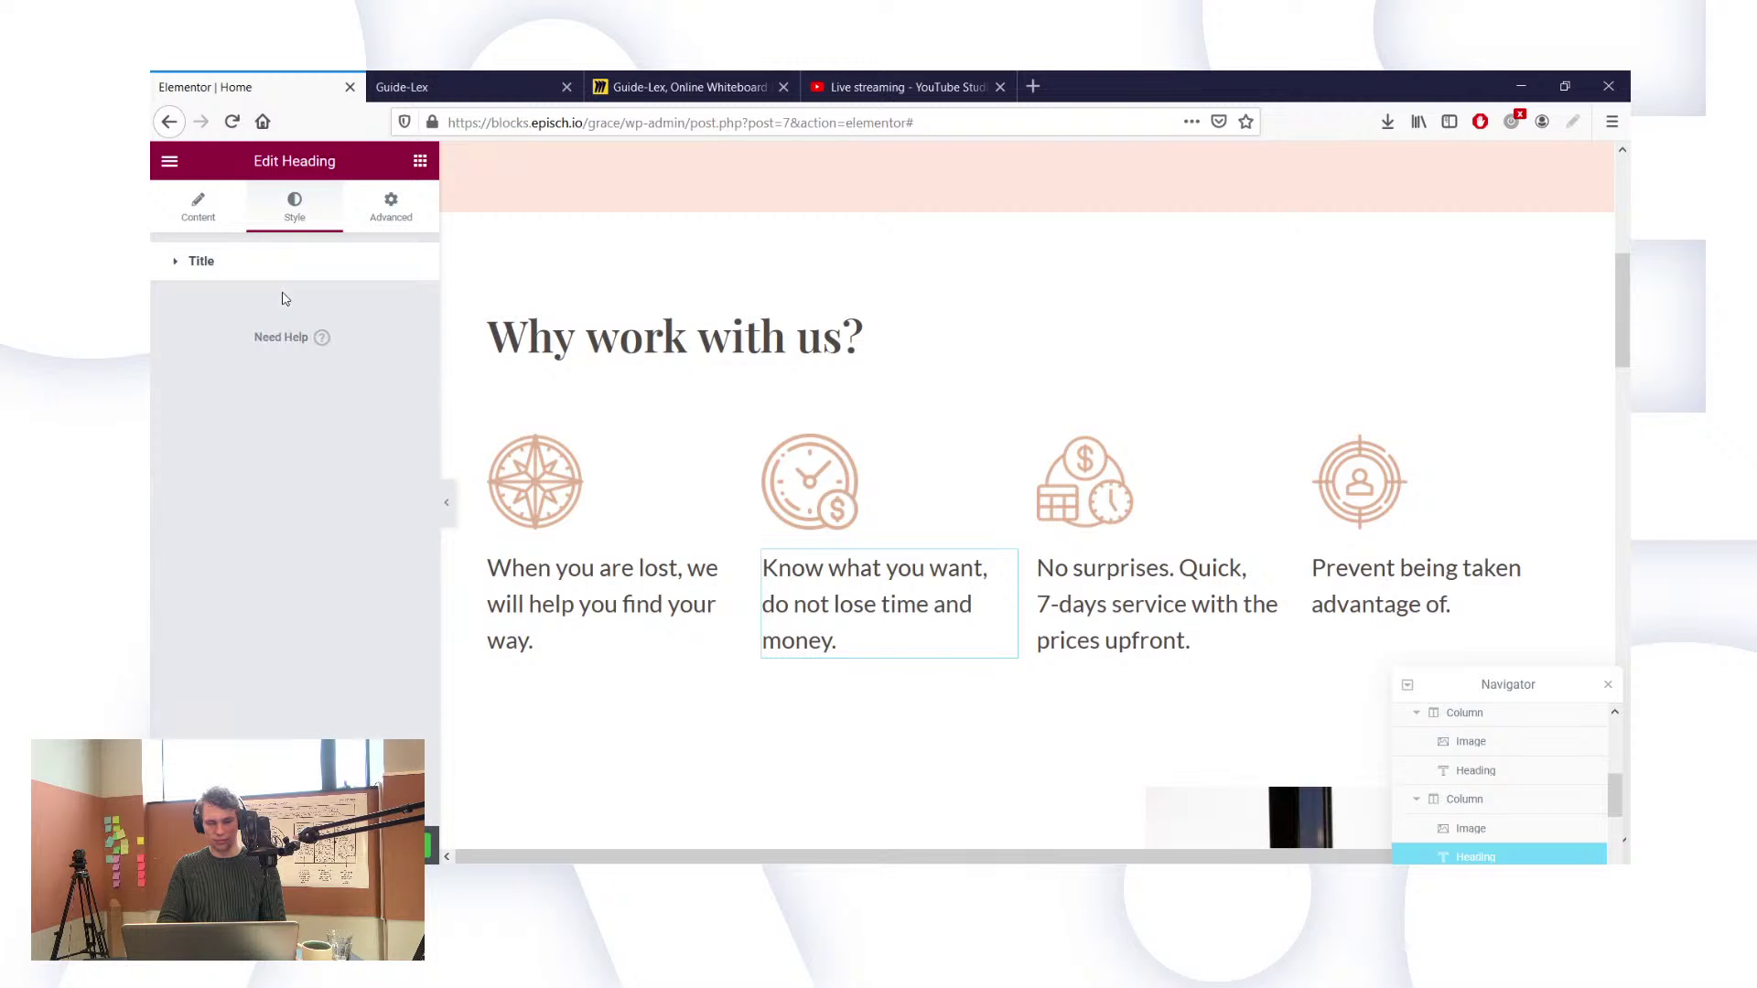
{"action": "scroll", "coordinate": [651, 522], "scroll_direction": "up", "scroll_amount": 5}
{"action": "scroll", "coordinate": [651, 522], "scroll_direction": "down", "scroll_amount": 10}
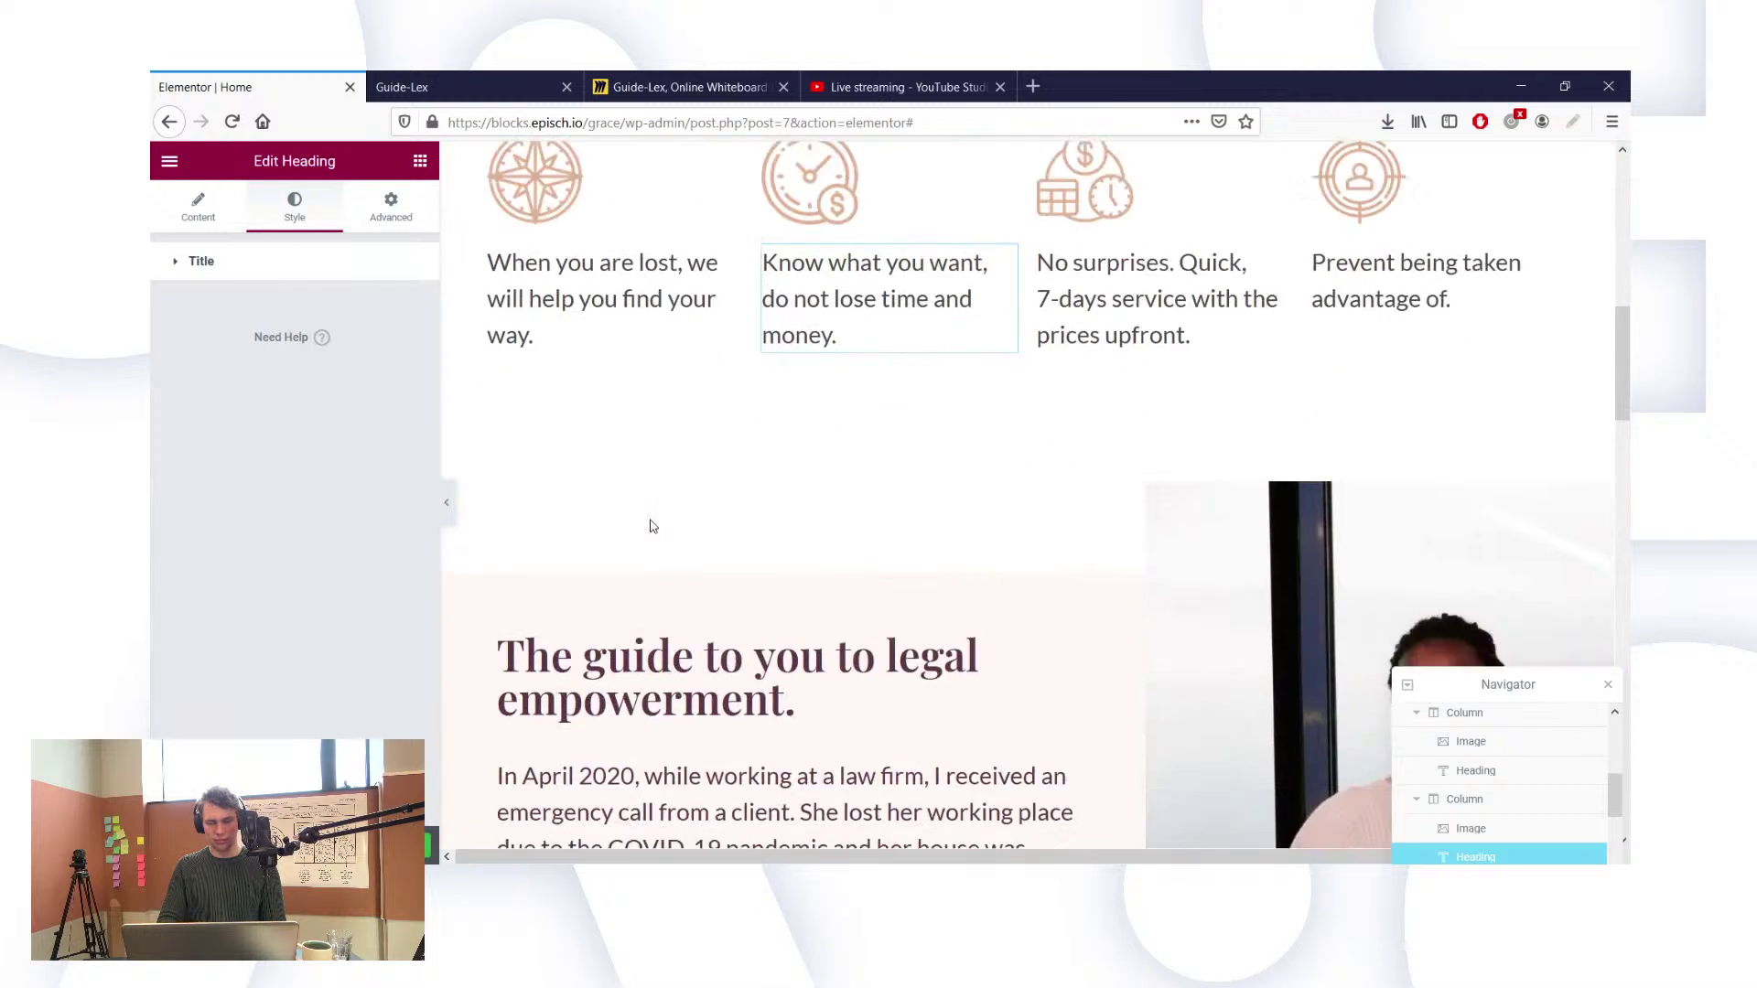
{"action": "scroll", "coordinate": [651, 522], "scroll_direction": "down", "scroll_amount": 10}
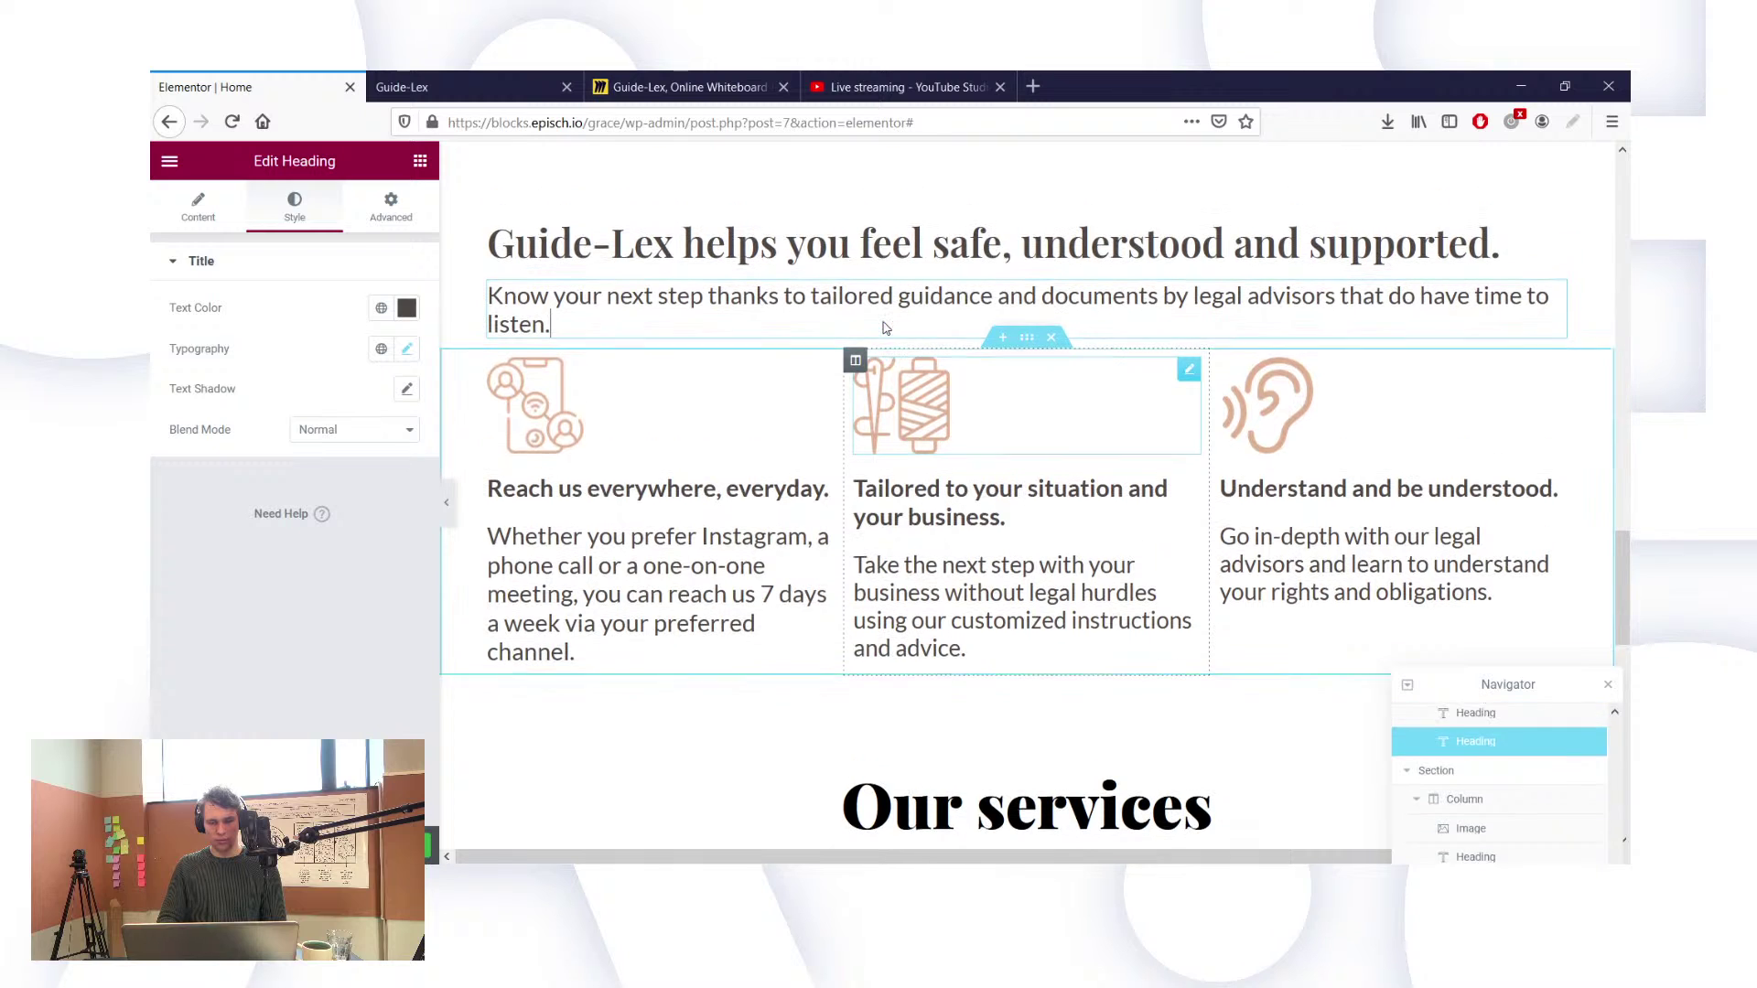
Step: Review the text size settings of the first column description and the first two headings
{"action": "scroll", "coordinate": [884, 322], "scroll_direction": "up", "scroll_amount": 1}
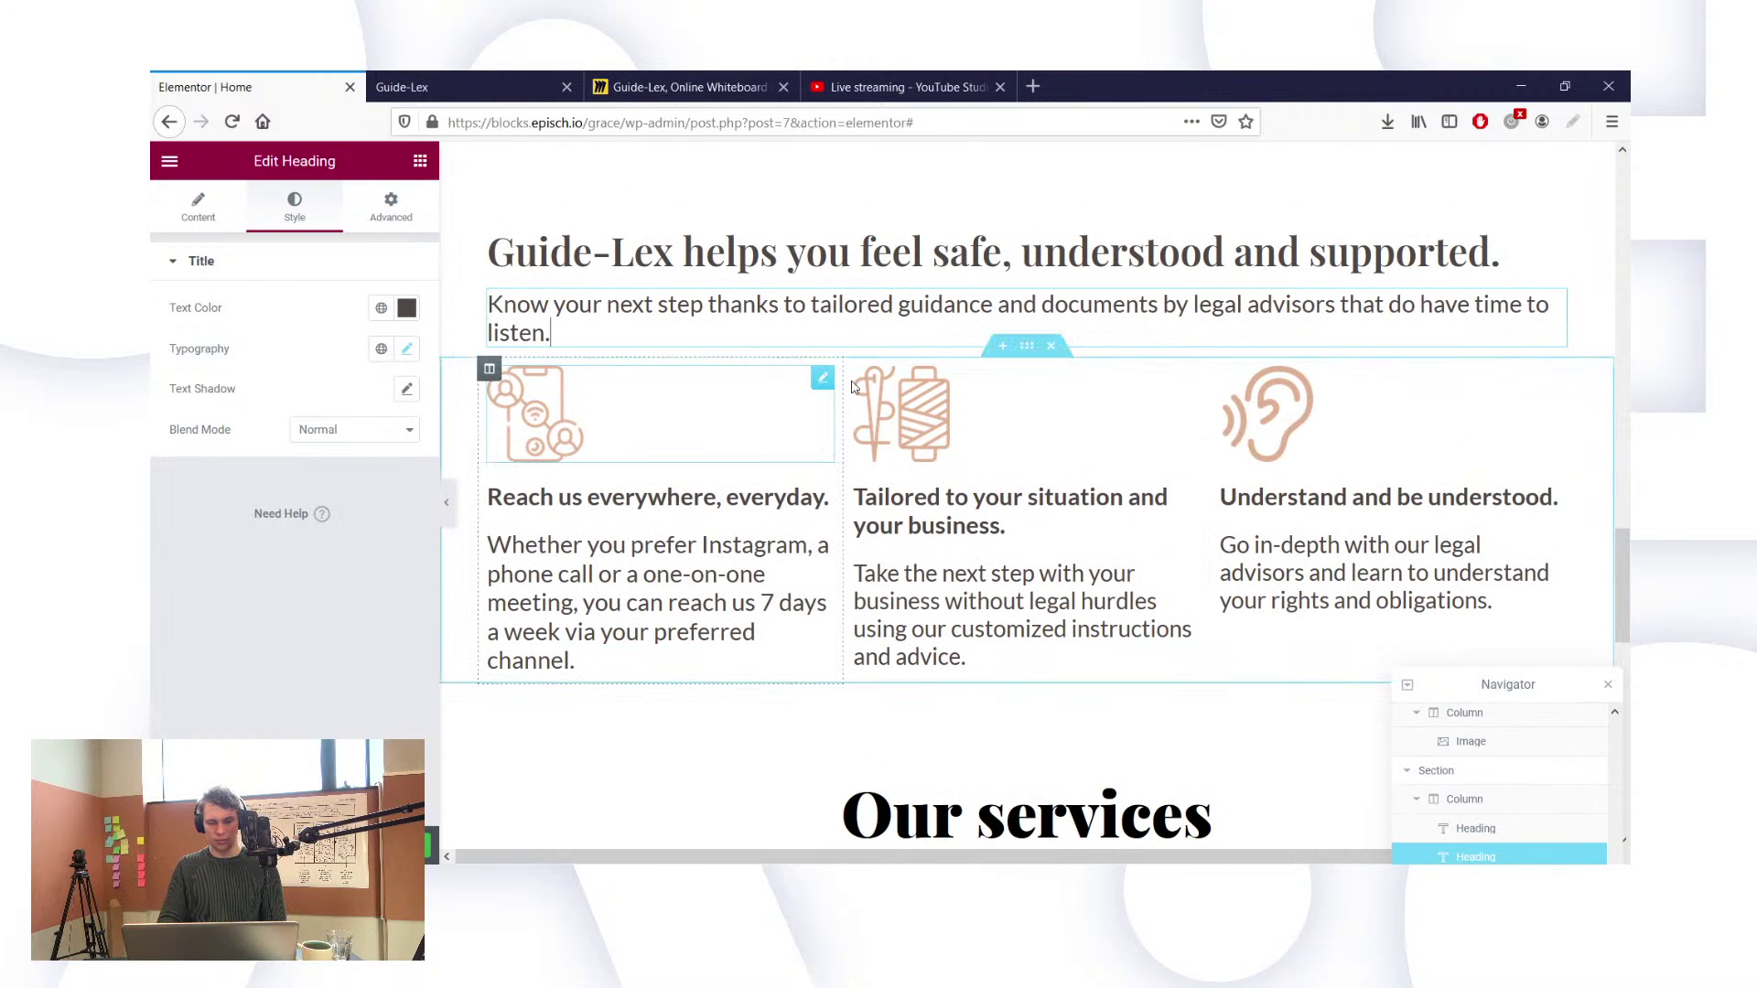
{"action": "left_click", "coordinate": [408, 349]}
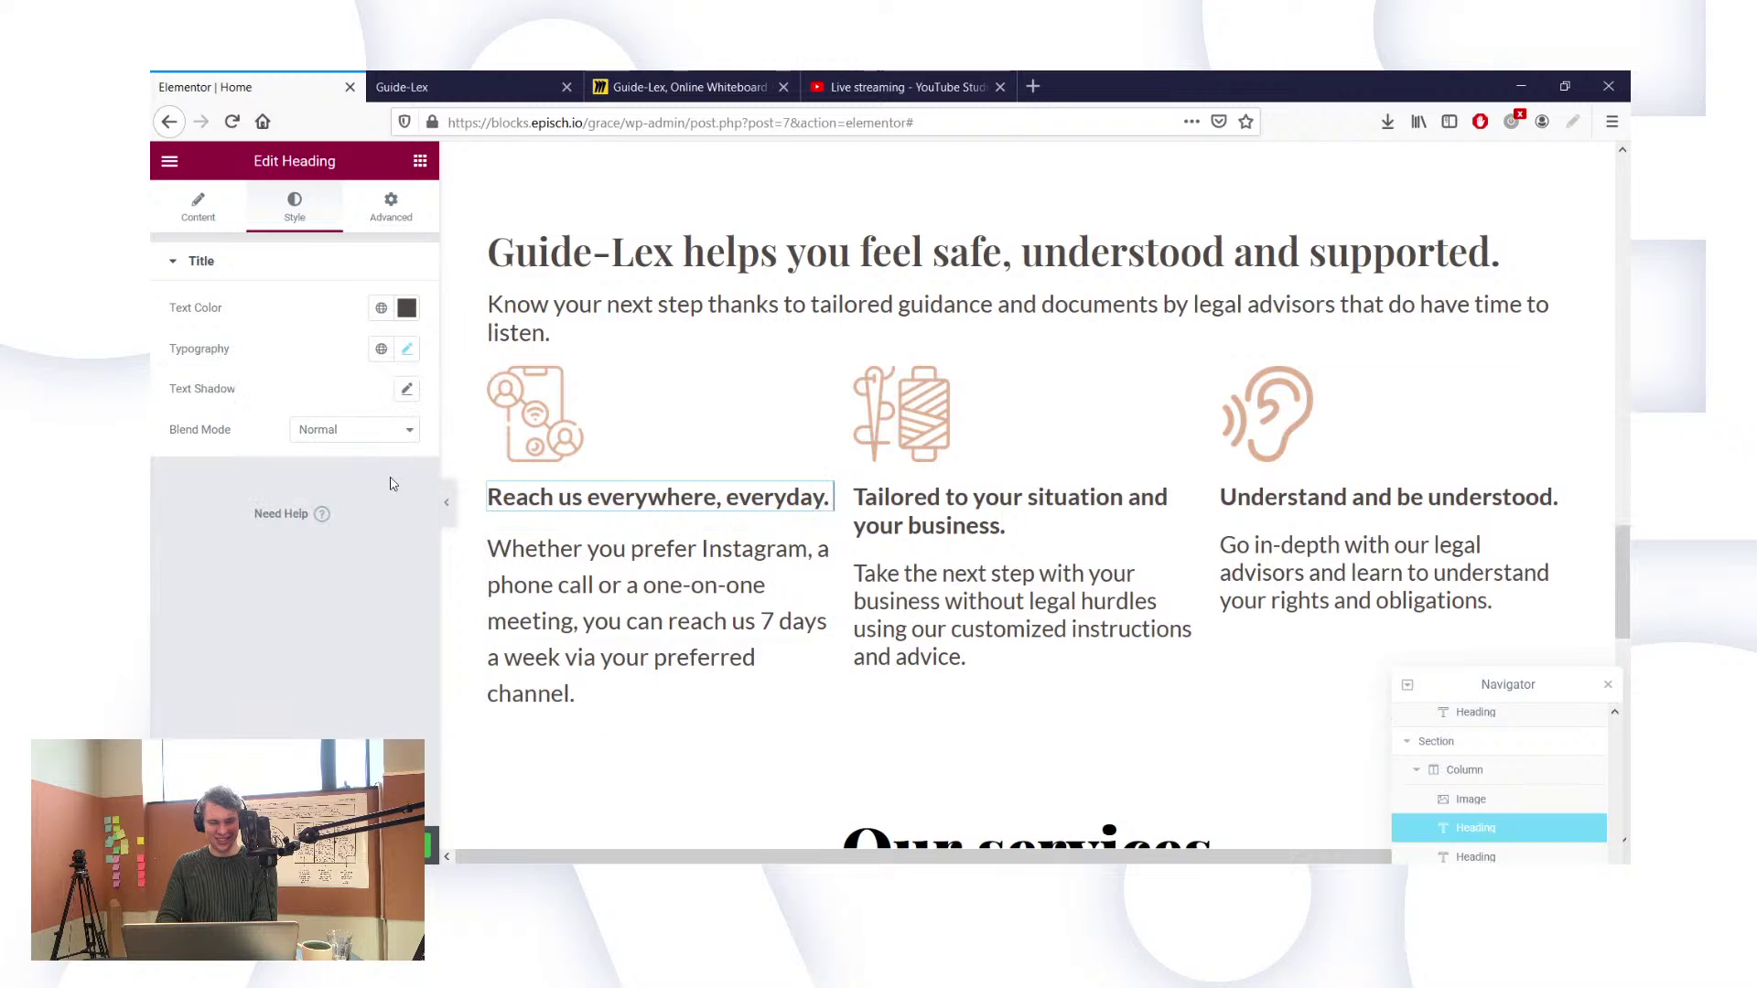
{"action": "left_click", "coordinate": [408, 350]}
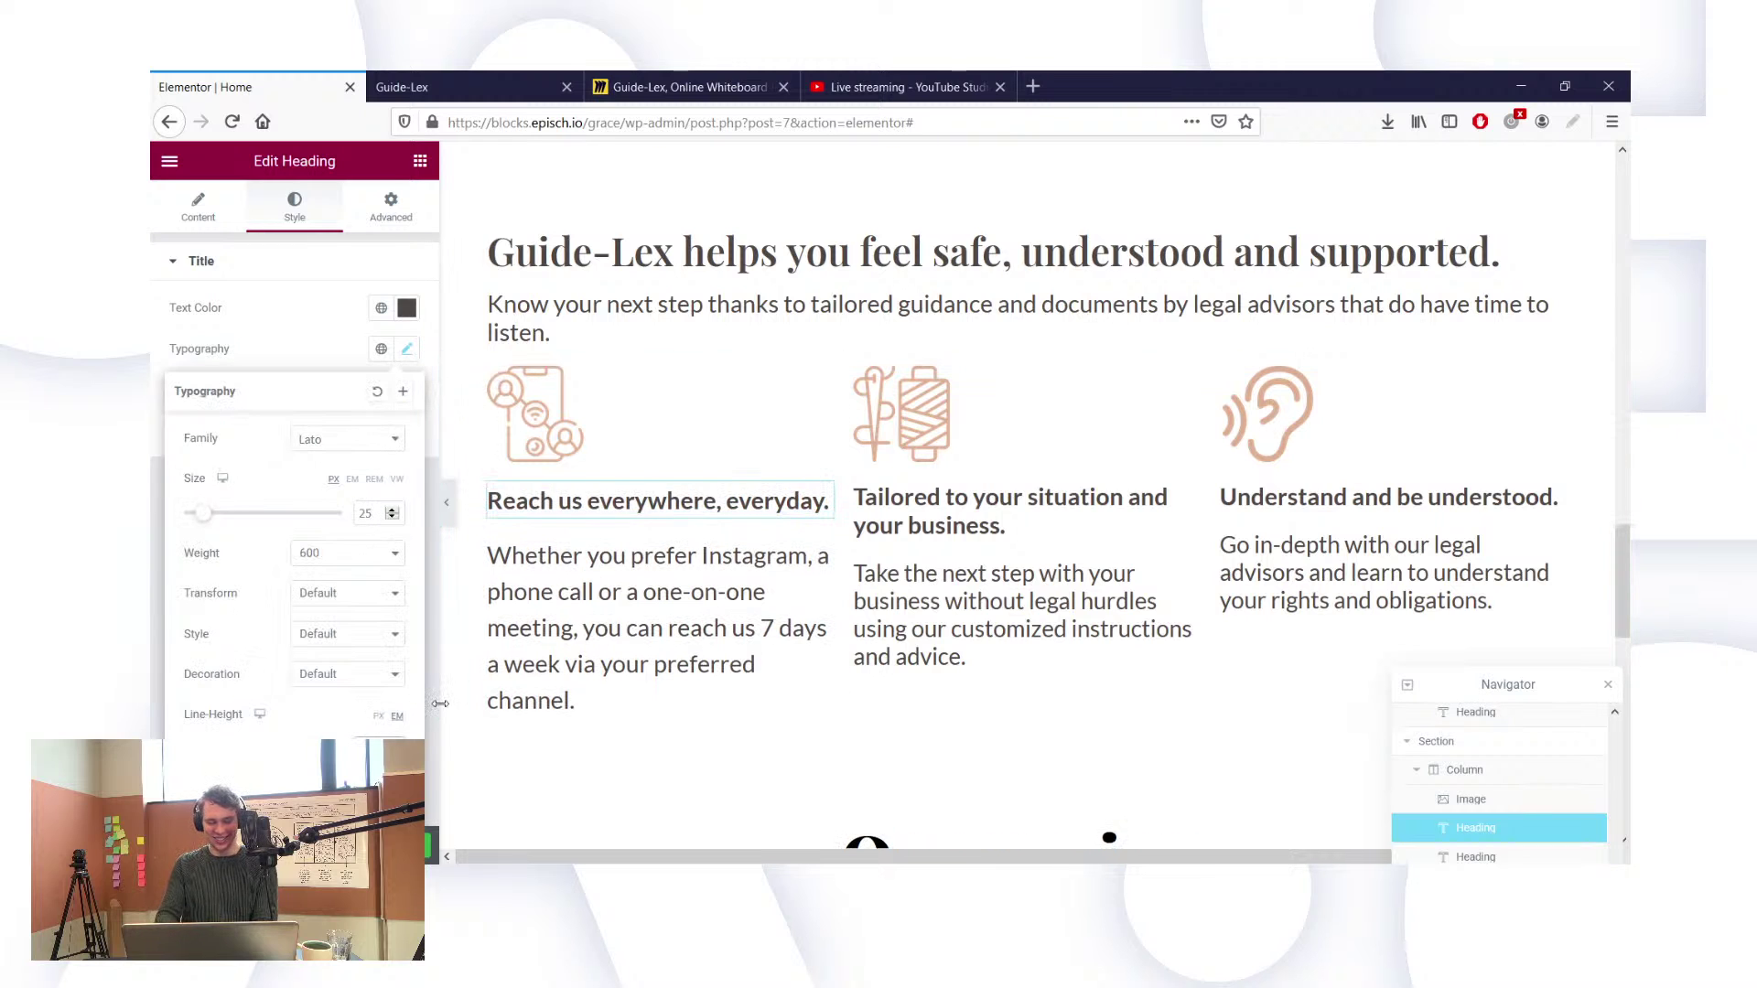
{"action": "left_click", "coordinate": [876, 510]}
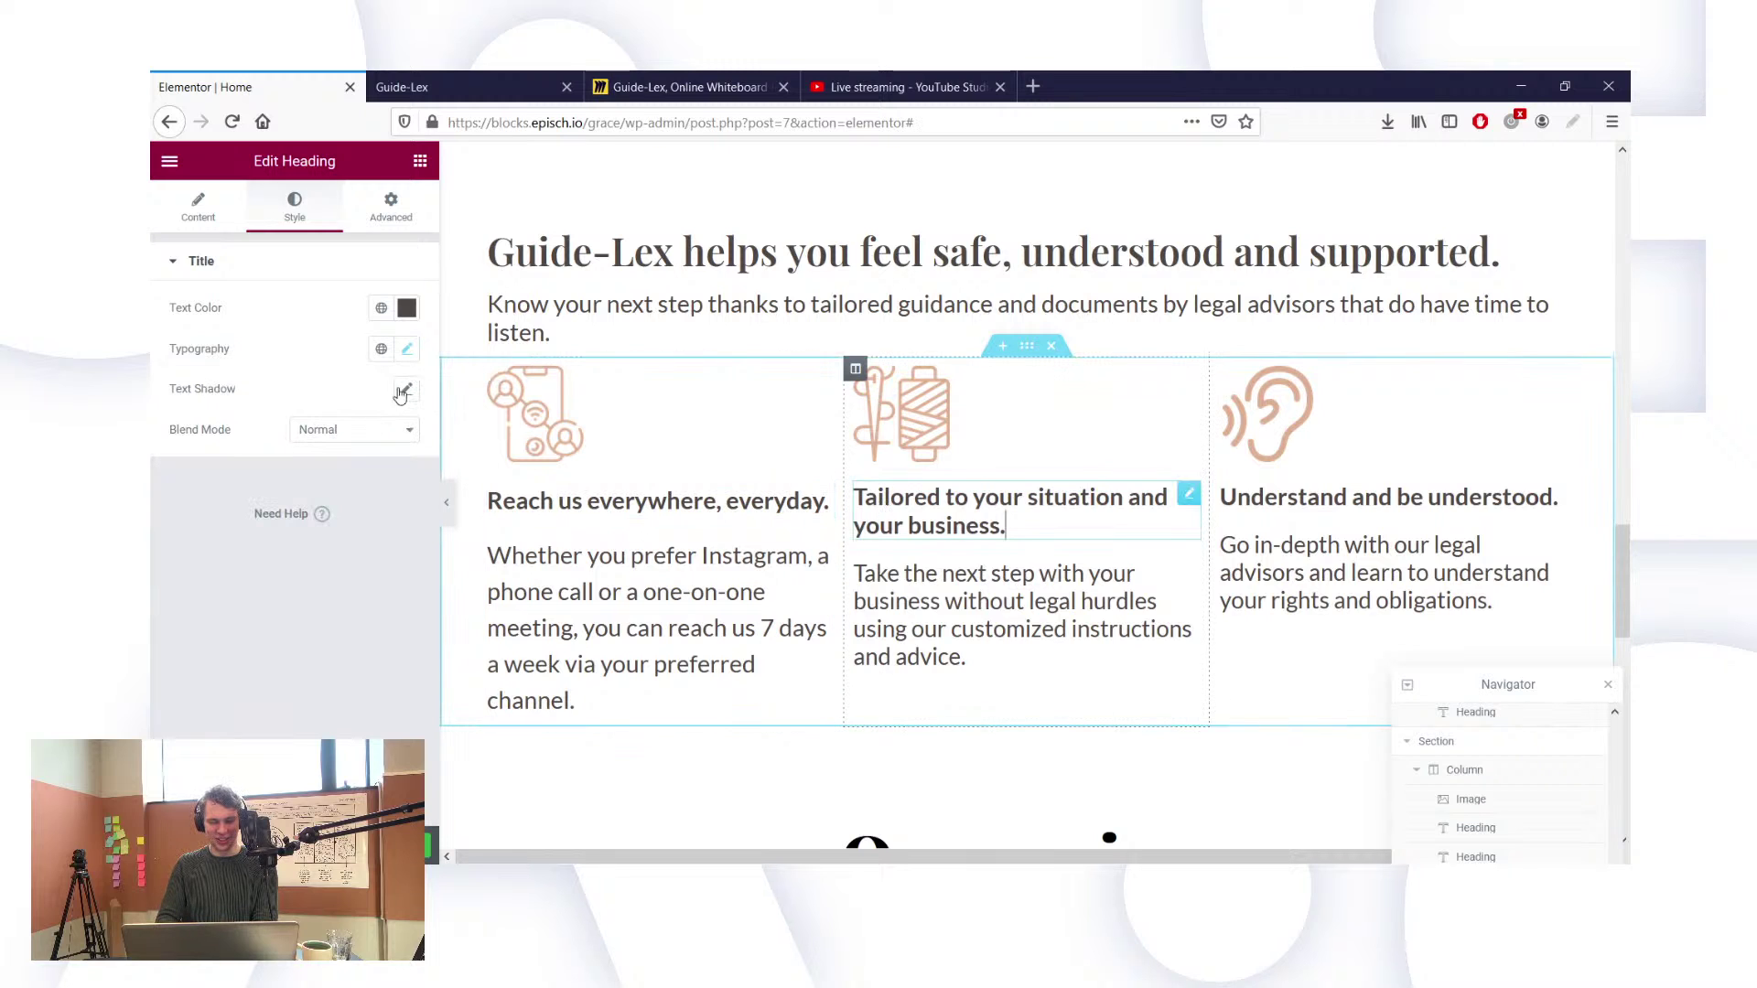
{"action": "left_click", "coordinate": [408, 351]}
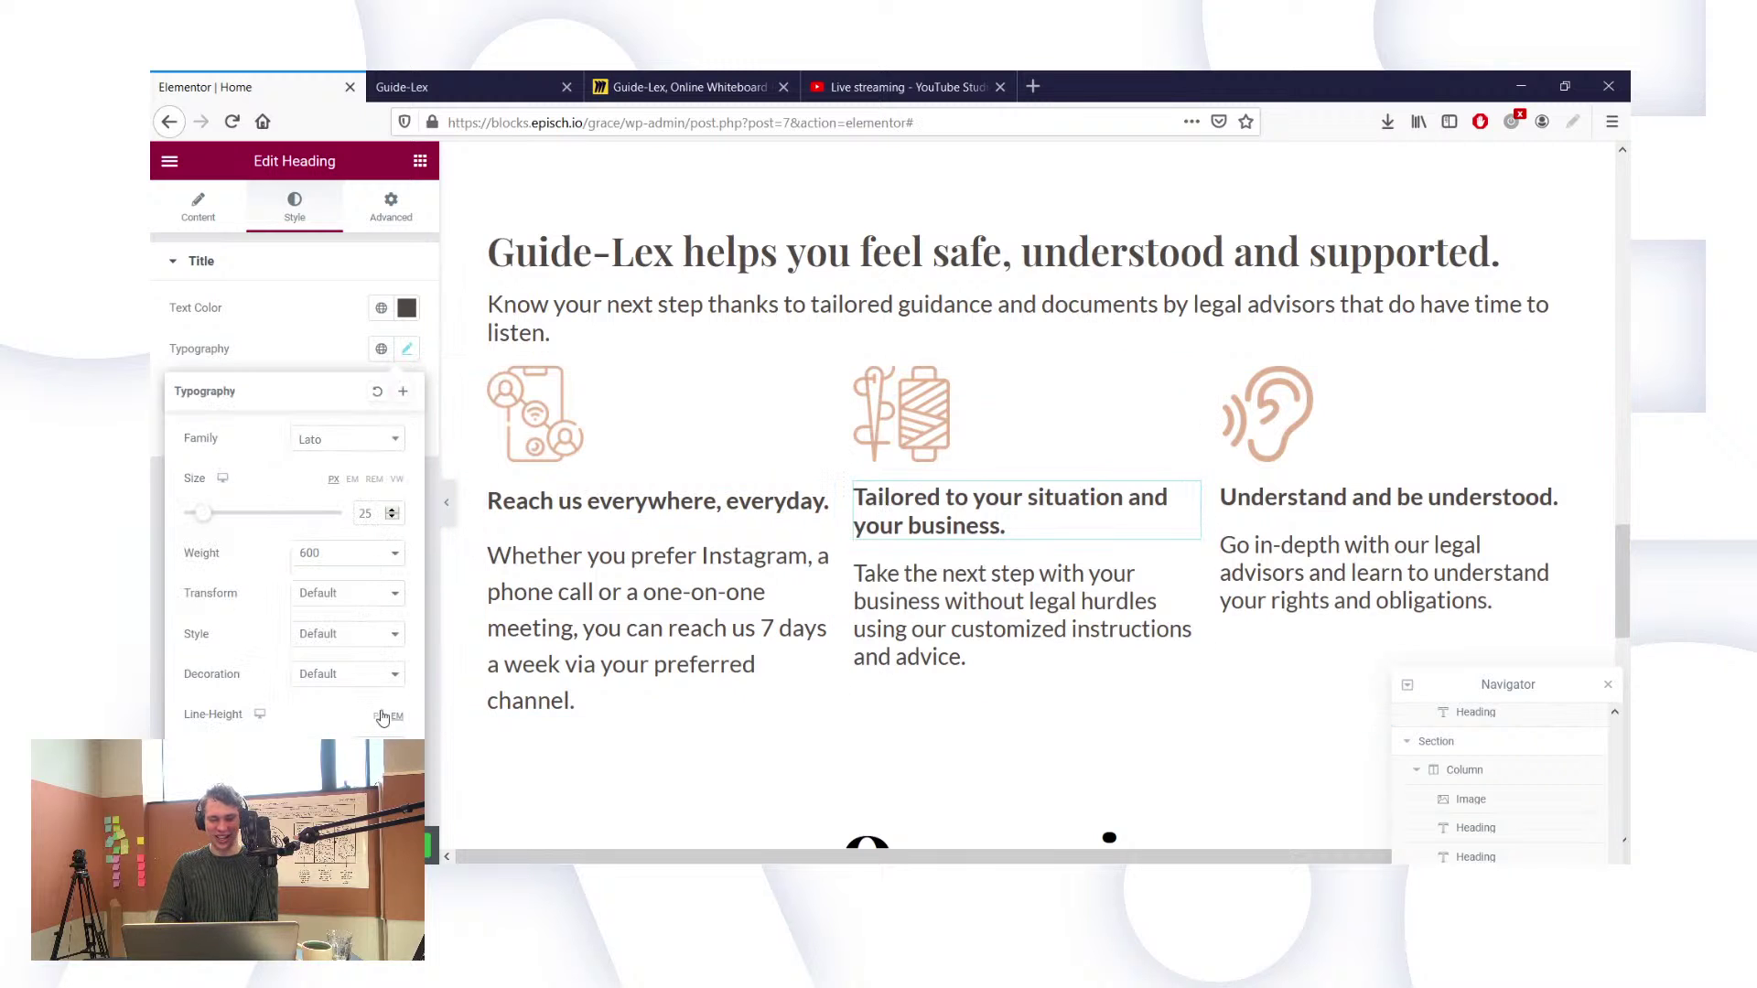
Step: Raise the middle and right column descriptions from 24 to 25, then check the Understand heading
{"action": "left_click", "coordinate": [912, 648]}
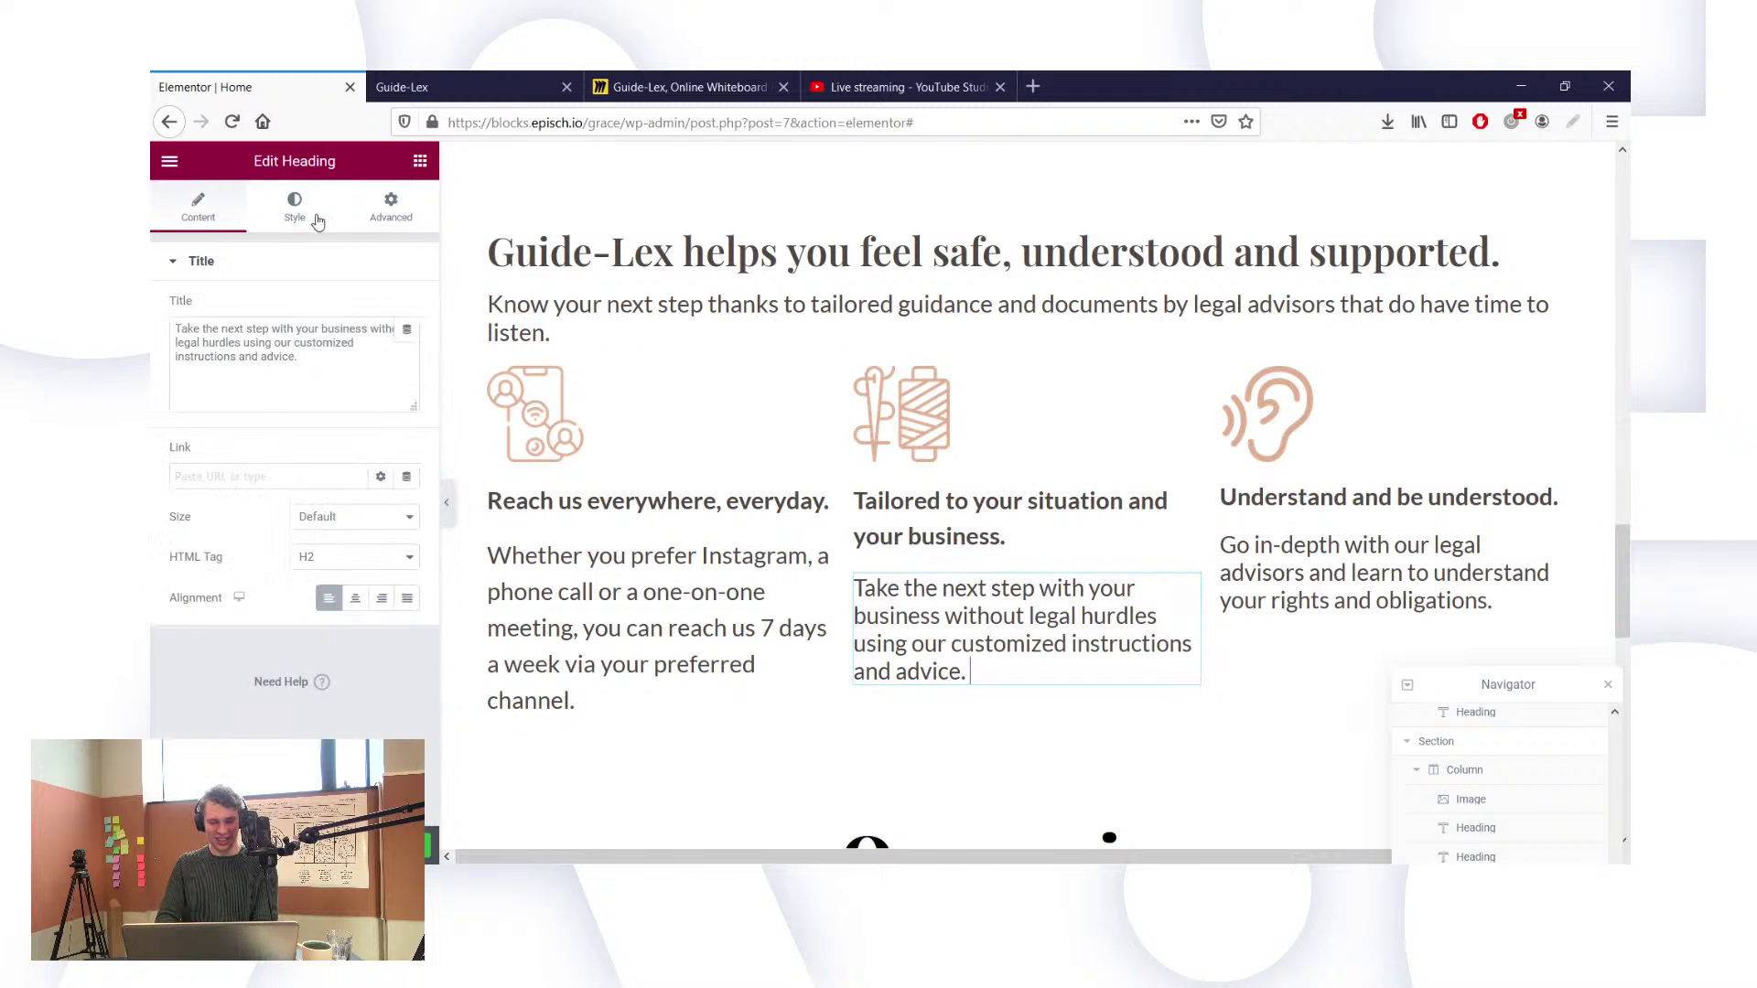
{"action": "left_click", "coordinate": [318, 220]}
{"action": "left_click", "coordinate": [407, 349]}
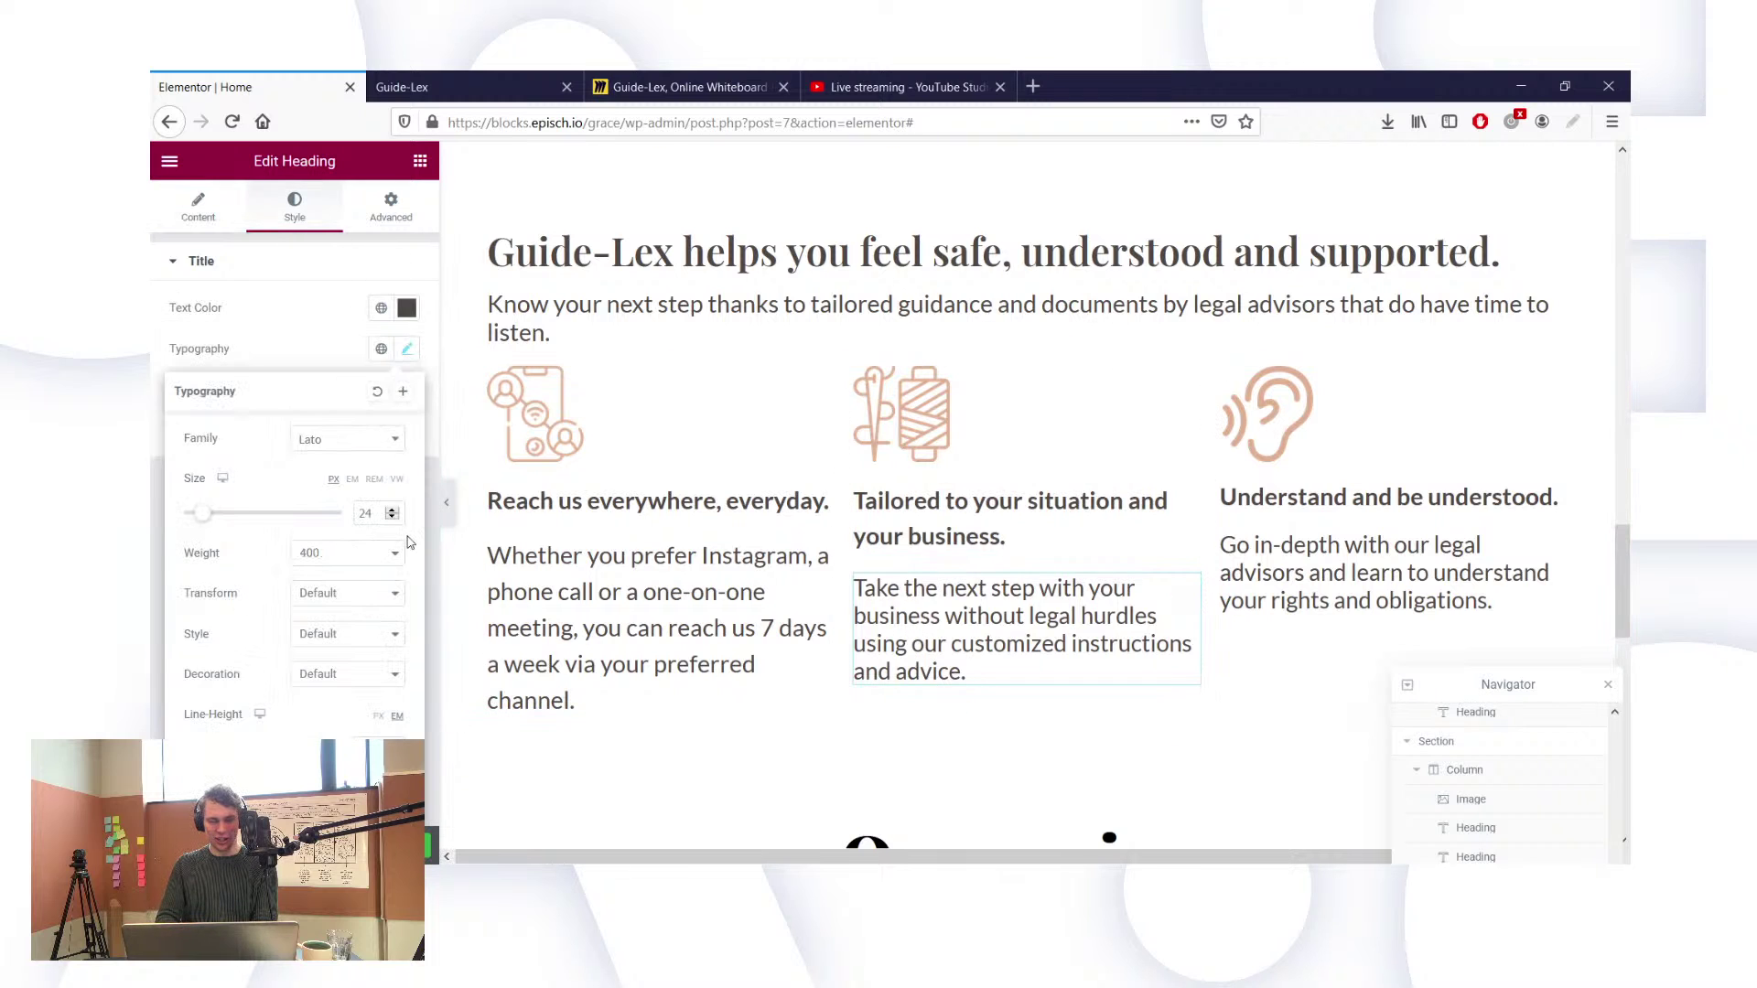
{"action": "key", "text": "Up"}
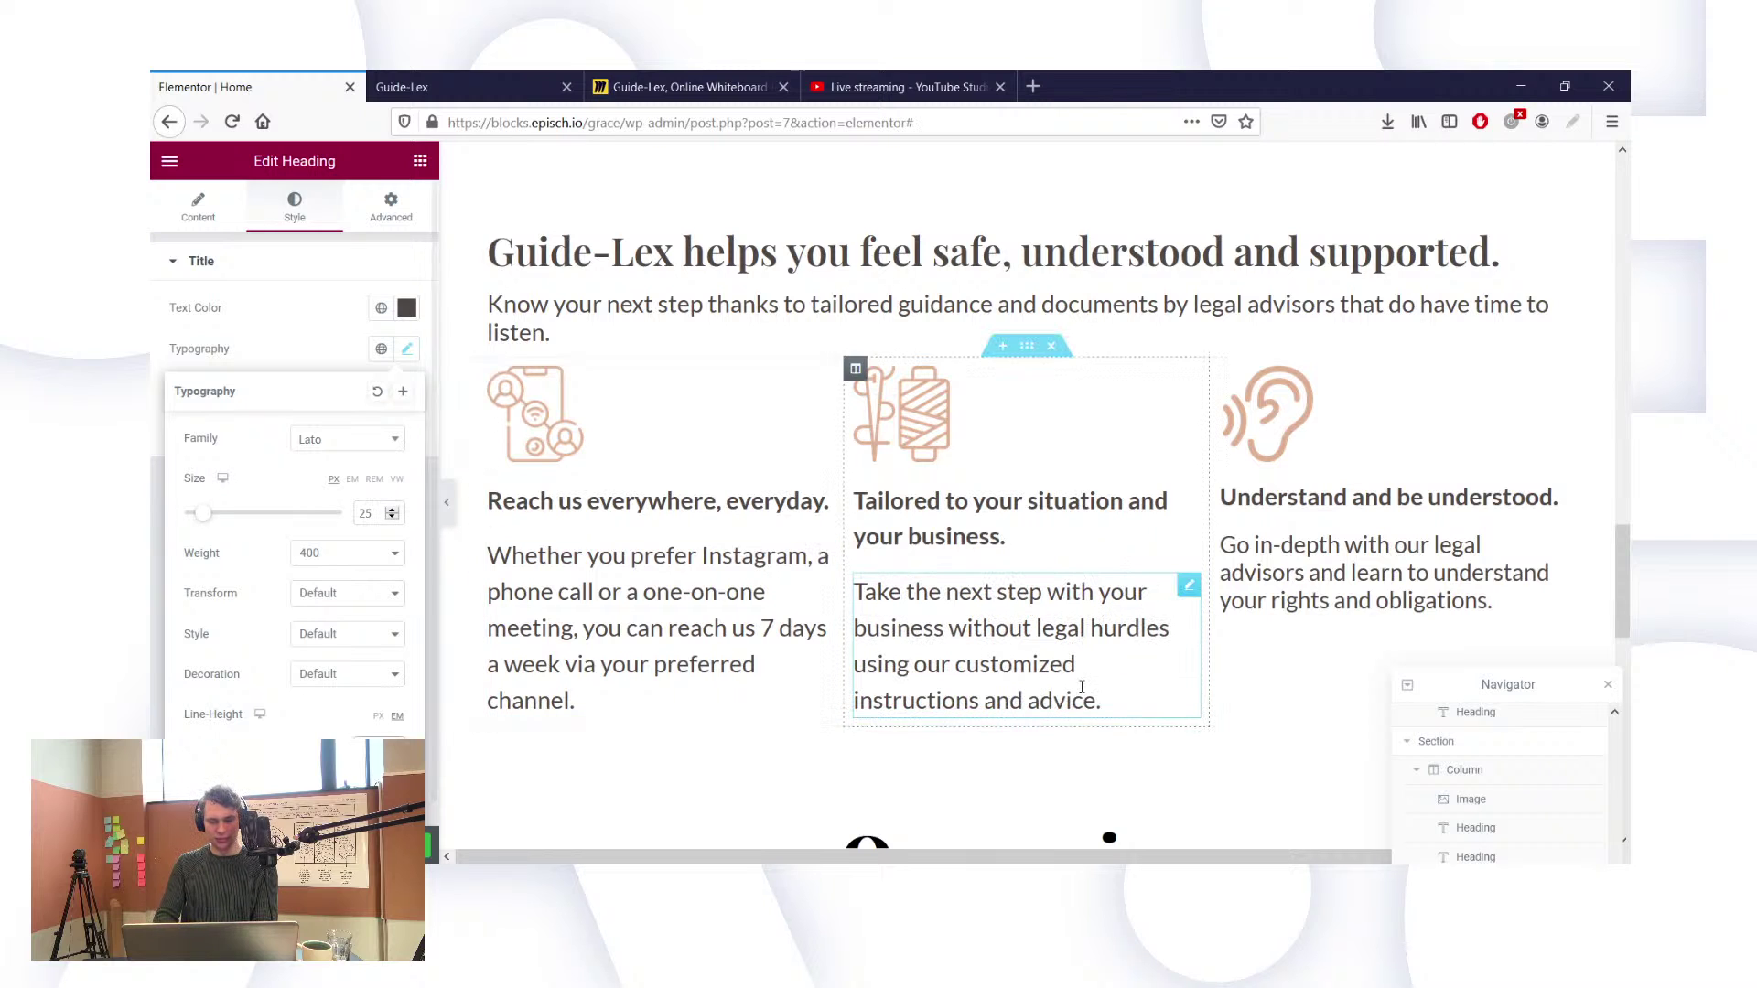
{"action": "left_click", "coordinate": [1333, 590]}
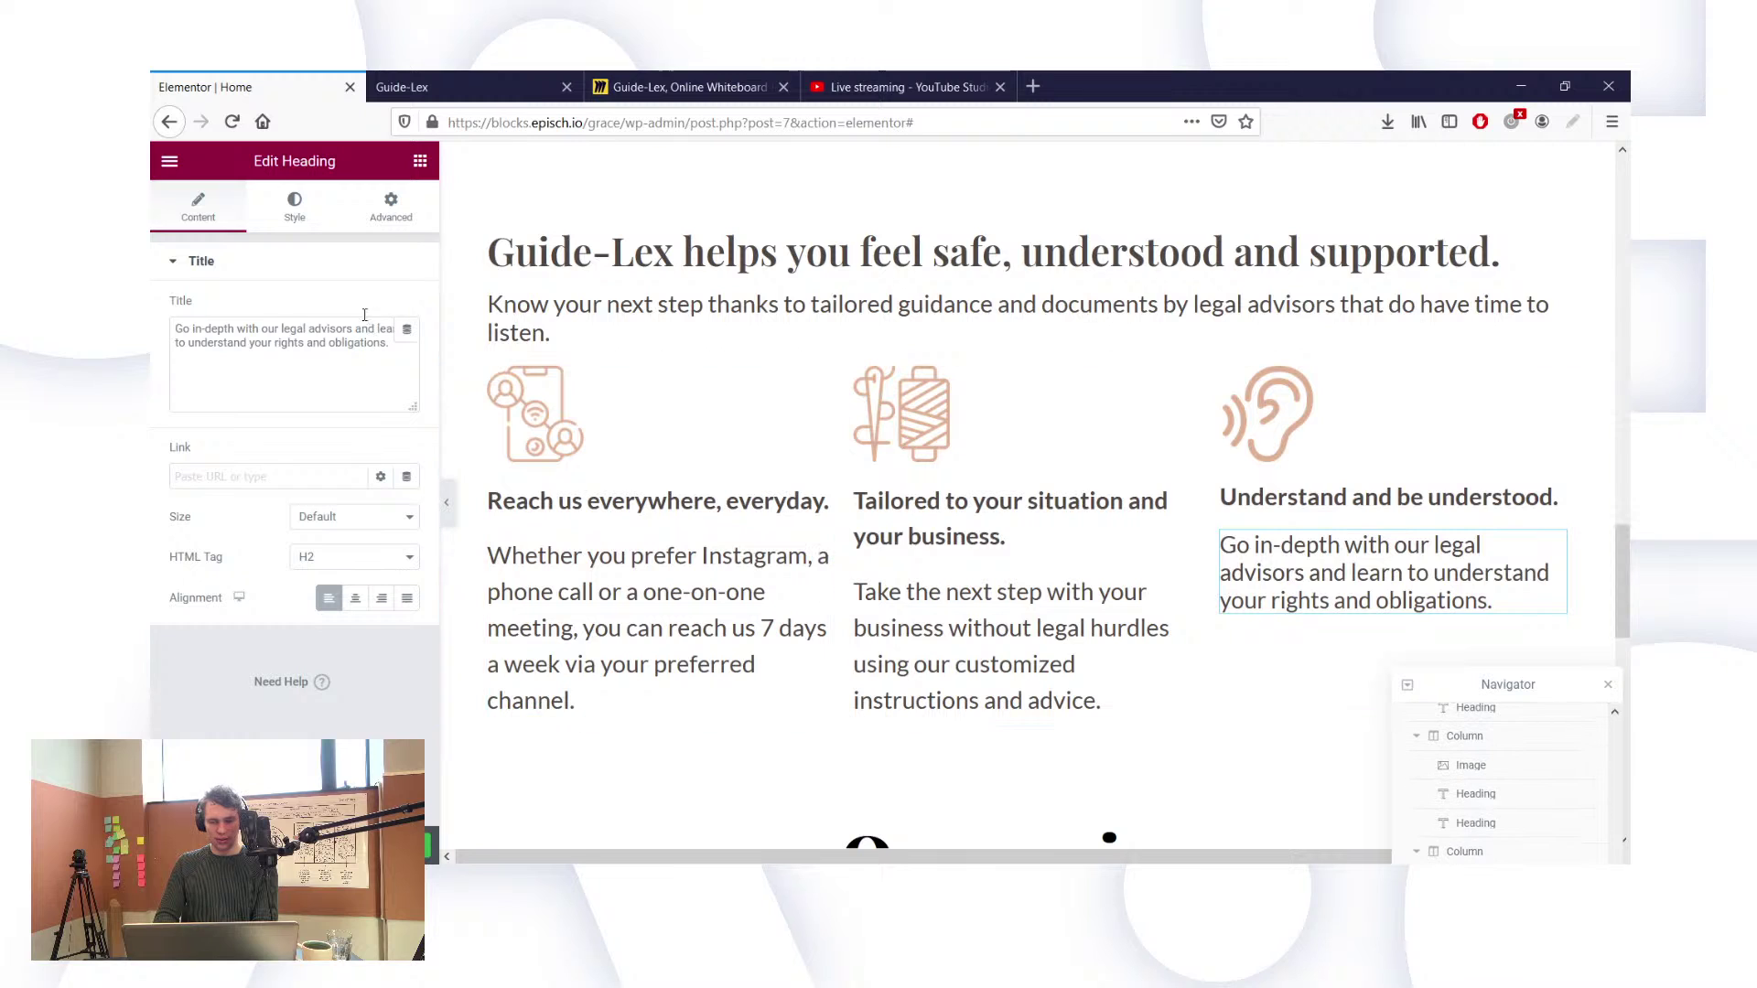
{"action": "left_click", "coordinate": [302, 230]}
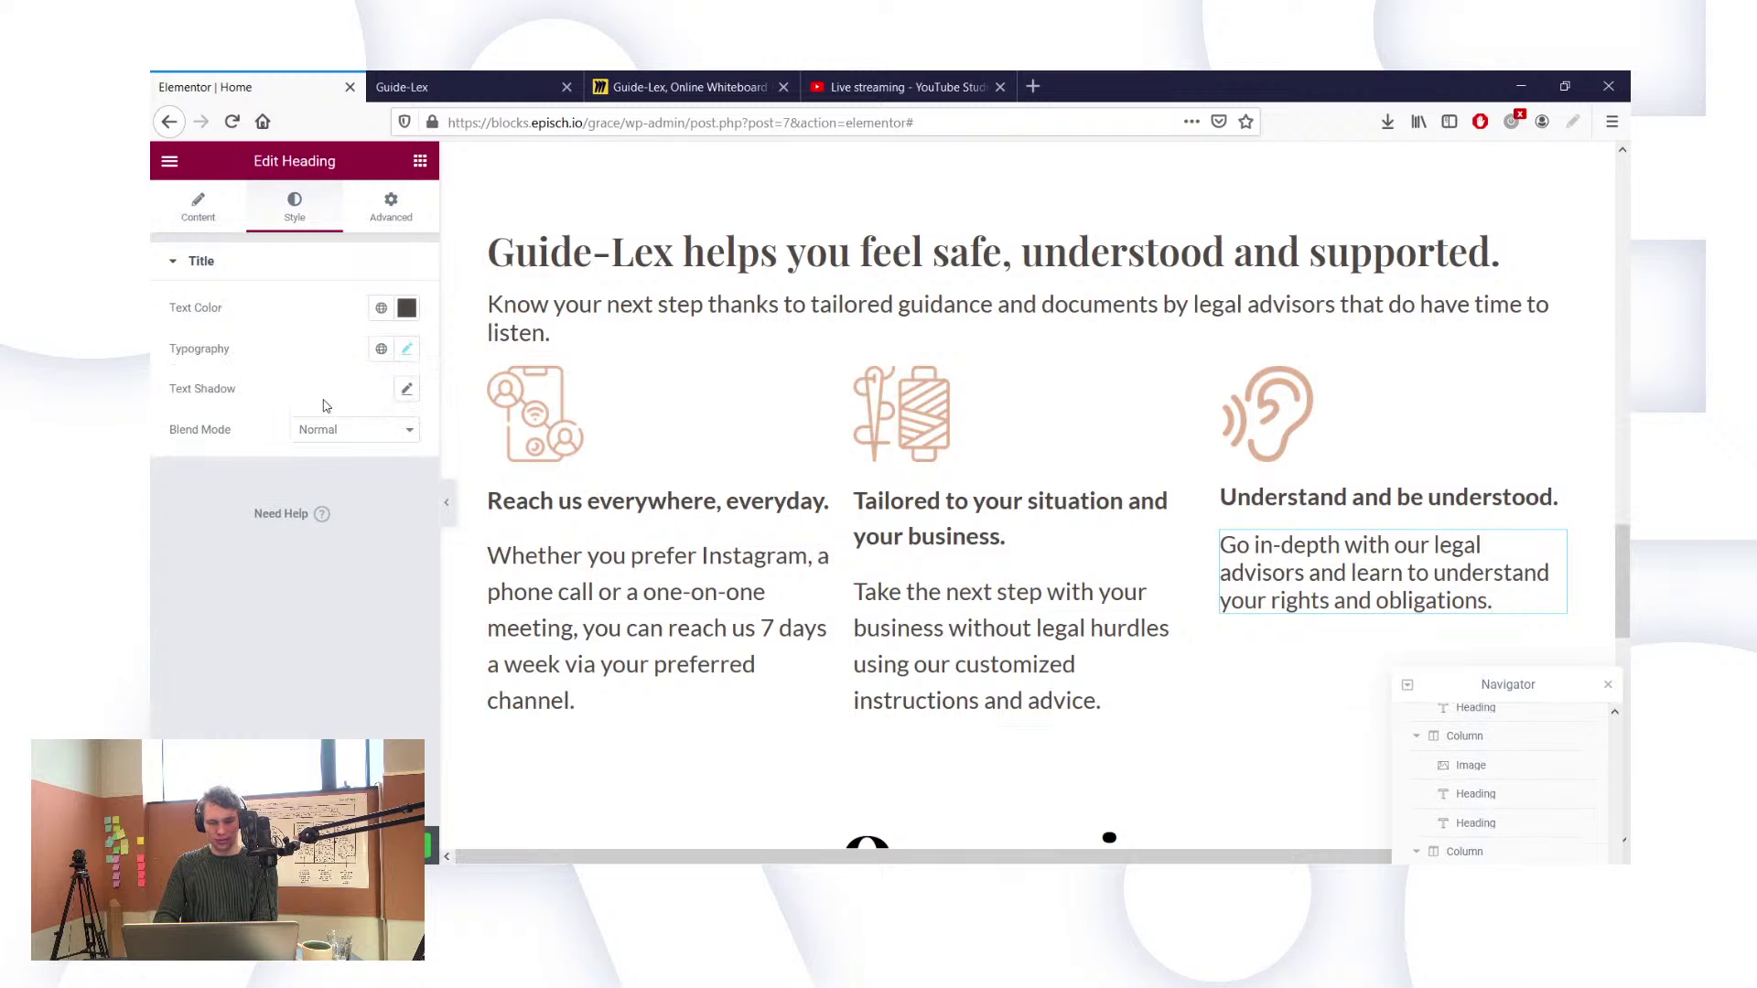
{"action": "left_click", "coordinate": [407, 351]}
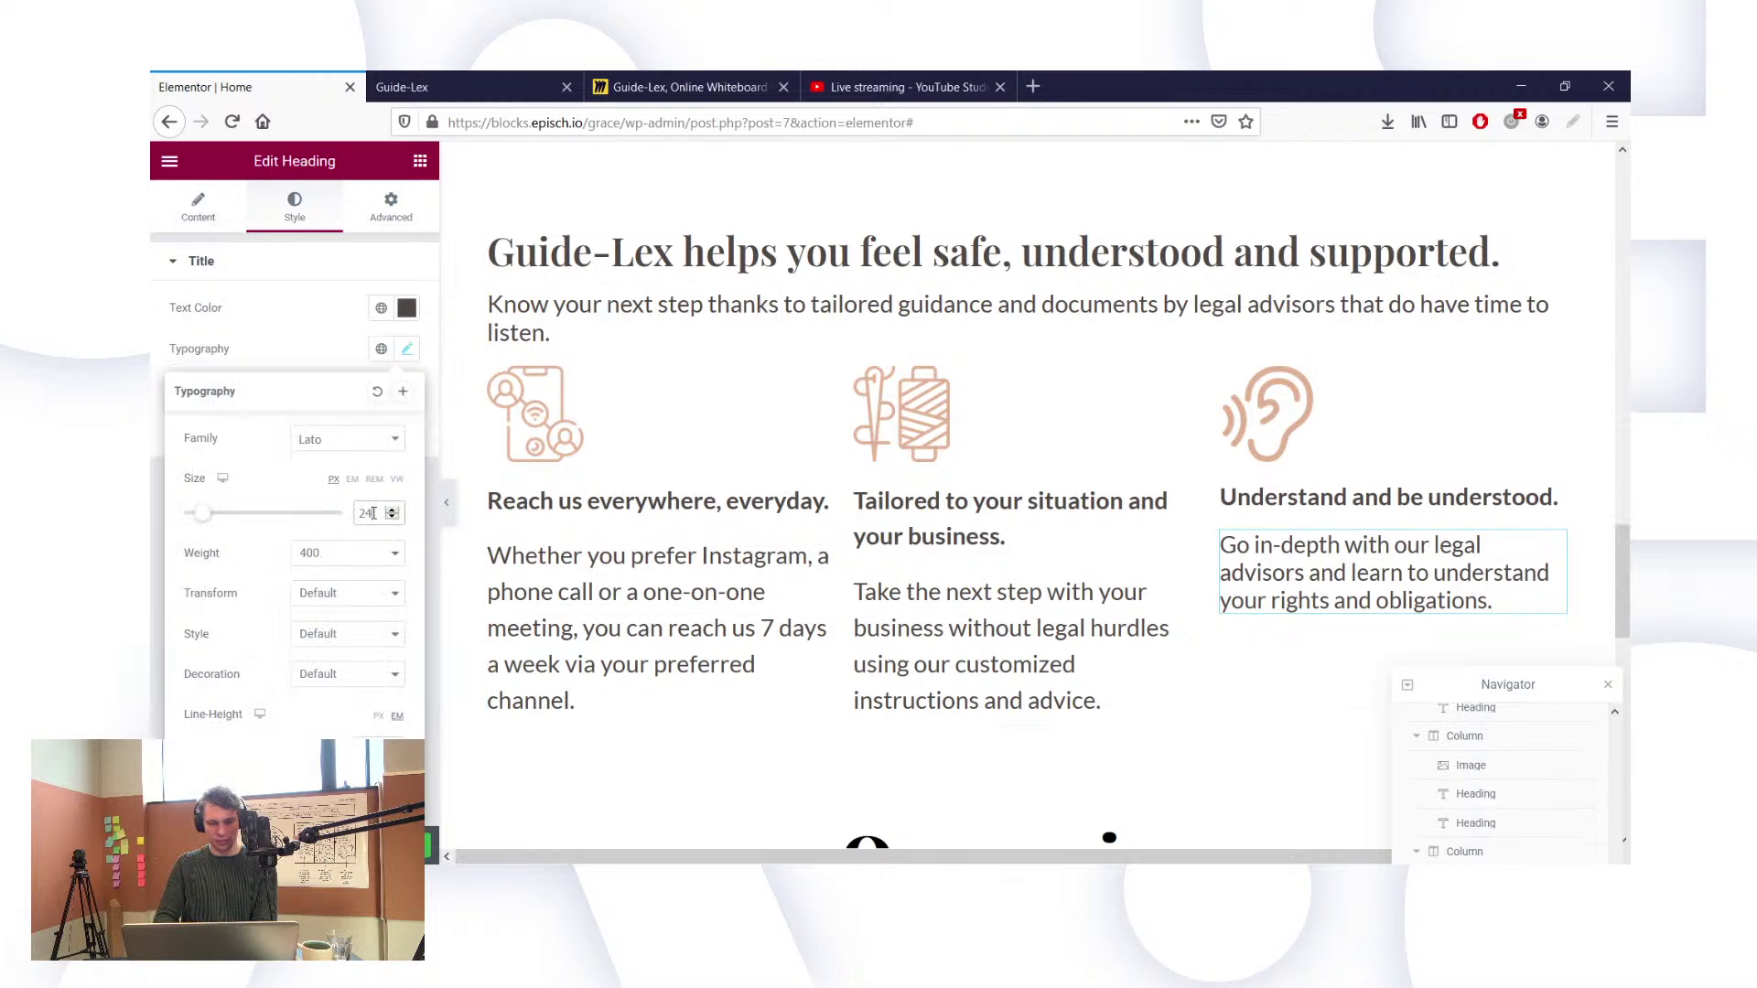
{"action": "key", "text": "Up"}
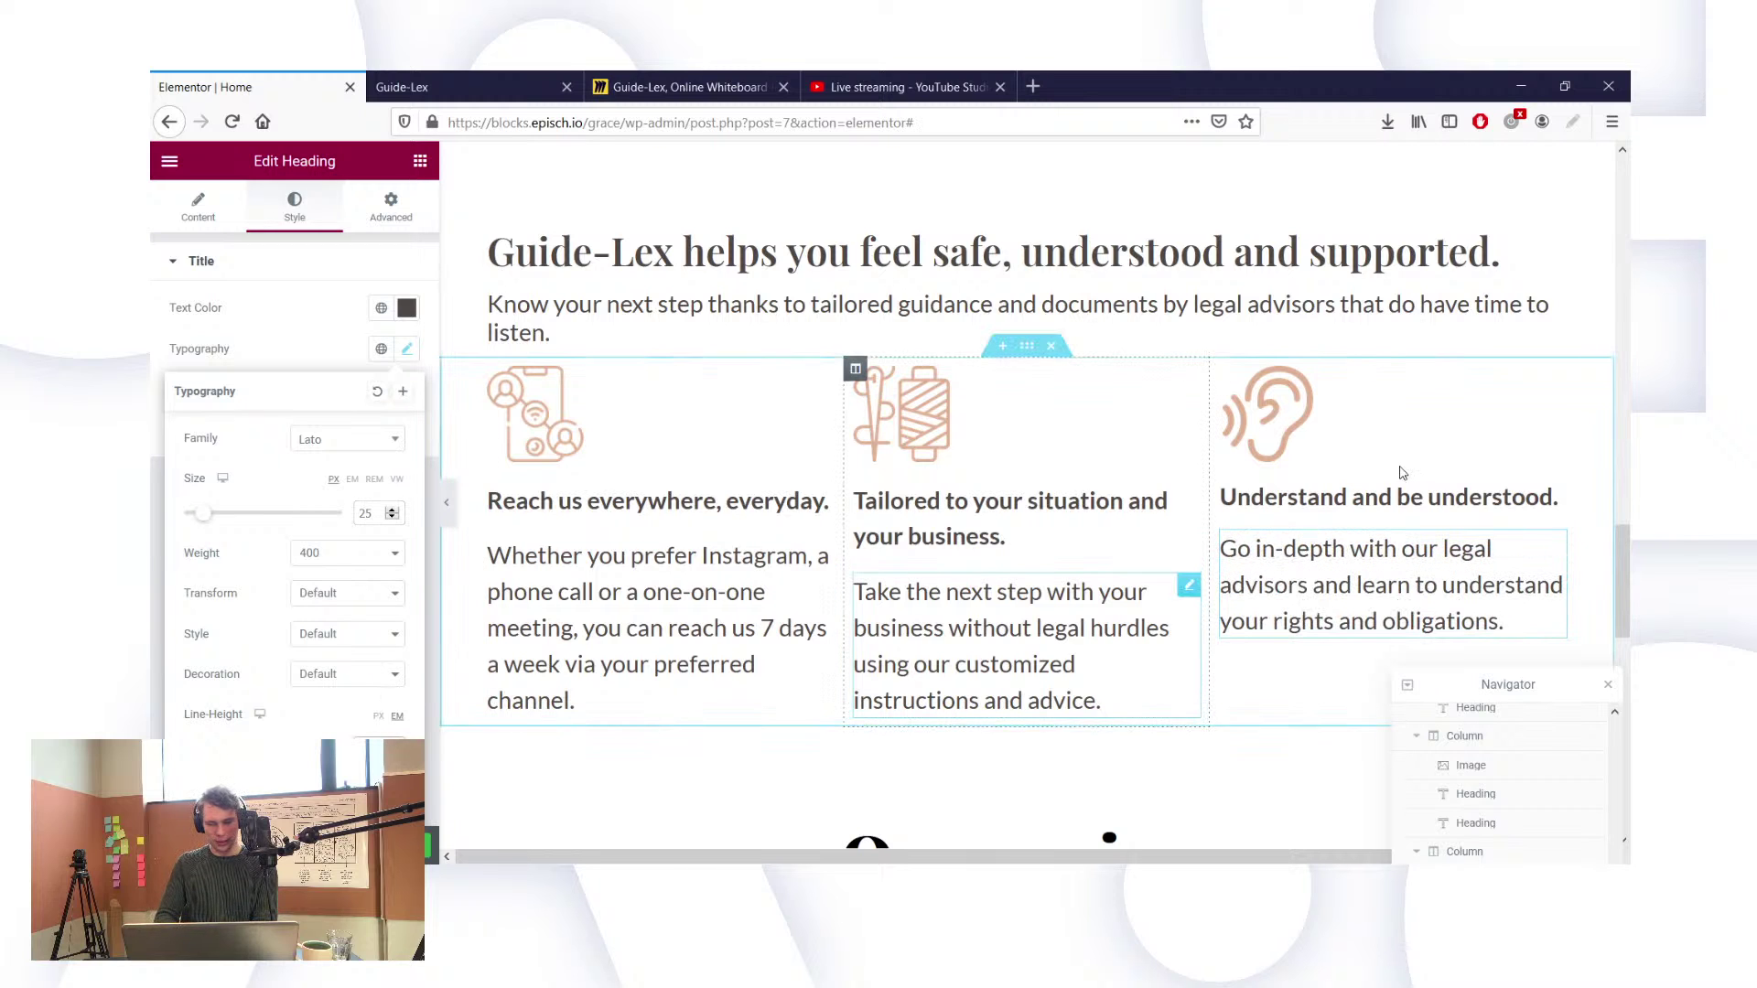
{"action": "left_click", "coordinate": [1242, 494]}
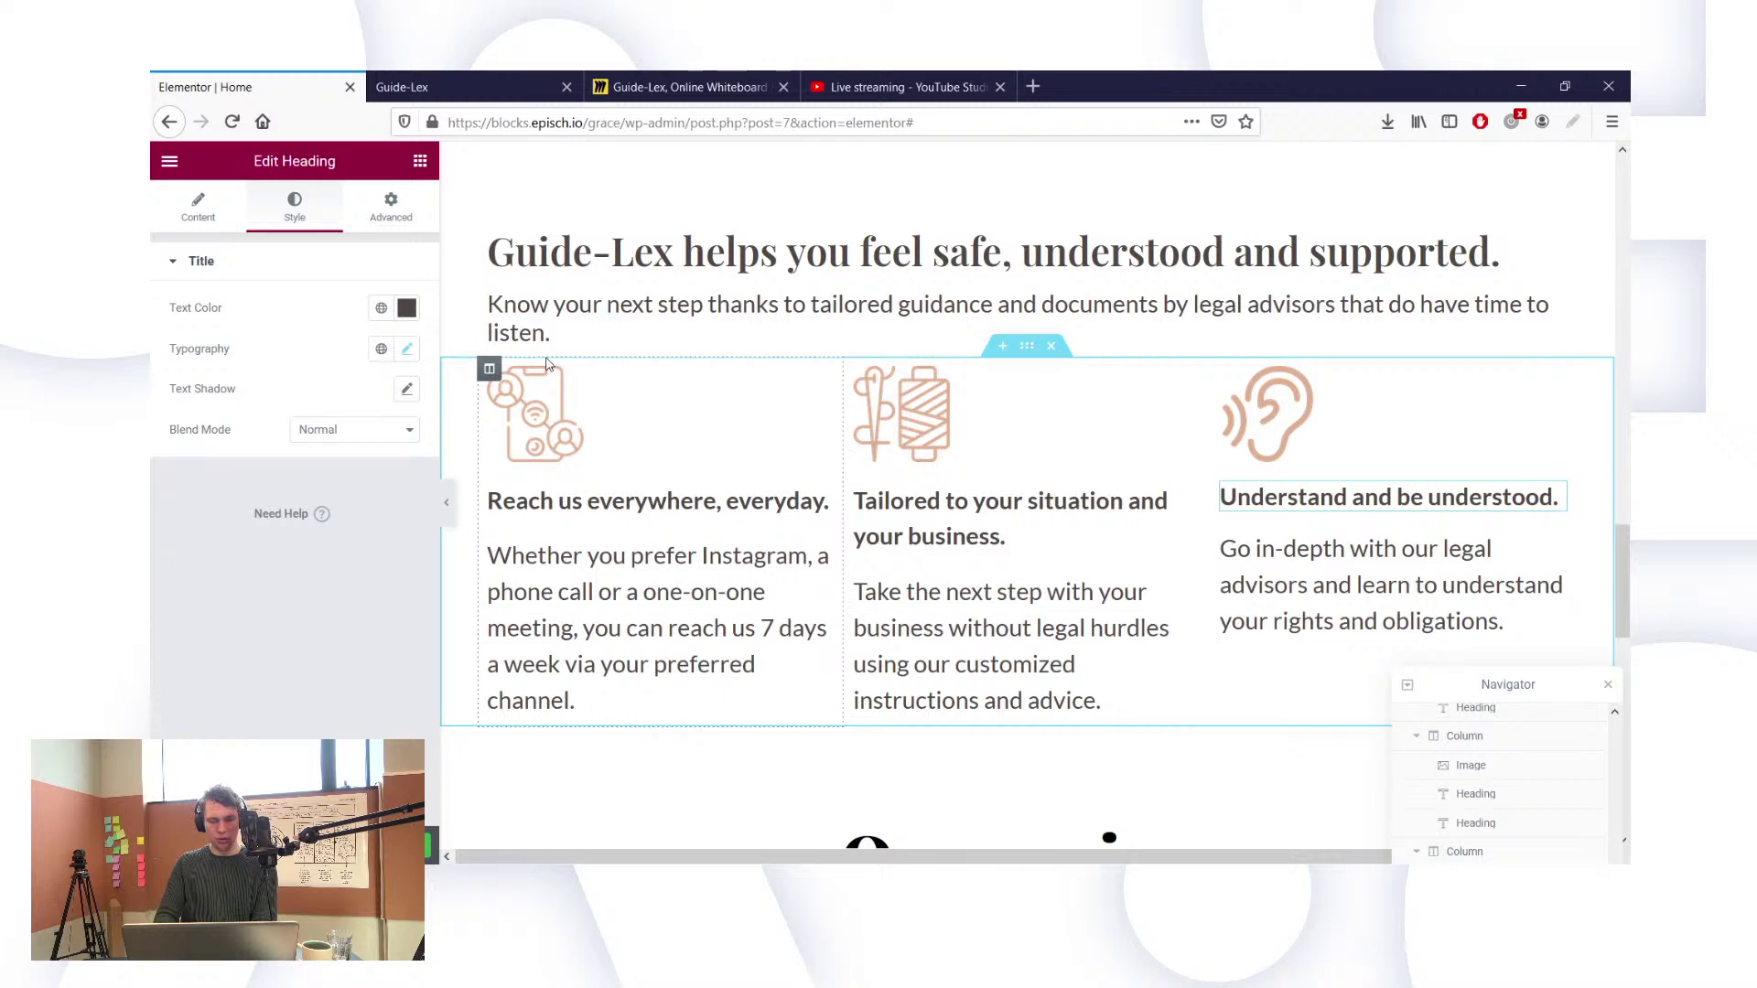
{"action": "left_click", "coordinate": [407, 350]}
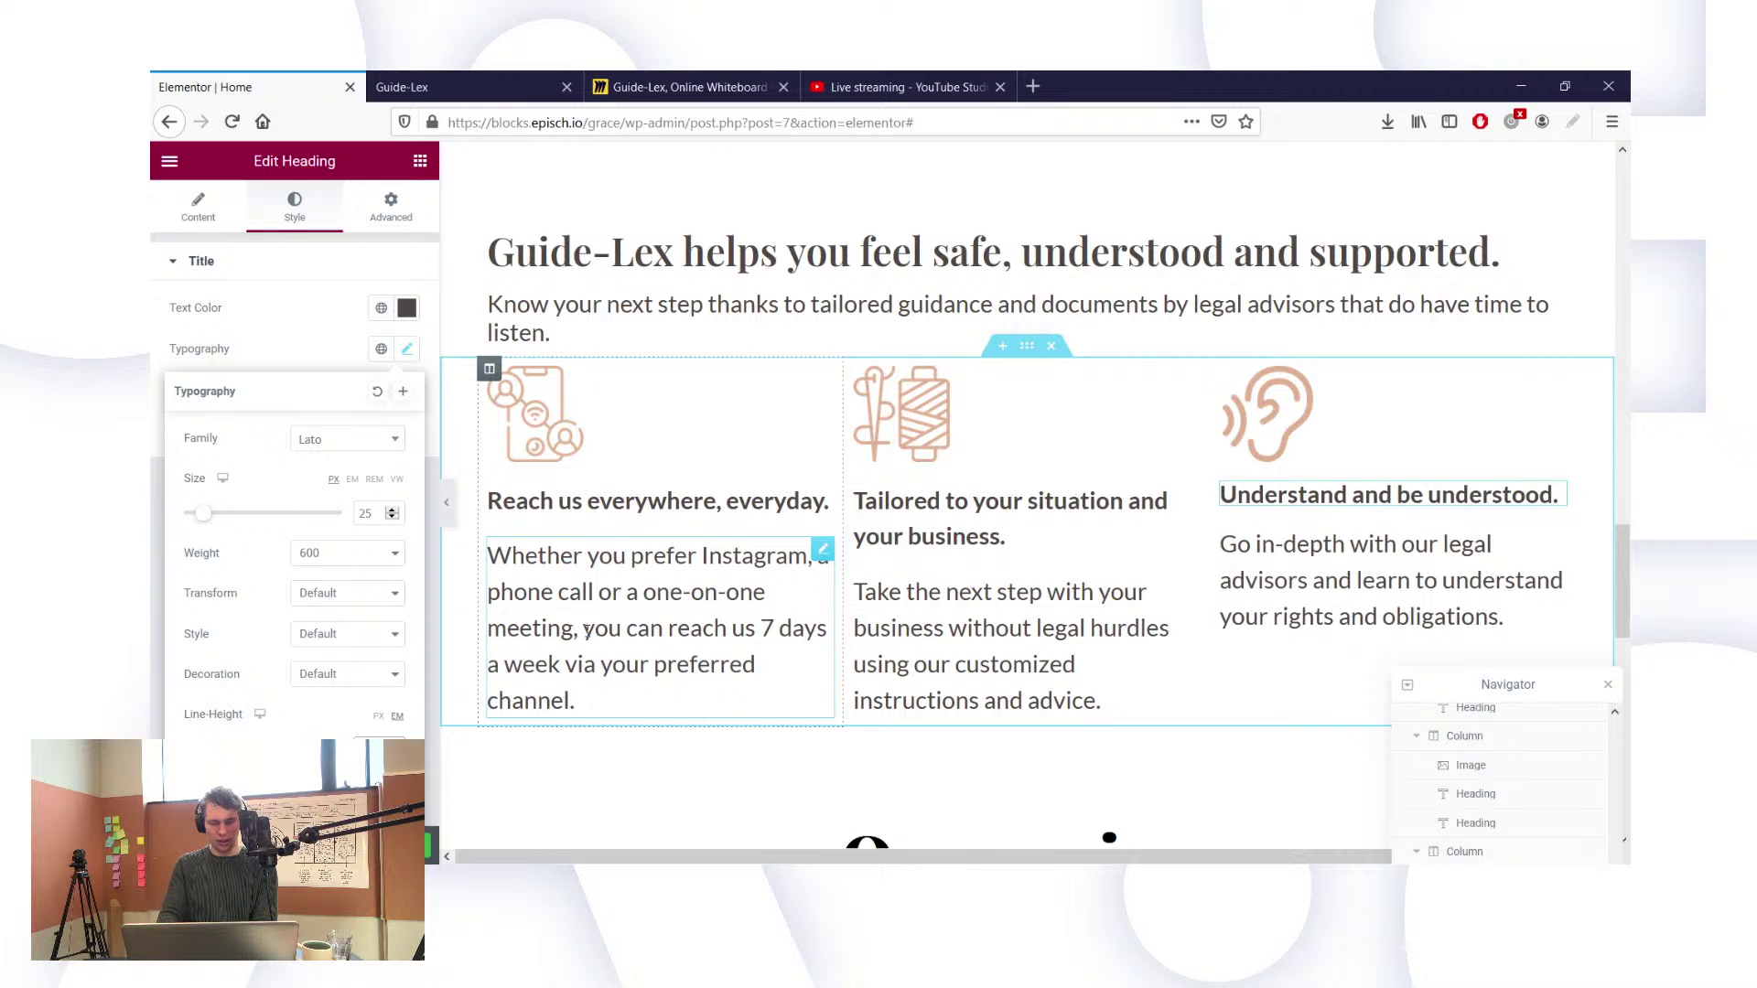
Step: Delete ' and your business' from the middle heading so it reads 'Tailored to your situation.'
{"action": "left_click", "coordinate": [1019, 508]}
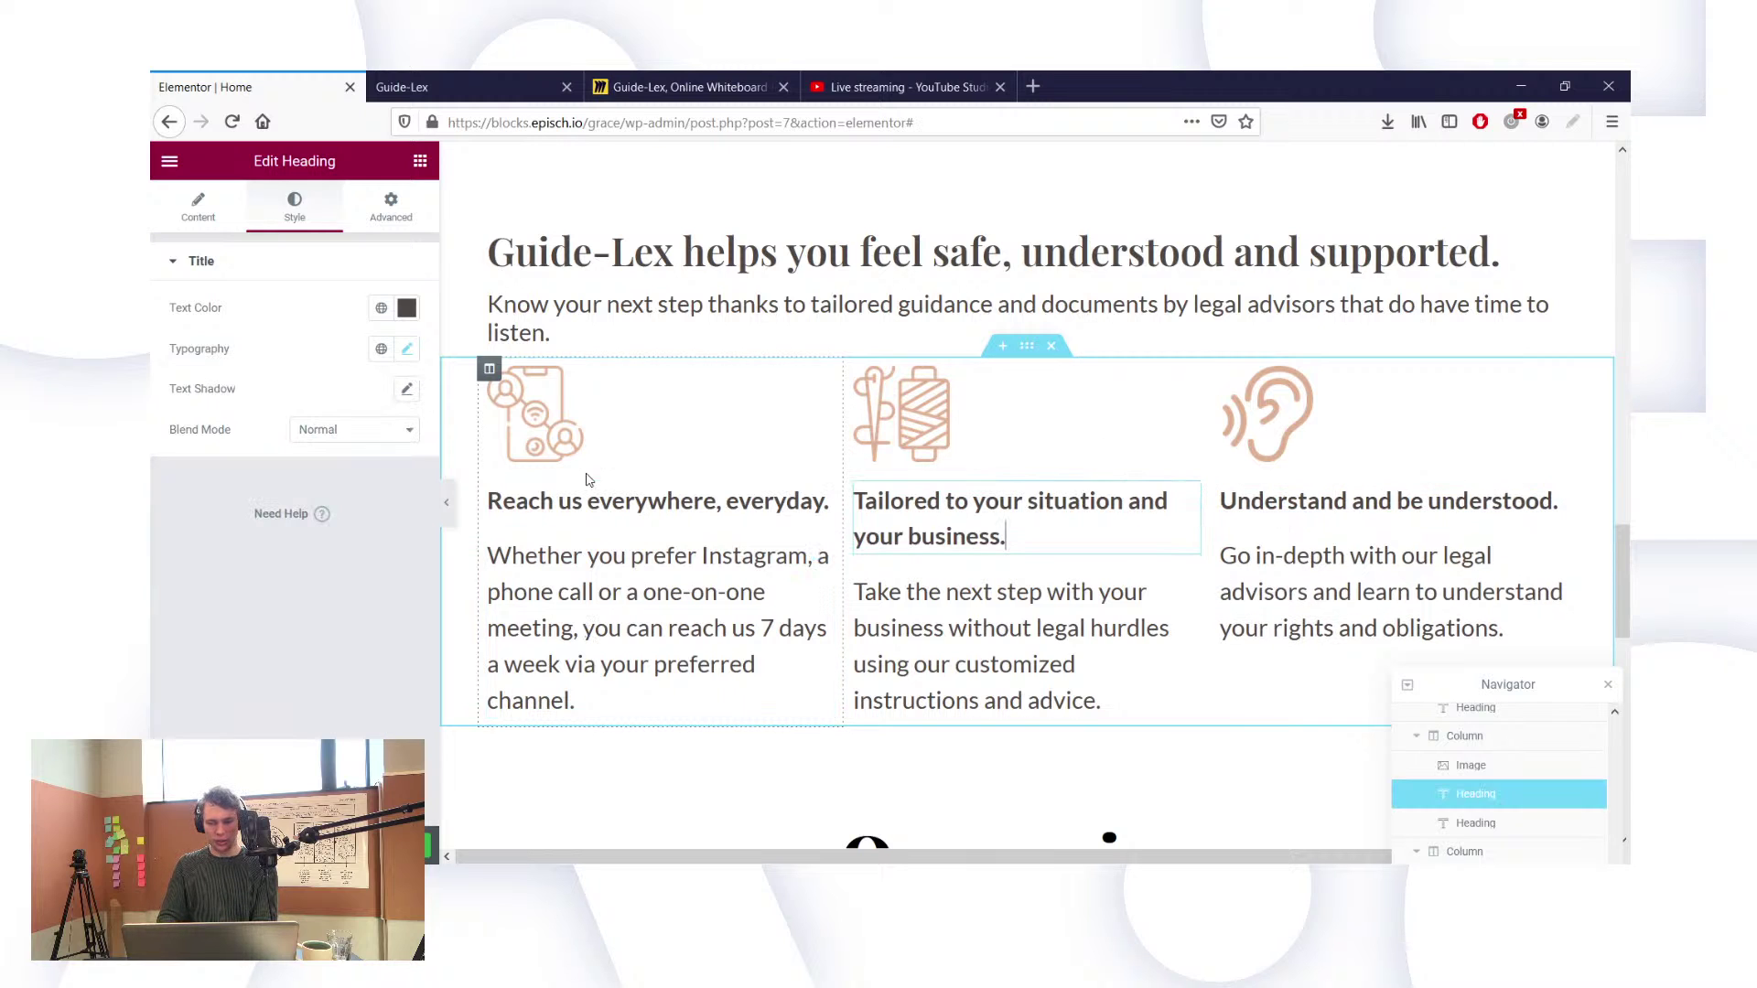
{"action": "left_click", "coordinate": [198, 208]}
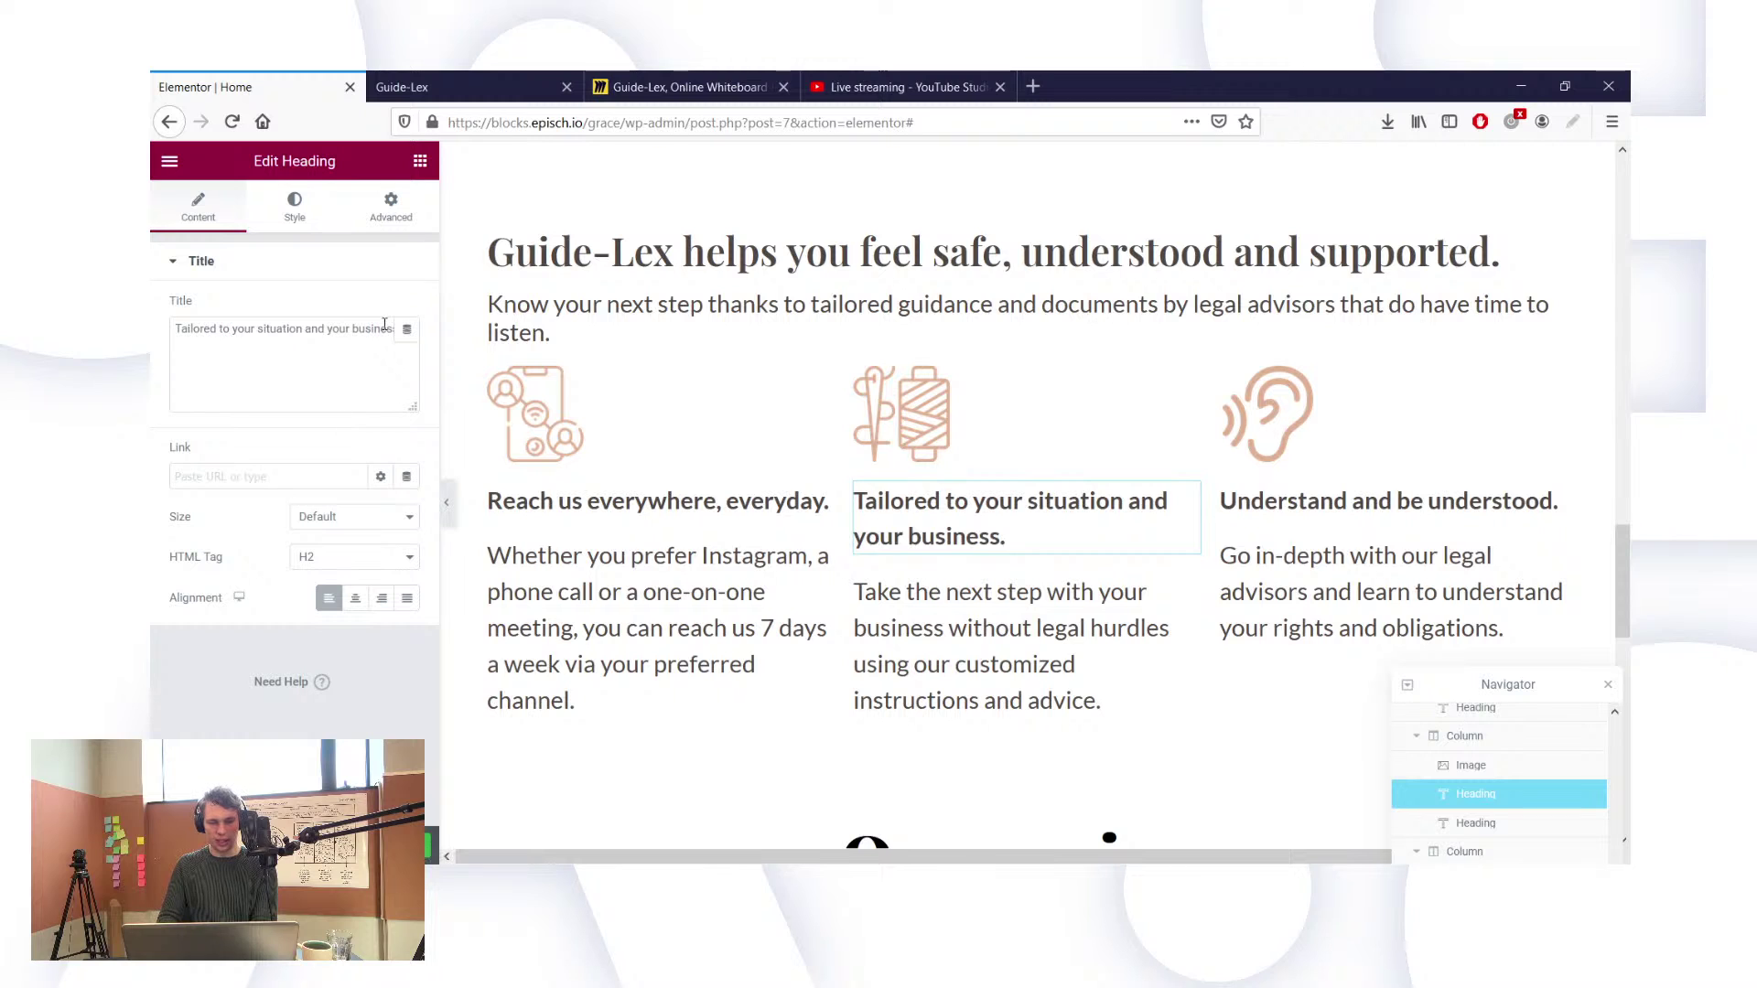
{"action": "left_click_drag", "start_coordinate": [308, 330], "coordinate": [403, 330]}
{"action": "key", "text": "BackSpace"}
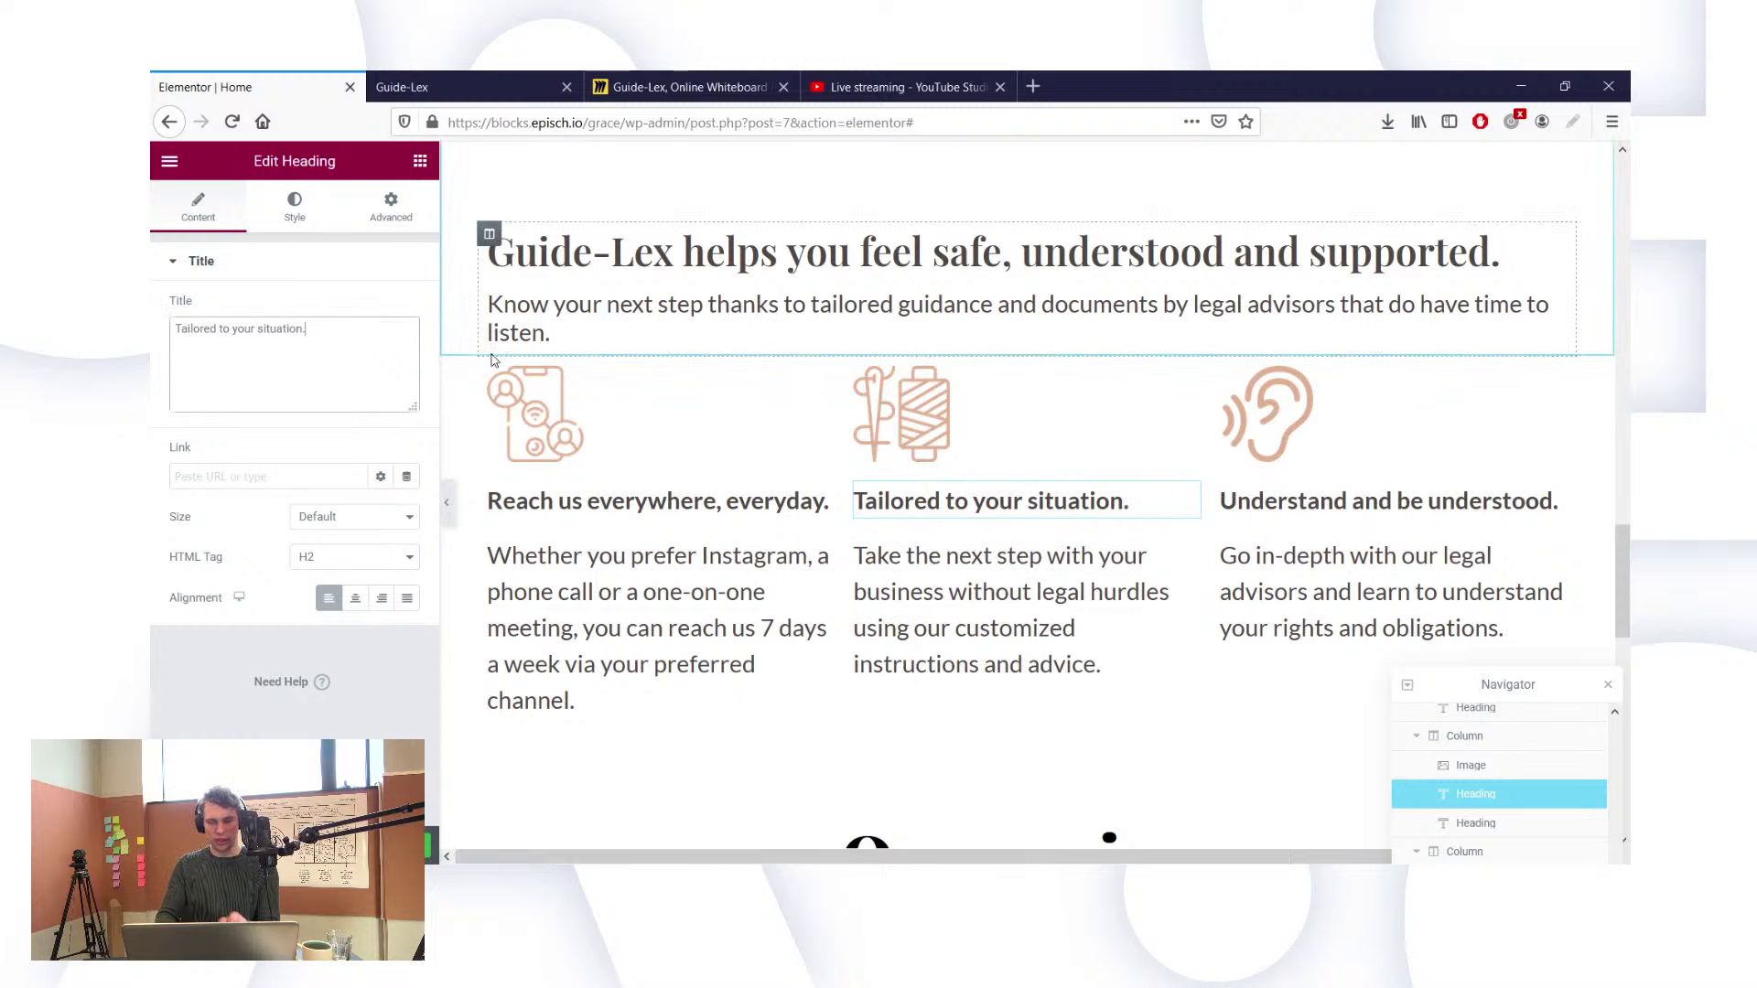
{"action": "left_click", "coordinate": [1012, 595]}
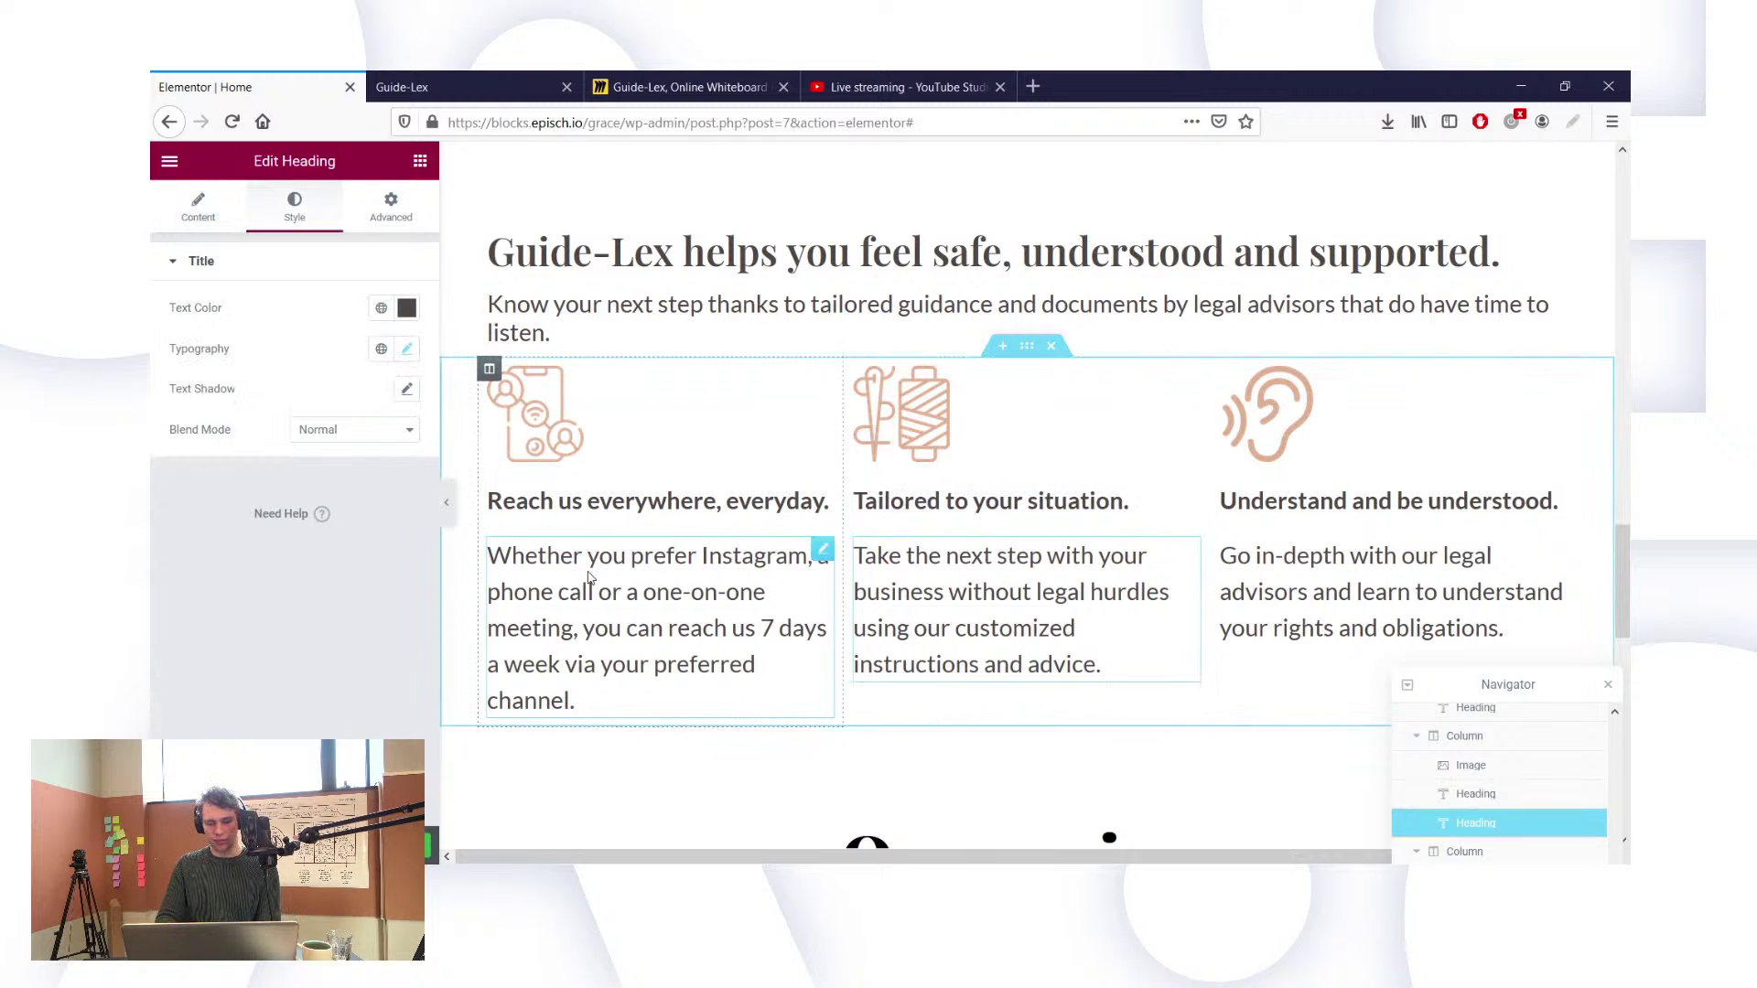
{"action": "left_click", "coordinate": [668, 553]}
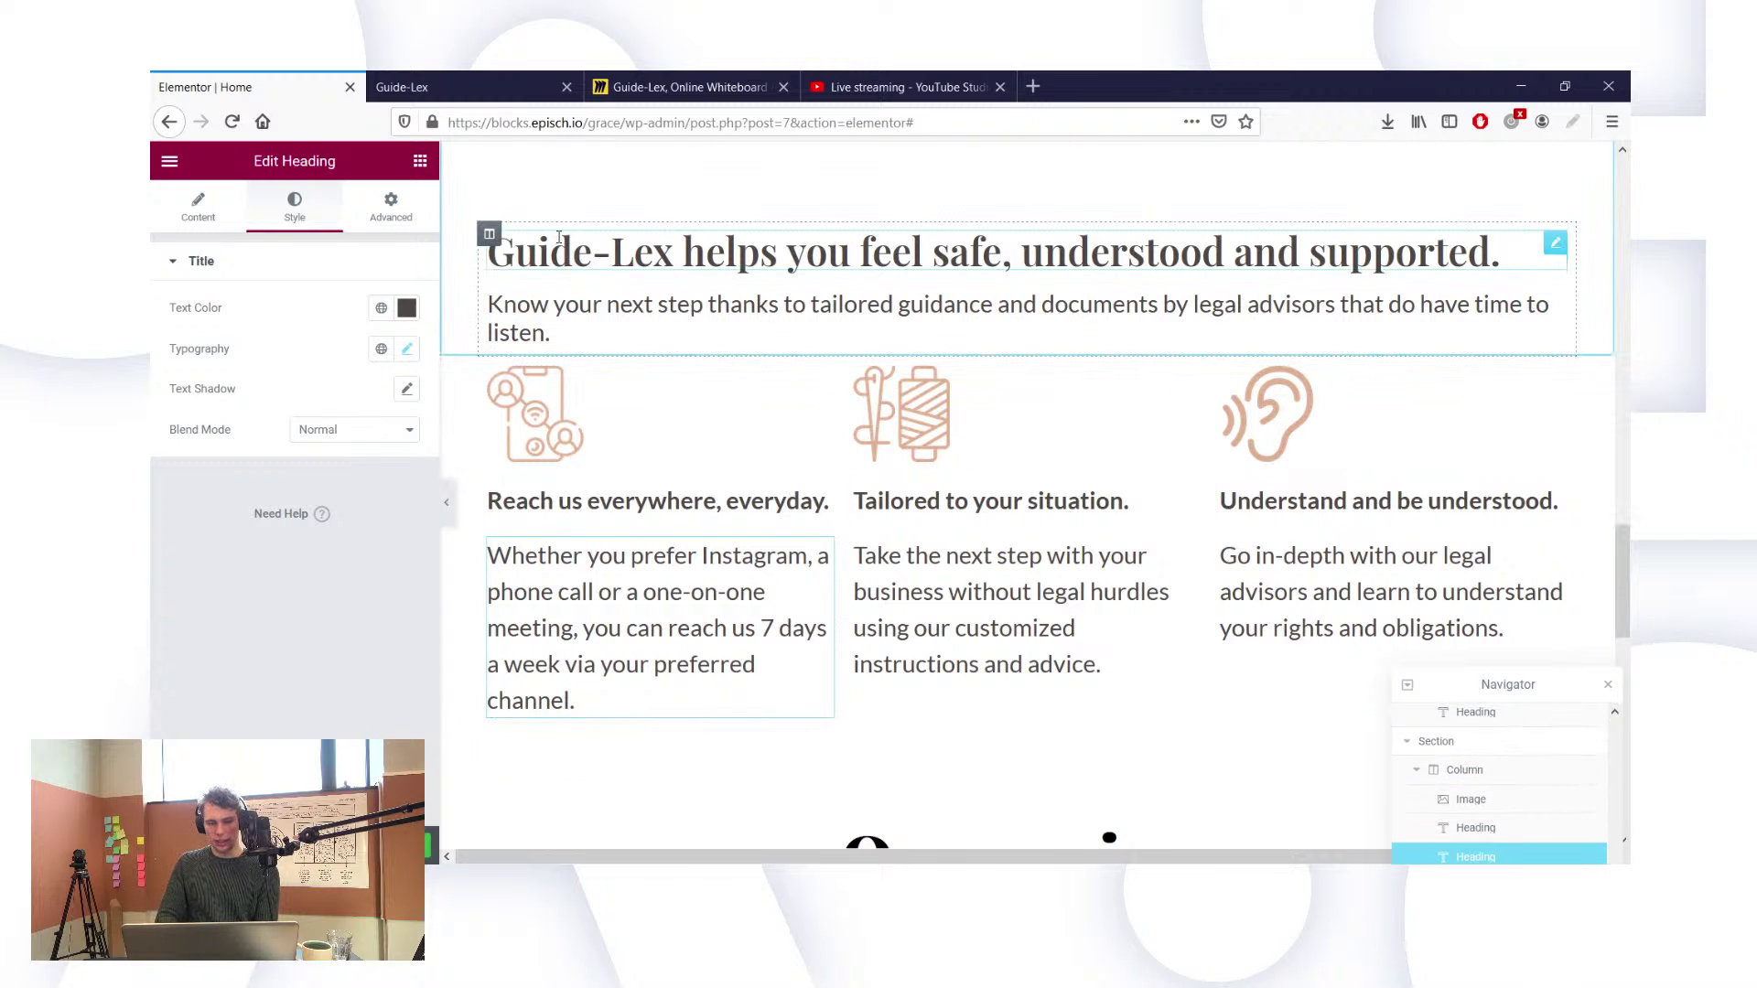
Step: Try a 600 content width on the intro section, then clear it back to default
{"action": "scroll", "coordinate": [1054, 271], "scroll_direction": "up", "scroll_amount": 2}
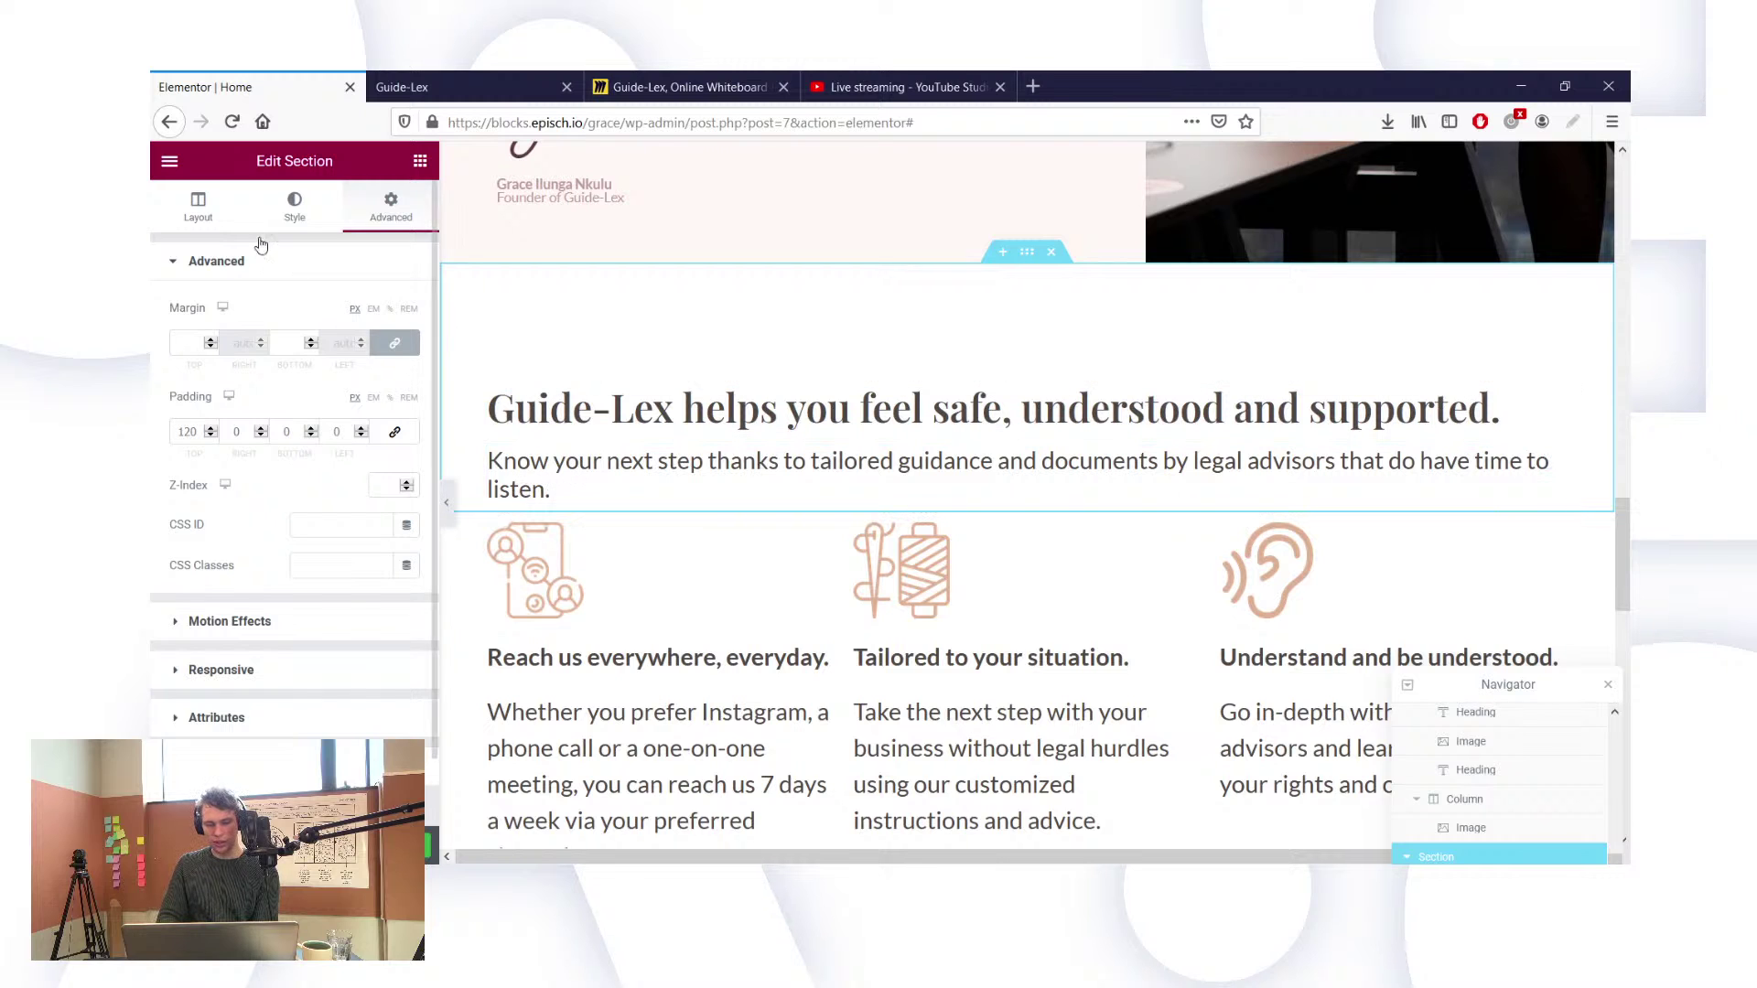
{"action": "left_click", "coordinate": [231, 220]}
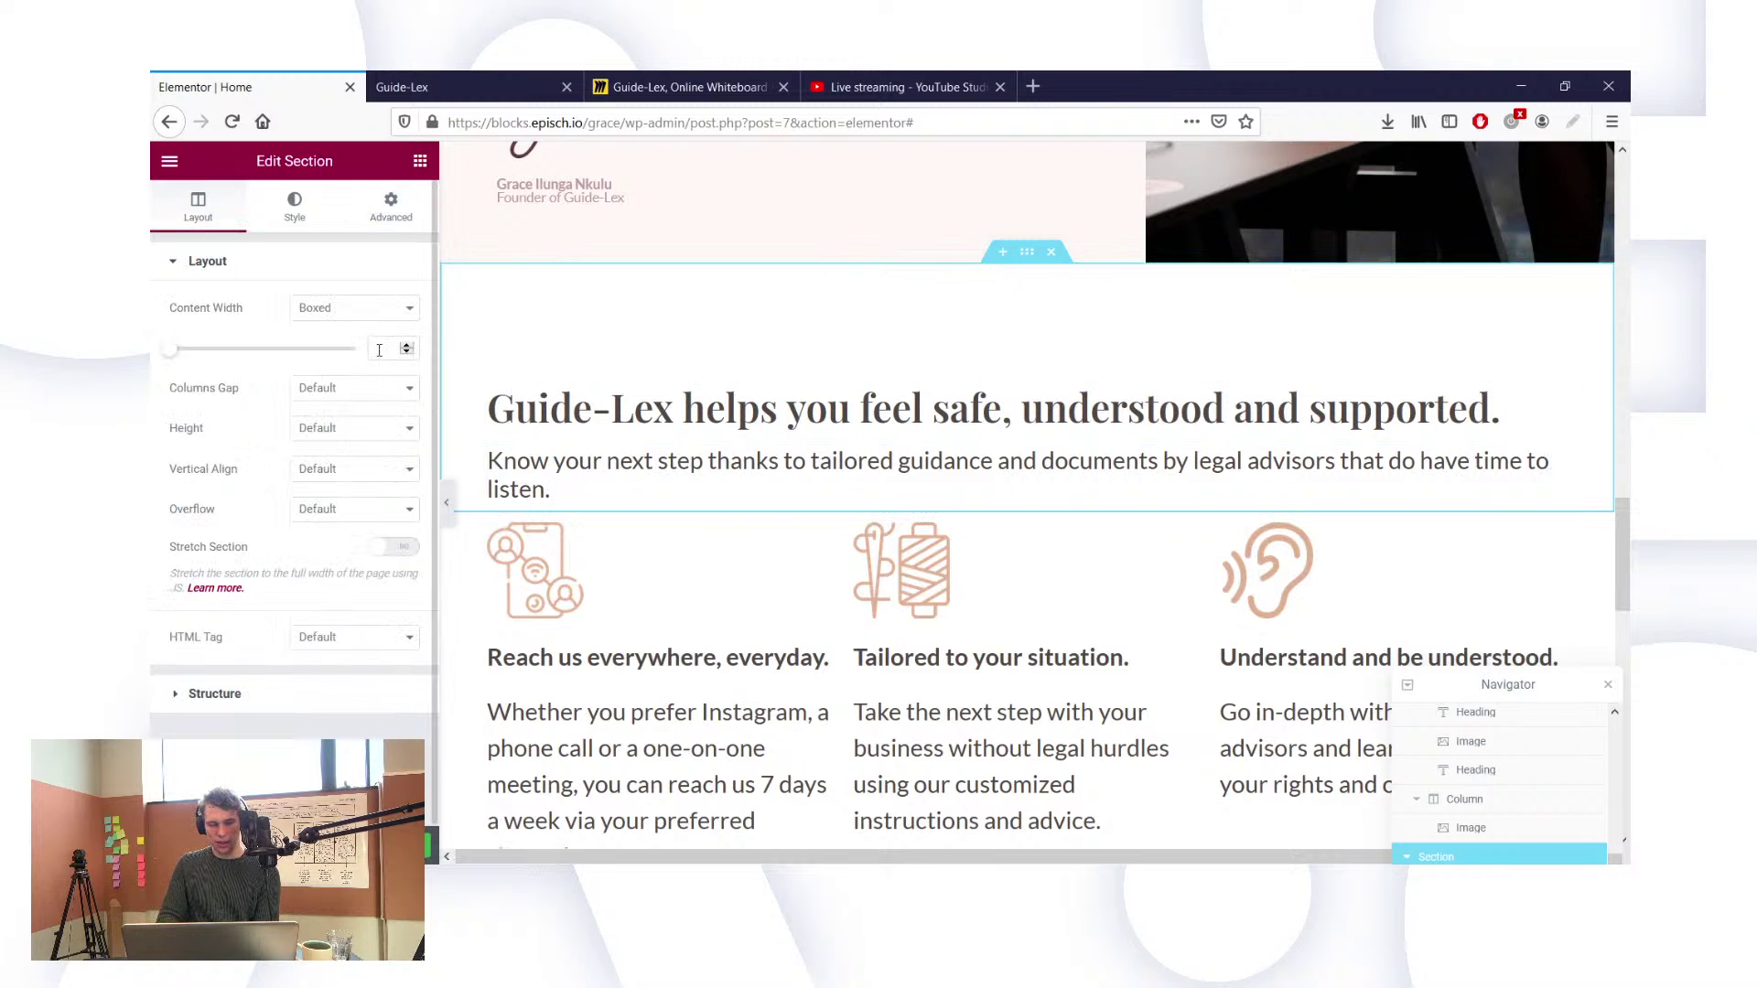
{"action": "left_click", "coordinate": [384, 345]}
{"action": "type", "text": "60"}
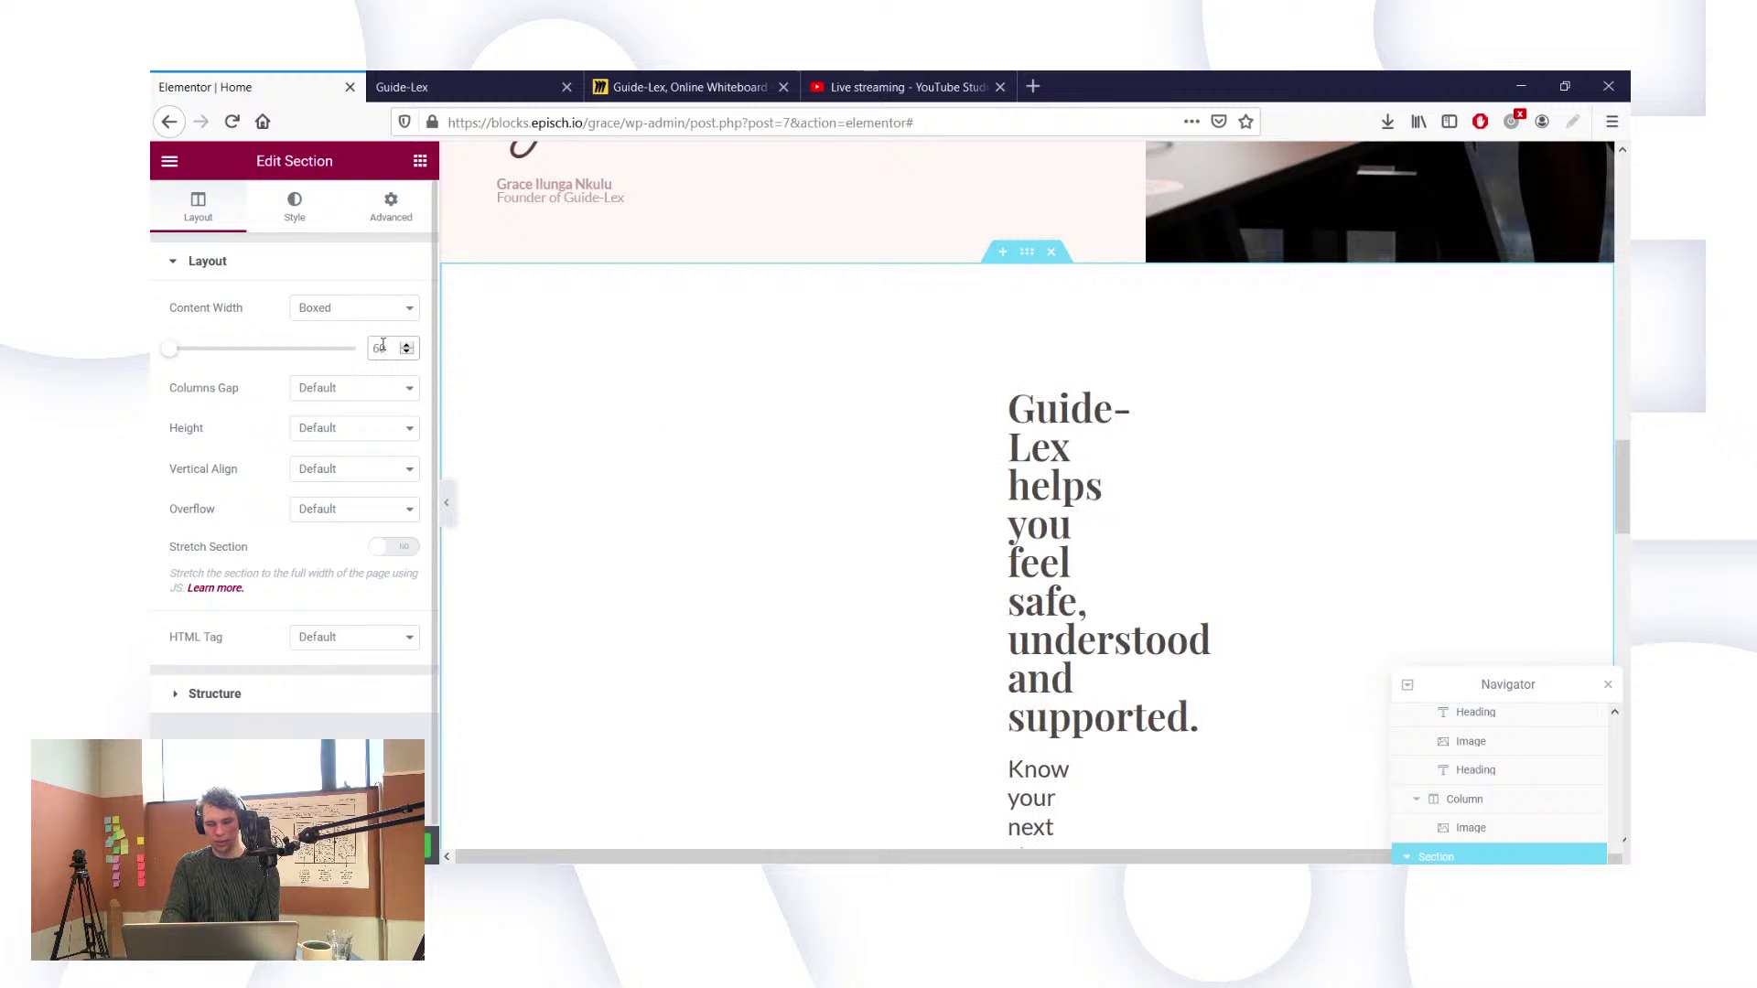
{"action": "type", "text": "0"}
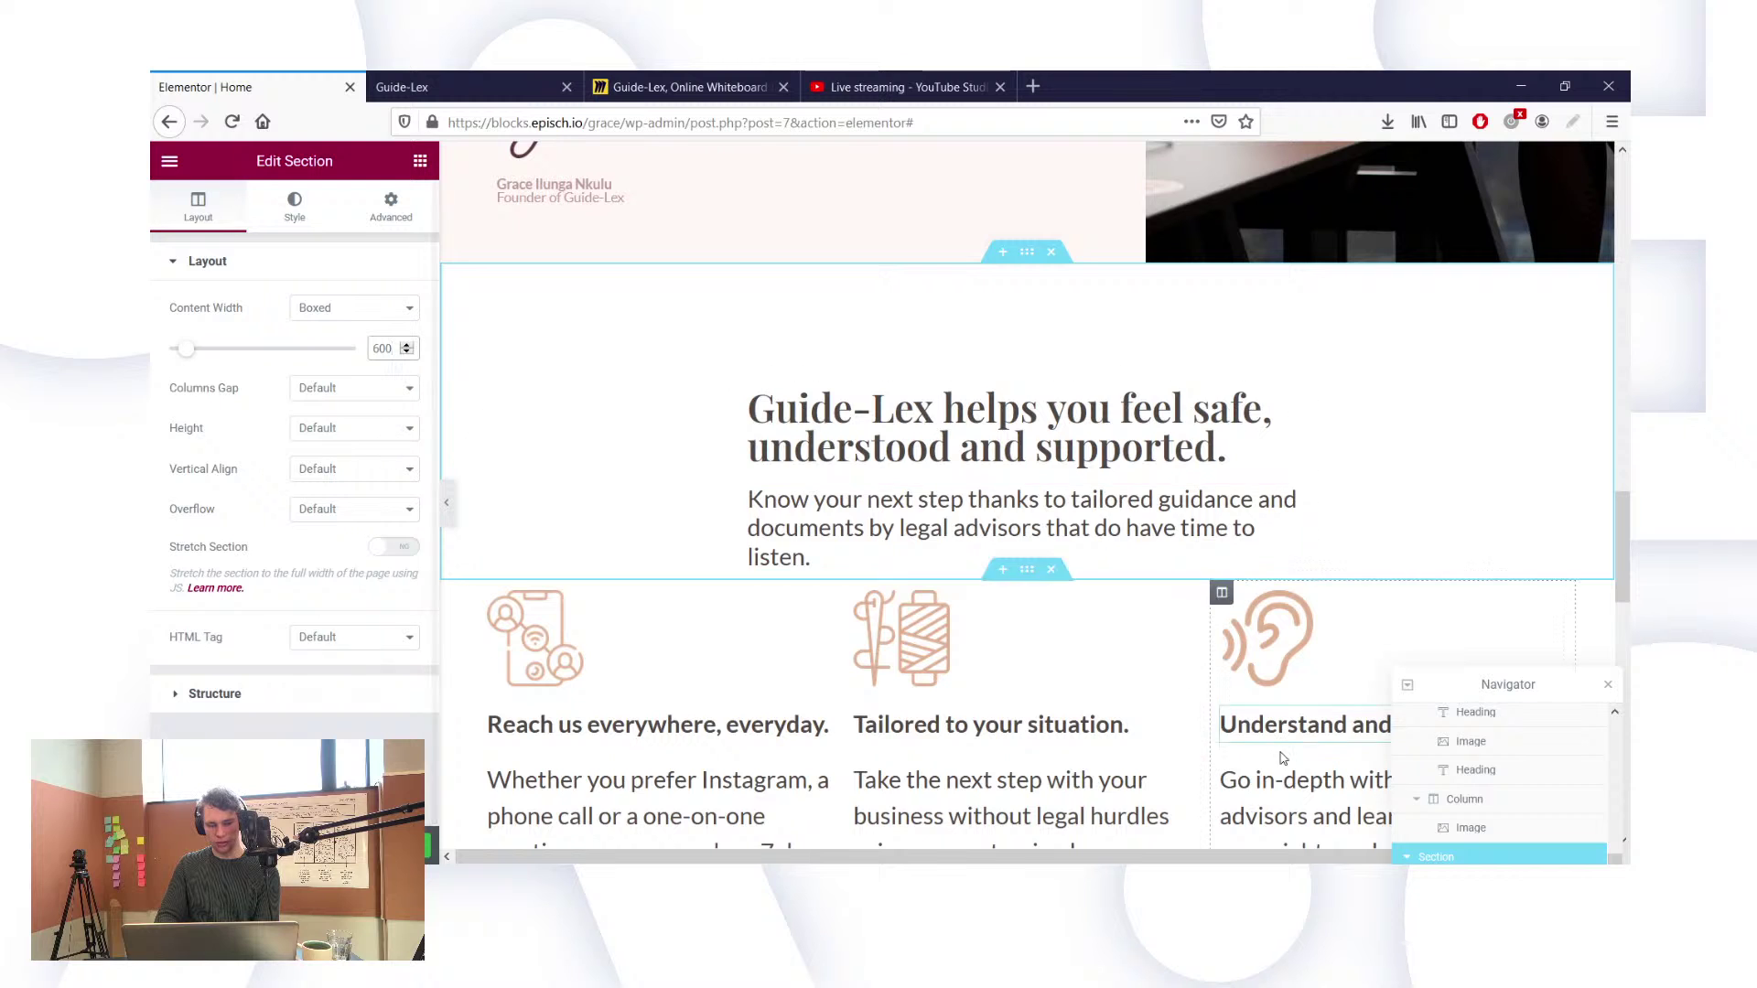
{"action": "scroll", "coordinate": [1478, 805], "scroll_direction": "down", "scroll_amount": 3}
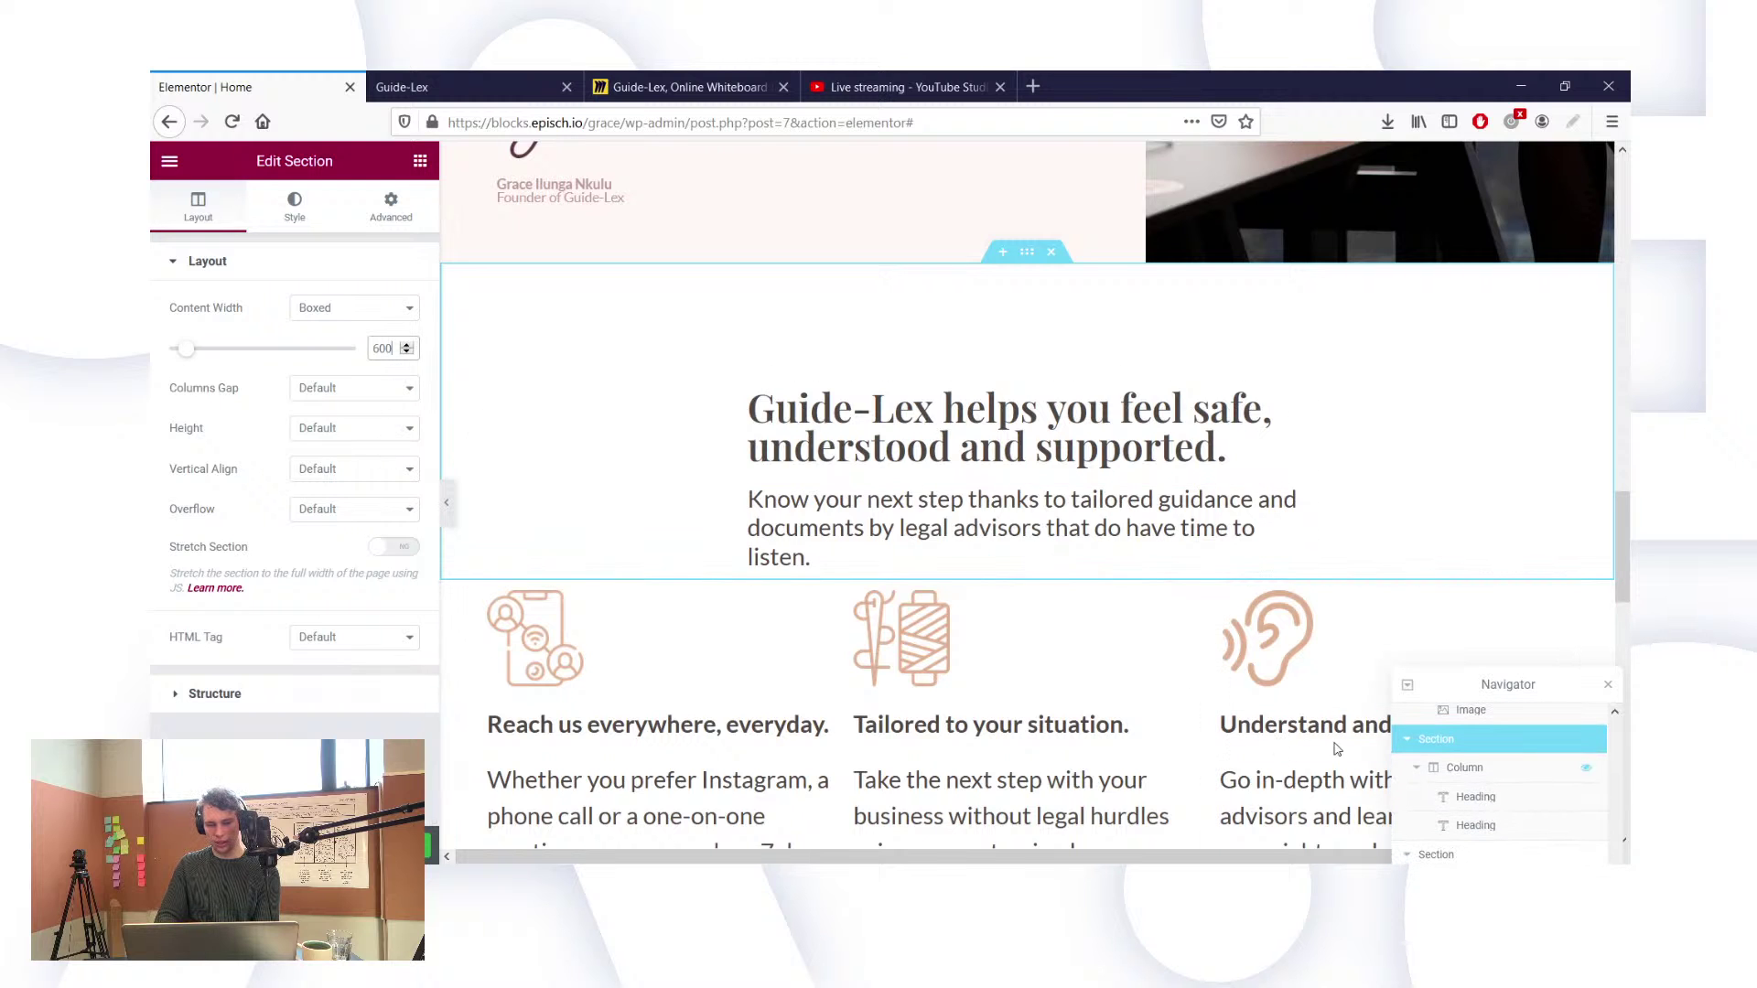
{"action": "key", "text": "BackSpace"}
{"action": "key", "text": "BackSpace"}
{"action": "key", "text": "BackSpace"}
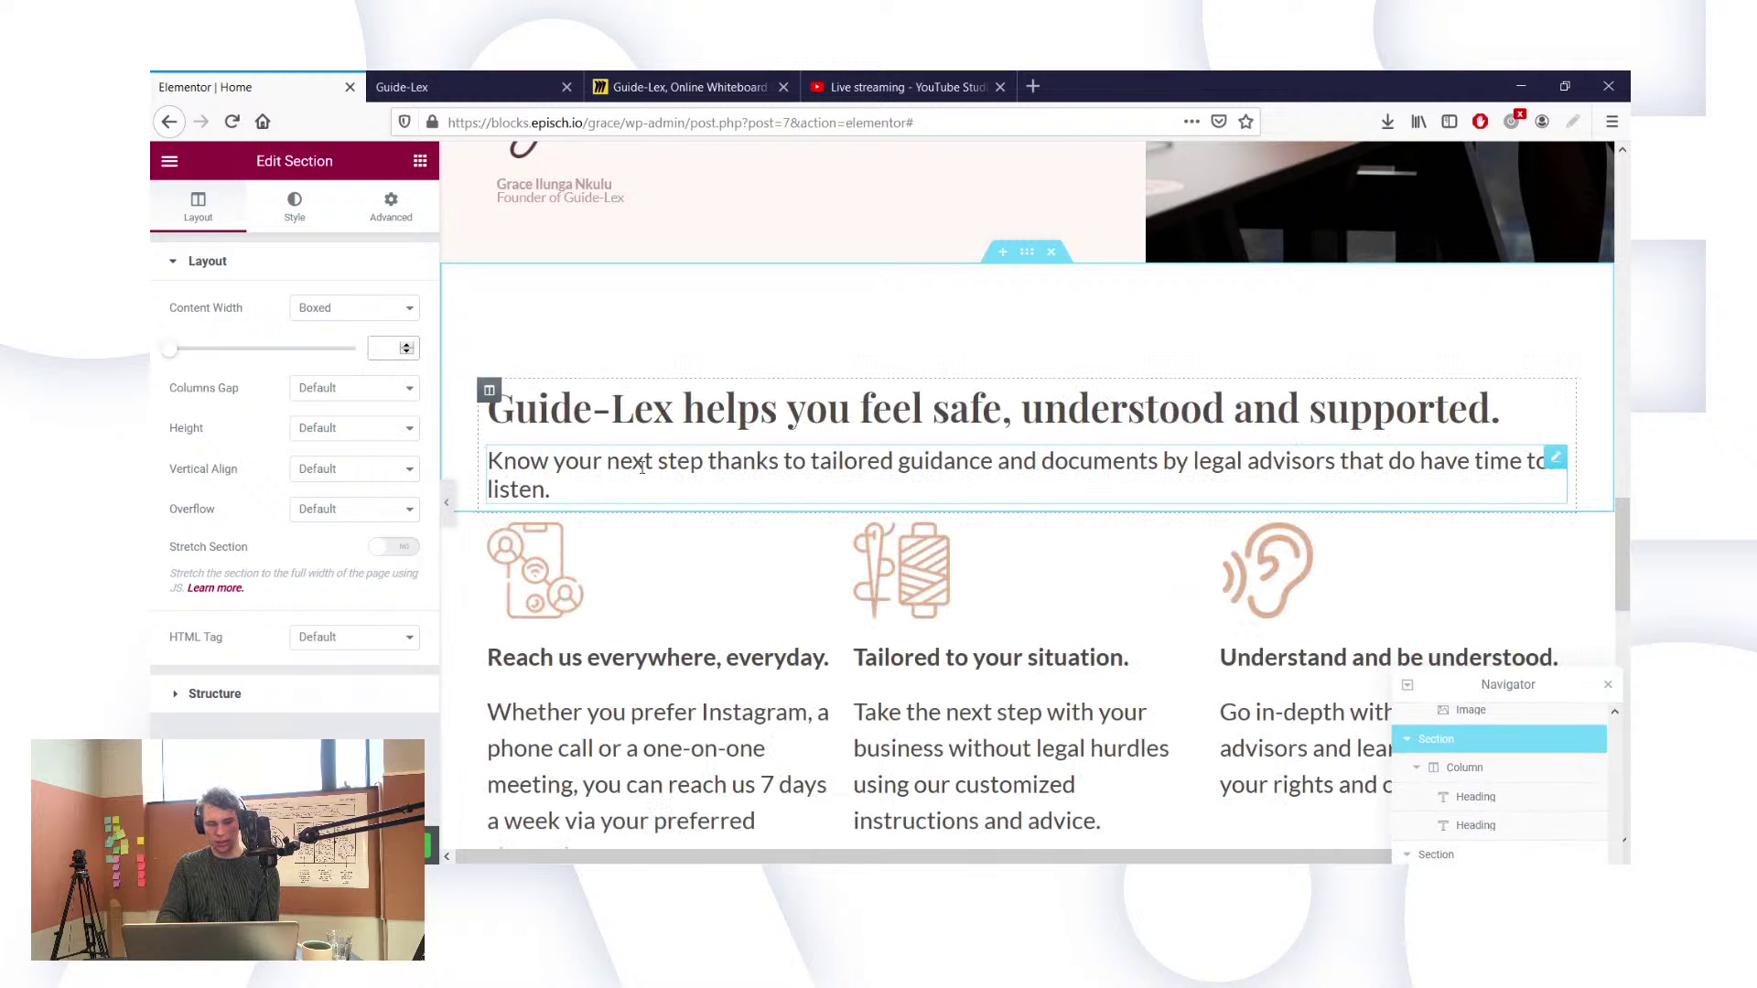
Step: Experiment with the heading column's padding, trying a 20 left padding and a linked 5
{"action": "left_click", "coordinate": [1512, 774]}
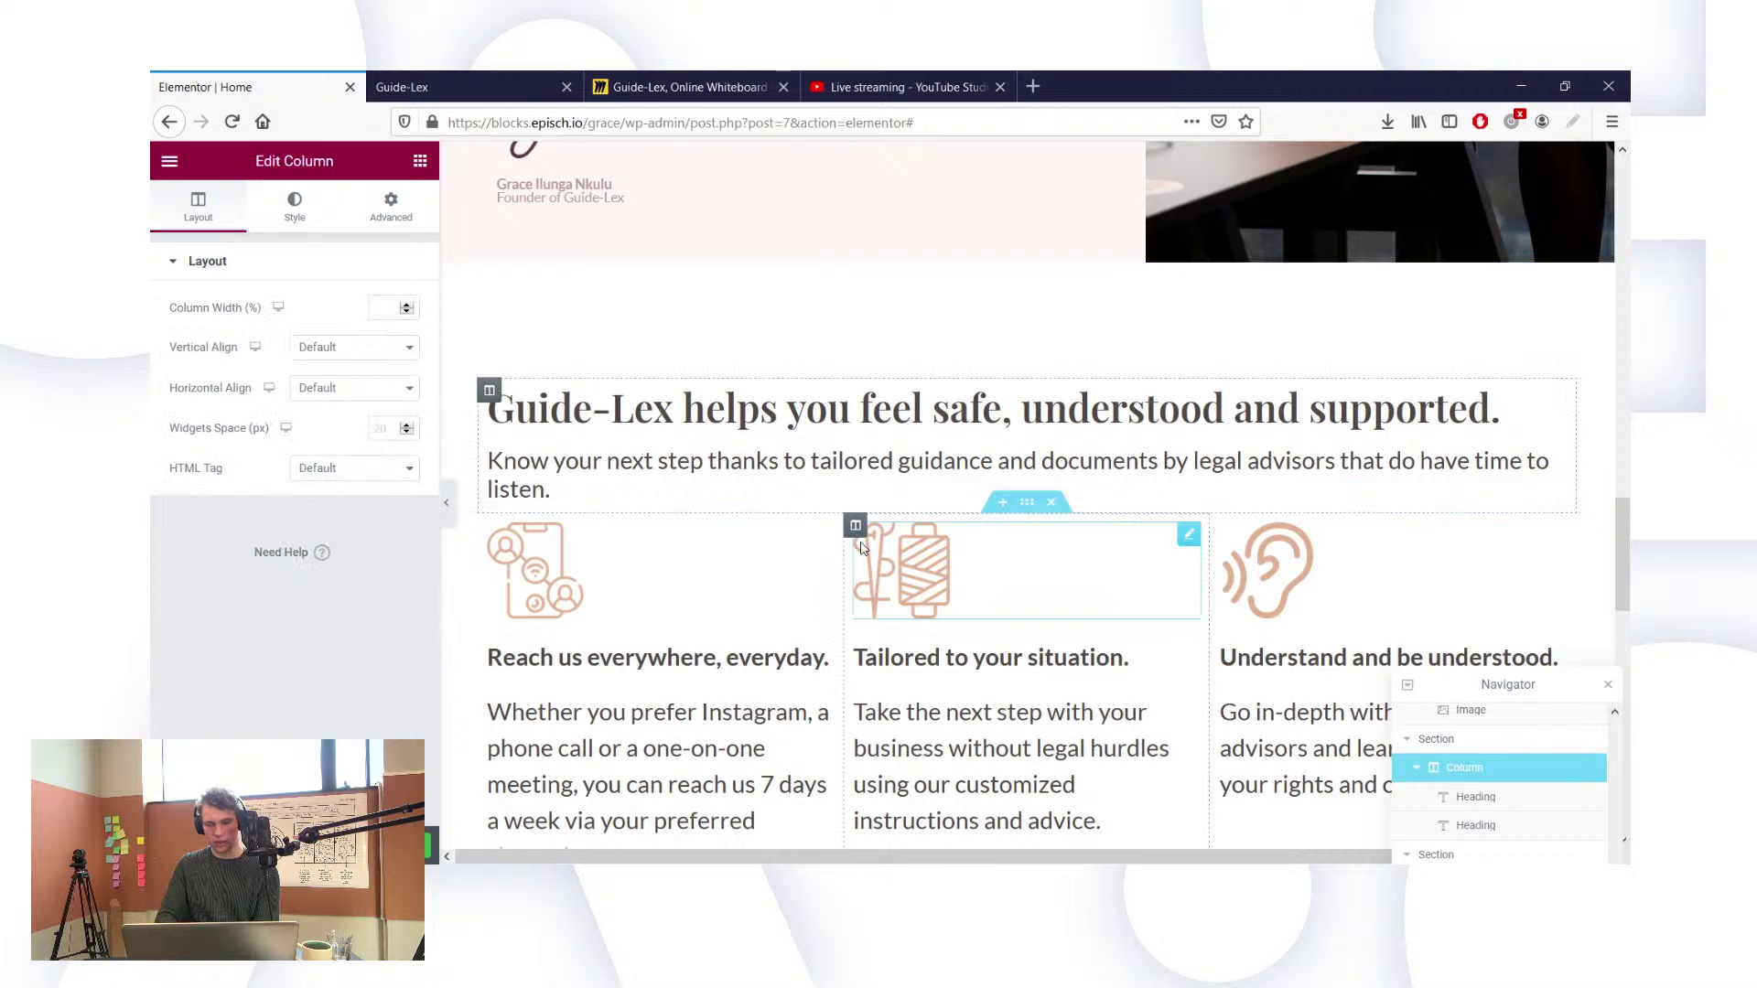
{"action": "left_click", "coordinate": [392, 208]}
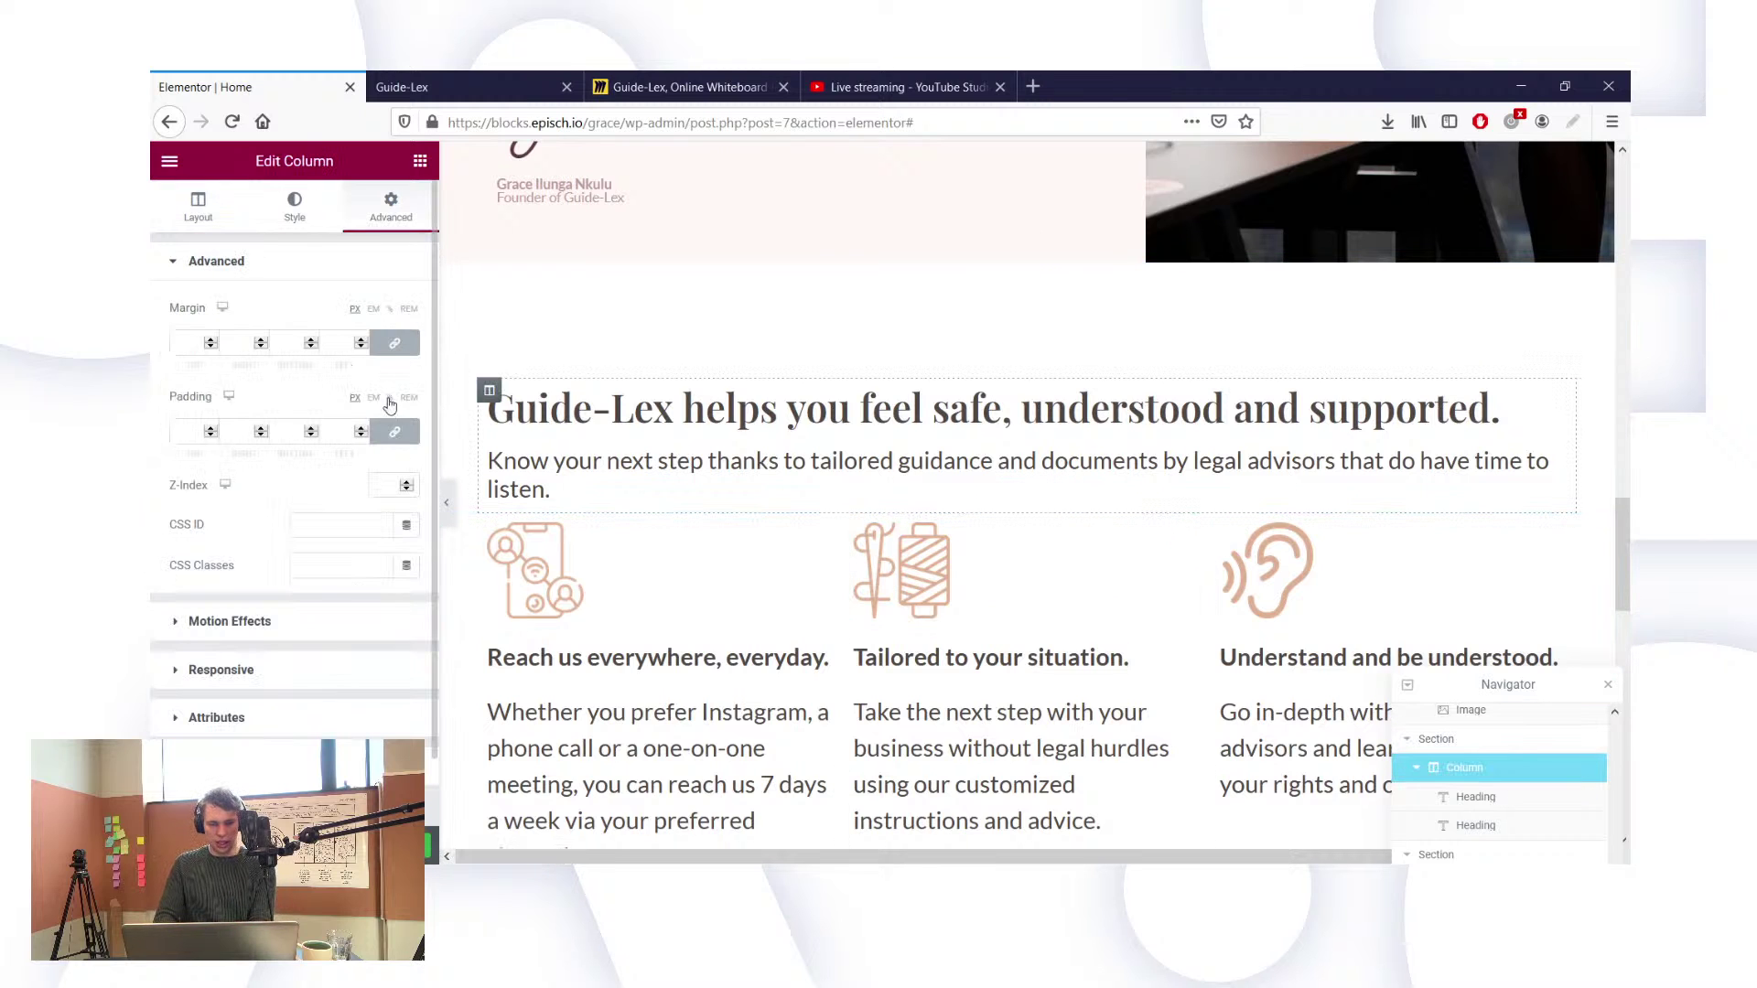
{"action": "left_click", "coordinate": [394, 431]}
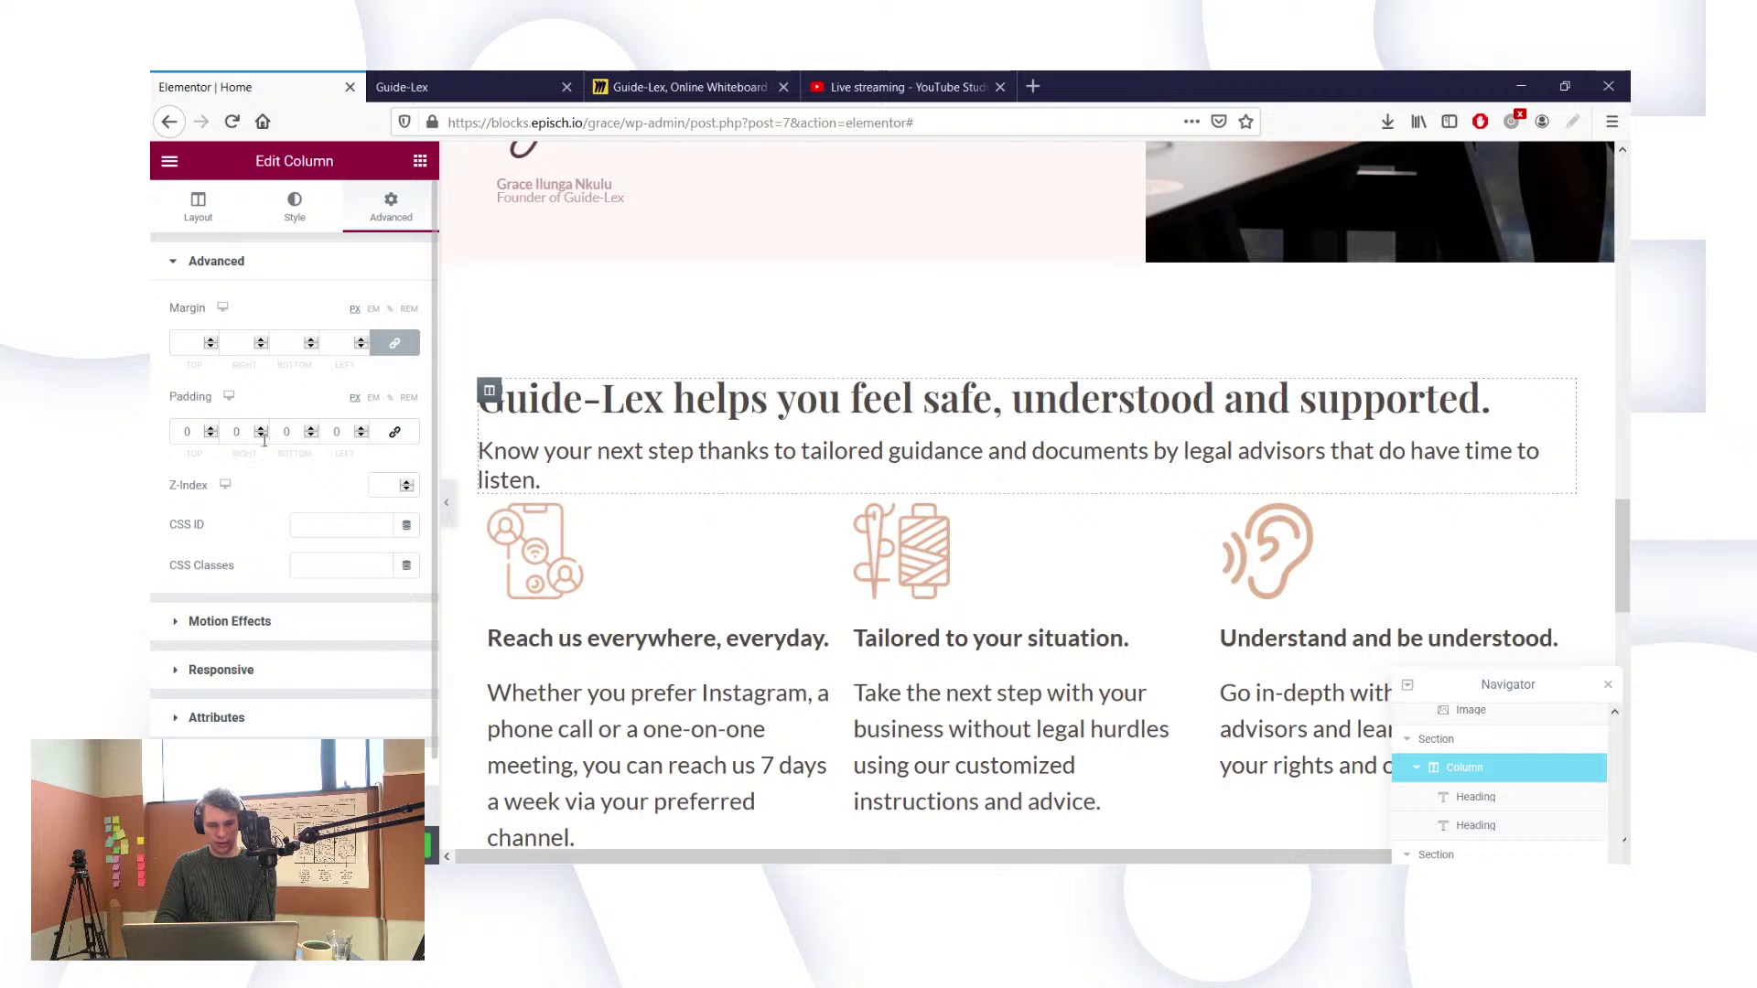
{"action": "left_click", "coordinate": [331, 432]}
{"action": "type", "text": "20"}
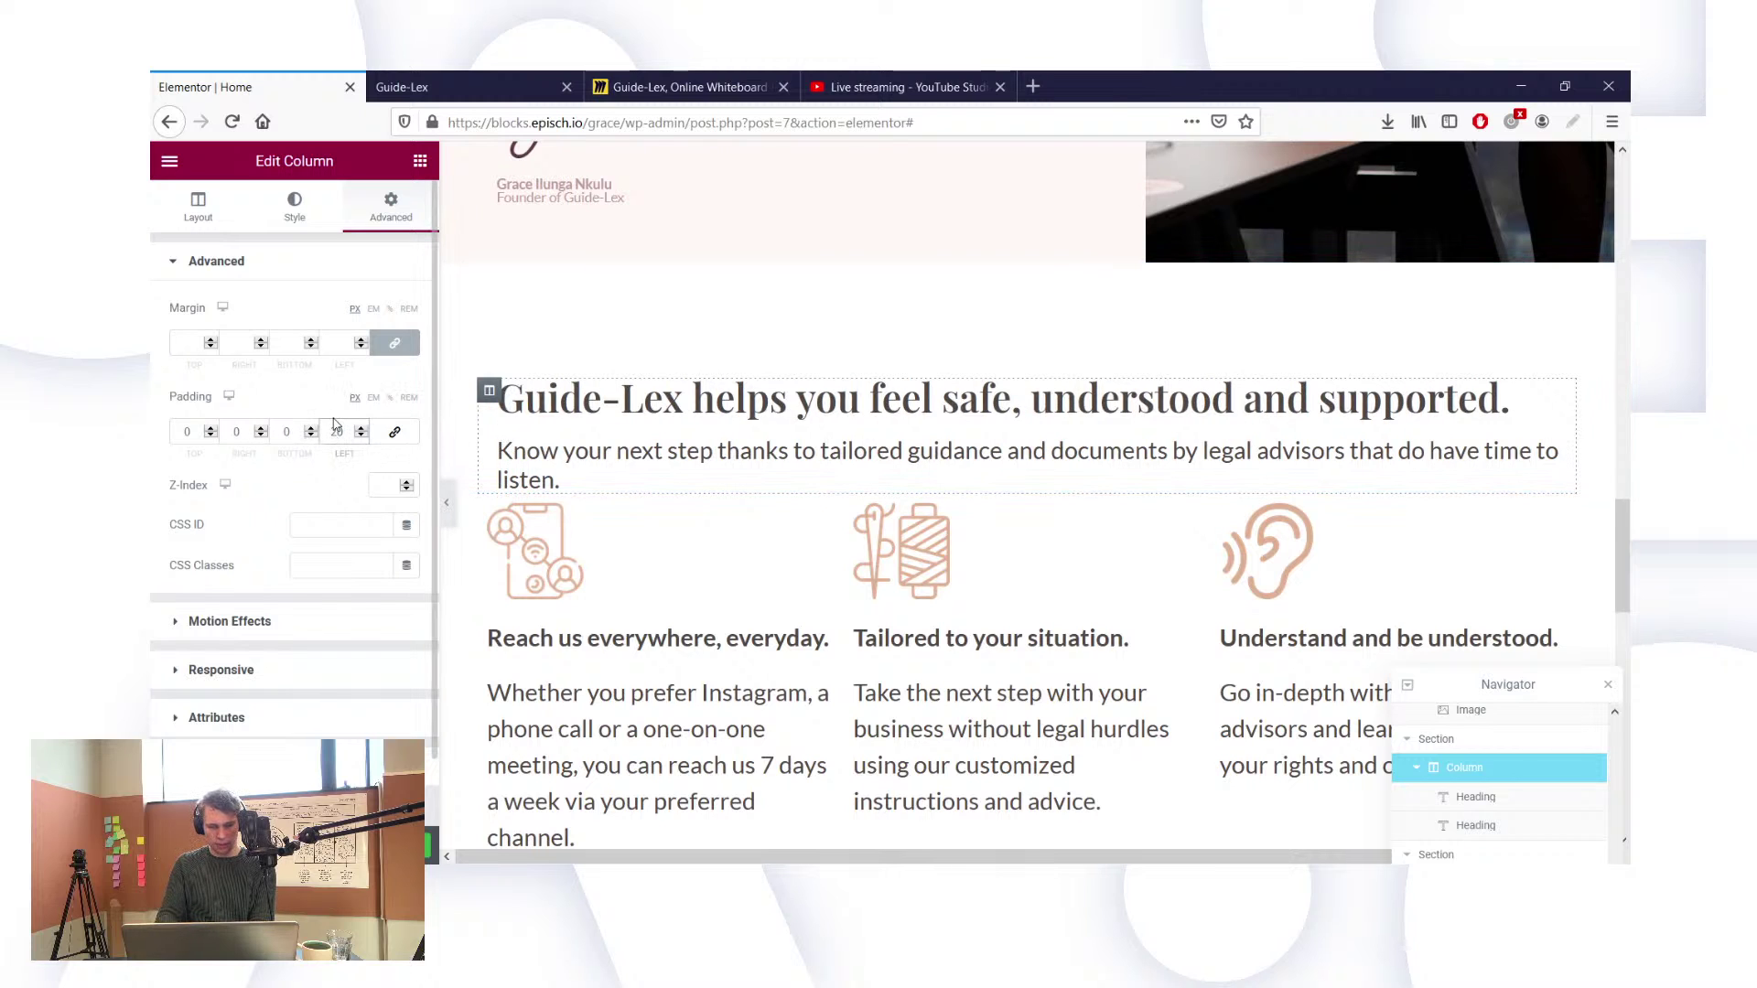
{"action": "key", "text": "BackSpace"}
{"action": "key", "text": "BackSpace"}
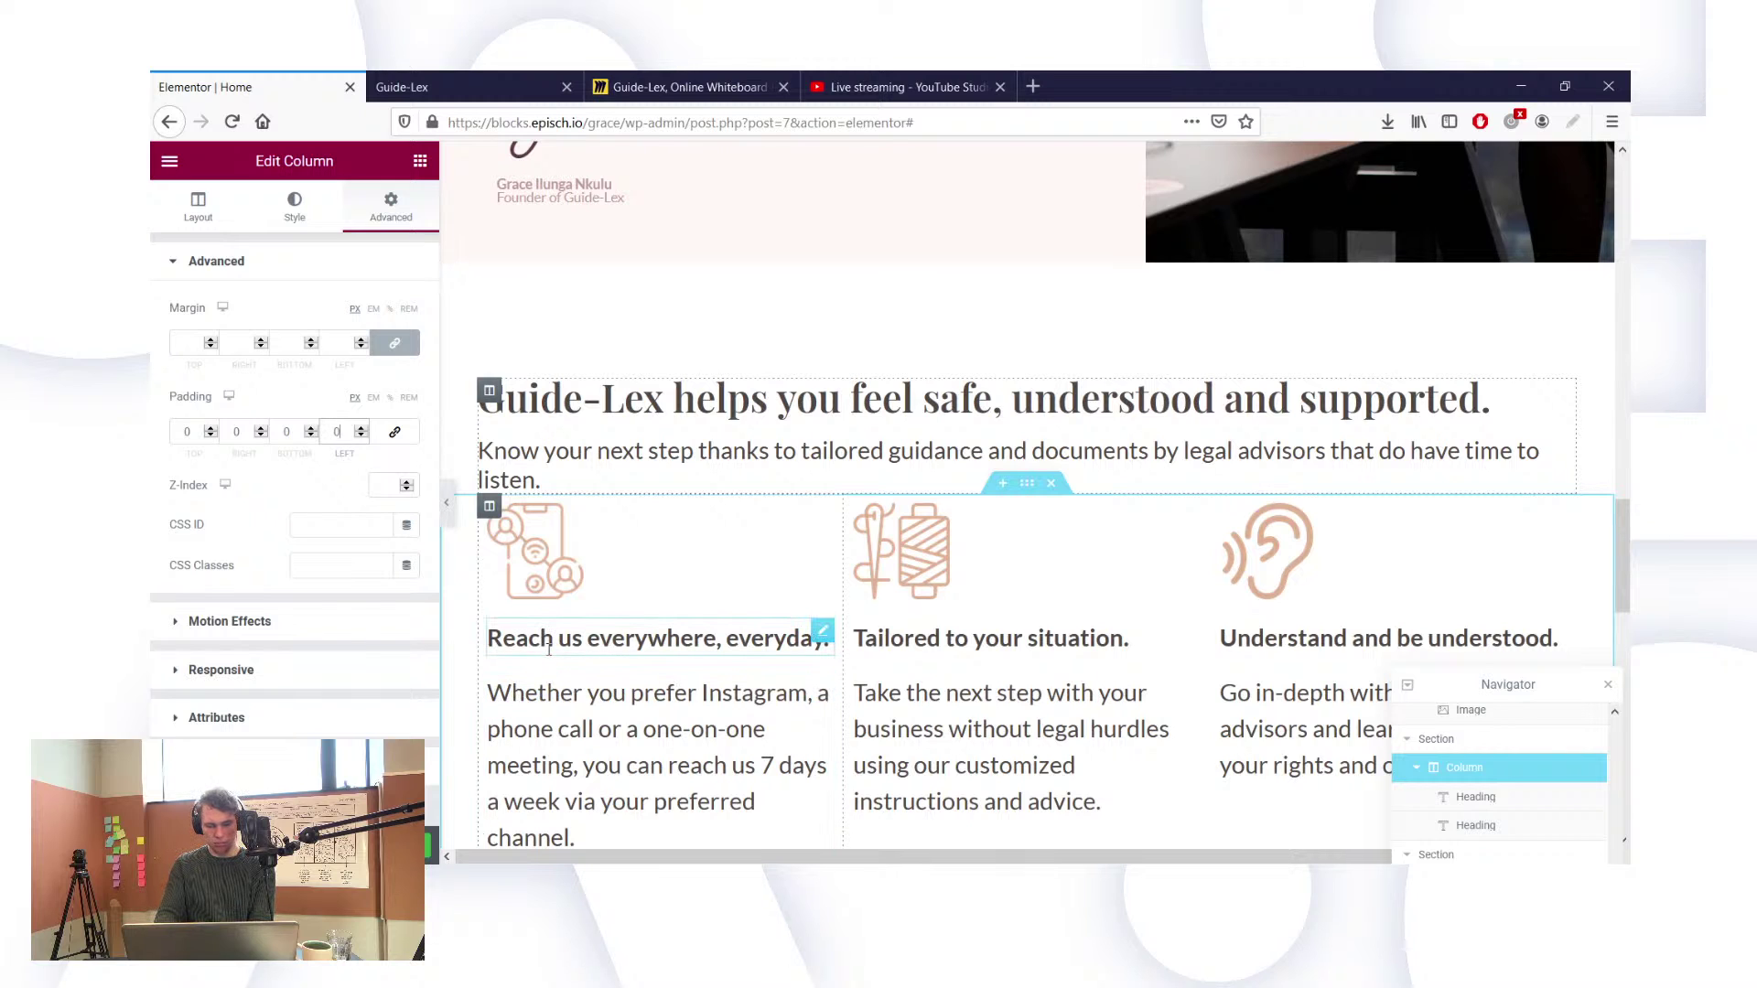
{"action": "type", "text": "5"}
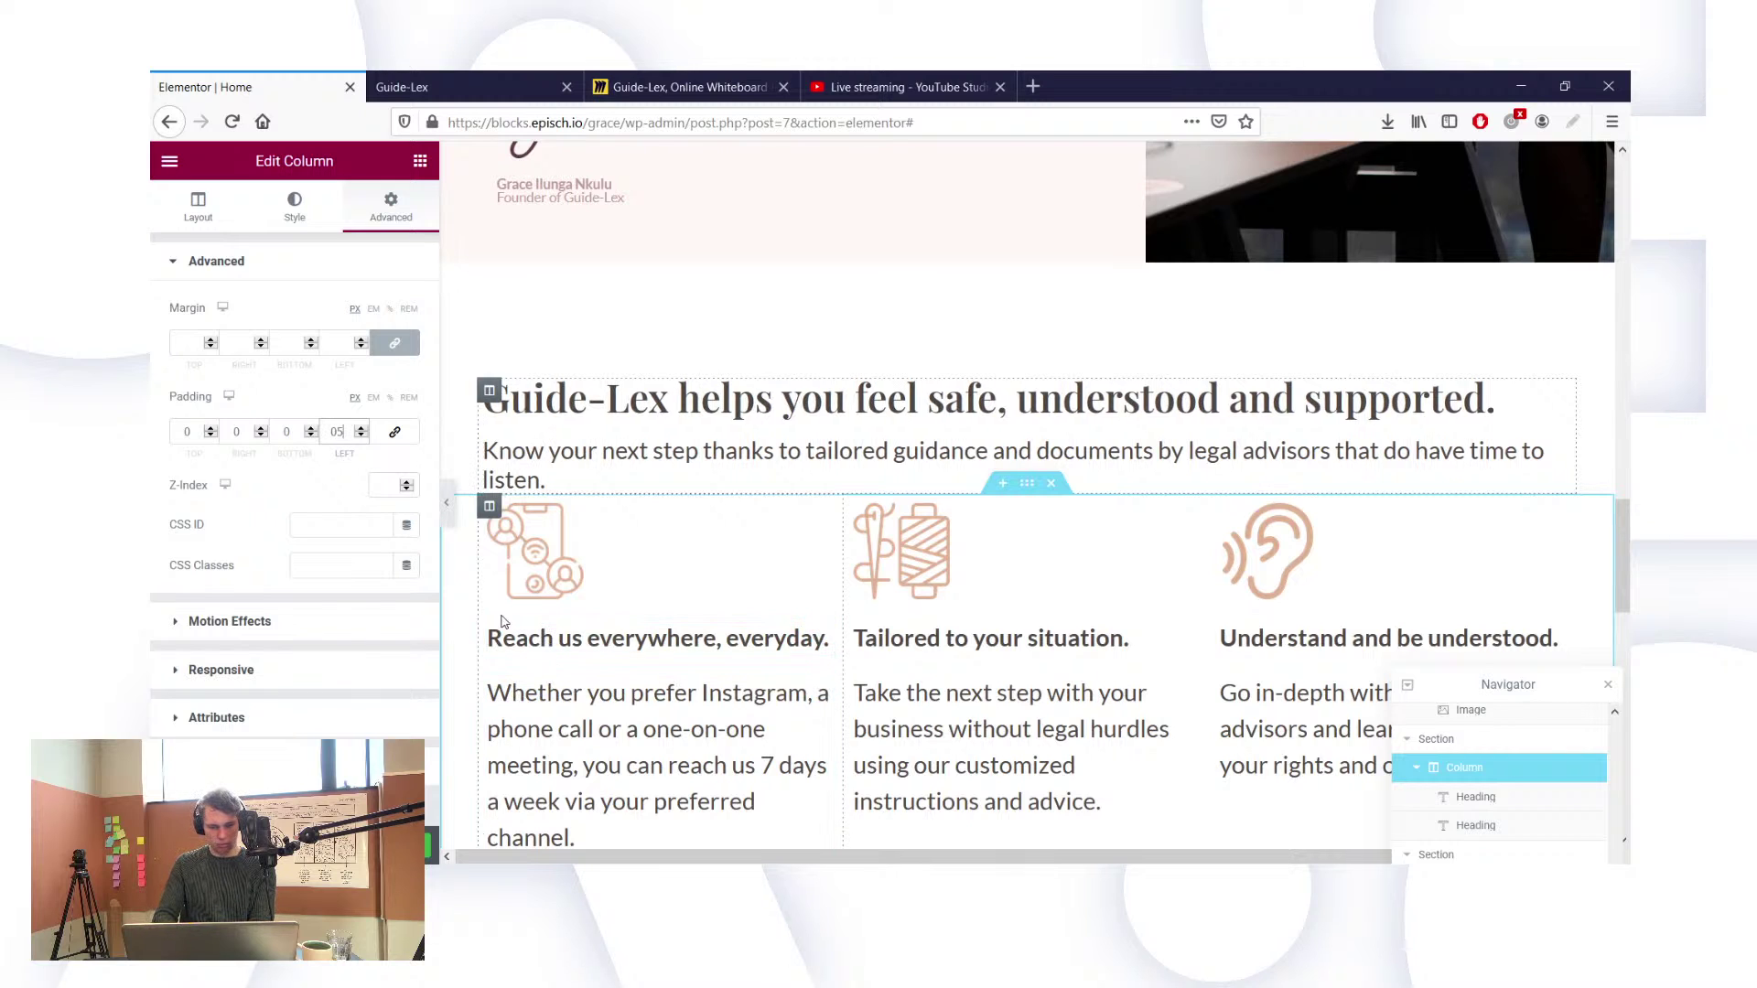
{"action": "left_click", "coordinate": [405, 437]}
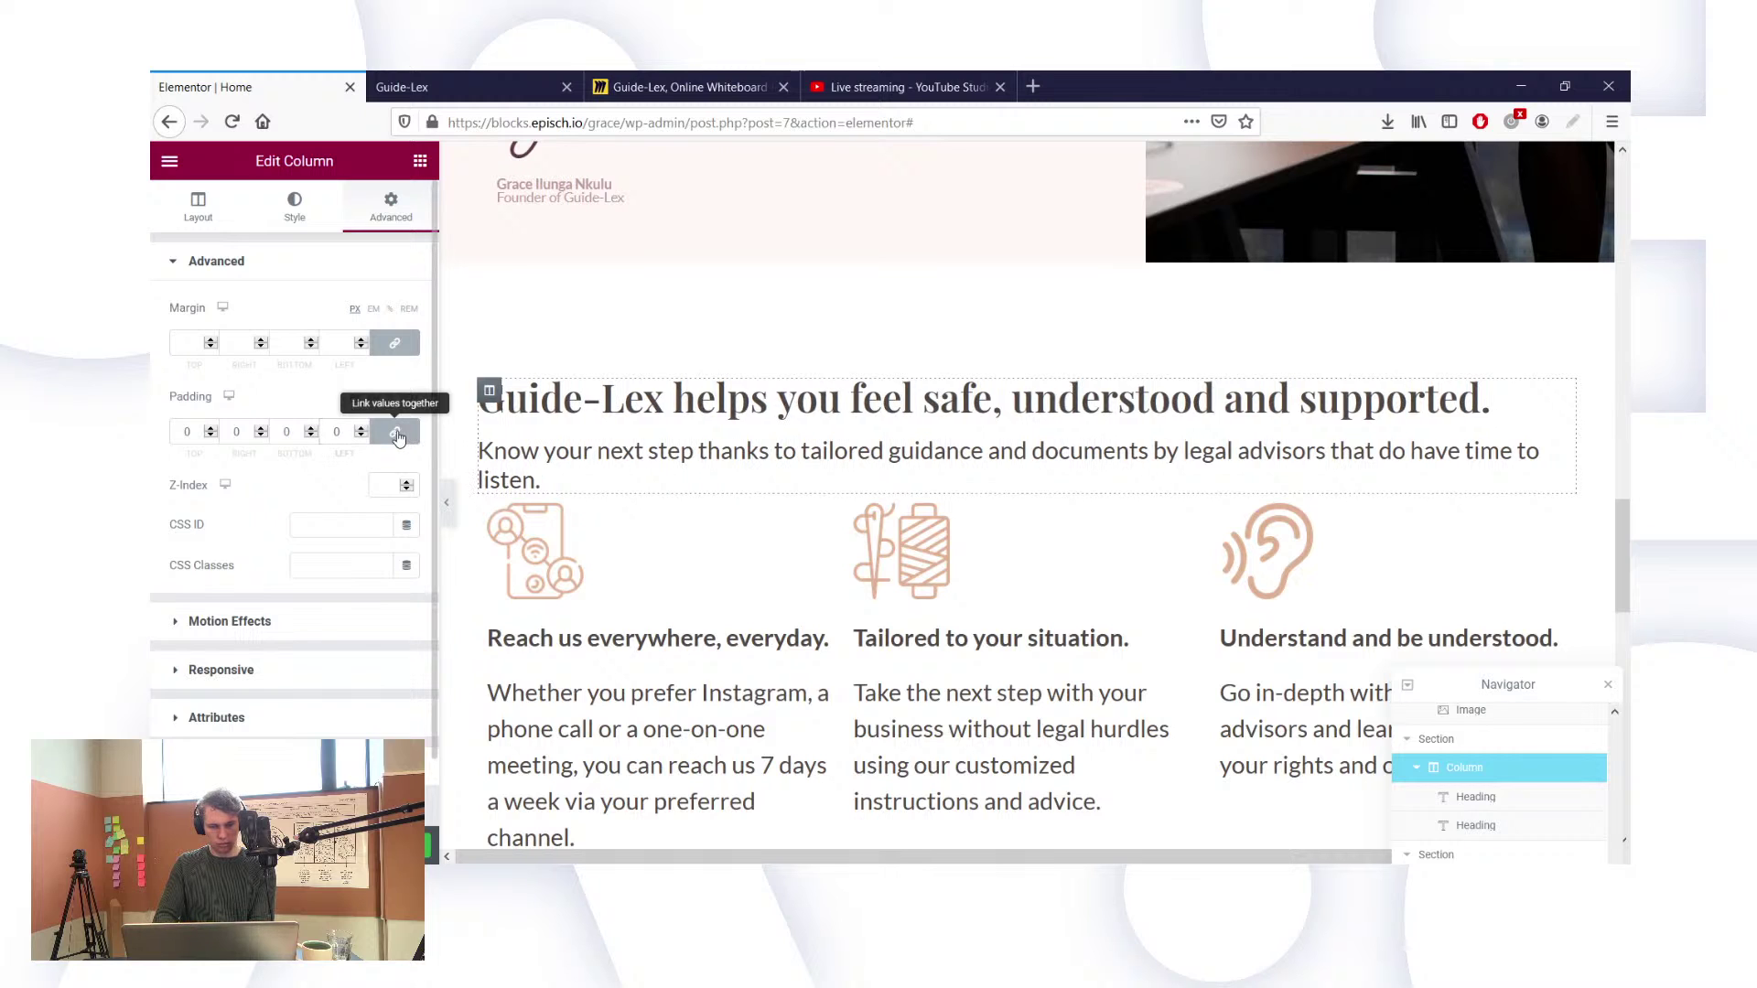
{"action": "left_click", "coordinate": [322, 432]}
{"action": "type", "text": "5"}
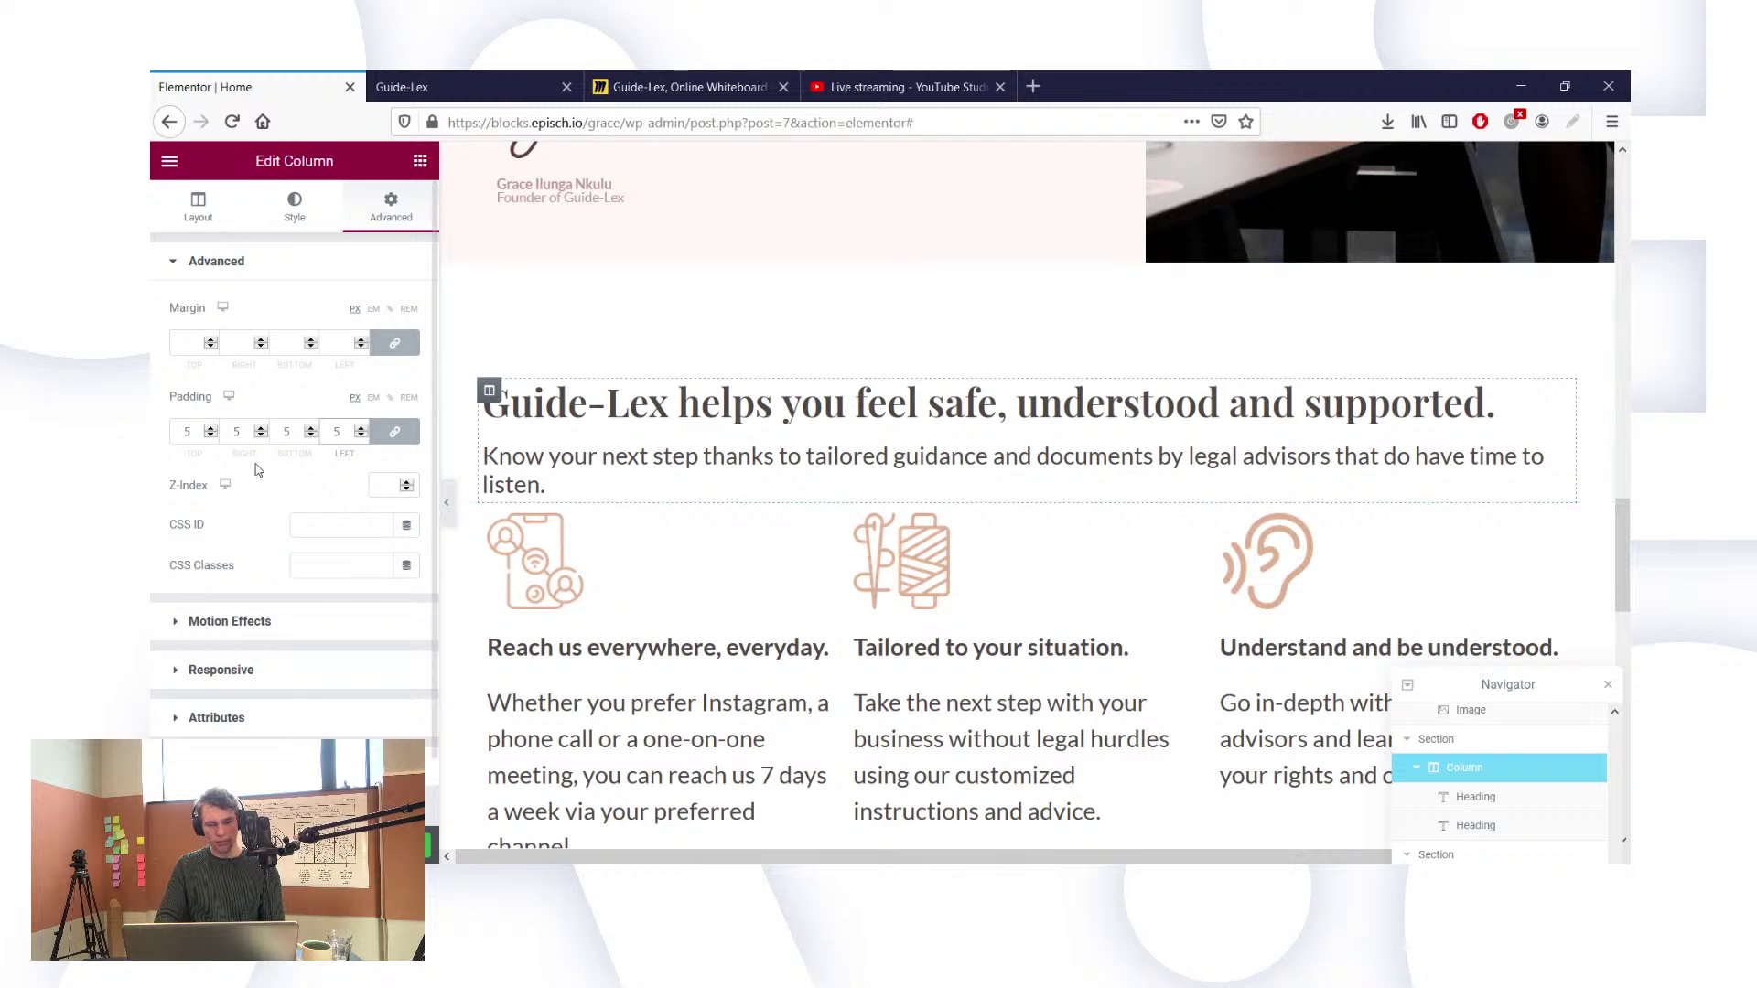
Step: Try right padding values of 200 and 300 on the column, then clear all padding to default
{"action": "left_click", "coordinate": [396, 432]}
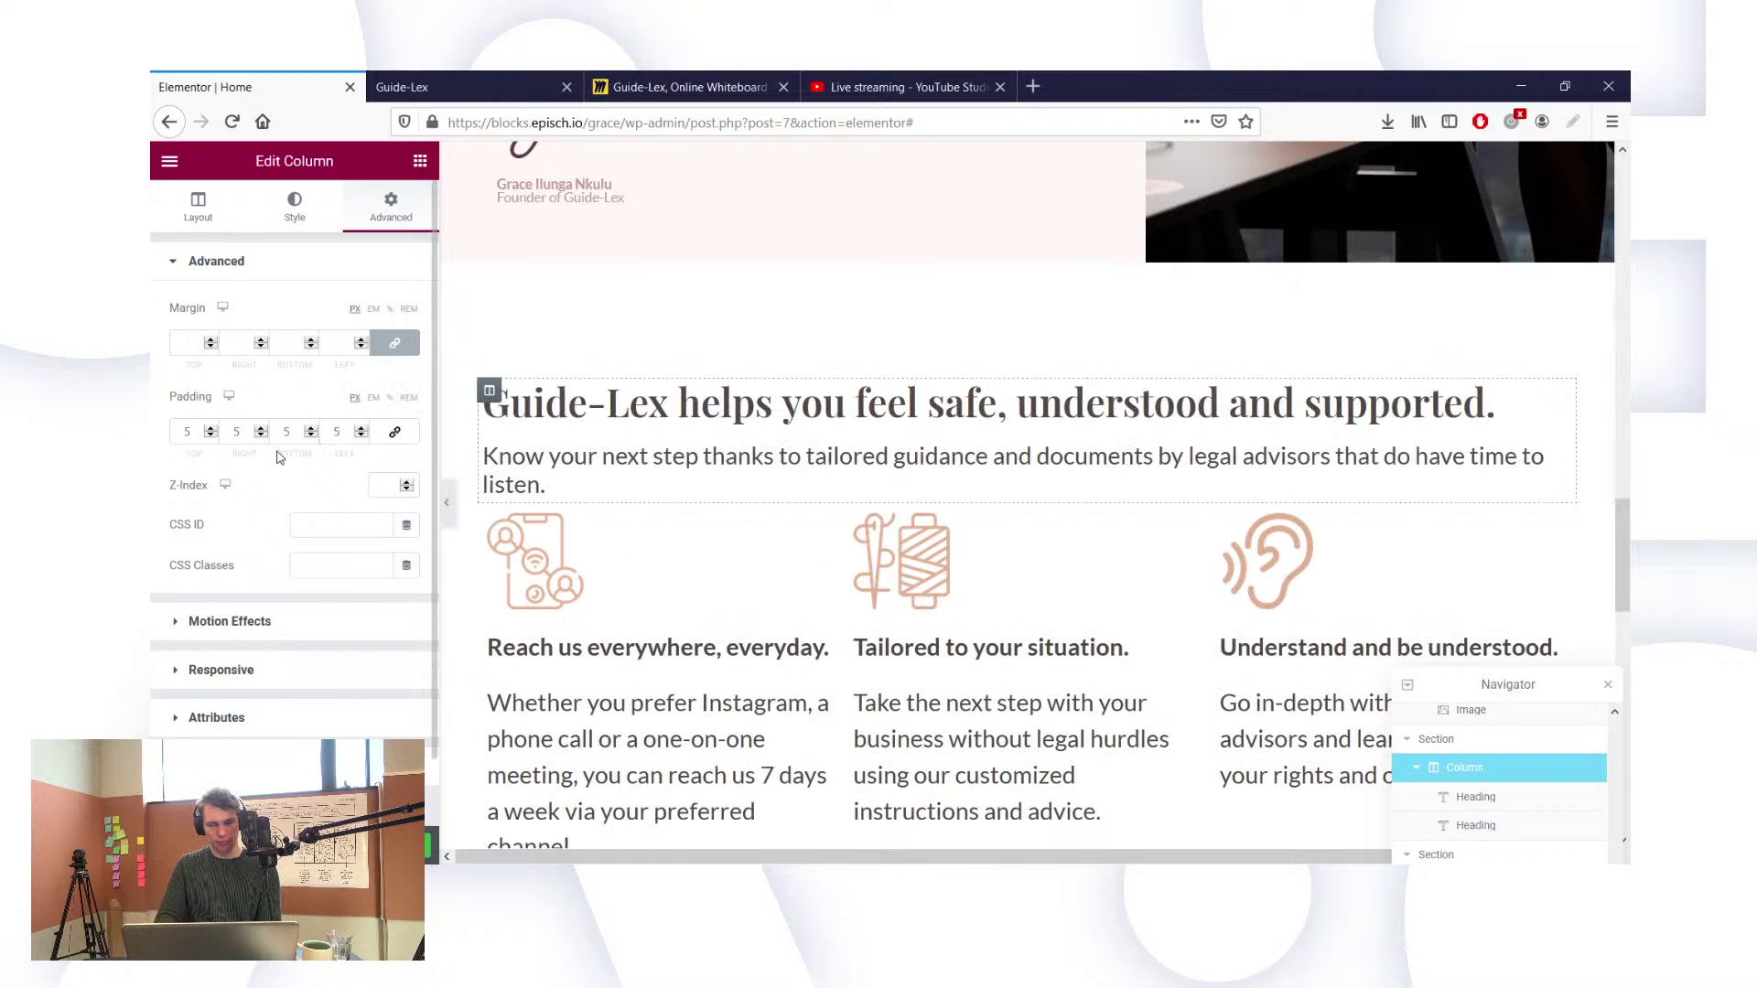
{"action": "double_click", "coordinate": [239, 431]}
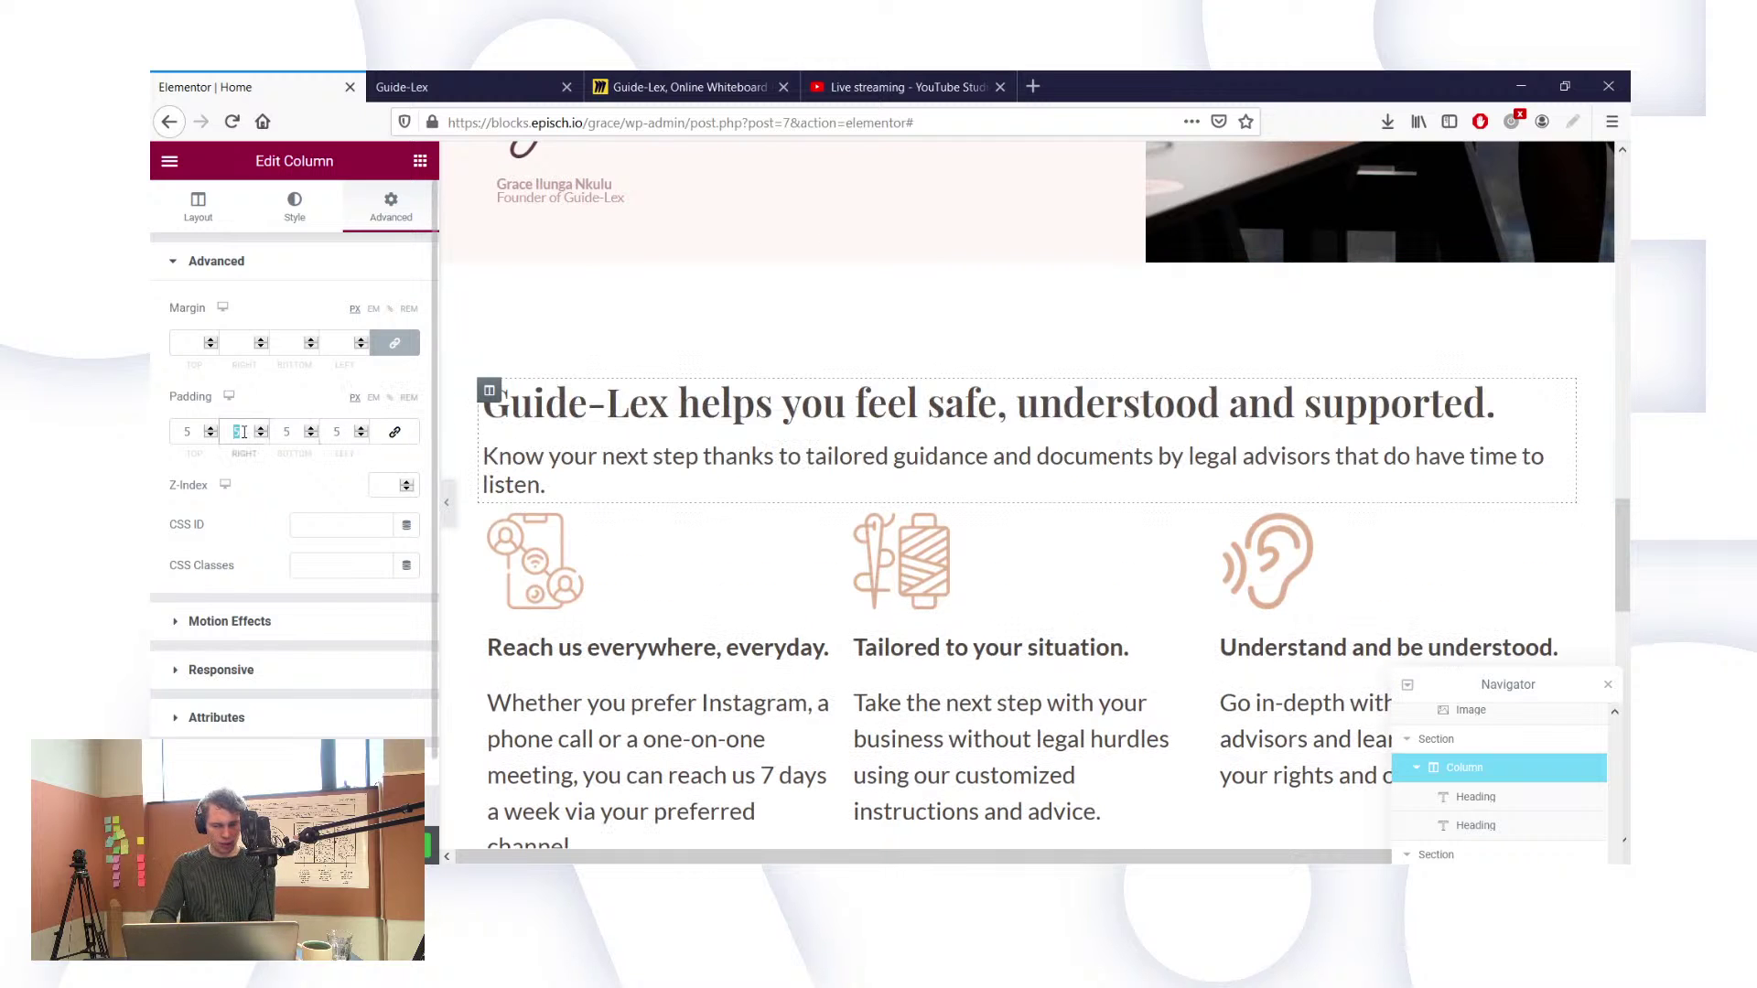
{"action": "type", "text": "200"}
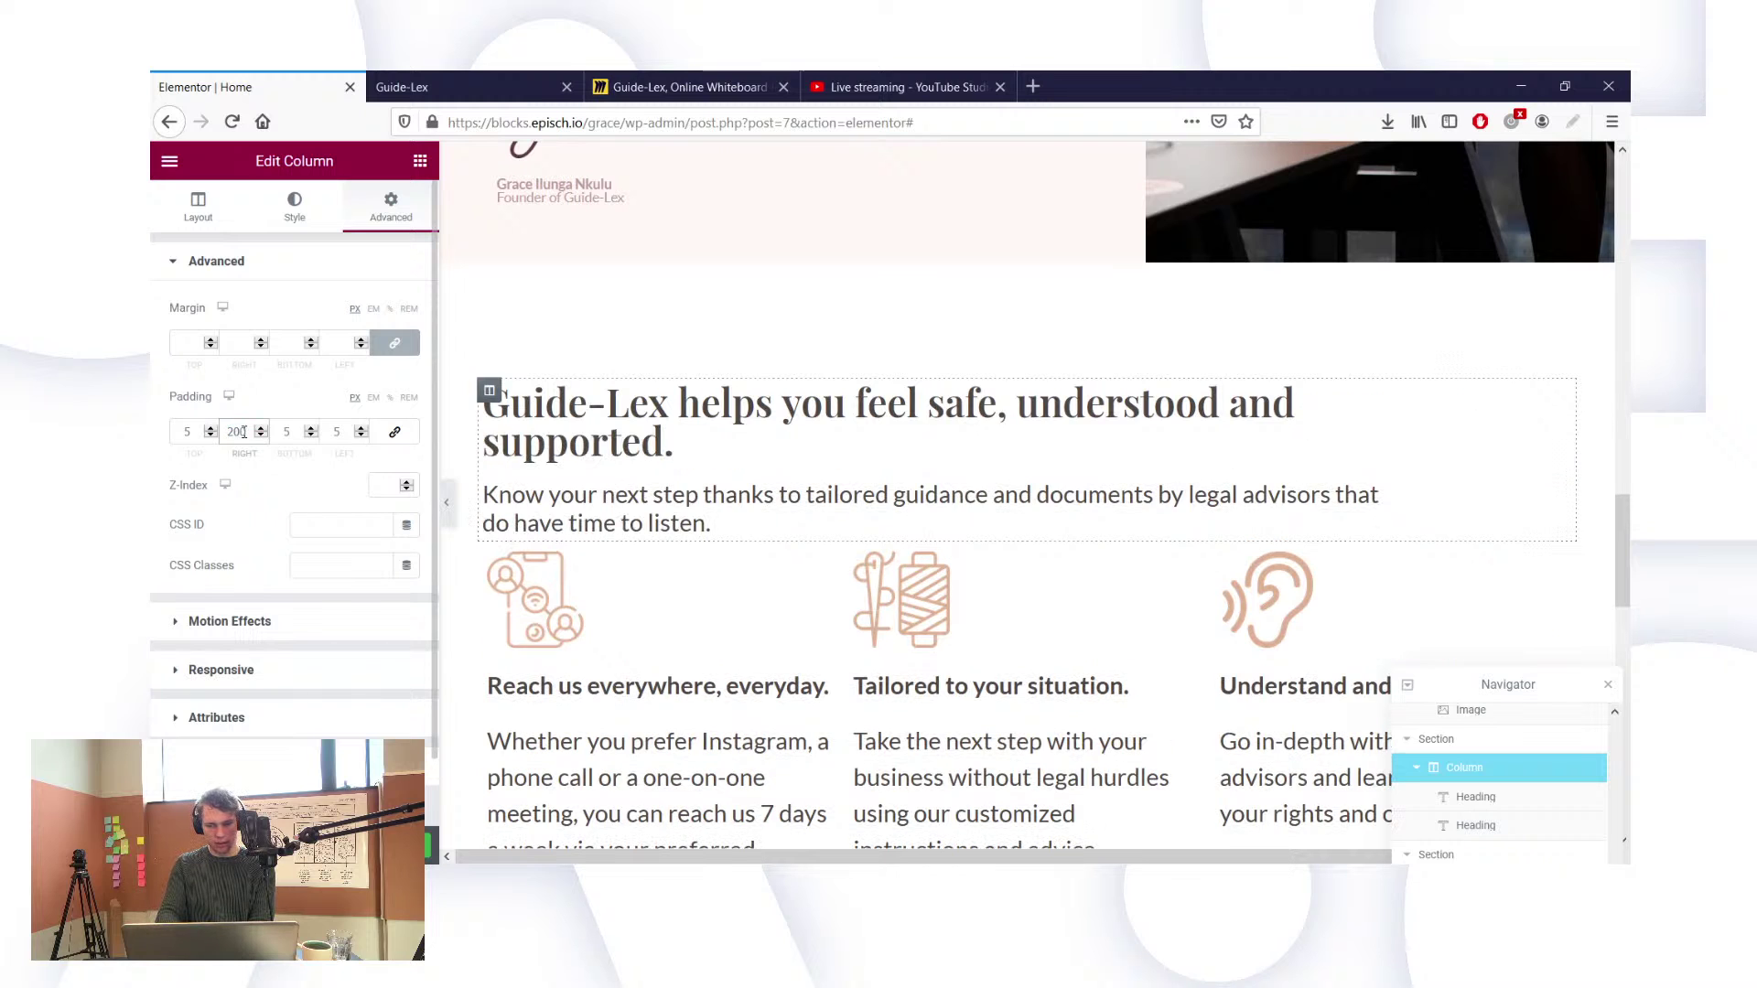
{"action": "key", "text": "BackSpace"}
{"action": "key", "text": "BackSpace"}
{"action": "type", "text": "300"}
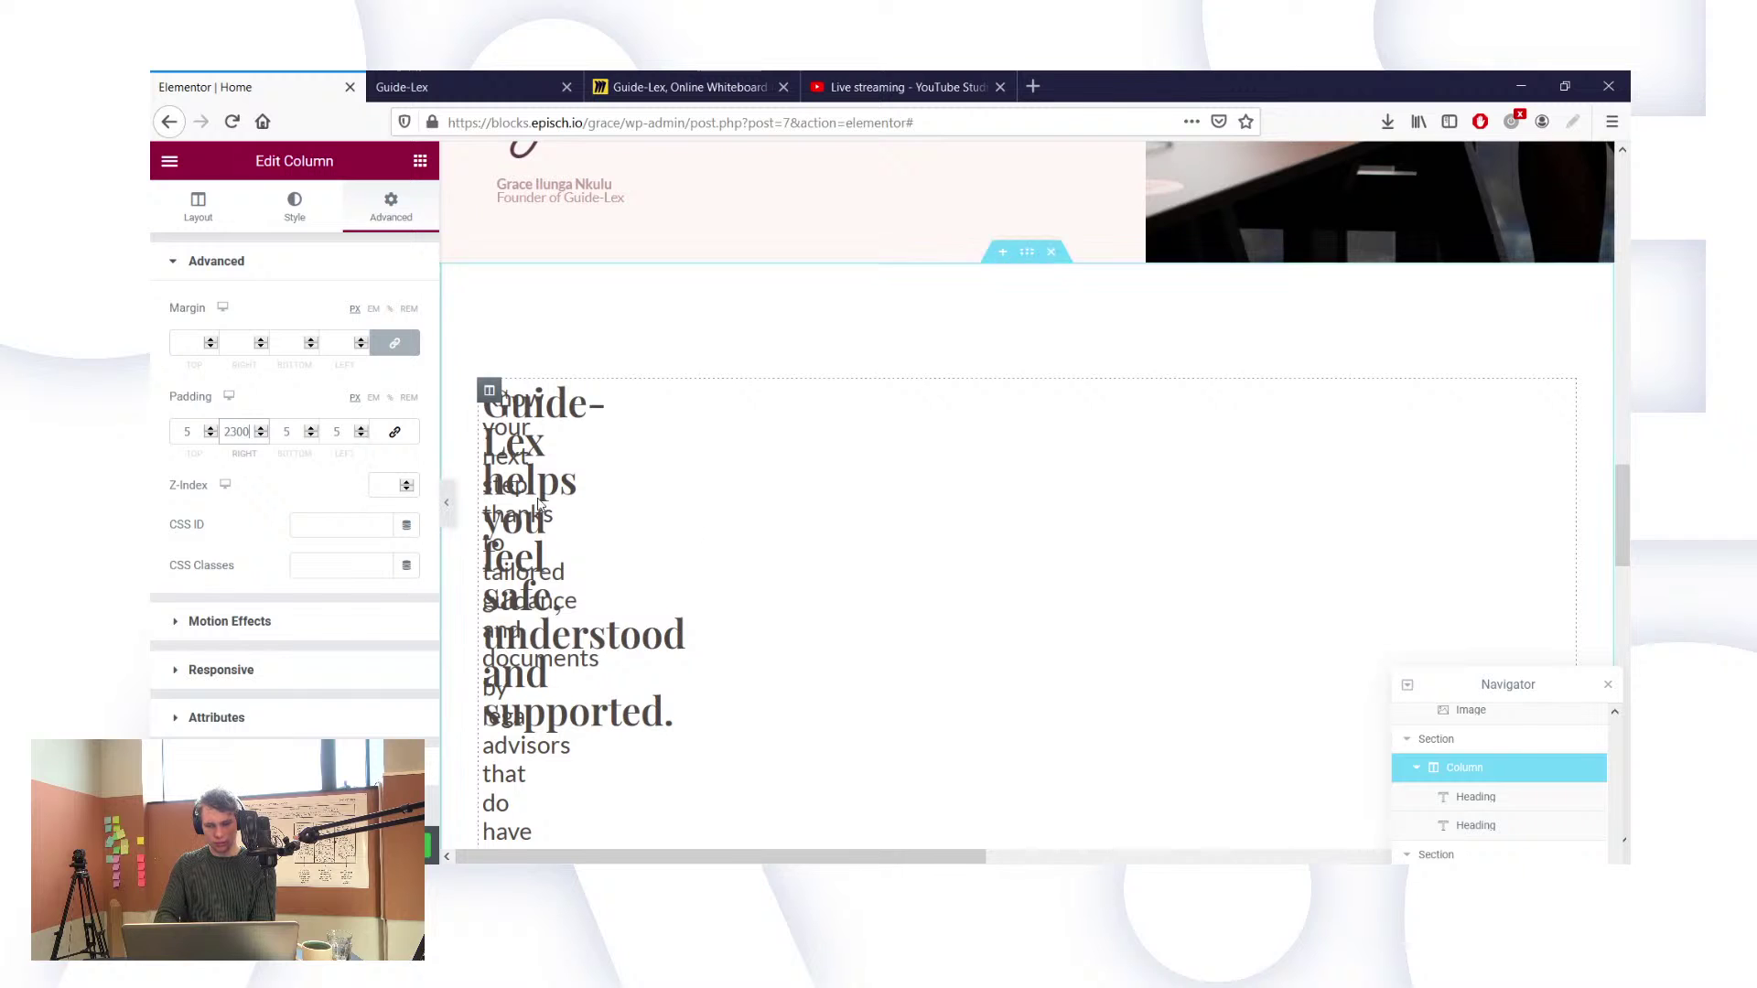
{"action": "key", "text": "BackSpace"}
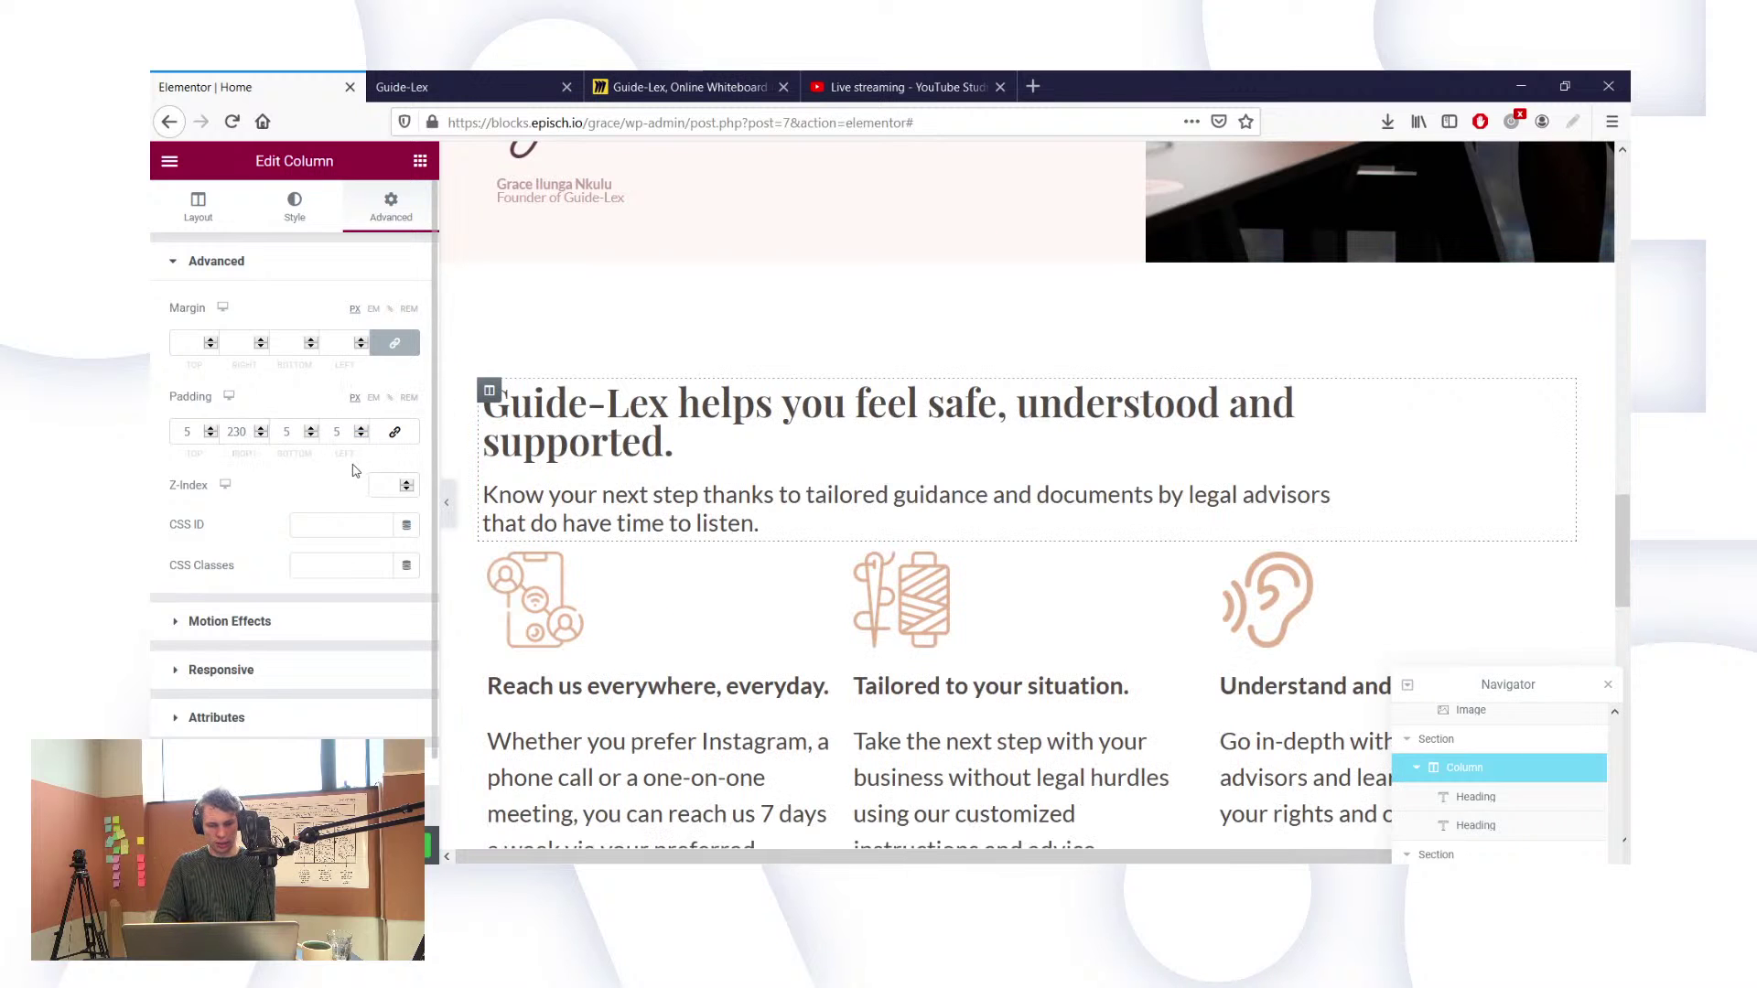
{"action": "key", "text": "BackSpace"}
{"action": "key", "text": "BackSpace"}
{"action": "key", "text": "BackSpace"}
{"action": "type", "text": "5"}
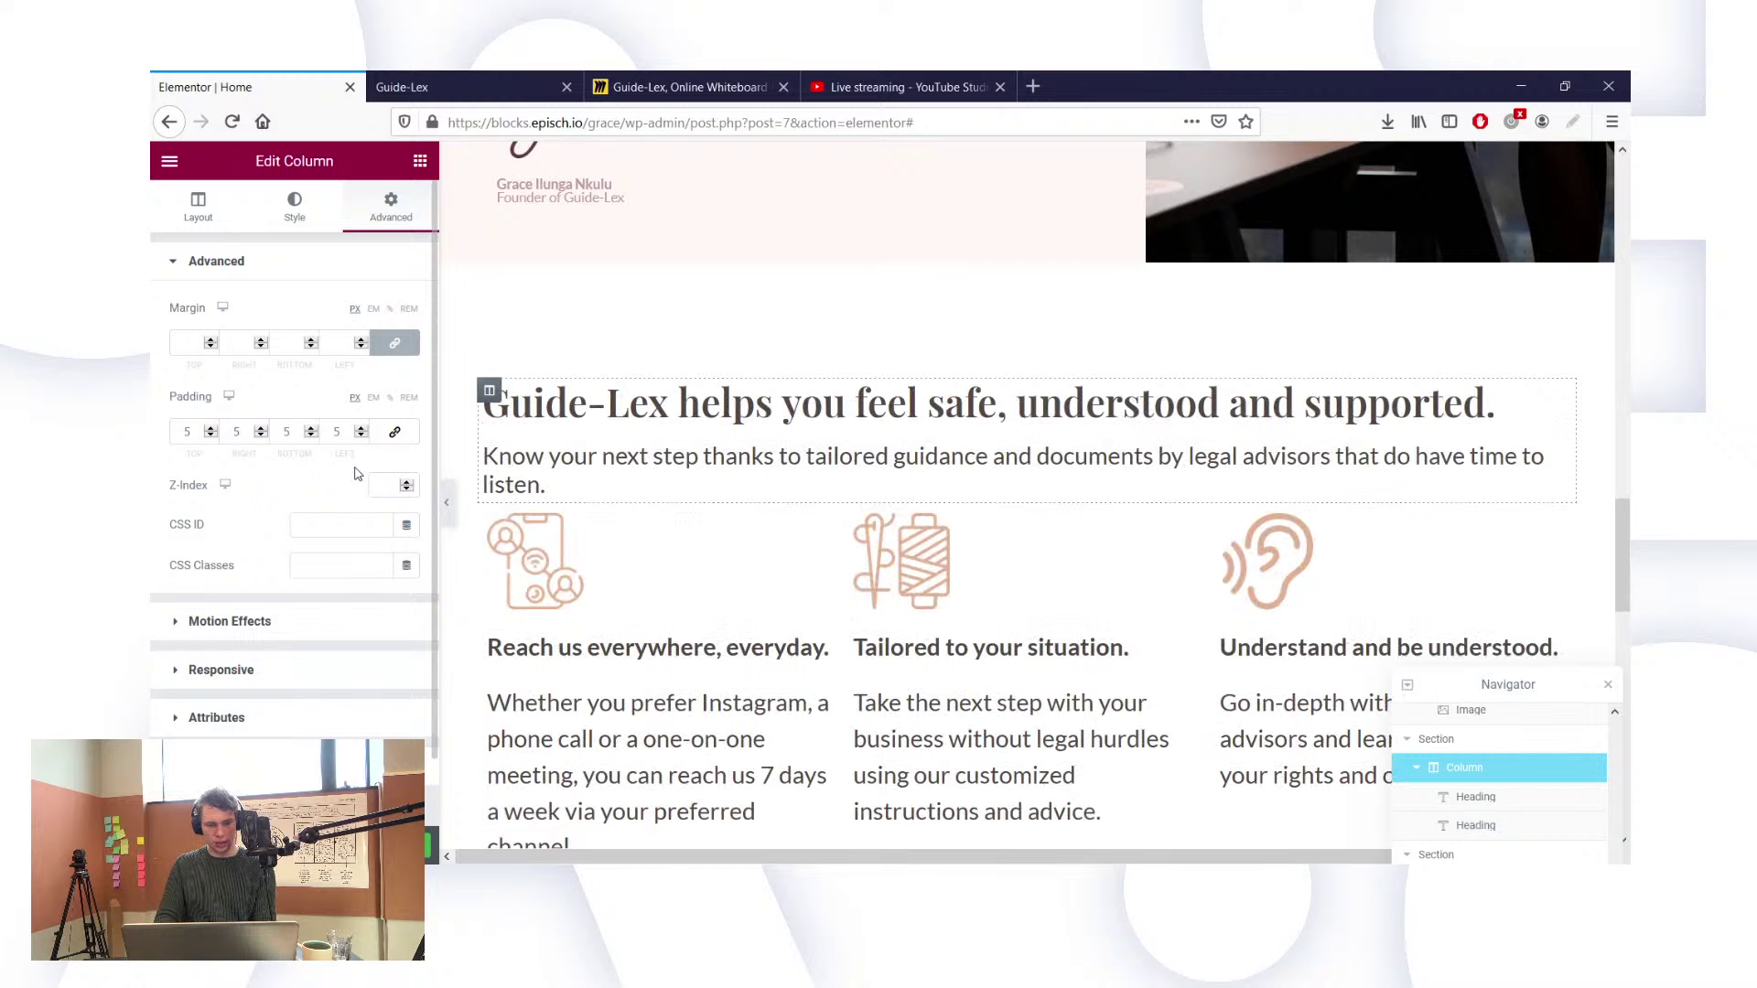
{"action": "key", "text": "BackSpace"}
{"action": "type", "text": "0"}
{"action": "key", "text": "BackSpace"}
{"action": "key", "text": "BackSpace"}
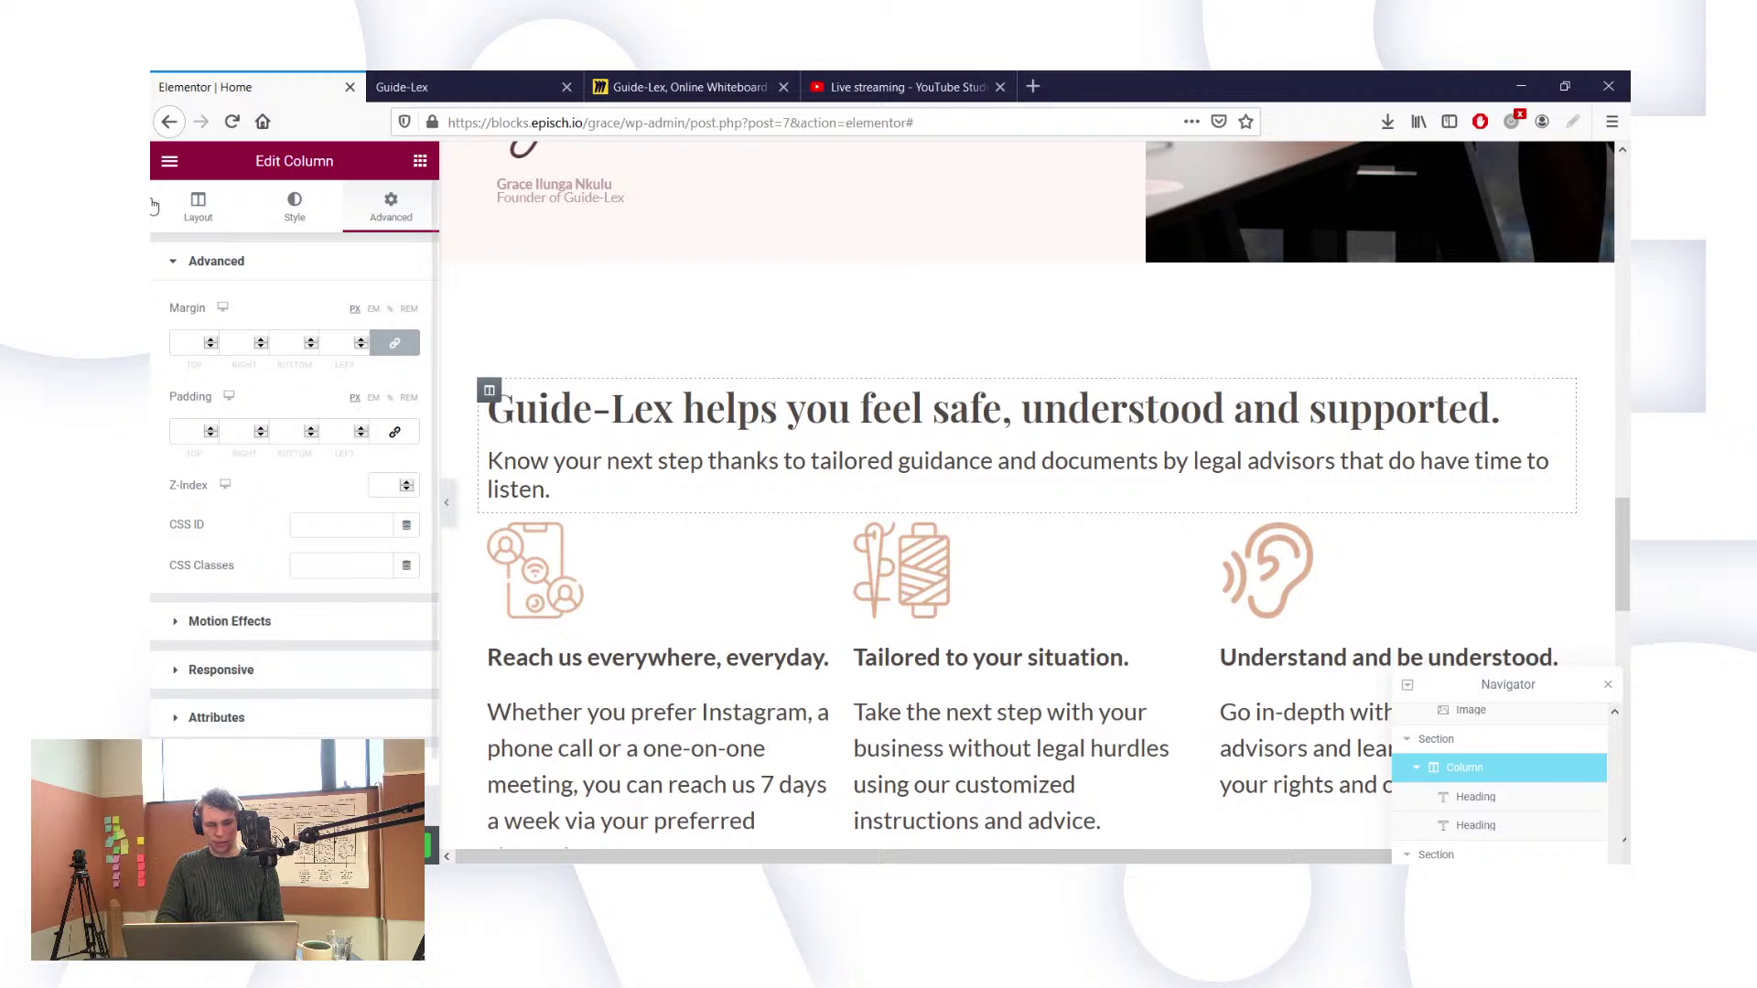
Step: Add an empty column beside the heading column and set the heading column's width to 66%
{"action": "left_click", "coordinate": [198, 207]}
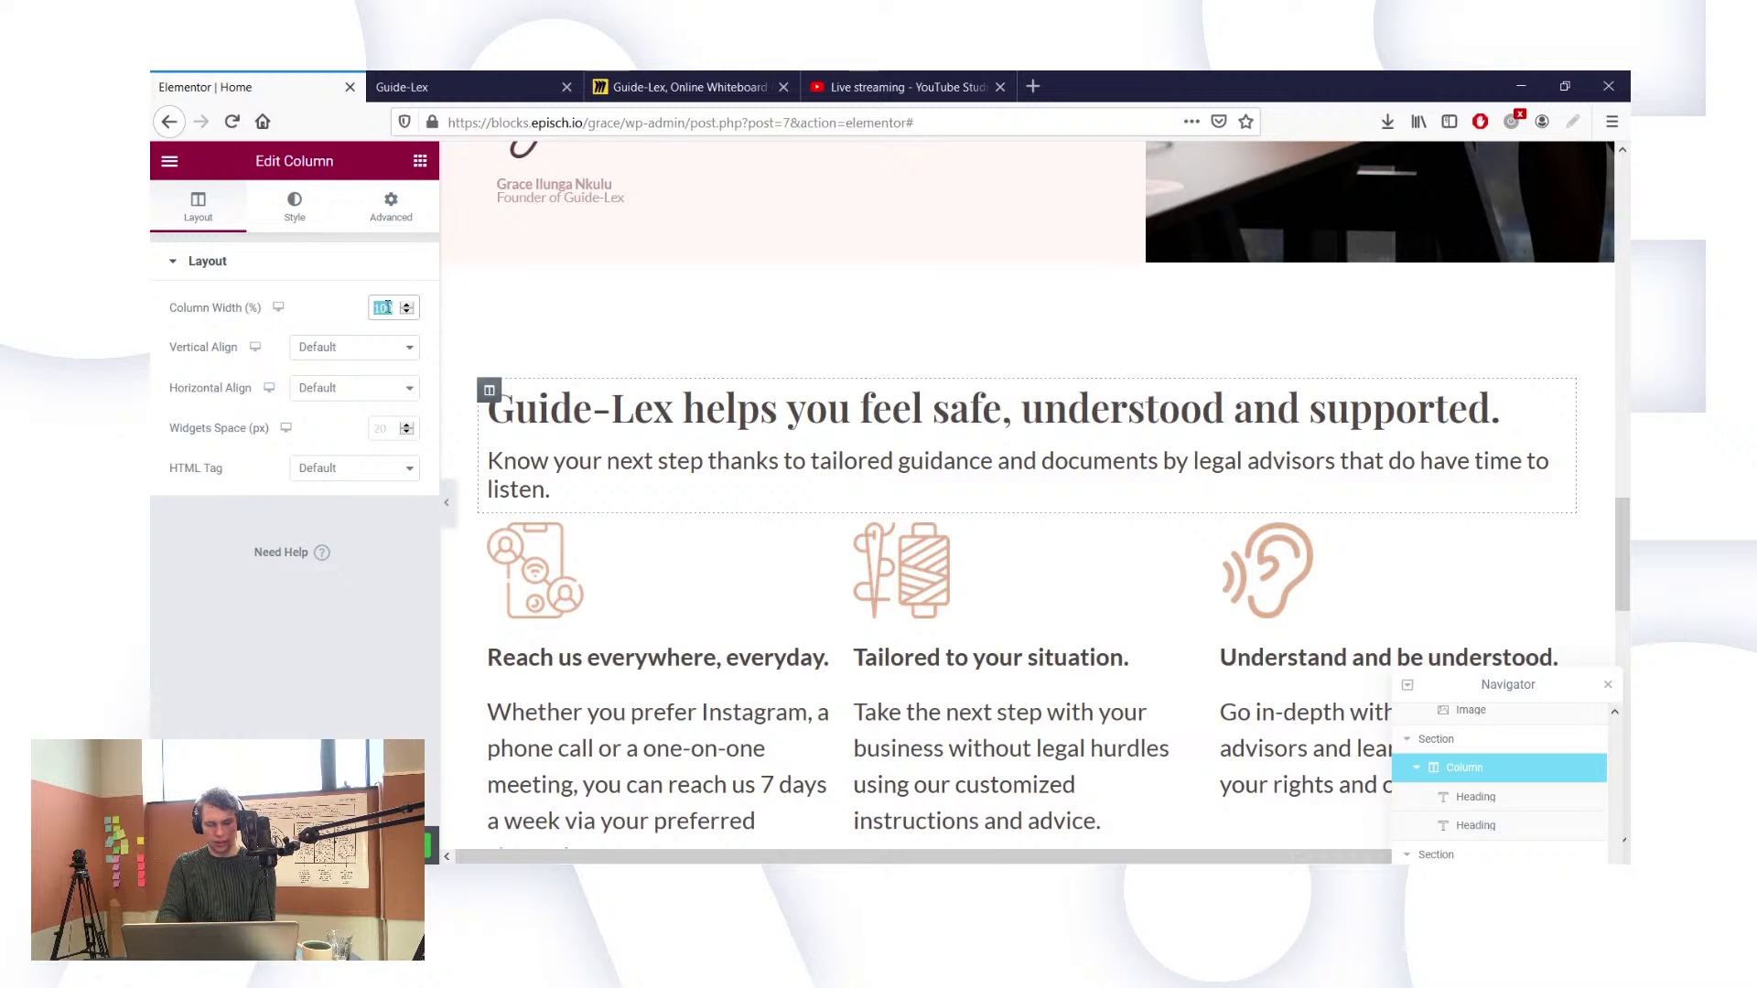
{"action": "right_click", "coordinate": [1478, 769]}
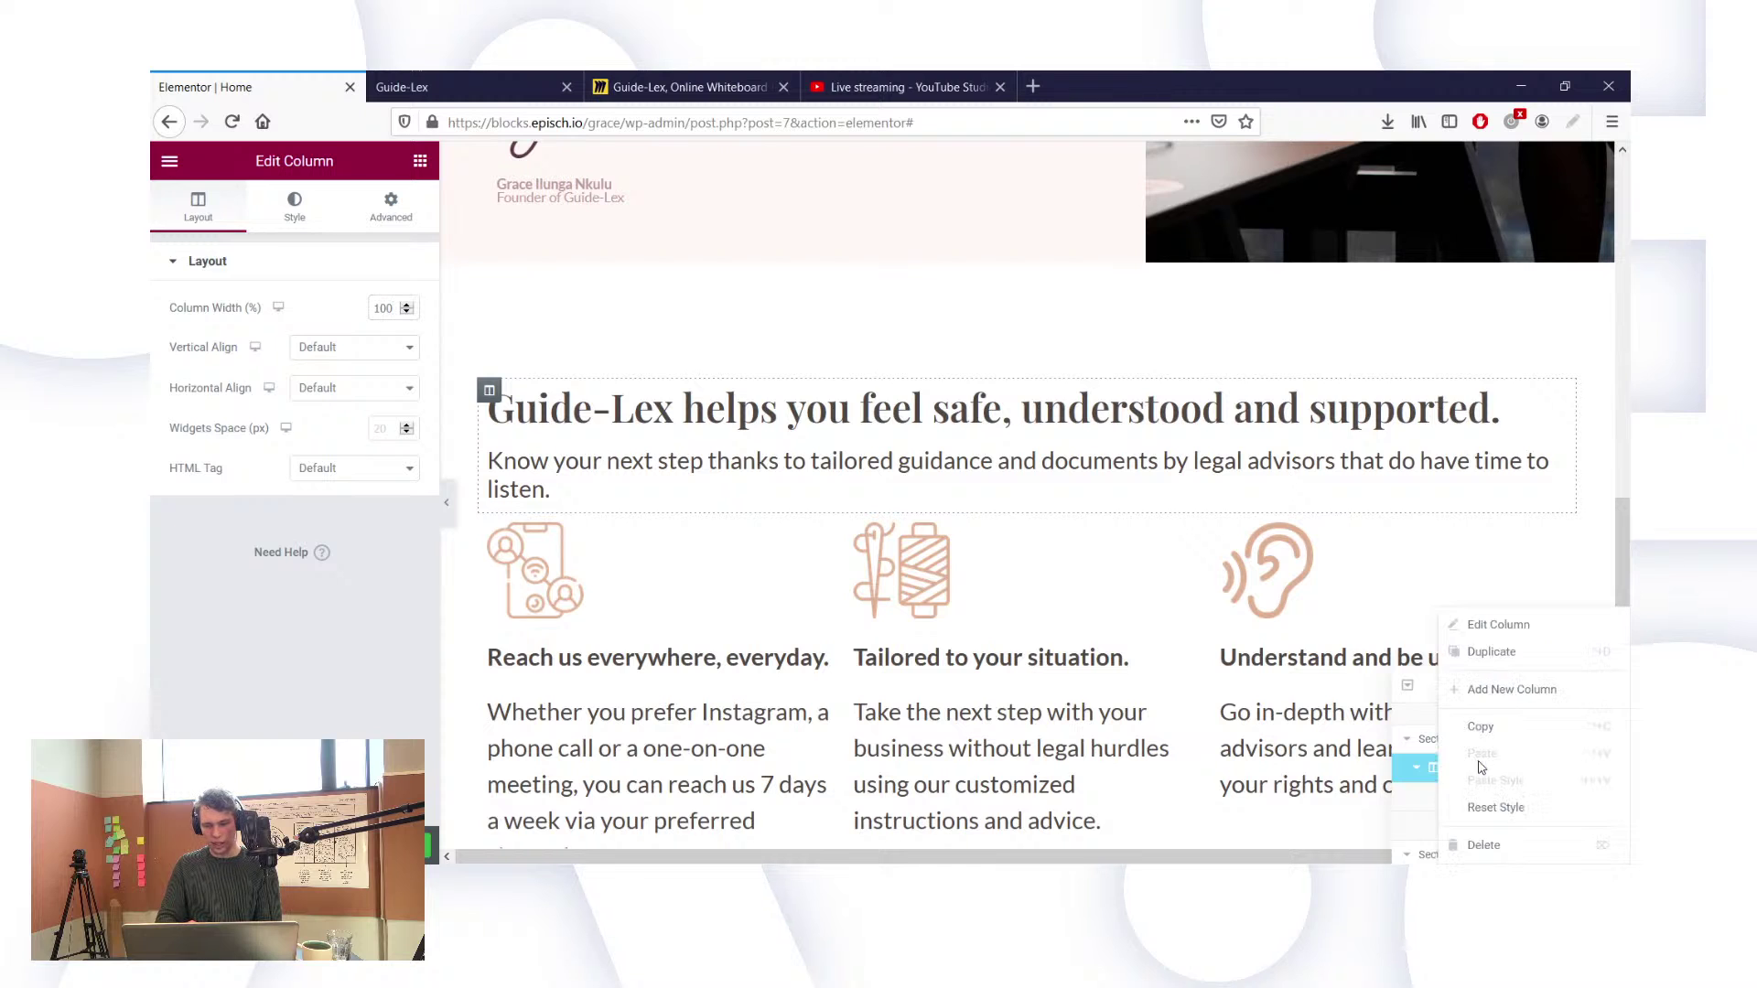
{"action": "left_click", "coordinate": [1499, 693]}
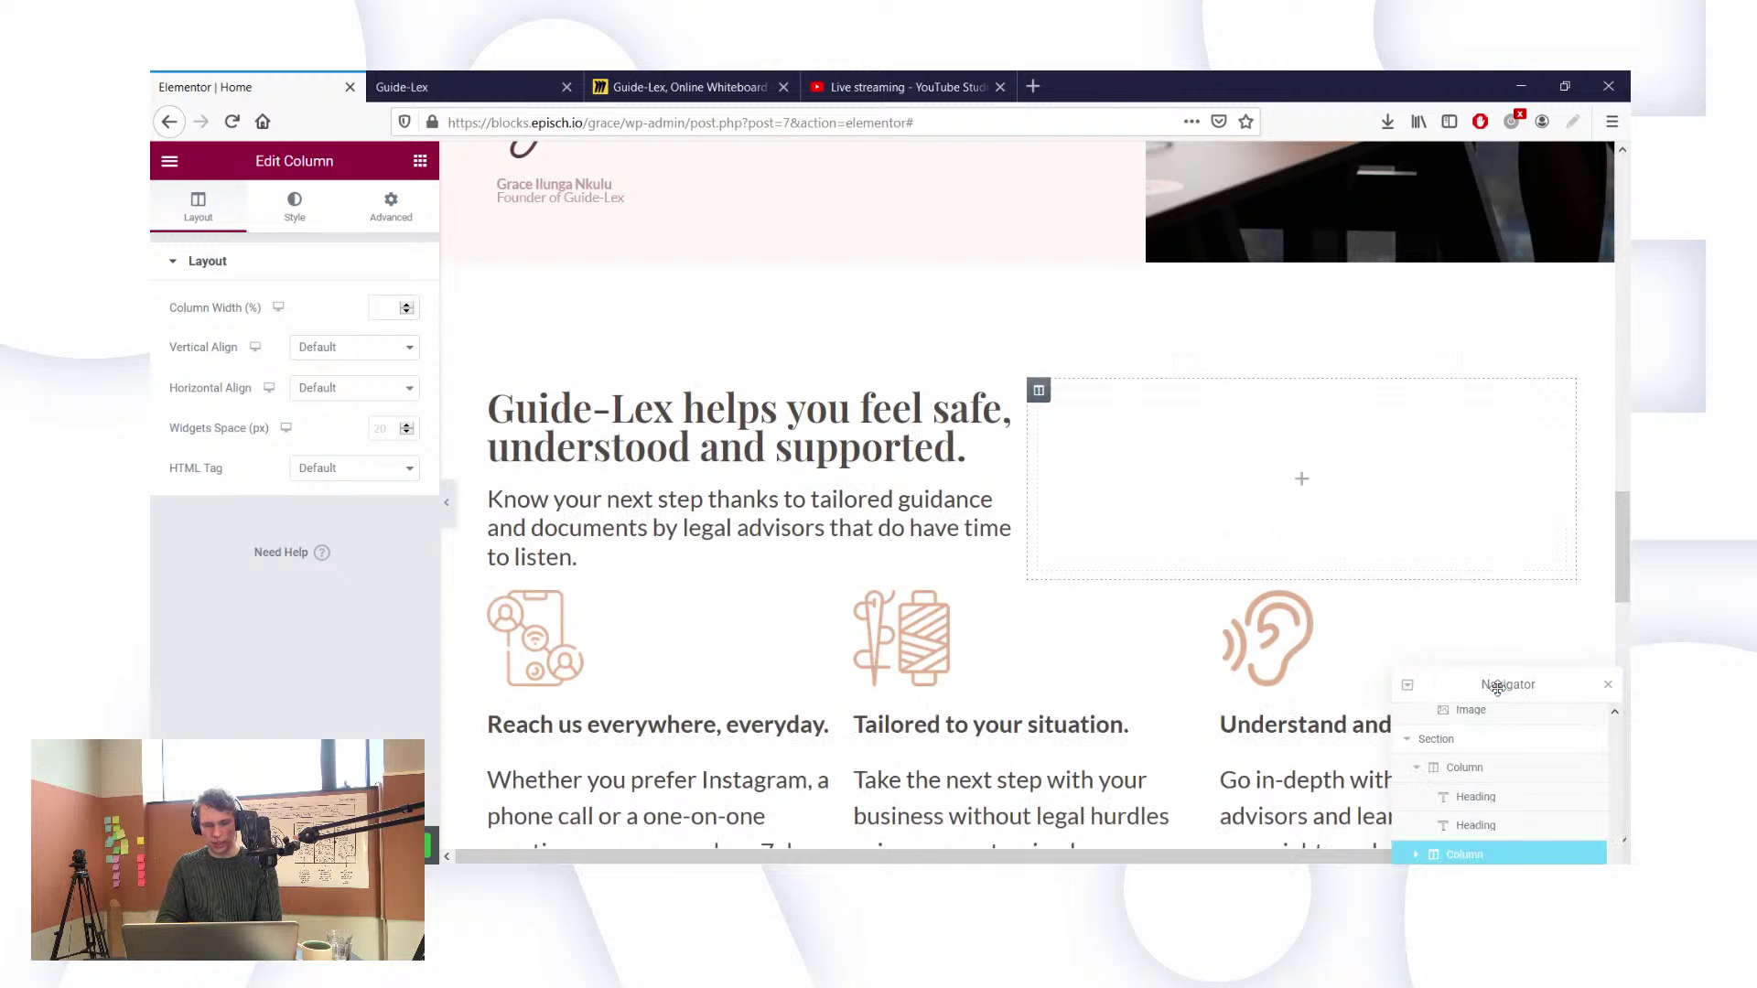
{"action": "scroll", "coordinate": [972, 485], "scroll_direction": "down", "scroll_amount": 1}
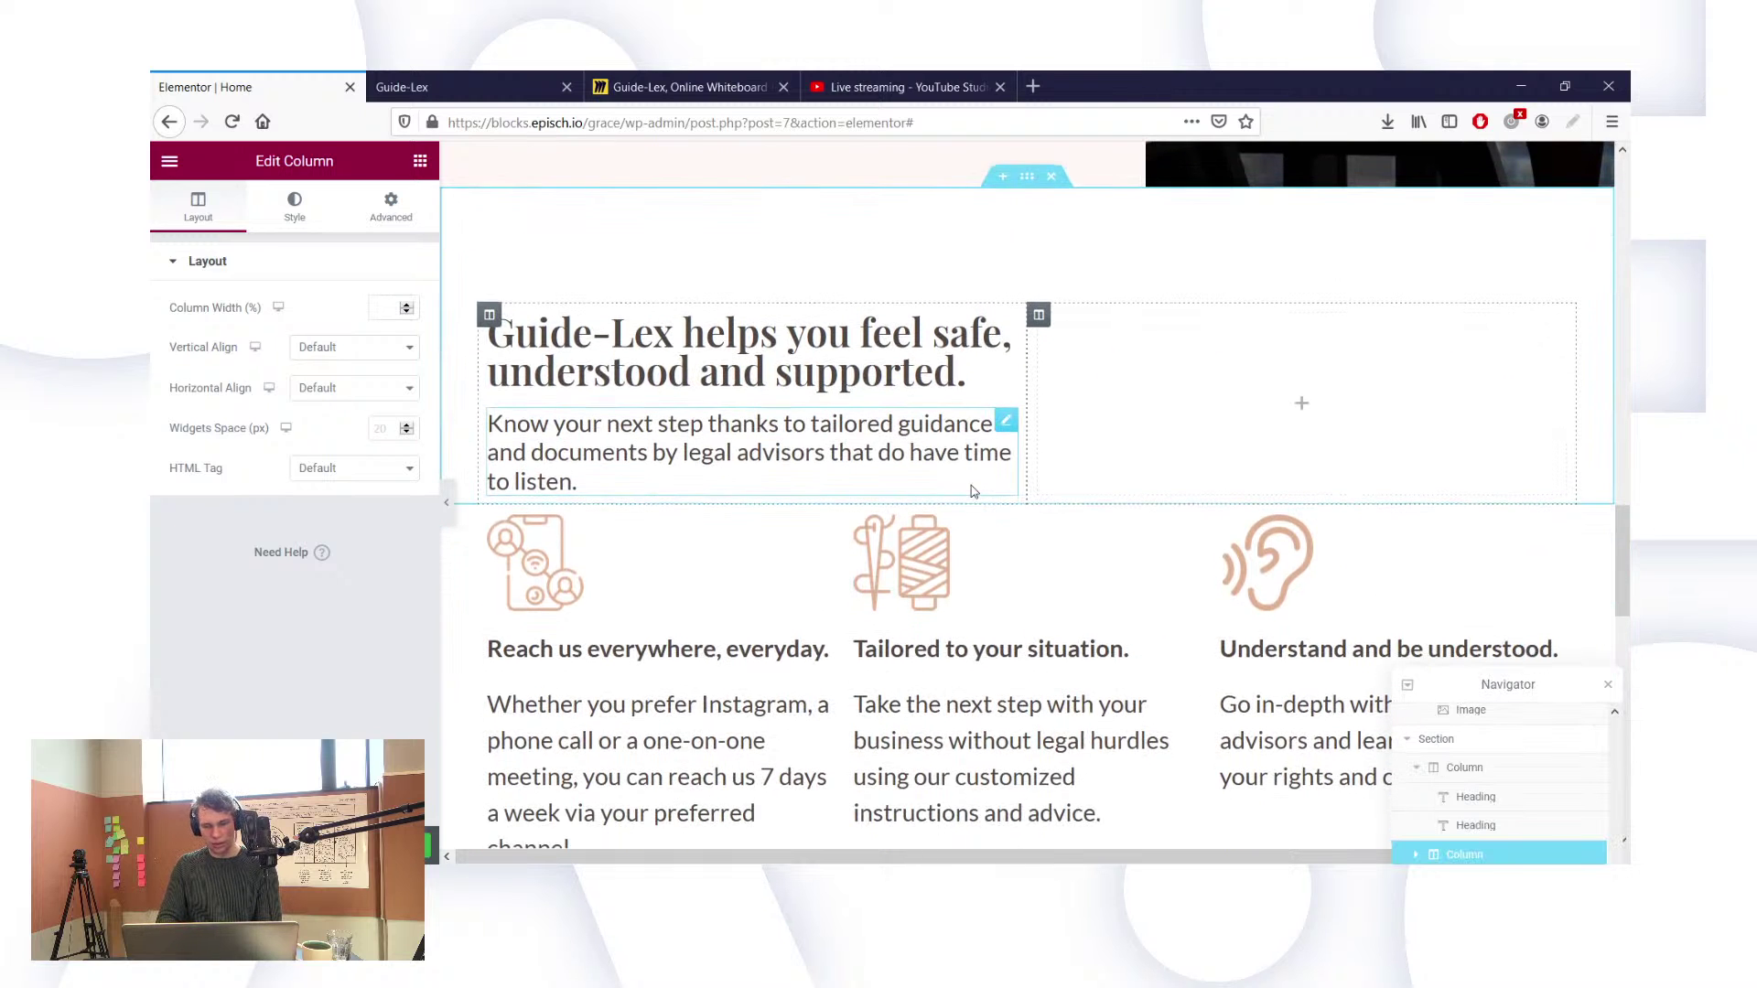
{"action": "left_click", "coordinate": [489, 314]}
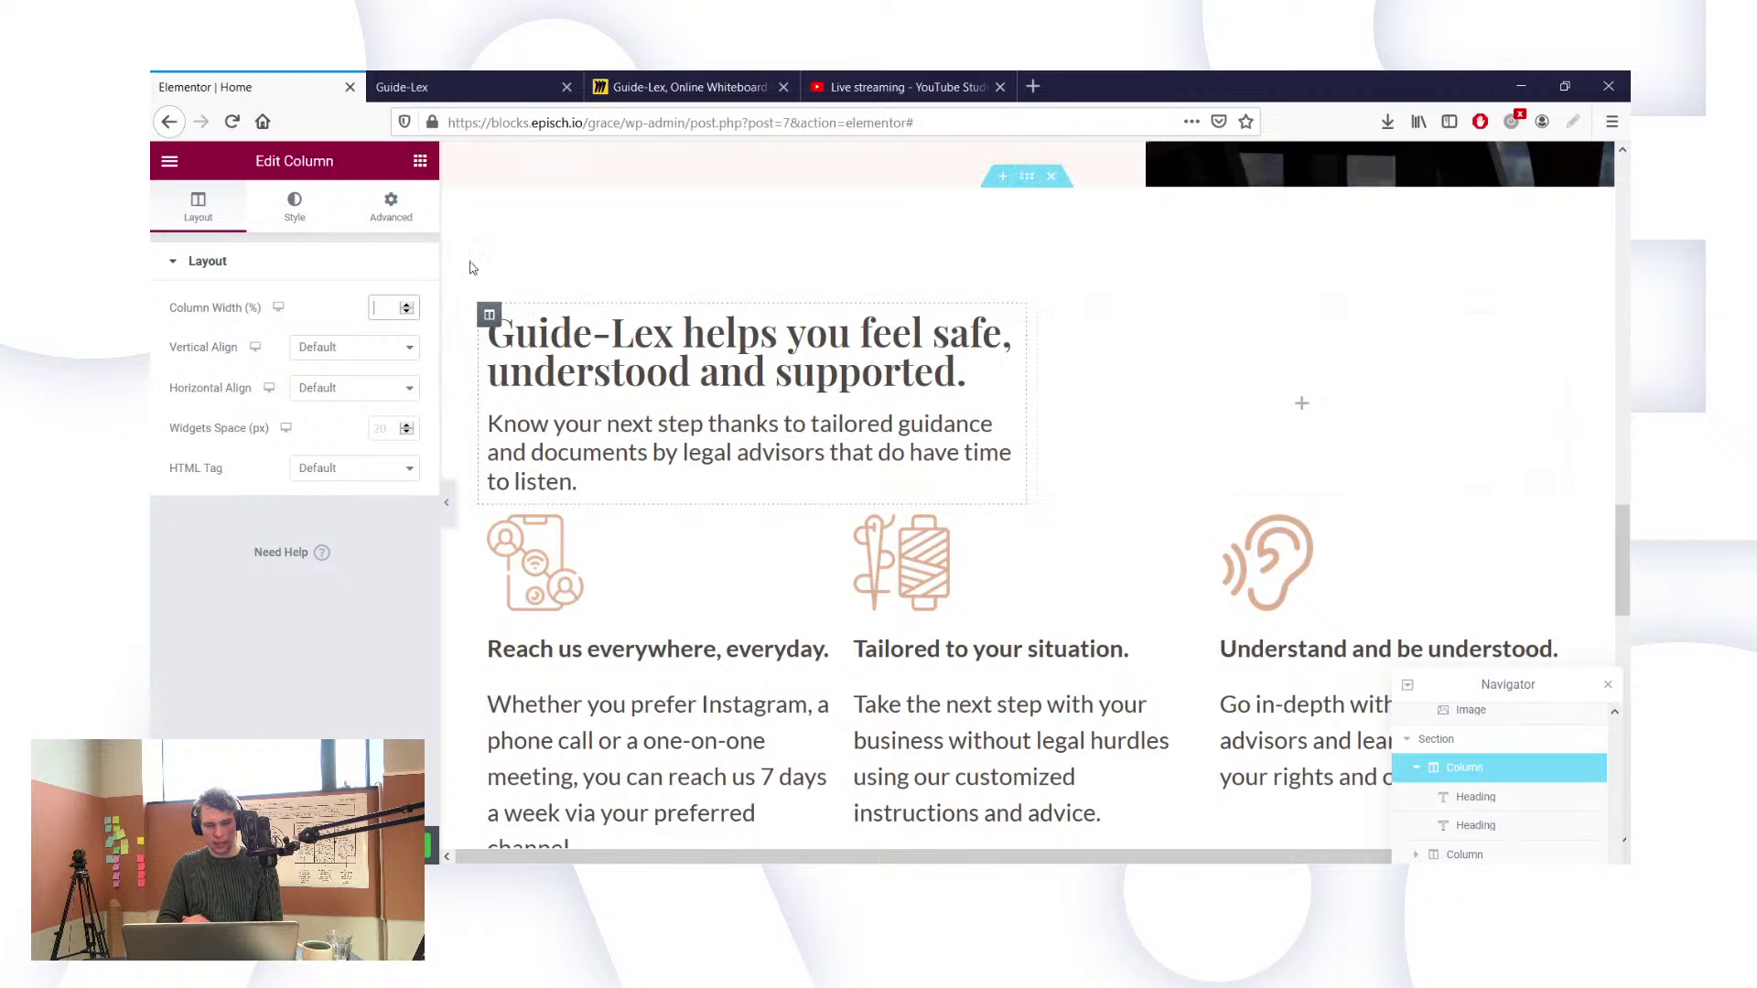
{"action": "type", "text": "66,"}
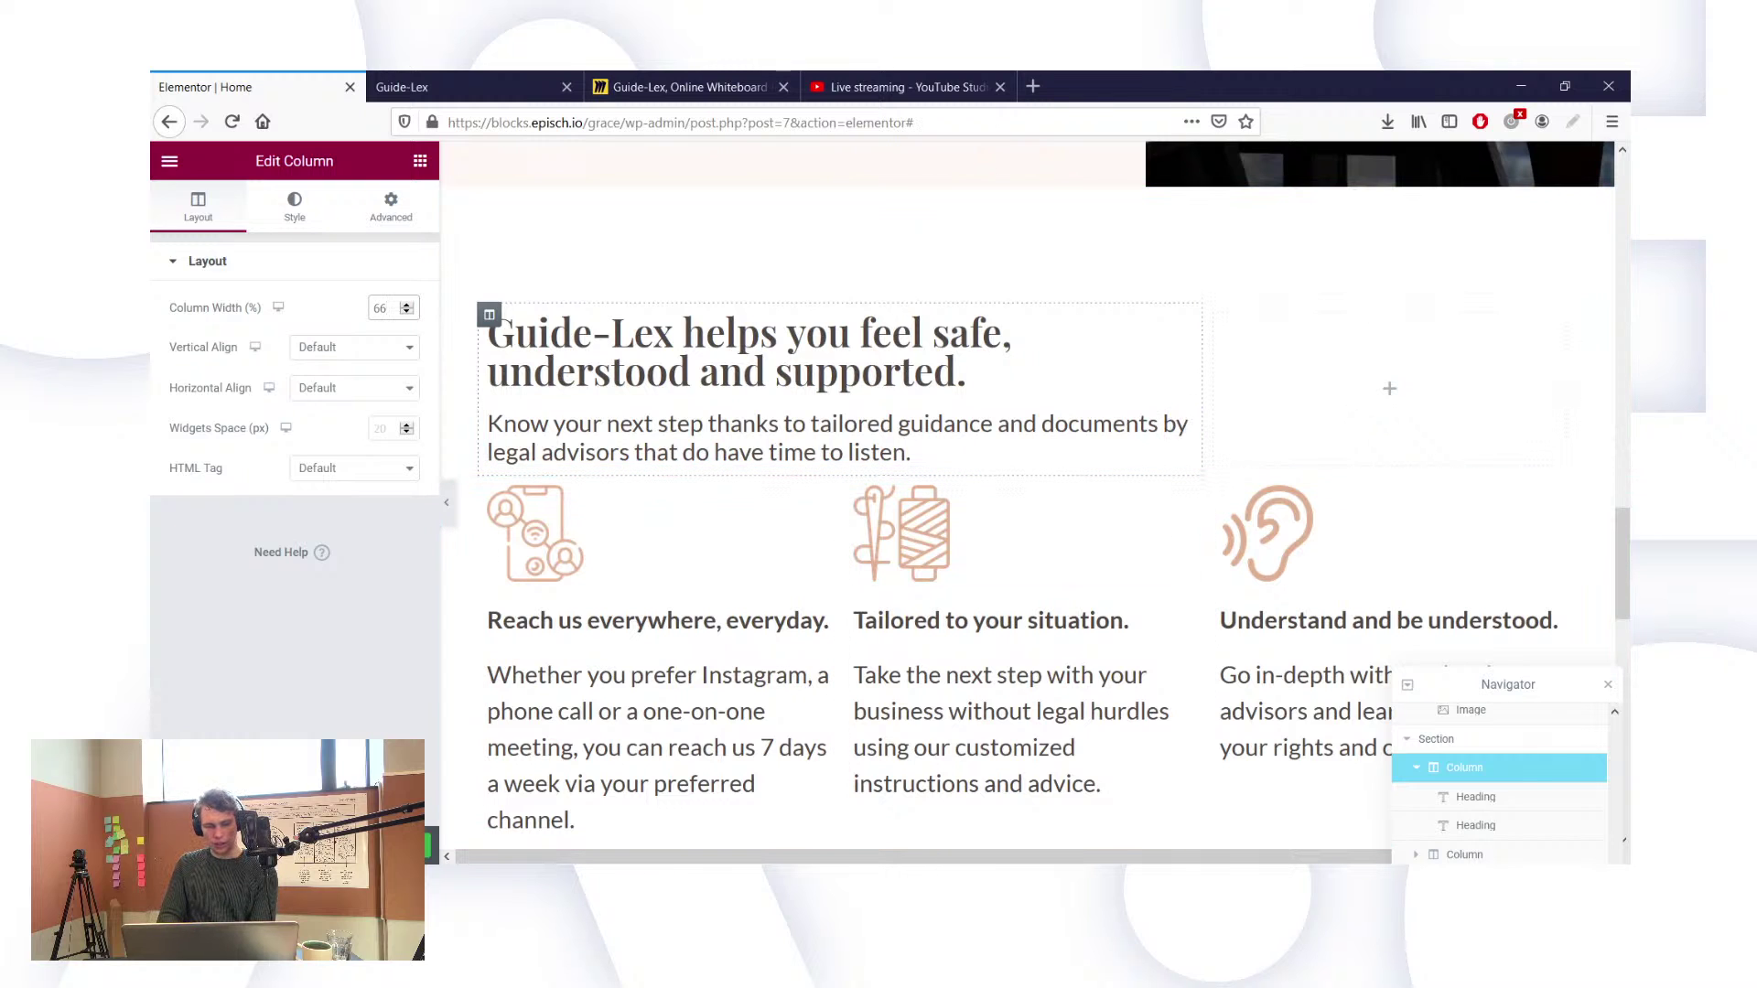
{"action": "scroll", "coordinate": [1090, 510], "scroll_direction": "down", "scroll_amount": 2}
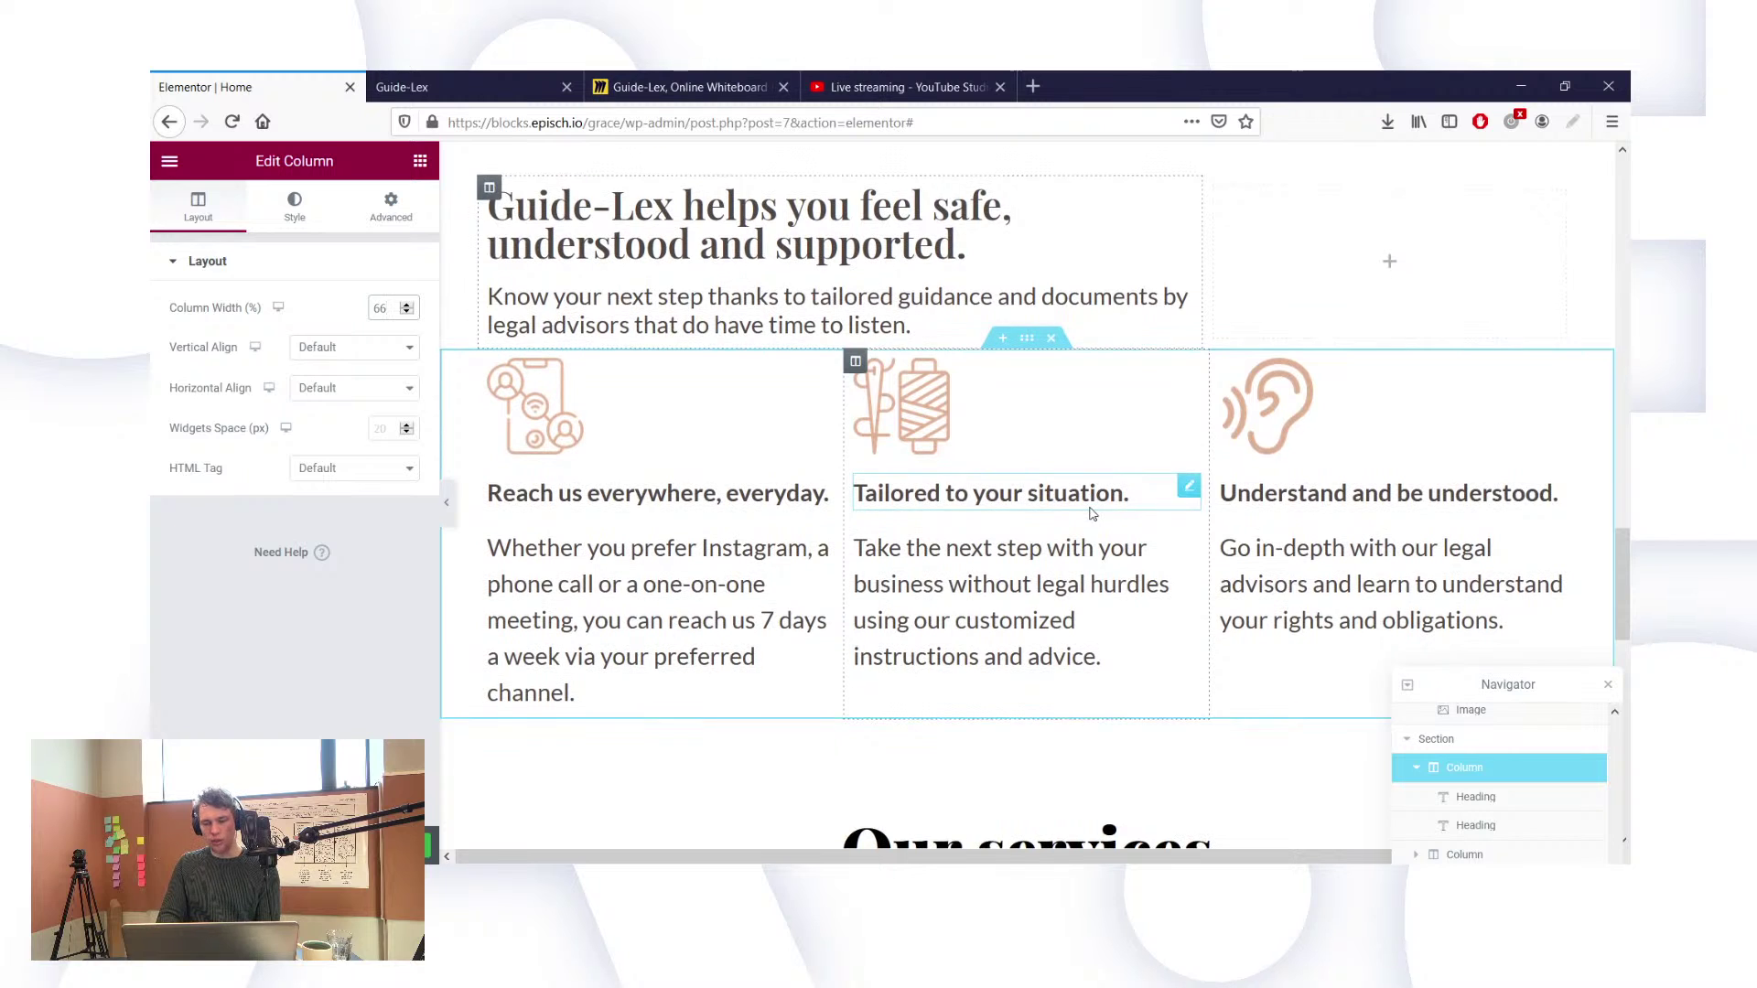
Step: Load the Flaticon icon site in a new tab, browse its homepage, then return to the Guide-Lex tab
{"action": "left_click", "coordinate": [1033, 84]}
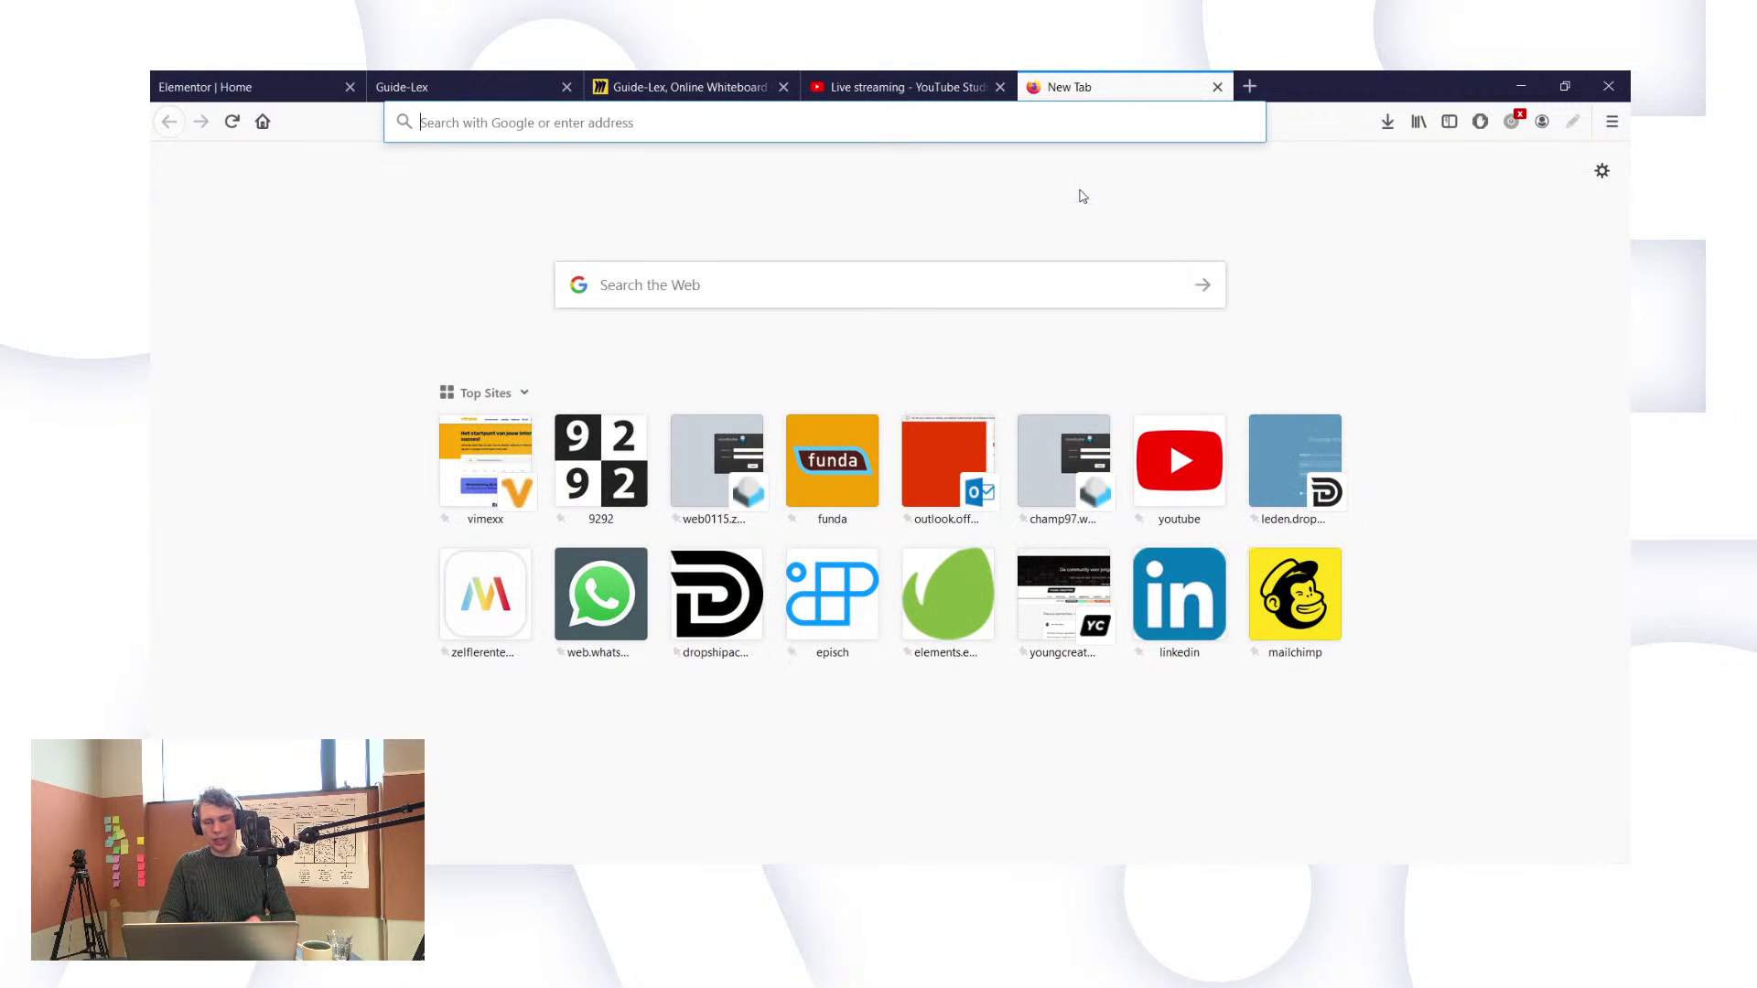
{"action": "type", "text": "flaticon.com"}
{"action": "key", "text": "Return"}
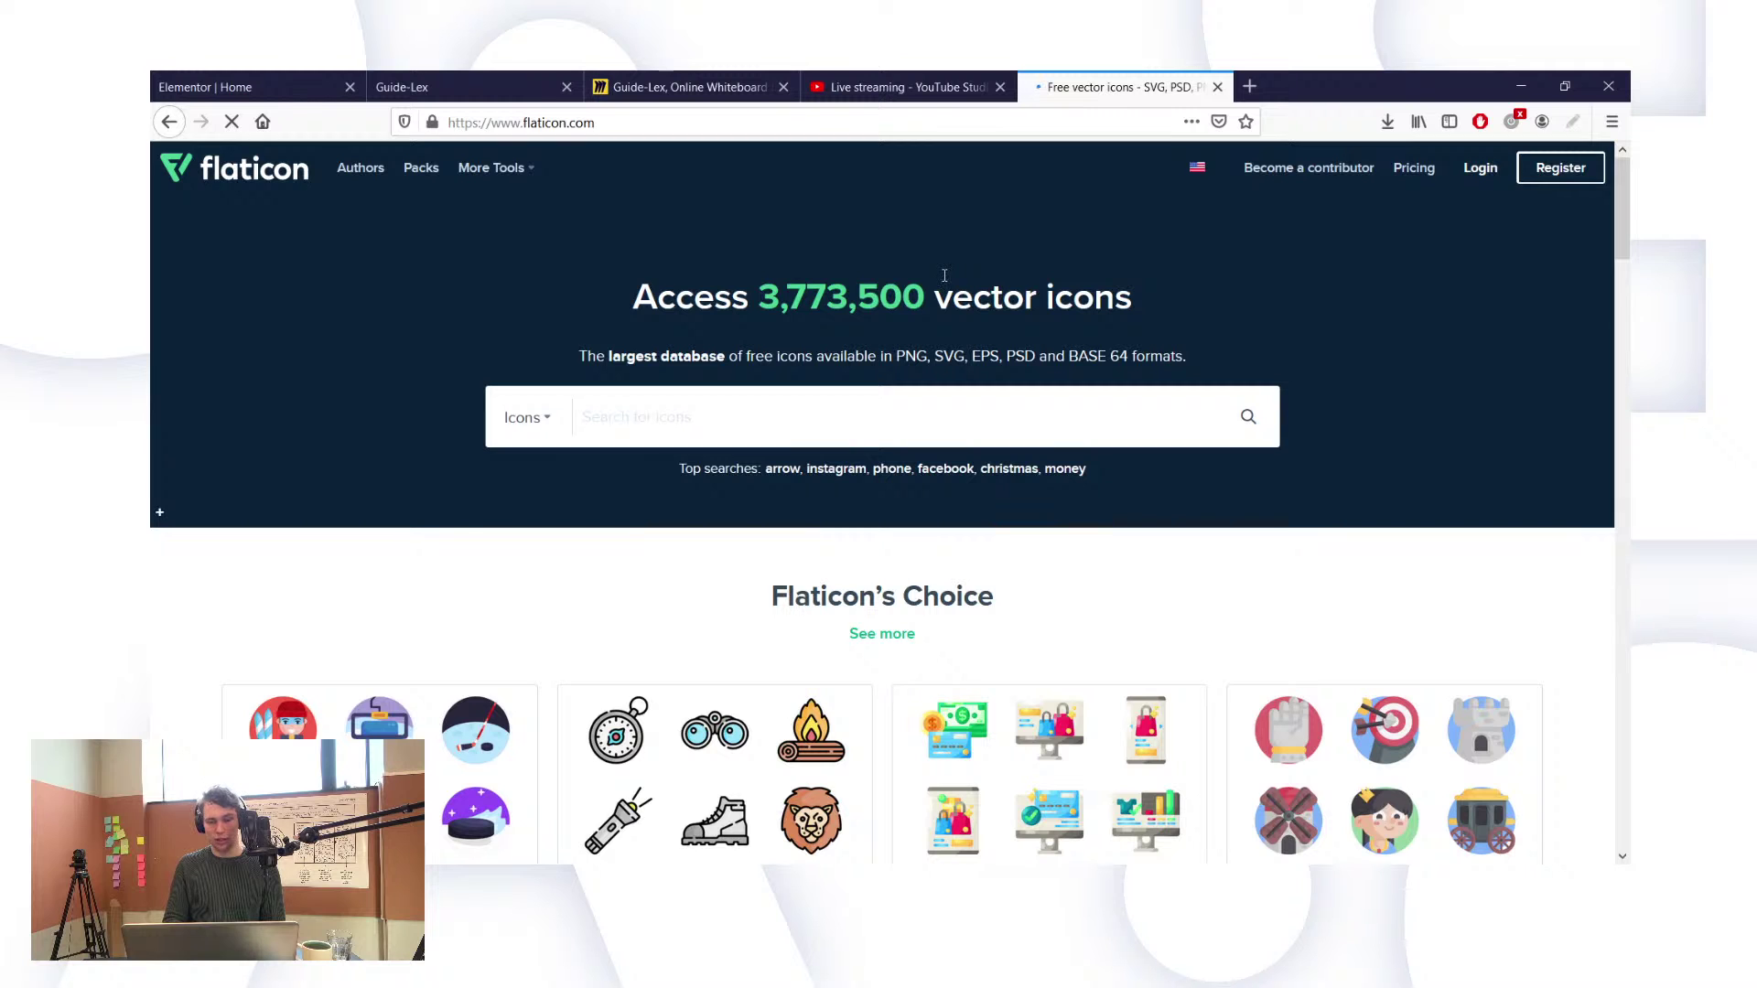
{"action": "scroll", "coordinate": [758, 421], "scroll_direction": "down", "scroll_amount": 3}
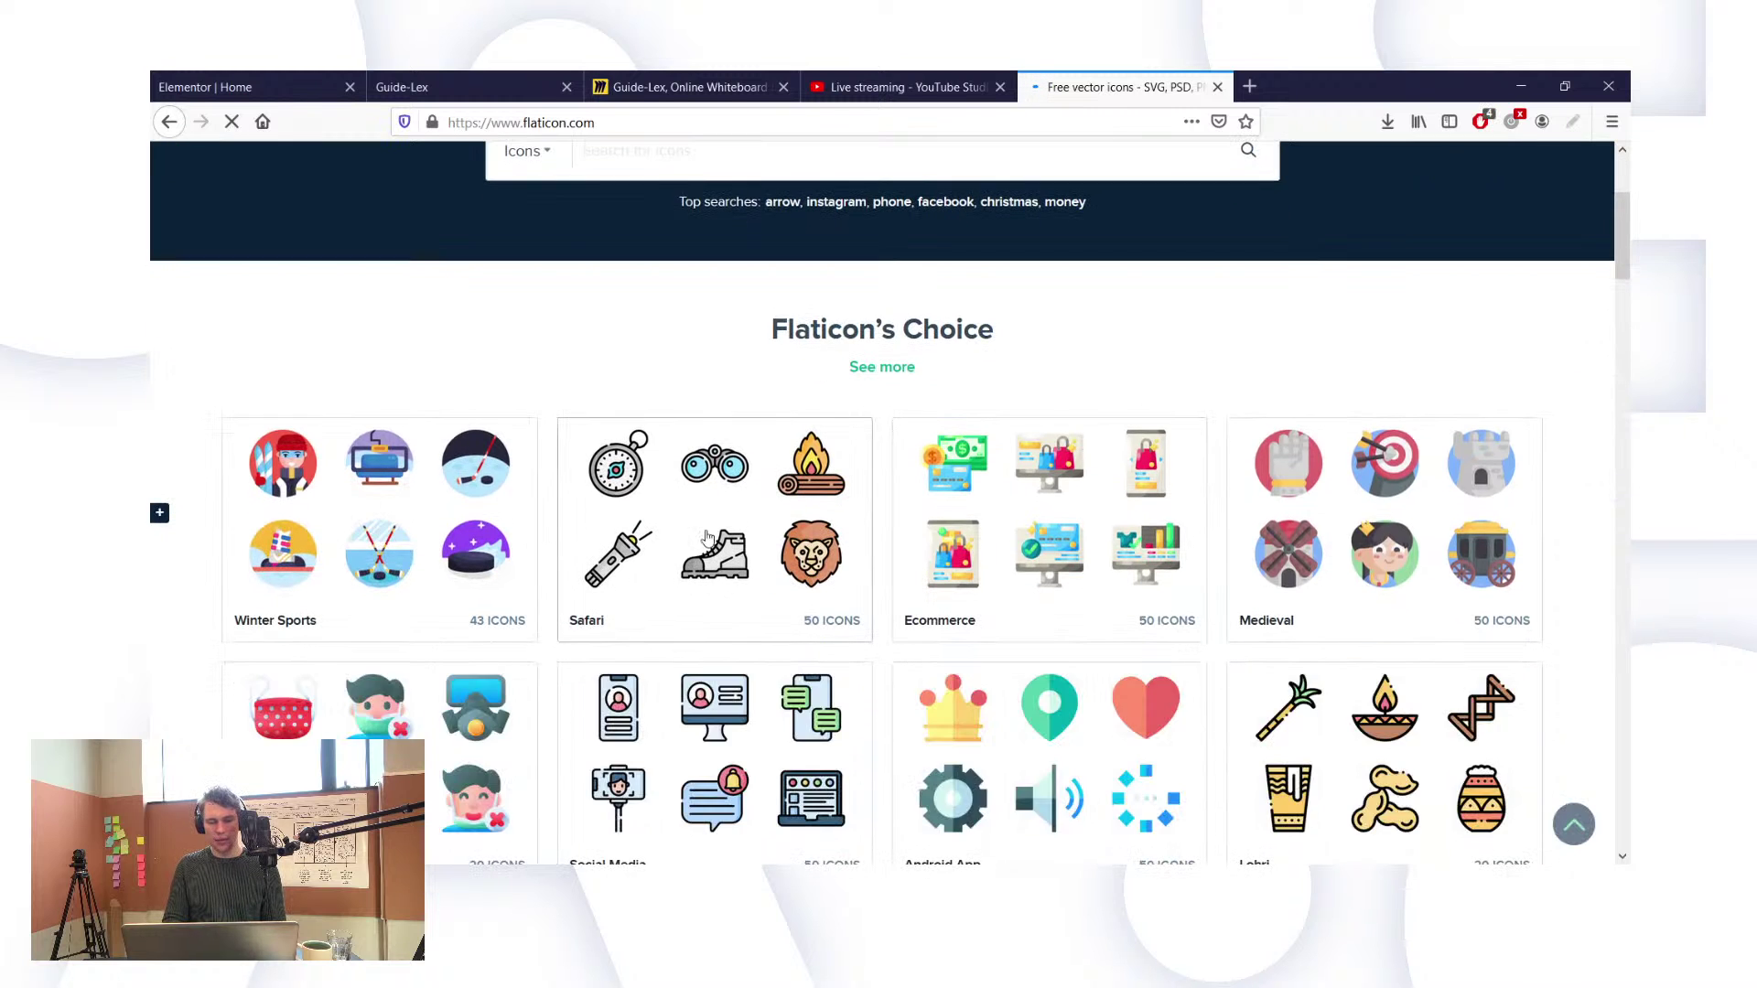
{"action": "scroll", "coordinate": [1385, 515], "scroll_direction": "down", "scroll_amount": 3}
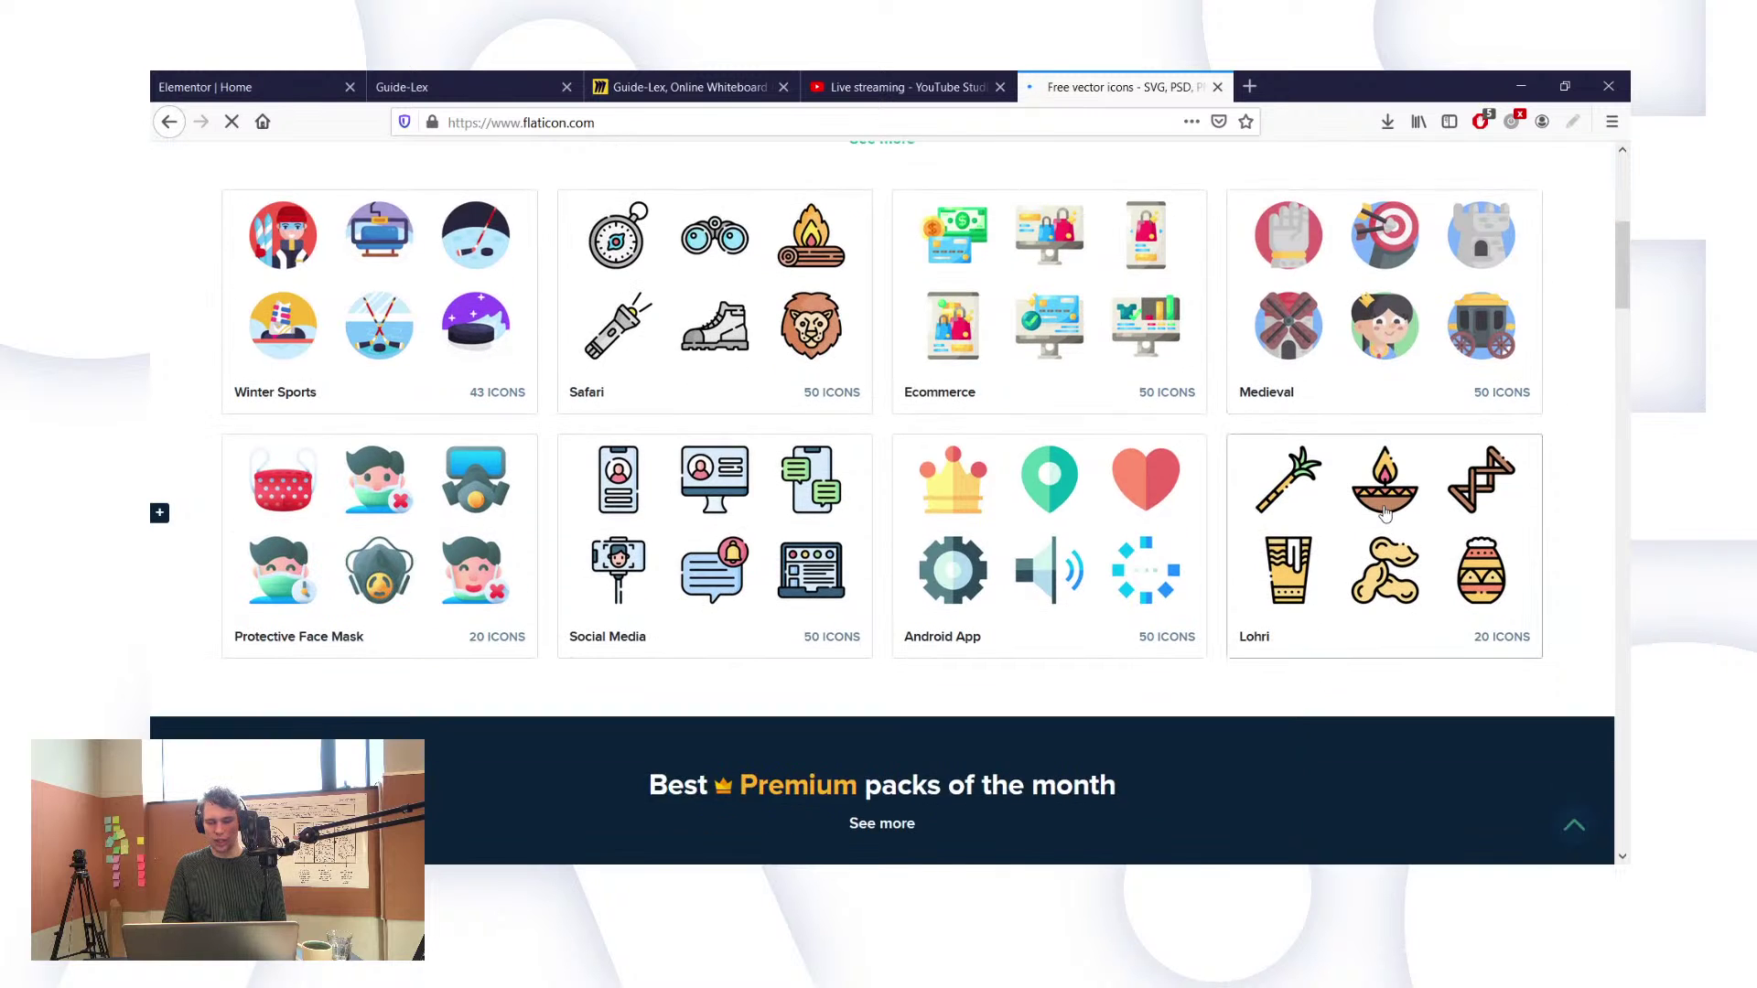
{"action": "scroll", "coordinate": [1380, 510], "scroll_direction": "down", "scroll_amount": 2}
{"action": "scroll", "coordinate": [1381, 509], "scroll_direction": "up", "scroll_amount": 6}
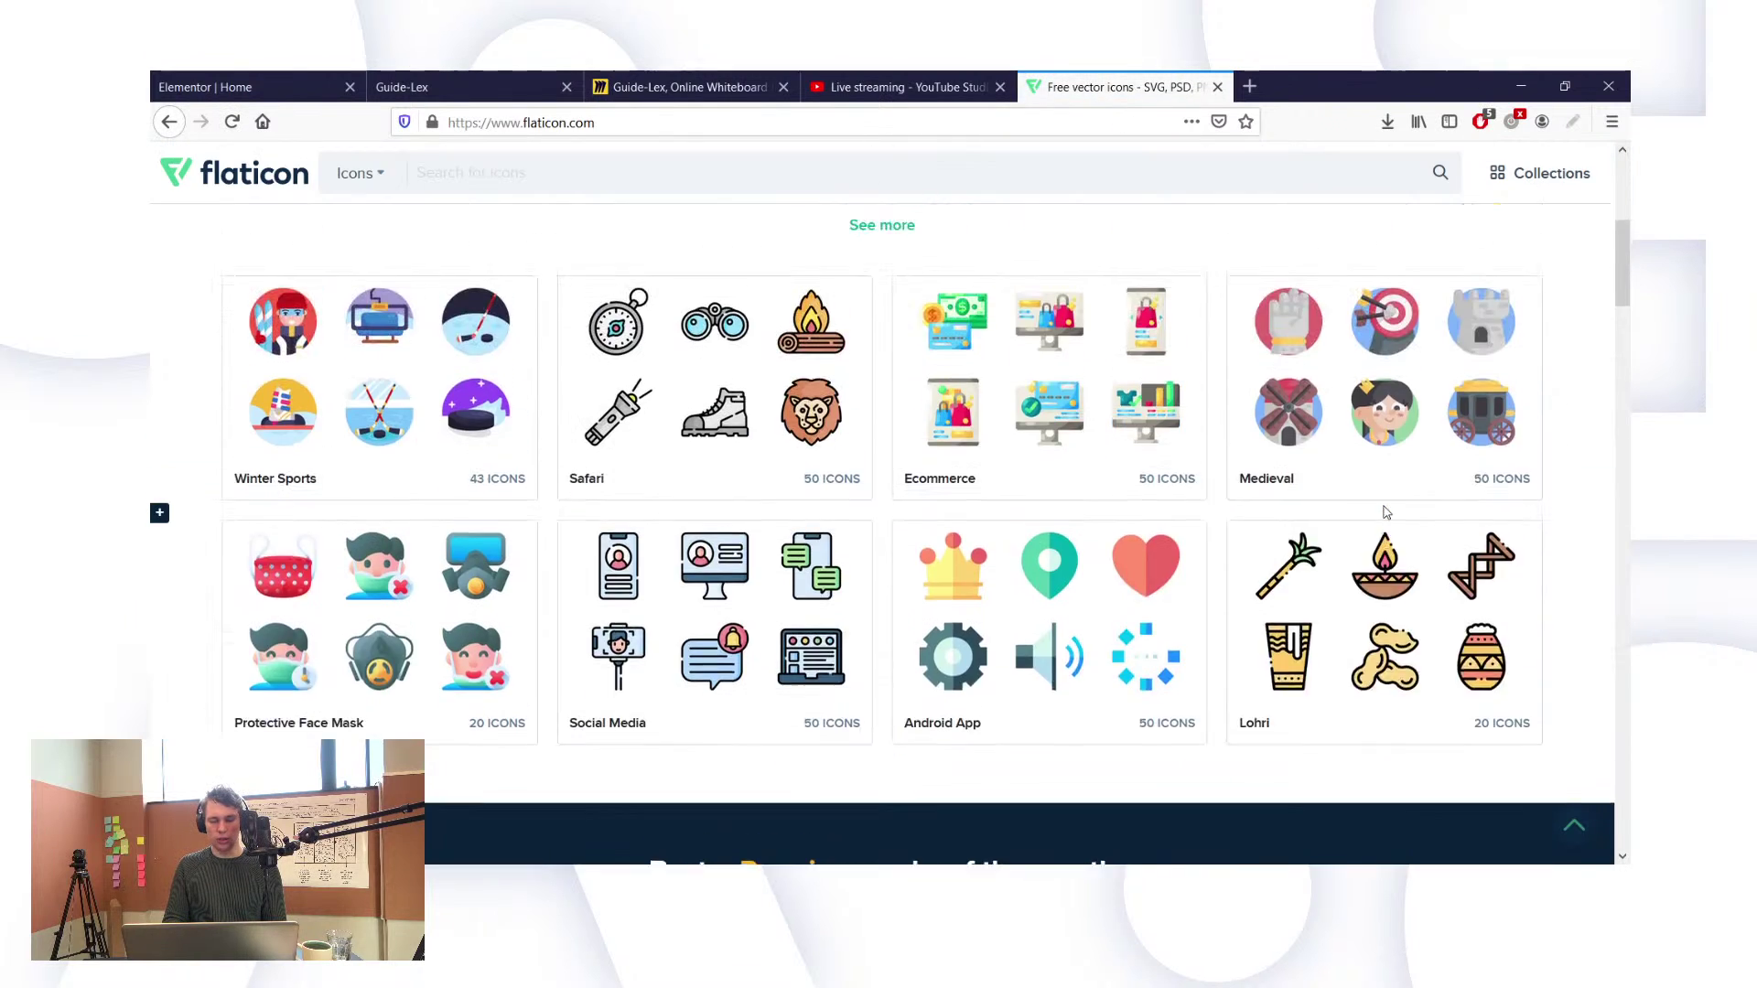
{"action": "scroll", "coordinate": [1298, 348], "scroll_direction": "up", "scroll_amount": 2}
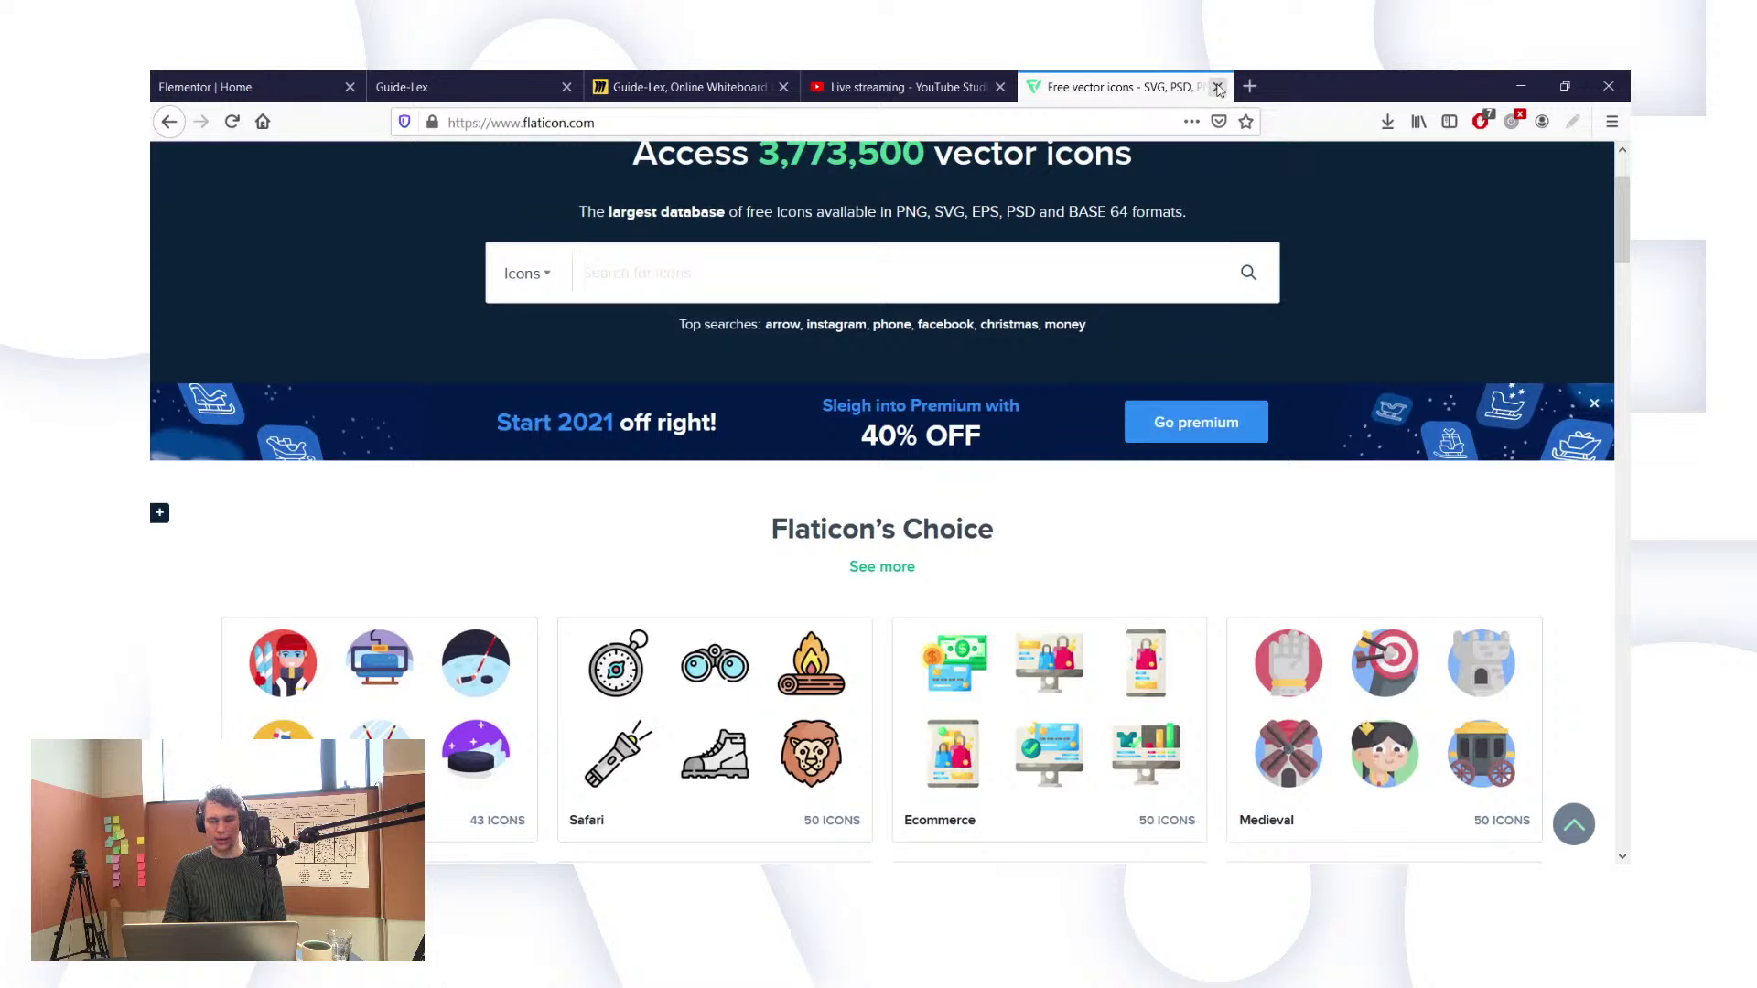
{"action": "left_click", "coordinate": [435, 78]}
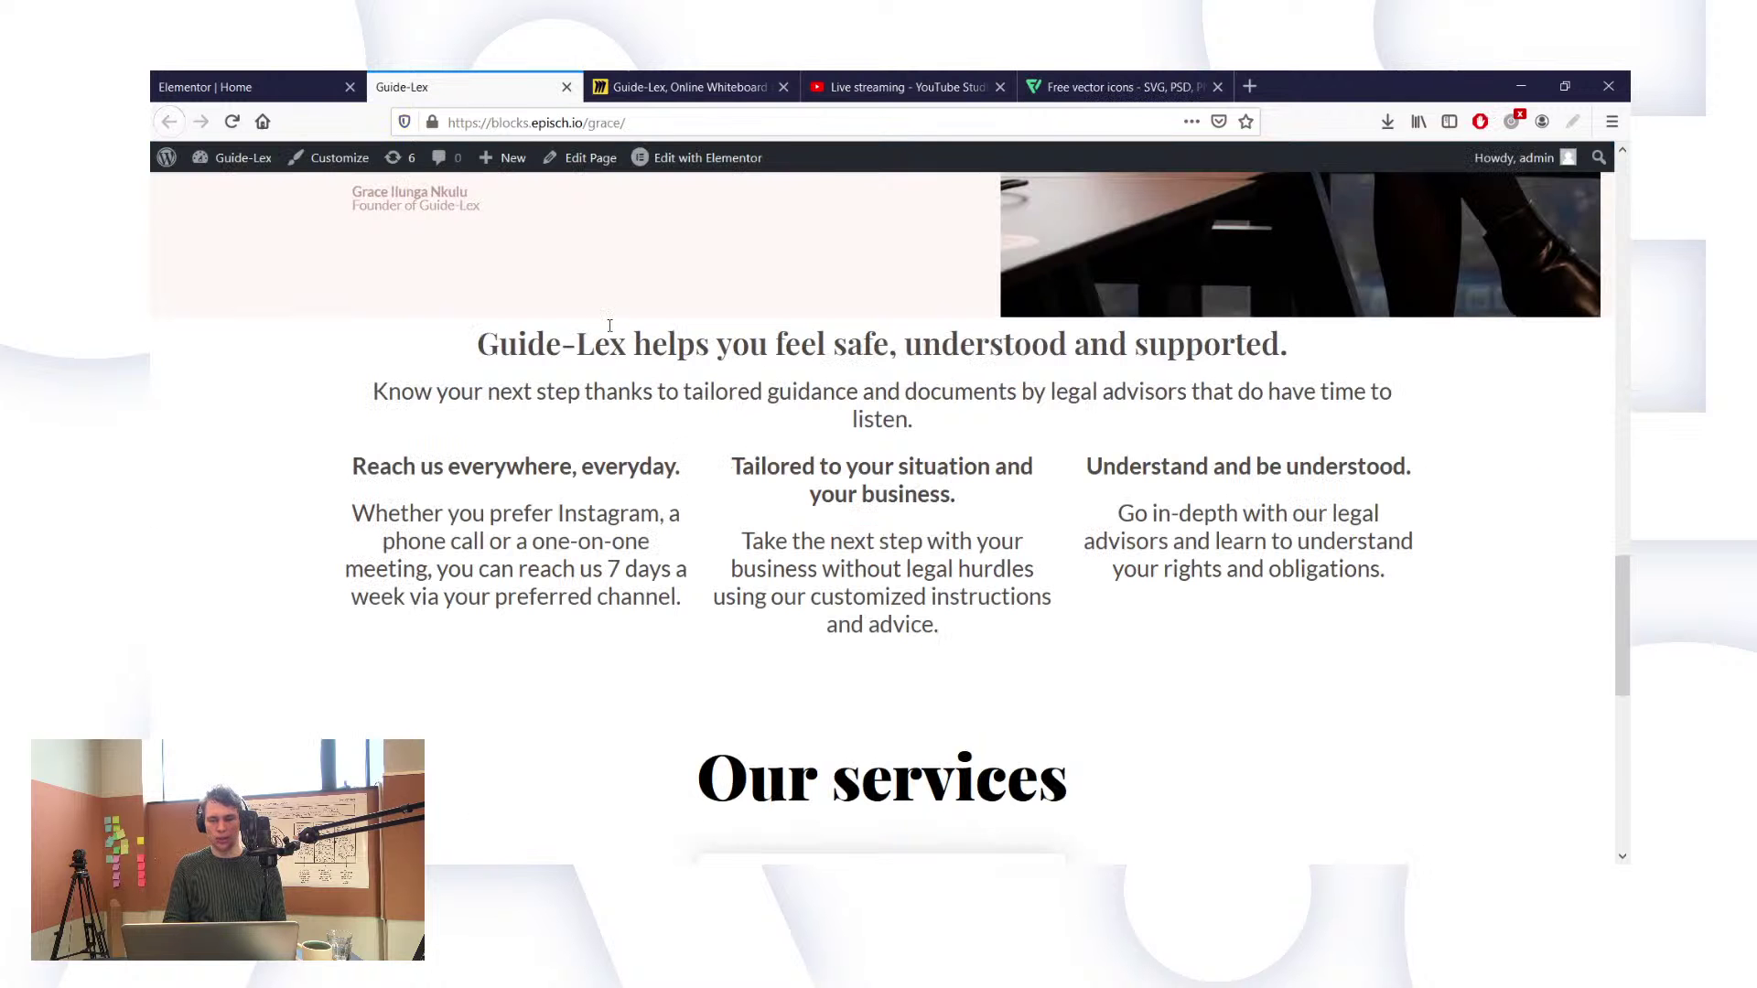
Step: Scroll through the live Guide-Lex page, then switch back to the 'Elementor | Home' editor
{"action": "scroll", "coordinate": [610, 326], "scroll_direction": "up", "scroll_amount": 10}
{"action": "scroll", "coordinate": [416, 460], "scroll_direction": "down", "scroll_amount": 5}
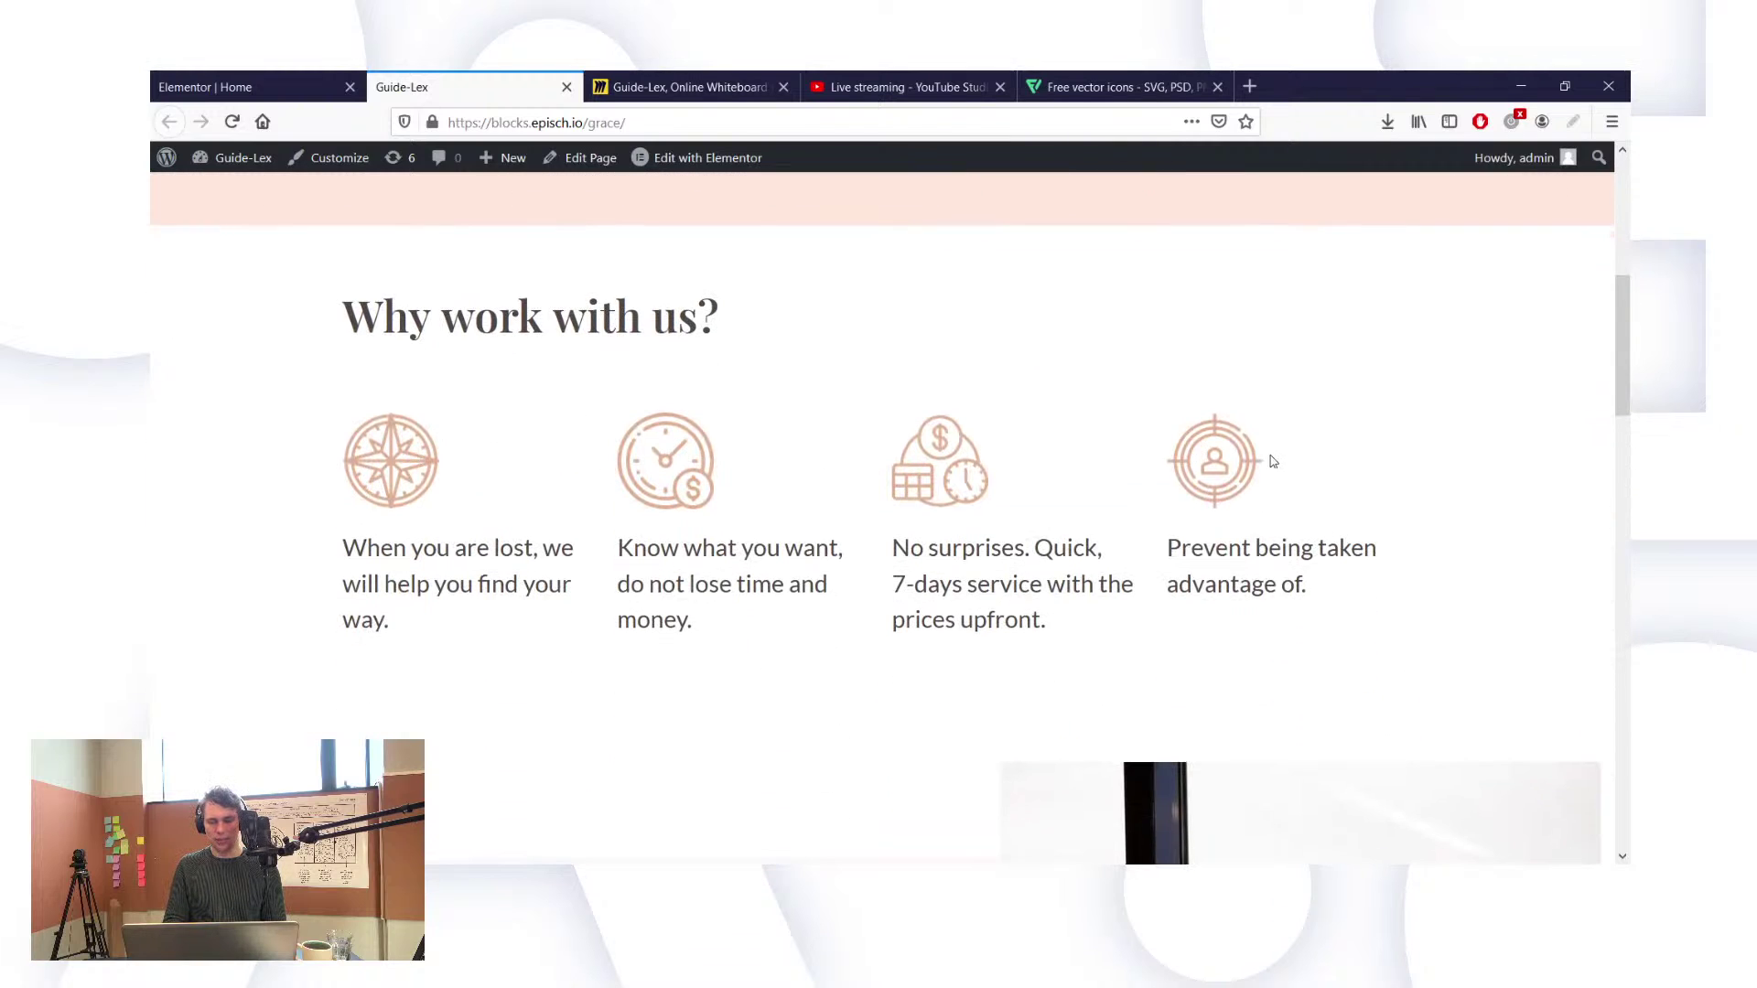
{"action": "scroll", "coordinate": [1272, 460], "scroll_direction": "down", "scroll_amount": 15}
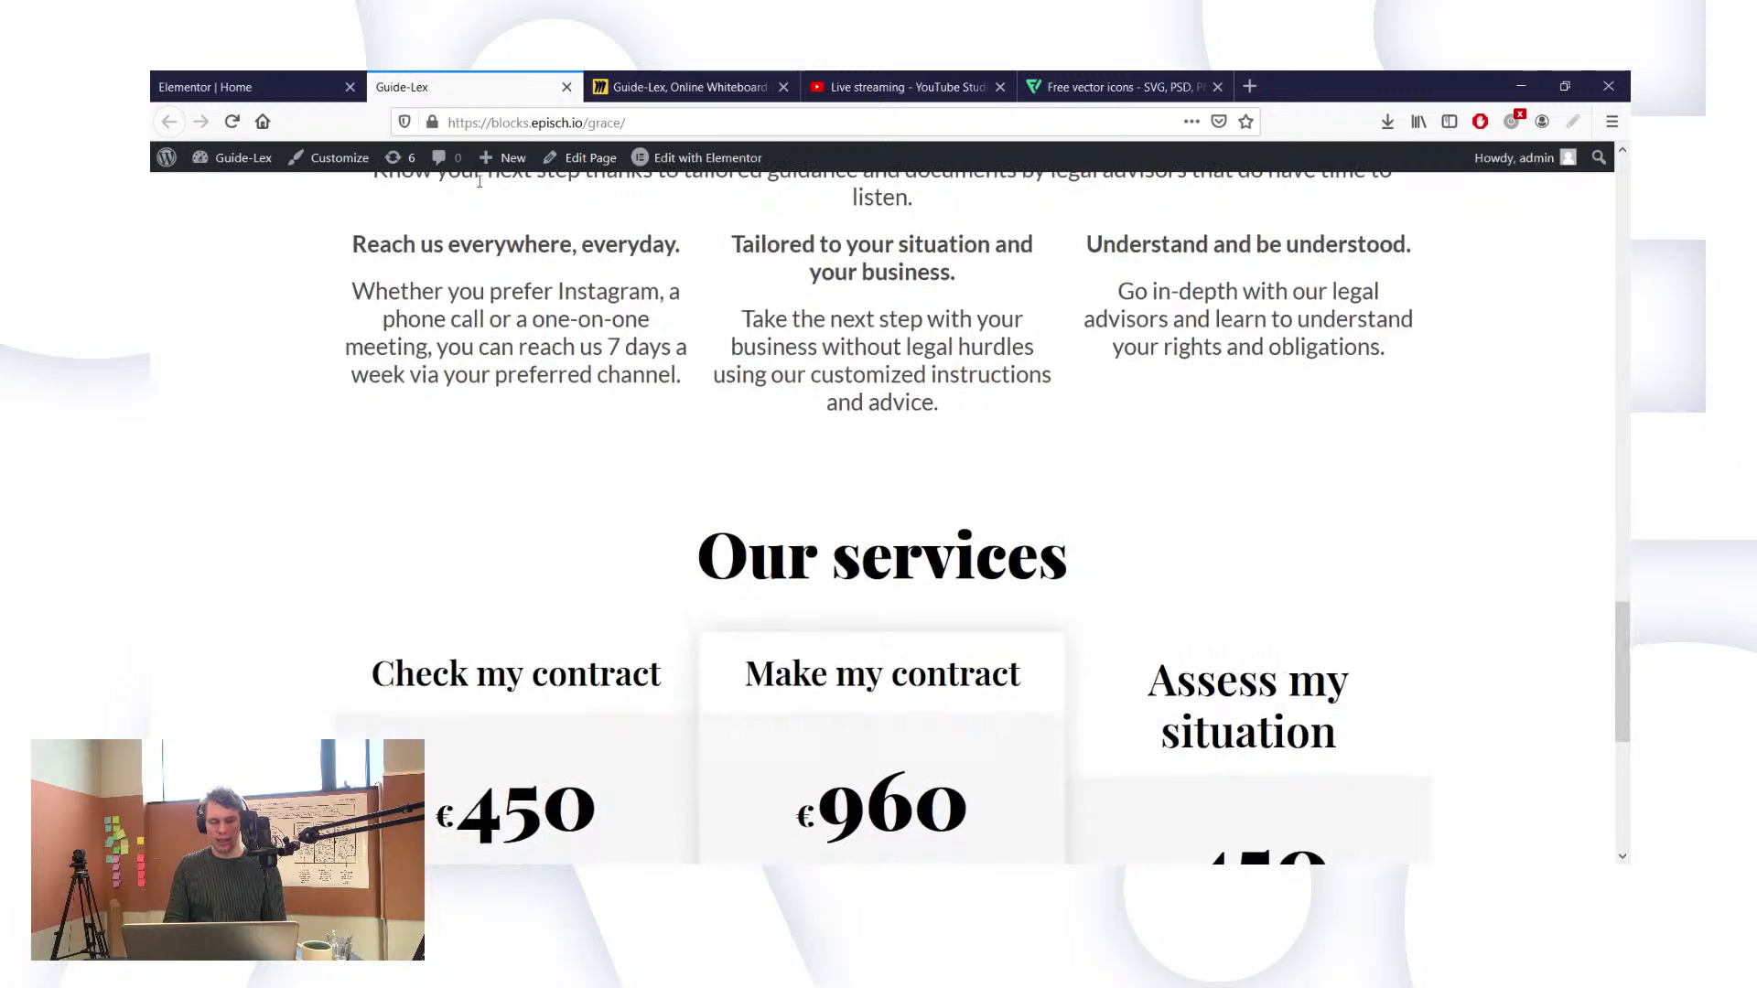
{"action": "left_click", "coordinate": [256, 87]}
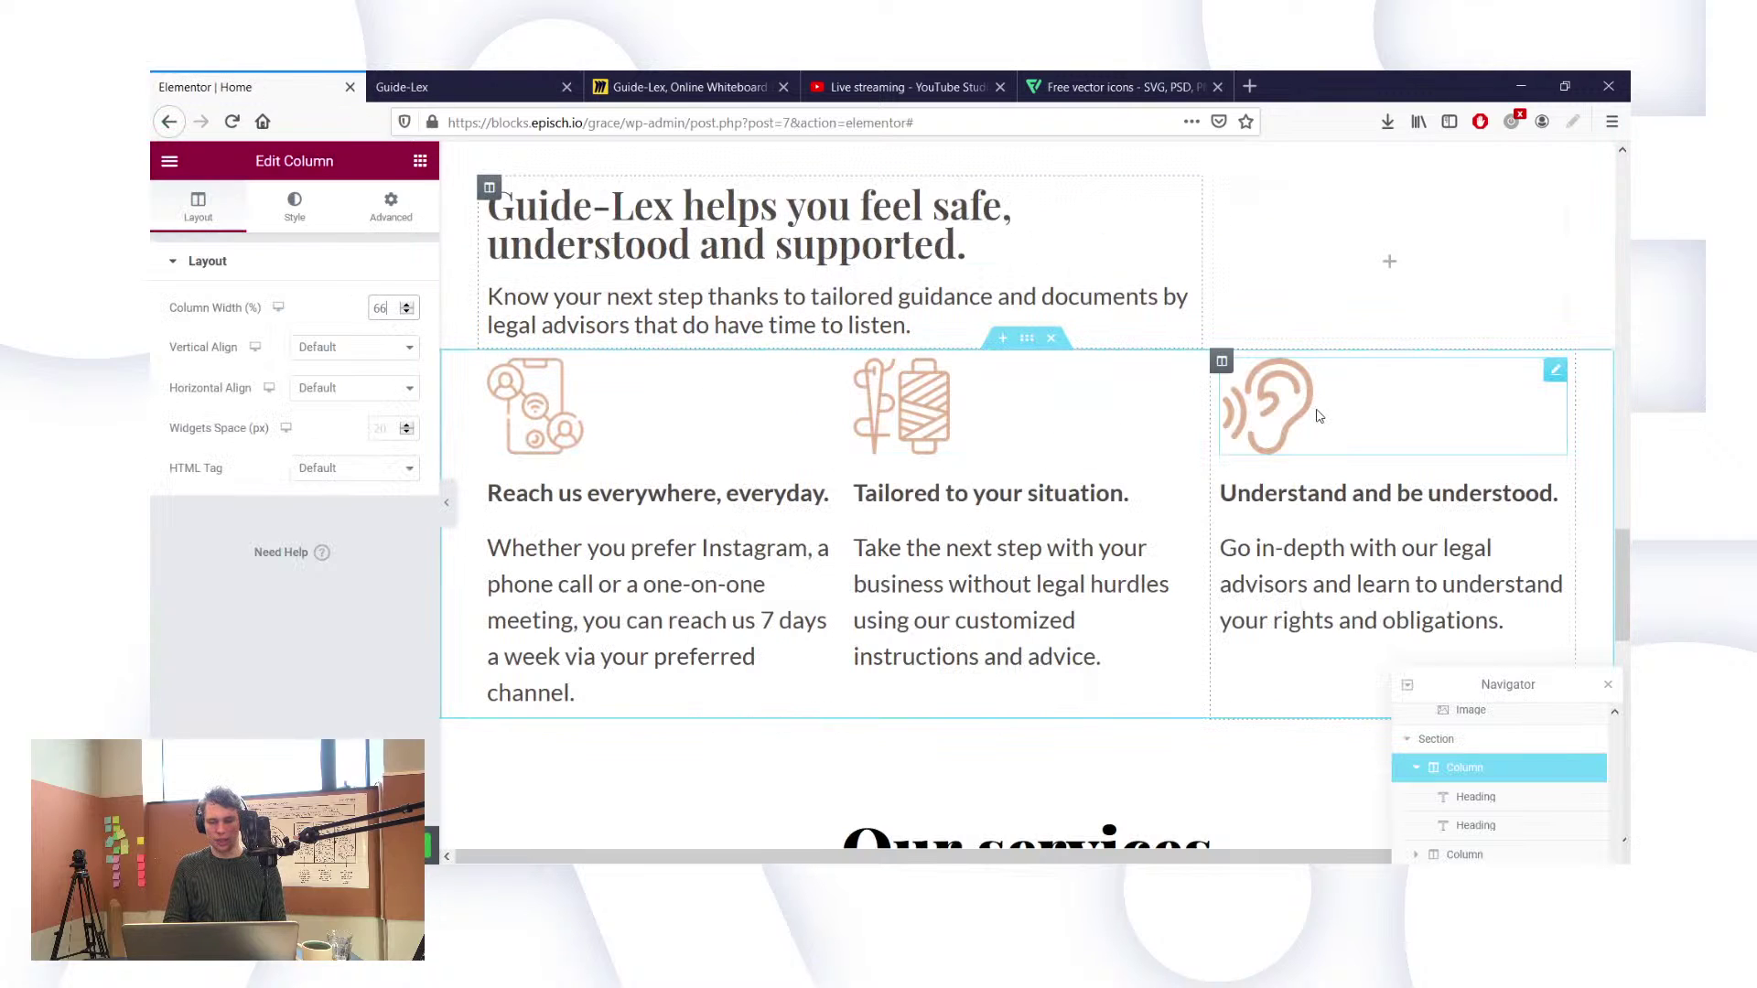
Step: Inspect the ear icon image's settings, then view the live Guide-Lex homepage
{"action": "left_click", "coordinate": [1309, 417]}
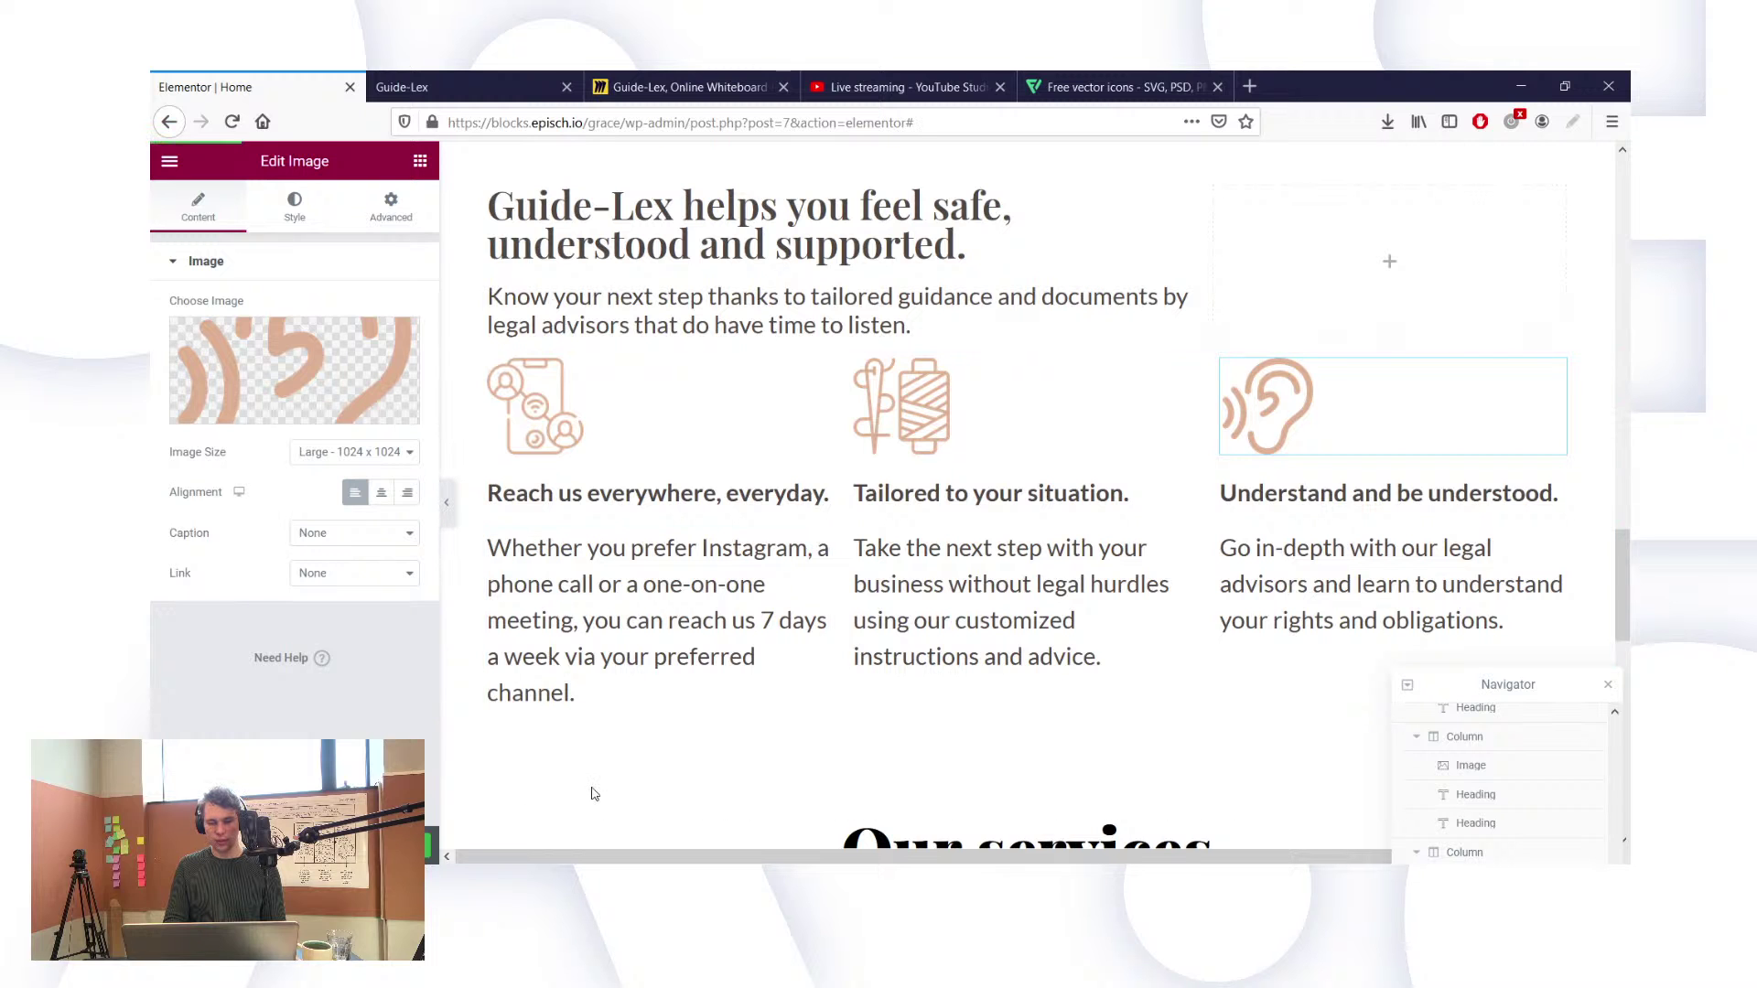
{"action": "scroll", "coordinate": [592, 794], "scroll_direction": "up", "scroll_amount": 15}
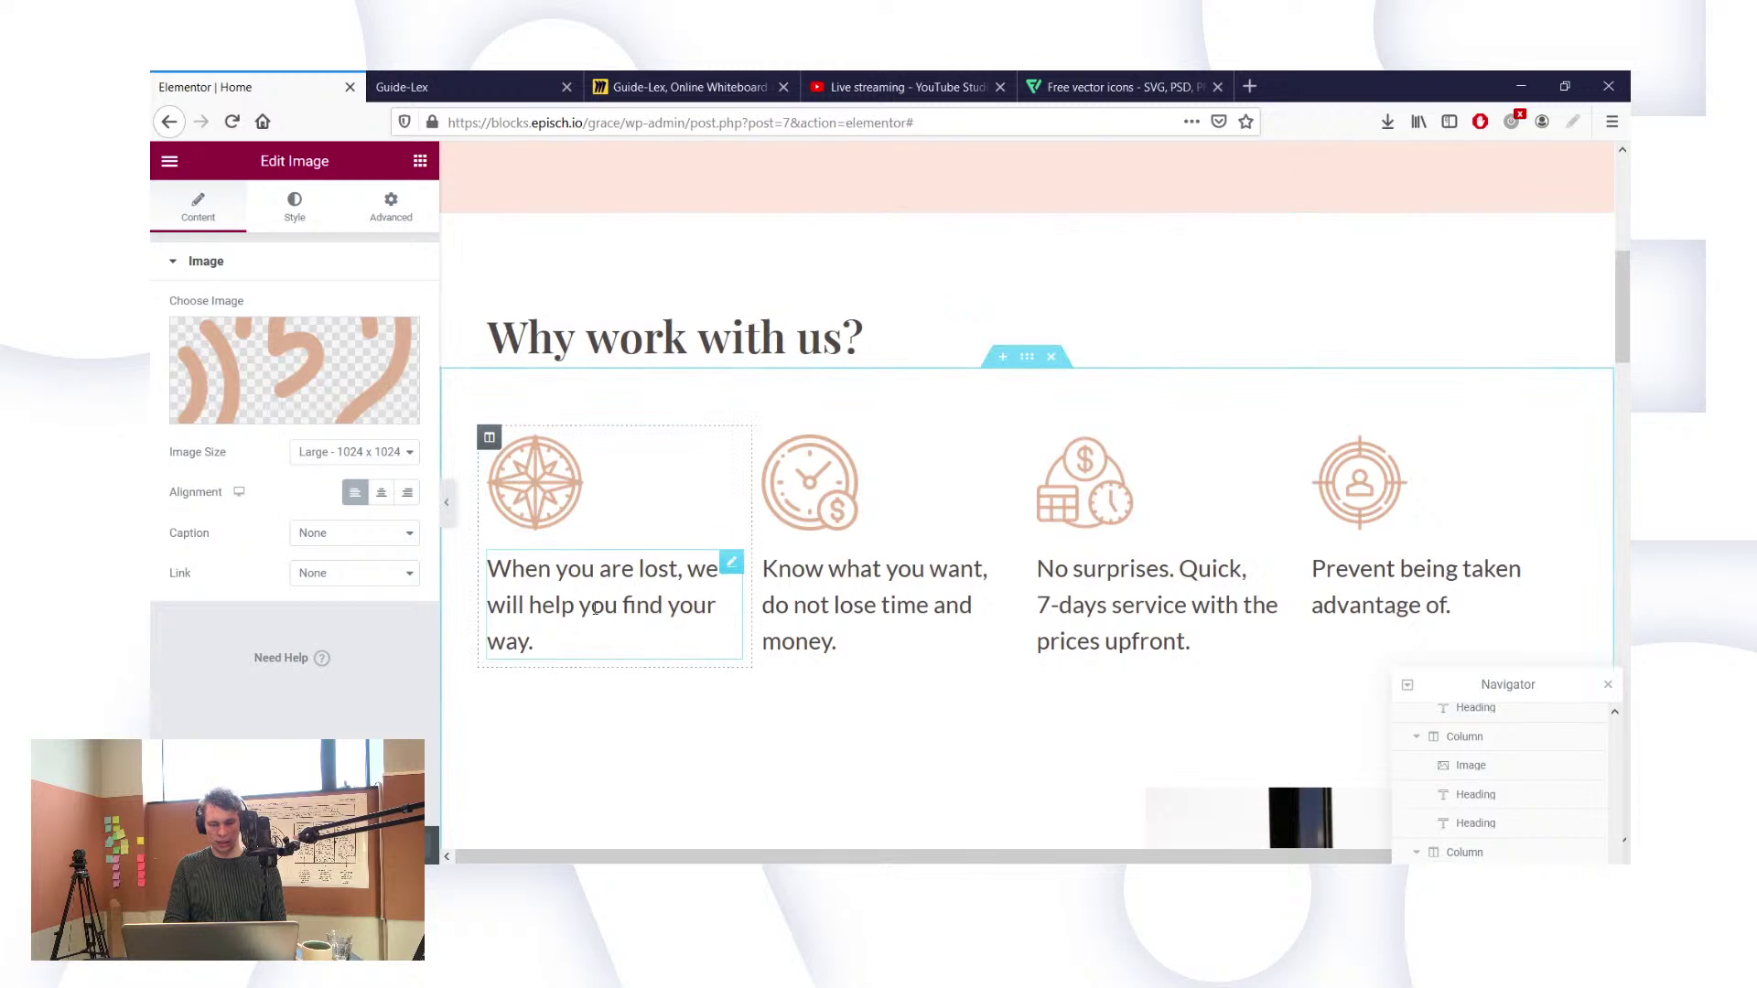
{"action": "left_click", "coordinate": [408, 84]}
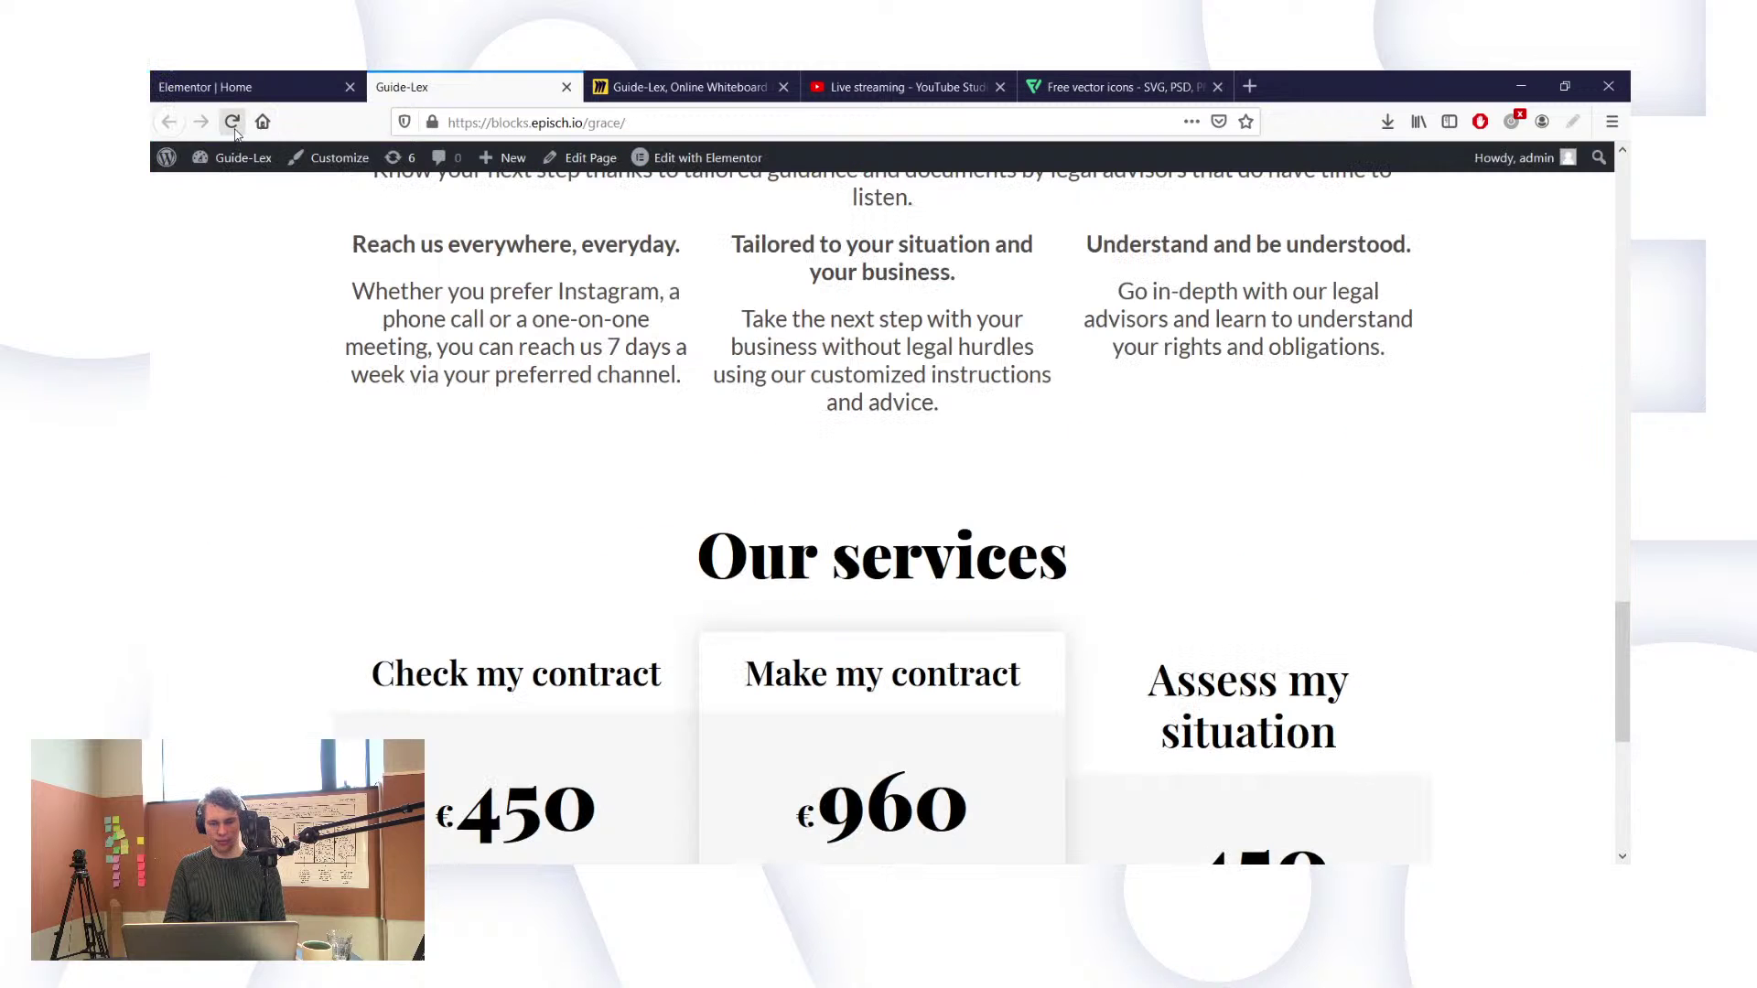
Step: Scroll through the live Guide-Lex page, reviewing the intro heading and the three icon-topped feature columns
{"action": "scroll", "coordinate": [599, 344], "scroll_direction": "up", "scroll_amount": 8}
{"action": "scroll", "coordinate": [599, 344], "scroll_direction": "down", "scroll_amount": 3}
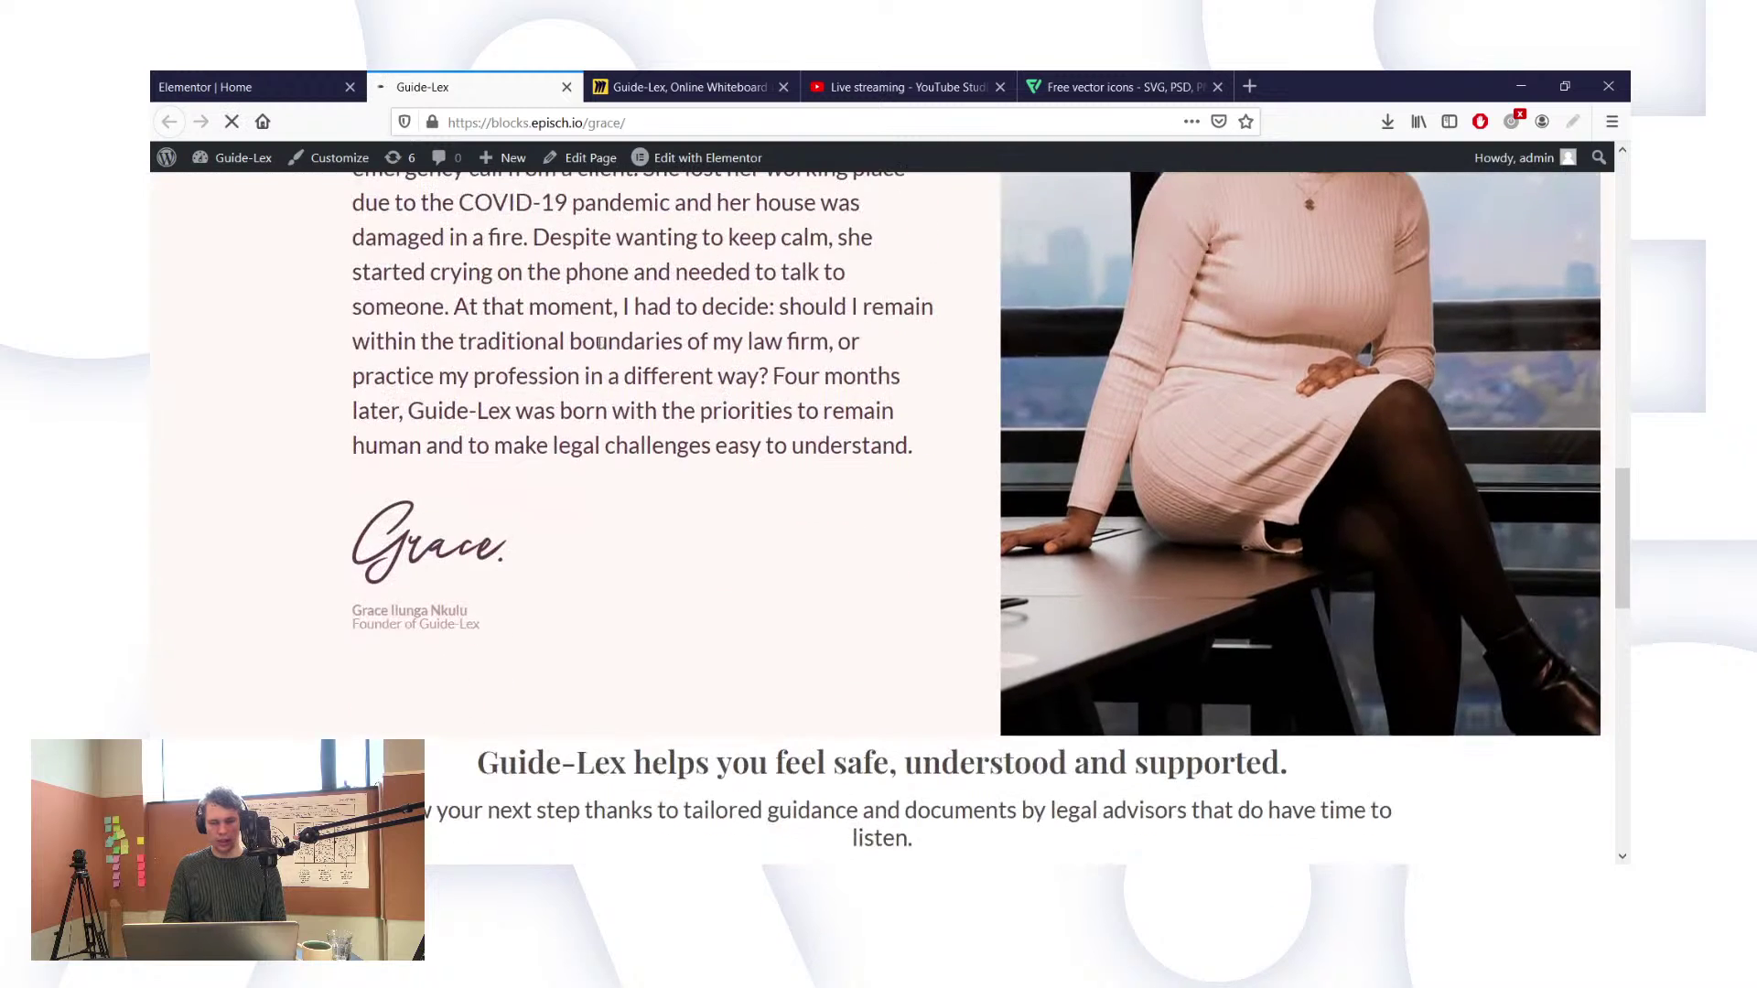
{"action": "scroll", "coordinate": [600, 342], "scroll_direction": "up", "scroll_amount": 2}
{"action": "scroll", "coordinate": [599, 343], "scroll_direction": "up", "scroll_amount": 2}
{"action": "scroll", "coordinate": [599, 344], "scroll_direction": "up", "scroll_amount": 7}
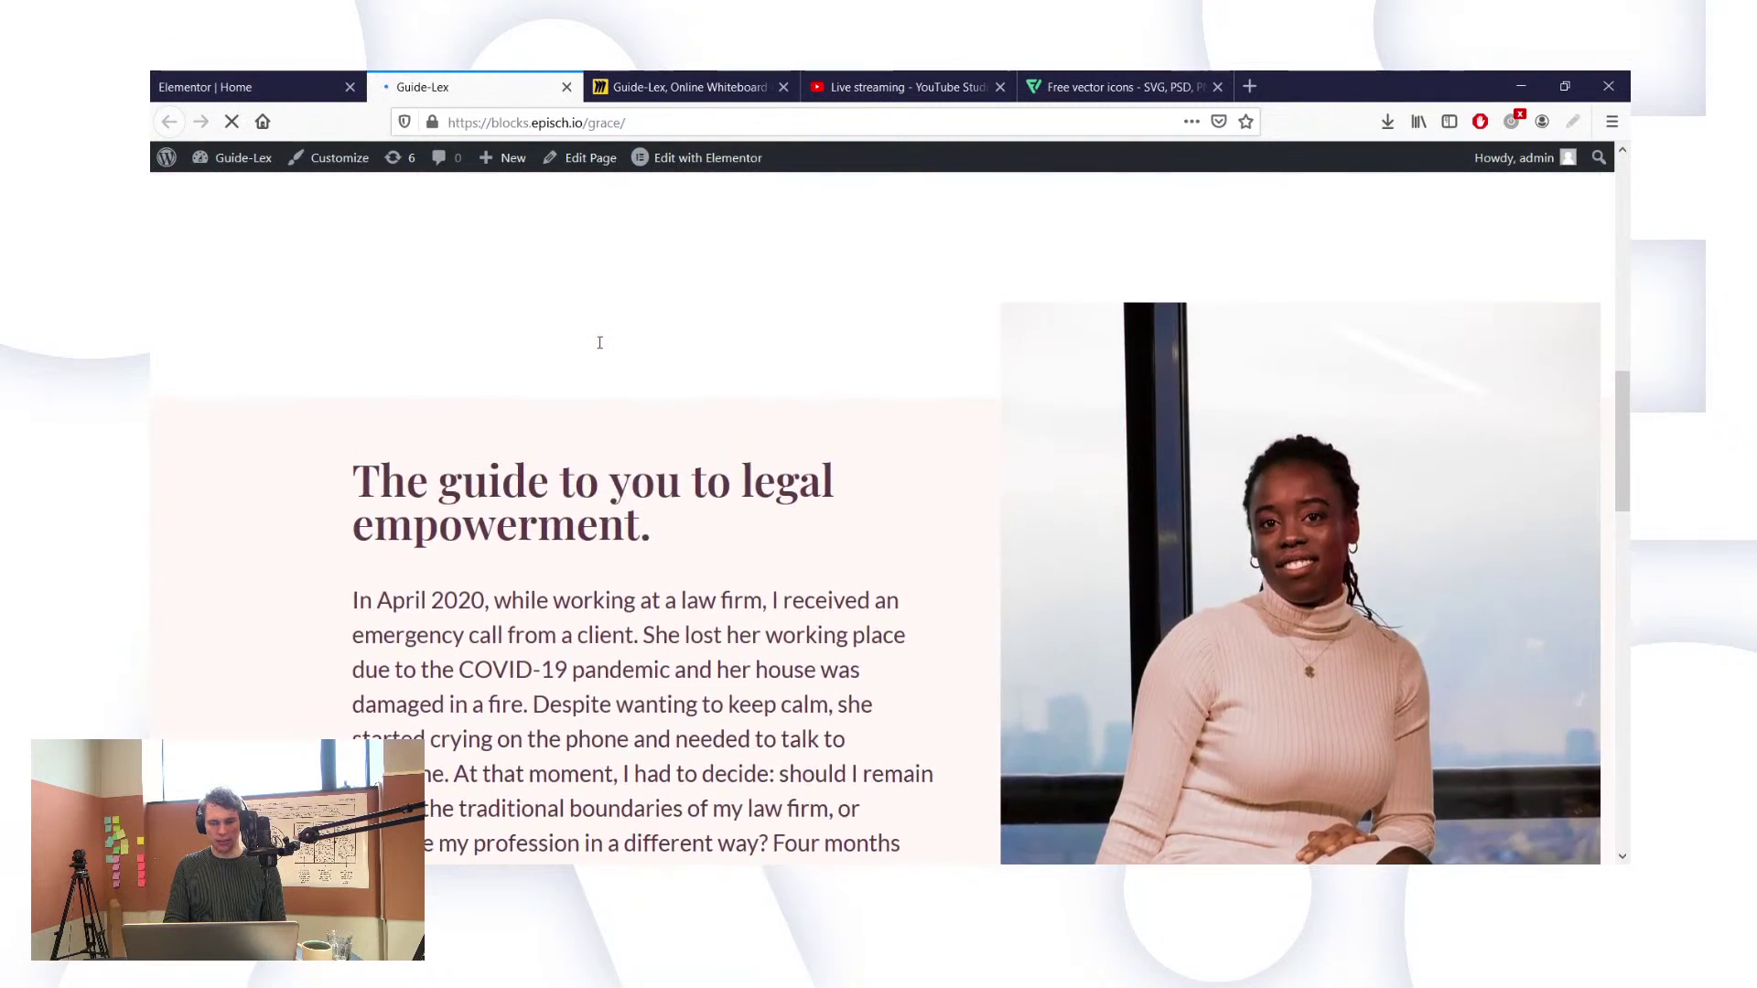
{"action": "scroll", "coordinate": [599, 344], "scroll_direction": "down", "scroll_amount": 10}
{"action": "scroll", "coordinate": [599, 344], "scroll_direction": "up", "scroll_amount": 3}
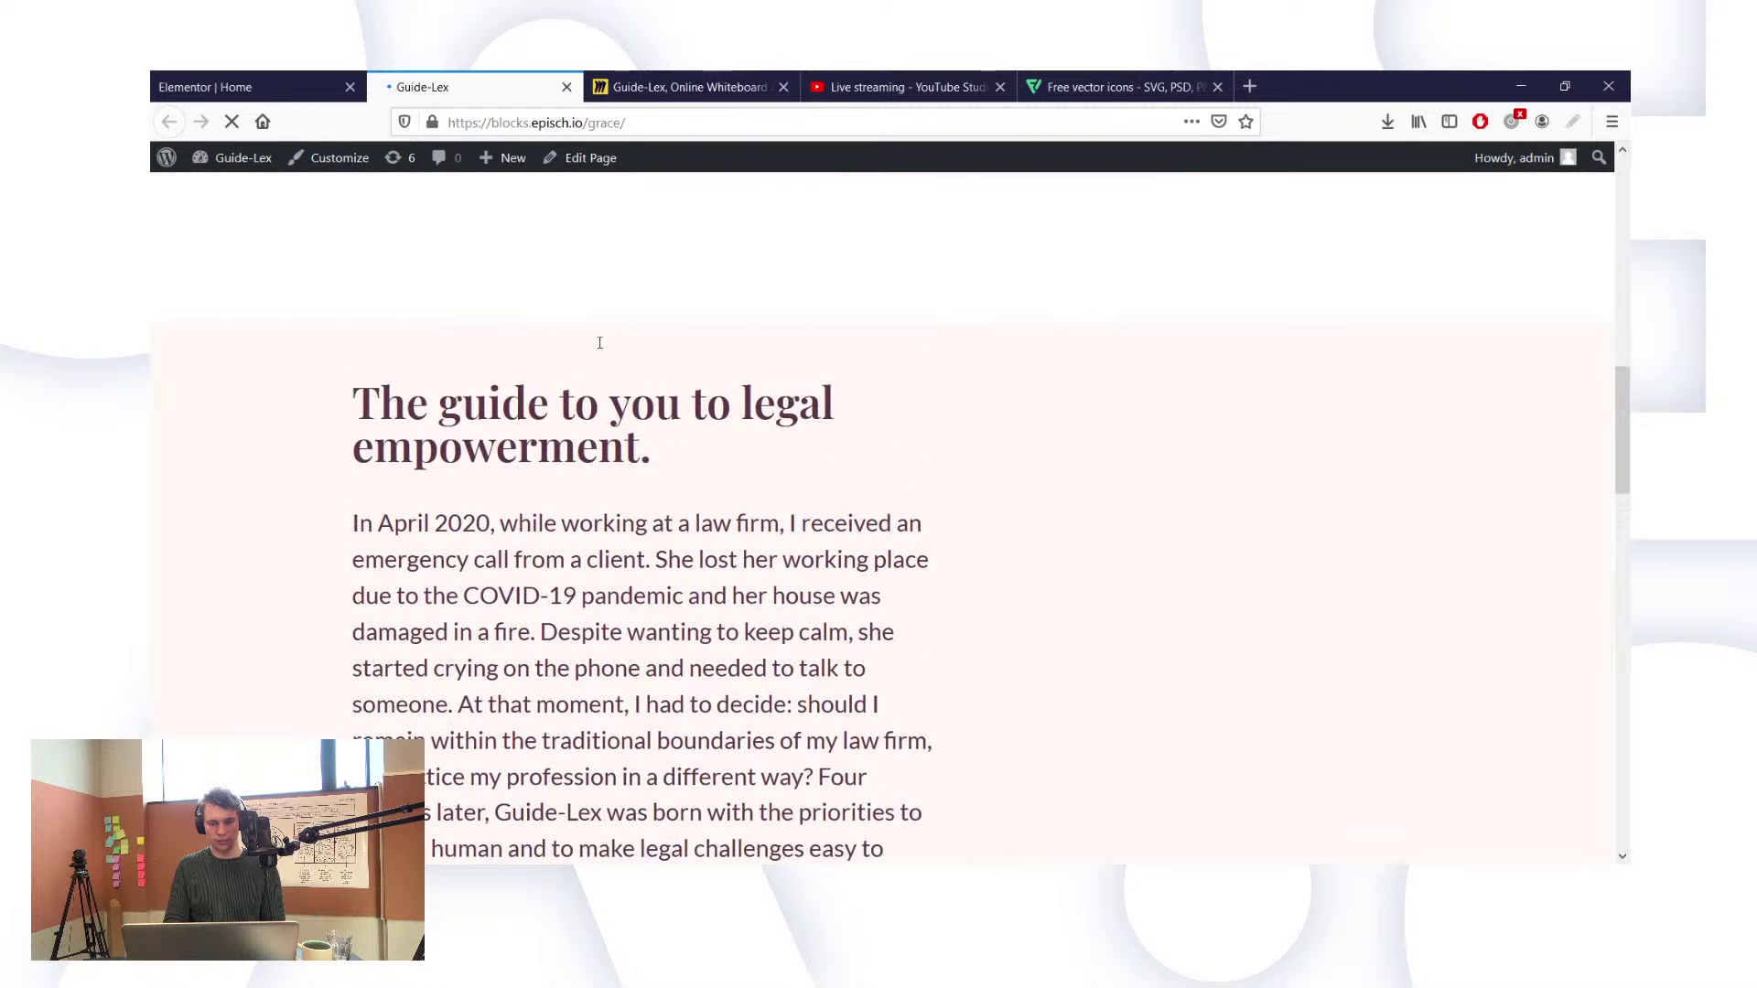
{"action": "scroll", "coordinate": [599, 345], "scroll_direction": "down", "scroll_amount": 7}
{"action": "scroll", "coordinate": [601, 349], "scroll_direction": "down", "scroll_amount": 4}
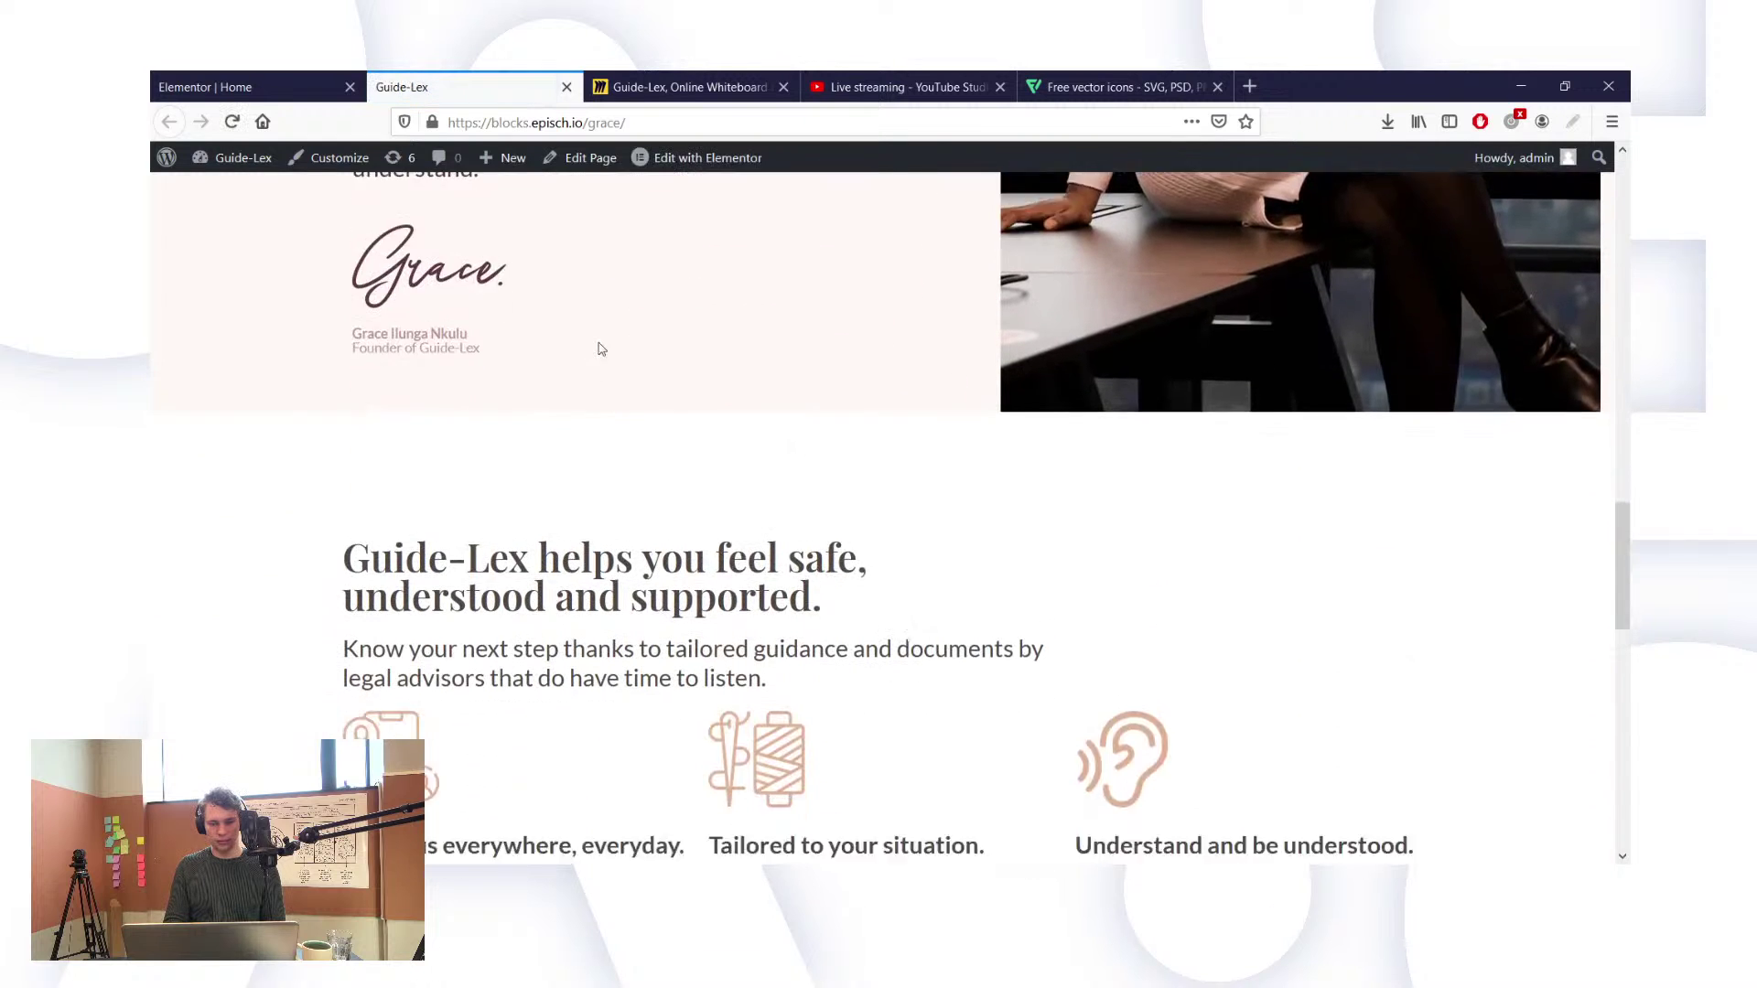
{"action": "scroll", "coordinate": [679, 491], "scroll_direction": "down", "scroll_amount": 1}
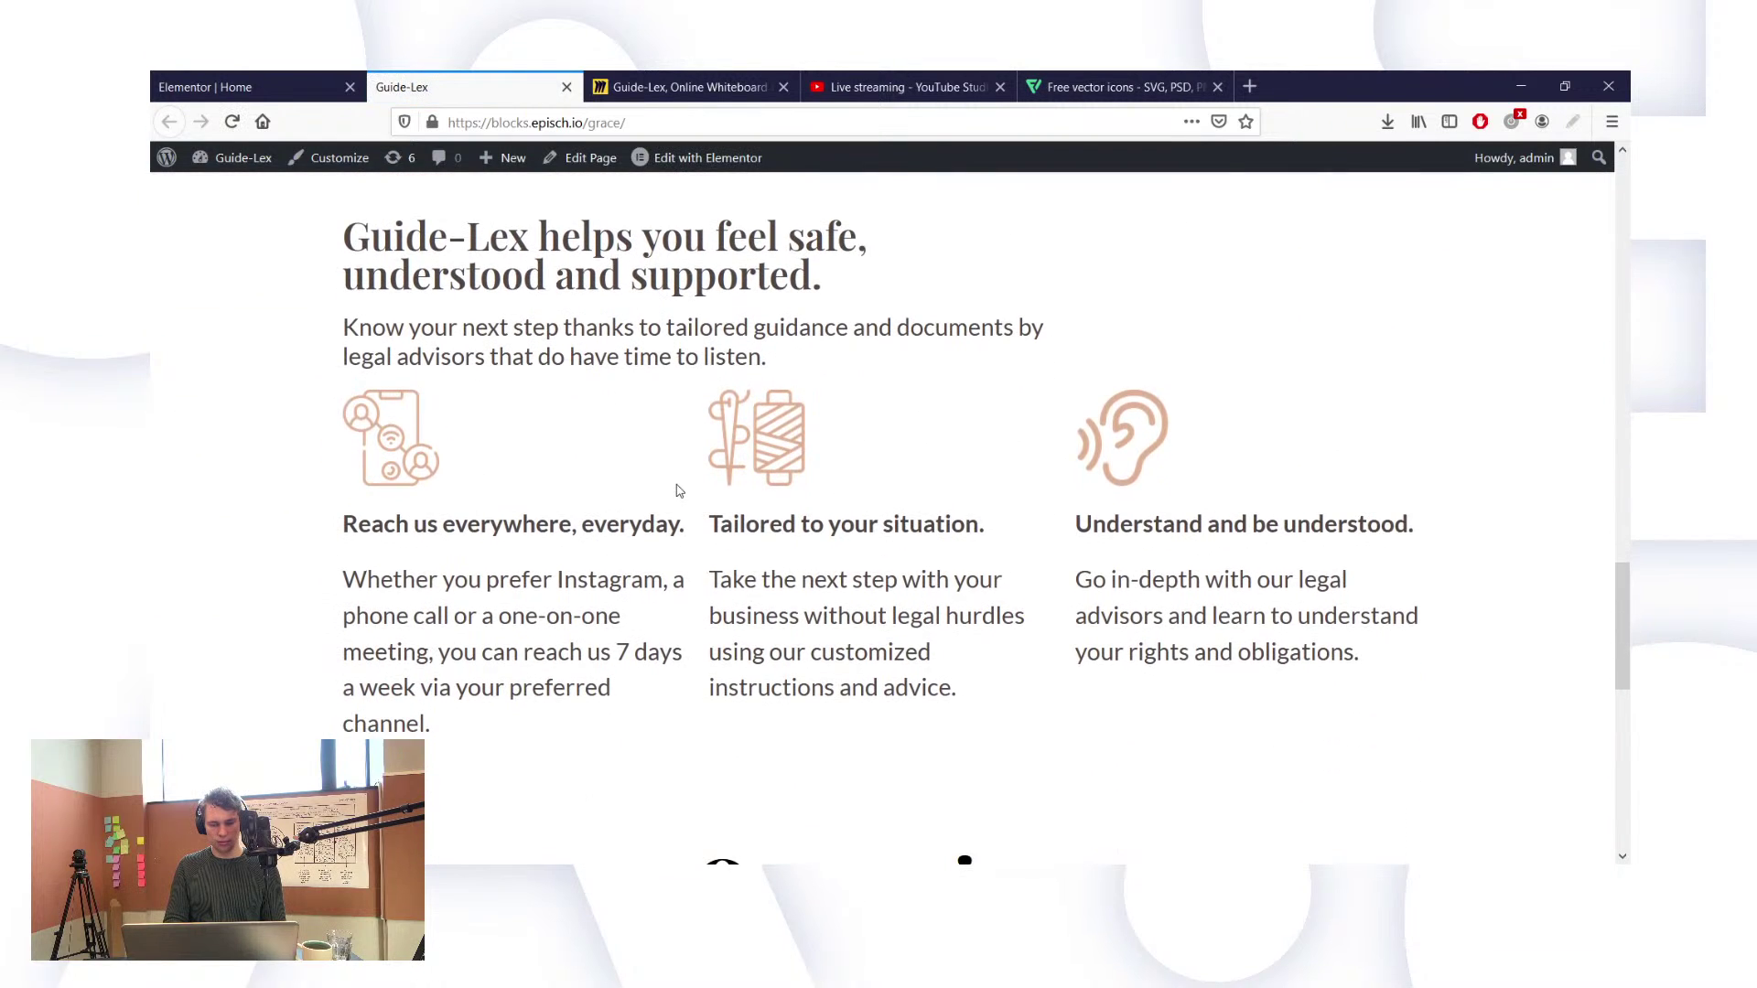
{"action": "scroll", "coordinate": [737, 586], "scroll_direction": "down", "scroll_amount": 1}
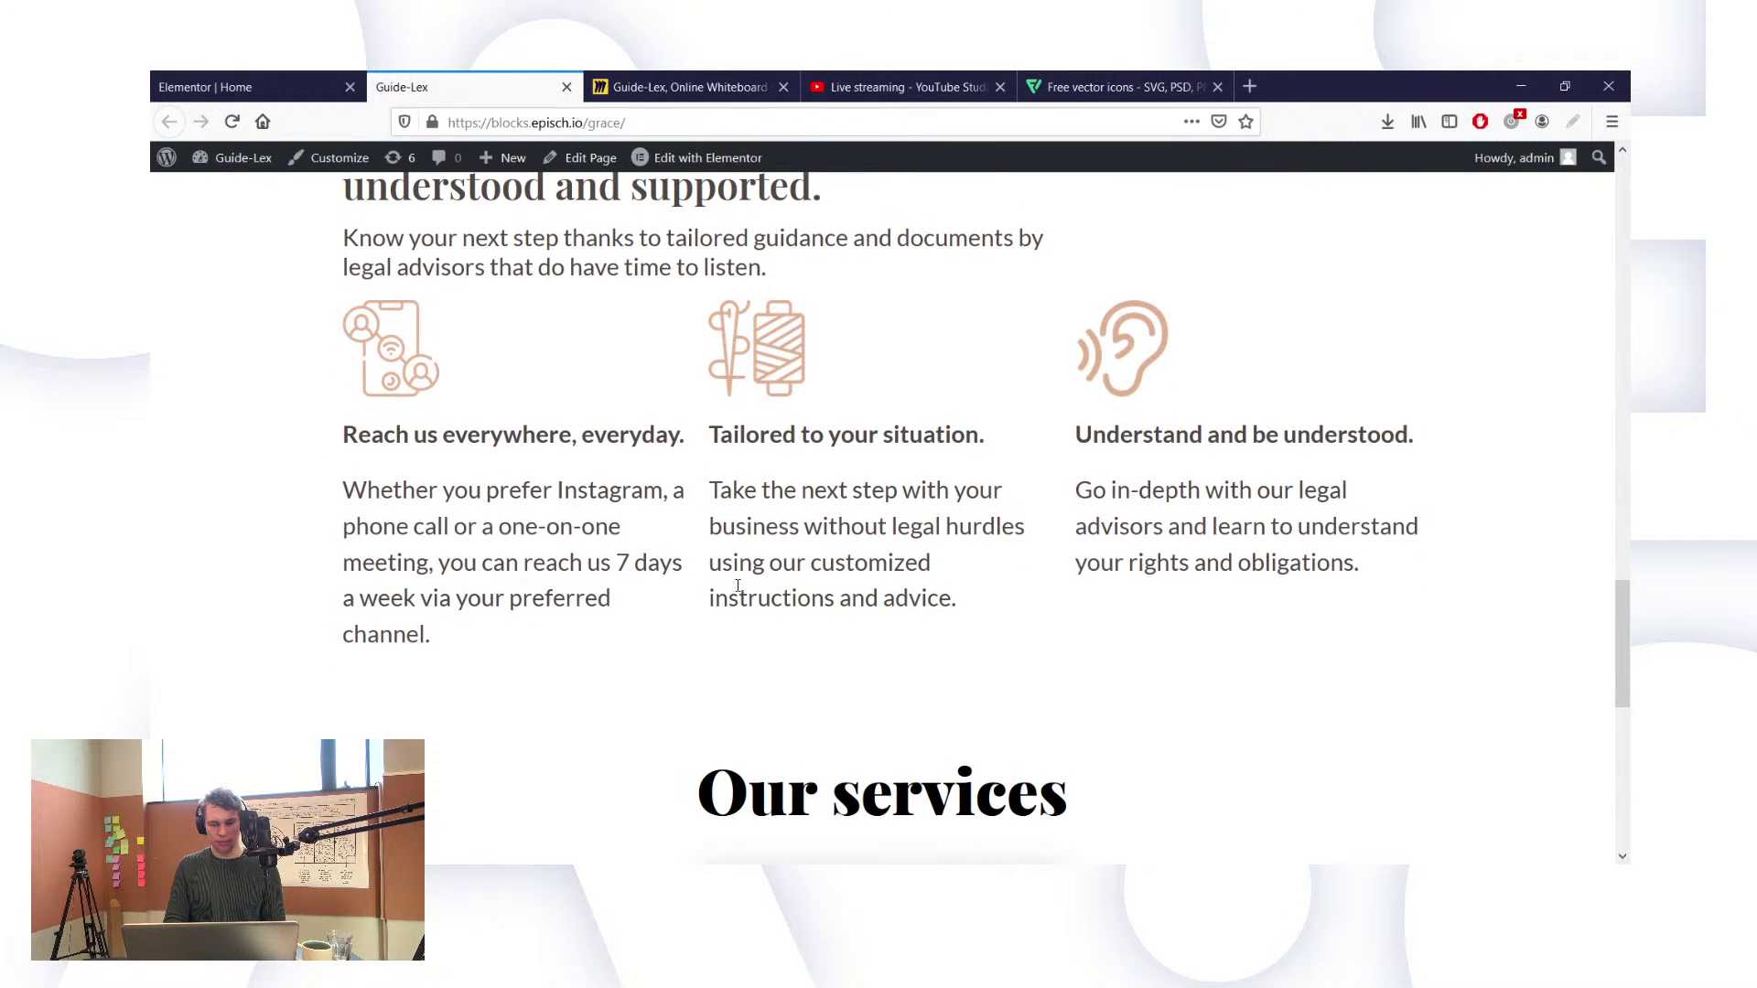
{"action": "scroll", "coordinate": [737, 586], "scroll_direction": "down", "scroll_amount": 1}
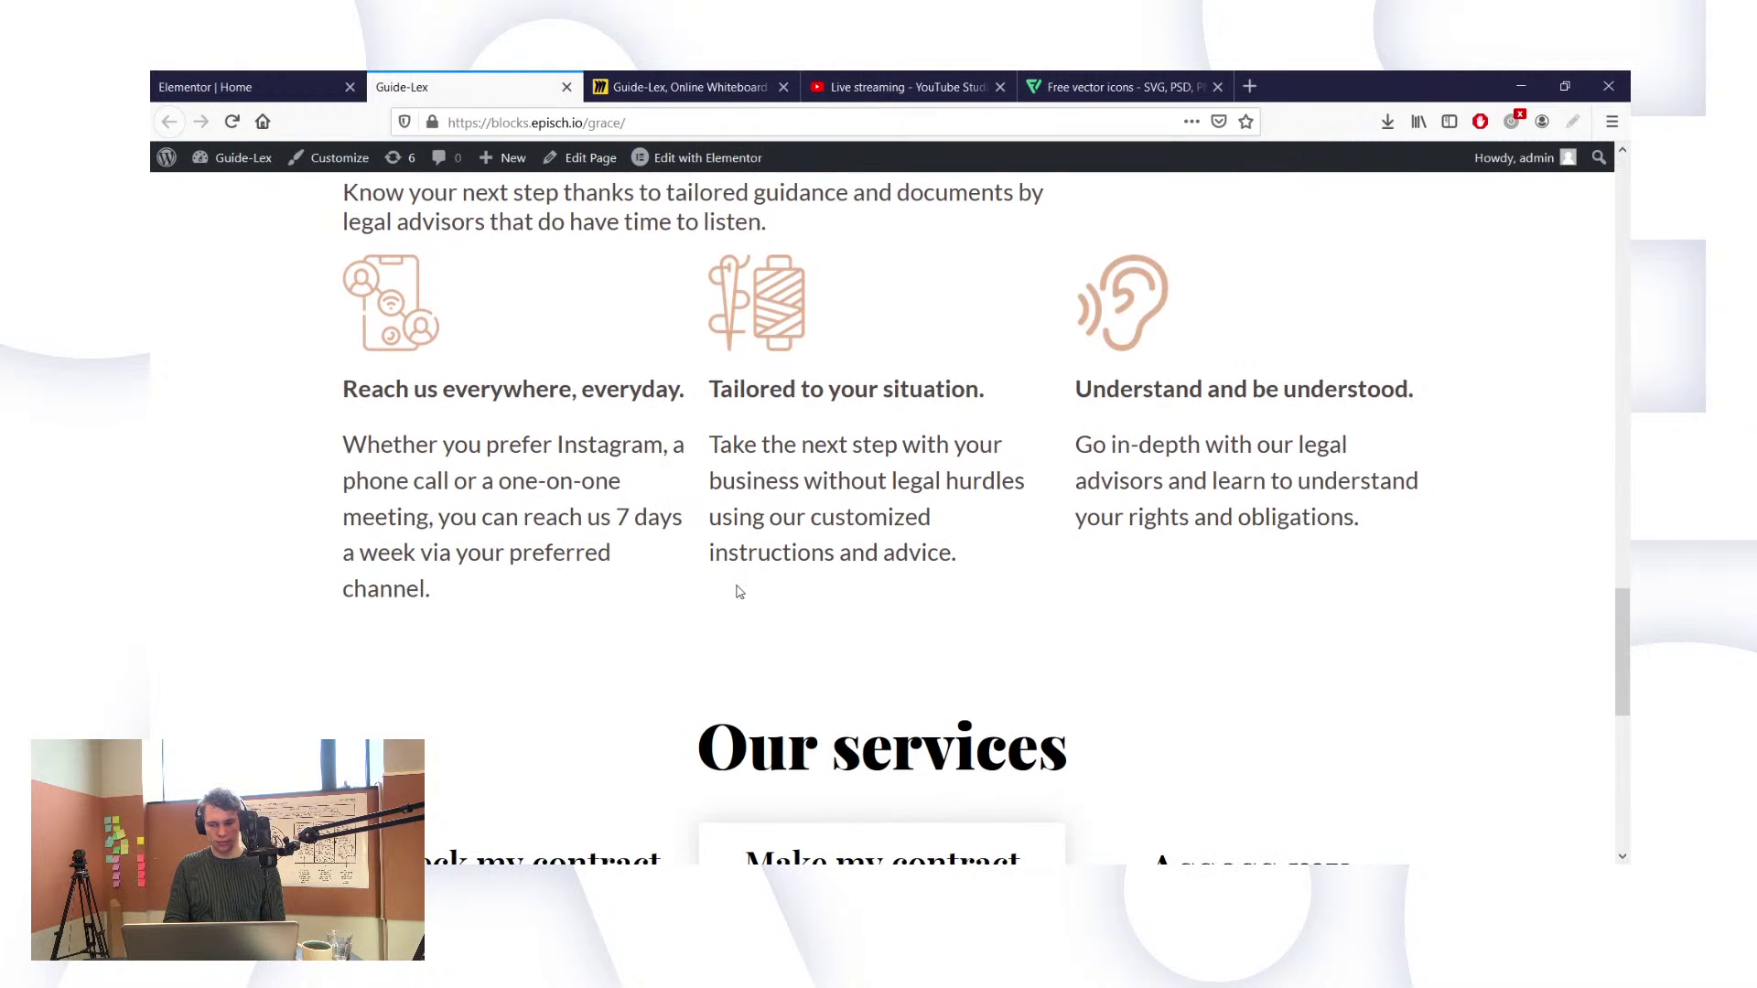
{"action": "scroll", "coordinate": [739, 591], "scroll_direction": "up", "scroll_amount": 4}
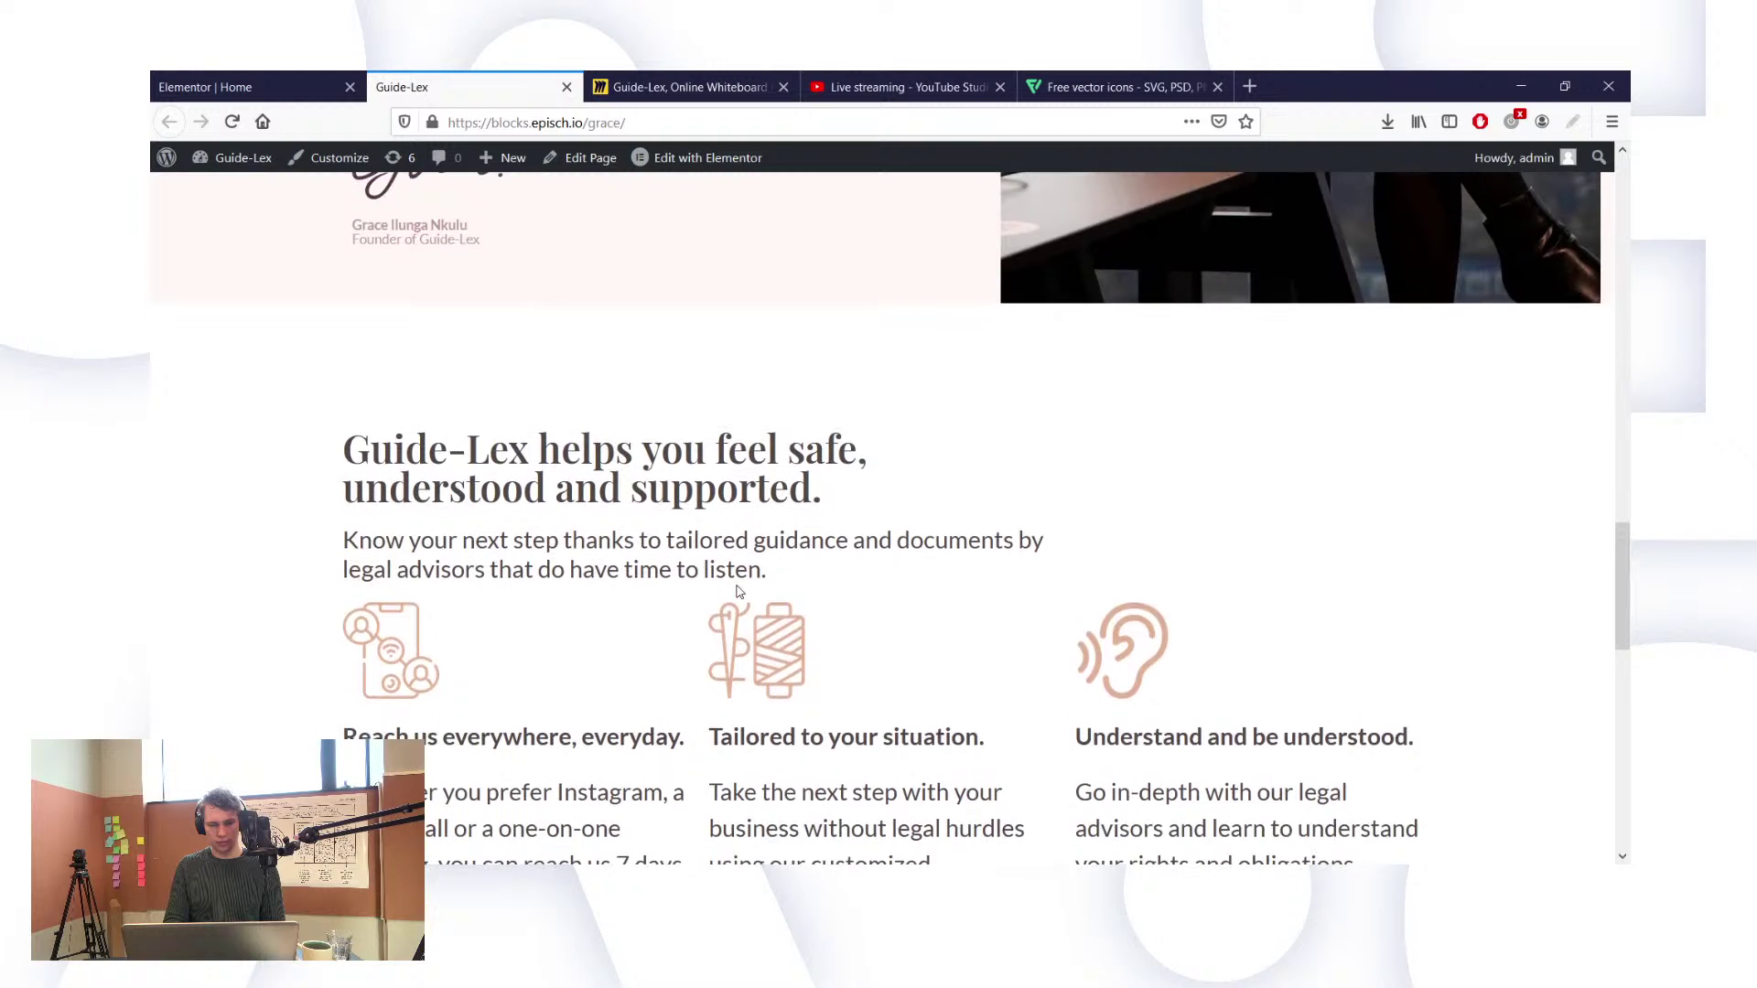
{"action": "scroll", "coordinate": [739, 592], "scroll_direction": "down", "scroll_amount": 3}
{"action": "scroll", "coordinate": [738, 586], "scroll_direction": "up", "scroll_amount": 2}
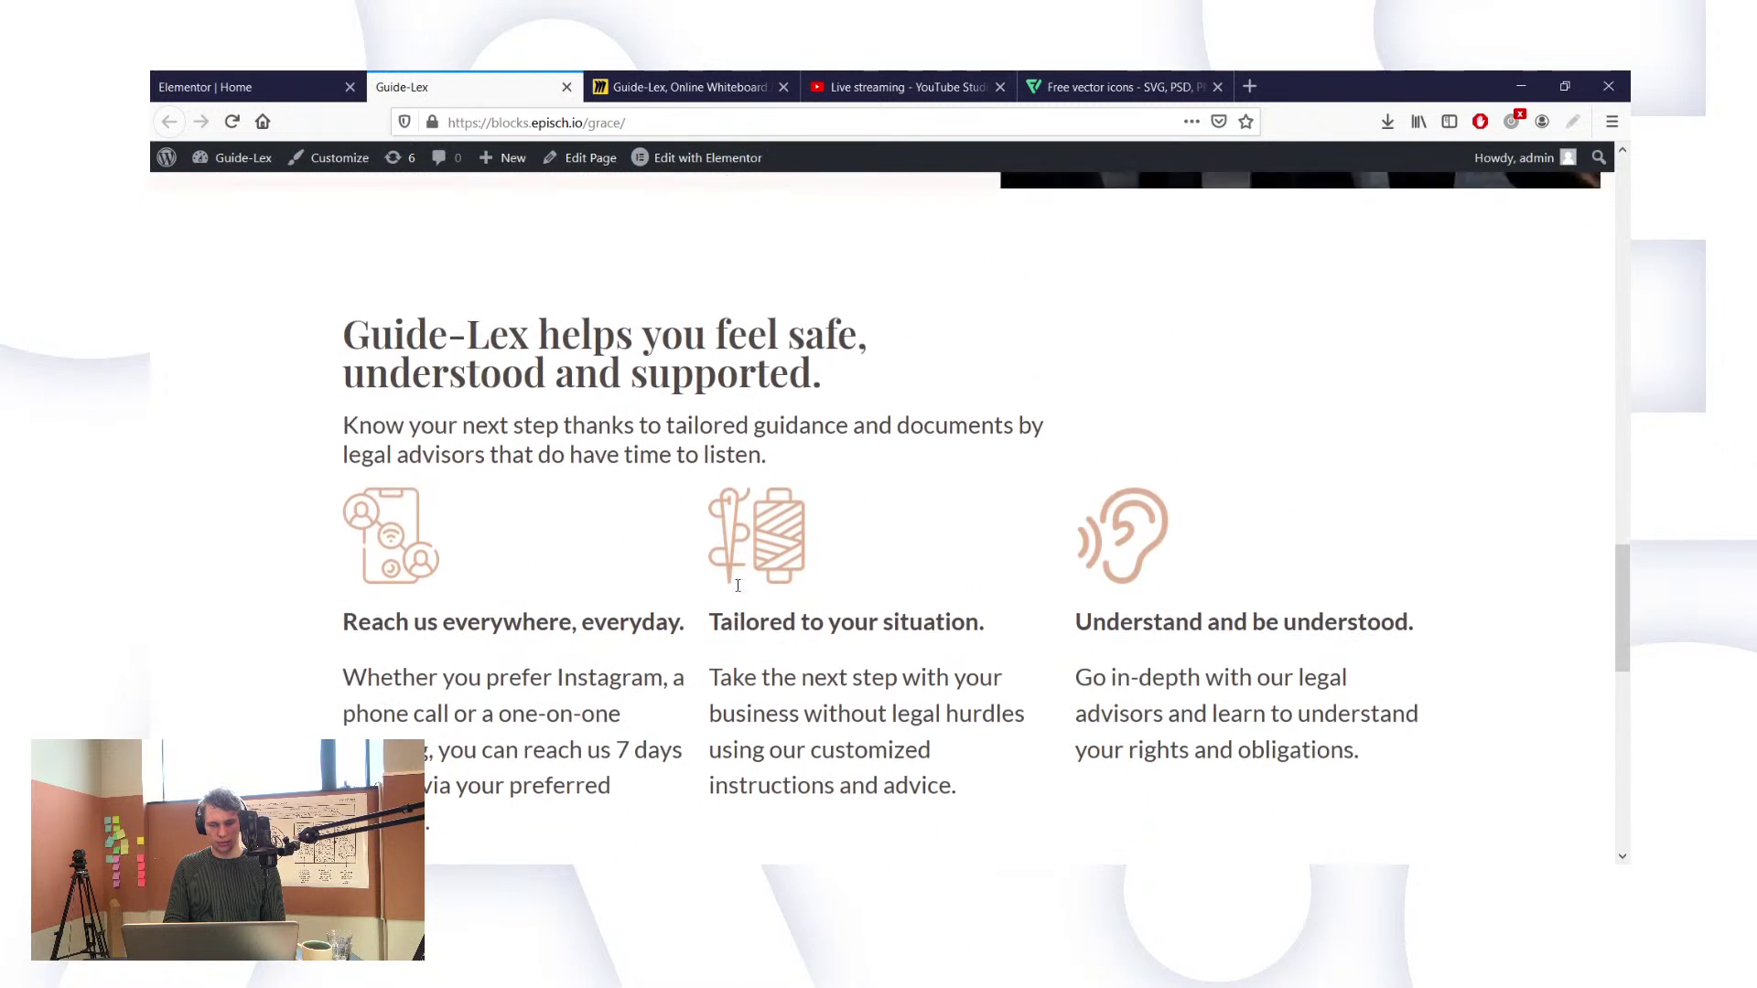
{"action": "scroll", "coordinate": [738, 588], "scroll_direction": "down", "scroll_amount": 2}
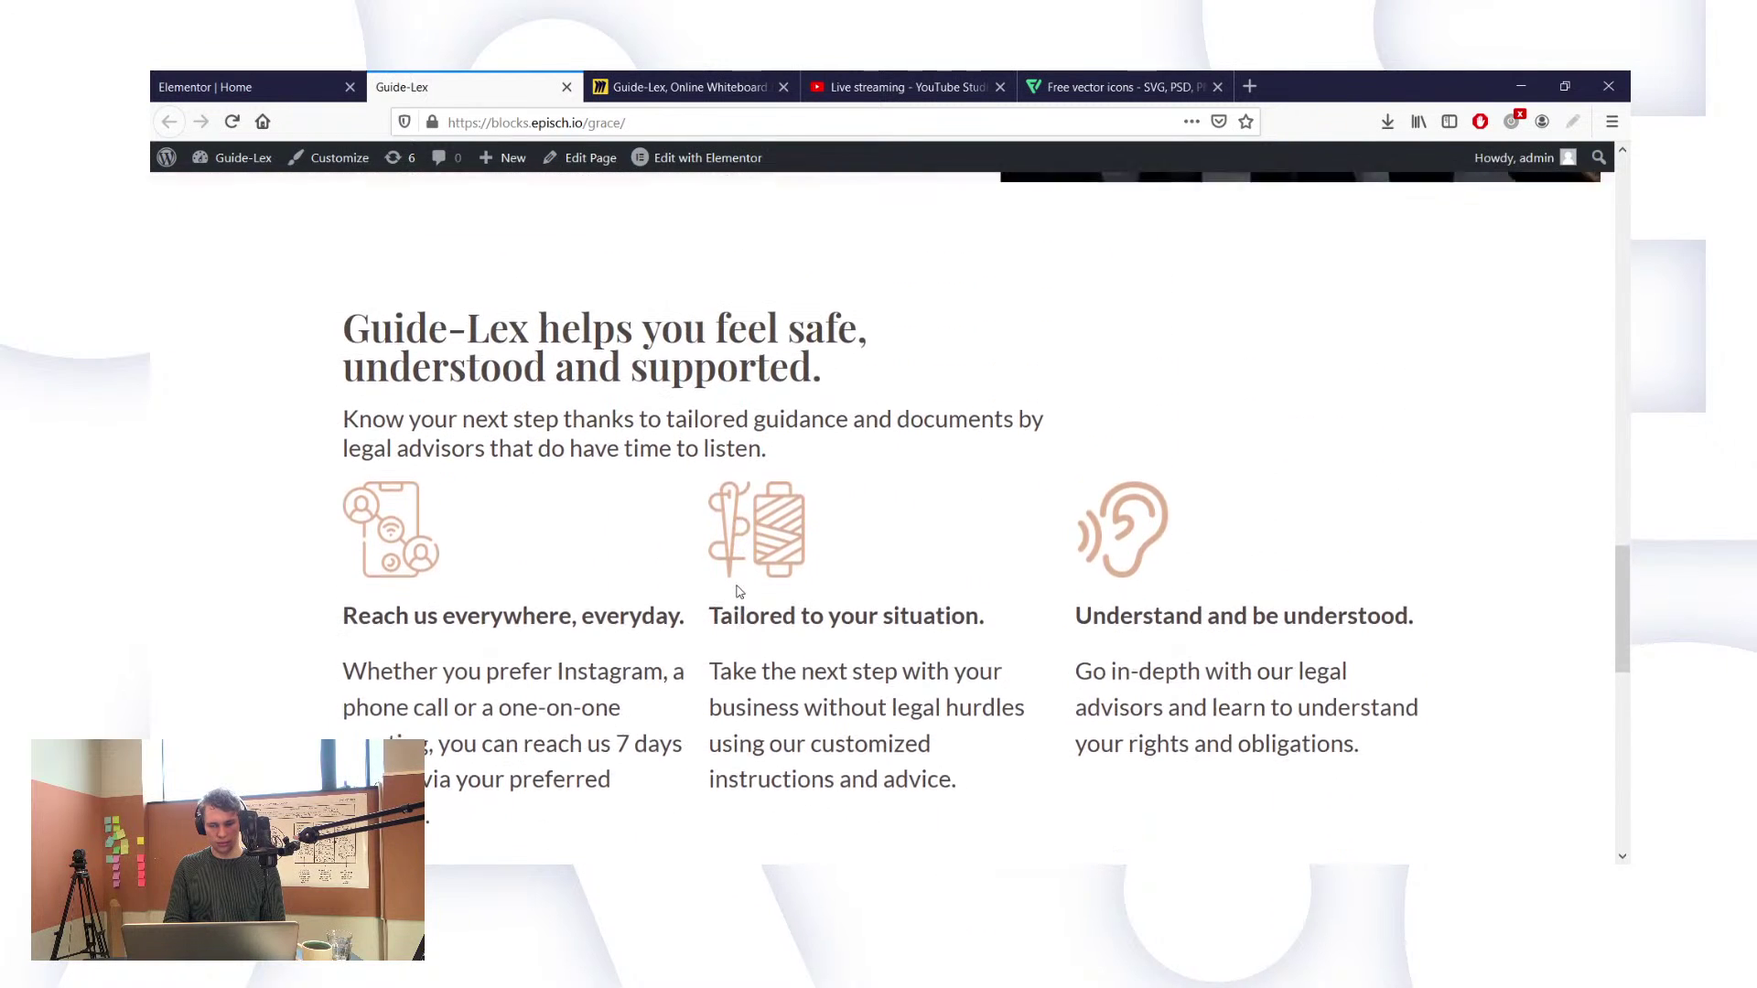
{"action": "scroll", "coordinate": [738, 588], "scroll_direction": "up", "scroll_amount": 2}
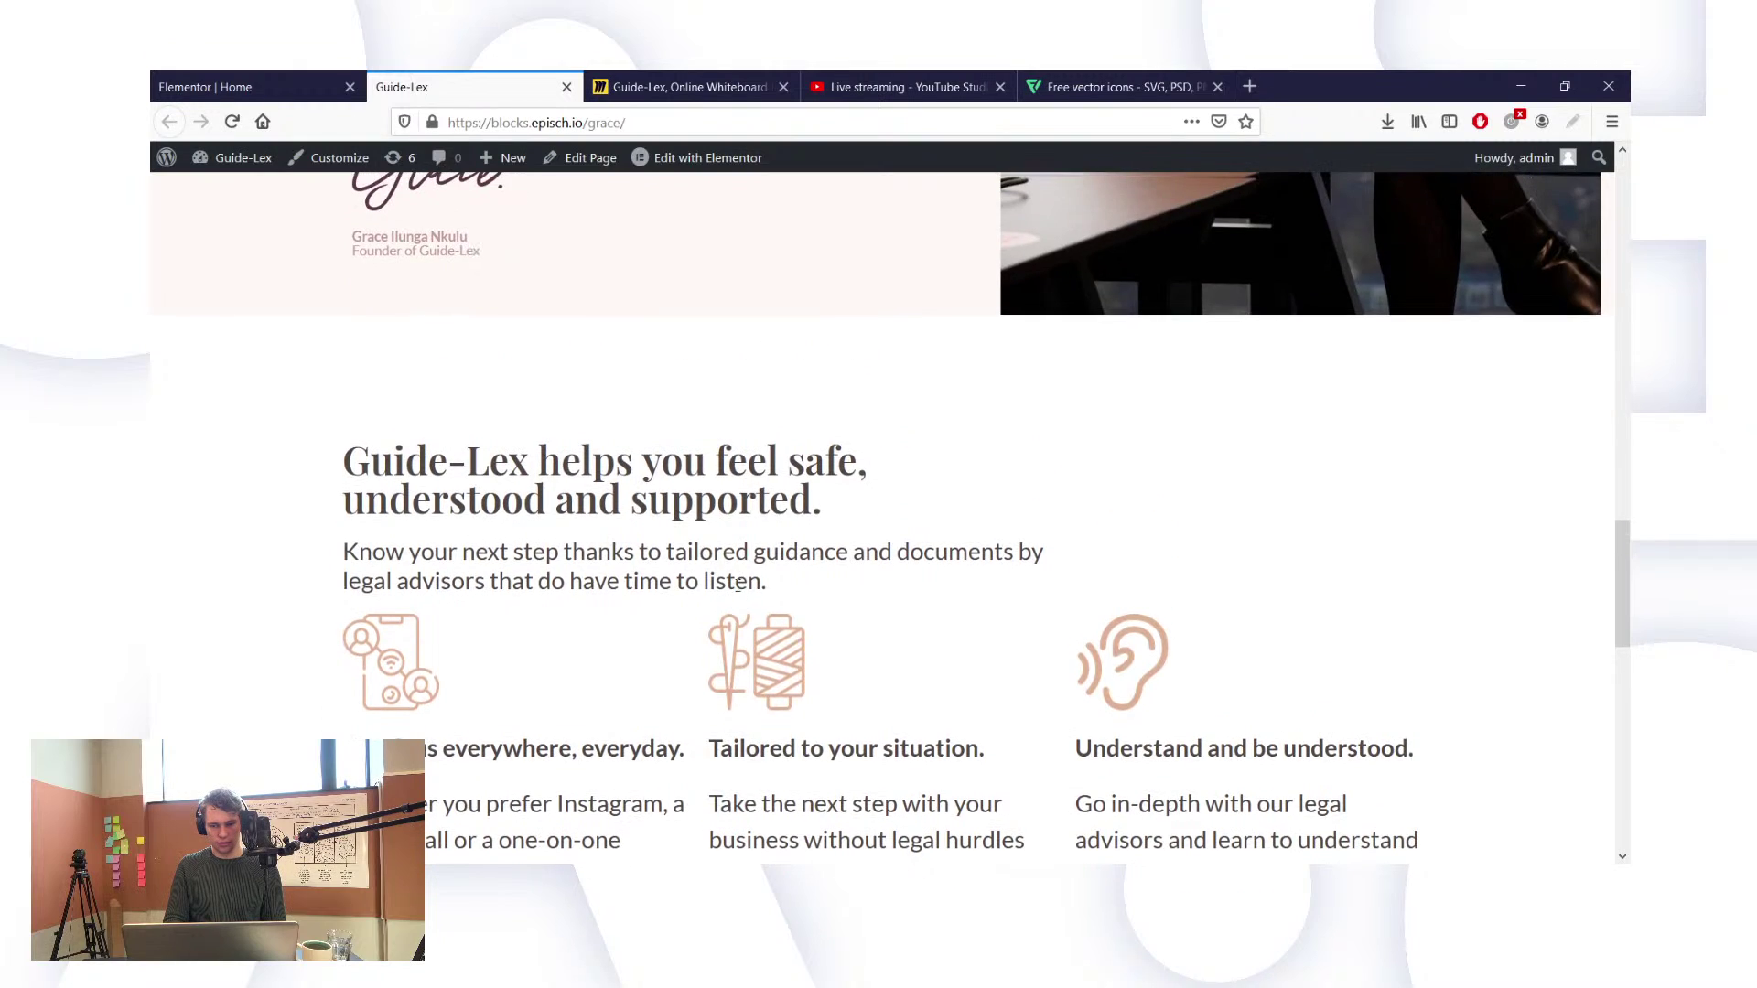
{"action": "scroll", "coordinate": [738, 586], "scroll_direction": "up", "scroll_amount": 10}
{"action": "scroll", "coordinate": [738, 586], "scroll_direction": "down", "scroll_amount": 3}
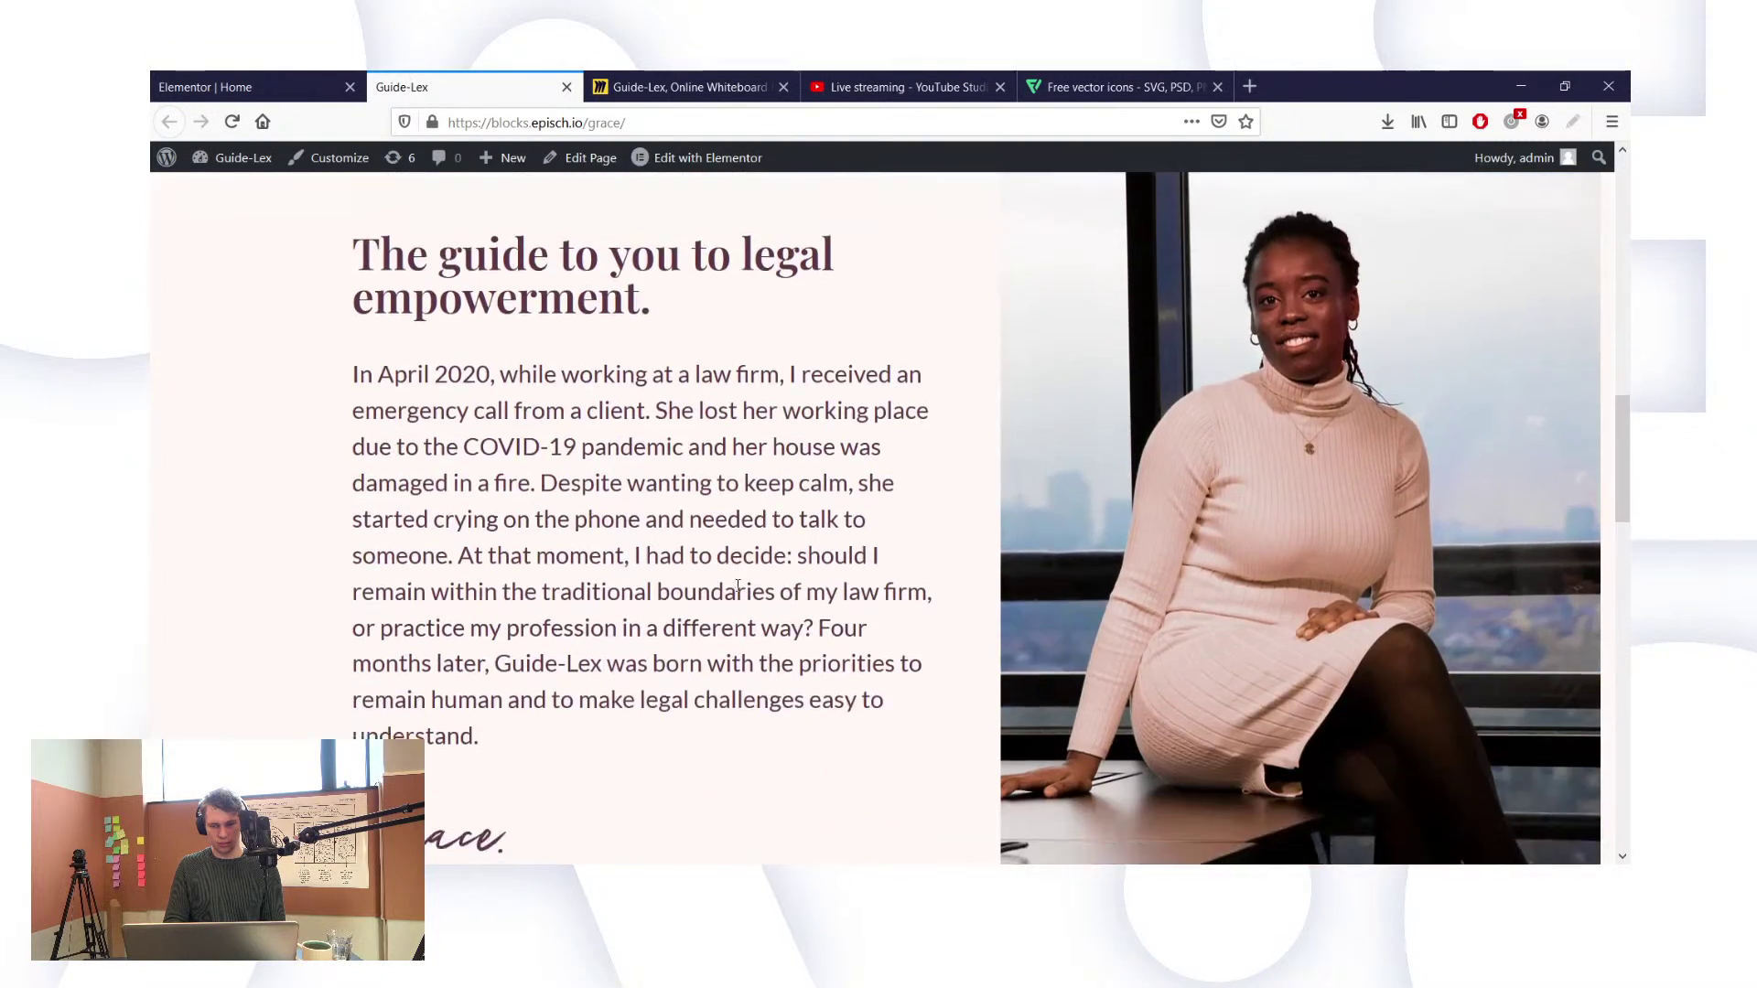
{"action": "scroll", "coordinate": [737, 585], "scroll_direction": "down", "scroll_amount": 8}
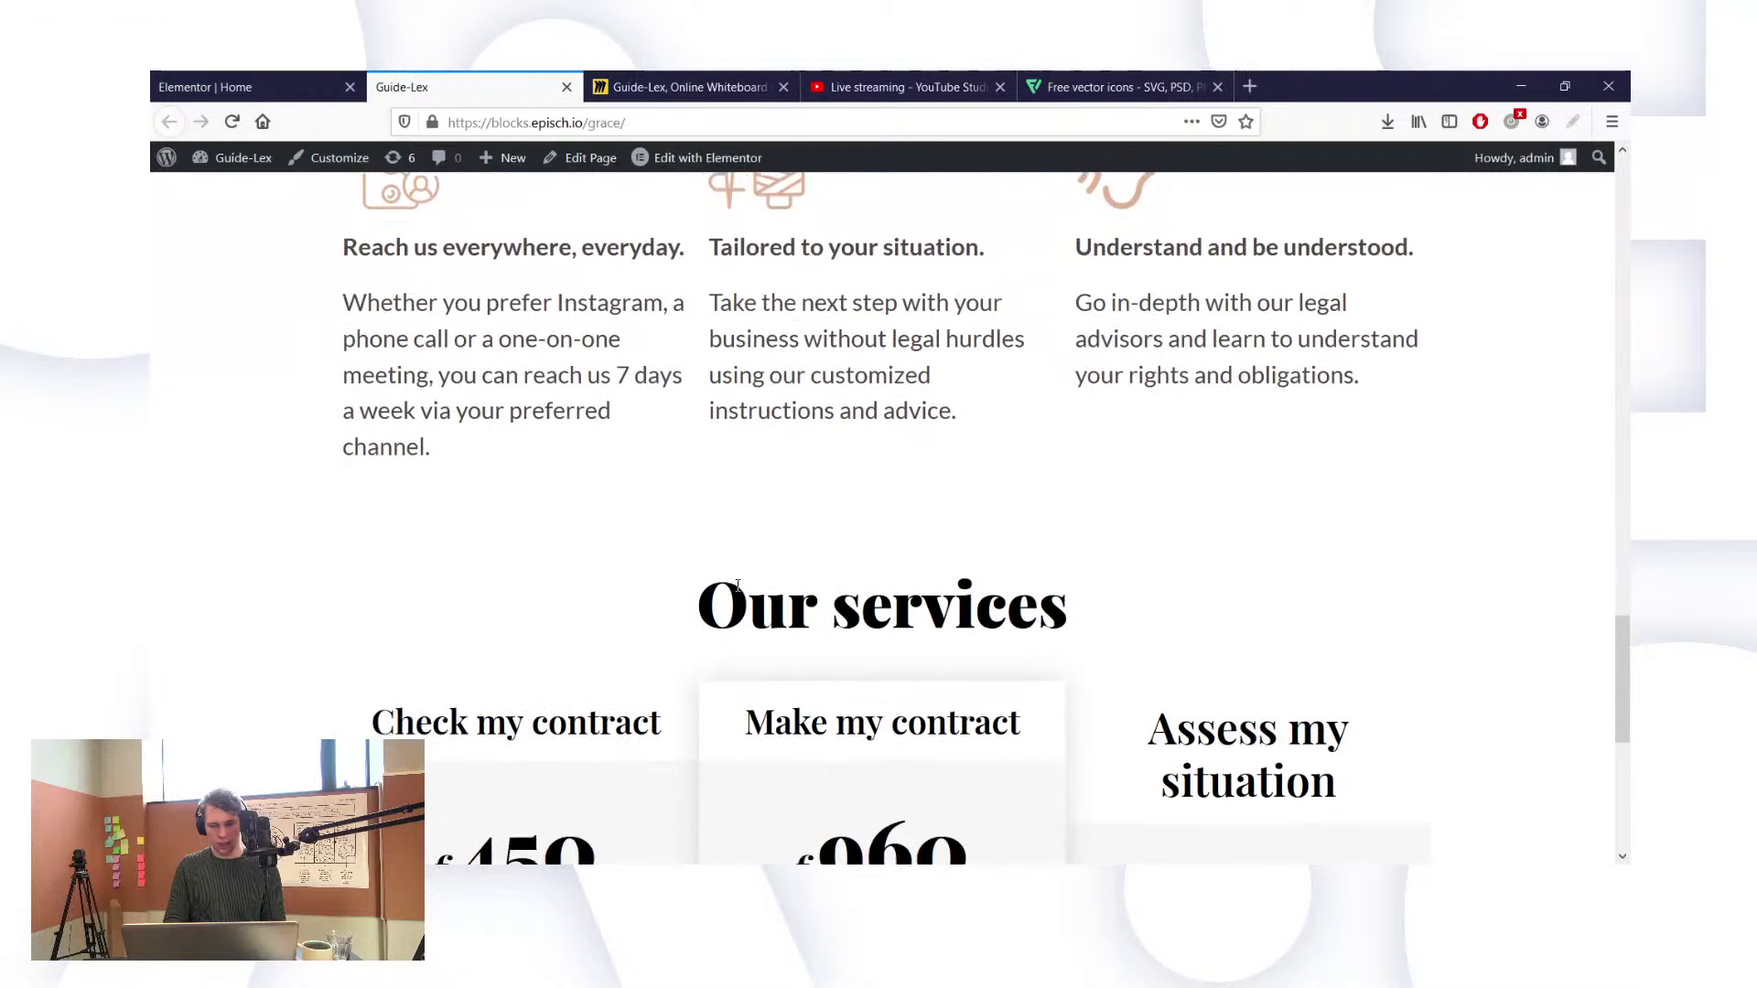
{"action": "scroll", "coordinate": [737, 586], "scroll_direction": "up", "scroll_amount": 6}
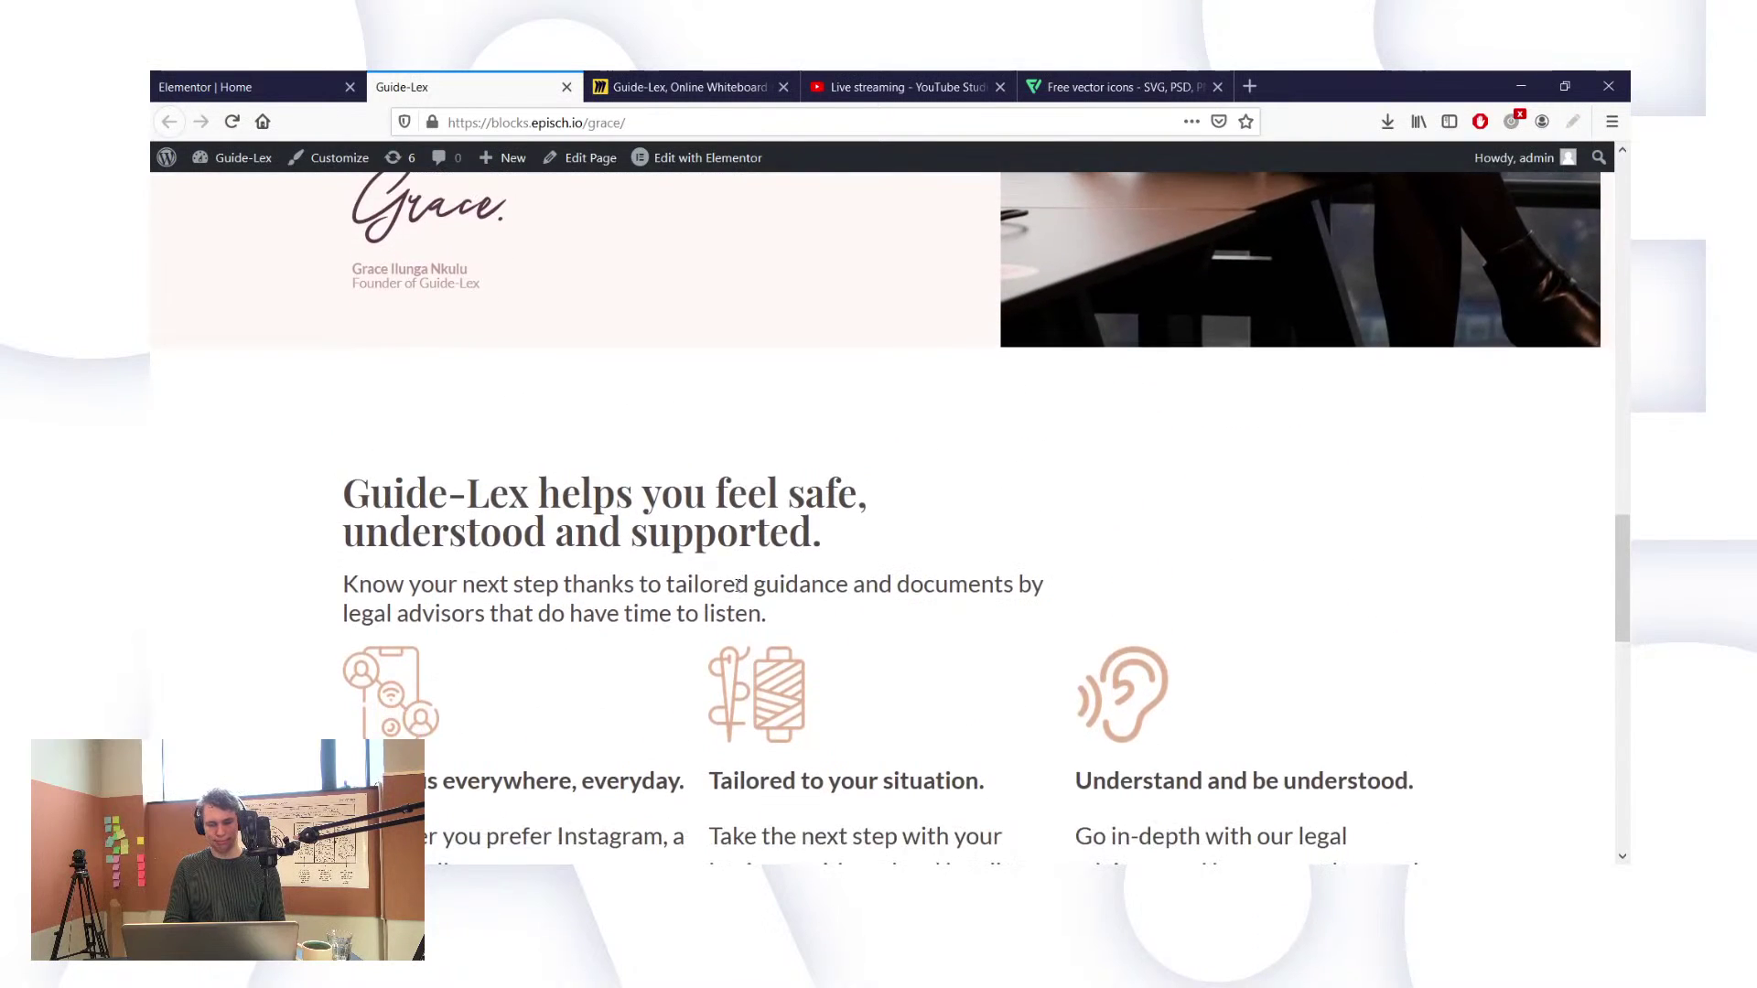
{"action": "scroll", "coordinate": [738, 586], "scroll_direction": "down", "scroll_amount": 3}
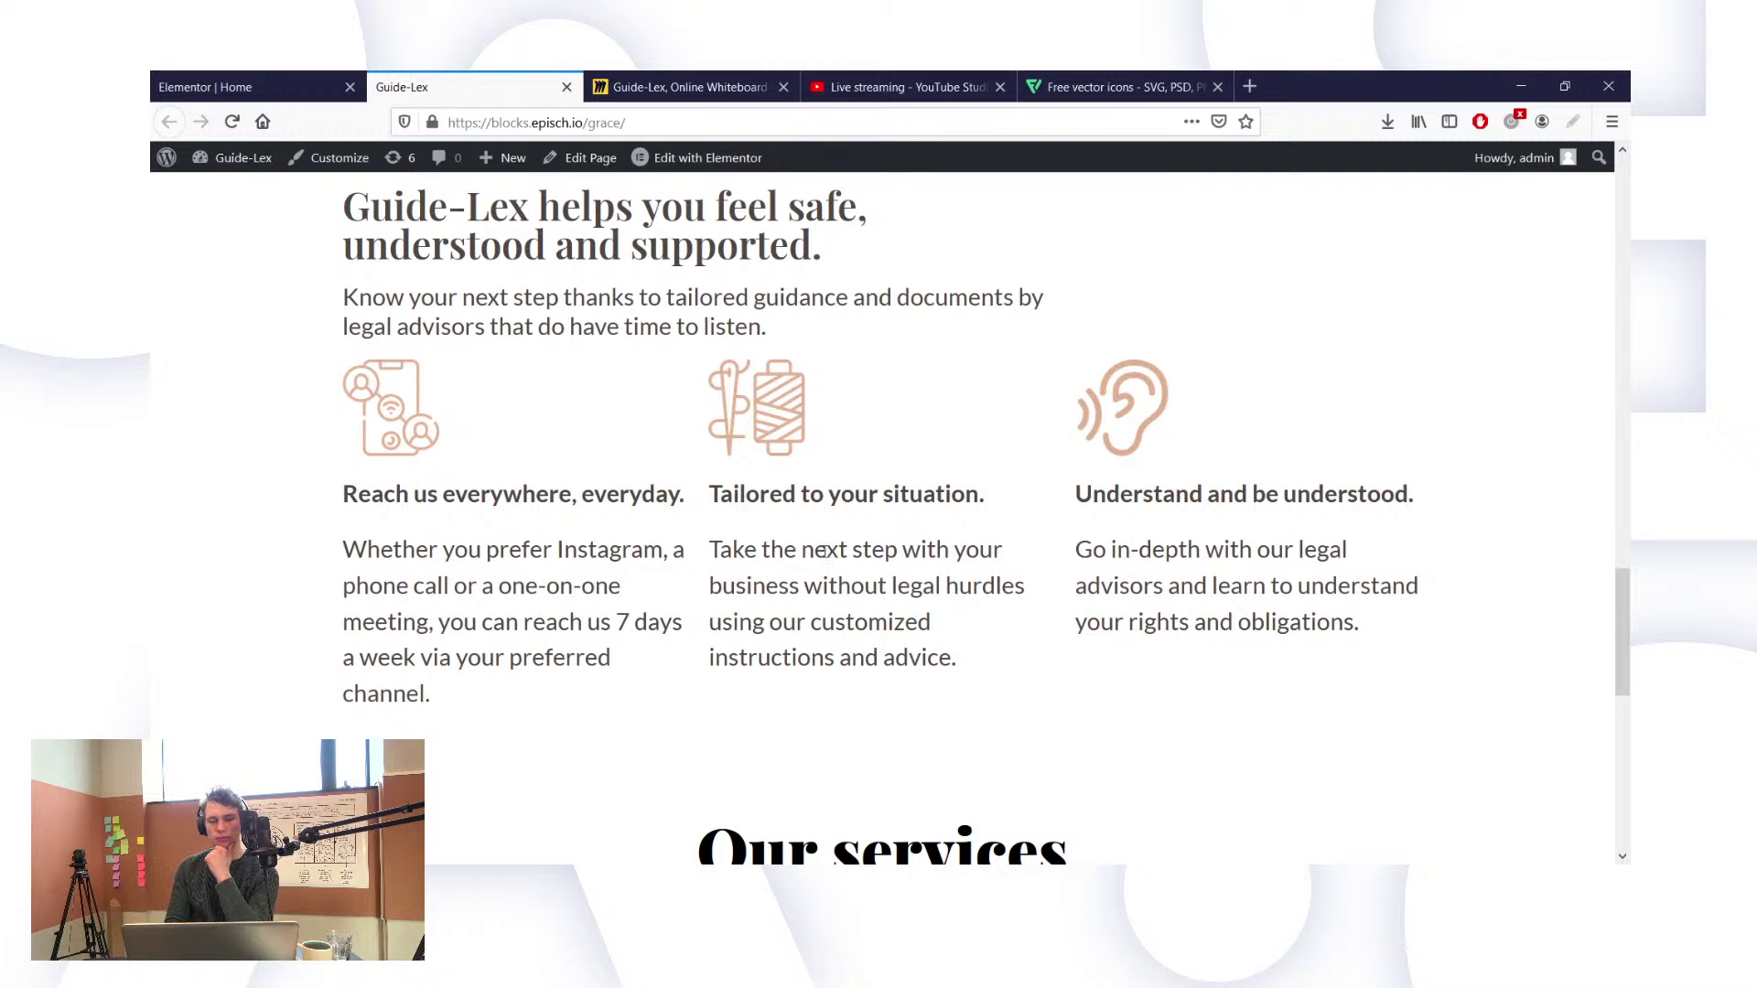
{"action": "scroll", "coordinate": [822, 551], "scroll_direction": "down", "scroll_amount": 2}
{"action": "scroll", "coordinate": [827, 557], "scroll_direction": "up", "scroll_amount": 1}
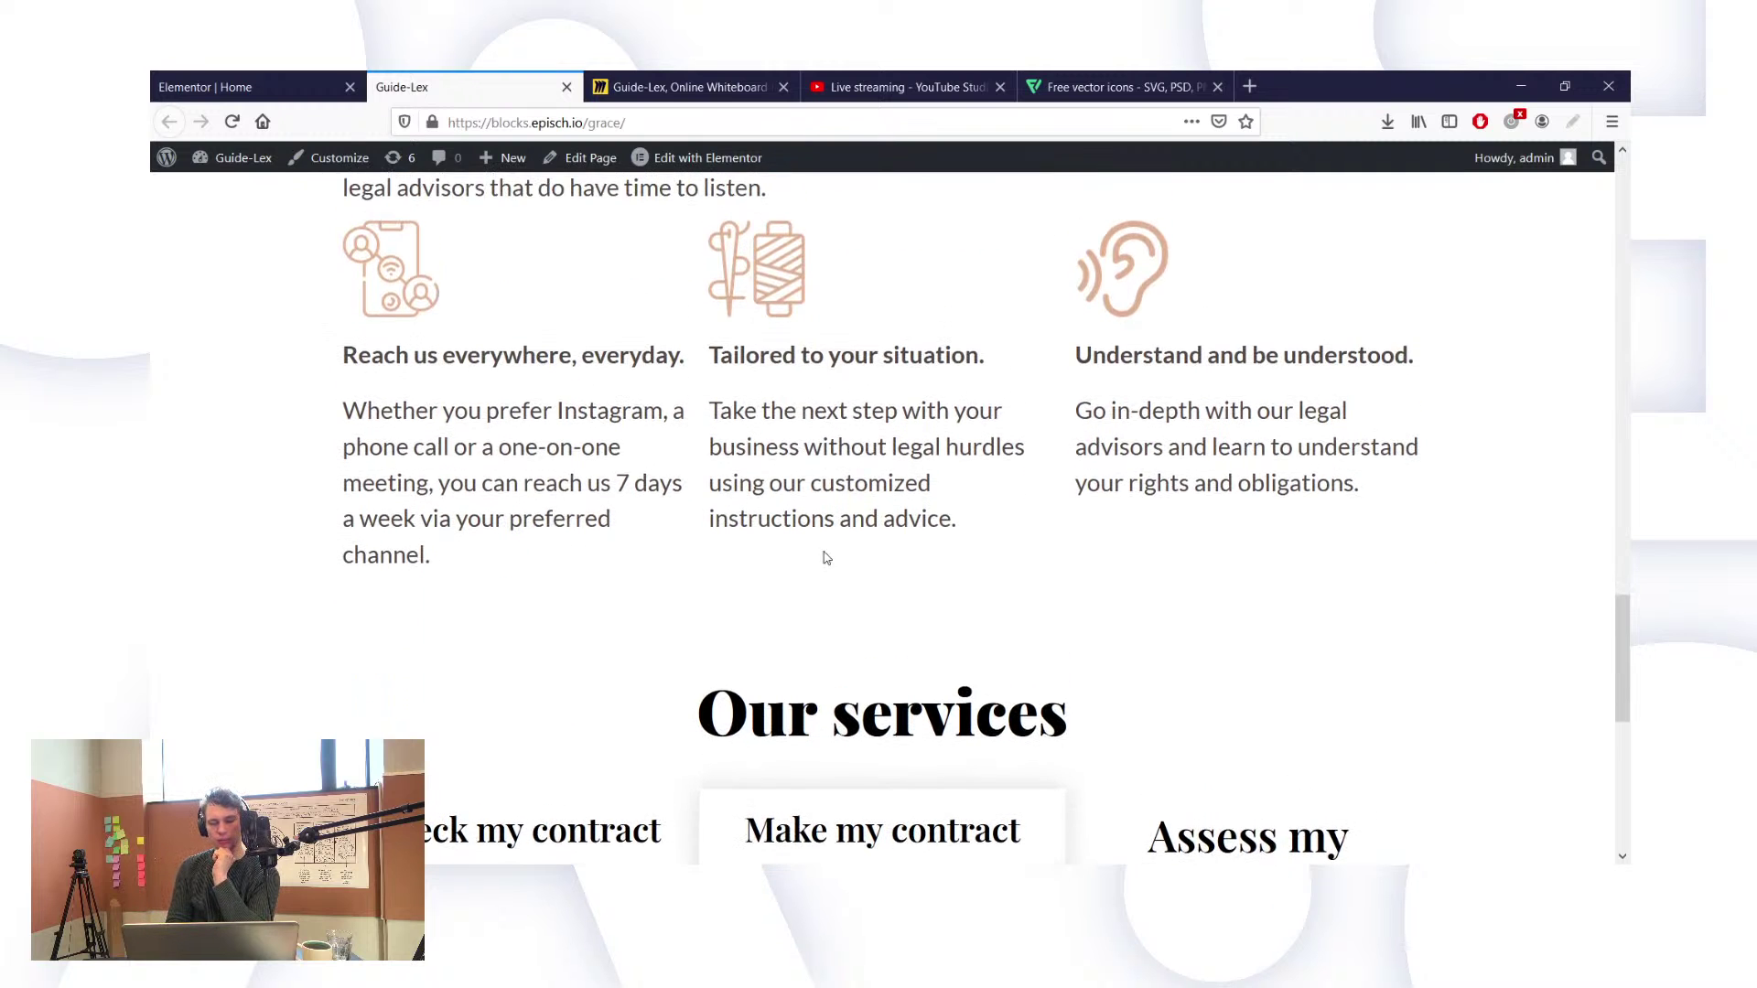
{"action": "scroll", "coordinate": [827, 558], "scroll_direction": "up", "scroll_amount": 2}
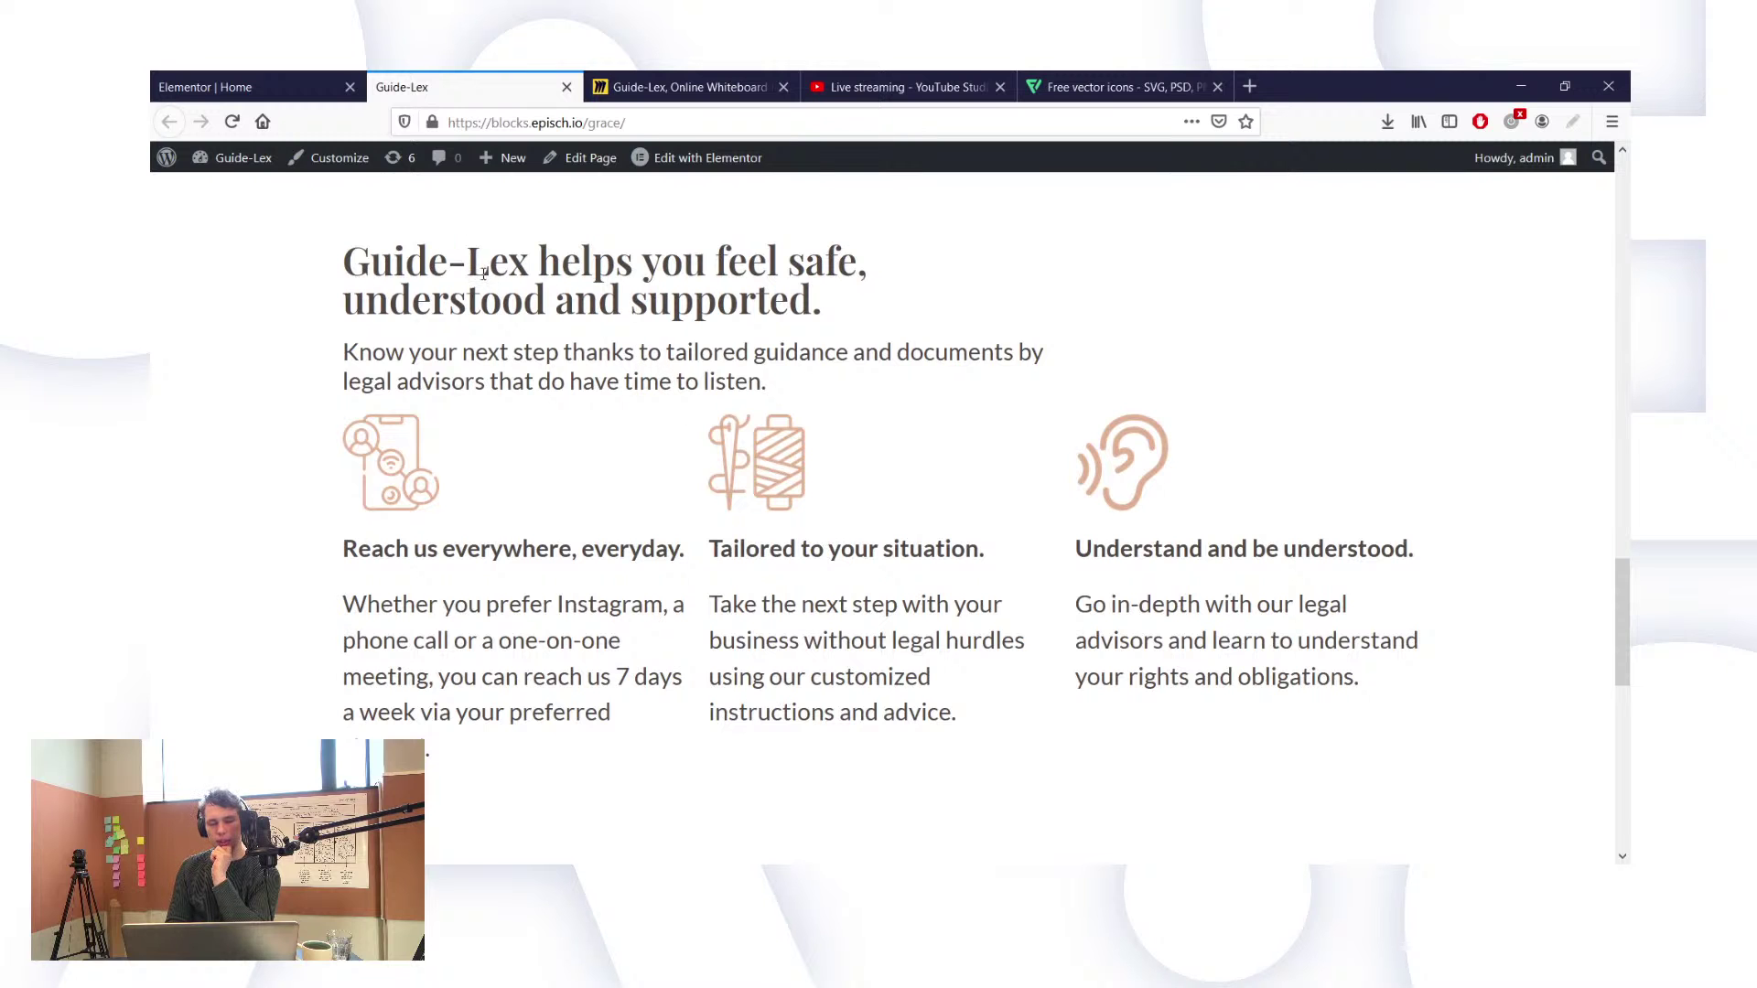
{"action": "scroll", "coordinate": [483, 273], "scroll_direction": "up", "scroll_amount": 8}
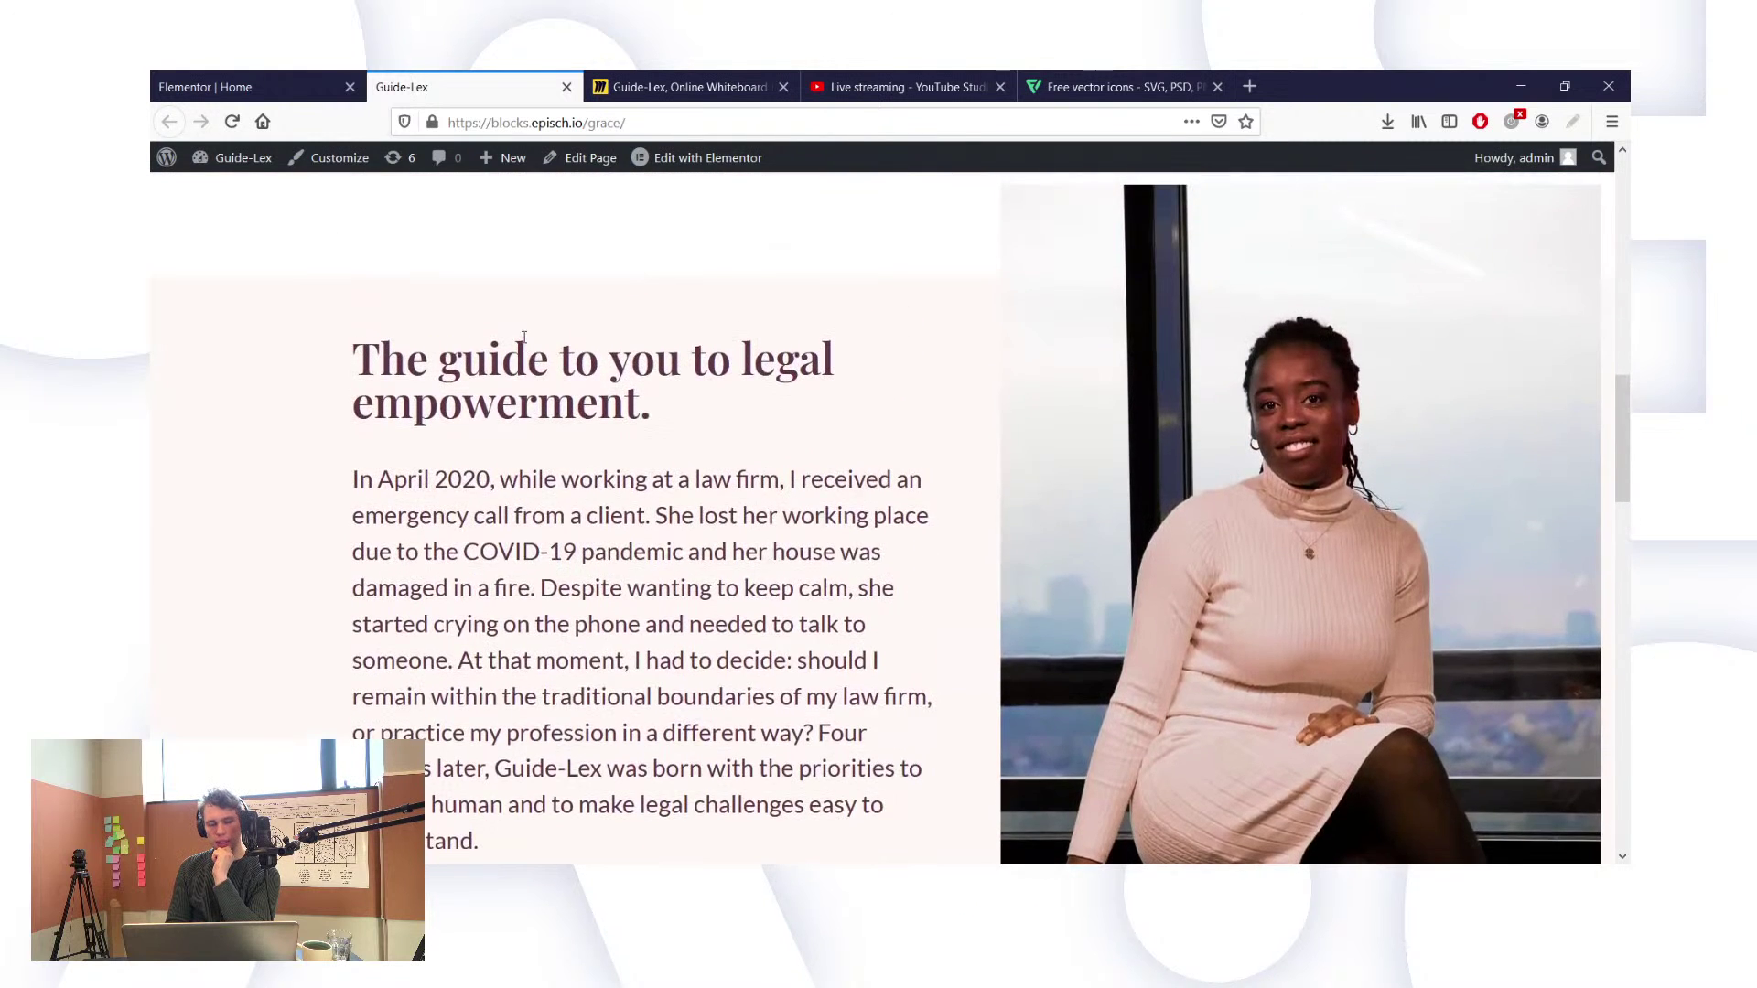
{"action": "scroll", "coordinate": [572, 393], "scroll_direction": "down", "scroll_amount": 7}
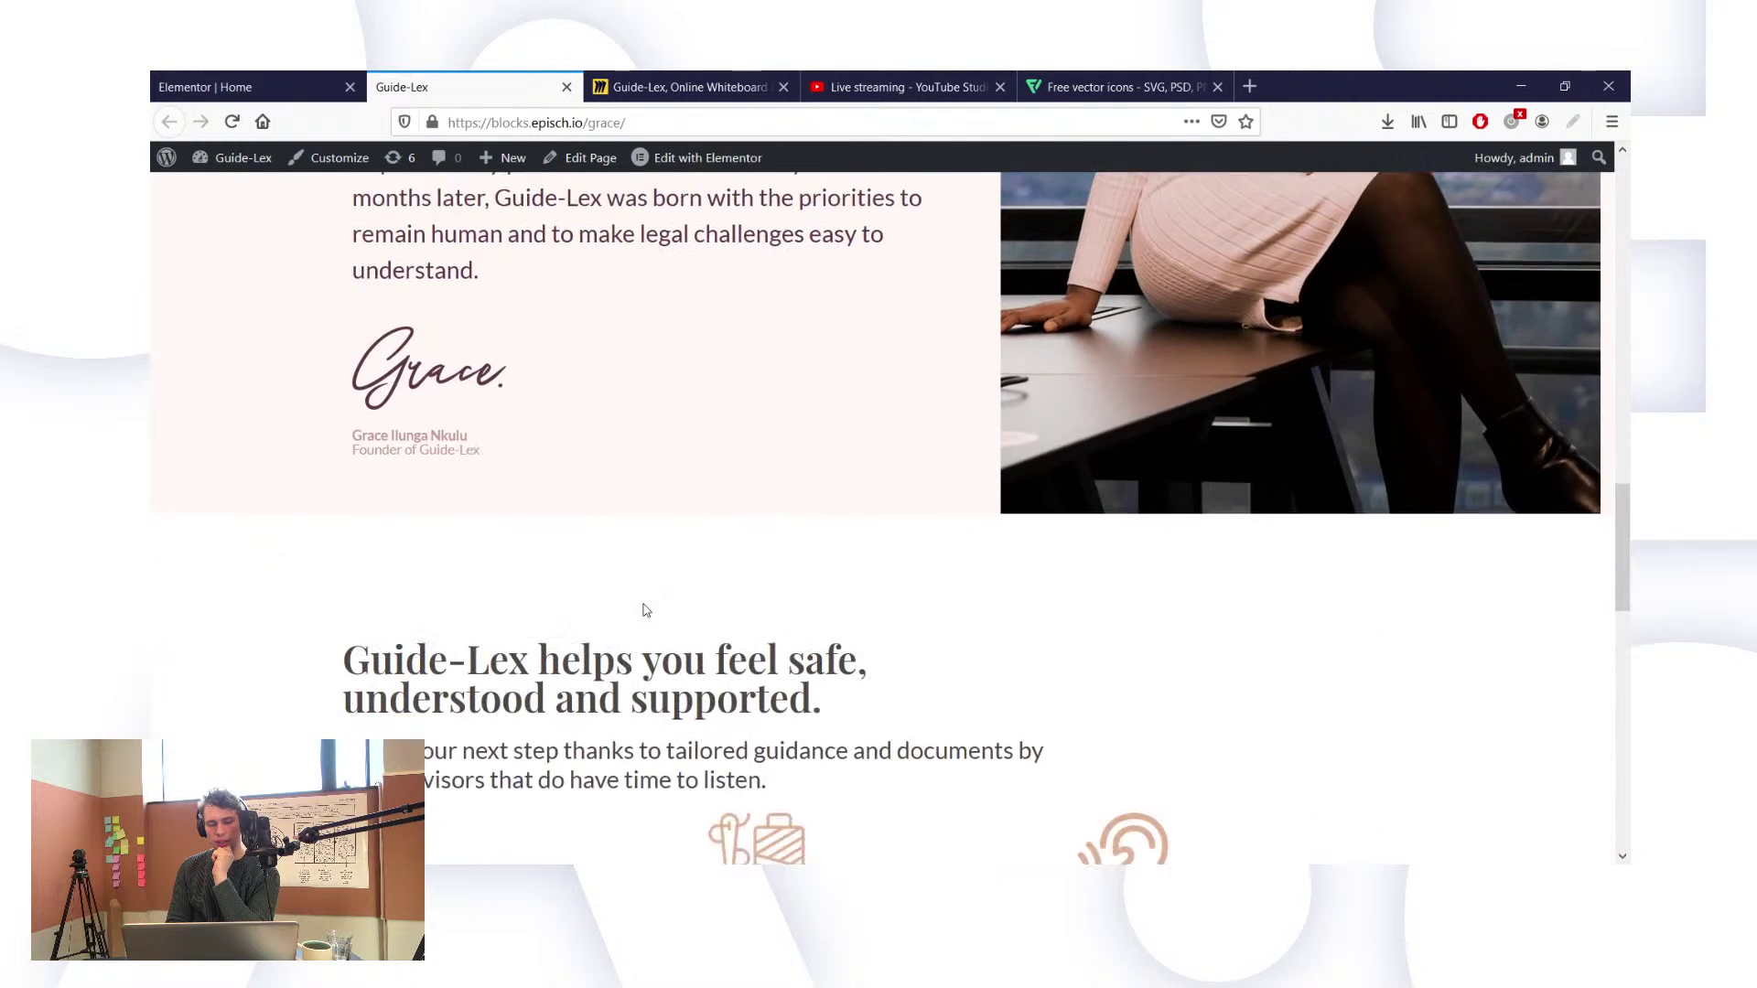
{"action": "scroll", "coordinate": [643, 604], "scroll_direction": "down", "scroll_amount": 3}
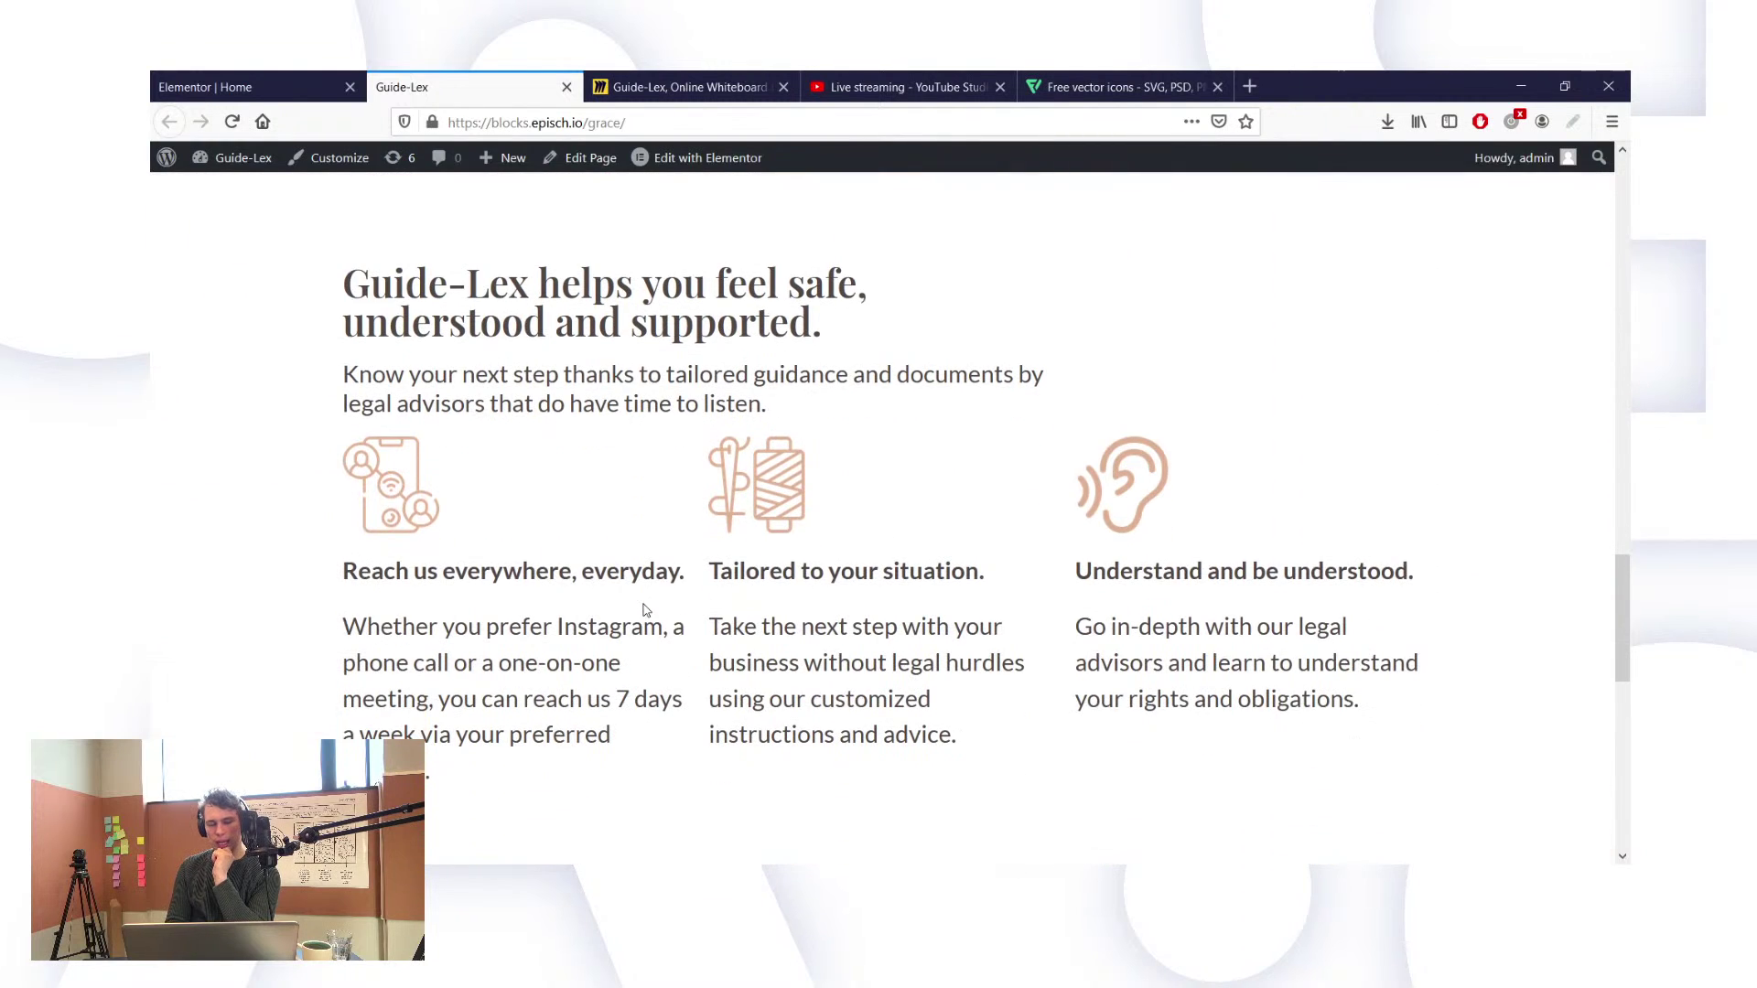
{"action": "left_click_drag", "start_coordinate": [523, 288], "coordinate": [716, 328]}
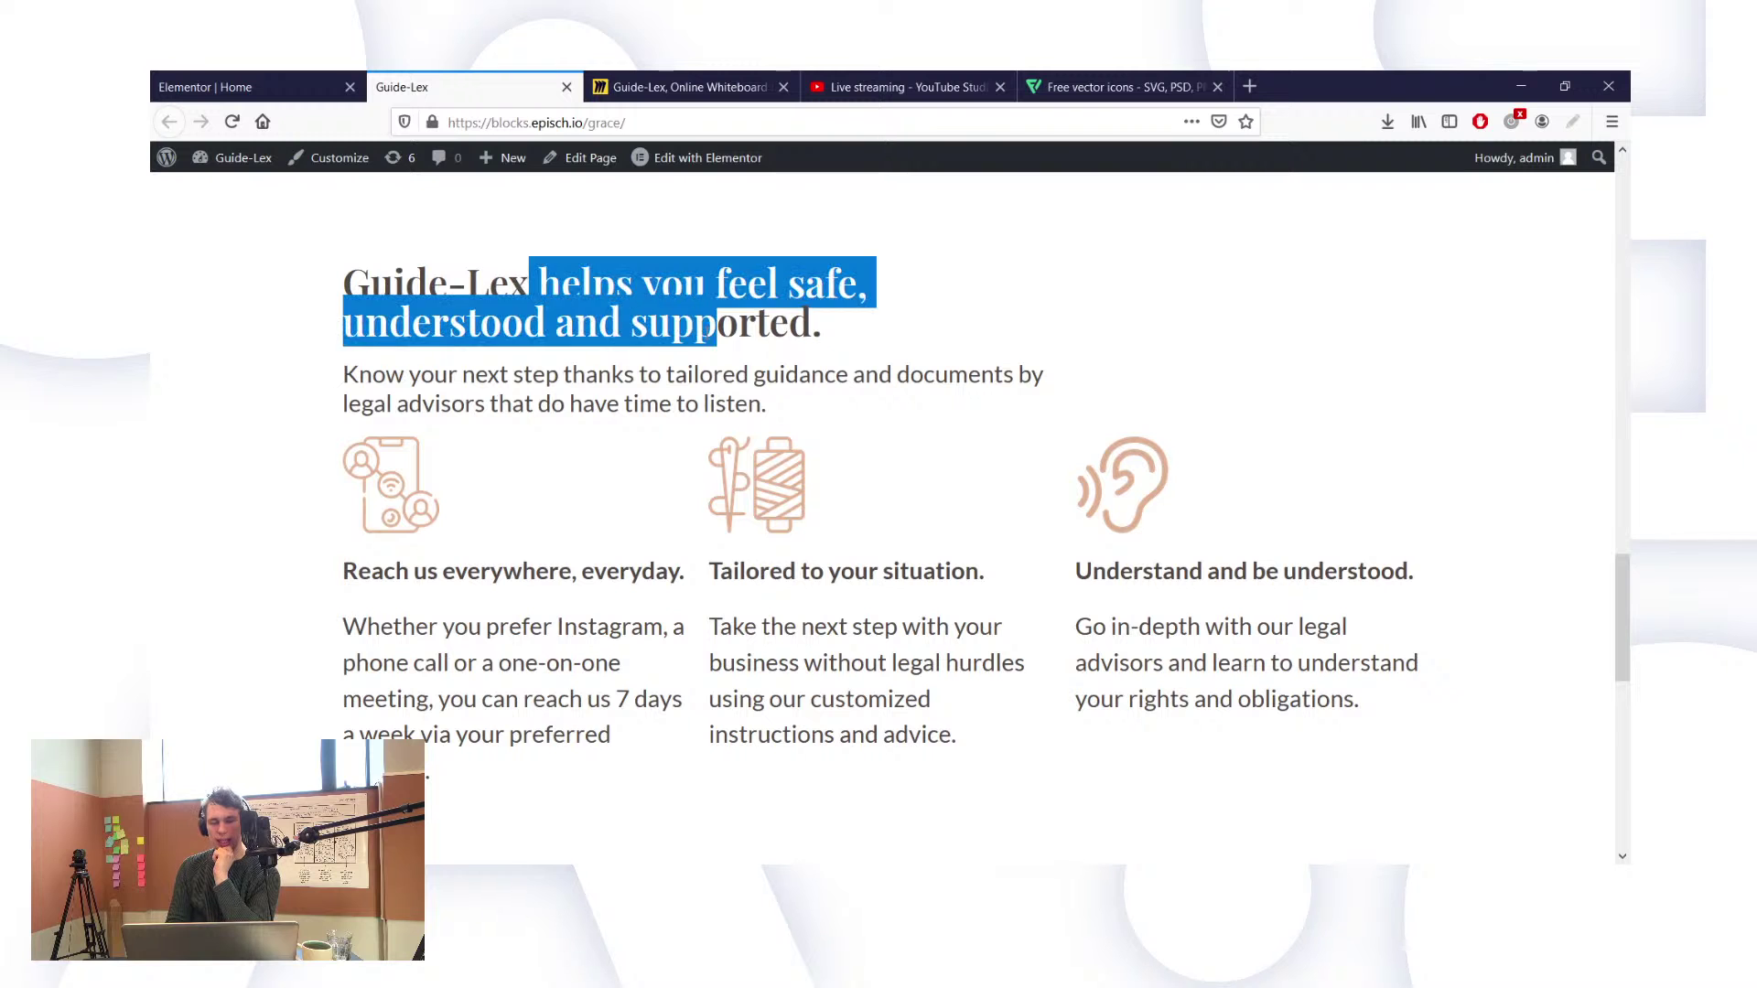
{"action": "left_click", "coordinate": [723, 343]}
{"action": "scroll", "coordinate": [799, 518], "scroll_direction": "down", "scroll_amount": 3}
{"action": "scroll", "coordinate": [799, 518], "scroll_direction": "down", "scroll_amount": 2}
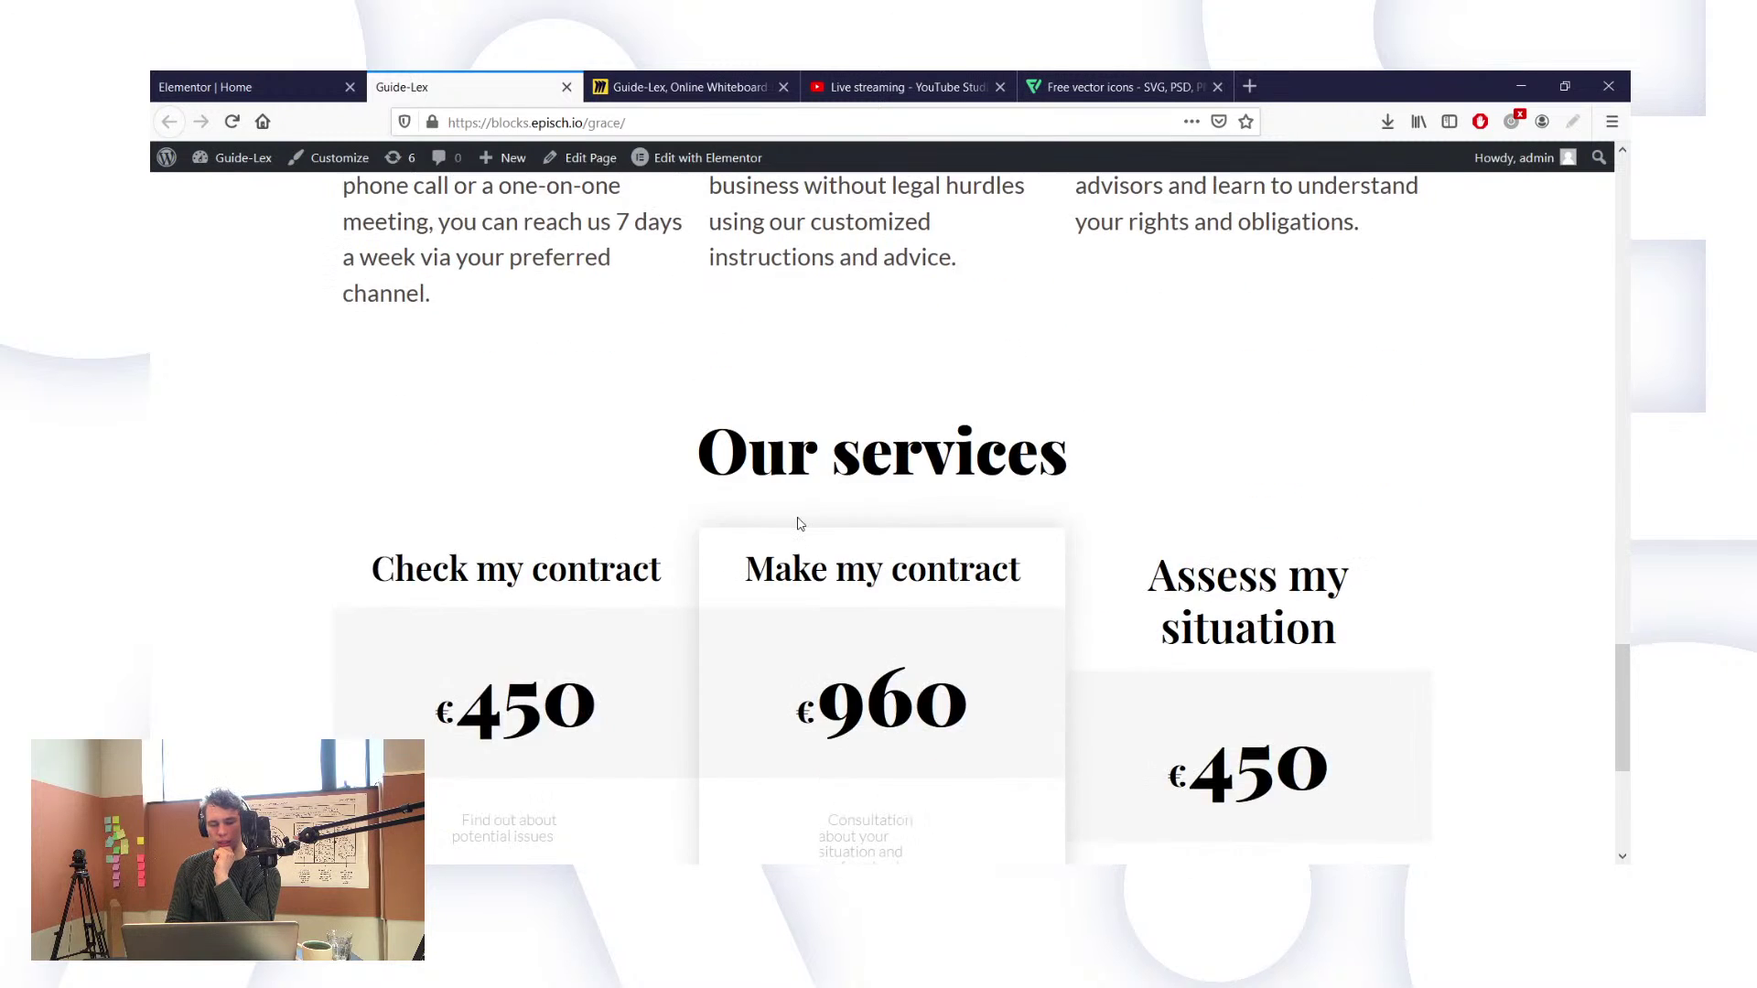
{"action": "scroll", "coordinate": [799, 517], "scroll_direction": "up", "scroll_amount": 7}
{"action": "scroll", "coordinate": [799, 518], "scroll_direction": "down", "scroll_amount": 3}
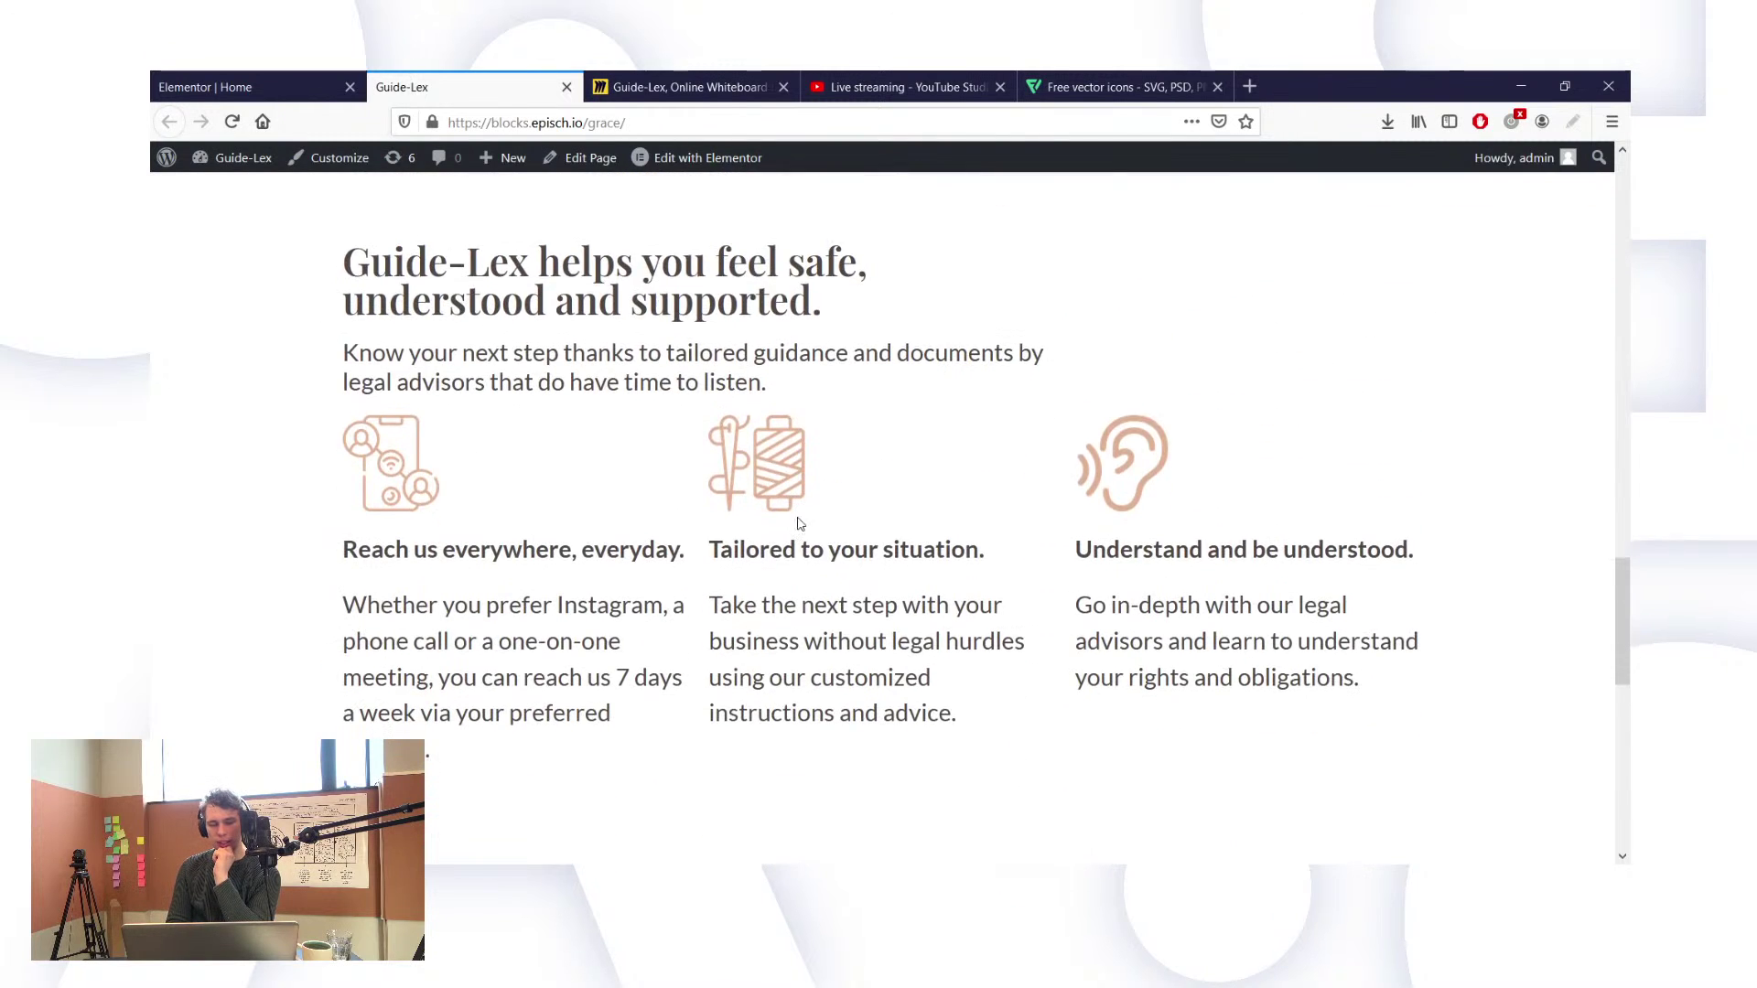
{"action": "scroll", "coordinate": [799, 518], "scroll_direction": "up", "scroll_amount": 3}
{"action": "scroll", "coordinate": [799, 518], "scroll_direction": "up", "scroll_amount": 4}
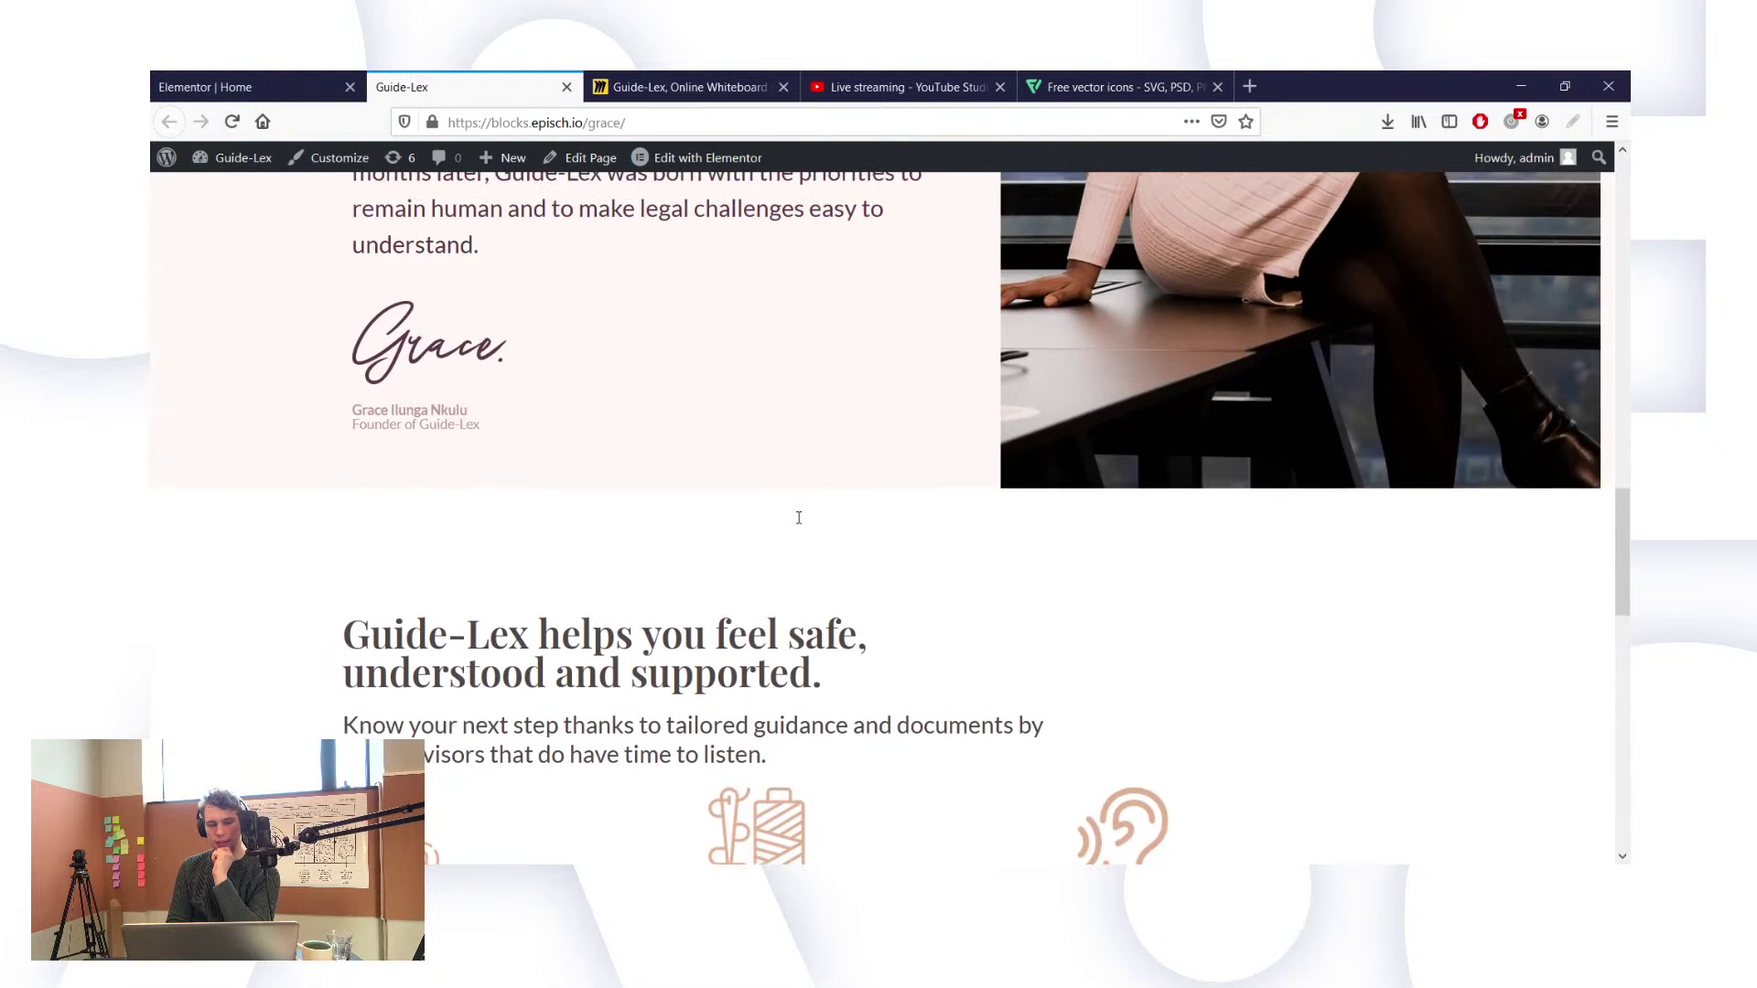
{"action": "scroll", "coordinate": [799, 518], "scroll_direction": "down", "scroll_amount": 4}
{"action": "scroll", "coordinate": [799, 523], "scroll_direction": "down", "scroll_amount": 1}
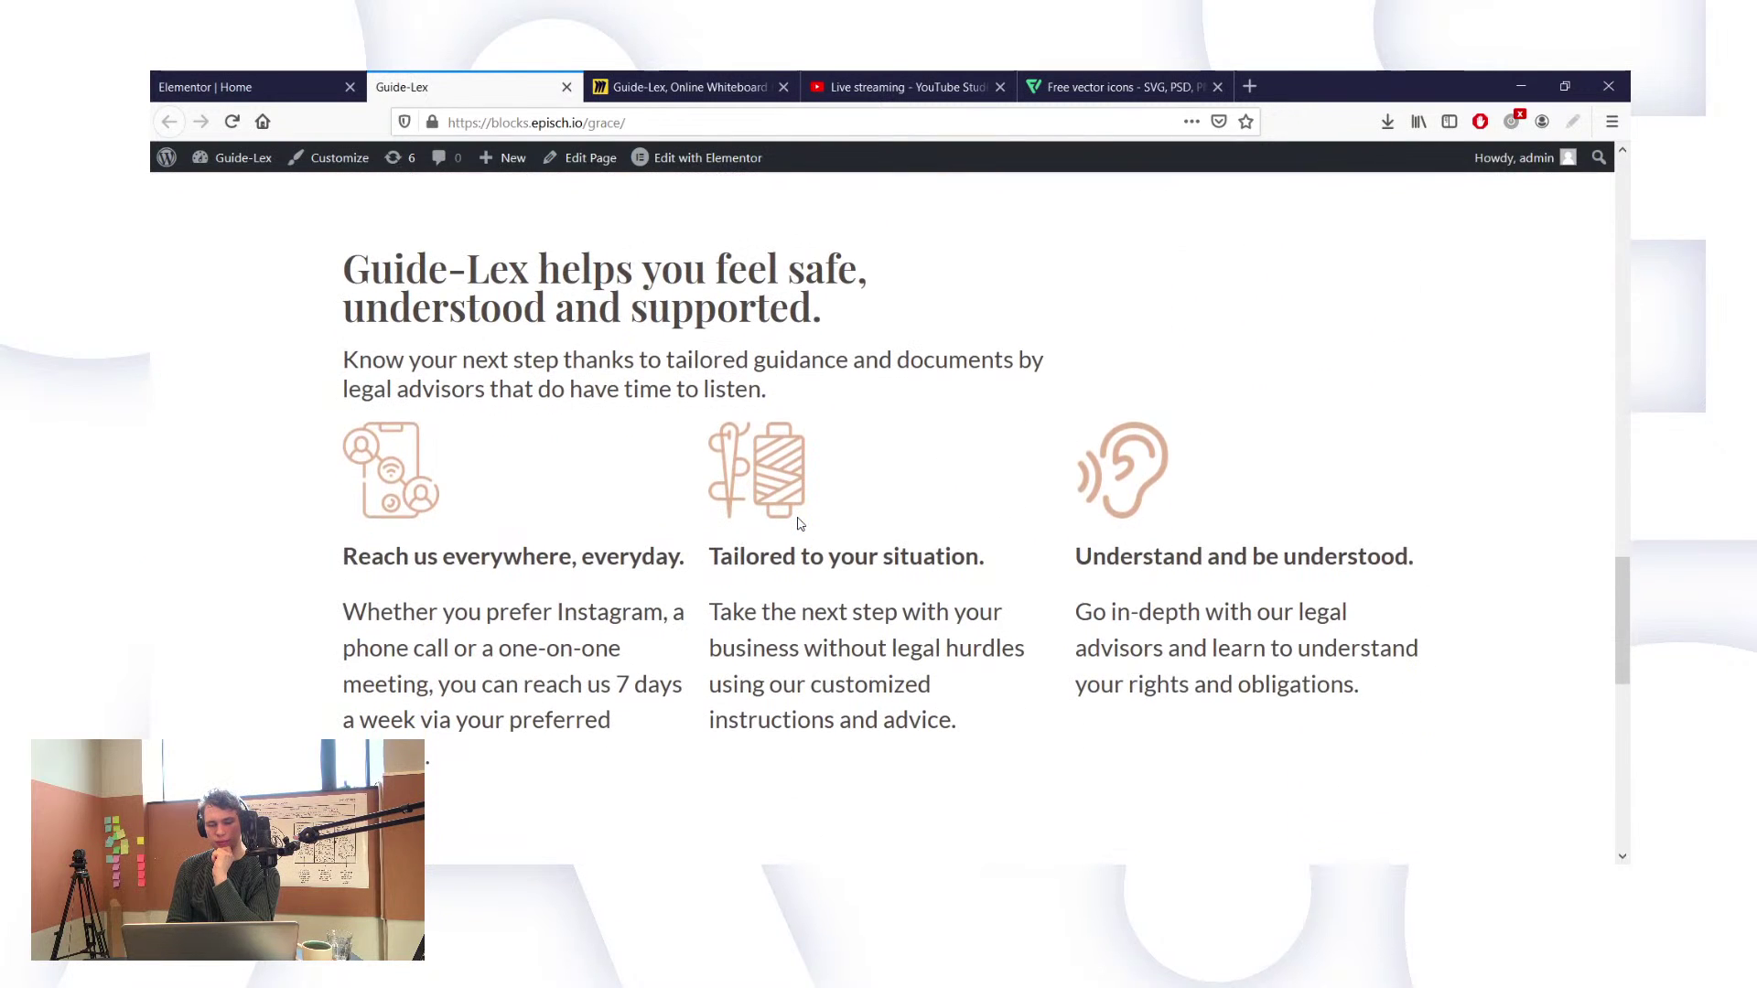
{"action": "scroll", "coordinate": [799, 520], "scroll_direction": "down", "scroll_amount": 1}
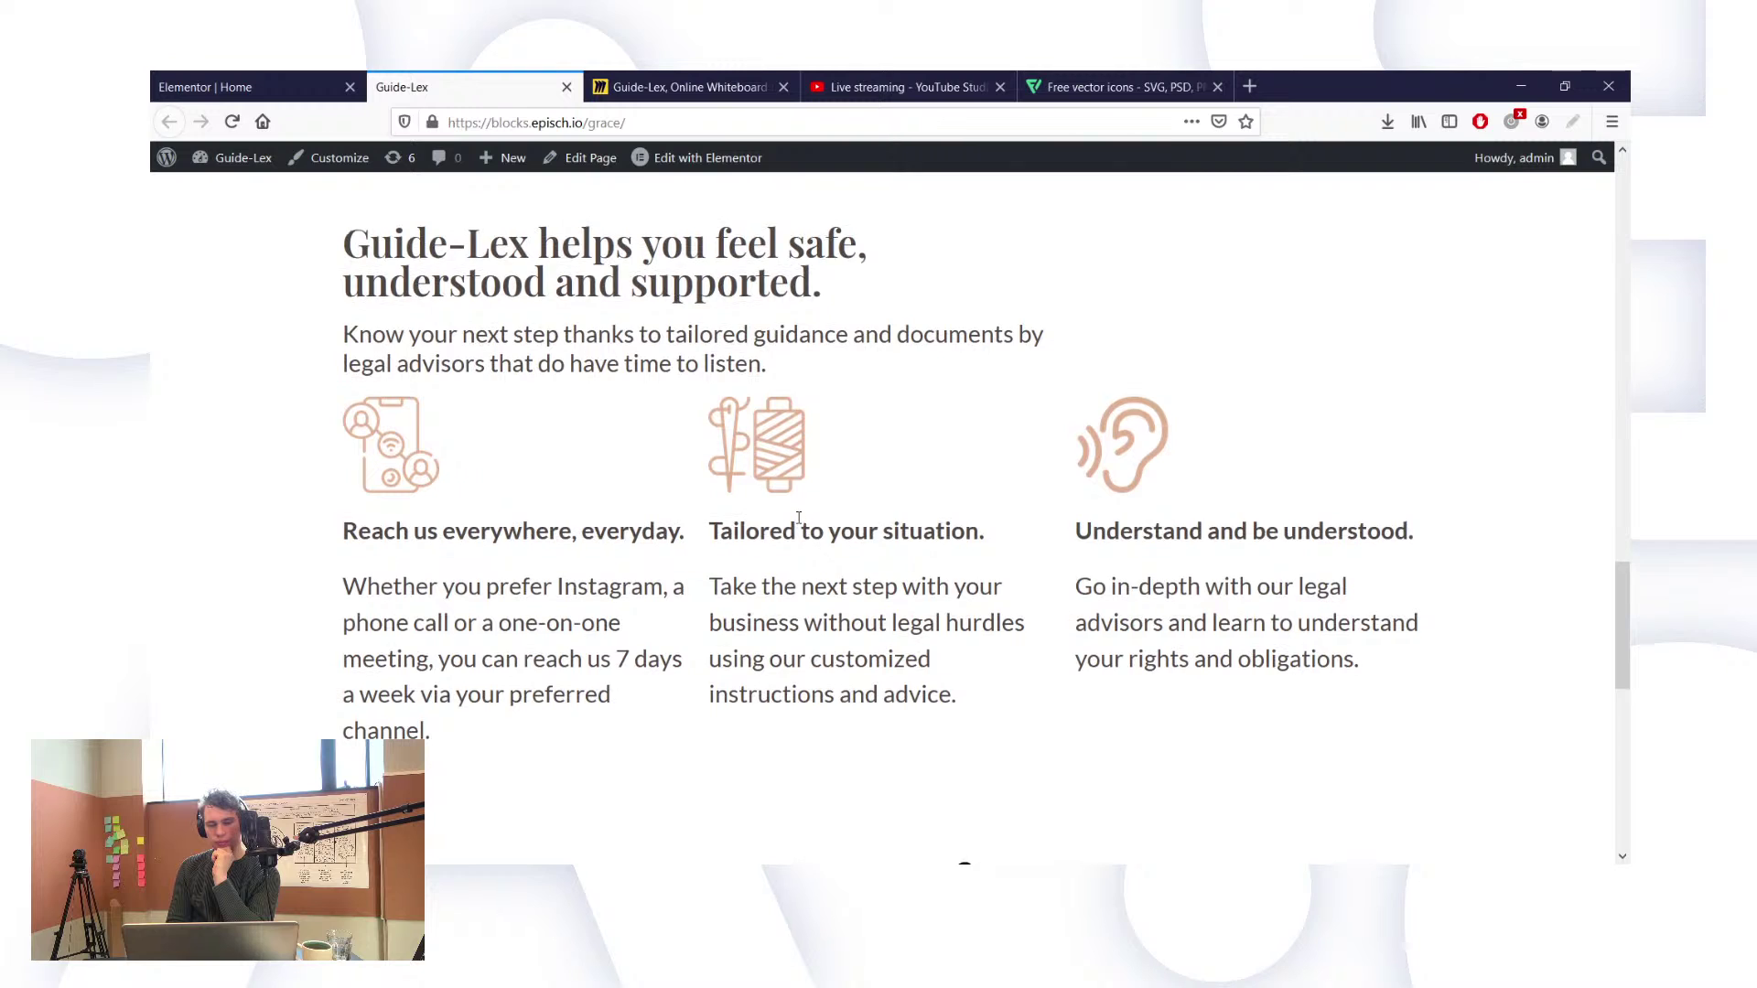
{"action": "scroll", "coordinate": [799, 518], "scroll_direction": "up", "scroll_amount": 6}
{"action": "scroll", "coordinate": [799, 518], "scroll_direction": "up", "scroll_amount": 12}
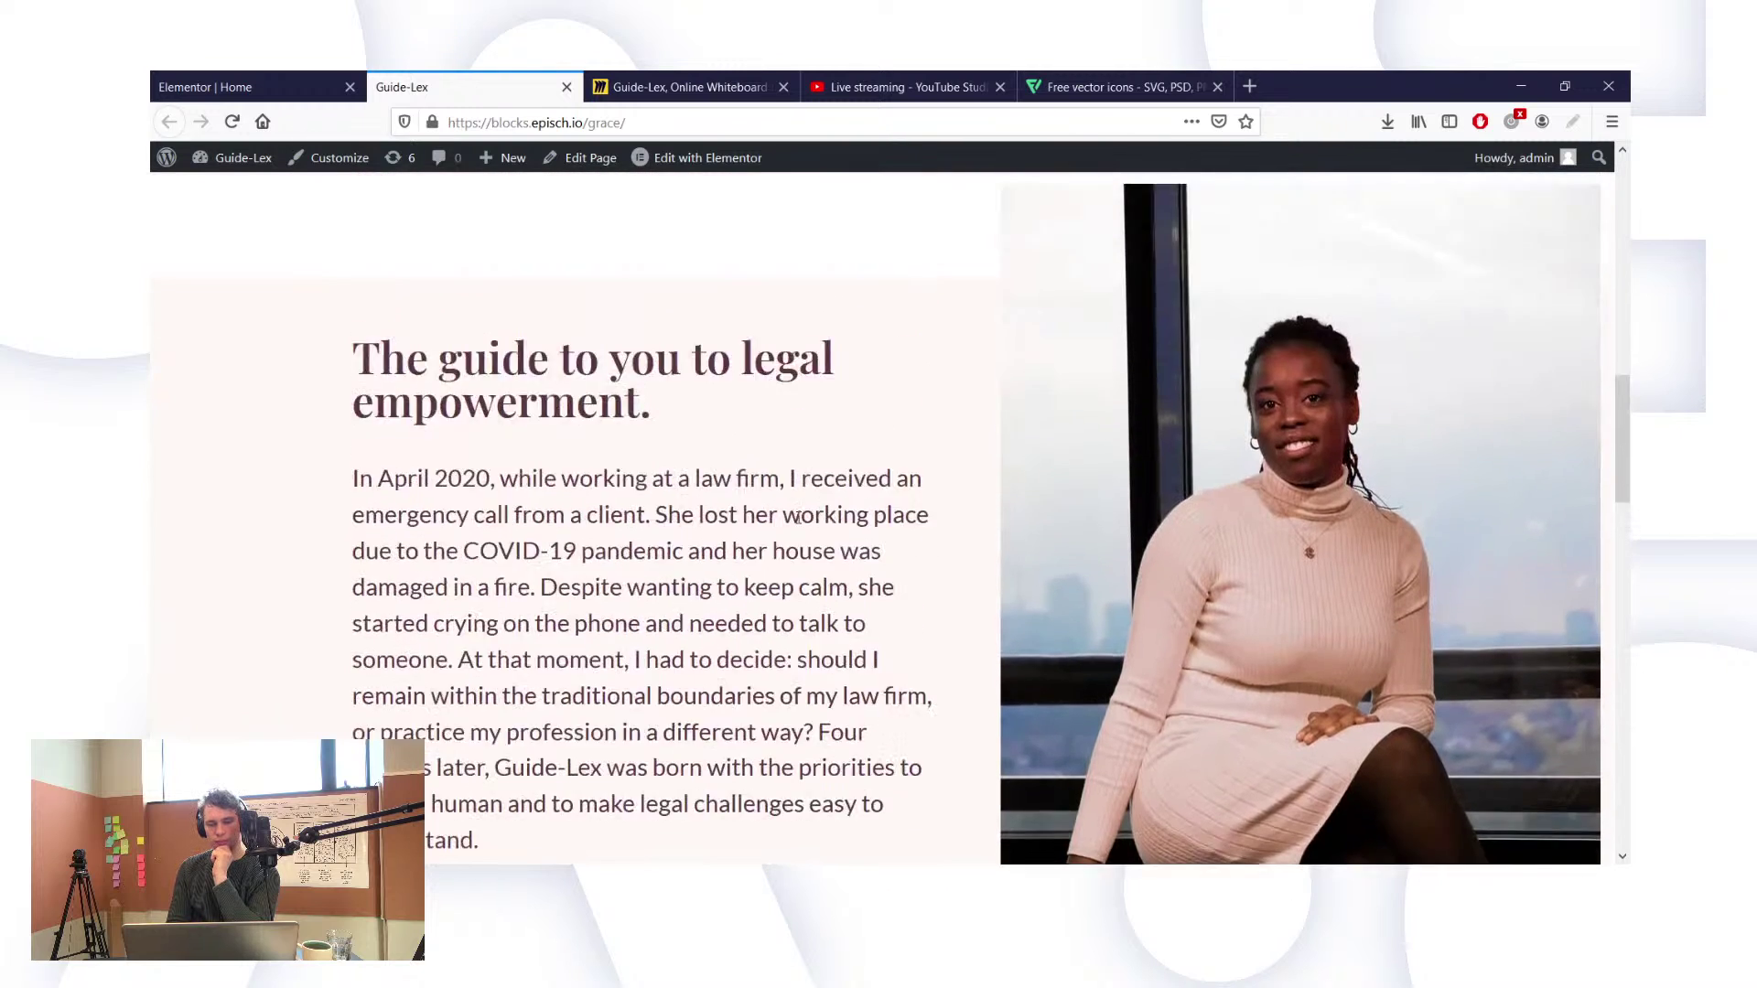
{"action": "scroll", "coordinate": [799, 518], "scroll_direction": "up", "scroll_amount": 2}
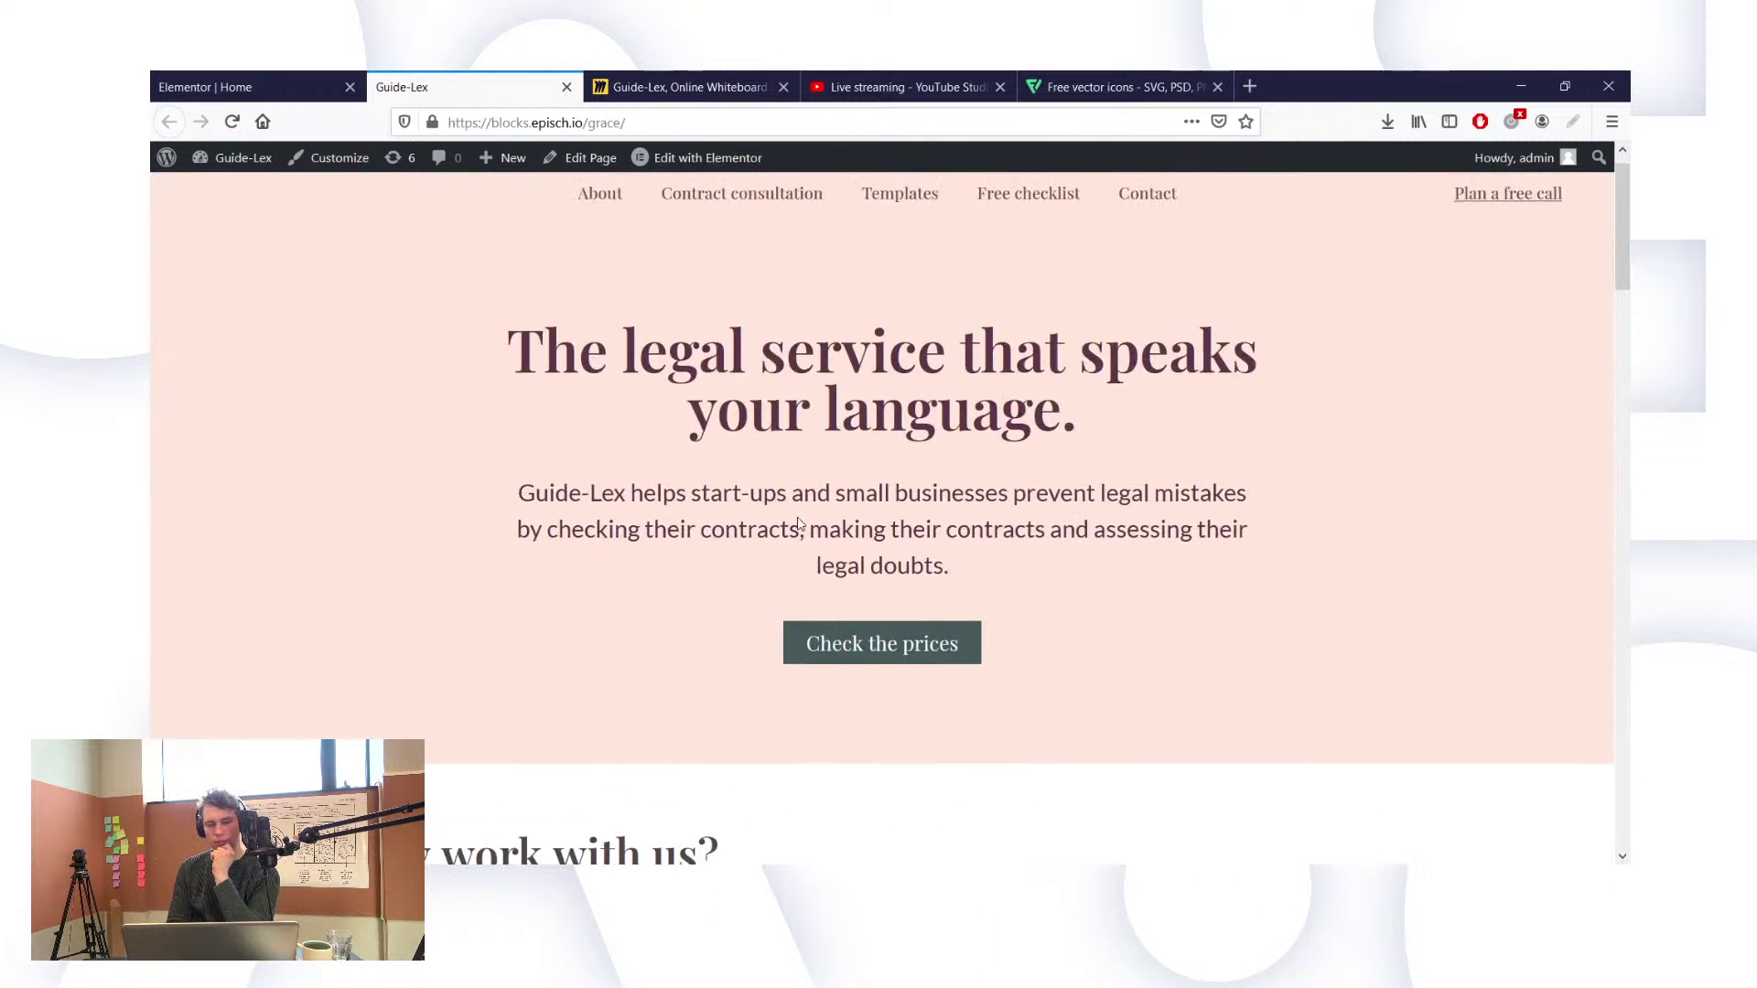
{"action": "scroll", "coordinate": [799, 518], "scroll_direction": "down", "scroll_amount": 15}
{"action": "scroll", "coordinate": [799, 518], "scroll_direction": "up", "scroll_amount": 2}
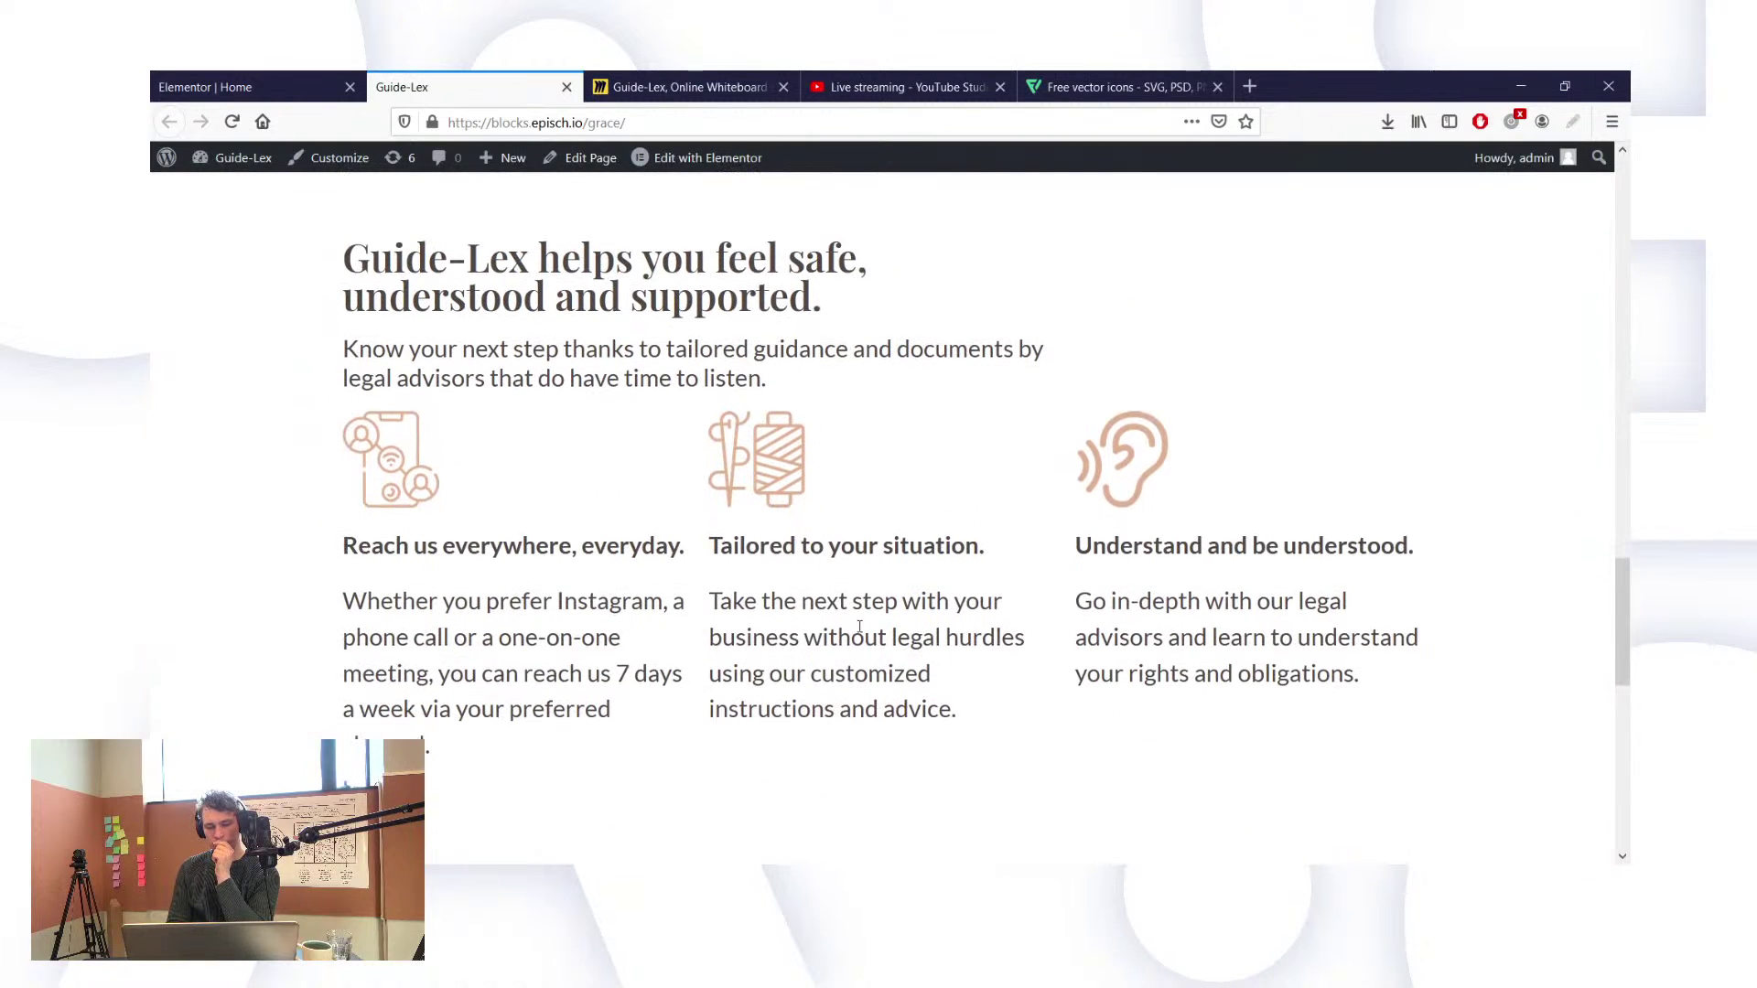
{"action": "scroll", "coordinate": [860, 627], "scroll_direction": "down", "scroll_amount": 2}
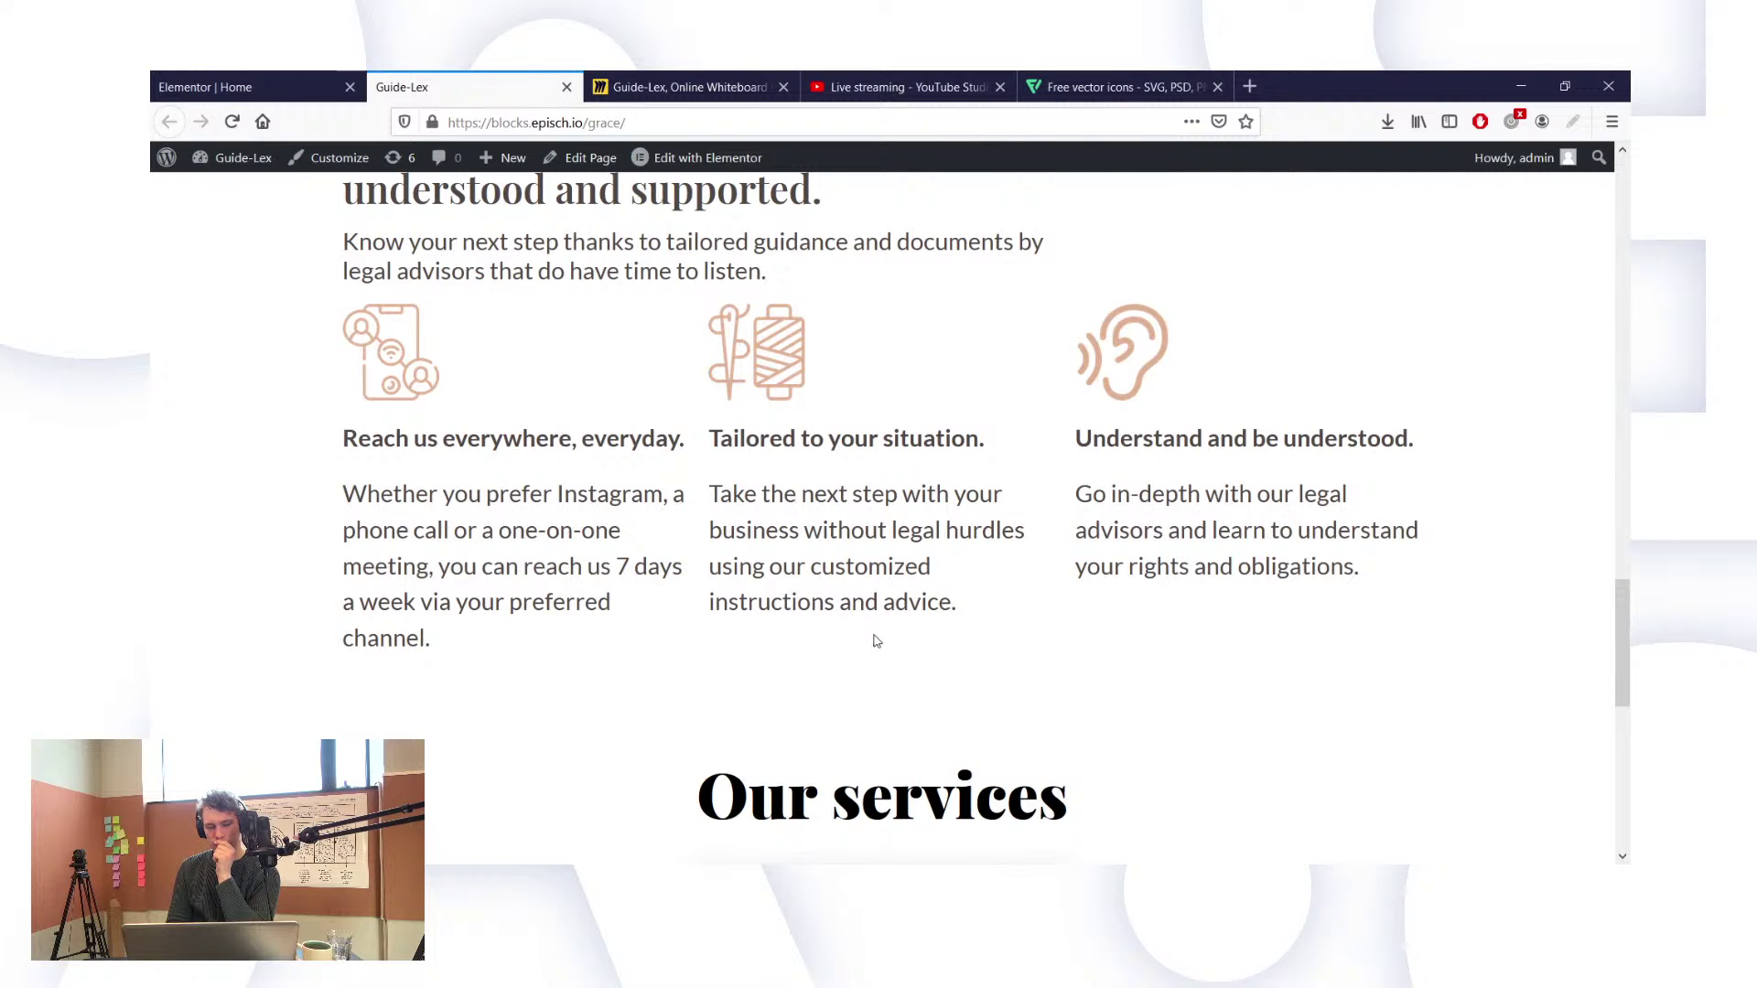
{"action": "scroll", "coordinate": [876, 641], "scroll_direction": "up", "scroll_amount": 3}
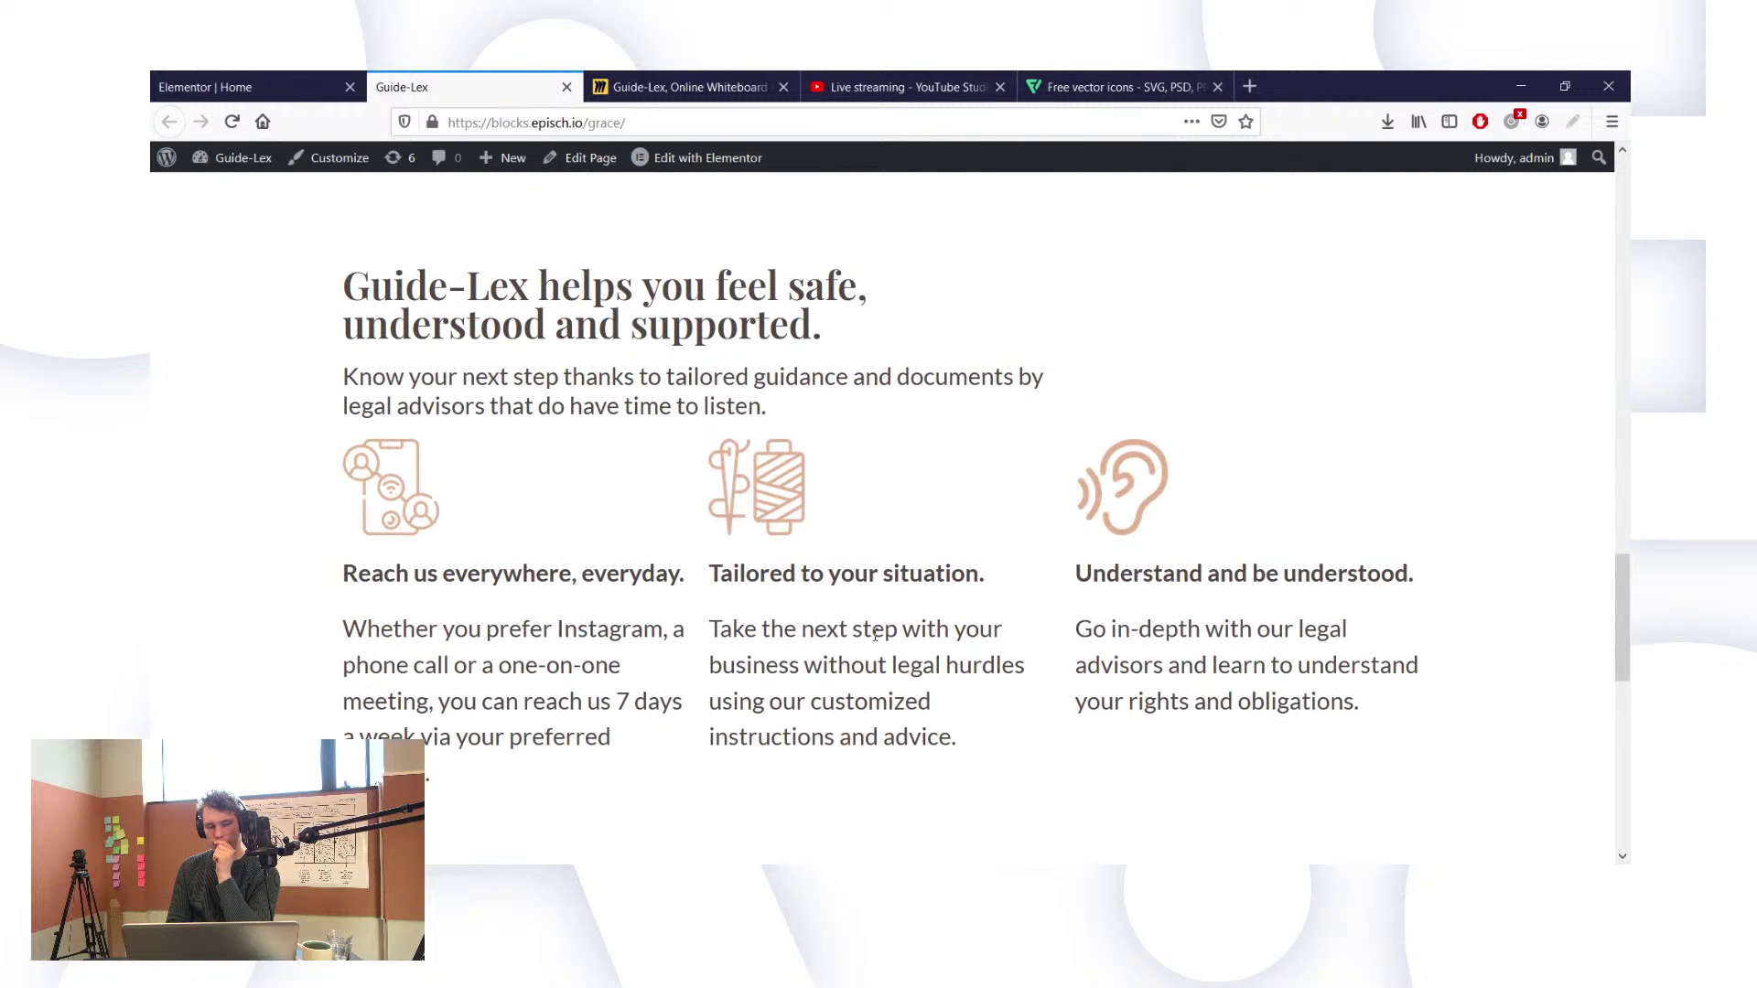
{"action": "scroll", "coordinate": [876, 635], "scroll_direction": "up", "scroll_amount": 20}
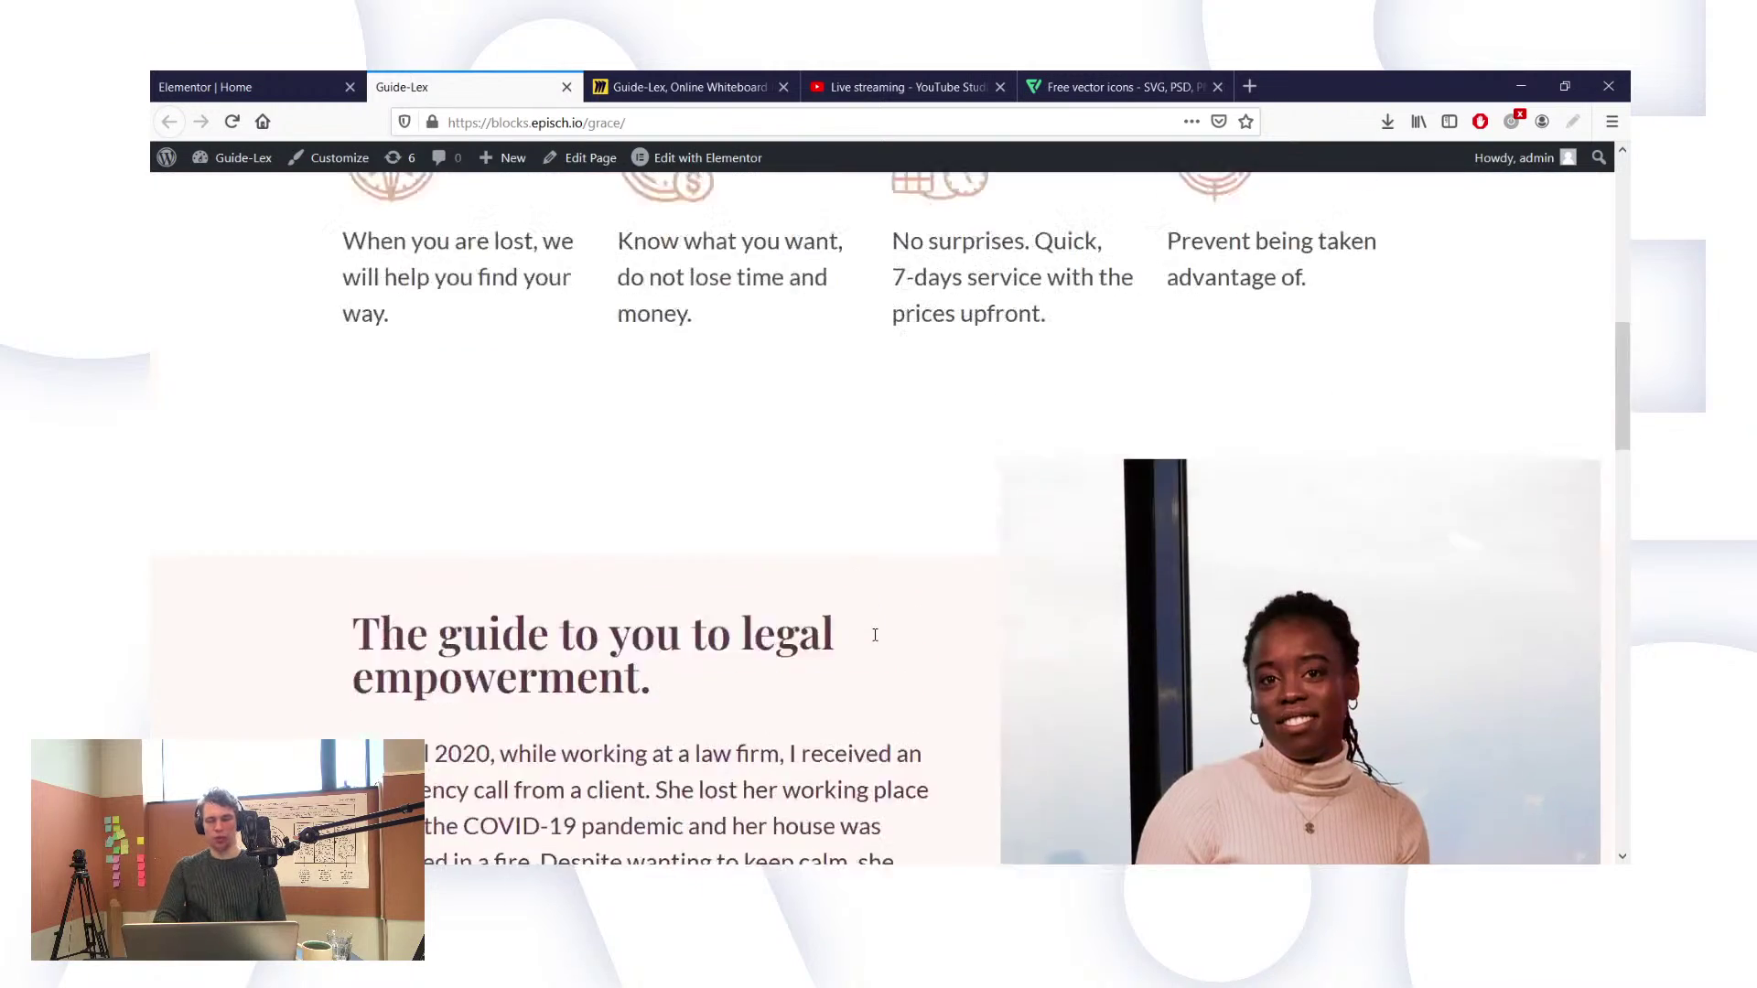
{"action": "scroll", "coordinate": [874, 639], "scroll_direction": "down", "scroll_amount": 10}
{"action": "scroll", "coordinate": [876, 641], "scroll_direction": "down", "scroll_amount": 15}
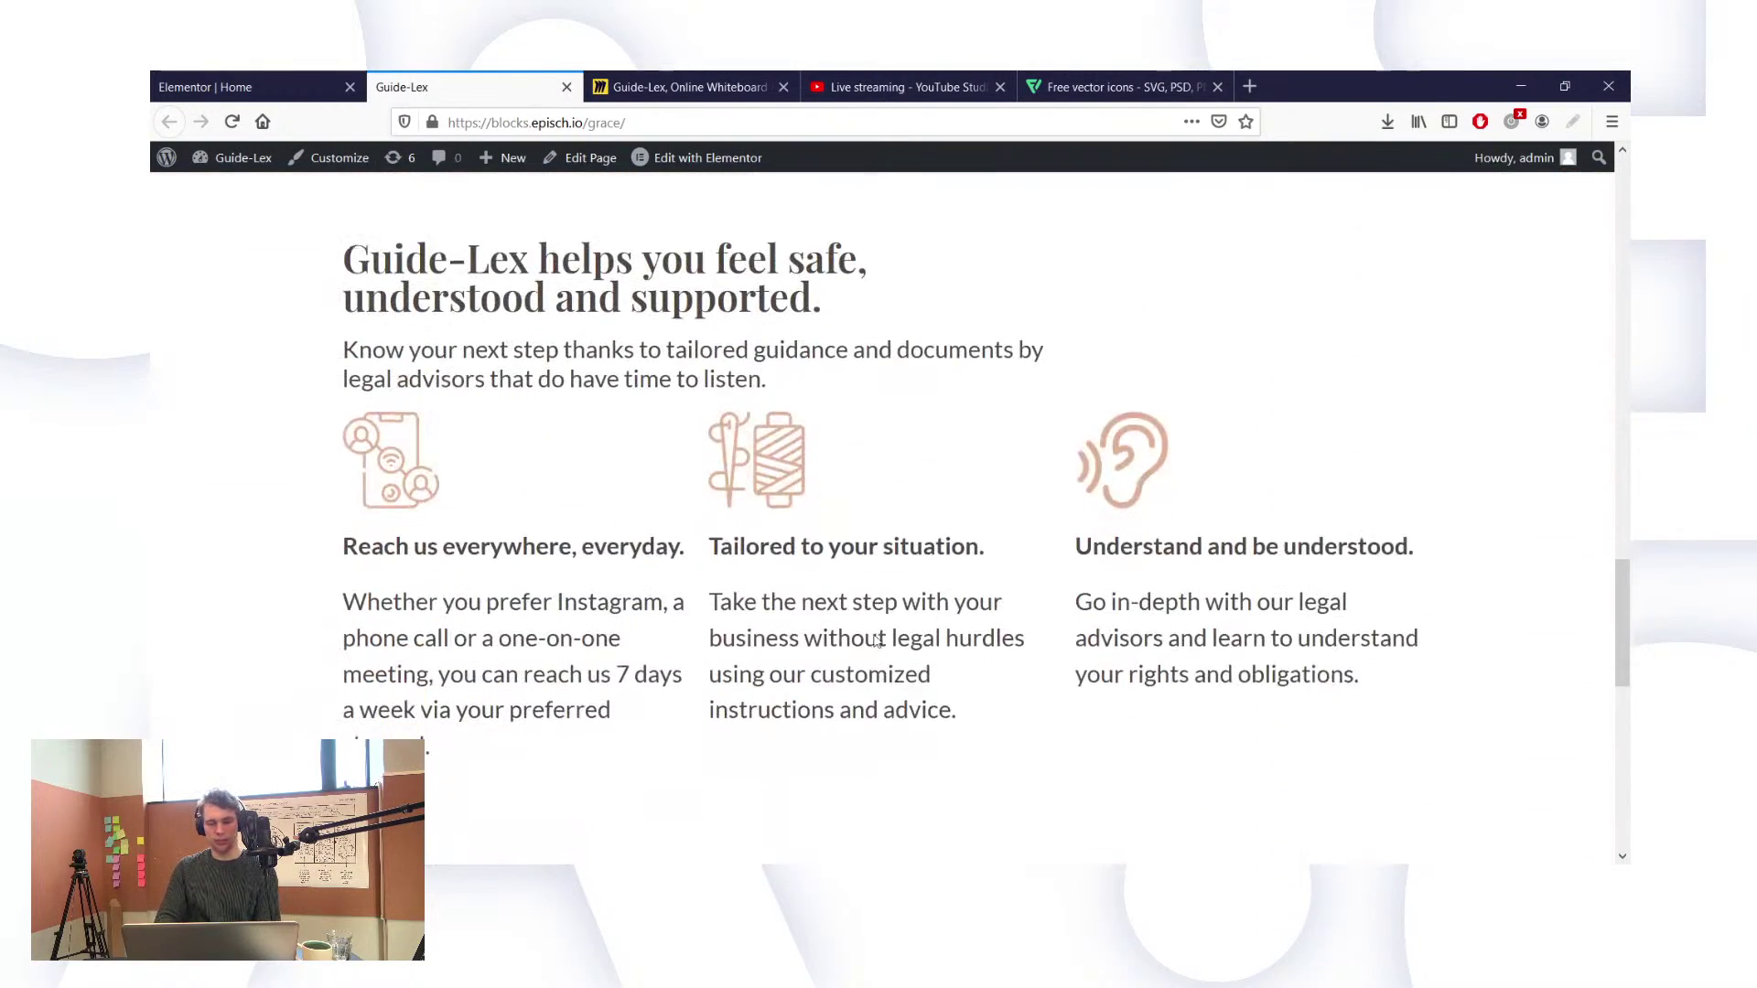
Step: Back in the homepage editor, inspect the first feature column's width setting
{"action": "left_click", "coordinate": [247, 87]}
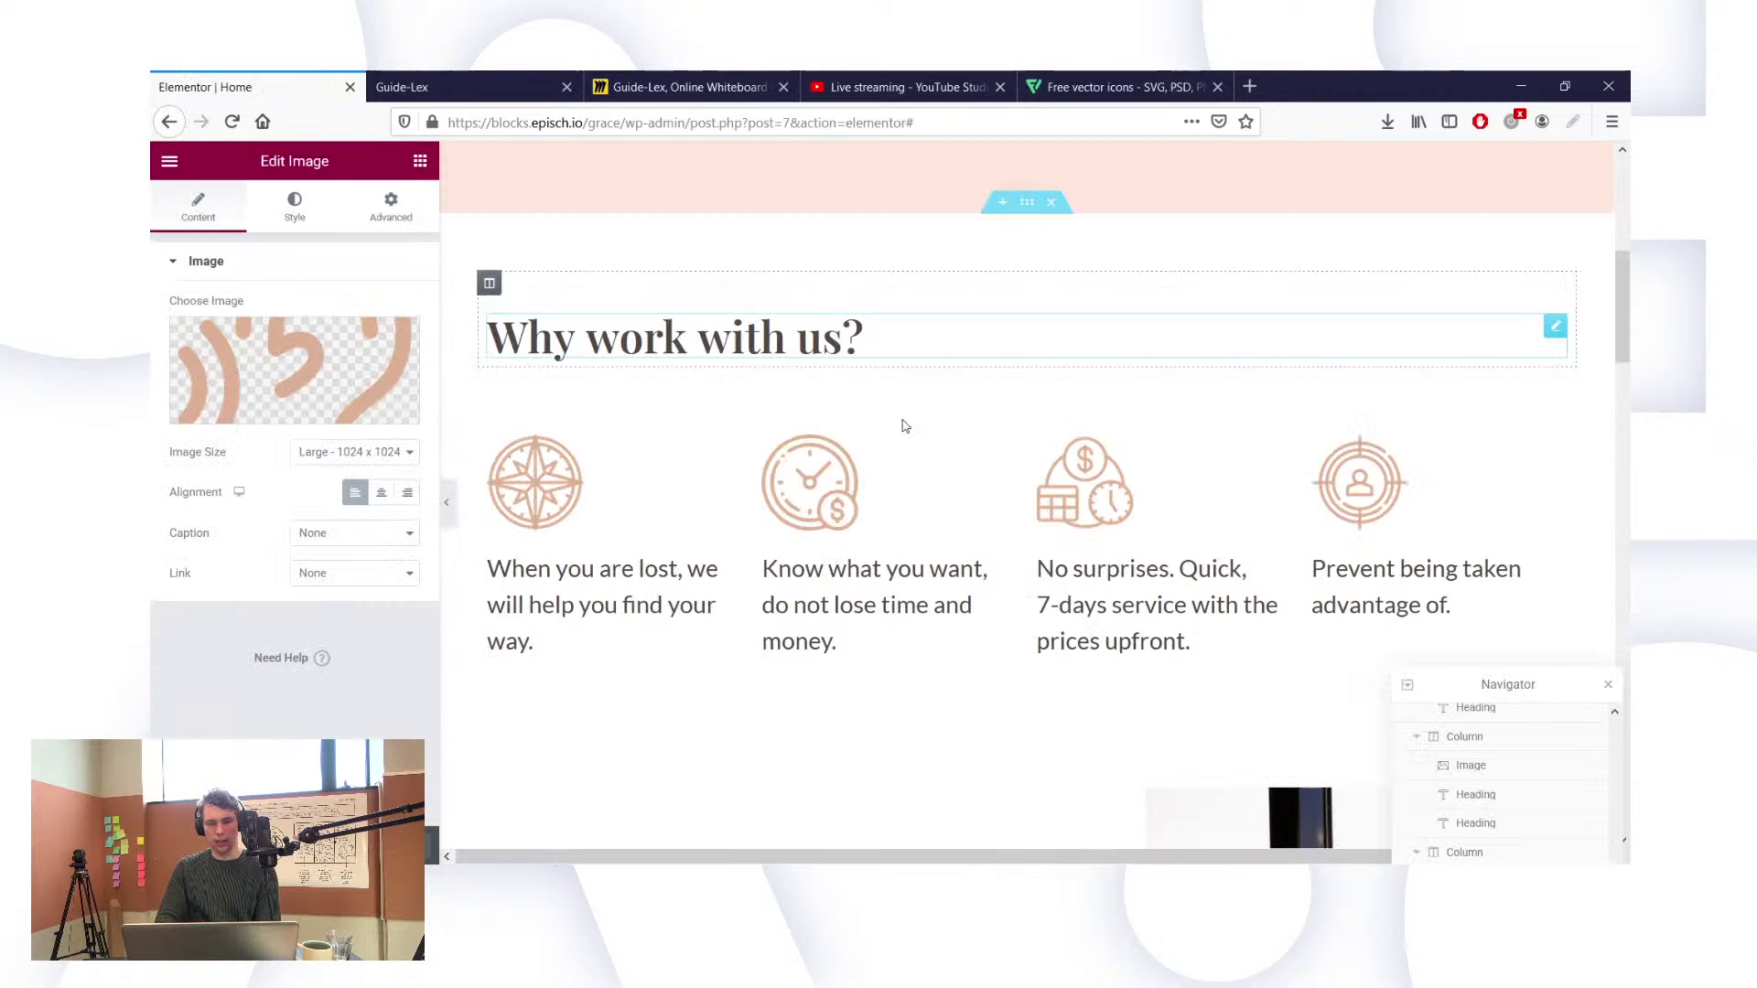
{"action": "scroll", "coordinate": [821, 574], "scroll_direction": "down", "scroll_amount": 5}
{"action": "scroll", "coordinate": [822, 573], "scroll_direction": "down", "scroll_amount": 10}
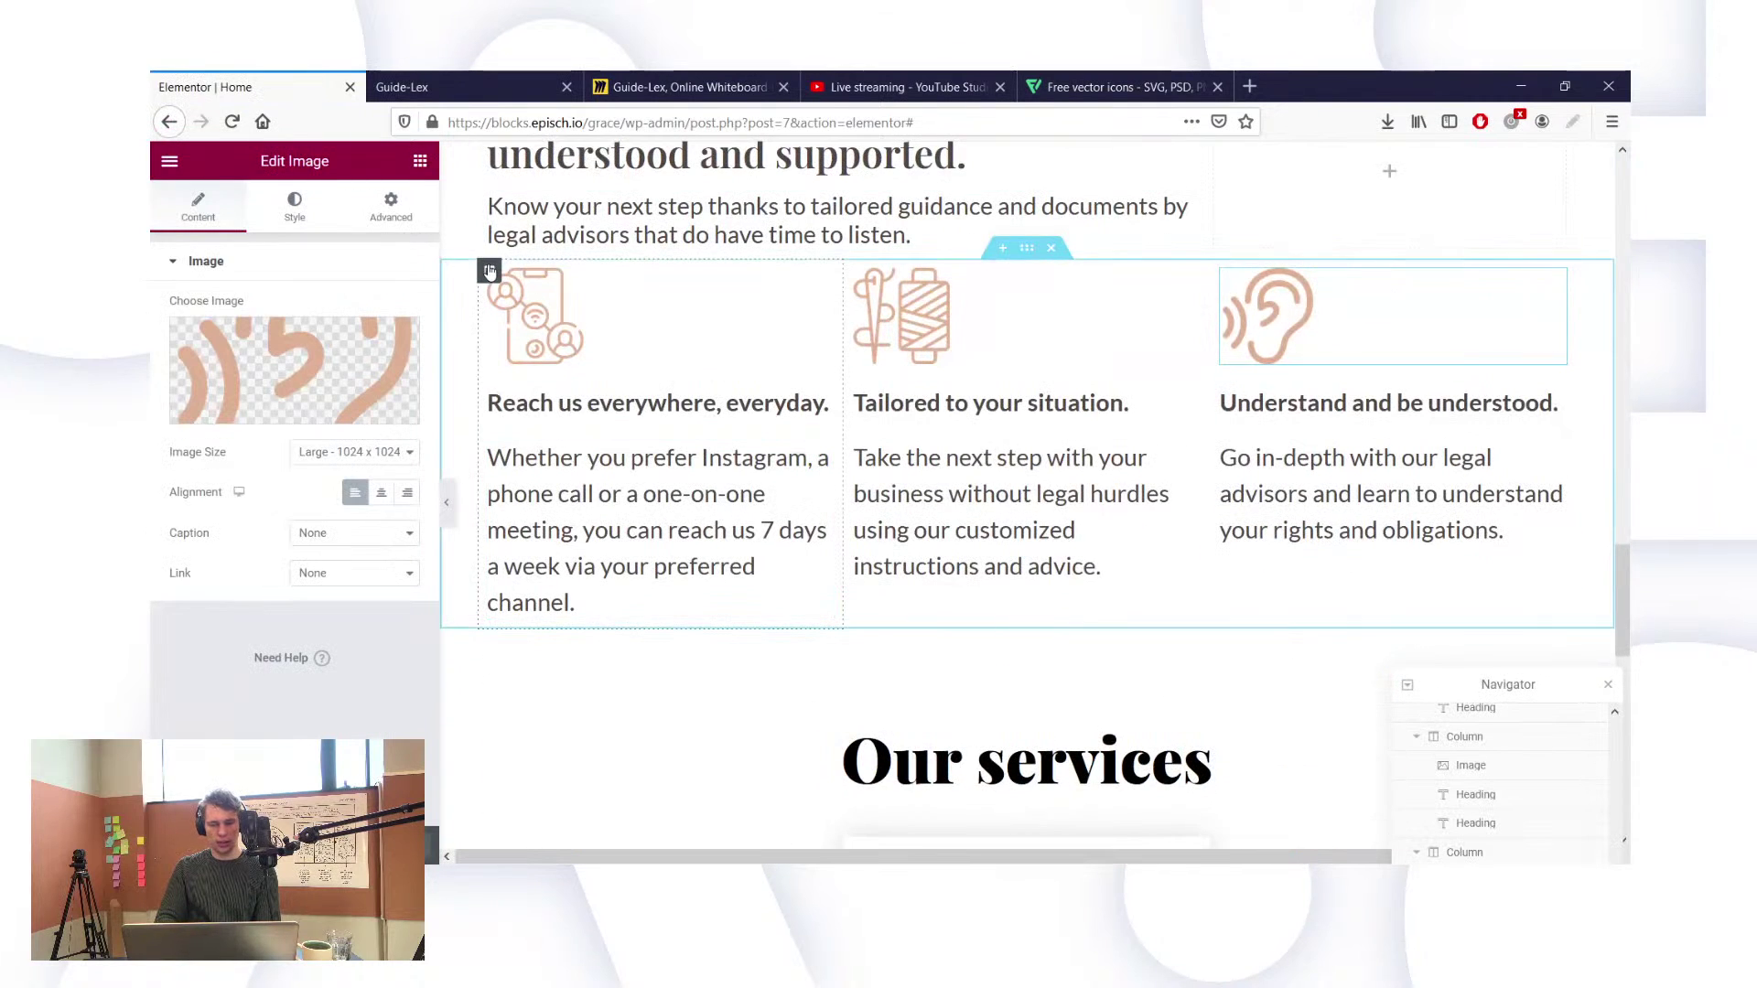
{"action": "left_click", "coordinate": [489, 271]}
{"action": "left_click", "coordinate": [380, 305]}
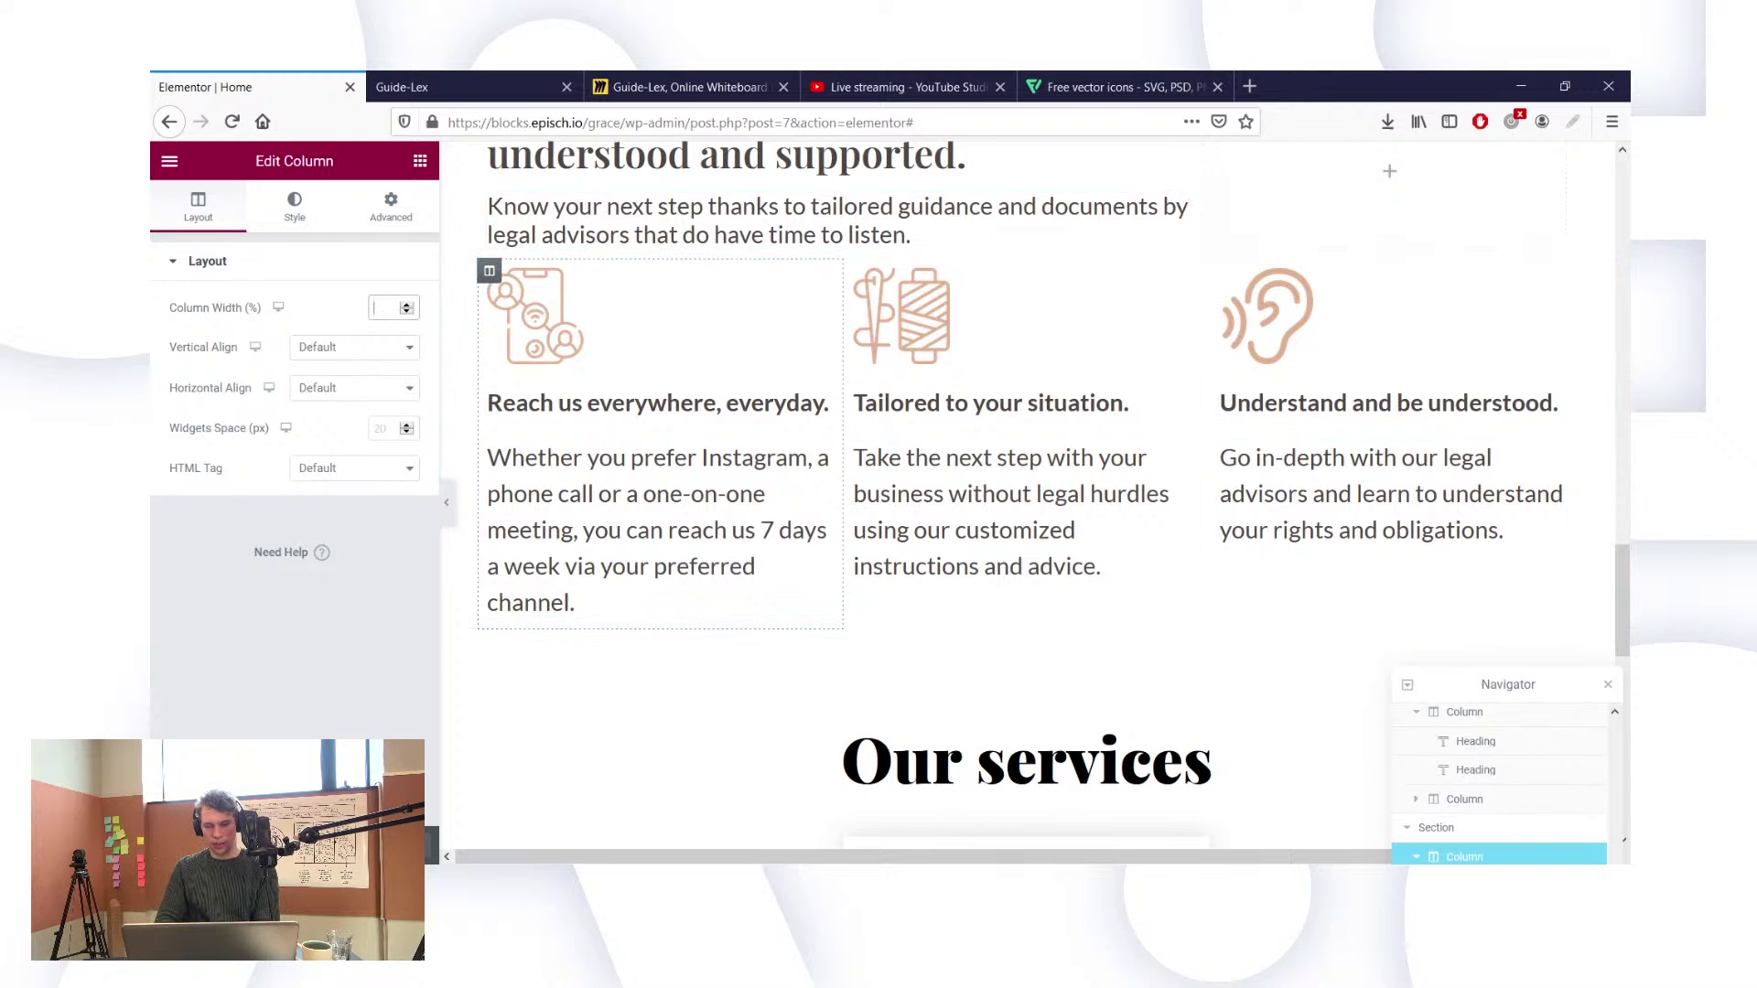
Step: Set the feature section's Columns Gap to Wider and reload the live page to see it
{"action": "left_click", "coordinate": [1428, 827]}
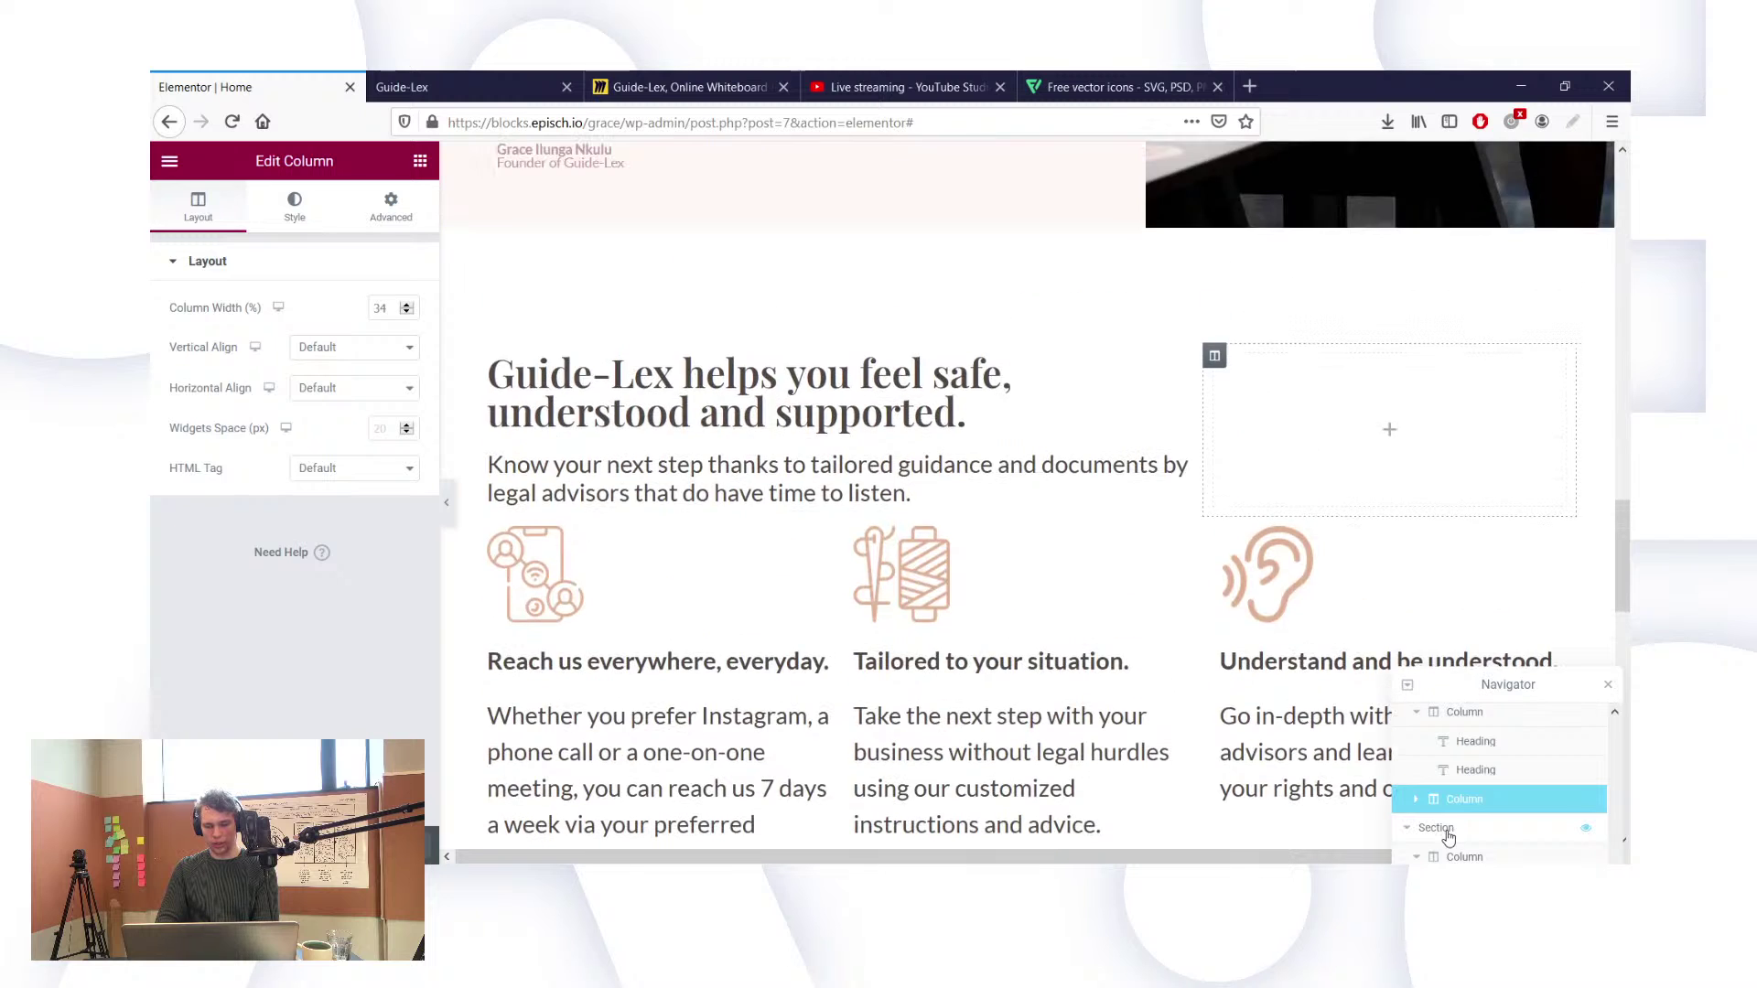
{"action": "left_click", "coordinate": [186, 695]}
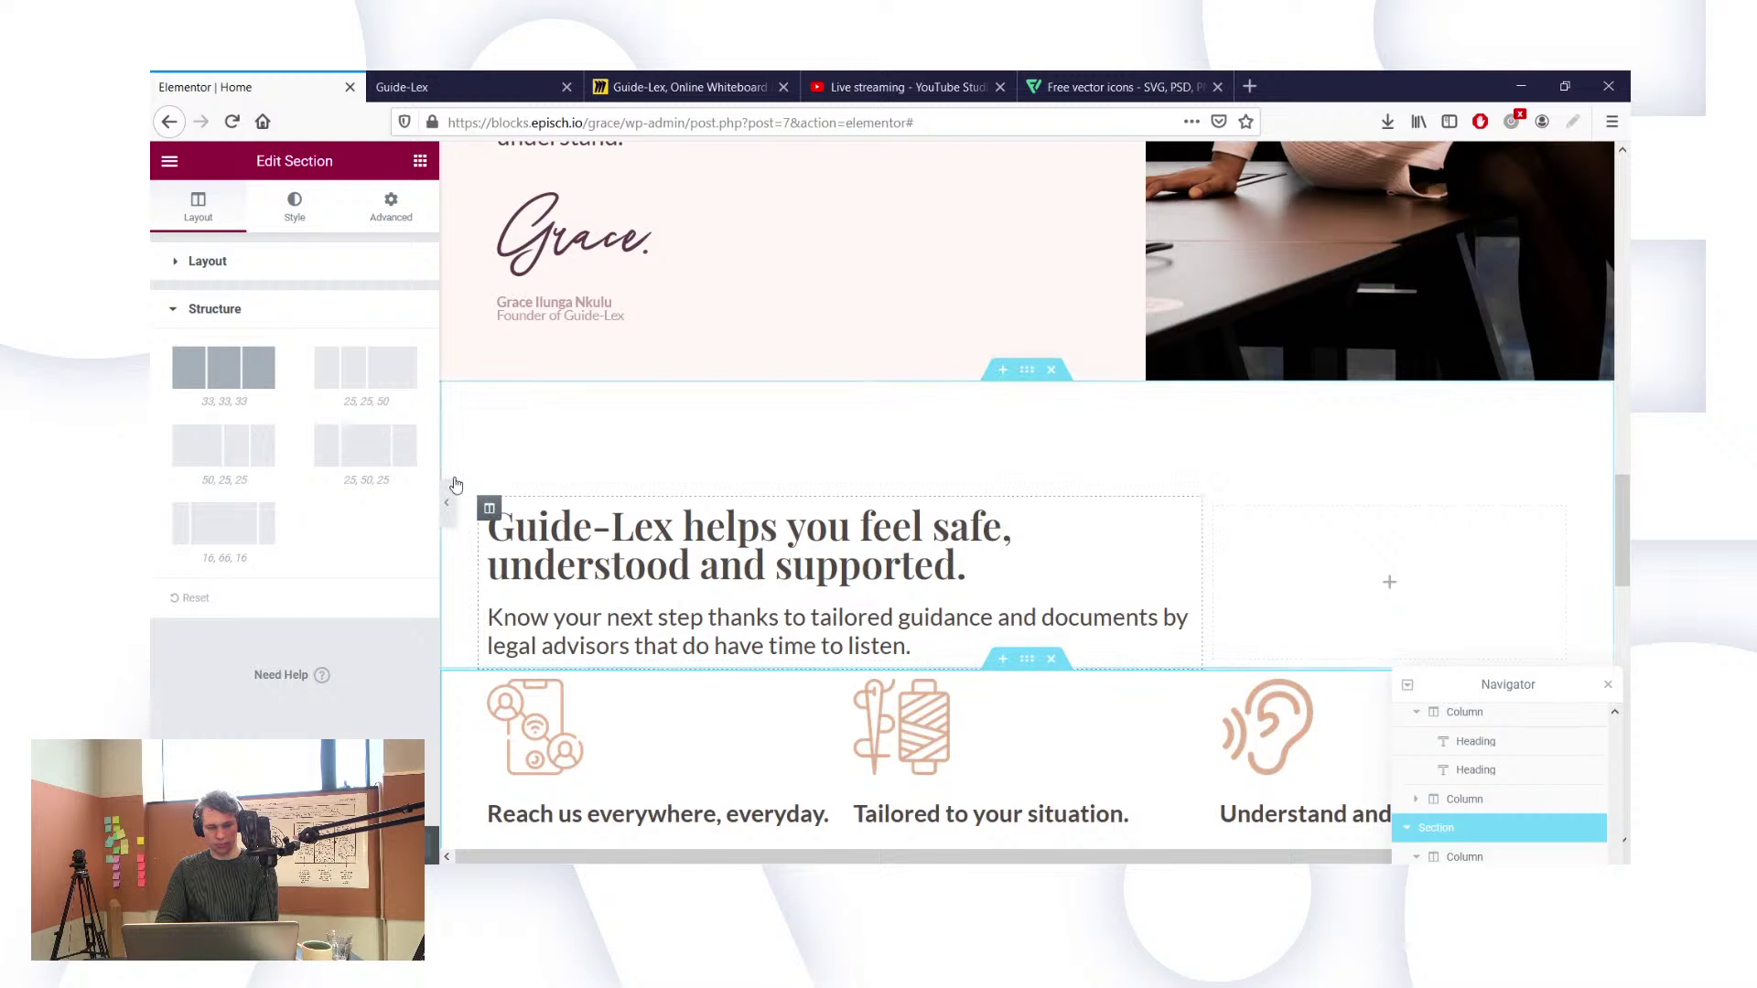
{"action": "scroll", "coordinate": [677, 618], "scroll_direction": "down", "scroll_amount": 3}
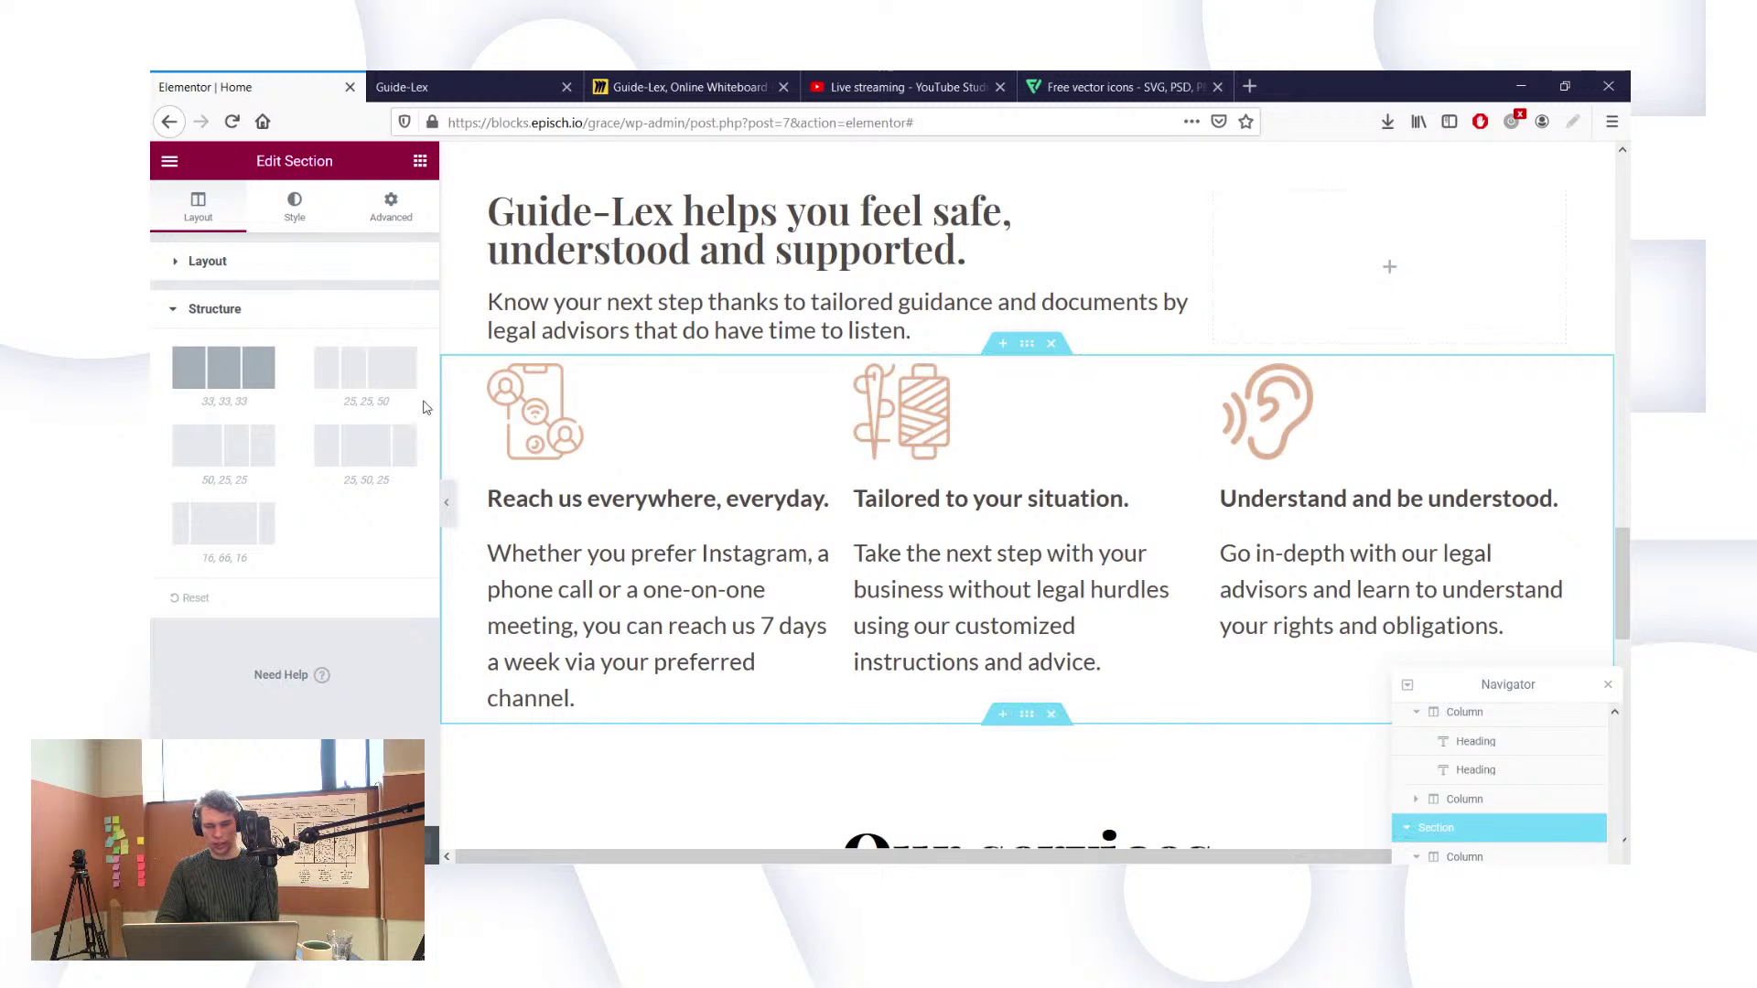
{"action": "left_click", "coordinate": [184, 266]}
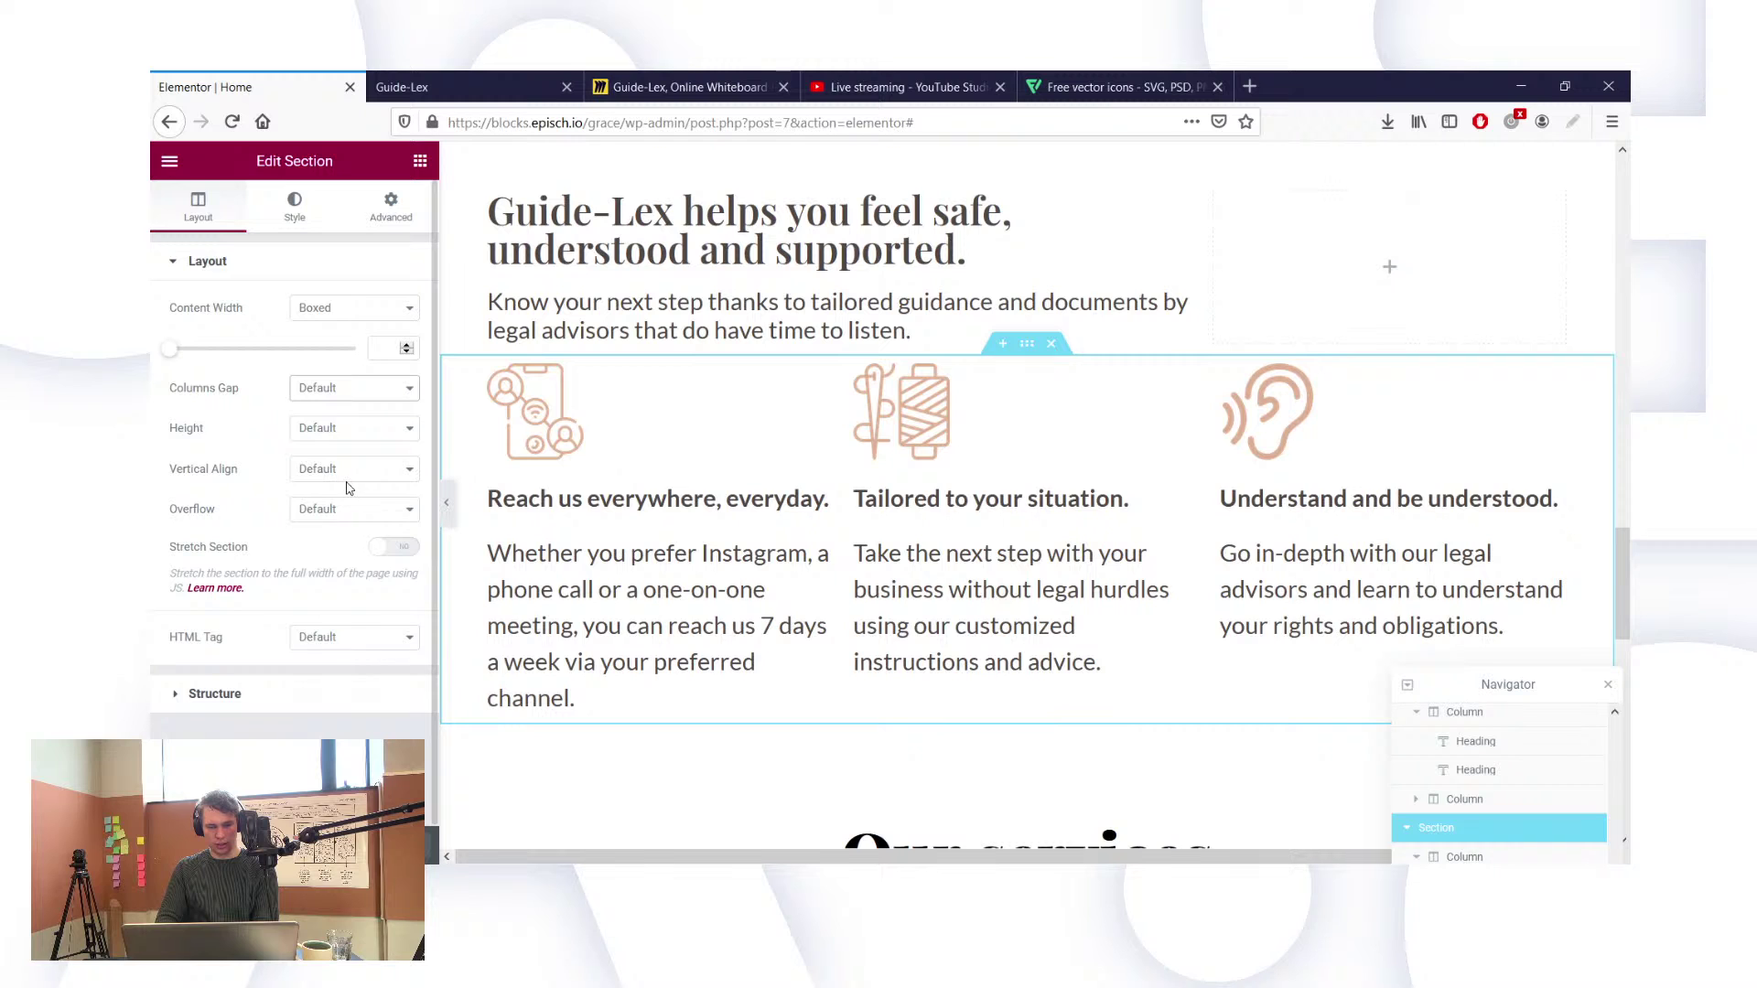
{"action": "left_click", "coordinate": [344, 535]}
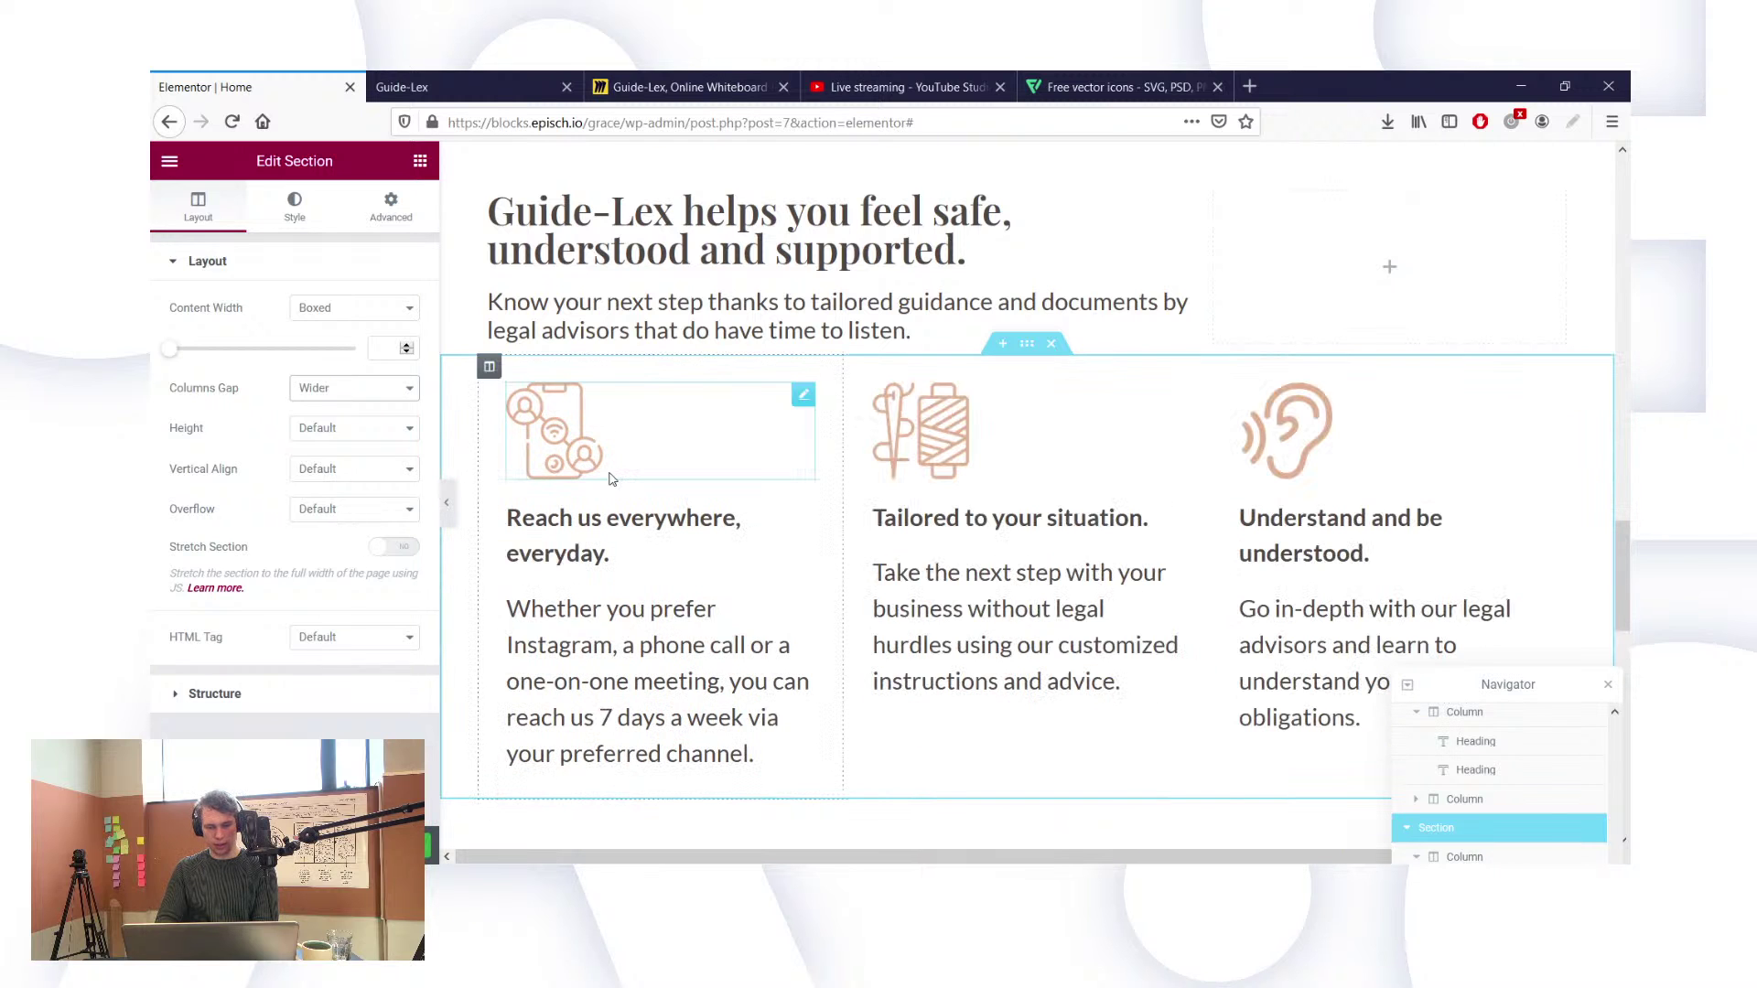
{"action": "left_click", "coordinate": [412, 87]}
{"action": "left_click", "coordinate": [231, 127]}
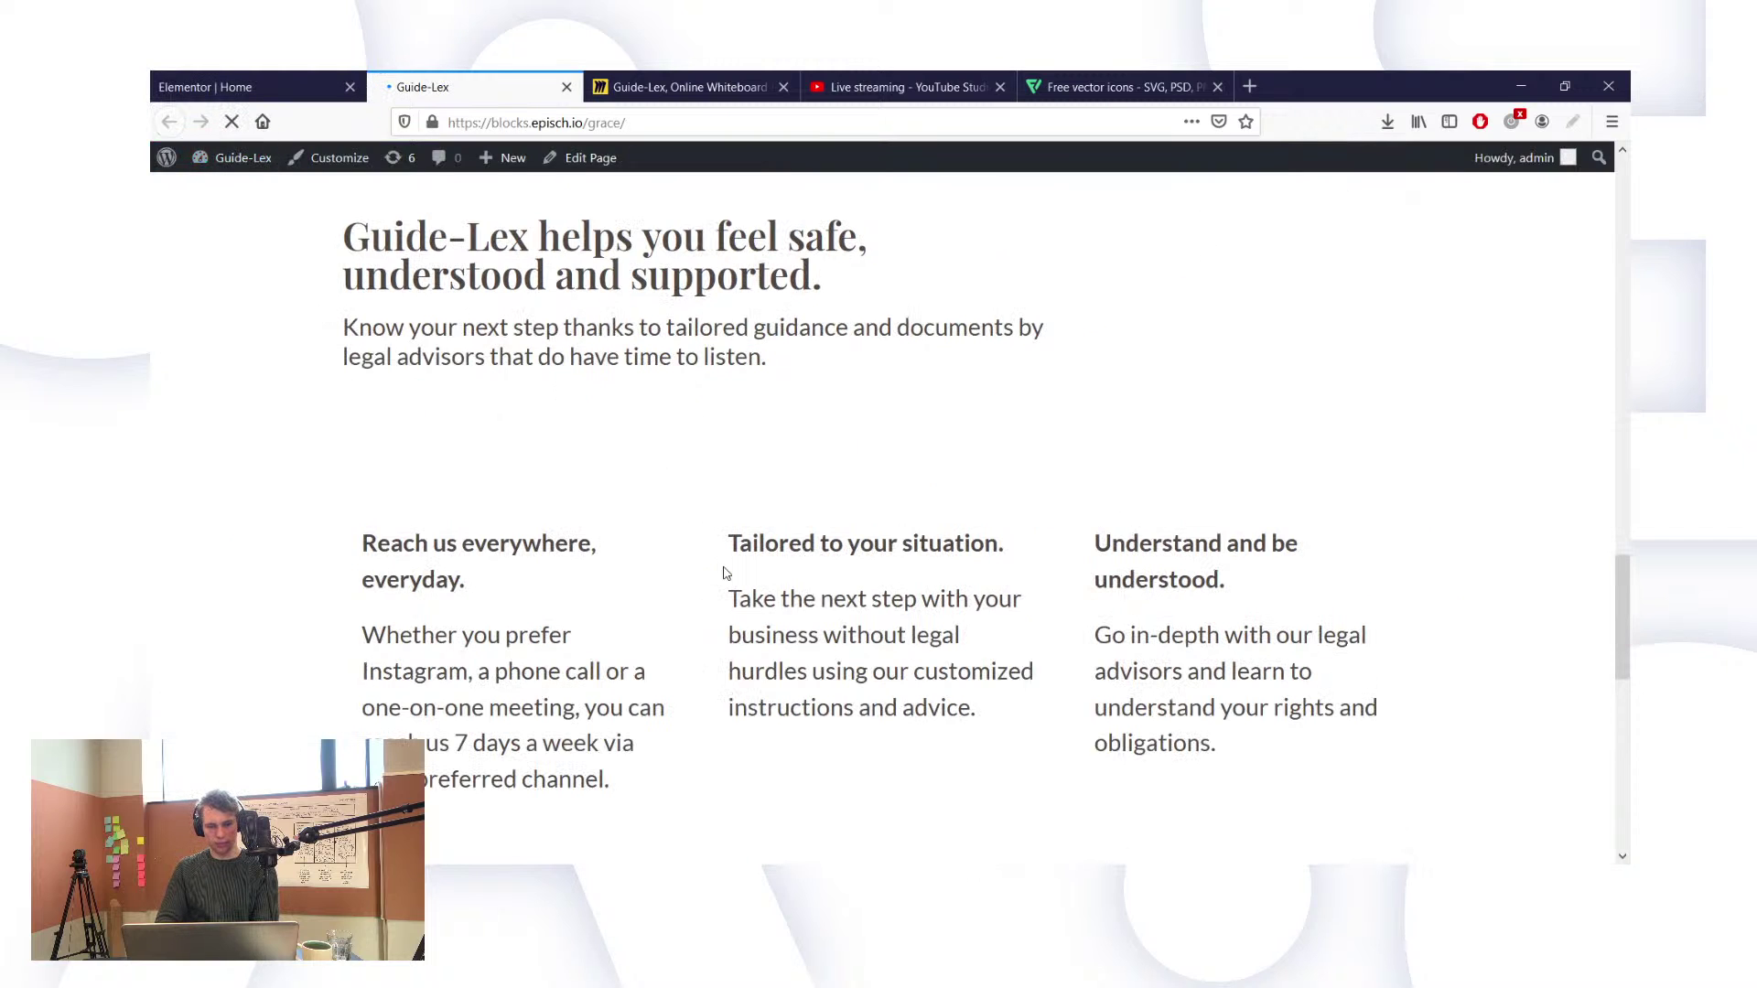
Step: Check the wider column gaps on the live page, then go back to the Elementor editor
{"action": "scroll", "coordinate": [1147, 578], "scroll_direction": "down", "scroll_amount": 1}
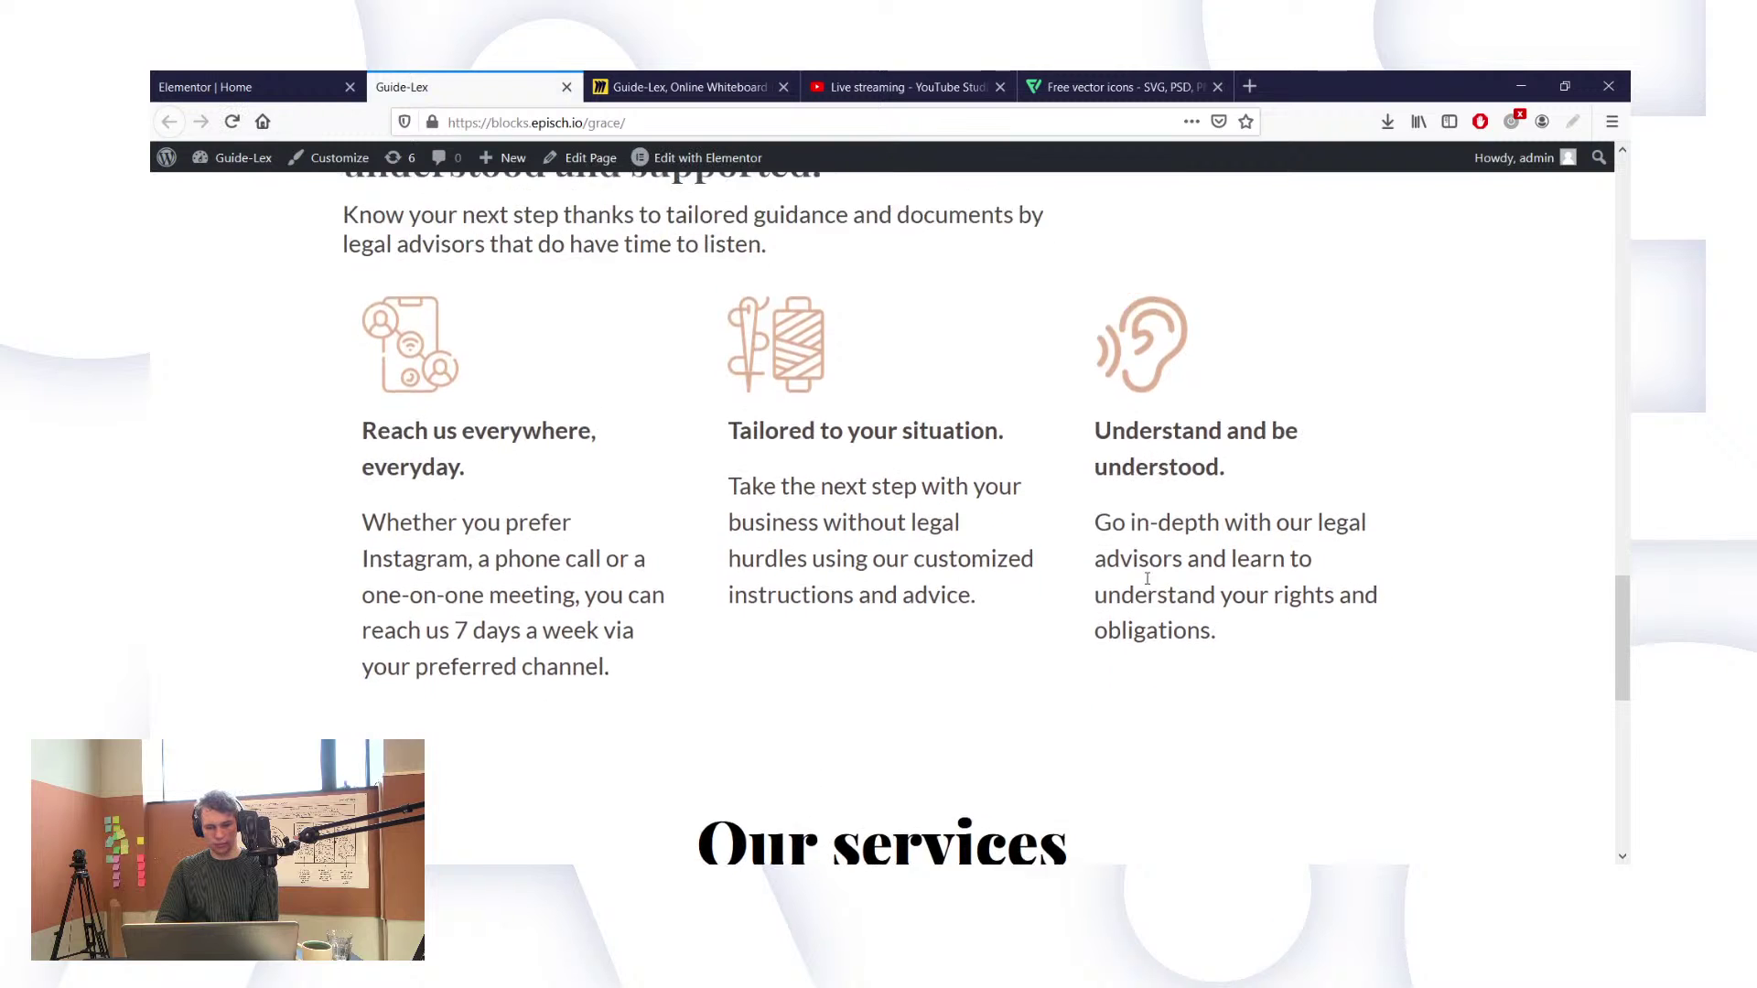
{"action": "scroll", "coordinate": [1147, 579], "scroll_direction": "up", "scroll_amount": 3}
{"action": "scroll", "coordinate": [1147, 578], "scroll_direction": "down", "scroll_amount": 1}
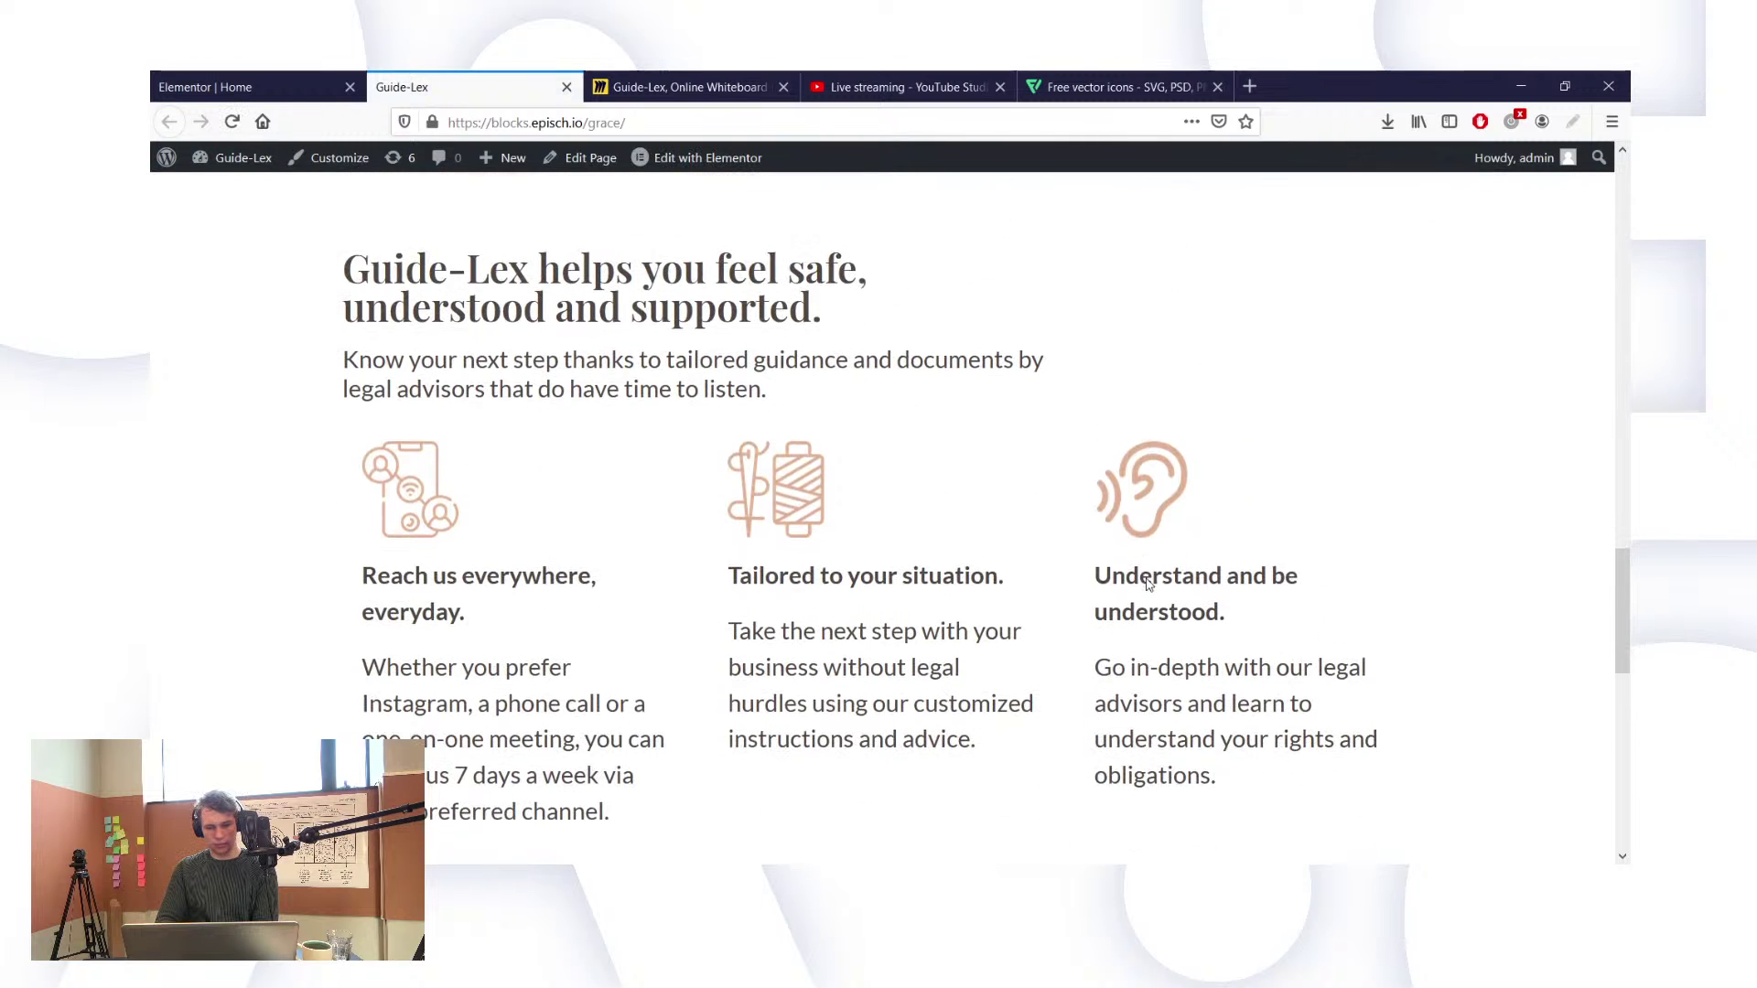
{"action": "left_click", "coordinate": [264, 77]}
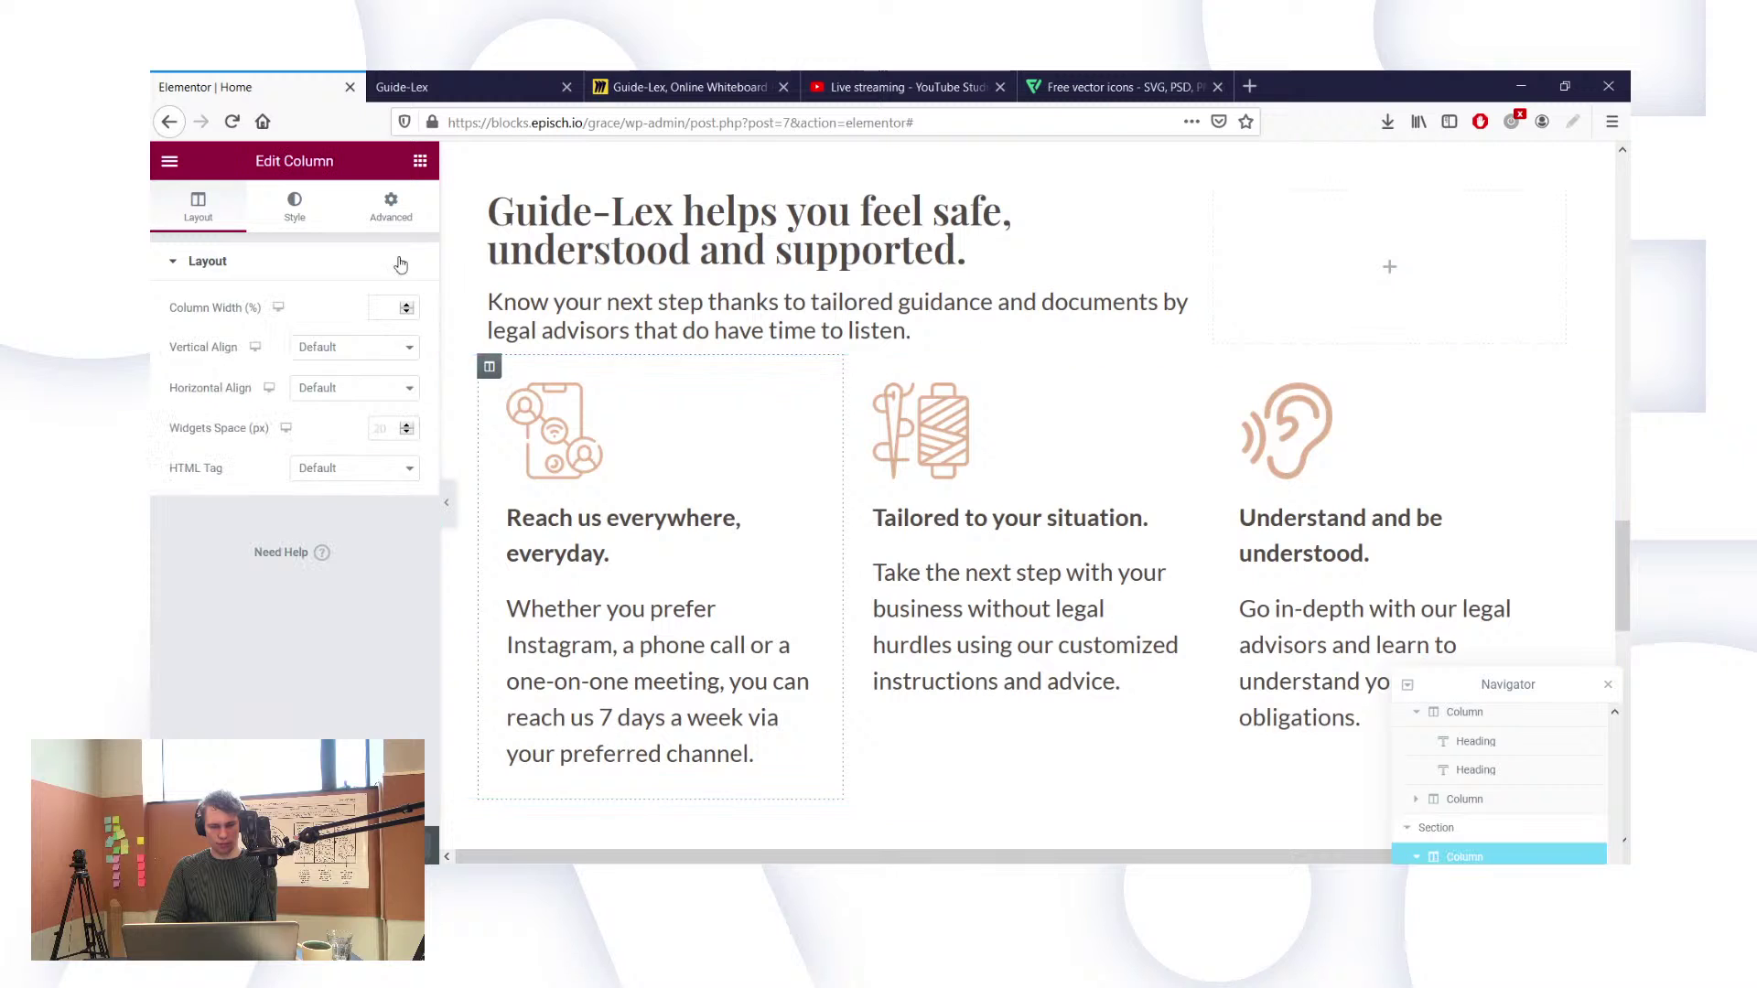
Step: Give the first feature column padding of 30 top, 60 right, 30 bottom and 0 left
{"action": "left_click", "coordinate": [391, 205]}
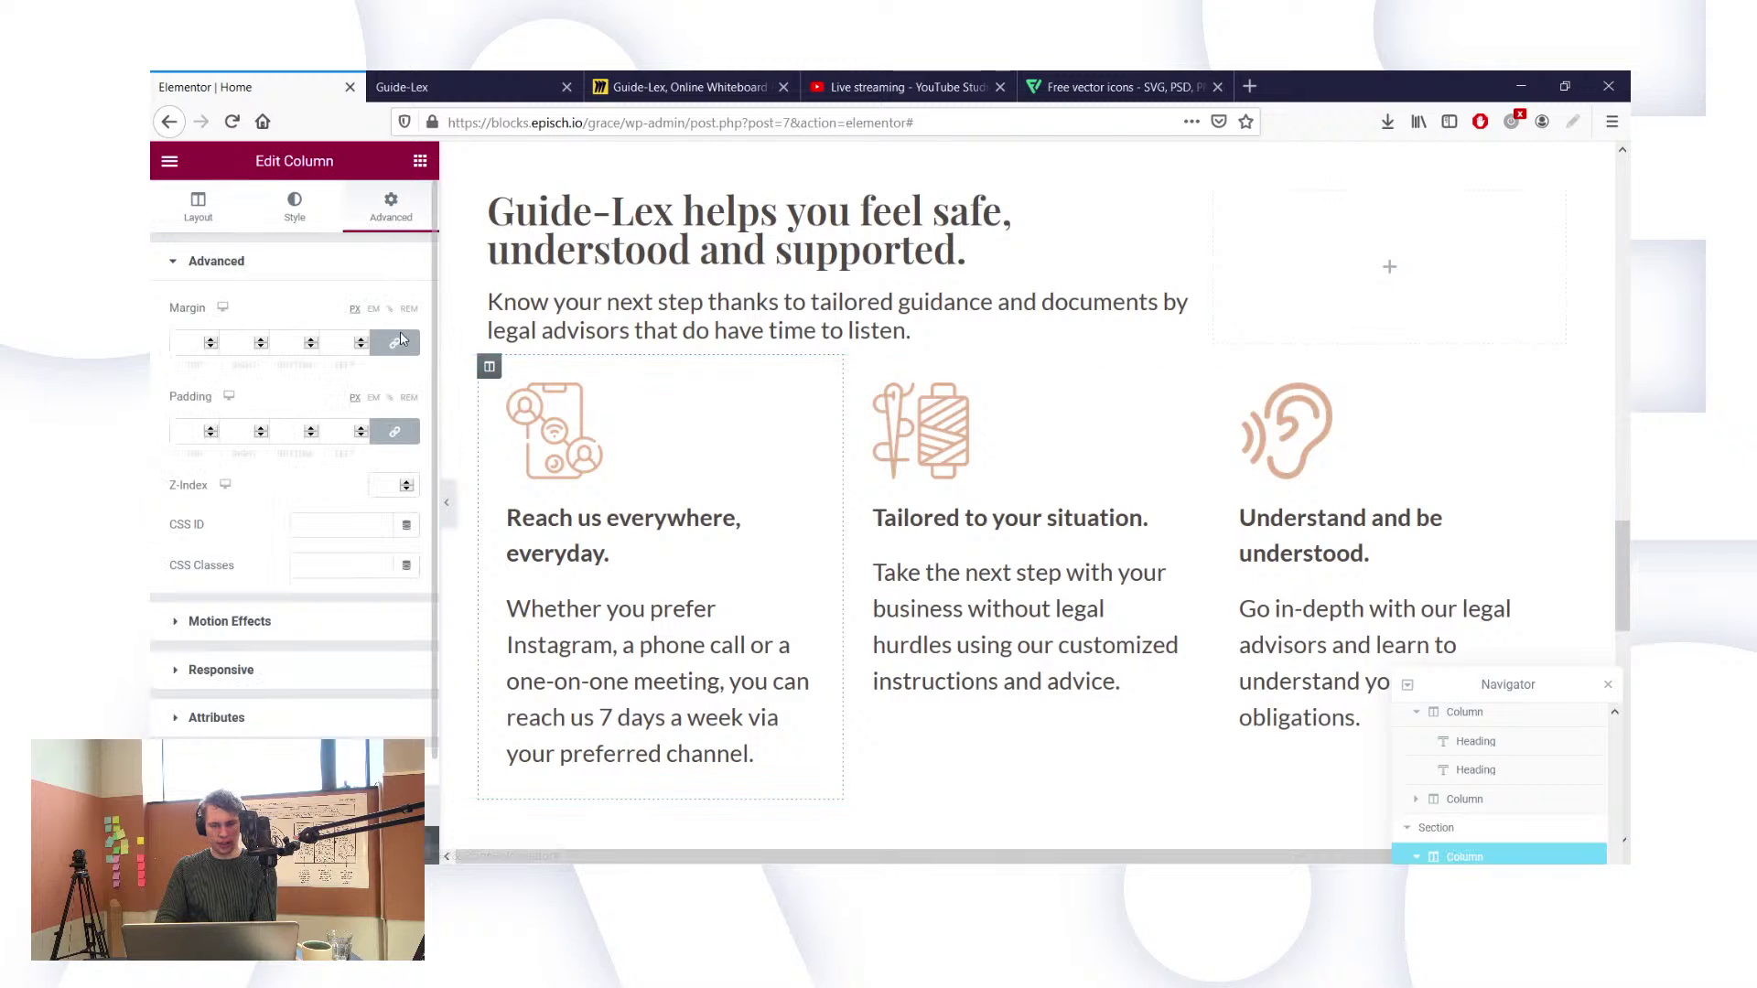
{"action": "left_click", "coordinate": [394, 436]}
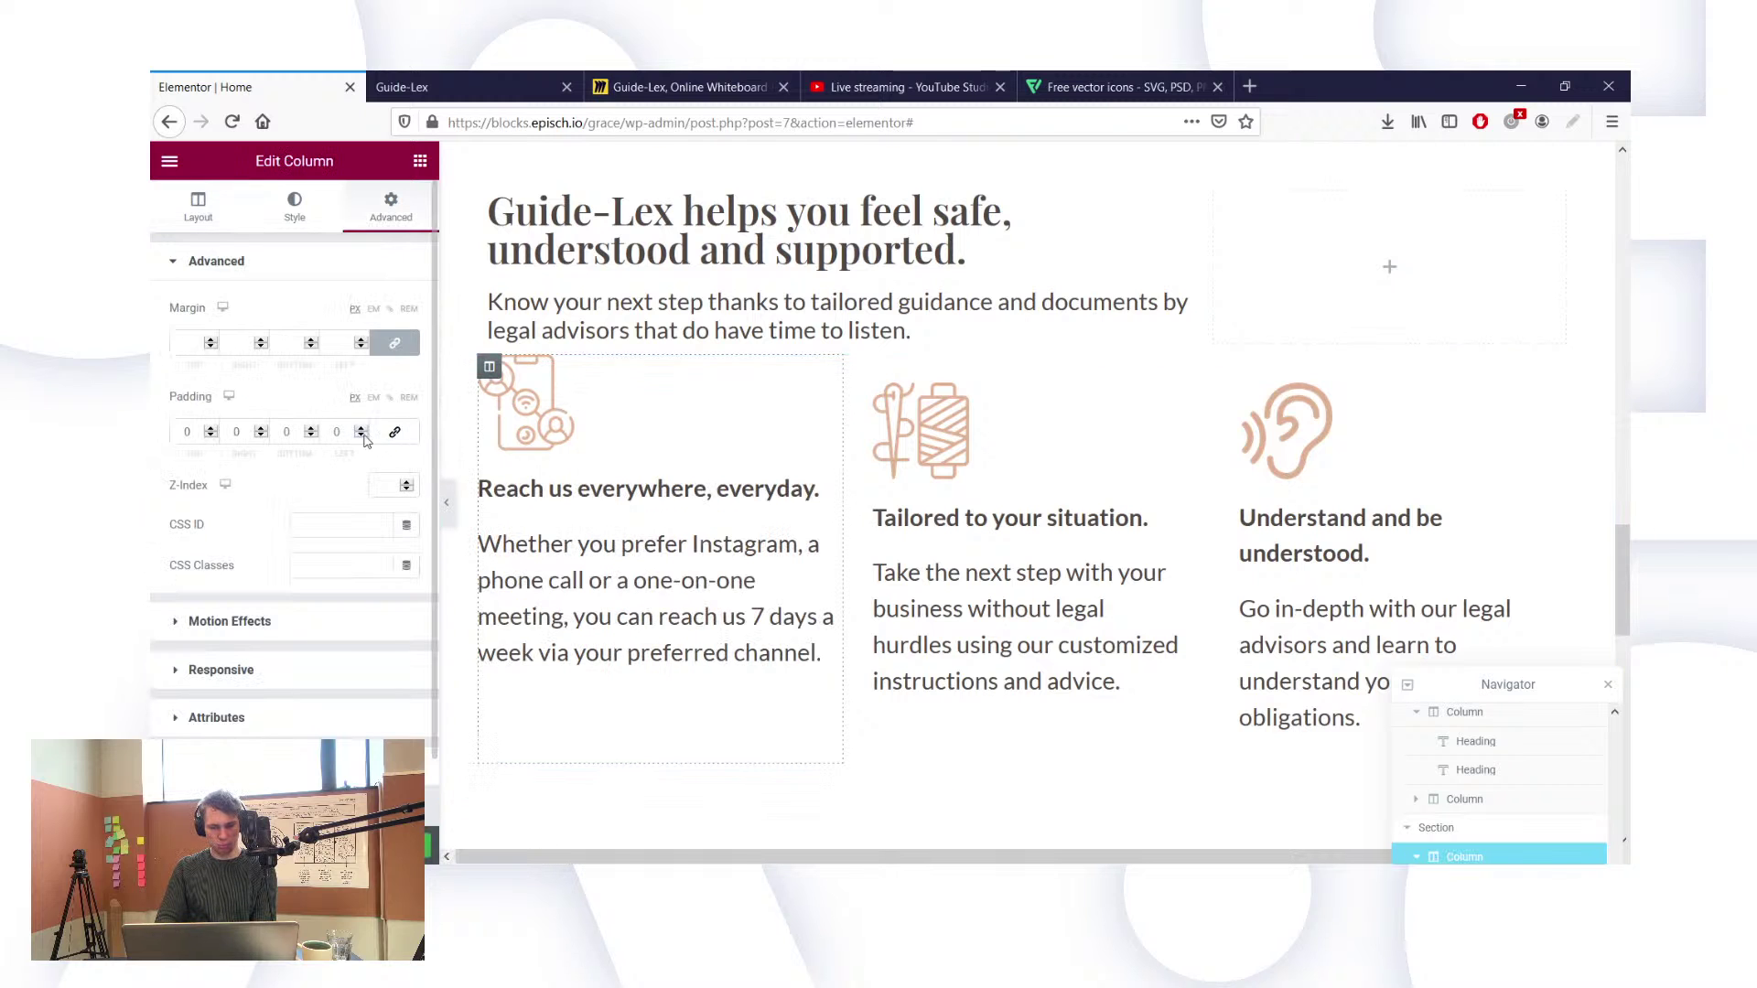
{"action": "left_click", "coordinate": [394, 432]}
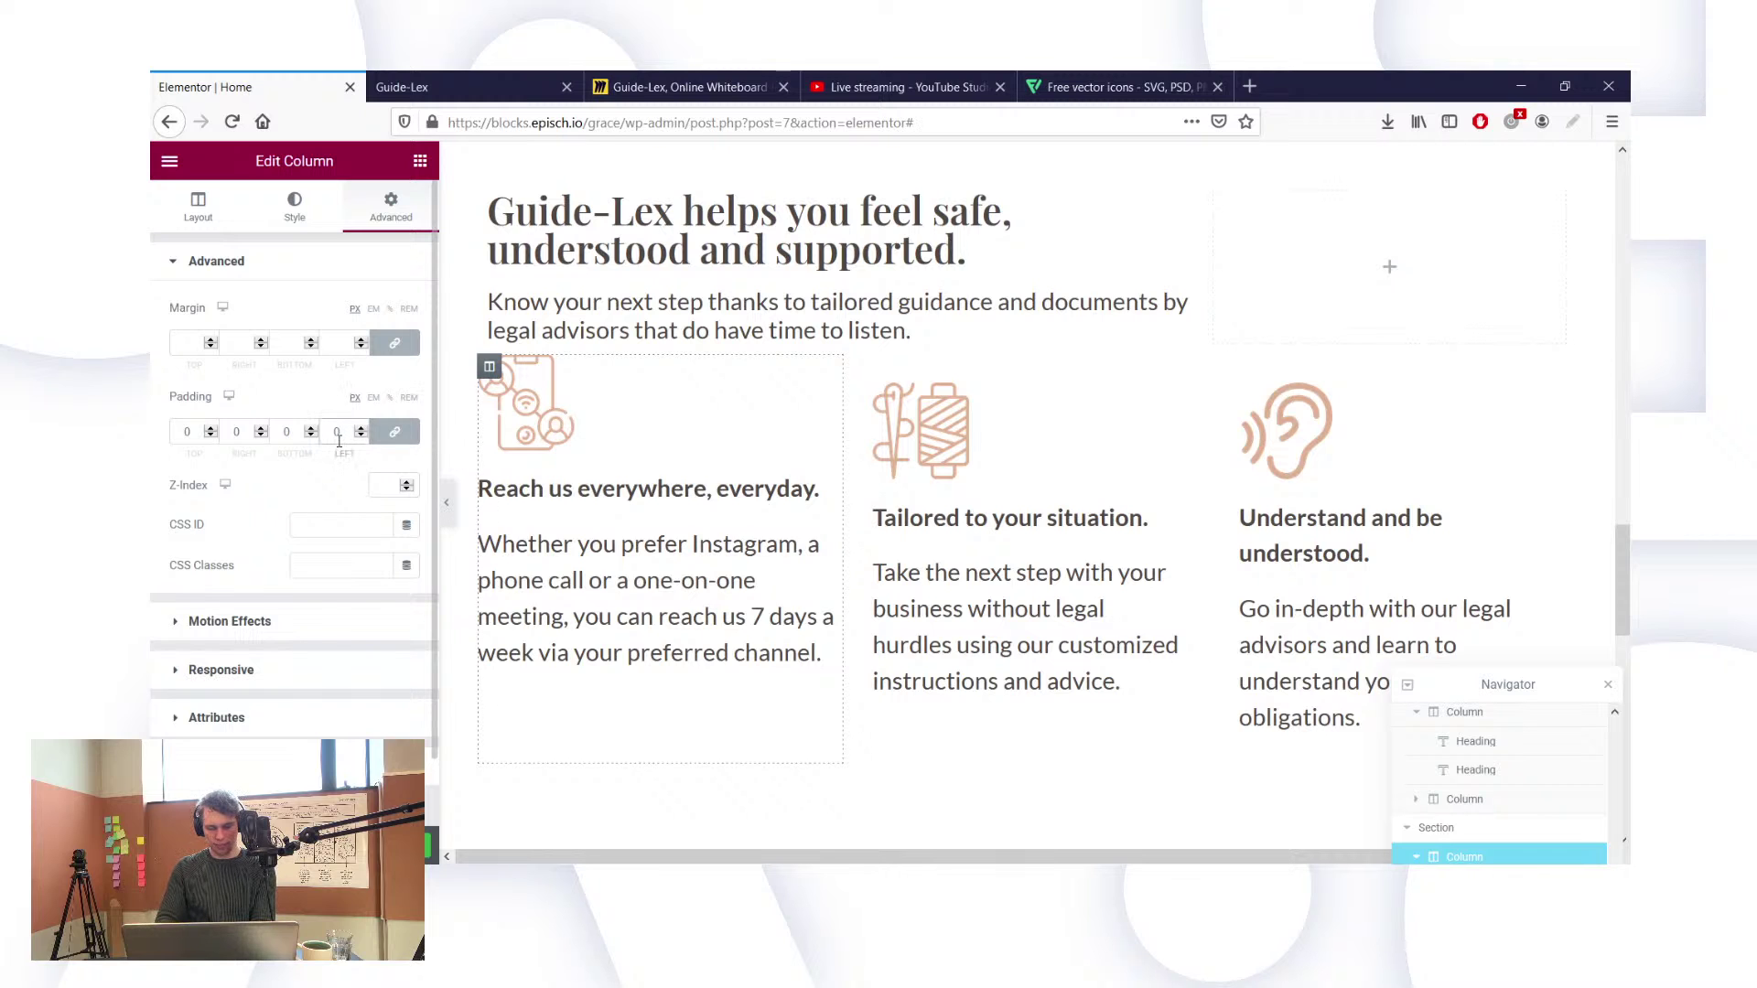
{"action": "type", "text": "20"}
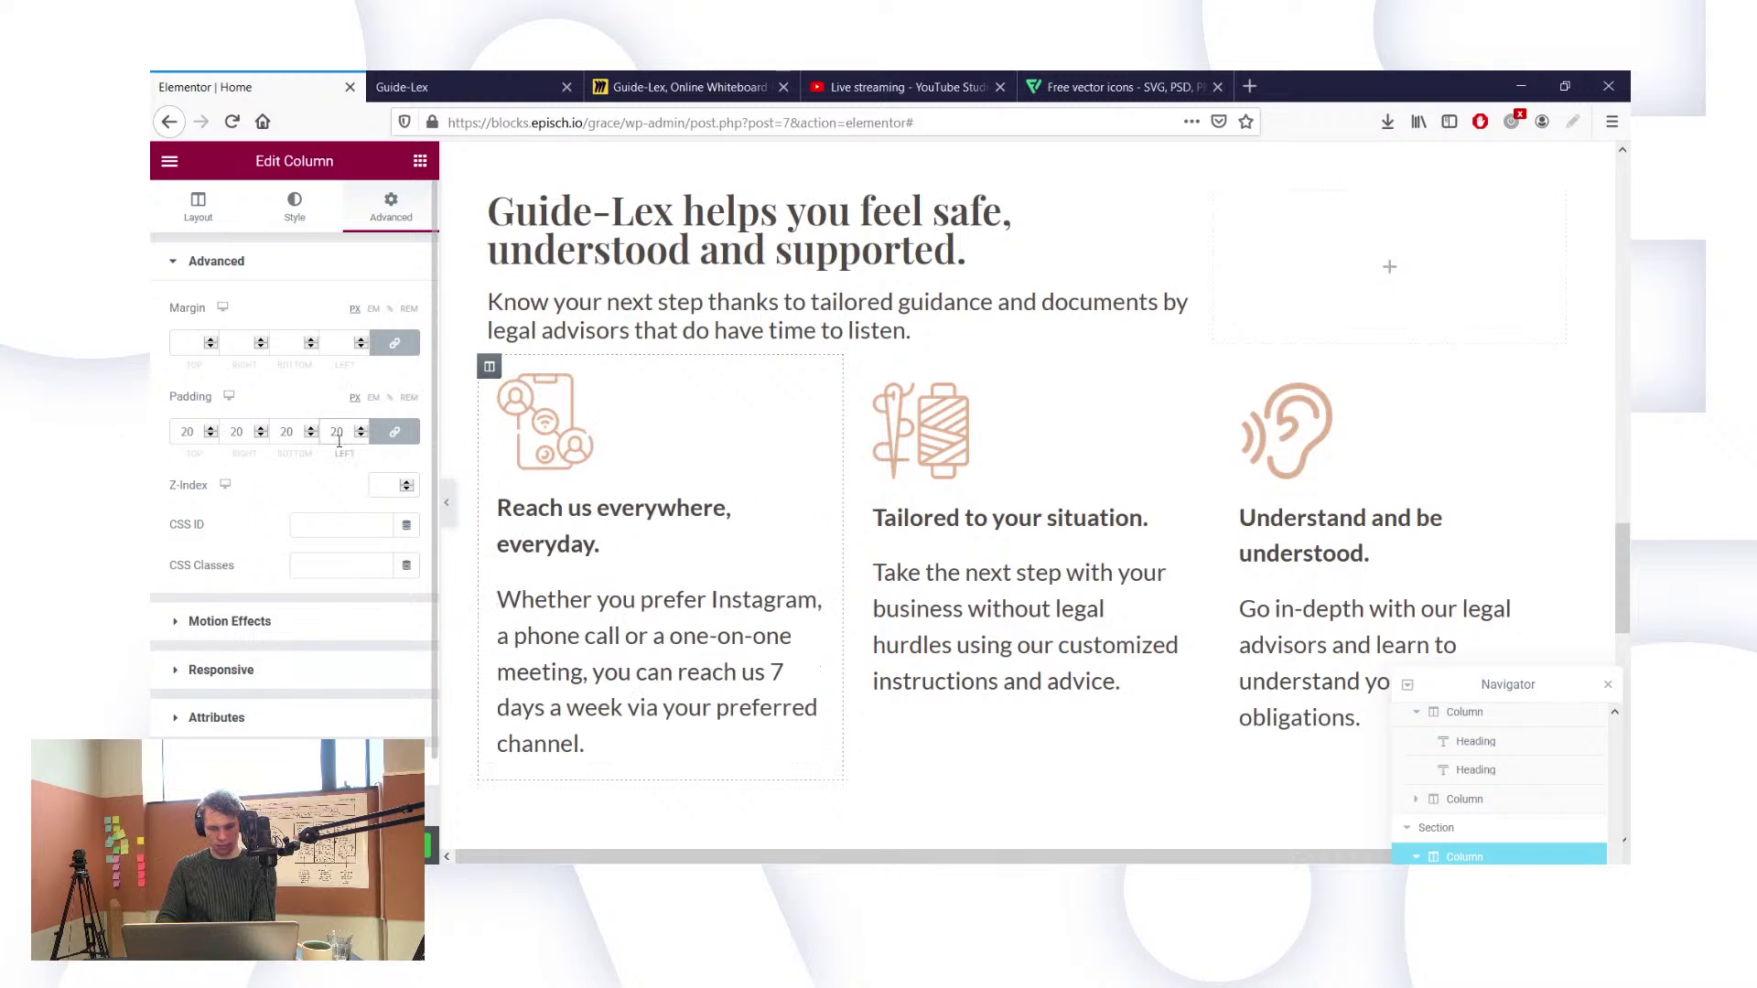
{"action": "key", "text": "BackSpace"}
{"action": "key", "text": "BackSpace"}
{"action": "type", "text": "30"}
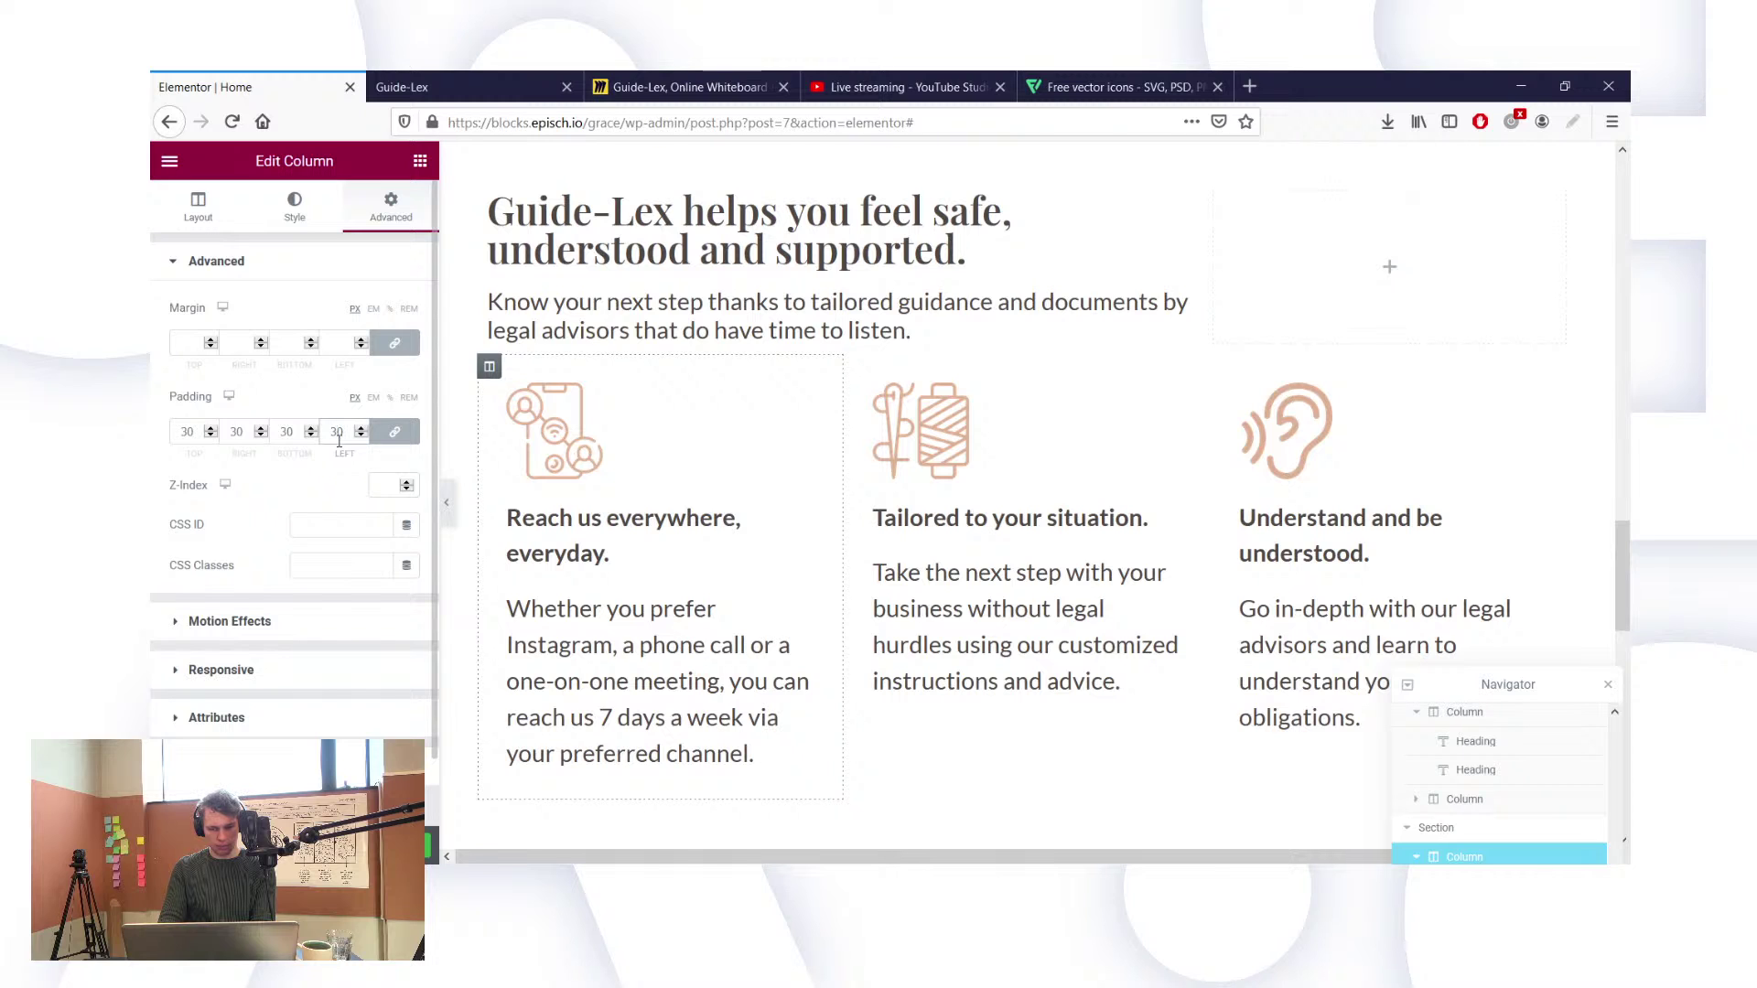
{"action": "left_click", "coordinate": [395, 432]}
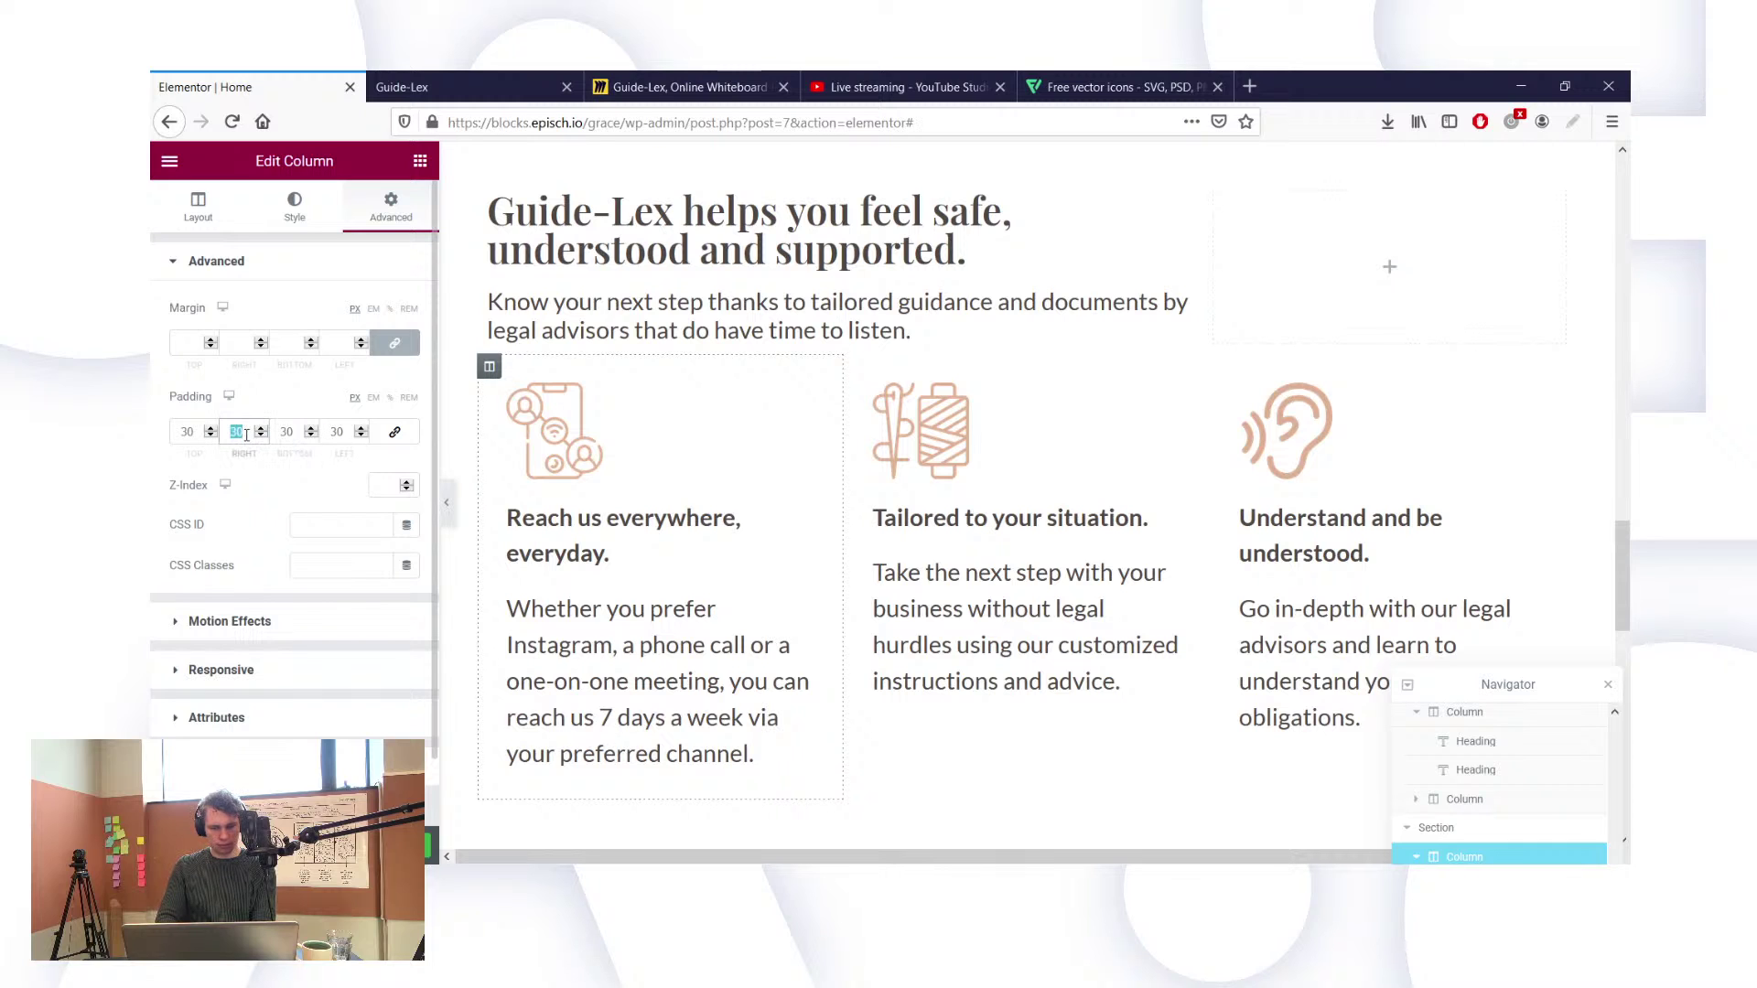
{"action": "type", "text": "0"}
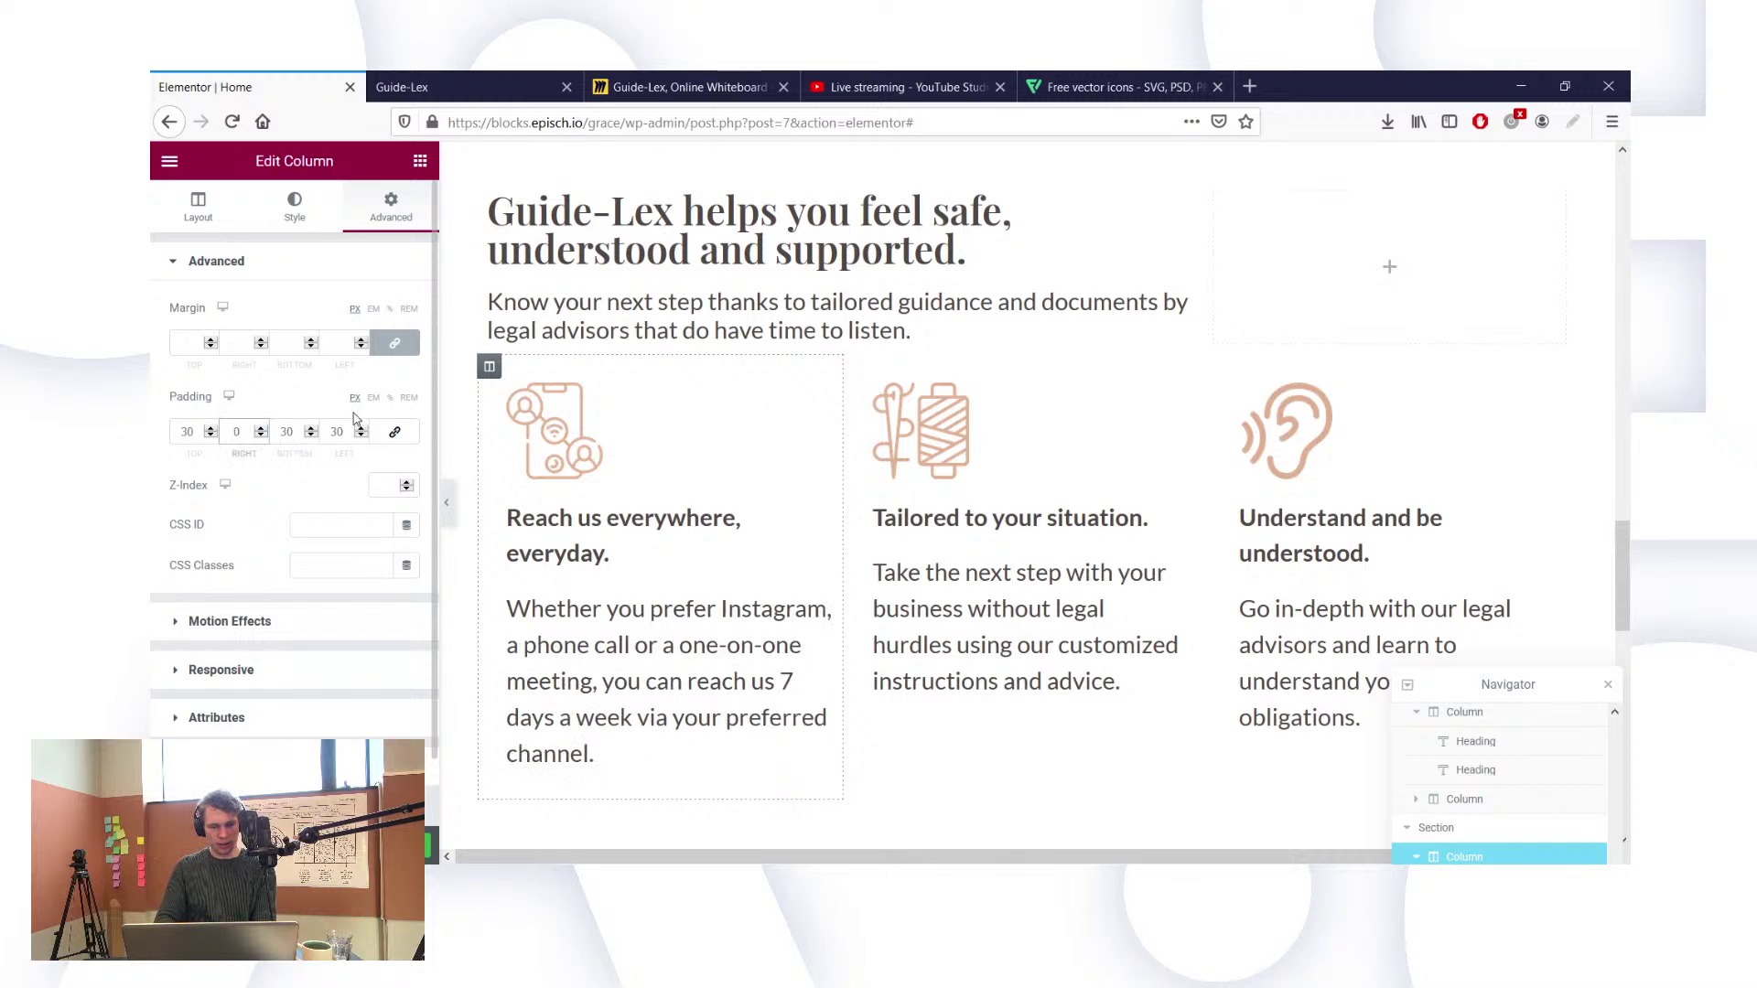
{"action": "key", "text": "ctrl+z"}
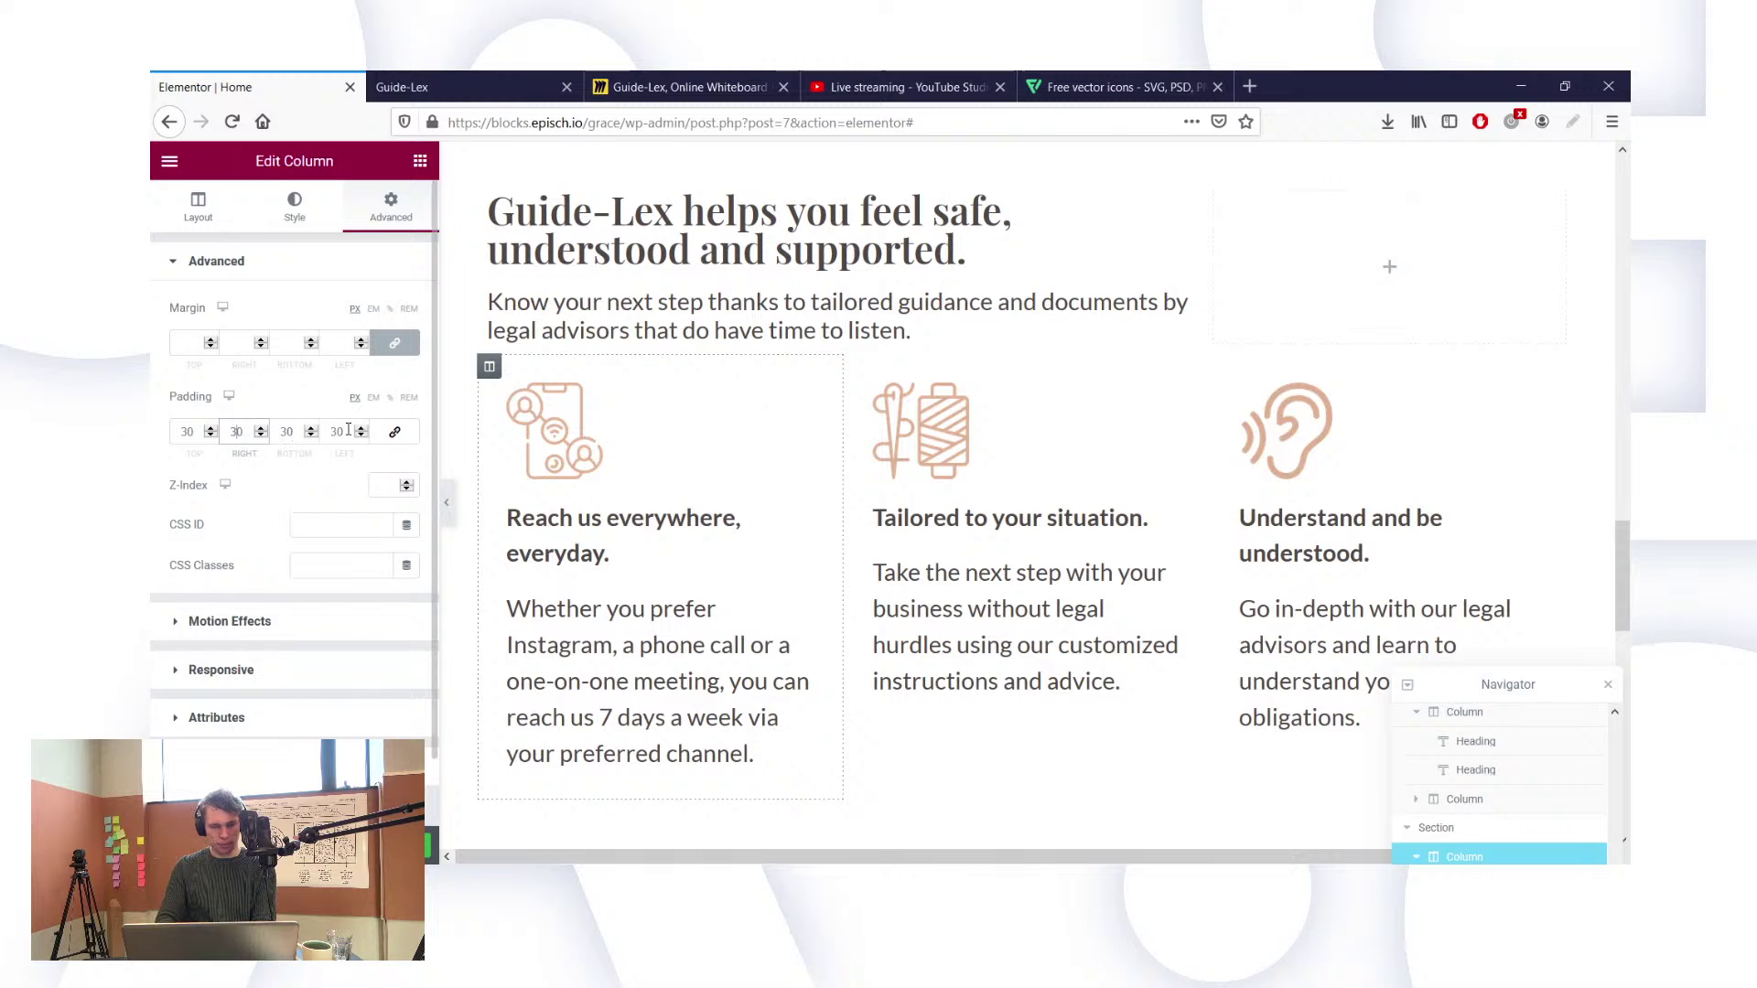
{"action": "type", "text": "0"}
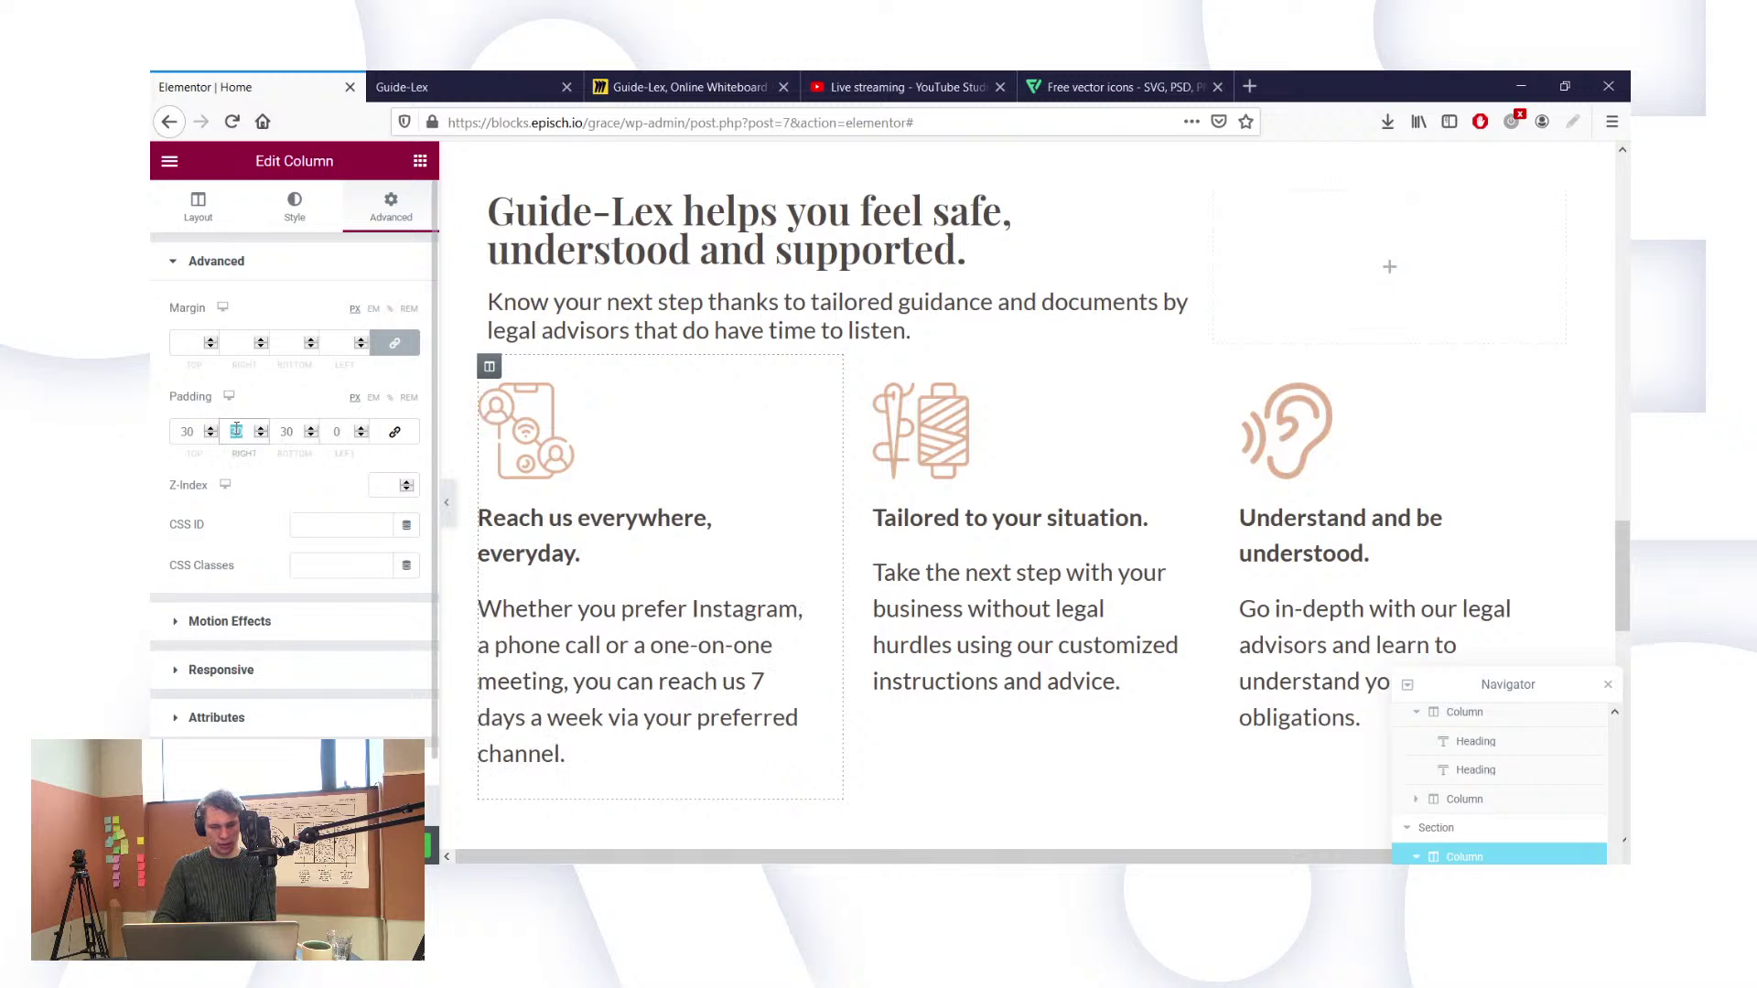
{"action": "type", "text": "60"}
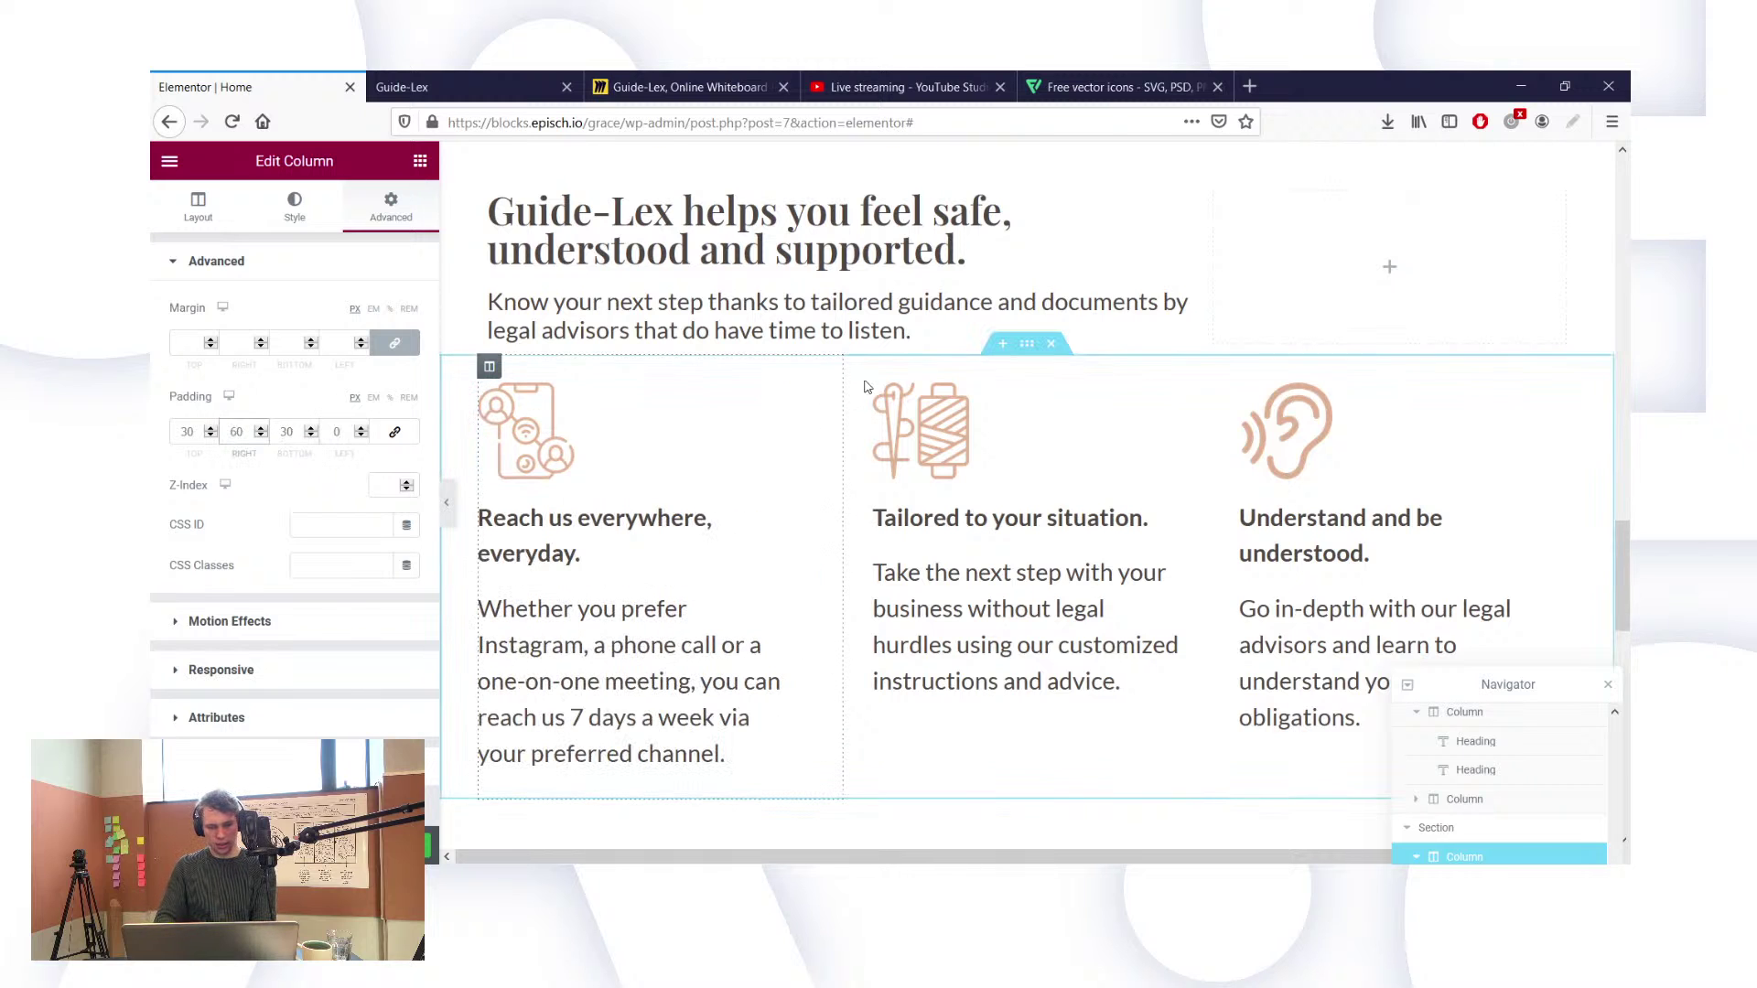
{"action": "left_click", "coordinate": [855, 366]}
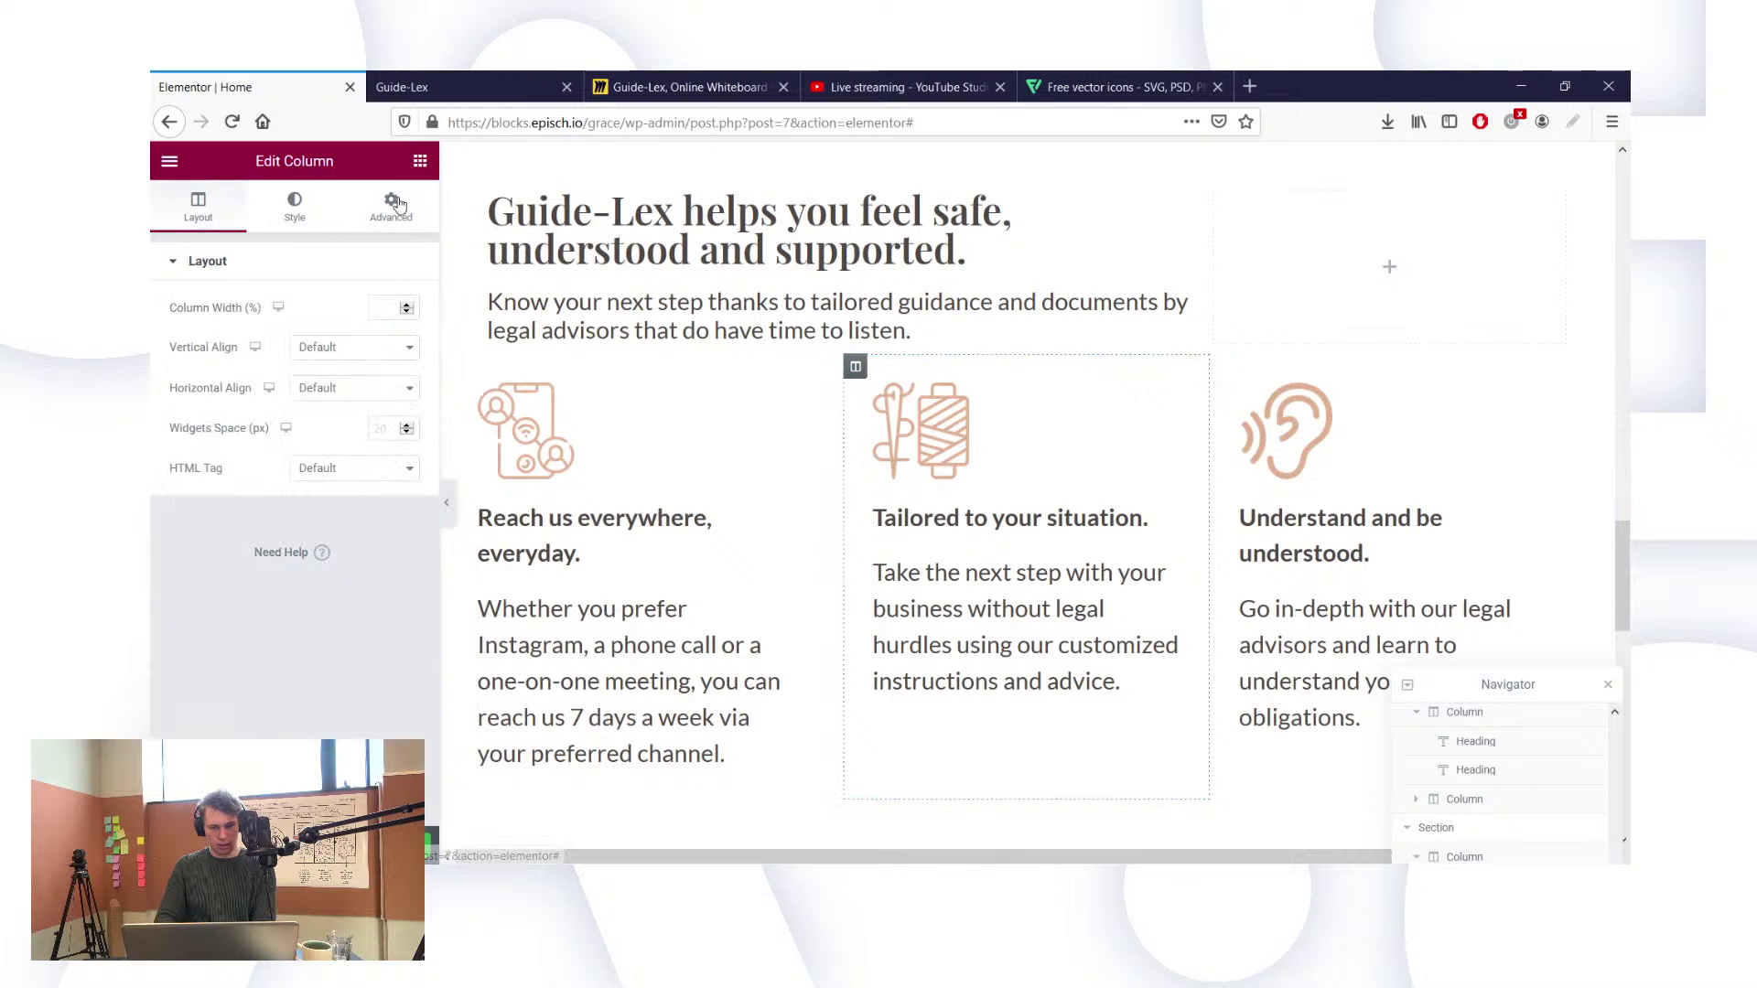
Step: Set the middle feature column's padding to 30 top, 60 right, 30 bottom, 0 left
{"action": "left_click", "coordinate": [391, 206]}
{"action": "left_click", "coordinate": [394, 431]}
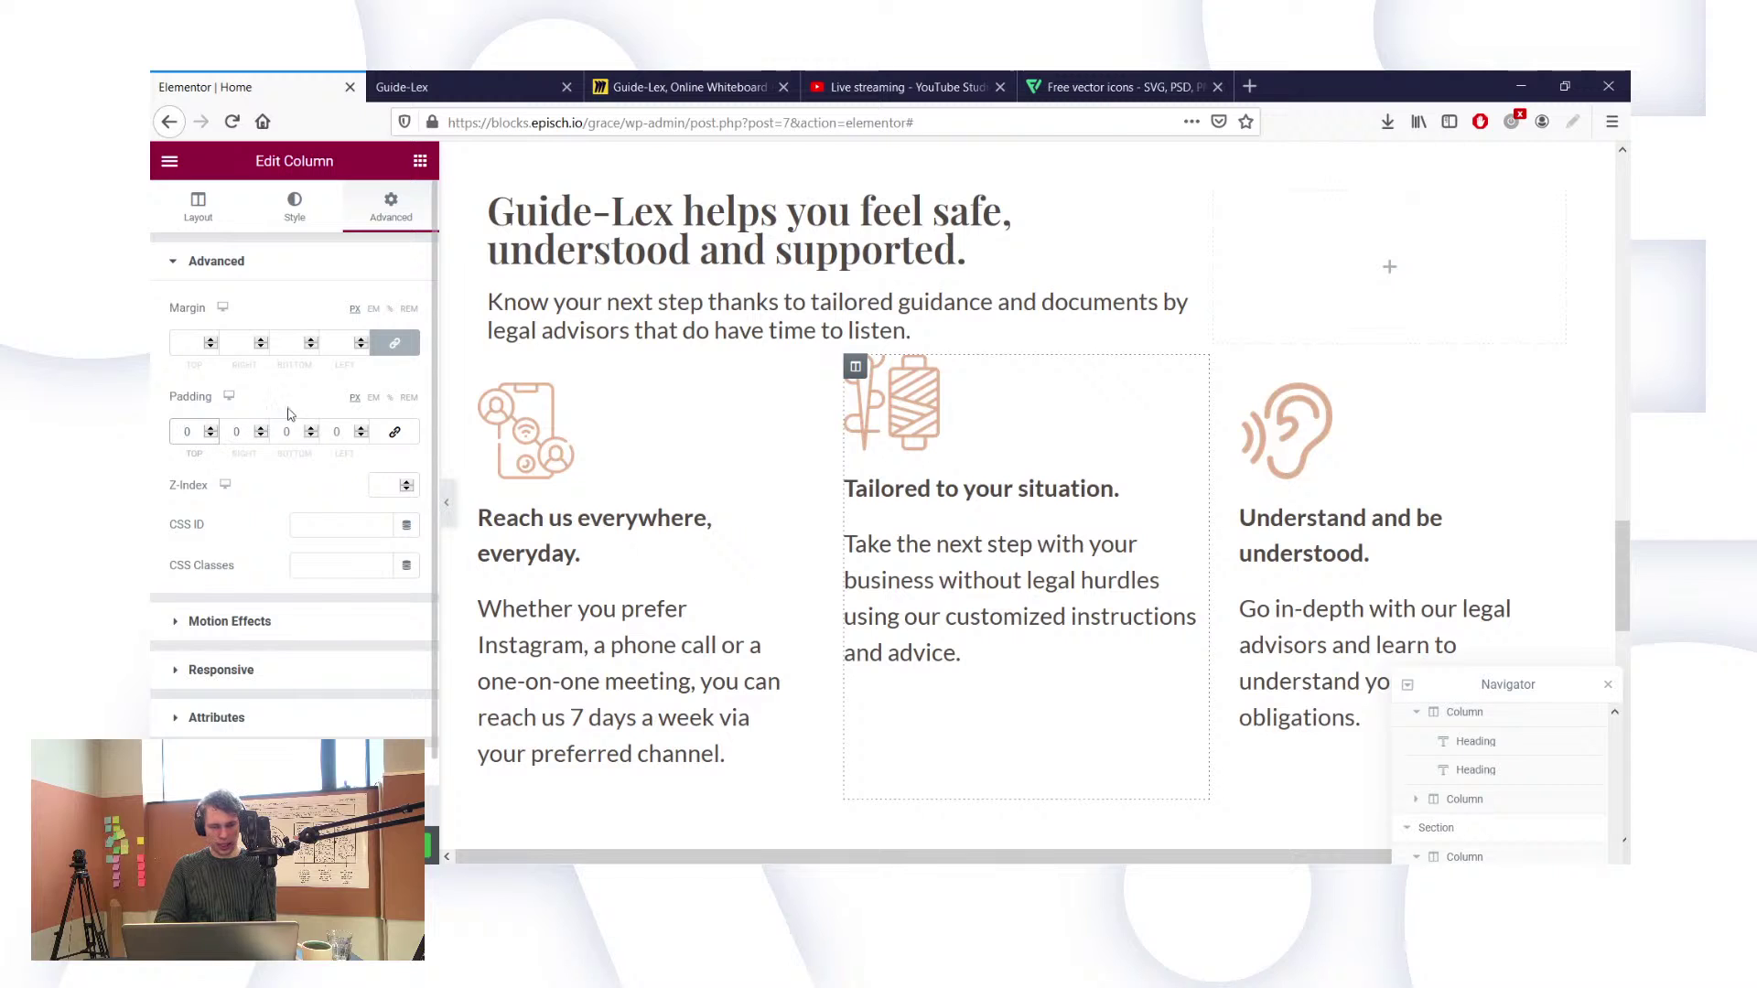
{"action": "type", "text": "3"}
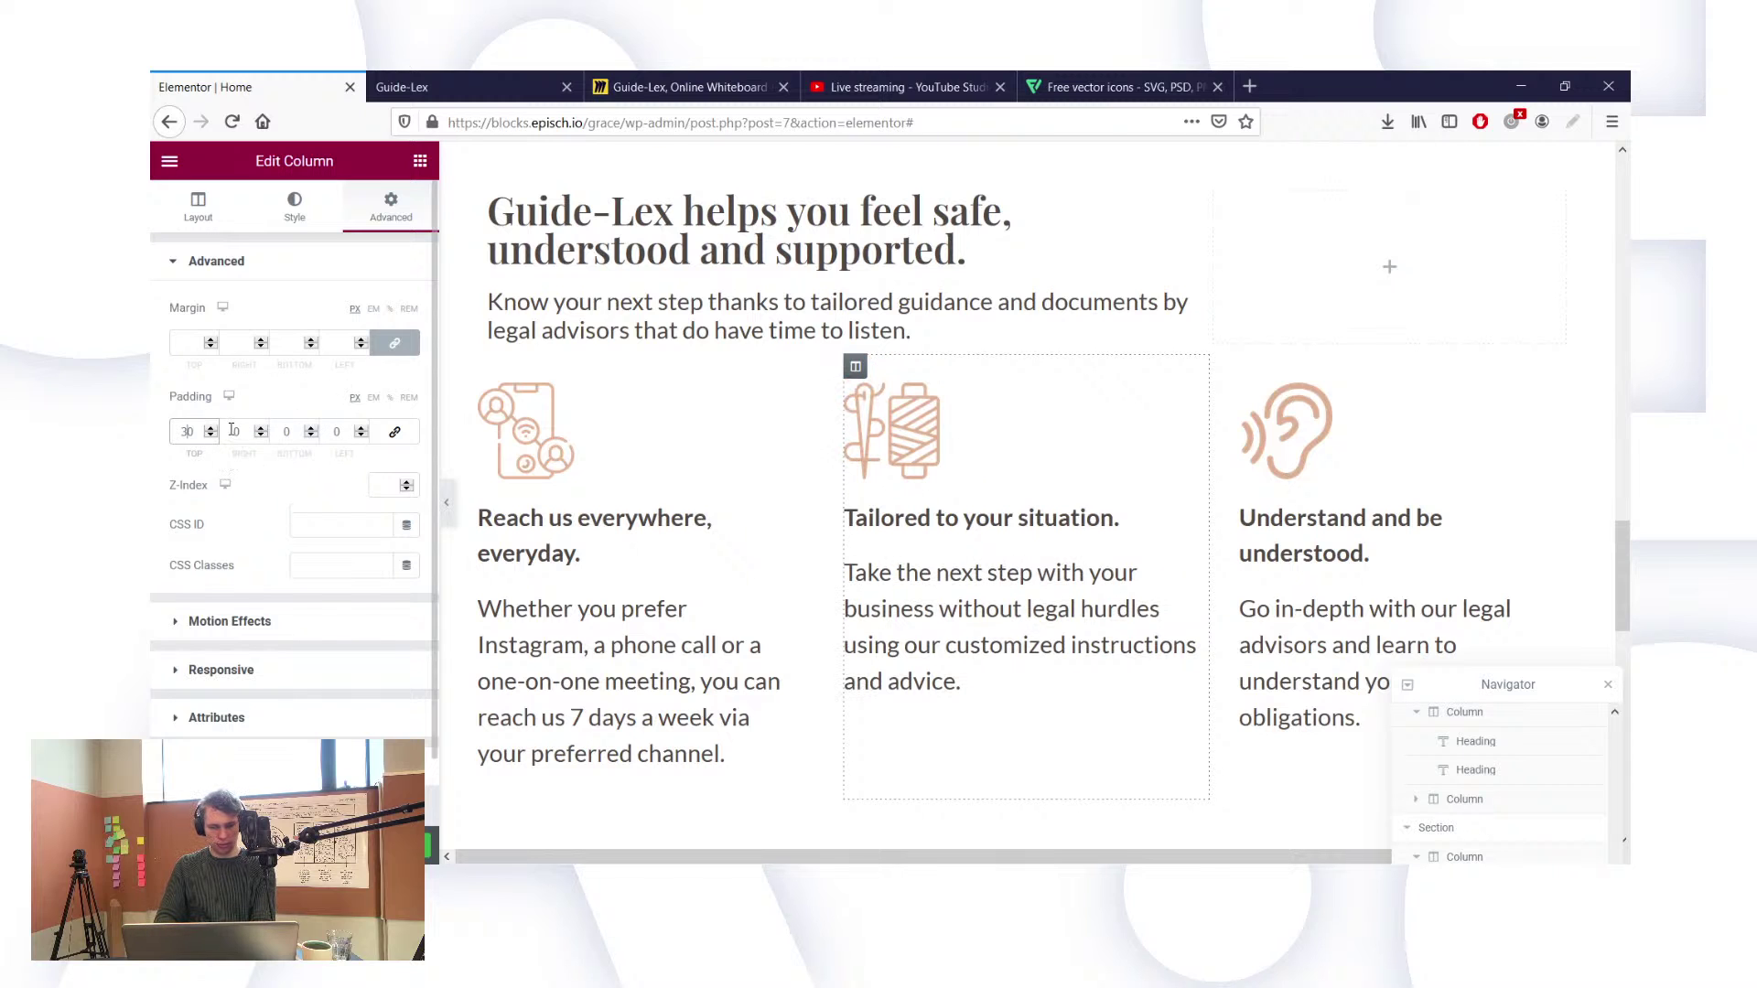
{"action": "left_click", "coordinate": [232, 430]}
{"action": "type", "text": "3"}
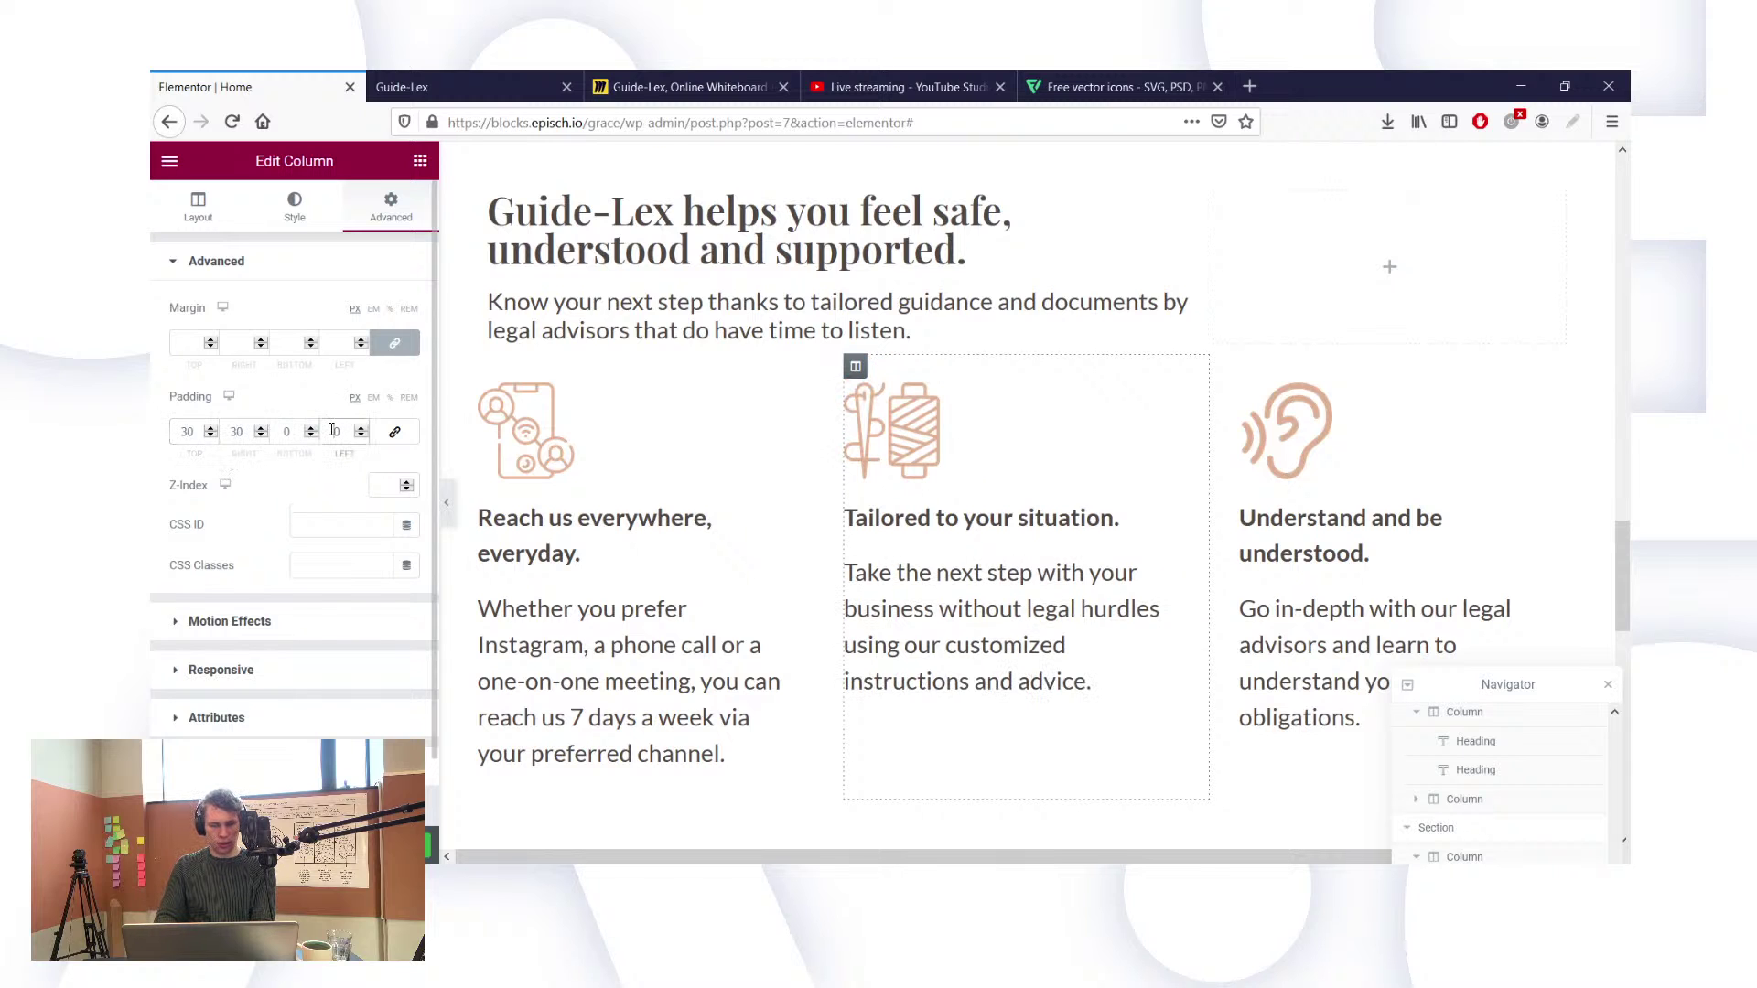
{"action": "left_click", "coordinate": [332, 431]}
{"action": "type", "text": "3"}
{"action": "key", "text": "BackSpace"}
{"action": "type", "text": "6"}
{"action": "key", "text": "BackSpace"}
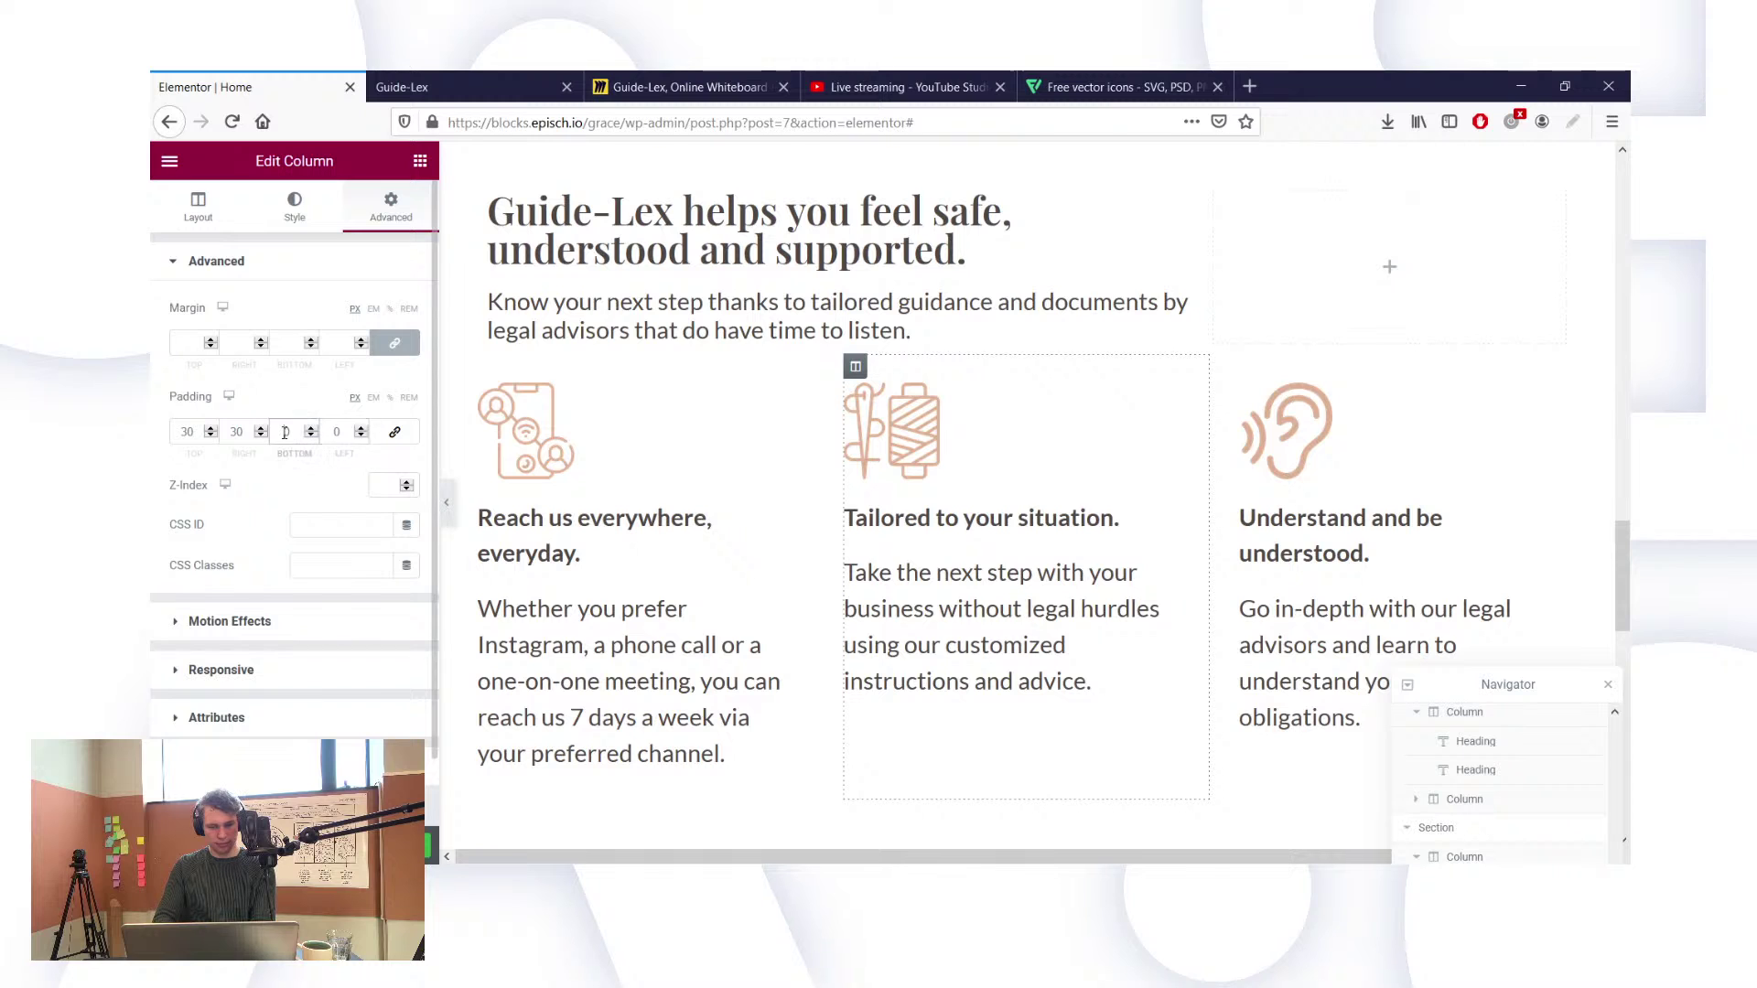
{"action": "left_click", "coordinate": [236, 431]}
{"action": "key", "text": "BackSpace"}
{"action": "type", "text": "6"}
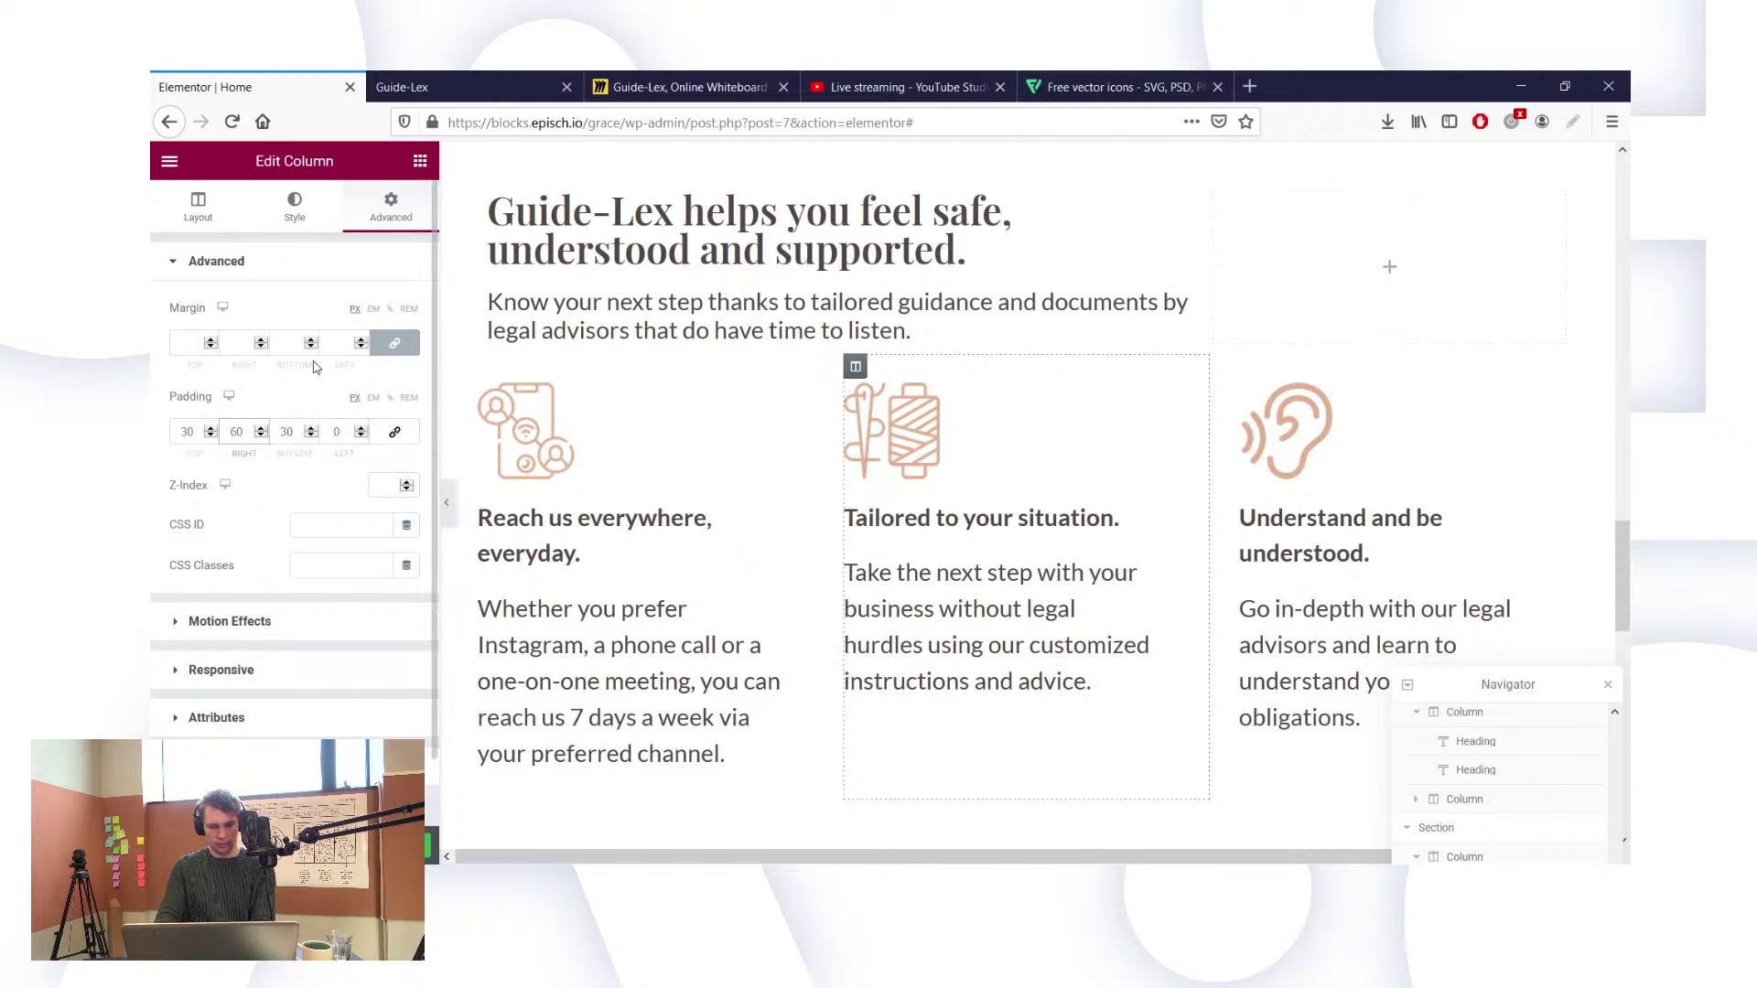
{"action": "key", "text": "BackSpace"}
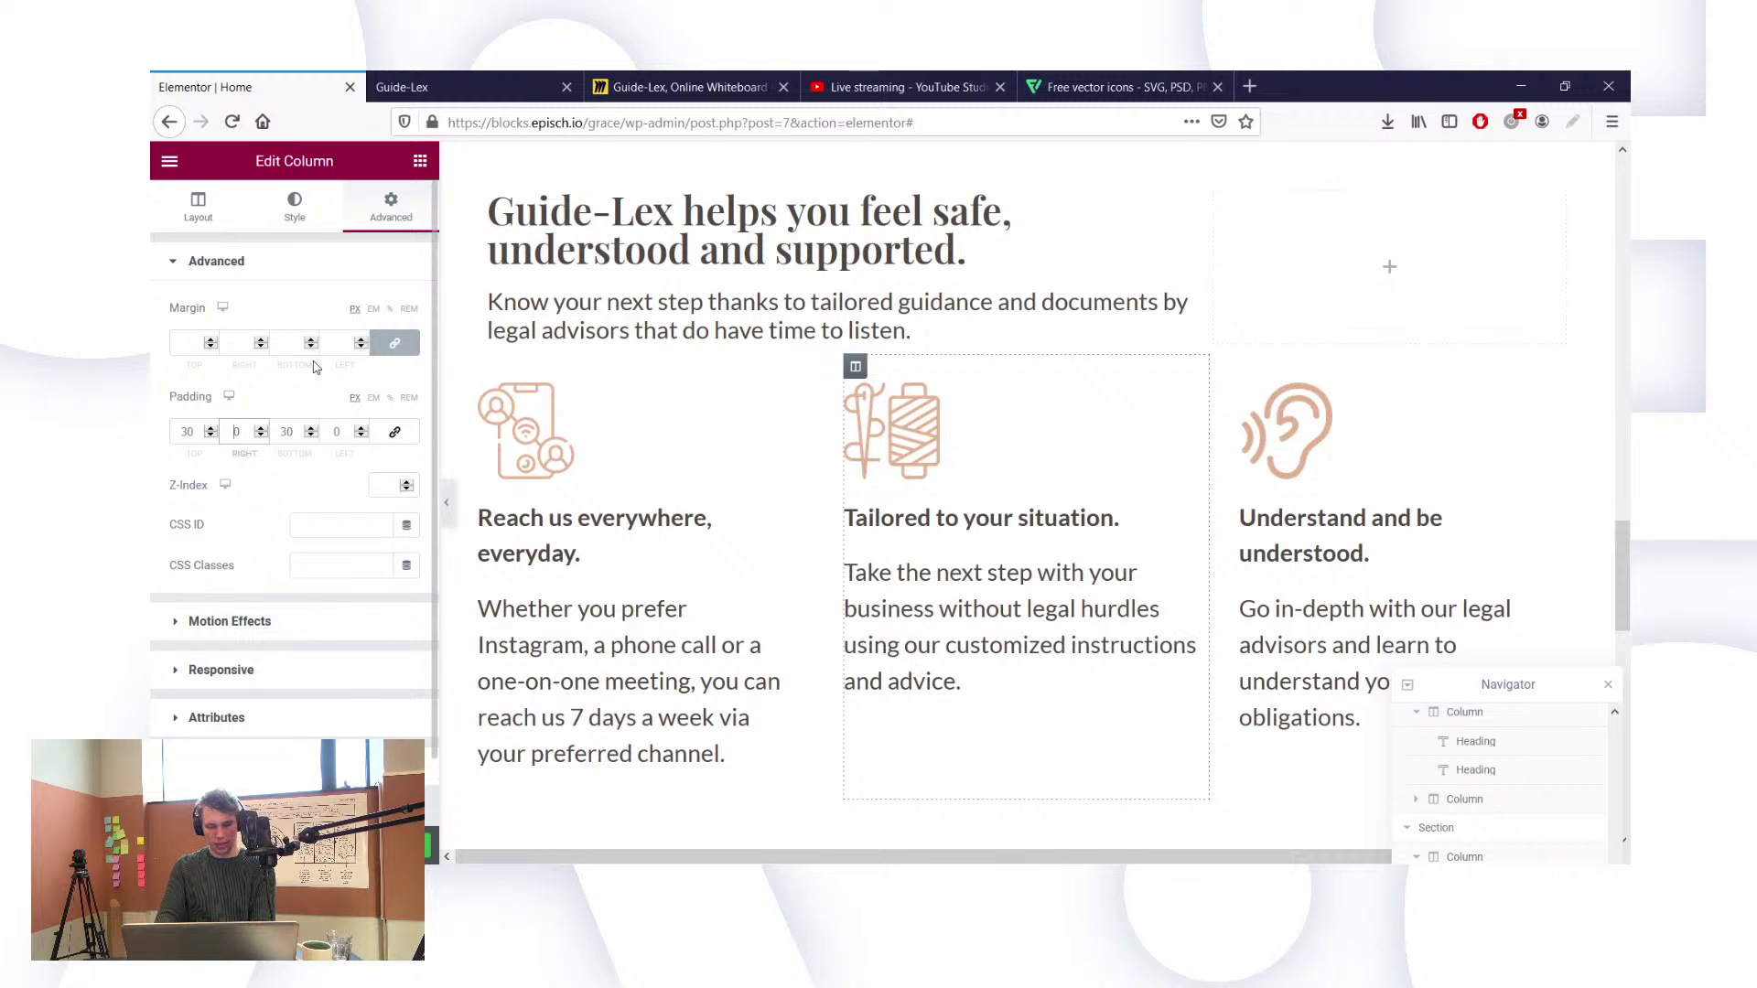
{"action": "type", "text": "6"}
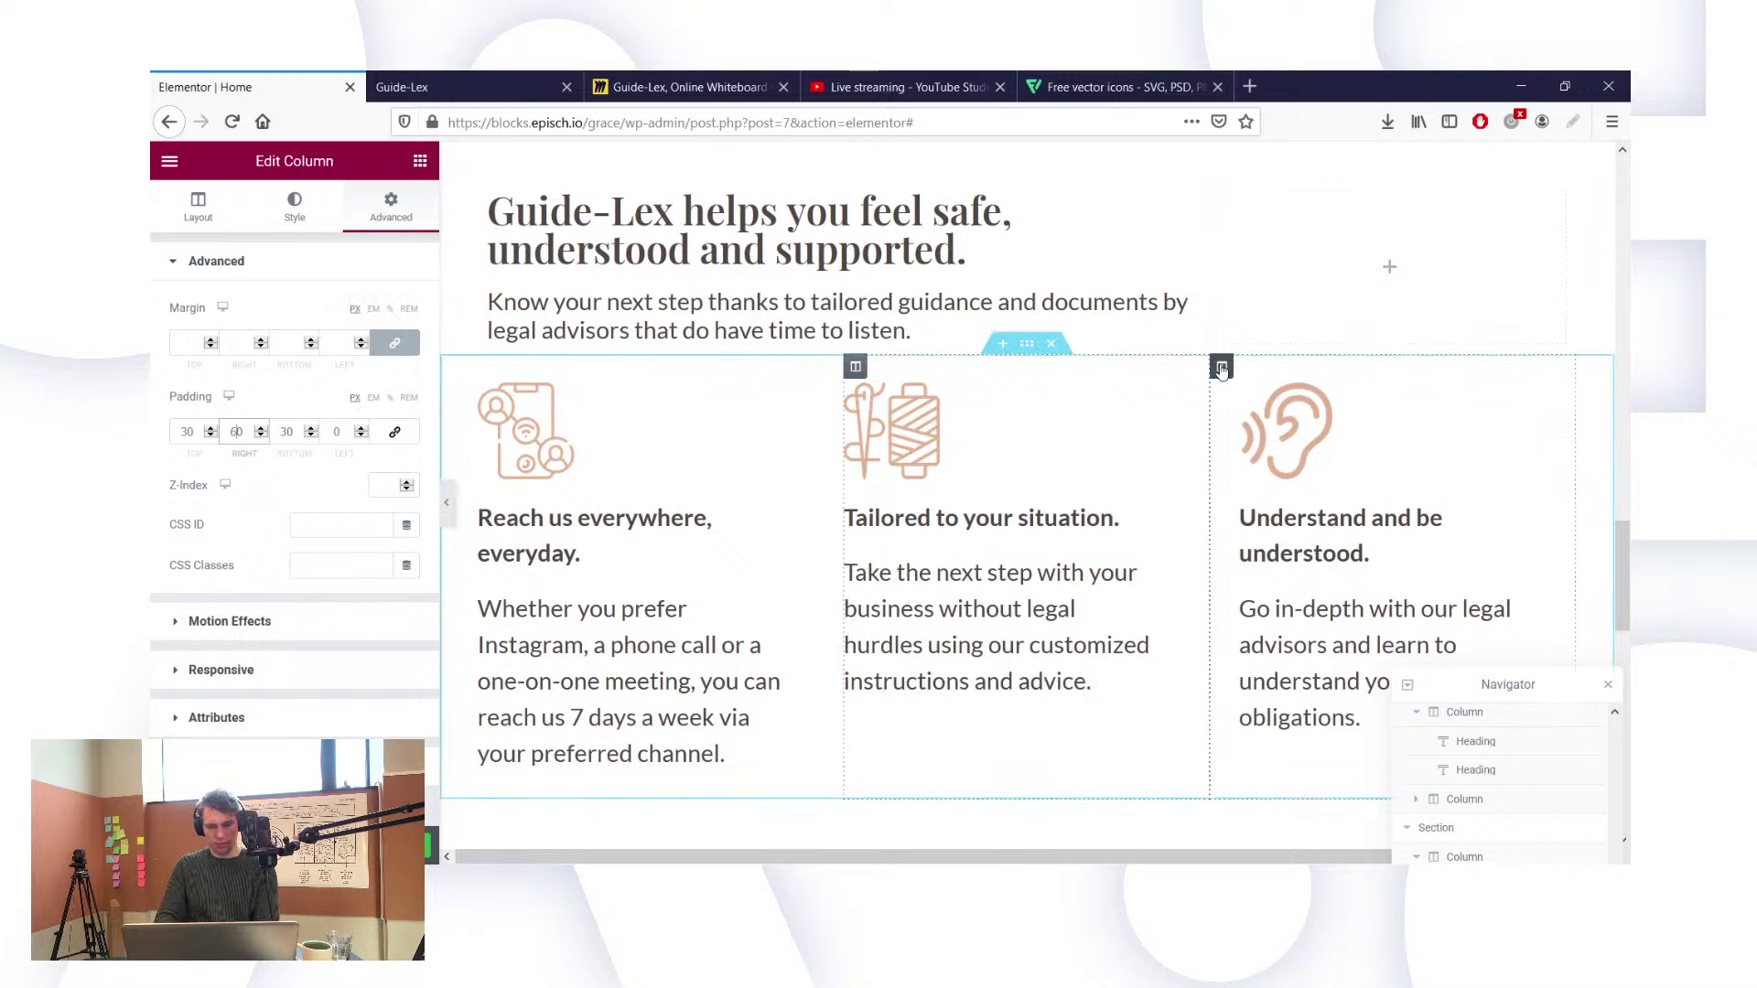
Step: Apply the same 30/60/30/0 padding to the third feature column
{"action": "left_click", "coordinate": [1222, 368]}
{"action": "left_click", "coordinate": [392, 201]}
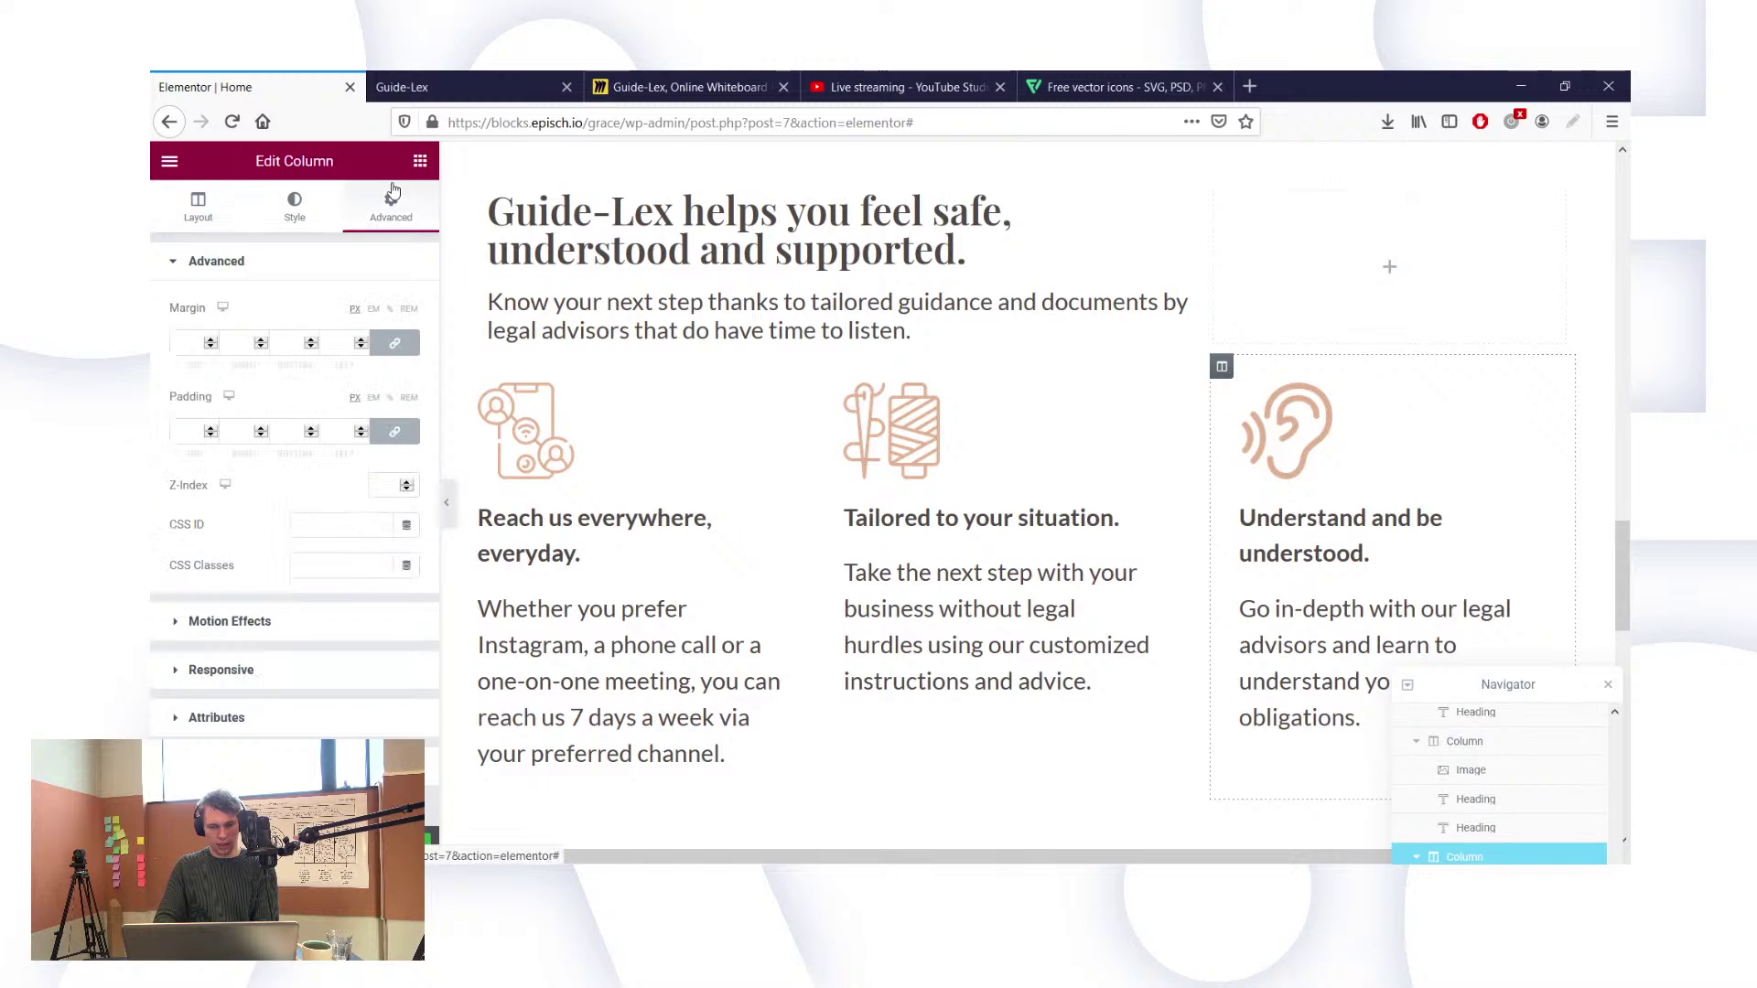
{"action": "left_click", "coordinate": [395, 431]}
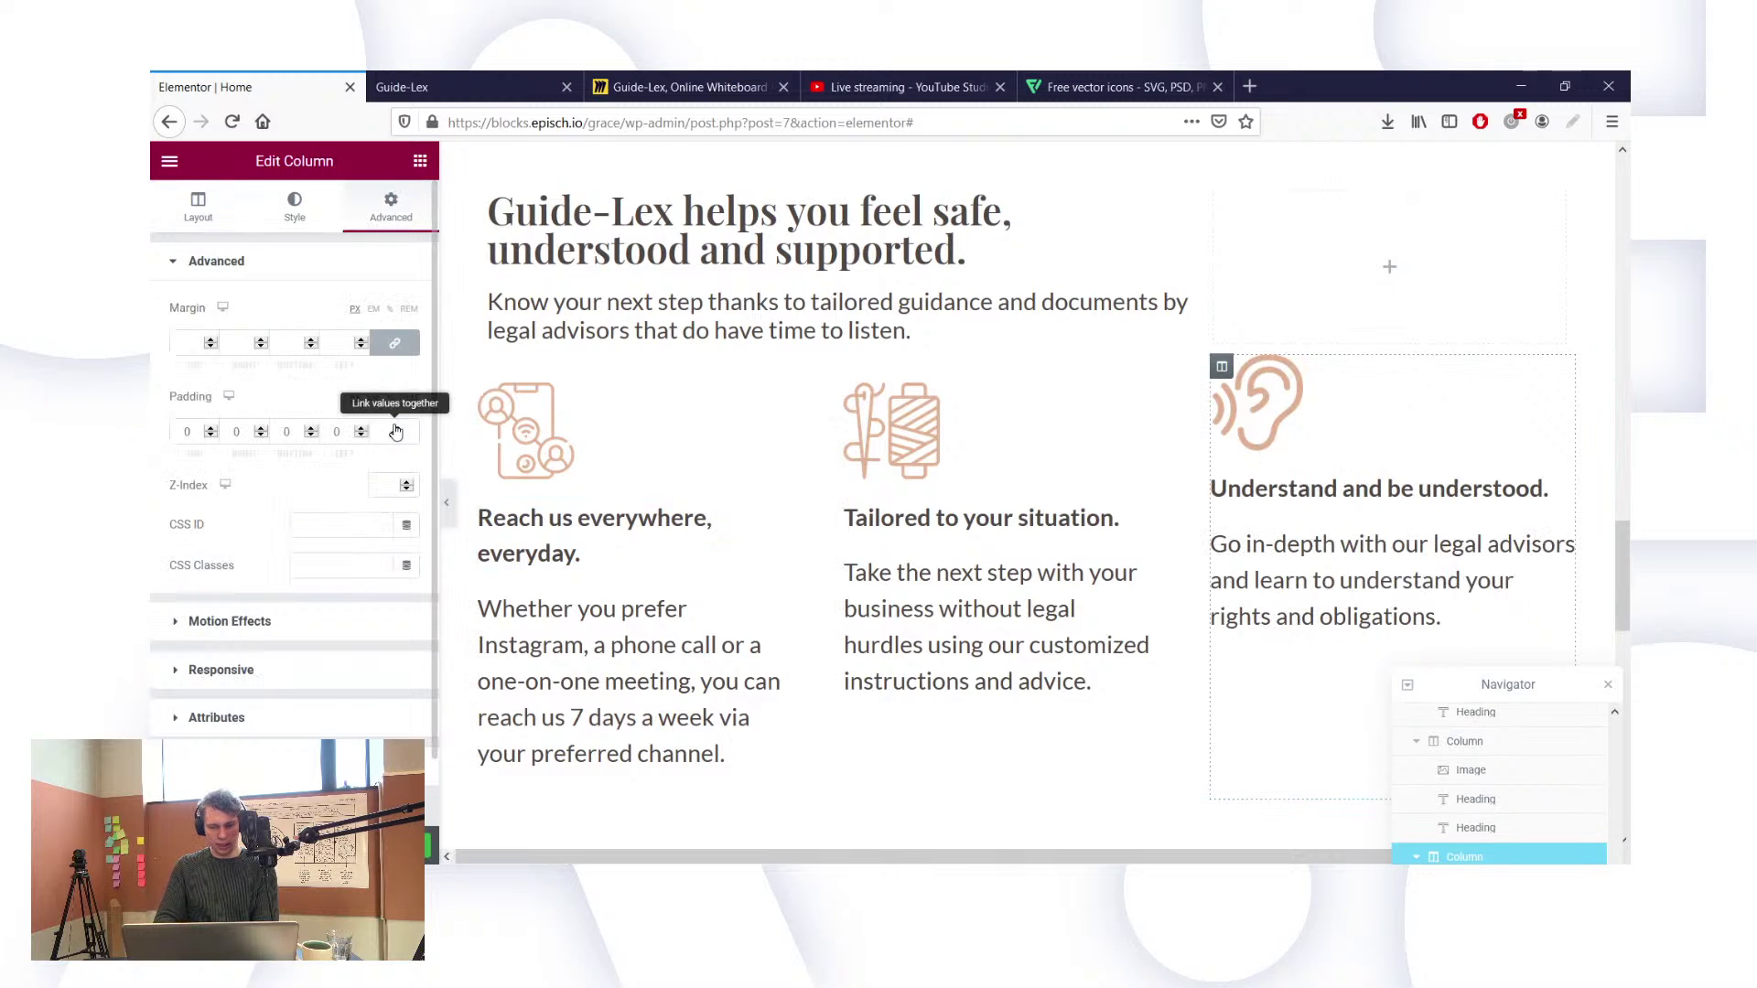
{"action": "left_click", "coordinate": [178, 434]}
{"action": "type", "text": "3"}
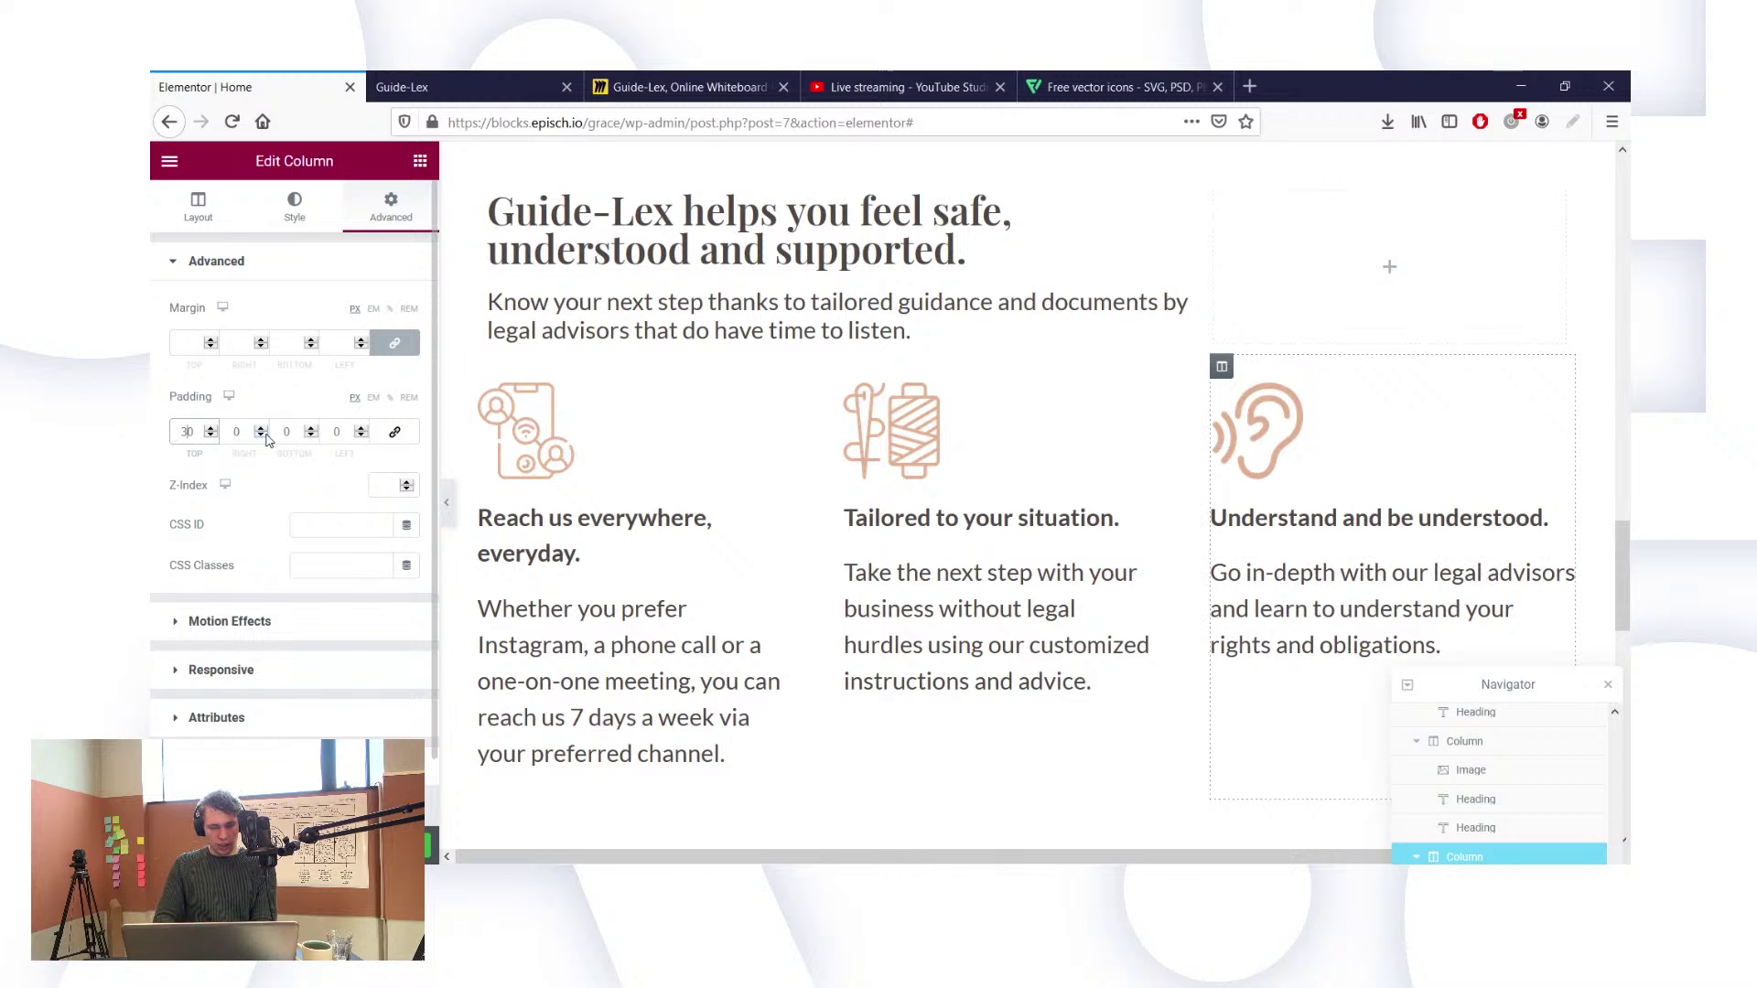
{"action": "left_click", "coordinate": [333, 431]}
{"action": "type", "text": "3"}
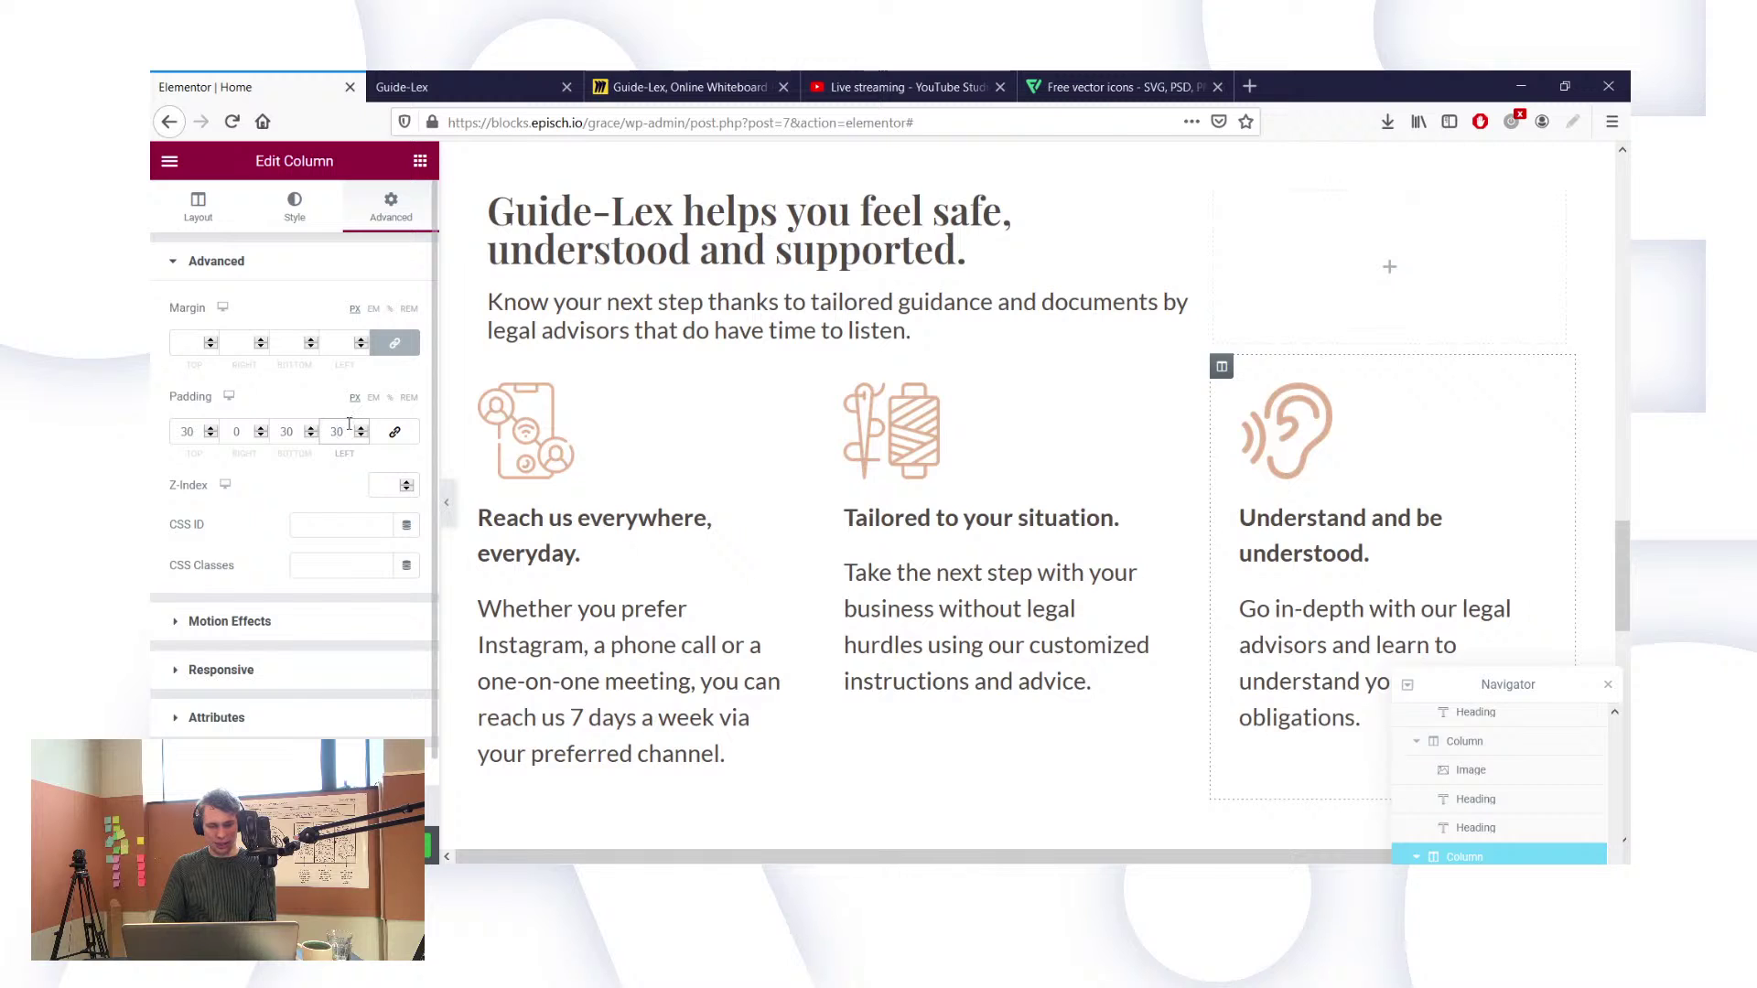
{"action": "key", "text": "BackSpace"}
{"action": "type", "text": "0"}
{"action": "left_click", "coordinate": [234, 431]}
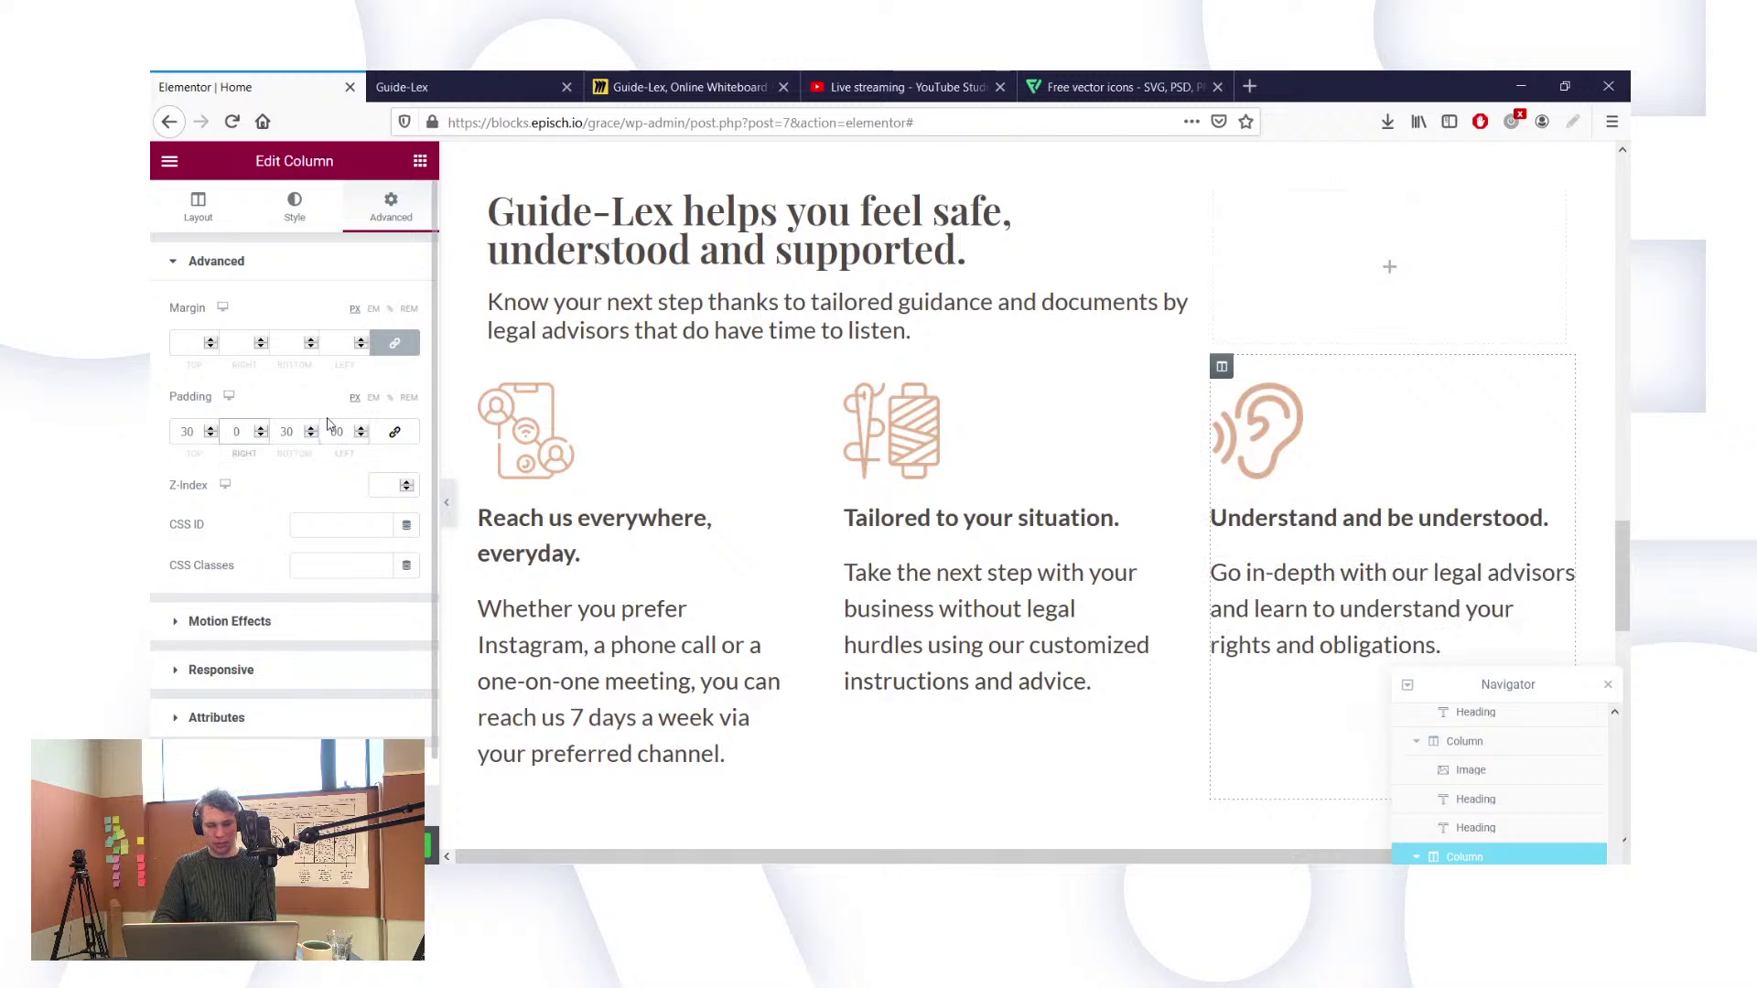
{"action": "type", "text": "6"}
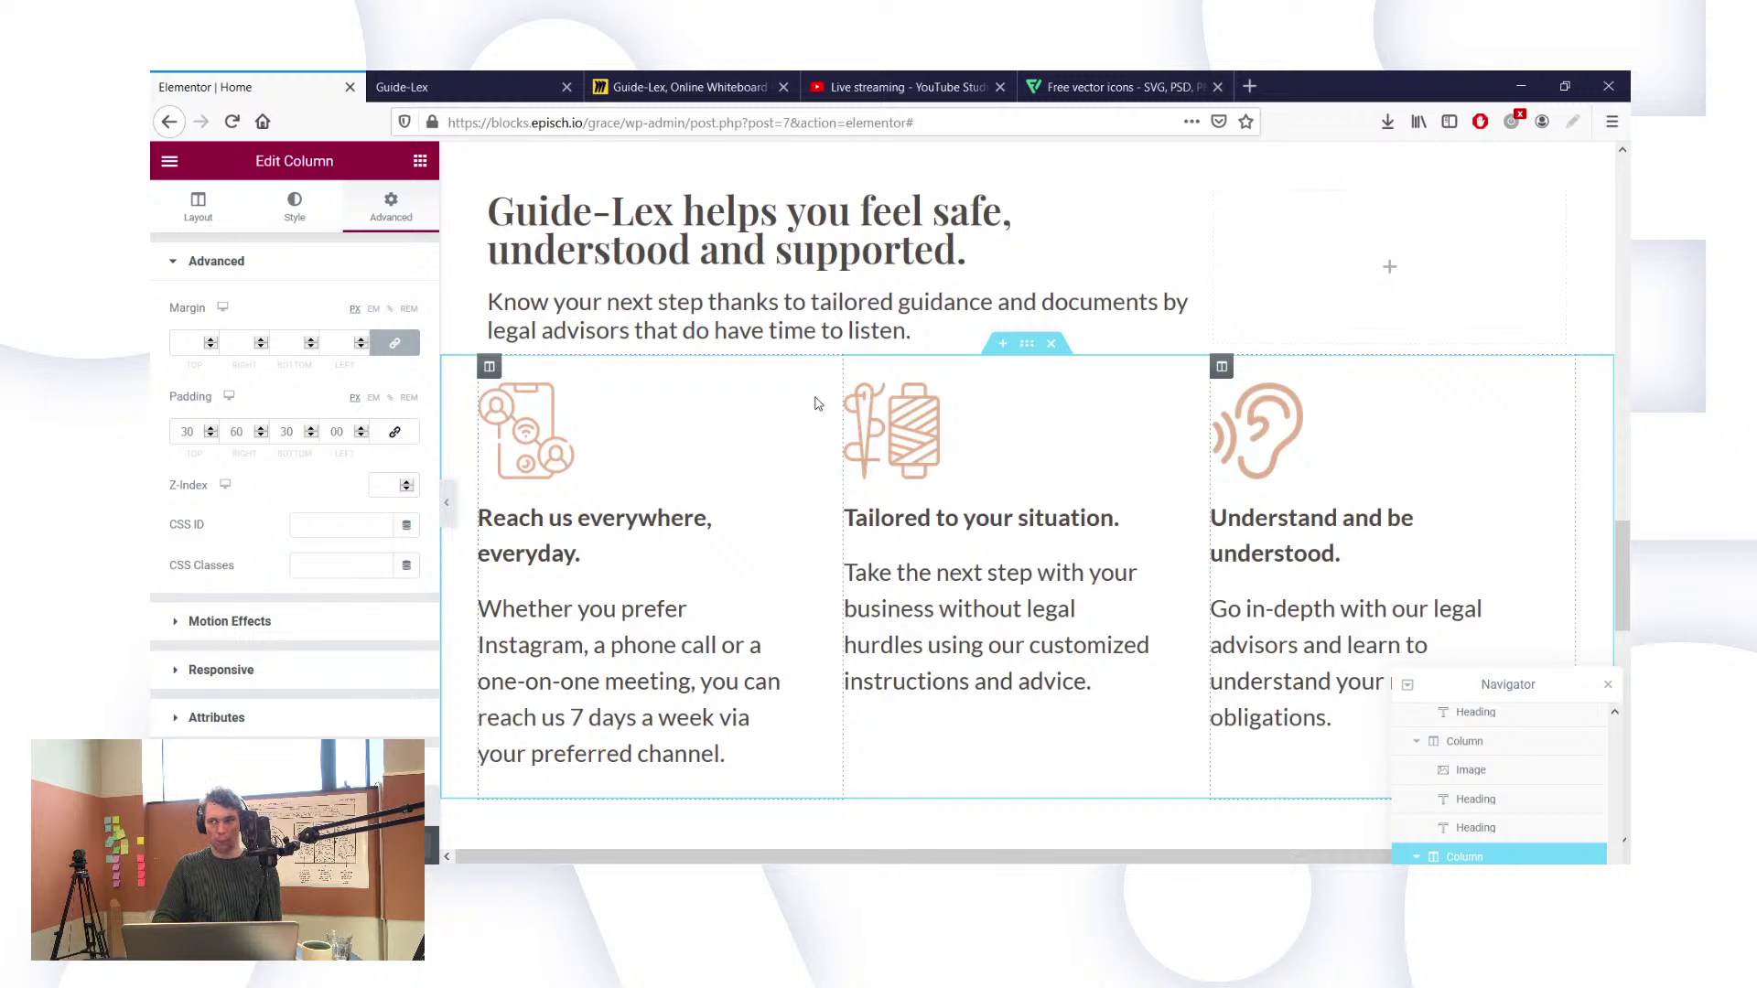
{"action": "scroll", "coordinate": [489, 802], "scroll_direction": "down", "scroll_amount": 2}
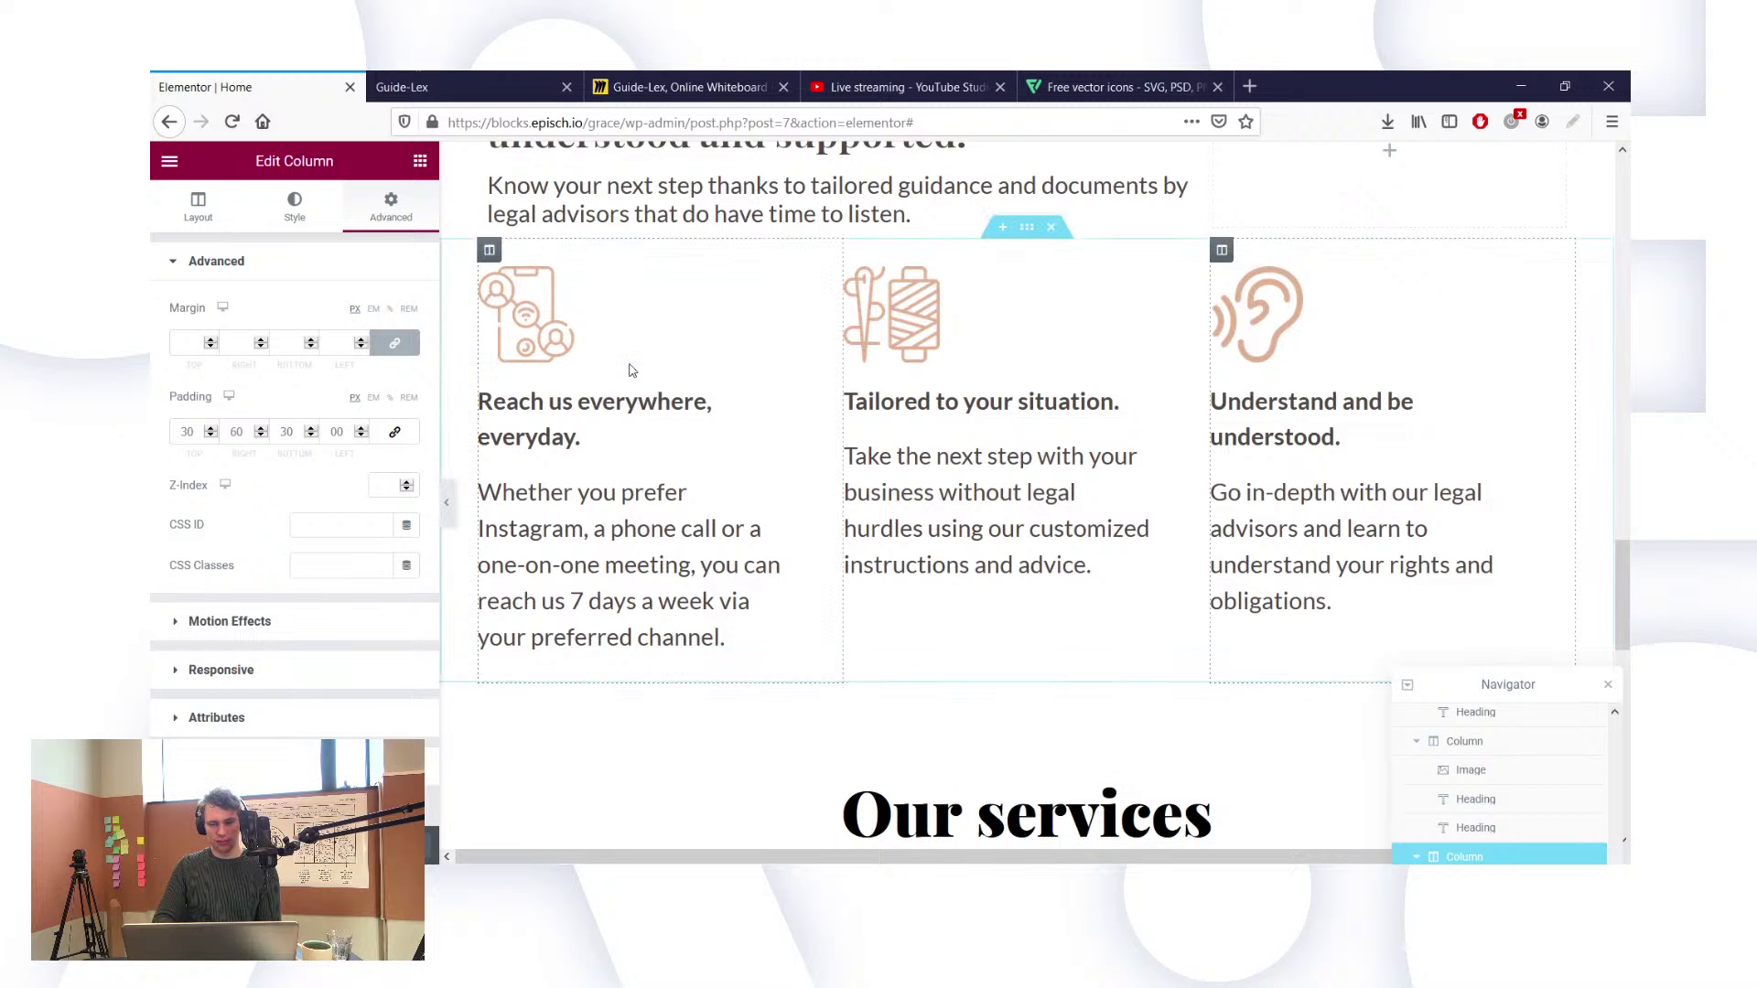
{"action": "scroll", "coordinate": [630, 366], "scroll_direction": "up", "scroll_amount": 2}
{"action": "scroll", "coordinate": [630, 365], "scroll_direction": "up", "scroll_amount": 1}
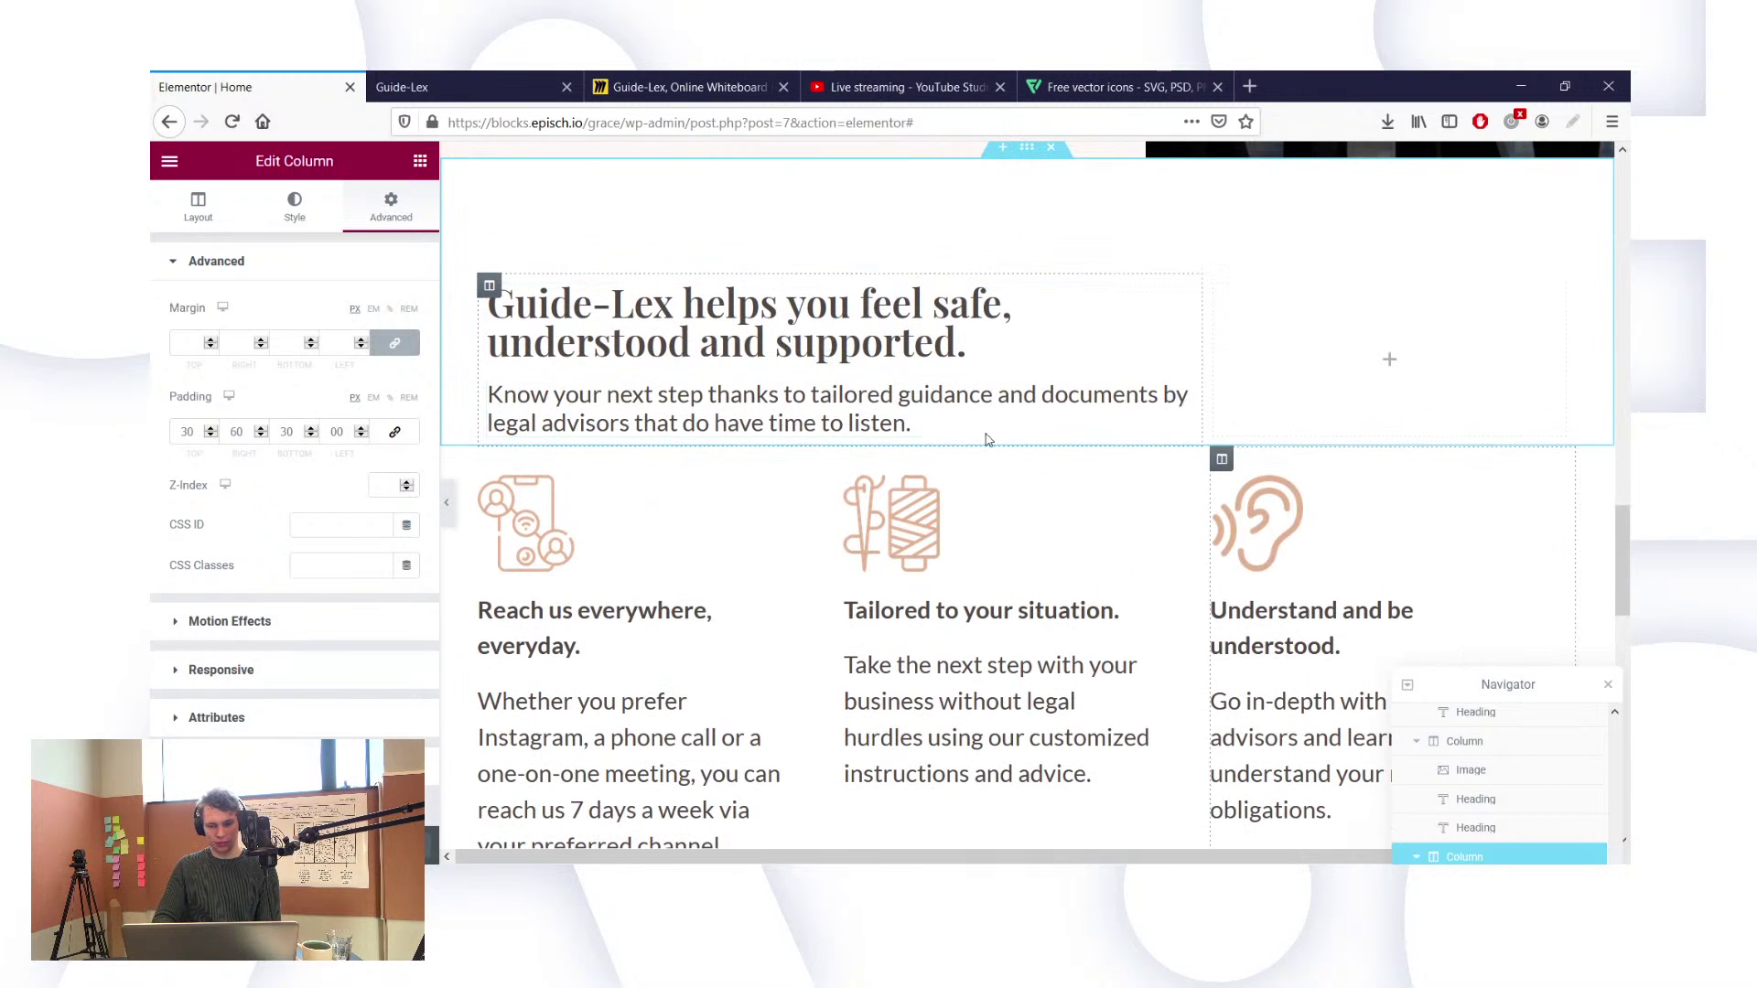
Step: Set the 'Guide-Lex helps you feel safe' section's bottom padding to 40, keeping 120 on top
{"action": "left_click", "coordinate": [1027, 147]}
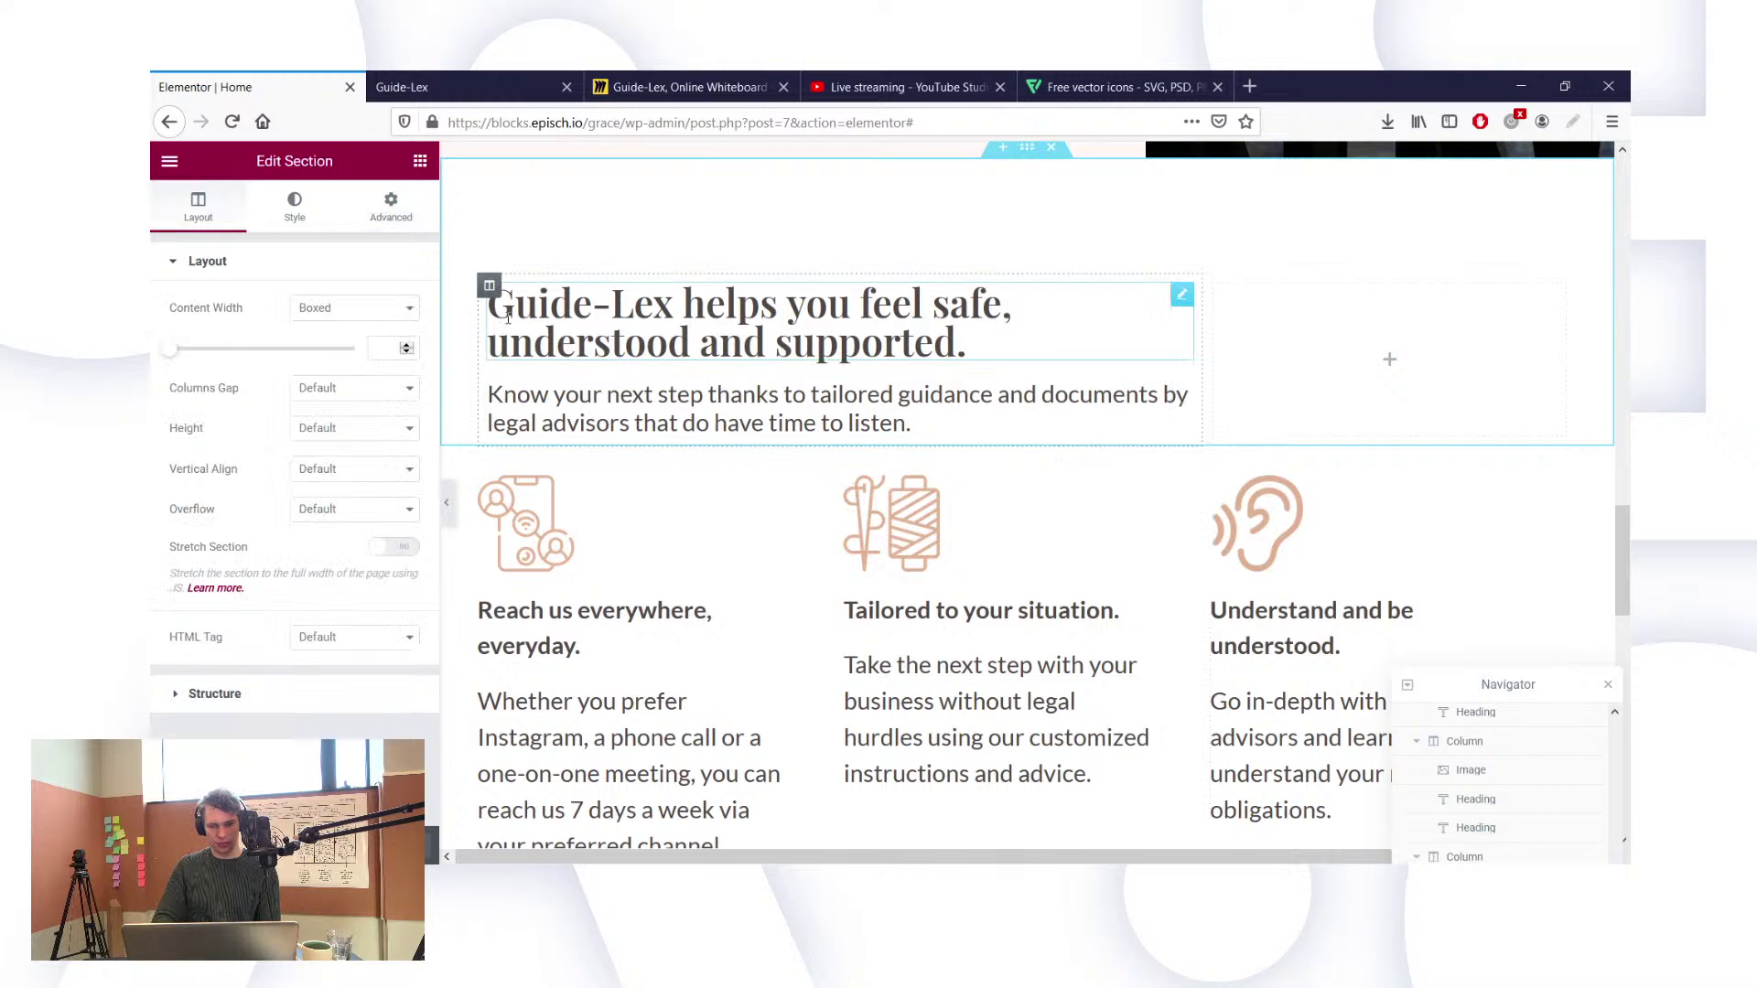
{"action": "left_click", "coordinate": [415, 213]}
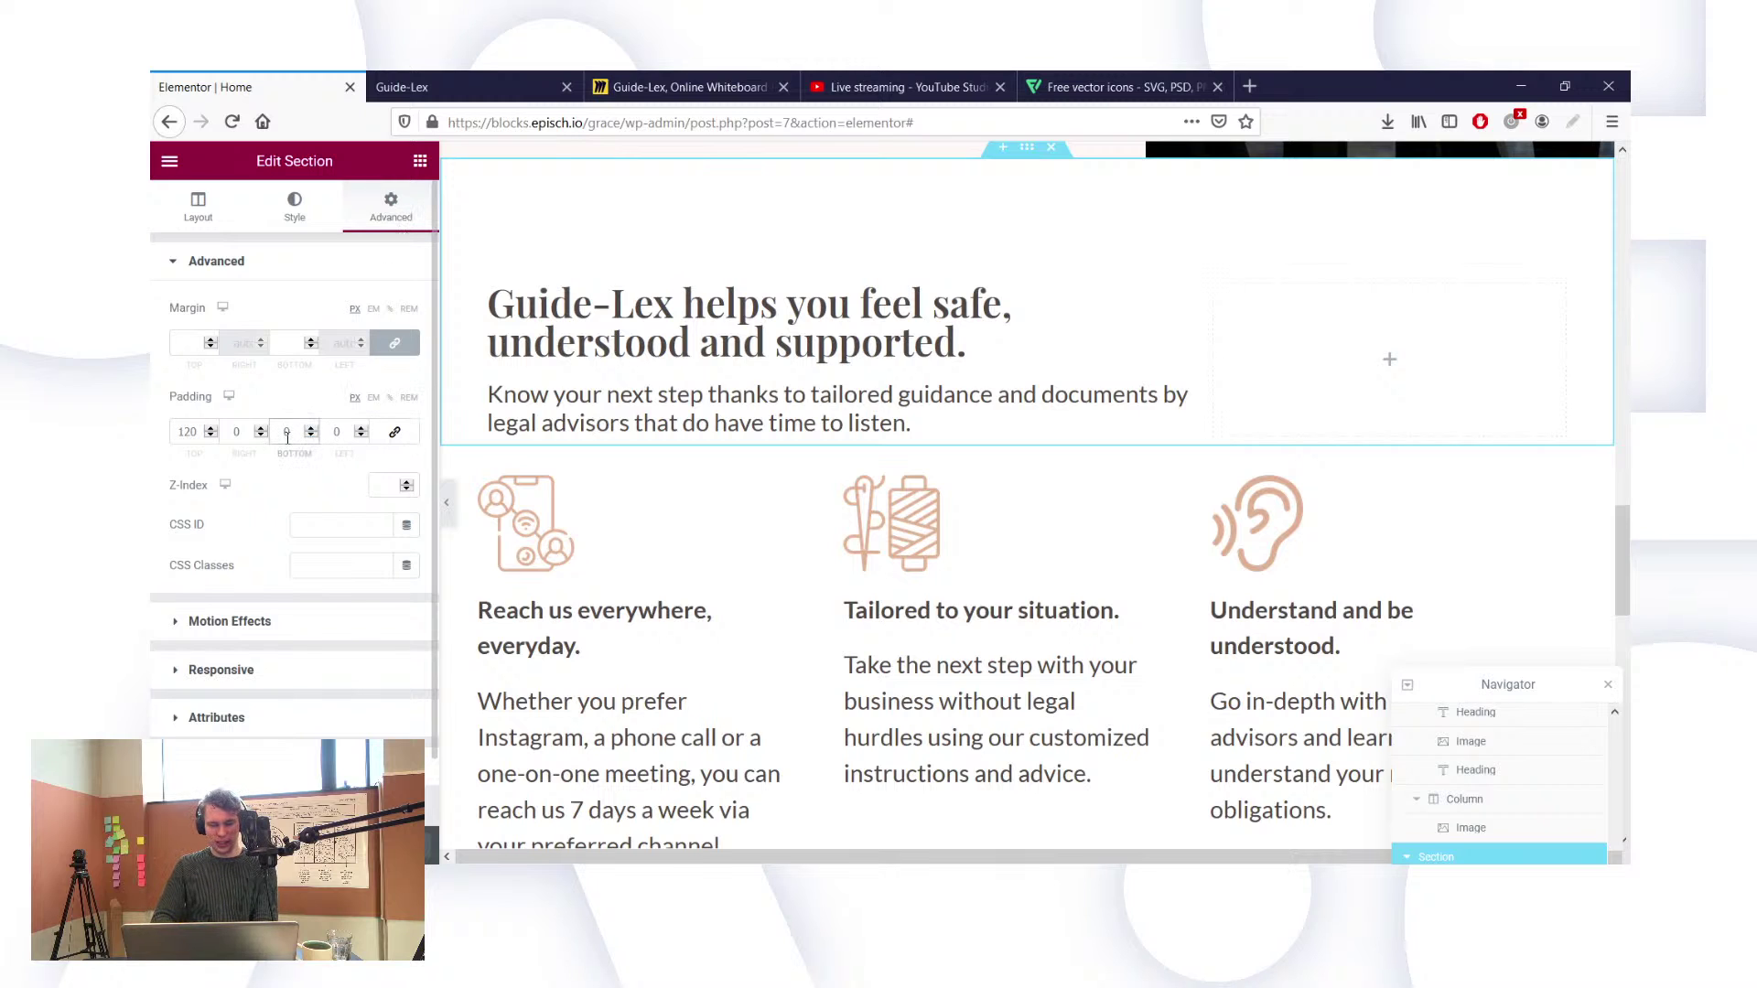
{"action": "left_click", "coordinate": [286, 434]}
{"action": "type", "text": "30"}
{"action": "key", "text": "BackSpace"}
{"action": "key", "text": "BackSpace"}
{"action": "type", "text": "40"}
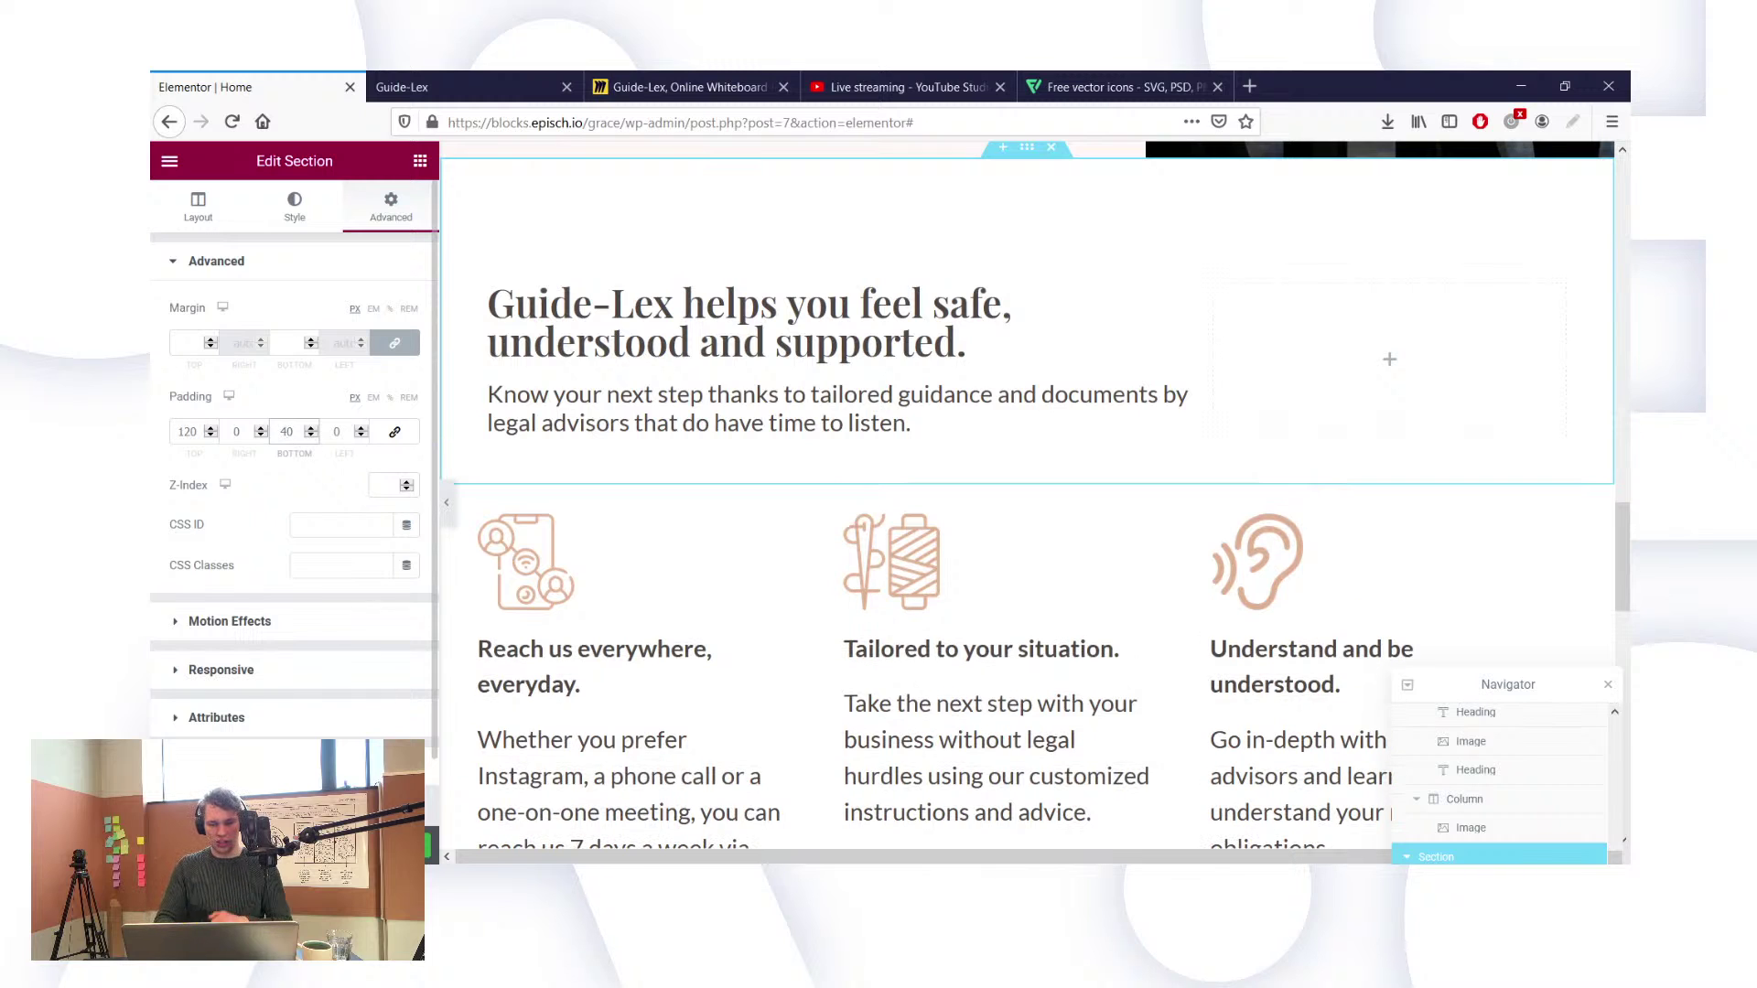
{"action": "scroll", "coordinate": [628, 721], "scroll_direction": "down", "scroll_amount": 4}
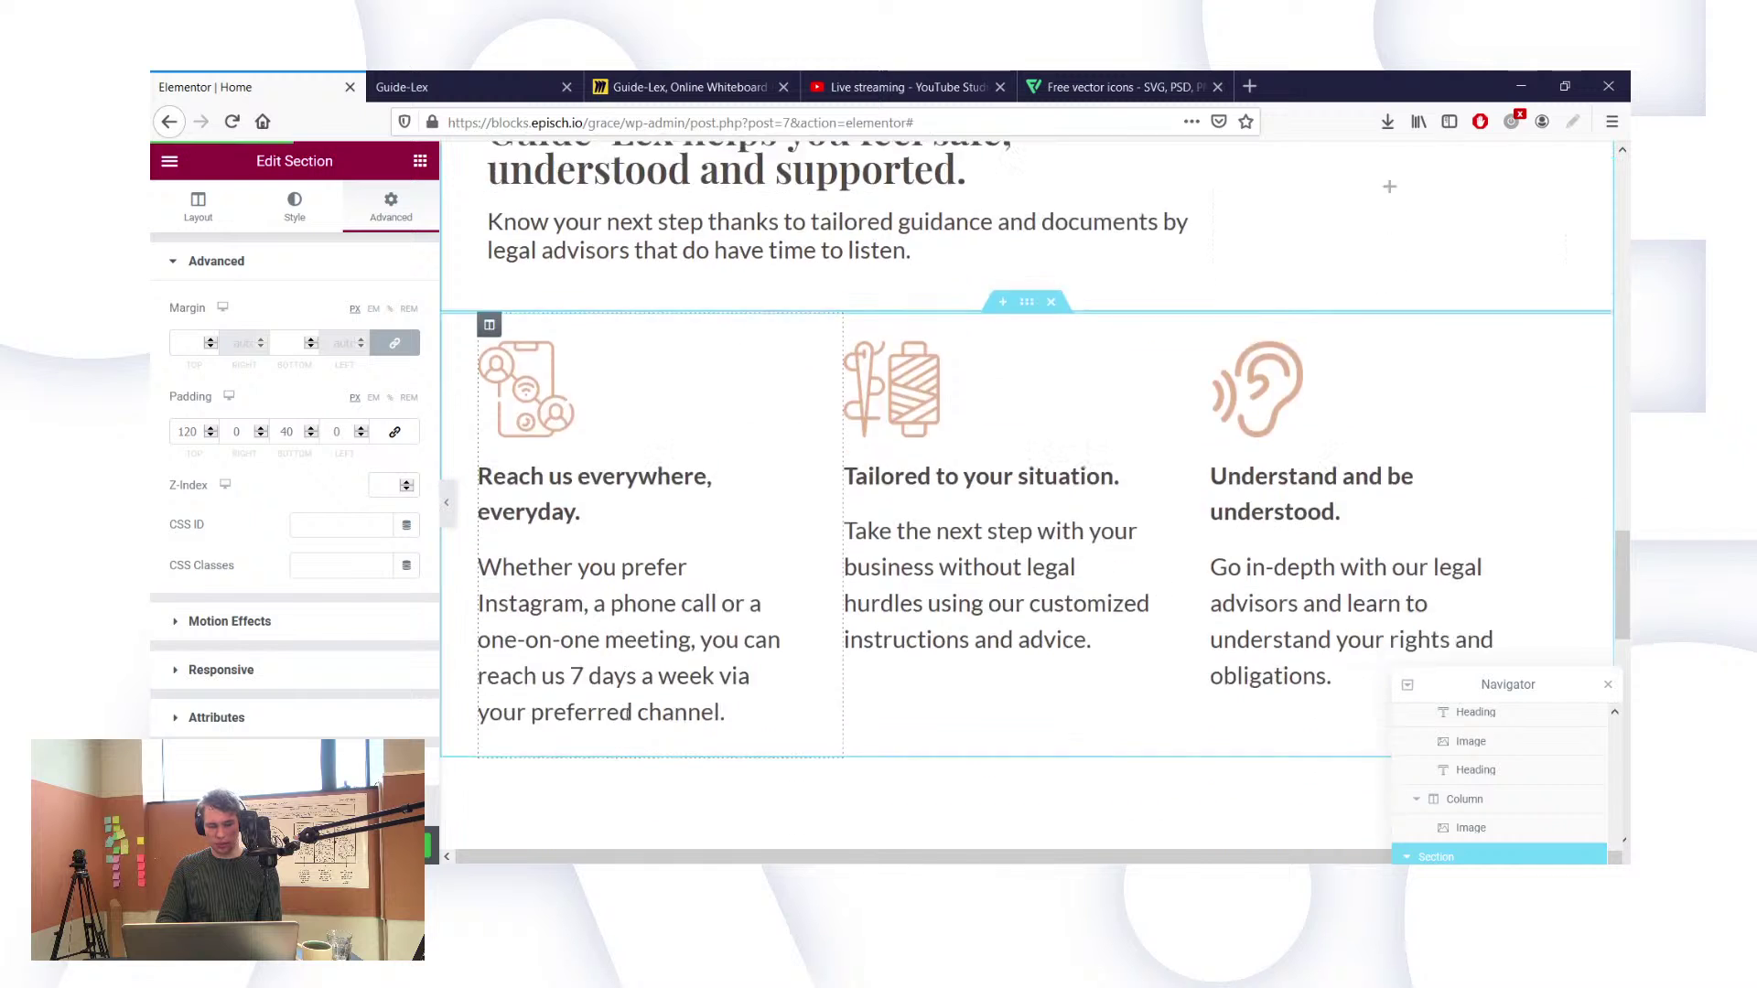
{"action": "scroll", "coordinate": [741, 518], "scroll_direction": "up", "scroll_amount": 6}
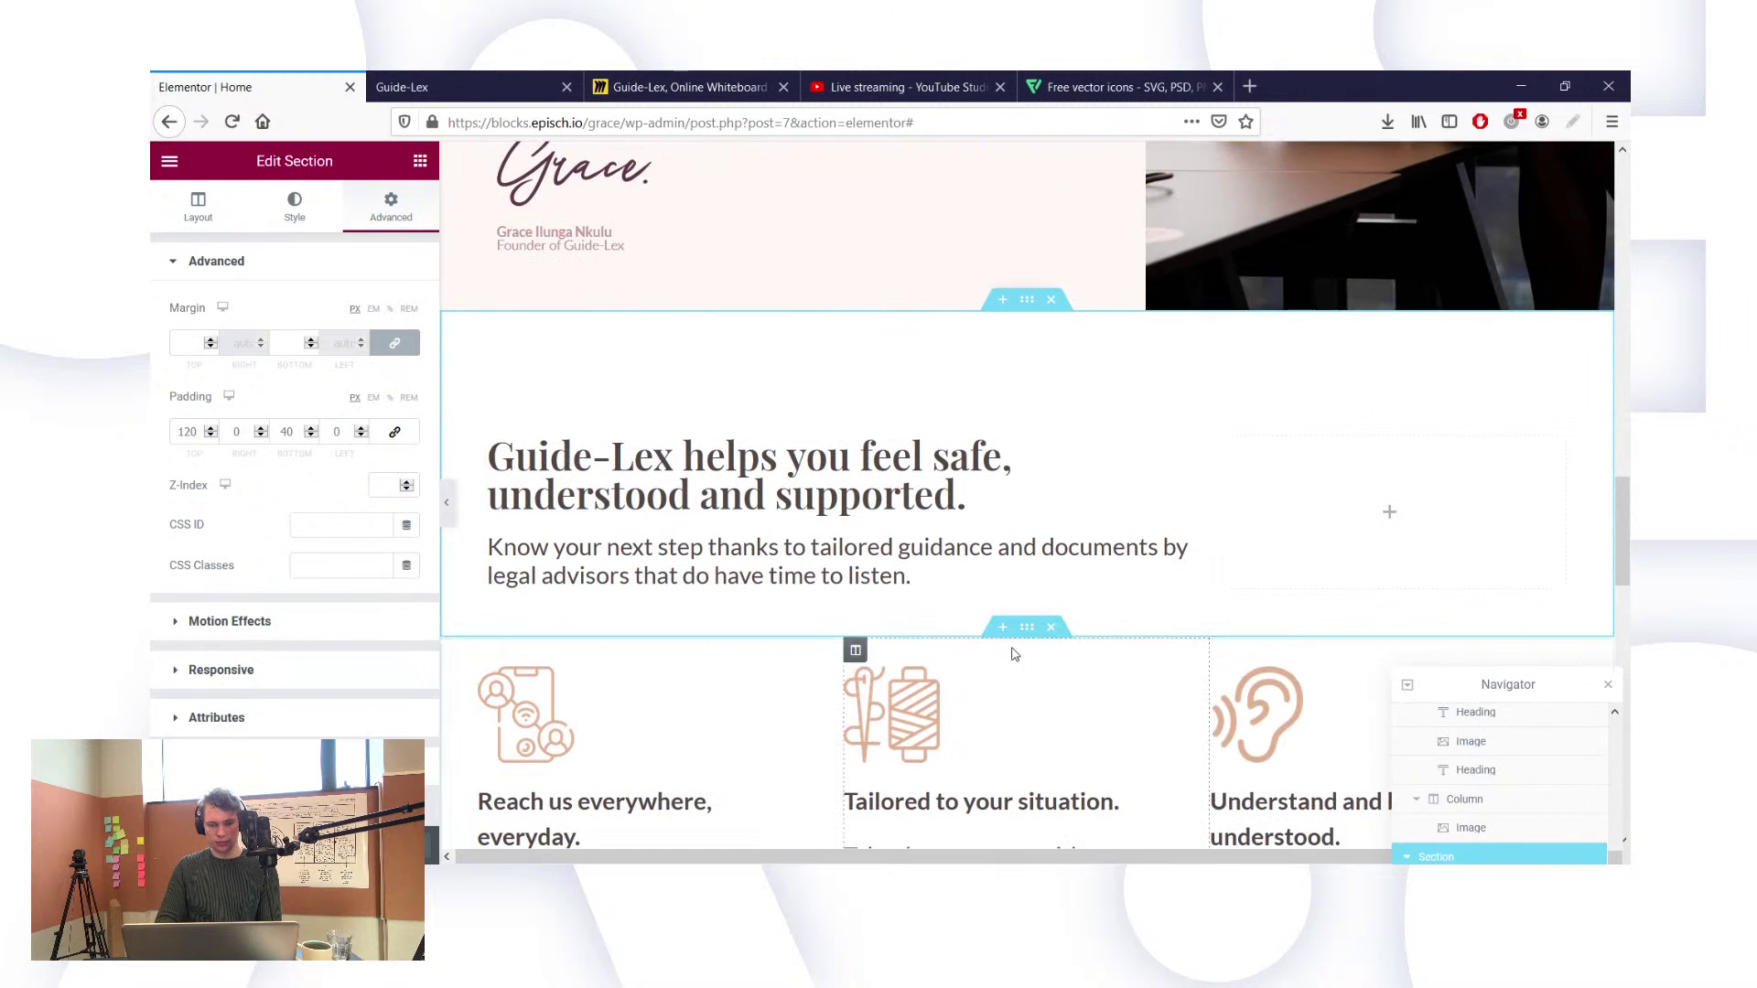
Step: Unlink the three-column feature section's padding and raise its bottom padding from 50 to 70
{"action": "left_click", "coordinate": [1026, 628]}
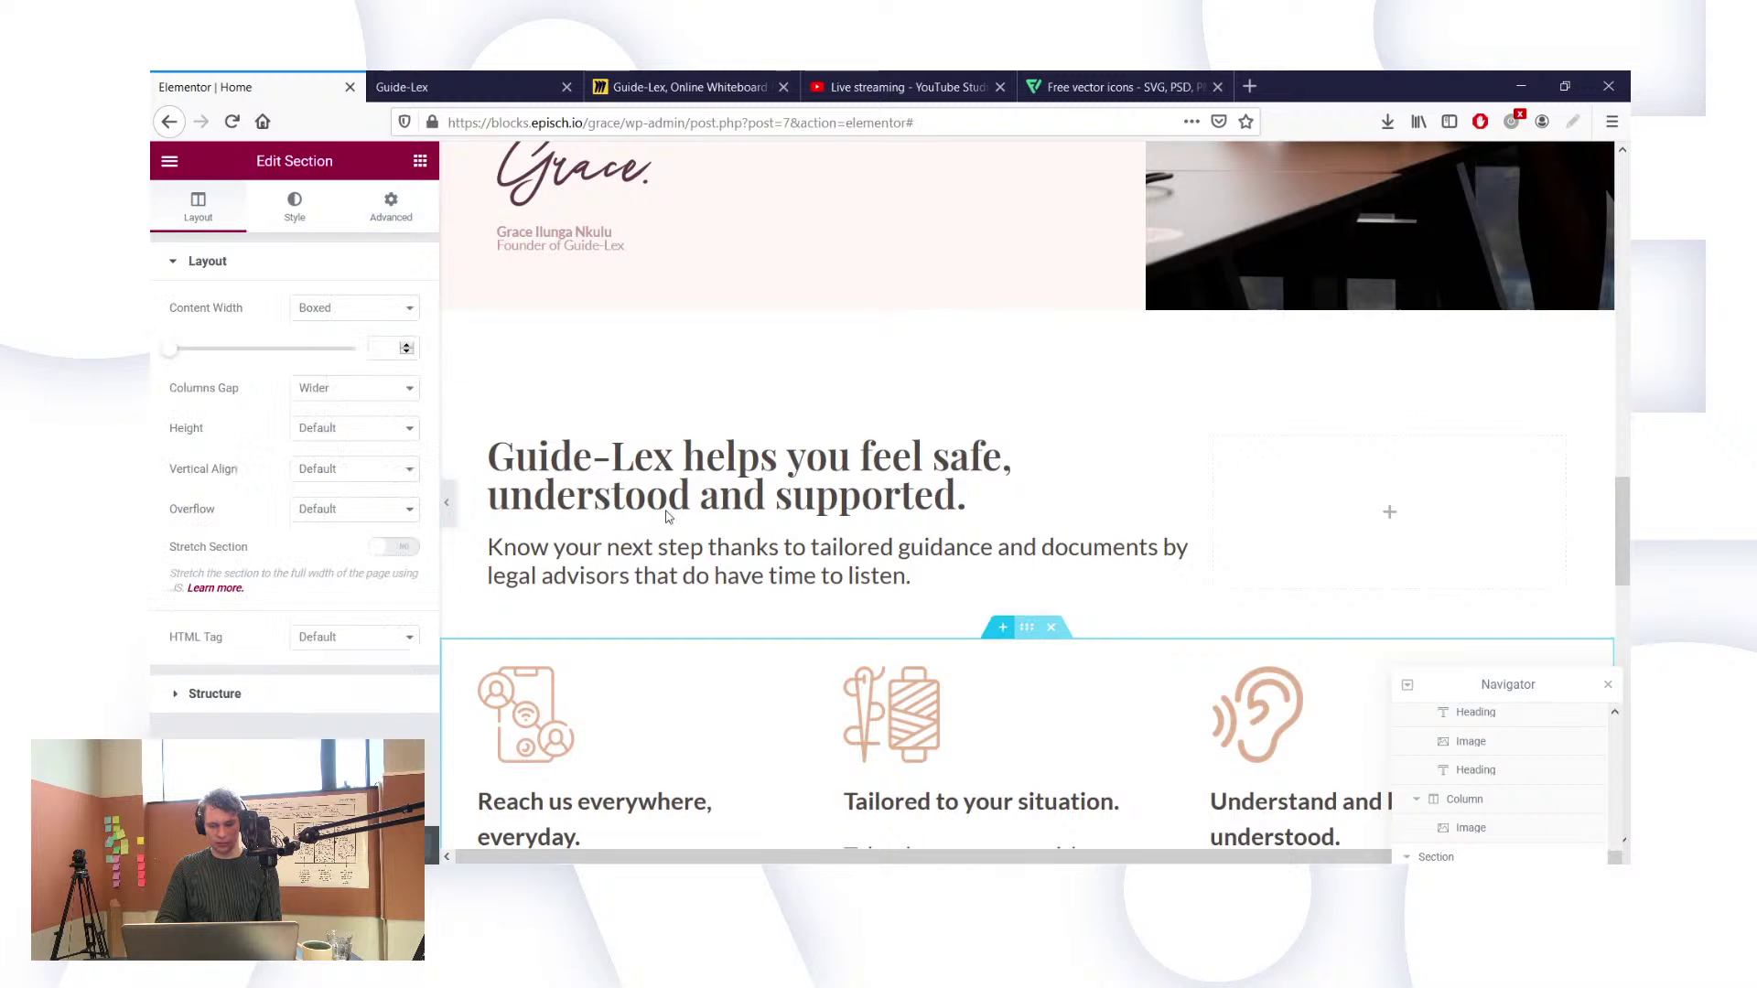
{"action": "left_click", "coordinate": [391, 206]}
{"action": "scroll", "coordinate": [628, 606], "scroll_direction": "down", "scroll_amount": 3}
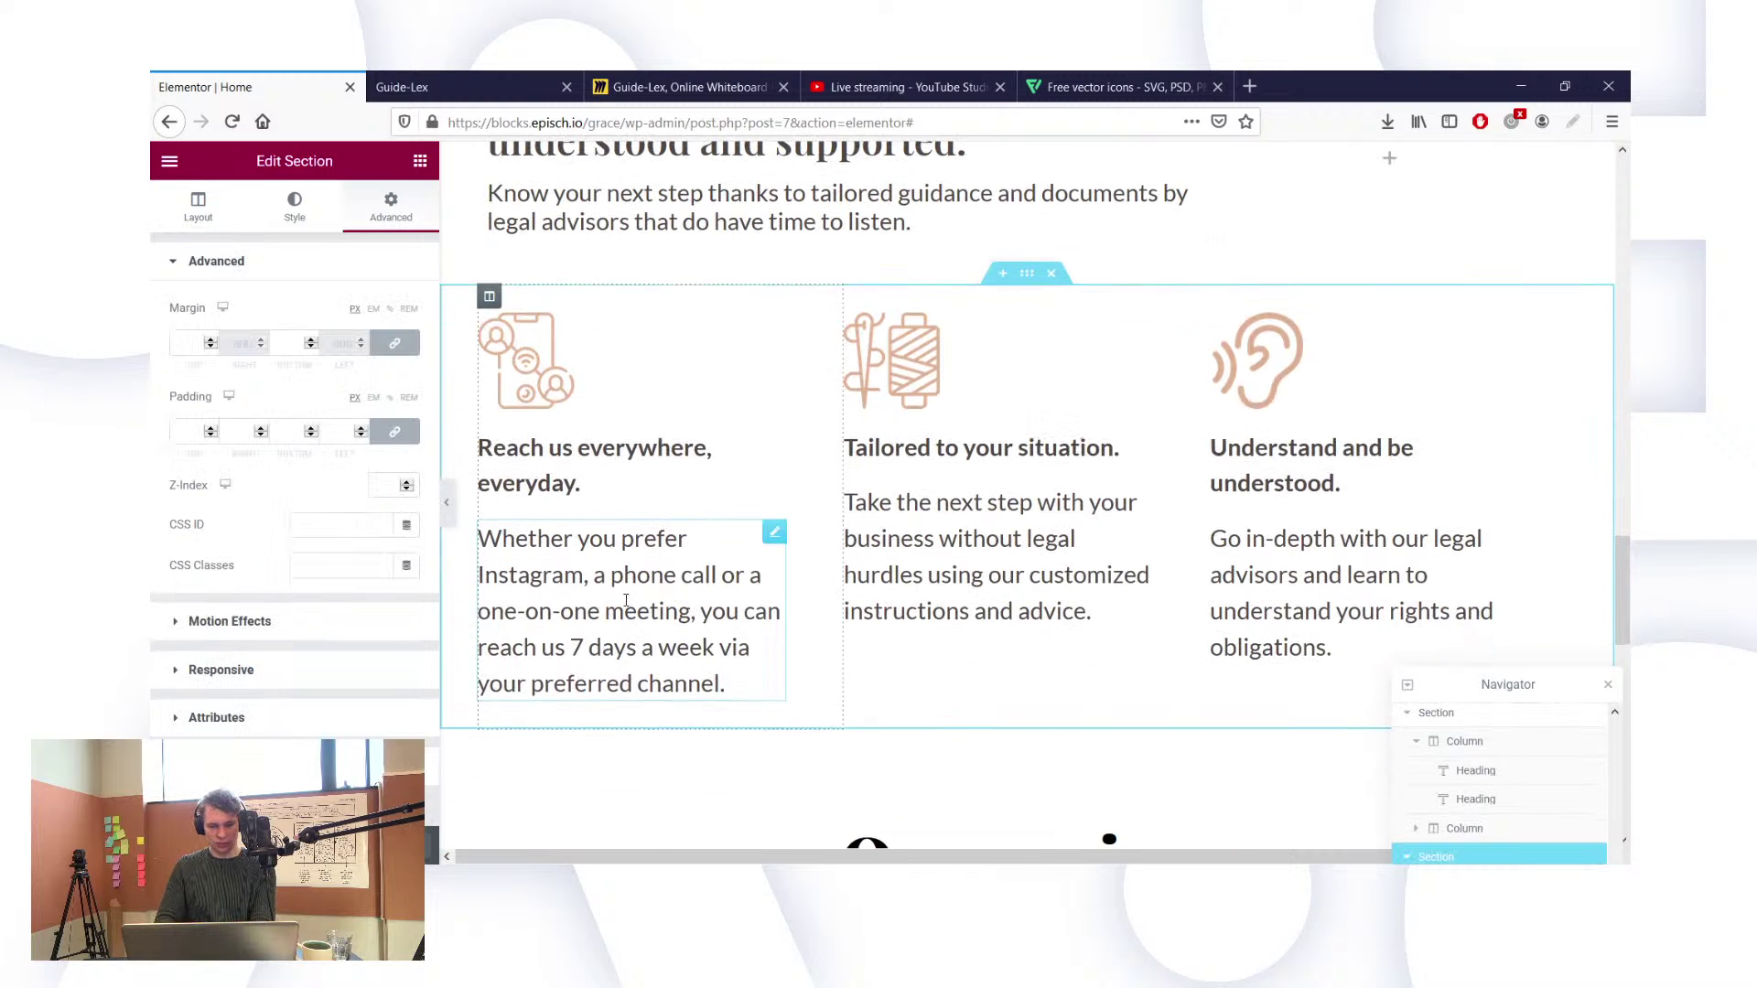
{"action": "left_click", "coordinate": [395, 431]}
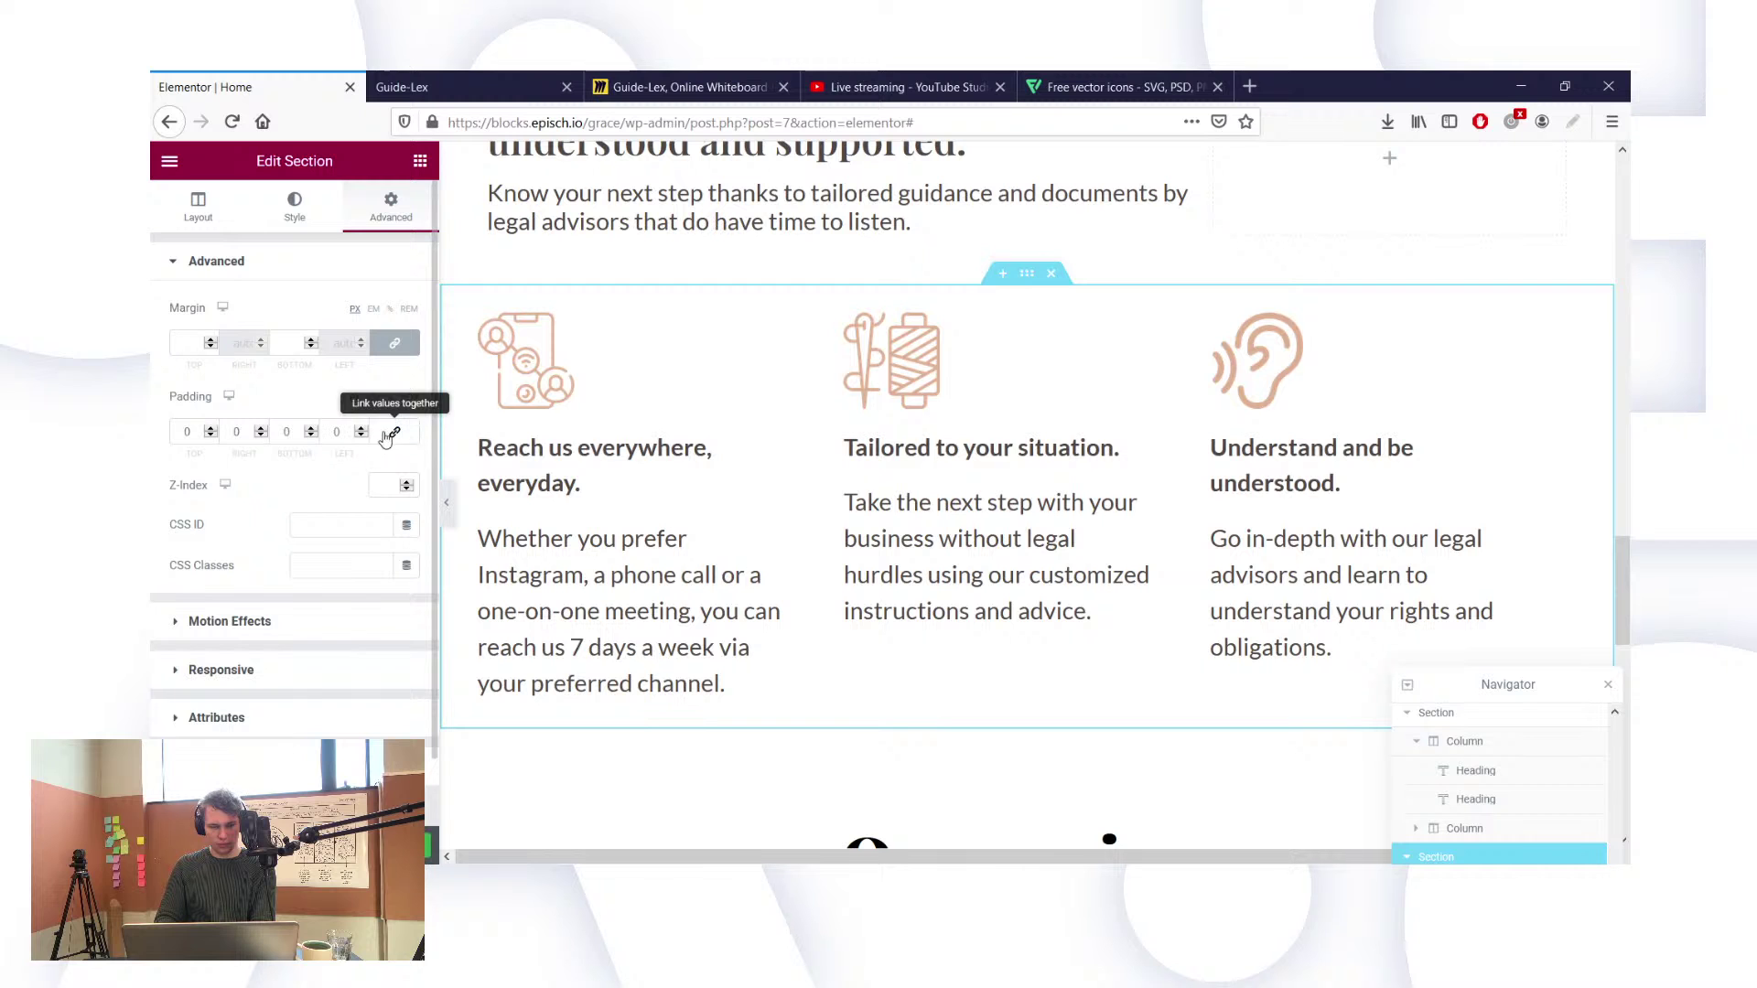
{"action": "left_click", "coordinate": [284, 431]}
{"action": "type", "text": "50"}
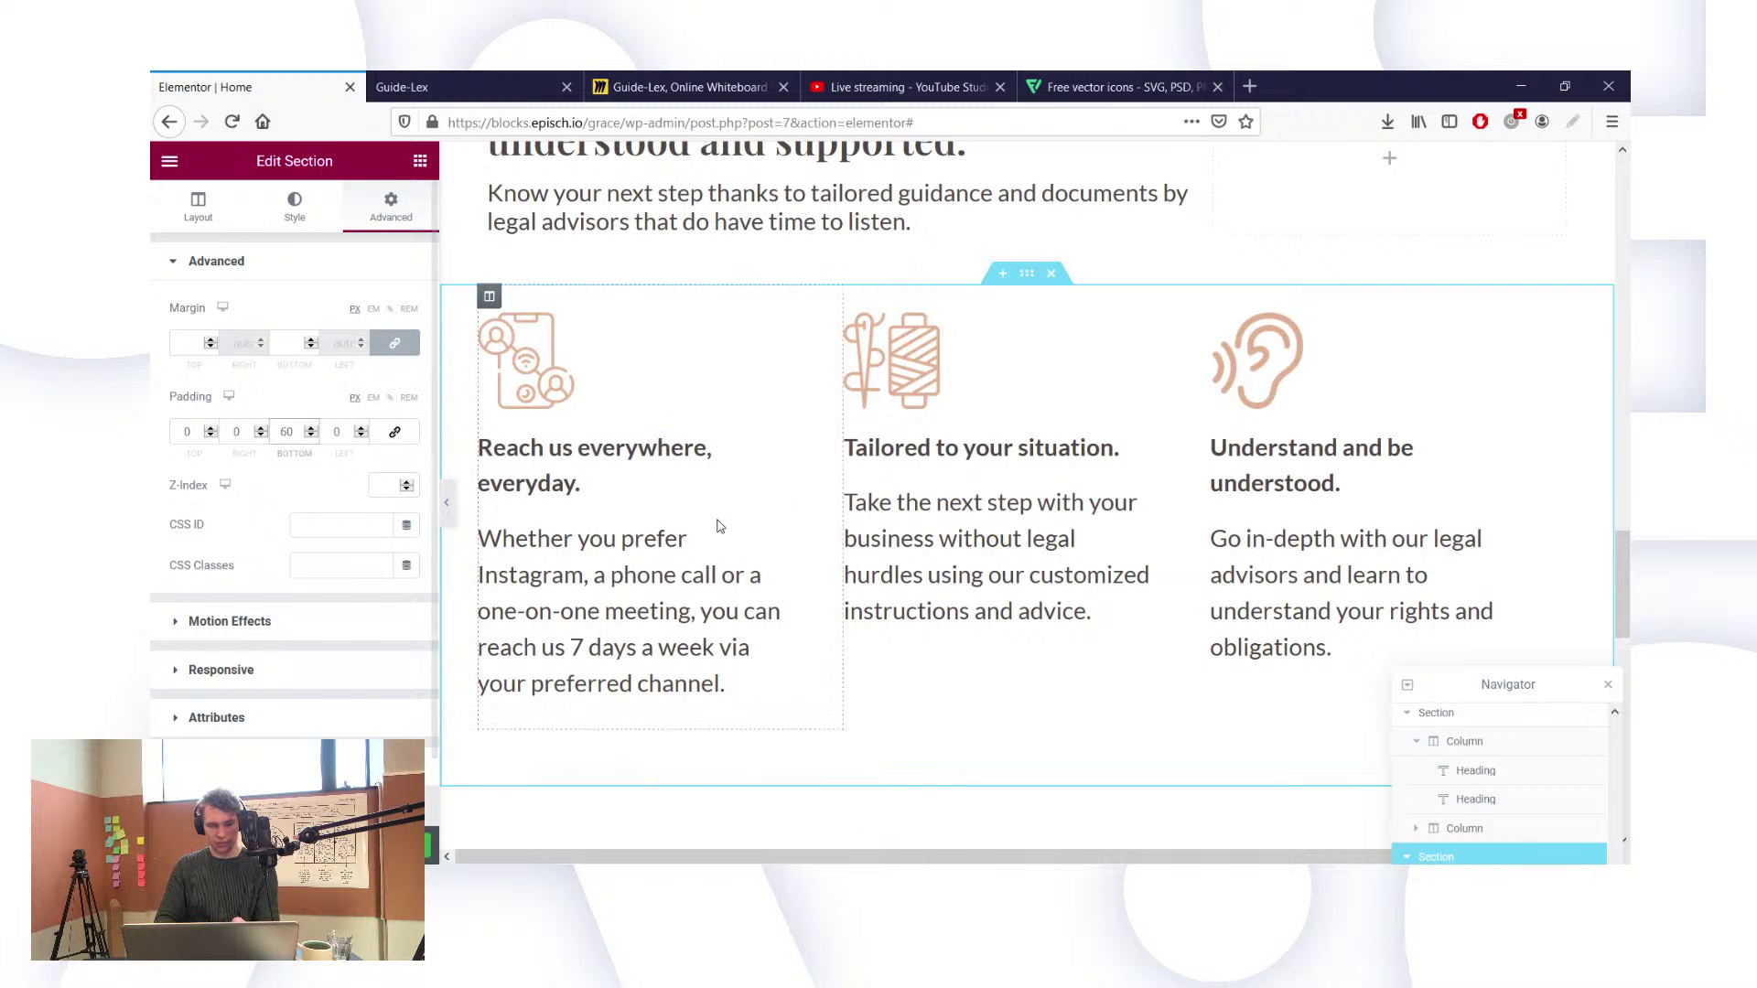
{"action": "scroll", "coordinate": [718, 526], "scroll_direction": "up", "scroll_amount": 3}
{"action": "scroll", "coordinate": [719, 527], "scroll_direction": "down", "scroll_amount": 3}
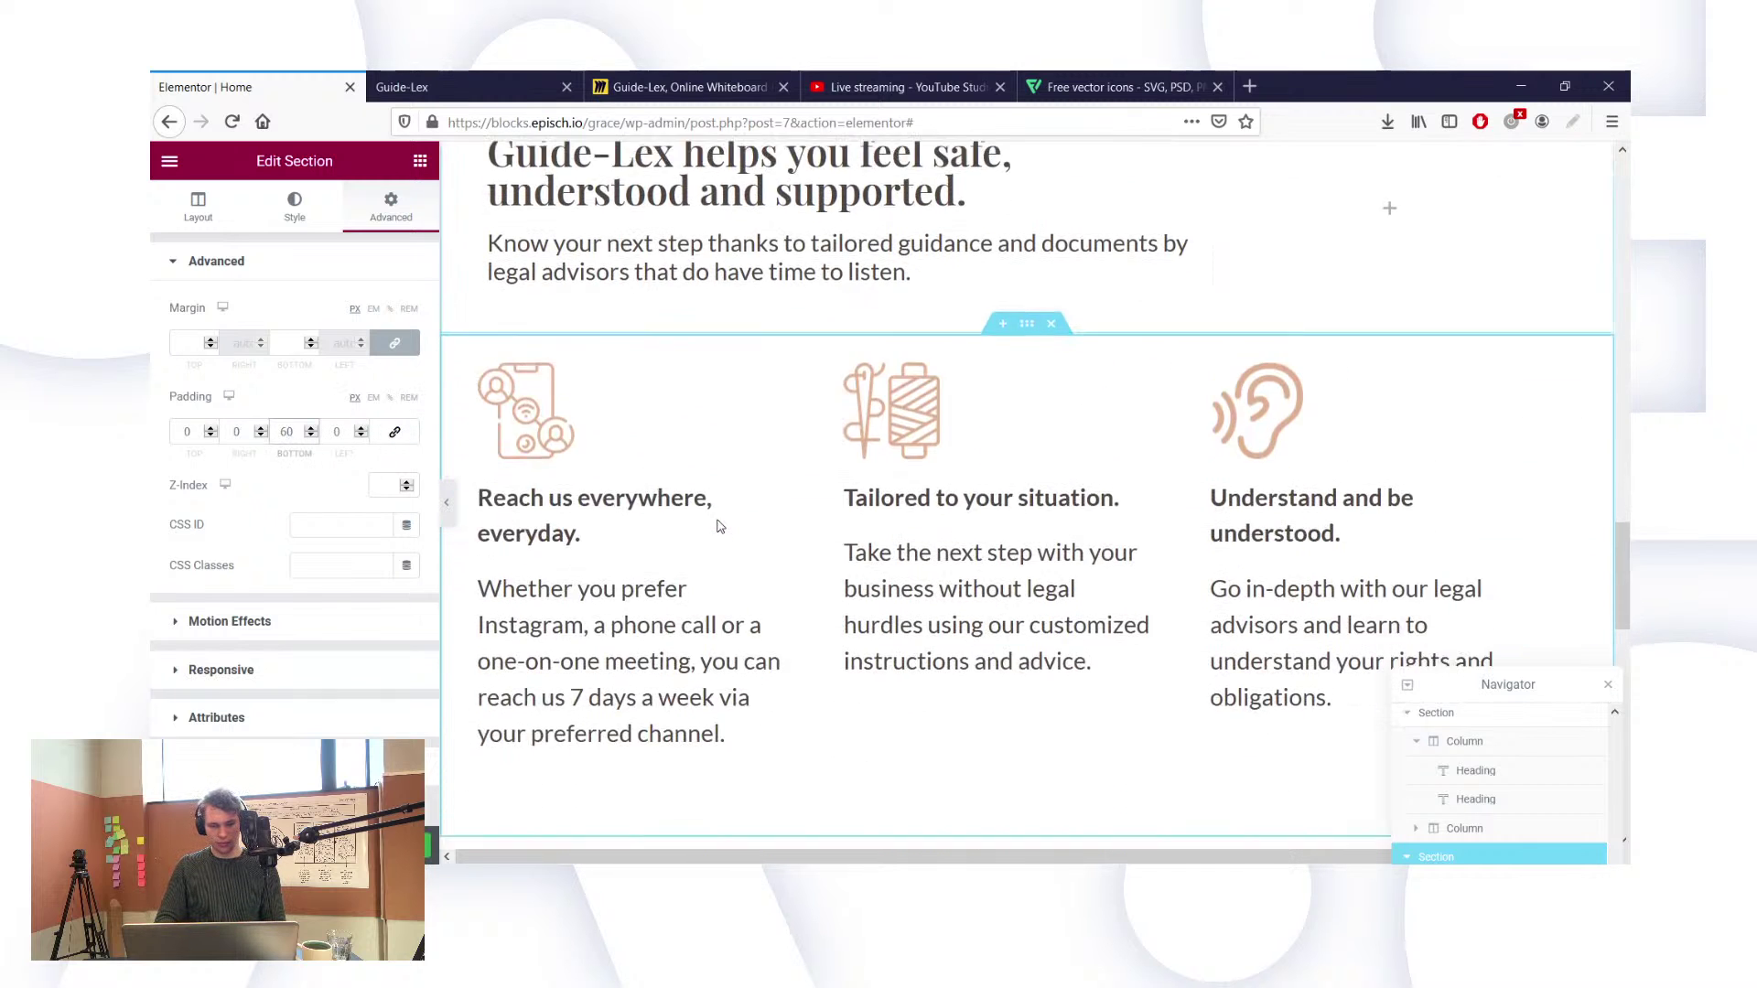
{"action": "key", "text": "BackSpace"}
{"action": "type", "text": "7"}
{"action": "scroll", "coordinate": [1089, 652], "scroll_direction": "down", "scroll_amount": 5}
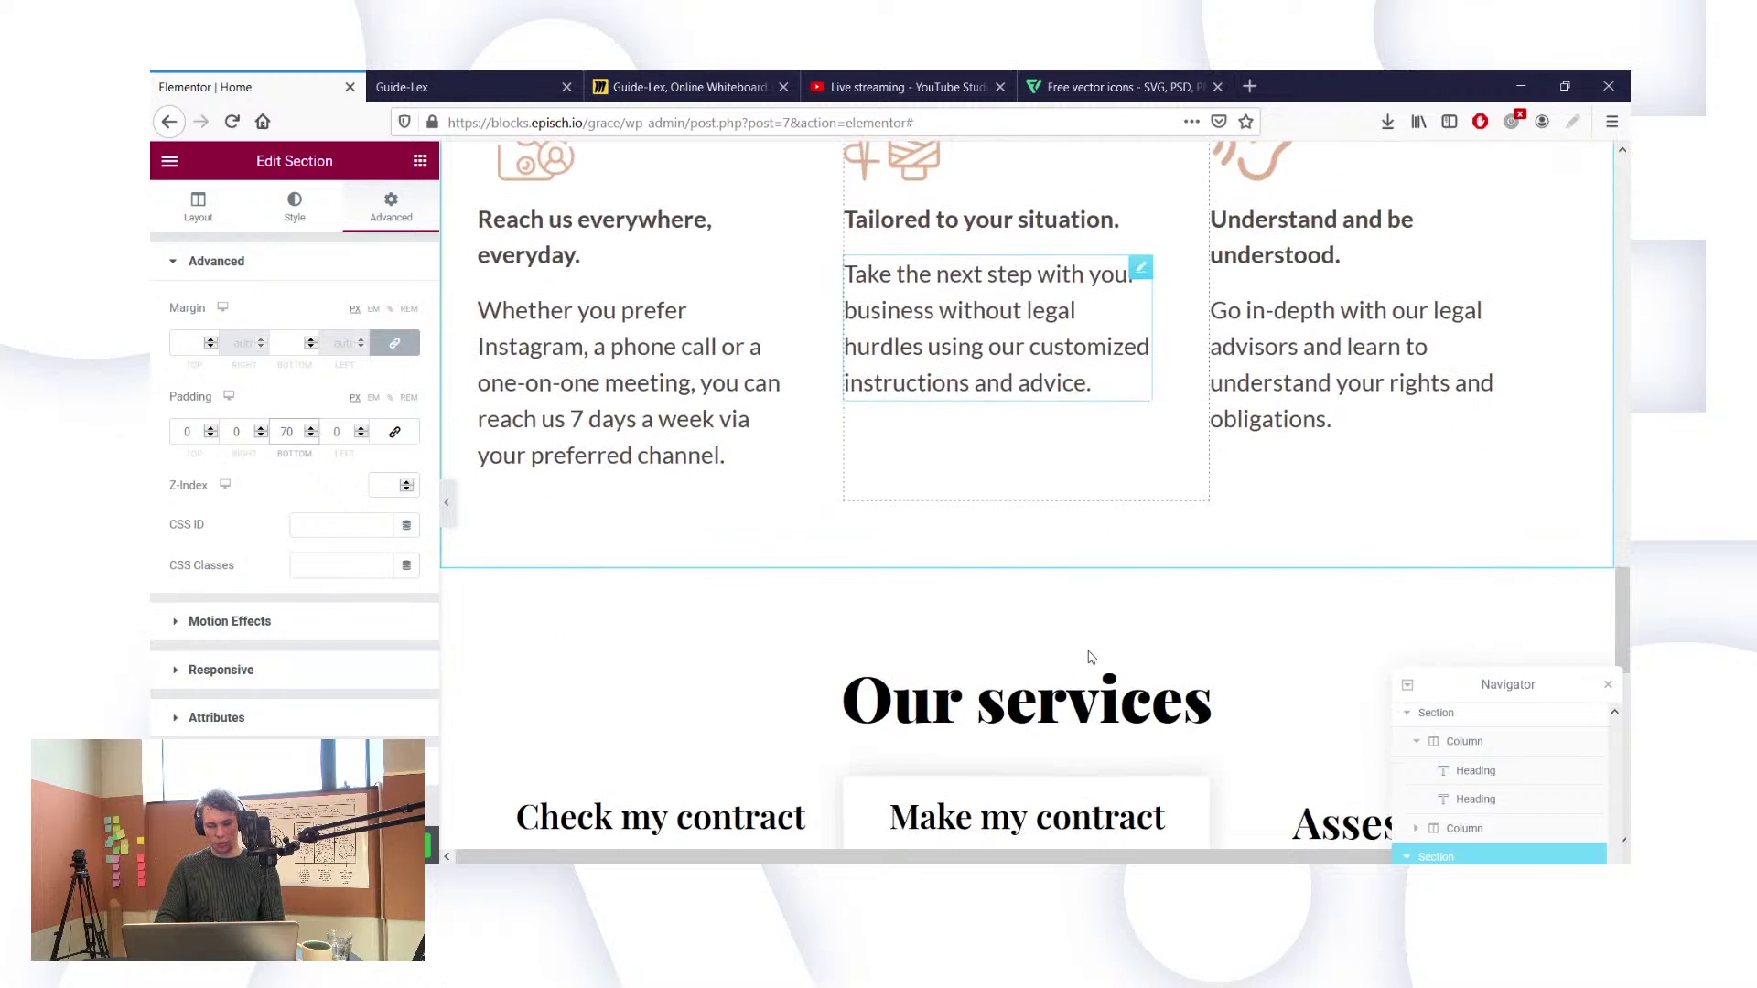
{"action": "scroll", "coordinate": [988, 659], "scroll_direction": "up", "scroll_amount": 8}
{"action": "scroll", "coordinate": [1090, 657], "scroll_direction": "down", "scroll_amount": 2}
{"action": "scroll", "coordinate": [1091, 657], "scroll_direction": "down", "scroll_amount": 1}
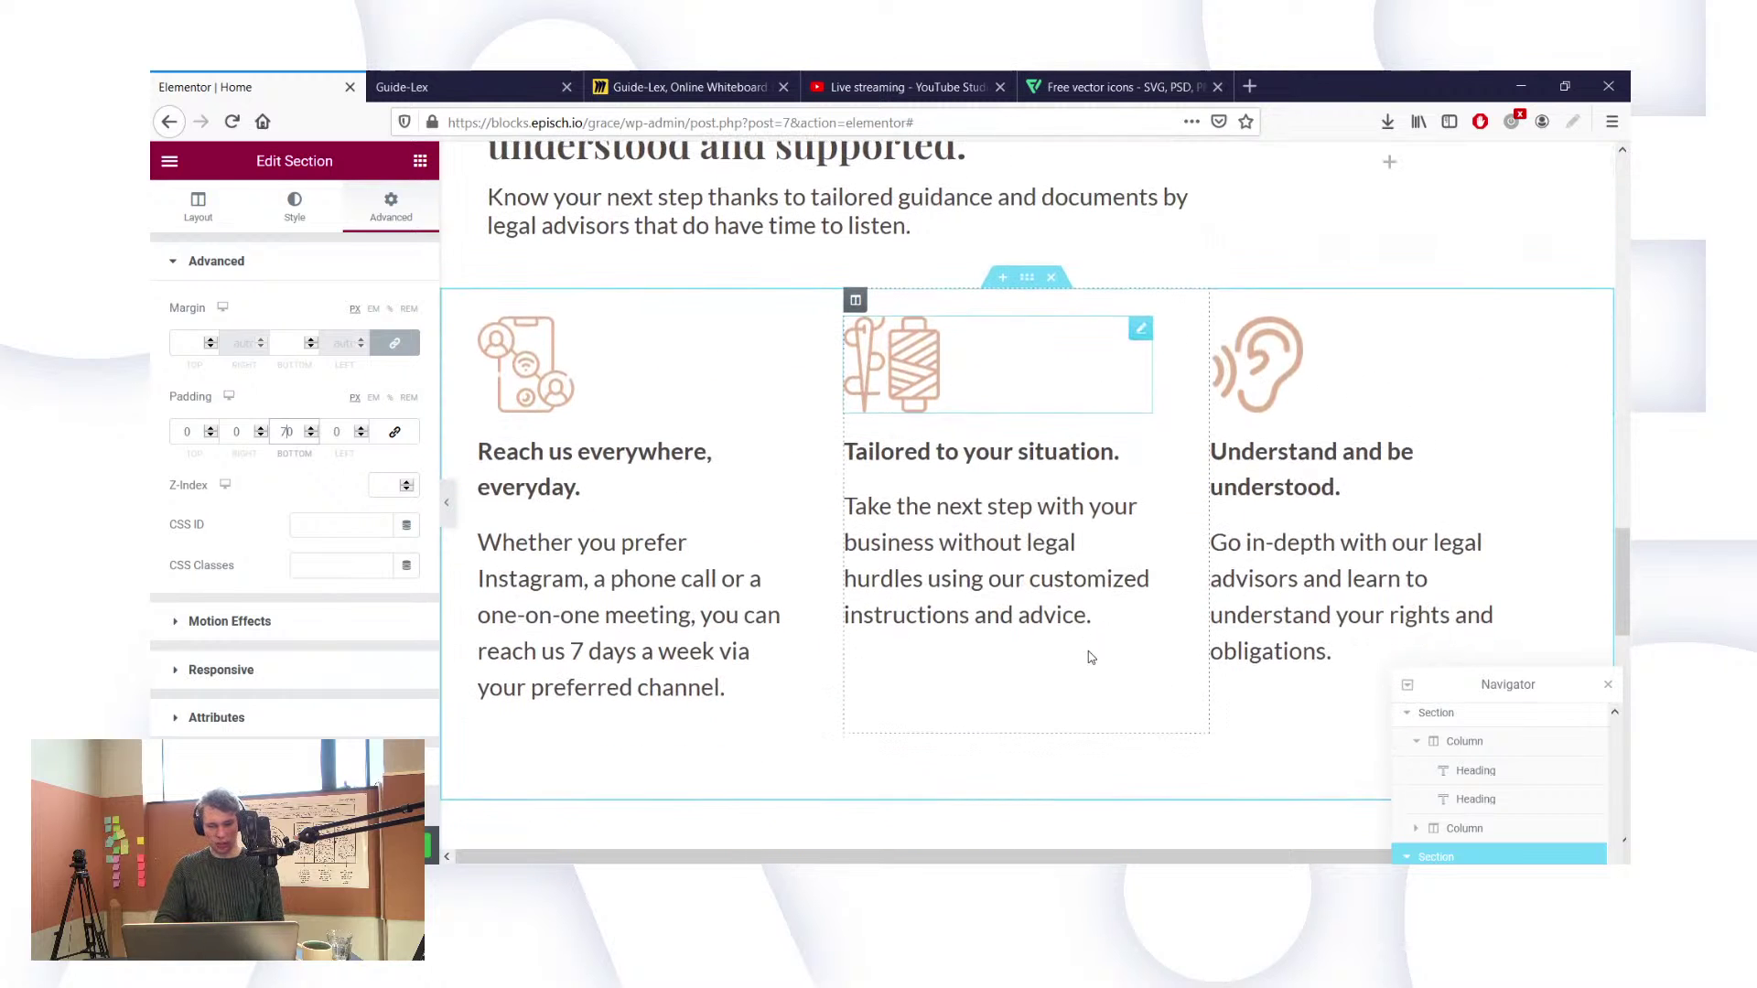
Step: Settle the feature section's bottom padding at 90 and view the live Guide-Lex page
{"action": "key", "text": "BackSpace"}
{"action": "type", "text": "8"}
{"action": "scroll", "coordinate": [1171, 575], "scroll_direction": "up", "scroll_amount": 3}
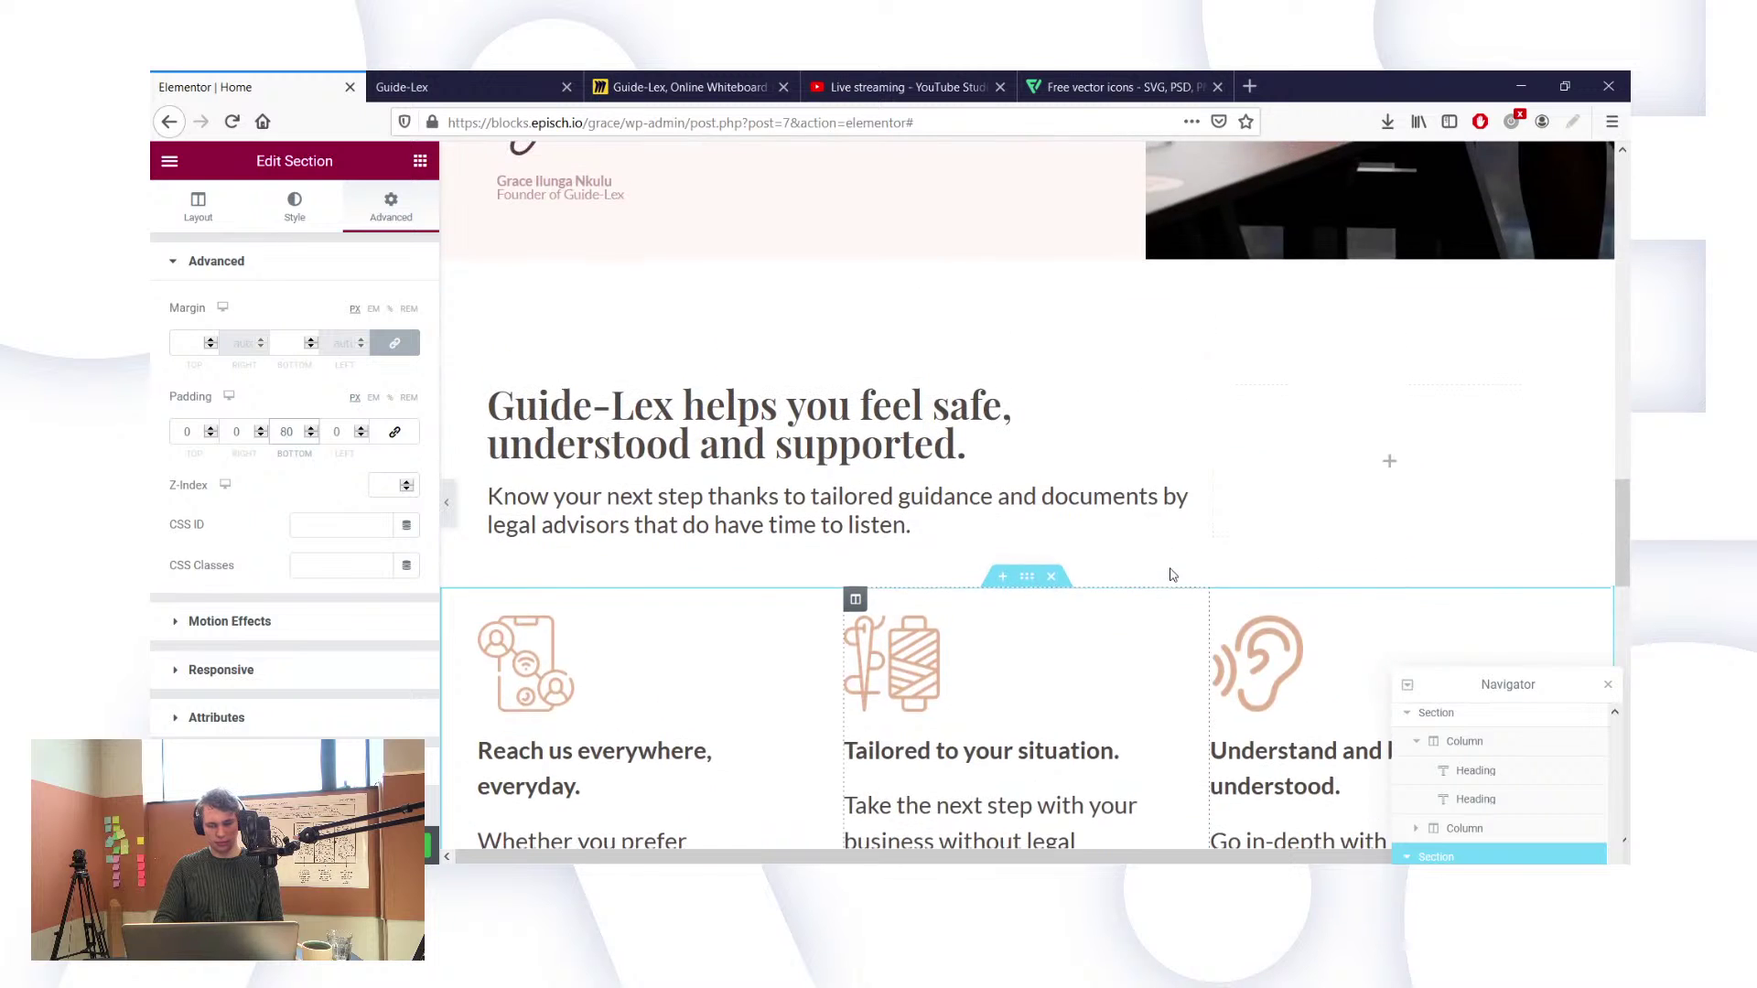
{"action": "scroll", "coordinate": [1172, 575], "scroll_direction": "down", "scroll_amount": 1}
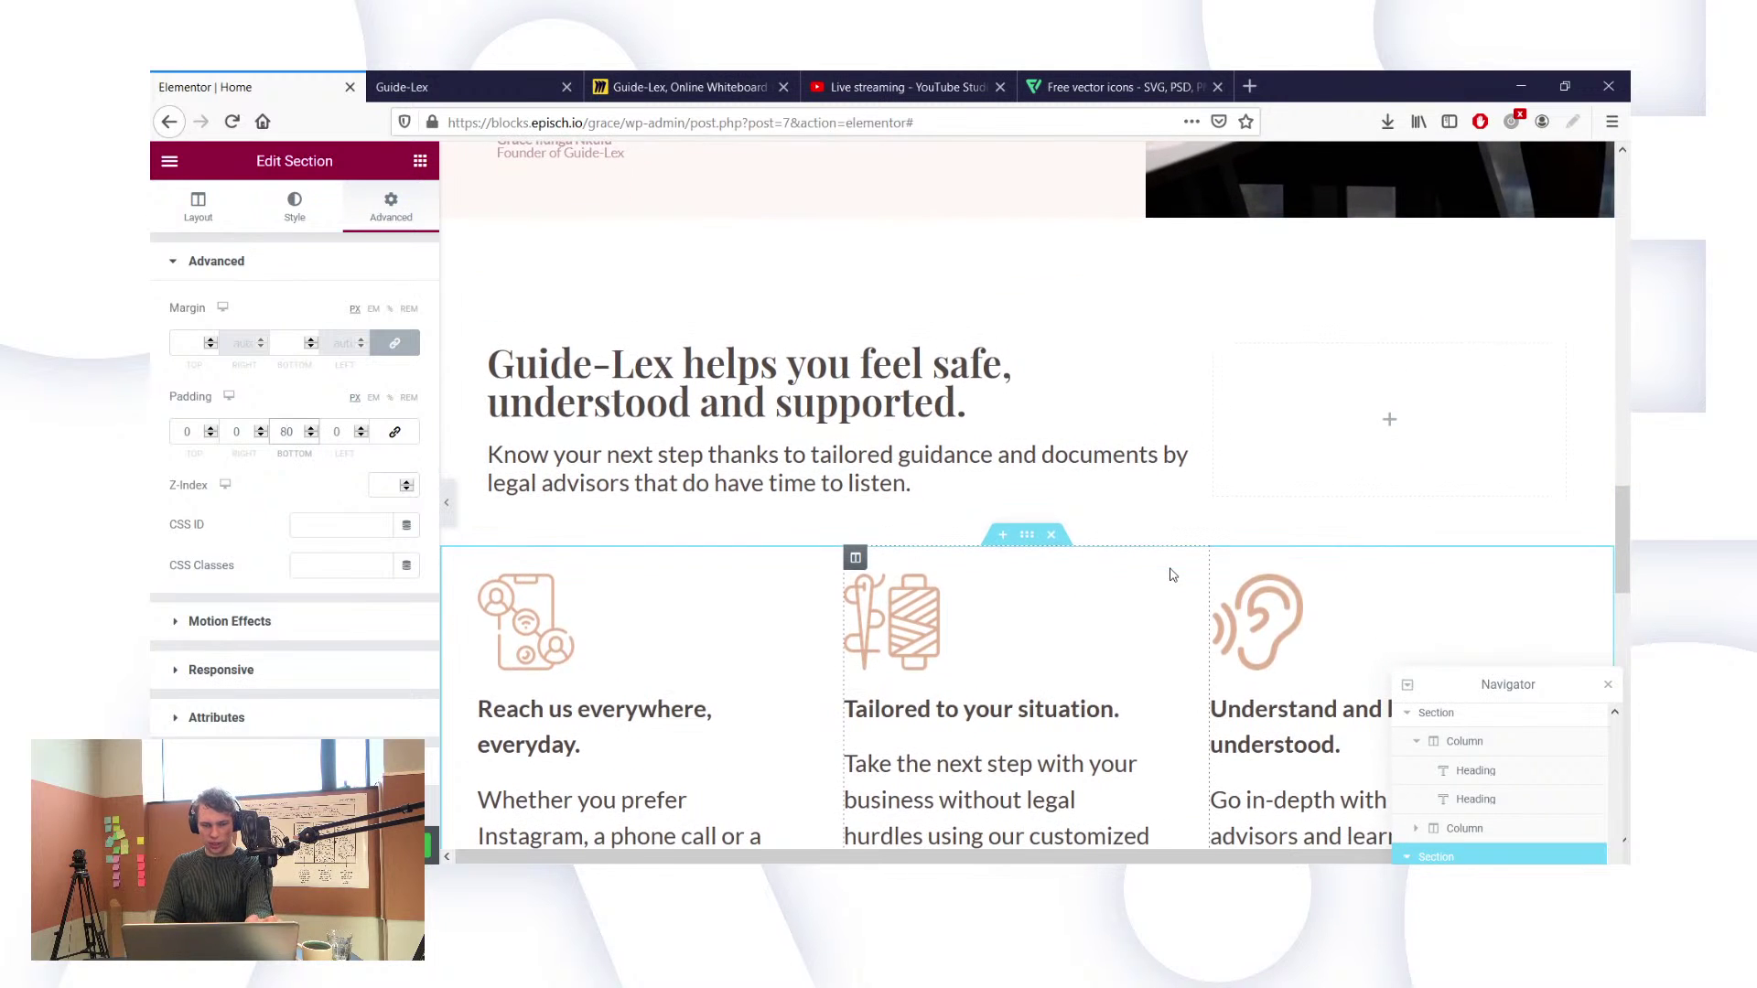
{"action": "scroll", "coordinate": [1172, 575], "scroll_direction": "down", "scroll_amount": 4}
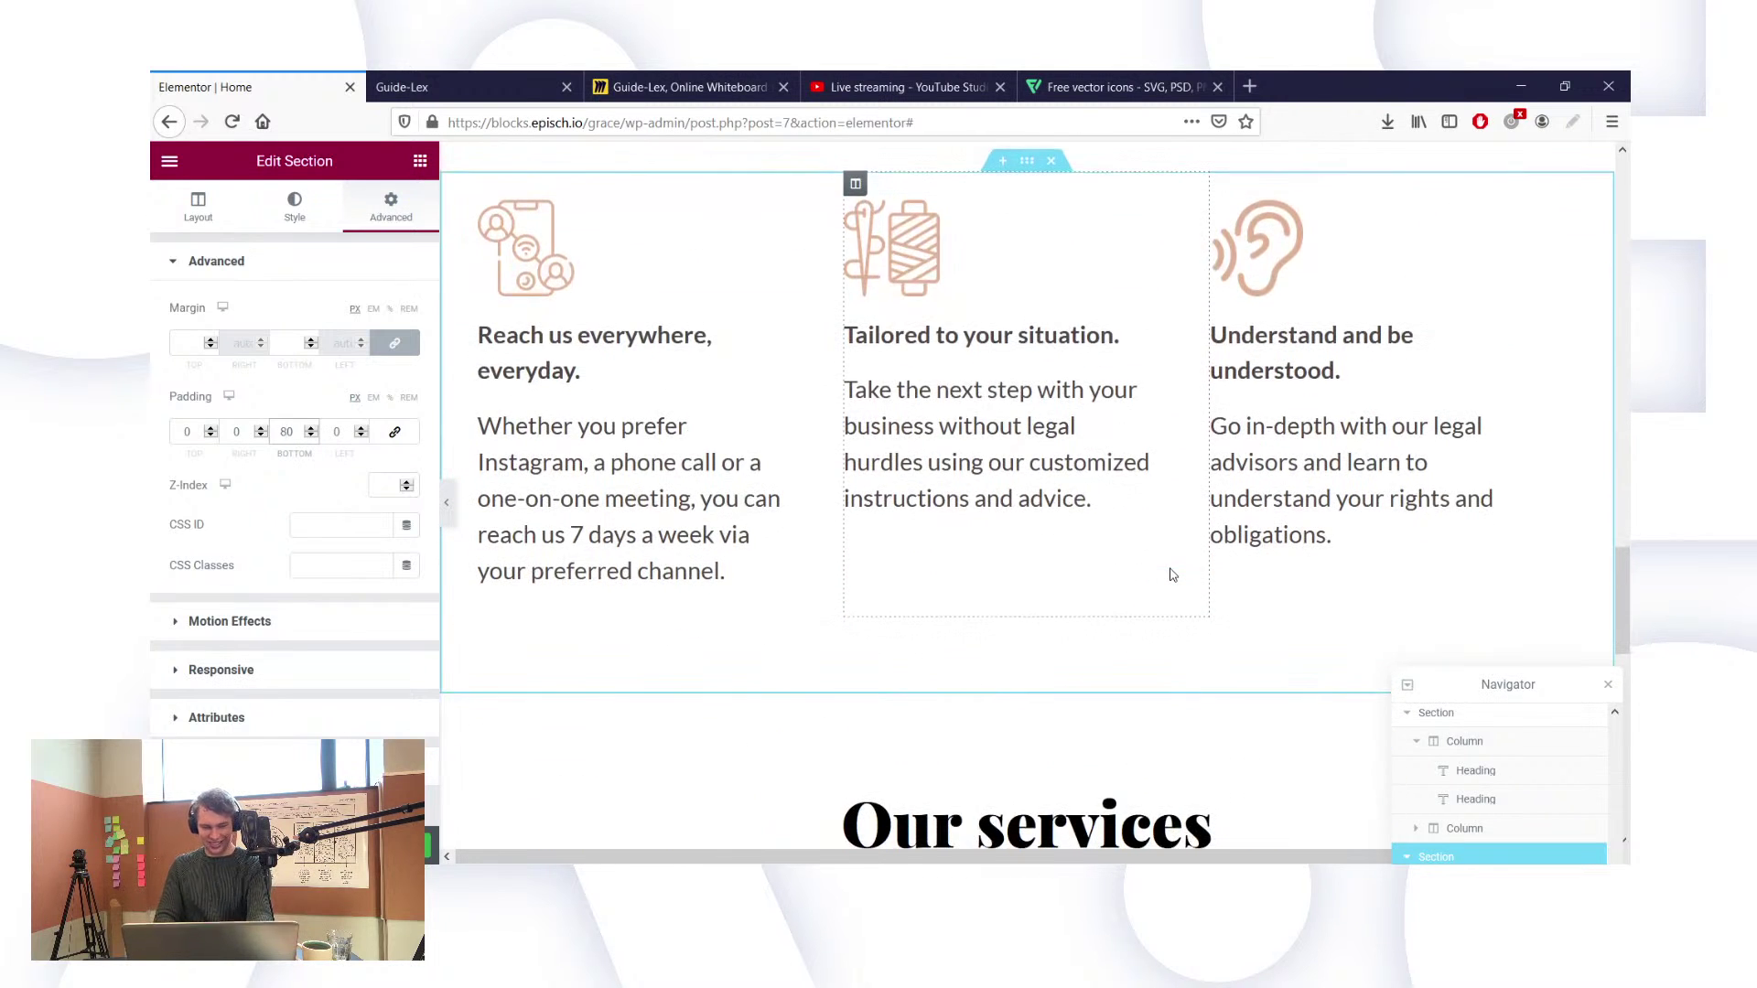
{"action": "key", "text": "BackSpace"}
{"action": "type", "text": "9"}
{"action": "scroll", "coordinate": [1171, 574], "scroll_direction": "up", "scroll_amount": 6}
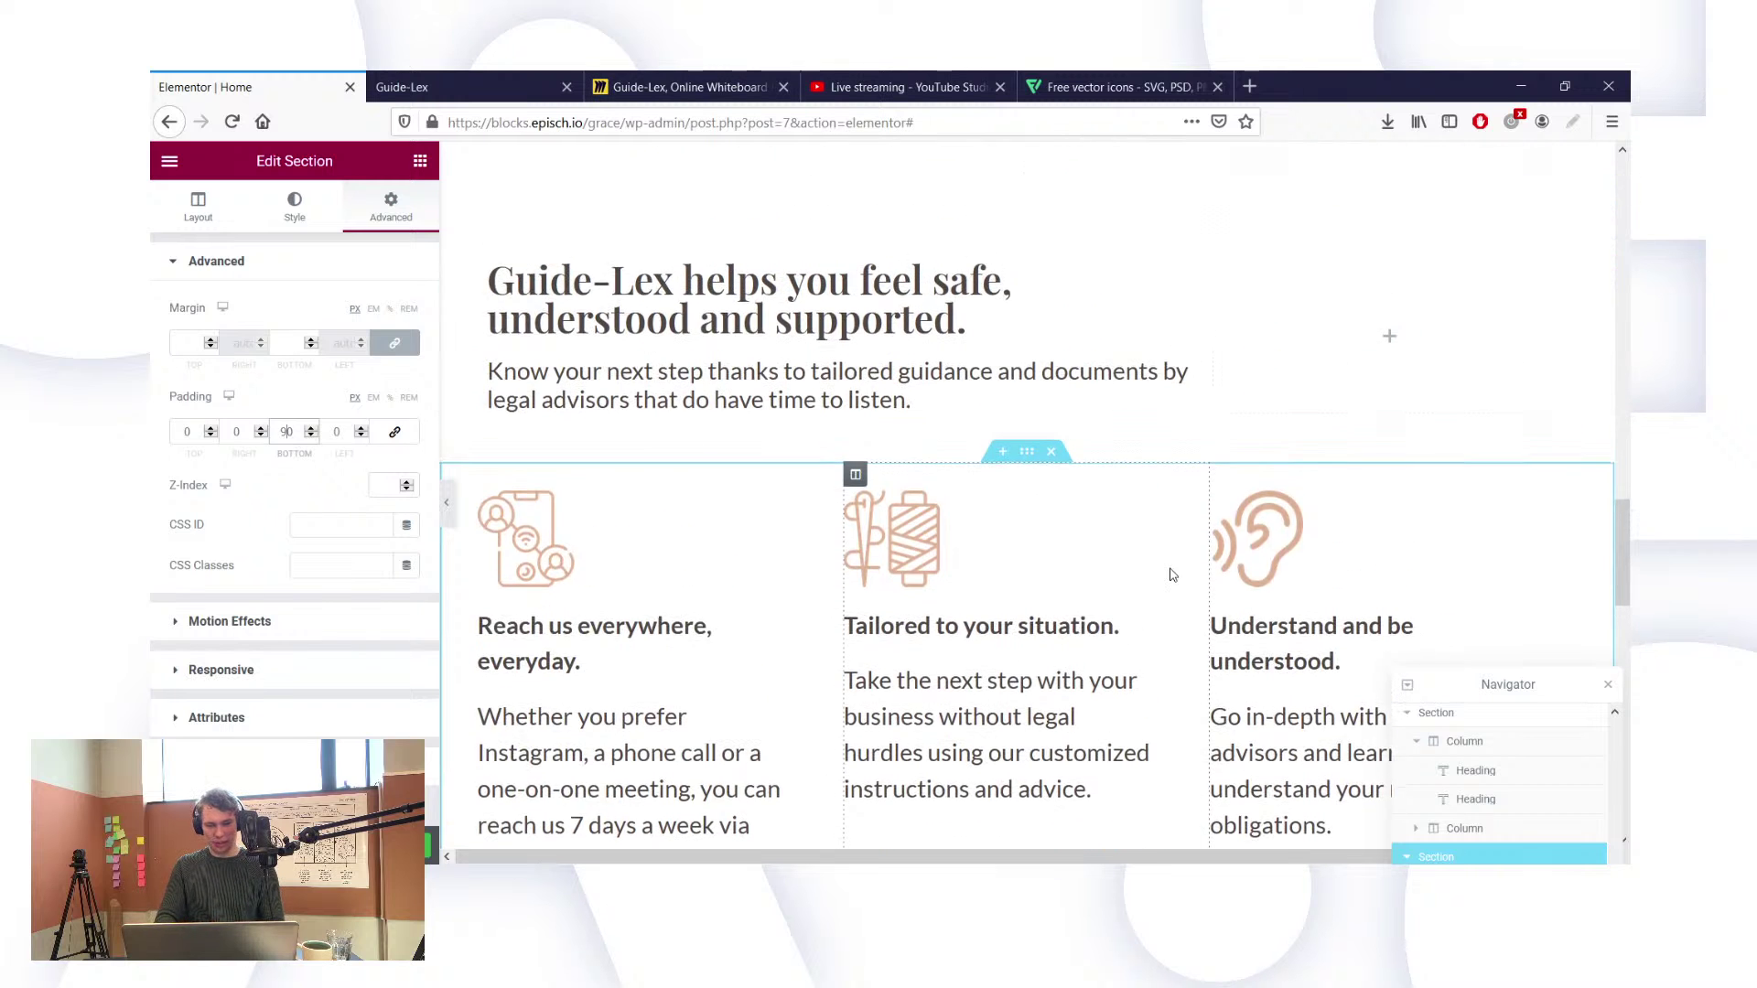
{"action": "scroll", "coordinate": [842, 472], "scroll_direction": "down", "scroll_amount": 8}
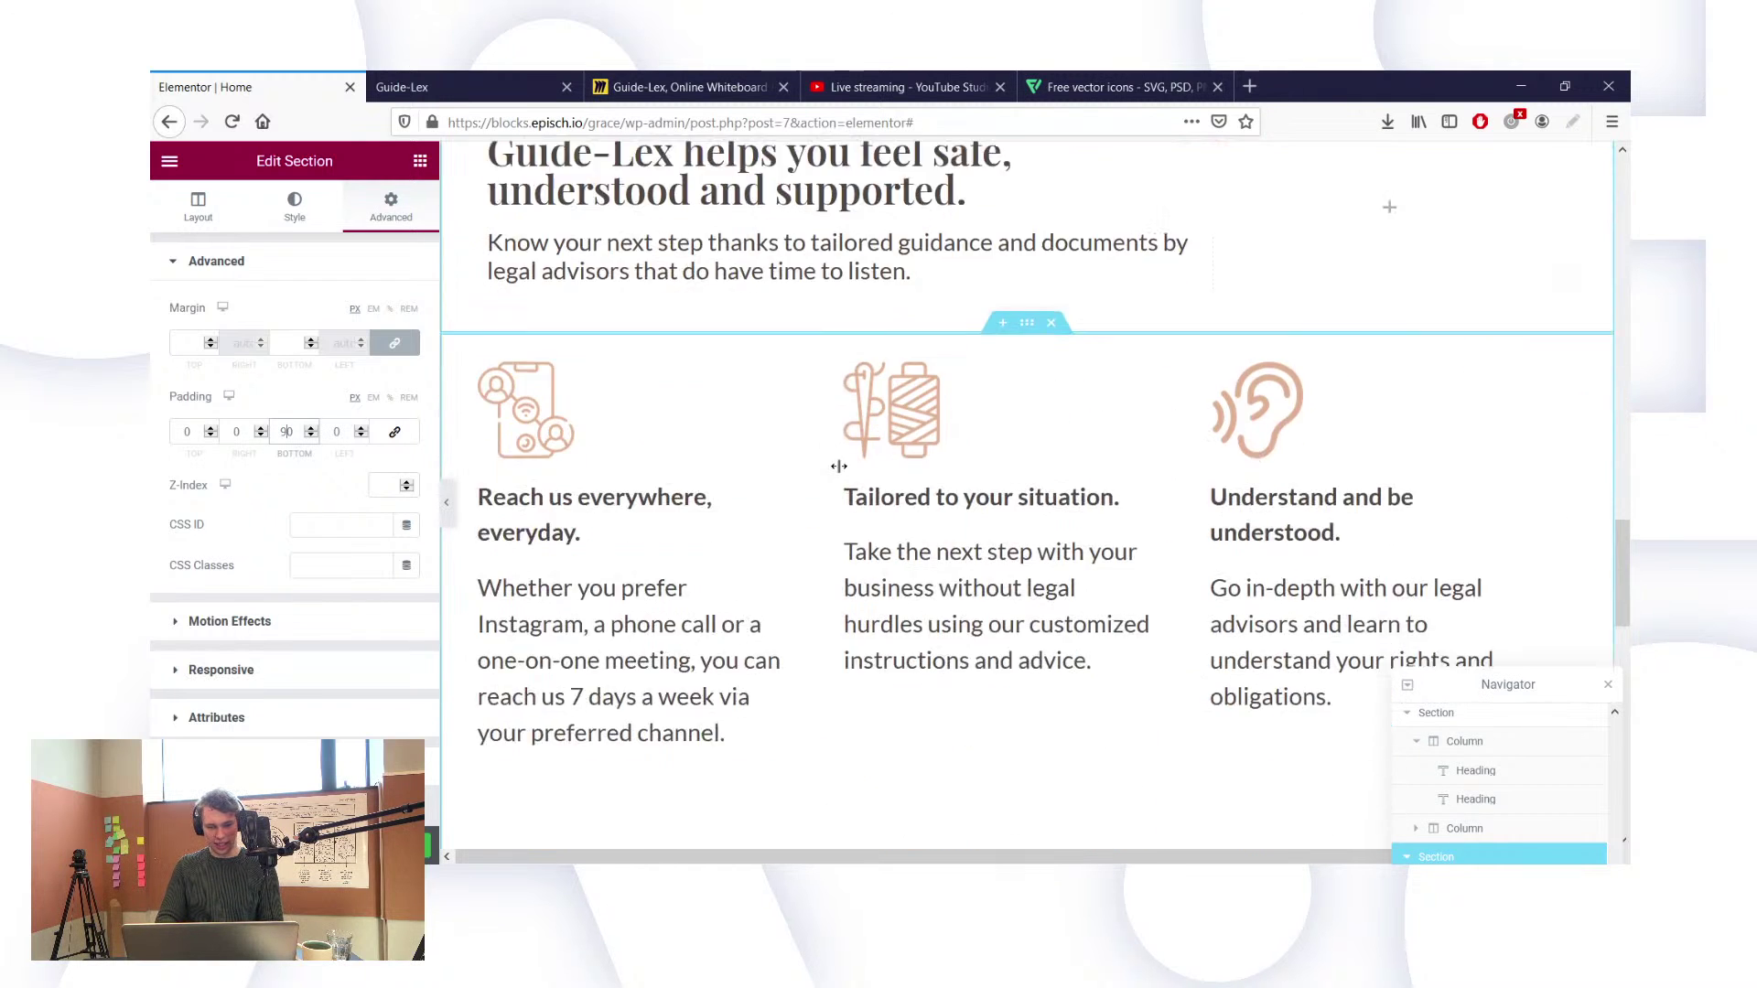
{"action": "scroll", "coordinate": [842, 472], "scroll_direction": "right", "scroll_amount": 2}
{"action": "scroll", "coordinate": [842, 472], "scroll_direction": "left", "scroll_amount": 2}
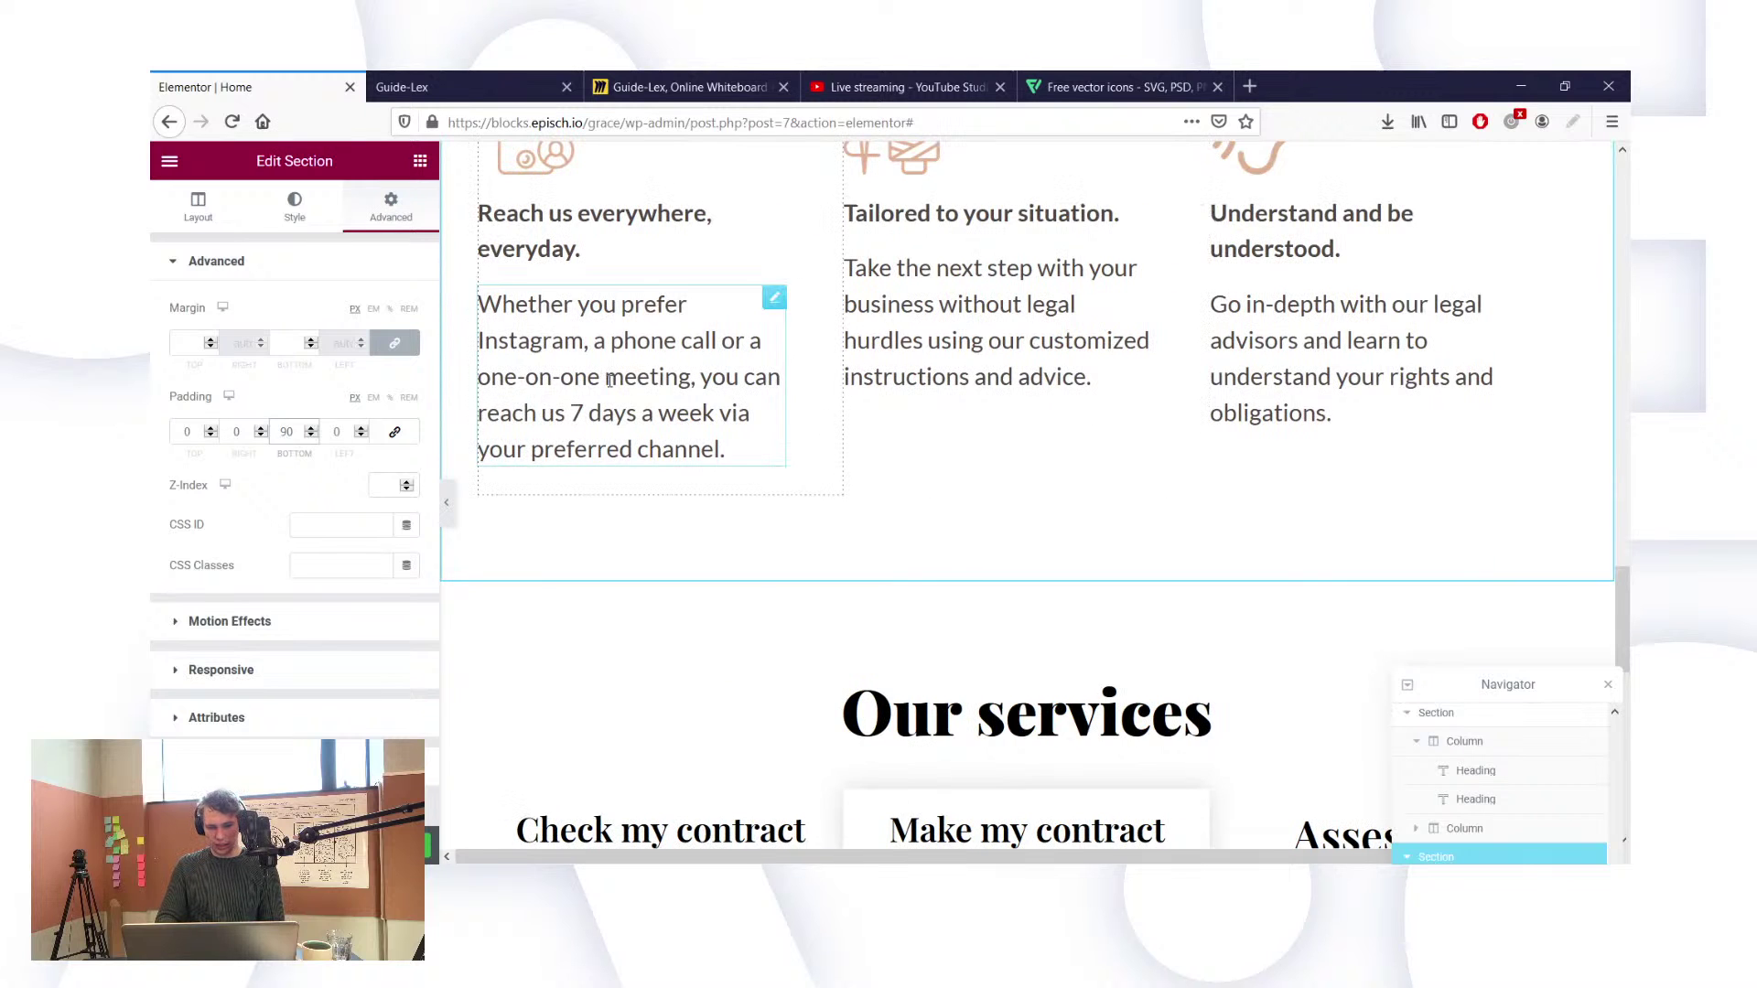
{"action": "scroll", "coordinate": [613, 389], "scroll_direction": "up", "scroll_amount": 5}
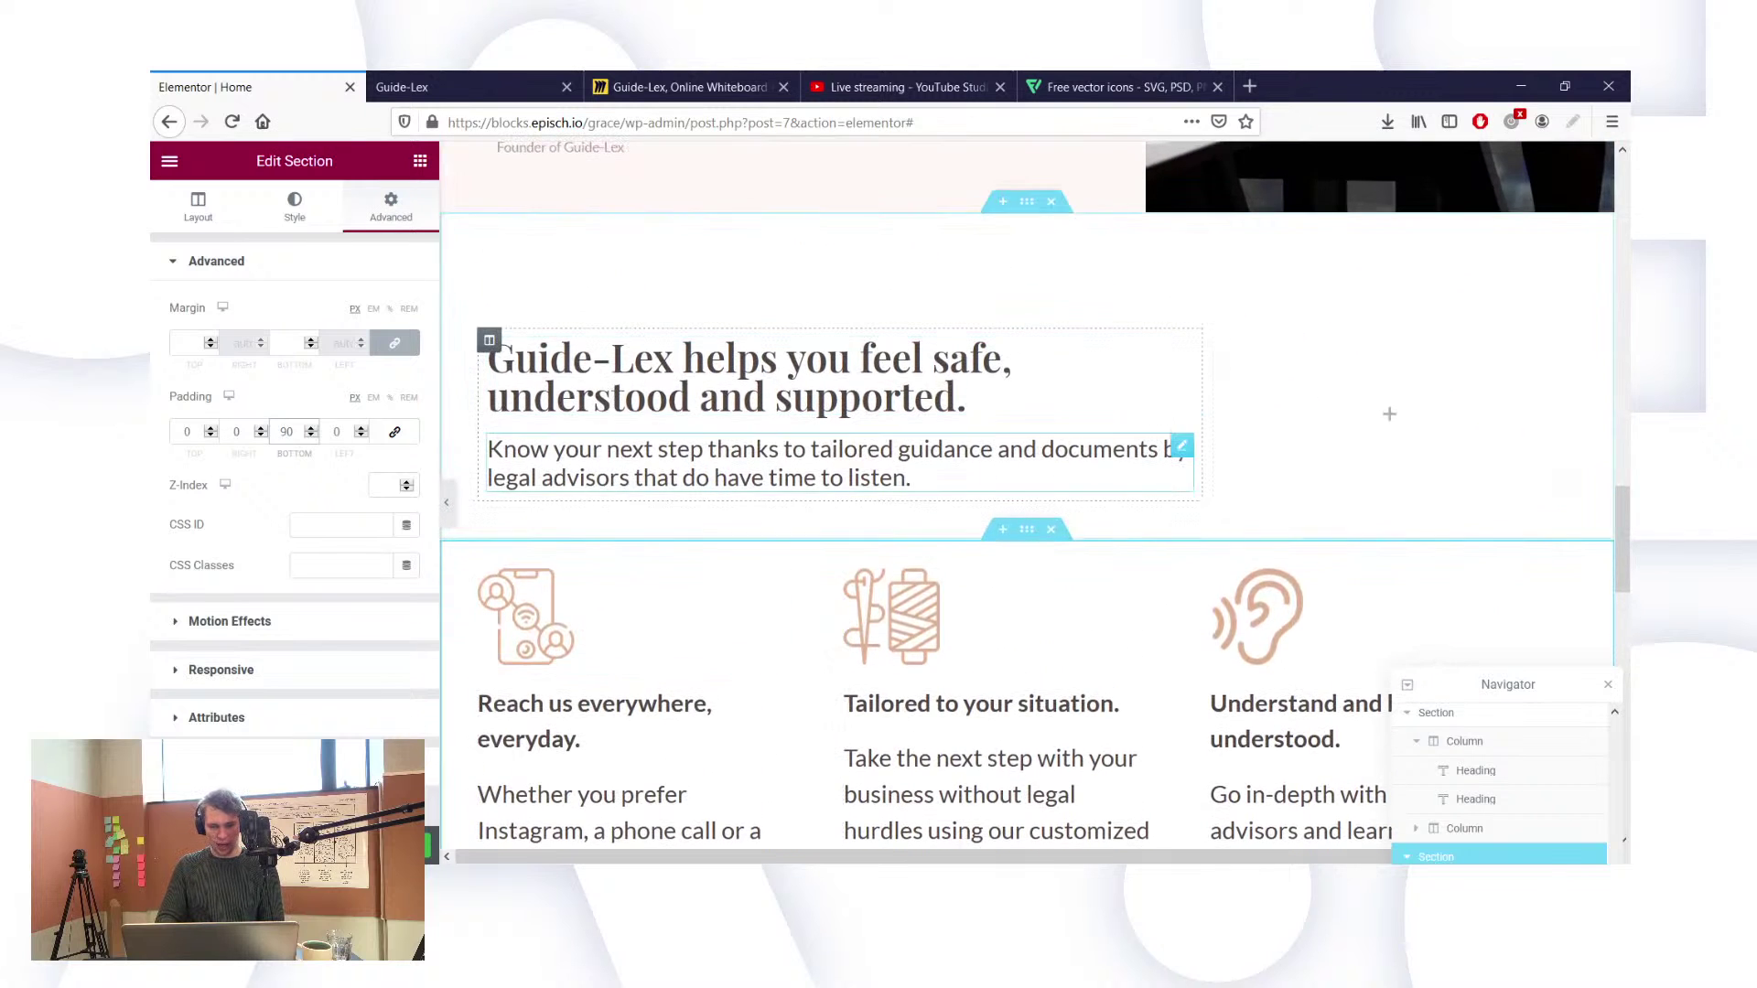
{"action": "left_click", "coordinate": [540, 82]}
Step: Refresh the Guide-Lex page, check the feature columns and intro text, then return to Elementor | Home
{"action": "left_click", "coordinate": [233, 122]}
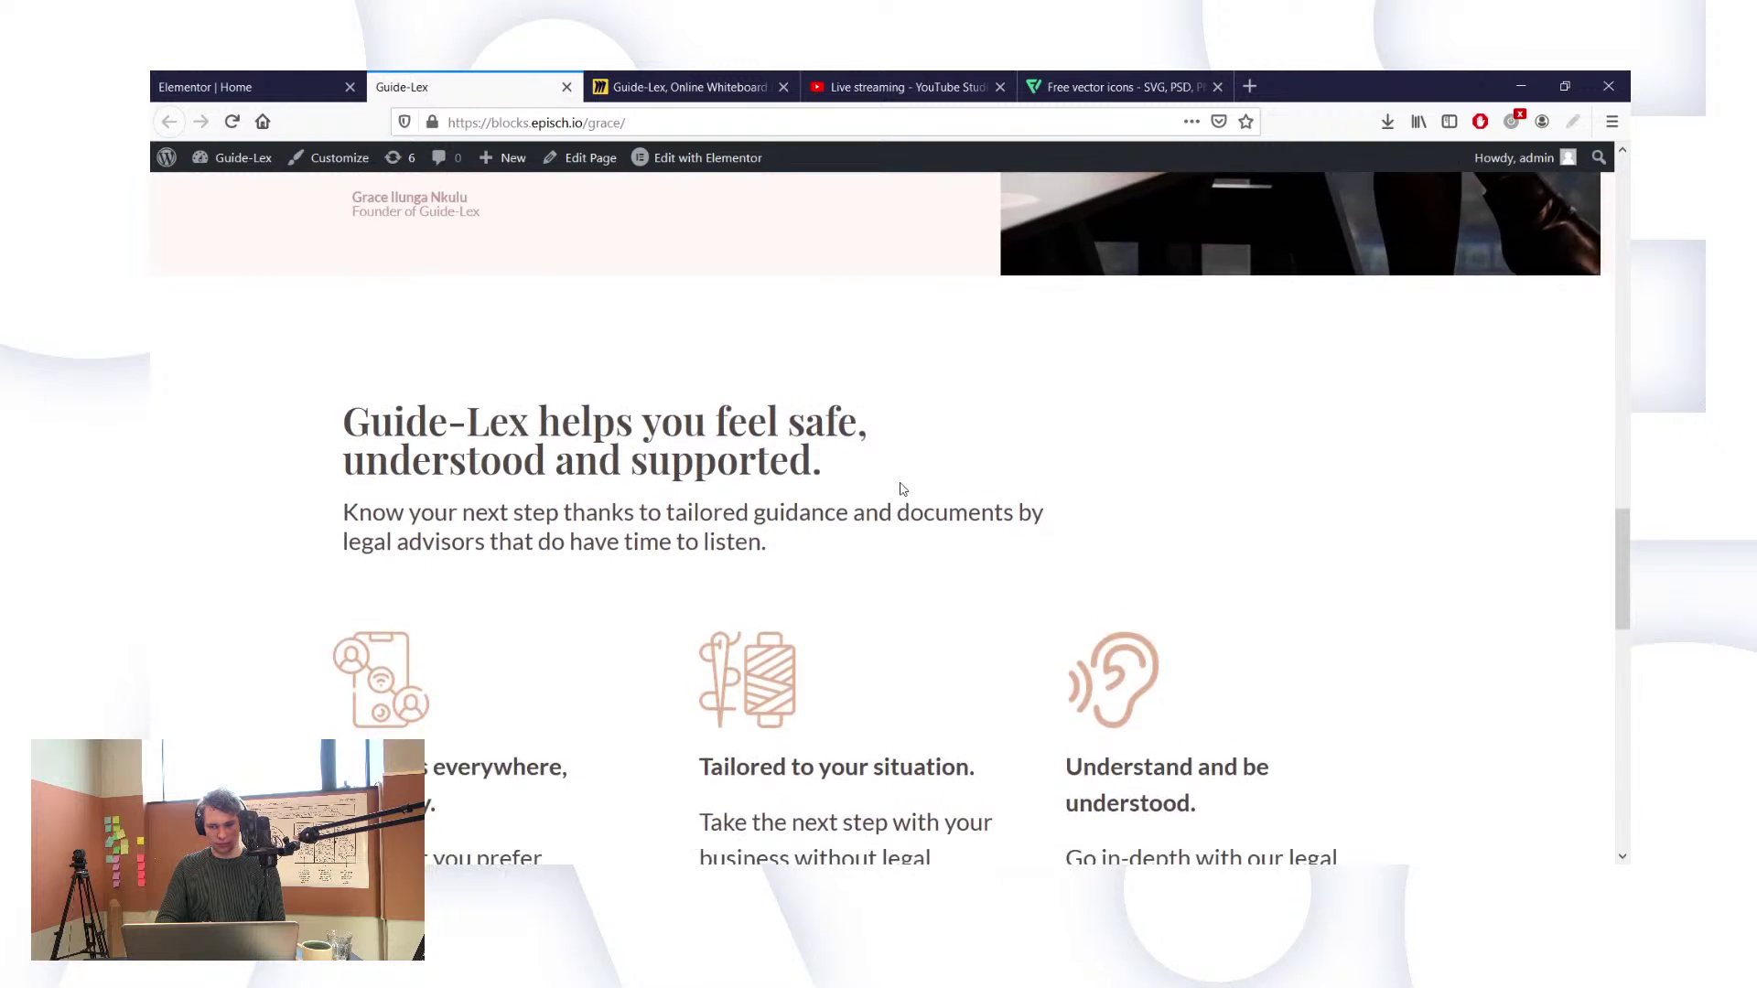
{"action": "scroll", "coordinate": [901, 488], "scroll_direction": "down", "scroll_amount": 5}
{"action": "scroll", "coordinate": [901, 488], "scroll_direction": "up", "scroll_amount": 2}
{"action": "scroll", "coordinate": [902, 488], "scroll_direction": "up", "scroll_amount": 3}
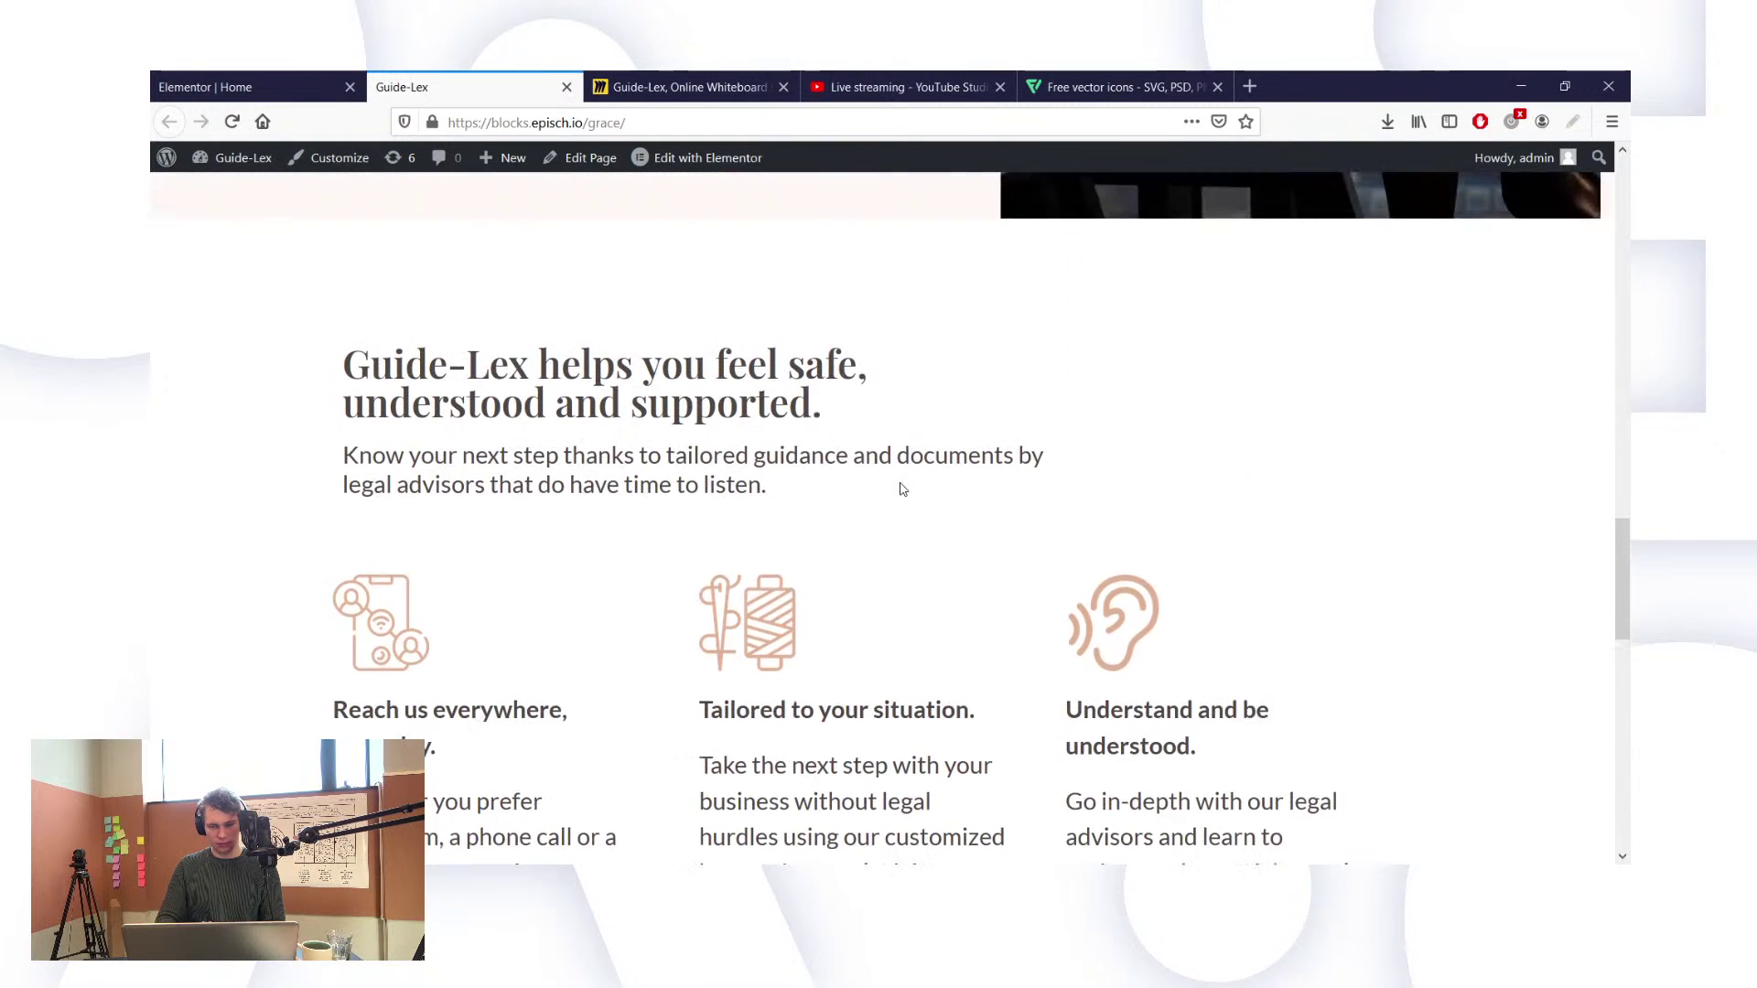
{"action": "scroll", "coordinate": [894, 558], "scroll_direction": "down", "scroll_amount": 3}
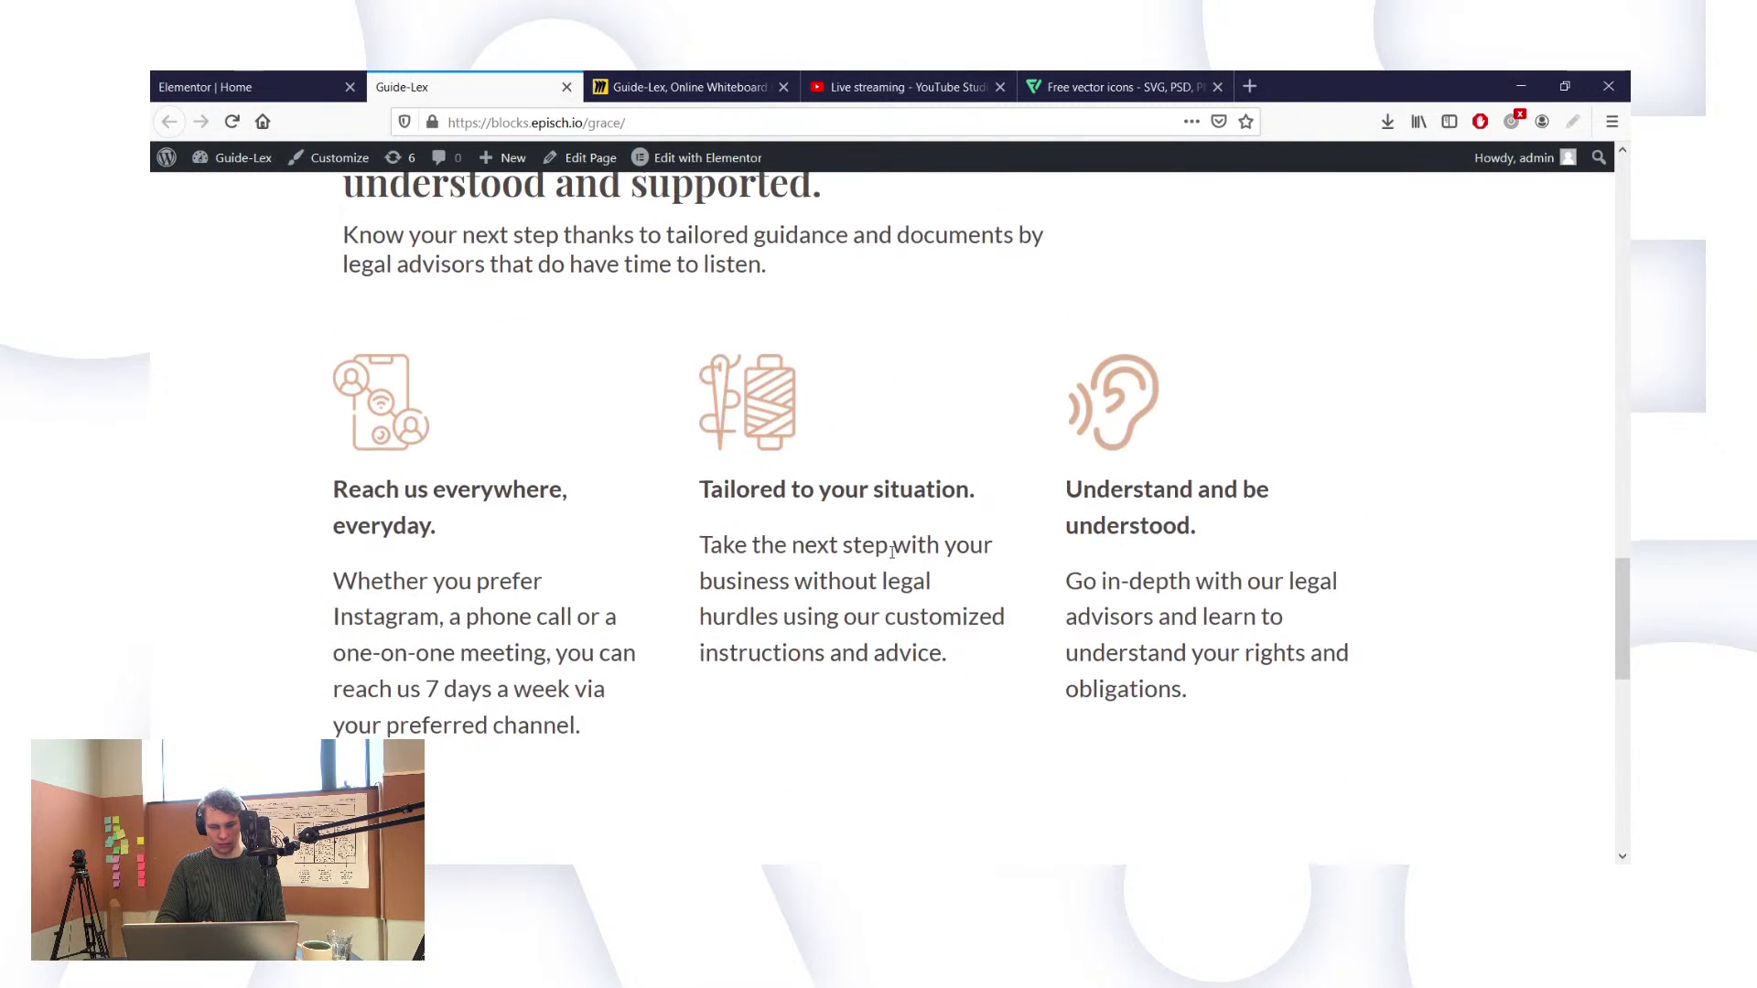
{"action": "scroll", "coordinate": [894, 558], "scroll_direction": "up", "scroll_amount": 1}
{"action": "double_click", "coordinate": [353, 396]}
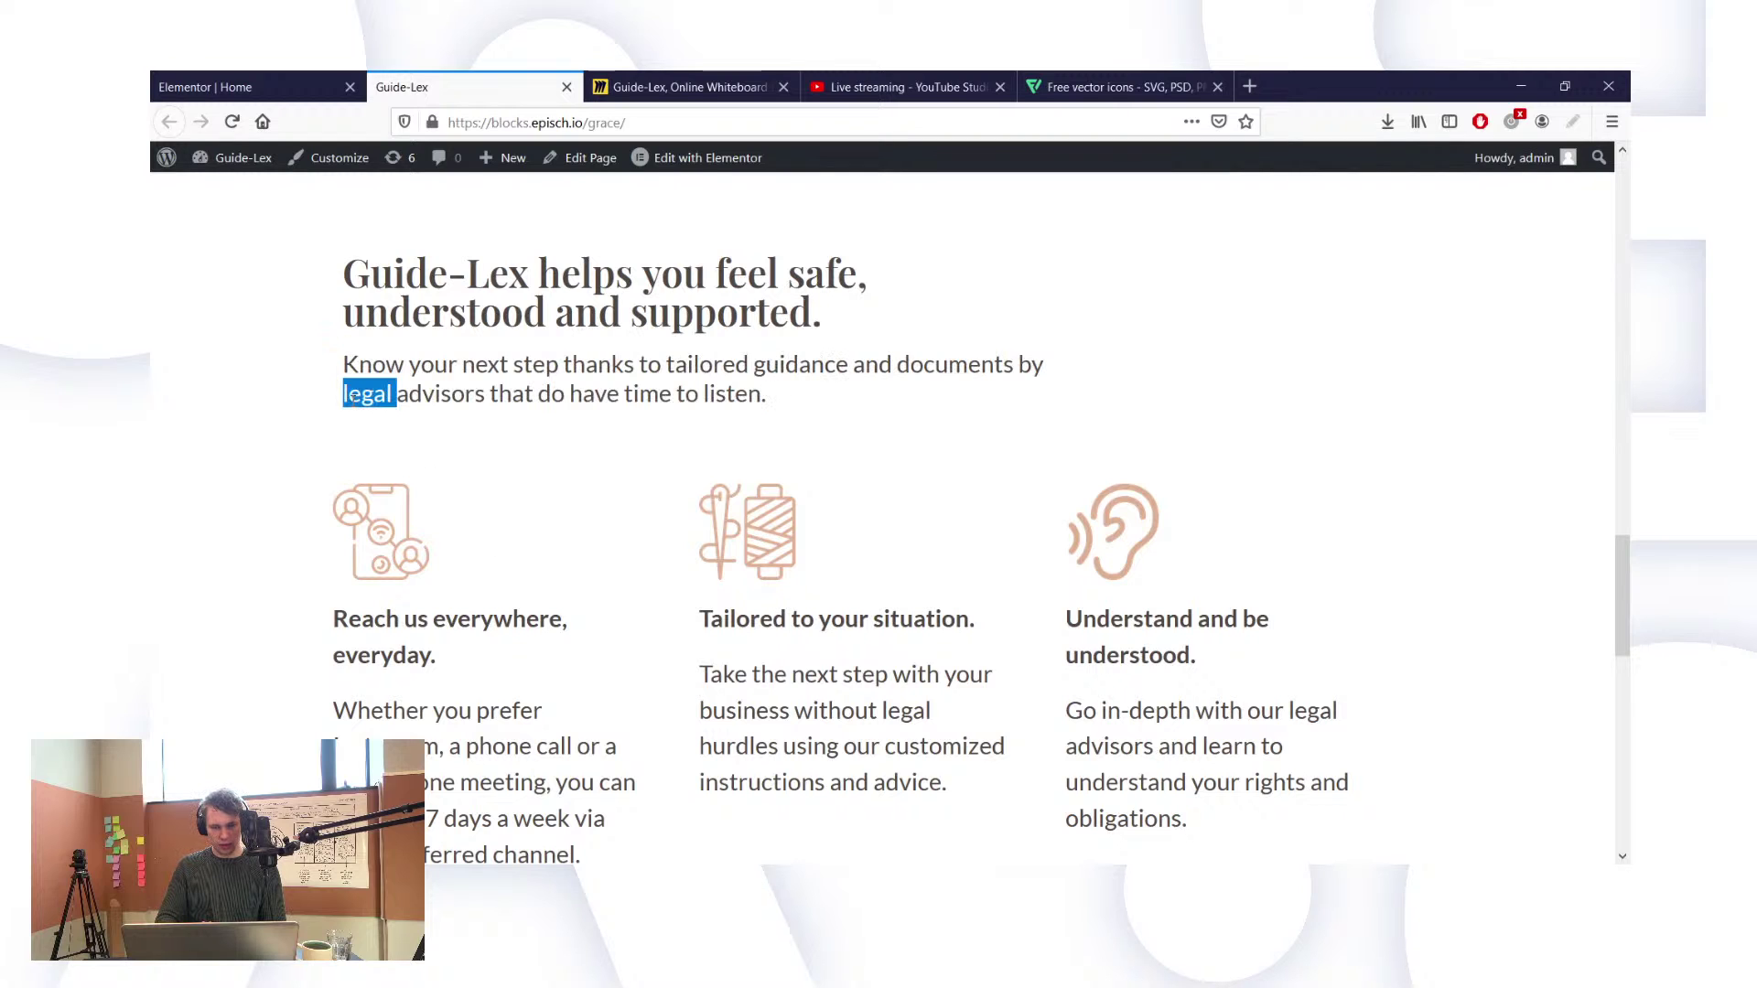
{"action": "left_click", "coordinate": [395, 645]}
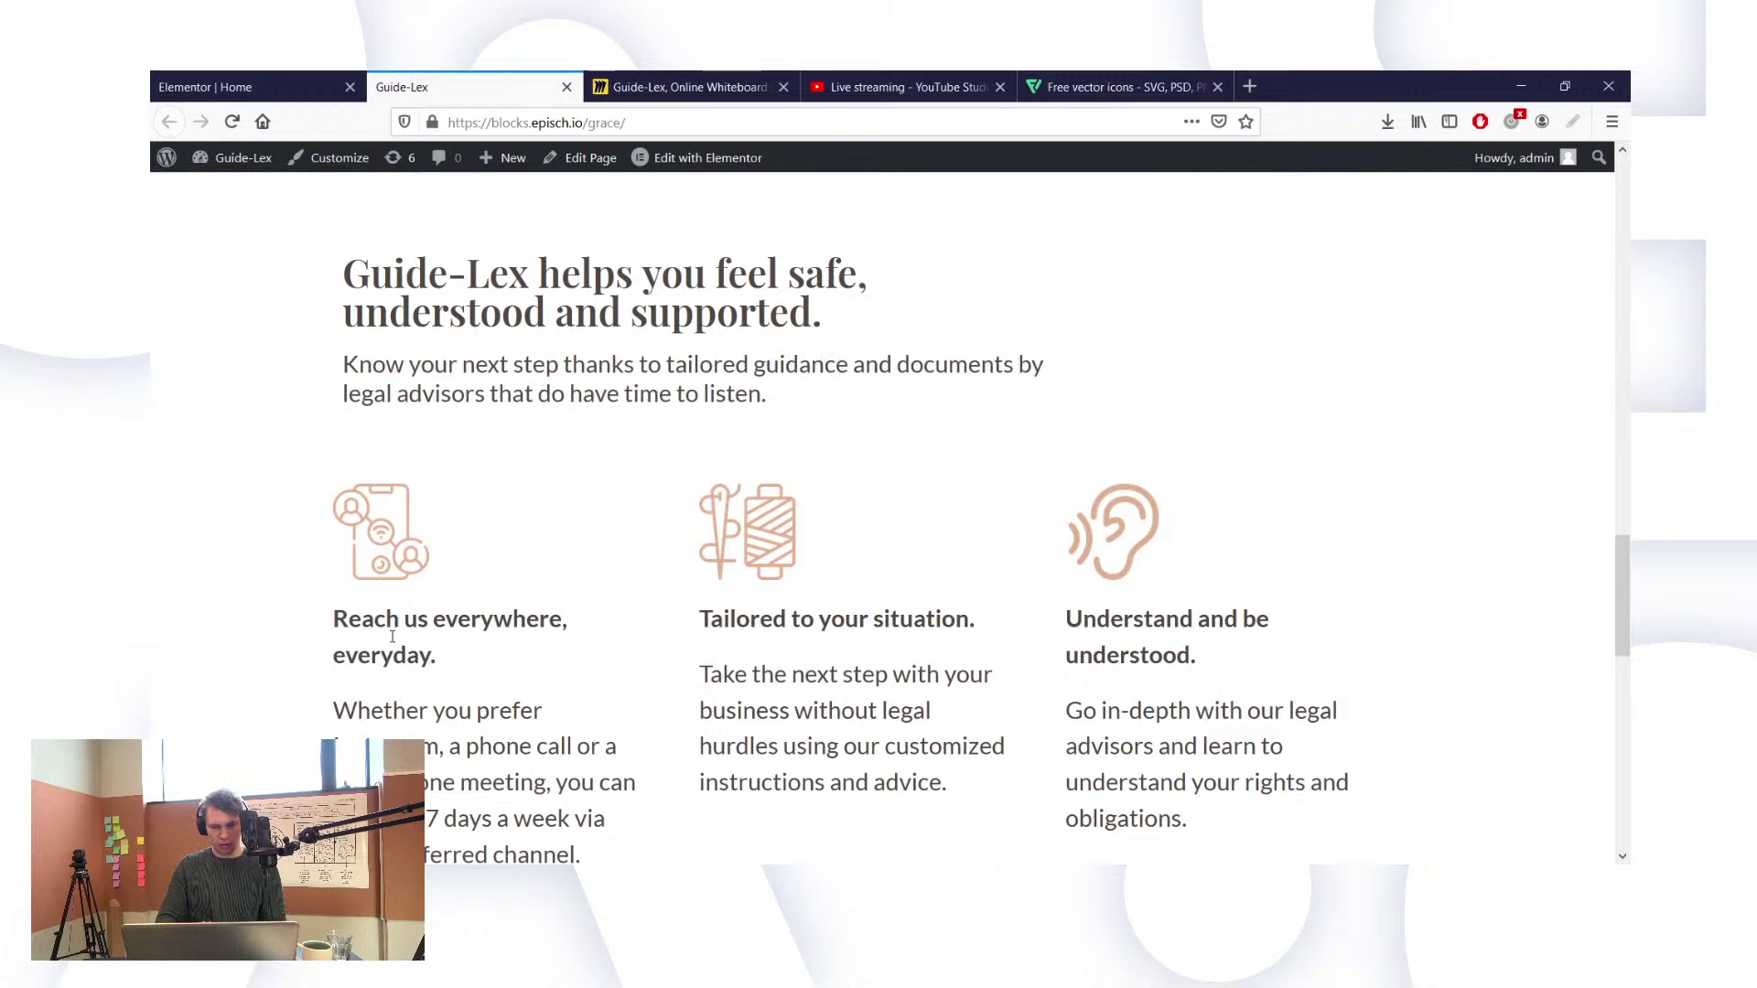
{"action": "left_click", "coordinate": [284, 84]}
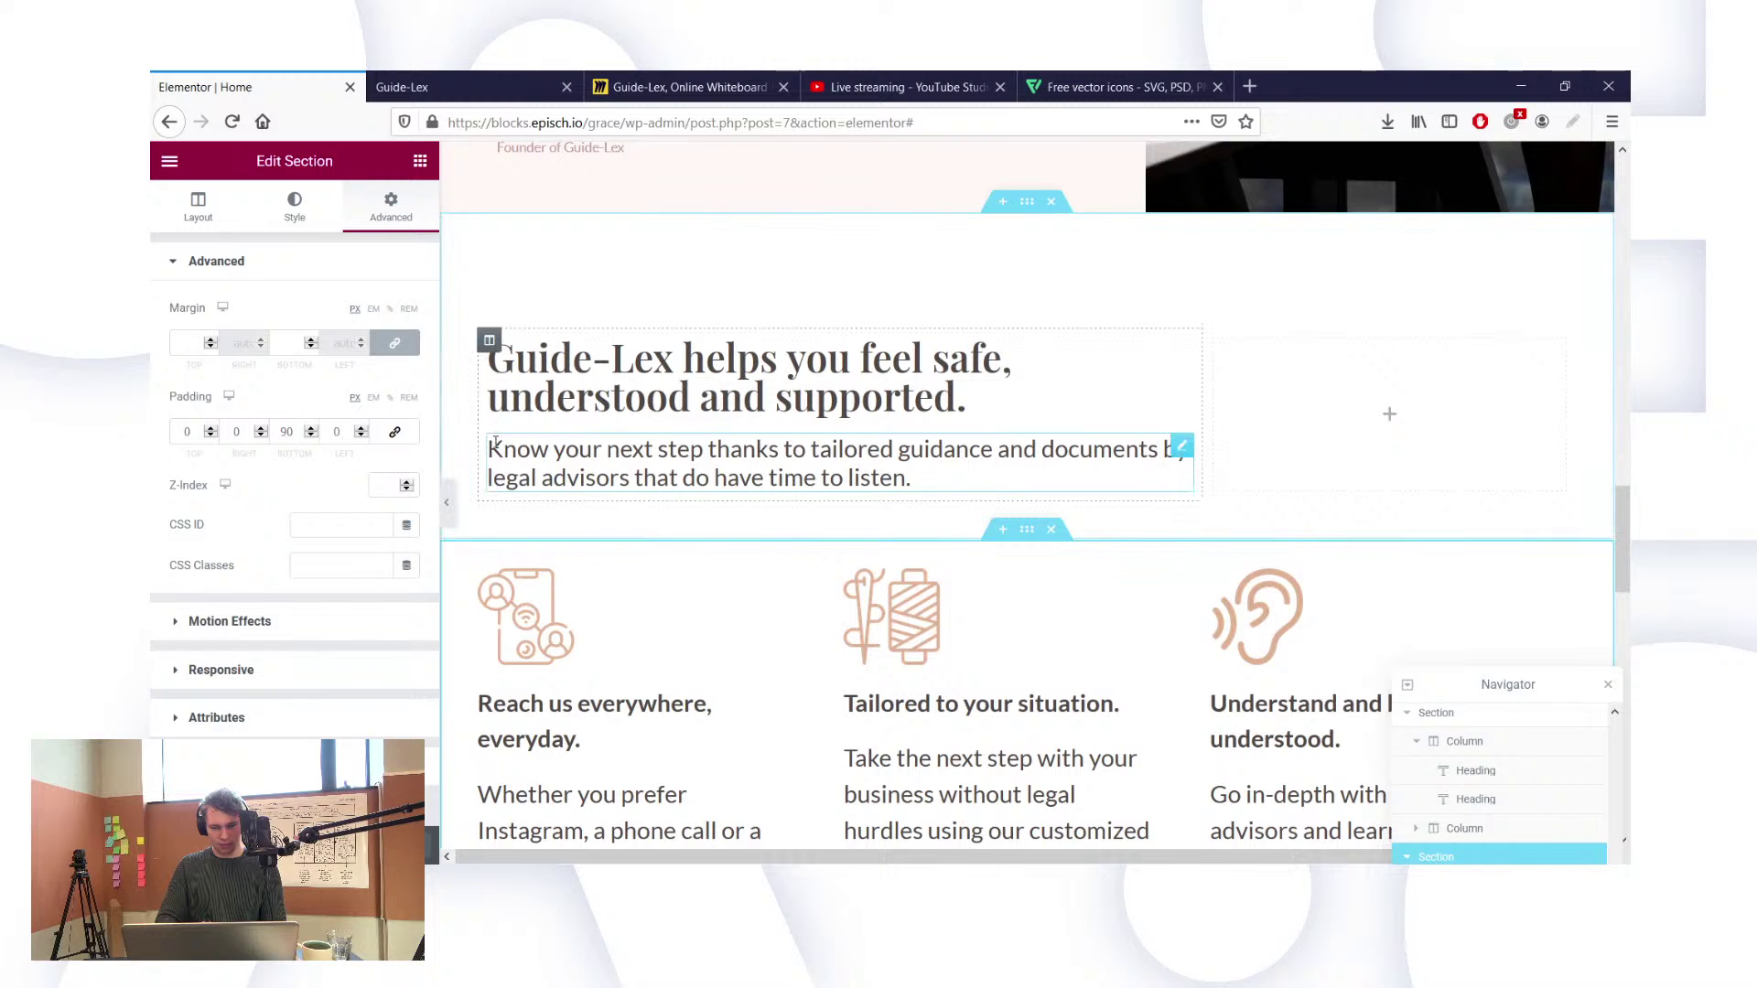
Step: Inspect the intro column, section and paragraph settings, then select the first feature column
{"action": "left_click", "coordinate": [490, 341]}
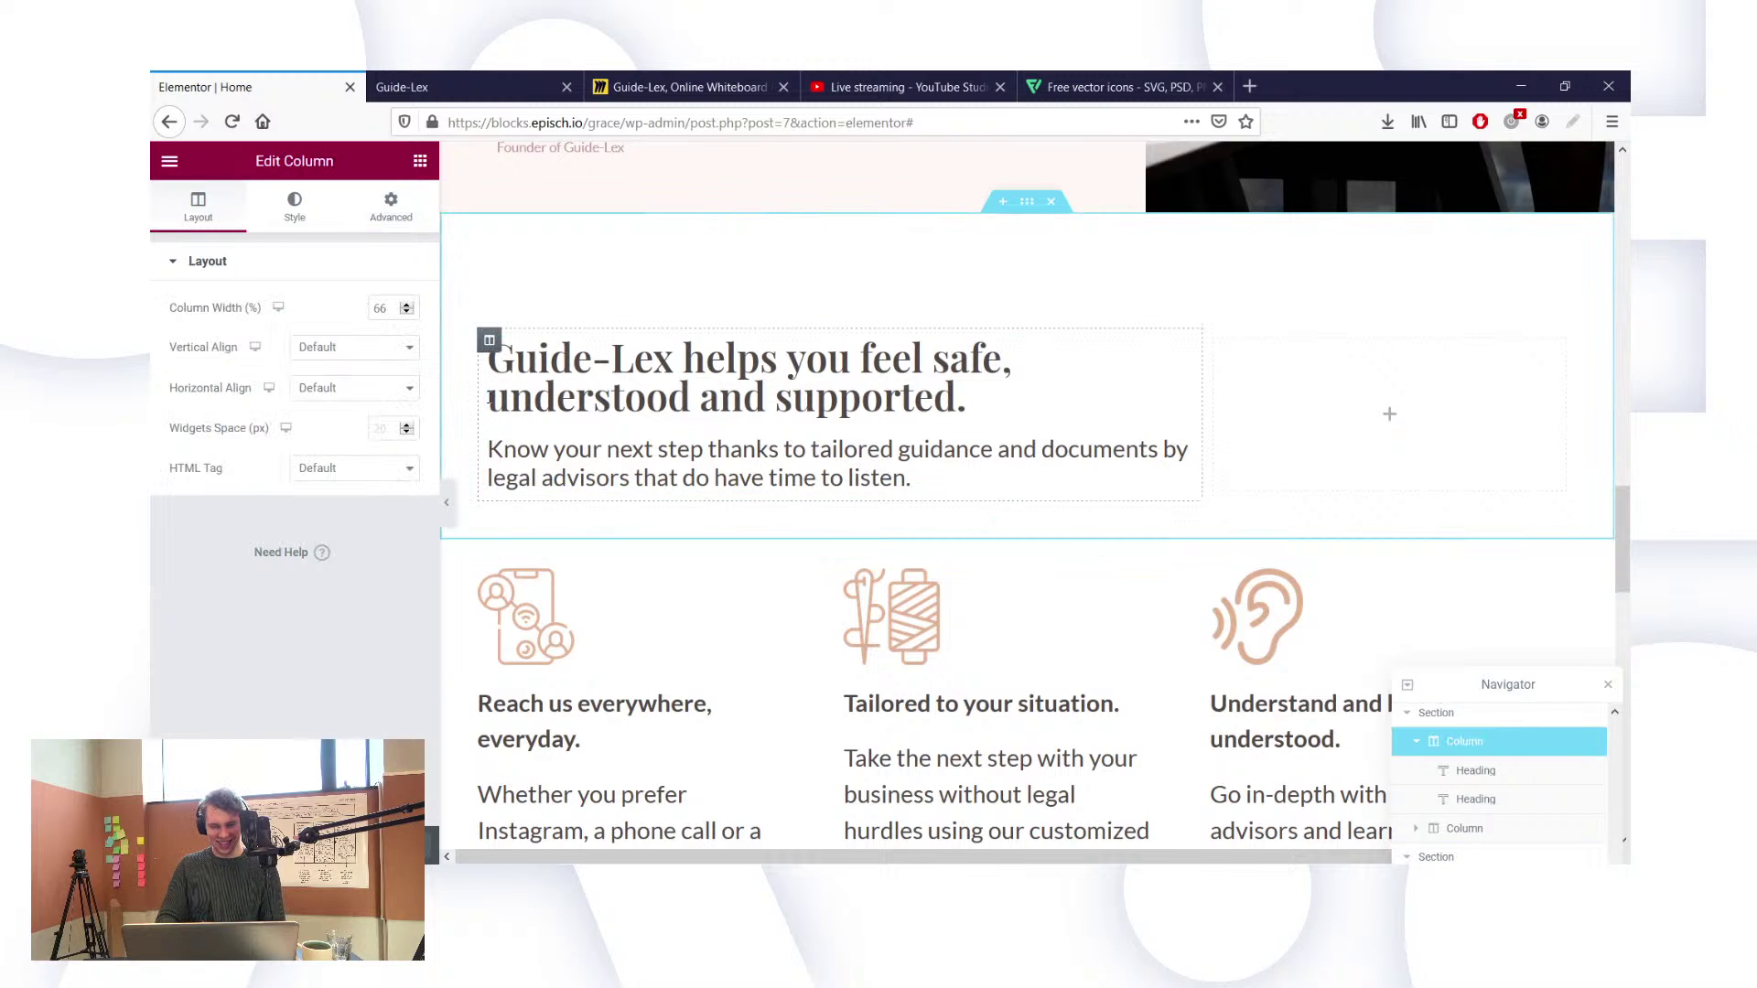
{"action": "left_click", "coordinate": [384, 212]}
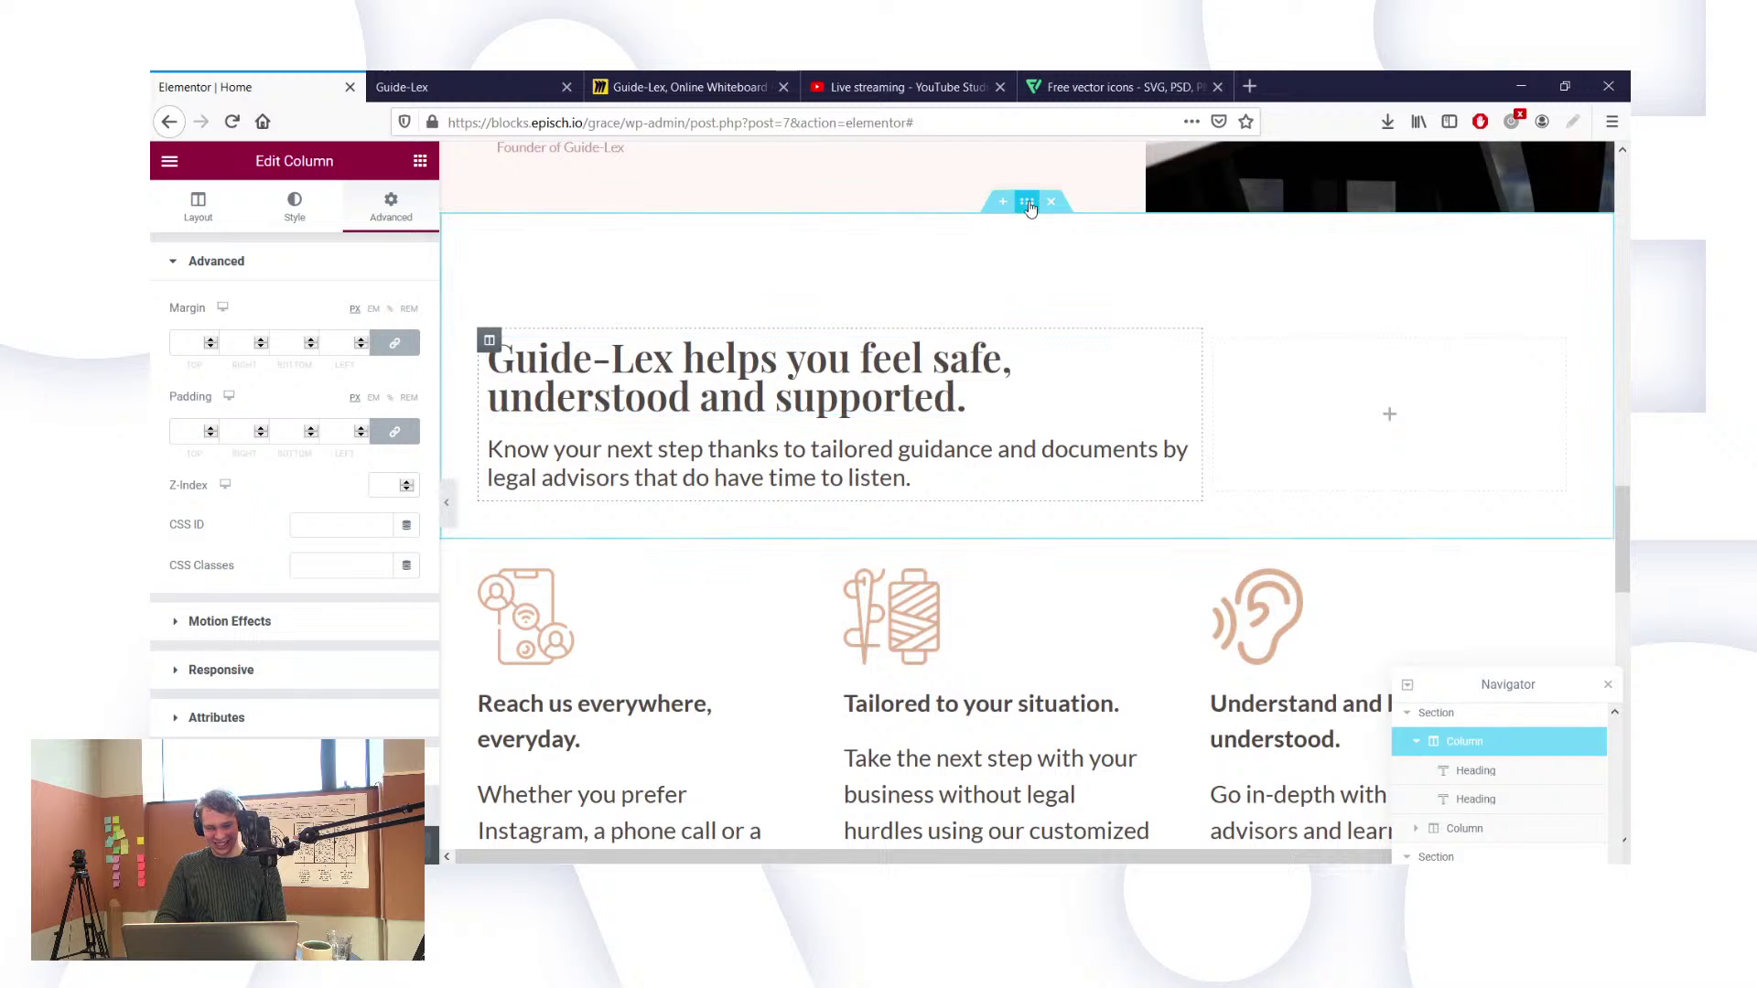
{"action": "left_click", "coordinate": [1027, 201]}
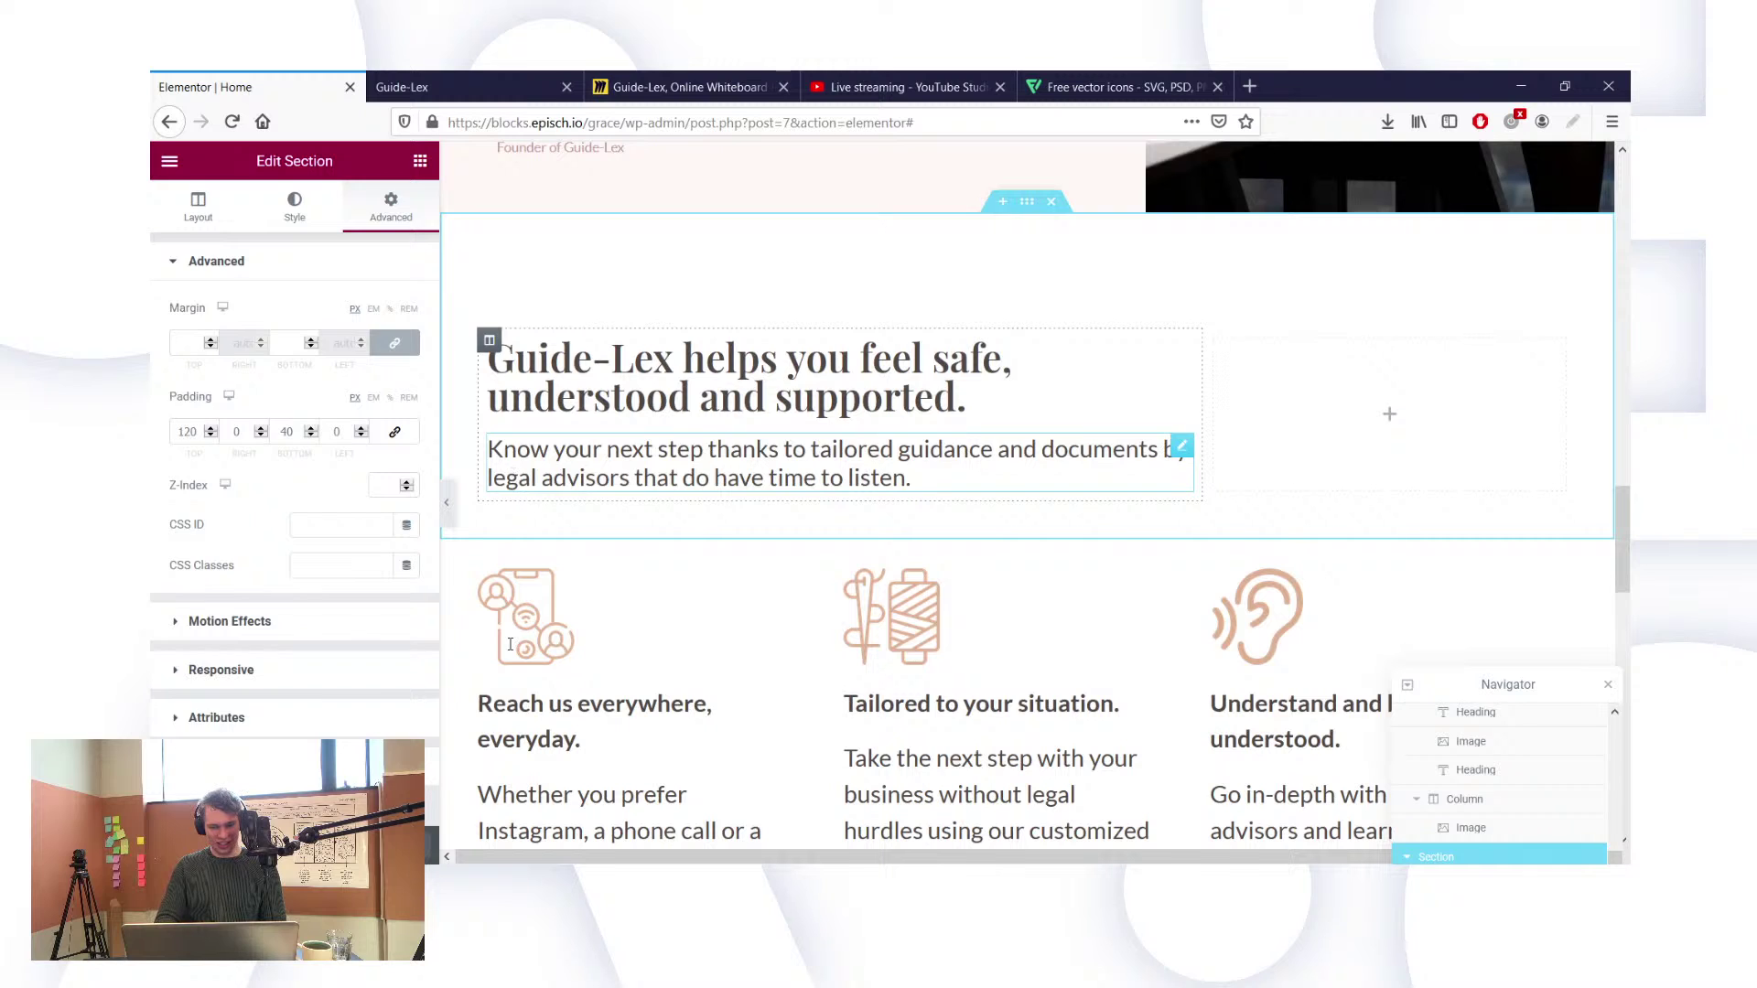
{"action": "left_click", "coordinate": [514, 474]}
{"action": "left_click", "coordinate": [489, 553]}
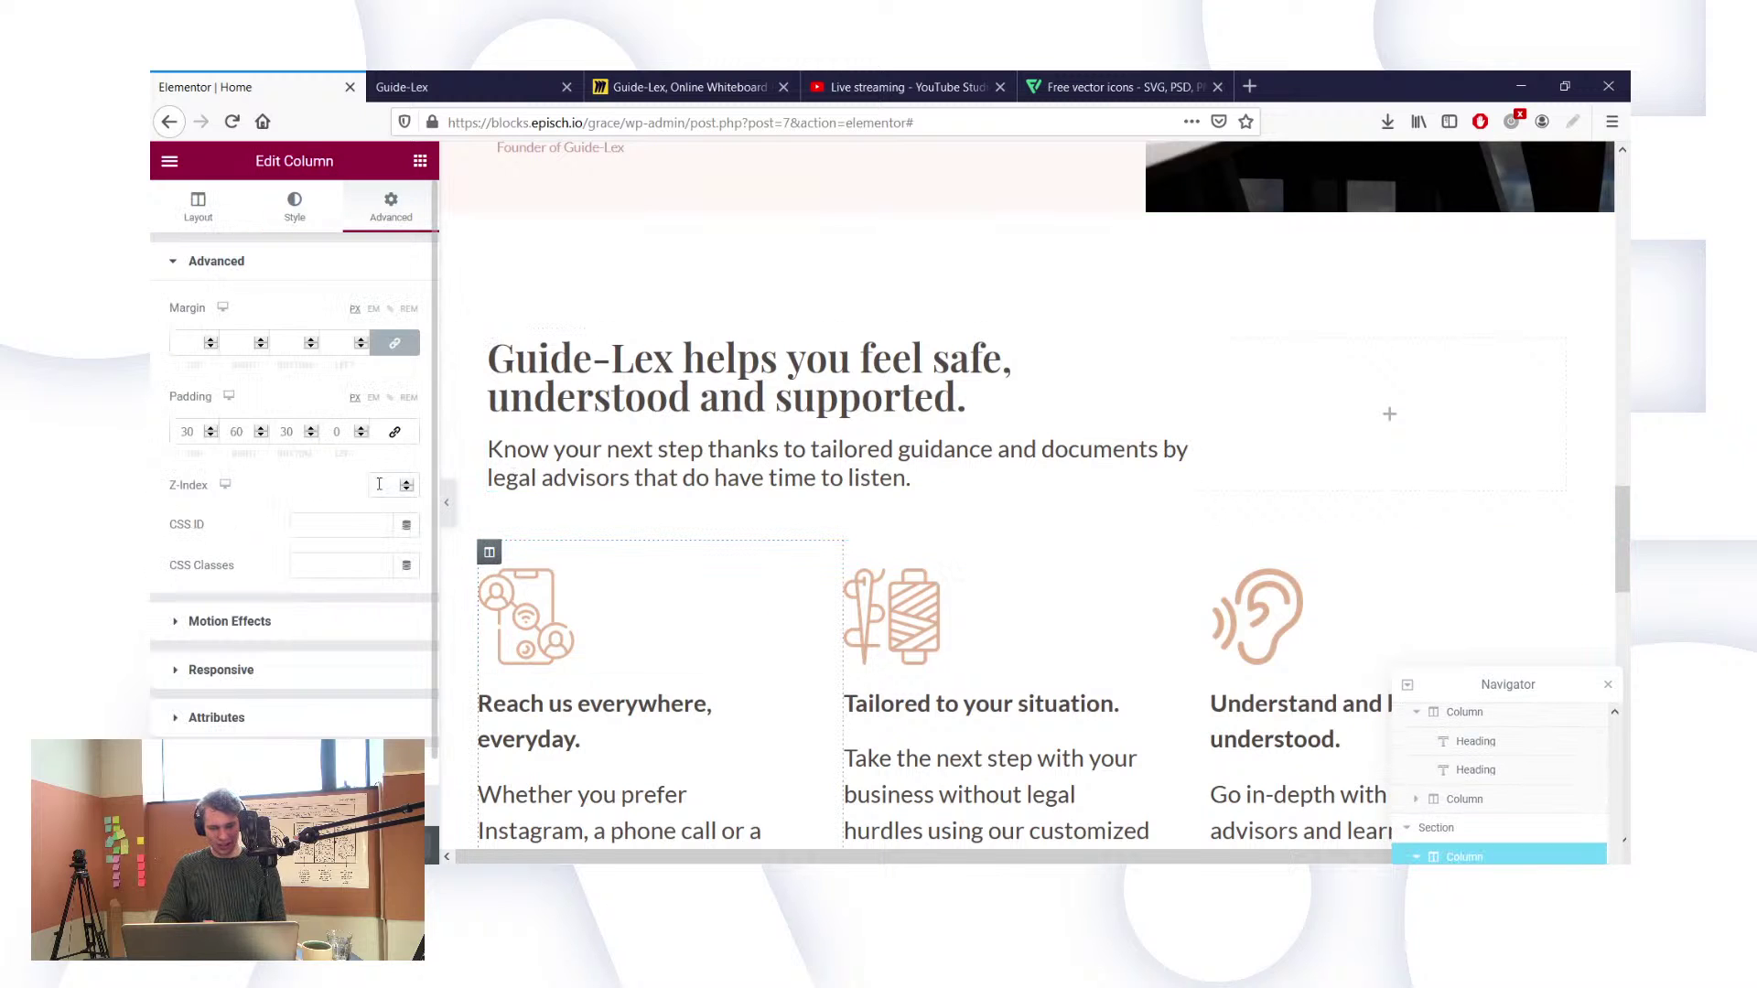
Step: Try several left-padding values and settle on 10 for the first and middle feature columns
{"action": "type", "text": "30"}
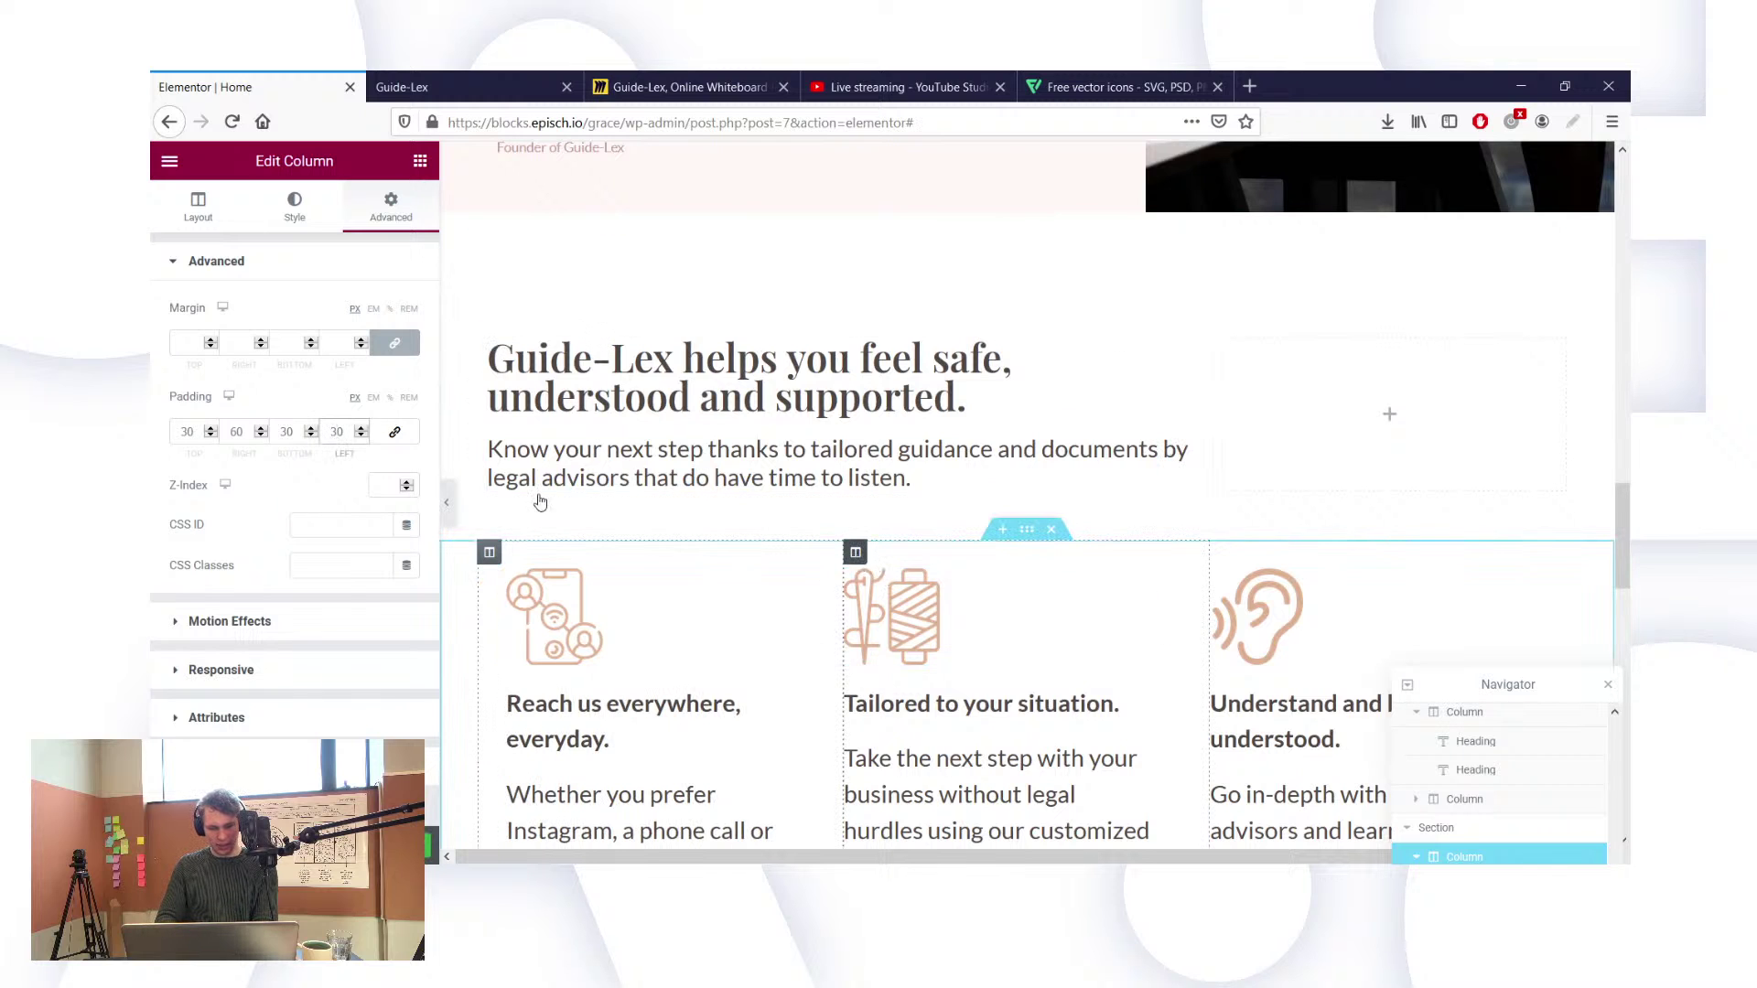
{"action": "key", "text": "ctrl+z"}
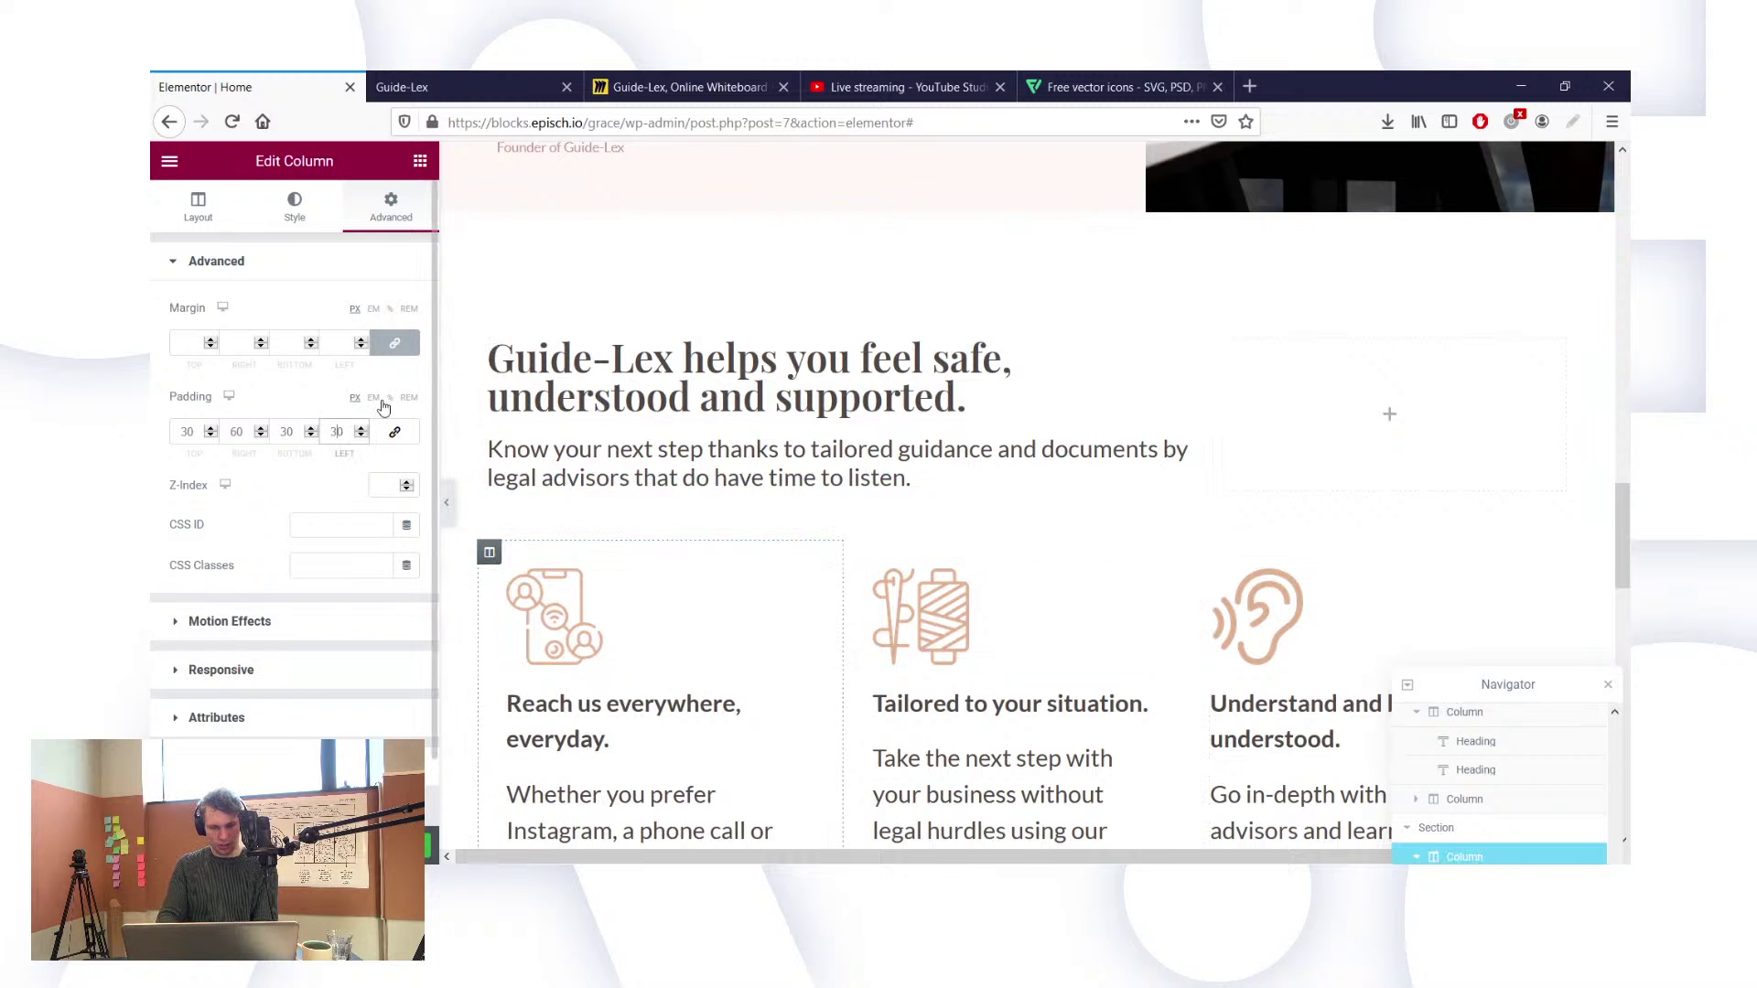
{"action": "key", "text": "BackSpace"}
{"action": "type", "text": "2"}
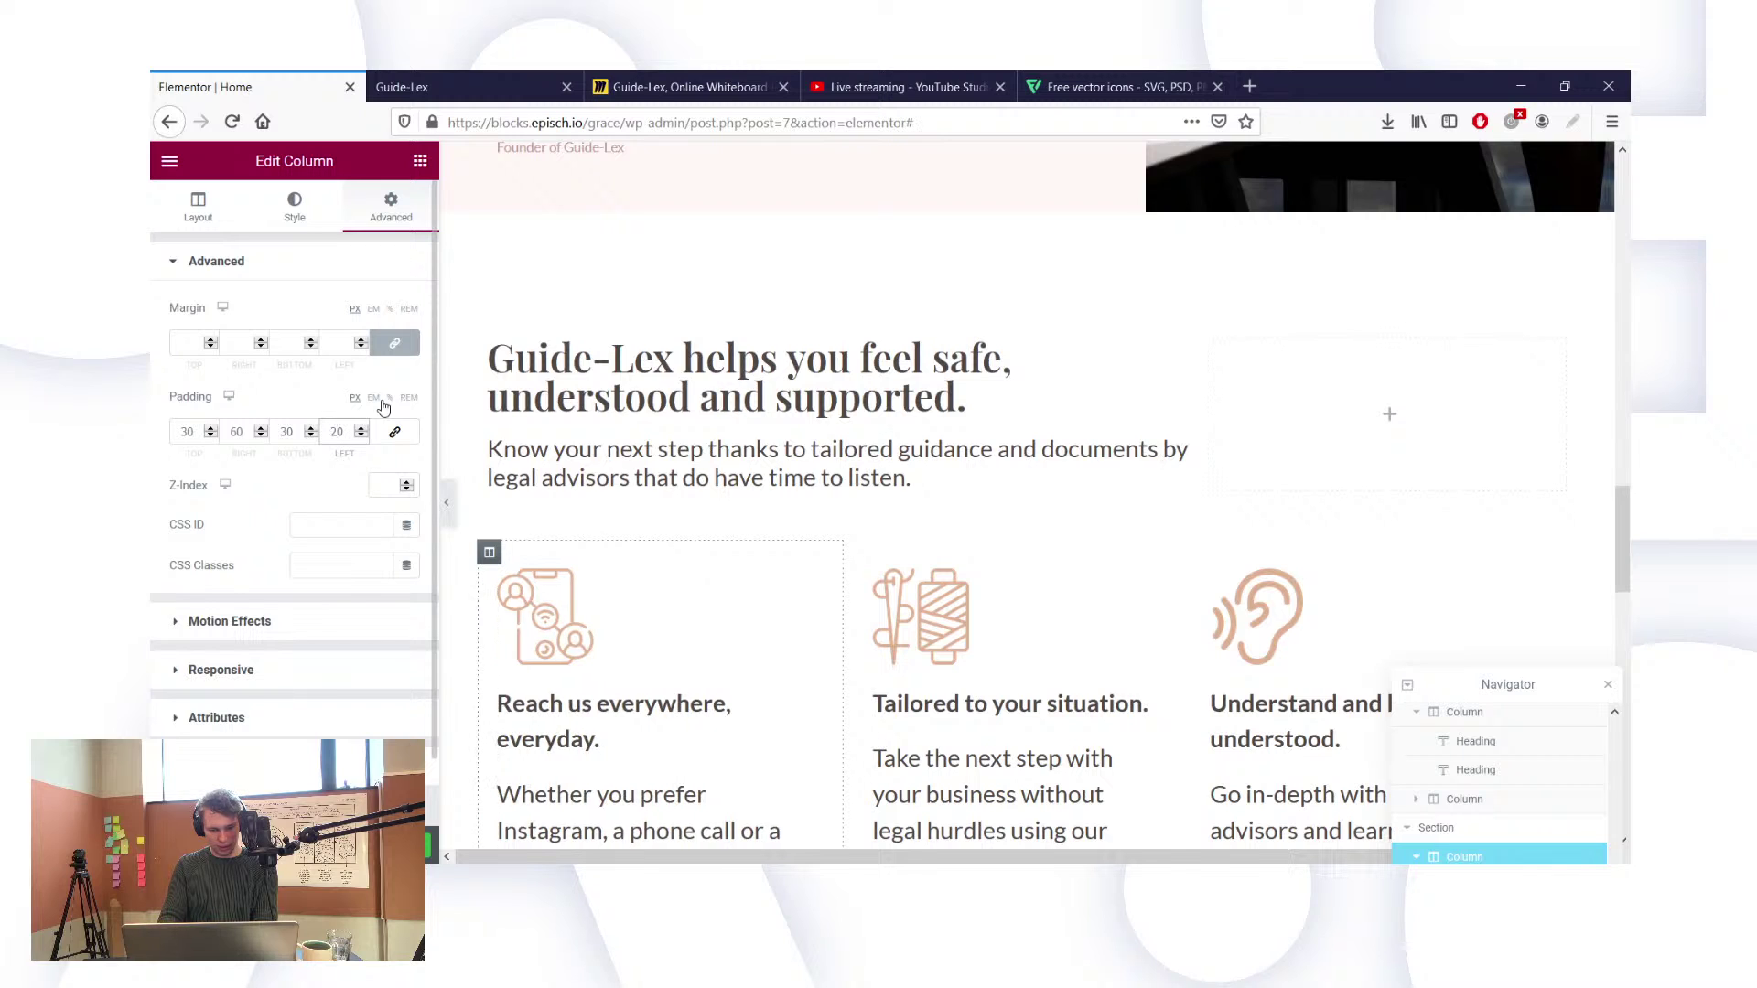
{"action": "key", "text": "BackSpace"}
{"action": "type", "text": "1"}
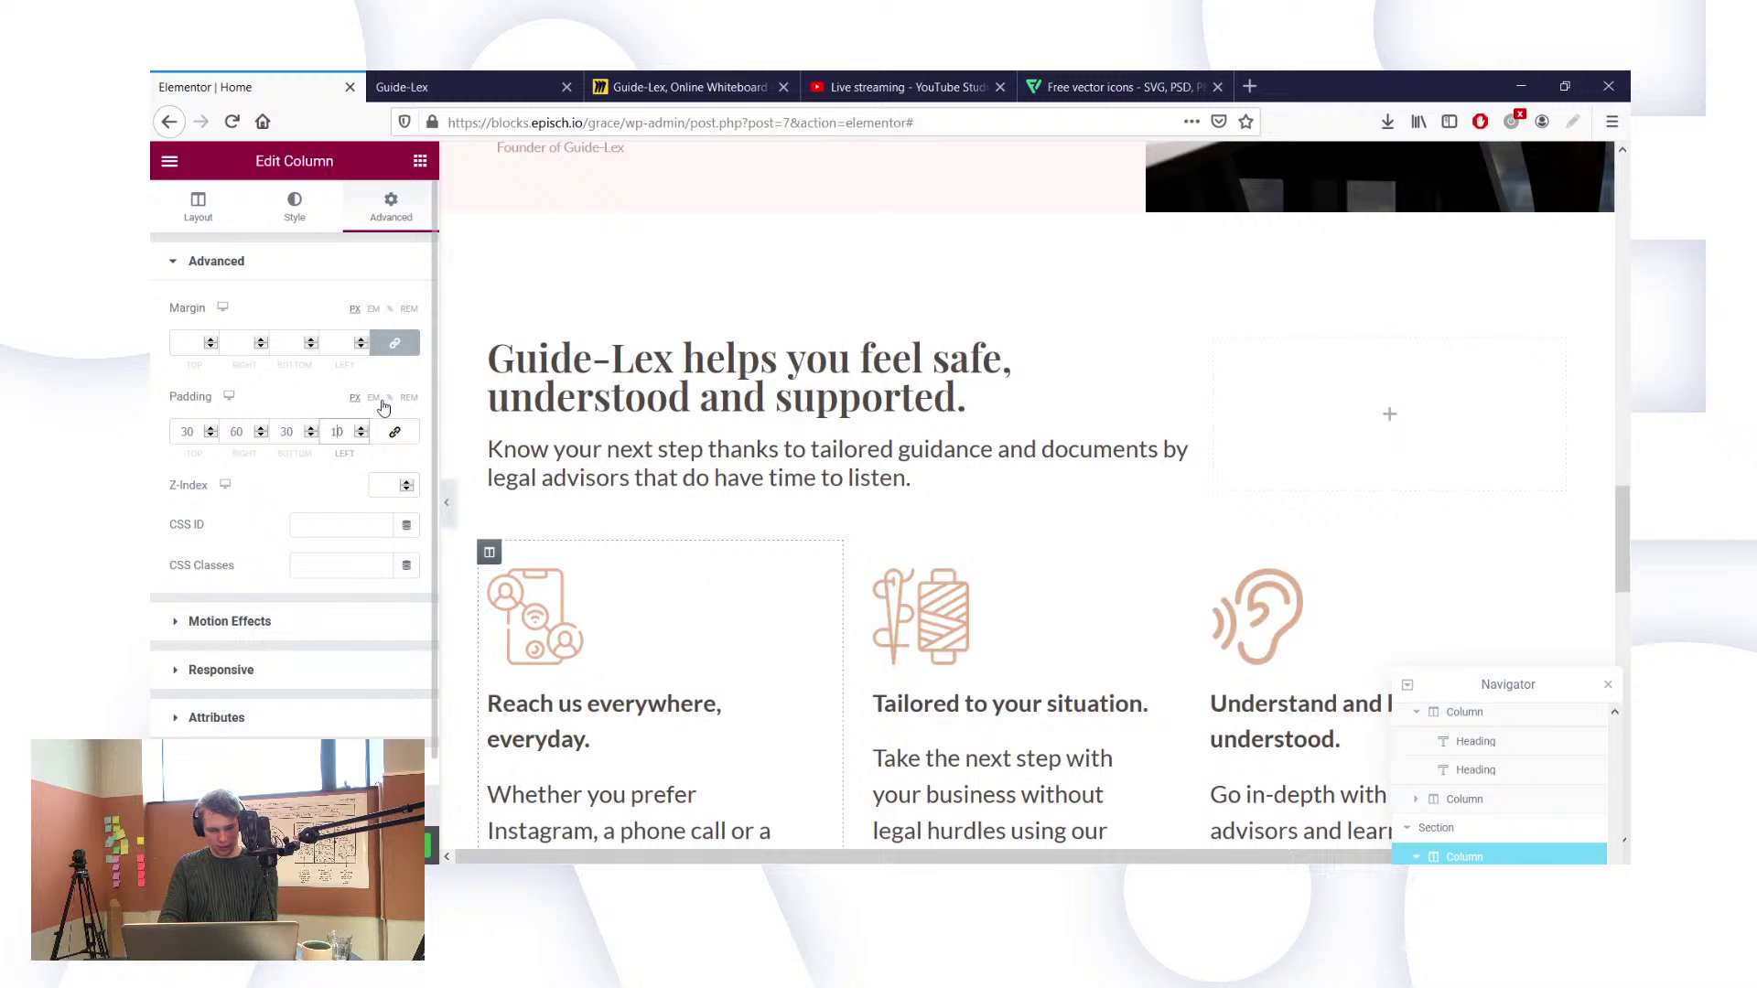
{"action": "key", "text": "BackSpace"}
{"action": "type", "text": "3"}
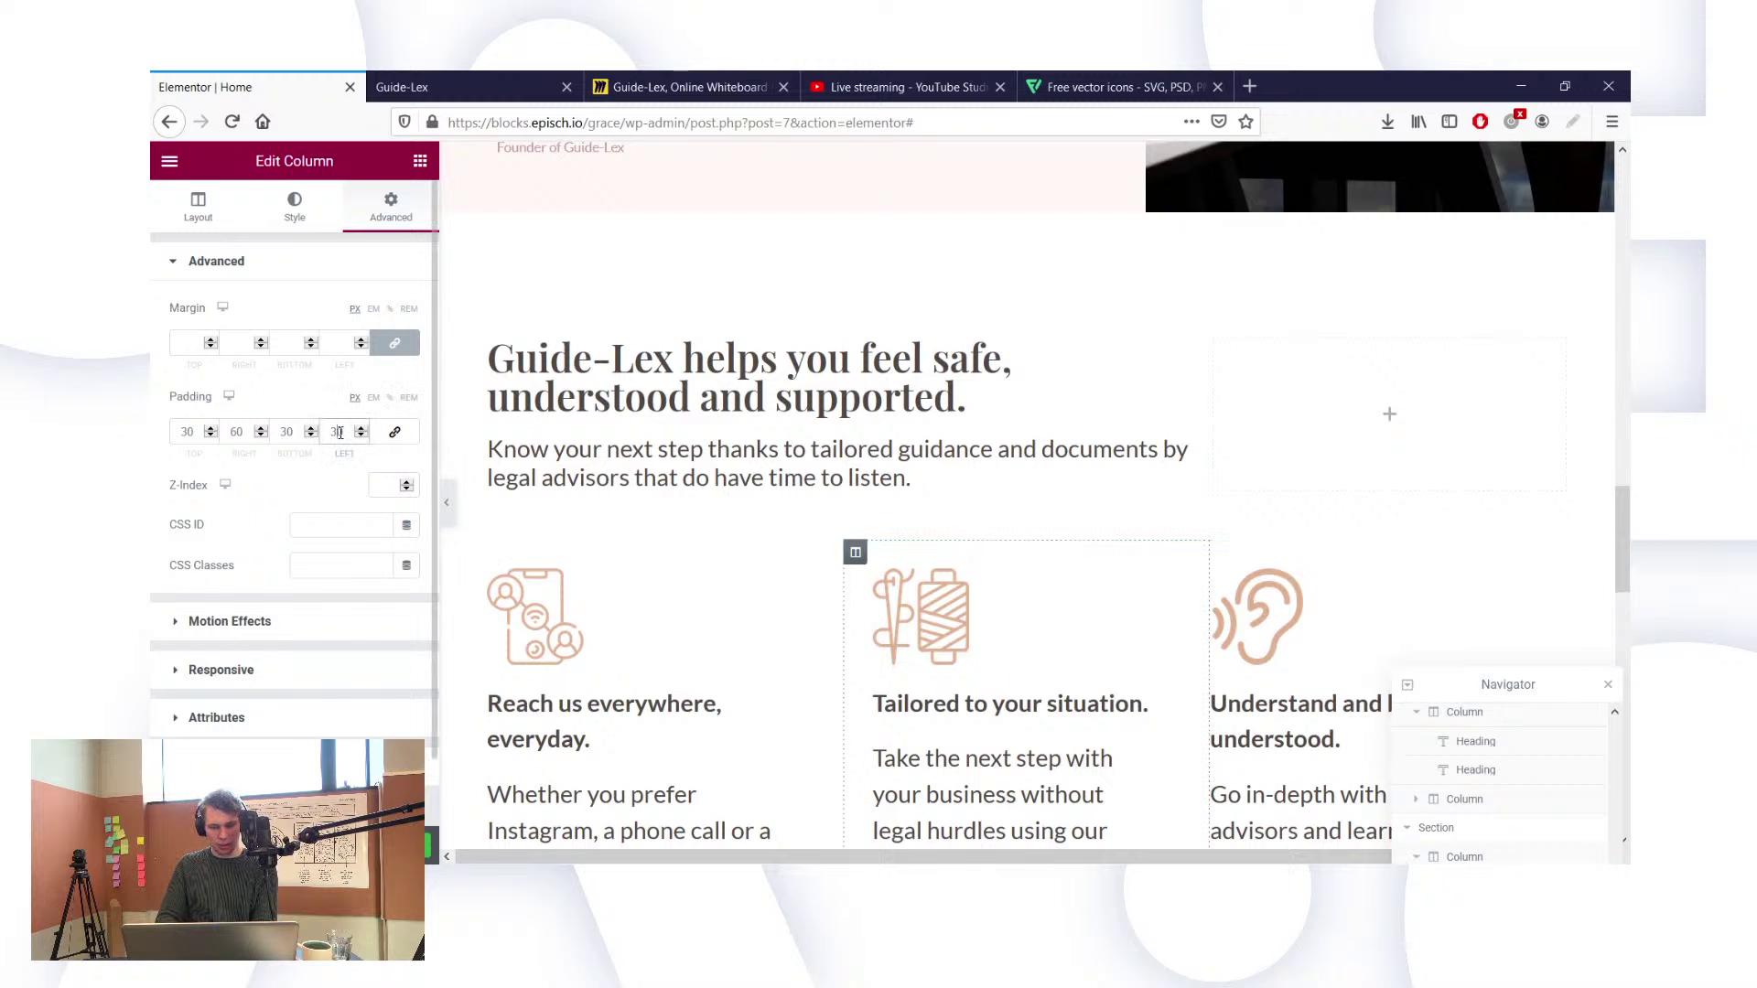
{"action": "key", "text": "BackSpace"}
{"action": "type", "text": "1"}
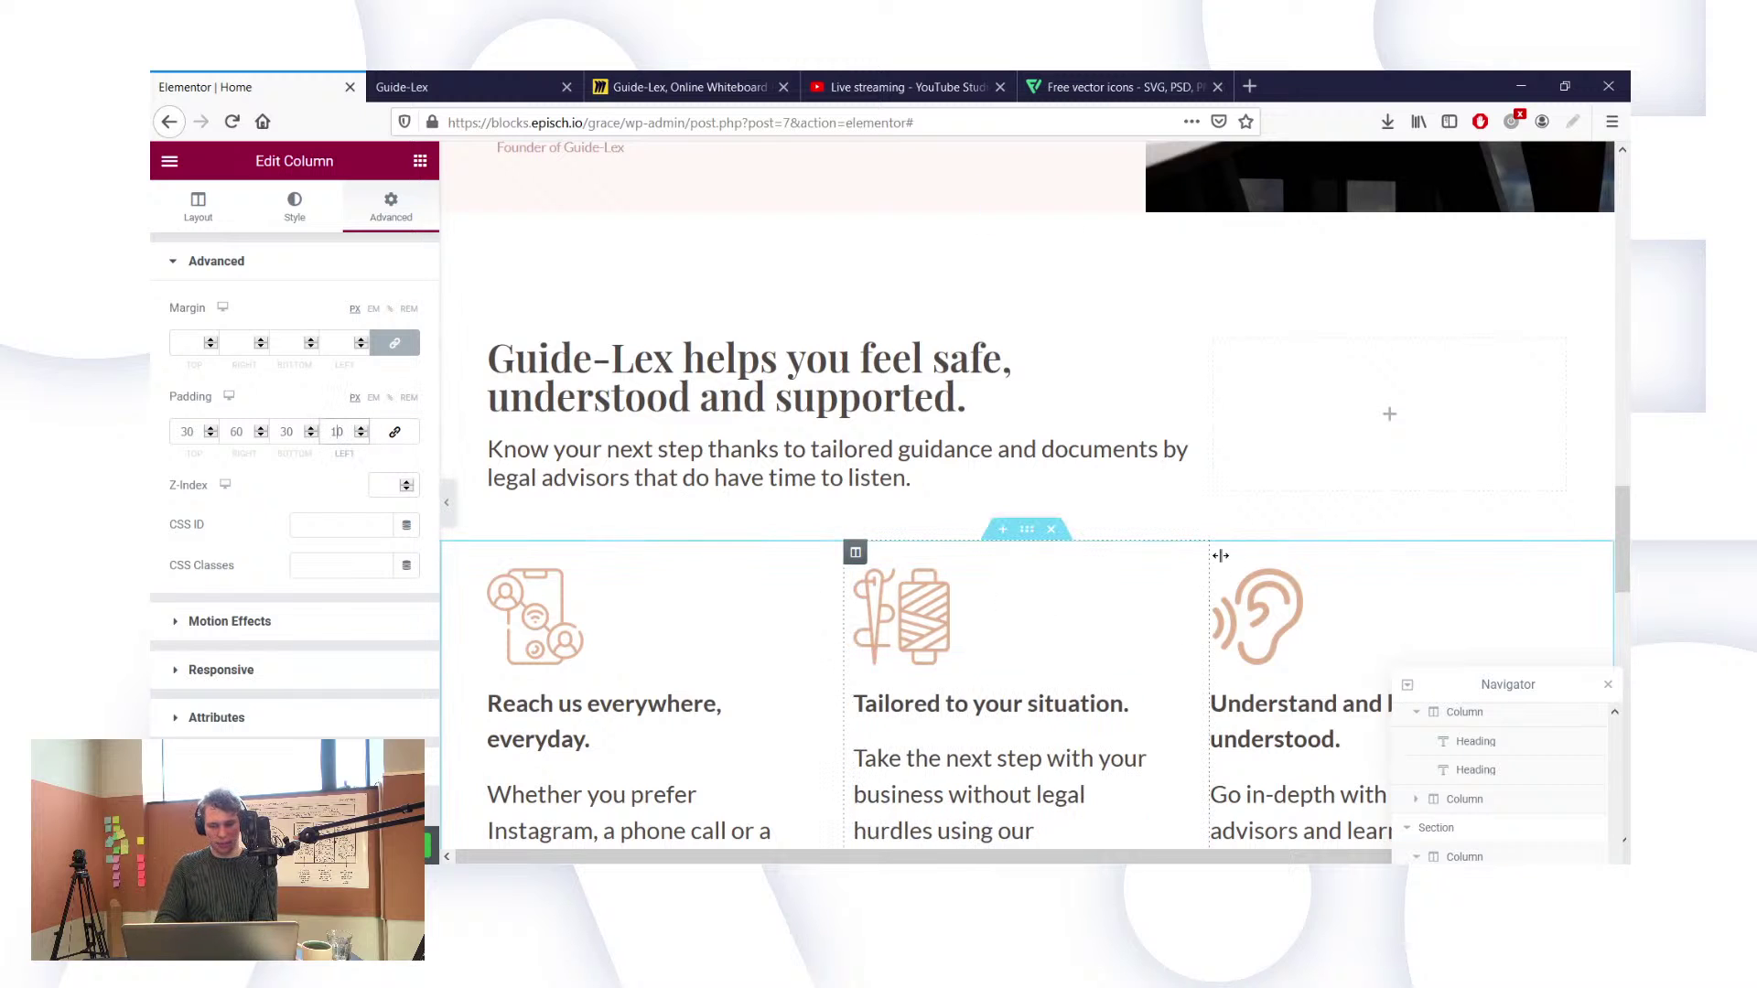
Step: Give the third feature column a left padding of 10 as well
{"action": "left_click", "coordinate": [1221, 555]}
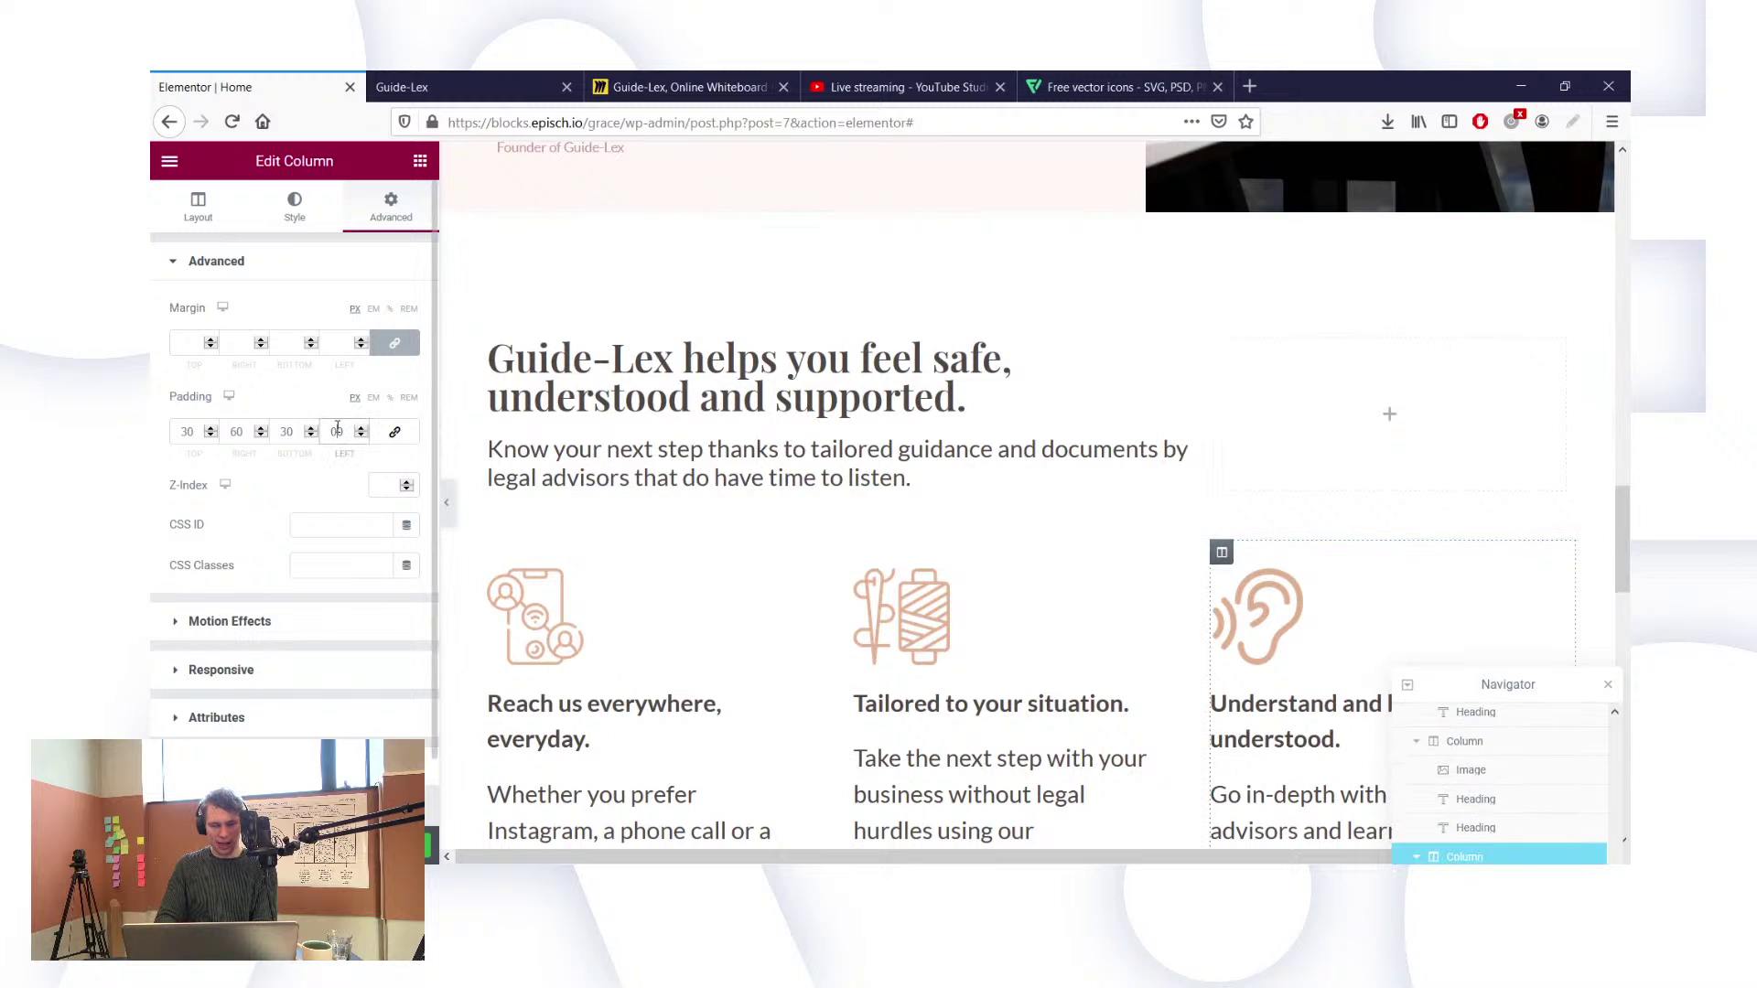
{"action": "left_click", "coordinate": [337, 431]}
{"action": "type", "text": "1"}
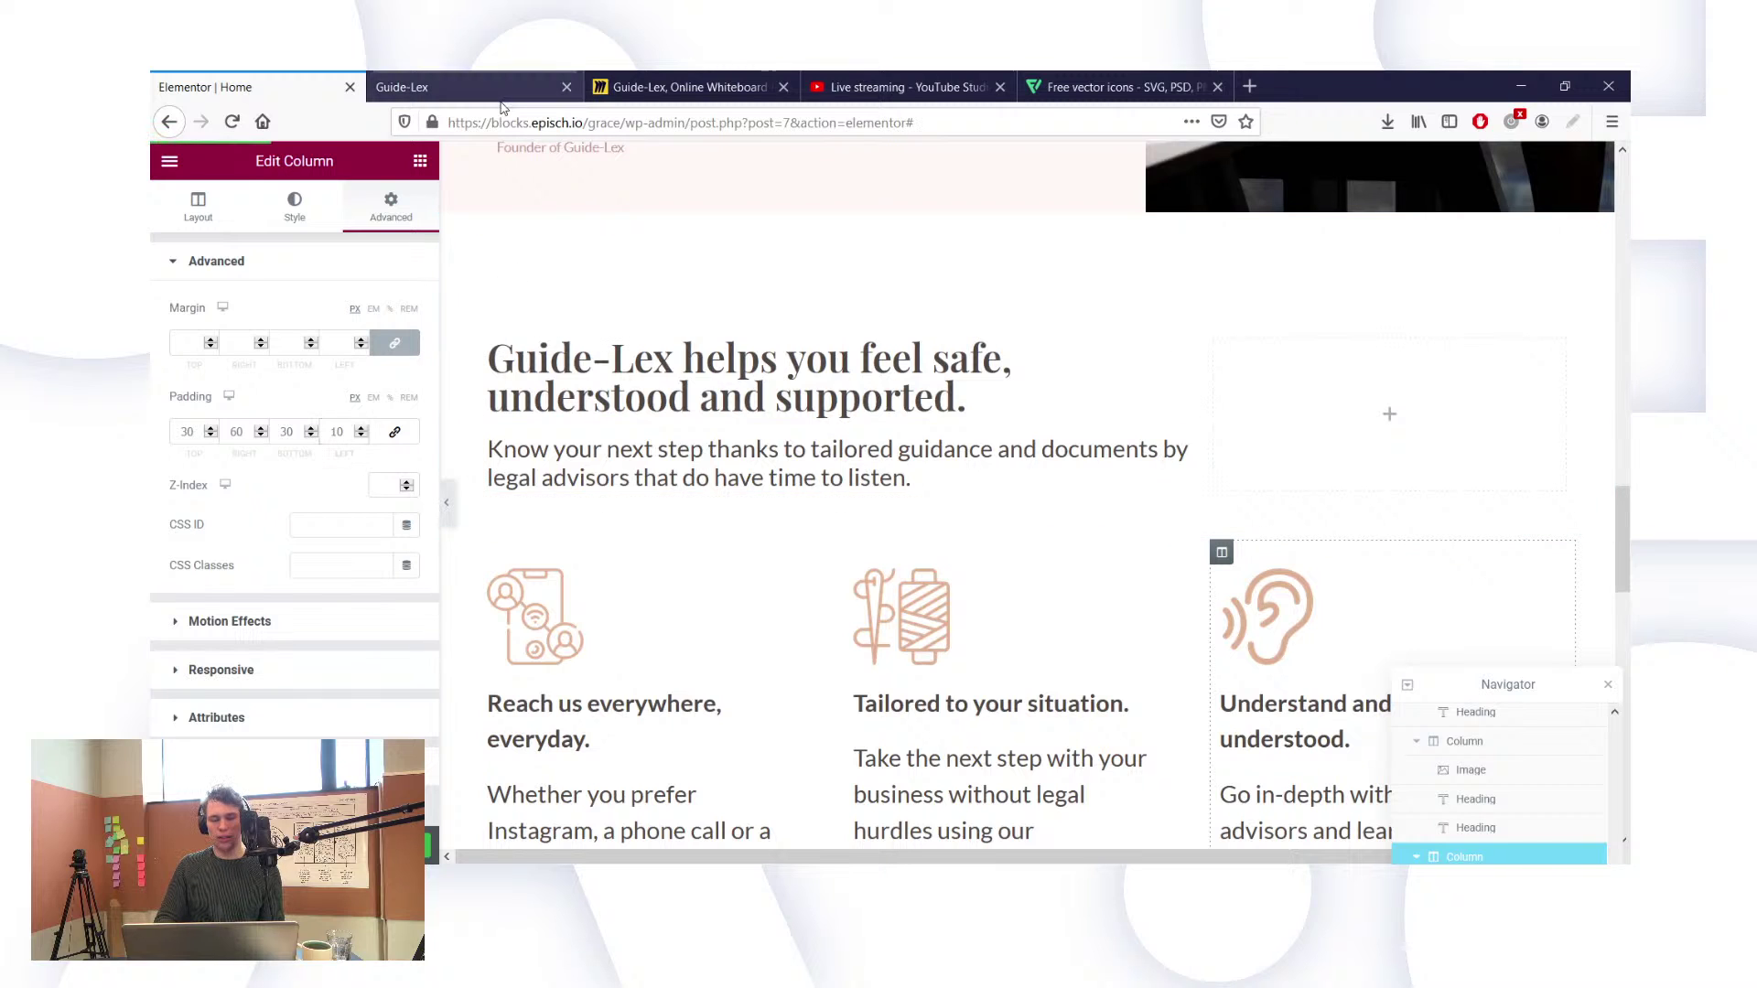
Step: Switch to the live Guide-Lex page and scroll through the re-padded feature columns
{"action": "left_click", "coordinate": [486, 81]}
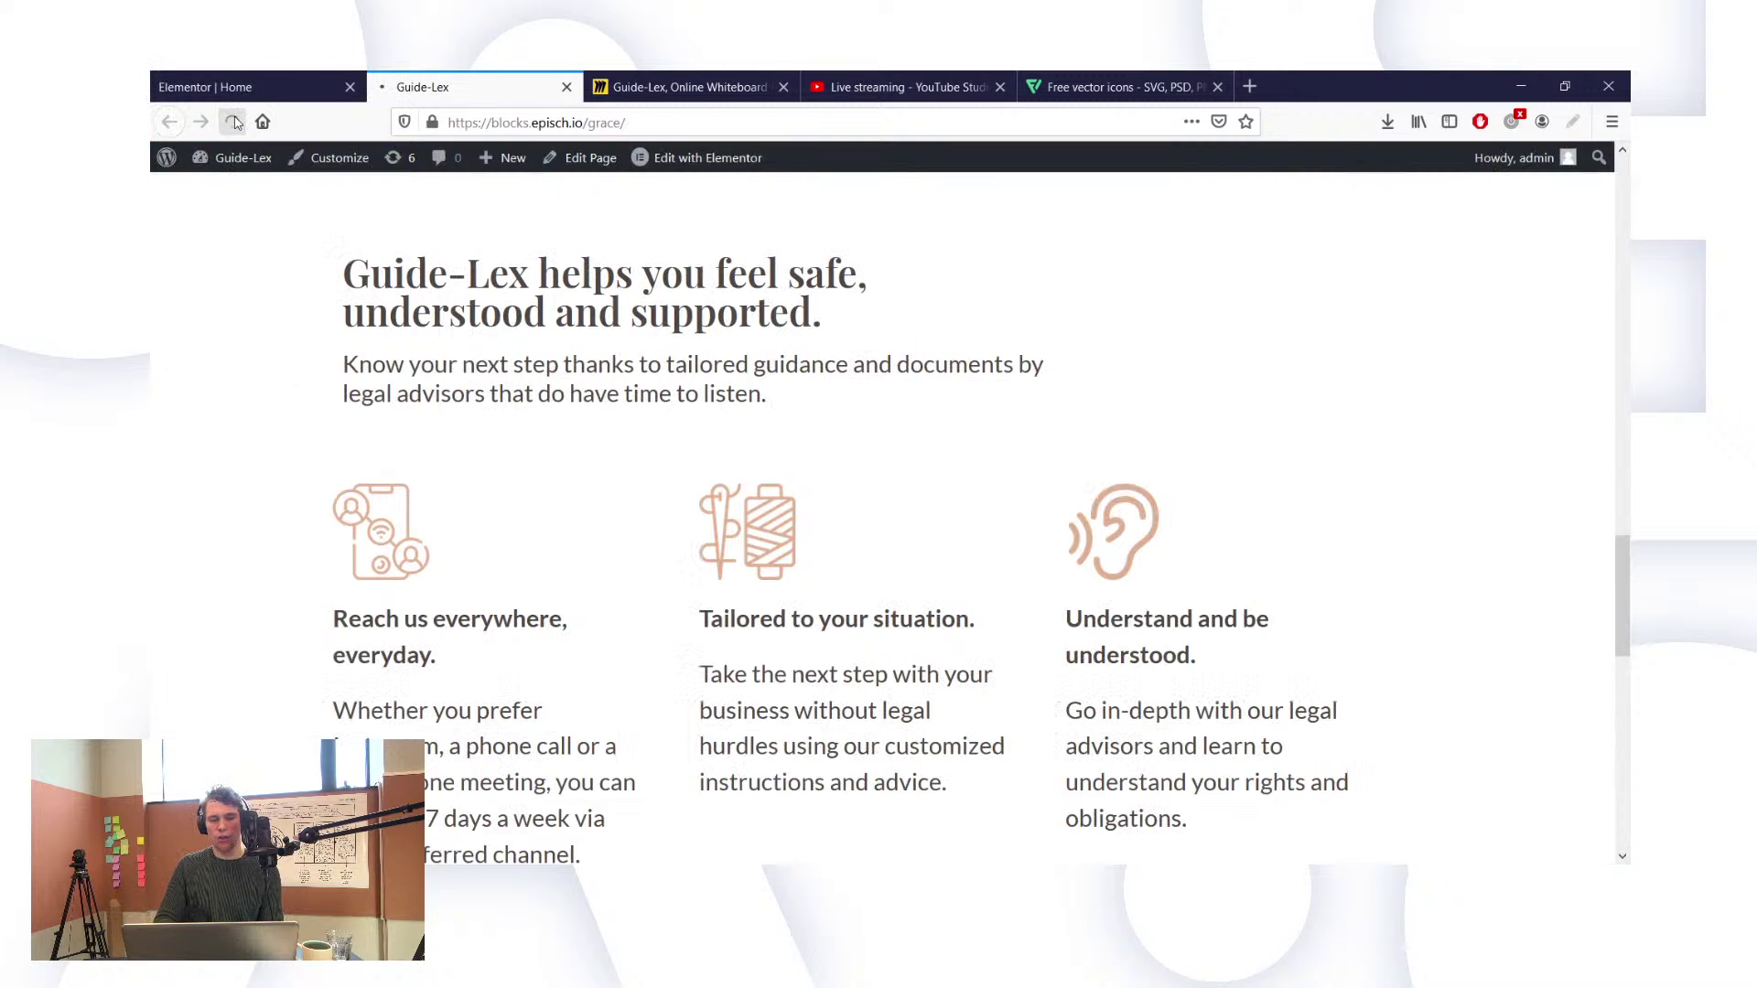
{"action": "mouse_move", "coordinate": [513, 158]}
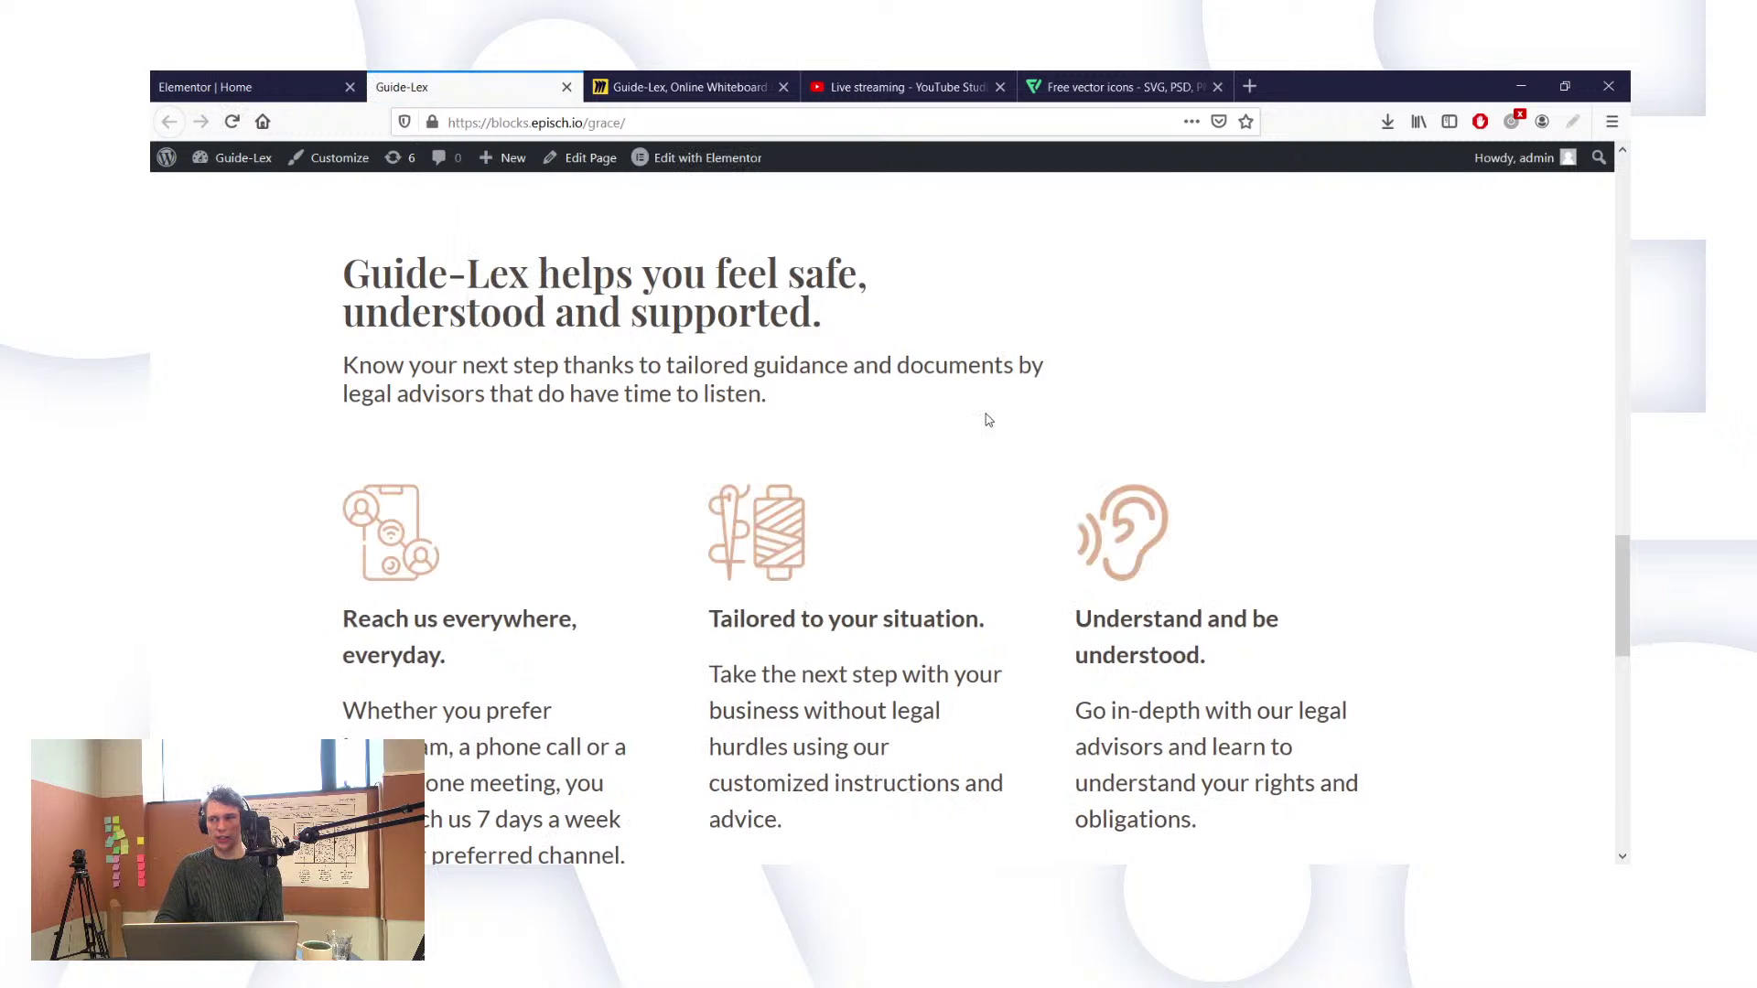
{"action": "scroll", "coordinate": [989, 420], "scroll_direction": "down", "scroll_amount": 1}
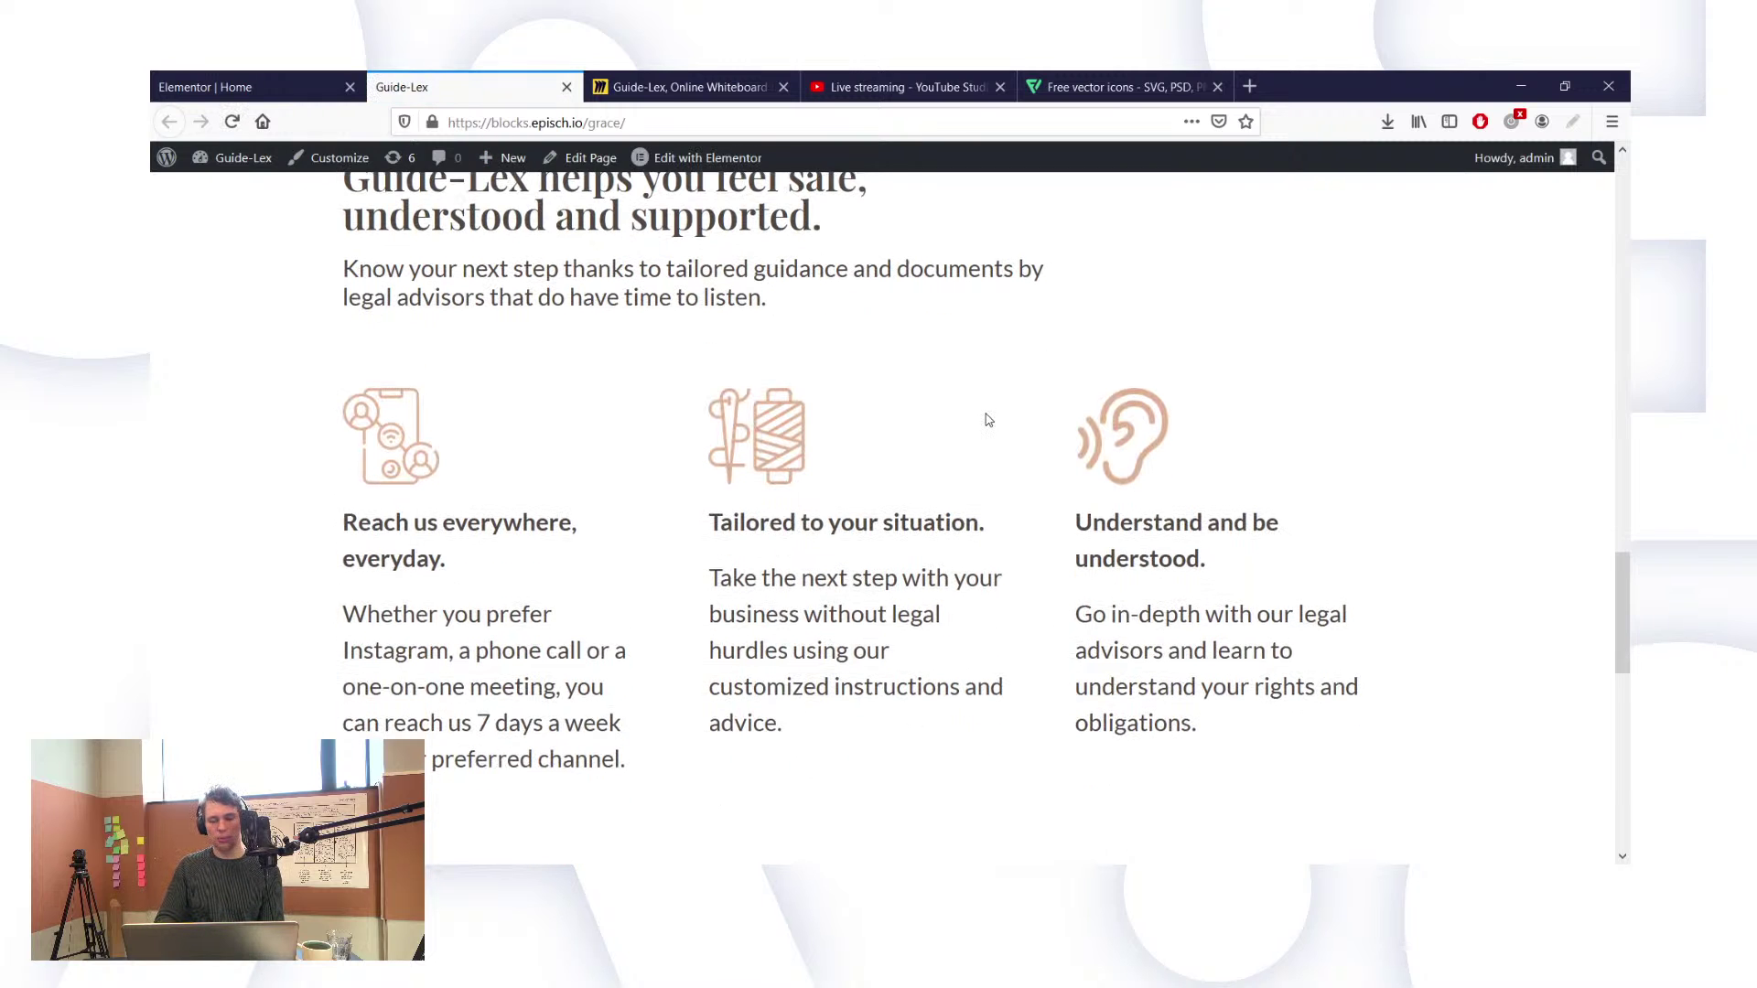
{"action": "scroll", "coordinate": [988, 420], "scroll_direction": "down", "scroll_amount": 1}
{"action": "scroll", "coordinate": [989, 420], "scroll_direction": "up", "scroll_amount": 4}
{"action": "scroll", "coordinate": [988, 420], "scroll_direction": "down", "scroll_amount": 7}
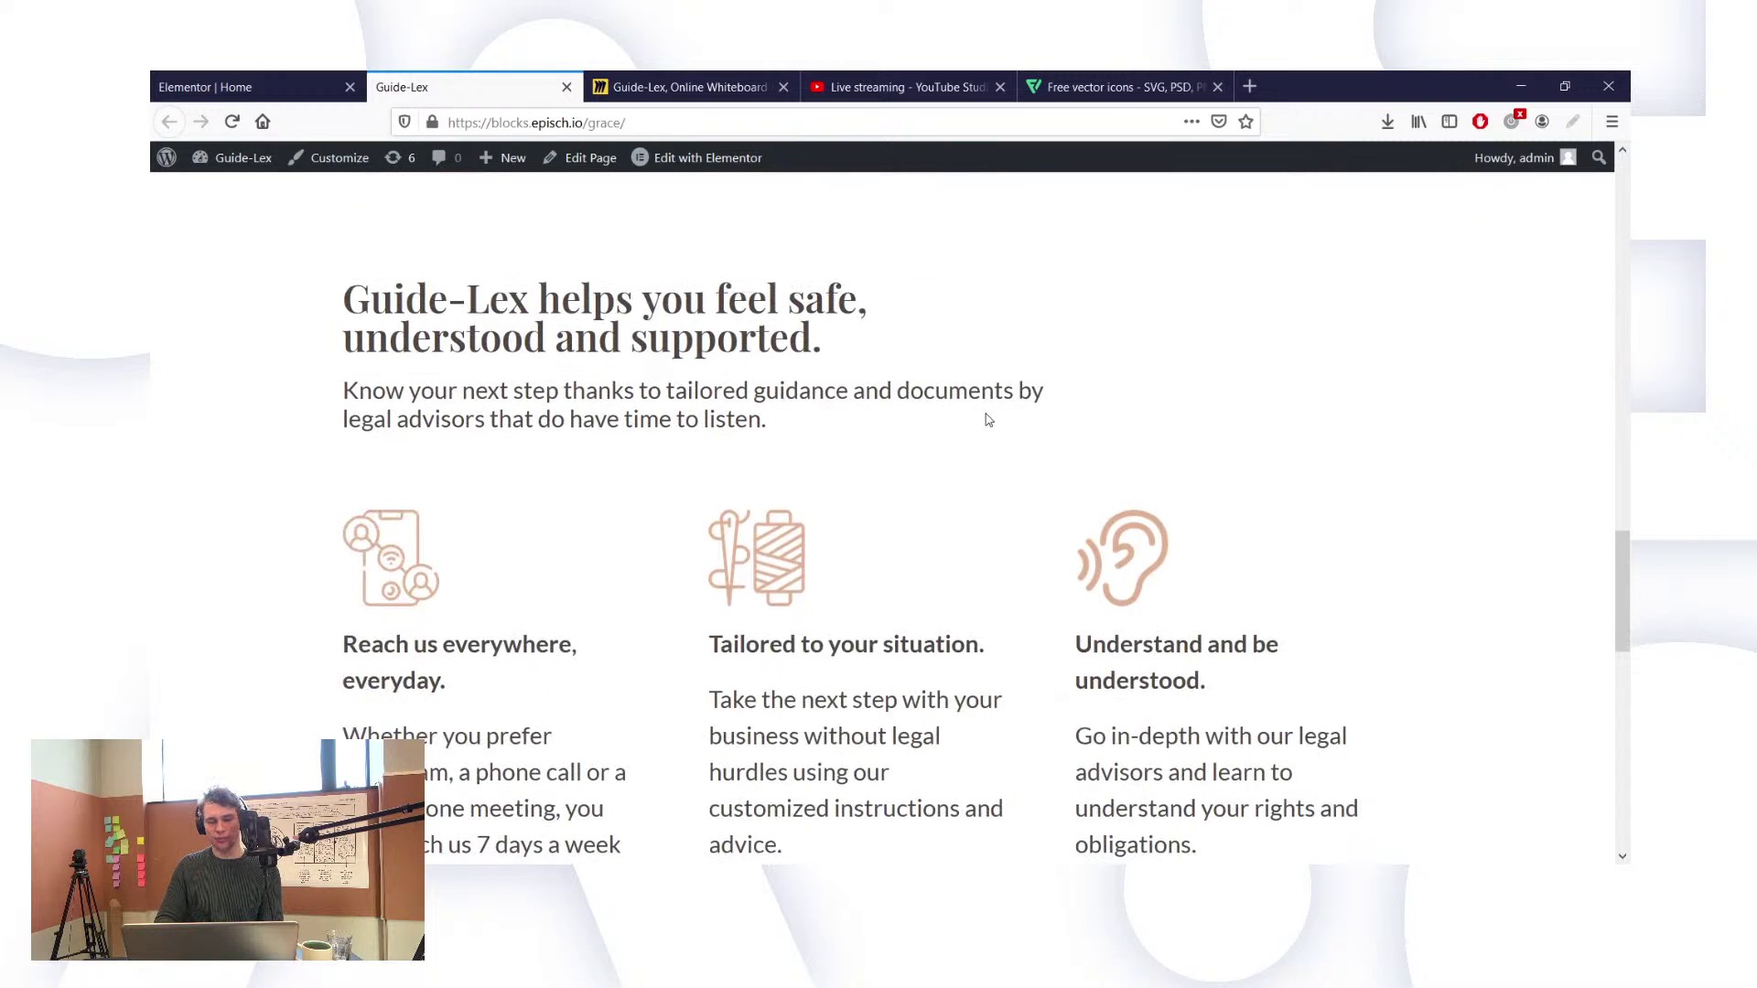
{"action": "scroll", "coordinate": [988, 420], "scroll_direction": "up", "scroll_amount": 5}
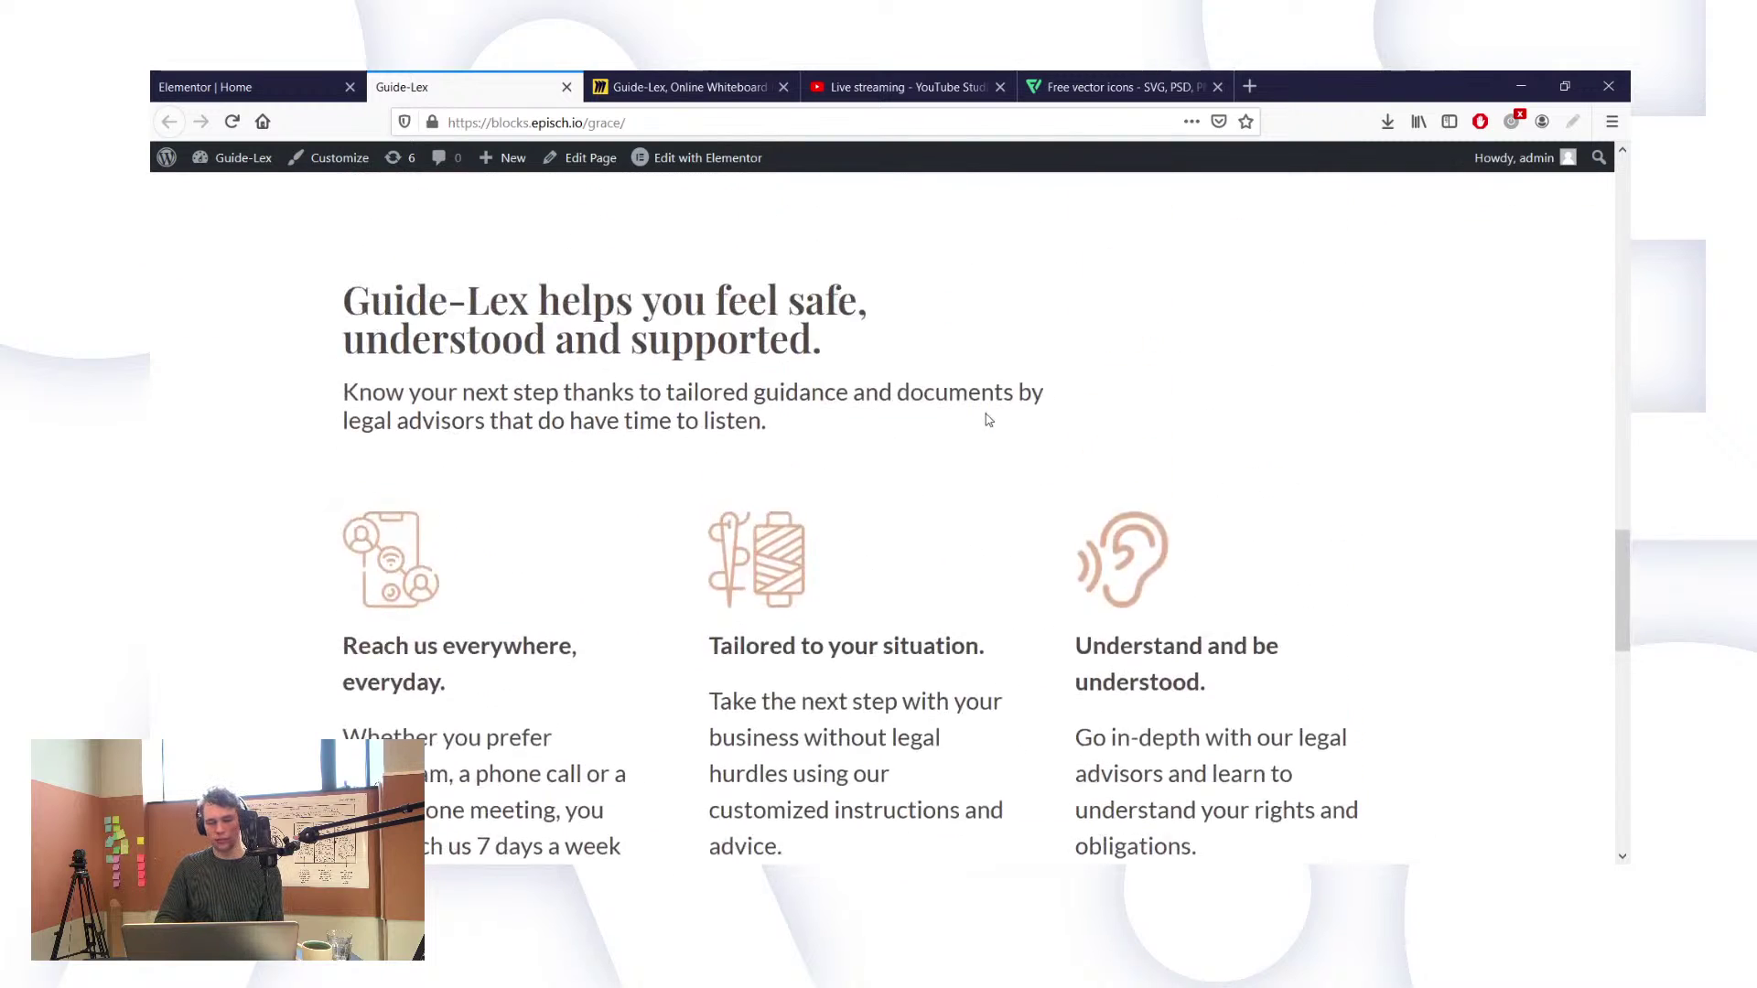
{"action": "scroll", "coordinate": [988, 420], "scroll_direction": "down", "scroll_amount": 1}
{"action": "scroll", "coordinate": [989, 420], "scroll_direction": "up", "scroll_amount": 5}
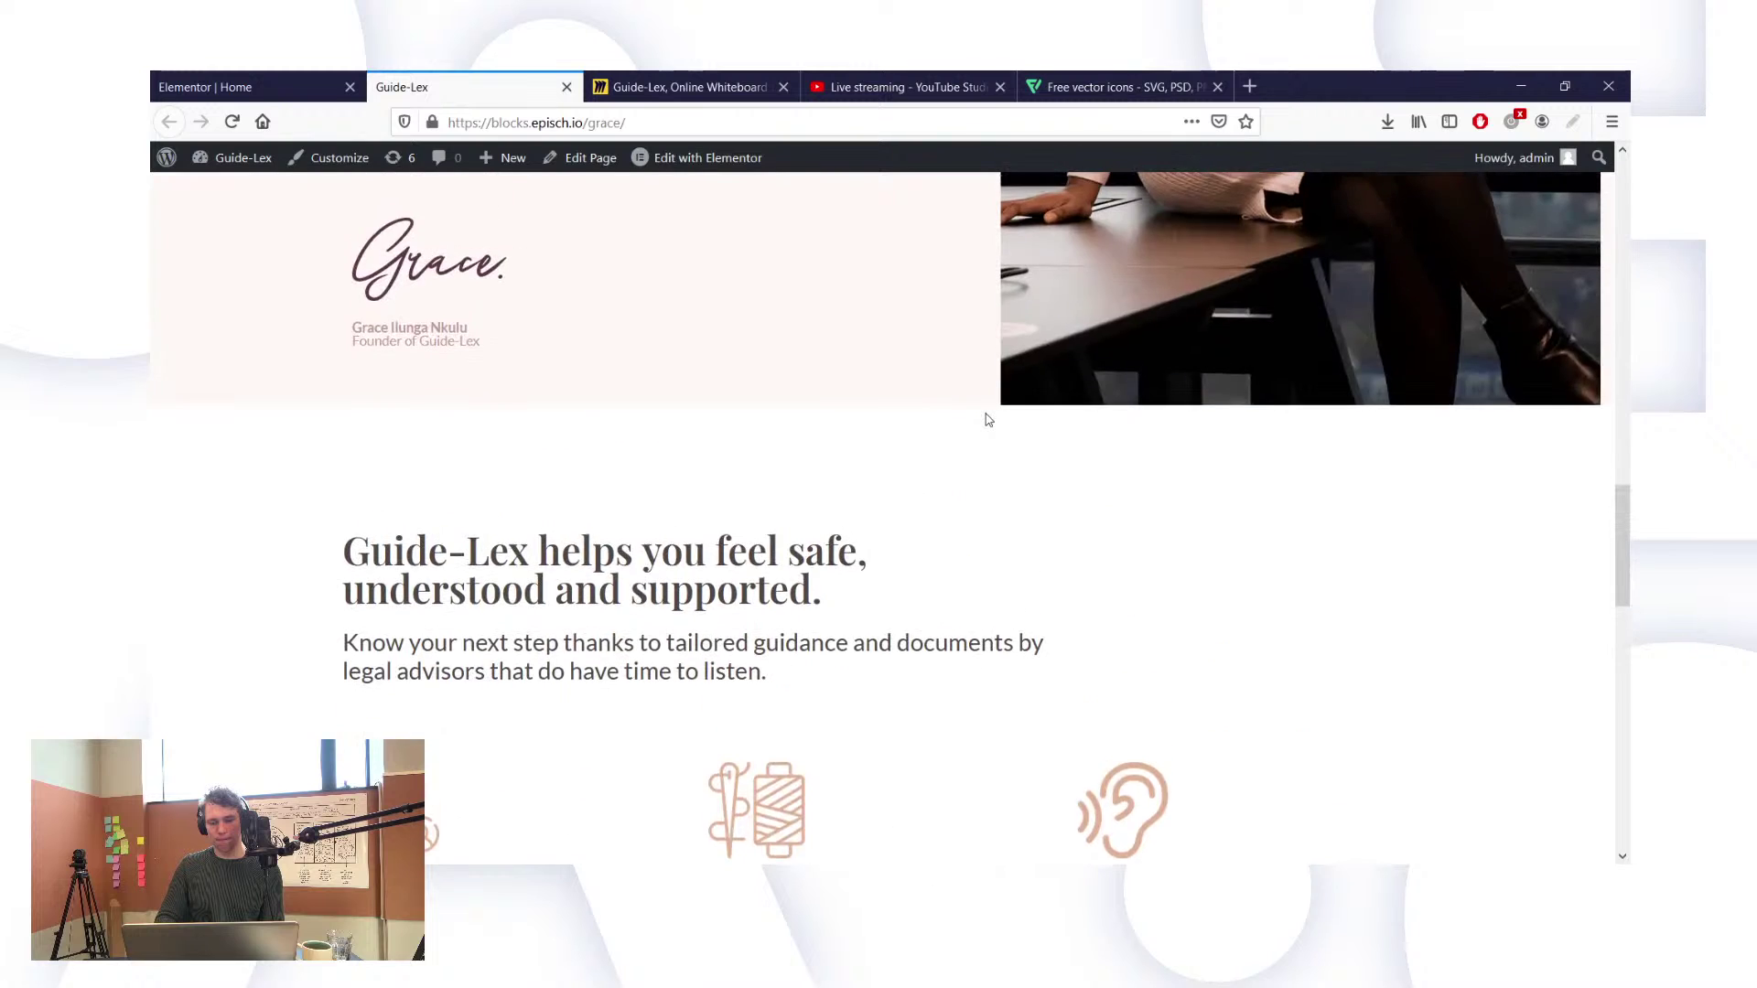
{"action": "scroll", "coordinate": [988, 420], "scroll_direction": "down", "scroll_amount": 2}
{"action": "scroll", "coordinate": [988, 420], "scroll_direction": "down", "scroll_amount": 4}
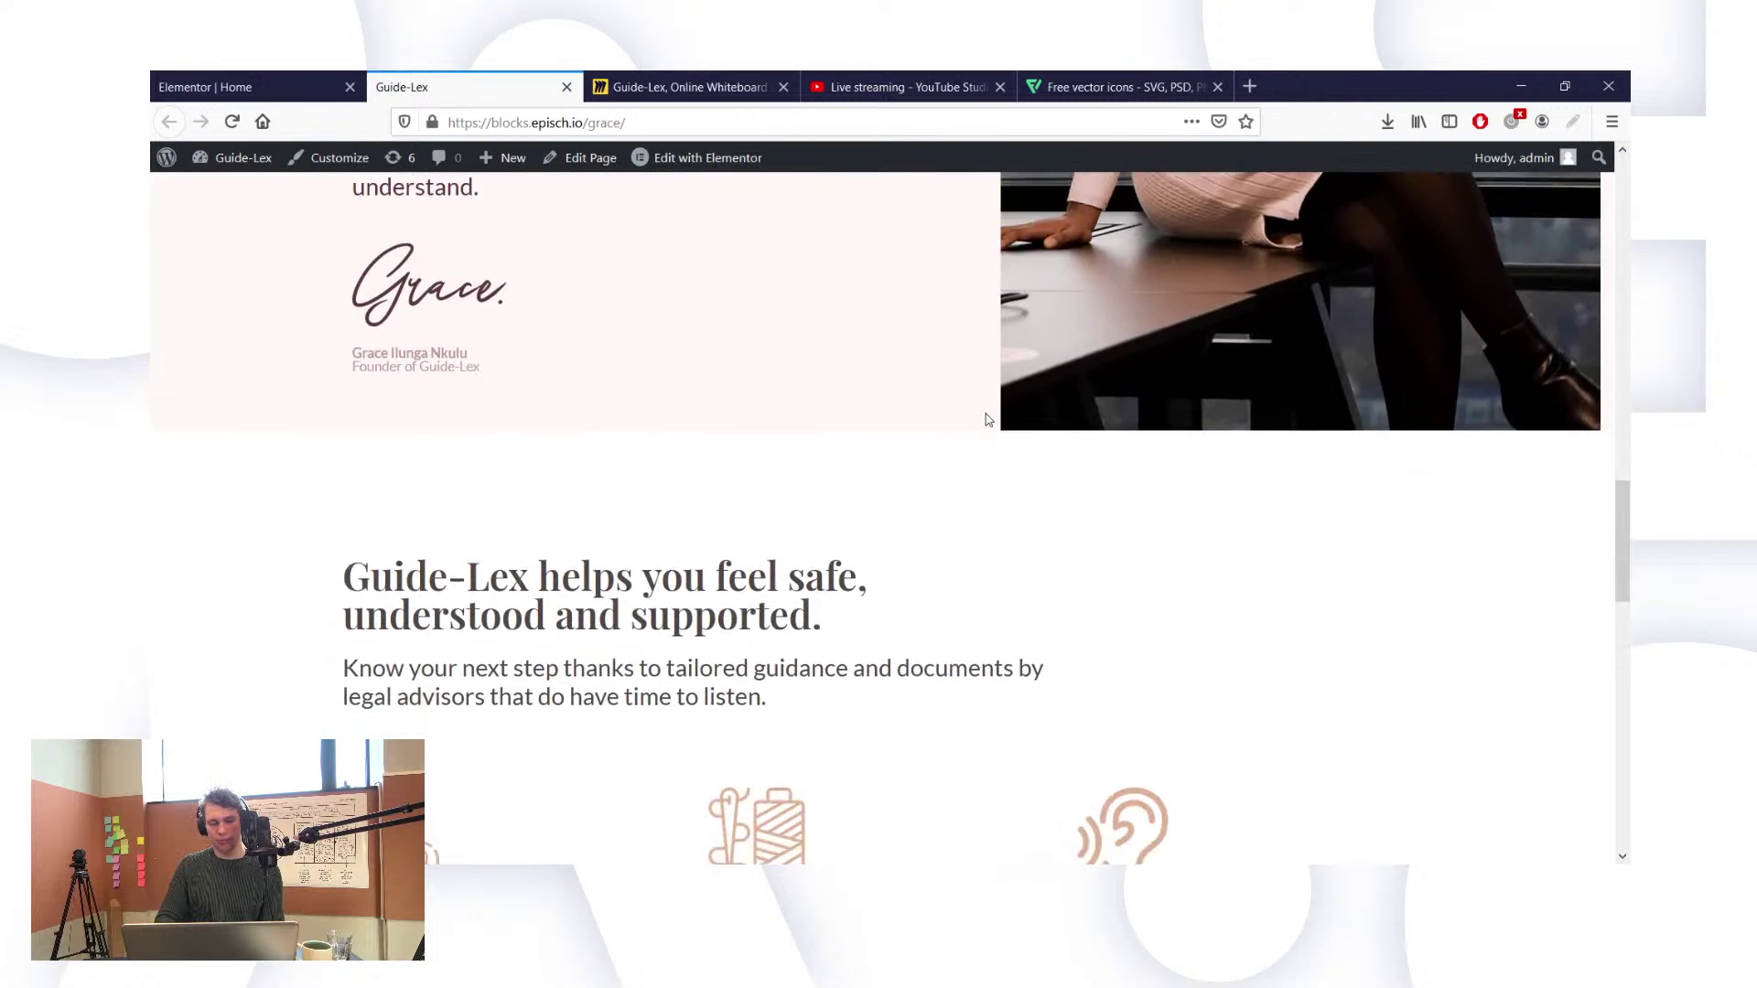
{"action": "scroll", "coordinate": [988, 420], "scroll_direction": "up", "scroll_amount": 2}
{"action": "scroll", "coordinate": [989, 420], "scroll_direction": "up", "scroll_amount": 9}
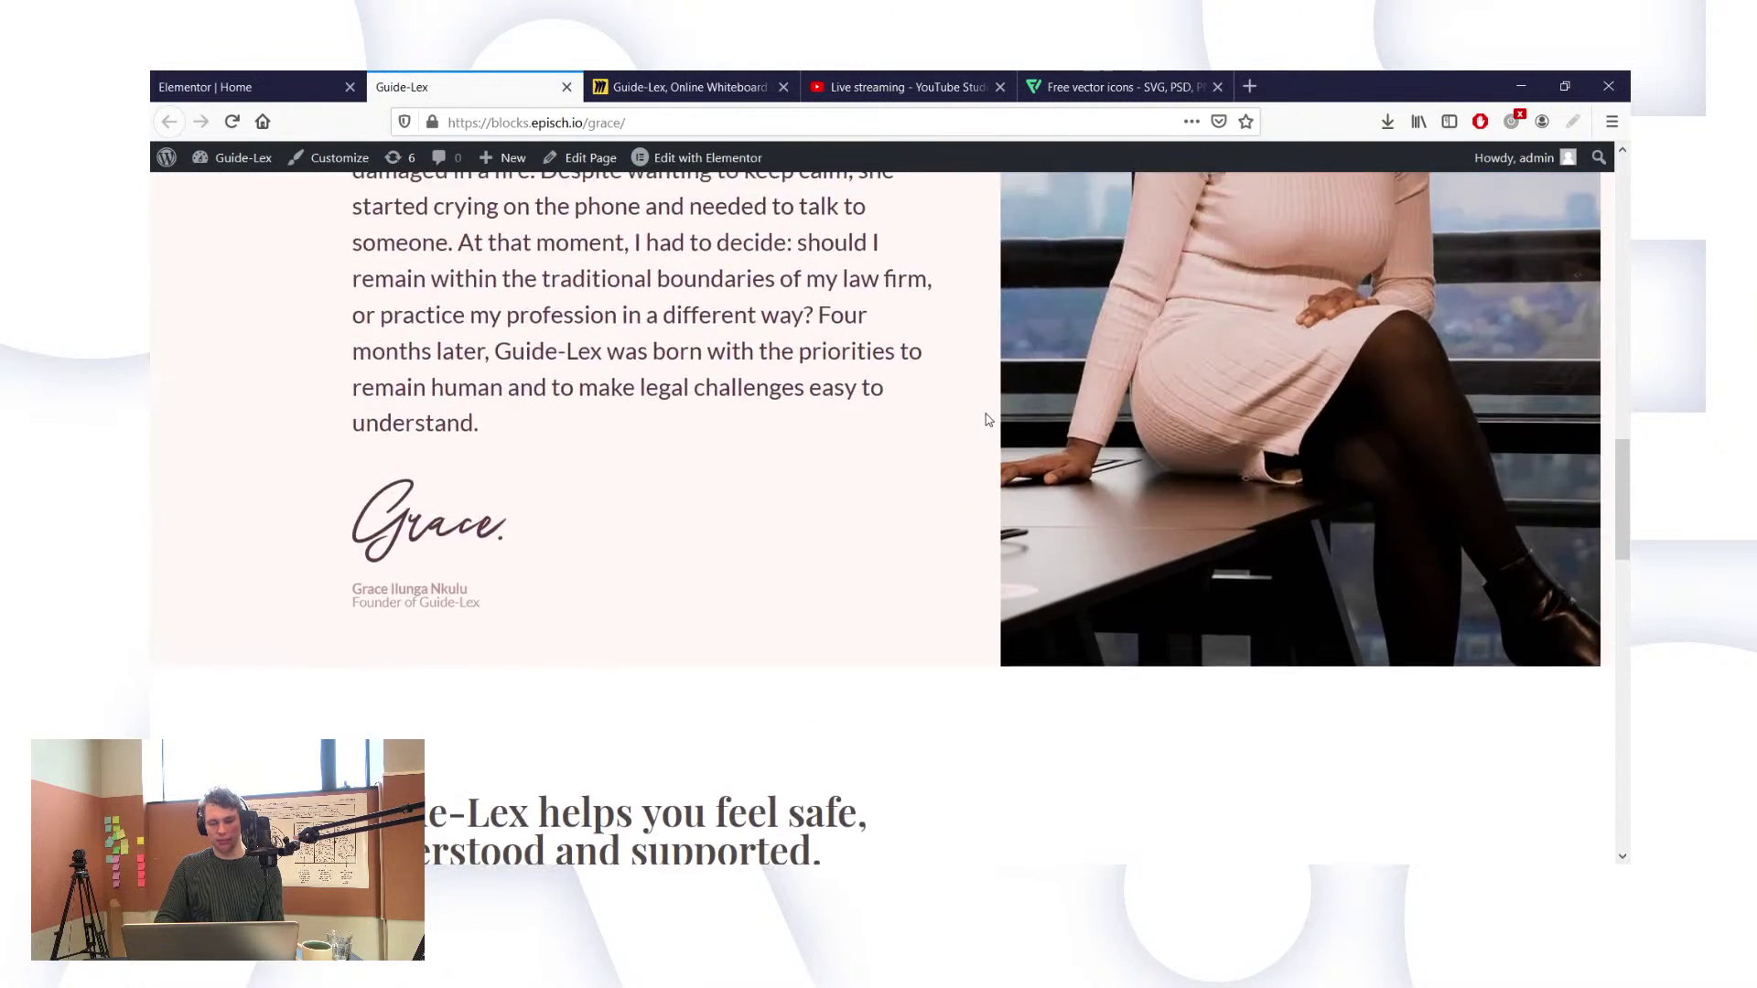
{"action": "scroll", "coordinate": [989, 420], "scroll_direction": "down", "scroll_amount": 10}
{"action": "scroll", "coordinate": [988, 420], "scroll_direction": "down", "scroll_amount": 1}
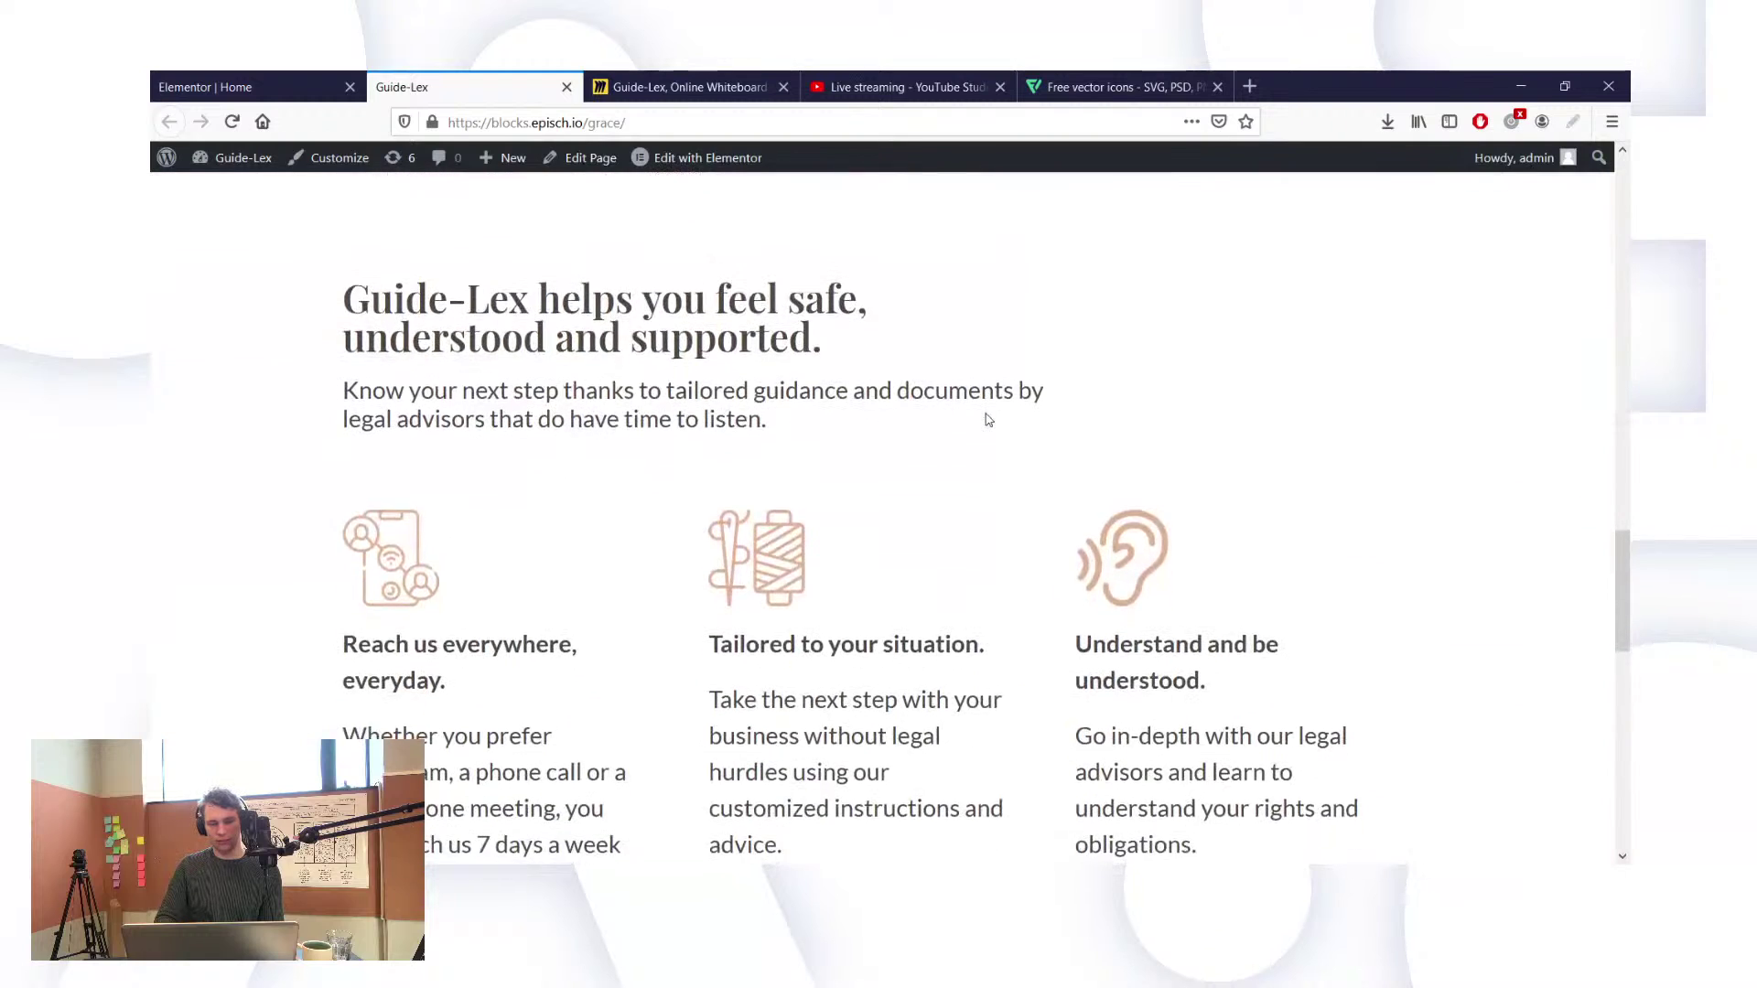
{"action": "scroll", "coordinate": [989, 420], "scroll_direction": "down", "scroll_amount": 3}
{"action": "scroll", "coordinate": [988, 420], "scroll_direction": "up", "scroll_amount": 2}
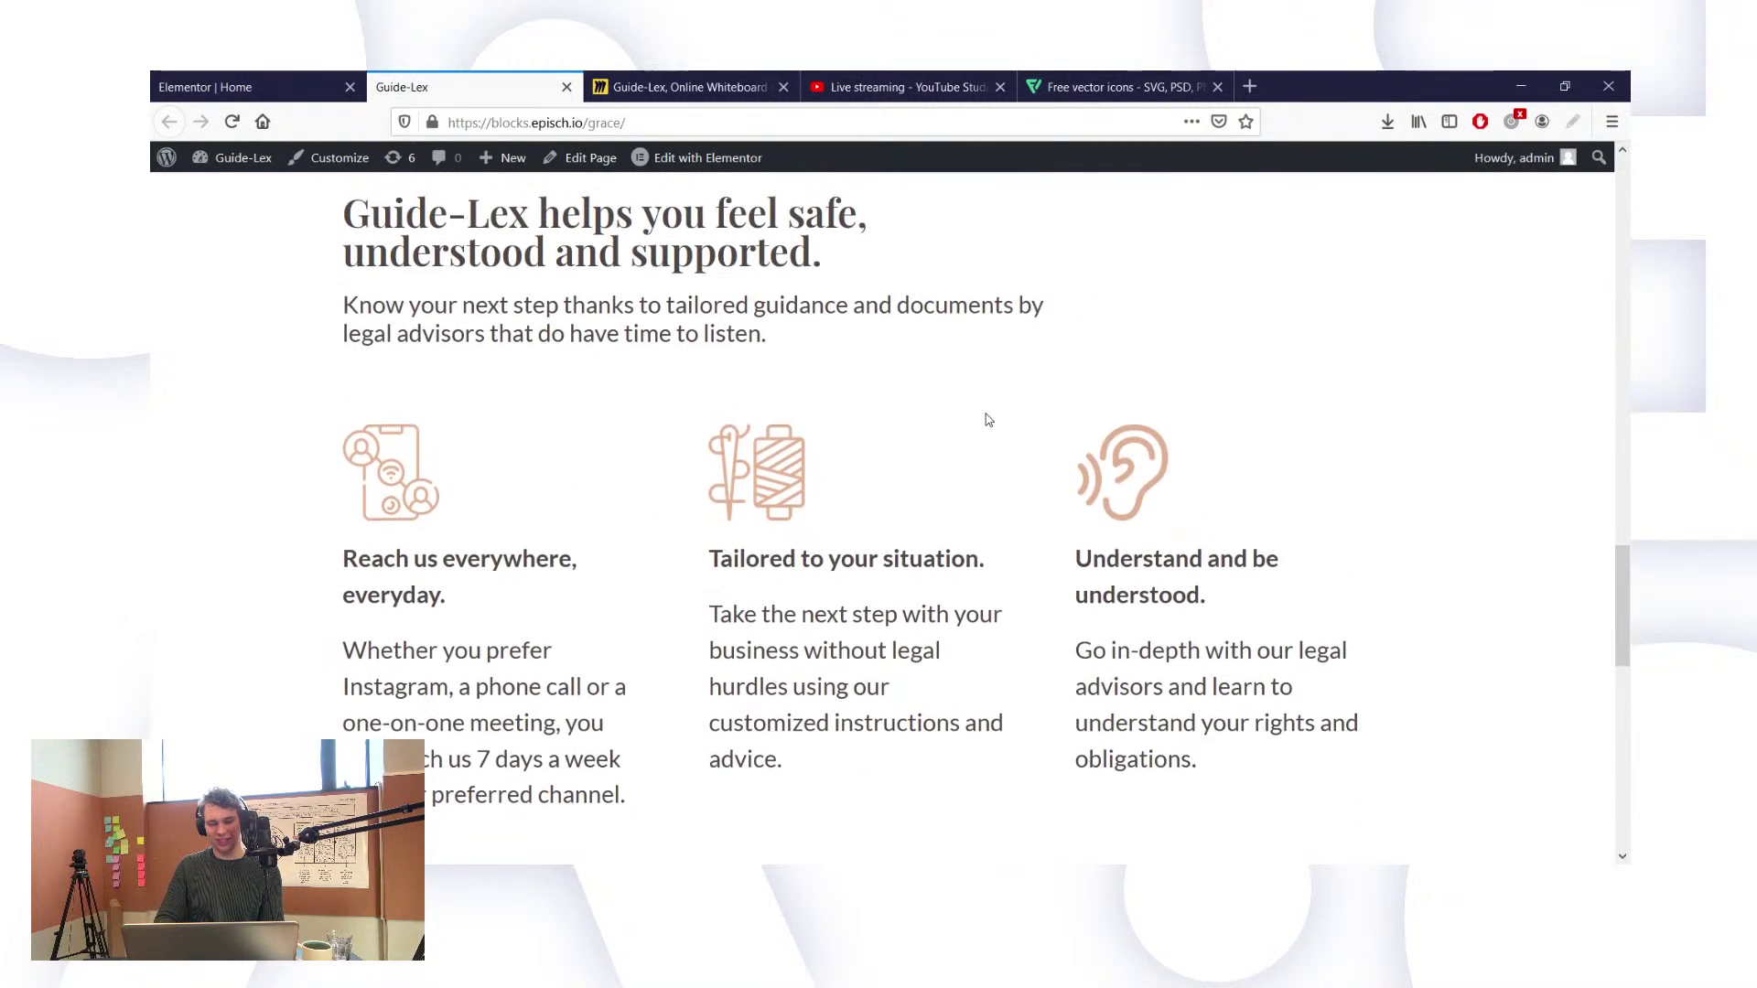
{"action": "scroll", "coordinate": [988, 420], "scroll_direction": "down", "scroll_amount": 2}
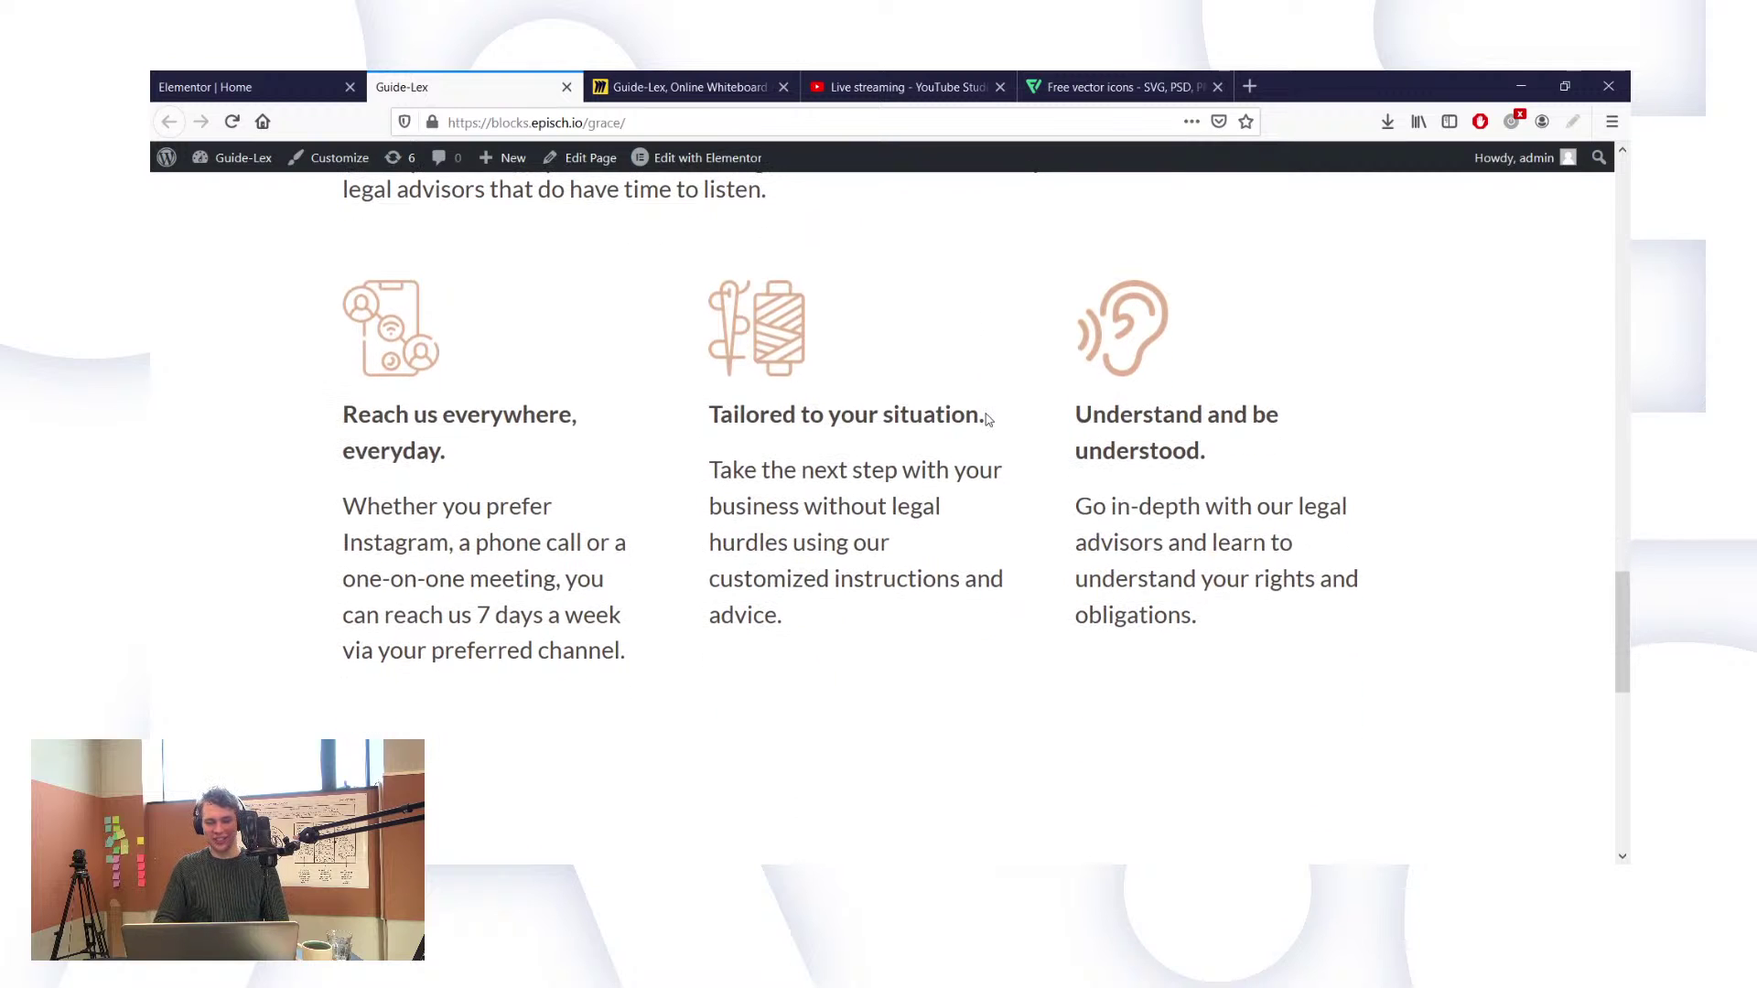
Step: In Elementor, add 'and business' before the period in the middle feature heading
{"action": "left_click", "coordinate": [247, 87]}
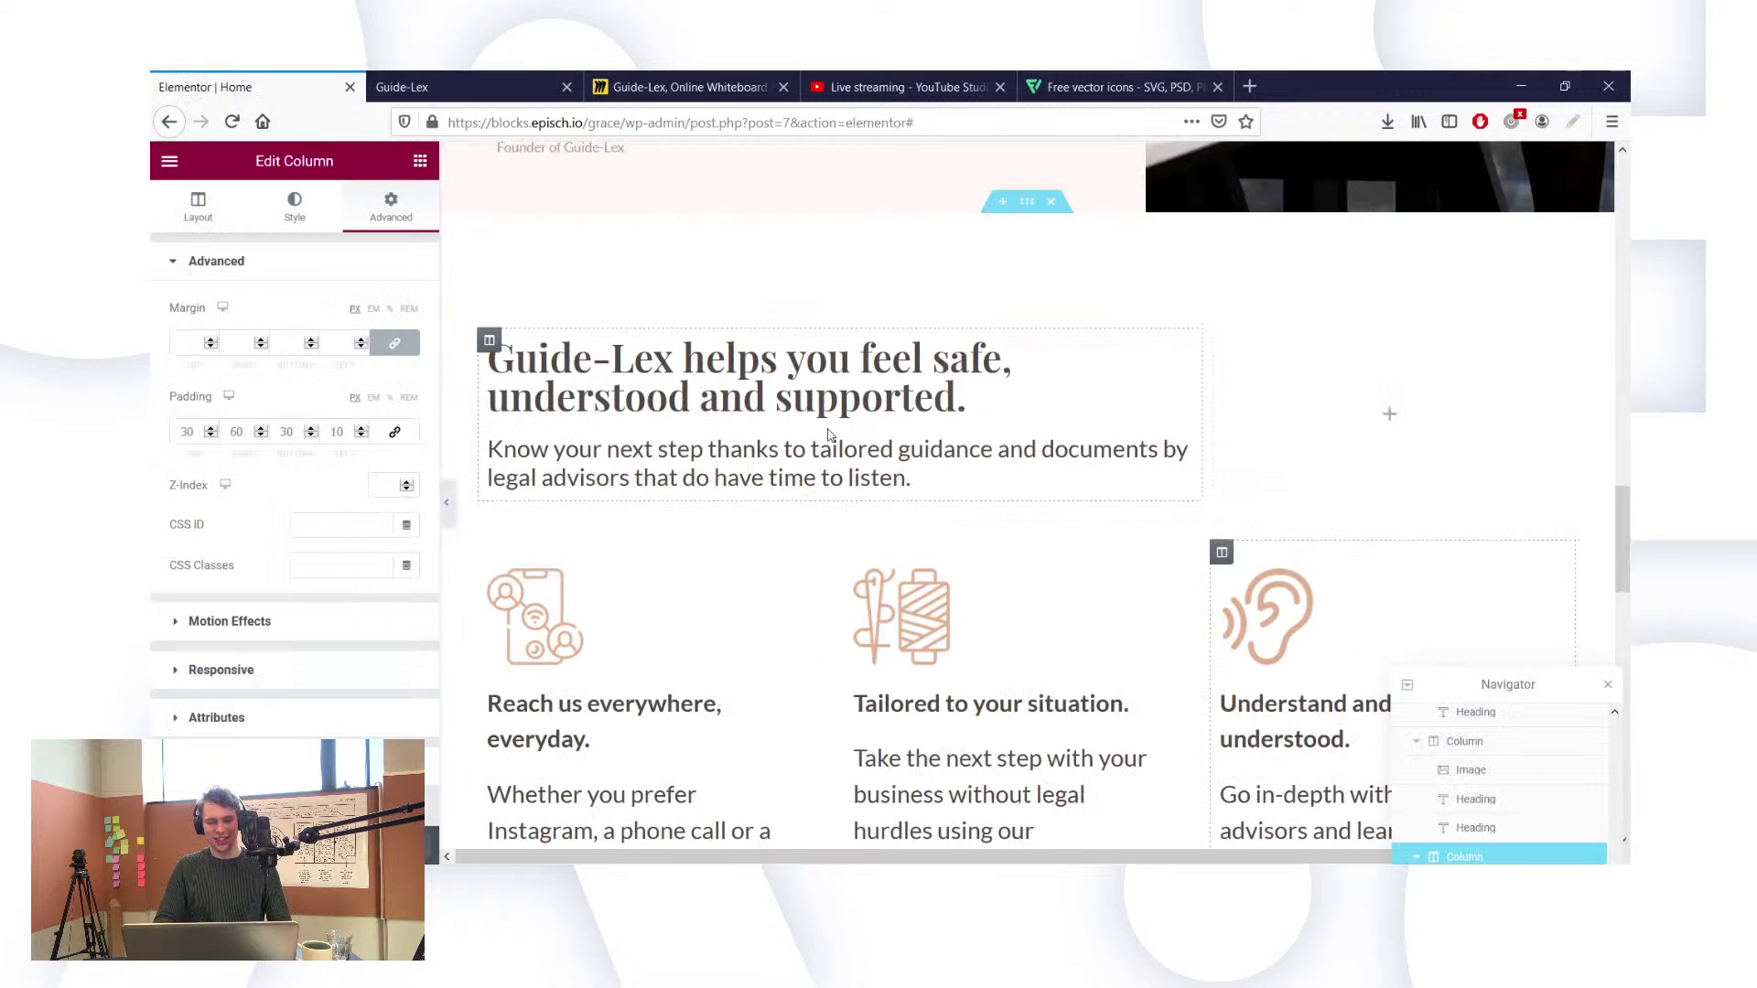
{"action": "left_click", "coordinate": [1115, 706]}
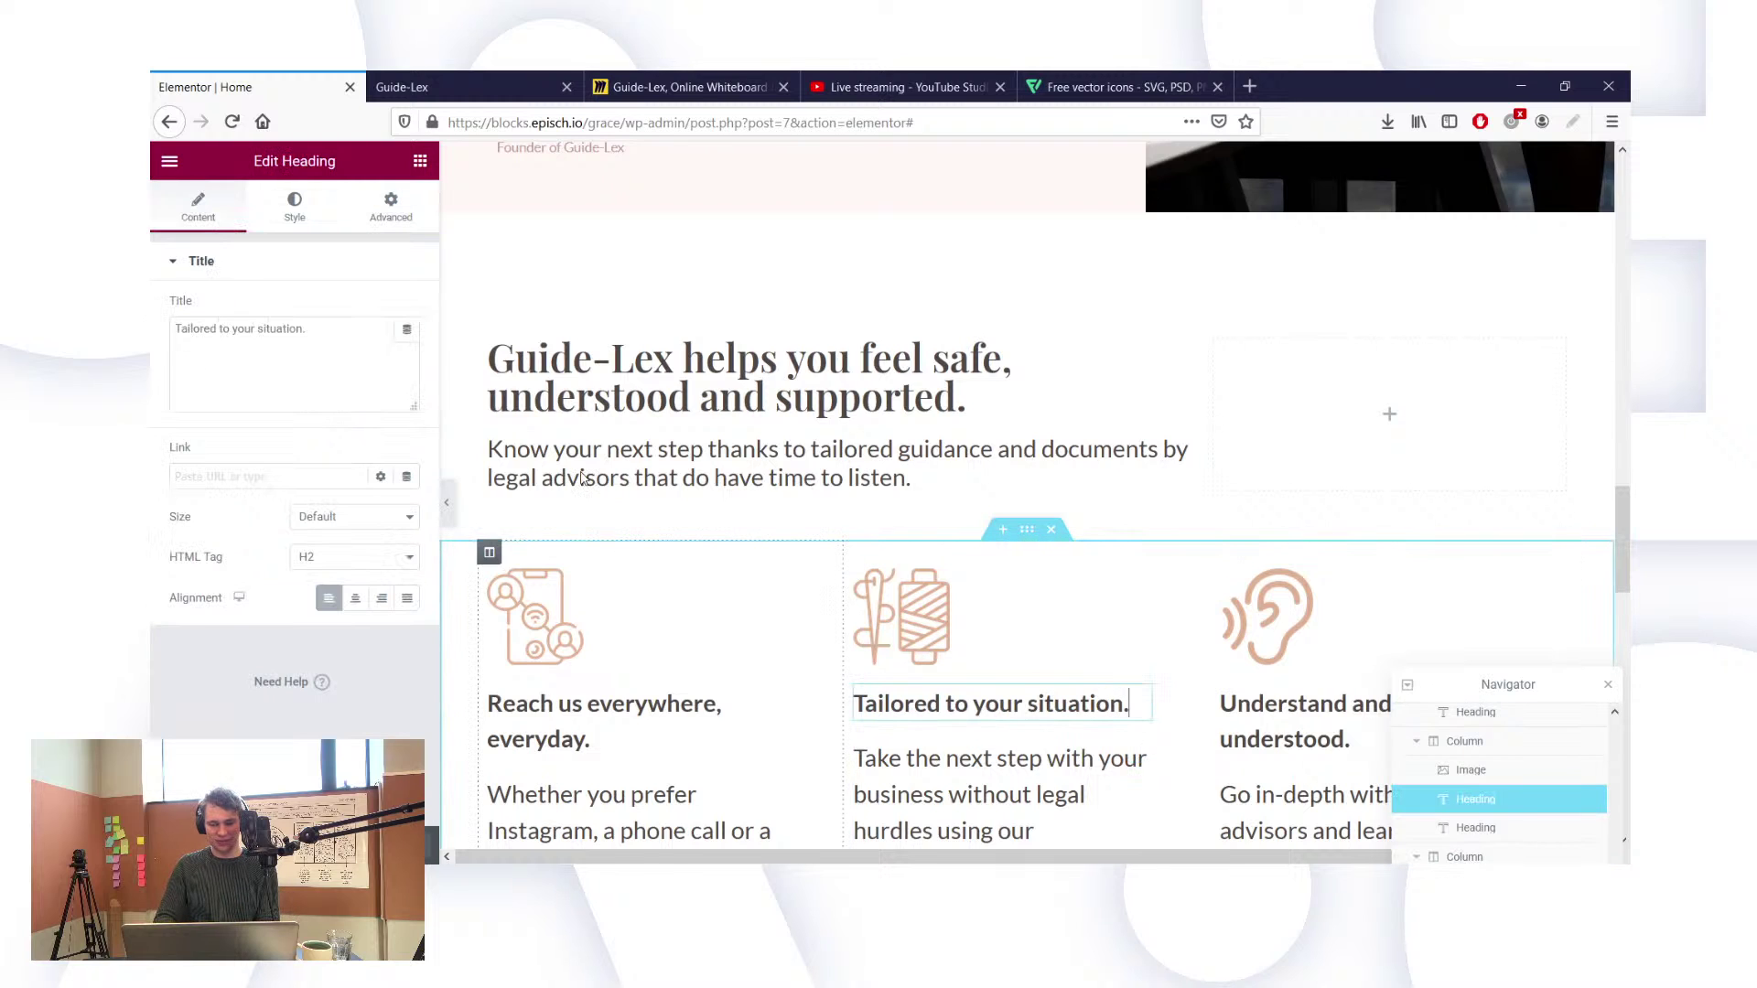
{"action": "left_click", "coordinate": [302, 332]}
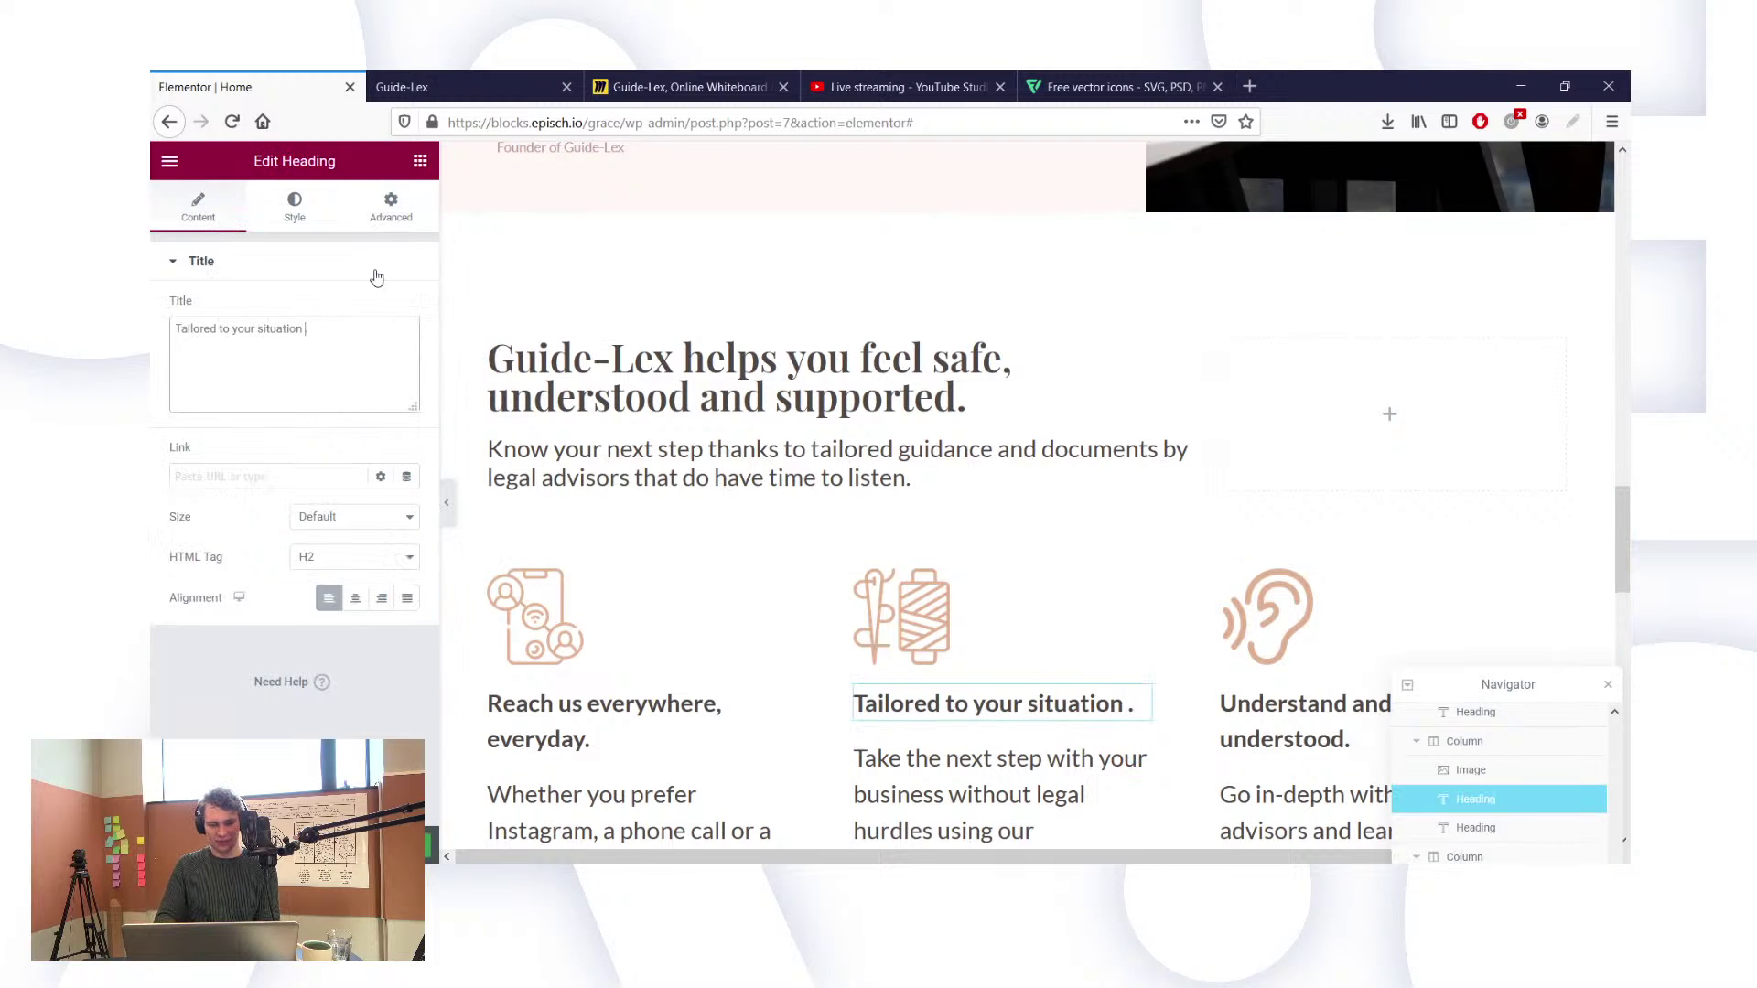
{"action": "type", "text": "and business"}
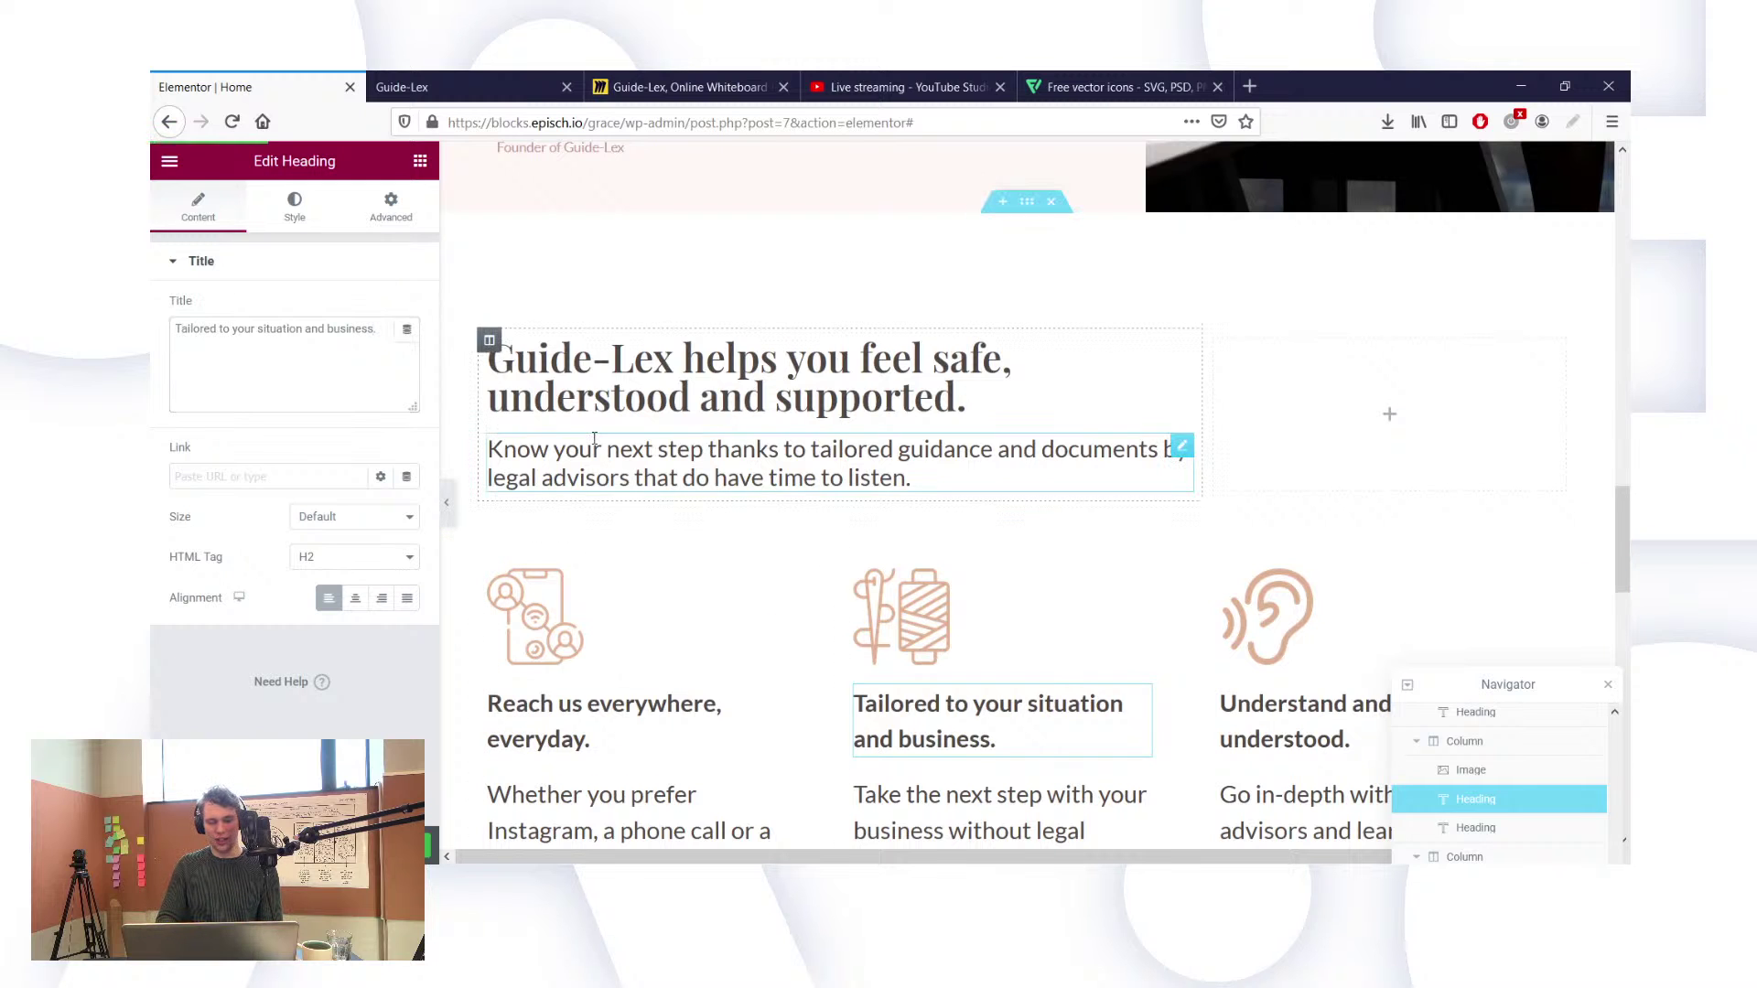
Step: Reload the live Guide-Lex page to check the new heading, then return to Elementor
{"action": "left_click", "coordinate": [421, 87]}
{"action": "key", "text": "F5"}
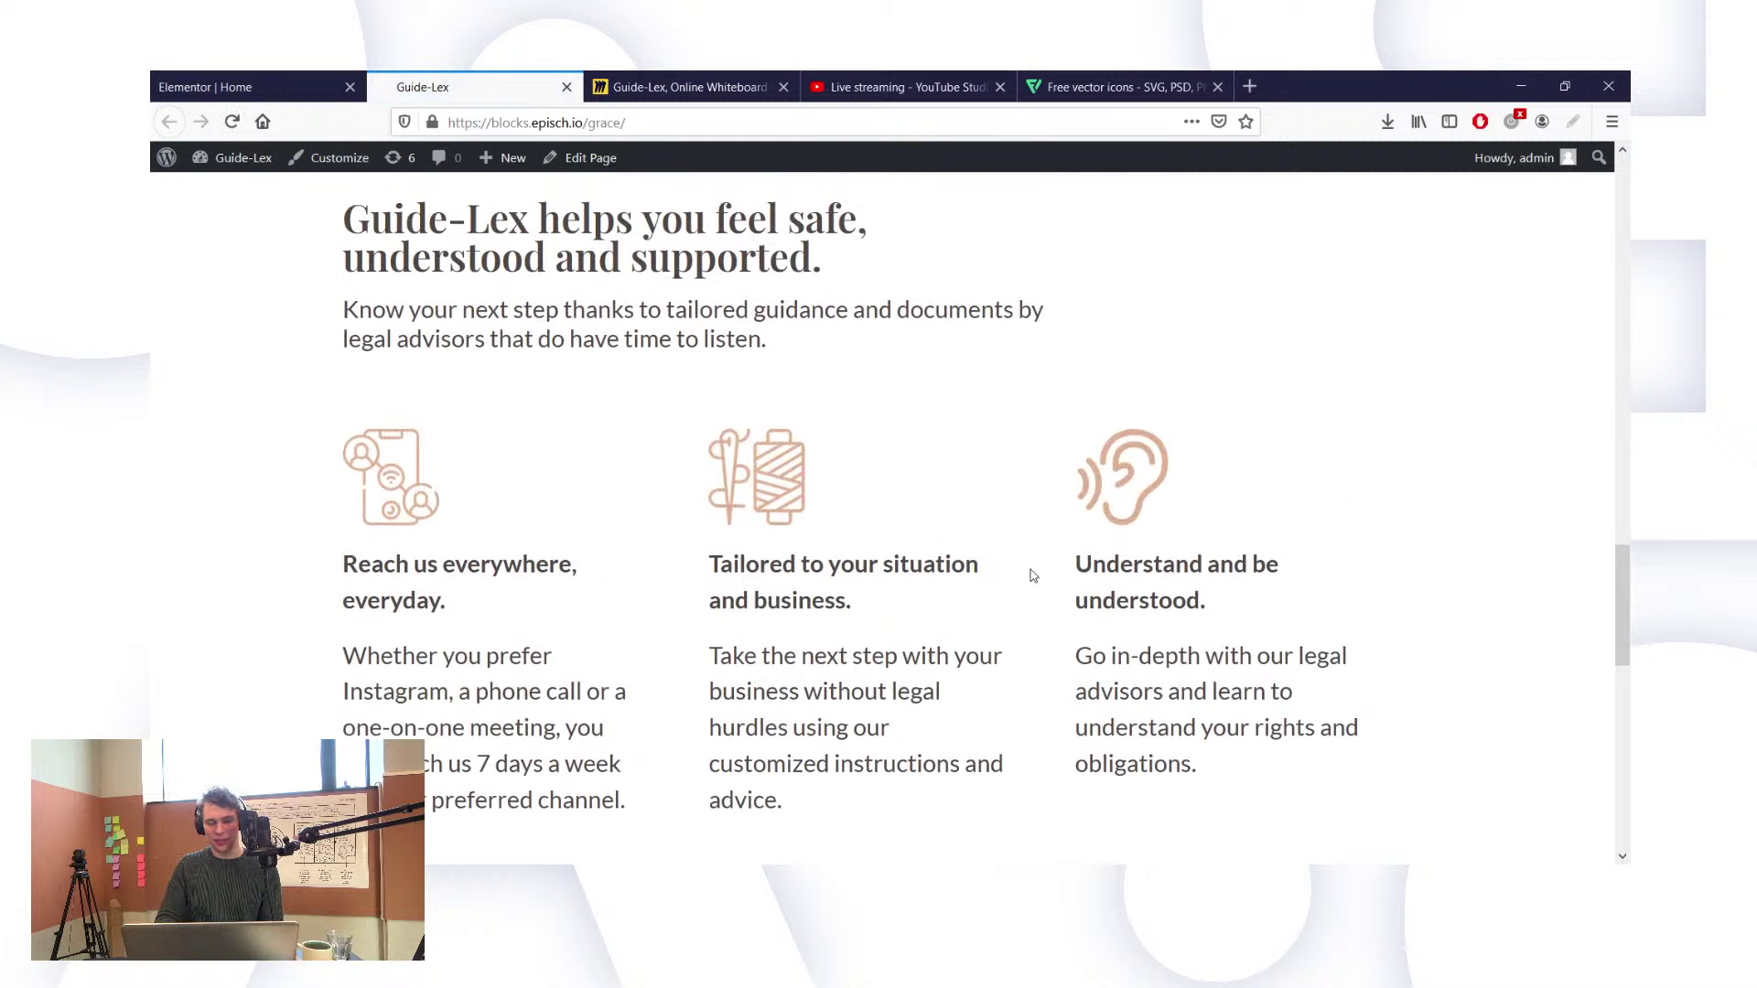
{"action": "scroll", "coordinate": [1031, 570], "scroll_direction": "down", "scroll_amount": 4}
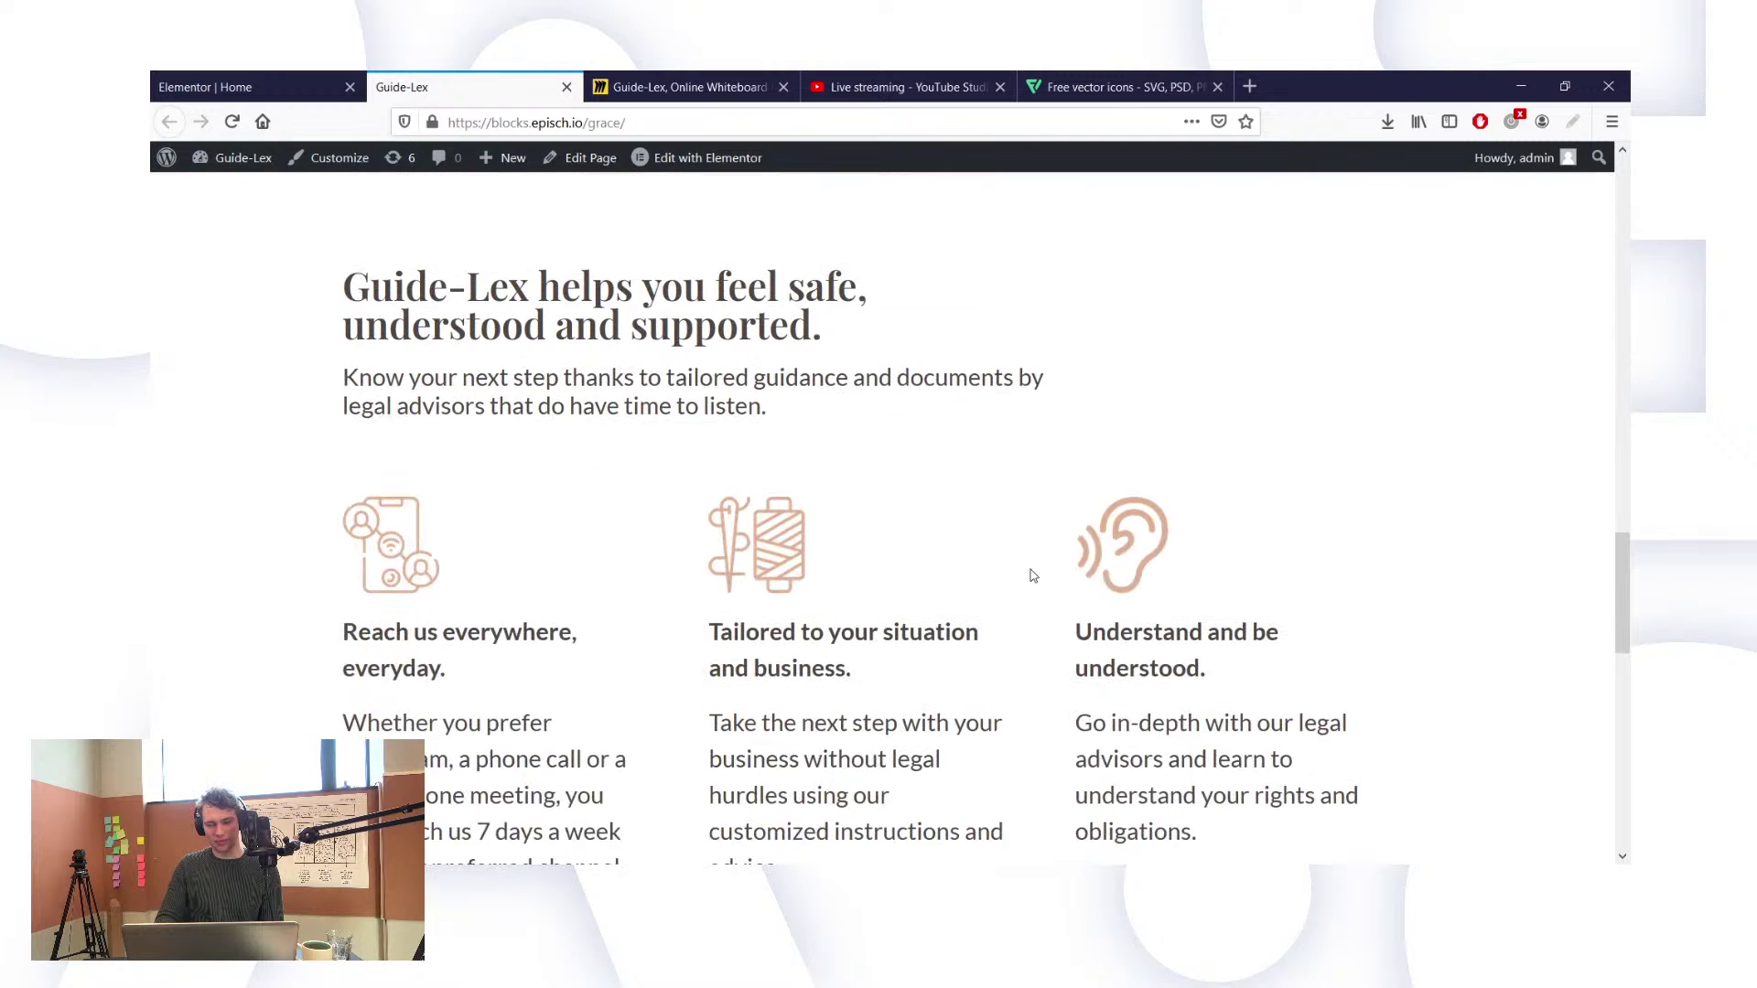
{"action": "scroll", "coordinate": [1032, 572], "scroll_direction": "down", "scroll_amount": 2}
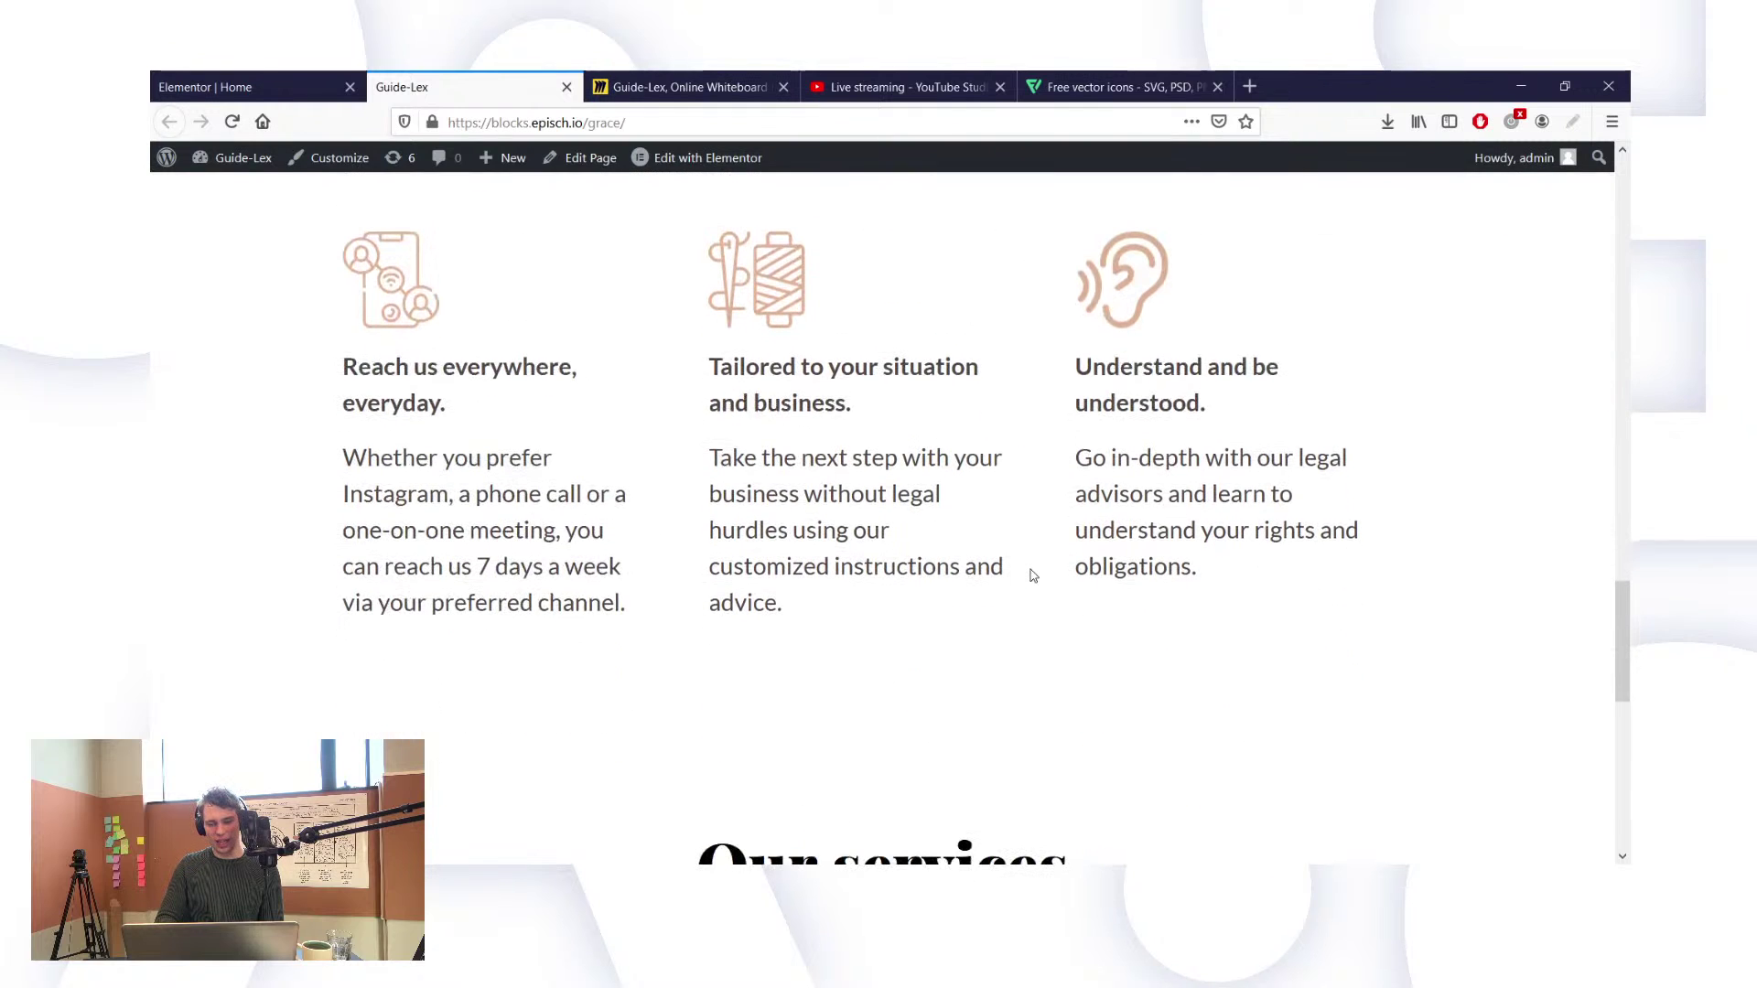
{"action": "left_click", "coordinate": [274, 86]}
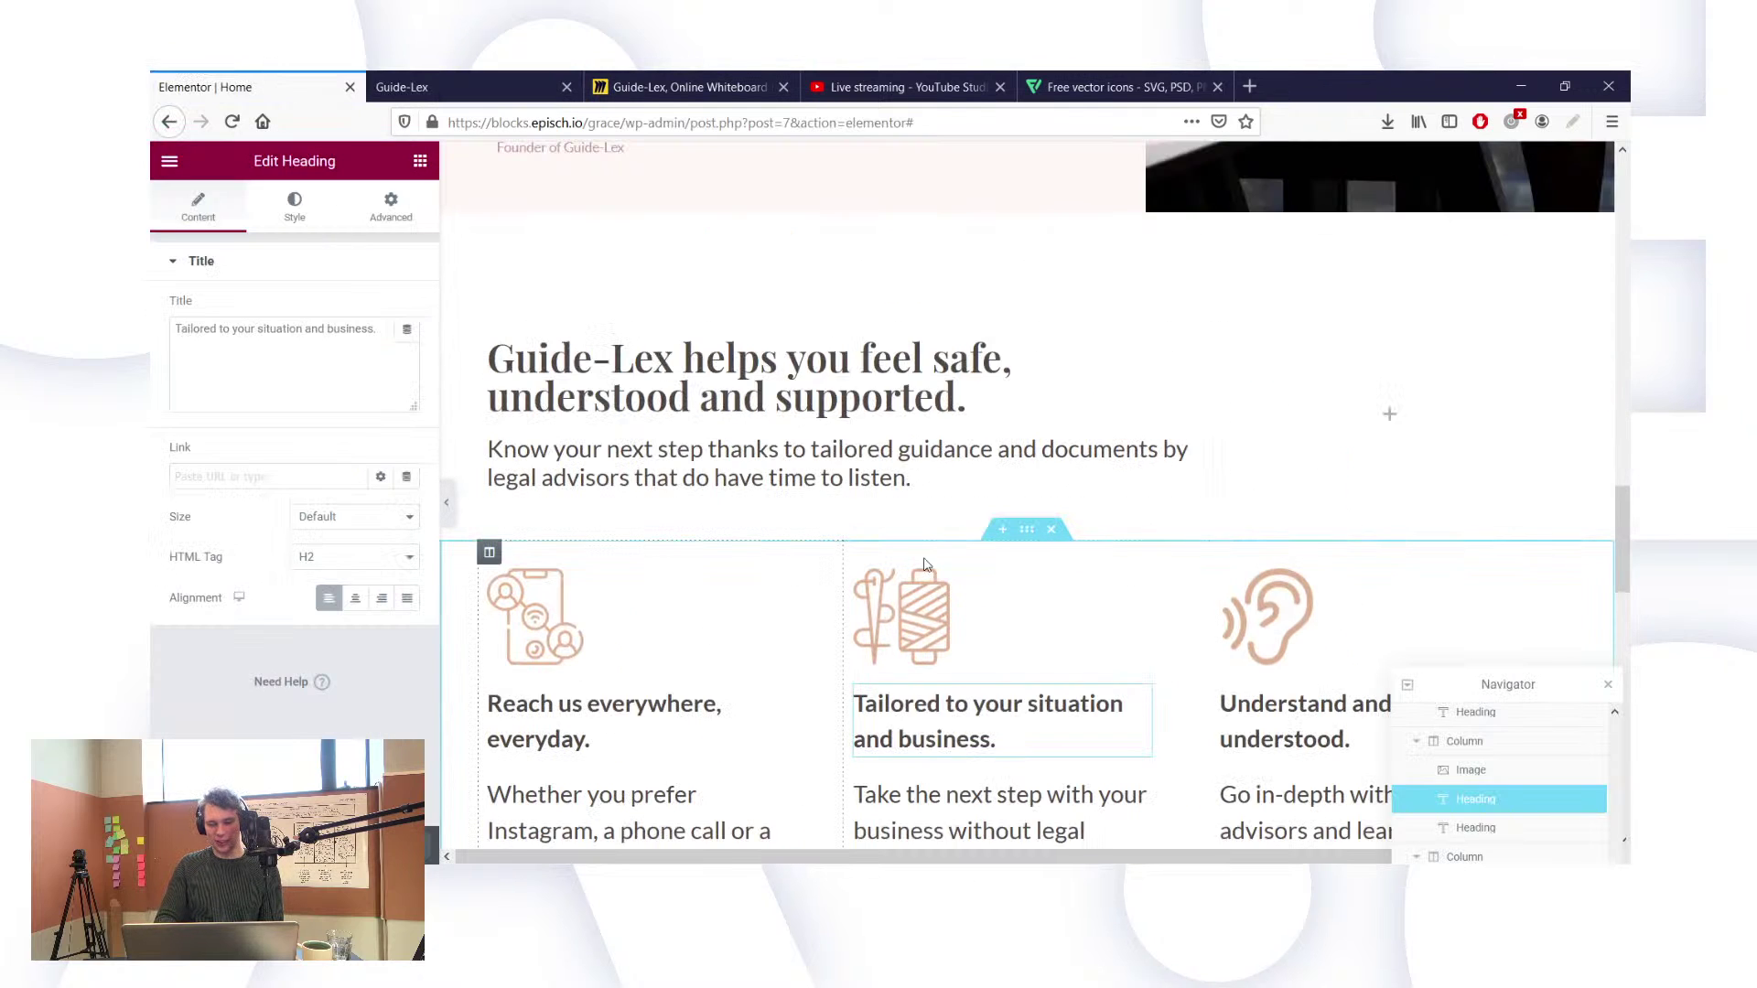
Step: Select the feature section and third feature column and look through their settings
{"action": "left_click", "coordinate": [1027, 530]}
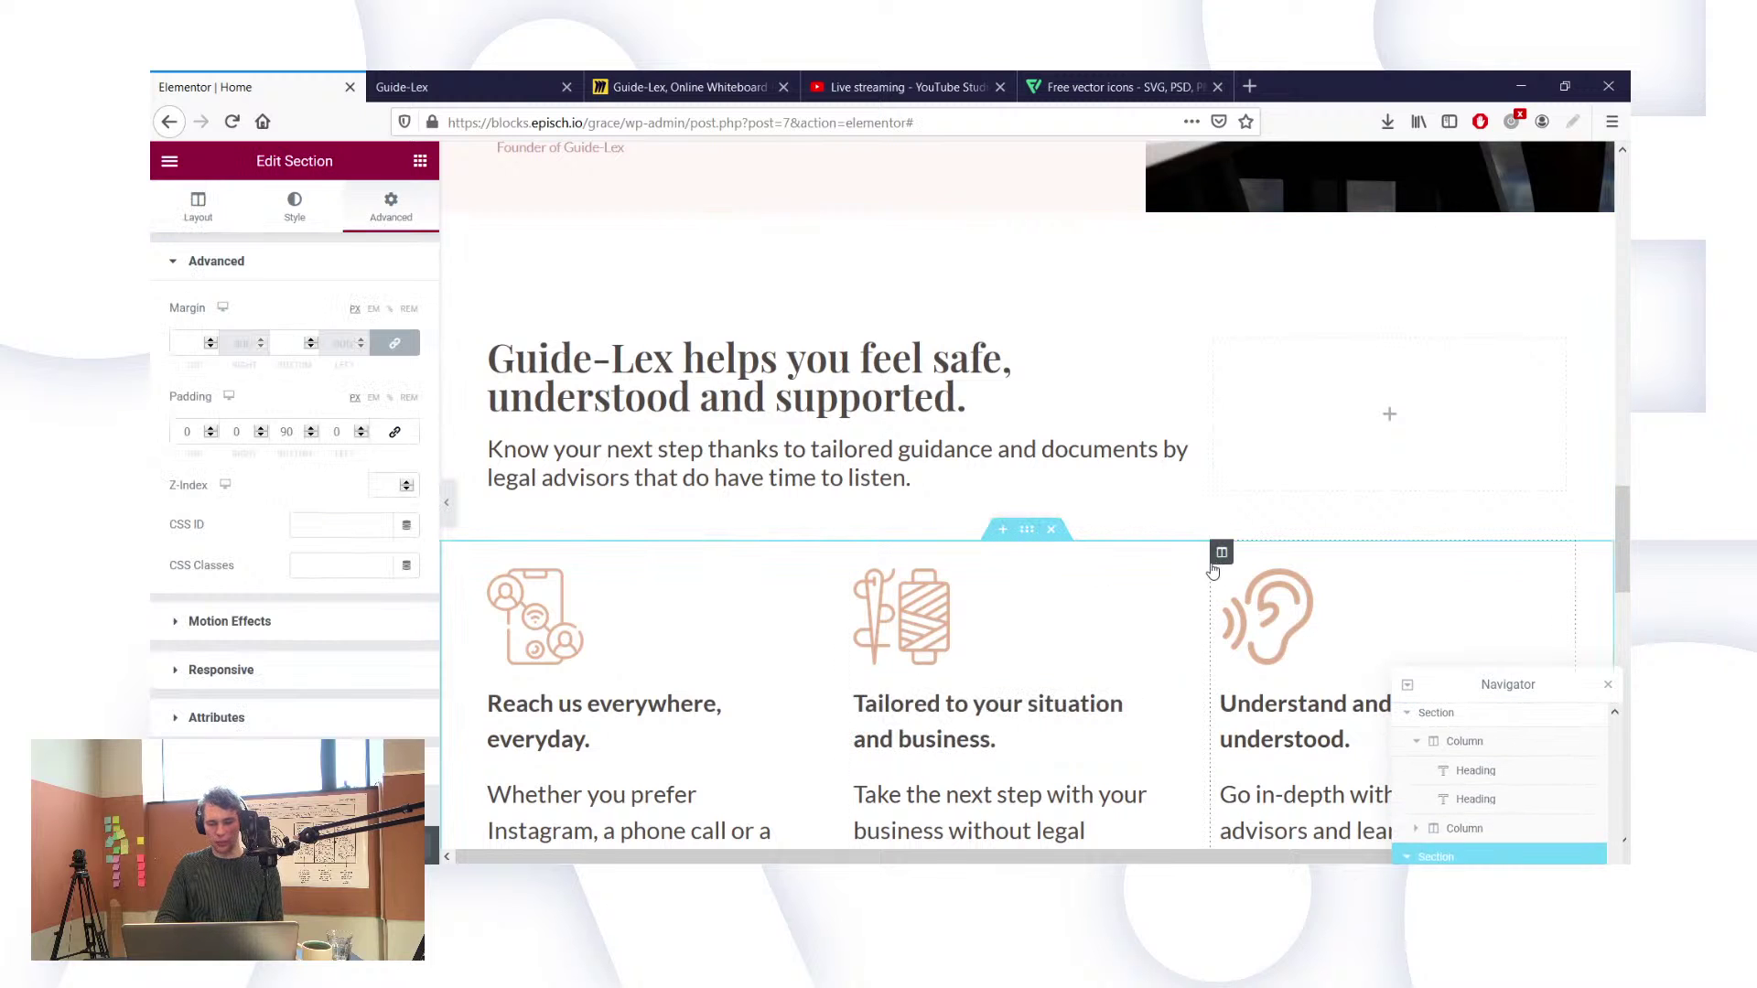
{"action": "left_click", "coordinate": [1220, 552]}
{"action": "scroll", "coordinate": [290, 527], "scroll_direction": "down", "scroll_amount": 1}
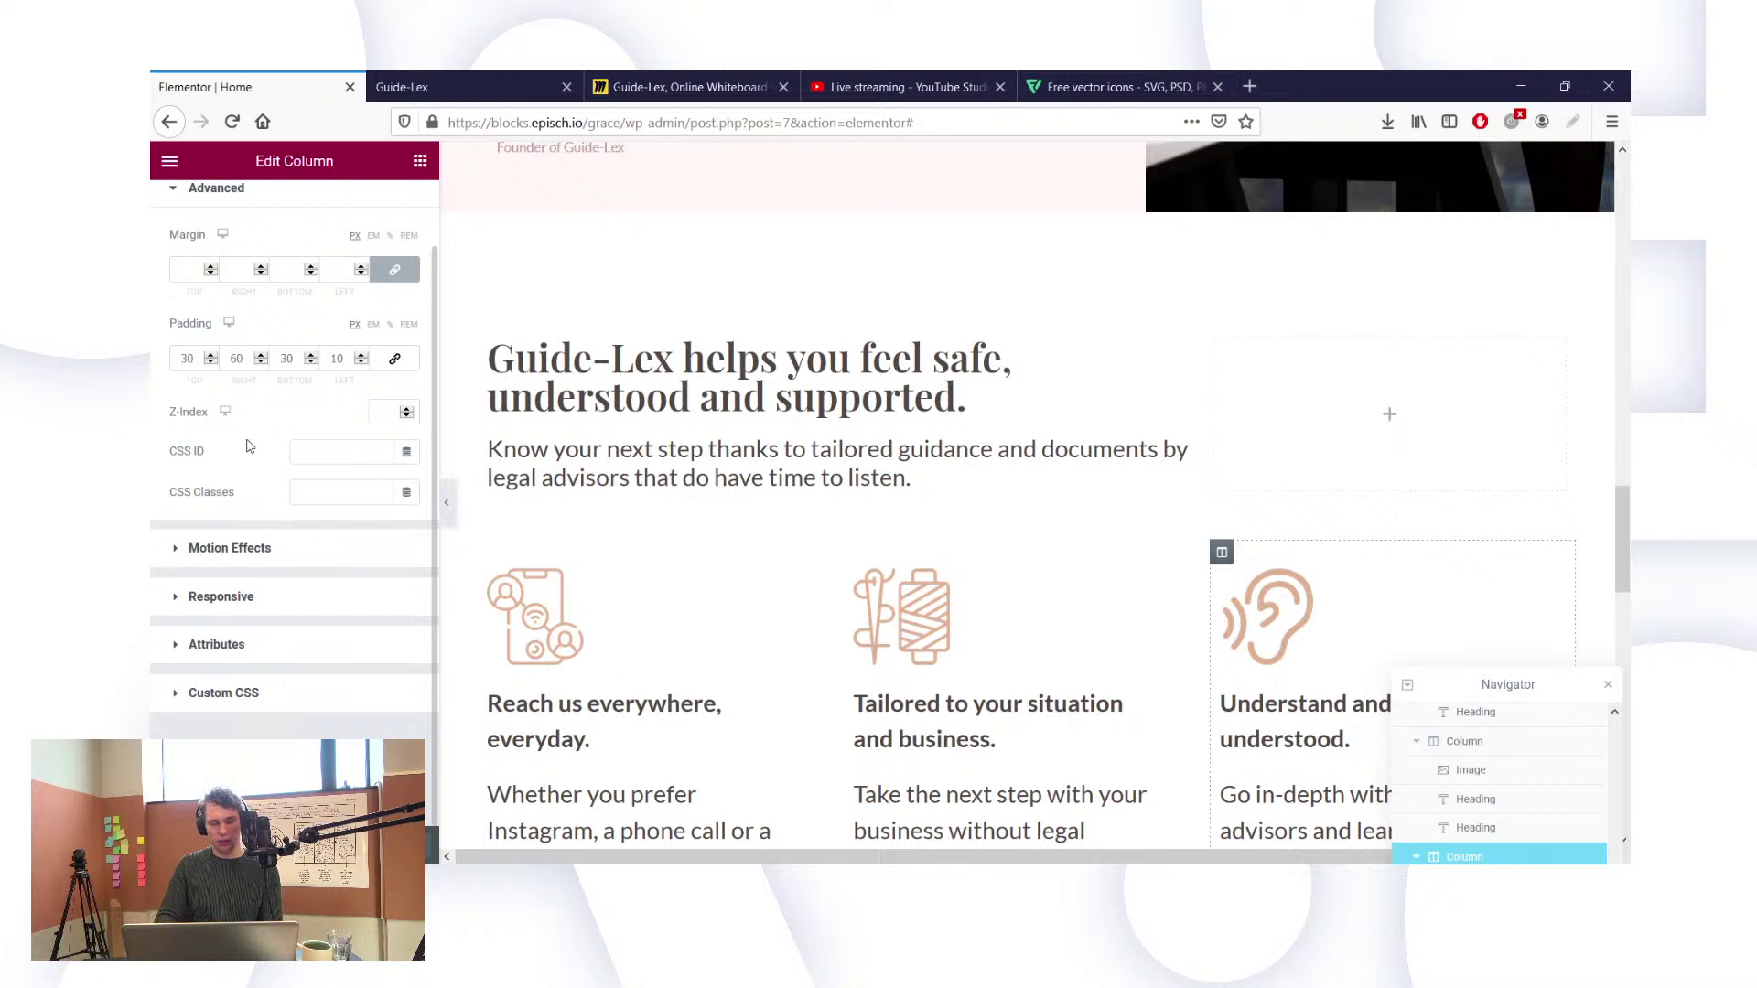
{"action": "scroll", "coordinate": [248, 446], "scroll_direction": "up", "scroll_amount": 1}
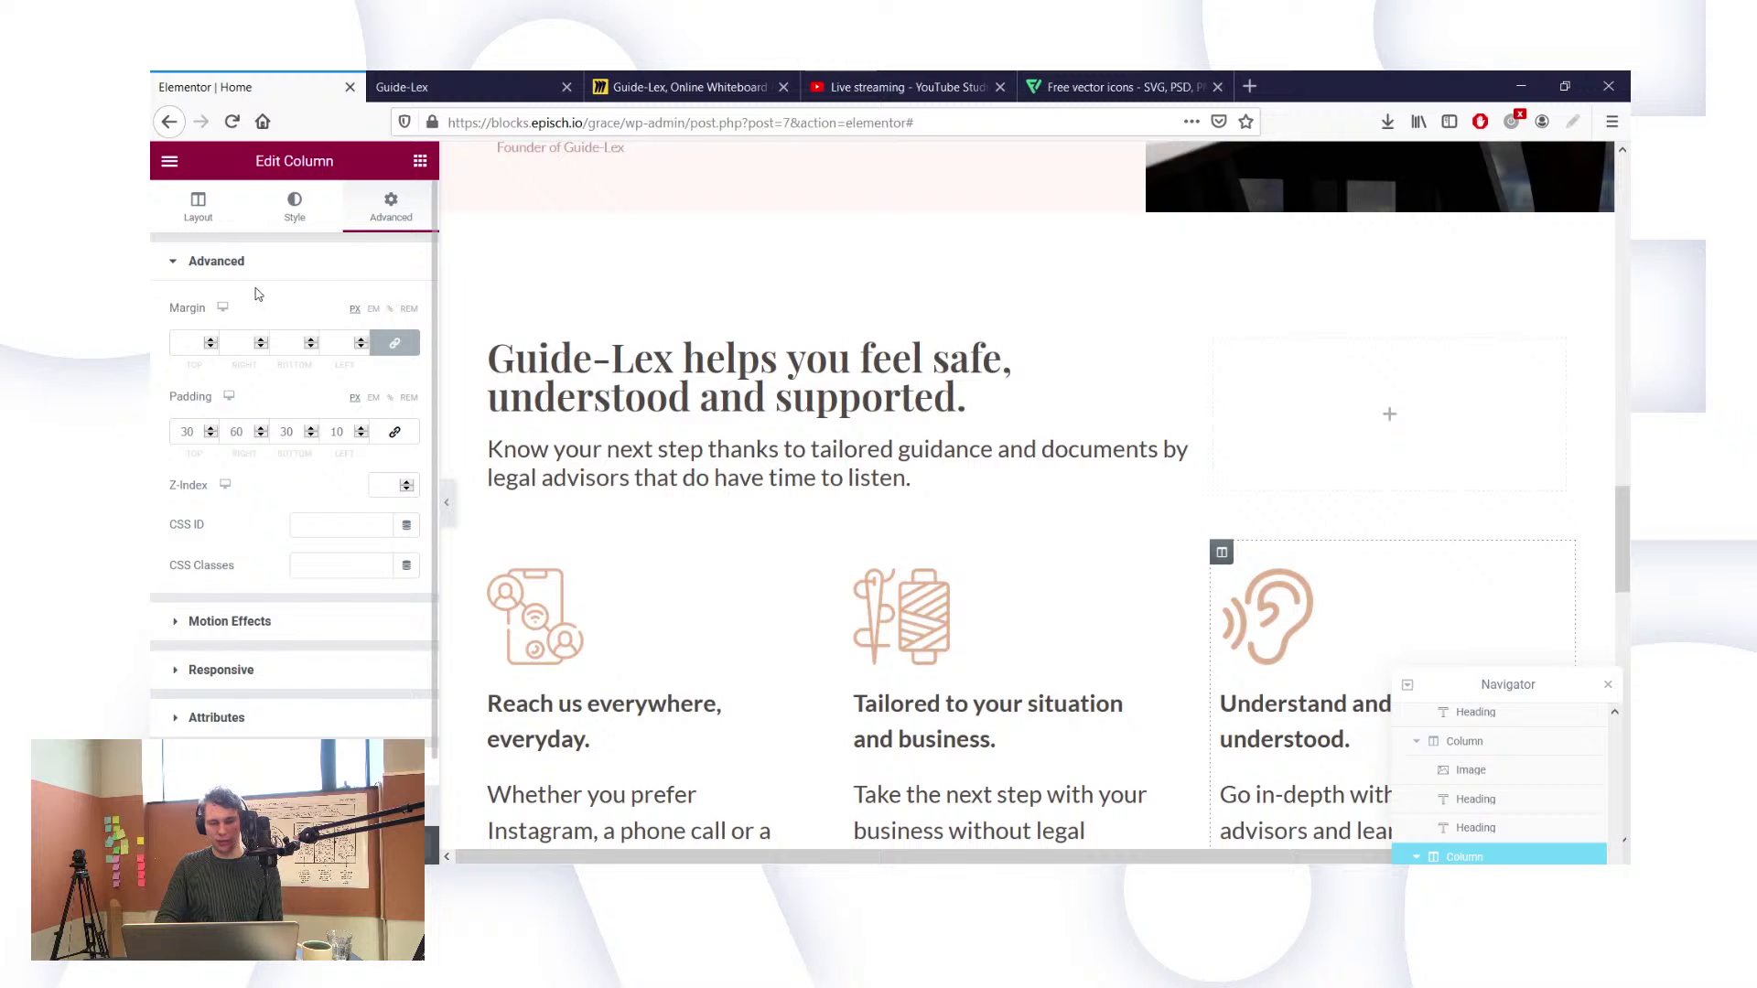
{"action": "scroll", "coordinate": [256, 295], "scroll_direction": "down", "scroll_amount": 1}
{"action": "scroll", "coordinate": [929, 792], "scroll_direction": "down", "scroll_amount": 4}
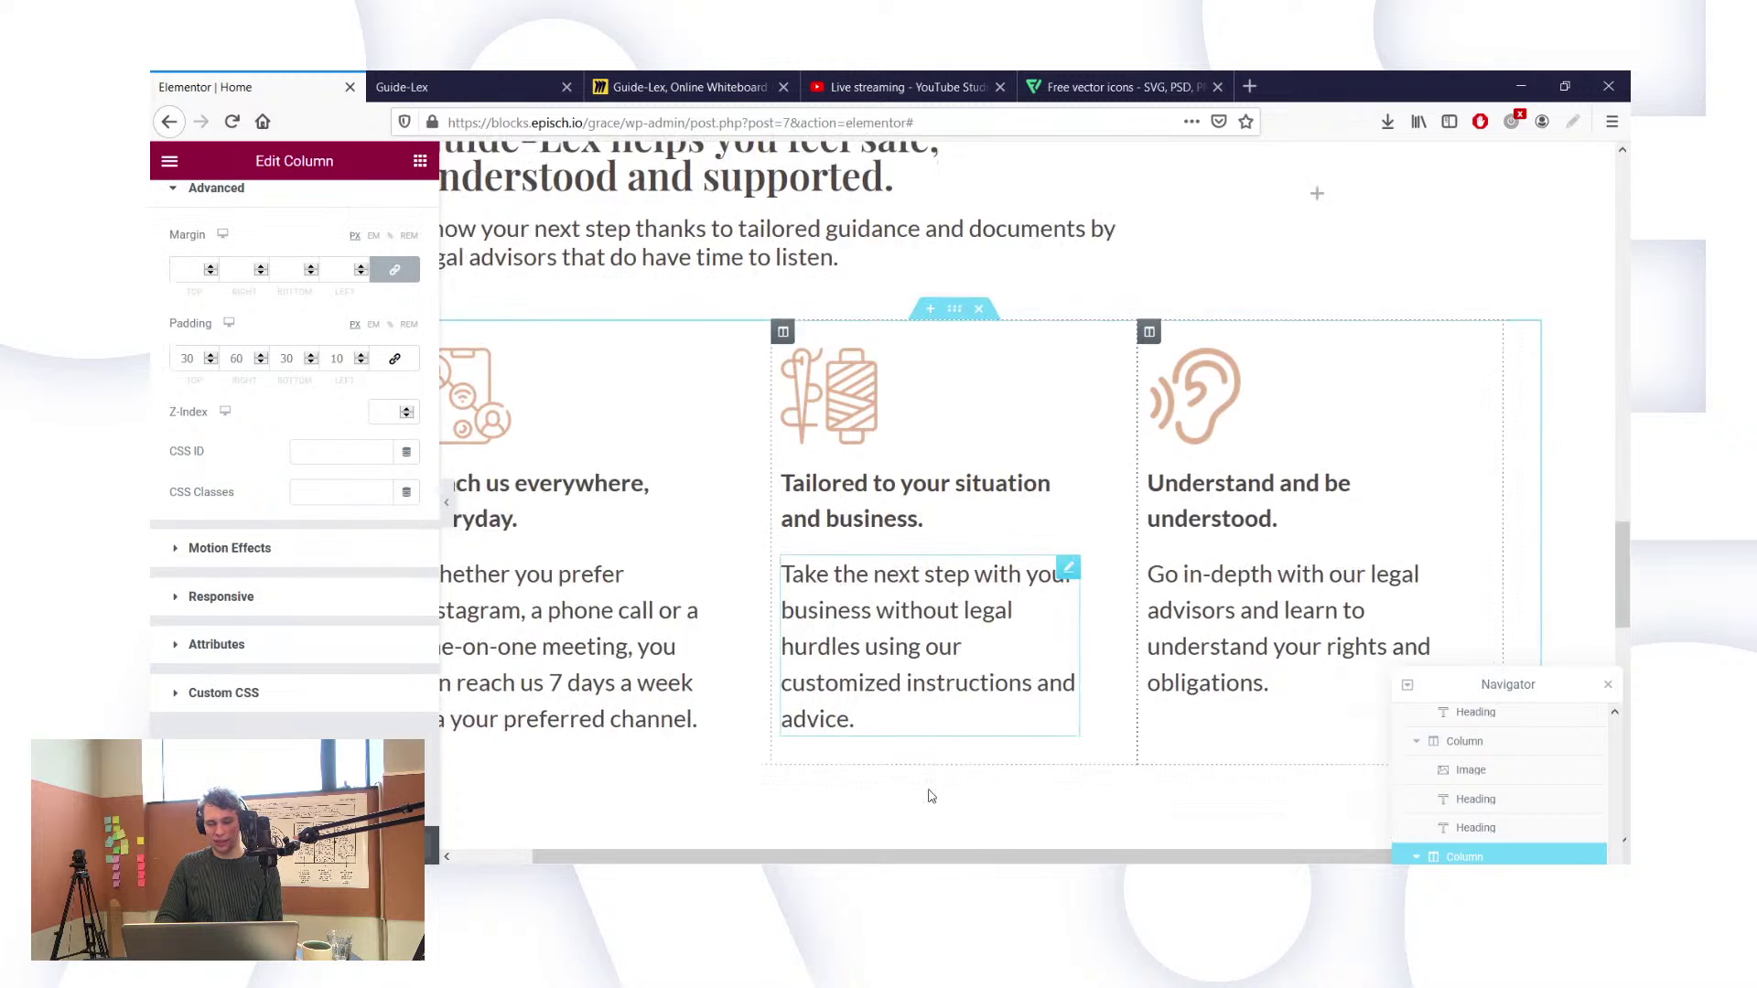
{"action": "scroll", "coordinate": [1078, 737], "scroll_direction": "right", "scroll_amount": 2}
{"action": "scroll", "coordinate": [1078, 737], "scroll_direction": "left", "scroll_amount": 2}
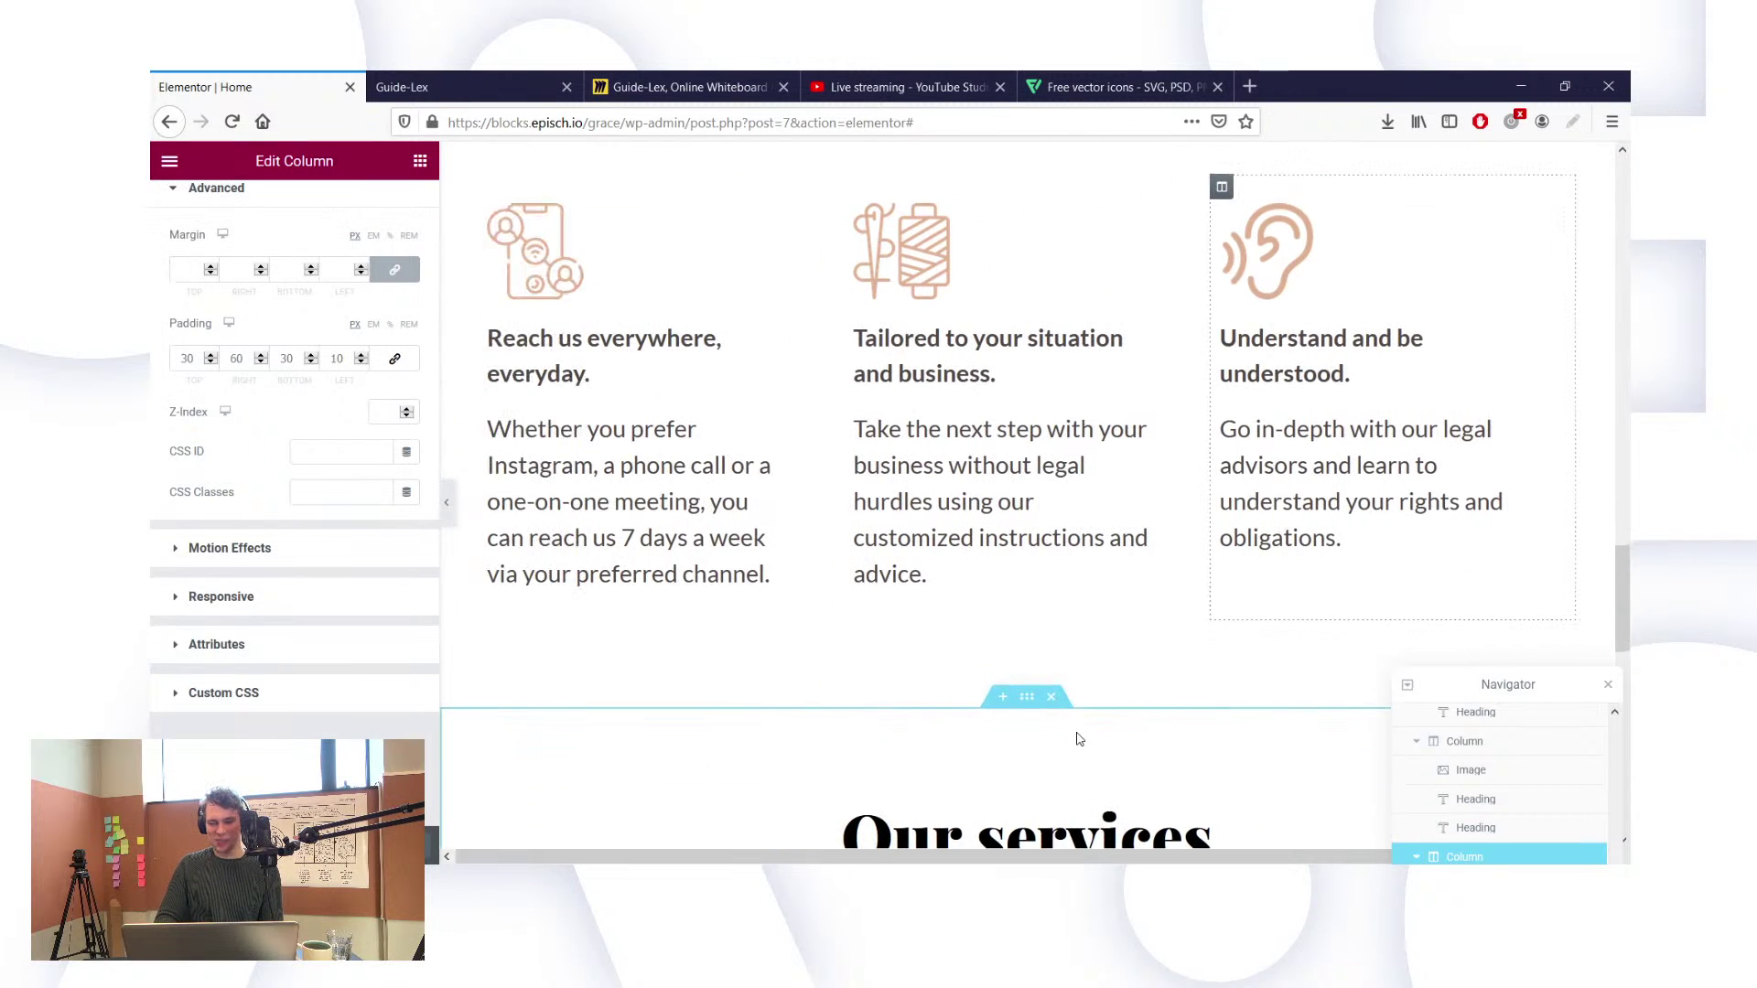
{"action": "scroll", "coordinate": [1103, 540], "scroll_direction": "up", "scroll_amount": 1}
{"action": "scroll", "coordinate": [1103, 540], "scroll_direction": "up", "scroll_amount": 1}
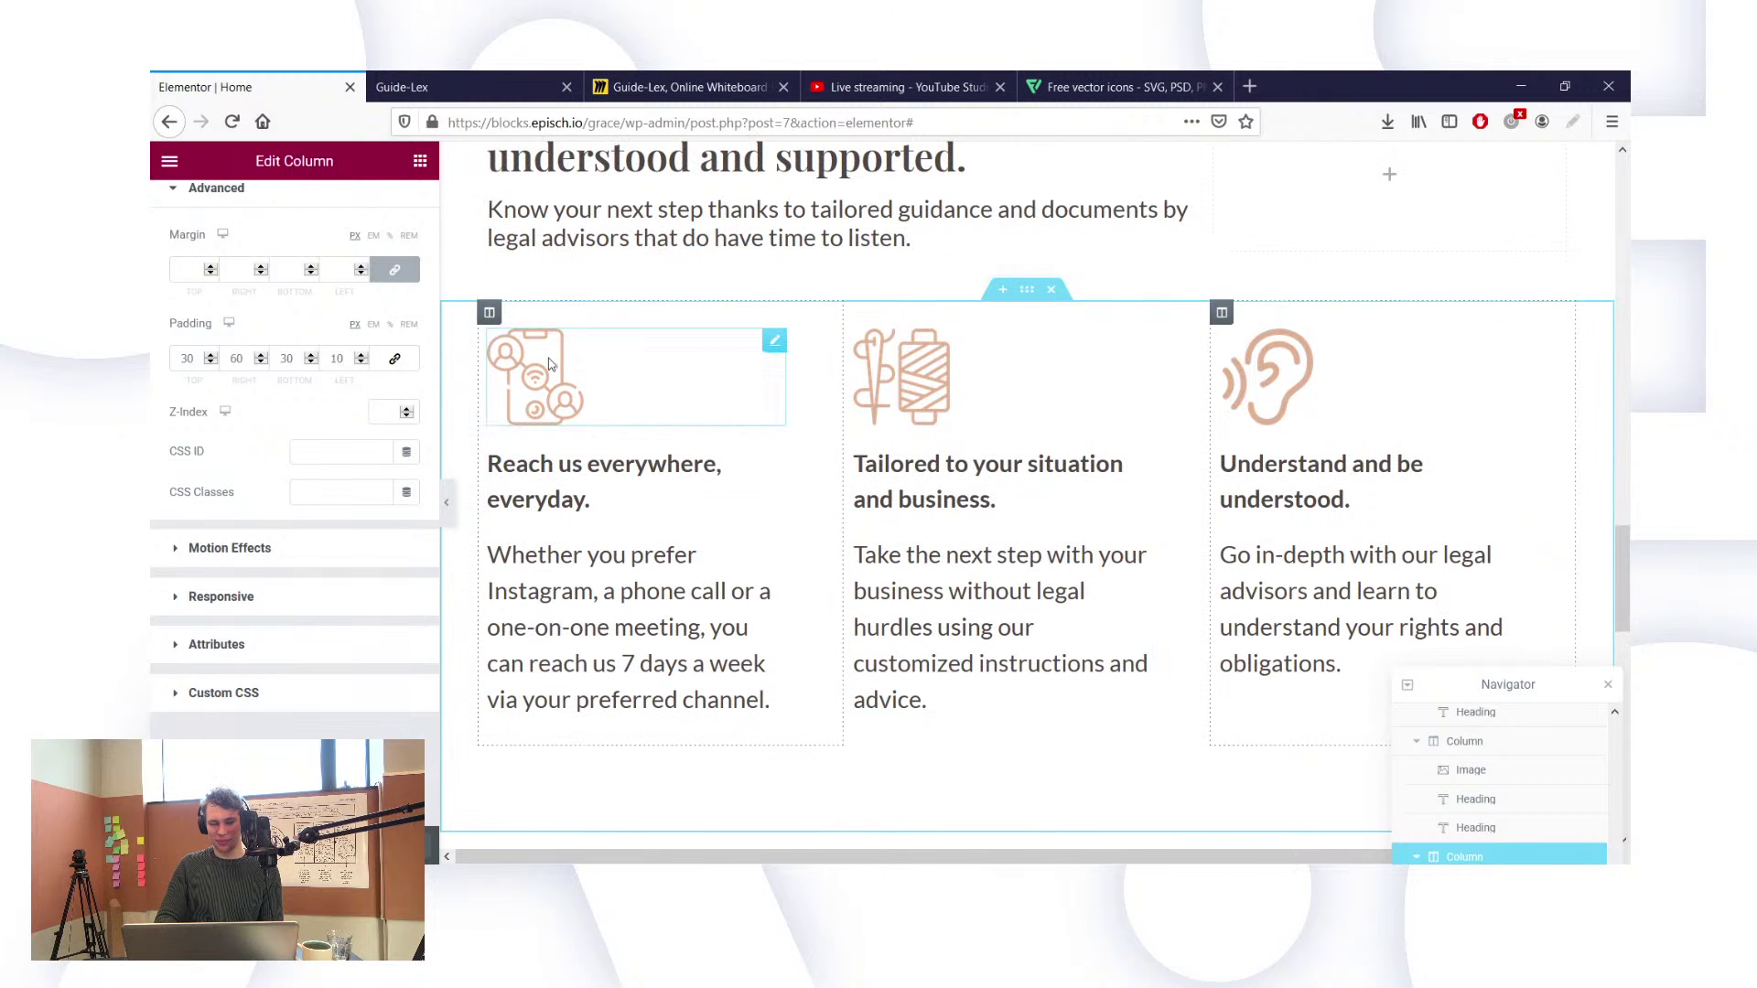
Step: Try 40 for the first column's right padding, then restore it to 60 and view the live page
{"action": "left_click", "coordinate": [499, 322]}
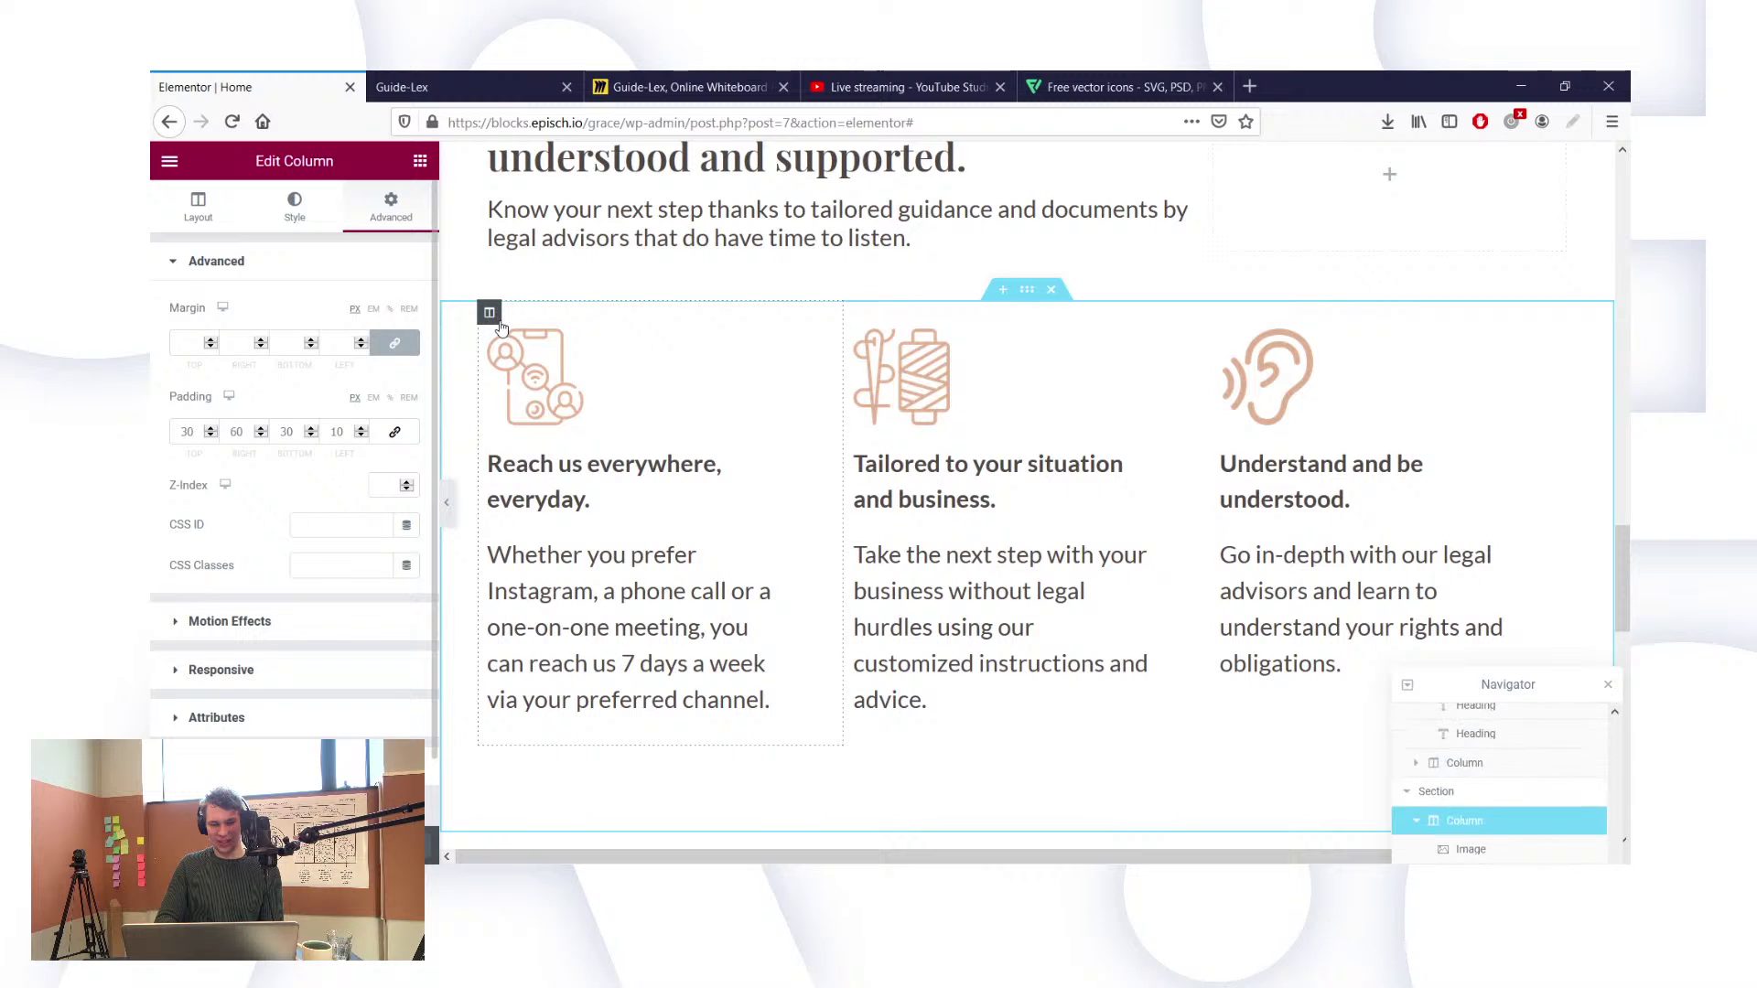
{"action": "double_click", "coordinate": [242, 436]}
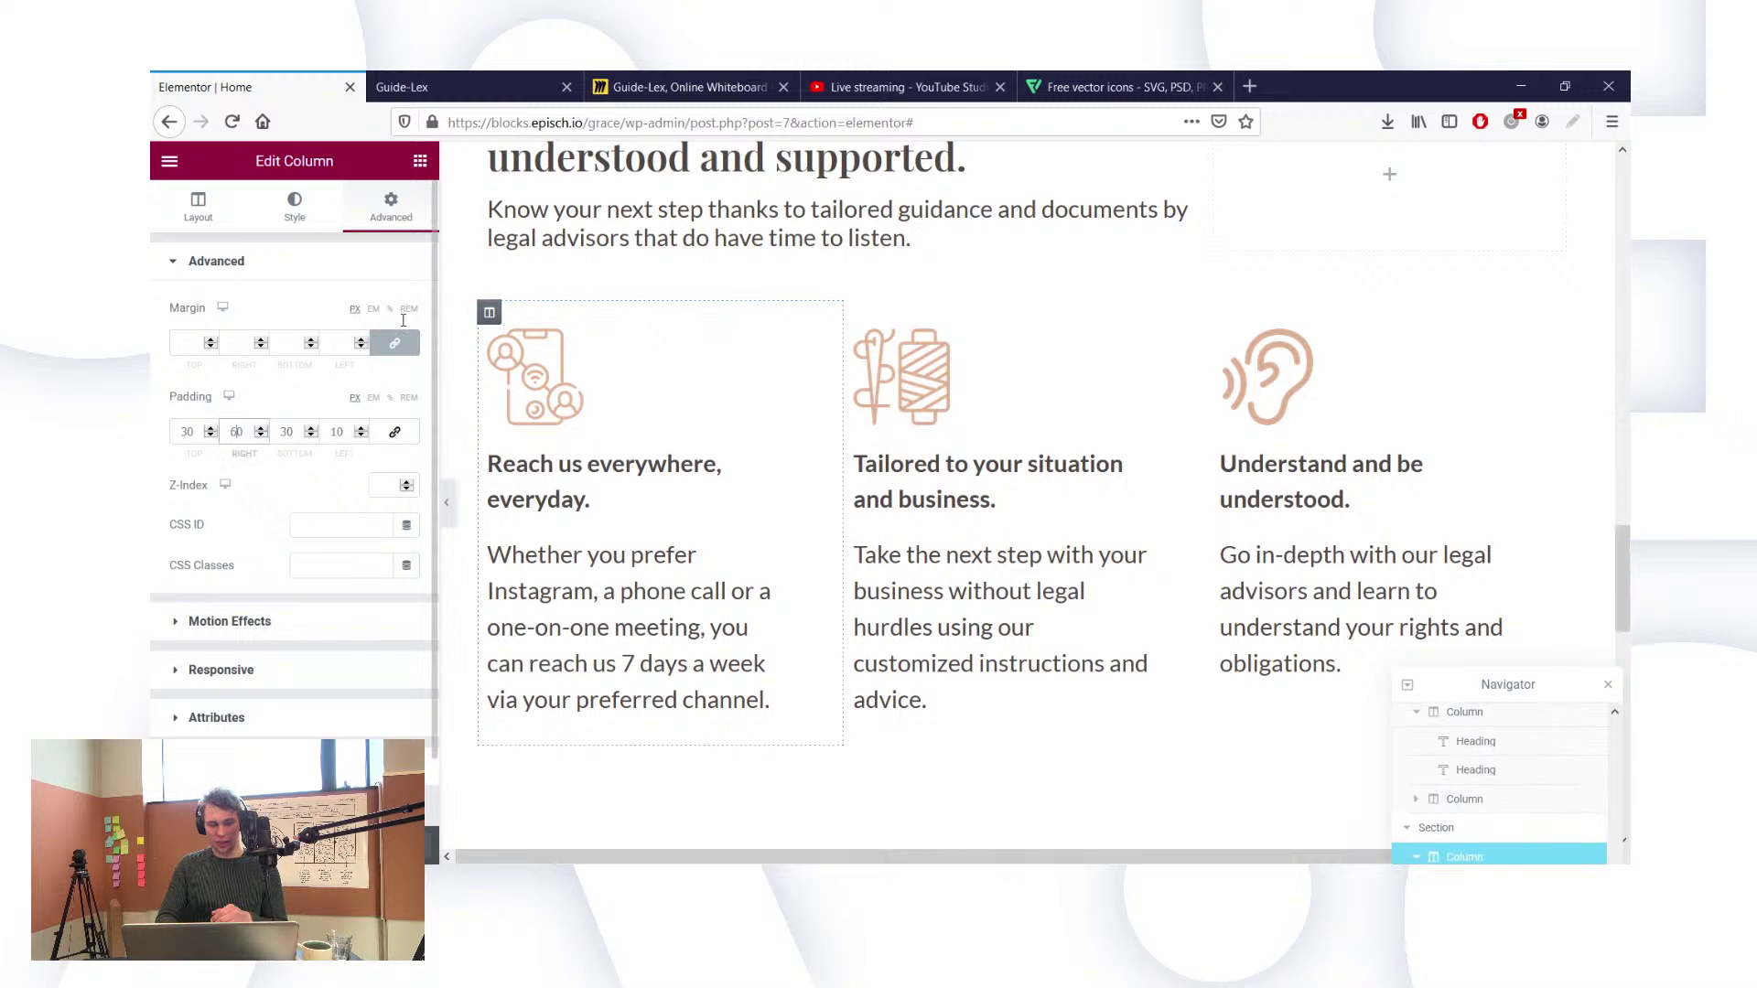
{"action": "type", "text": "40"}
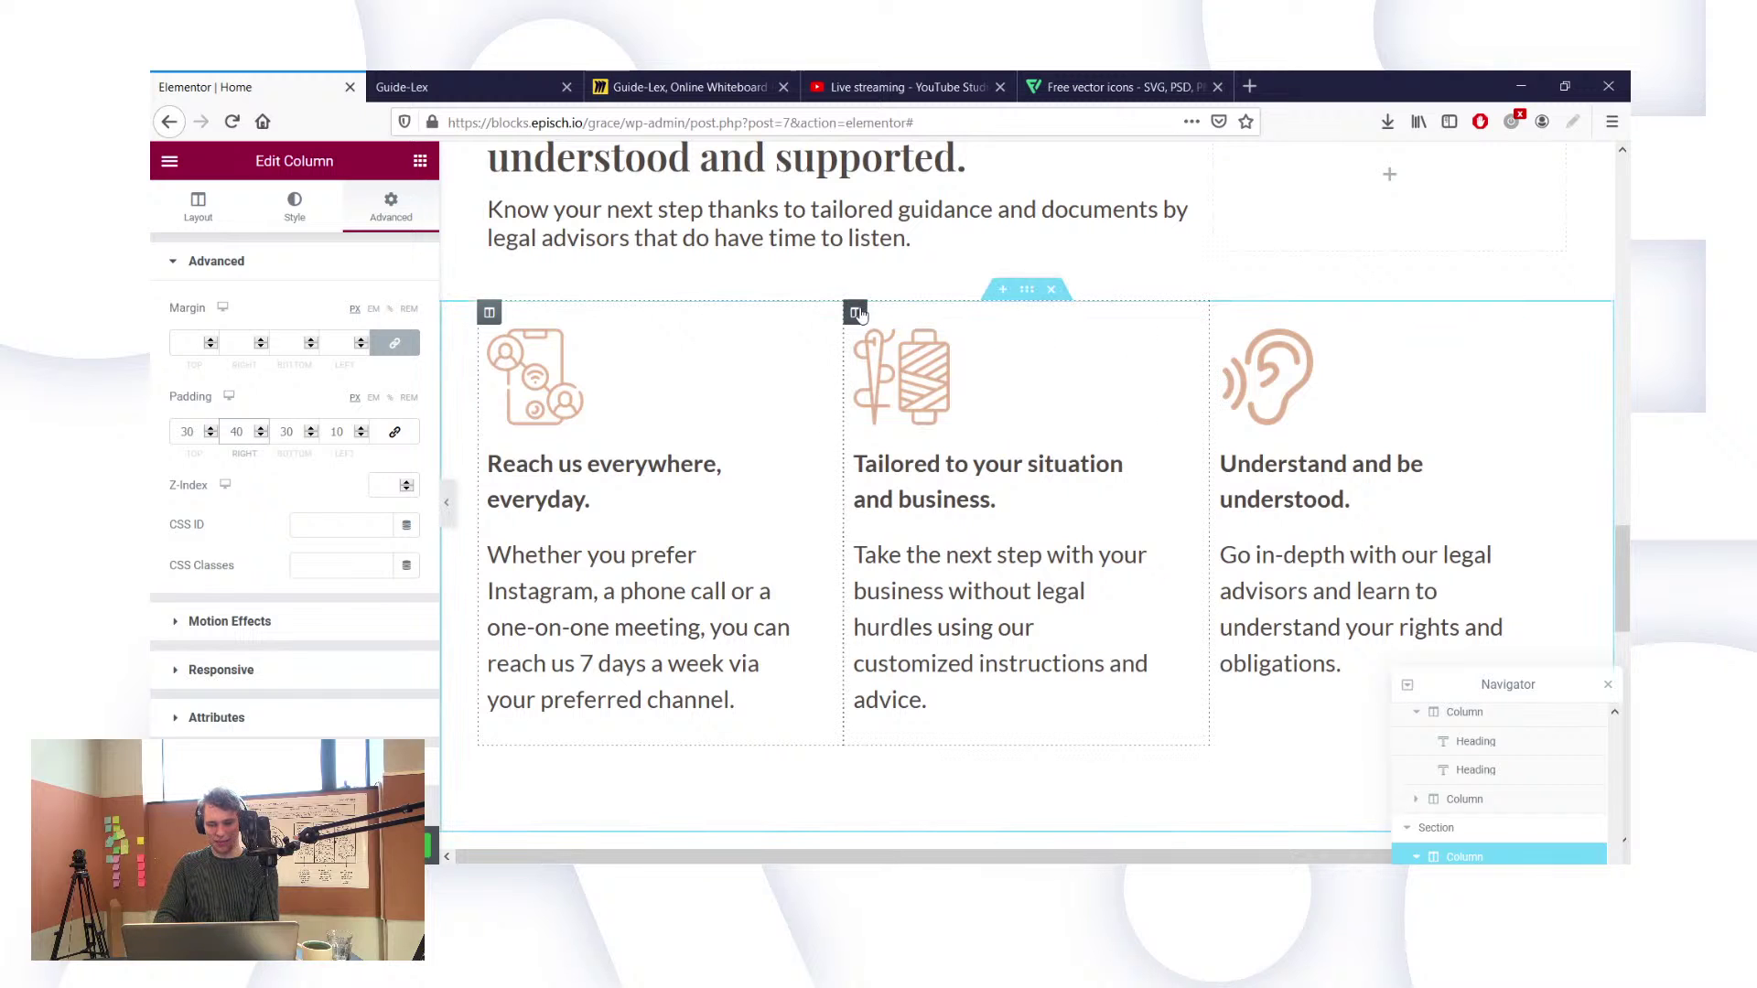
{"action": "left_click", "coordinate": [857, 313]}
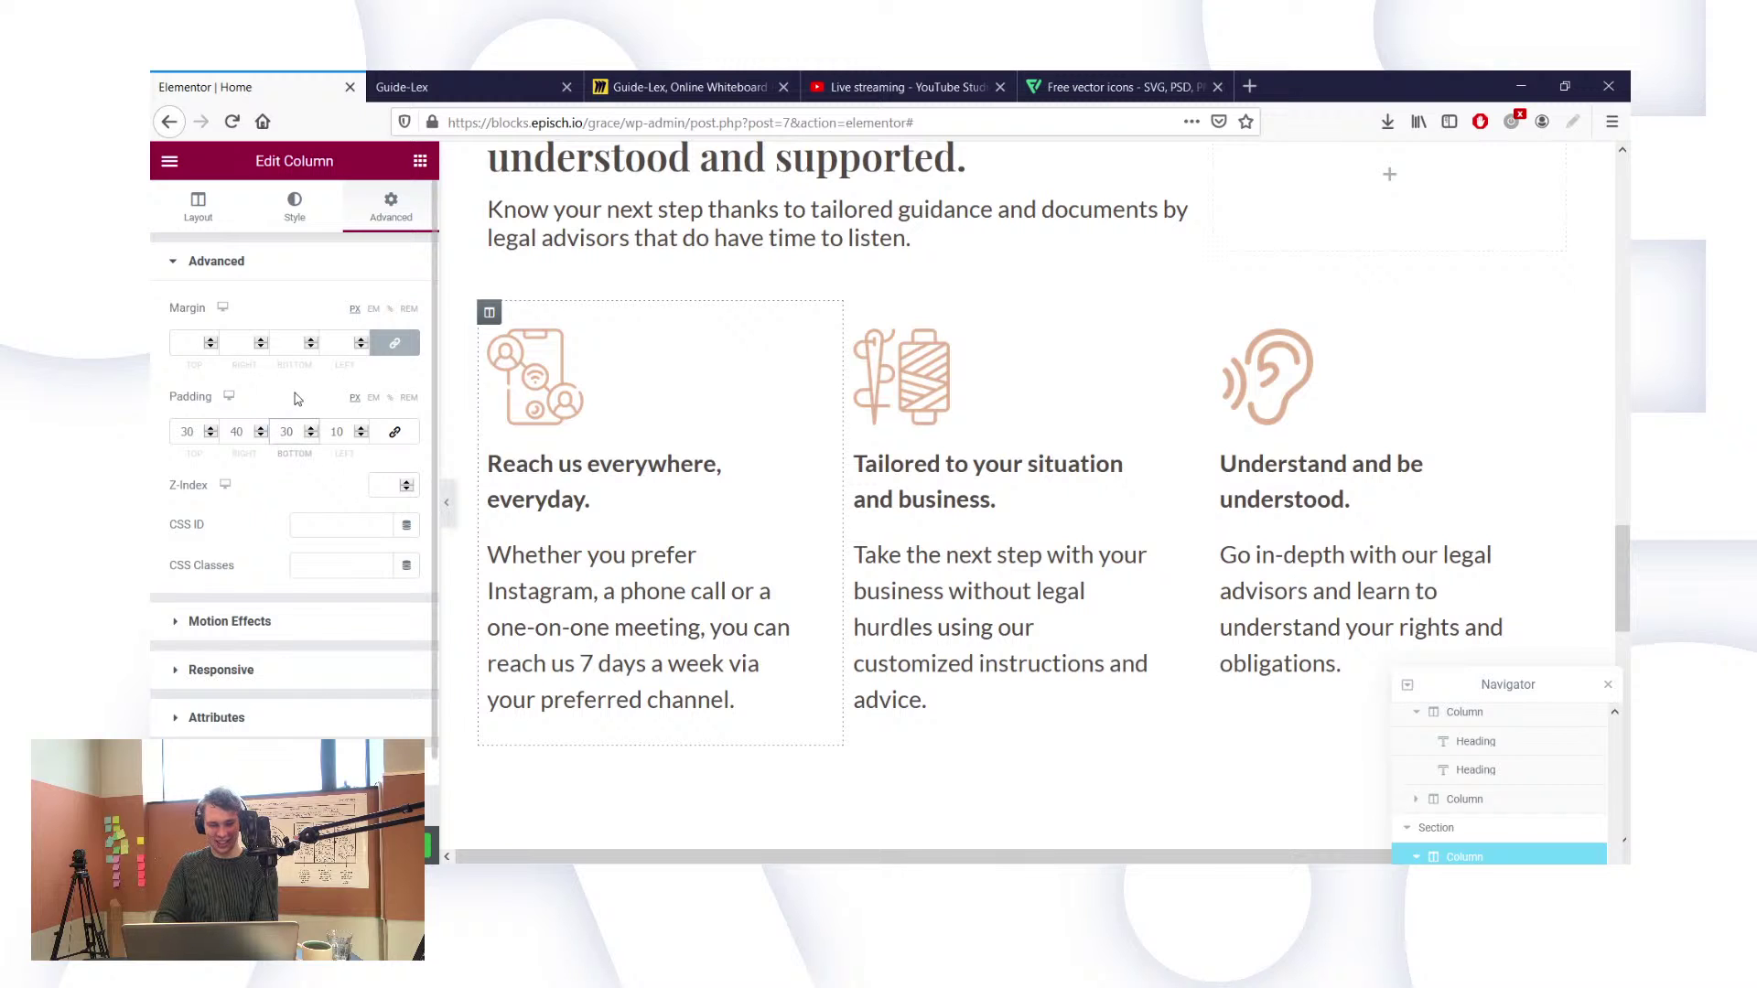
{"action": "double_click", "coordinate": [235, 432]}
{"action": "type", "text": "60"}
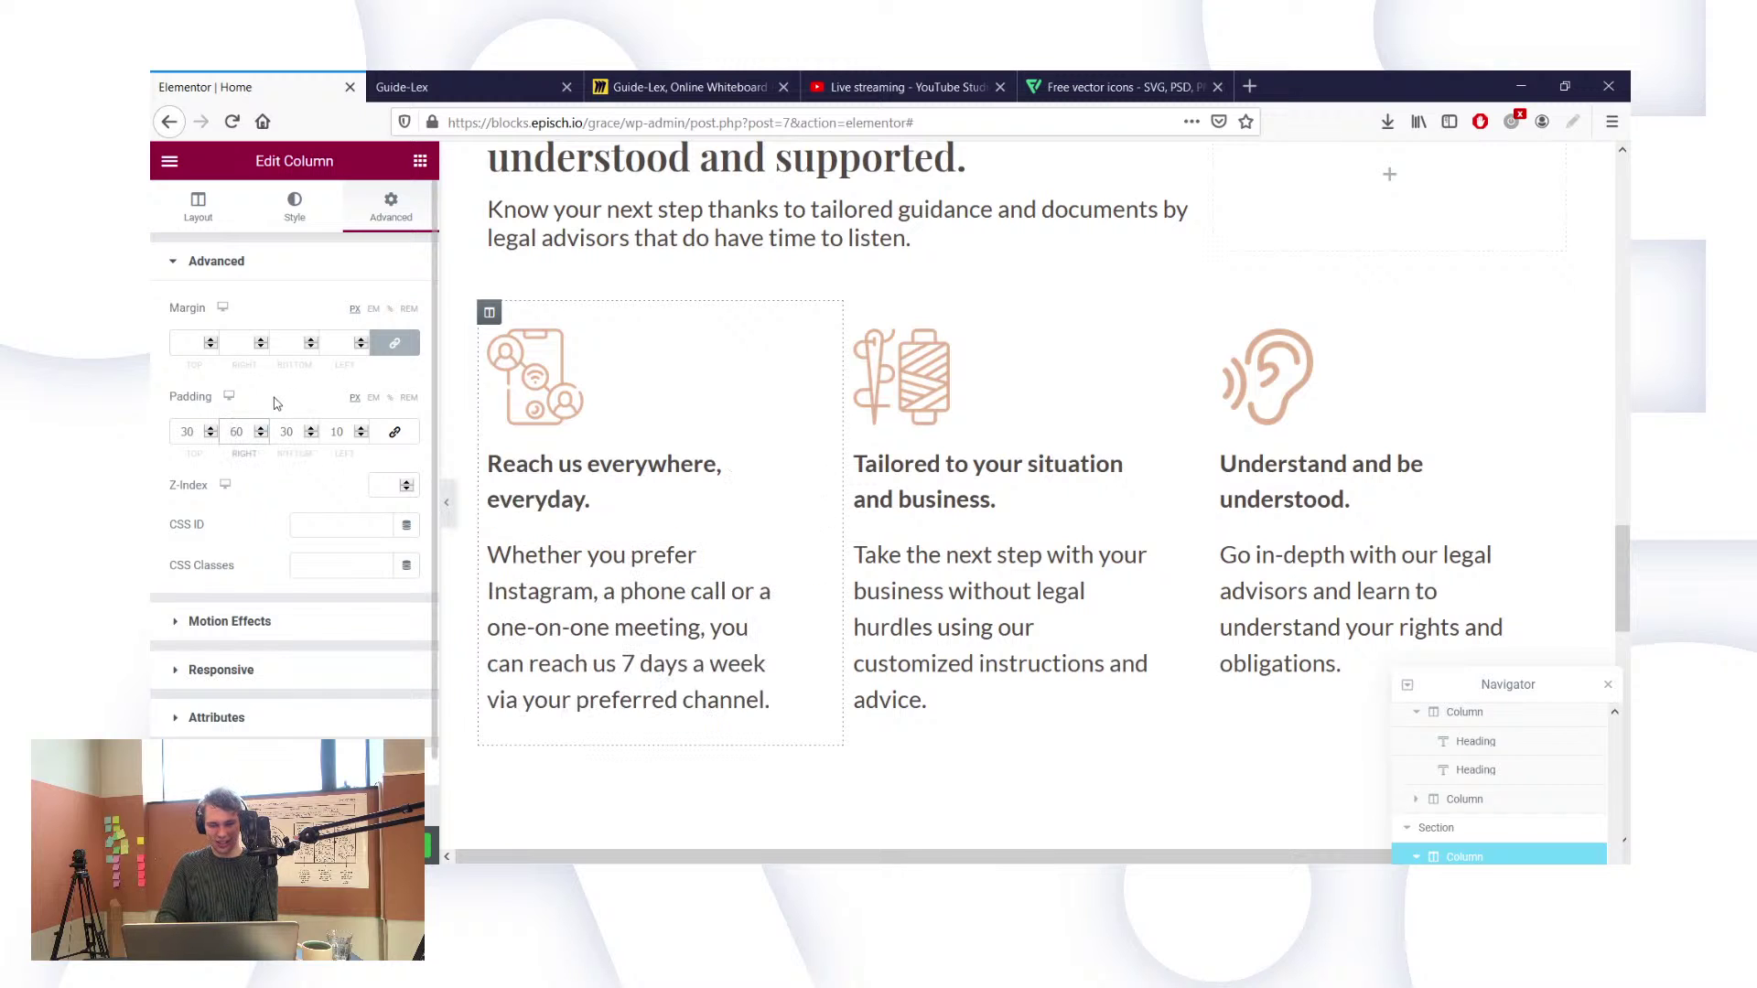
{"action": "scroll", "coordinate": [787, 695], "scroll_direction": "down", "scroll_amount": 5}
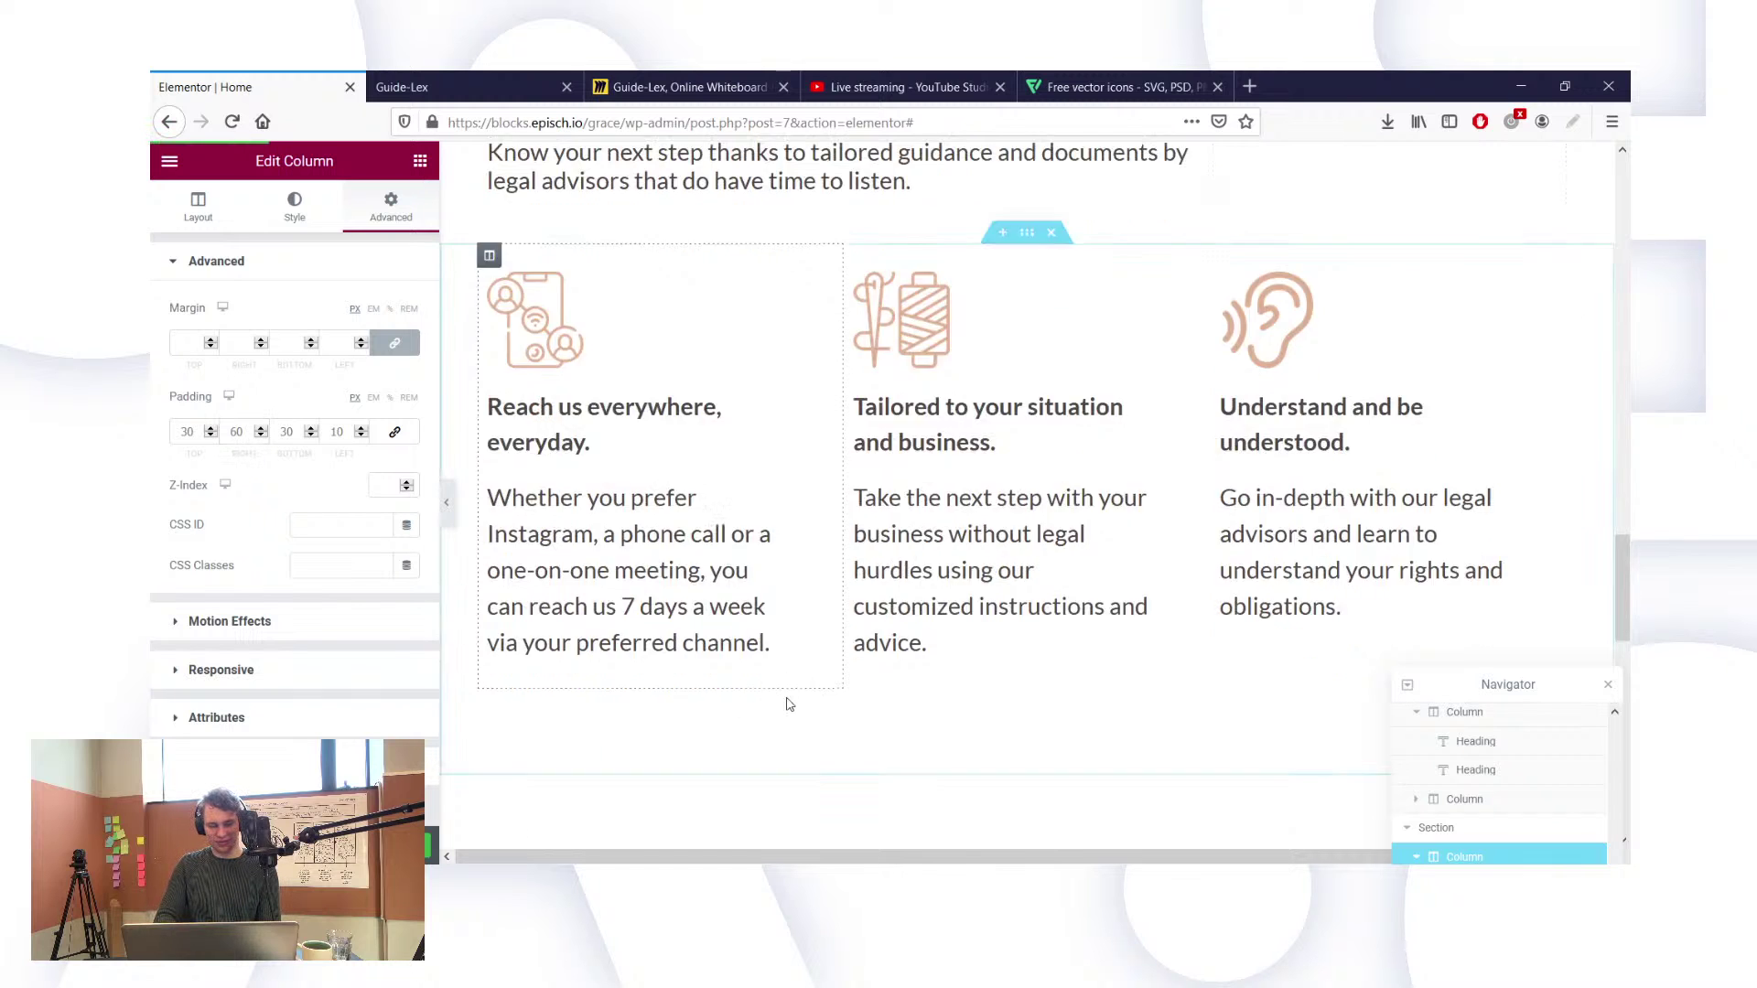
{"action": "left_click", "coordinate": [485, 82]}
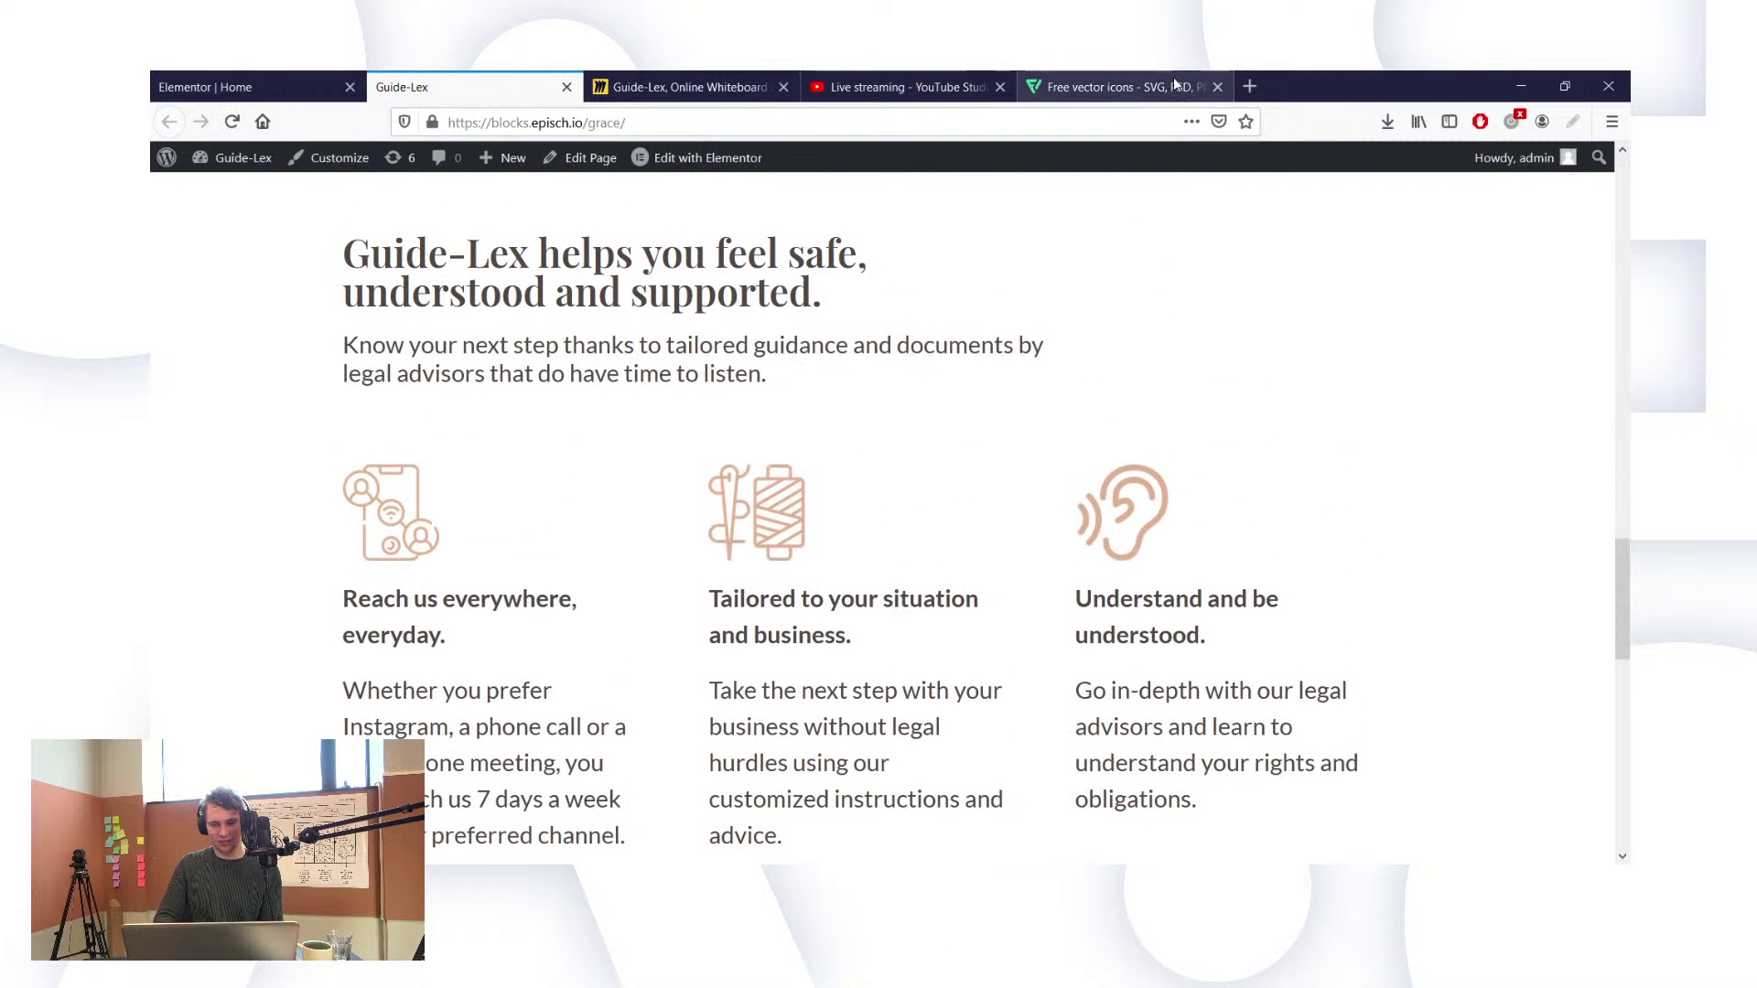
Step: Search Flaticon for 'listening' and open the speech-bubble-and-ear Communication icon
{"action": "left_click", "coordinate": [1161, 73]}
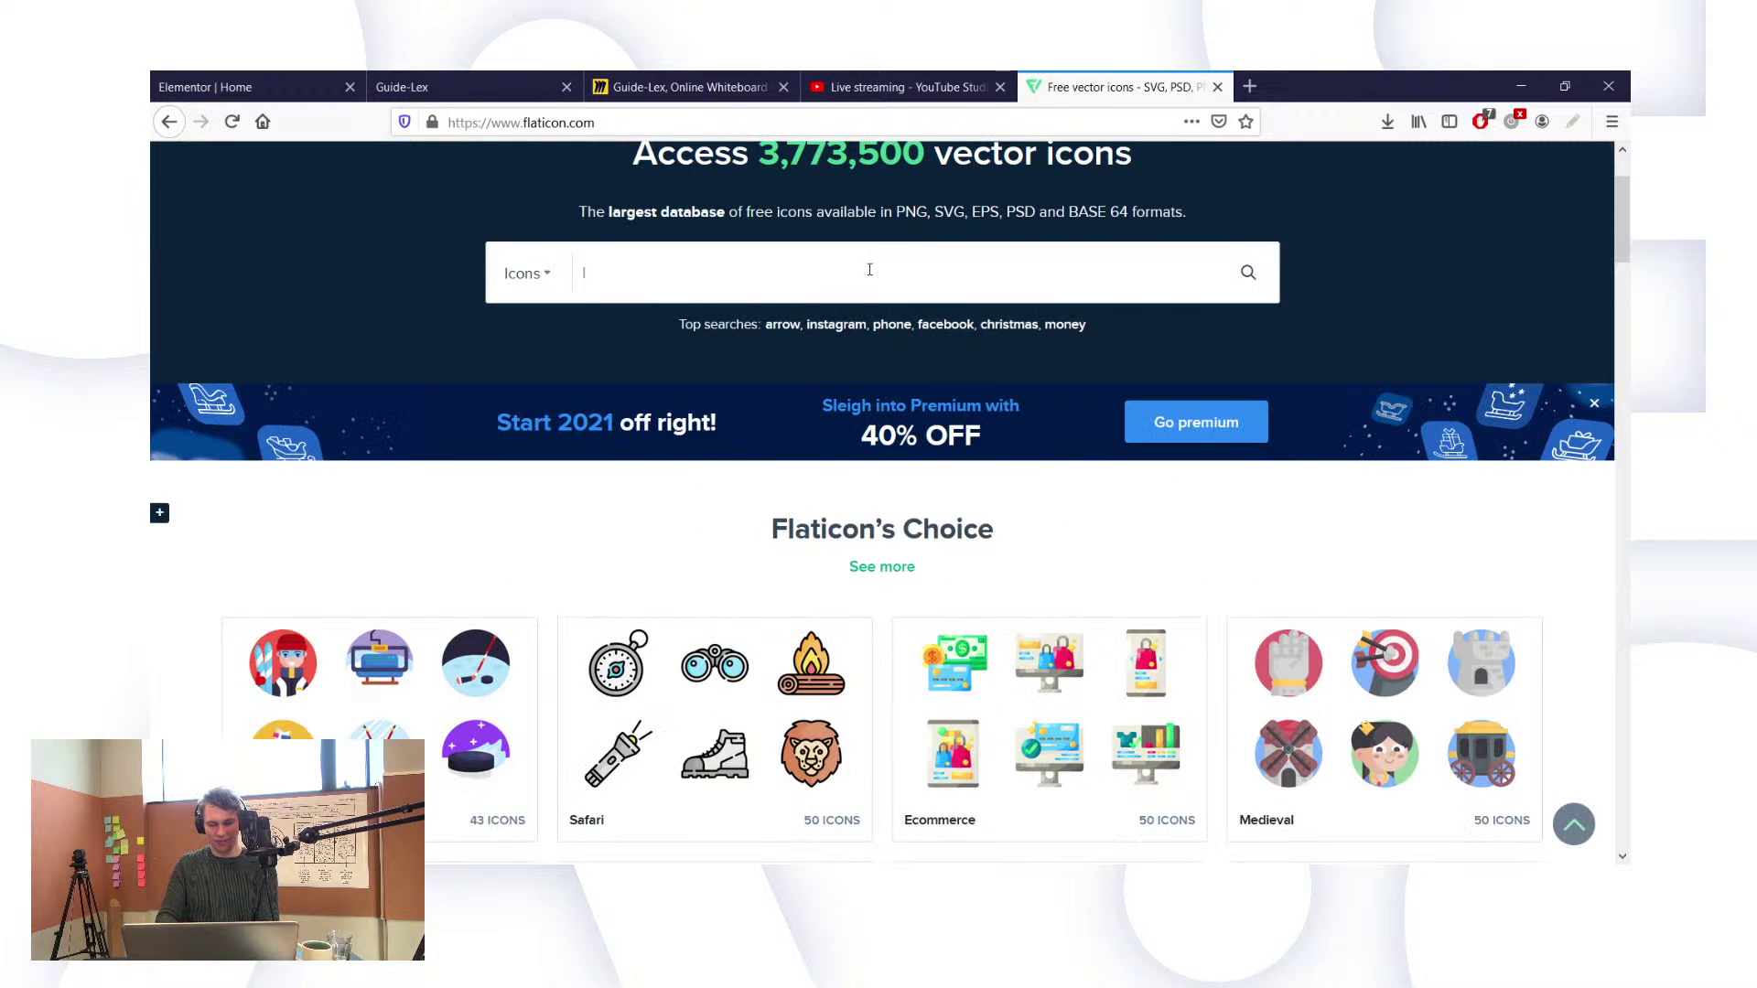
{"action": "type", "text": "listening"}
{"action": "key", "text": "Return"}
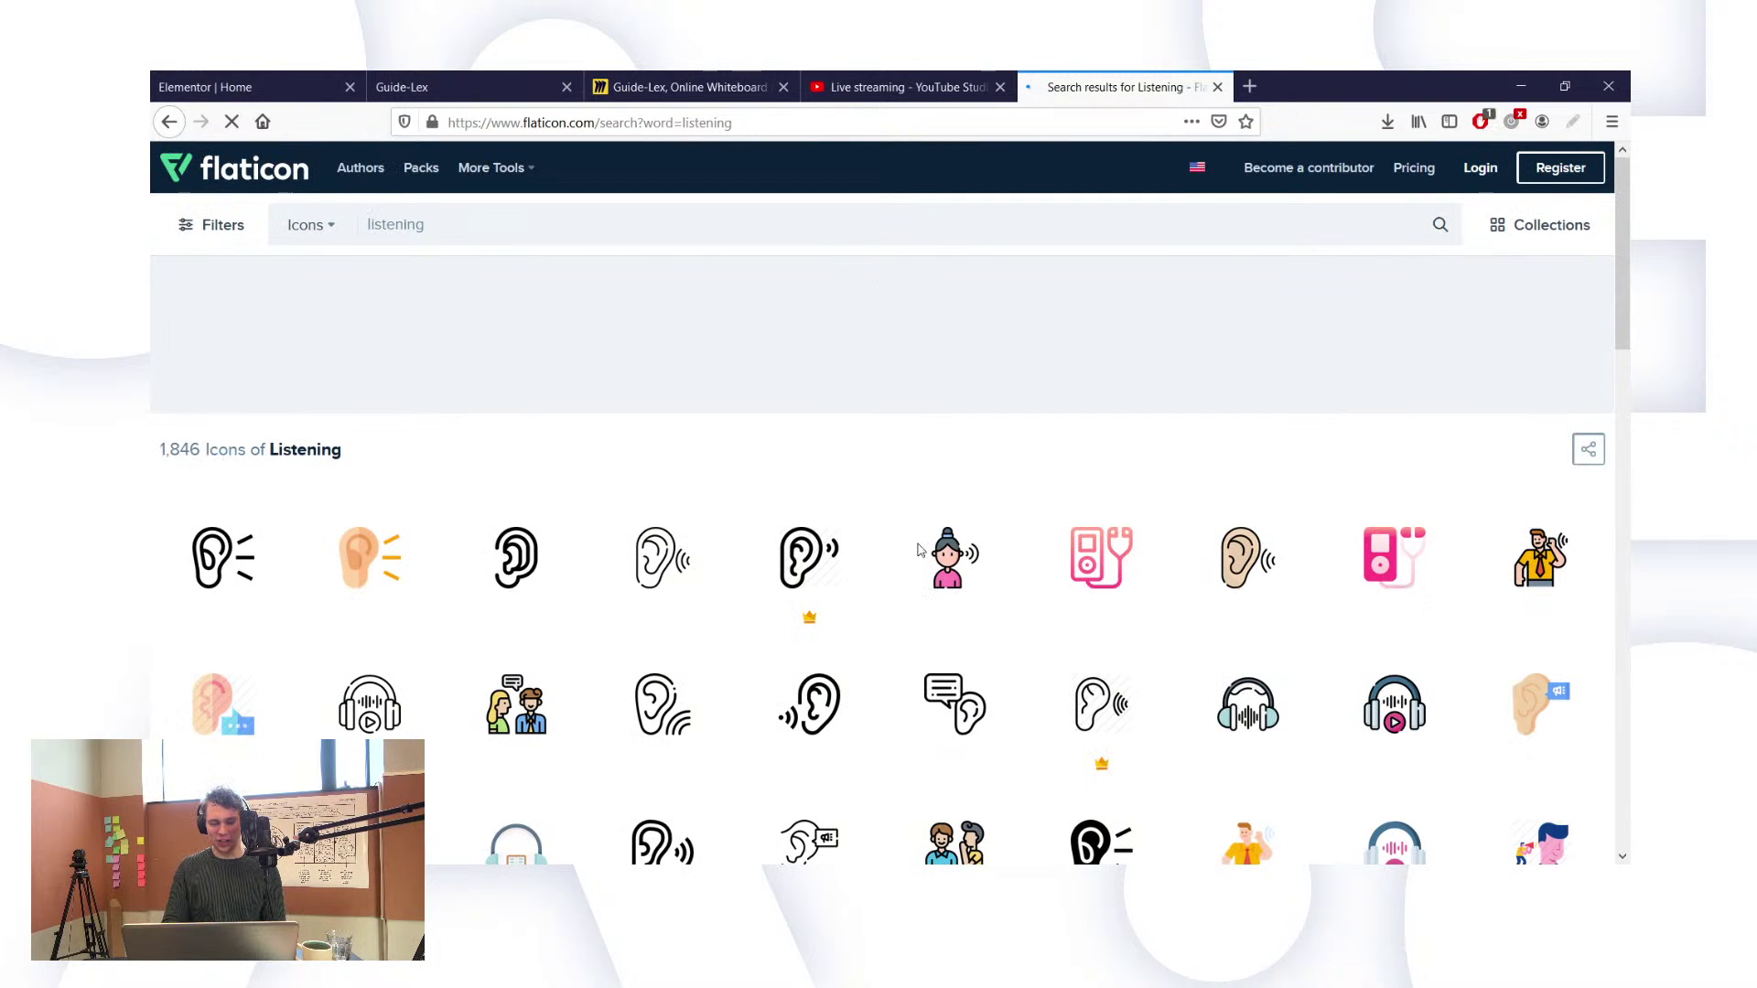
{"action": "scroll", "coordinate": [995, 677], "scroll_direction": "down", "scroll_amount": 2}
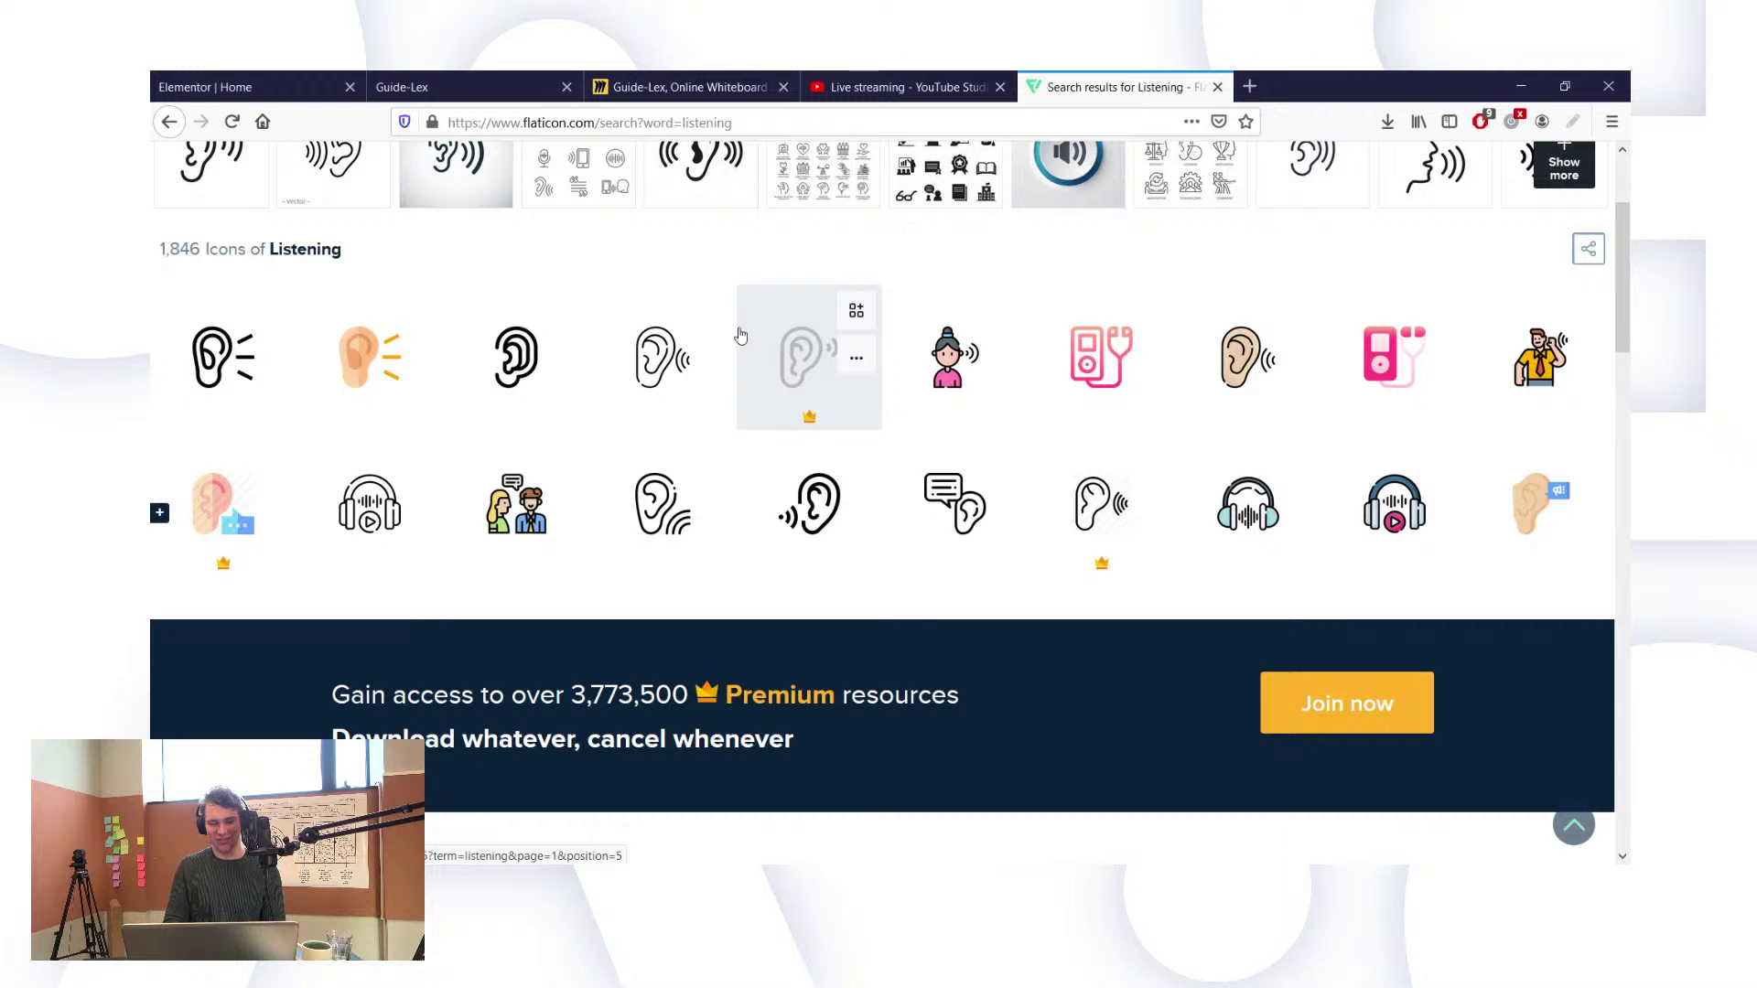
{"action": "left_click", "coordinate": [273, 75]}
{"action": "left_click", "coordinate": [468, 73]}
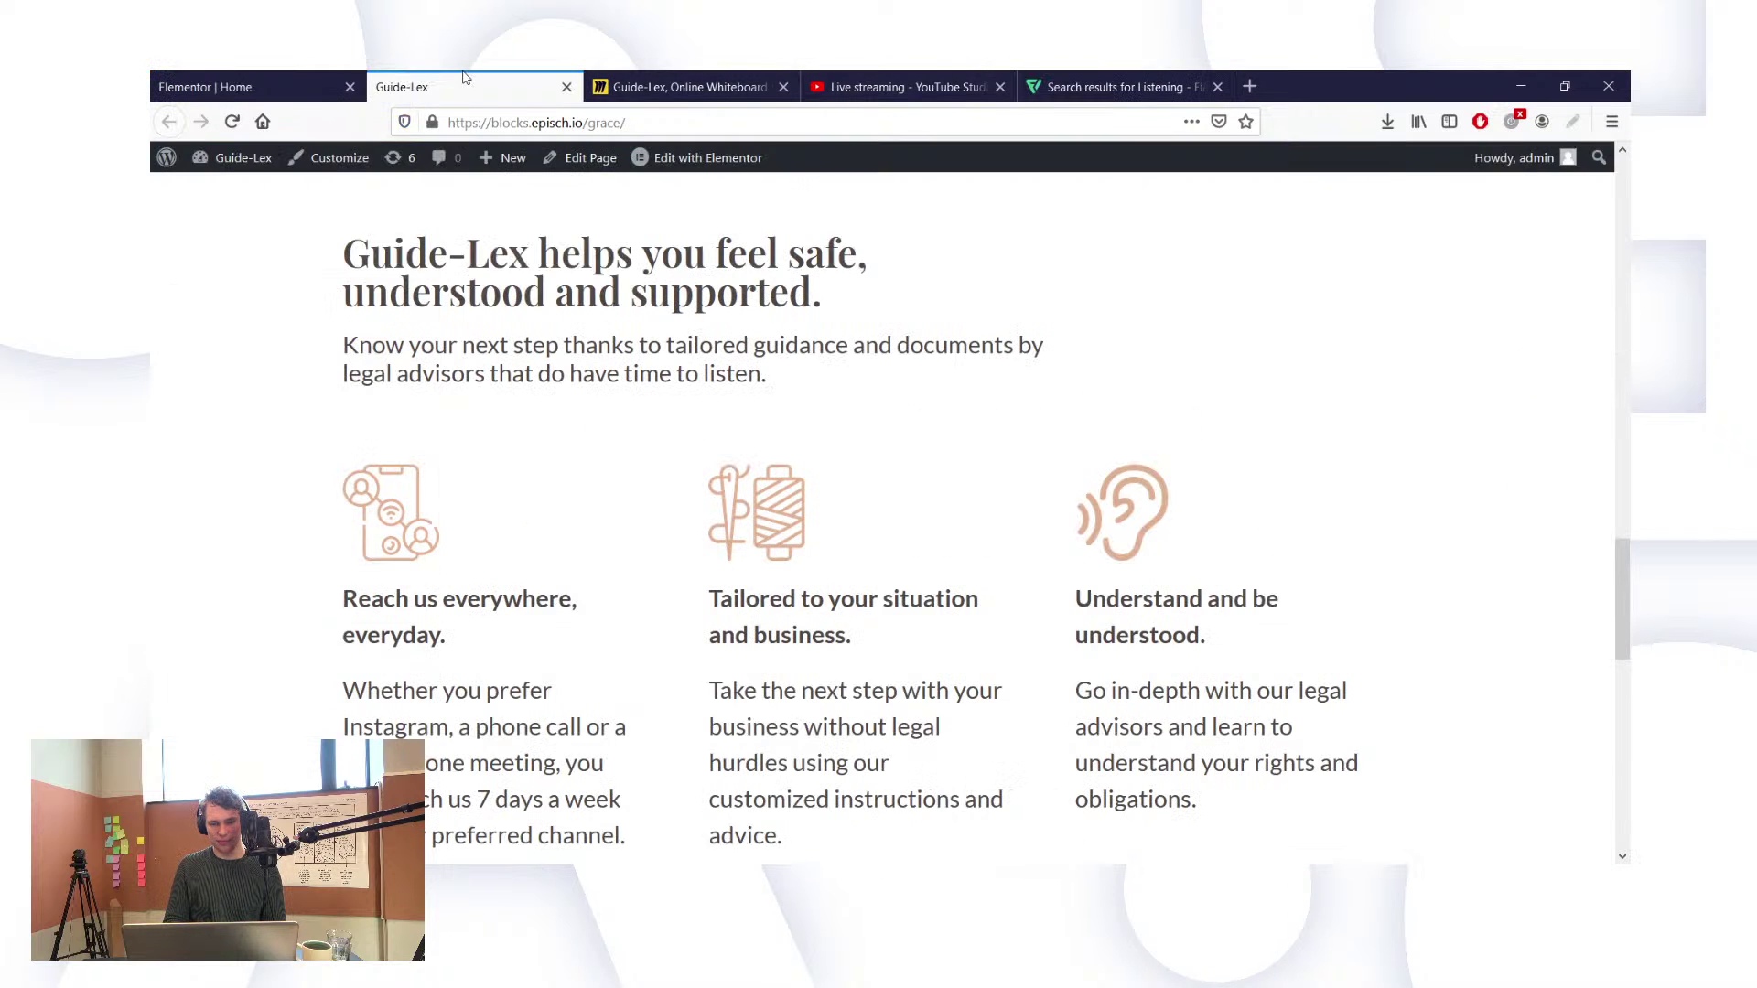
{"action": "left_click", "coordinate": [1112, 87]}
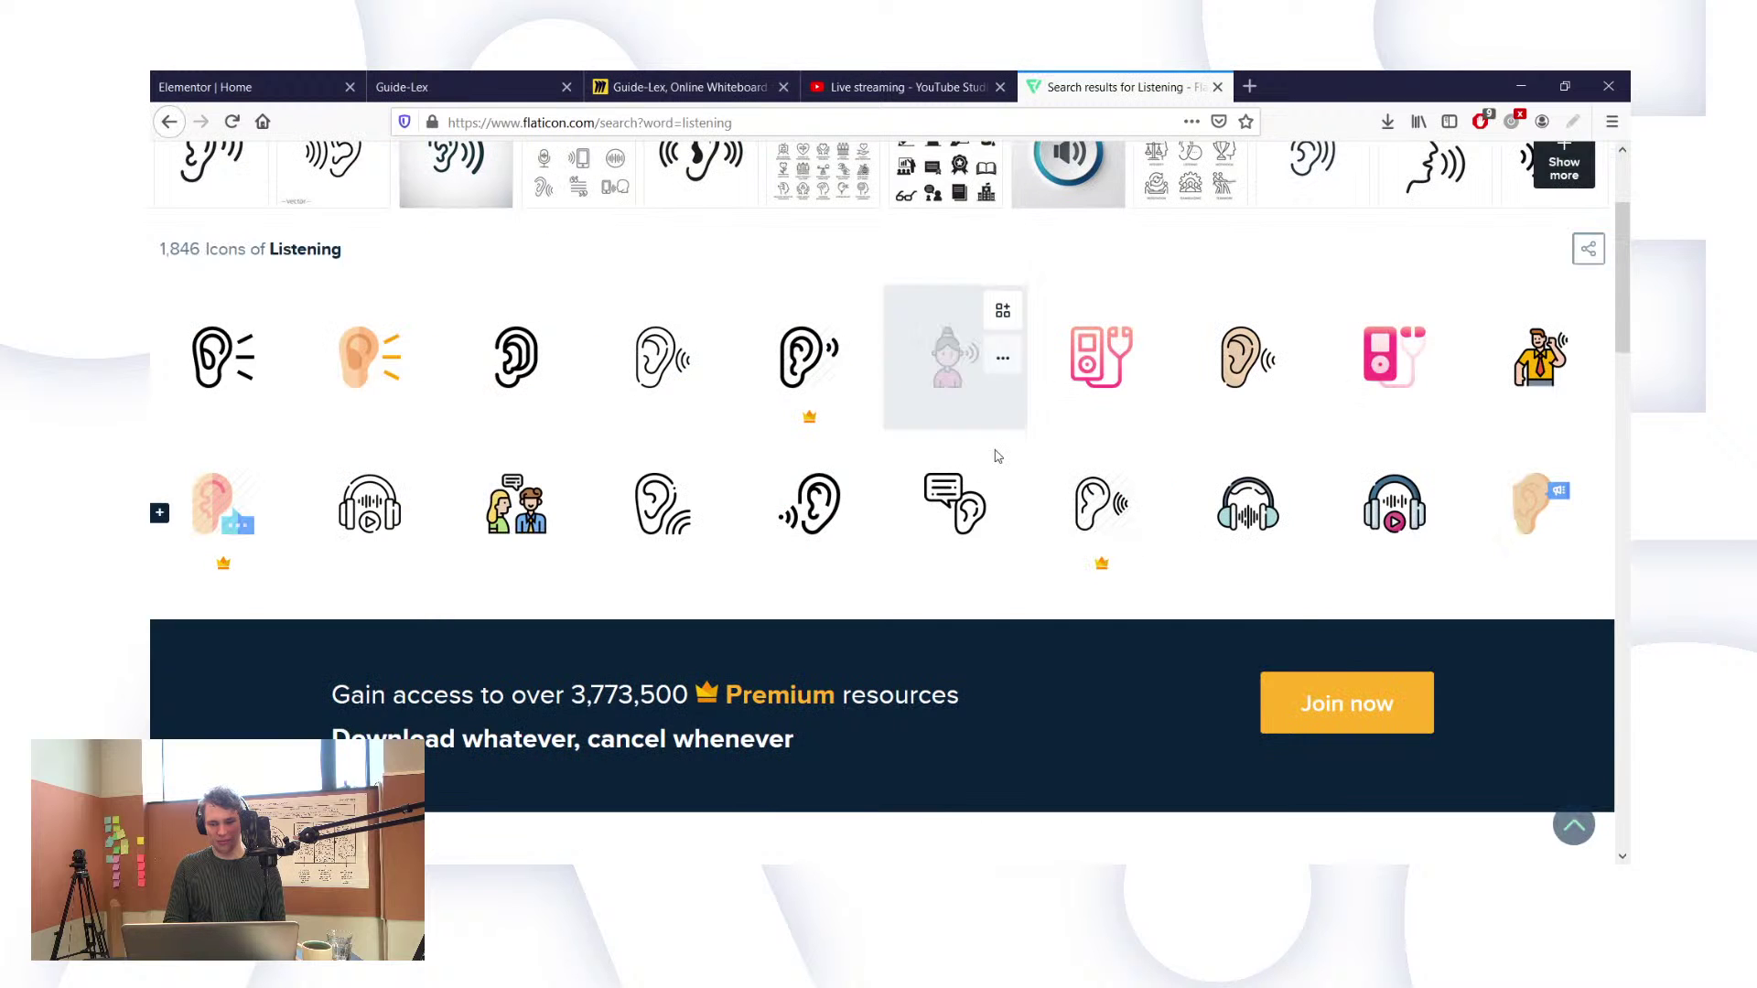
{"action": "left_click", "coordinate": [938, 531]}
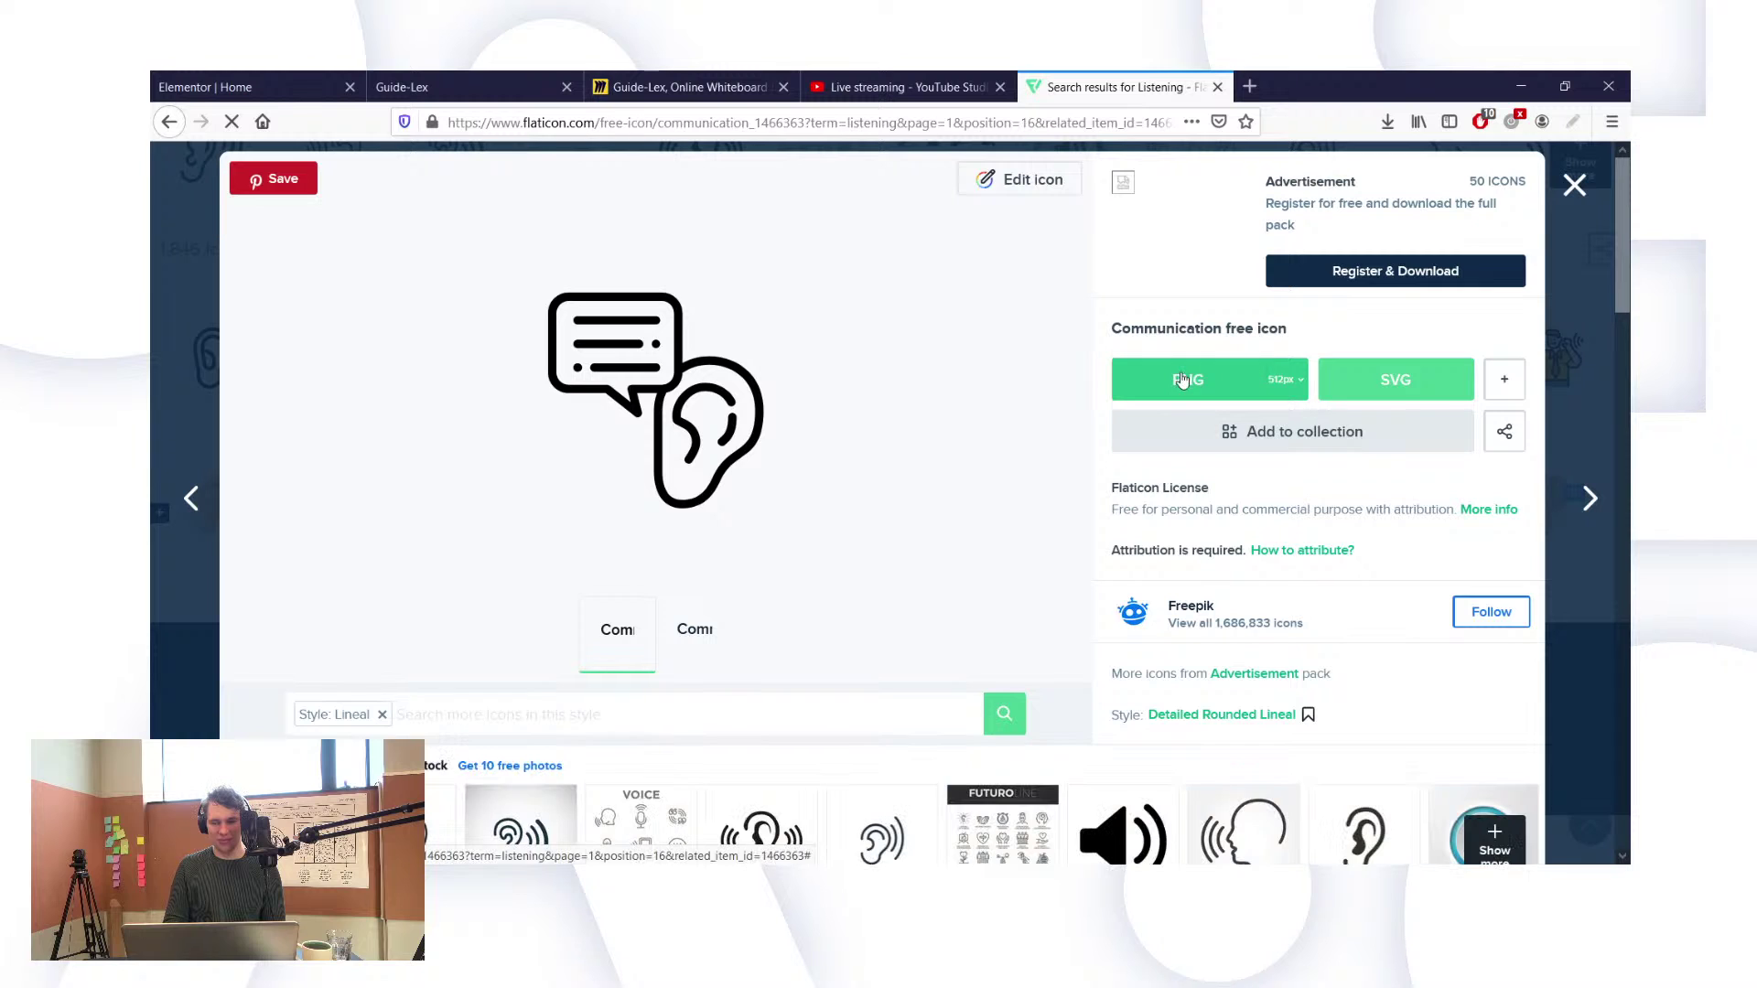
Step: Download the Communication icon as a free PNG and read the attribution instructions
{"action": "left_click", "coordinate": [1182, 379]}
{"action": "left_click", "coordinate": [1111, 499]}
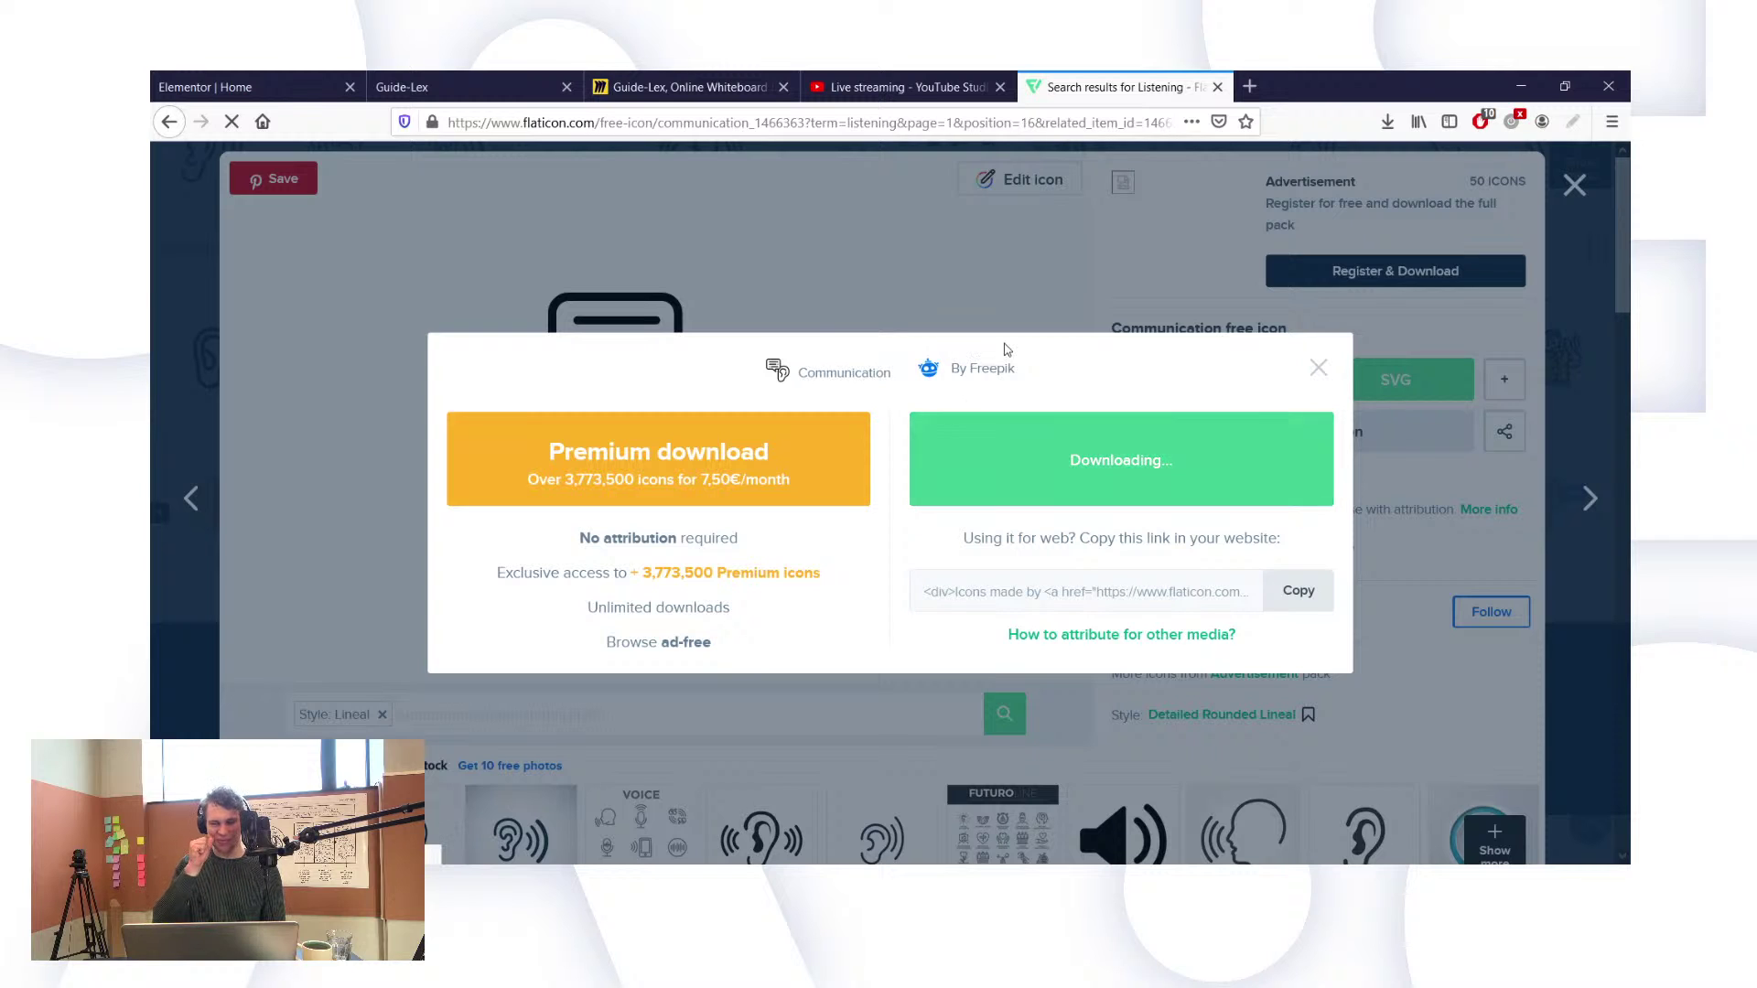
{"action": "left_click_drag", "start_coordinate": [1086, 456], "coordinate": [1204, 459]}
{"action": "left_click", "coordinate": [1093, 535]}
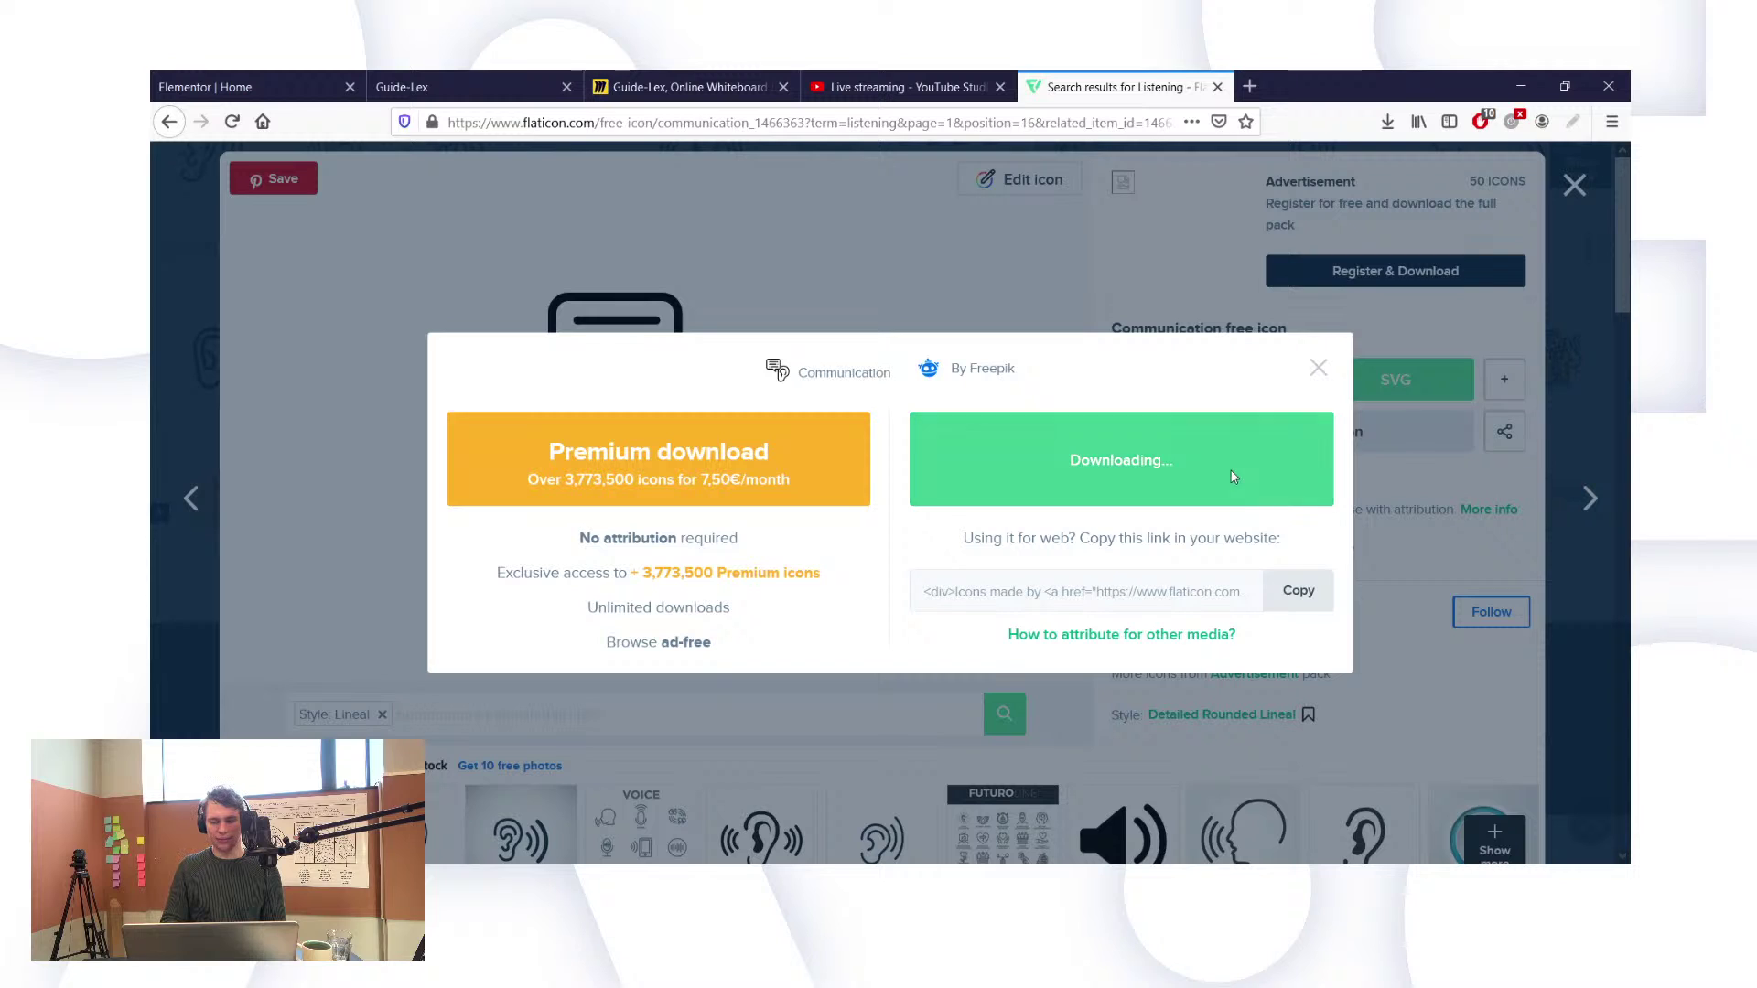
{"action": "left_click_drag", "start_coordinate": [1232, 465], "coordinate": [1080, 462]}
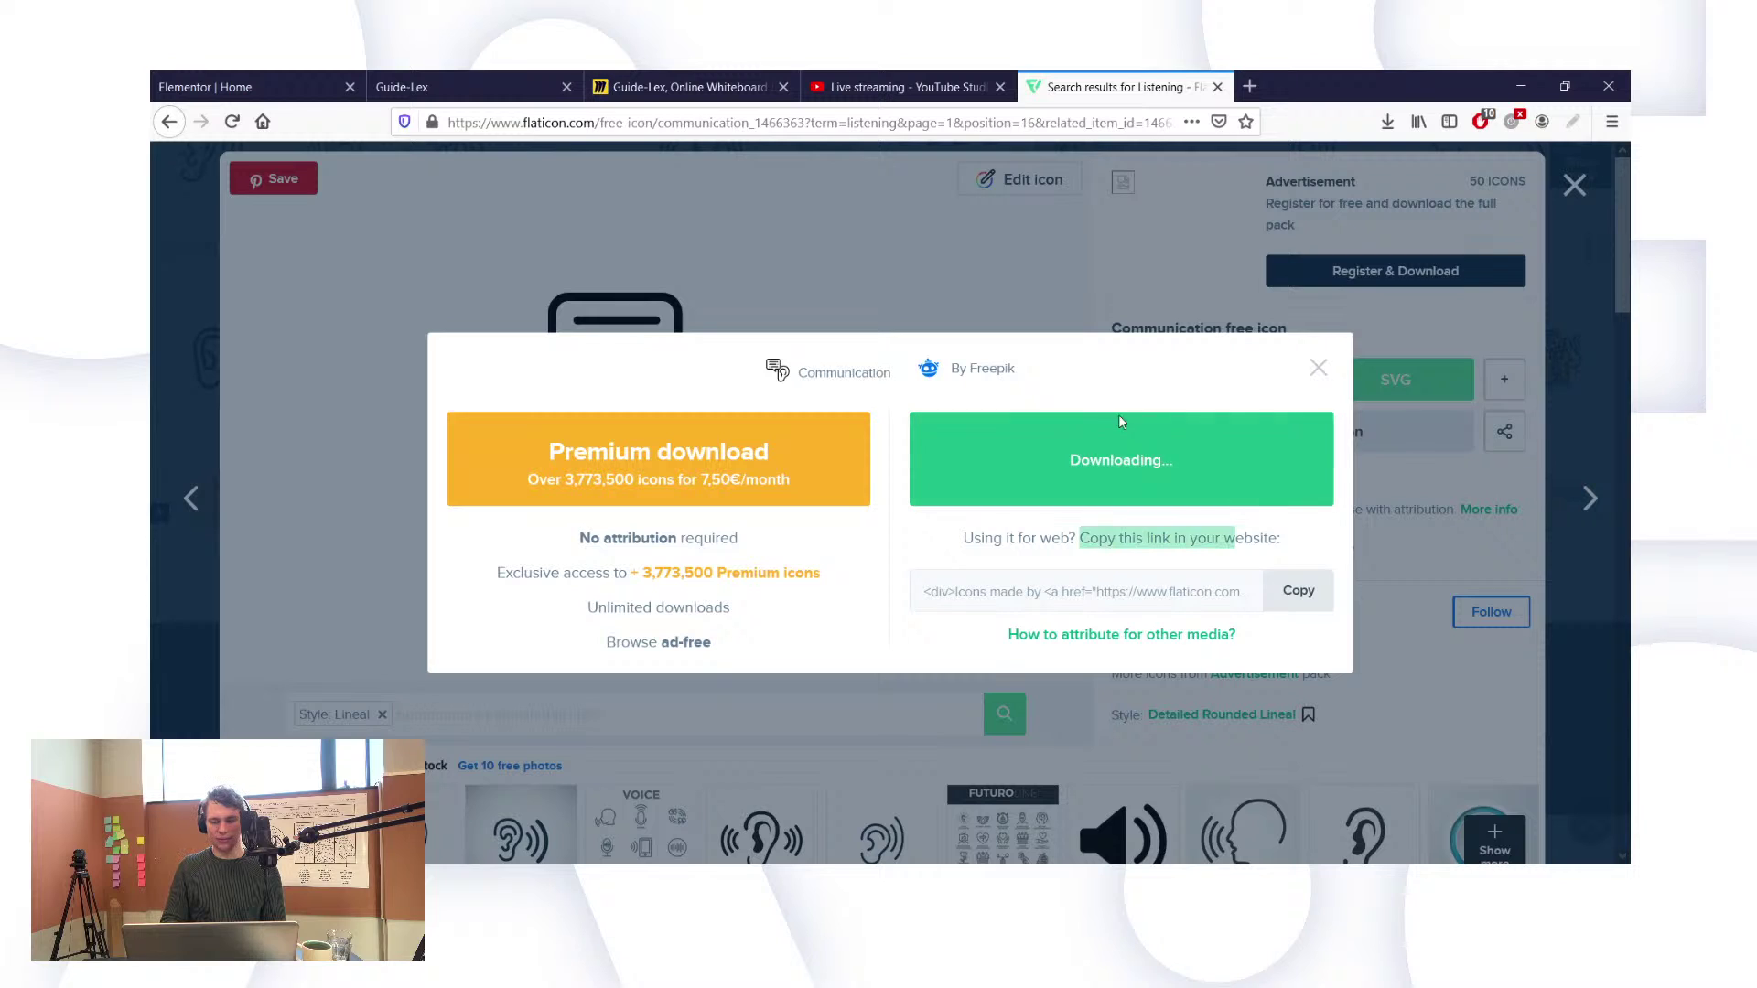
{"action": "left_click", "coordinate": [1139, 543]}
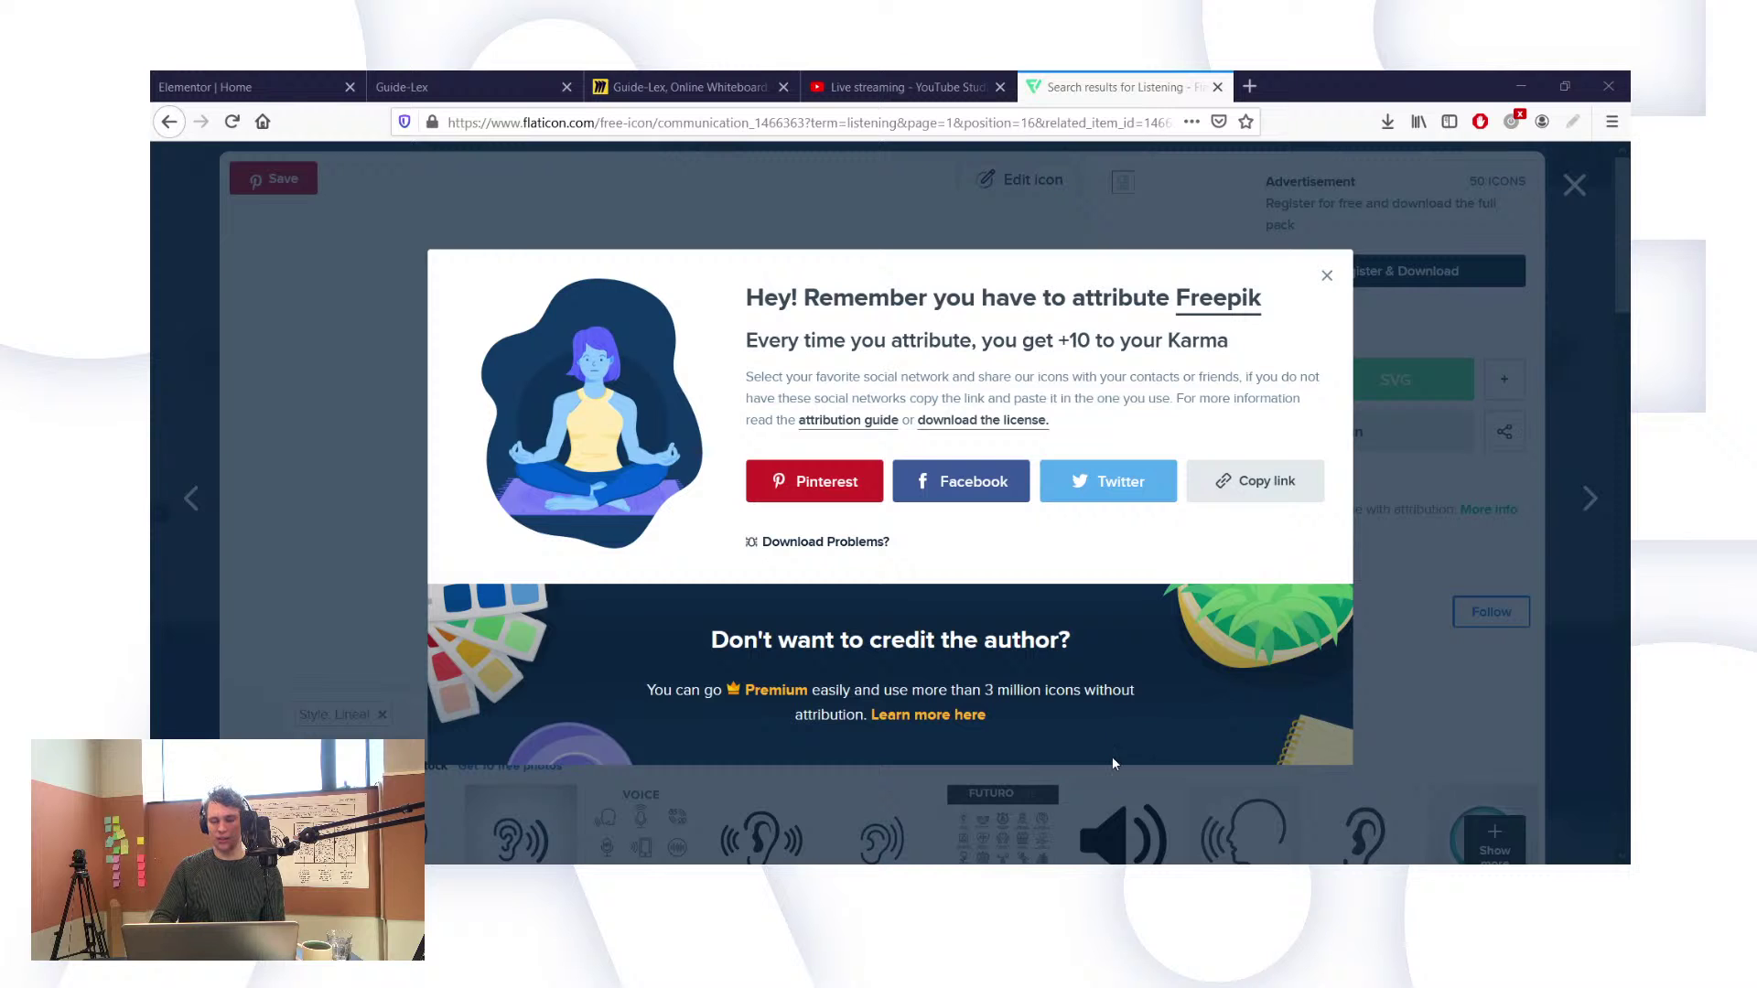
Step: Dismiss the attribution reminder, try the icon editor, and follow the register link to Freepik sign-in
{"action": "left_click", "coordinate": [1327, 277]}
{"action": "left_click", "coordinate": [1007, 179]}
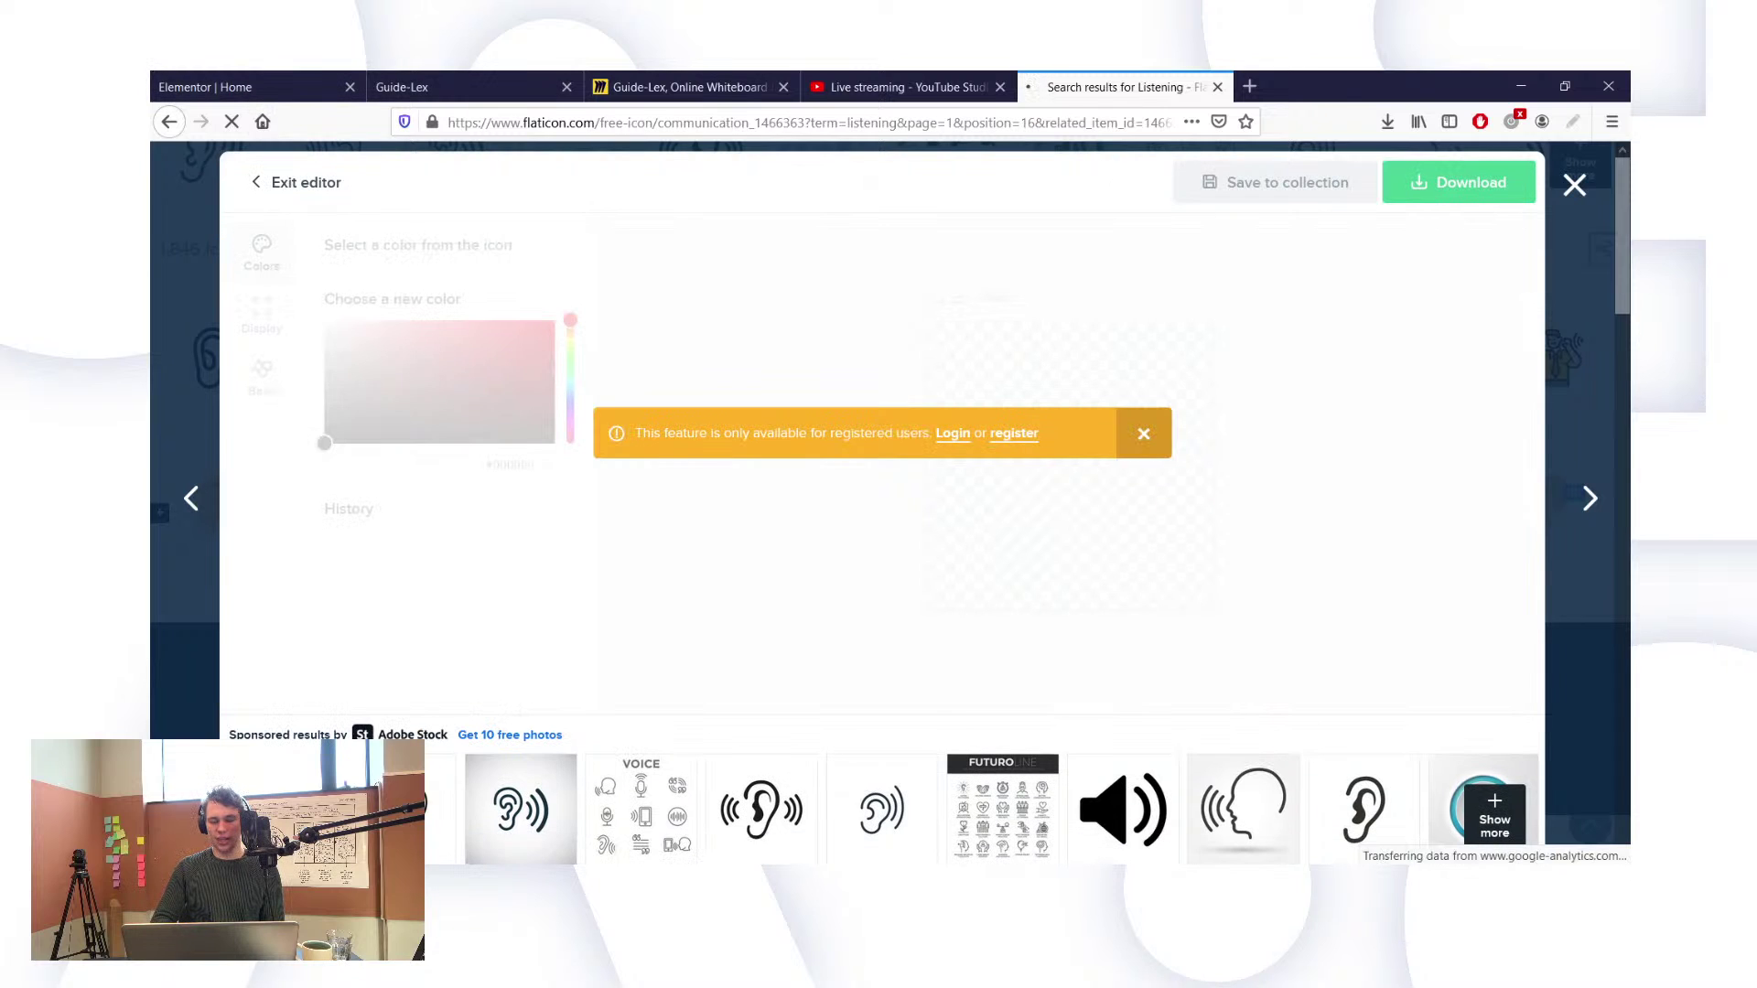
{"action": "left_click", "coordinate": [1014, 433]}
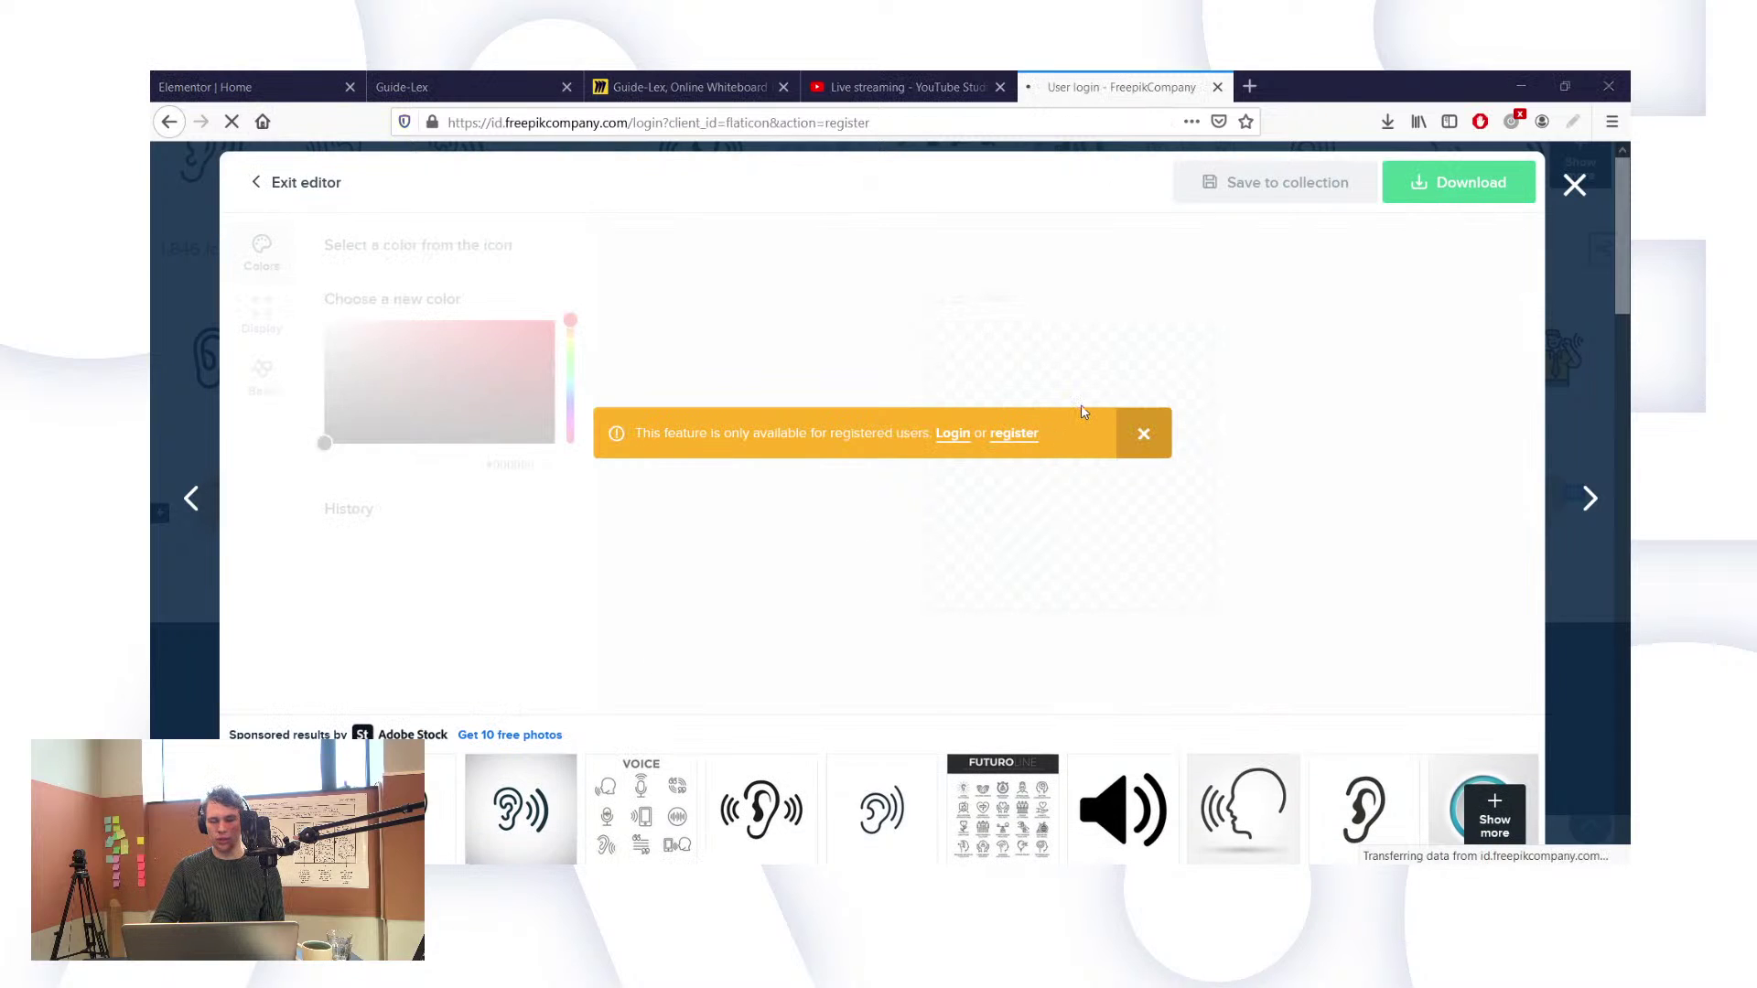
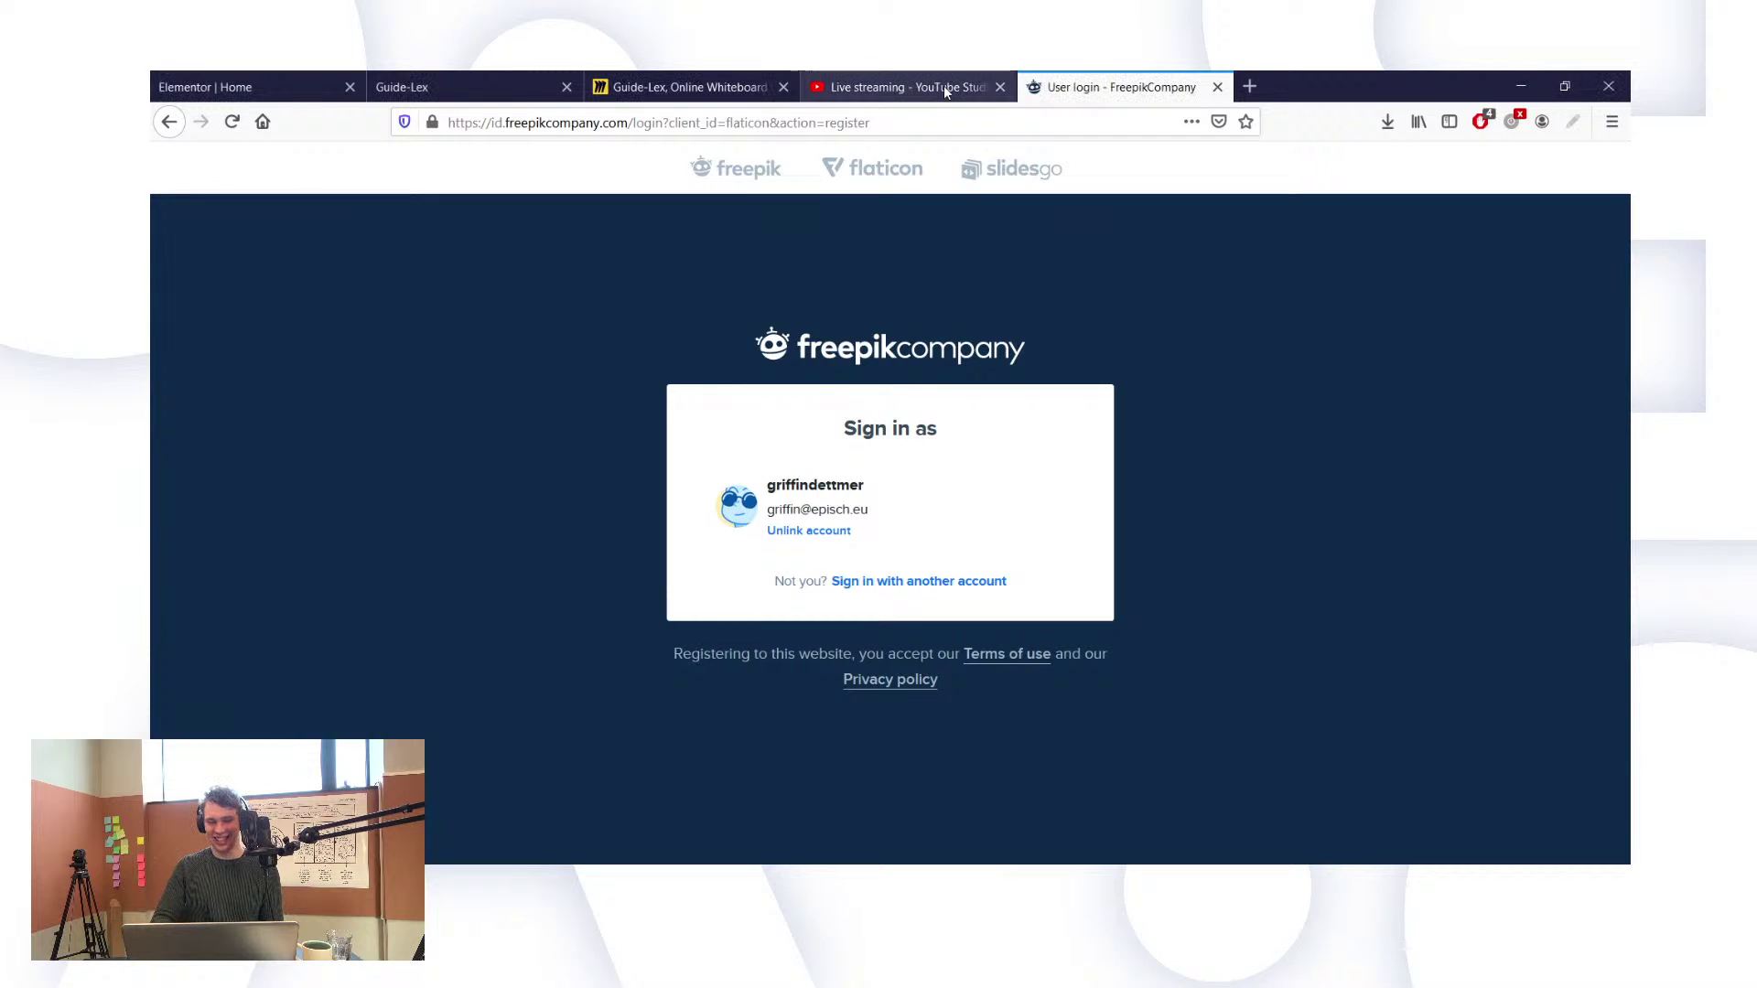
Step: Sign in with the existing Freepik account and return to the Advertisement Icon Pack
{"action": "left_click", "coordinate": [819, 490]}
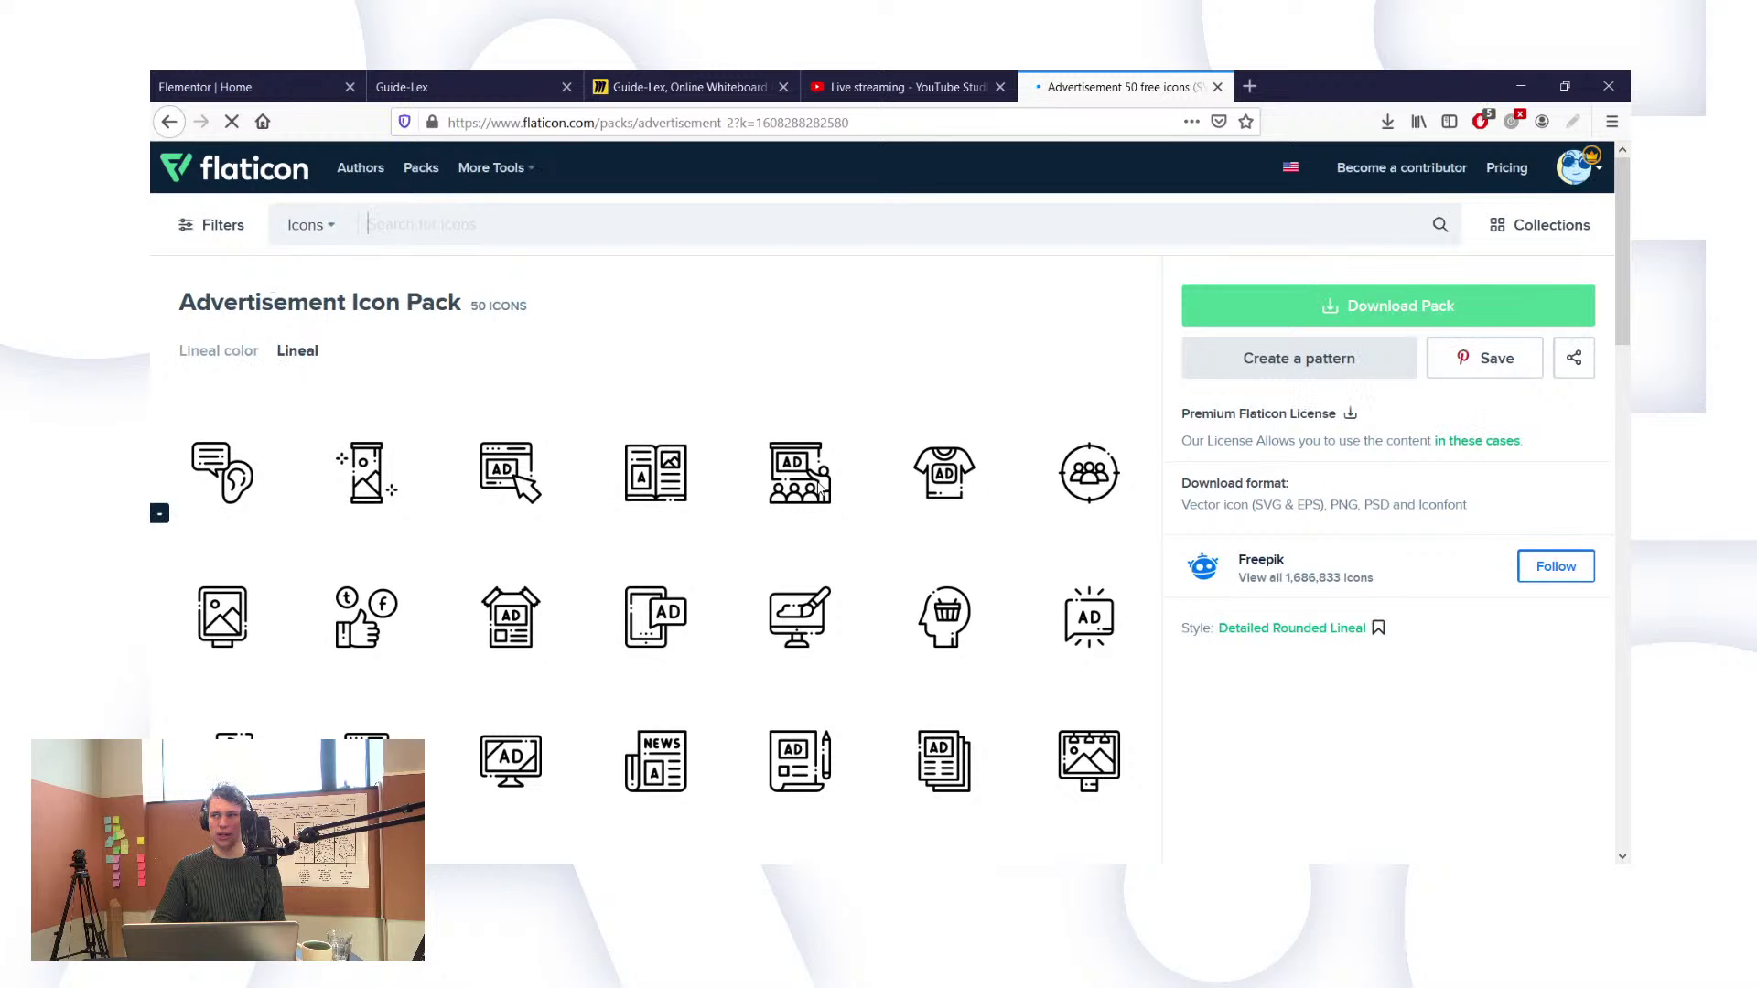
{"action": "mouse_move", "coordinate": [819, 490]}
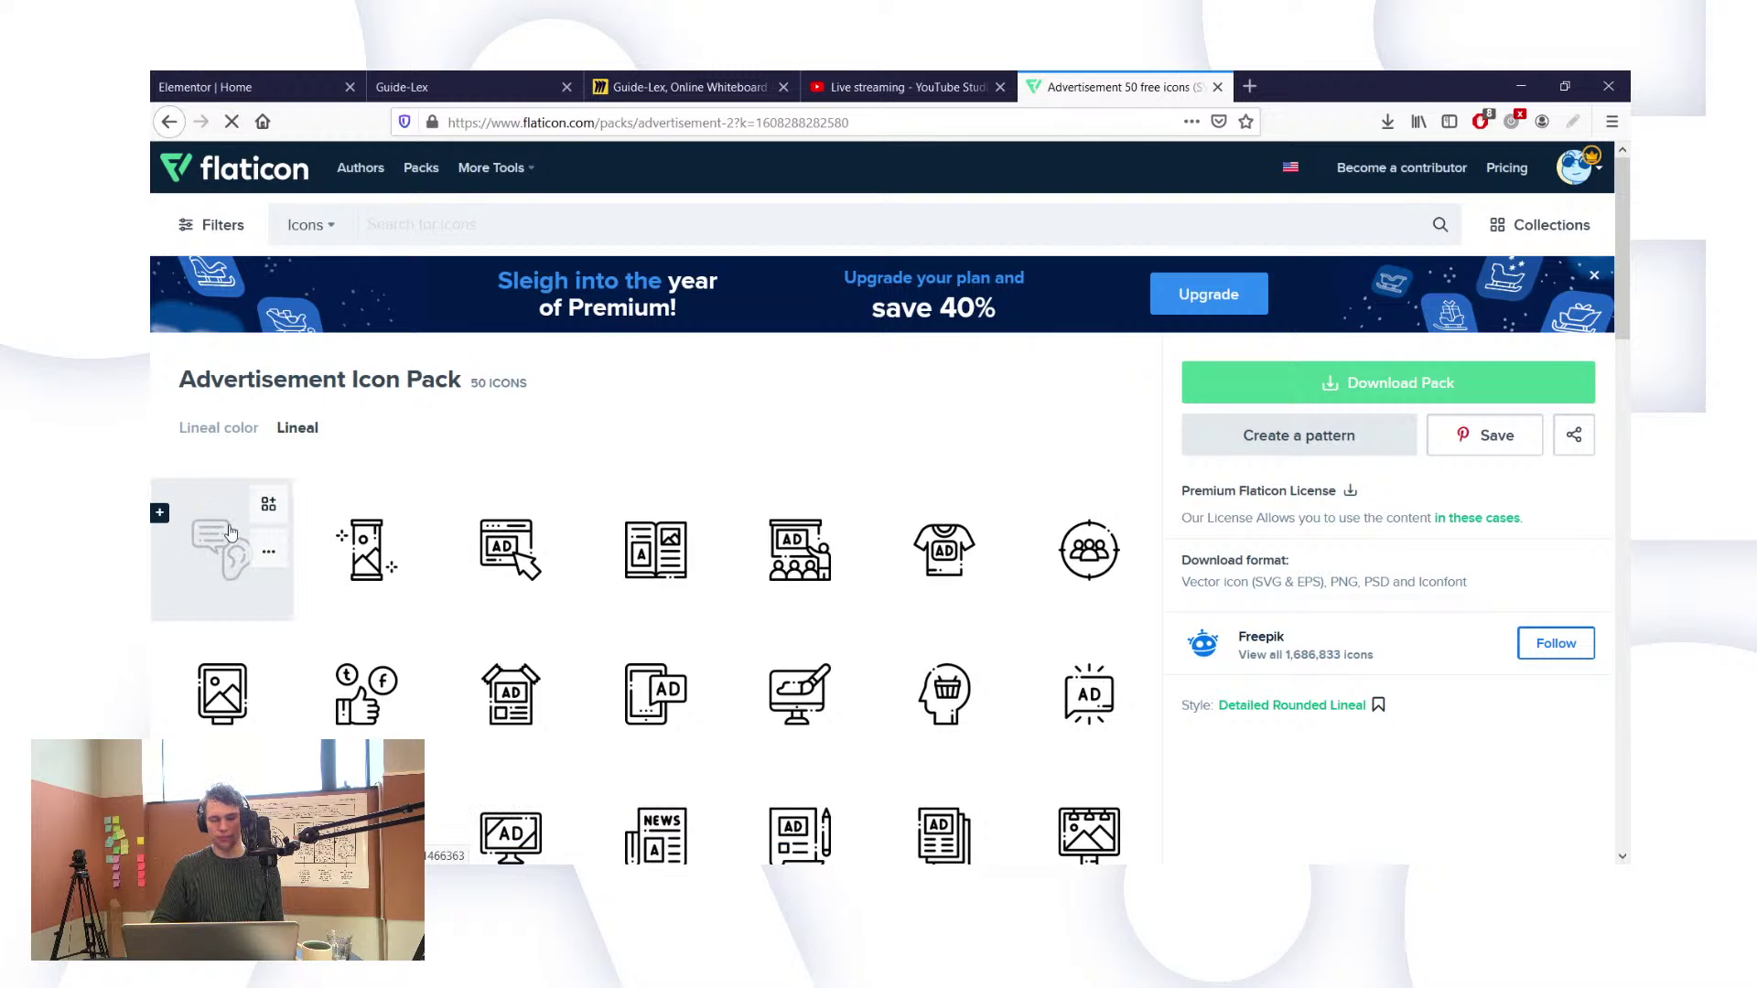
Step: Open the speech-bubble-and-ear icon in the editor and recolour it to tan #DDAF94
{"action": "left_click", "coordinate": [231, 533]}
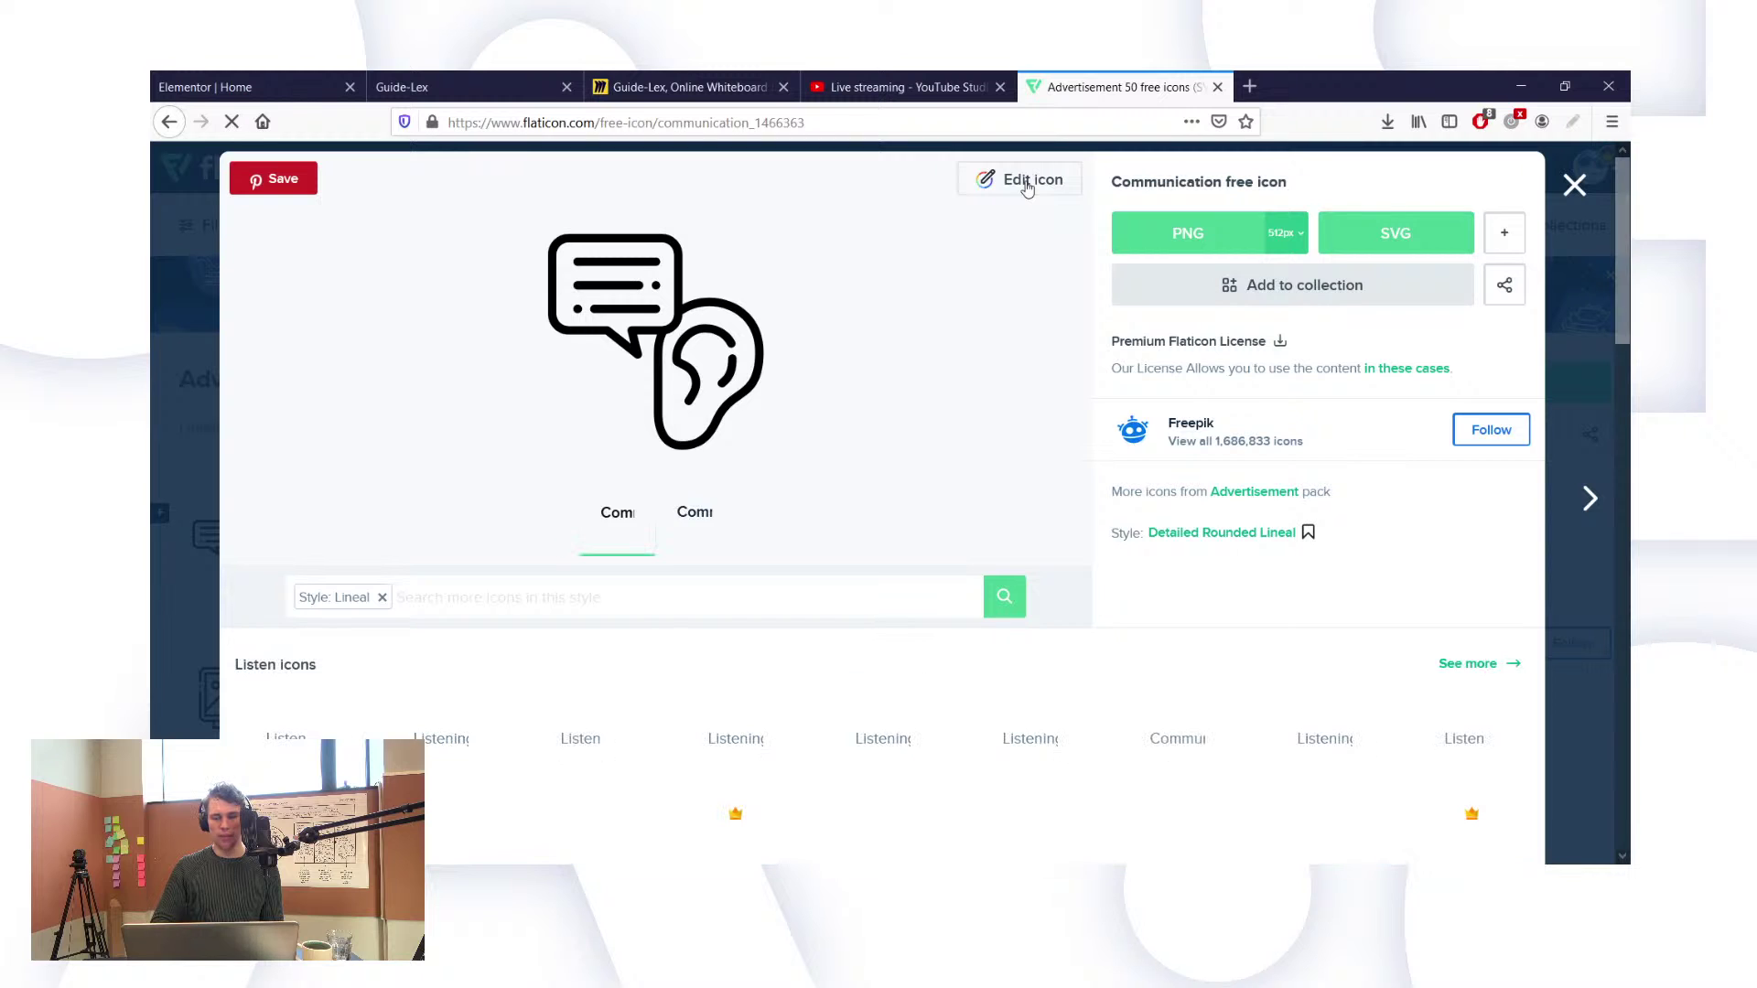
{"action": "left_click", "coordinate": [1028, 187]}
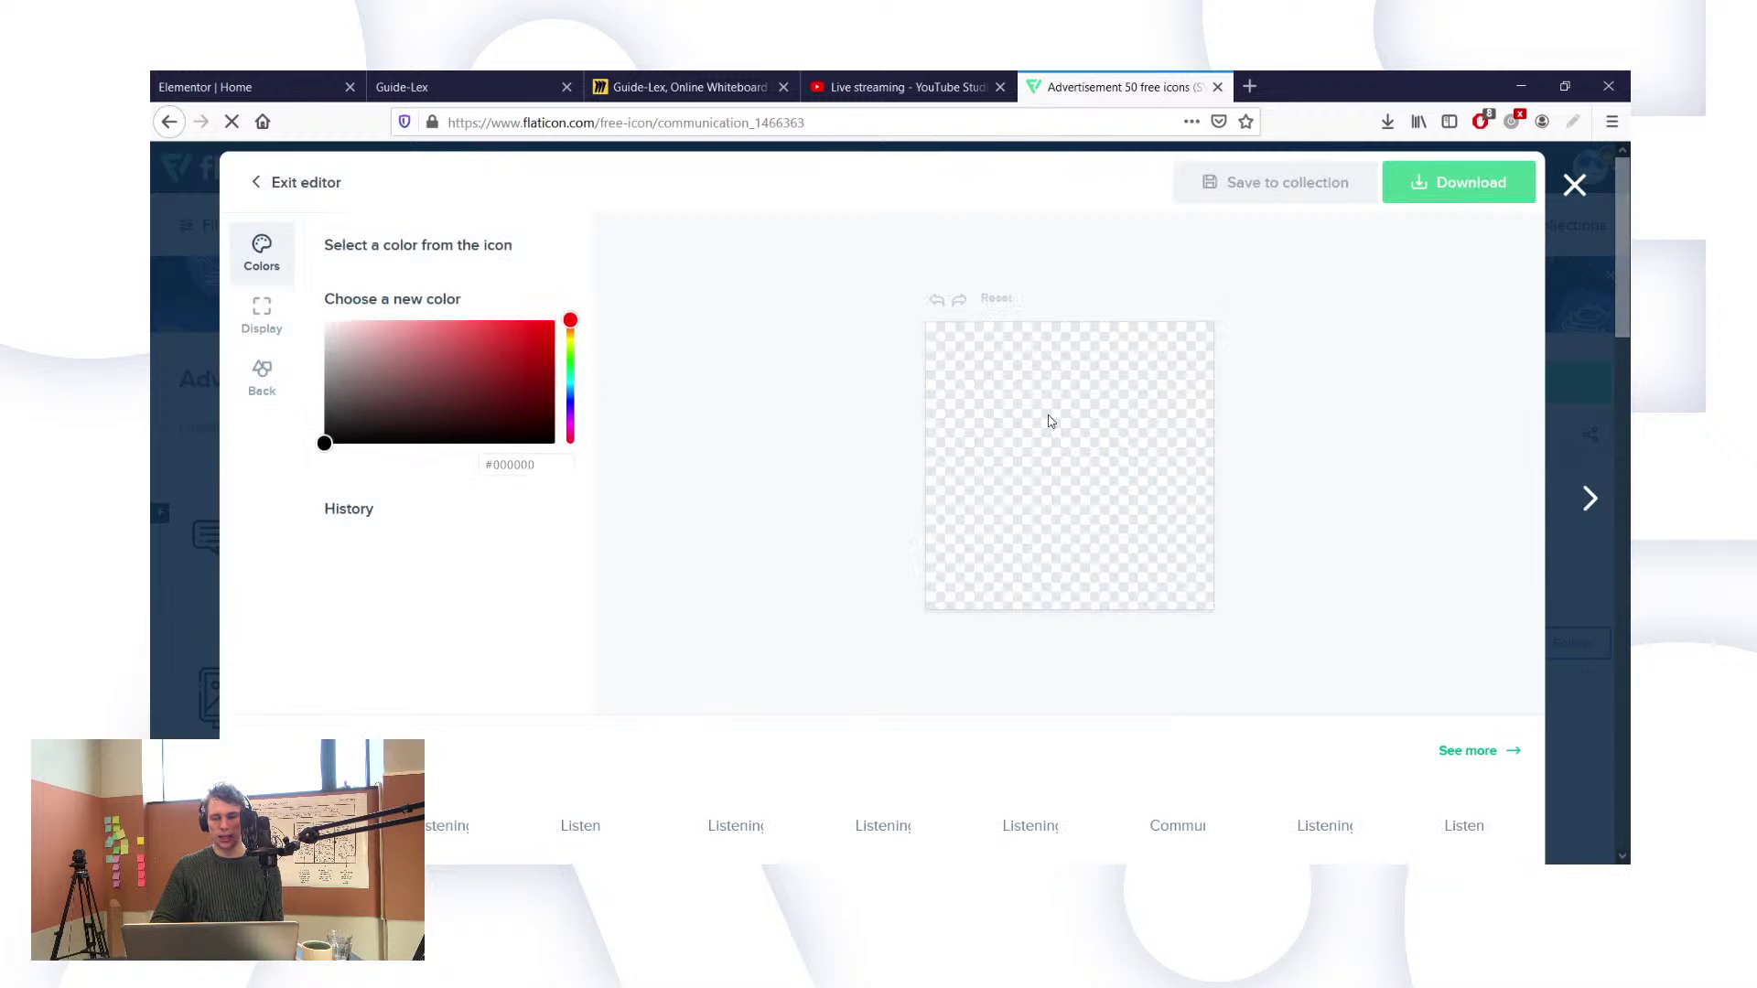
{"action": "left_click", "coordinate": [545, 469]}
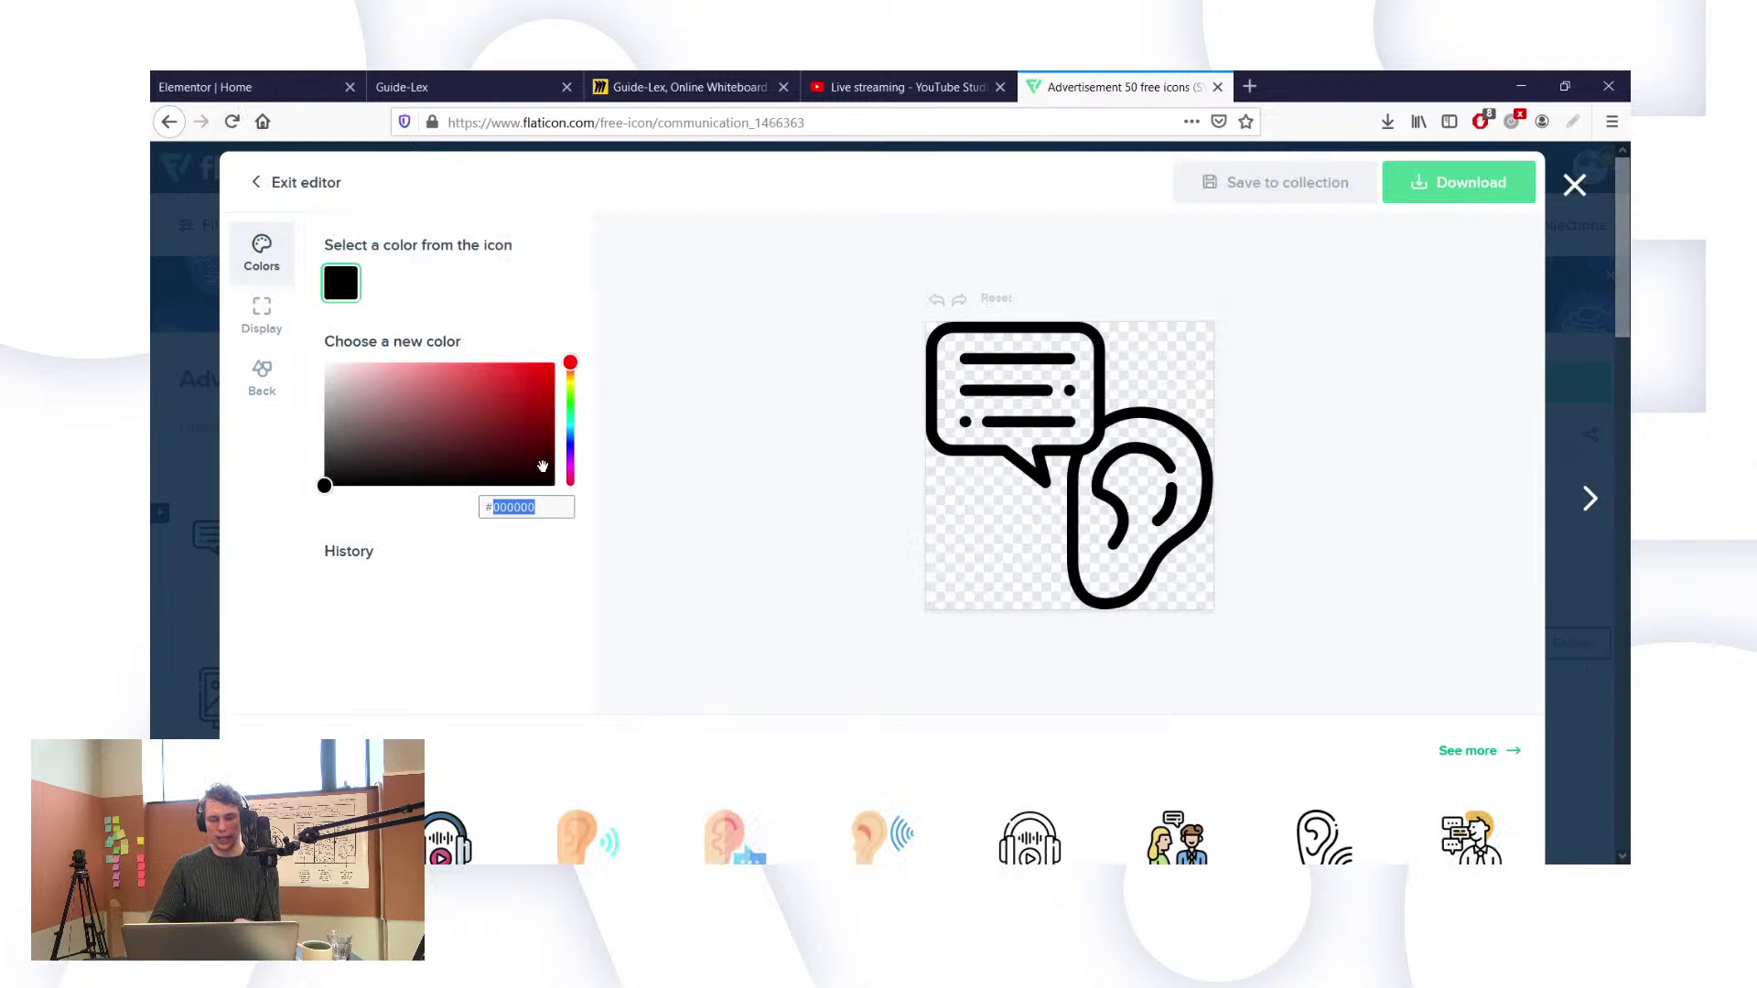
{"action": "type", "text": "DDAF94"}
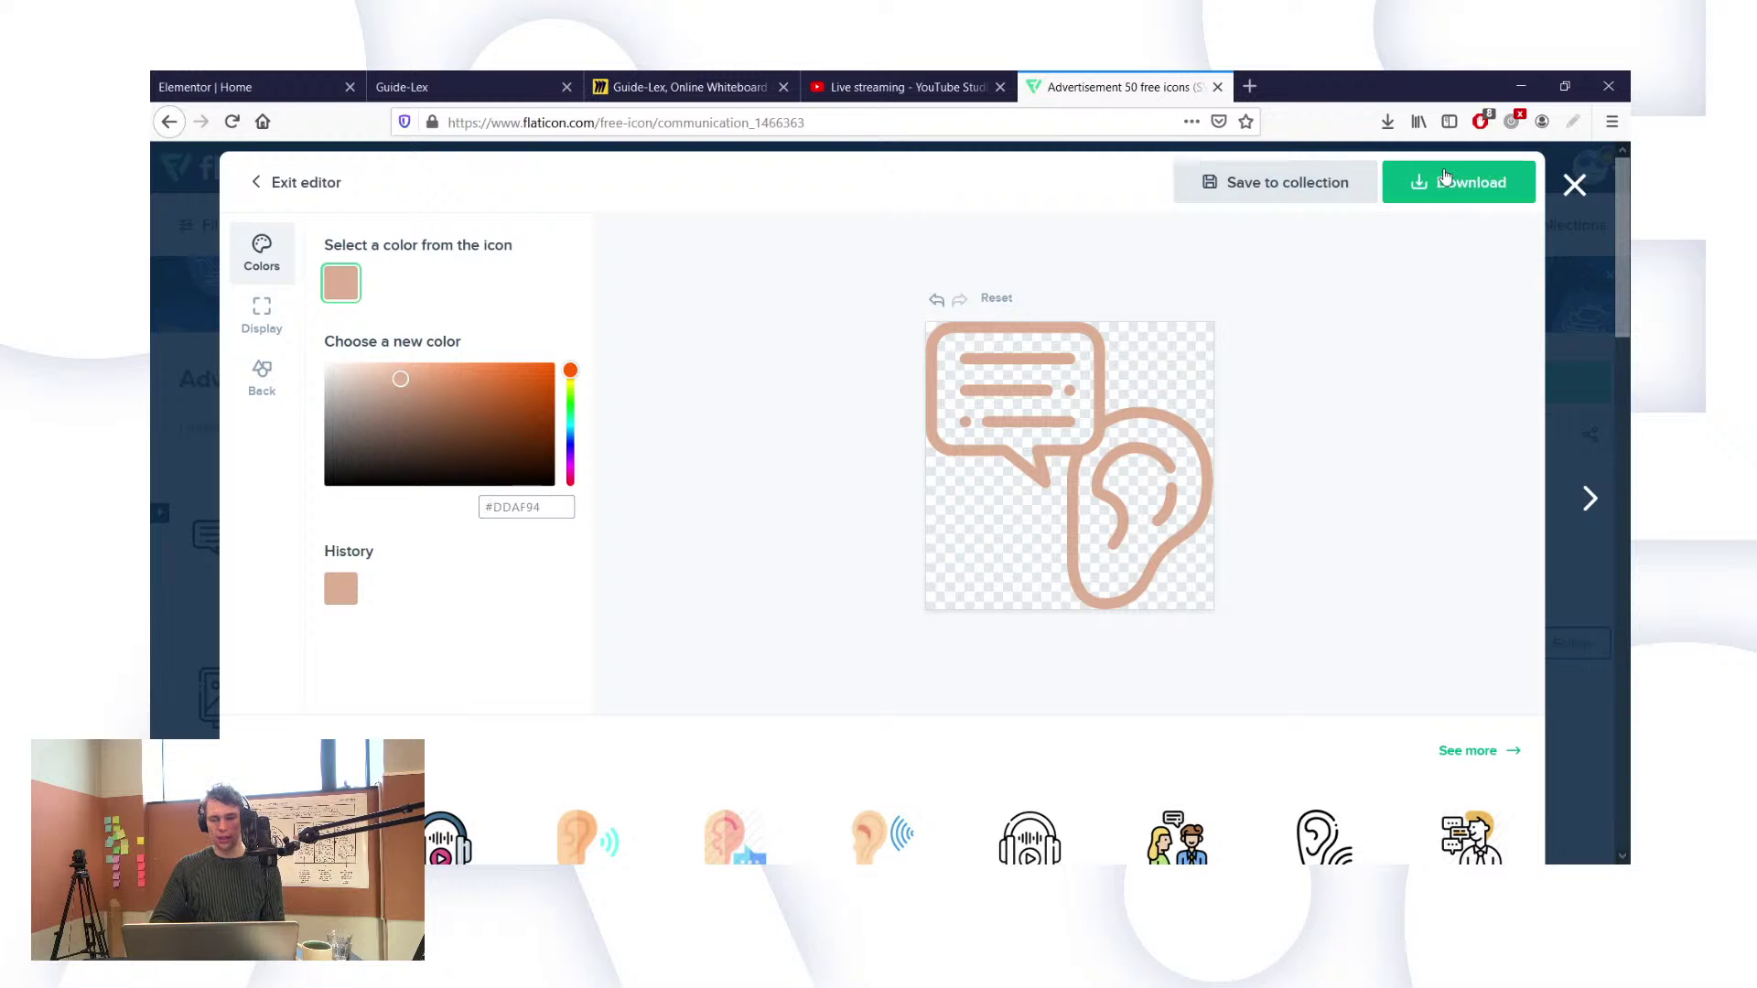
Step: Download the recoloured icon as a 512px PNG
{"action": "left_click", "coordinate": [1445, 178]}
{"action": "left_click", "coordinate": [1500, 240]}
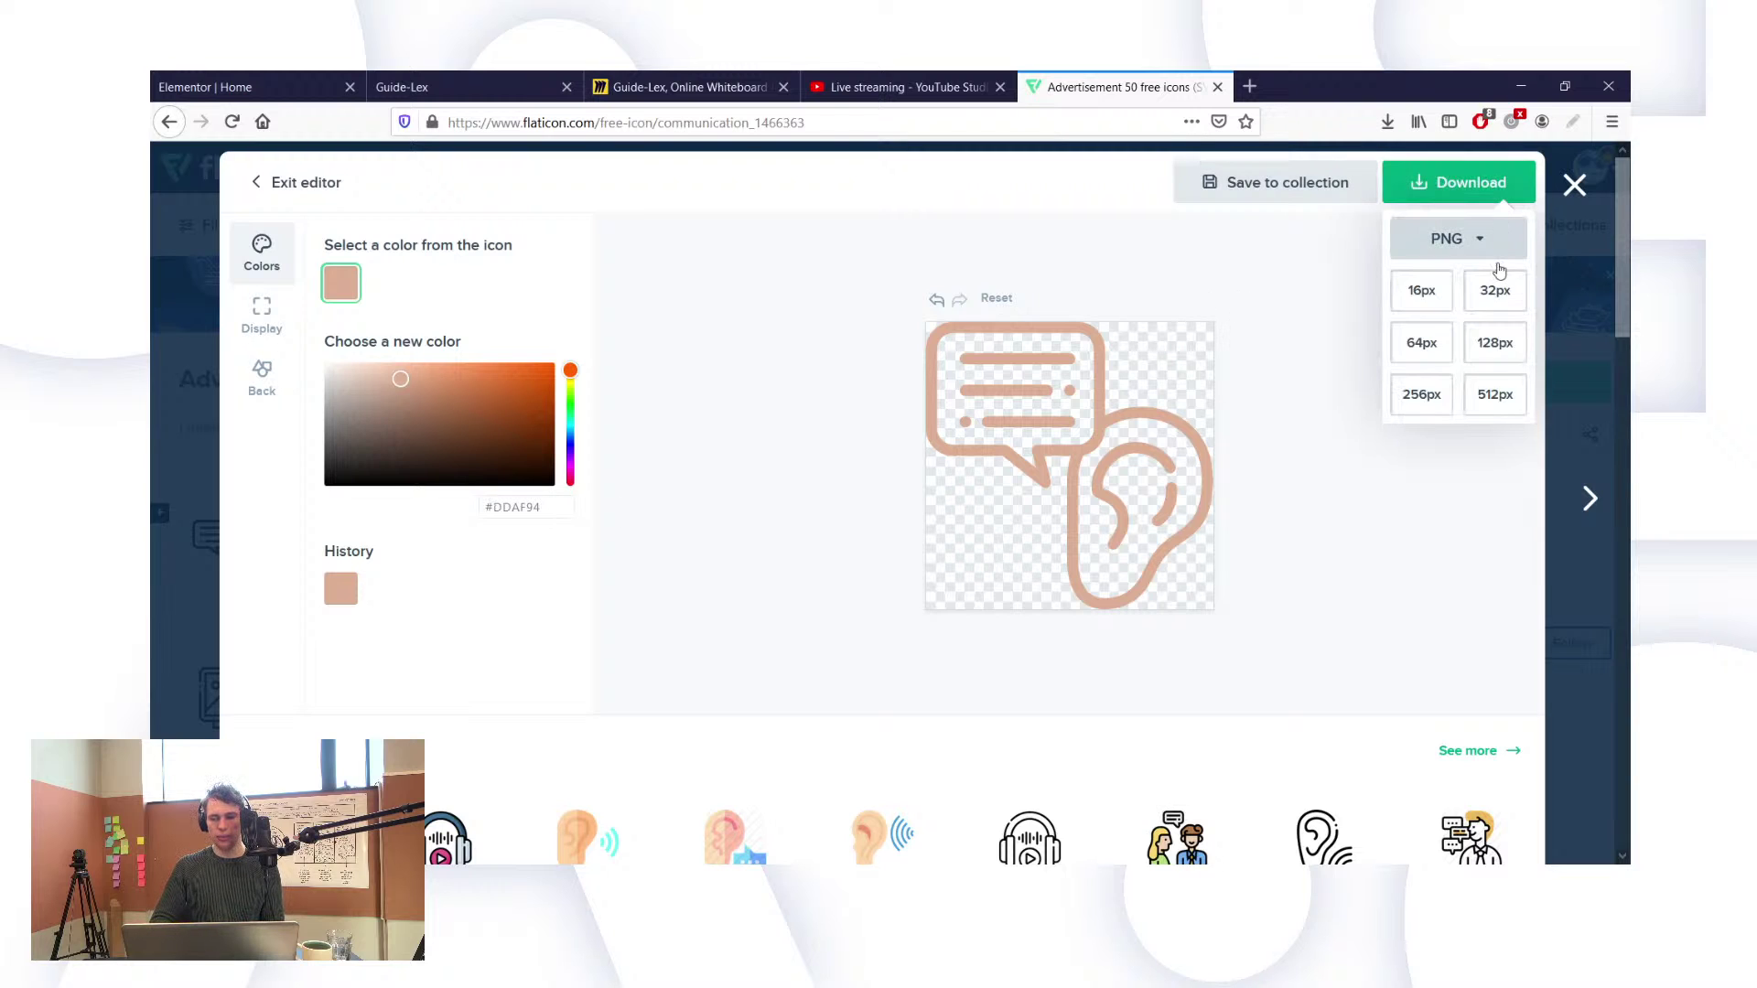
{"action": "left_click", "coordinate": [1493, 395]}
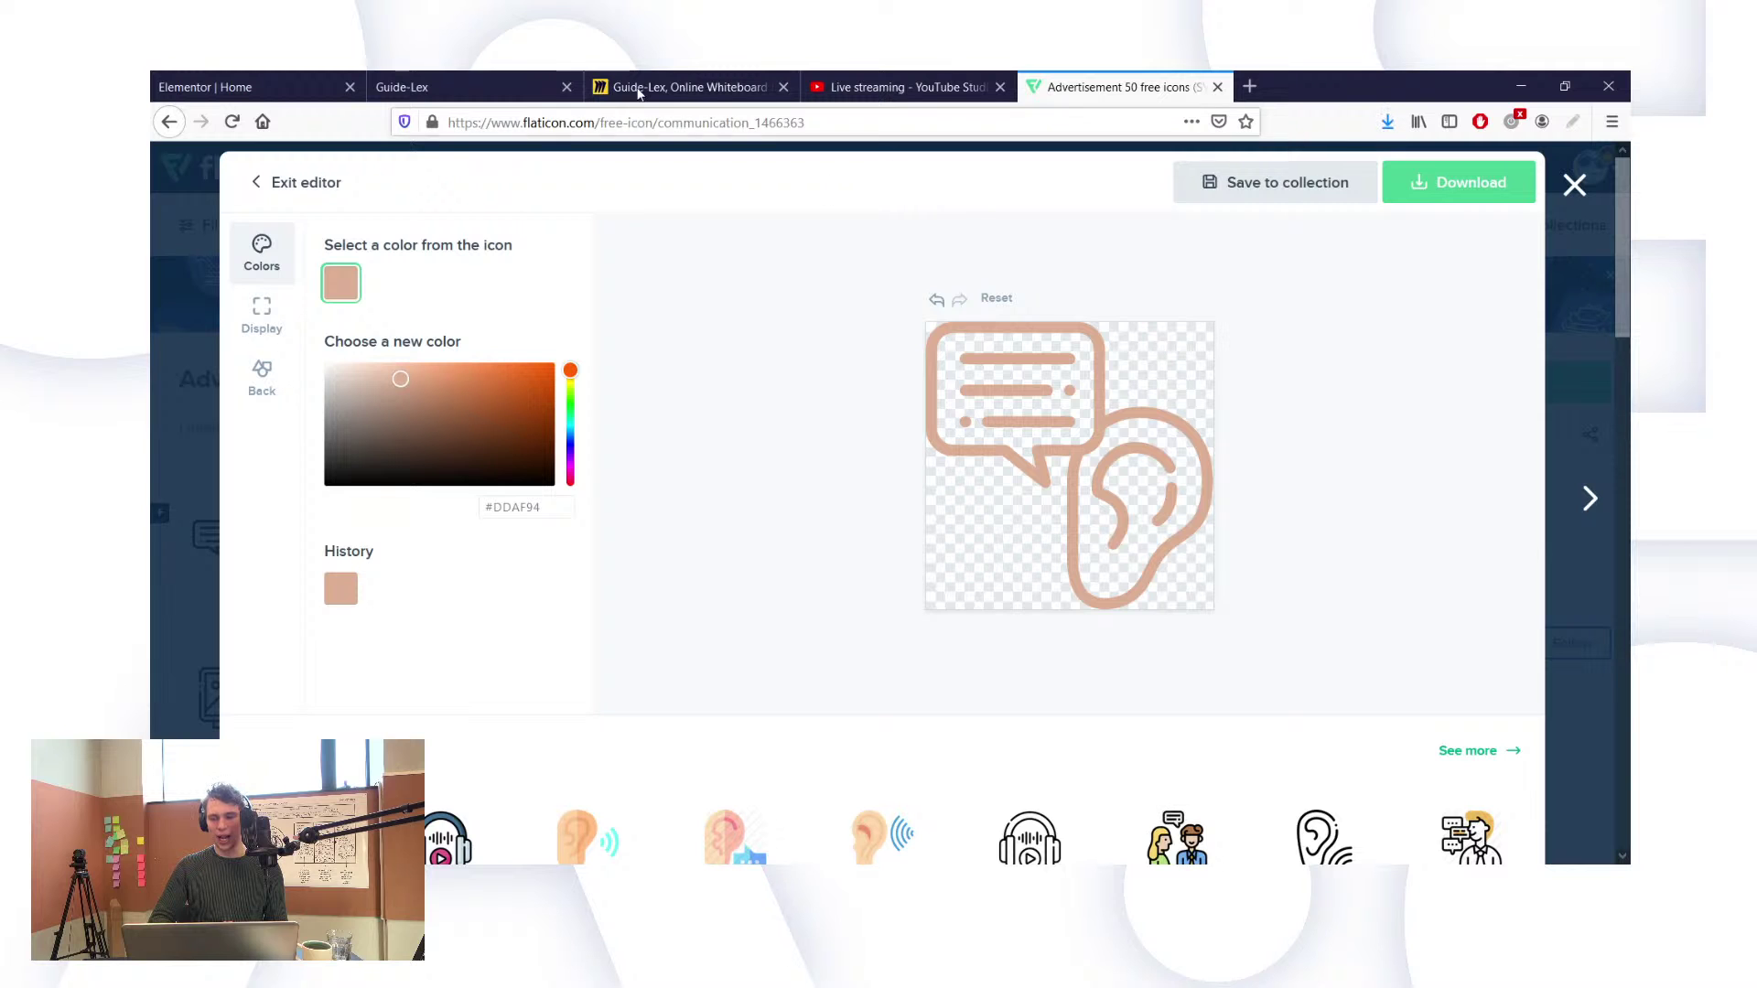
Step: Swap the third column's ear image for the uploaded tan communication icon PNG
{"action": "left_click", "coordinate": [450, 77]}
{"action": "left_click", "coordinate": [300, 81]}
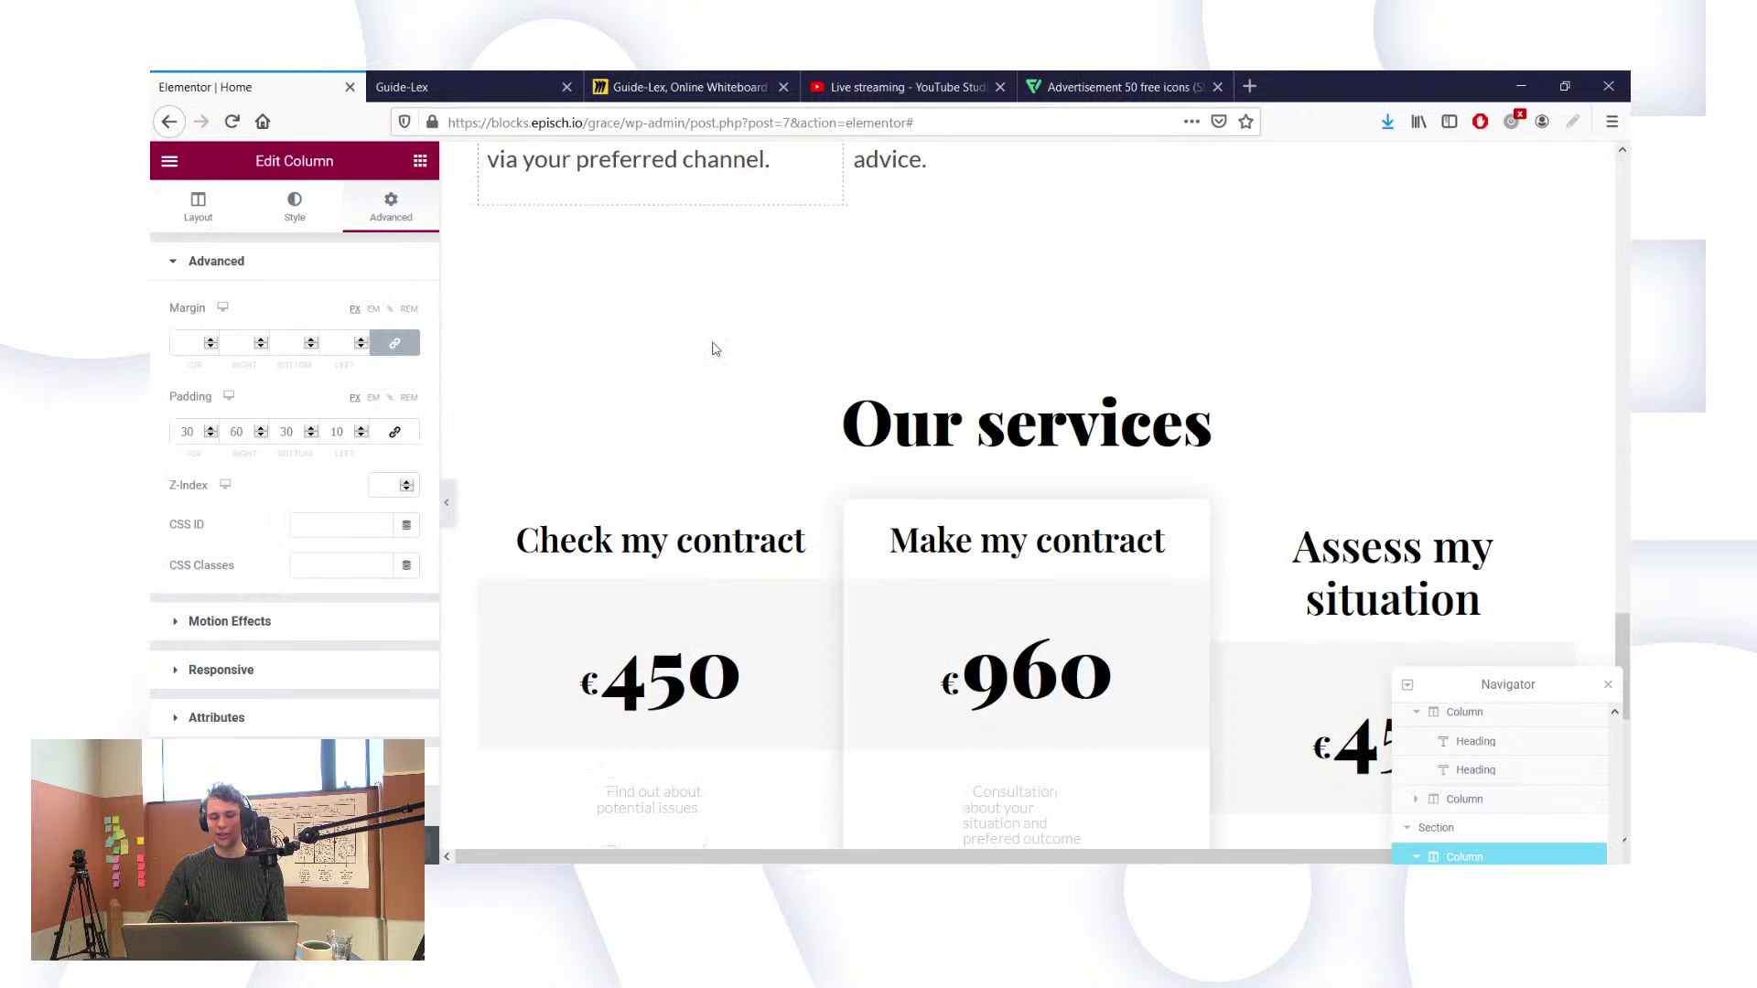
{"action": "scroll", "coordinate": [805, 412], "scroll_direction": "up", "scroll_amount": 4}
{"action": "scroll", "coordinate": [1088, 309], "scroll_direction": "up", "scroll_amount": 2}
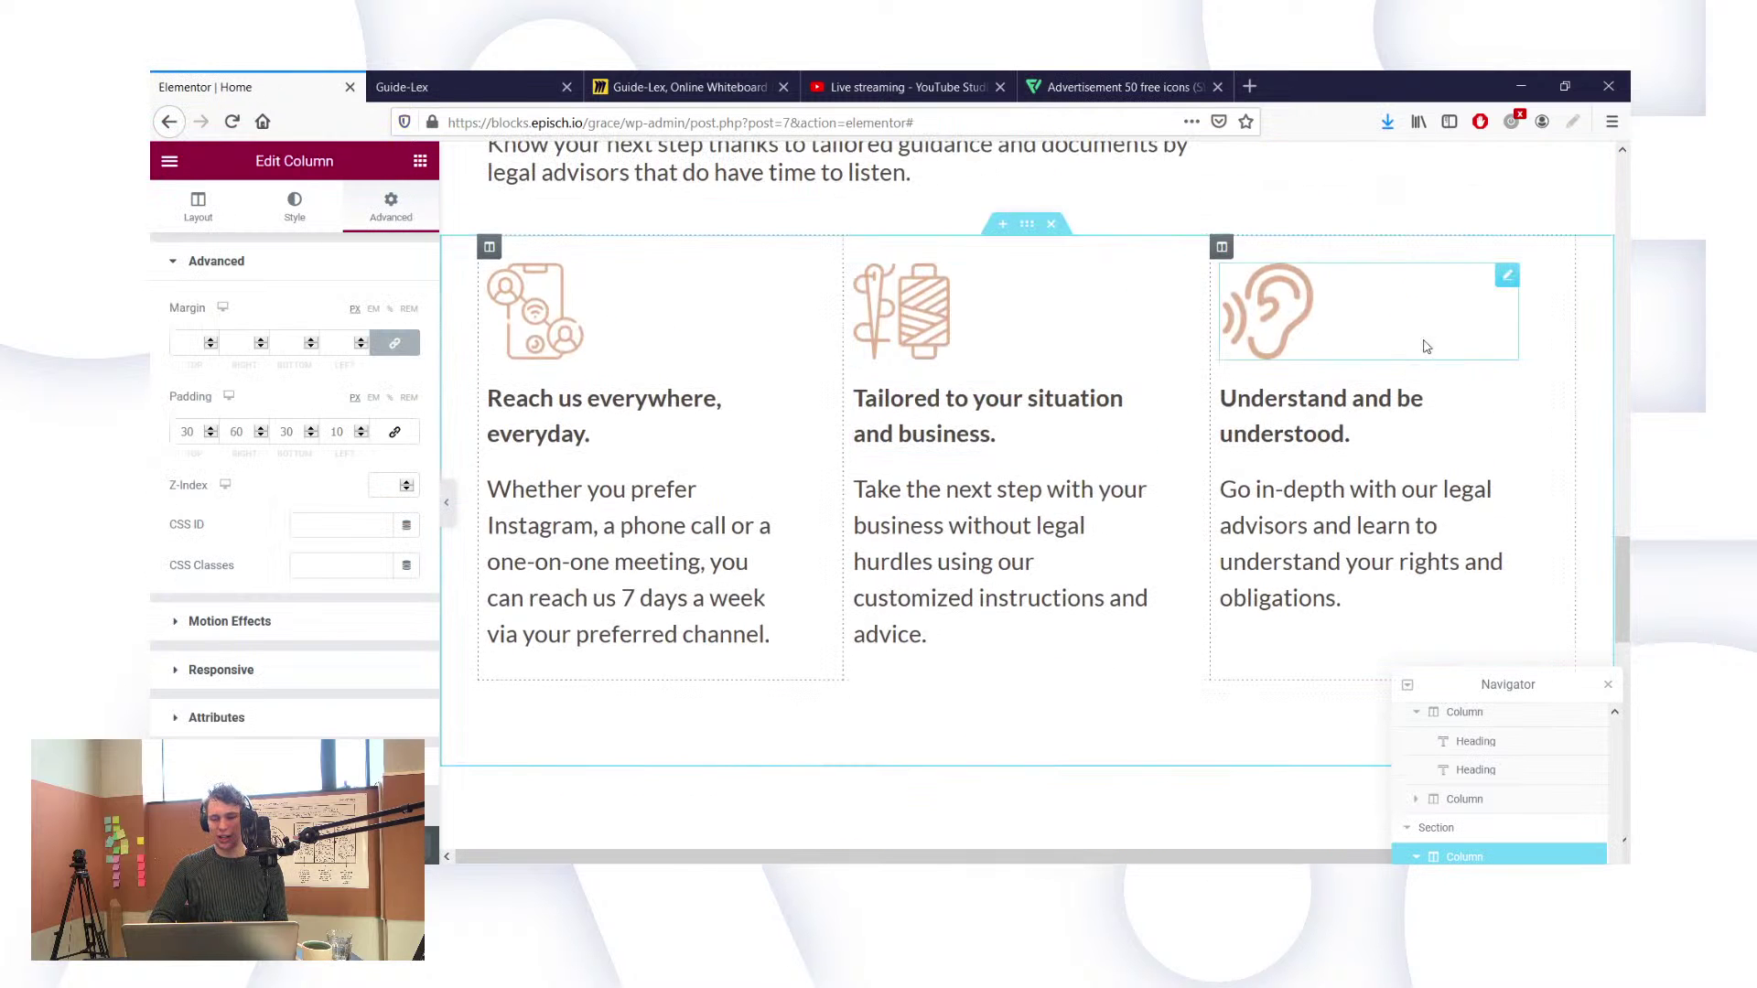
{"action": "left_click", "coordinate": [1506, 277]}
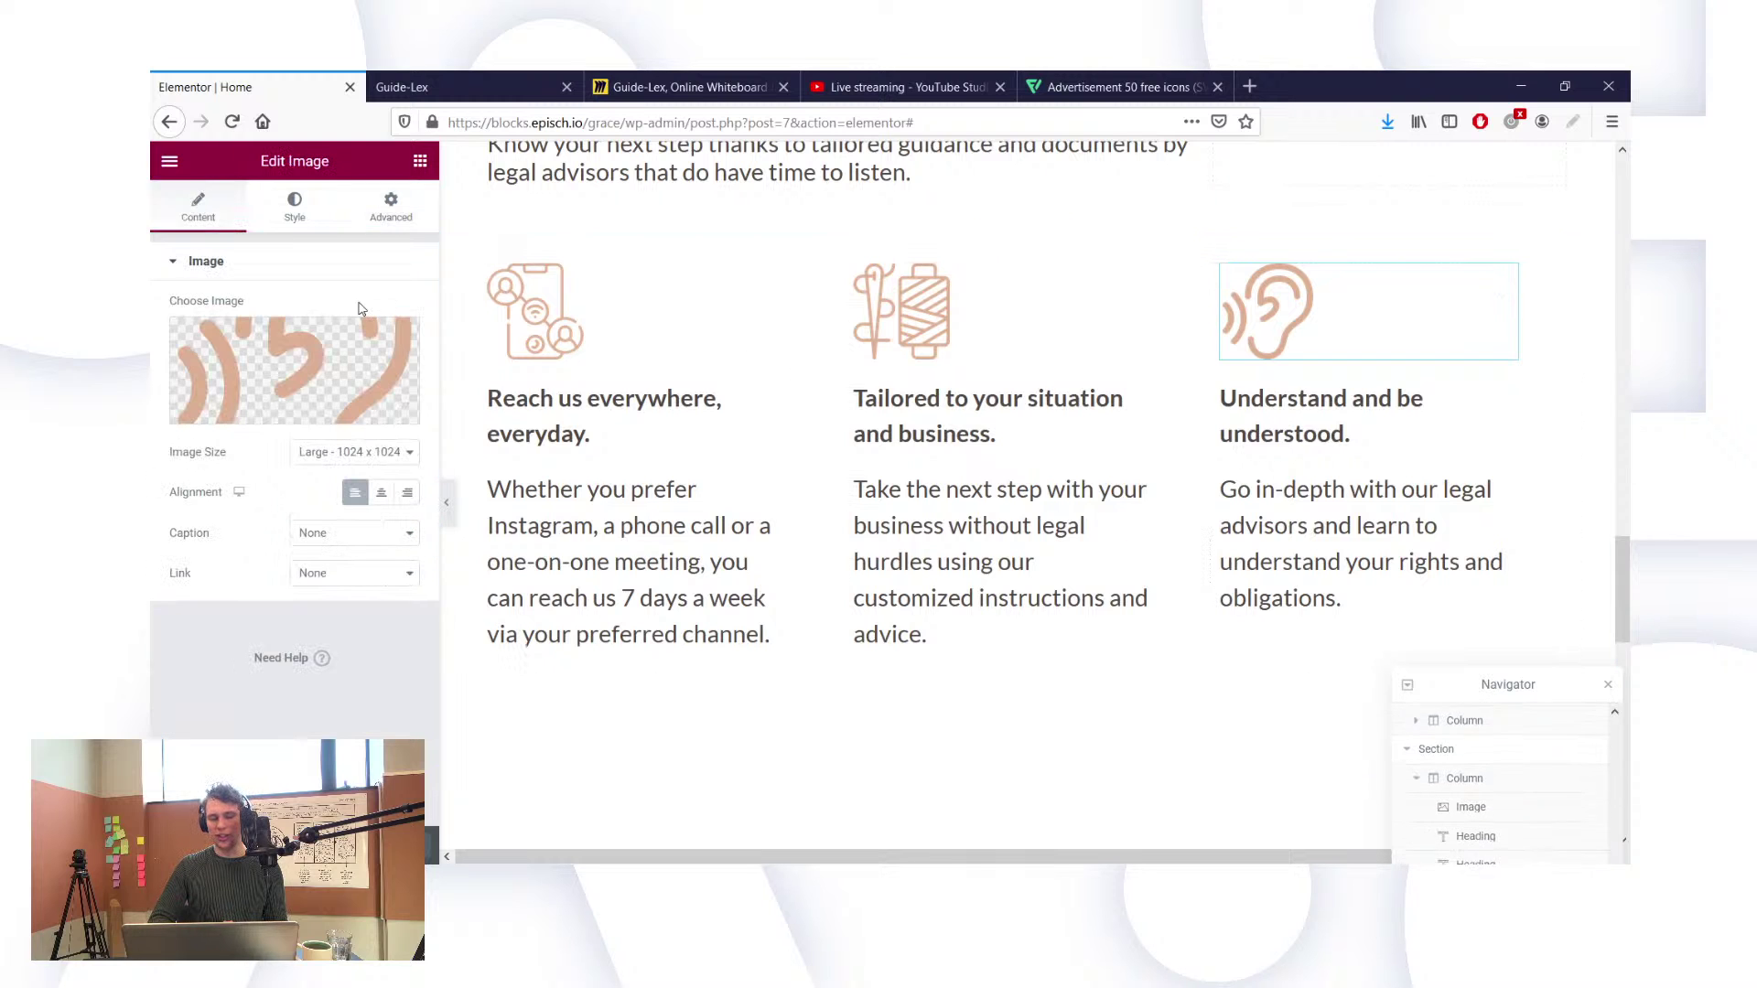
{"action": "left_click", "coordinate": [263, 417]}
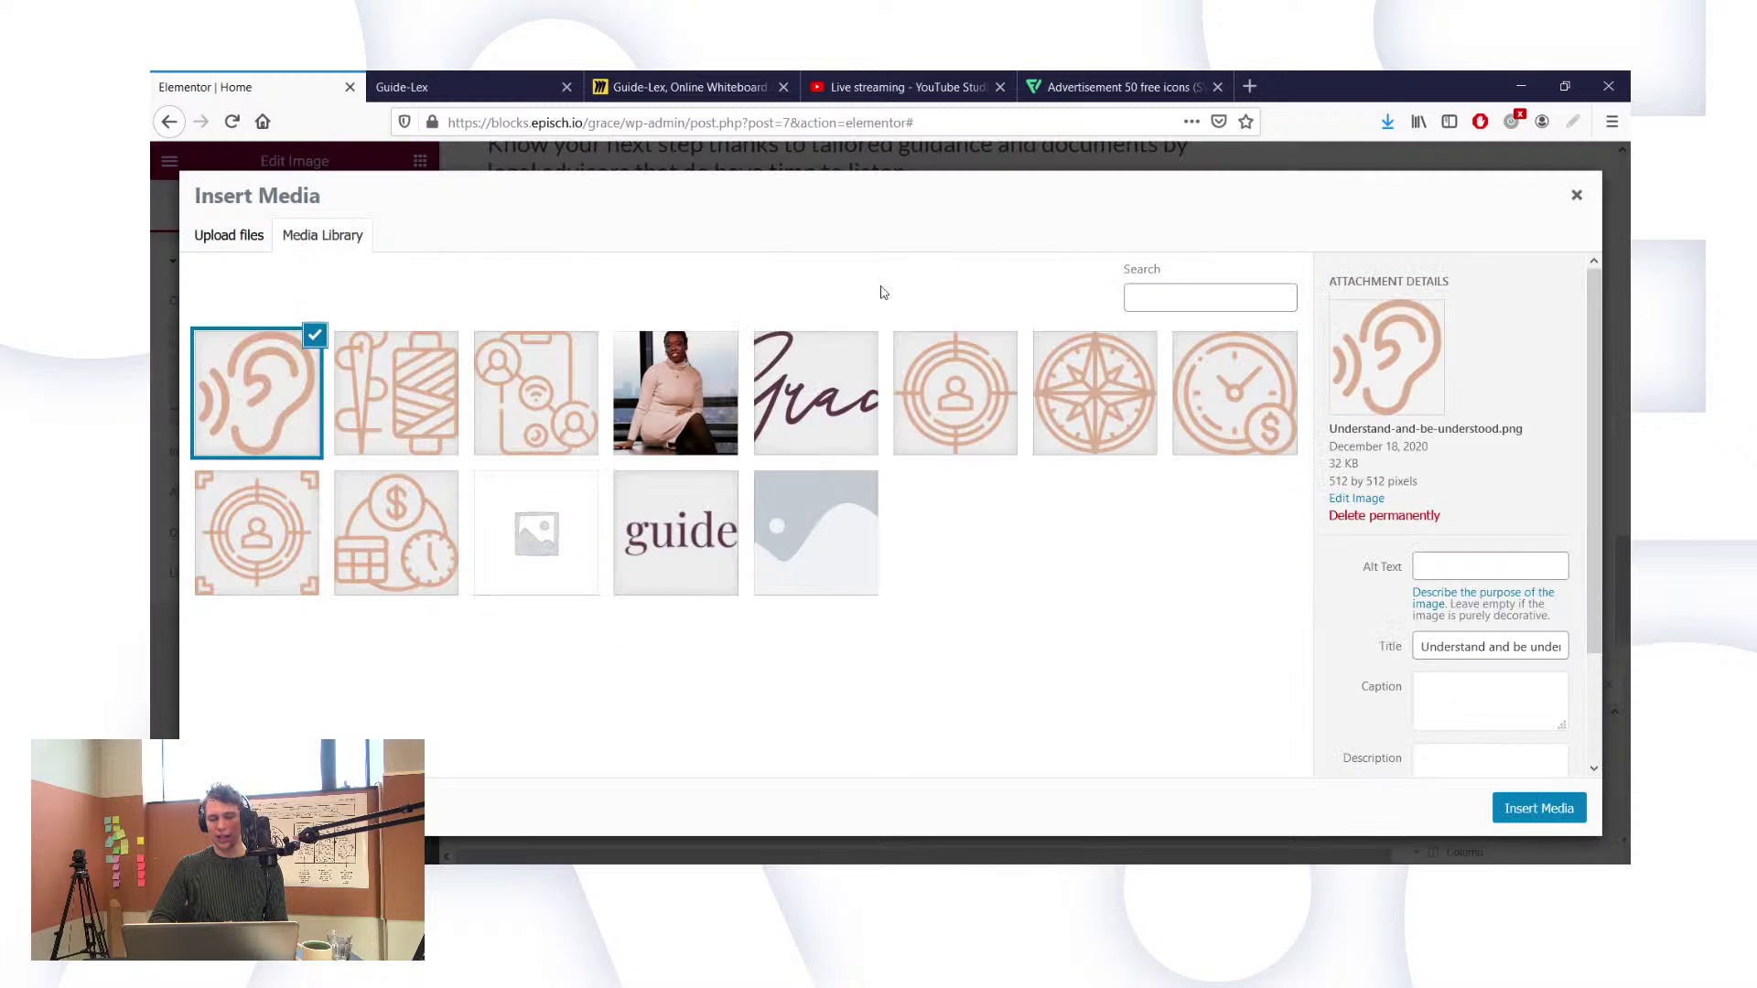
{"action": "left_click", "coordinate": [240, 239]}
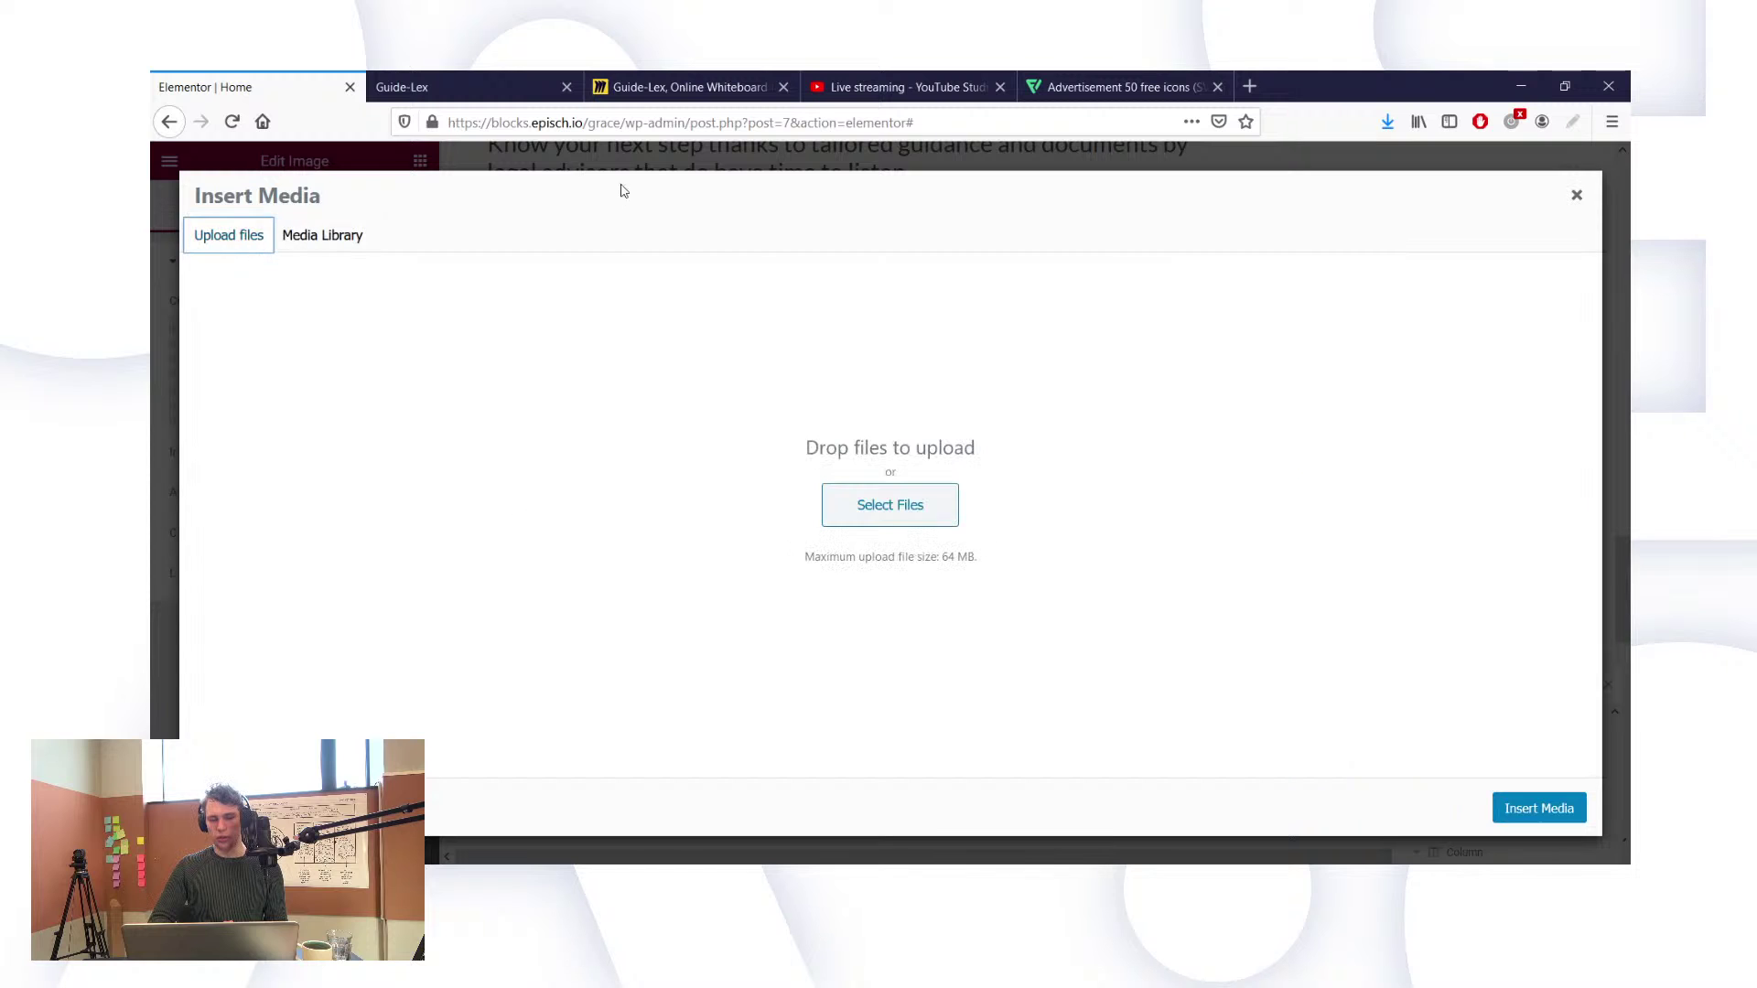
{"action": "left_click_drag", "start_coordinate": [1393, 127], "coordinate": [906, 400]}
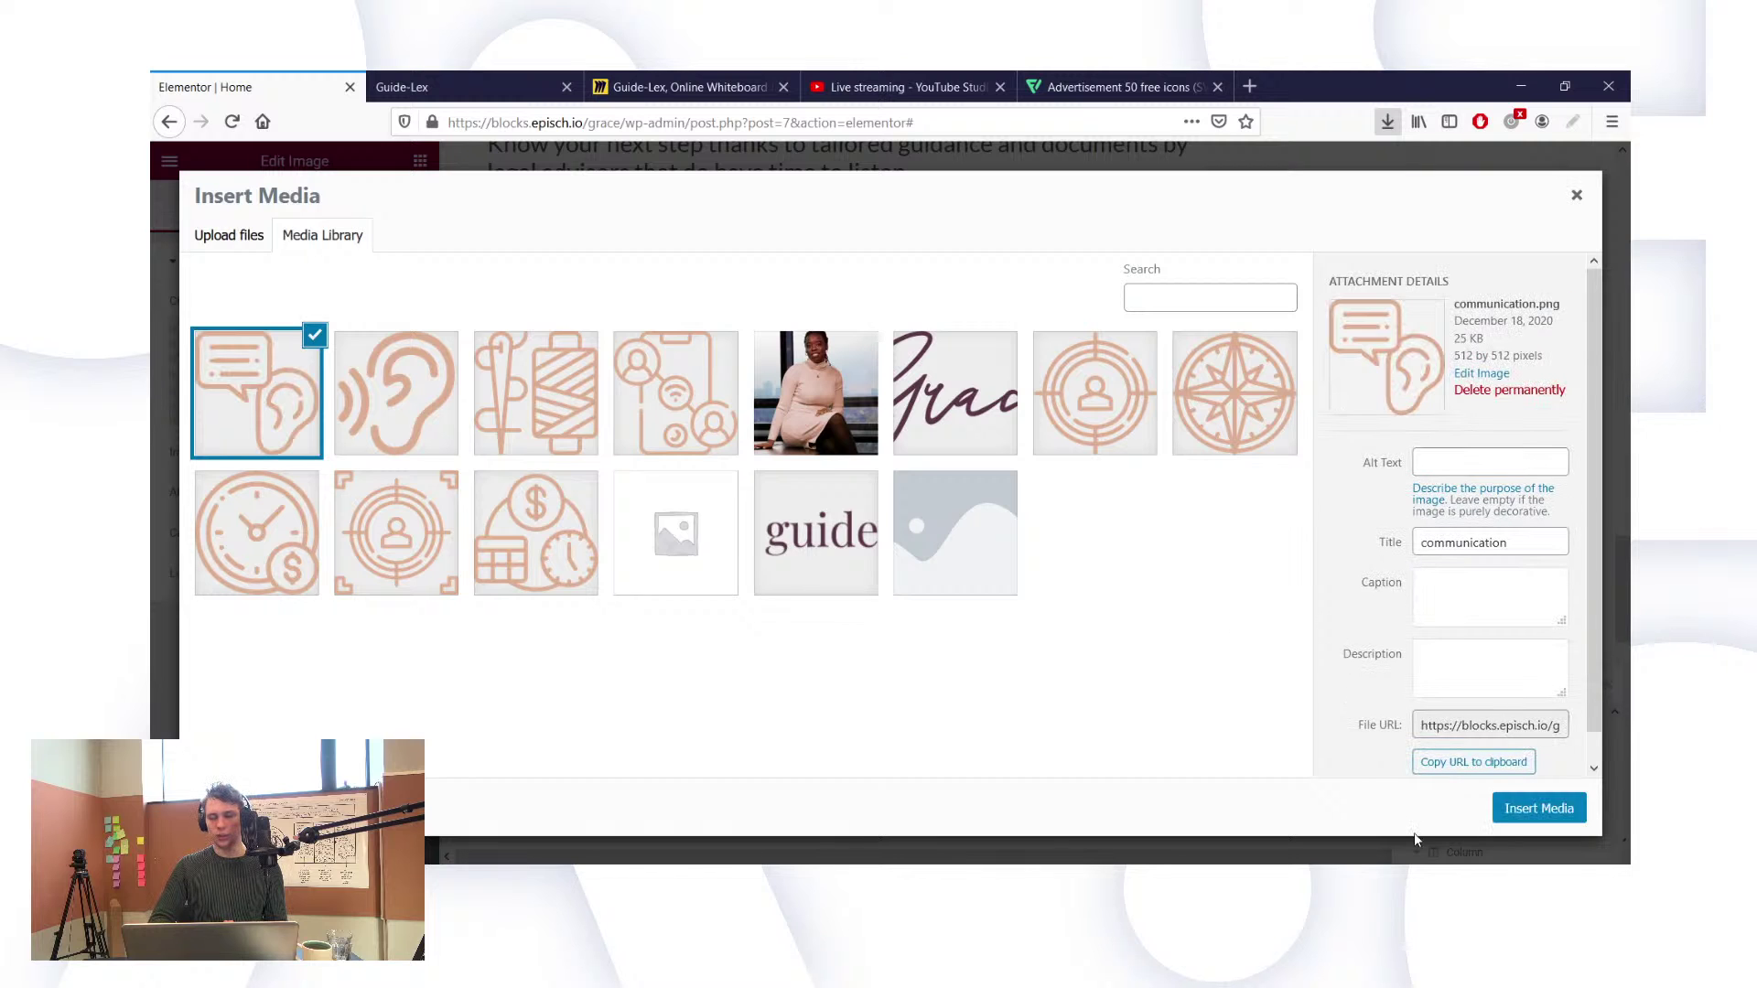
{"action": "left_click", "coordinate": [1530, 810]}
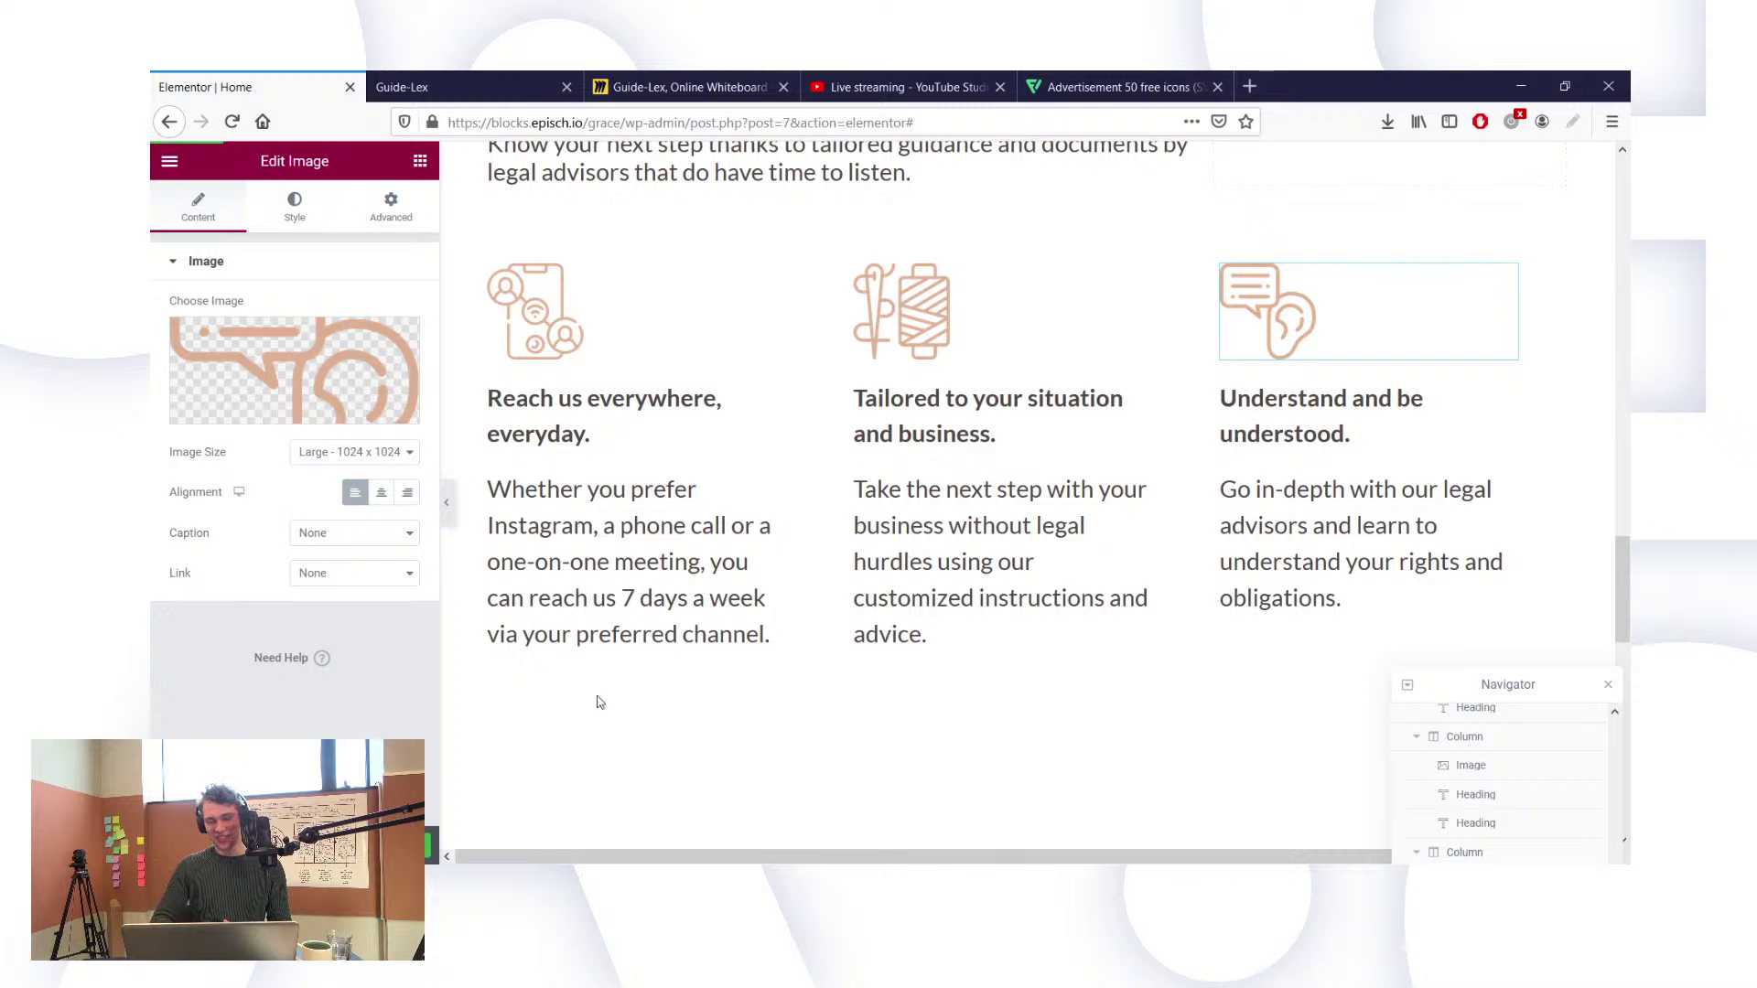
{"action": "left_click", "coordinate": [410, 82]}
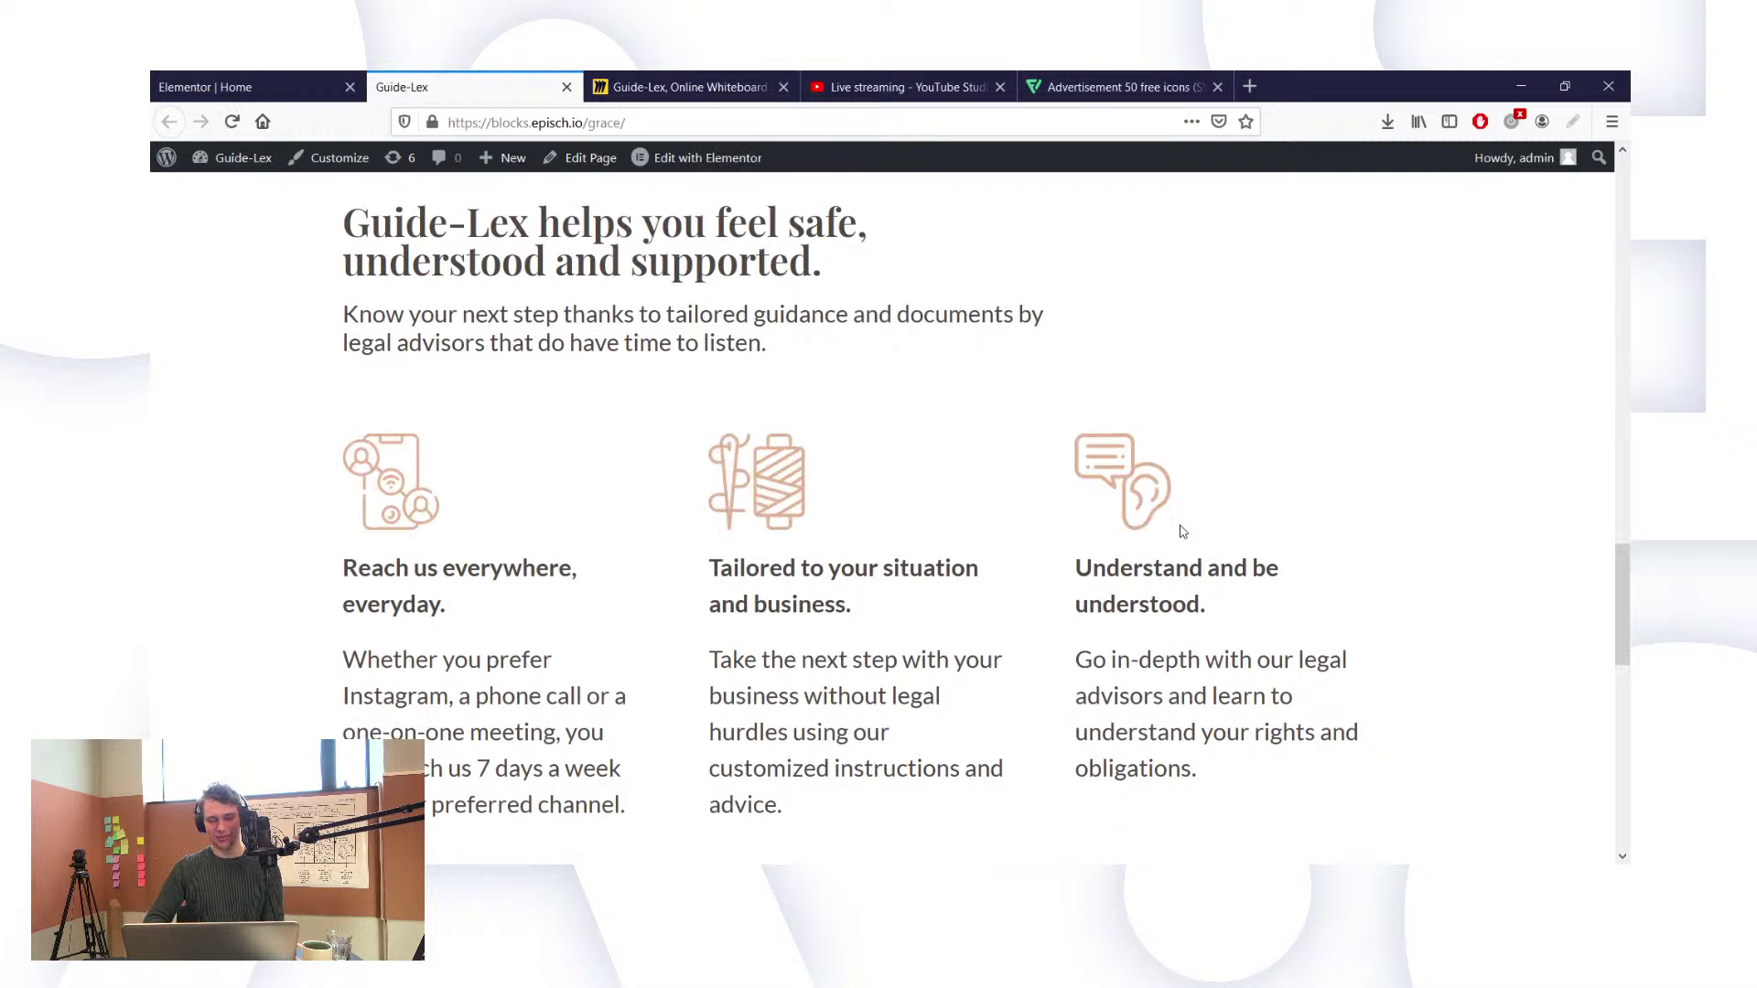
Step: Increase the line height of the 'Guide-Lex helps you feel safe' heading
{"action": "scroll", "coordinate": [1180, 532], "scroll_direction": "down", "scroll_amount": 2}
{"action": "scroll", "coordinate": [1180, 531], "scroll_direction": "up", "scroll_amount": 5}
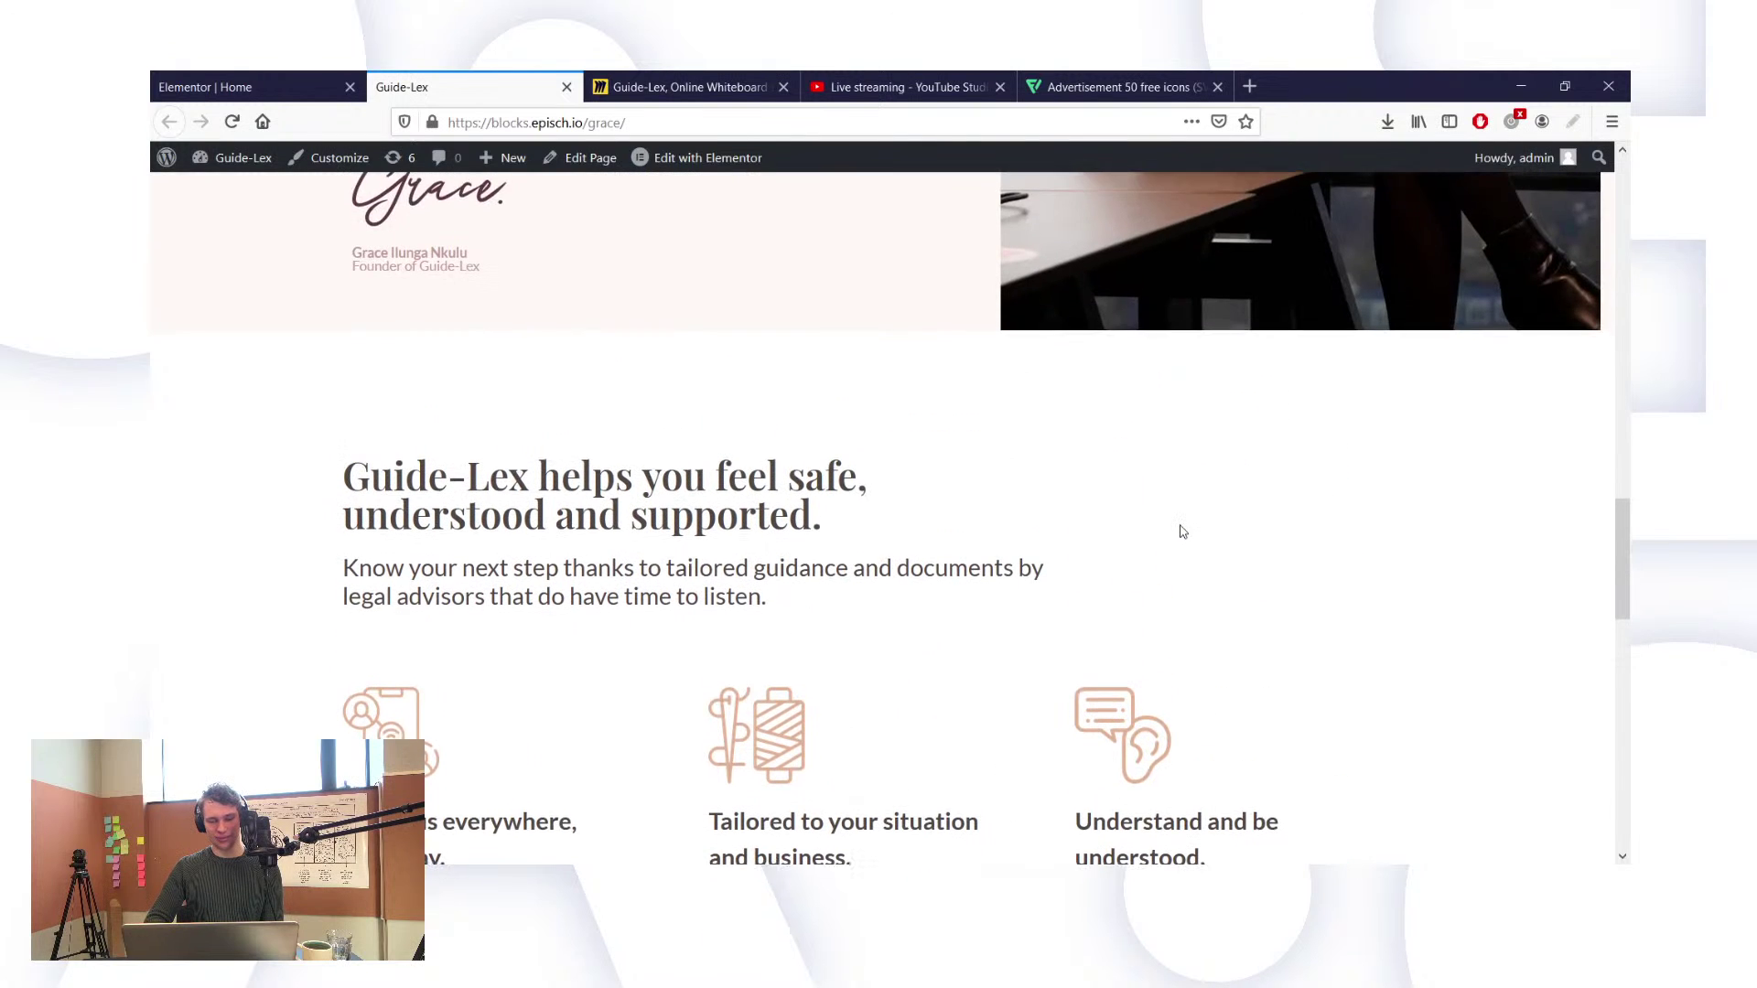
{"action": "scroll", "coordinate": [1180, 532], "scroll_direction": "down", "scroll_amount": 1}
{"action": "left_click", "coordinate": [283, 86]}
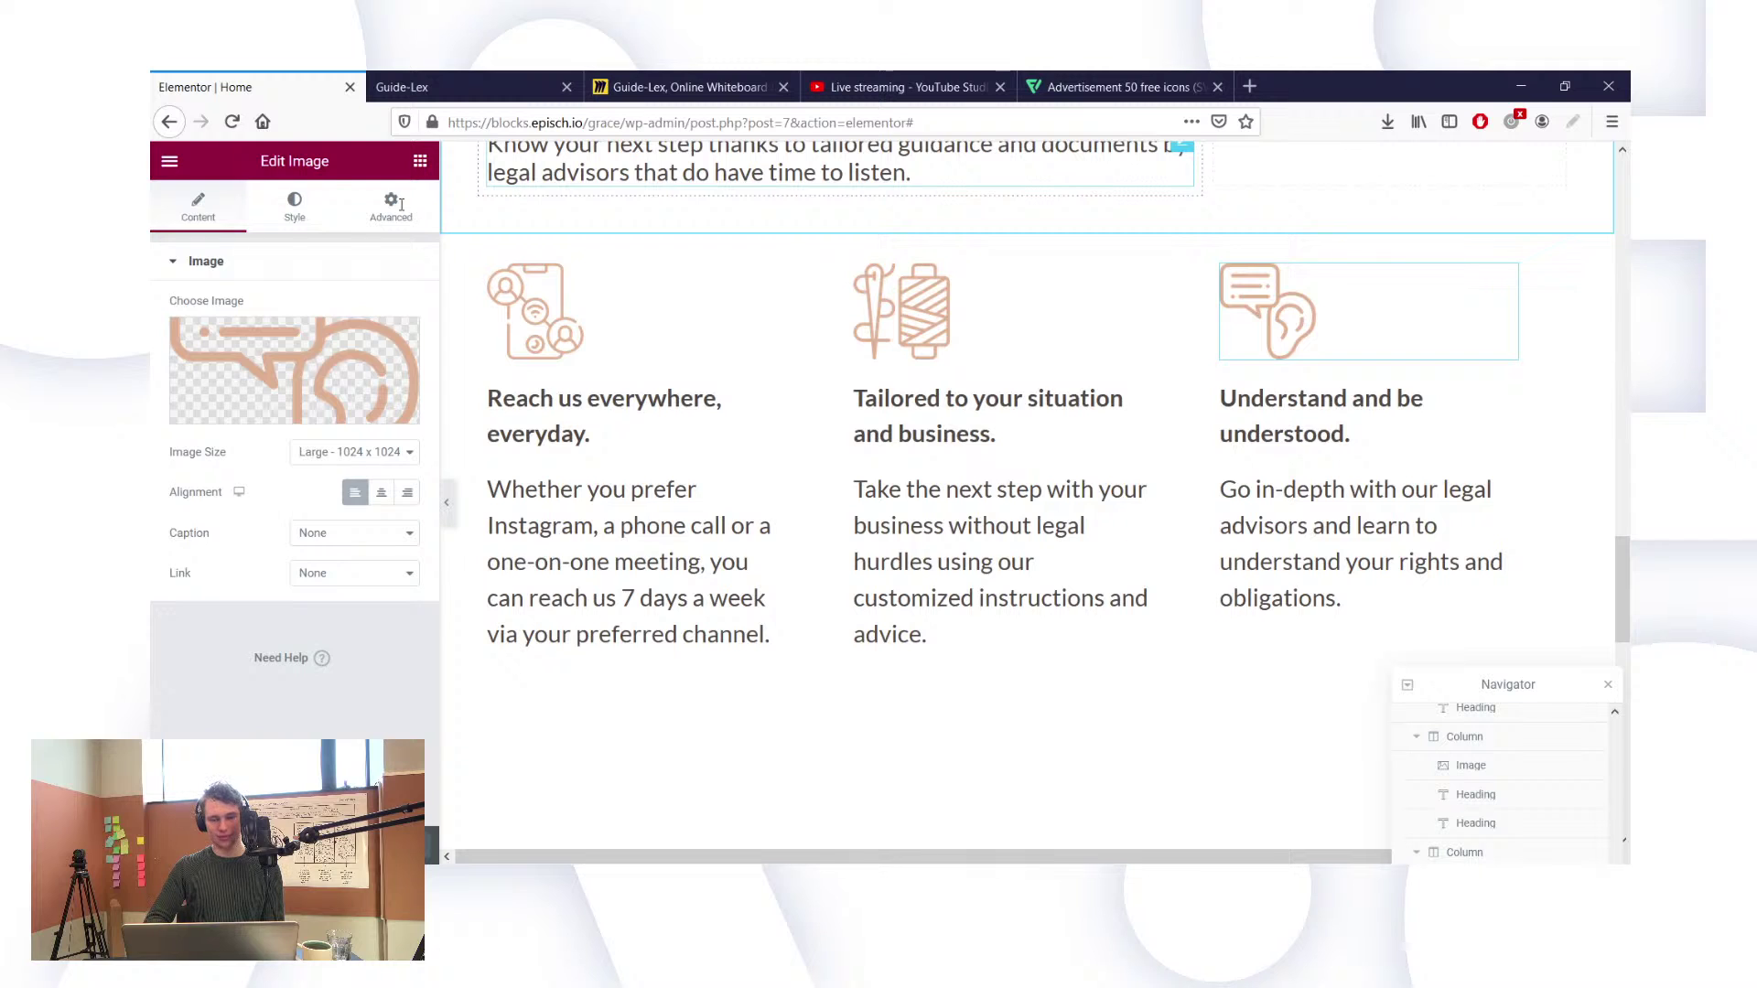
{"action": "left_click", "coordinate": [294, 207]}
{"action": "left_click", "coordinate": [407, 348]}
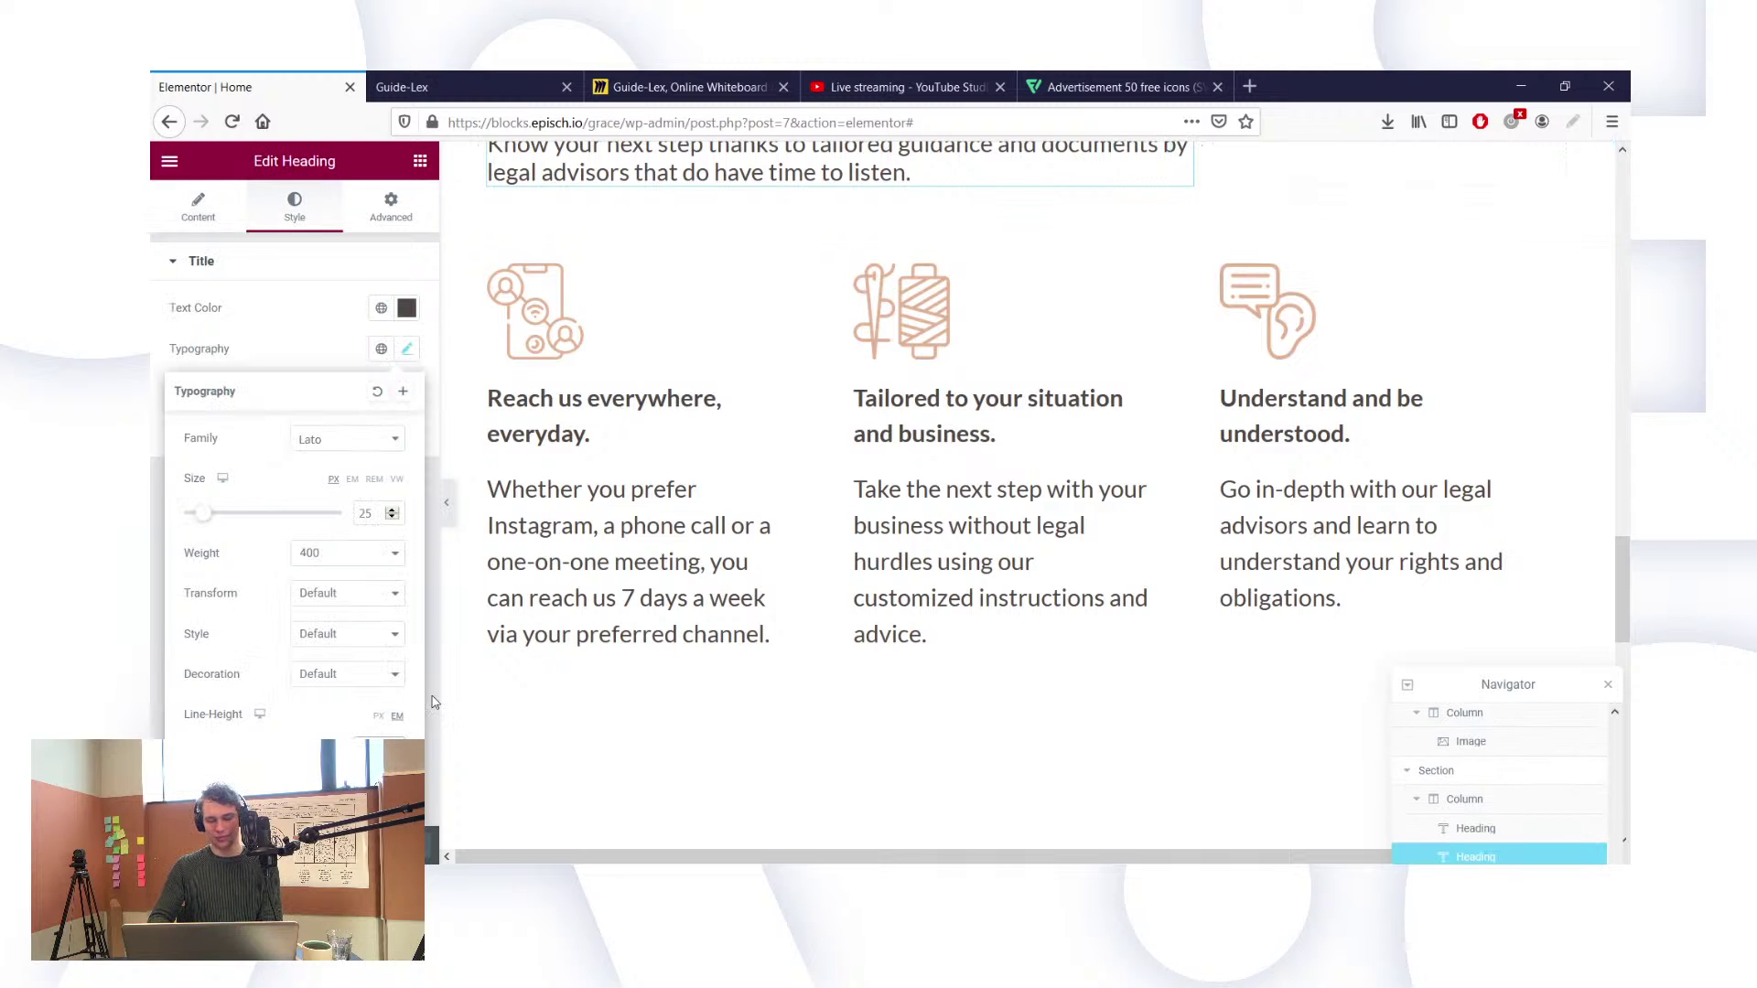
{"action": "scroll", "coordinate": [655, 552], "scroll_direction": "up", "scroll_amount": 1}
{"action": "scroll", "coordinate": [655, 553], "scroll_direction": "up", "scroll_amount": 3}
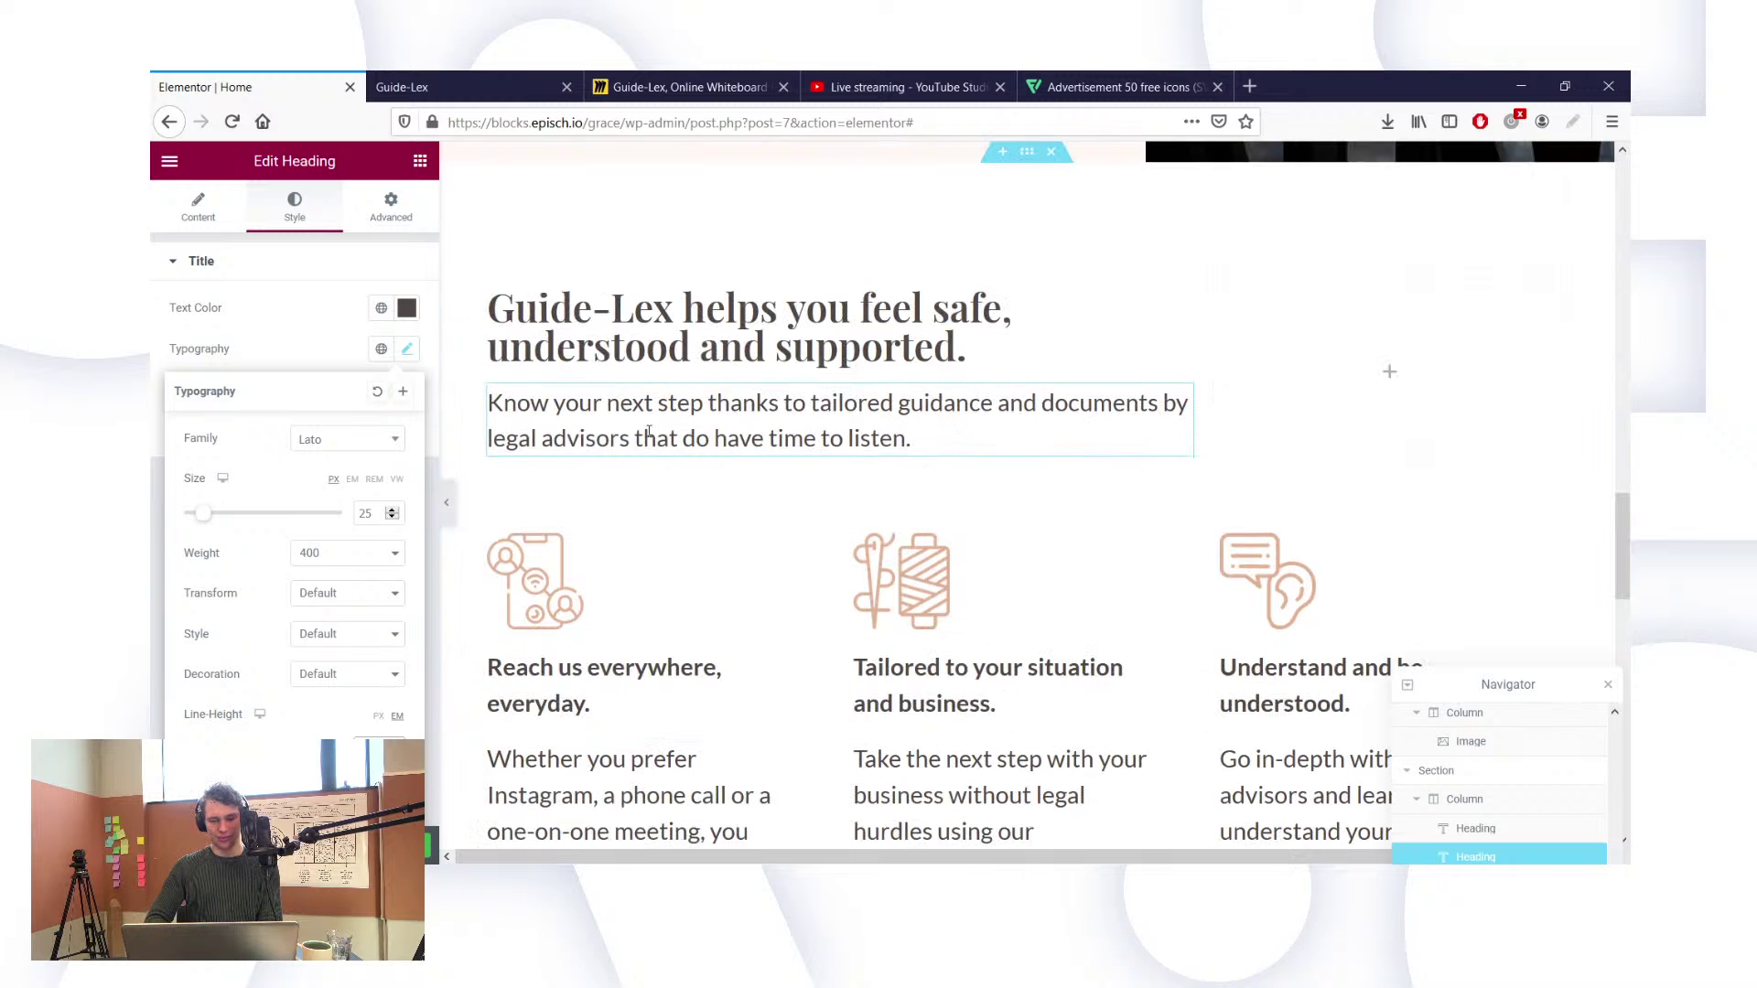
{"action": "left_click", "coordinate": [976, 347]}
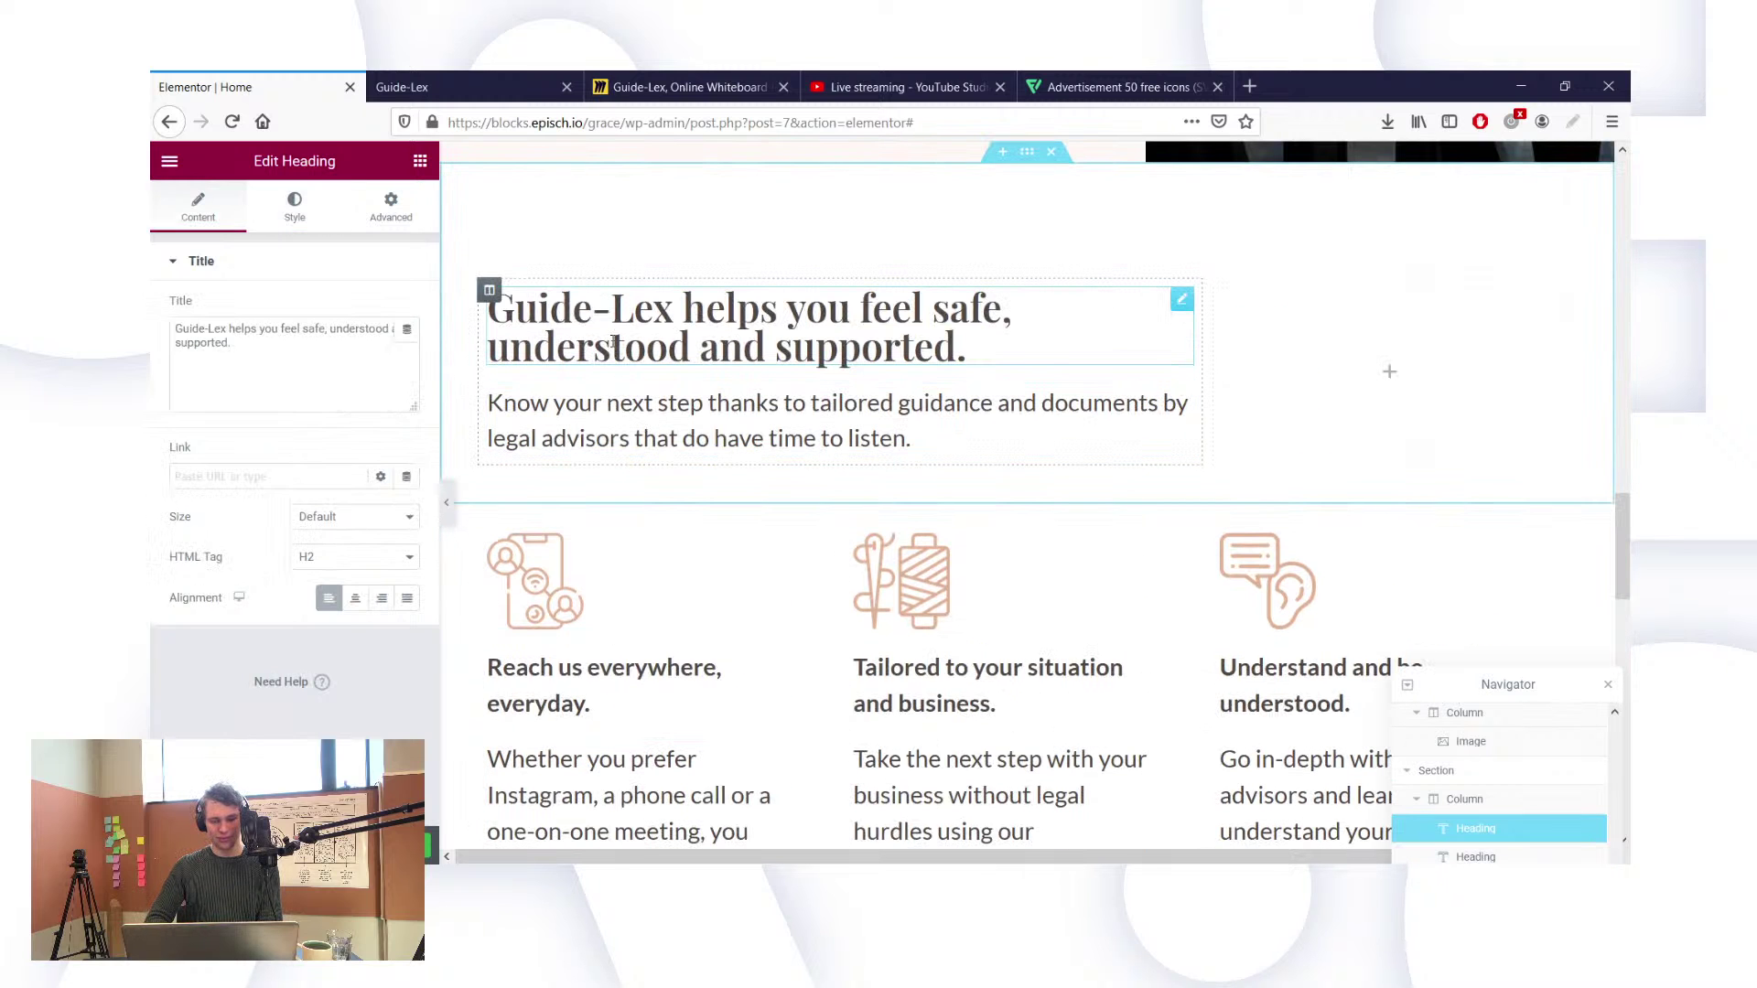
{"action": "left_click", "coordinate": [316, 227]}
{"action": "left_click", "coordinate": [408, 351]}
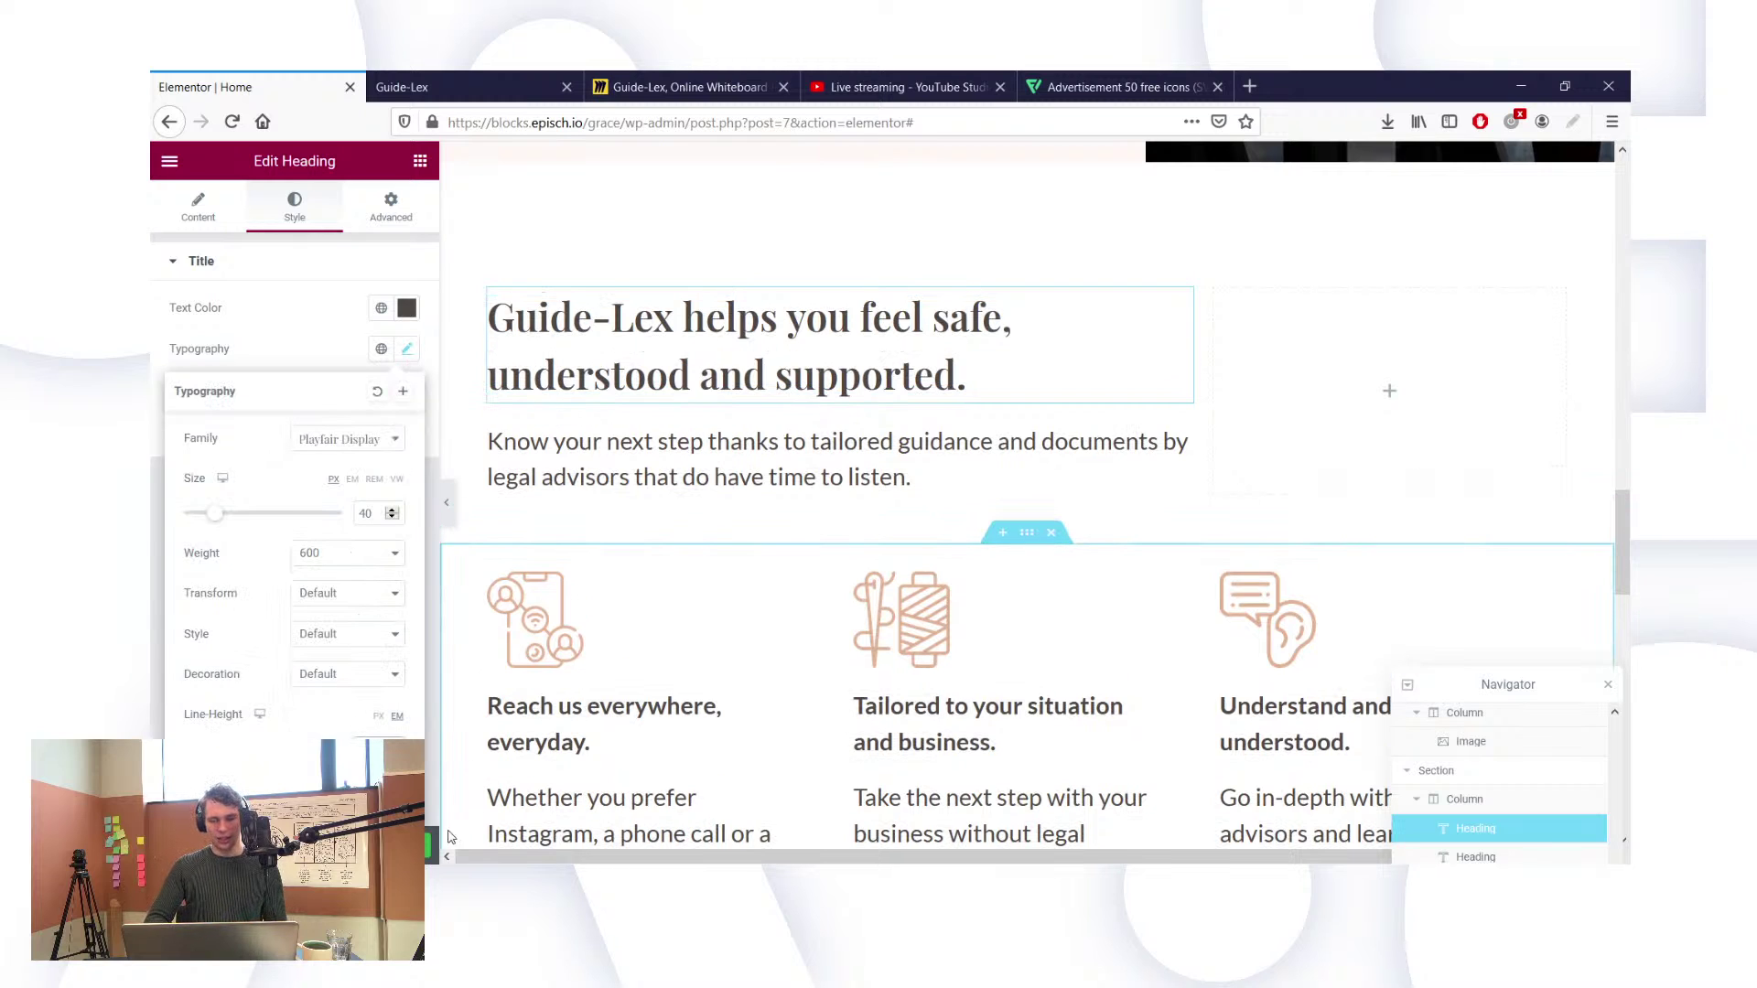
Step: Save the spacing change and reload the live Guide-Lex page to check it
{"action": "left_click", "coordinate": [382, 845]}
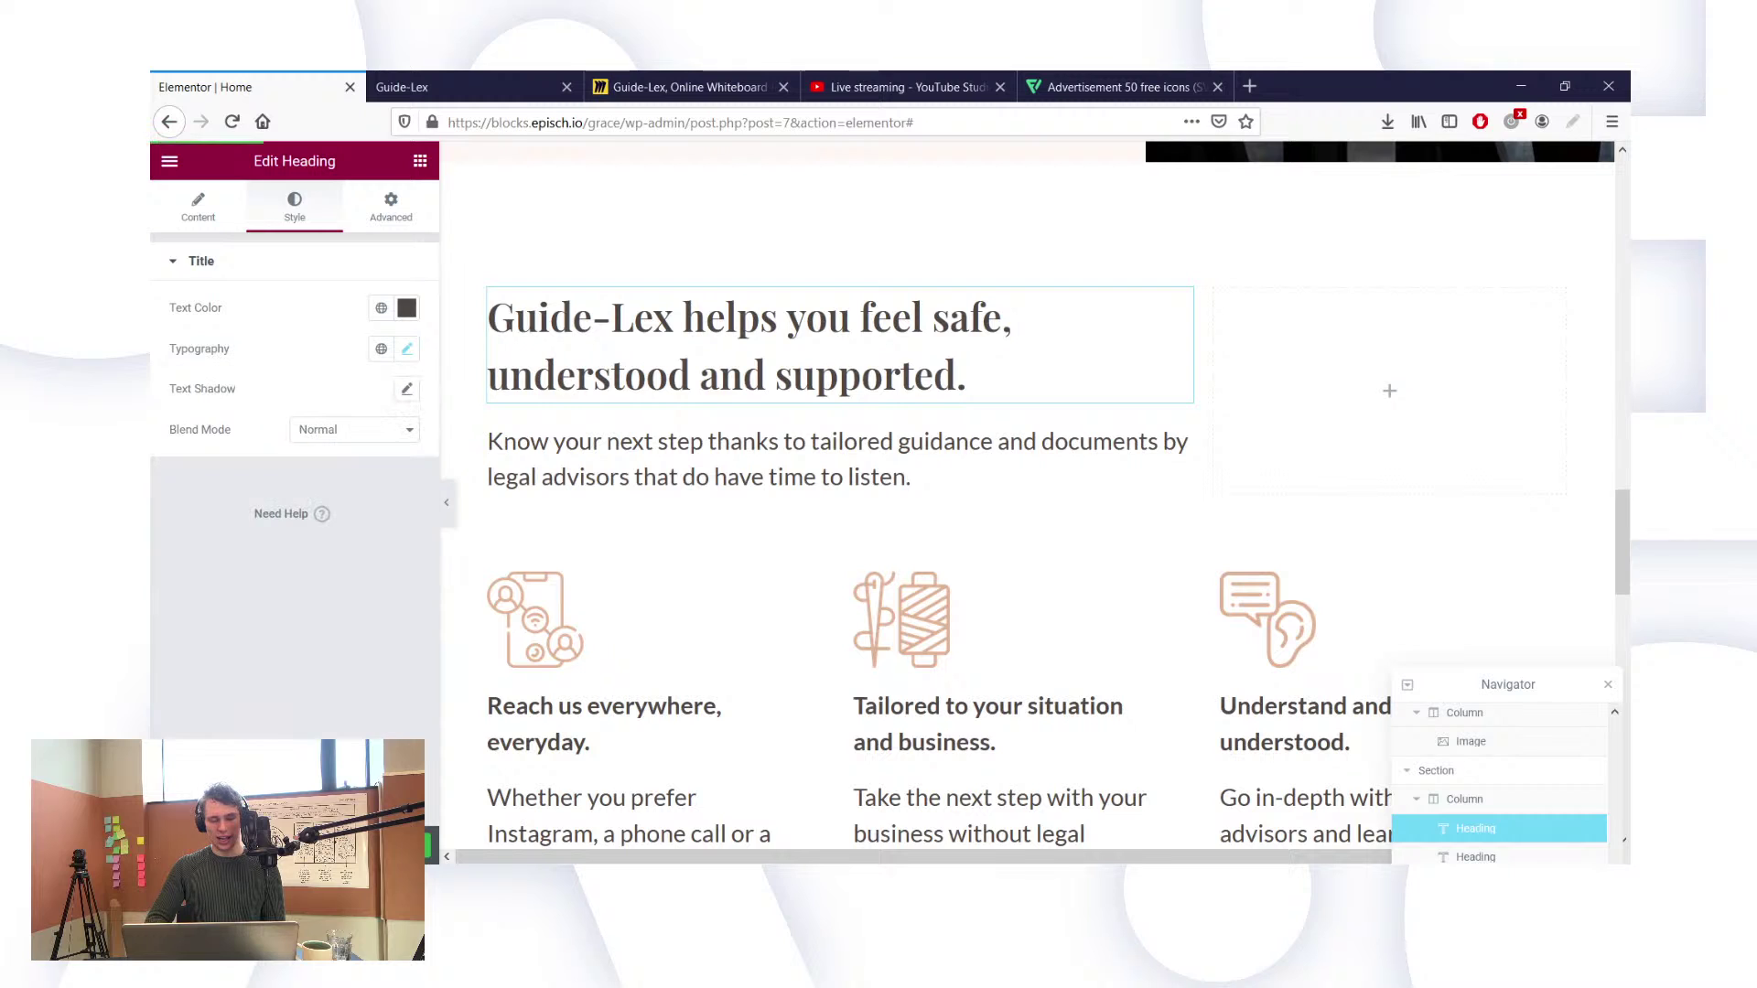
{"action": "left_click", "coordinate": [396, 89]}
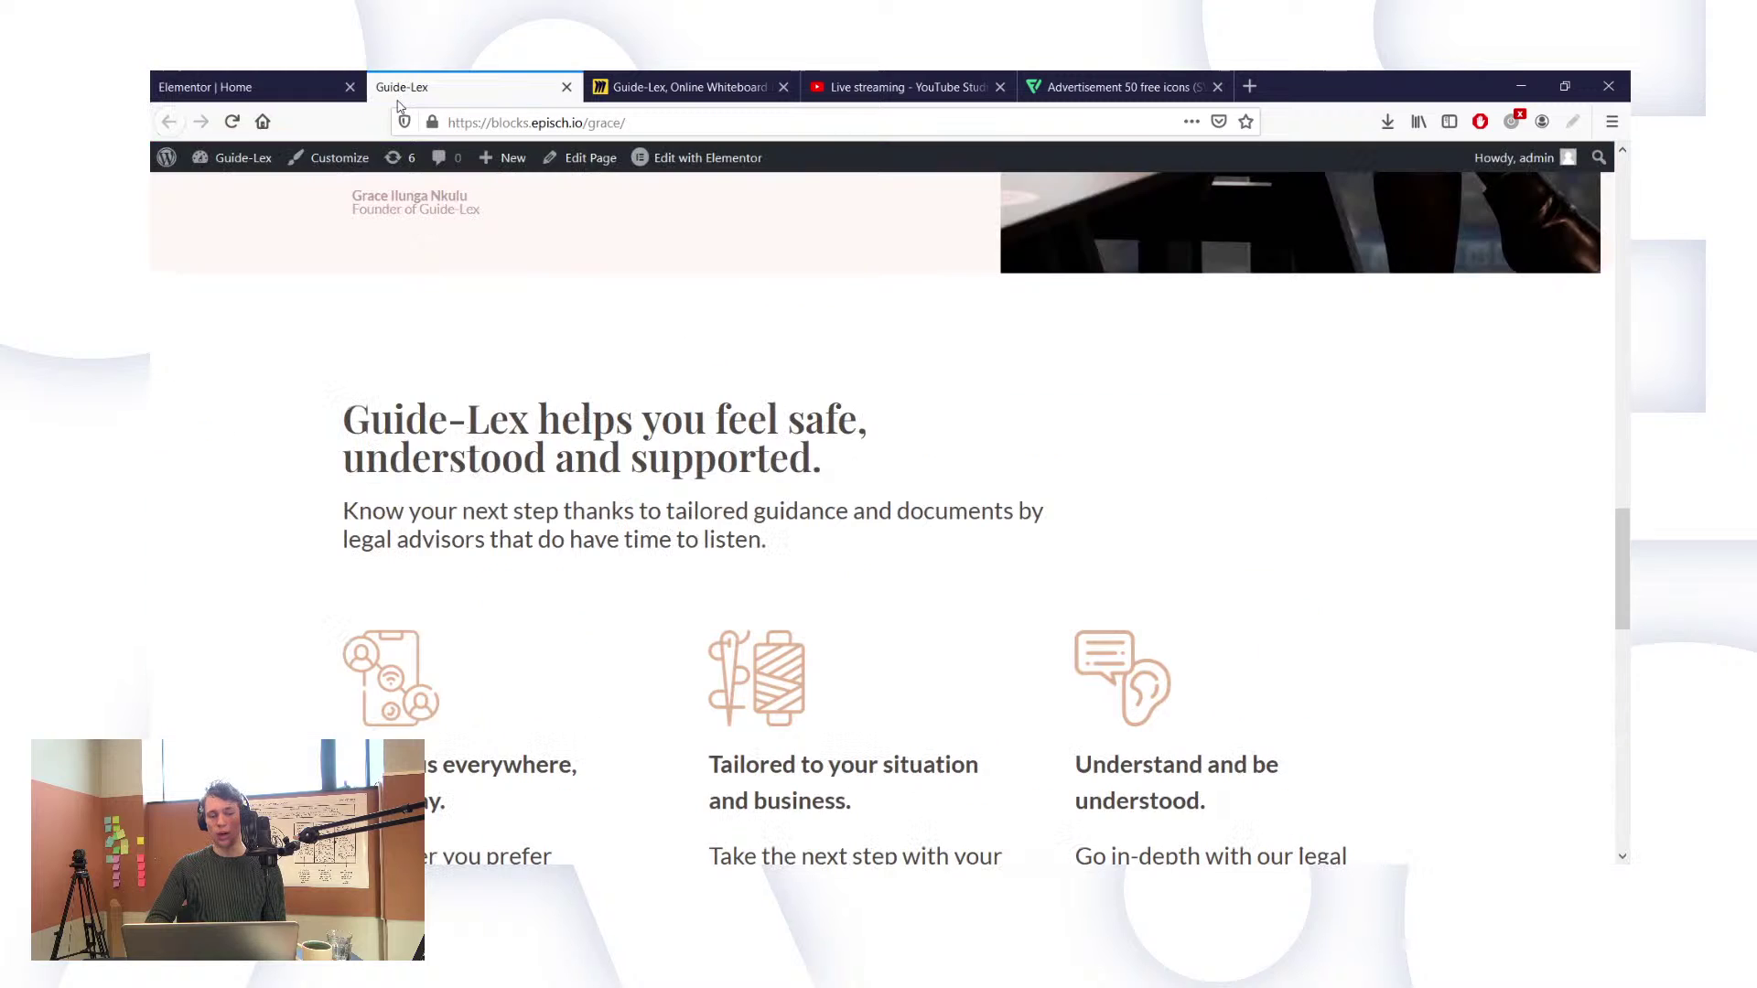
{"action": "left_click", "coordinate": [232, 123]}
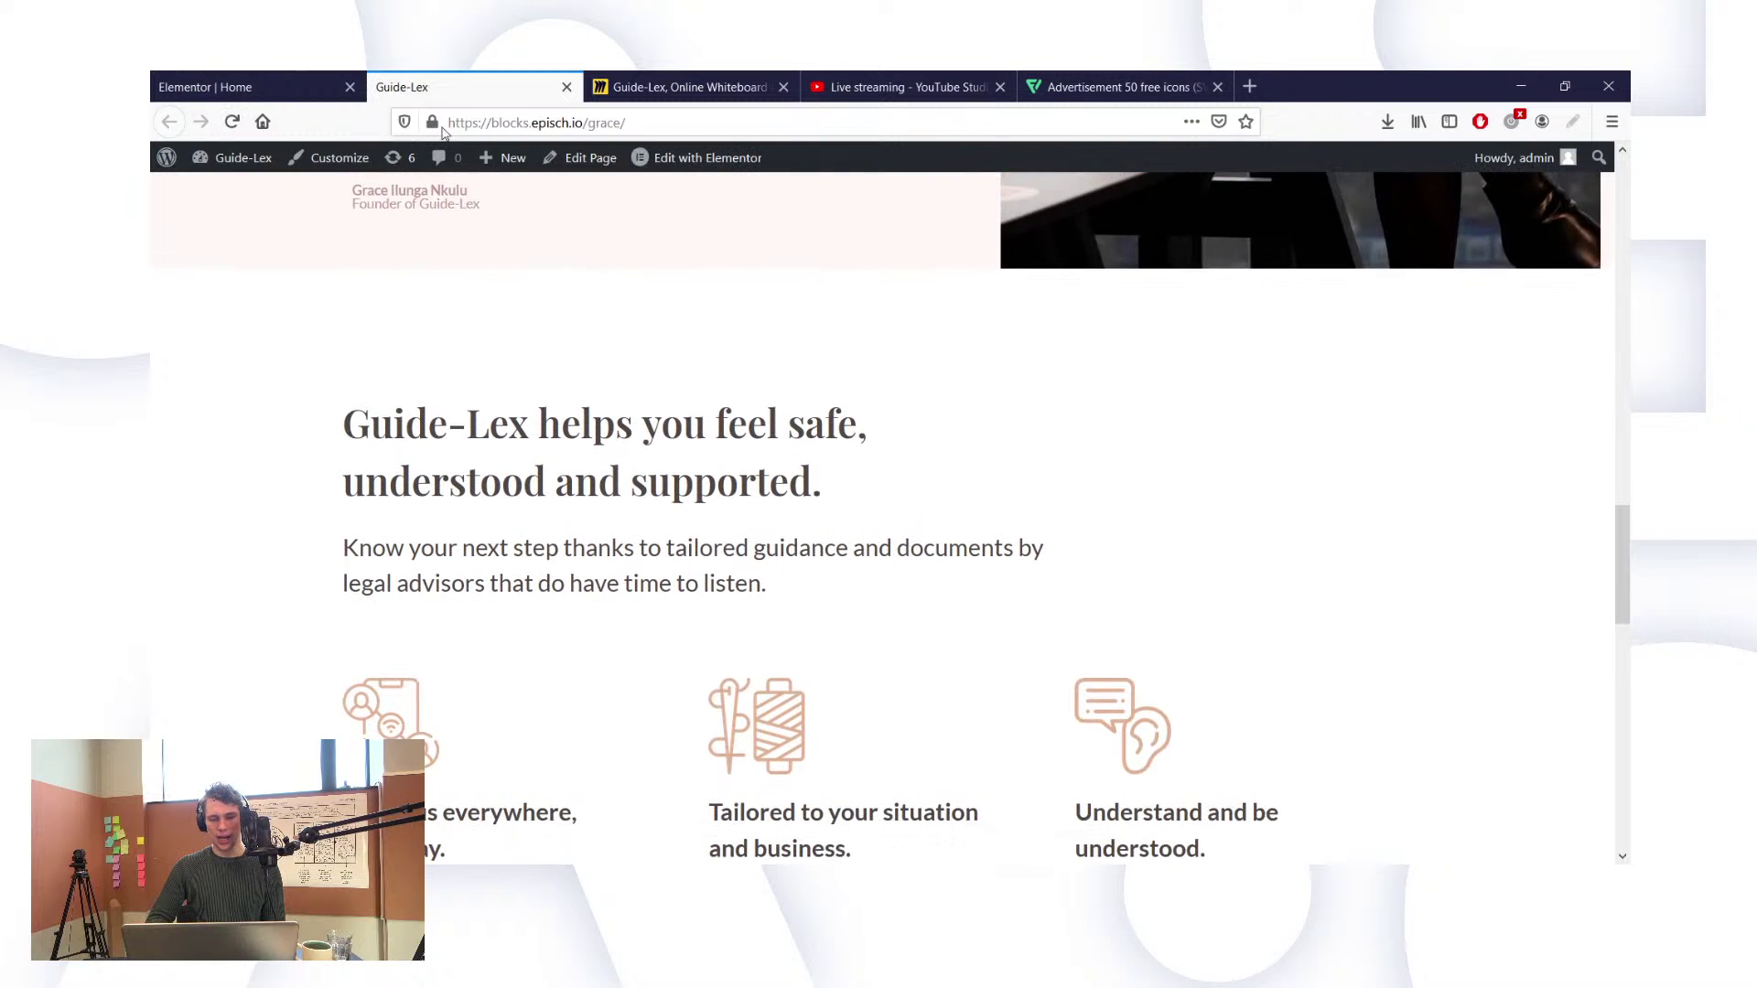
{"action": "left_click", "coordinate": [256, 81]}
Step: Reduce the heading section's top padding from 120 to 100 and reload the live page
{"action": "scroll", "coordinate": [693, 293], "scroll_direction": "up", "scroll_amount": 1}
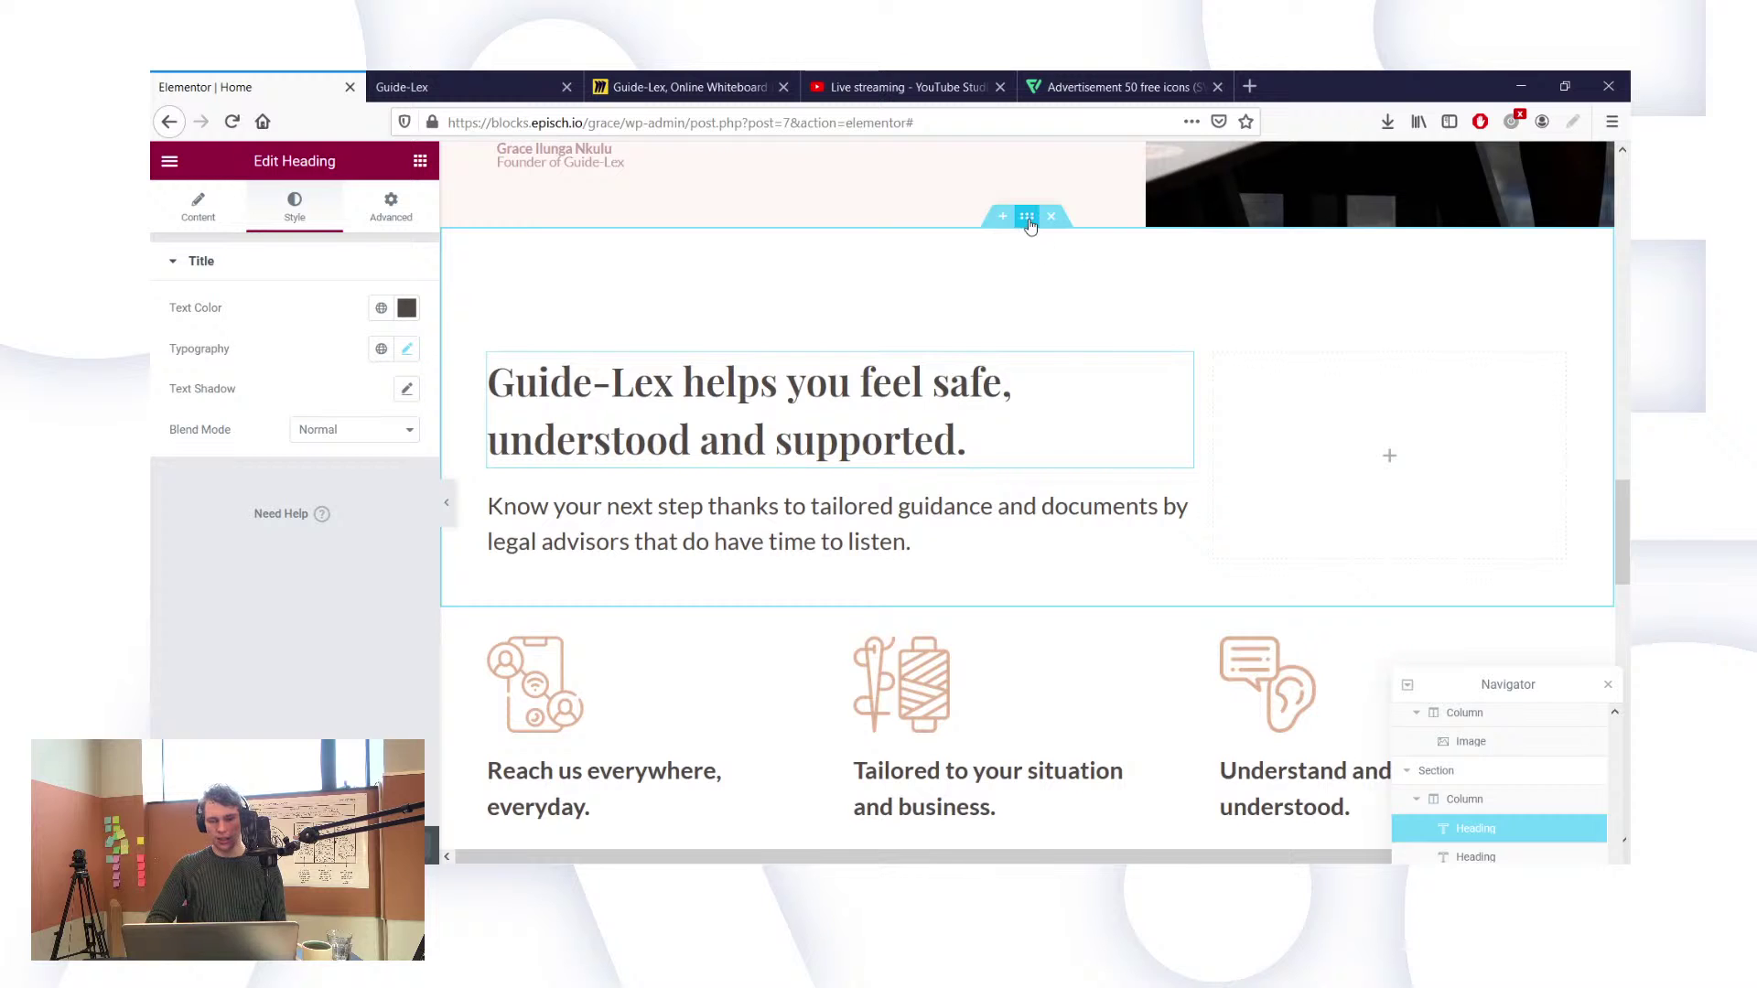
{"action": "left_click", "coordinate": [1026, 218]}
{"action": "left_click", "coordinate": [400, 211]}
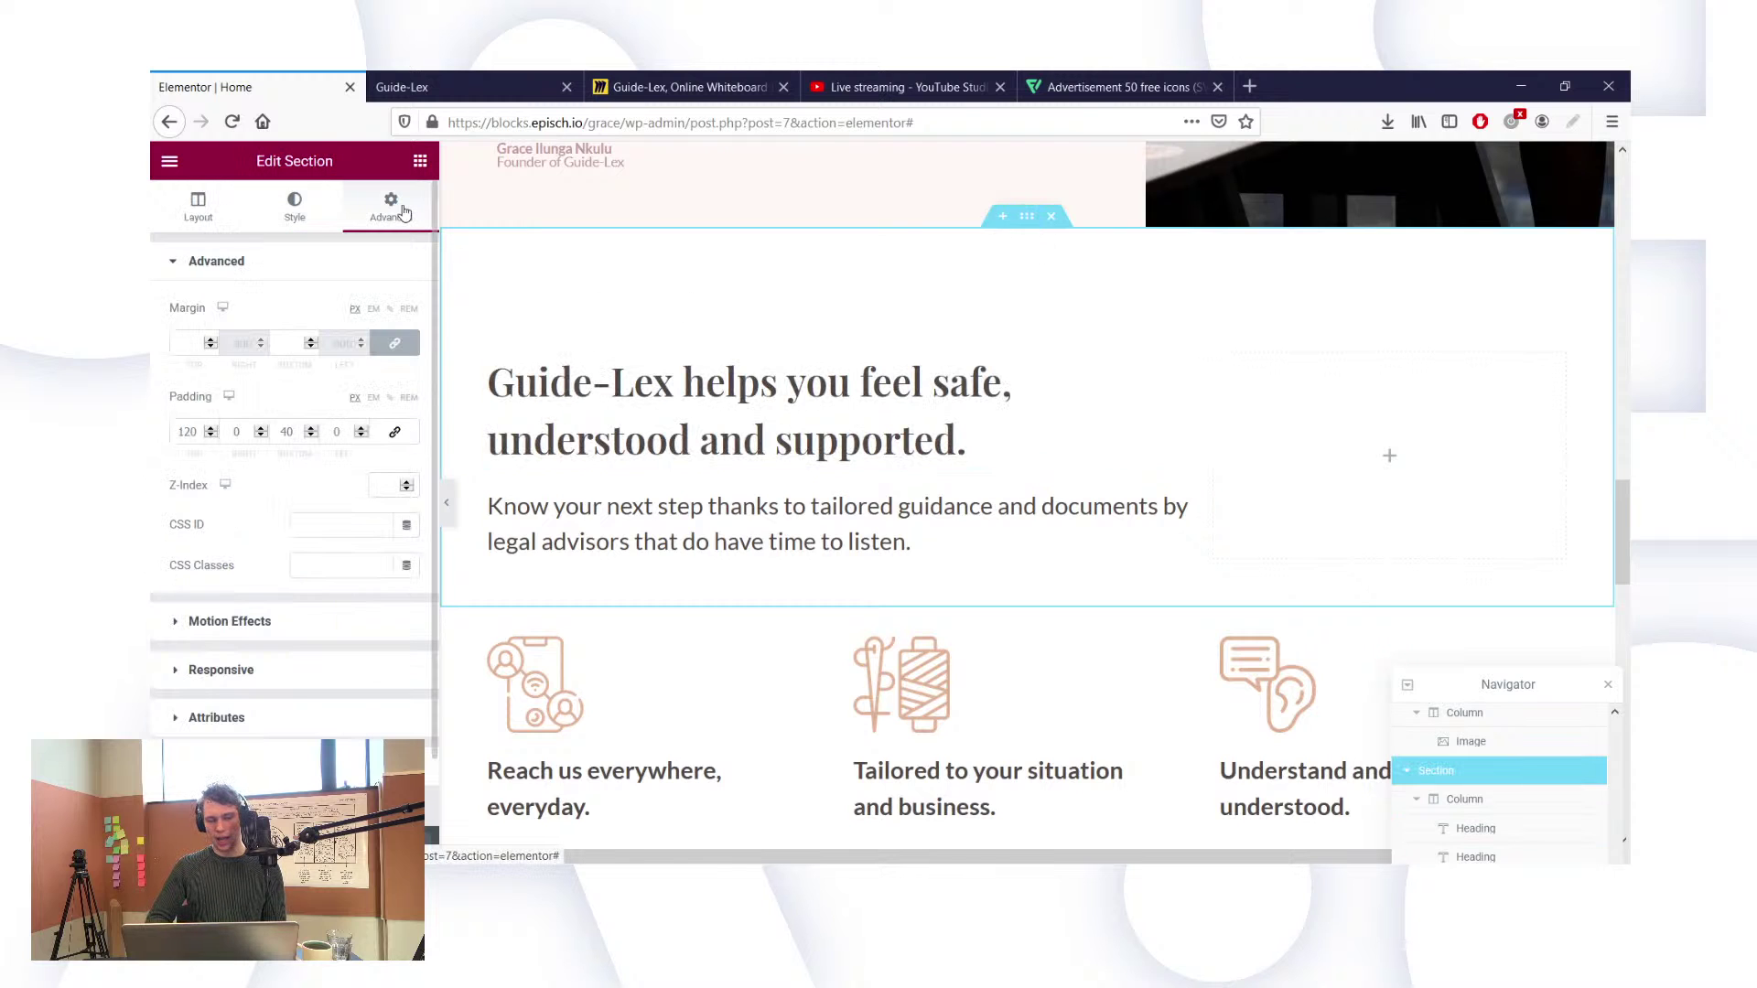
{"action": "left_click", "coordinate": [192, 436]}
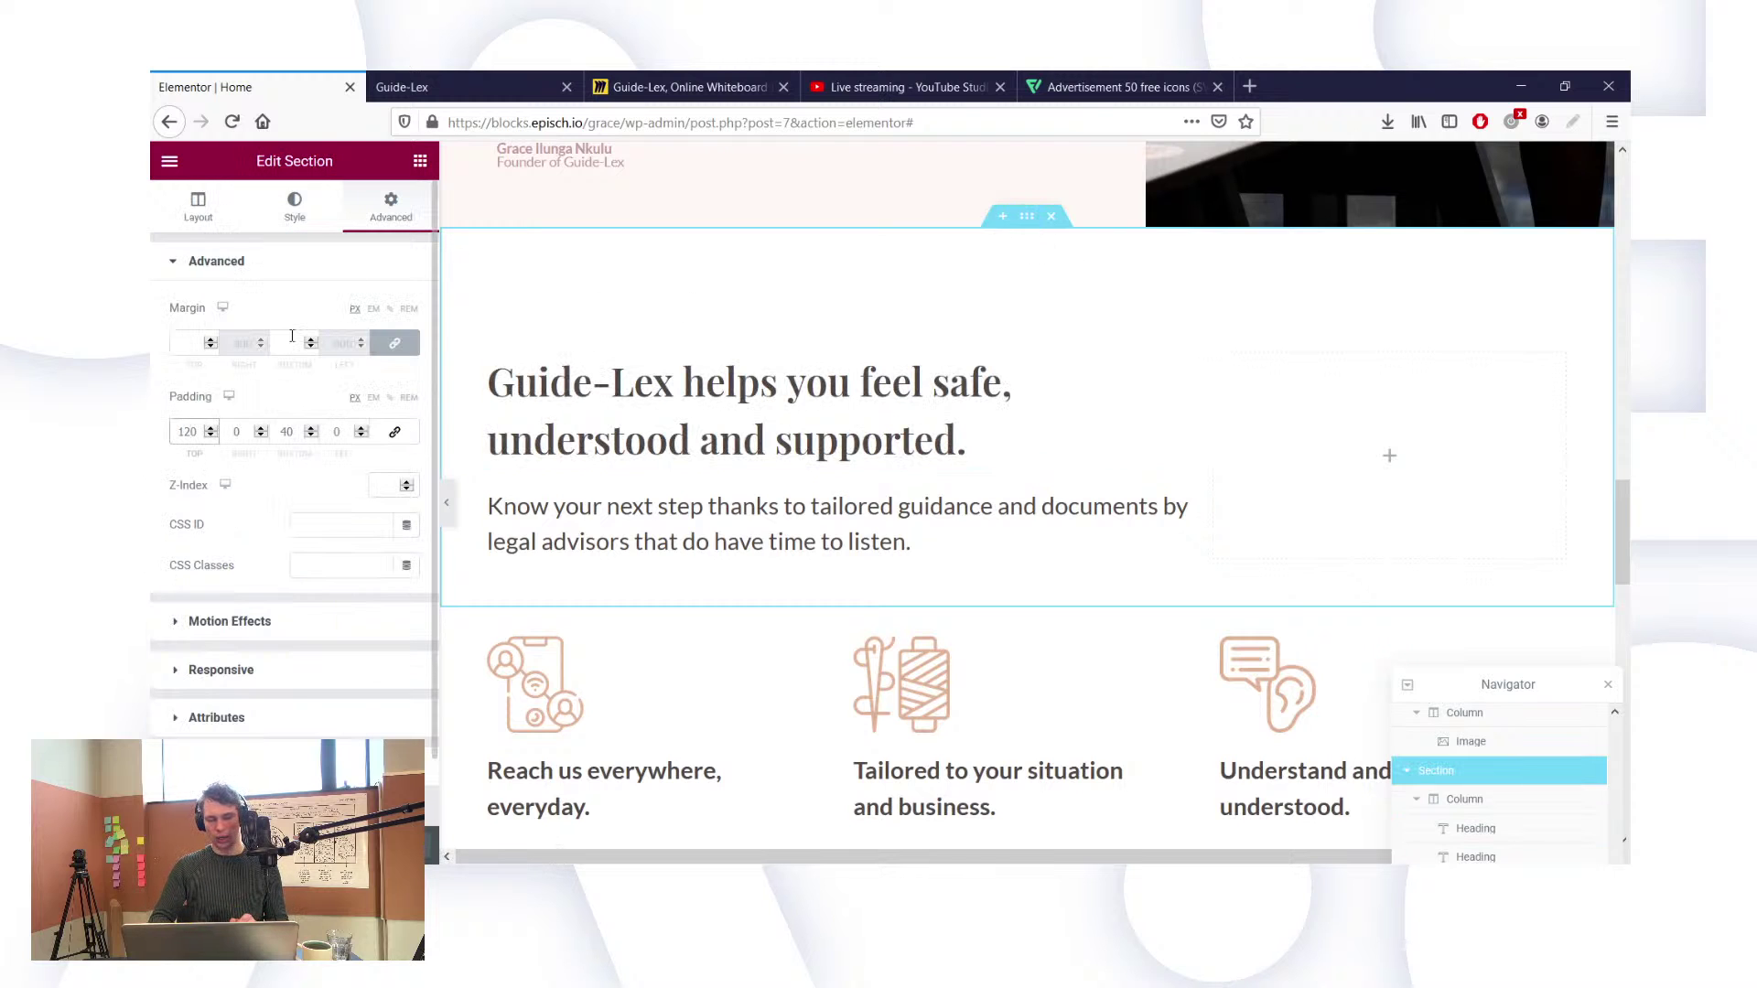
{"action": "key", "text": "BackSpace"}
{"action": "key", "text": "BackSpace"}
{"action": "type", "text": "00"}
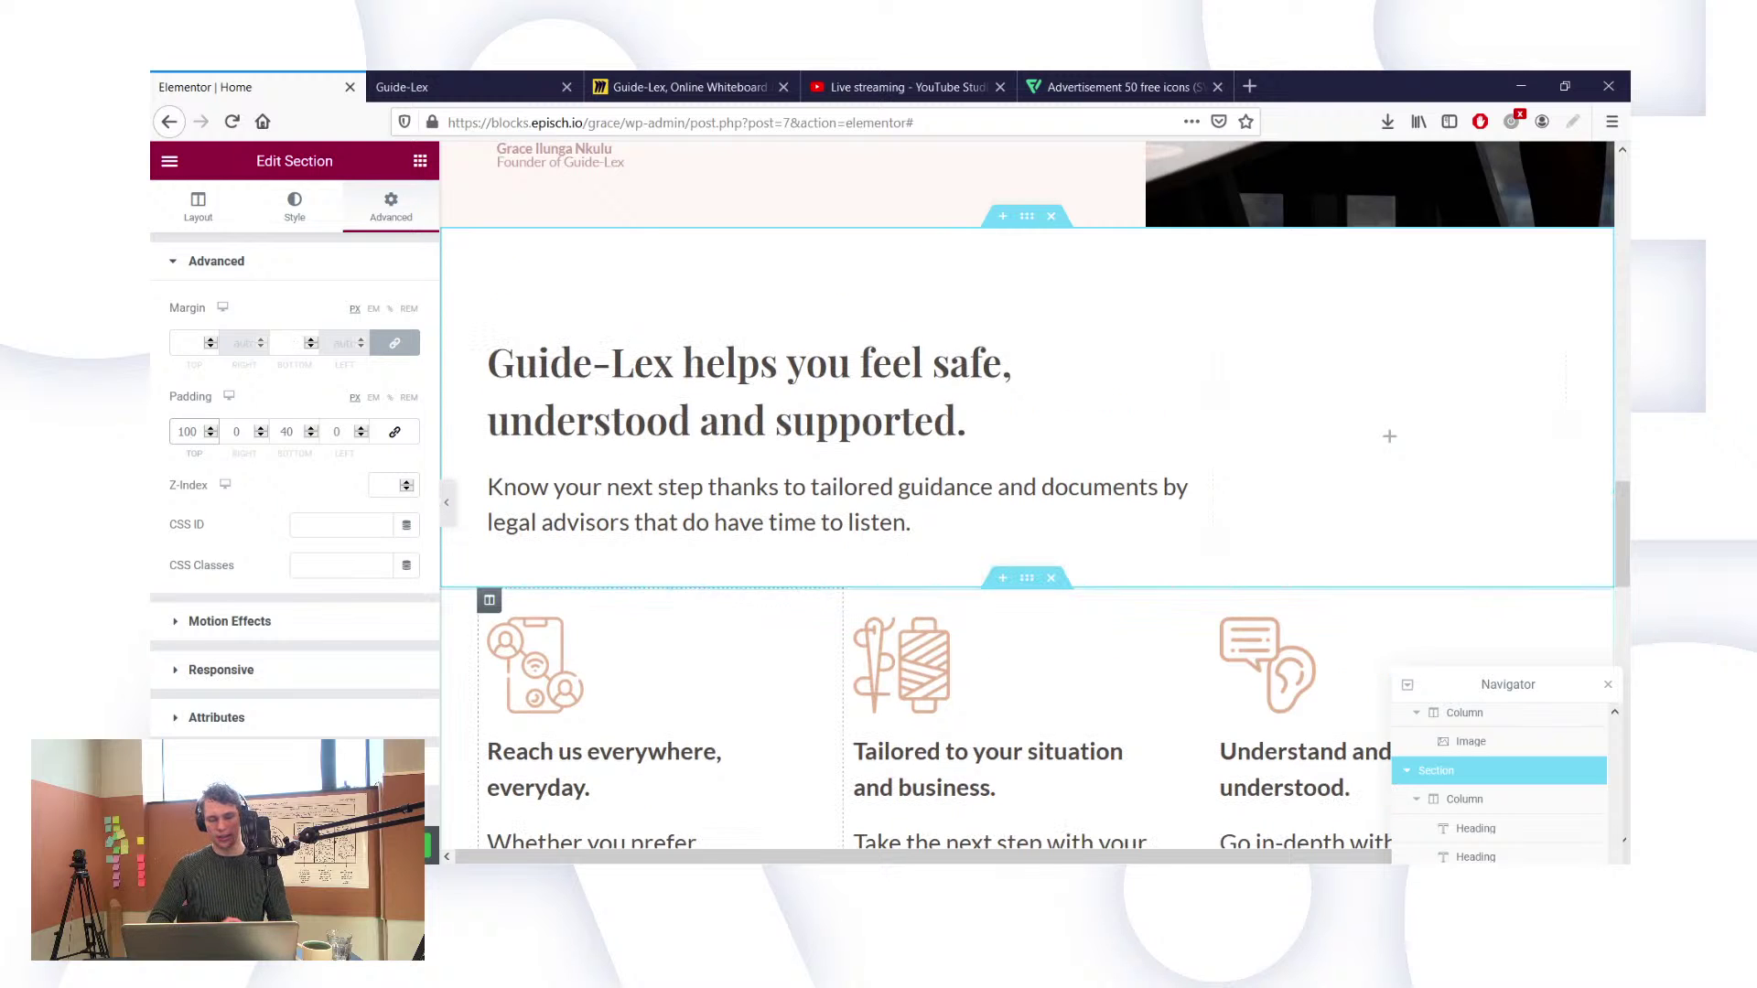
{"action": "left_click", "coordinate": [436, 77]}
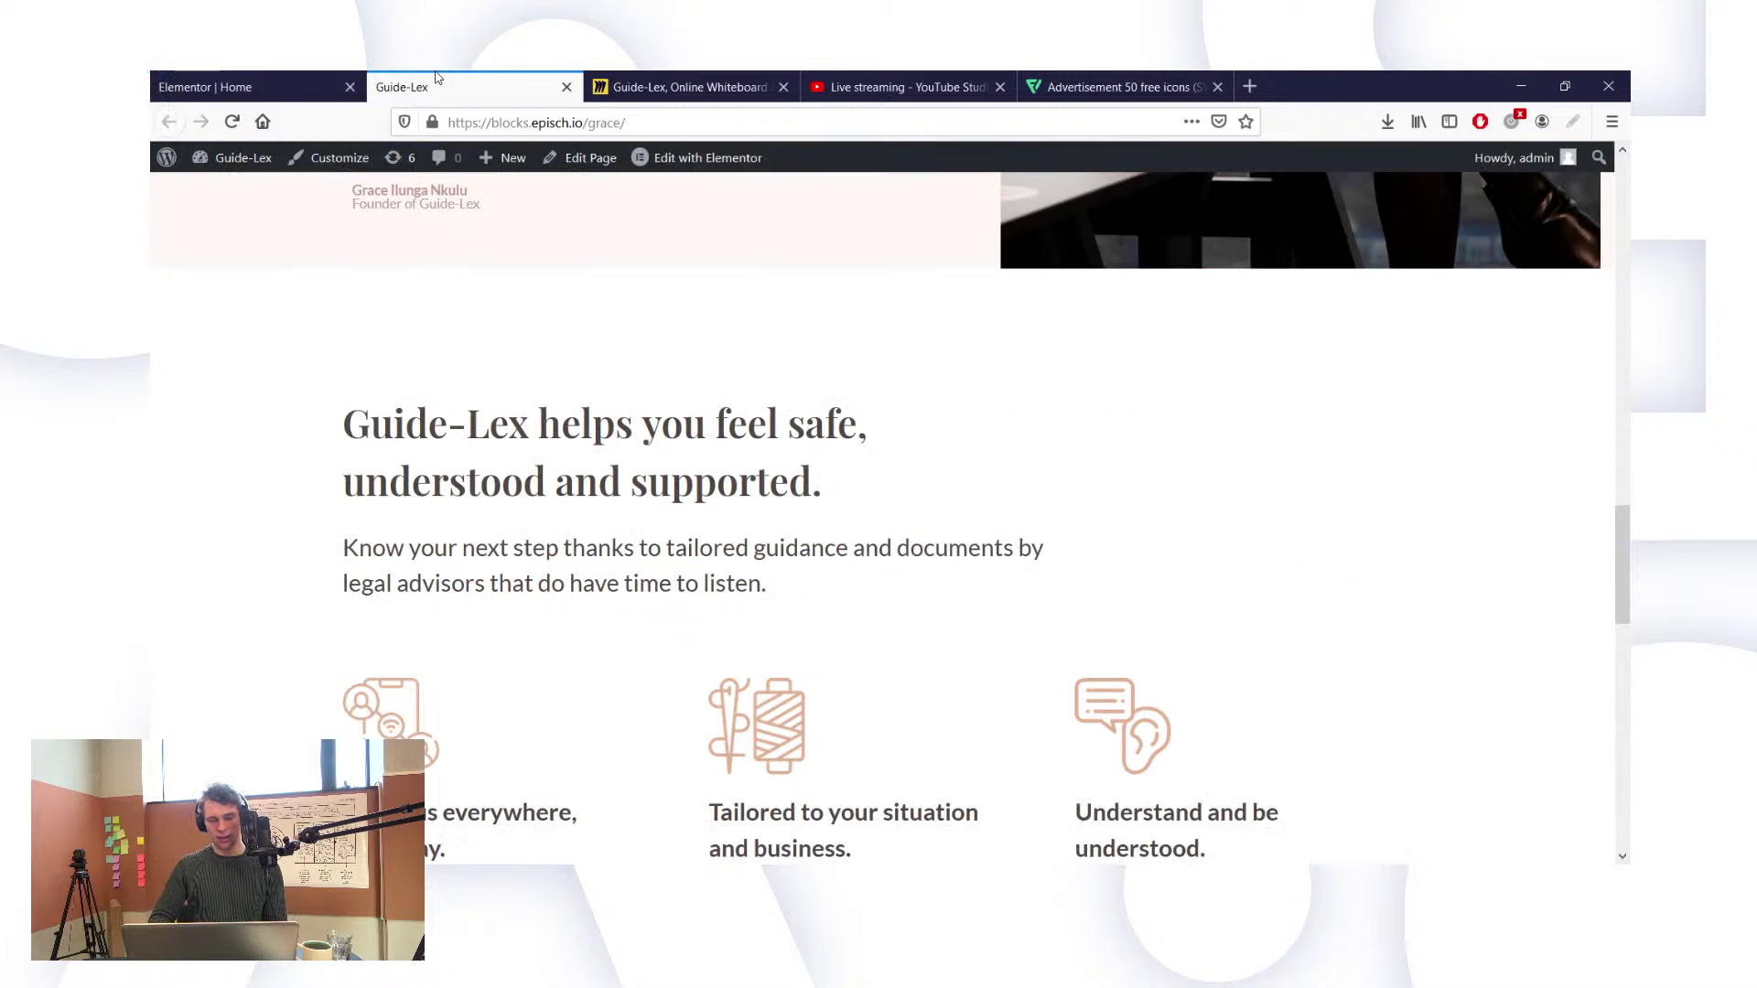
{"action": "key", "text": "F5"}
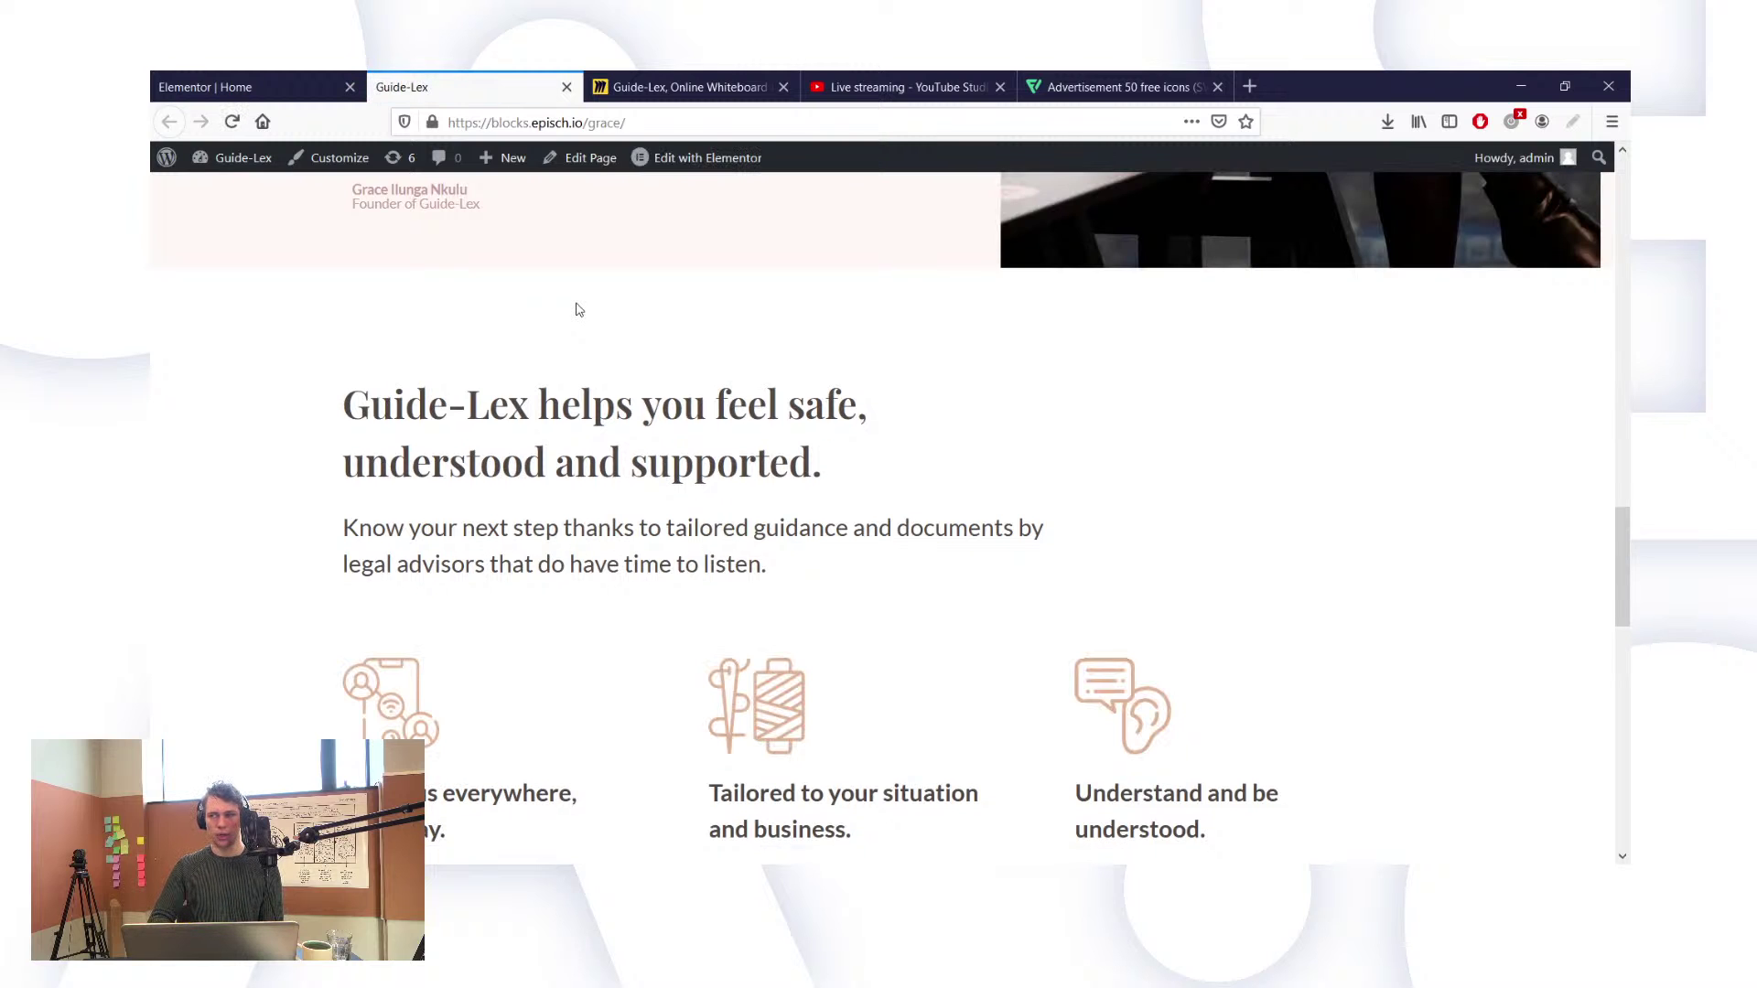
{"action": "scroll", "coordinate": [805, 411], "scroll_direction": "up", "scroll_amount": 8}
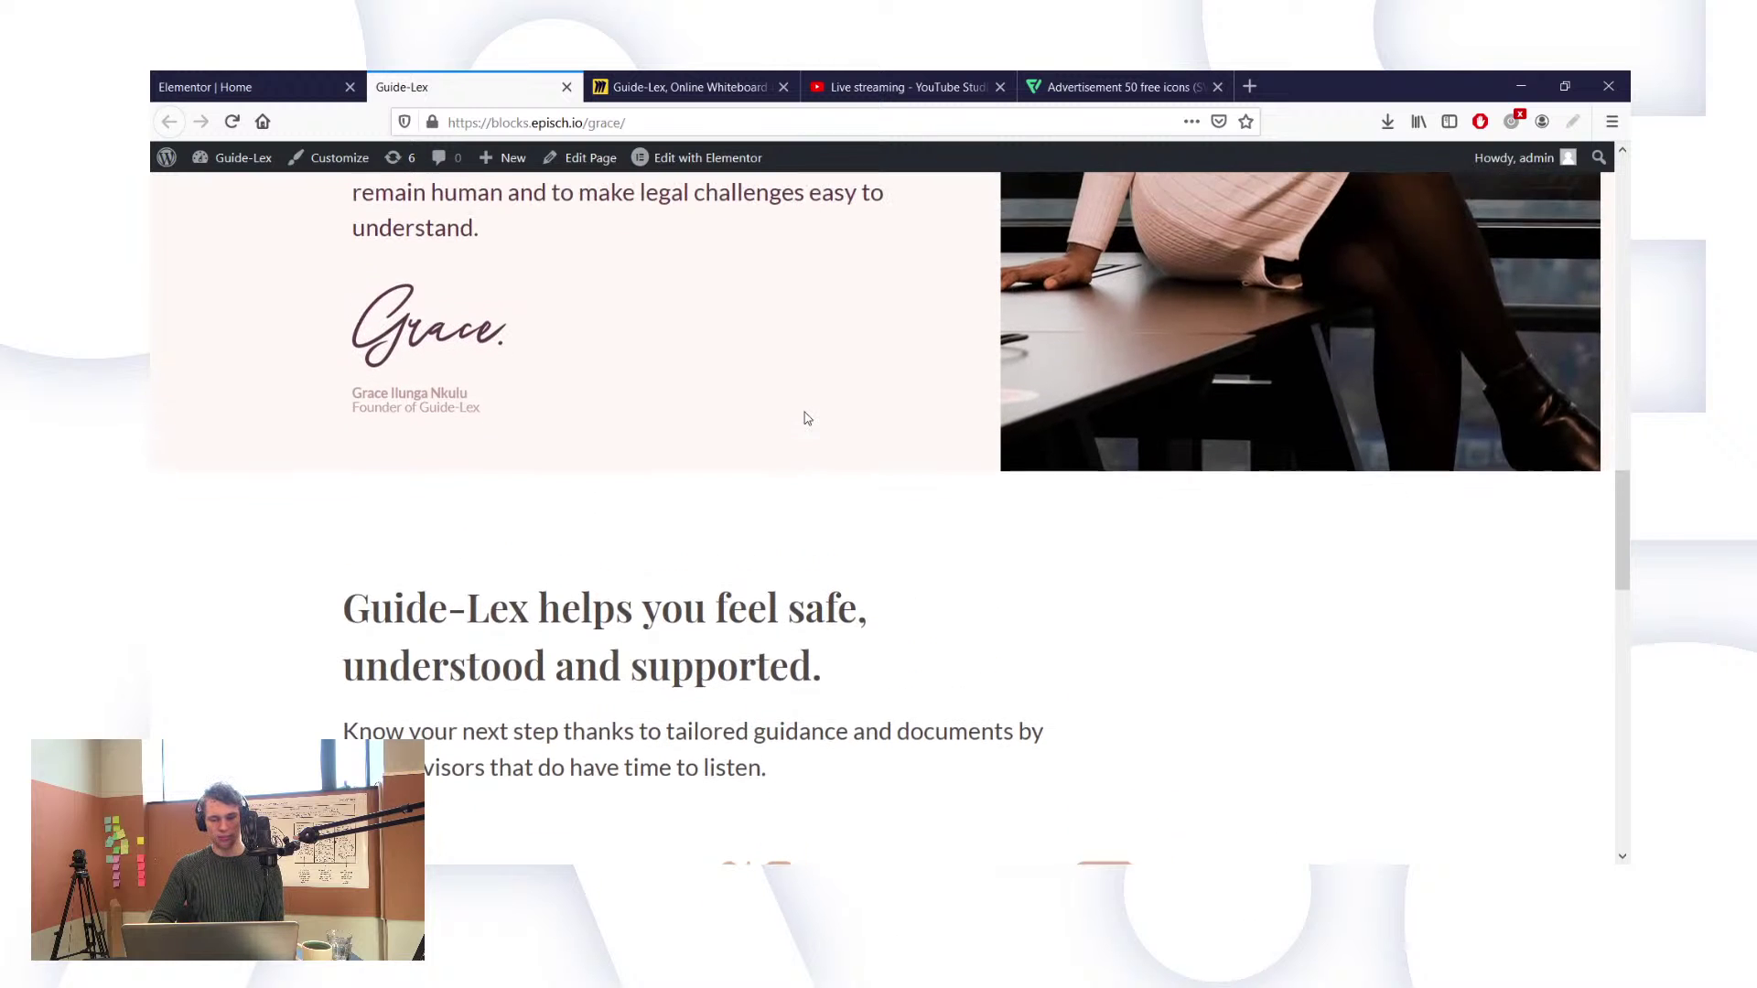
{"action": "scroll", "coordinate": [805, 411], "scroll_direction": "up", "scroll_amount": 8}
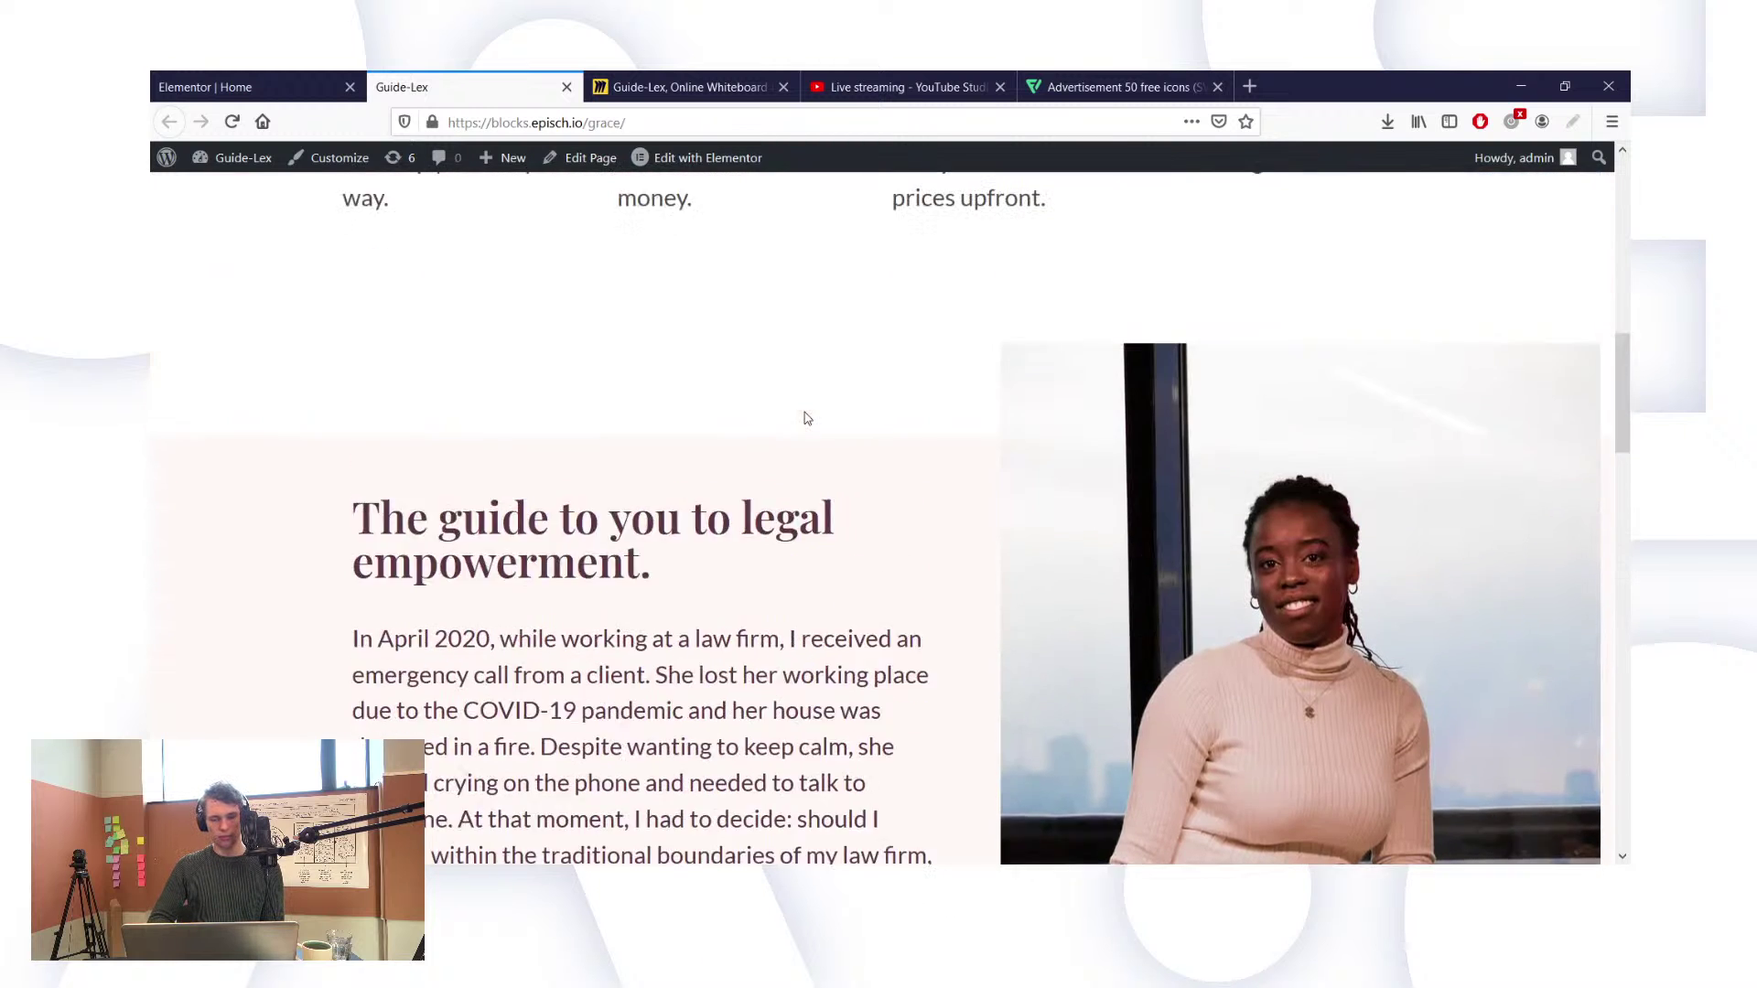
{"action": "scroll", "coordinate": [805, 418], "scroll_direction": "up", "scroll_amount": 2}
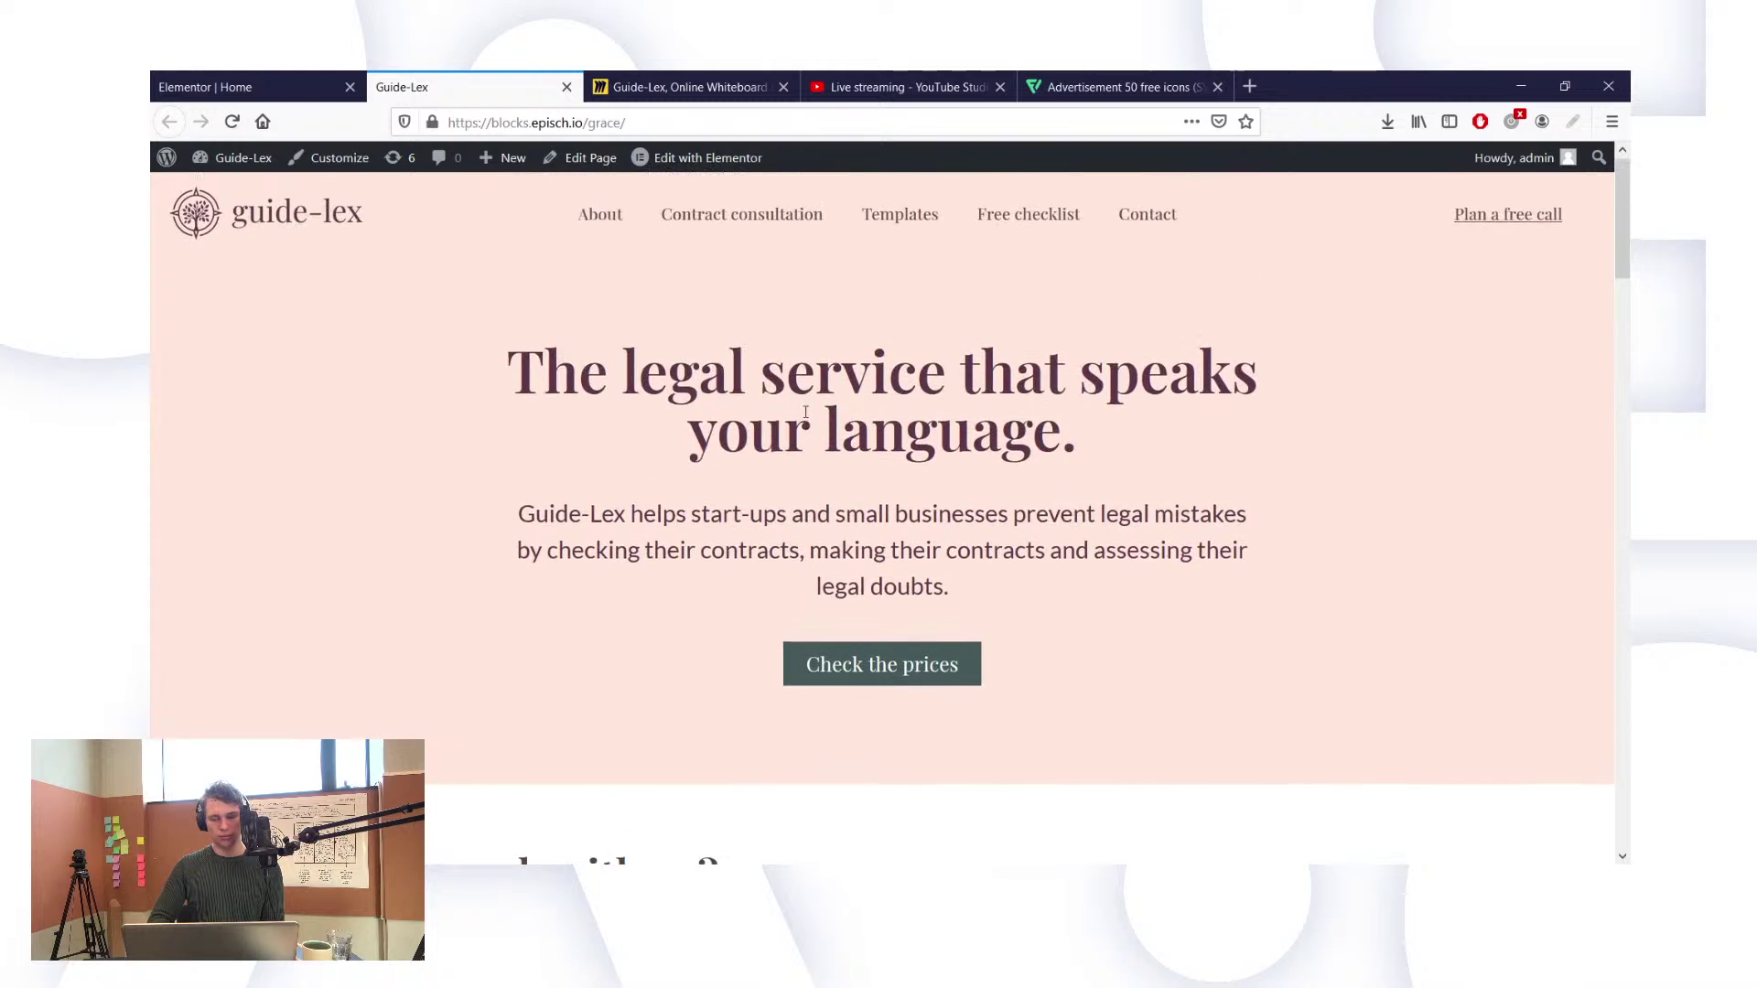
{"action": "scroll", "coordinate": [805, 416], "scroll_direction": "down", "scroll_amount": 12}
{"action": "scroll", "coordinate": [805, 411], "scroll_direction": "down", "scroll_amount": 10}
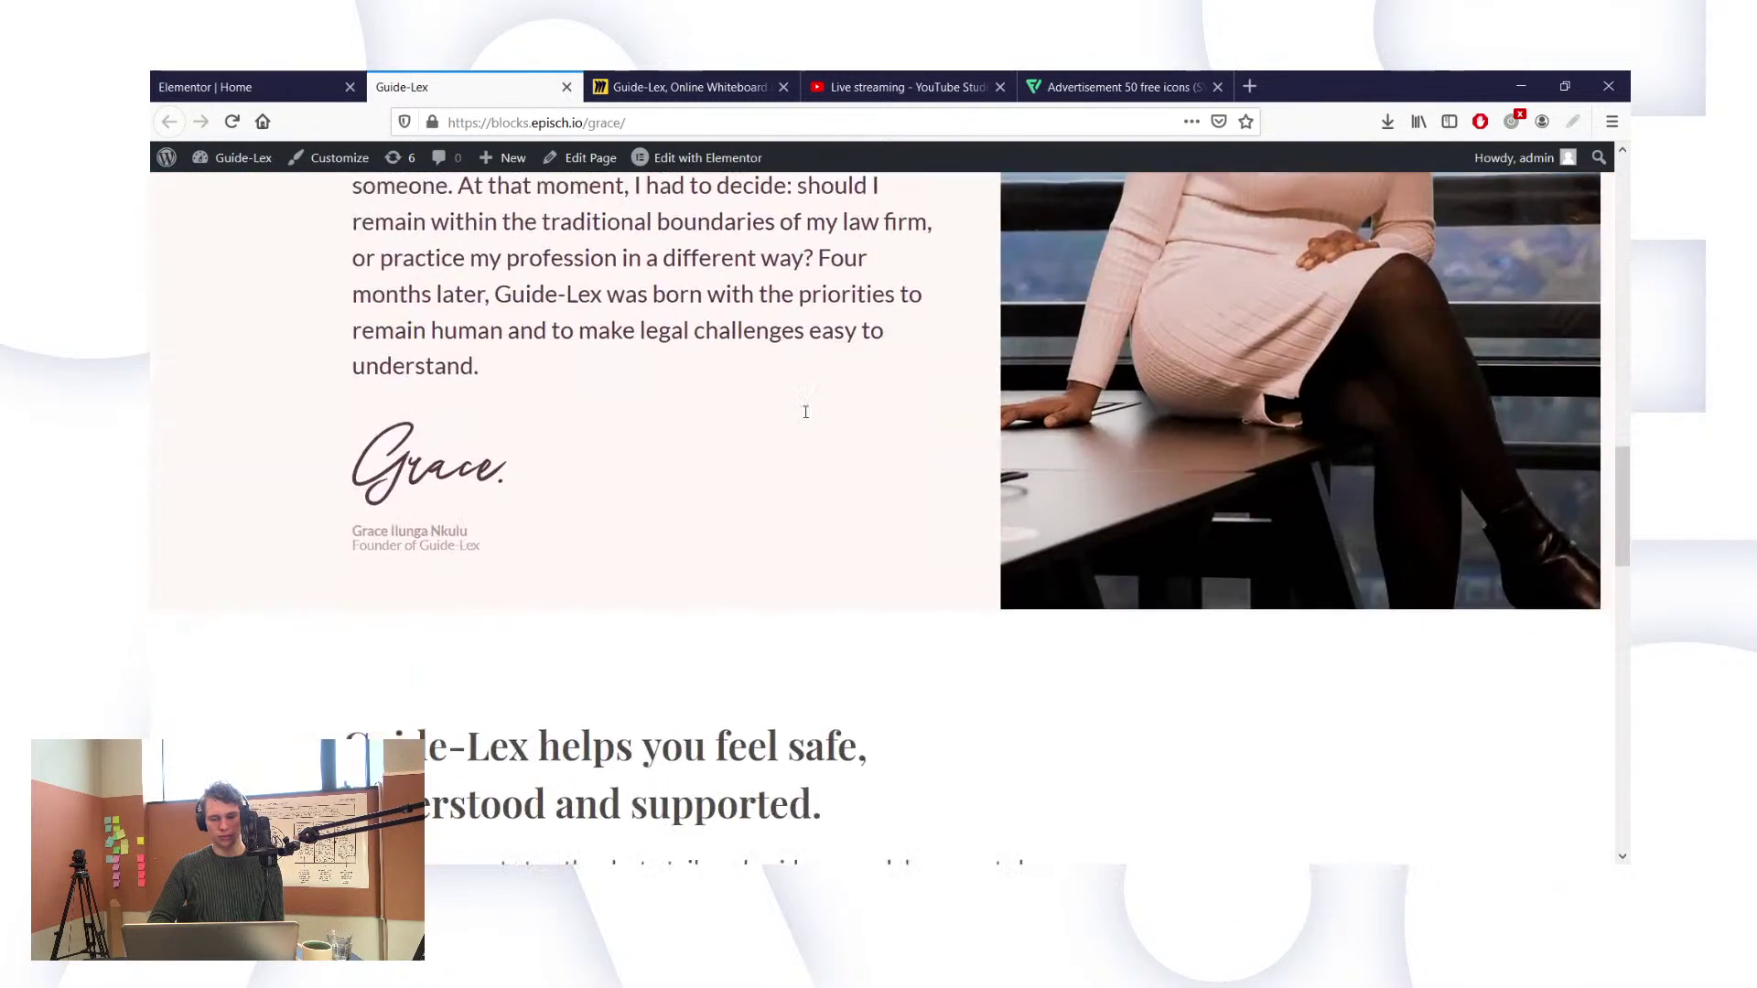
{"action": "scroll", "coordinate": [805, 418], "scroll_direction": "up", "scroll_amount": 1}
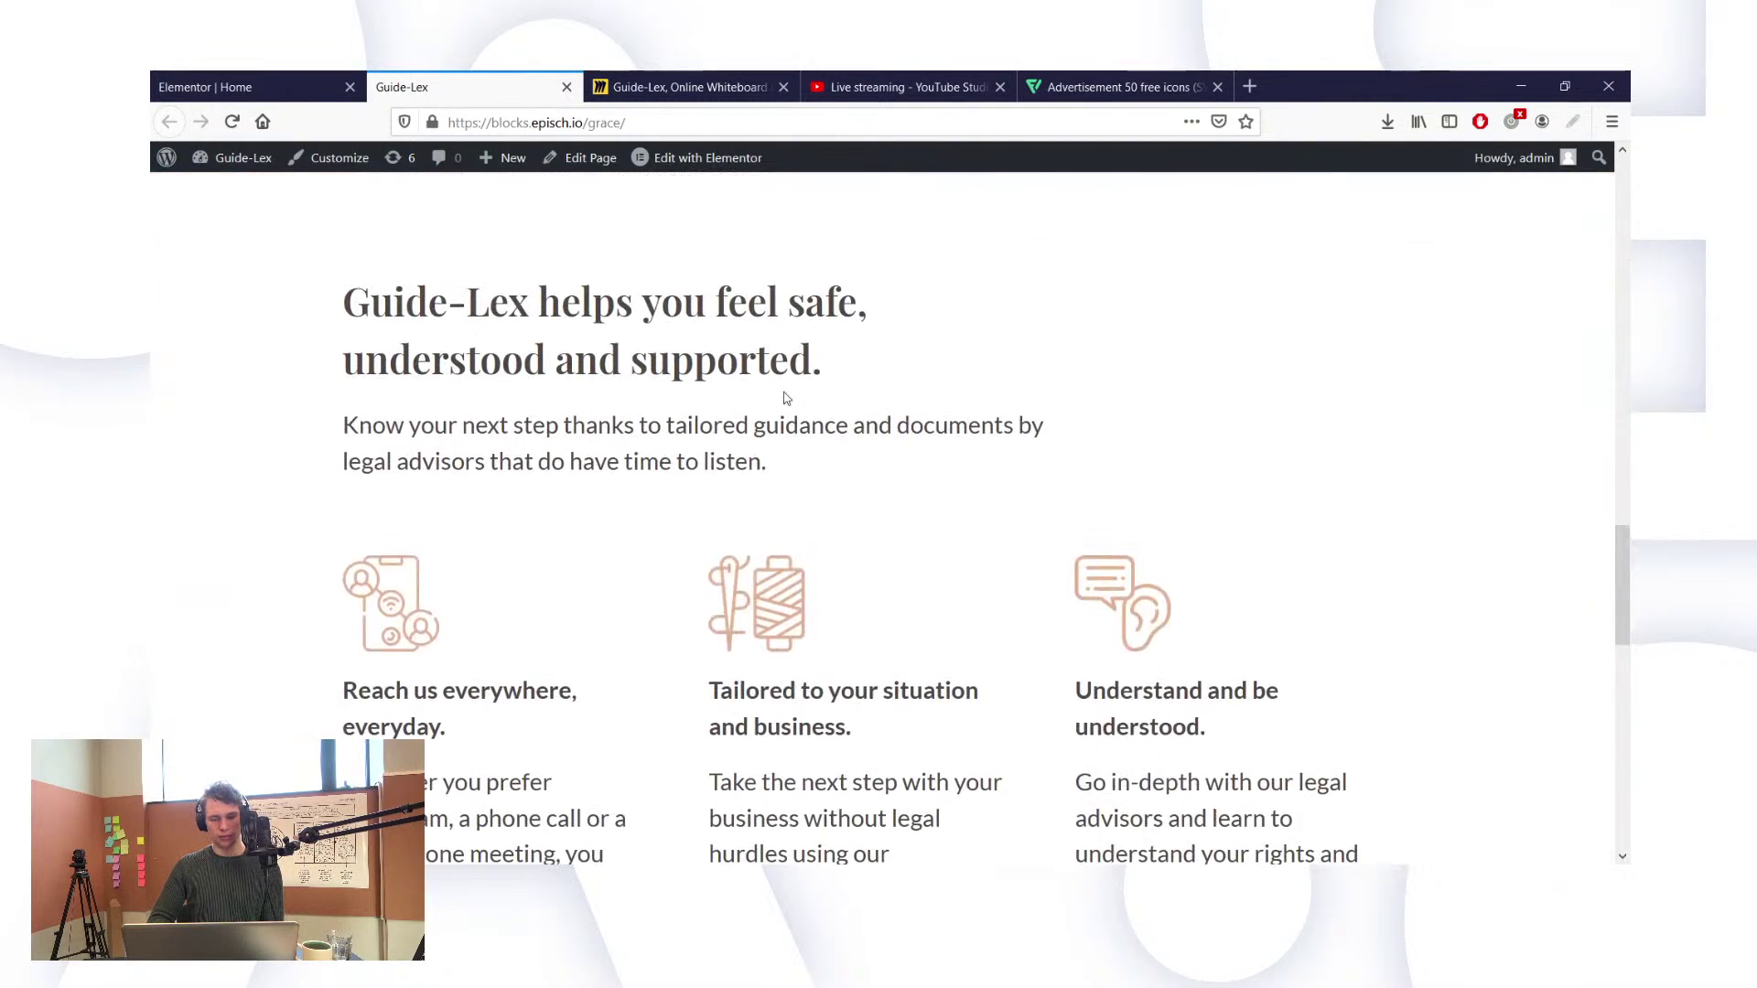
{"action": "double_click", "coordinate": [694, 279]}
{"action": "triple_click", "coordinate": [692, 281]}
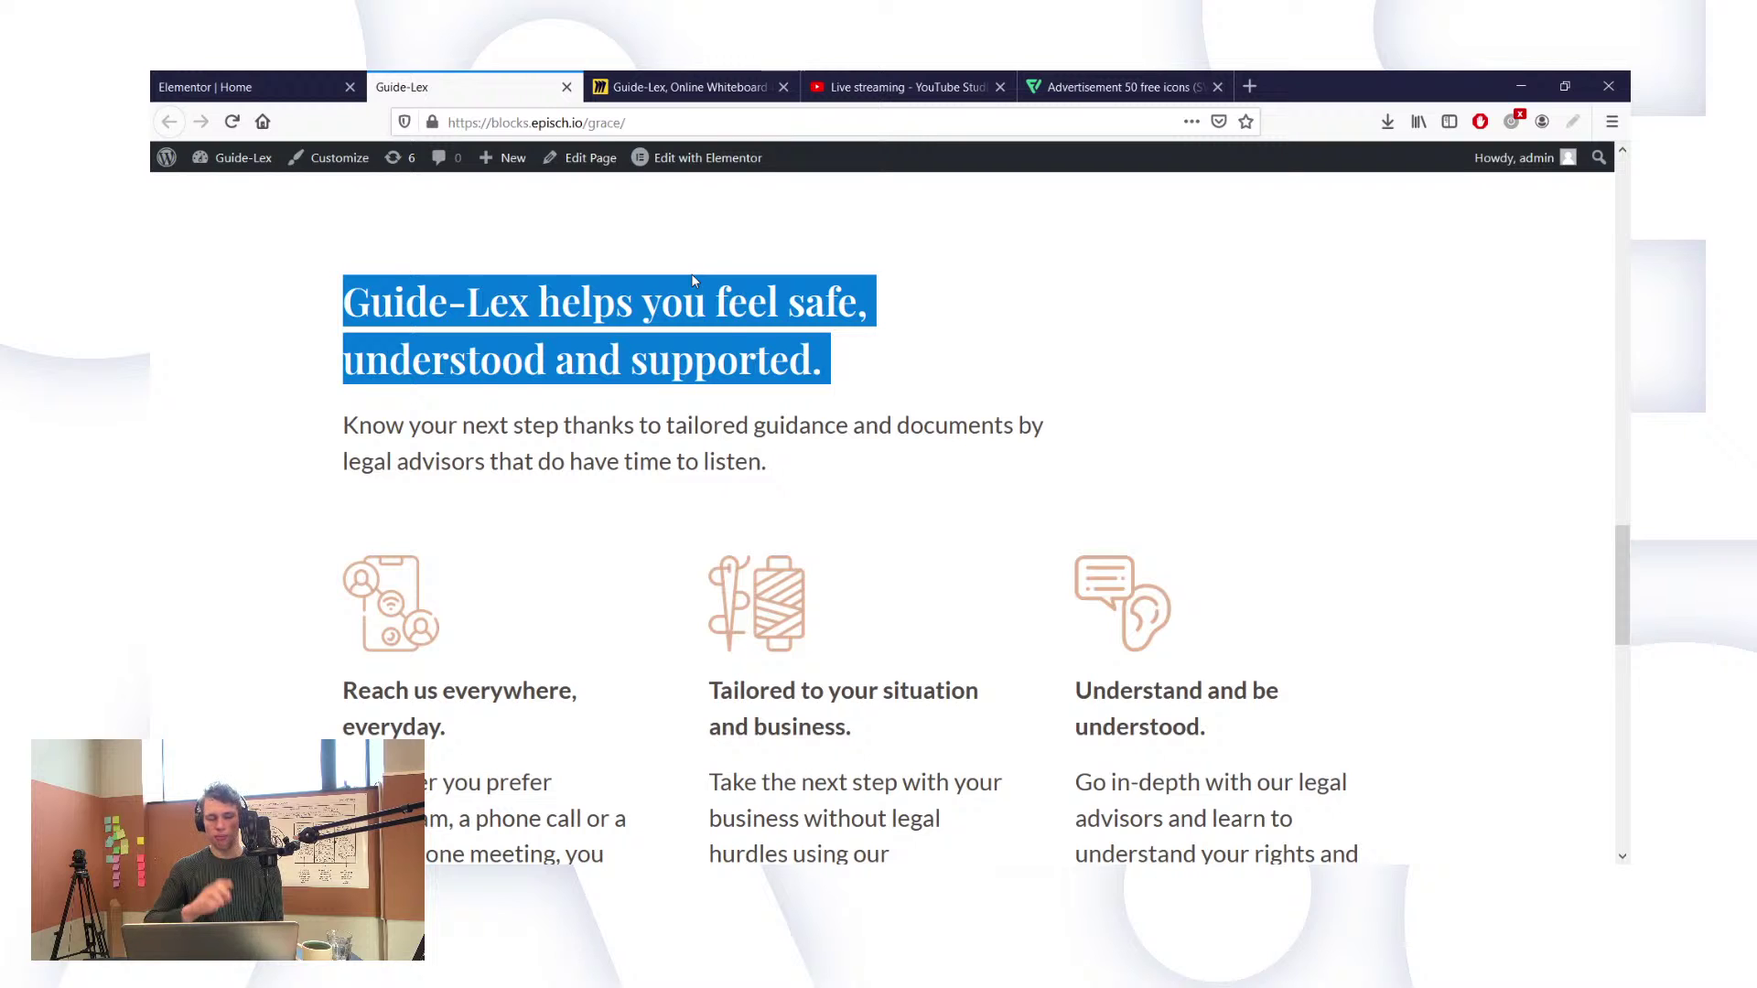
{"action": "left_click", "coordinate": [738, 344]}
{"action": "scroll", "coordinate": [738, 344], "scroll_direction": "up", "scroll_amount": 2}
{"action": "scroll", "coordinate": [738, 344], "scroll_direction": "up", "scroll_amount": 6}
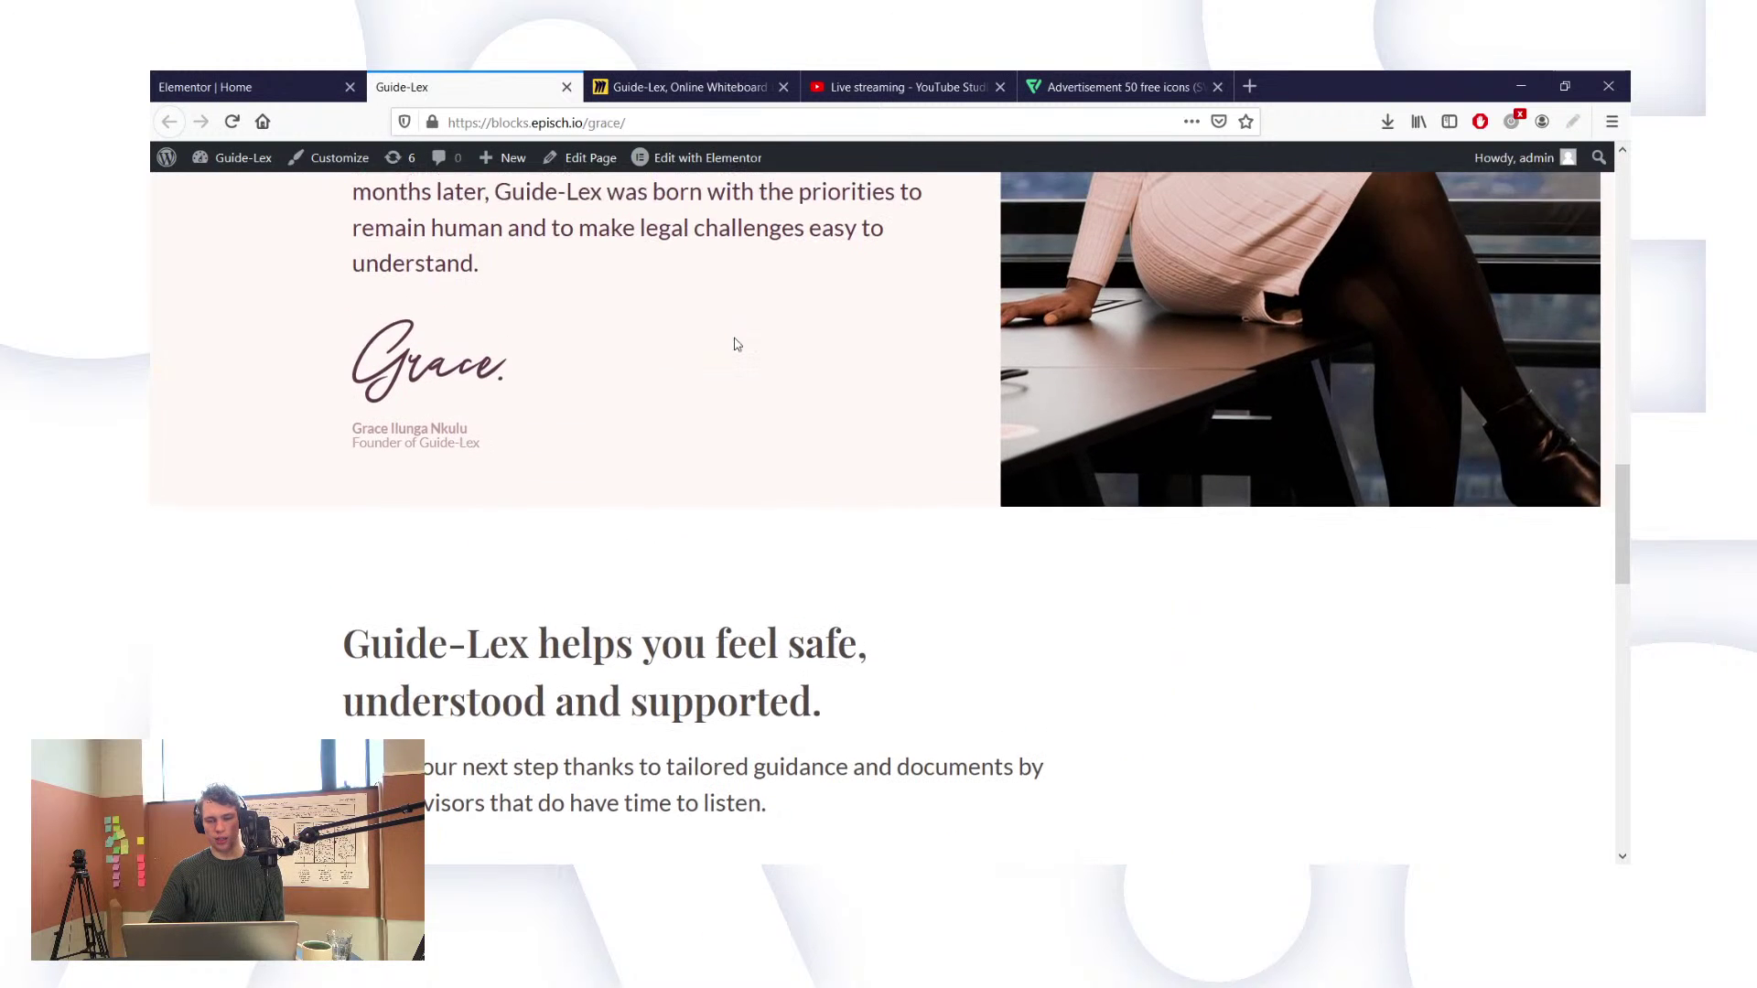
{"action": "scroll", "coordinate": [735, 338], "scroll_direction": "up", "scroll_amount": 10}
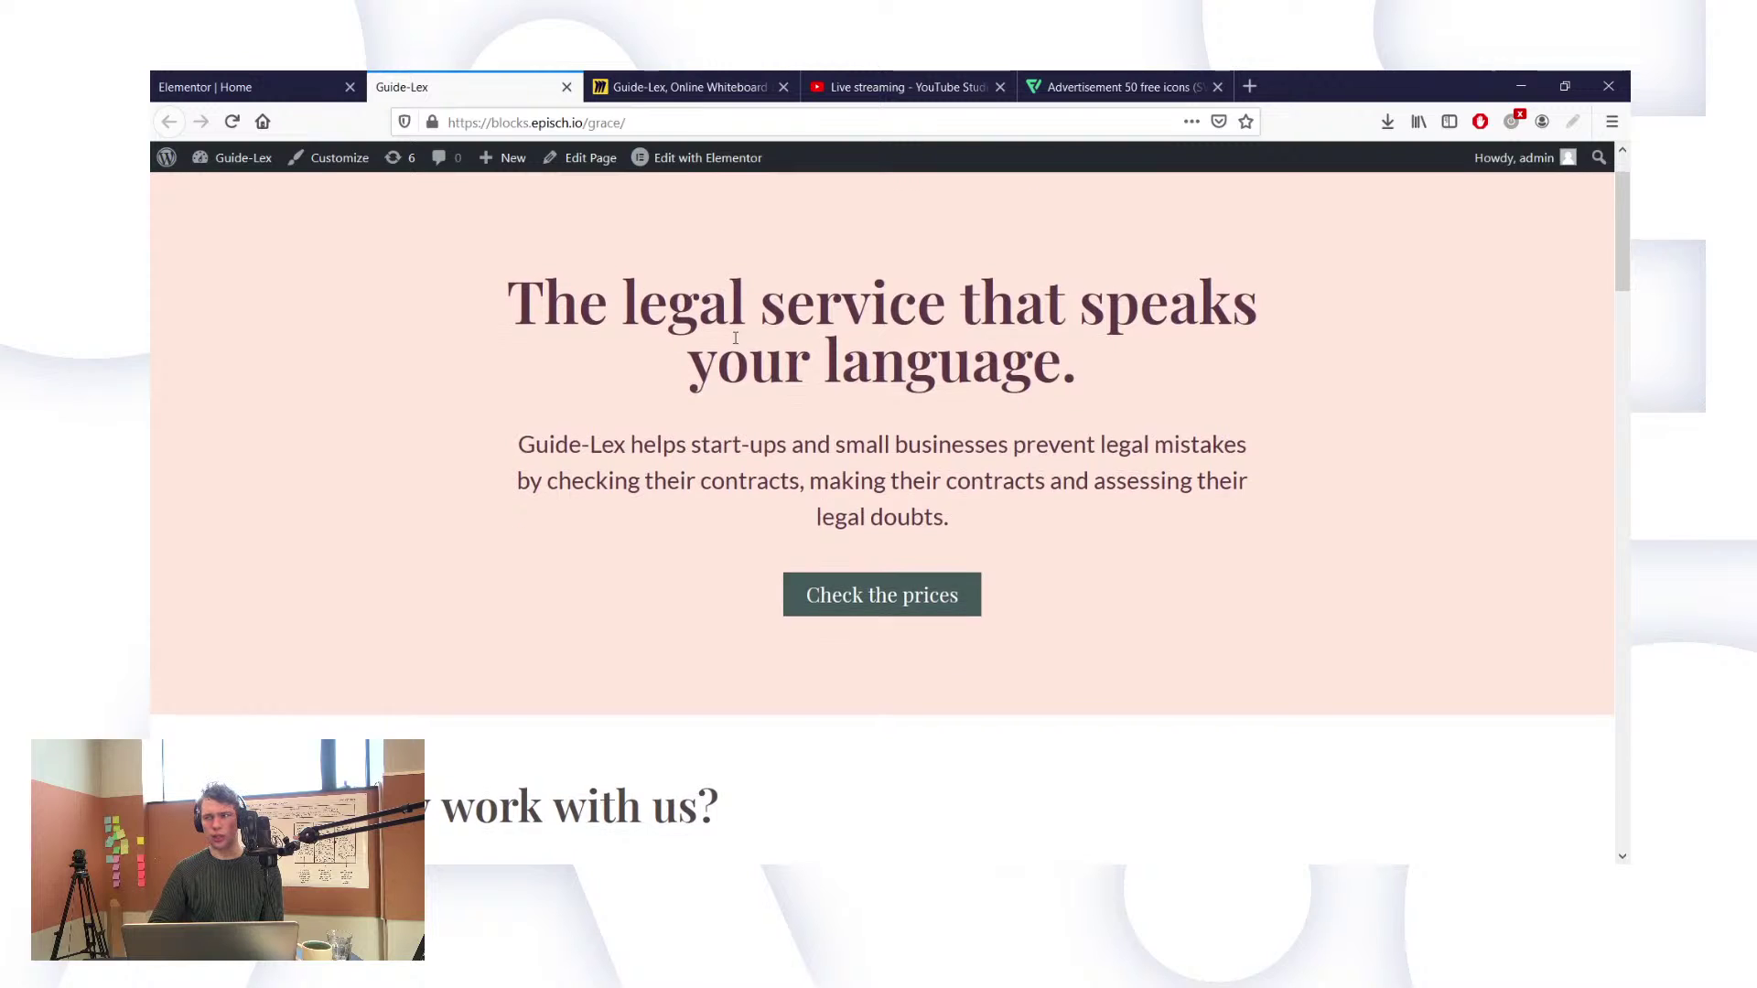
{"action": "scroll", "coordinate": [737, 342], "scroll_direction": "up", "scroll_amount": 1}
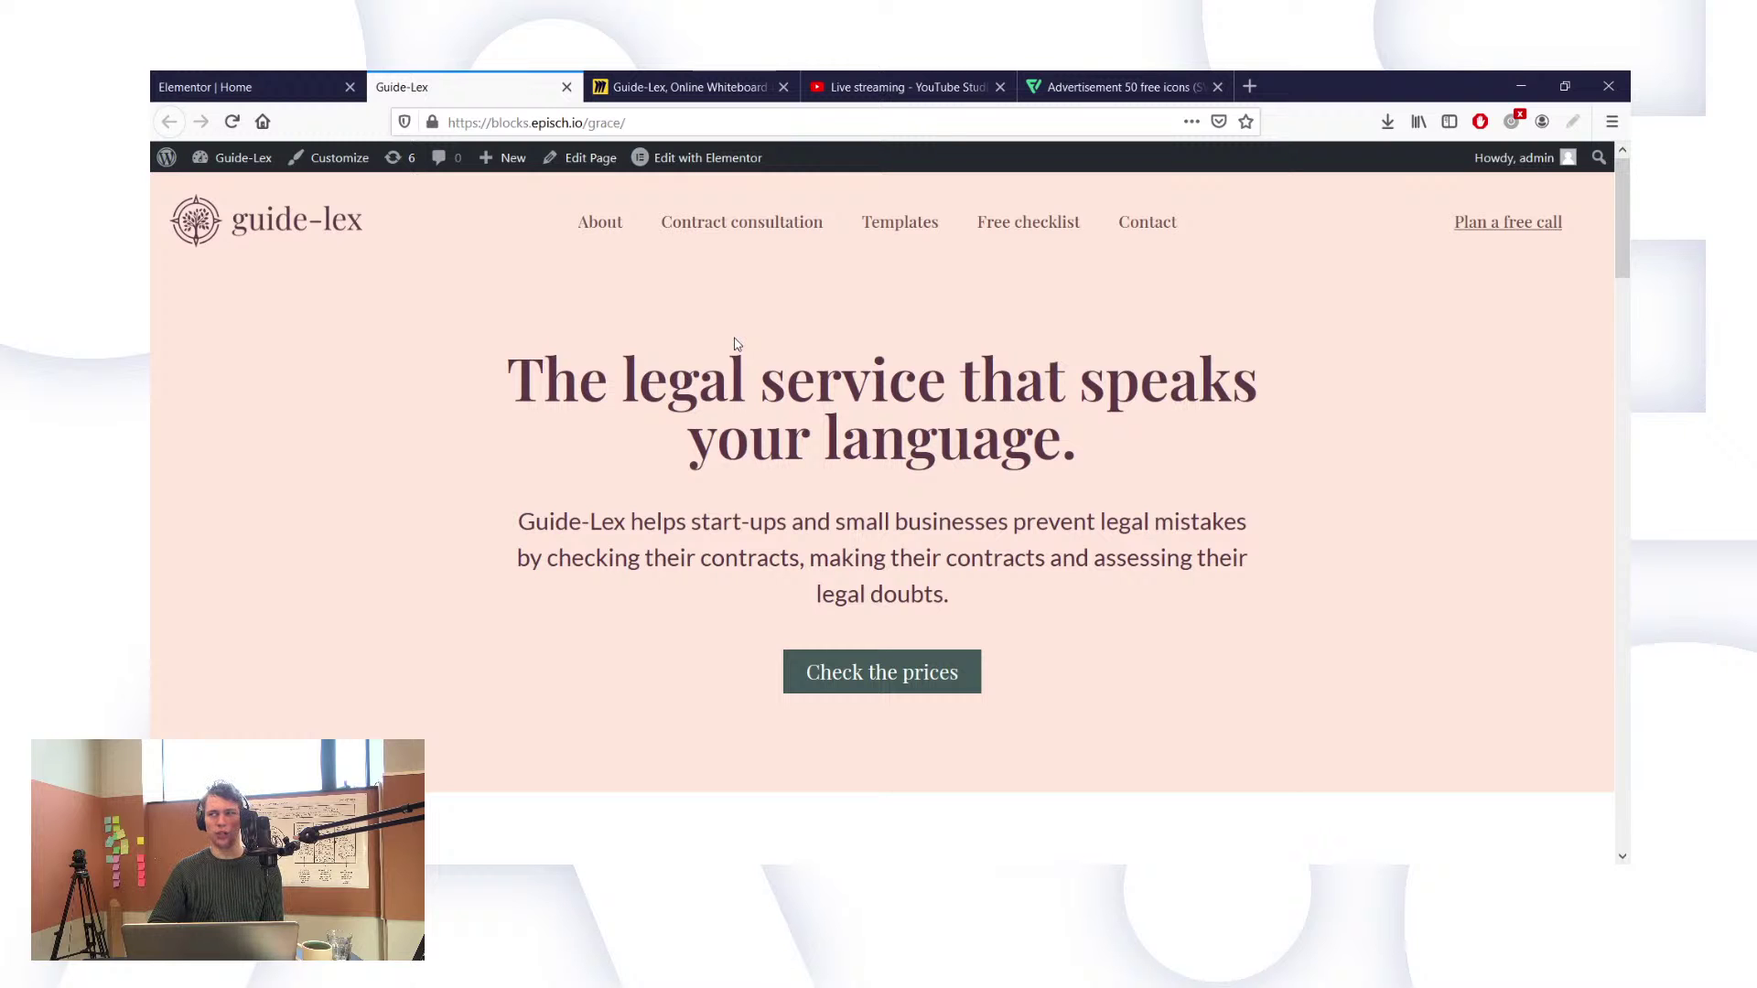
{"action": "scroll", "coordinate": [737, 344], "scroll_direction": "down", "scroll_amount": 3}
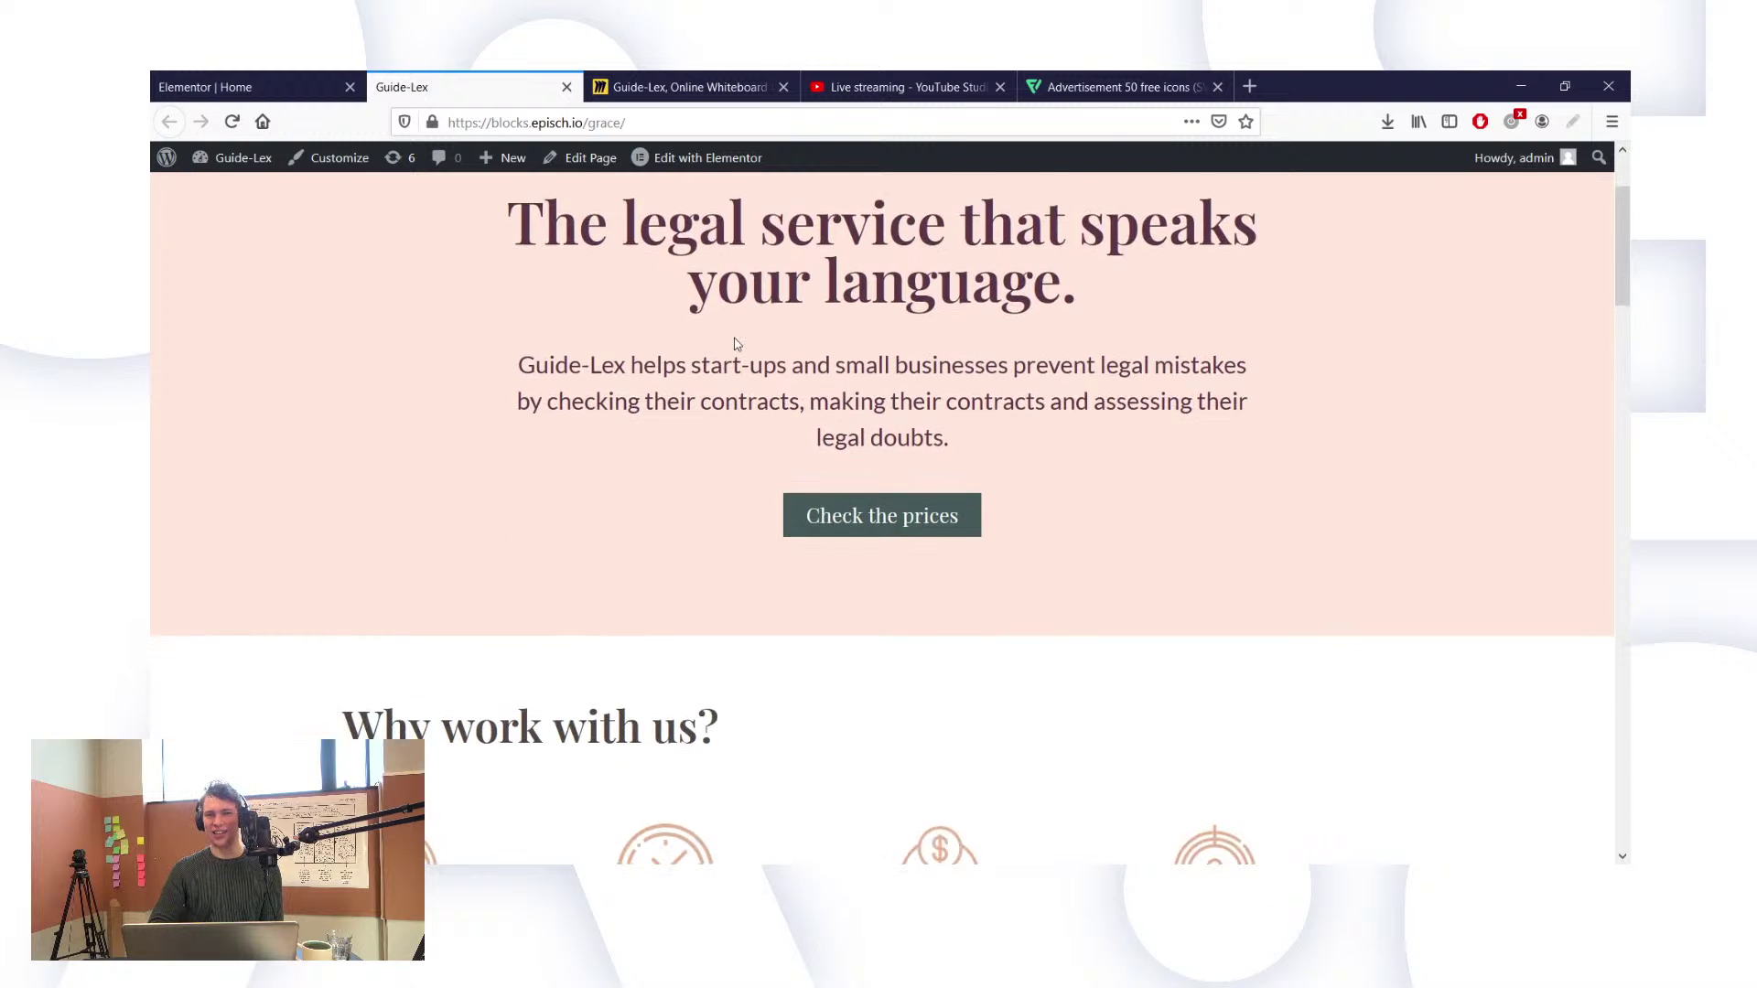
{"action": "scroll", "coordinate": [737, 344], "scroll_direction": "down", "scroll_amount": 3}
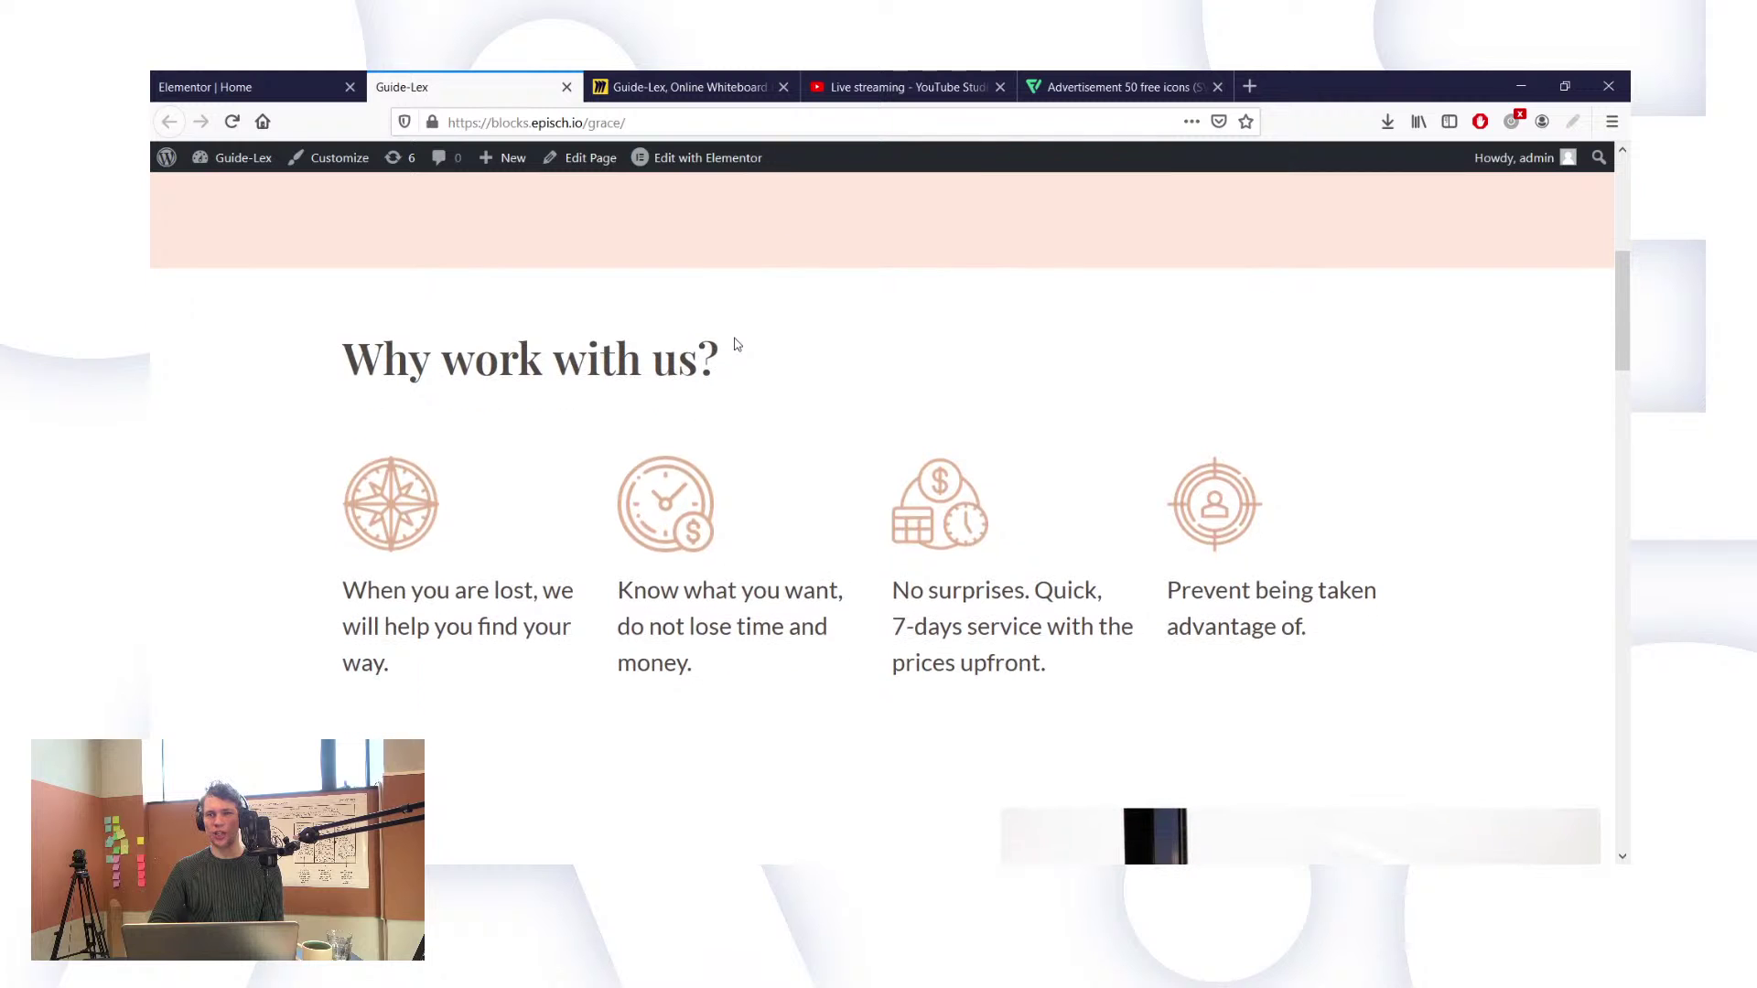
{"action": "scroll", "coordinate": [737, 344], "scroll_direction": "down", "scroll_amount": 3}
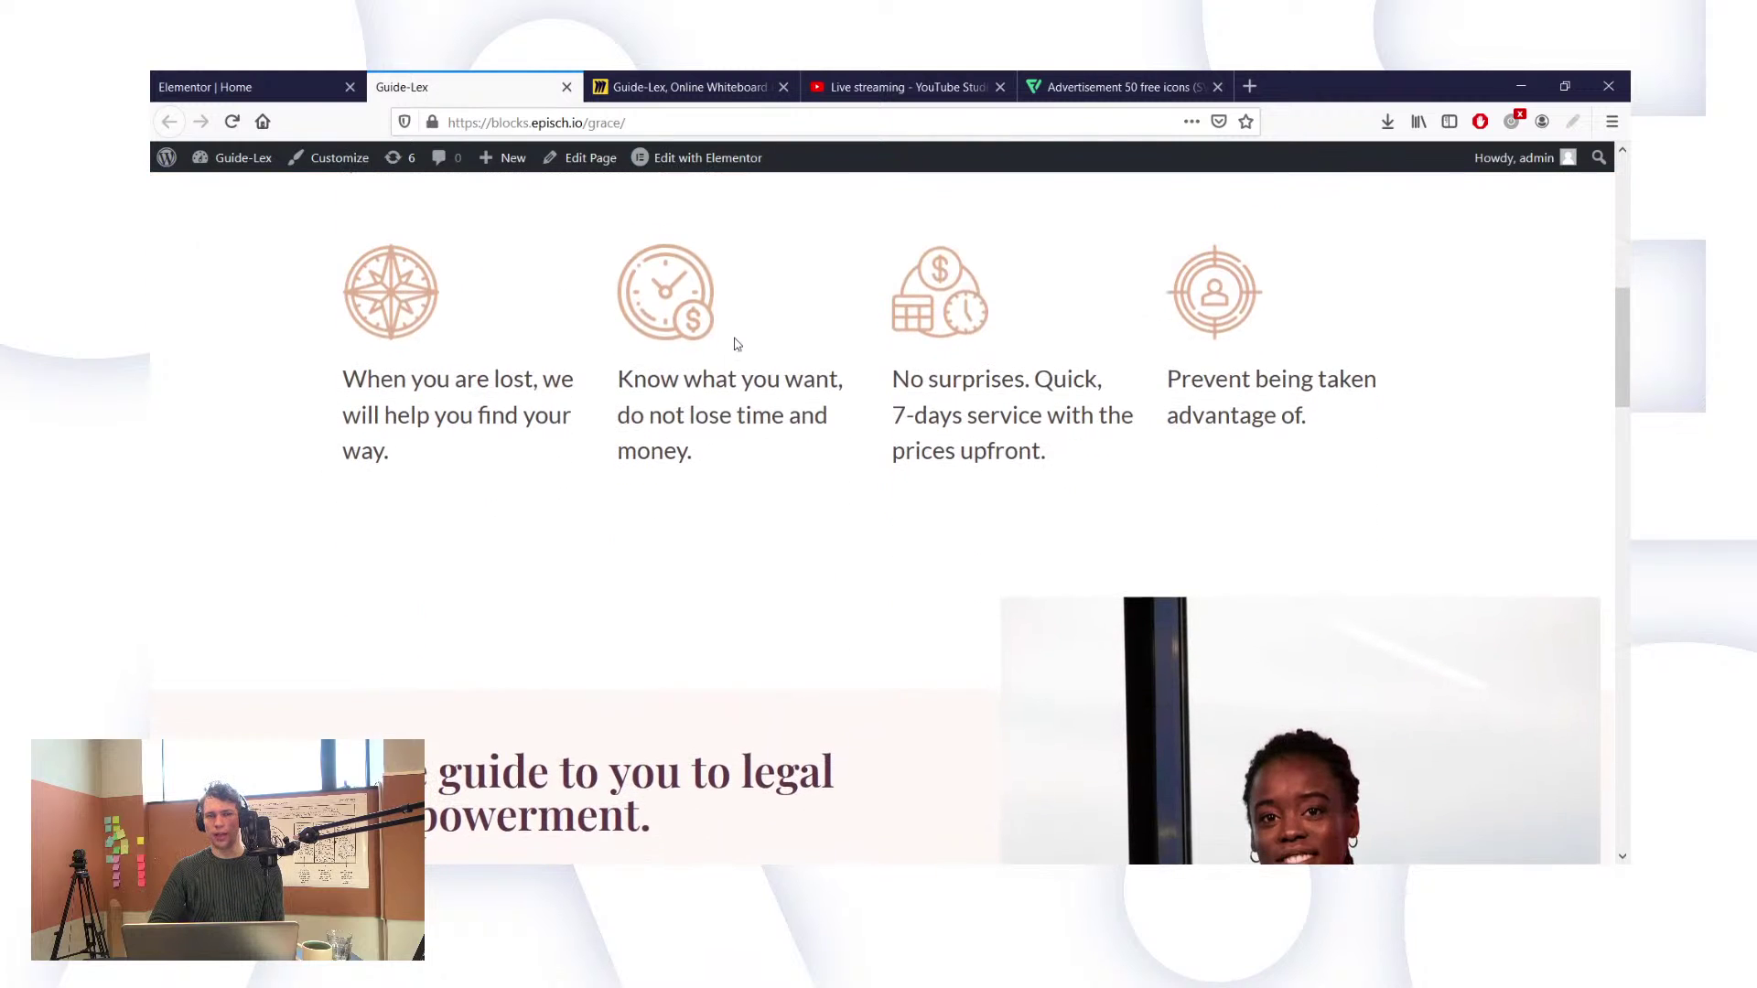
{"action": "scroll", "coordinate": [737, 344], "scroll_direction": "down", "scroll_amount": 7}
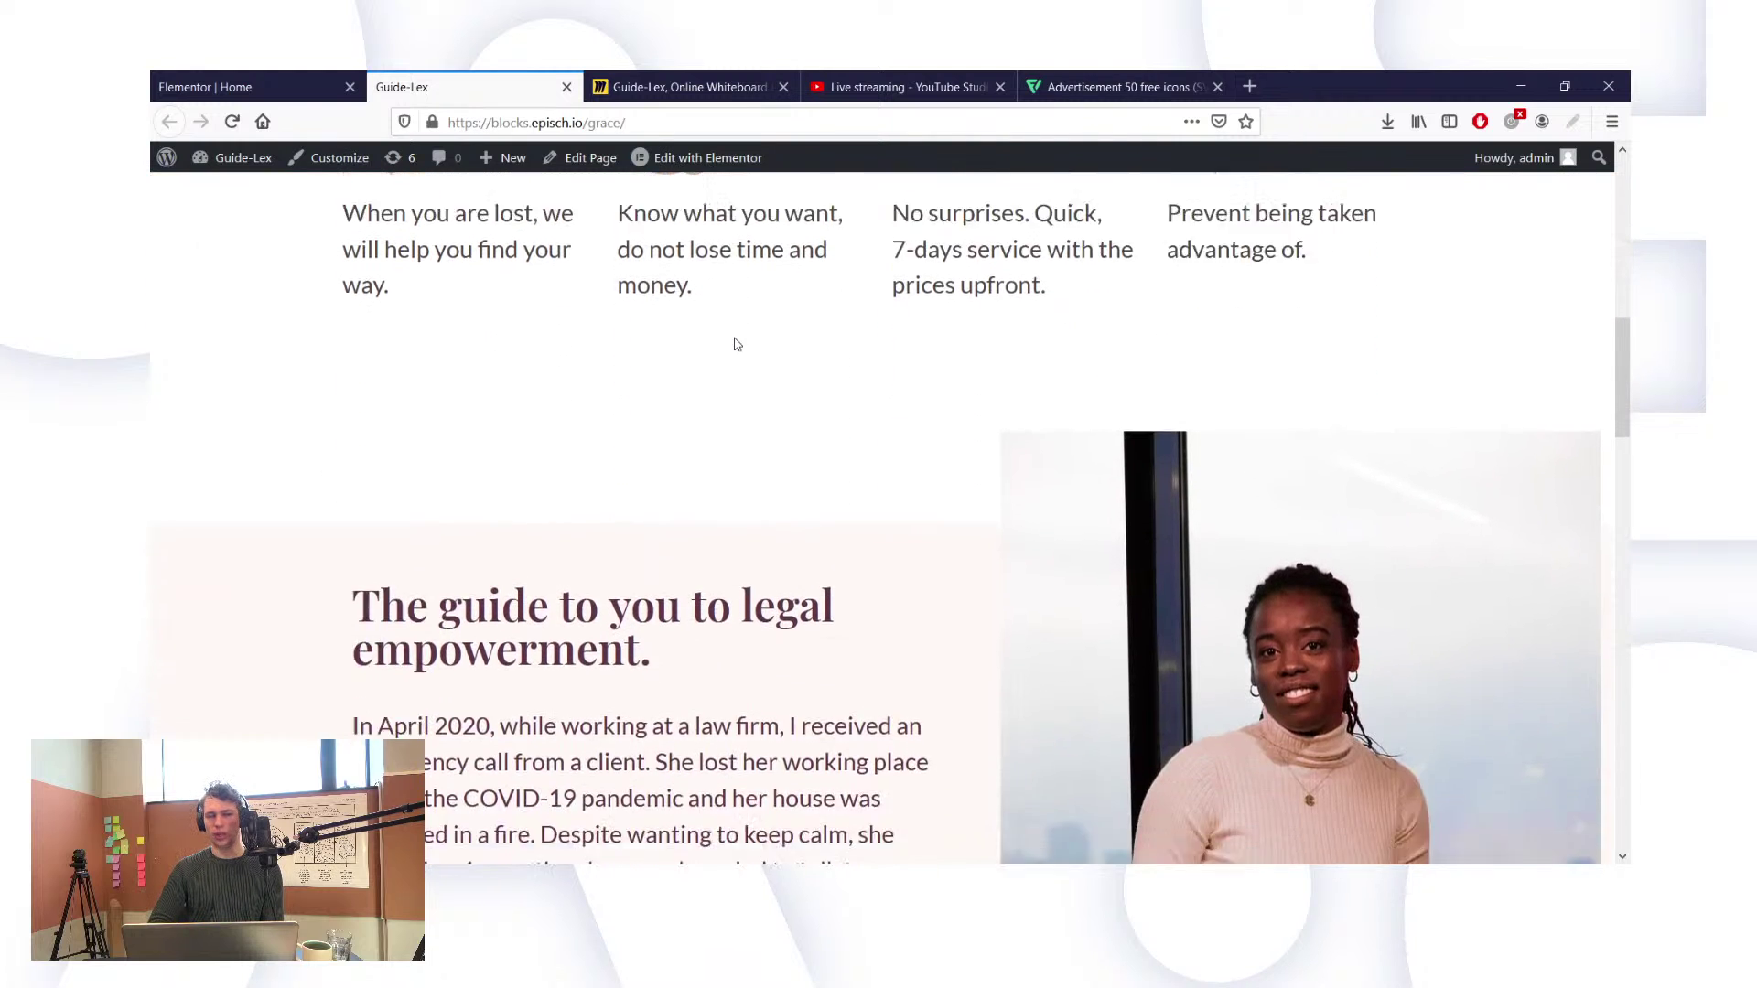
{"action": "scroll", "coordinate": [737, 344], "scroll_direction": "down", "scroll_amount": 4}
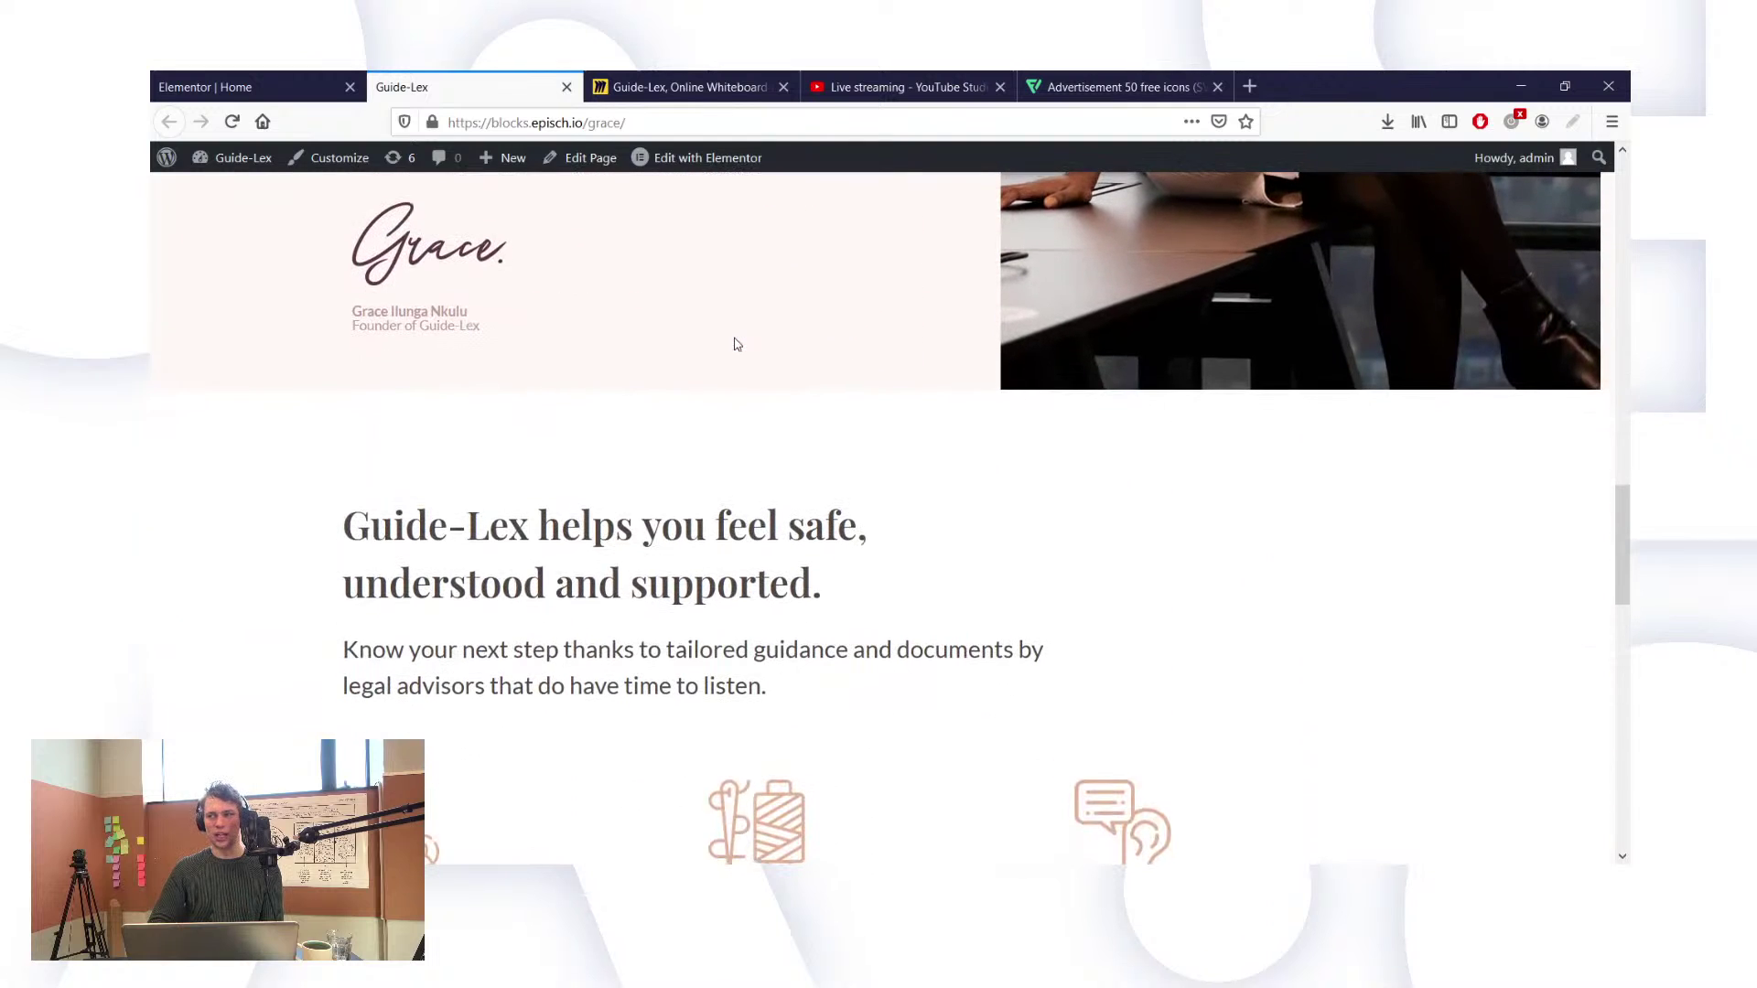
{"action": "scroll", "coordinate": [737, 344], "scroll_direction": "down", "scroll_amount": 3}
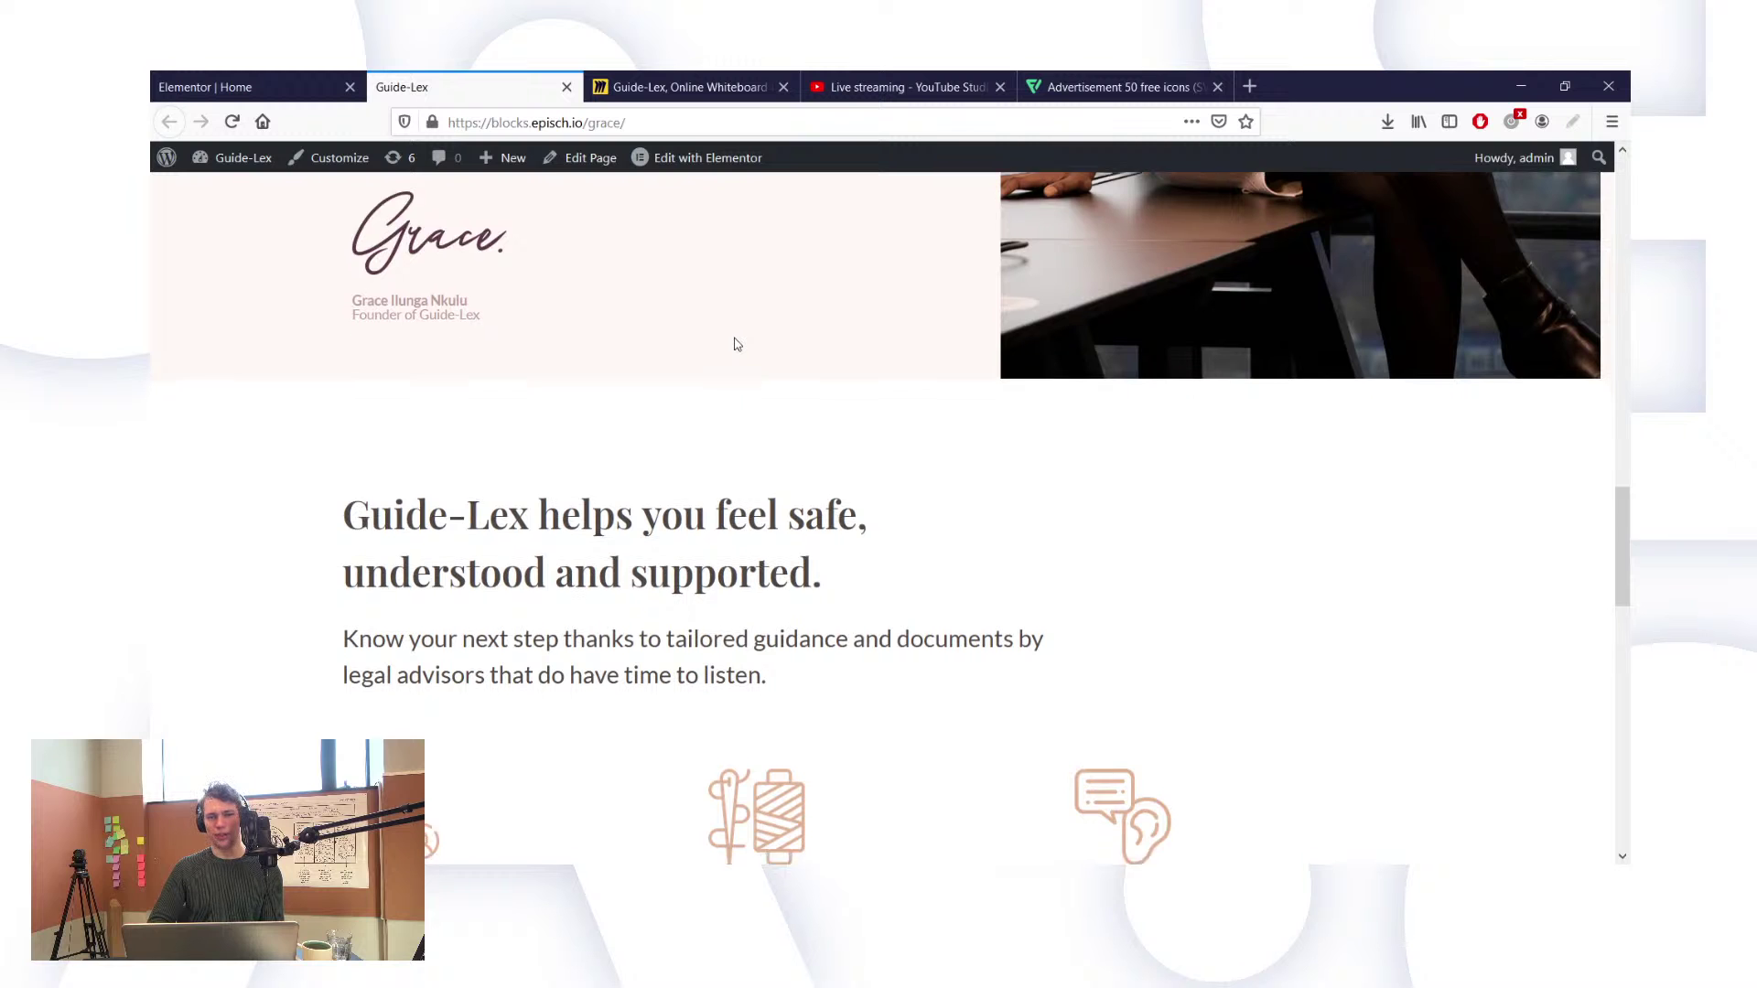
{"action": "scroll", "coordinate": [735, 344], "scroll_direction": "down", "scroll_amount": 7}
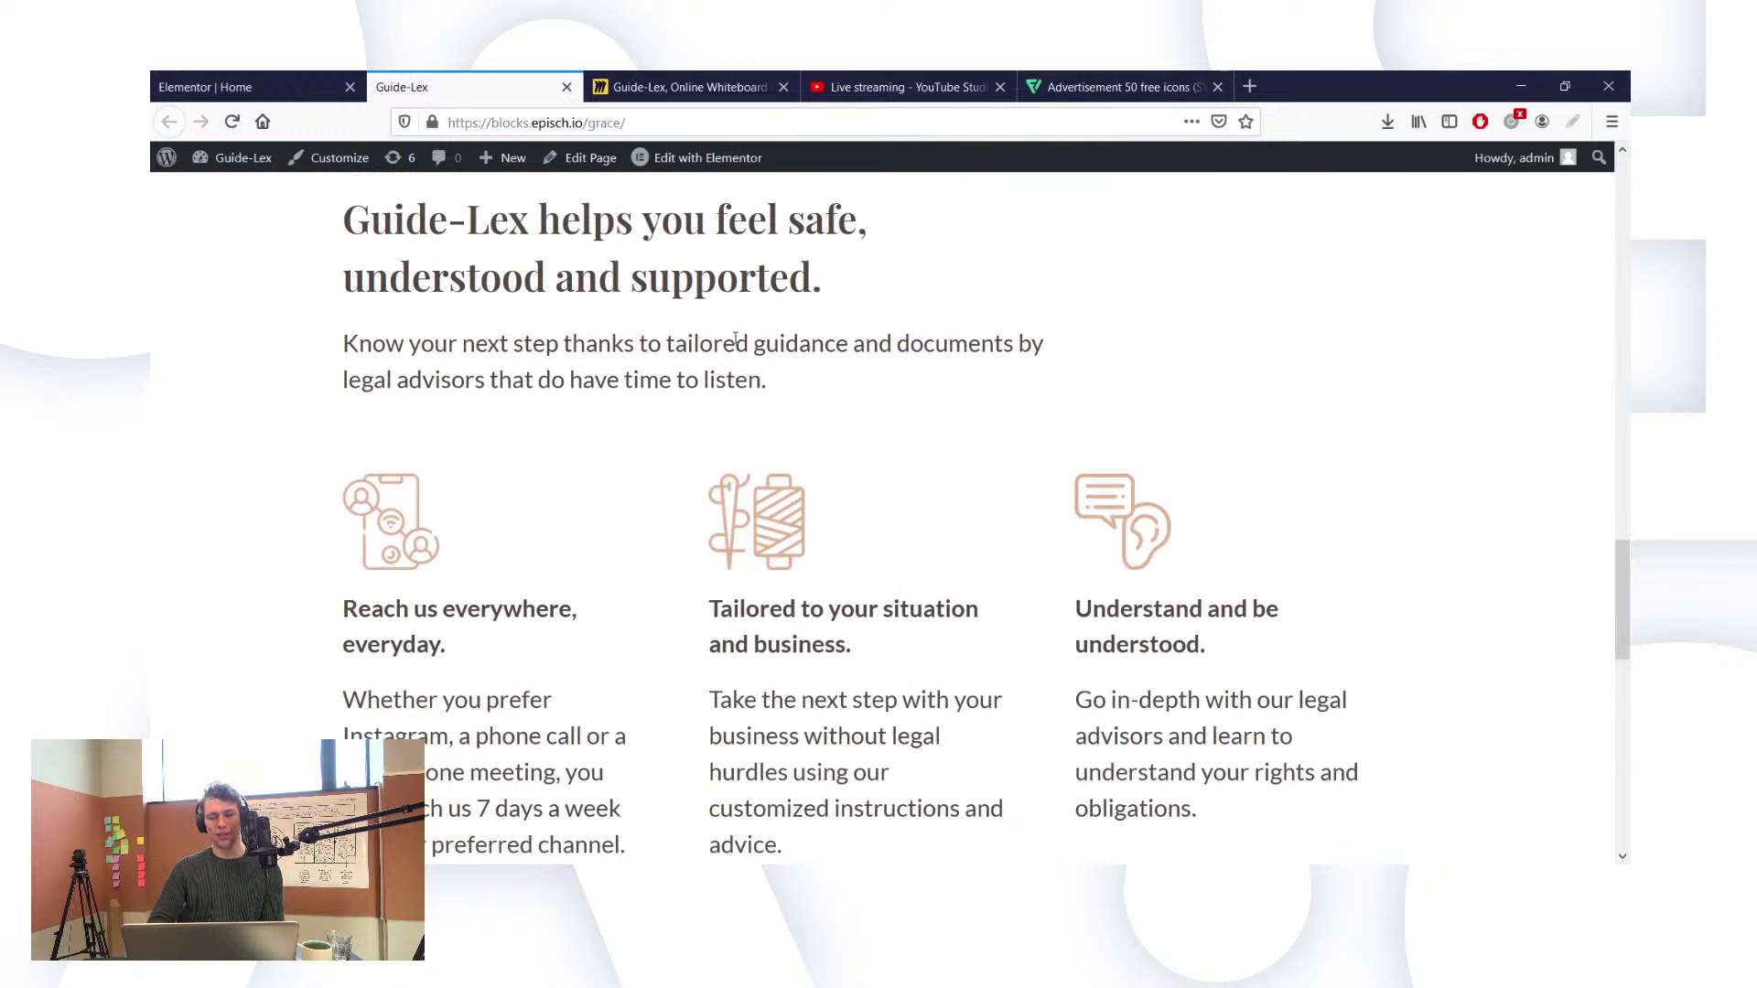
{"action": "scroll", "coordinate": [735, 340], "scroll_direction": "down", "scroll_amount": 4}
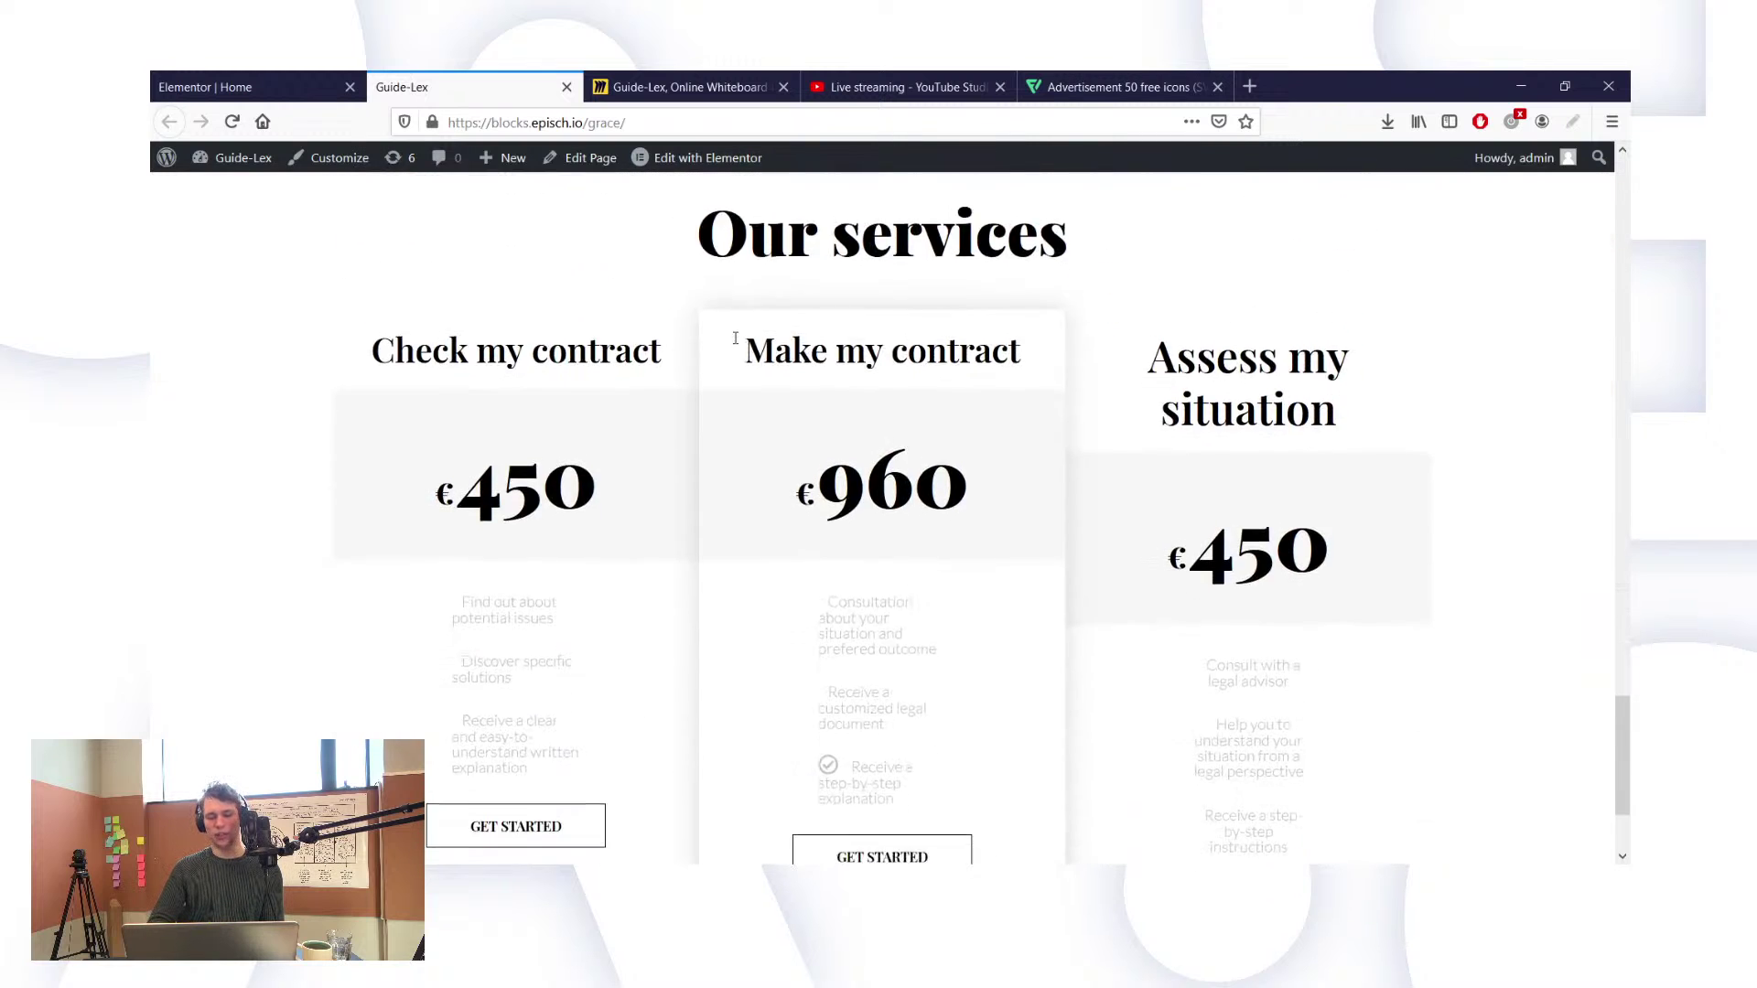
{"action": "scroll", "coordinate": [735, 341], "scroll_direction": "up", "scroll_amount": 5}
{"action": "scroll", "coordinate": [736, 344], "scroll_direction": "up", "scroll_amount": 6}
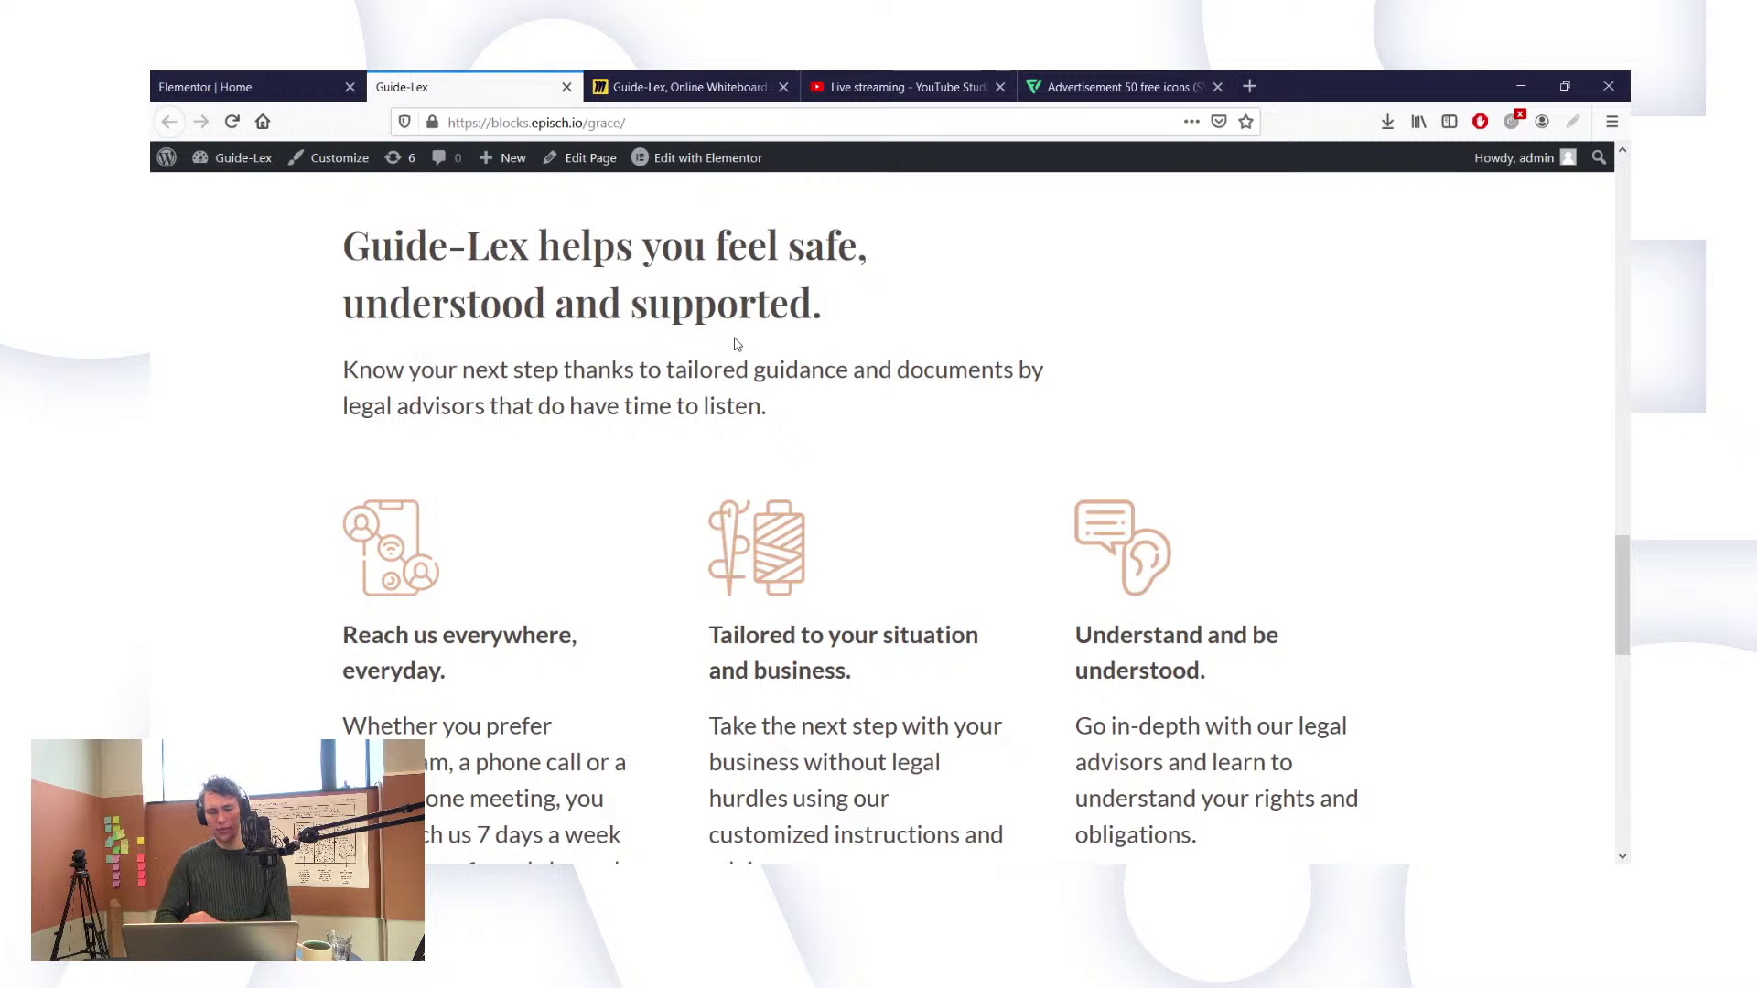
{"action": "scroll", "coordinate": [737, 344], "scroll_direction": "down", "scroll_amount": 1}
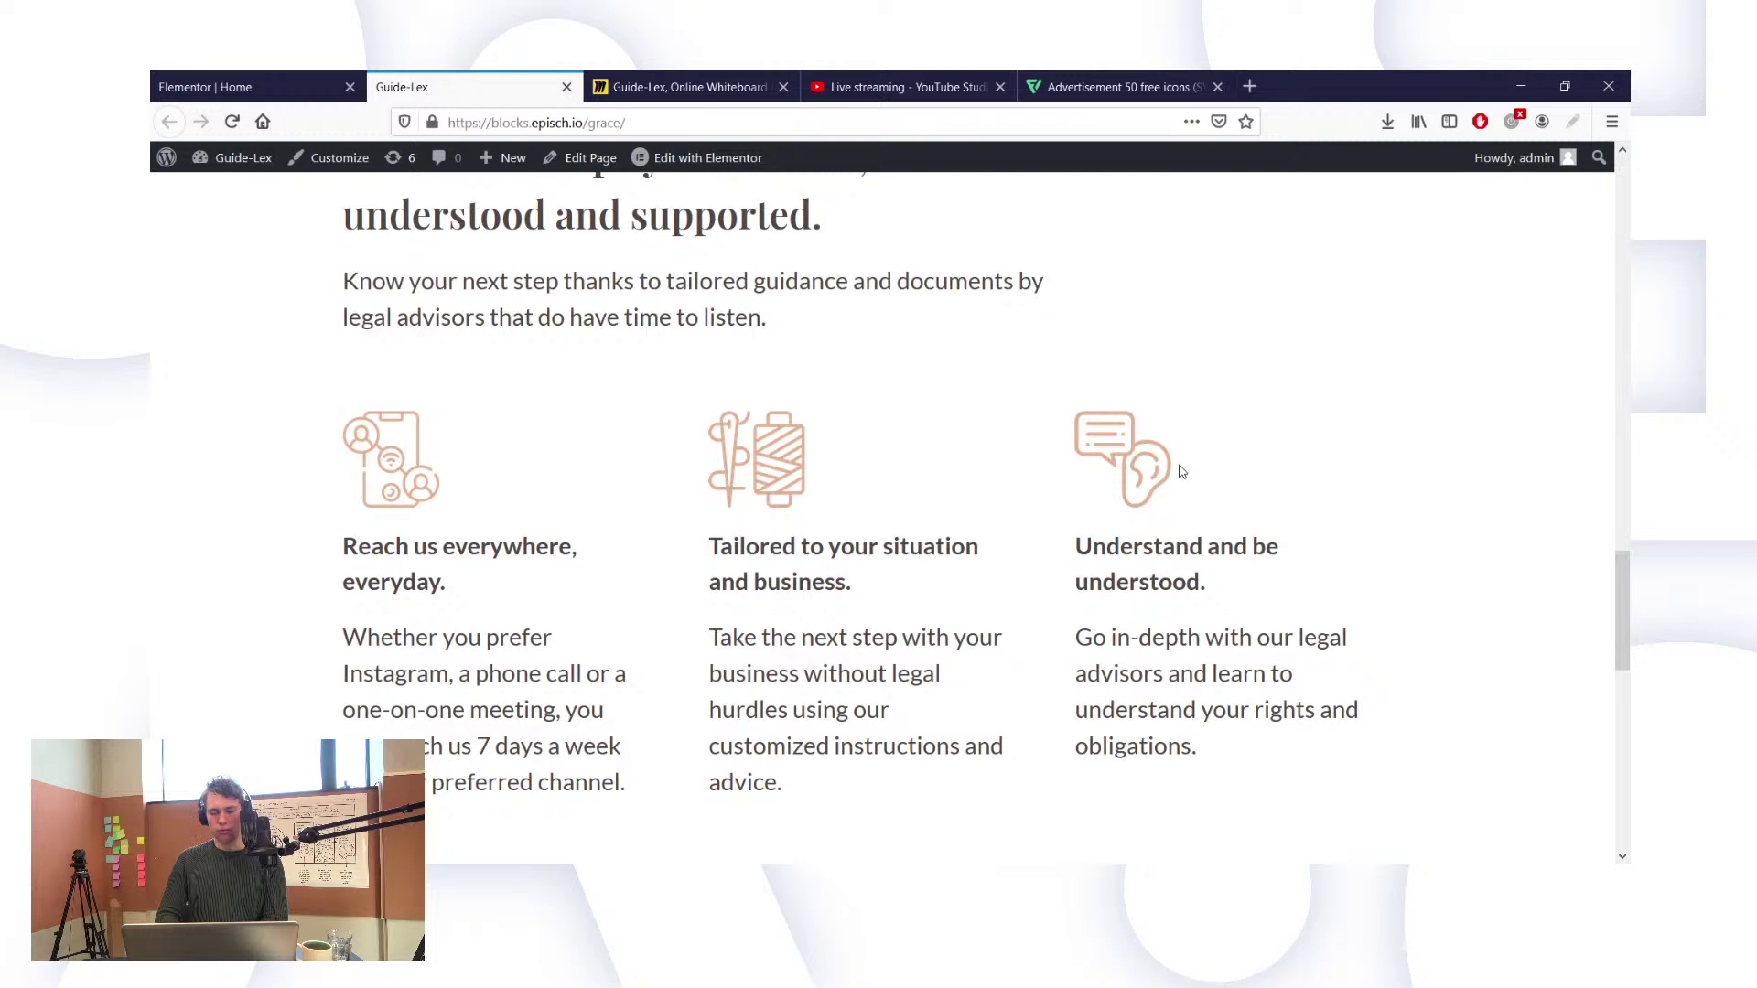
{"action": "scroll", "coordinate": [1181, 471], "scroll_direction": "down", "scroll_amount": 7}
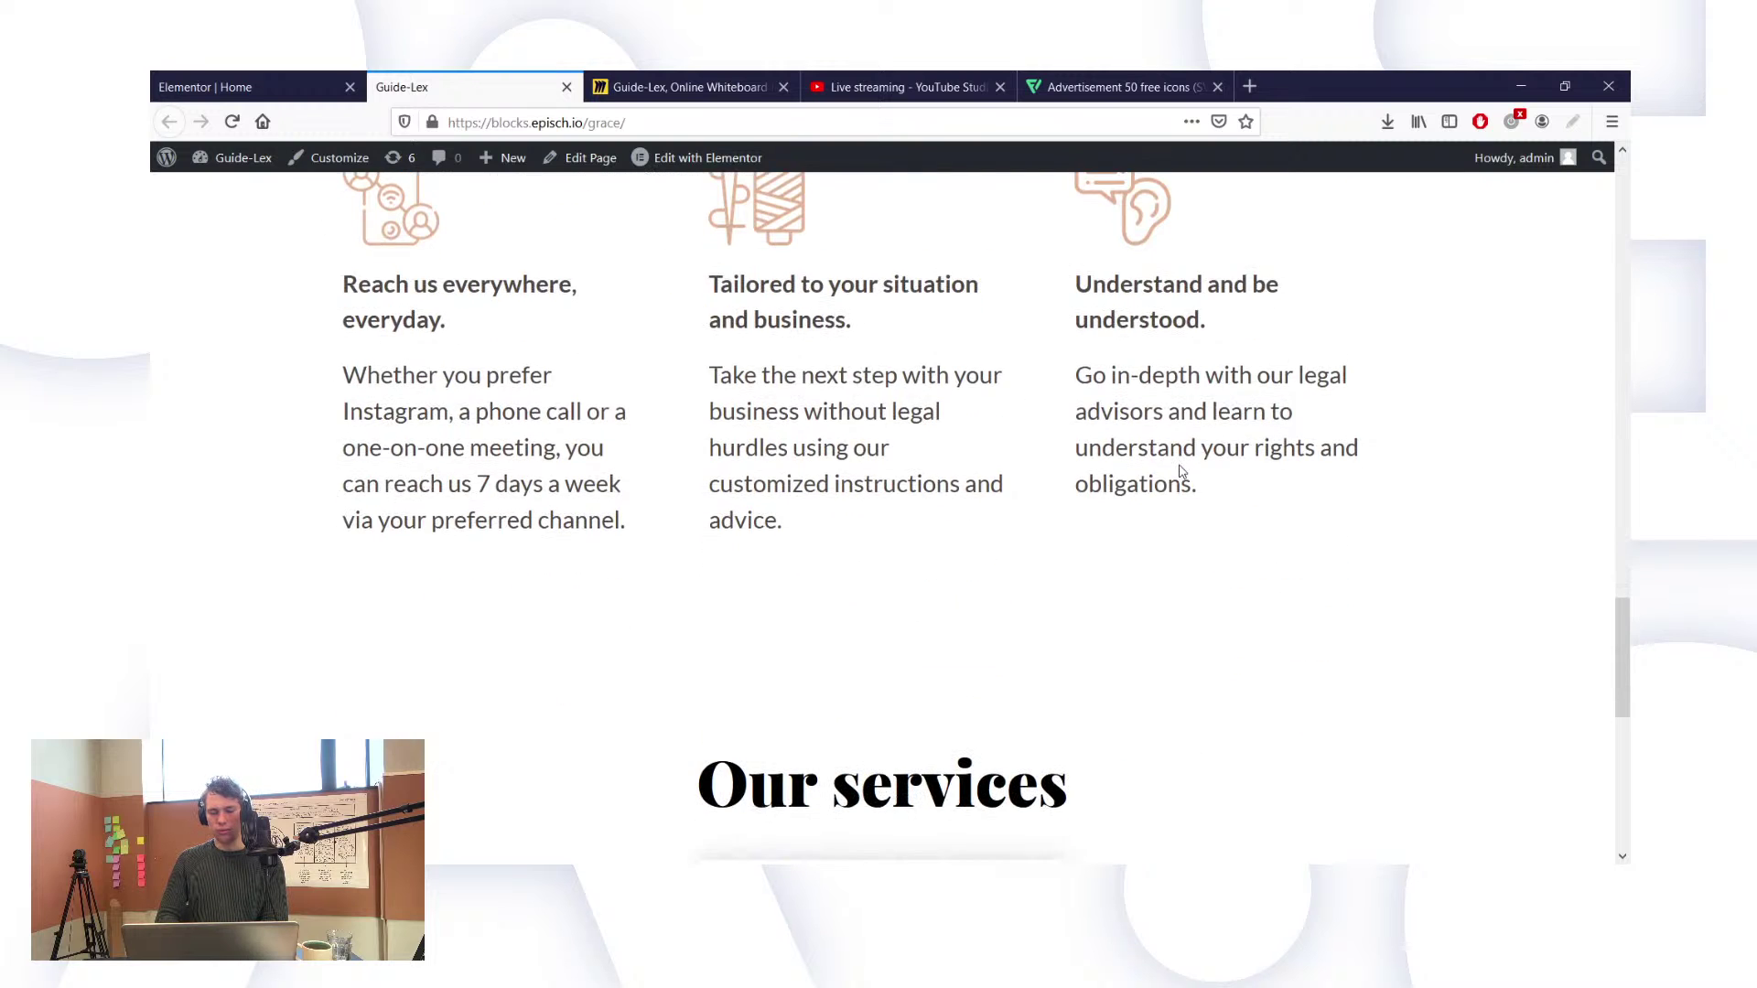
{"action": "scroll", "coordinate": [1180, 471], "scroll_direction": "down", "scroll_amount": 4}
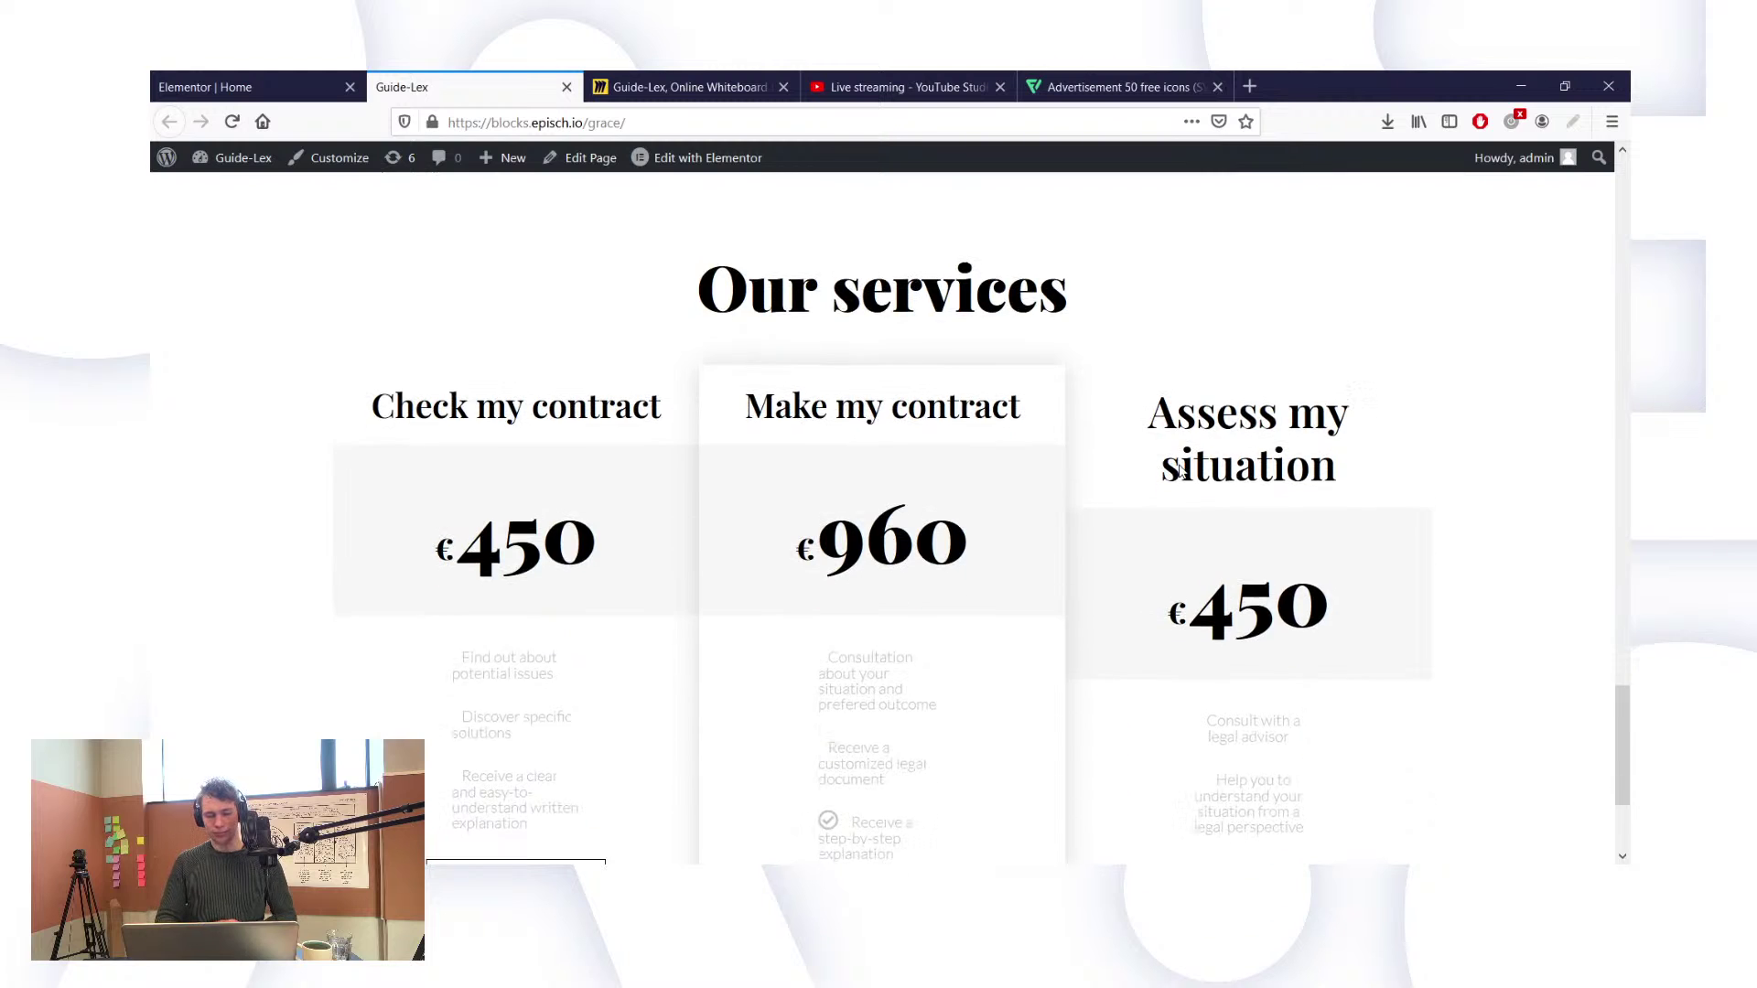
{"action": "scroll", "coordinate": [1180, 471], "scroll_direction": "up", "scroll_amount": 5}
{"action": "scroll", "coordinate": [1181, 471], "scroll_direction": "up", "scroll_amount": 10}
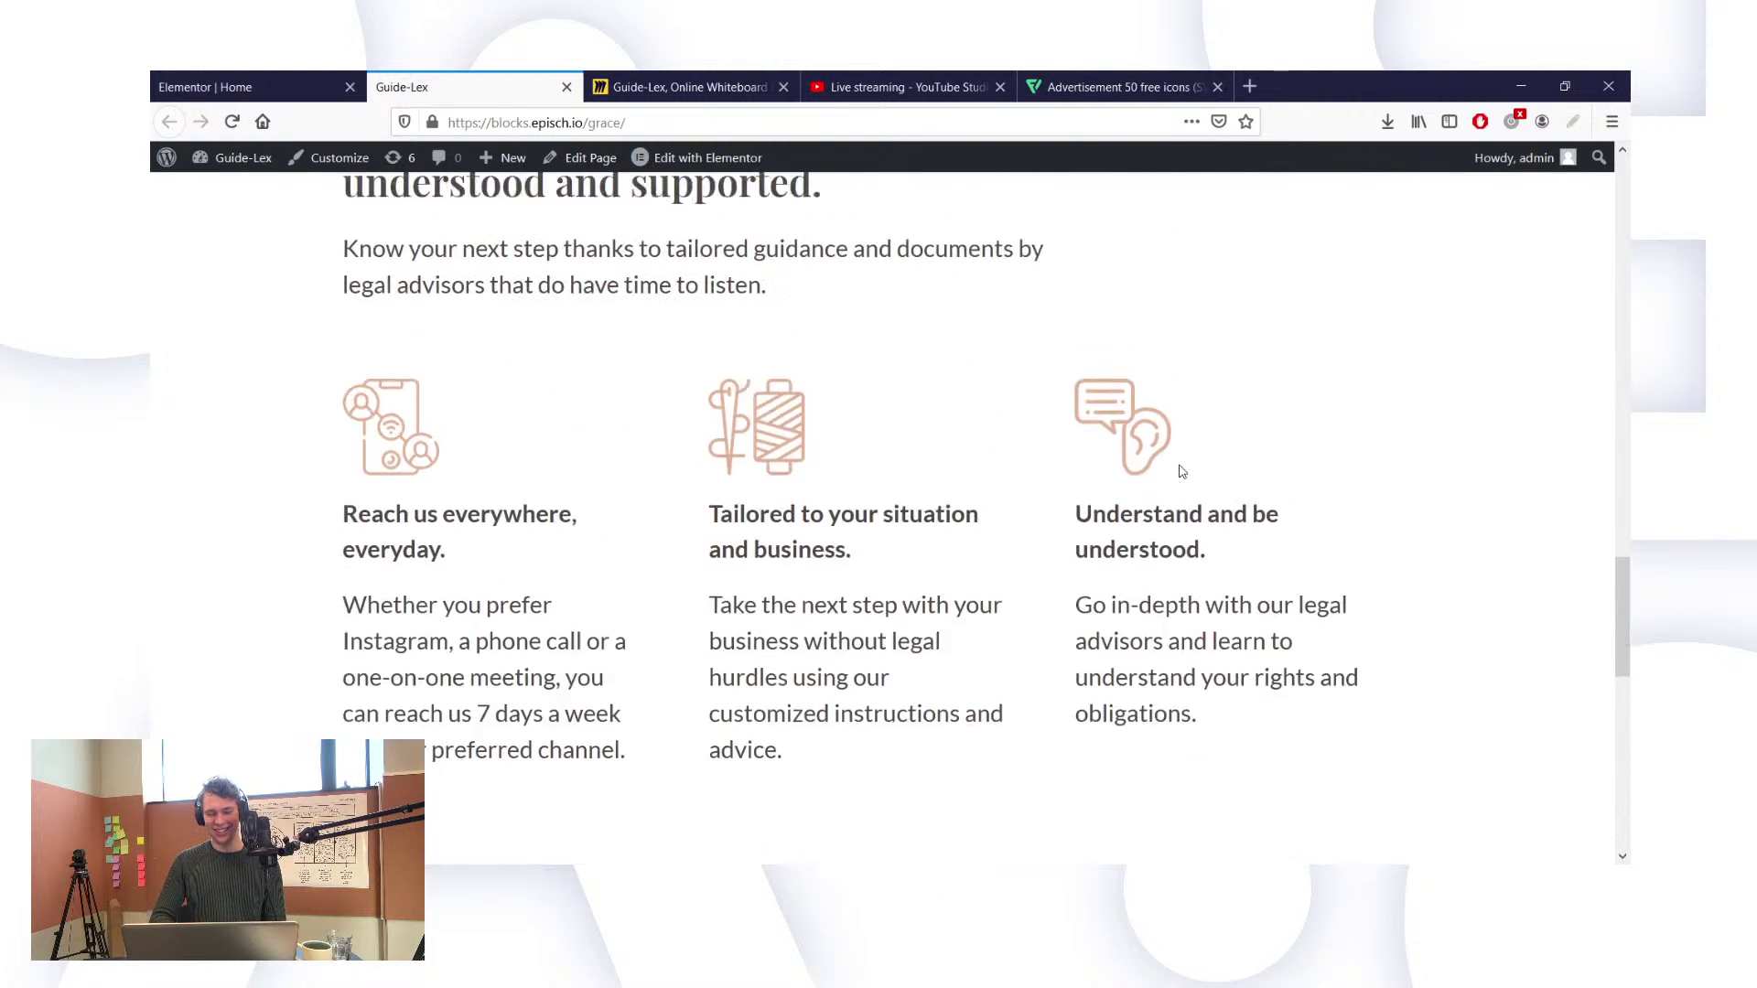
{"action": "scroll", "coordinate": [1181, 471], "scroll_direction": "up", "scroll_amount": 10}
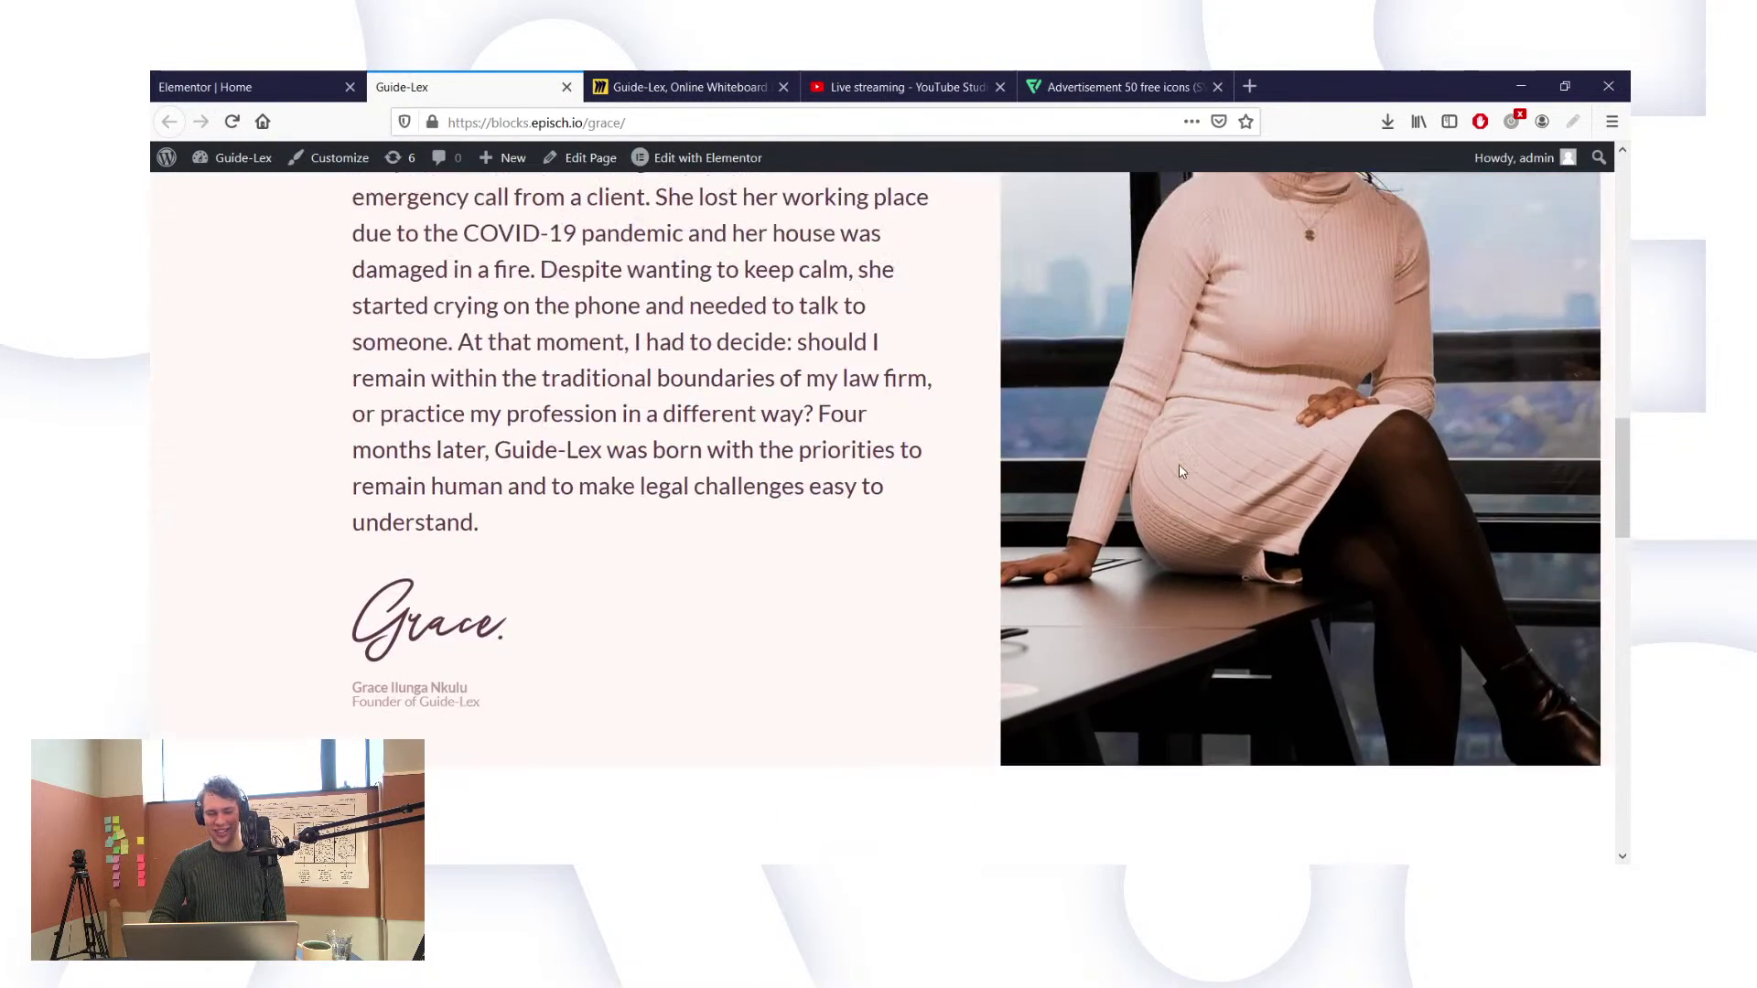
{"action": "scroll", "coordinate": [1182, 472], "scroll_direction": "up", "scroll_amount": 4}
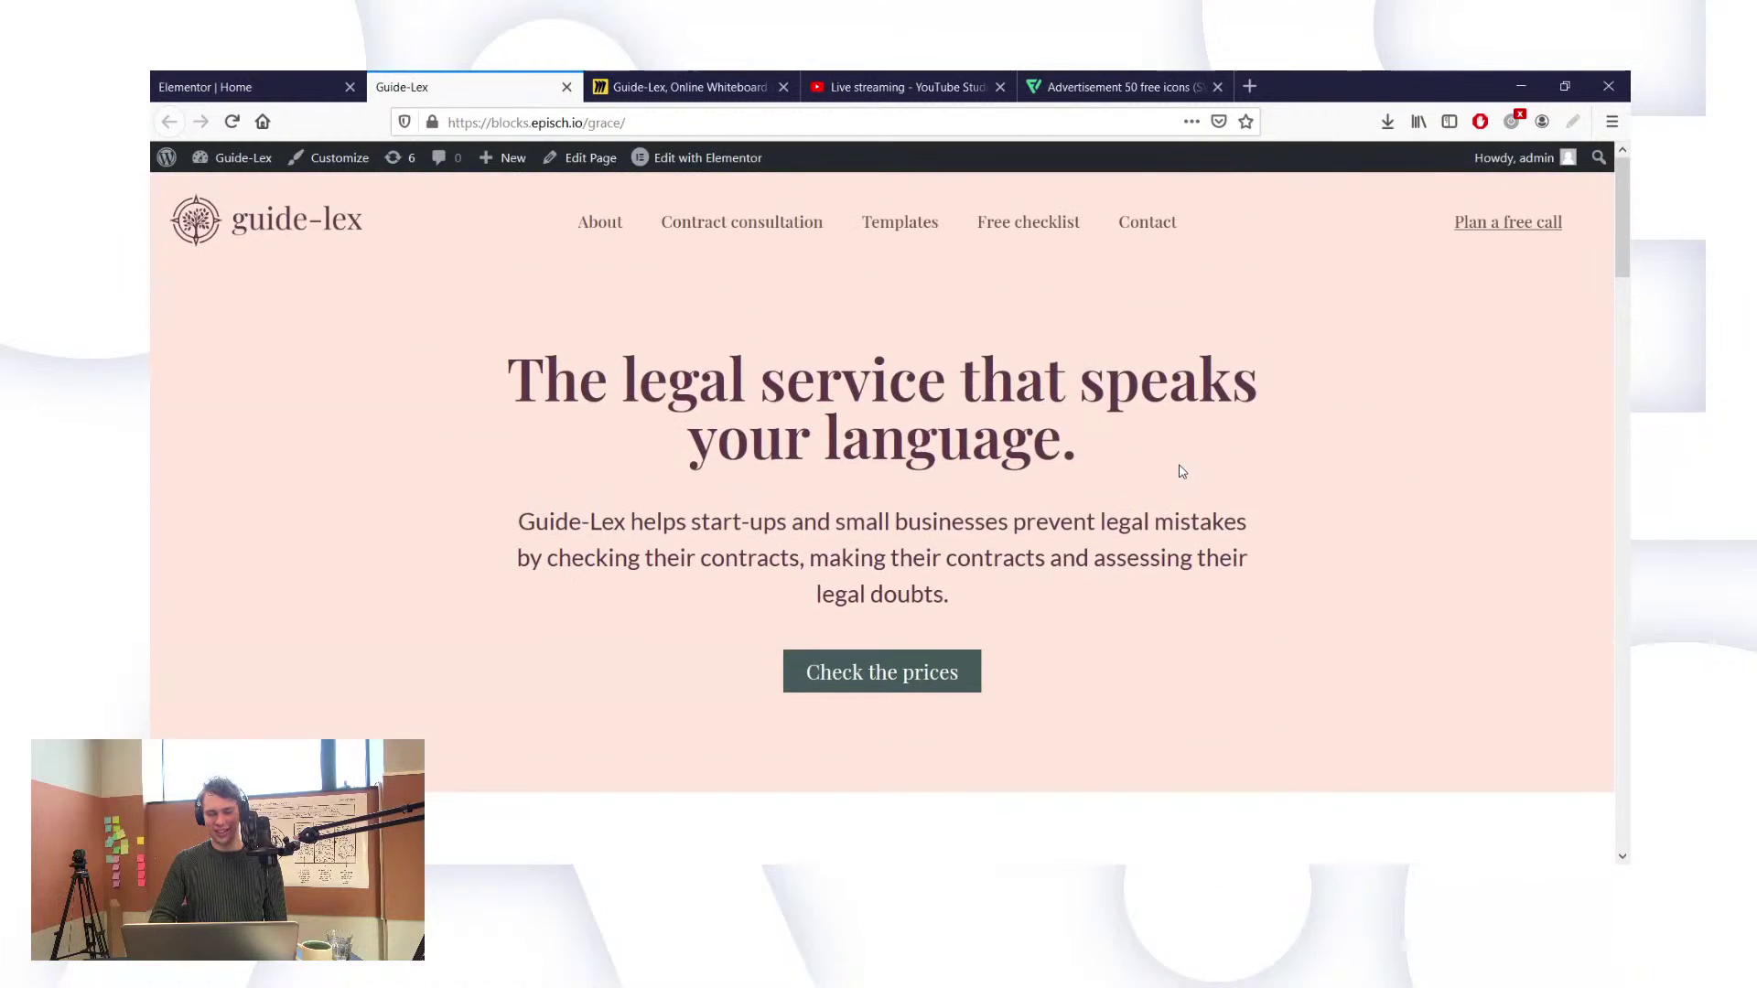
{"action": "scroll", "coordinate": [1183, 473], "scroll_direction": "up", "scroll_amount": 4}
{"action": "scroll", "coordinate": [1182, 472], "scroll_direction": "down", "scroll_amount": 8}
{"action": "scroll", "coordinate": [1180, 472], "scroll_direction": "down", "scroll_amount": 2}
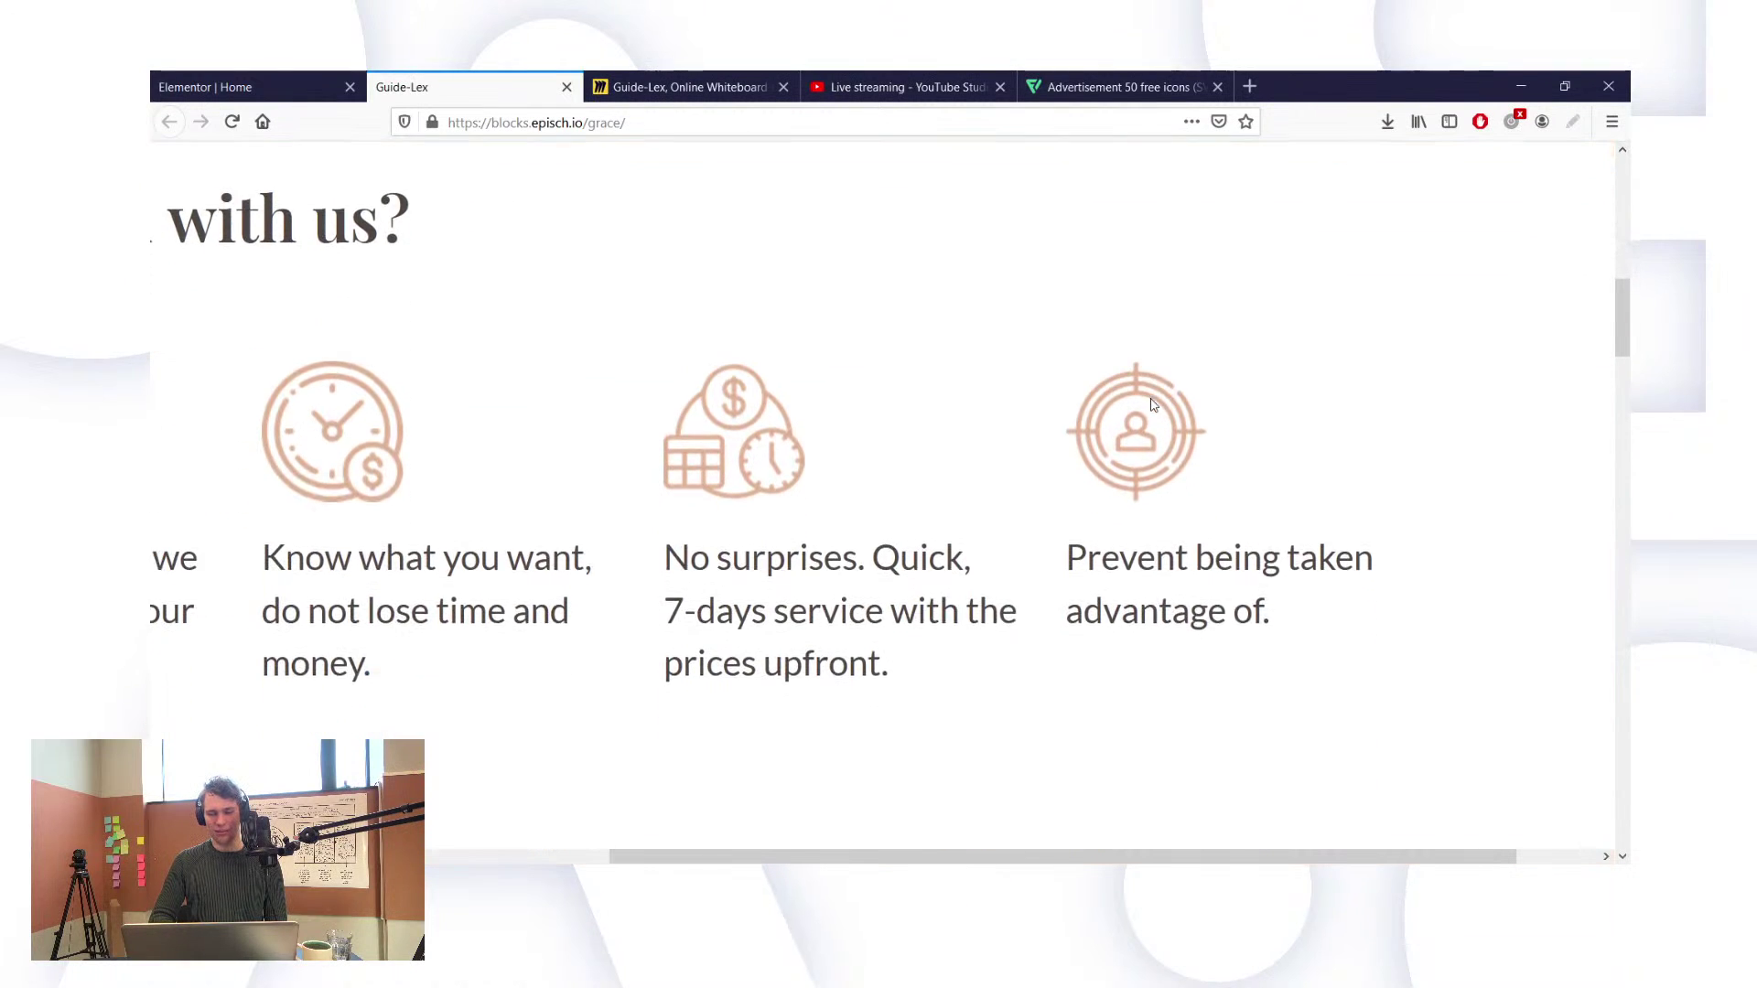
{"action": "scroll", "coordinate": [1158, 401], "scroll_direction": "down", "scroll_amount": 4, "text": "ctrl"}
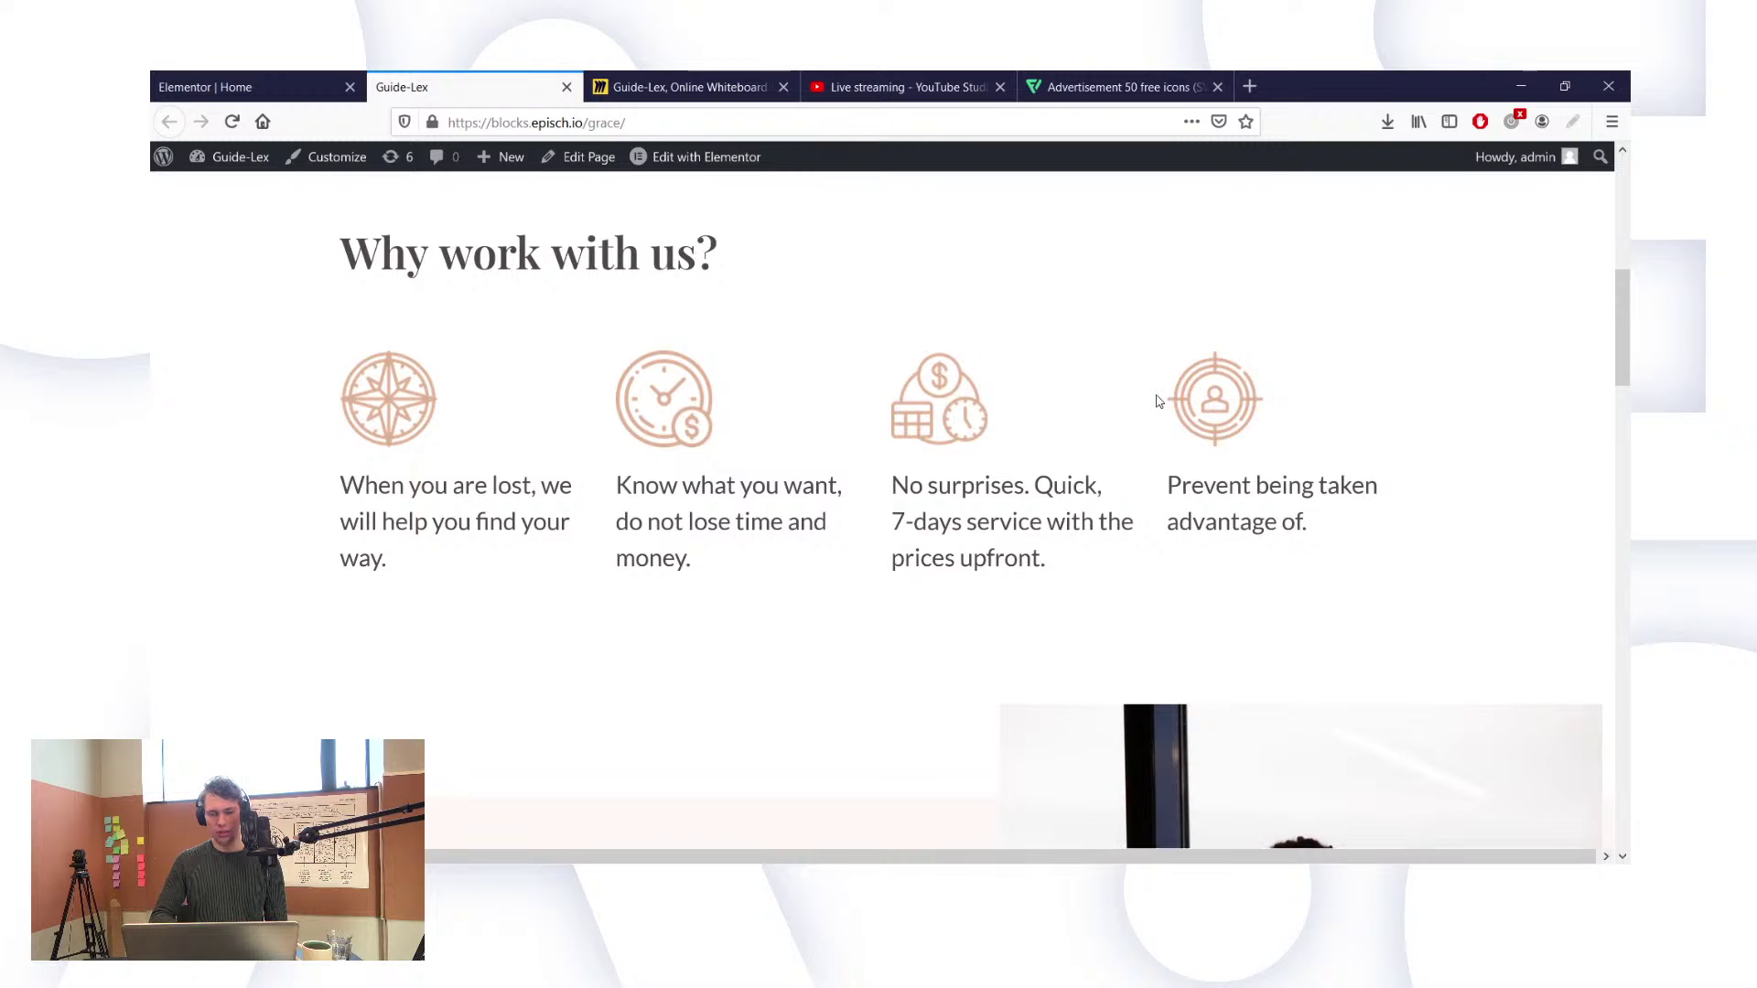
{"action": "scroll", "coordinate": [1157, 401], "scroll_direction": "down", "scroll_amount": 10}
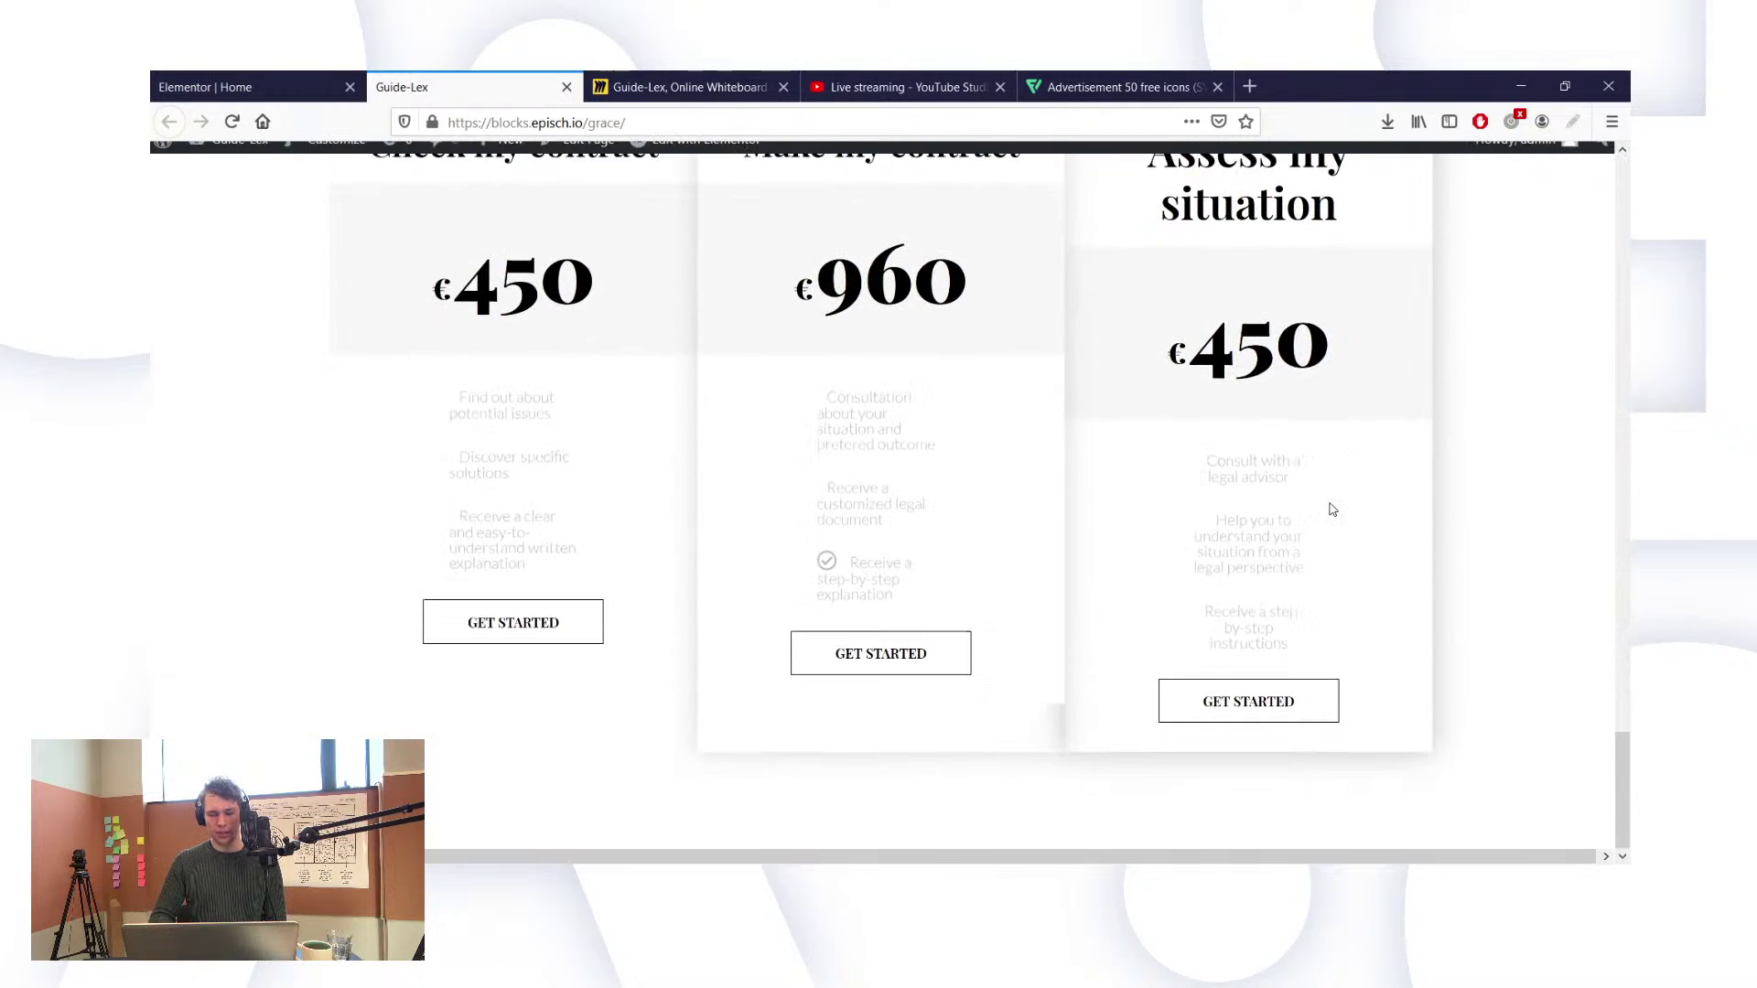
{"action": "scroll", "coordinate": [1326, 506], "scroll_direction": "up", "scroll_amount": 3}
{"action": "scroll", "coordinate": [750, 288], "scroll_direction": "up", "scroll_amount": 3}
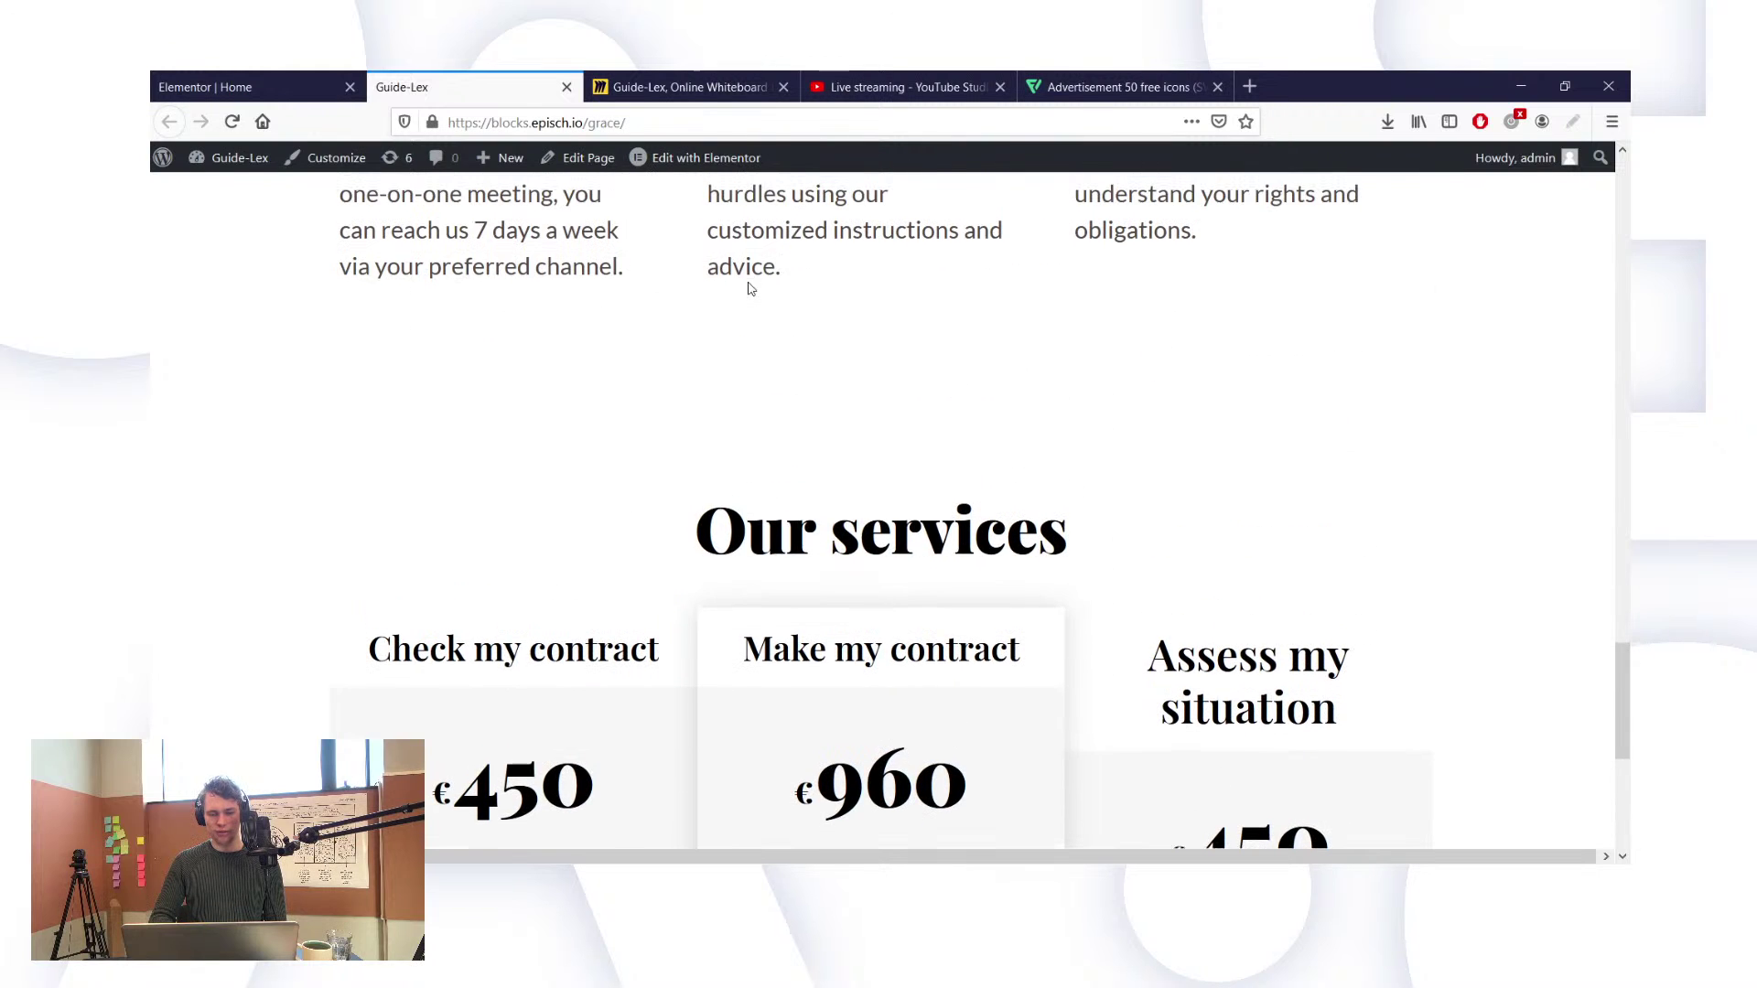
{"action": "scroll", "coordinate": [992, 482], "scroll_direction": "up", "scroll_amount": 6}
{"action": "scroll", "coordinate": [992, 483], "scroll_direction": "up", "scroll_amount": 10}
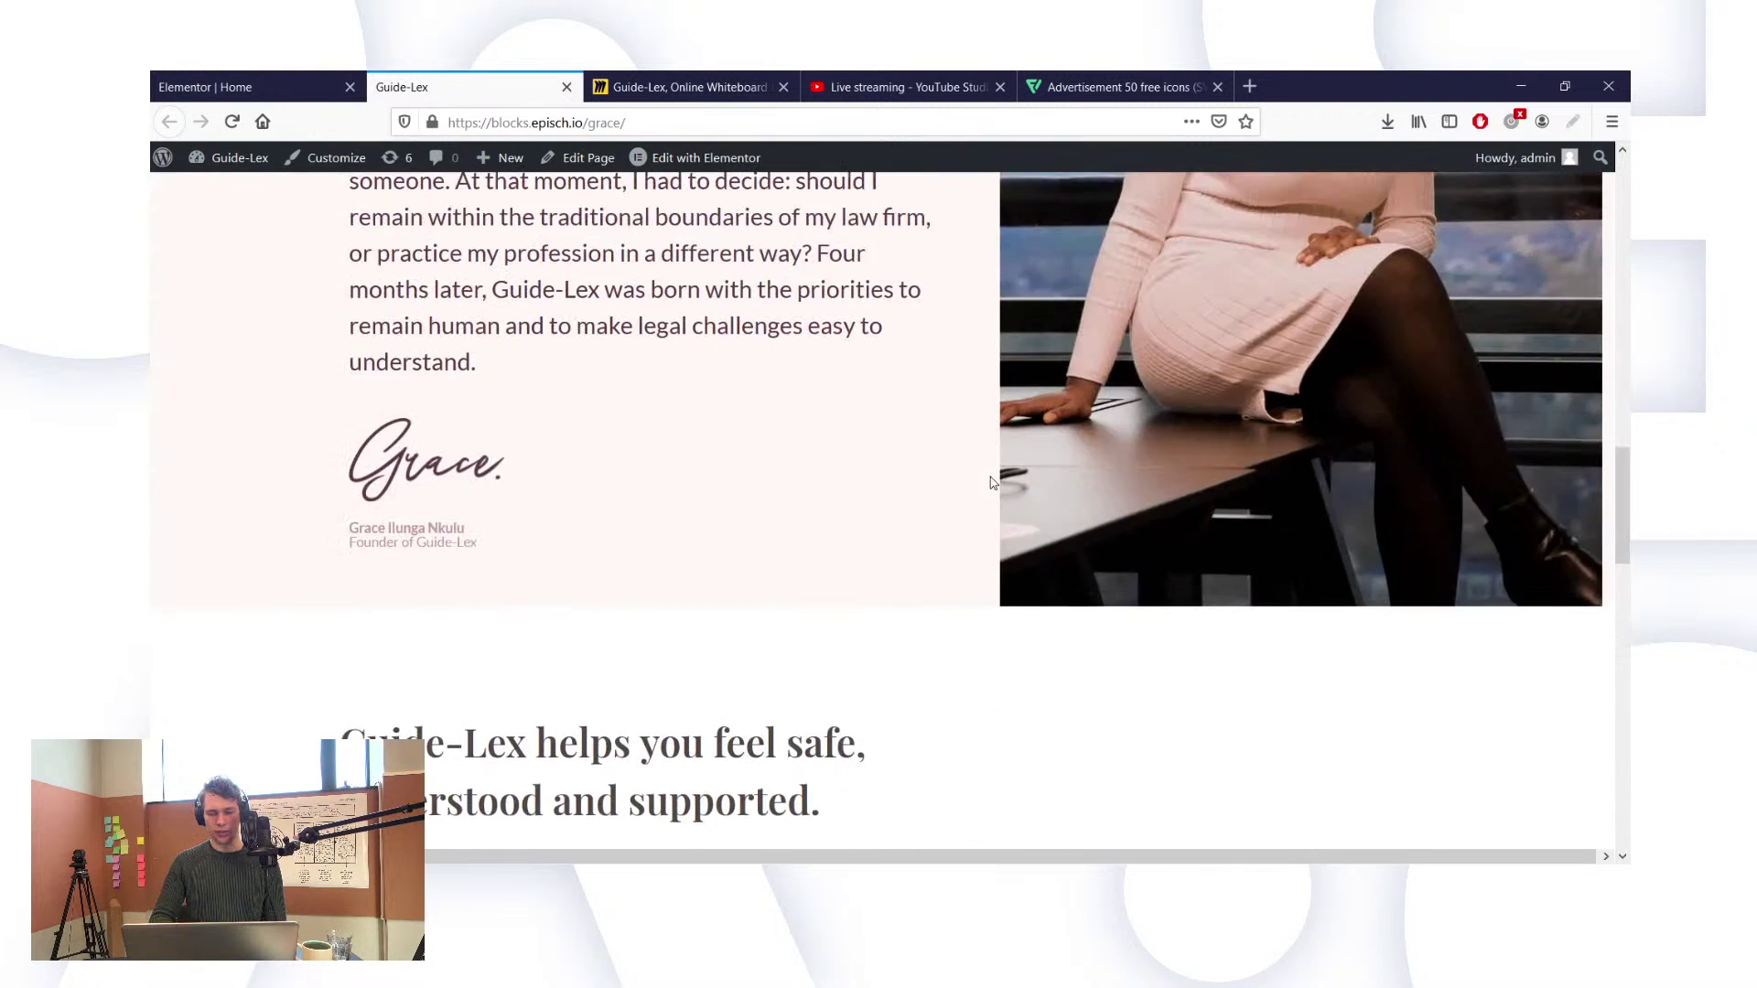
{"action": "scroll", "coordinate": [992, 483], "scroll_direction": "up", "scroll_amount": 8}
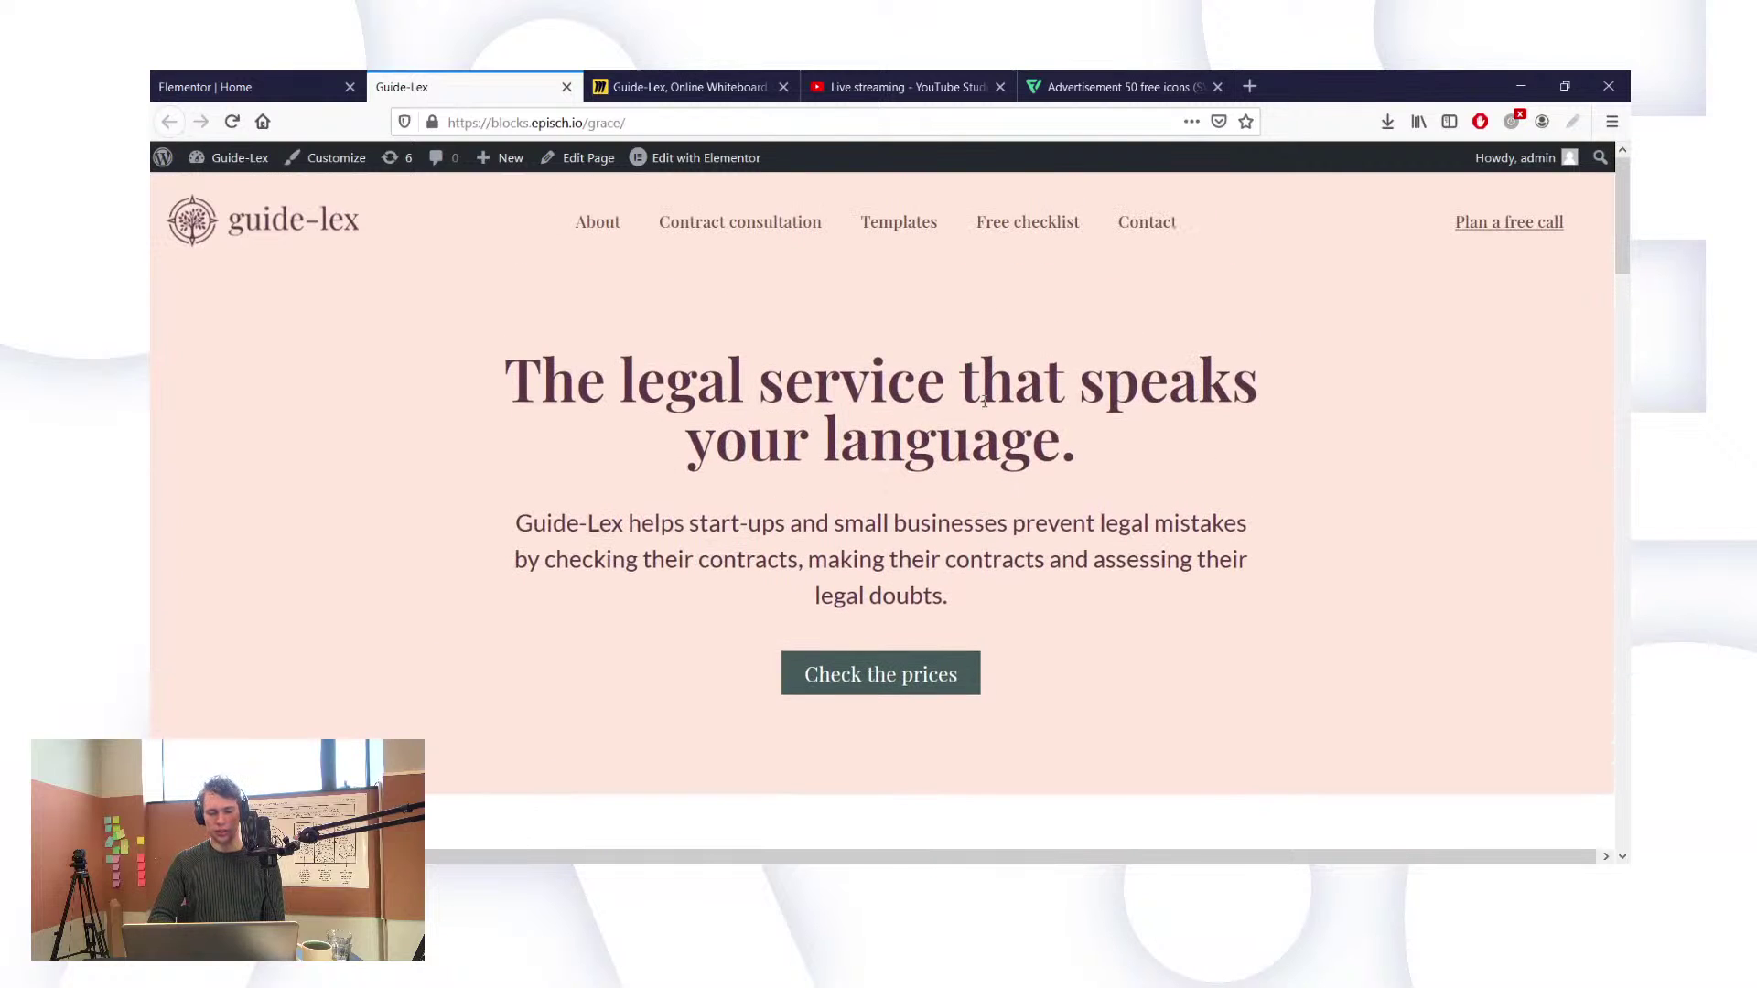
Step: Change the hero section's content width from 800 to 900
{"action": "left_click", "coordinate": [238, 87]}
{"action": "scroll", "coordinate": [670, 380], "scroll_direction": "up", "scroll_amount": 15}
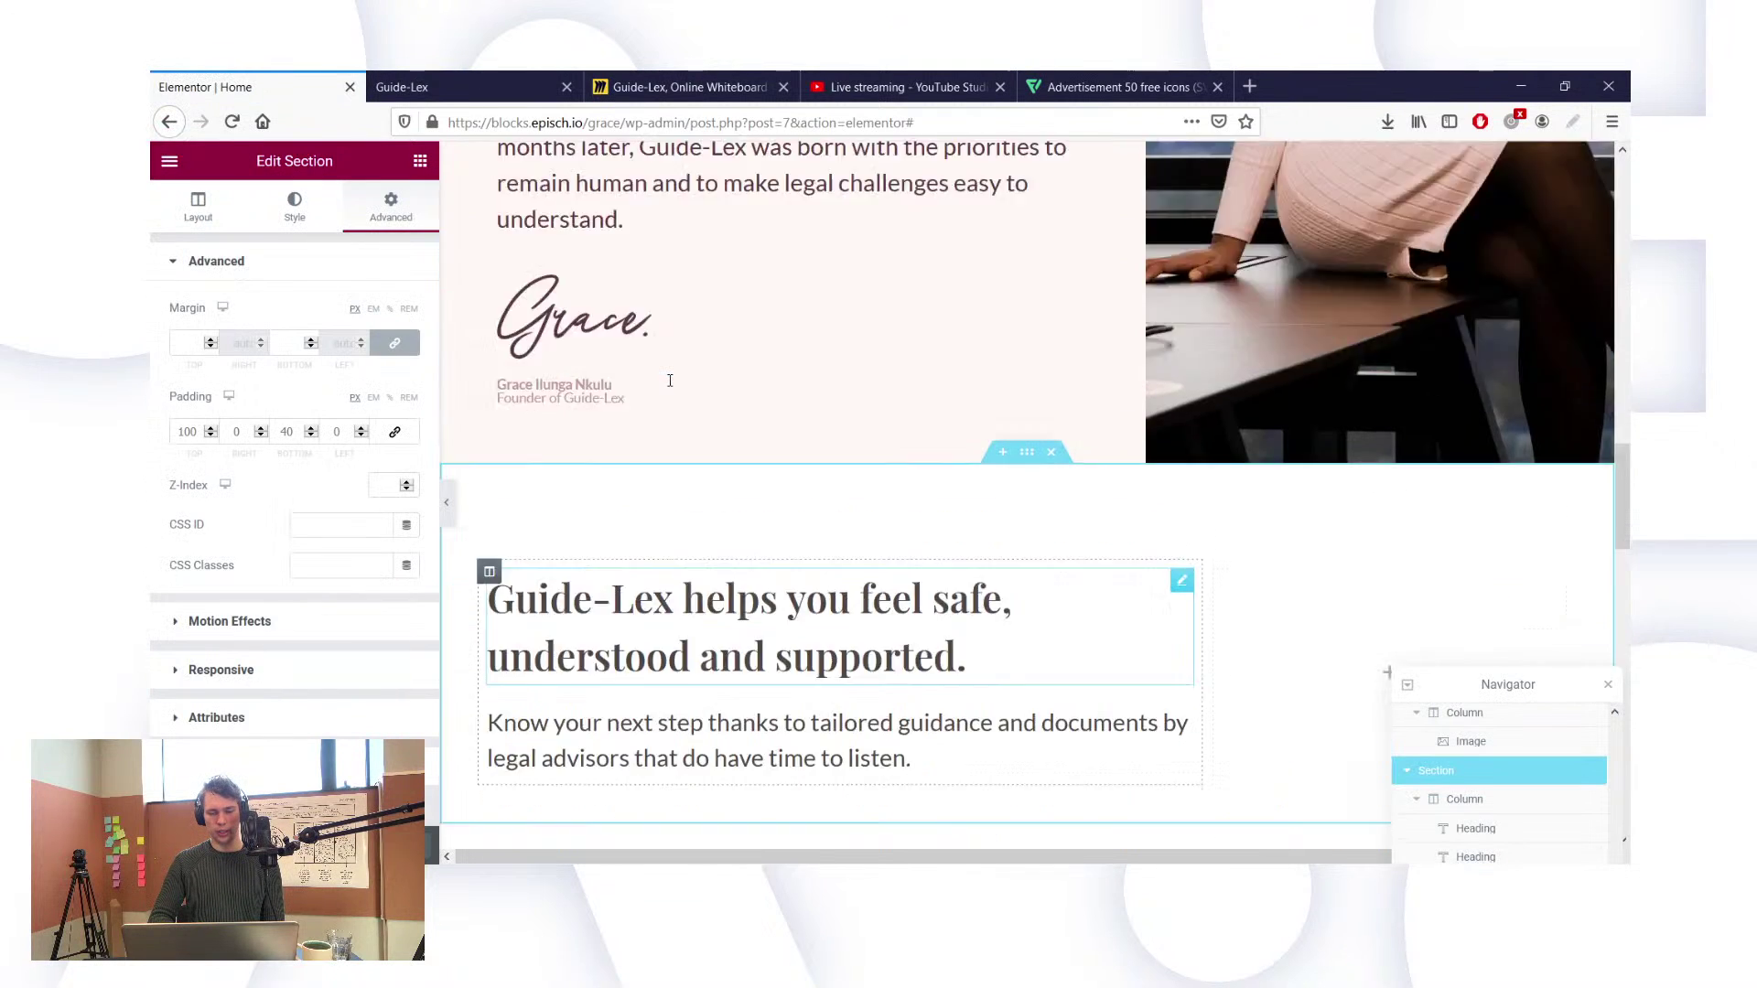
{"action": "scroll", "coordinate": [669, 379], "scroll_direction": "up", "scroll_amount": 3}
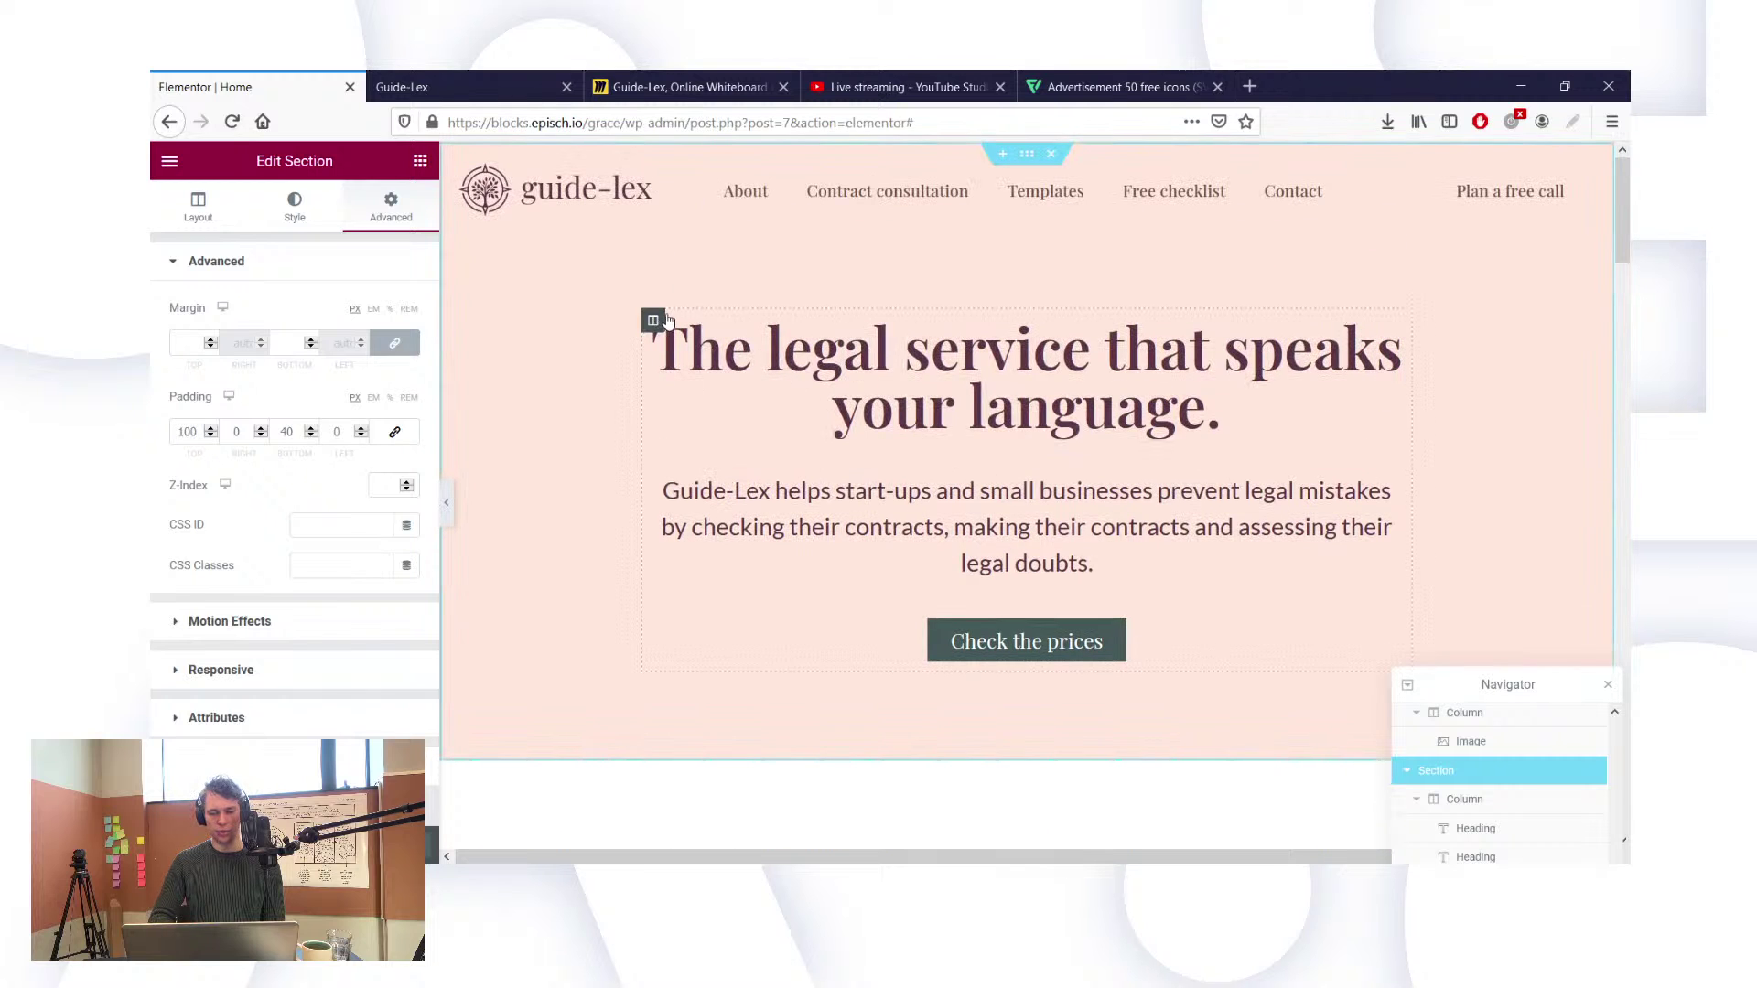
{"action": "scroll", "coordinate": [1445, 738], "scroll_direction": "down", "scroll_amount": 1}
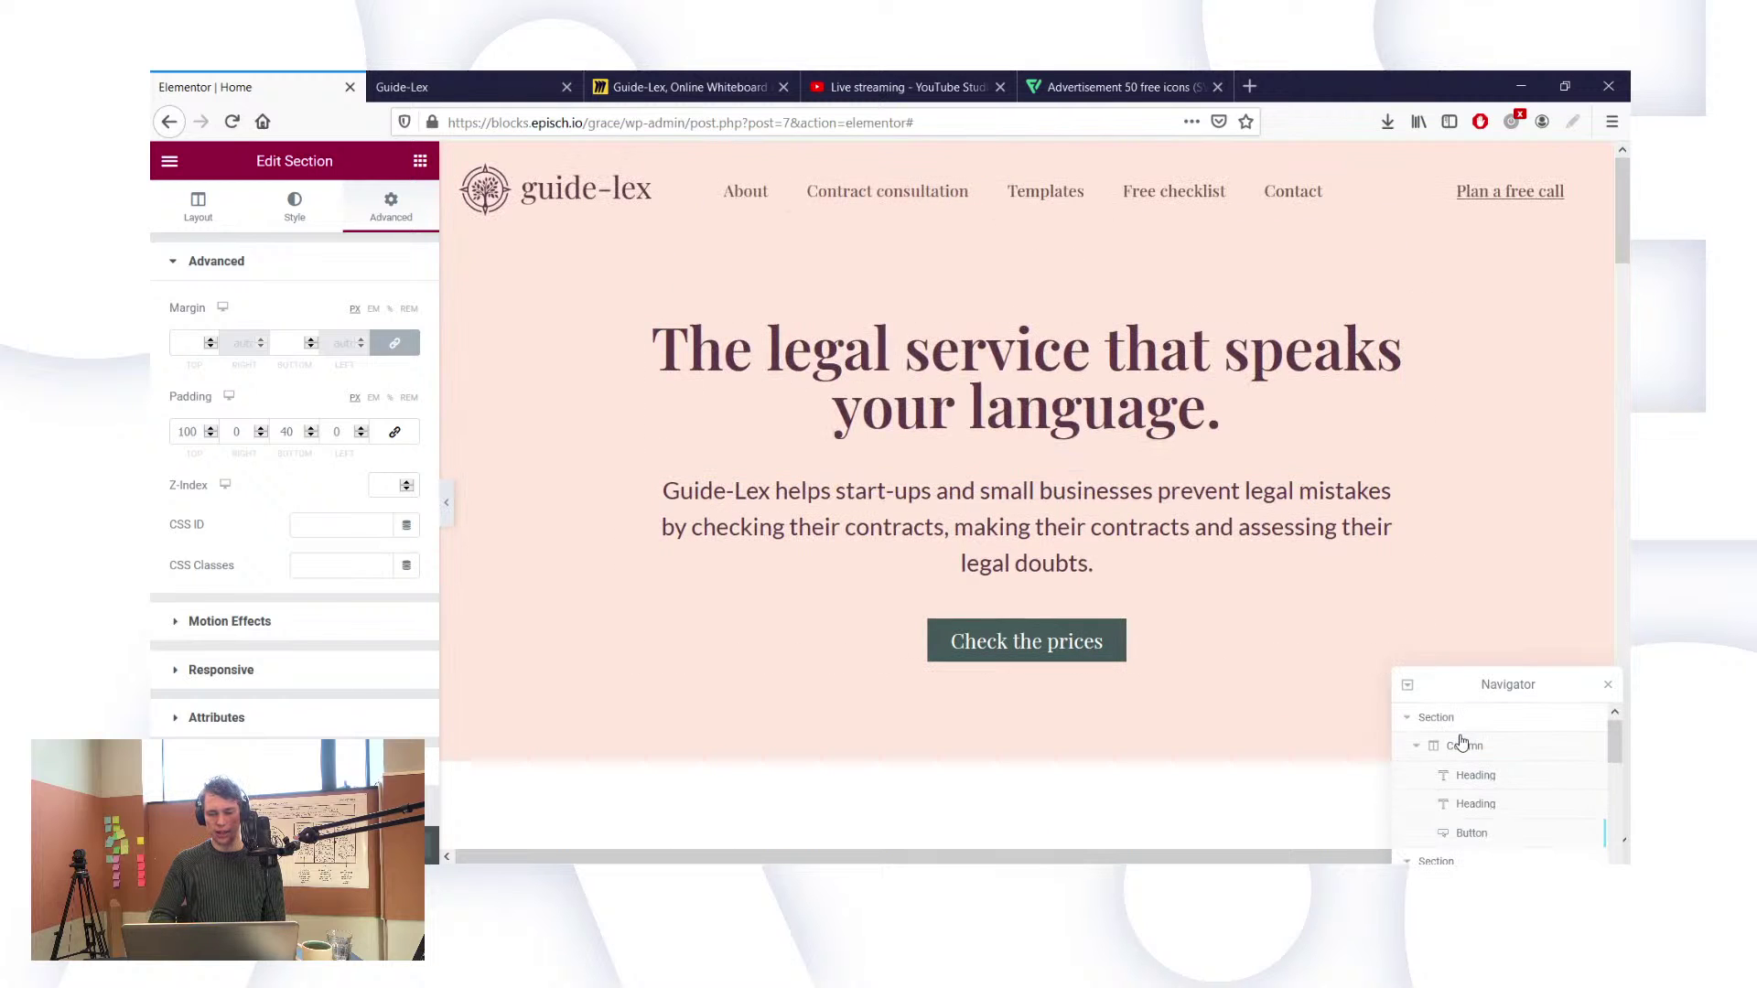
{"action": "left_click", "coordinate": [1453, 718]}
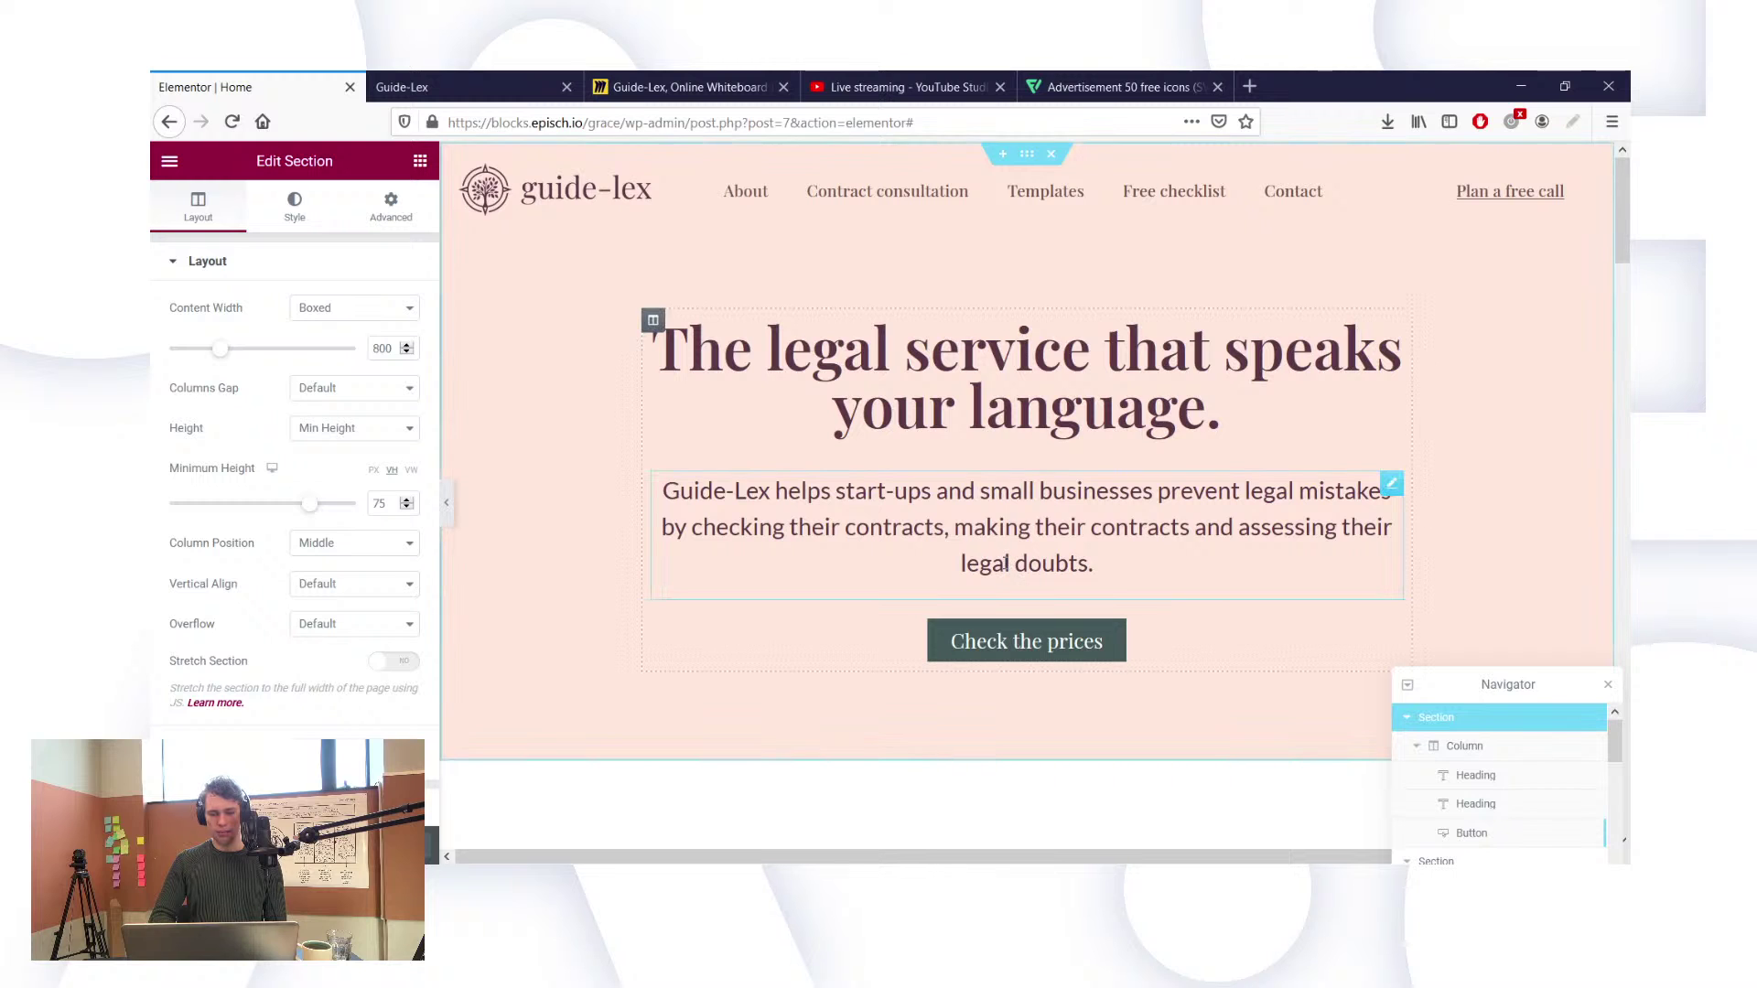
{"action": "left_click", "coordinate": [381, 348]}
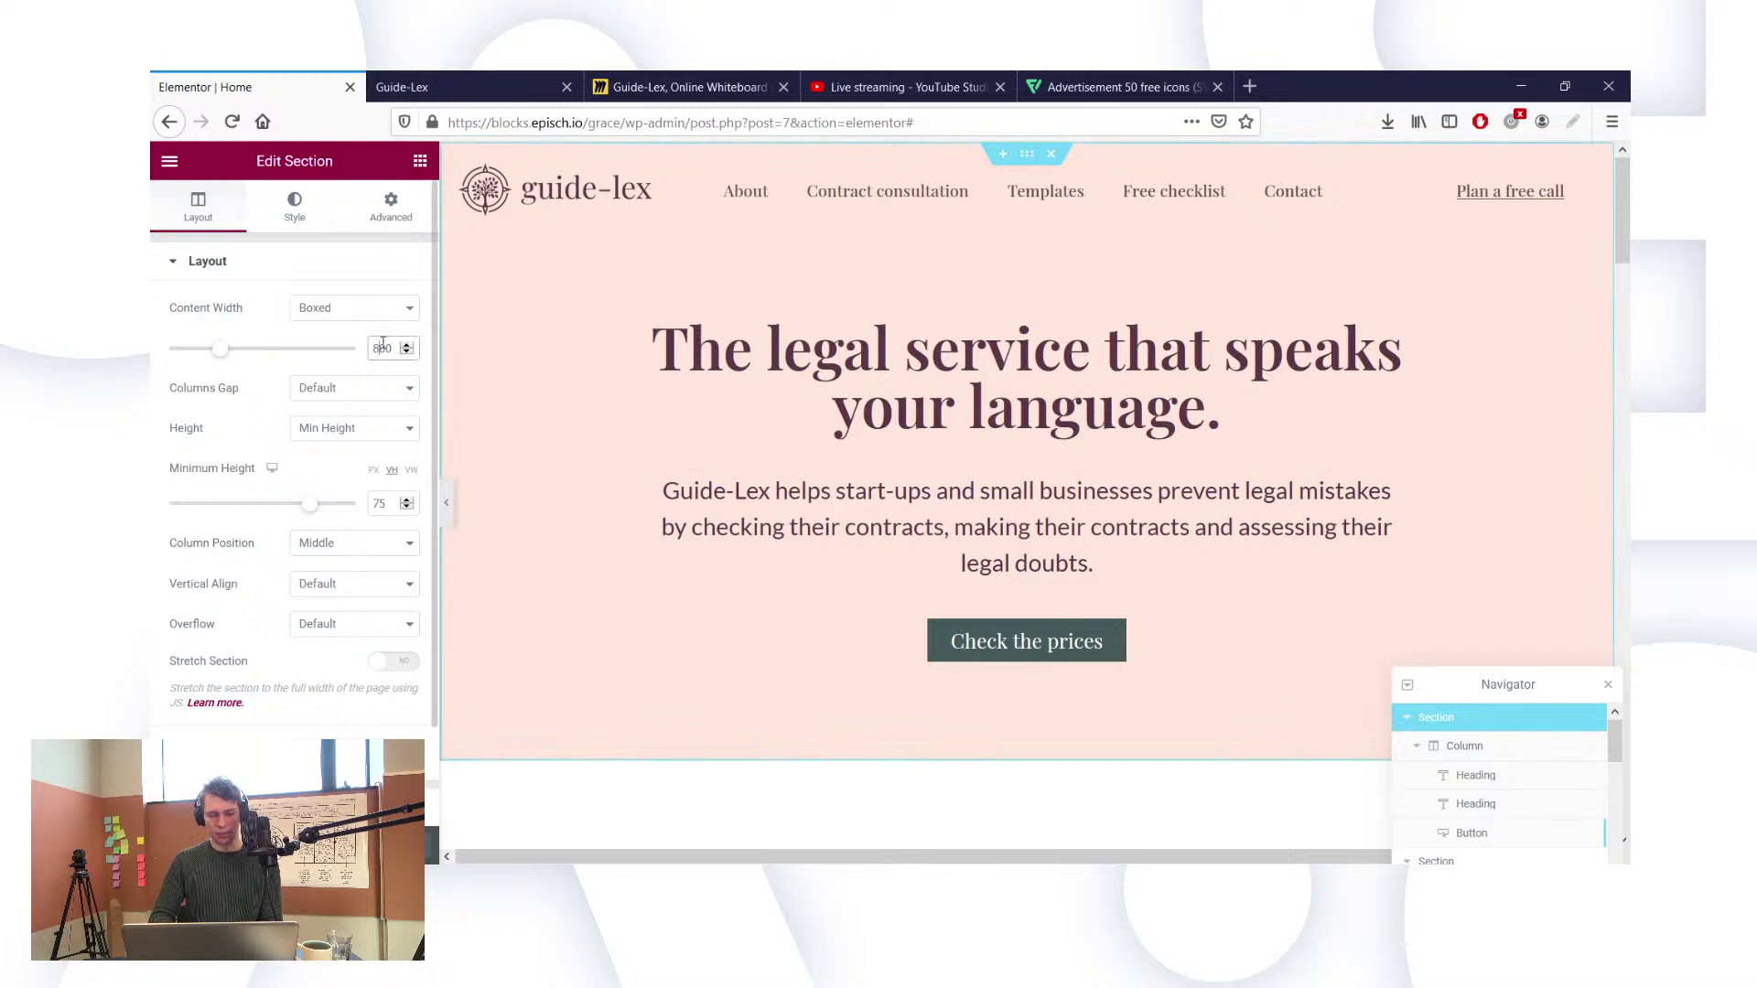
{"action": "key", "text": "BackSpace"}
{"action": "type", "text": "9"}
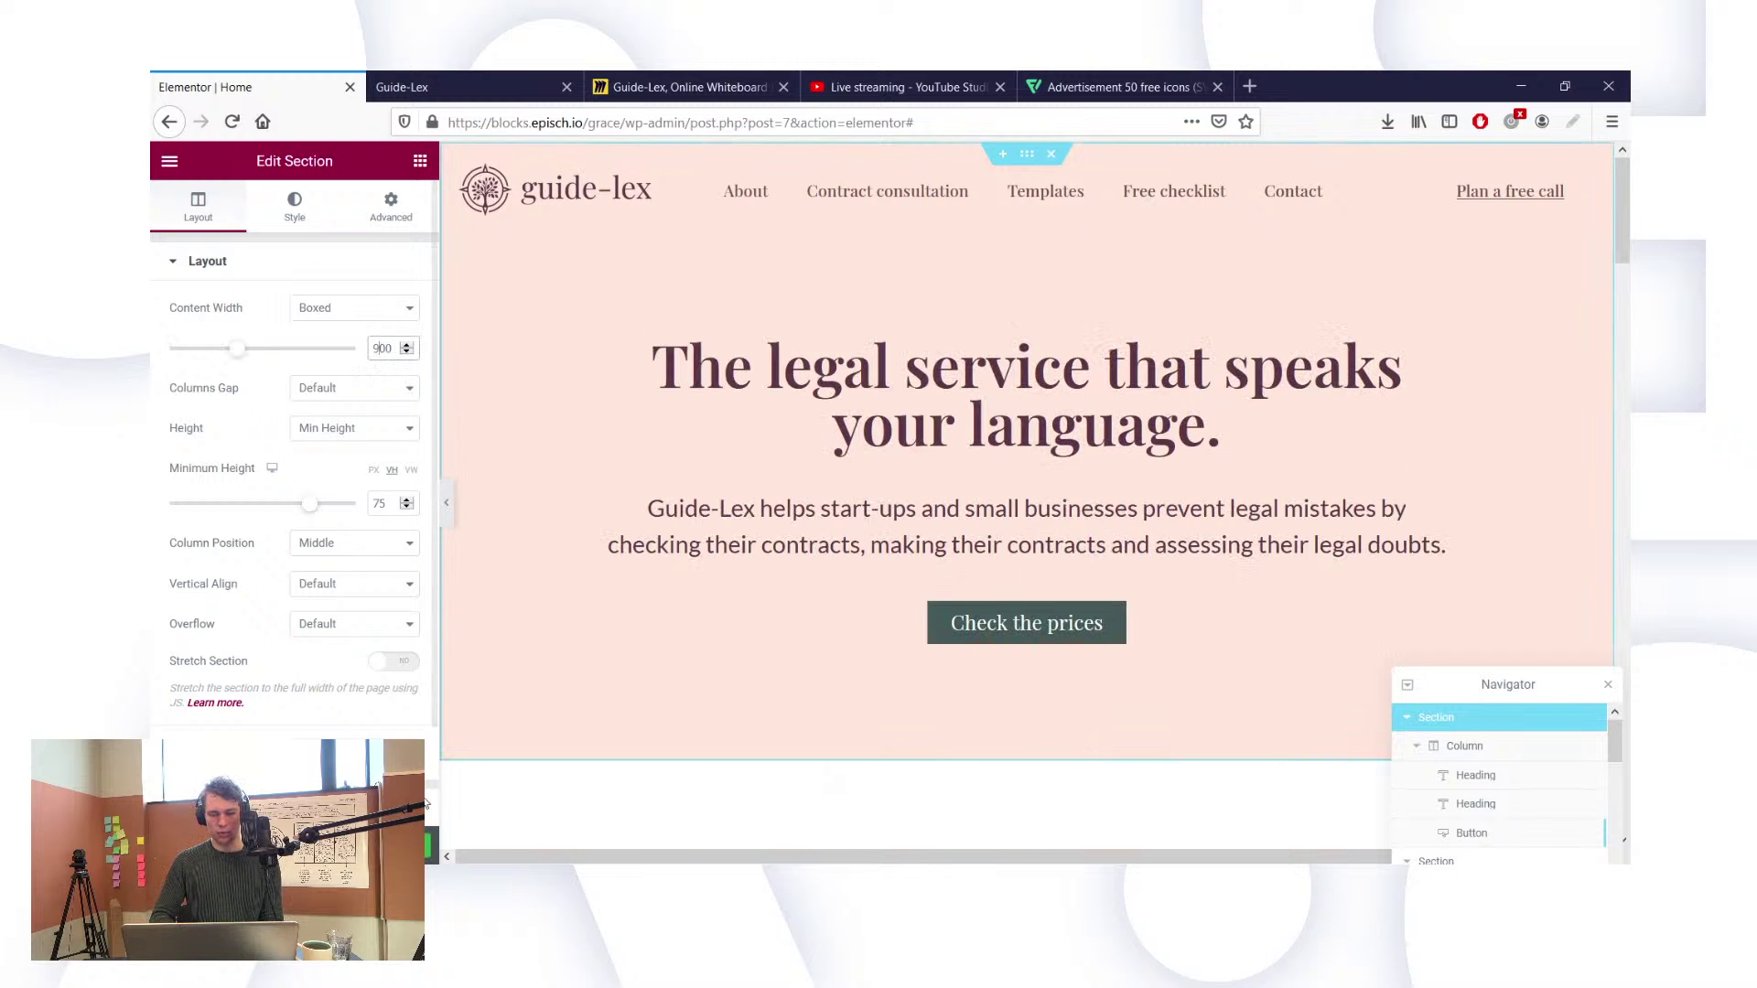
{"action": "left_click", "coordinate": [480, 85]}
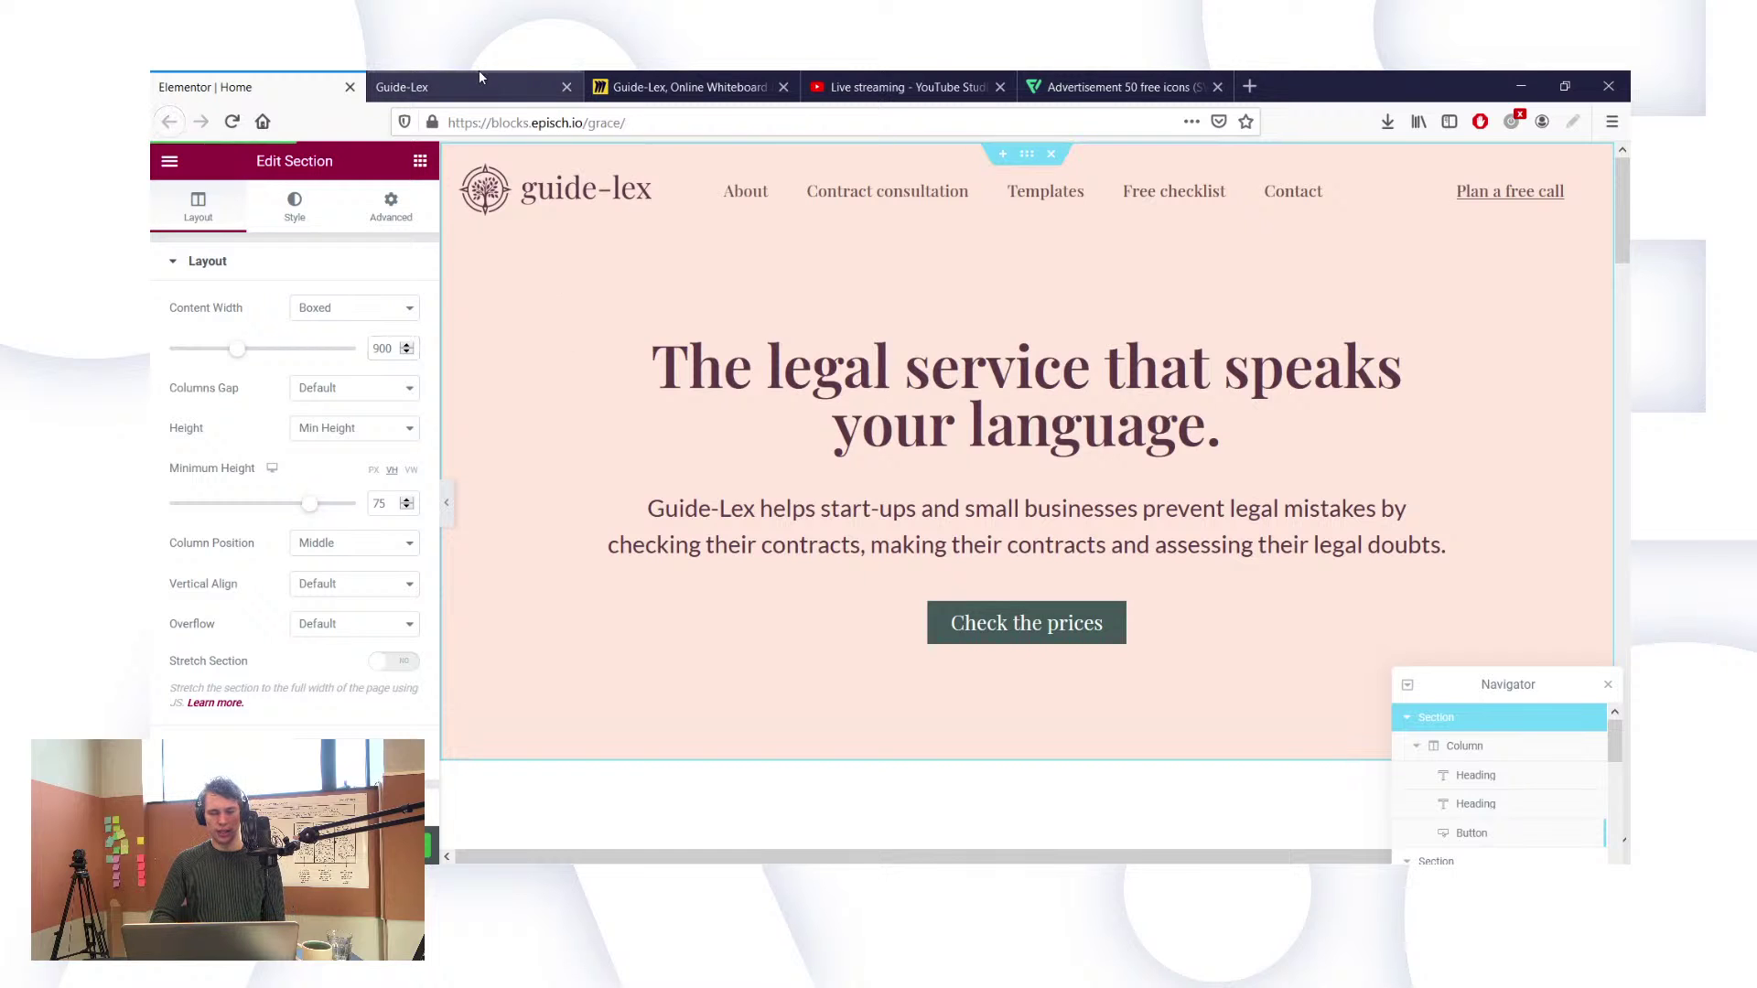
{"action": "left_click", "coordinate": [232, 128]}
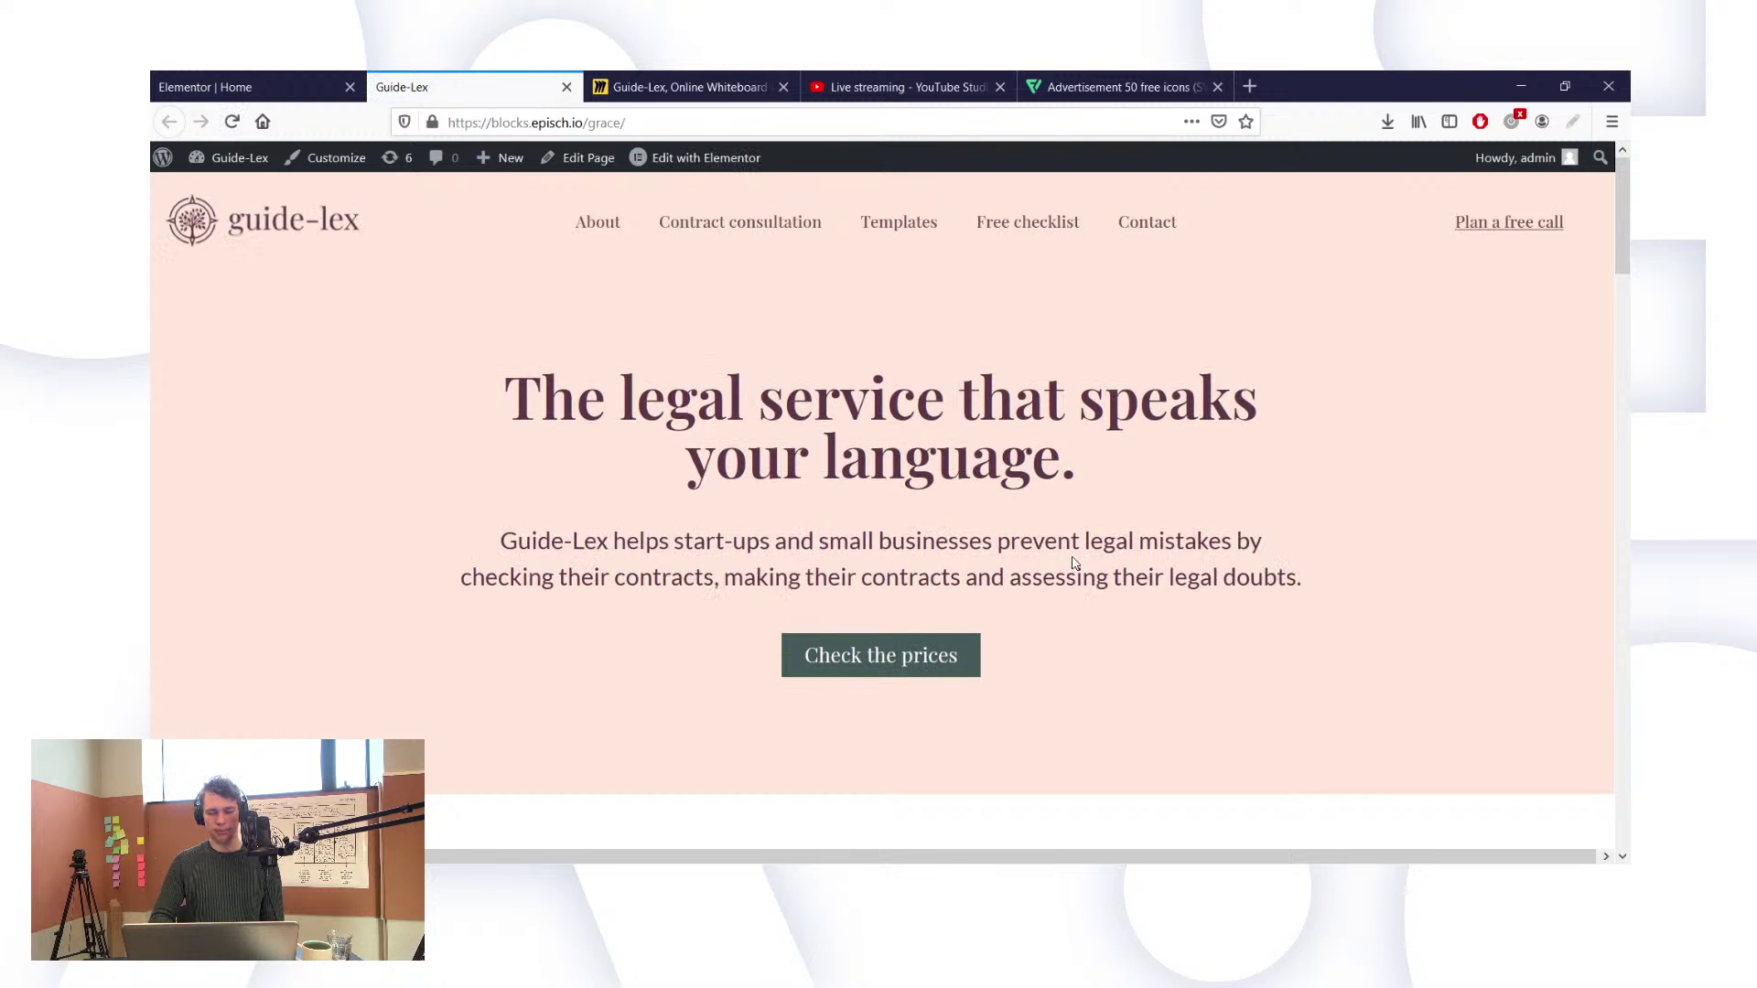
{"action": "scroll", "coordinate": [827, 318], "scroll_direction": "down", "scroll_amount": 2}
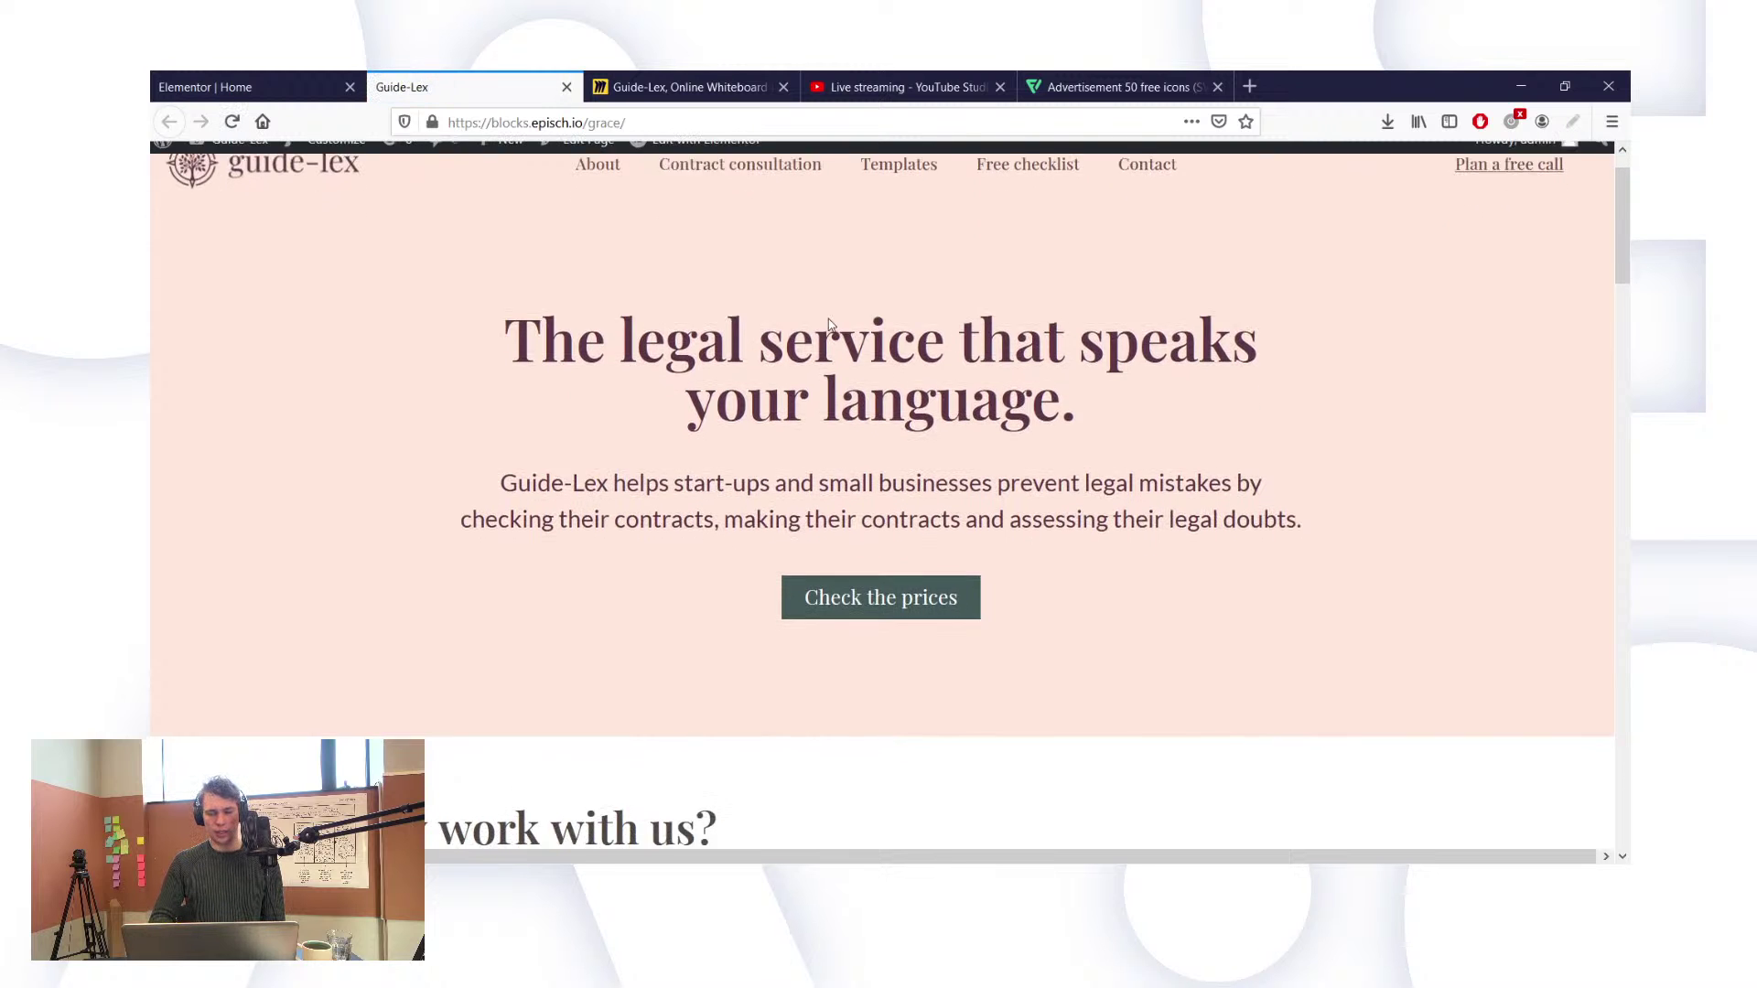
{"action": "scroll", "coordinate": [829, 319], "scroll_direction": "up", "scroll_amount": 2}
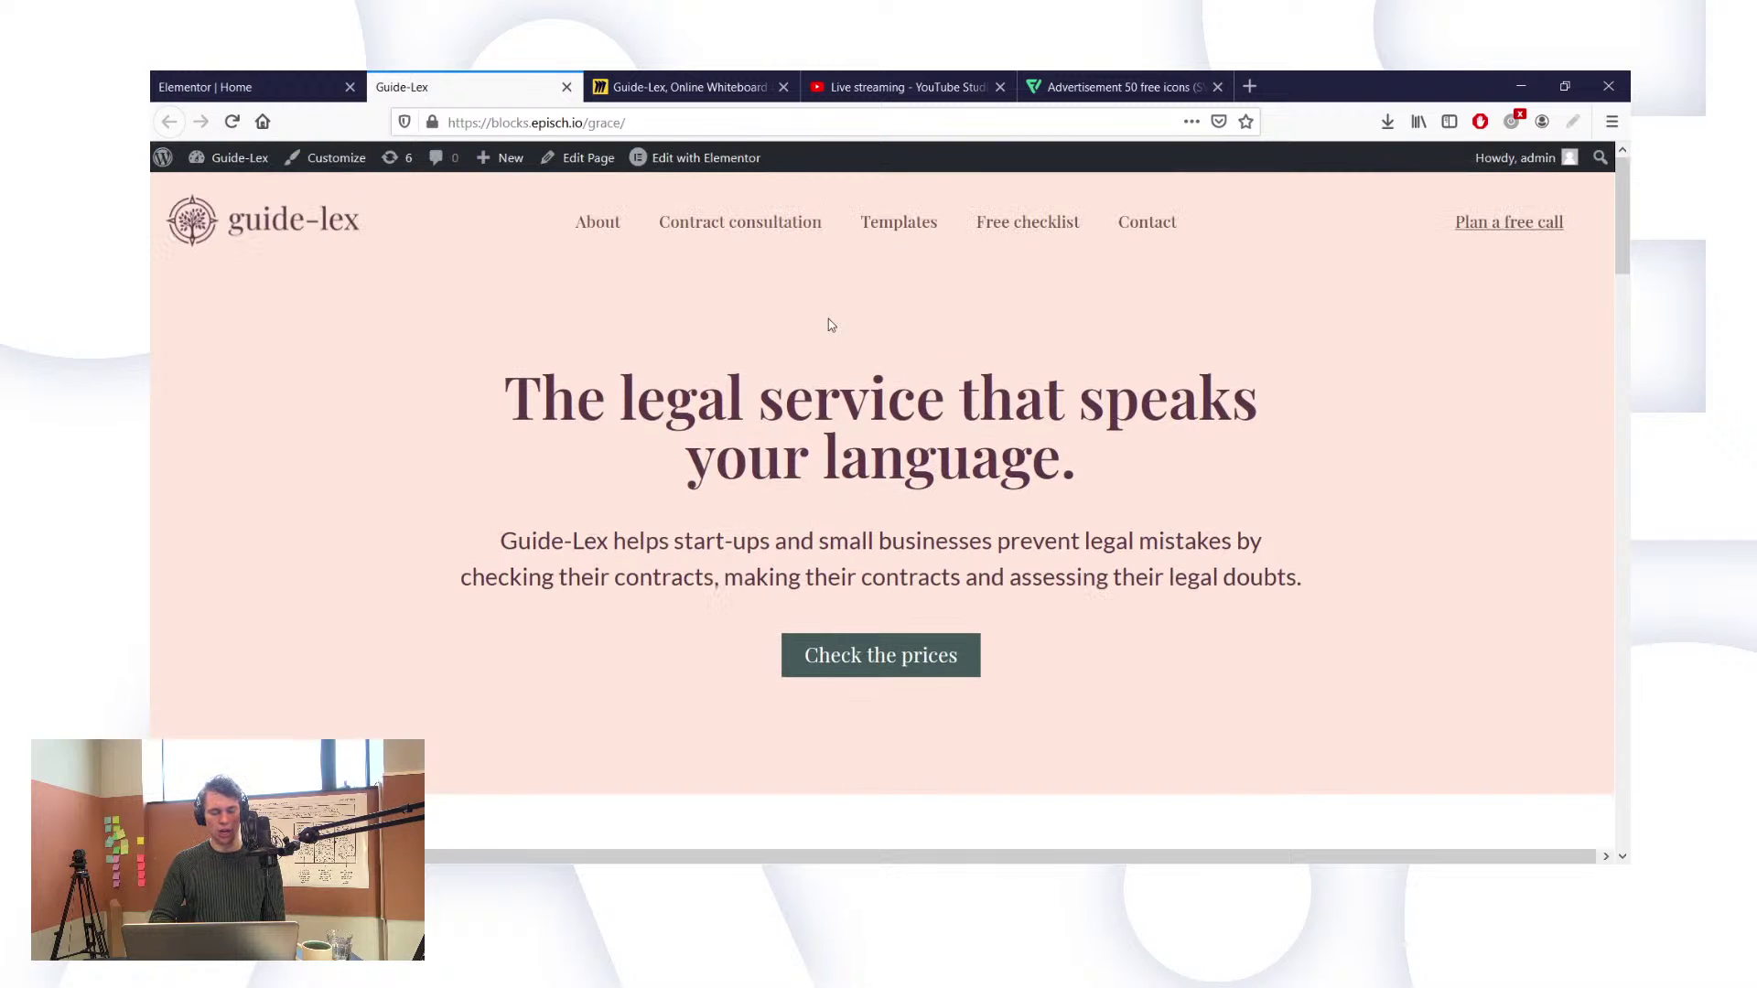
{"action": "scroll", "coordinate": [830, 325], "scroll_direction": "down", "scroll_amount": 4}
{"action": "scroll", "coordinate": [830, 325], "scroll_direction": "down", "scroll_amount": 2}
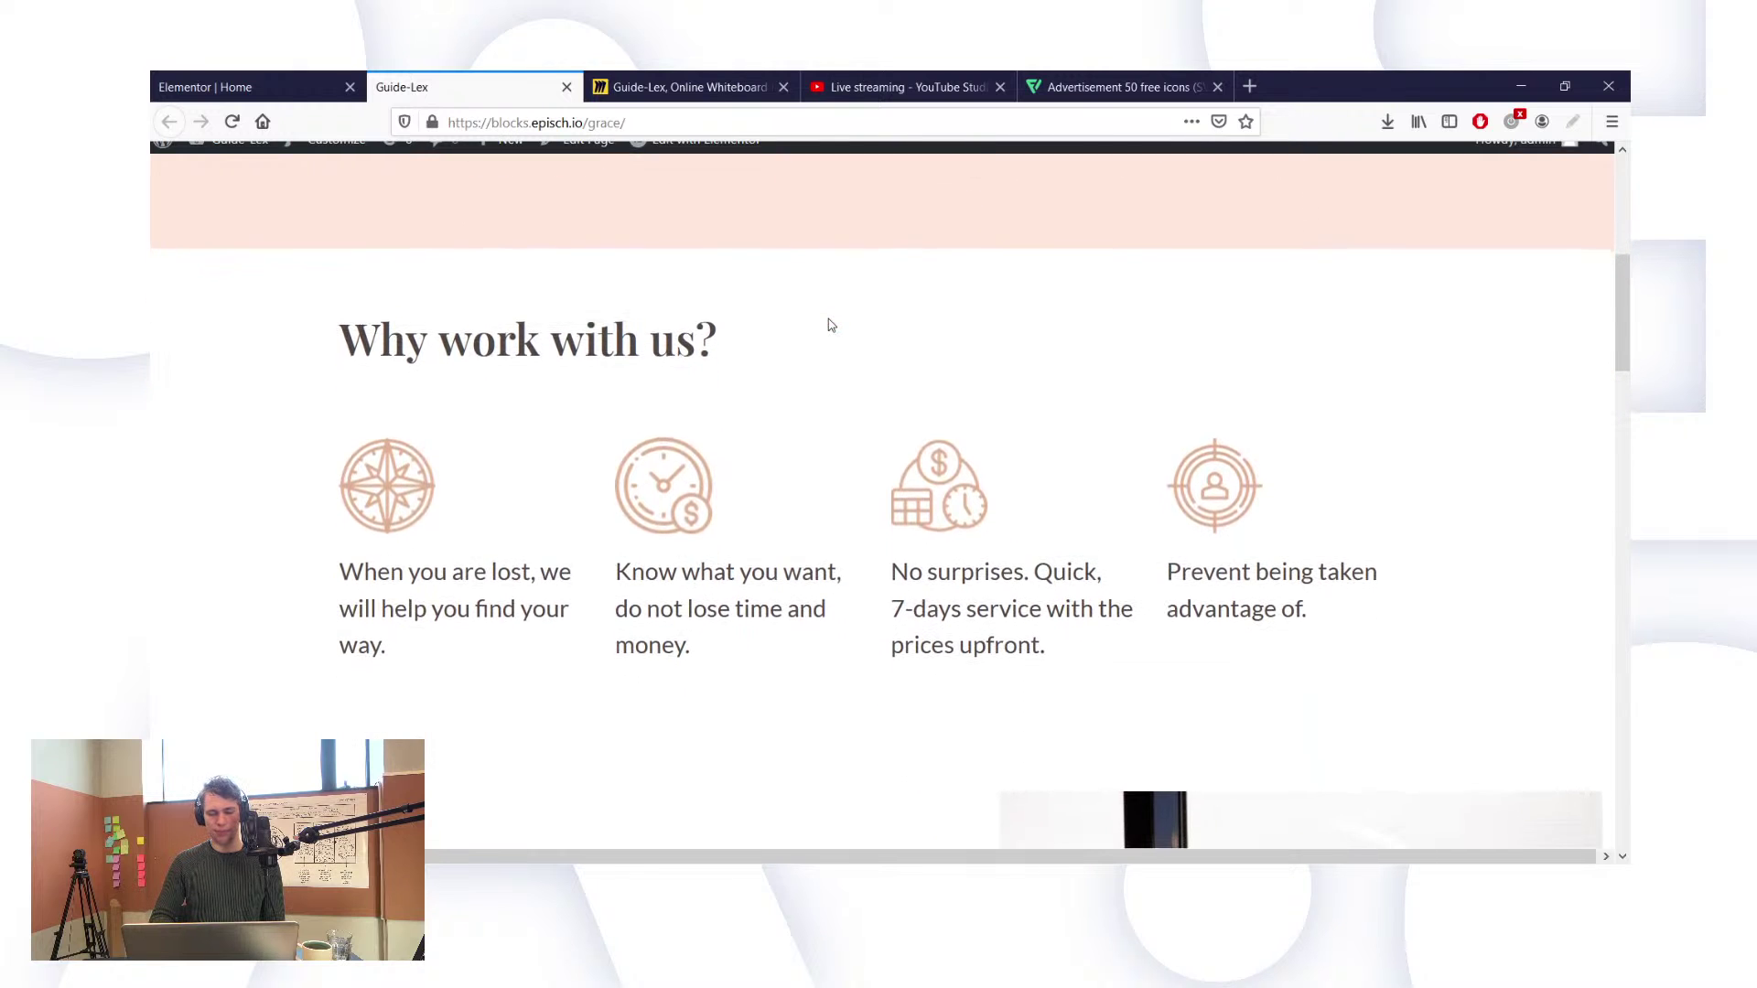
{"action": "scroll", "coordinate": [830, 325], "scroll_direction": "down", "scroll_amount": 1}
{"action": "scroll", "coordinate": [830, 325], "scroll_direction": "down", "scroll_amount": 1}
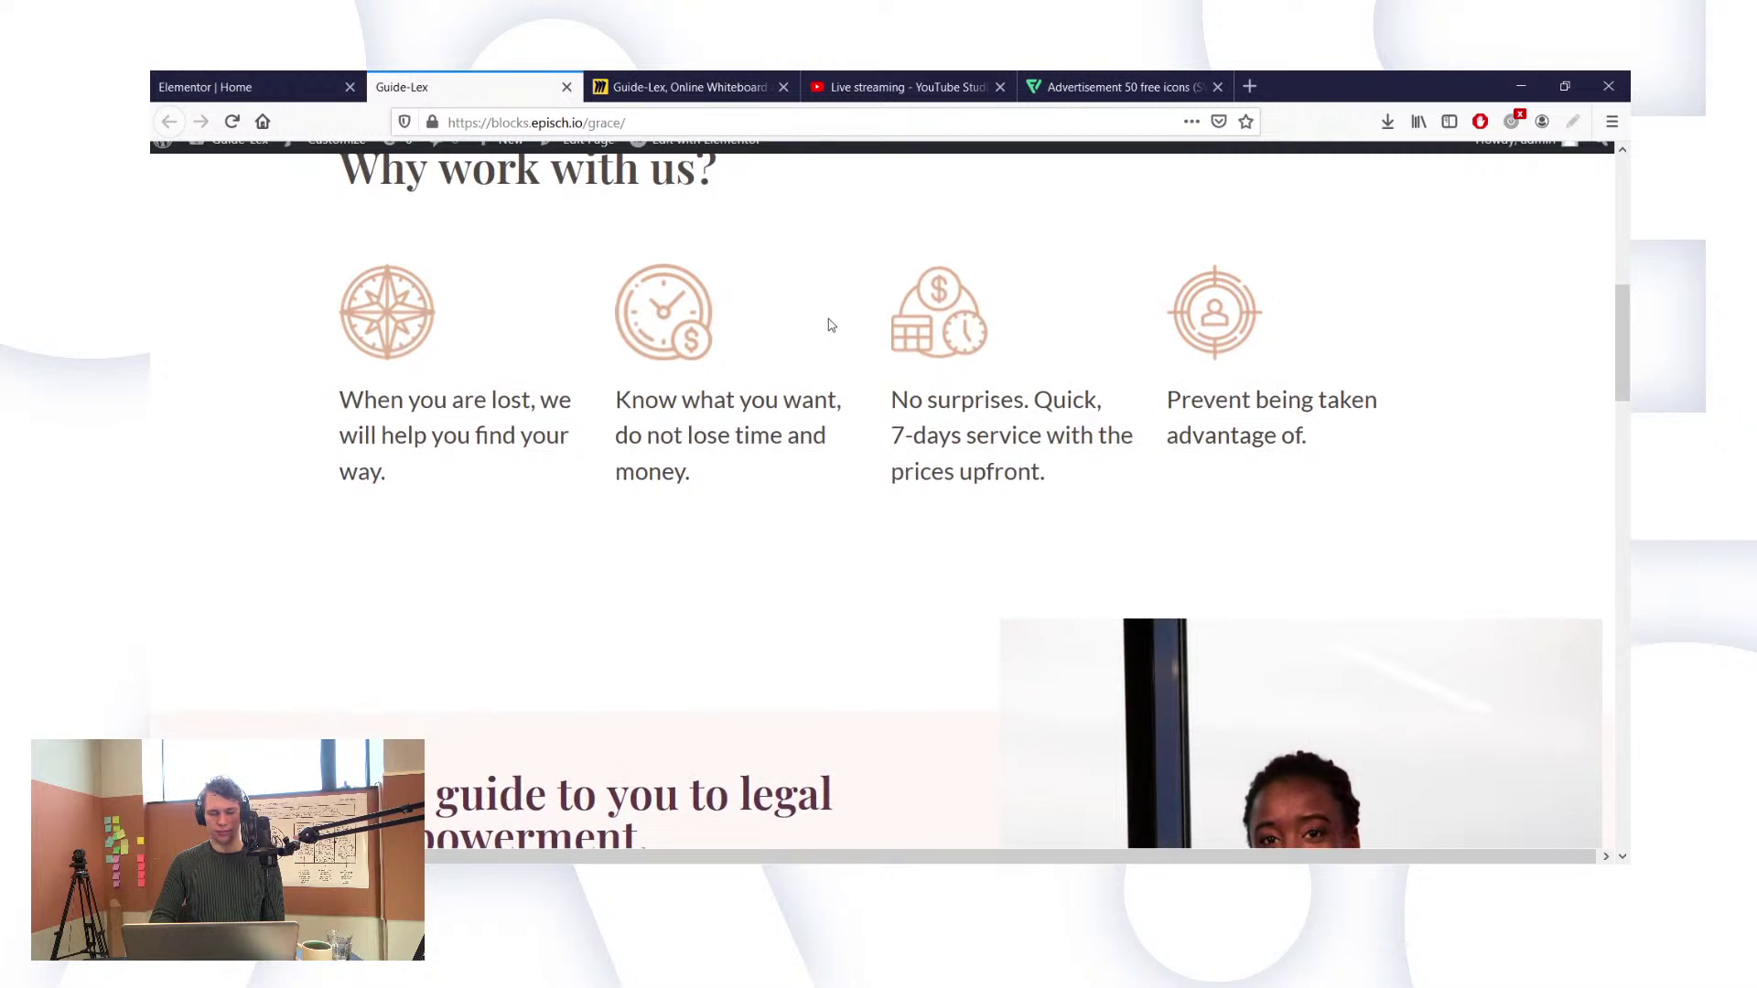
{"action": "scroll", "coordinate": [830, 324], "scroll_direction": "up", "scroll_amount": 2}
{"action": "scroll", "coordinate": [830, 325], "scroll_direction": "up", "scroll_amount": 3}
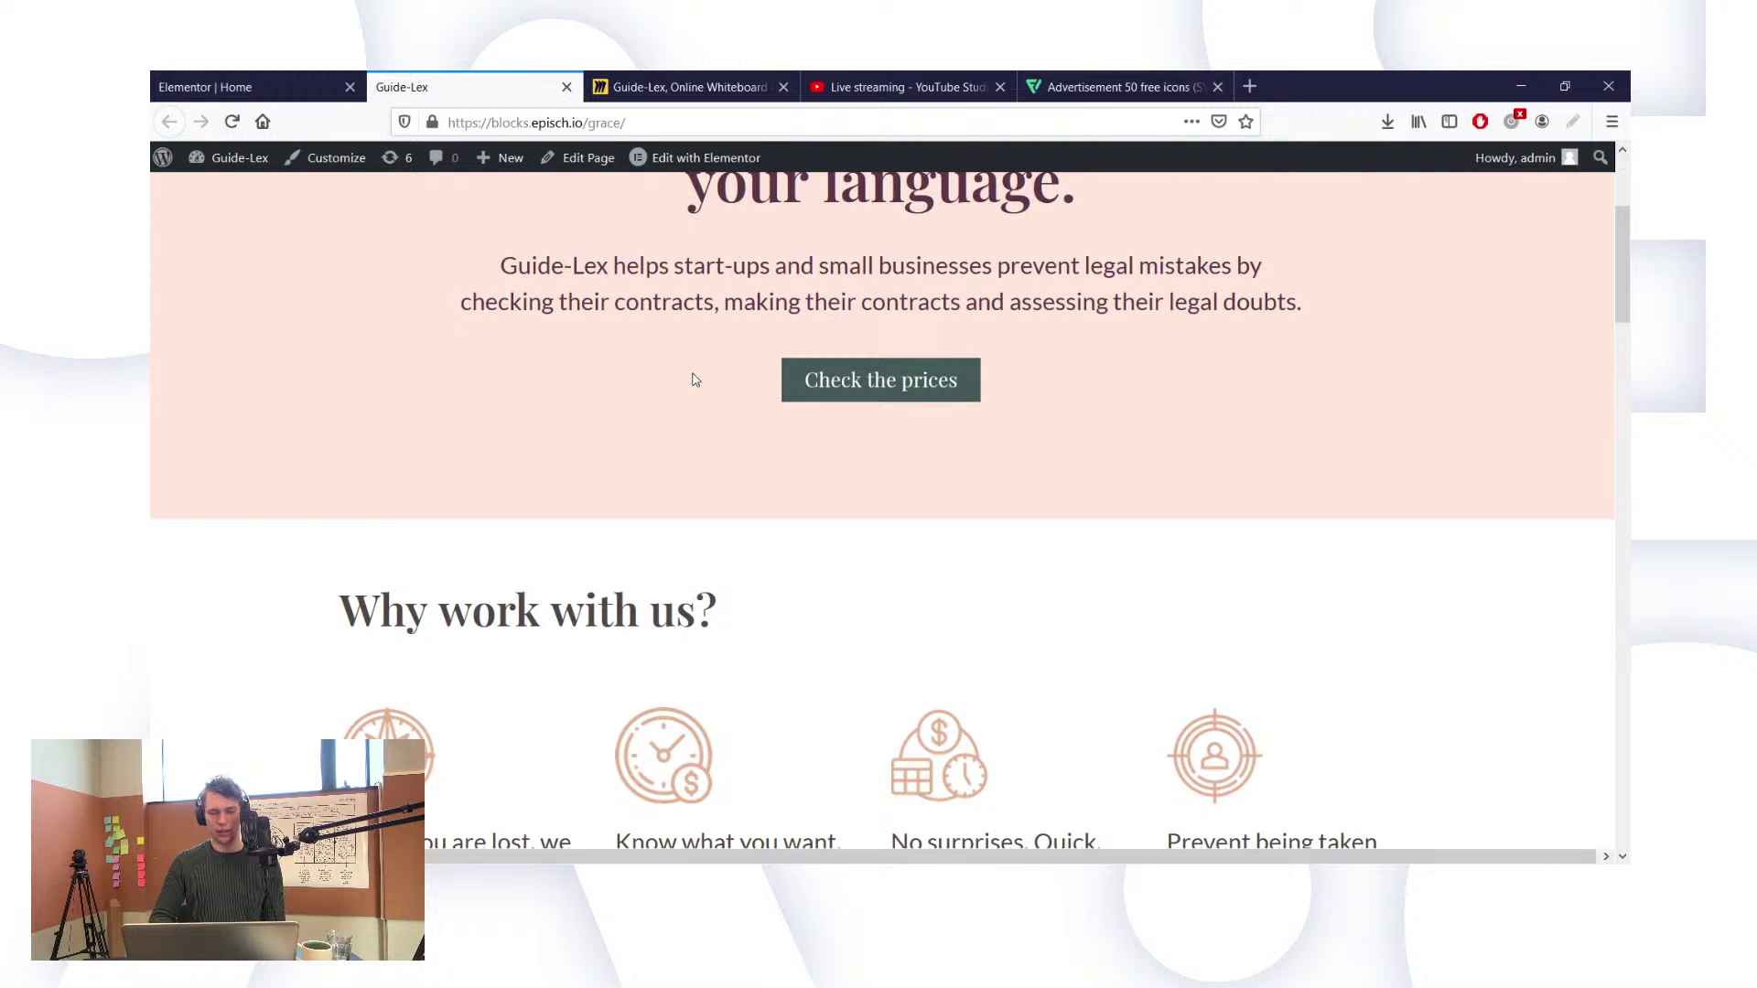
{"action": "scroll", "coordinate": [692, 380], "scroll_direction": "down", "scroll_amount": 3}
{"action": "scroll", "coordinate": [692, 380], "scroll_direction": "down", "scroll_amount": 3}
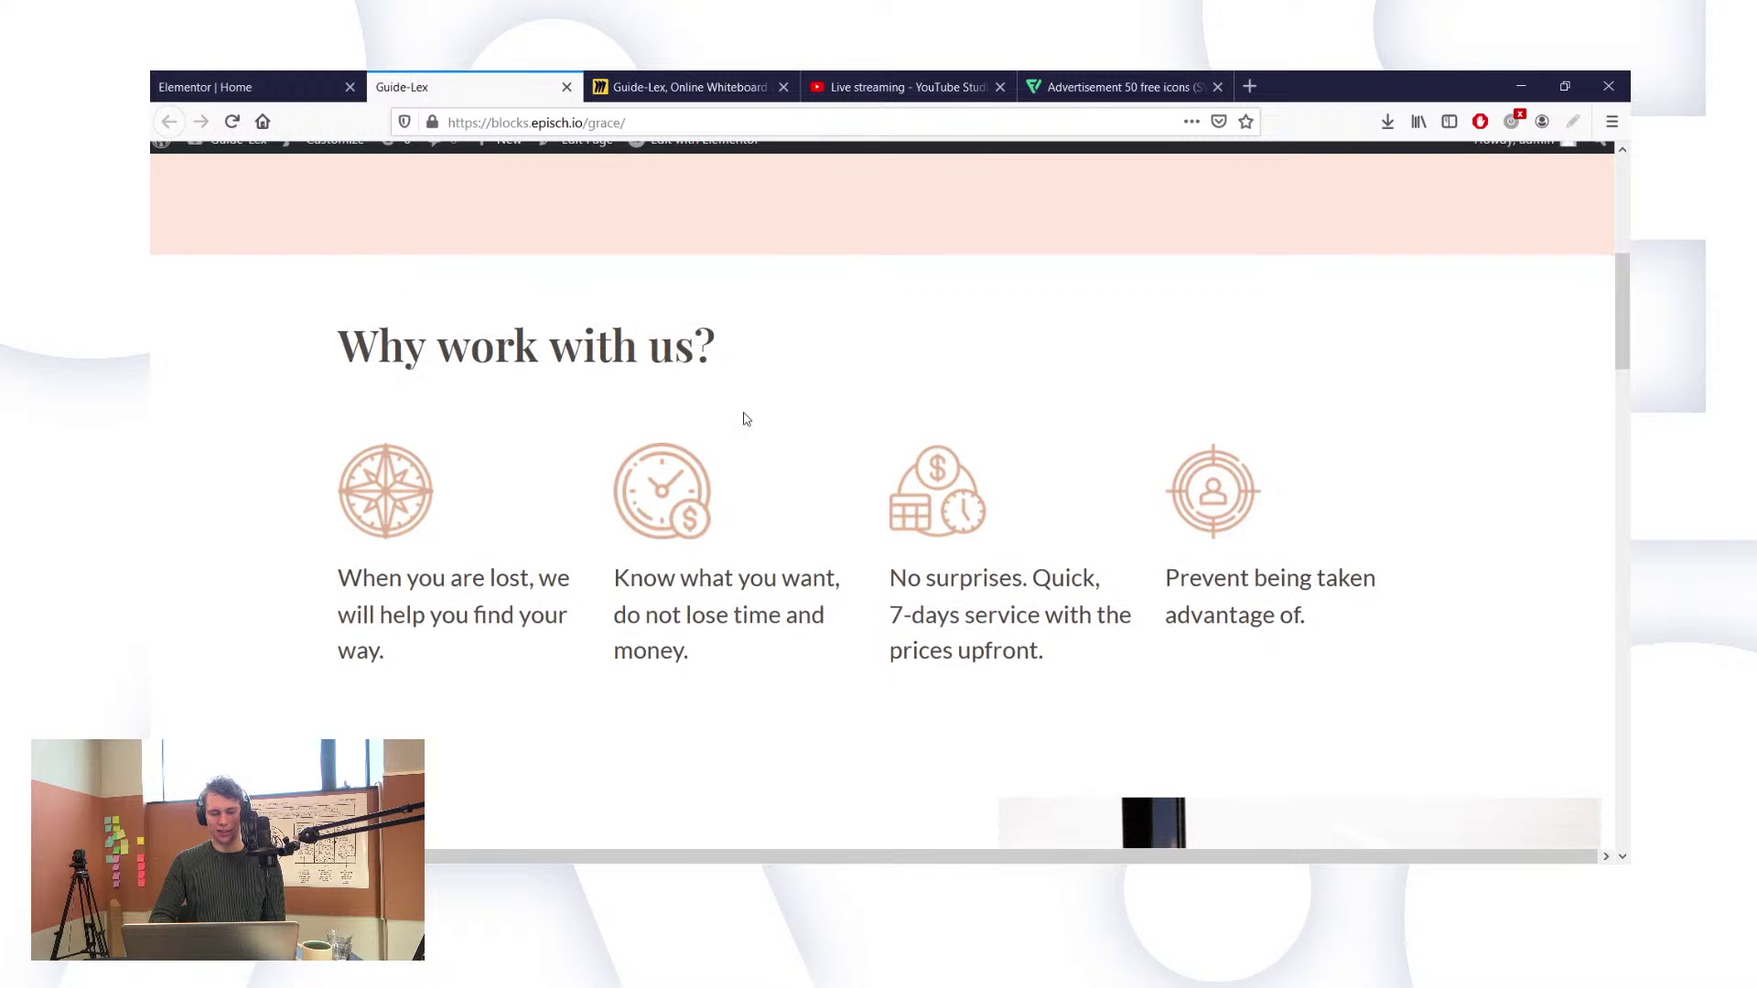
{"action": "scroll", "coordinate": [745, 416], "scroll_direction": "down", "scroll_amount": 3}
{"action": "scroll", "coordinate": [745, 416], "scroll_direction": "down", "scroll_amount": 1}
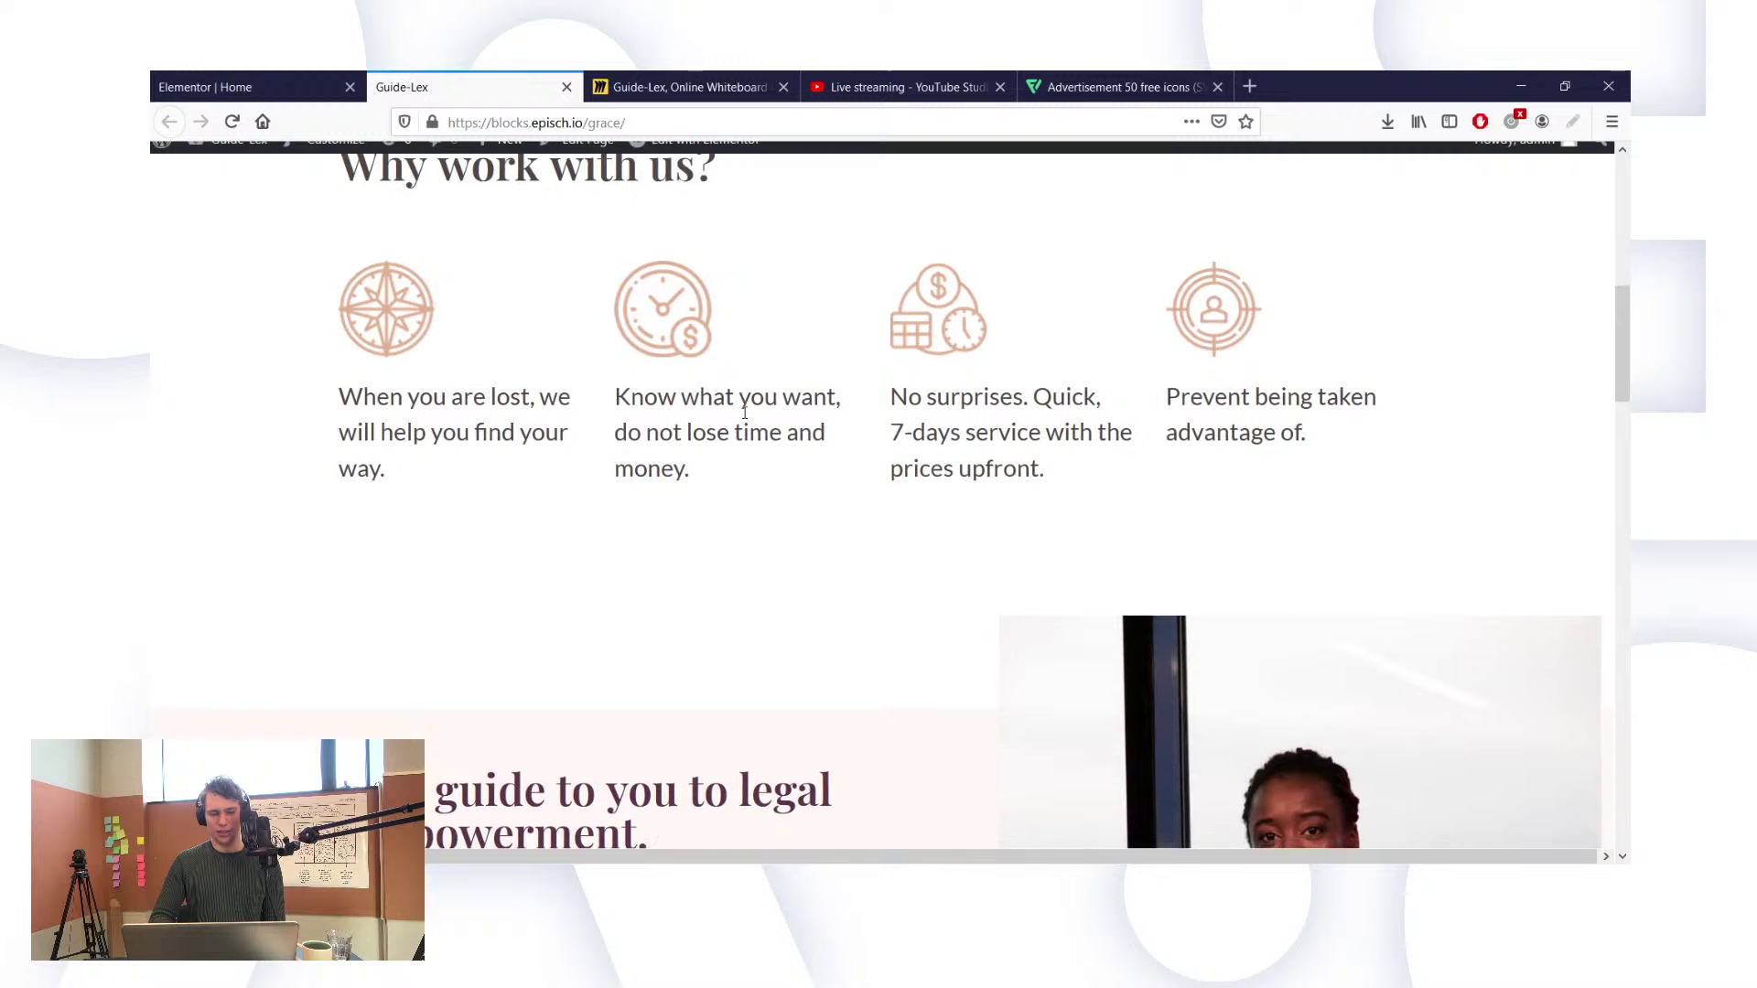
{"action": "scroll", "coordinate": [745, 414], "scroll_direction": "up", "scroll_amount": 1}
{"action": "scroll", "coordinate": [744, 414], "scroll_direction": "up", "scroll_amount": 1}
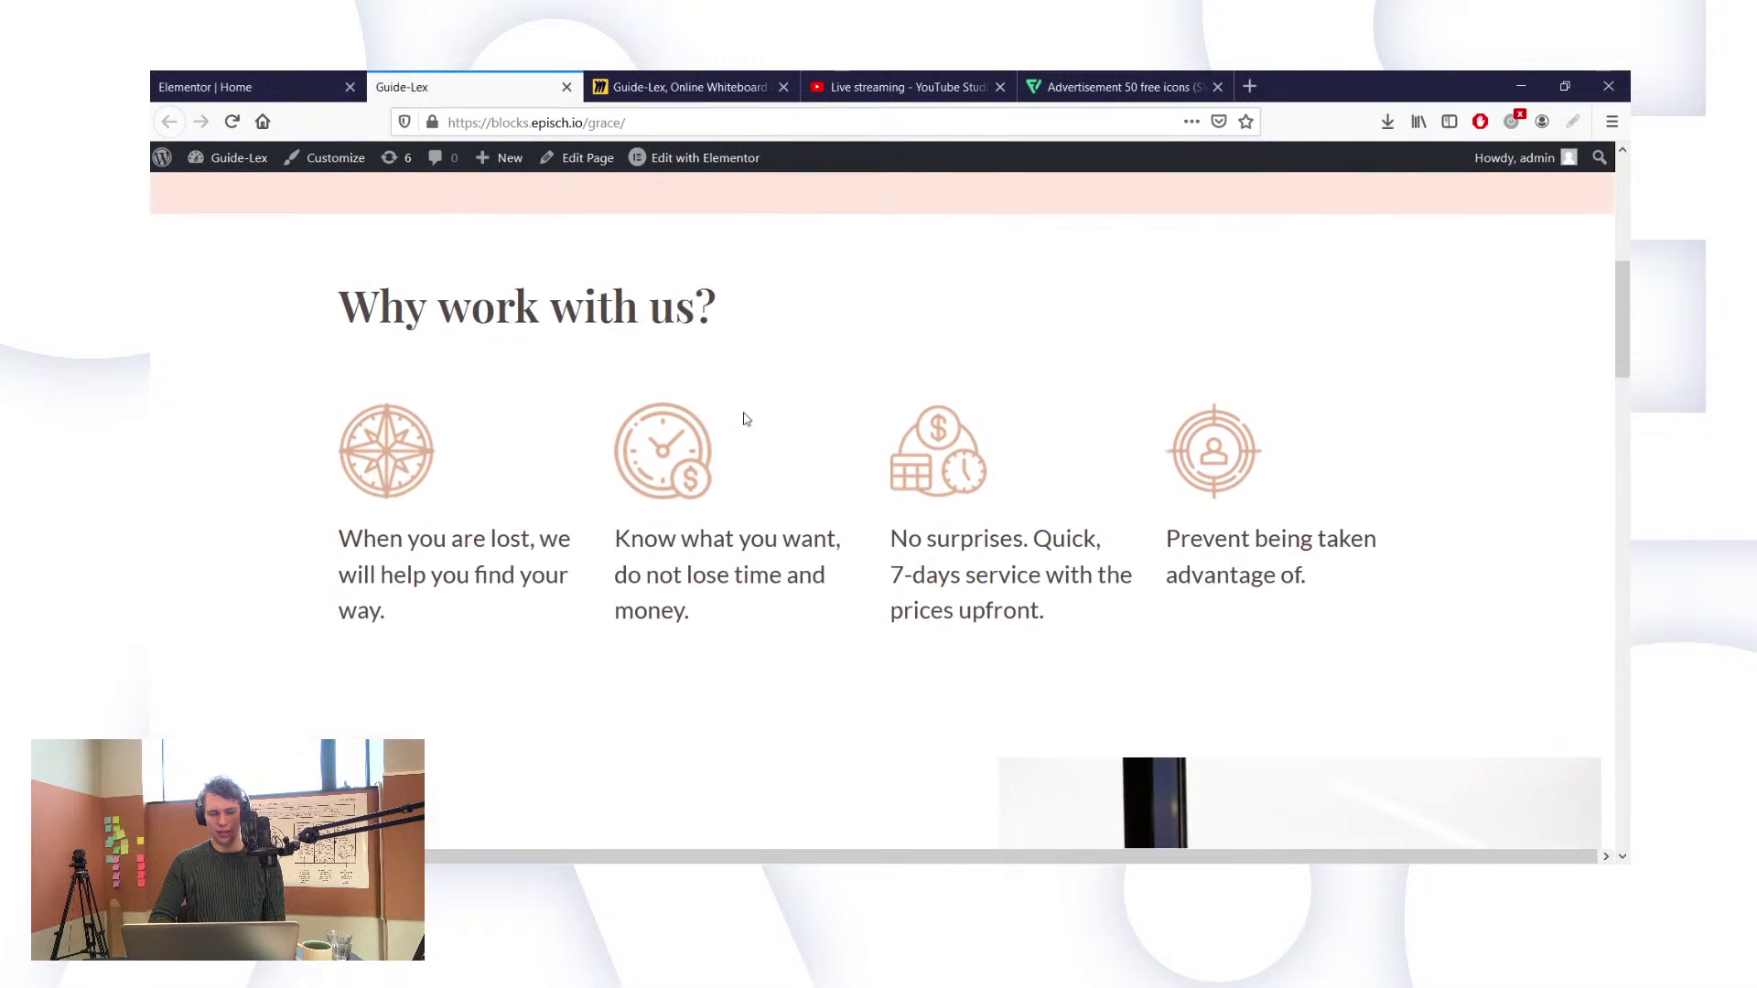
{"action": "scroll", "coordinate": [745, 418], "scroll_direction": "up", "scroll_amount": 1}
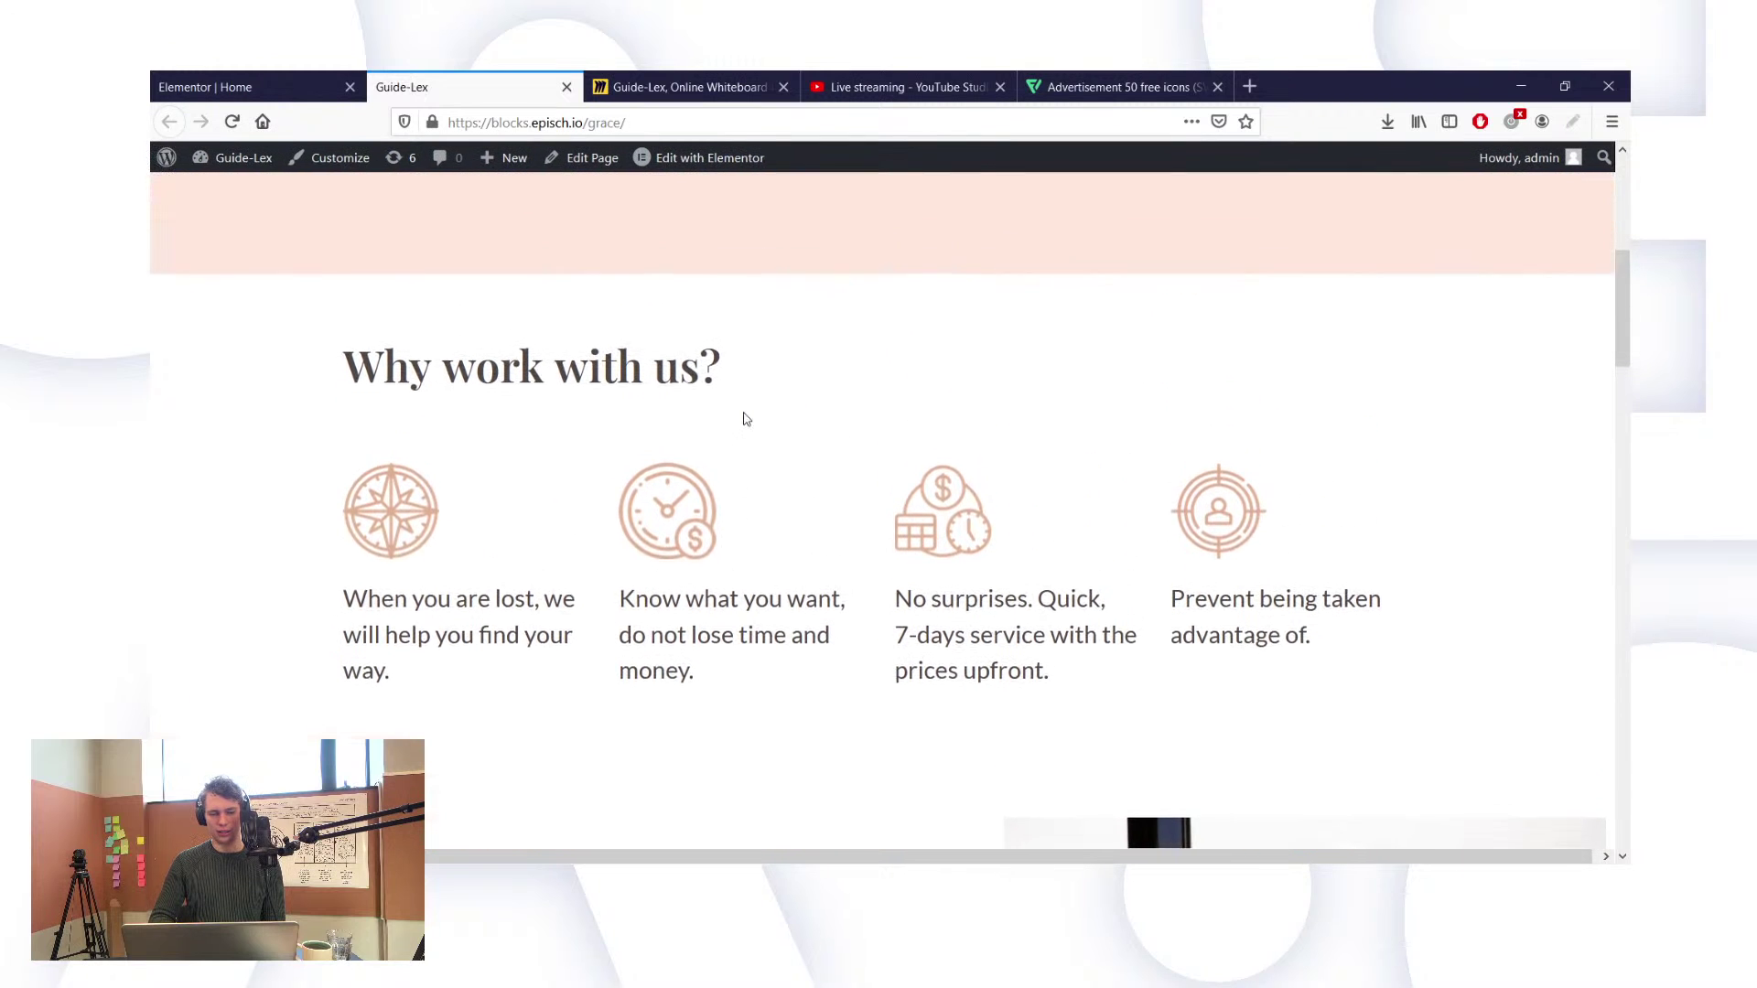
{"action": "scroll", "coordinate": [744, 418], "scroll_direction": "down", "scroll_amount": 2}
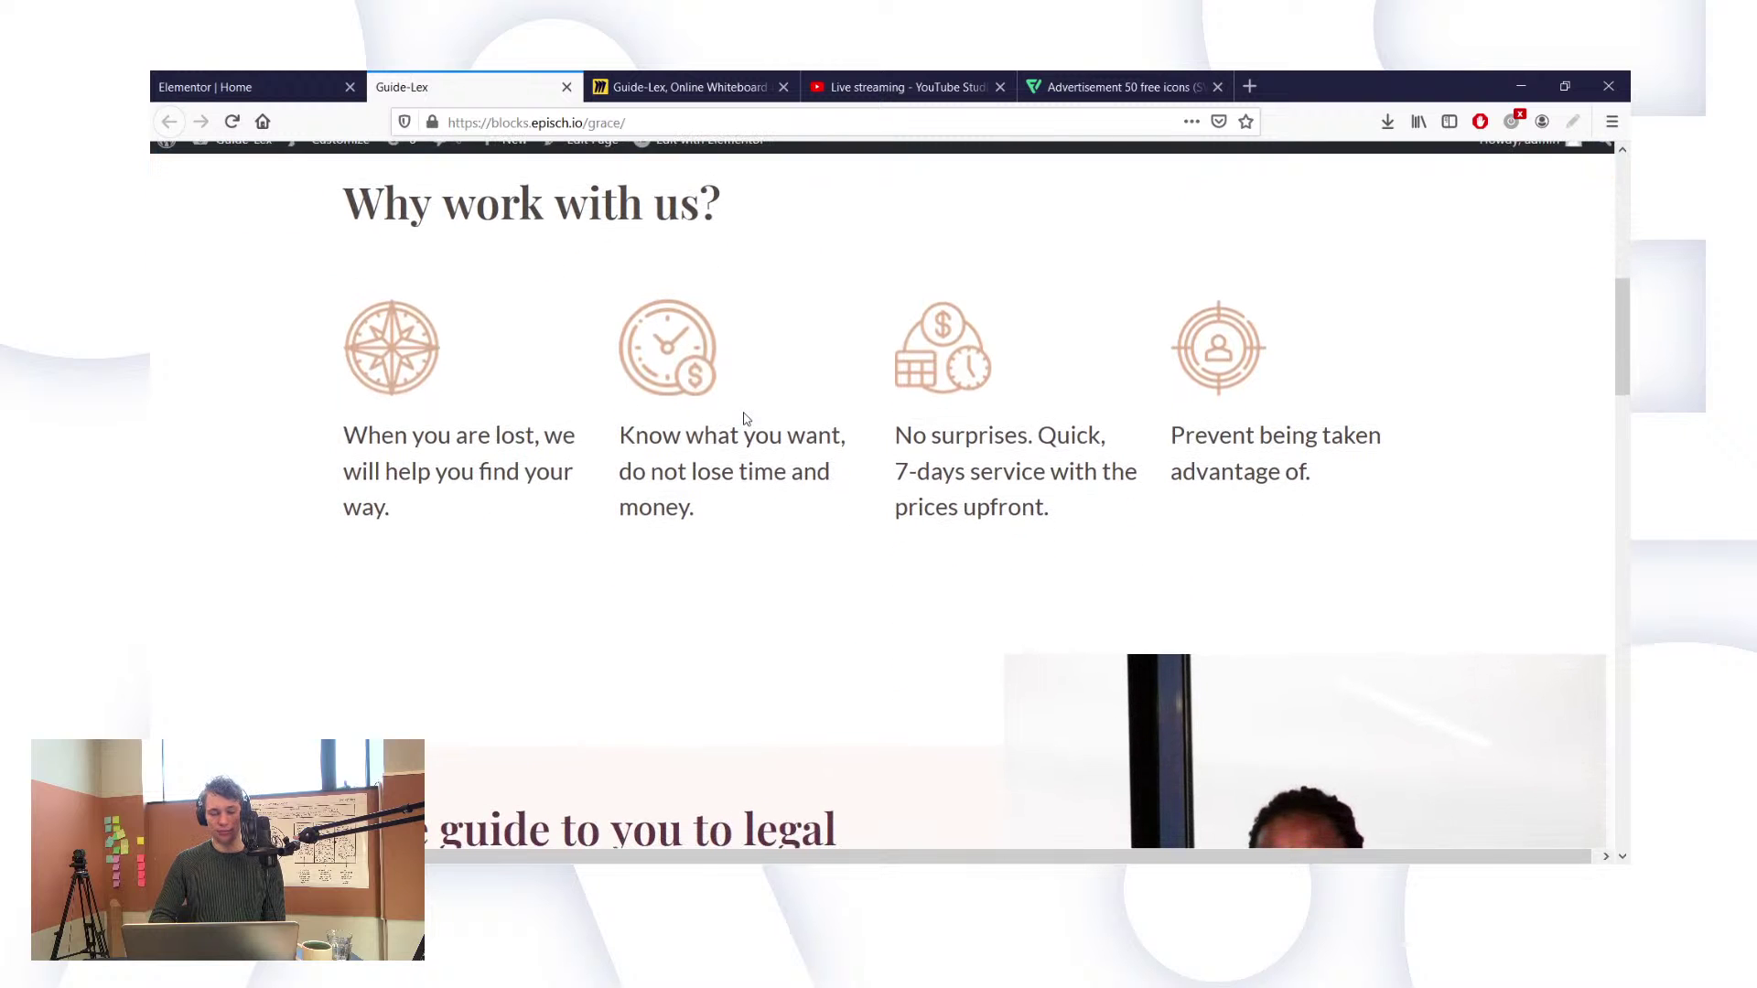
{"action": "scroll", "coordinate": [746, 418], "scroll_direction": "down", "scroll_amount": 1}
{"action": "scroll", "coordinate": [746, 418], "scroll_direction": "up", "scroll_amount": 1}
{"action": "scroll", "coordinate": [746, 418], "scroll_direction": "up", "scroll_amount": 2}
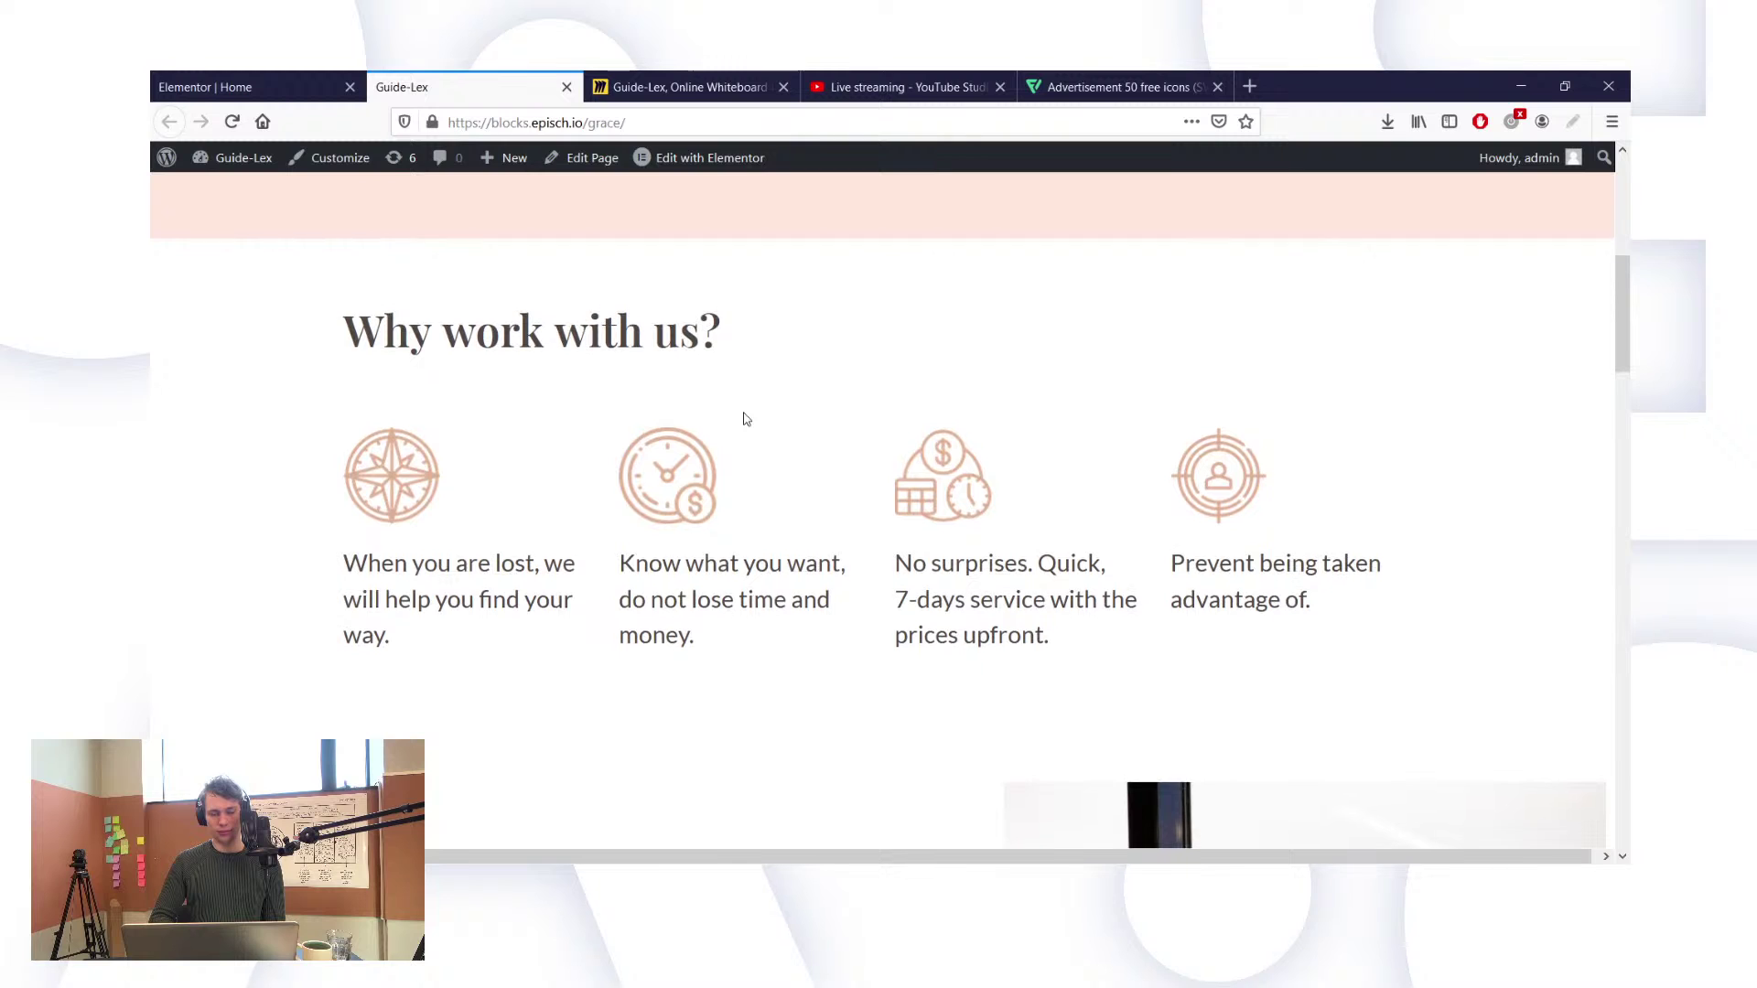
{"action": "scroll", "coordinate": [746, 418], "scroll_direction": "up", "scroll_amount": 1}
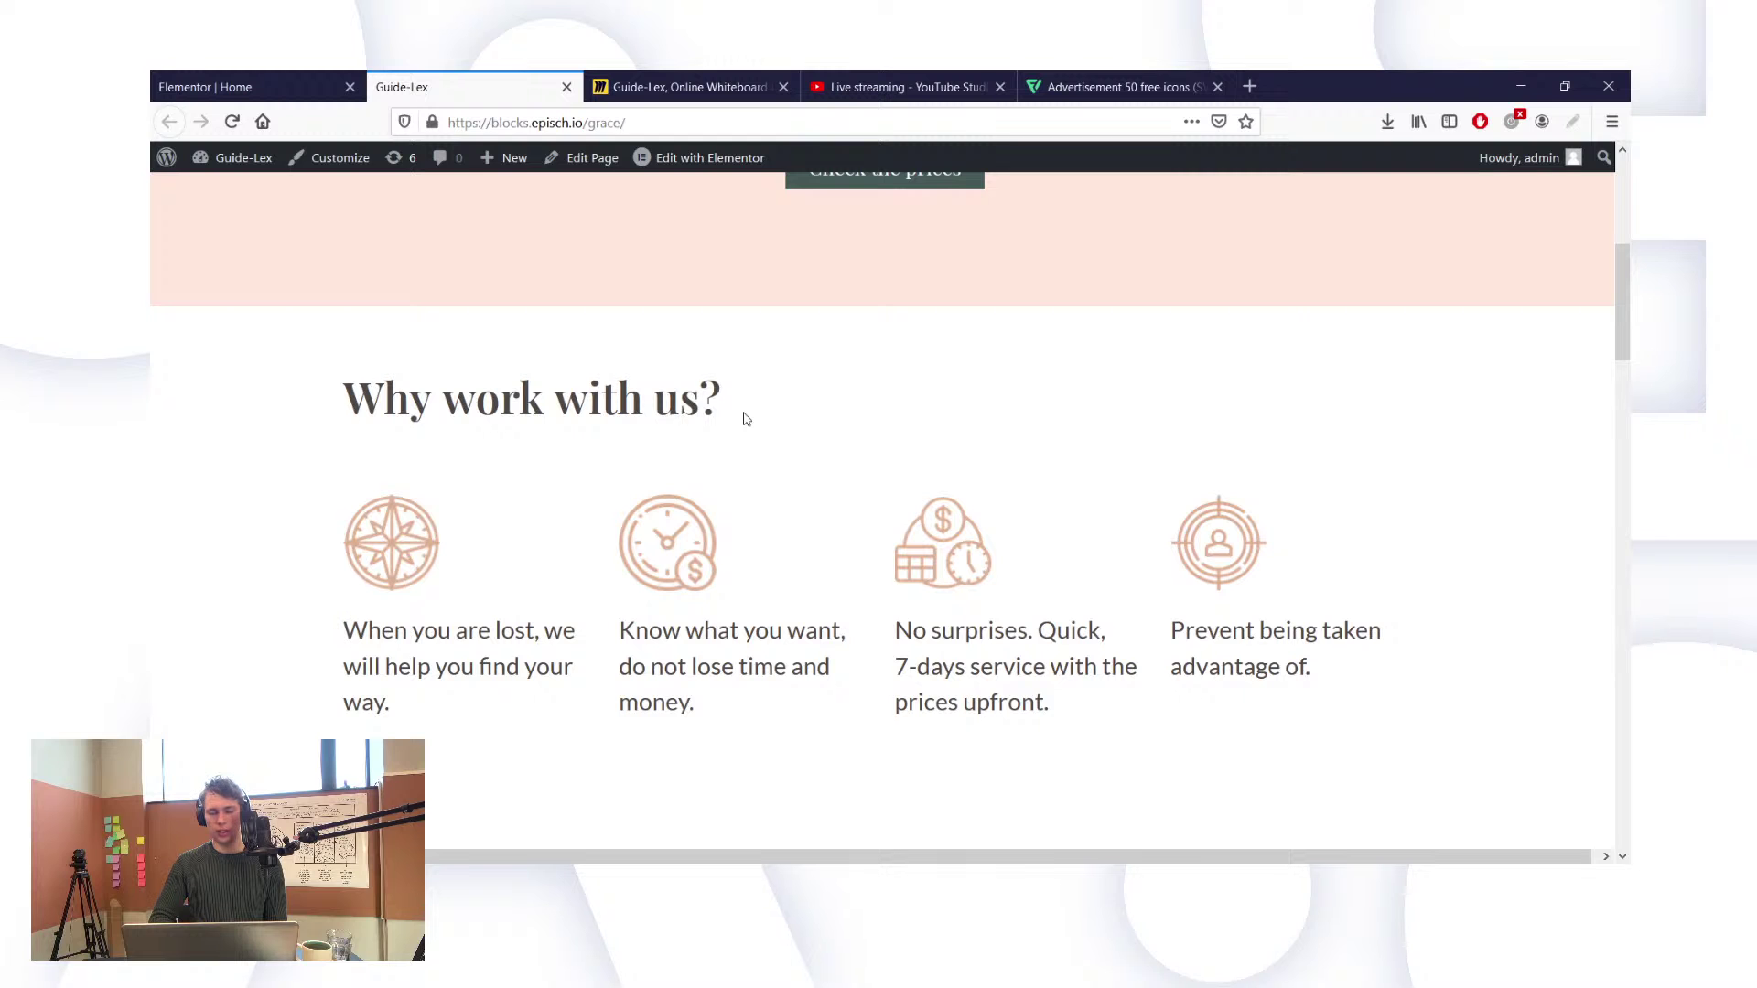
{"action": "scroll", "coordinate": [744, 418], "scroll_direction": "down", "scroll_amount": 1}
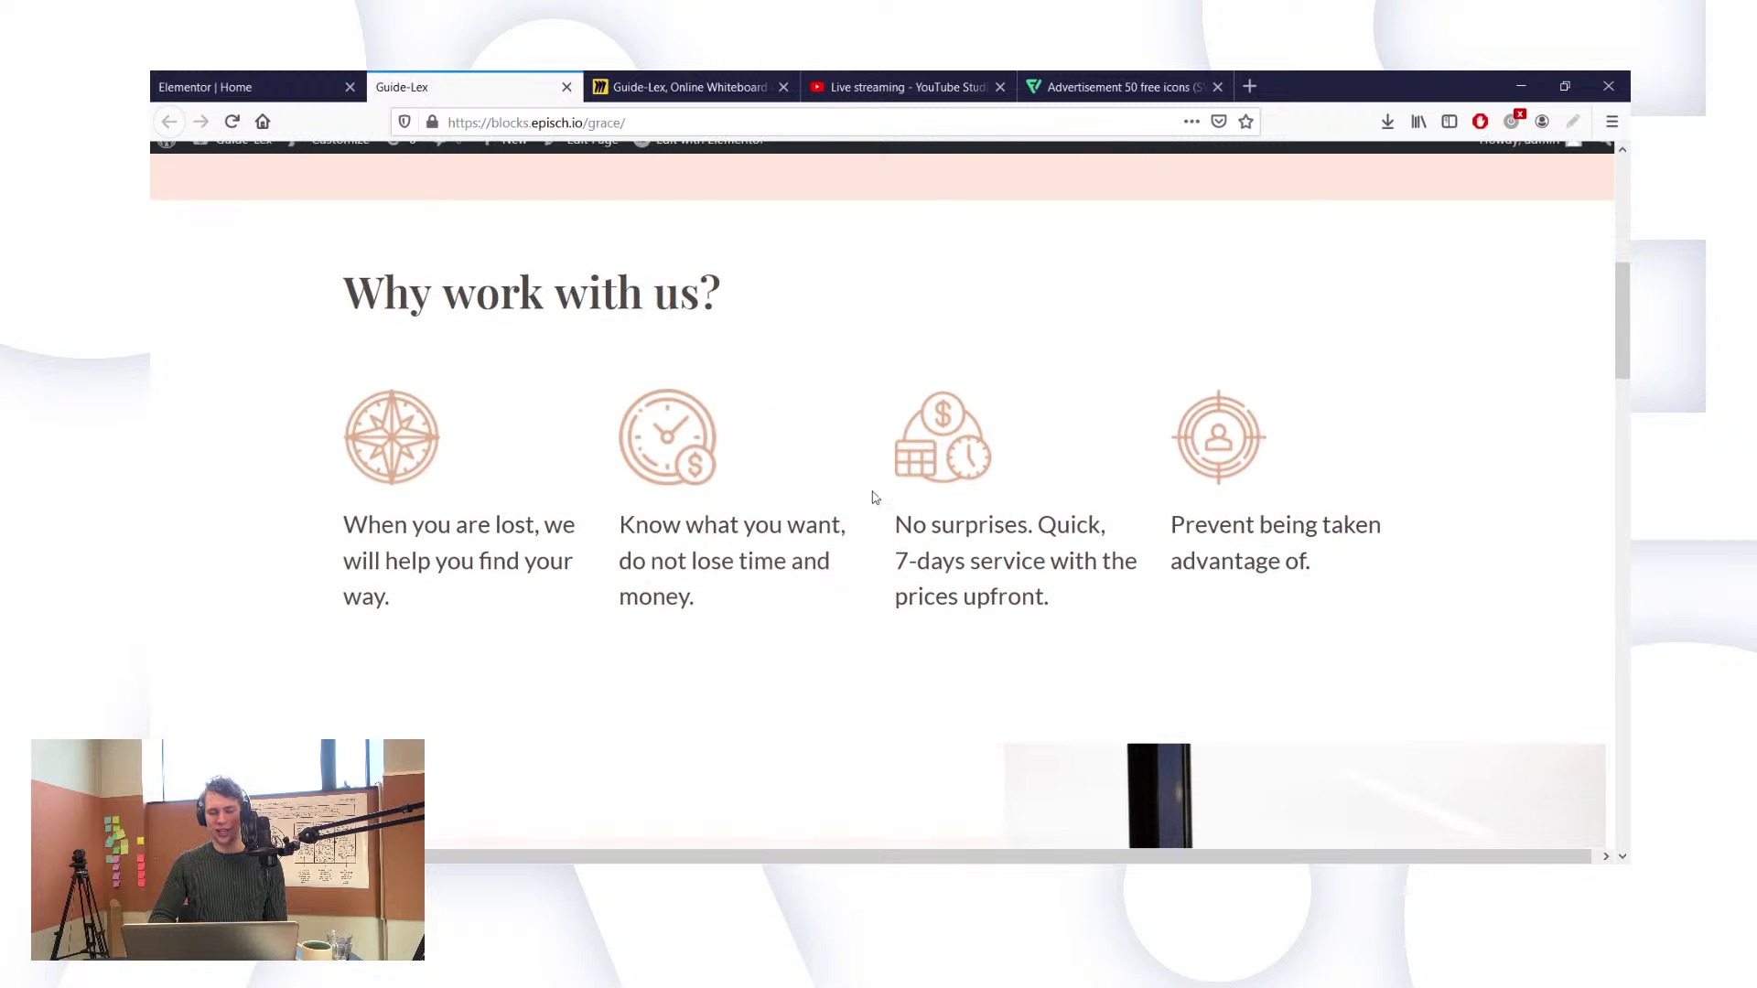
{"action": "scroll", "coordinate": [872, 495], "scroll_direction": "down", "scroll_amount": 2}
{"action": "scroll", "coordinate": [872, 497], "scroll_direction": "down", "scroll_amount": 5}
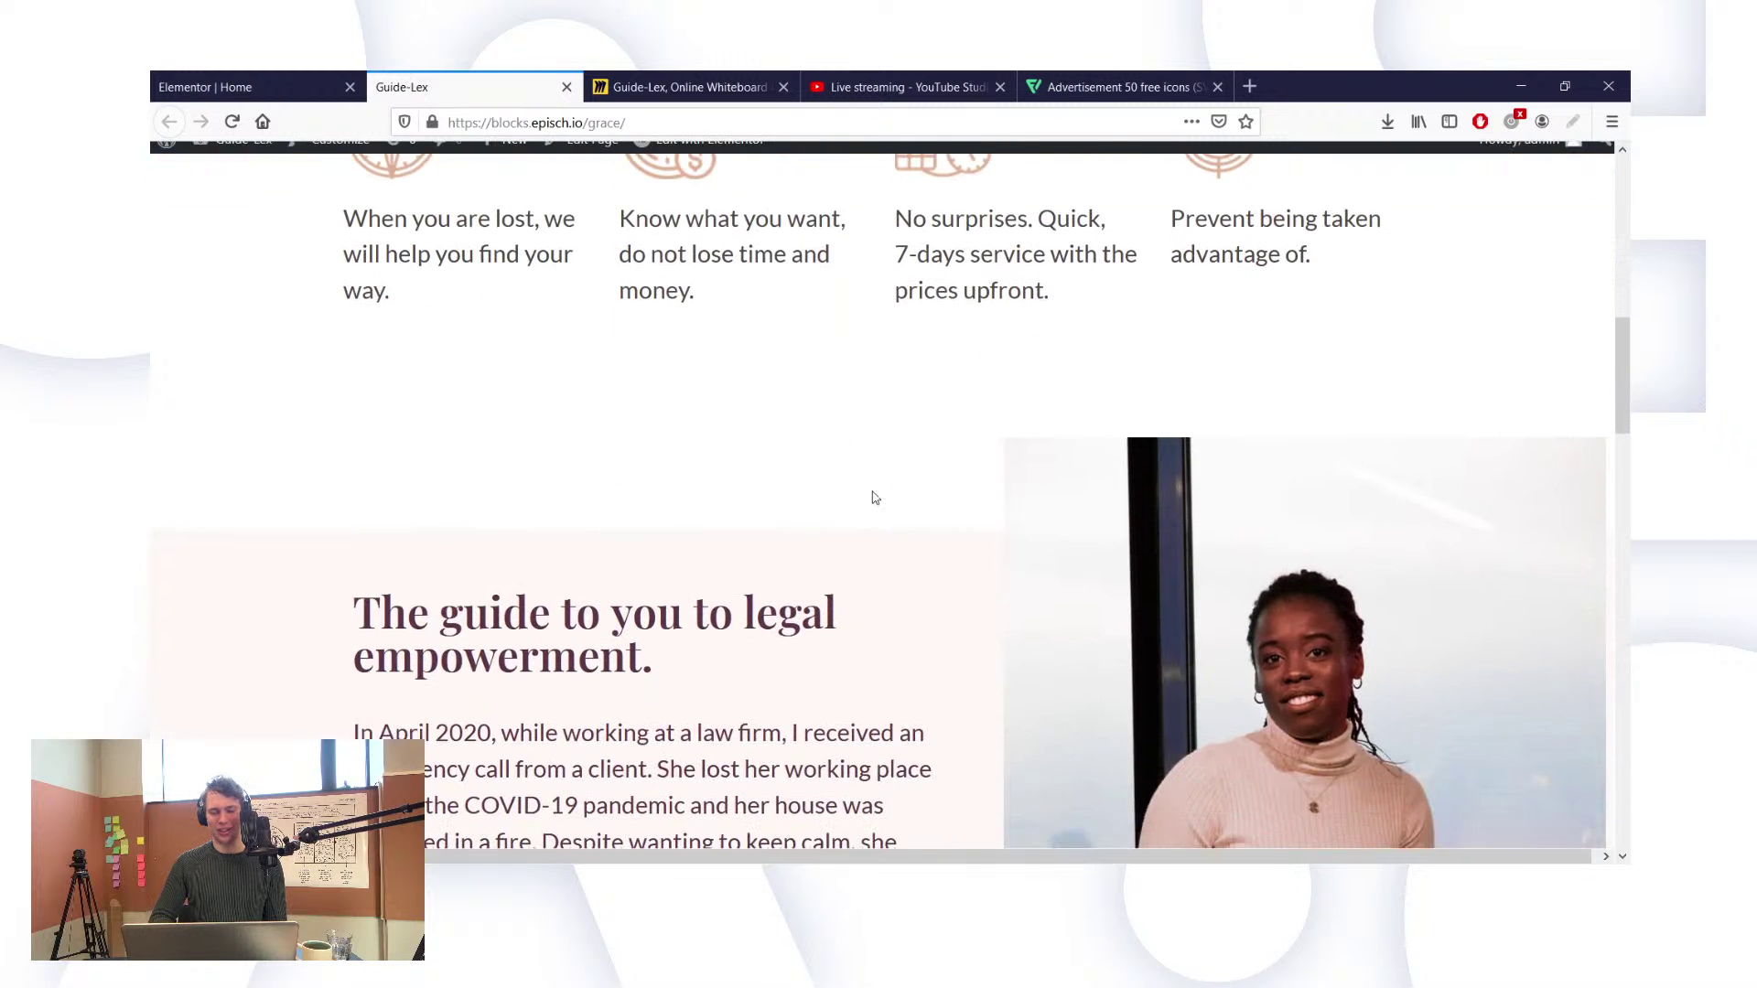
{"action": "scroll", "coordinate": [872, 497], "scroll_direction": "down", "scroll_amount": 3}
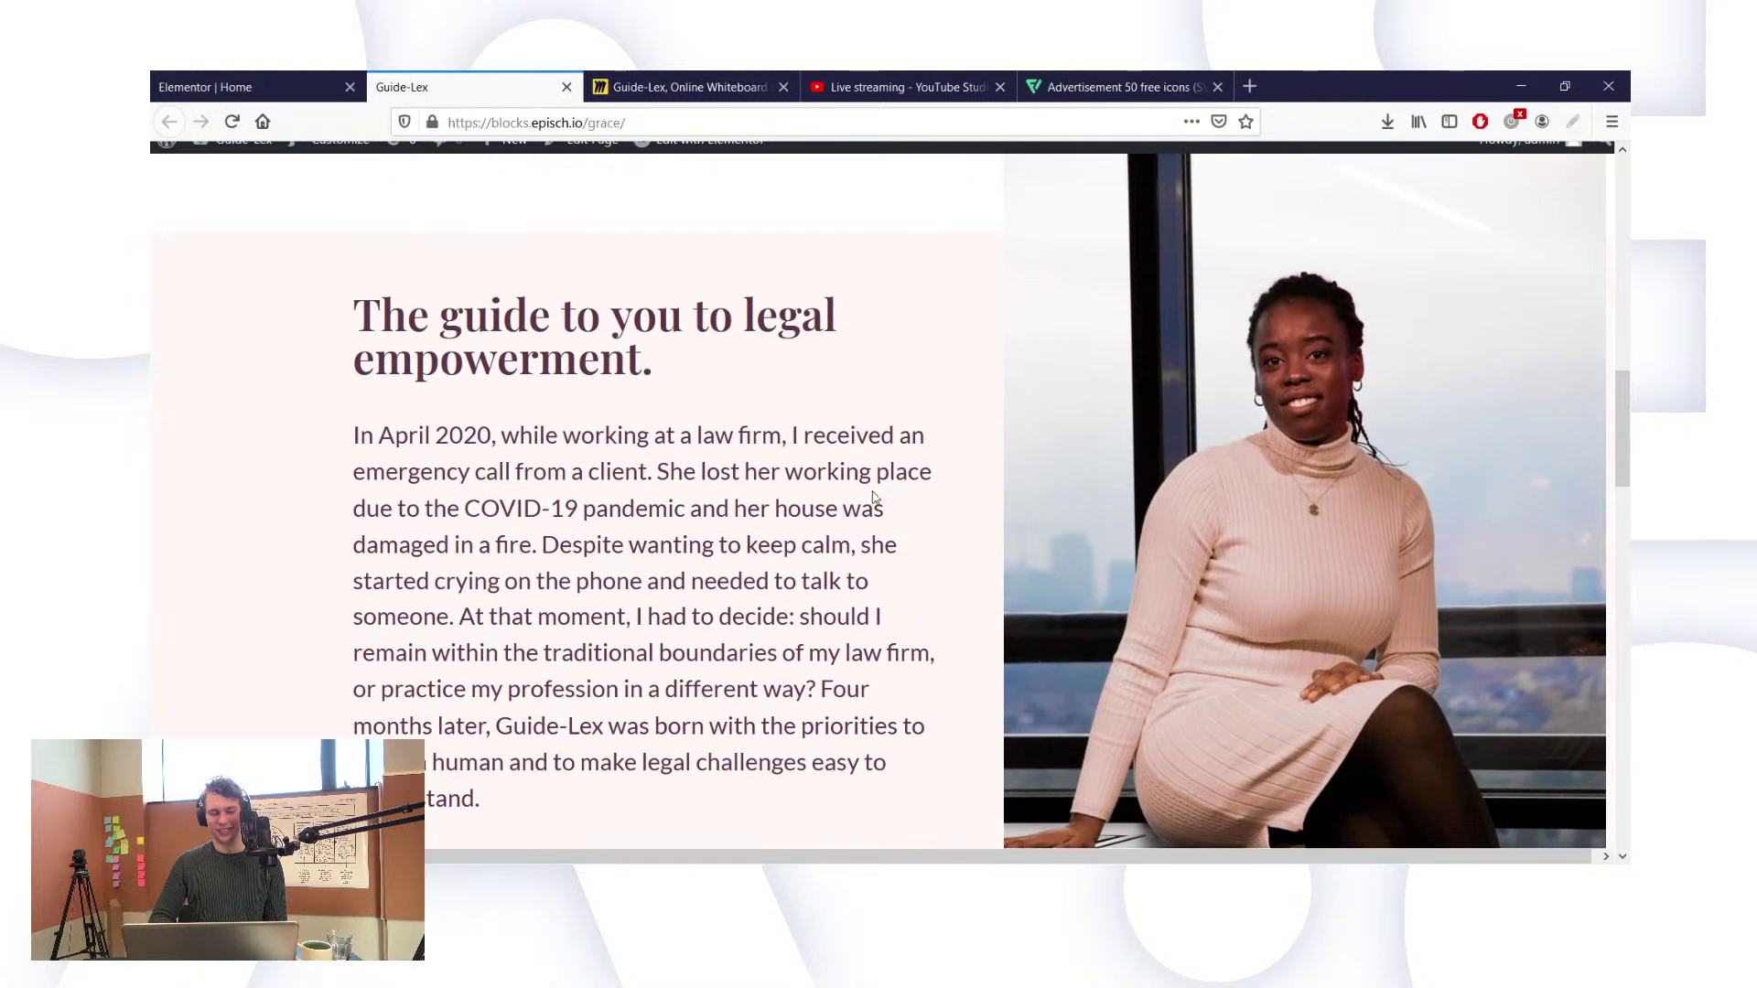
{"action": "scroll", "coordinate": [874, 496], "scroll_direction": "down", "scroll_amount": 1}
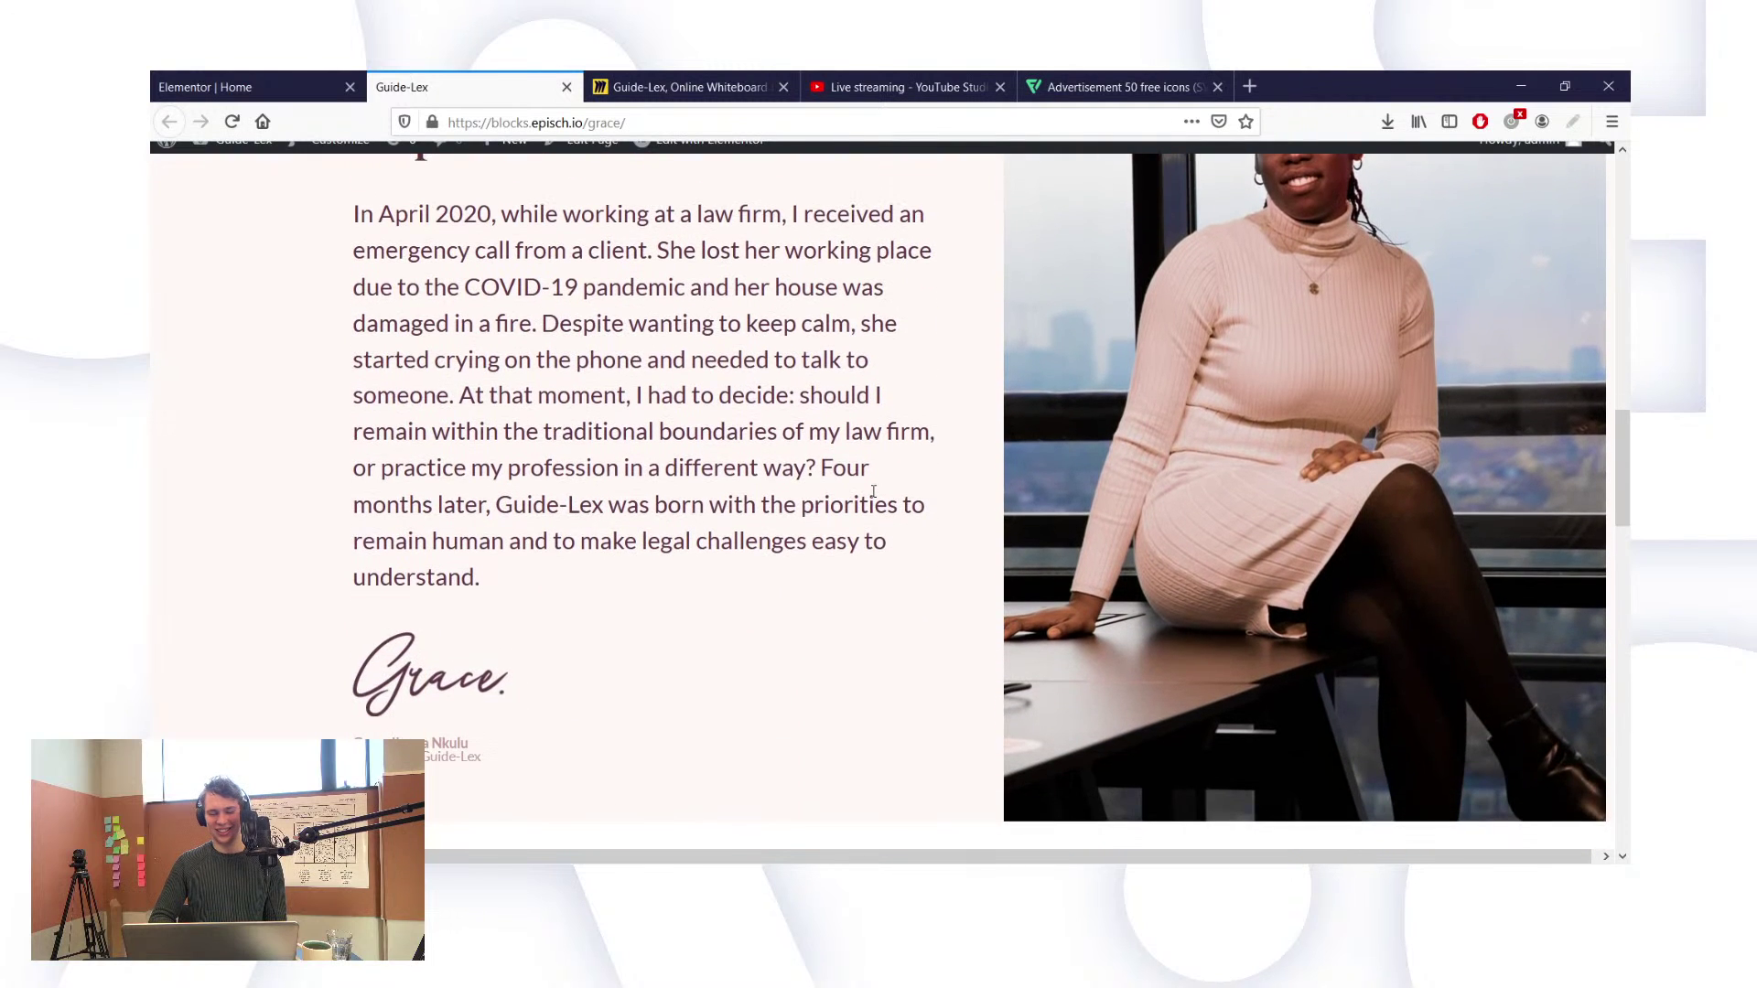
{"action": "scroll", "coordinate": [874, 492], "scroll_direction": "down", "scroll_amount": 1}
{"action": "scroll", "coordinate": [874, 497], "scroll_direction": "down", "scroll_amount": 3}
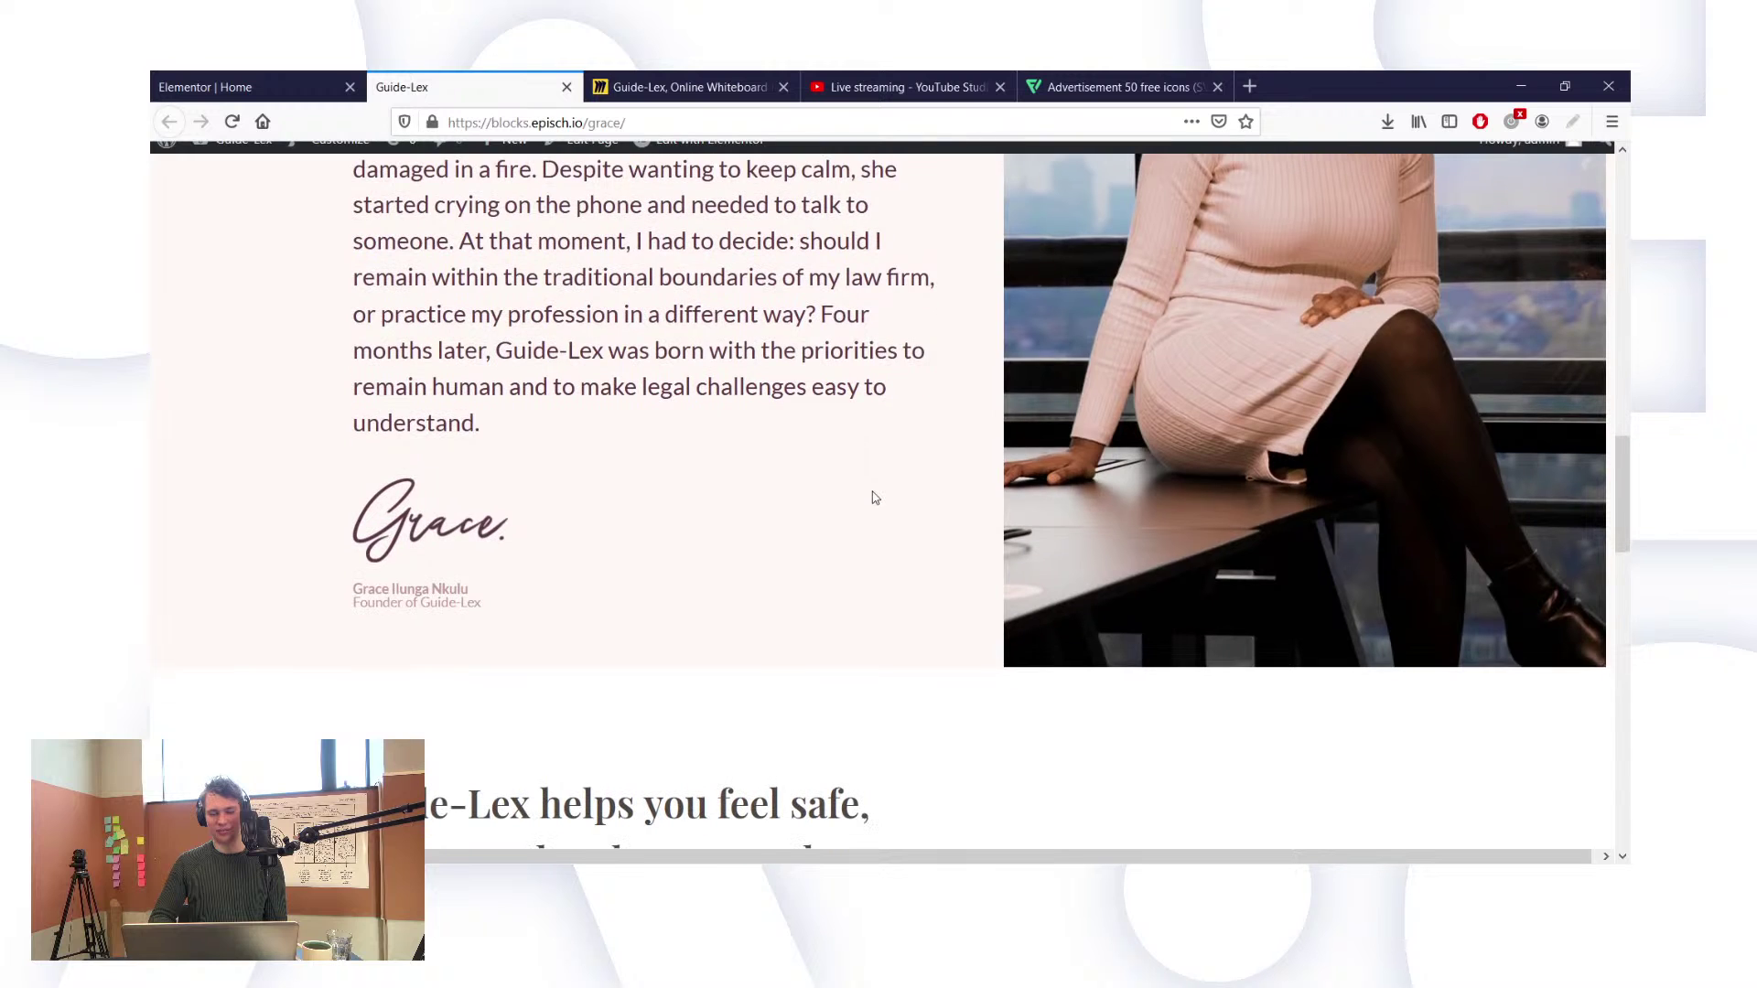
{"action": "scroll", "coordinate": [874, 497], "scroll_direction": "down", "scroll_amount": 3}
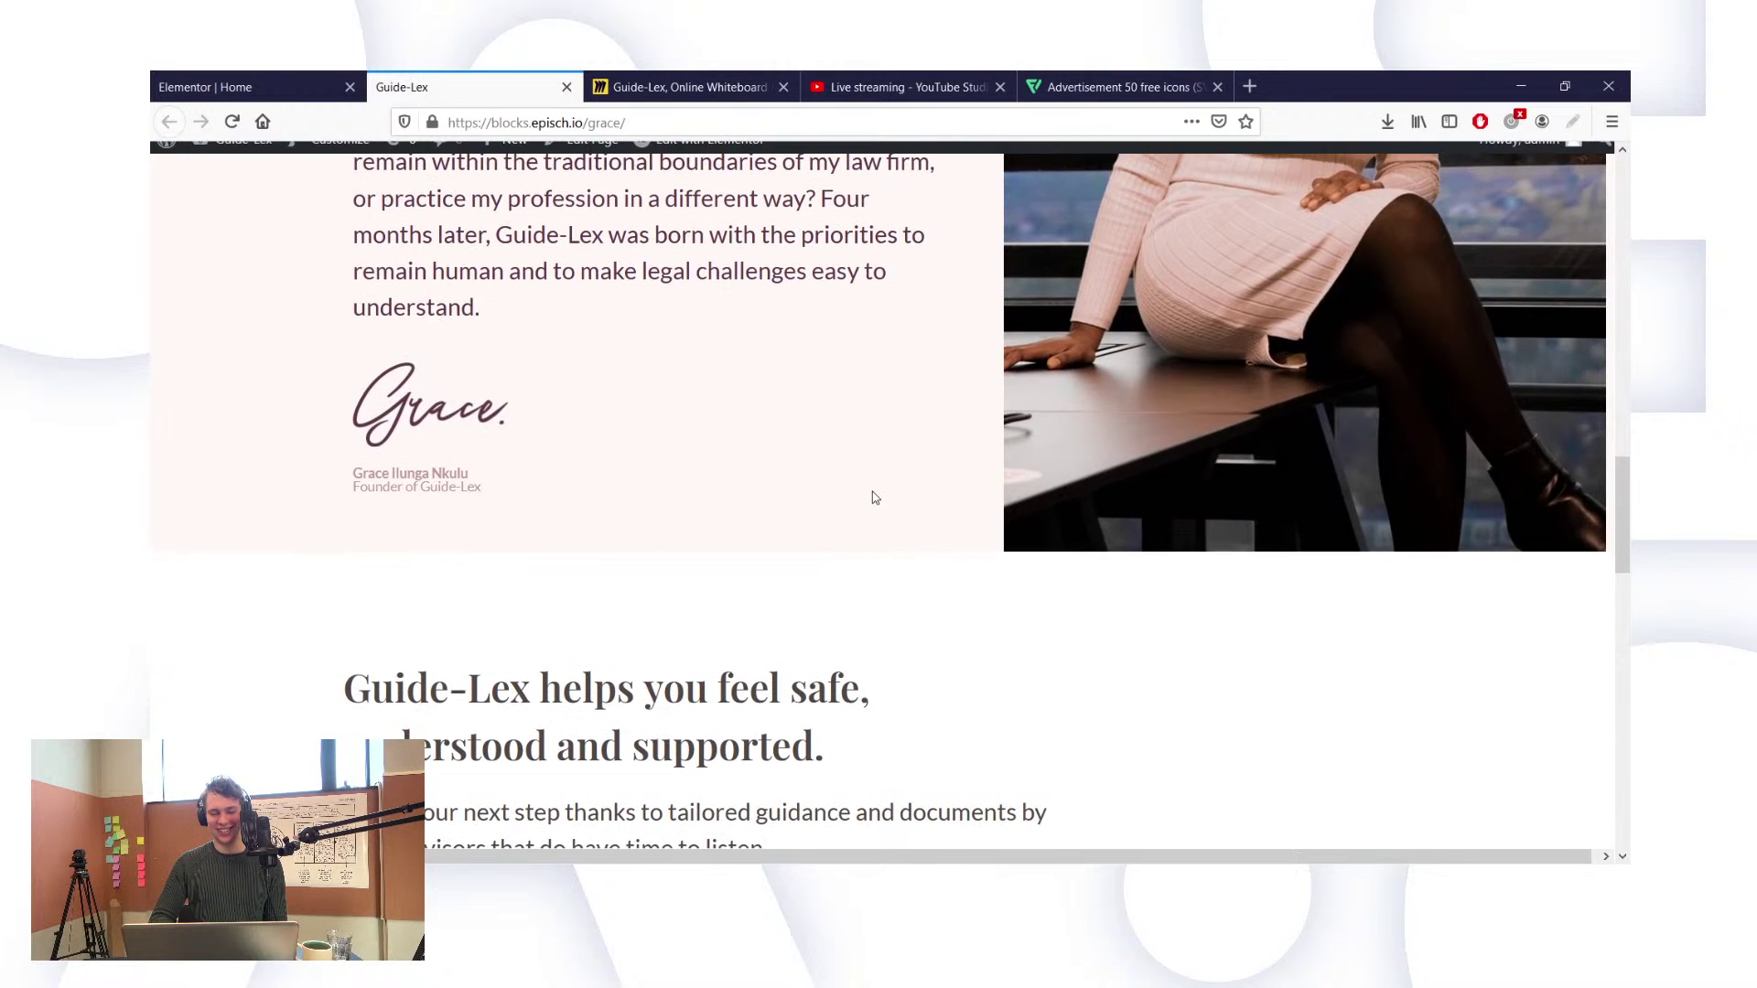
{"action": "scroll", "coordinate": [874, 497], "scroll_direction": "down", "scroll_amount": 2}
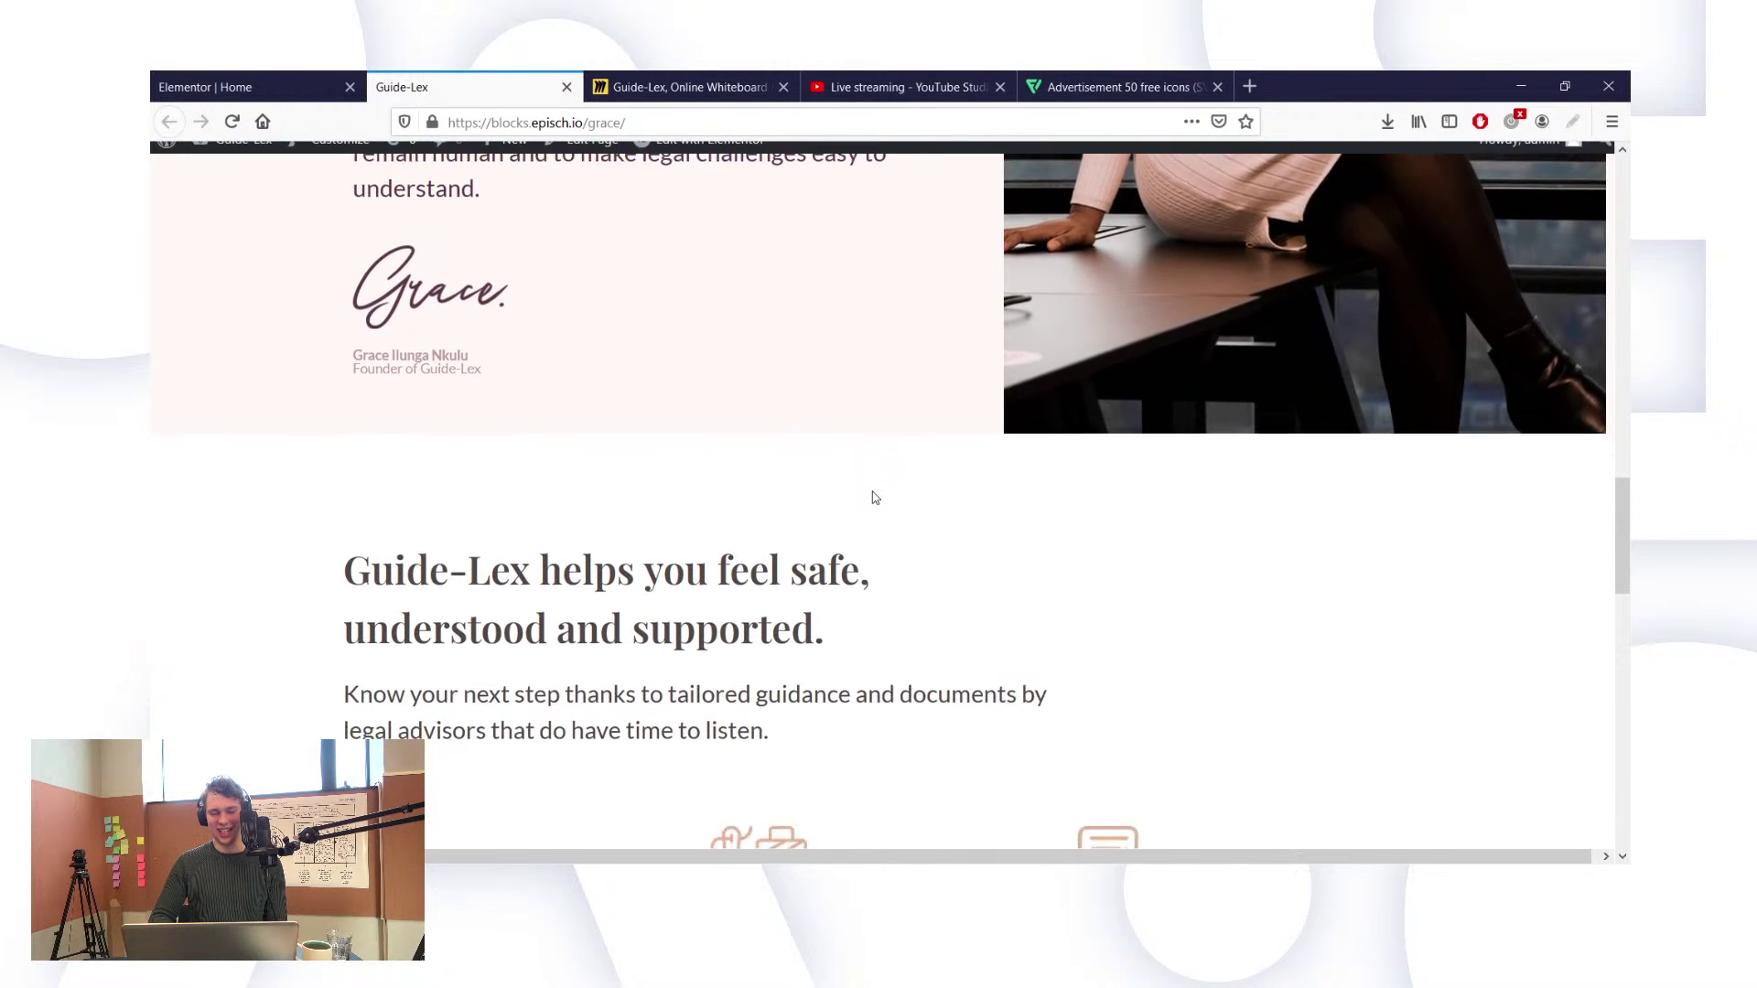
{"action": "scroll", "coordinate": [872, 494], "scroll_direction": "up", "scroll_amount": 6}
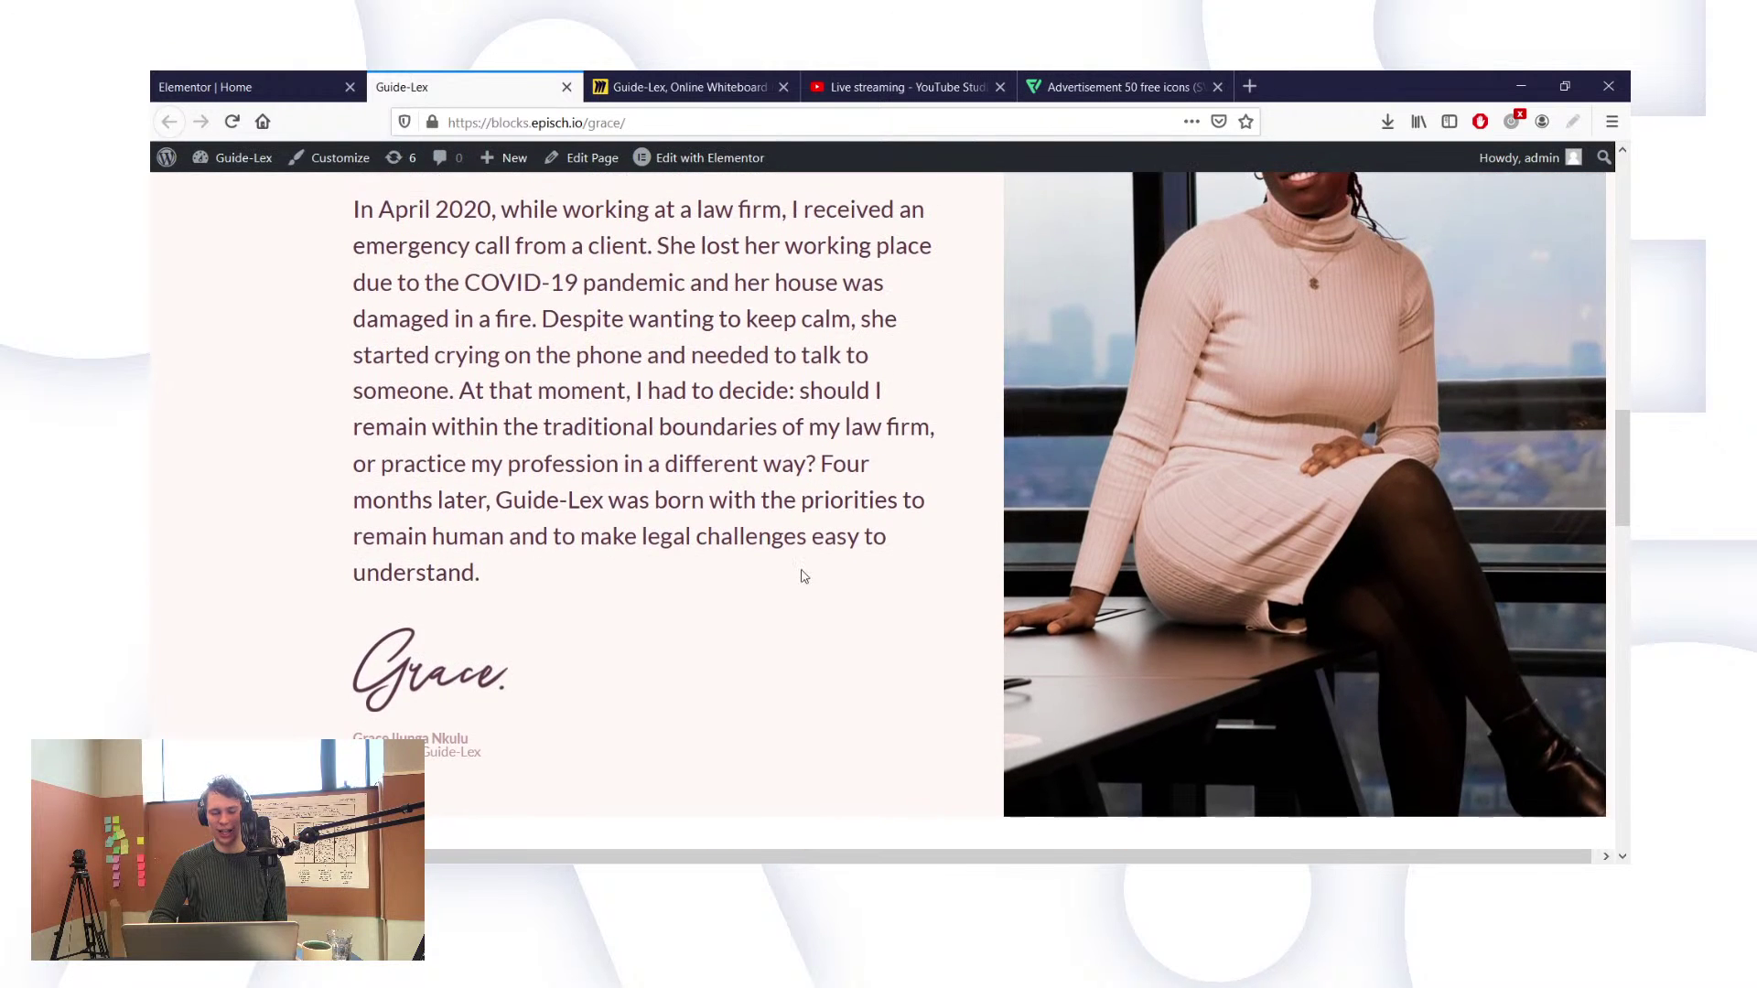
{"action": "scroll", "coordinate": [804, 575], "scroll_direction": "up", "scroll_amount": 3}
{"action": "scroll", "coordinate": [803, 572], "scroll_direction": "down", "scroll_amount": 1}
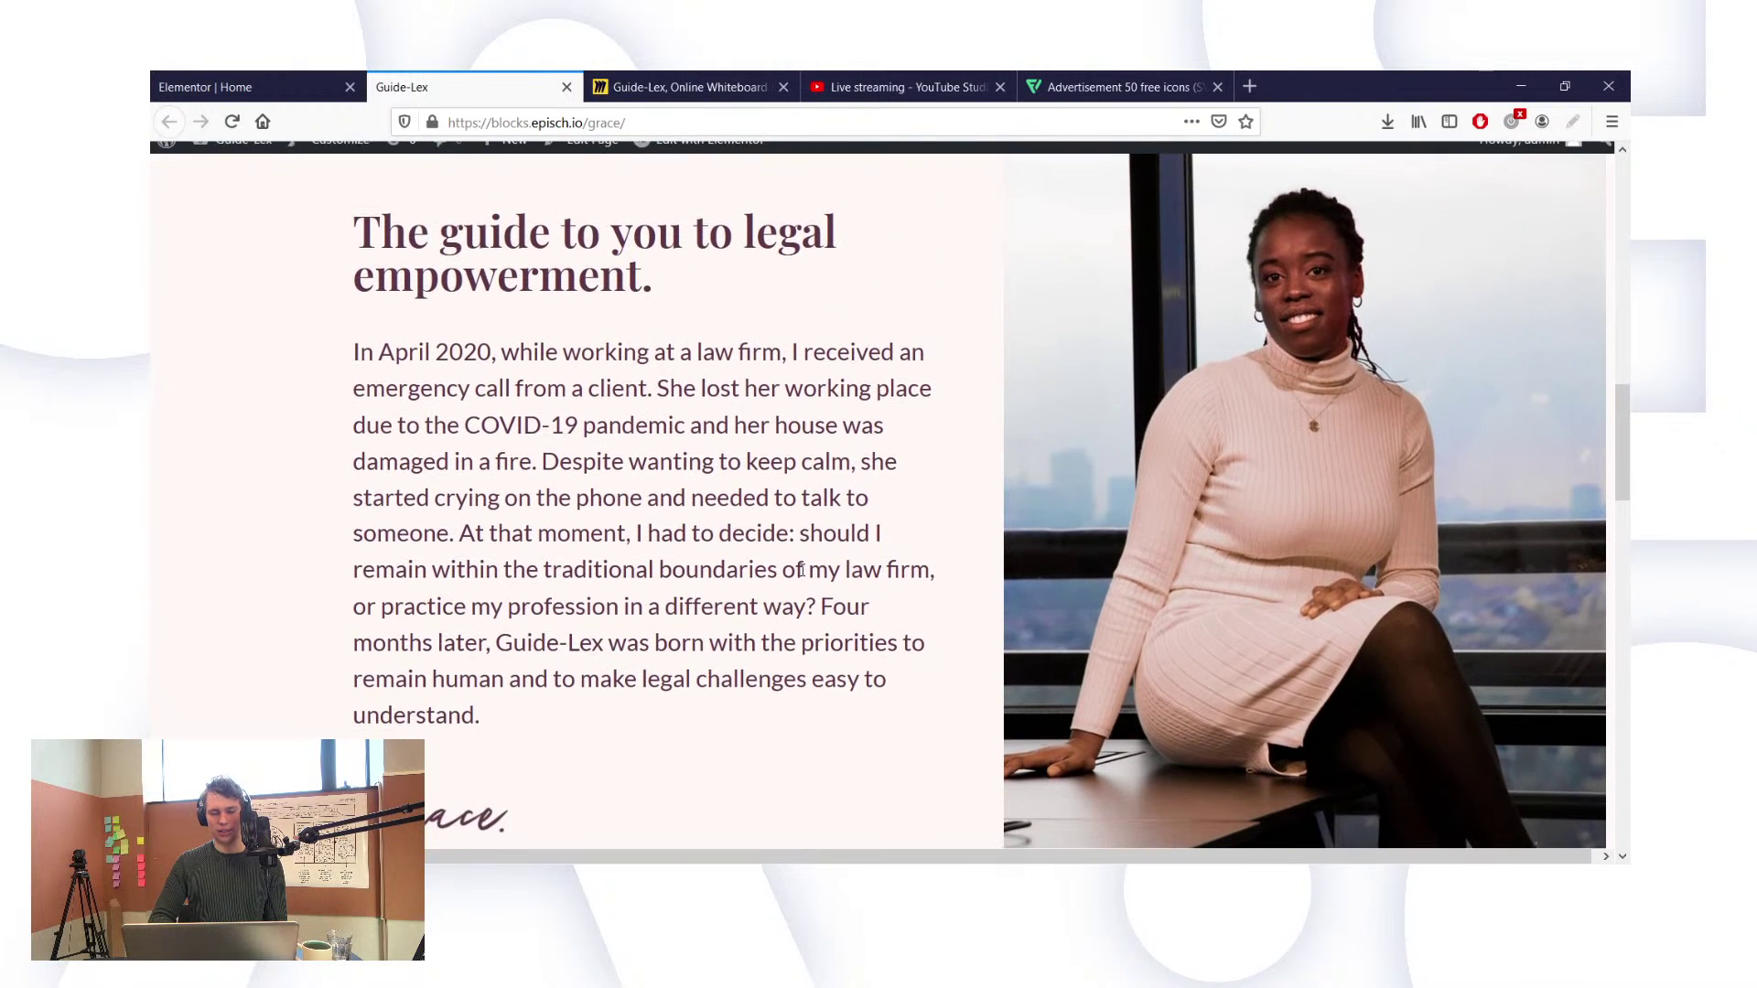
{"action": "scroll", "coordinate": [803, 573], "scroll_direction": "up", "scroll_amount": 3}
{"action": "scroll", "coordinate": [802, 575], "scroll_direction": "down", "scroll_amount": 12}
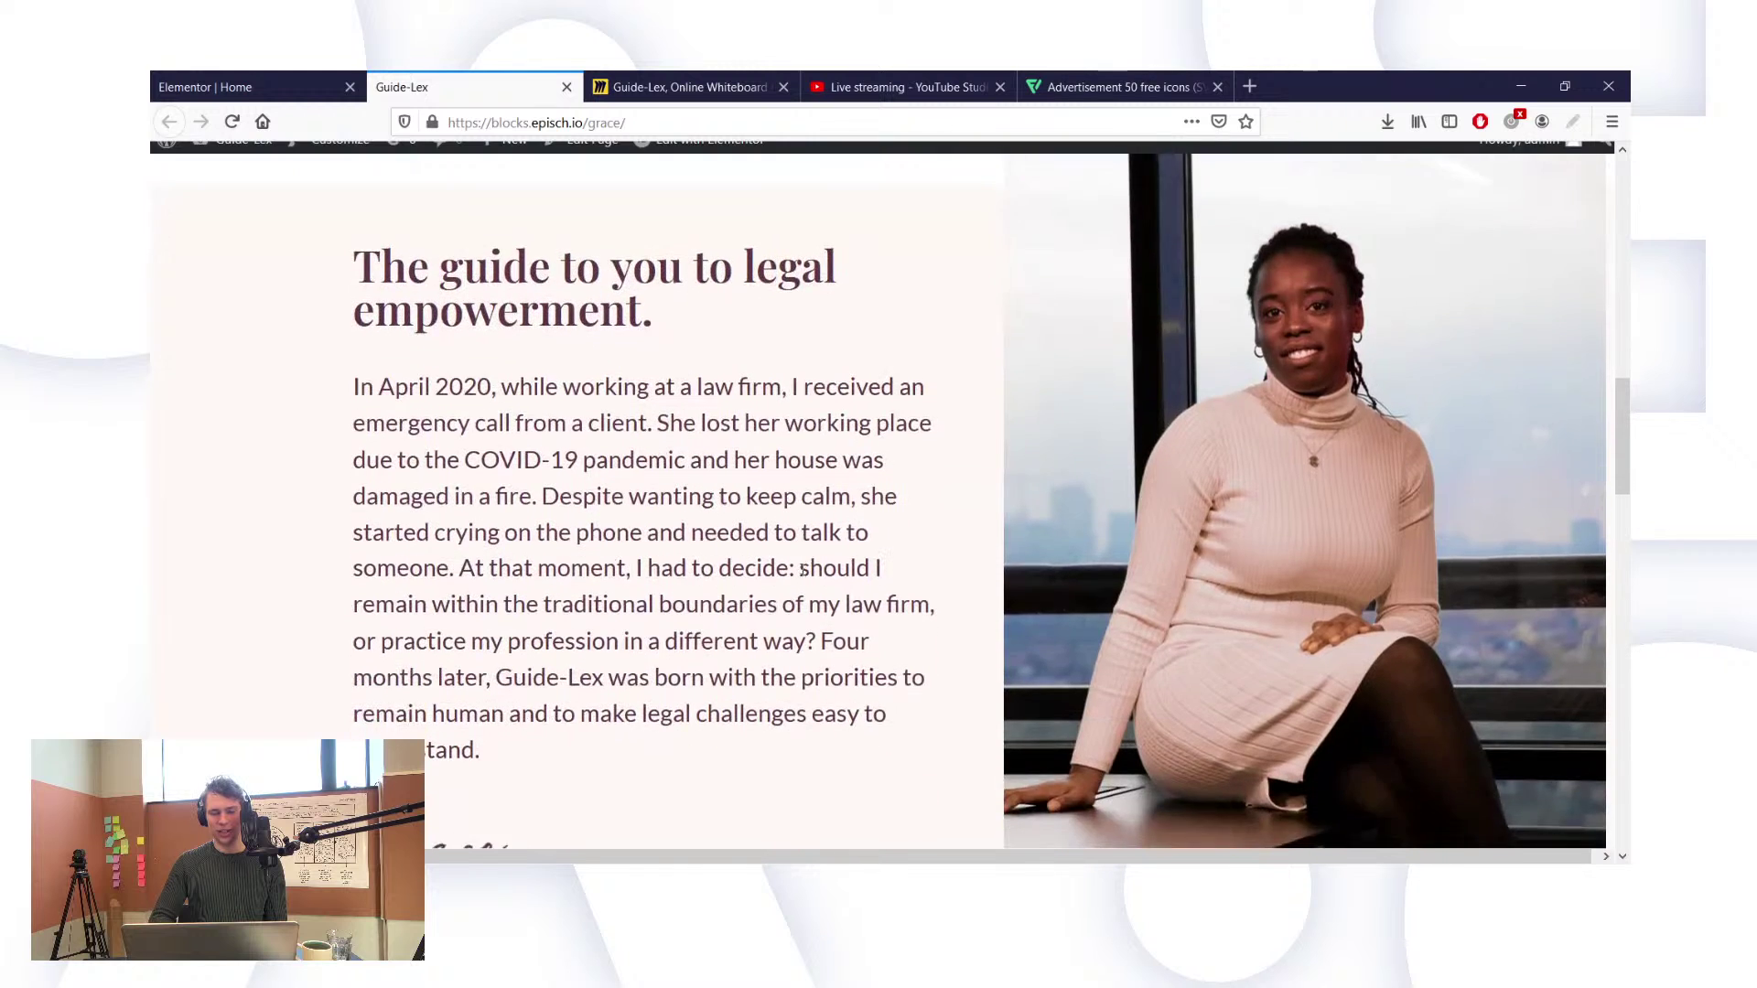
{"action": "scroll", "coordinate": [803, 575], "scroll_direction": "down", "scroll_amount": 7}
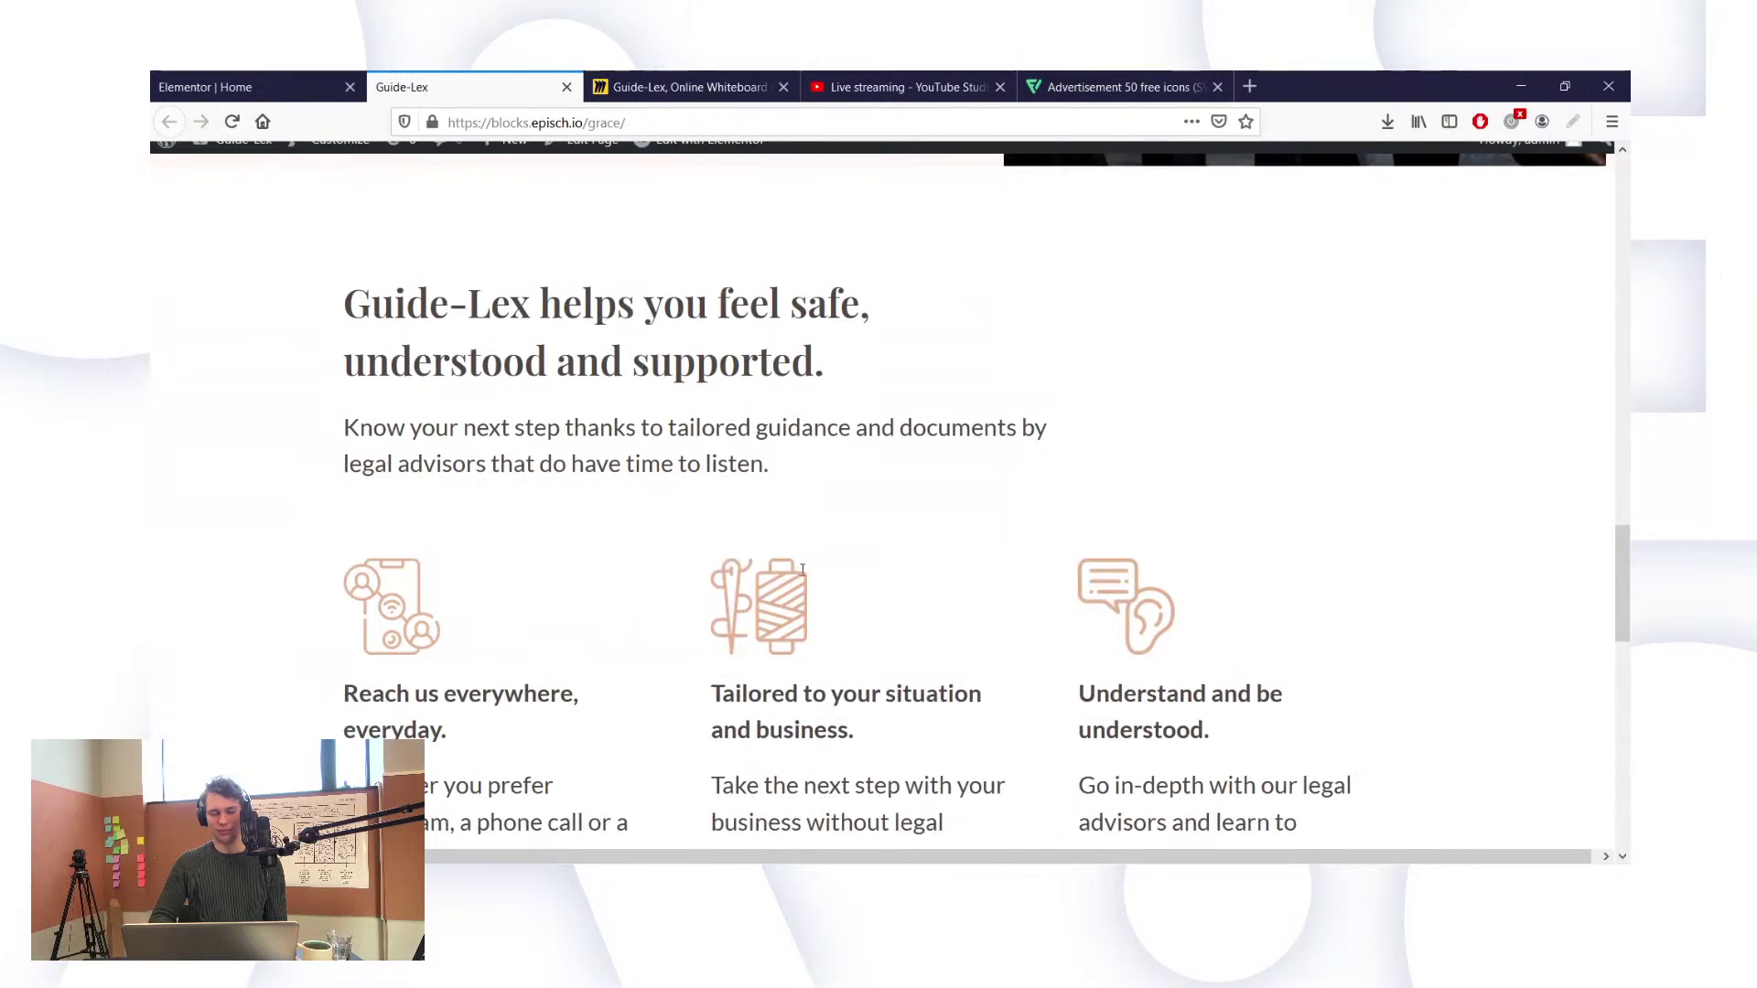
{"action": "scroll", "coordinate": [802, 572], "scroll_direction": "down", "scroll_amount": 6}
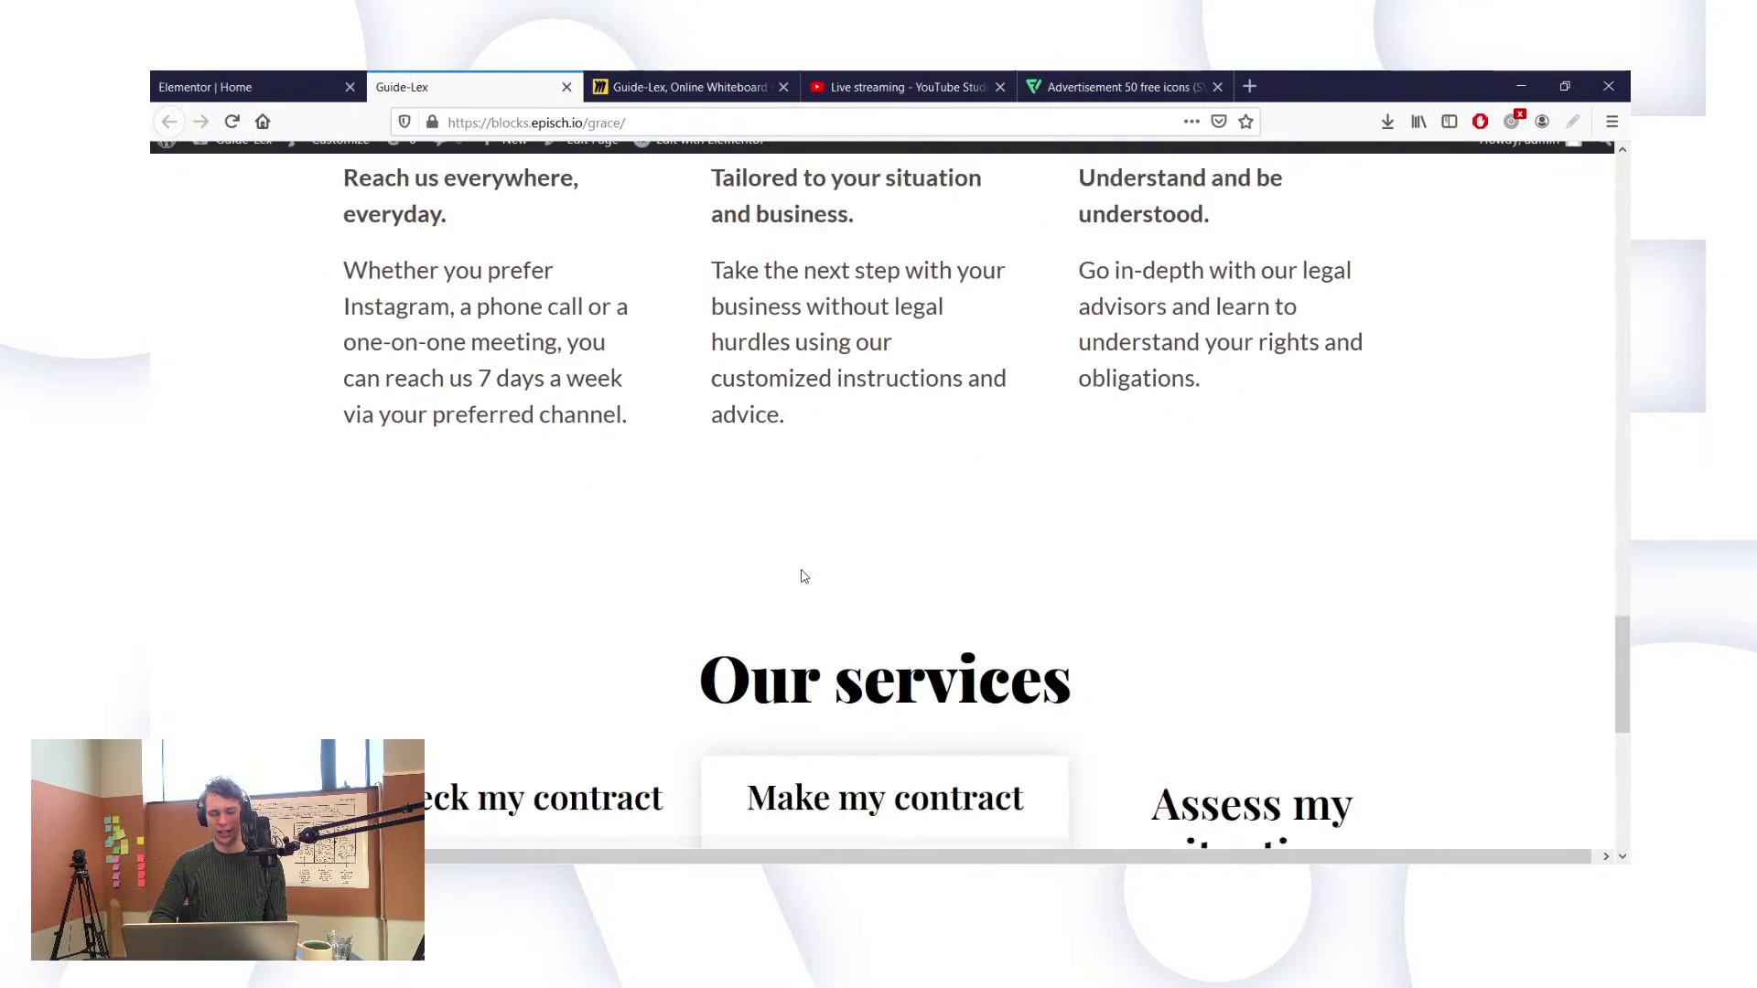
{"action": "scroll", "coordinate": [655, 388], "scroll_direction": "up", "scroll_amount": 12}
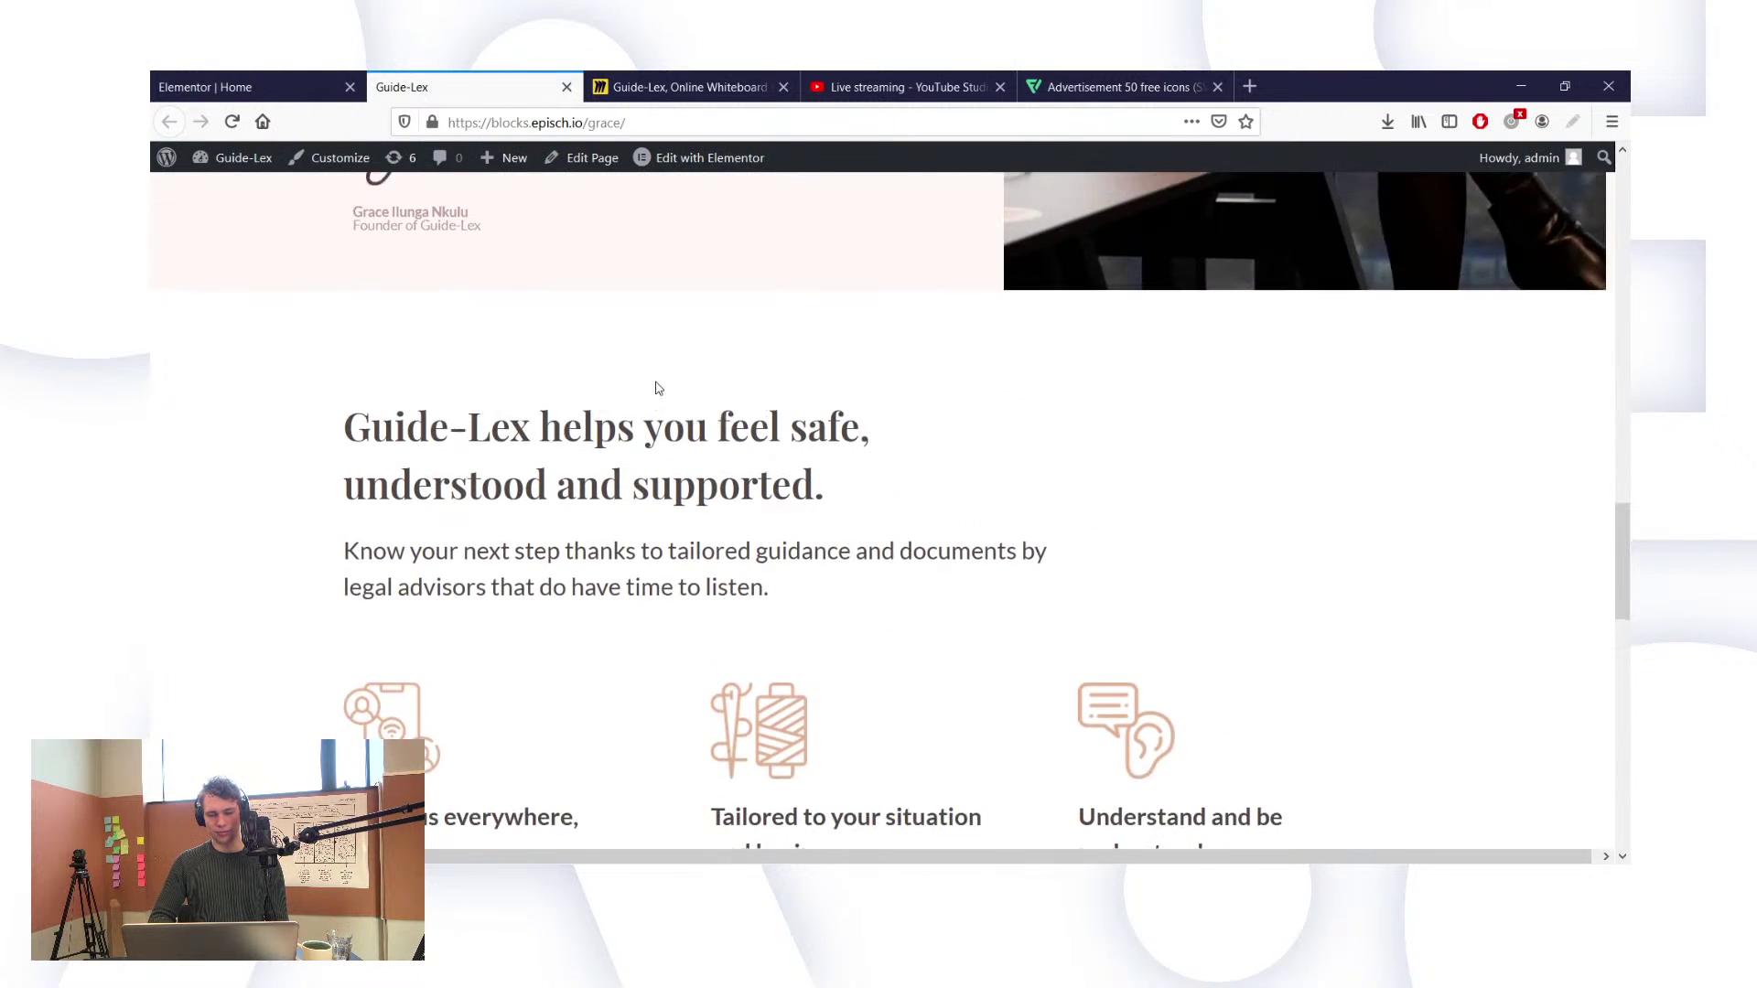
{"action": "scroll", "coordinate": [655, 385], "scroll_direction": "down", "scroll_amount": 5}
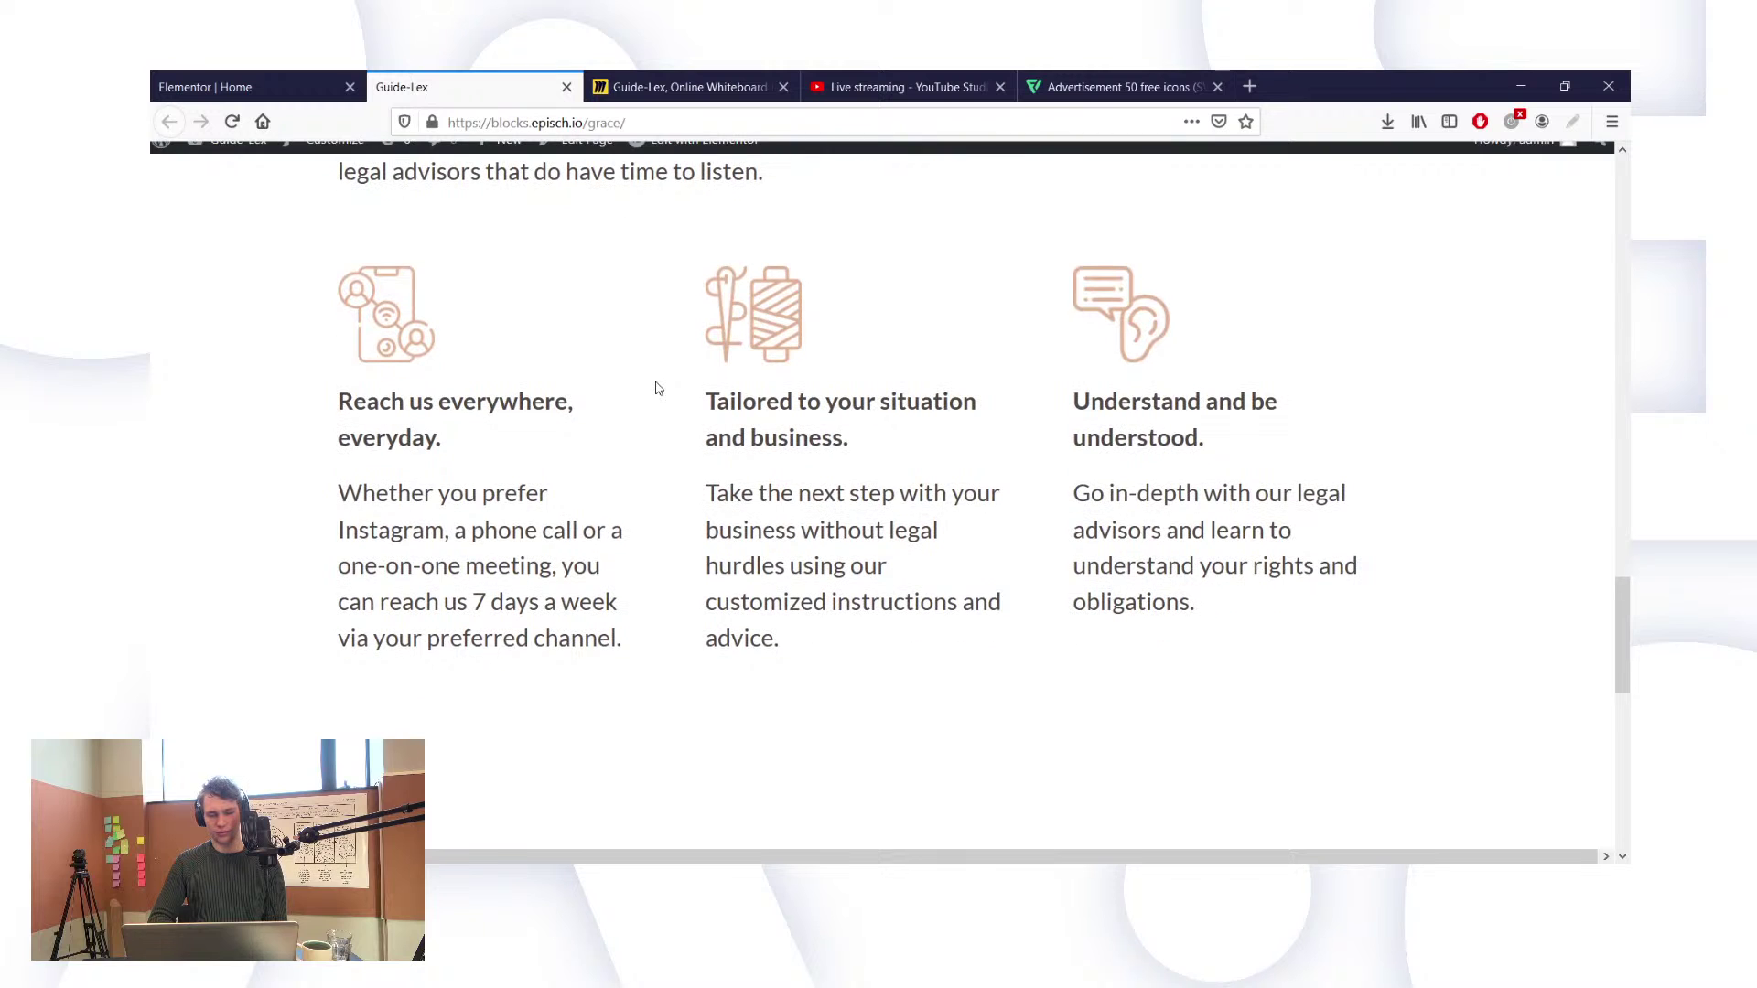
Step: Select the feature-columns section and scroll down to the Our services pricing cards
{"action": "left_click", "coordinate": [273, 84]}
{"action": "scroll", "coordinate": [964, 452], "scroll_direction": "down", "scroll_amount": 10}
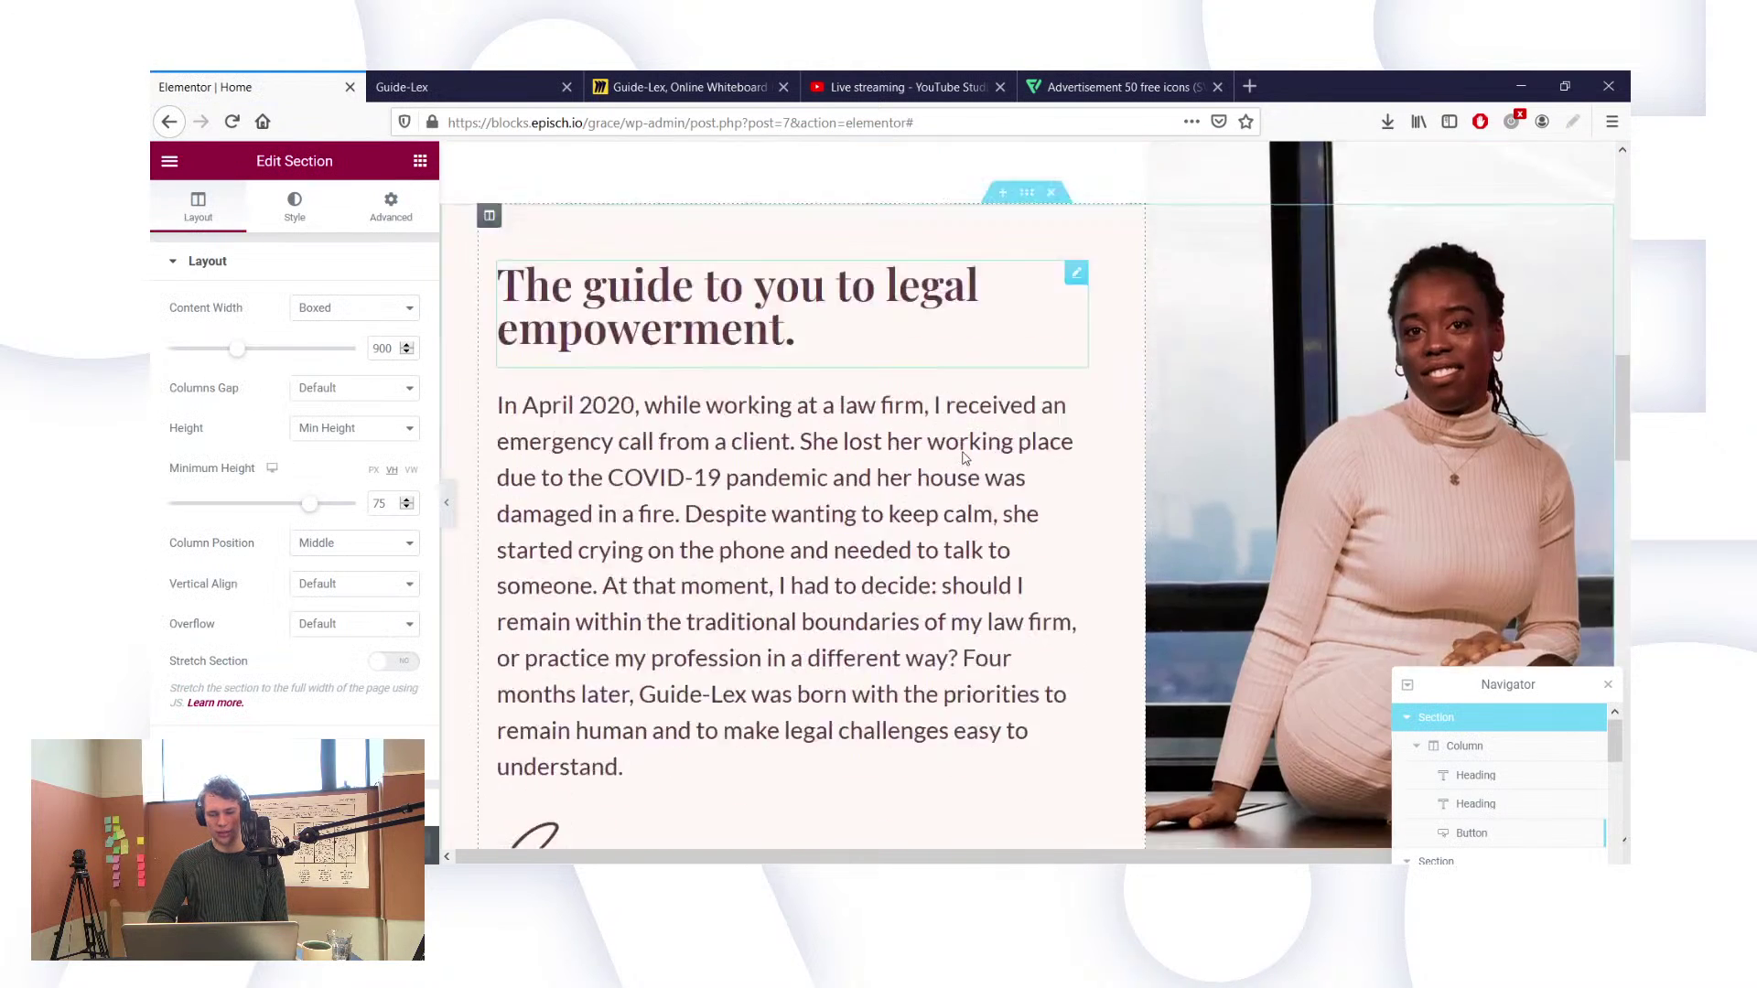
{"action": "scroll", "coordinate": [965, 458], "scroll_direction": "up", "scroll_amount": 6}
{"action": "scroll", "coordinate": [964, 457], "scroll_direction": "down", "scroll_amount": 10}
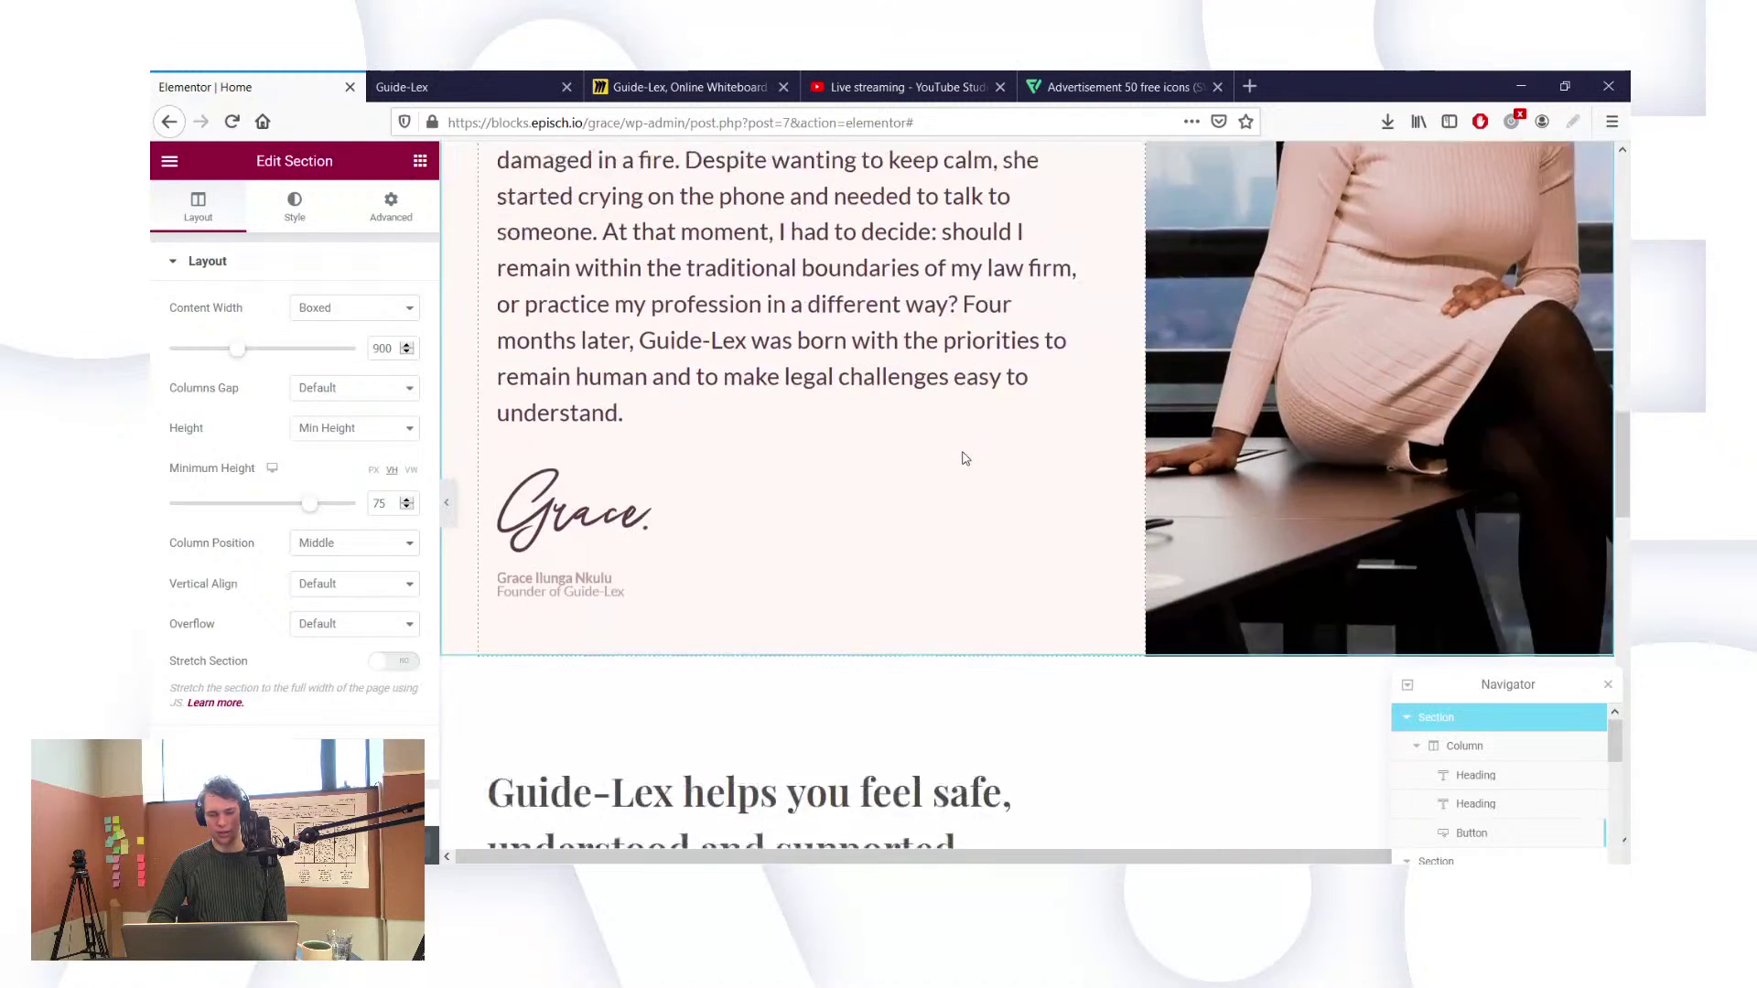
{"action": "scroll", "coordinate": [964, 457], "scroll_direction": "down", "scroll_amount": 1}
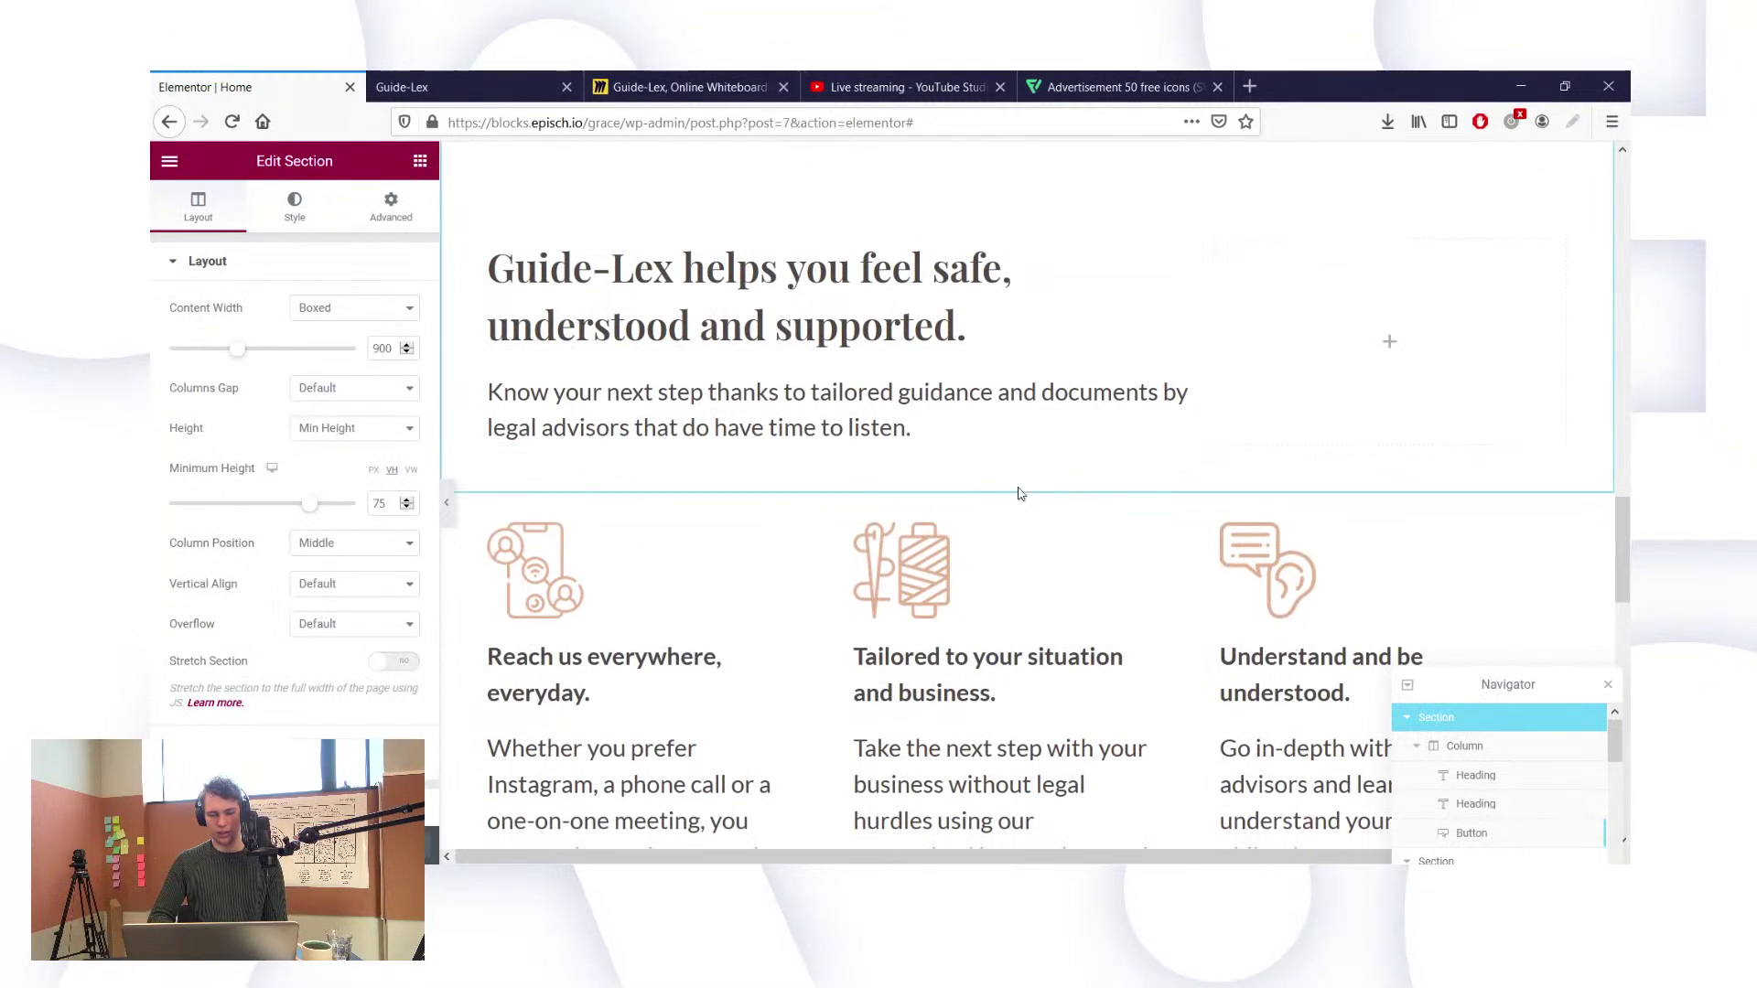
{"action": "left_click", "coordinate": [802, 558]}
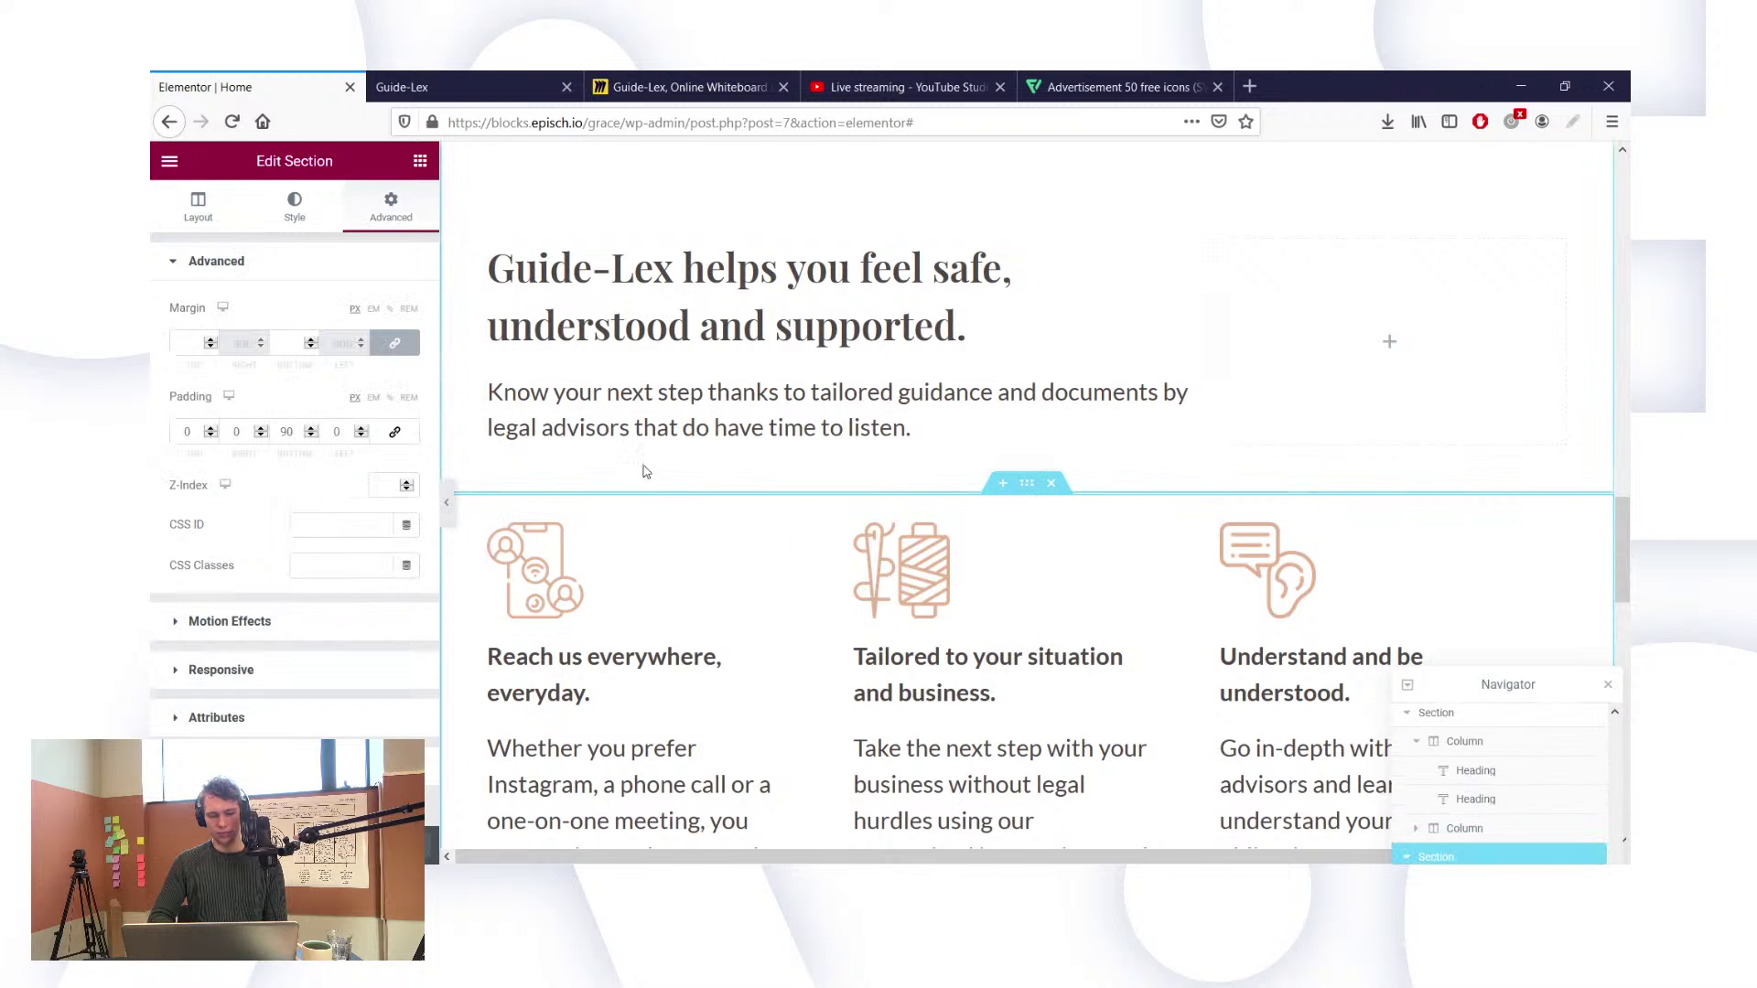
{"action": "scroll", "coordinate": [850, 590], "scroll_direction": "down", "scroll_amount": 2}
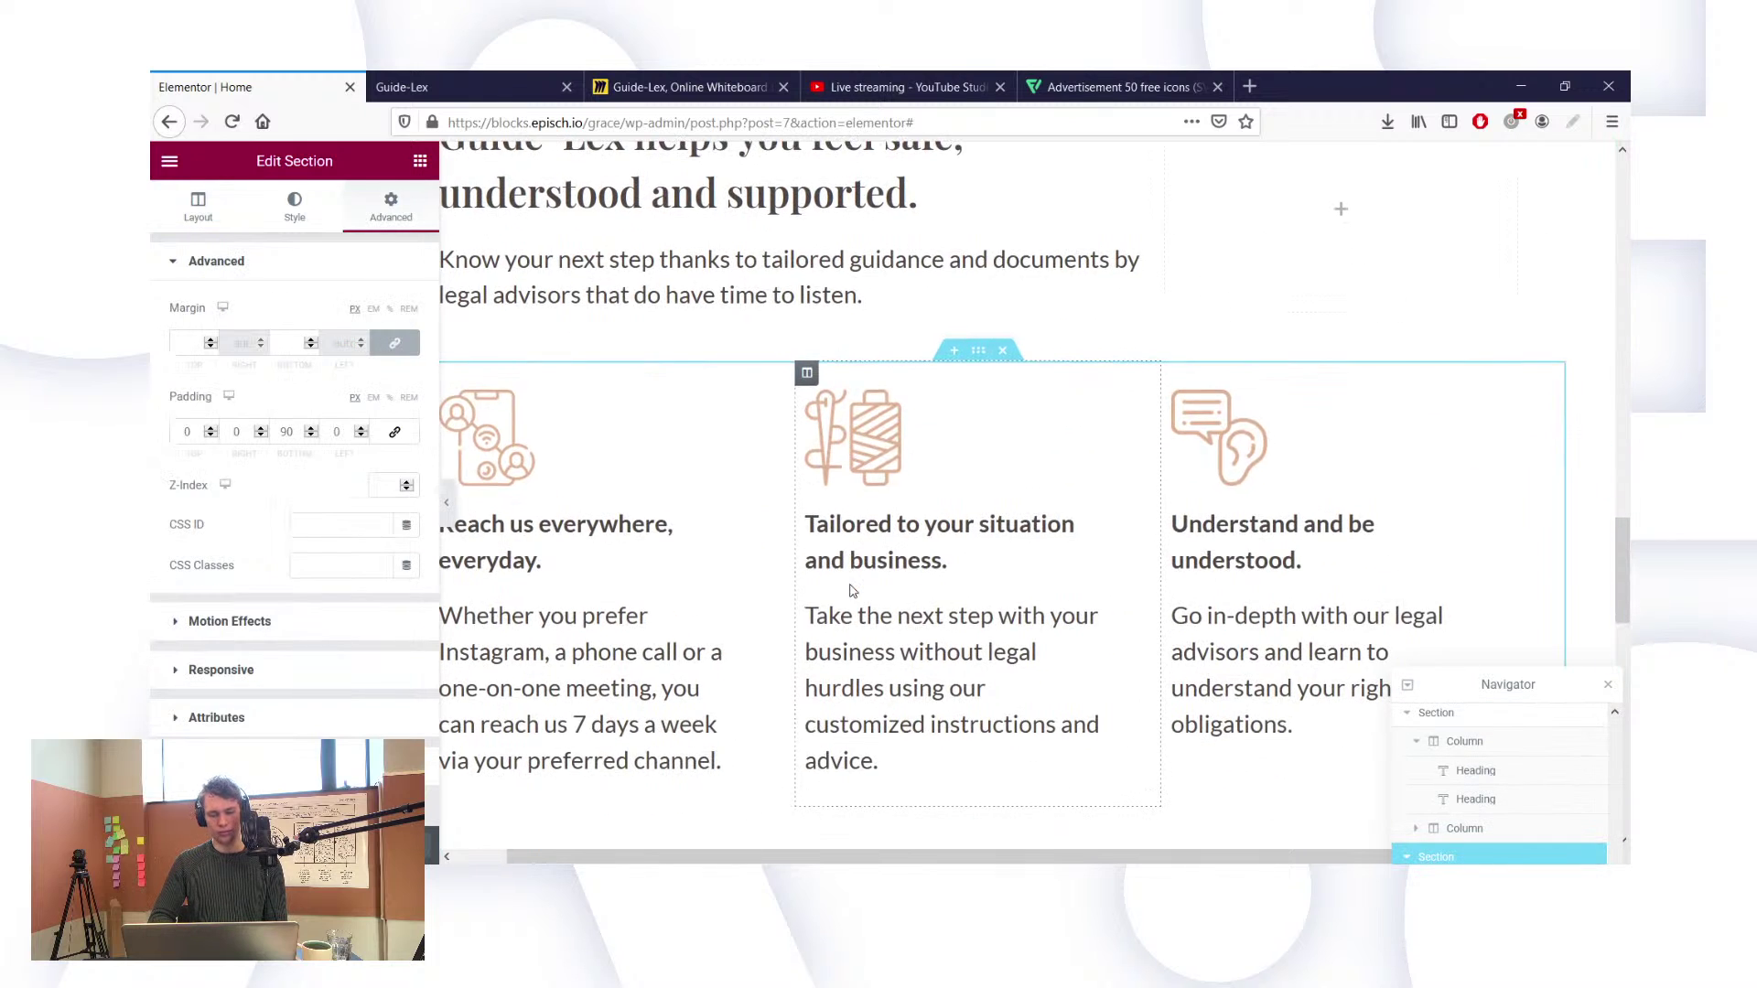
{"action": "scroll", "coordinate": [1005, 517], "scroll_direction": "down", "scroll_amount": 5}
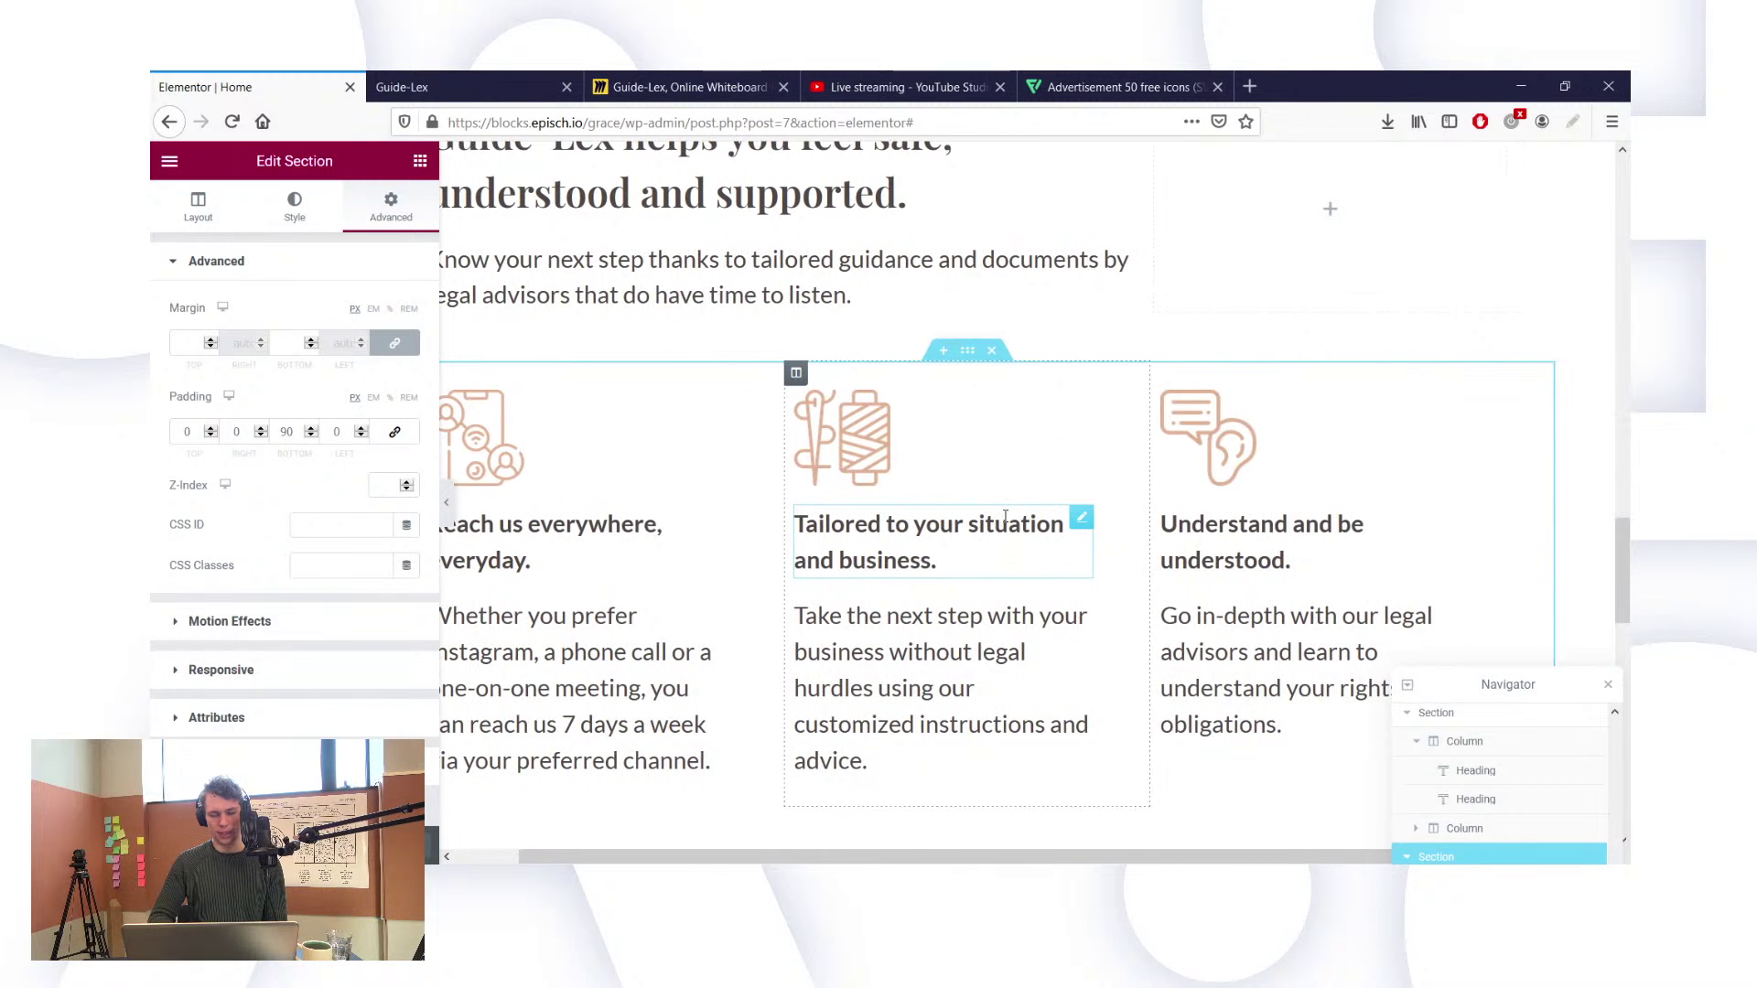
{"action": "scroll", "coordinate": [1005, 517], "scroll_direction": "left", "scroll_amount": 1}
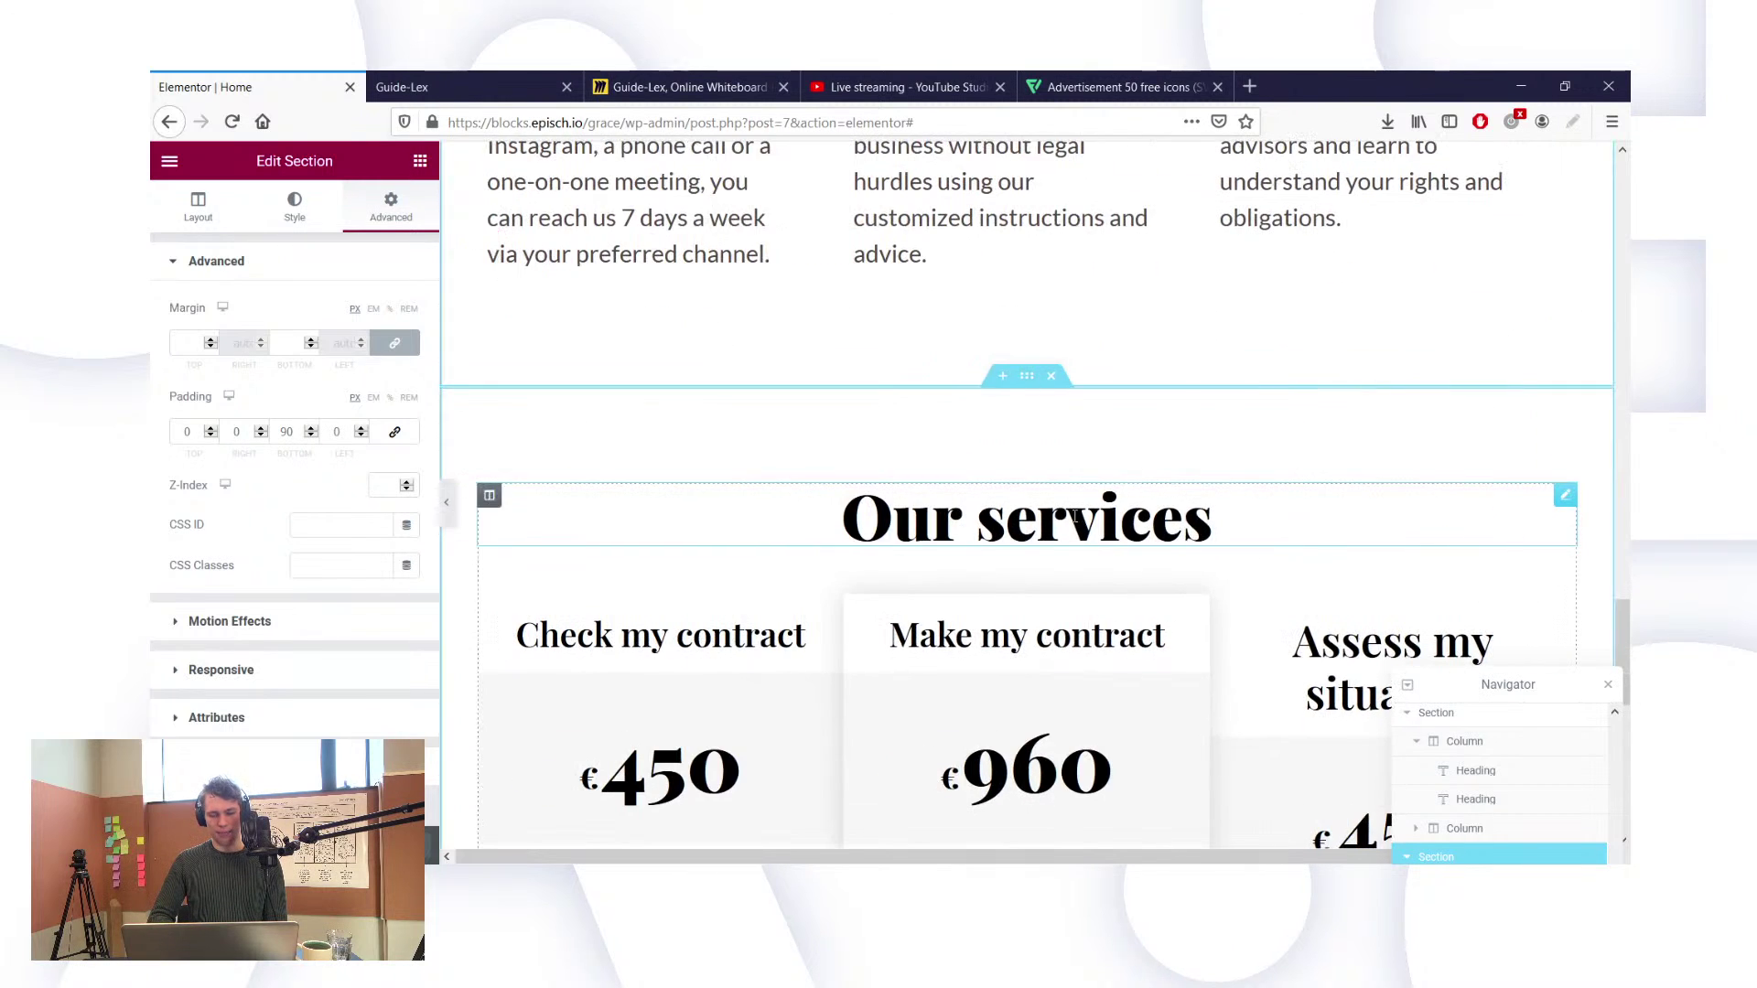
Step: Set the Our services heading's font family to Playfair Display
{"action": "left_click", "coordinate": [1076, 518]}
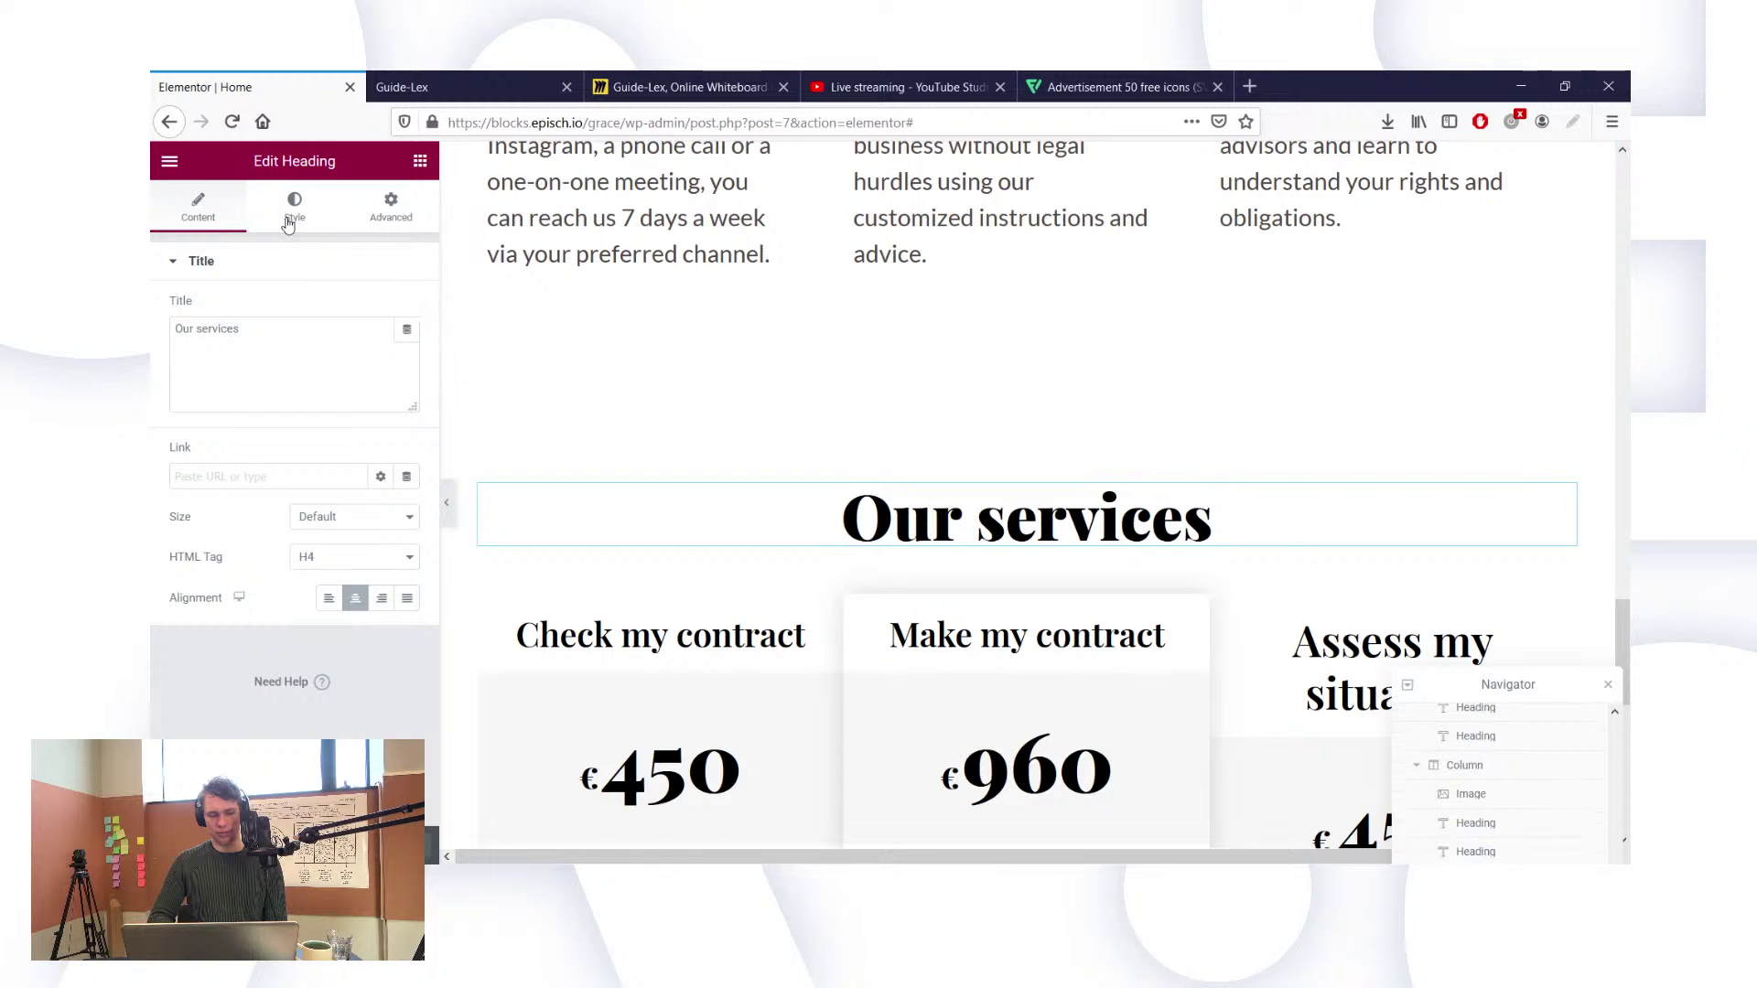
{"action": "left_click", "coordinate": [288, 224]}
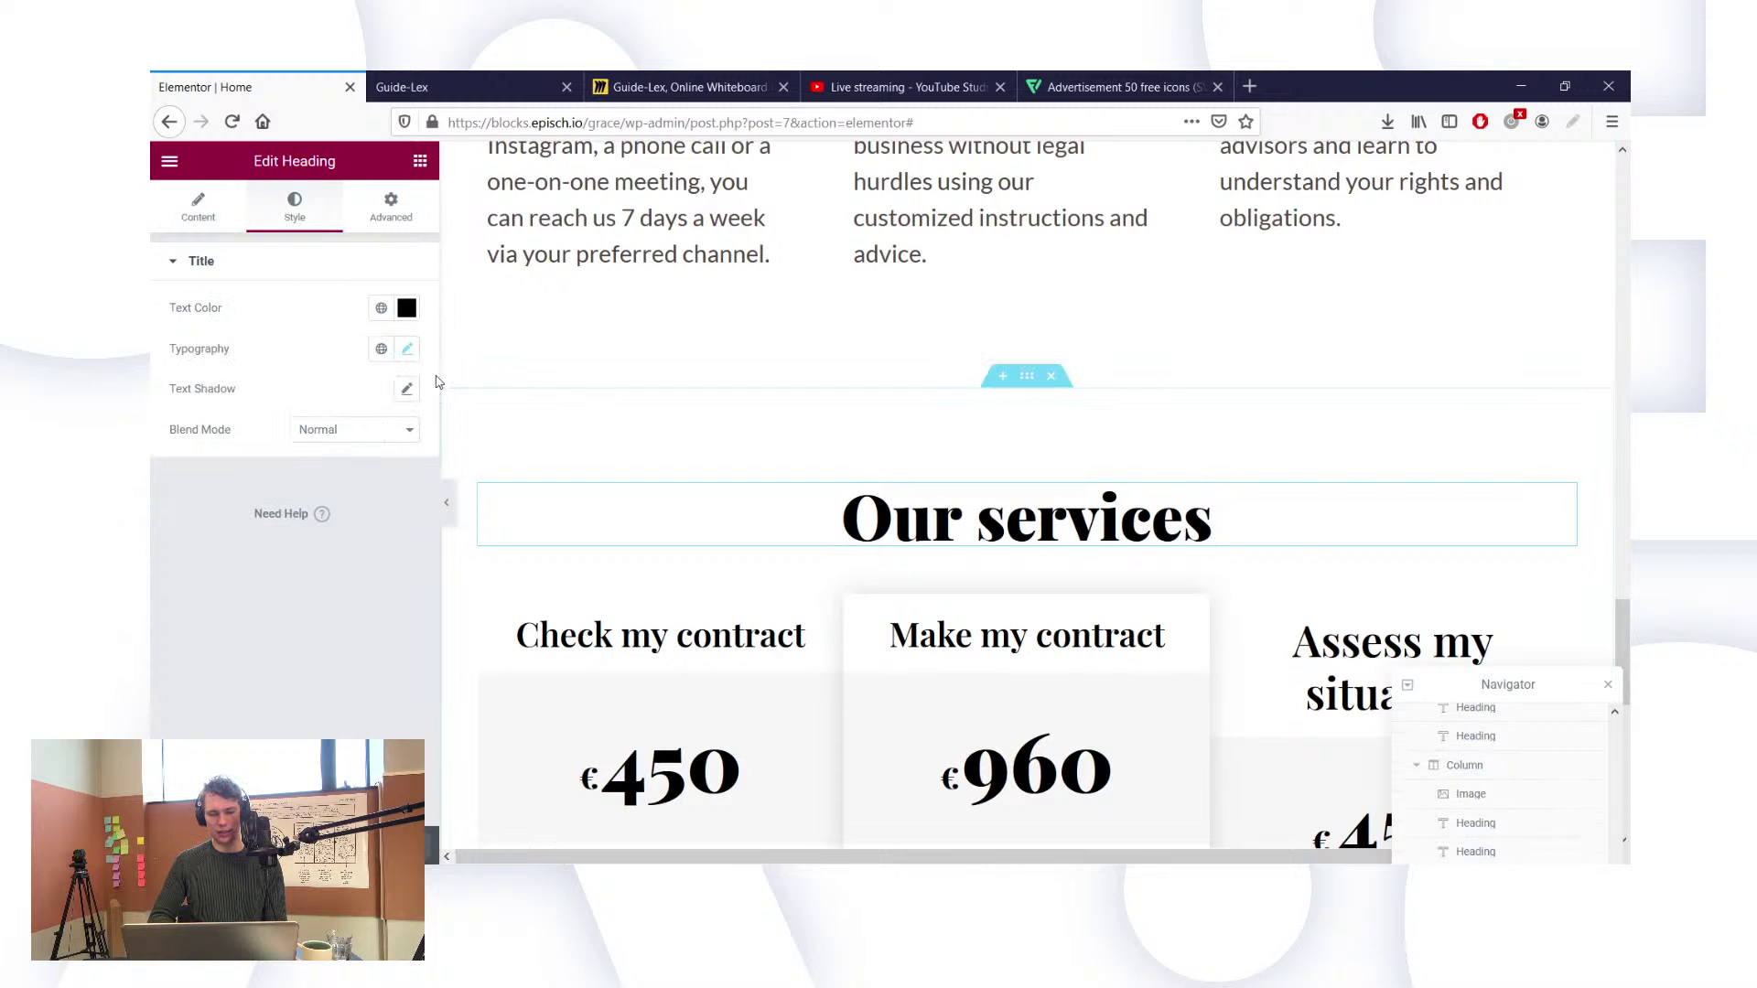
{"action": "left_click", "coordinate": [407, 354]}
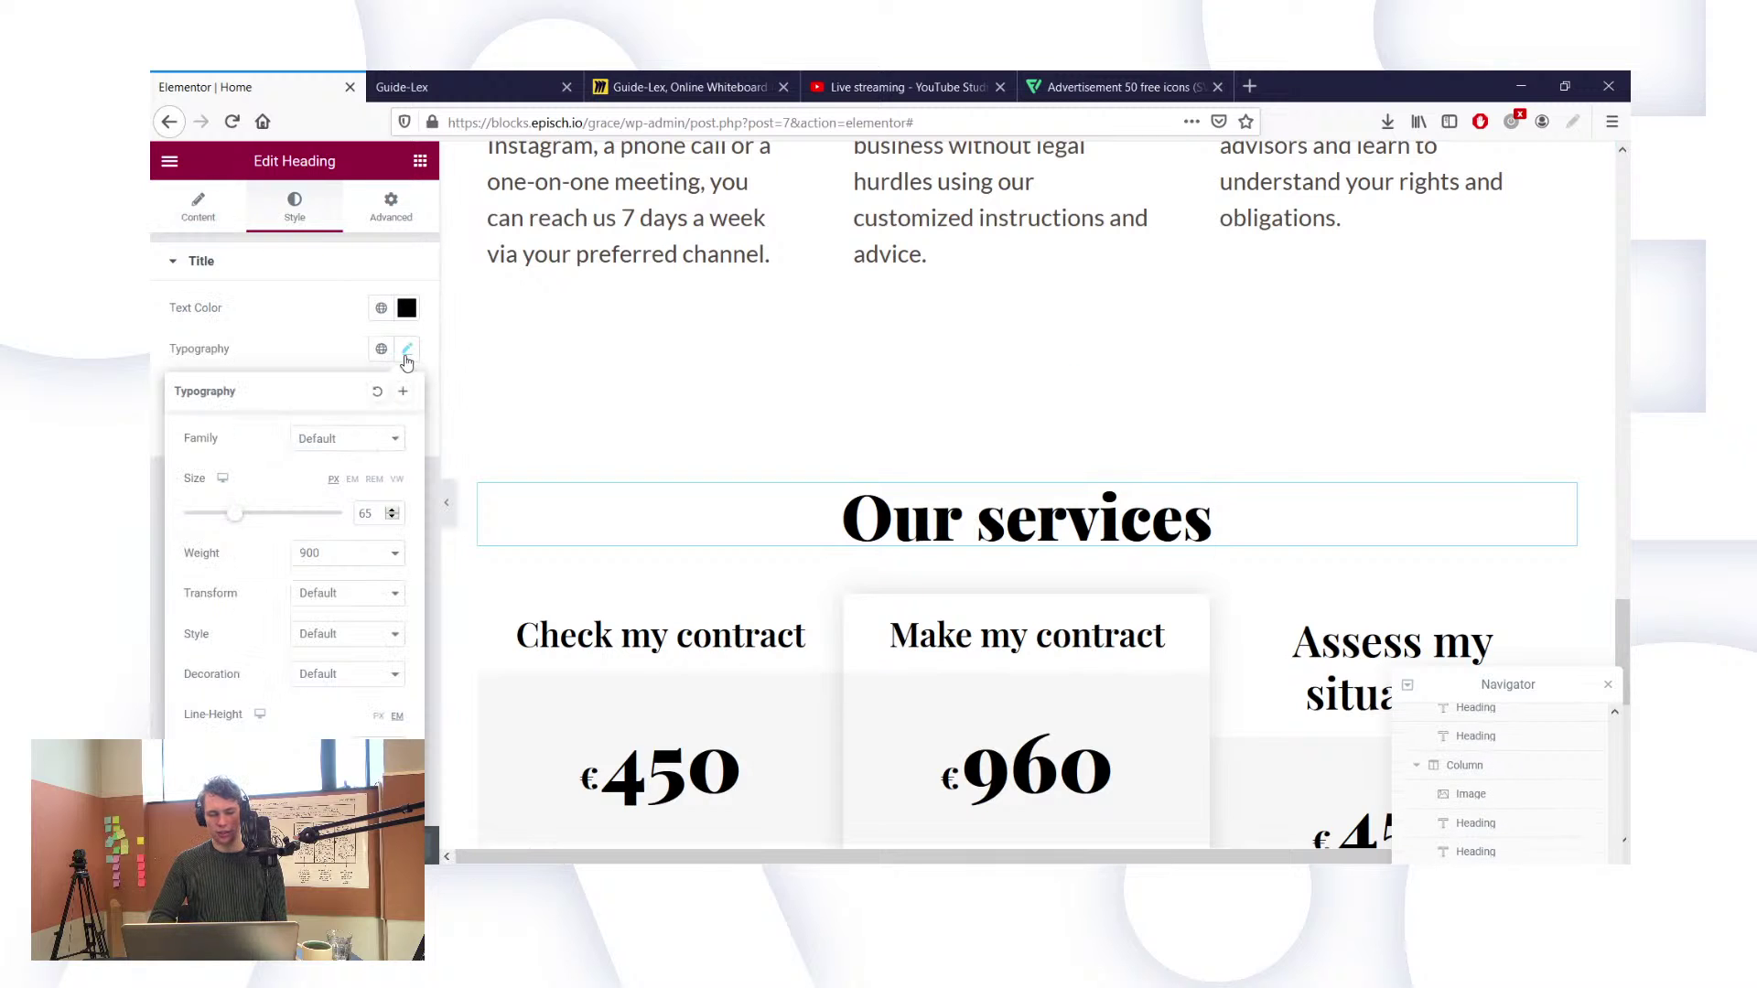
{"action": "left_click", "coordinate": [363, 449]}
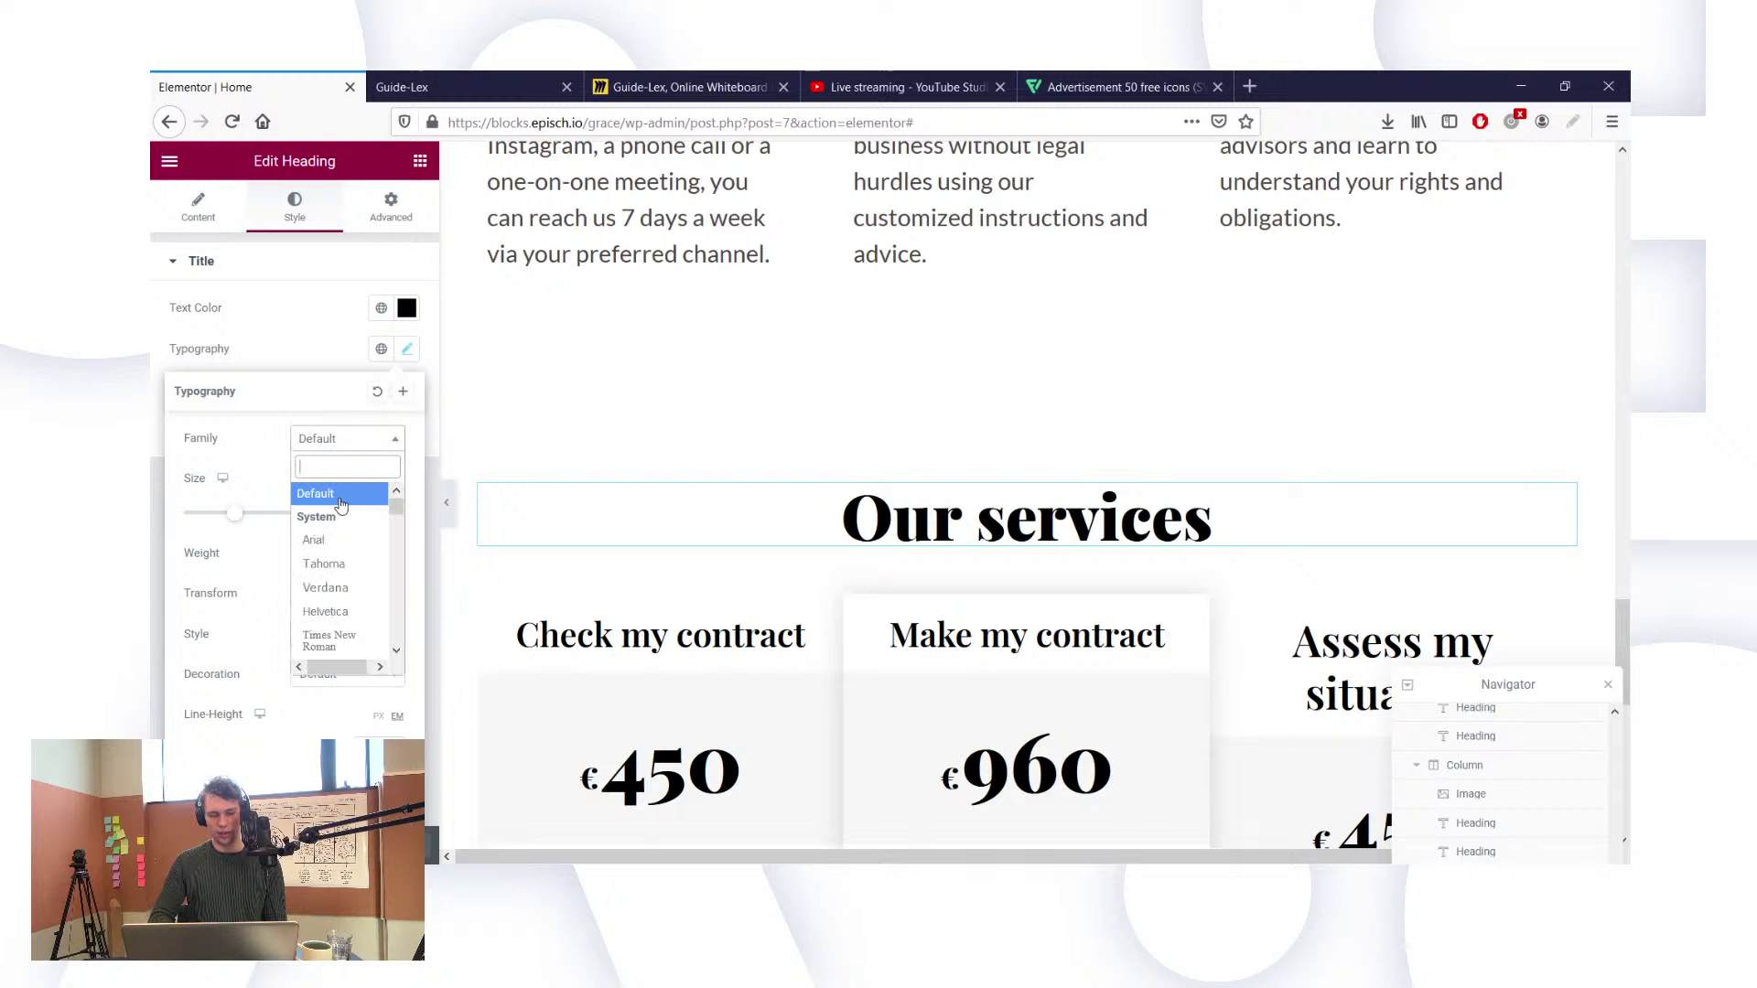
{"action": "type", "text": "play"}
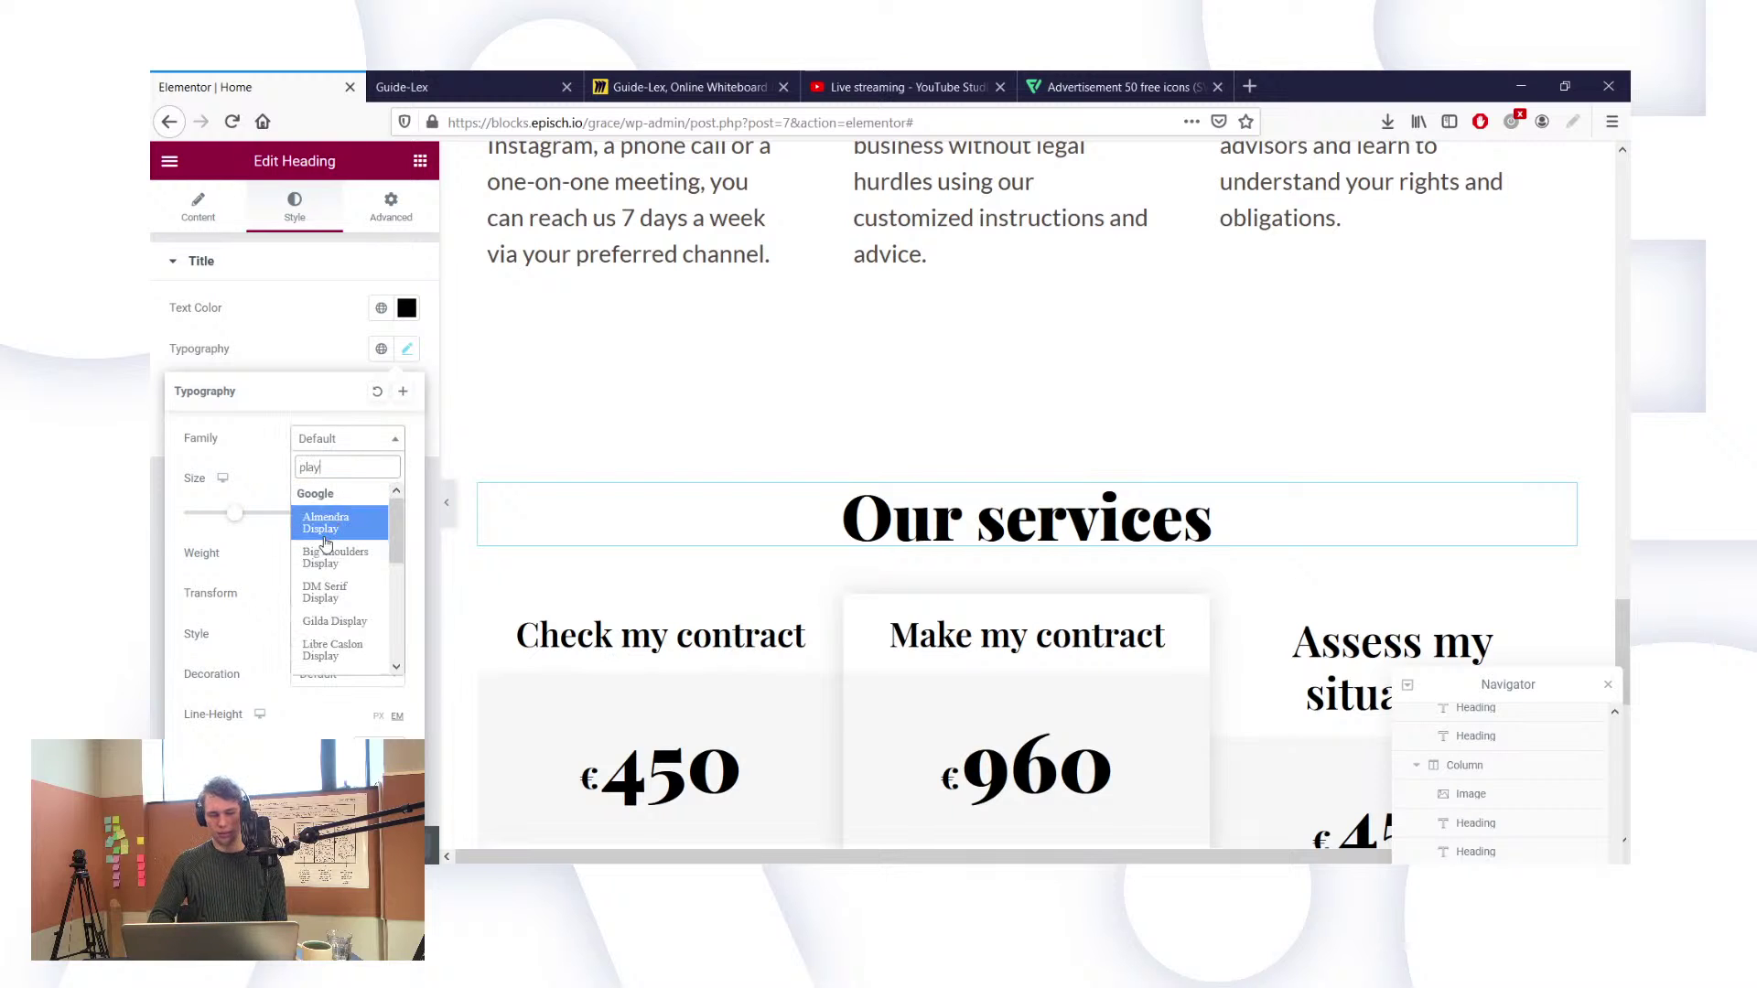
{"action": "type", "text": "fa"}
{"action": "left_click", "coordinate": [291, 534]}
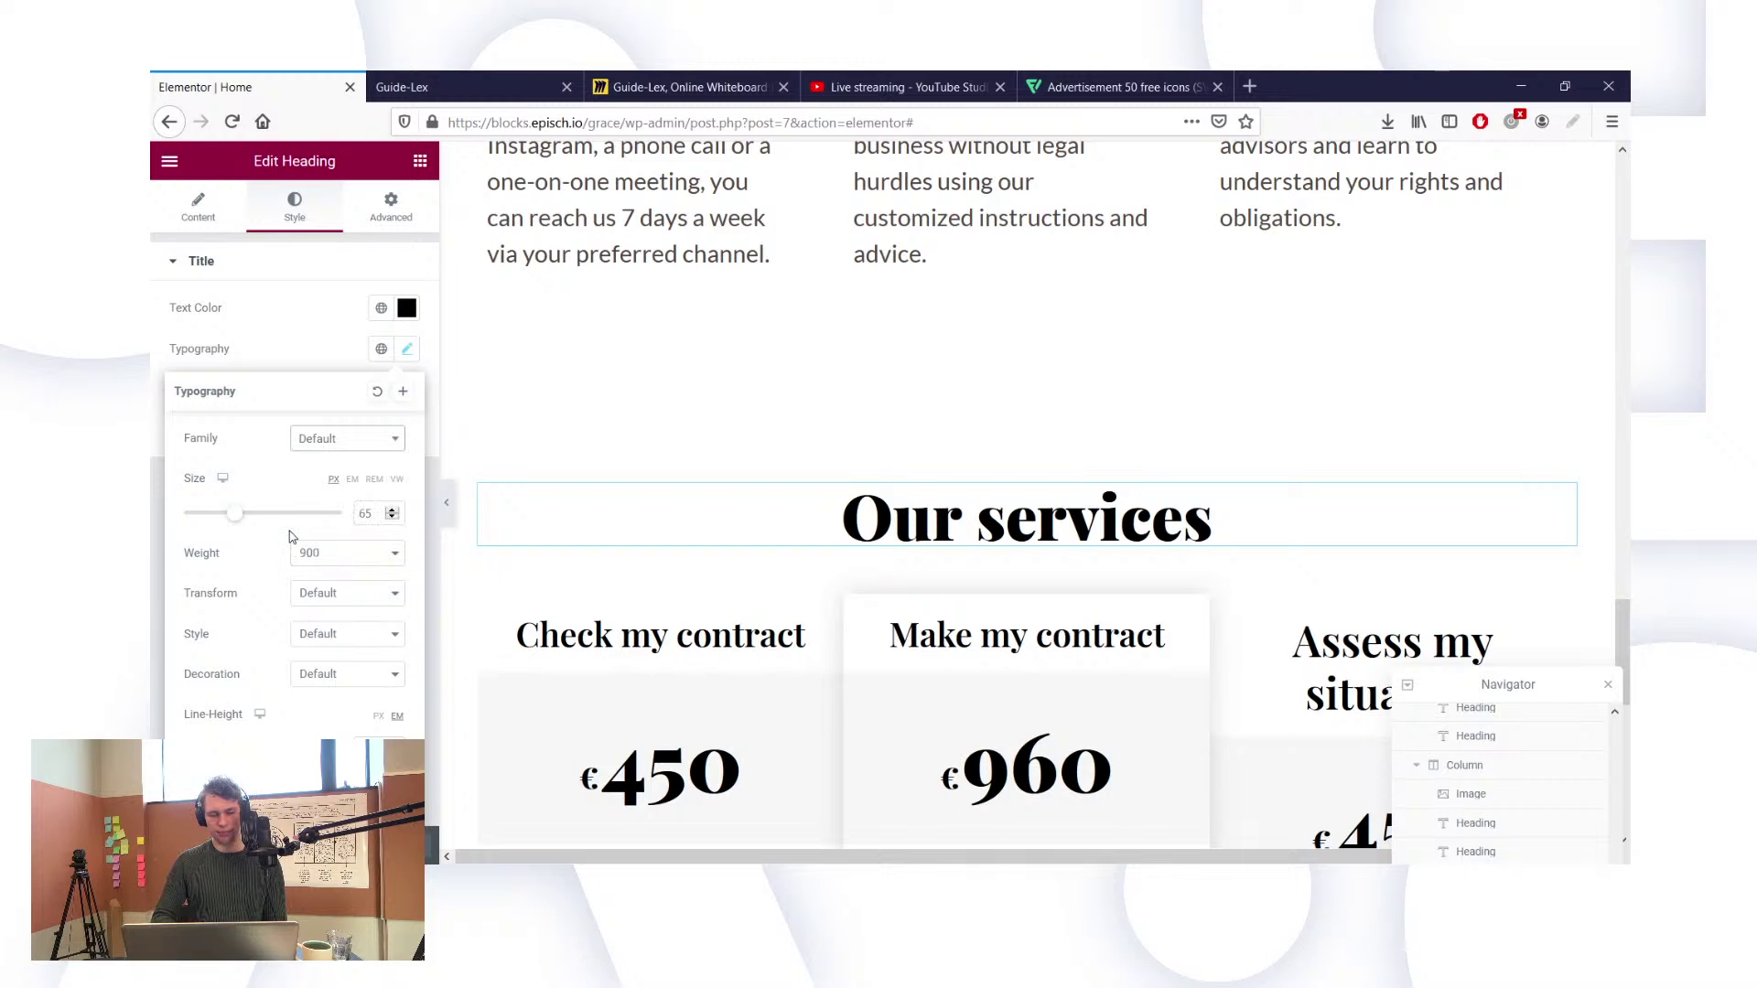
{"action": "left_click", "coordinate": [345, 442]}
{"action": "type", "text": "pla"}
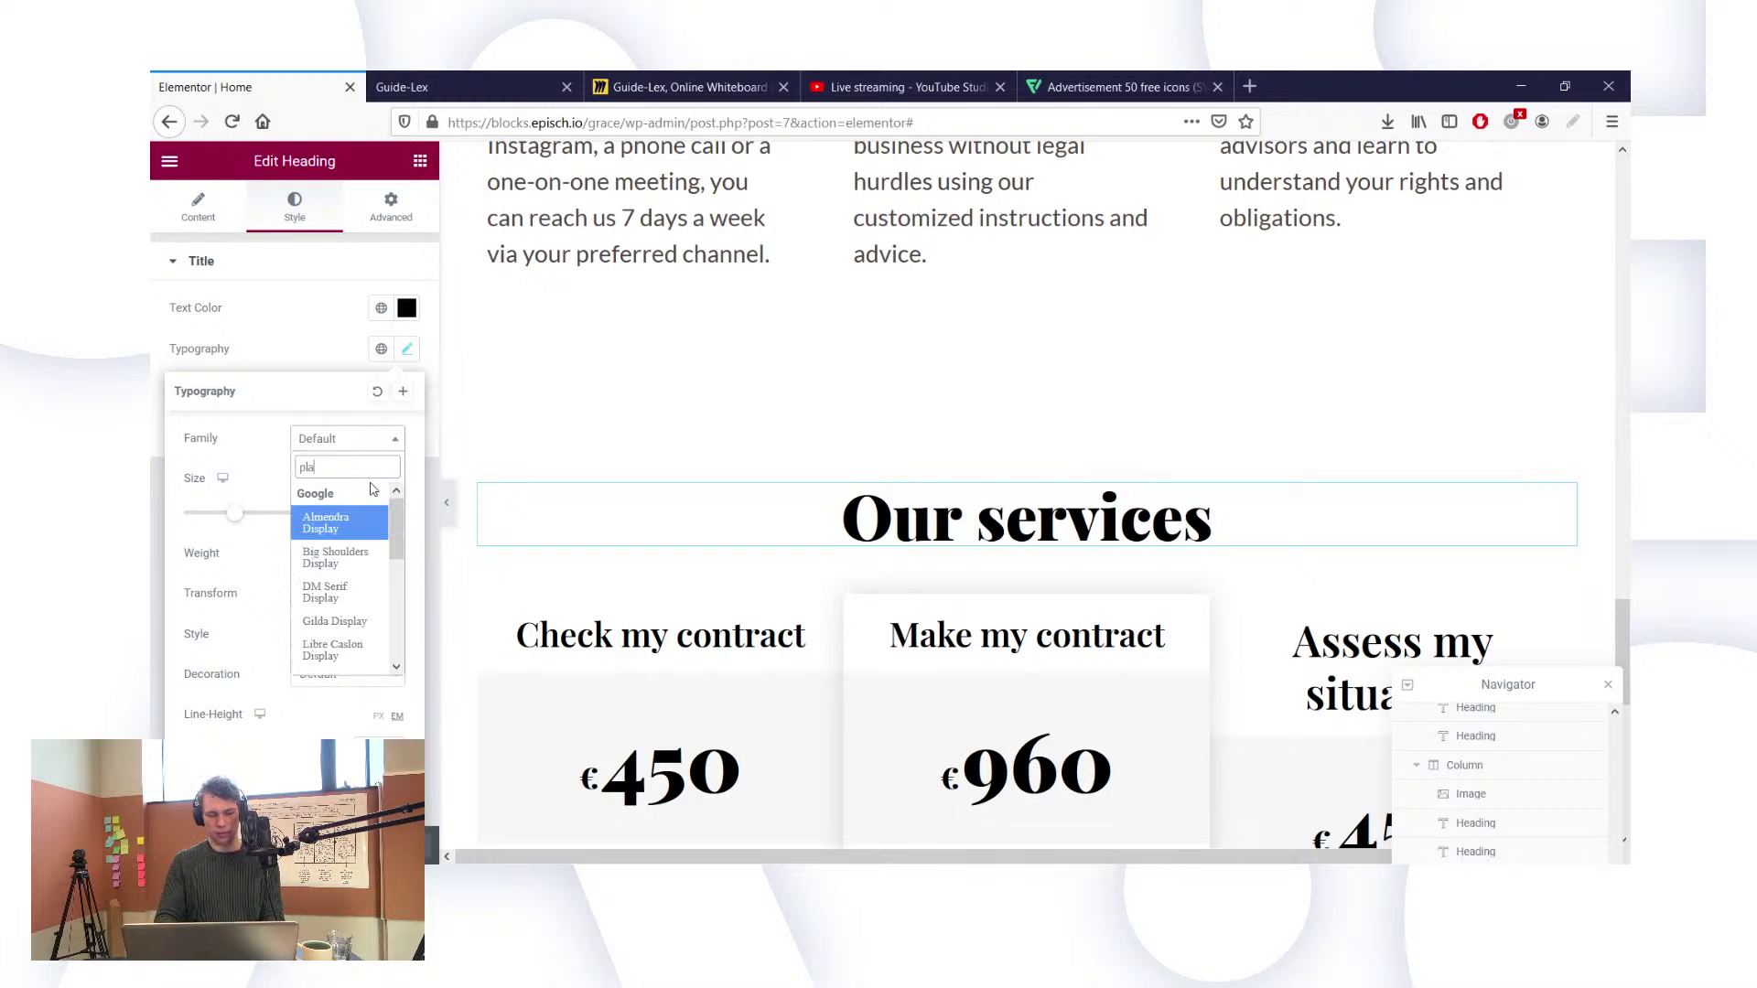
{"action": "type", "text": "yfair"}
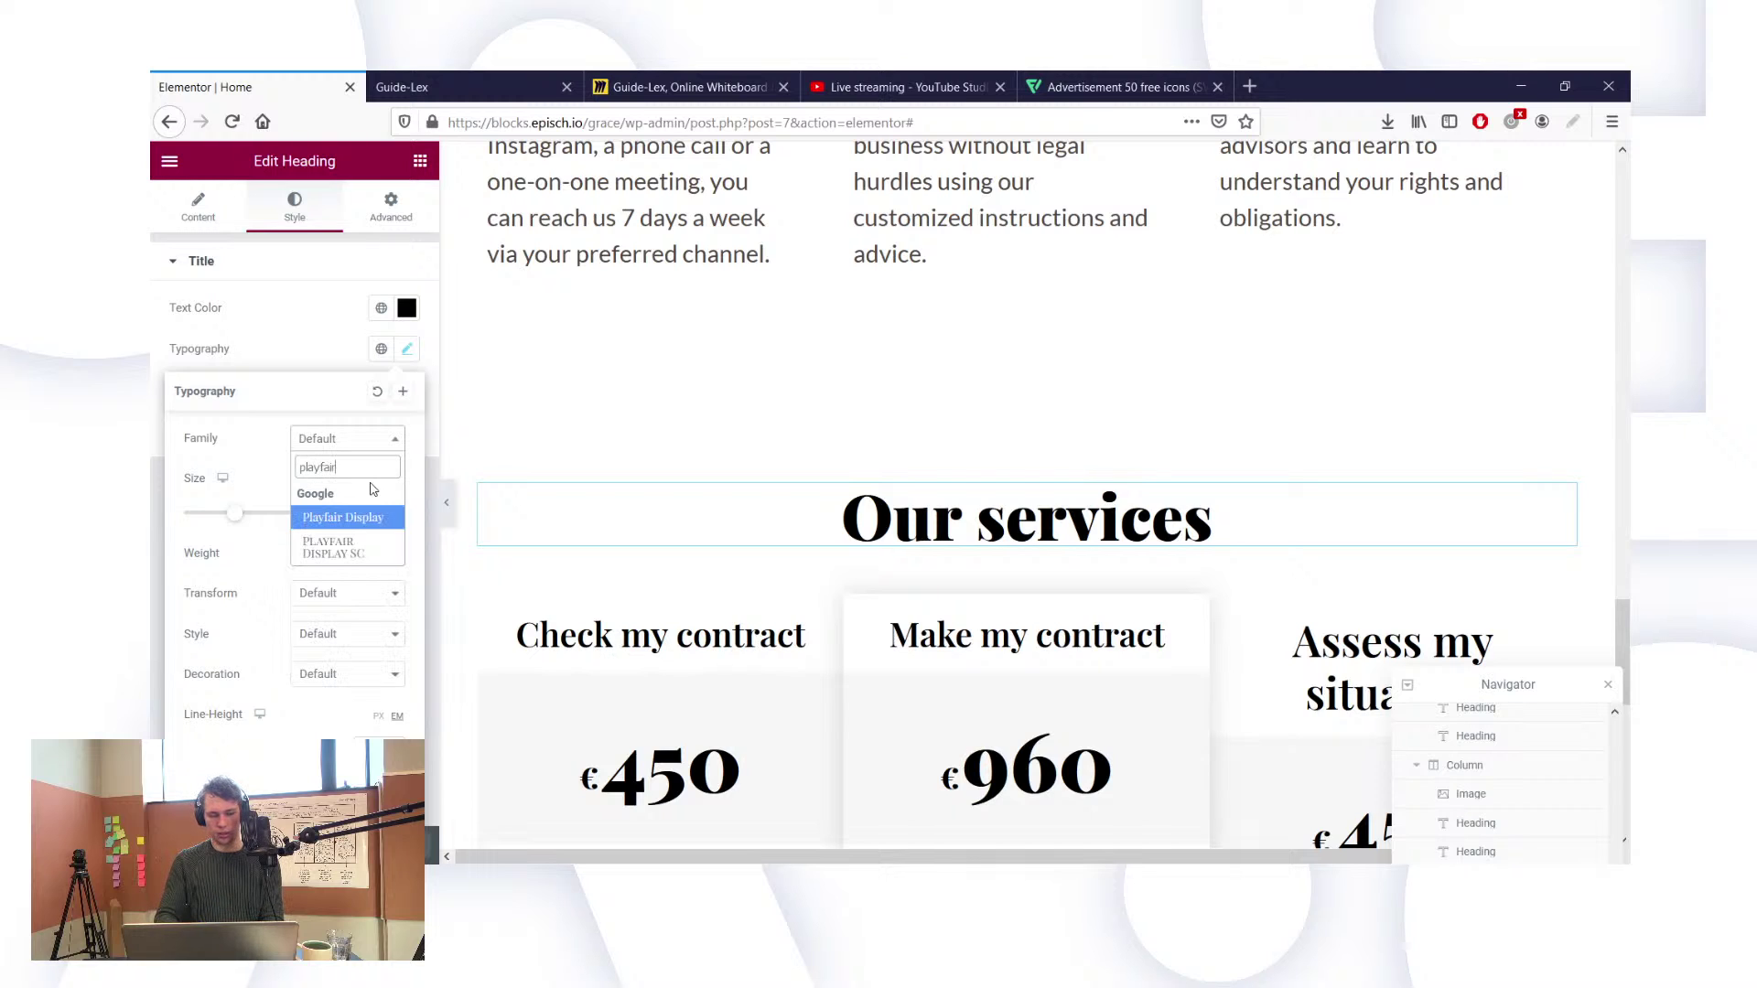
{"action": "left_click", "coordinate": [337, 519]}
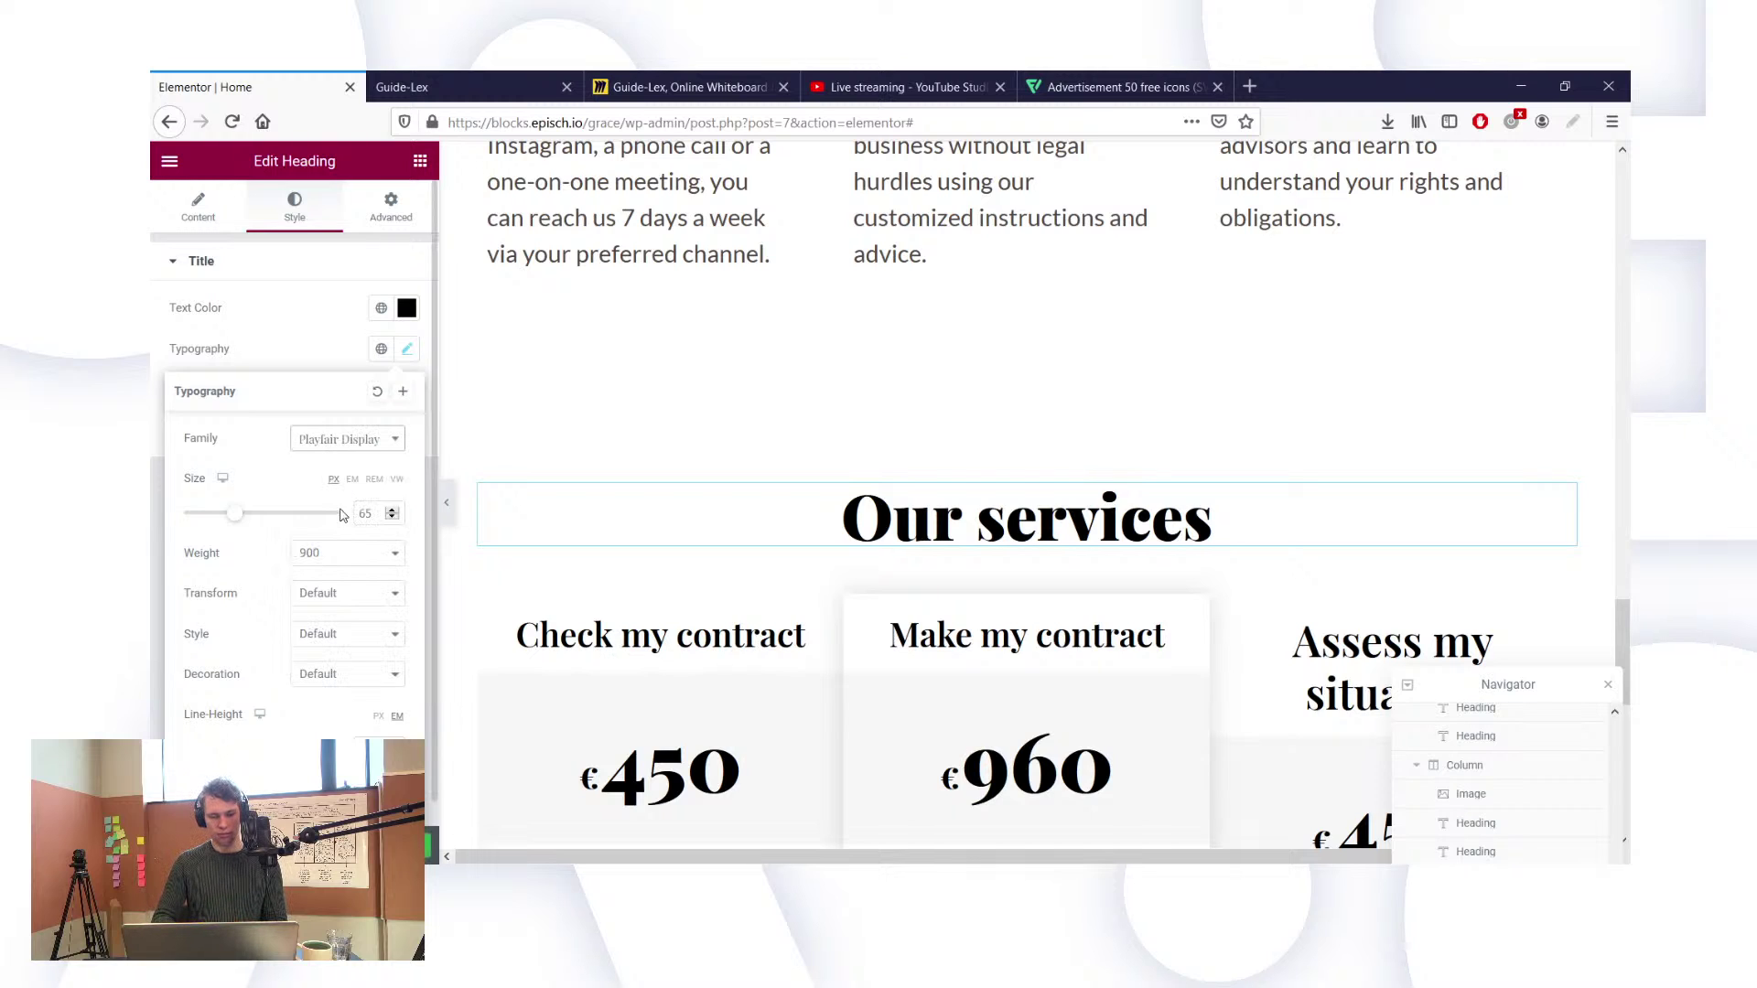
{"action": "left_click", "coordinate": [356, 443]}
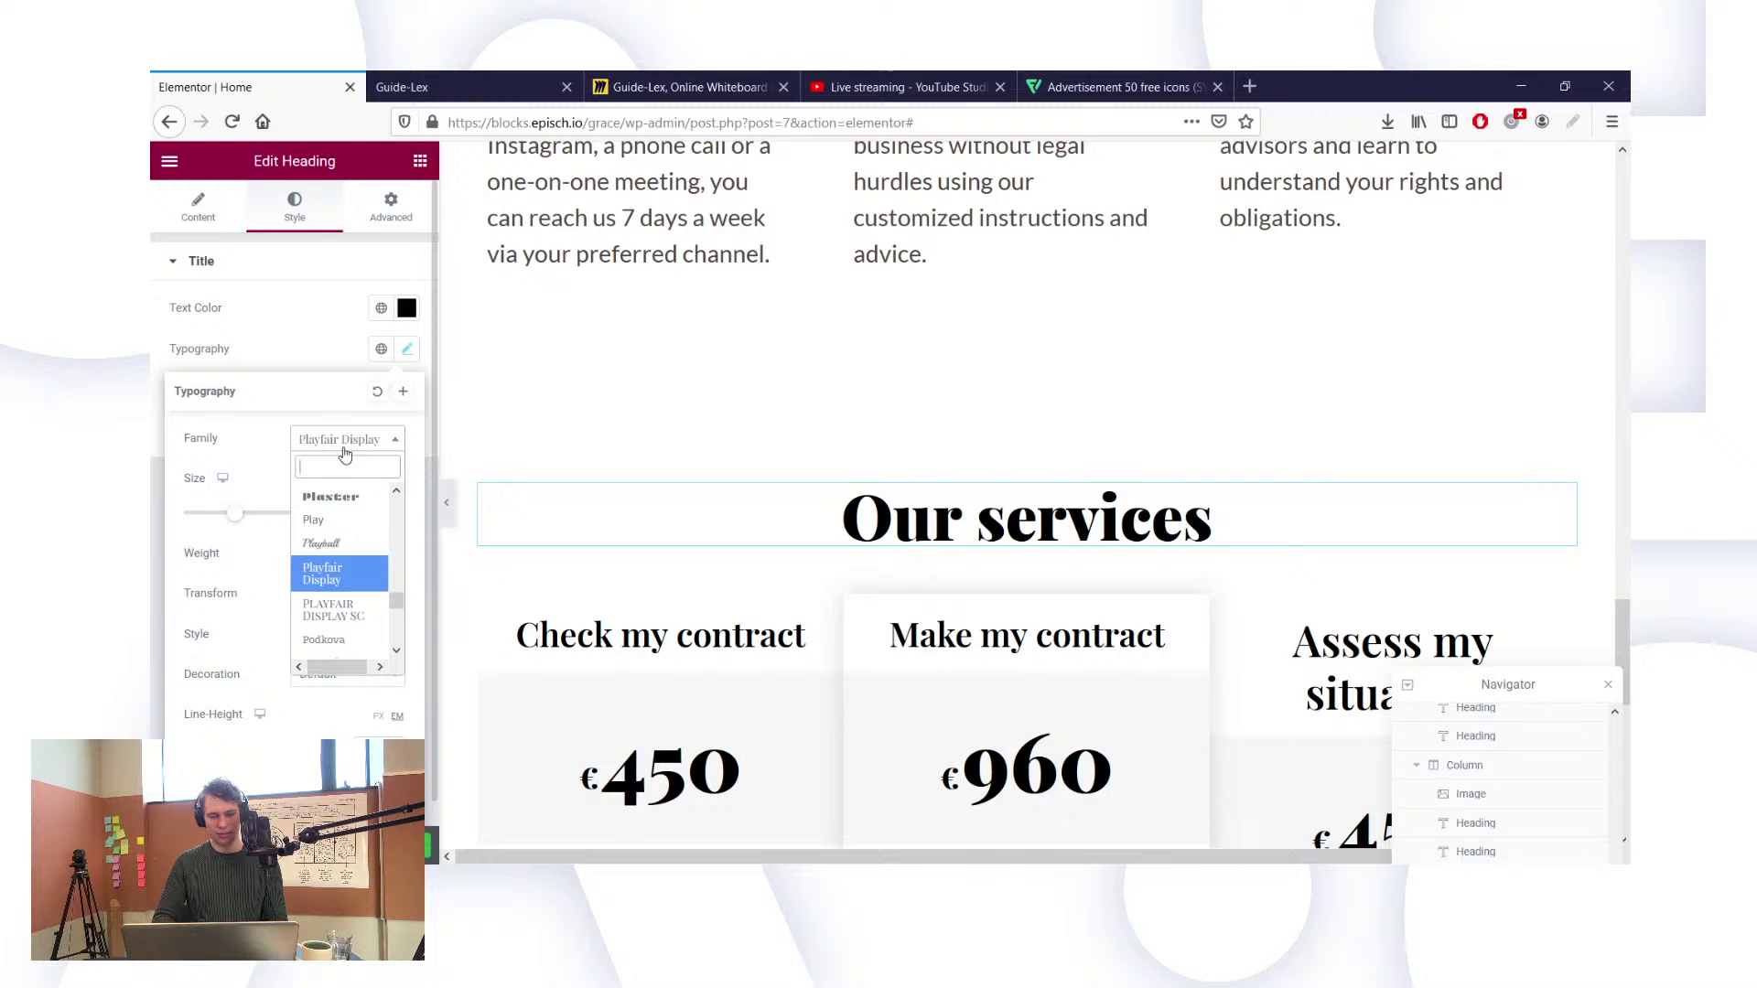
{"action": "left_click", "coordinate": [254, 476]}
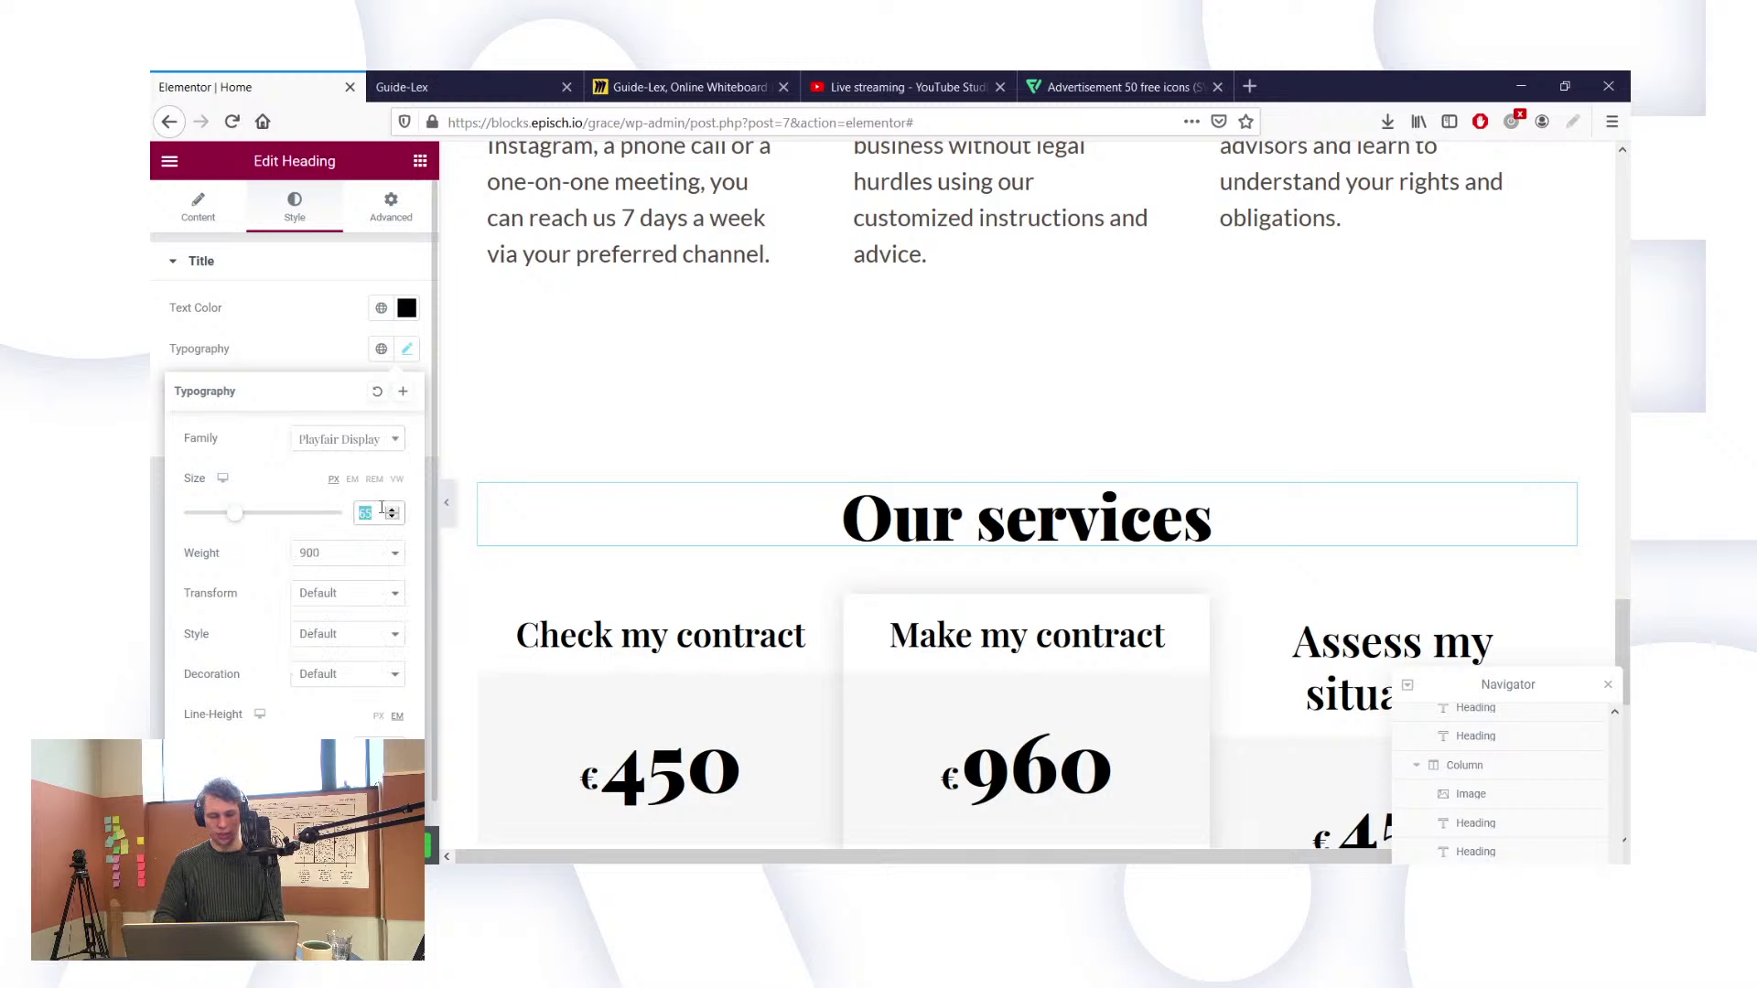
Step: Set the heading's font size to 45 and weight to 600
{"action": "type", "text": "45"}
{"action": "scroll", "coordinate": [943, 455], "scroll_direction": "up", "scroll_amount": 7}
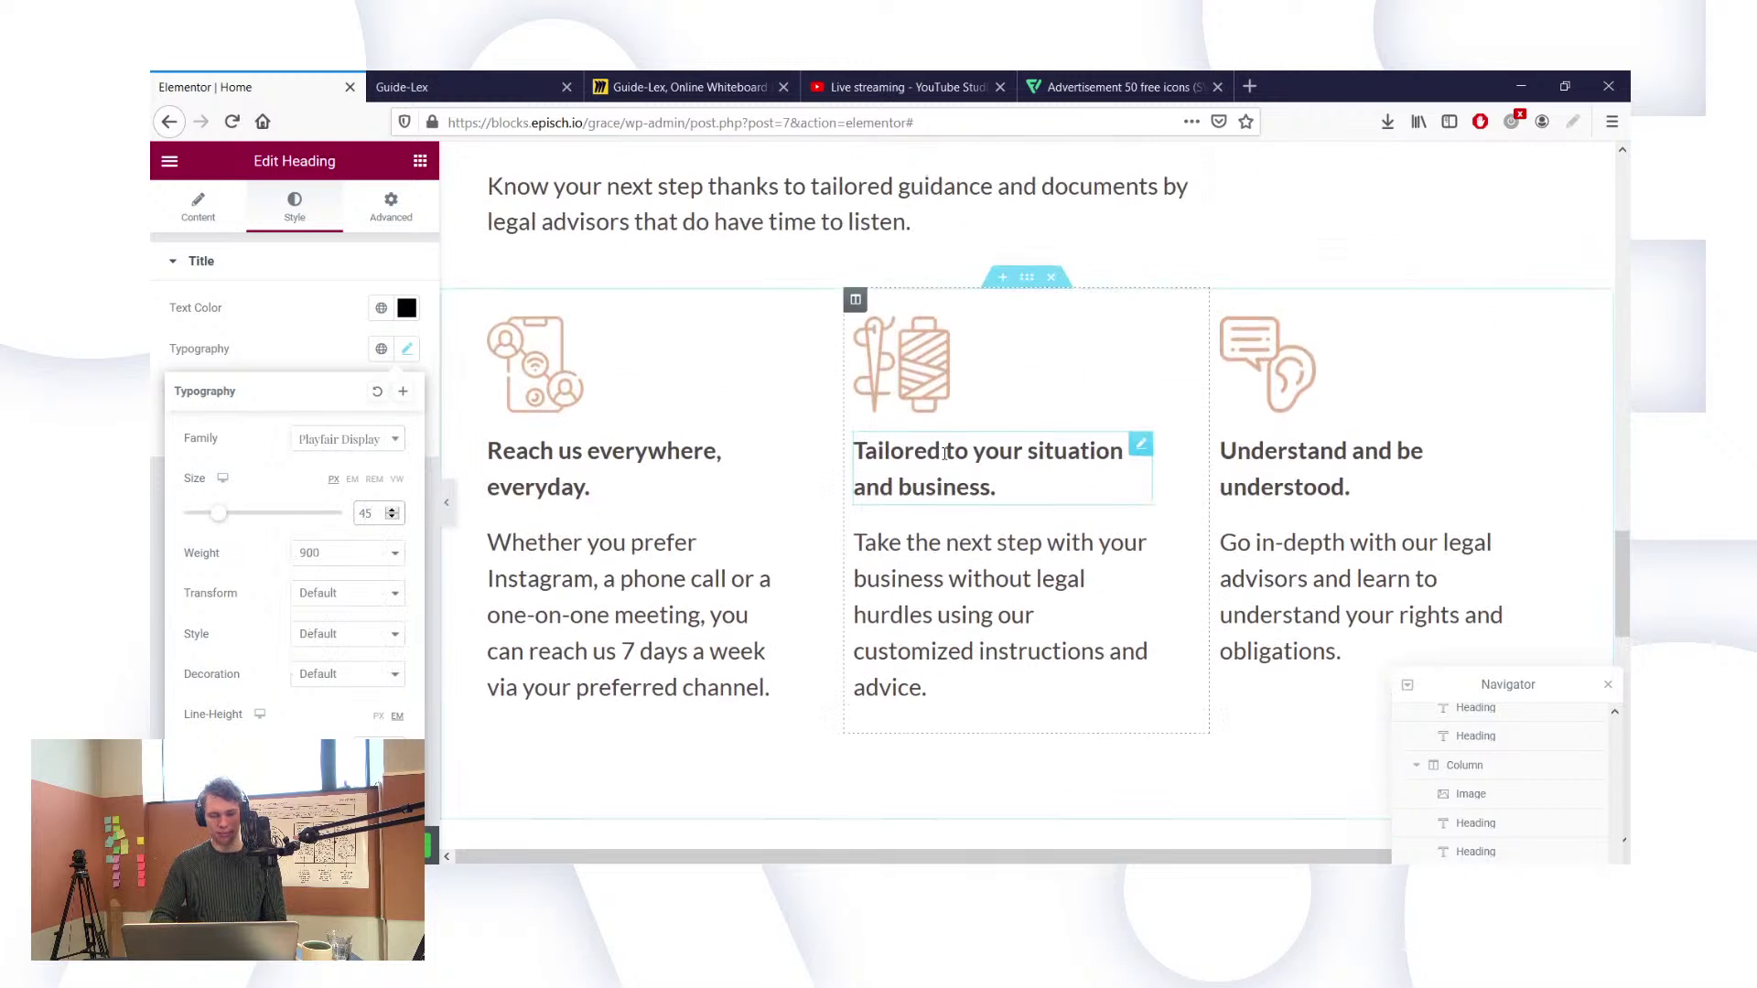
{"action": "scroll", "coordinate": [945, 454], "scroll_direction": "down", "scroll_amount": 1}
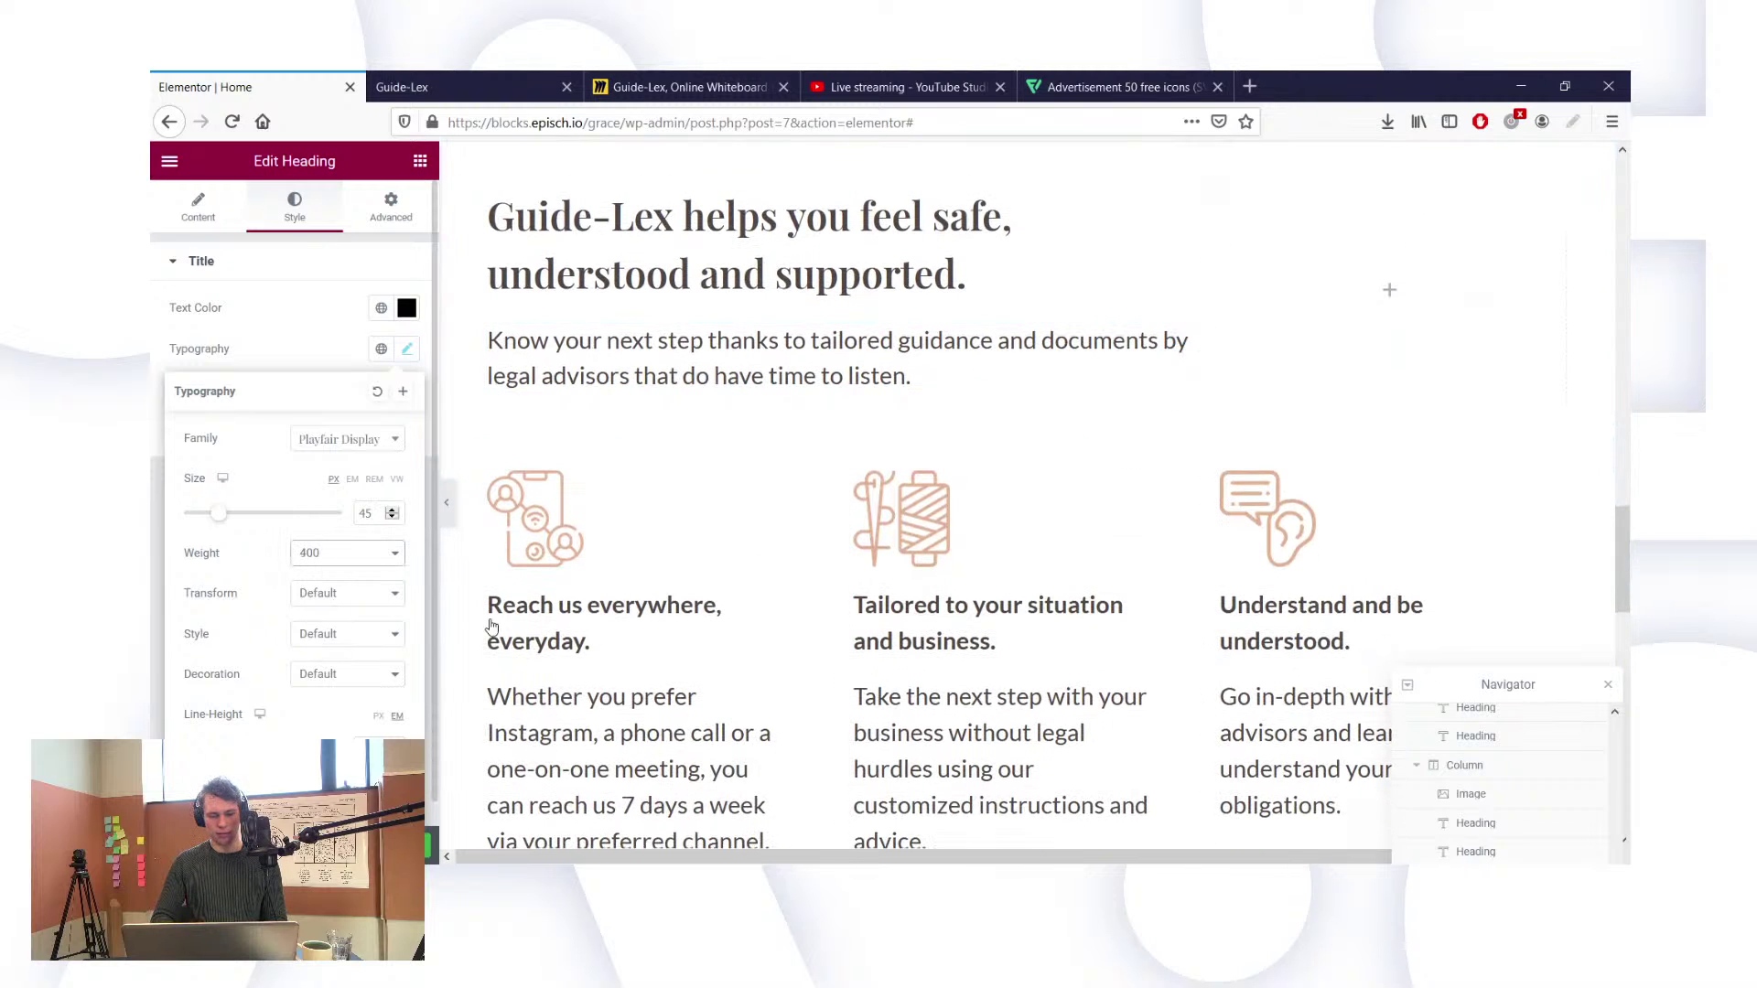
{"action": "scroll", "coordinate": [492, 626], "scroll_direction": "down", "scroll_amount": 6}
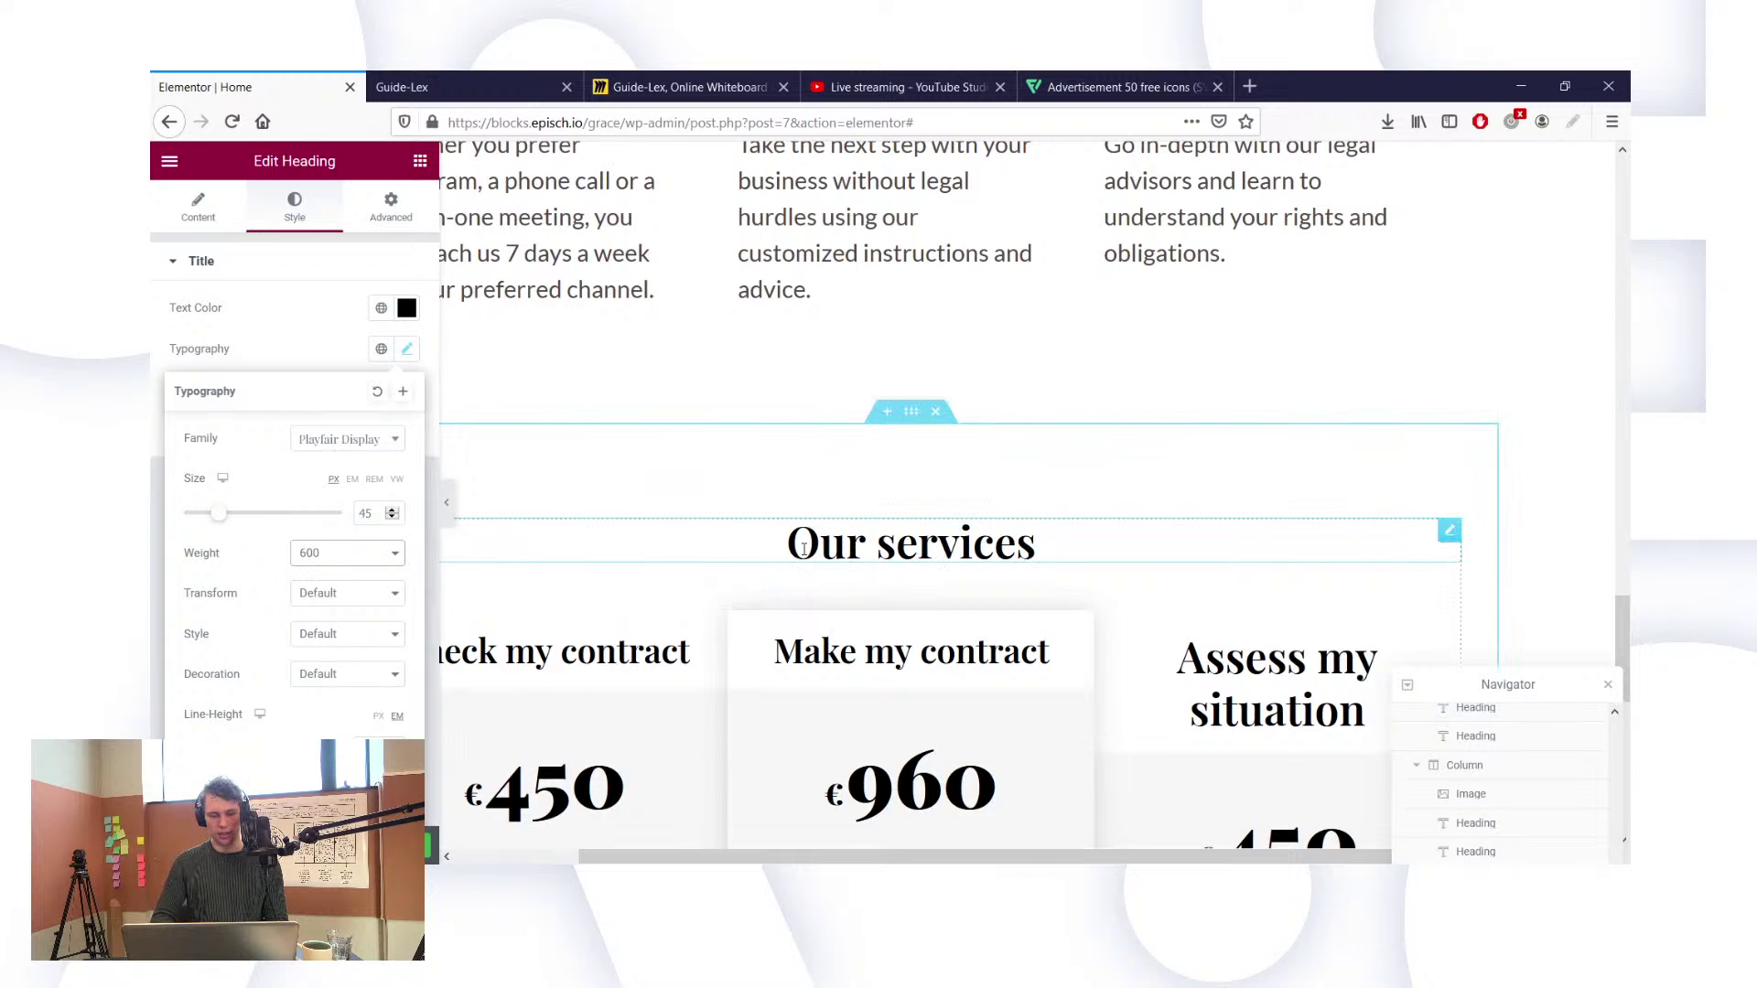
{"action": "scroll", "coordinate": [834, 554], "scroll_direction": "left", "scroll_amount": 3}
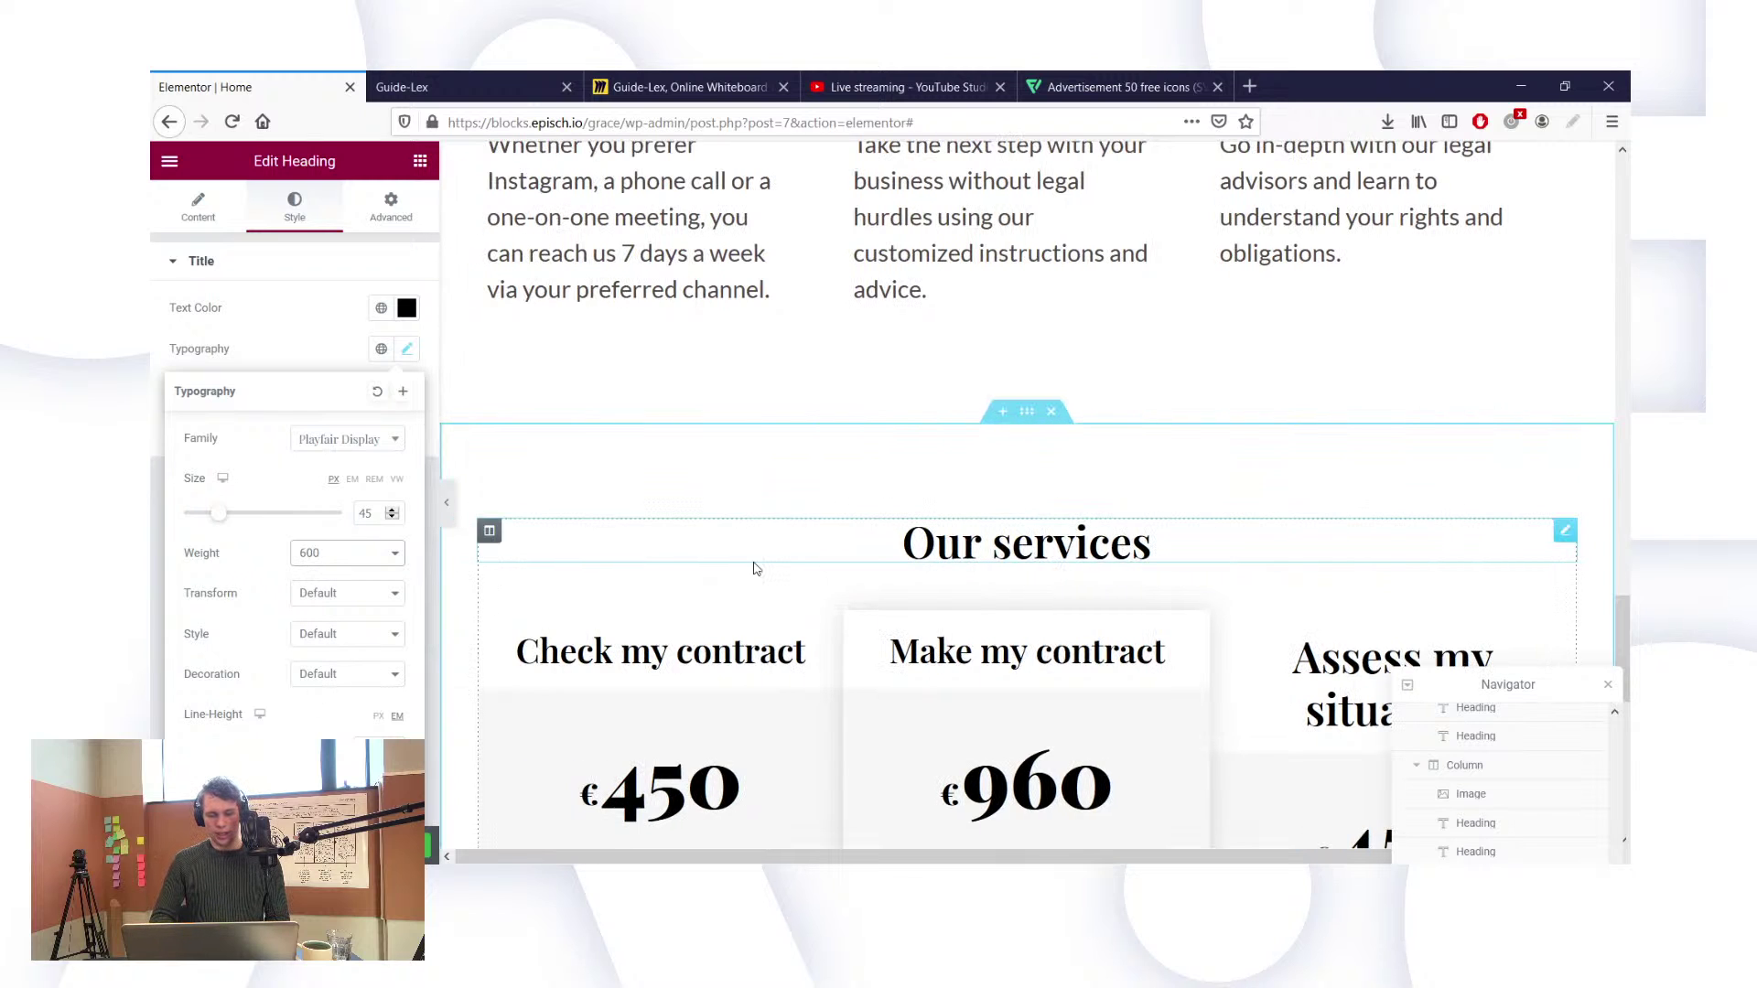
{"action": "scroll", "coordinate": [886, 550], "scroll_direction": "down", "scroll_amount": 4}
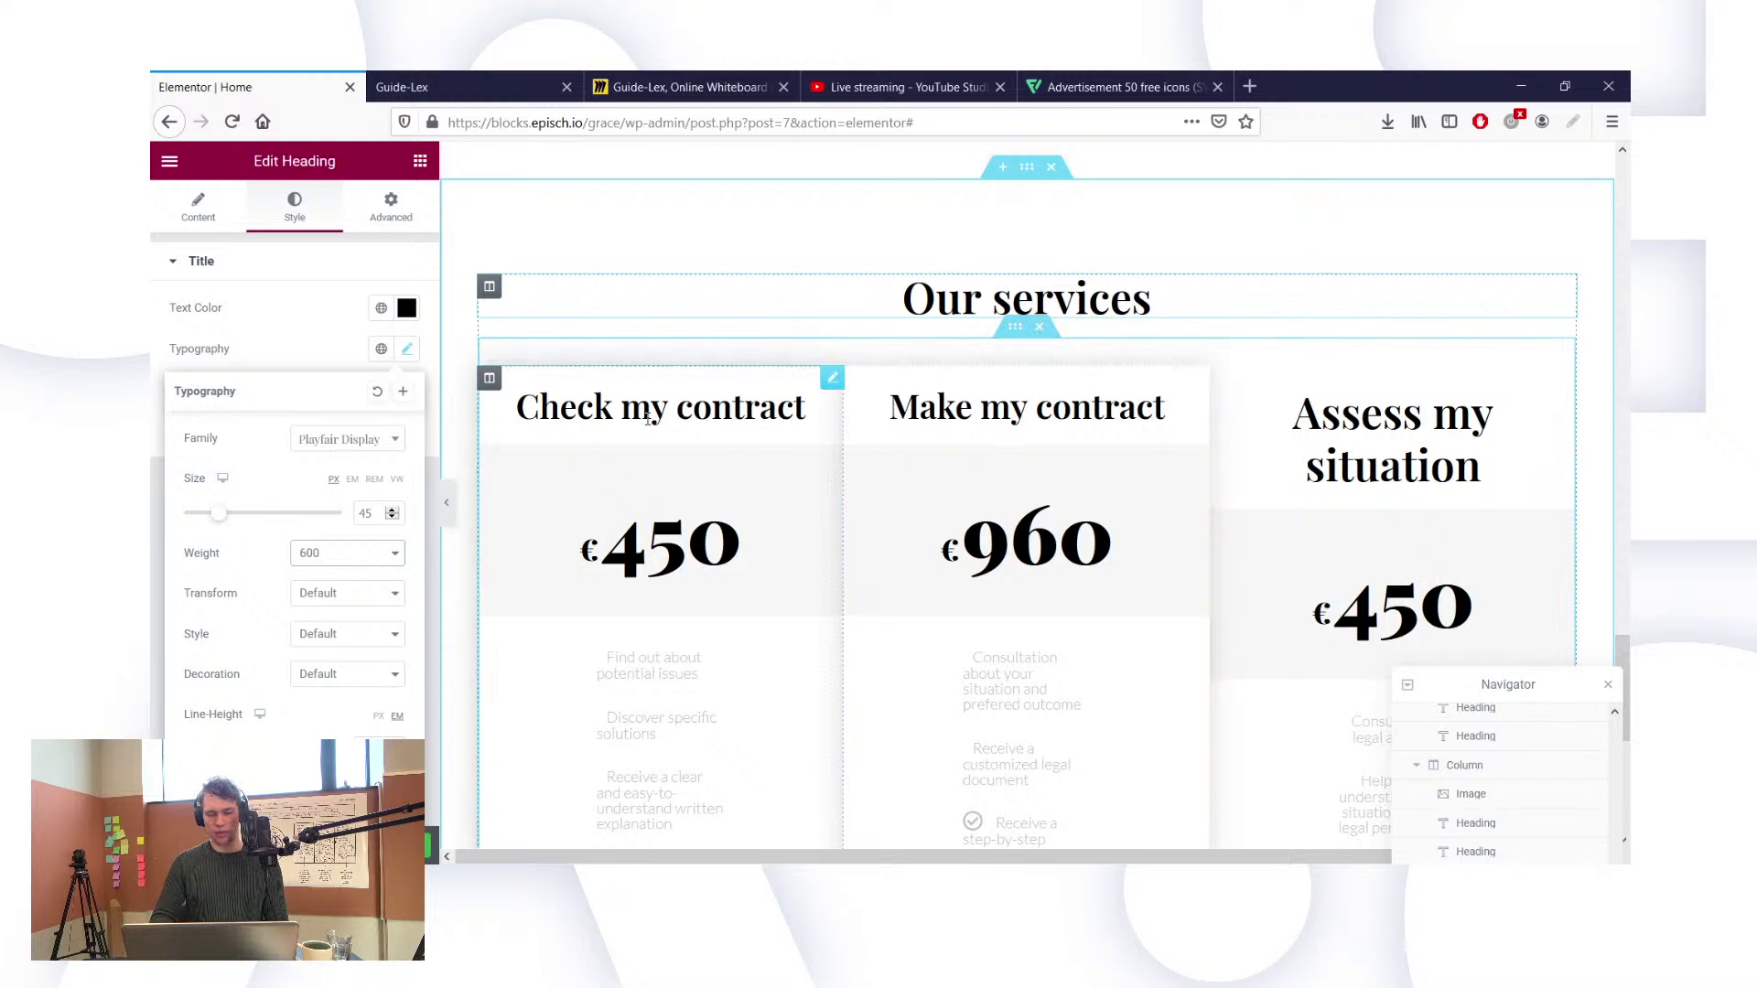
Step: Save the legal-empowerment section's pale beige background as the global colour 'Background Beige'
{"action": "left_click", "coordinate": [1023, 174]}
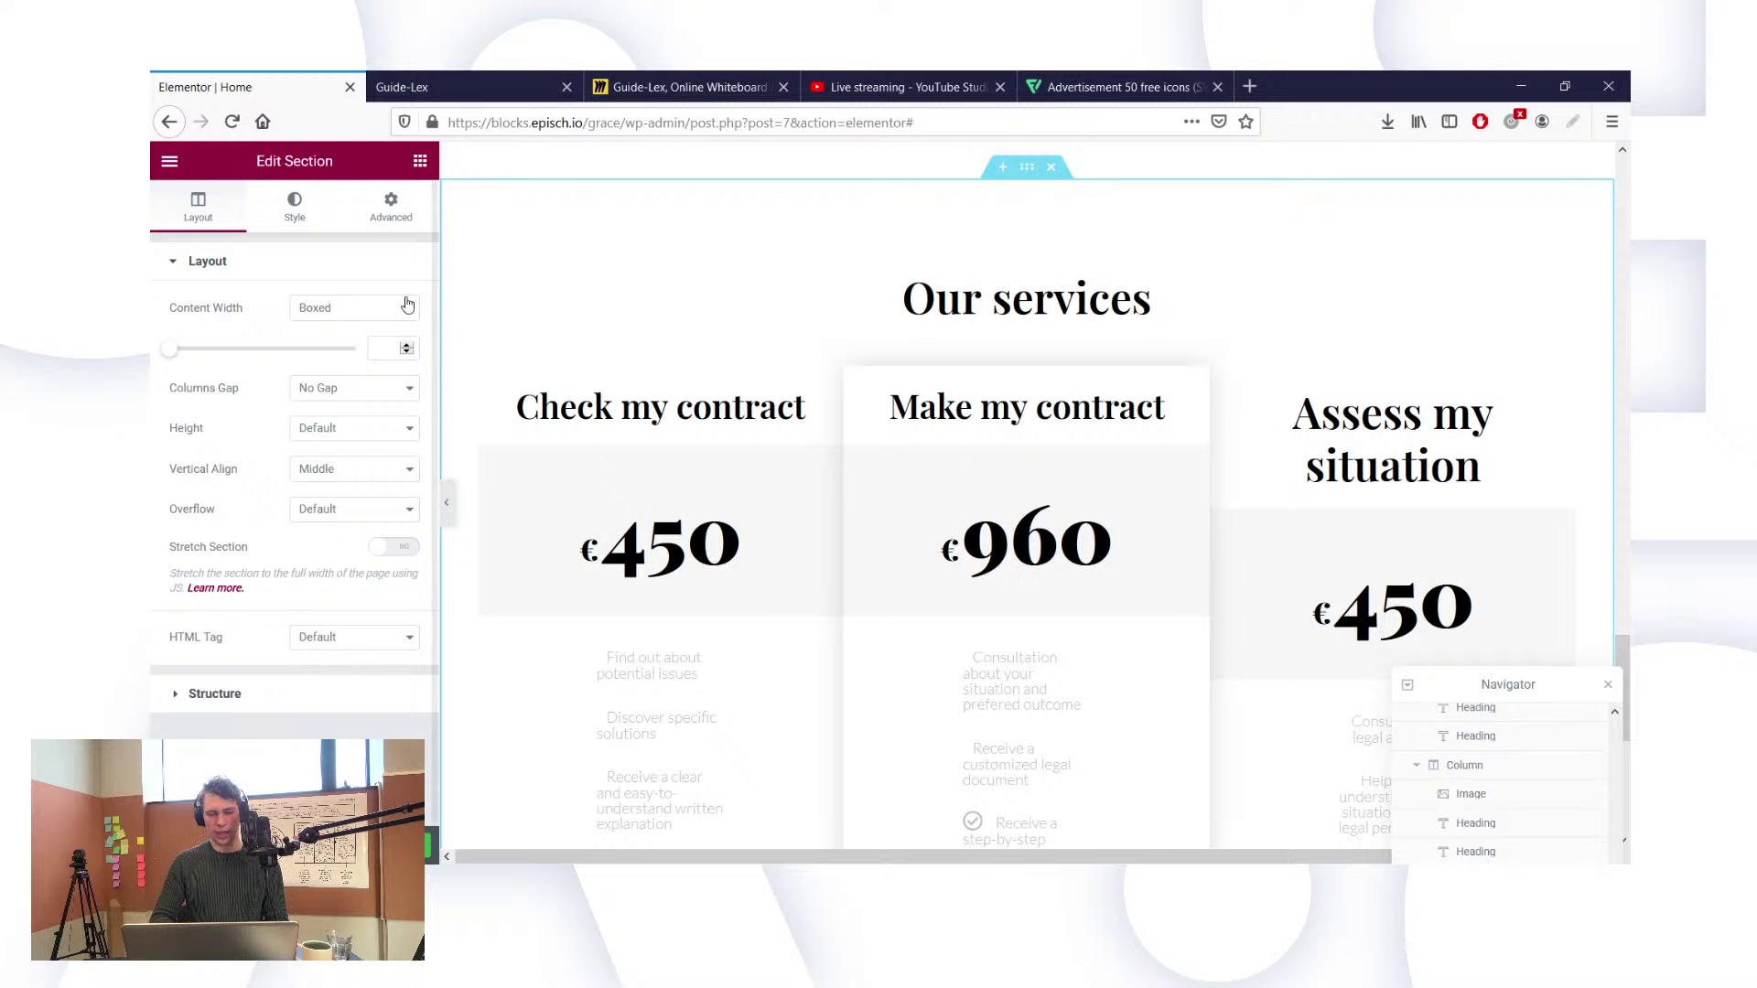
{"action": "scroll", "coordinate": [588, 271], "scroll_direction": "up", "scroll_amount": 5}
{"action": "scroll", "coordinate": [589, 271], "scroll_direction": "up", "scroll_amount": 7}
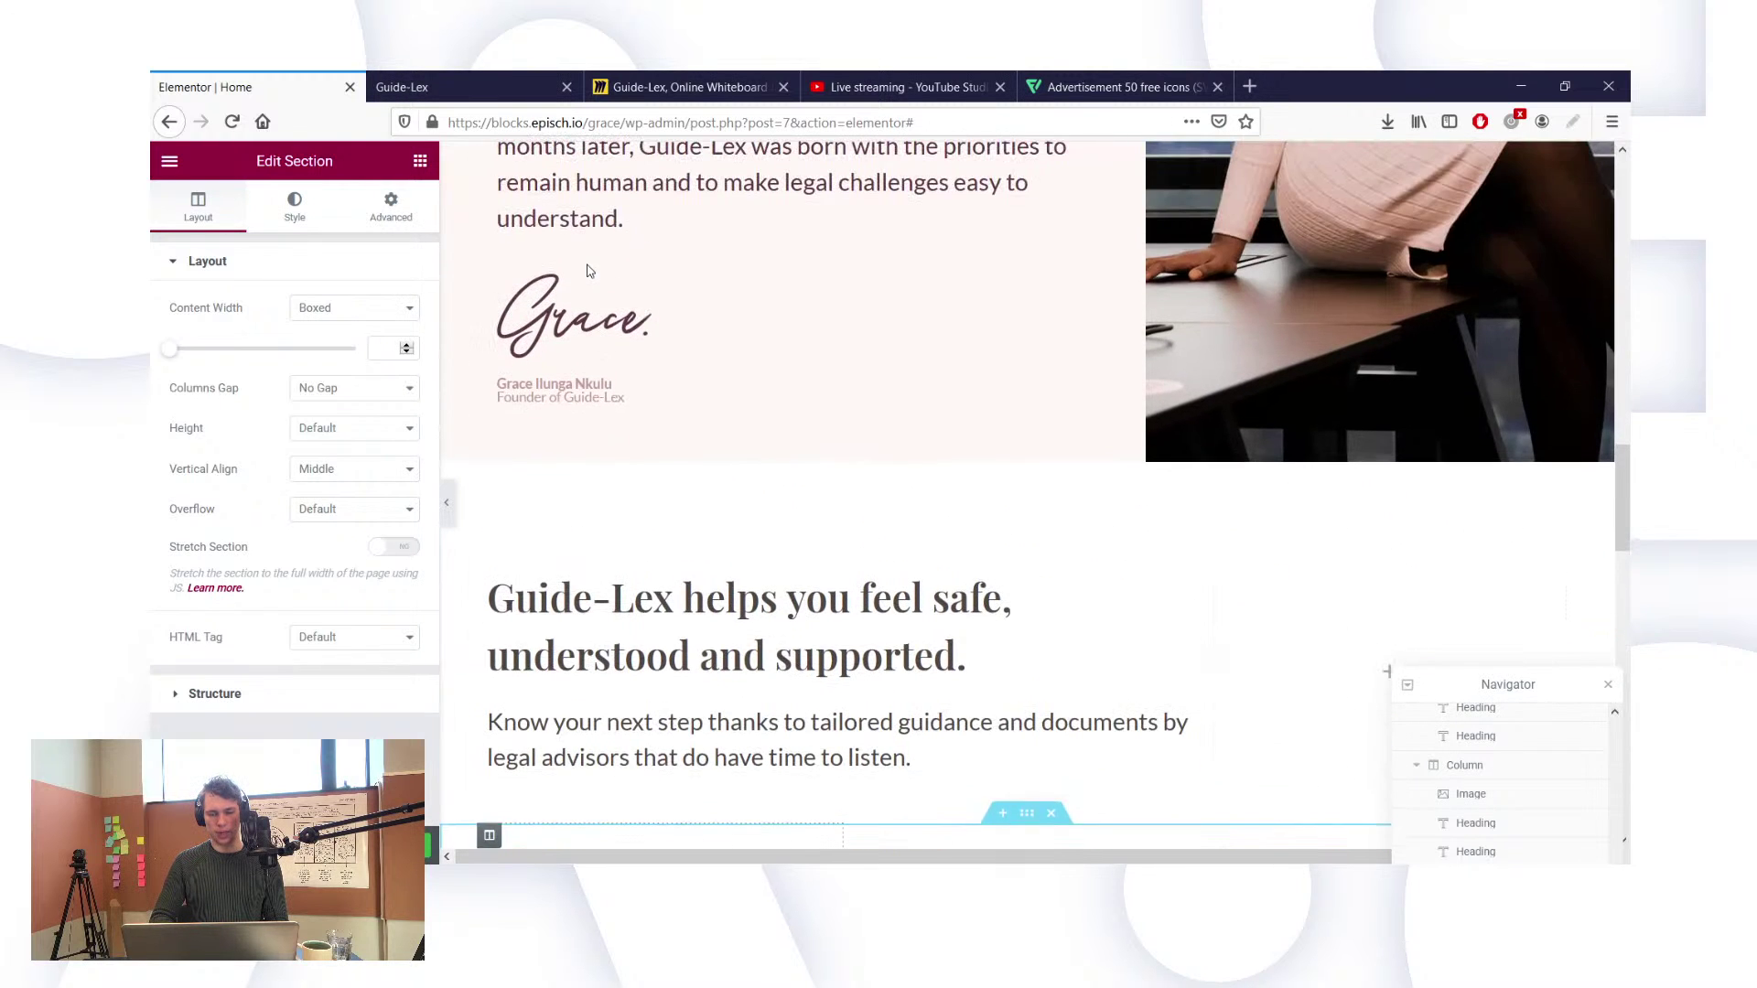
{"action": "scroll", "coordinate": [888, 291], "scroll_direction": "up", "scroll_amount": 9}
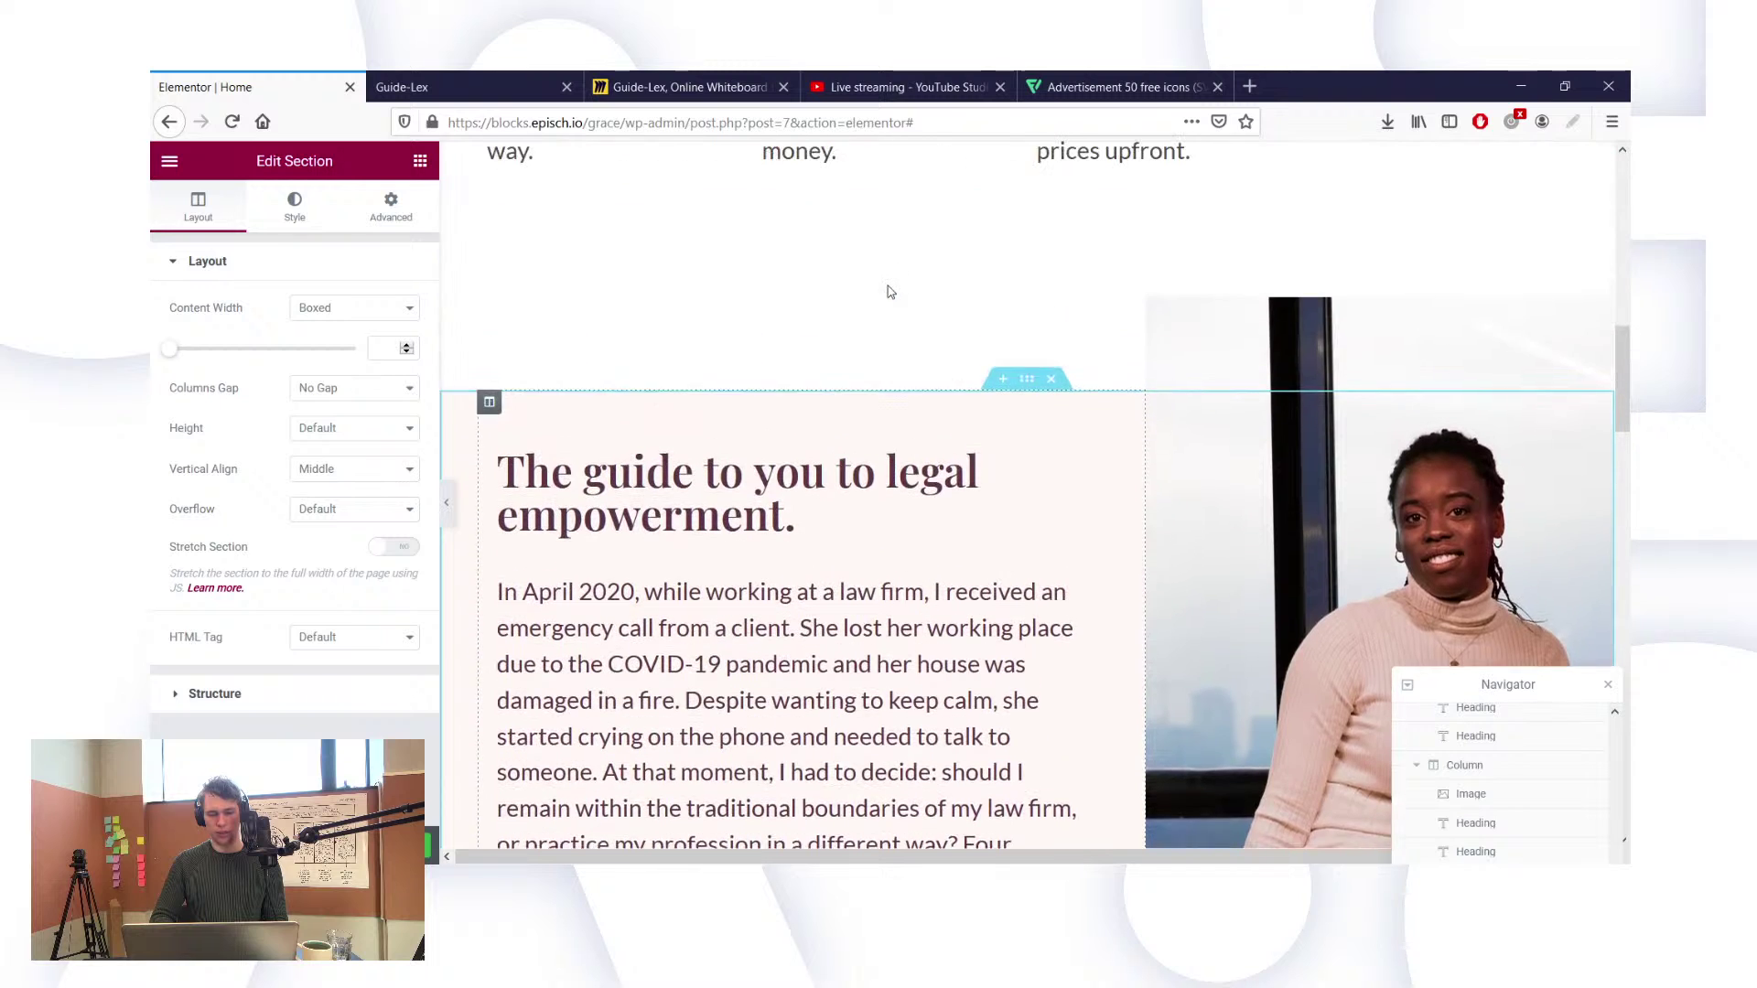
{"action": "left_click", "coordinate": [1026, 407]}
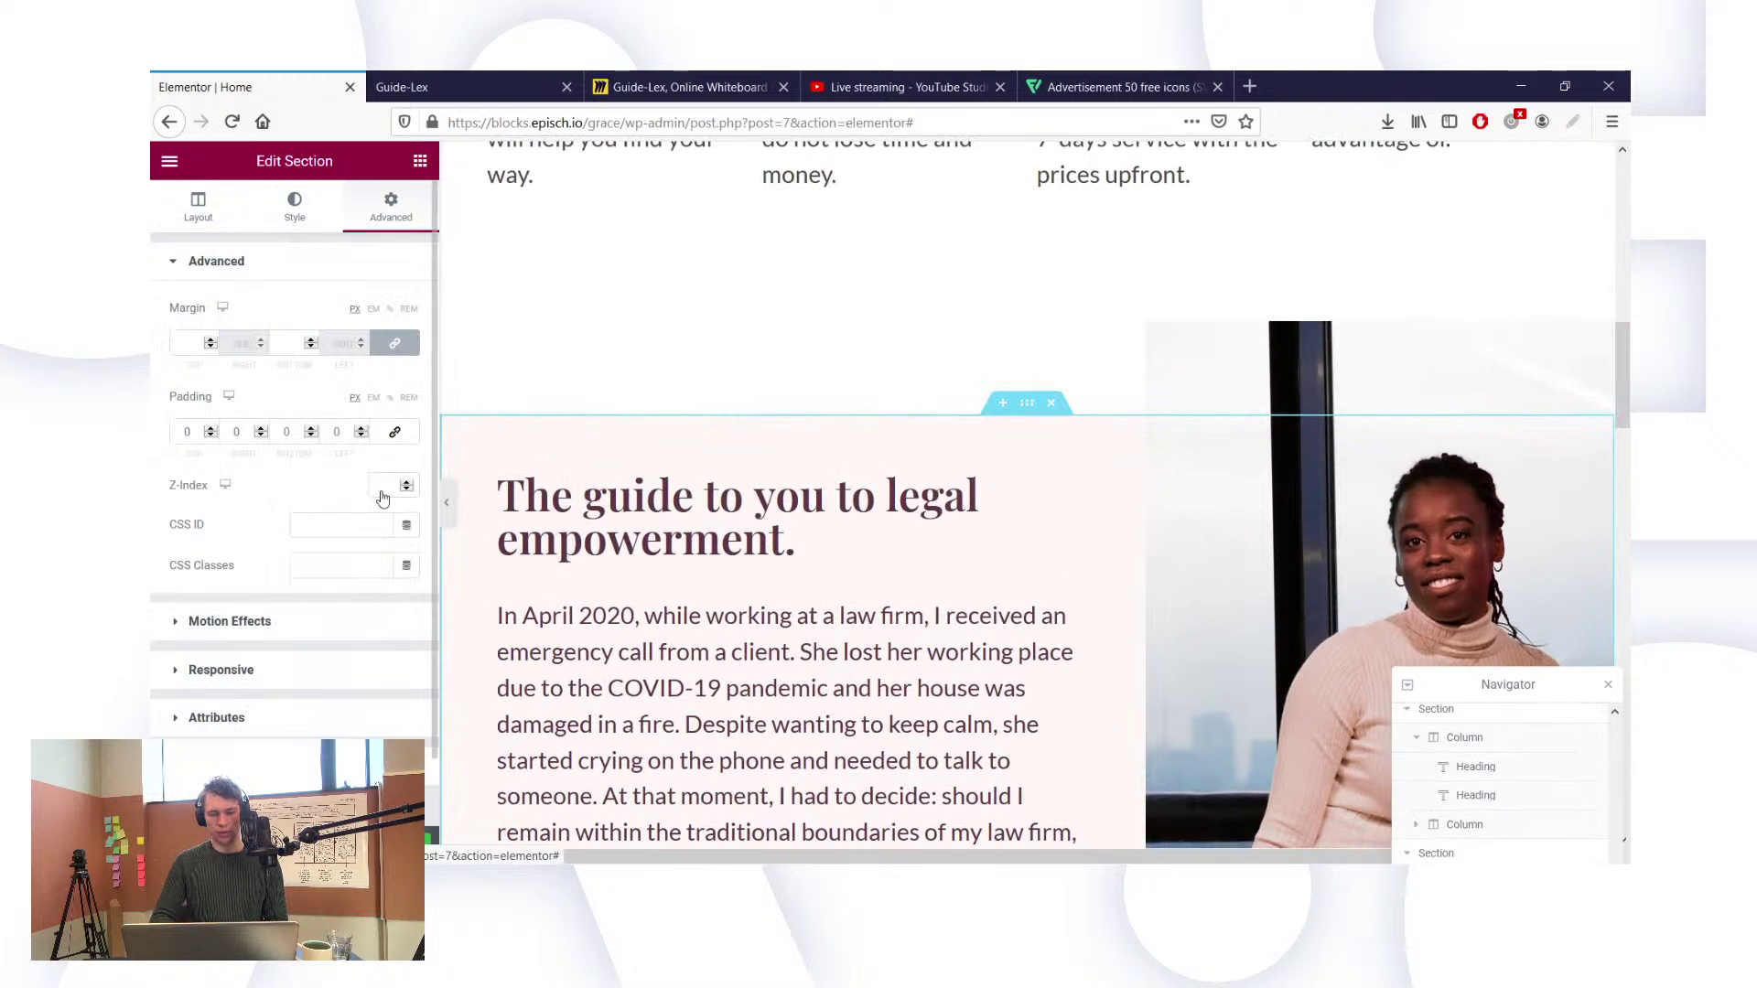
{"action": "left_click", "coordinate": [302, 208]}
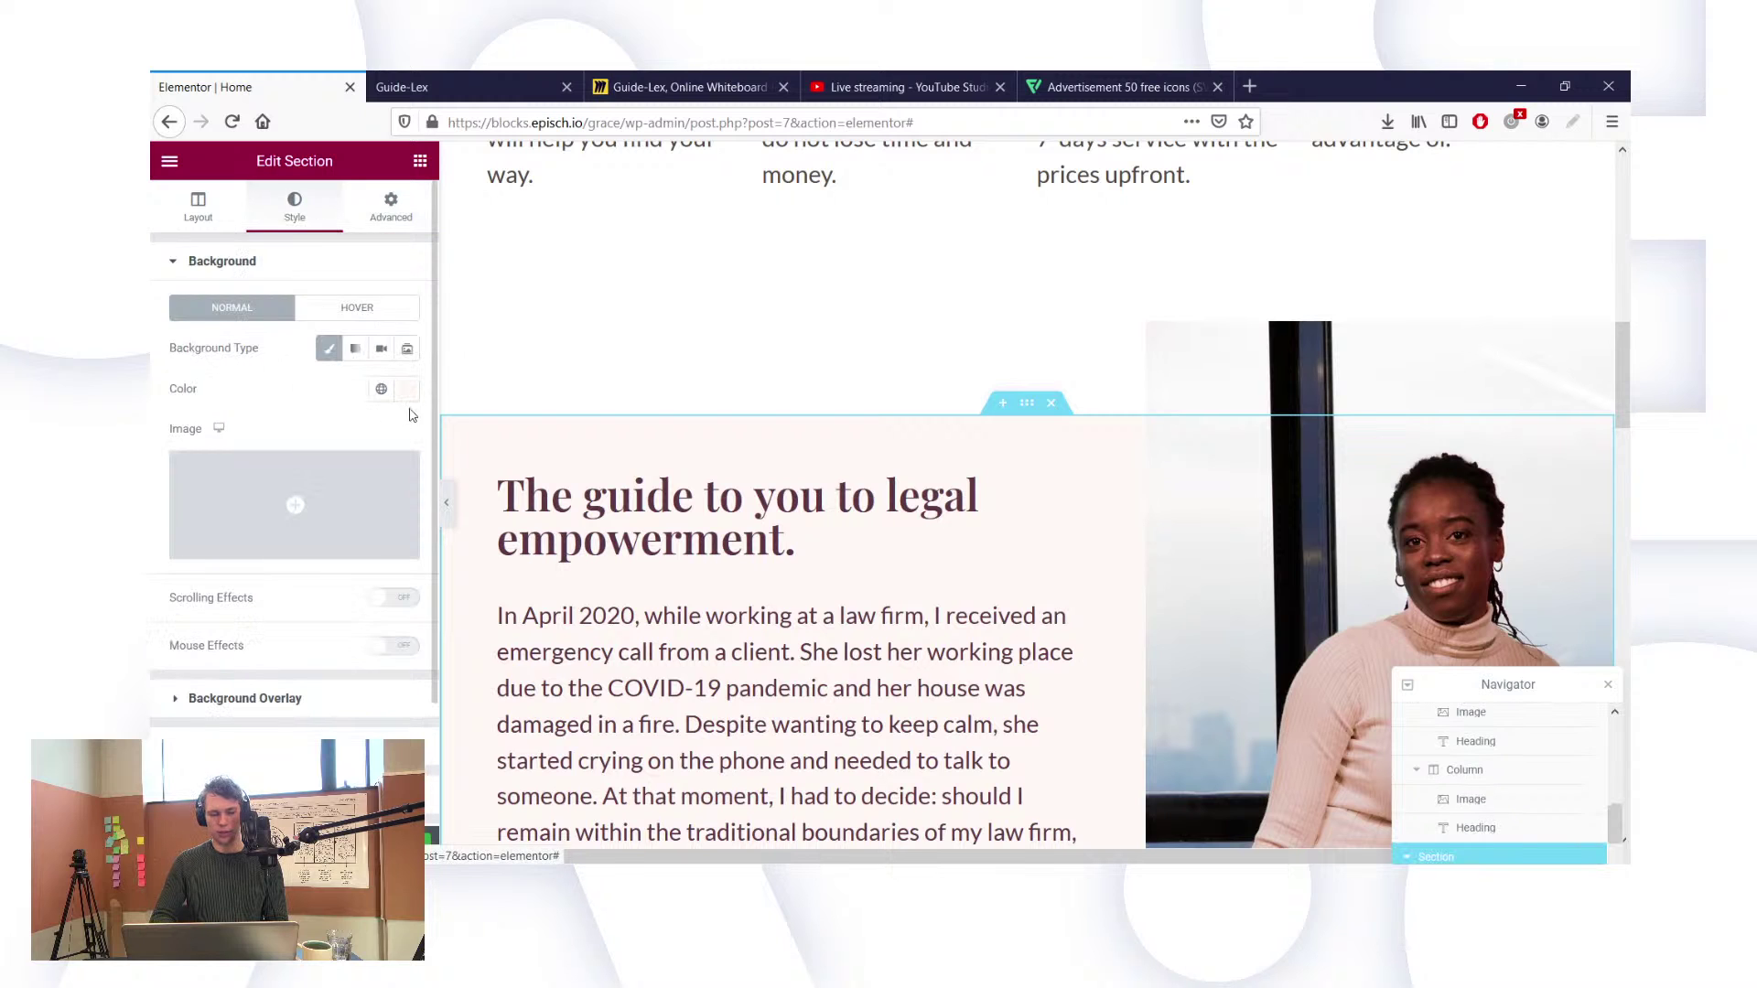
{"action": "left_click", "coordinate": [408, 392]}
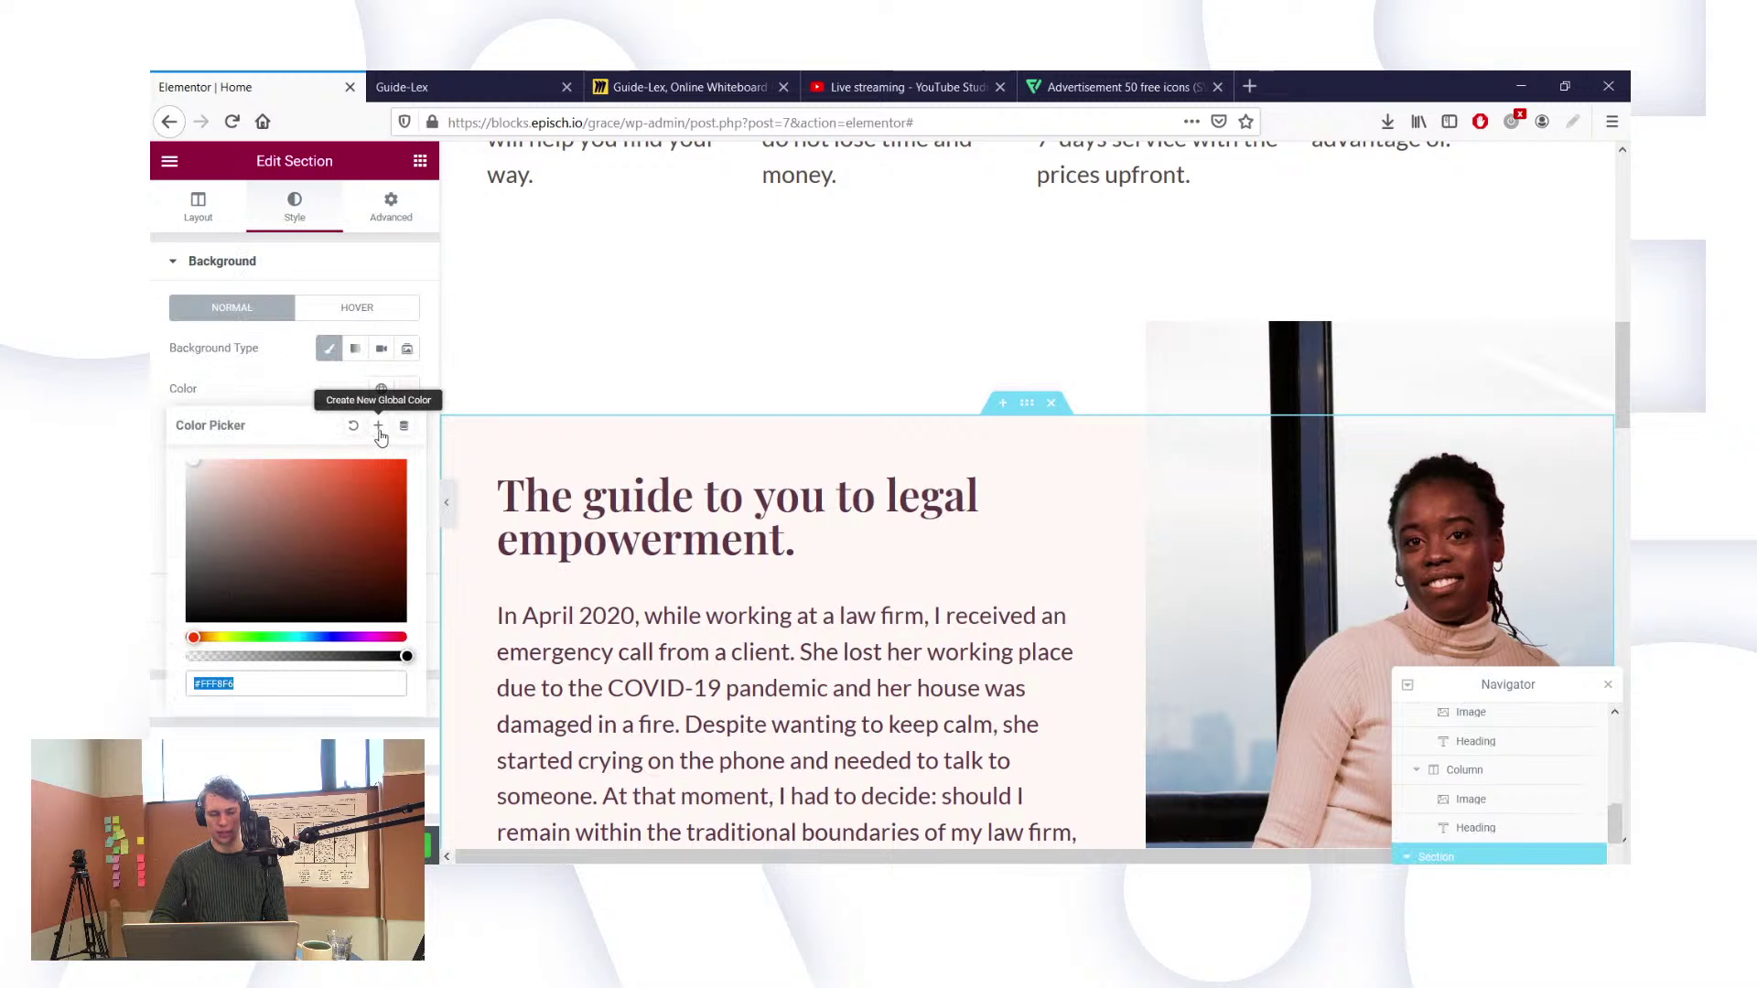
{"action": "left_click", "coordinate": [379, 429]}
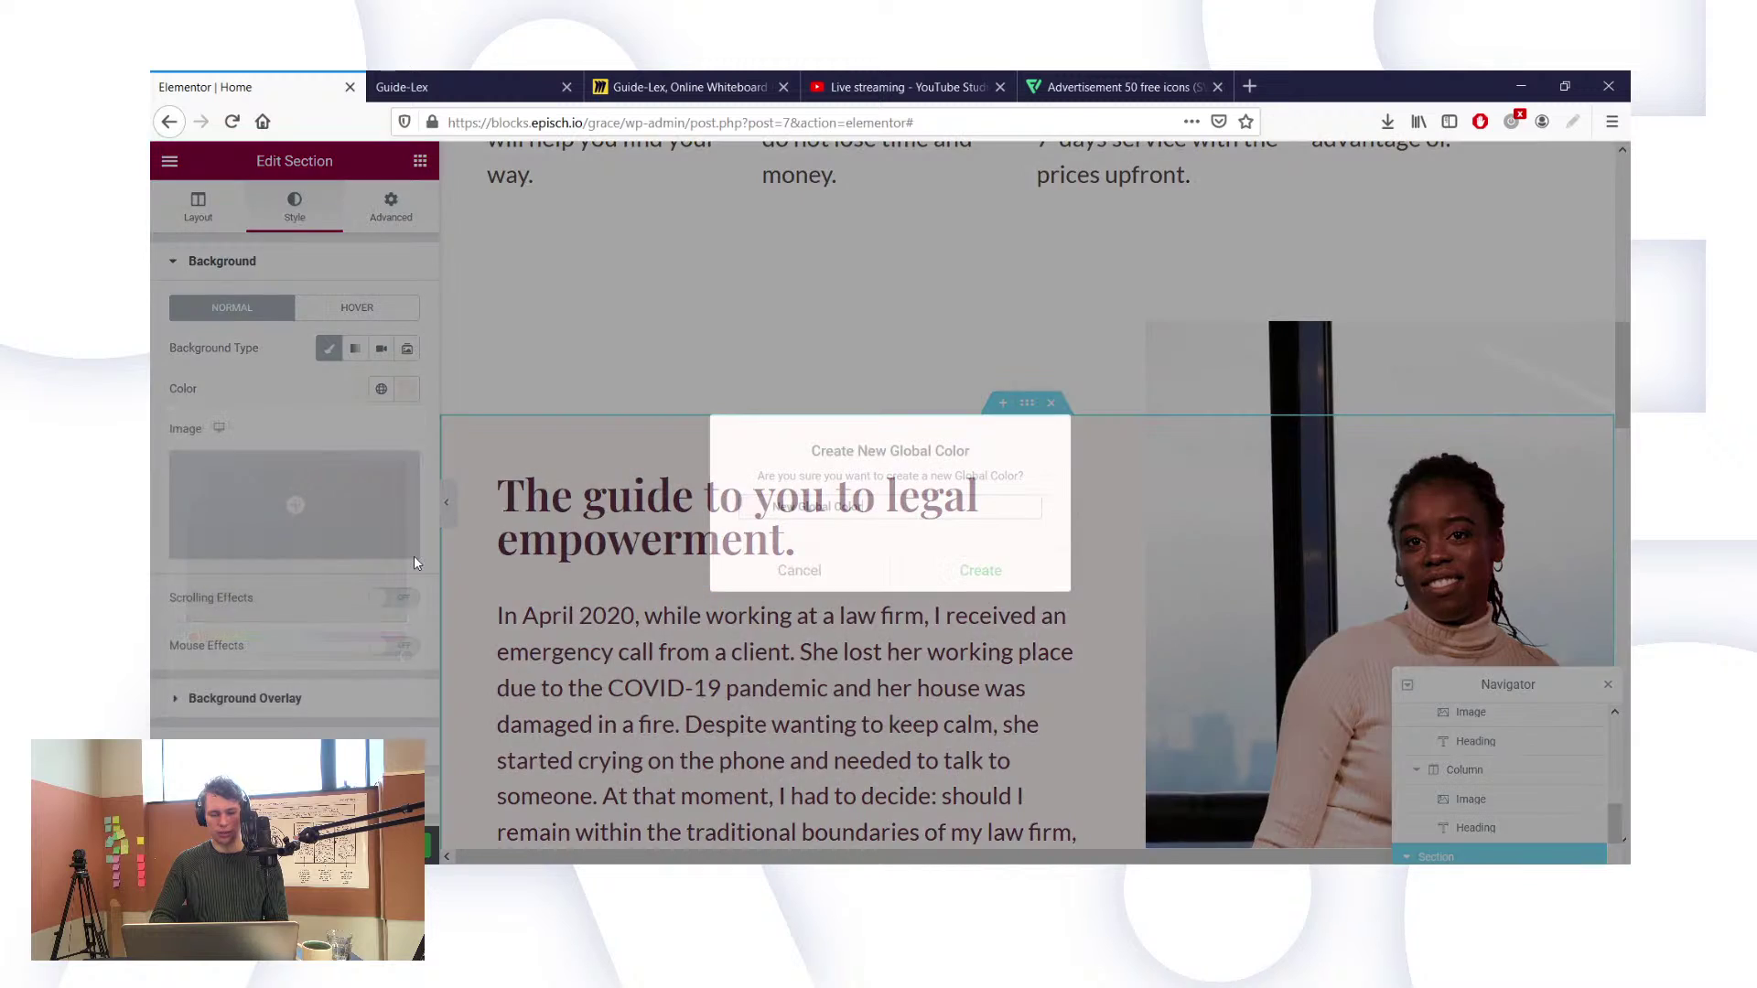
{"action": "key", "text": "BackSpace"}
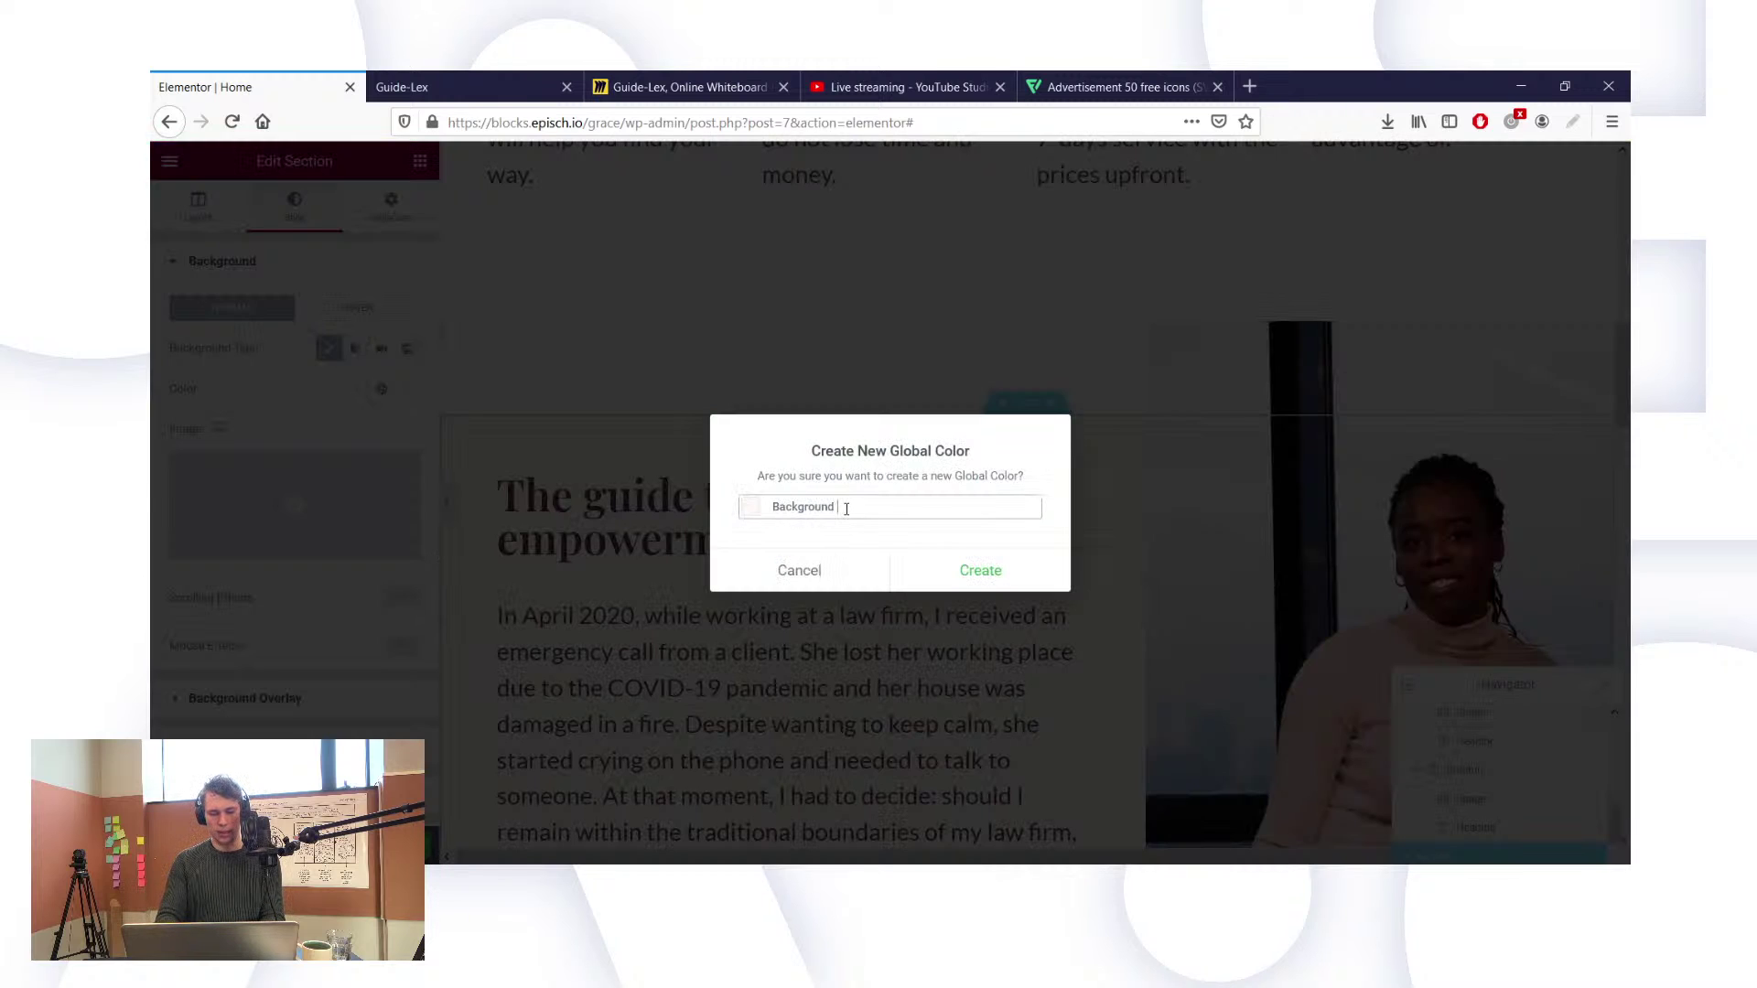
{"action": "left_click", "coordinate": [933, 571]}
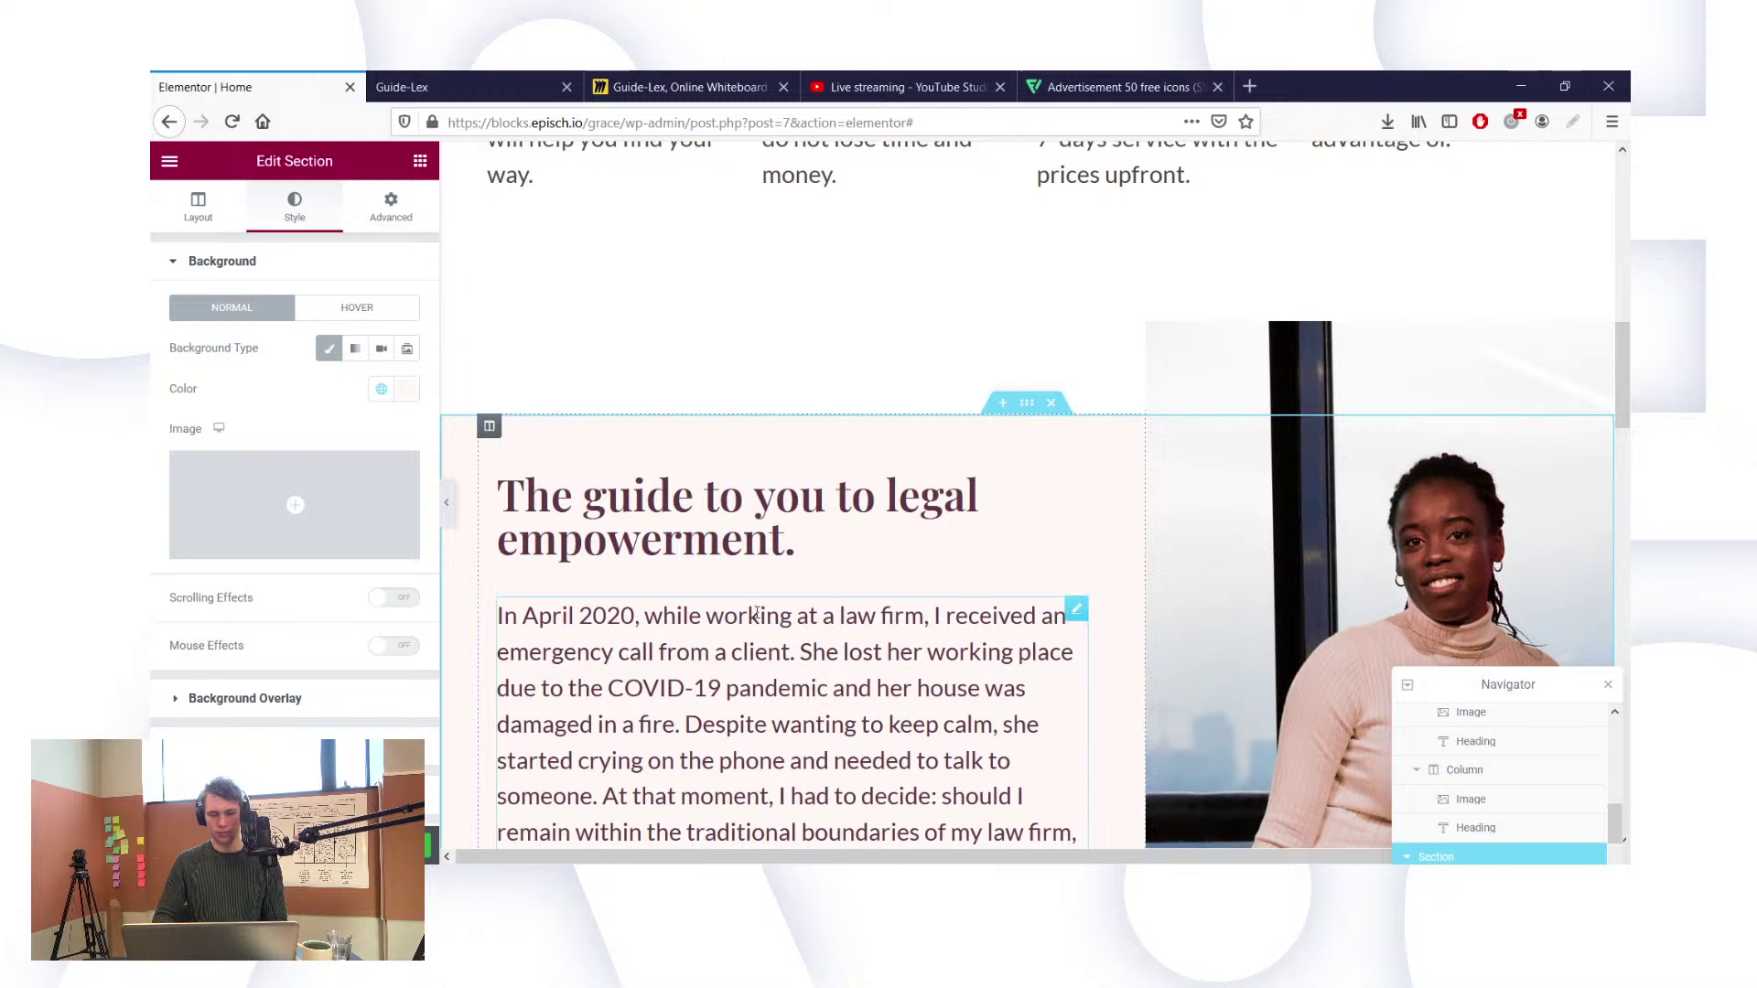
Step: Give the Our services section a classic background using global colour New Item #1
{"action": "scroll", "coordinate": [513, 773], "scroll_direction": "down", "scroll_amount": 15}
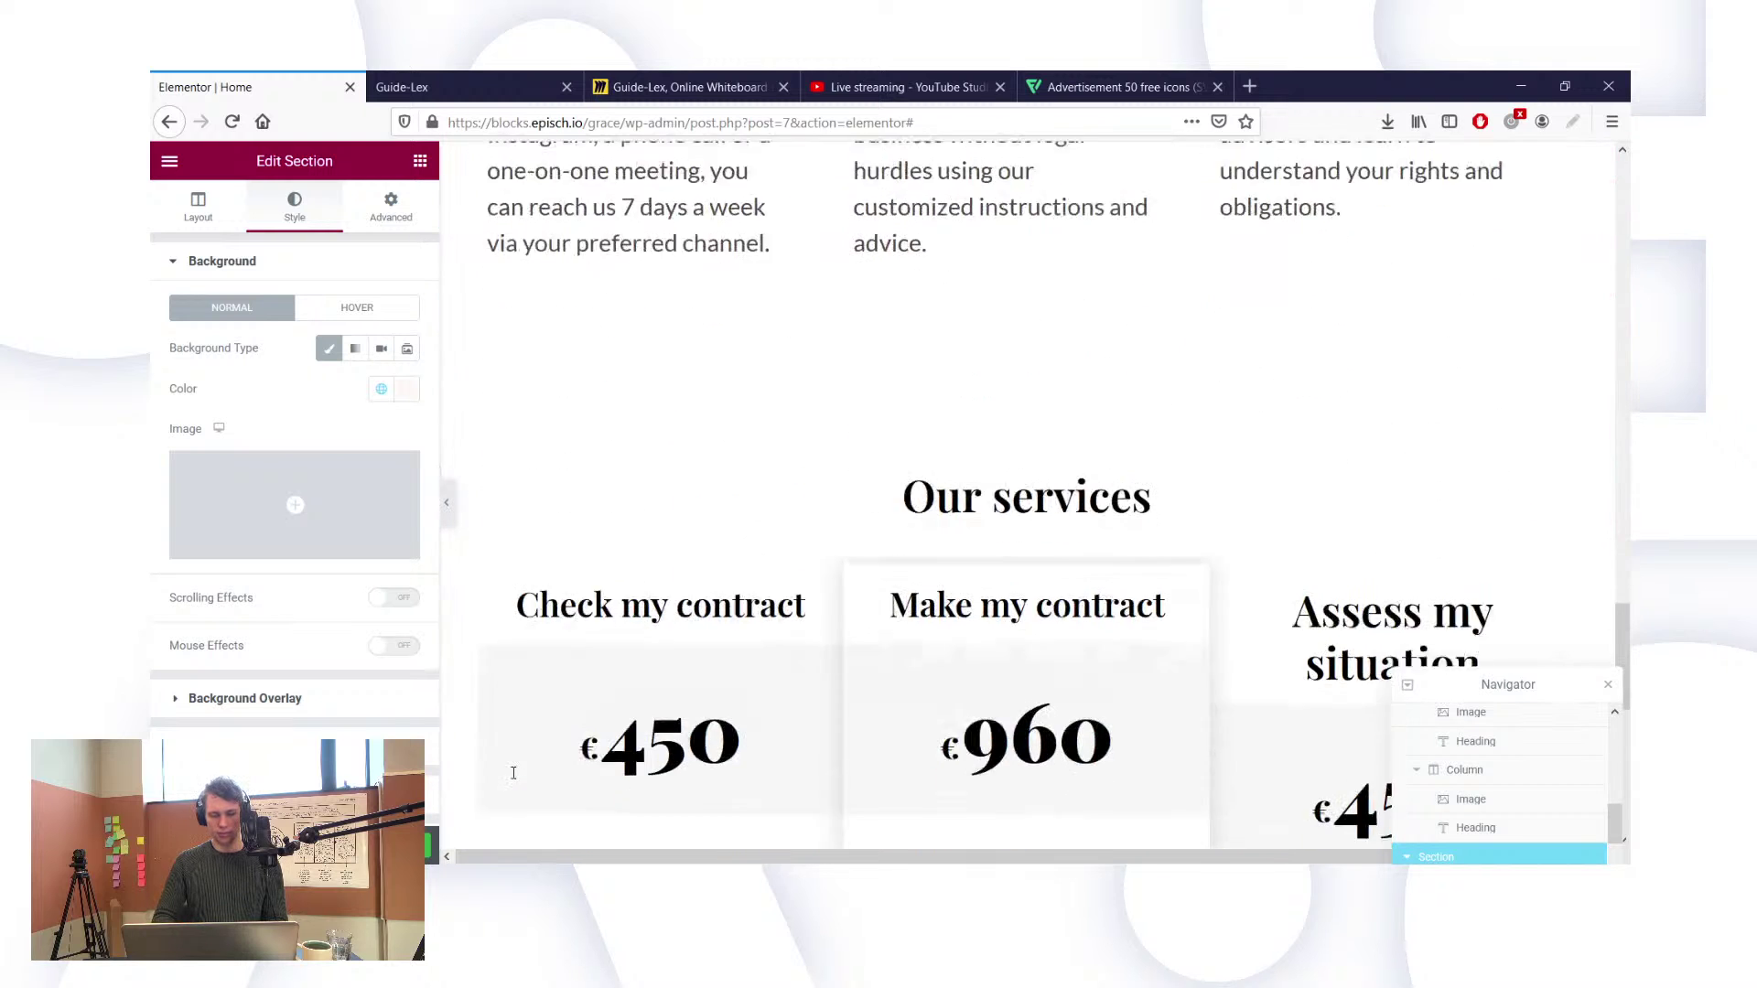
{"action": "scroll", "coordinate": [705, 371], "scroll_direction": "up", "scroll_amount": 2}
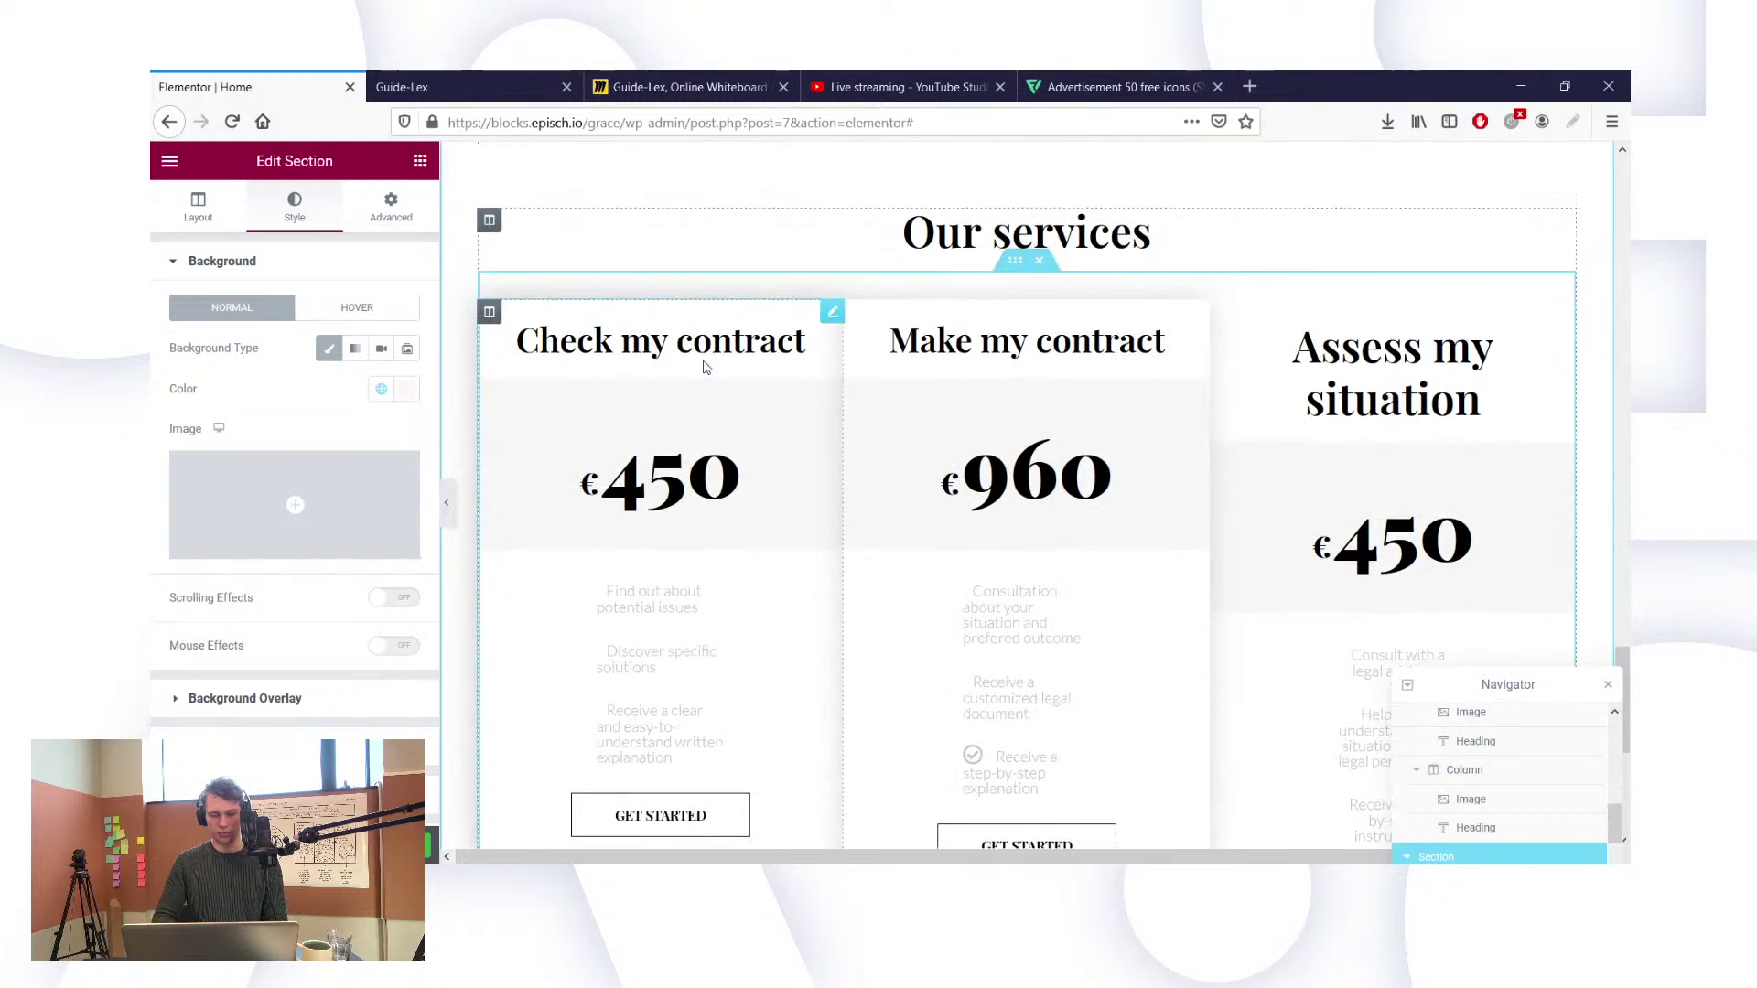
{"action": "scroll", "coordinate": [989, 236], "scroll_direction": "up", "scroll_amount": 1}
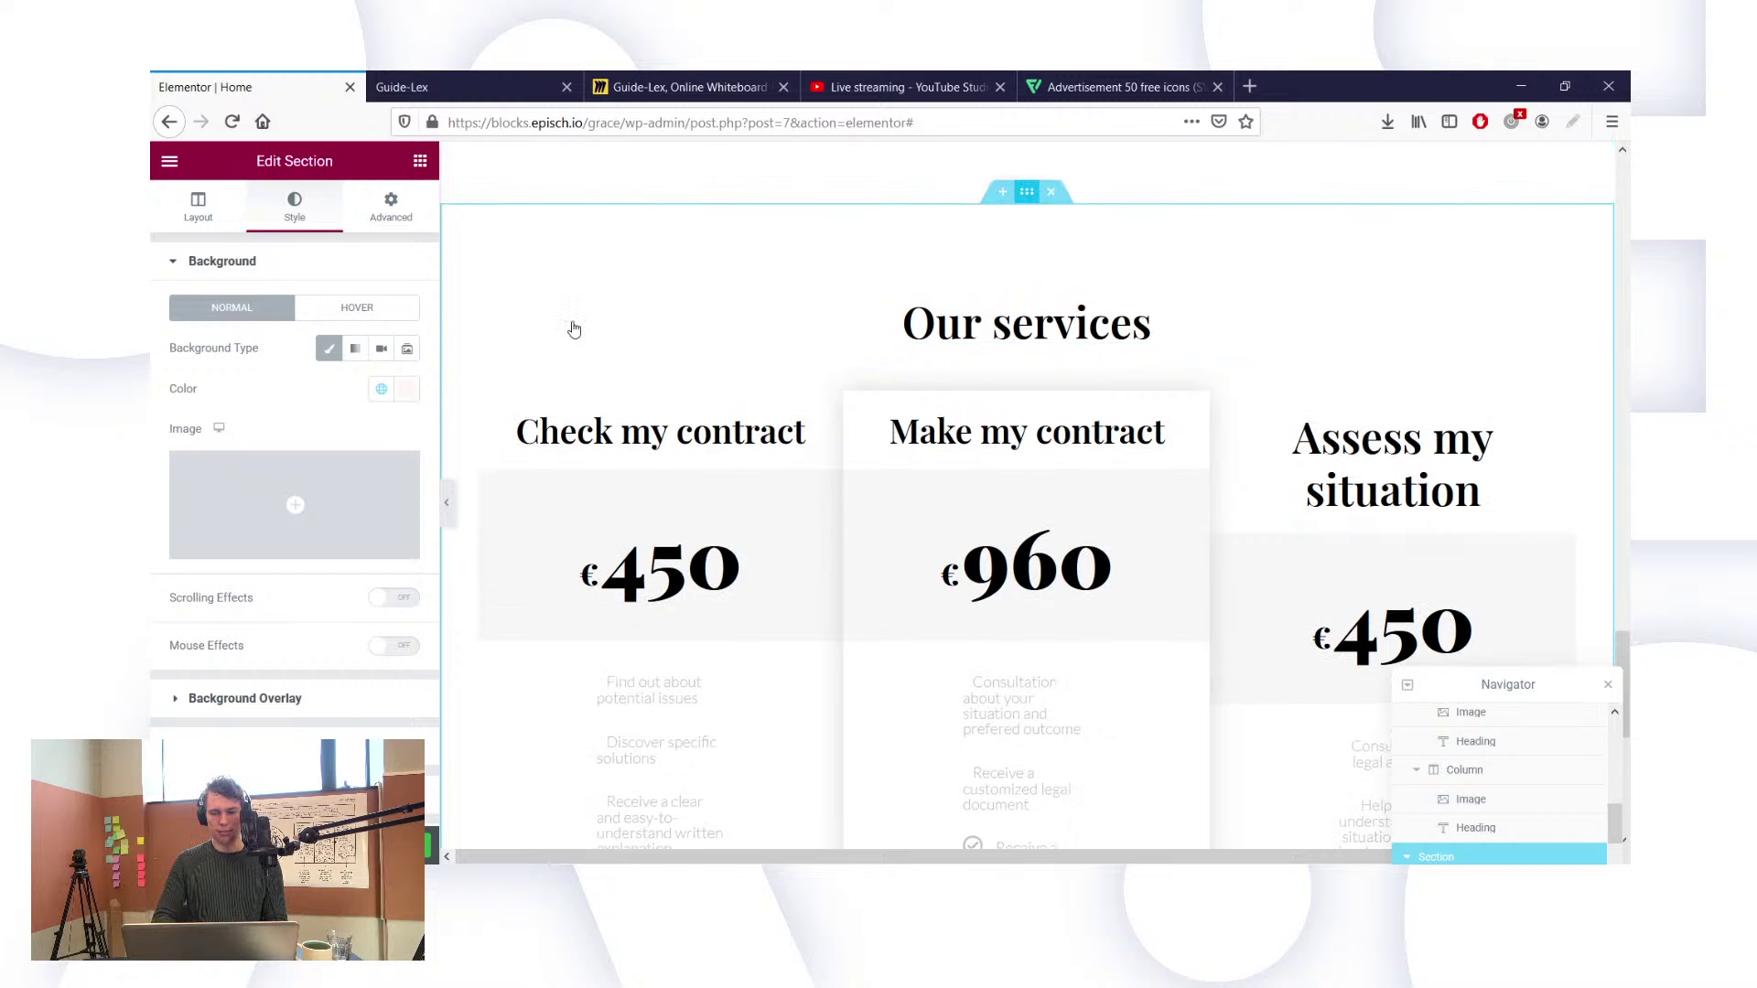
{"action": "left_click", "coordinate": [197, 205]}
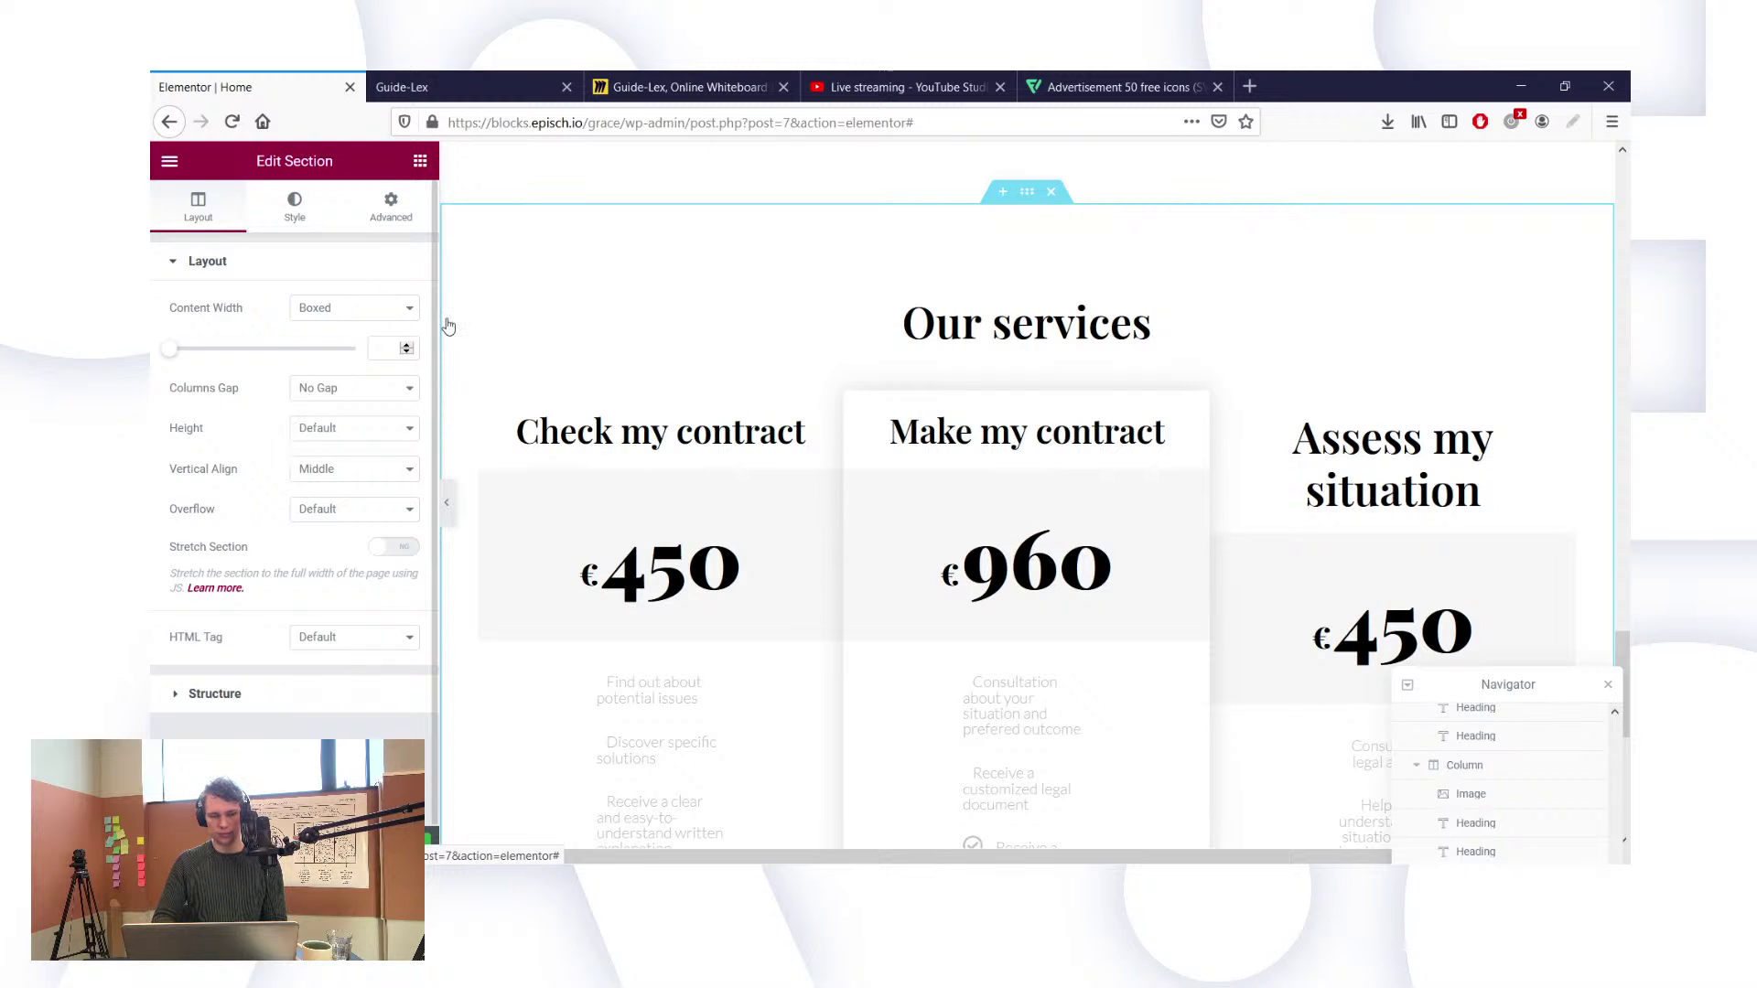
{"action": "left_click", "coordinate": [295, 206]}
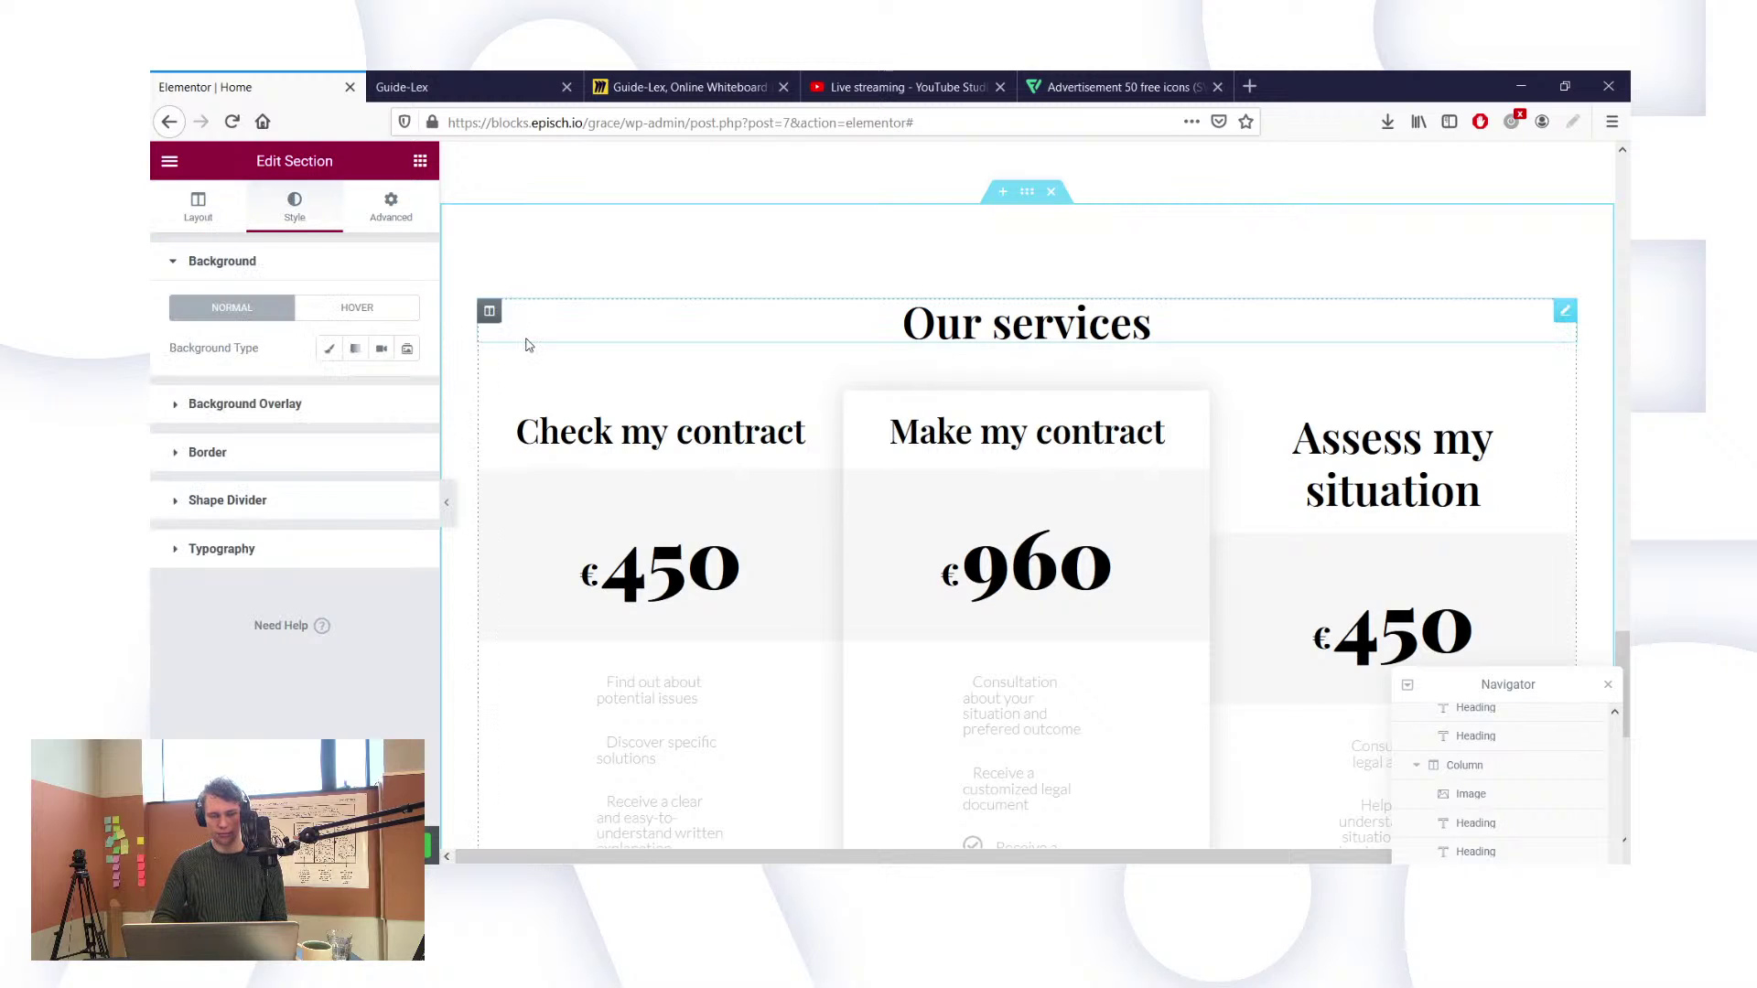
{"action": "left_click", "coordinate": [328, 355]}
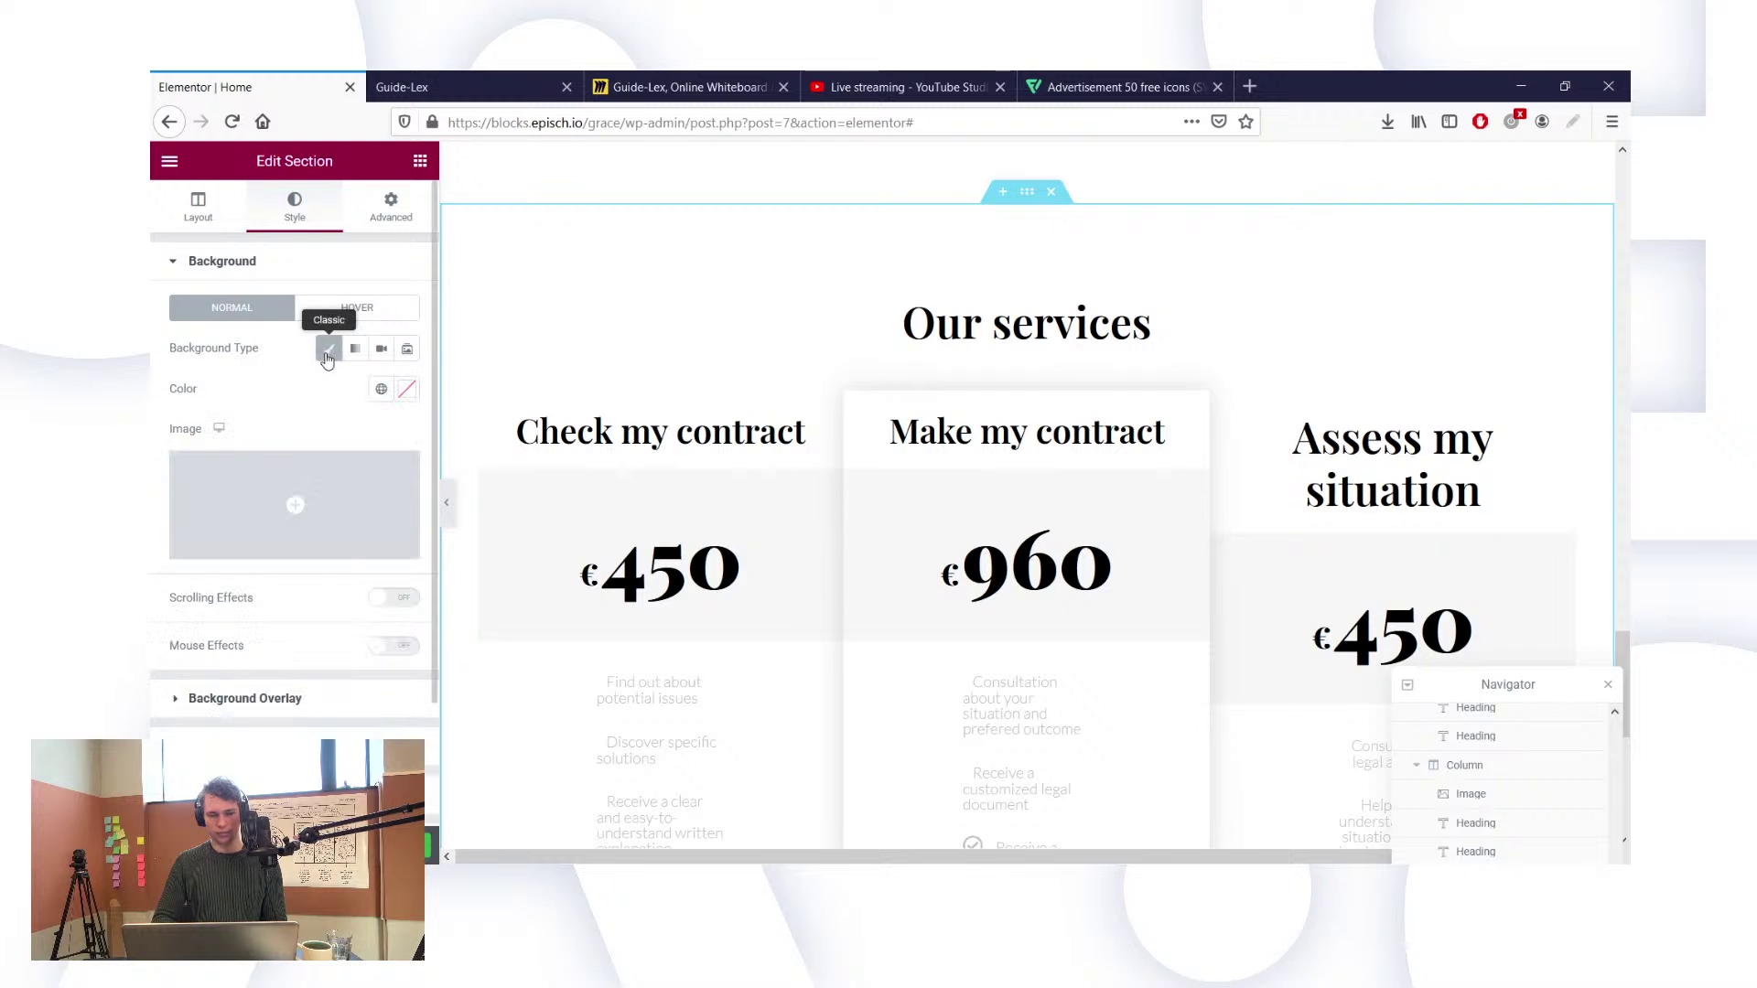
{"action": "left_click", "coordinate": [409, 390]}
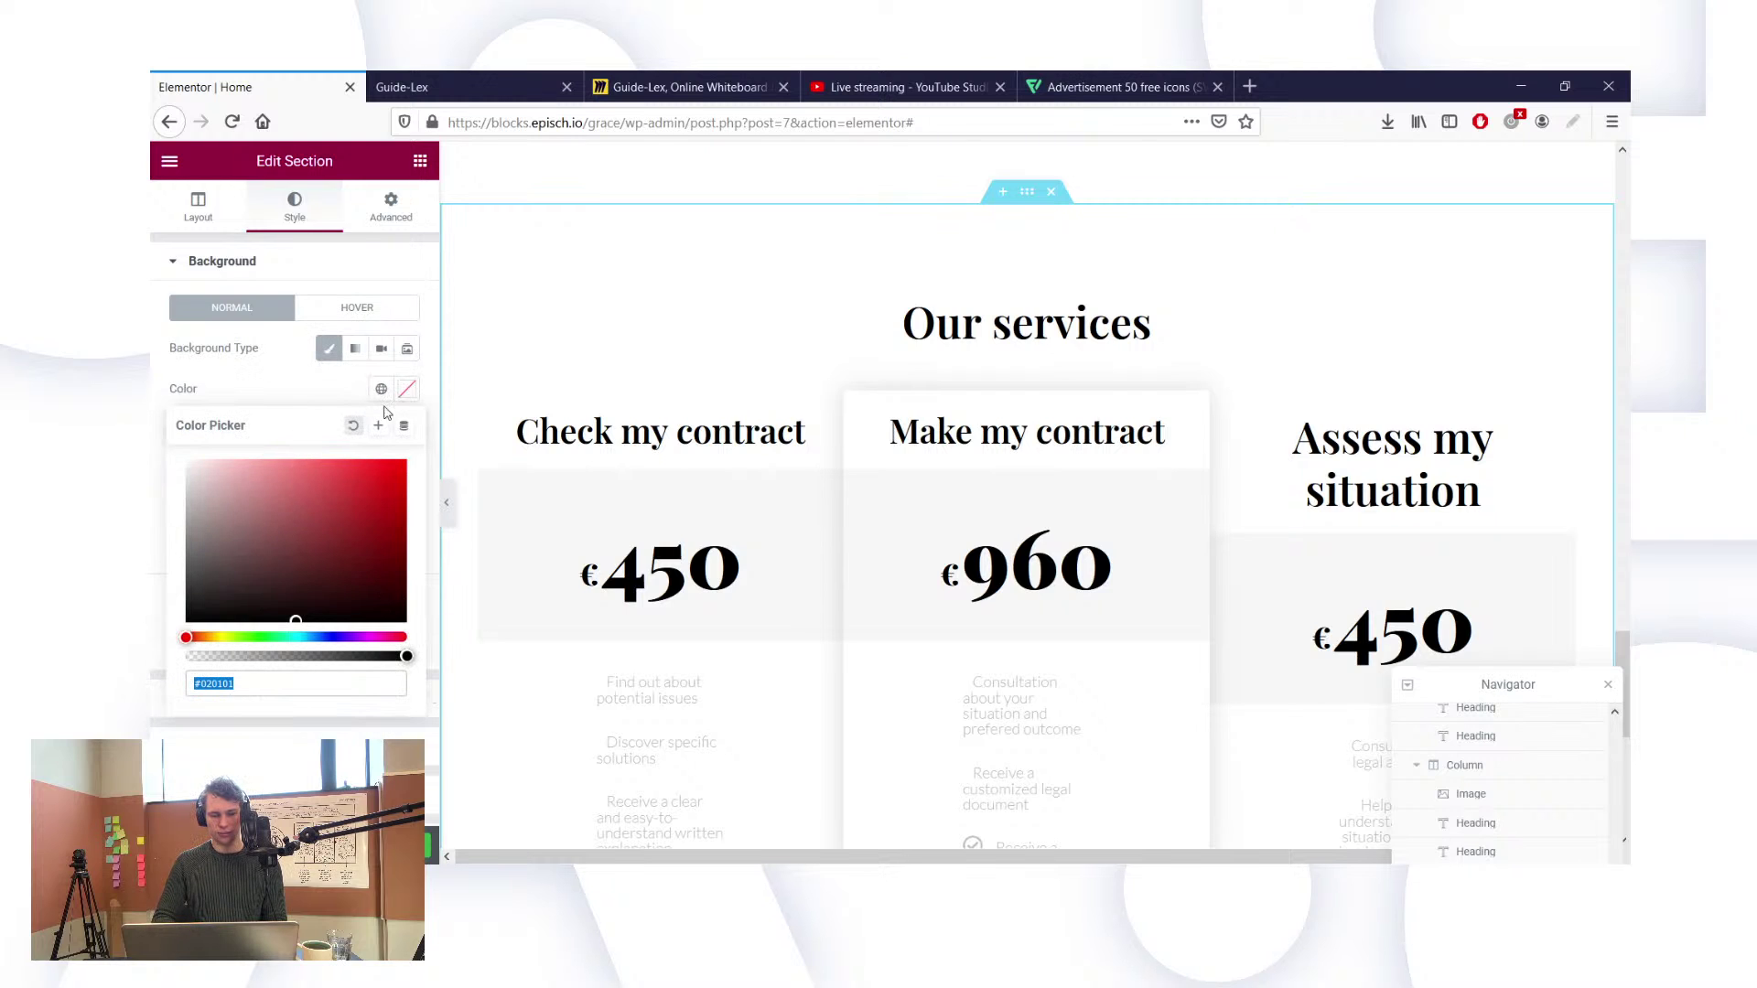
{"action": "left_click", "coordinate": [382, 391]}
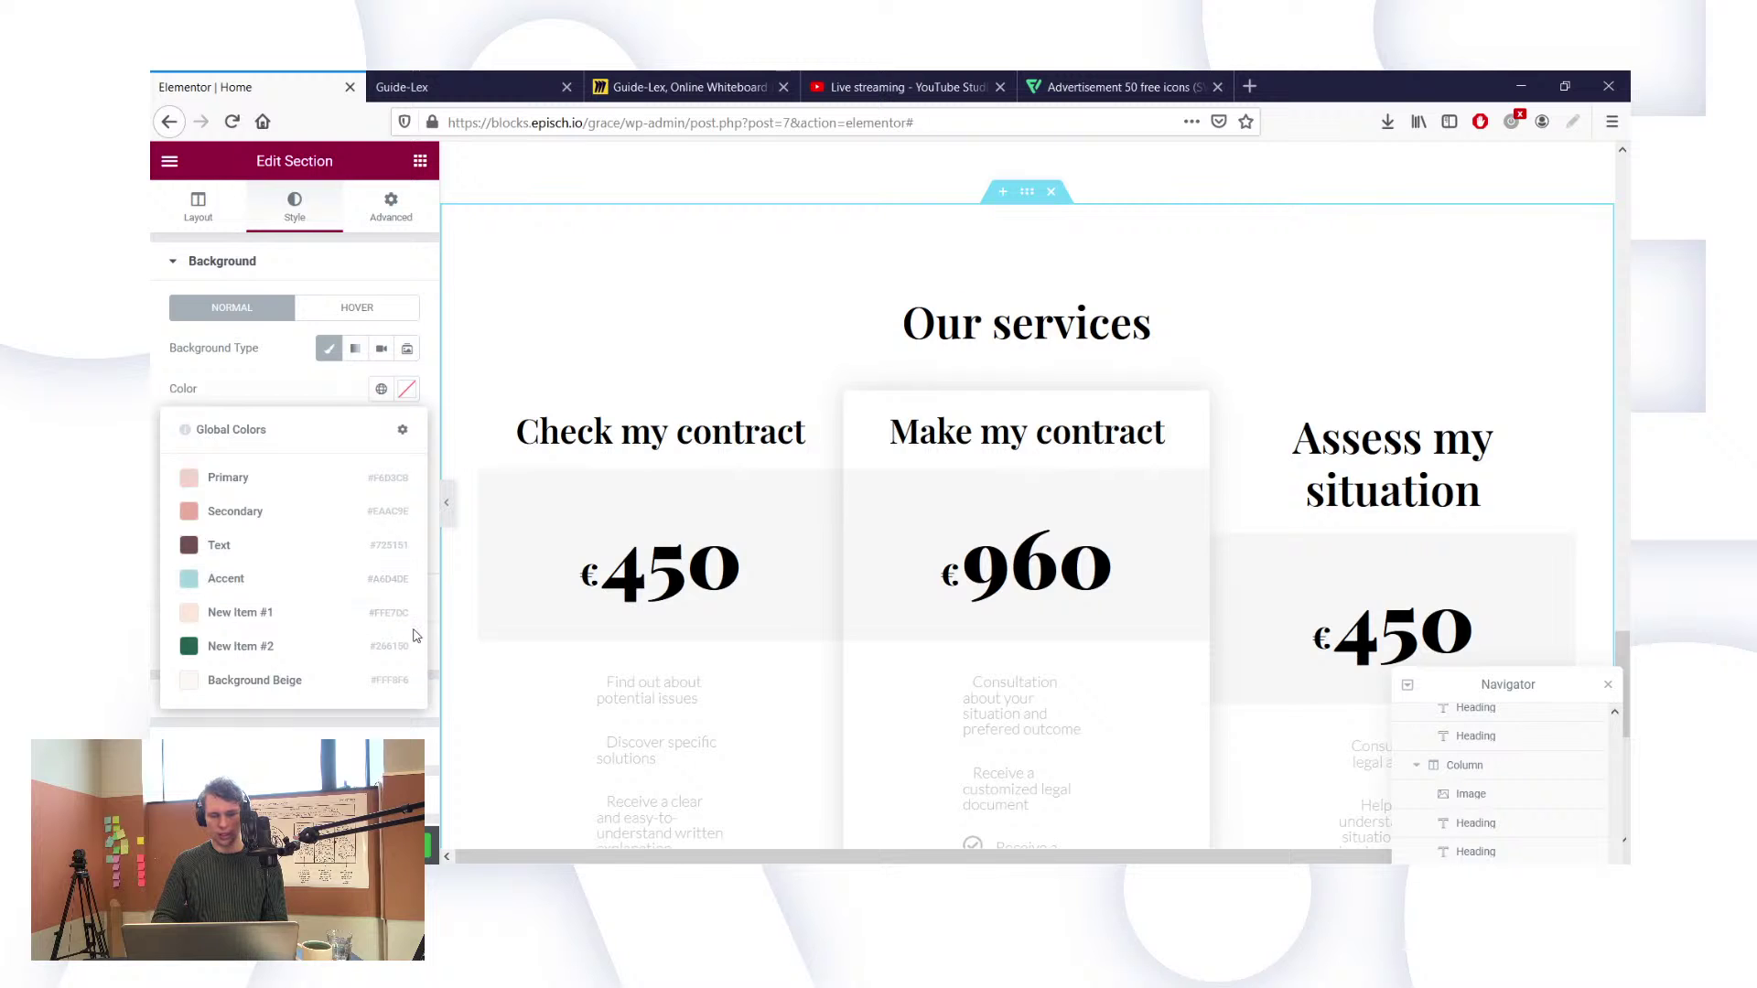
{"action": "scroll", "coordinate": [630, 645], "scroll_direction": "down", "scroll_amount": 3}
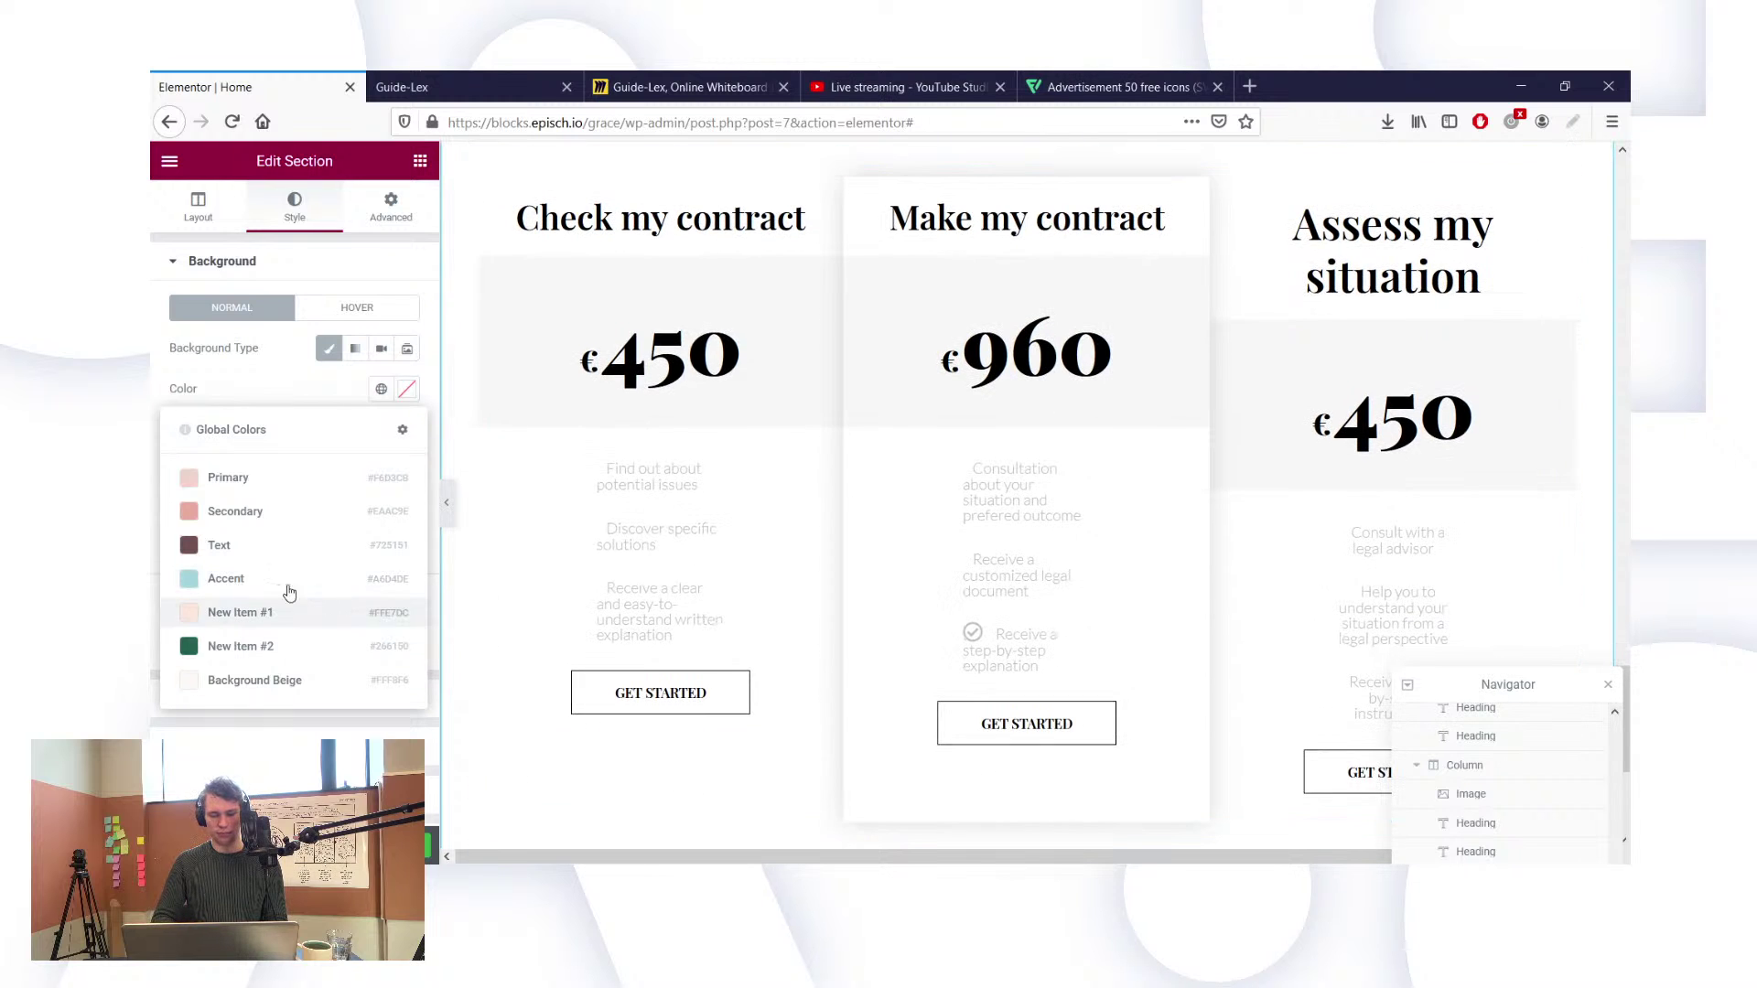
{"action": "left_click", "coordinate": [263, 611]}
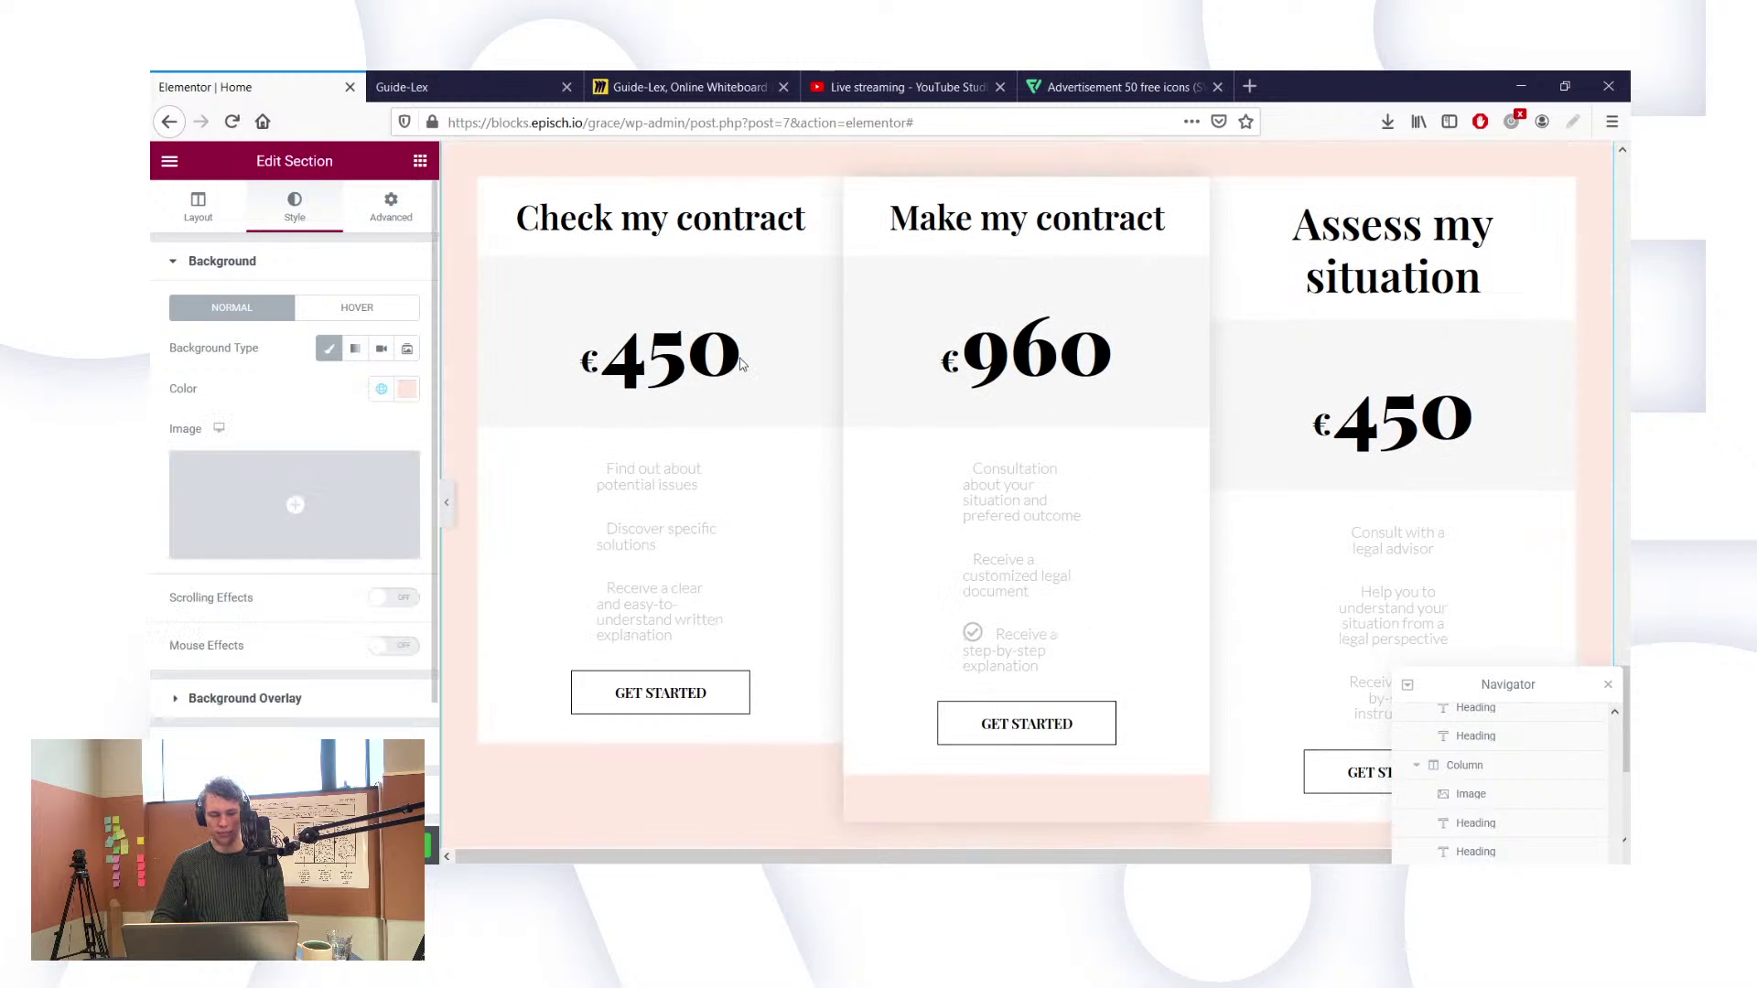
Step: Switch the section background to the global 'Background Beige' colour instead
{"action": "scroll", "coordinate": [732, 357], "scroll_direction": "up", "scroll_amount": 3}
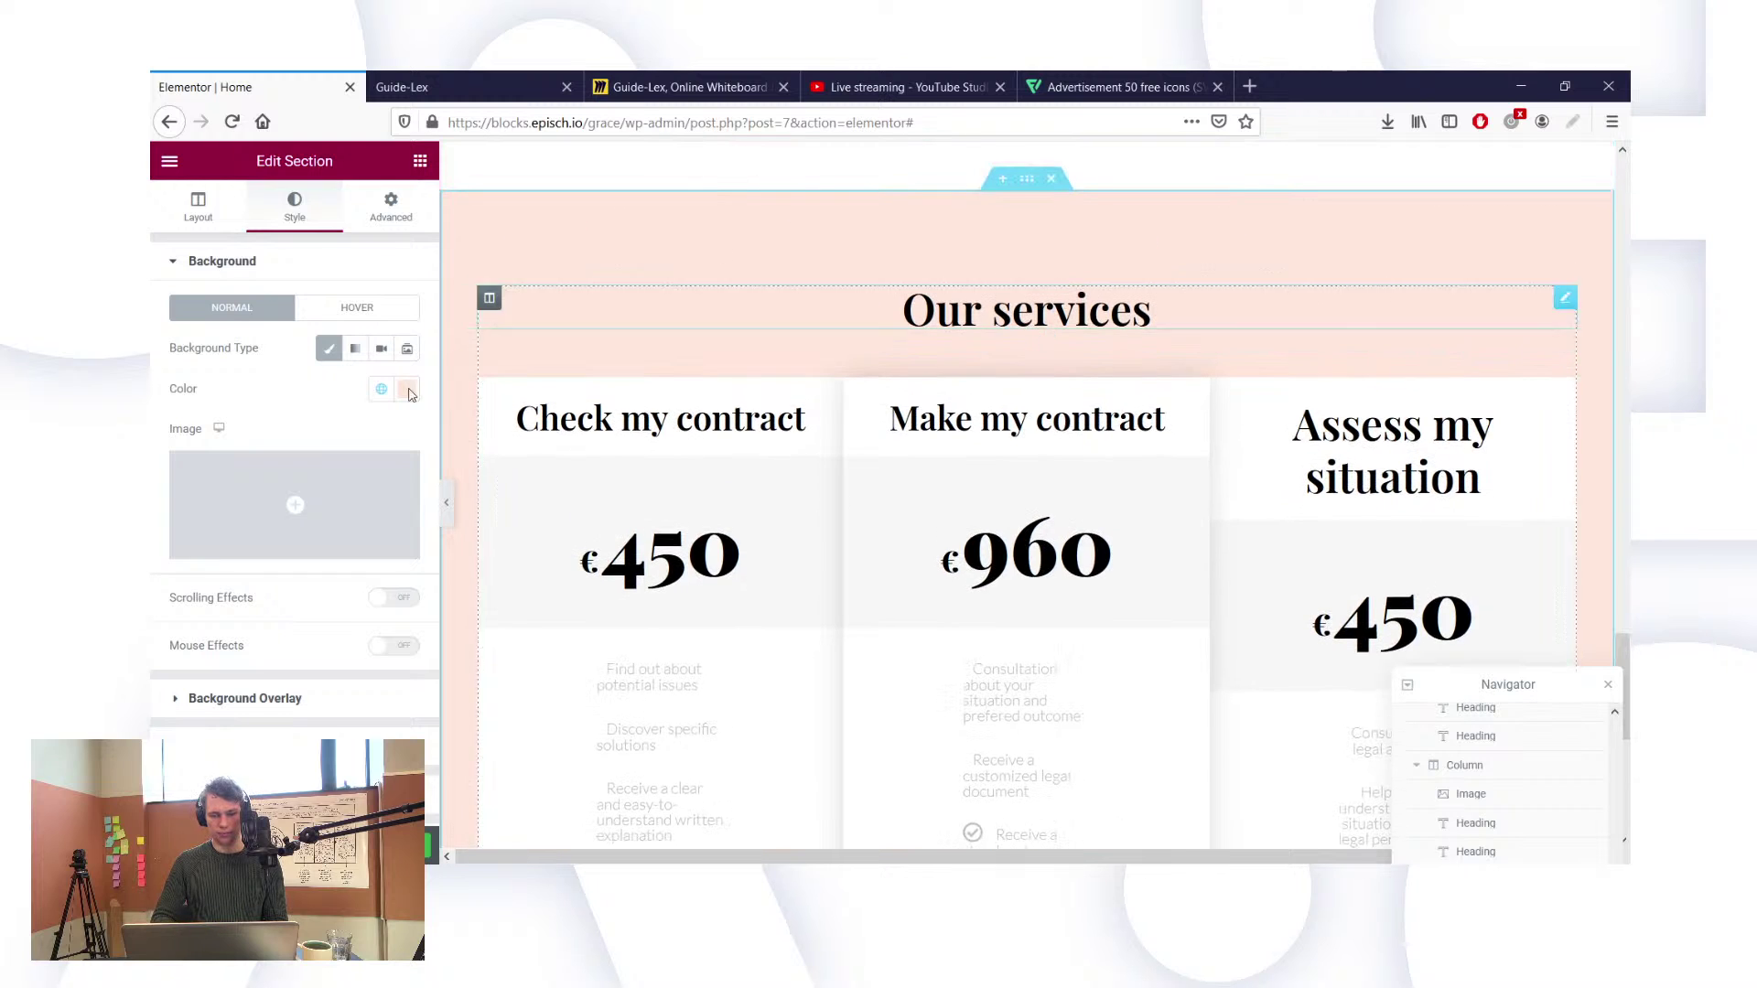
{"action": "left_click", "coordinate": [381, 389]}
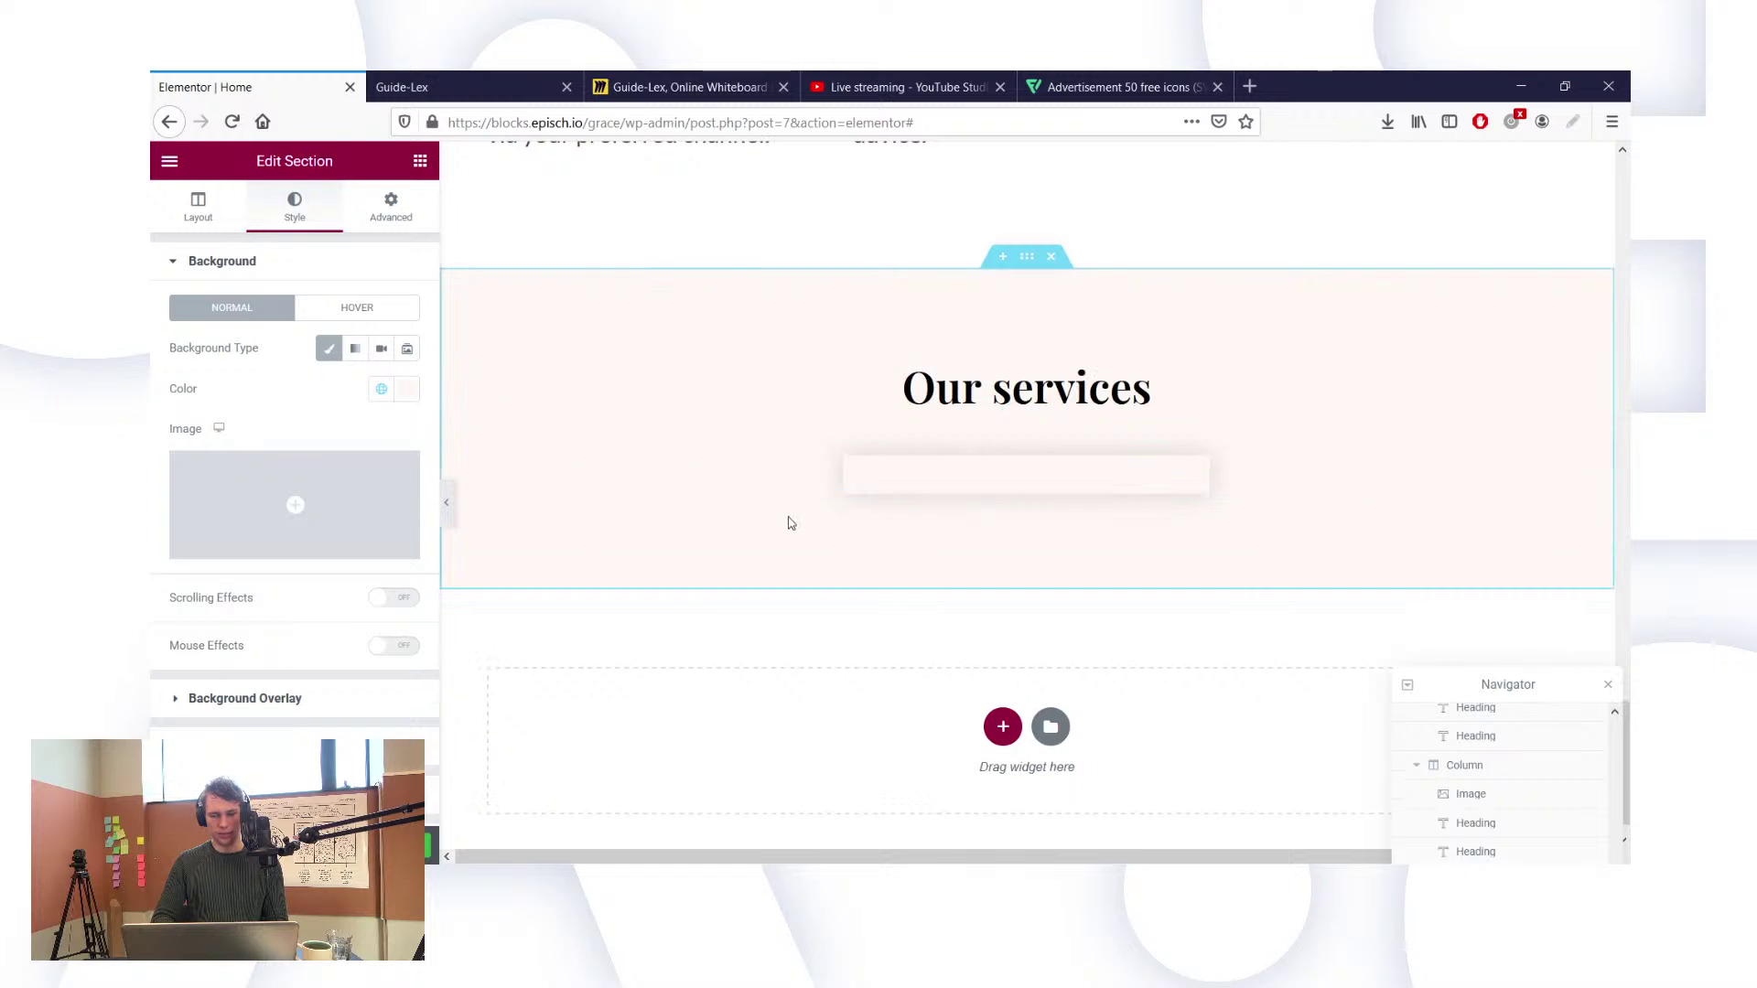
{"action": "scroll", "coordinate": [851, 360], "scroll_direction": "down", "scroll_amount": 2}
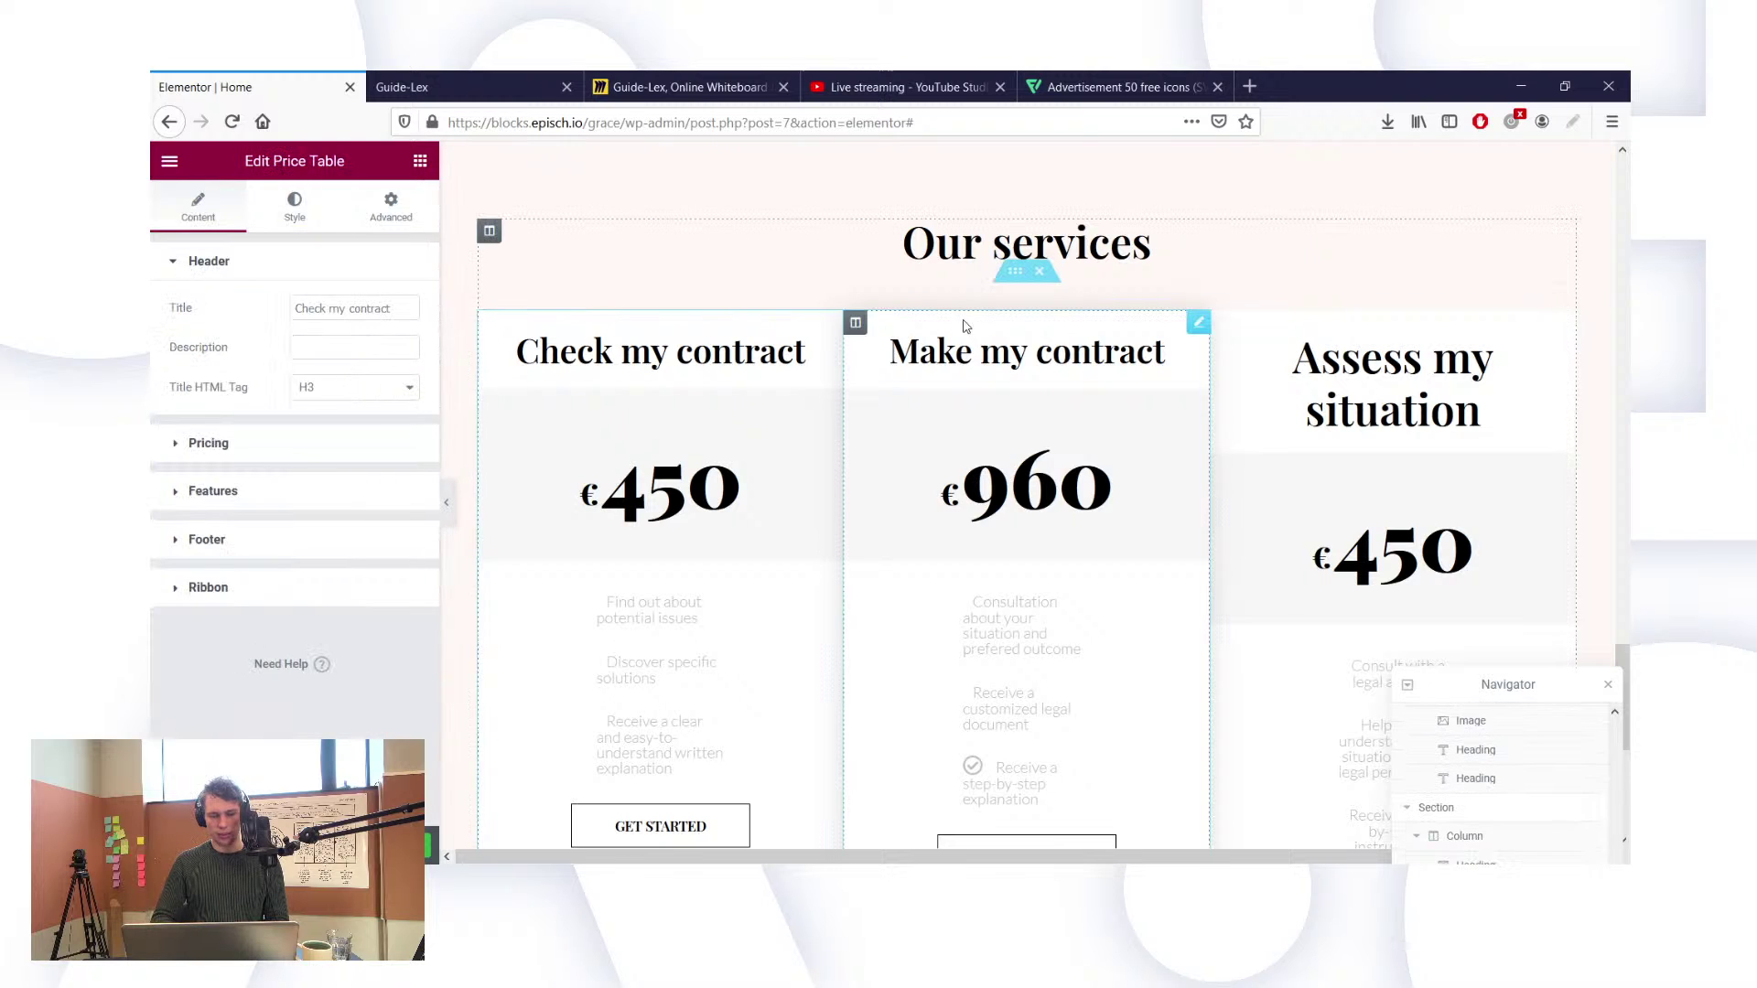
{"action": "scroll", "coordinate": [1245, 608], "scroll_direction": "down", "scroll_amount": 2}
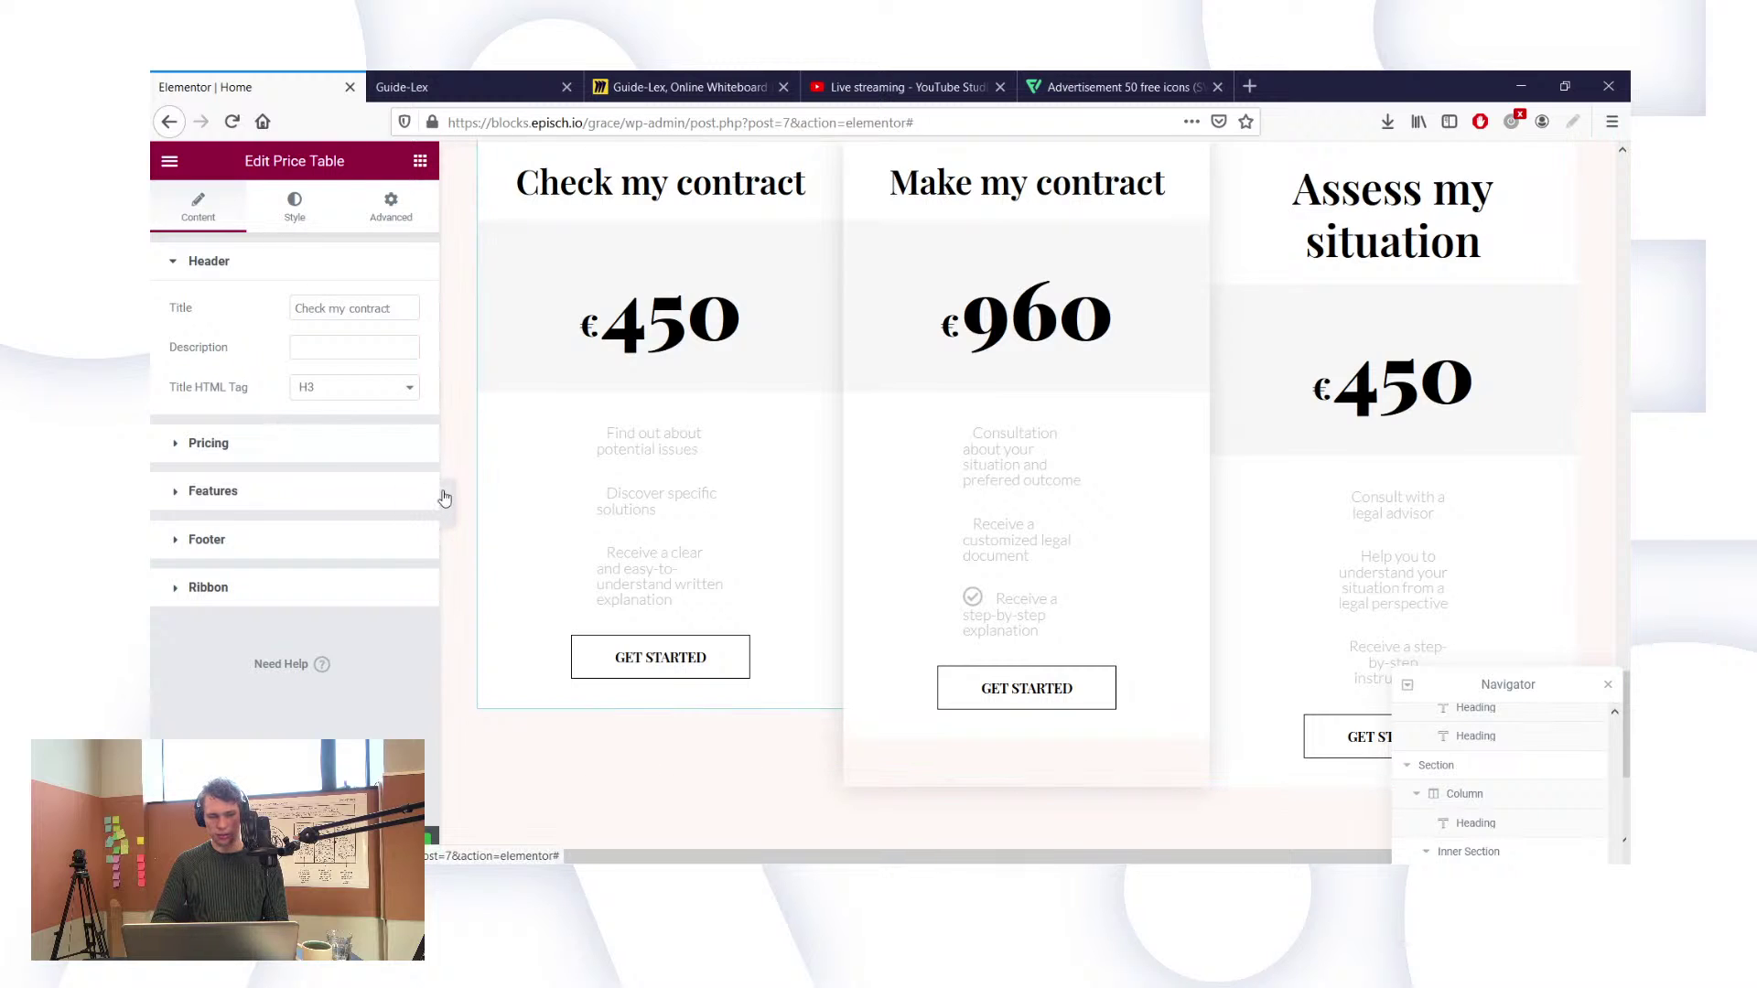
Step: Look through the price table's Style and Advanced settings, including its custom CSS area
{"action": "left_click", "coordinate": [311, 203]}
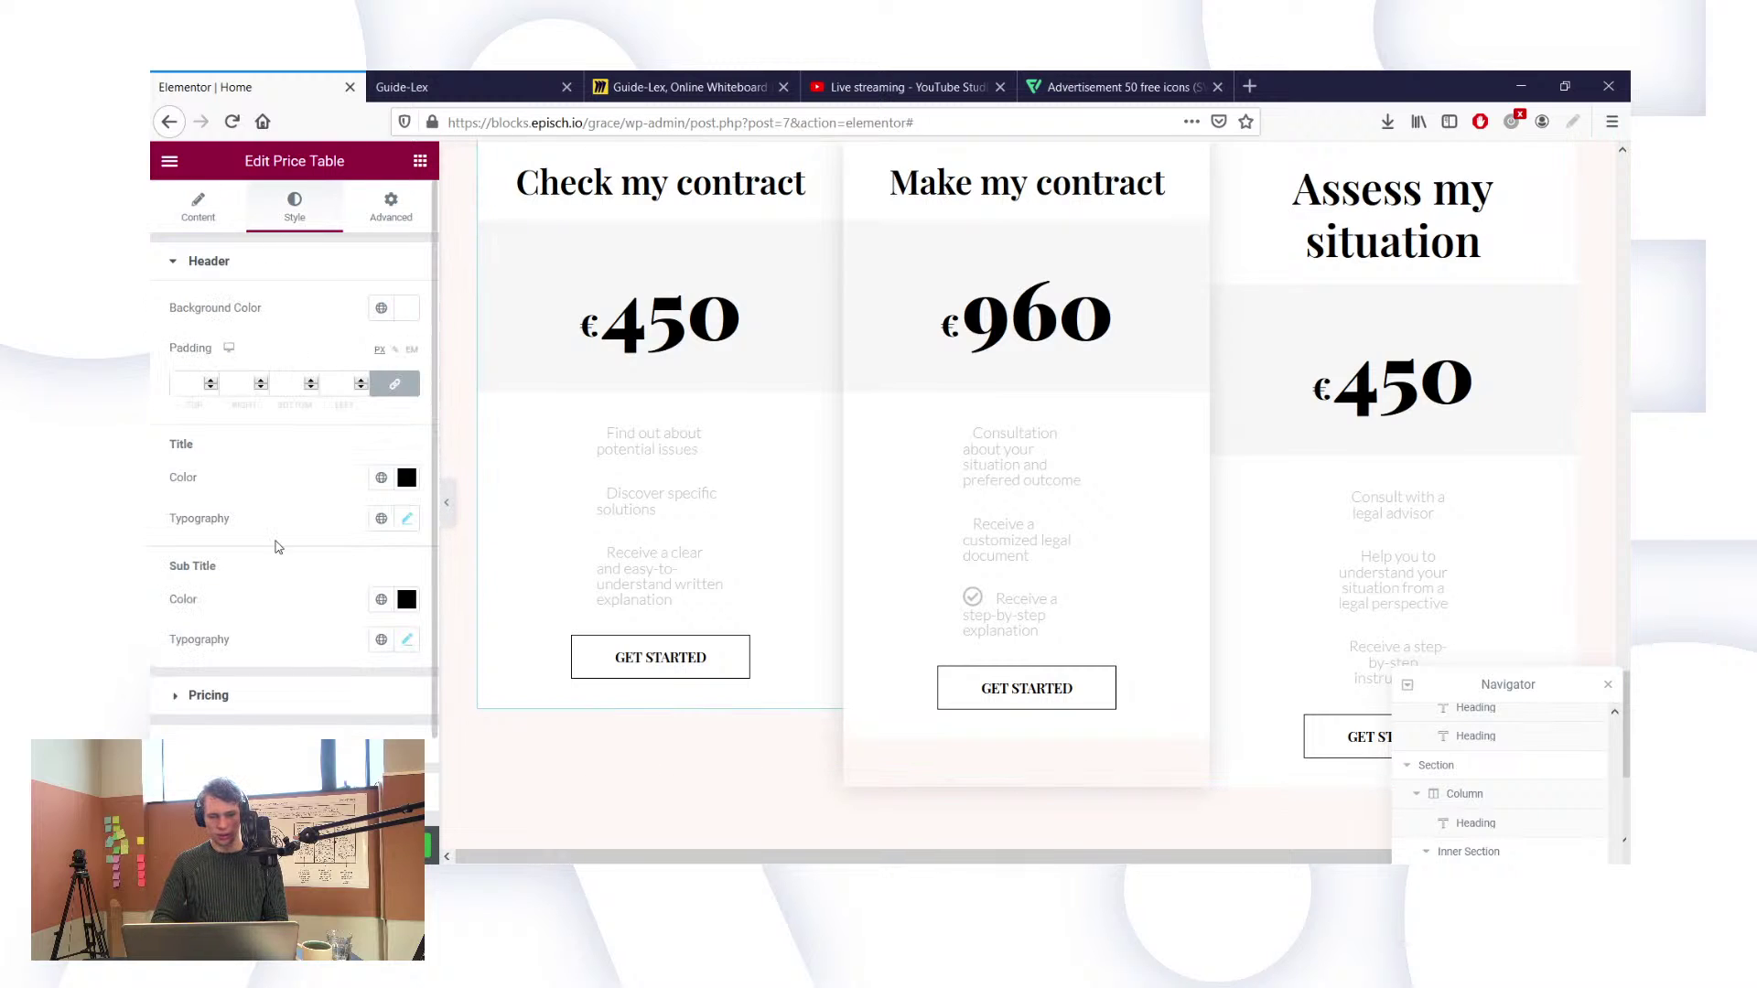
{"action": "scroll", "coordinate": [272, 544], "scroll_direction": "down", "scroll_amount": 2}
{"action": "scroll", "coordinate": [247, 697], "scroll_direction": "up", "scroll_amount": 2}
{"action": "scroll", "coordinate": [272, 539], "scroll_direction": "down", "scroll_amount": 2}
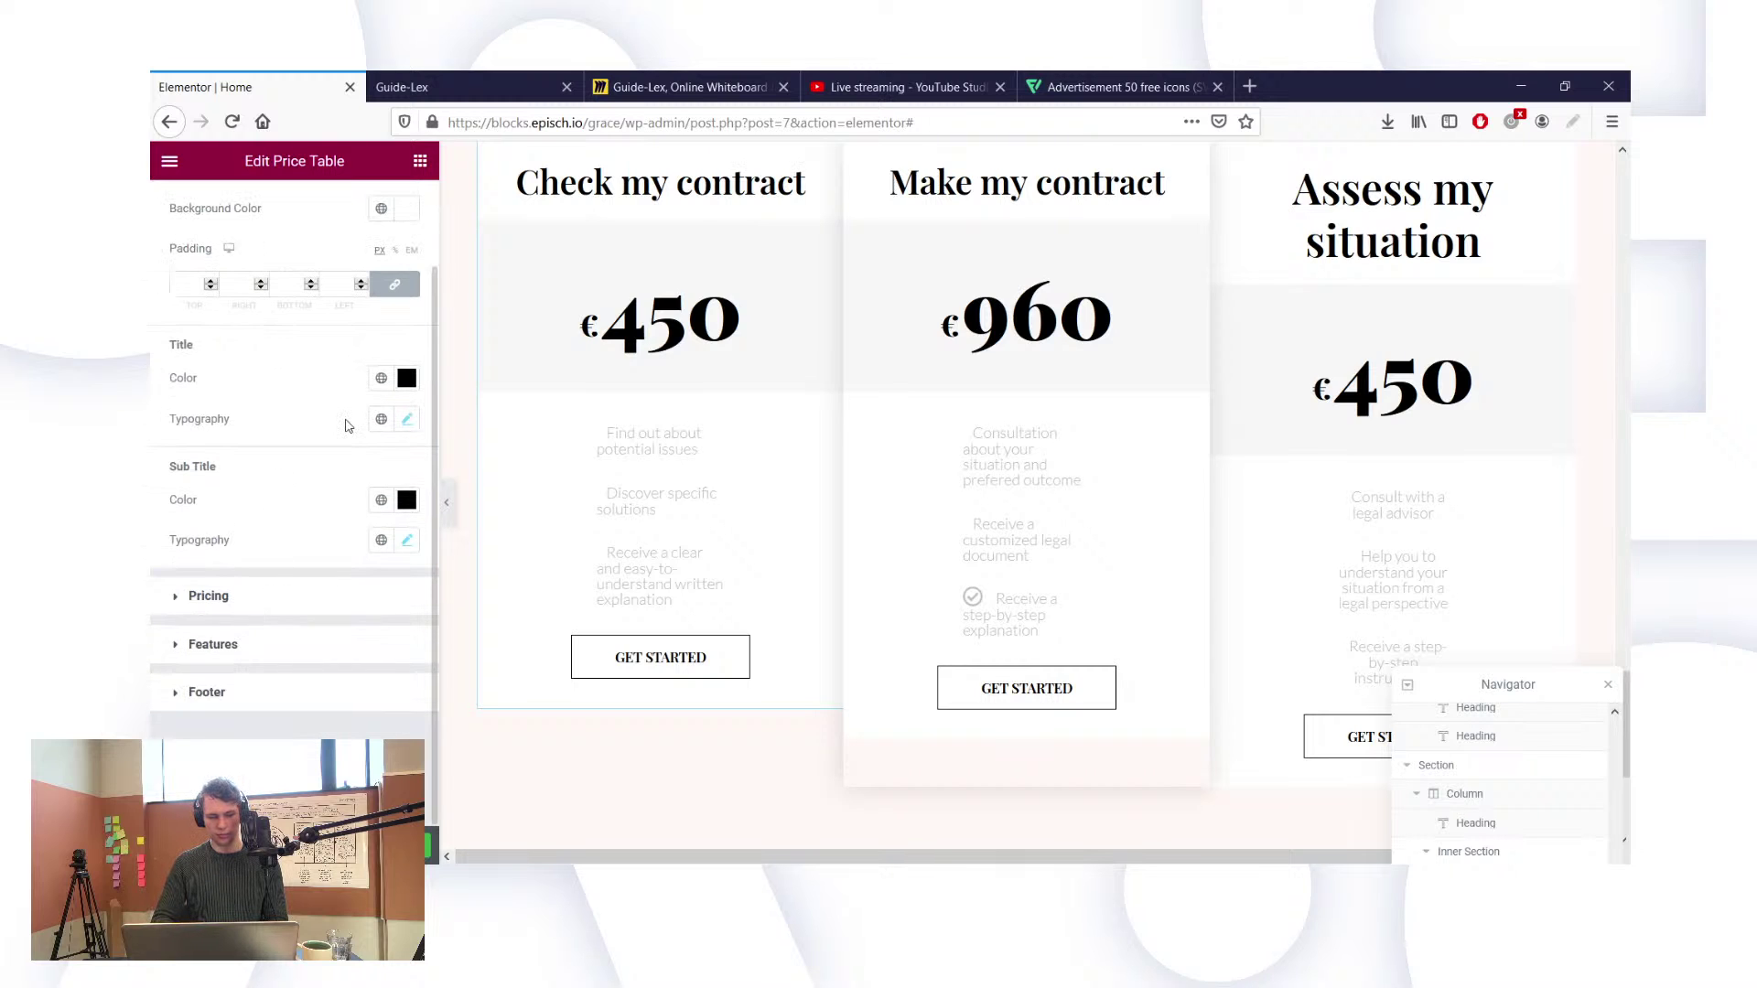
{"action": "scroll", "coordinate": [348, 425], "scroll_direction": "up", "scroll_amount": 2}
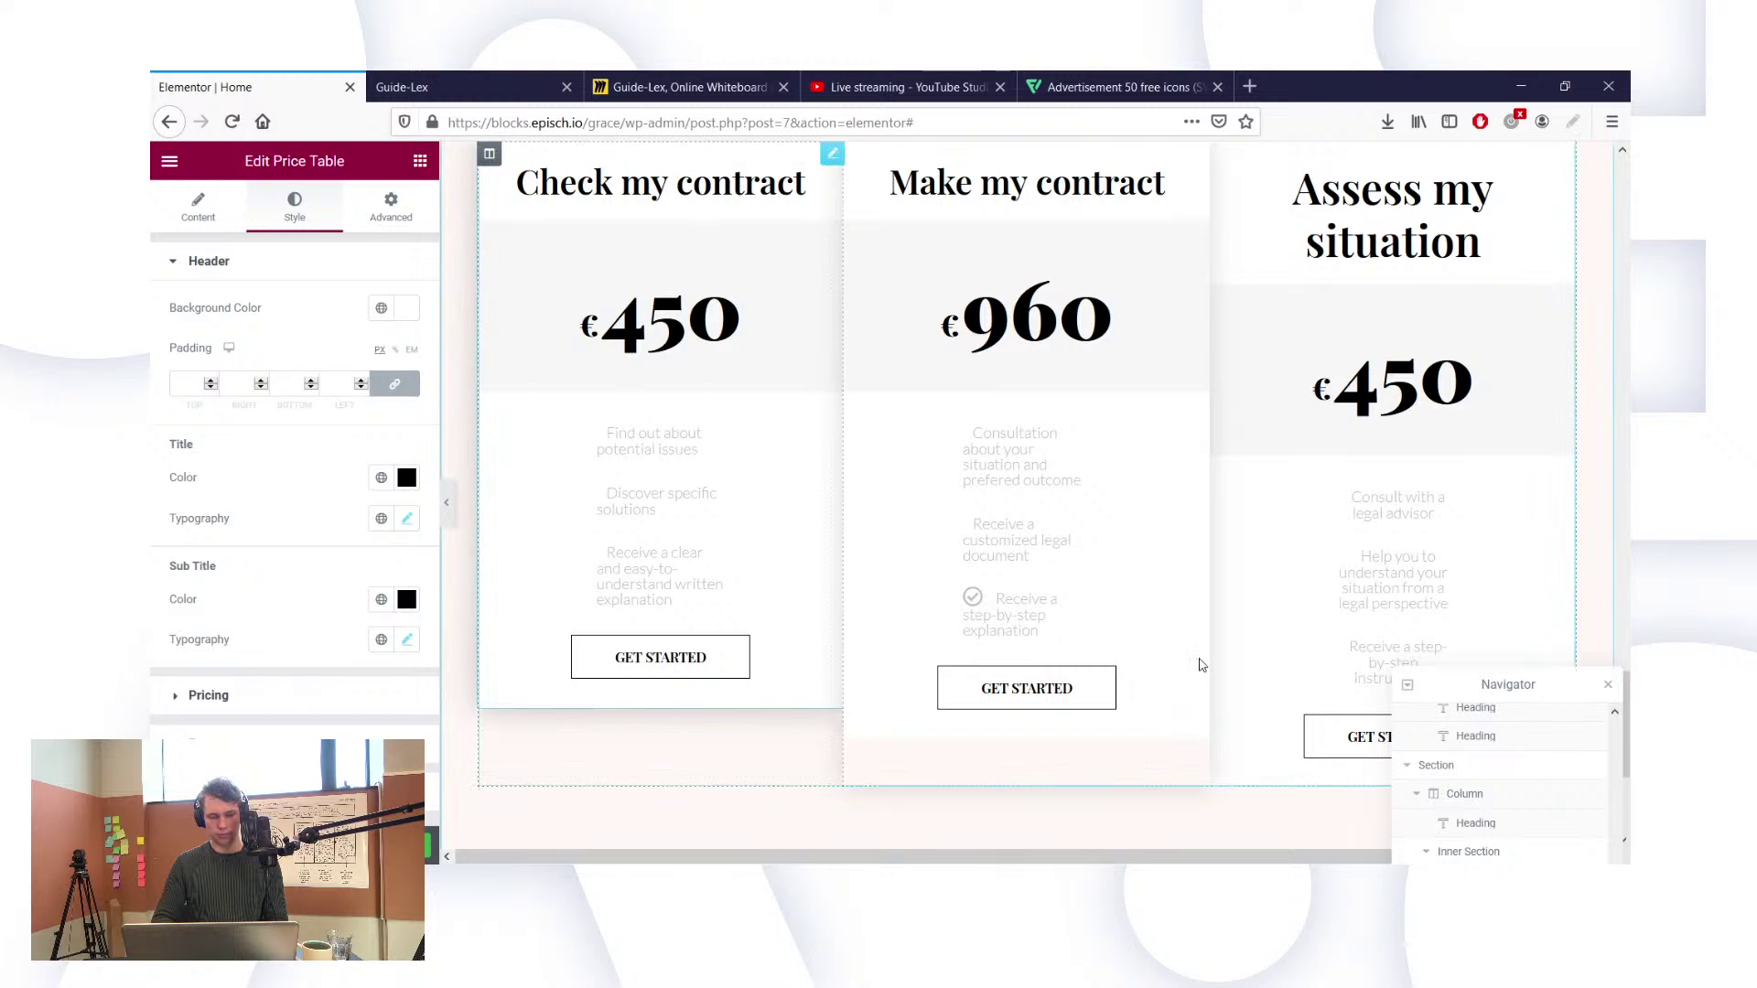
{"action": "left_click_drag", "start_coordinate": [1489, 677], "coordinate": [1414, 457]}
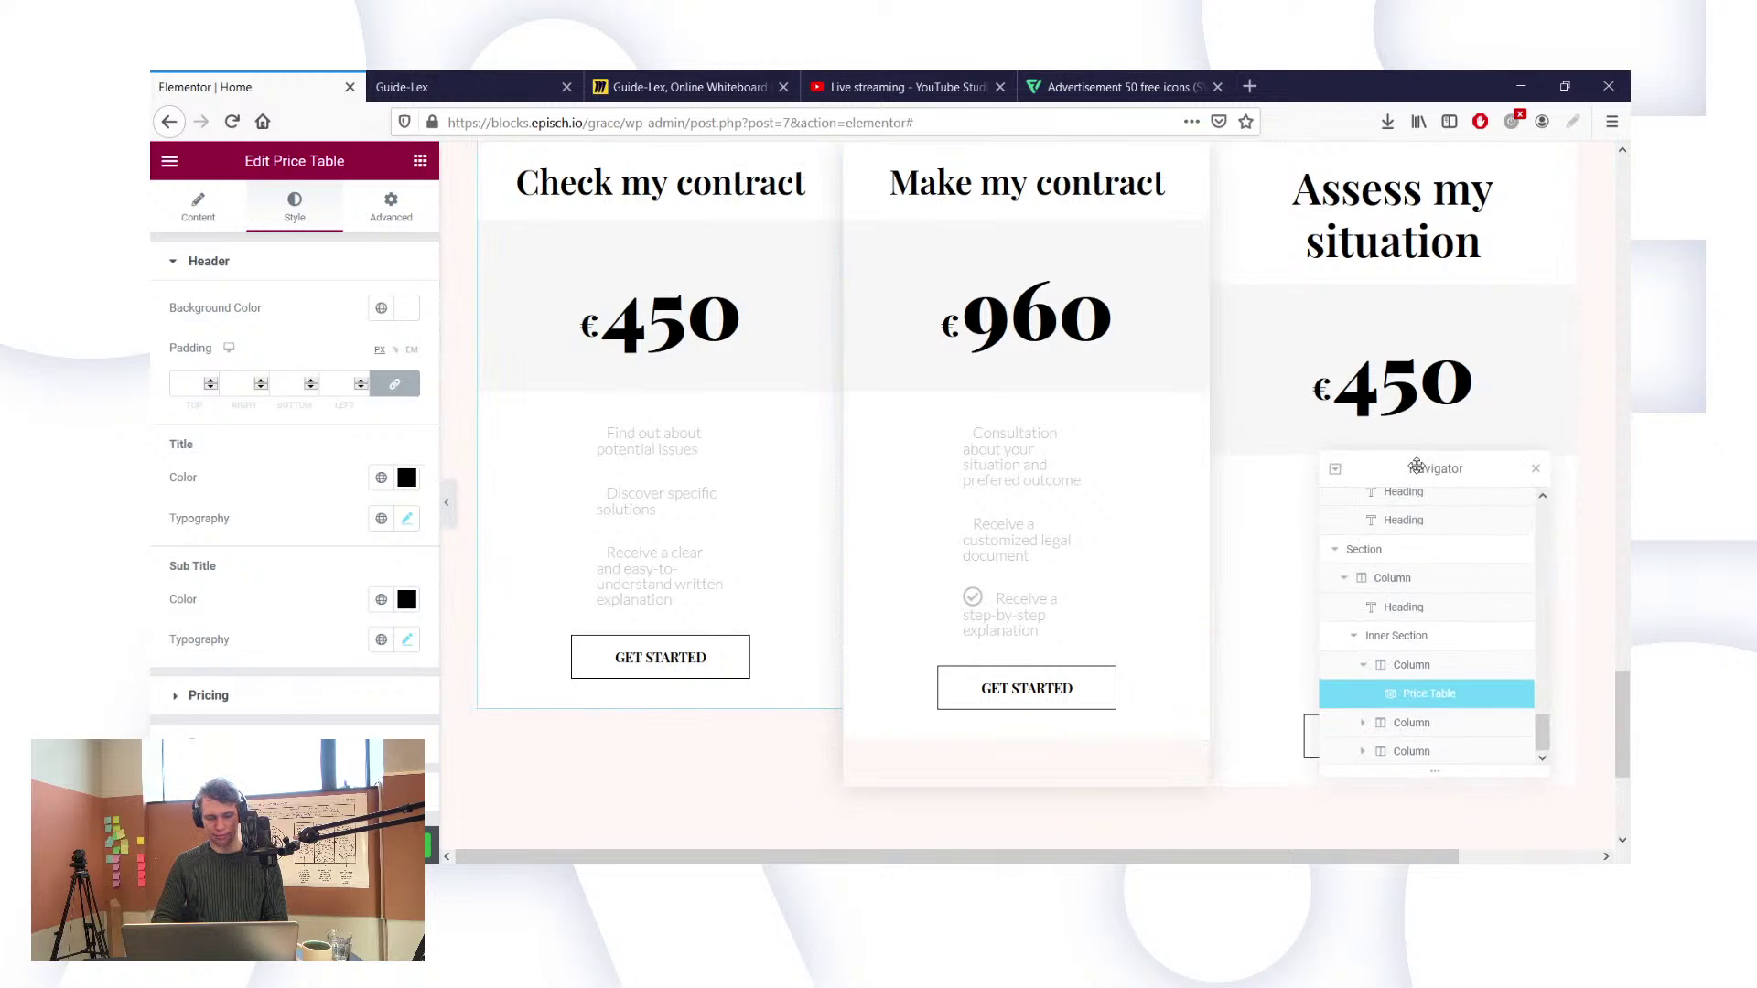
{"action": "scroll", "coordinate": [265, 684], "scroll_direction": "down", "scroll_amount": 2}
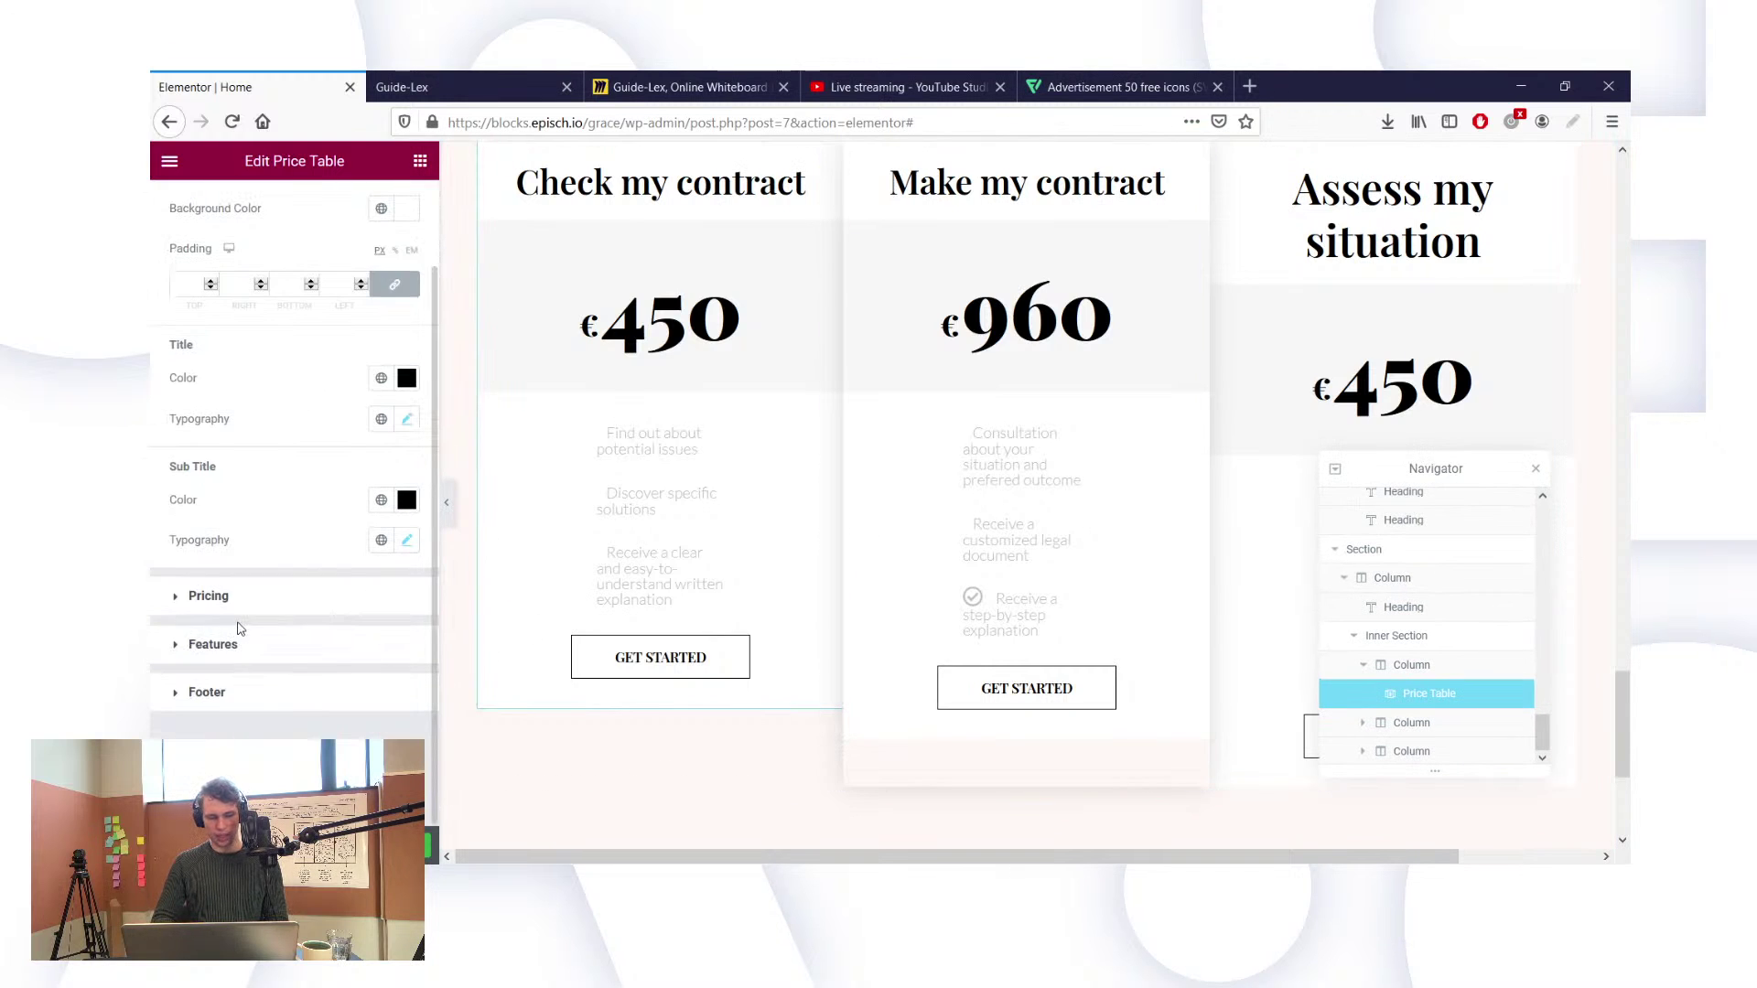
{"action": "scroll", "coordinate": [239, 620], "scroll_direction": "up", "scroll_amount": 2}
{"action": "scroll", "coordinate": [239, 619], "scroll_direction": "down", "scroll_amount": 2}
{"action": "scroll", "coordinate": [245, 656], "scroll_direction": "up", "scroll_amount": 2}
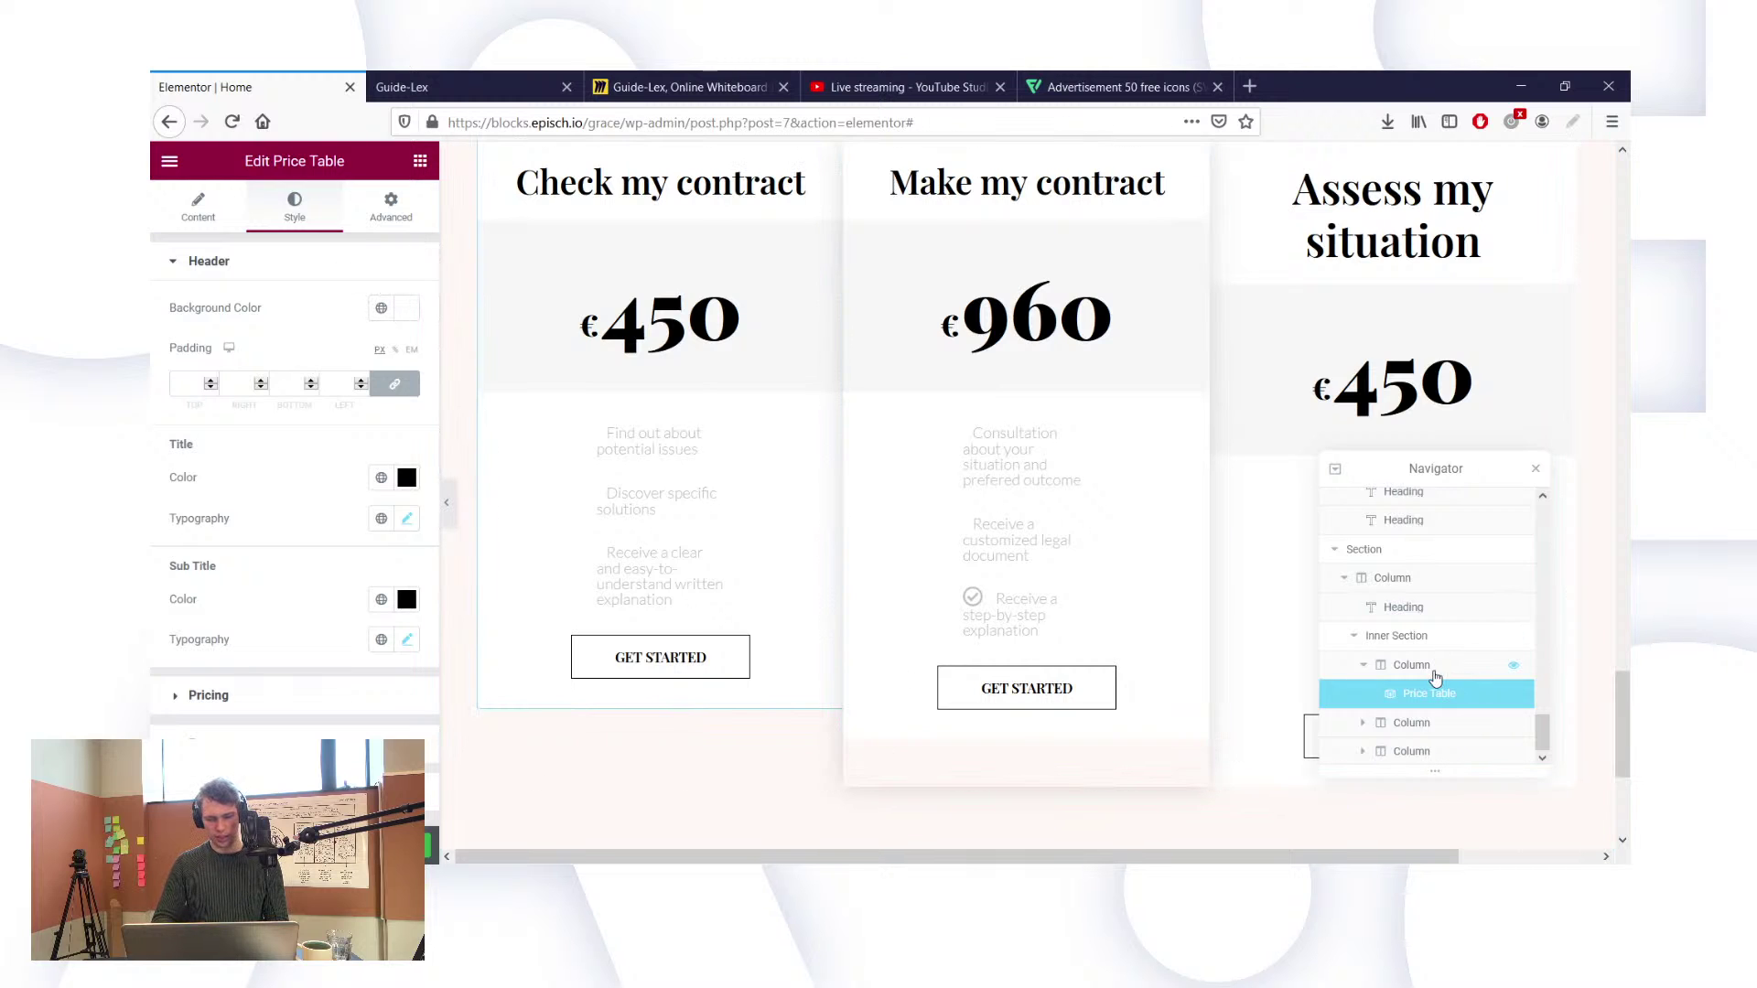
{"action": "scroll", "coordinate": [236, 657], "scroll_direction": "down", "scroll_amount": 1}
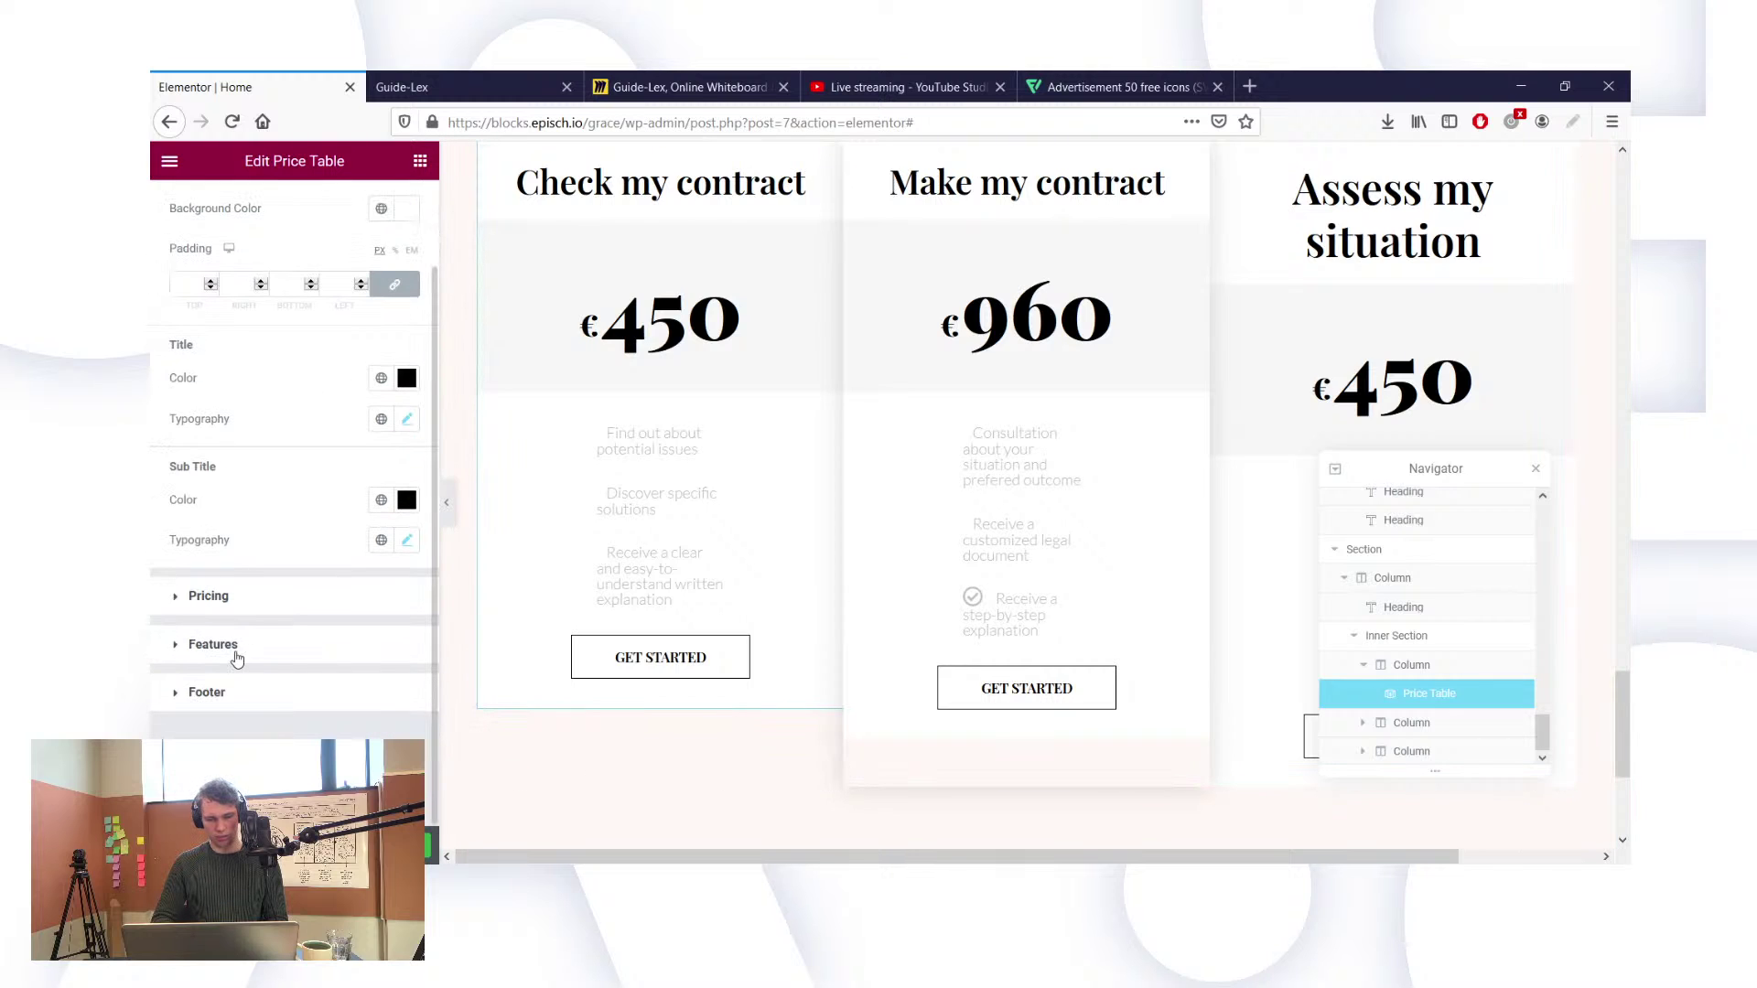
{"action": "scroll", "coordinate": [393, 210], "scroll_direction": "up", "scroll_amount": 1}
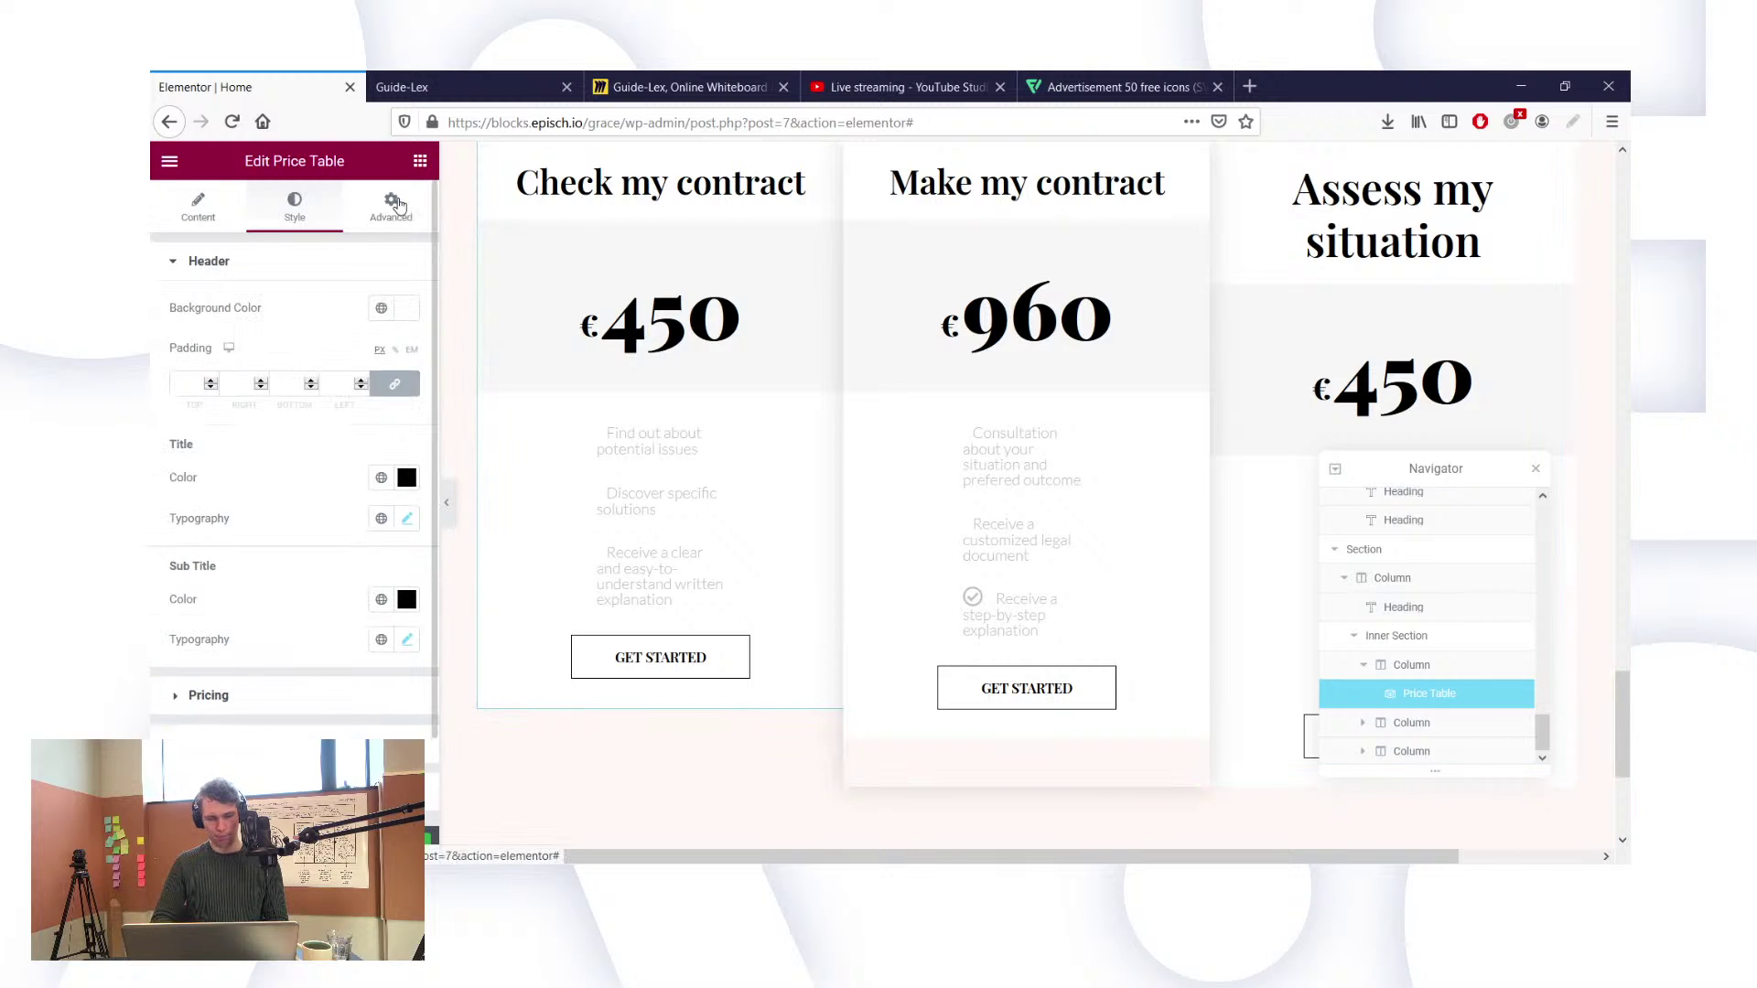
{"action": "left_click", "coordinate": [391, 206]}
{"action": "scroll", "coordinate": [286, 682], "scroll_direction": "down", "scroll_amount": 2}
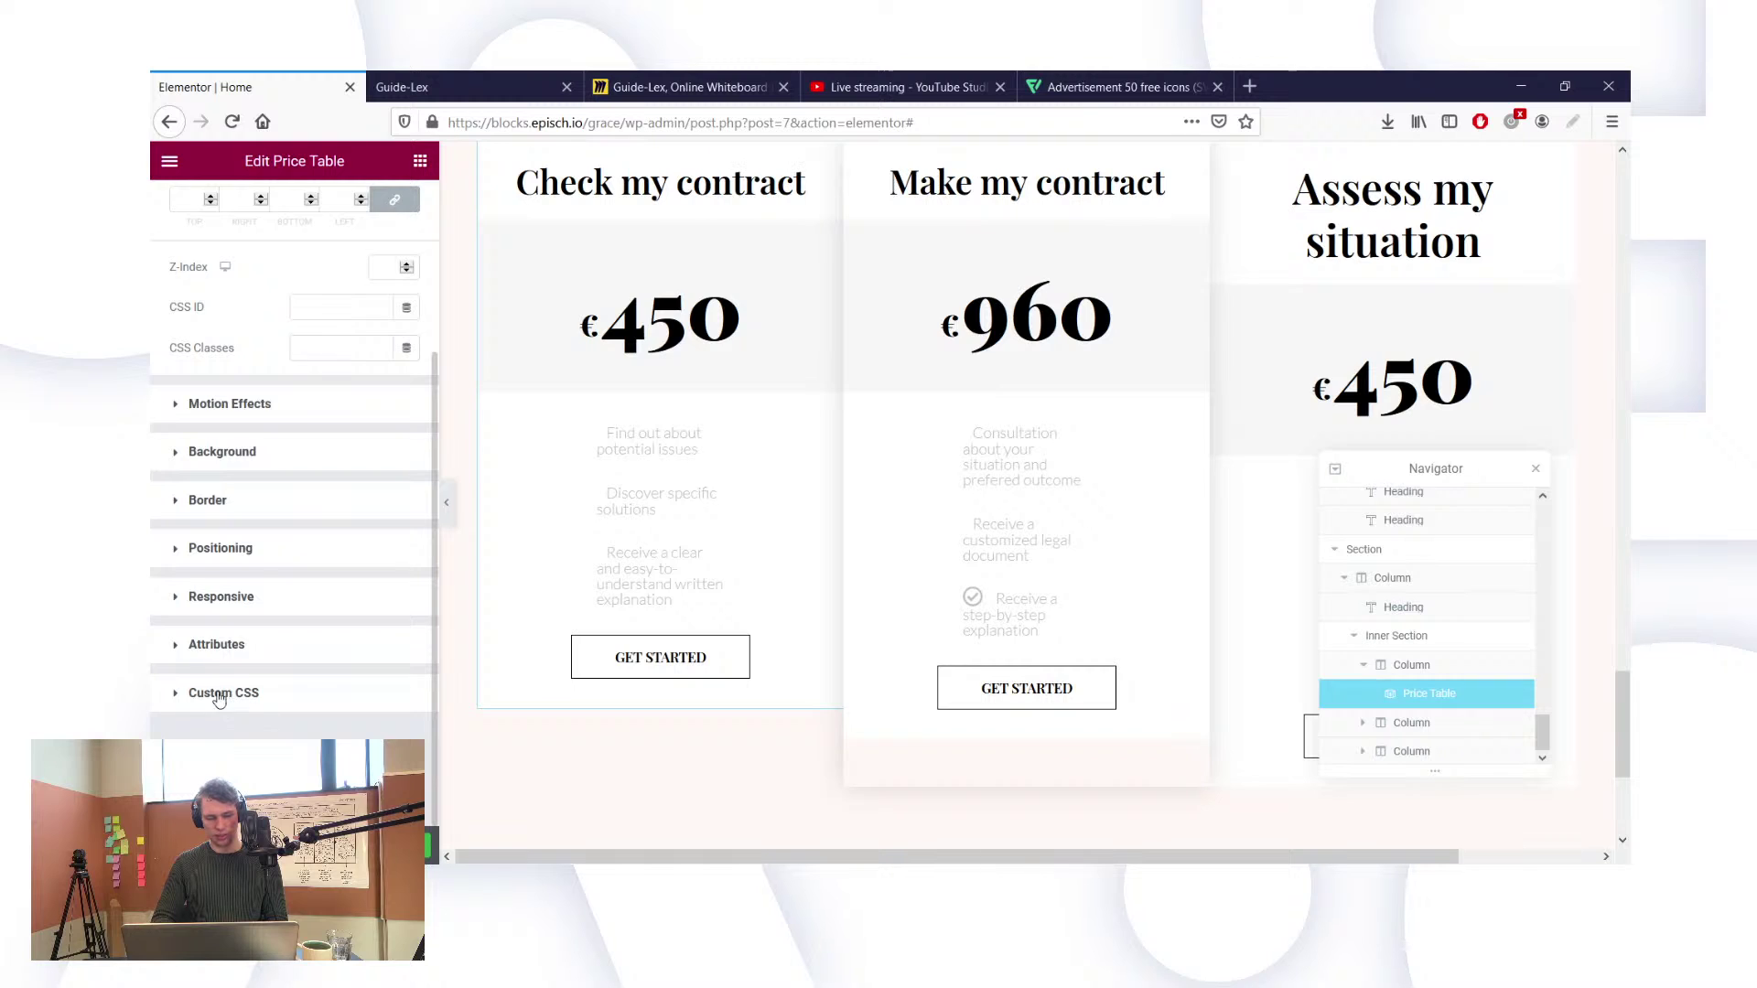
{"action": "left_click", "coordinate": [220, 696]}
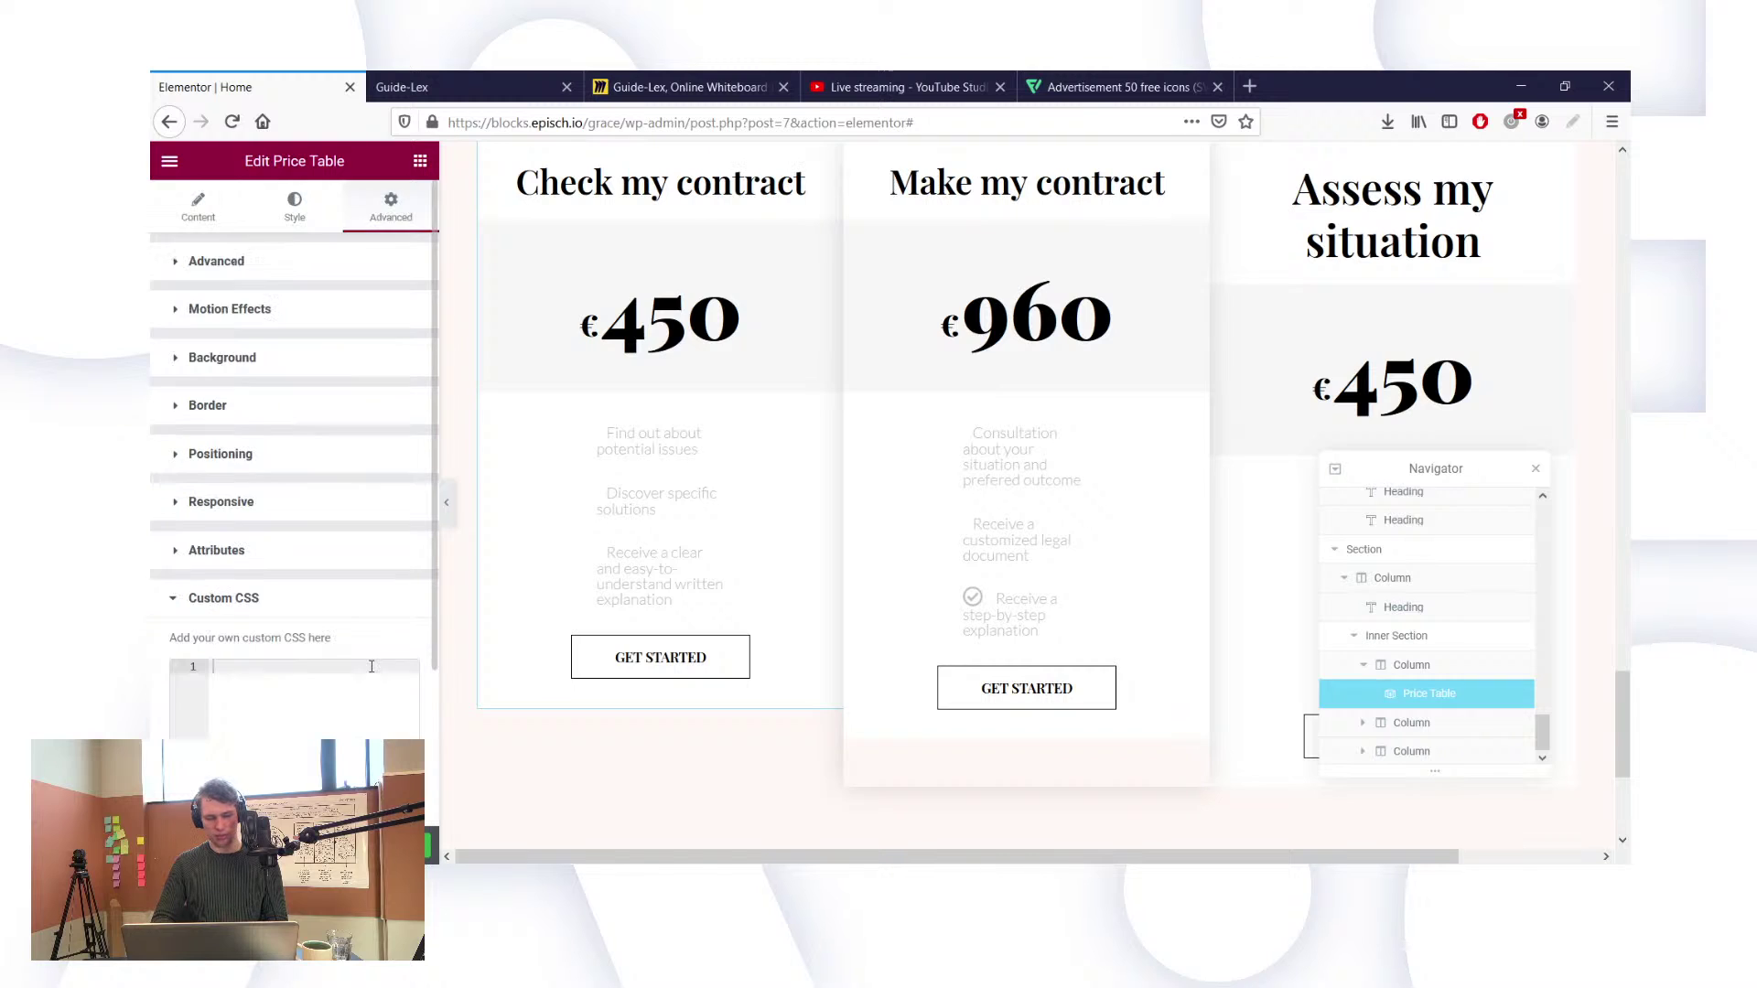
Step: Toggle the Popular ribbon on and back off so the Check my contract card has no ribbon
{"action": "left_click", "coordinate": [199, 208]}
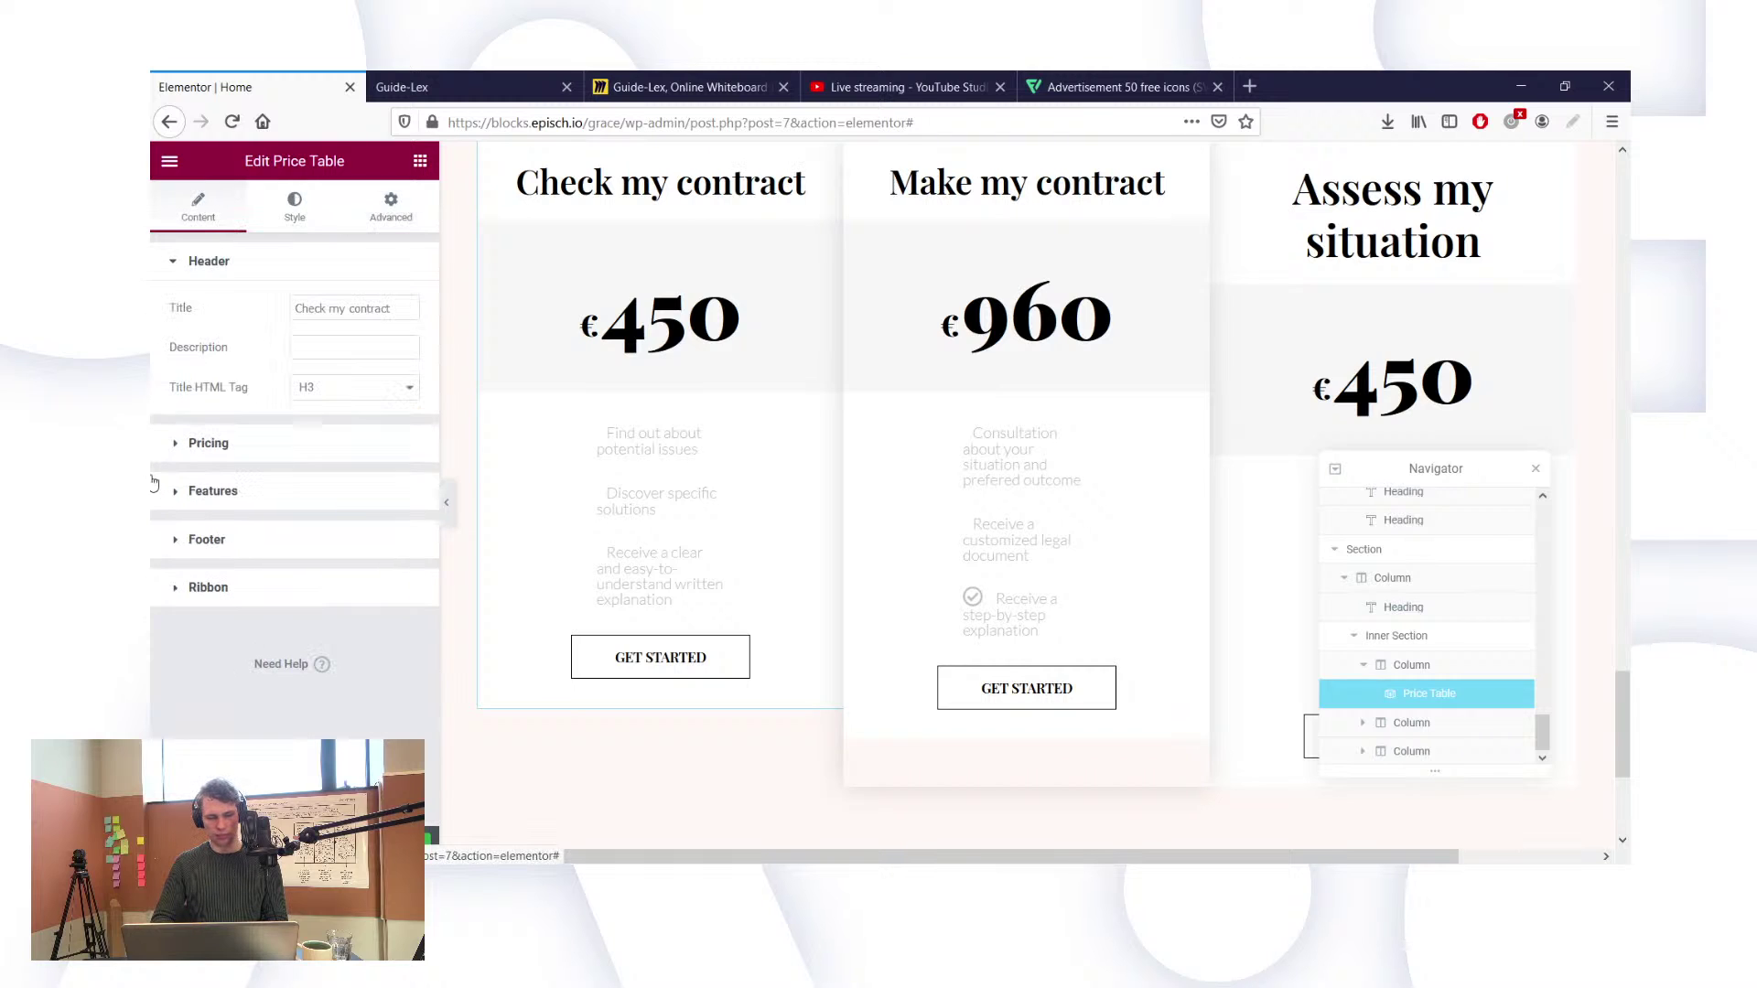
{"action": "left_click", "coordinate": [197, 591]}
{"action": "left_click", "coordinate": [395, 513]}
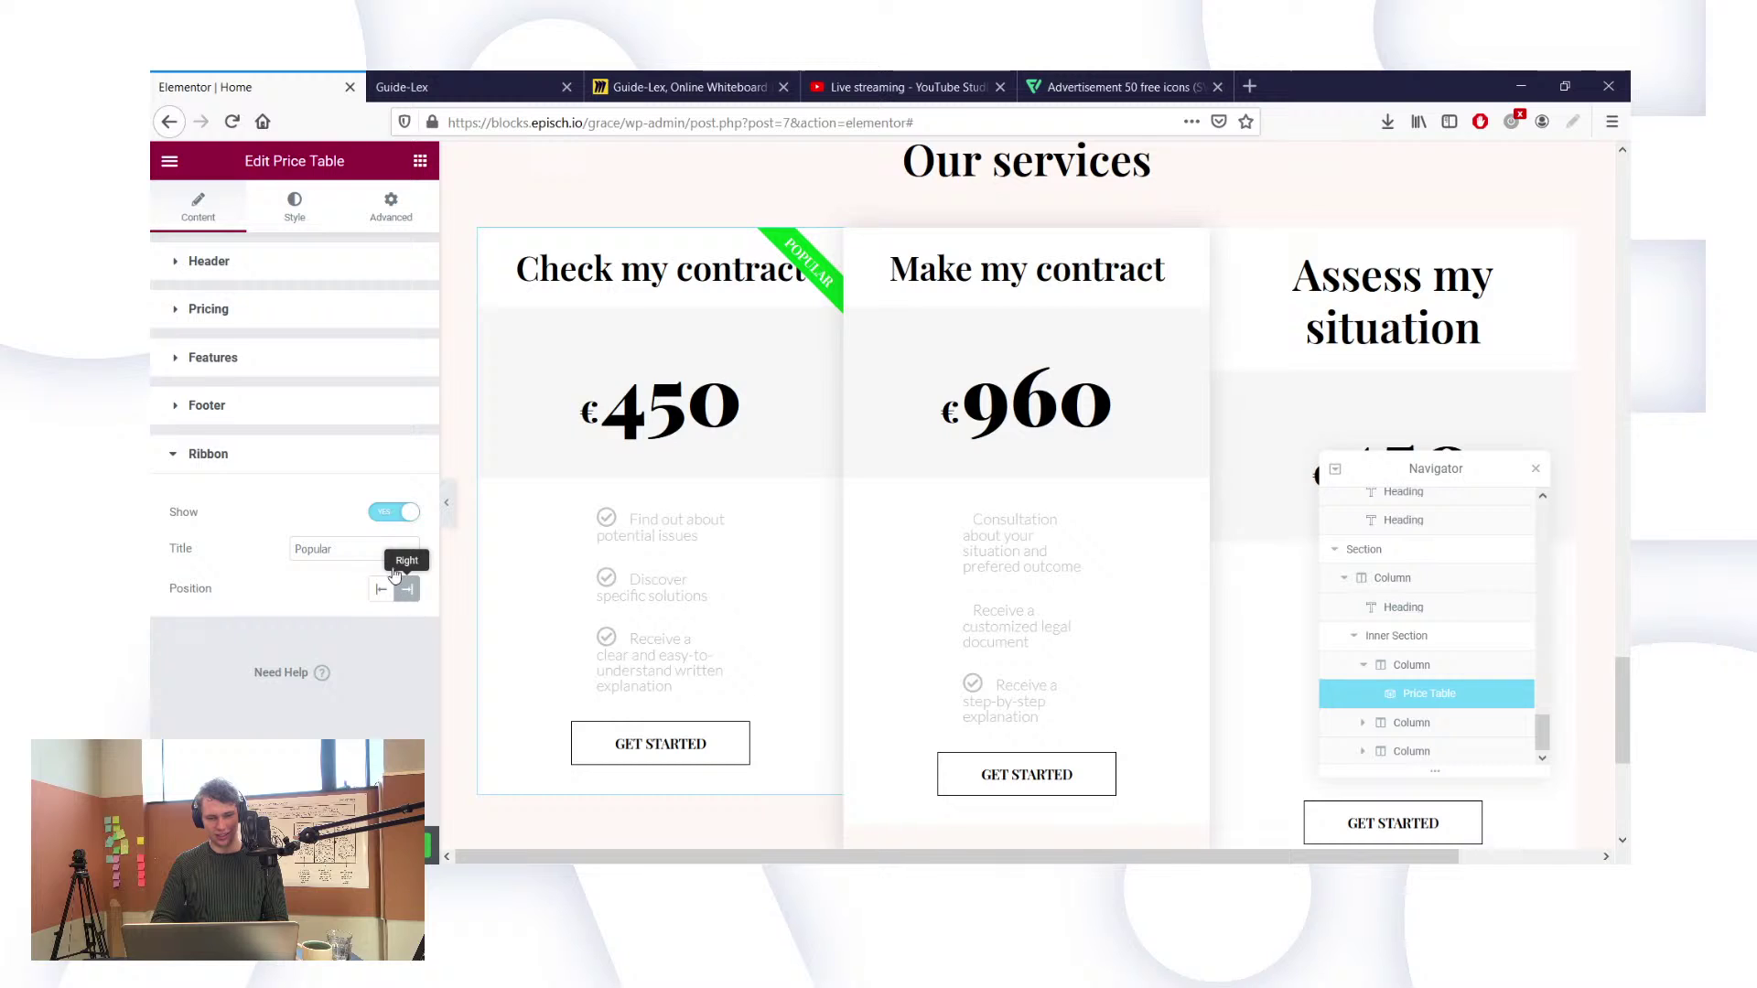
{"action": "left_click", "coordinate": [393, 512]}
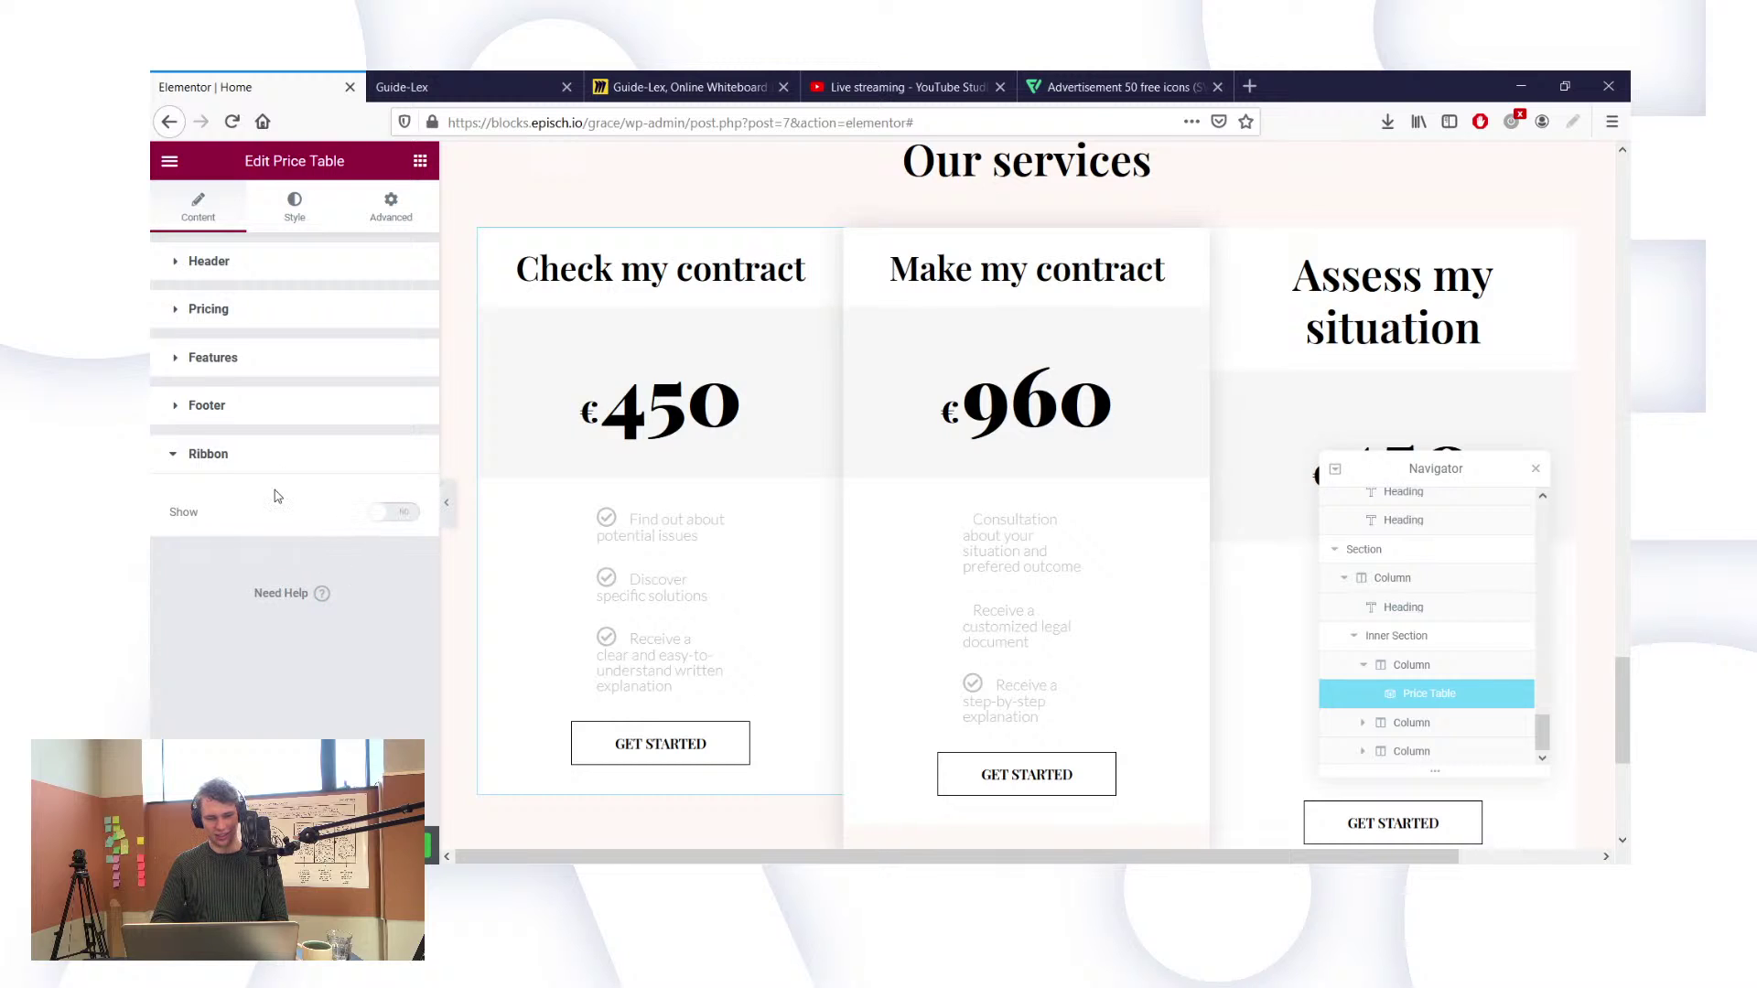
{"action": "left_click", "coordinate": [208, 455]}
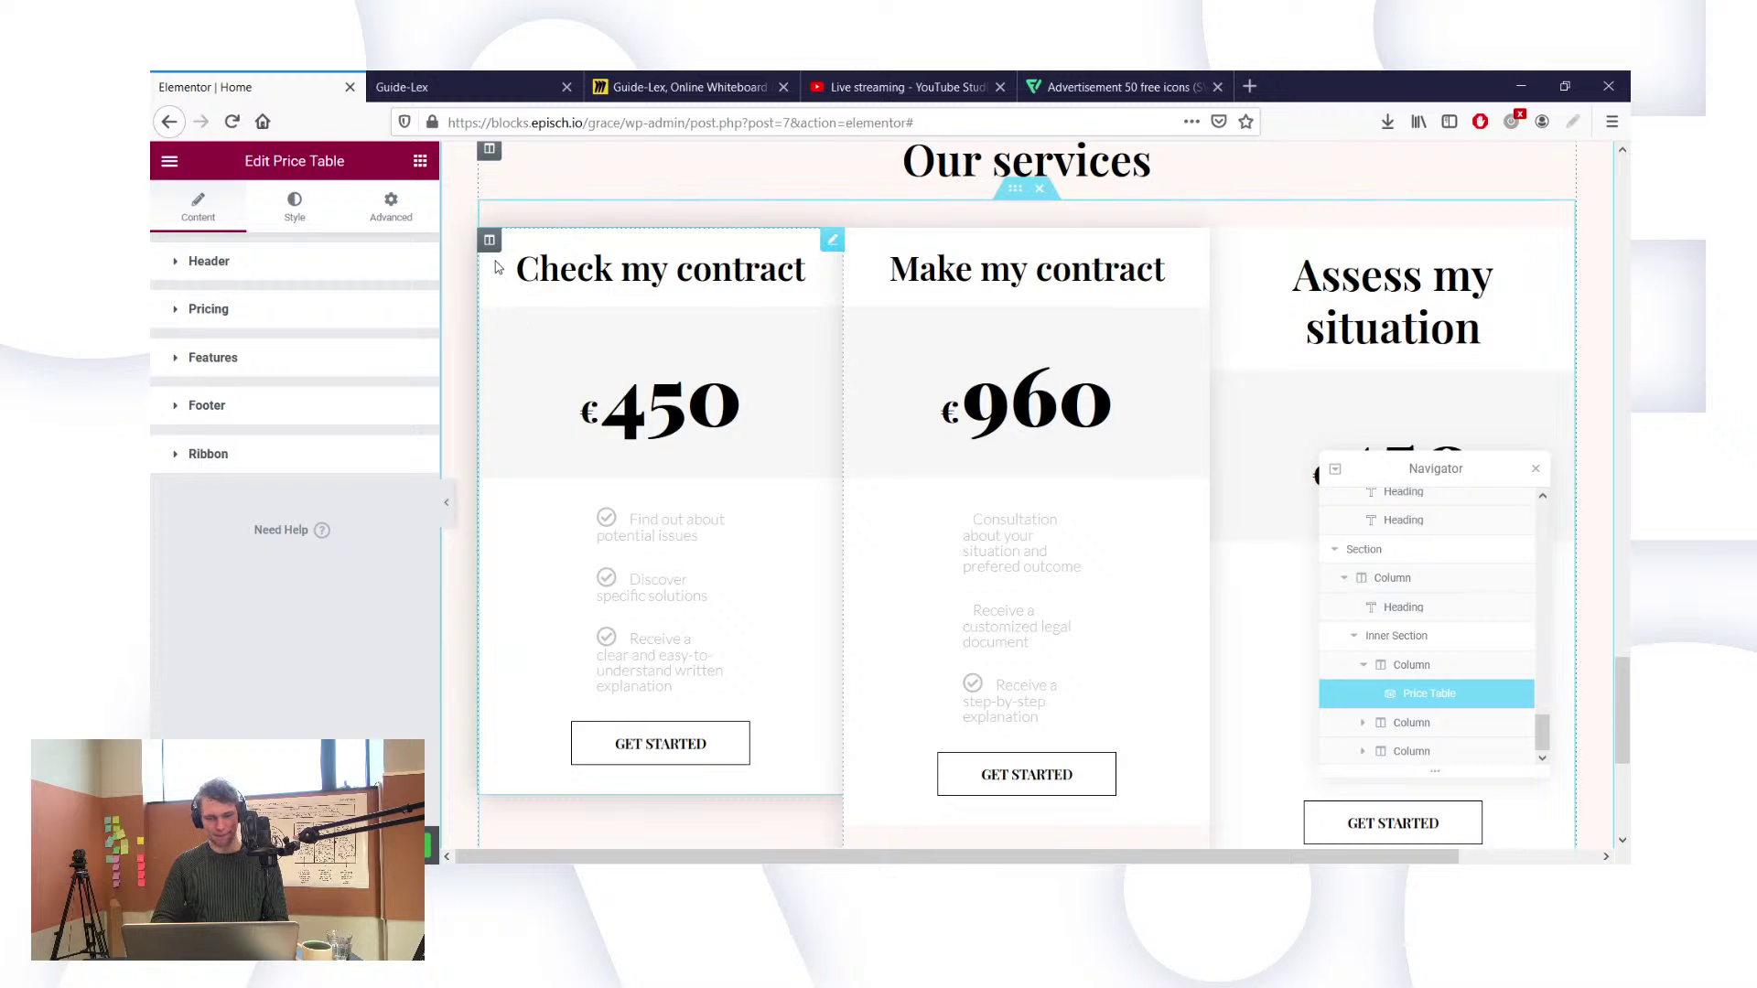
Step: Expand the card's Pricing and Features sections to show its feature items
{"action": "left_click", "coordinate": [205, 316]}
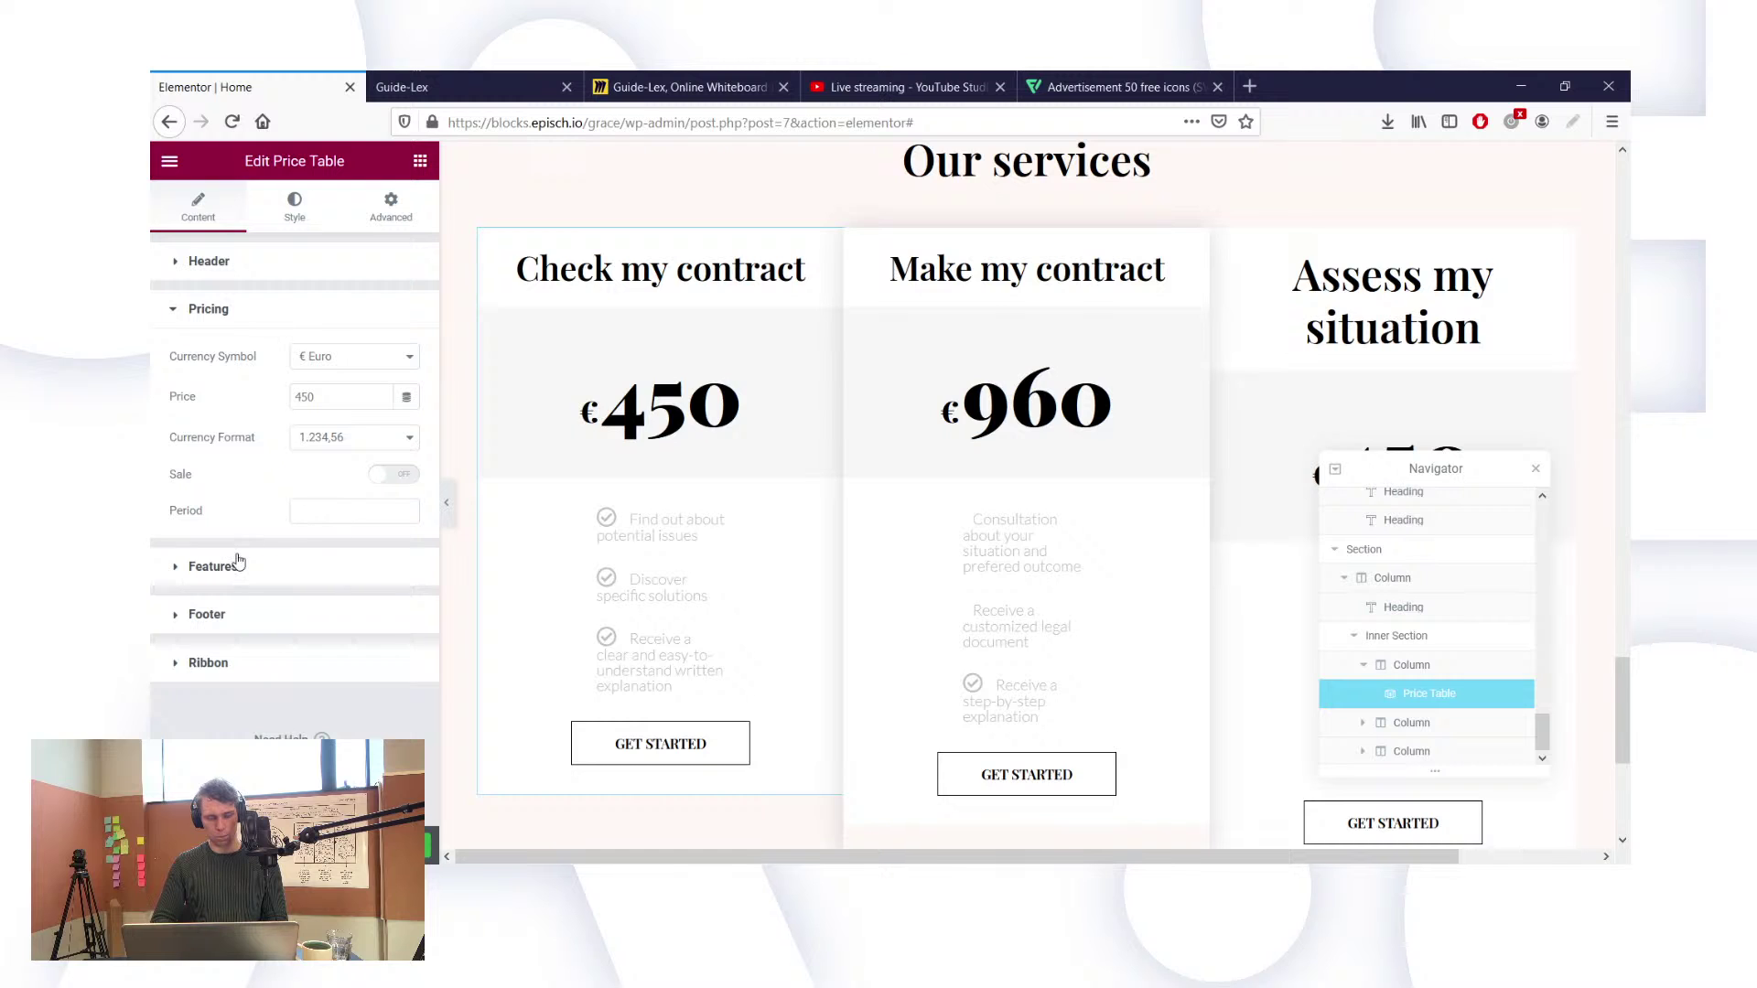
{"action": "left_click", "coordinate": [212, 567]}
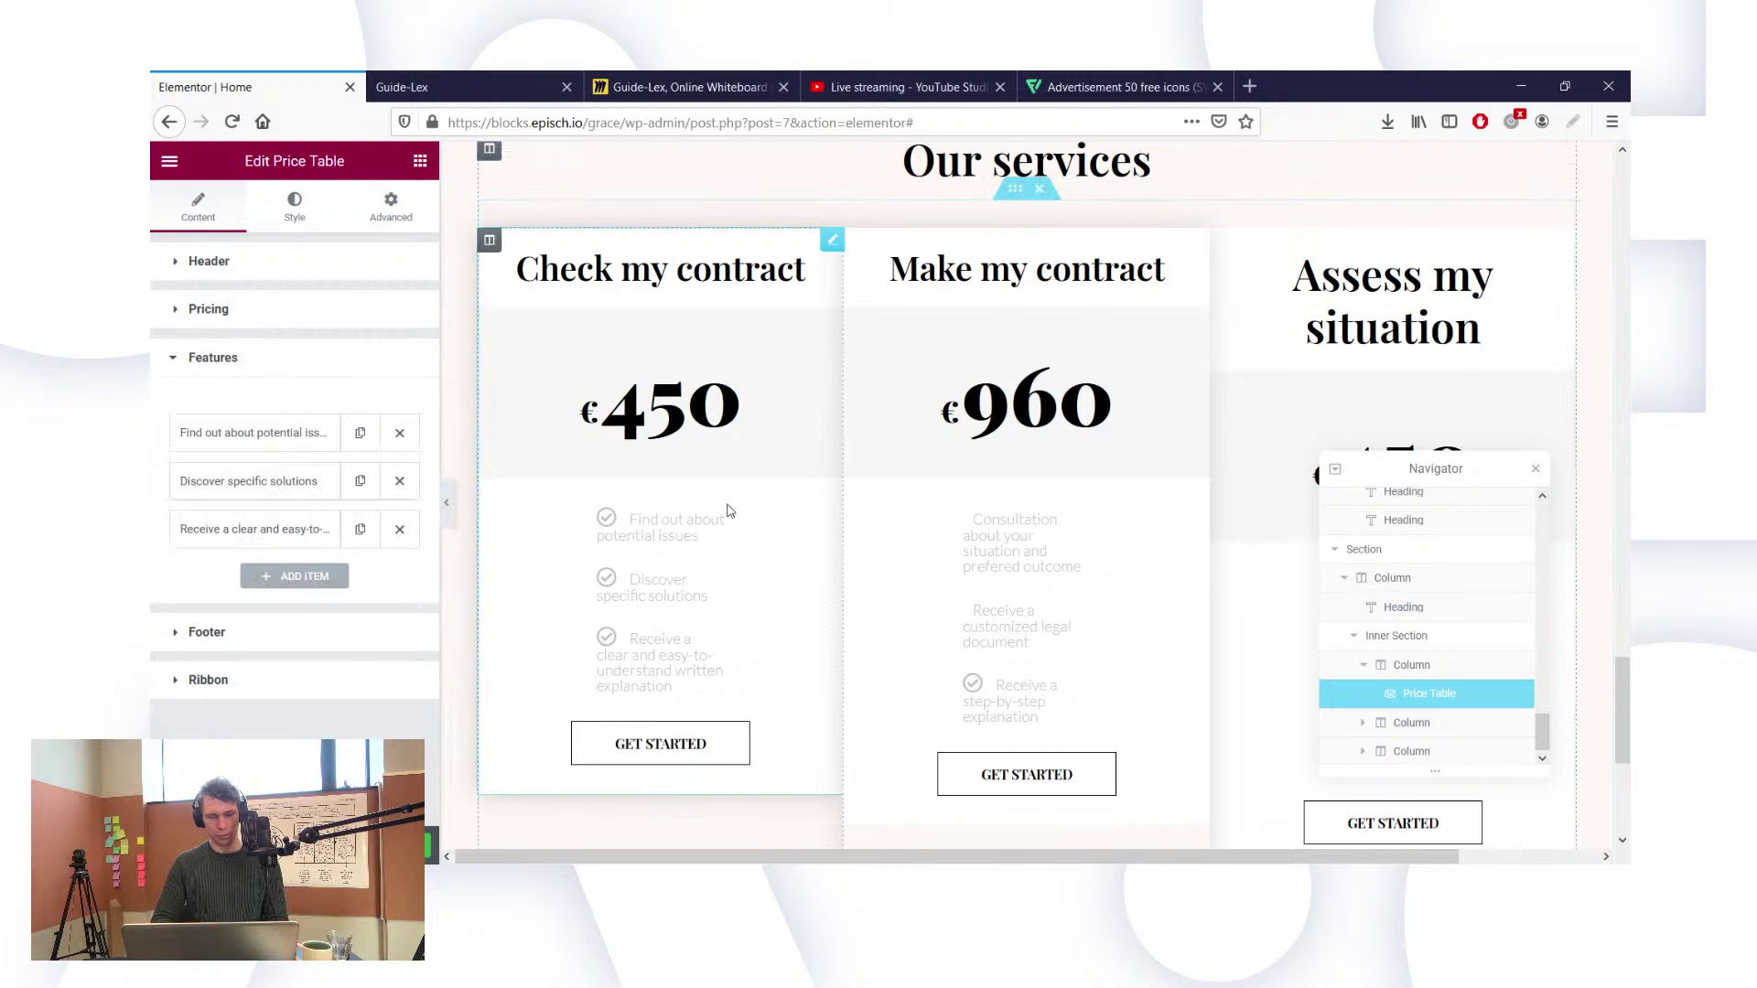
{"action": "scroll", "coordinate": [951, 285], "scroll_direction": "up", "scroll_amount": 2}
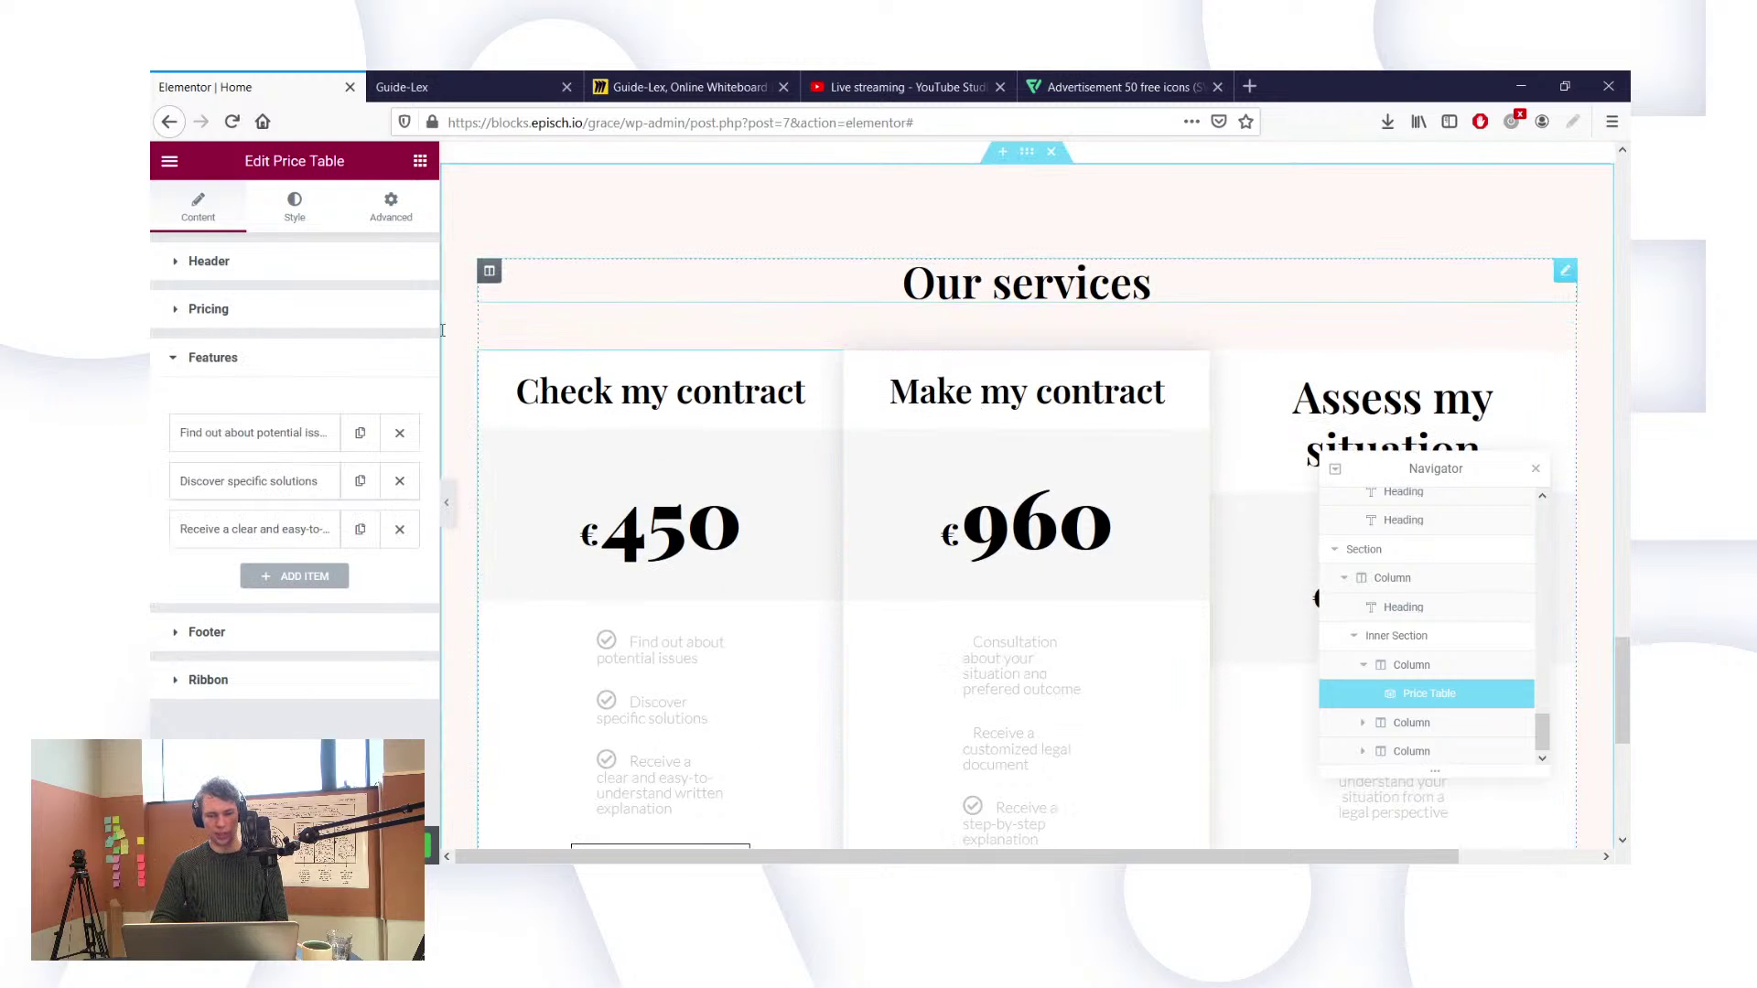
Step: Check the Text Color of the Our services, Why work with us? and hero headings
{"action": "left_click", "coordinate": [1149, 284]}
{"action": "left_click", "coordinate": [378, 308]}
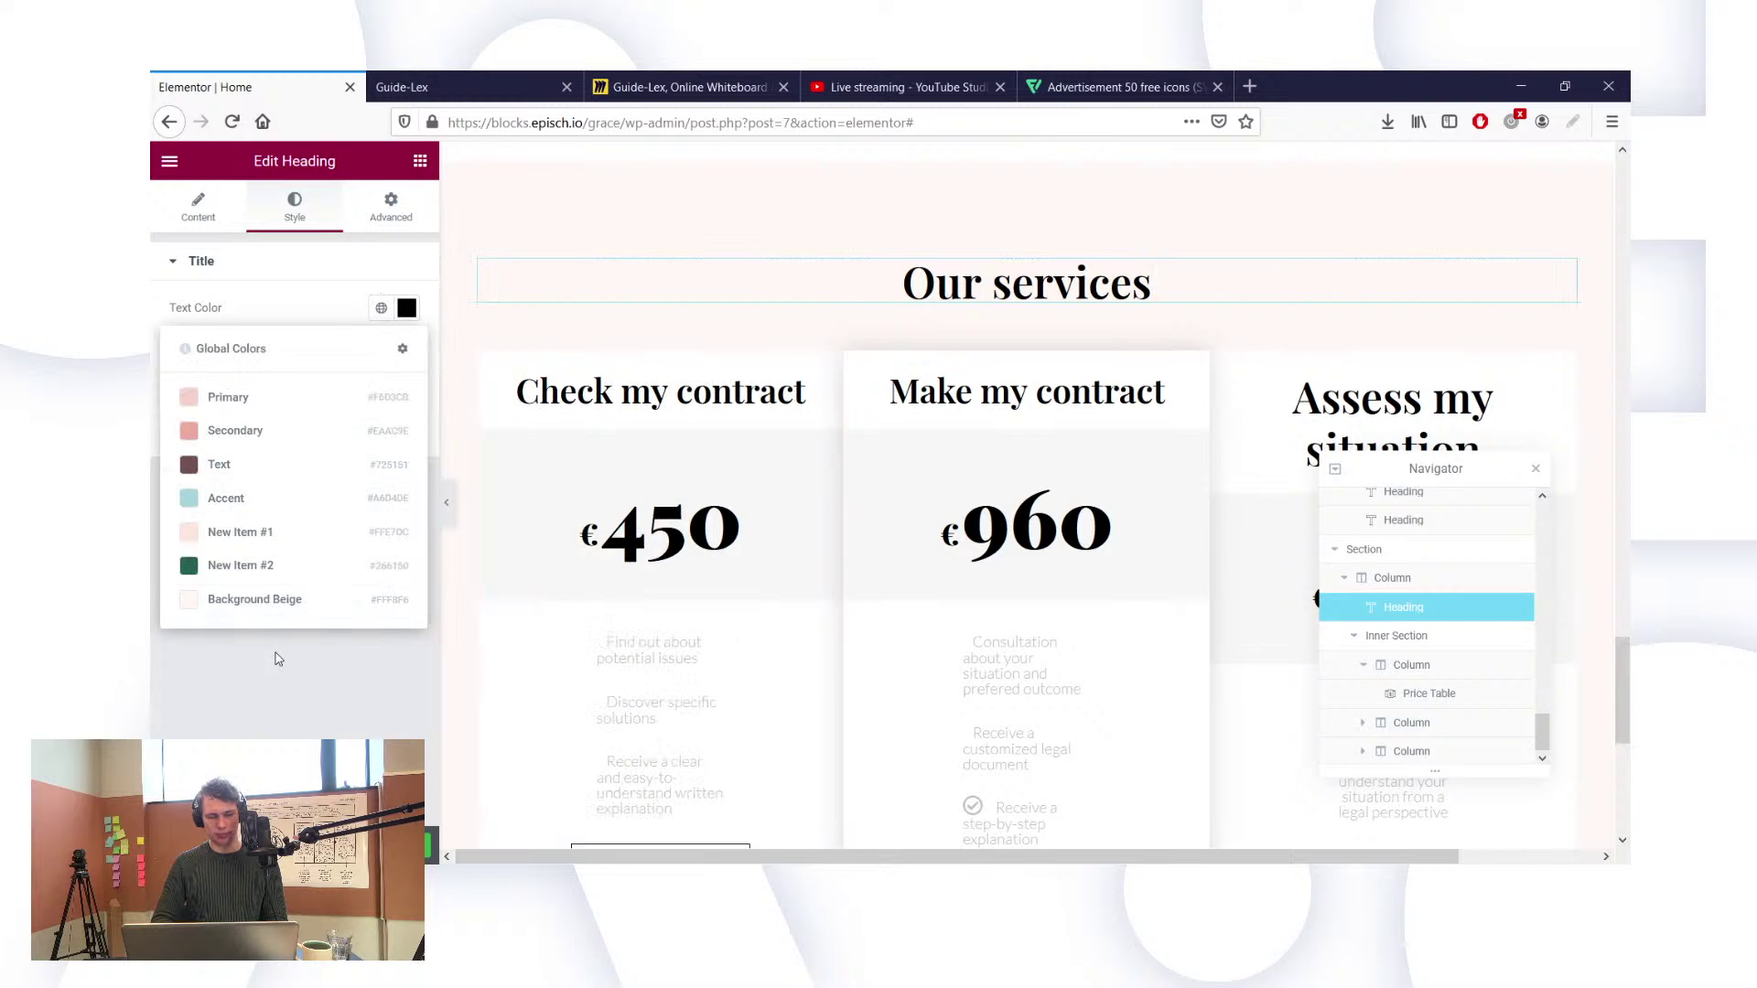
{"action": "left_click", "coordinate": [266, 688]}
{"action": "left_click", "coordinate": [381, 308]}
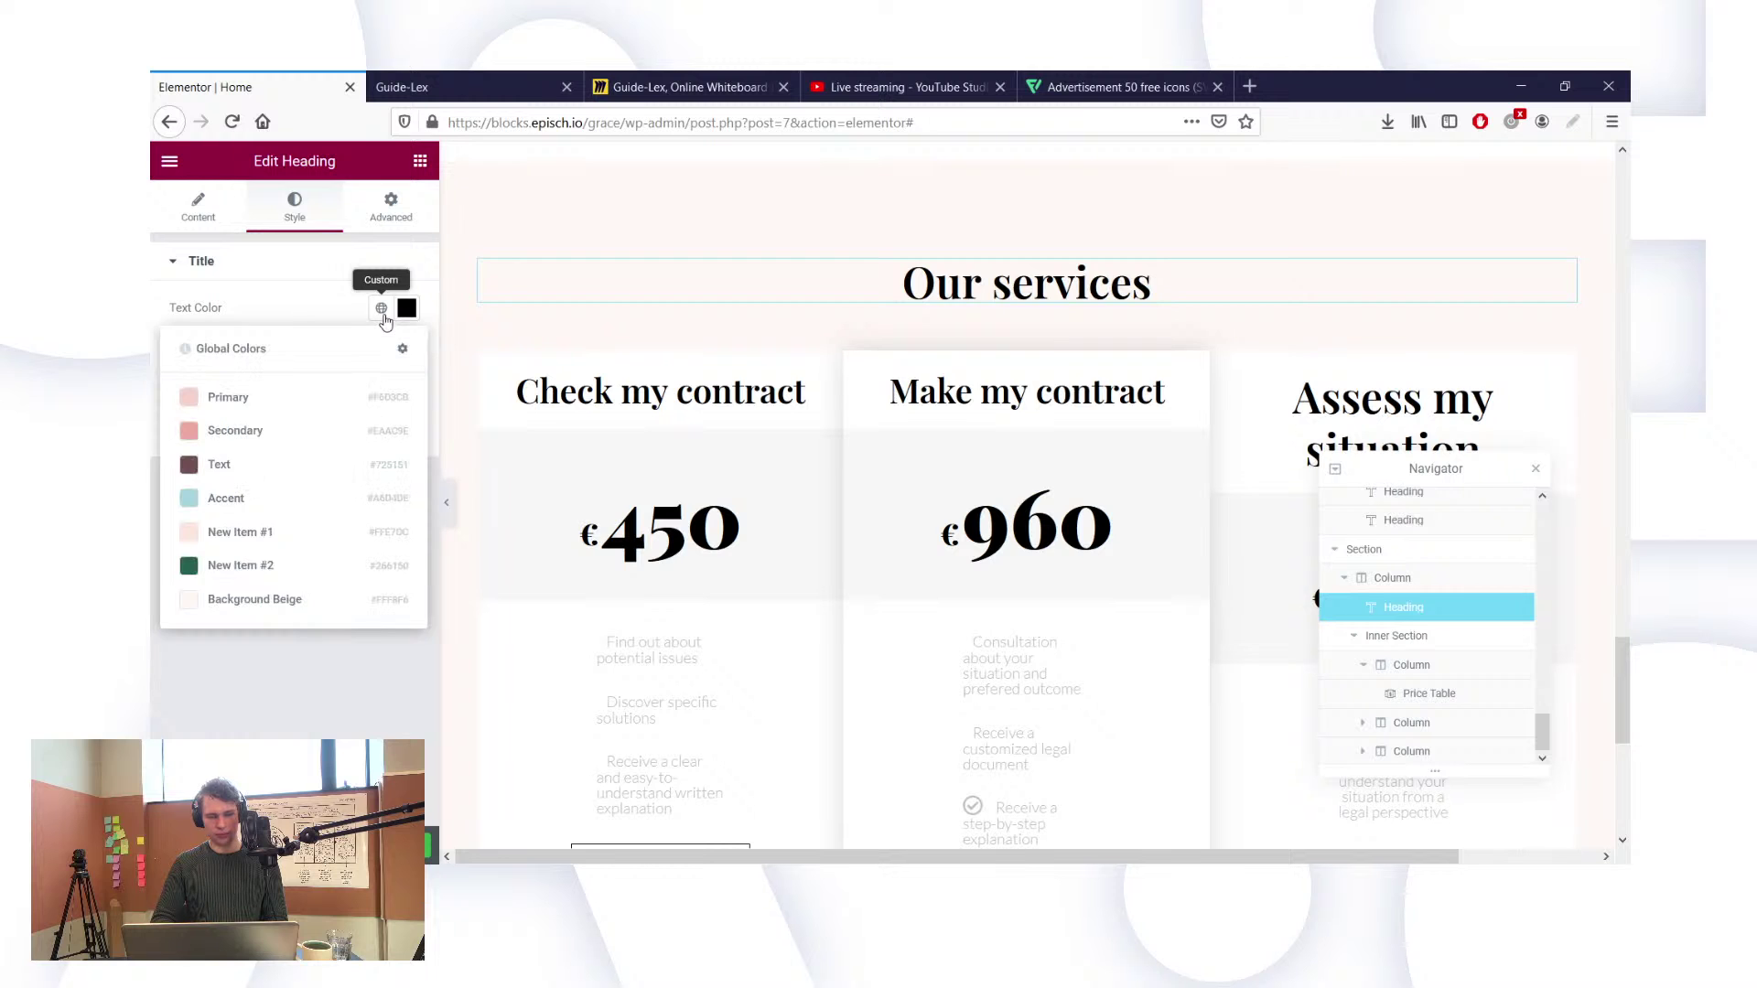
{"action": "left_click", "coordinate": [326, 669]}
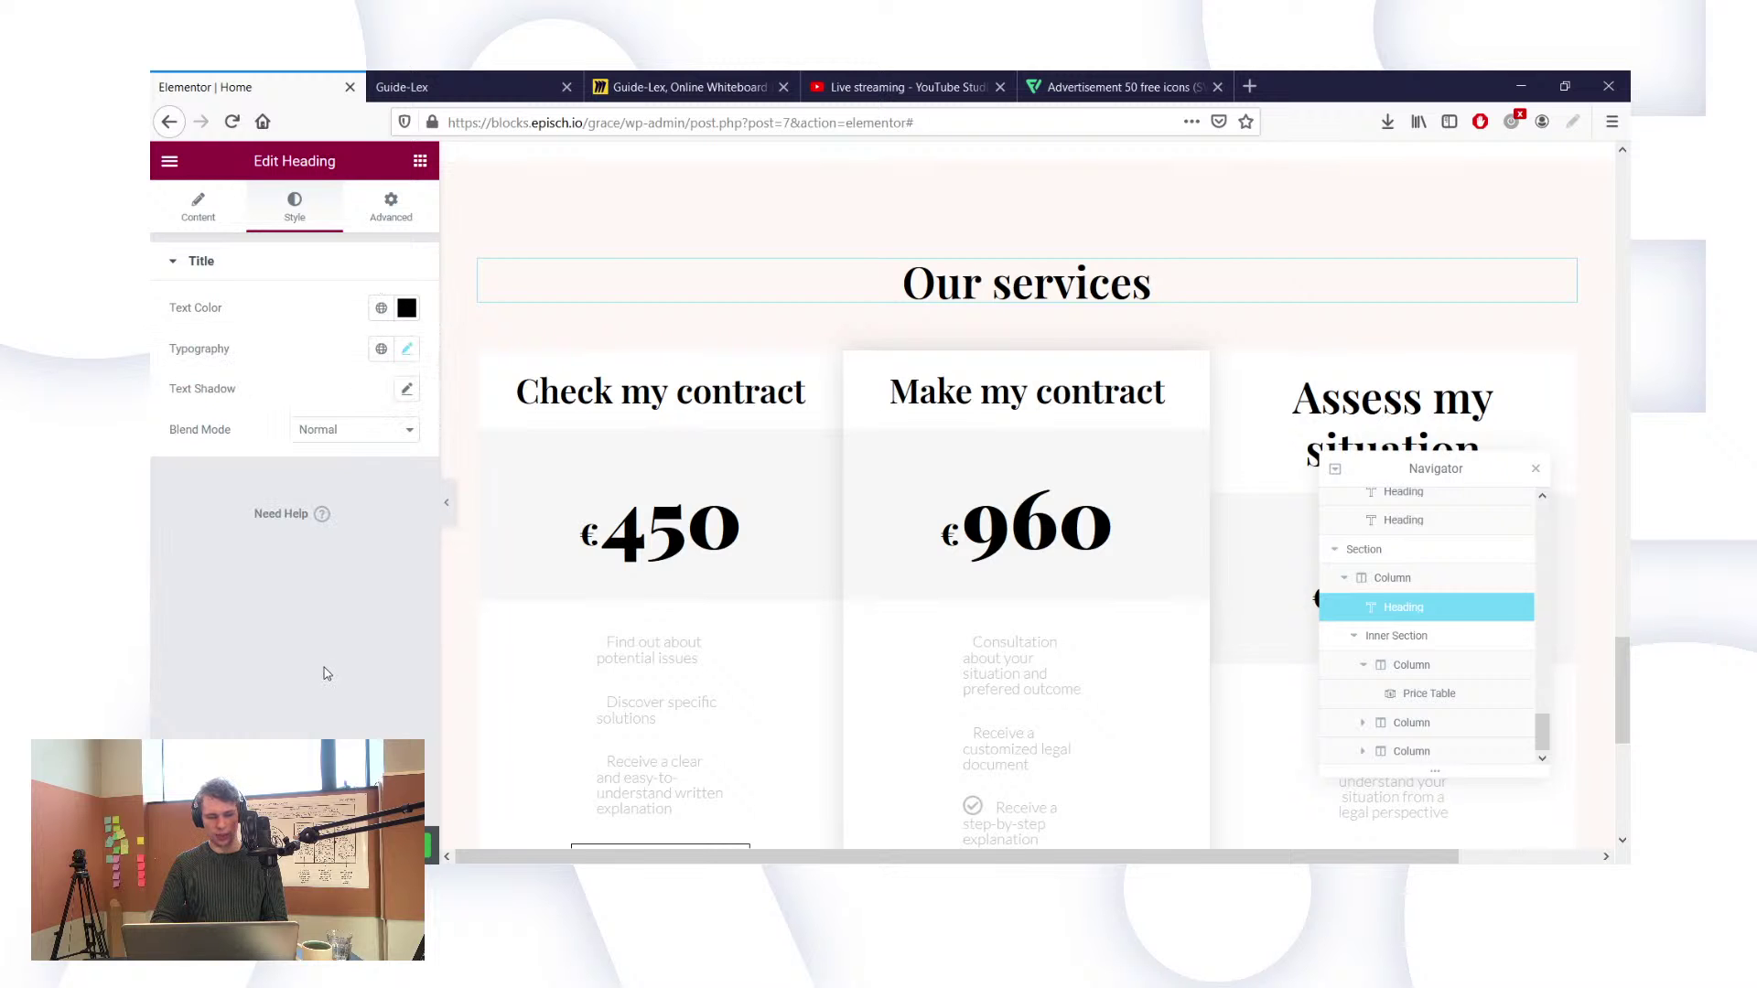
{"action": "scroll", "coordinate": [738, 401], "scroll_direction": "up", "scroll_amount": 5}
{"action": "scroll", "coordinate": [738, 401], "scroll_direction": "up", "scroll_amount": 10}
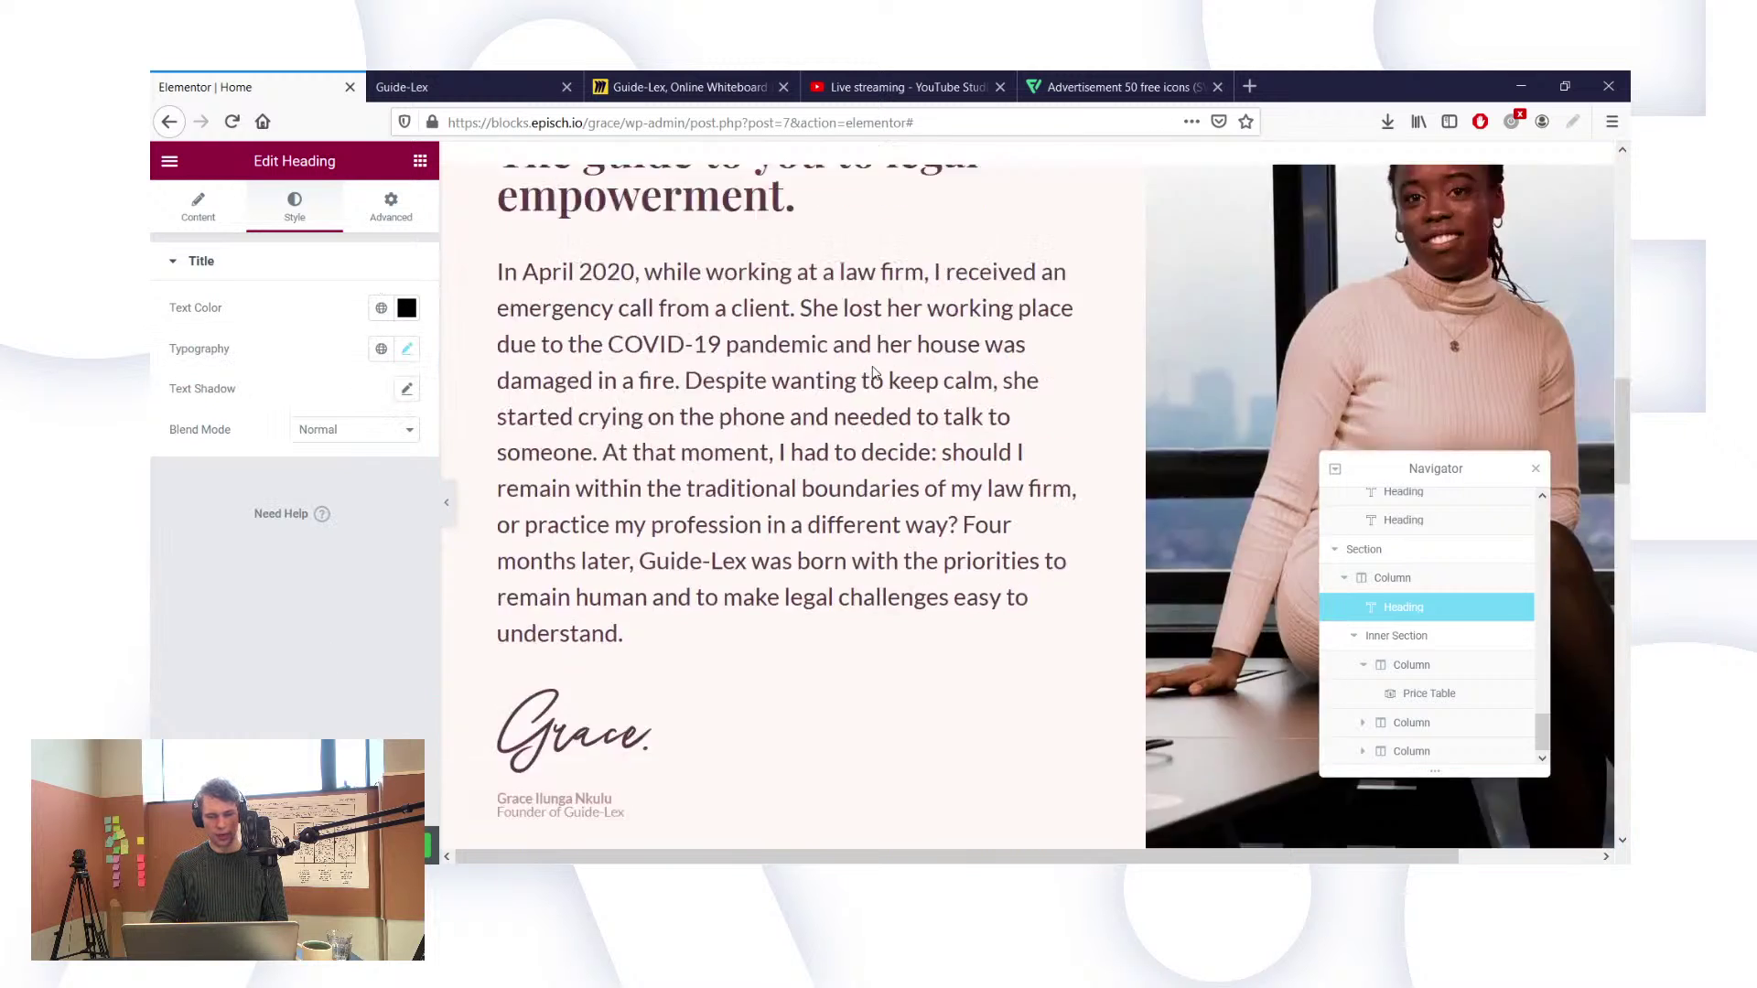
{"action": "scroll", "coordinate": [874, 375], "scroll_direction": "up", "scroll_amount": 2}
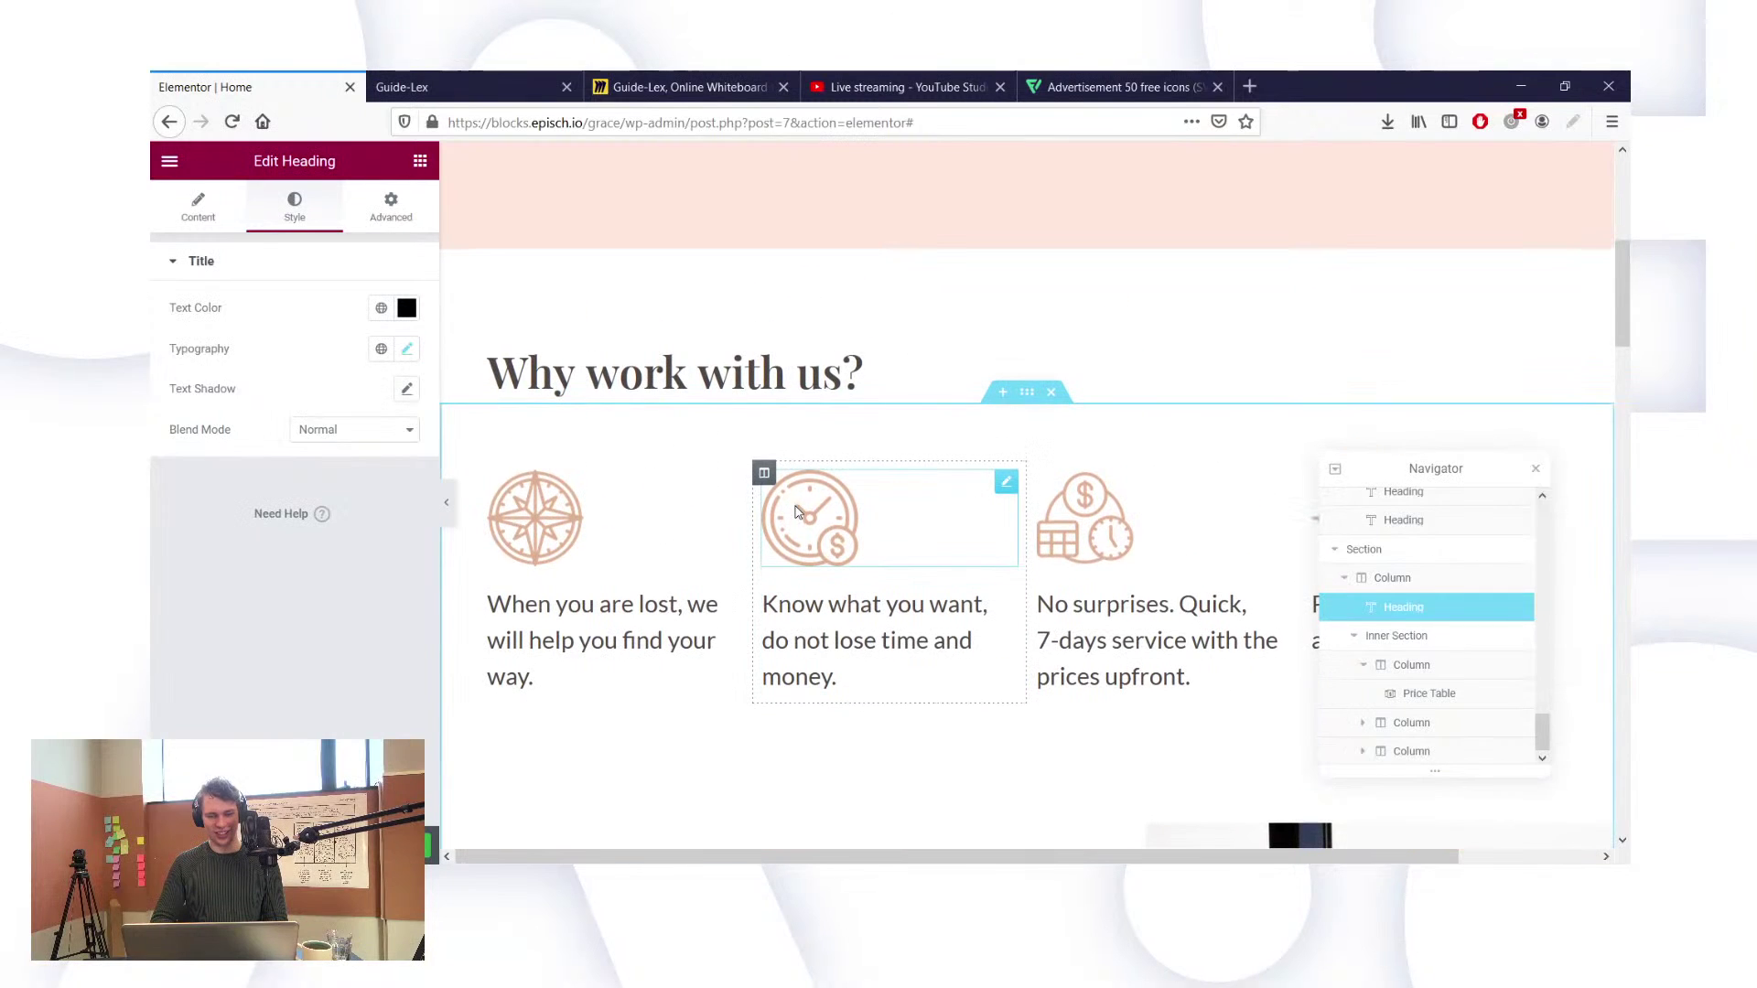
{"action": "left_click", "coordinate": [407, 307]}
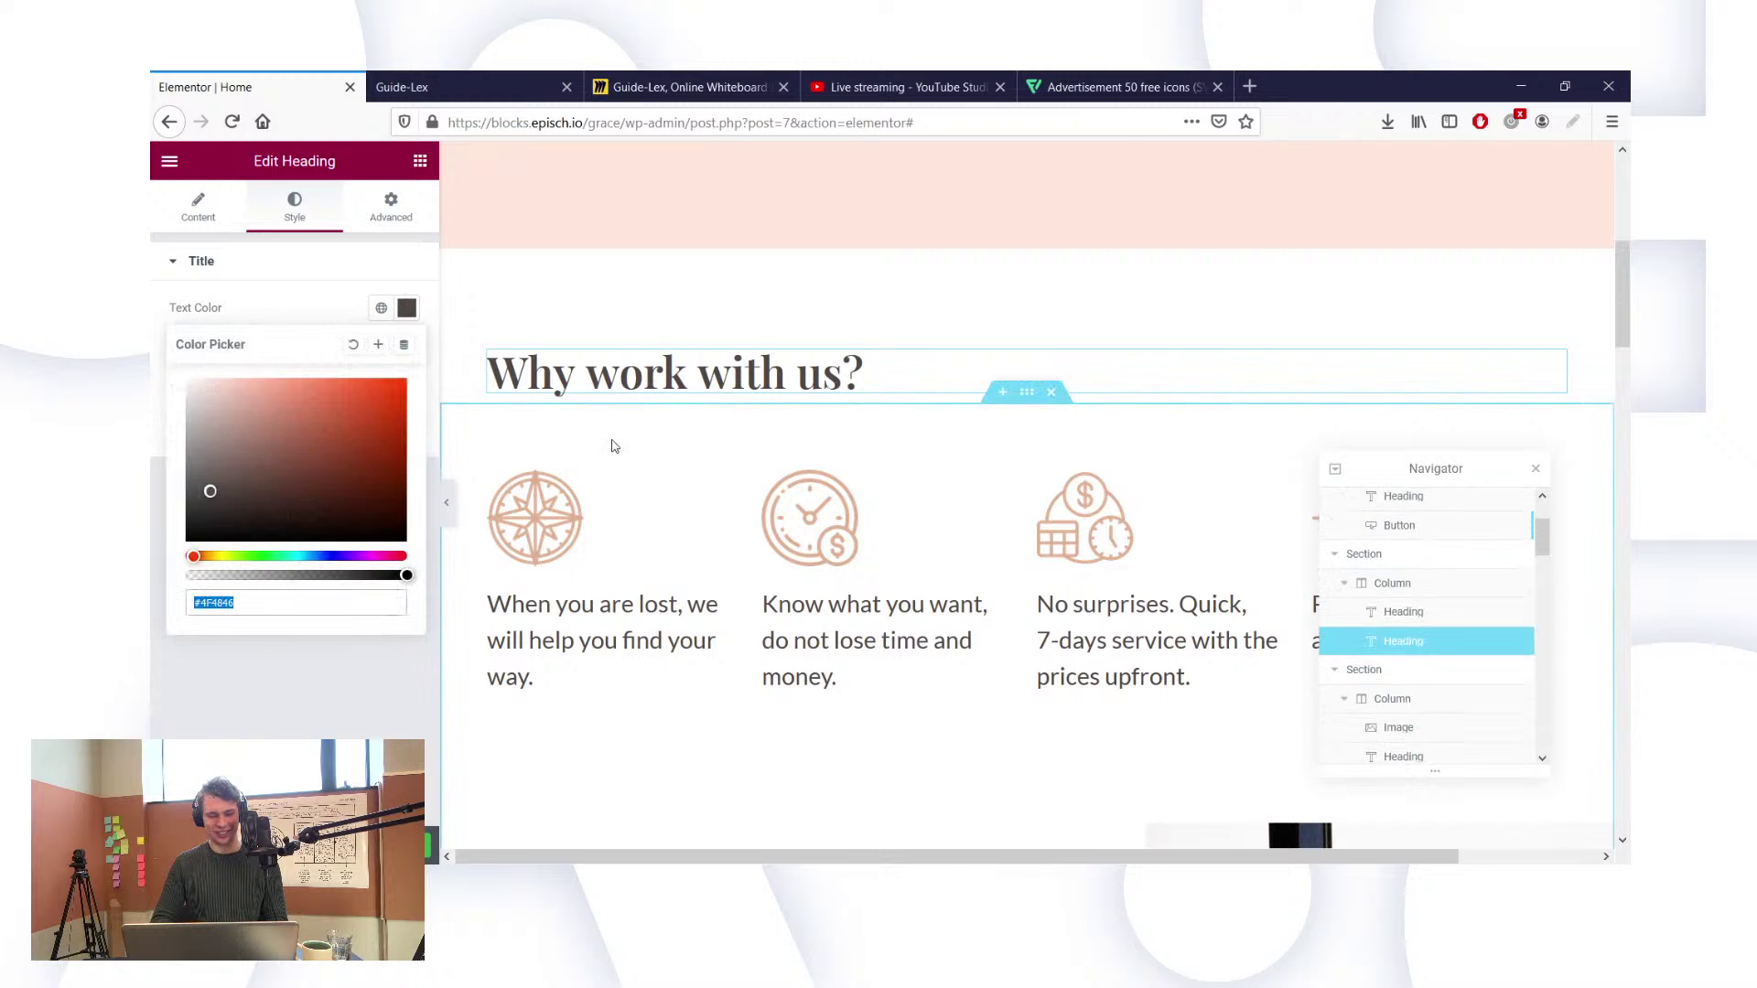
{"action": "scroll", "coordinate": [614, 446], "scroll_direction": "up", "scroll_amount": 5}
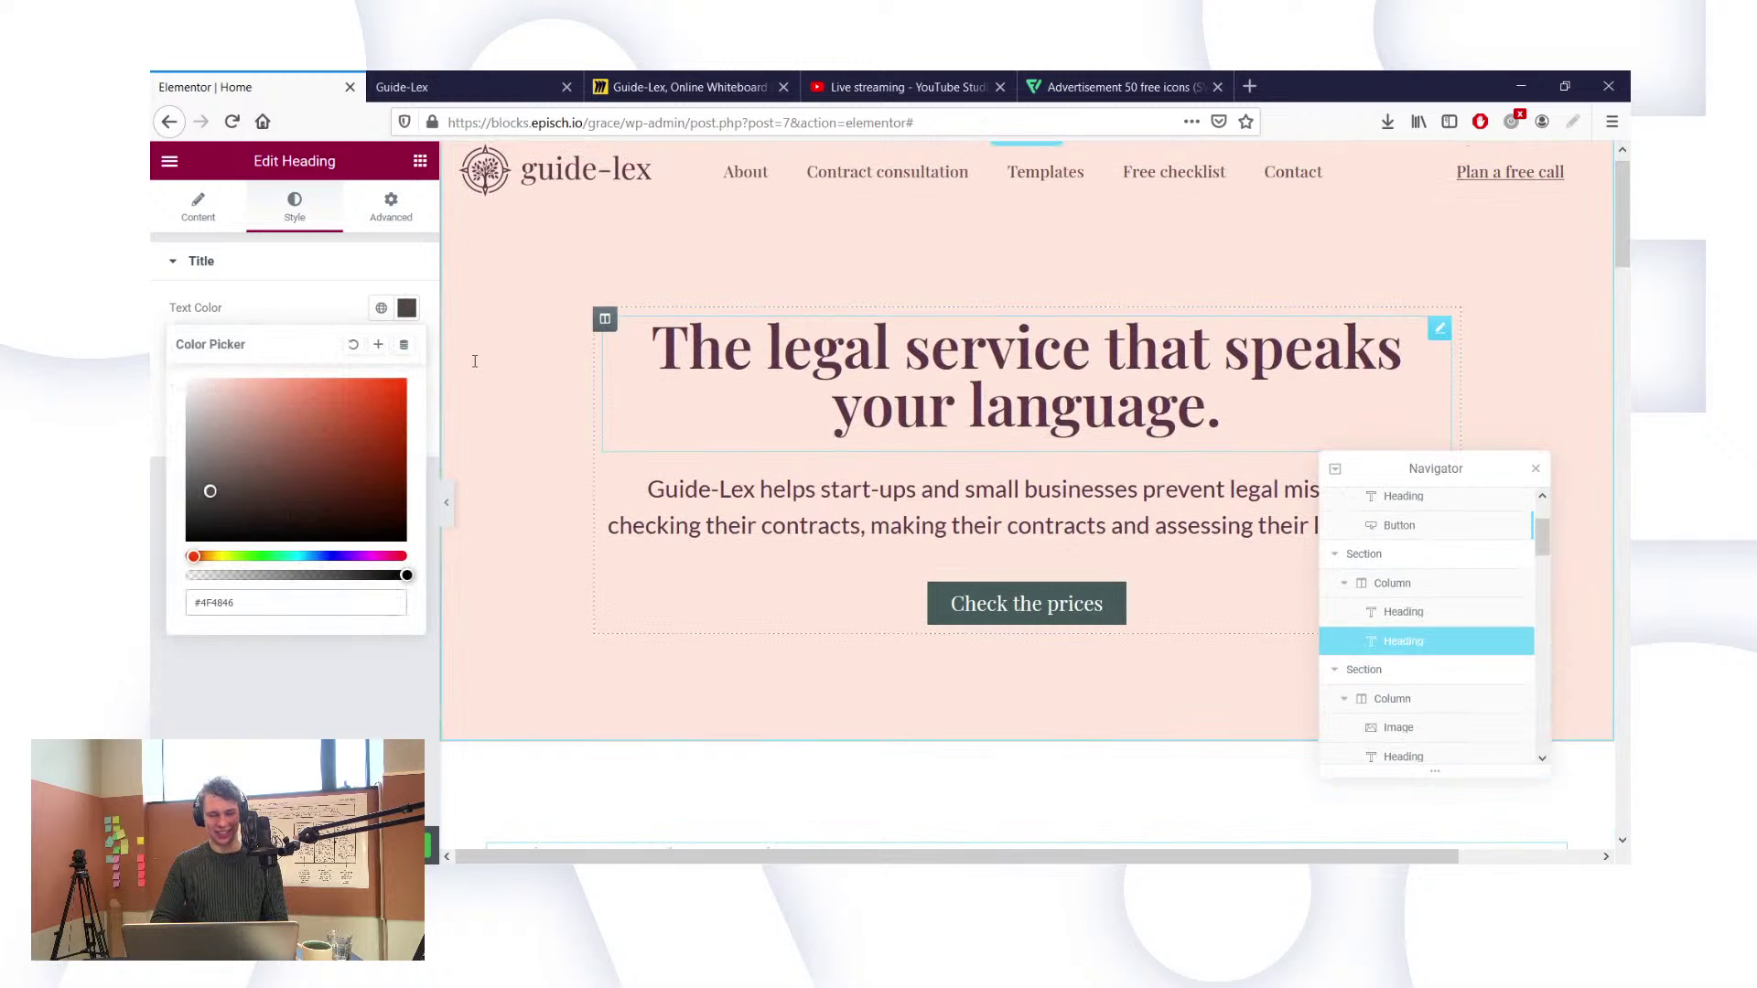
{"action": "left_click", "coordinate": [414, 310]}
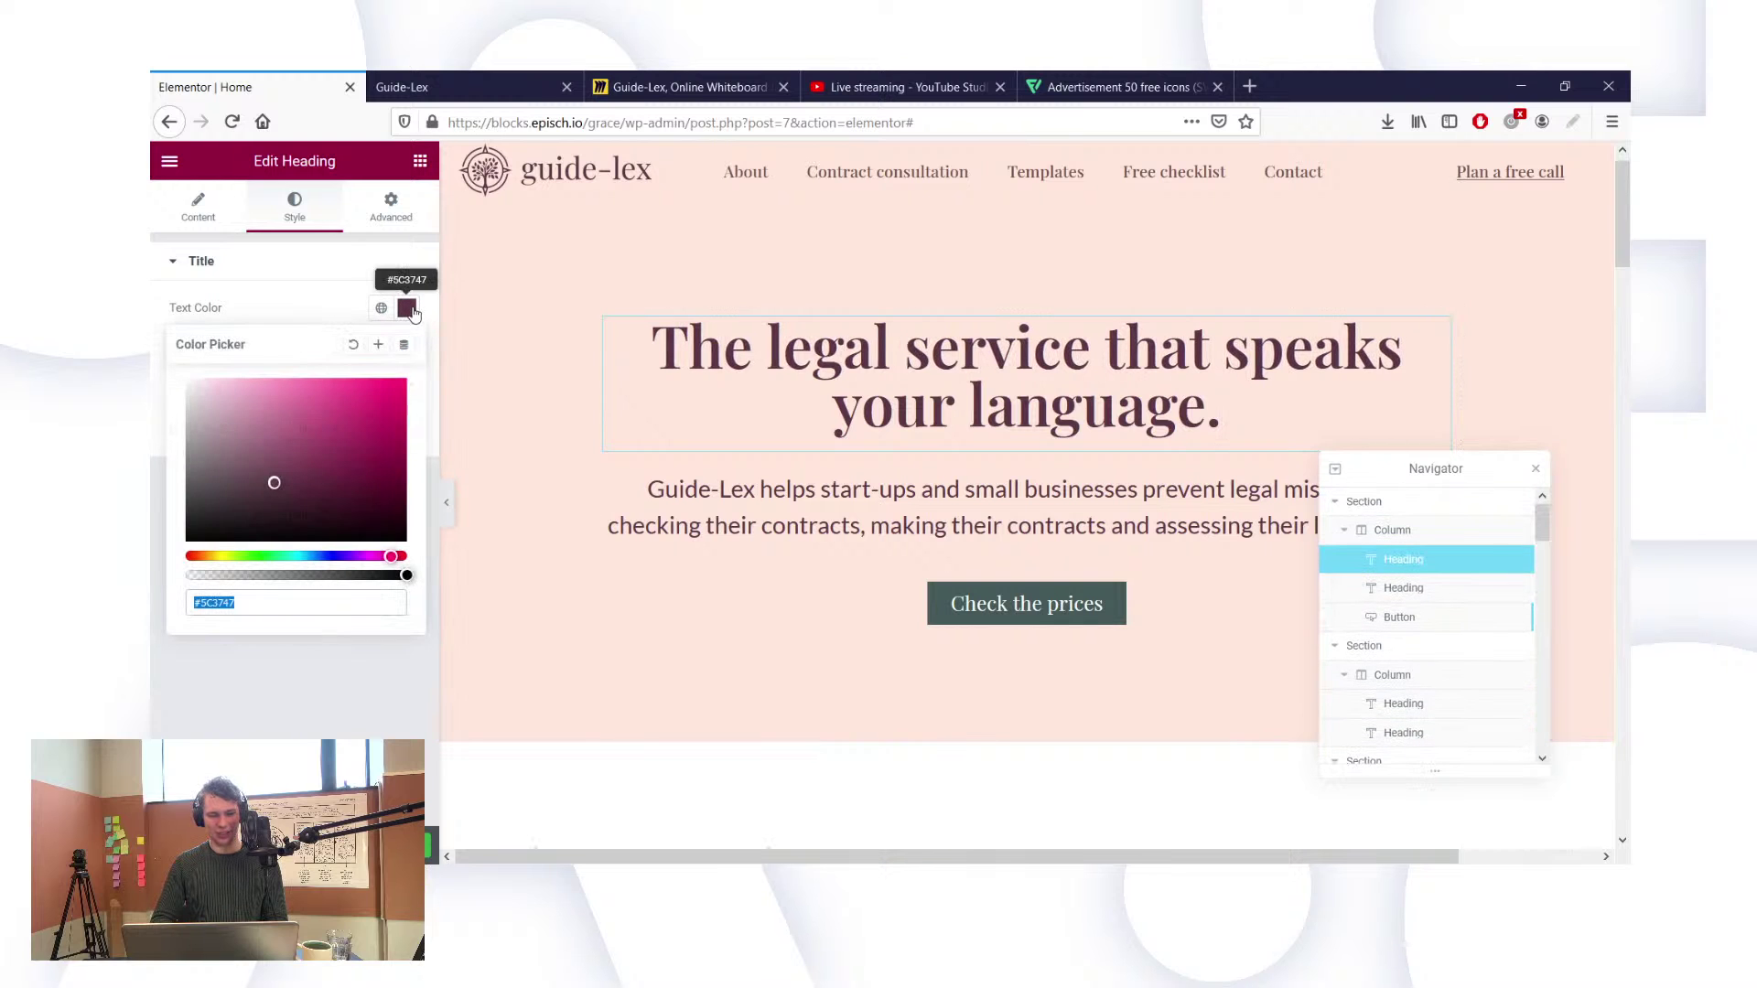
Step: Start saving the hero heading colour as global colour 'Text', then cancel and open the main menu
{"action": "left_click", "coordinate": [378, 345]}
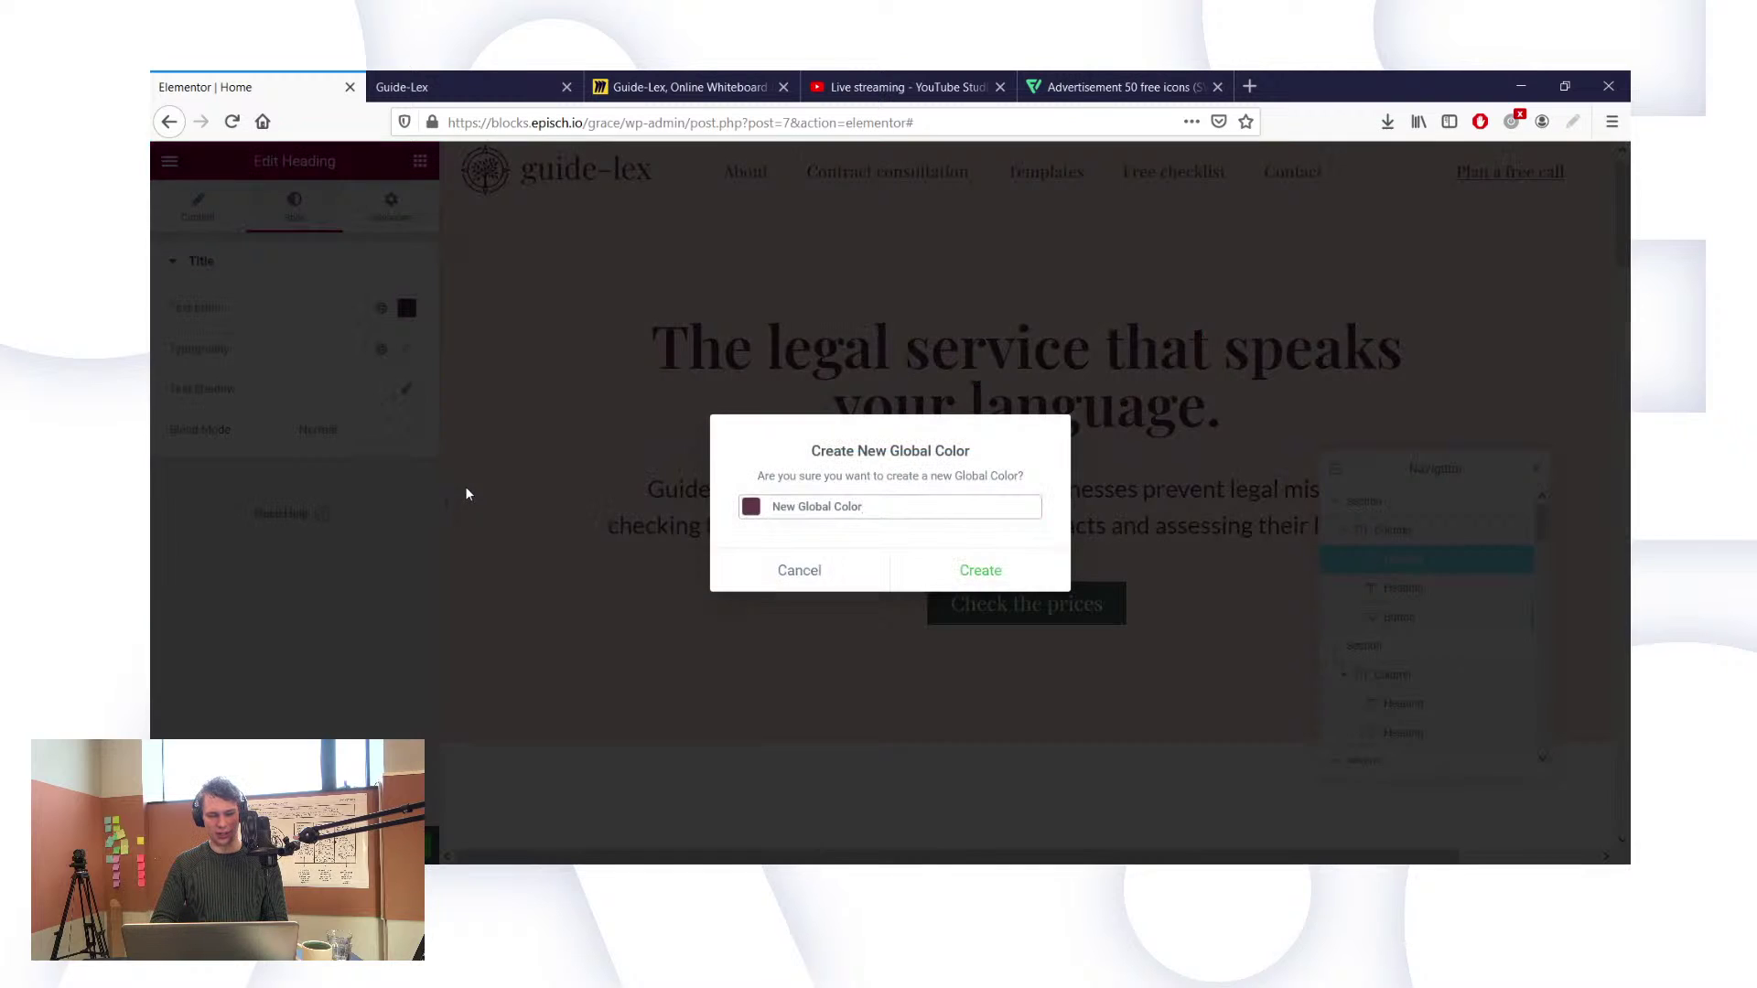
{"action": "triple_click", "coordinate": [973, 509]}
{"action": "type", "text": "Text"}
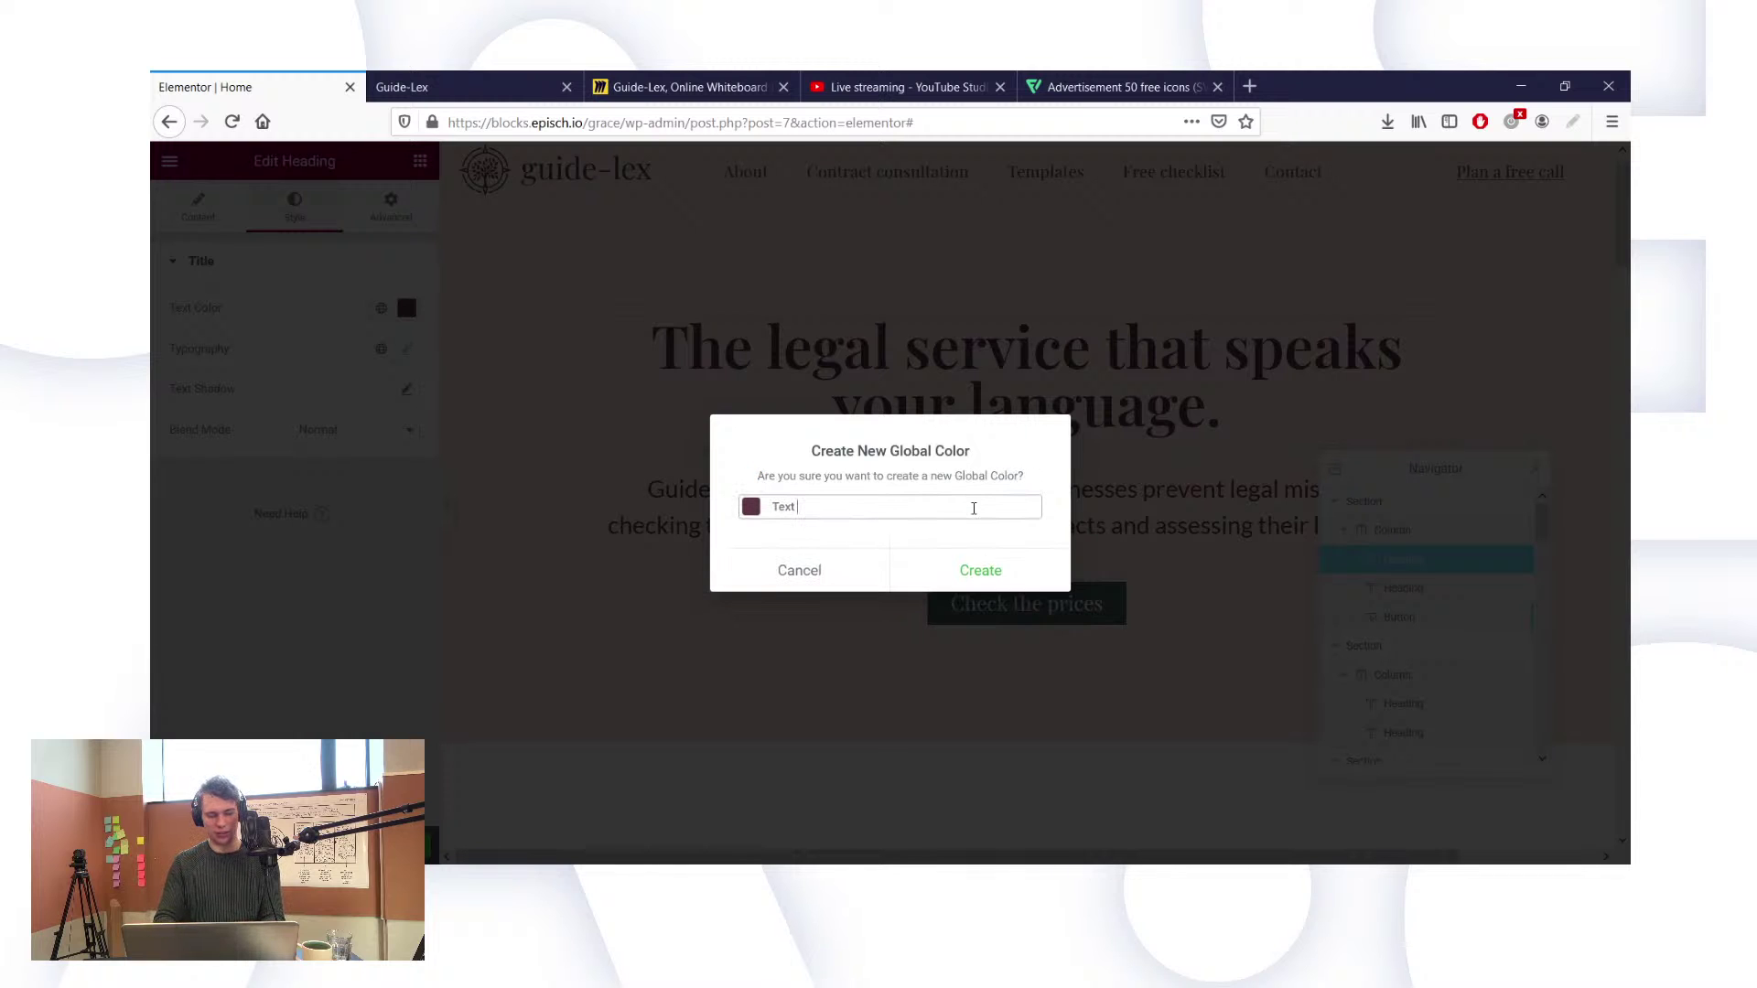
{"action": "left_click", "coordinate": [828, 570]}
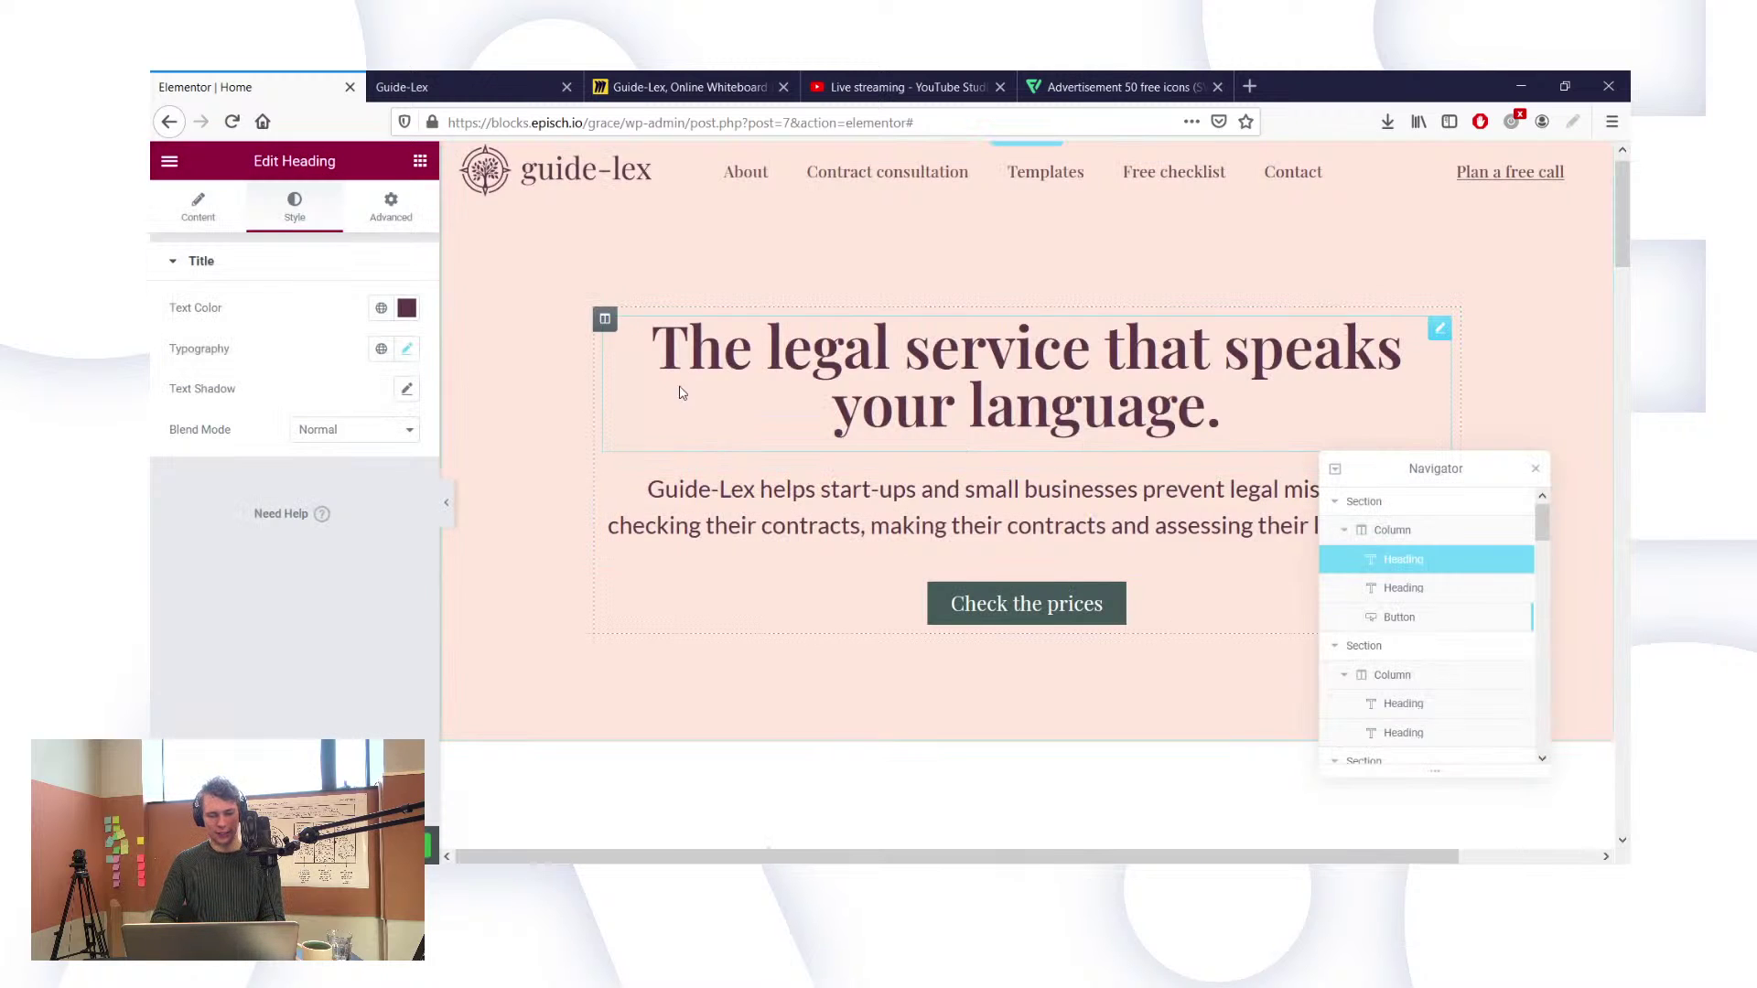
{"action": "left_click", "coordinate": [406, 307]}
{"action": "key", "text": "ctrl+c"}
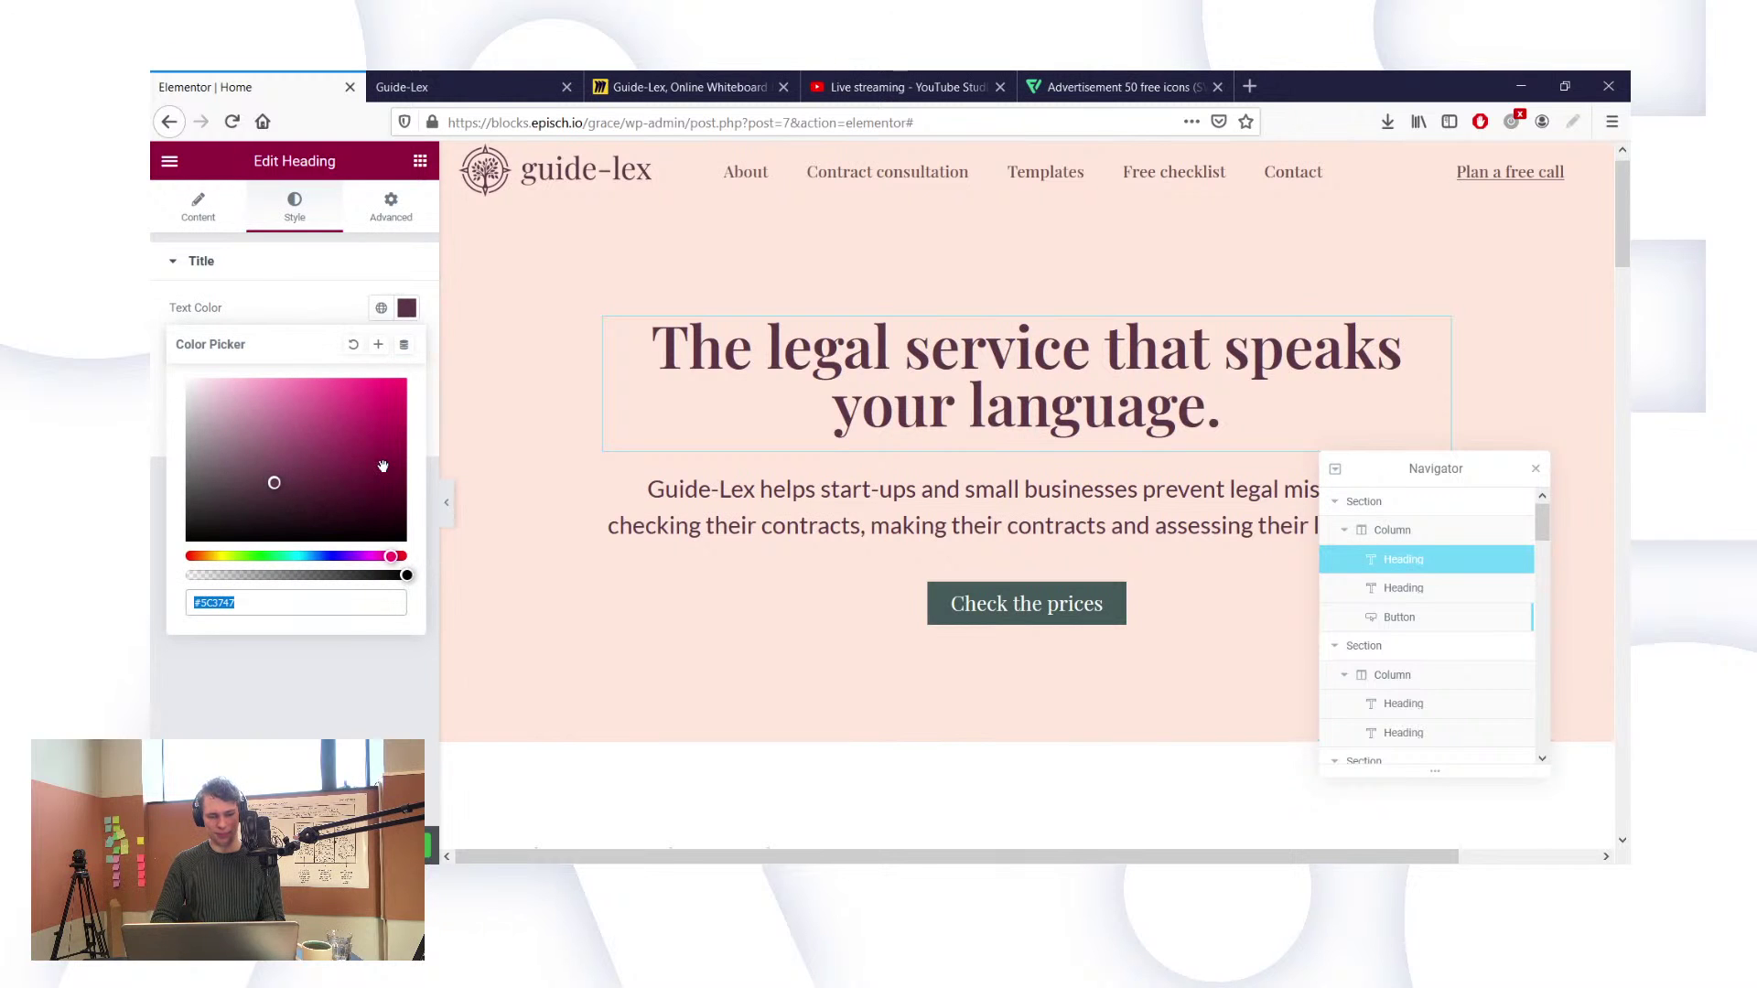
{"action": "left_click", "coordinate": [282, 252]}
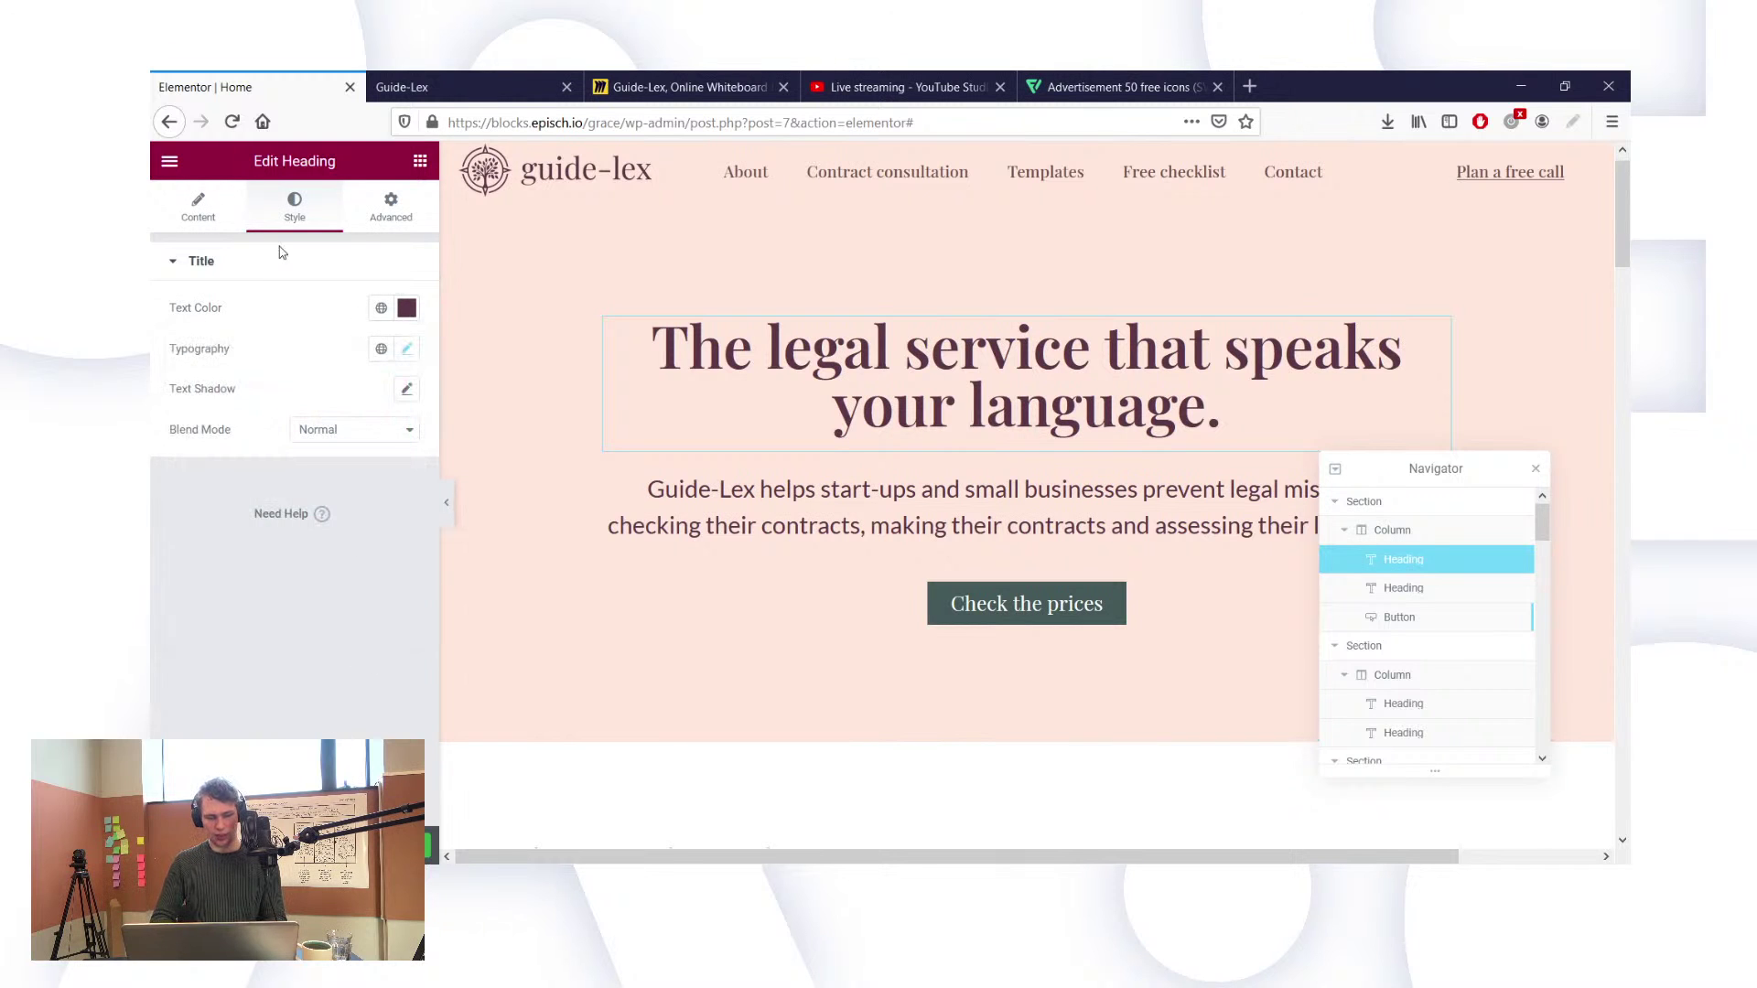
{"action": "left_click", "coordinate": [168, 164]}
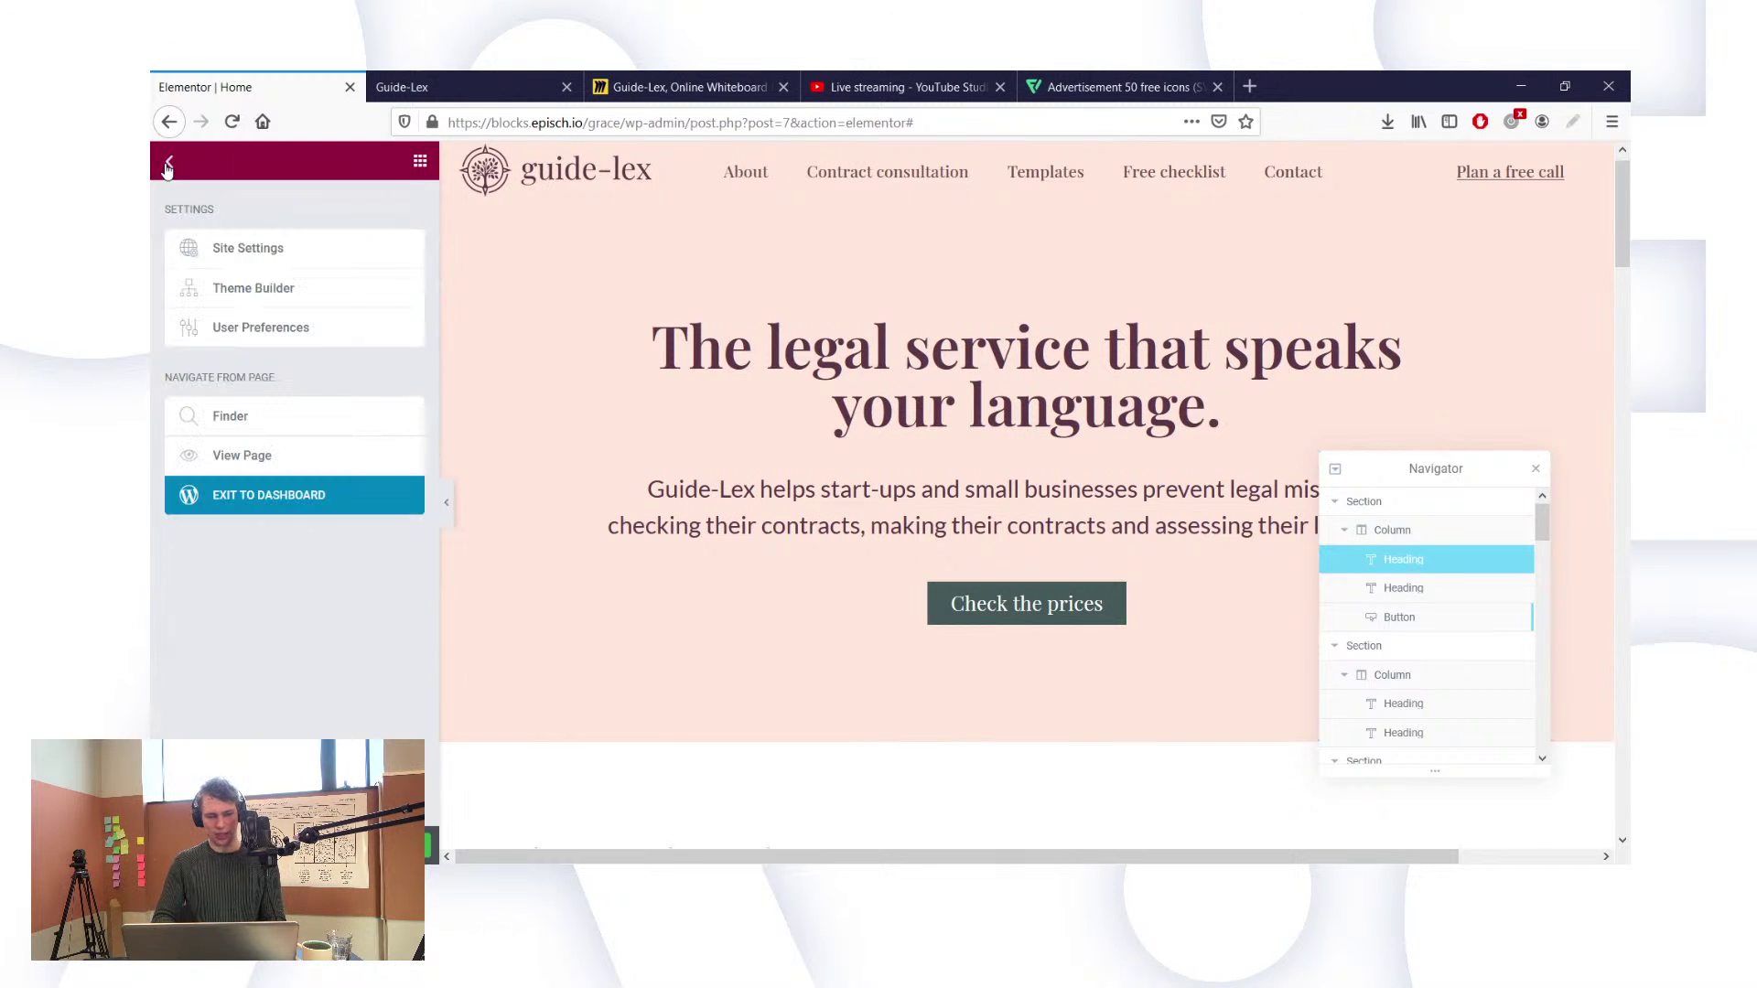
Step: In Site Settings > Global Colors, set the Text colour to #5C3747
{"action": "left_click", "coordinate": [235, 255]}
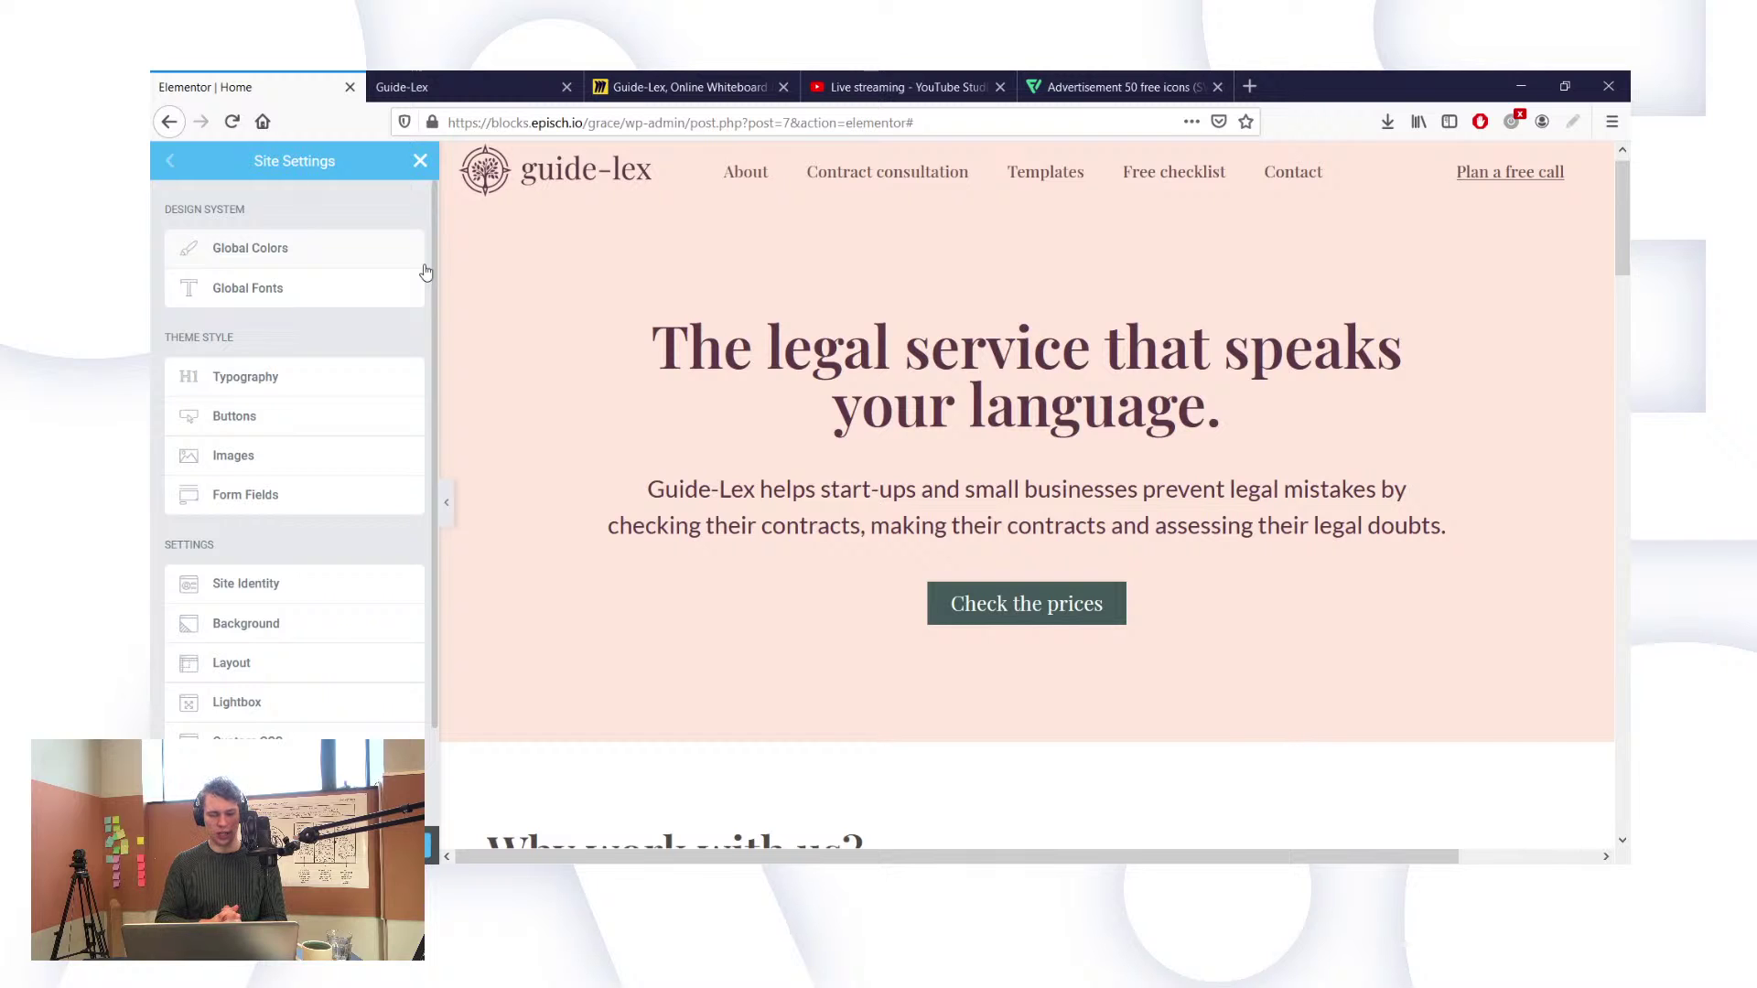
{"action": "left_click", "coordinate": [330, 248]}
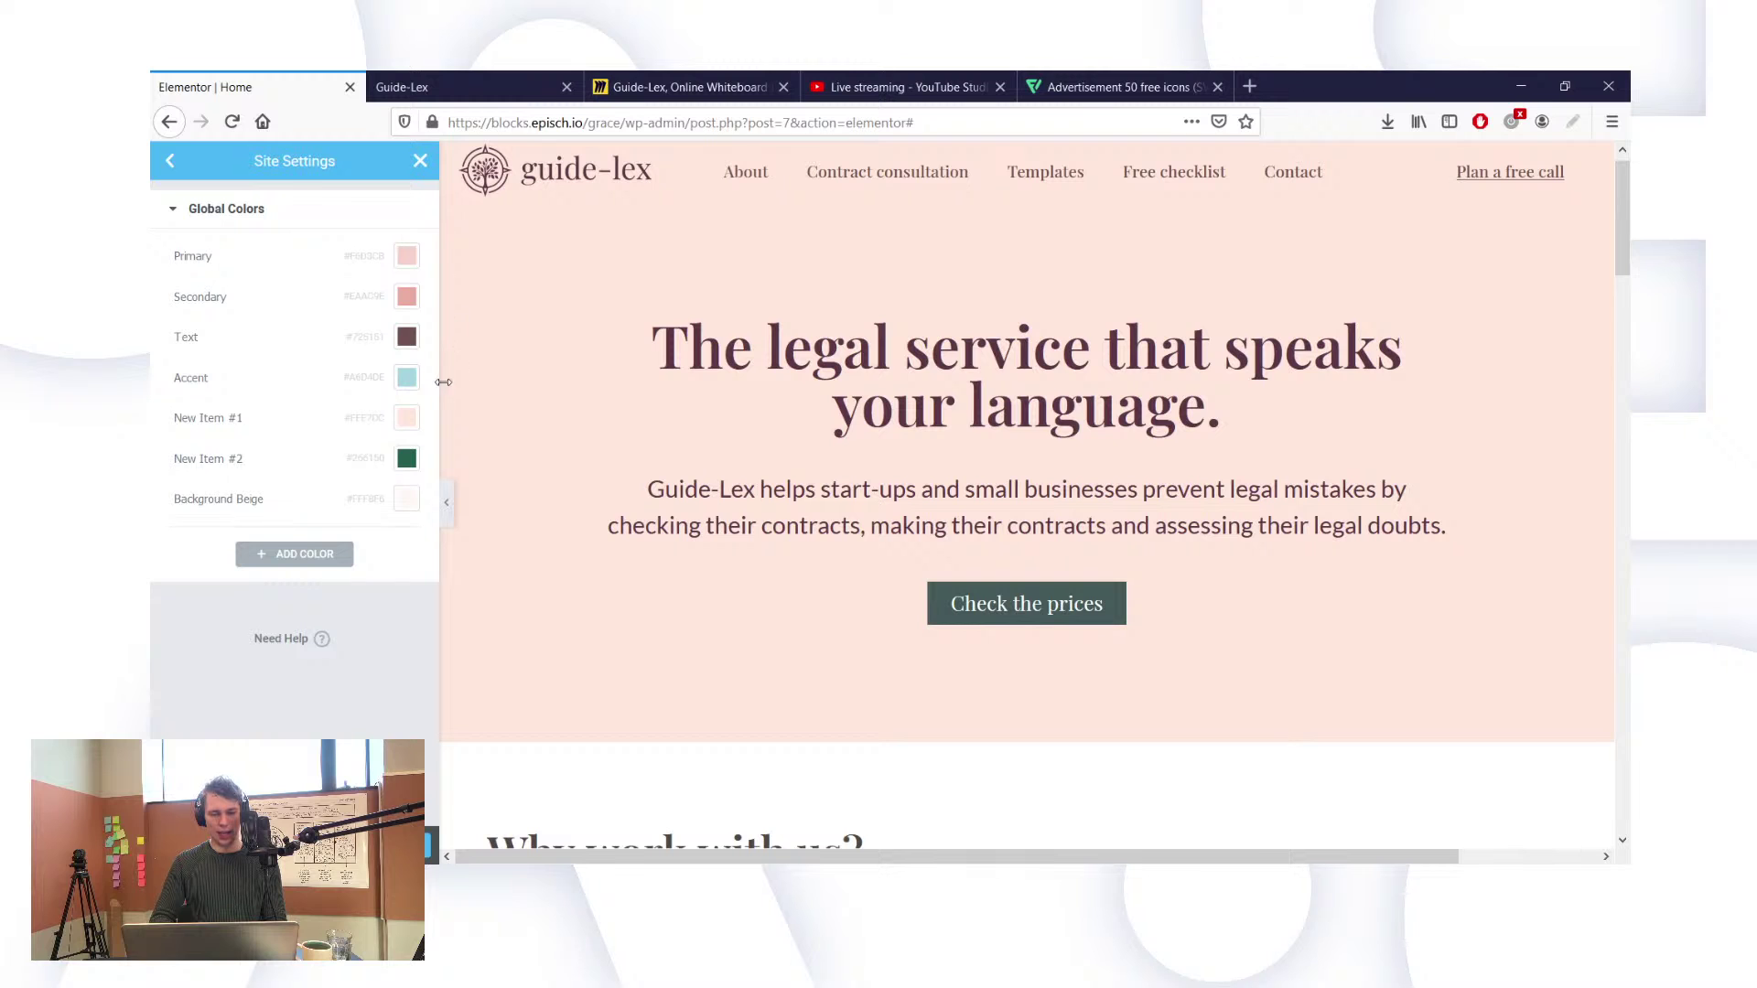
{"action": "left_click", "coordinate": [406, 337]}
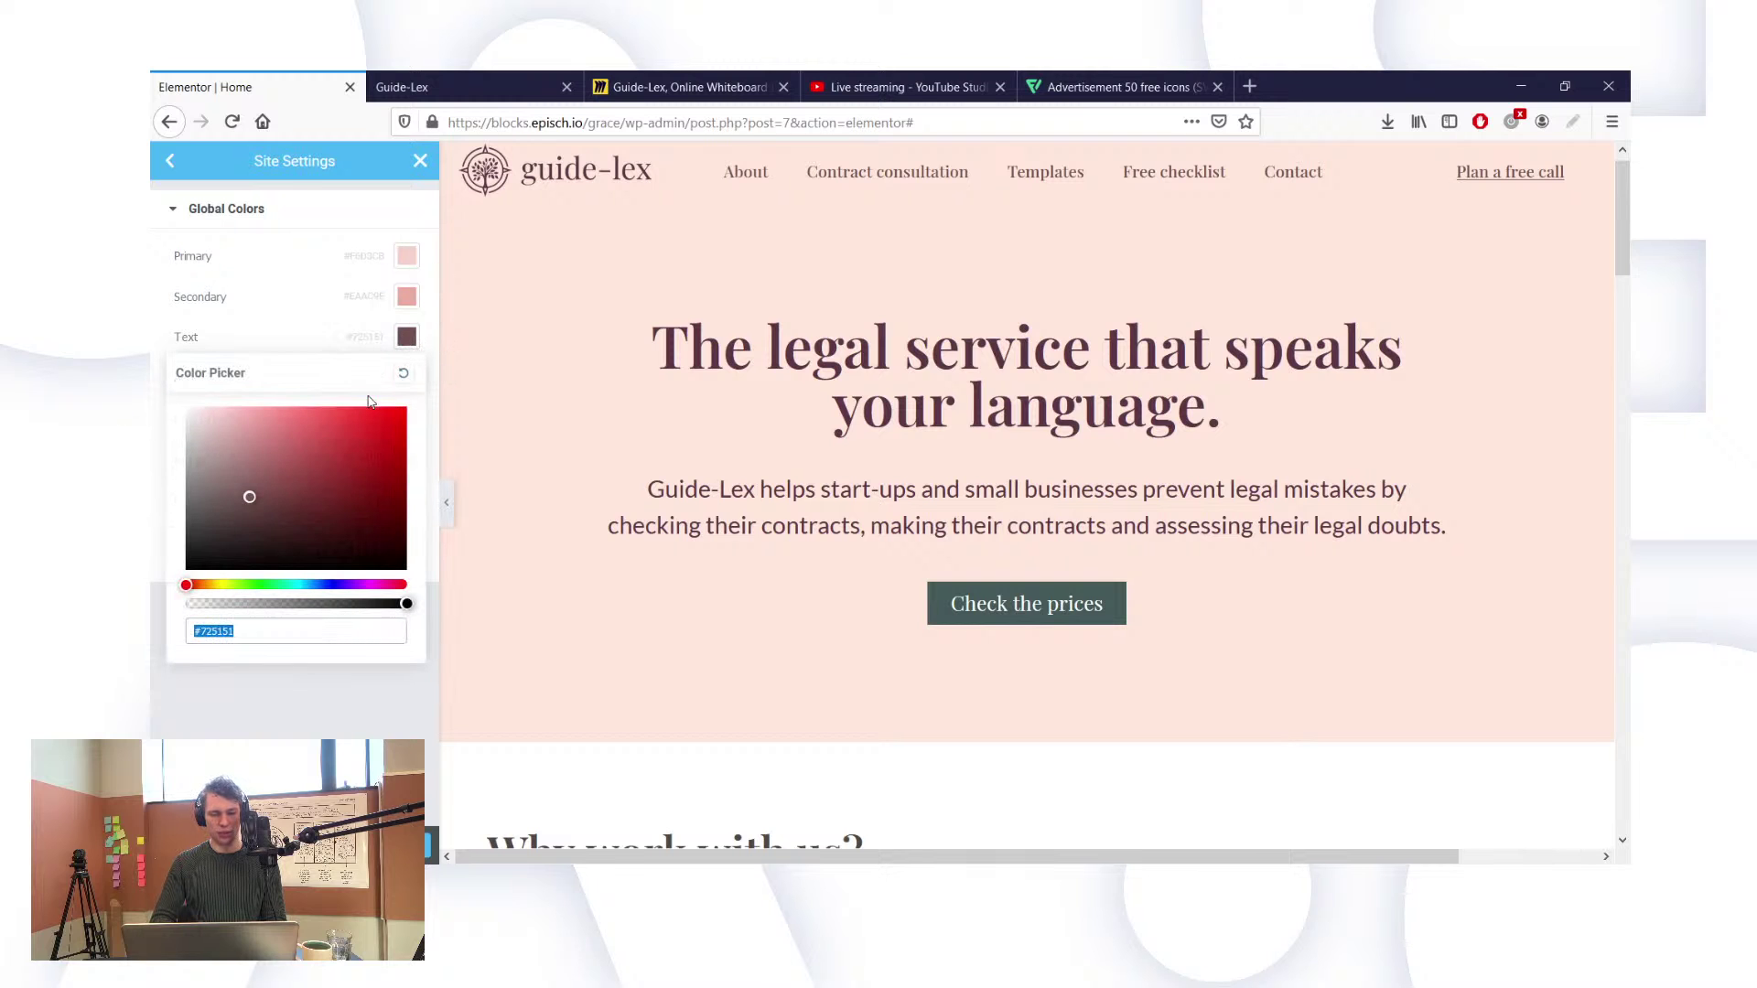
{"action": "key", "text": "ctrl+v"}
{"action": "left_click", "coordinate": [327, 696]}
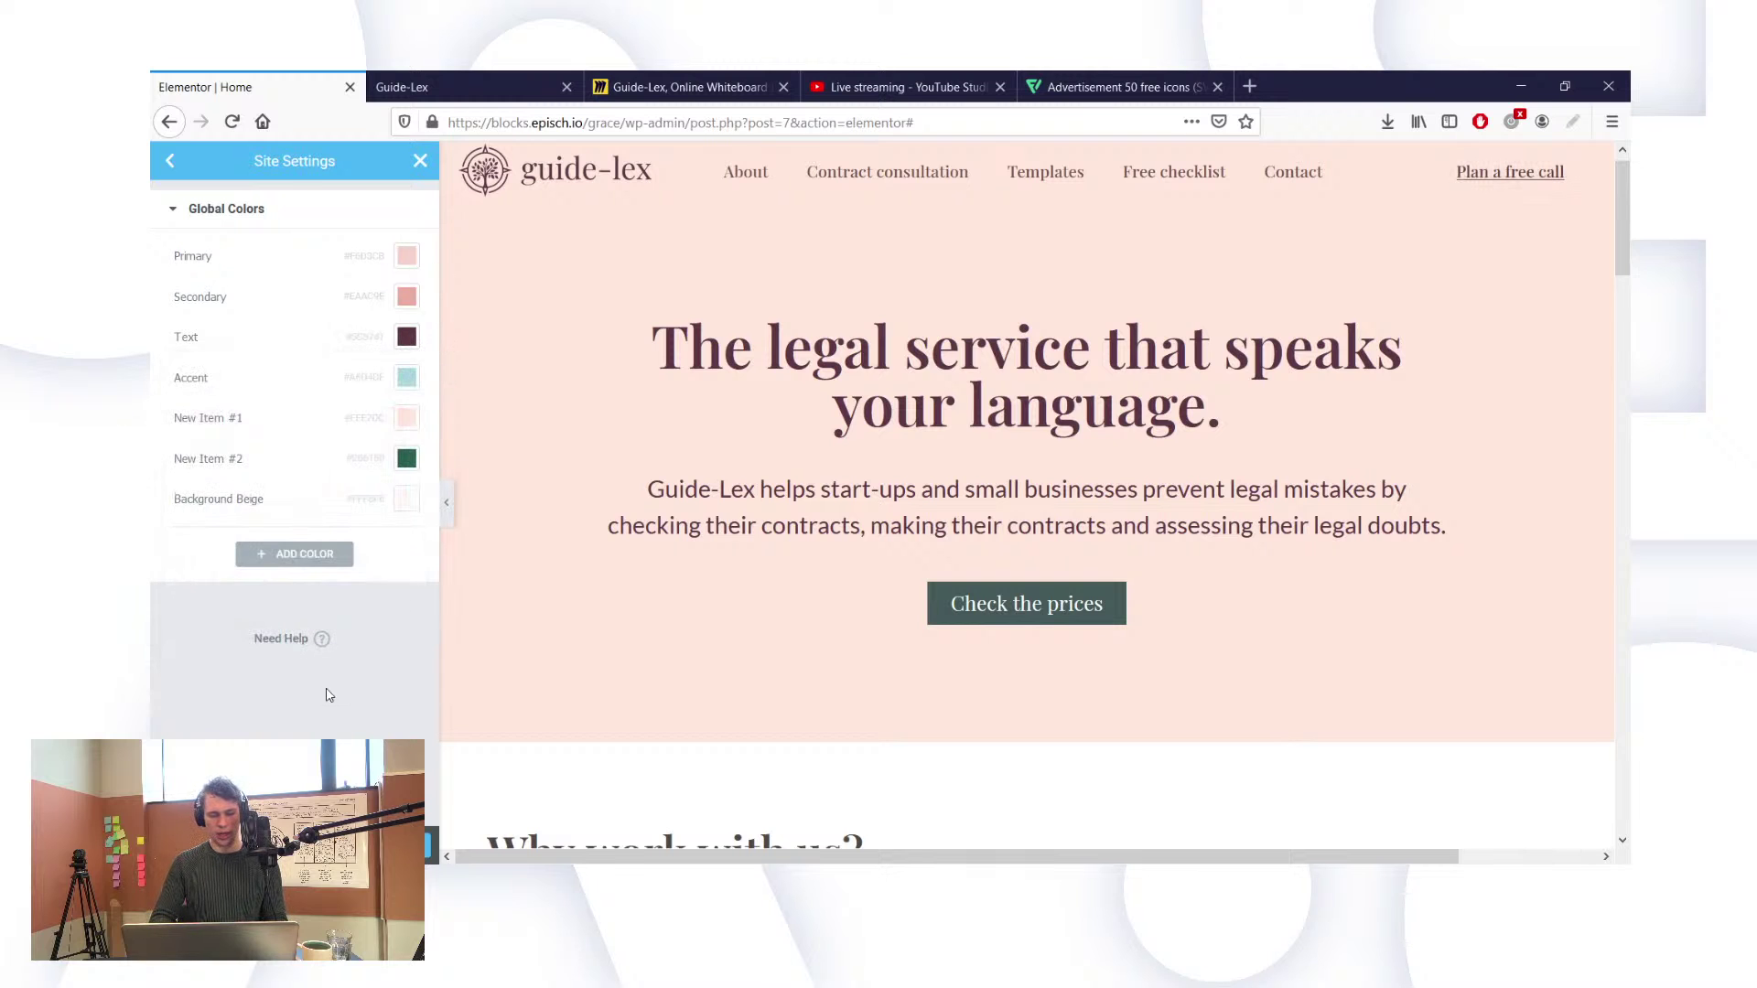
Step: Scroll through the global palette to review the Primary, Secondary and Text colours
{"action": "scroll", "coordinate": [572, 578], "scroll_direction": "down", "scroll_amount": 1}
{"action": "scroll", "coordinate": [572, 578], "scroll_direction": "down", "scroll_amount": 4}
{"action": "scroll", "coordinate": [671, 618], "scroll_direction": "right", "scroll_amount": 1}
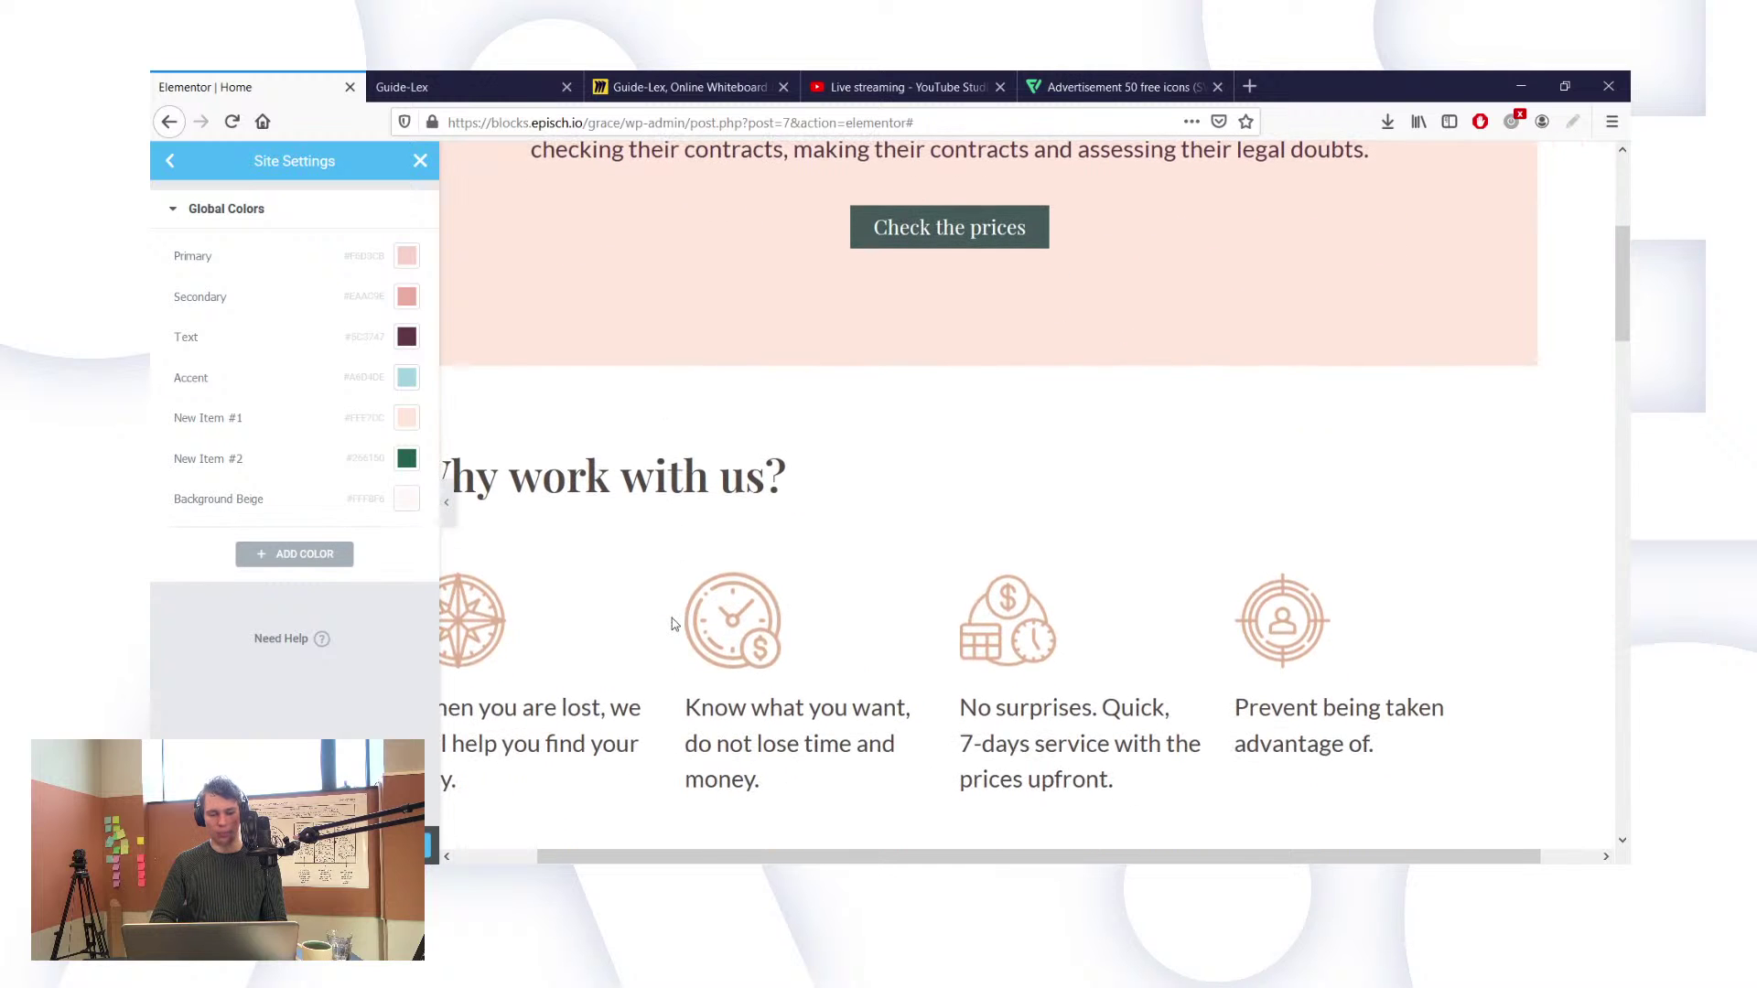
{"action": "scroll", "coordinate": [823, 581], "scroll_direction": "left", "scroll_amount": 1}
{"action": "scroll", "coordinate": [822, 582], "scroll_direction": "down", "scroll_amount": 4}
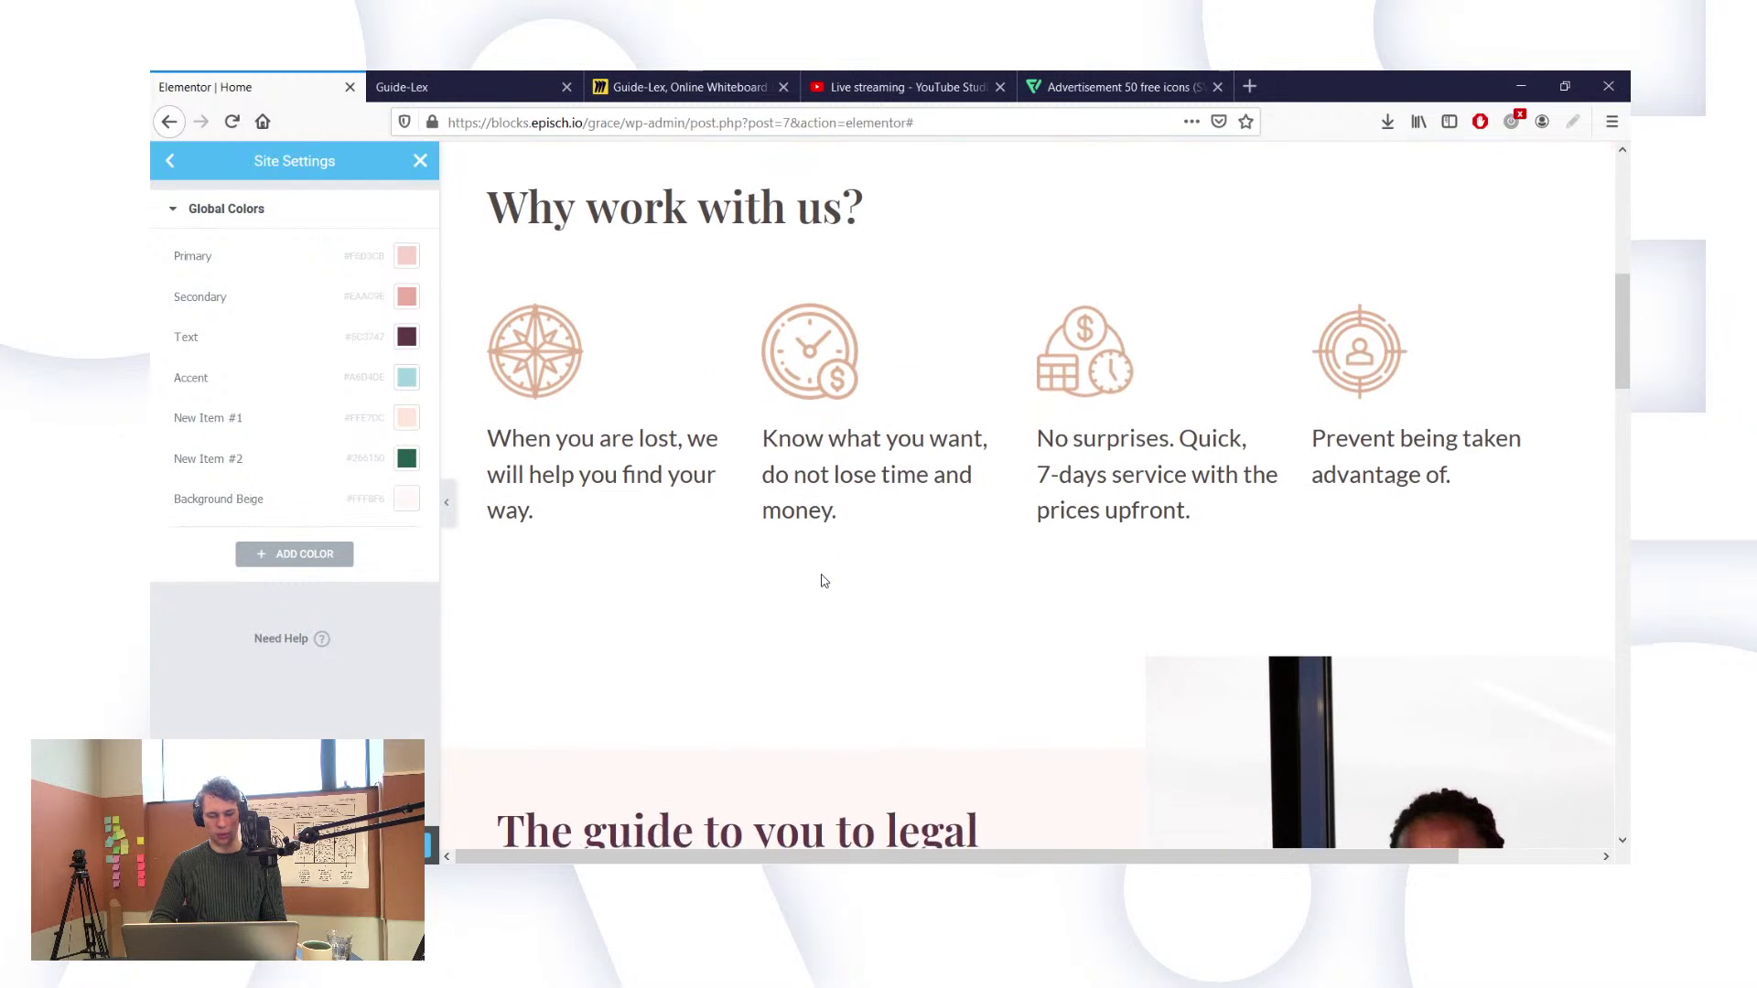
{"action": "scroll", "coordinate": [823, 581], "scroll_direction": "down", "scroll_amount": 5}
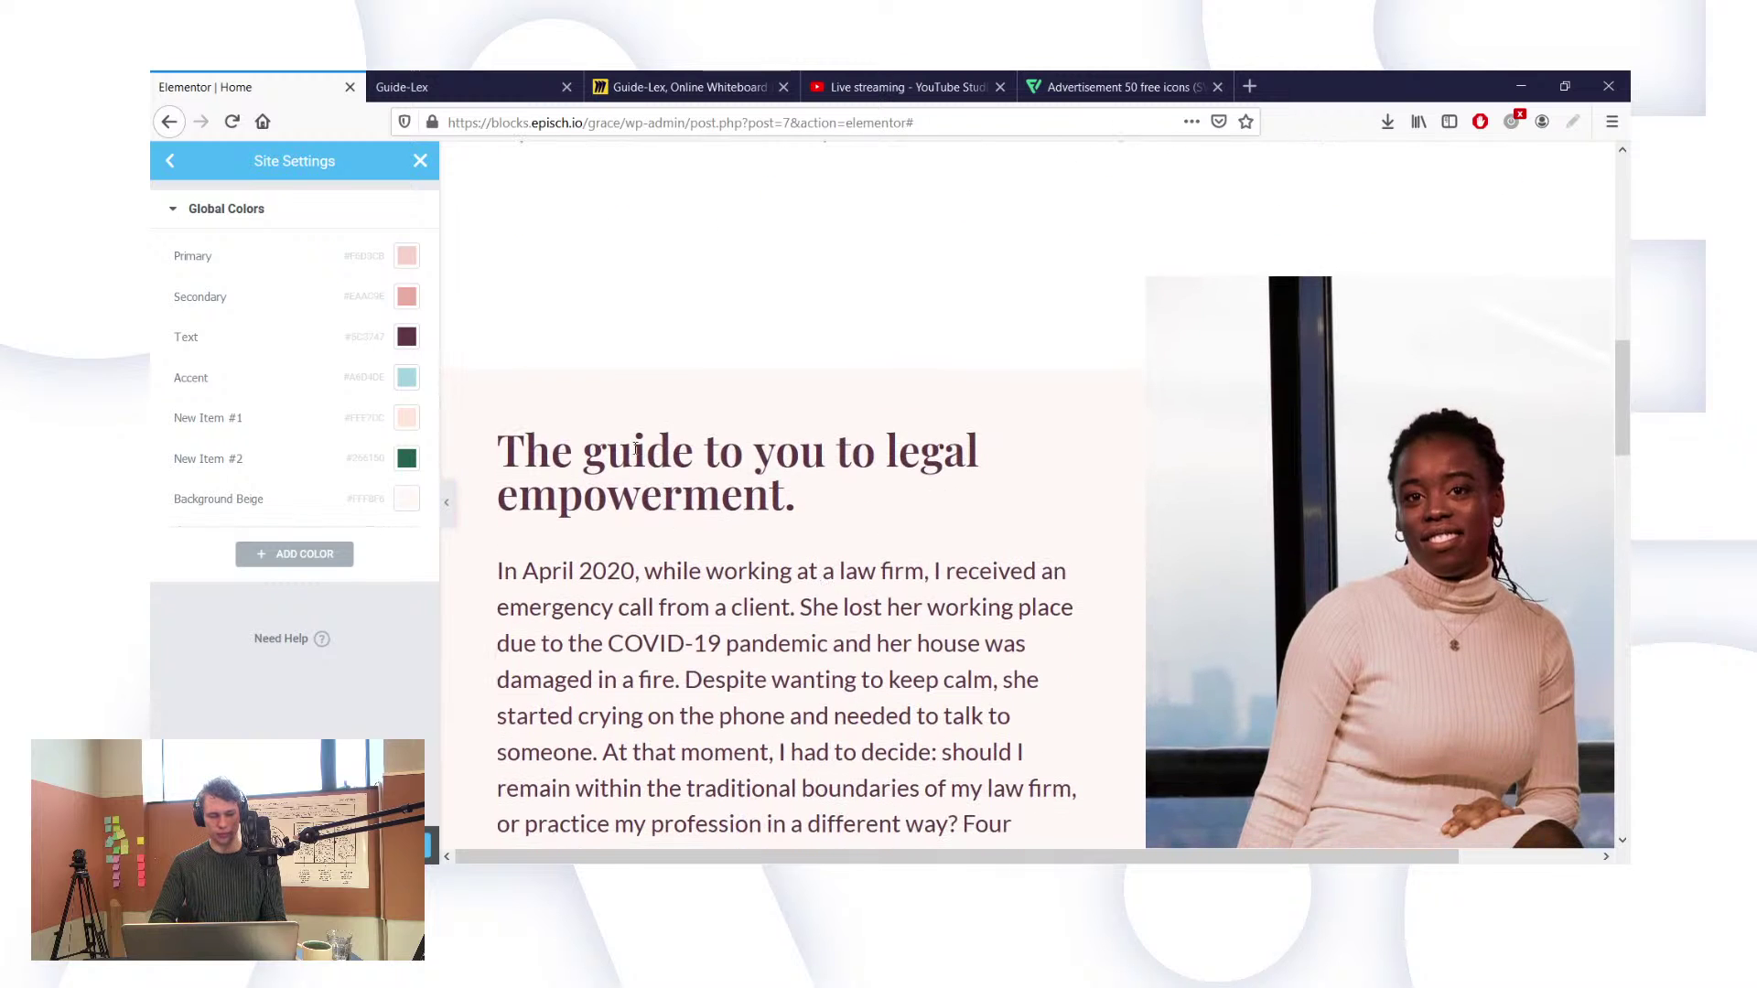
{"action": "scroll", "coordinate": [636, 455], "scroll_direction": "up", "scroll_amount": 4}
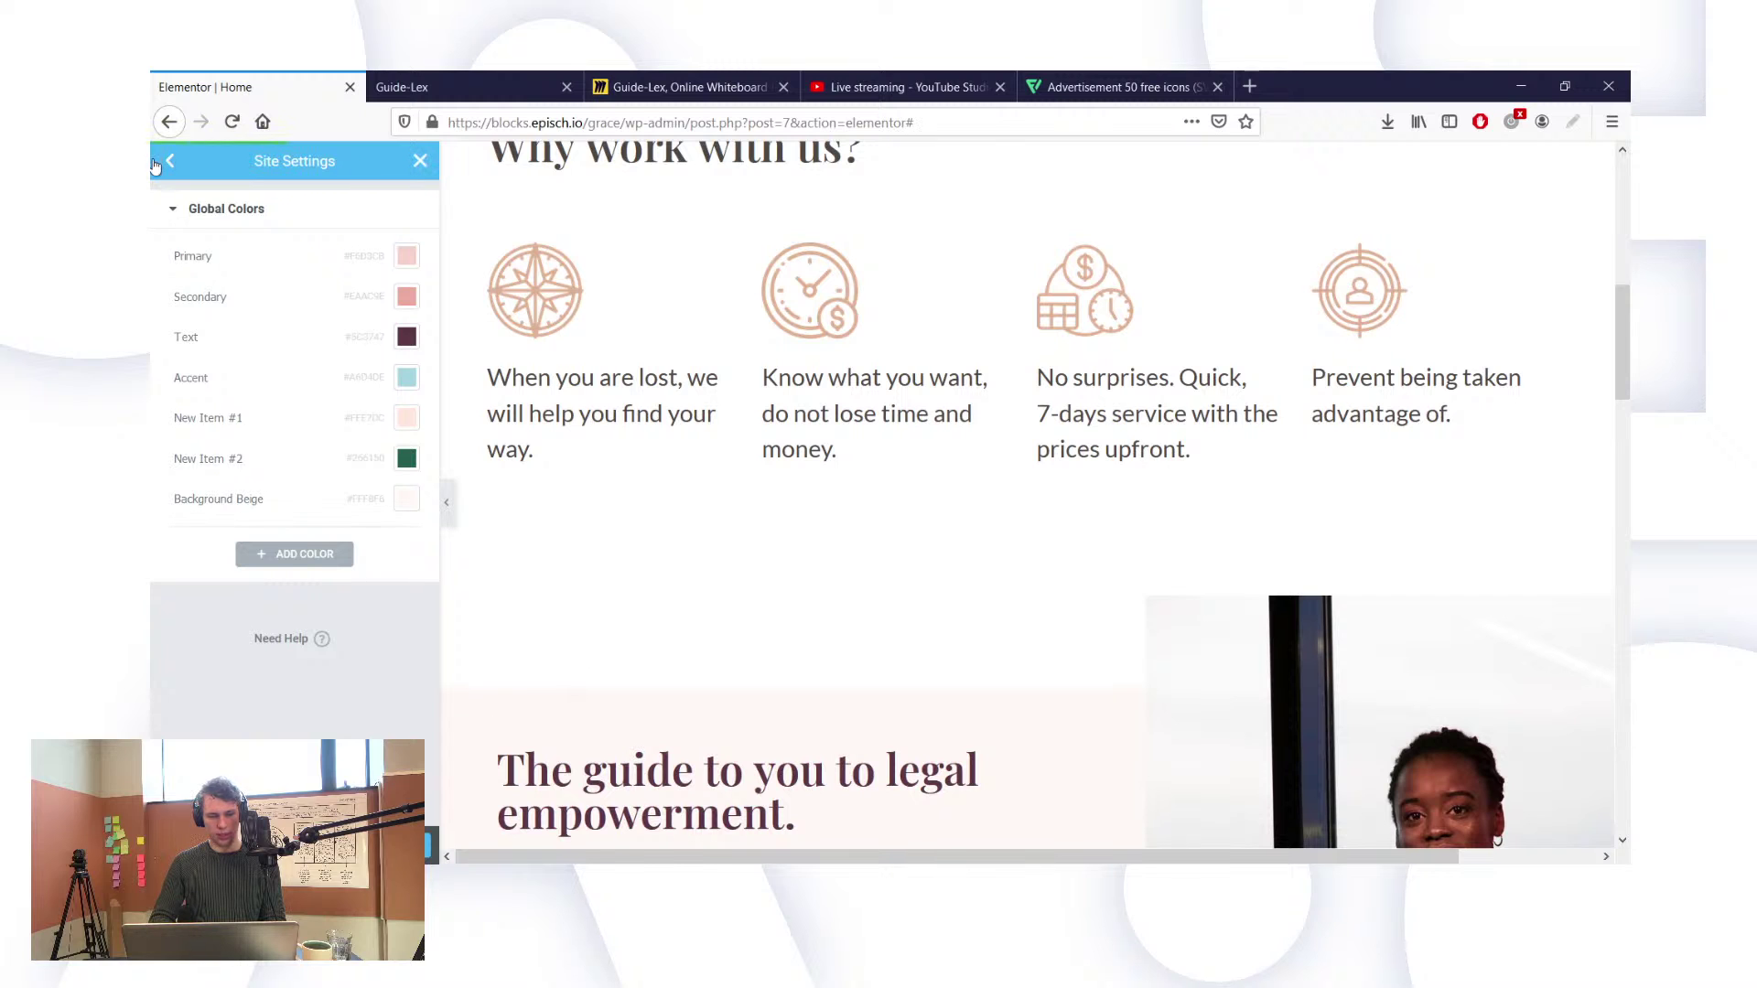
Step: Close Site Settings and give the When you are lost heading the global Text colour
{"action": "left_click", "coordinate": [423, 169]}
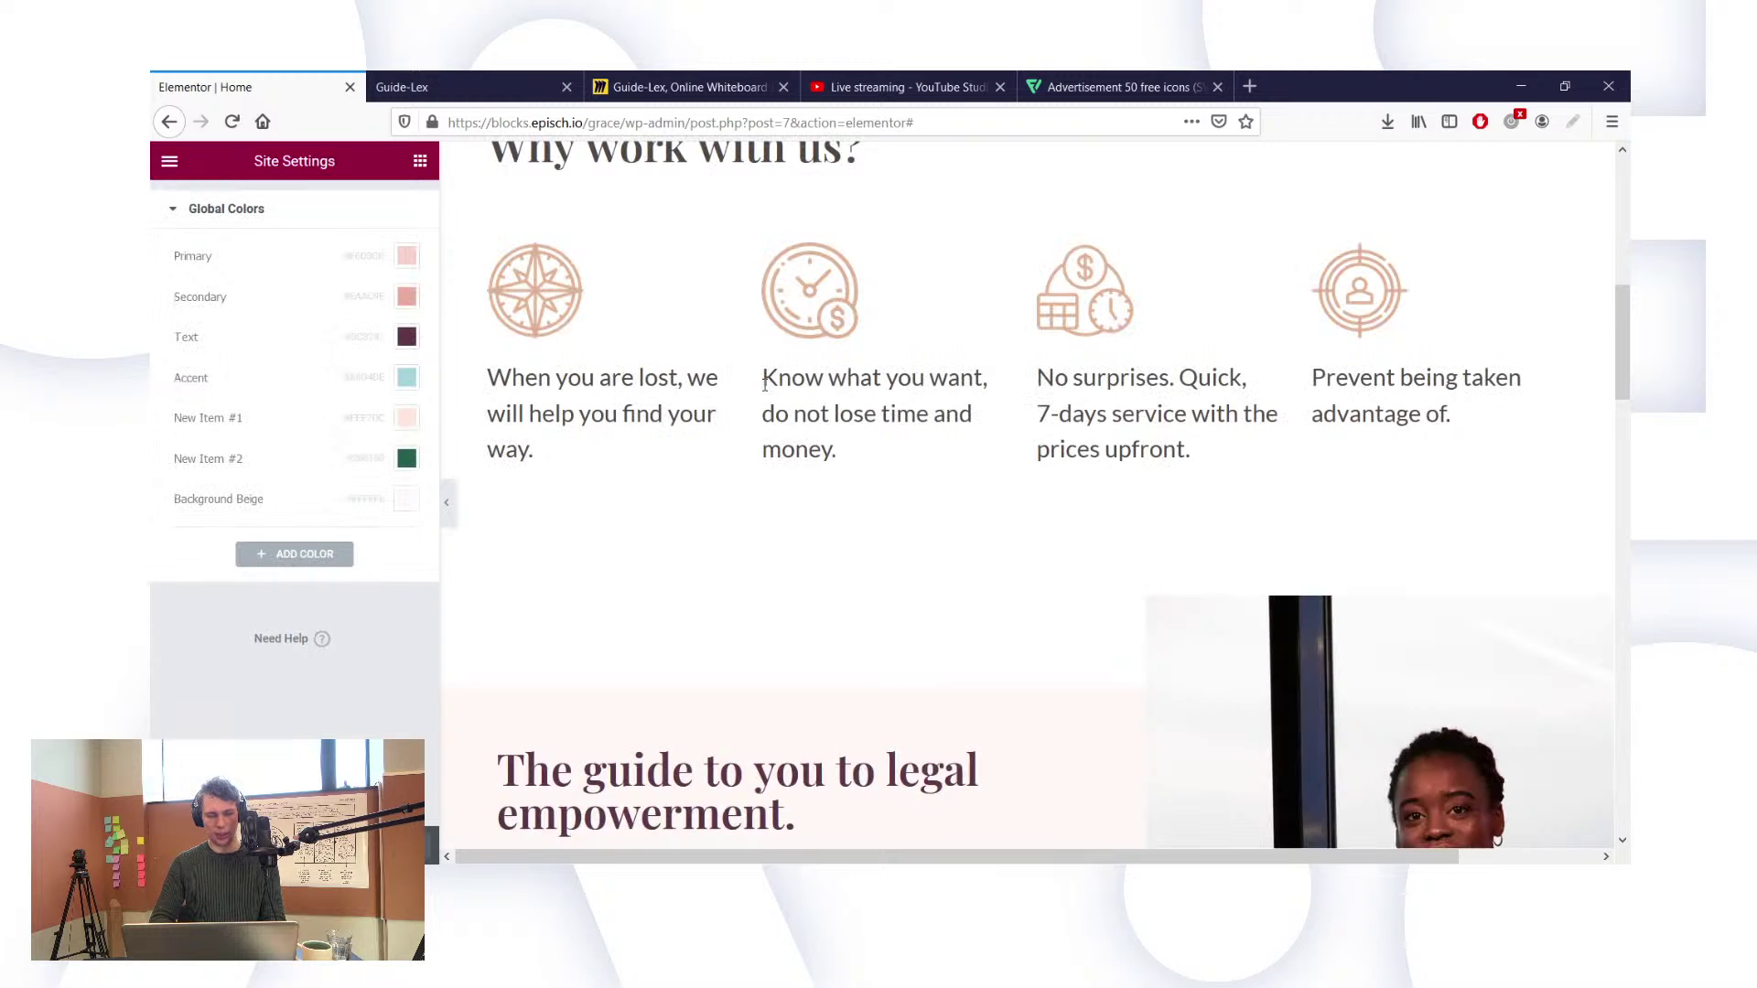
{"action": "scroll", "coordinate": [765, 384], "scroll_direction": "up", "scroll_amount": 2}
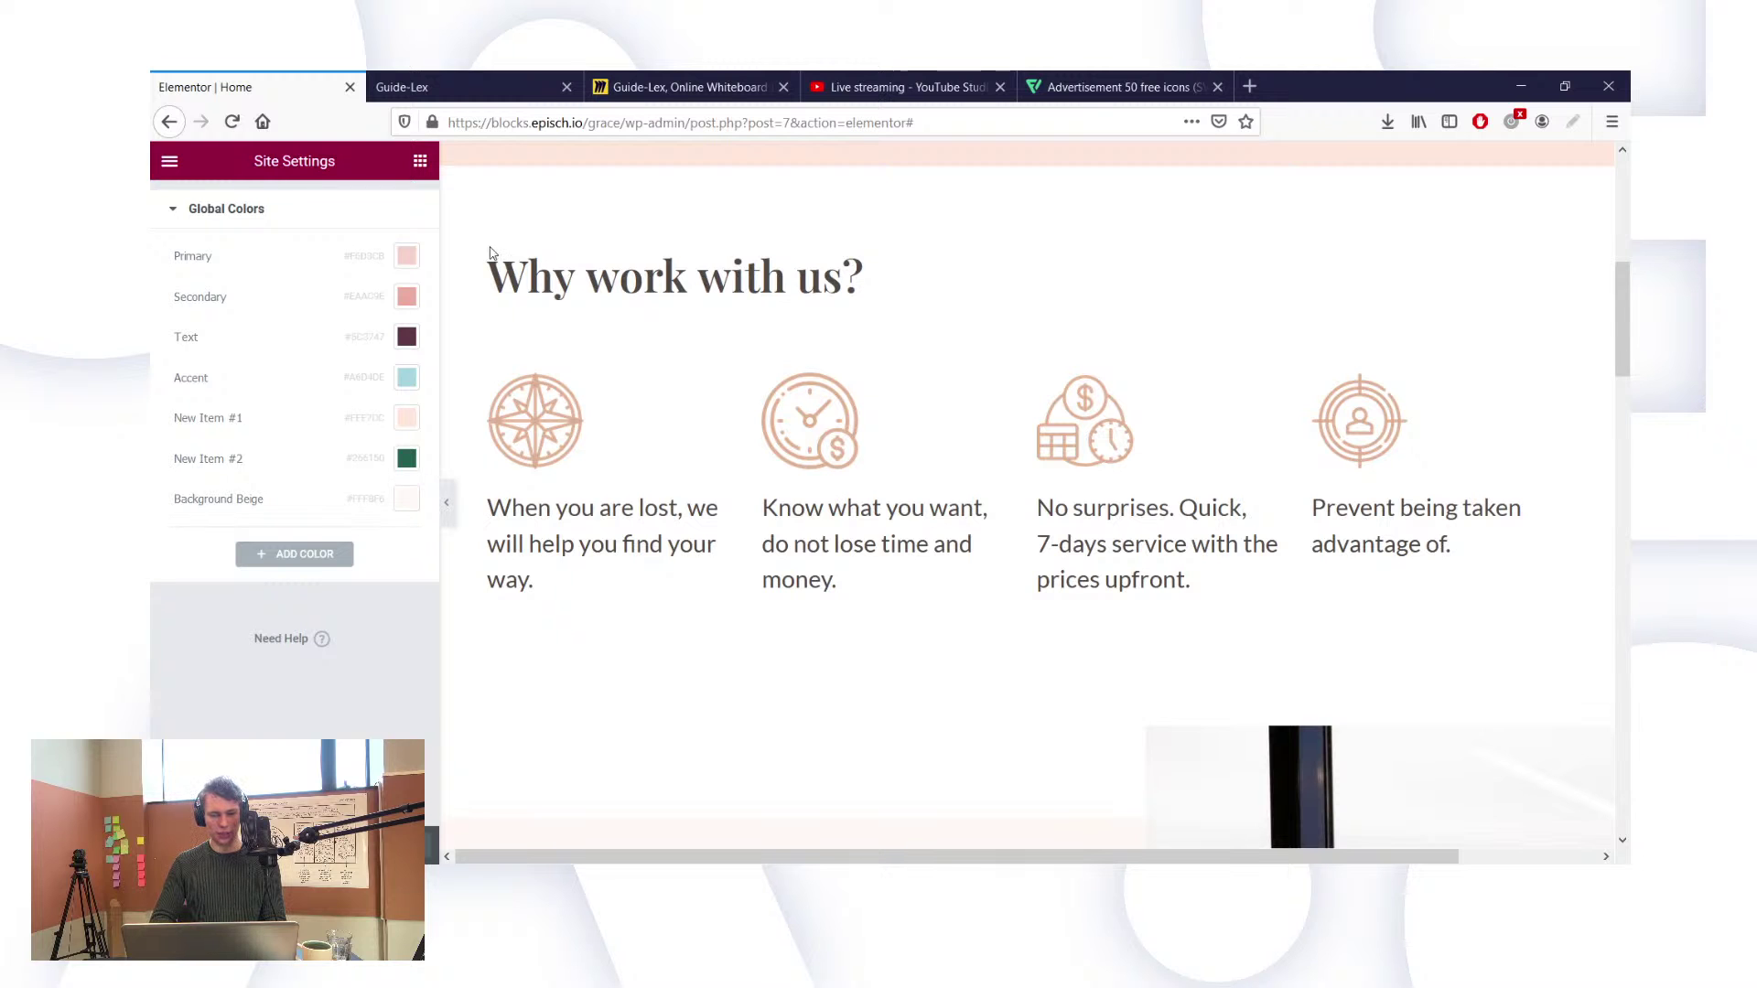
{"action": "scroll", "coordinate": [805, 370], "scroll_direction": "up", "scroll_amount": 3}
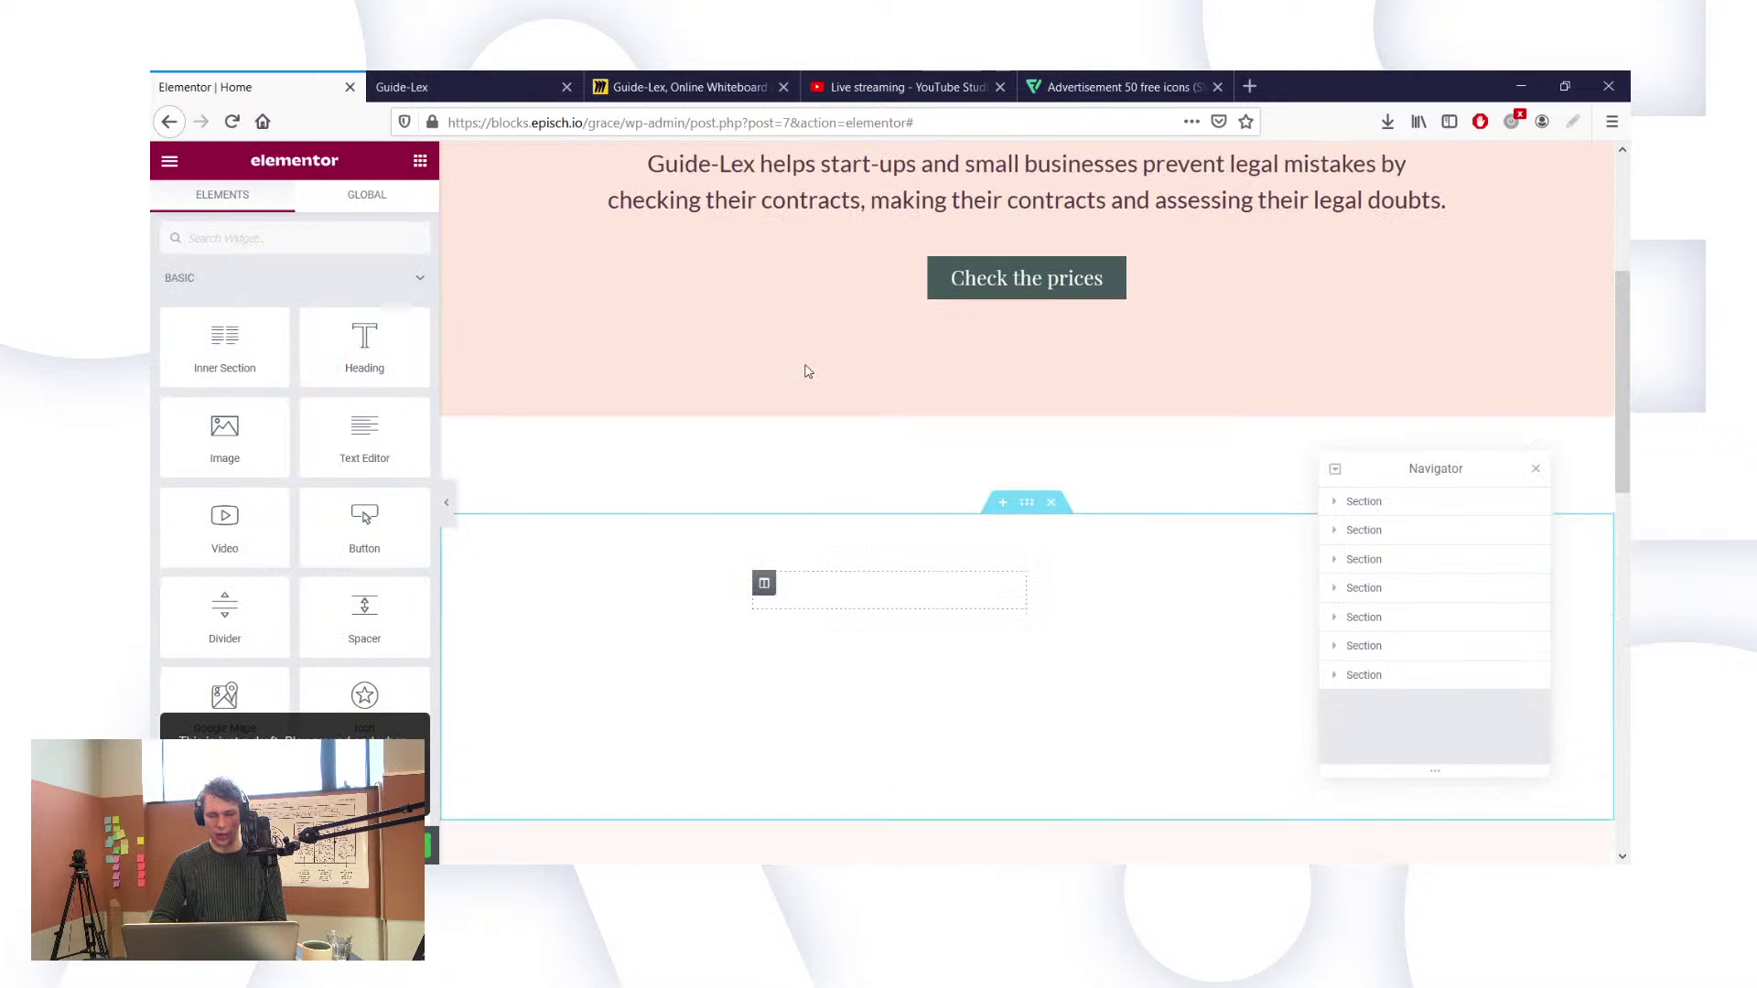
{"action": "scroll", "coordinate": [807, 370], "scroll_direction": "up", "scroll_amount": 4}
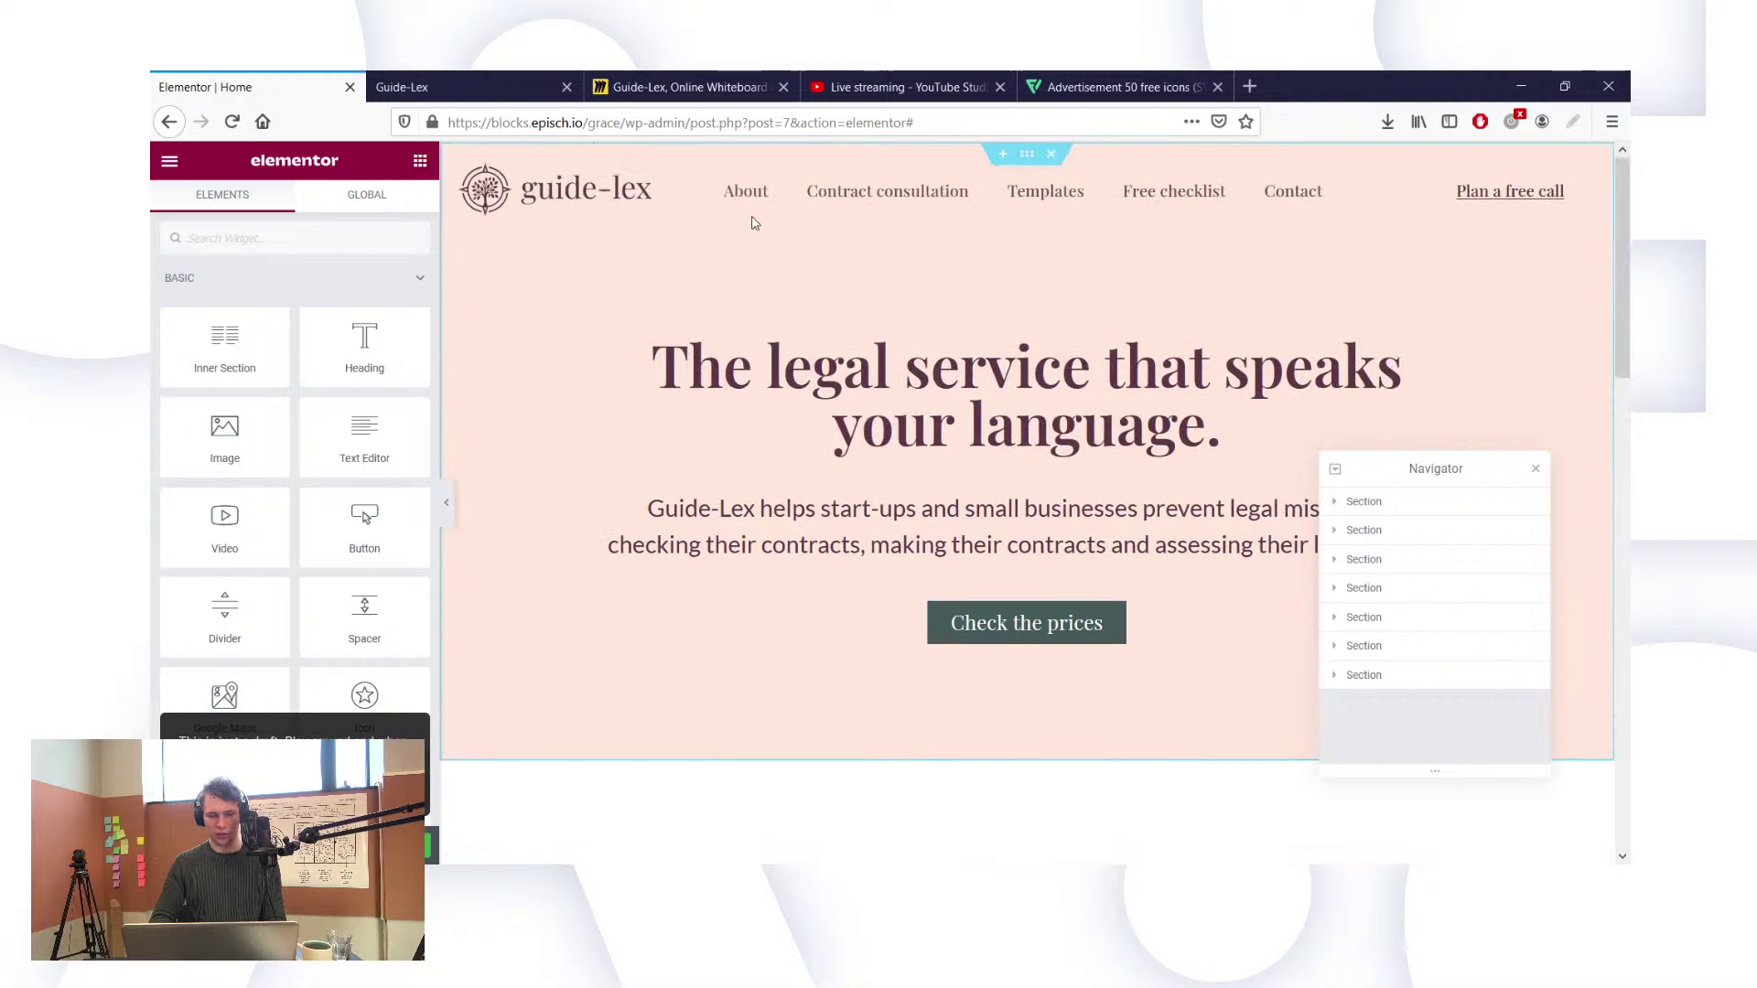
{"action": "left_click", "coordinate": [858, 455]}
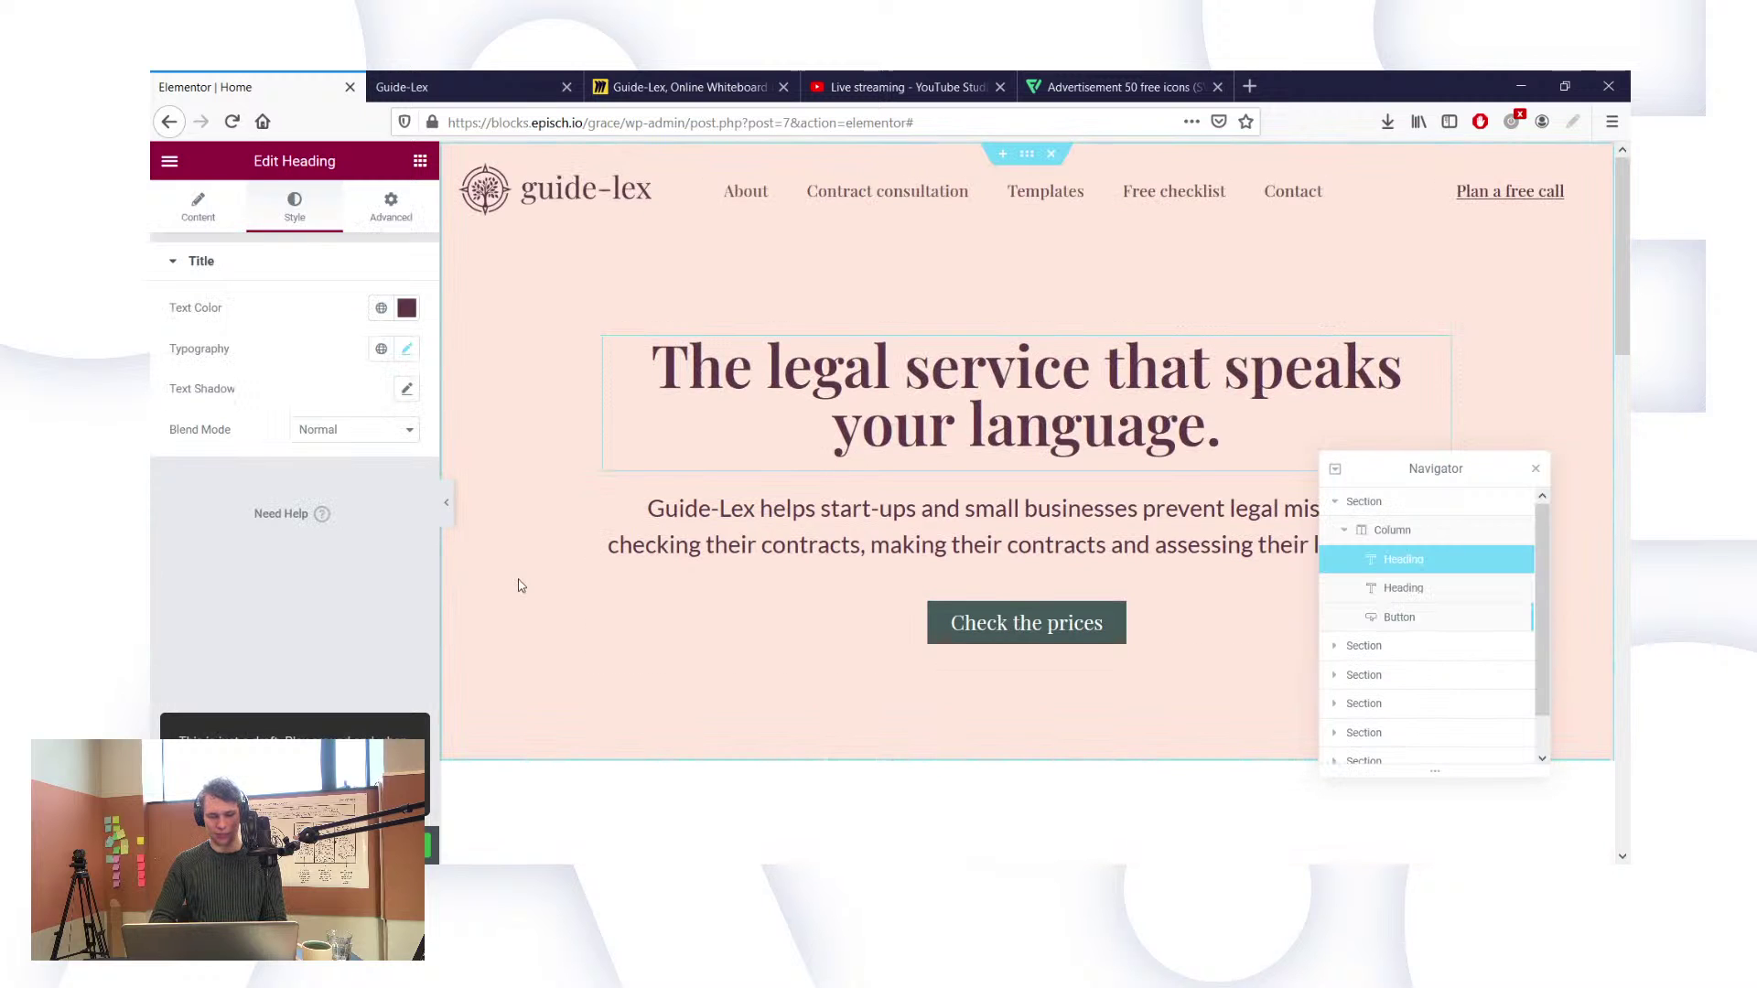
{"action": "scroll", "coordinate": [667, 646], "scroll_direction": "down", "scroll_amount": 8}
{"action": "scroll", "coordinate": [726, 690], "scroll_direction": "up", "scroll_amount": 3}
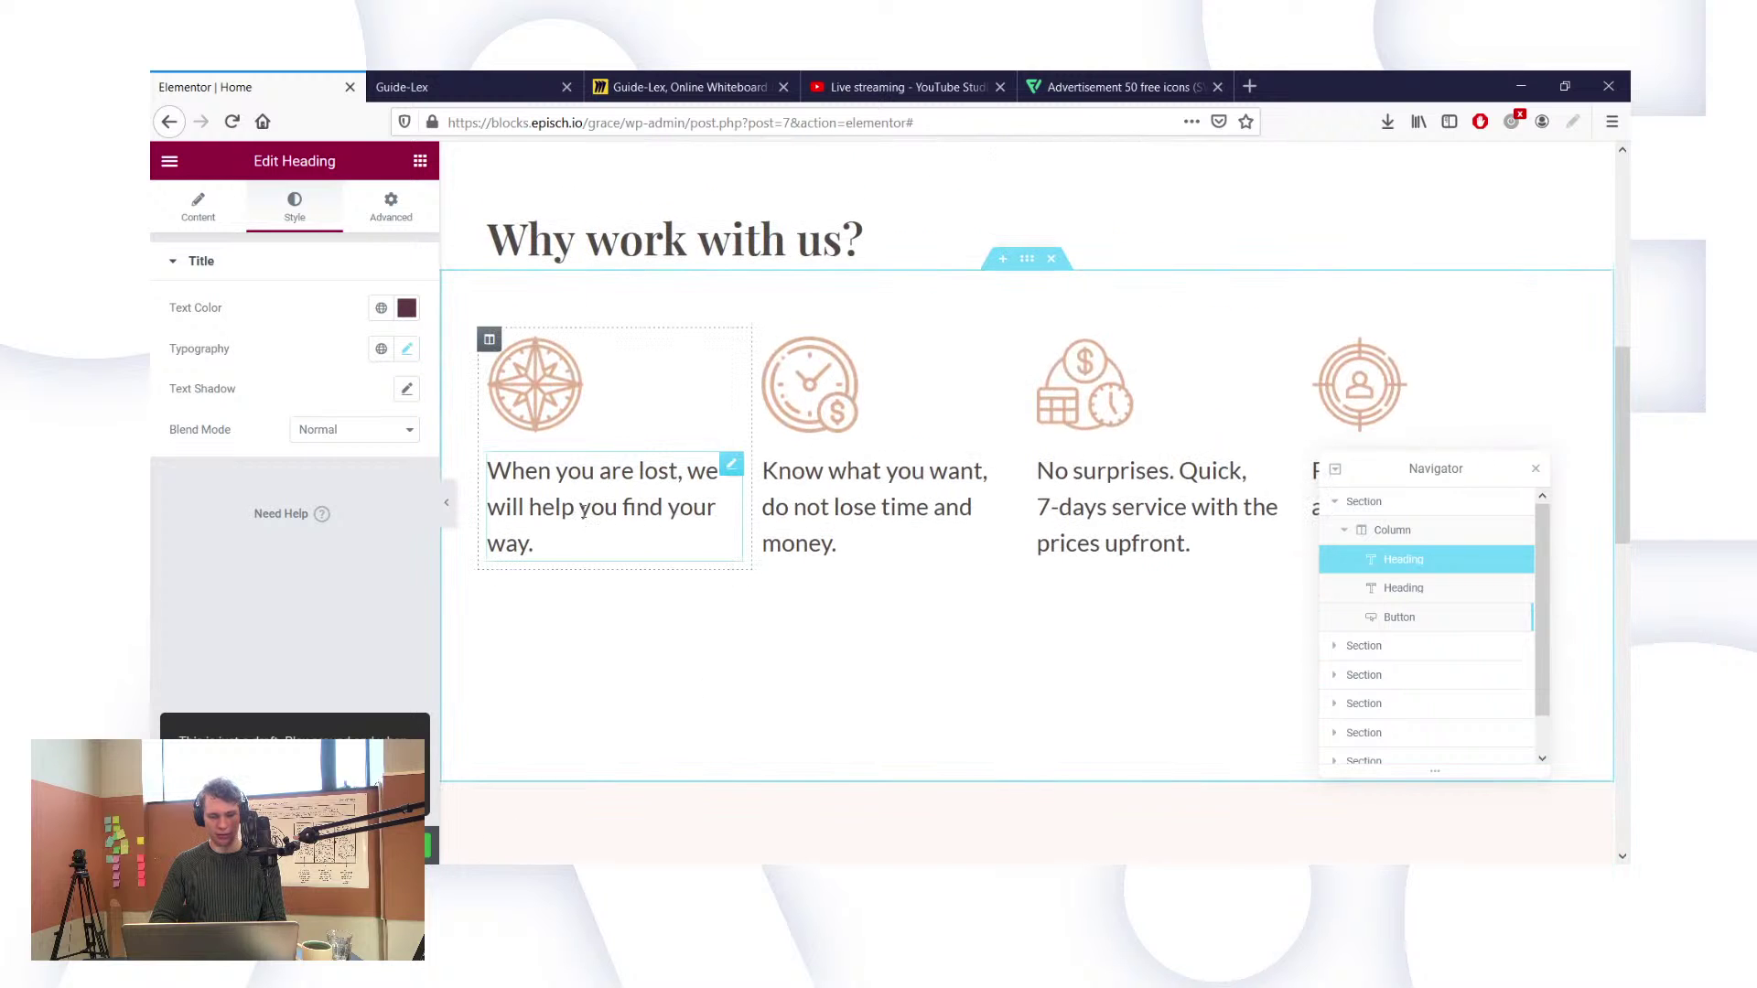
{"action": "left_click", "coordinate": [583, 511]}
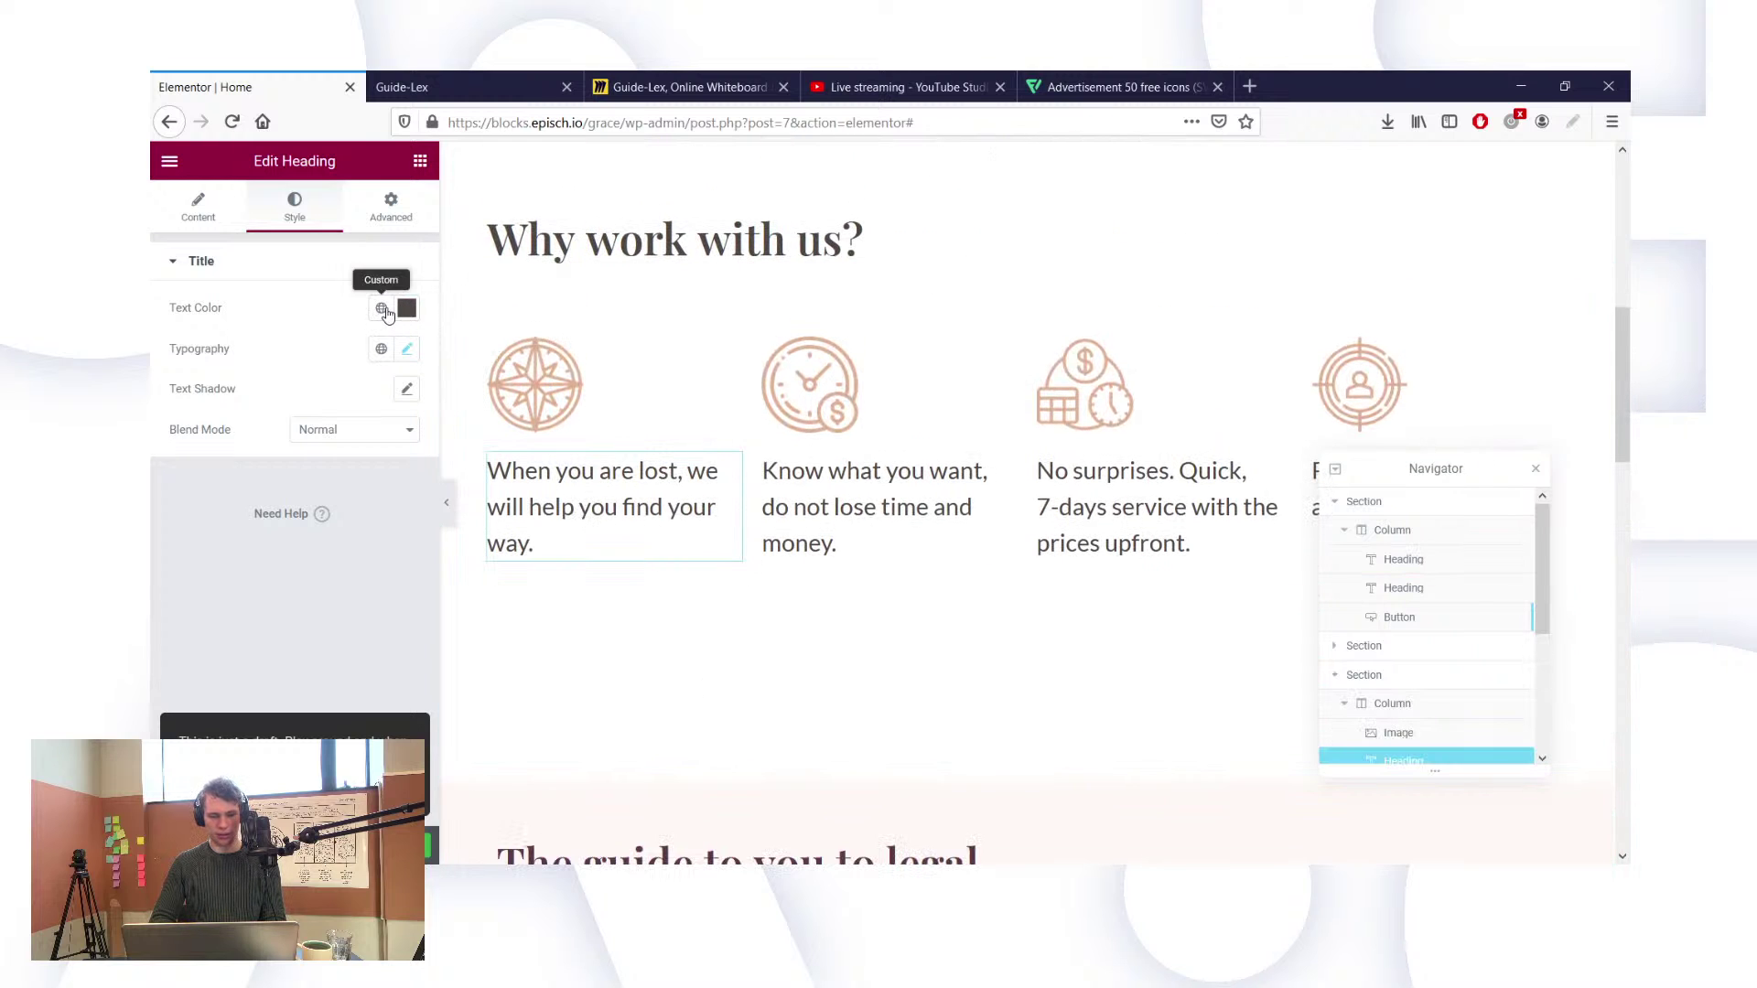
{"action": "left_click", "coordinate": [381, 309]}
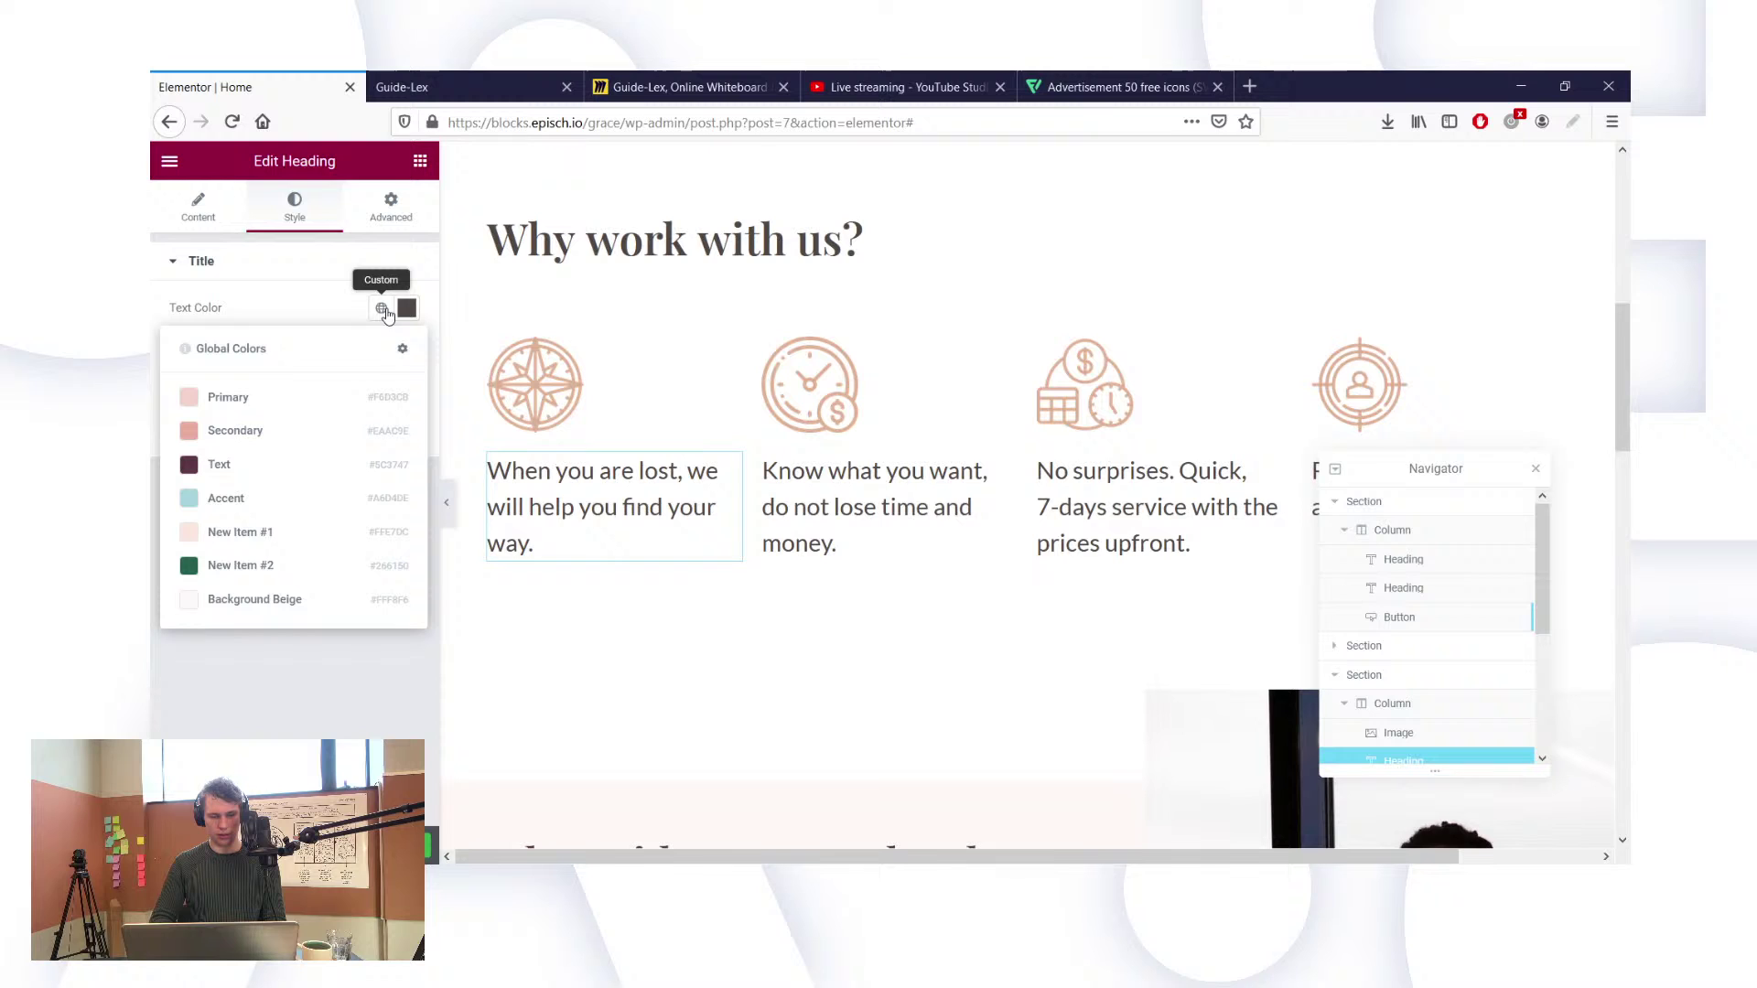
{"action": "left_click", "coordinate": [252, 465]}
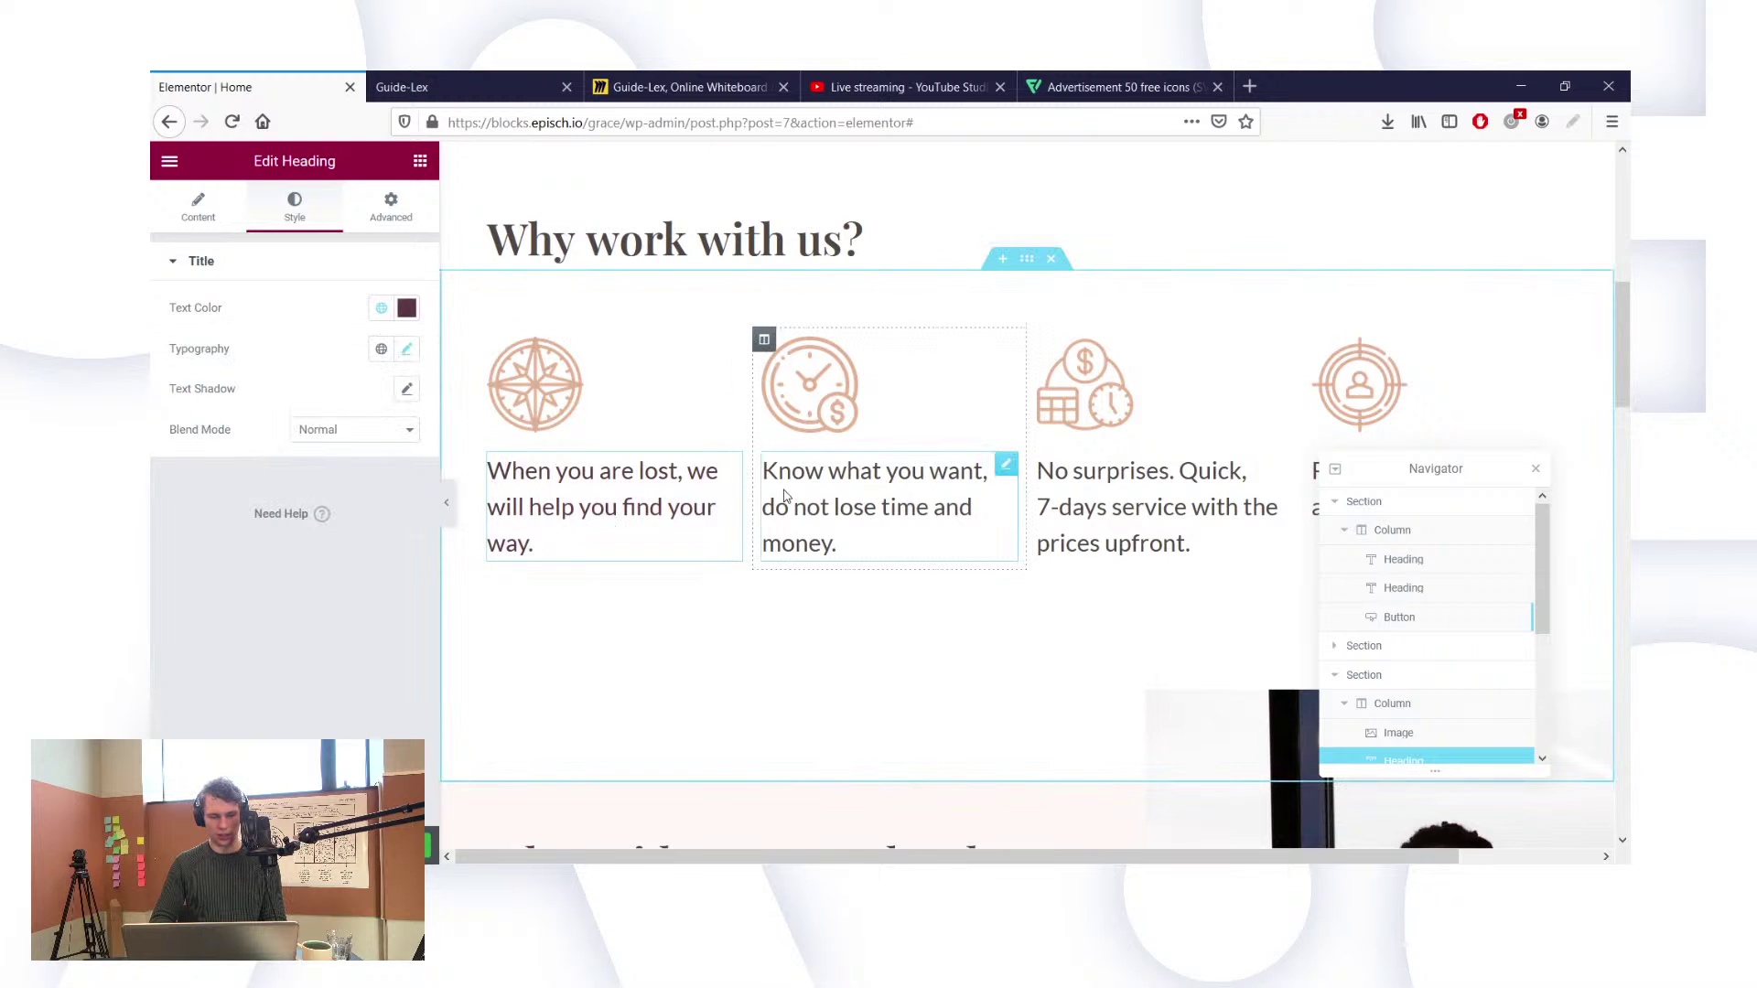
Step: Apply global Text to Know what you want, No surprises, the fourth feature and Why work with us? headings
{"action": "left_click", "coordinate": [377, 311]}
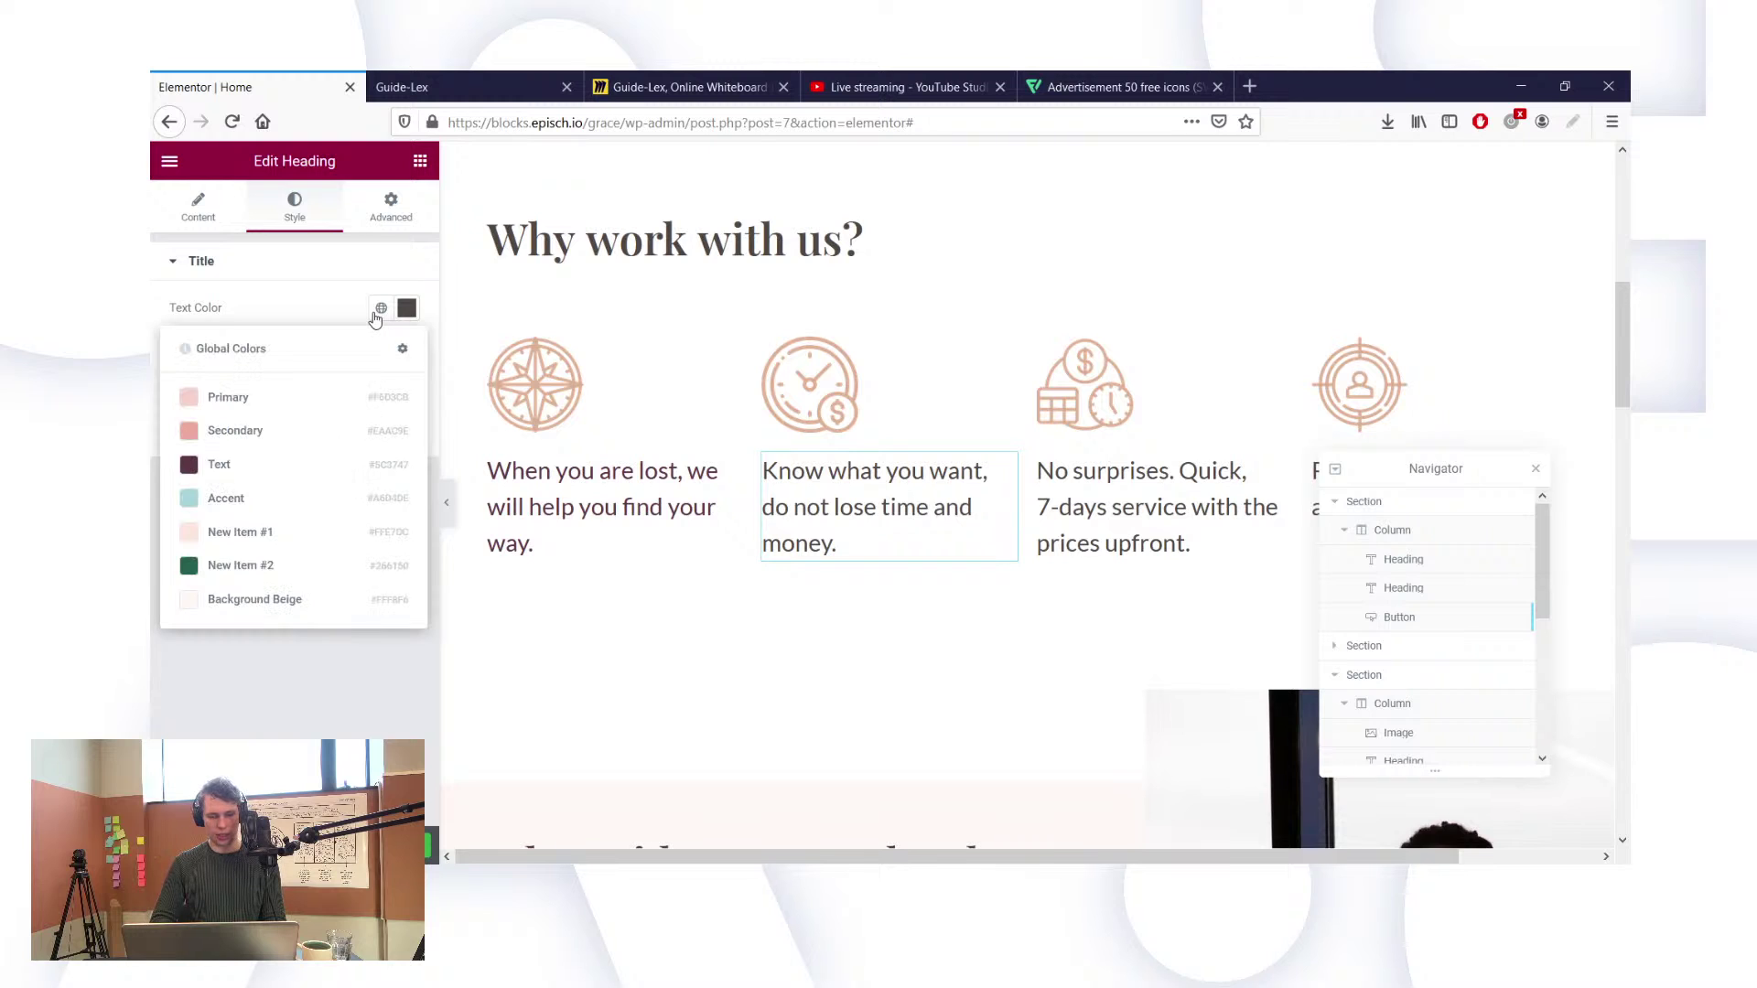
{"action": "left_click", "coordinate": [285, 475]}
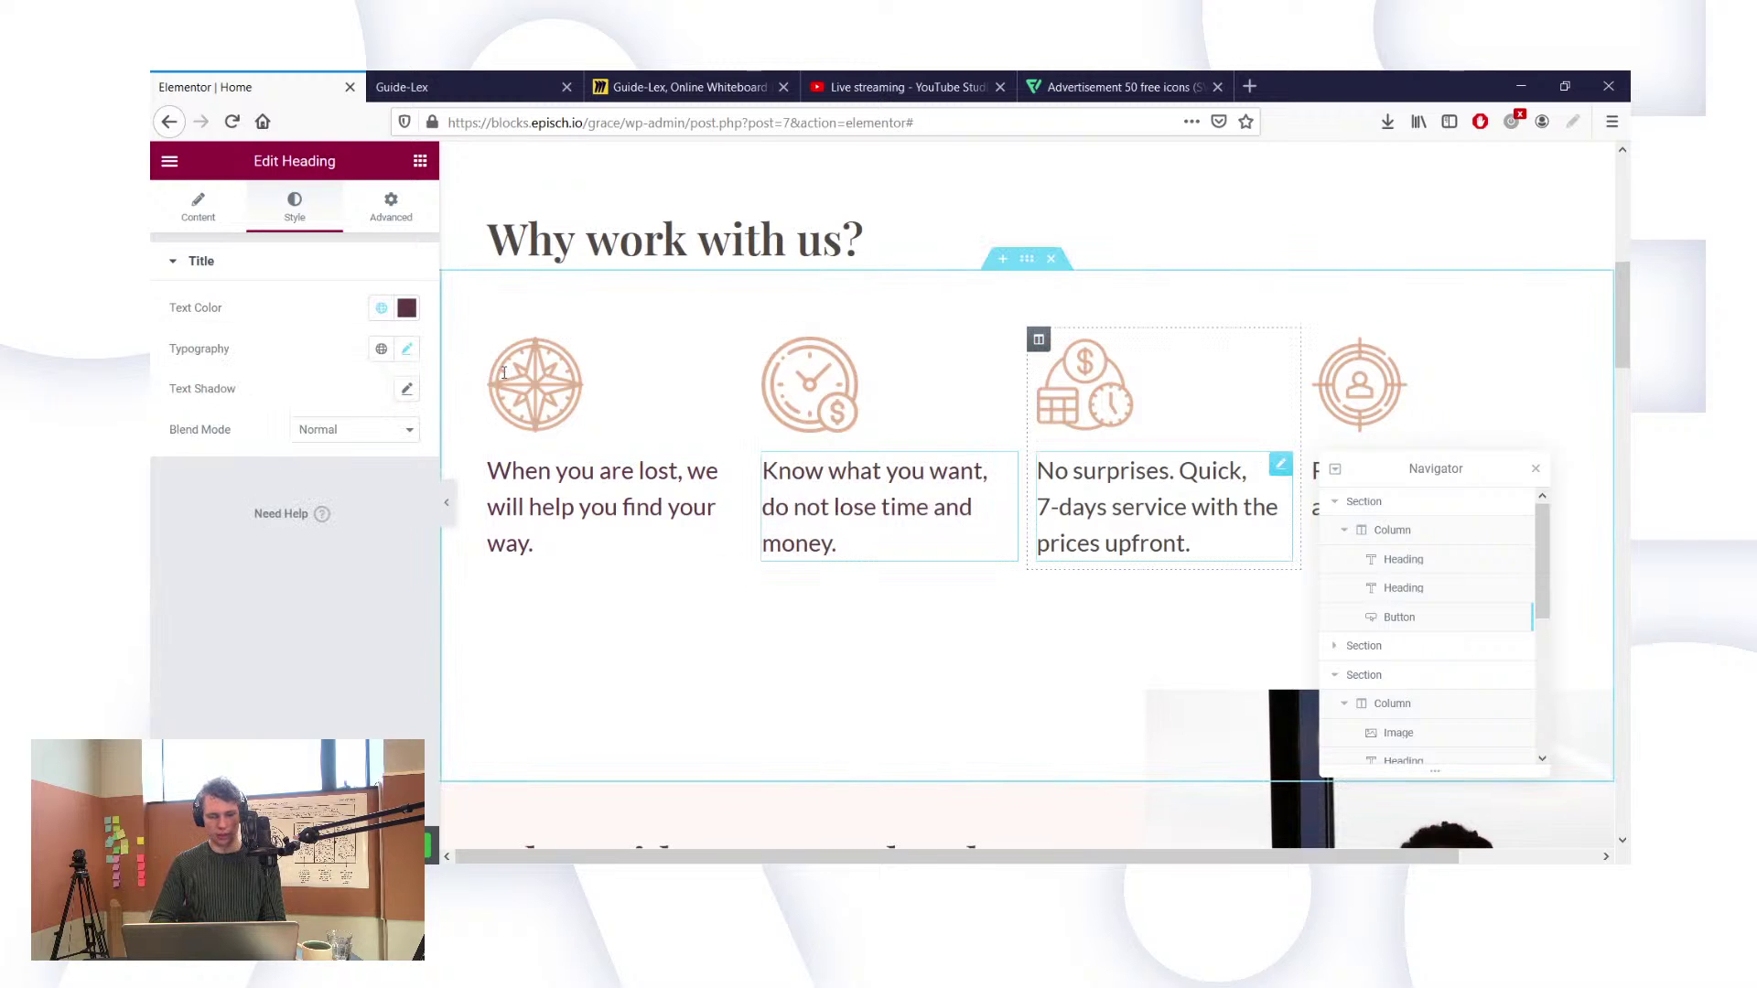
{"action": "left_click", "coordinate": [381, 308]}
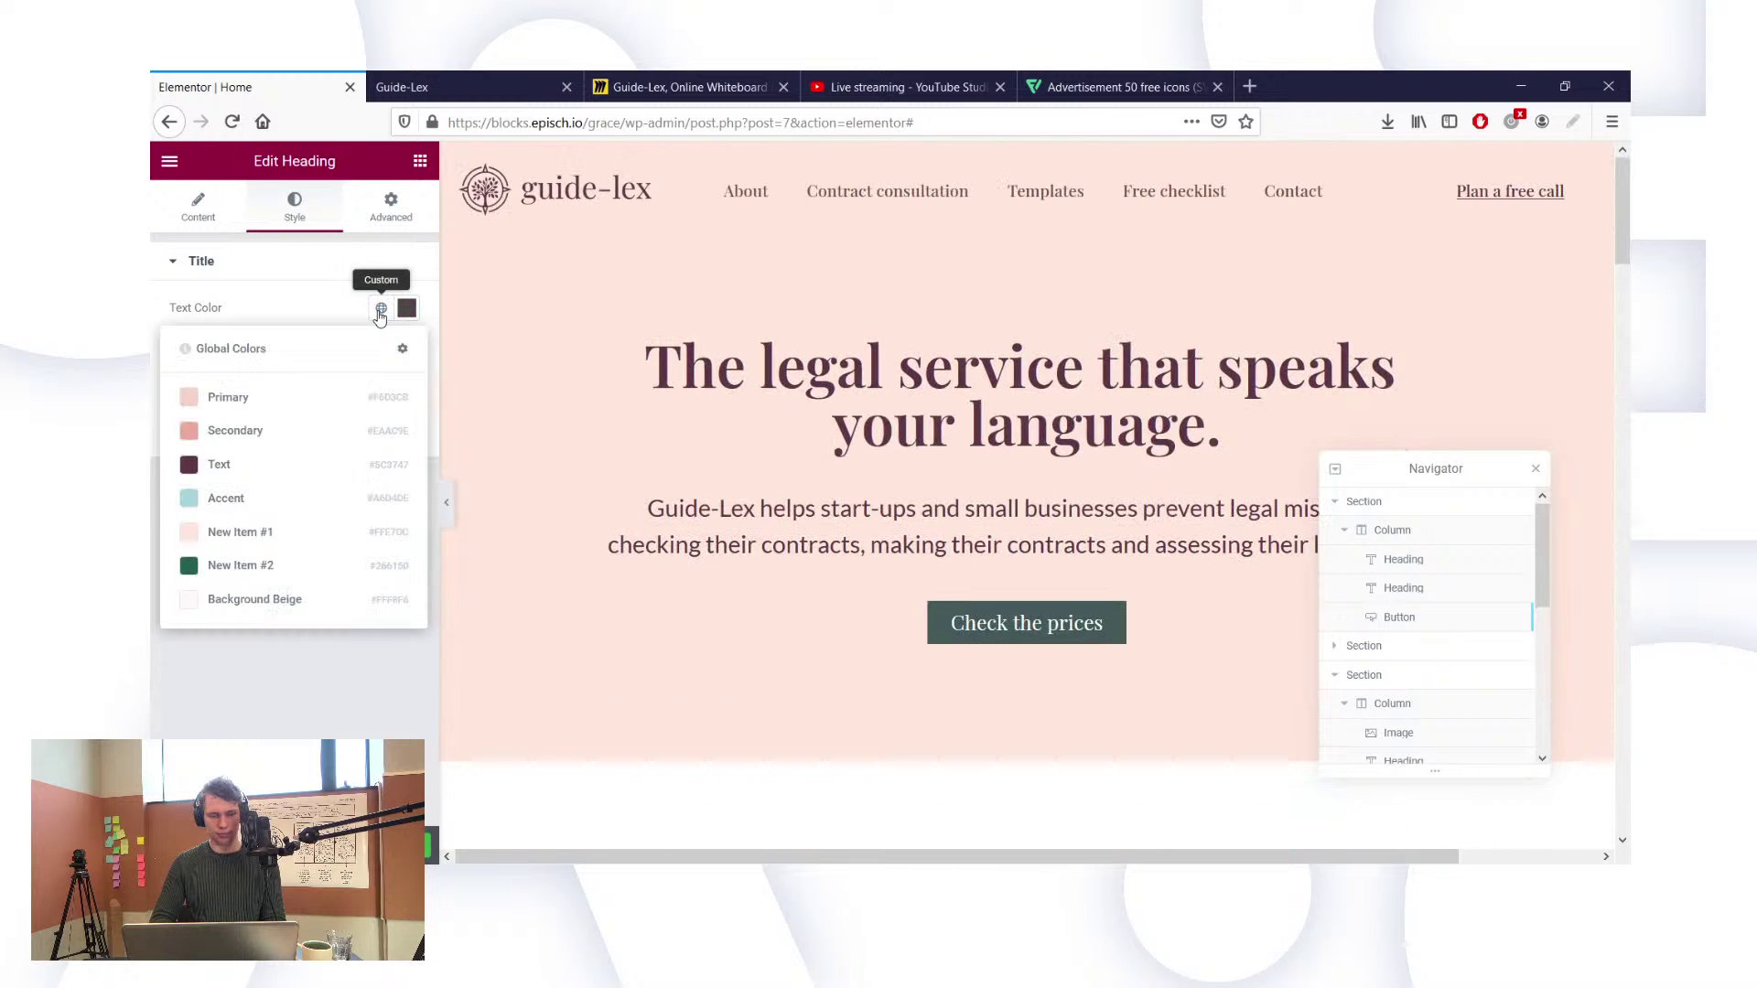
{"action": "left_click", "coordinate": [294, 466]}
{"action": "scroll", "coordinate": [858, 590], "scroll_direction": "down", "scroll_amount": 6}
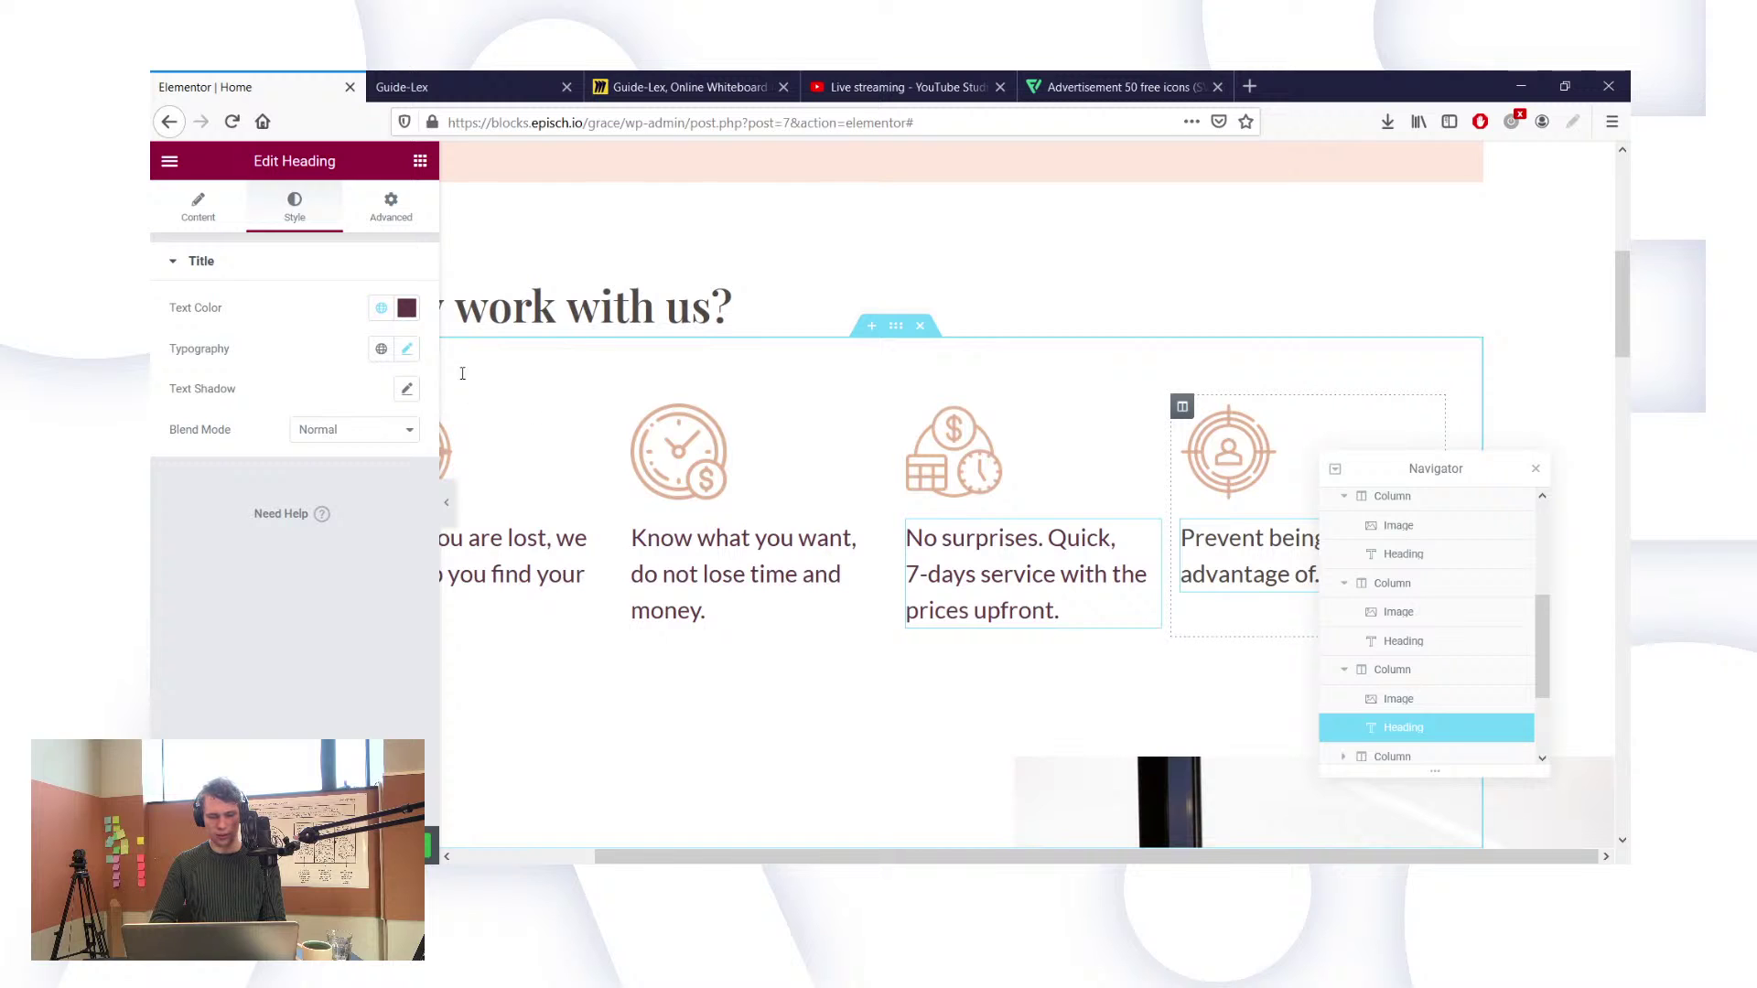
{"action": "left_click", "coordinate": [380, 308]}
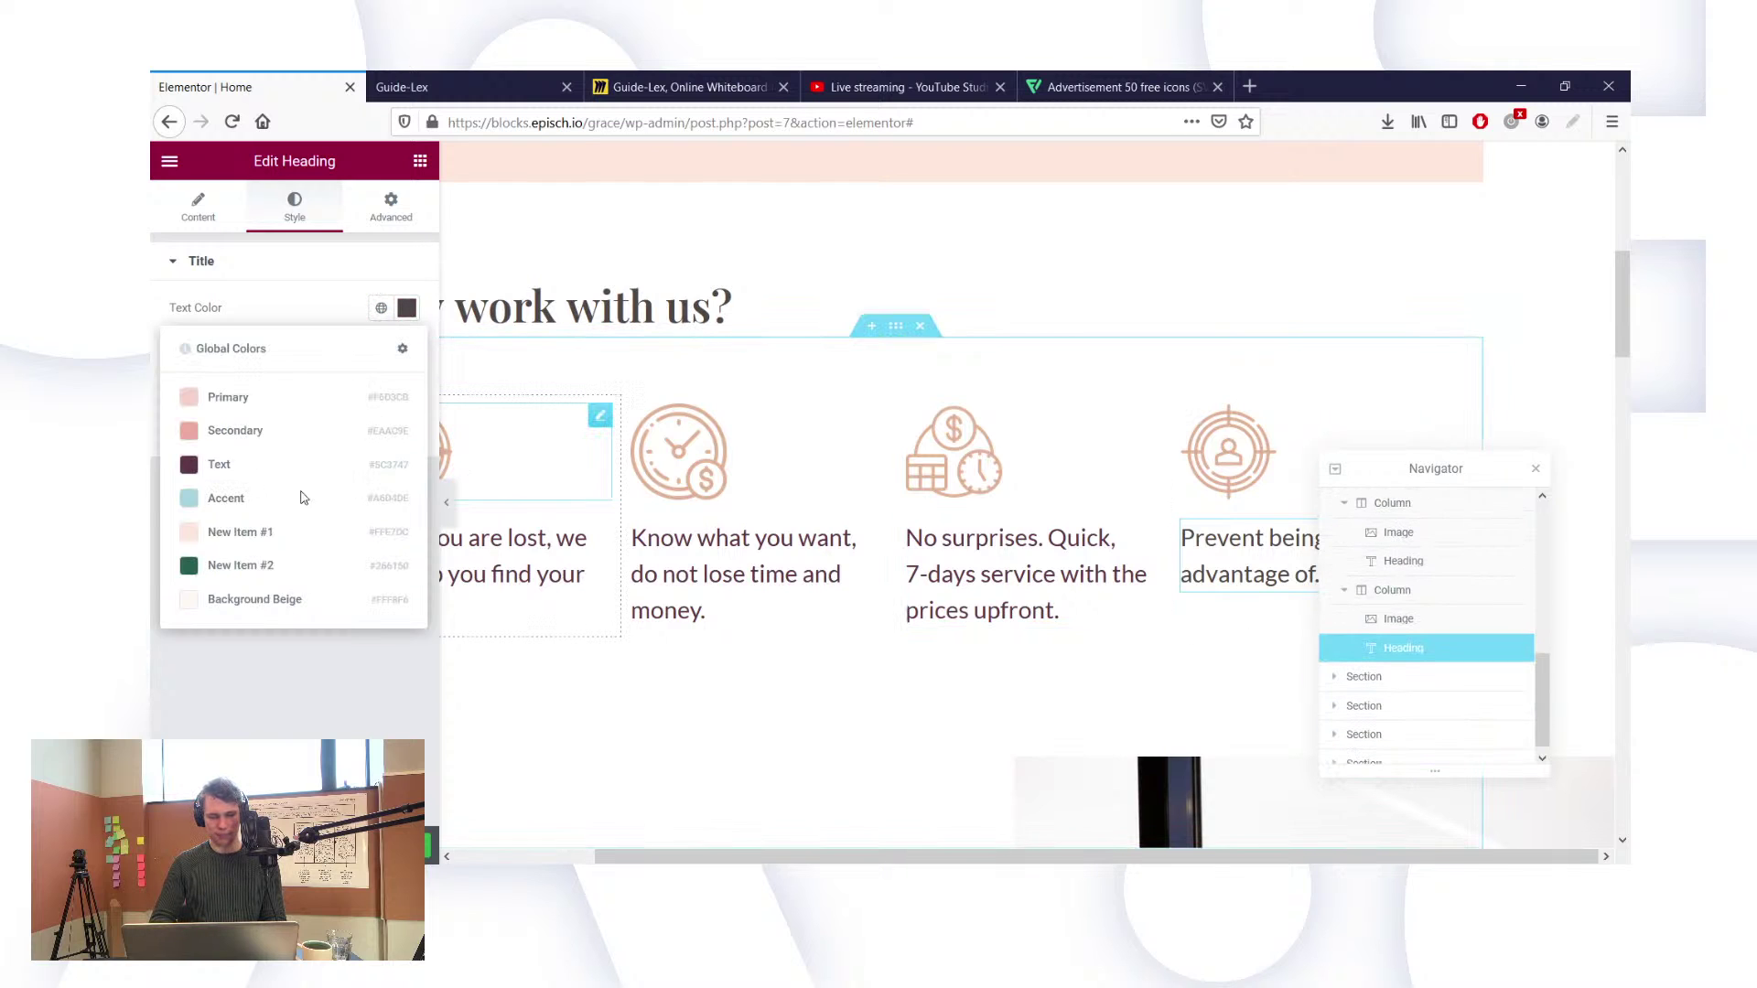
{"action": "left_click", "coordinate": [275, 473]}
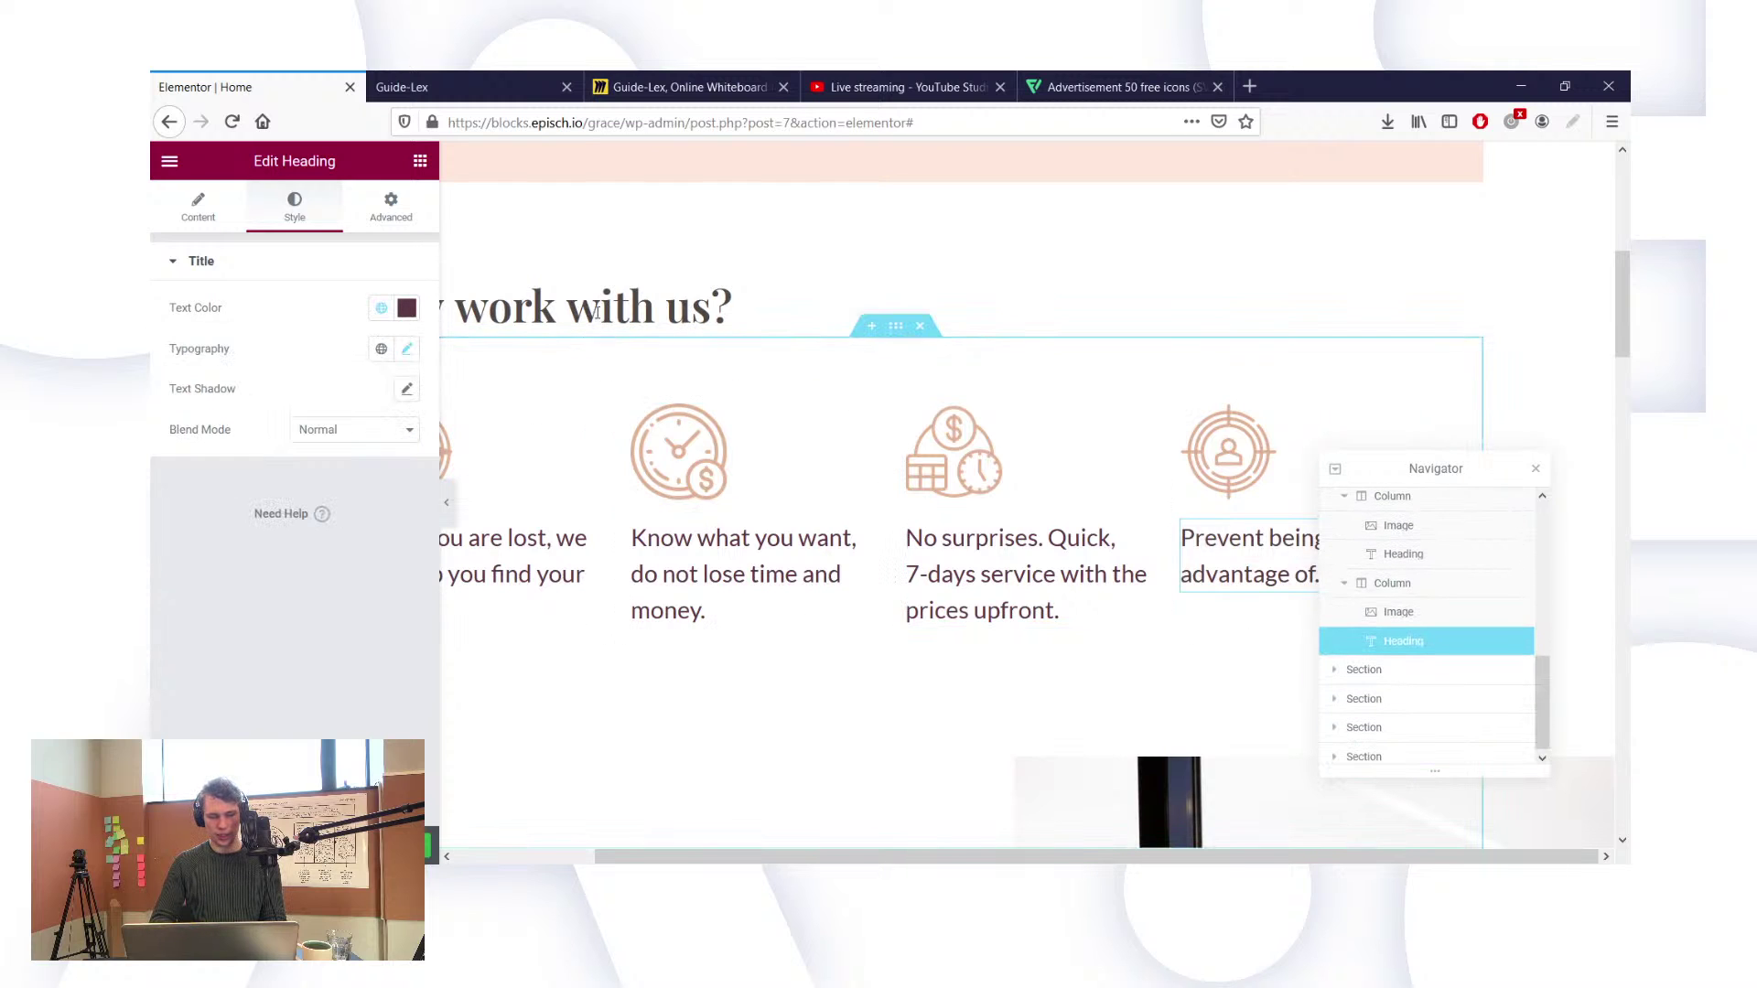
{"action": "left_click", "coordinate": [381, 309]}
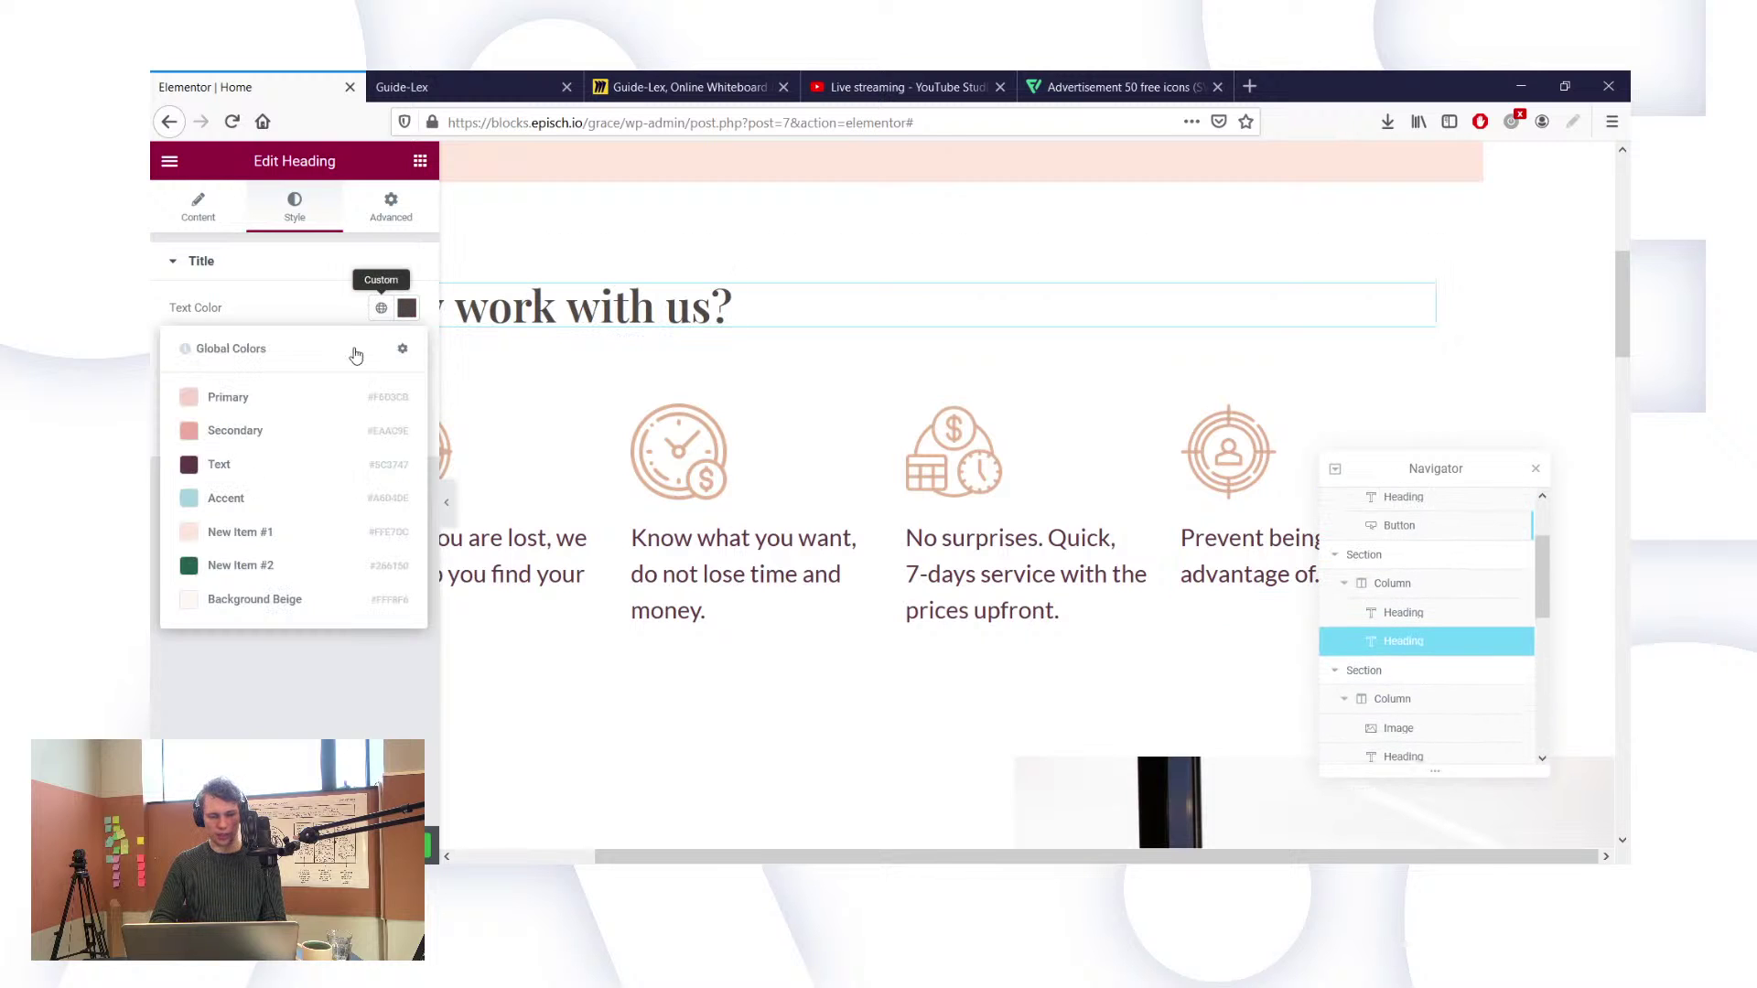
{"action": "left_click", "coordinate": [386, 461]}
Step: Apply global Text to the founder story text and the empowerment heading
{"action": "scroll", "coordinate": [627, 478], "scroll_direction": "down", "scroll_amount": 10}
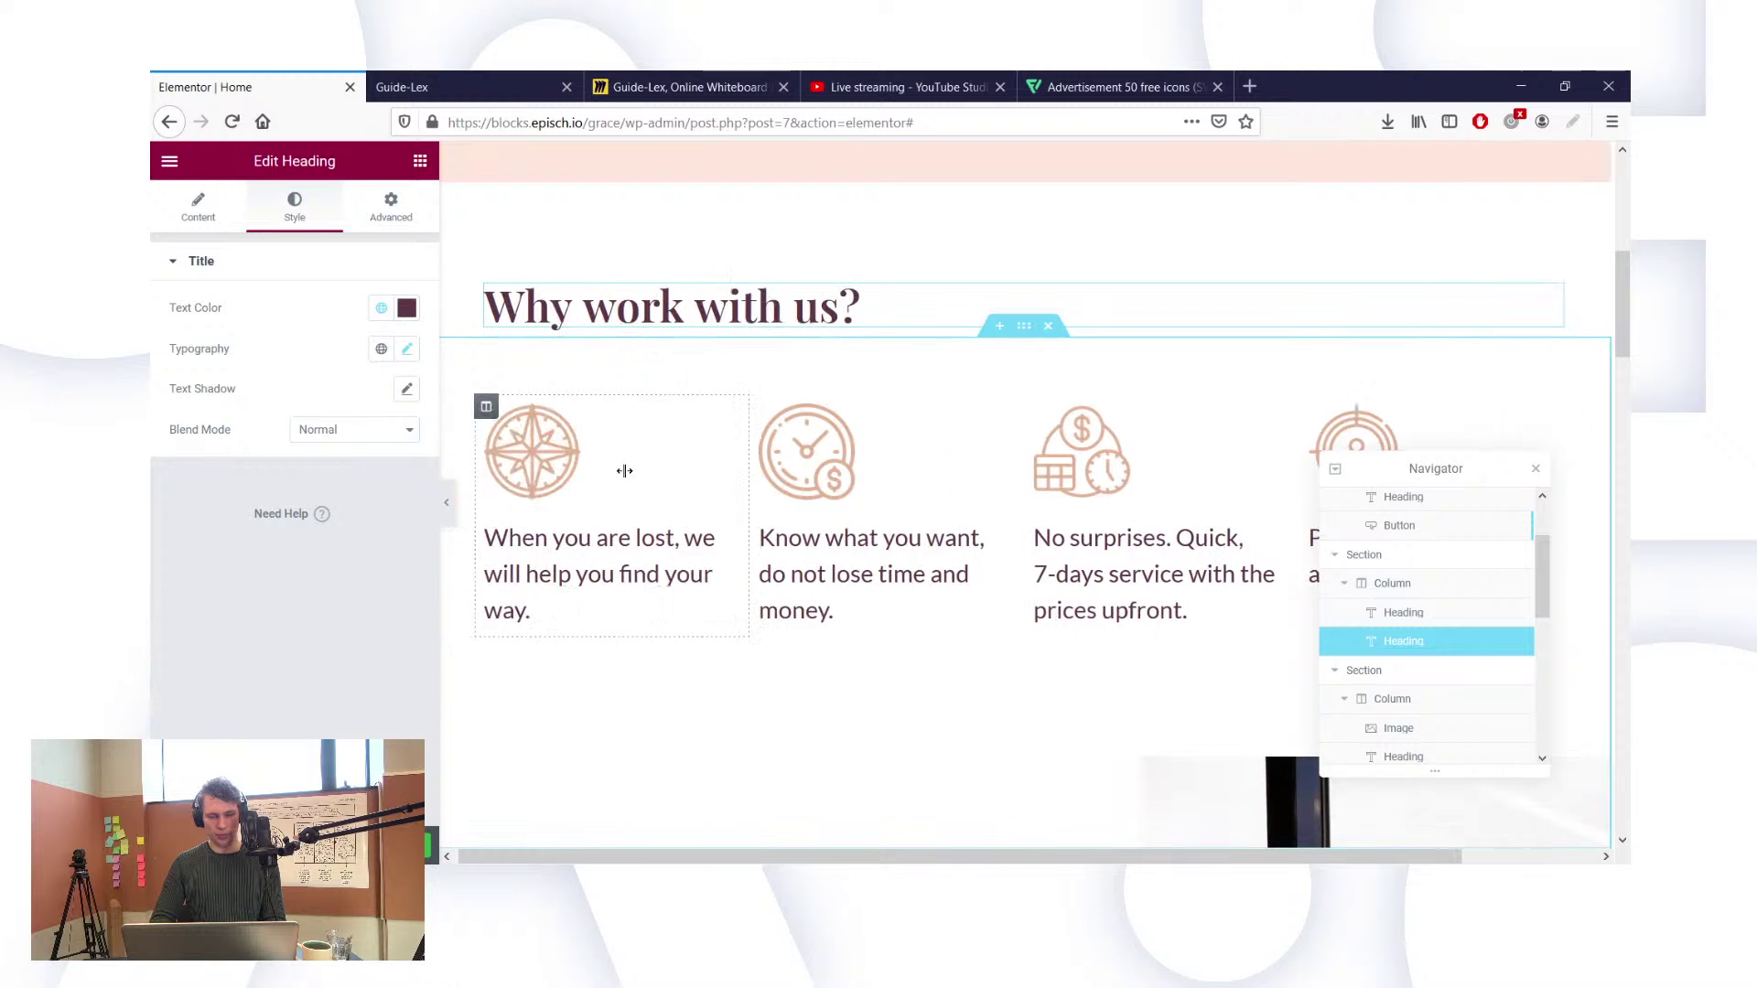
{"action": "scroll", "coordinate": [626, 471], "scroll_direction": "up", "scroll_amount": 2}
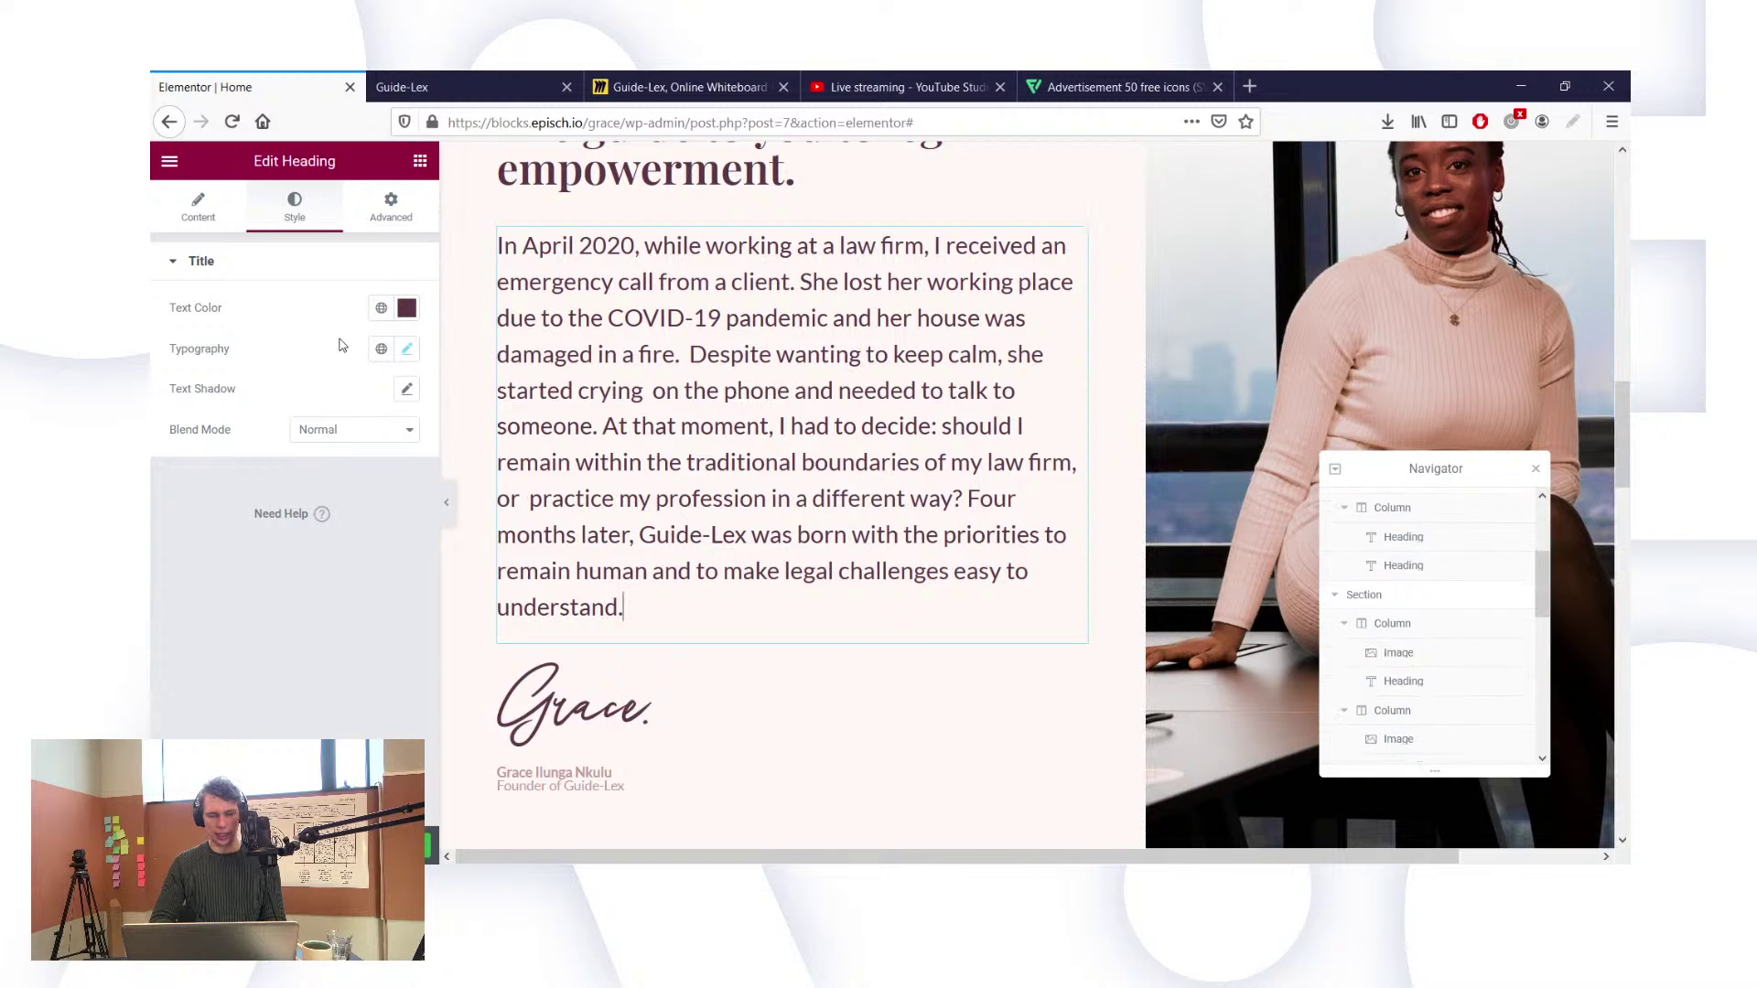
{"action": "left_click", "coordinate": [380, 311]}
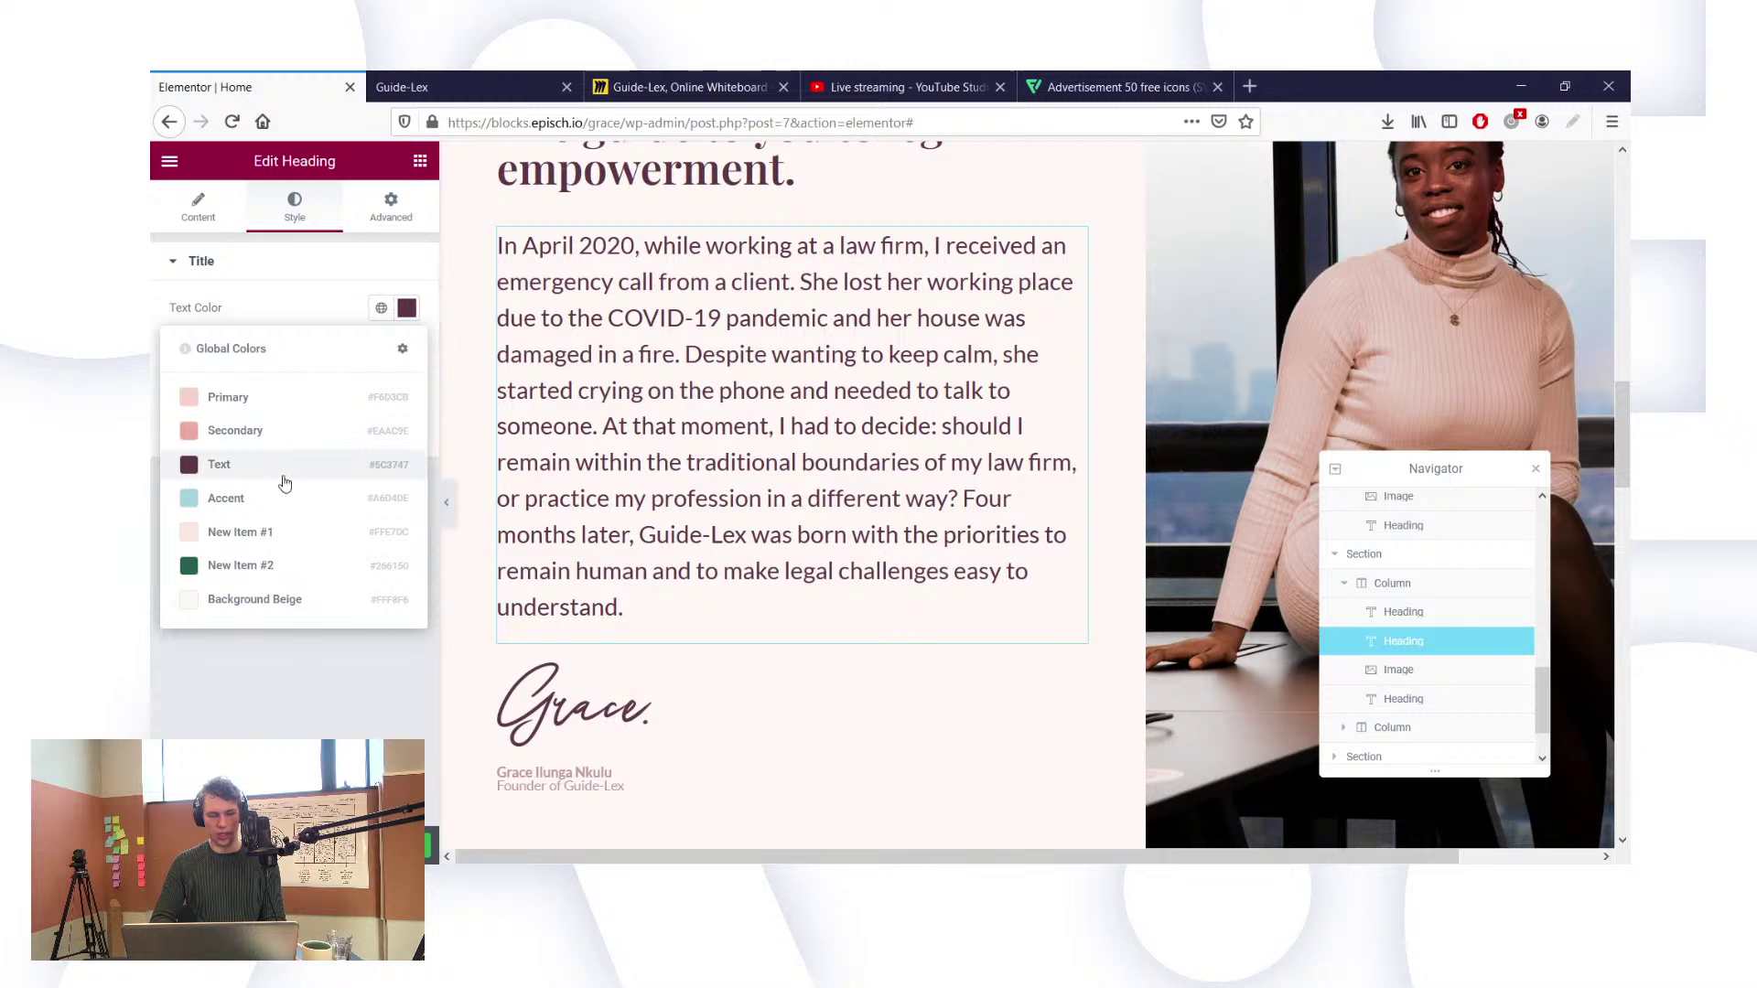
{"action": "left_click", "coordinate": [649, 485]}
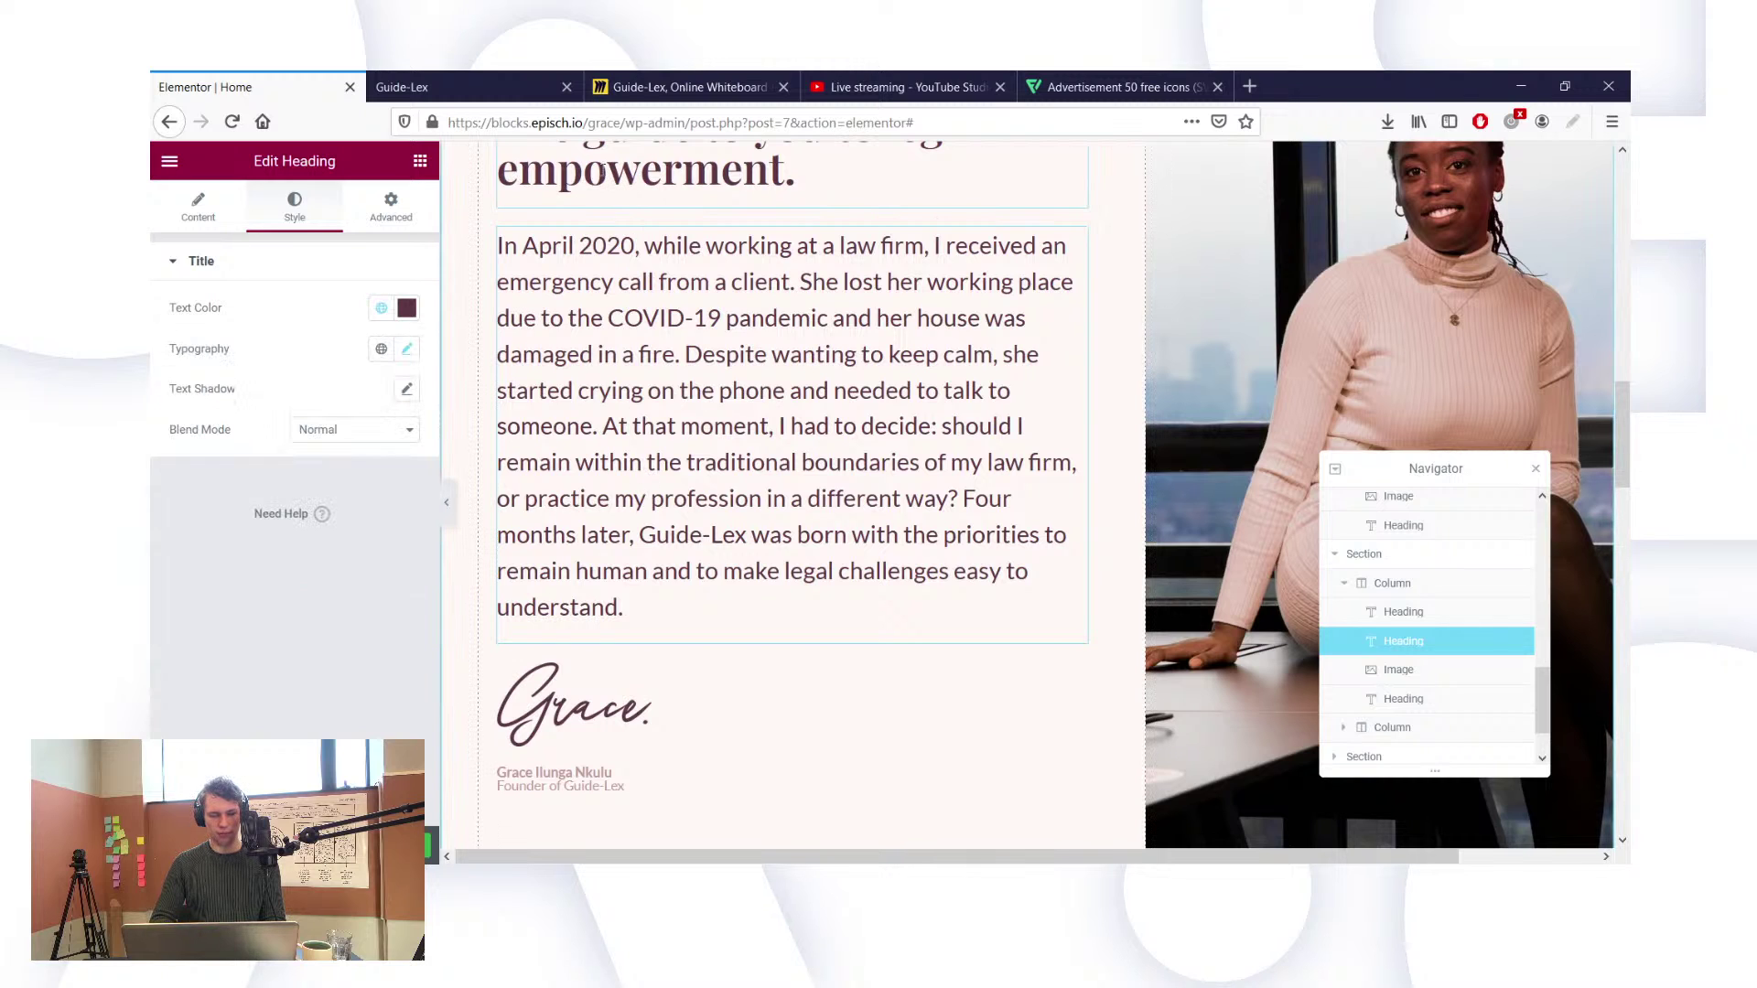
{"action": "left_click", "coordinate": [381, 308]}
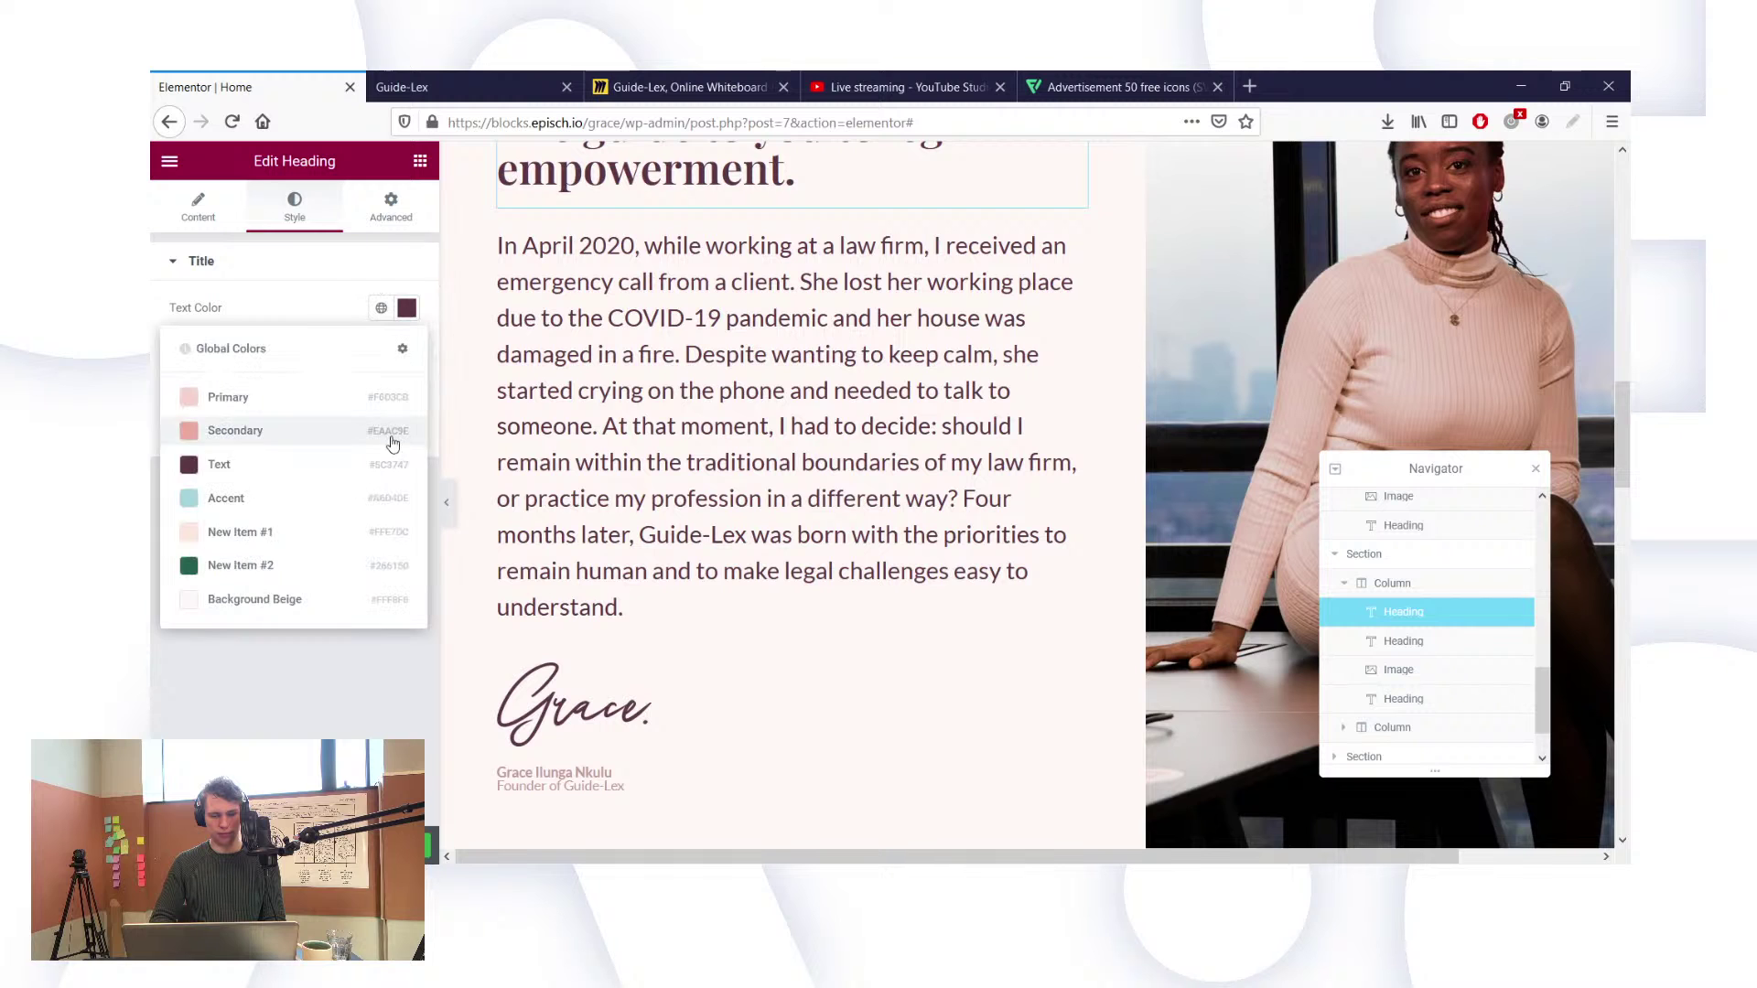
{"action": "left_click", "coordinate": [619, 534]}
{"action": "scroll", "coordinate": [603, 568], "scroll_direction": "down", "scroll_amount": 3}
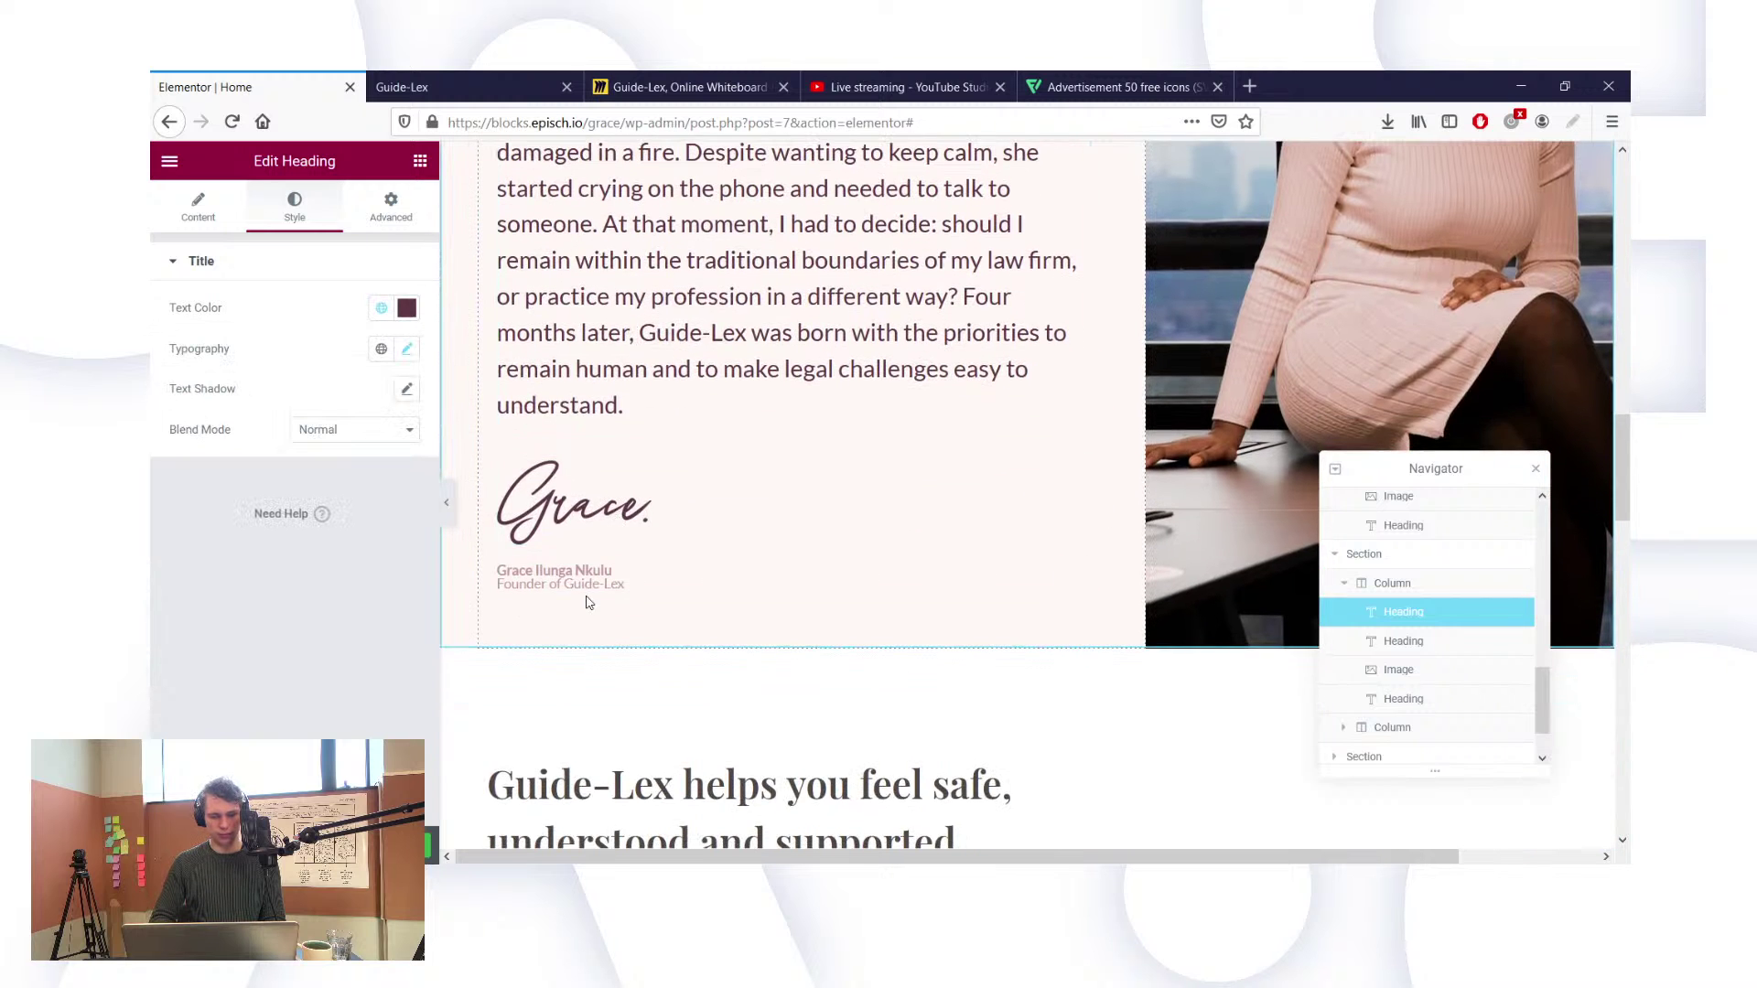
{"action": "scroll", "coordinate": [589, 602], "scroll_direction": "down", "scroll_amount": 3}
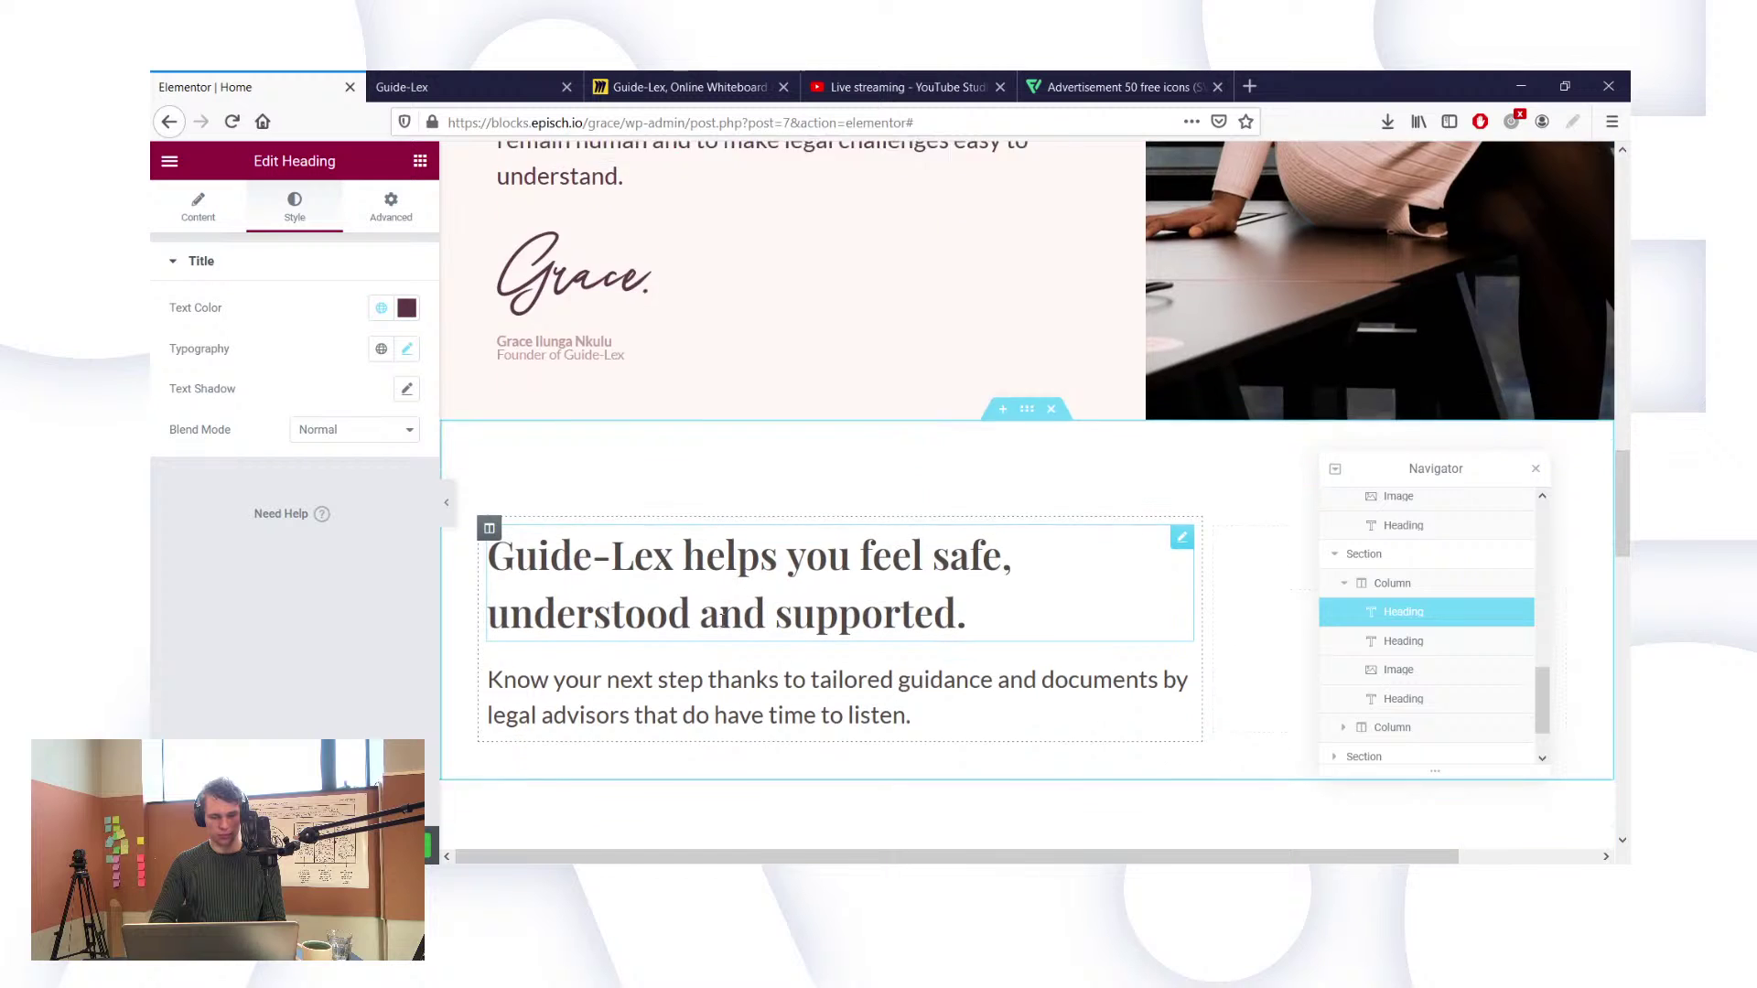
{"action": "scroll", "coordinate": [723, 619], "scroll_direction": "down", "scroll_amount": 2}
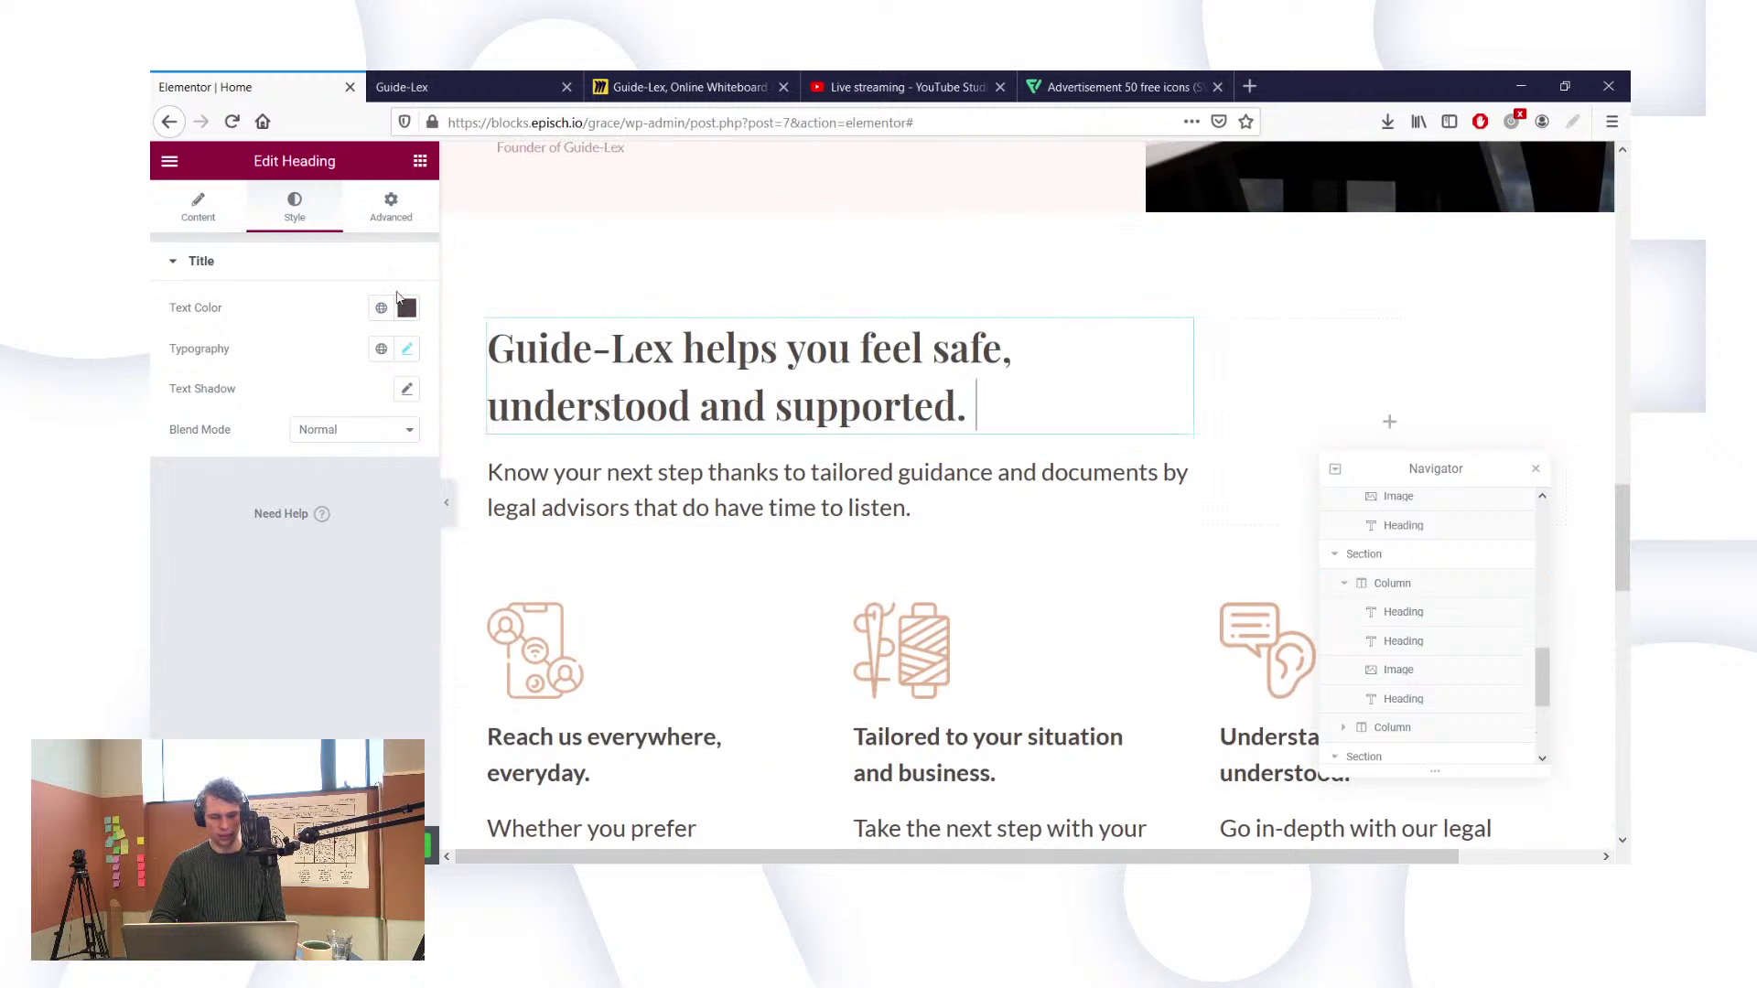
Step: Apply global Text to the feel safe heading, Know your next step text and Reach us everywhere heading
{"action": "left_click", "coordinate": [382, 308]}
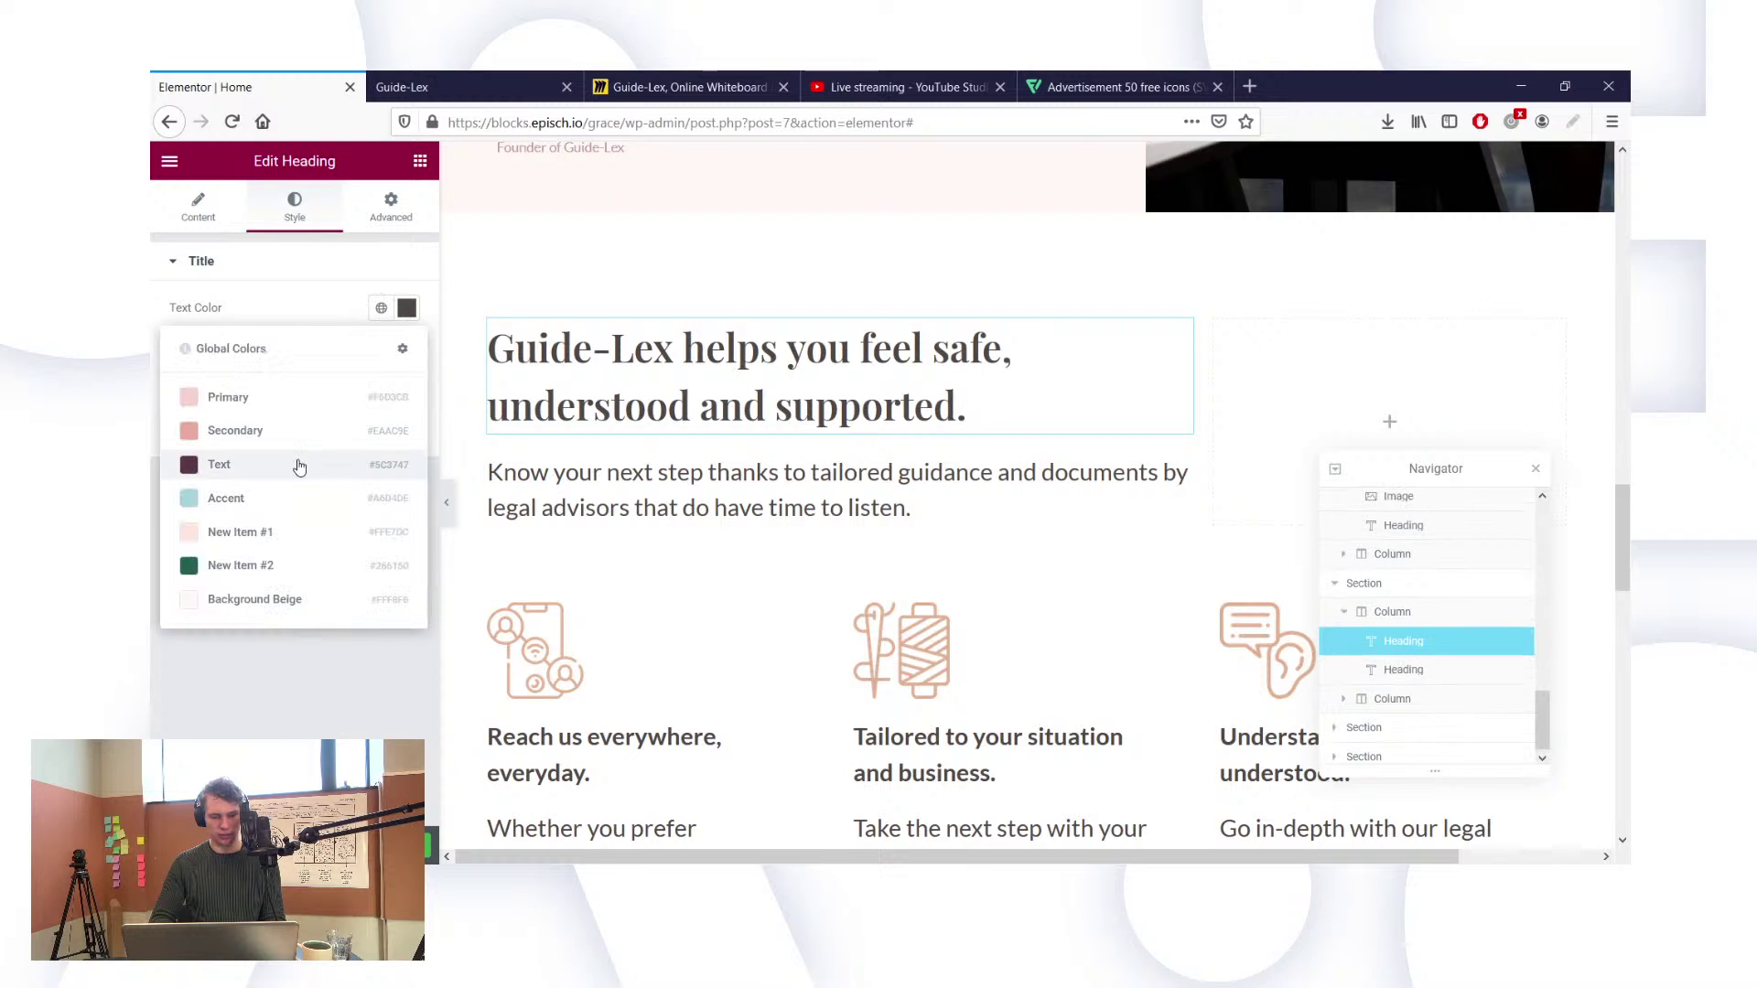
{"action": "left_click", "coordinate": [347, 464]}
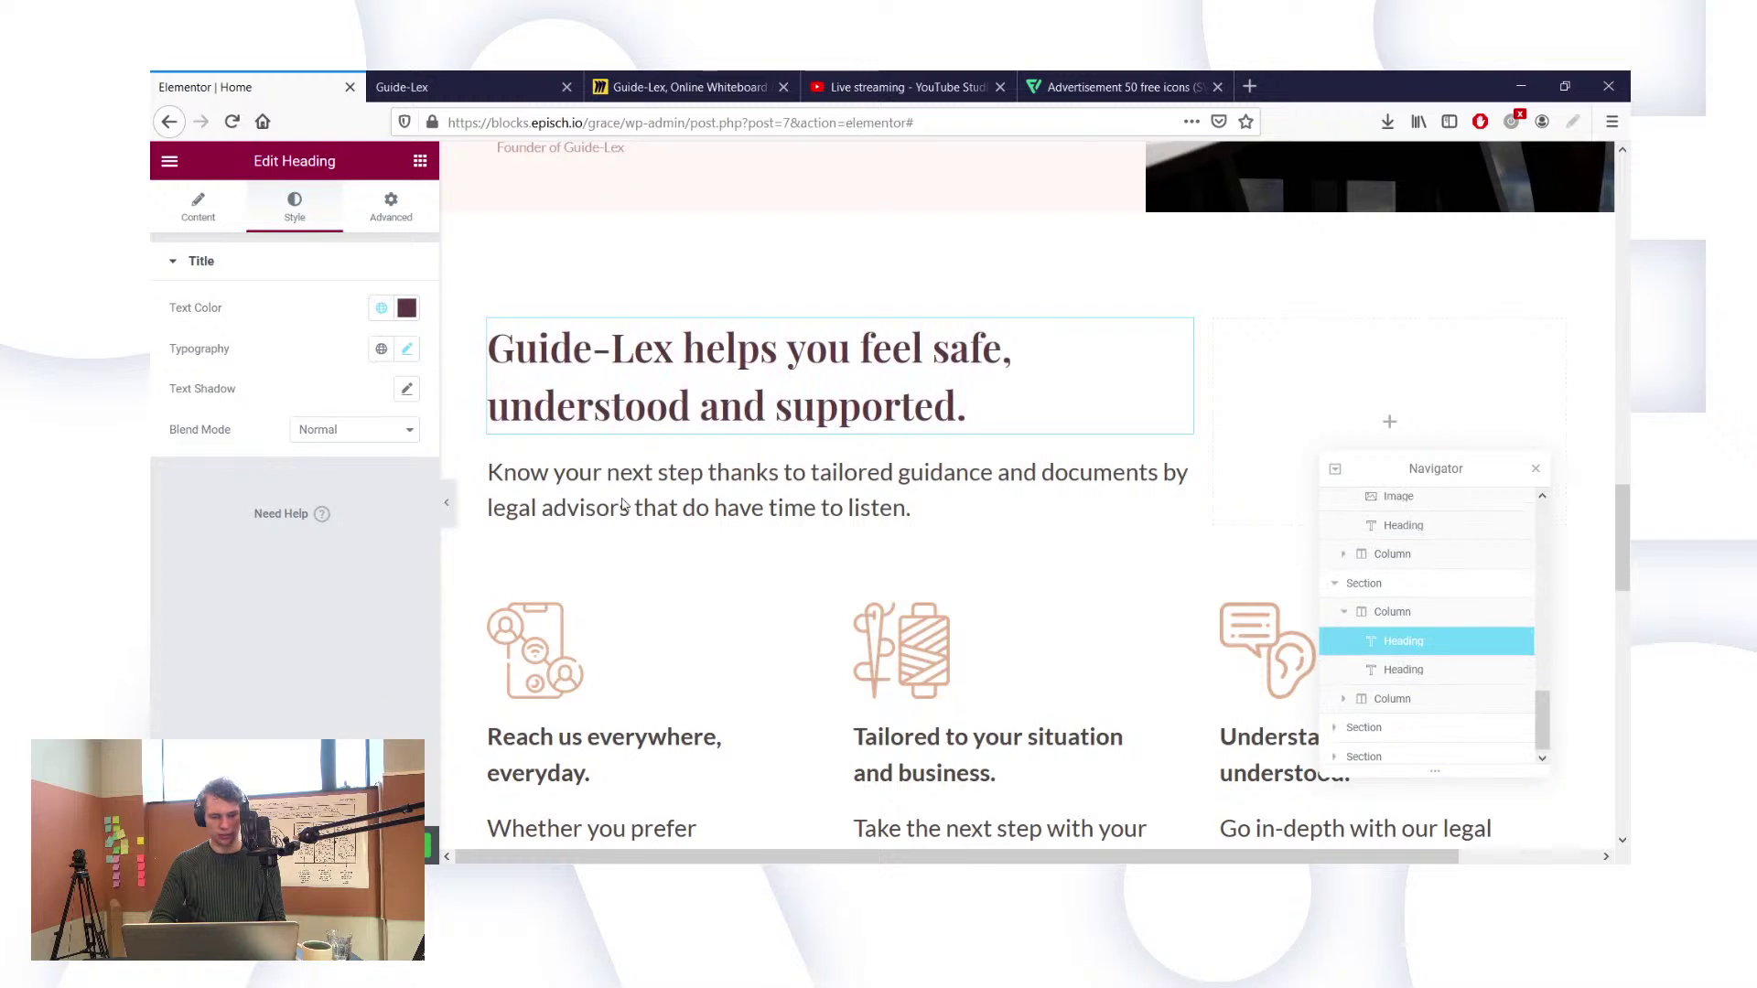
{"action": "left_click", "coordinate": [382, 308]}
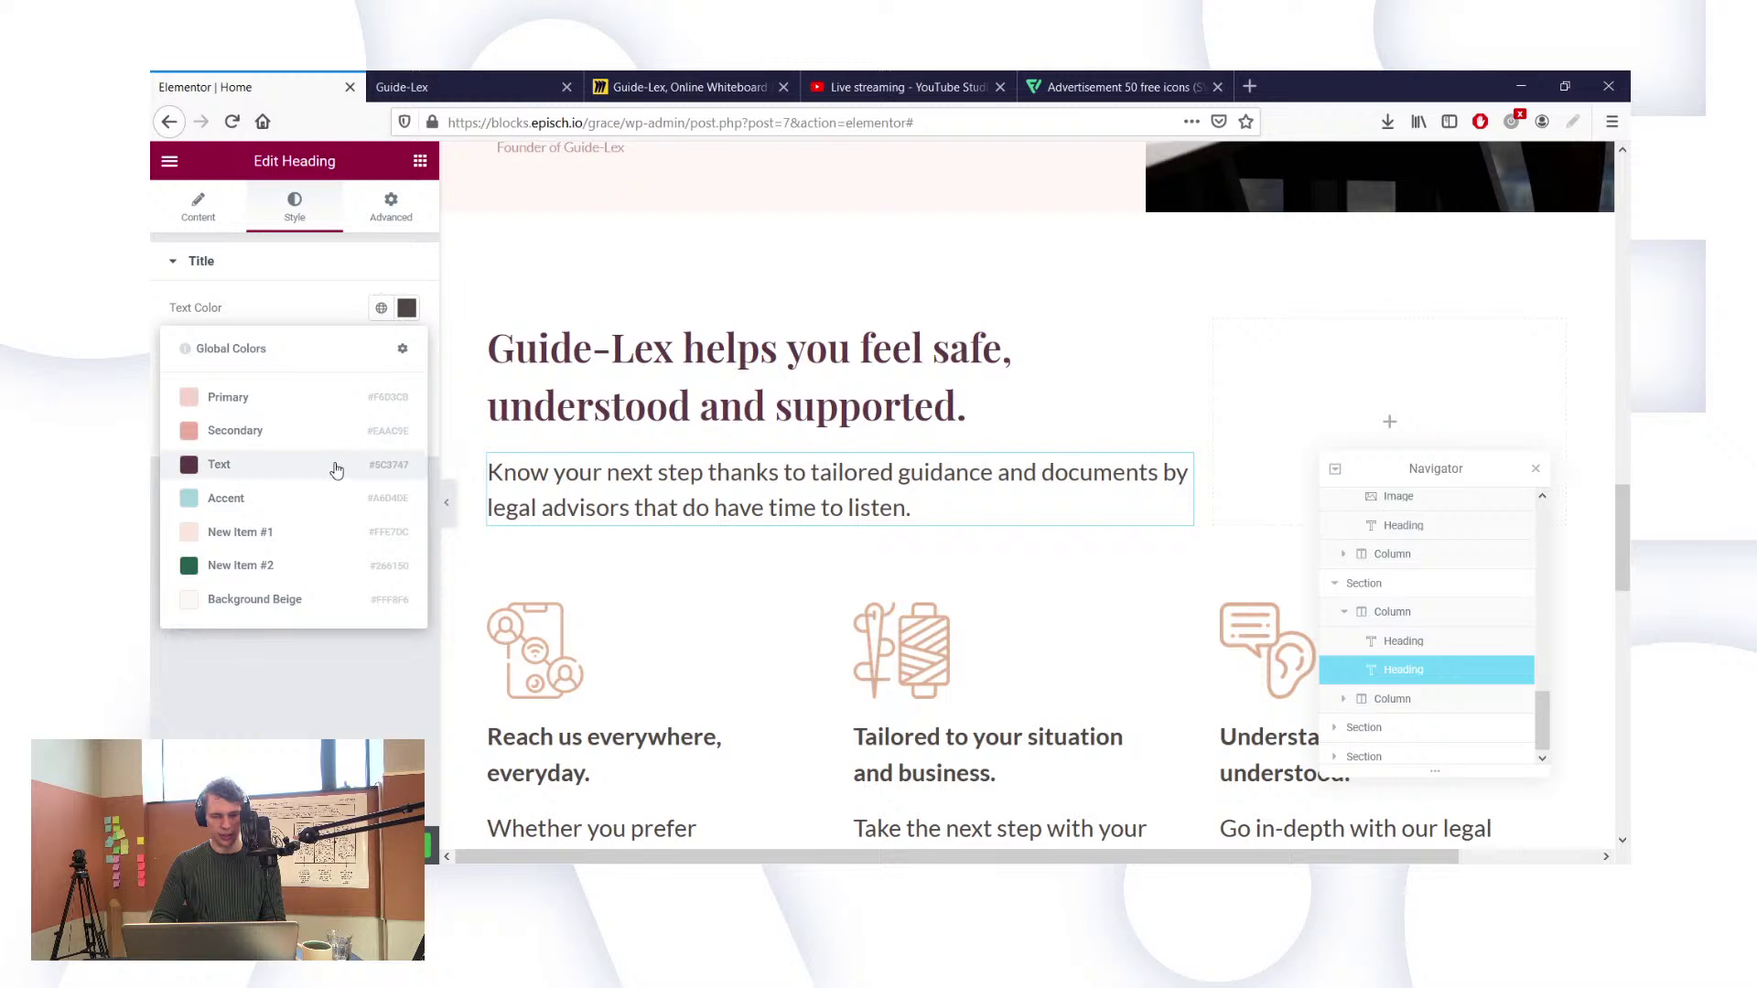
{"action": "left_click", "coordinate": [518, 461]}
{"action": "scroll", "coordinate": [635, 530], "scroll_direction": "down", "scroll_amount": 5}
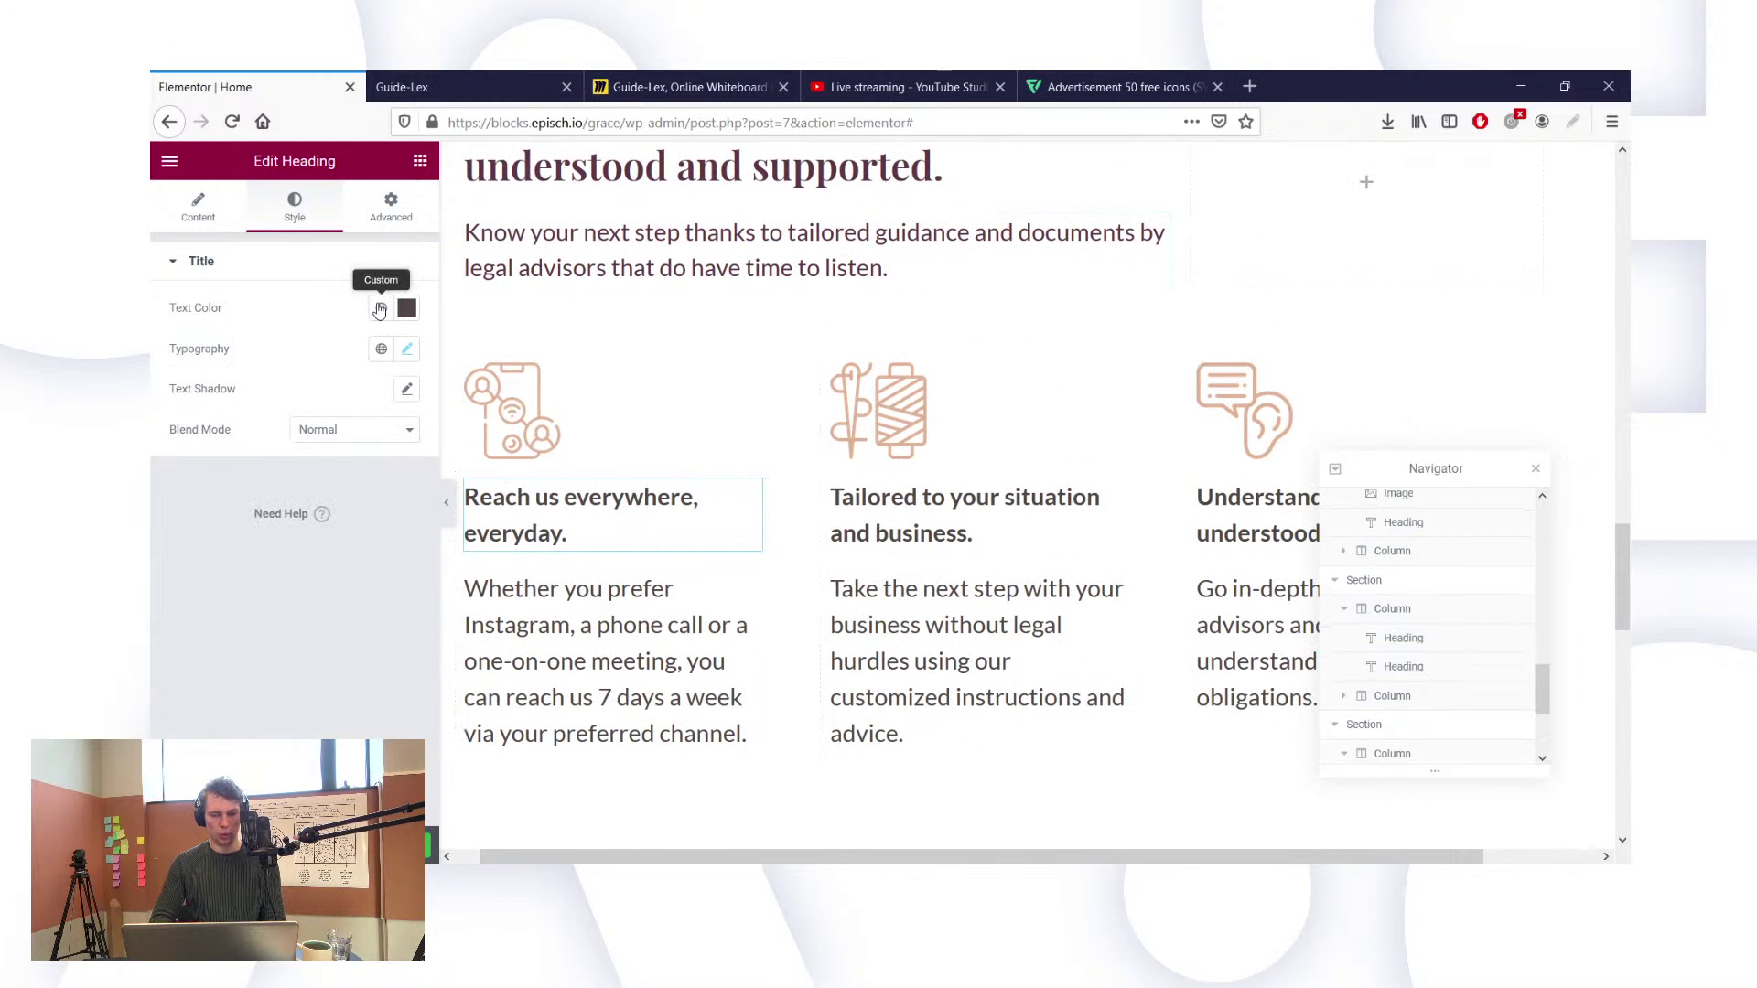
{"action": "left_click", "coordinate": [382, 308]}
{"action": "left_click", "coordinate": [275, 464]}
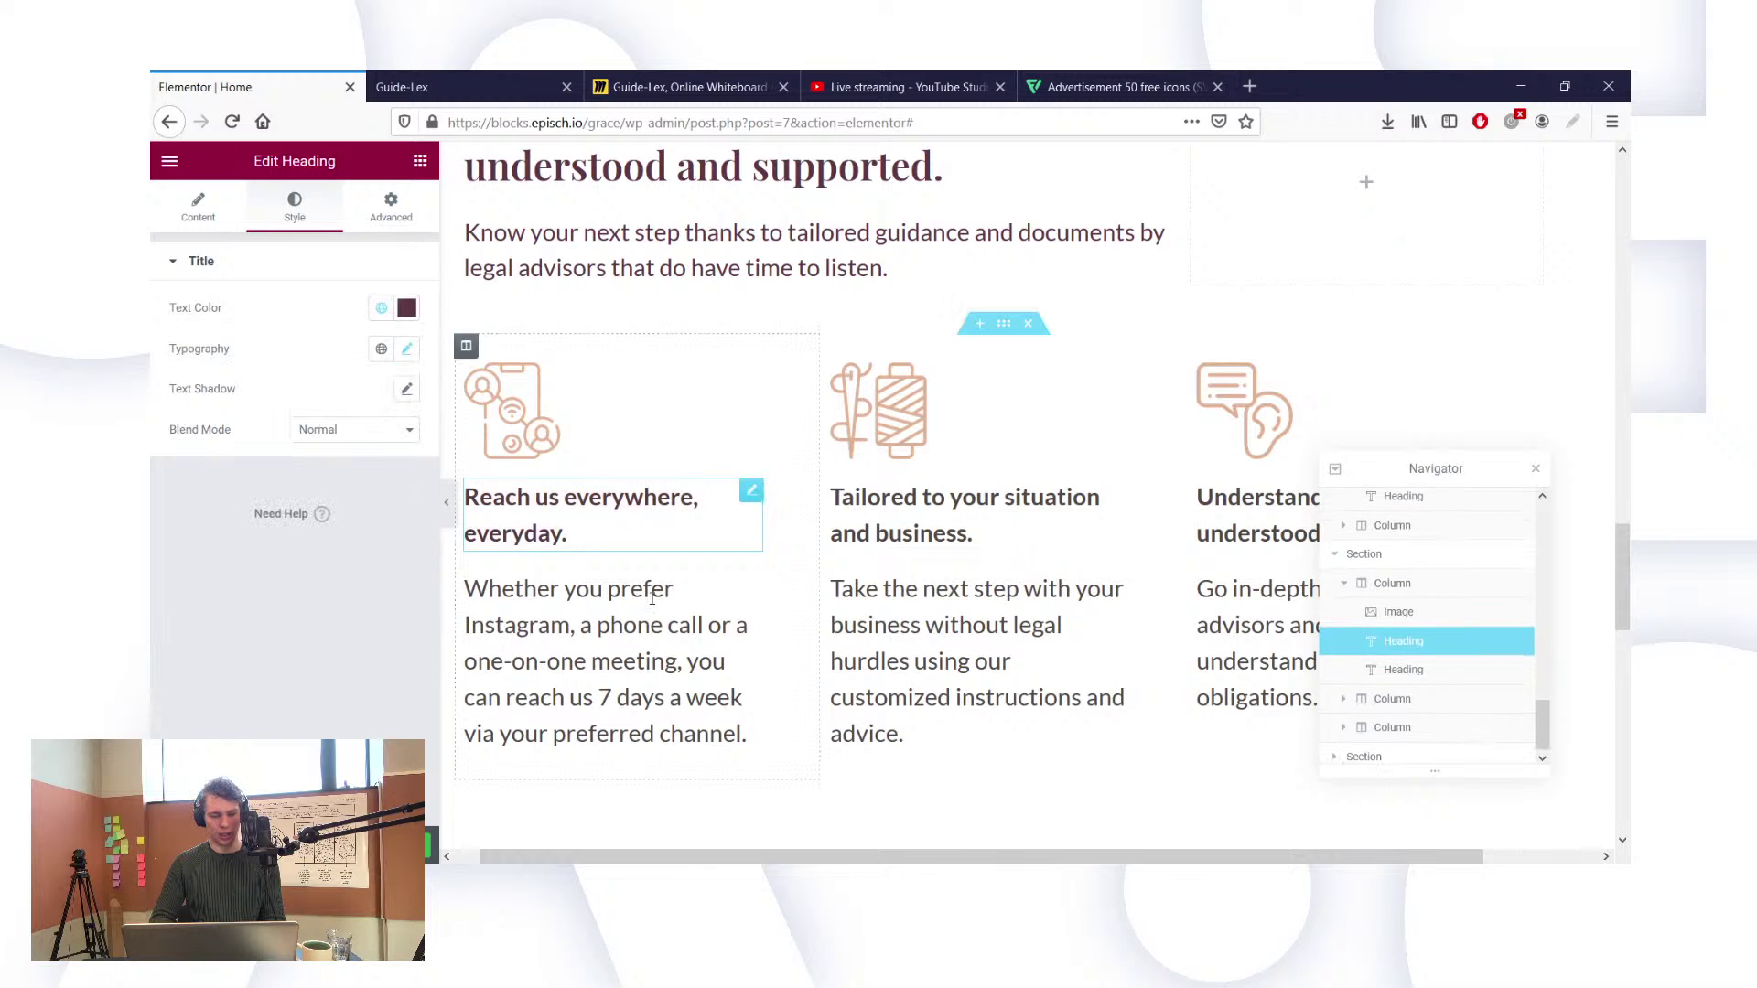
Step: Colour the Tailored heading and the remaining feature-column headings with the global Text colour
{"action": "left_click", "coordinate": [381, 308]}
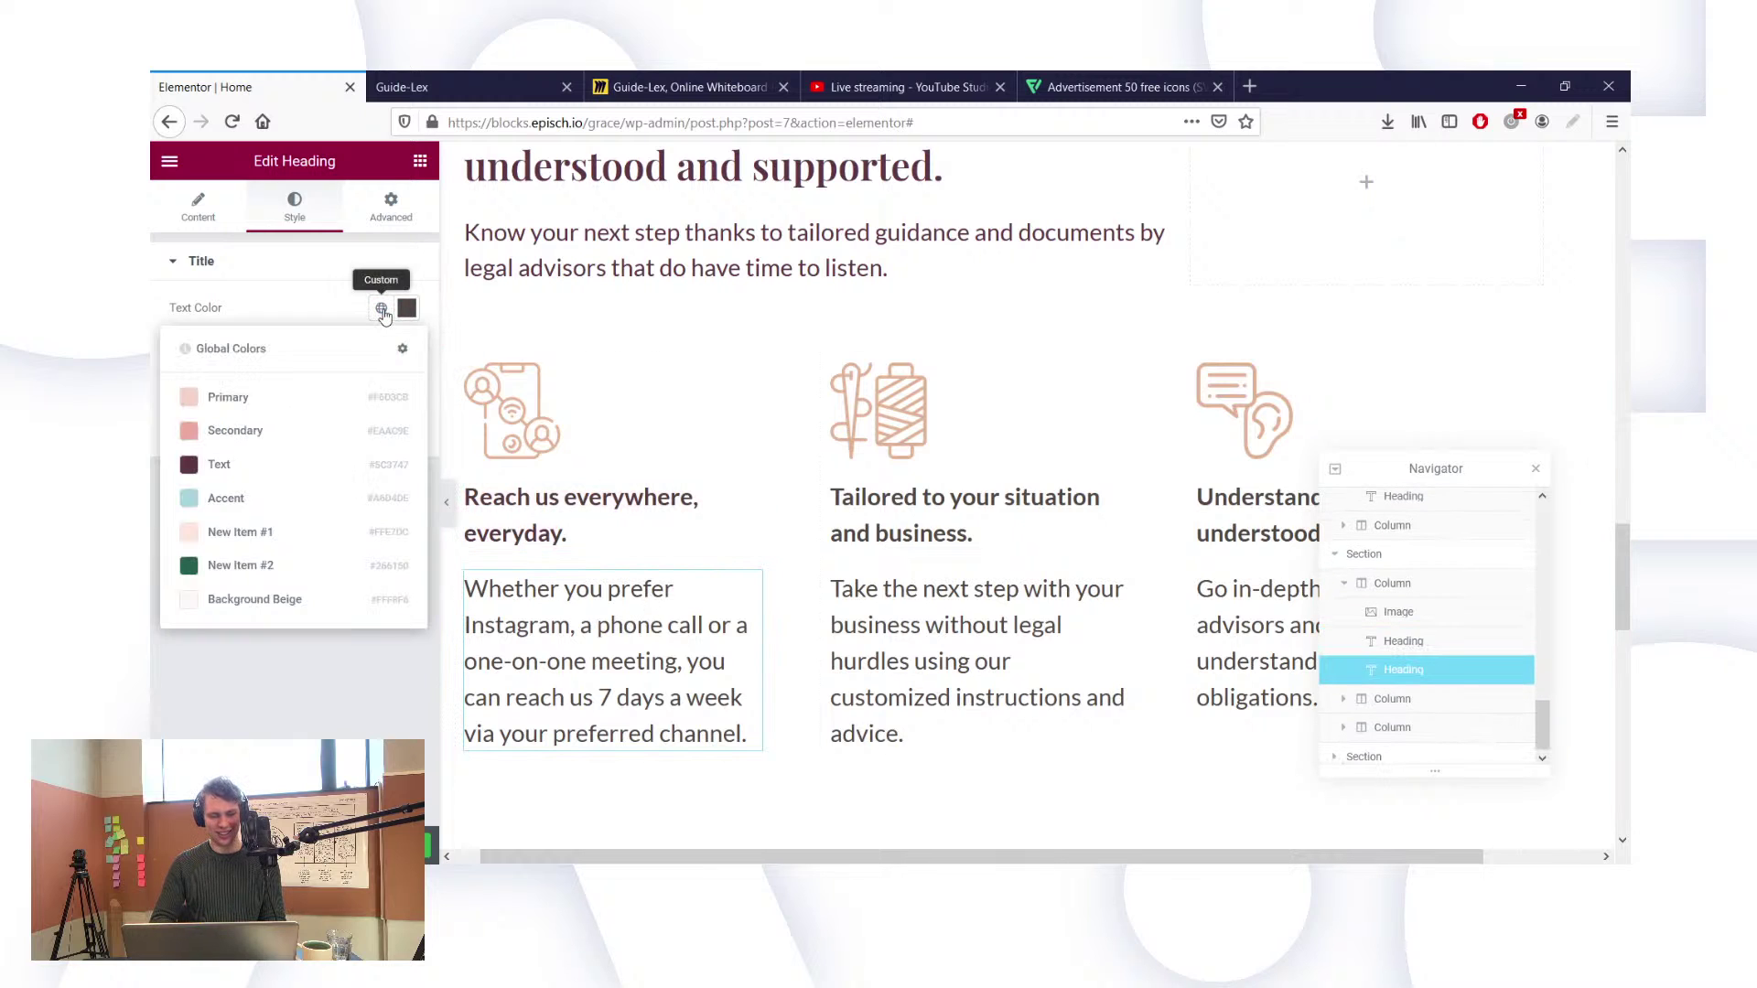
{"action": "left_click", "coordinate": [271, 468]}
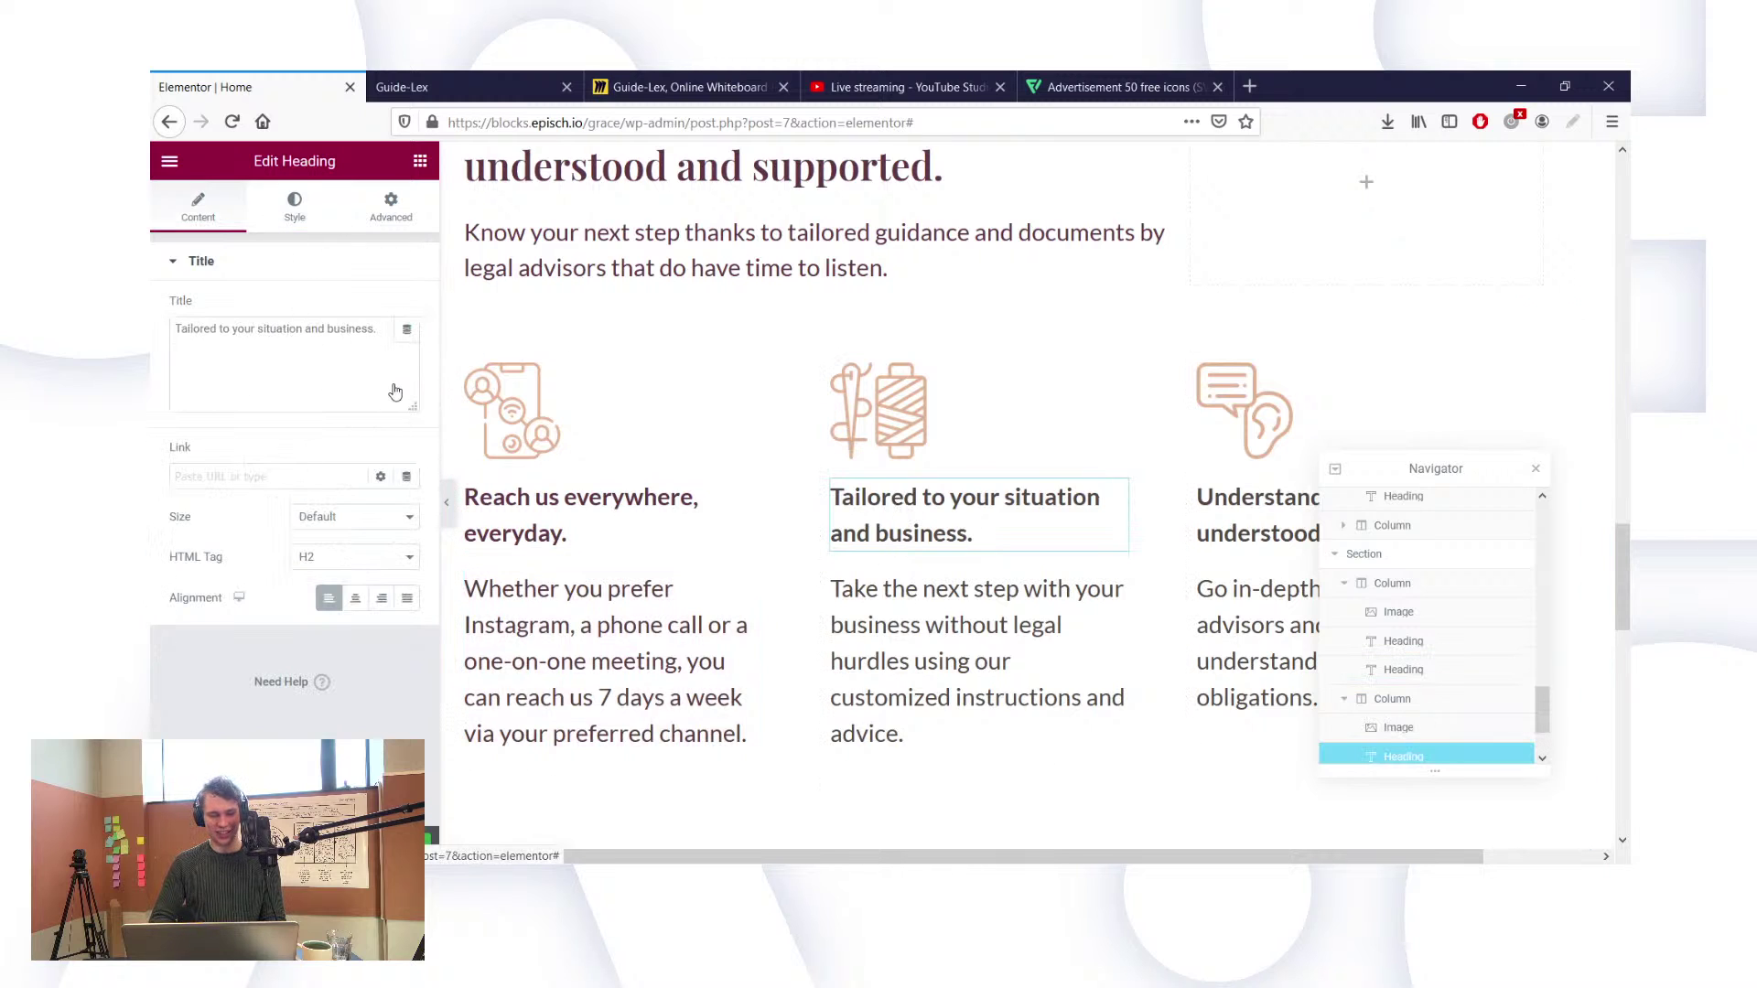
{"action": "left_click", "coordinate": [302, 206]}
{"action": "left_click", "coordinate": [382, 308]}
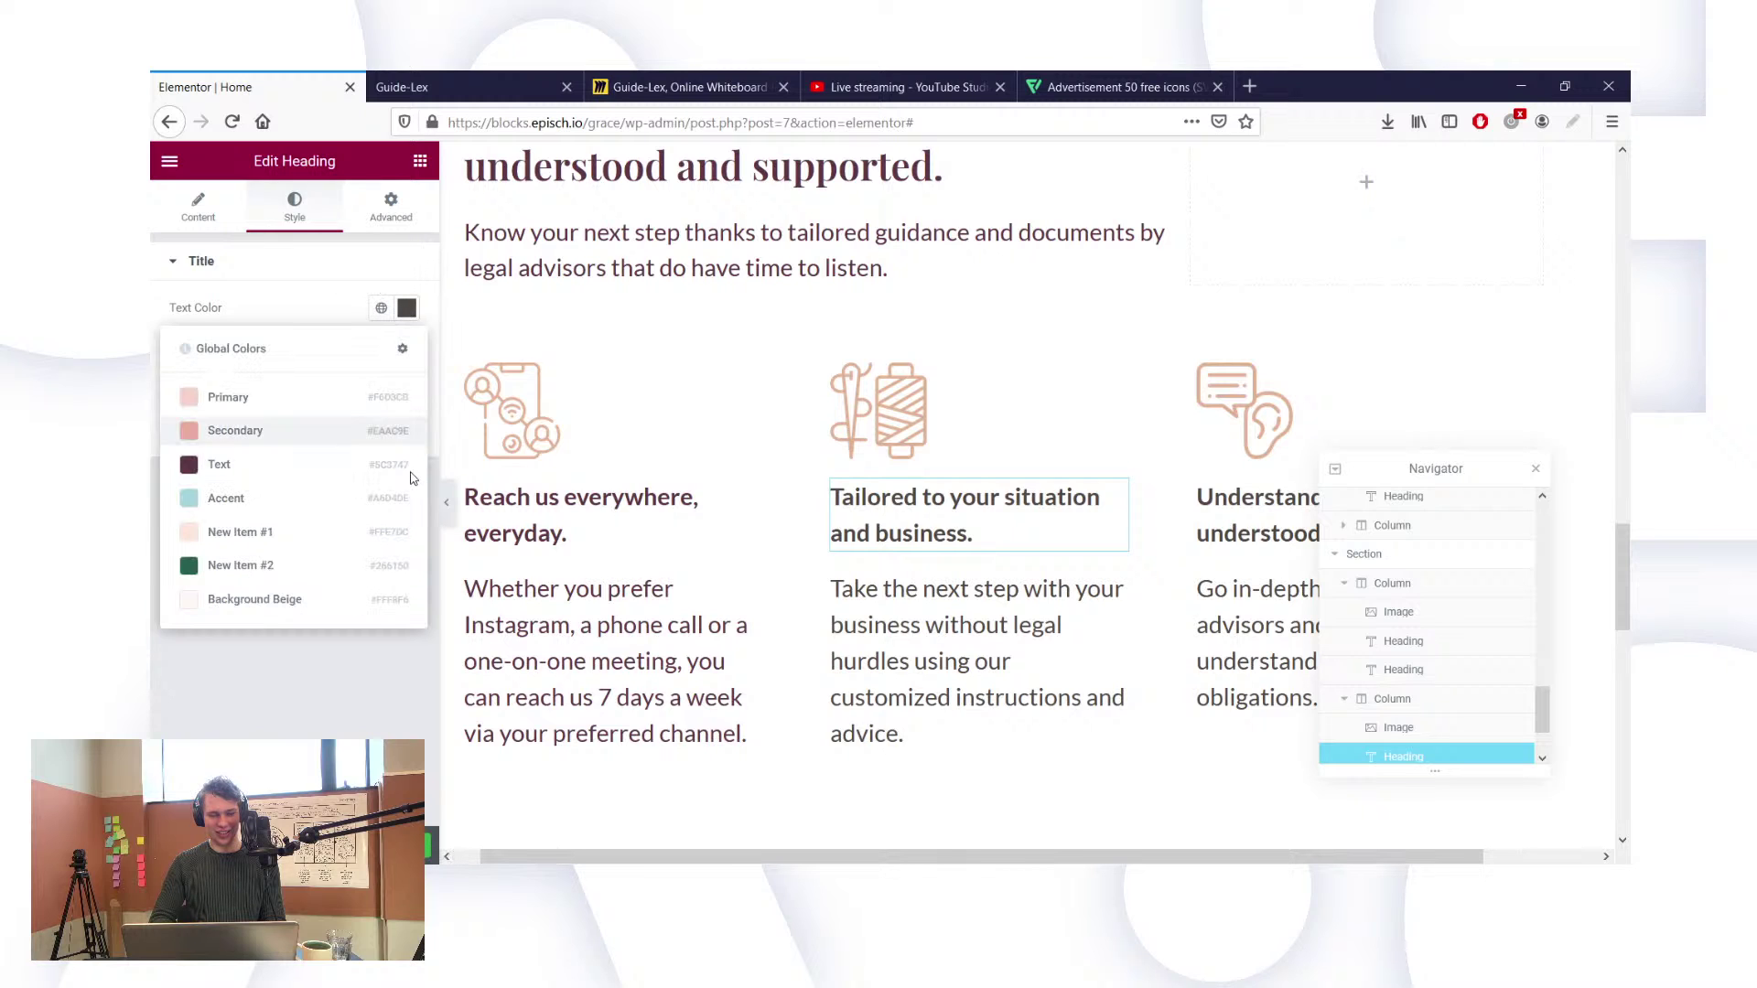
{"action": "left_click", "coordinate": [245, 480]}
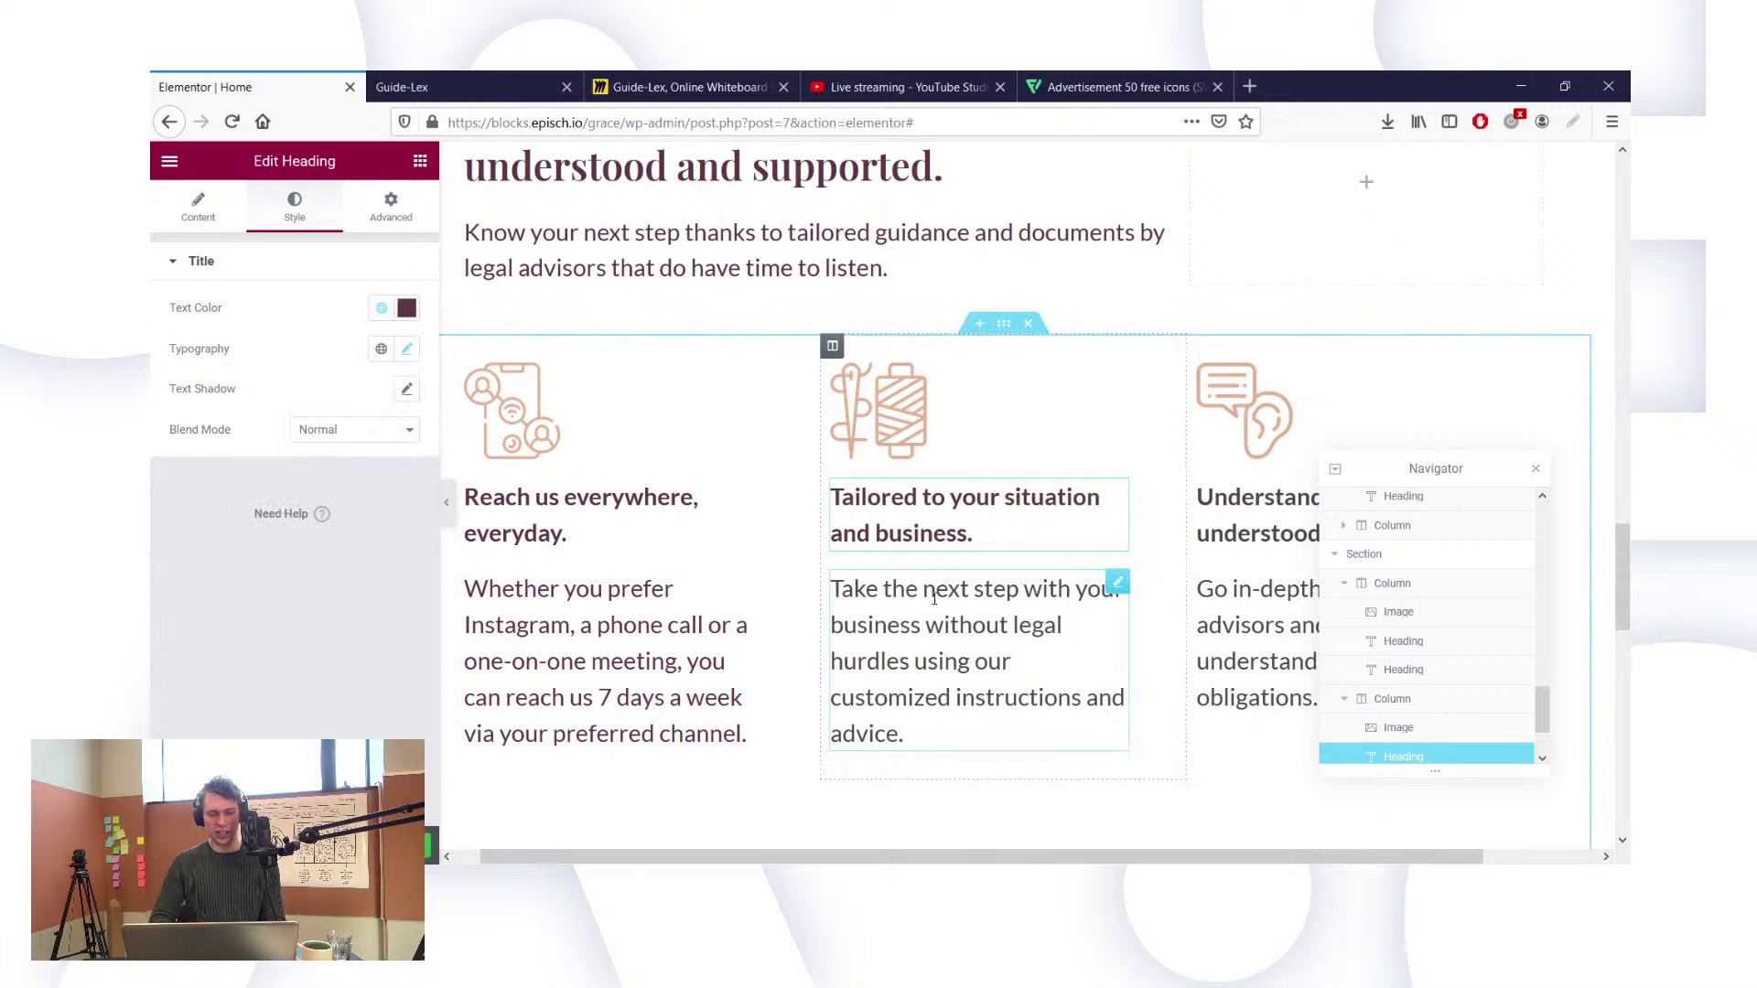
{"action": "left_click", "coordinate": [381, 309]}
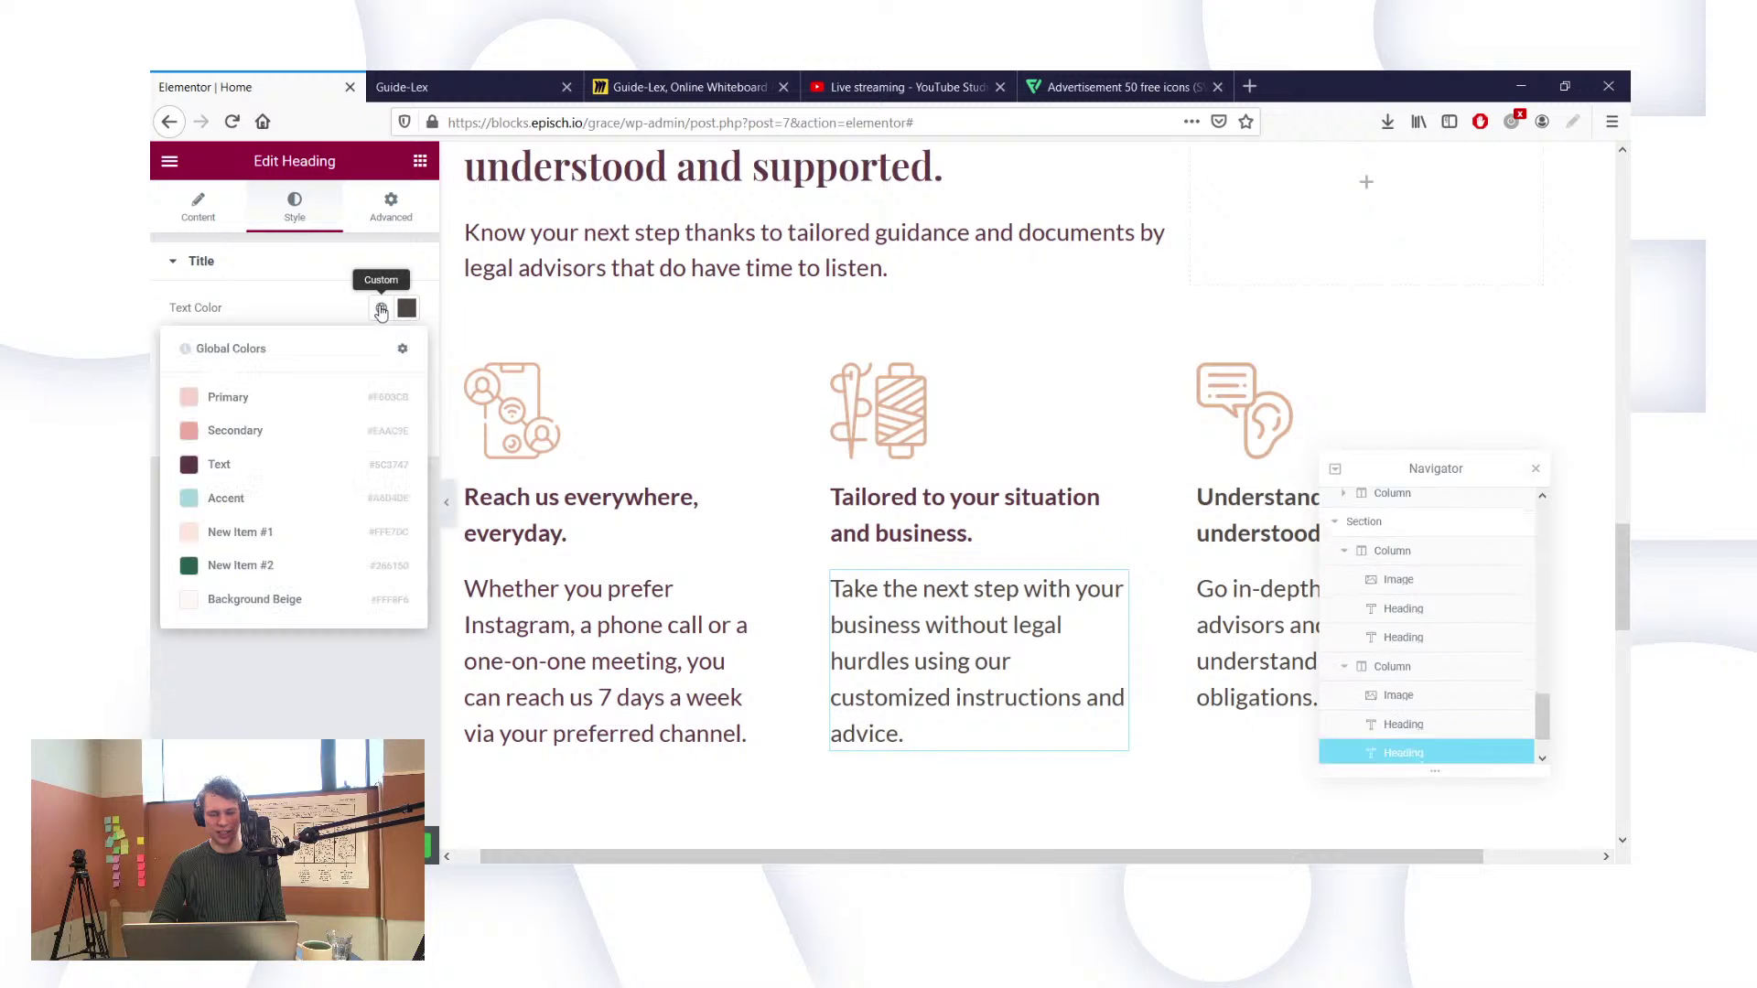
{"action": "left_click", "coordinate": [285, 467]}
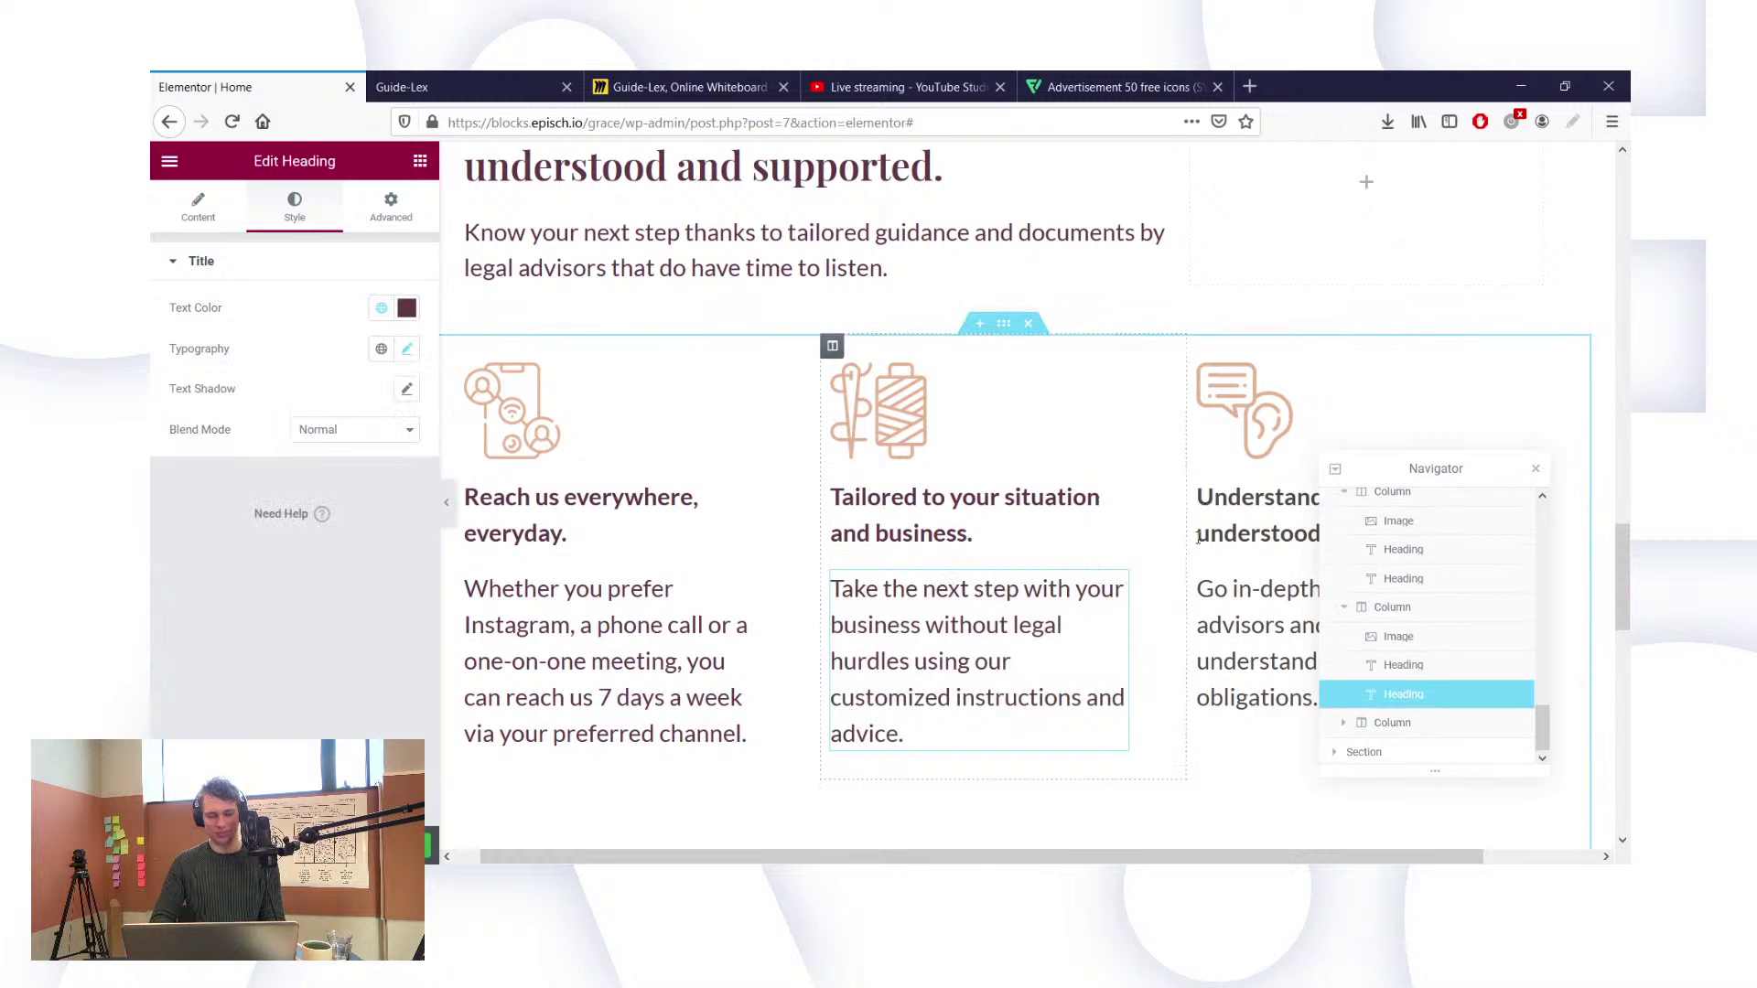
{"action": "left_click", "coordinate": [1258, 515]}
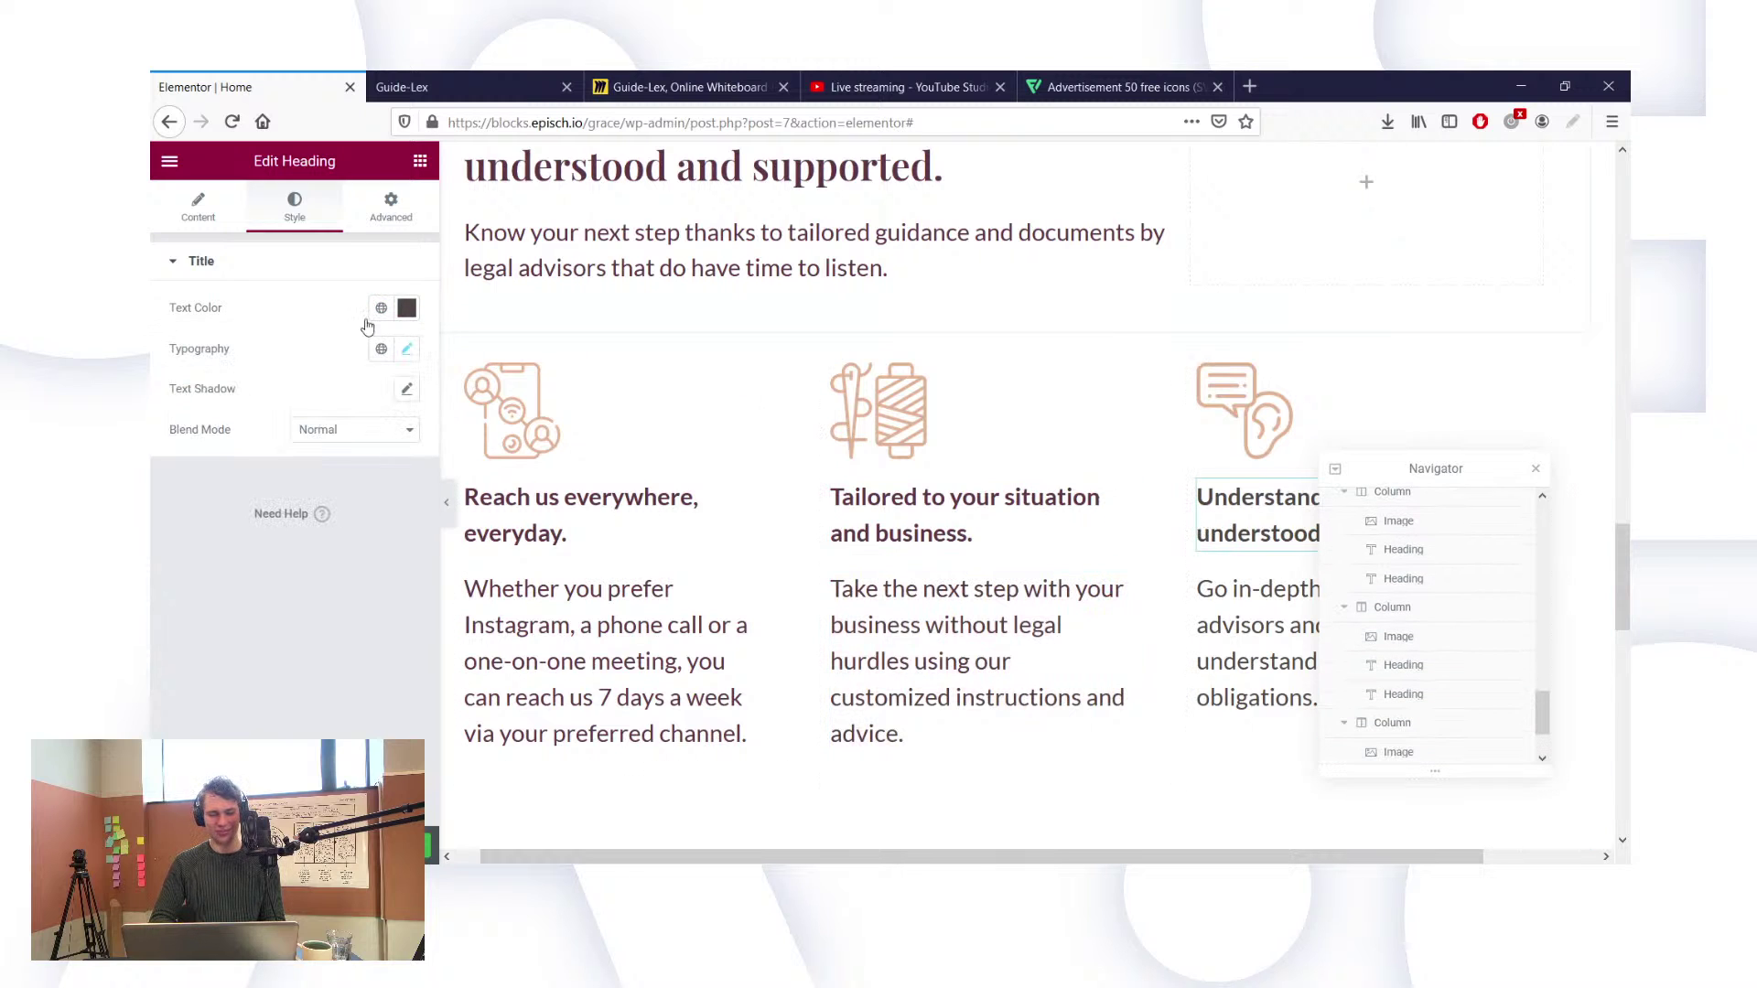
{"action": "left_click", "coordinate": [381, 308]}
{"action": "left_click", "coordinate": [263, 466]}
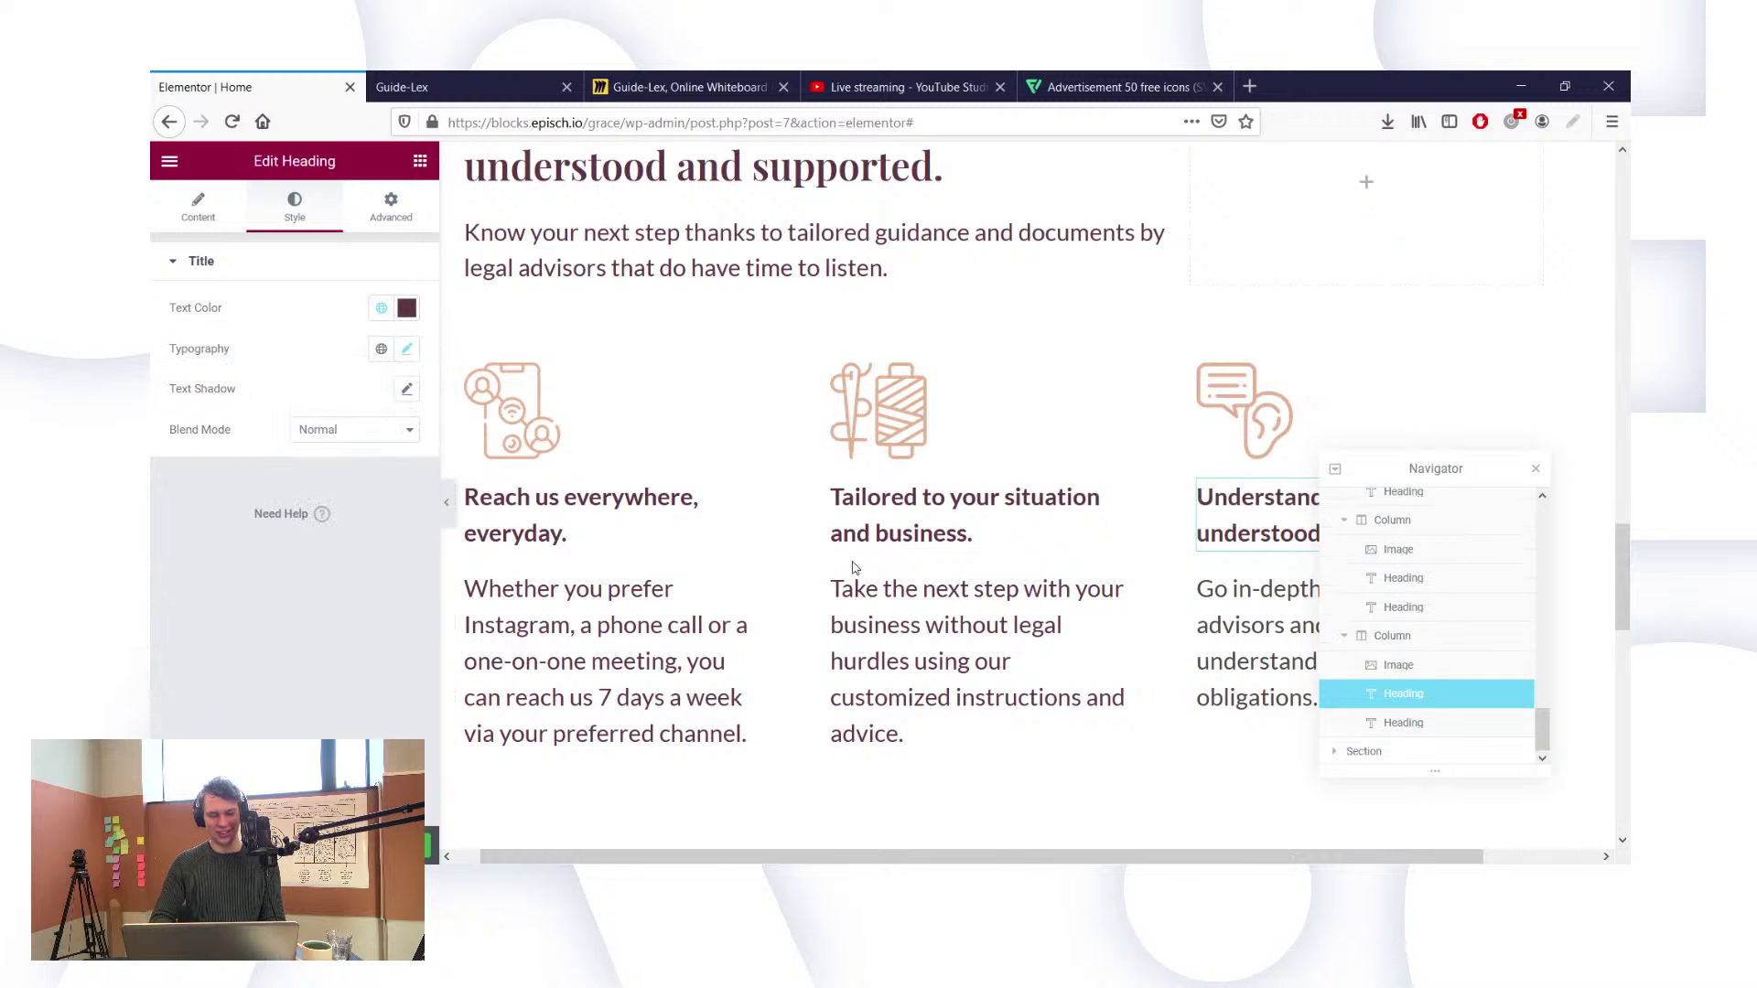
{"action": "left_click", "coordinate": [381, 308]}
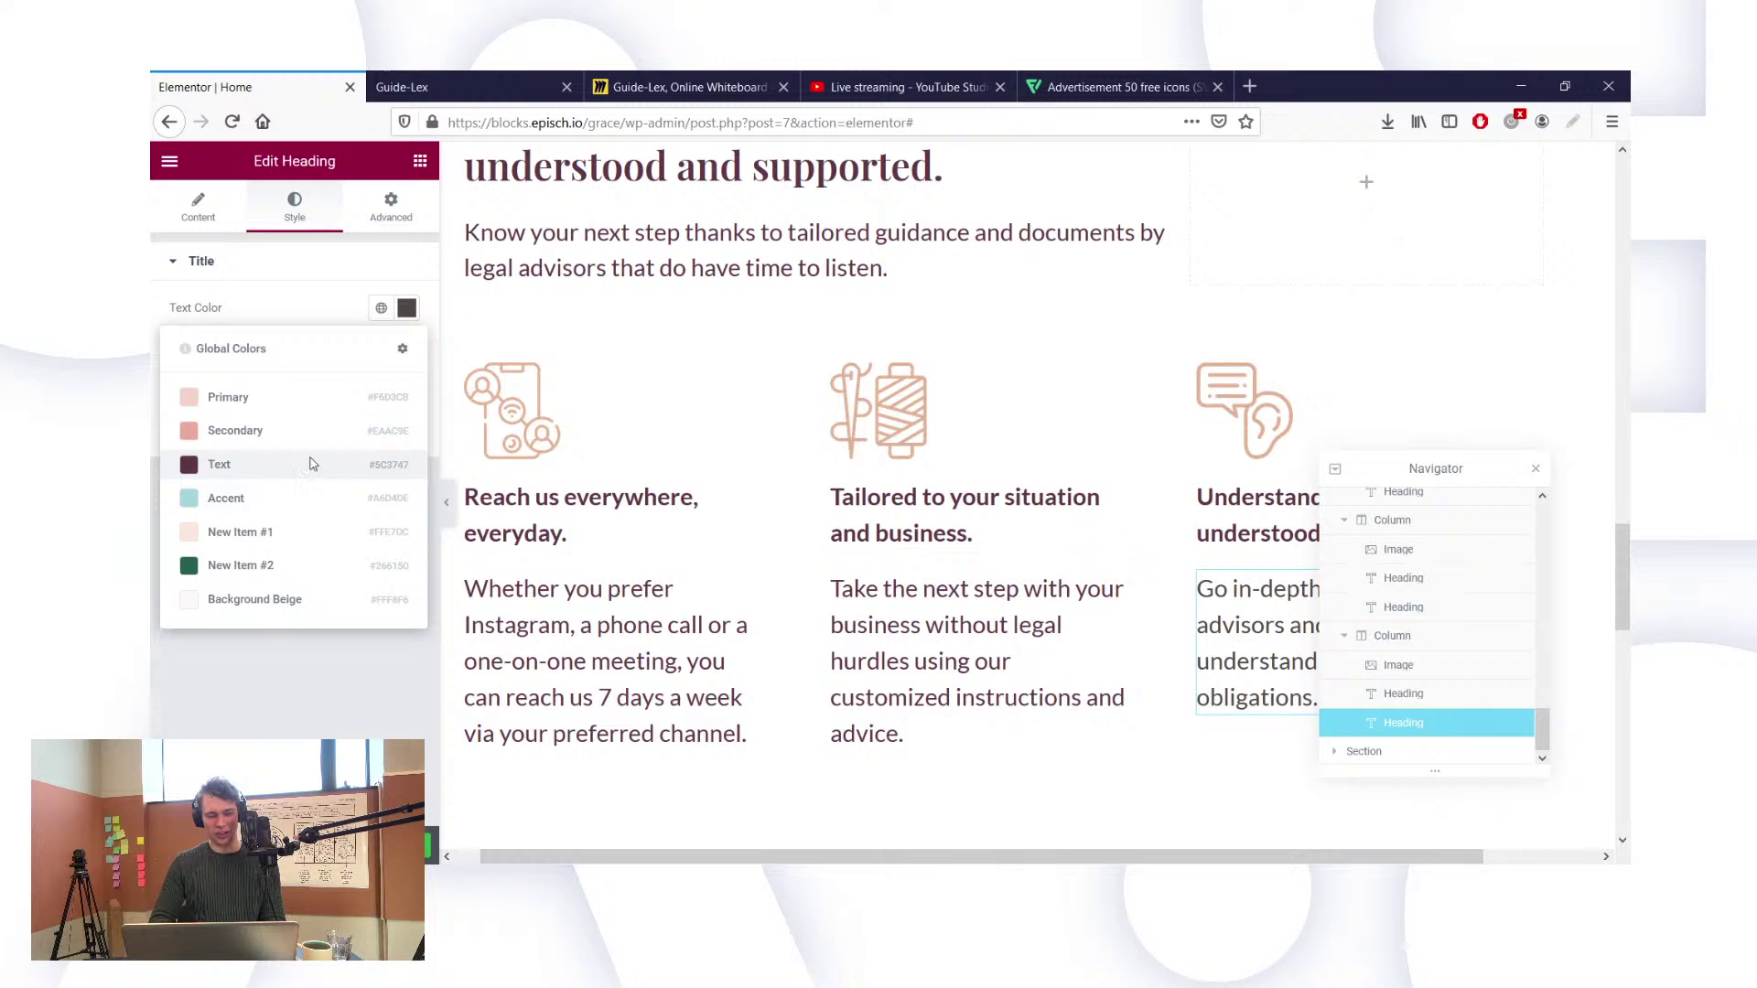
{"action": "left_click", "coordinate": [310, 464]}
Step: Give the Our services heading the global Text colour
{"action": "scroll", "coordinate": [773, 562], "scroll_direction": "down", "scroll_amount": 7}
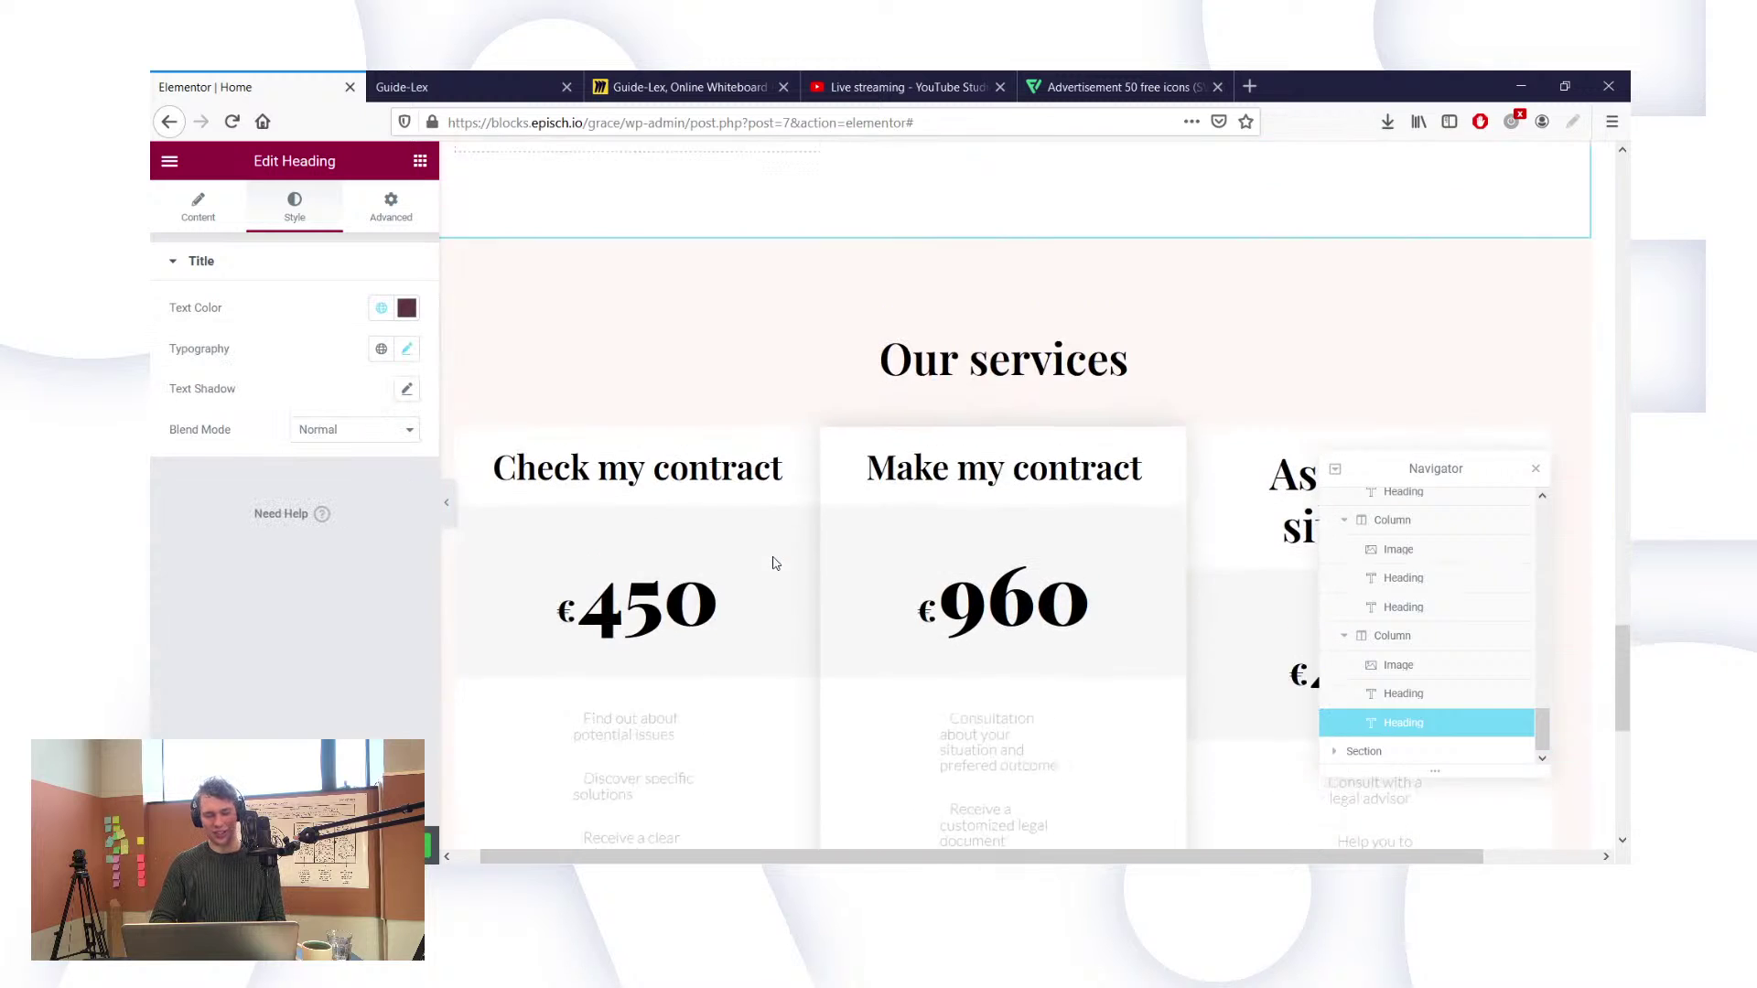
{"action": "scroll", "coordinate": [774, 562], "scroll_direction": "up", "scroll_amount": 1}
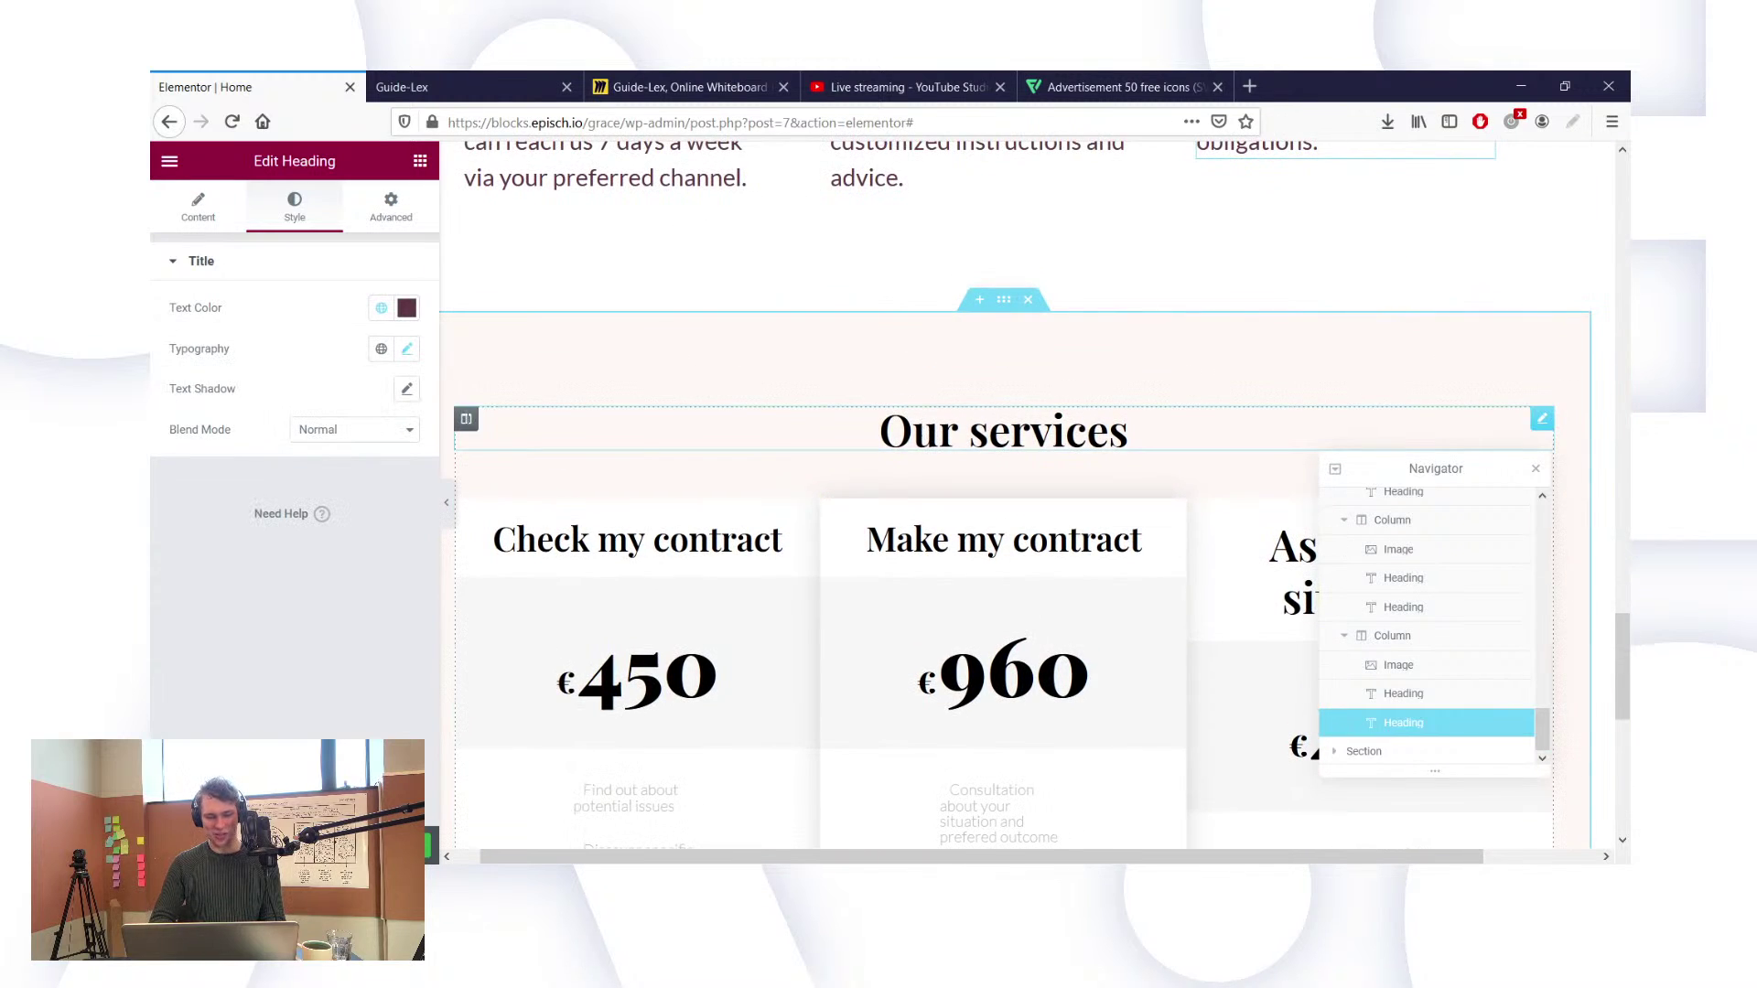
{"action": "left_click", "coordinate": [1126, 431]}
{"action": "left_click", "coordinate": [381, 307]}
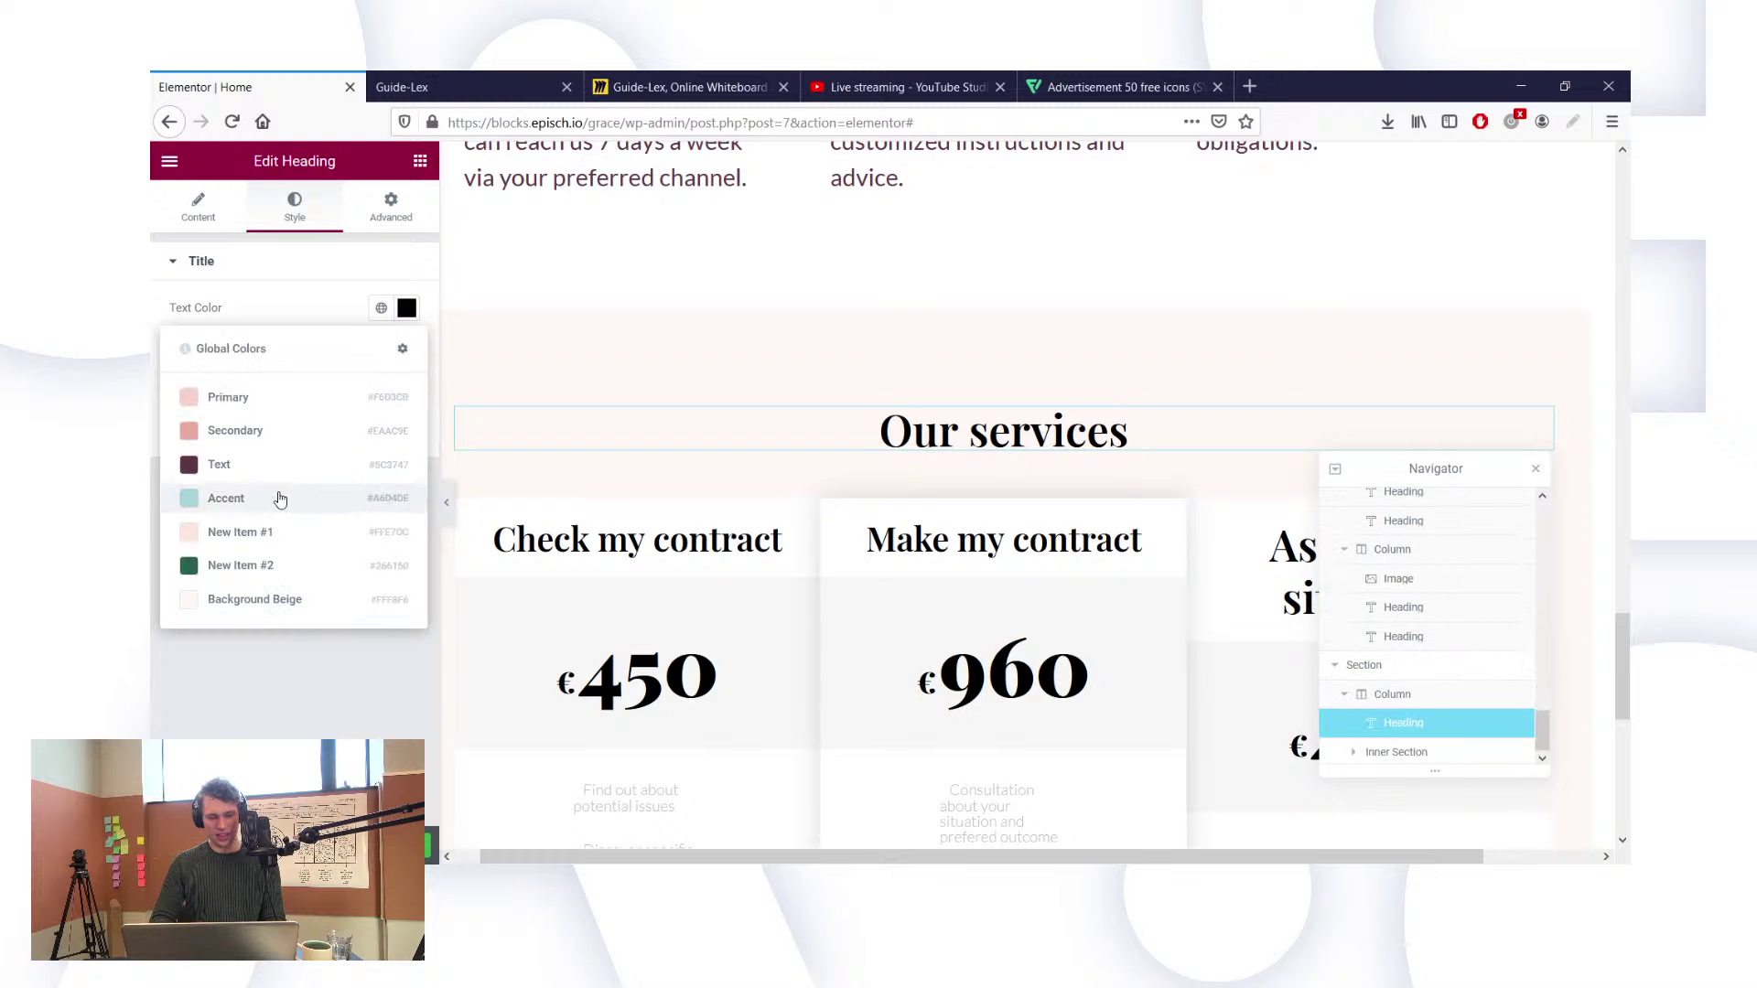
{"action": "left_click", "coordinate": [274, 464]}
{"action": "scroll", "coordinate": [740, 518], "scroll_direction": "down", "scroll_amount": 2}
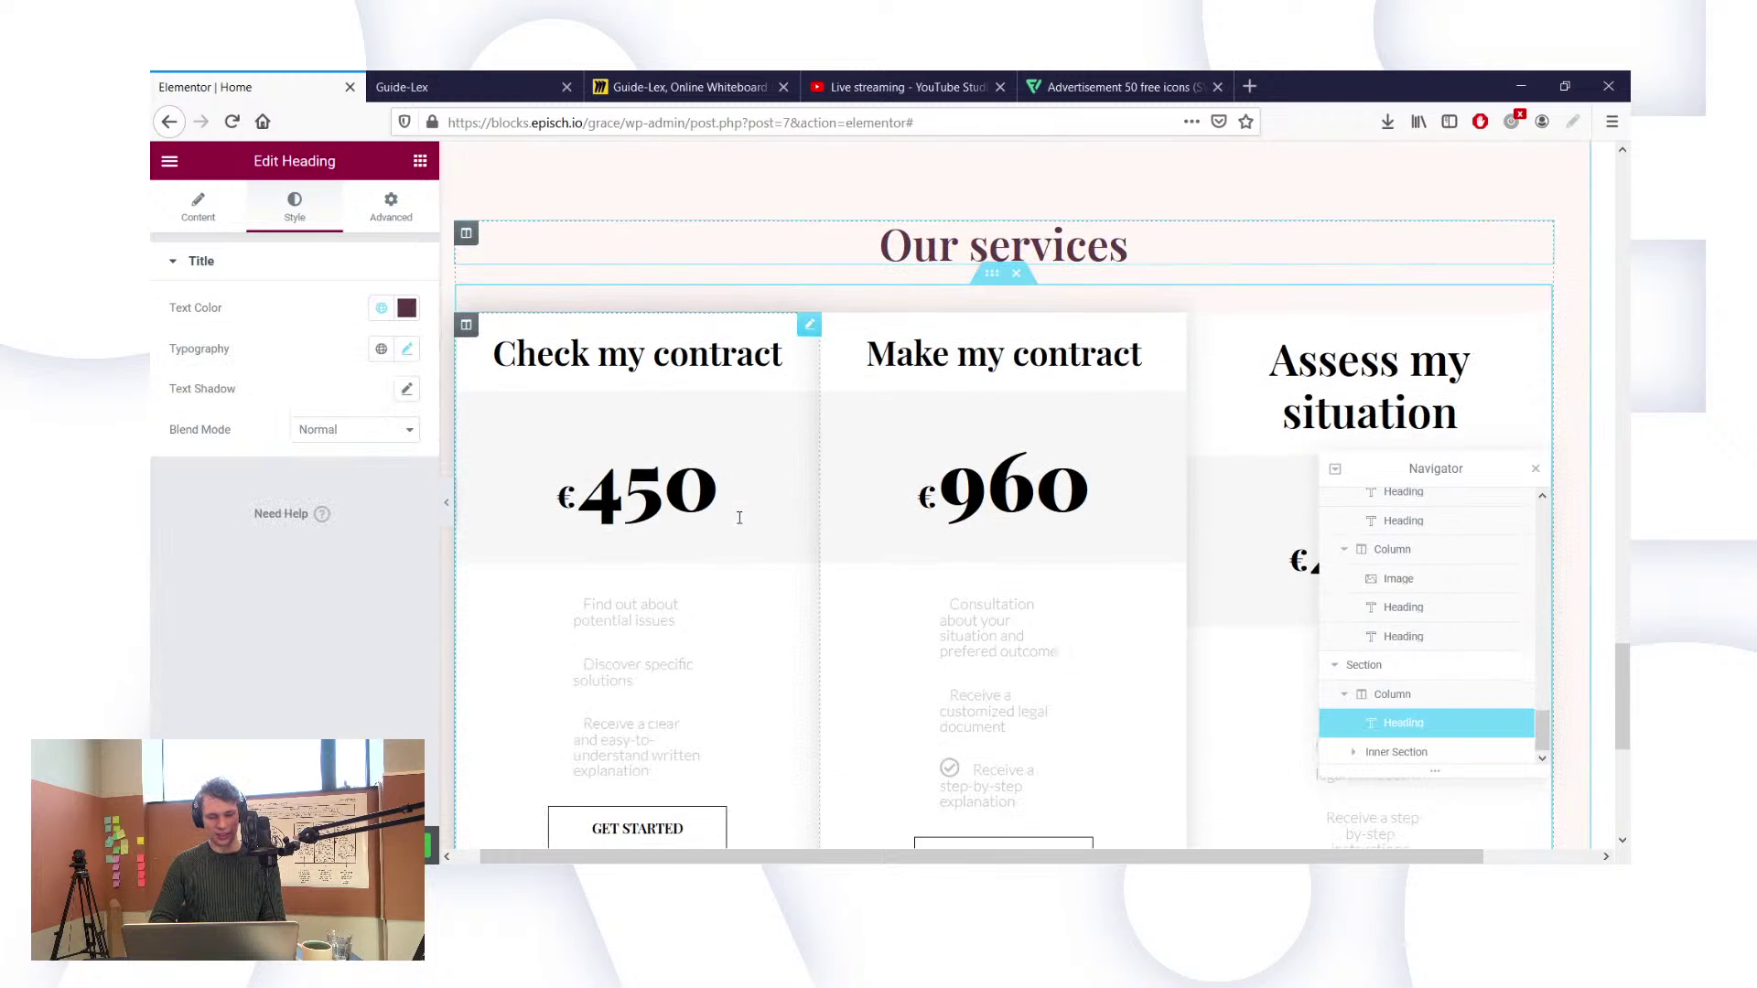
{"action": "scroll", "coordinate": [739, 518], "scroll_direction": "down", "scroll_amount": 1}
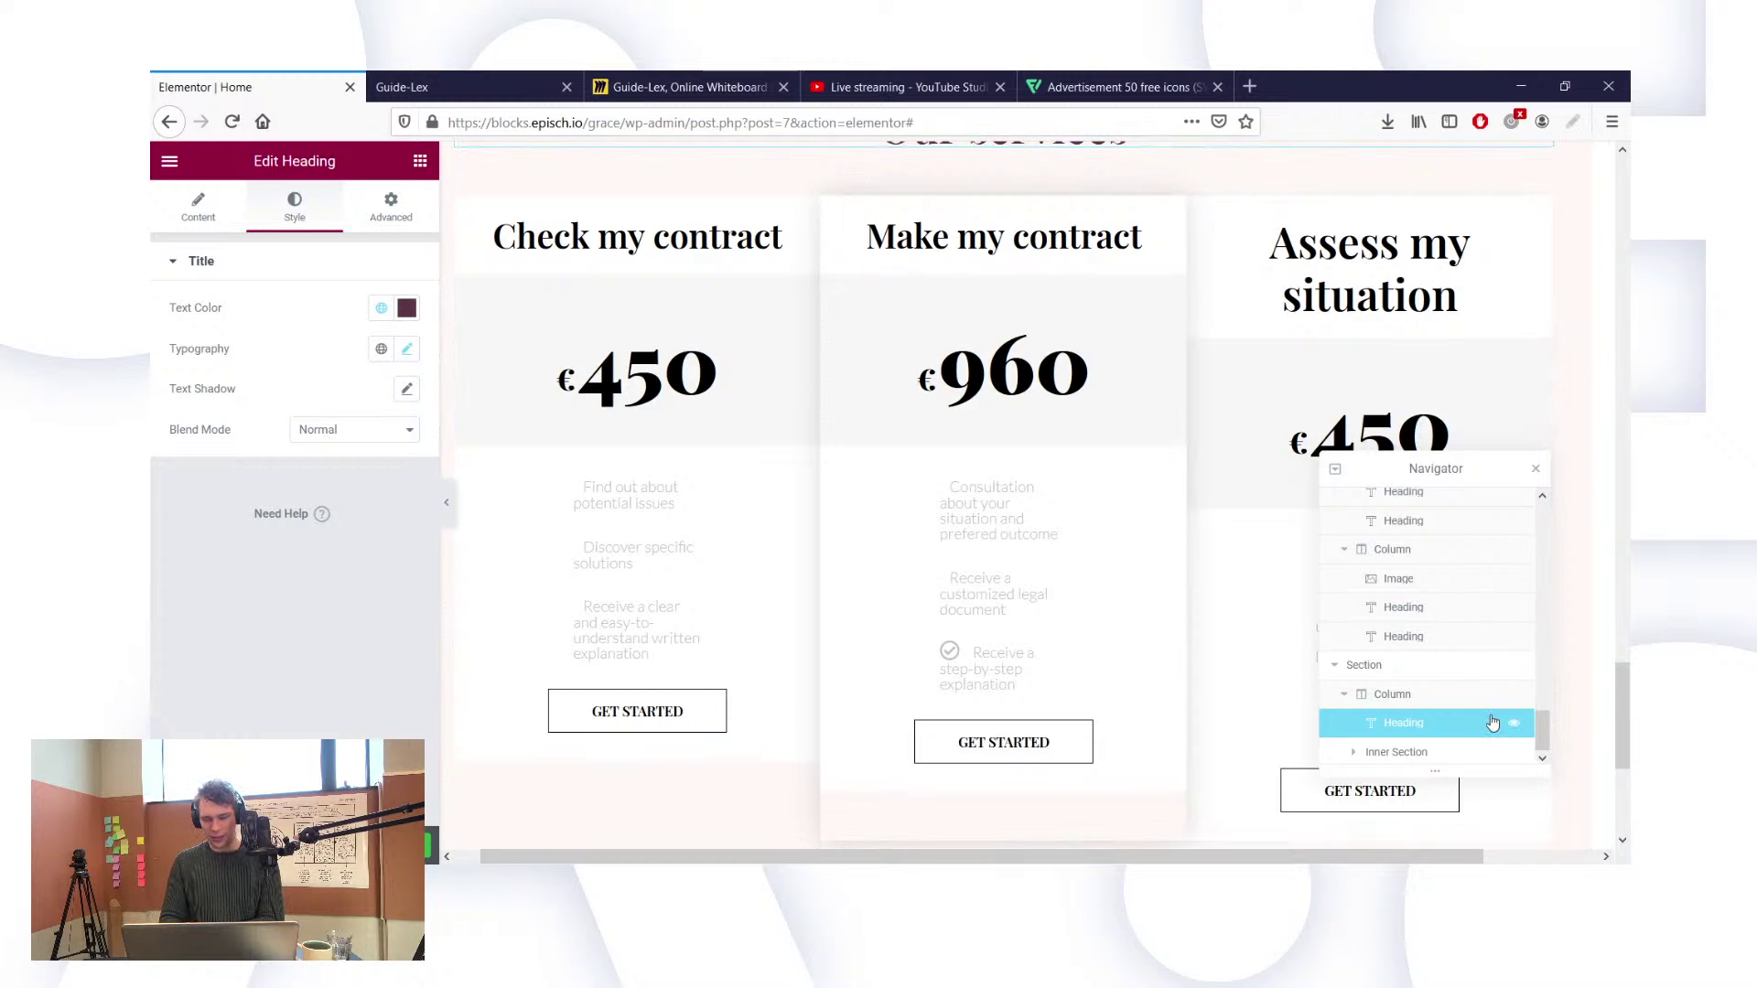
Step: Select the first price-card column in the Navigator and bring up its Style > Border settings
{"action": "left_click", "coordinate": [1351, 754]}
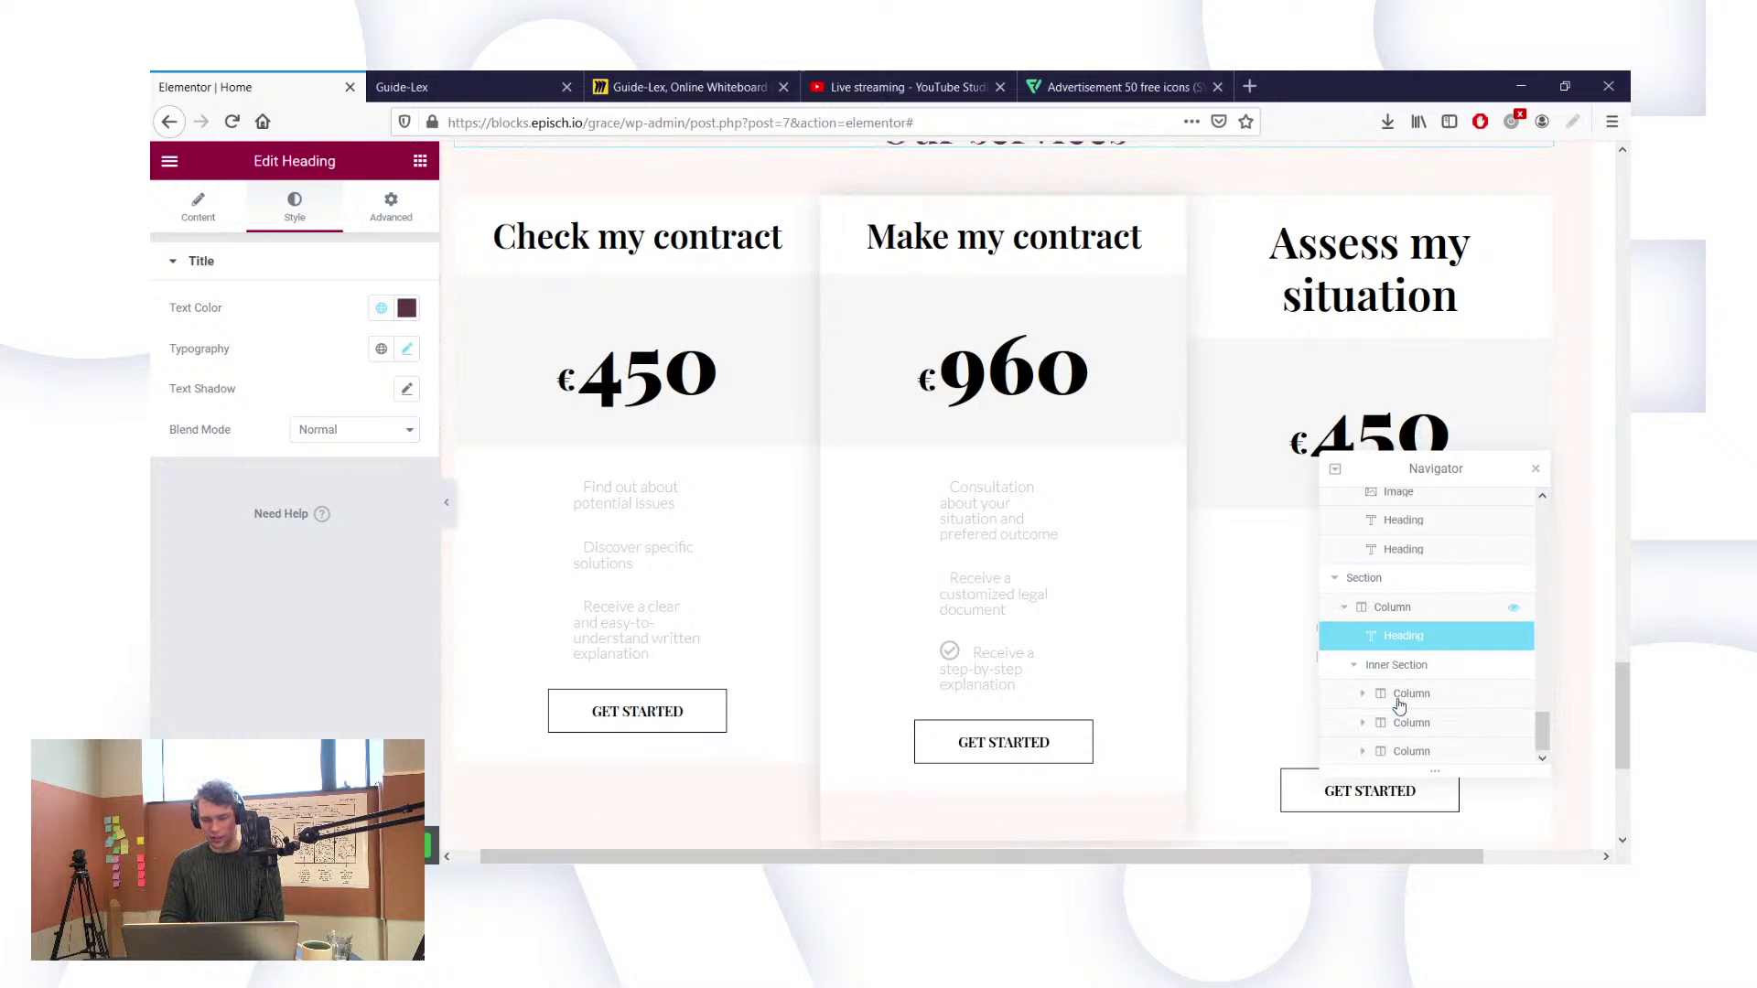
{"action": "left_click", "coordinate": [1428, 695]}
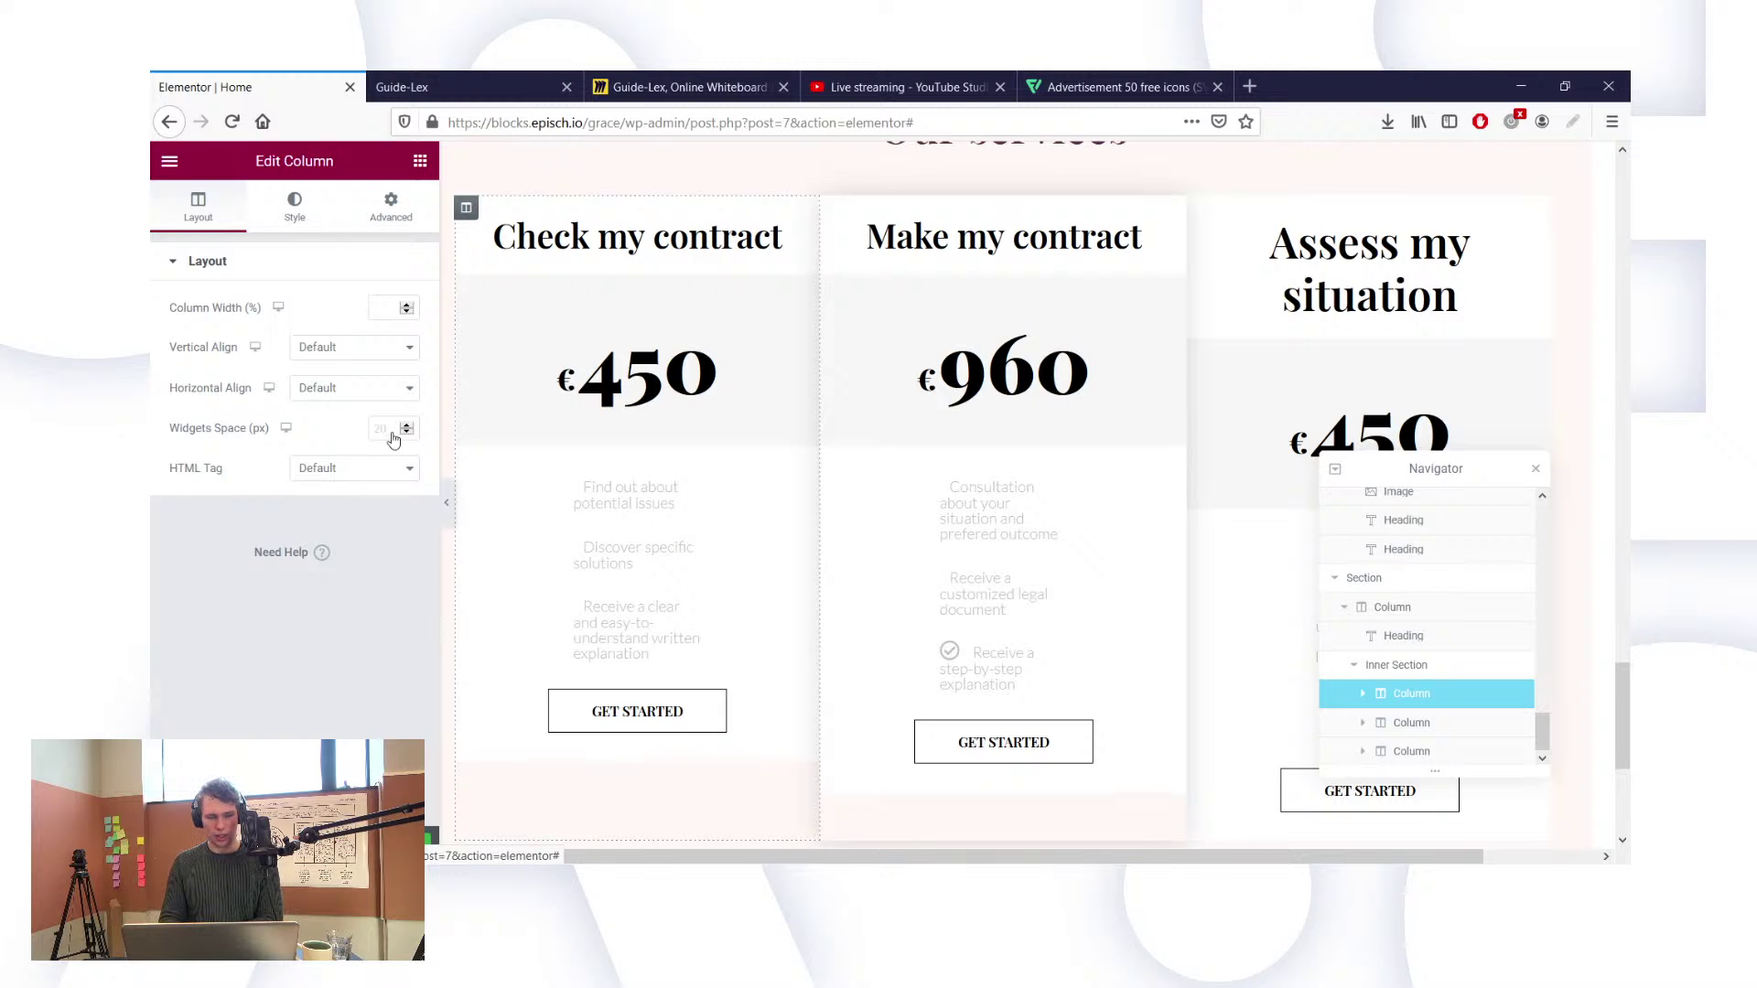
{"action": "left_click", "coordinate": [318, 236]}
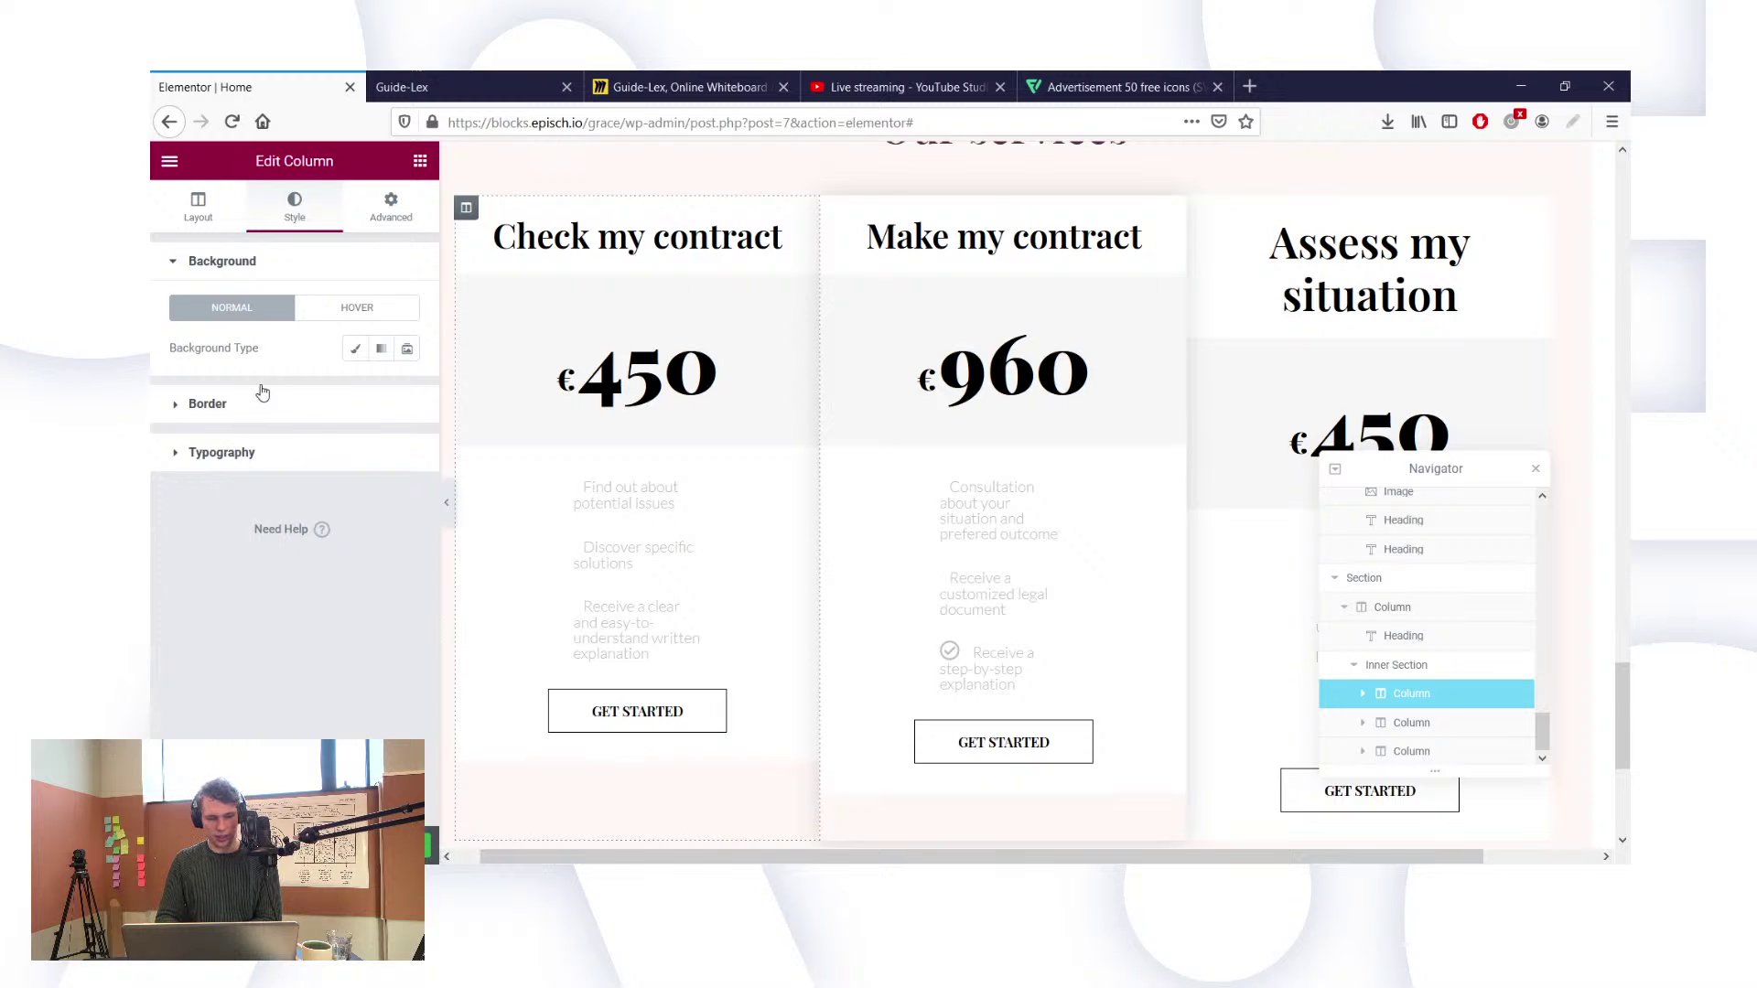
{"action": "left_click", "coordinate": [391, 407]}
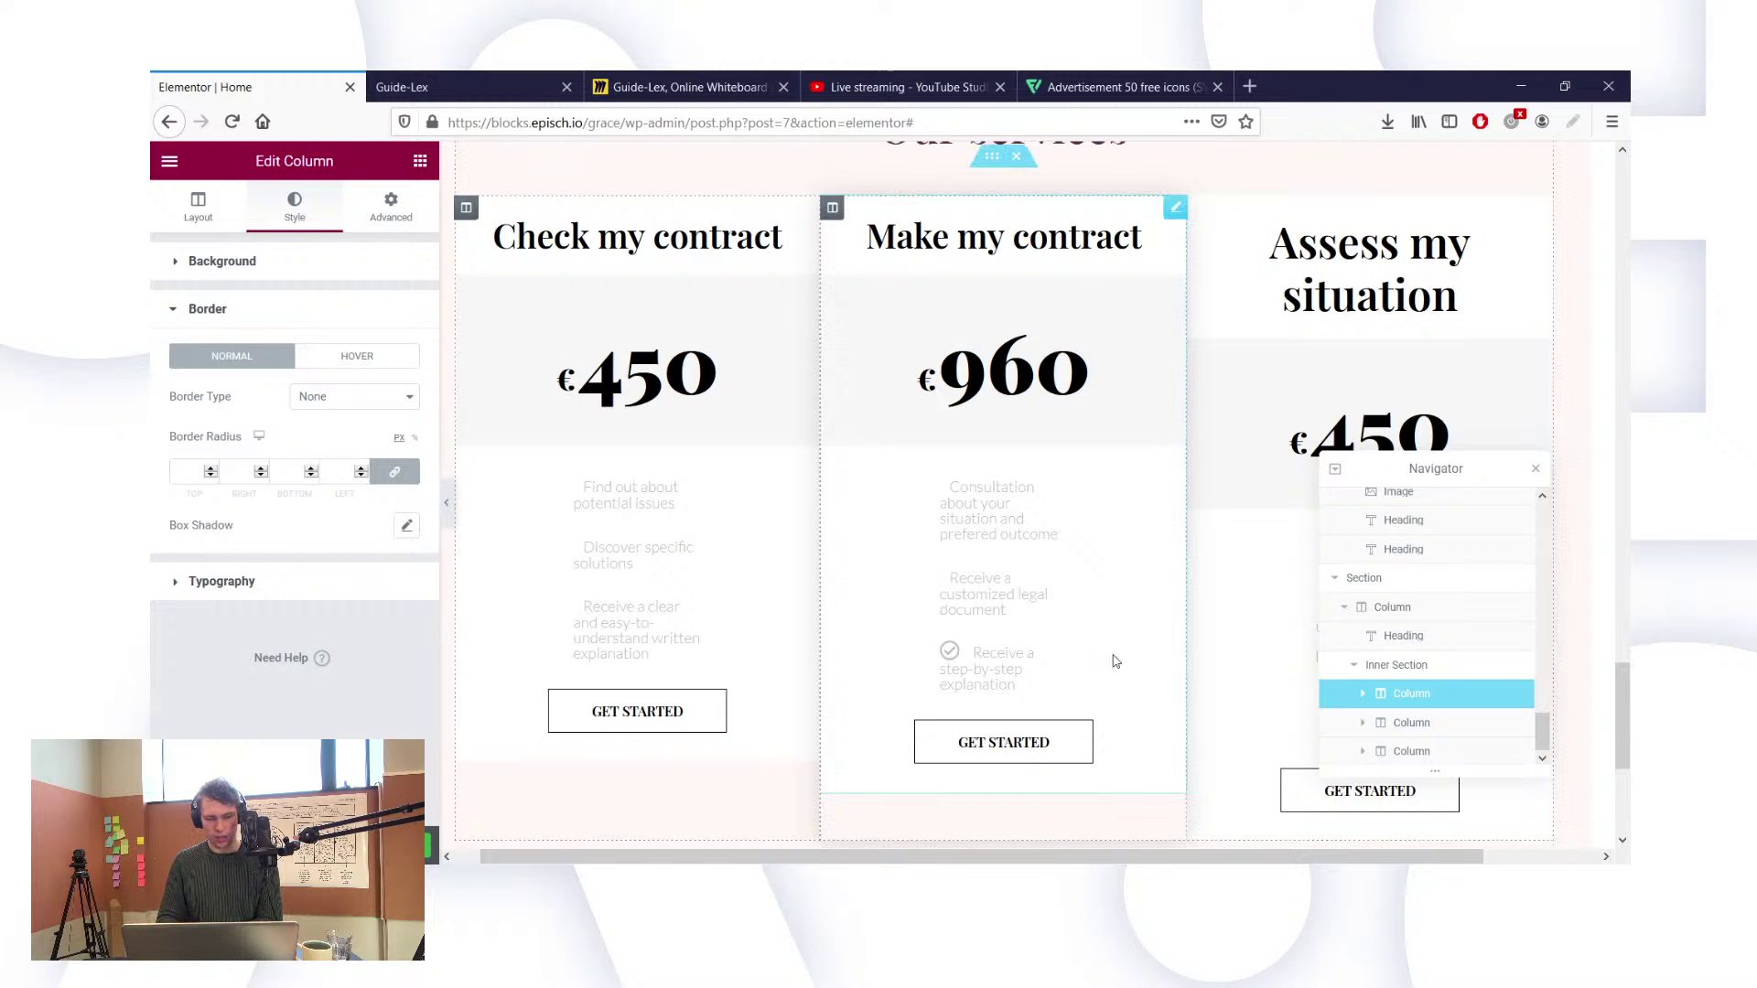
{"action": "left_click", "coordinate": [1399, 665]}
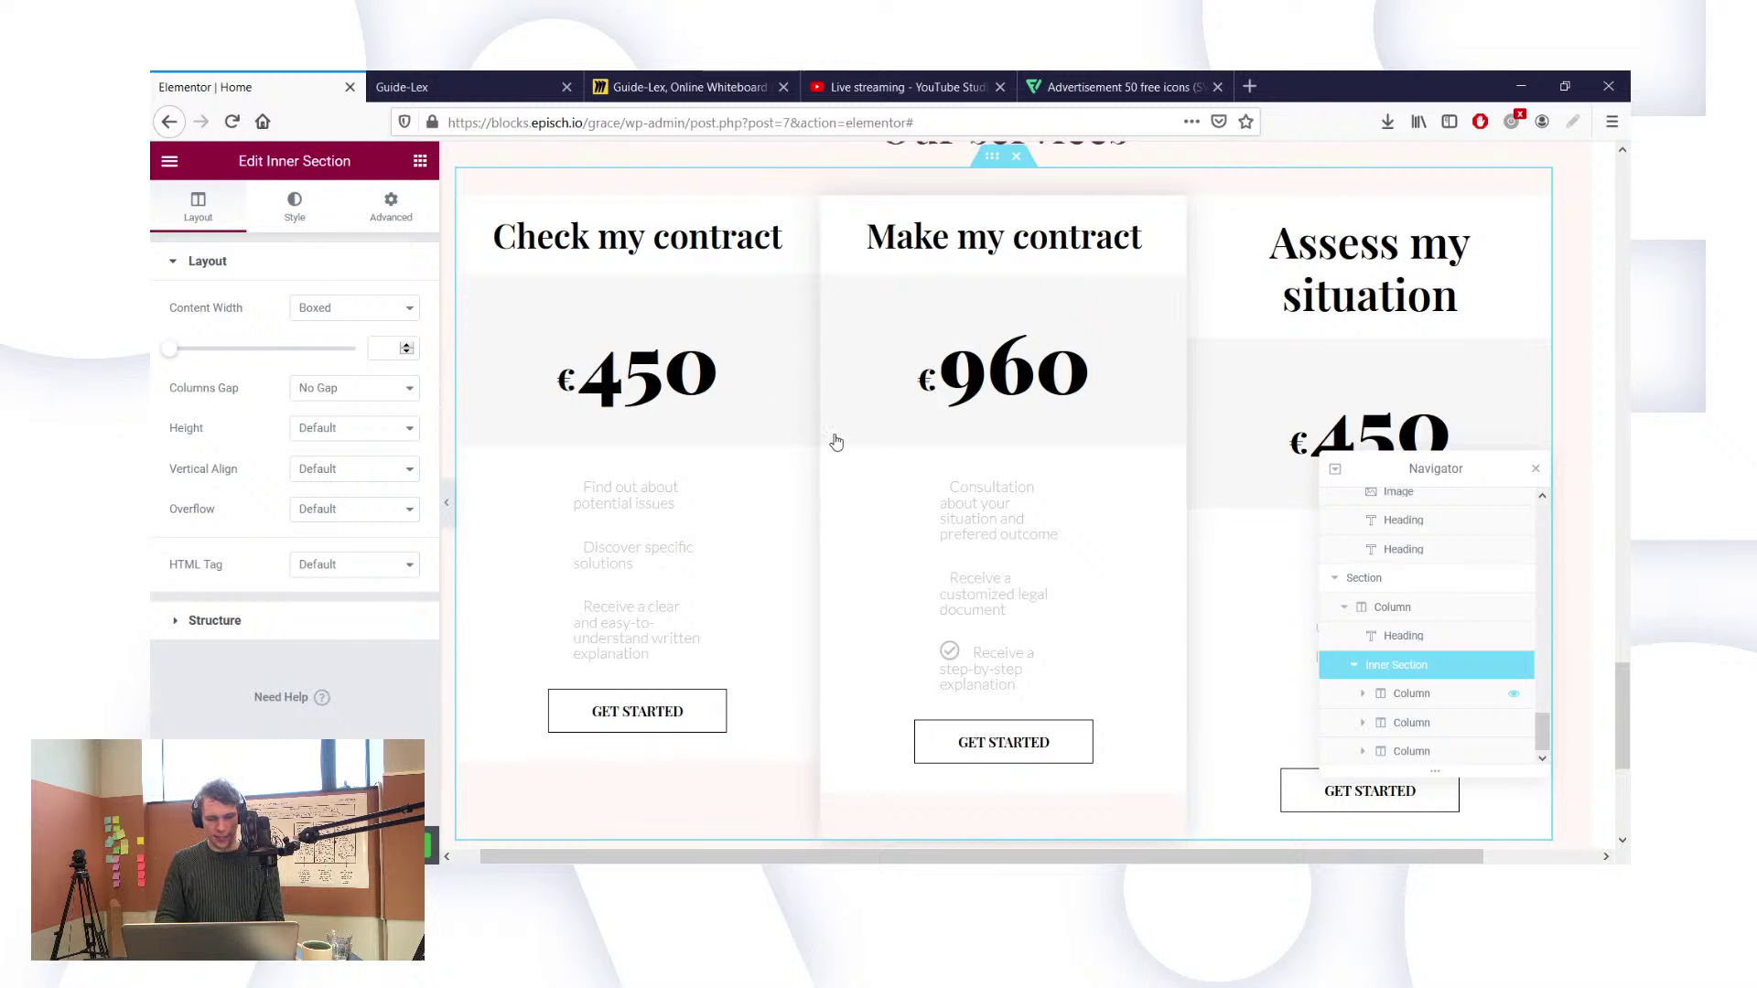
{"action": "left_click", "coordinate": [1414, 693]}
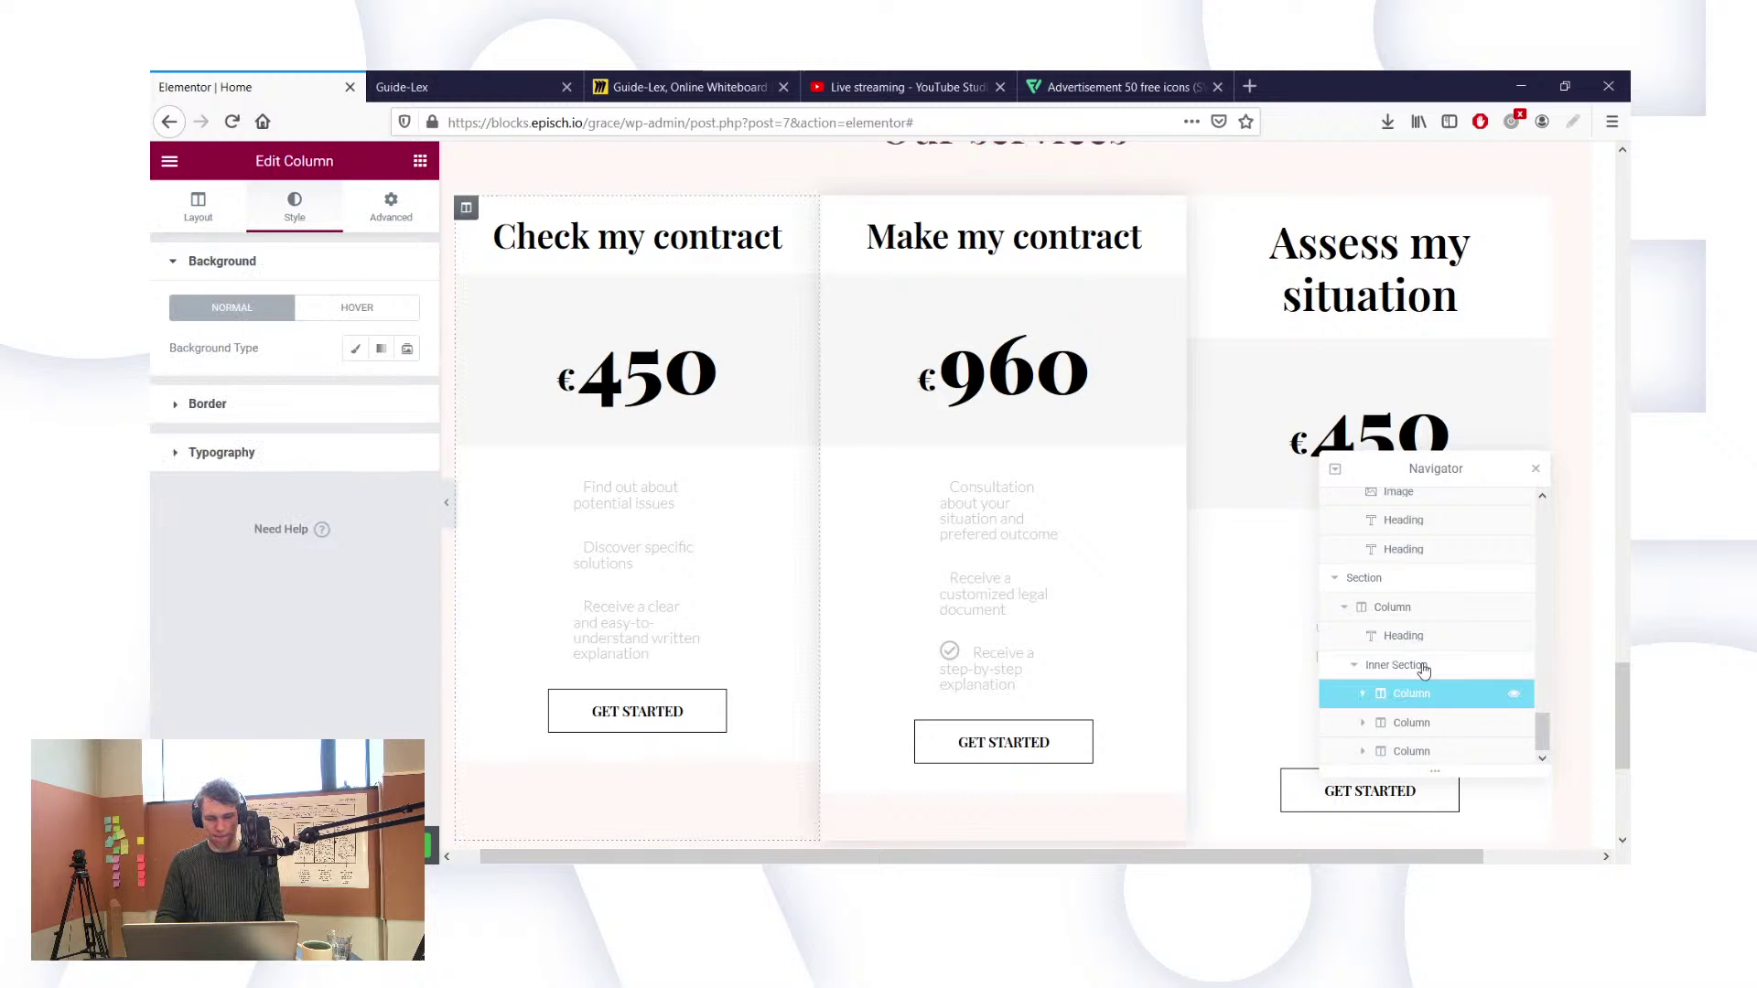
{"action": "left_click", "coordinate": [274, 452]}
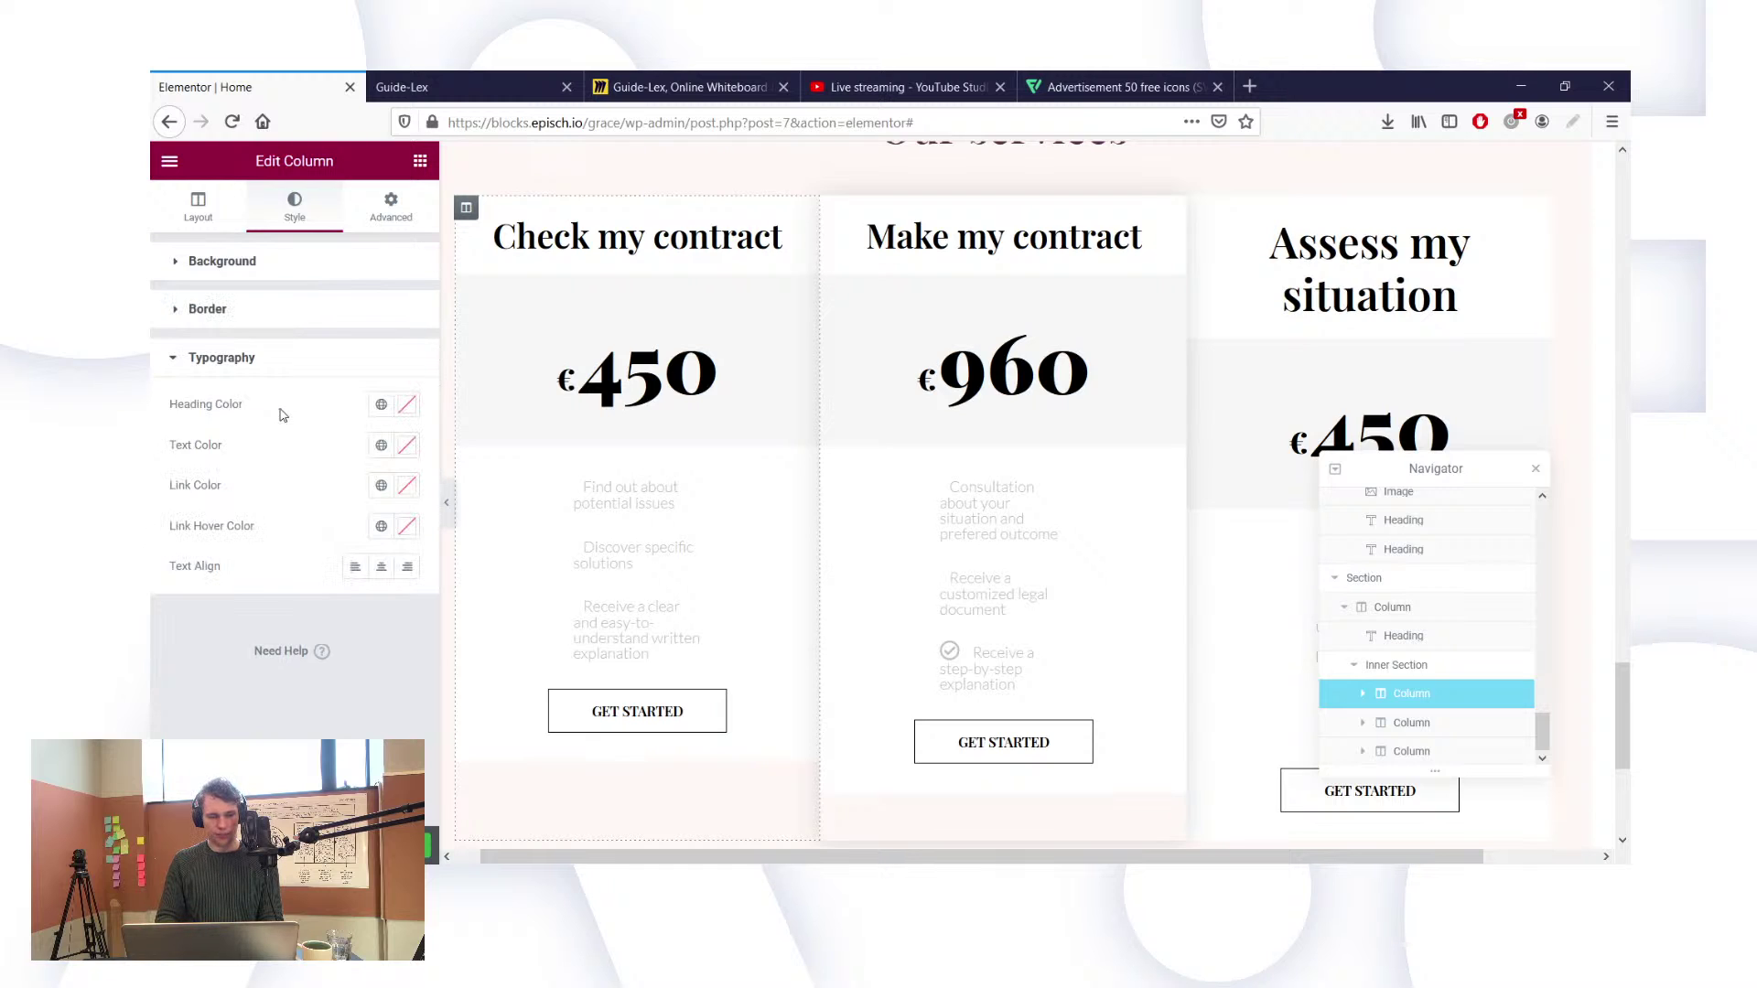
{"action": "left_click", "coordinate": [244, 303]}
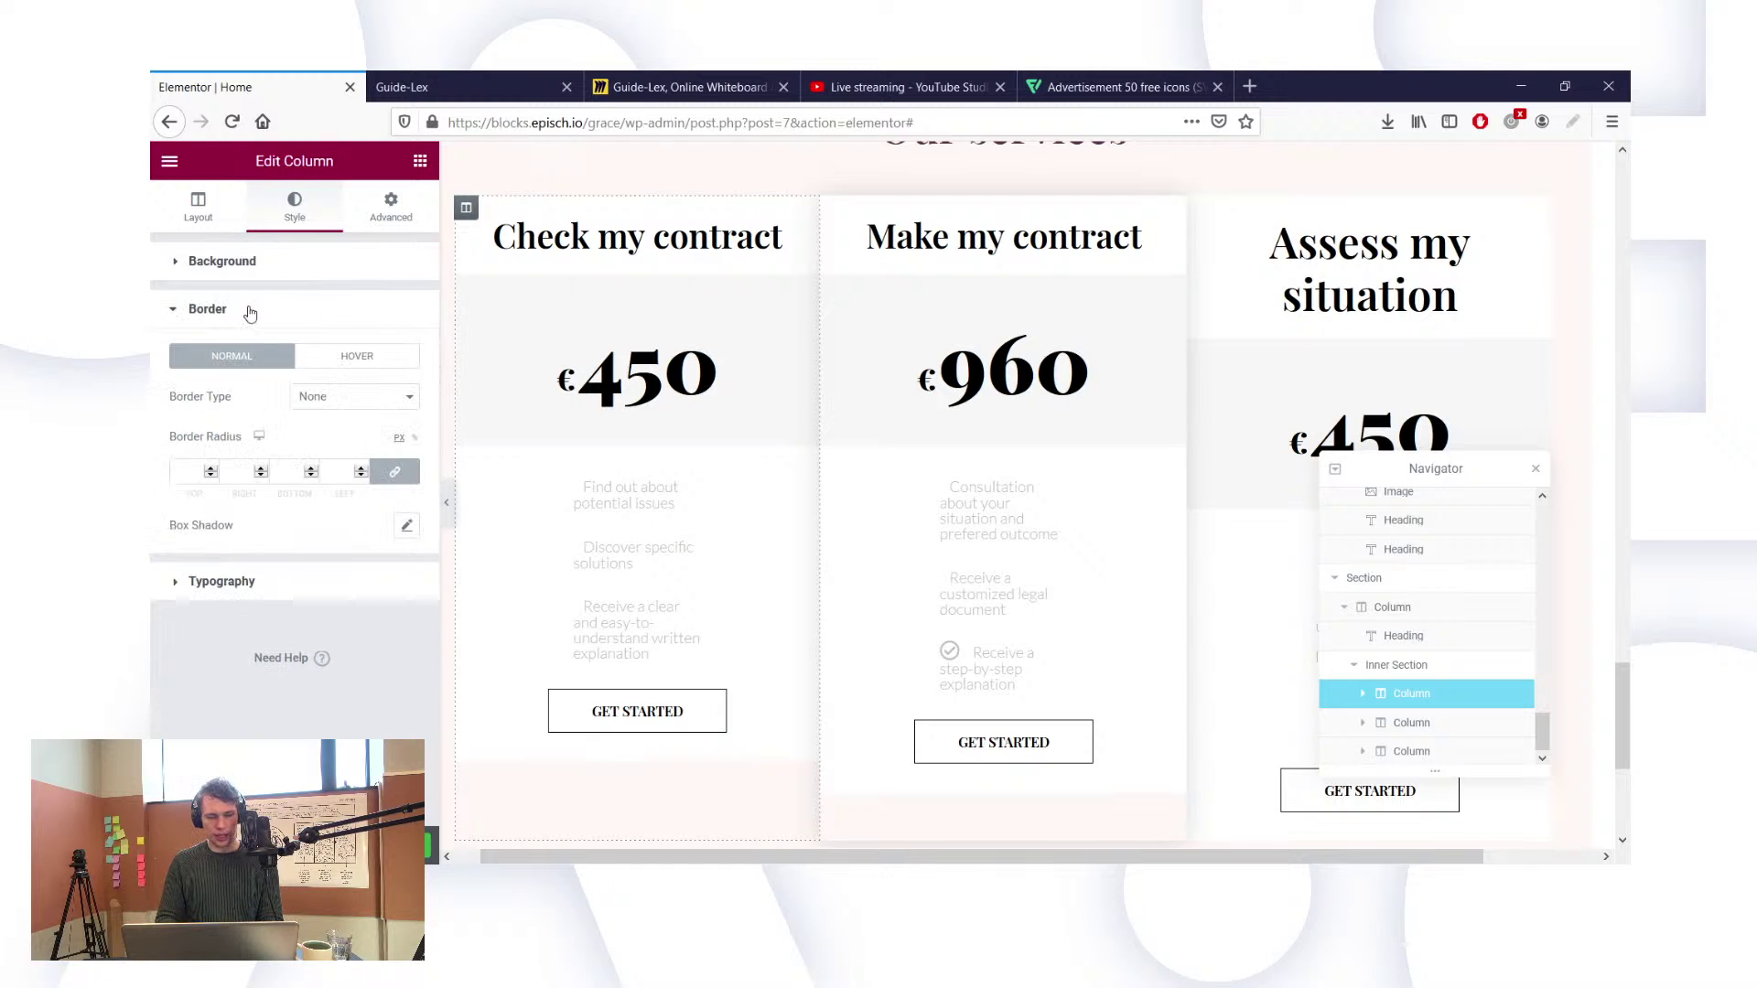
Step: Try the hover and normal box-shadow settings, then reset the column's box shadow to default
{"action": "left_click", "coordinate": [360, 356]}
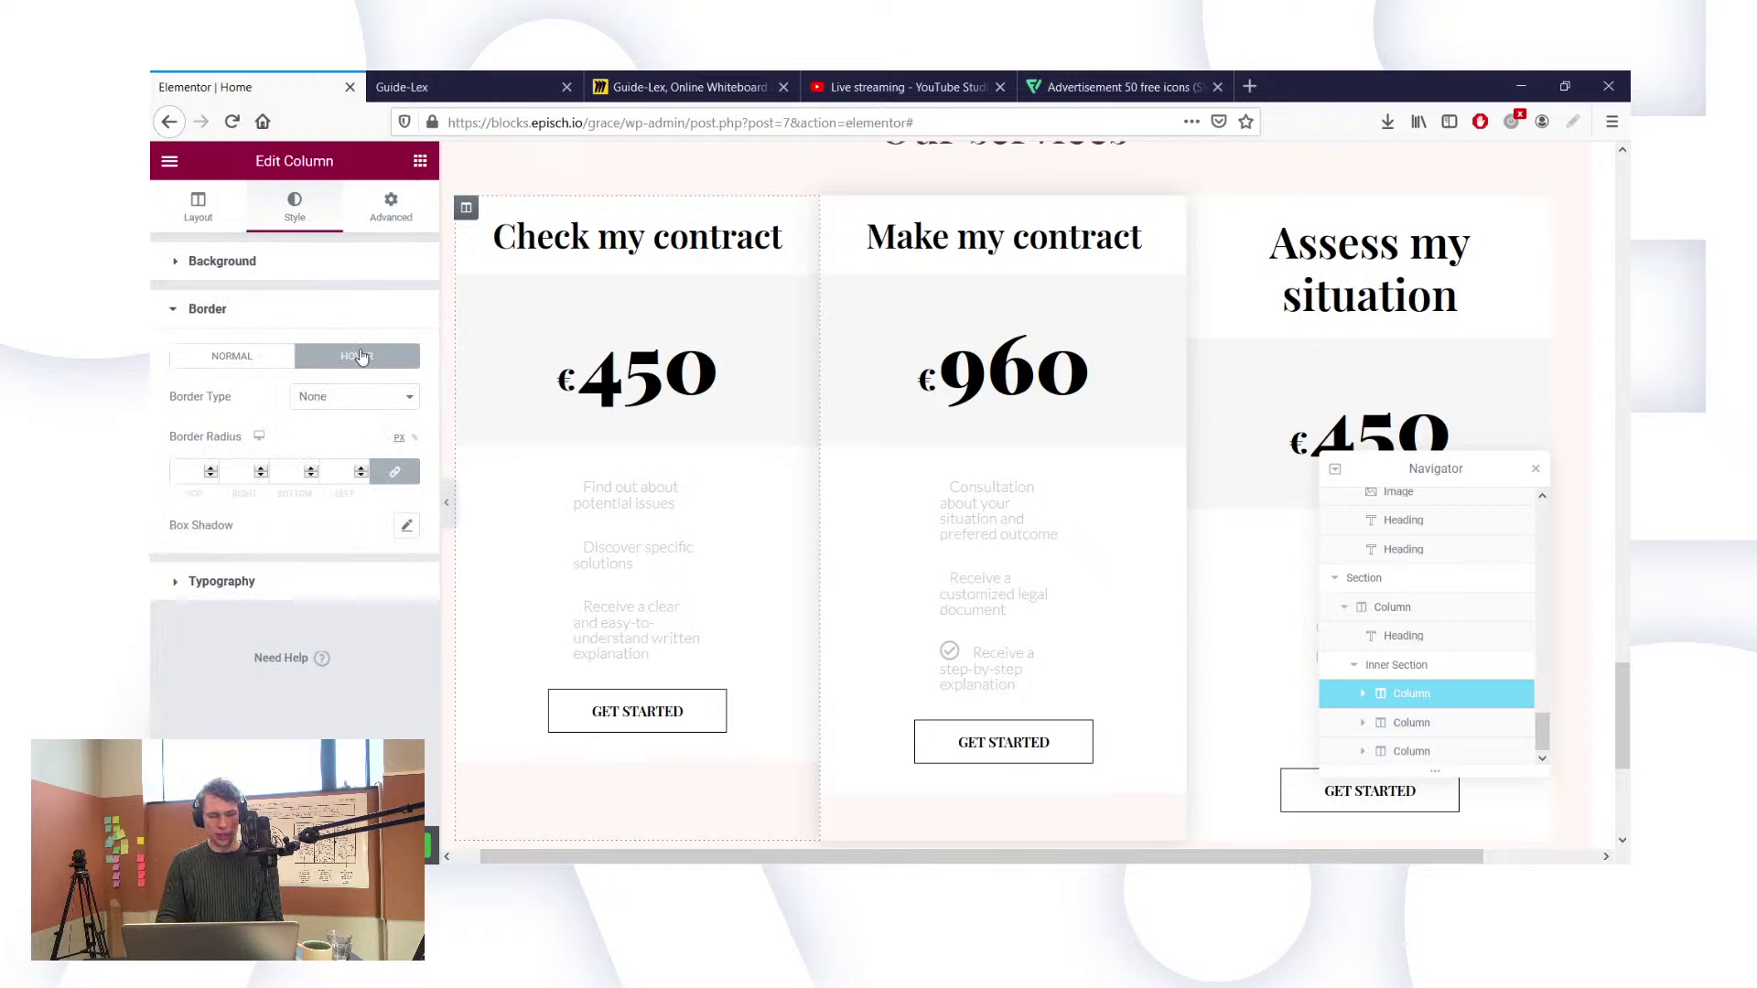
{"action": "left_click", "coordinate": [406, 527]}
{"action": "left_click", "coordinate": [380, 529]}
{"action": "left_click", "coordinate": [239, 365]}
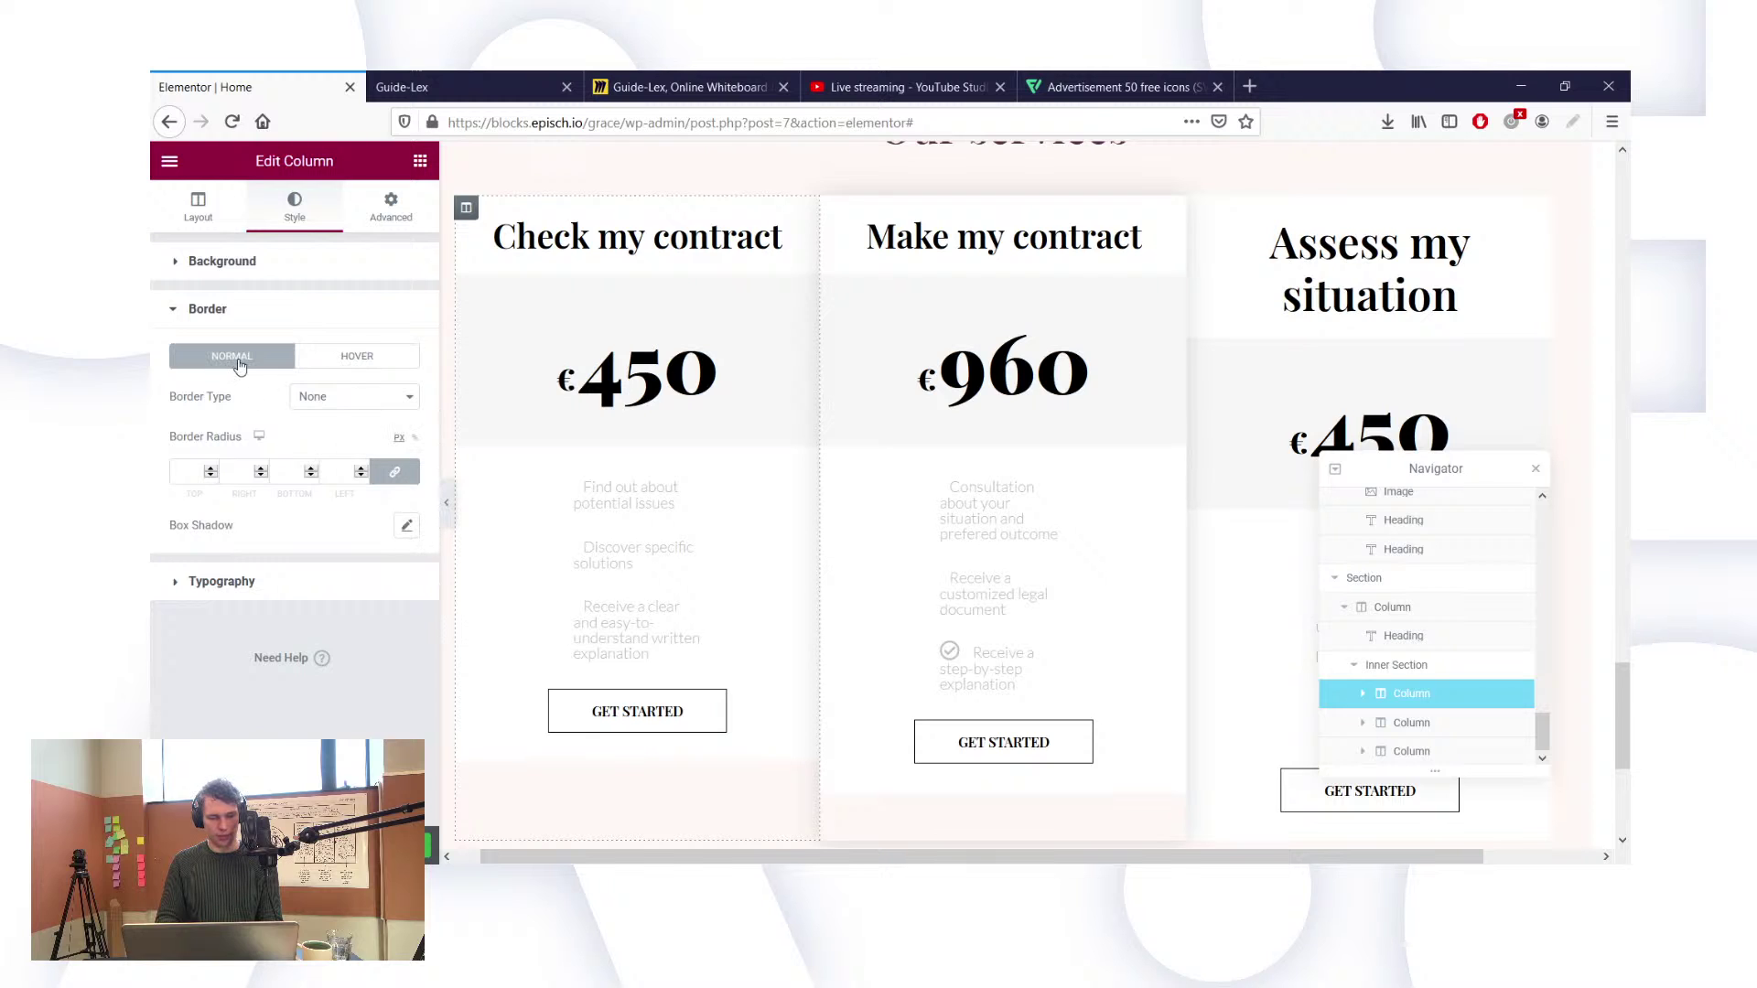
{"action": "left_click", "coordinate": [407, 527]}
{"action": "left_click", "coordinate": [387, 525]}
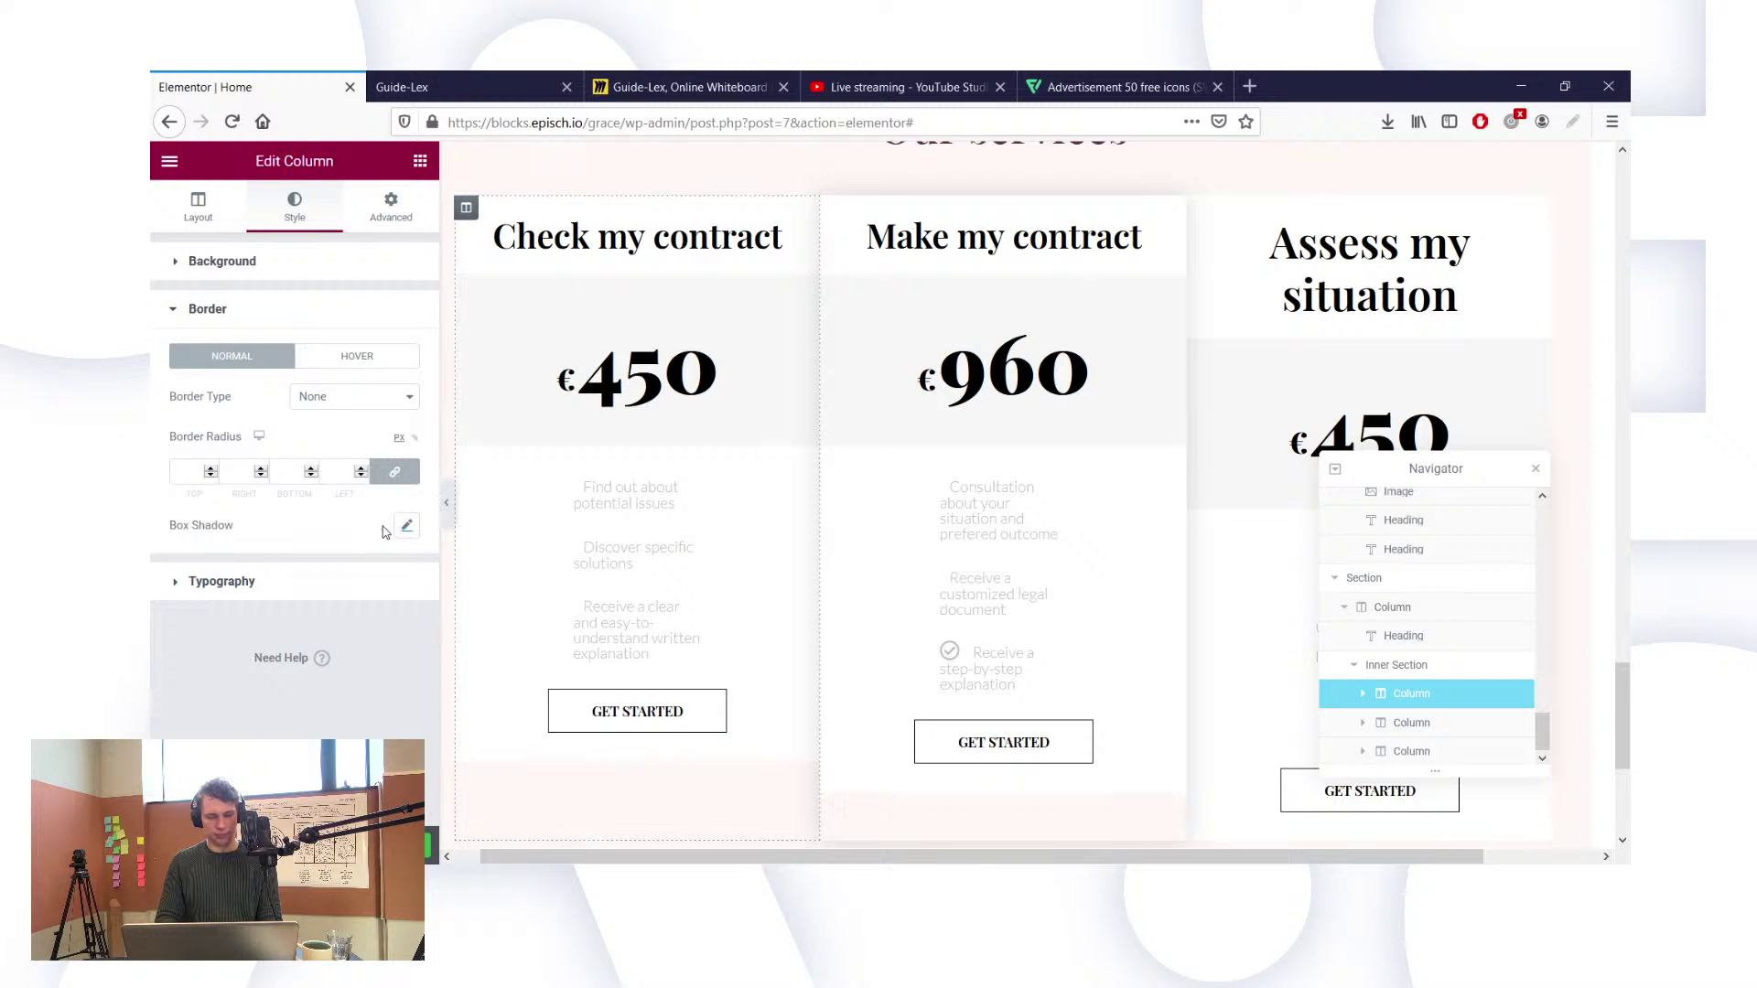
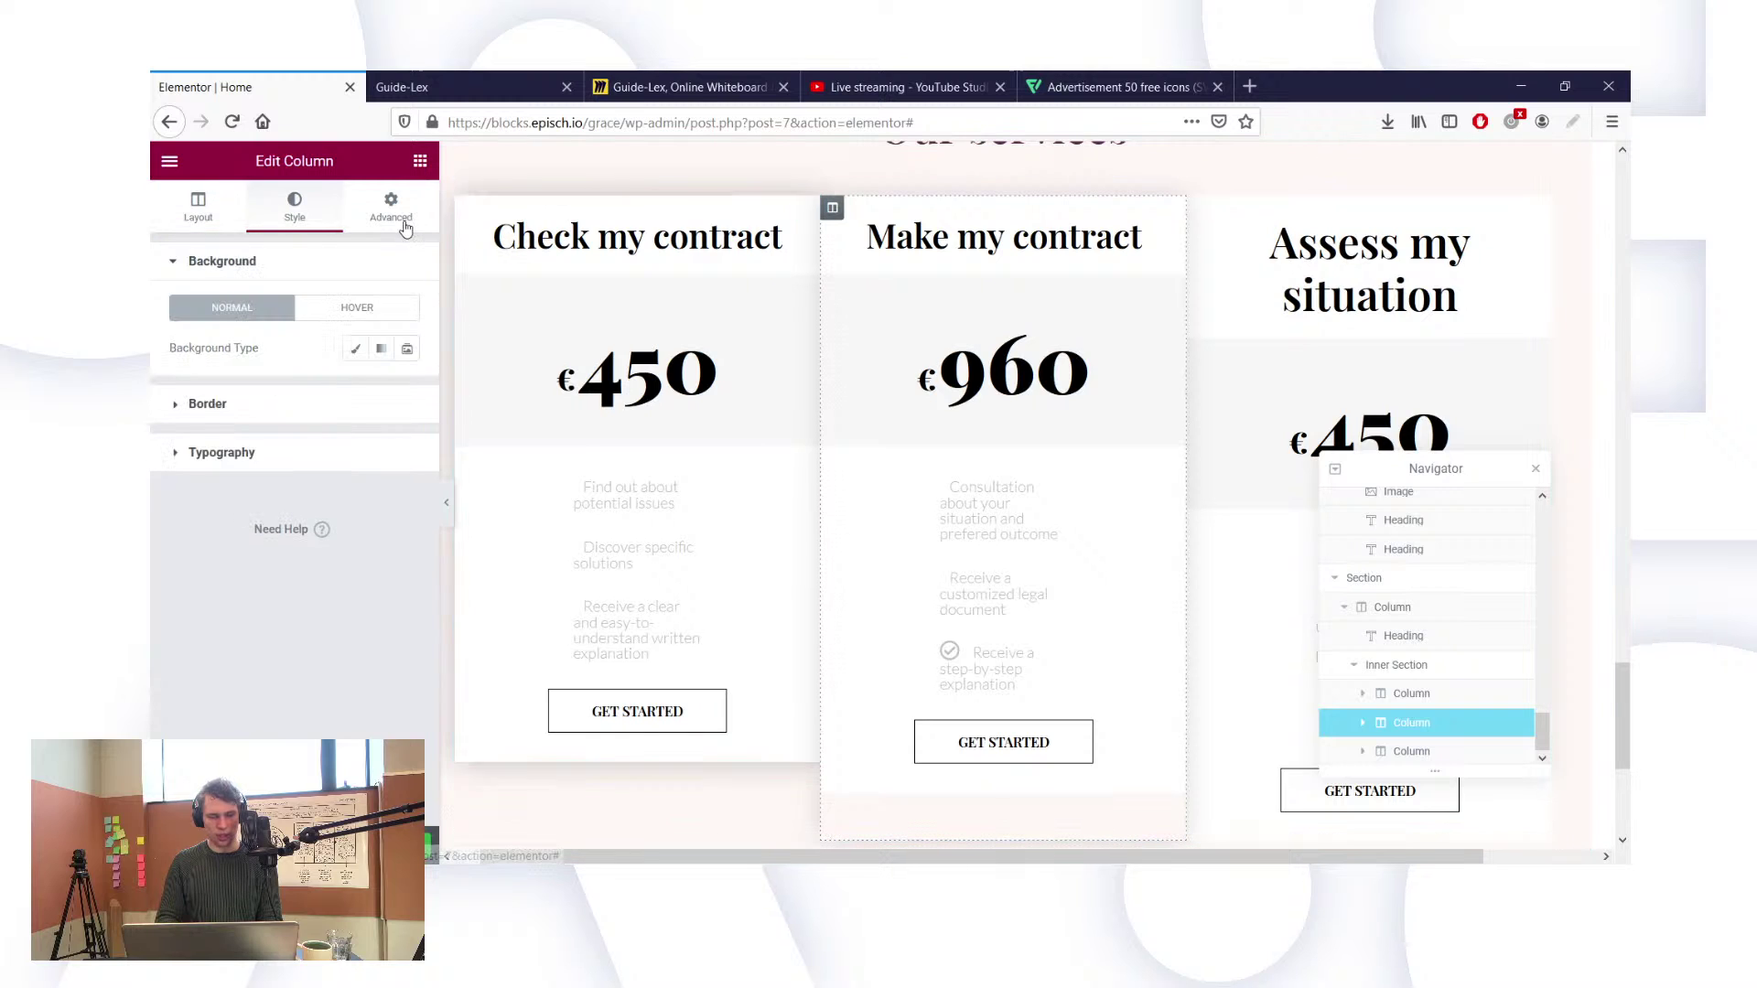
Step: Look over the column's Advanced tab and Custom CSS section, then return to Style
{"action": "left_click", "coordinate": [403, 220]}
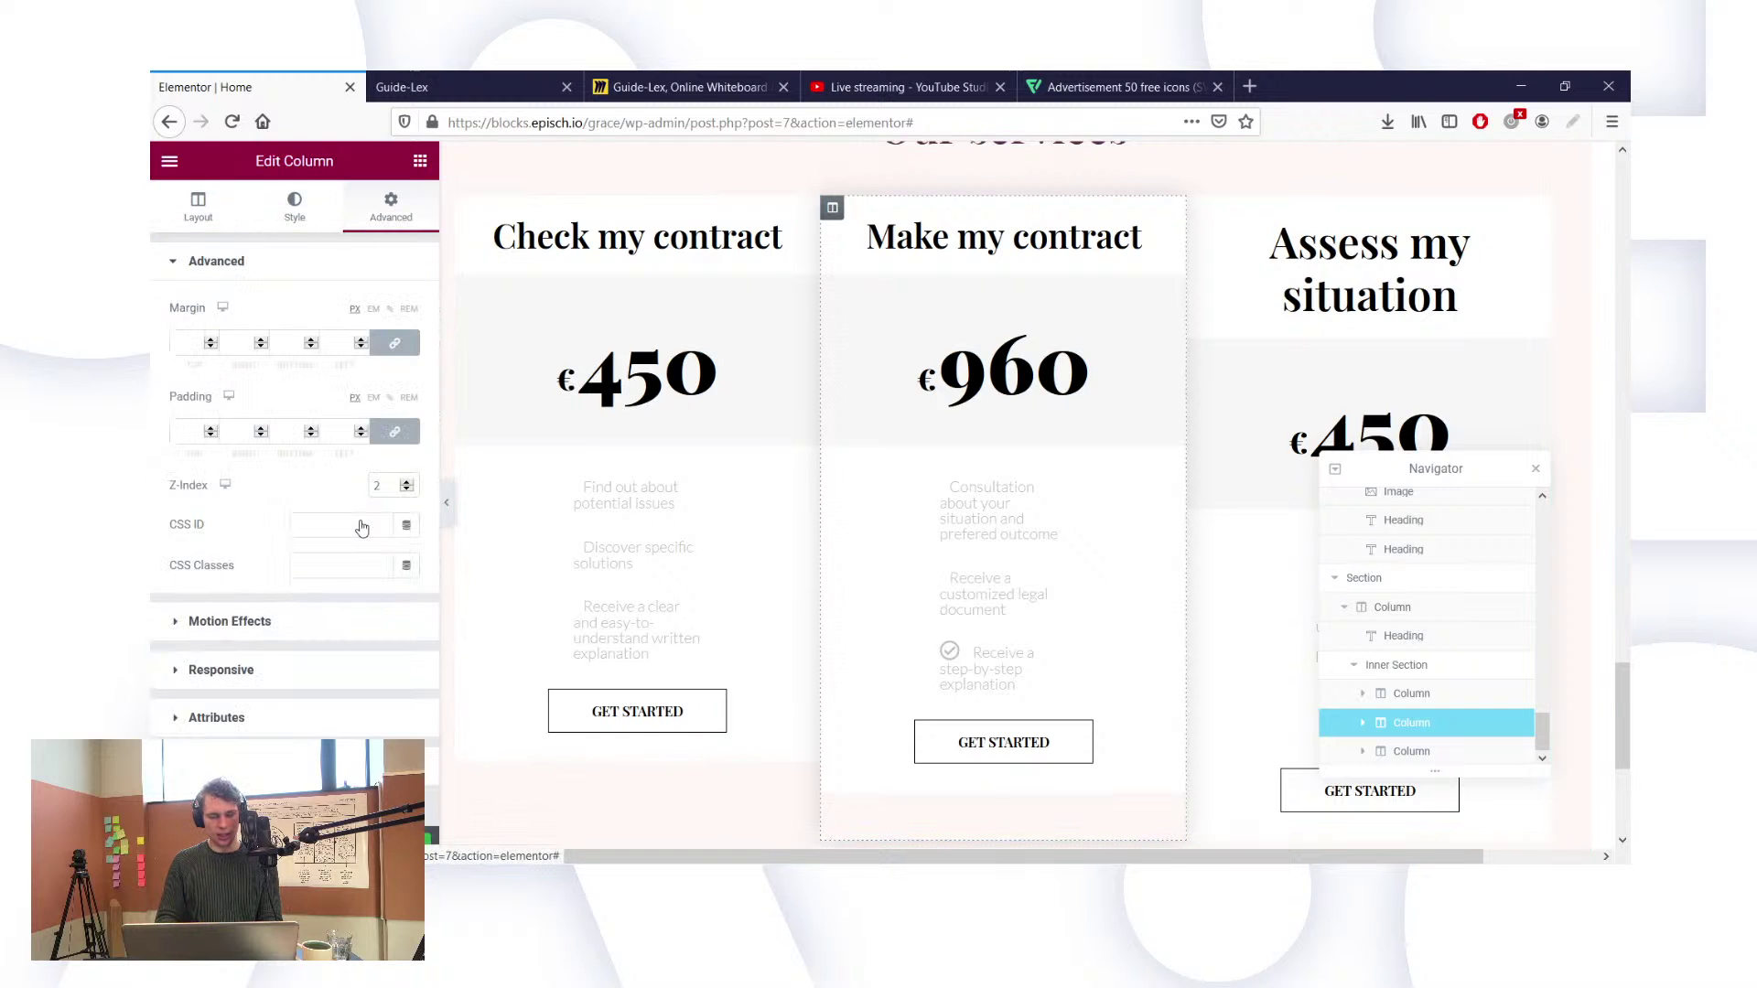
{"action": "left_click", "coordinate": [274, 766]}
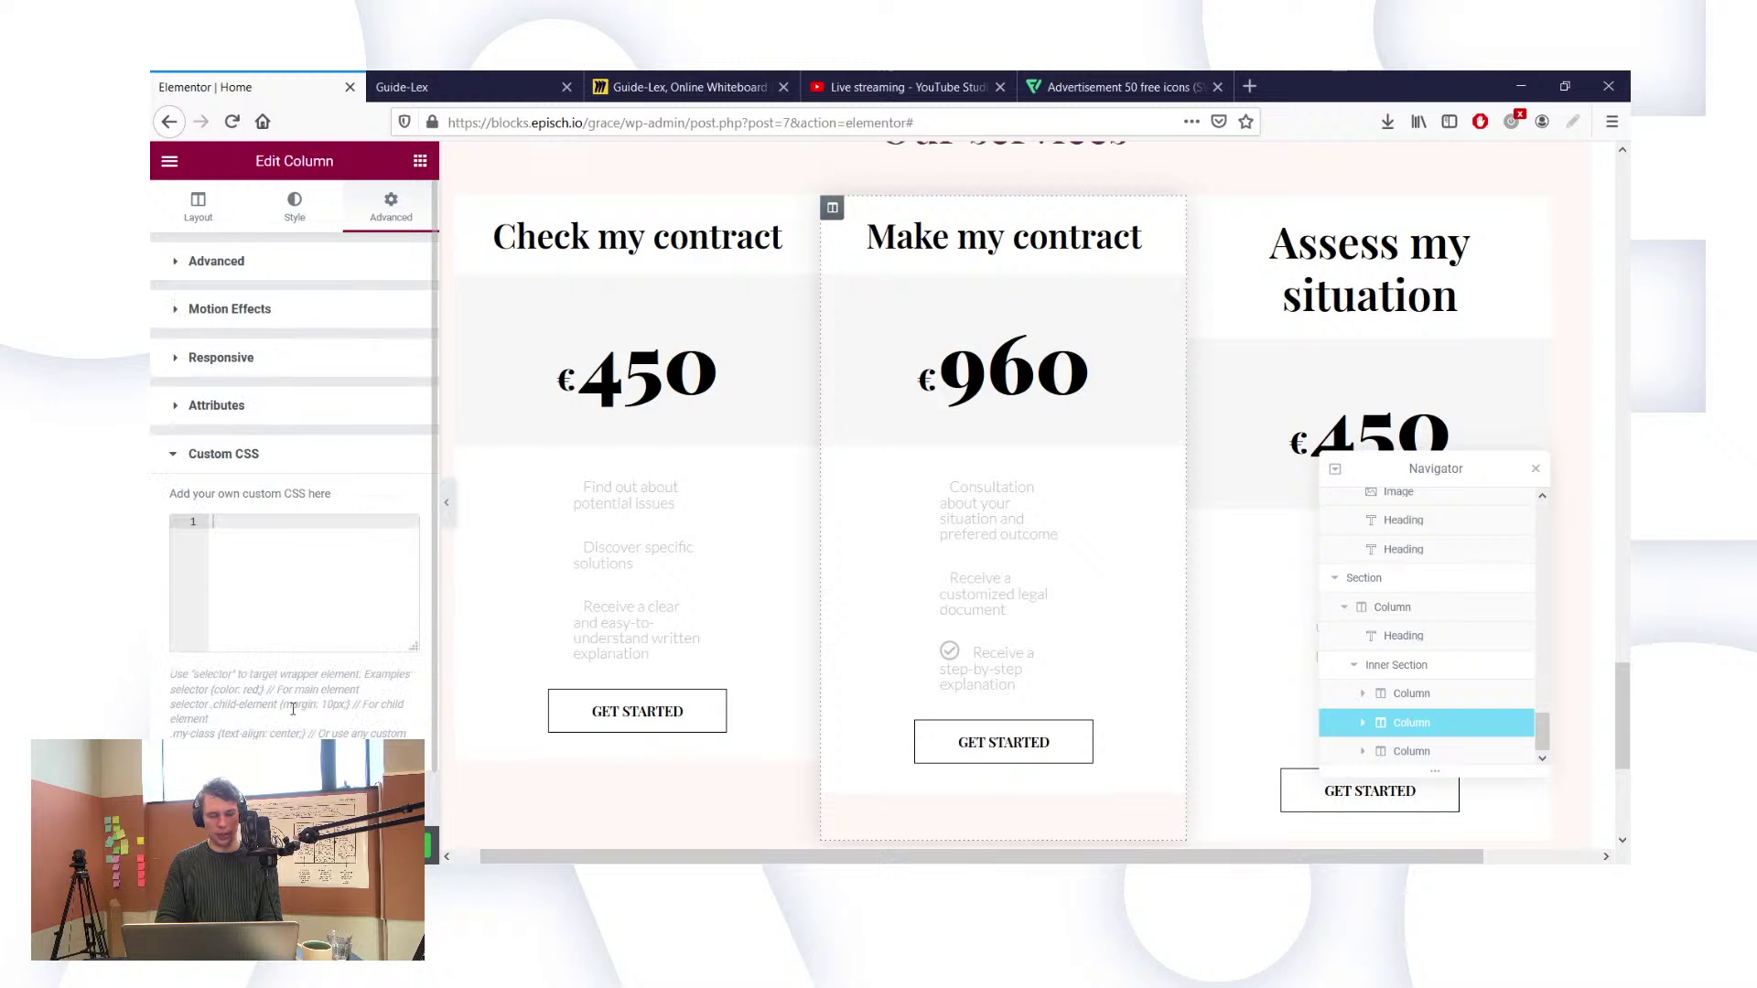
{"action": "scroll", "coordinate": [234, 572], "scroll_direction": "up", "scroll_amount": 1}
{"action": "left_click", "coordinate": [295, 203]}
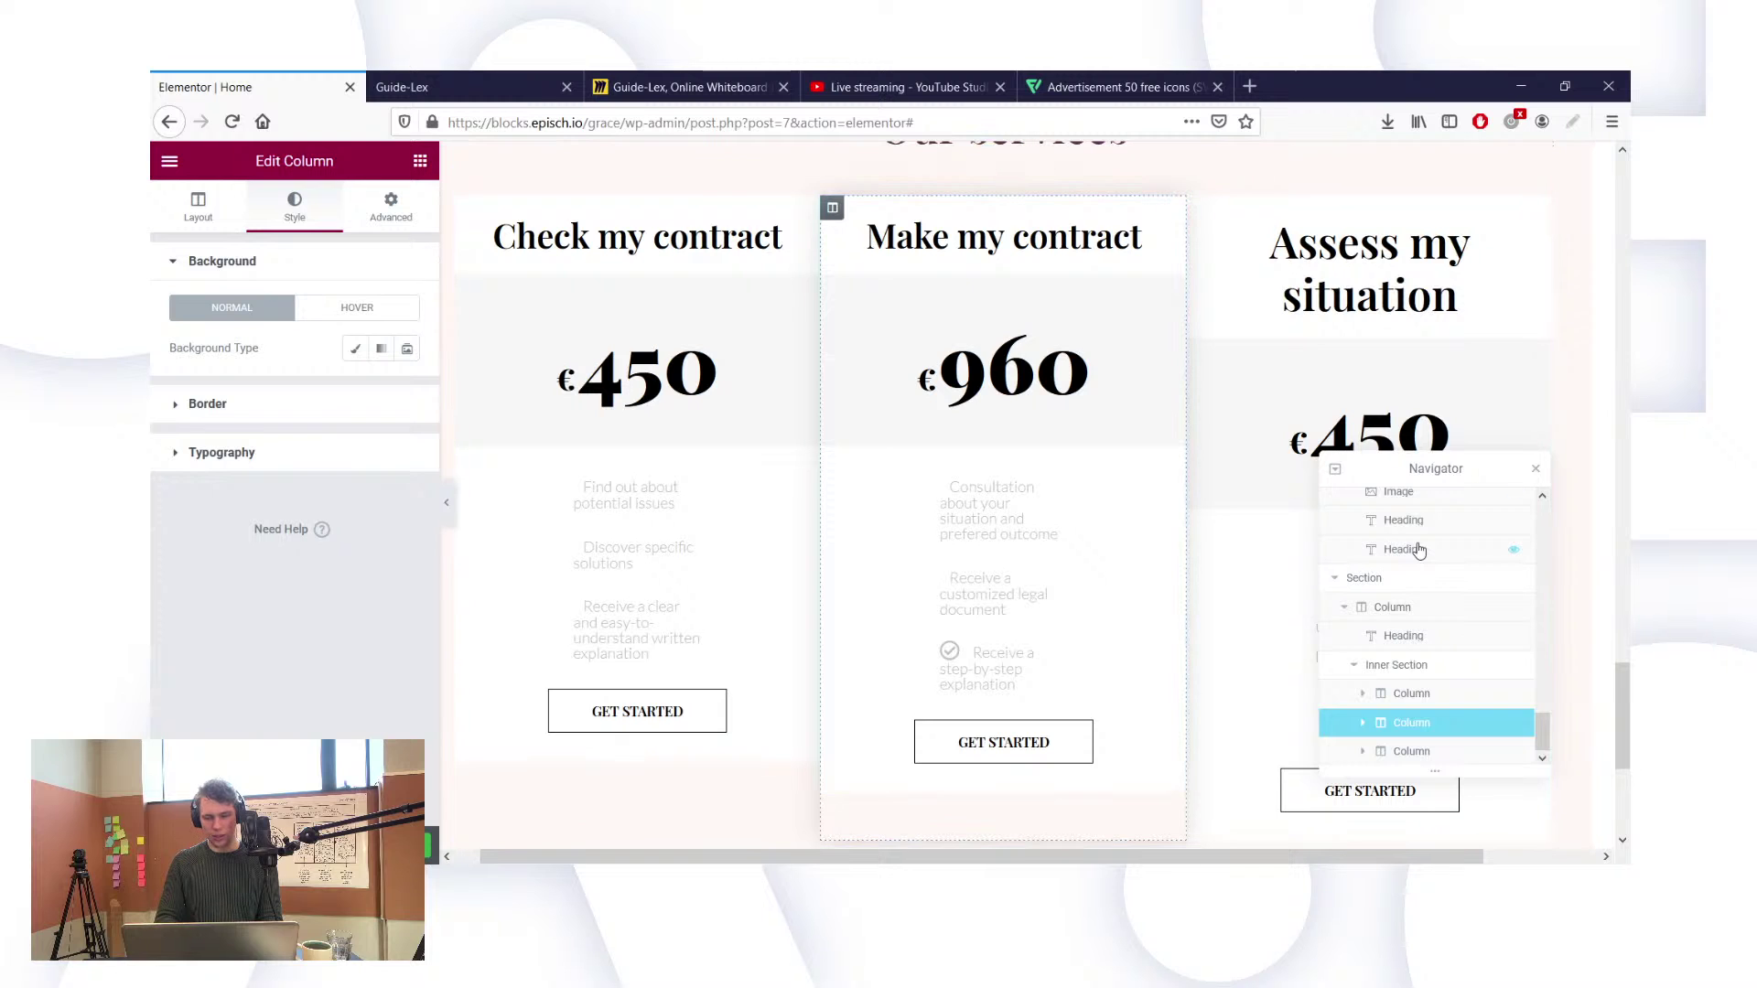
Step: Expand the column's Border settings, then select the third card's Assess my situation price table
{"action": "scroll", "coordinate": [933, 631], "scroll_direction": "down", "scroll_amount": 3}
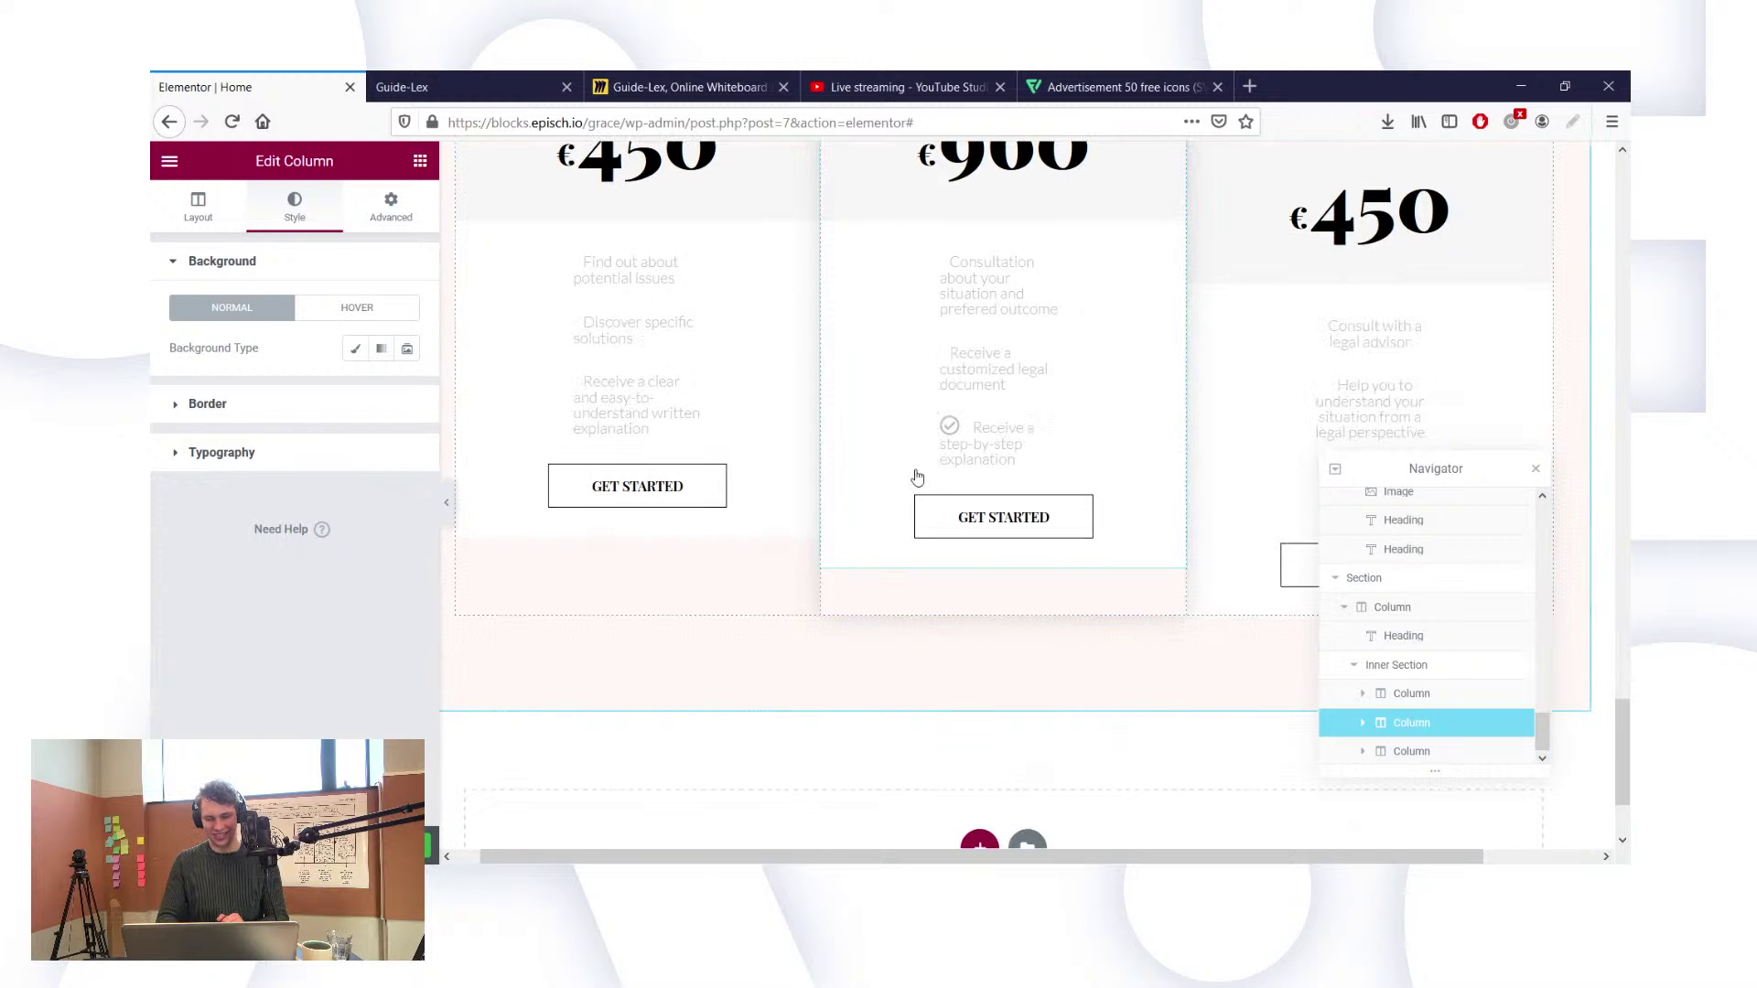
{"action": "scroll", "coordinate": [918, 475], "scroll_direction": "down", "scroll_amount": 2}
{"action": "scroll", "coordinate": [910, 475], "scroll_direction": "up", "scroll_amount": 4}
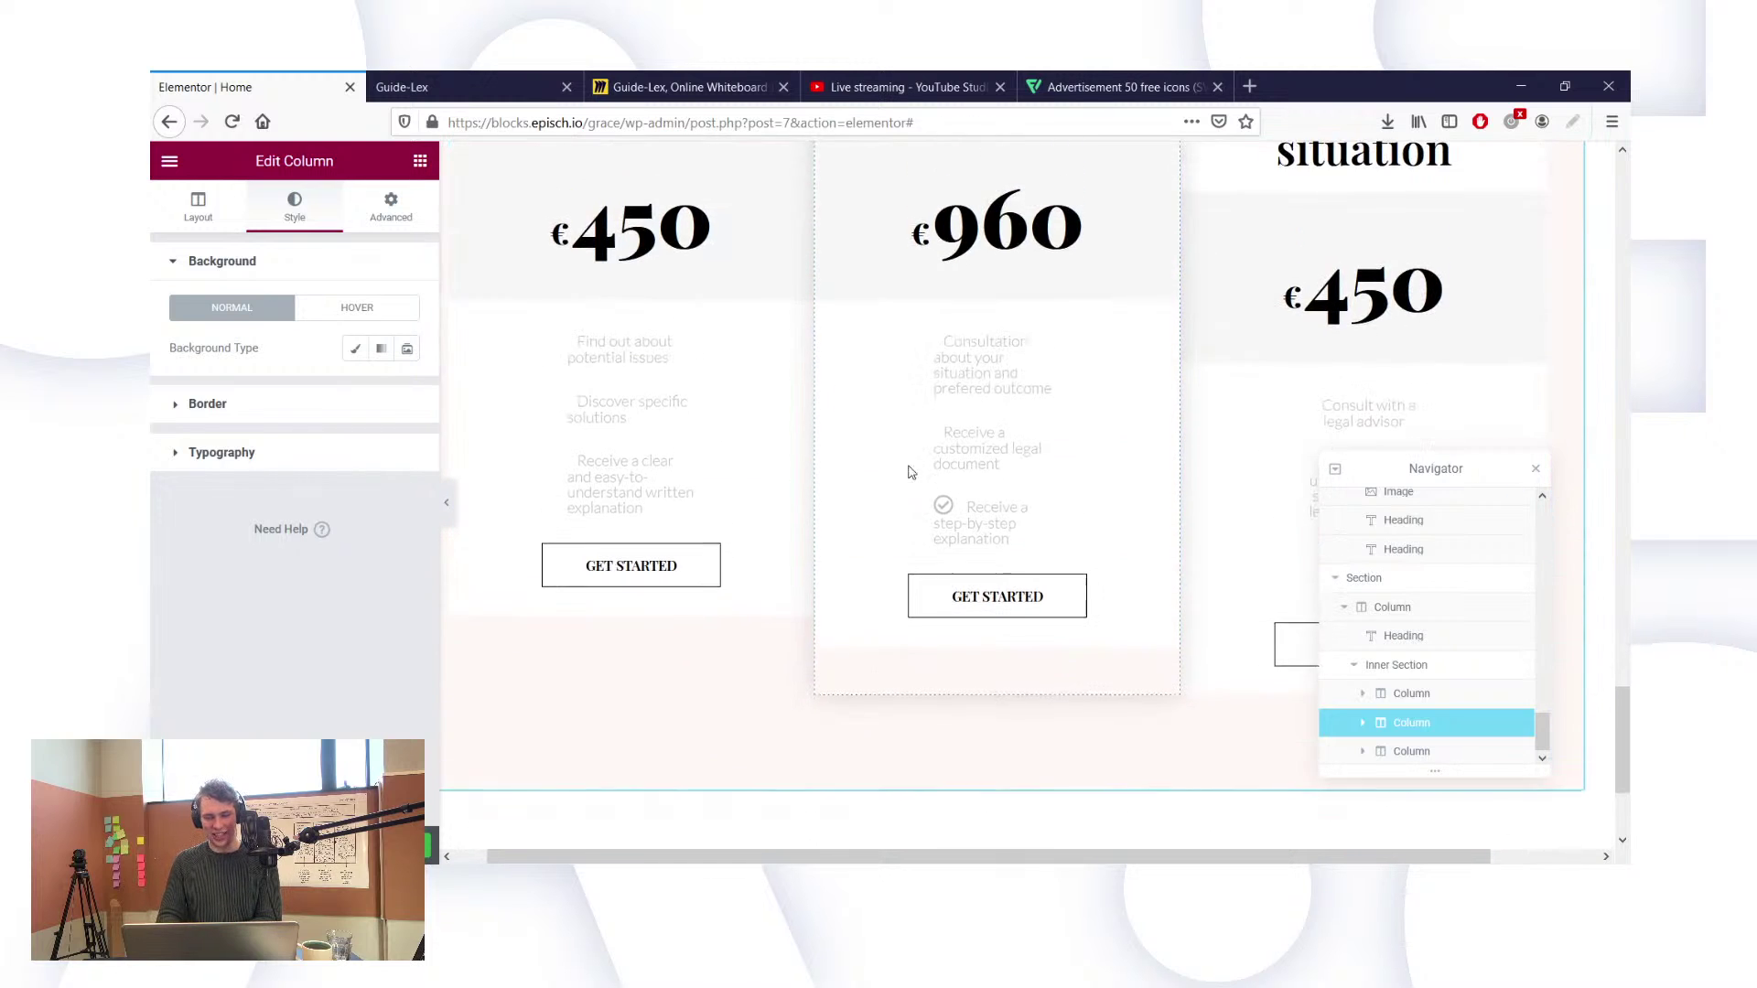
{"action": "scroll", "coordinate": [860, 403], "scroll_direction": "up", "scroll_amount": 1}
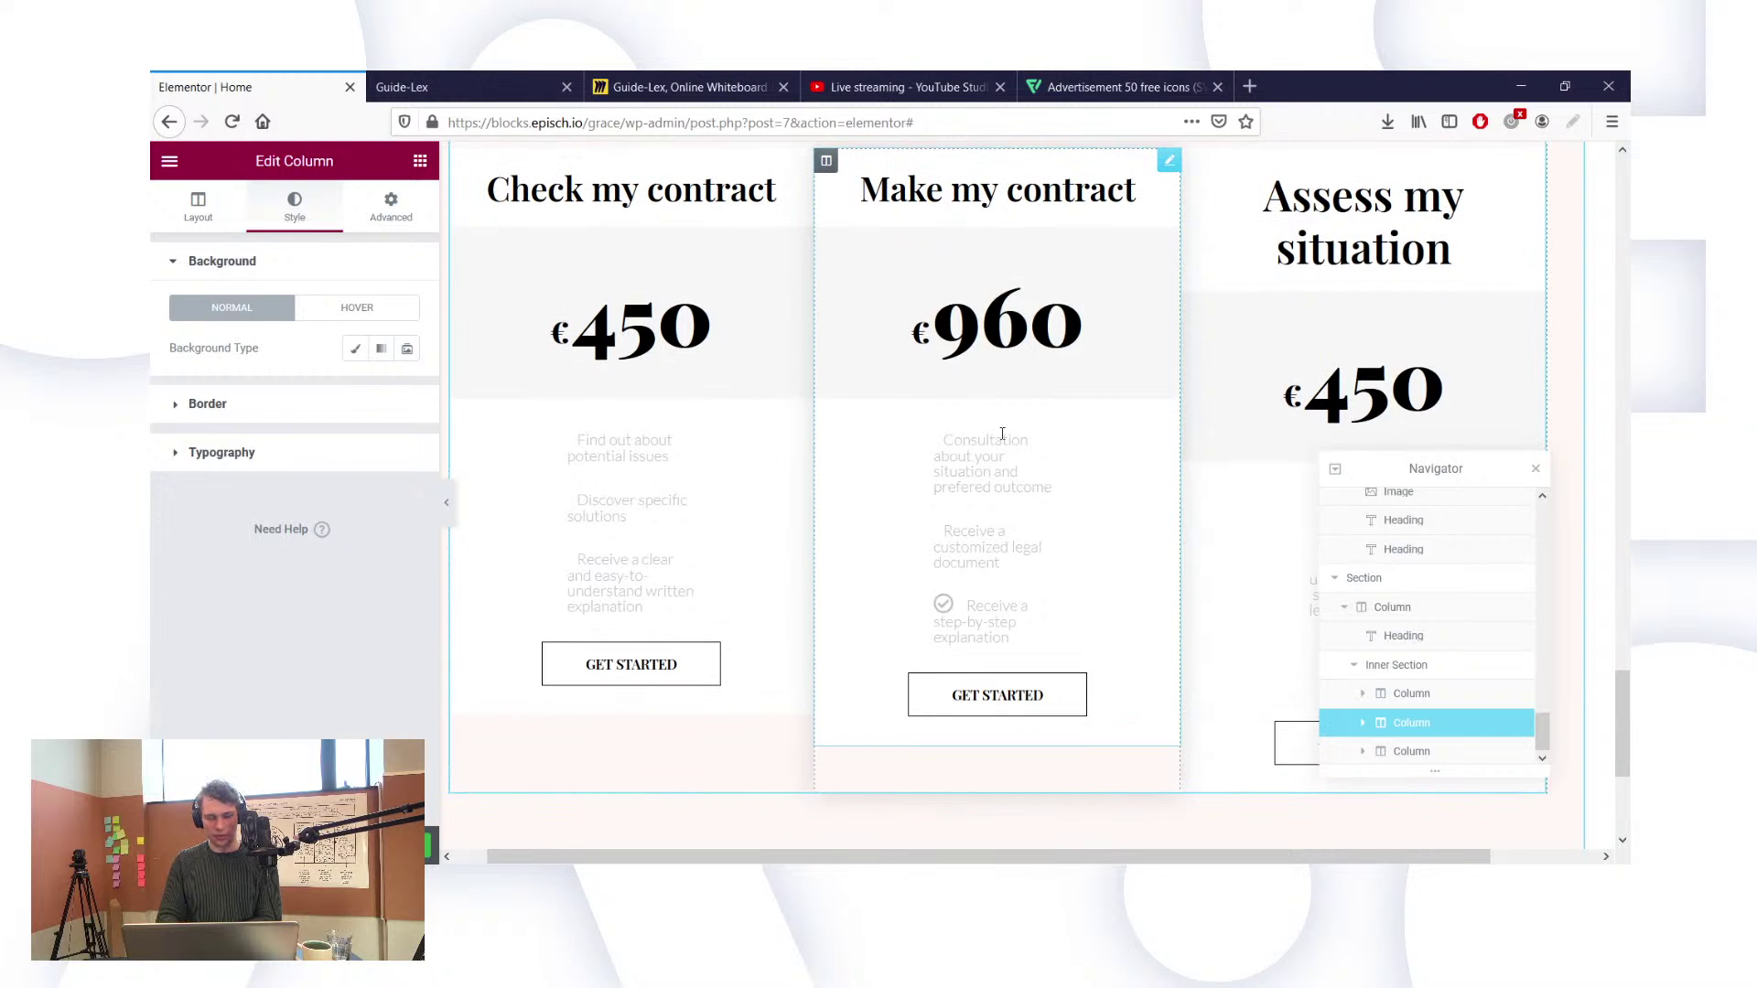
{"action": "scroll", "coordinate": [1016, 432], "scroll_direction": "up", "scroll_amount": 2}
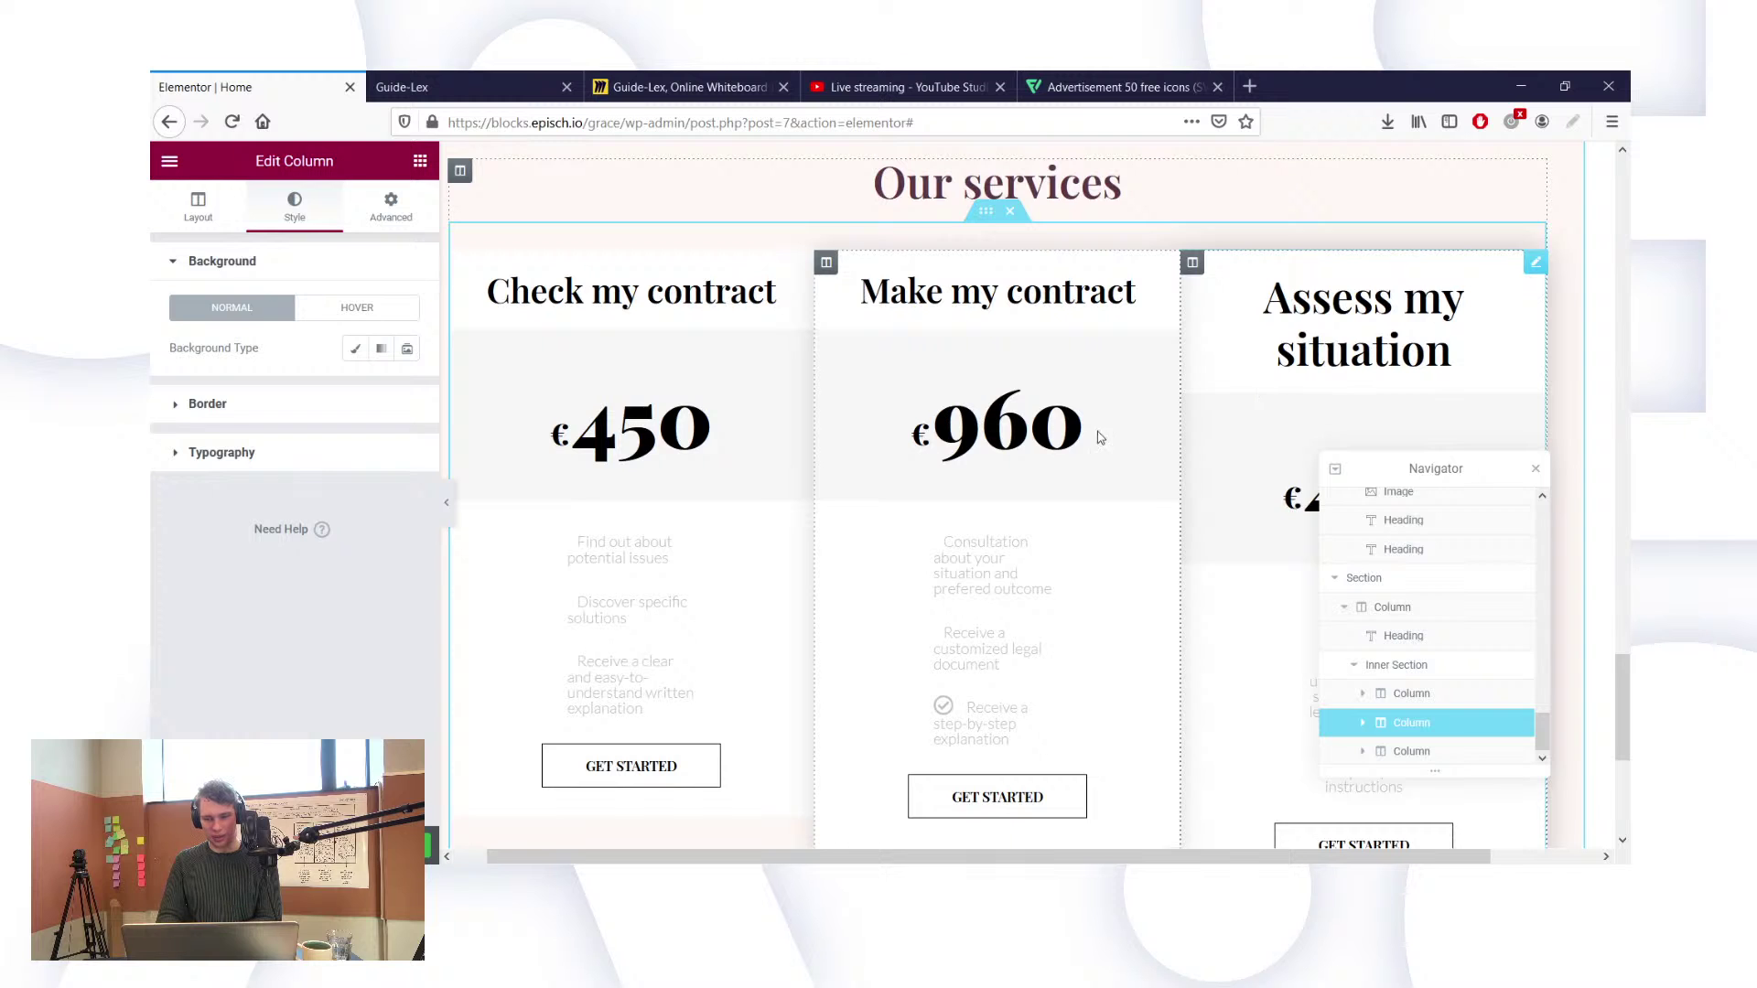
{"action": "scroll", "coordinate": [1046, 429], "scroll_direction": "down", "scroll_amount": 2}
{"action": "scroll", "coordinate": [1046, 428], "scroll_direction": "down", "scroll_amount": 2}
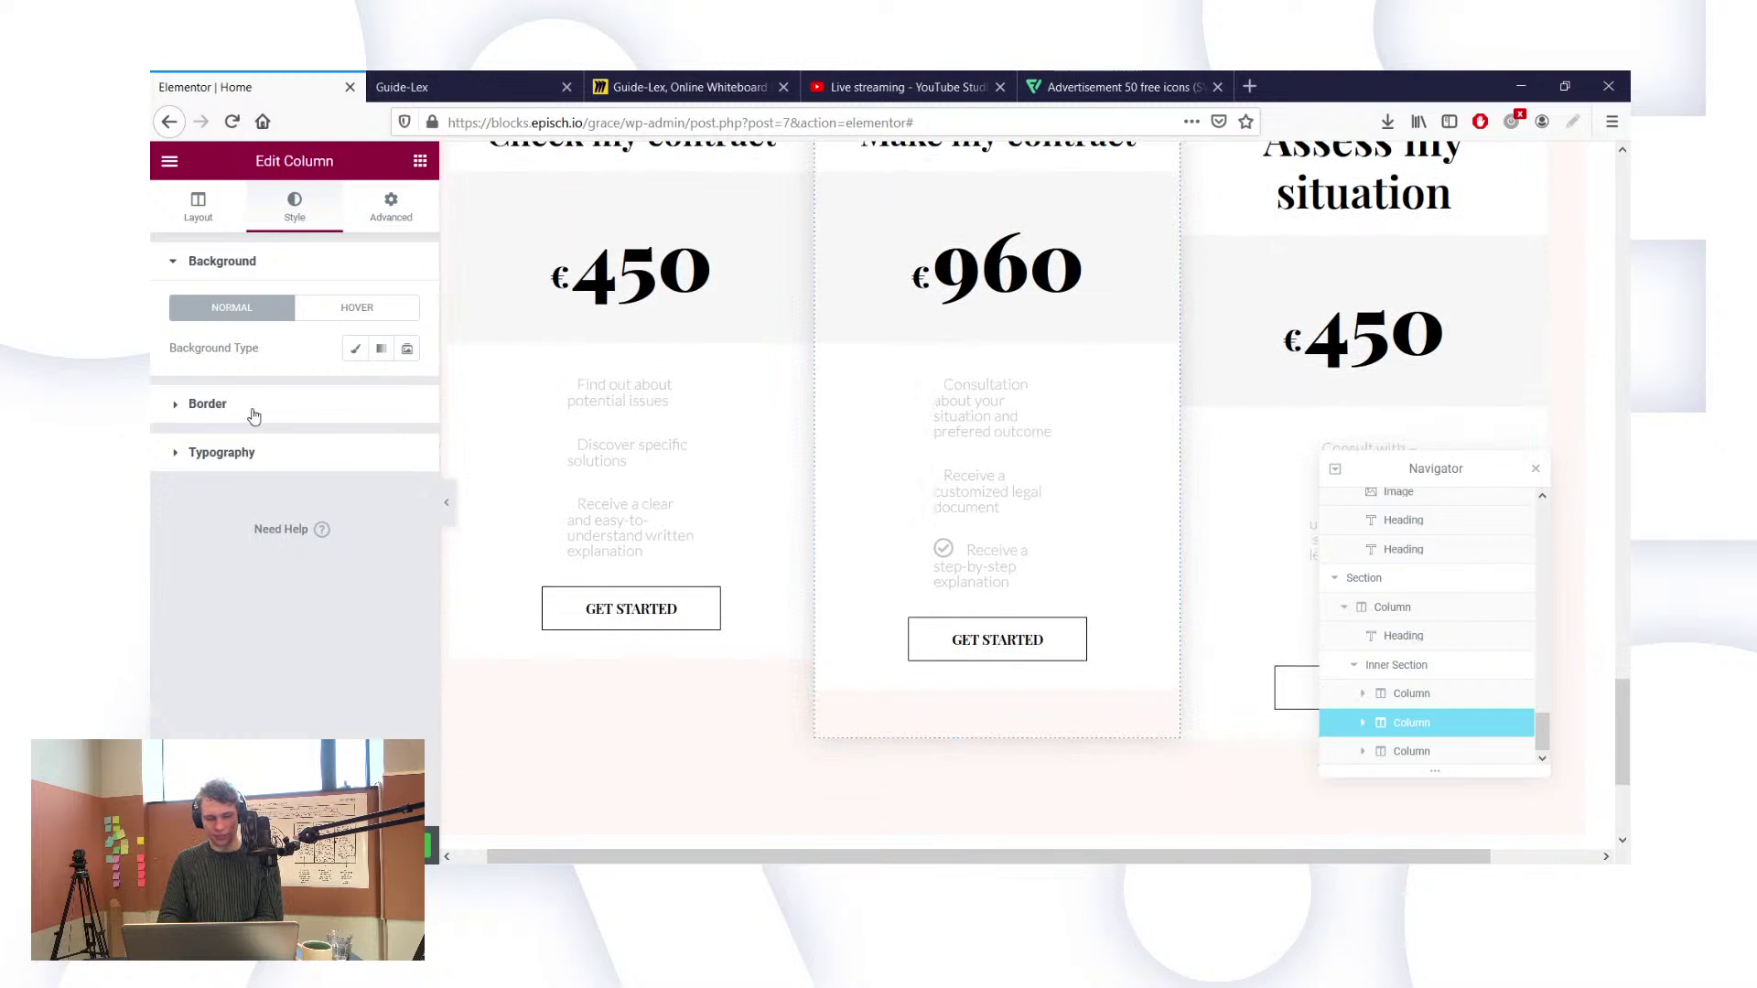
{"action": "left_click", "coordinate": [329, 404]}
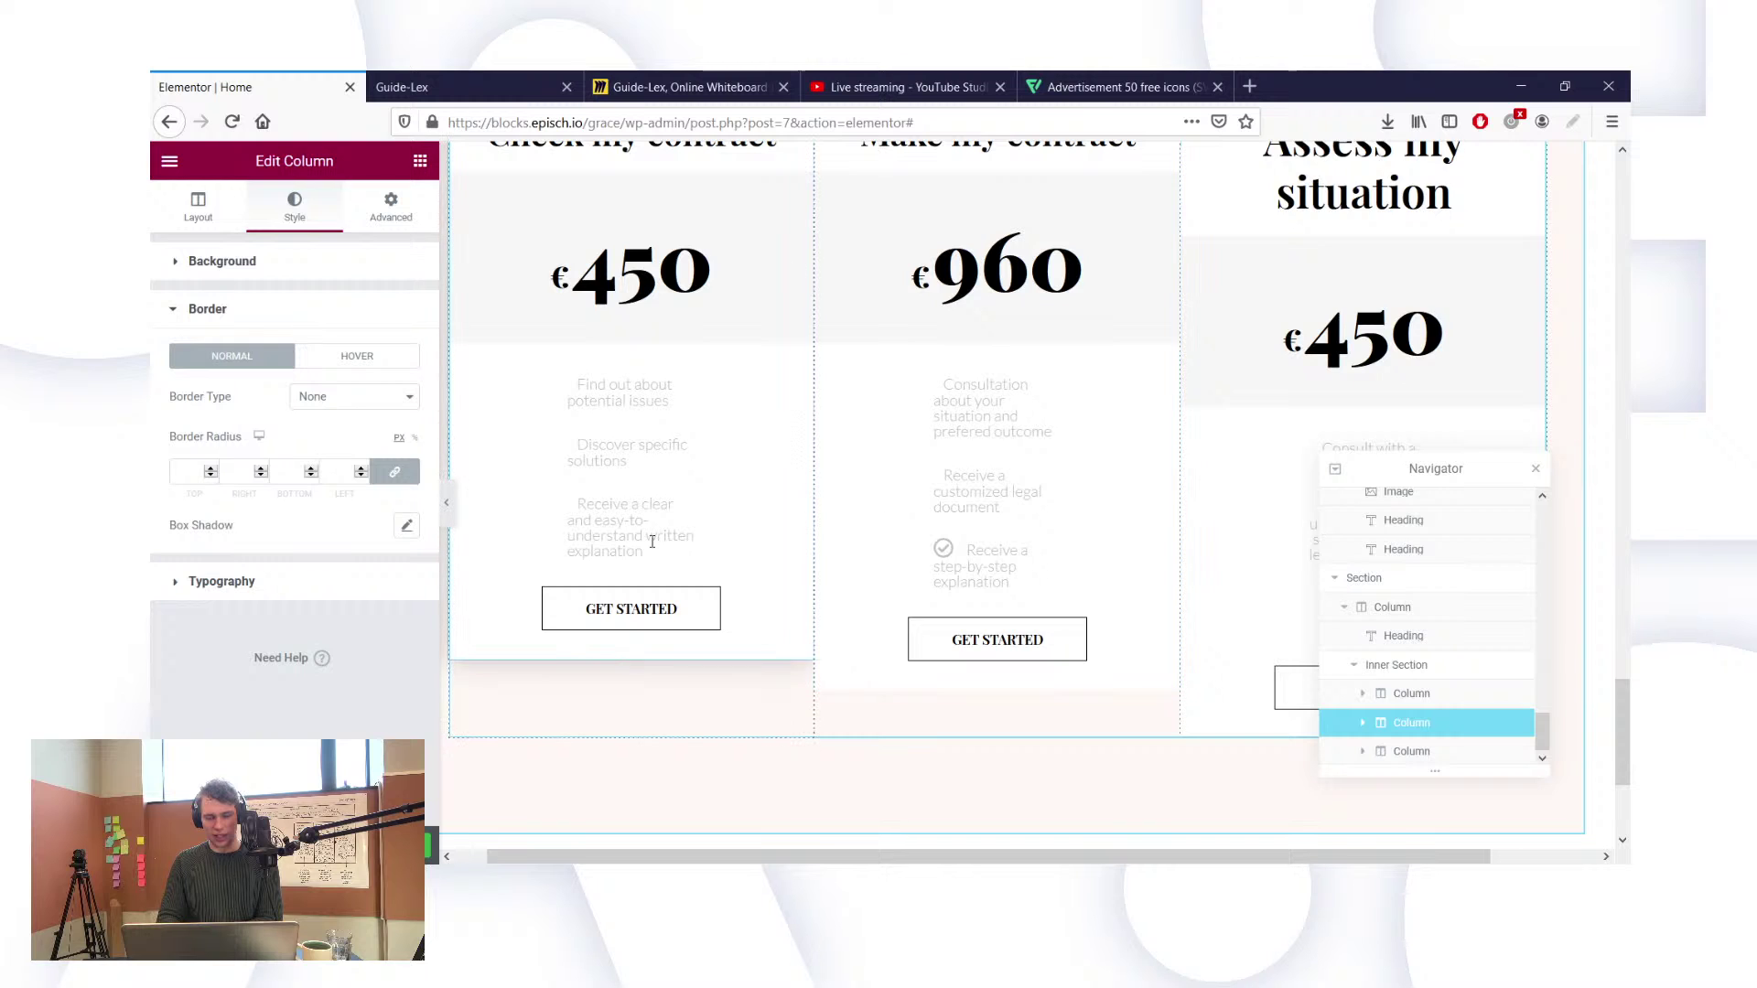
{"action": "left_click", "coordinate": [1219, 517]}
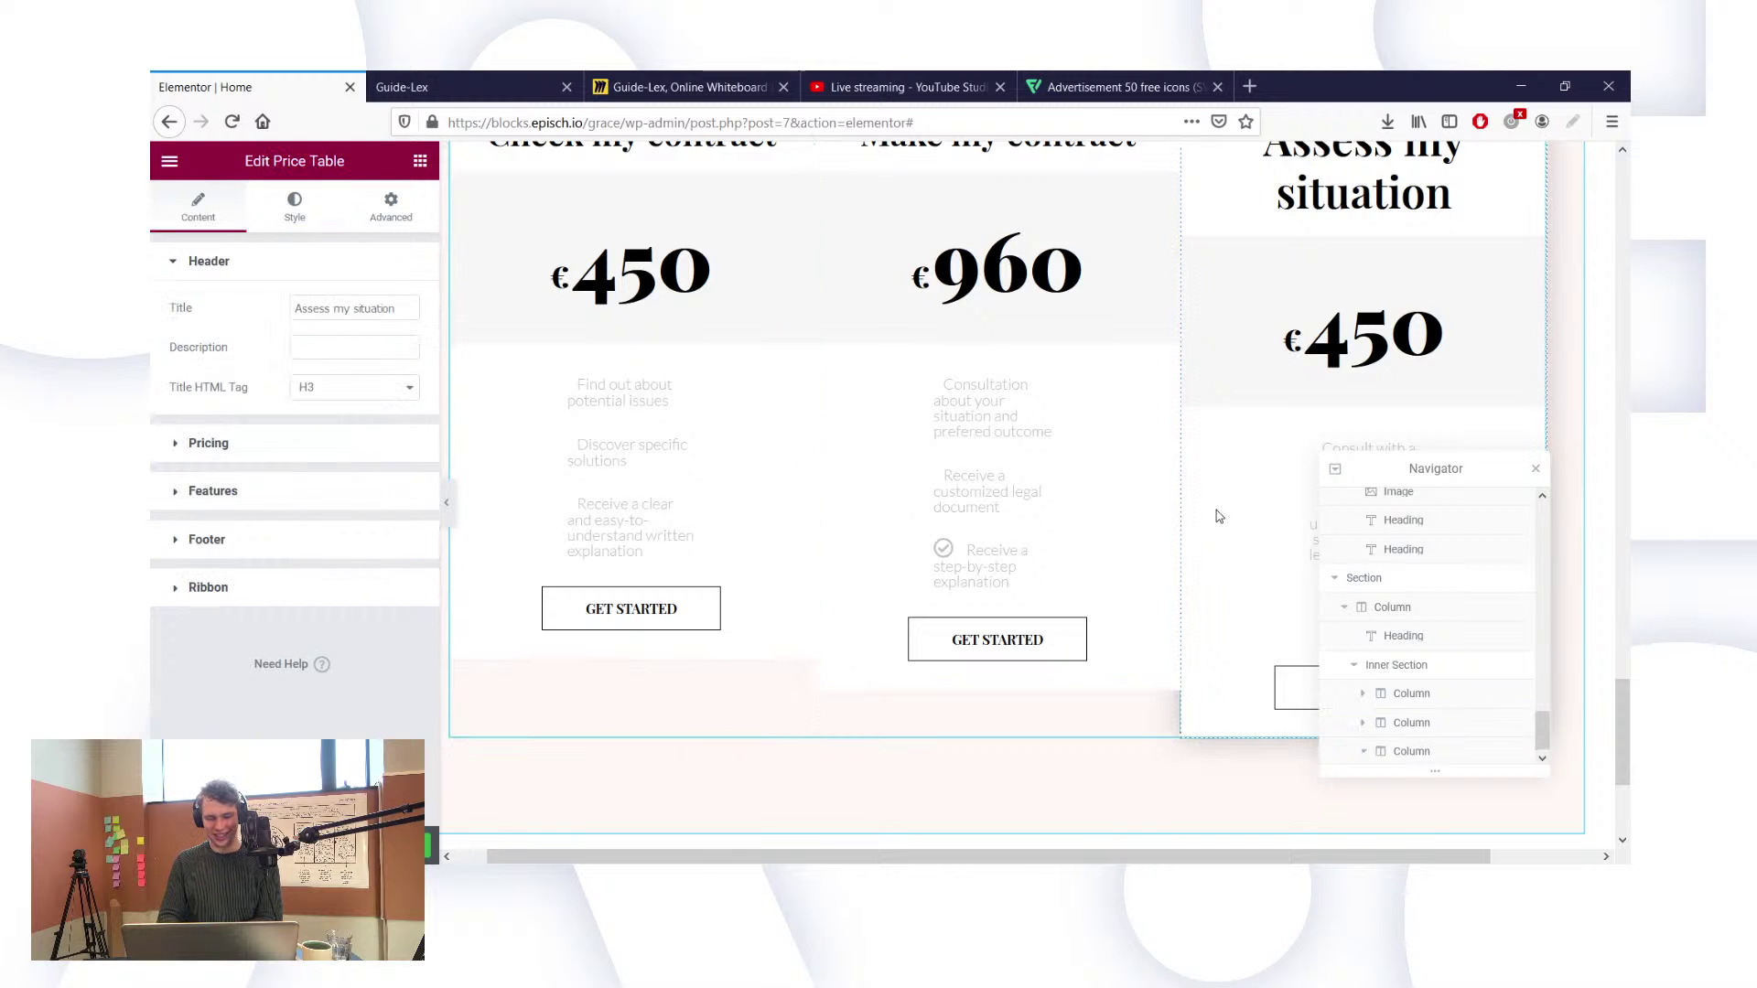
Step: Check the price table's Style tab, then inspect its parent column's Border settings
{"action": "left_click", "coordinate": [294, 207]}
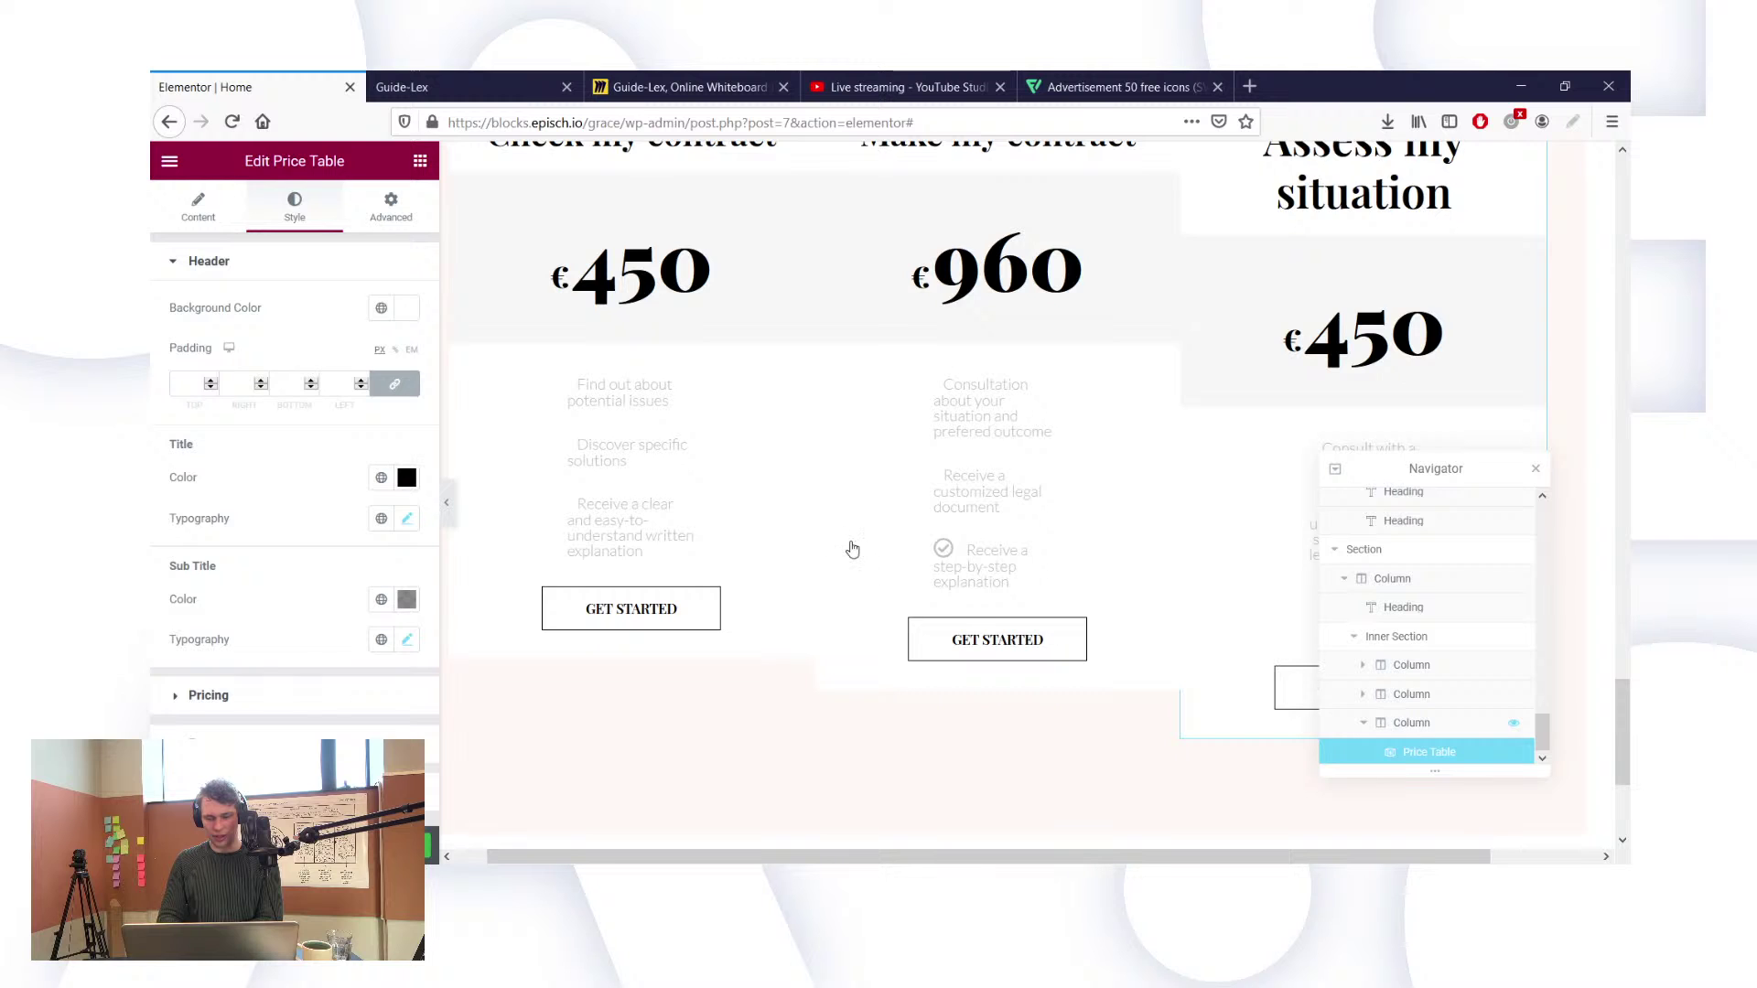
{"action": "left_click", "coordinate": [1412, 723]}
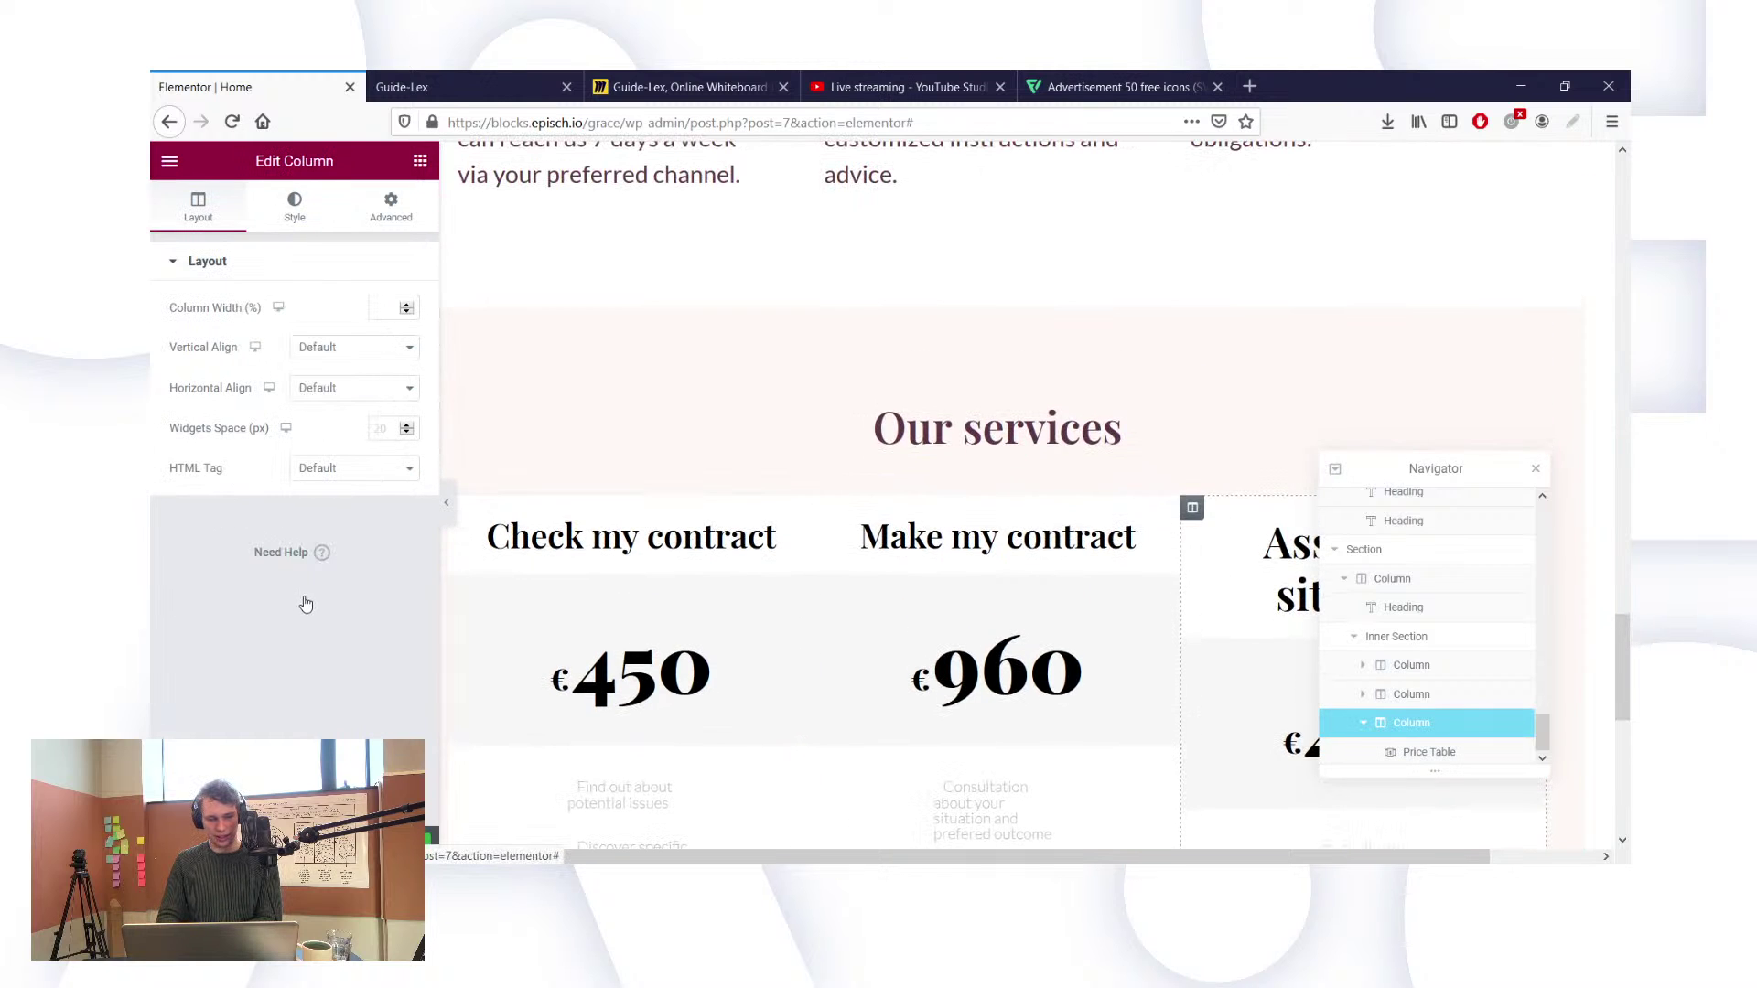
{"action": "left_click", "coordinate": [295, 208]}
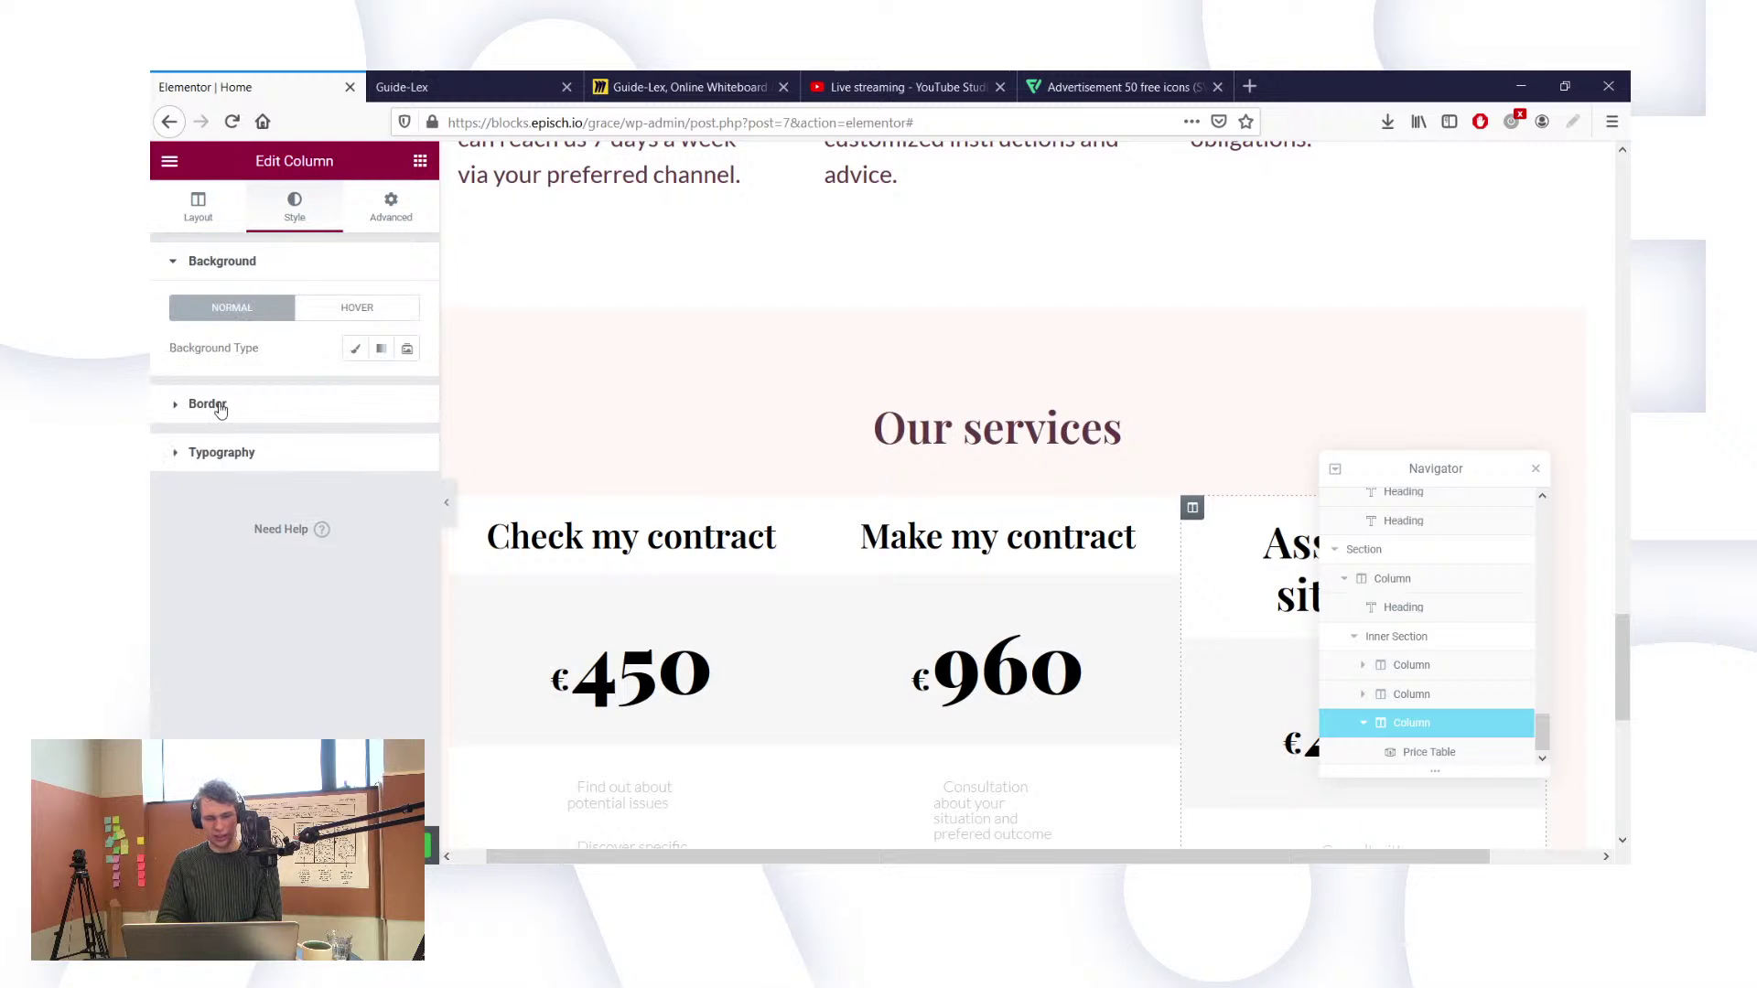
{"action": "left_click", "coordinate": [275, 403]}
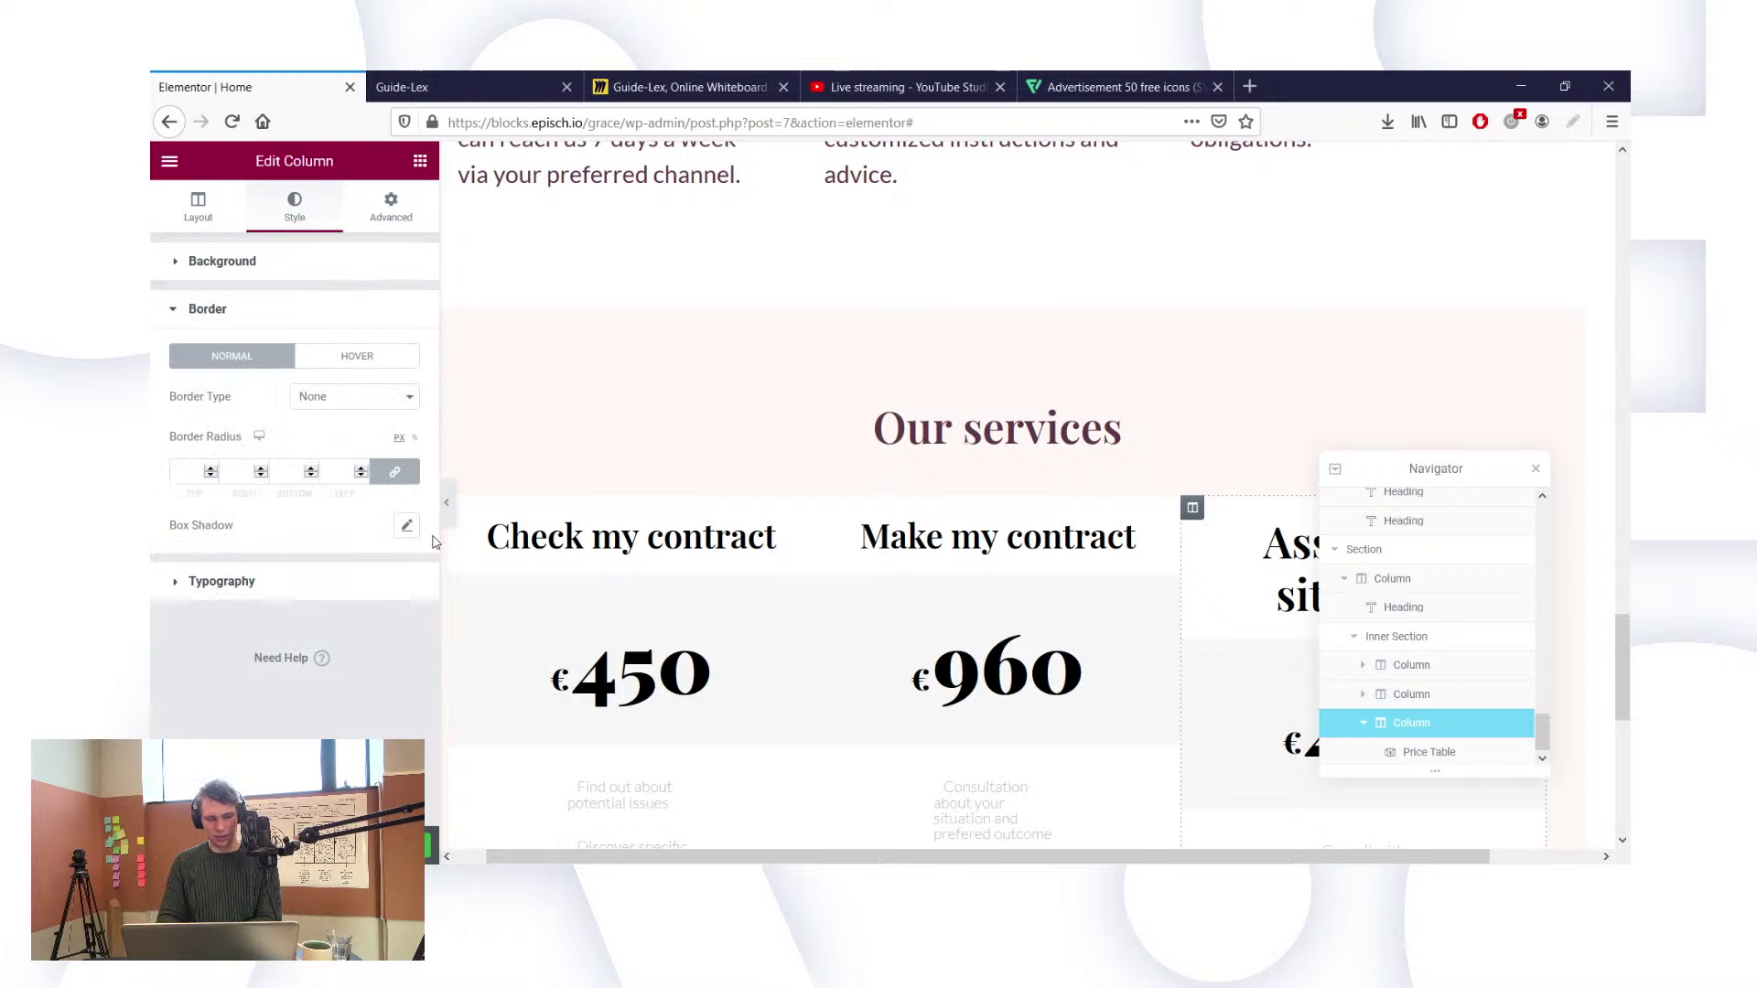
{"action": "scroll", "coordinate": [892, 675], "scroll_direction": "down", "scroll_amount": 3}
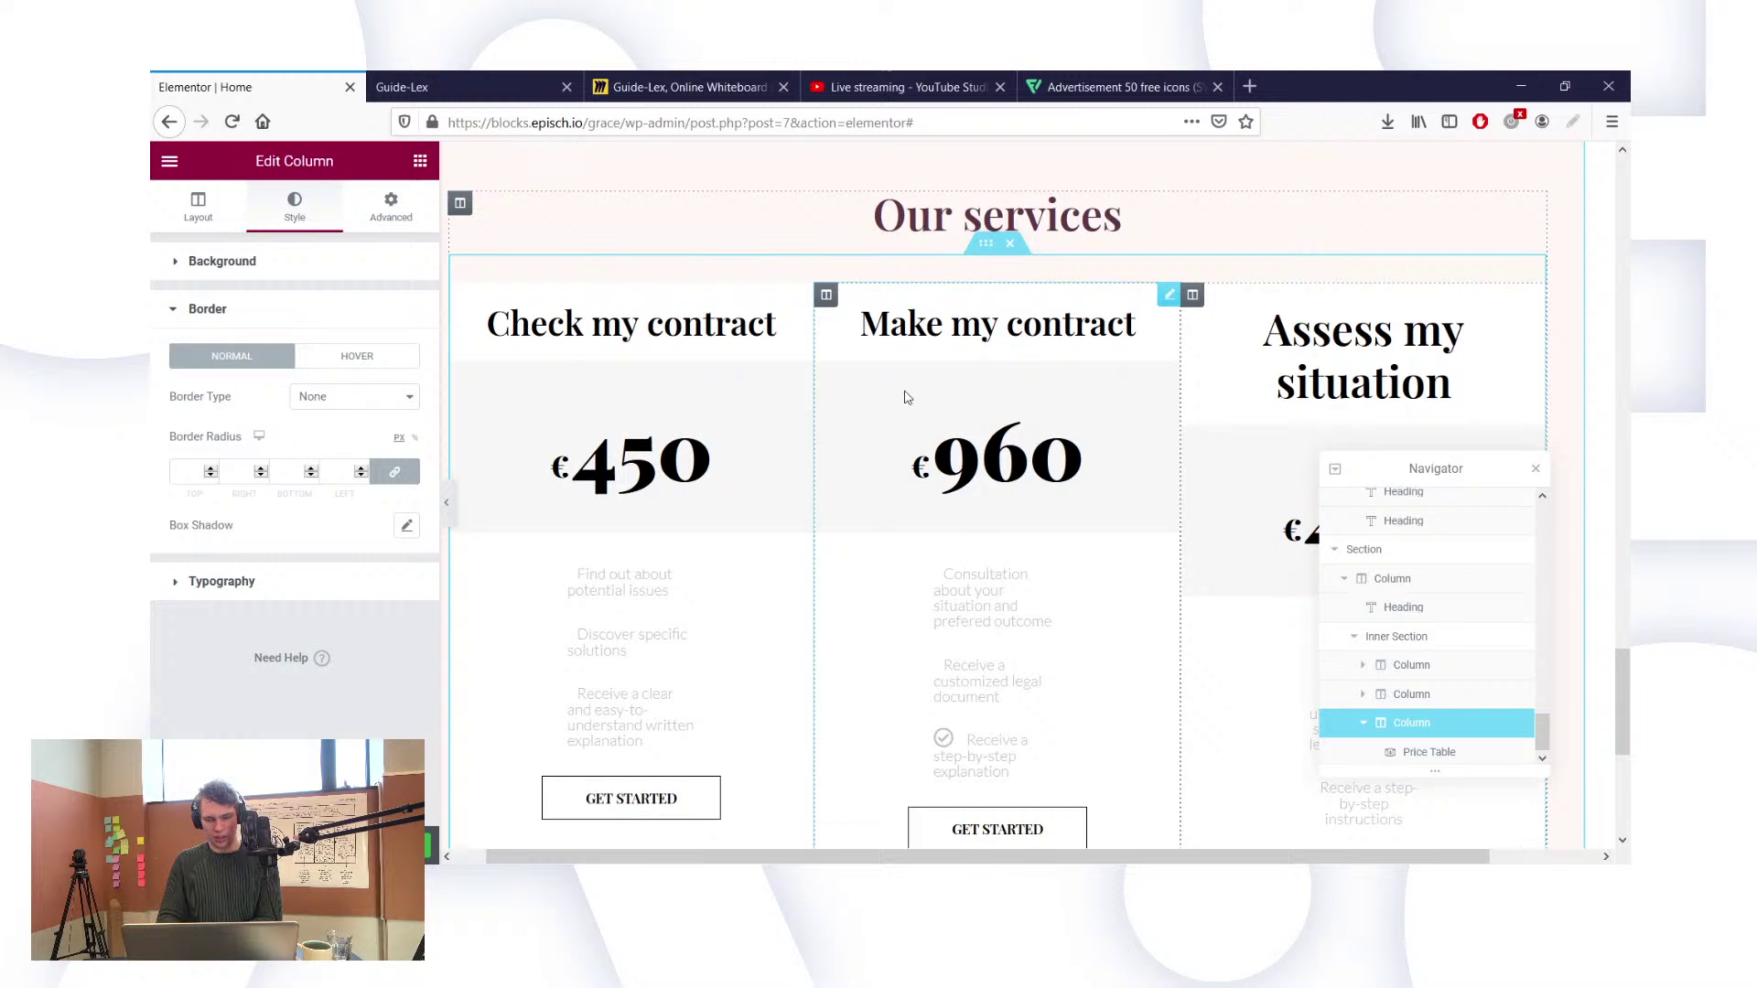
{"action": "scroll", "coordinate": [906, 397], "scroll_direction": "down", "scroll_amount": 3}
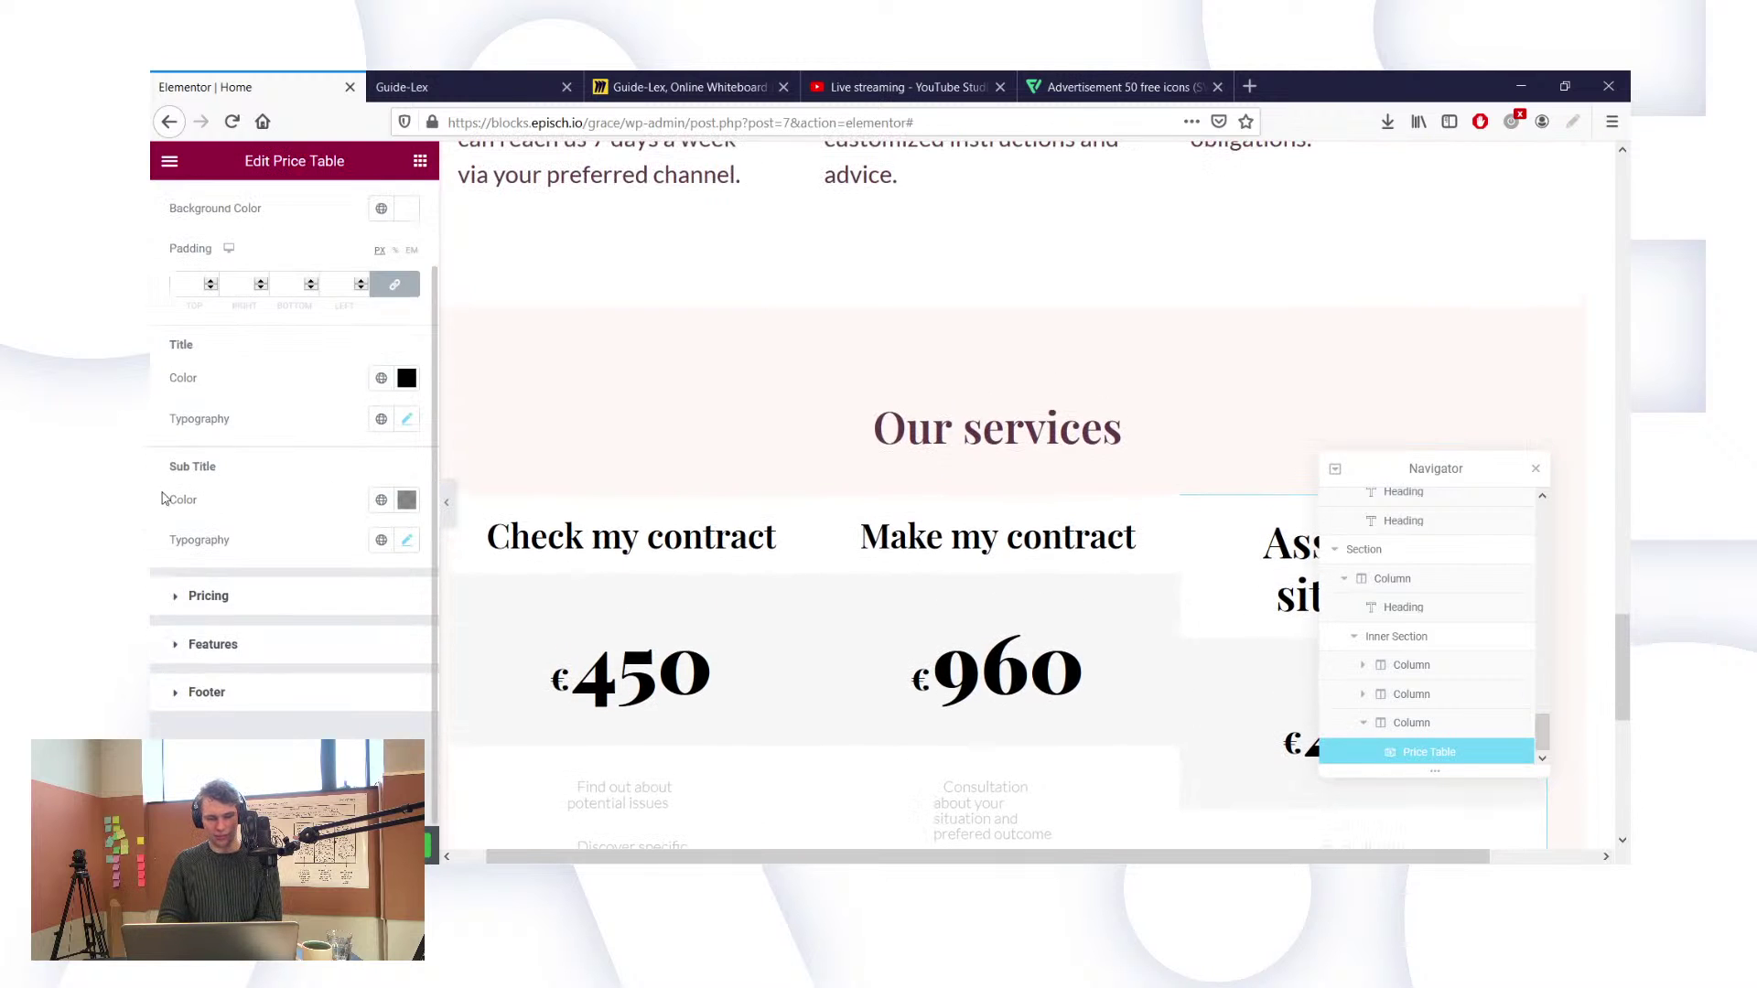
Step: Review the column's border options, then show the price table's Advanced options
{"action": "scroll", "coordinate": [253, 322], "scroll_direction": "up", "scroll_amount": 1}
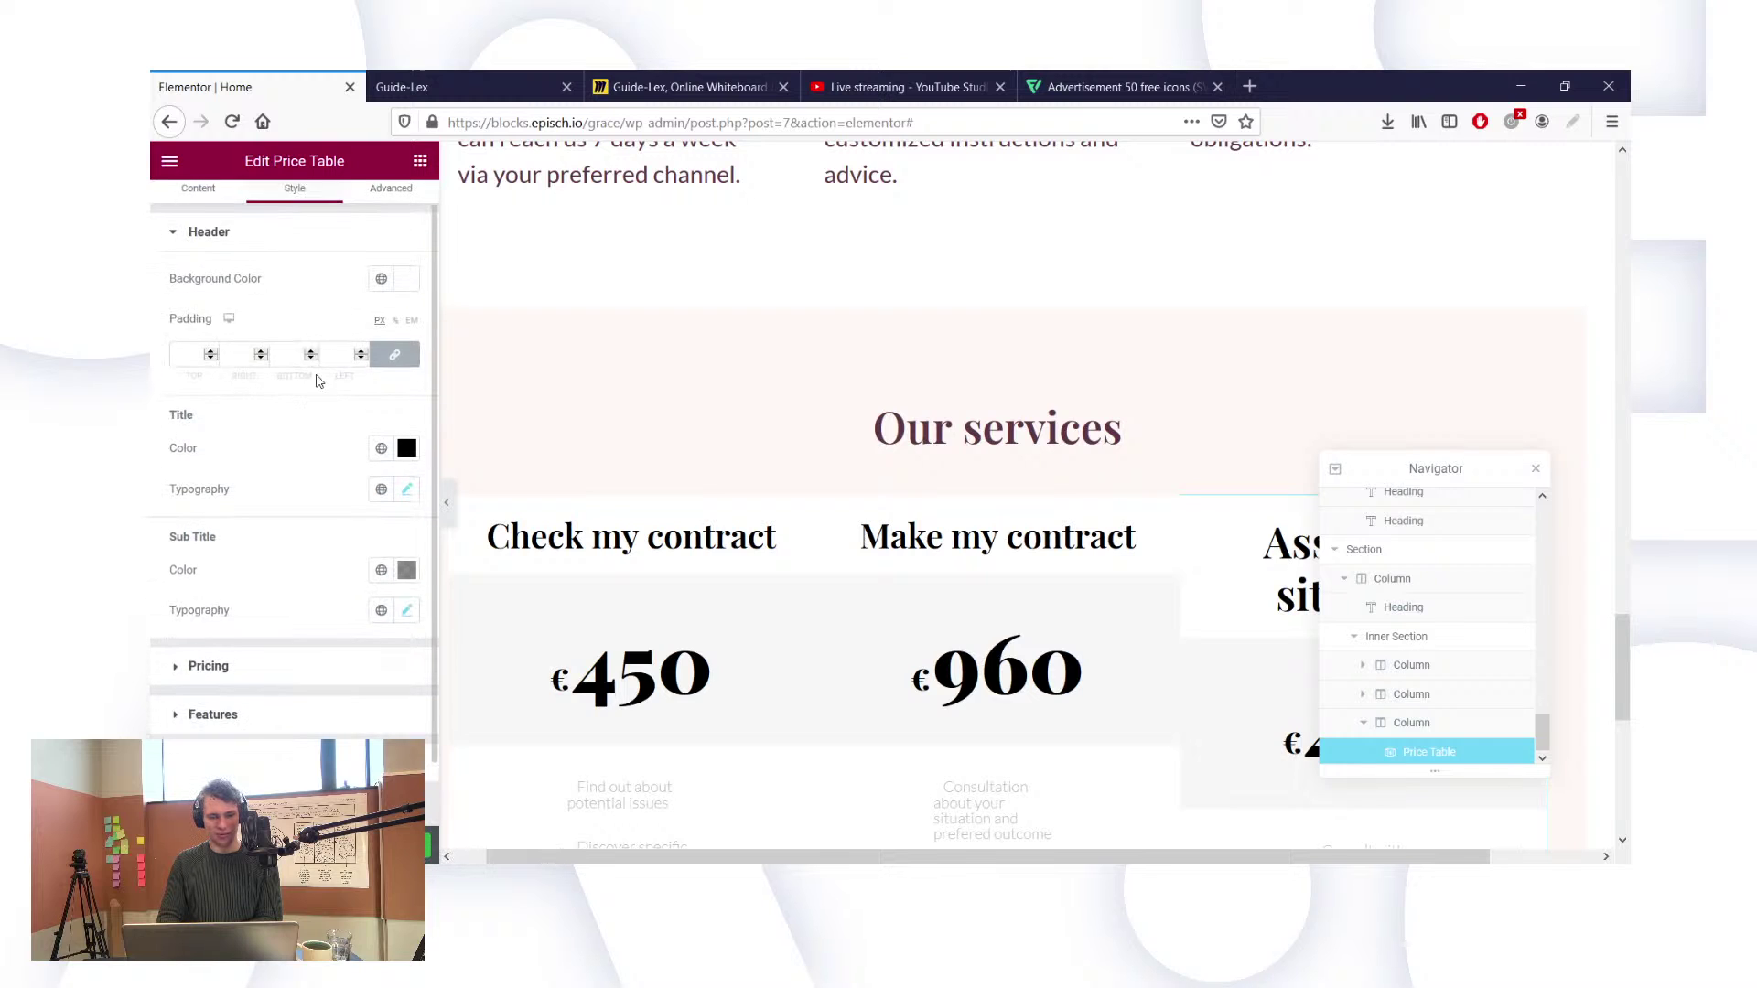
{"action": "scroll", "coordinate": [306, 400], "scroll_direction": "down", "scroll_amount": 1}
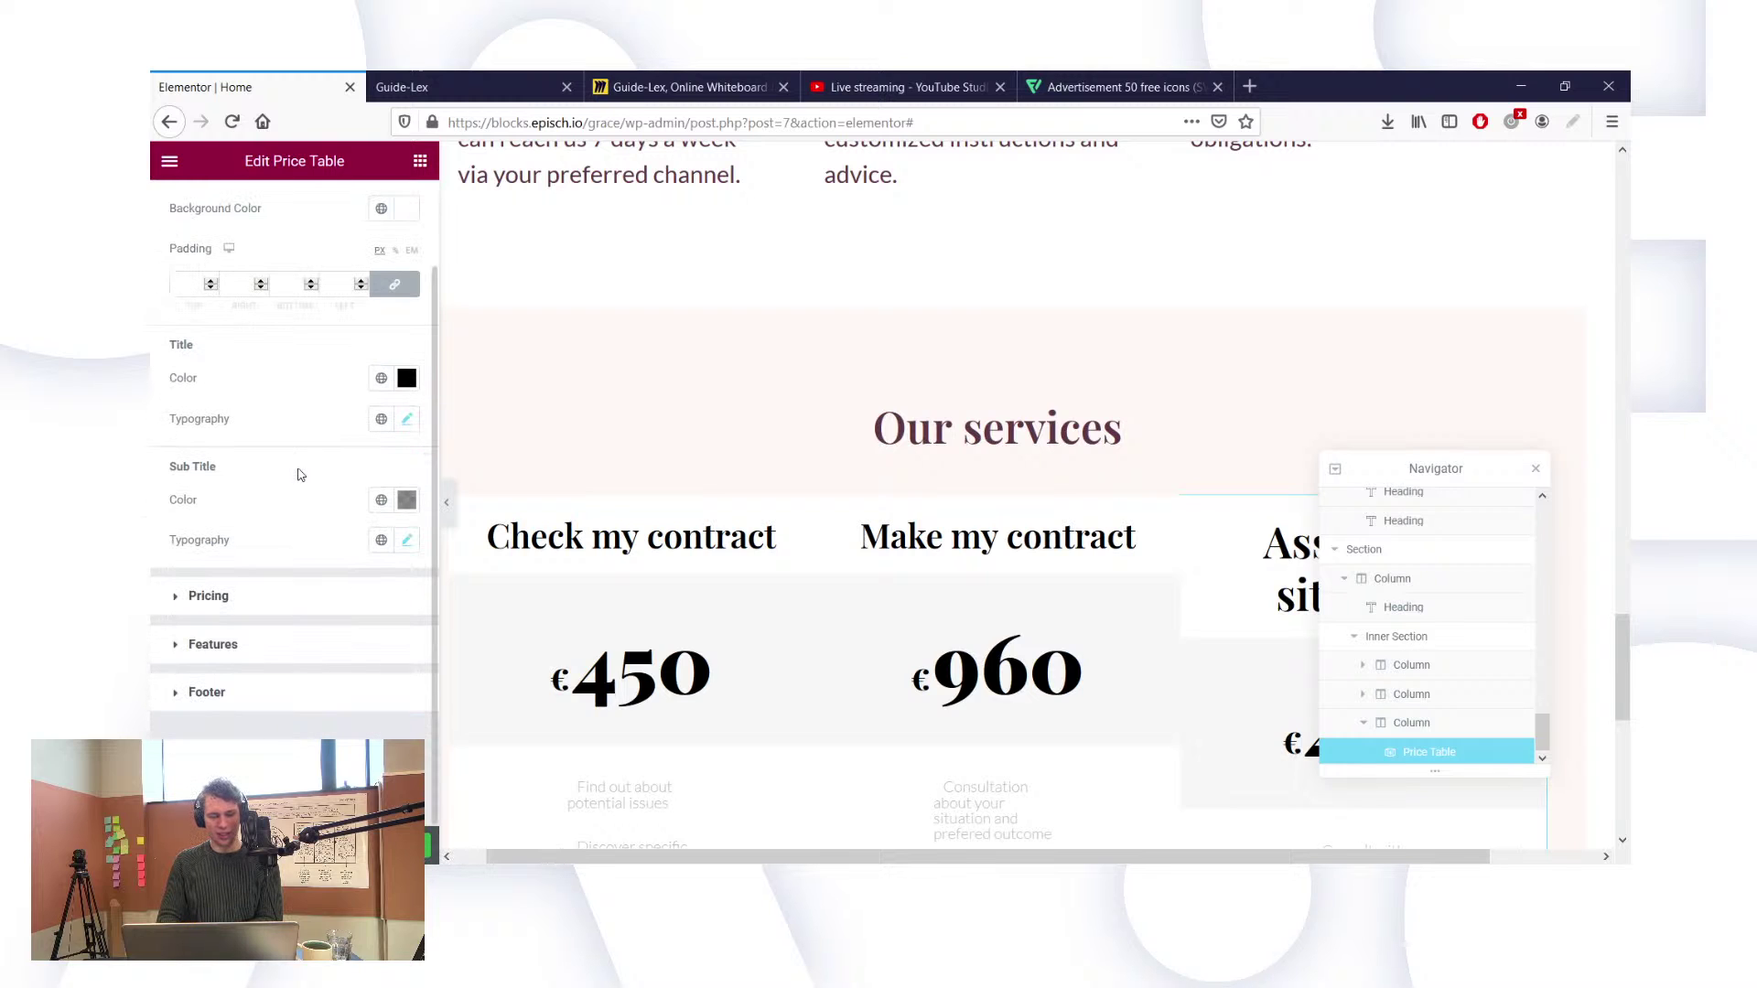
{"action": "scroll", "coordinate": [244, 558], "scroll_direction": "up", "scroll_amount": 1}
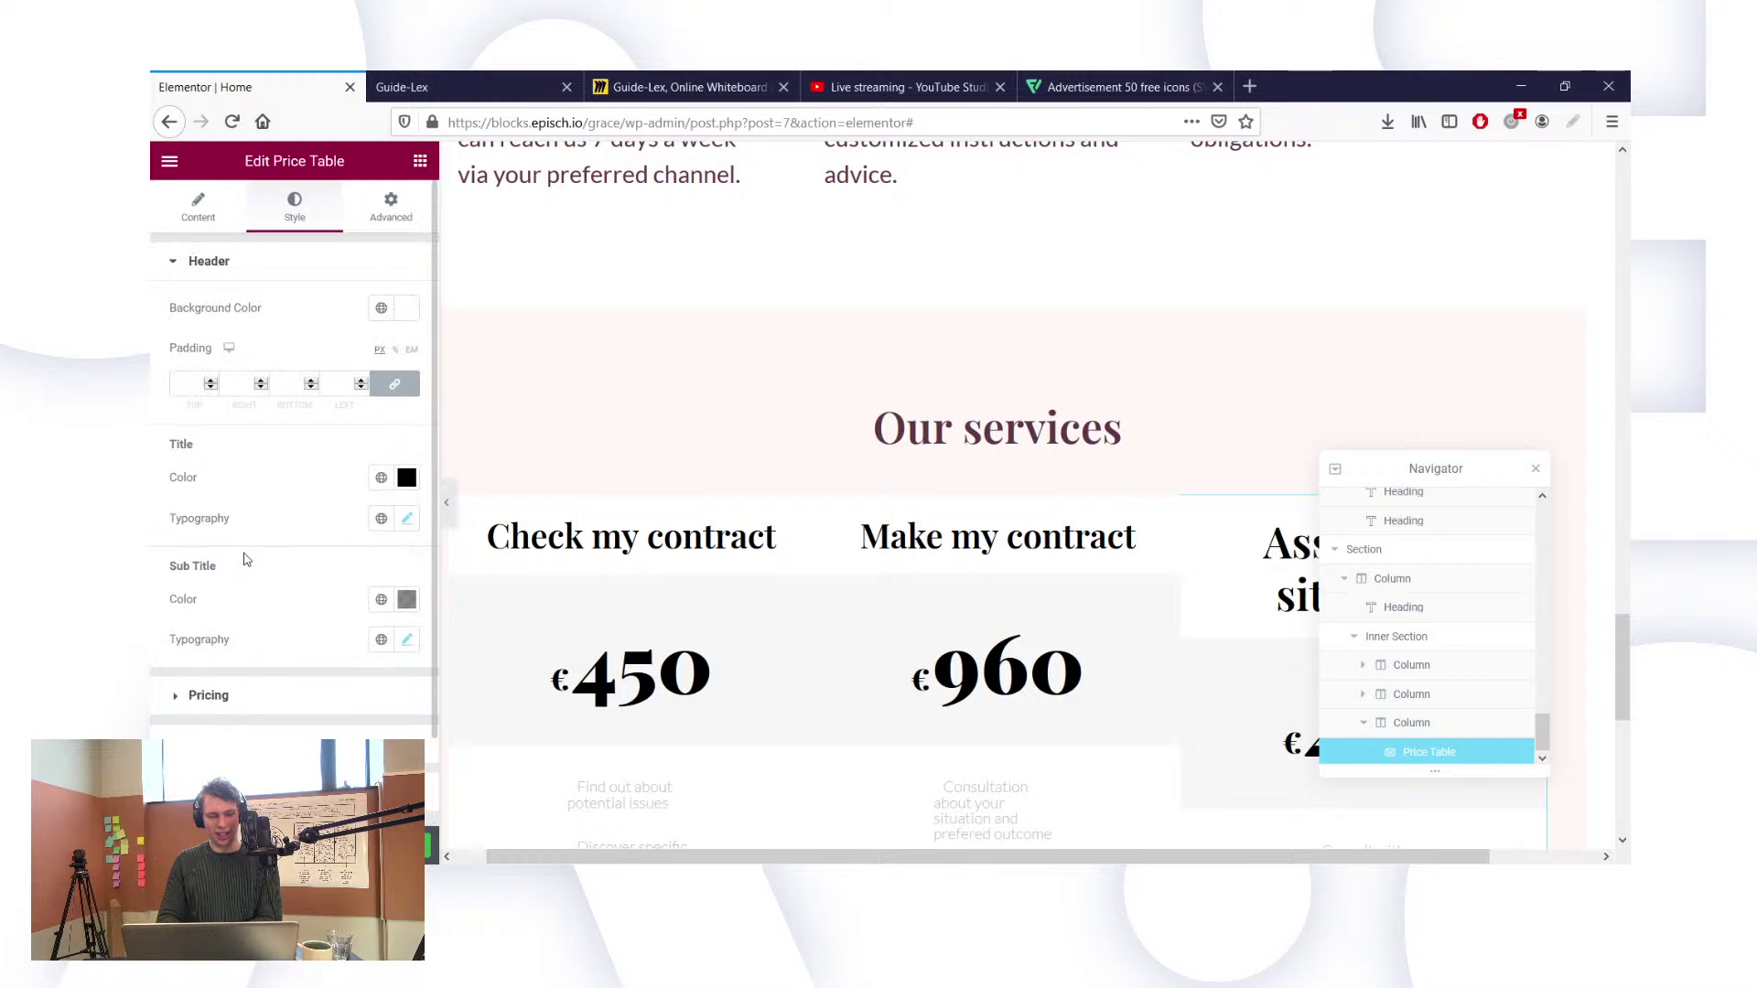
{"action": "scroll", "coordinate": [219, 242], "scroll_direction": "down", "scroll_amount": 1}
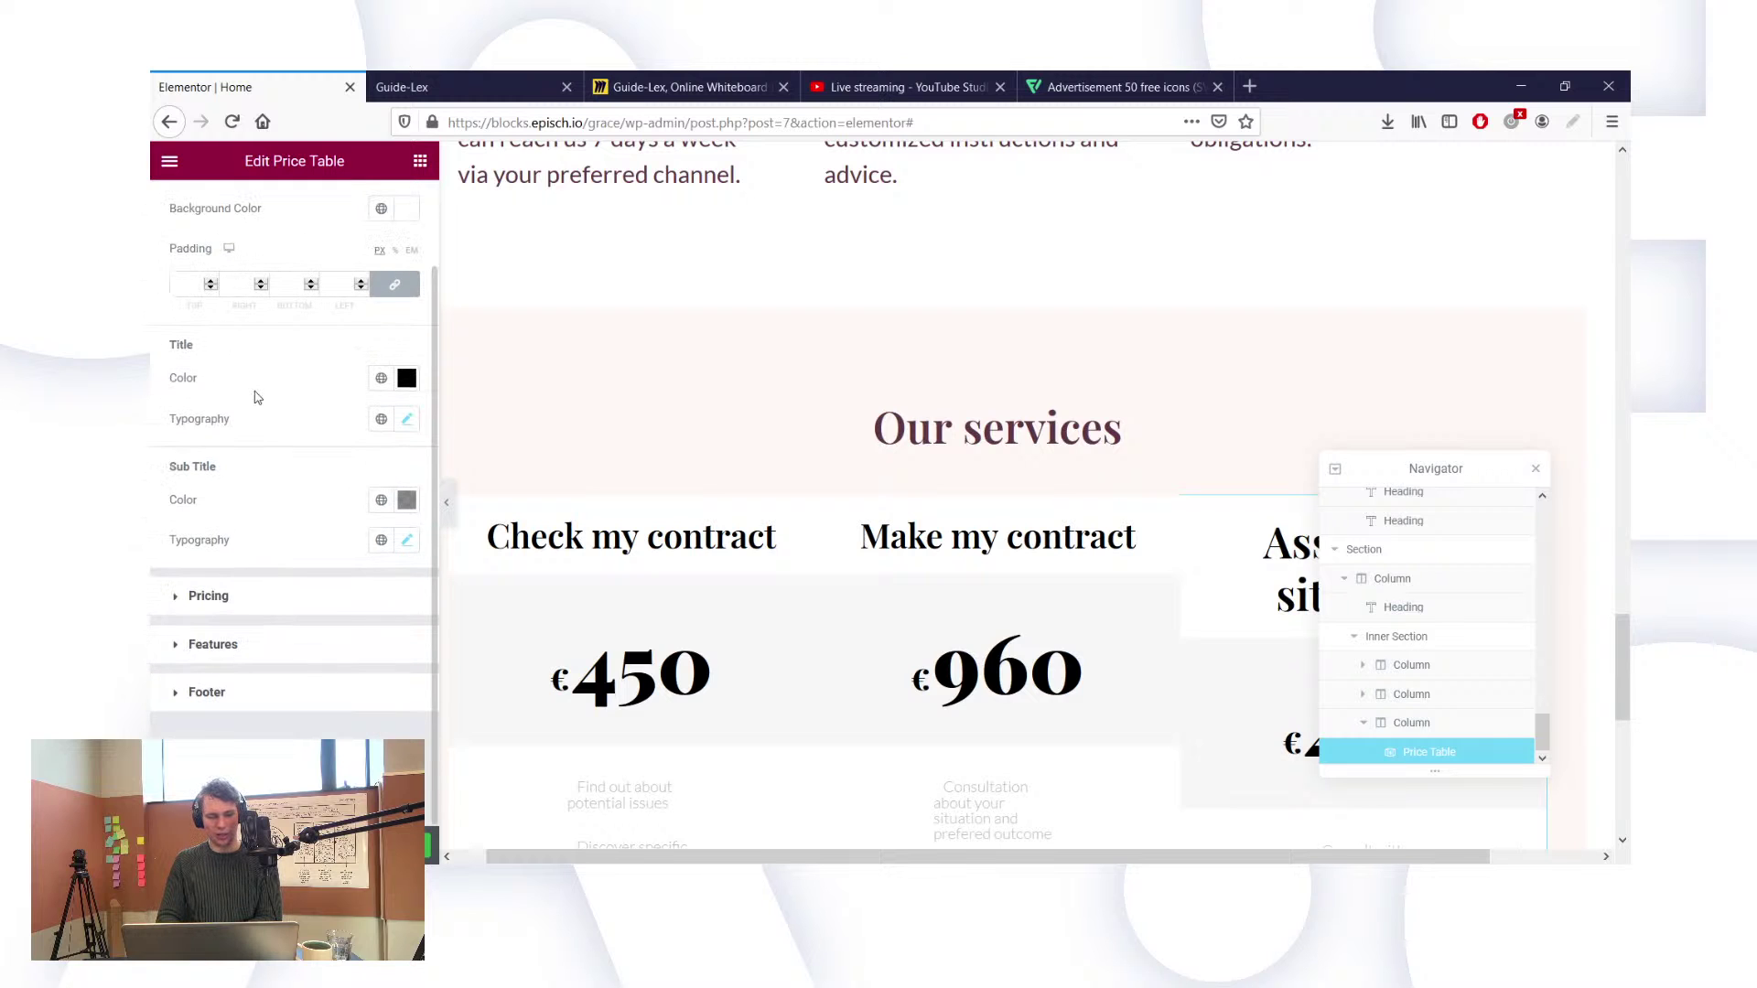
{"action": "scroll", "coordinate": [256, 397], "scroll_direction": "up", "scroll_amount": 1}
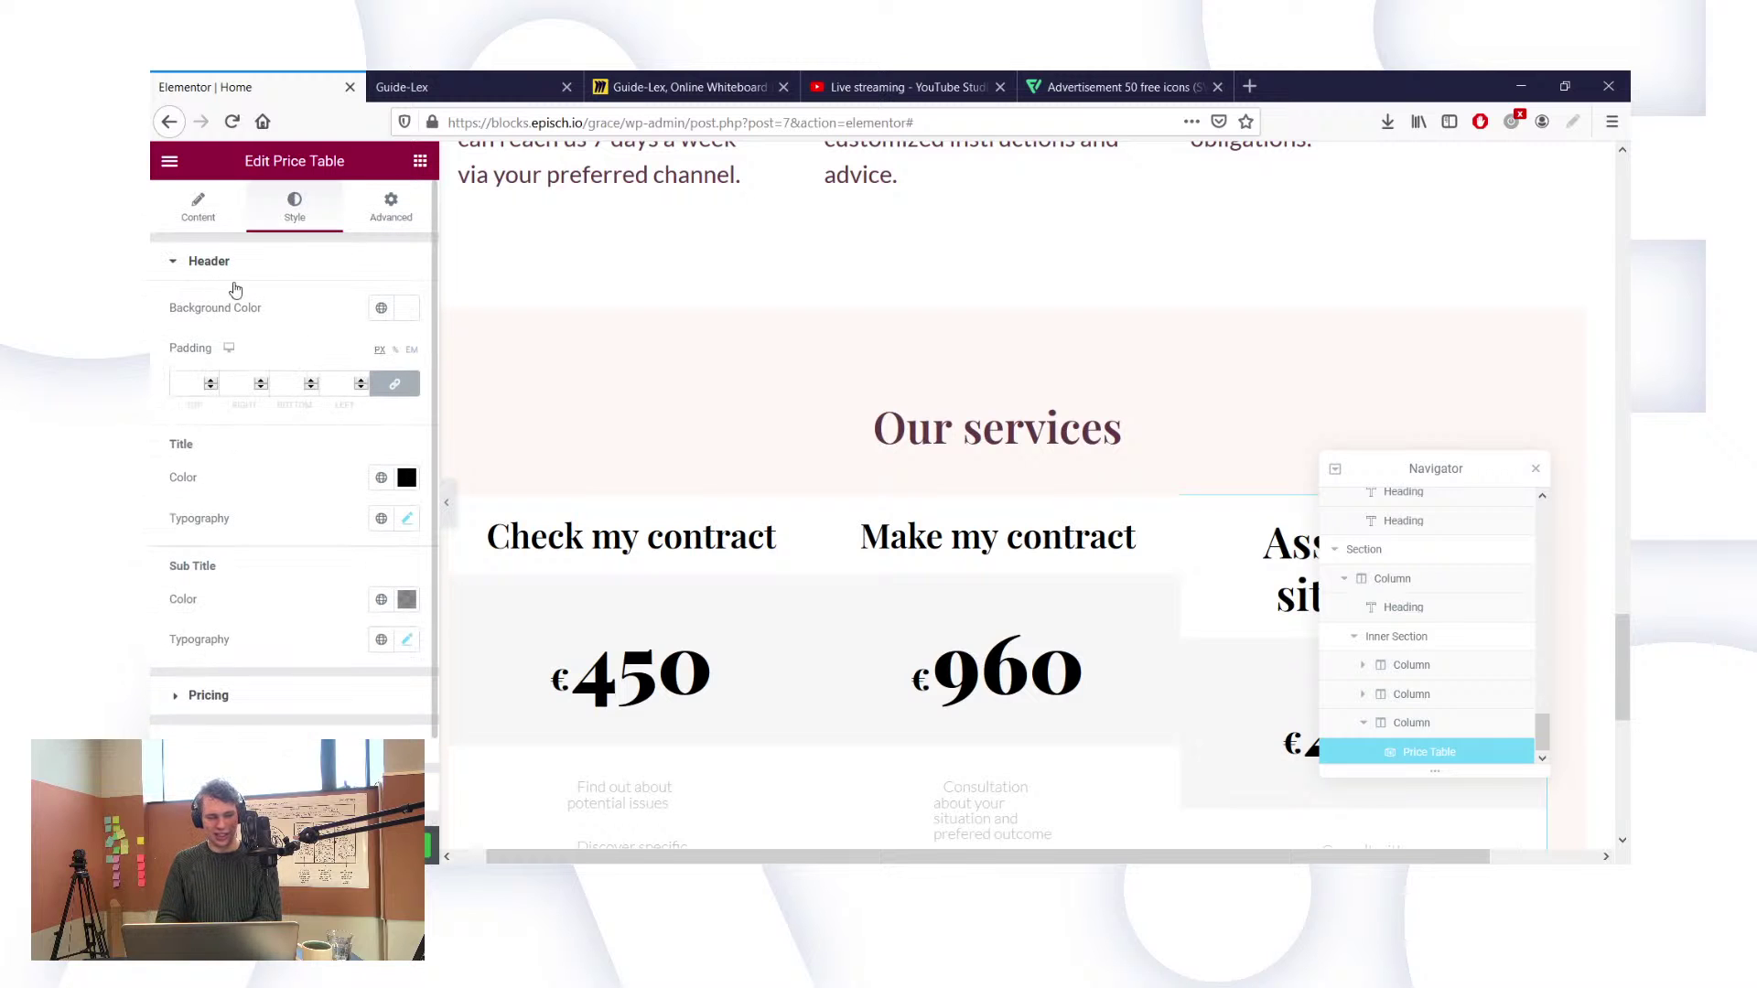
{"action": "scroll", "coordinate": [298, 340], "scroll_direction": "down", "scroll_amount": 1}
{"action": "scroll", "coordinate": [298, 340], "scroll_direction": "up", "scroll_amount": 1}
{"action": "scroll", "coordinate": [298, 339], "scroll_direction": "down", "scroll_amount": 1}
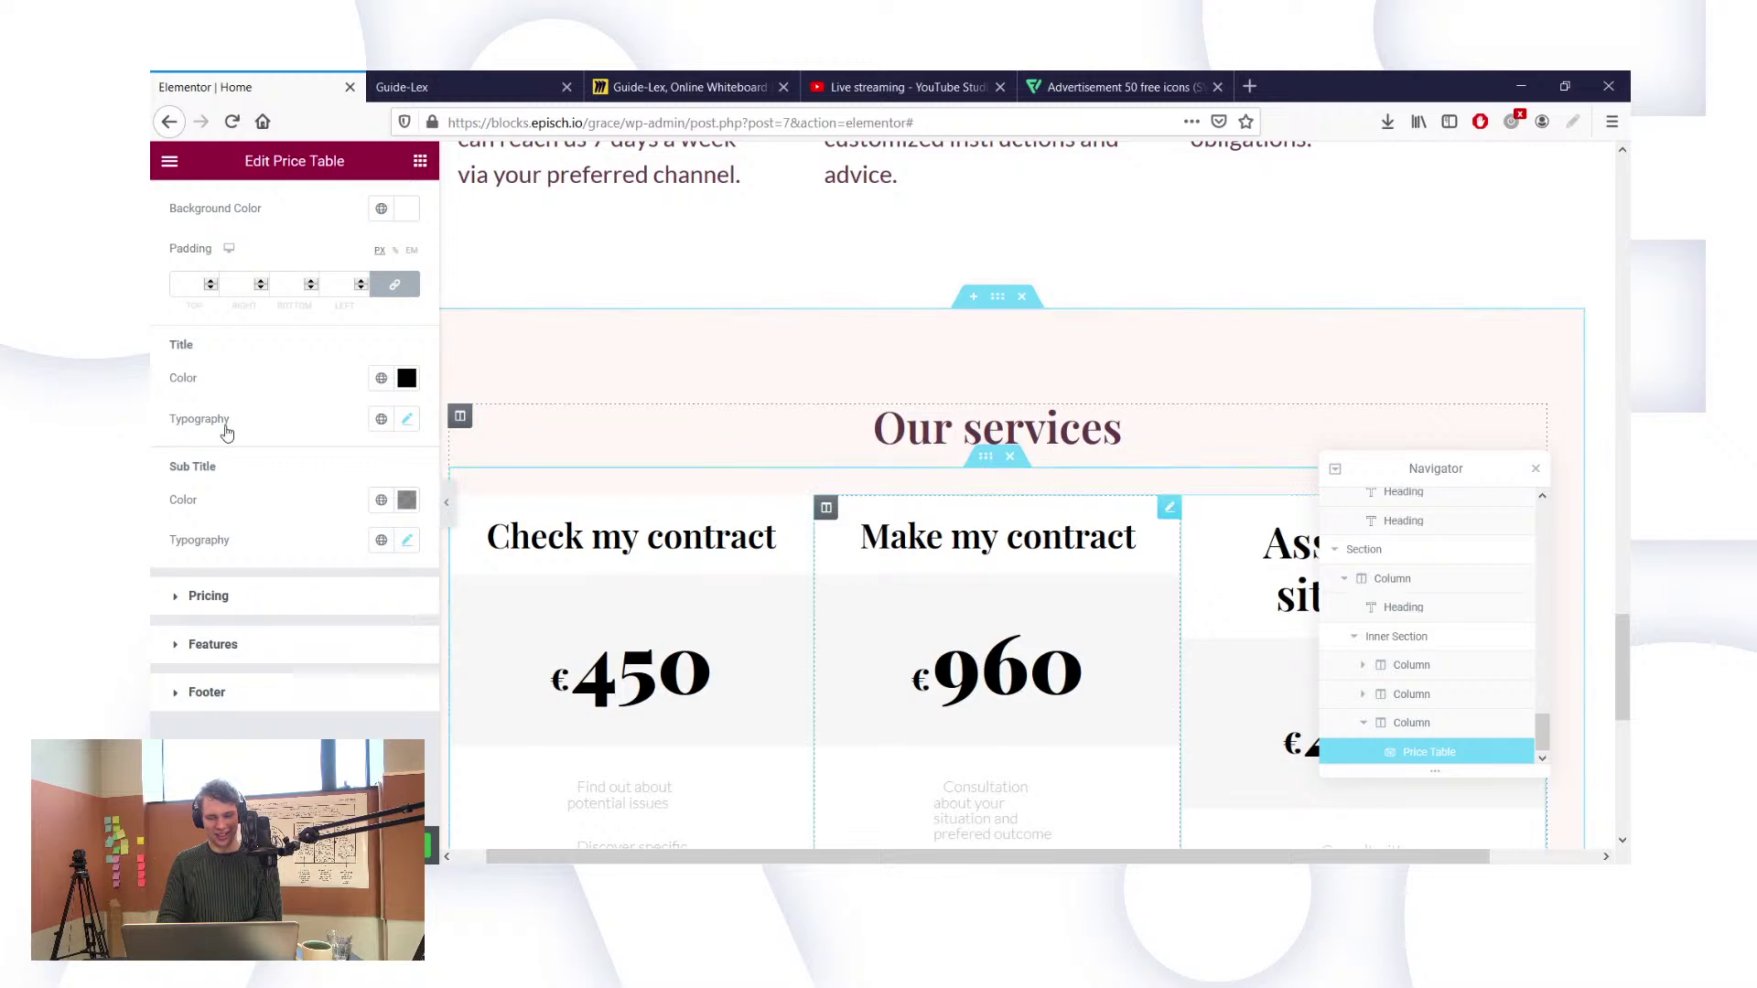
{"action": "scroll", "coordinate": [228, 432], "scroll_direction": "up", "scroll_amount": 1}
{"action": "left_click", "coordinate": [367, 212]}
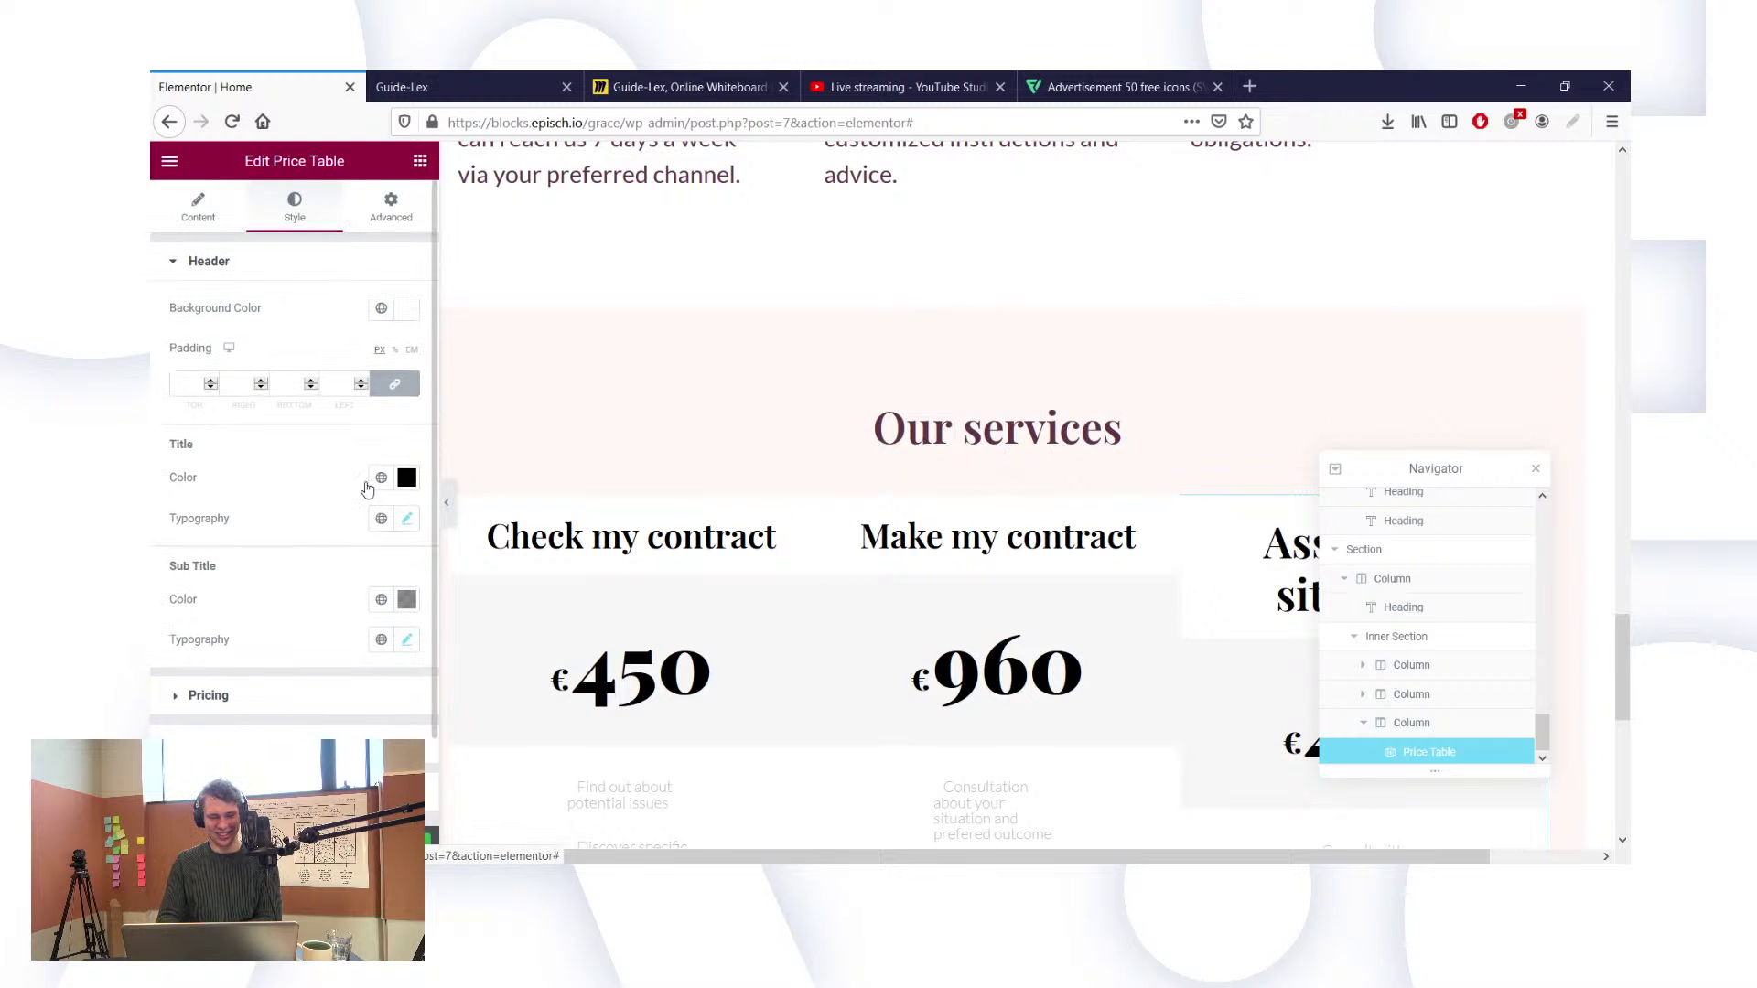
{"action": "scroll", "coordinate": [274, 549], "scroll_direction": "down", "scroll_amount": 2}
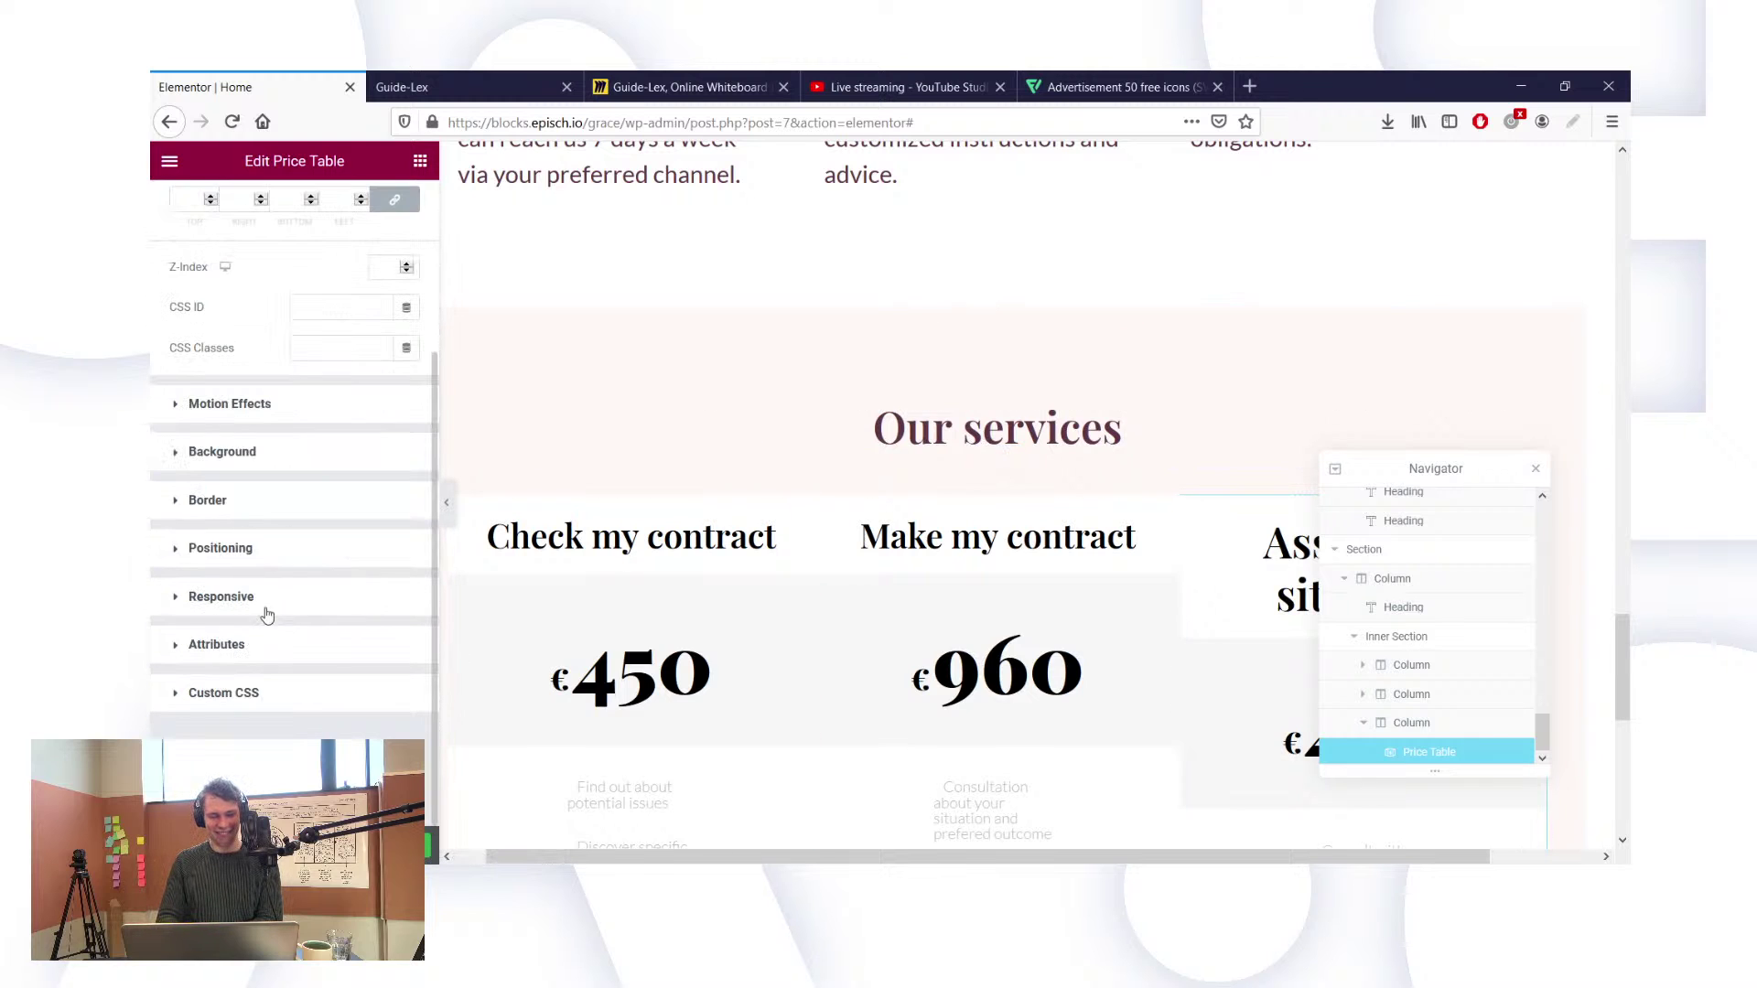
Step: Inspect the price table's Border, Box Shadow and Custom CSS options, leaving them unchanged, and go back to Content
{"action": "left_click", "coordinate": [334, 387]}
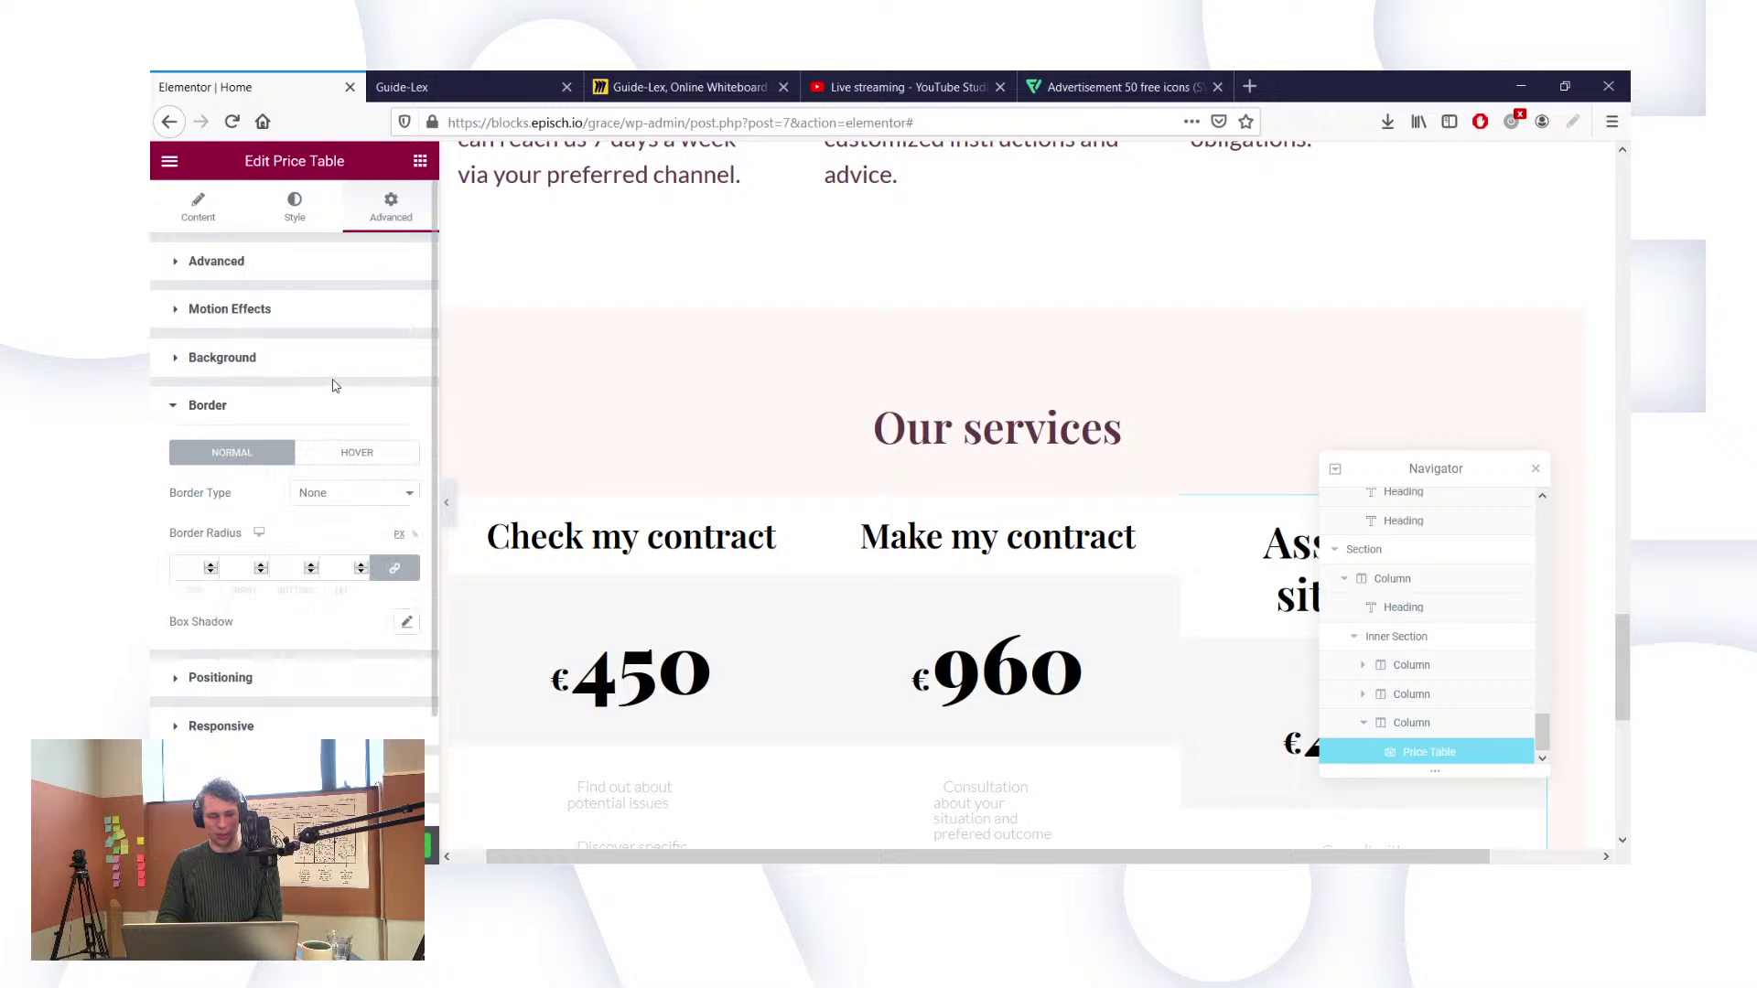
{"action": "left_click", "coordinate": [407, 622]}
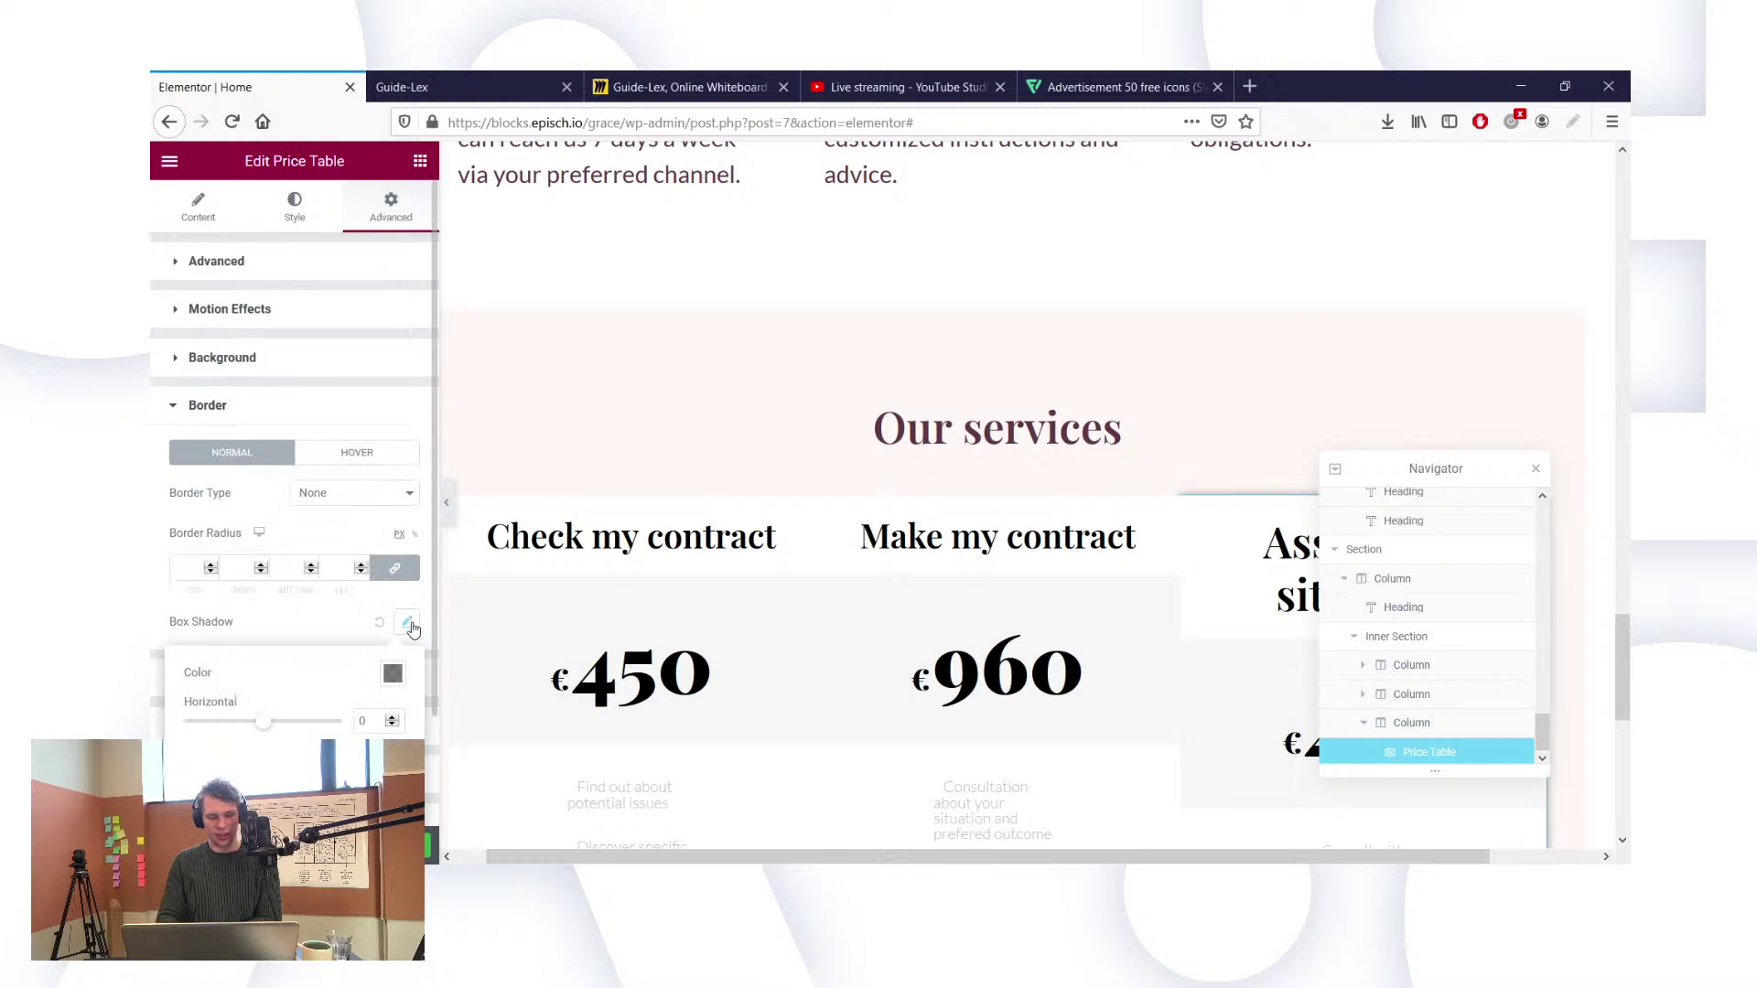
{"action": "left_click", "coordinate": [378, 627]}
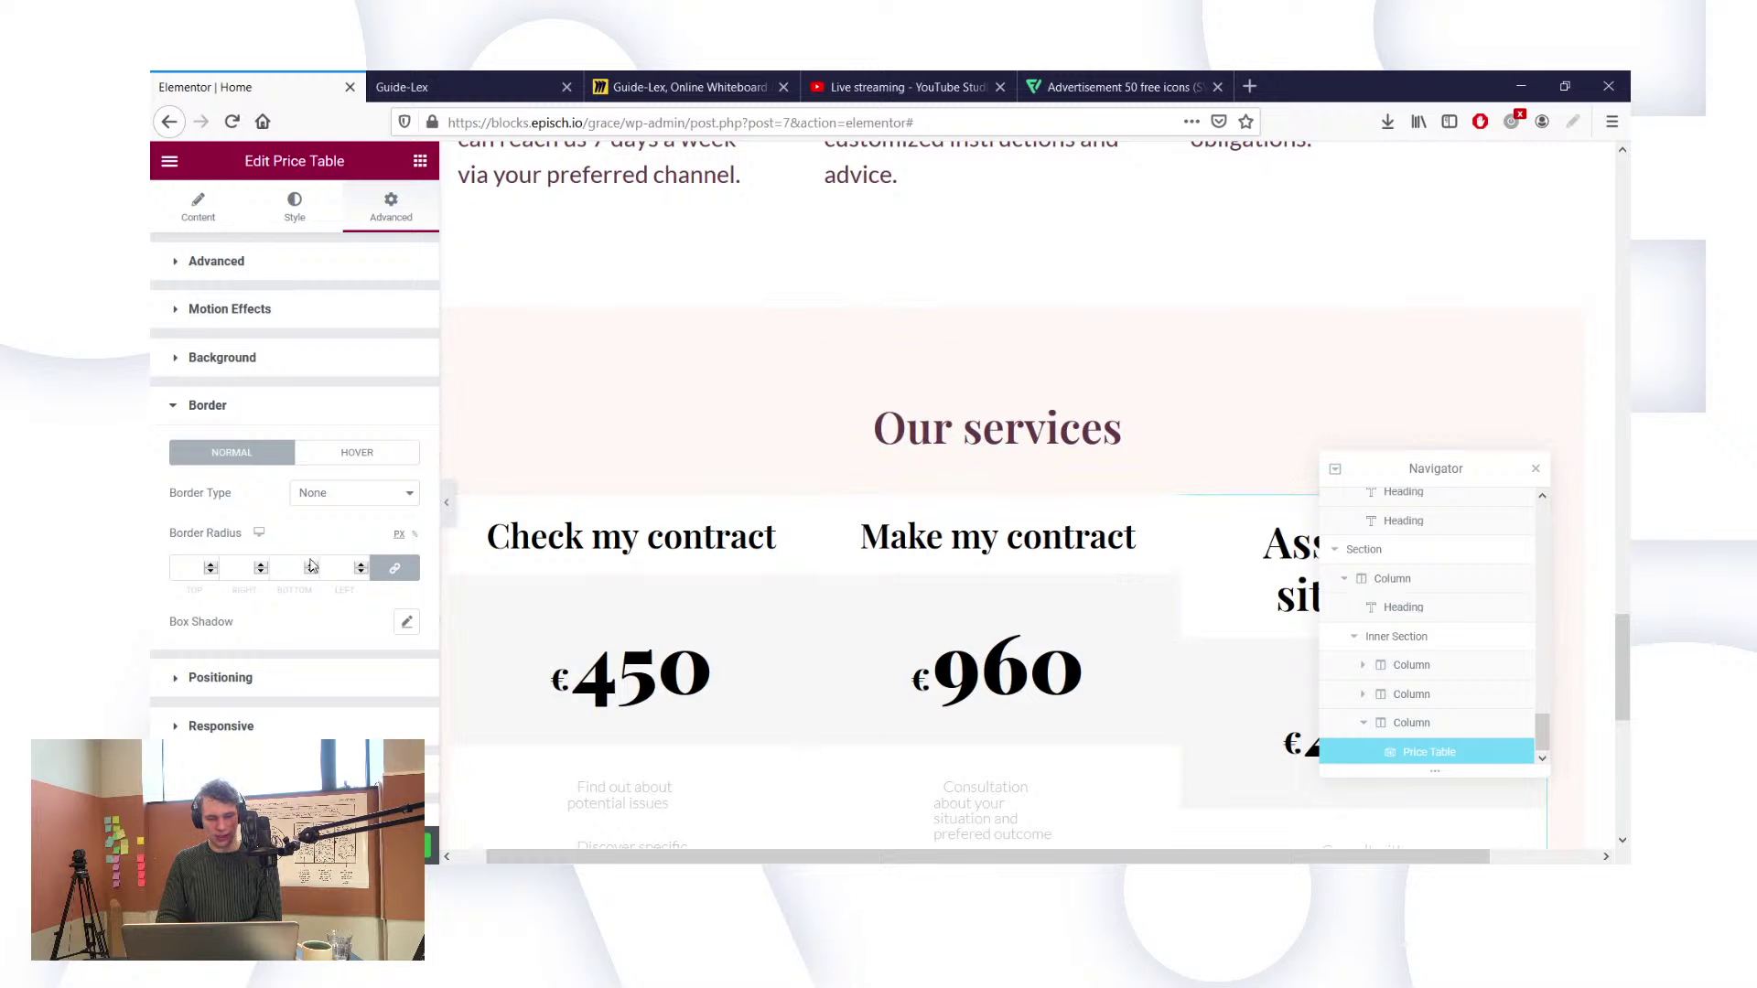
{"action": "scroll", "coordinate": [311, 562], "scroll_direction": "down", "scroll_amount": 2}
{"action": "left_click", "coordinate": [244, 693]}
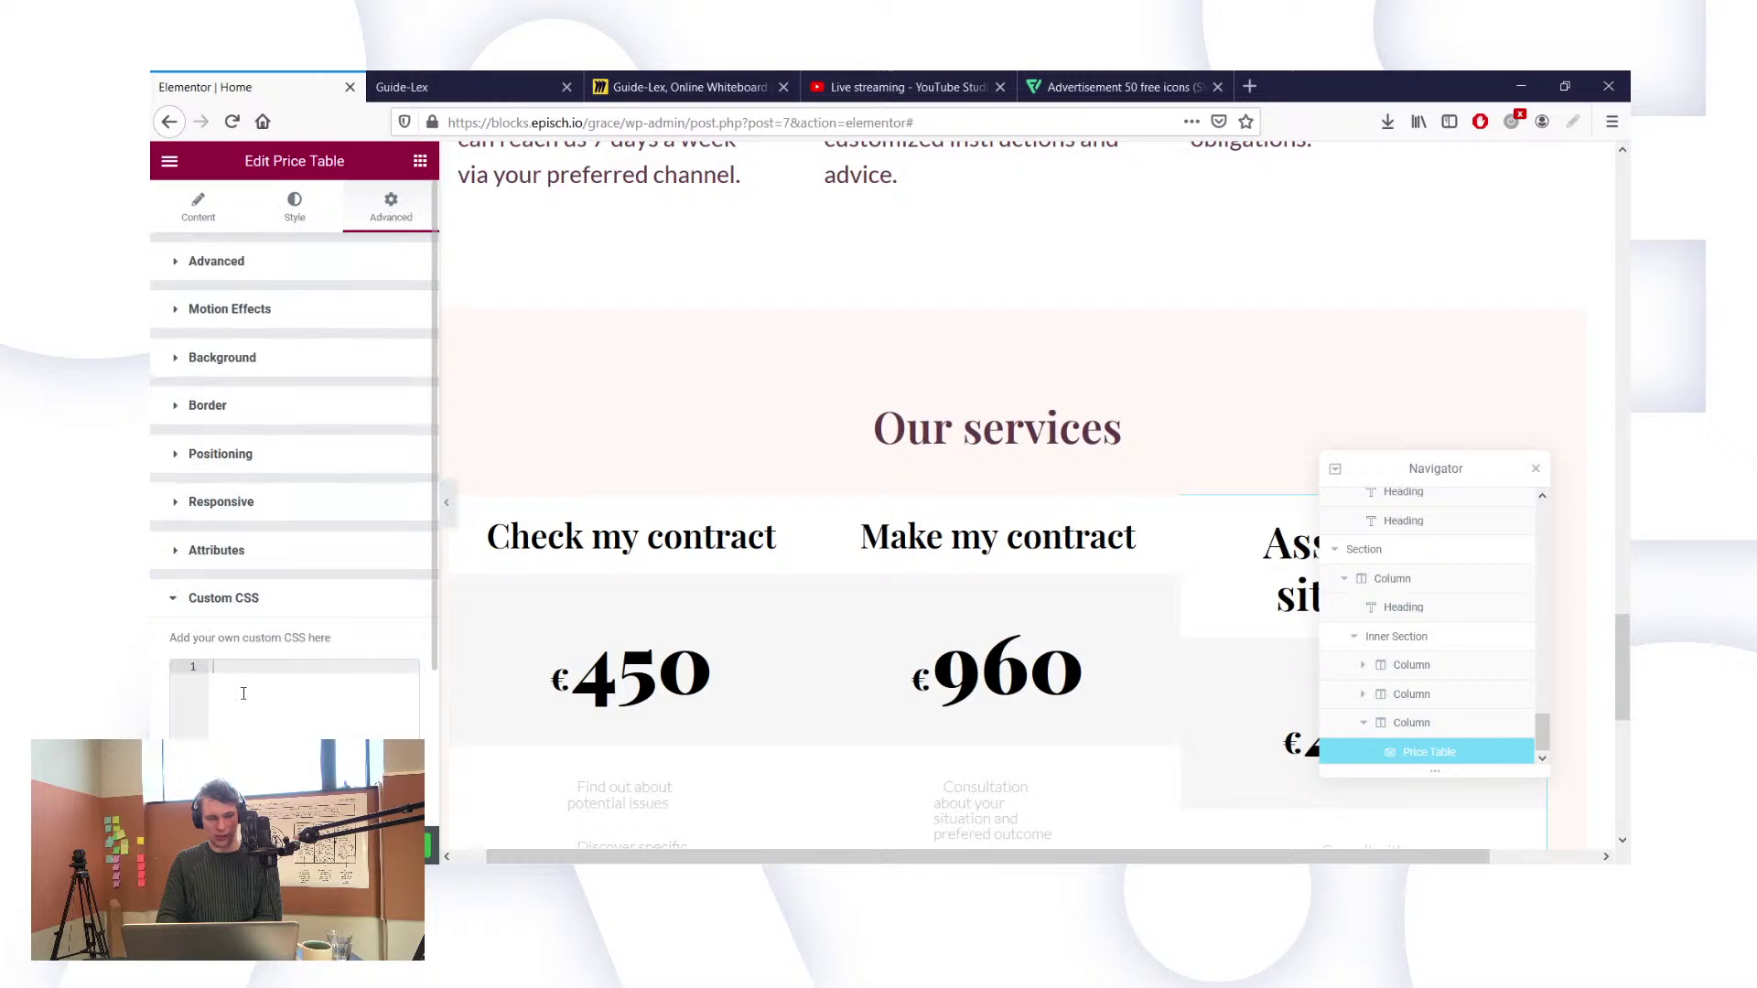
{"action": "left_click", "coordinate": [204, 210]}
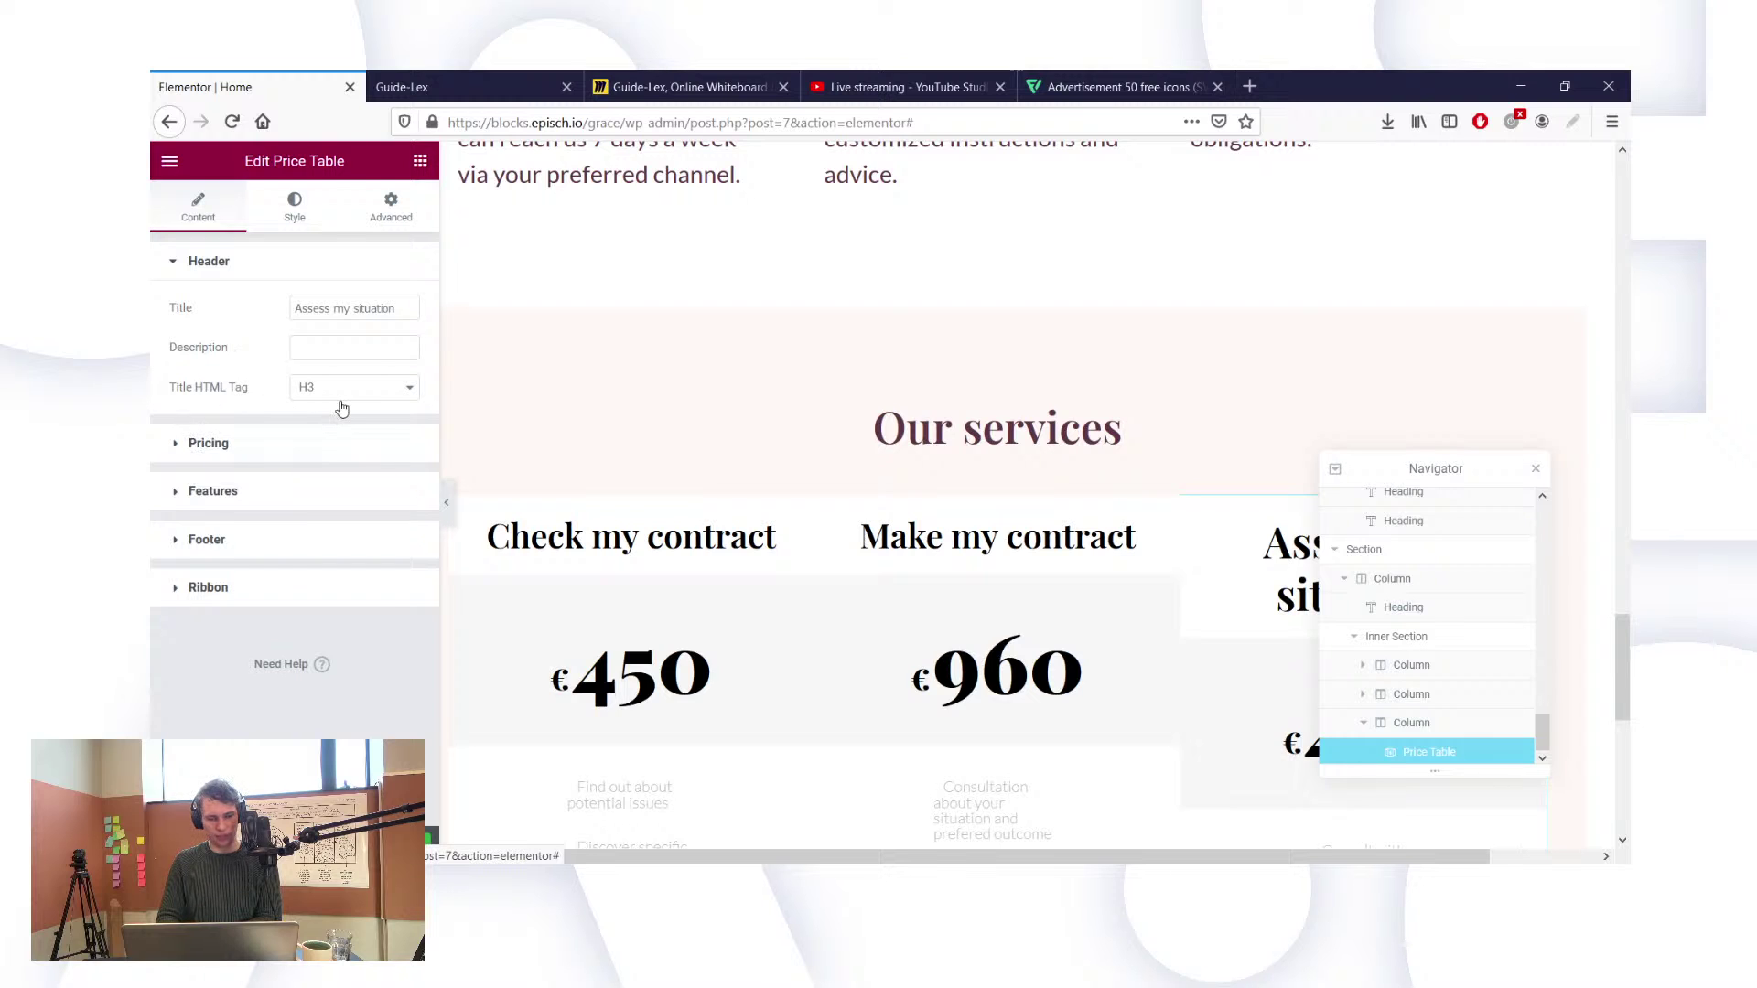
Step: Look over the price table's Style tab and its Footer styling options
{"action": "left_click", "coordinate": [295, 206]}
{"action": "scroll", "coordinate": [384, 458], "scroll_direction": "down", "scroll_amount": 2}
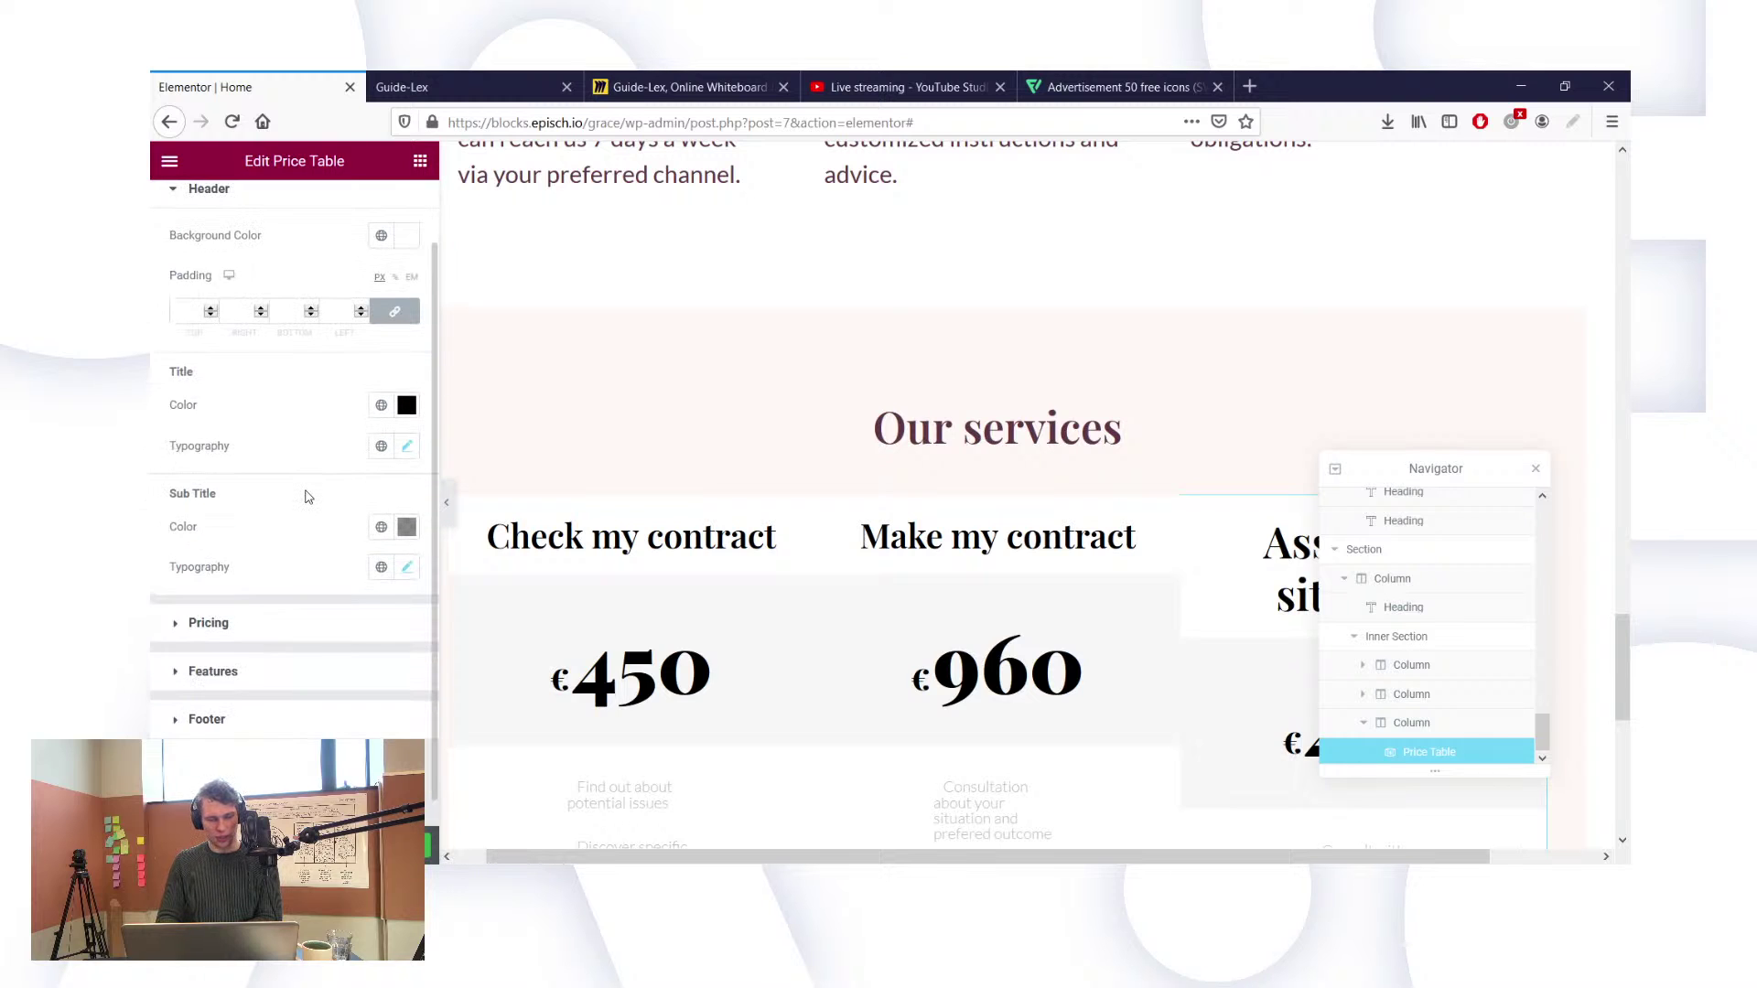
{"action": "scroll", "coordinate": [307, 497], "scroll_direction": "down", "scroll_amount": 1}
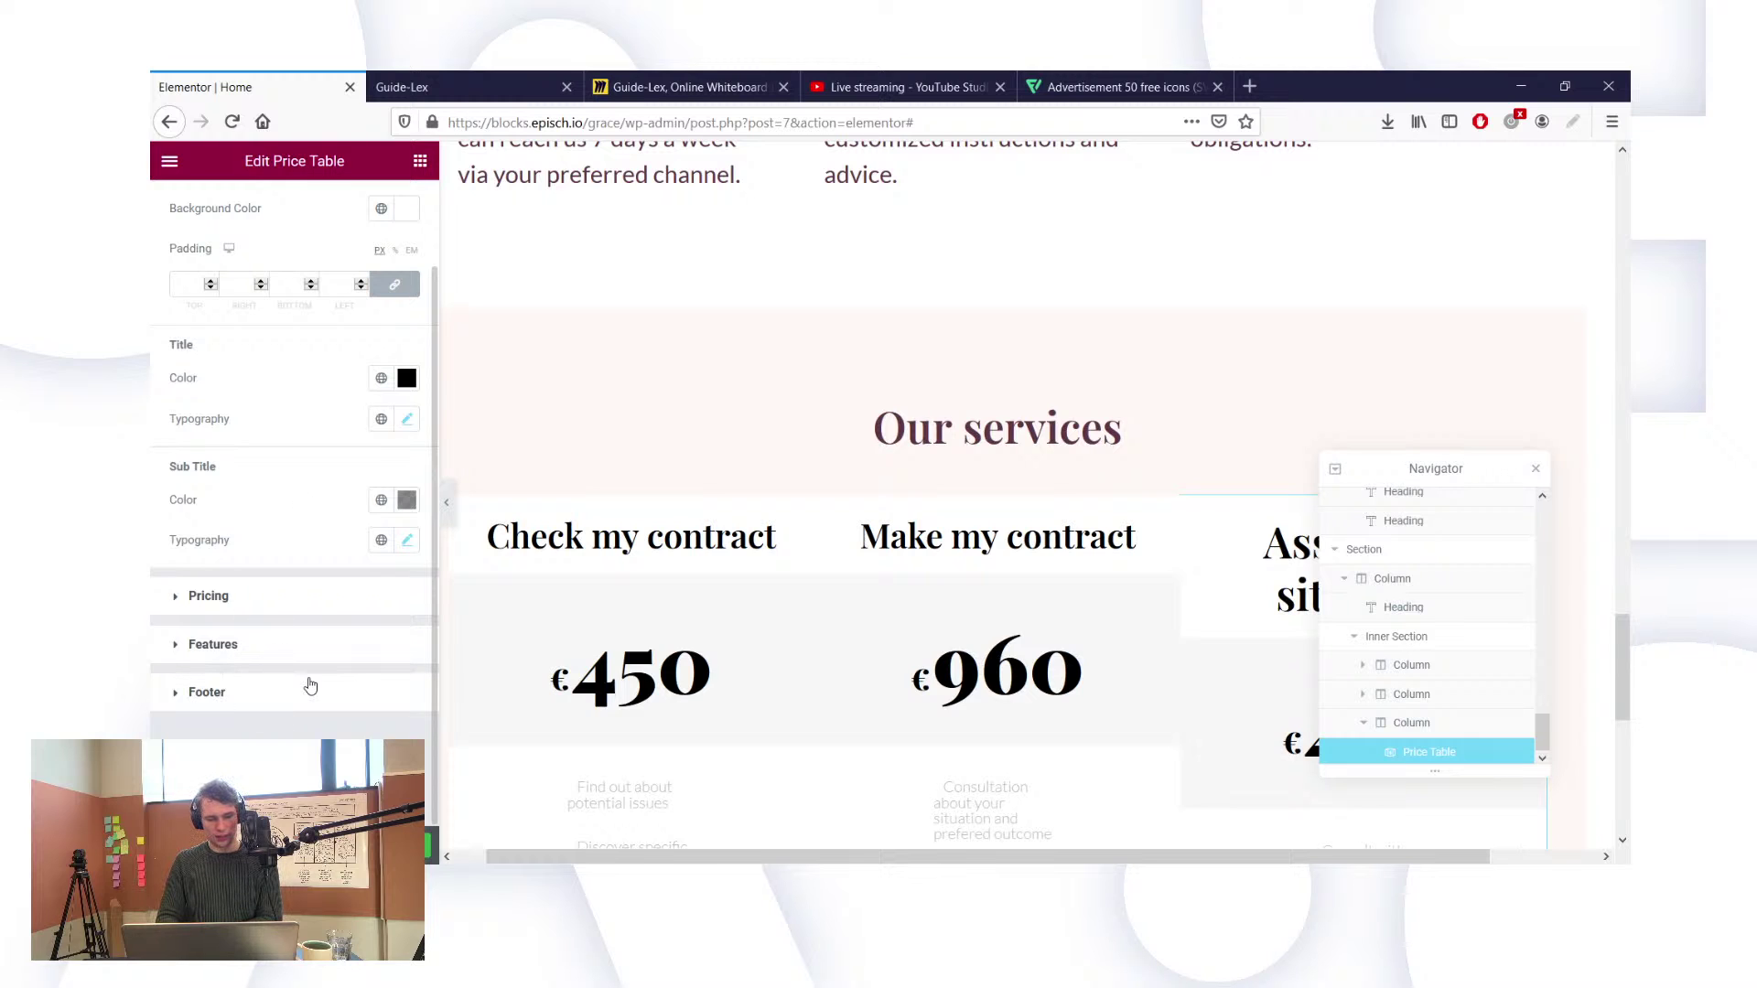
{"action": "left_click", "coordinate": [171, 693]}
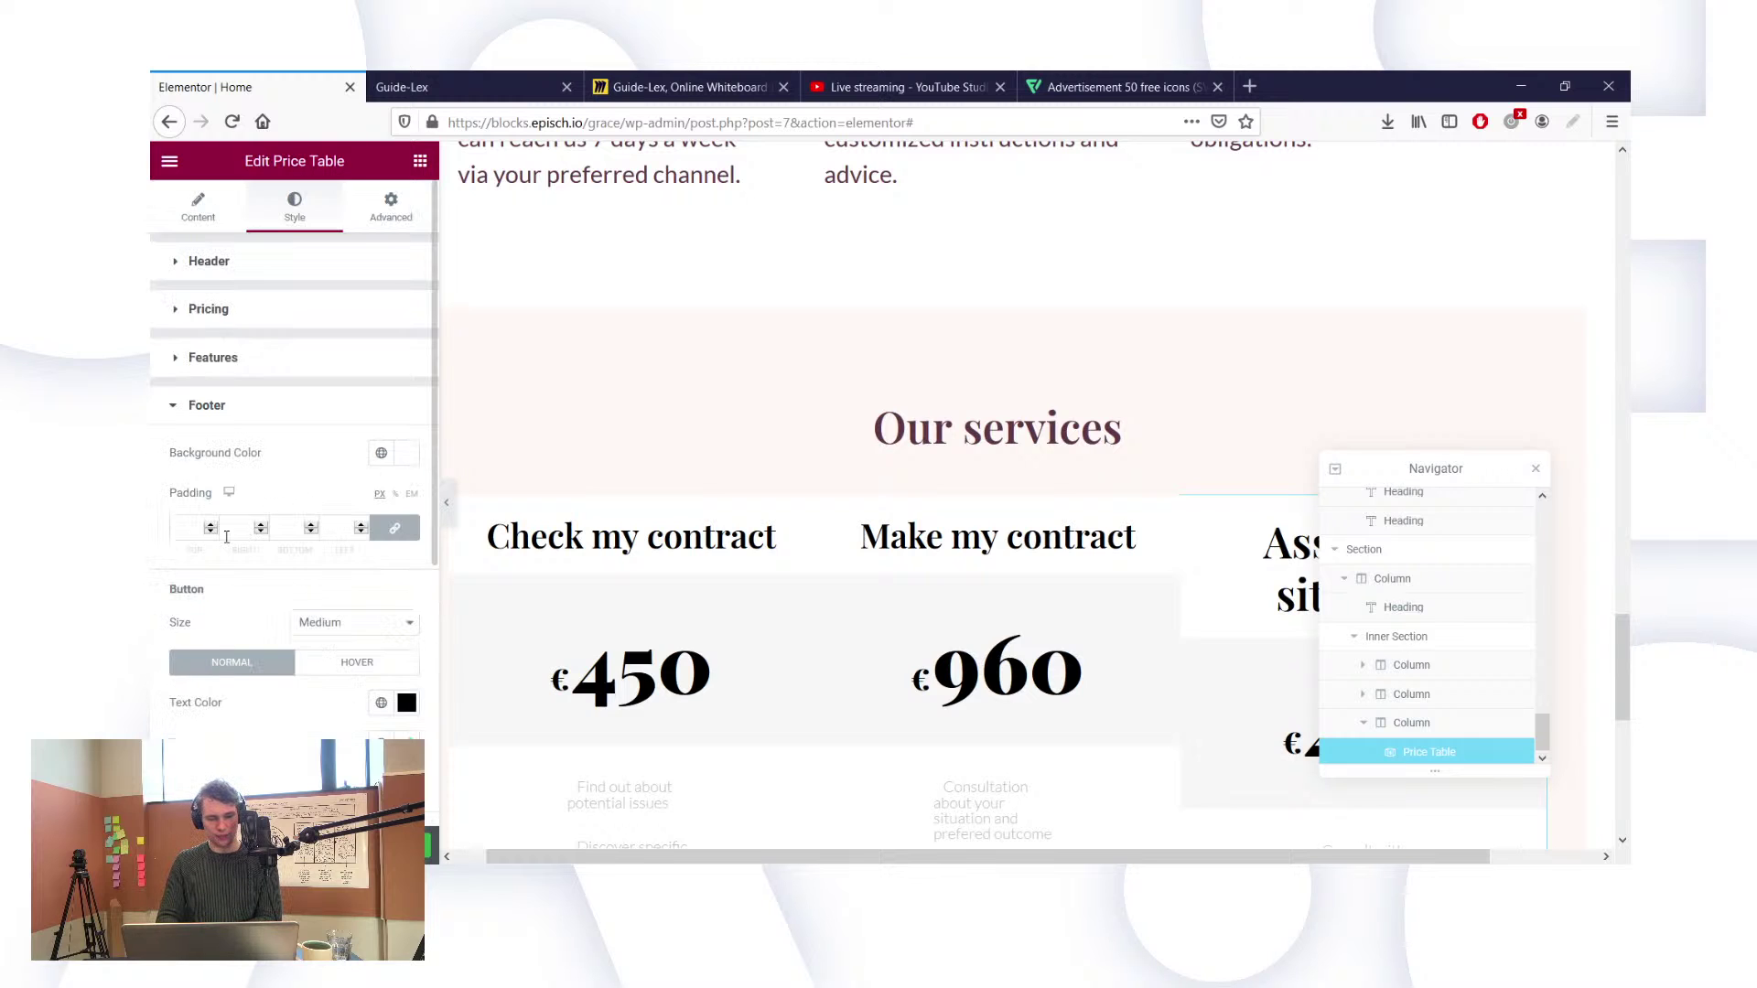
{"action": "scroll", "coordinate": [247, 595], "scroll_direction": "down", "scroll_amount": 2}
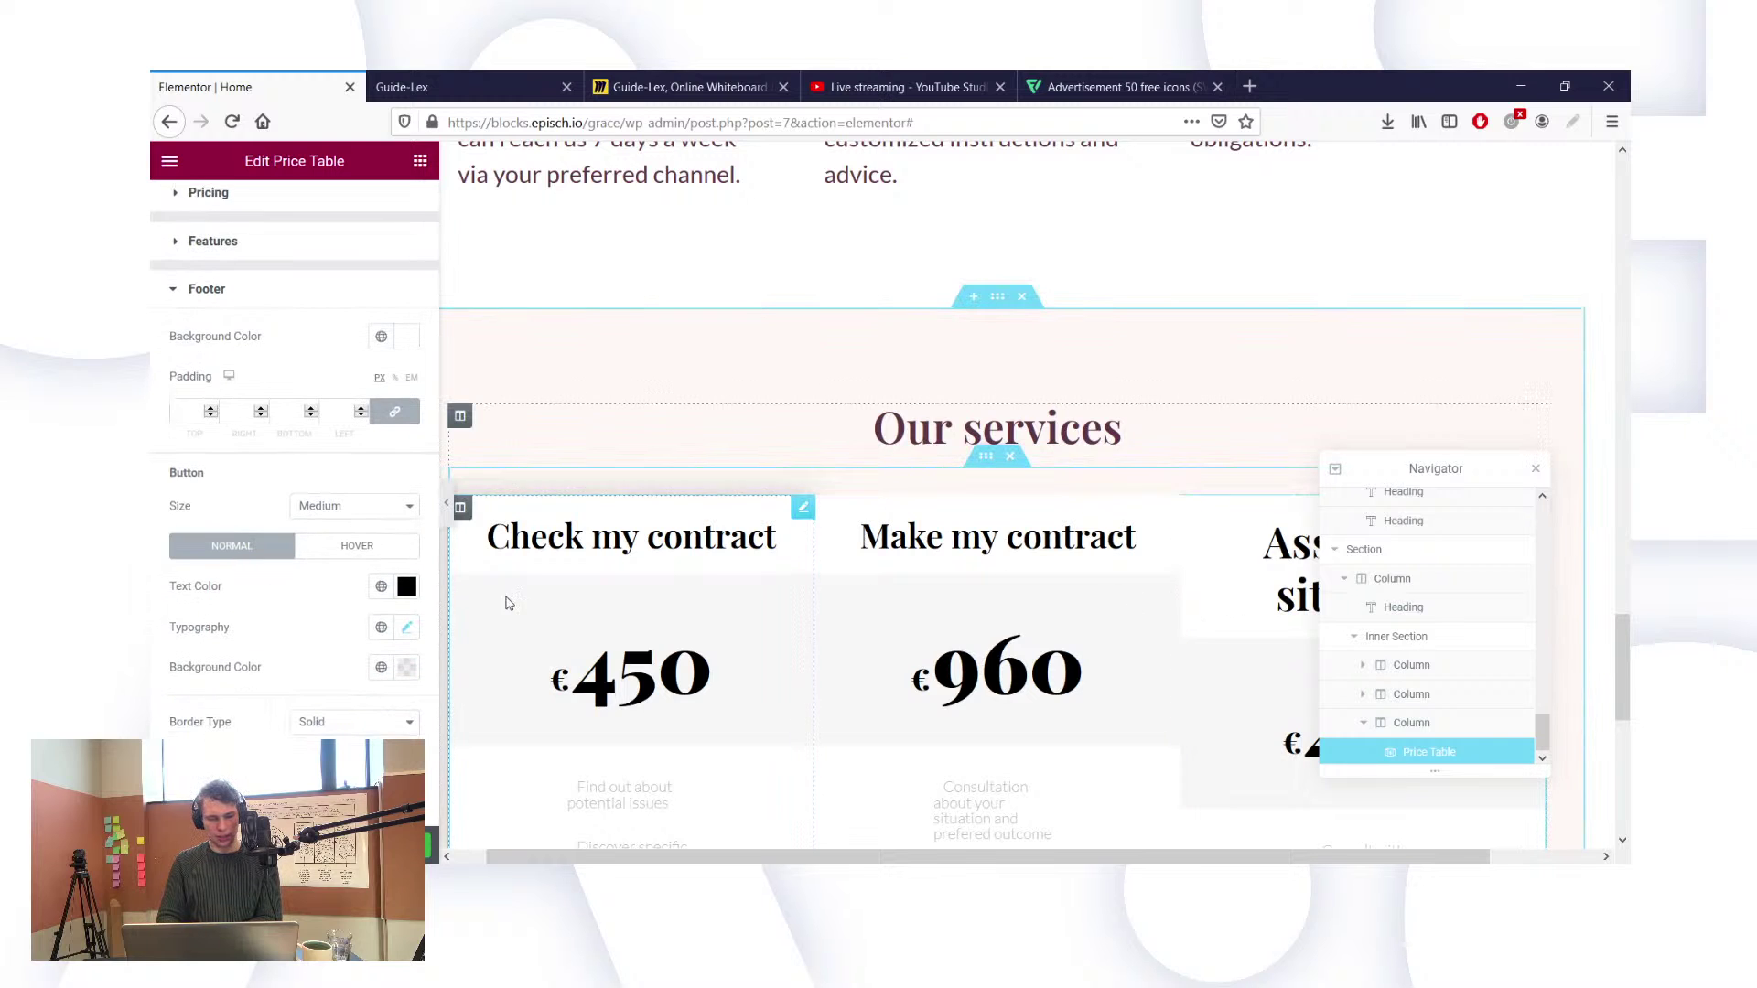
{"action": "scroll", "coordinate": [310, 449], "scroll_direction": "down", "scroll_amount": 5}
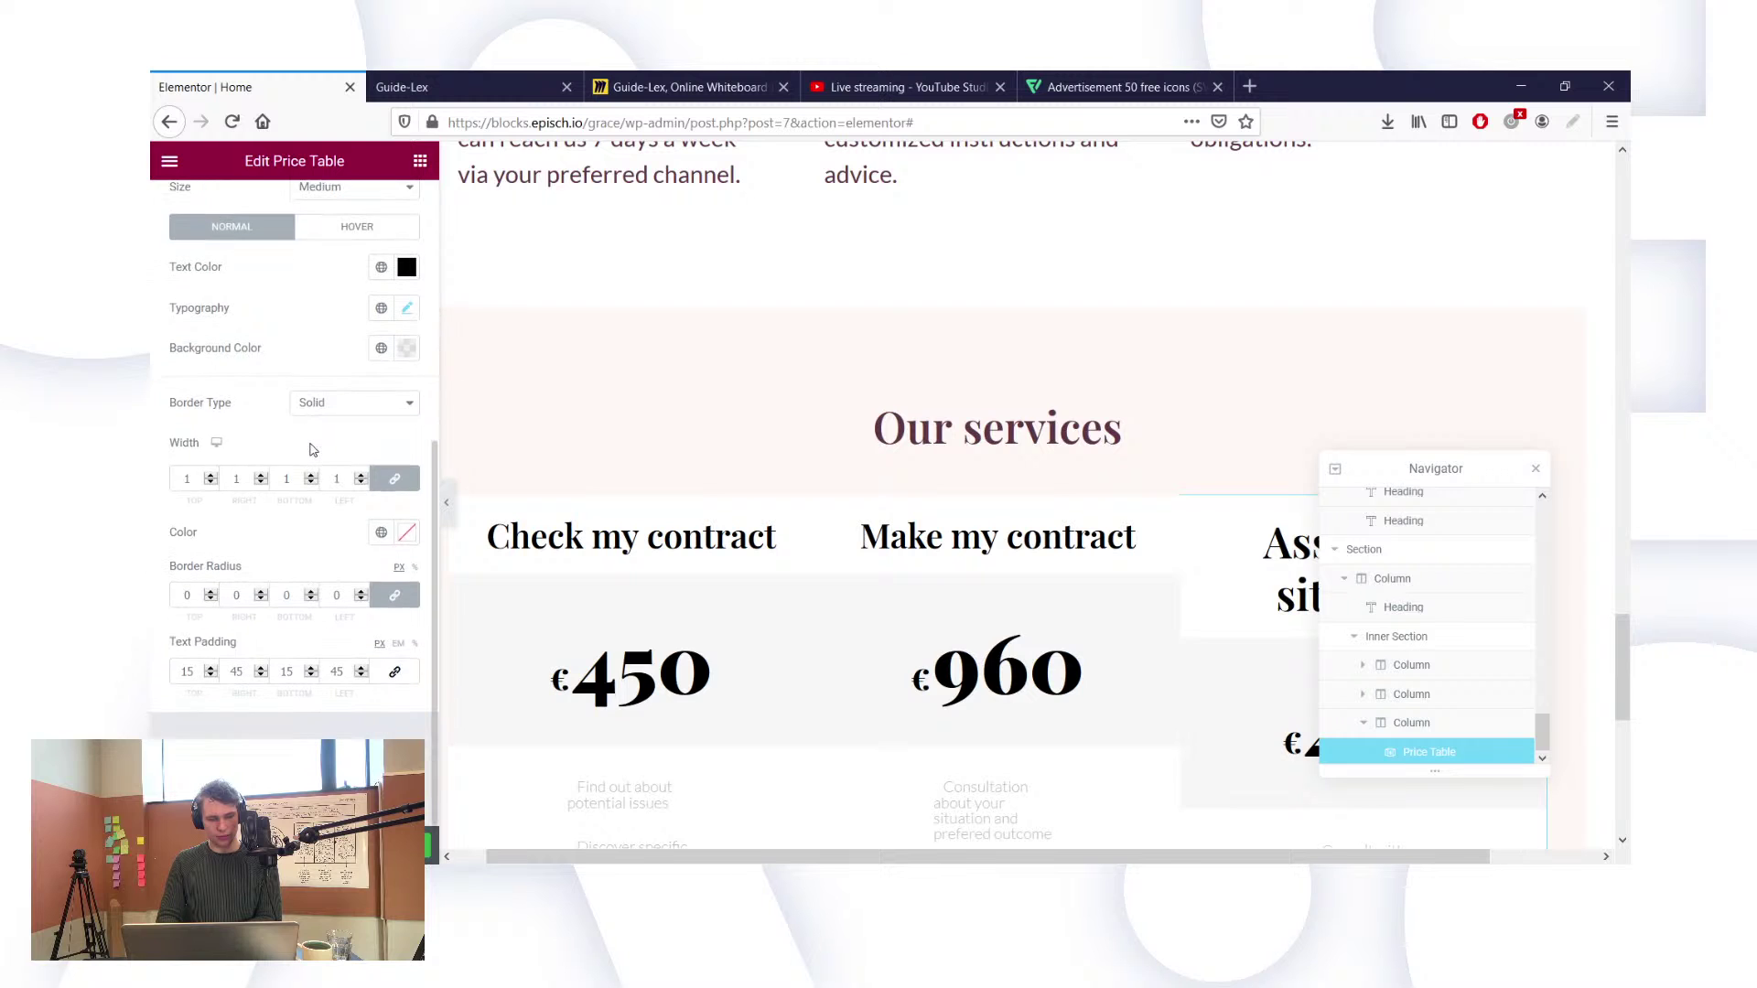
{"action": "scroll", "coordinate": [311, 449], "scroll_direction": "up", "scroll_amount": 6}
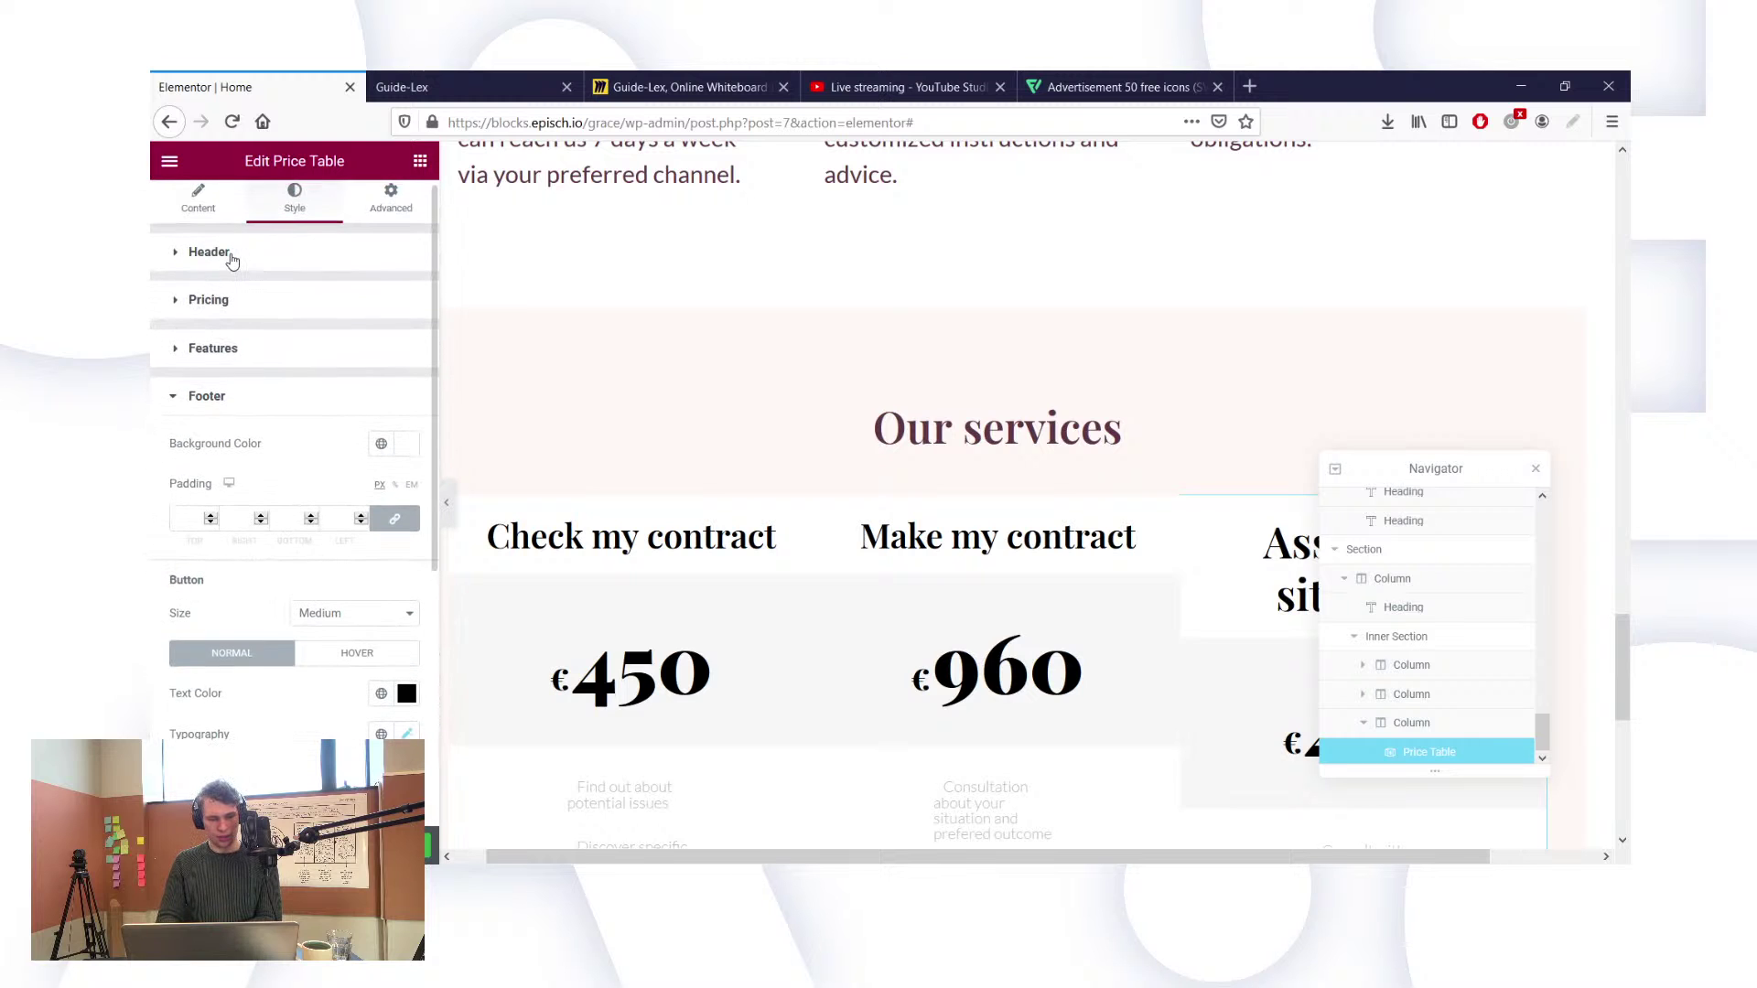
Step: Check the Header and Pricing styles, then select the Make my contract column
{"action": "left_click", "coordinate": [234, 264]}
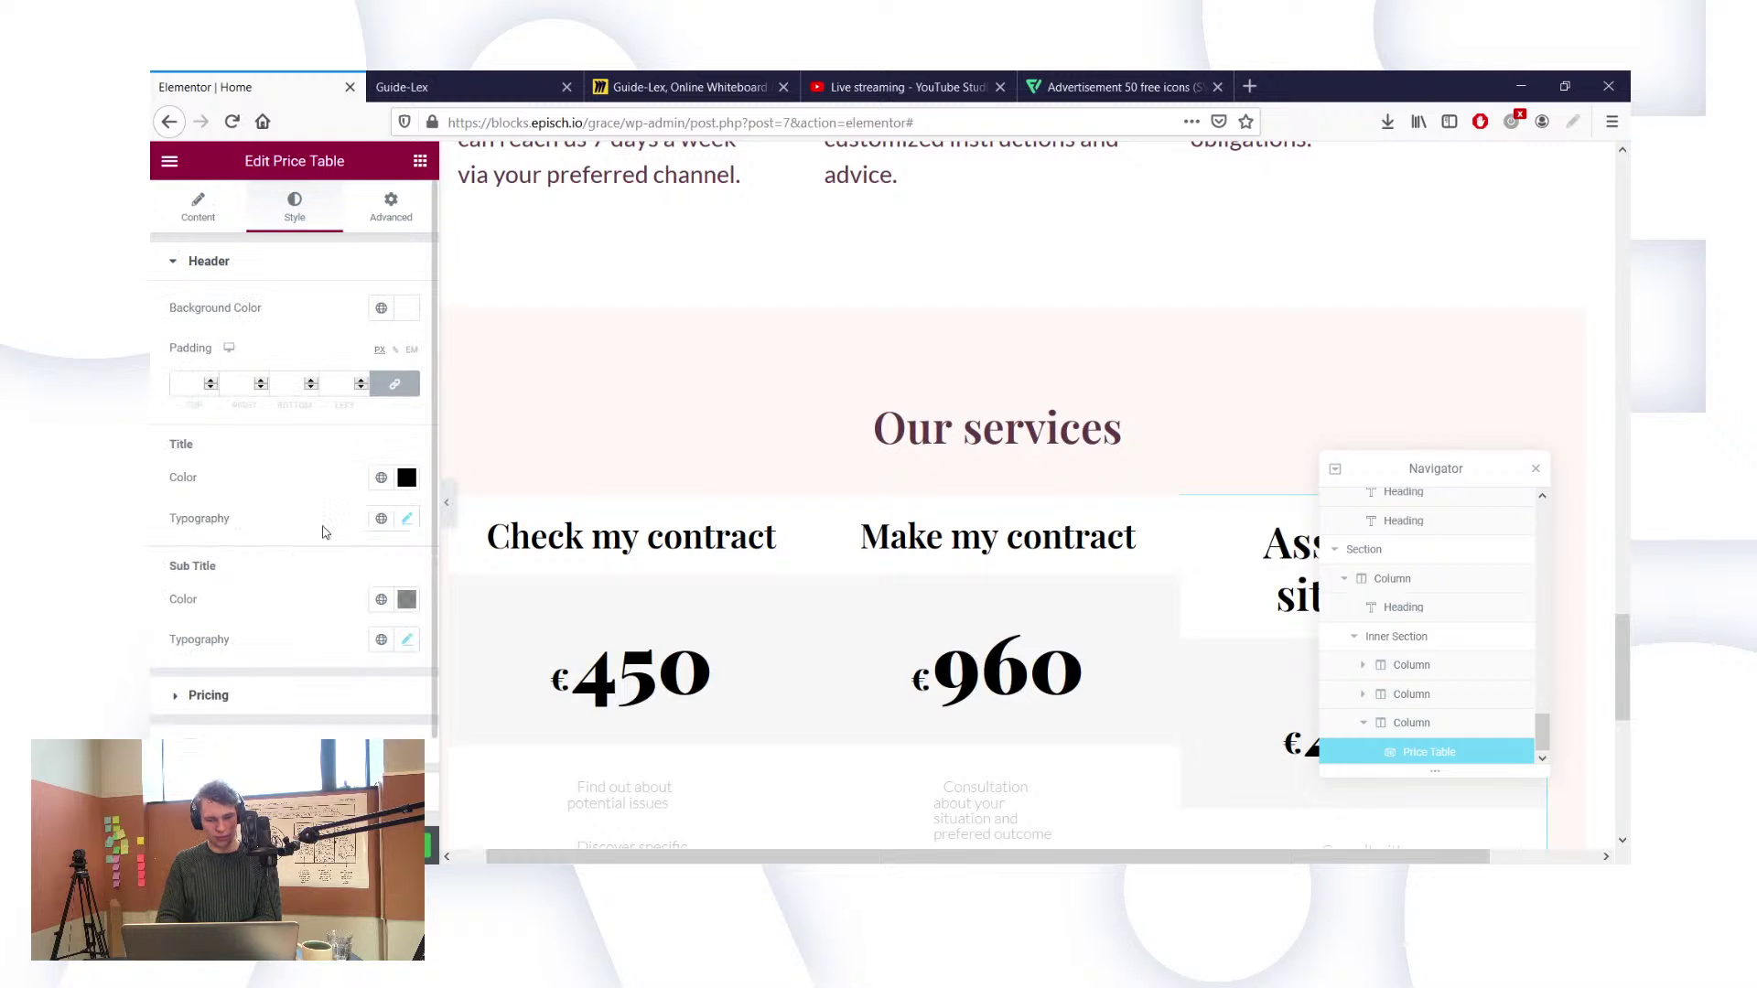
{"action": "scroll", "coordinate": [321, 535], "scroll_direction": "down", "scroll_amount": 2}
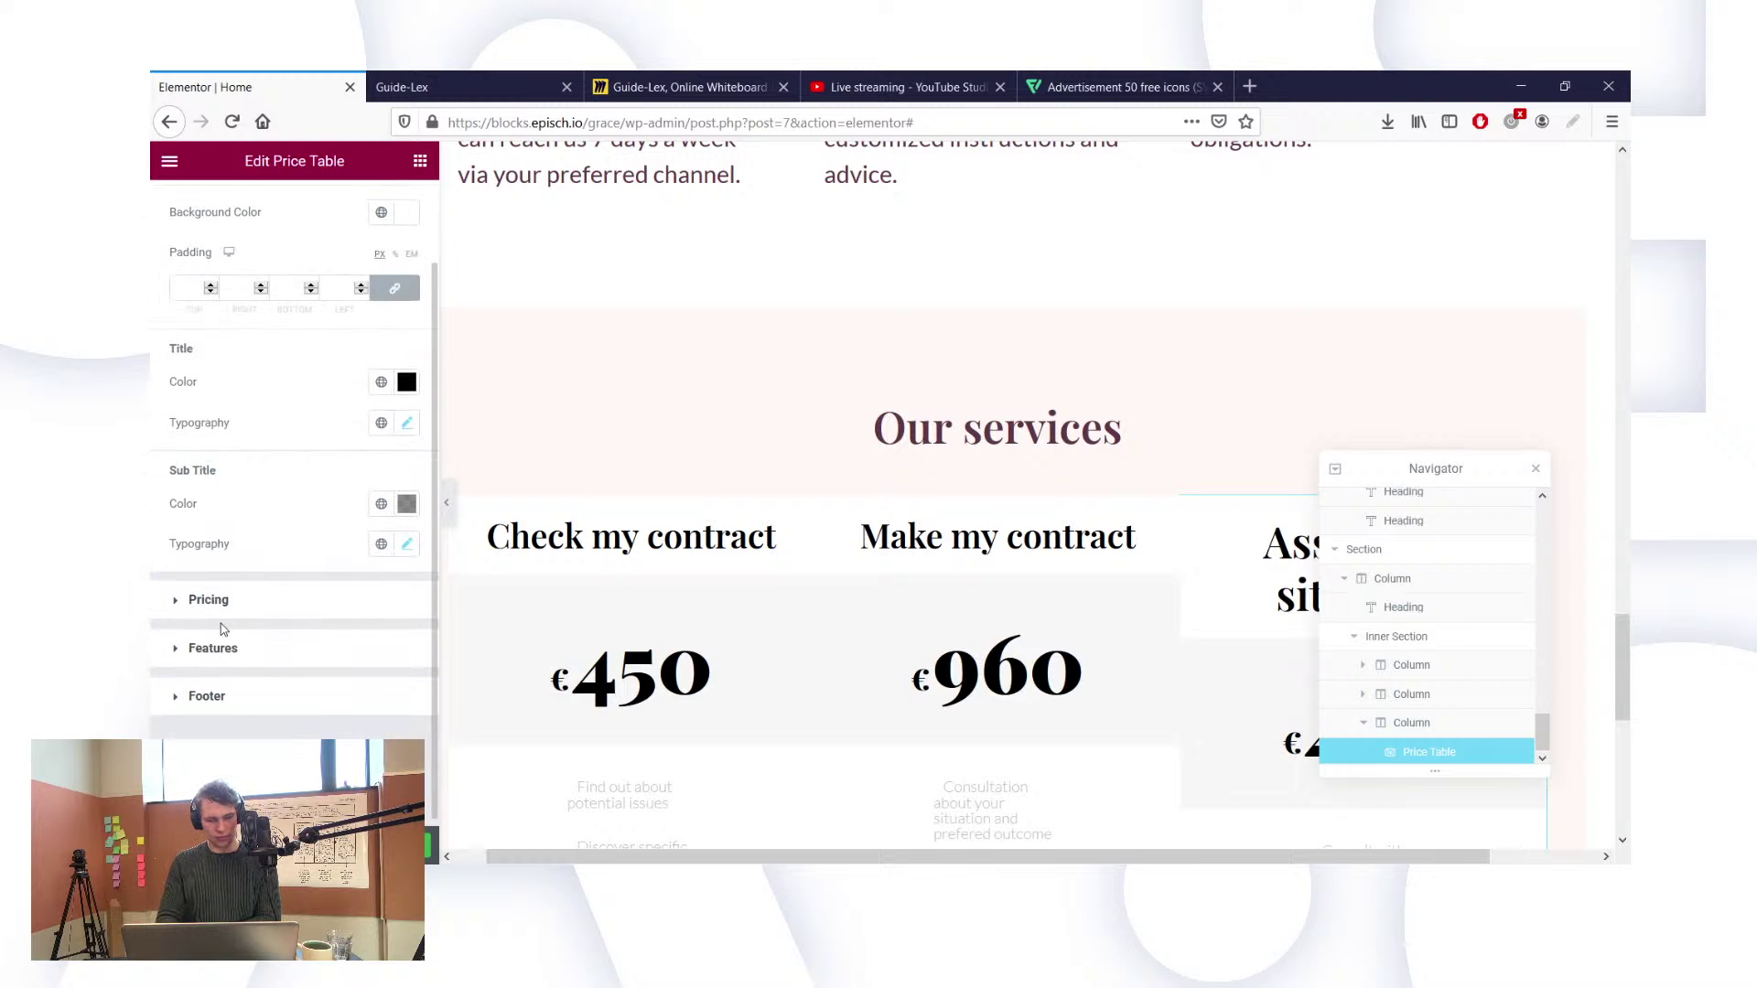
{"action": "left_click", "coordinate": [217, 597]}
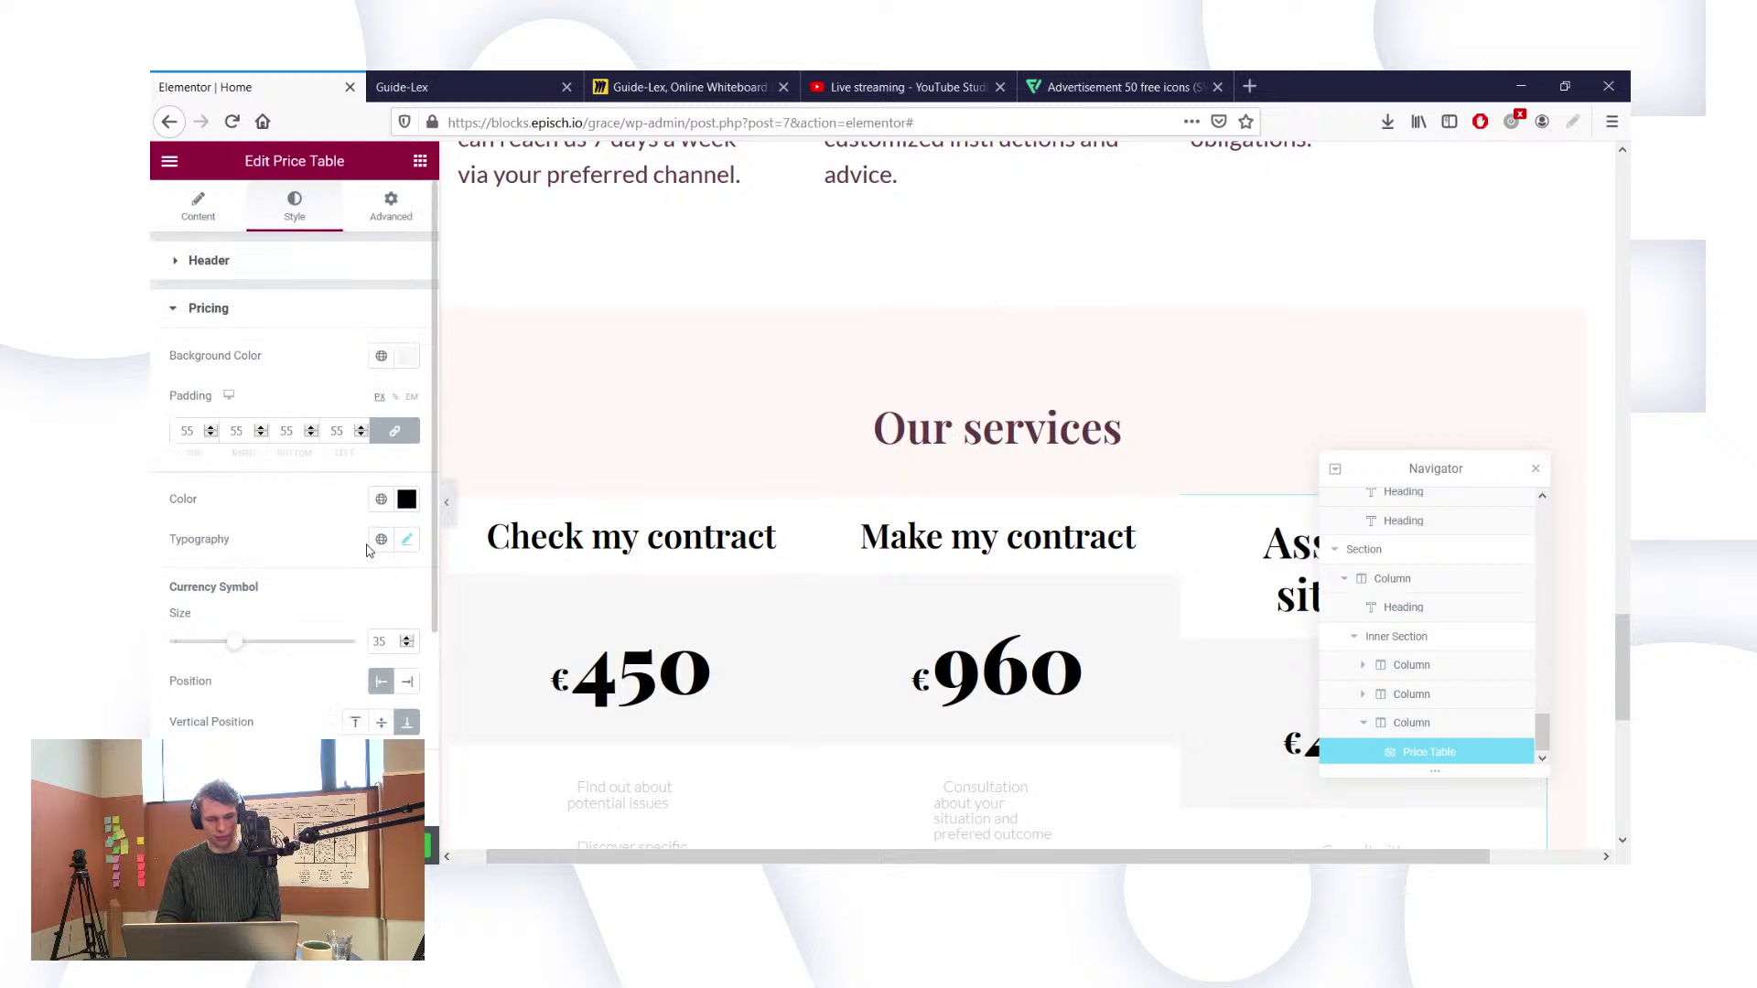
{"action": "scroll", "coordinate": [366, 540], "scroll_direction": "down", "scroll_amount": 4}
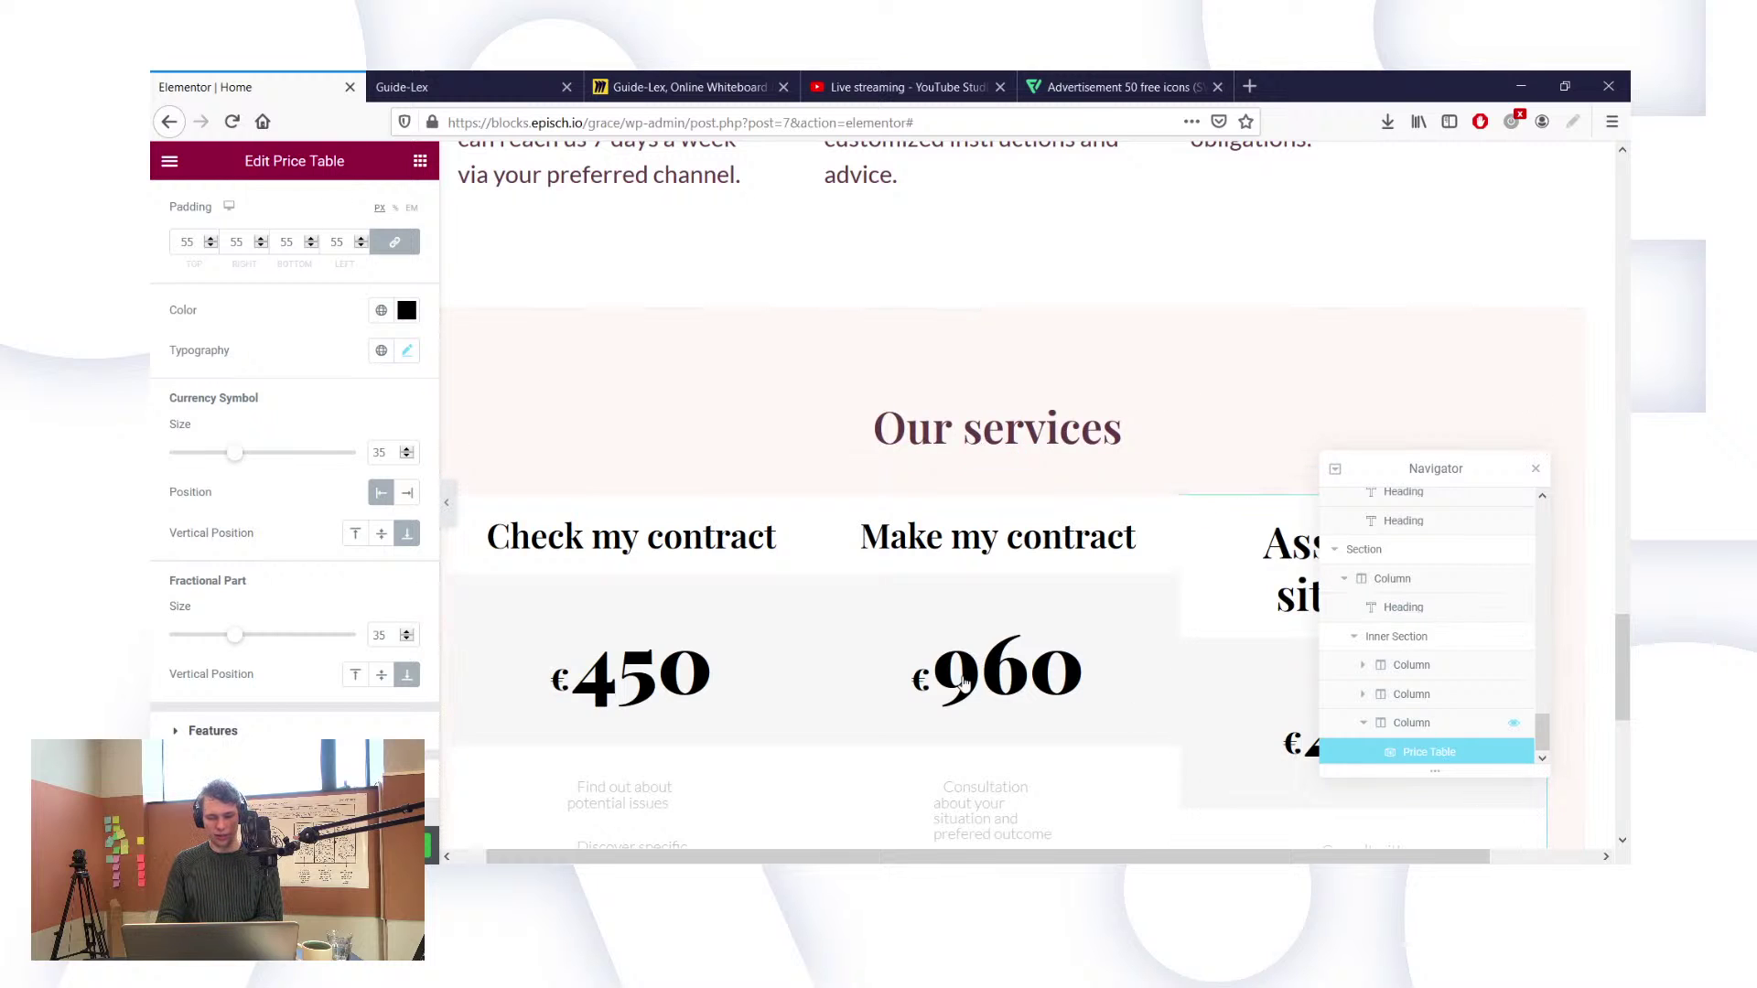
{"action": "left_click", "coordinate": [1186, 682]}
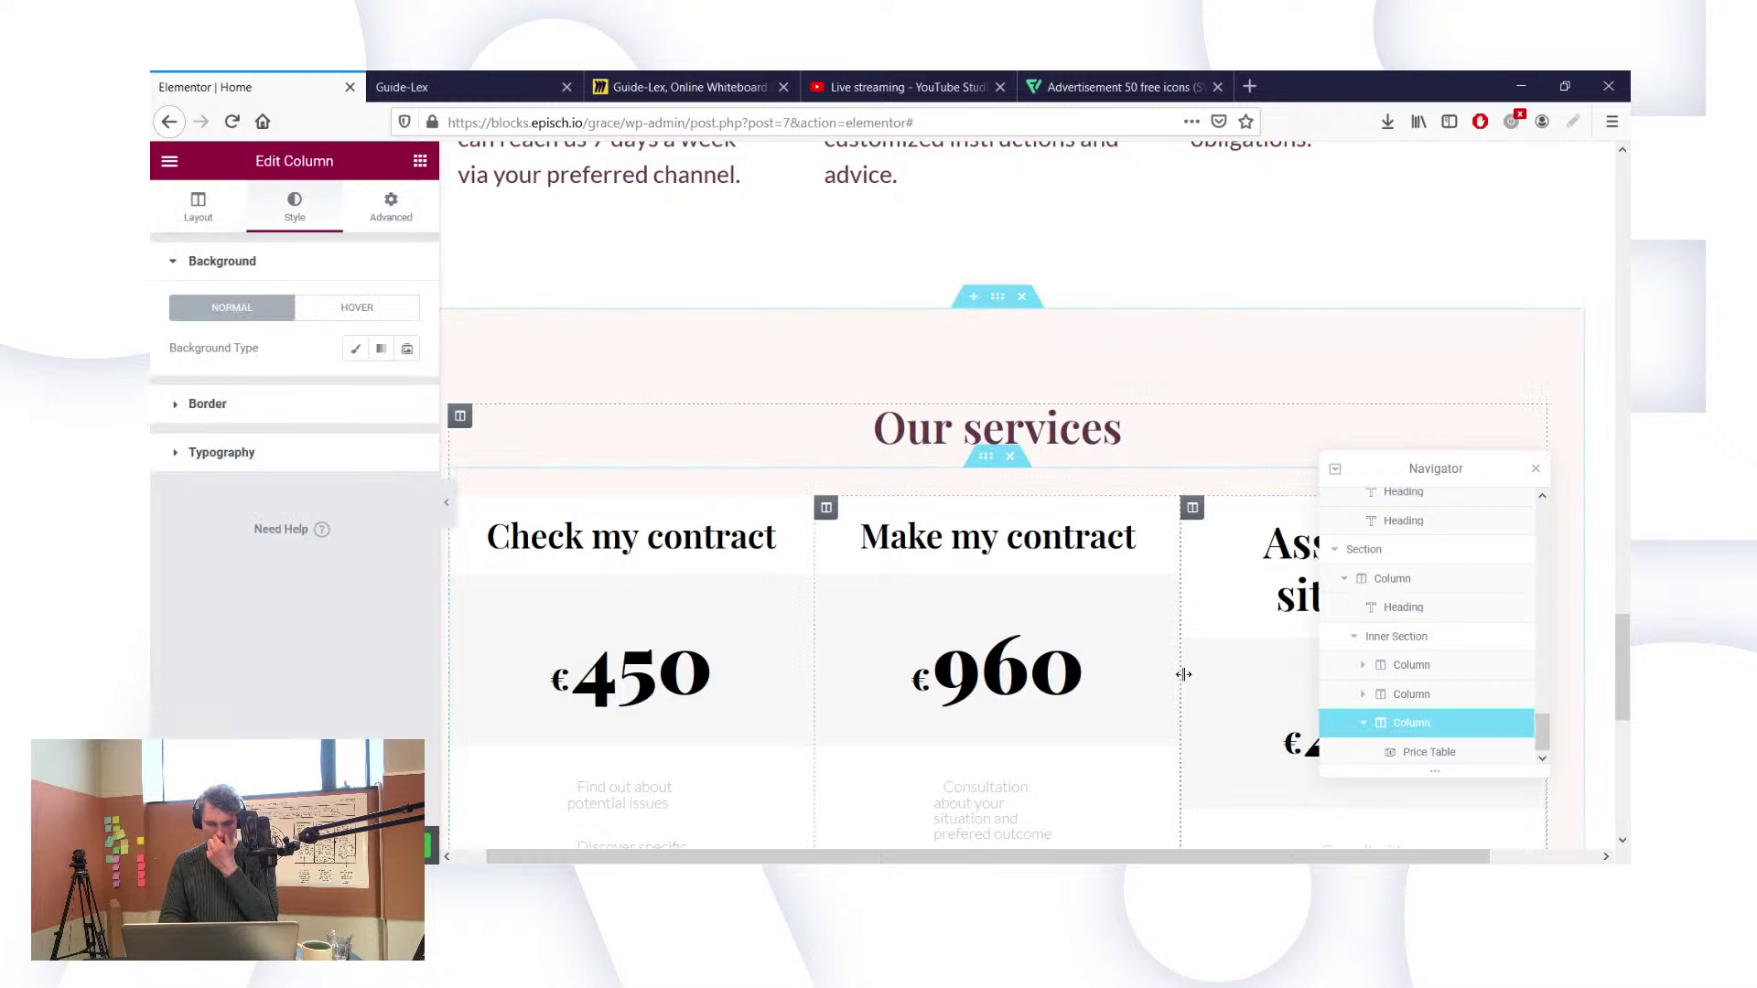
Step: Duplicate the Make my contract column to create a fourth card
{"action": "right_click", "coordinate": [825, 510]}
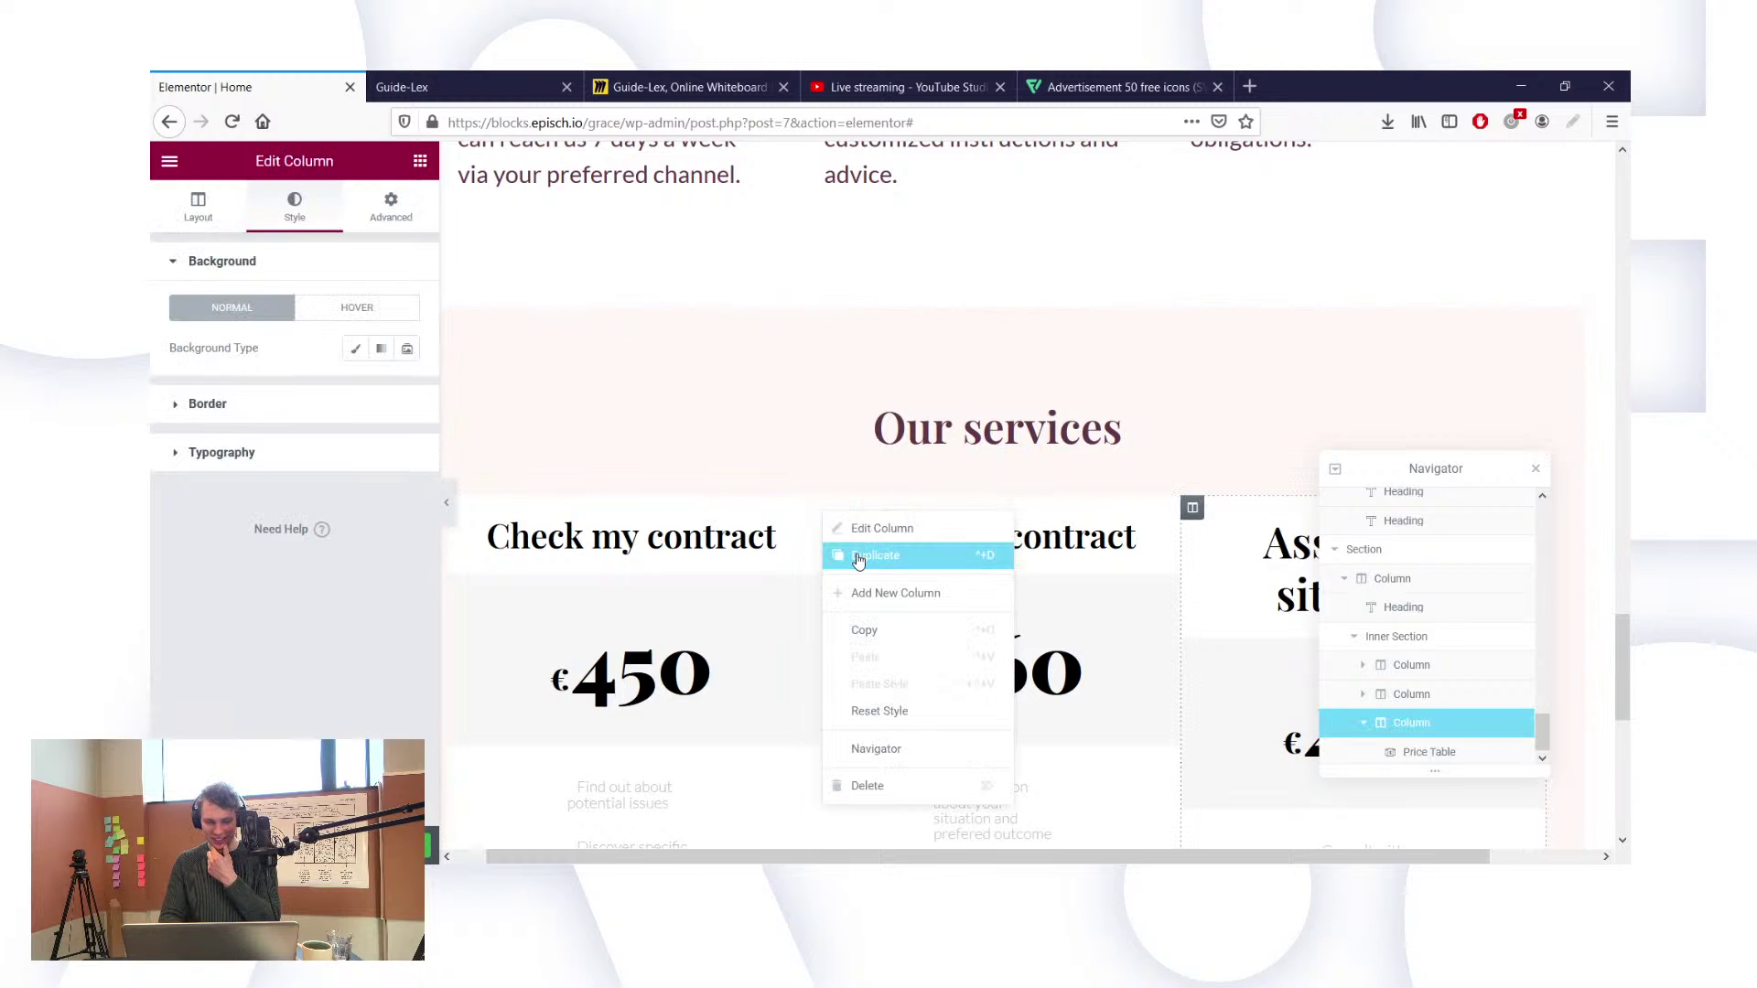
{"action": "left_click", "coordinate": [857, 554]}
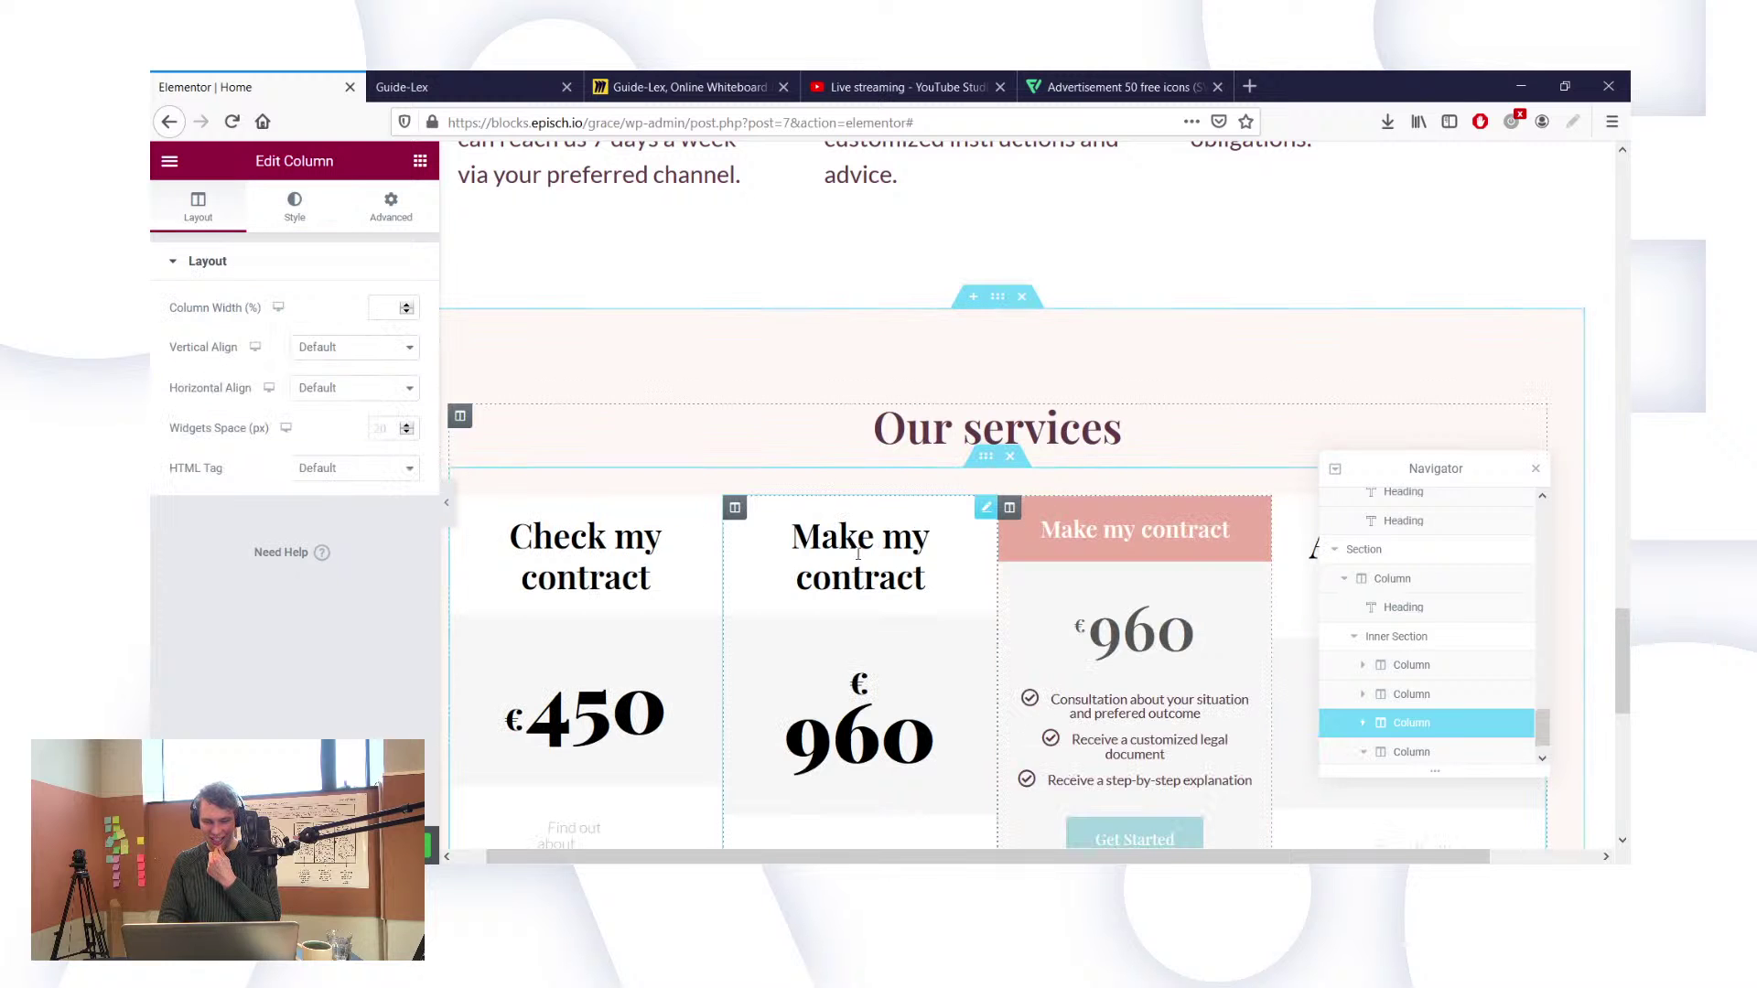
{"action": "left_click", "coordinate": [1158, 540]}
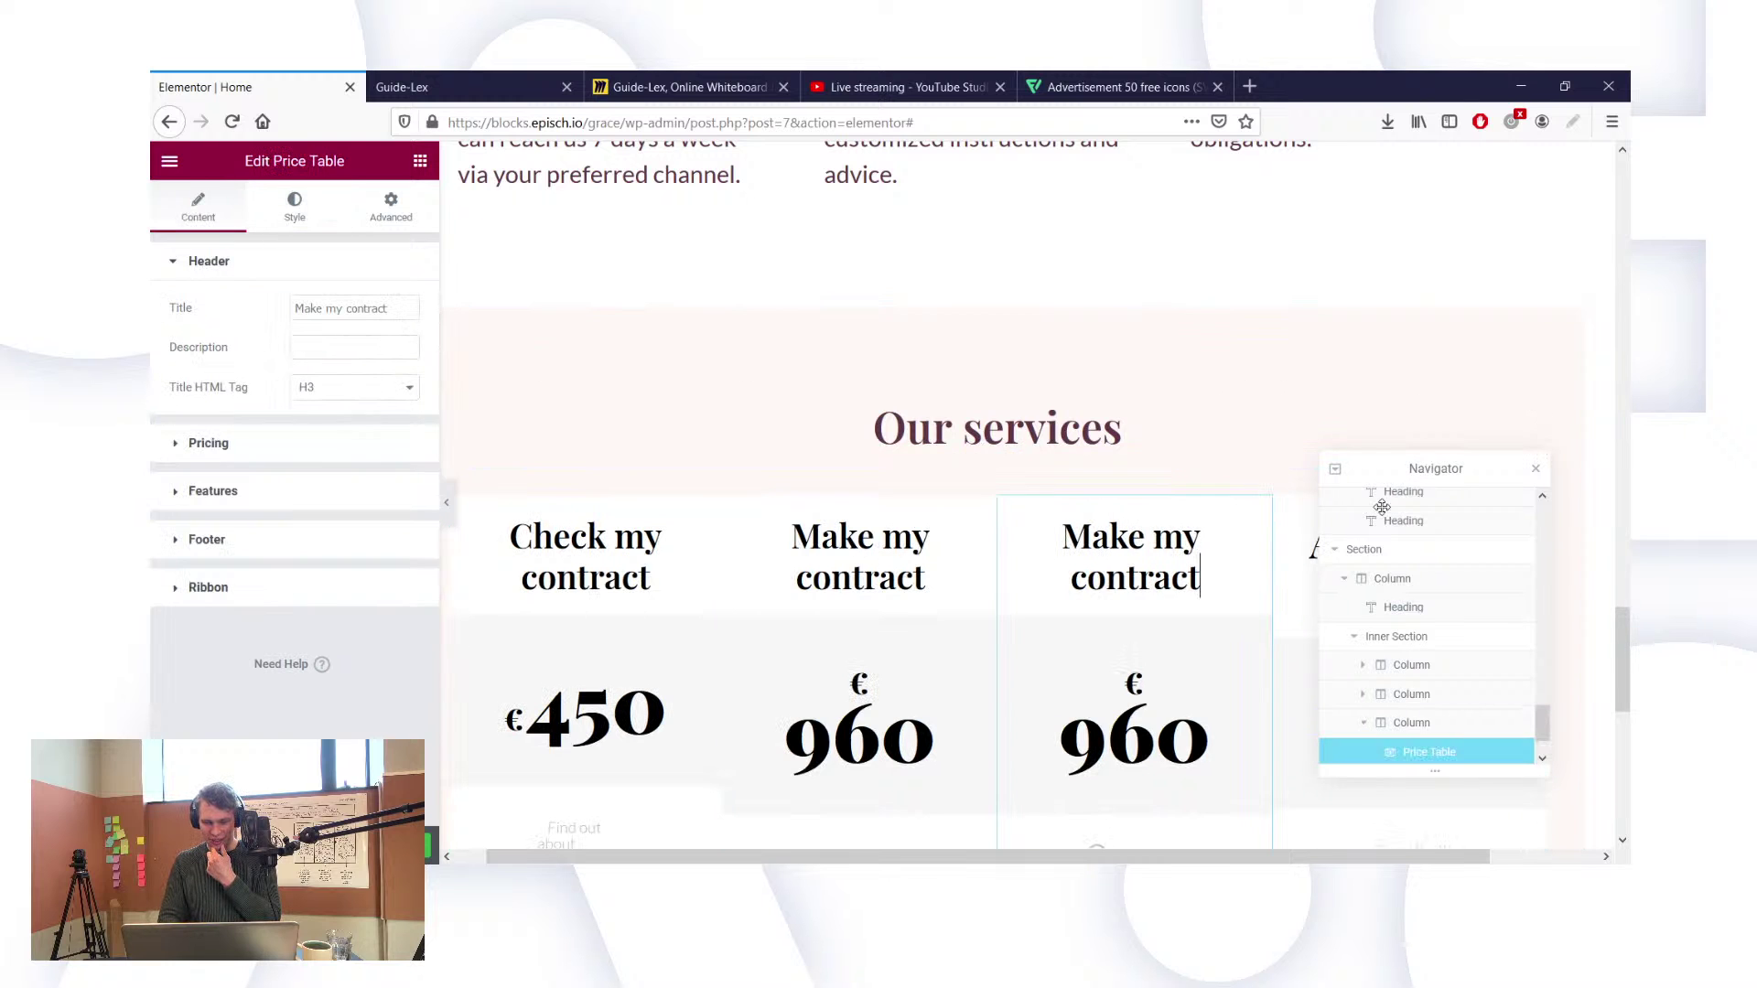
{"action": "left_click_drag", "start_coordinate": [1459, 465], "coordinate": [985, 174]}
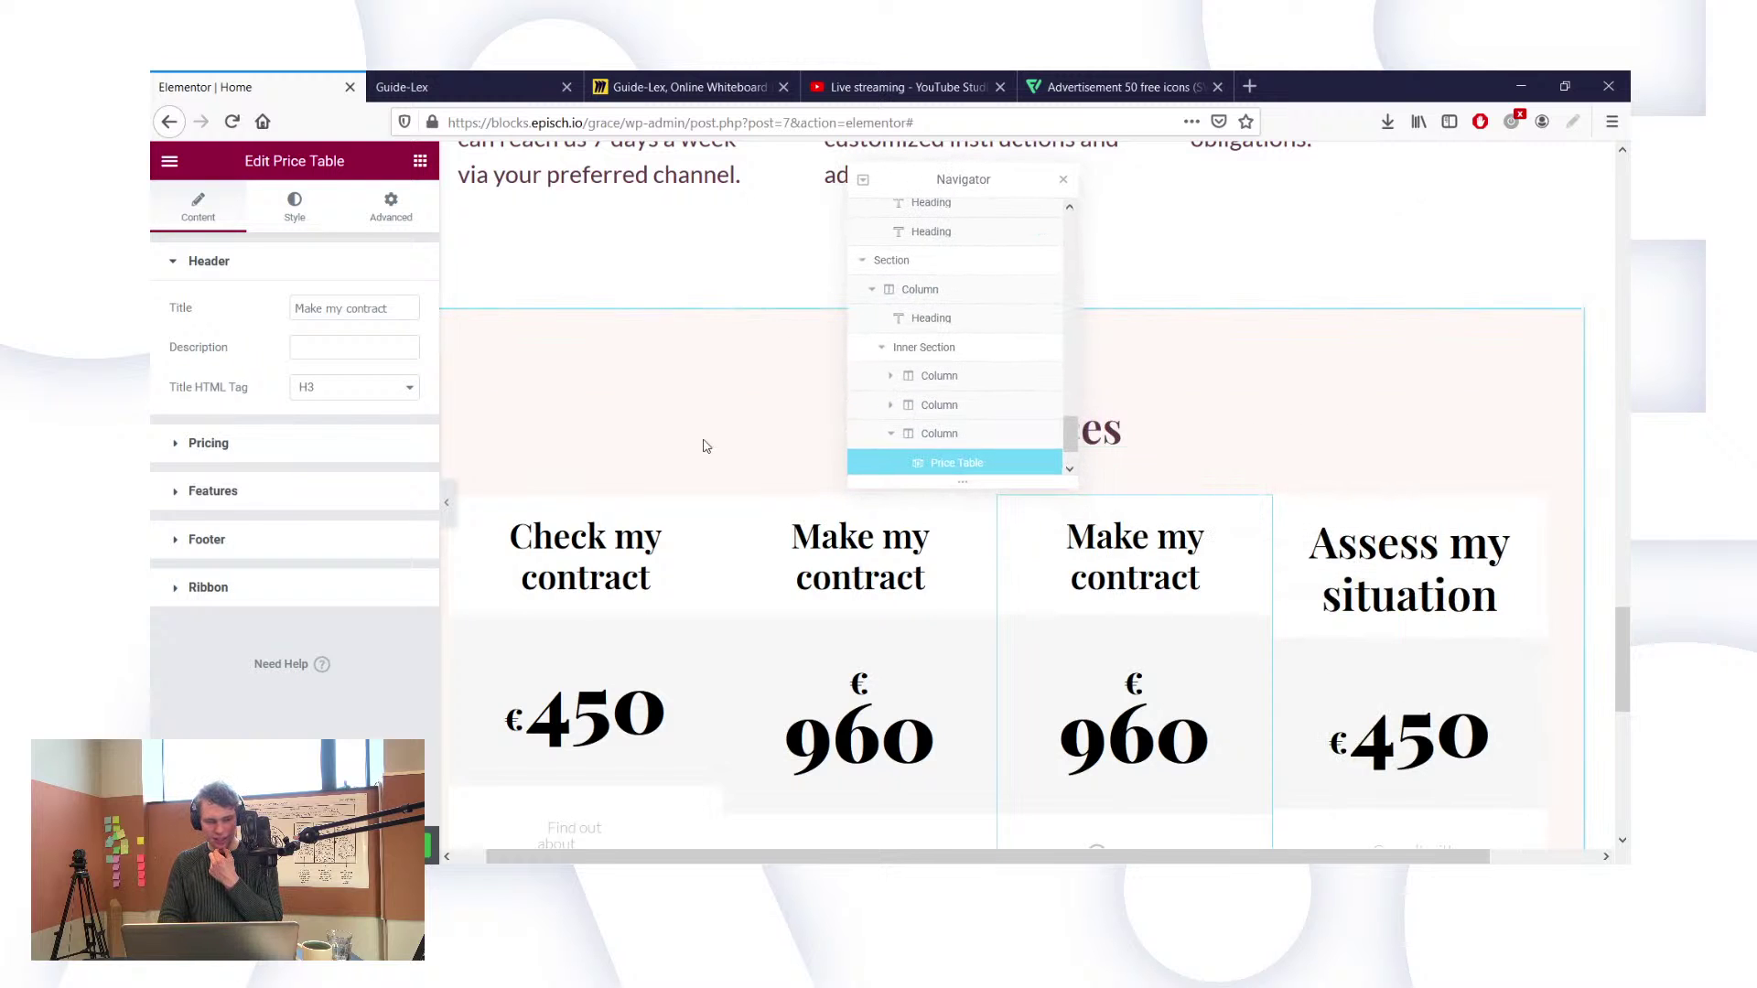
Step: Retitle the copied price card 'Assess my situation'
{"action": "triple_click", "coordinate": [340, 308]}
{"action": "type", "text": "A"}
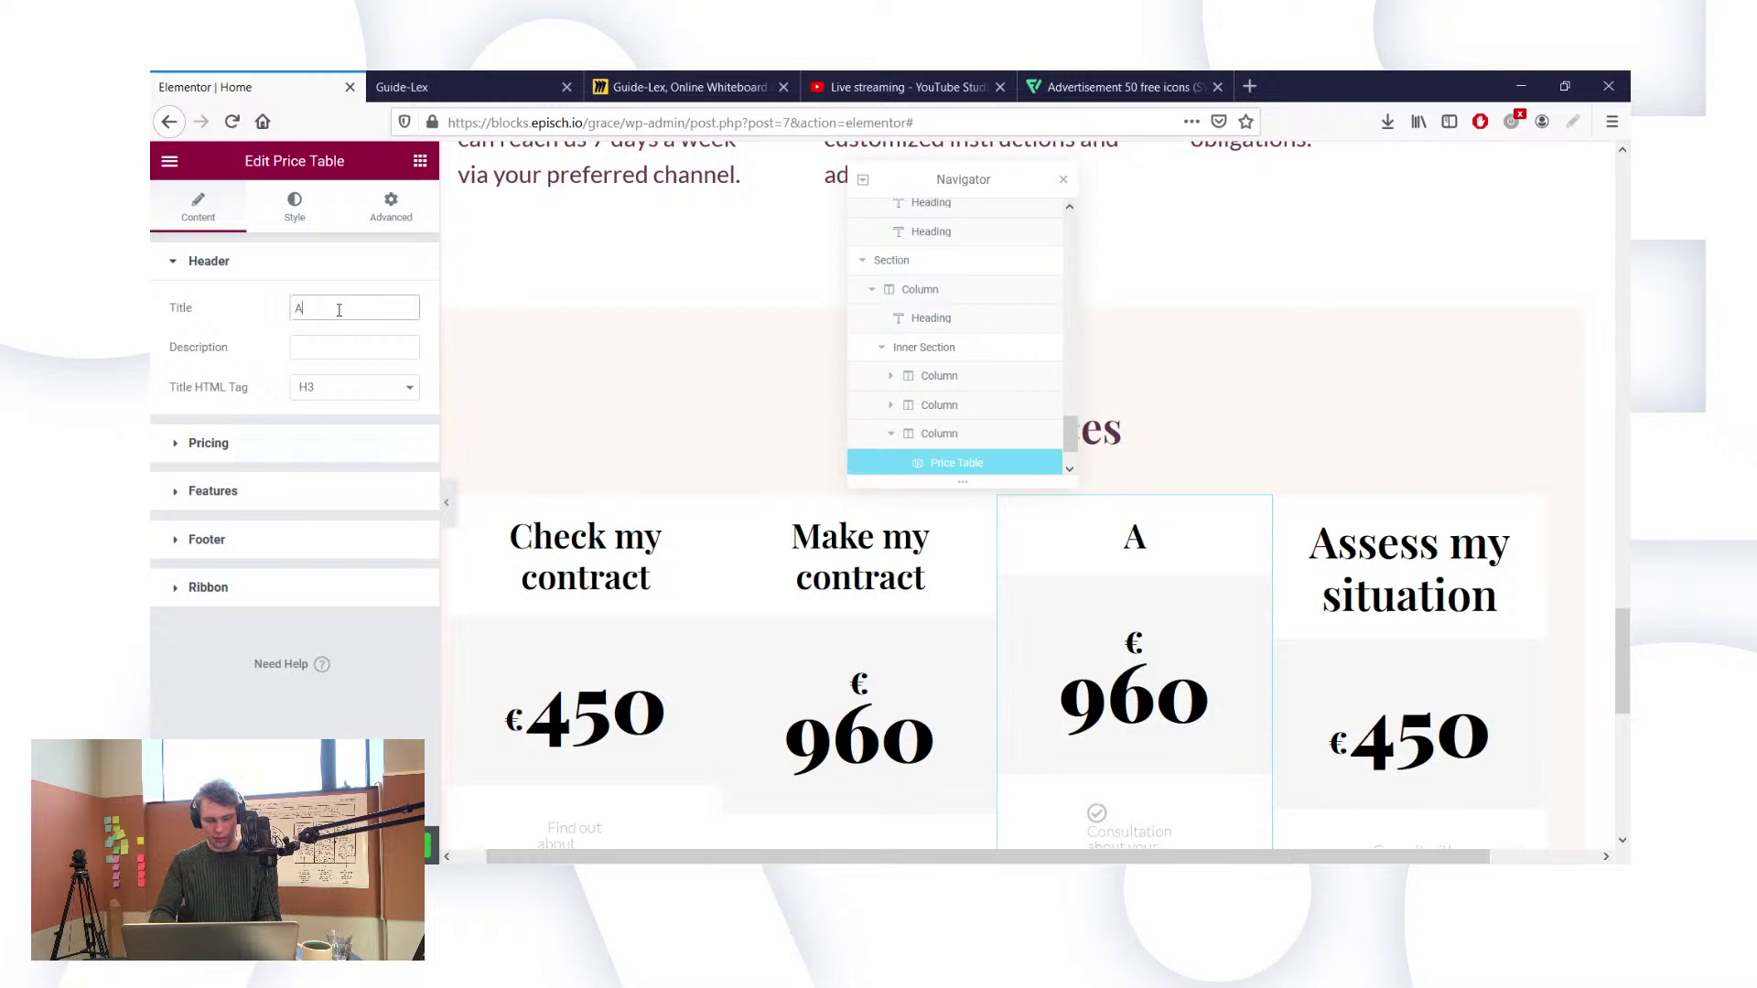
{"action": "type", "text": "ssess"}
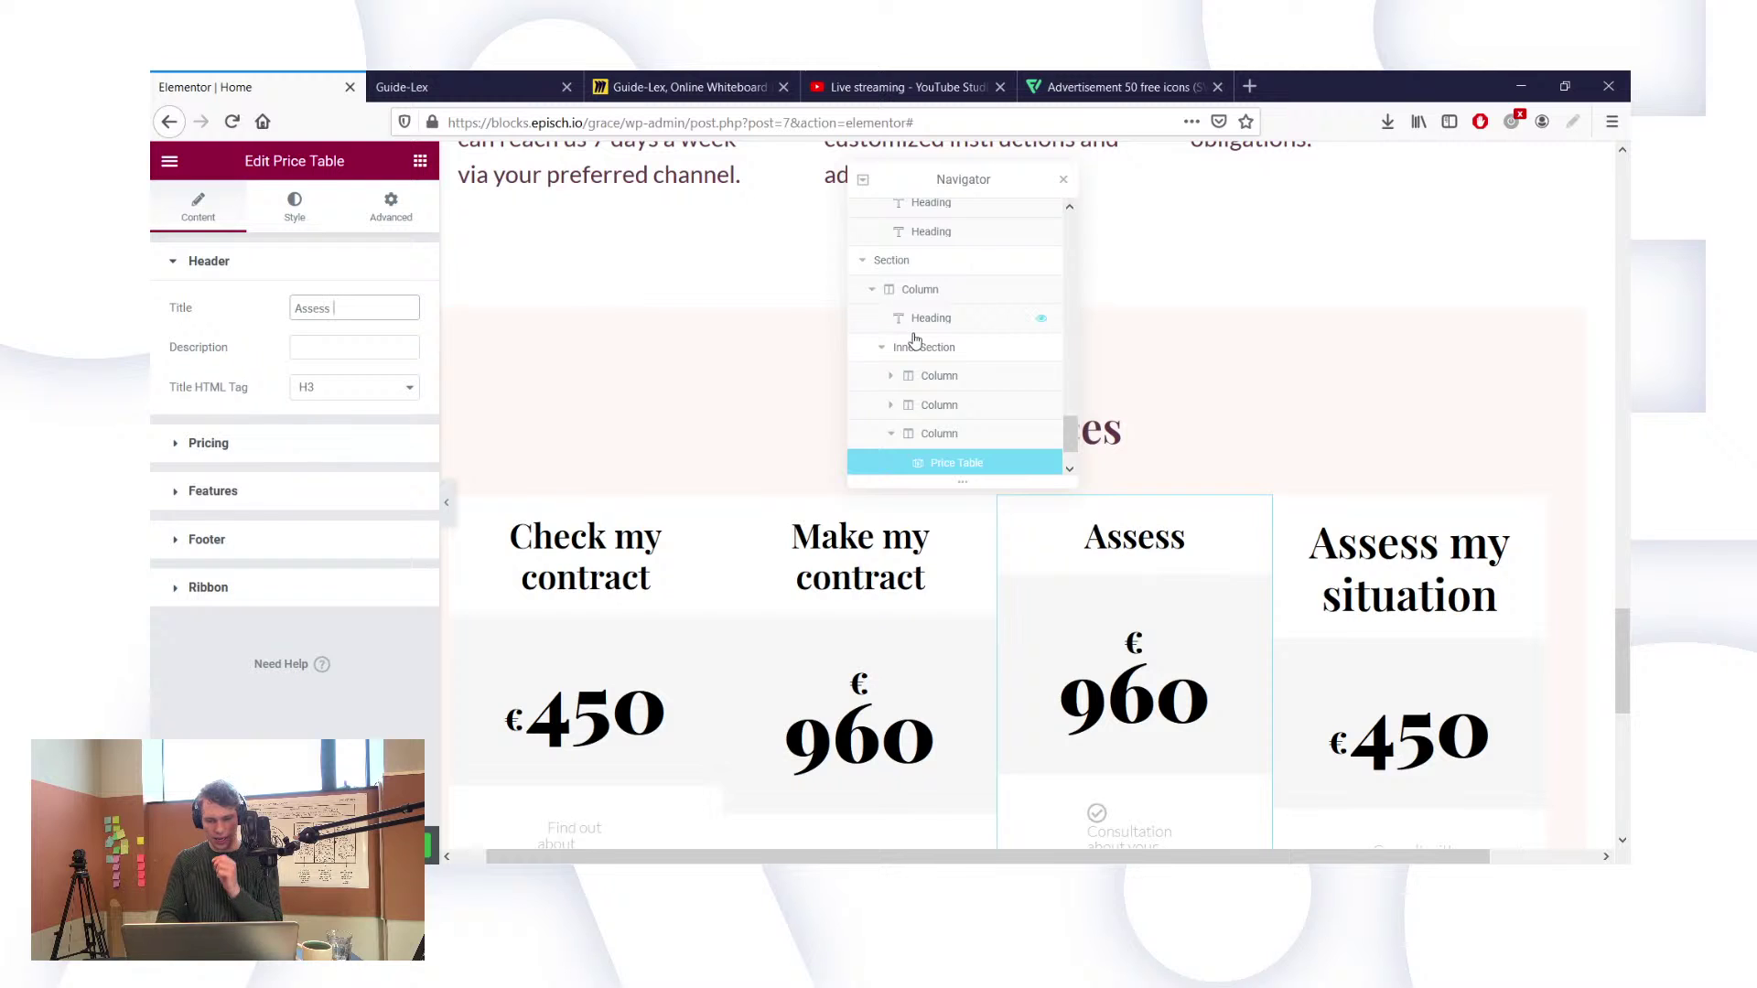
{"action": "left_click", "coordinate": [931, 318]}
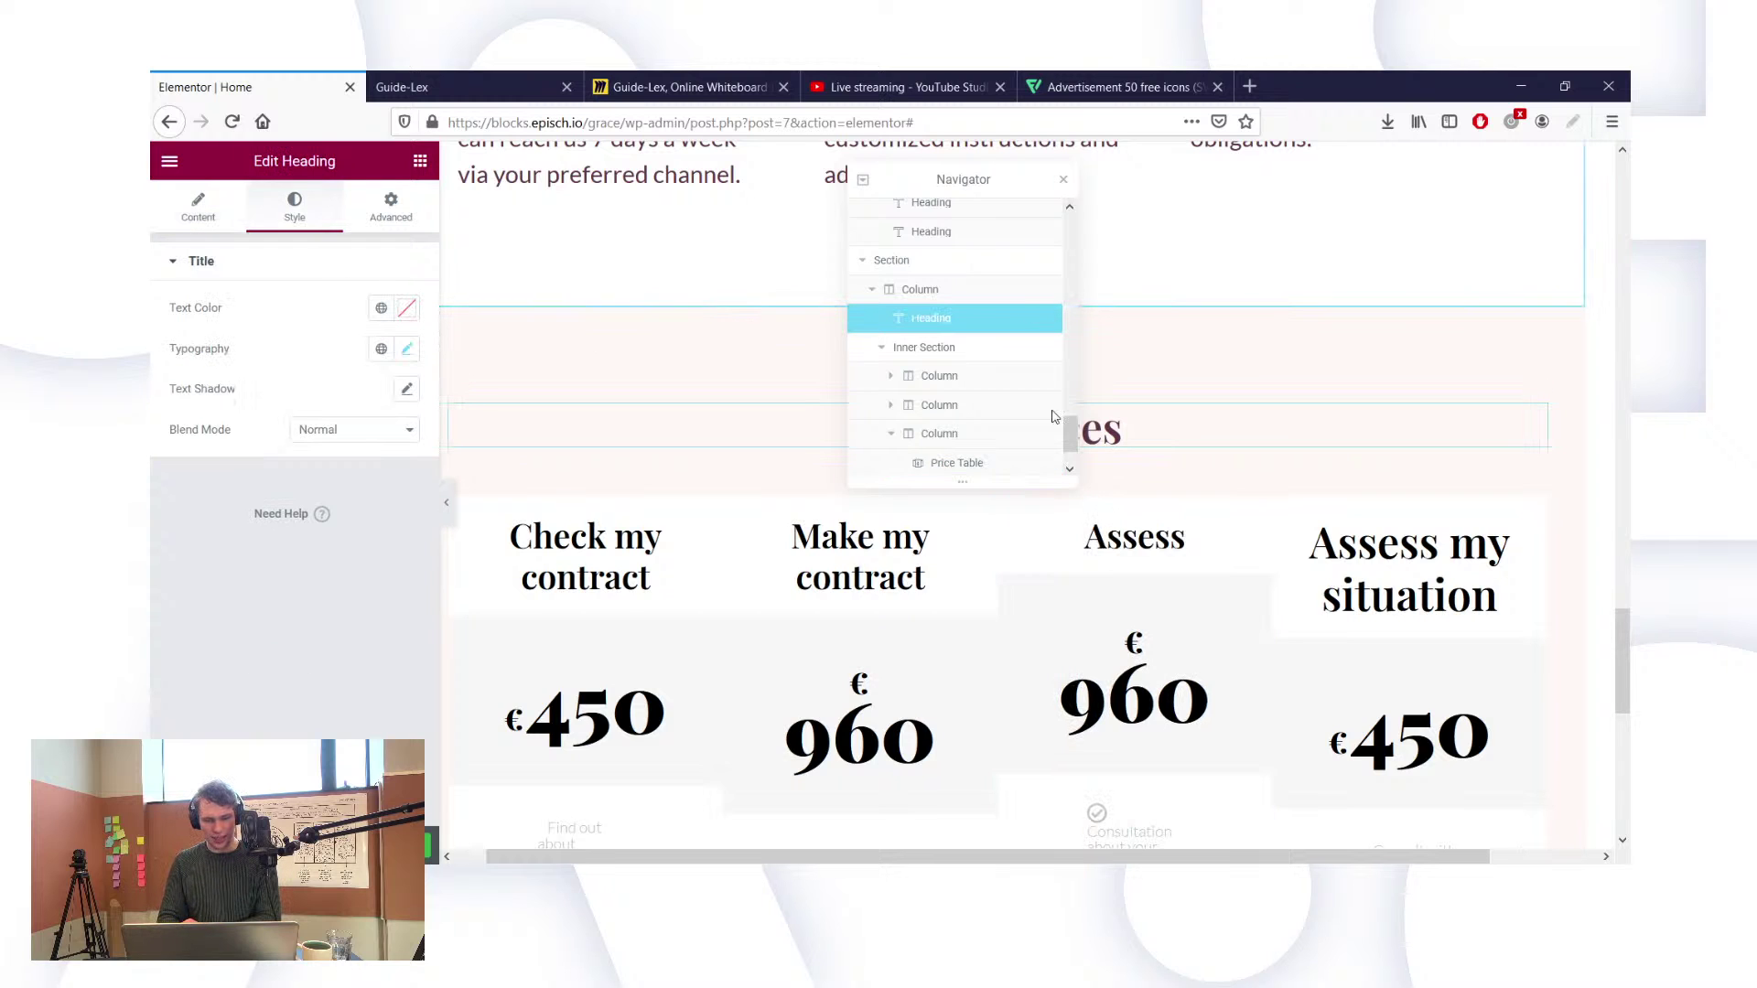
{"action": "left_click", "coordinate": [924, 347]}
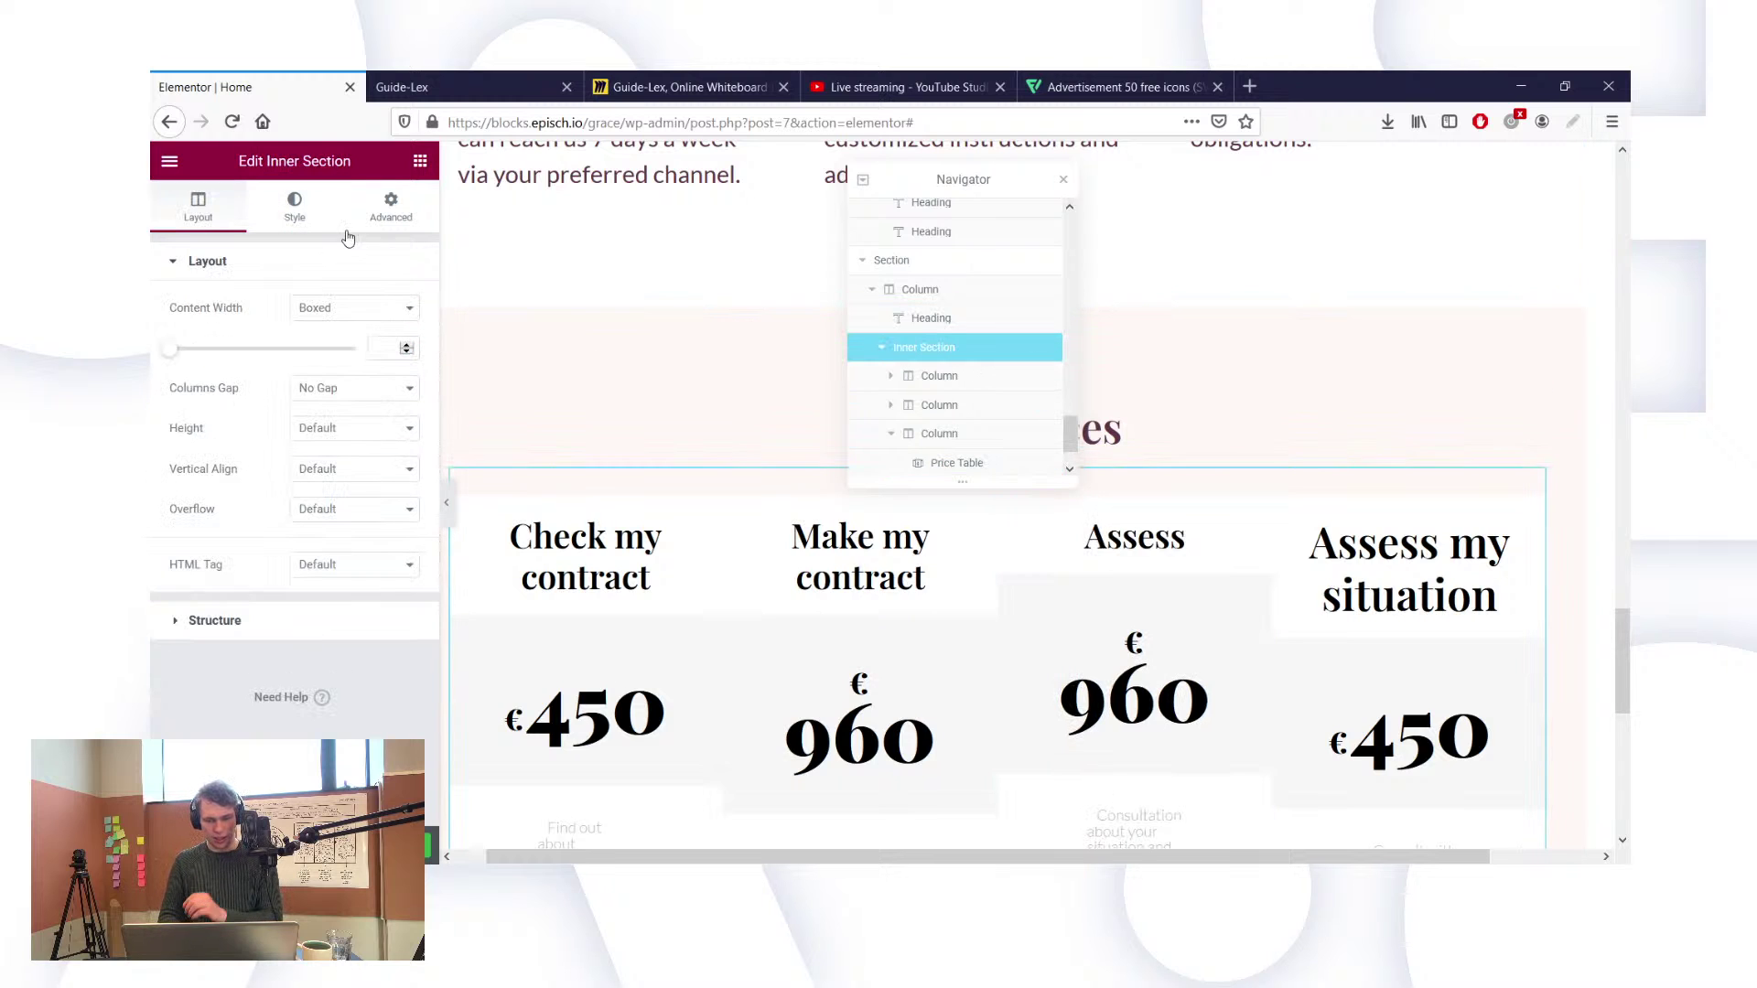
{"action": "left_click", "coordinate": [391, 212]}
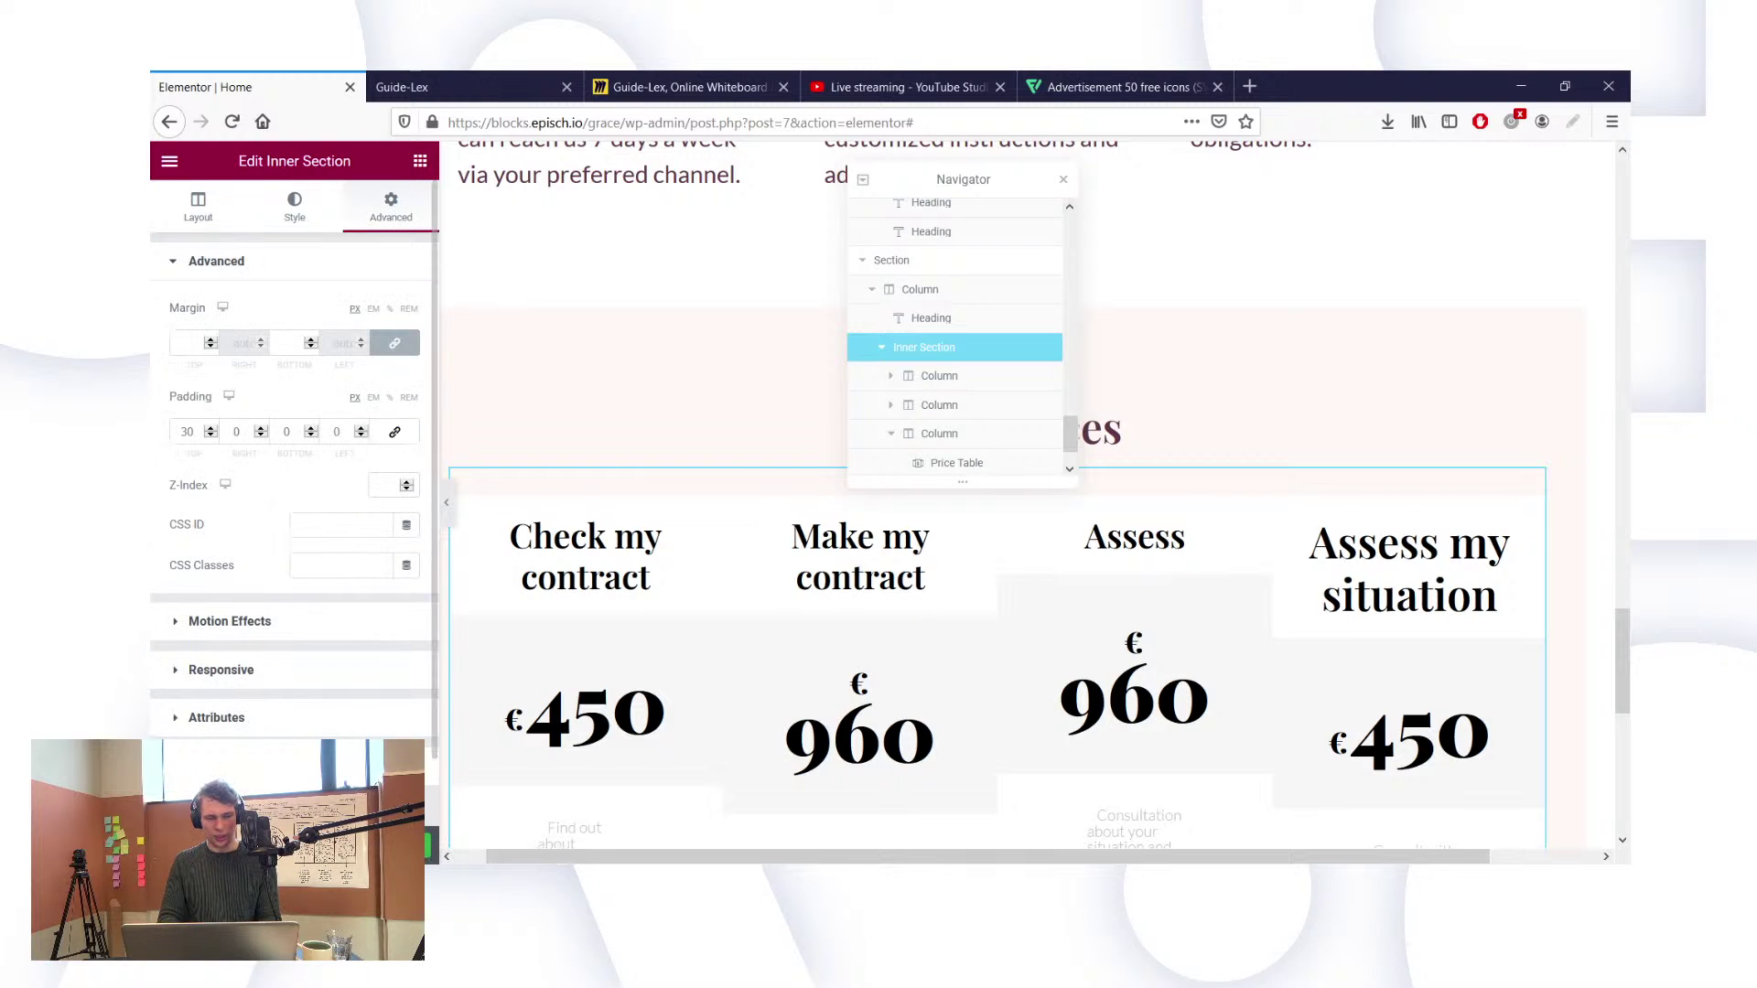
{"action": "left_click", "coordinate": [302, 765]}
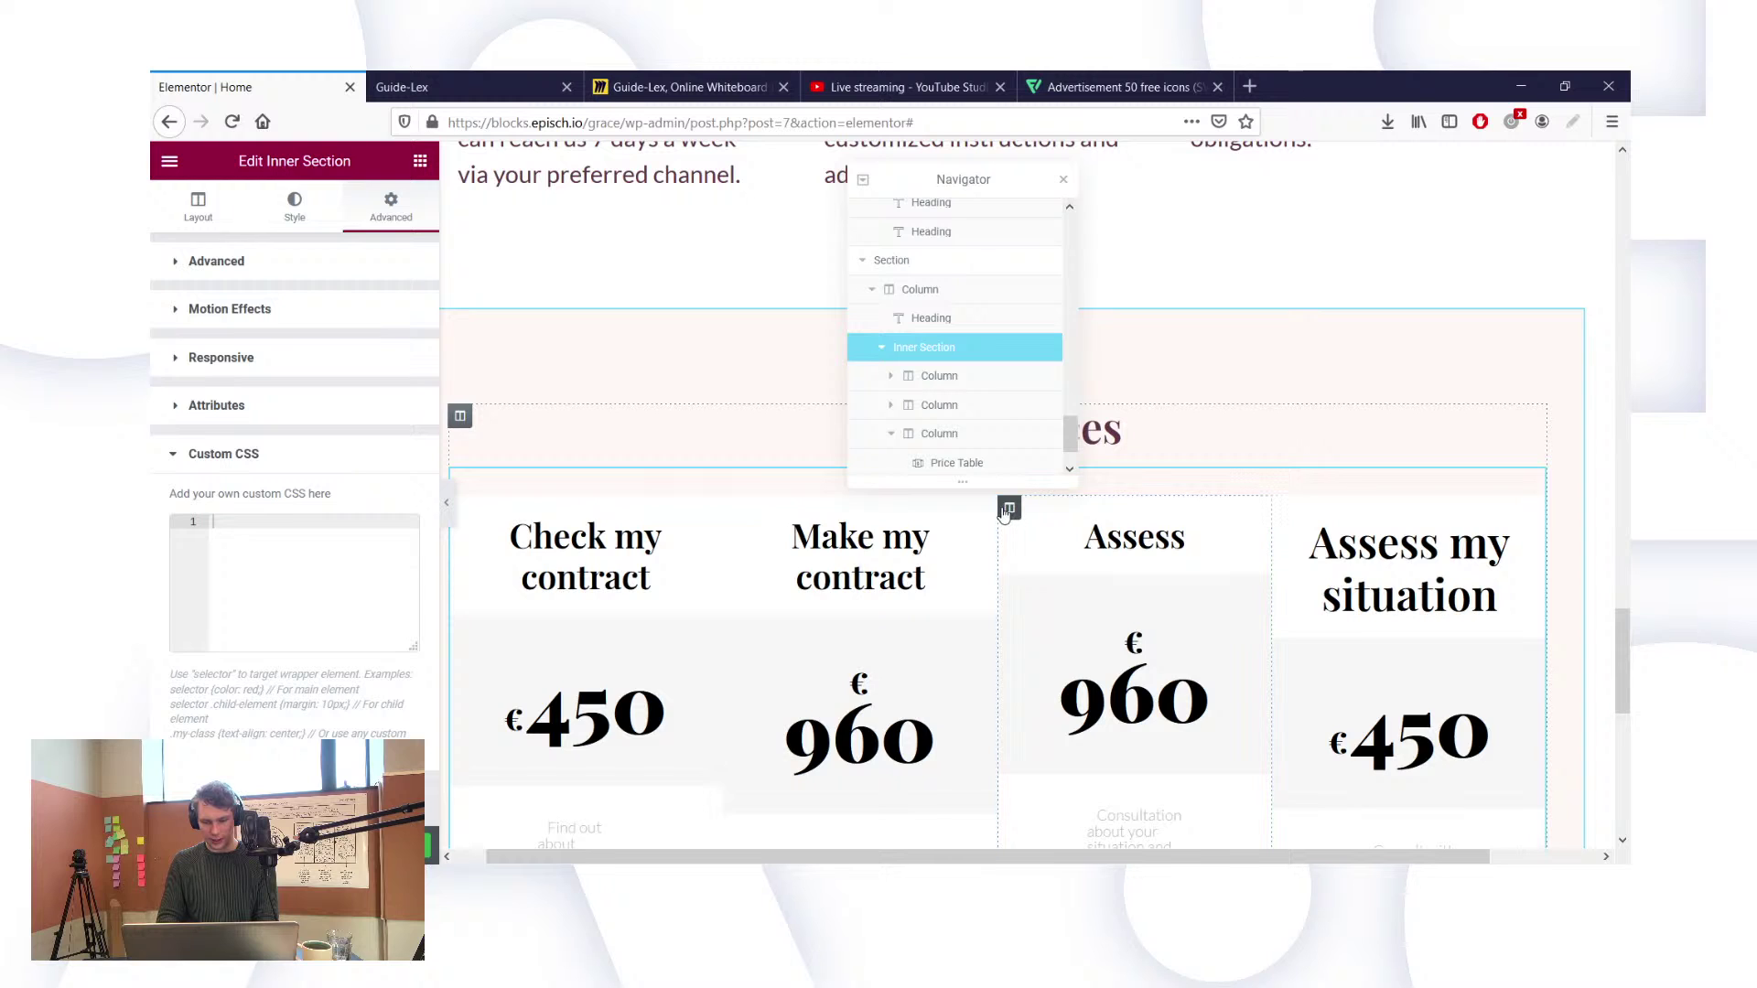
{"action": "left_click", "coordinate": [1167, 543]}
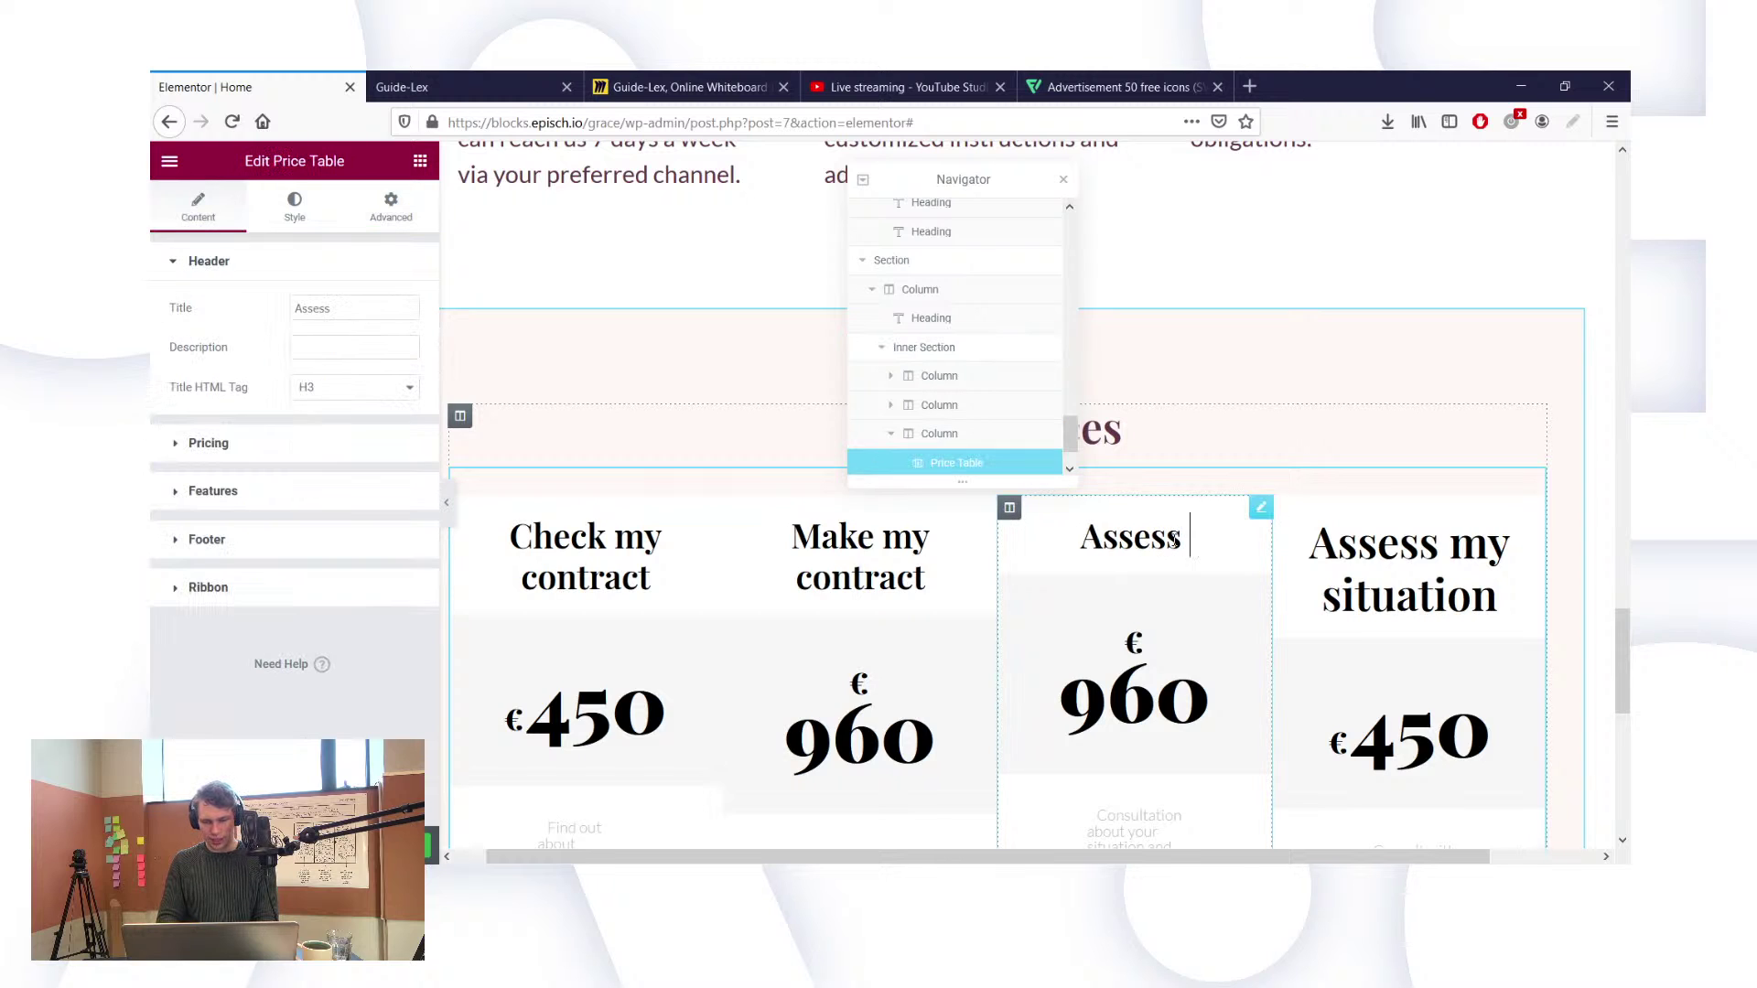
{"action": "left_click", "coordinate": [356, 316]}
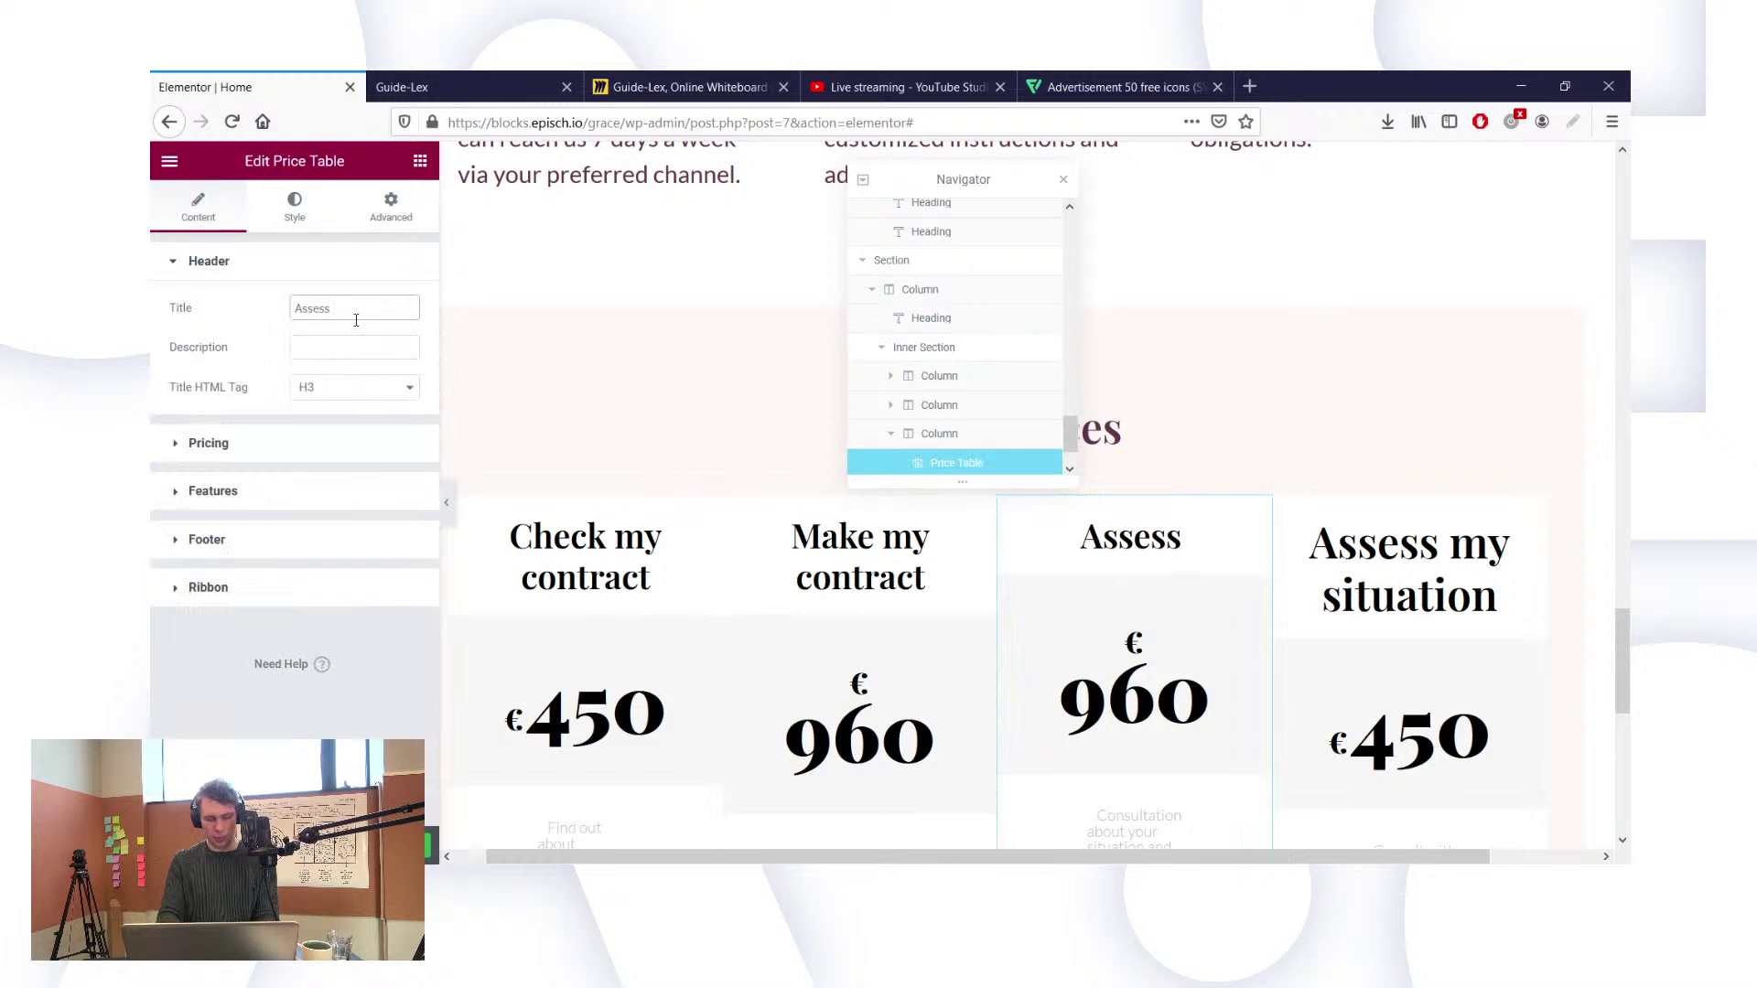
{"action": "type", "text": "my sit"}
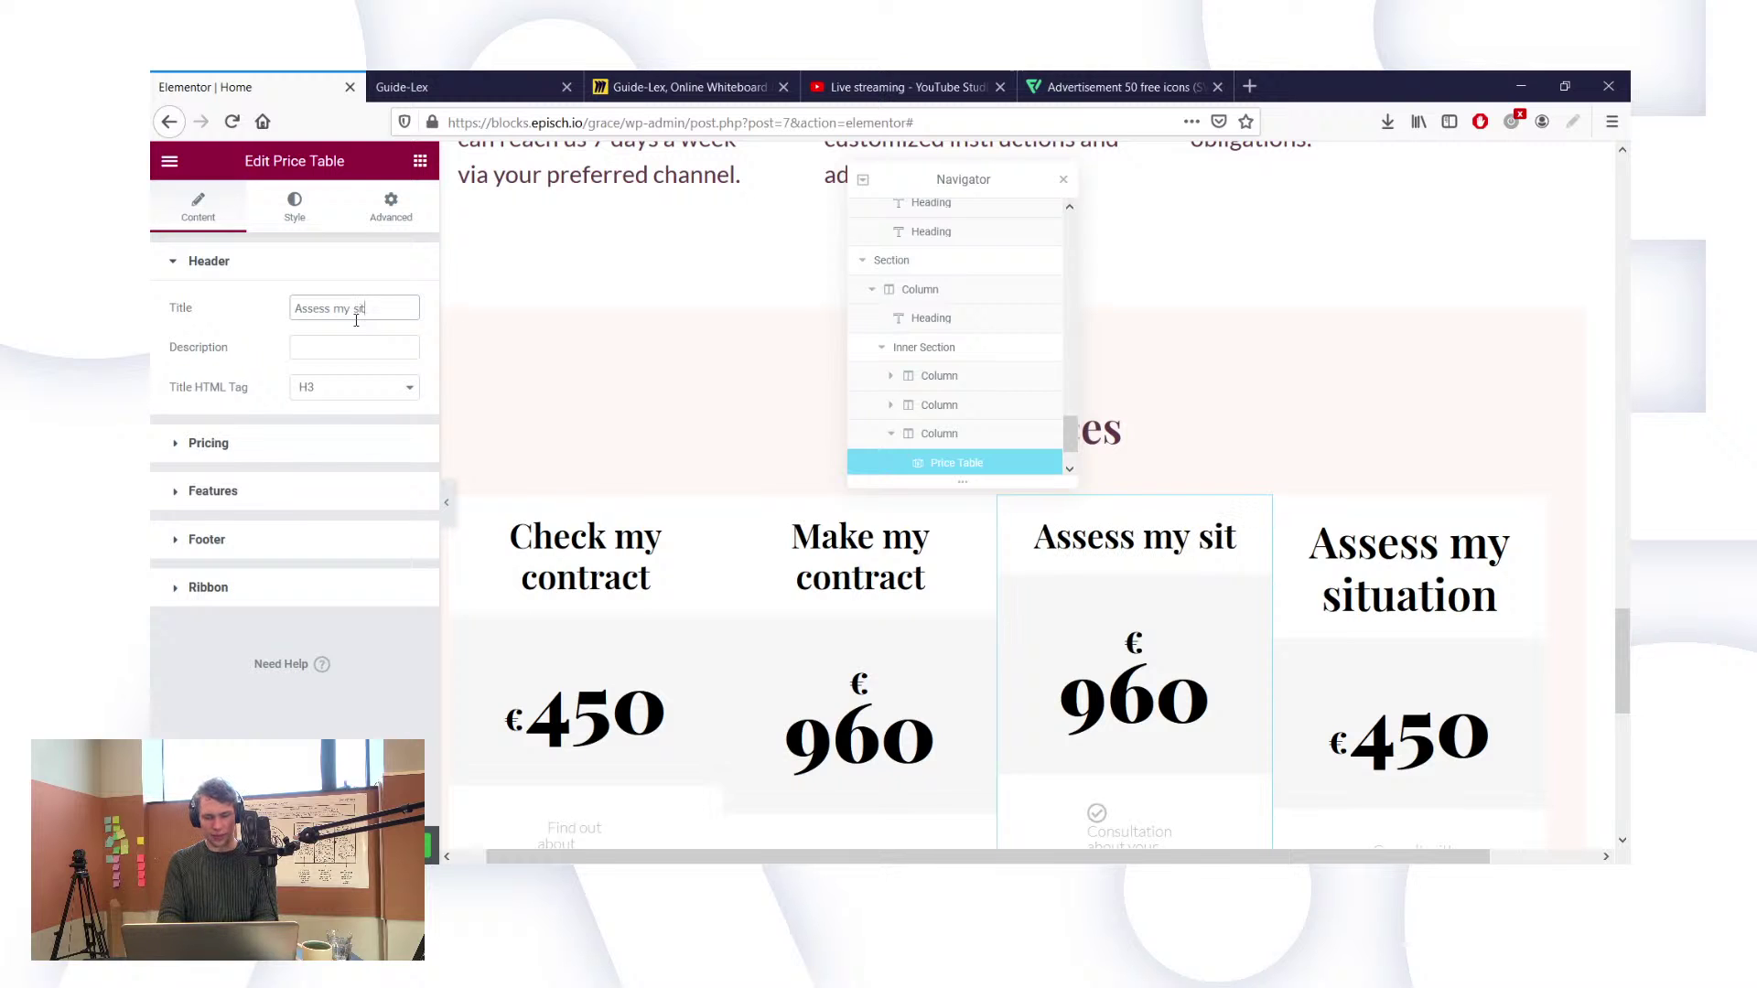
{"action": "type", "text": "uation"}
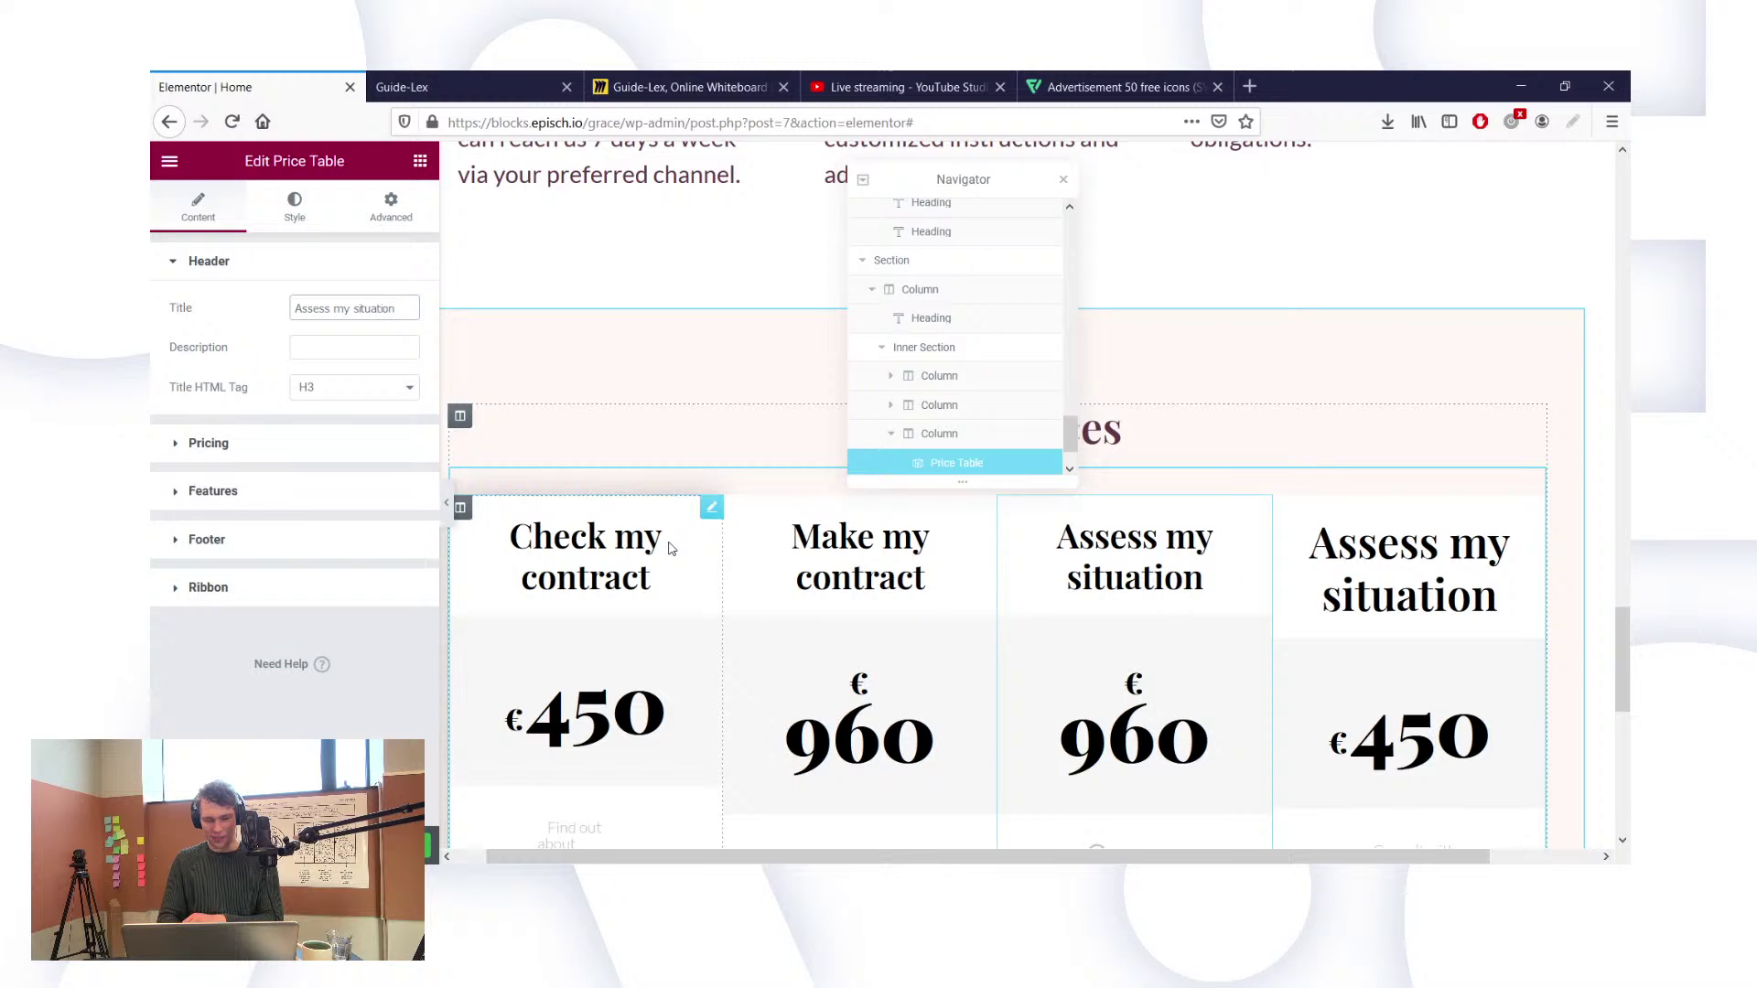
Step: Change the Assess my situation card's price from 960 to 450
{"action": "left_click", "coordinate": [385, 465]}
{"action": "left_click", "coordinate": [303, 396]}
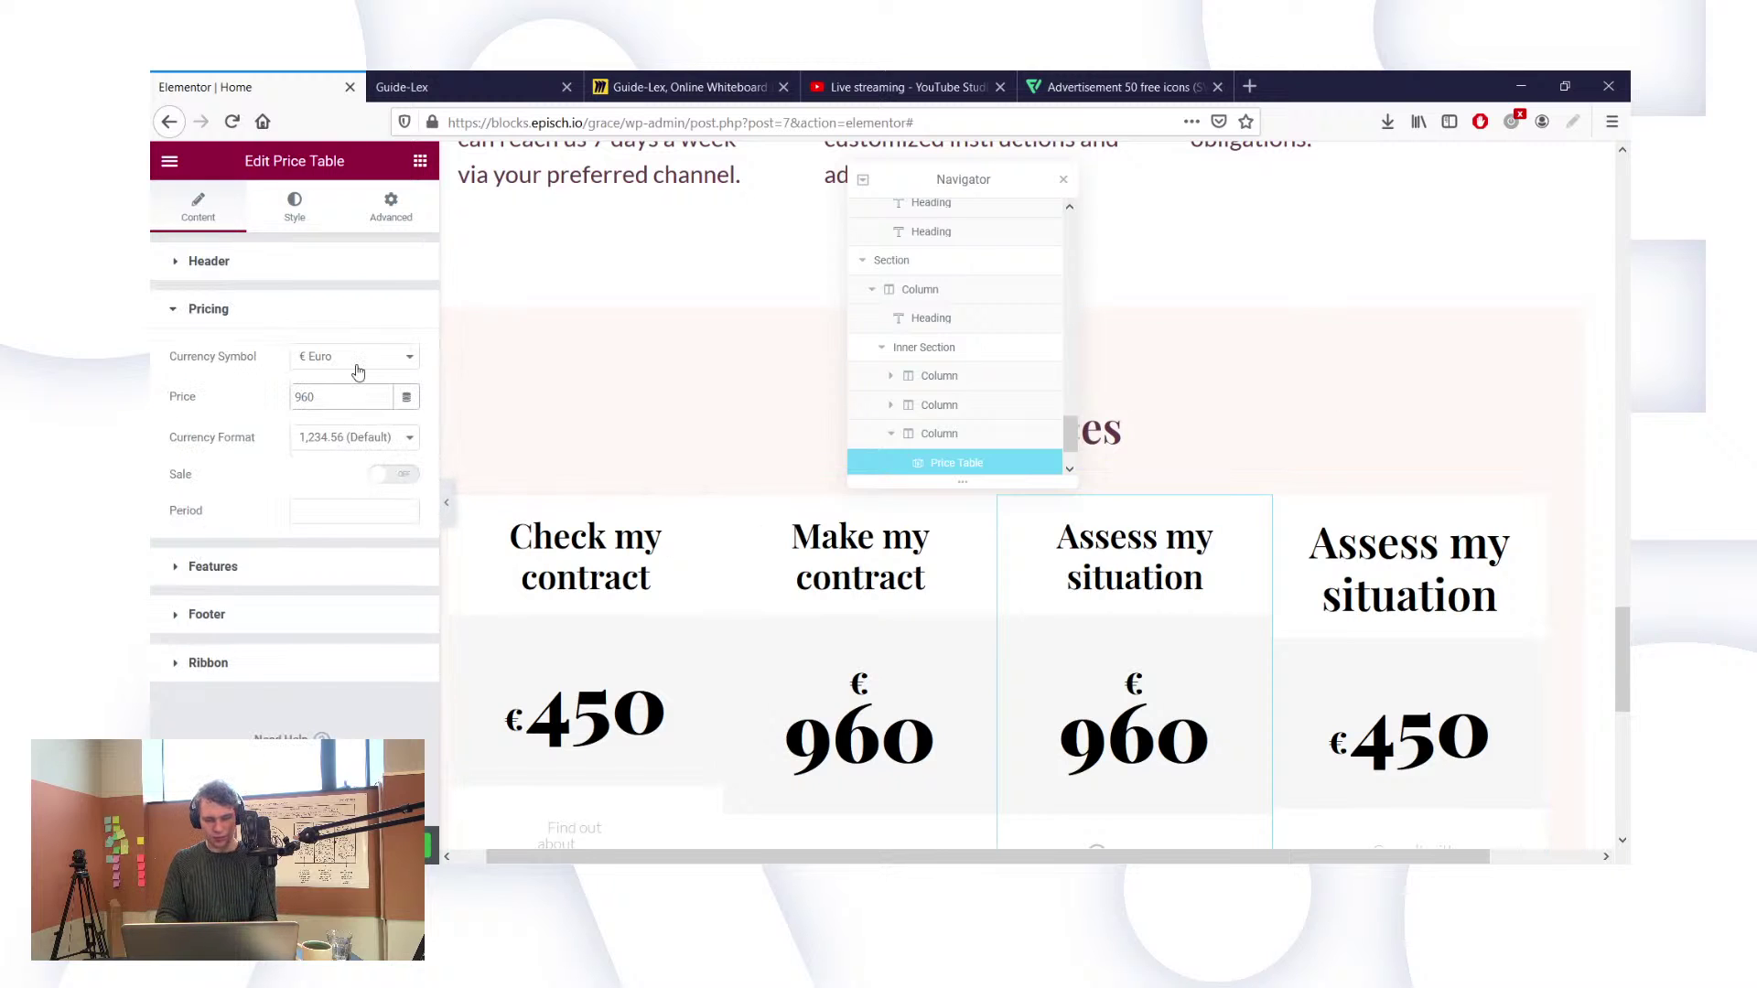
{"action": "key", "text": "BackSpace"}
{"action": "type", "text": "50"}
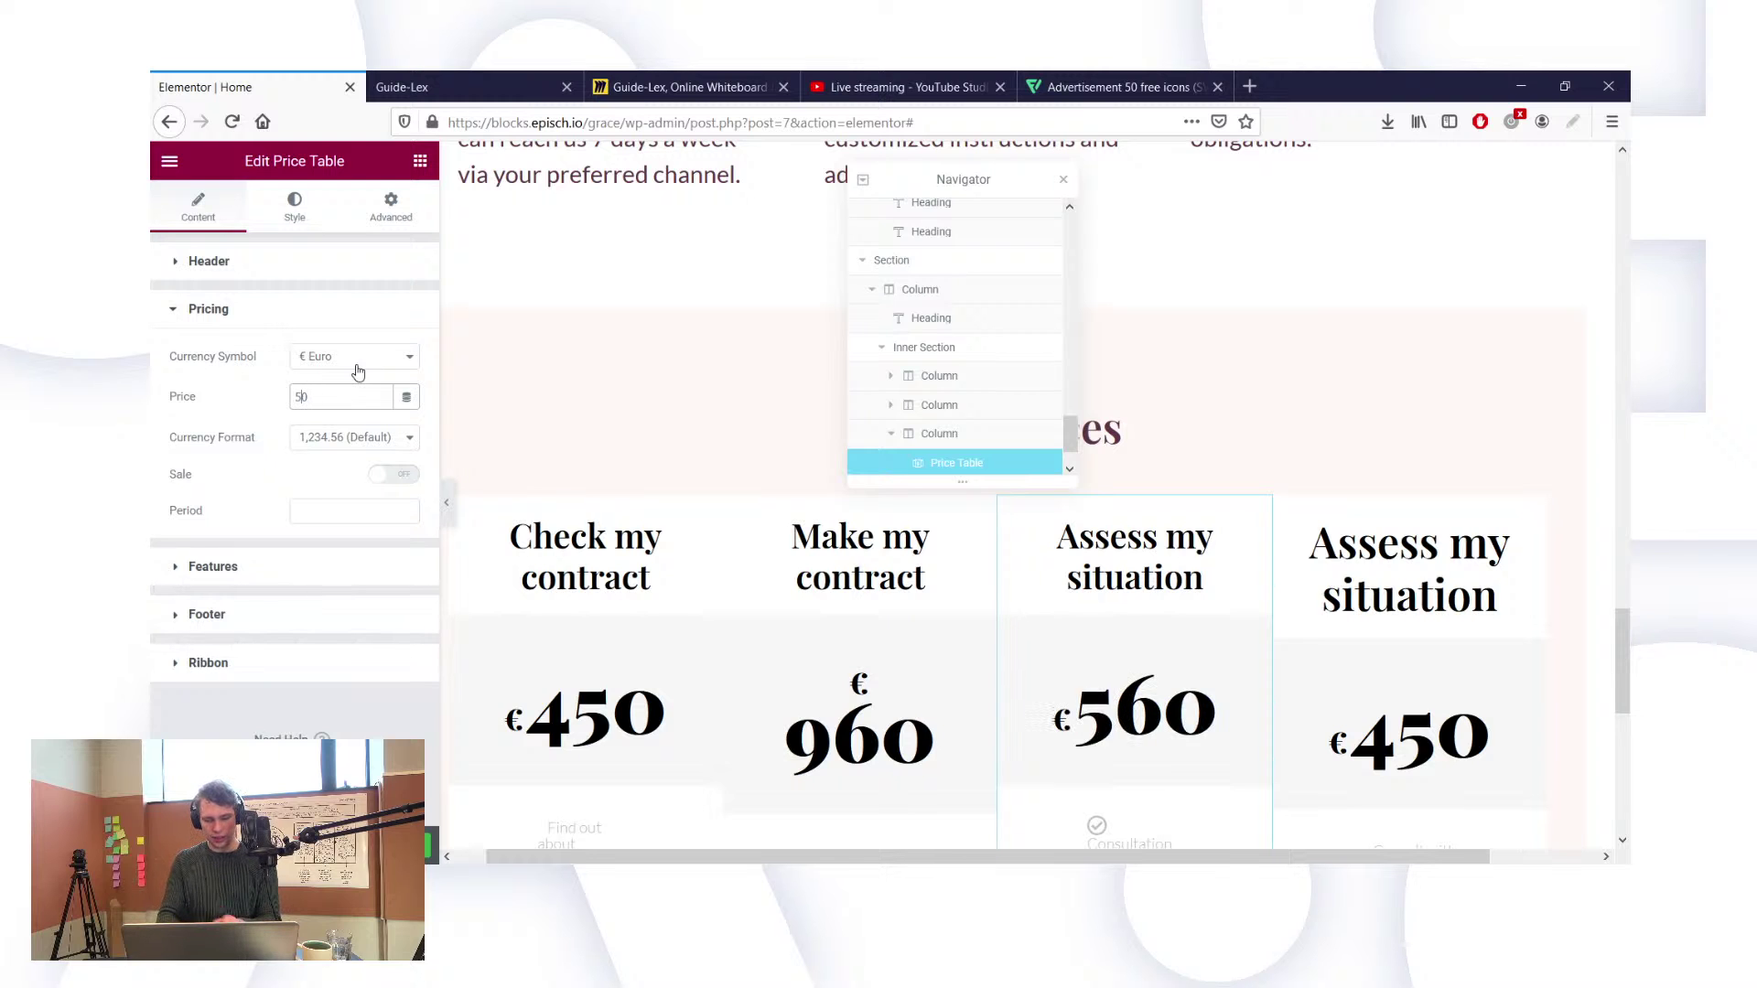
{"action": "key", "text": "BackSpace"}
{"action": "type", "text": "45"}
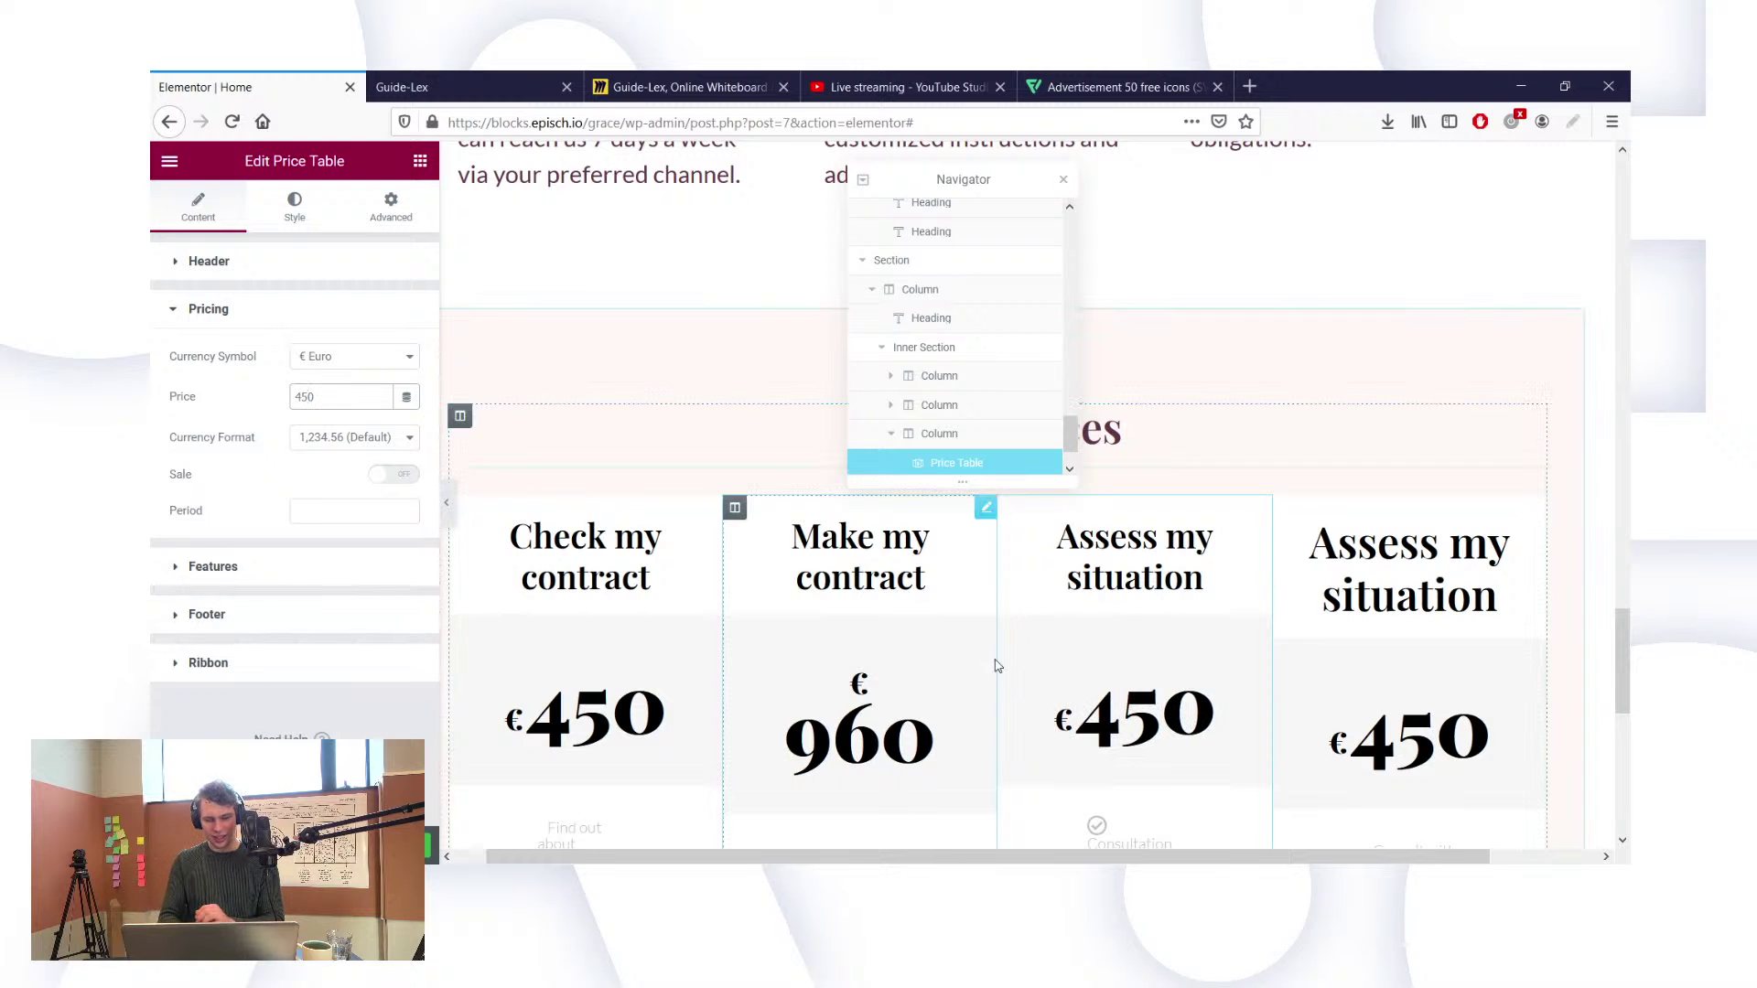
{"action": "scroll", "coordinate": [1316, 532], "scroll_direction": "down", "scroll_amount": 3}
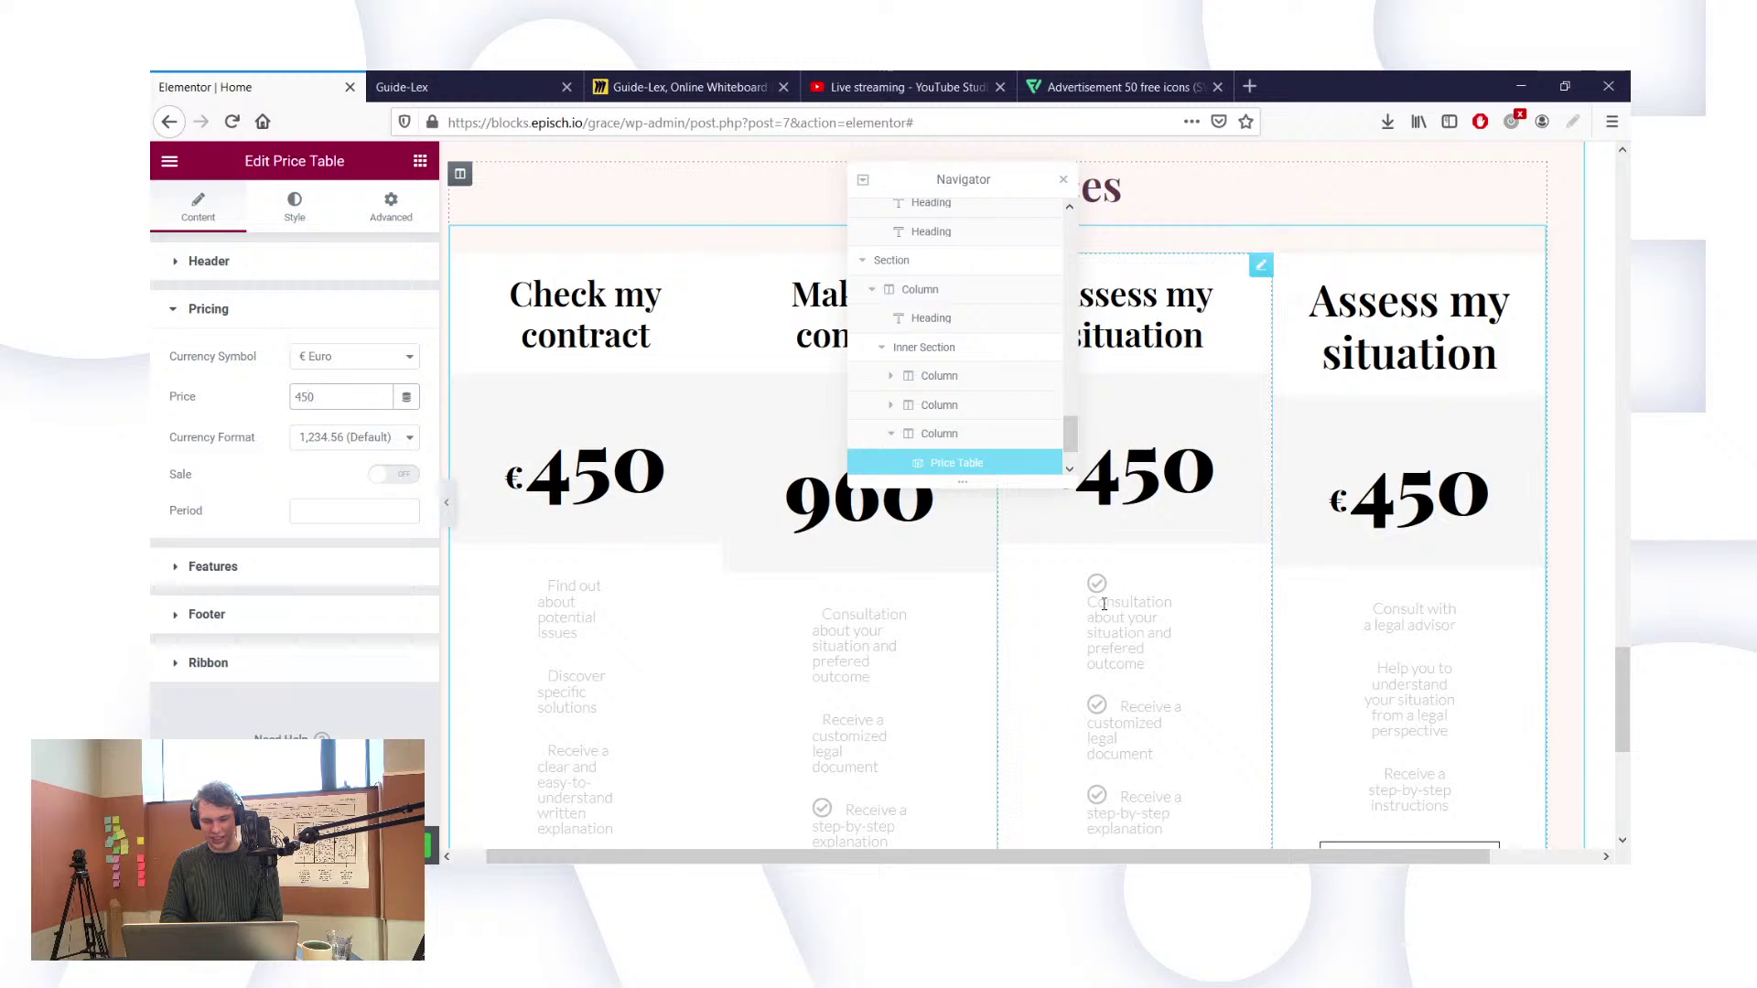
{"action": "left_click", "coordinate": [1097, 606]}
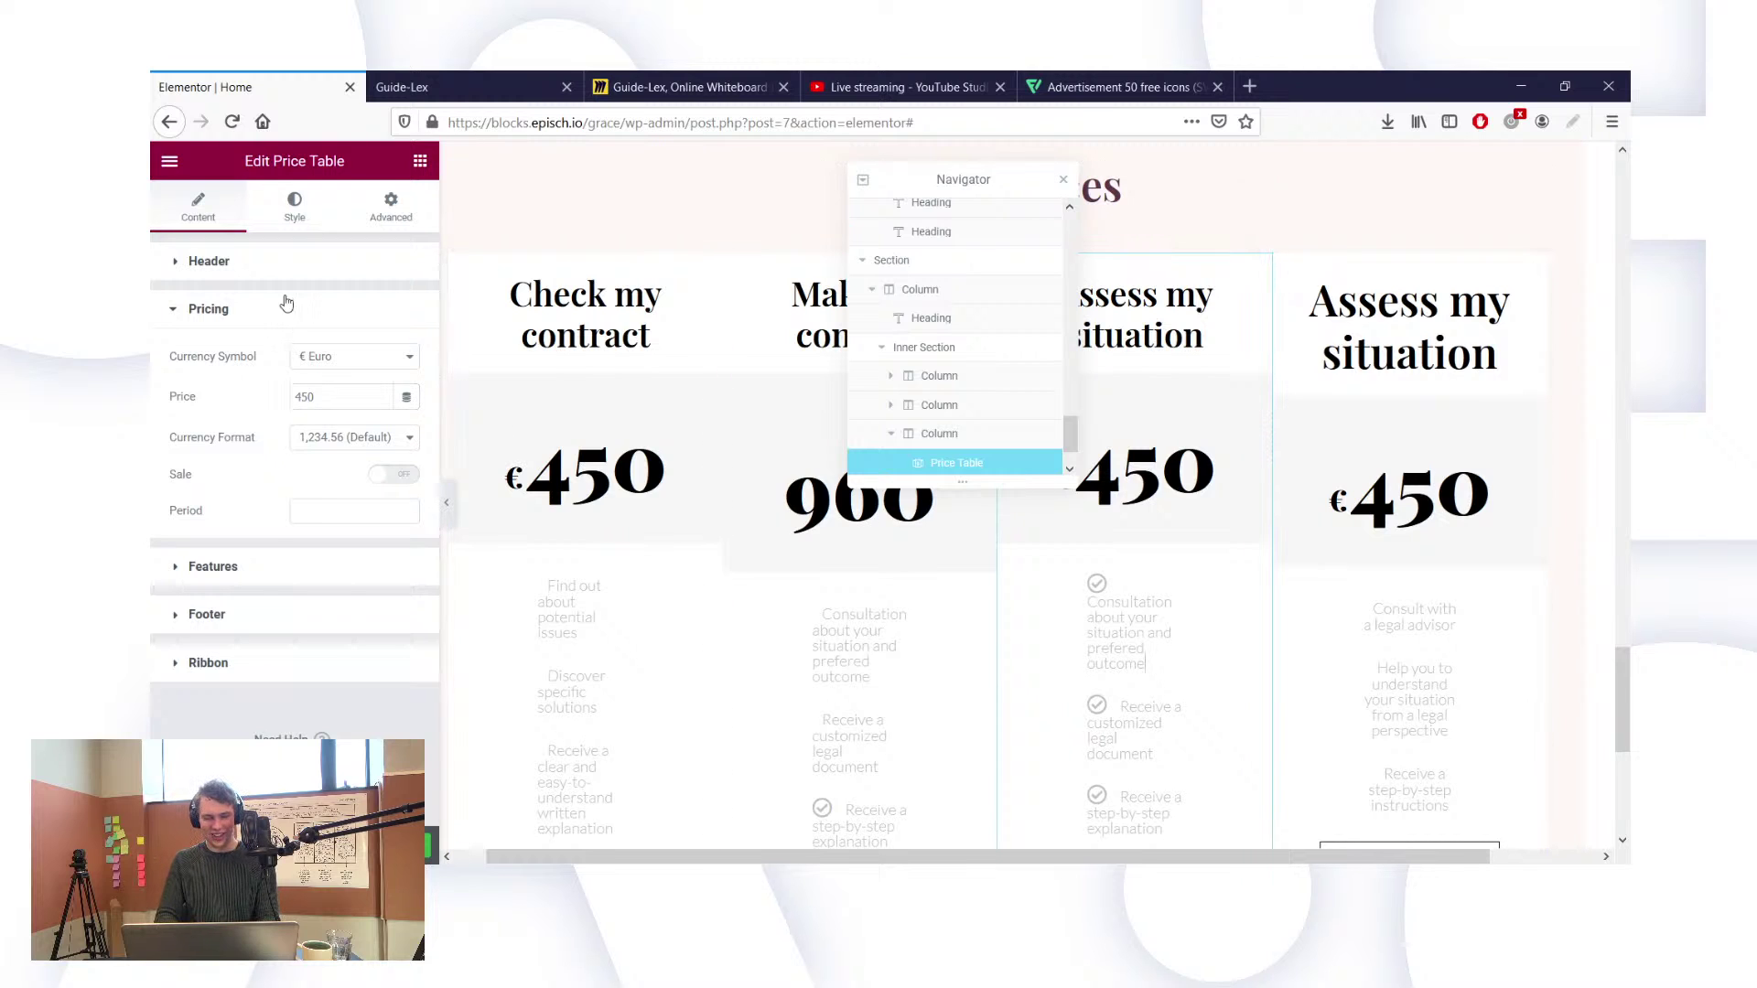
Step: Replace the third card's first feature with 'Consult with a legal advisor' copied from the fourth card
{"action": "left_click", "coordinate": [188, 572]}
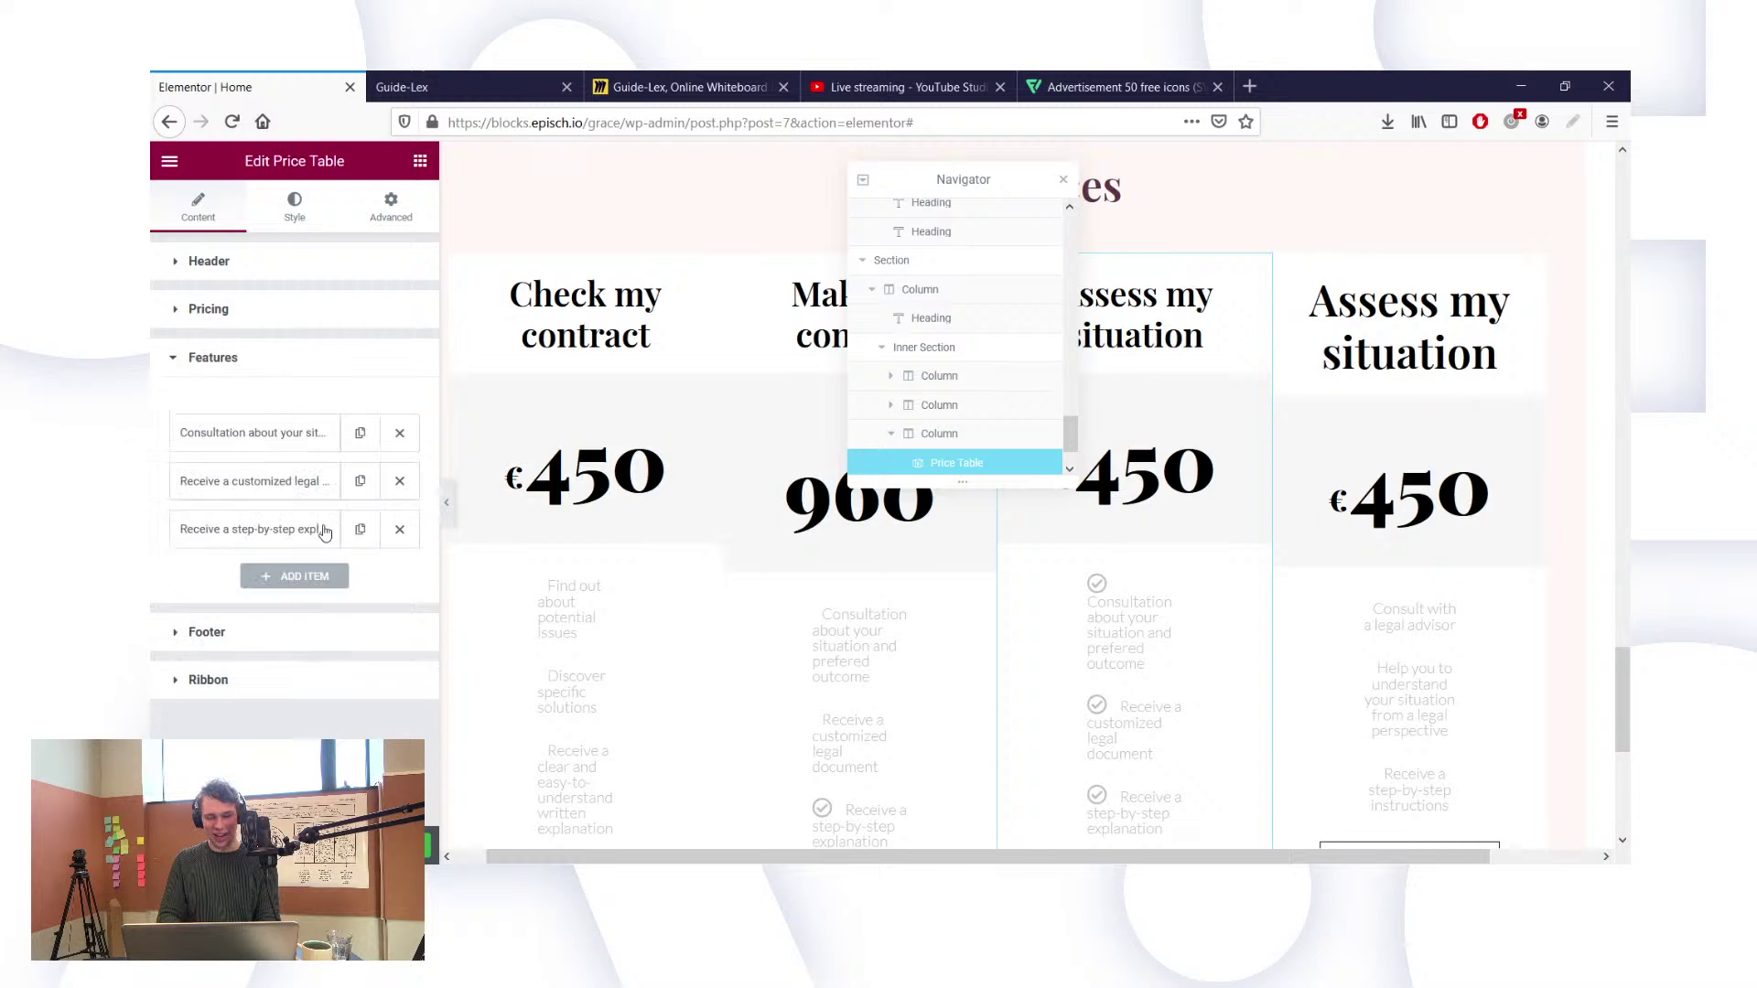
{"action": "left_click", "coordinate": [249, 441]}
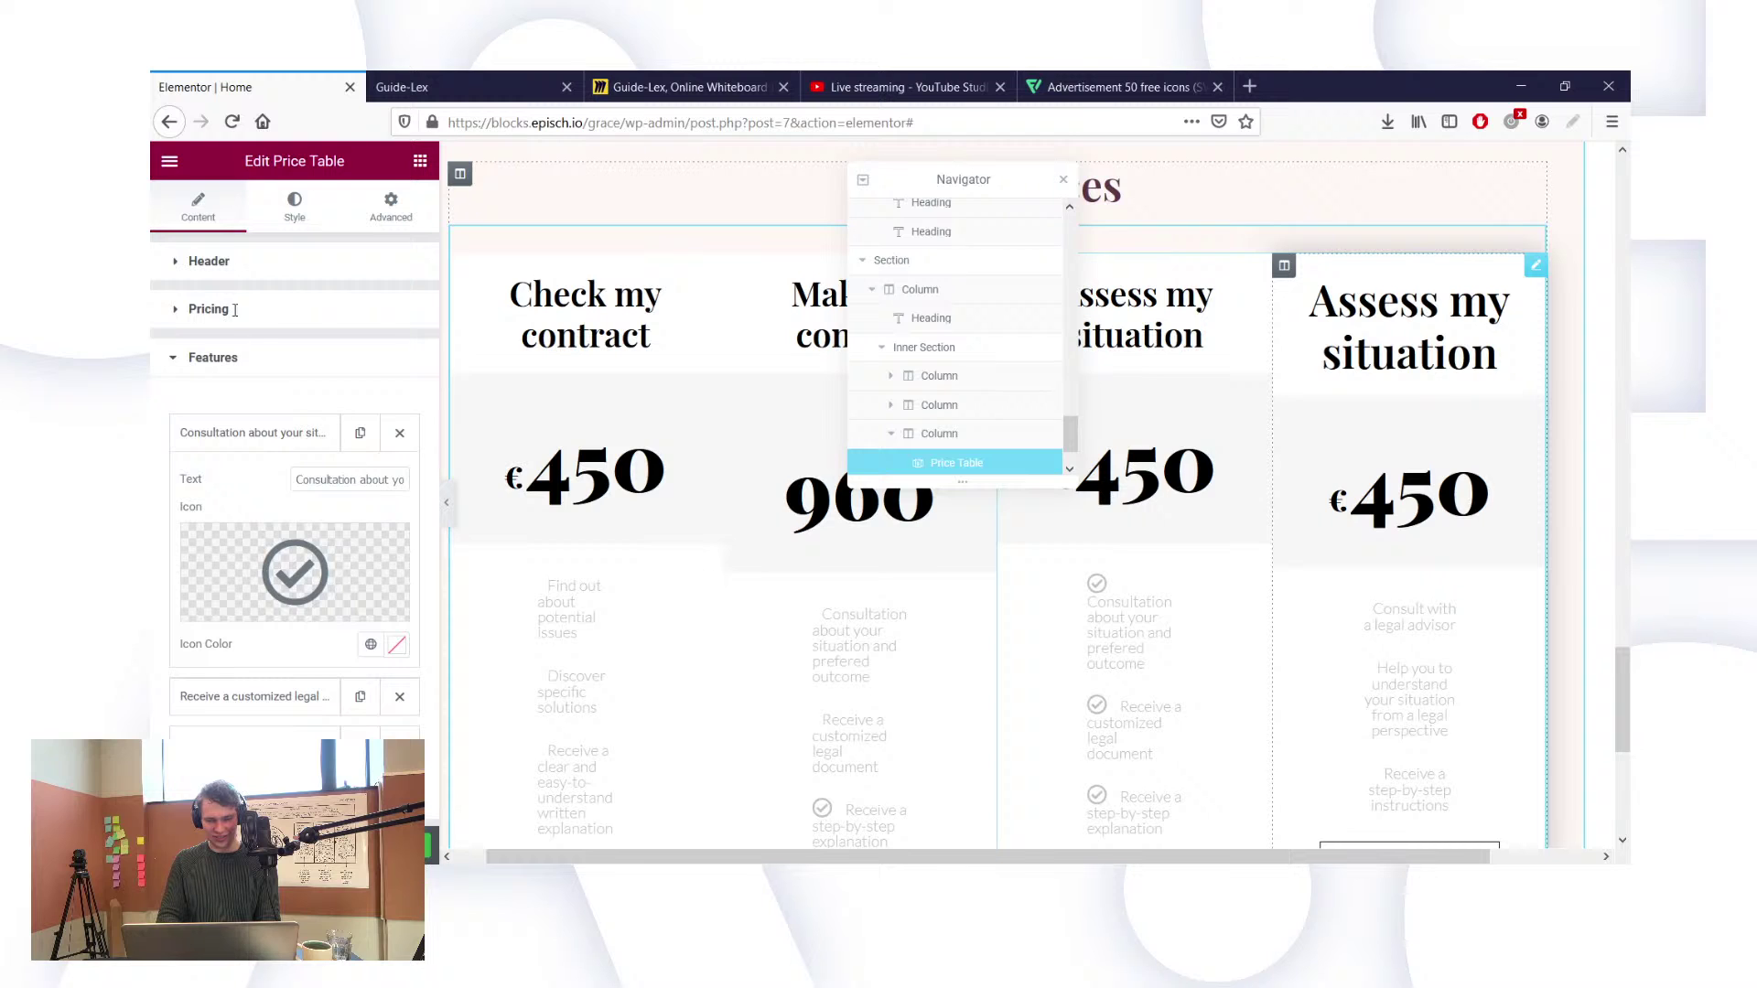
{"action": "left_click", "coordinate": [233, 263]}
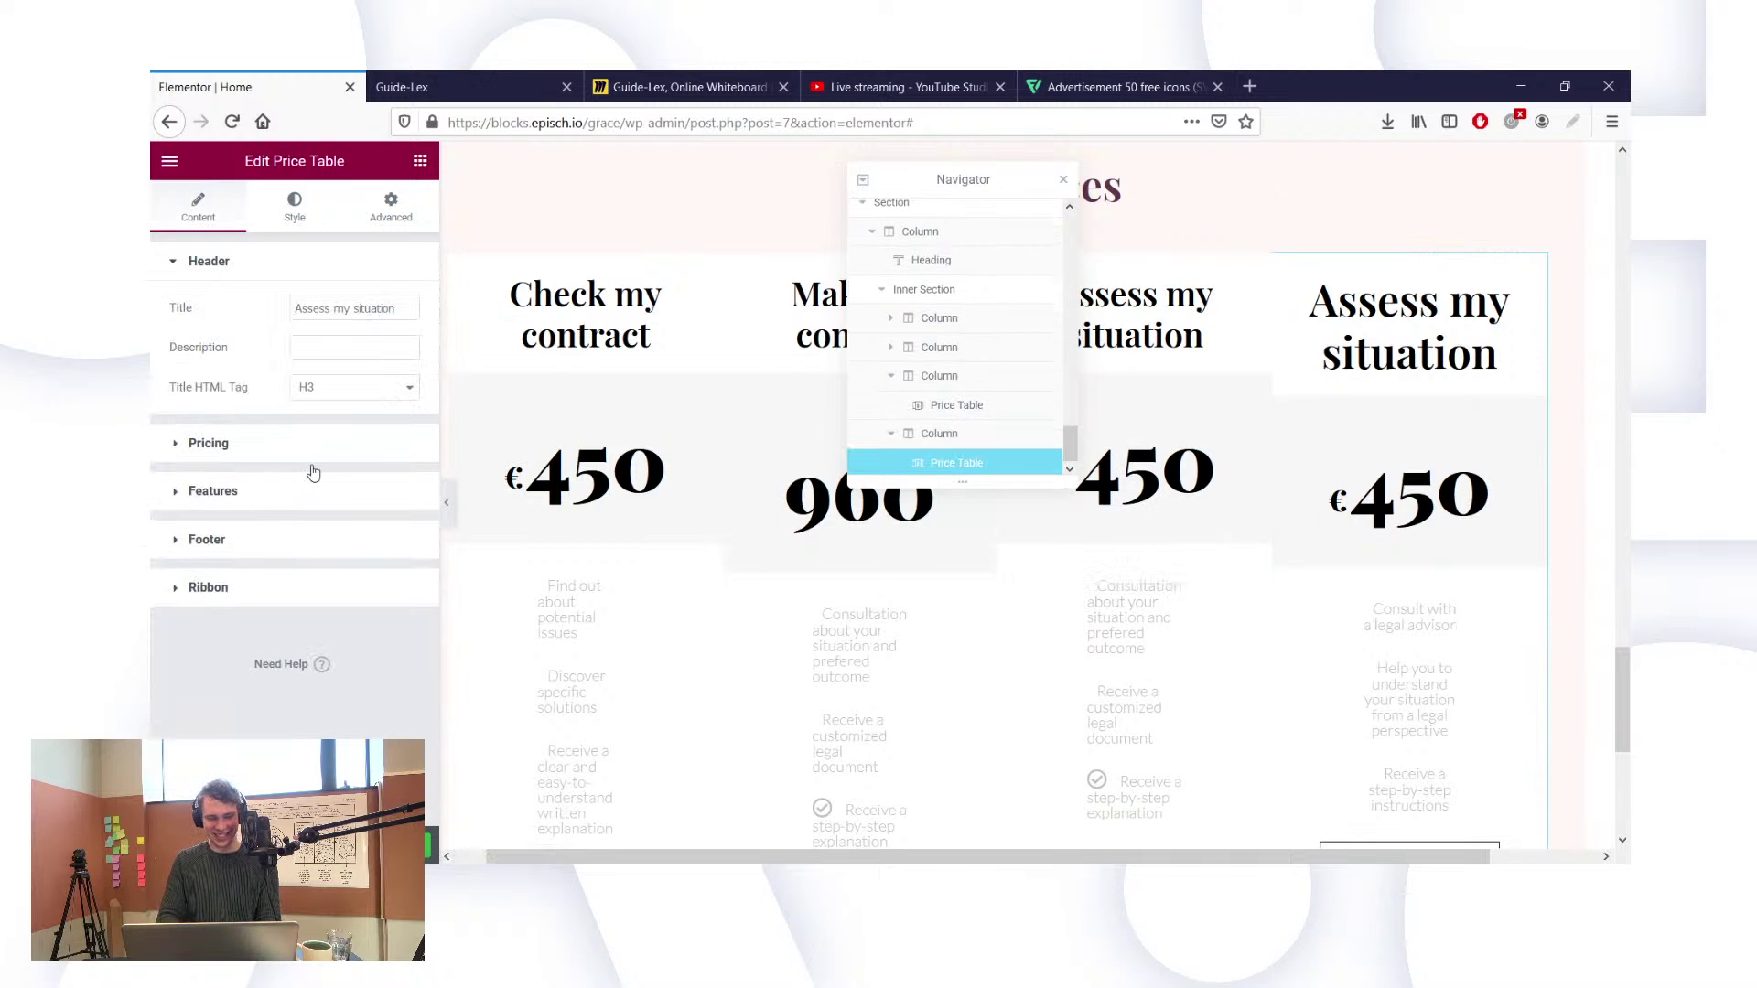
{"action": "left_click", "coordinate": [313, 472]}
{"action": "left_click", "coordinate": [271, 447]}
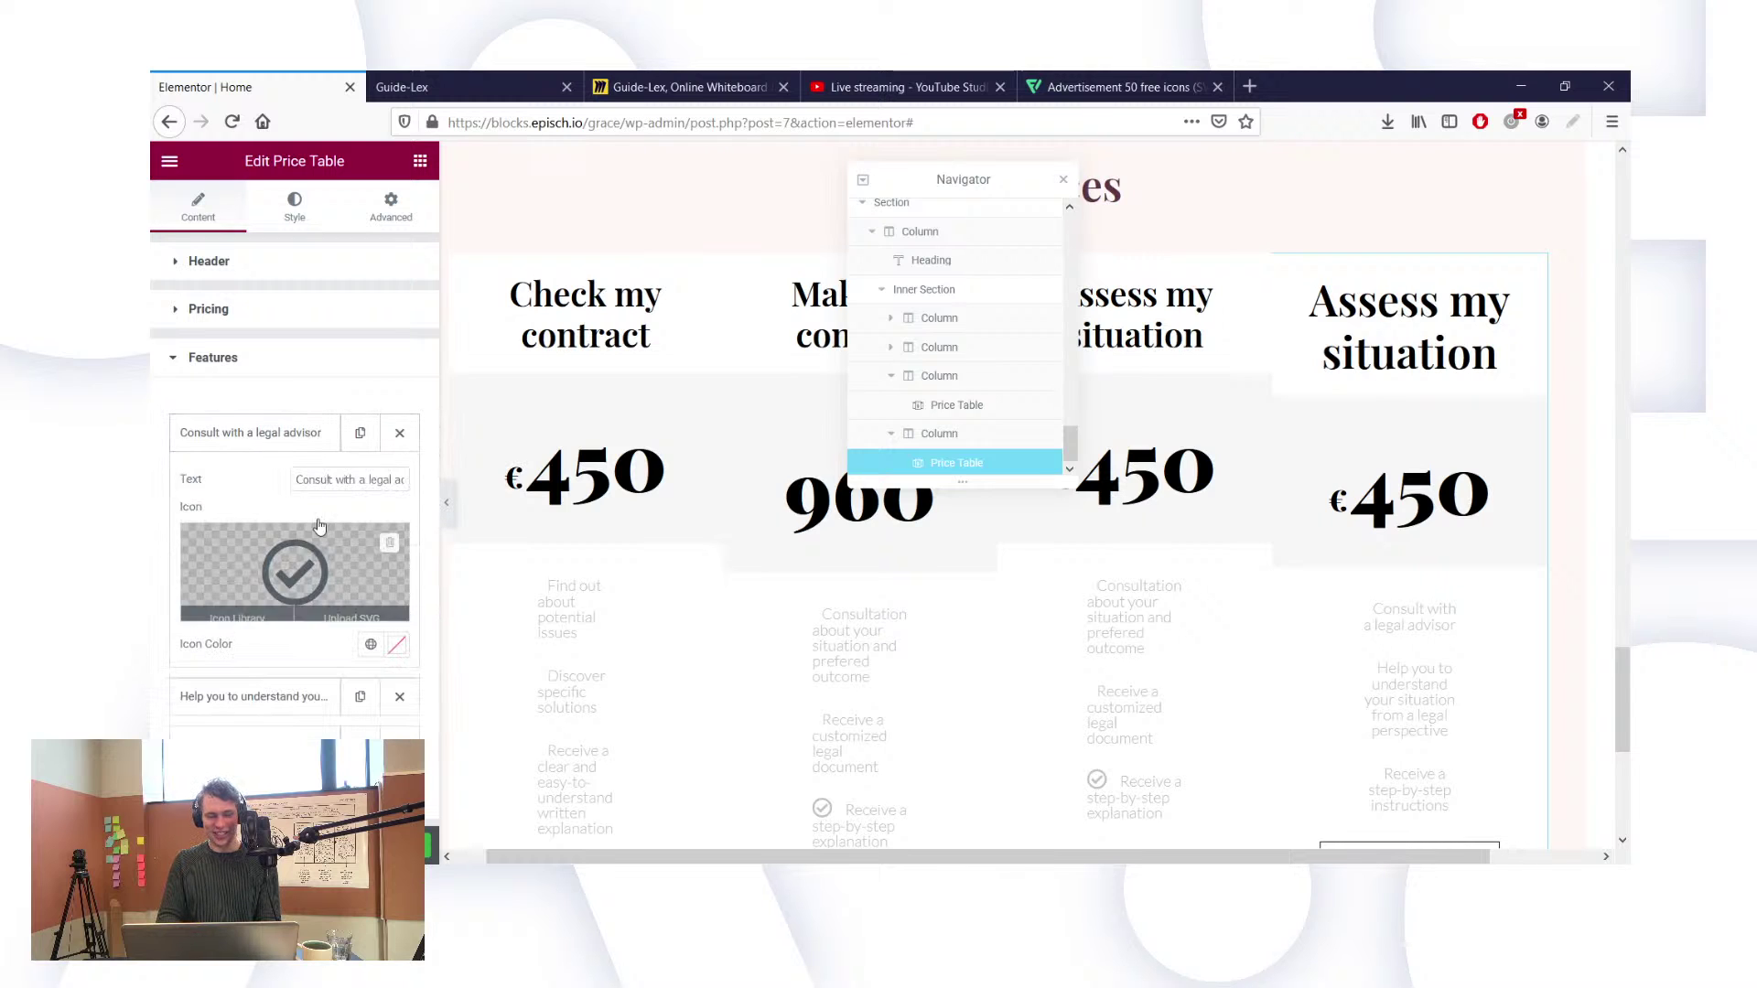
{"action": "triple_click", "coordinate": [327, 483]}
{"action": "key", "text": "ctrl+c"}
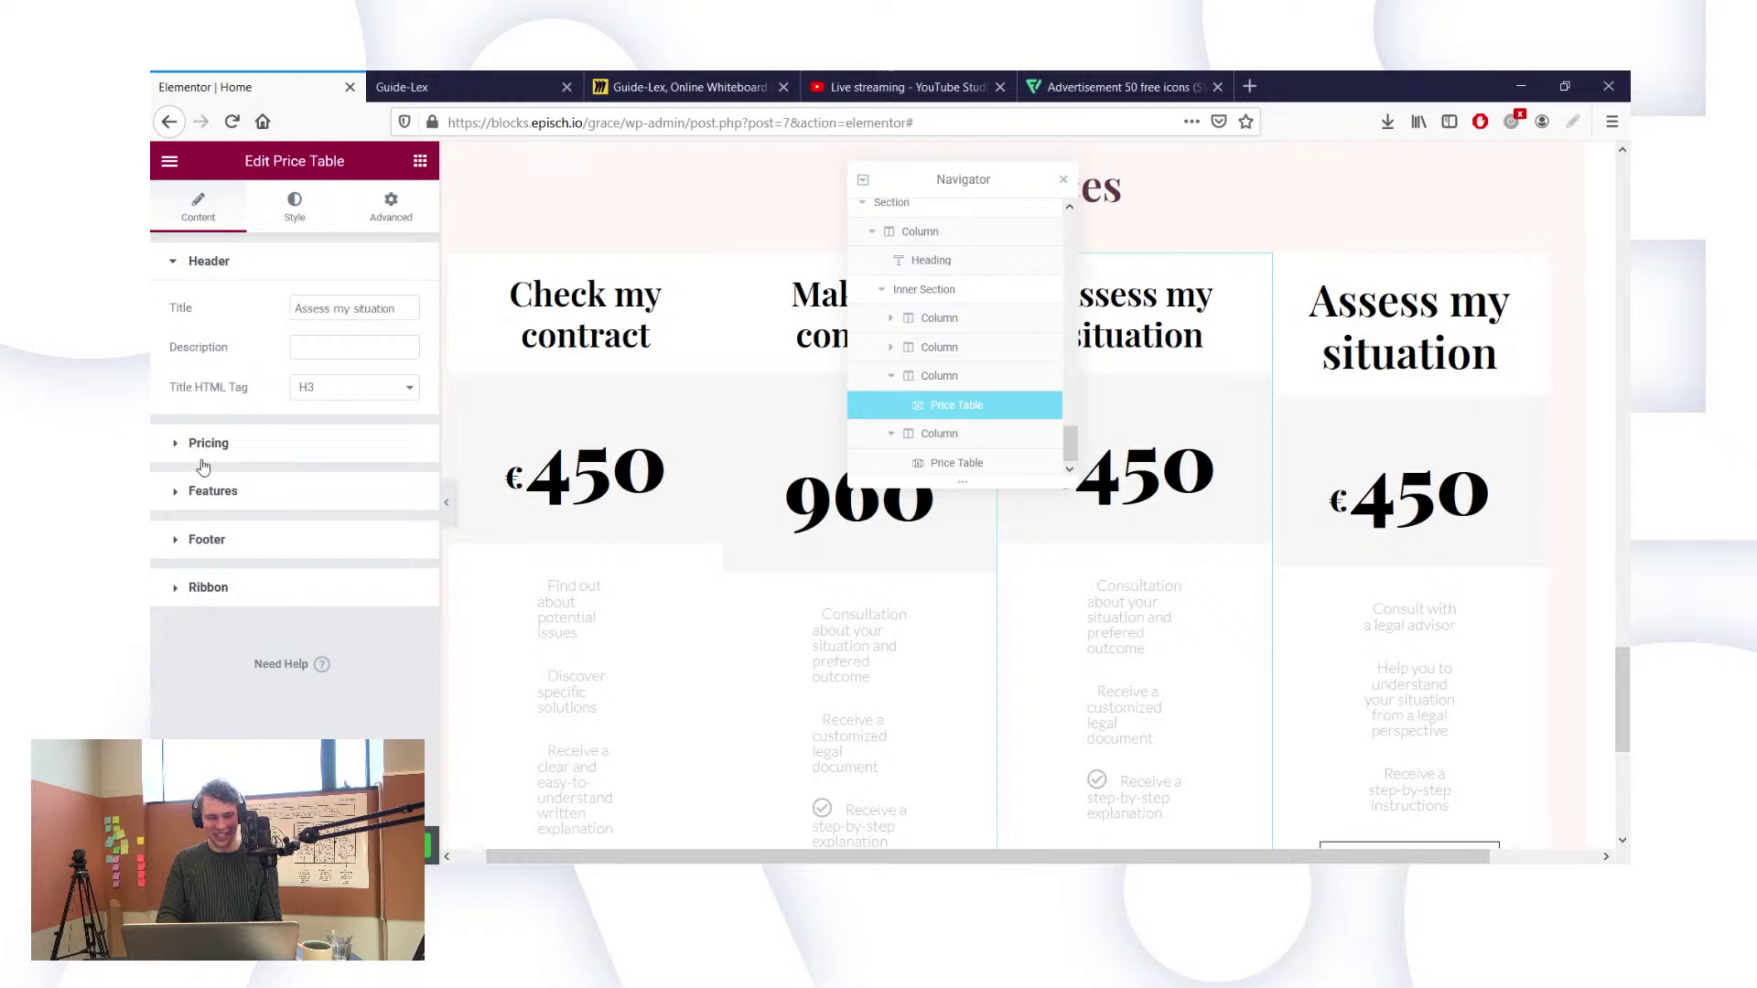
{"action": "left_click", "coordinate": [363, 520]}
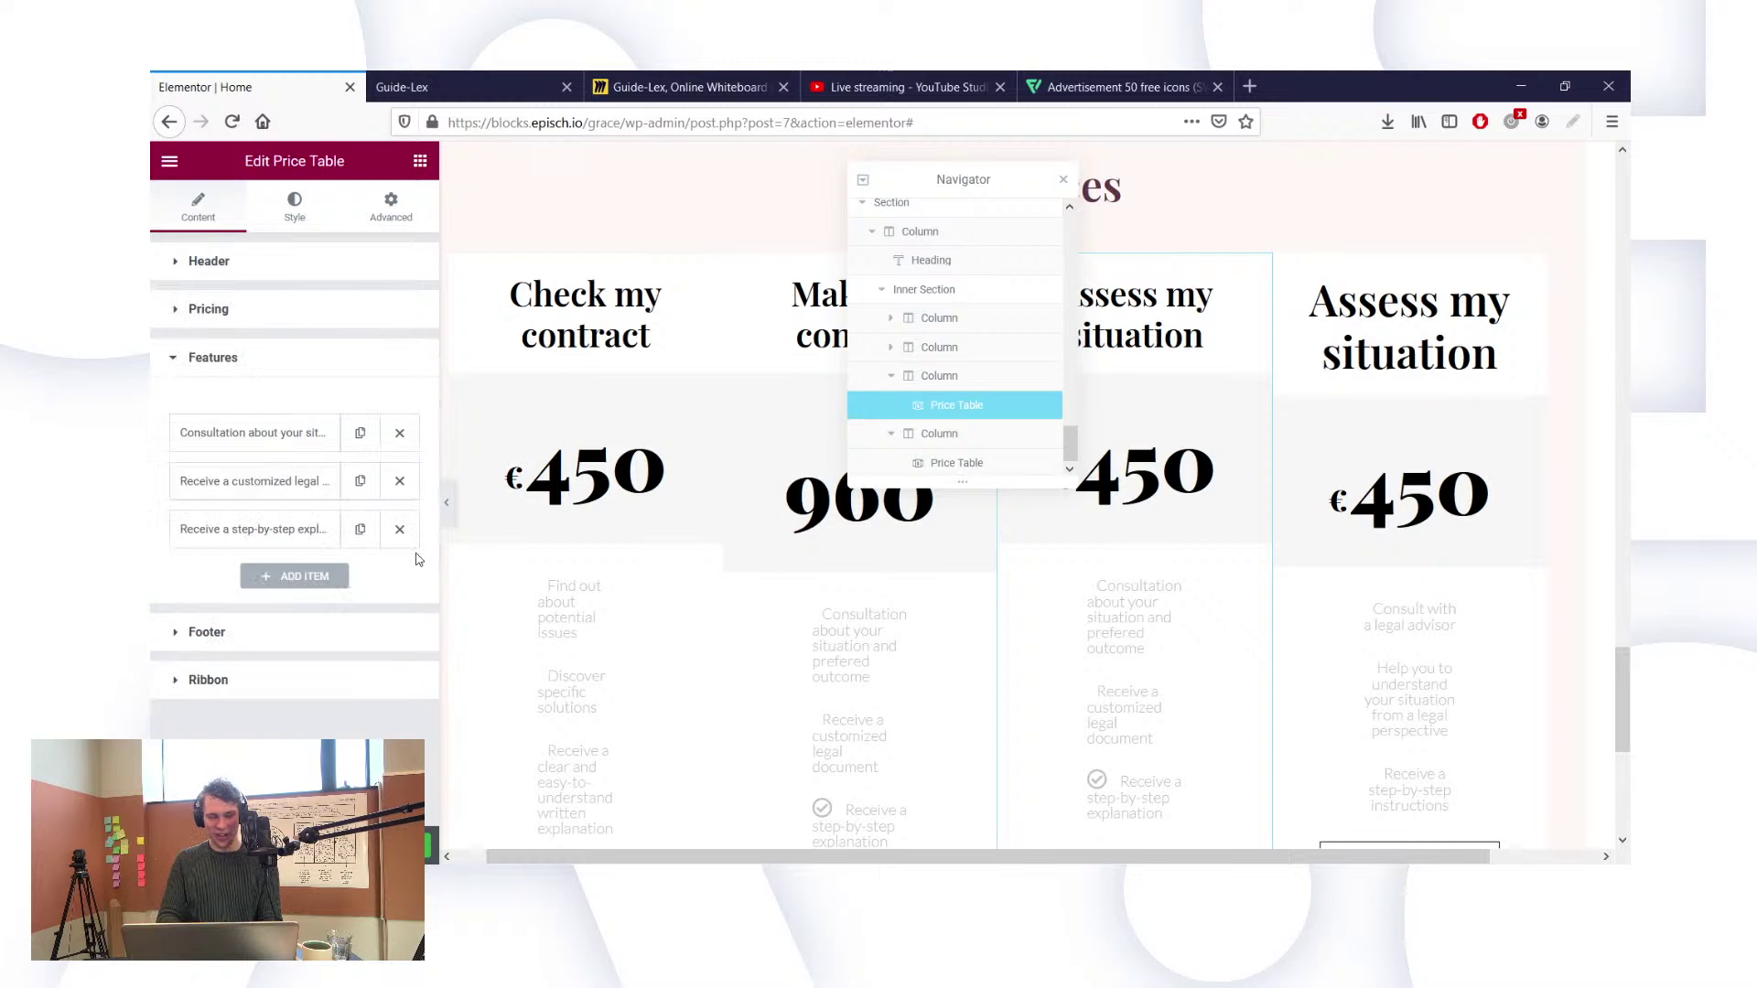
{"action": "left_click", "coordinate": [320, 448]}
{"action": "triple_click", "coordinate": [325, 481]}
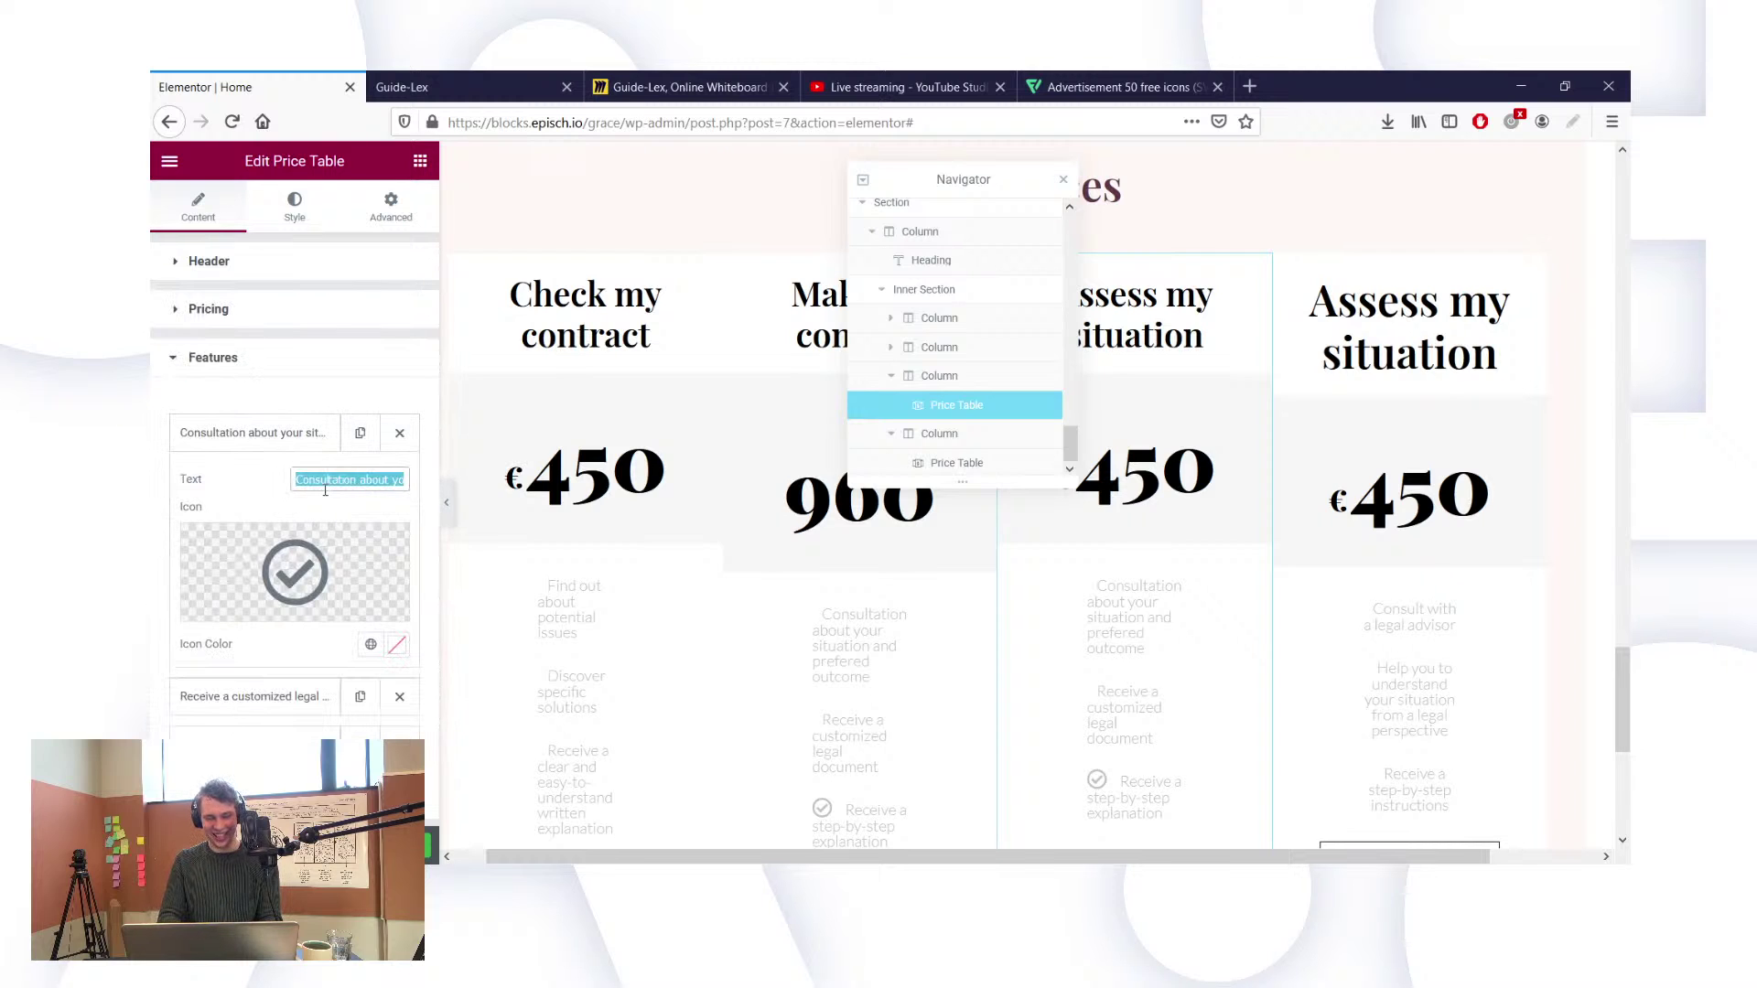
{"action": "key", "text": "ctrl+v"}
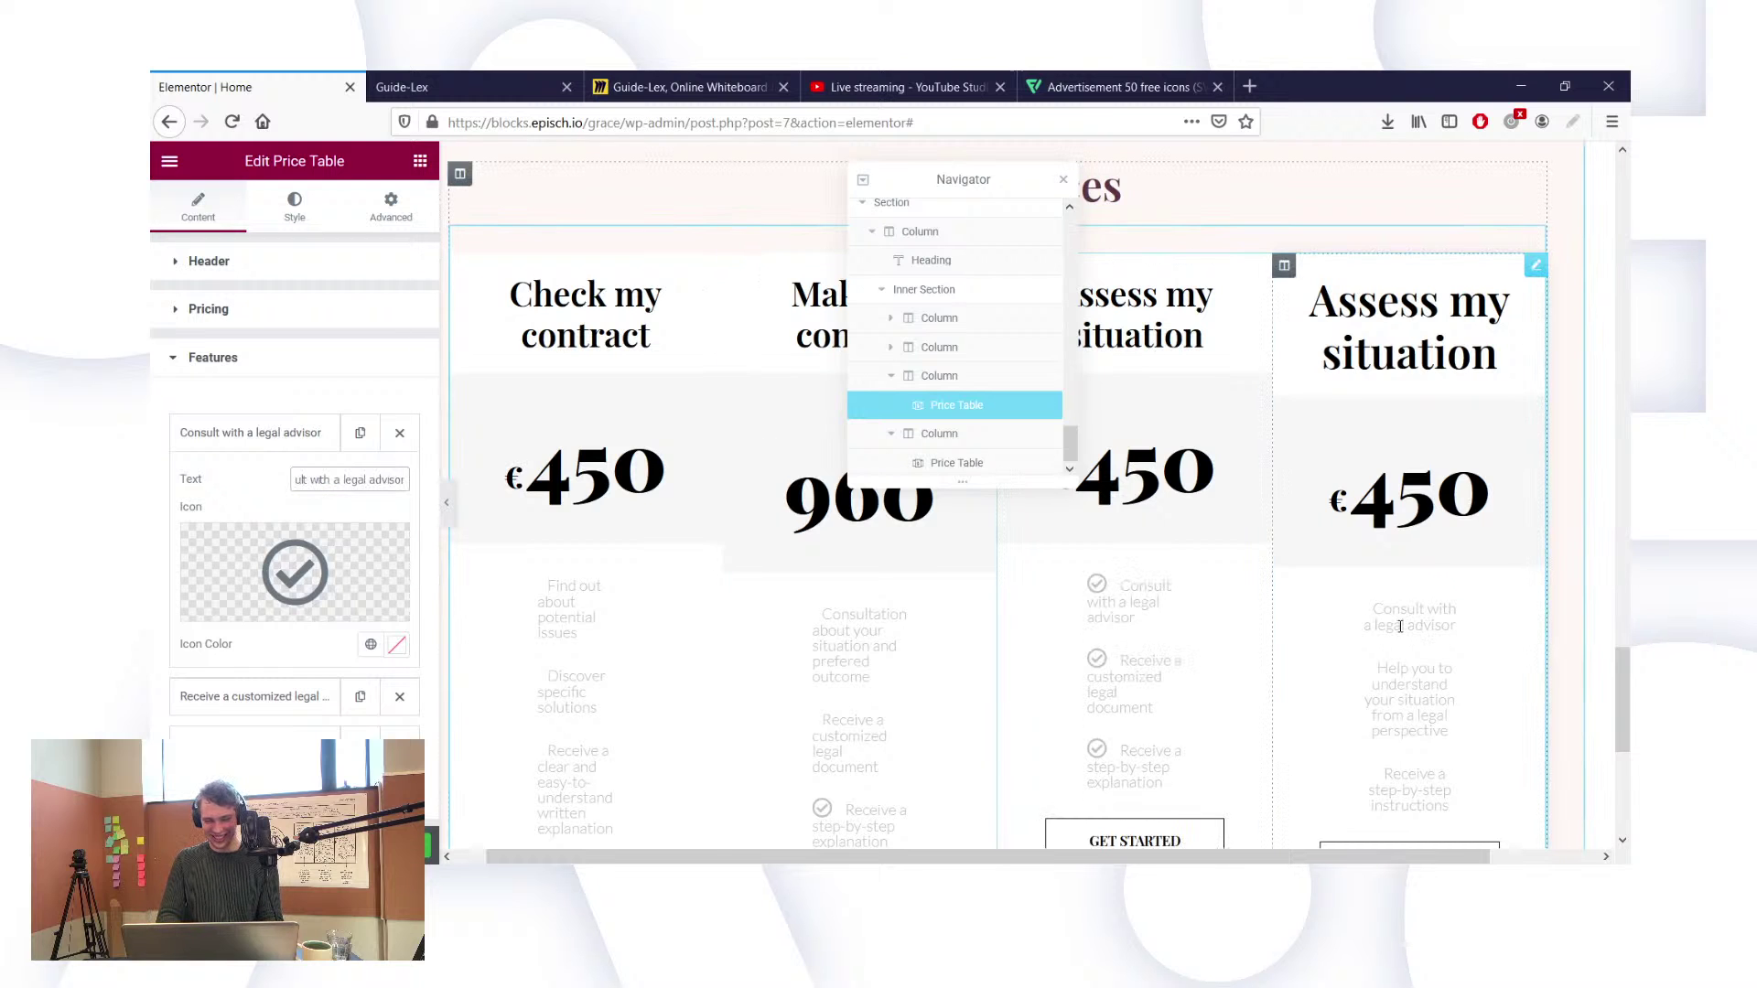
Step: Replace the third card's customized legal document feature with the fourth card's legal-perspective help text
{"action": "left_click", "coordinate": [952, 462]}
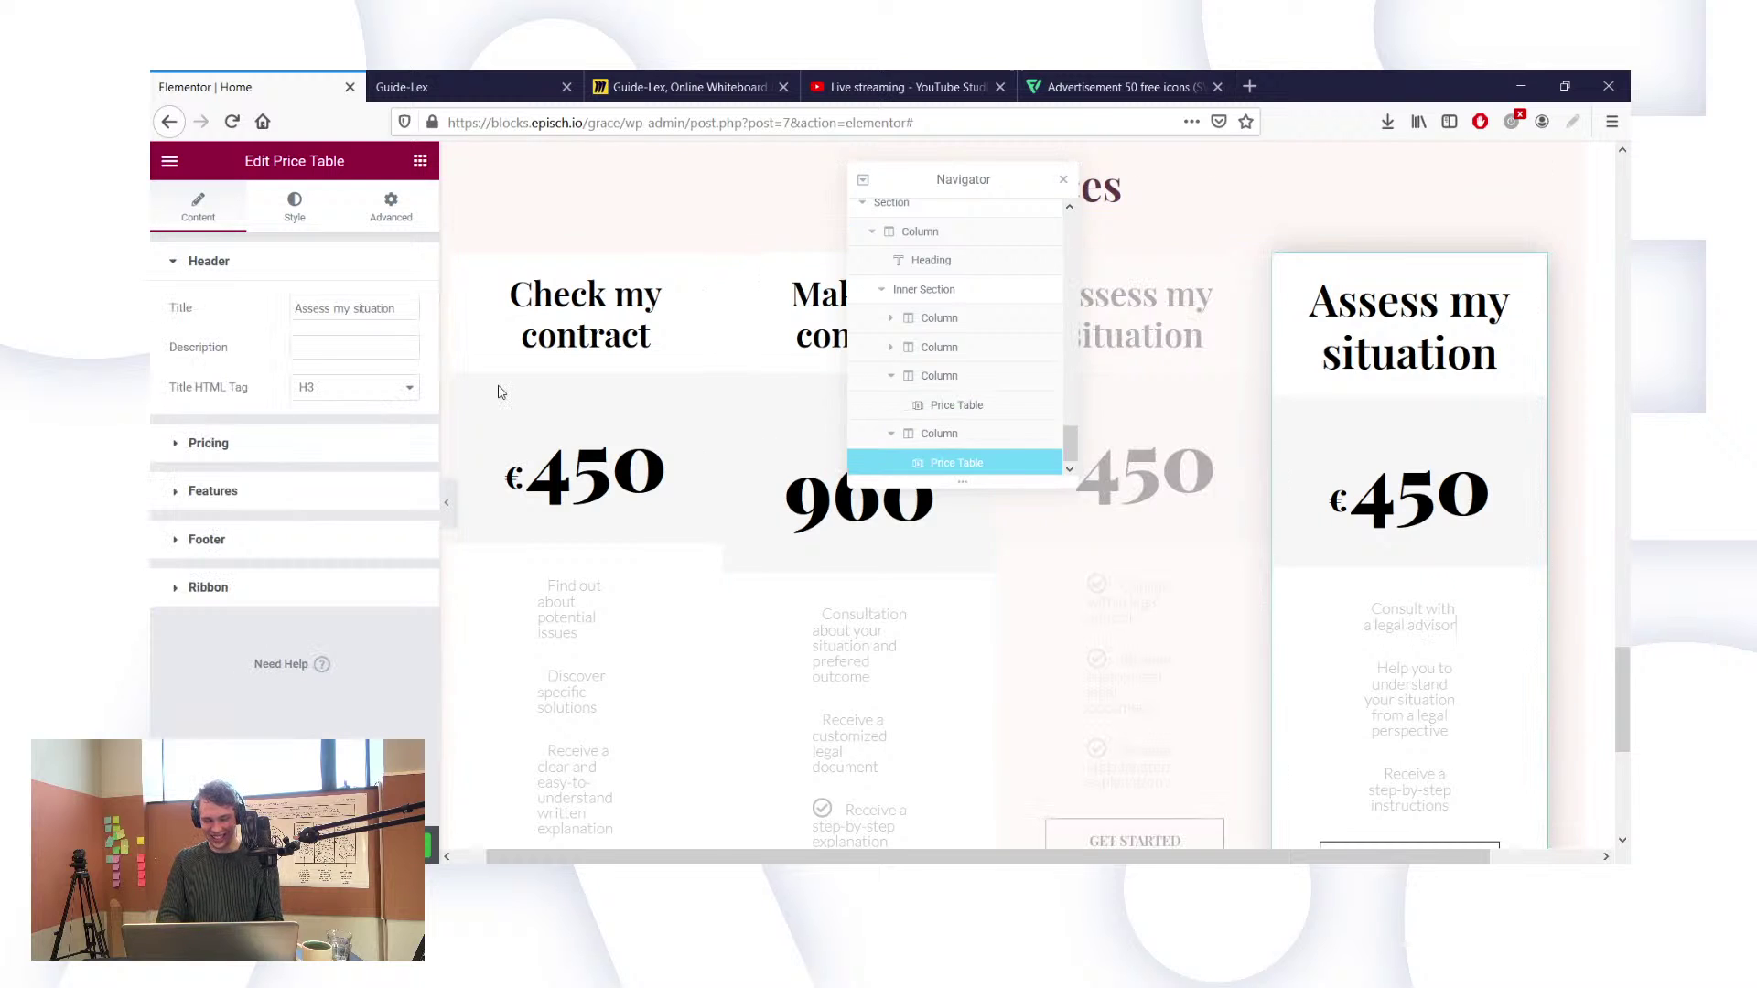
{"action": "left_click", "coordinate": [177, 494]}
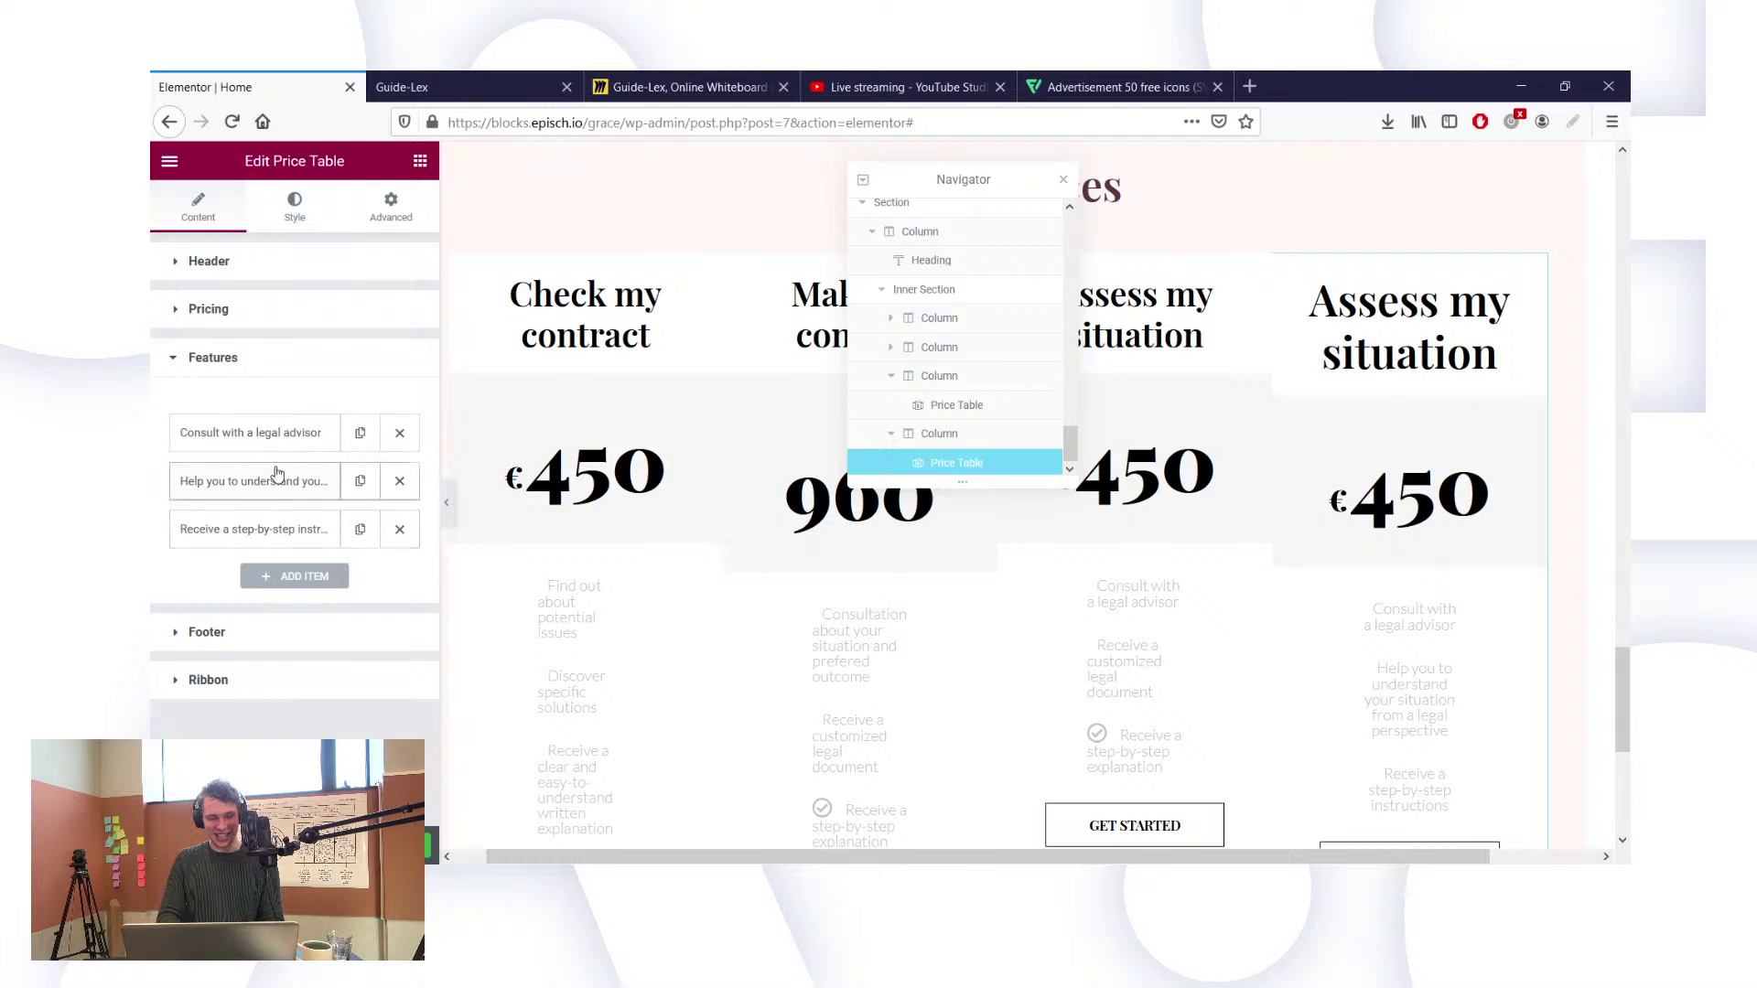
{"action": "left_click", "coordinate": [284, 481]}
{"action": "triple_click", "coordinate": [344, 523]}
{"action": "key", "text": "ctrl+c"}
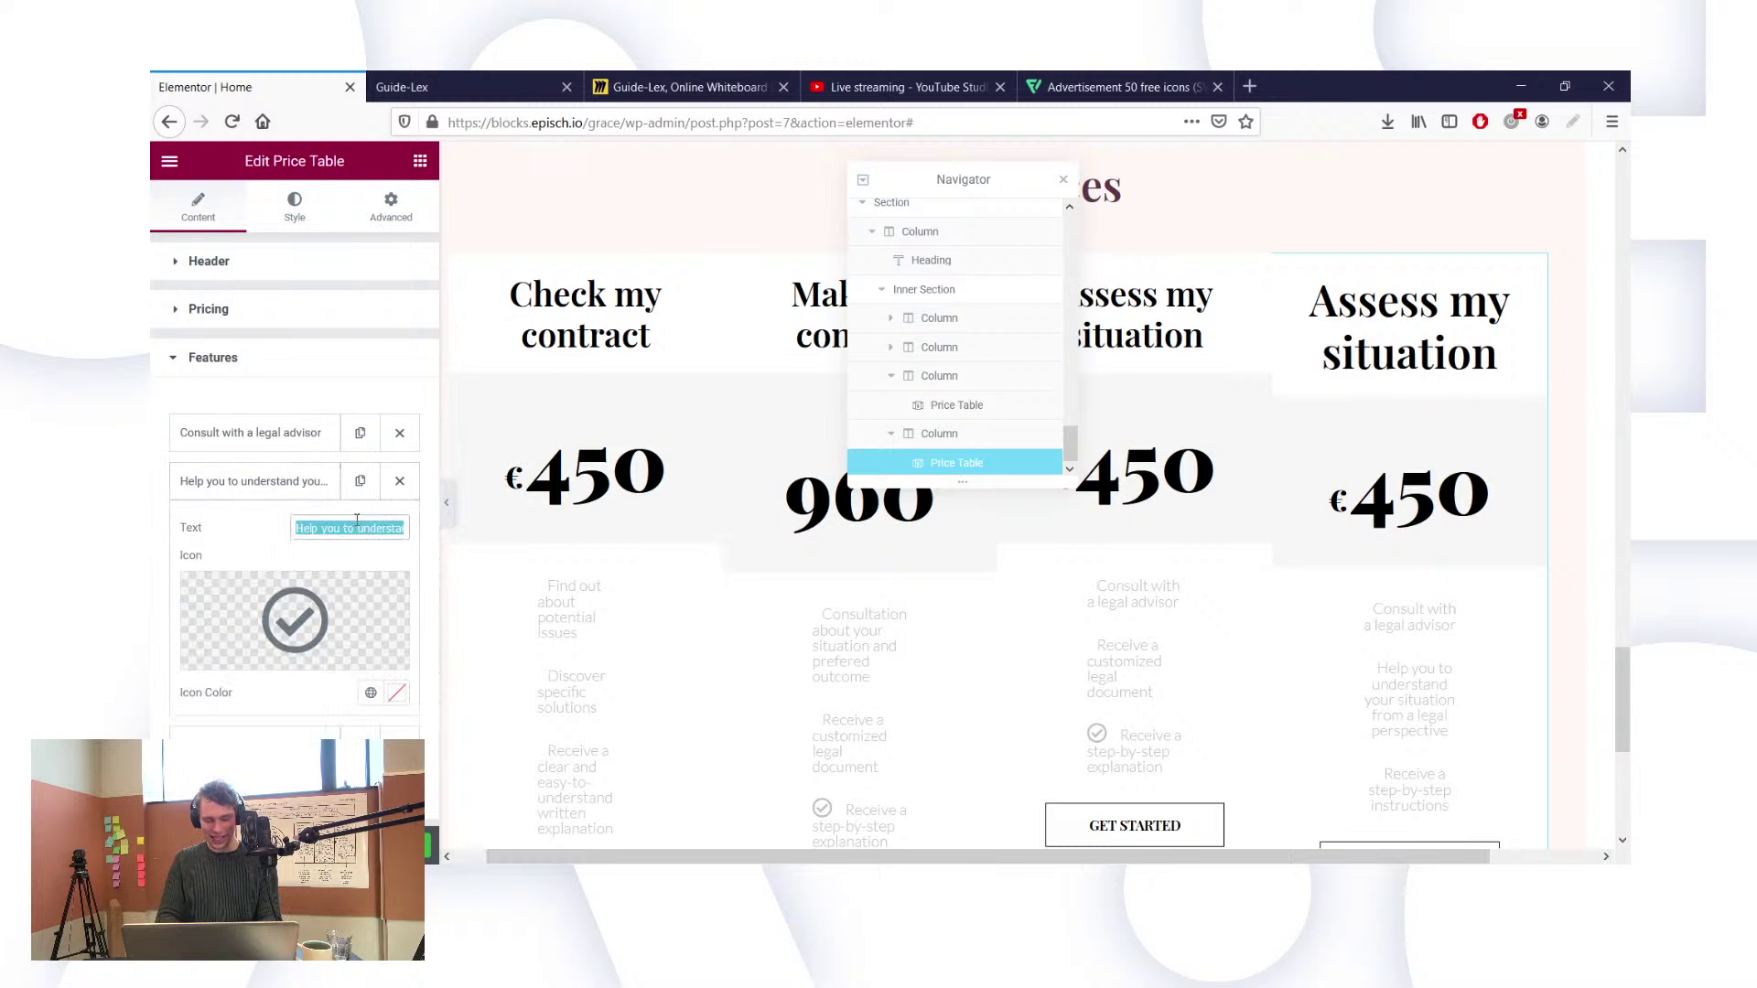
{"action": "left_click", "coordinate": [1180, 431]}
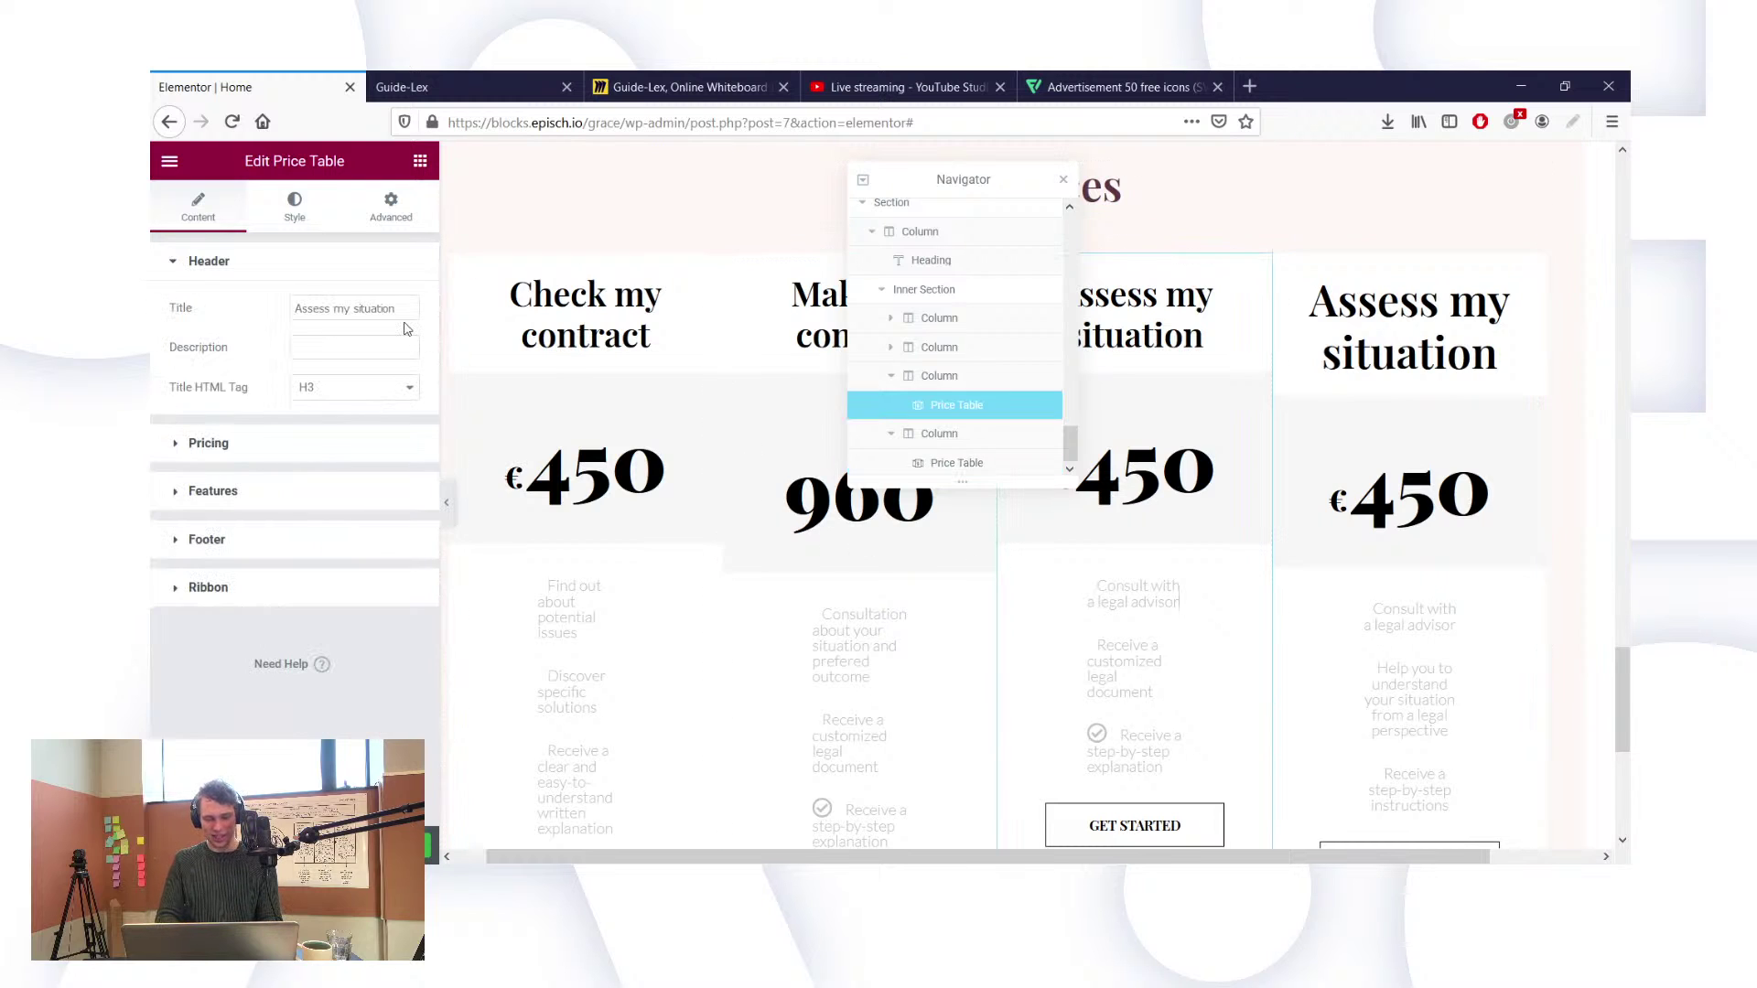
{"action": "left_click", "coordinate": [191, 493]}
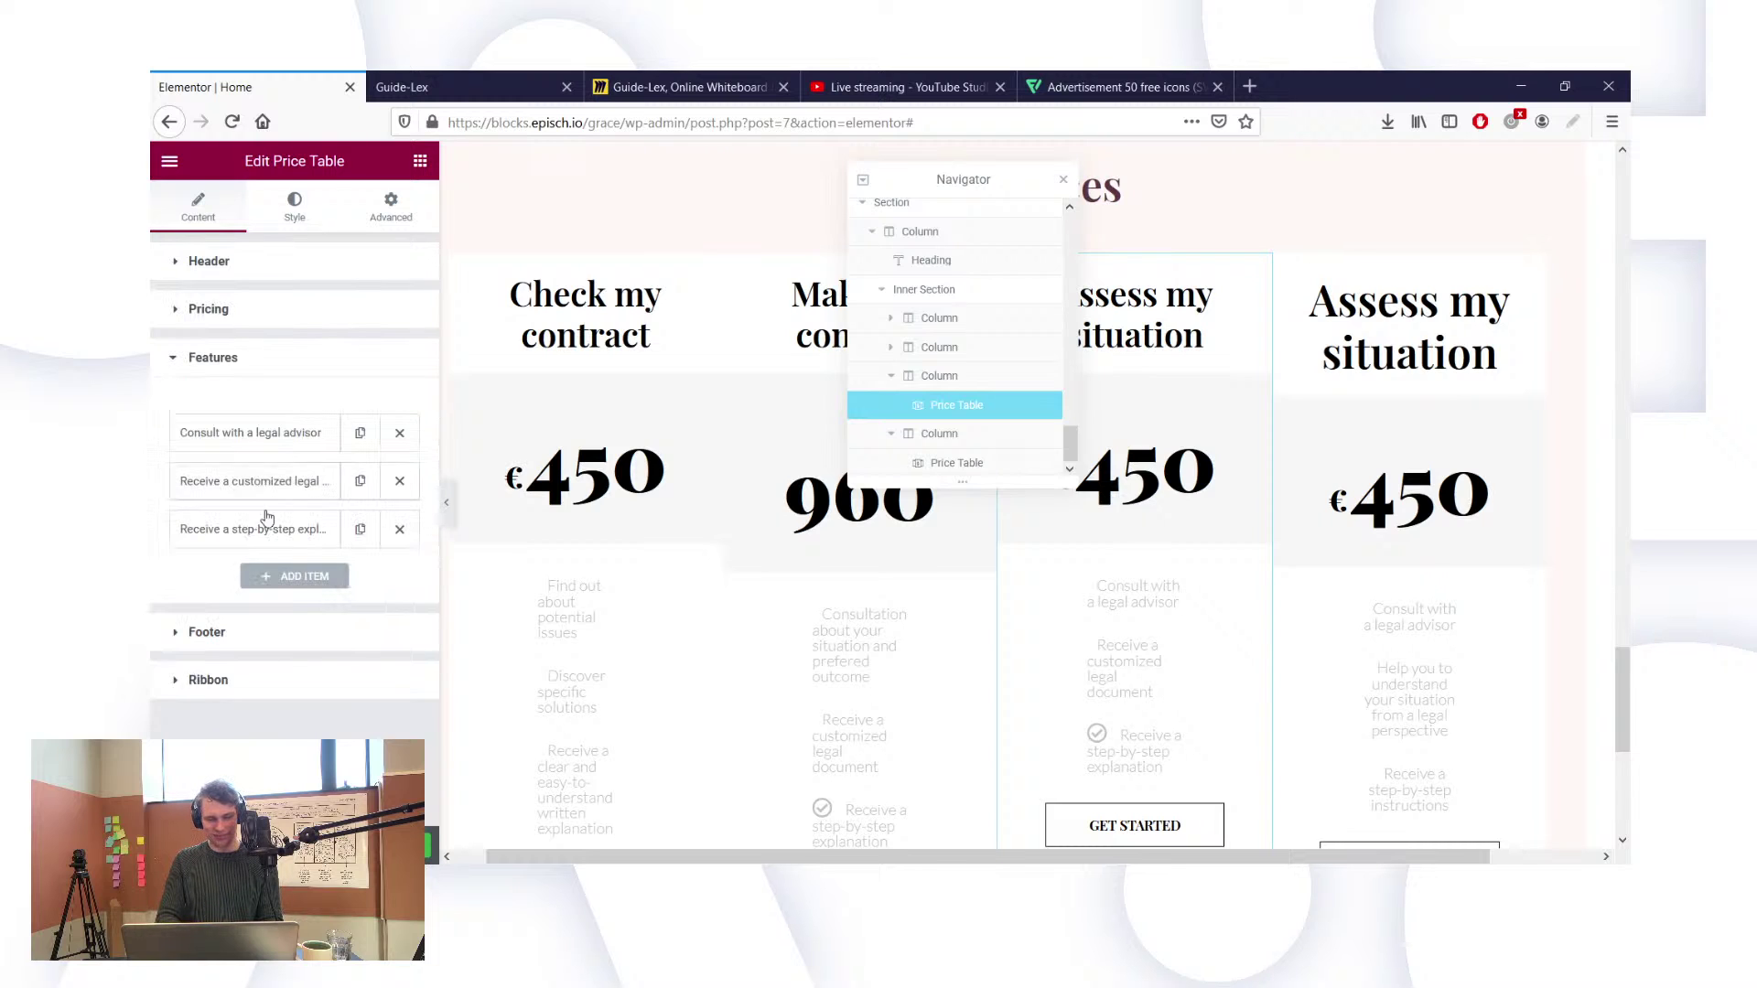
{"action": "left_click", "coordinate": [235, 480]}
{"action": "triple_click", "coordinate": [324, 521]}
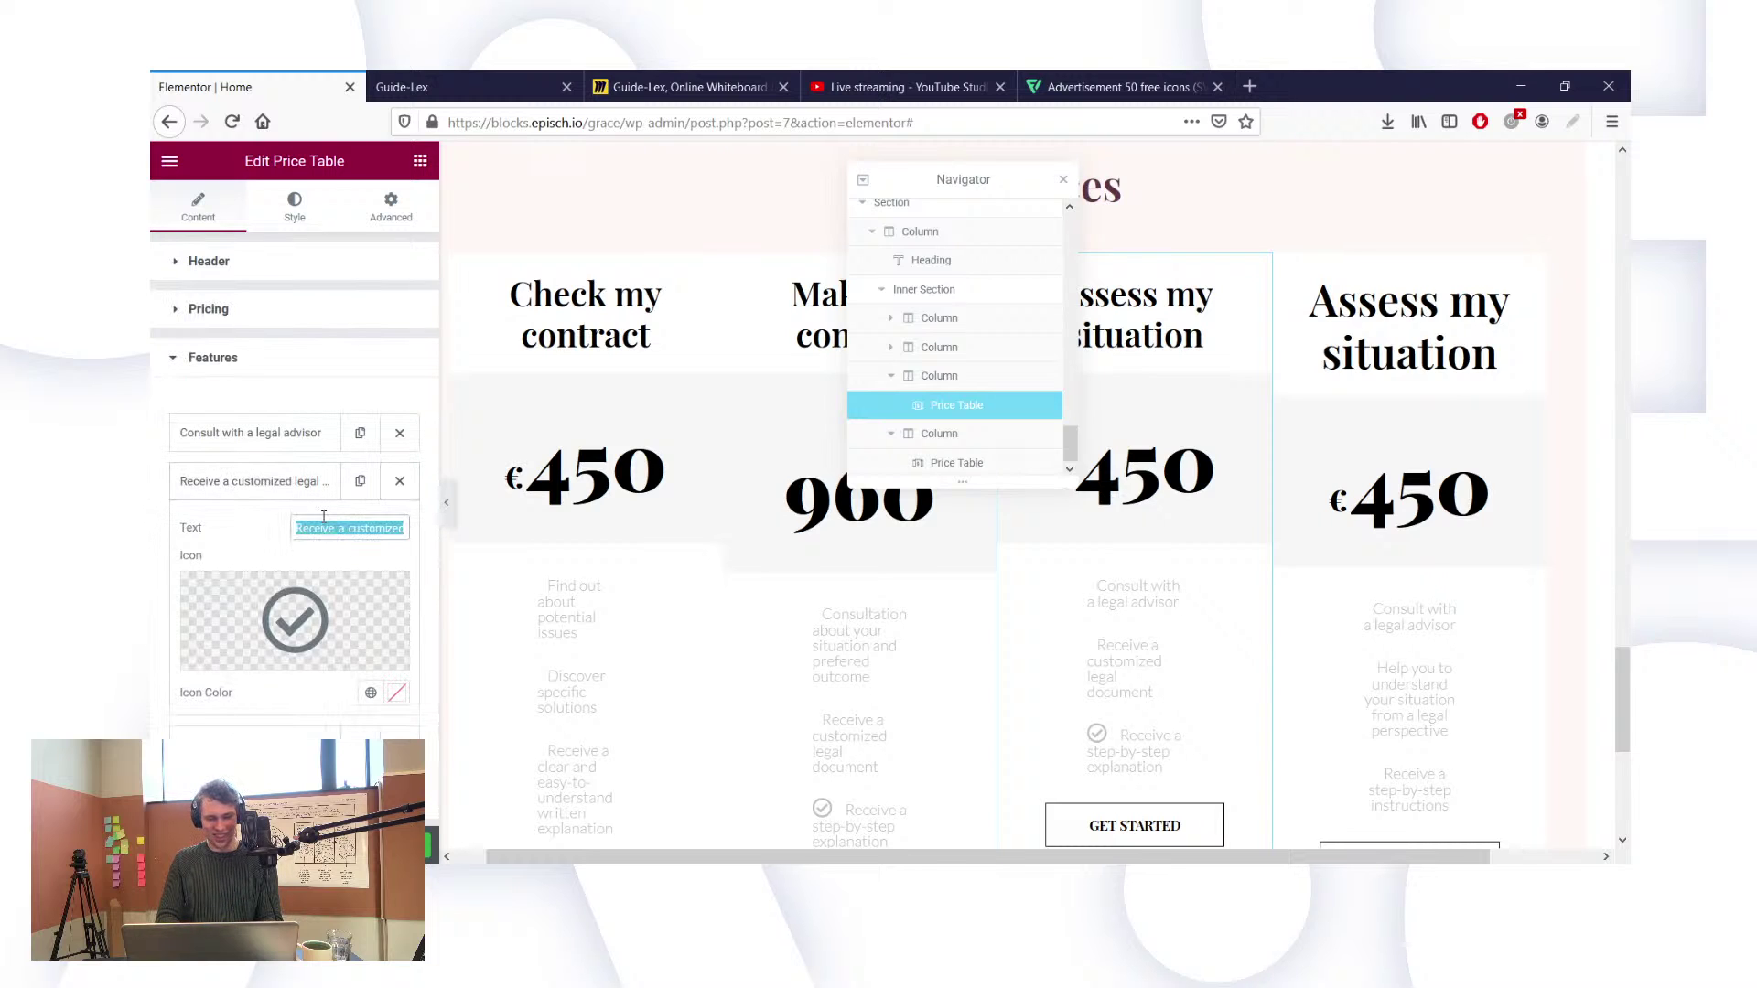
{"action": "key", "text": "ctrl+v"}
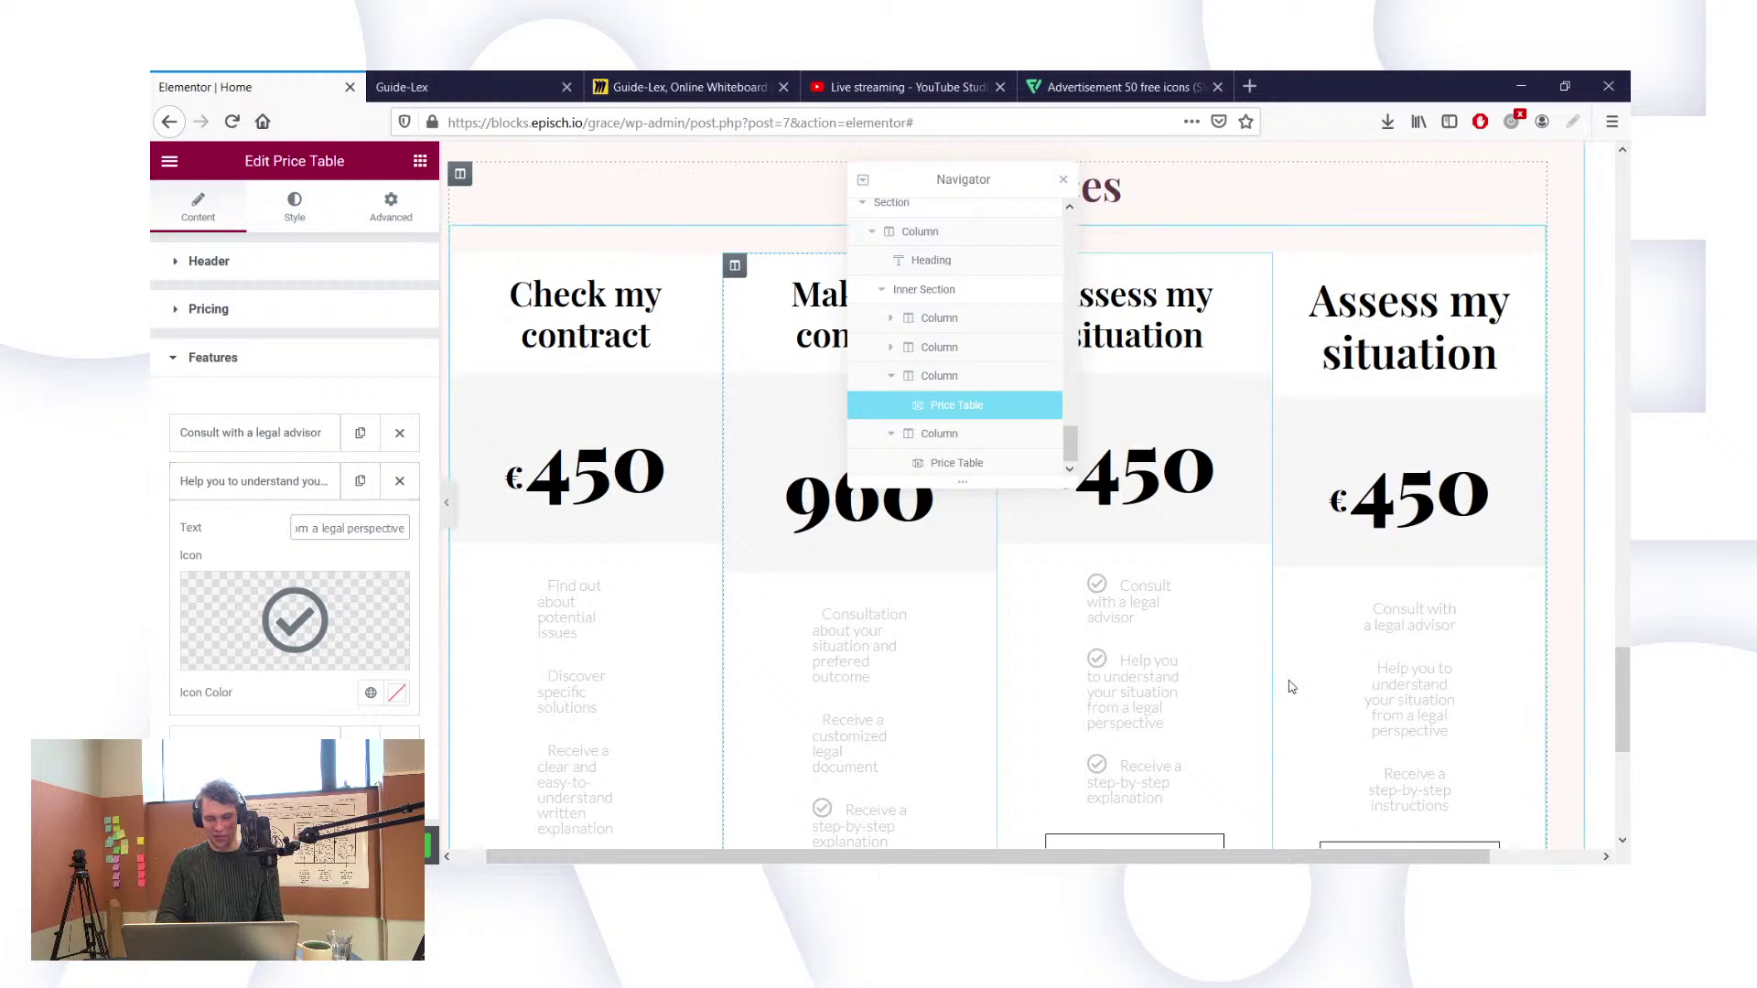
Step: Replace the third card's step-by-step explanation feature with 'Receive a step-by-step instructions'
{"action": "left_click", "coordinate": [956, 462]}
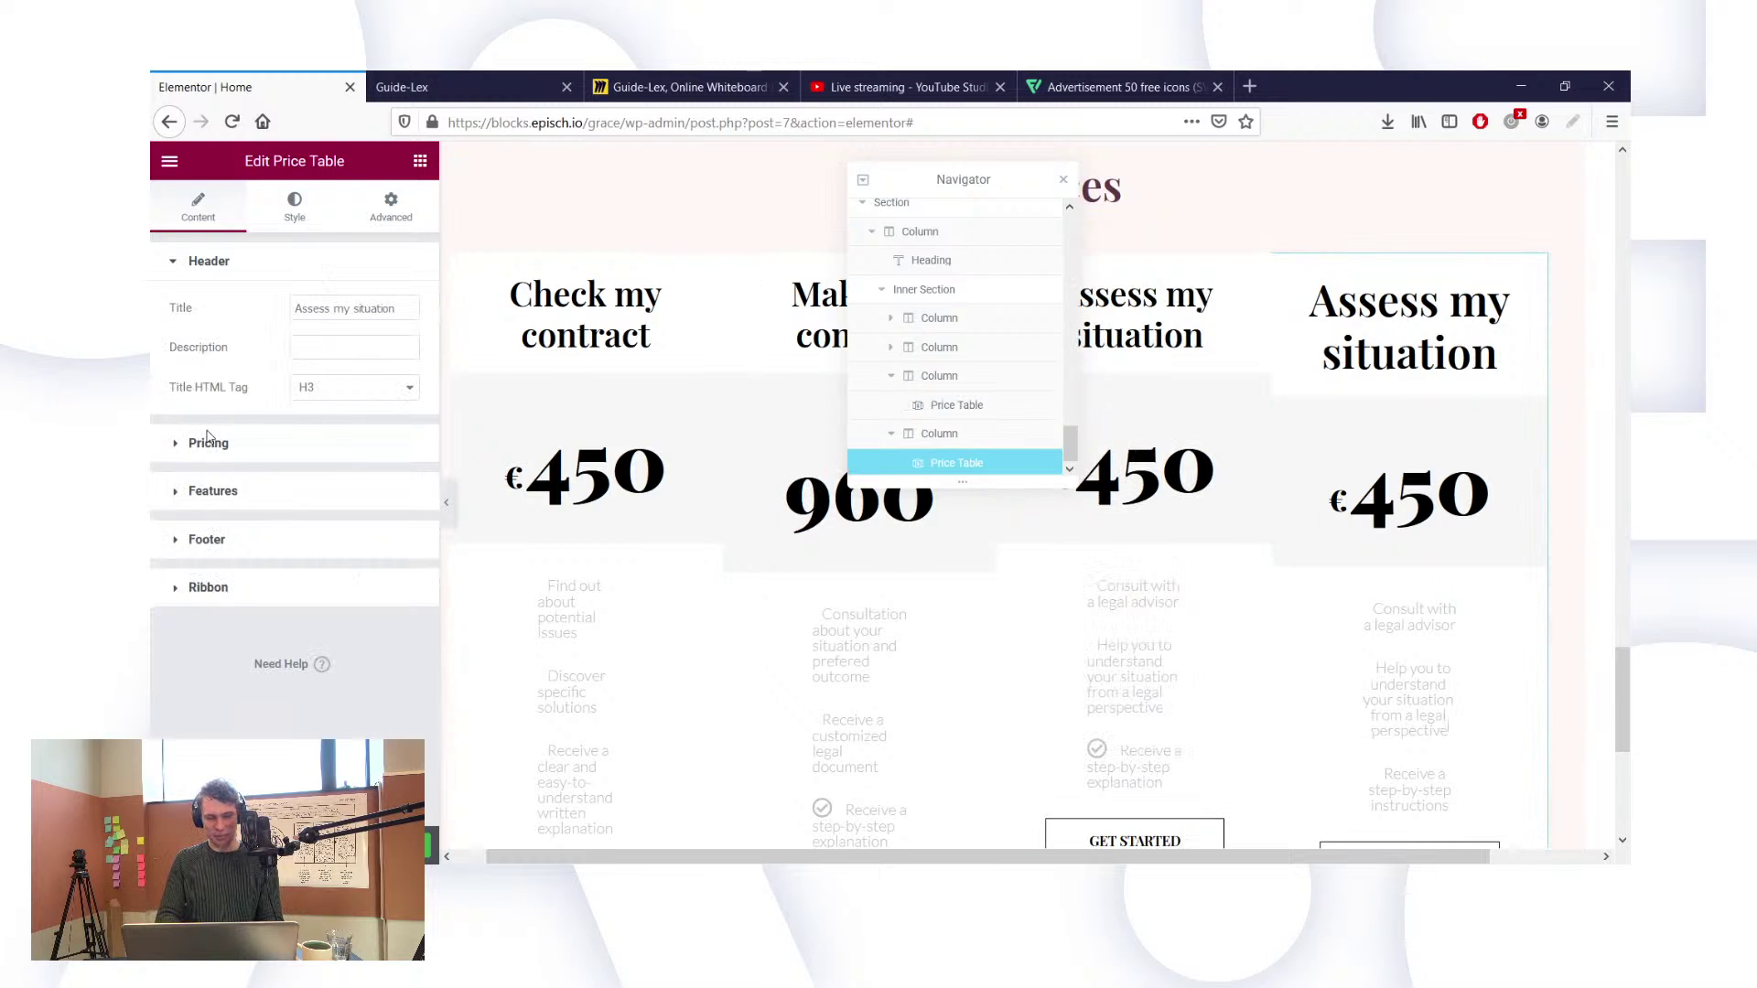
{"action": "left_click", "coordinate": [197, 492]}
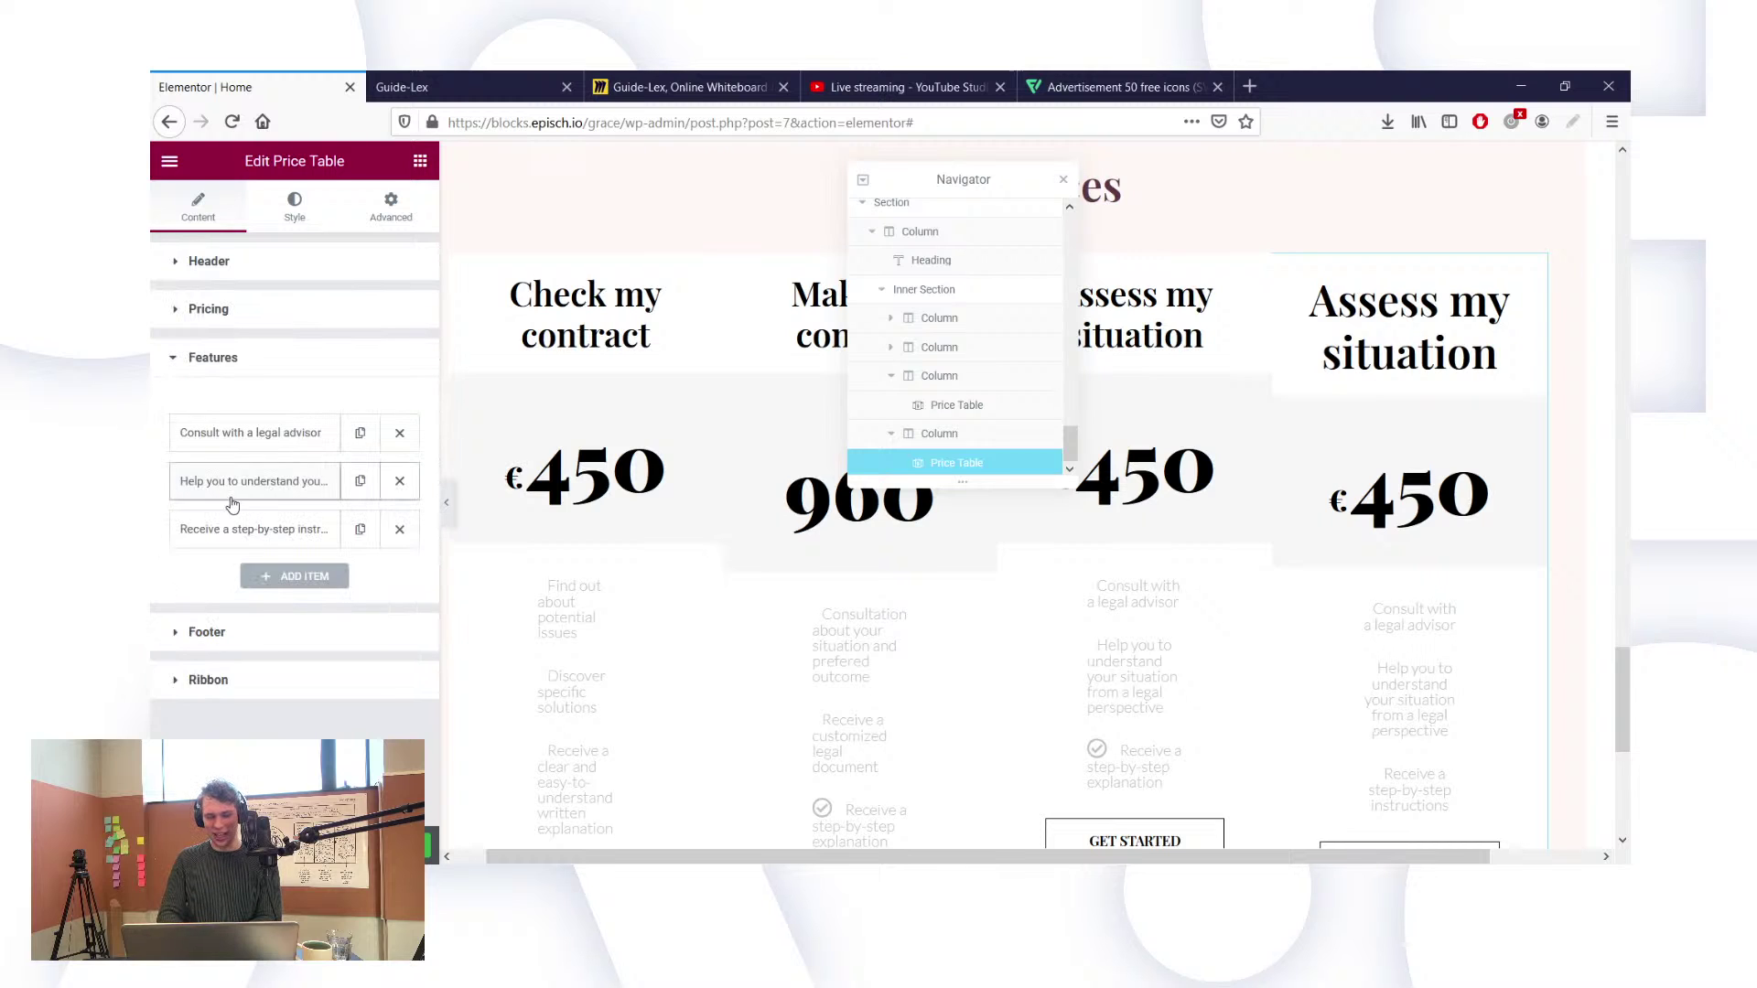
{"action": "left_click", "coordinate": [227, 528]}
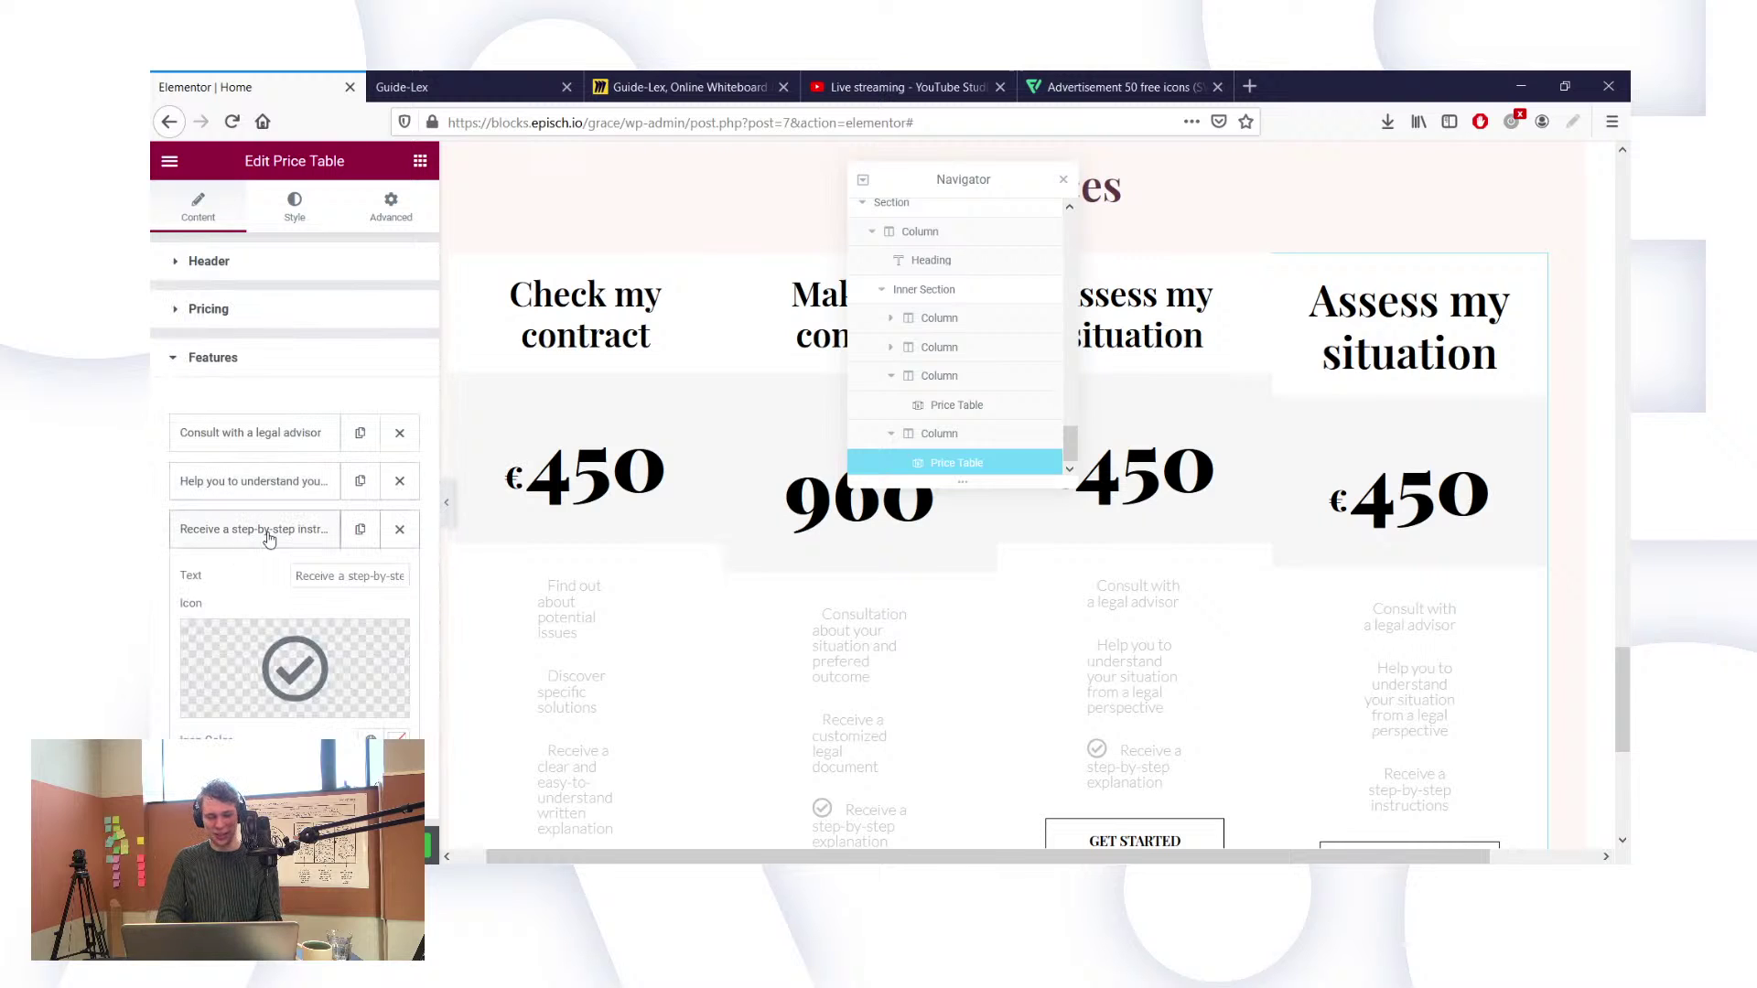
{"action": "triple_click", "coordinate": [335, 578]}
{"action": "key", "text": "ctrl+c"}
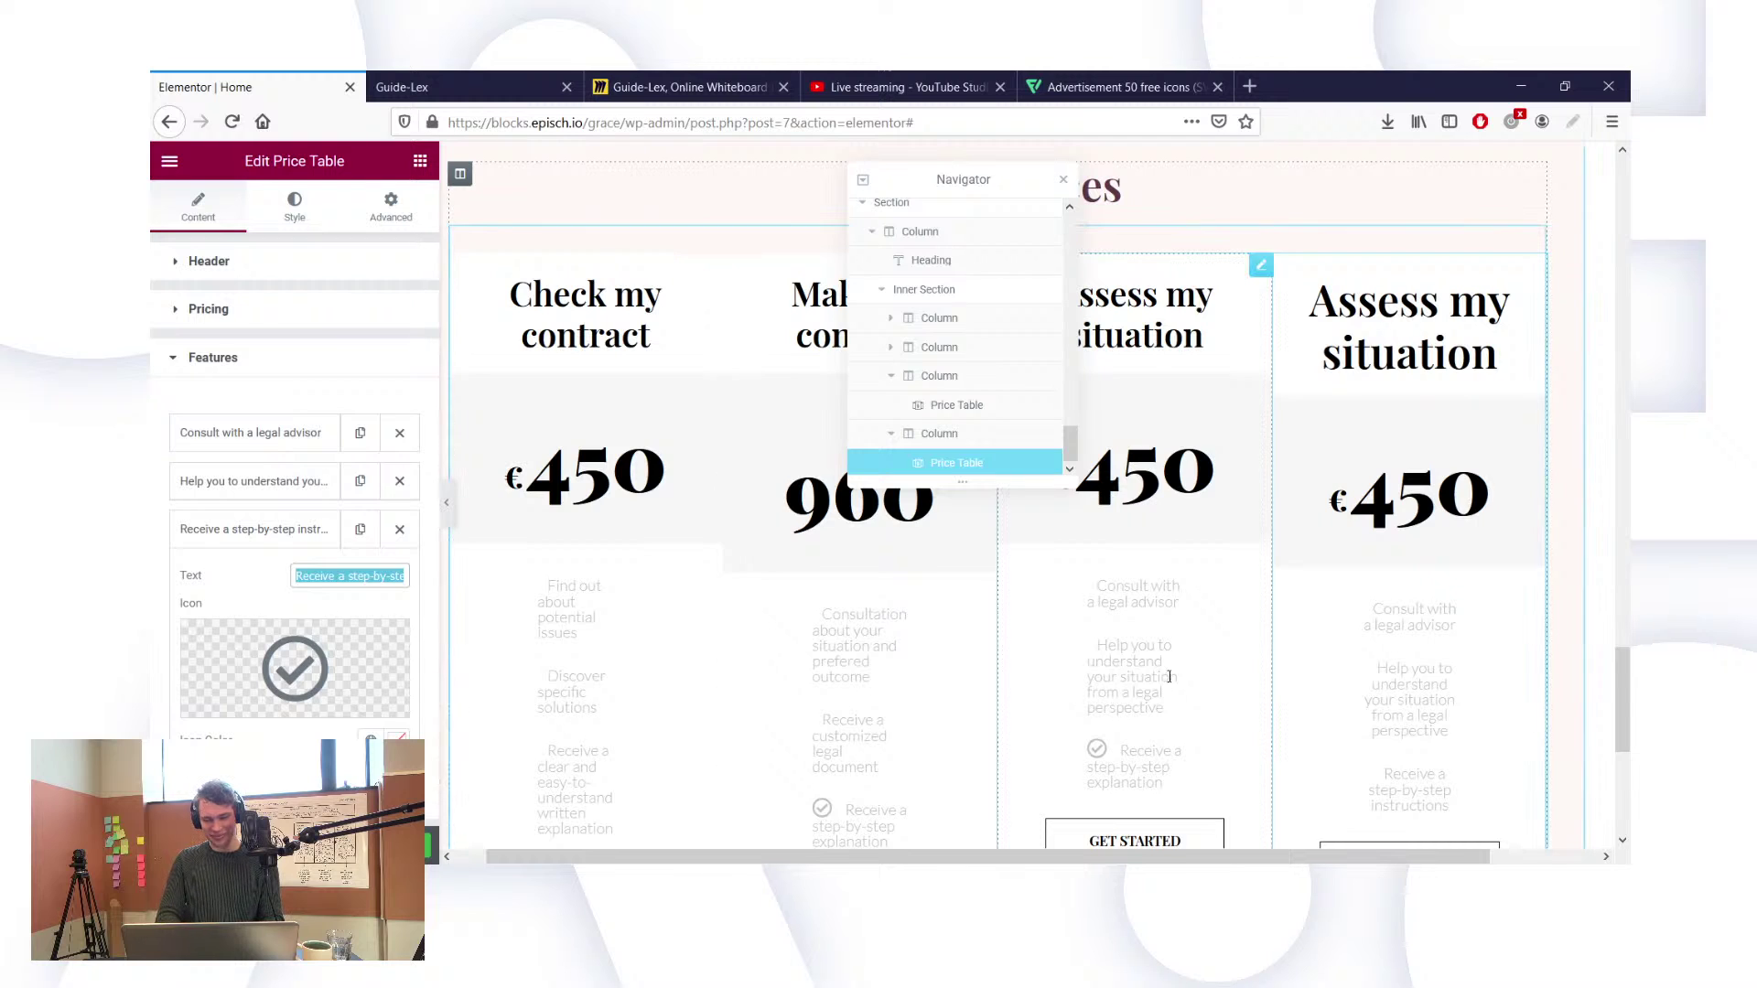
{"action": "left_click", "coordinate": [1082, 691]}
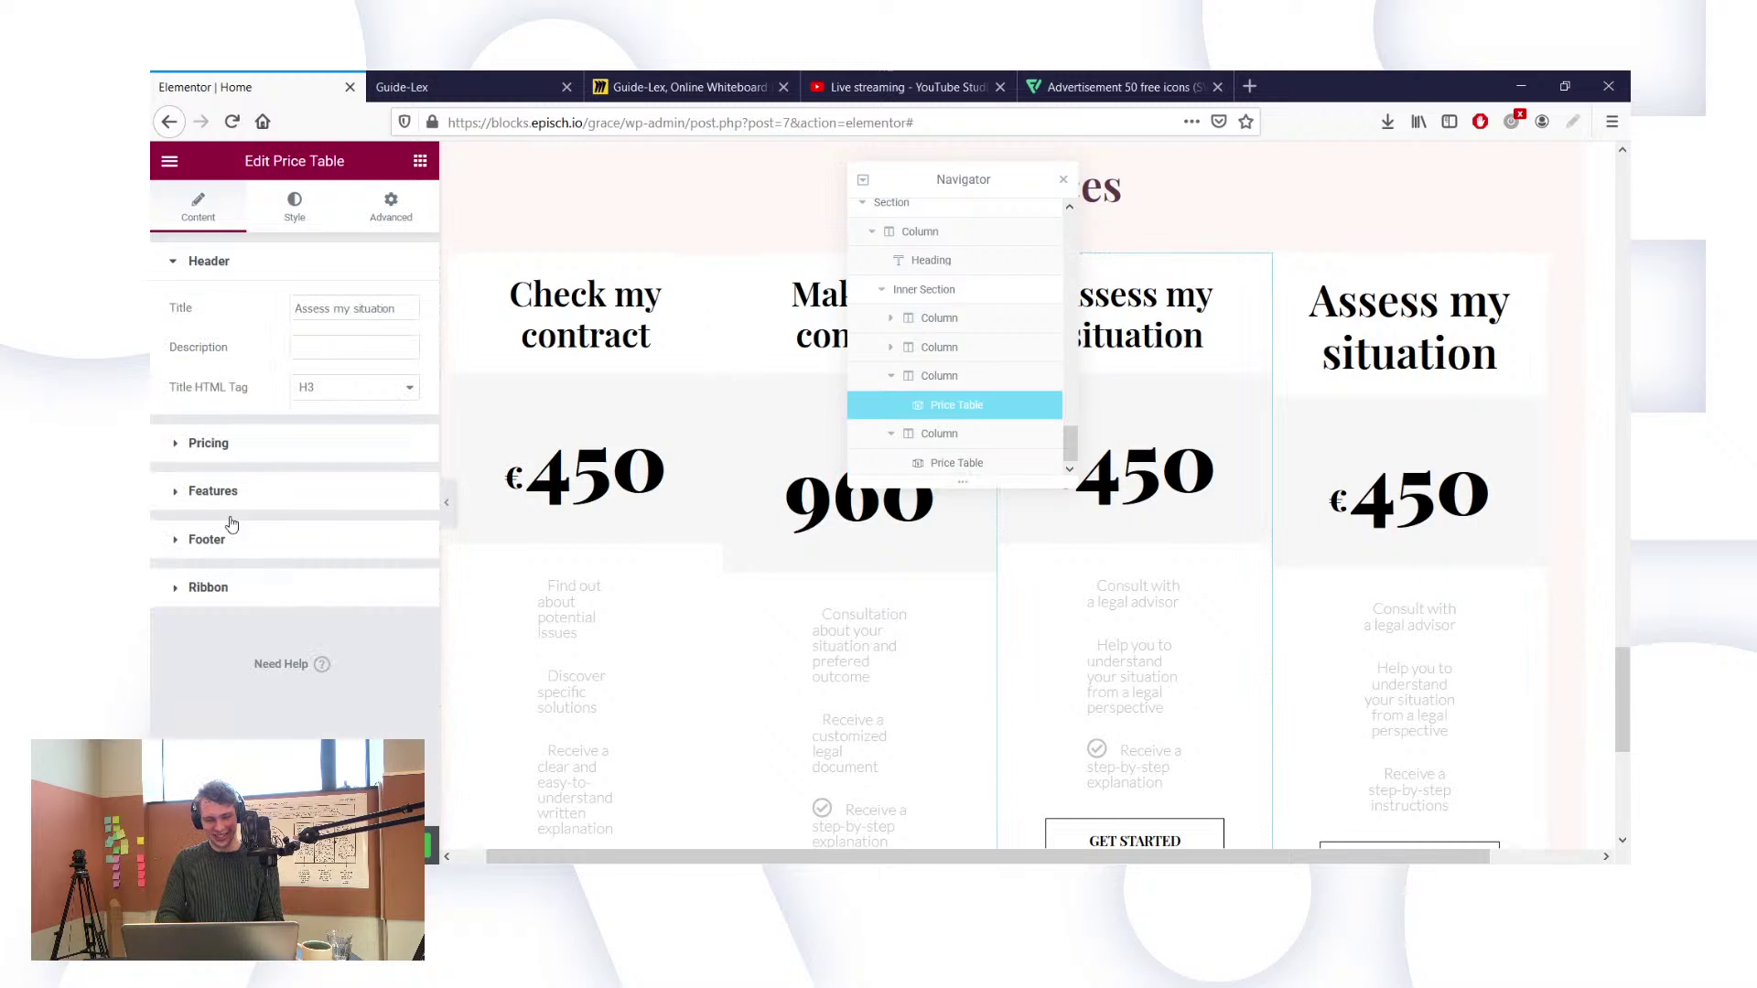
{"action": "left_click", "coordinate": [200, 495]}
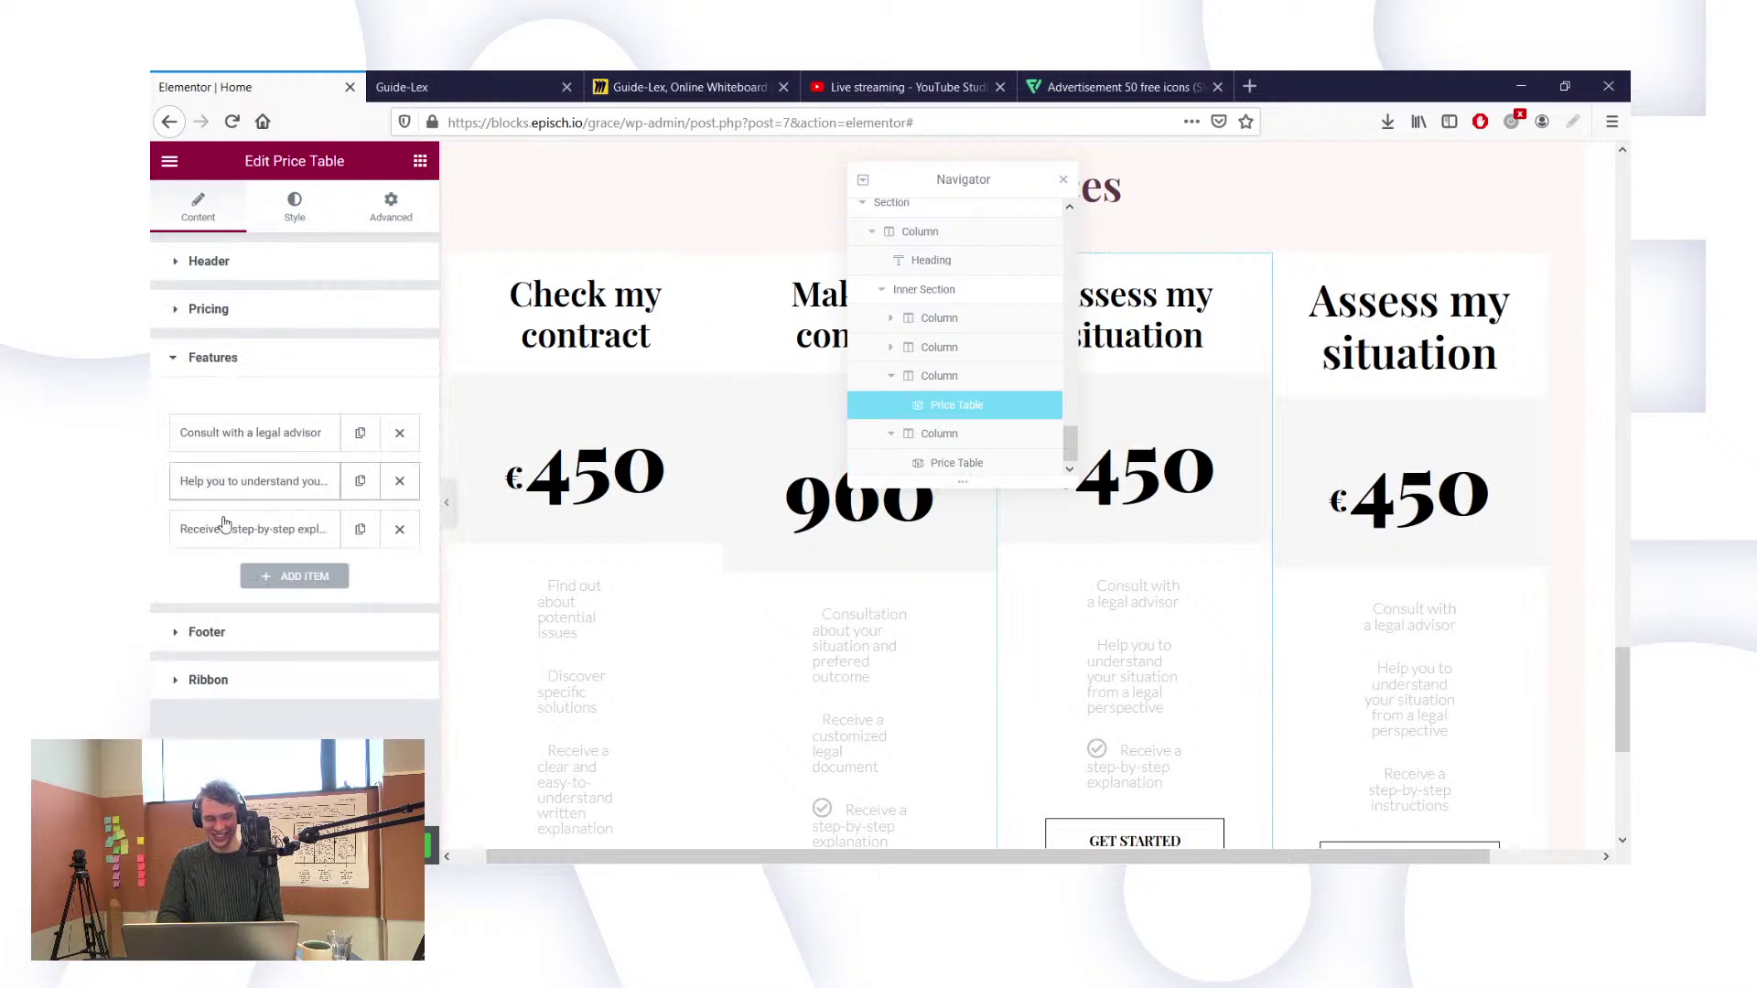
{"action": "left_click", "coordinate": [225, 526]}
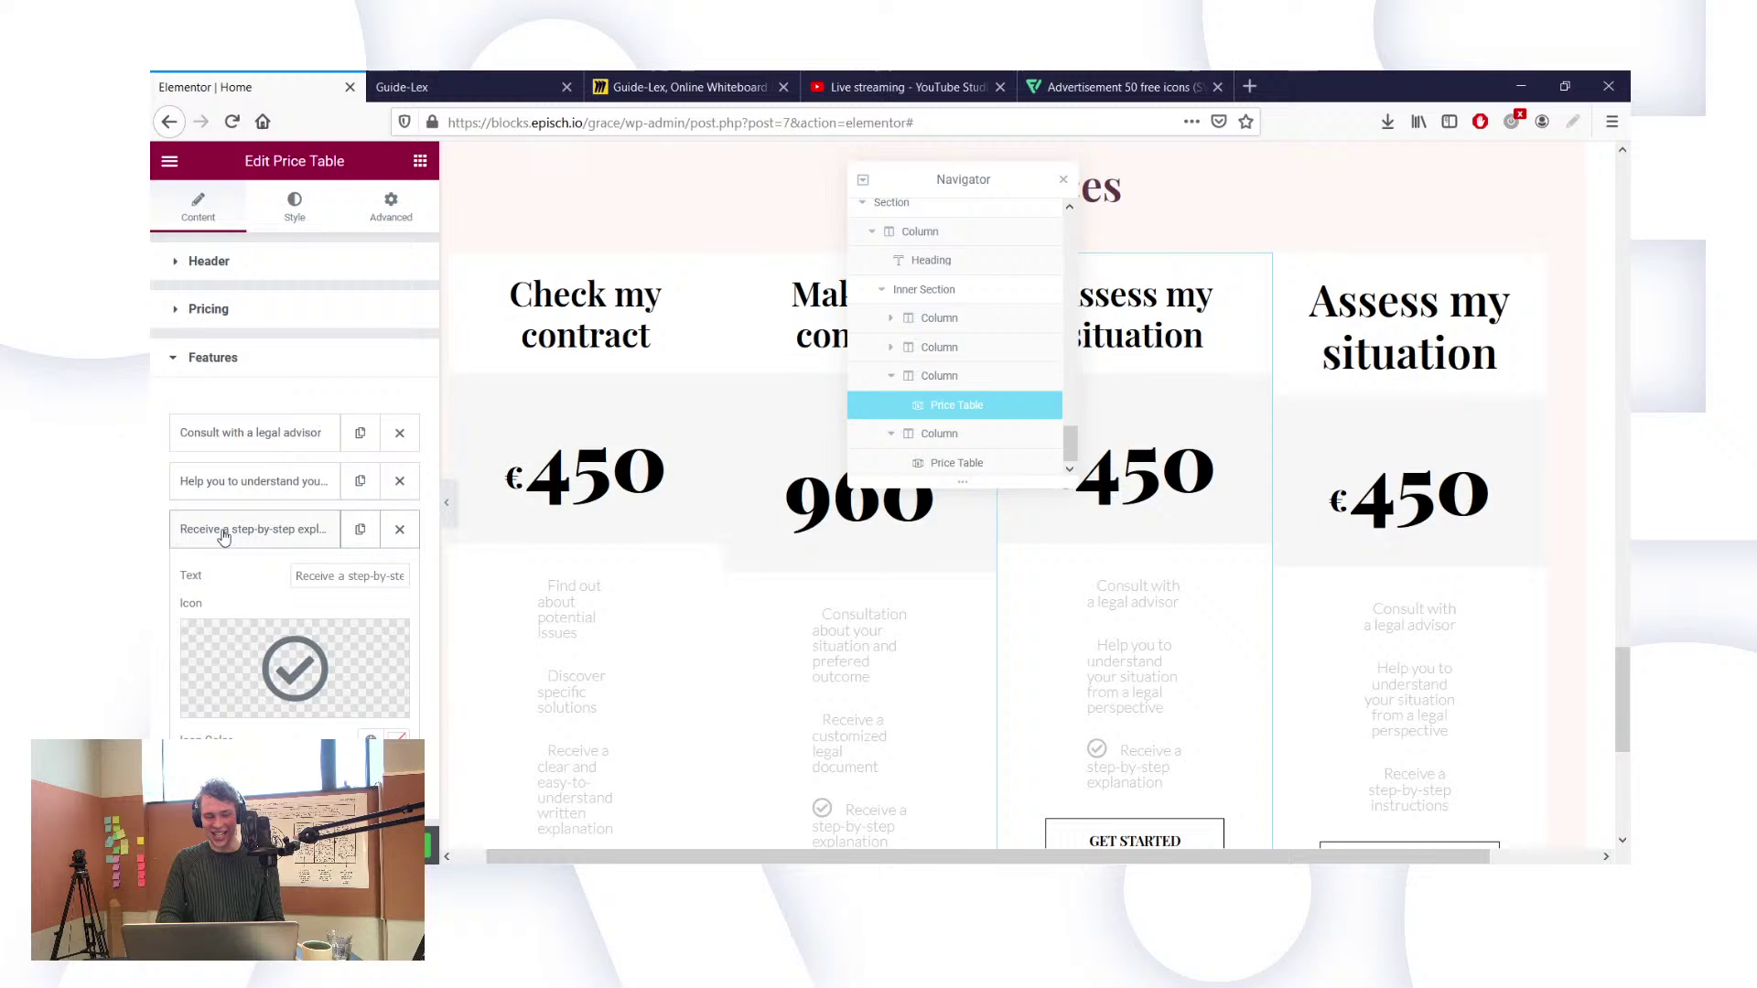
{"action": "triple_click", "coordinate": [327, 578]}
{"action": "key", "text": "ctrl+v"}
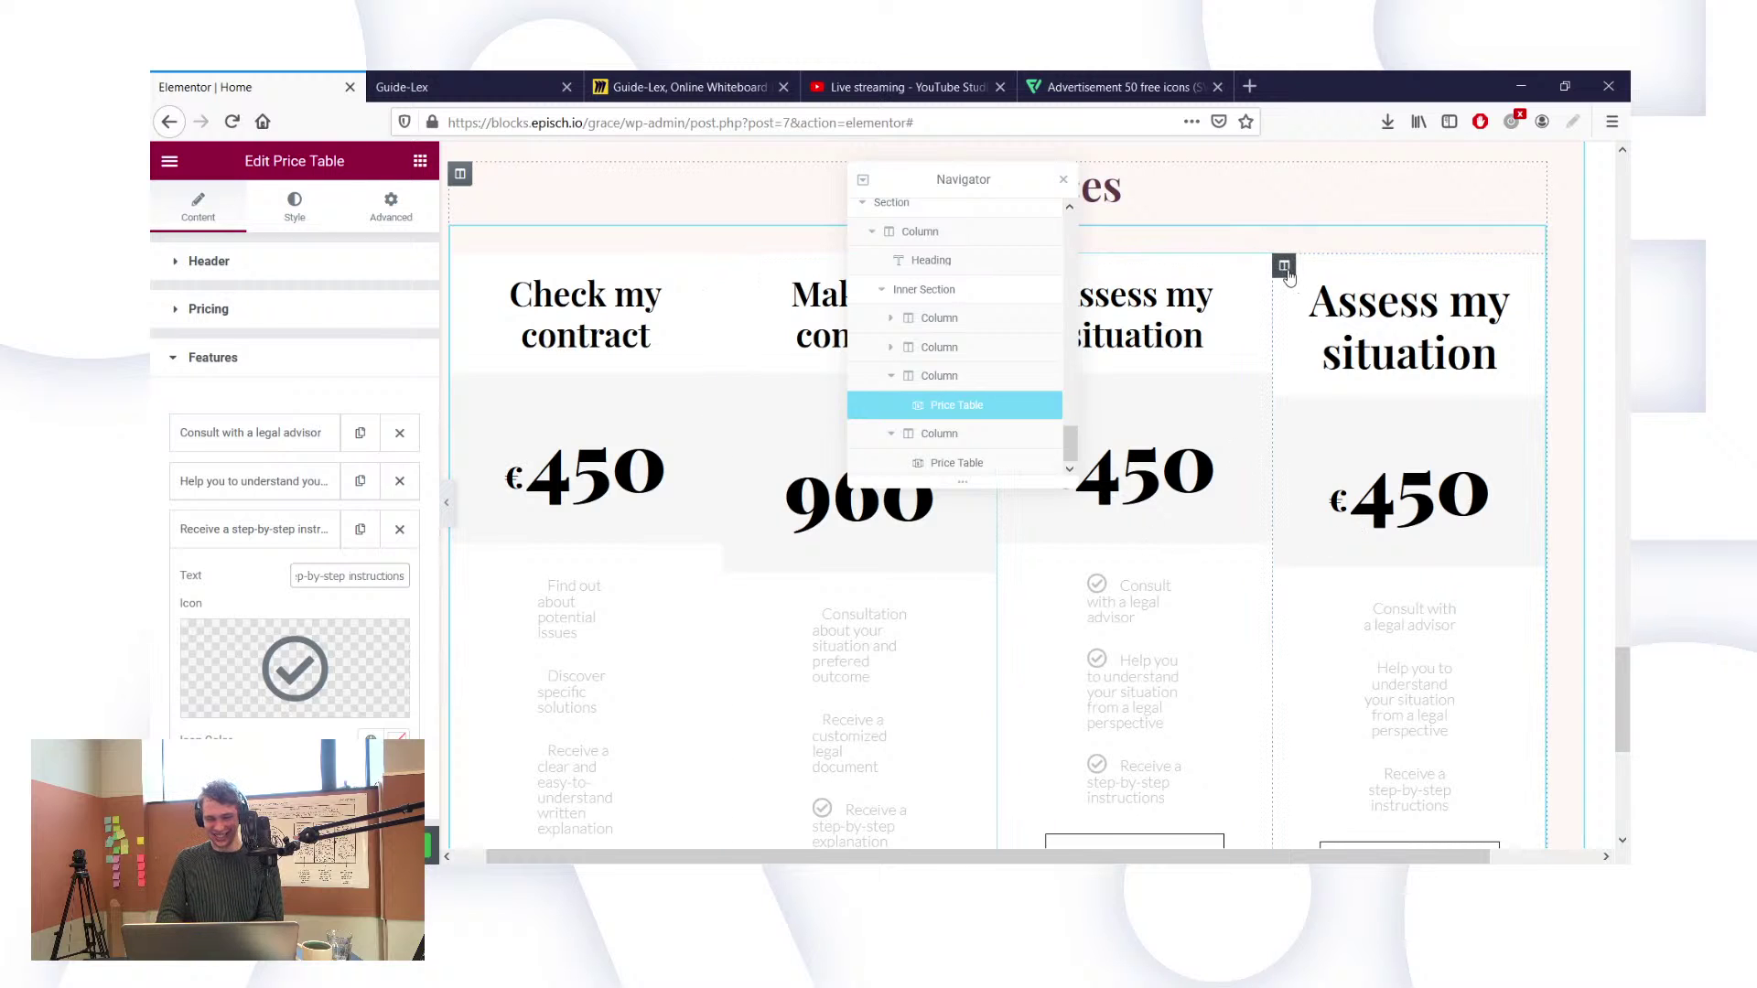
Step: Delete the fourth column and the duplicated Make my contract price table
{"action": "right_click", "coordinate": [1285, 268]}
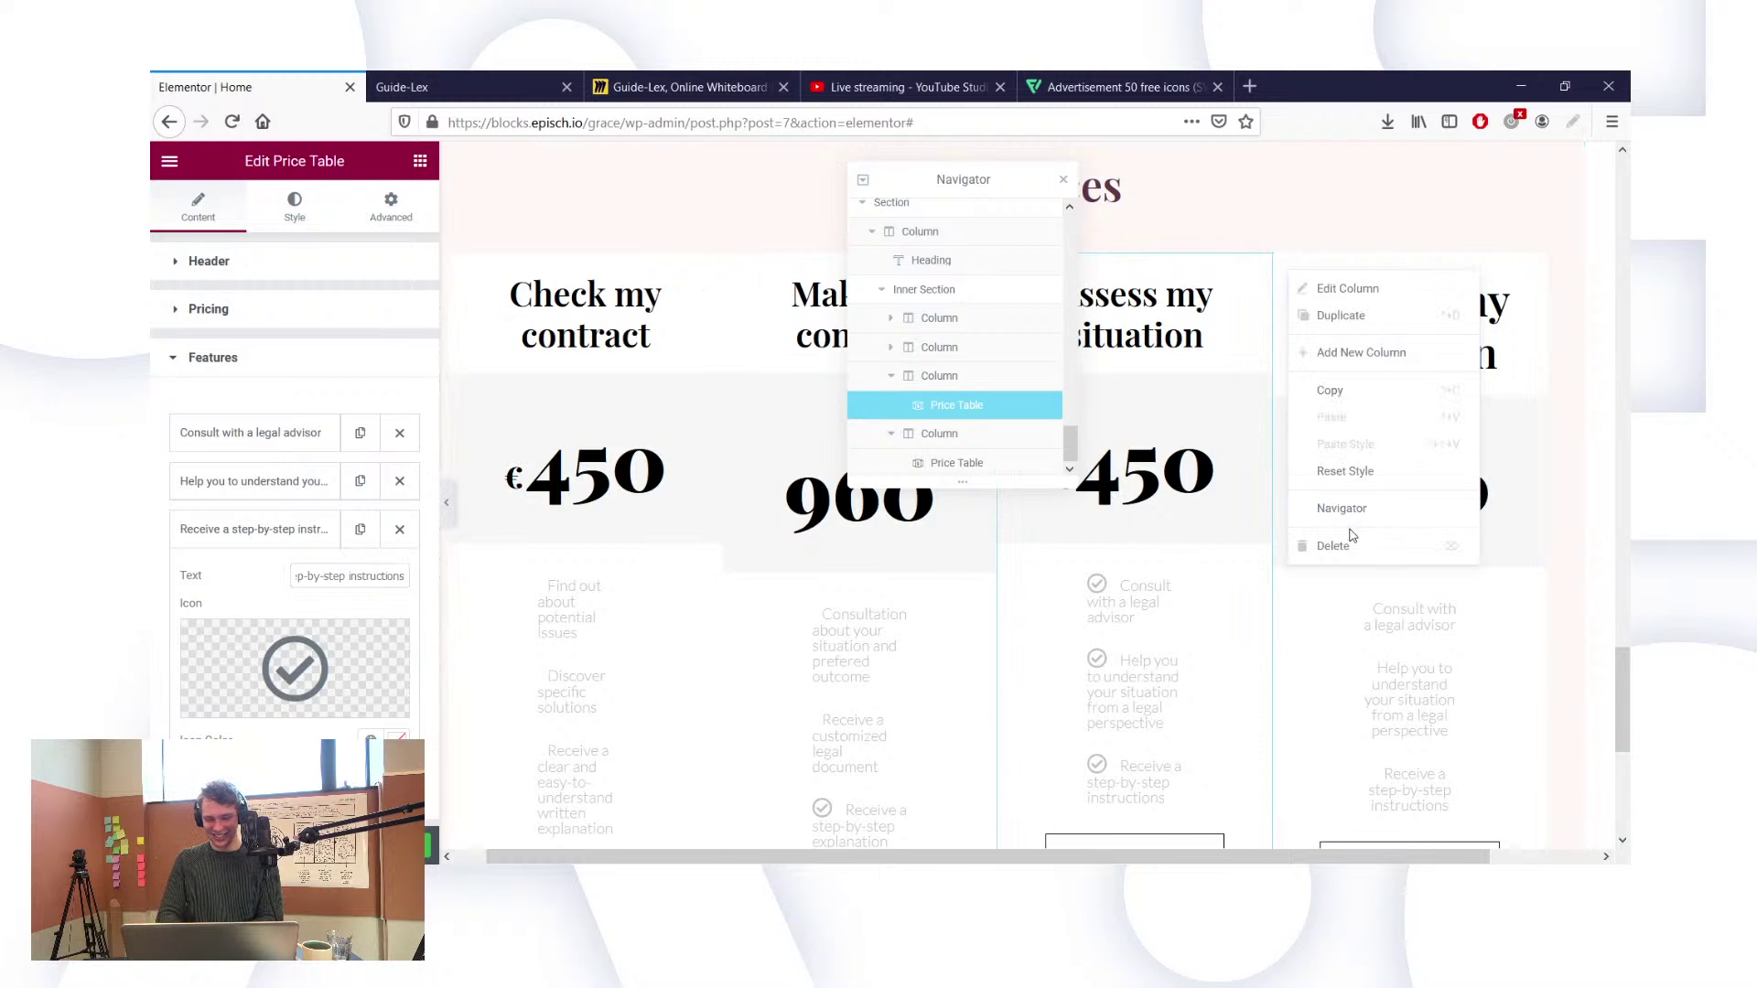
{"action": "key", "text": "Delete"}
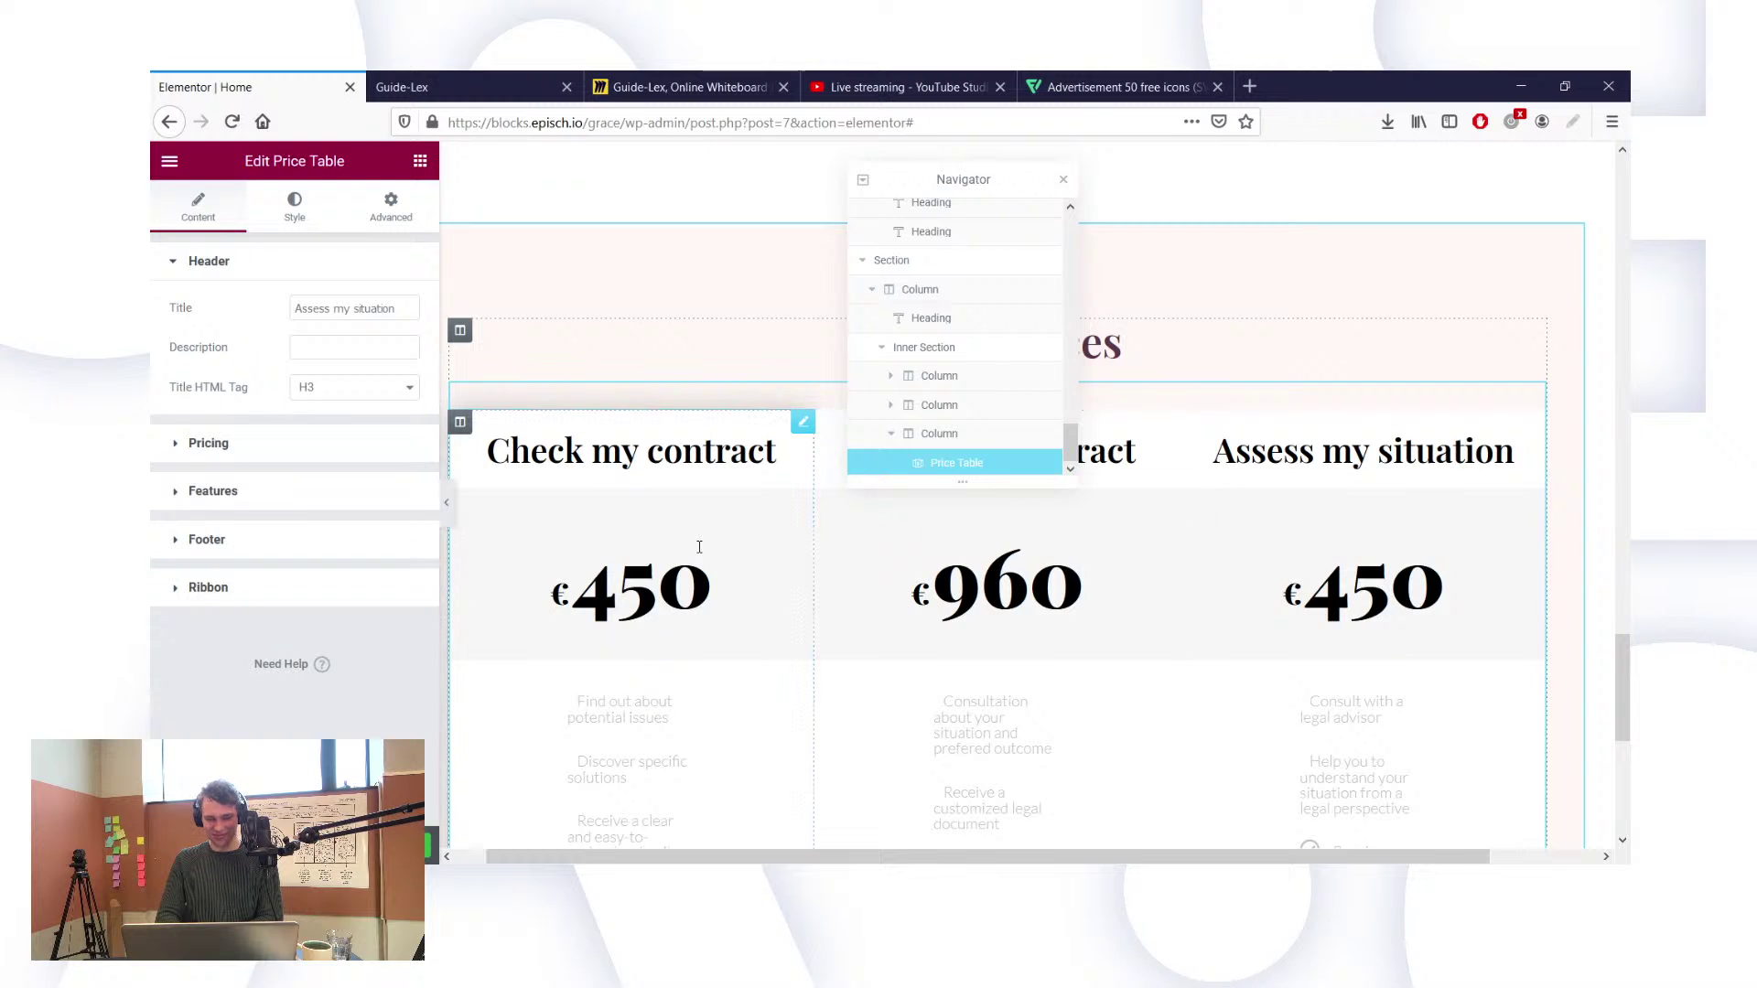
{"action": "right_click", "coordinate": [1171, 427]}
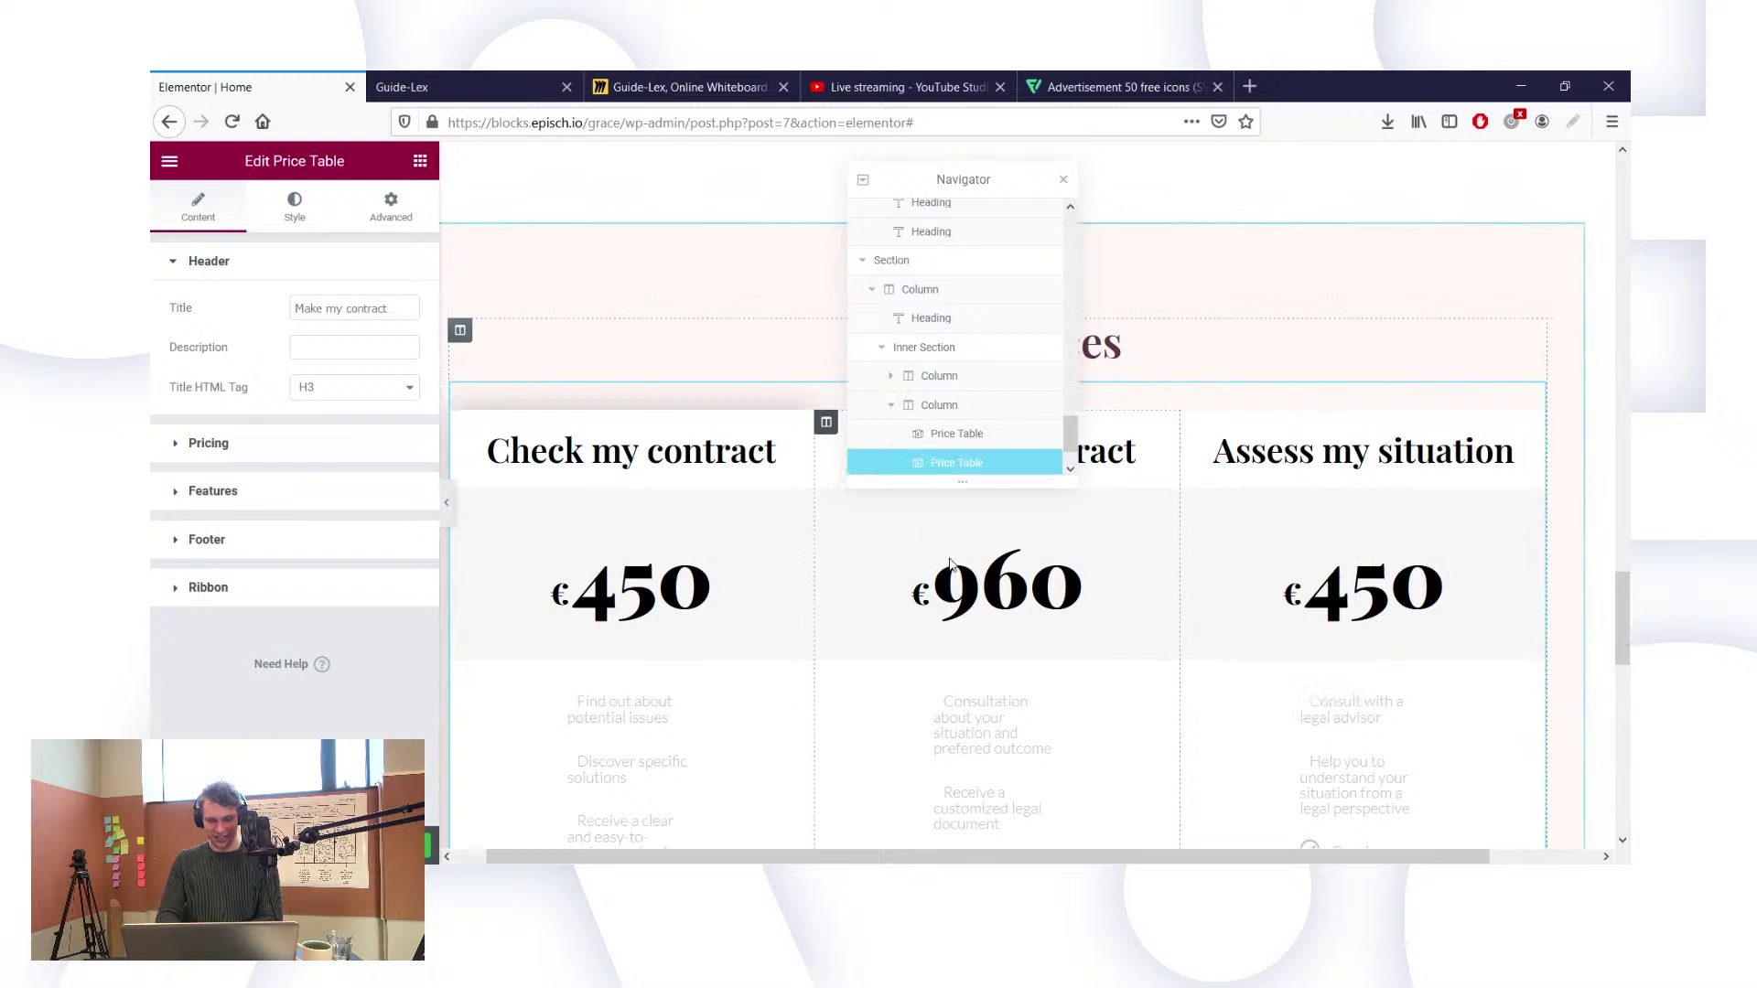
{"action": "scroll", "coordinate": [874, 536], "scroll_direction": "down", "scroll_amount": 7}
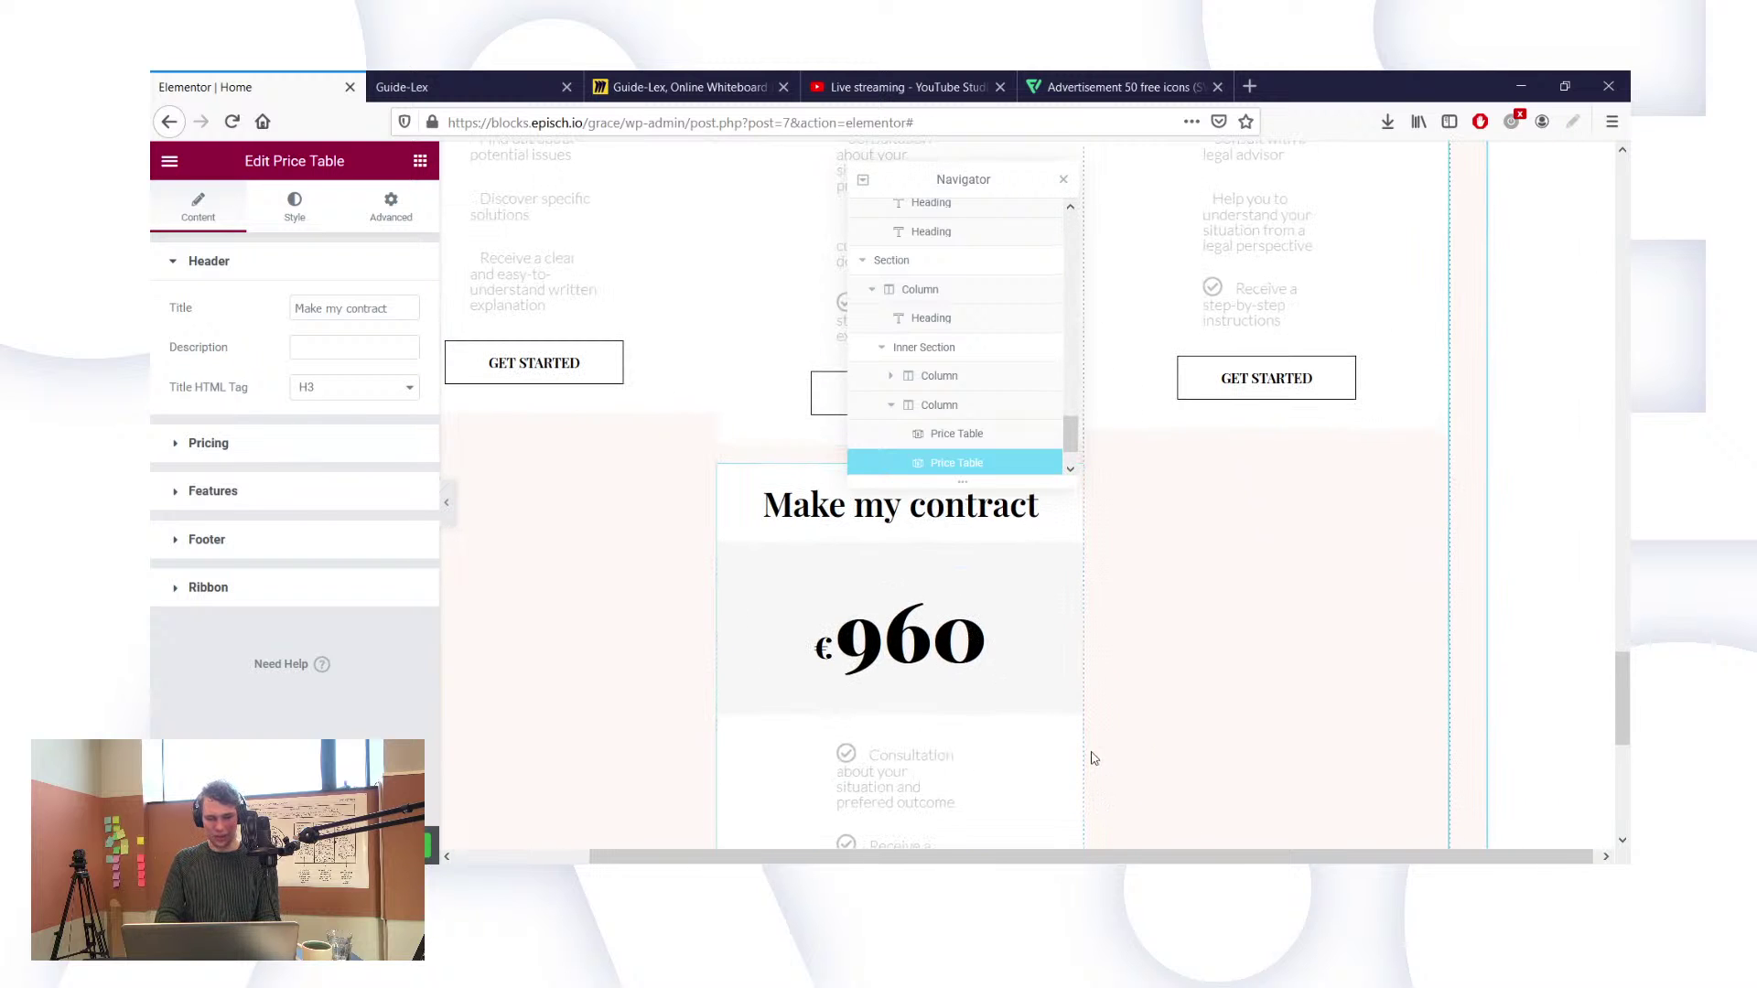
{"action": "key", "text": "Delete"}
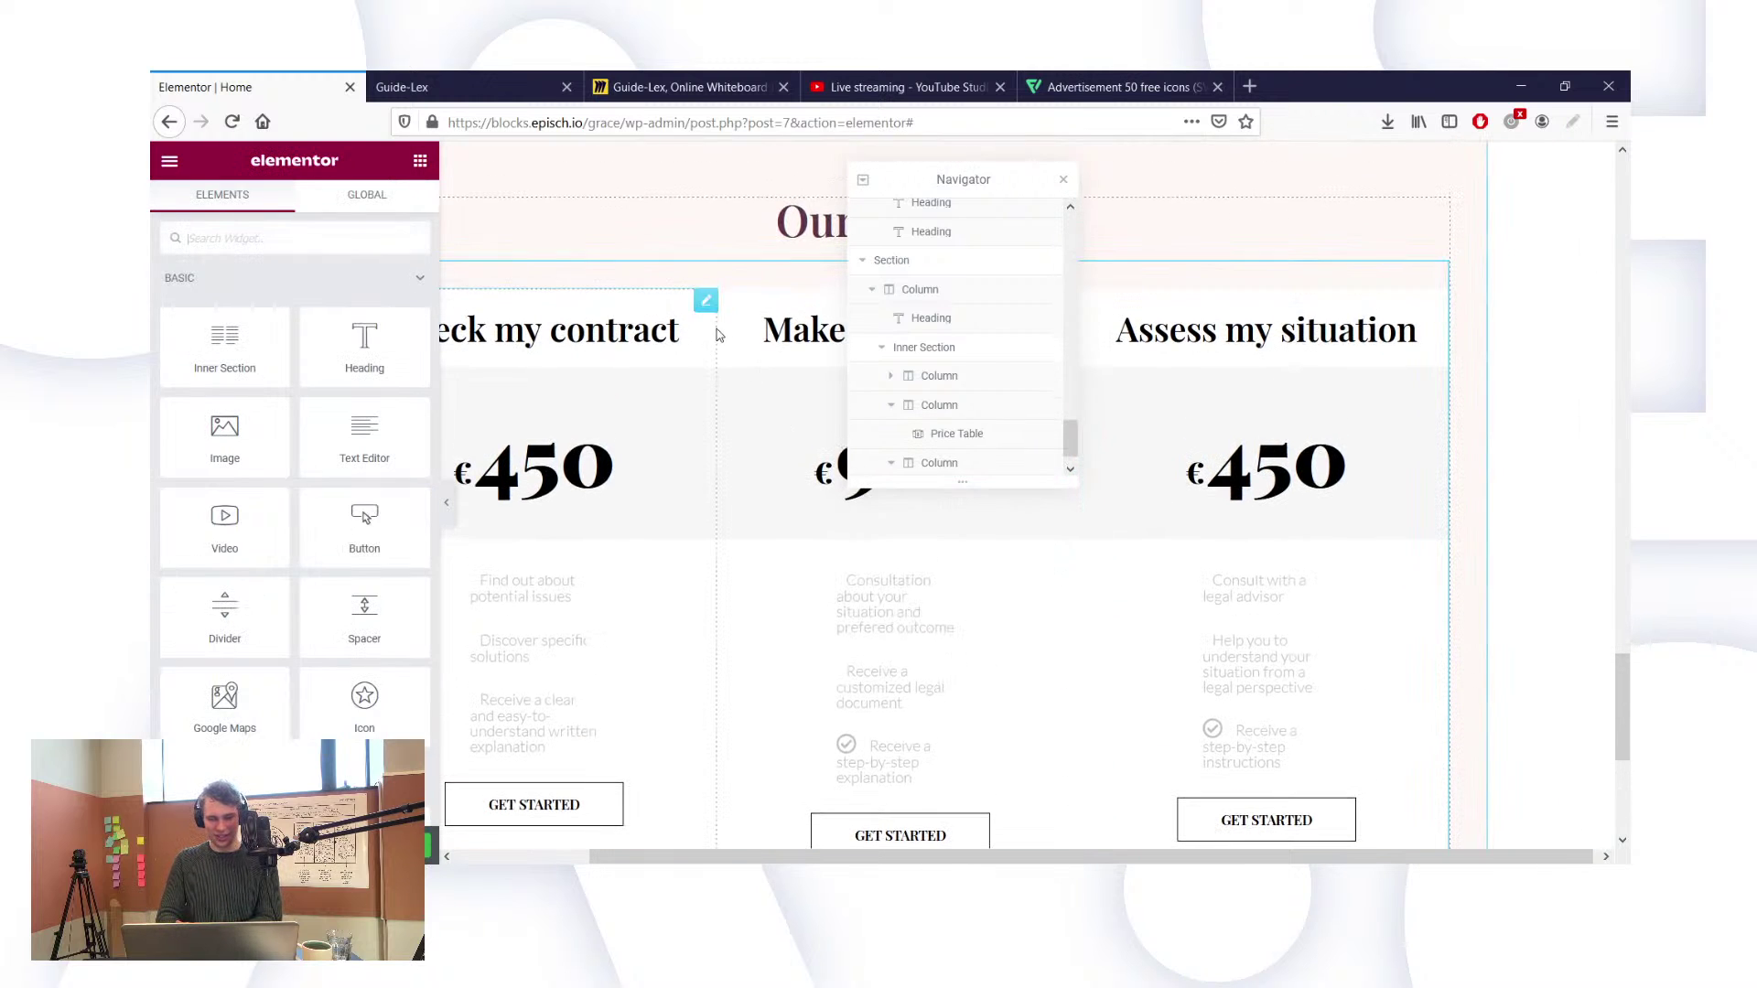
Step: Retitle the second price card 'Check my contract'
{"action": "right_click", "coordinate": [729, 302]}
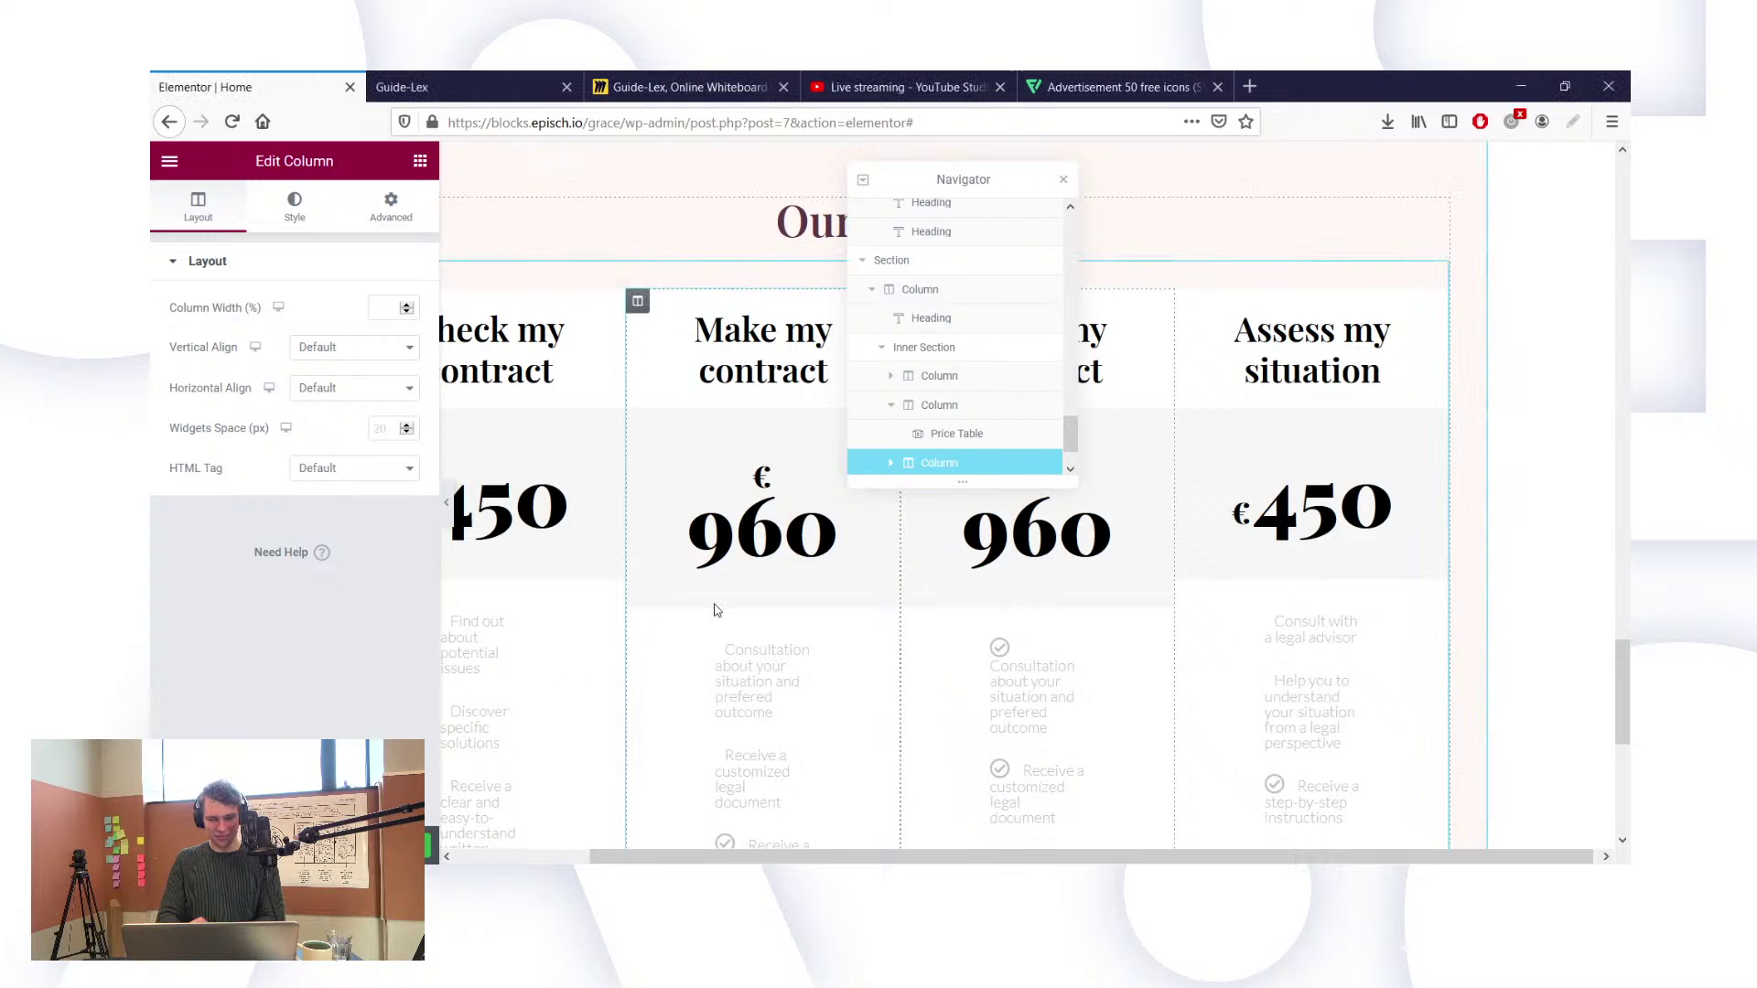
{"action": "scroll", "coordinate": [716, 610], "scroll_direction": "left", "scroll_amount": 3}
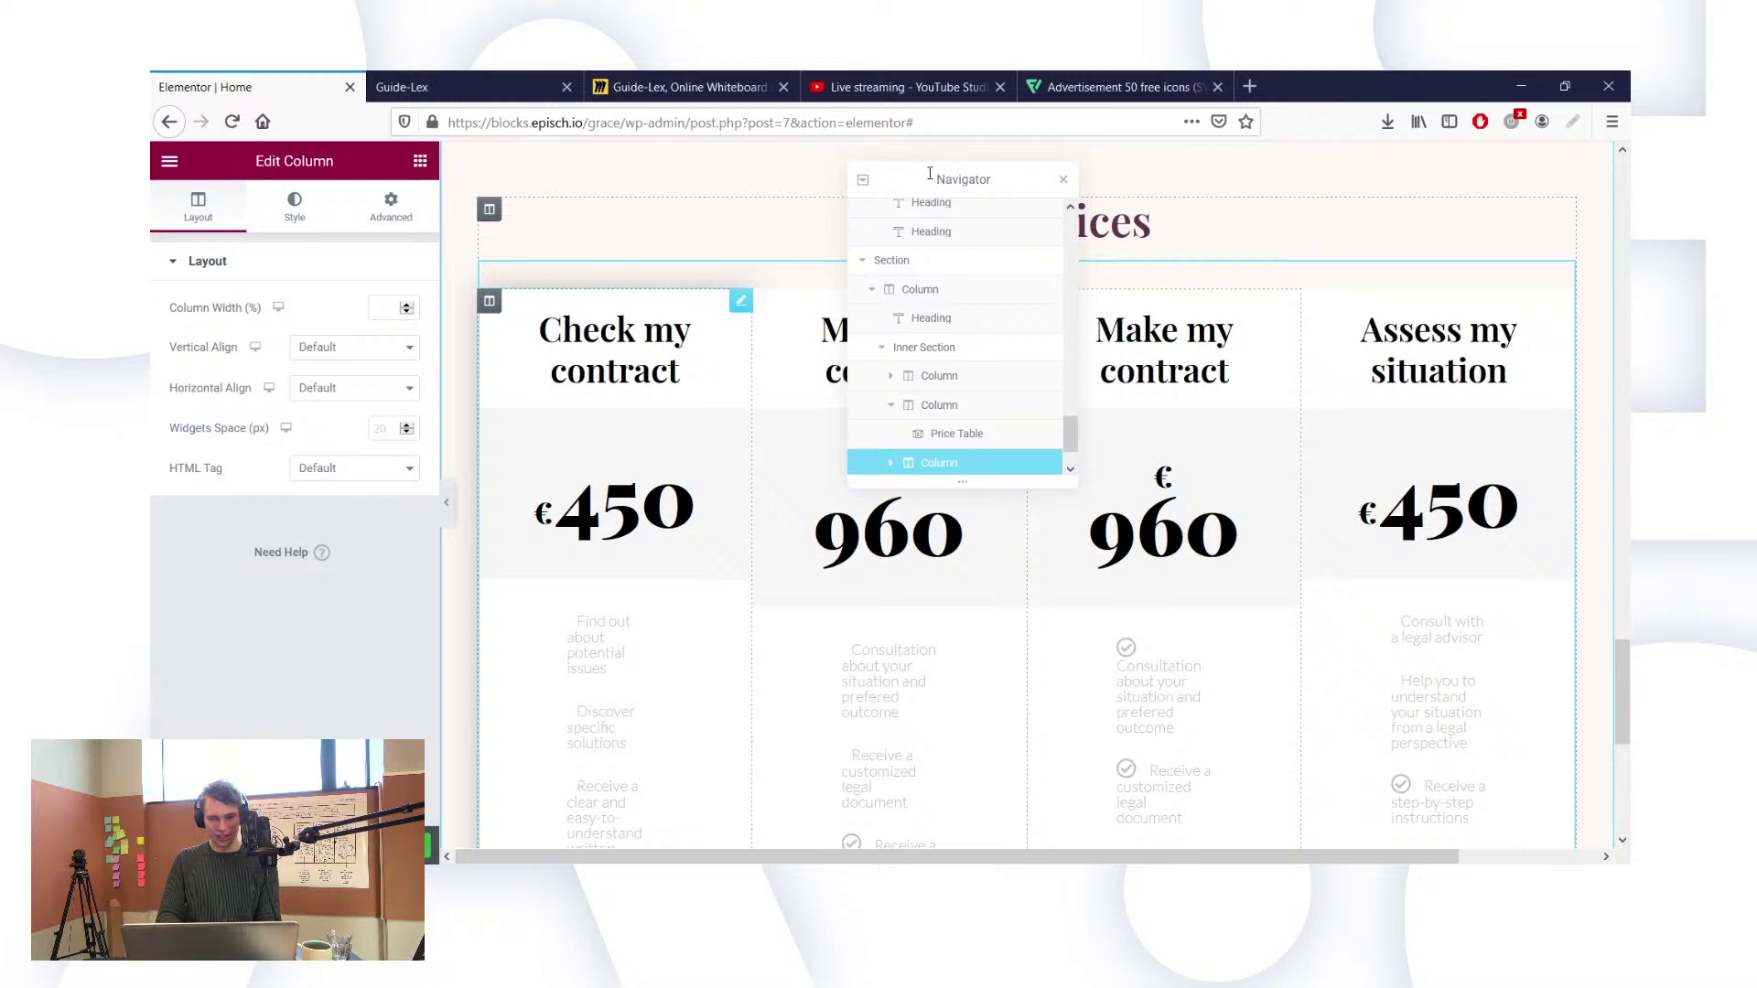
{"action": "left_click_drag", "start_coordinate": [929, 173], "coordinate": [1370, 196]}
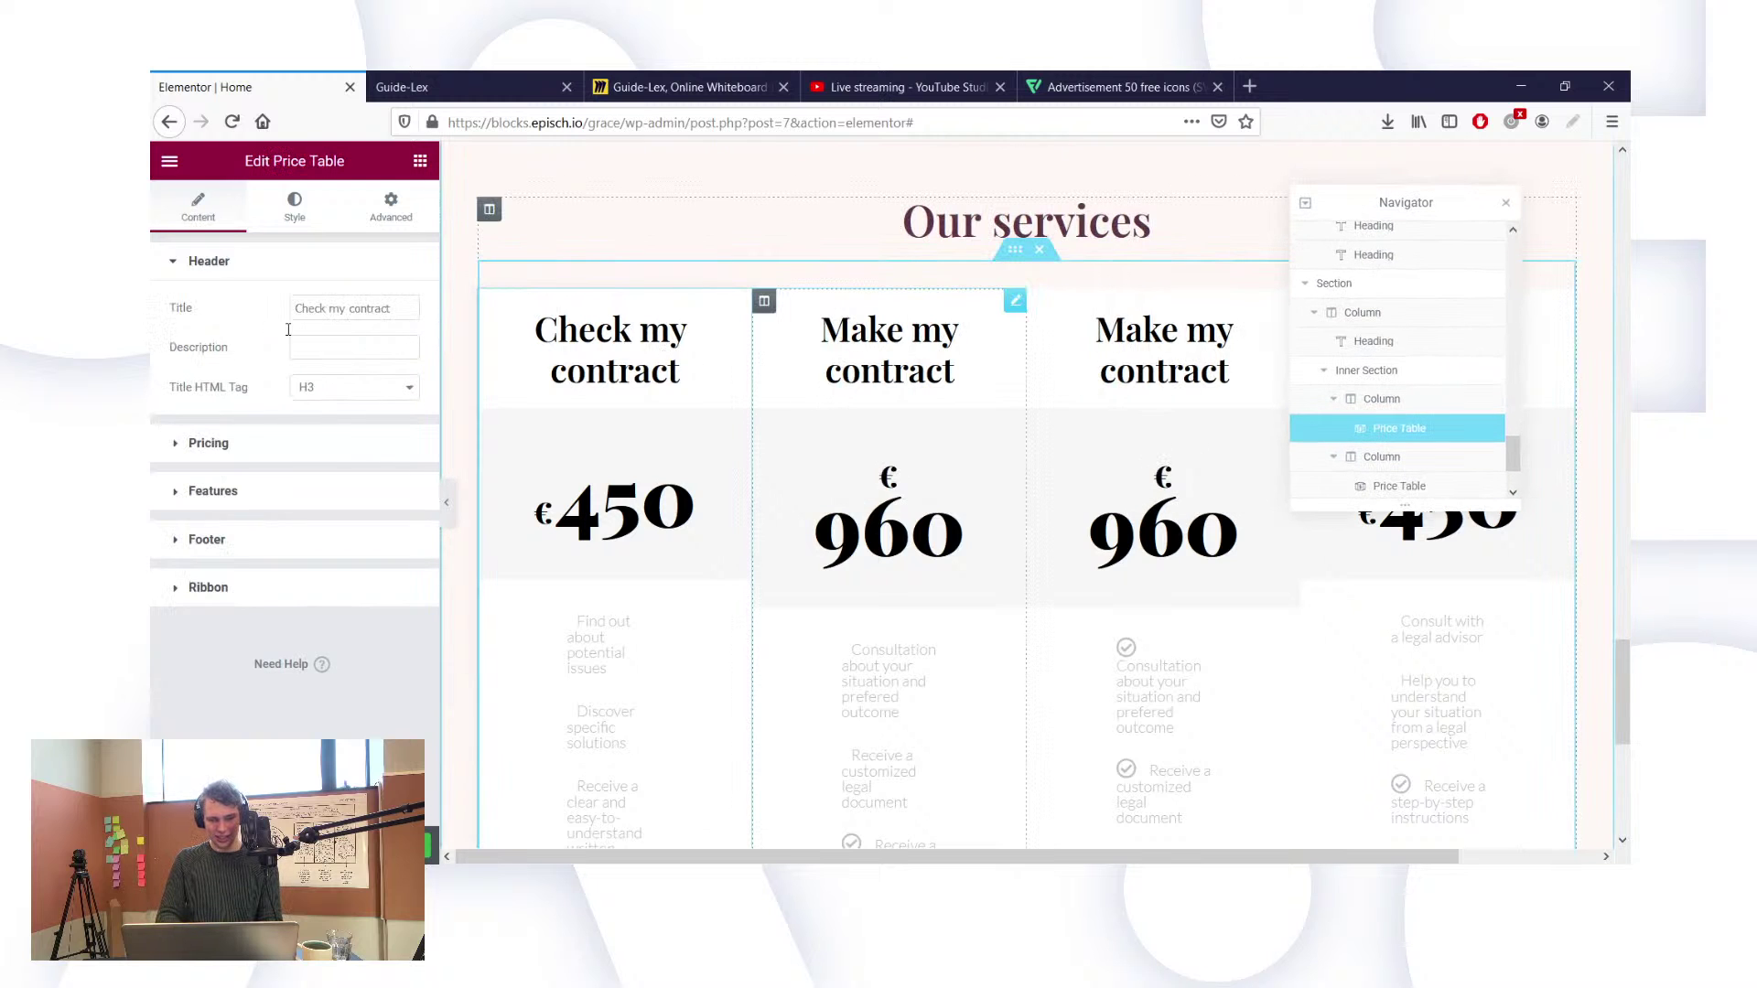
{"action": "triple_click", "coordinate": [342, 309]}
{"action": "type", "text": "C"}
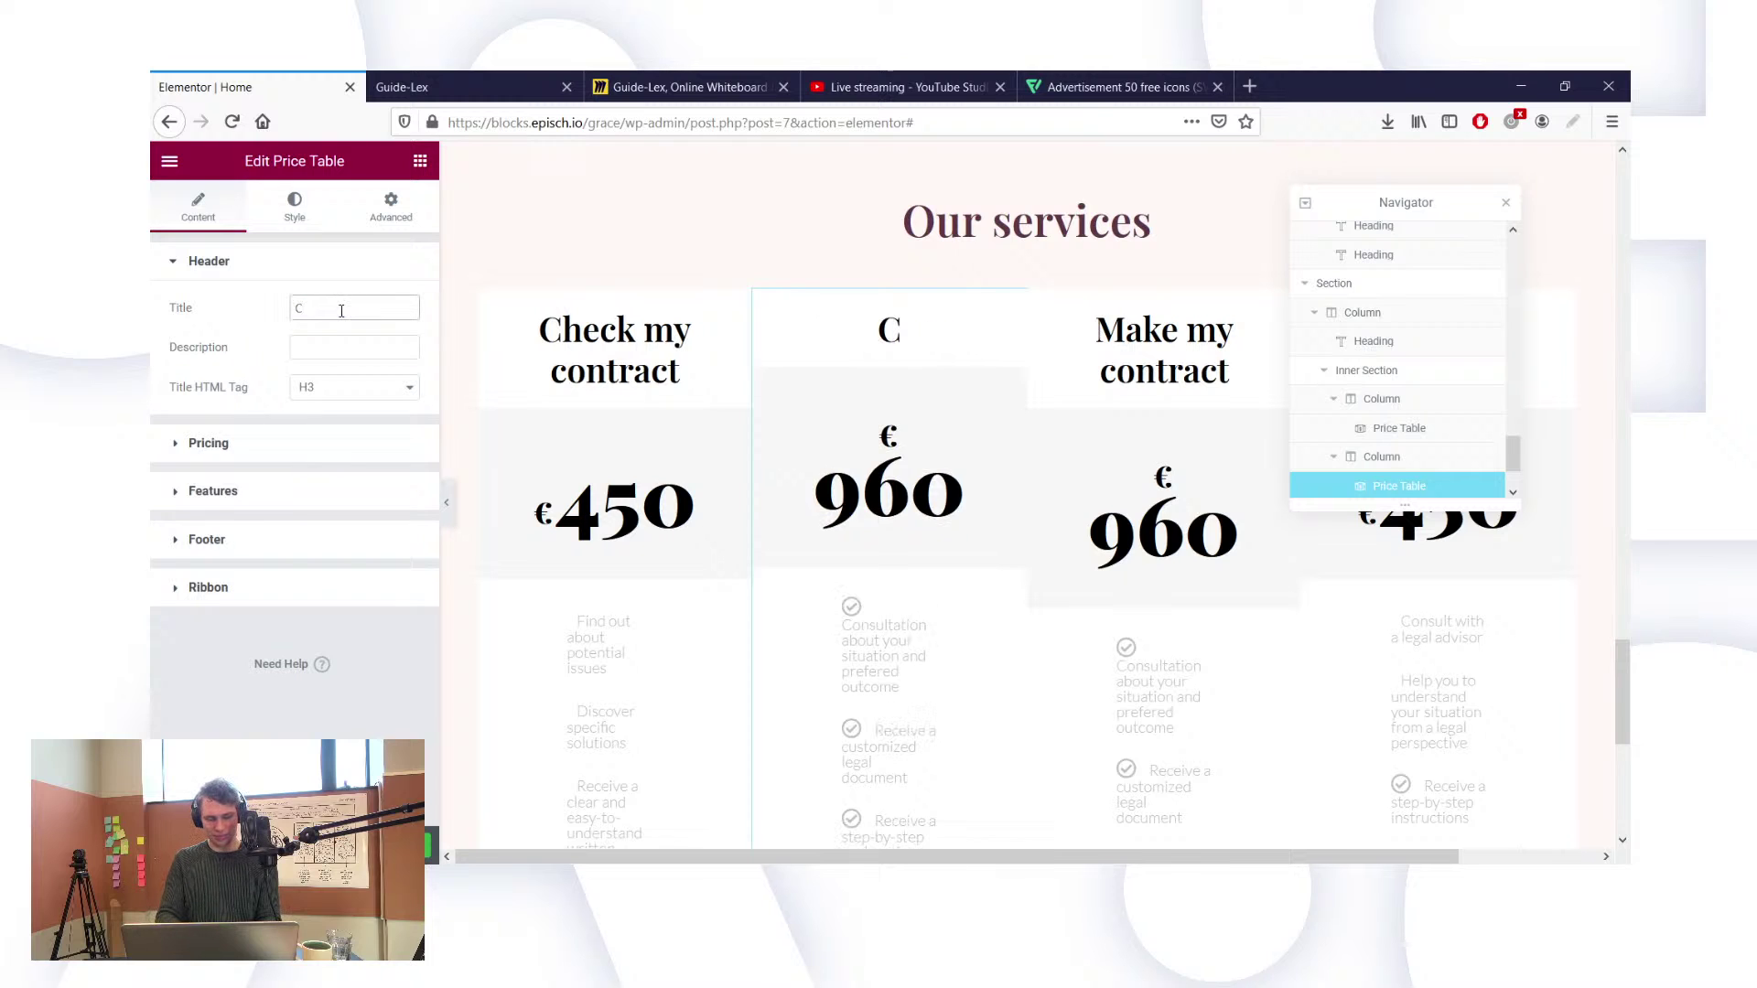
{"action": "type", "text": "heck my con"}
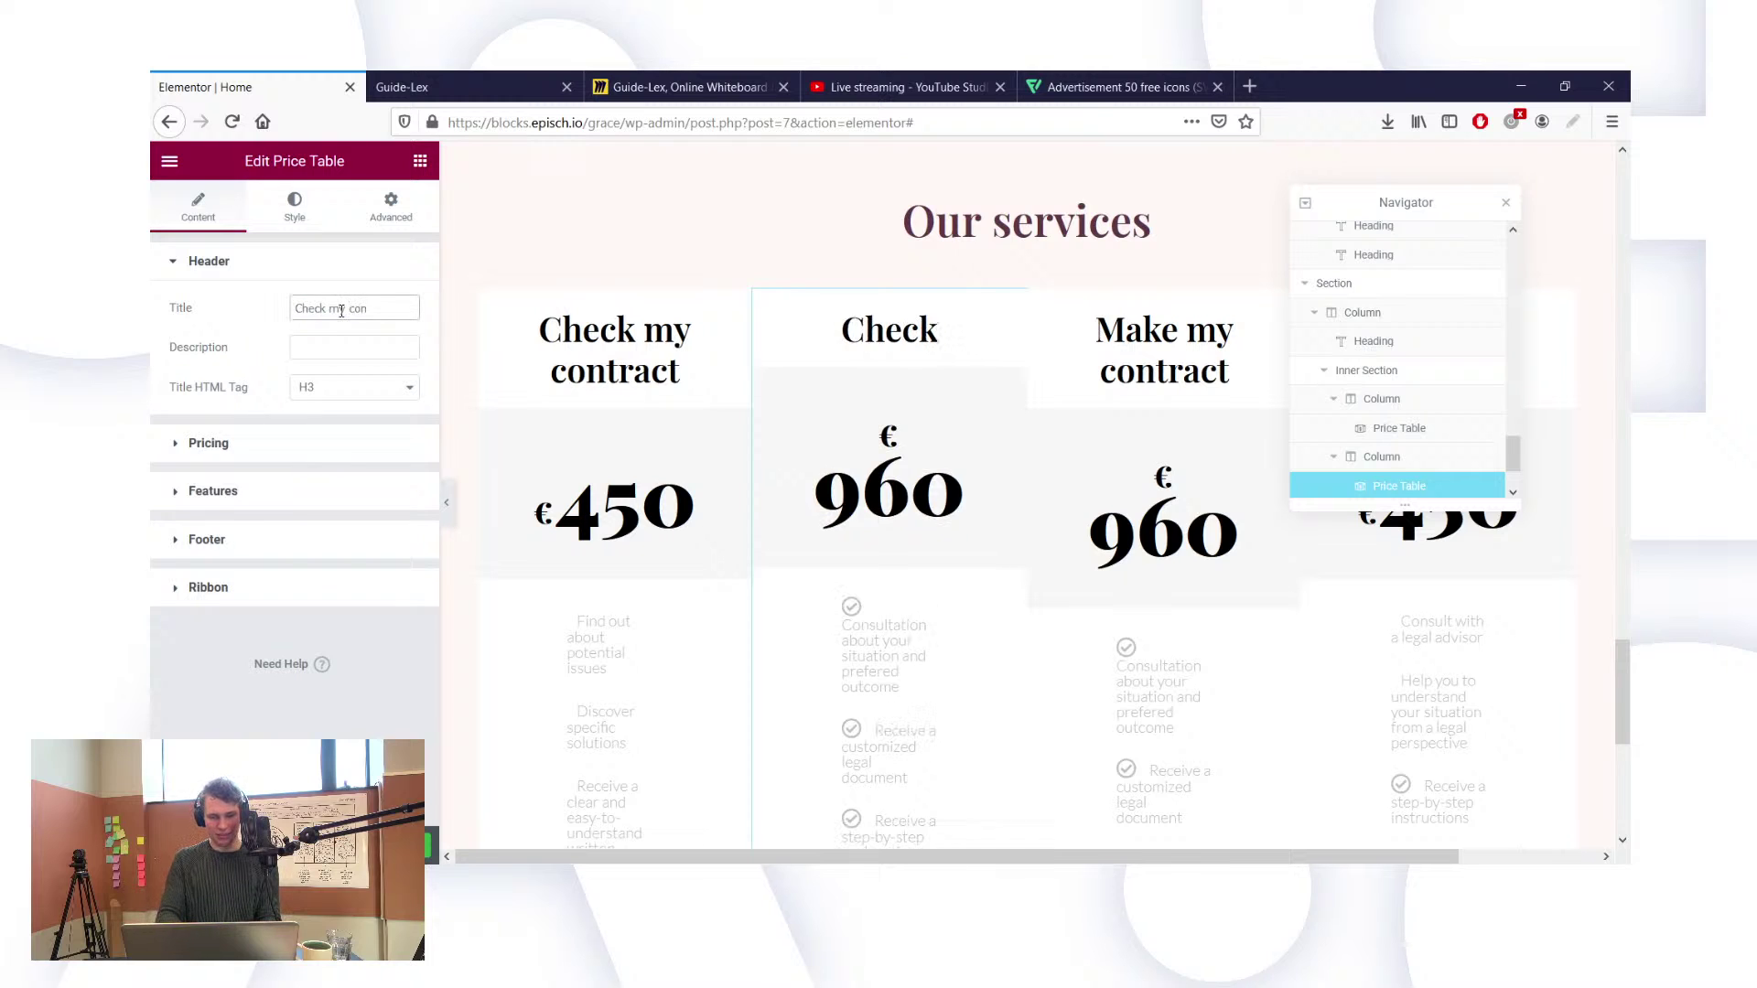
{"action": "type", "text": "tract"}
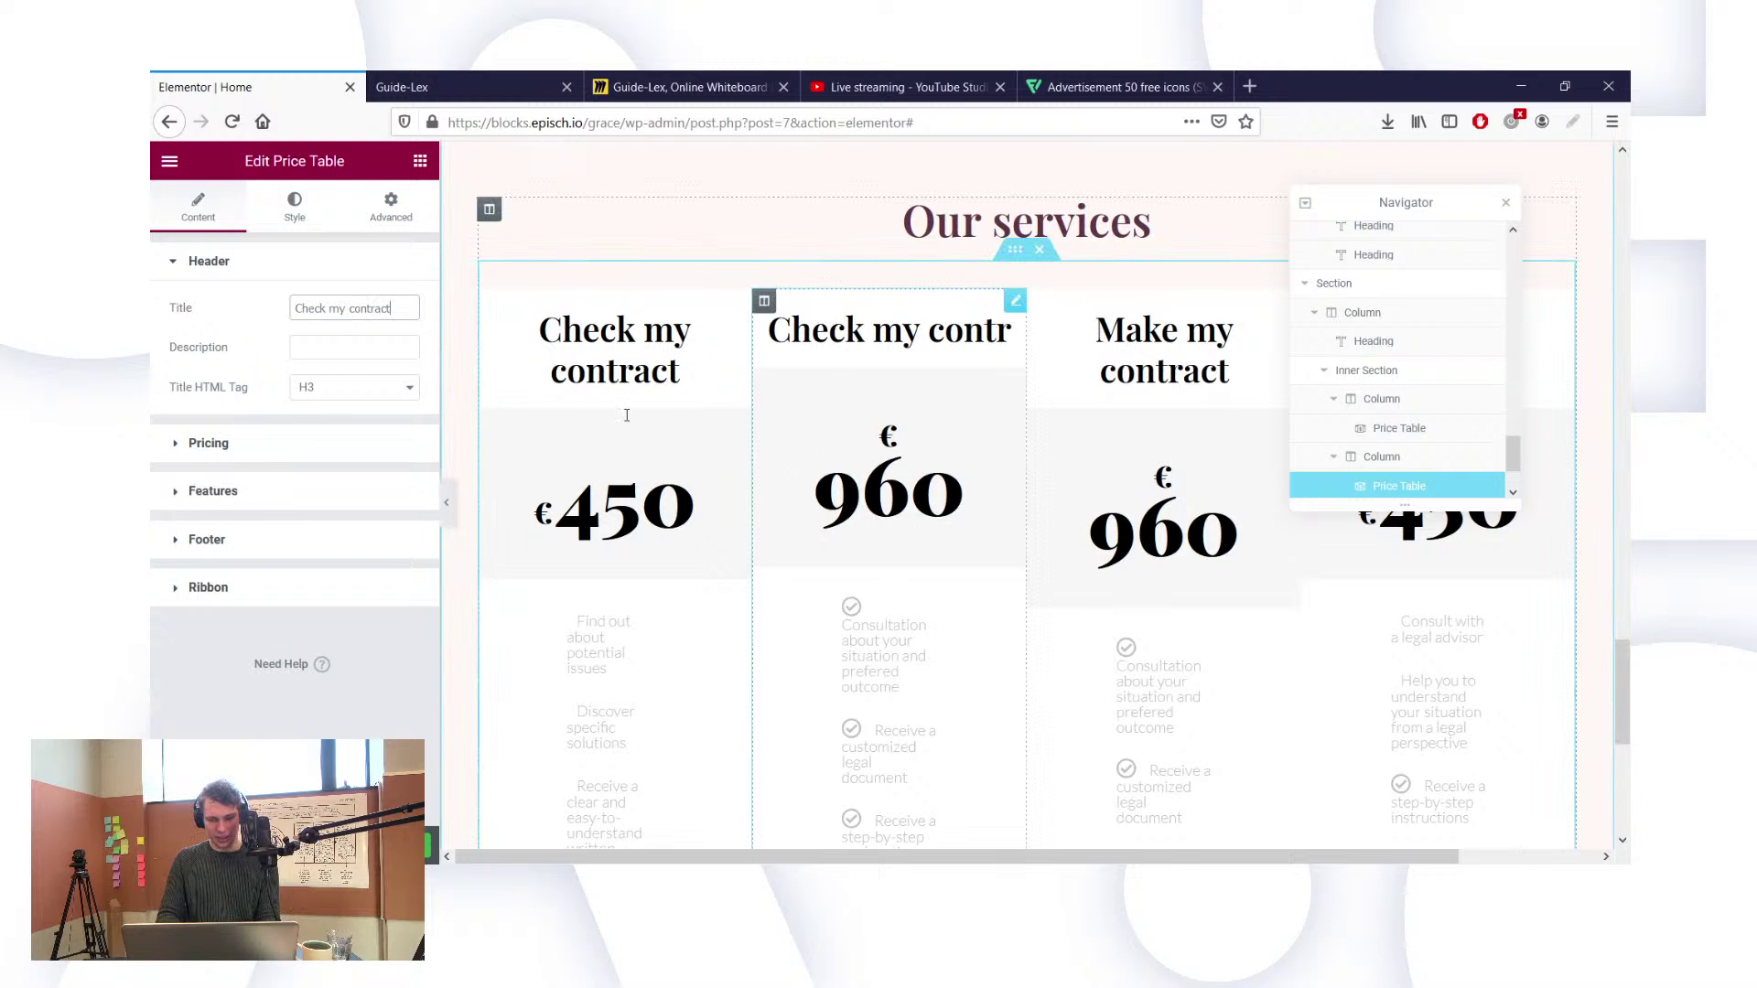
Step: Change the second card's price from 960 to 450
{"action": "left_click", "coordinate": [228, 448]}
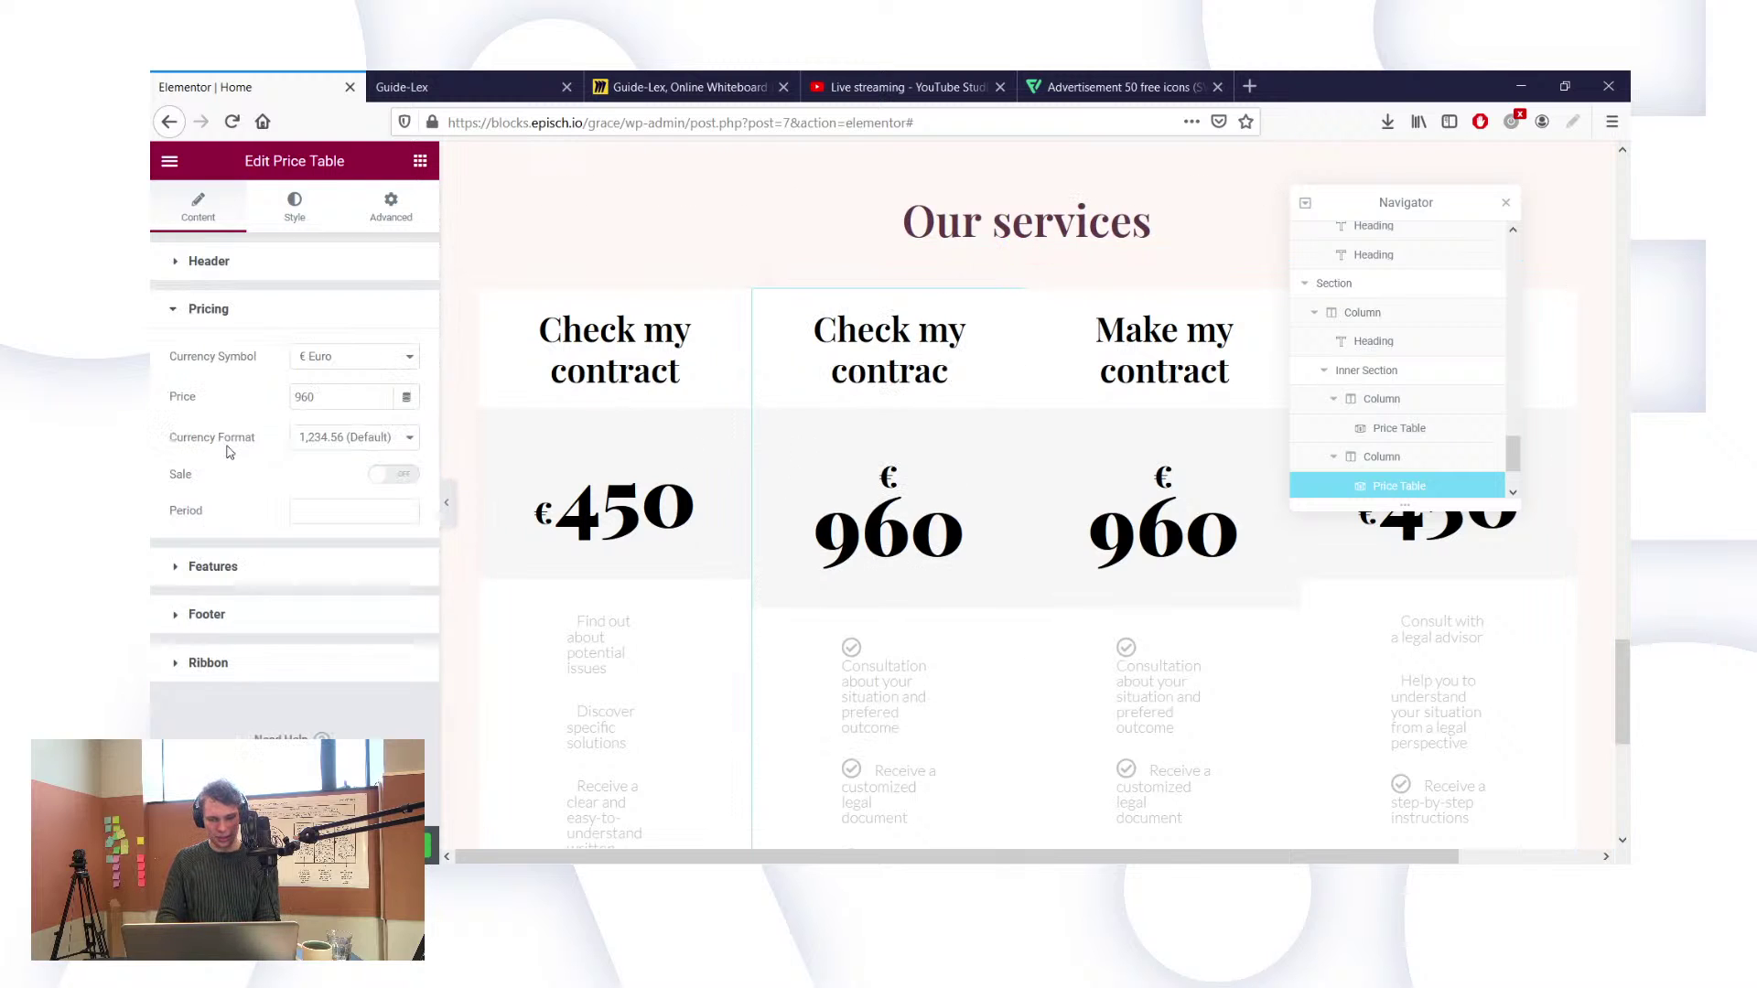
{"action": "double_click", "coordinate": [314, 398]}
{"action": "type", "text": "3"}
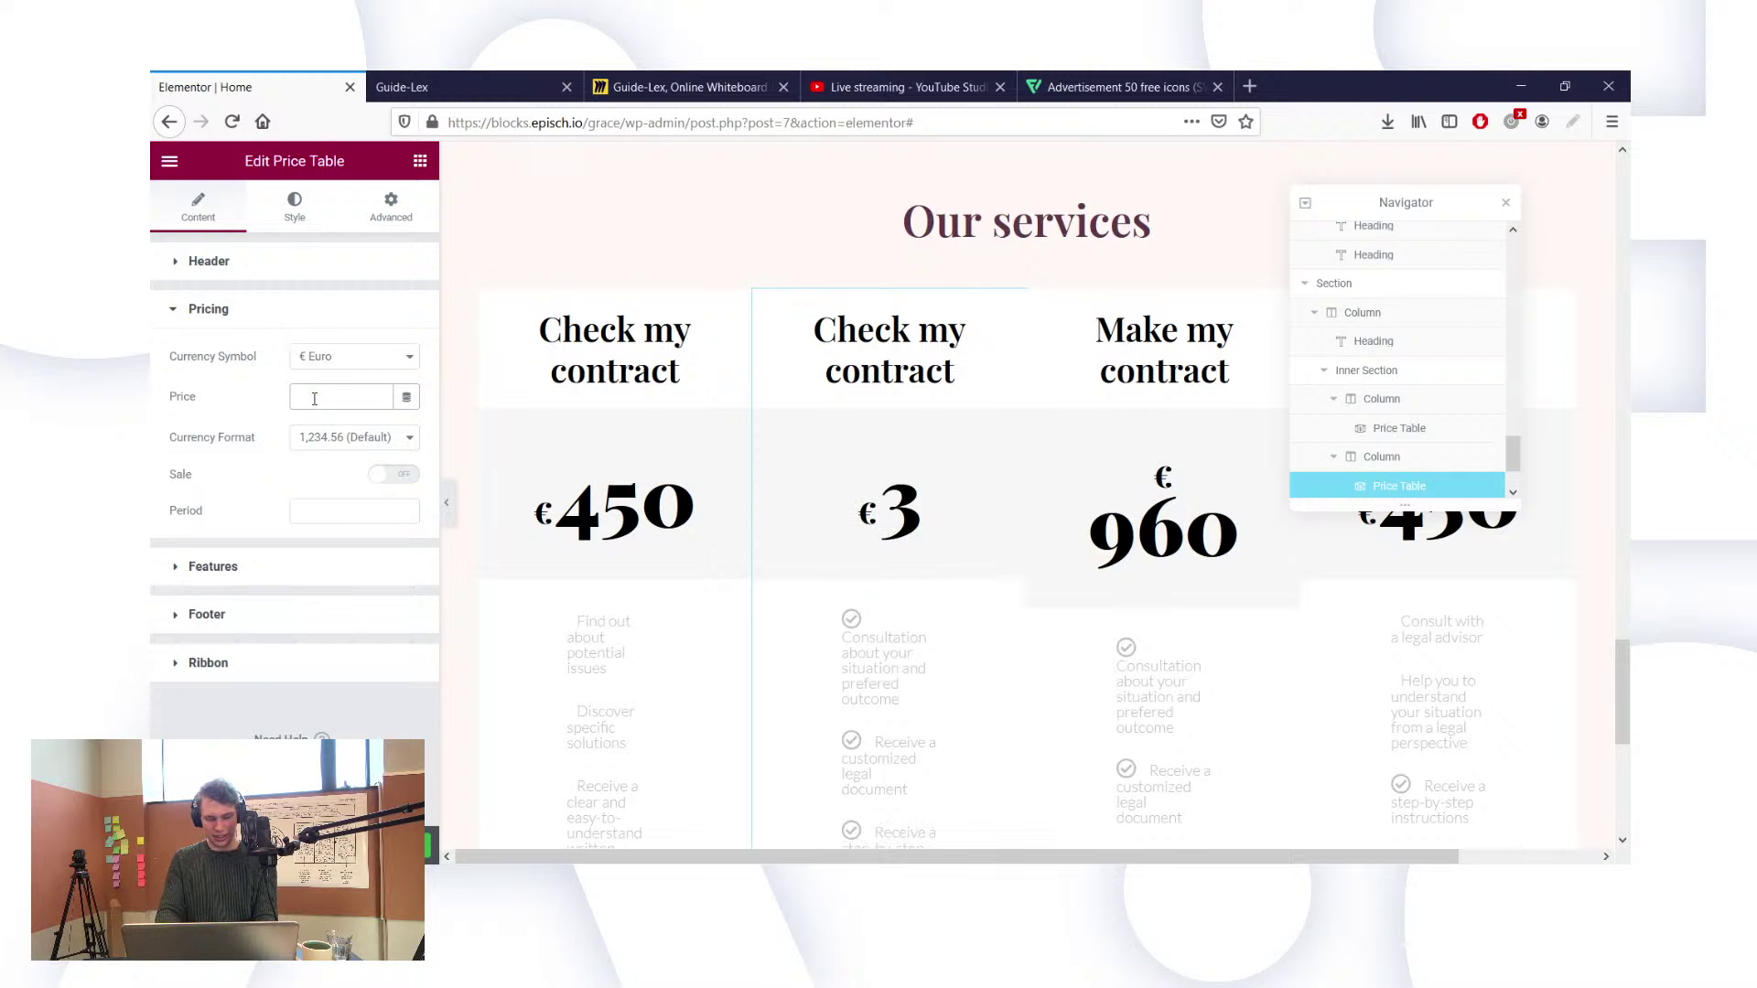
{"action": "type", "text": "450"}
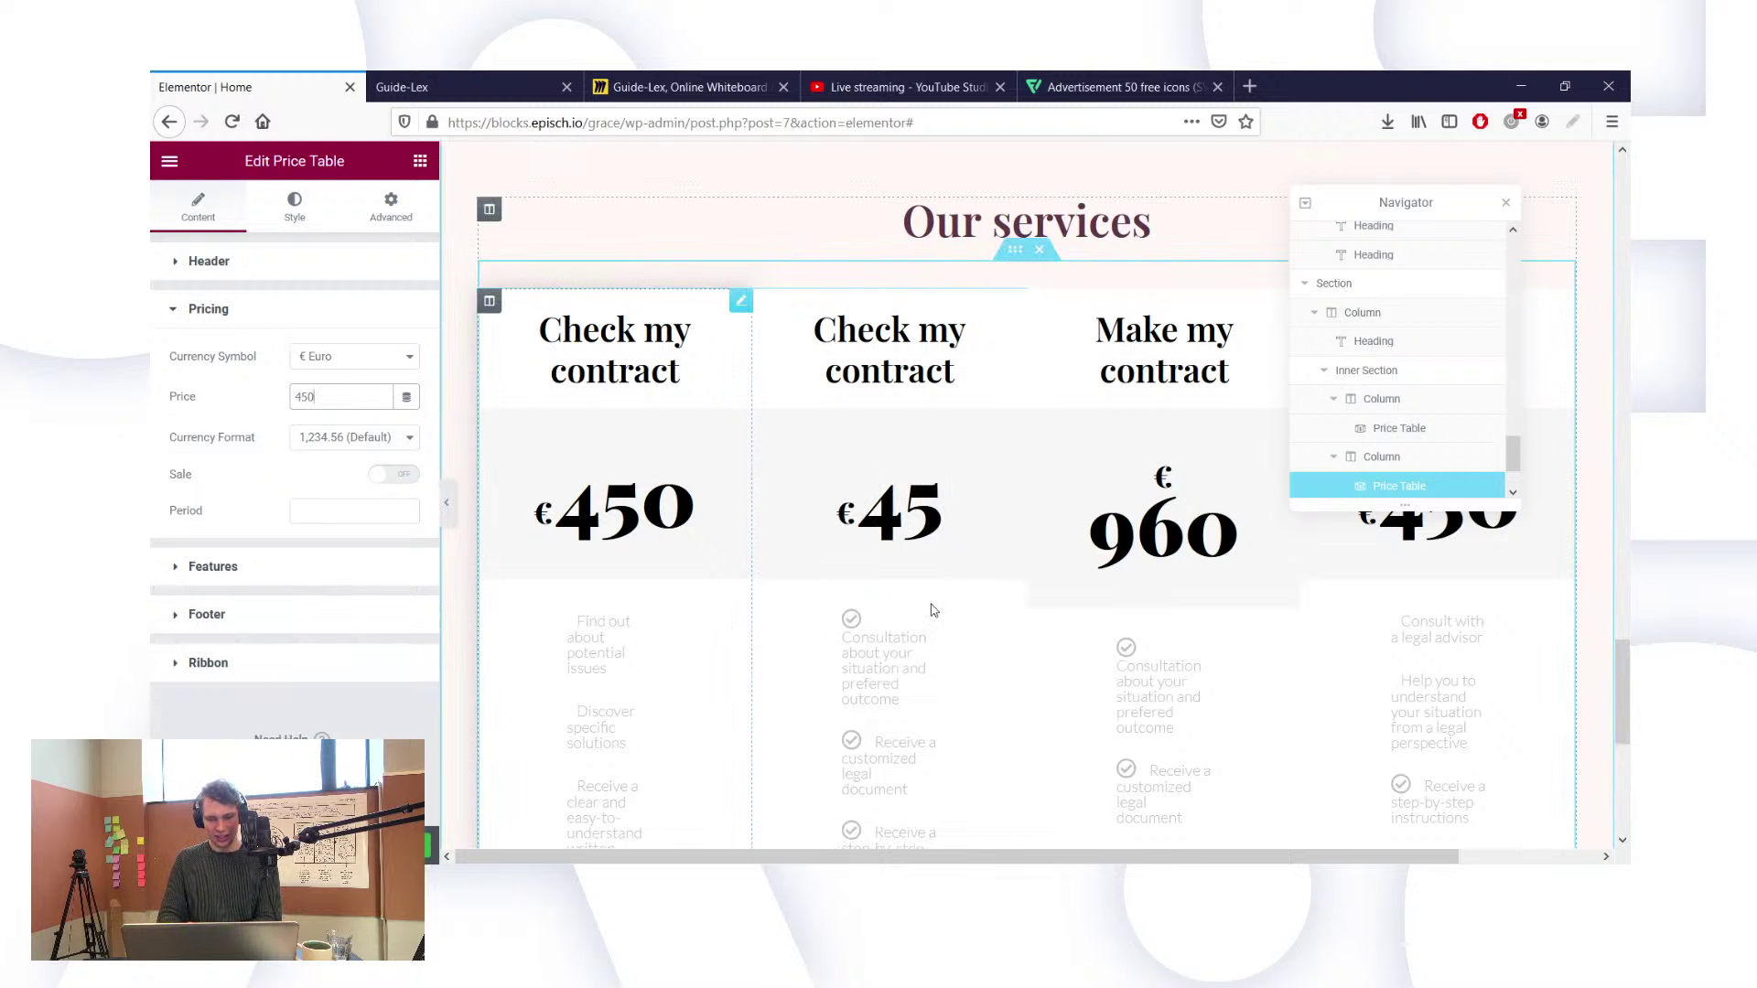
{"action": "left_click", "coordinate": [876, 641]}
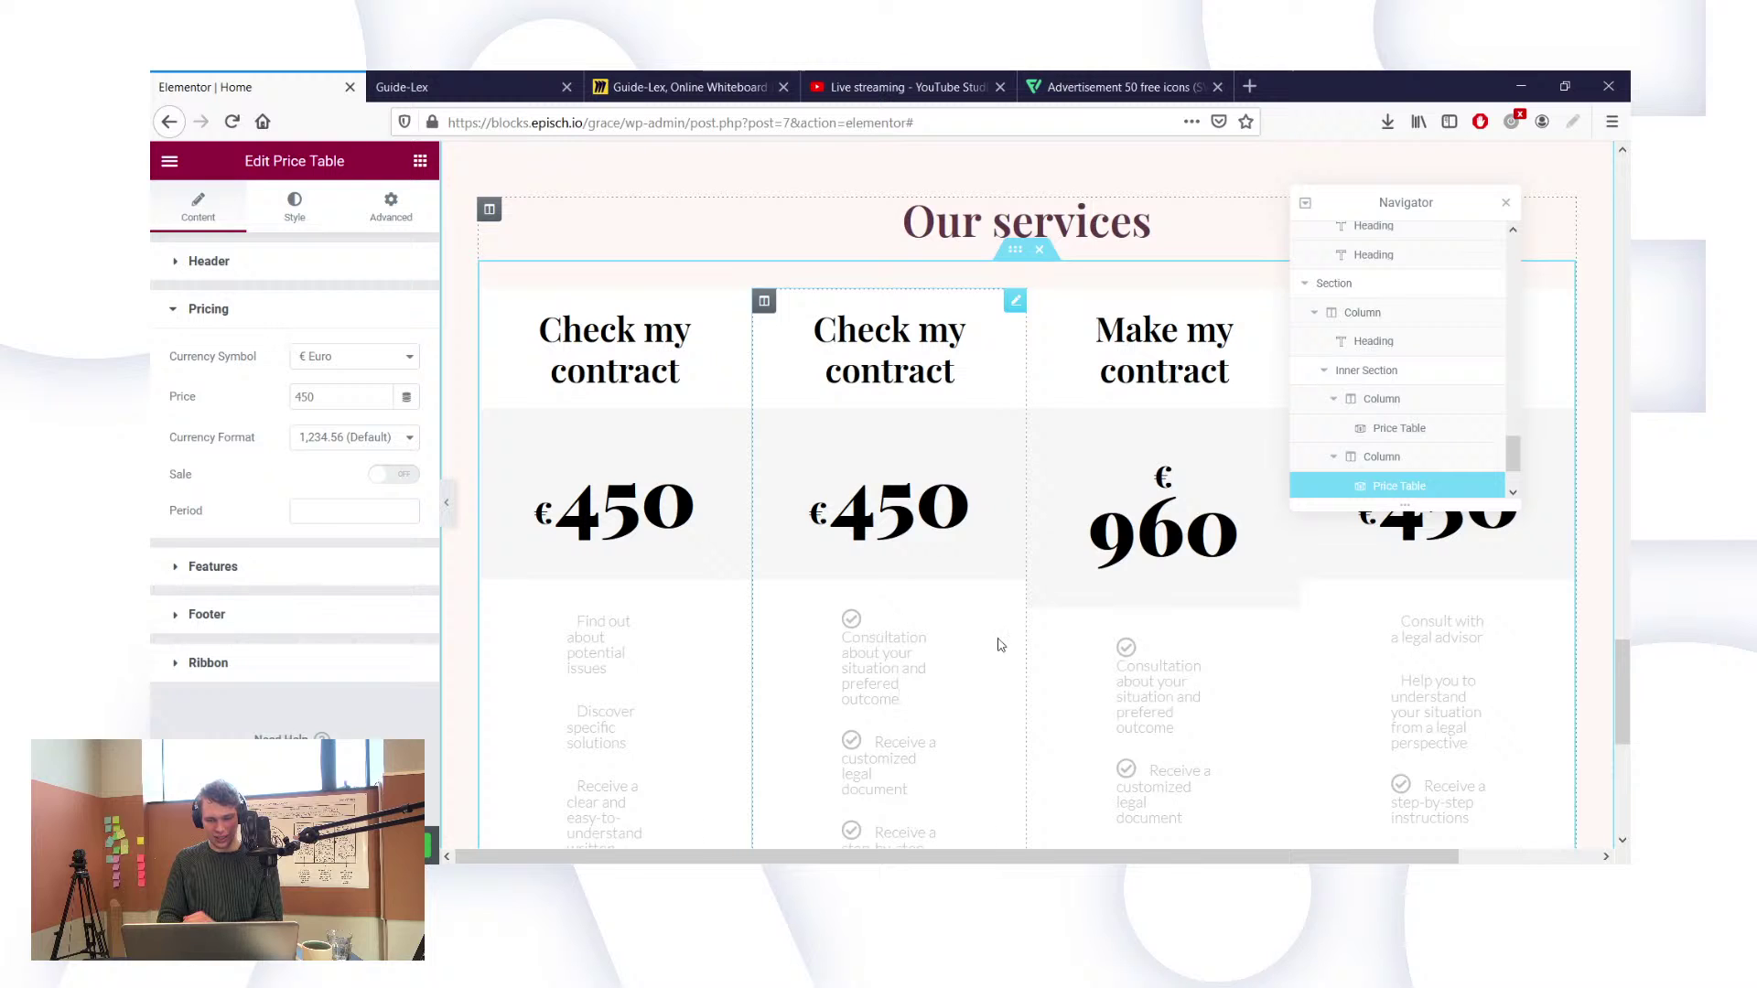
Step: Replace the second card's consultation feature with the first card's 'Find out about potential issues'
{"action": "left_click", "coordinate": [553, 499]}
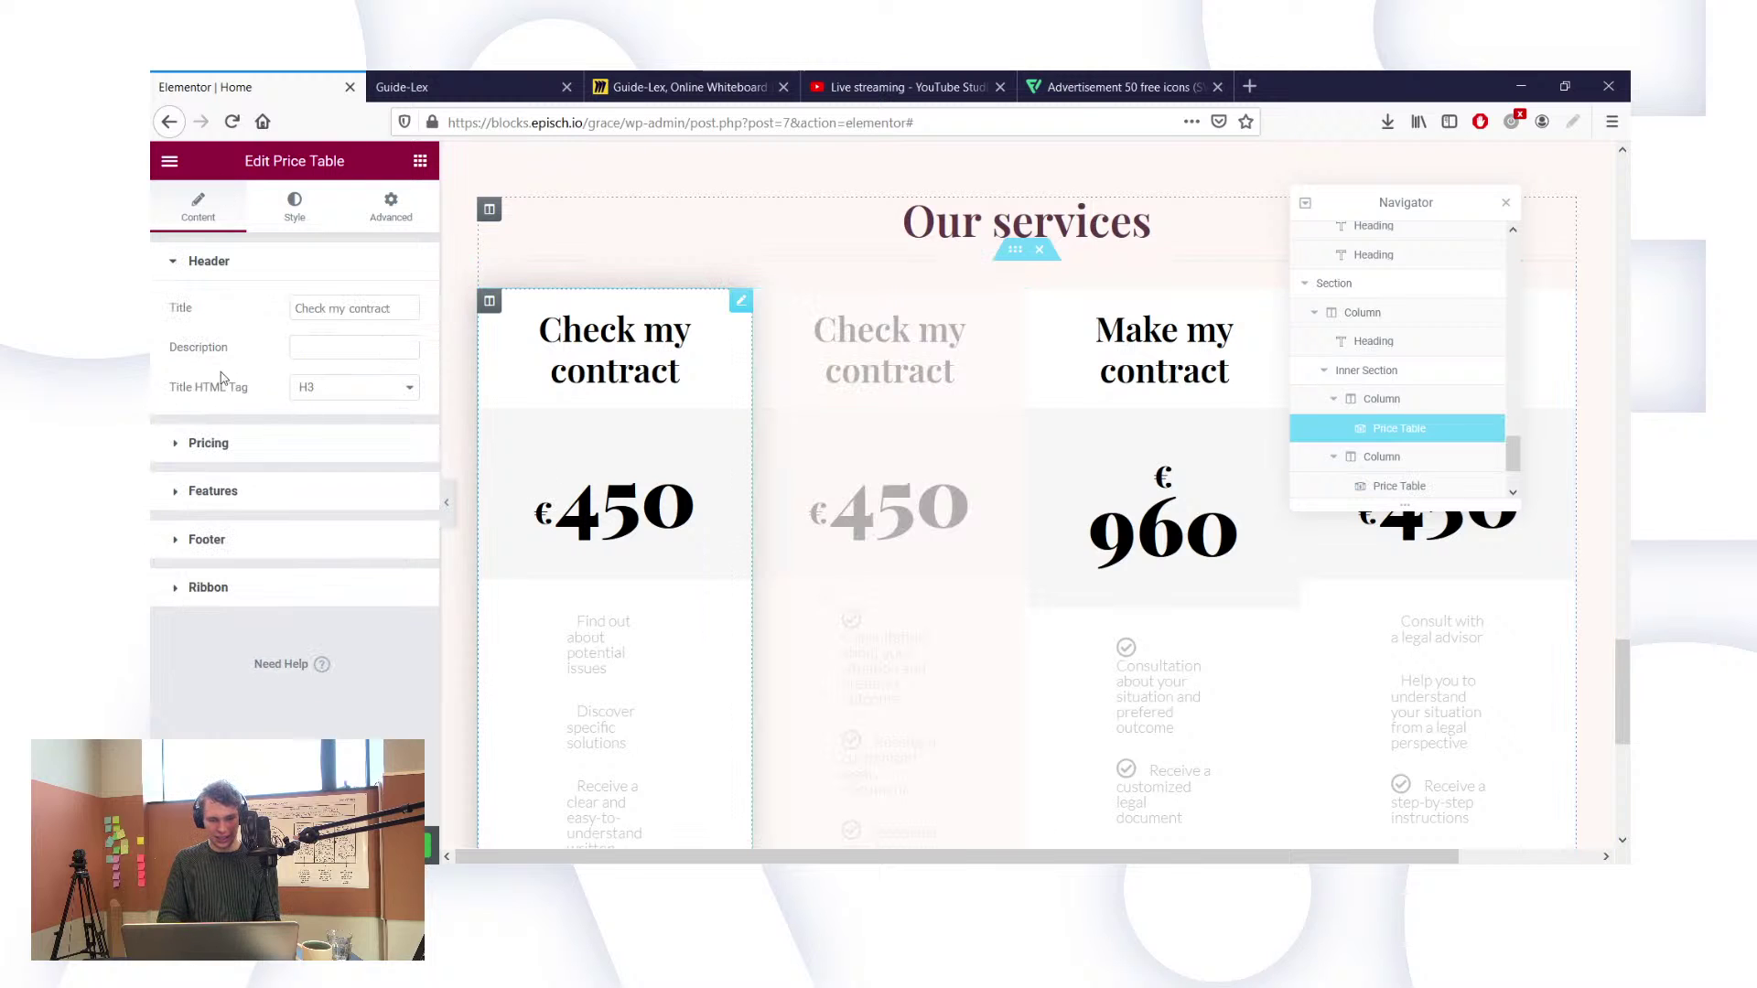
{"action": "left_click", "coordinate": [179, 511]}
{"action": "left_click", "coordinate": [182, 490]}
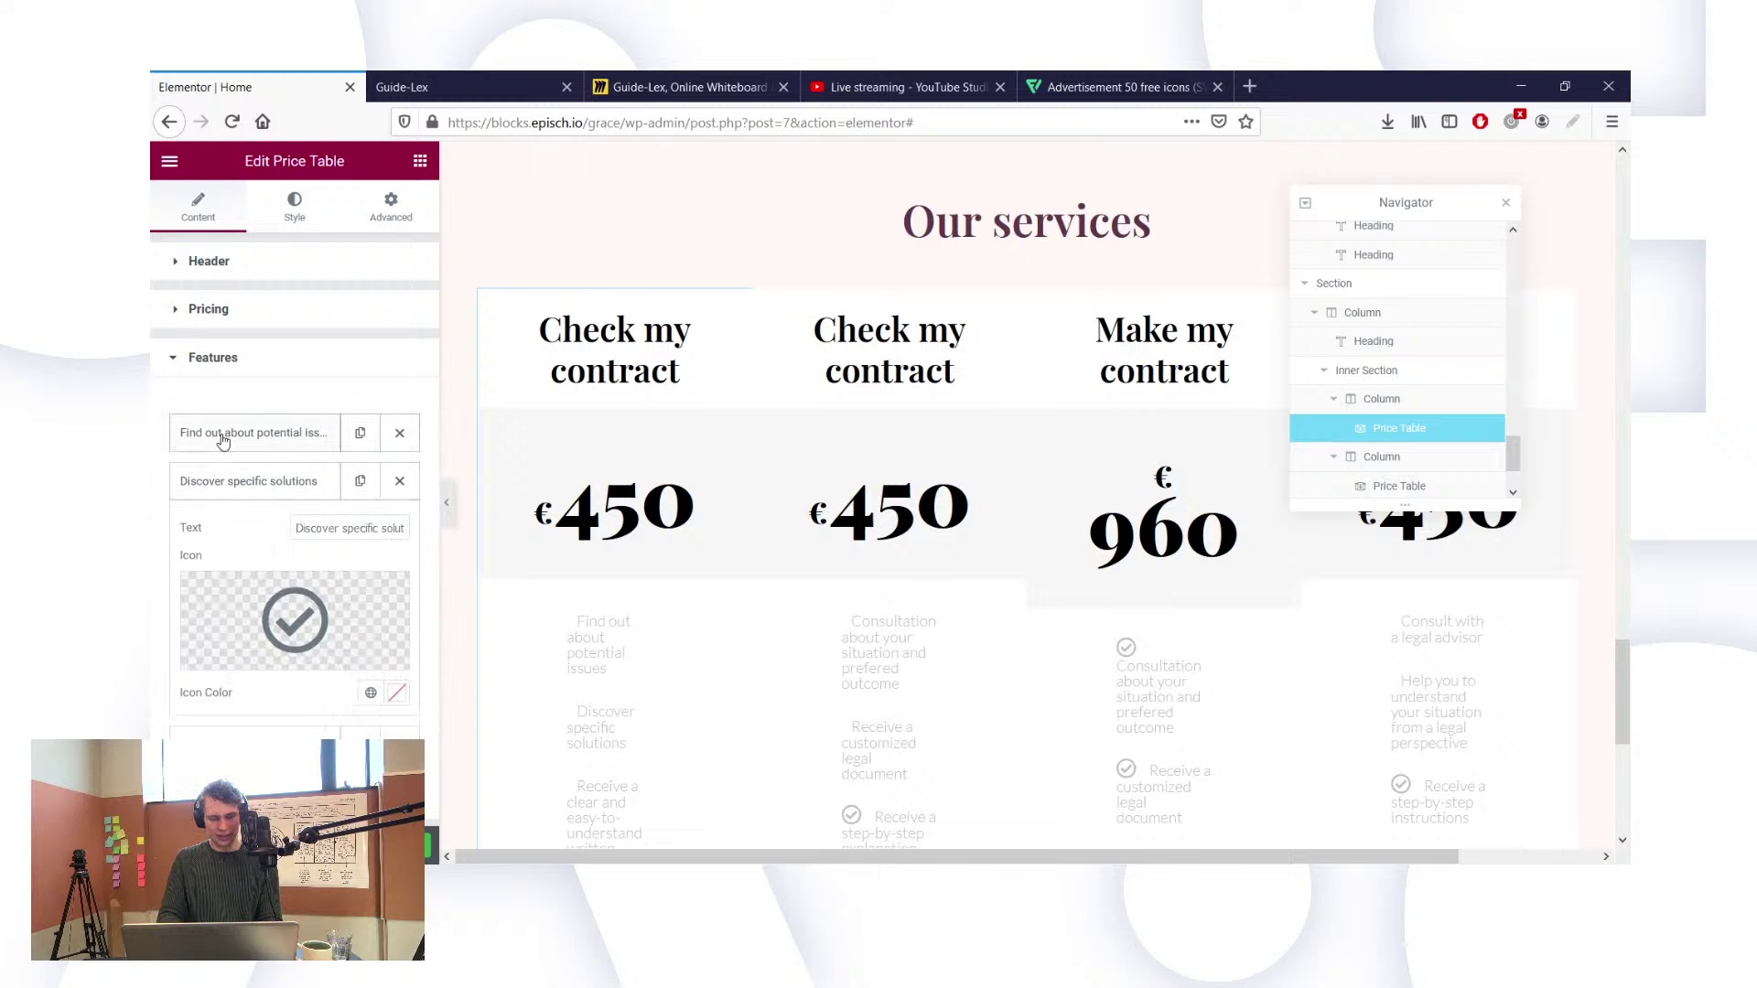
{"action": "left_click", "coordinate": [223, 441]}
{"action": "triple_click", "coordinate": [322, 491]}
{"action": "key", "text": "ctrl+c"}
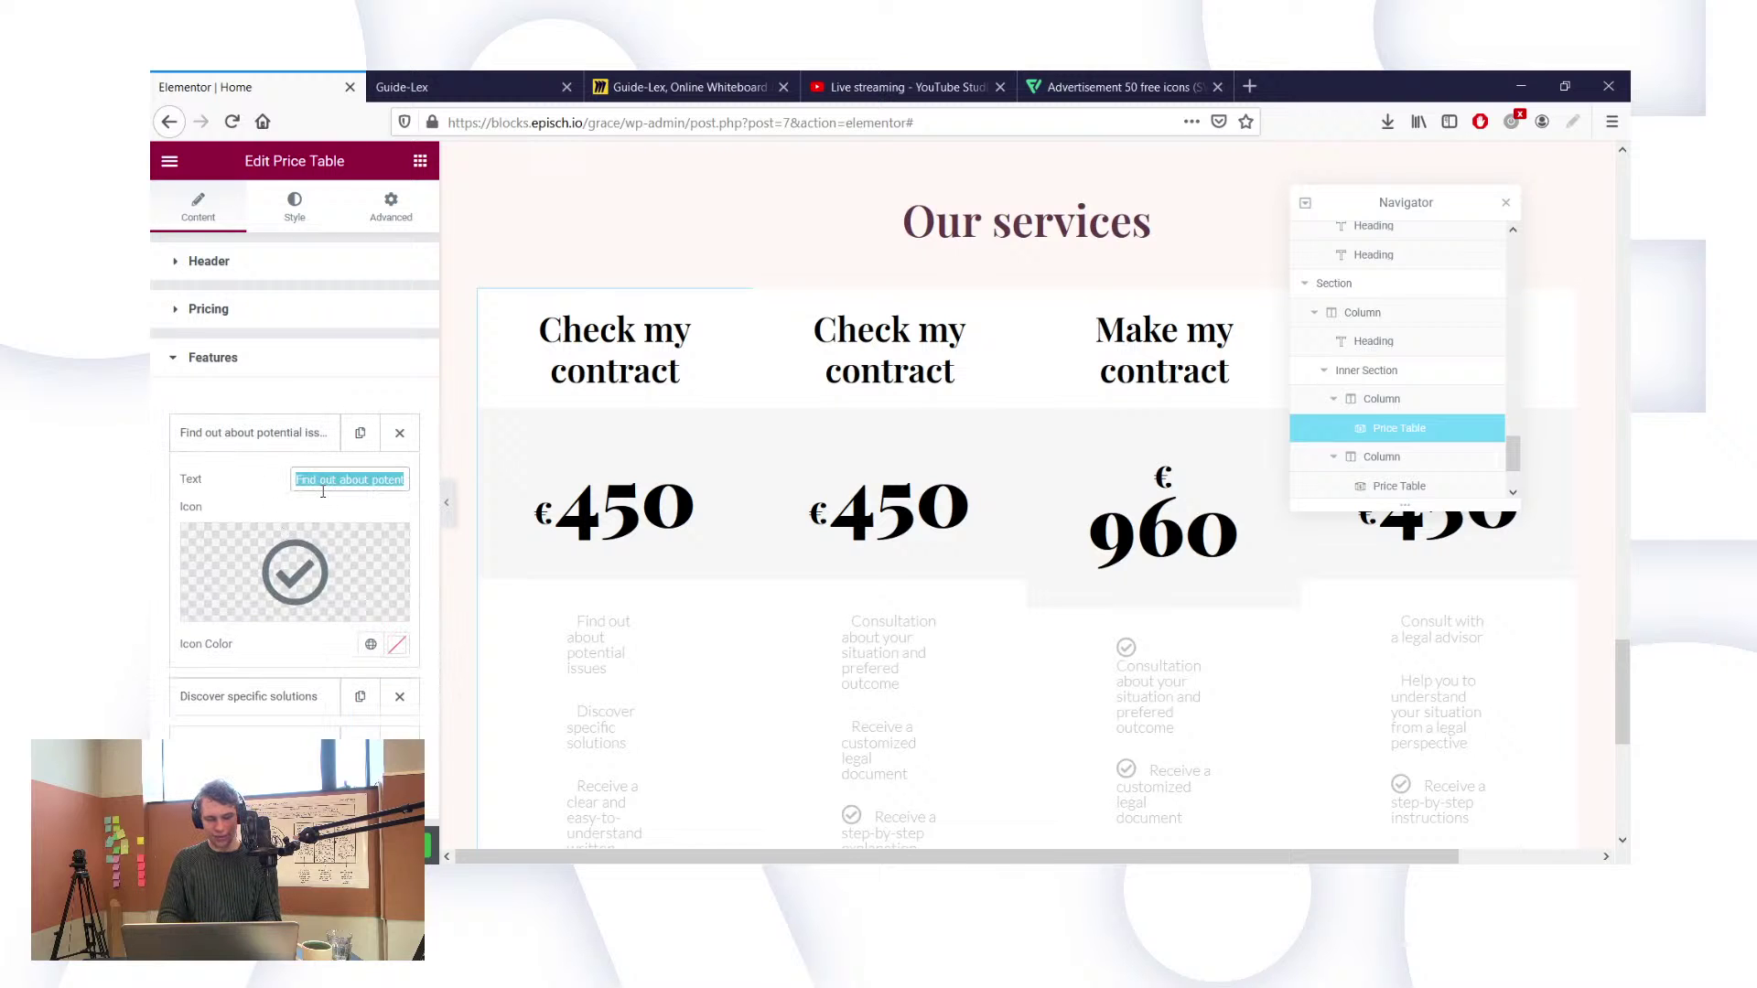
{"action": "left_click", "coordinate": [413, 547]}
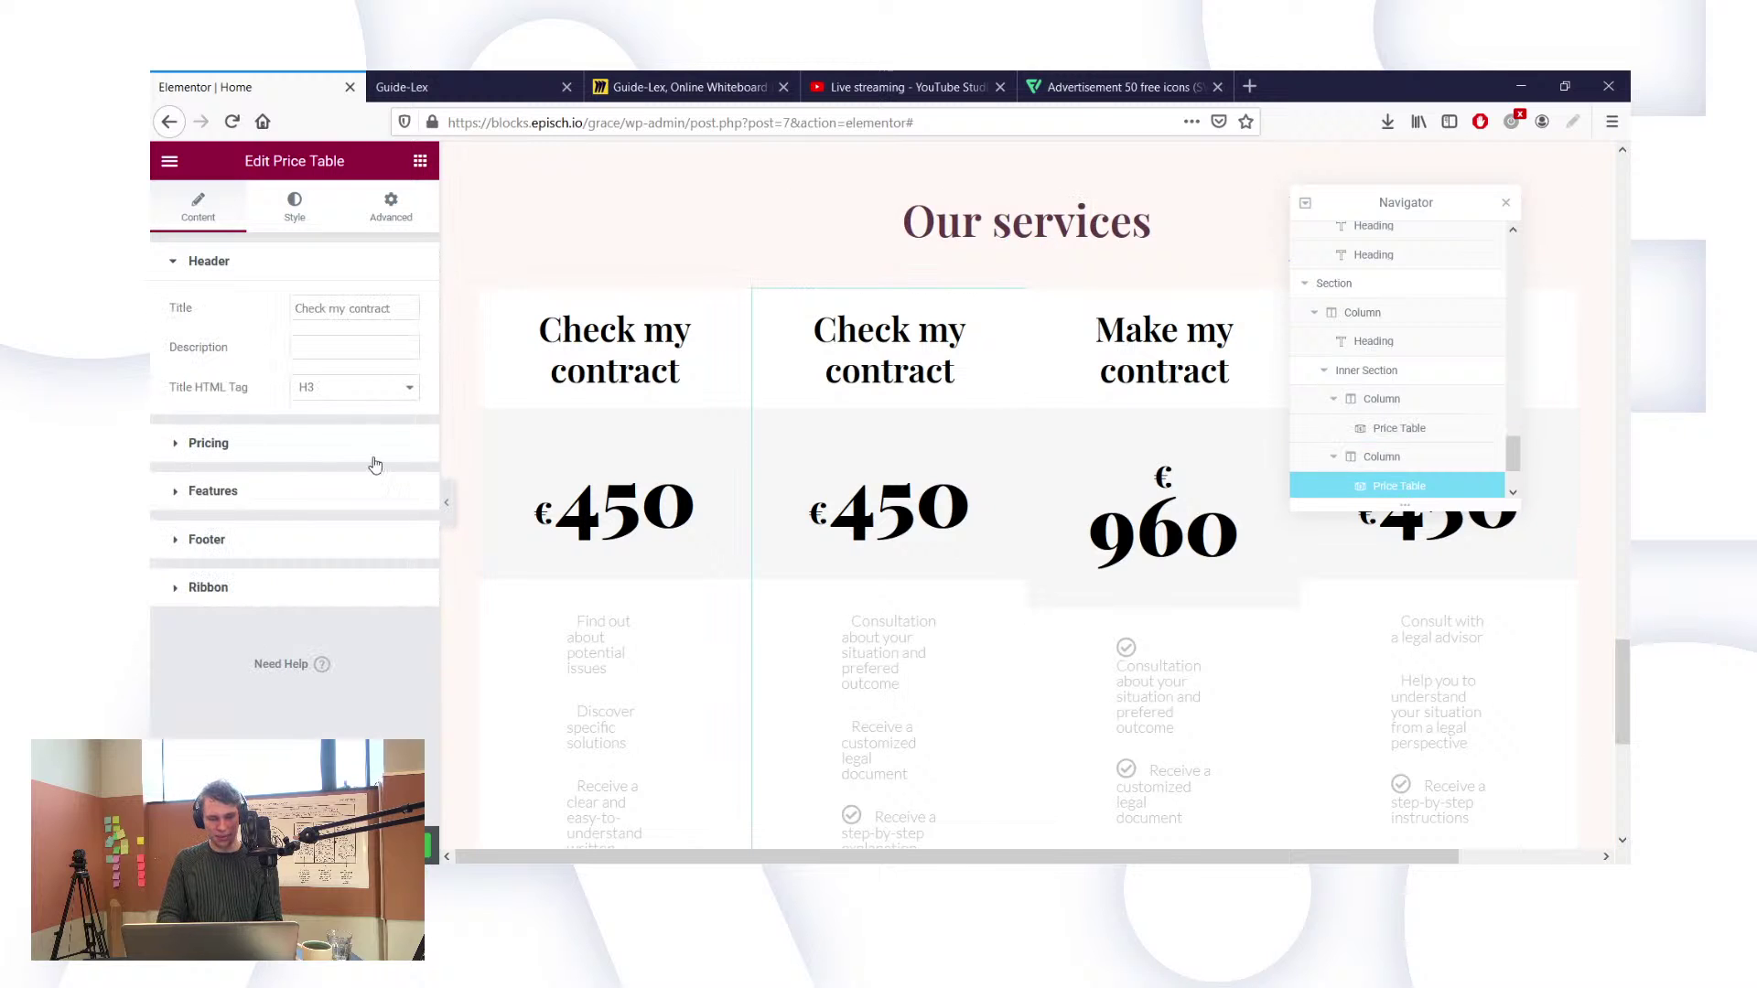
{"action": "left_click", "coordinate": [426, 491]}
{"action": "left_click", "coordinate": [249, 436]}
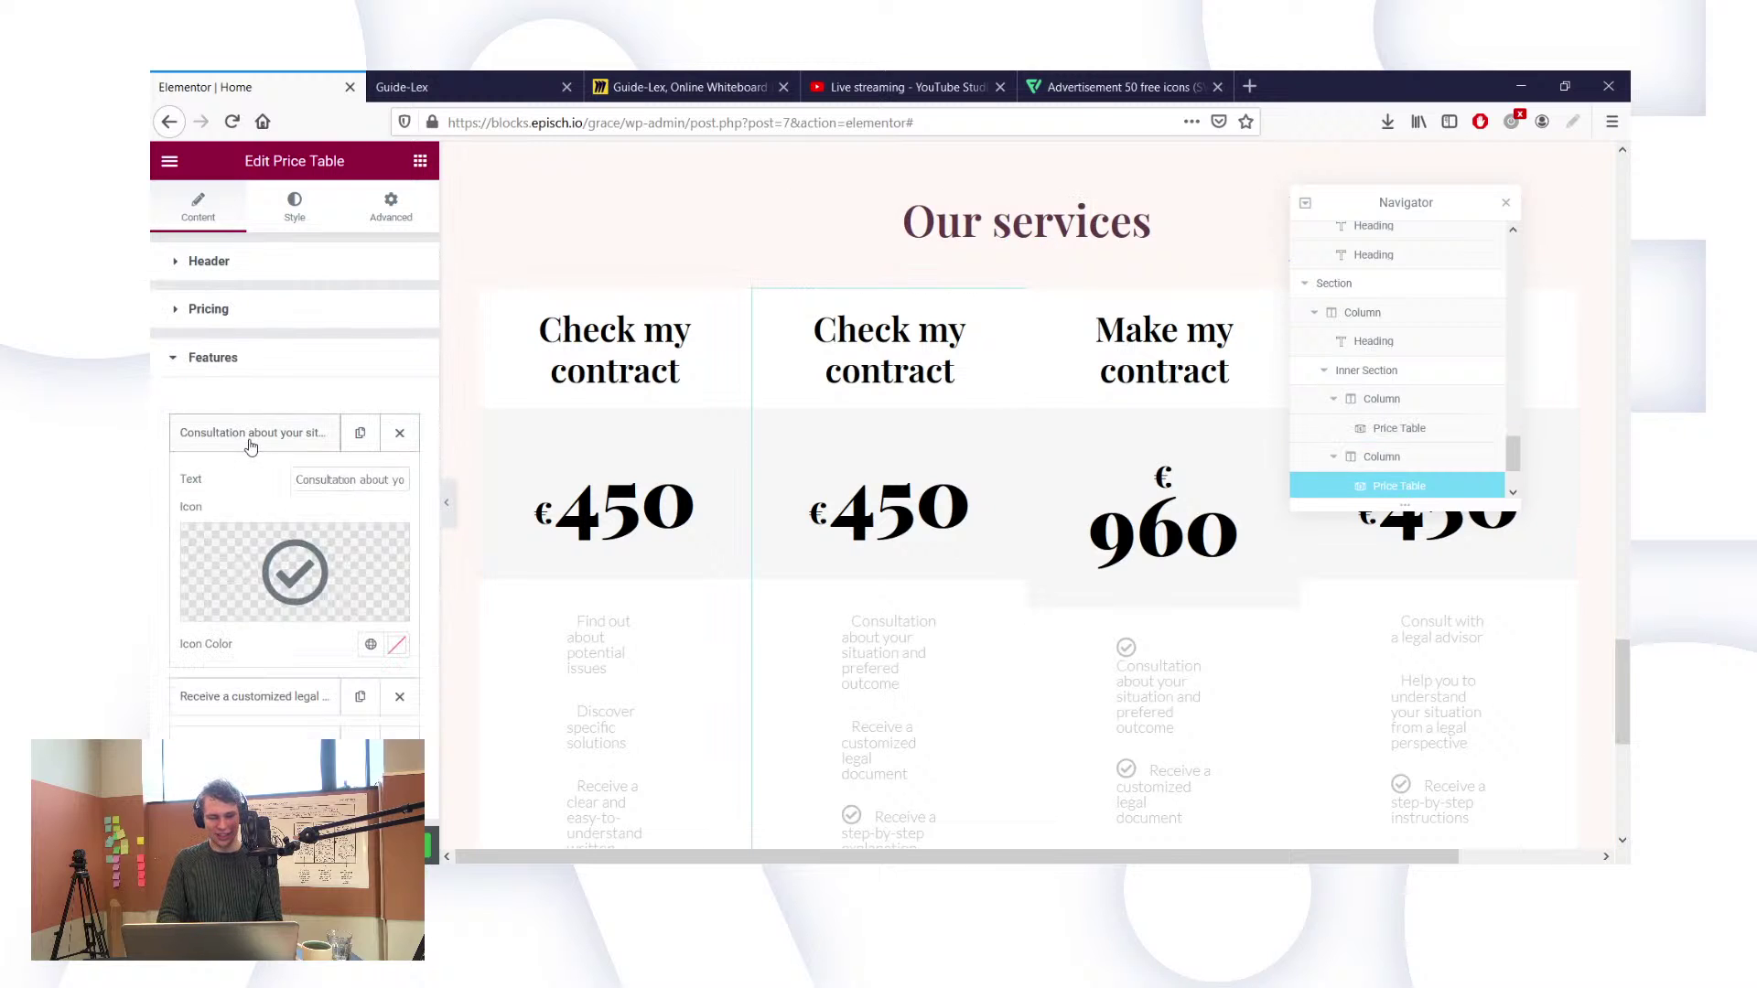
{"action": "triple_click", "coordinate": [324, 477]}
{"action": "key", "text": "ctrl+v"}
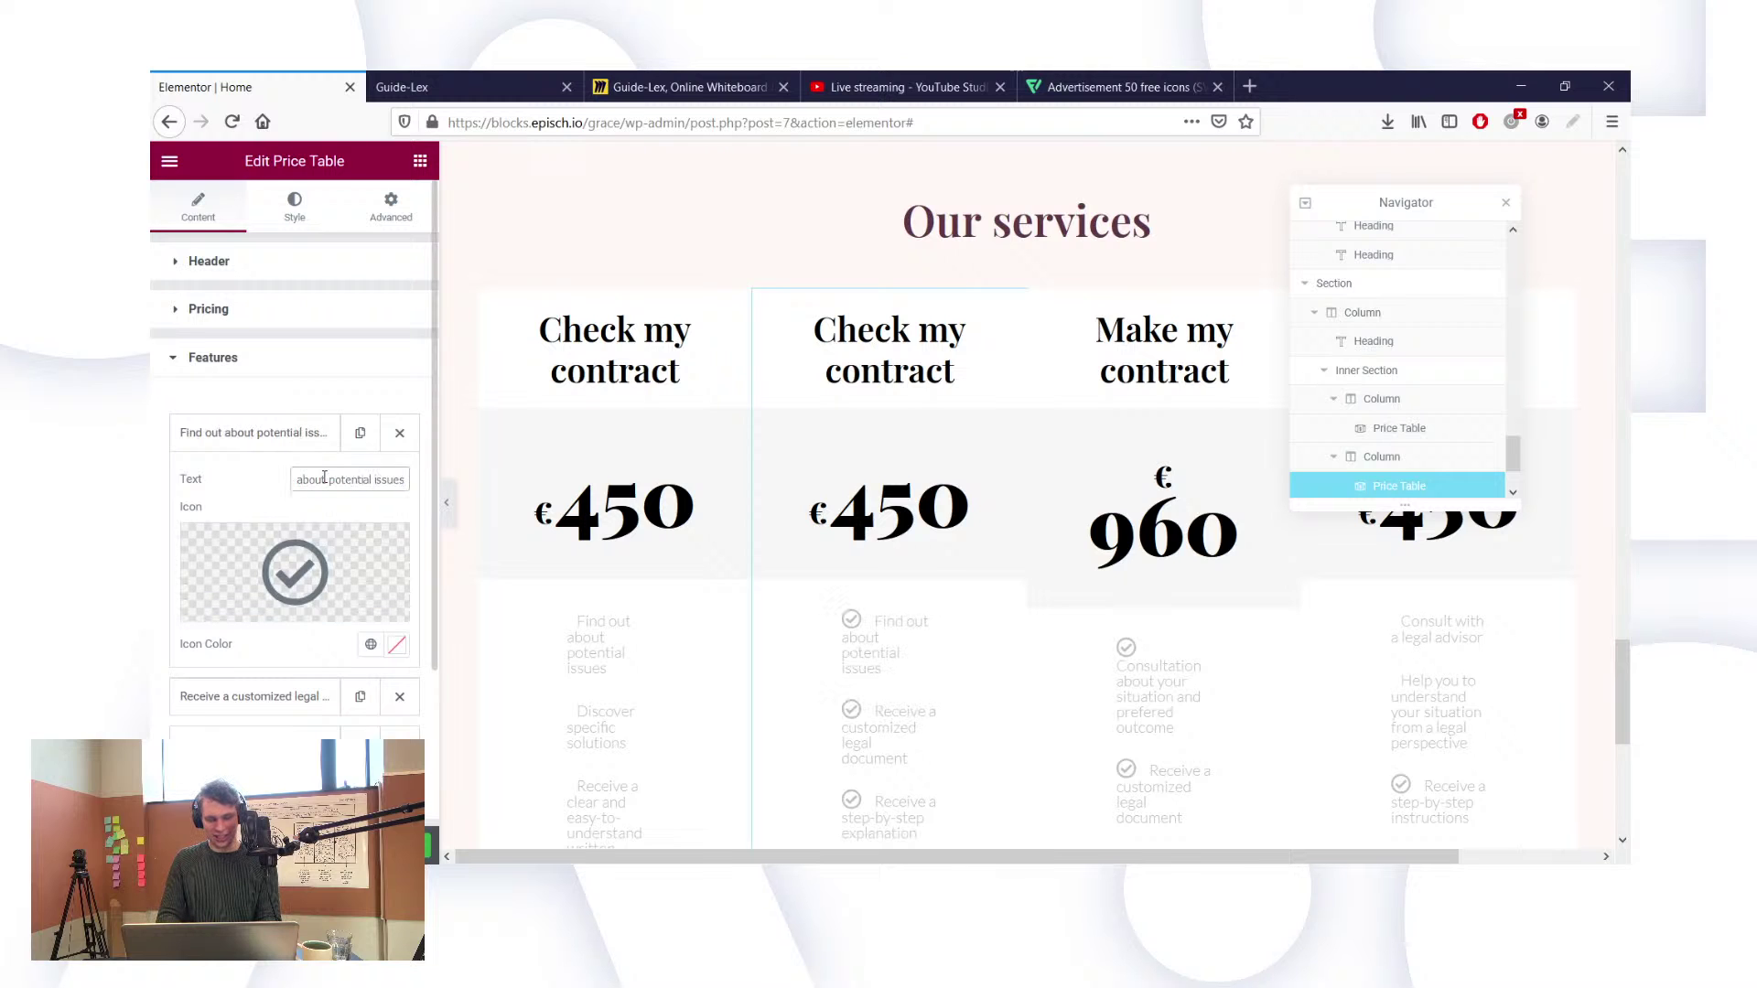
Step: Replace the second card's customized legal document feature with 'Discover specific solutions'
{"action": "left_click", "coordinate": [576, 716]}
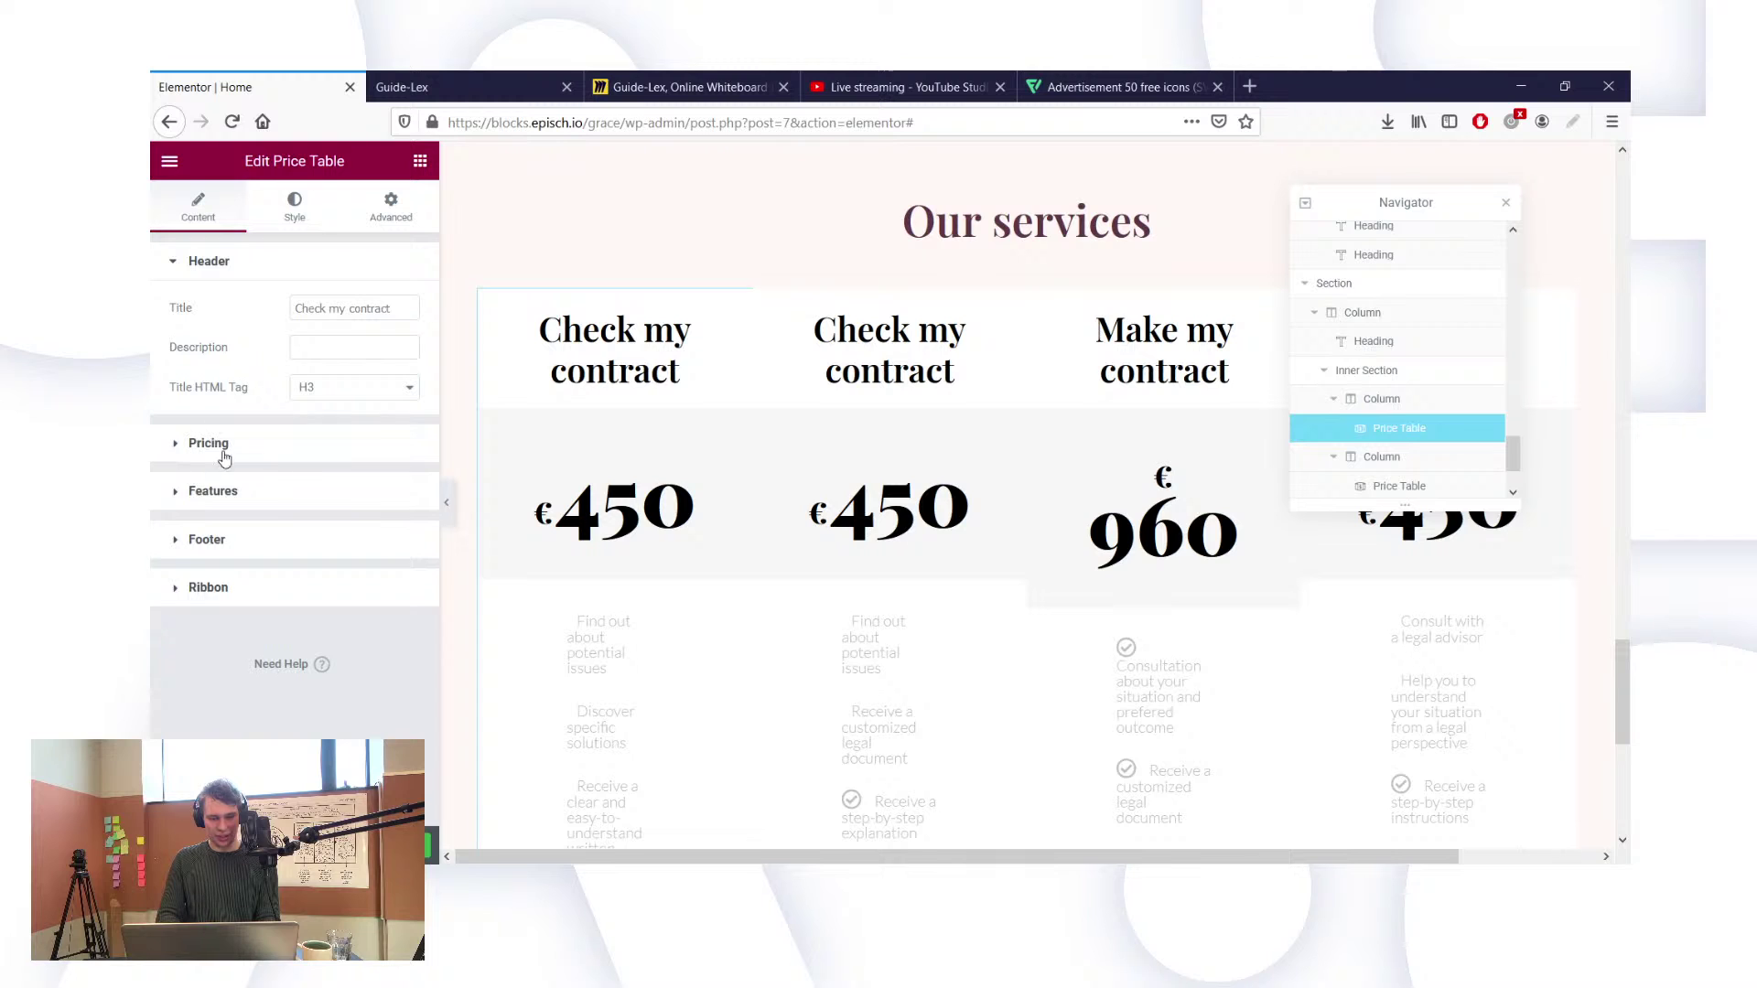
{"action": "left_click", "coordinate": [320, 491]}
{"action": "left_click", "coordinate": [267, 482]}
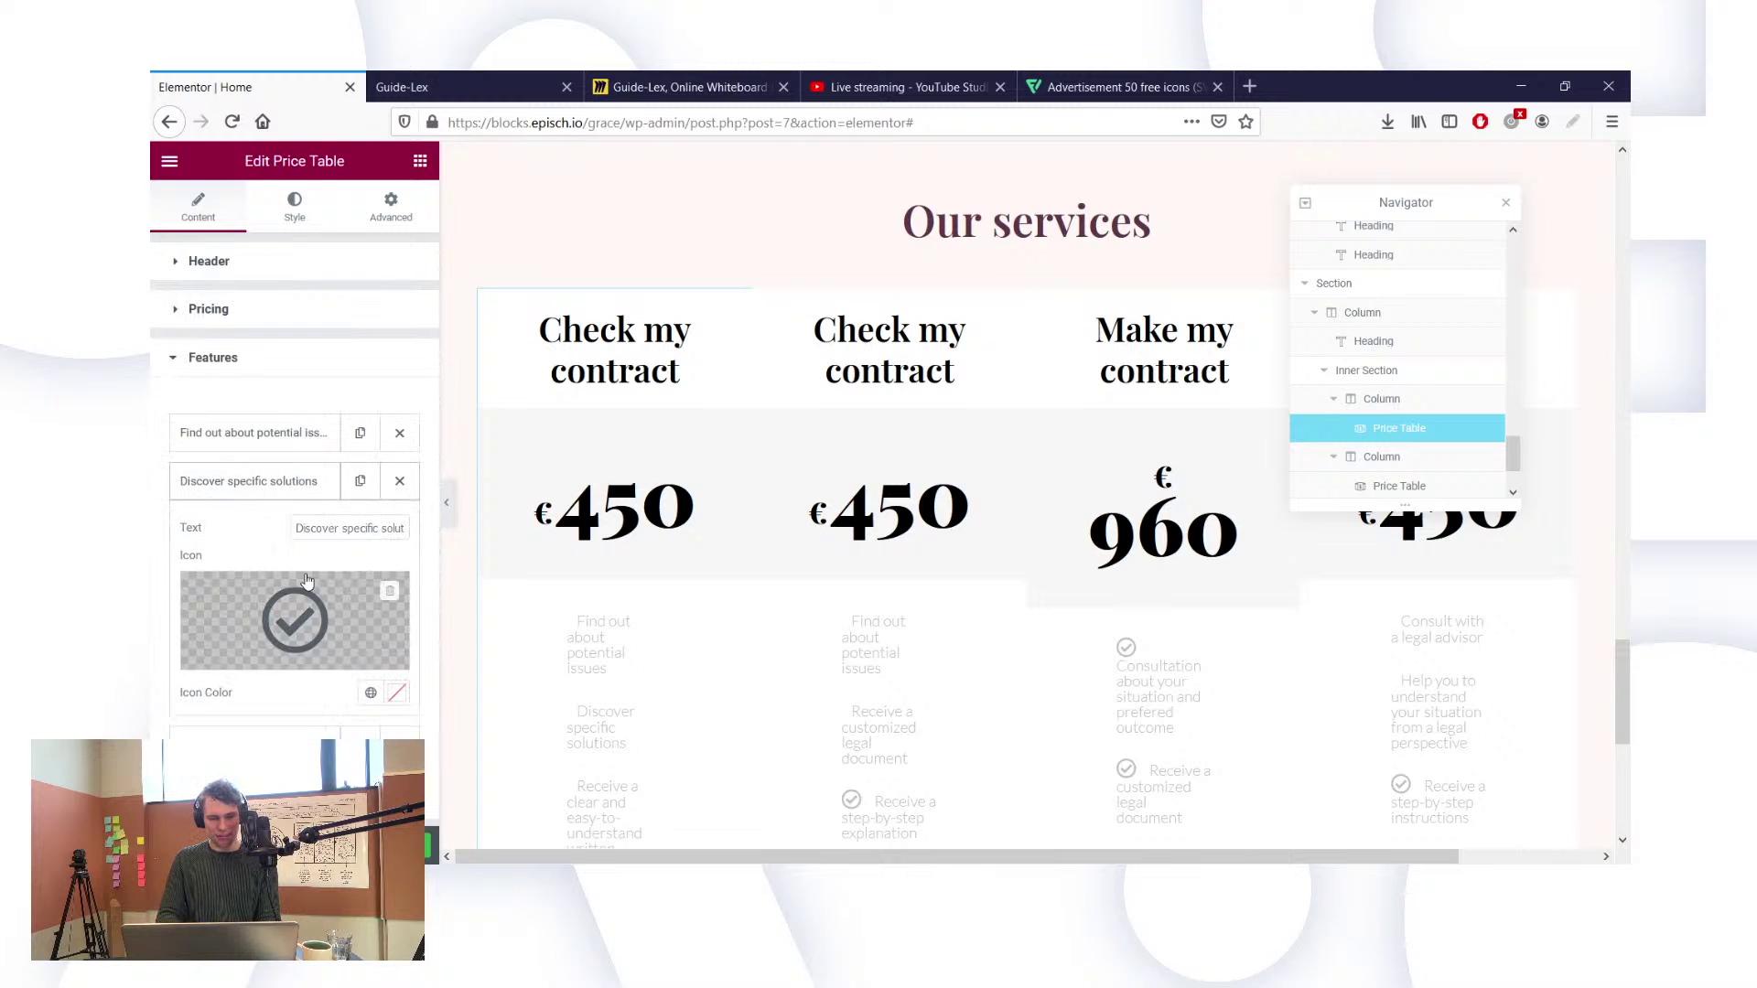
{"action": "triple_click", "coordinate": [318, 527]}
{"action": "key", "text": "ctrl+c"}
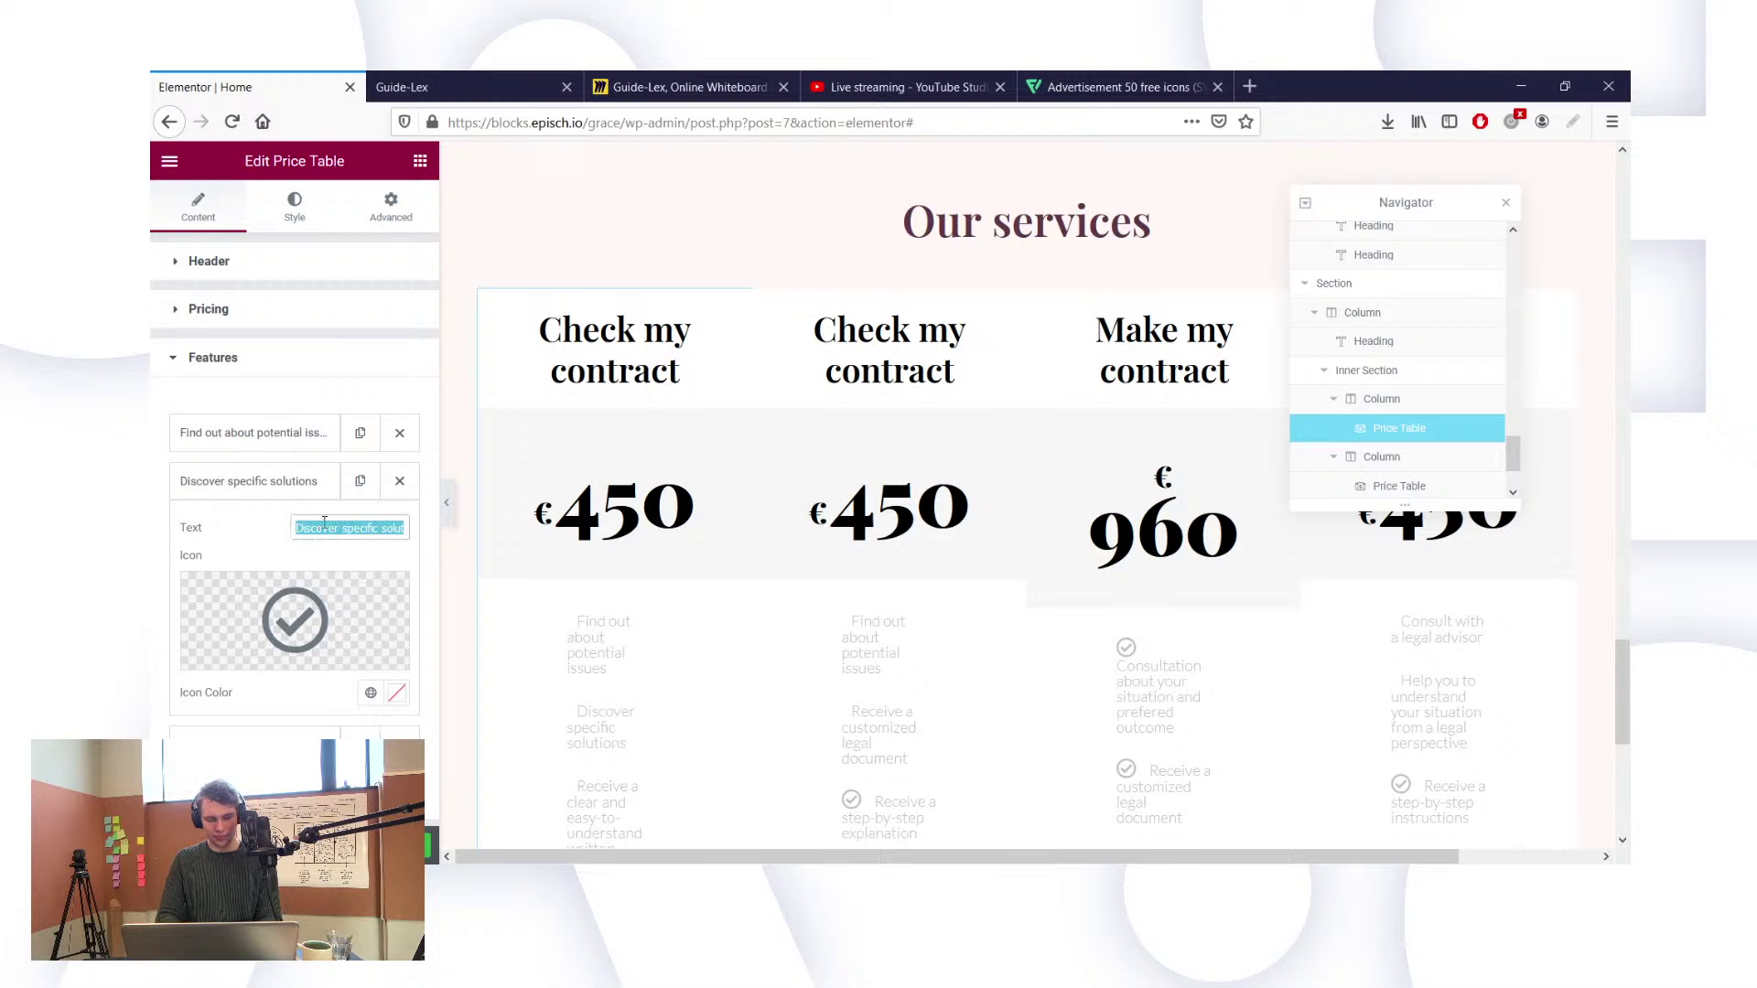
{"action": "left_click", "coordinate": [941, 690]}
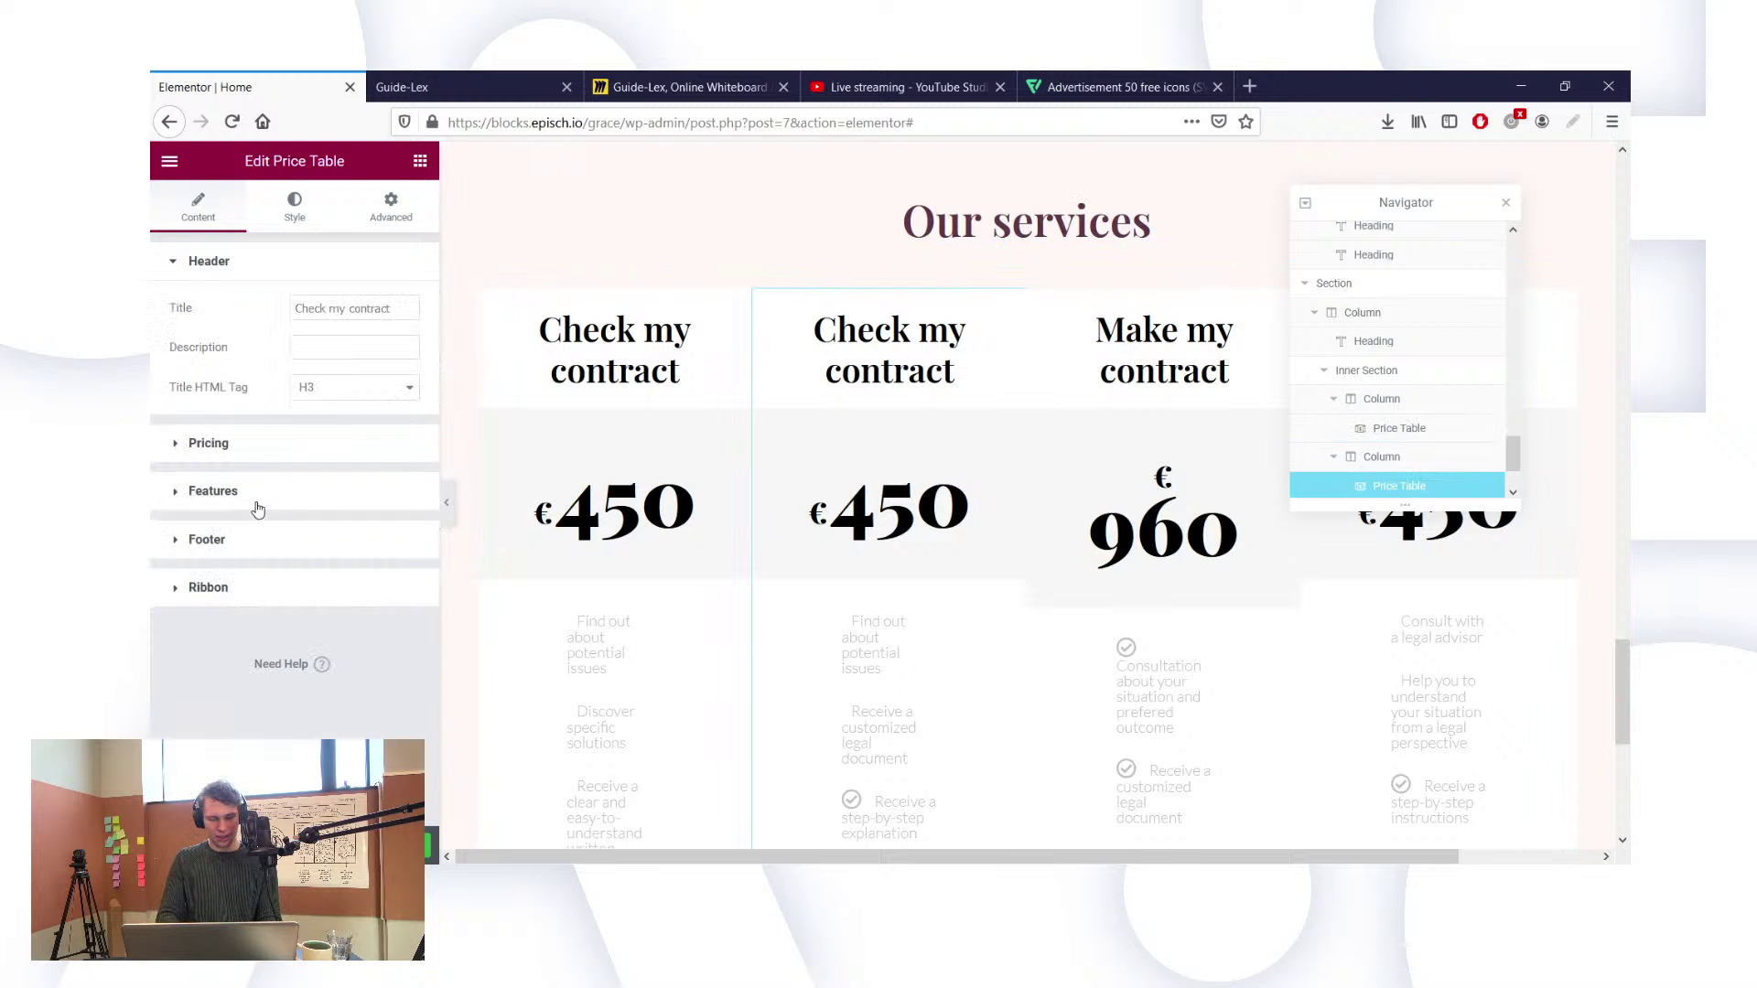
{"action": "left_click", "coordinate": [255, 496]}
{"action": "left_click", "coordinate": [242, 485]}
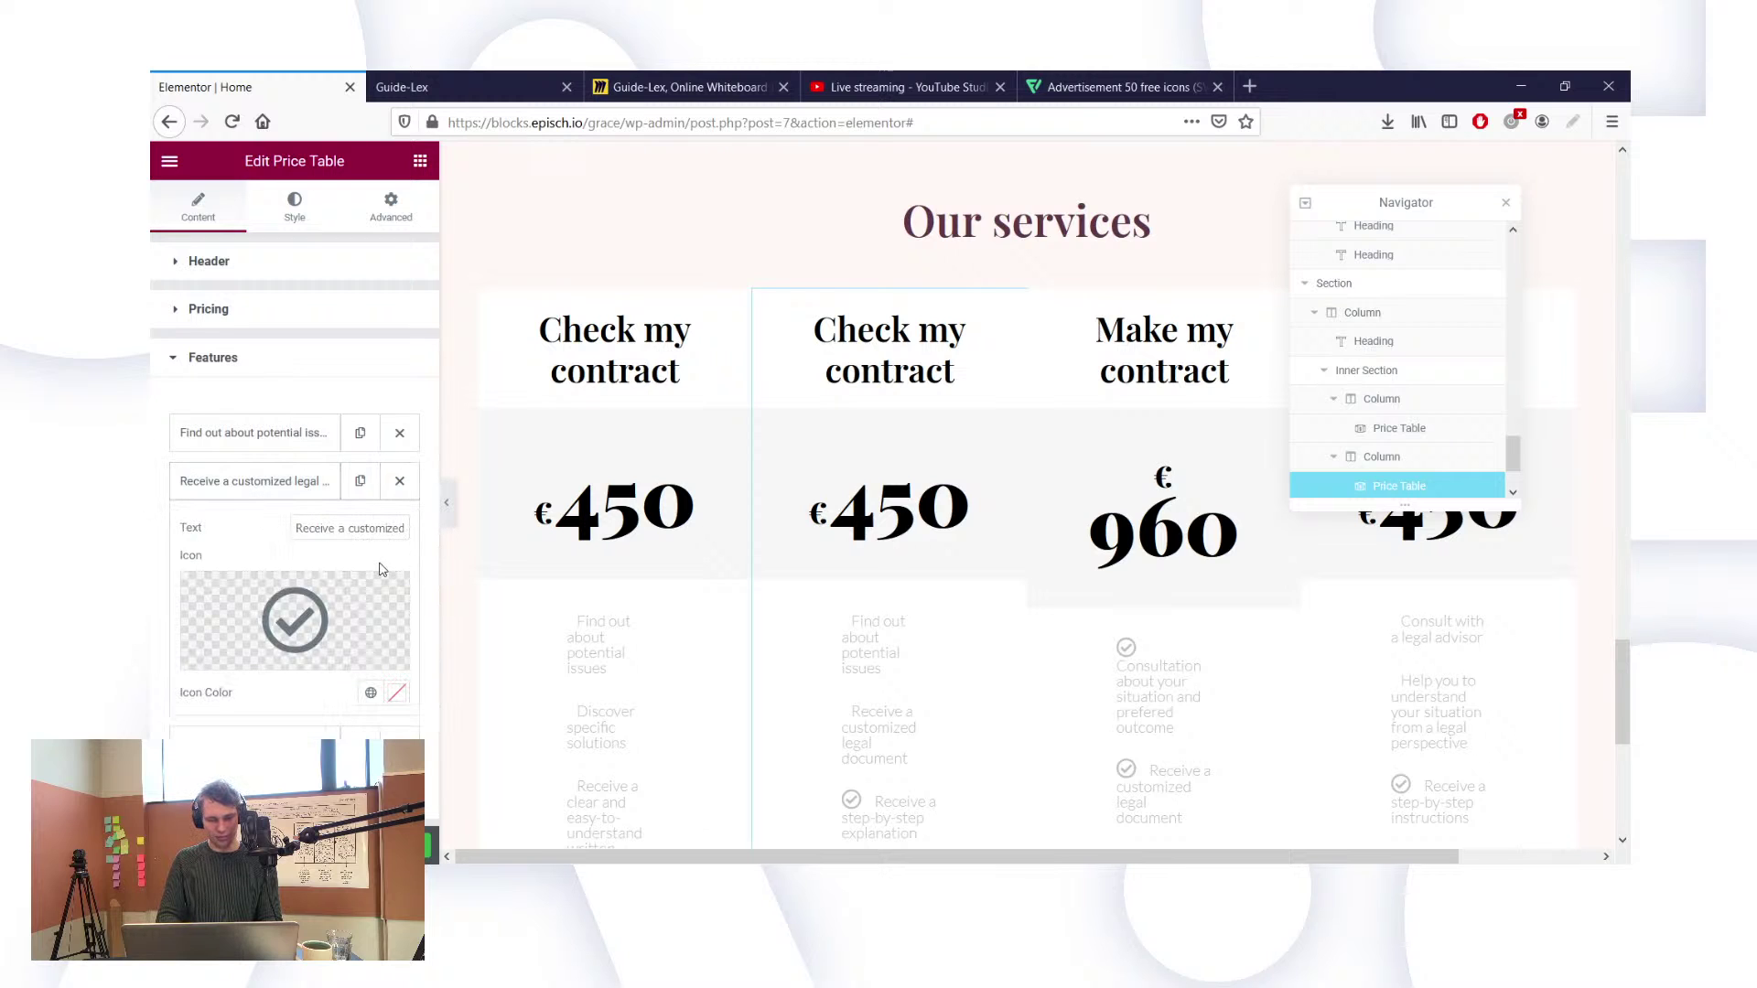
{"action": "left_click", "coordinate": [318, 521]}
{"action": "key", "text": "ctrl+a"}
{"action": "key", "text": "ctrl+v"}
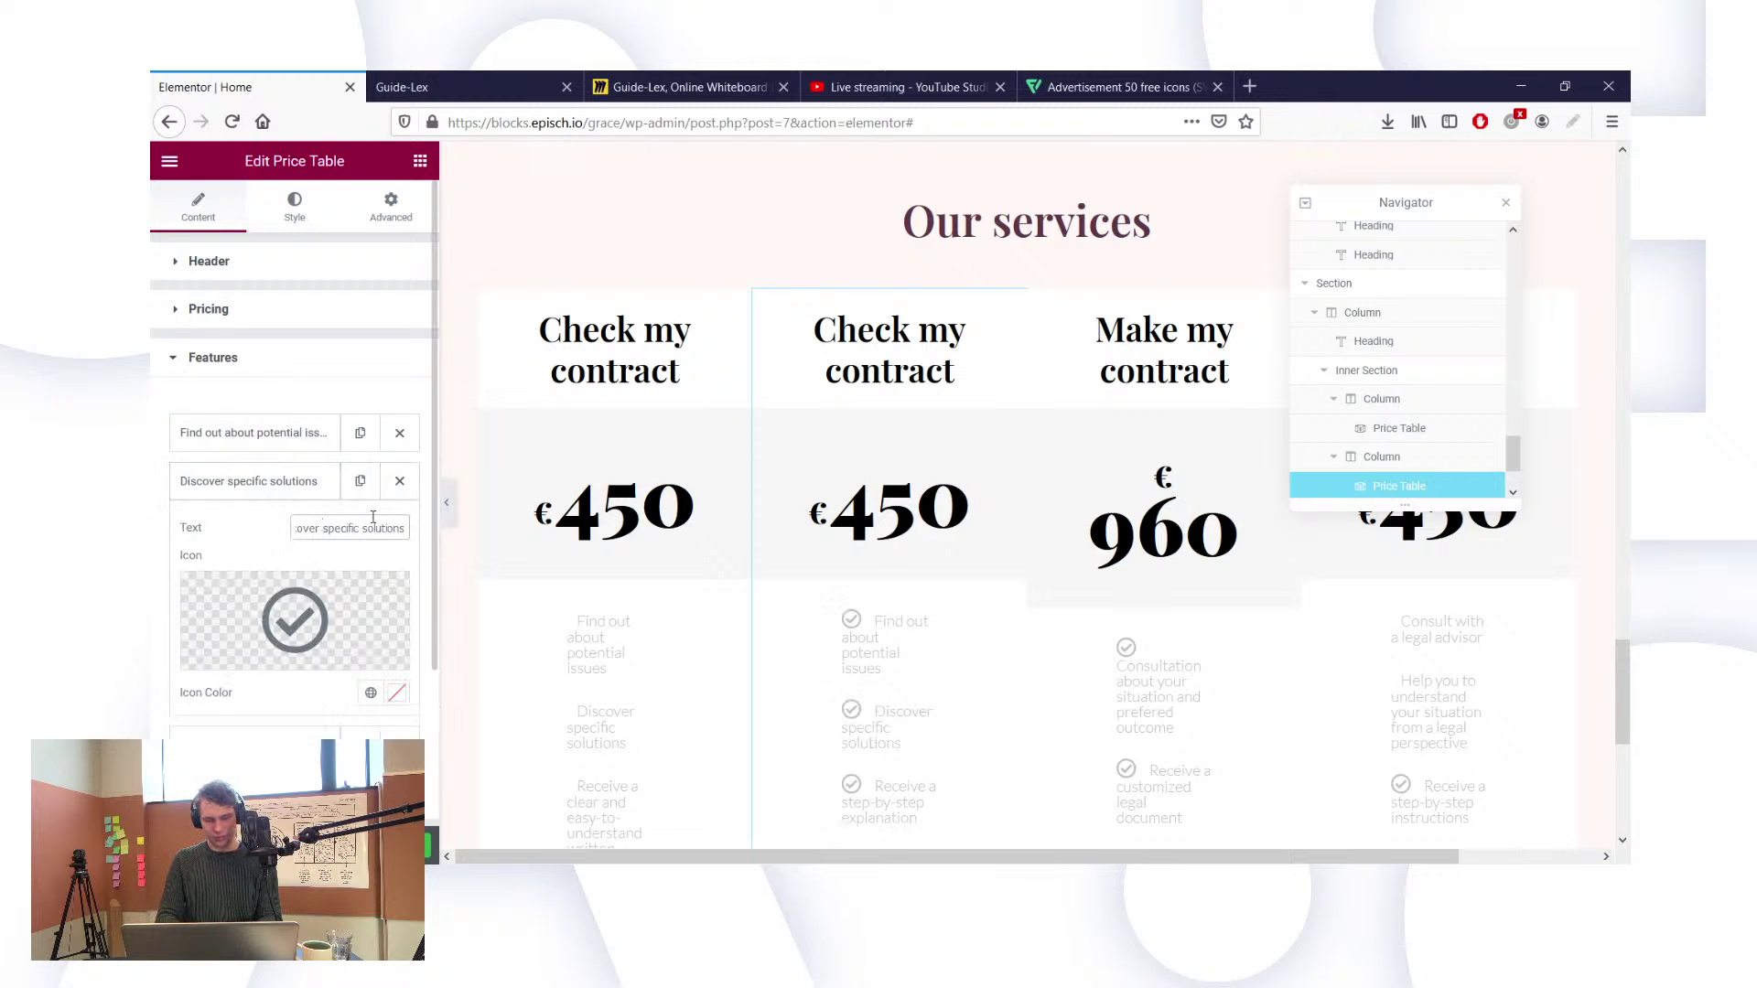
{"action": "scroll", "coordinate": [830, 697], "scroll_direction": "down", "scroll_amount": 1}
Step: Replace the step-by-step explanation feature with 'Receive a clear and easy-to-understand written explanation'
{"action": "left_click", "coordinate": [603, 716]}
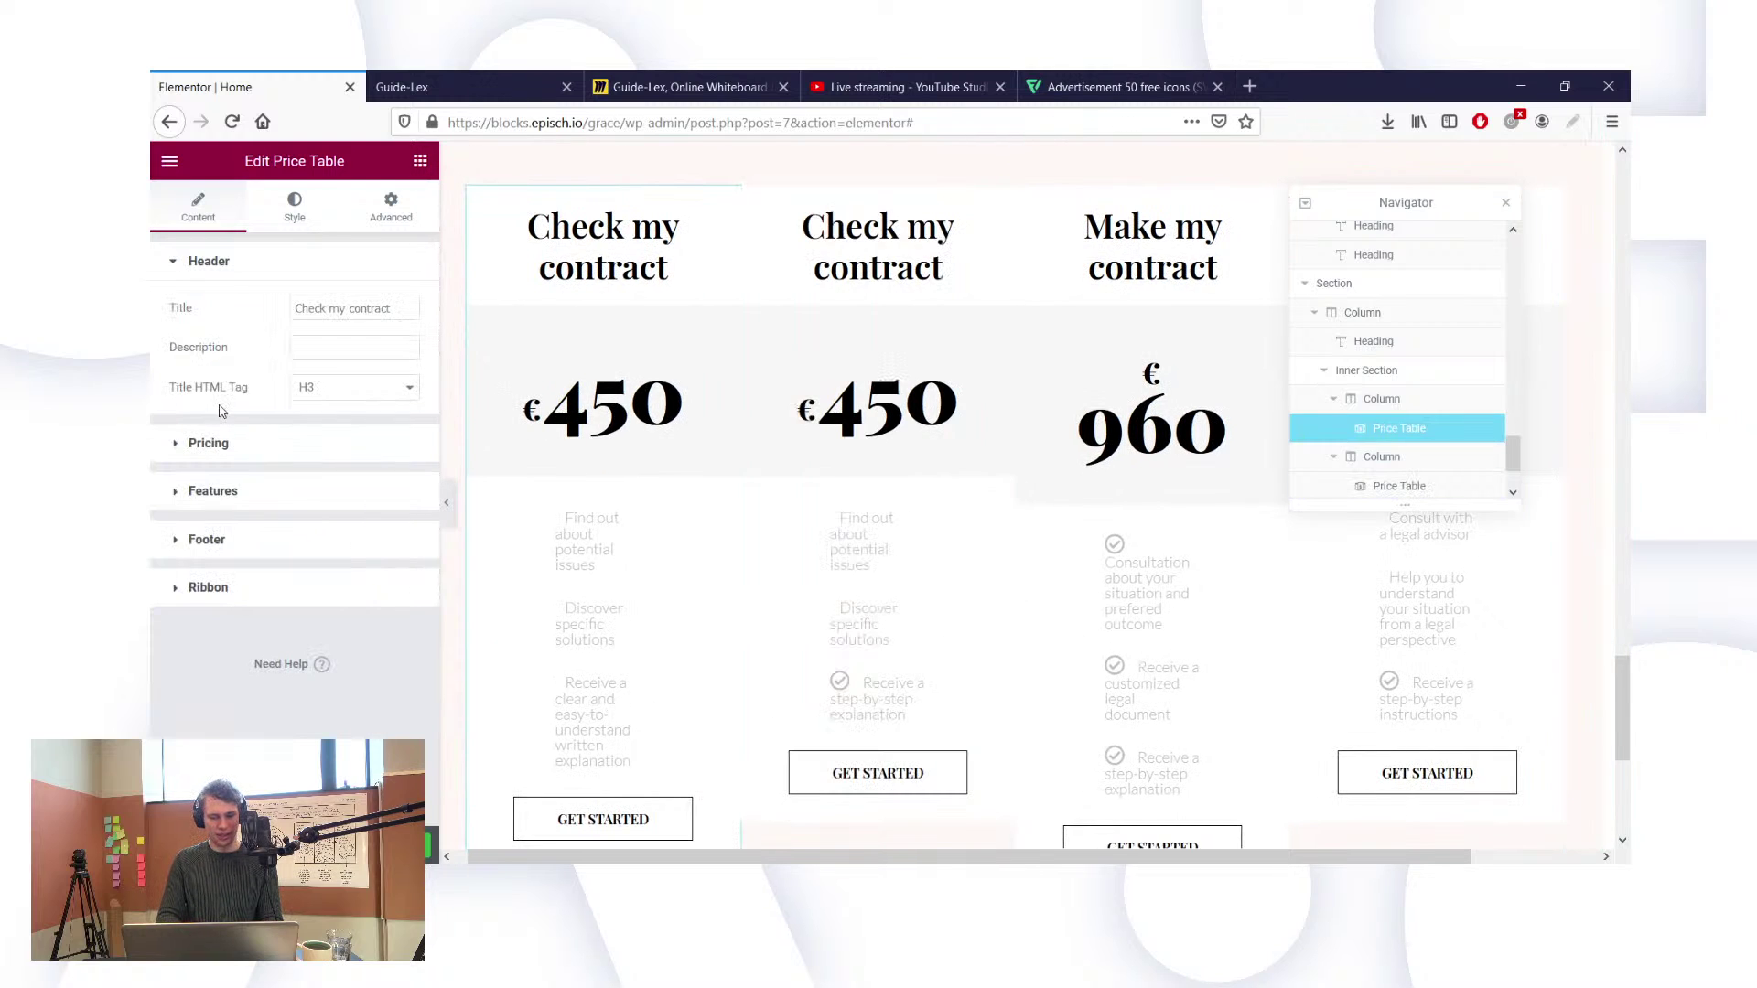
{"action": "left_click", "coordinate": [231, 495]}
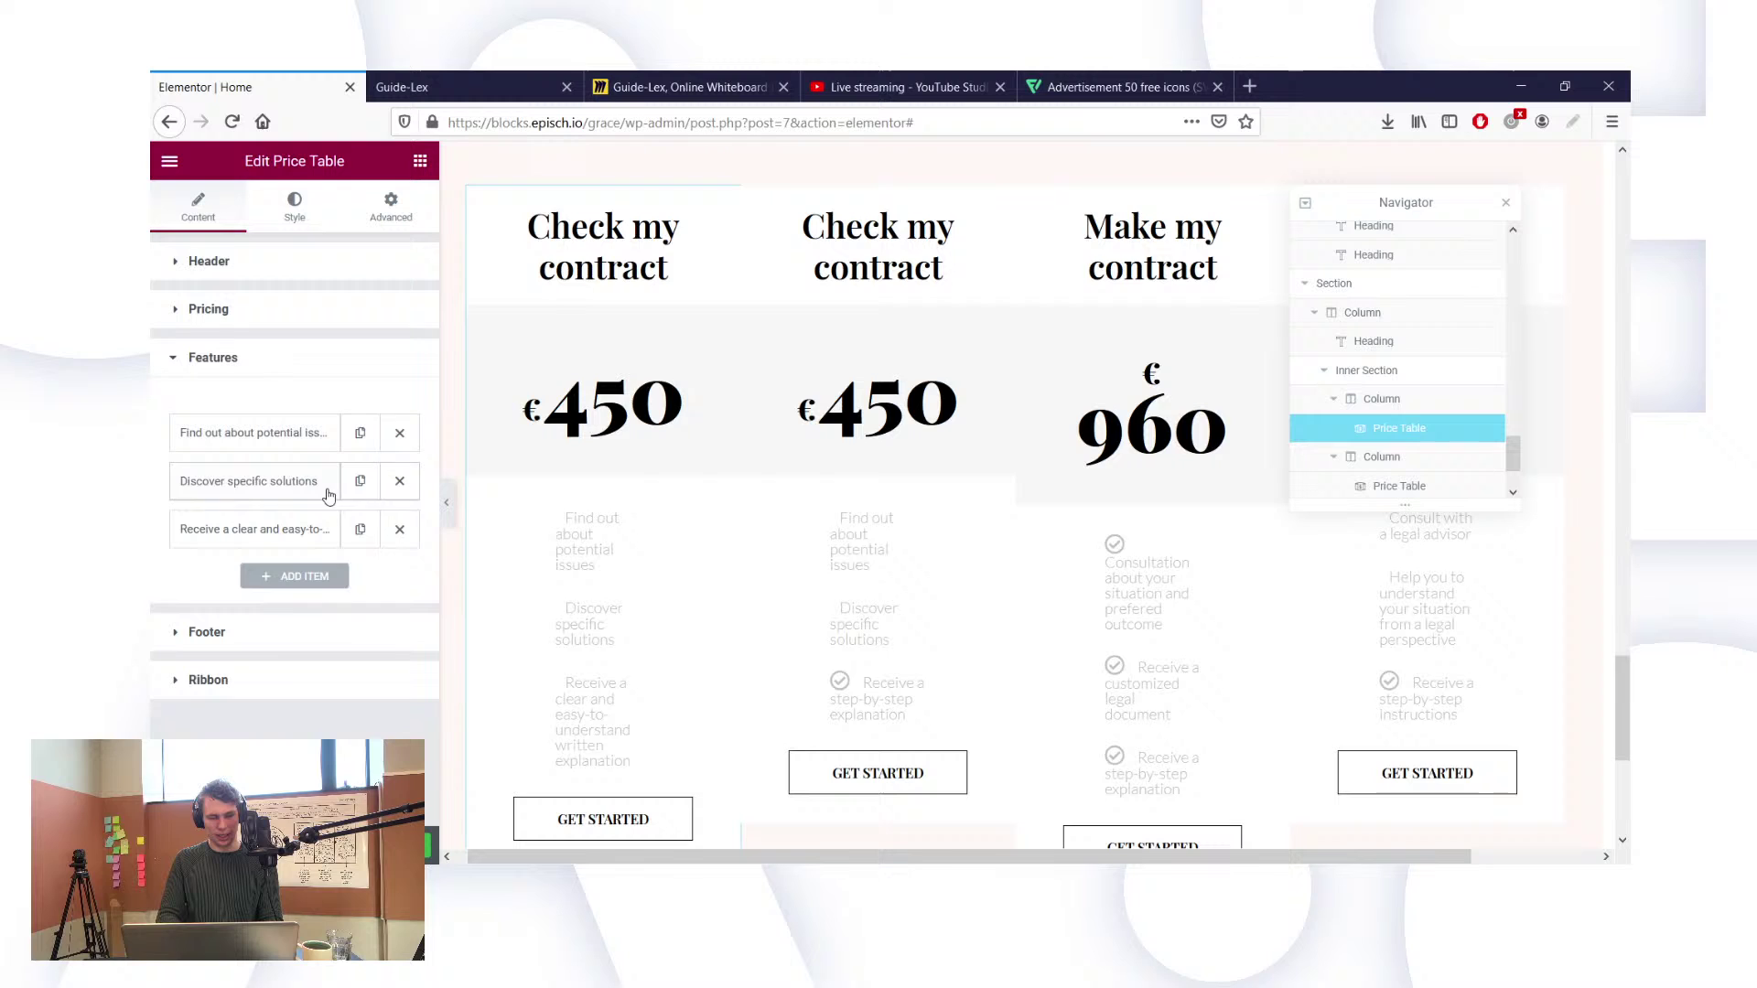
{"action": "left_click", "coordinate": [247, 534]}
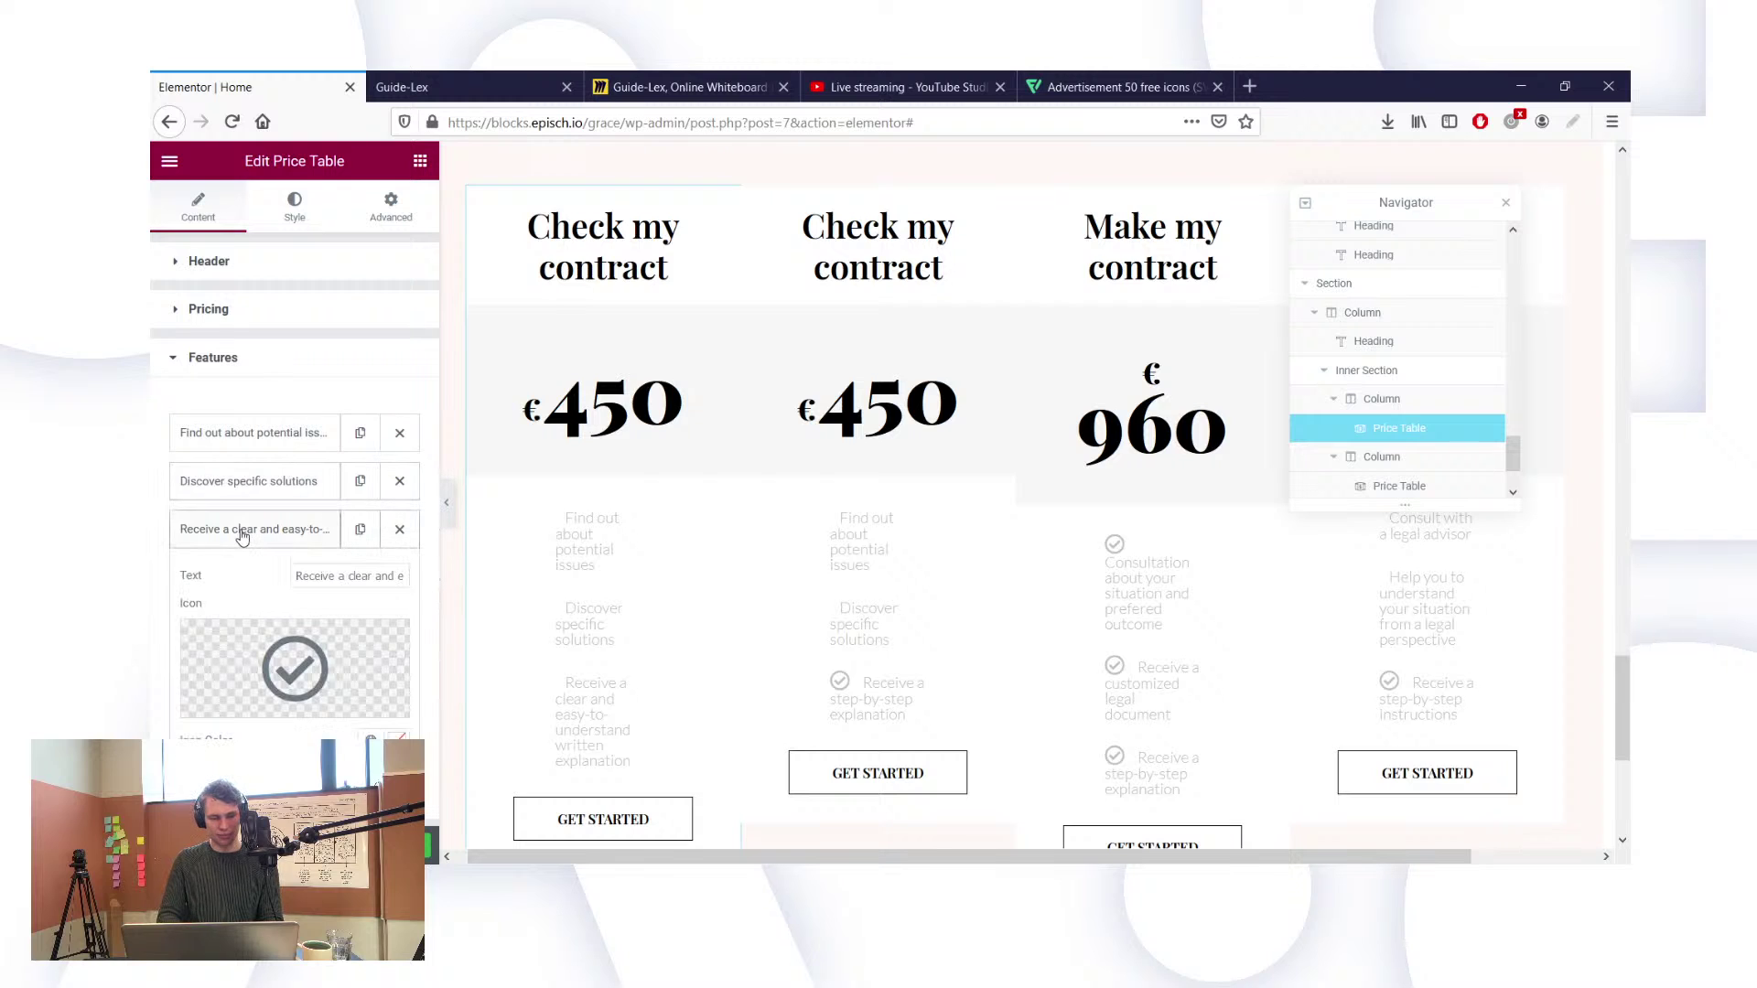
{"action": "double_click", "coordinate": [322, 575]}
{"action": "key", "text": "ctrl+a"}
{"action": "key", "text": "ctrl+c"}
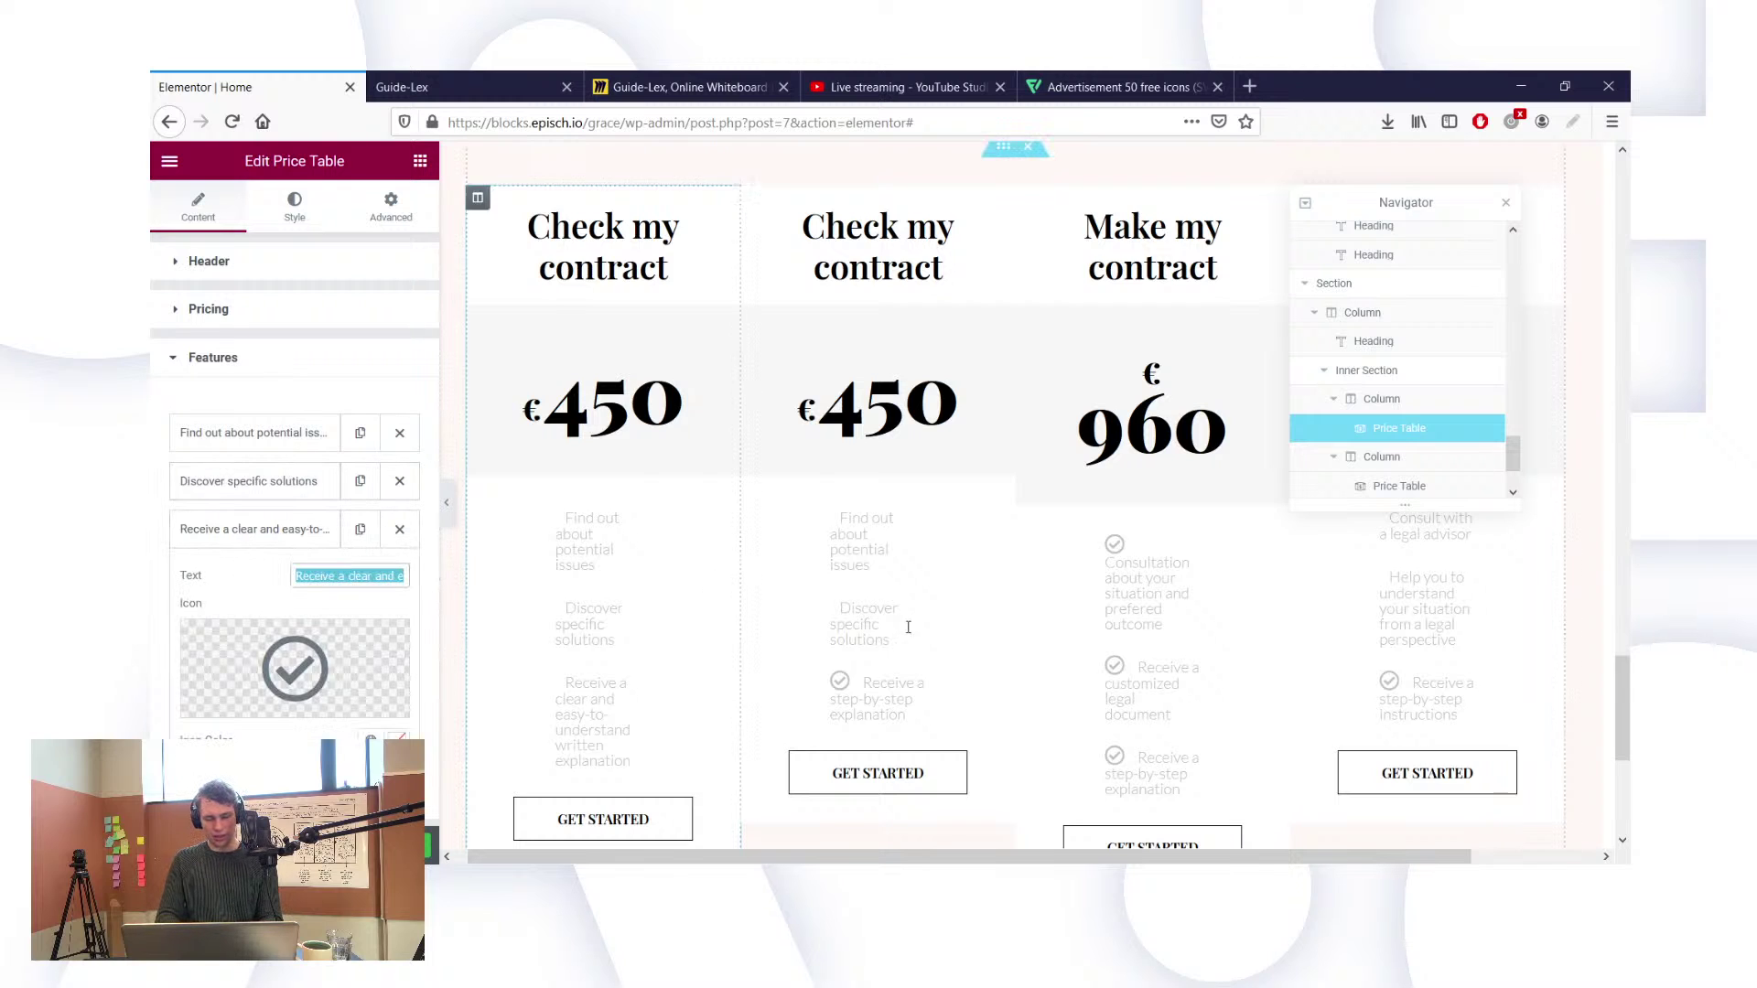
{"action": "left_click", "coordinate": [910, 627]}
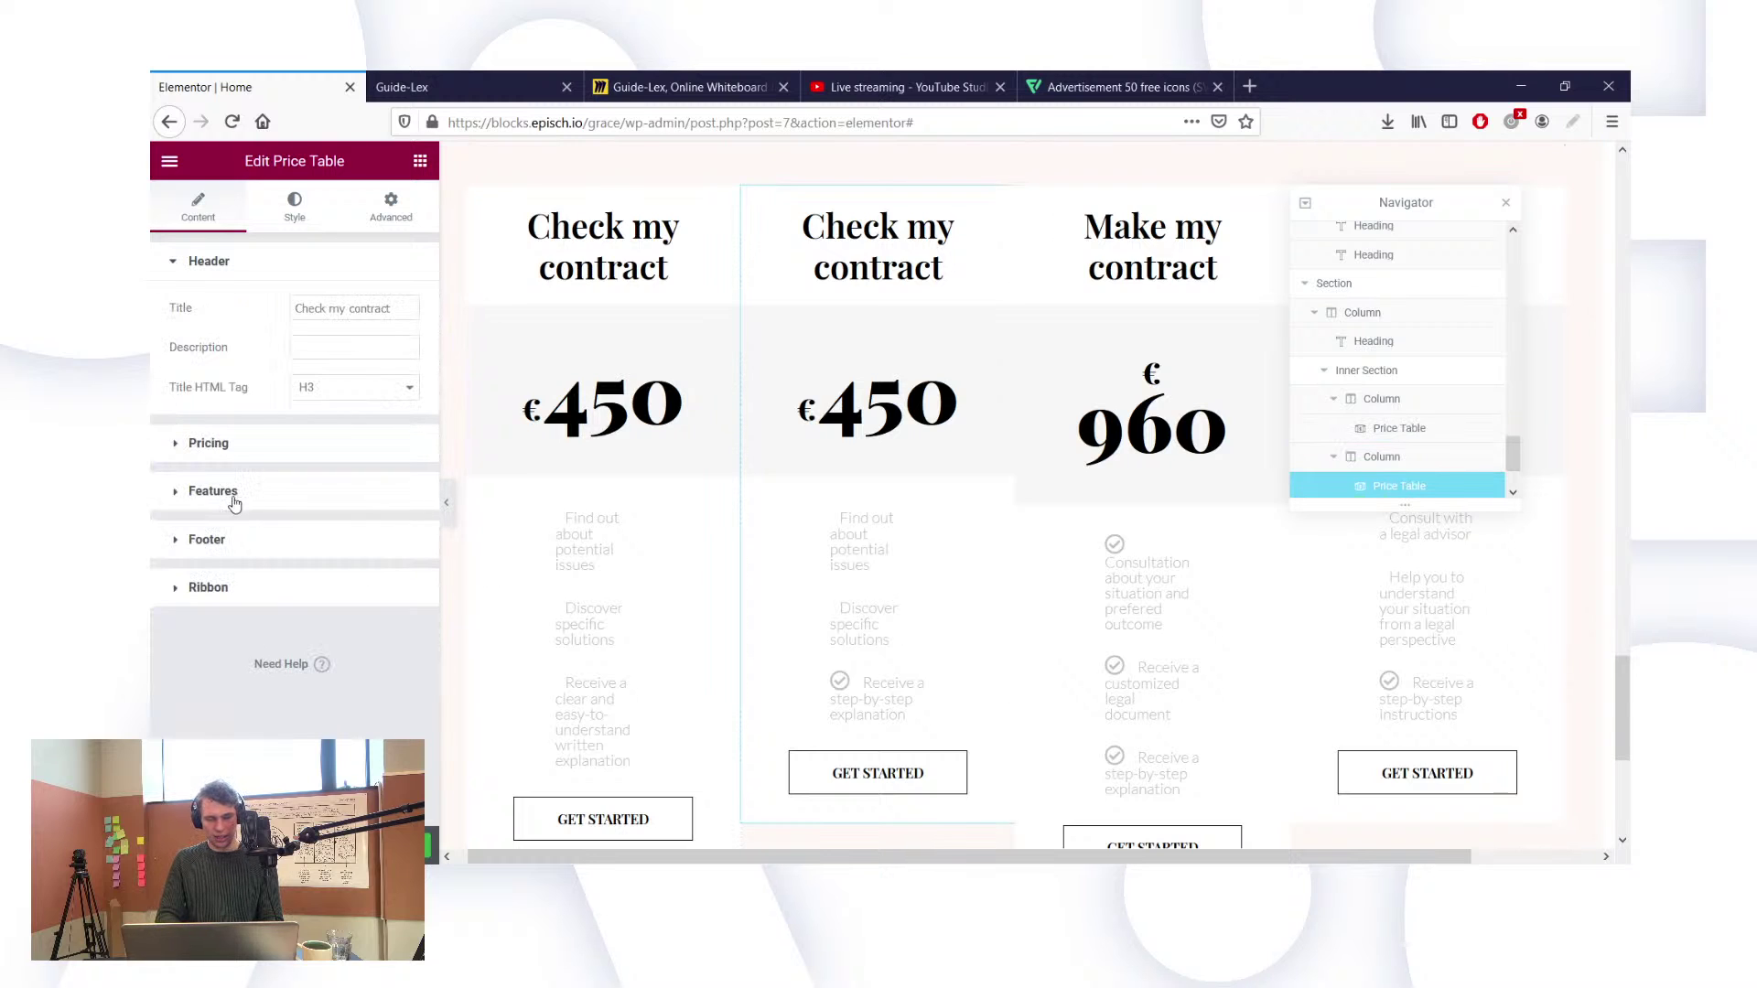
{"action": "left_click", "coordinate": [214, 495]}
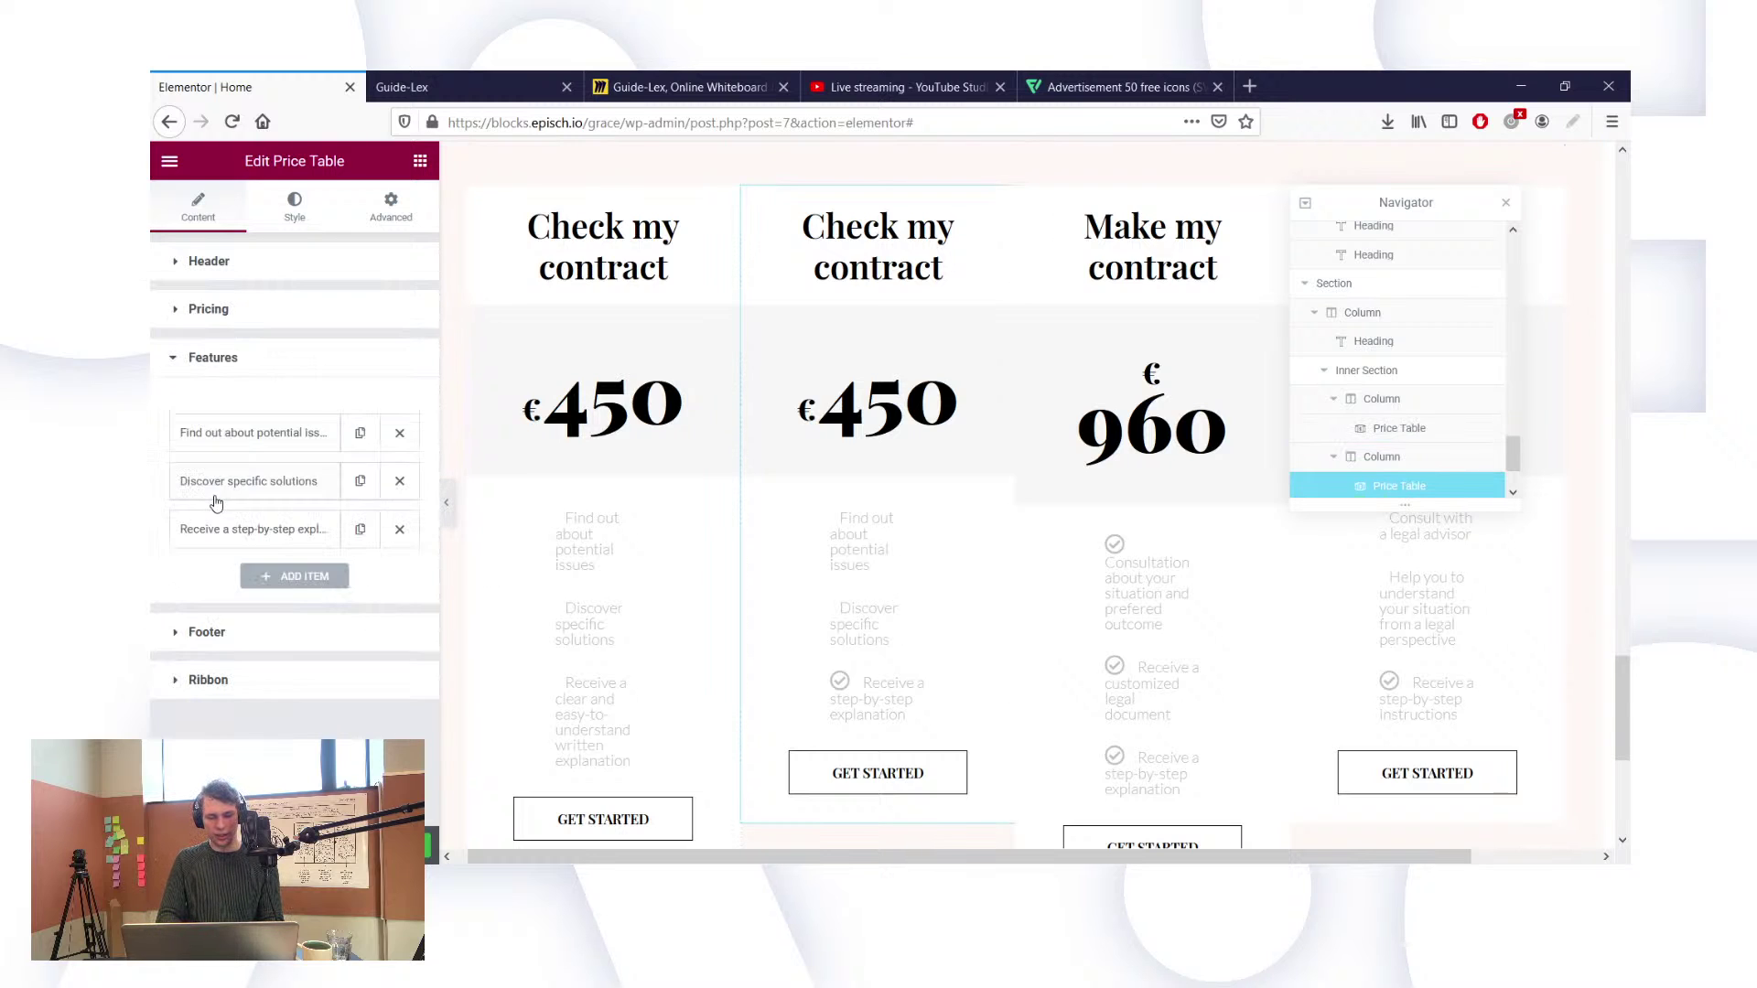
{"action": "left_click", "coordinate": [291, 531]}
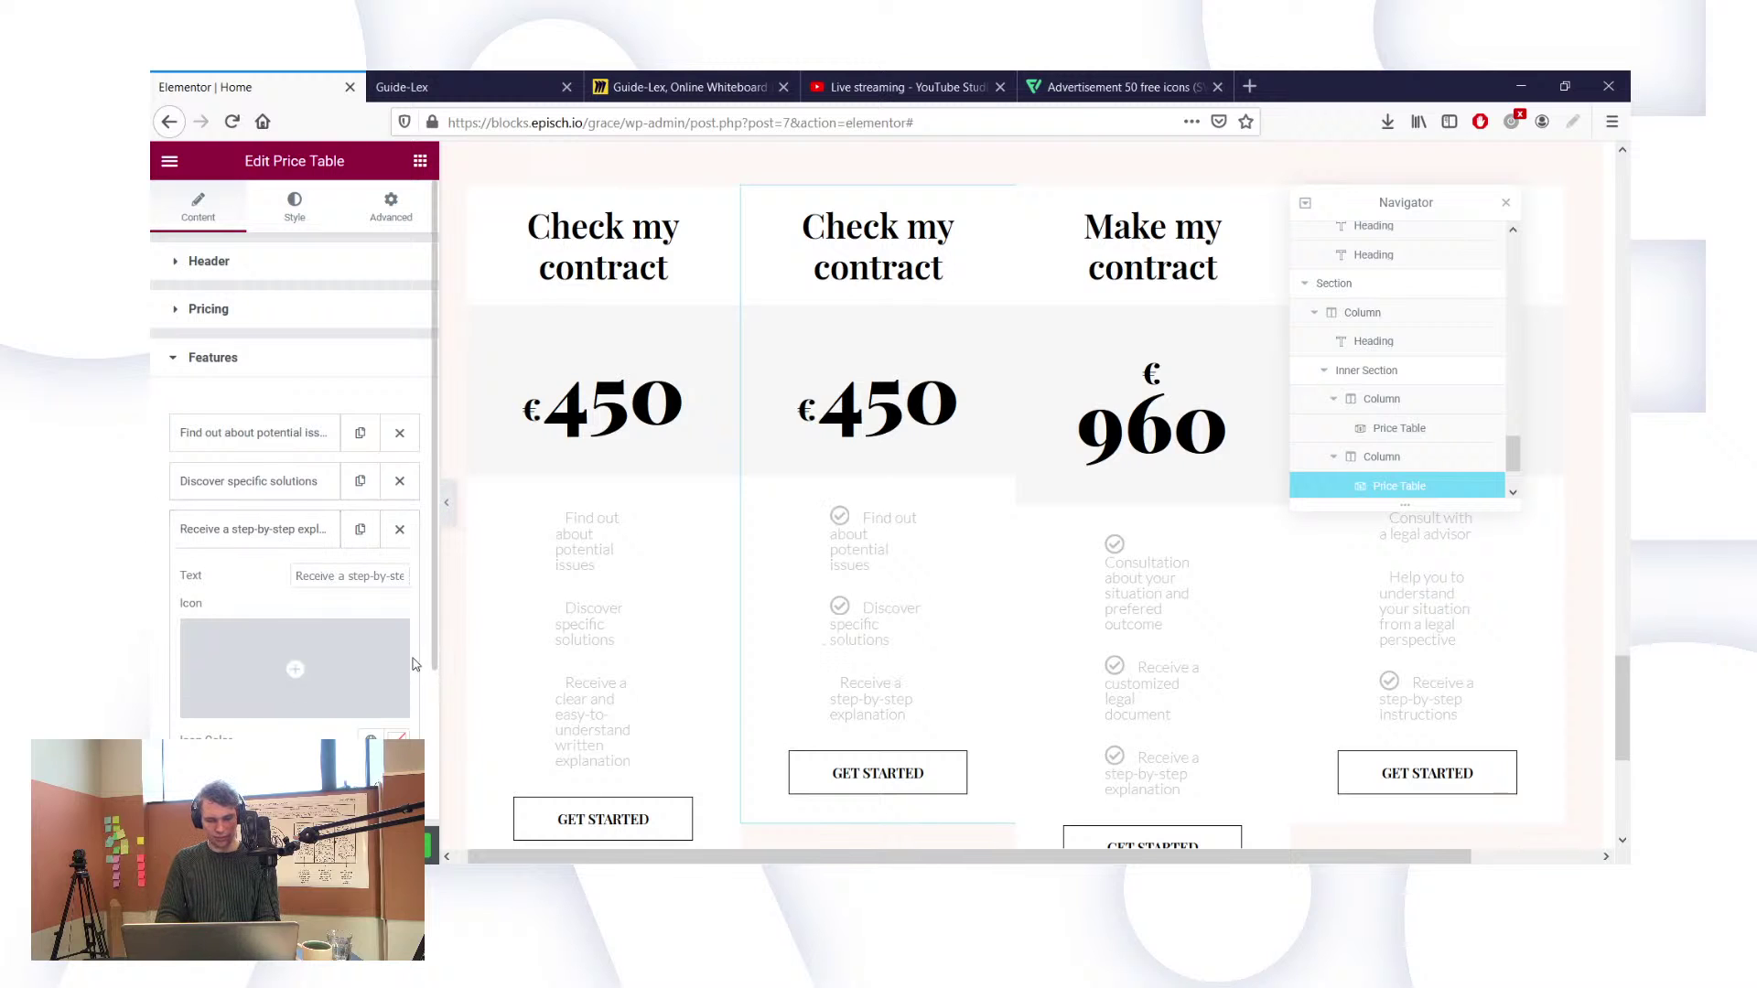
{"action": "triple_click", "coordinate": [348, 576]}
{"action": "key", "text": "ctrl+v"}
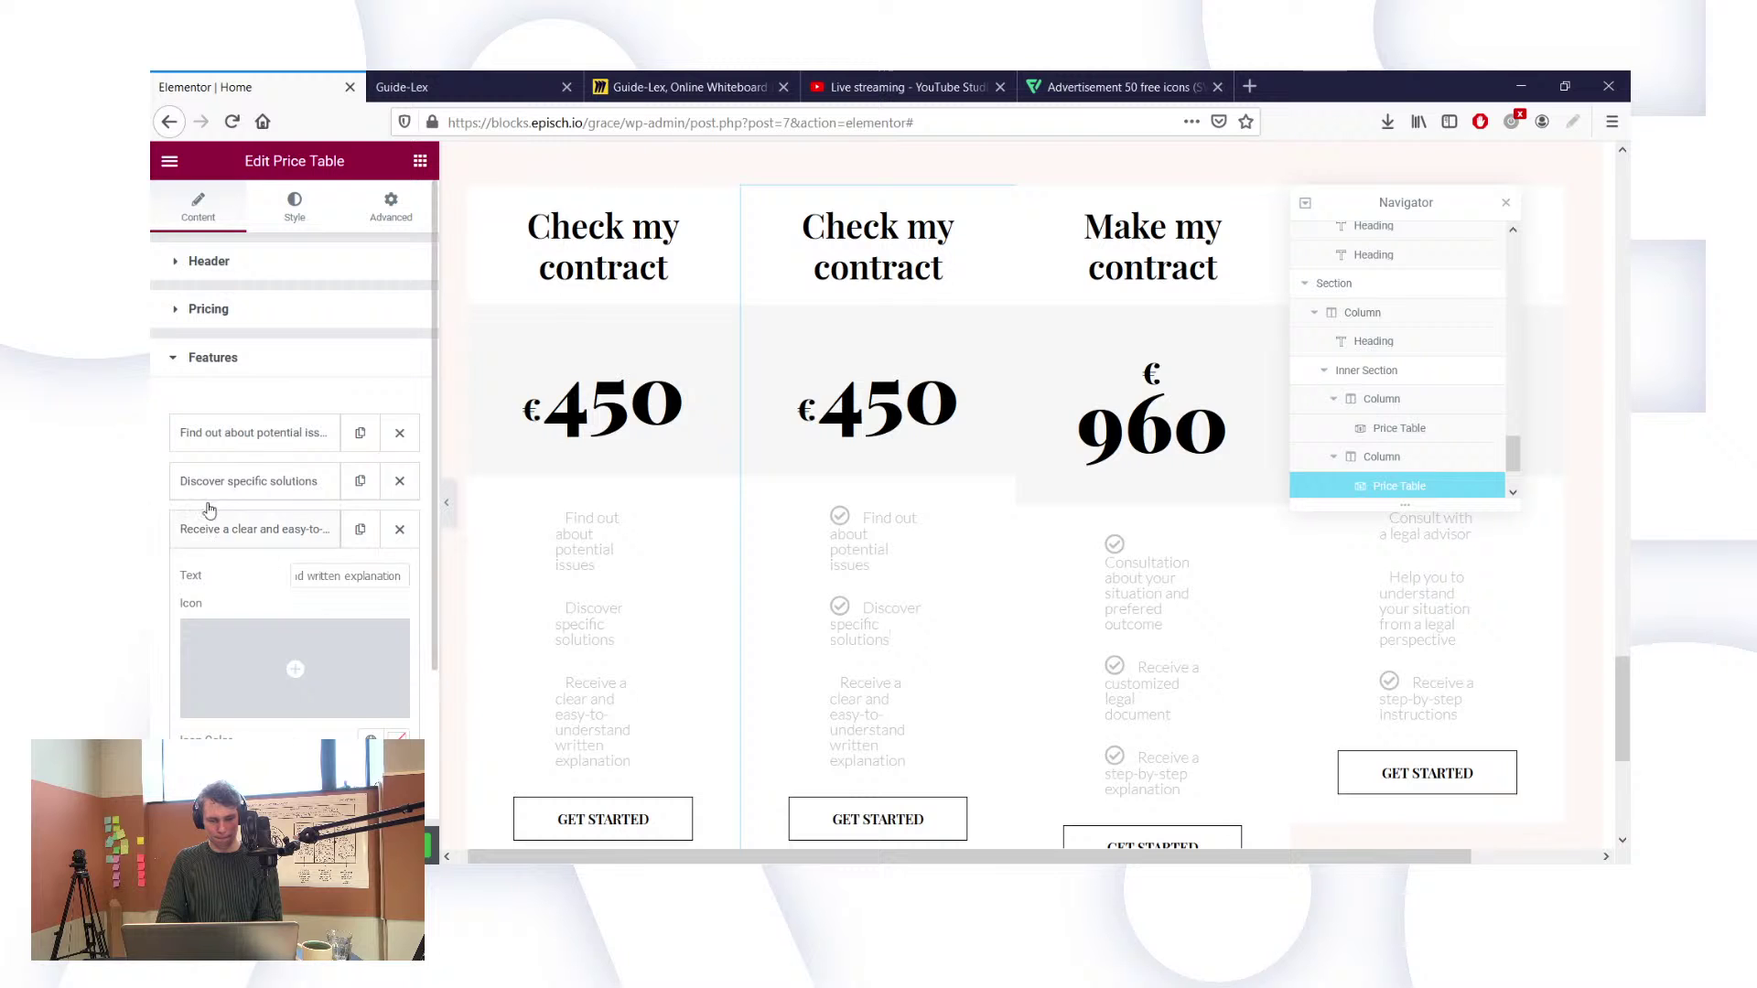
Step: Remove the check icons from the second card's copied features
{"action": "left_click", "coordinate": [205, 482]}
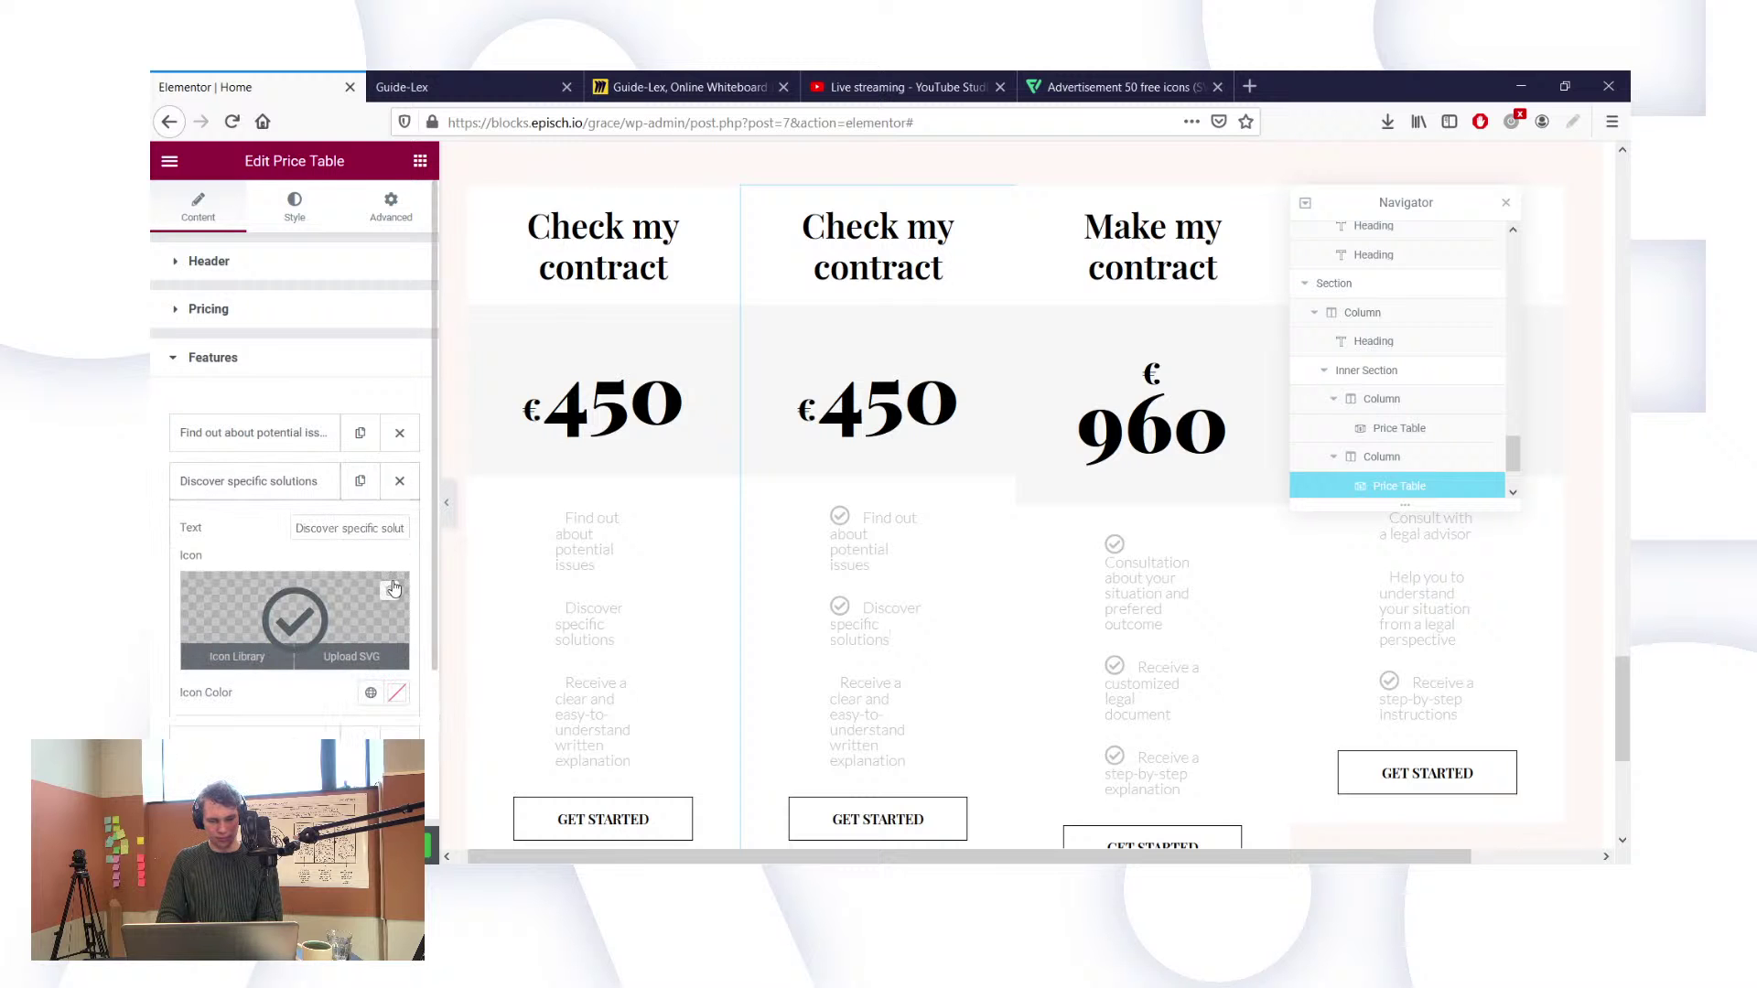
{"action": "left_click", "coordinate": [393, 588]}
{"action": "left_click", "coordinate": [1450, 176]}
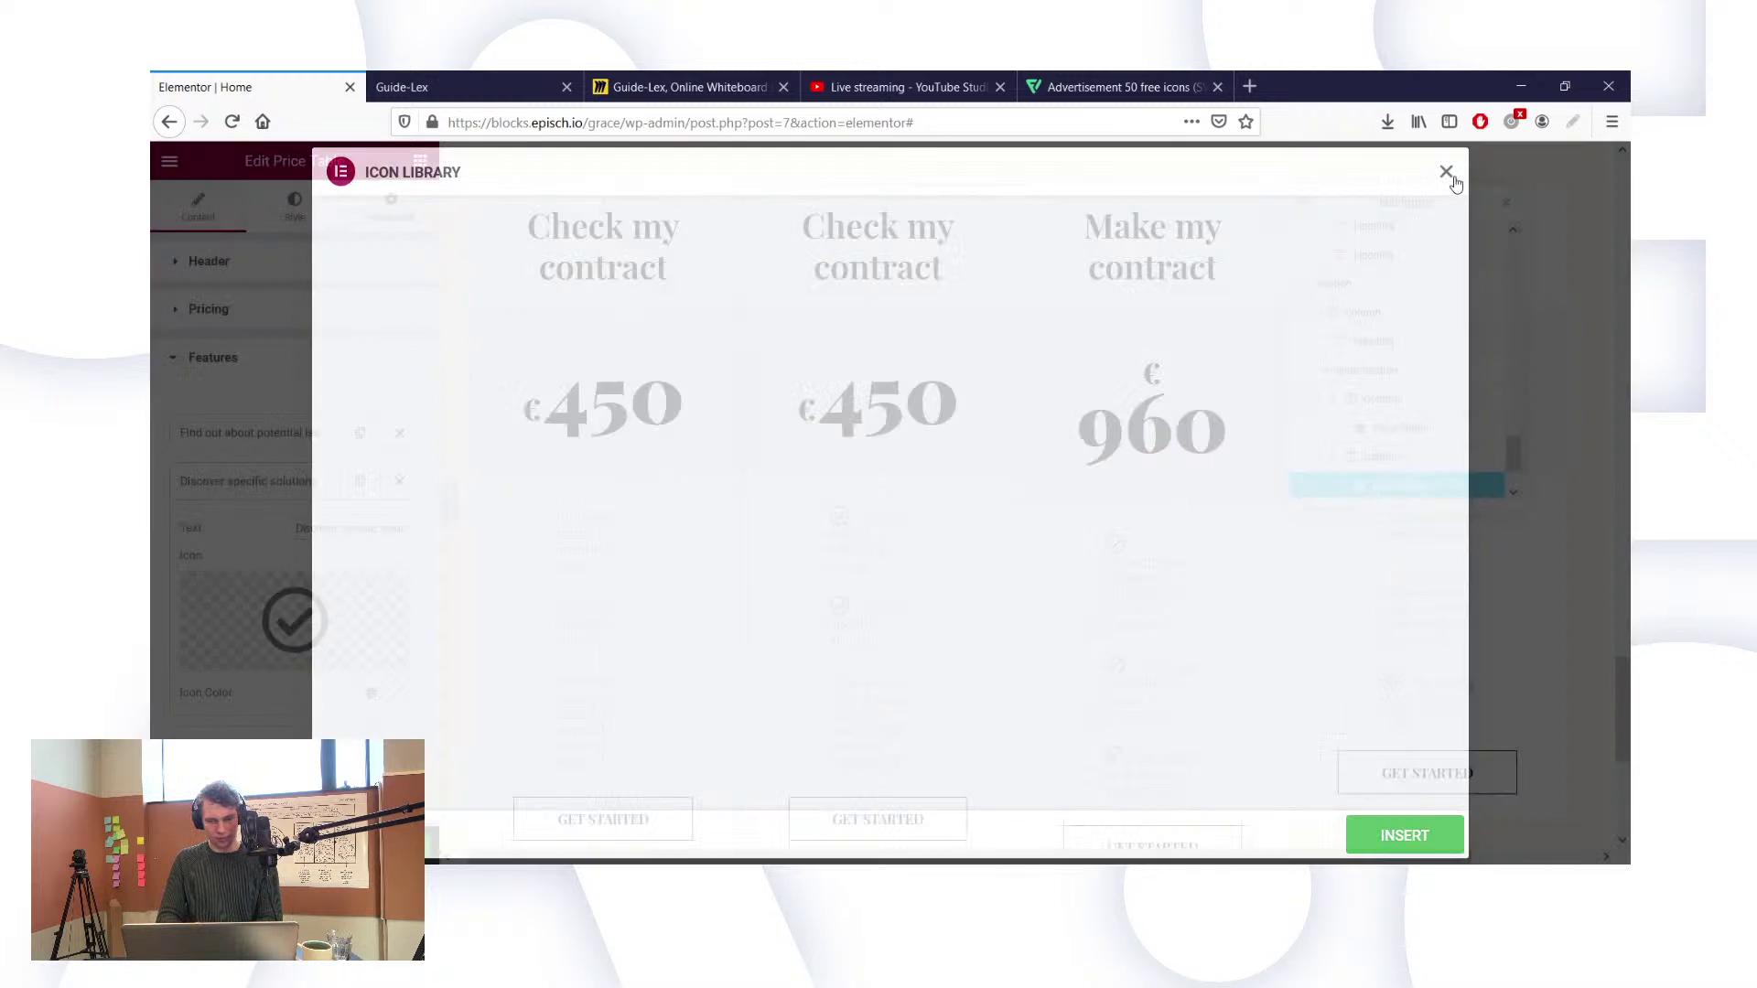
{"action": "left_click", "coordinate": [391, 590]}
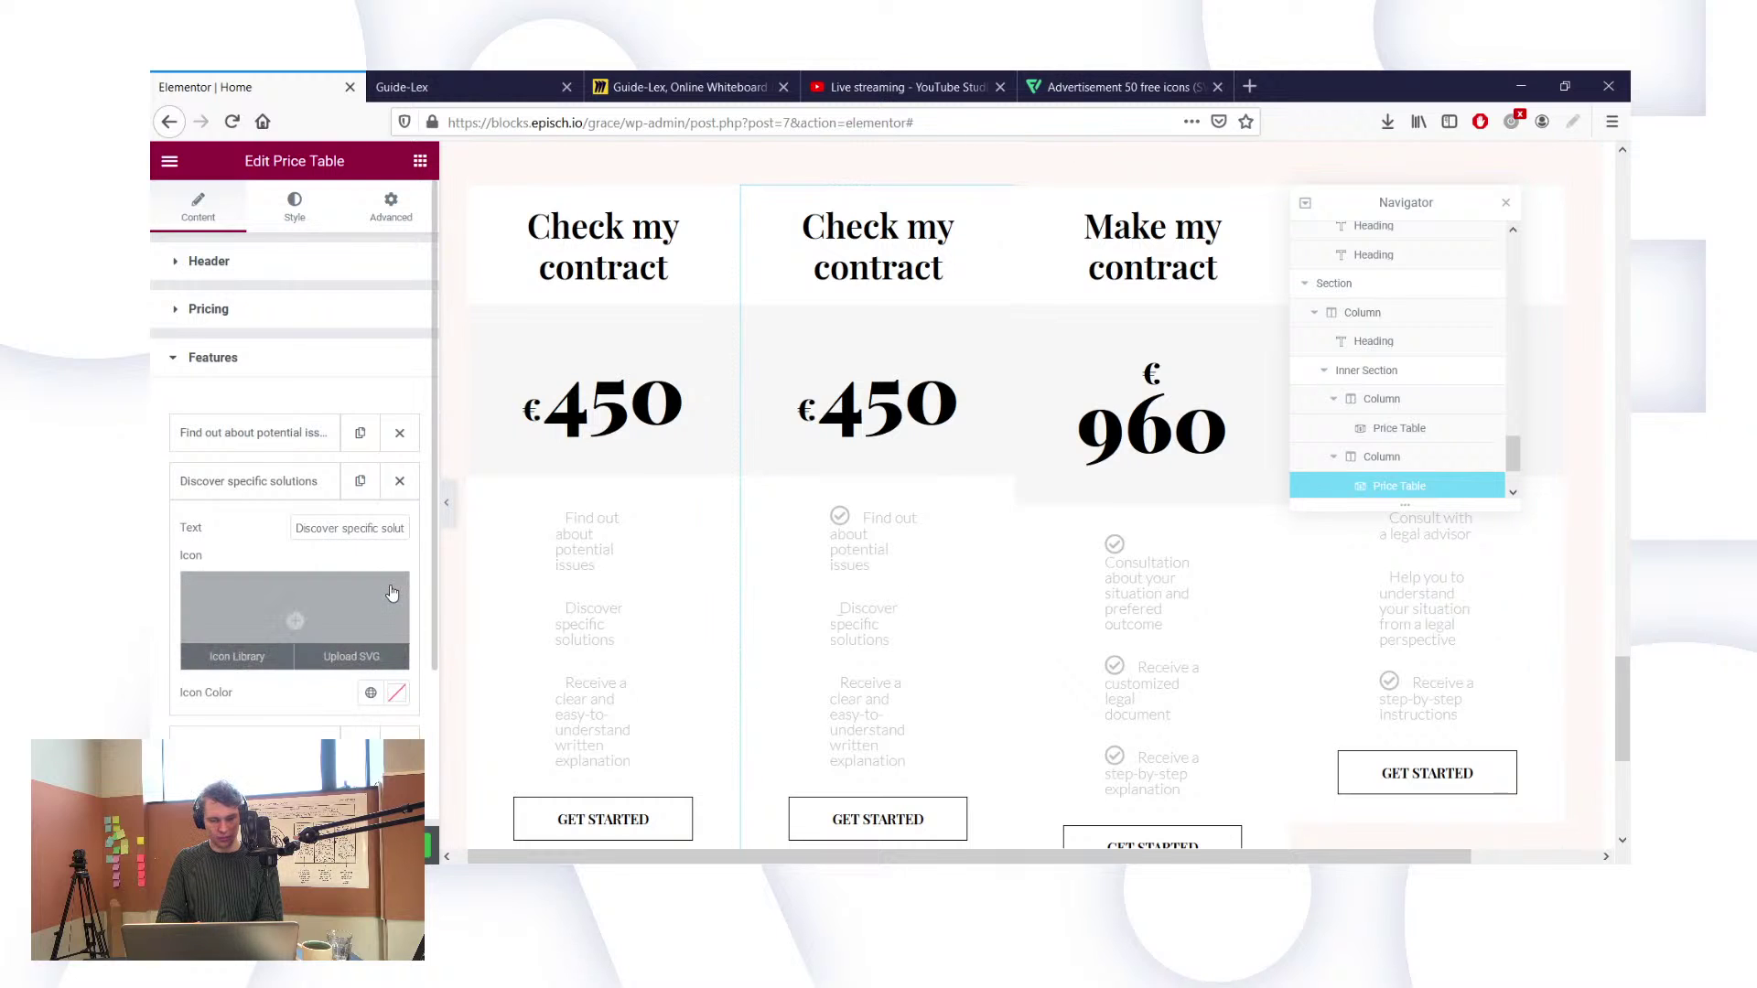
{"action": "left_click", "coordinate": [247, 432]}
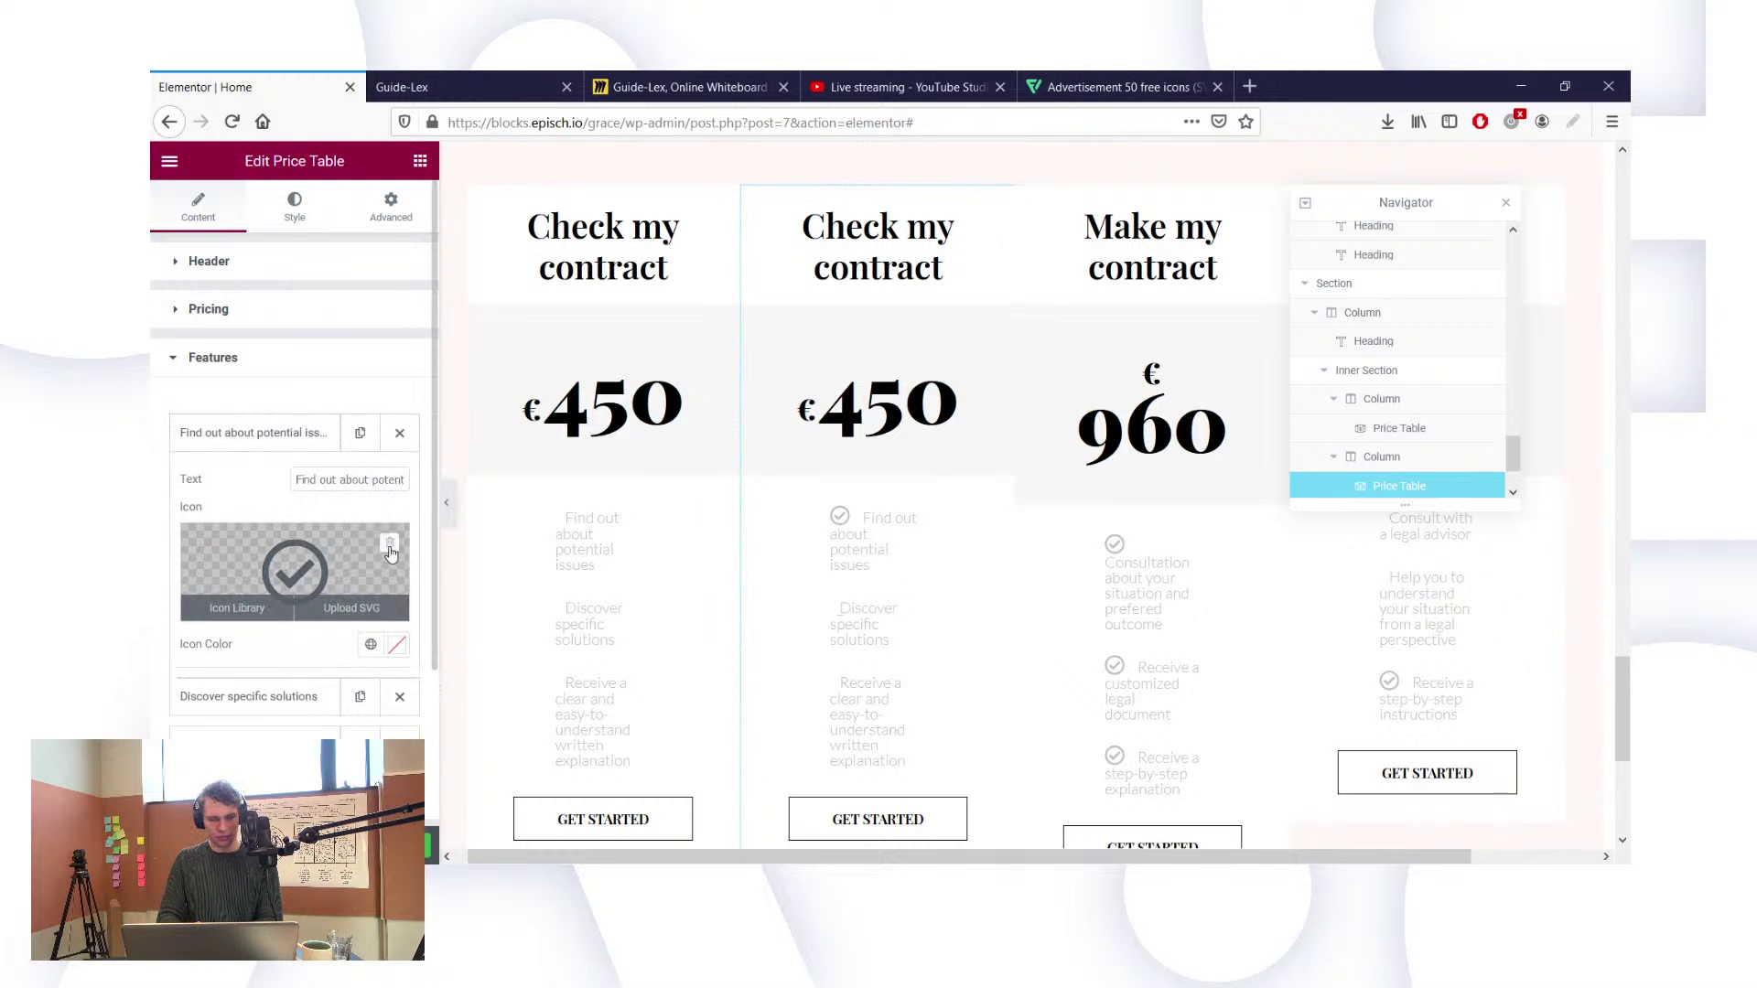
{"action": "left_click", "coordinate": [394, 549]}
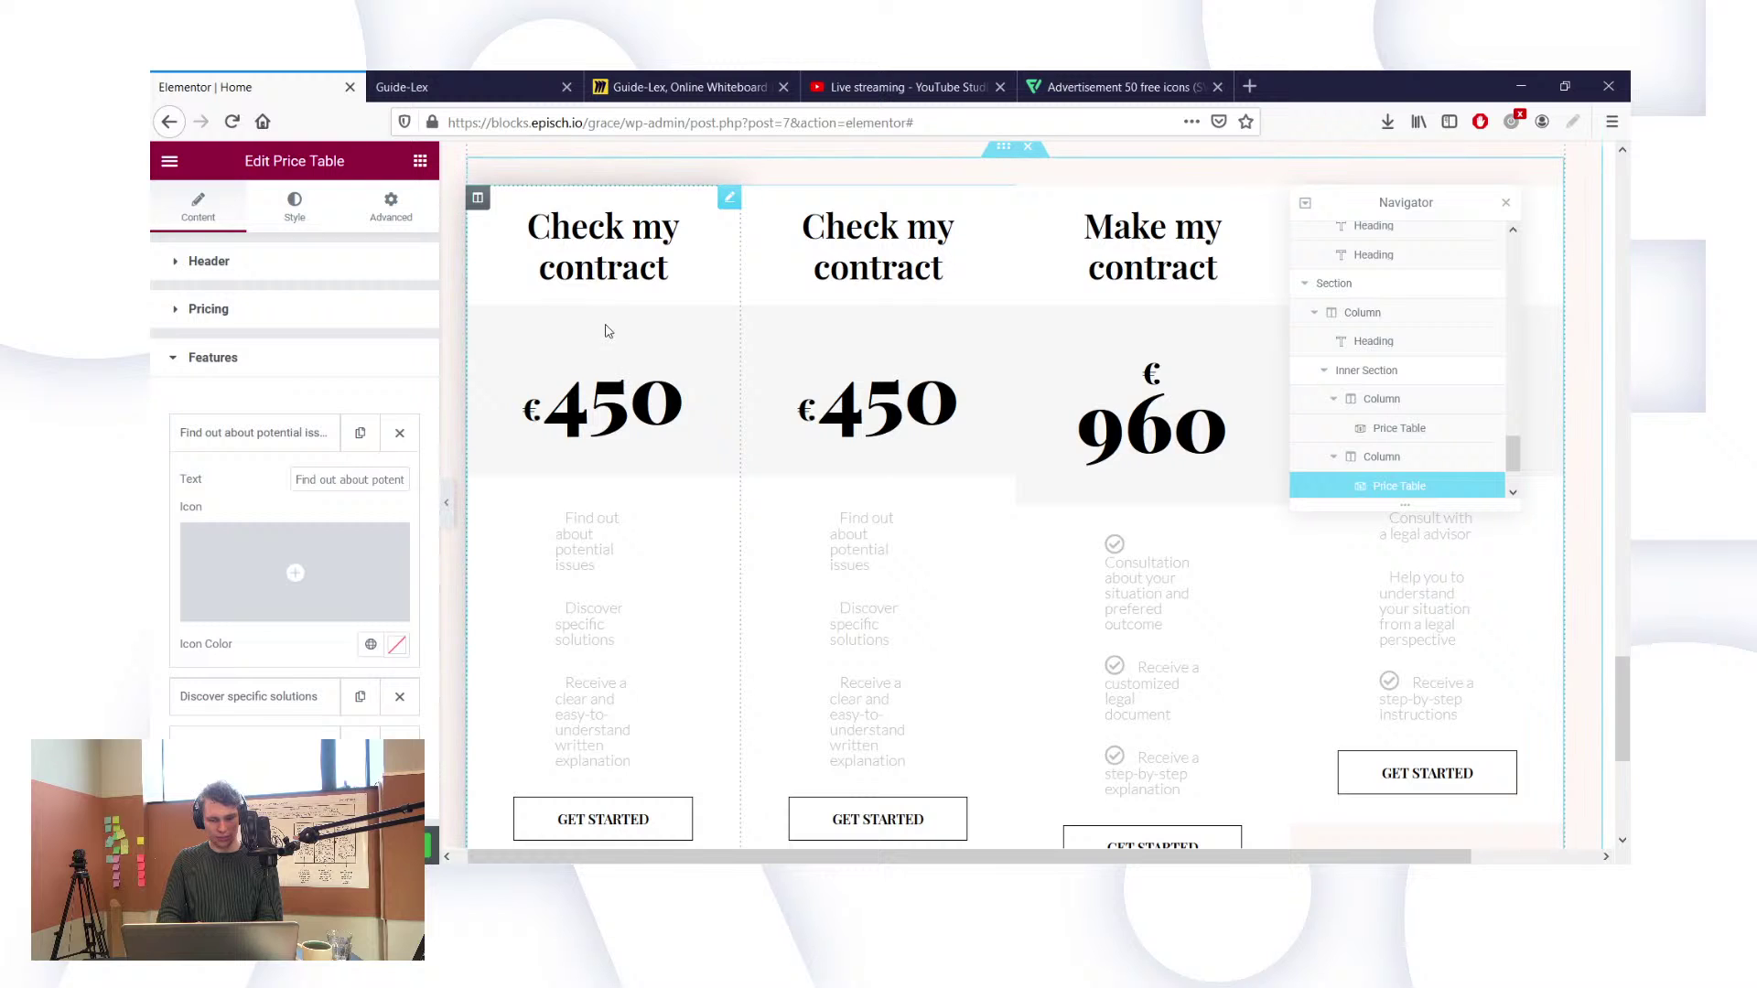
Step: Delete the first card's column and select the Make my contract price table
{"action": "right_click", "coordinate": [478, 201]}
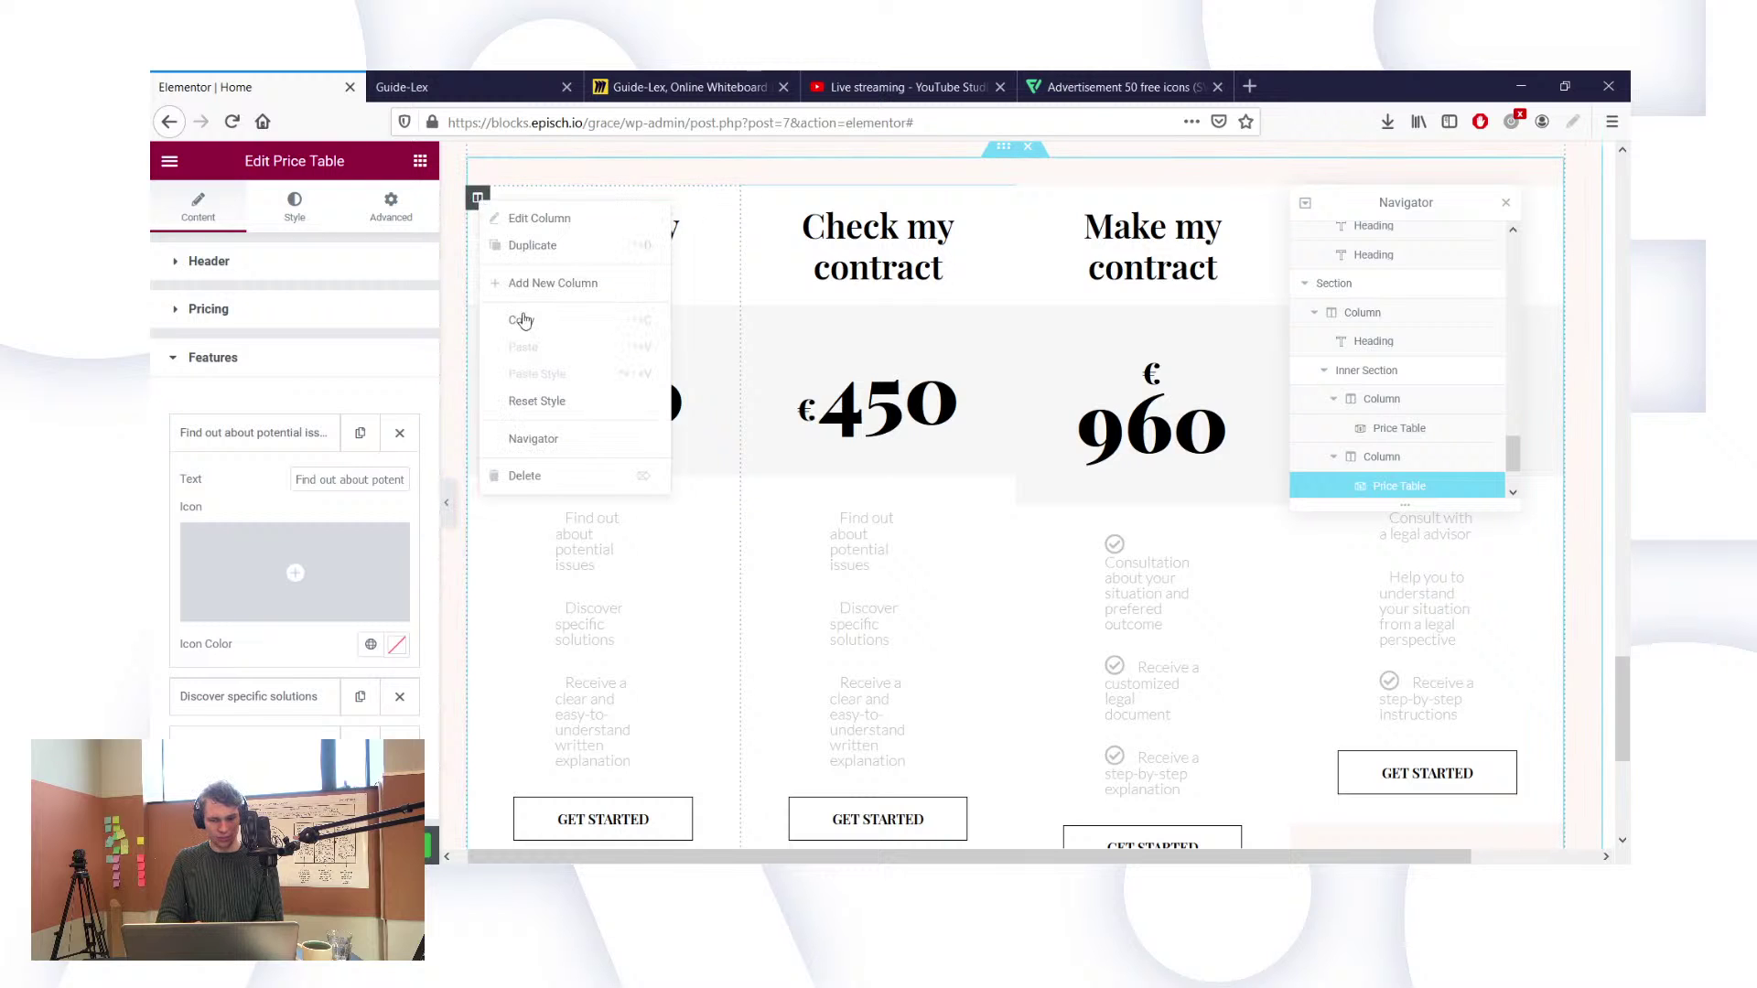
{"action": "left_click", "coordinate": [552, 476]}
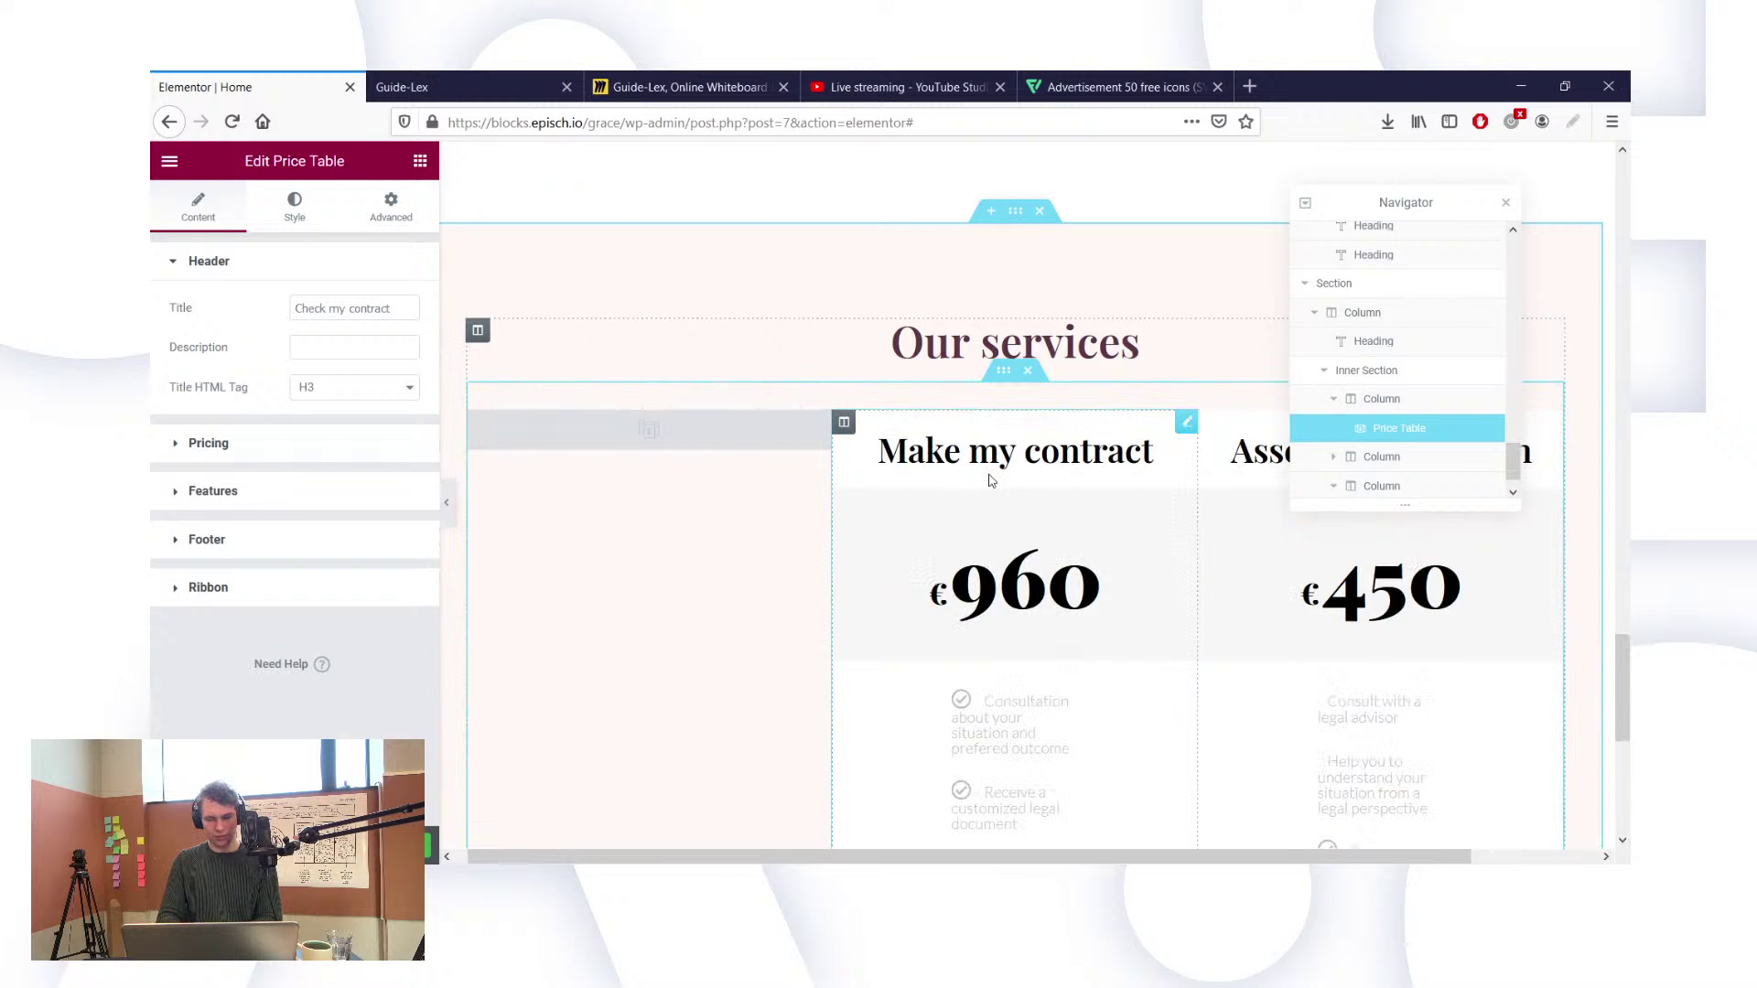
{"action": "scroll", "coordinate": [958, 533], "scroll_direction": "down", "scroll_amount": 1}
{"action": "scroll", "coordinate": [958, 533], "scroll_direction": "down", "scroll_amount": 3}
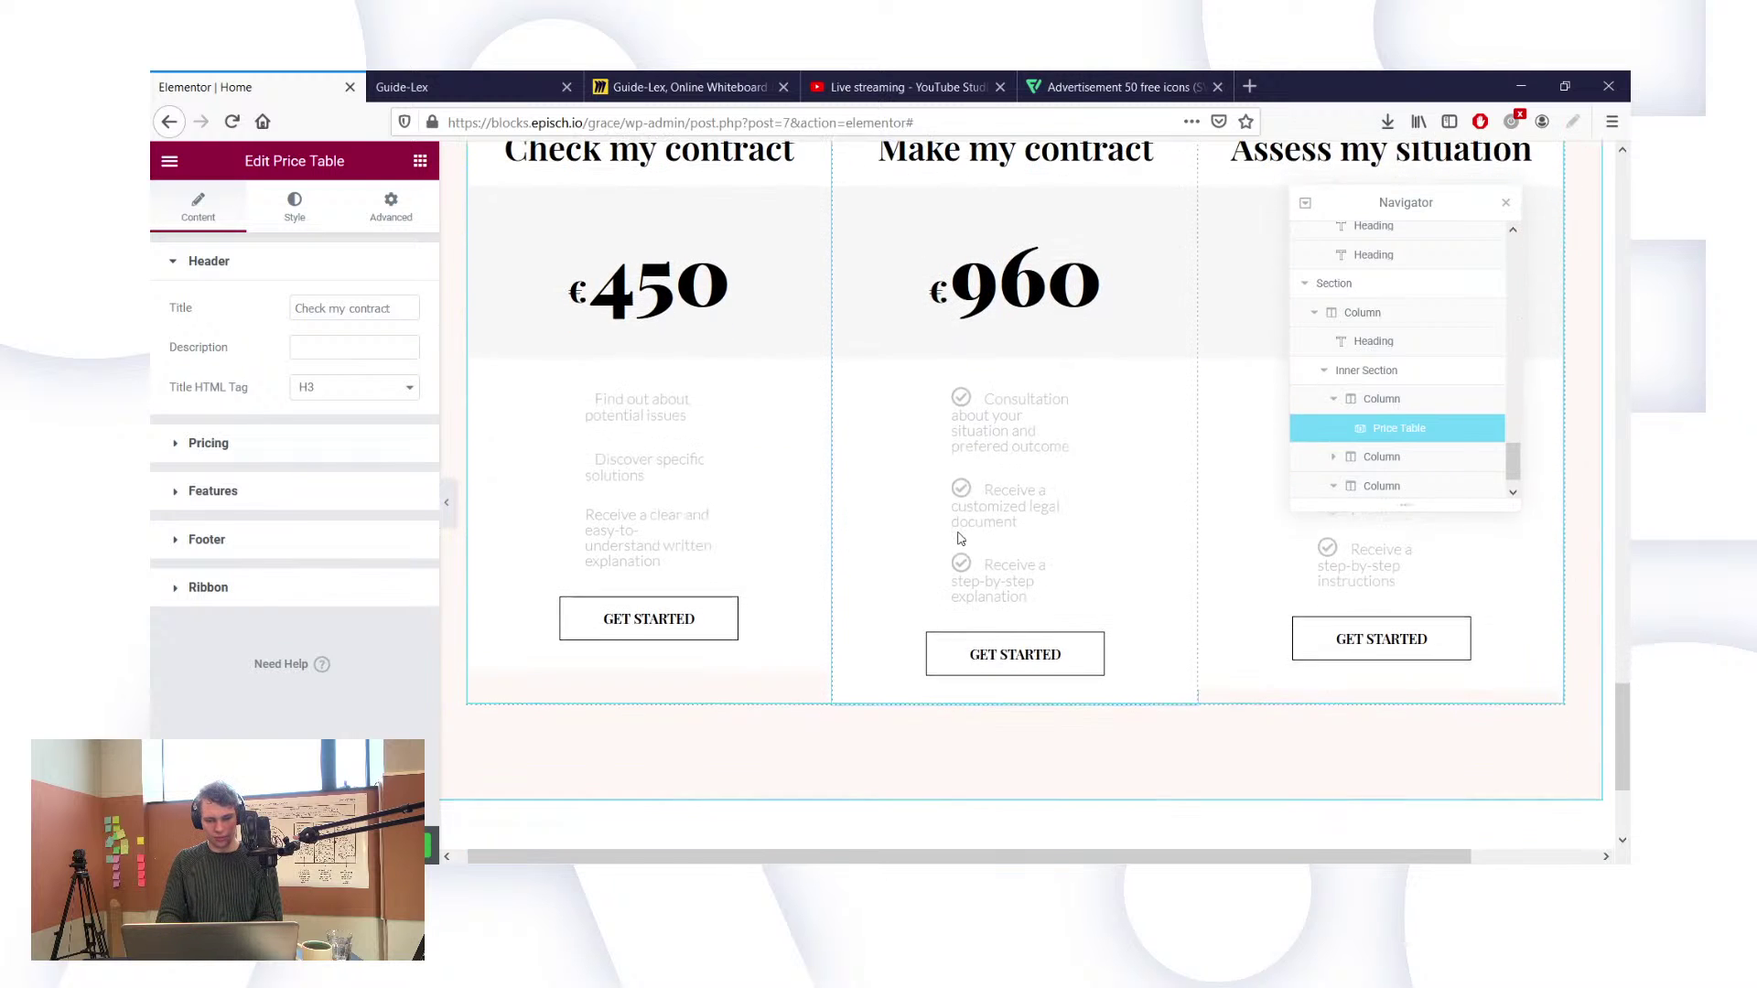
{"action": "left_click", "coordinate": [1031, 435]}
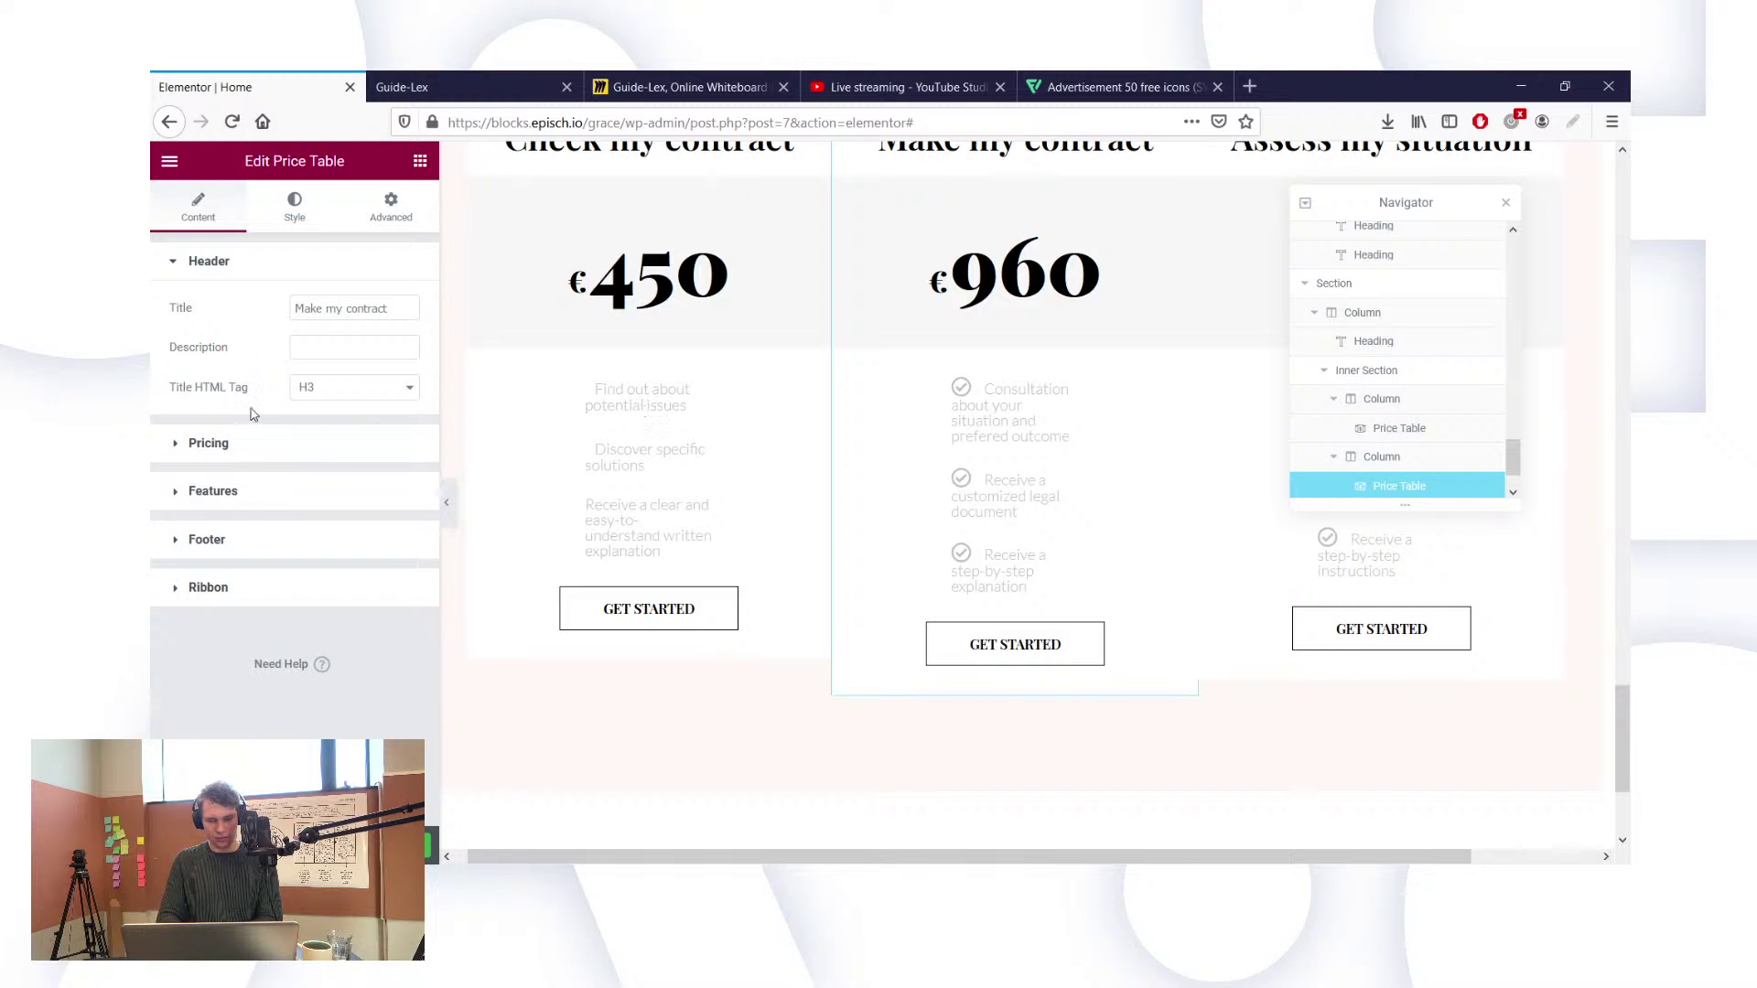
{"action": "scroll", "coordinate": [512, 453], "scroll_direction": "up", "scroll_amount": 1}
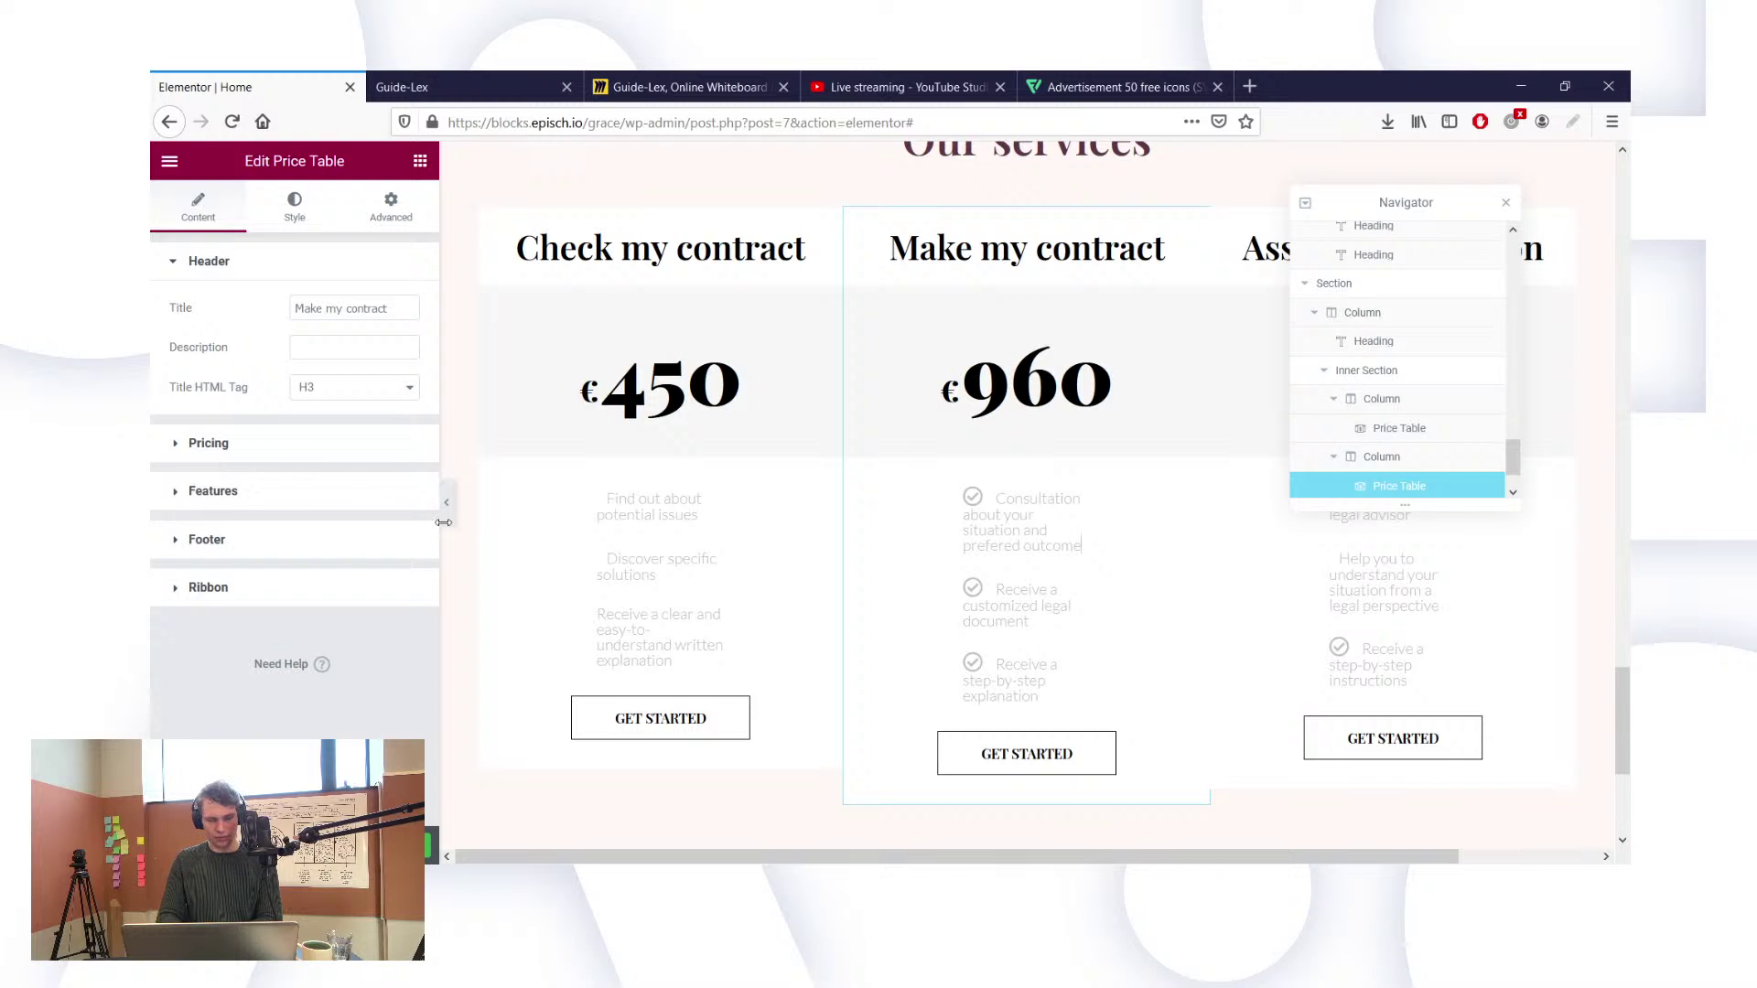
Step: Add a POPULAR ribbon to the Make my contract card, then remove it again
{"action": "left_click", "coordinate": [255, 586]}
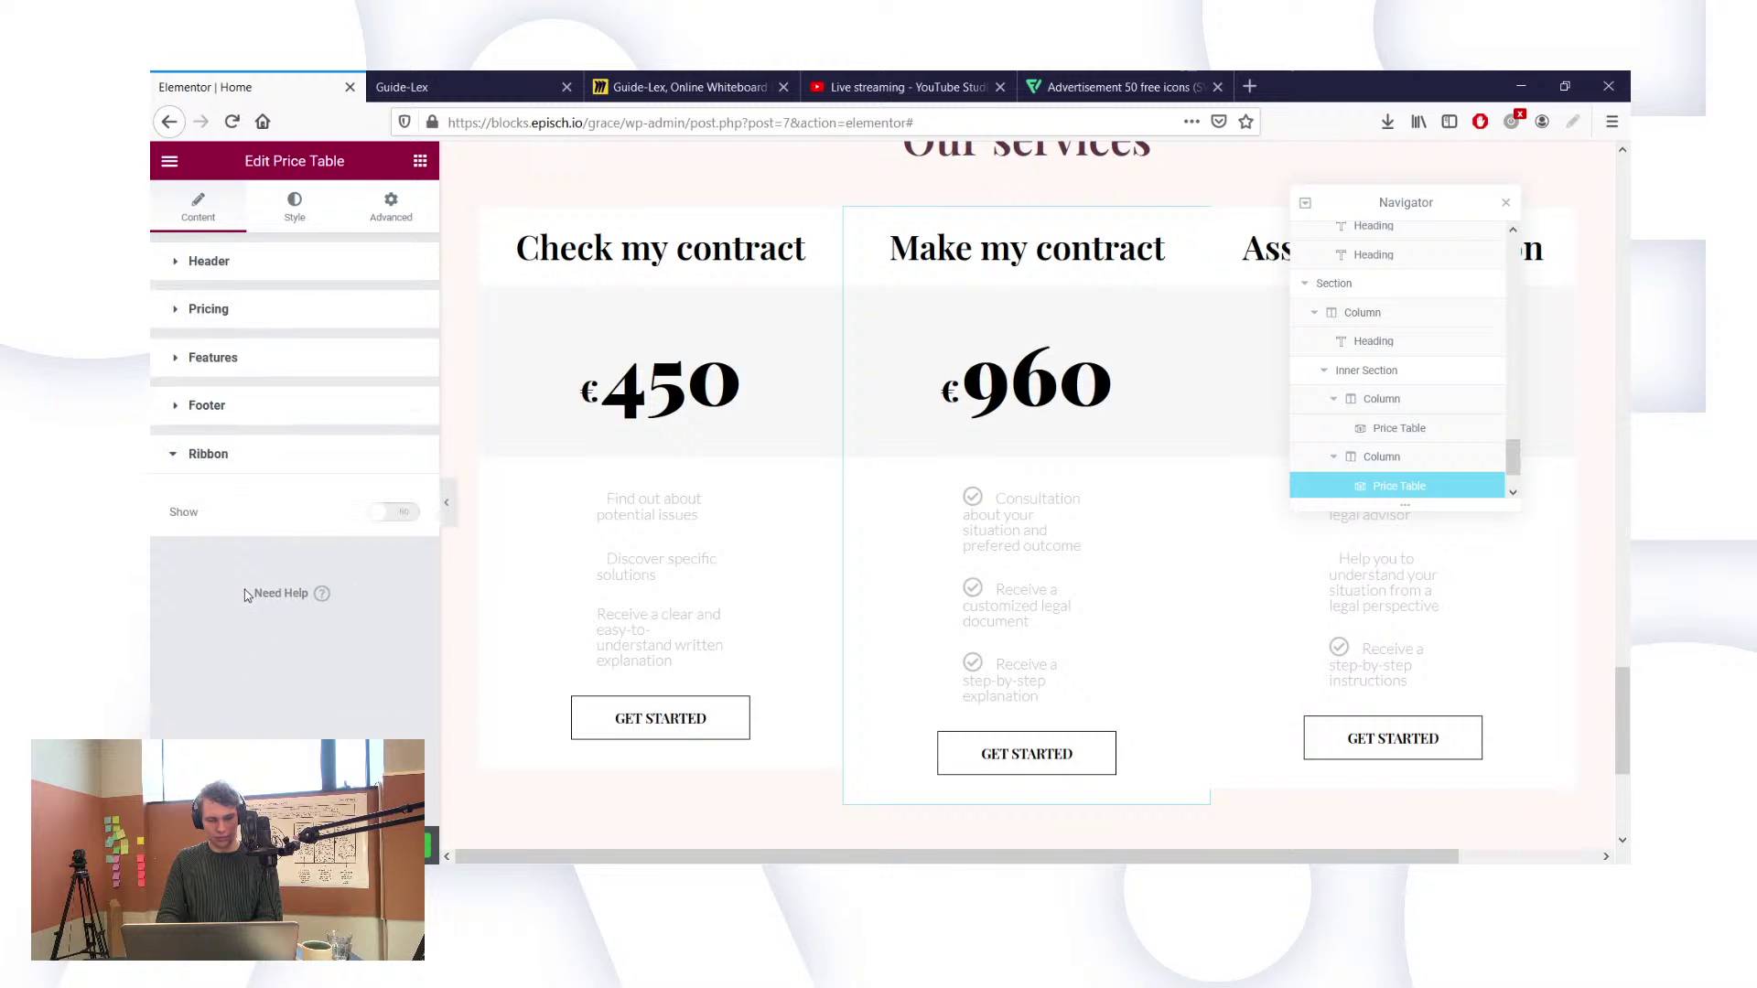
{"action": "left_click", "coordinate": [396, 513]}
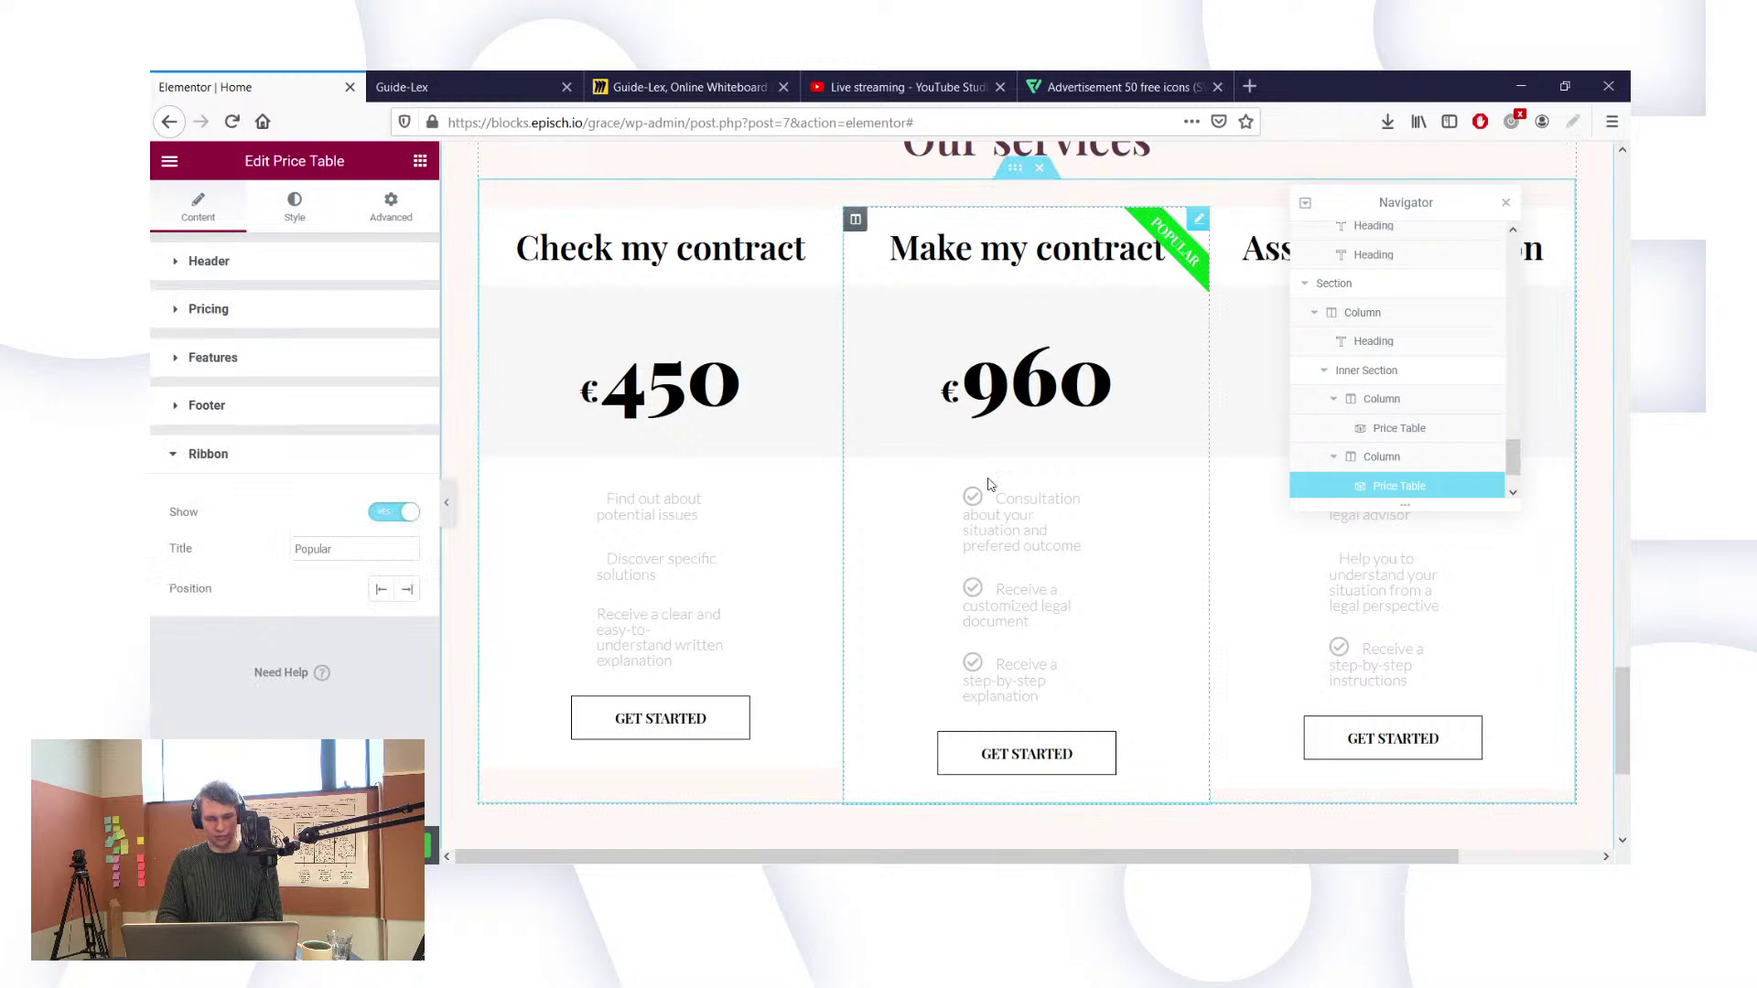
{"action": "left_click", "coordinate": [395, 512]}
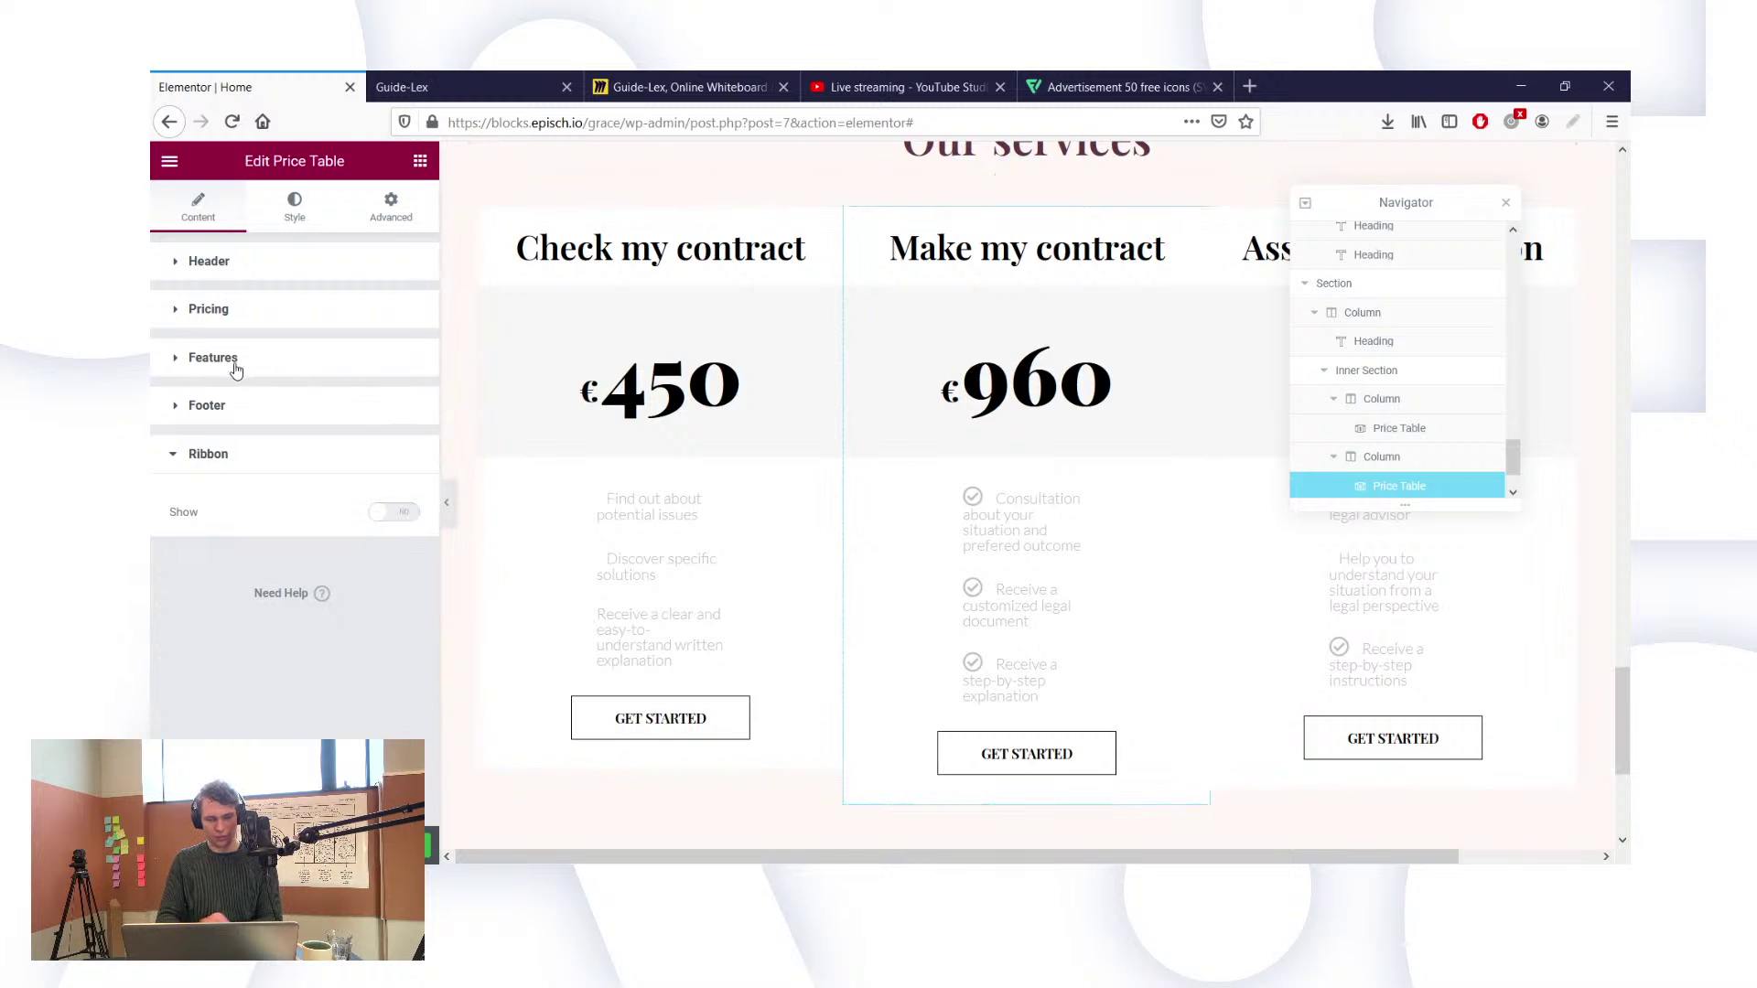
Step: Trash the checkmark icon on each of the card's three feature items
{"action": "left_click", "coordinate": [402, 457]}
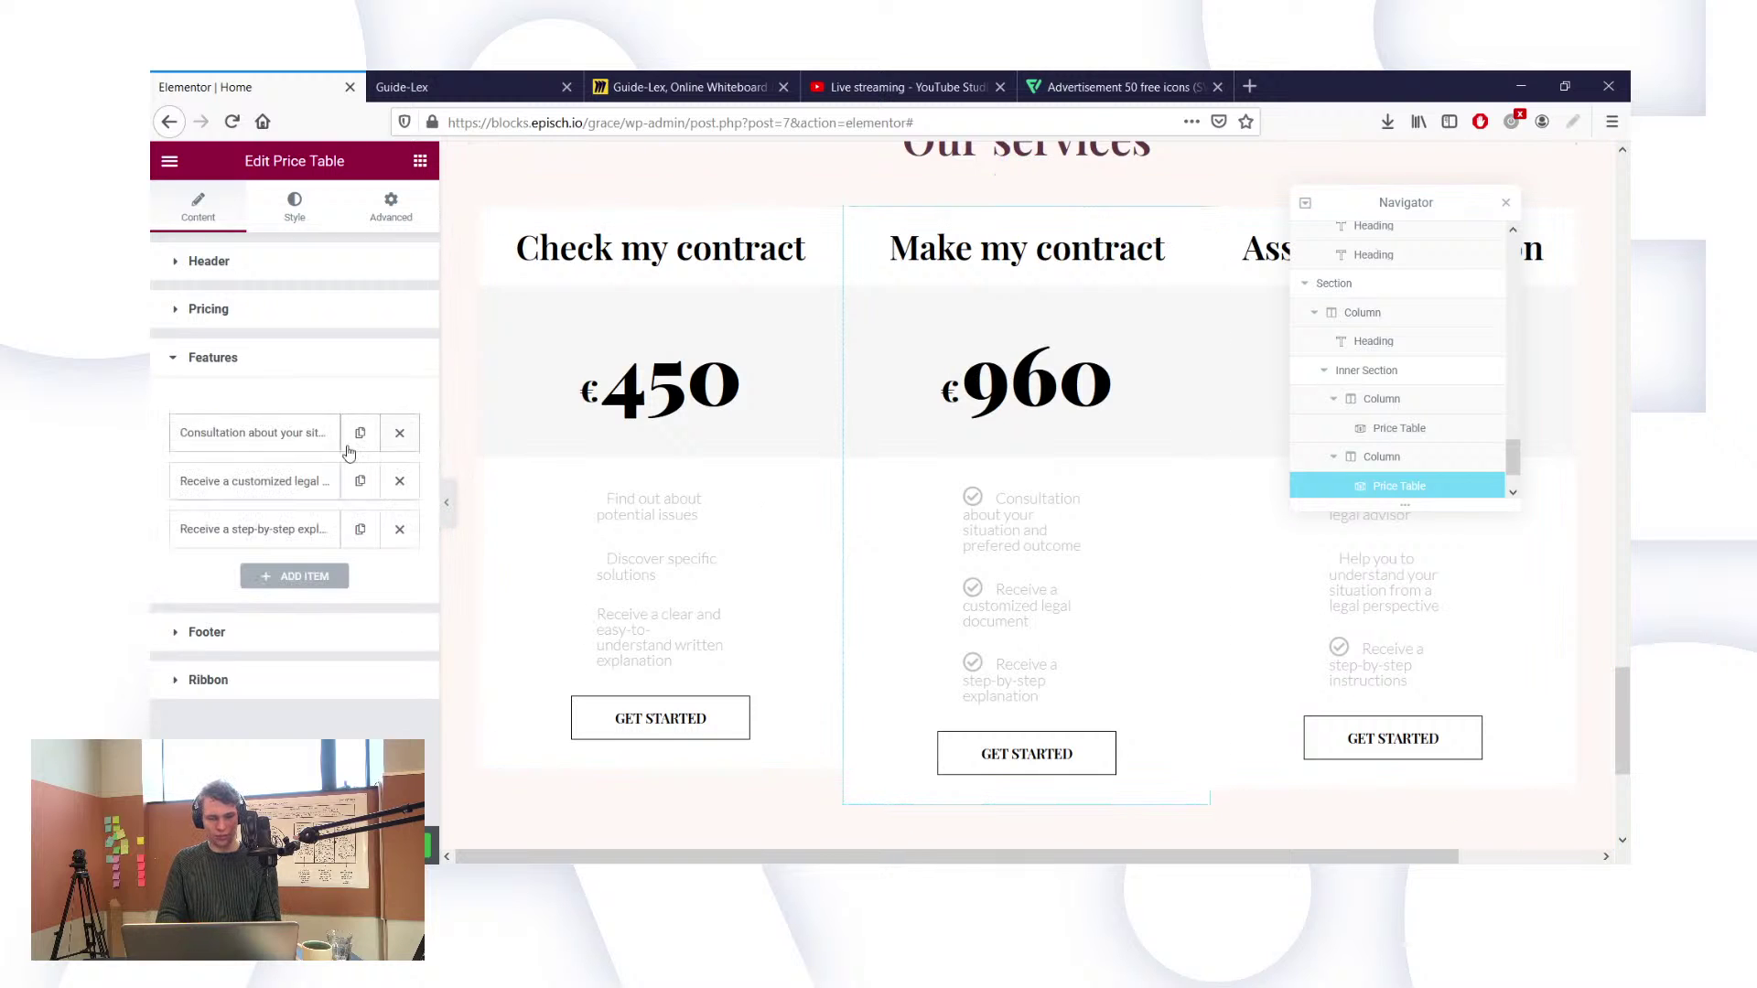
{"action": "left_click", "coordinate": [300, 448]}
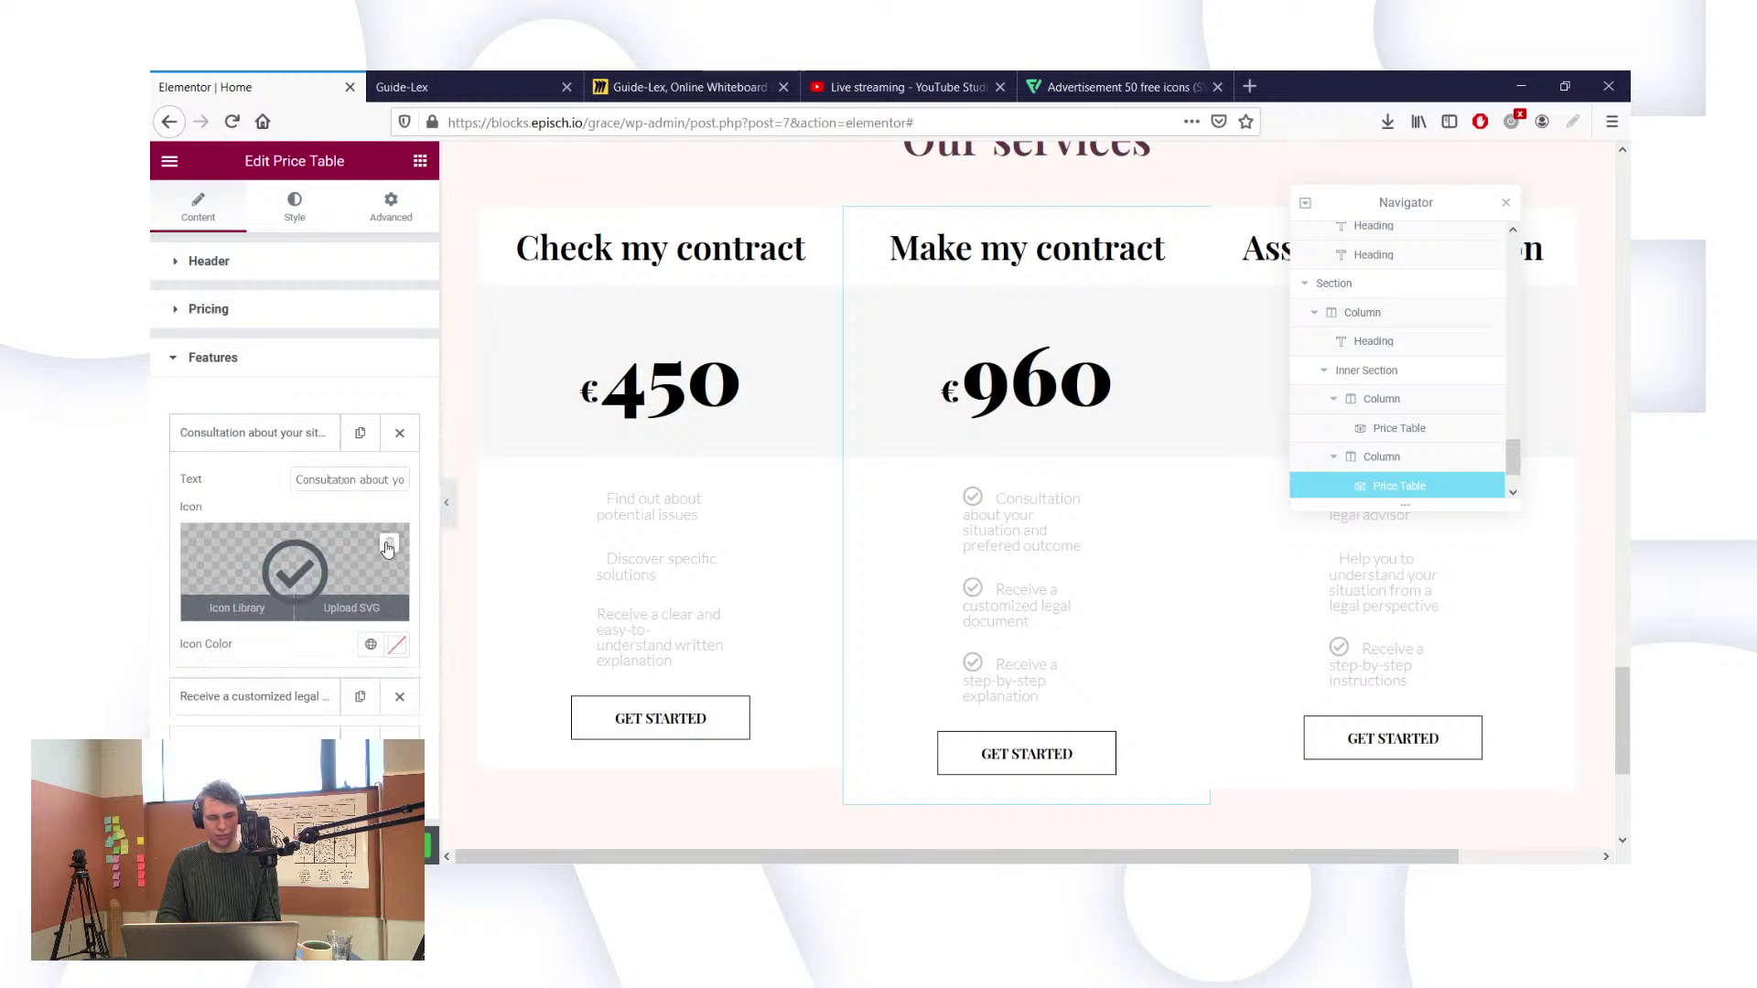
{"action": "left_click", "coordinate": [385, 551]}
{"action": "left_click", "coordinate": [240, 695]}
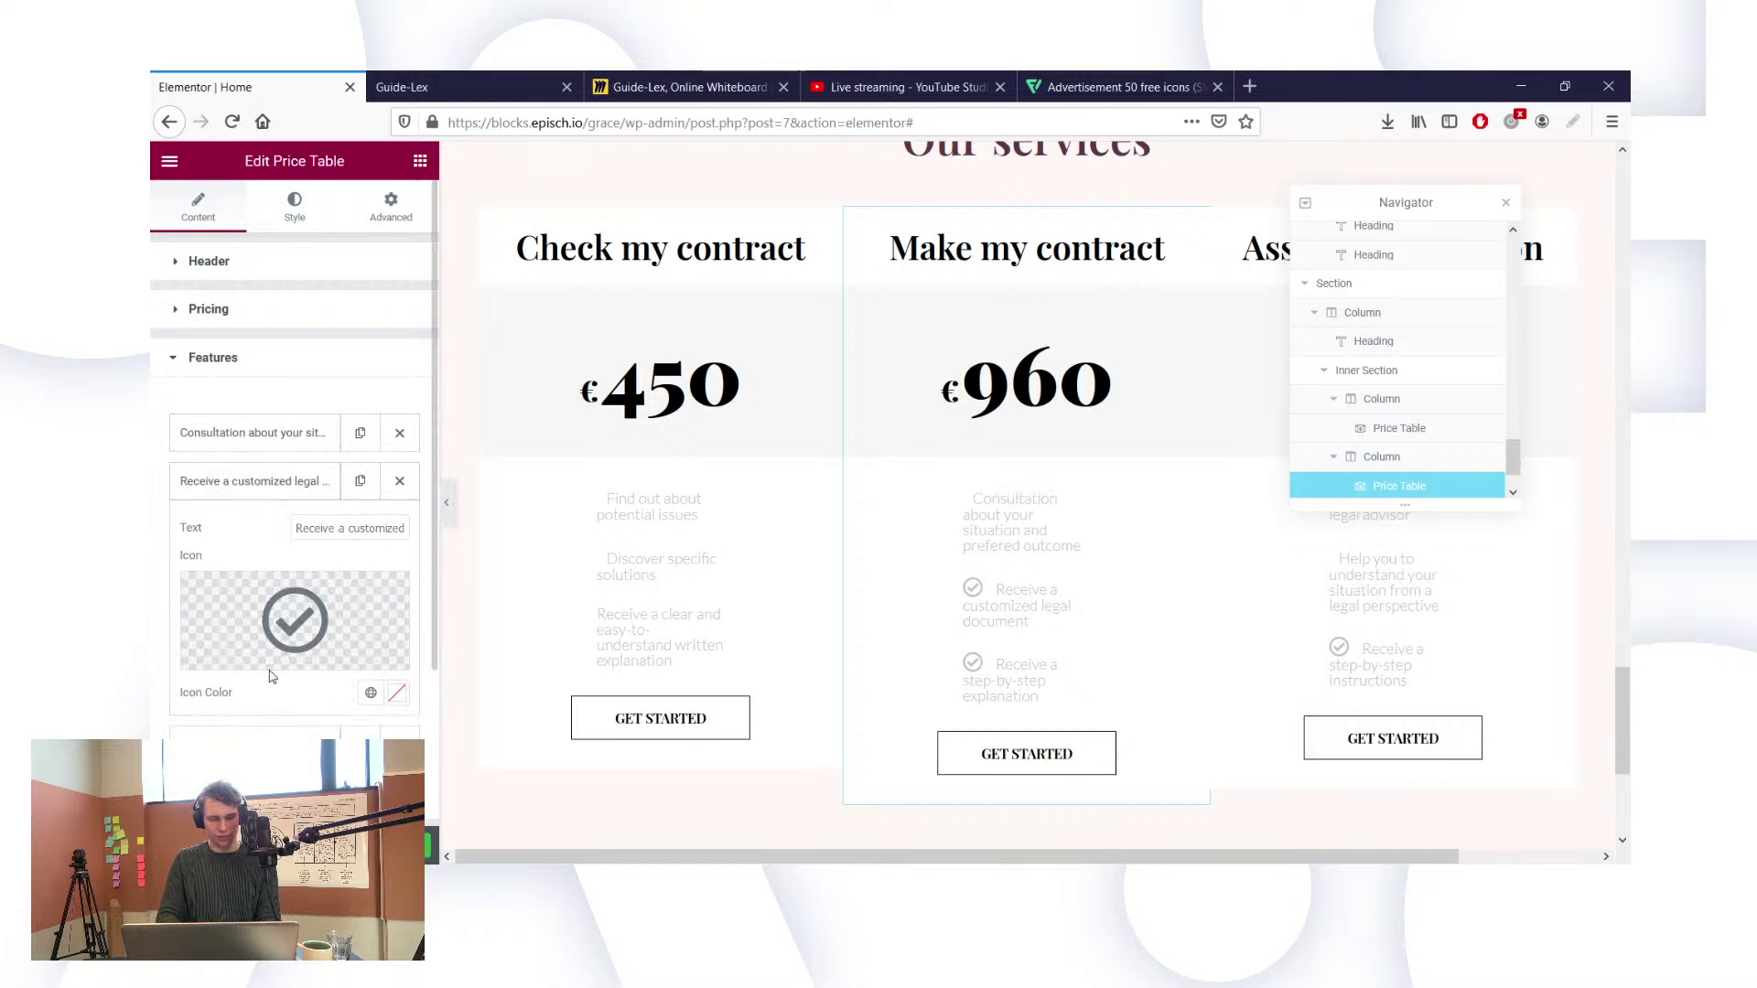
{"action": "left_click", "coordinate": [389, 600]}
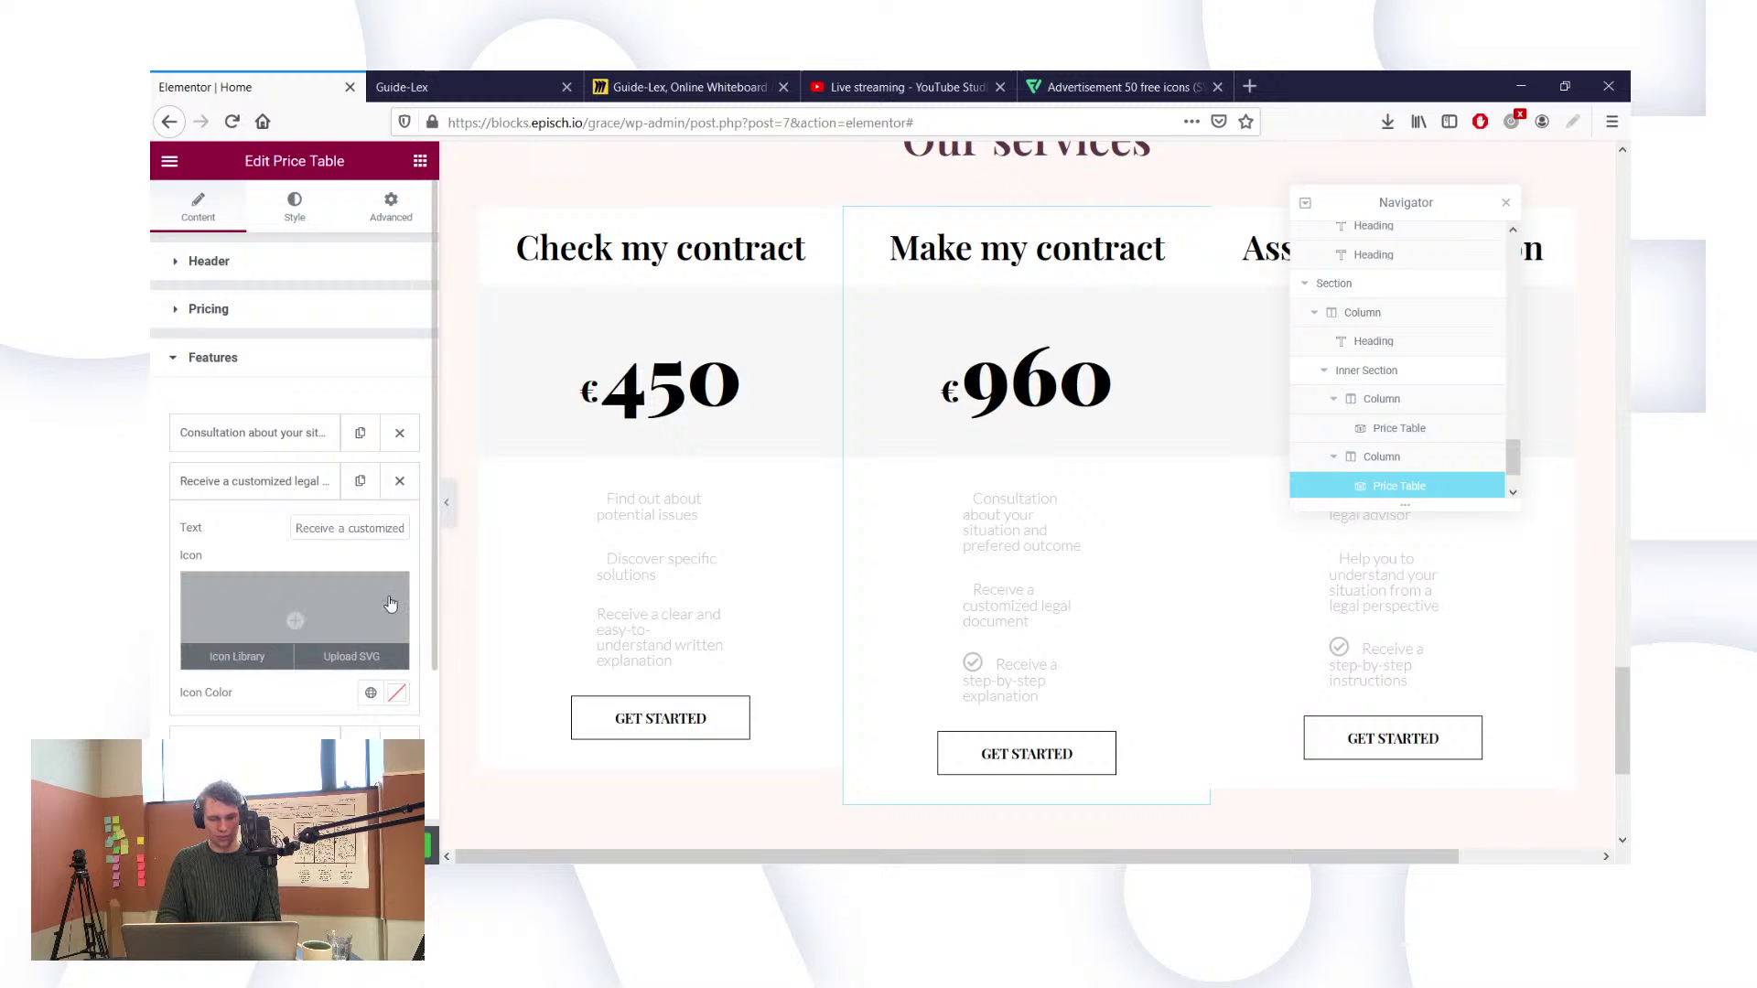
{"action": "left_click", "coordinate": [240, 743]}
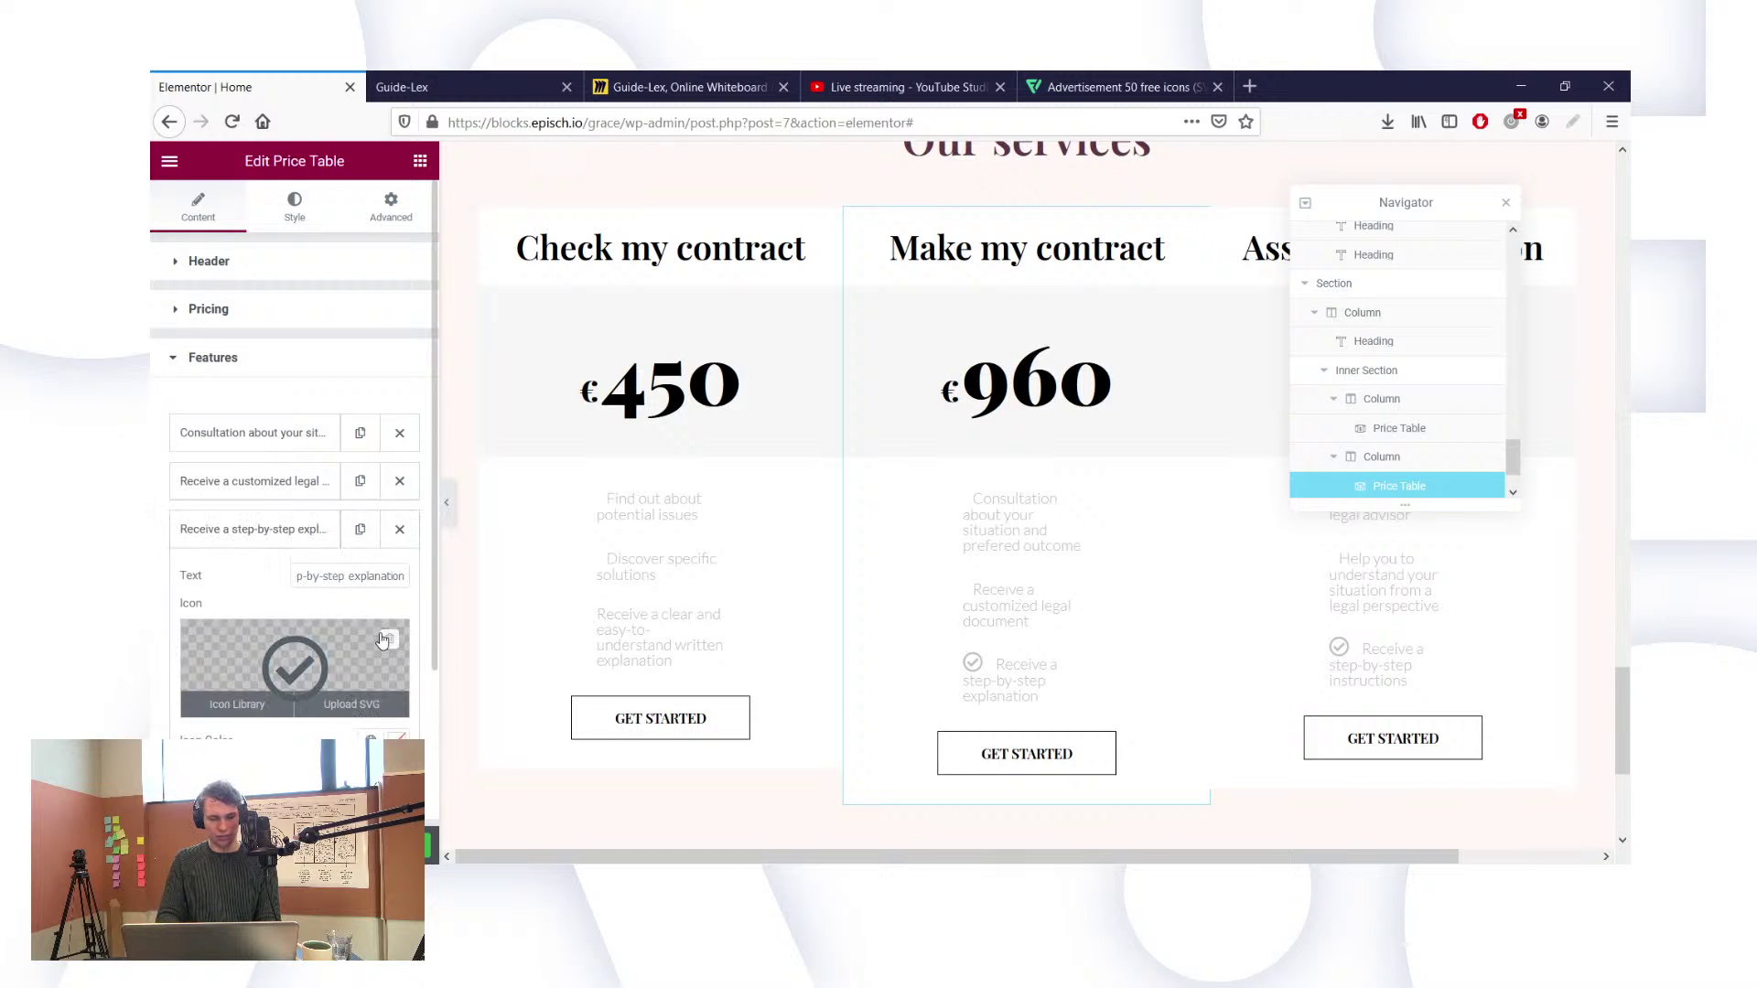
{"action": "left_click", "coordinate": [388, 641]}
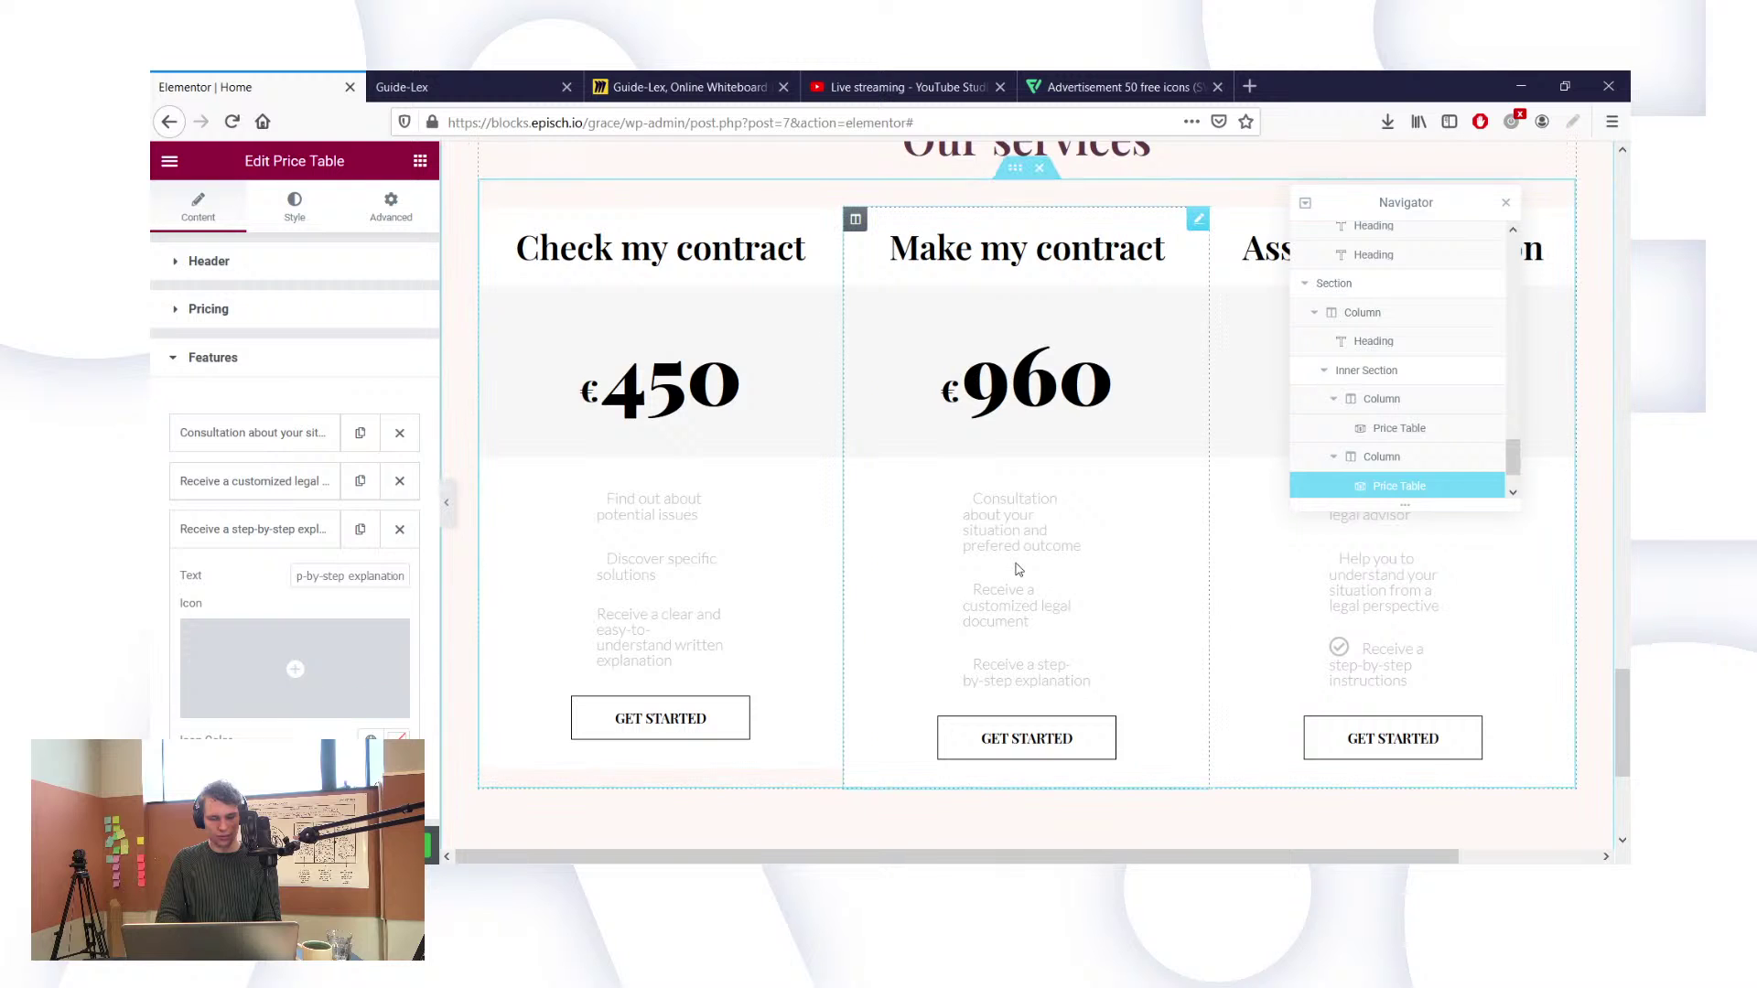
{"action": "scroll", "coordinate": [994, 430], "scroll_direction": "down", "scroll_amount": 2}
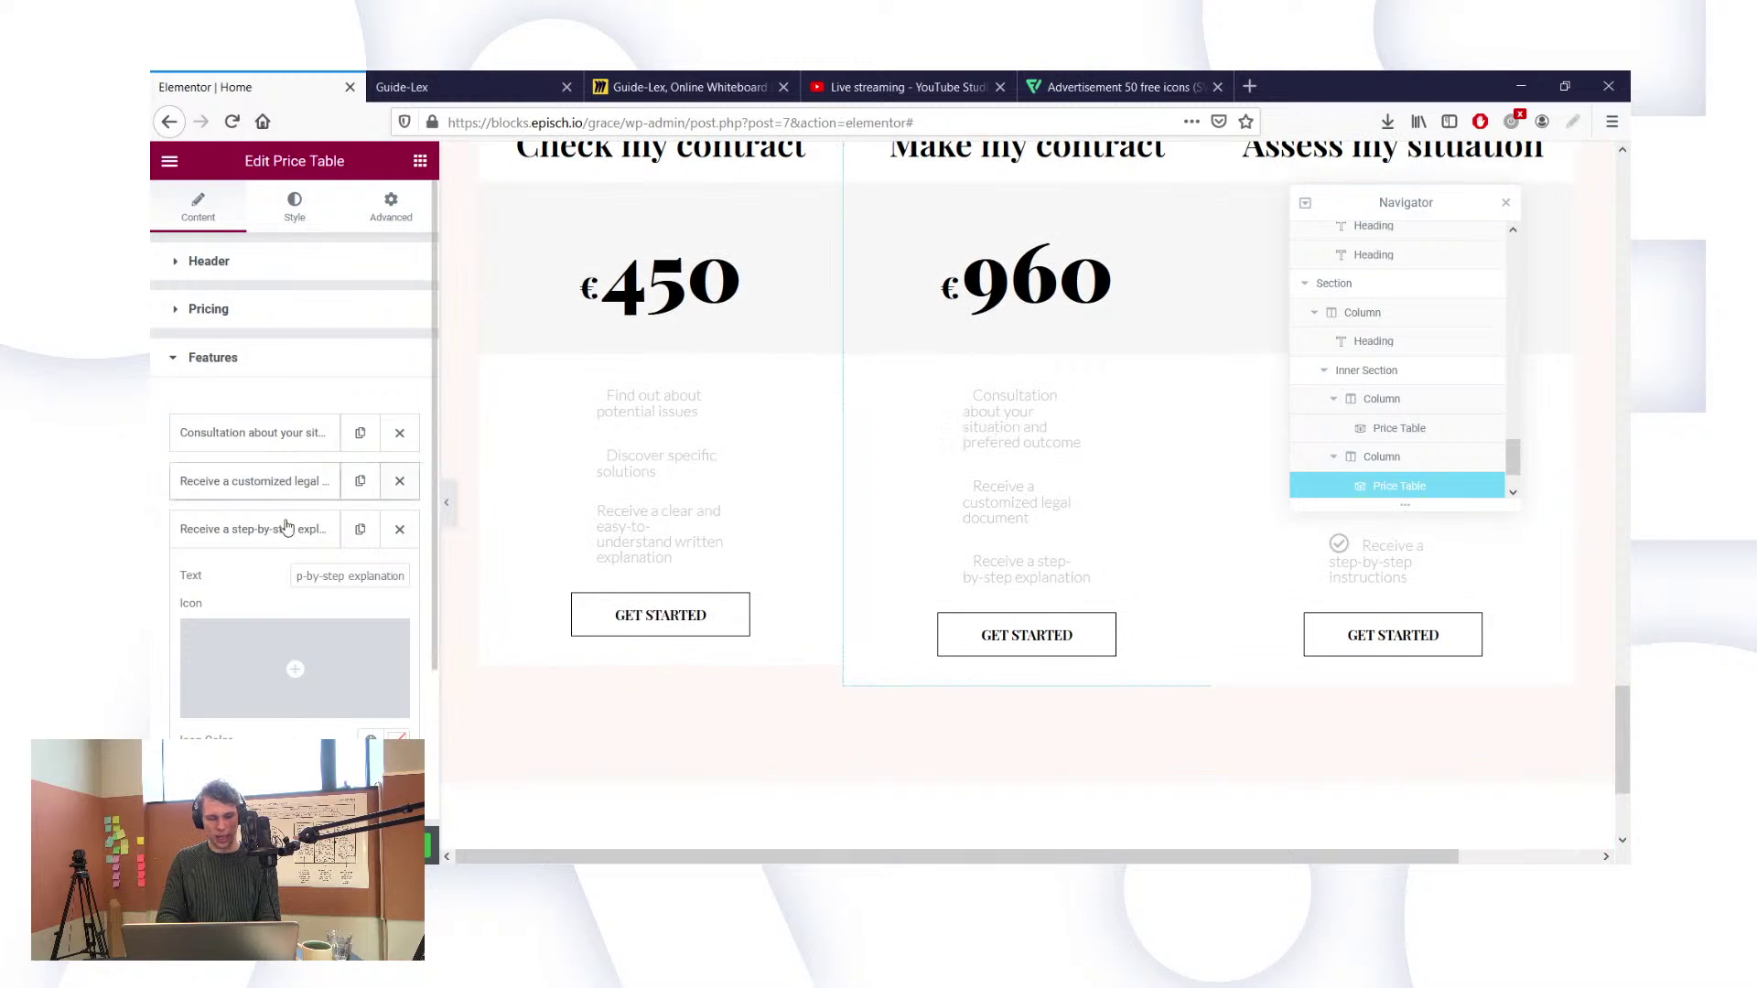
{"action": "left_click", "coordinate": [279, 529]}
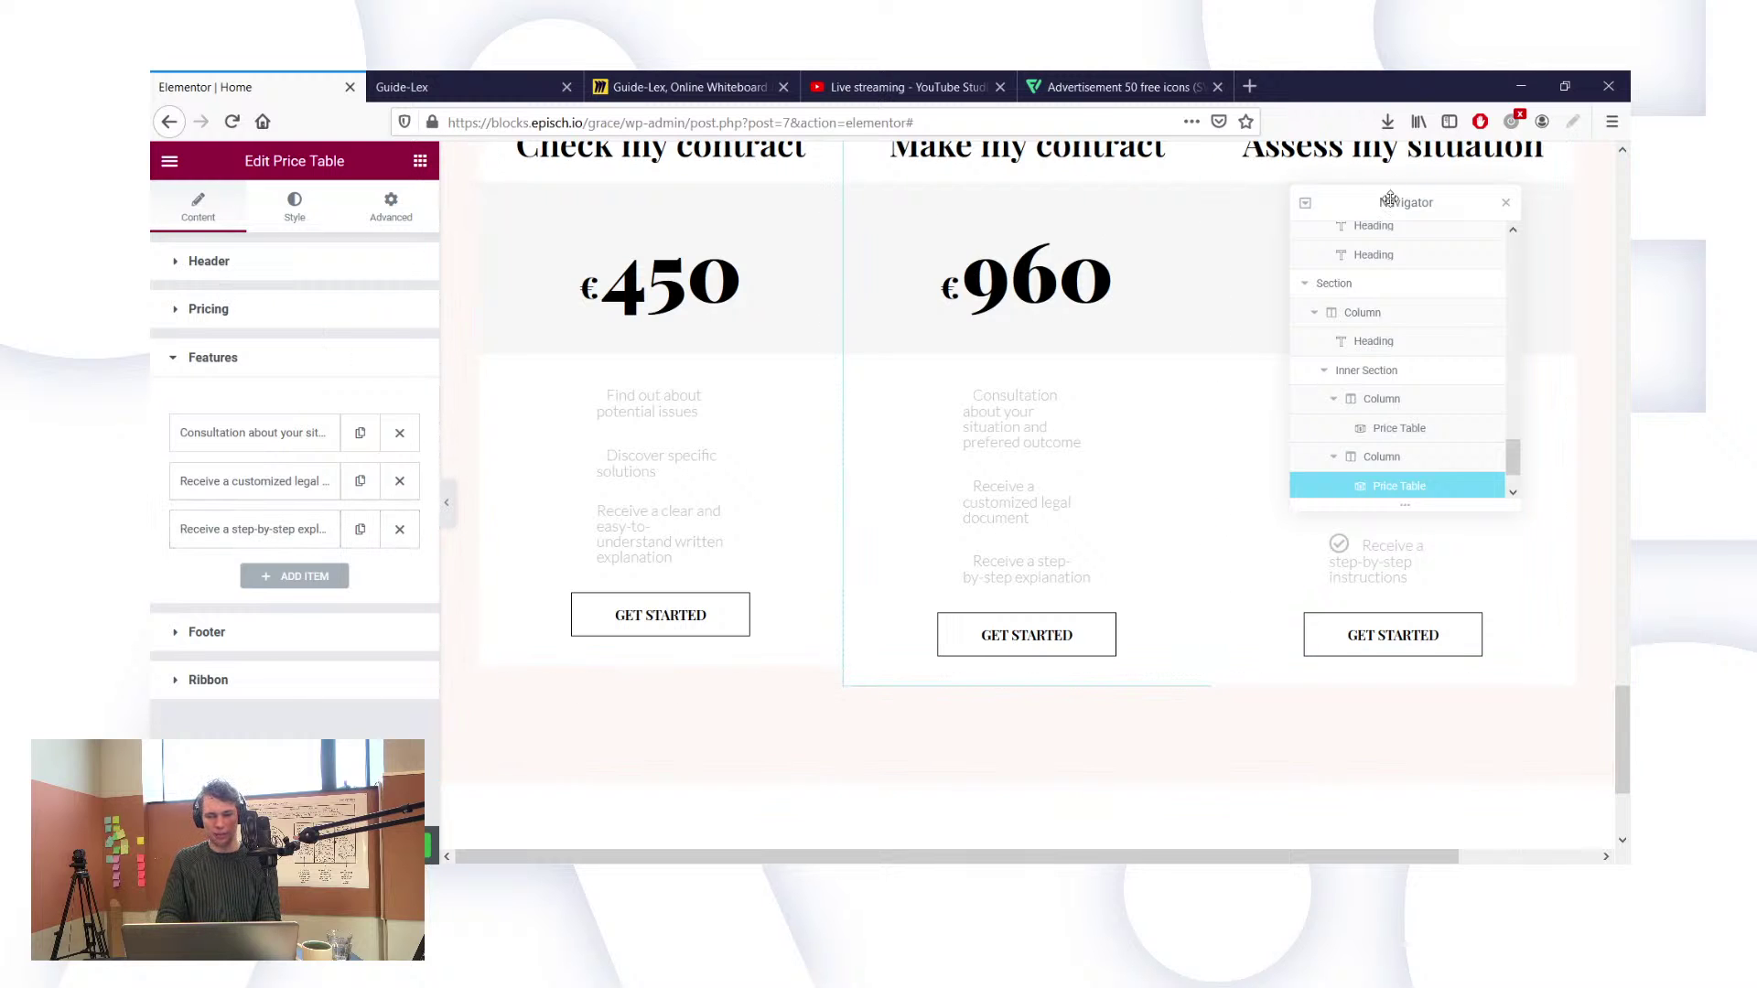
Step: Move the Navigator aside and select the Assess my situation price table
{"action": "left_click_drag", "start_coordinate": [1390, 198], "coordinate": [530, 279]}
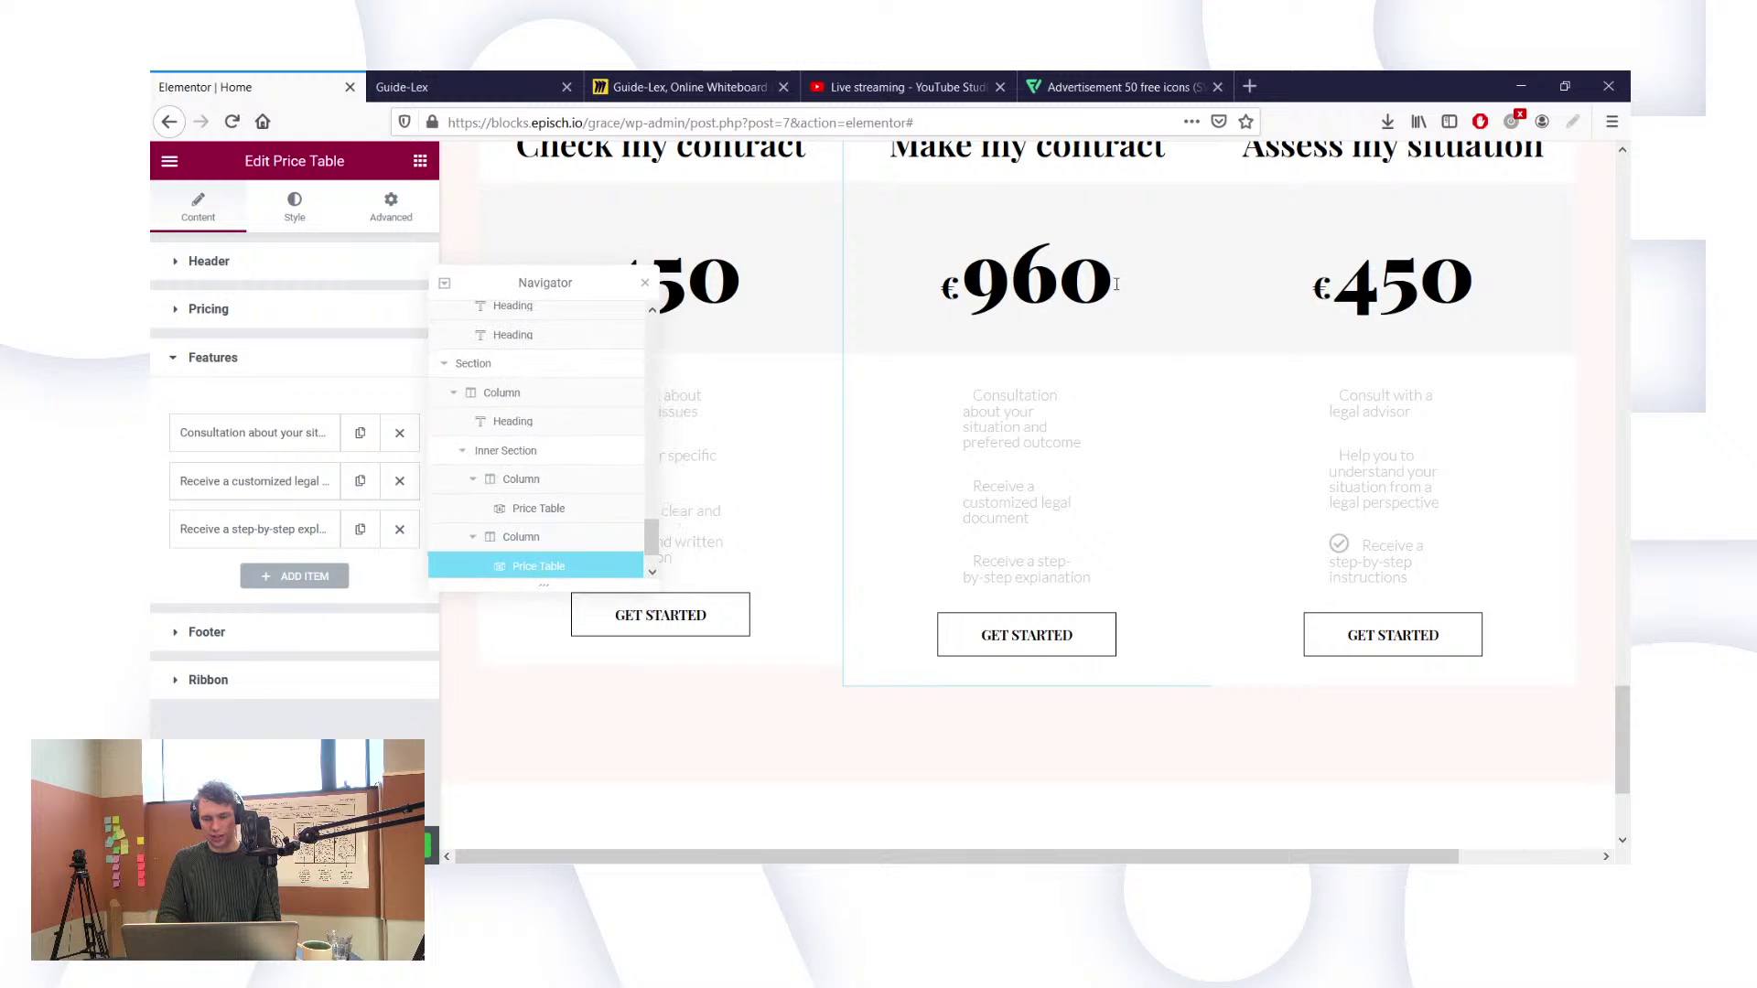
{"action": "left_click", "coordinate": [1421, 409]}
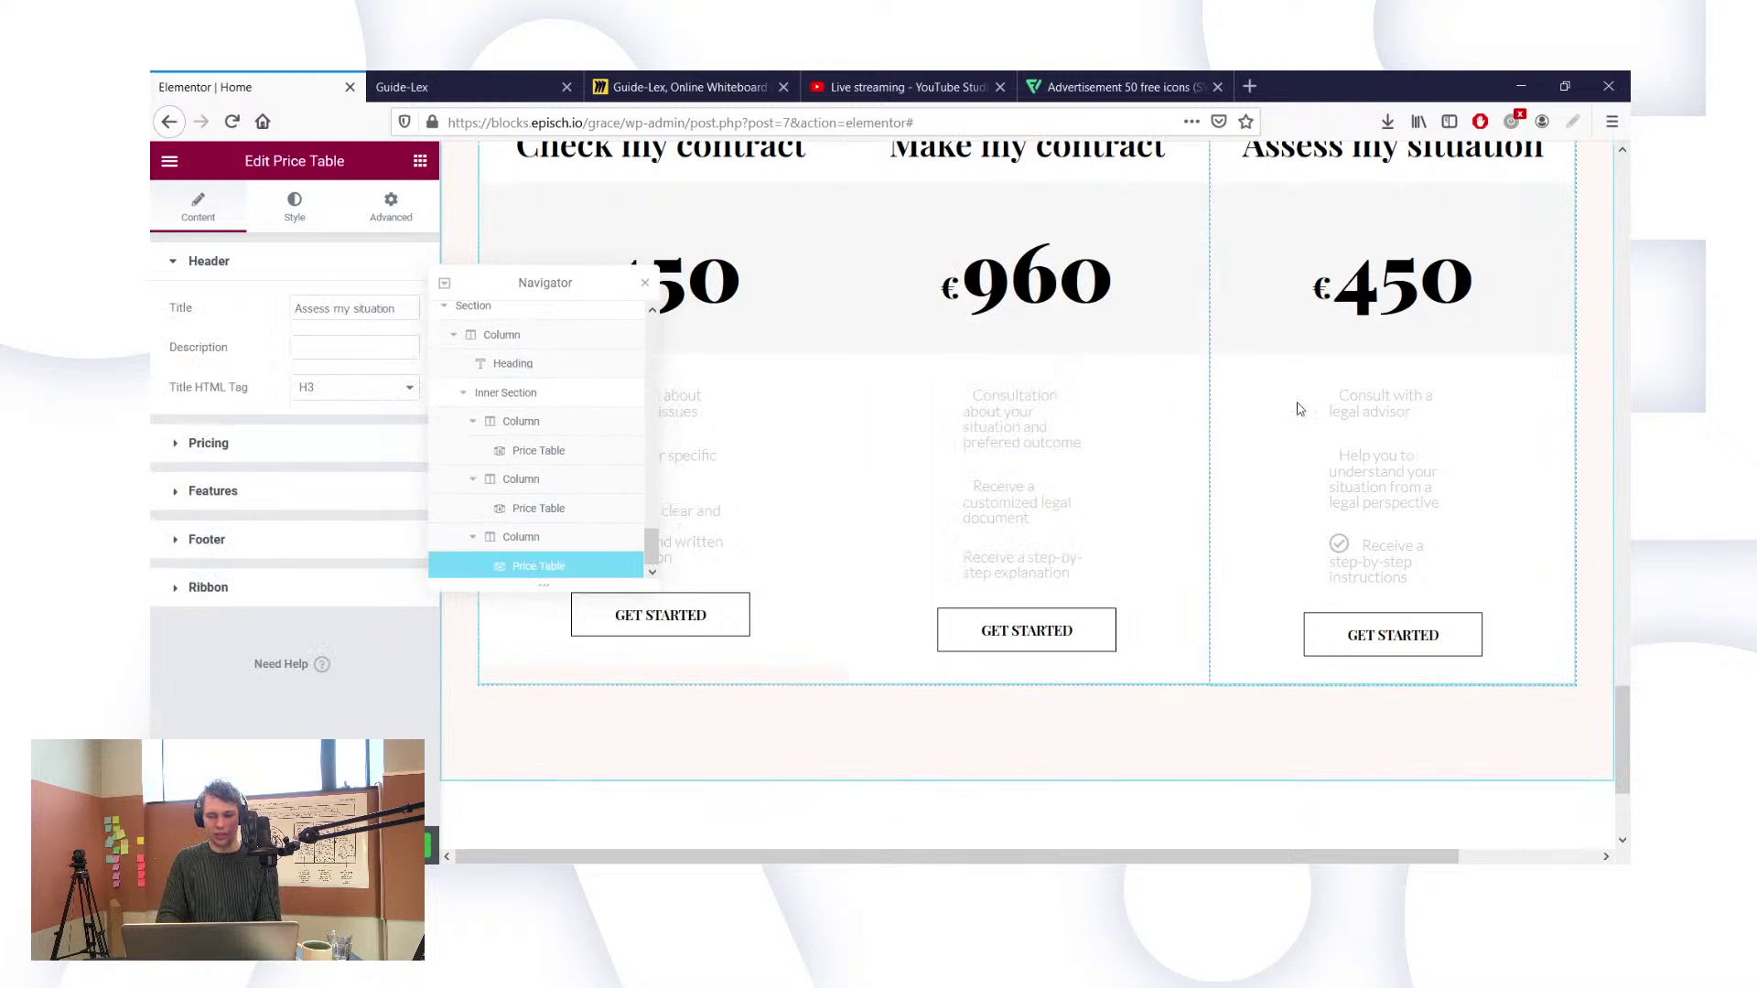
{"action": "scroll", "coordinate": [1013, 381], "scroll_direction": "up", "scroll_amount": 1}
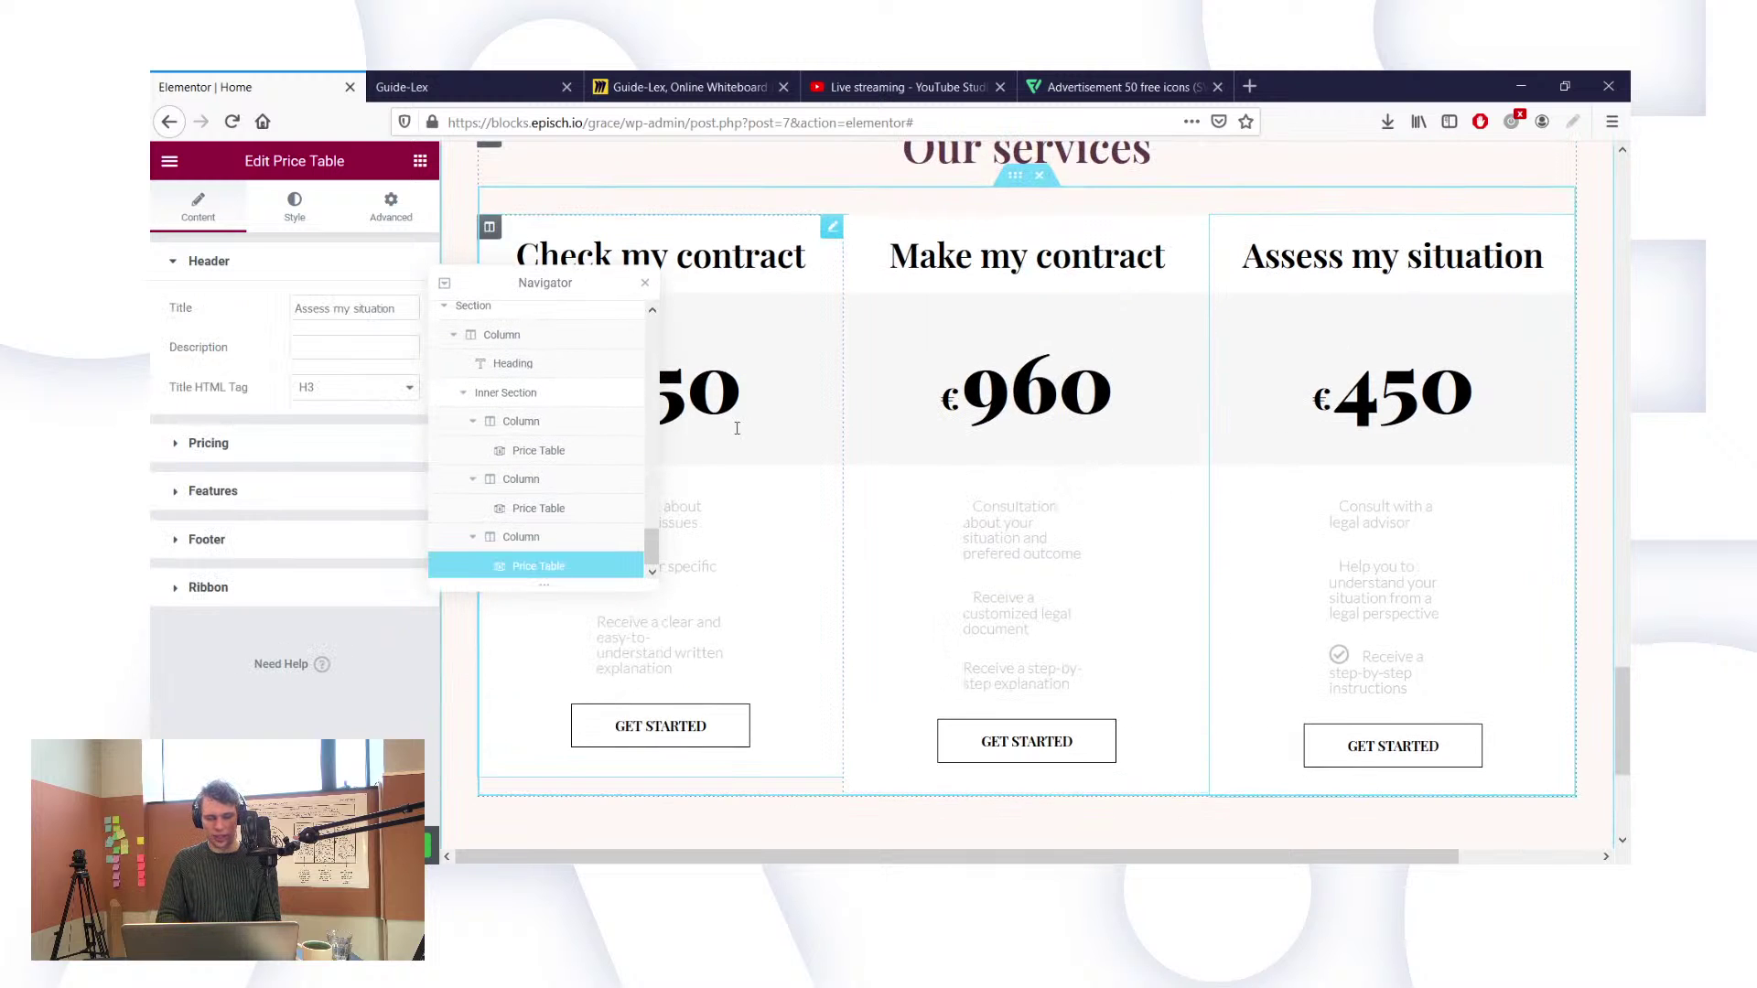
Step: Trash the checkmark icons from Consult with a legal advisor and the other two features
{"action": "left_click", "coordinate": [212, 490]}
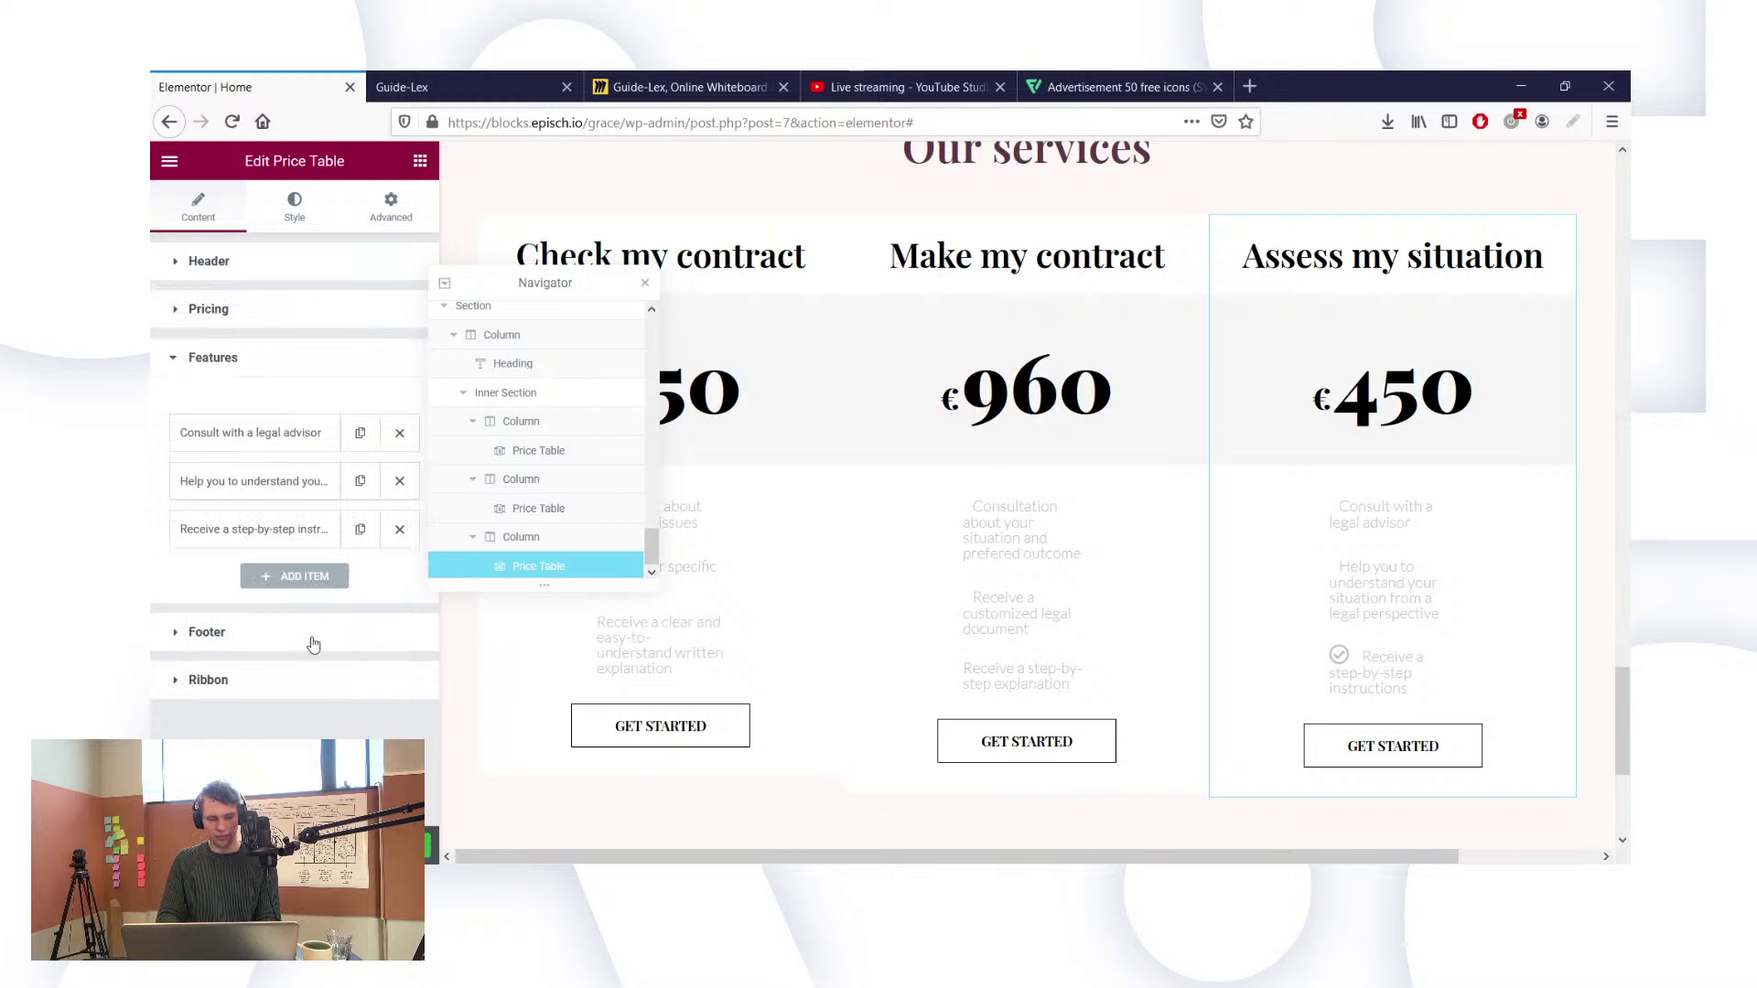
{"action": "left_click", "coordinate": [252, 444]}
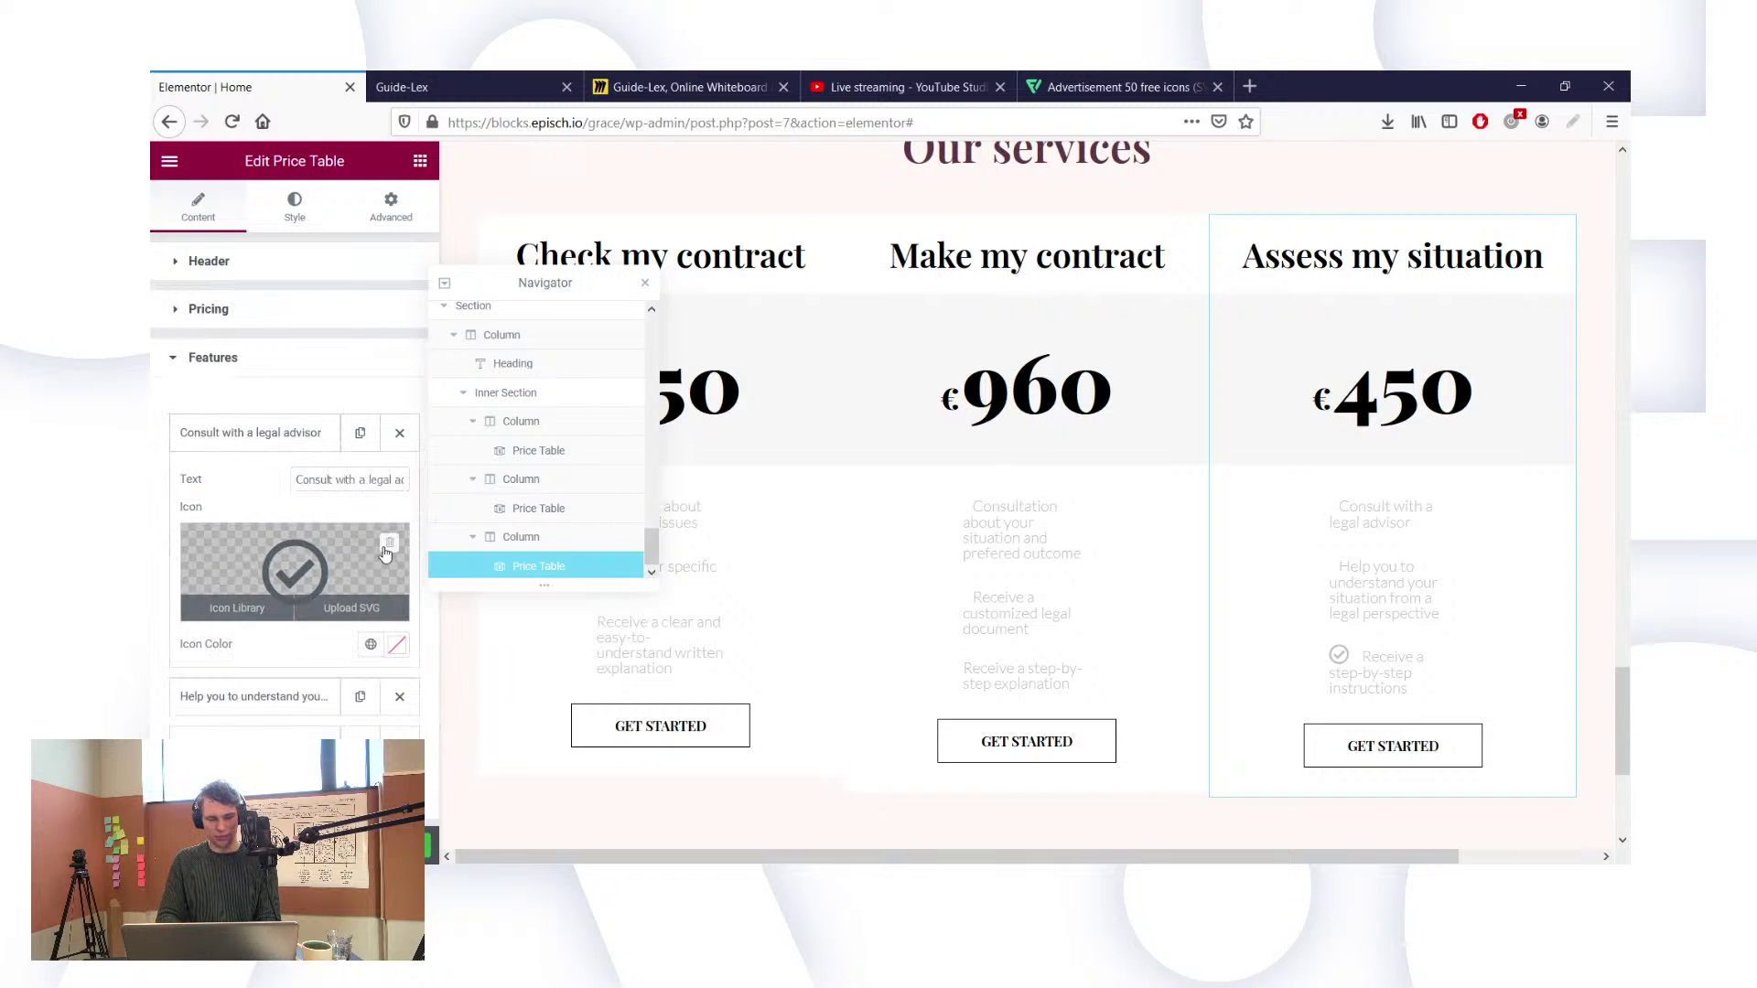
{"action": "left_click", "coordinate": [392, 544]}
{"action": "left_click", "coordinate": [211, 699]}
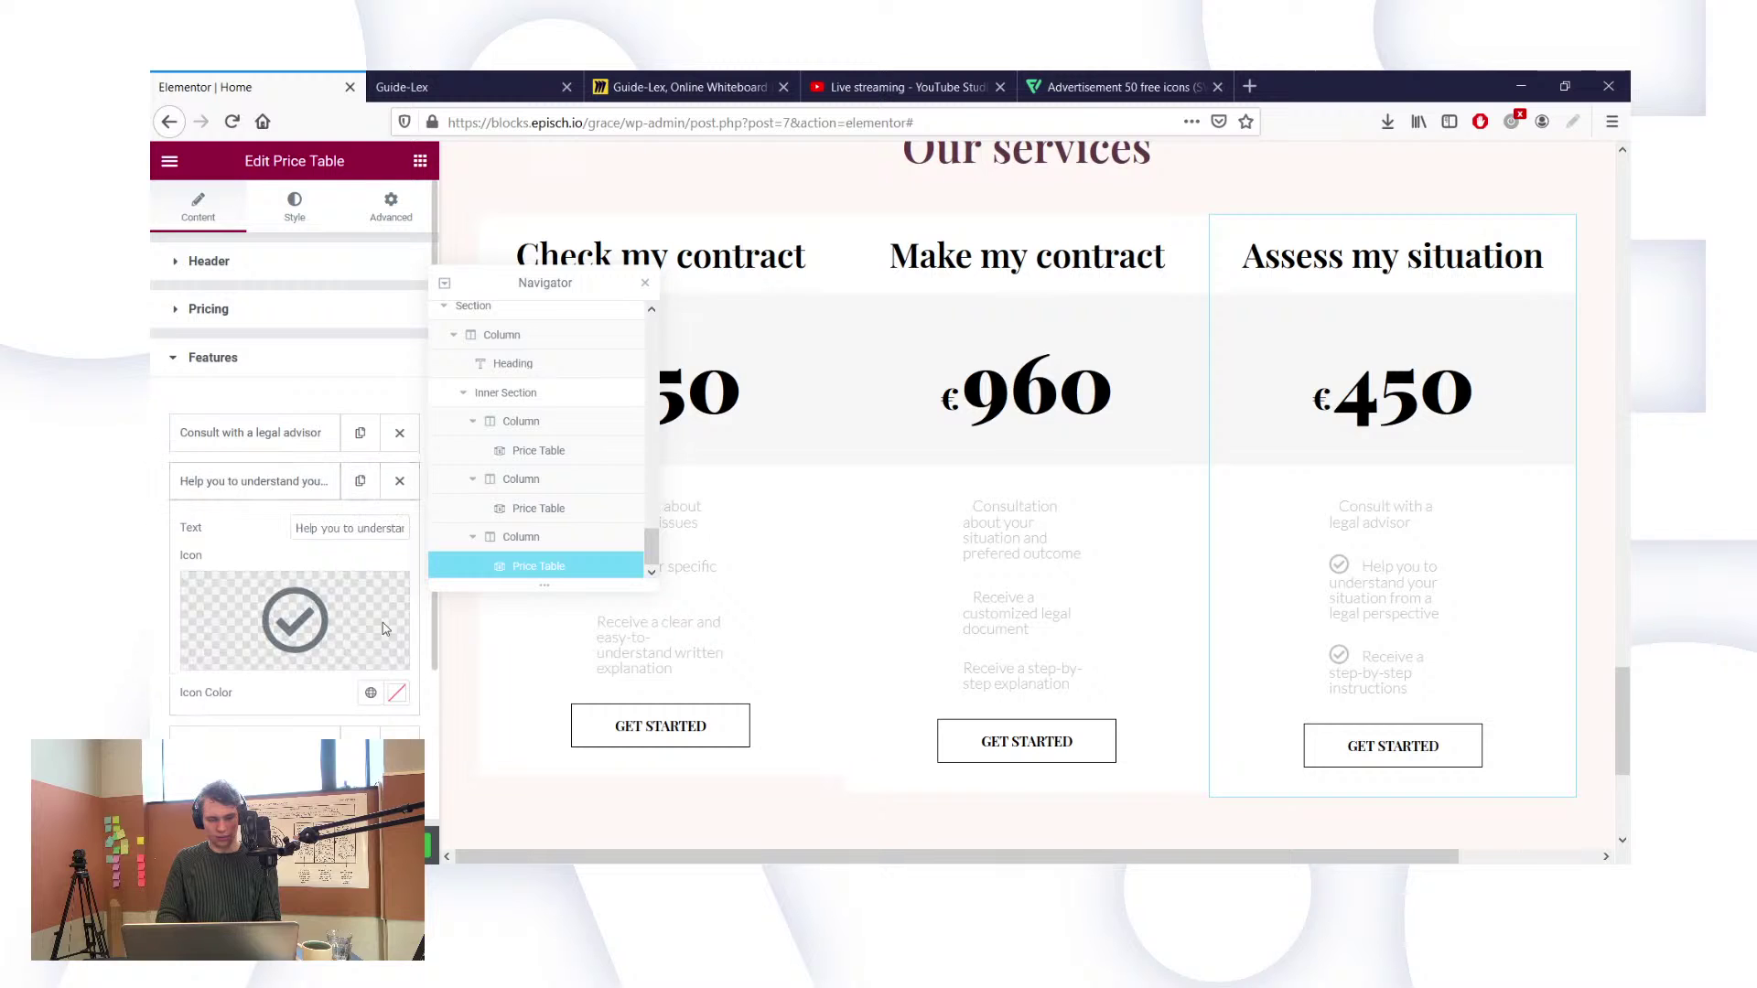
{"action": "left_click", "coordinate": [388, 594]}
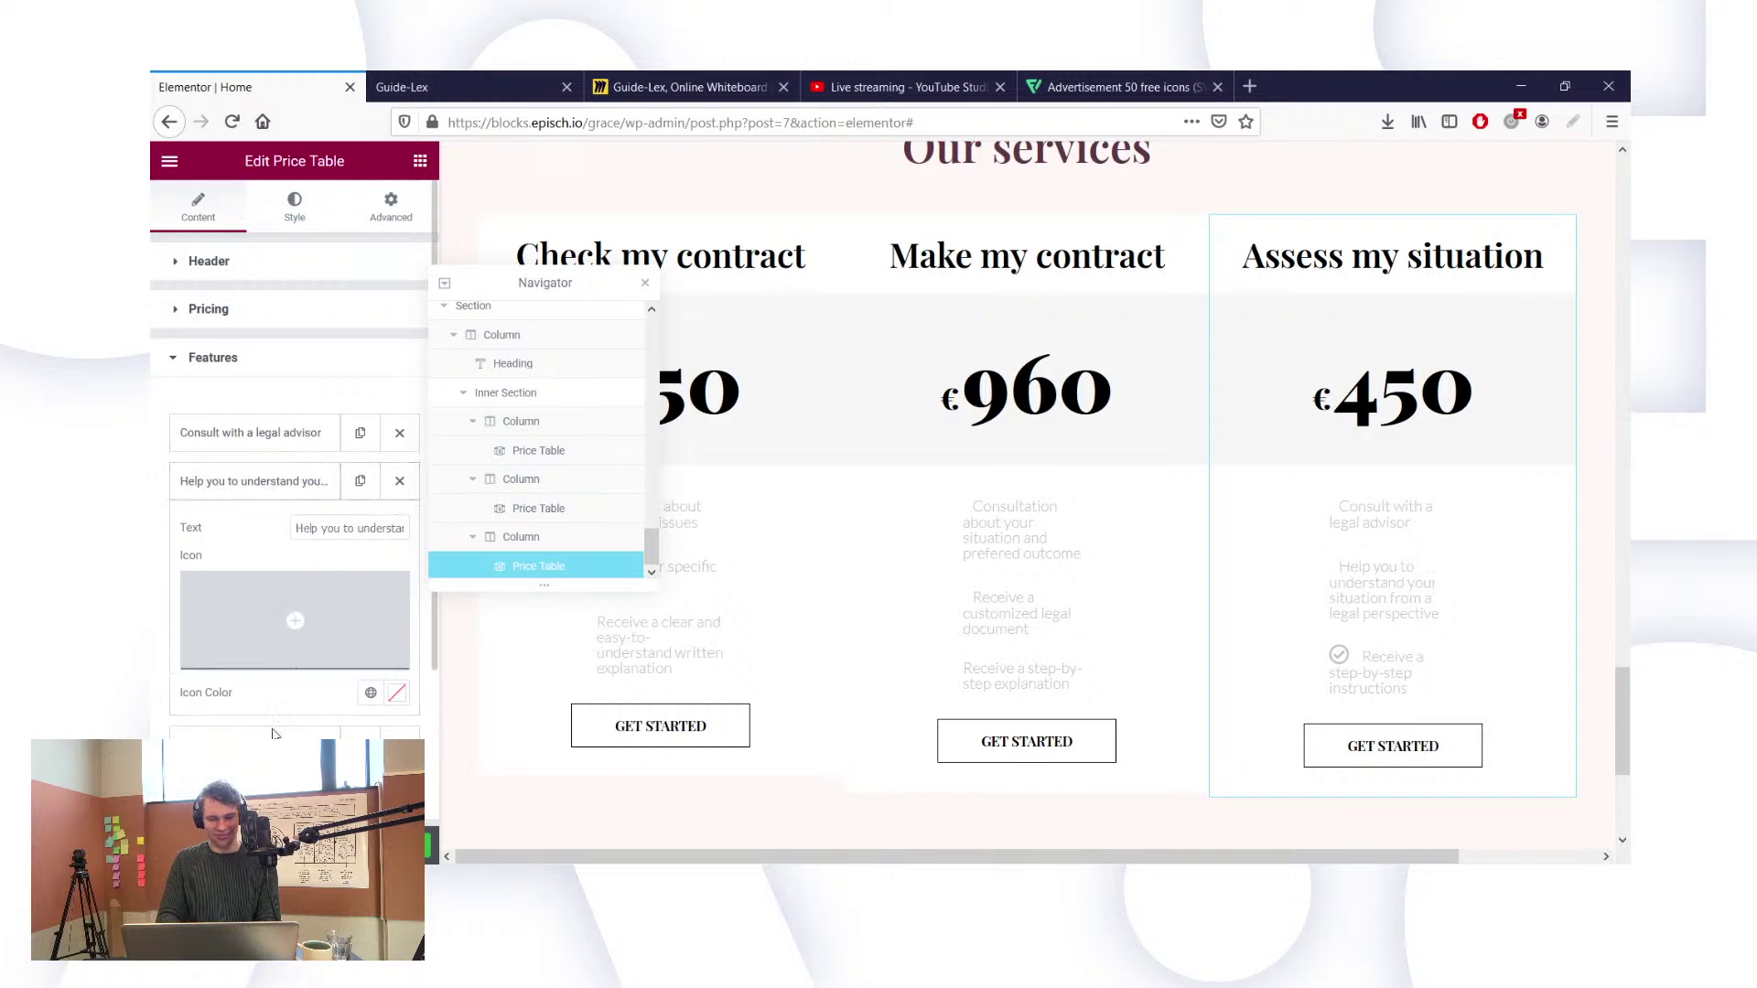
{"action": "left_click", "coordinate": [270, 735]}
{"action": "left_click", "coordinate": [389, 644]}
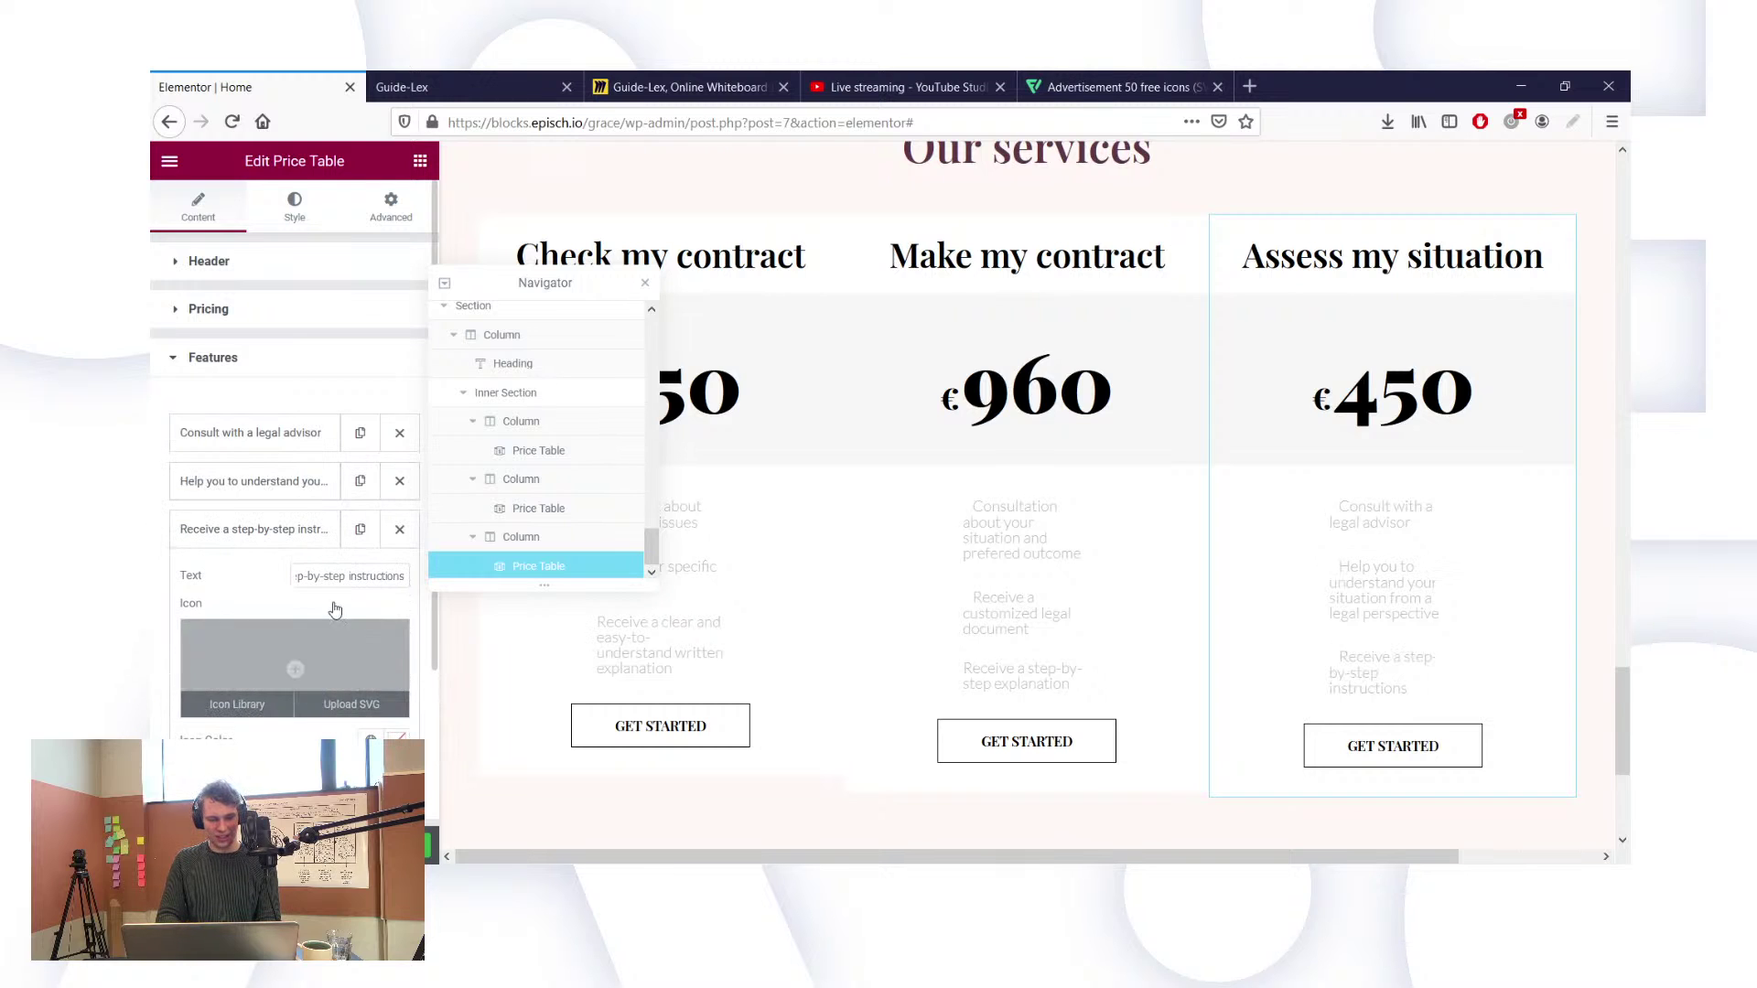
{"action": "left_click", "coordinate": [249, 359]}
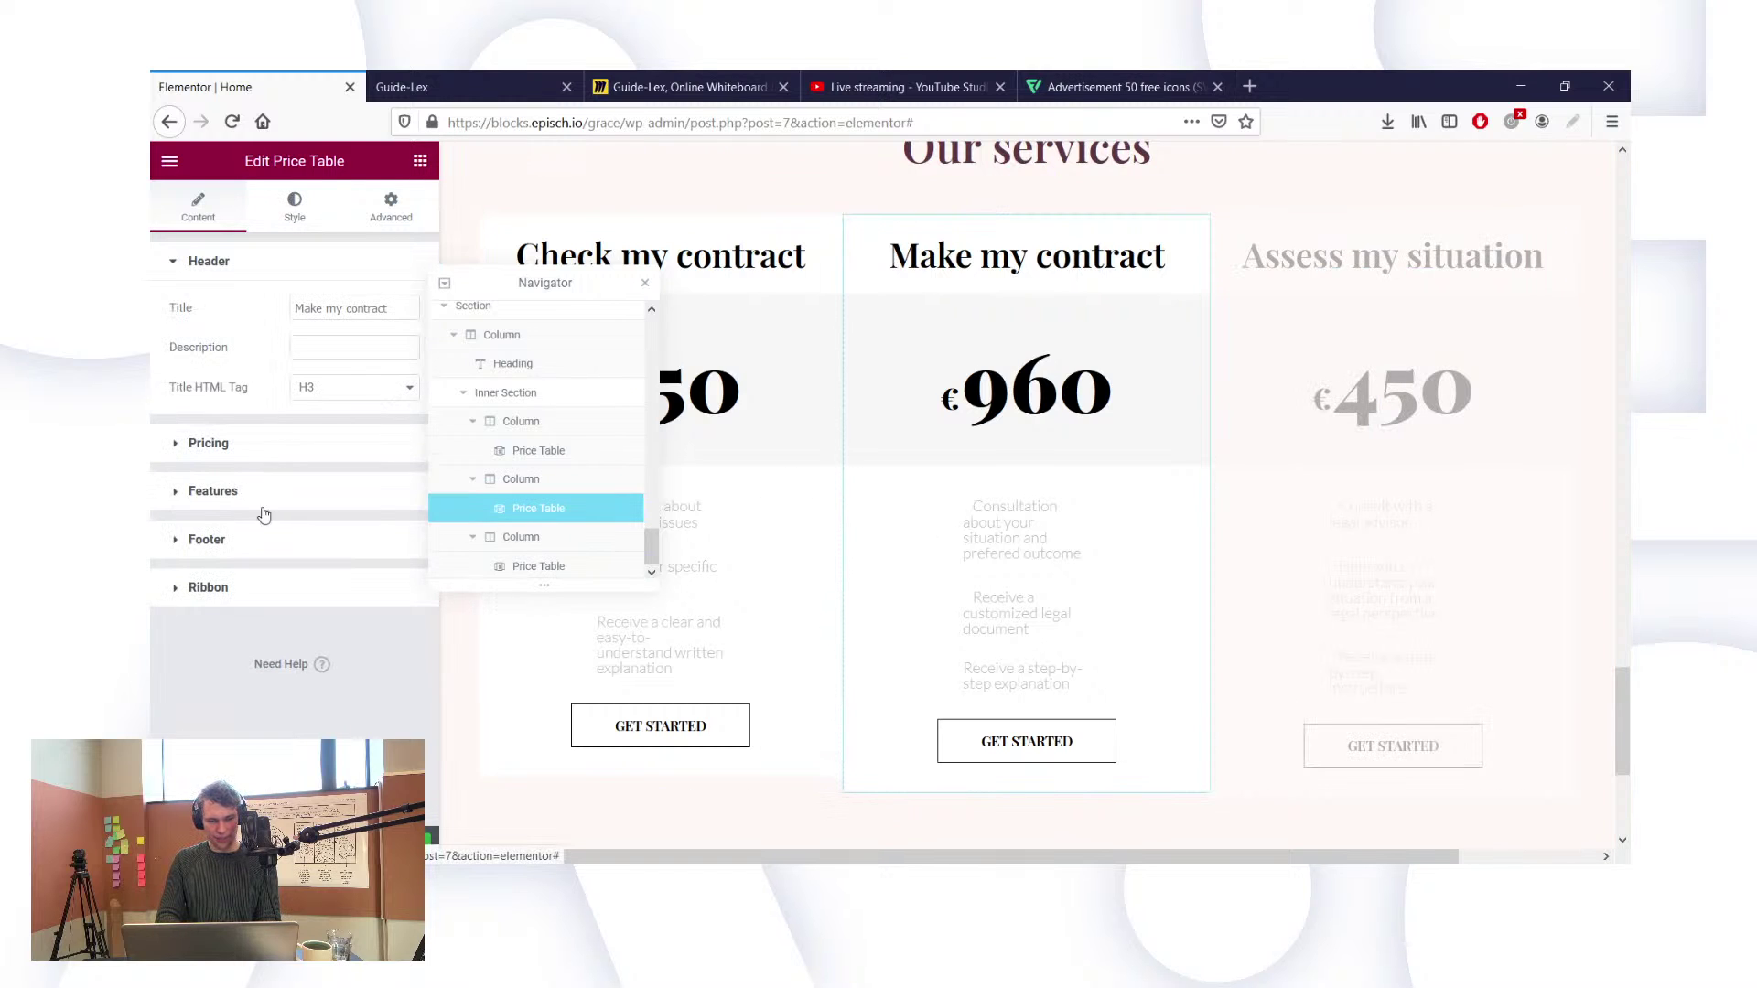
Step: Change the top padding value in the Make my contract card's Features style
{"action": "scroll", "coordinate": [282, 595], "scroll_direction": "down", "scroll_amount": 1}
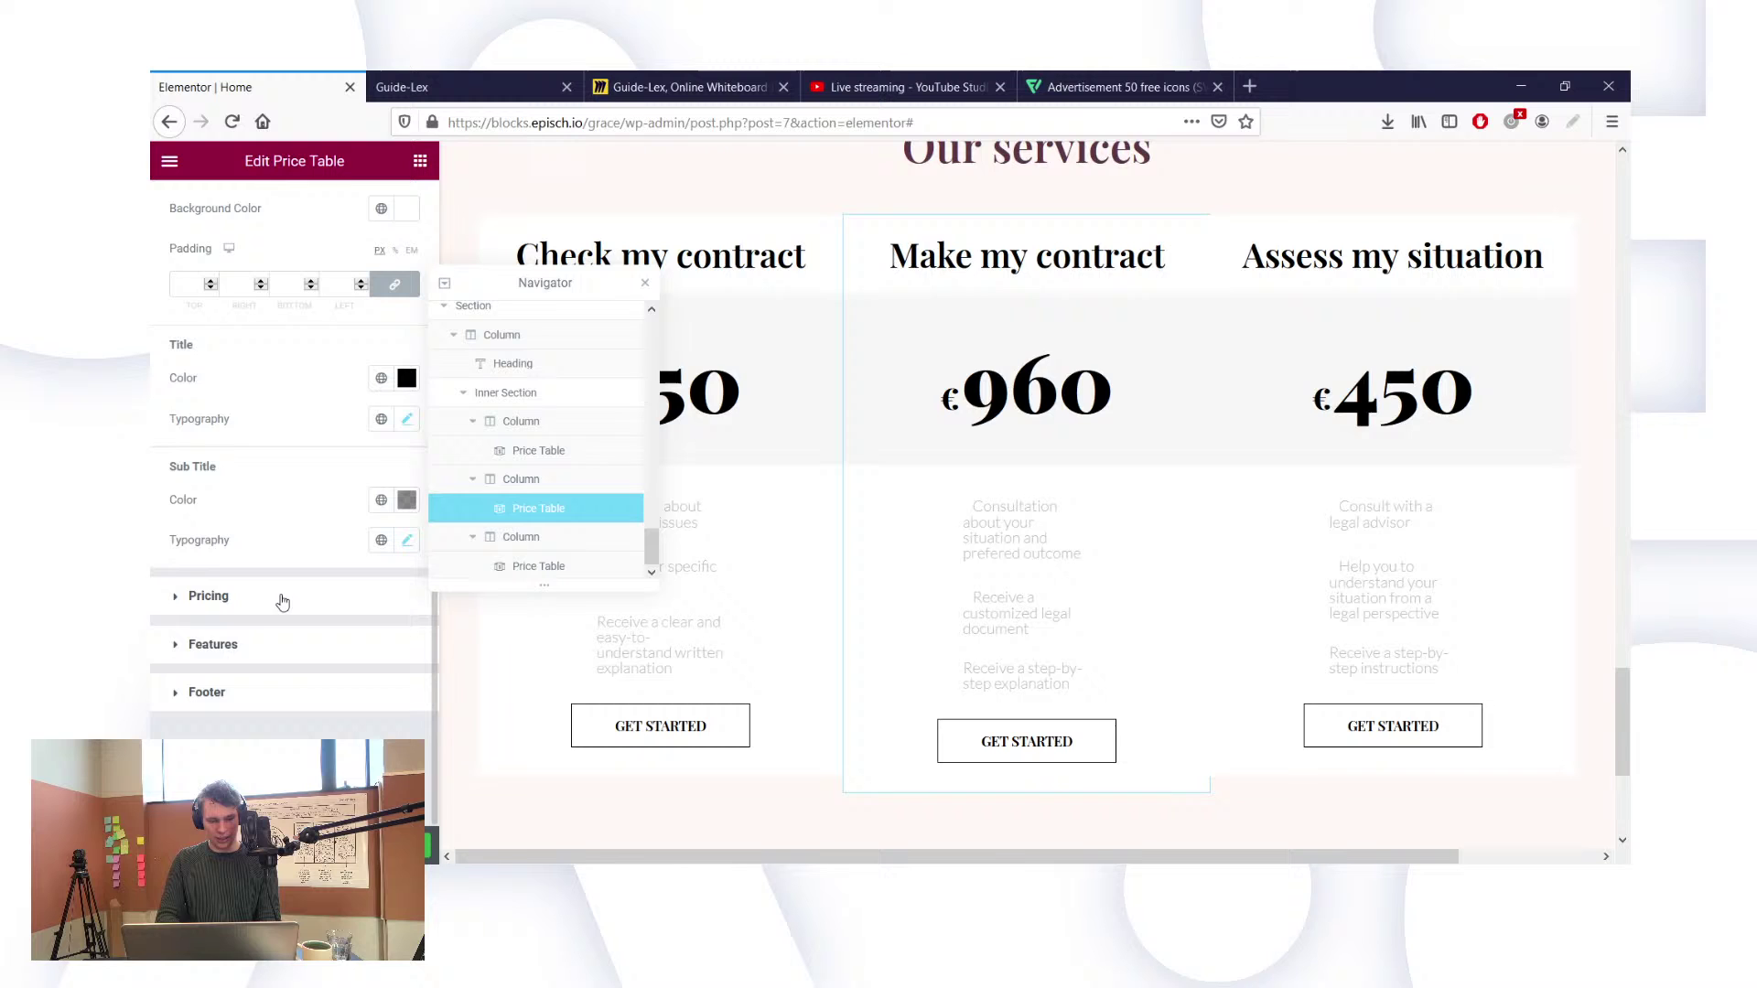
{"action": "left_click", "coordinate": [208, 645]}
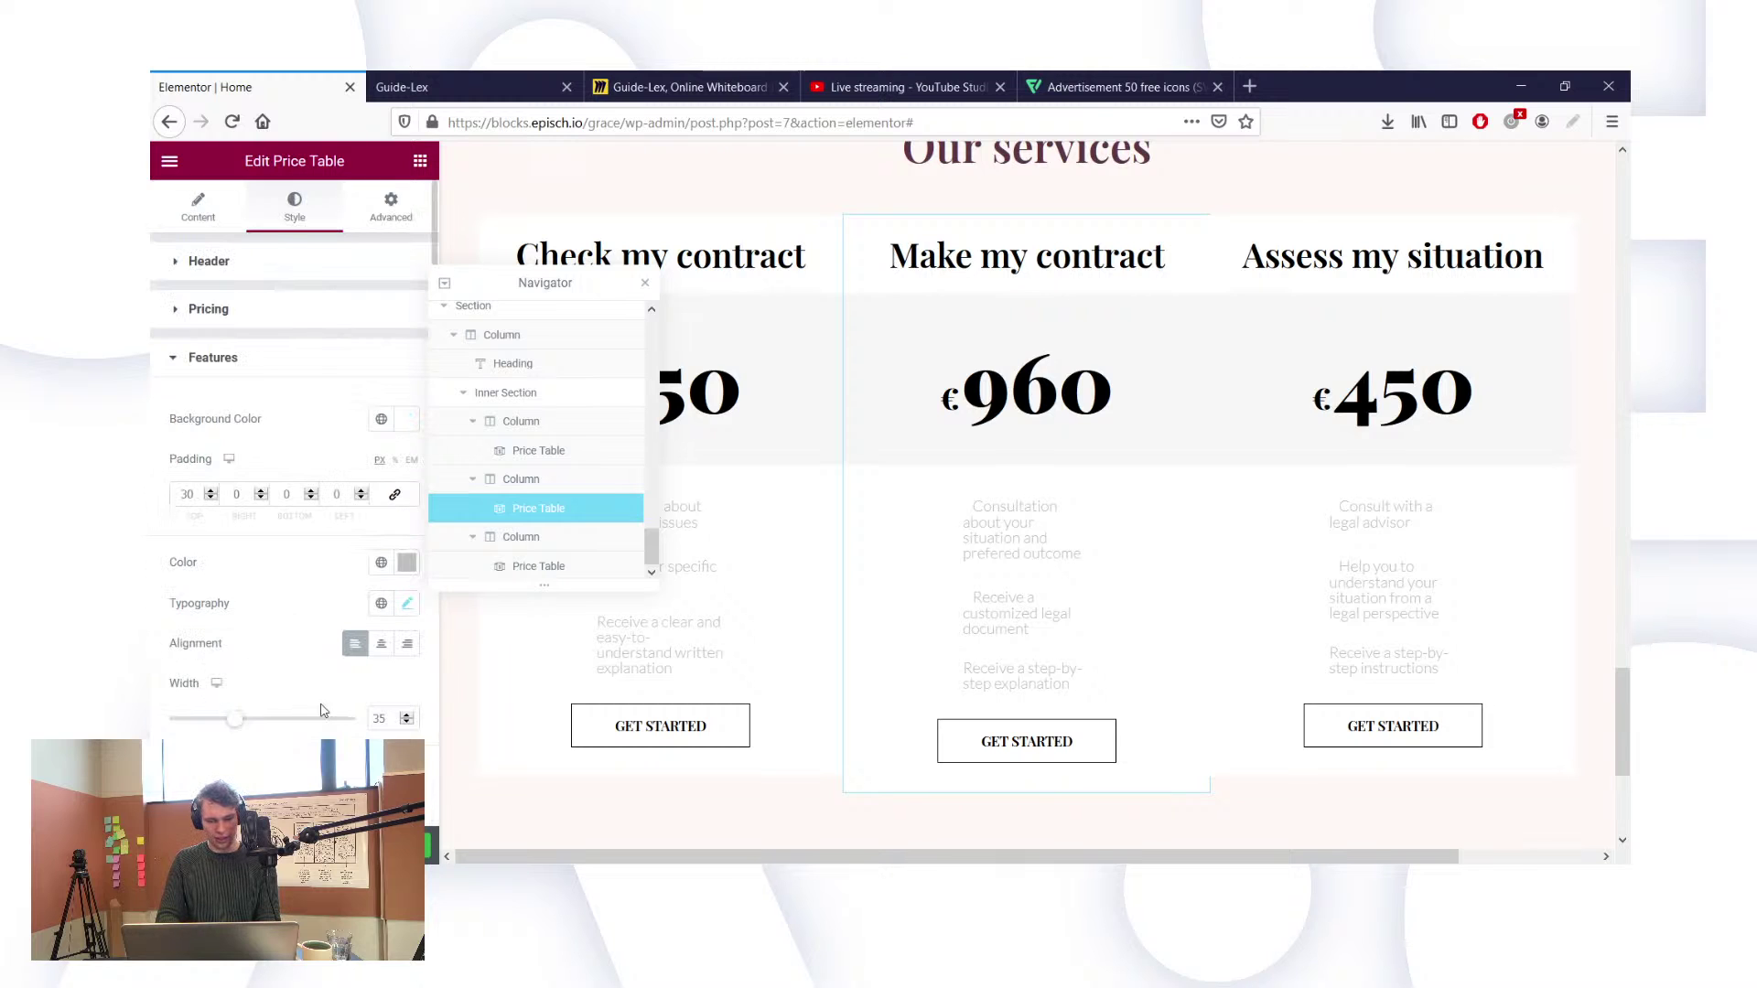
{"action": "scroll", "coordinate": [279, 661], "scroll_direction": "down", "scroll_amount": 1}
{"action": "scroll", "coordinate": [281, 663], "scroll_direction": "down", "scroll_amount": 1}
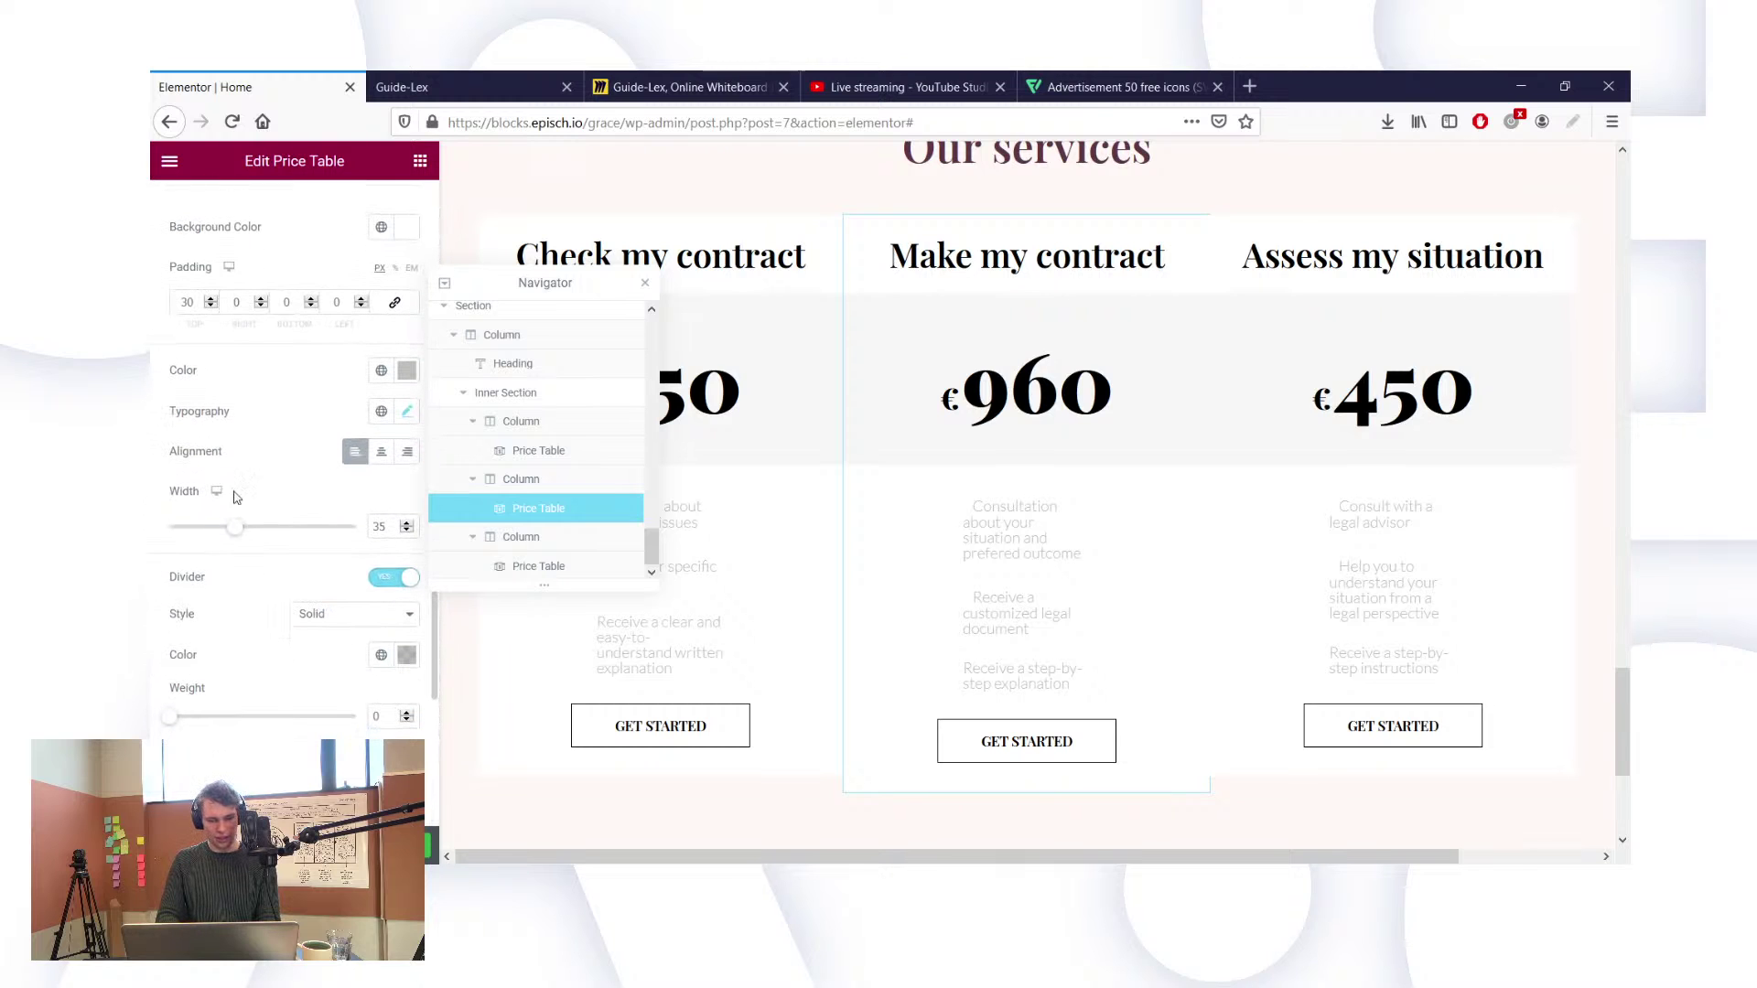
{"action": "scroll", "coordinate": [186, 302], "scroll_direction": "up", "scroll_amount": 2}
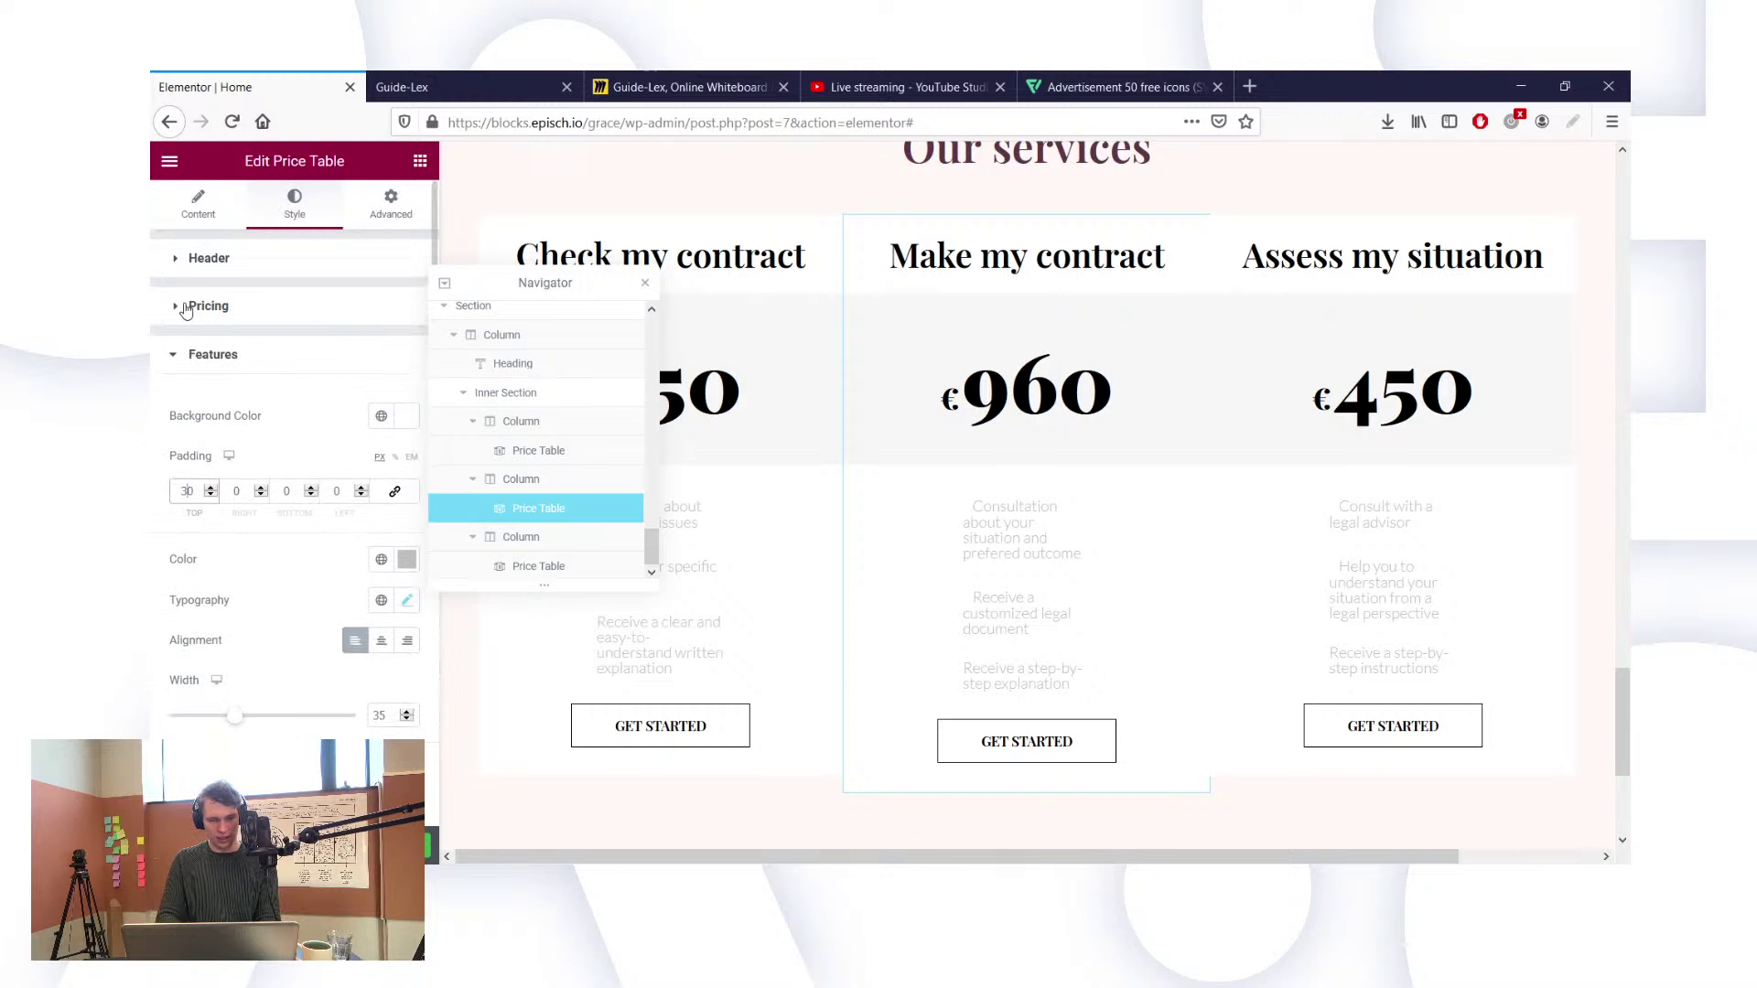
{"action": "key", "text": "ctrl+a"}
{"action": "type", "text": "0"}
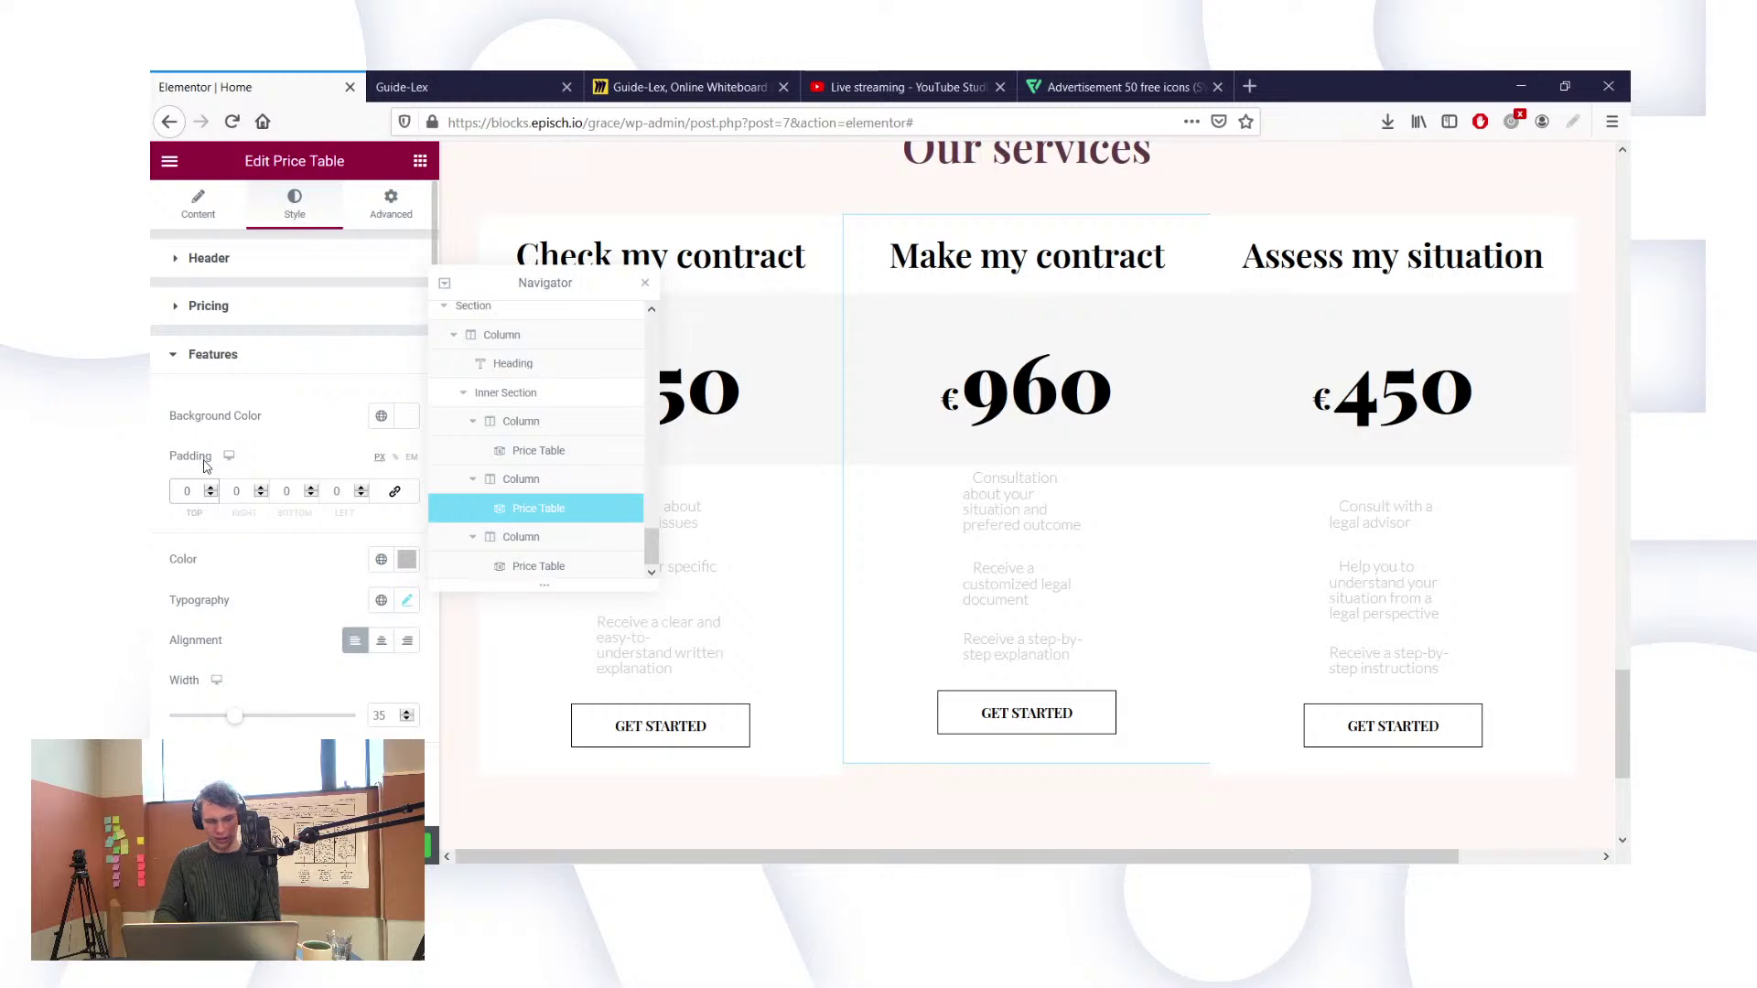
{"action": "type", "text": "3"}
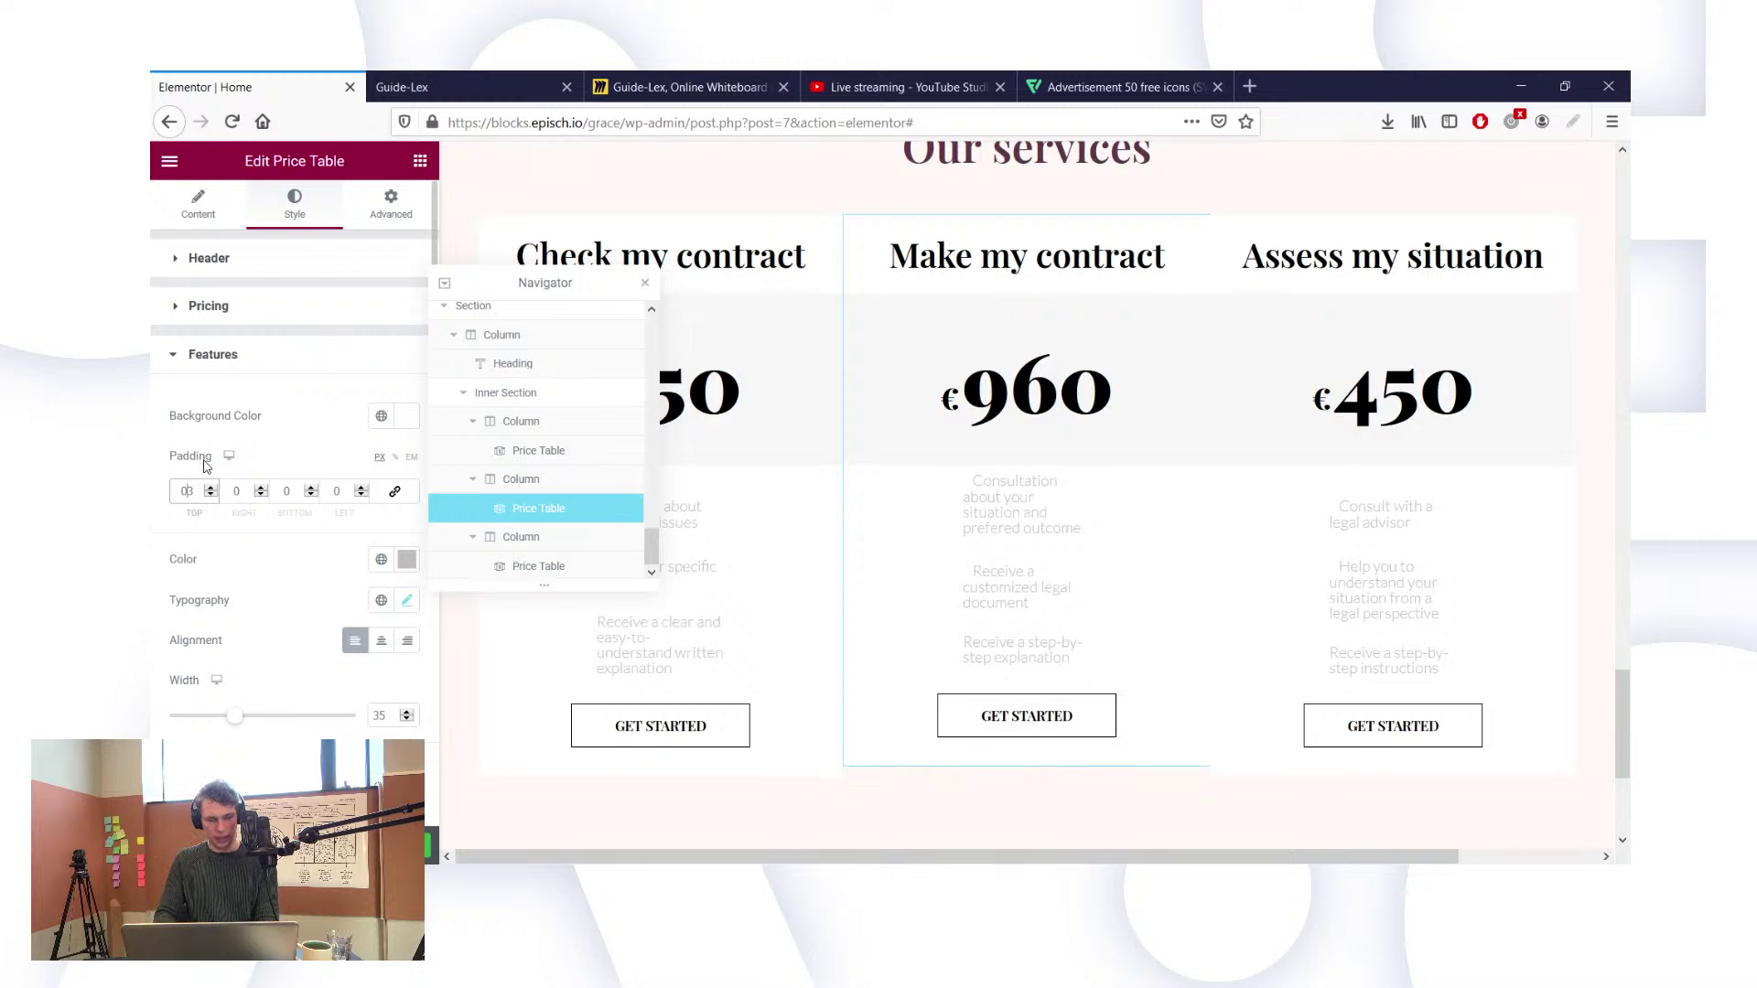
{"action": "key", "text": "BackSpace"}
{"action": "type", "text": "3"}
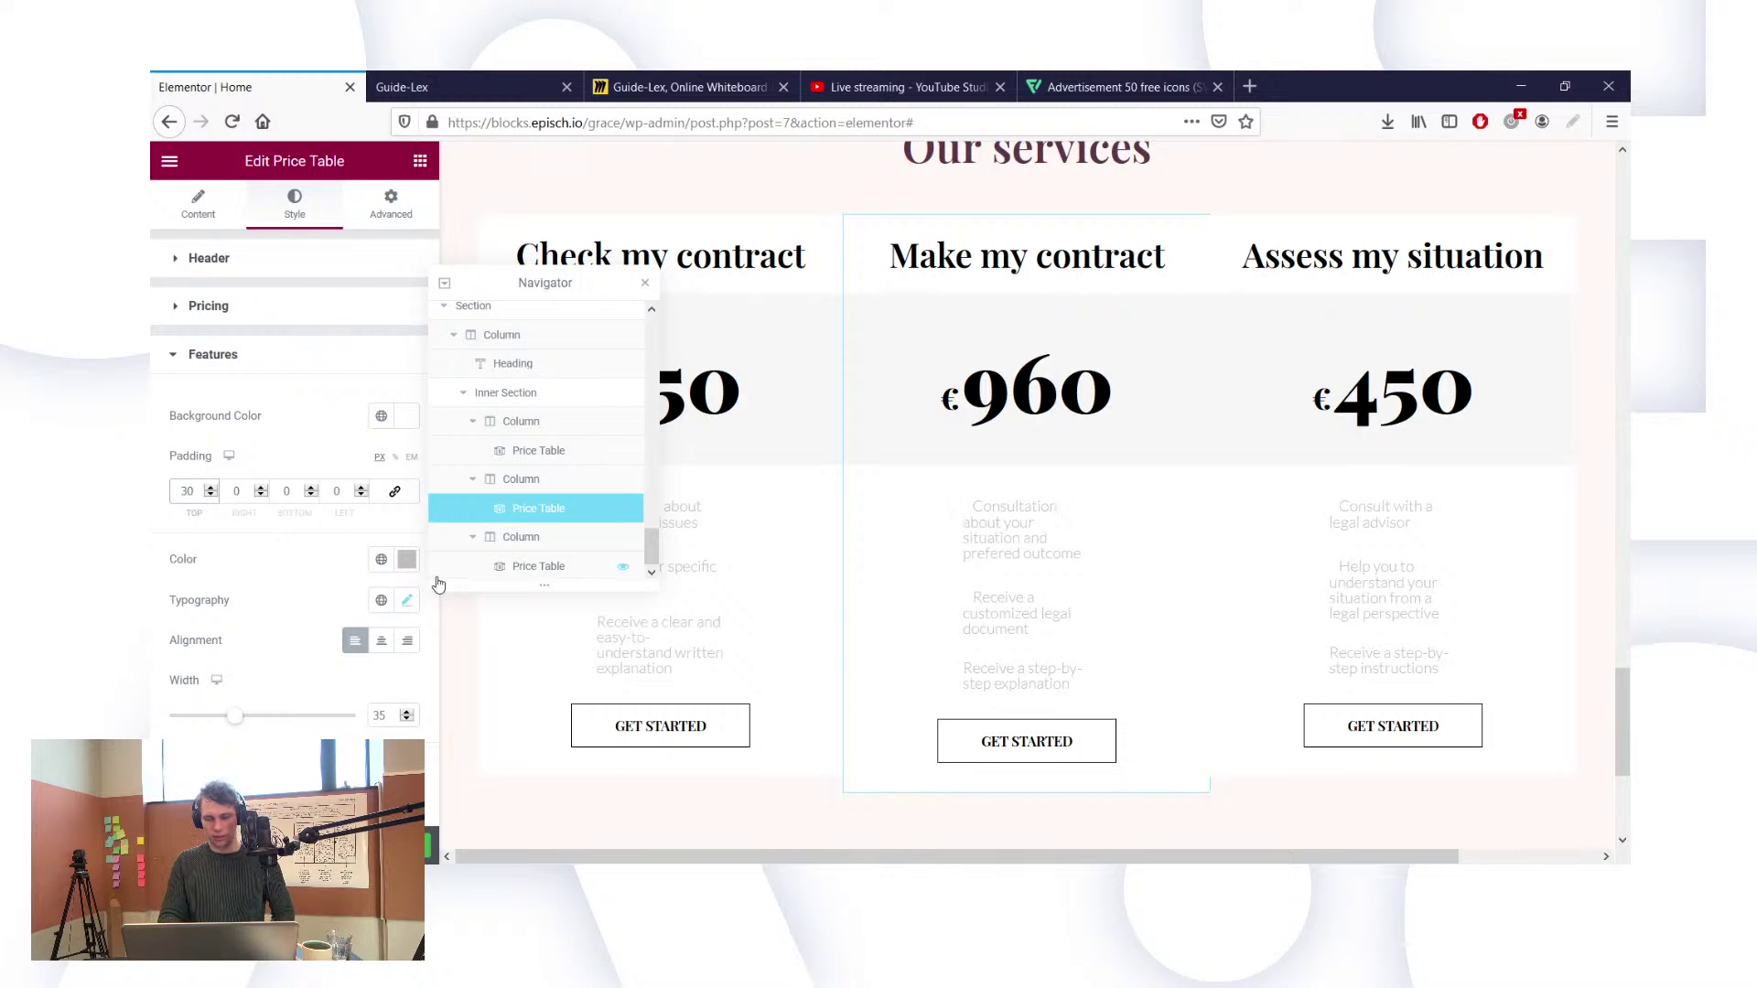
Step: Give the feature text the global Text colour and a font size of 25
{"action": "scroll", "coordinate": [310, 594], "scroll_direction": "down", "scroll_amount": 1}
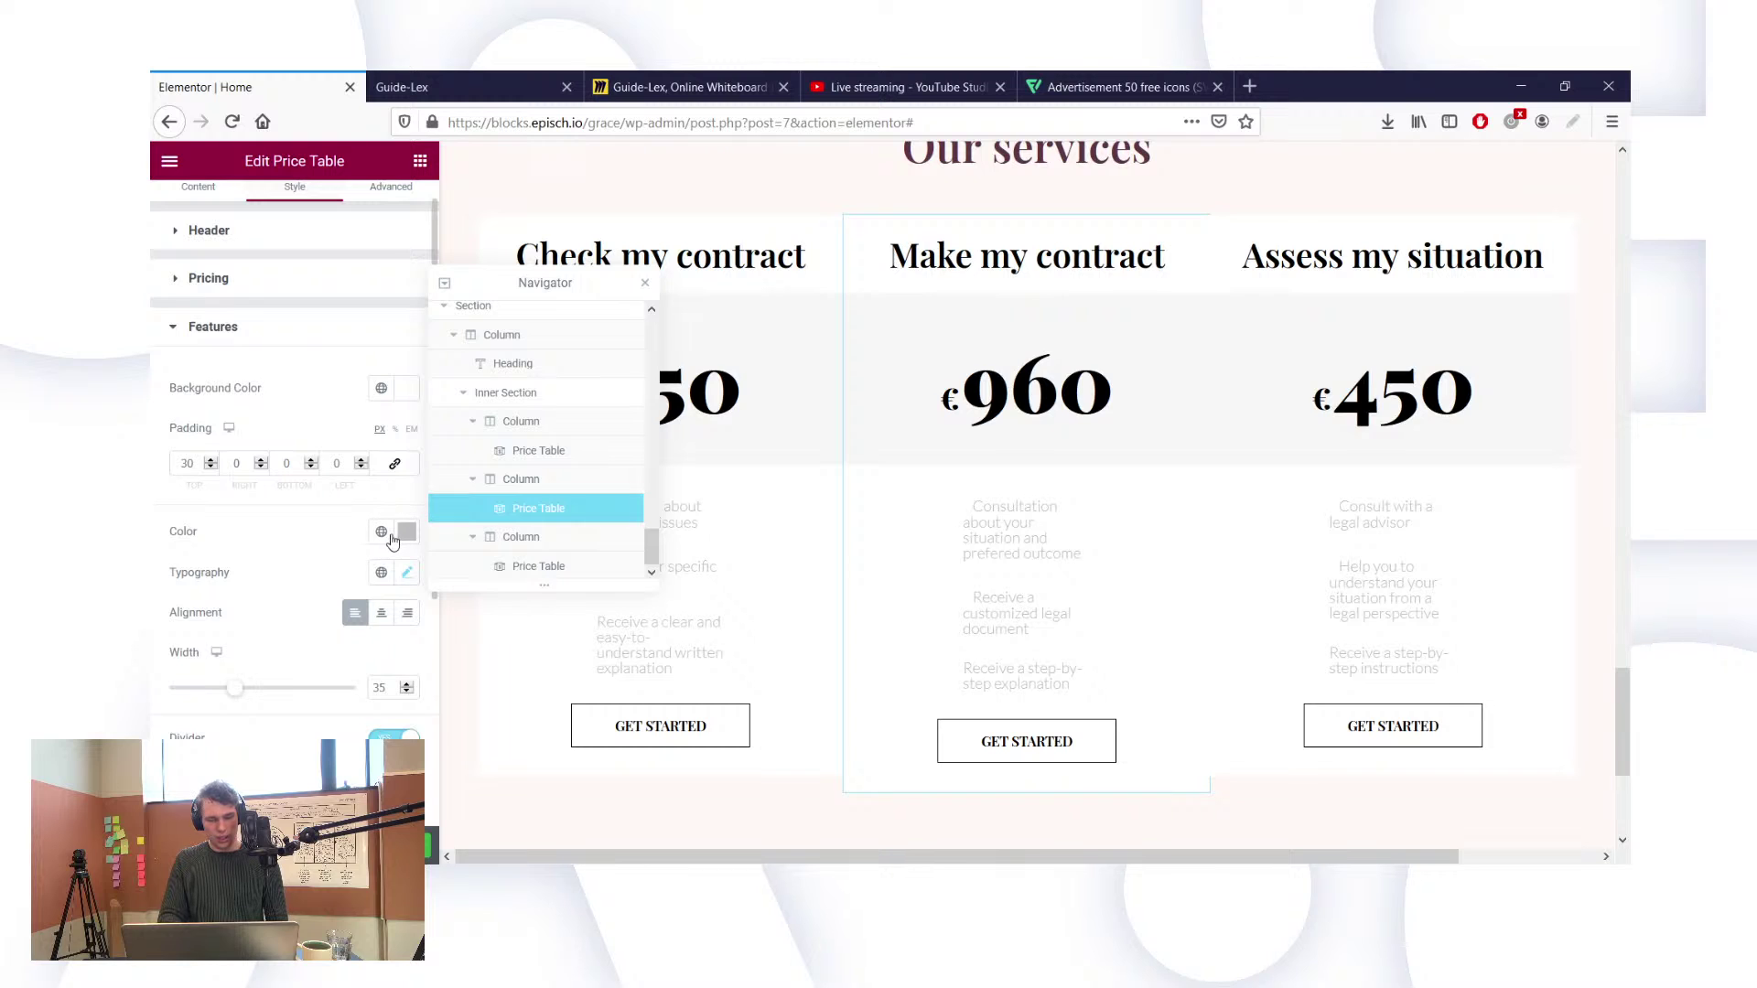
{"action": "left_click", "coordinate": [383, 533]}
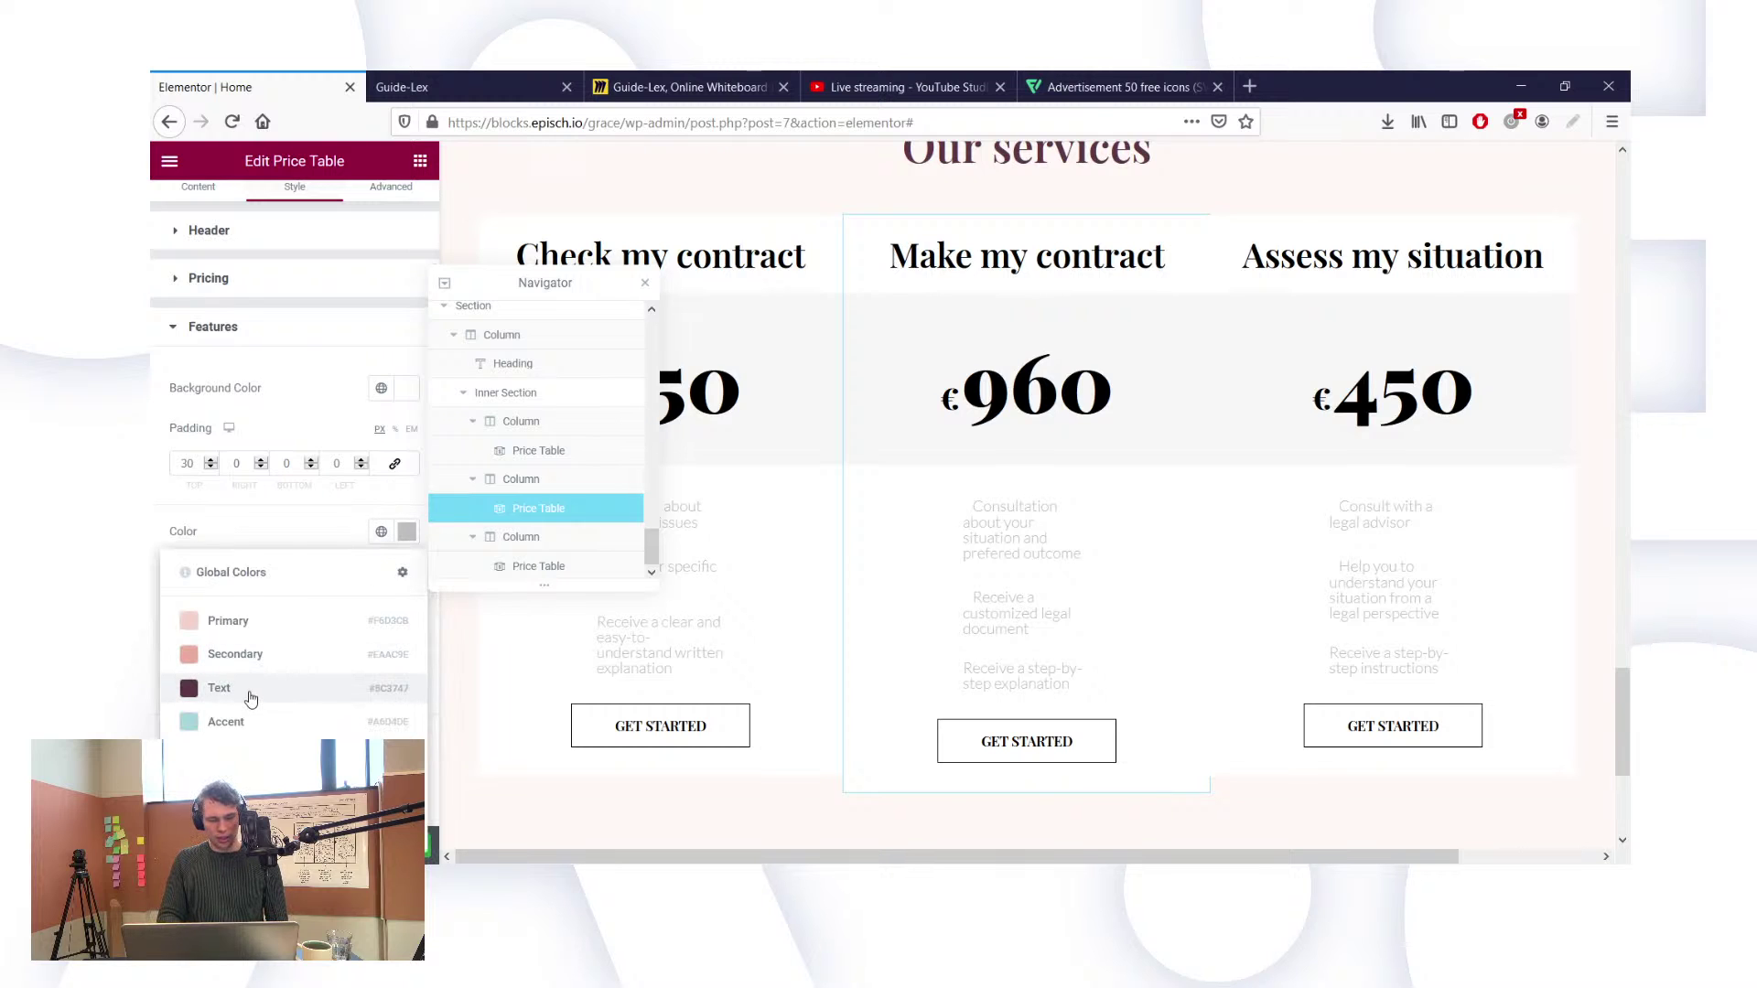
{"action": "left_click", "coordinate": [250, 698]}
{"action": "scroll", "coordinate": [295, 576], "scroll_direction": "down", "scroll_amount": 2}
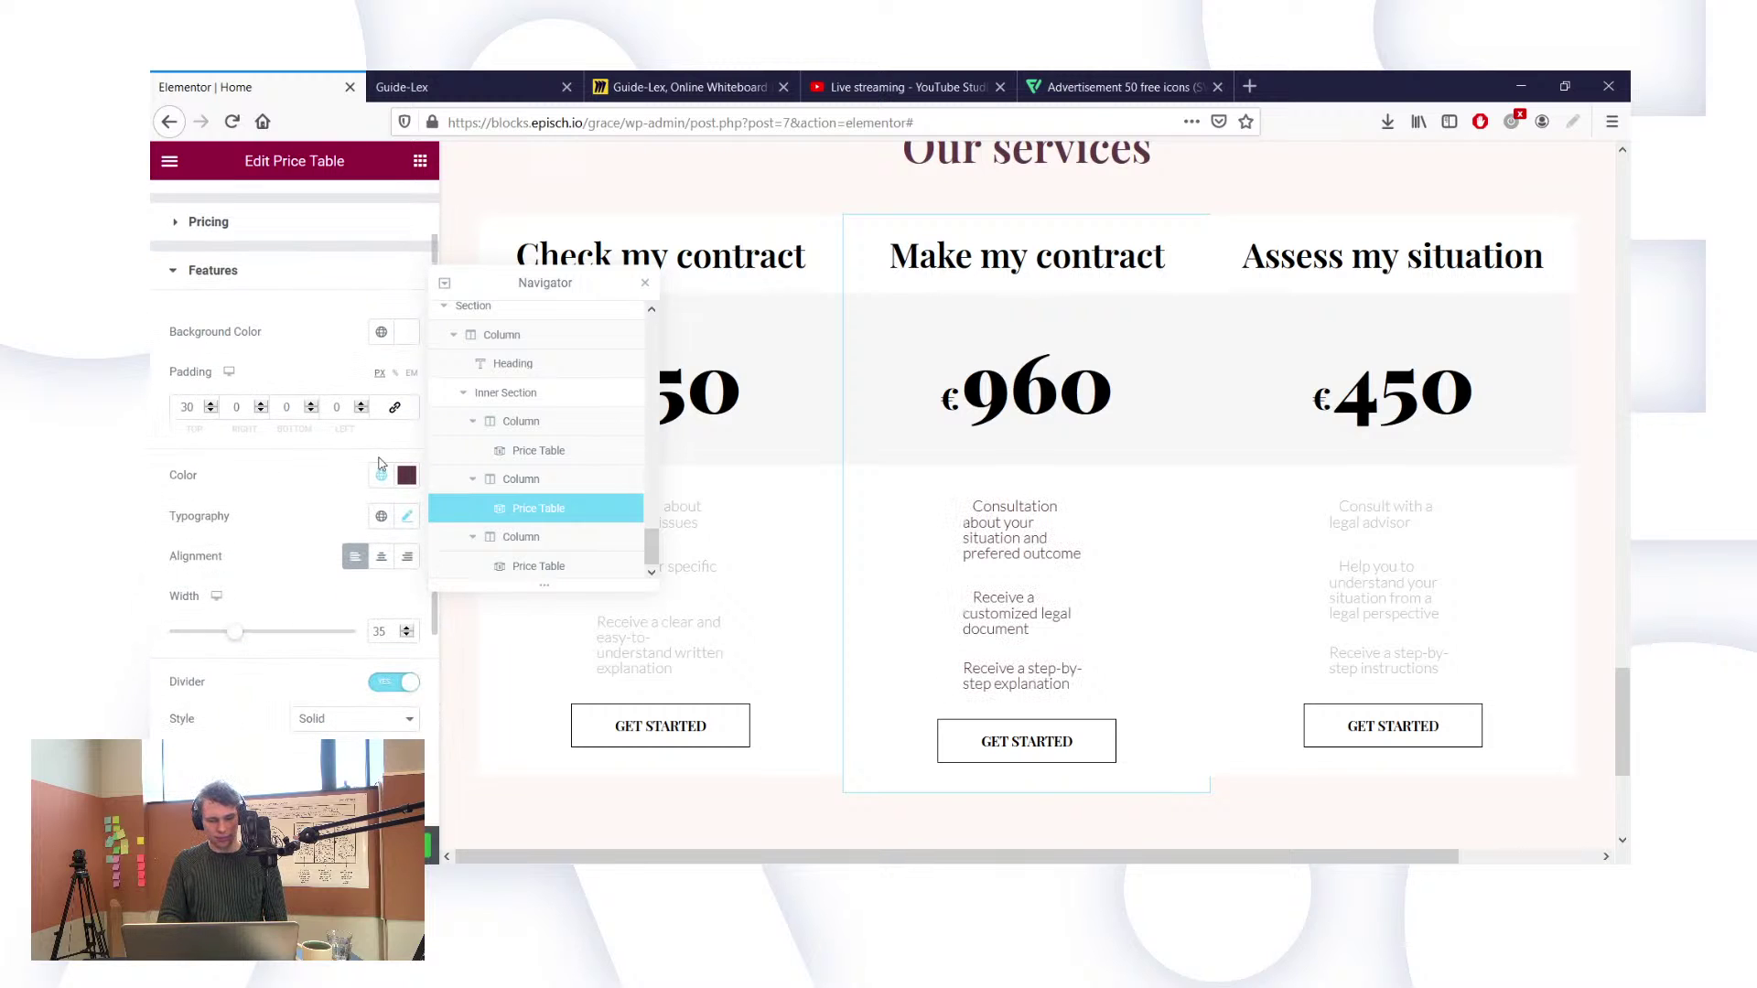
{"action": "left_click", "coordinate": [405, 516]}
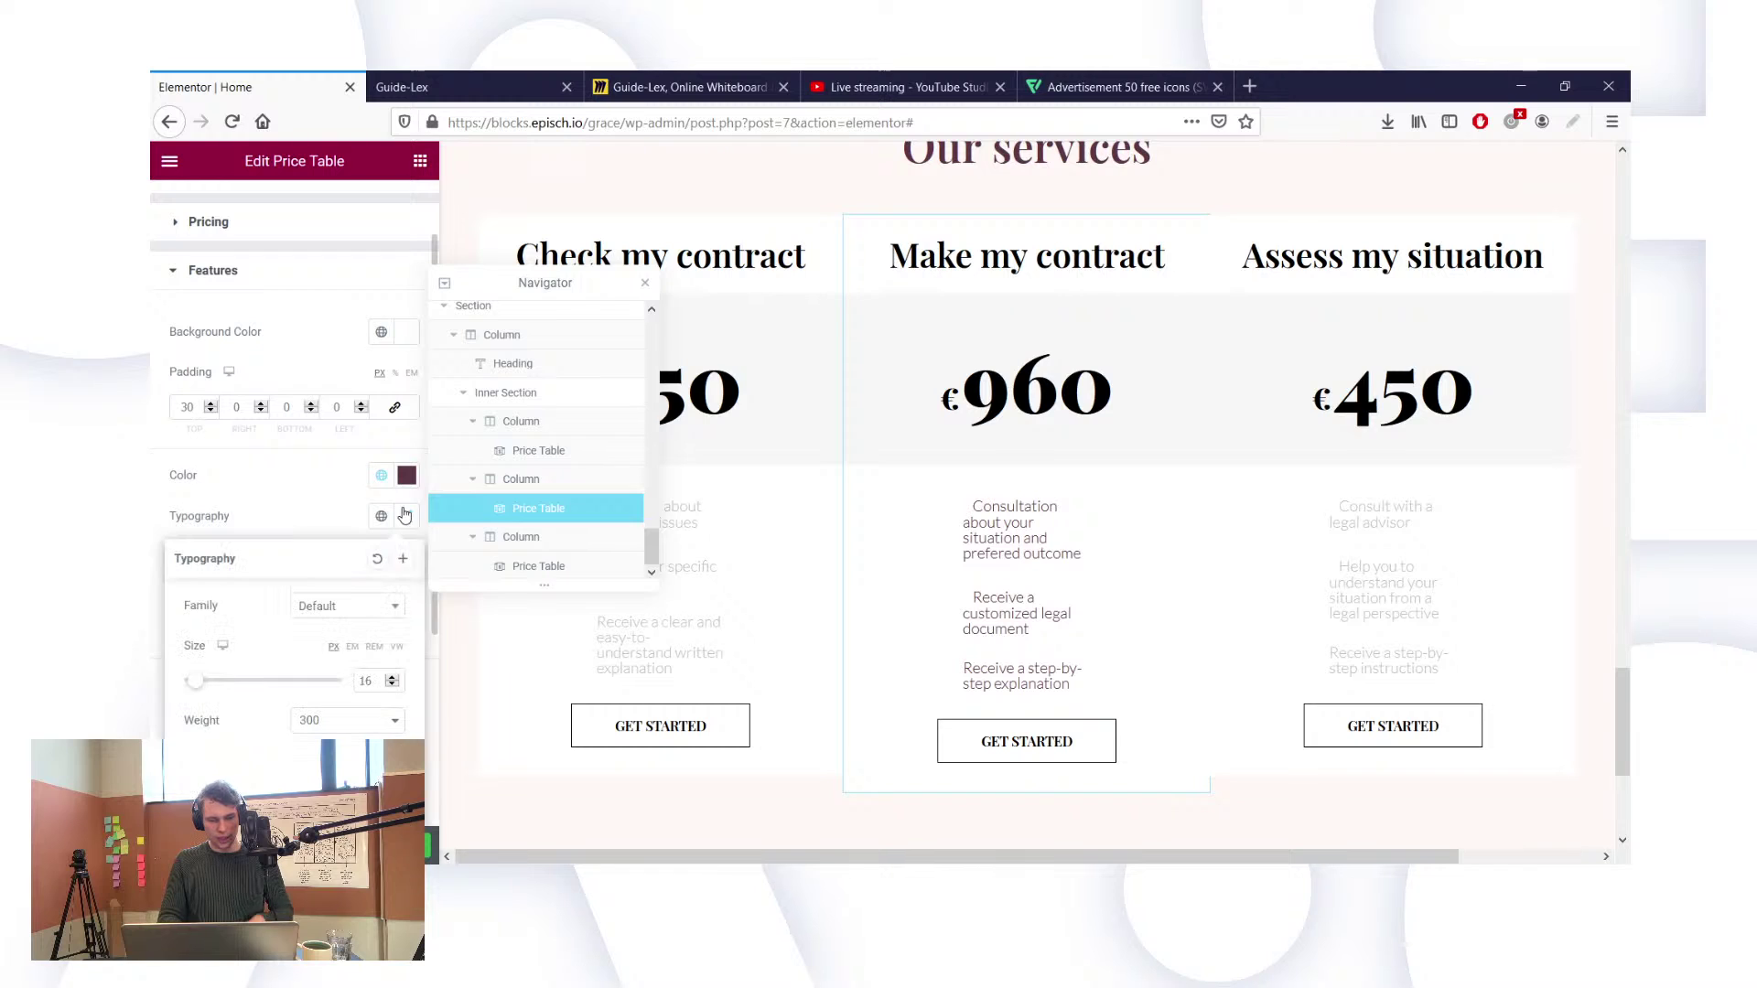
{"action": "left_click", "coordinate": [360, 614]}
{"action": "left_click", "coordinate": [249, 654]}
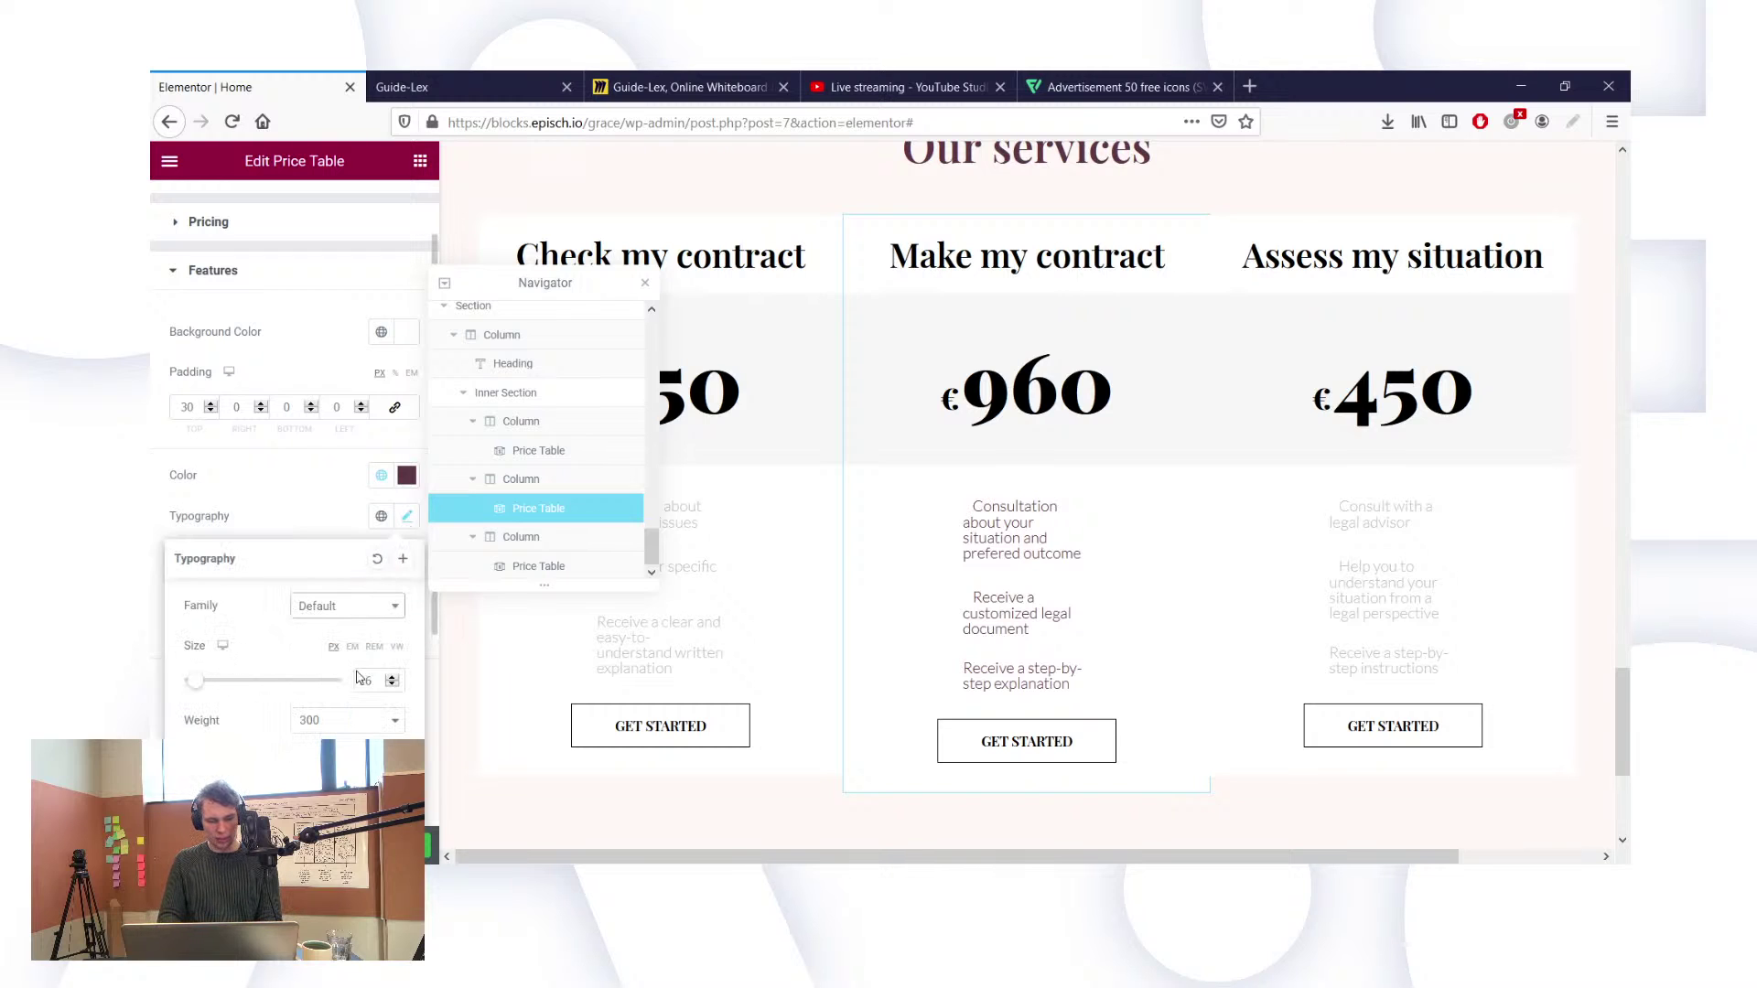
{"action": "double_click", "coordinate": [370, 681]}
{"action": "type", "text": "2"}
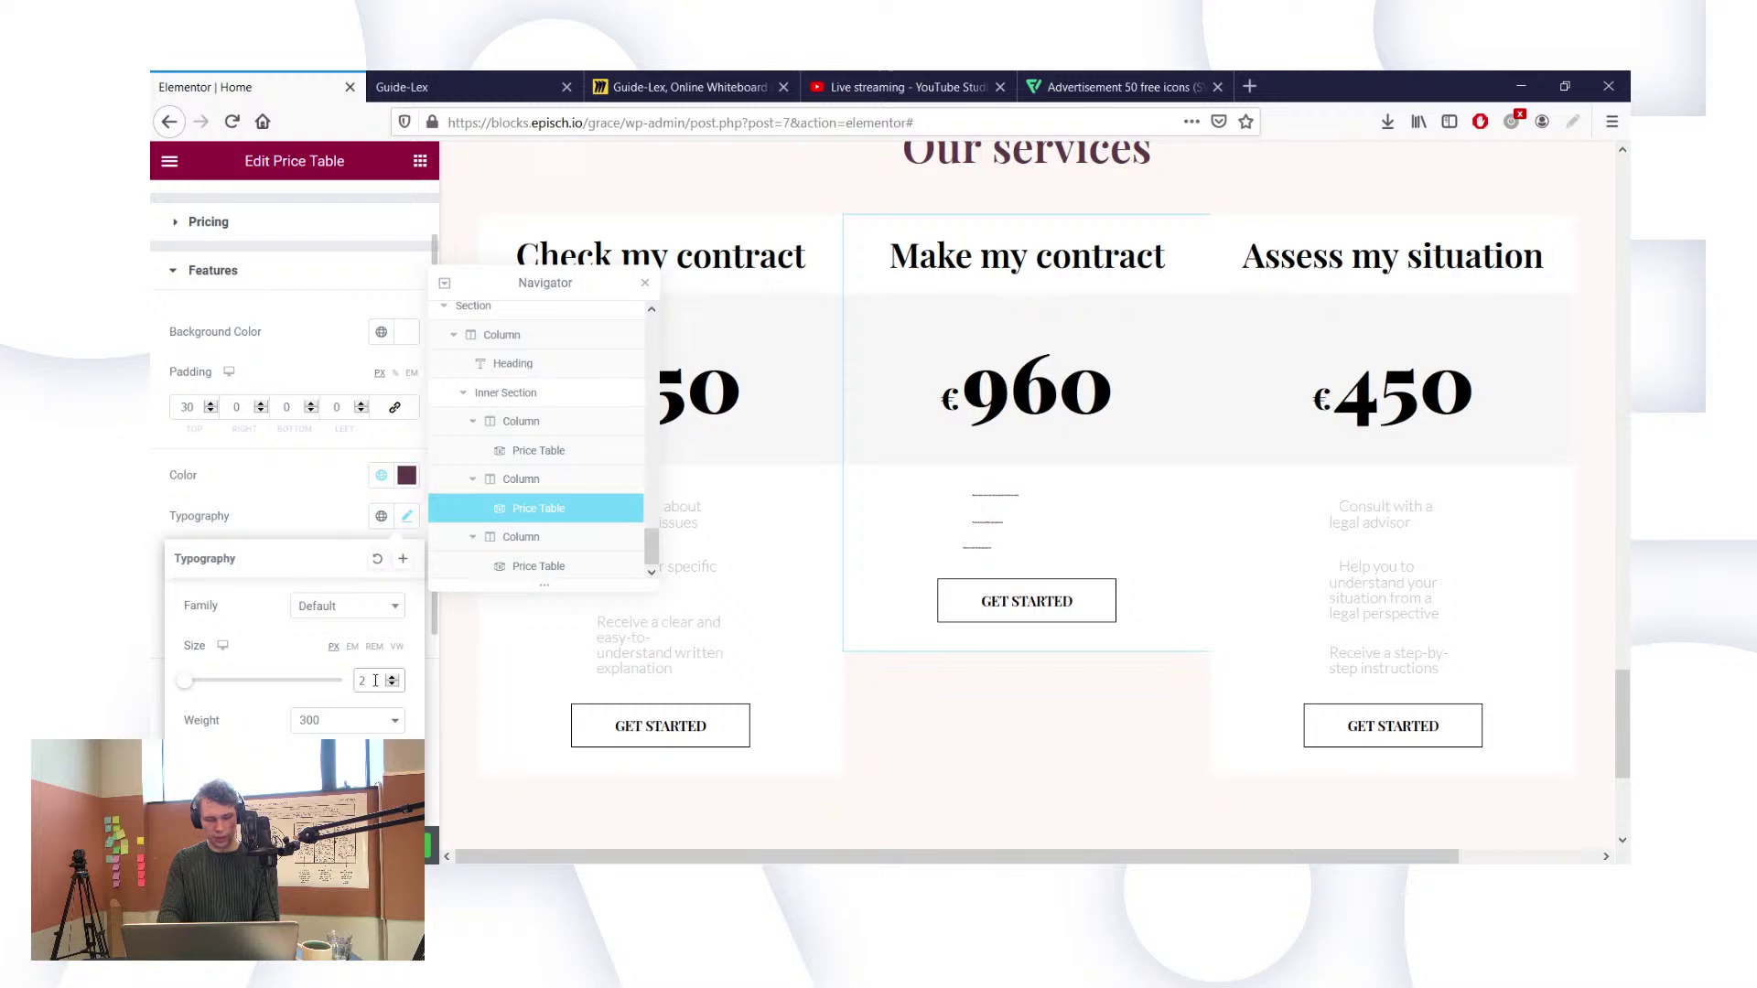
{"action": "type", "text": "5"}
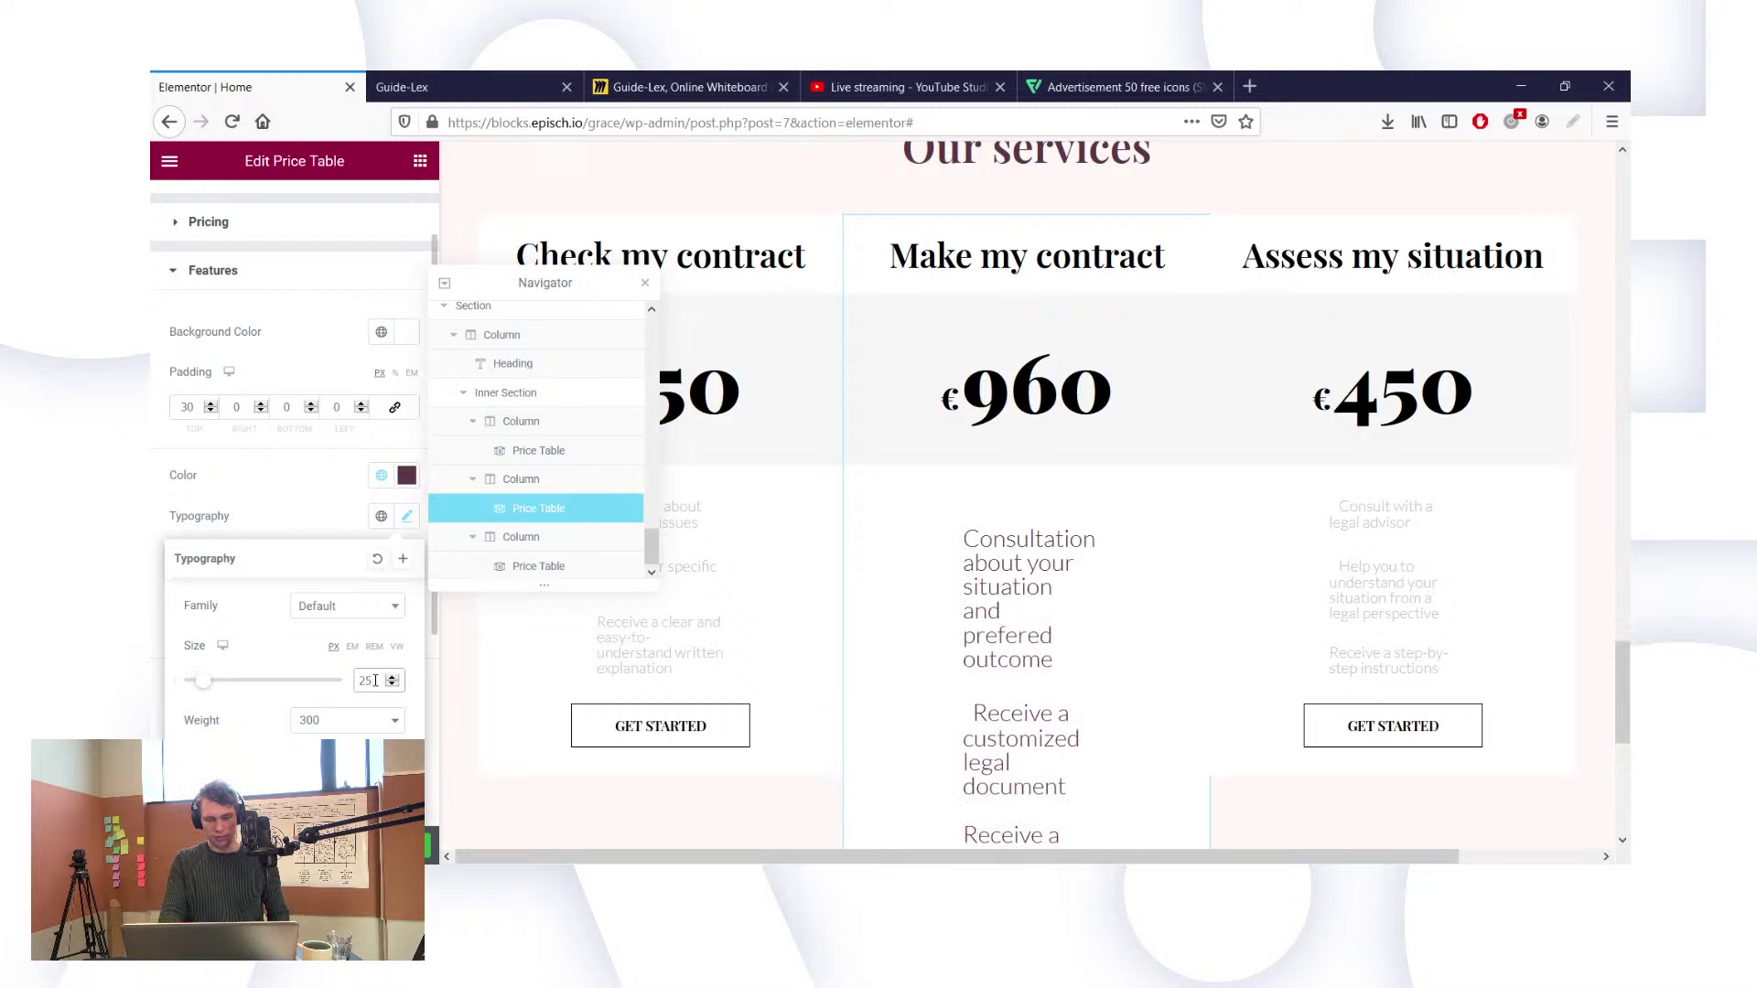
{"action": "scroll", "coordinate": [932, 694], "scroll_direction": "up", "scroll_amount": 5}
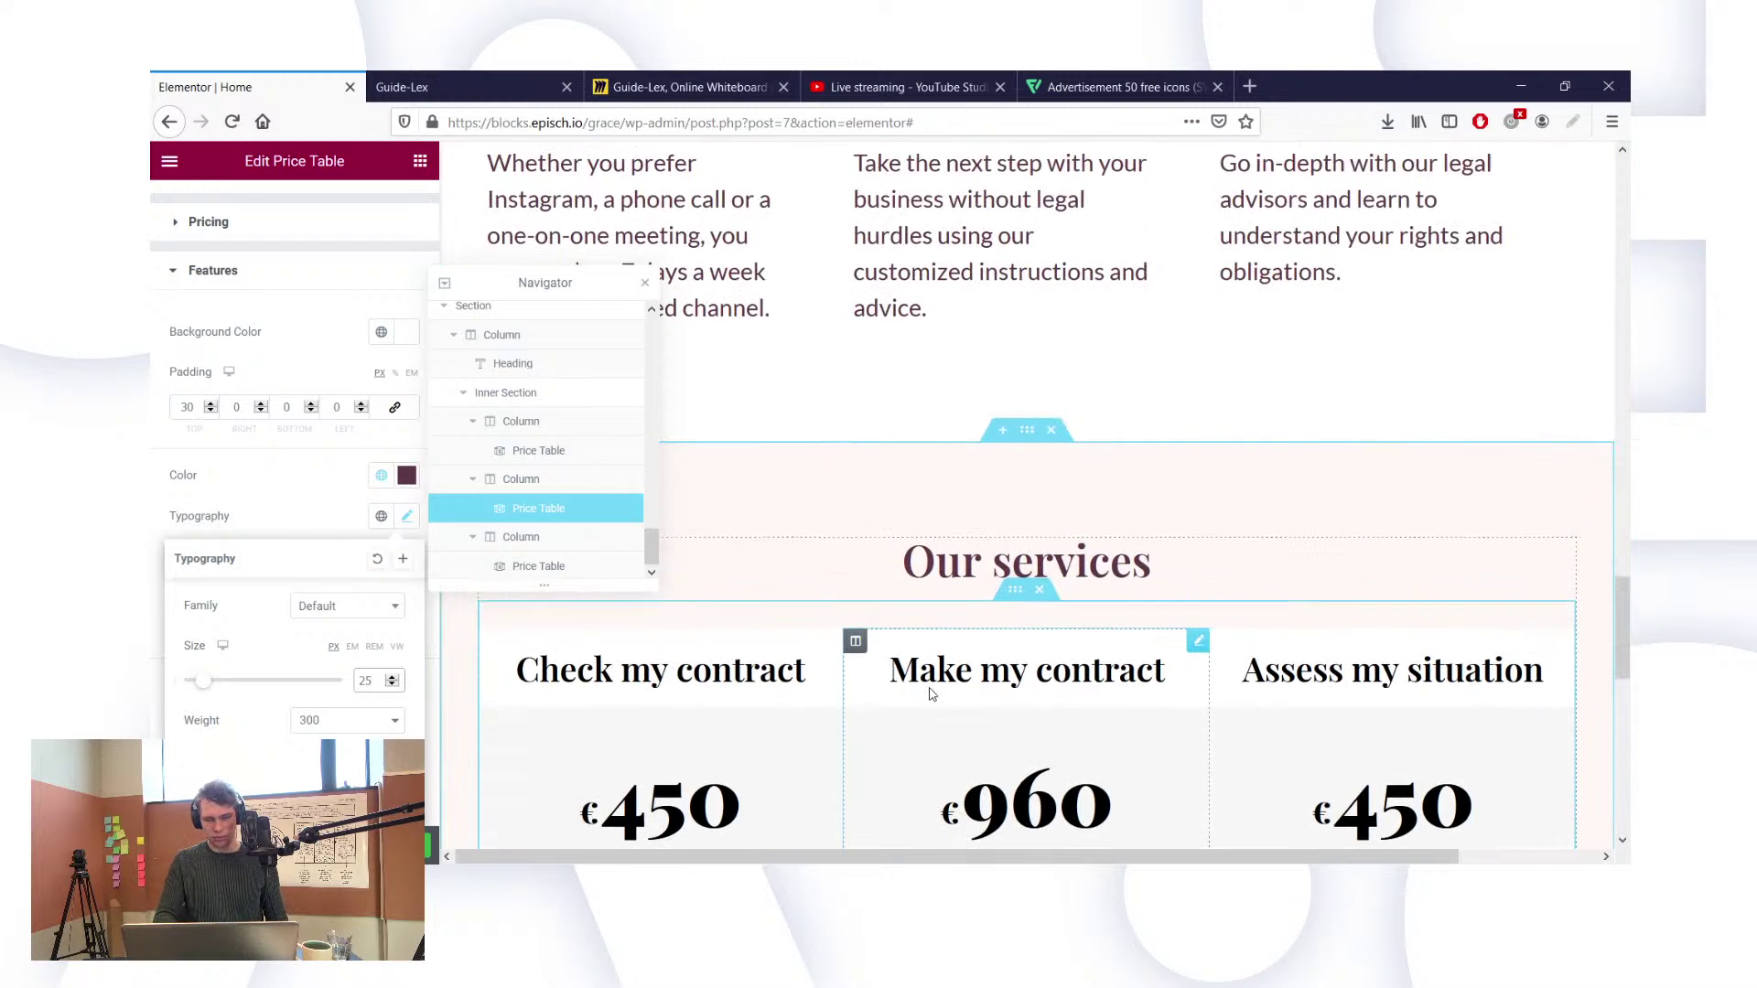
{"action": "scroll", "coordinate": [931, 694], "scroll_direction": "down", "scroll_amount": 10}
{"action": "scroll", "coordinate": [929, 693], "scroll_direction": "up", "scroll_amount": 2}
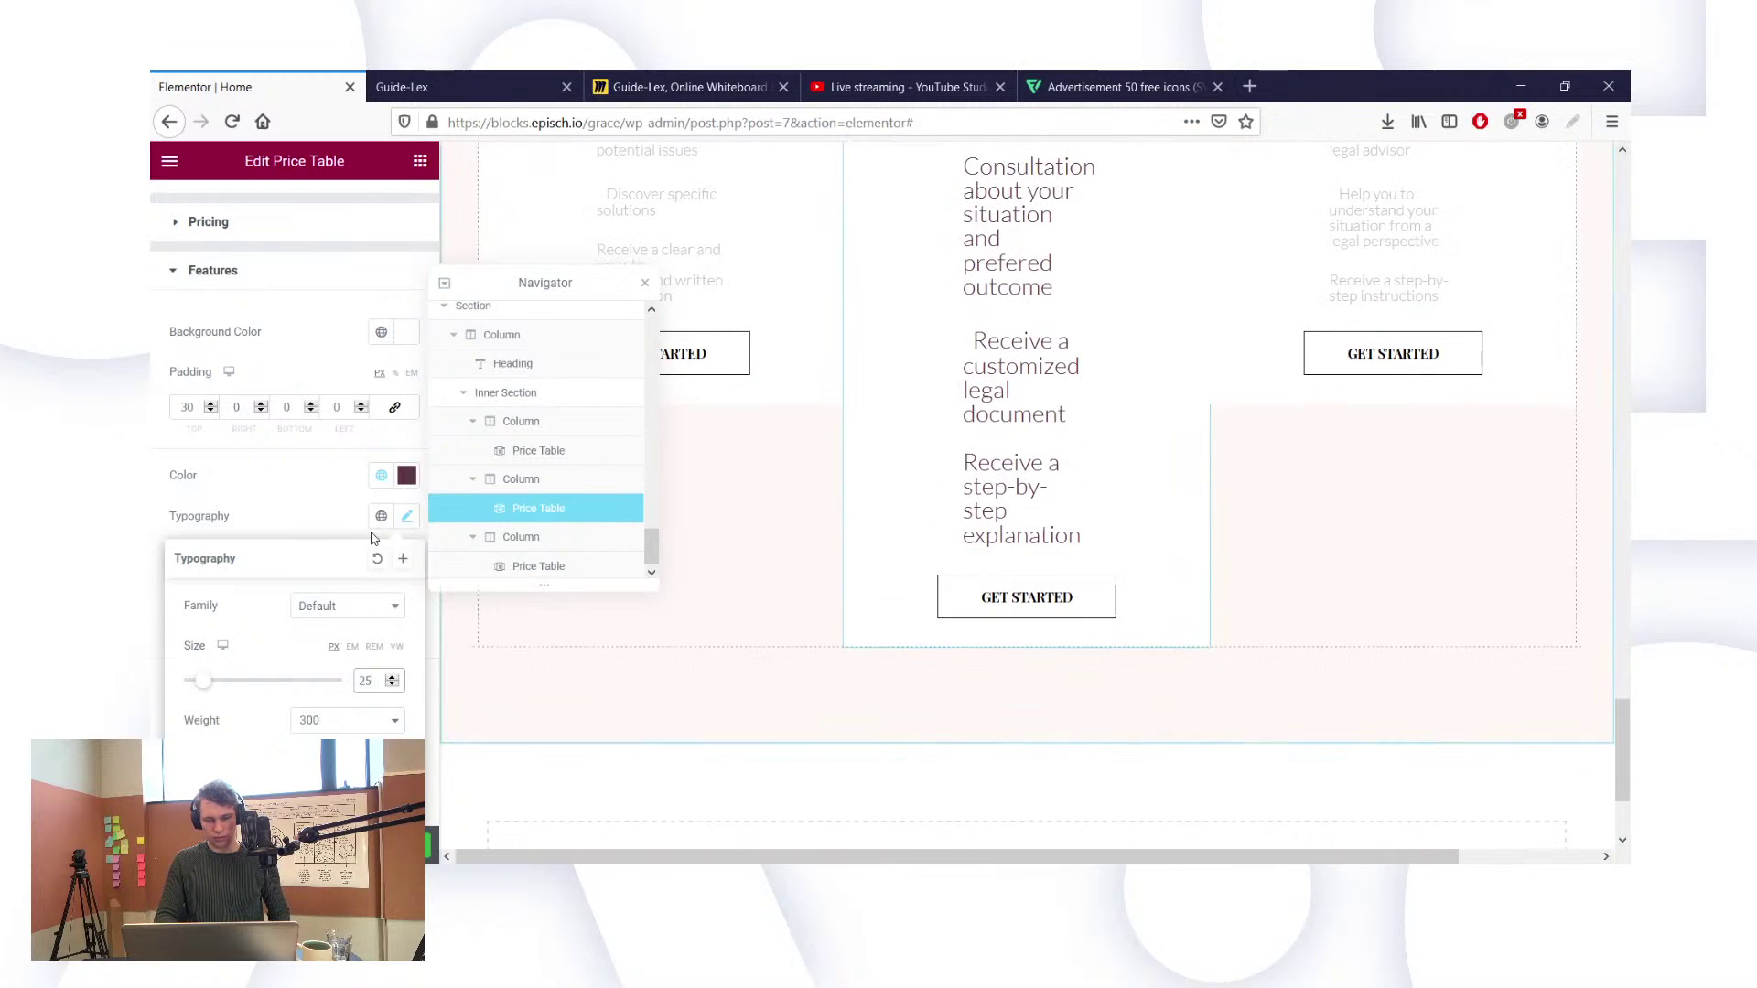
{"action": "left_click", "coordinate": [265, 500]}
Step: Centre the feature list and set its width to 70
{"action": "scroll", "coordinate": [1029, 322], "scroll_direction": "up", "scroll_amount": 2}
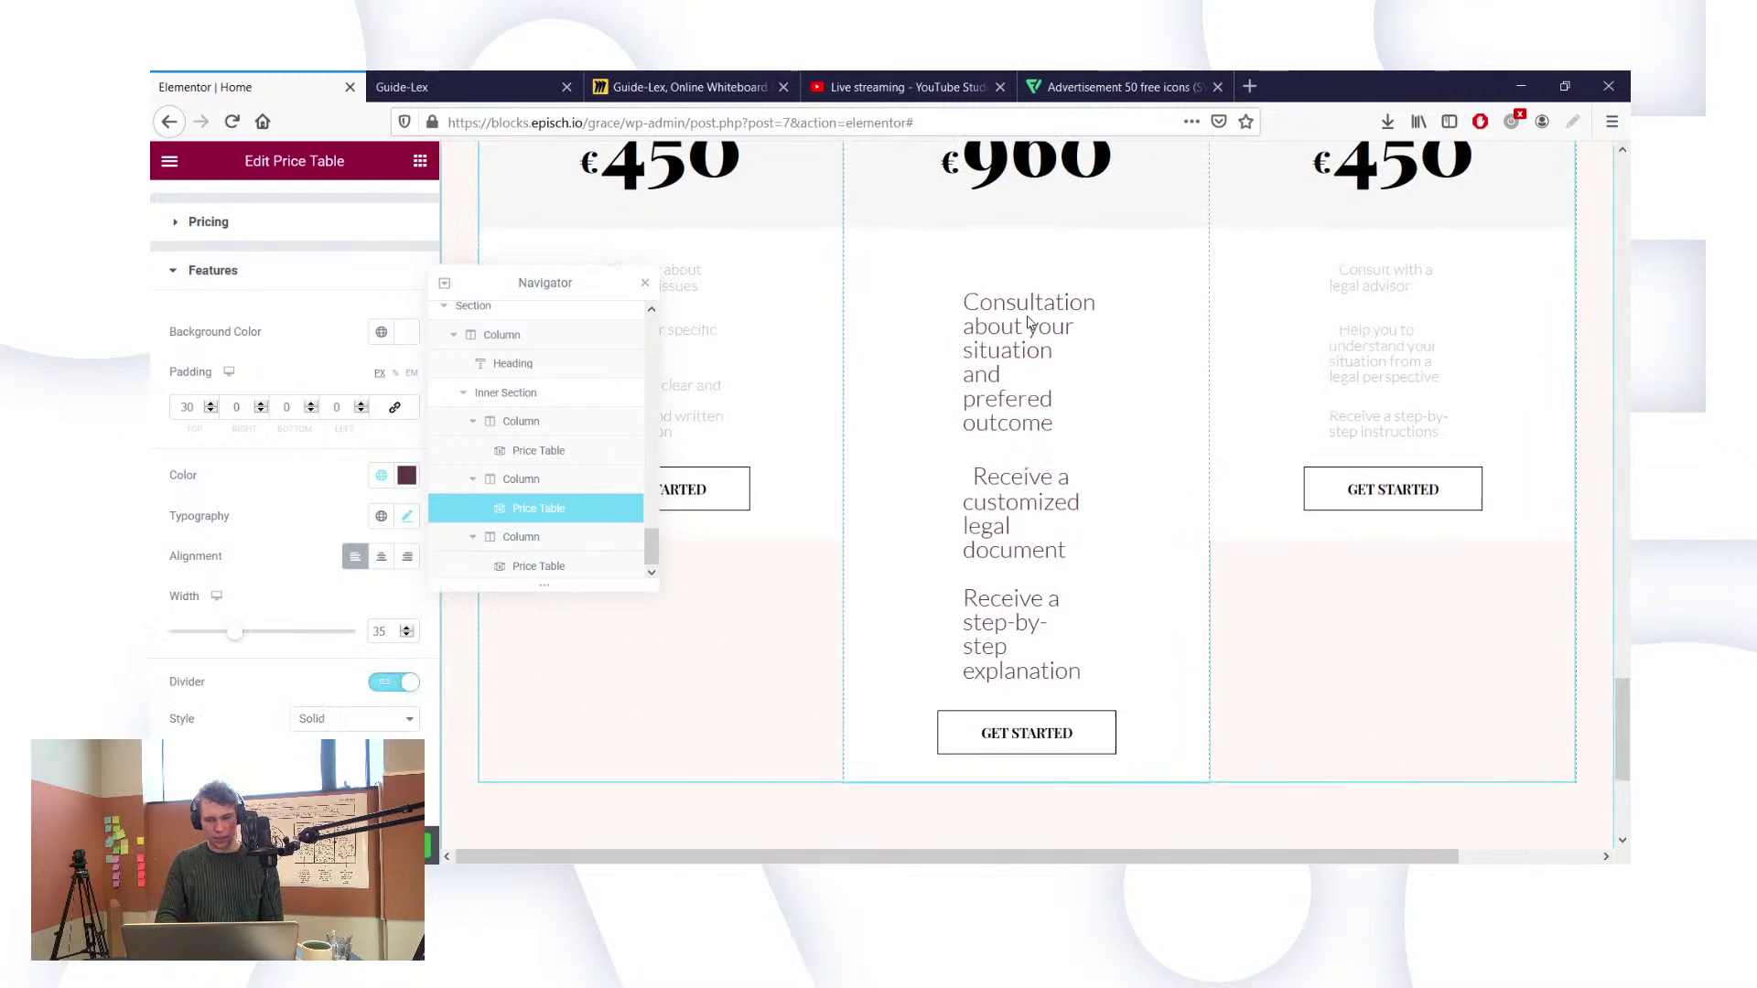
{"action": "scroll", "coordinate": [1029, 323], "scroll_direction": "up", "scroll_amount": 2}
{"action": "scroll", "coordinate": [1028, 333], "scroll_direction": "up", "scroll_amount": 2}
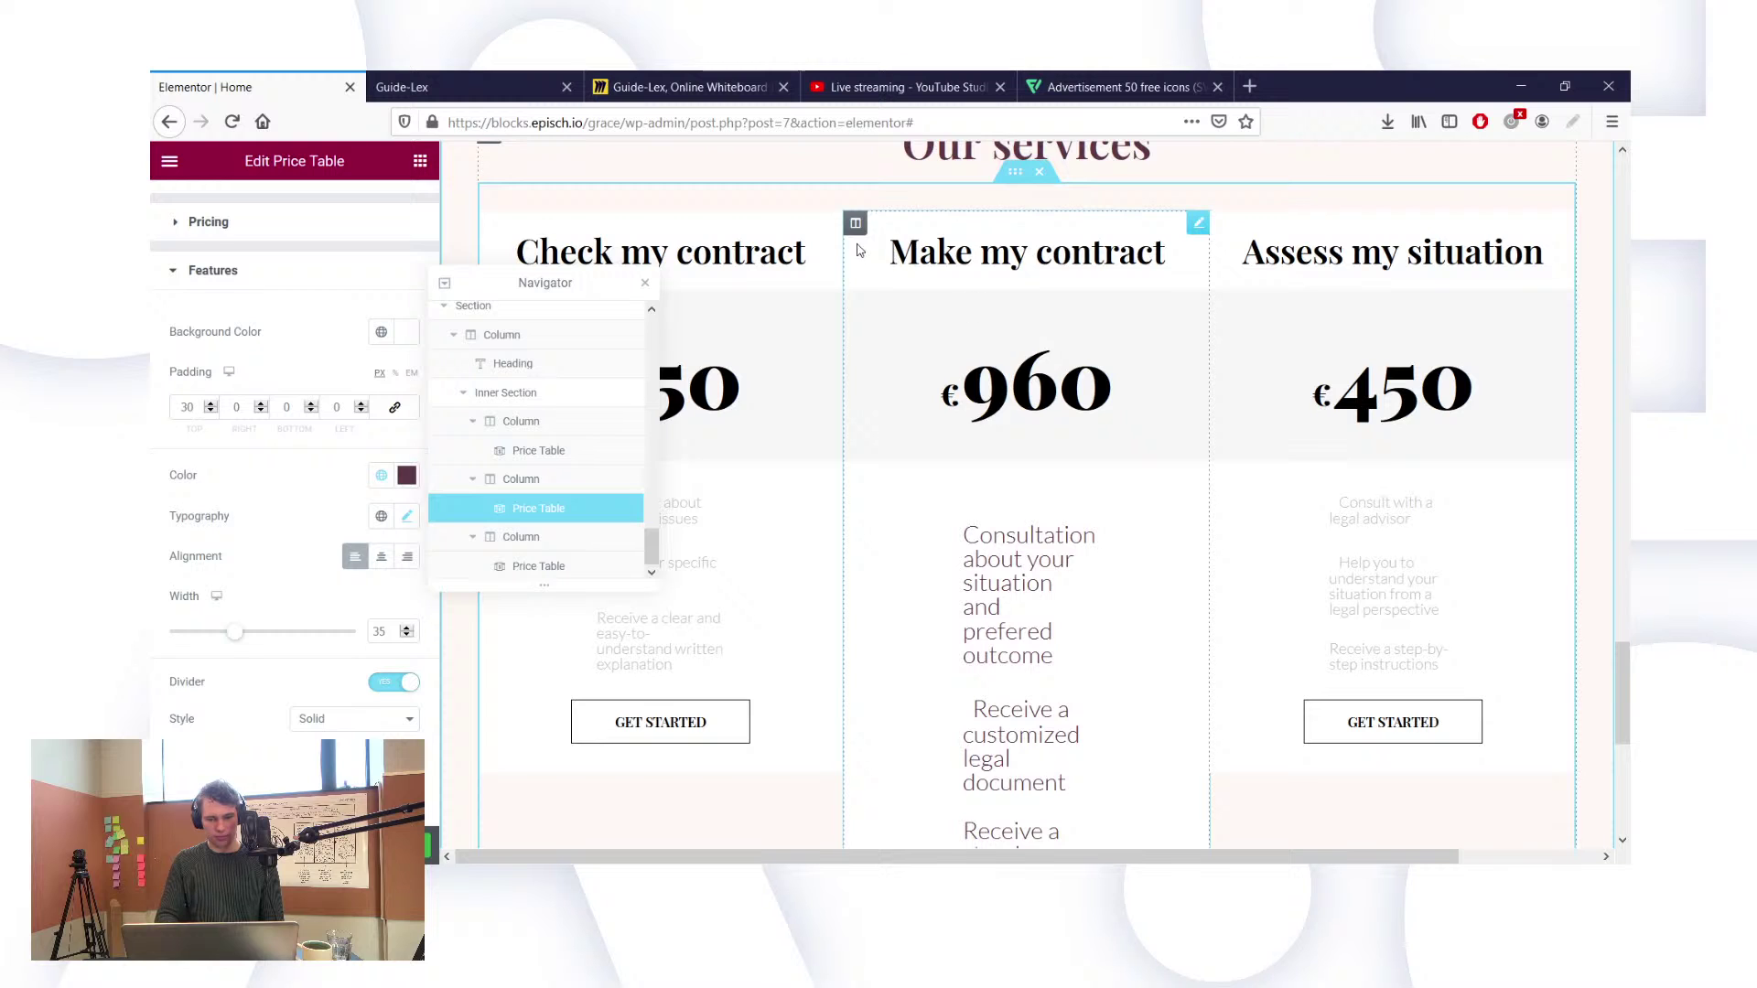
{"action": "scroll", "coordinate": [272, 547], "scroll_direction": "up", "scroll_amount": 2}
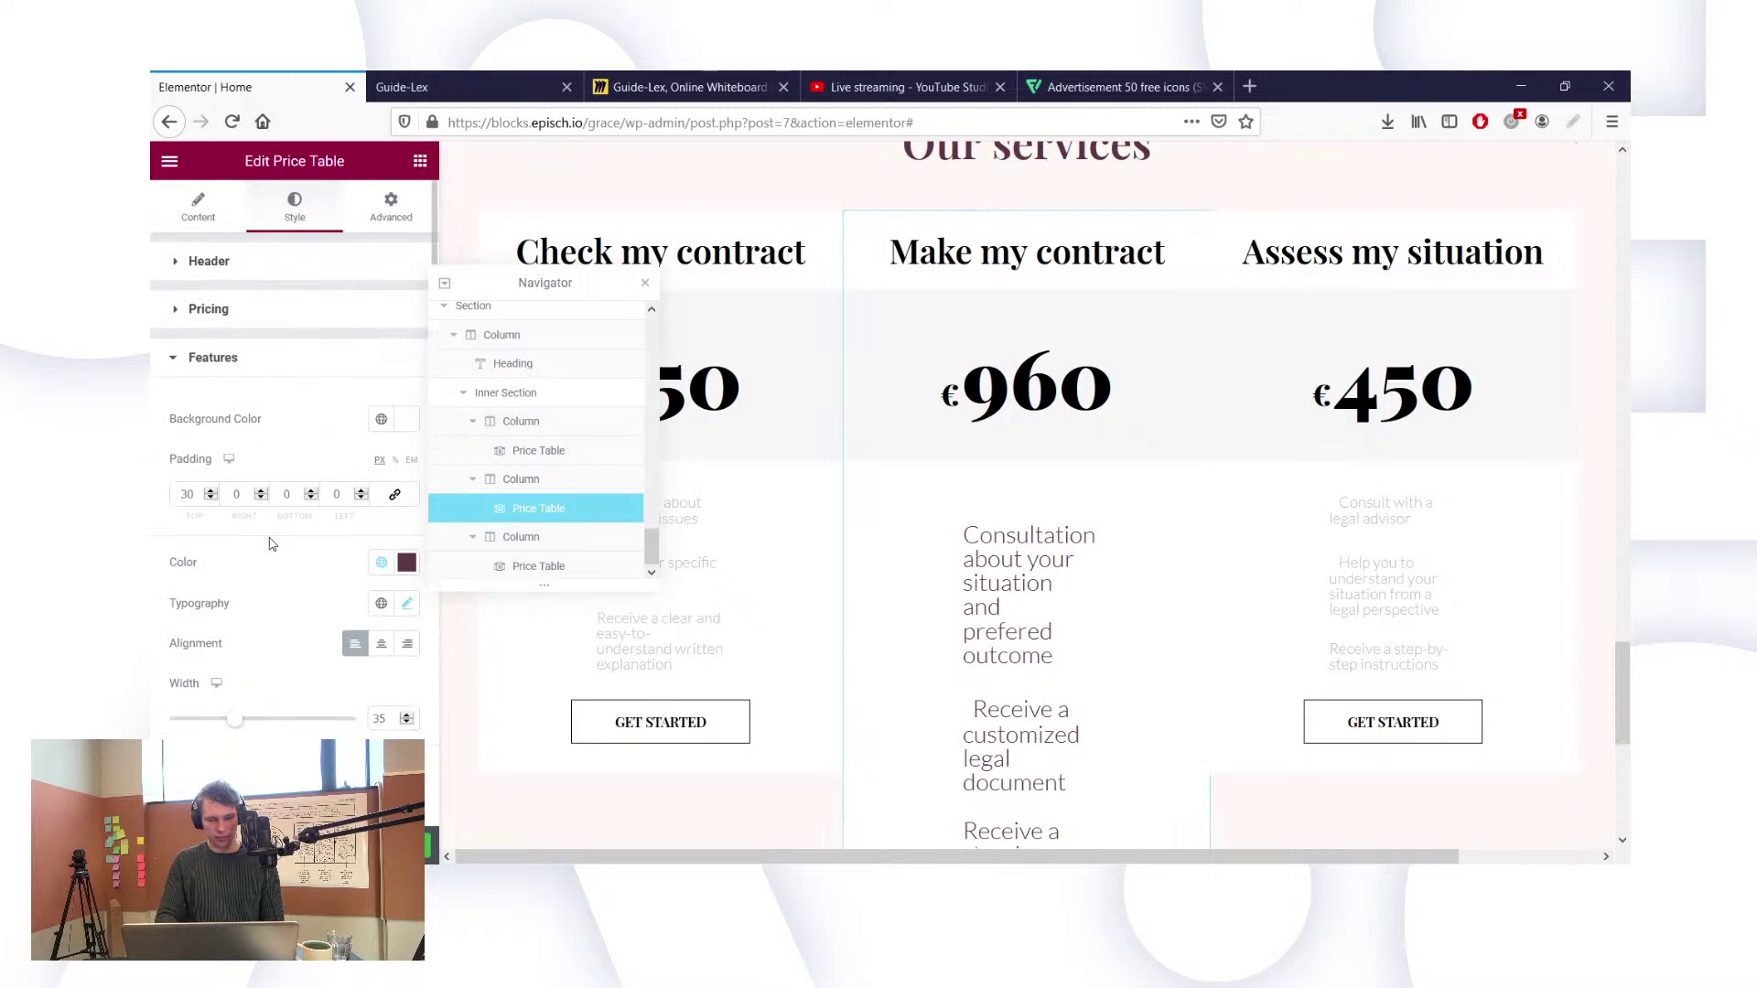
{"action": "scroll", "coordinate": [270, 545], "scroll_direction": "down", "scroll_amount": 4}
{"action": "scroll", "coordinate": [270, 544], "scroll_direction": "down", "scroll_amount": 1}
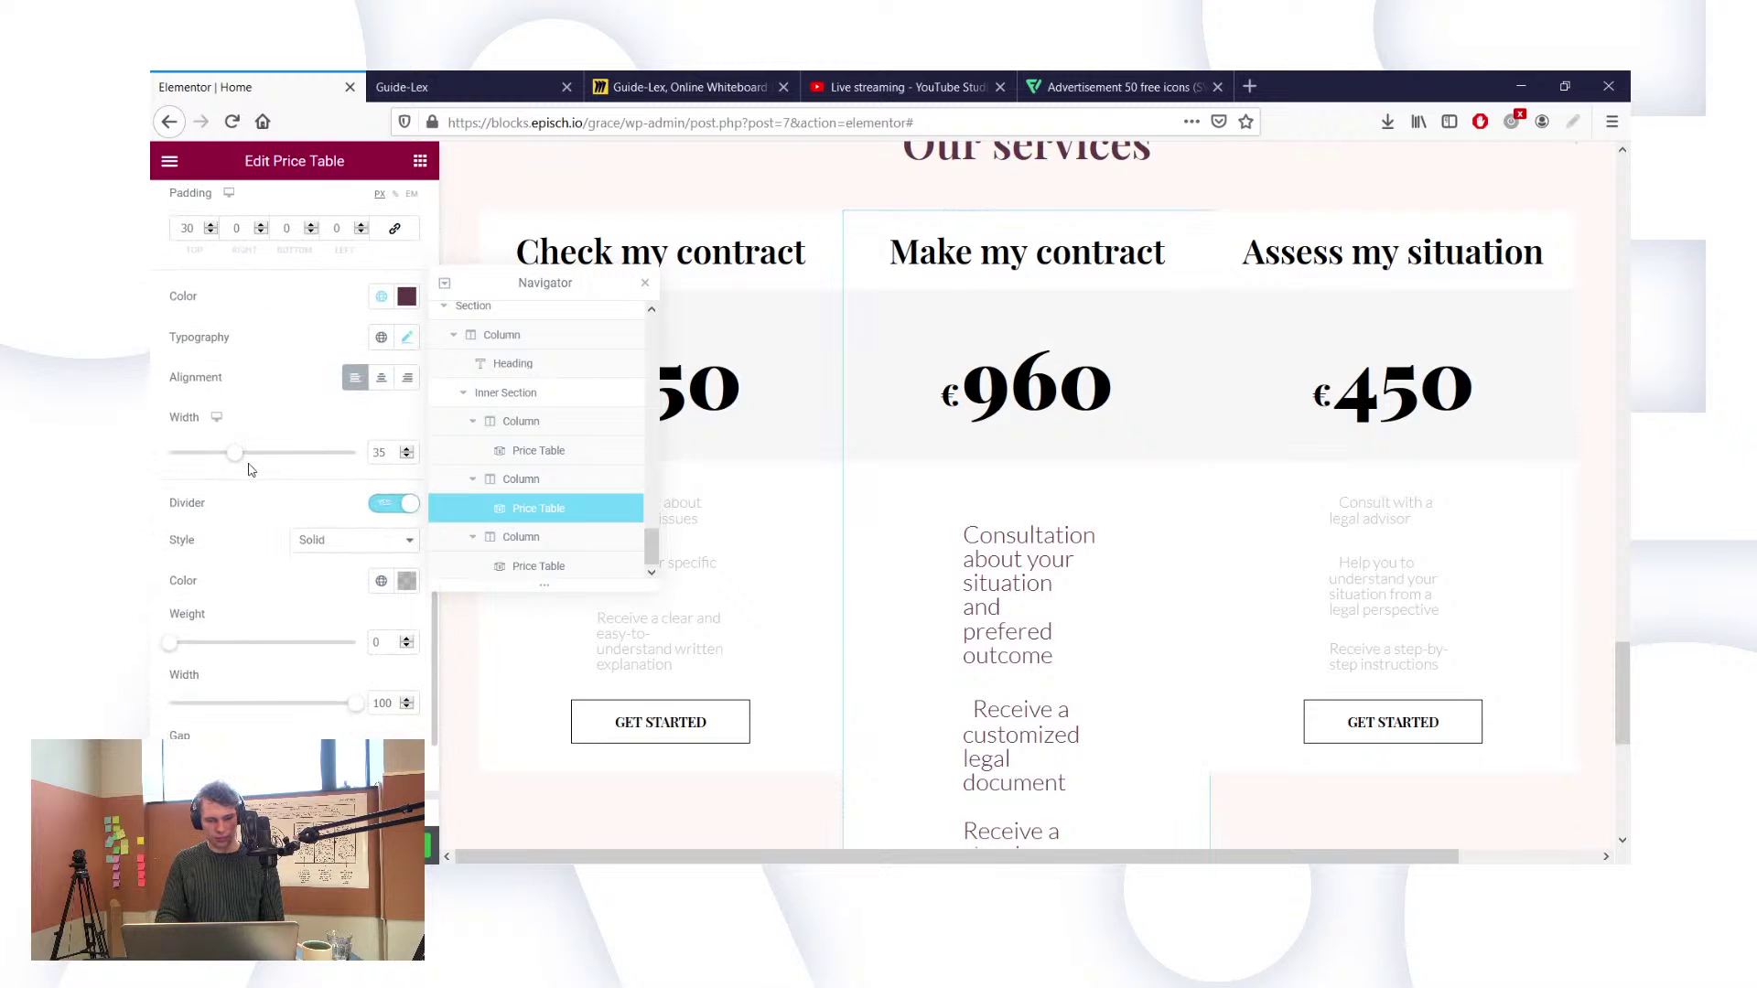
{"action": "left_click_drag", "start_coordinate": [236, 455], "coordinate": [301, 457]}
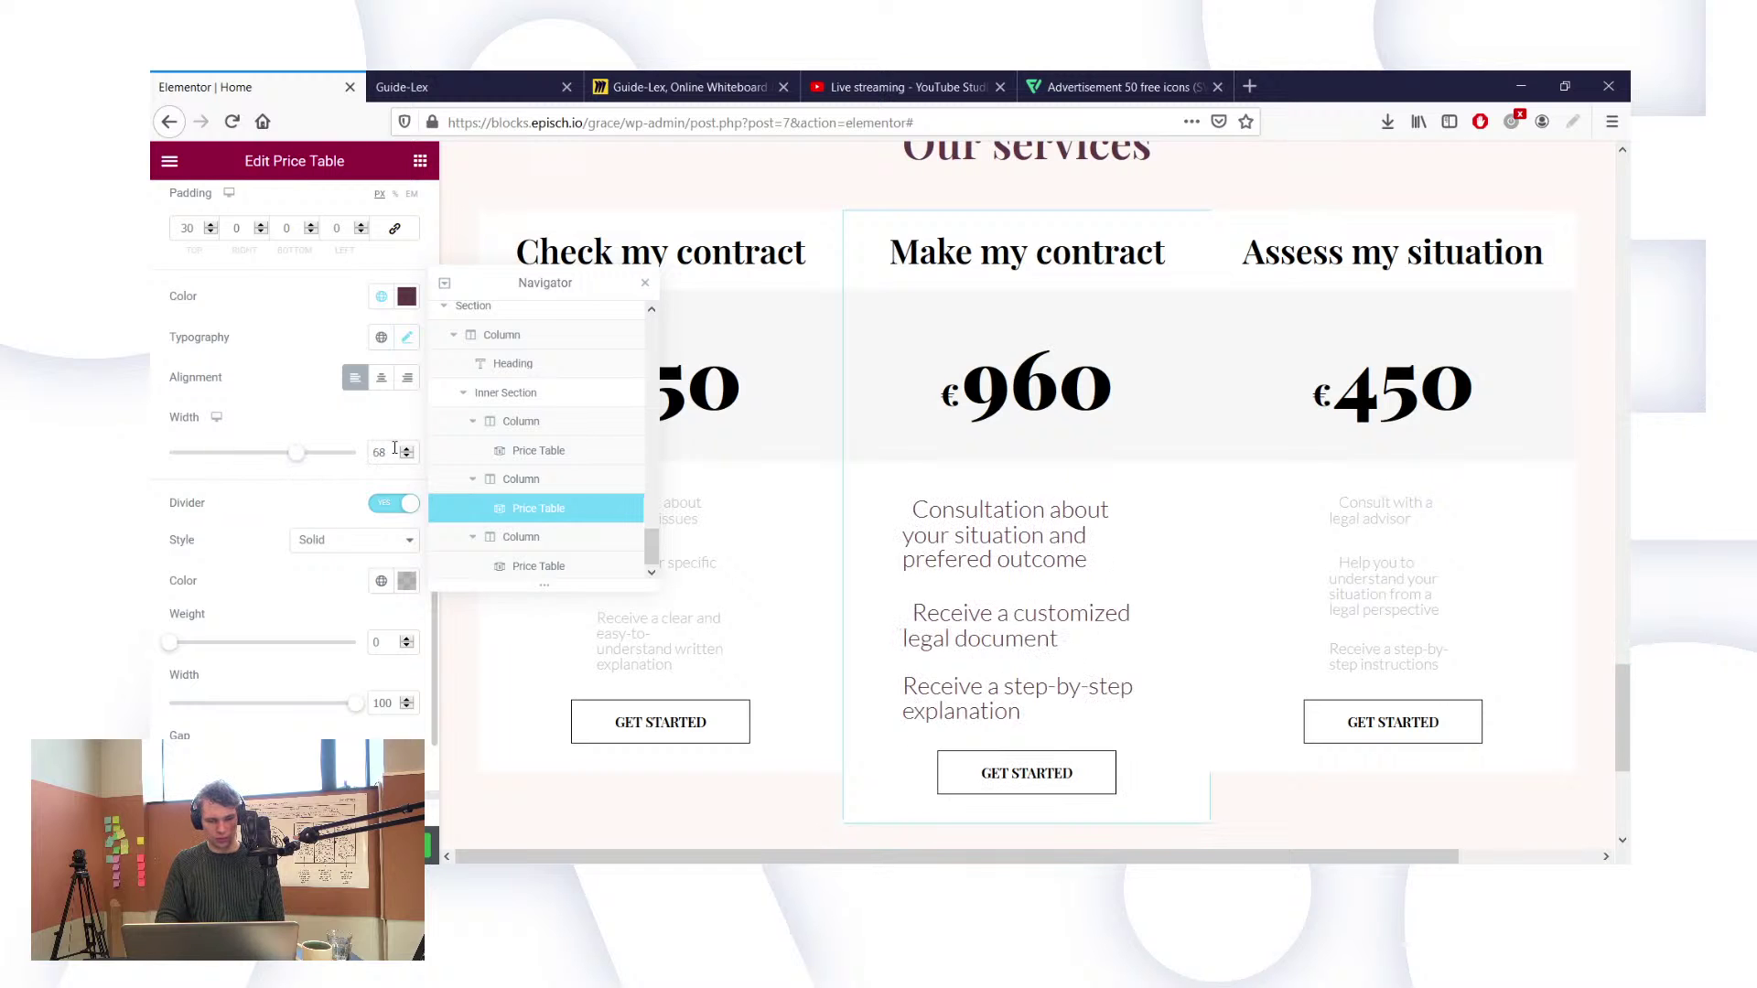
{"action": "left_click", "coordinate": [382, 382]}
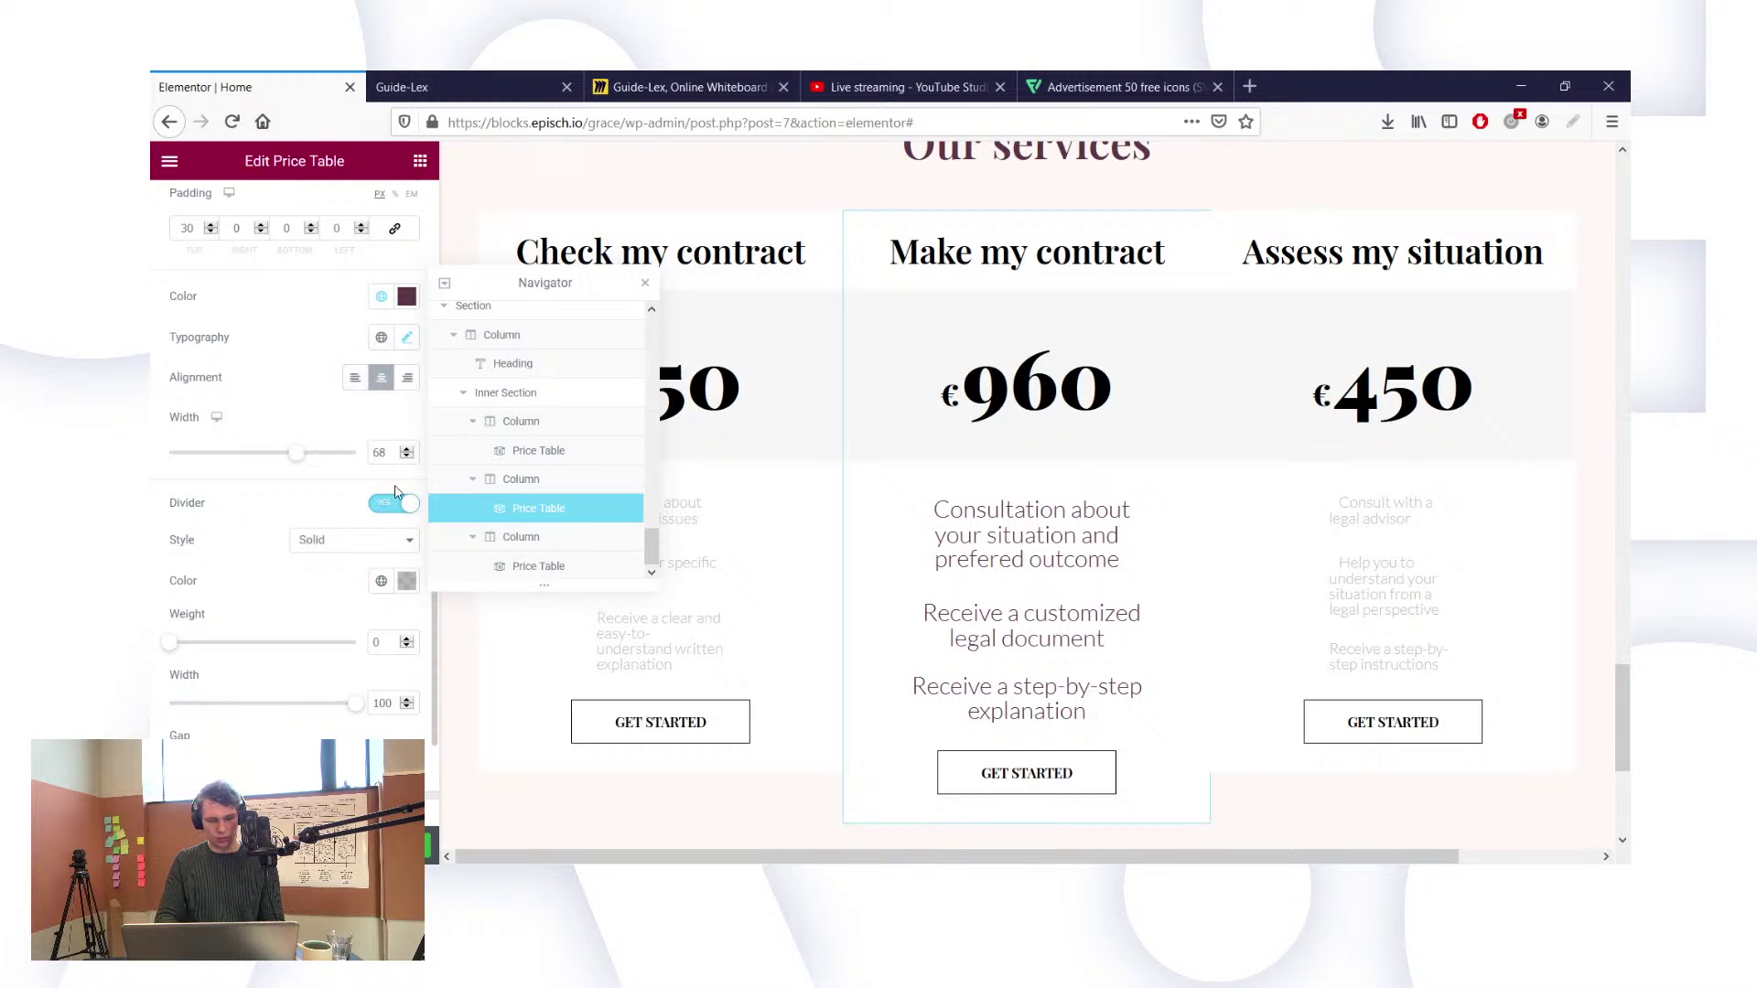
{"action": "type", "text": "70"}
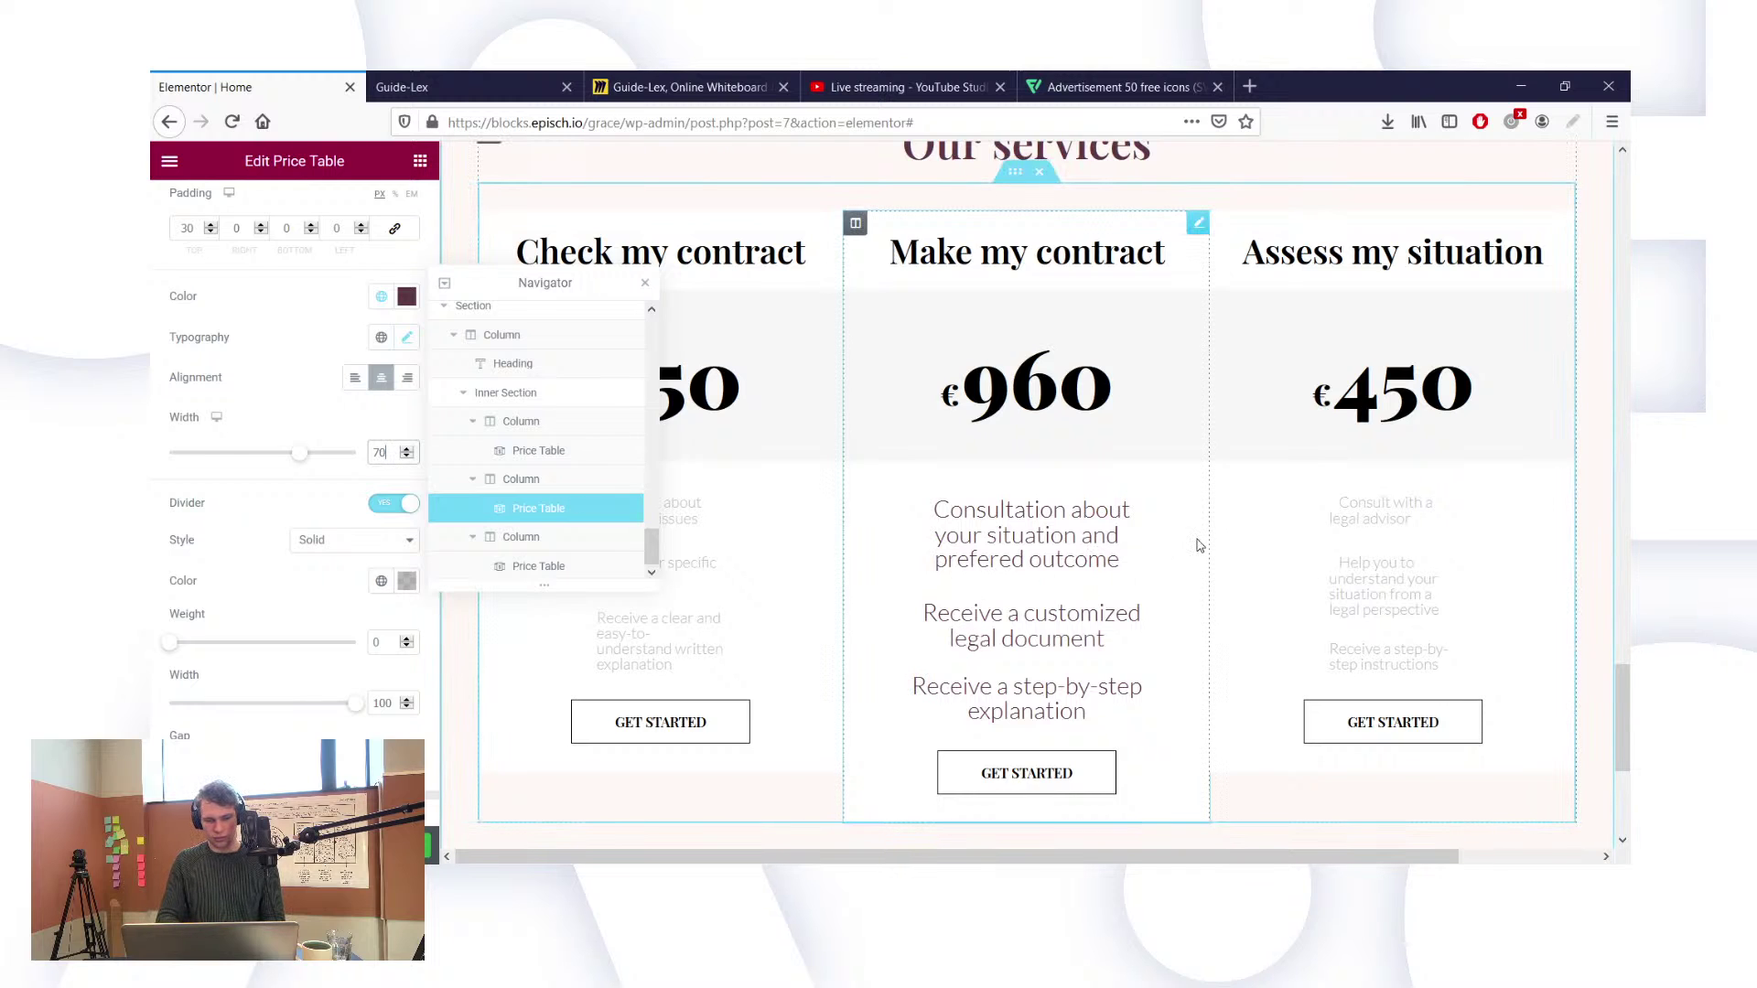
Step: Select the Assess my situation price table and look through its content sections
{"action": "left_click", "coordinate": [1227, 545]}
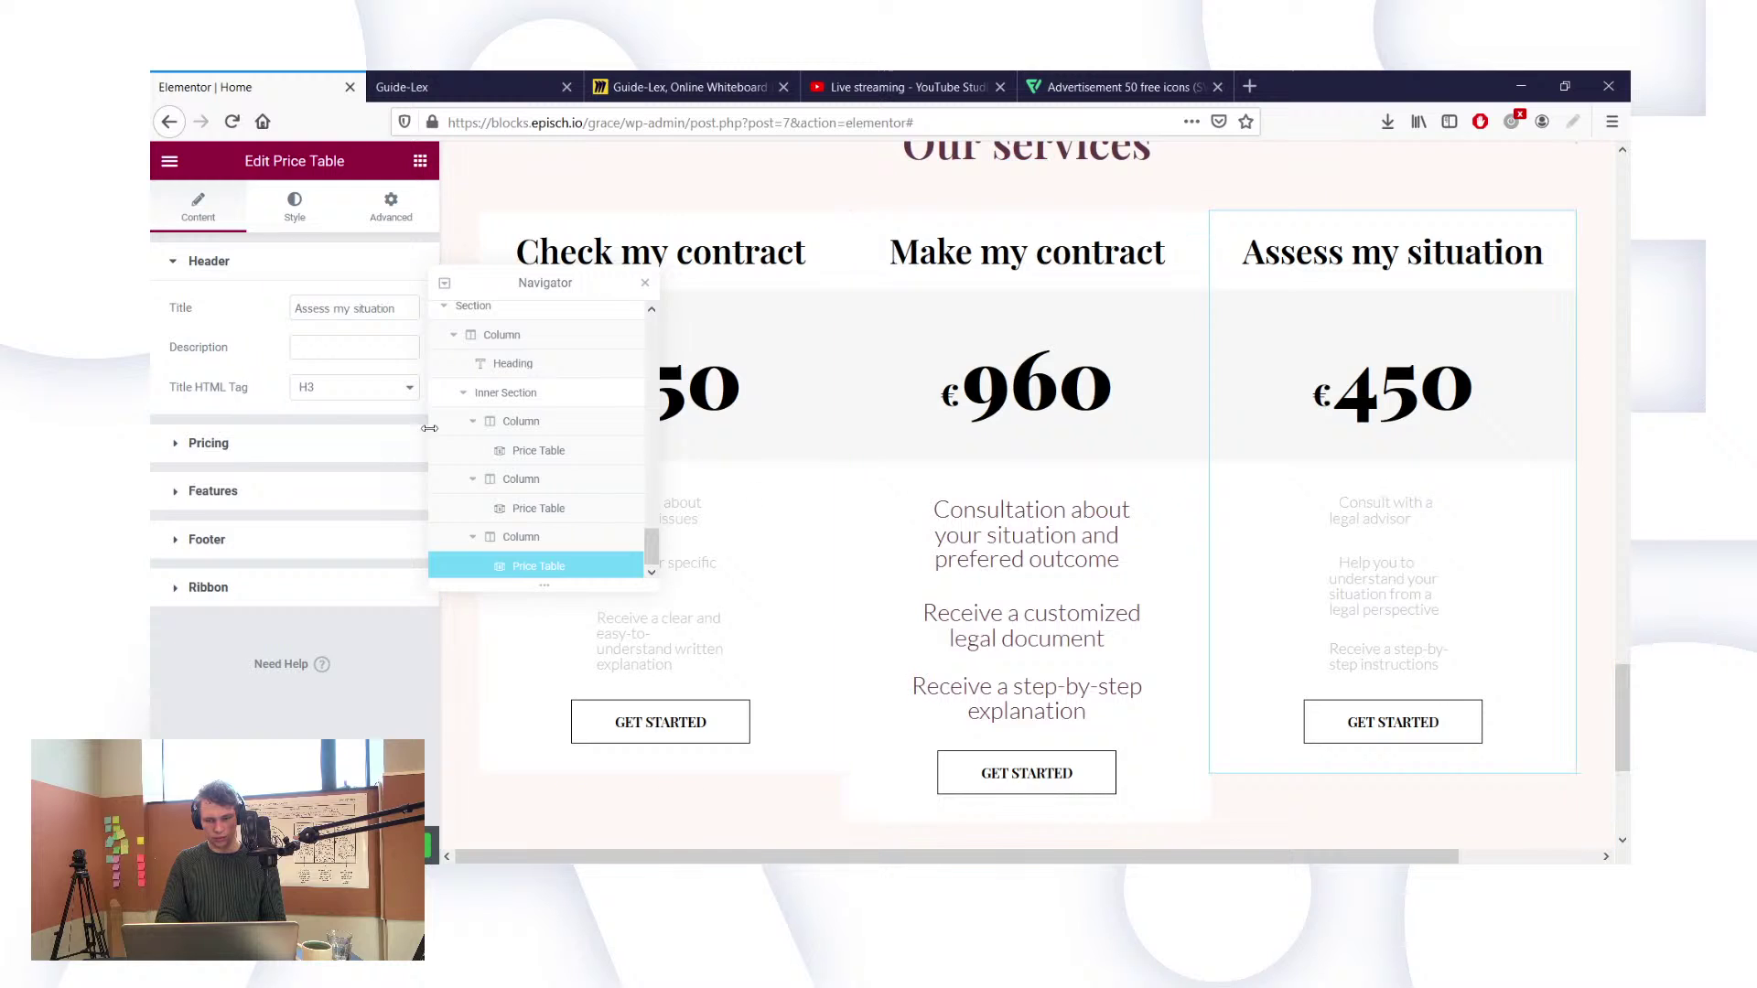
{"action": "left_click", "coordinate": [232, 464]}
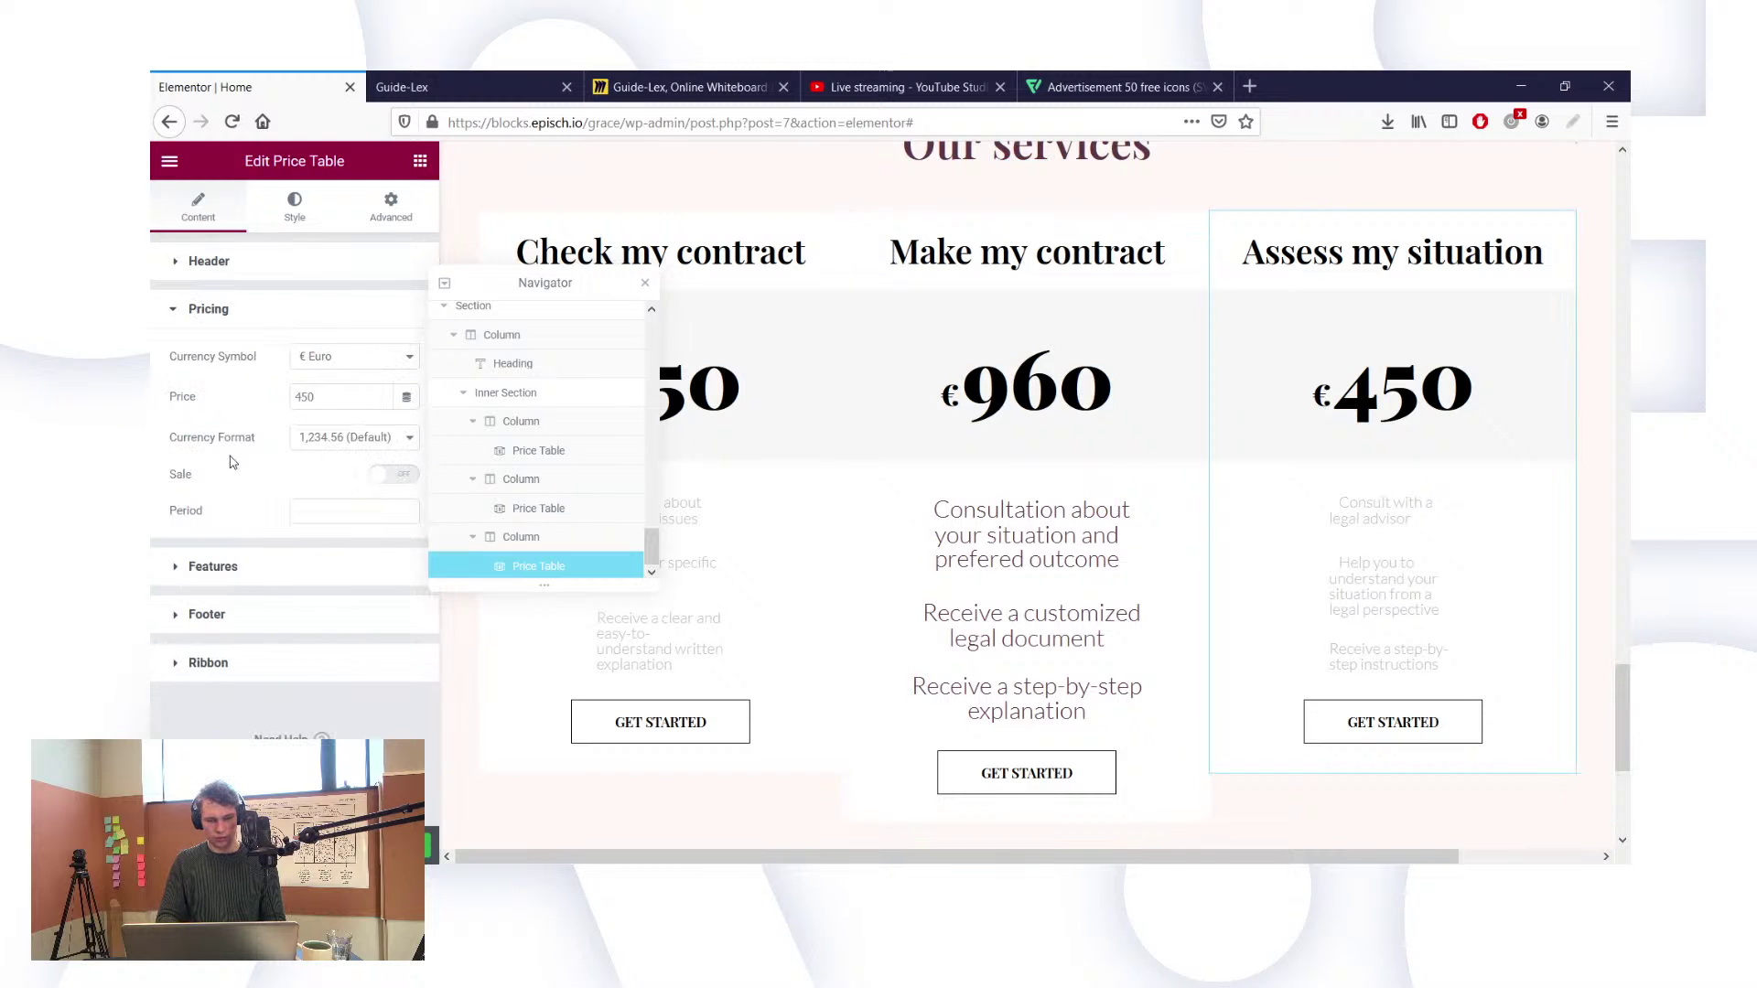
{"action": "left_click", "coordinate": [194, 312]}
{"action": "left_click", "coordinate": [217, 366]}
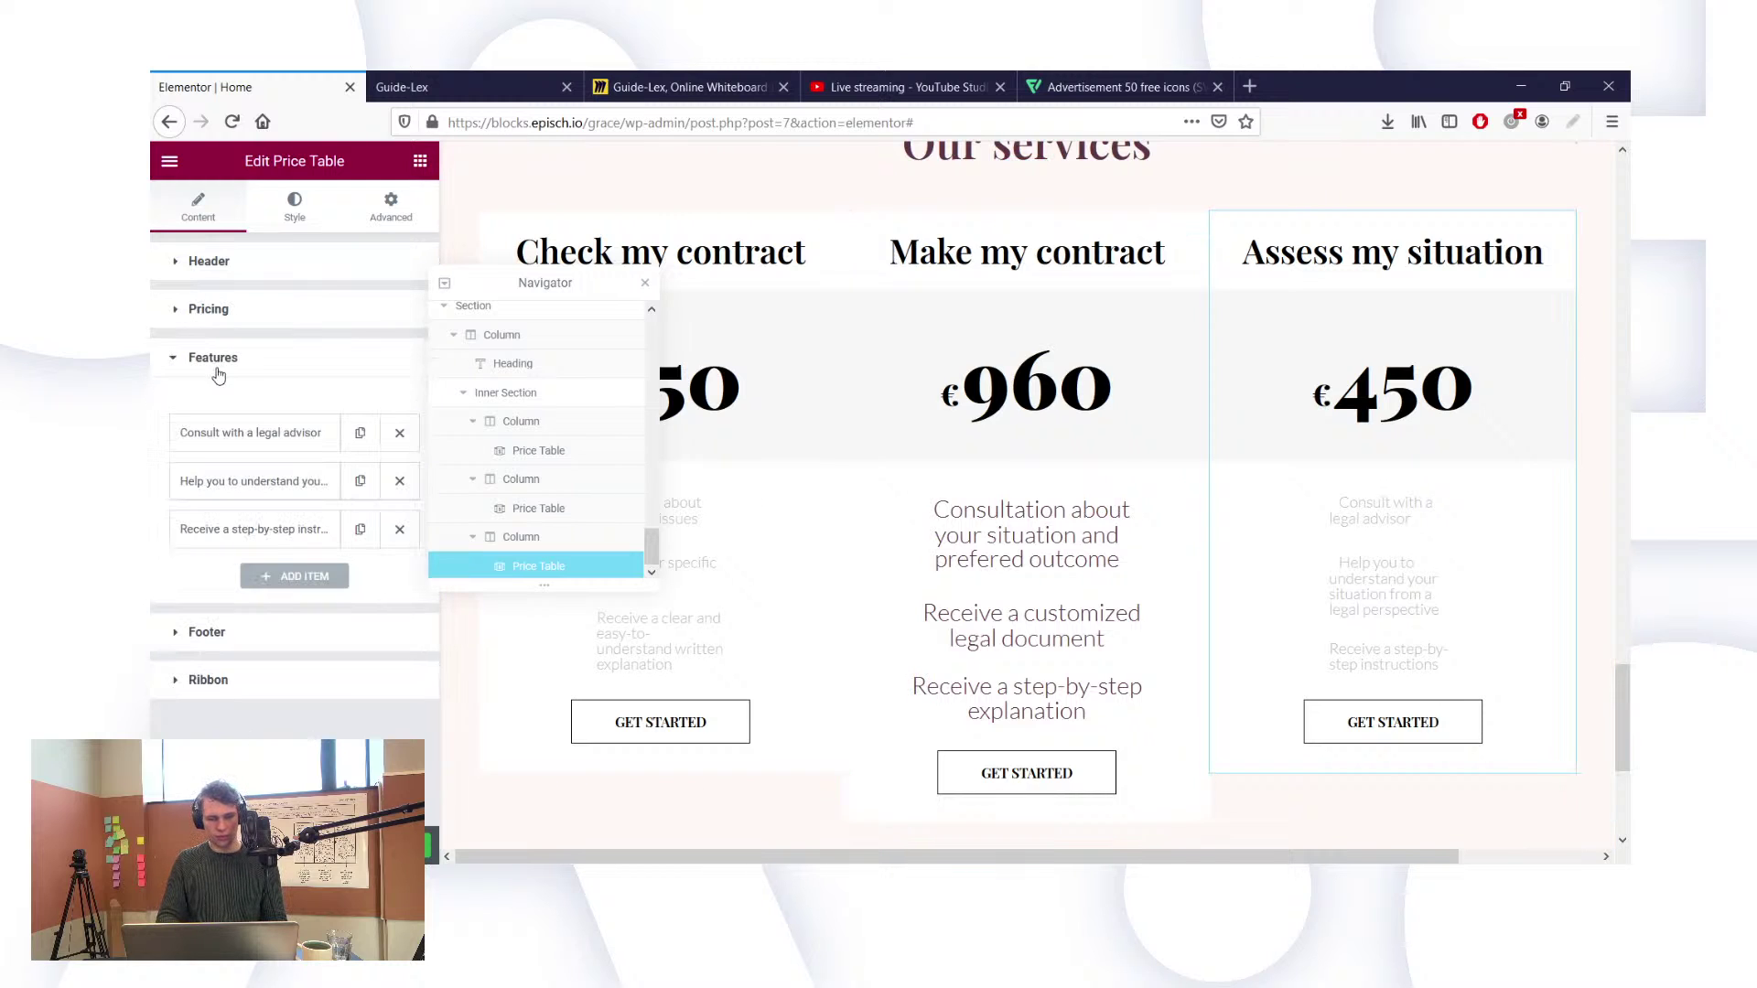
{"action": "left_click", "coordinate": [216, 364]}
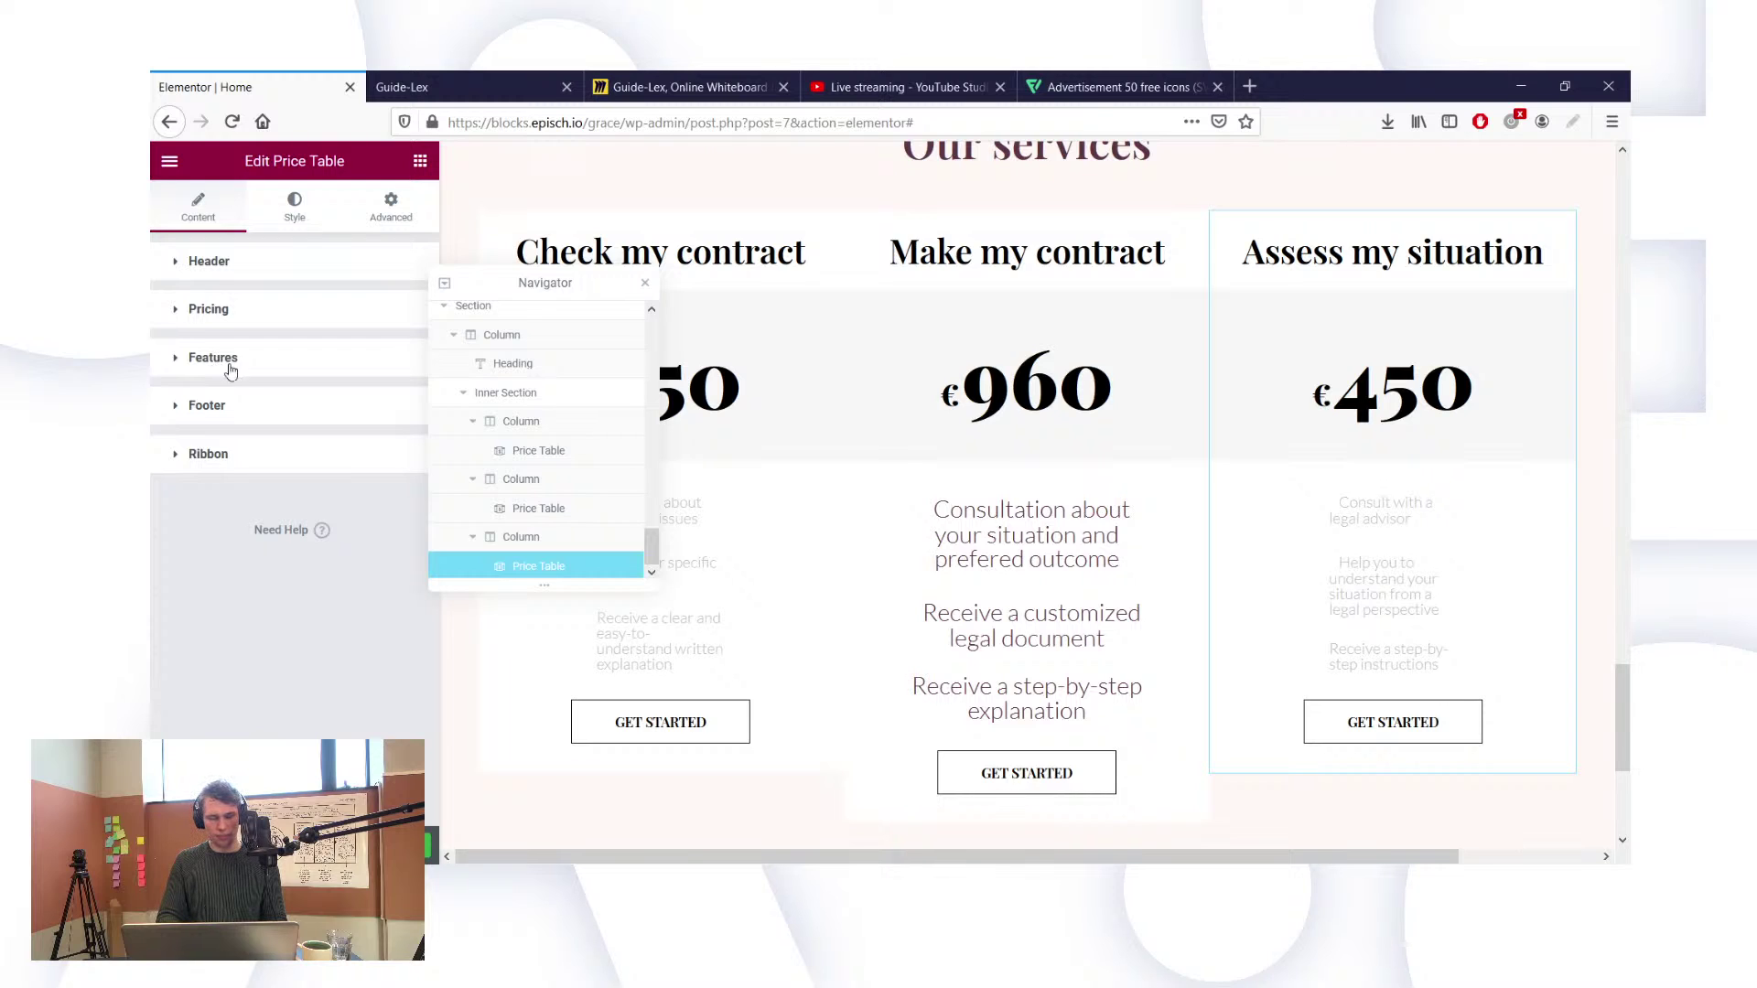
{"action": "left_click", "coordinate": [236, 273]}
{"action": "left_click", "coordinate": [236, 267]}
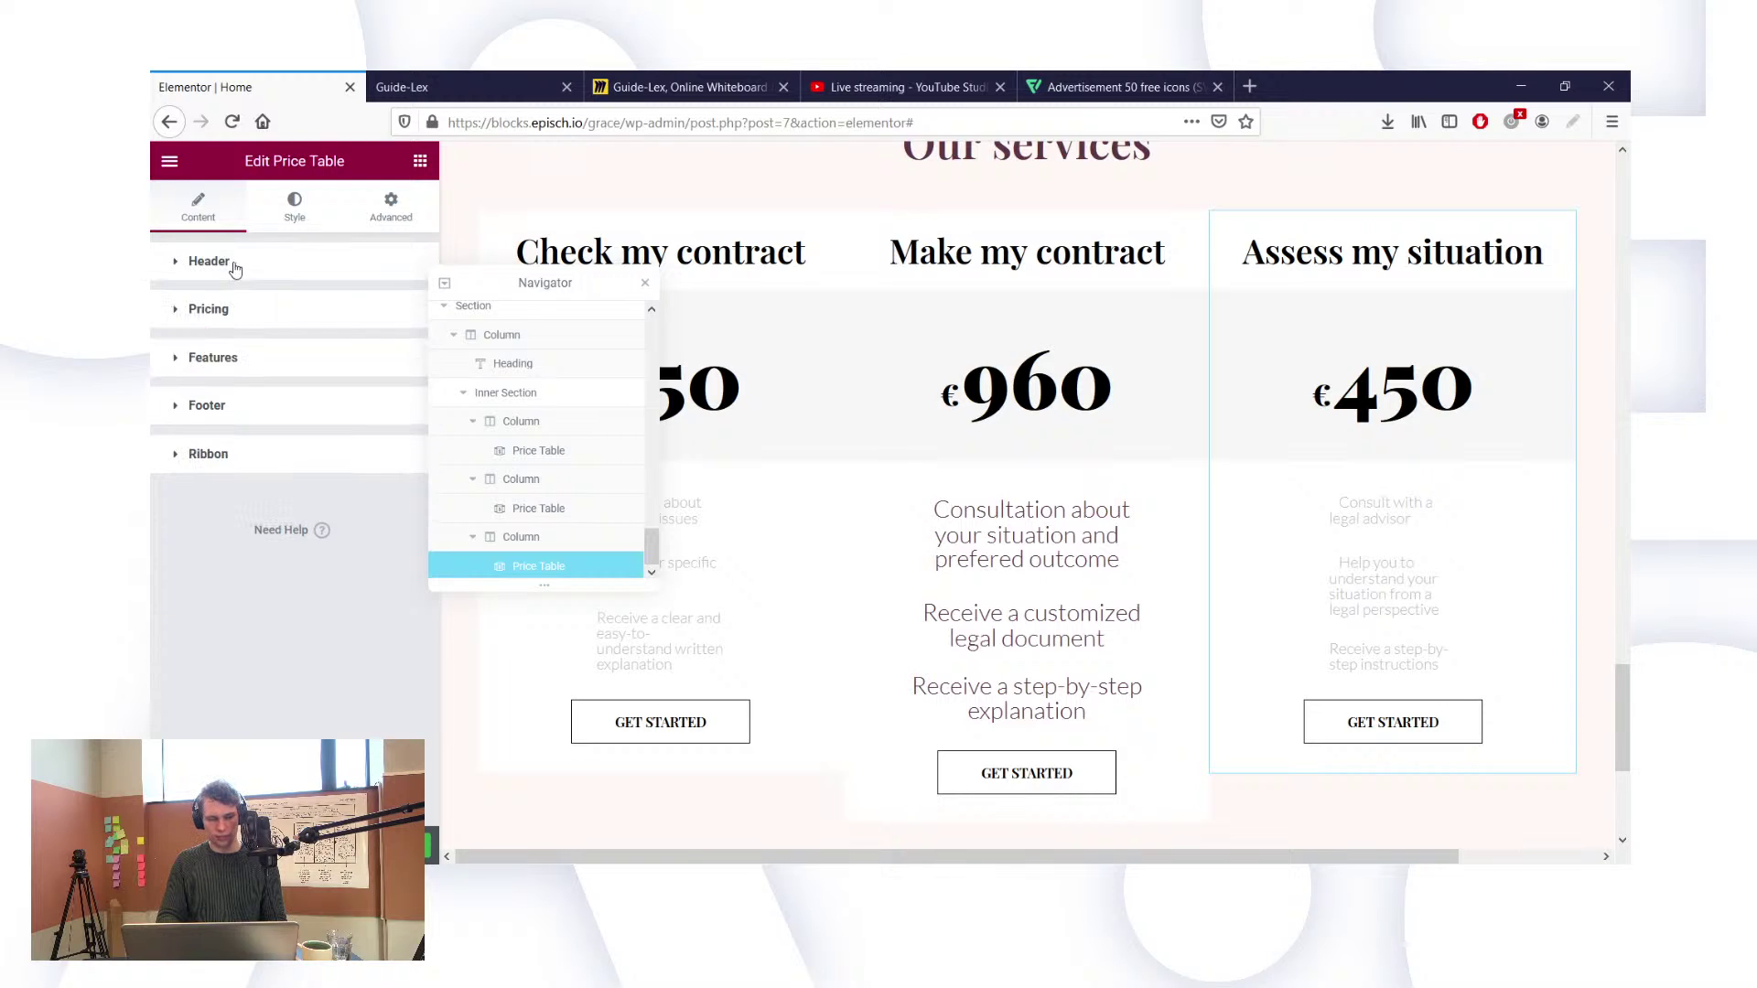
{"action": "left_click", "coordinate": [211, 308]}
{"action": "left_click", "coordinate": [210, 308]}
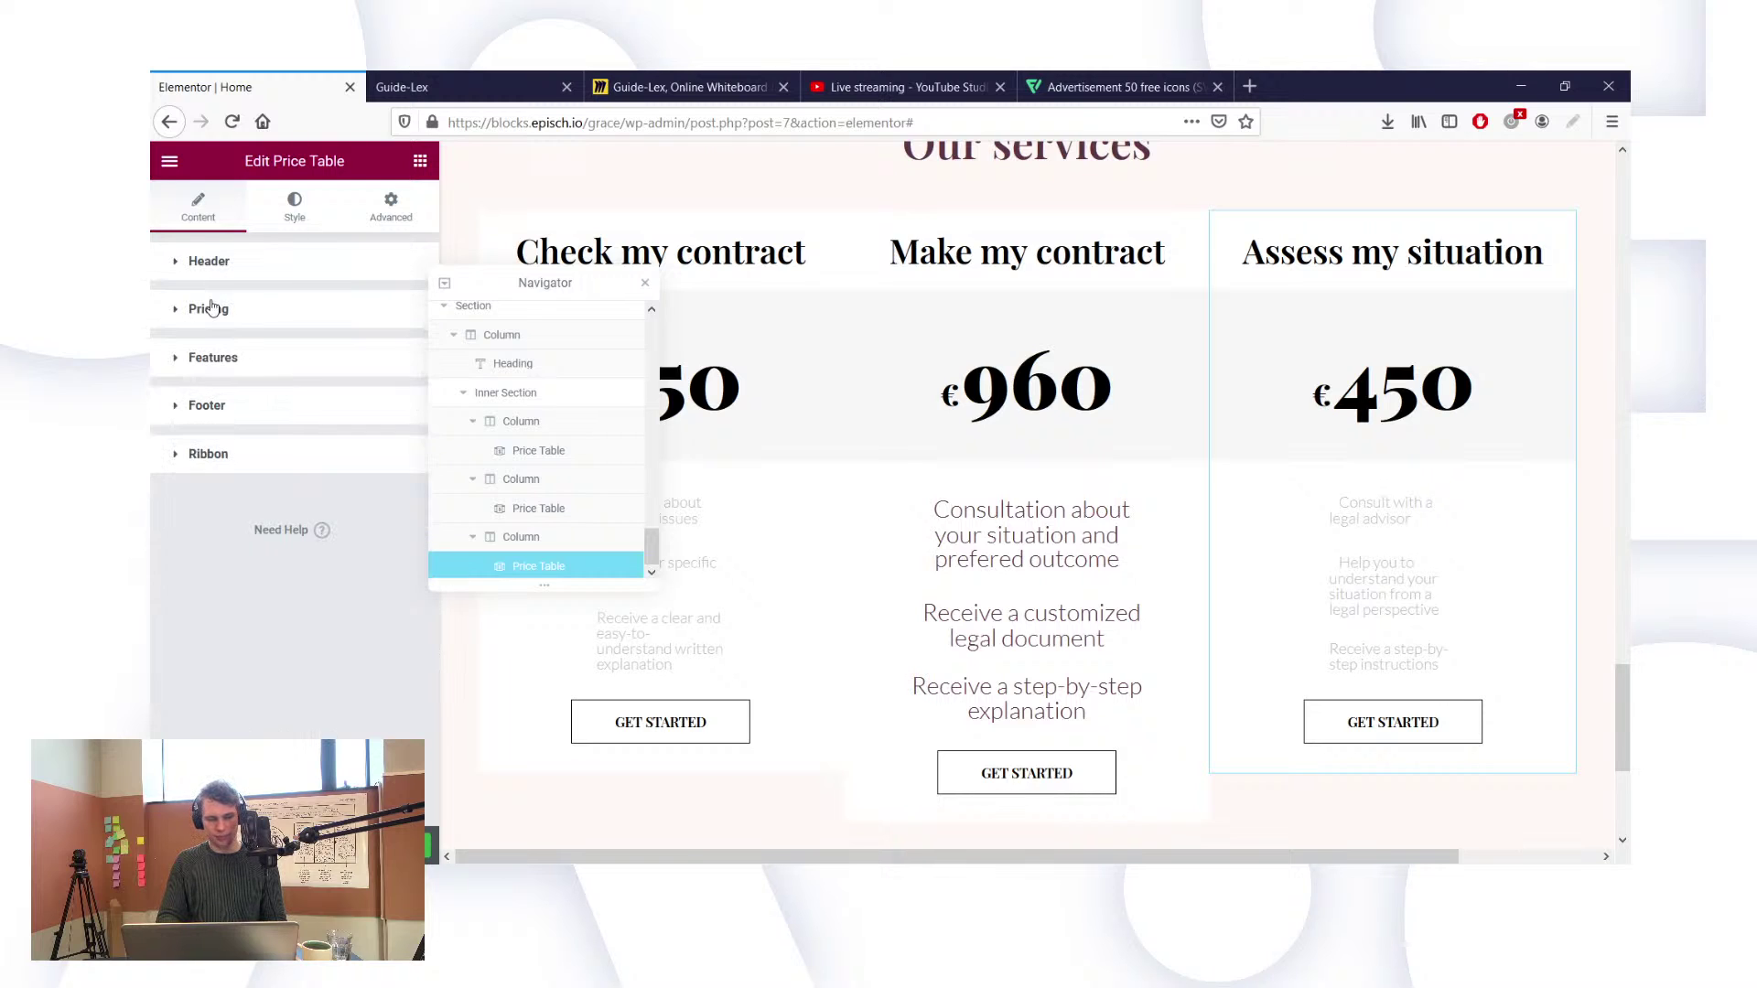
Step: In the table's Style settings, set the Features alignment to Center
{"action": "left_click", "coordinate": [294, 209]}
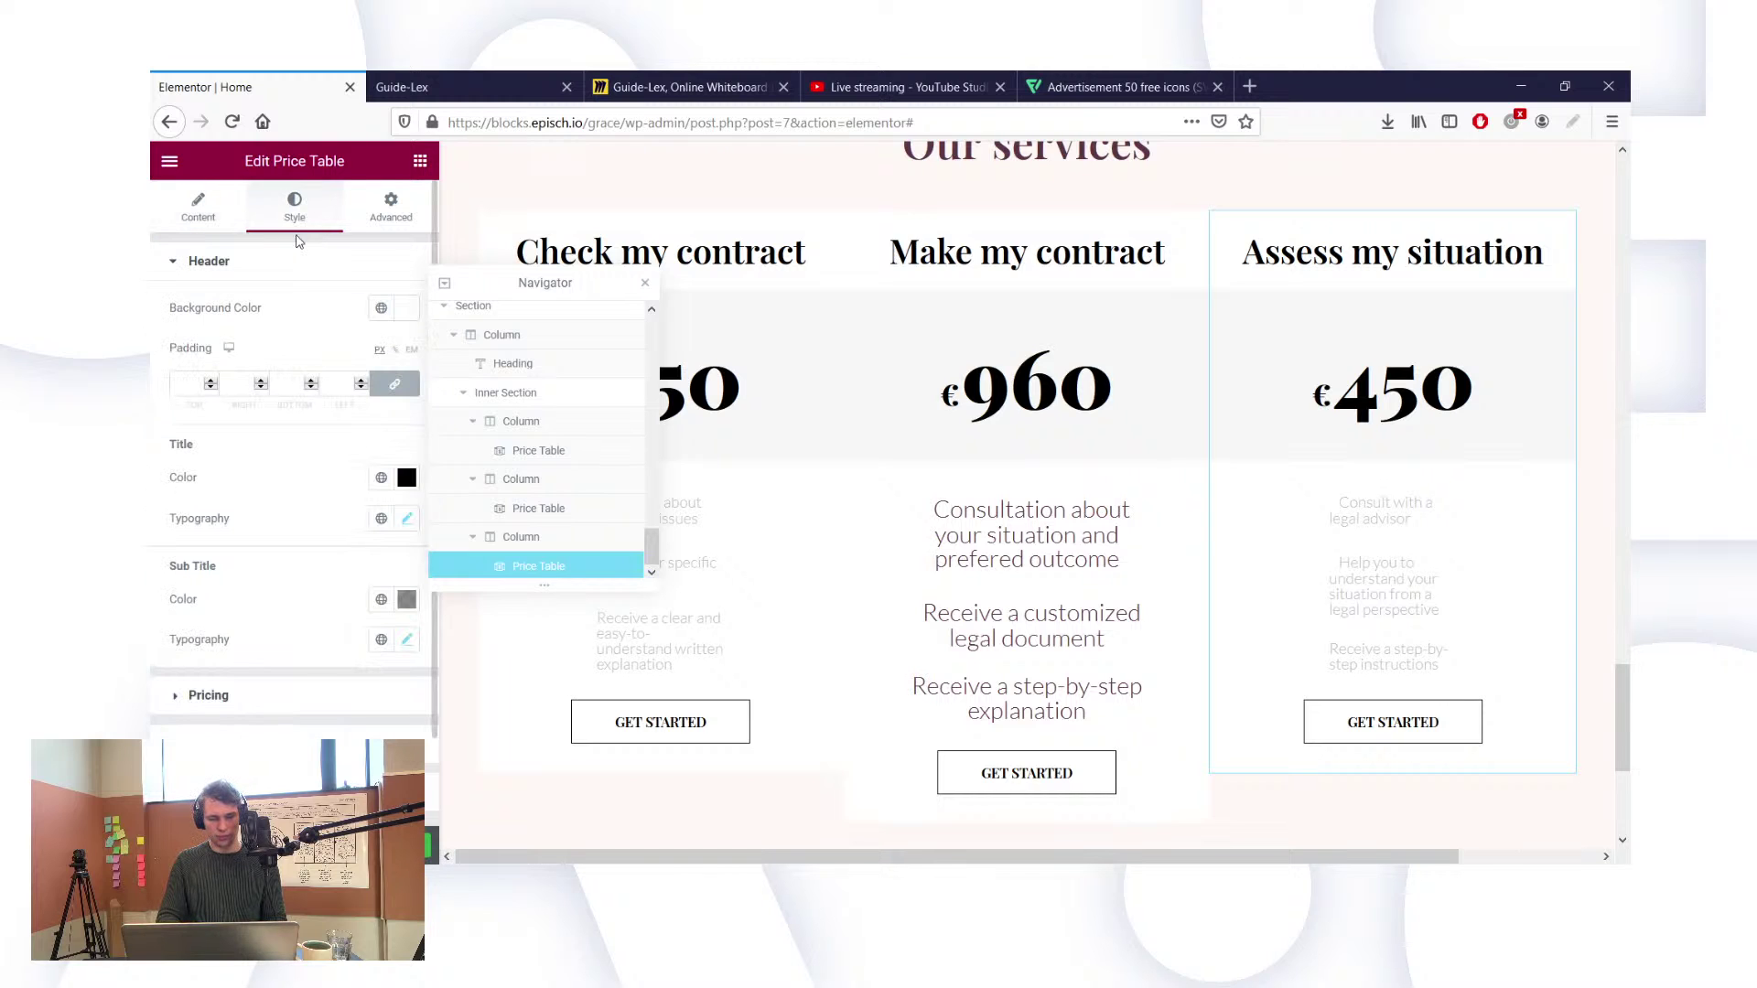
{"action": "scroll", "coordinate": [338, 596], "scroll_direction": "down", "scroll_amount": 2}
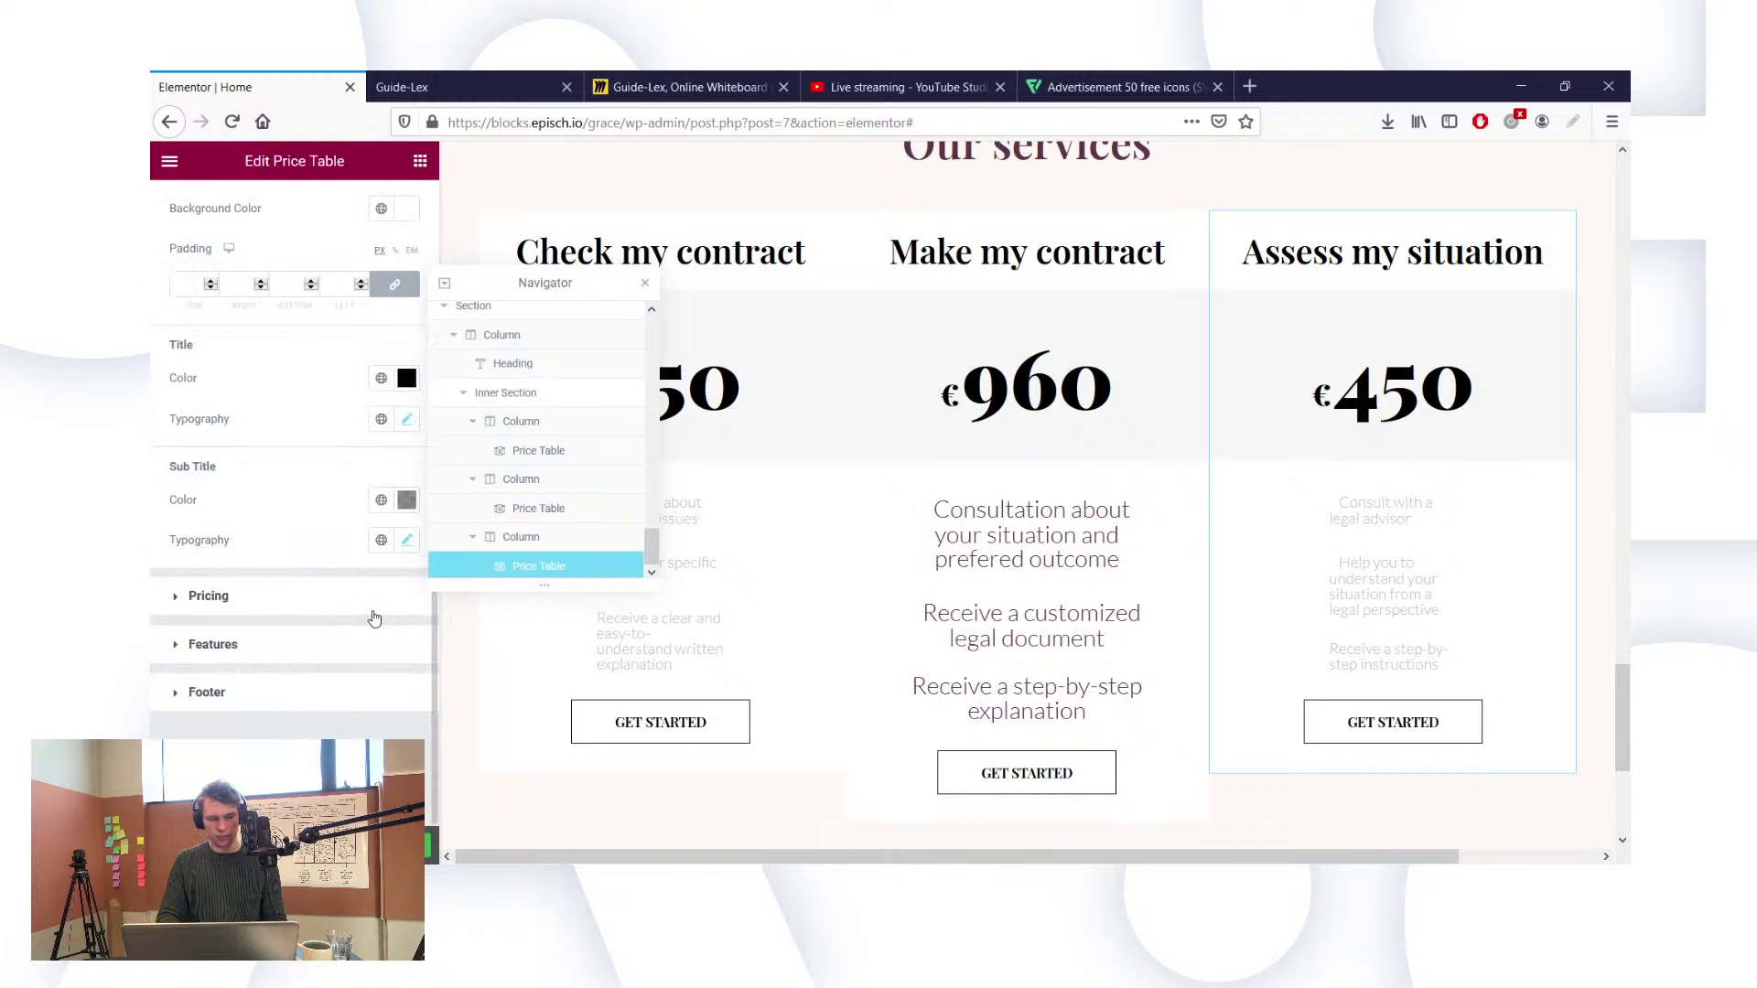
{"action": "left_click", "coordinate": [357, 601]}
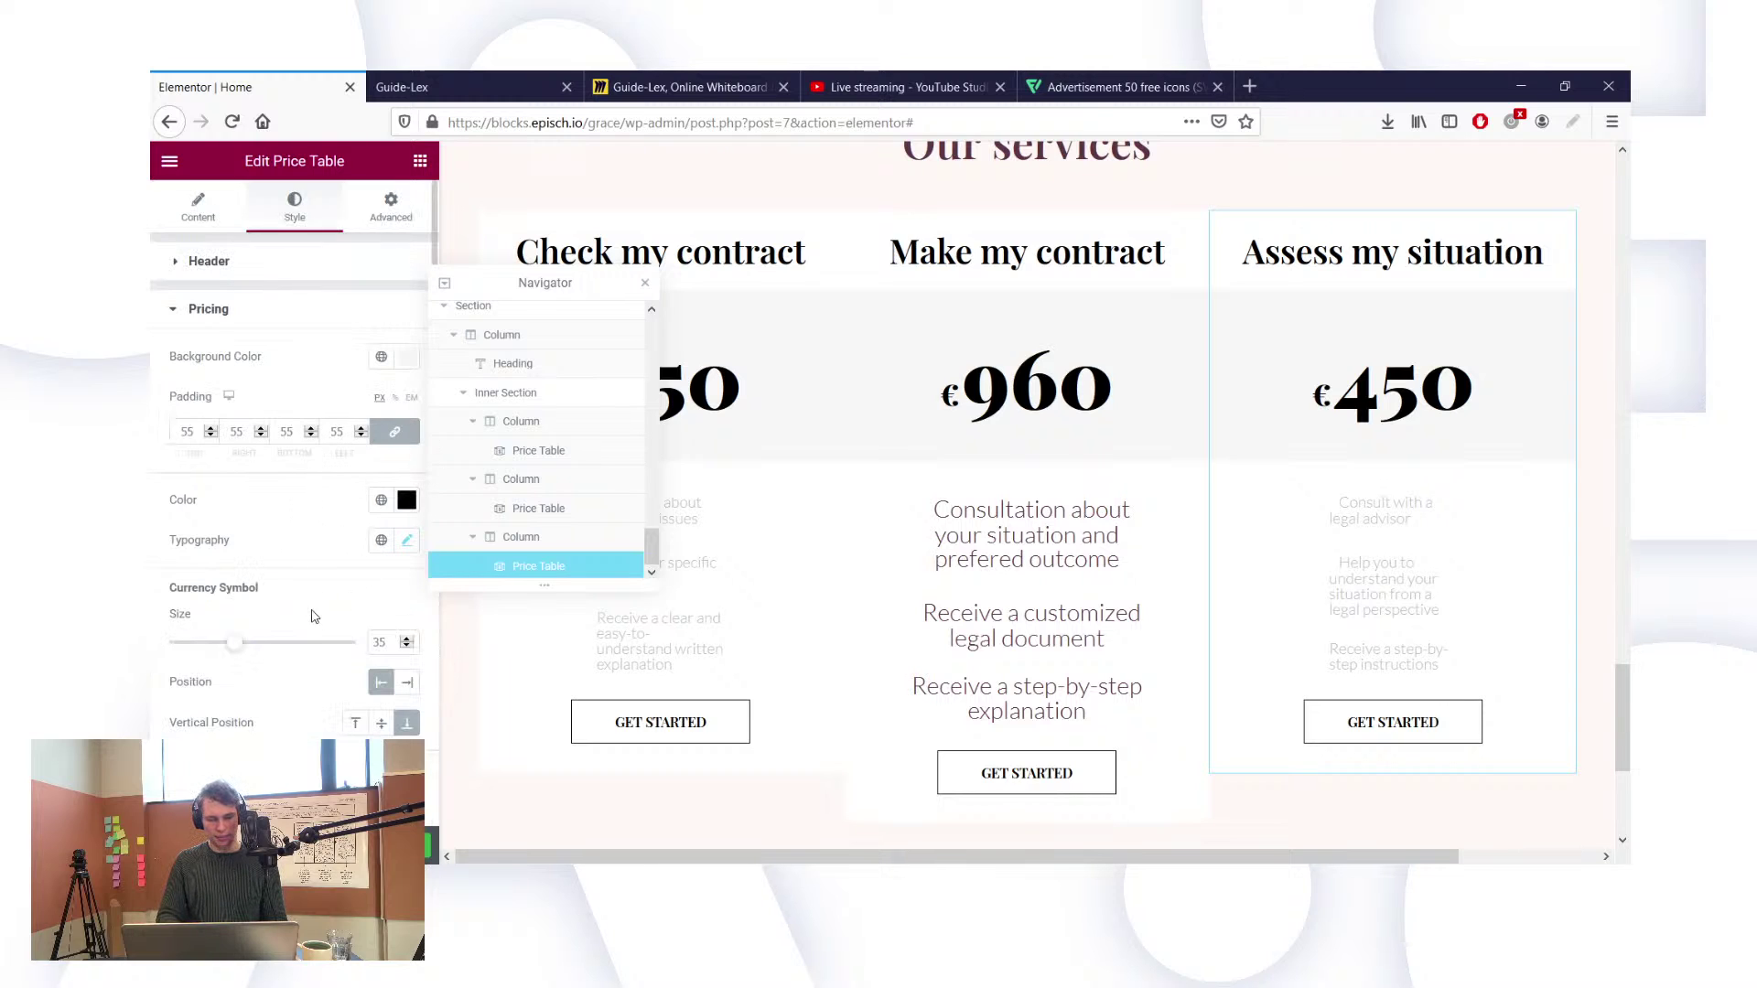
{"action": "scroll", "coordinate": [318, 601], "scroll_direction": "down", "scroll_amount": 1}
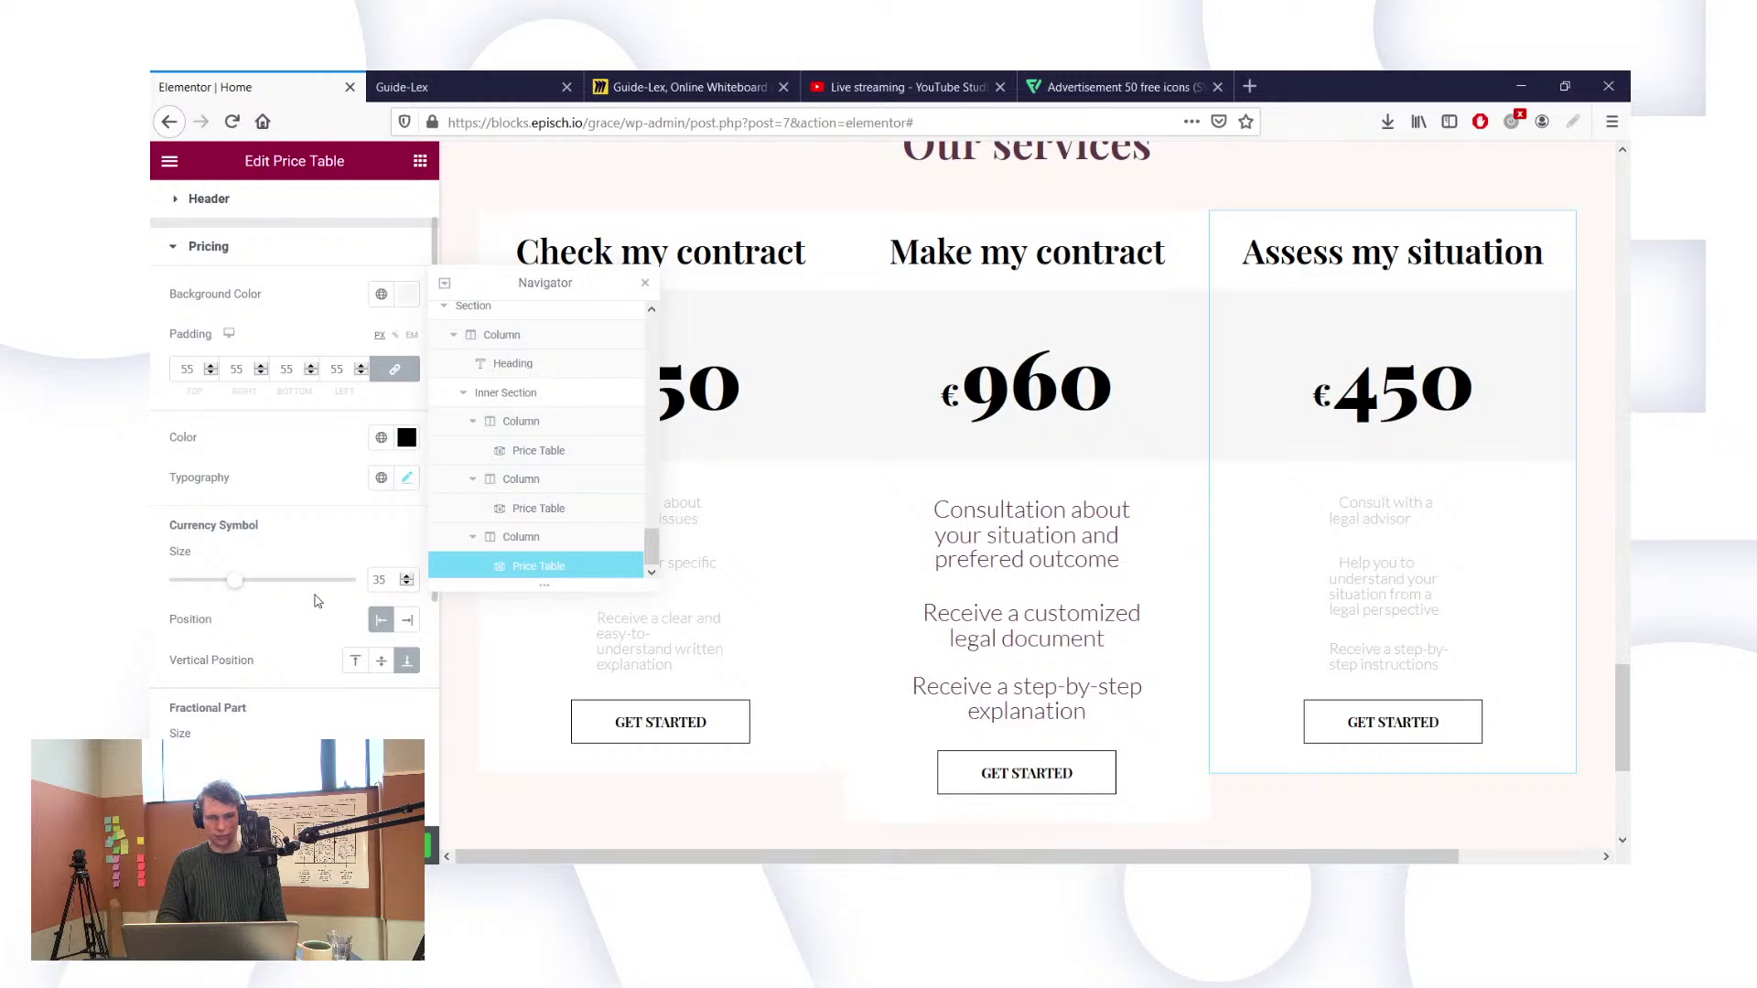
{"action": "scroll", "coordinate": [291, 480], "scroll_direction": "down", "scroll_amount": 4}
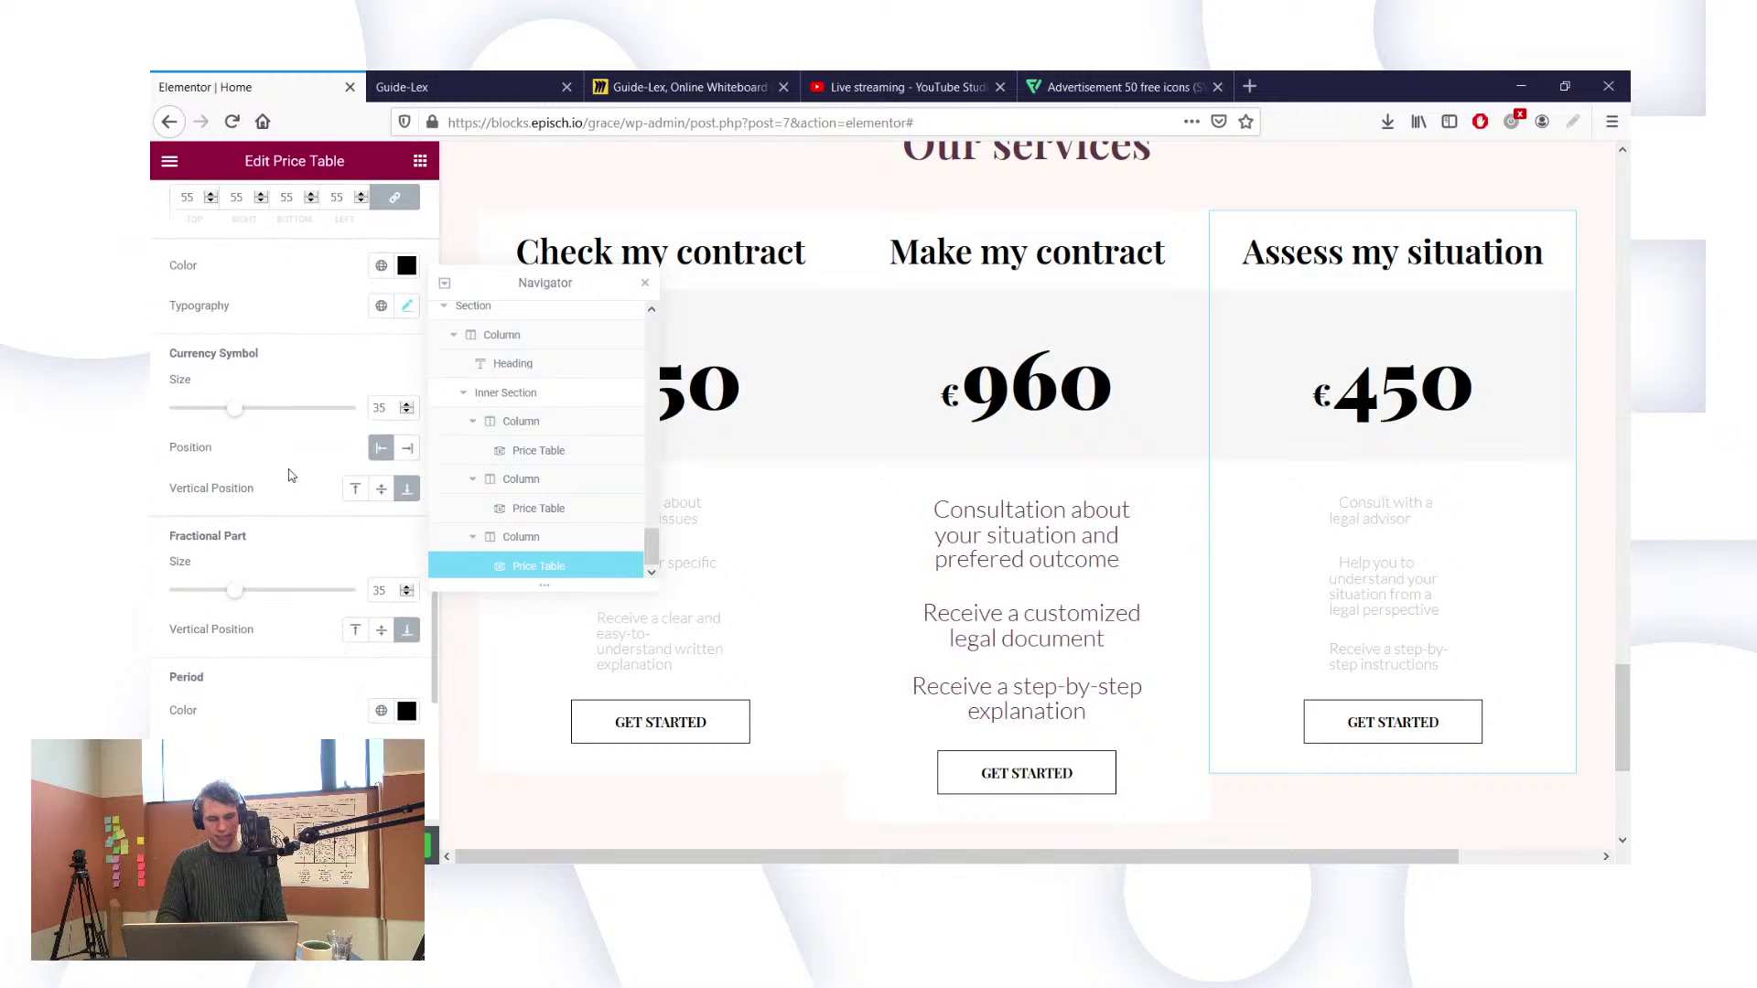
{"action": "scroll", "coordinate": [291, 475], "scroll_direction": "down", "scroll_amount": 3}
{"action": "scroll", "coordinate": [291, 475], "scroll_direction": "up", "scroll_amount": 4}
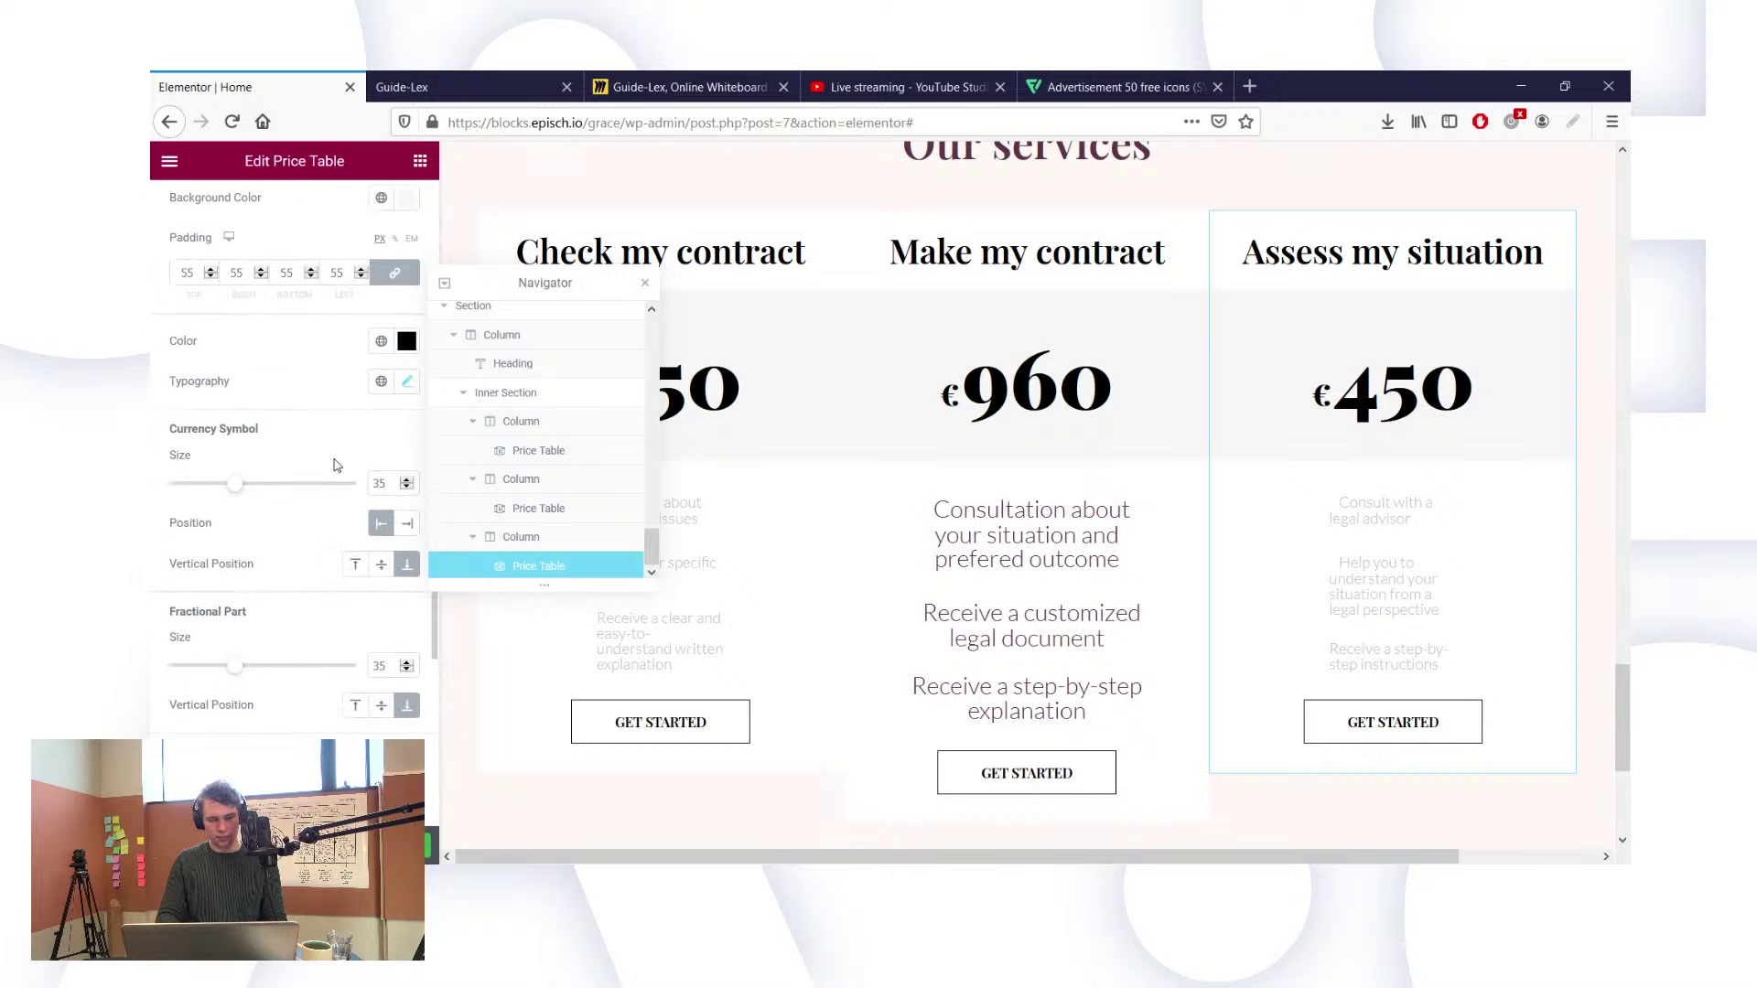
{"action": "scroll", "coordinate": [338, 466], "scroll_direction": "down", "scroll_amount": 2}
{"action": "scroll", "coordinate": [348, 513], "scroll_direction": "down", "scroll_amount": 2}
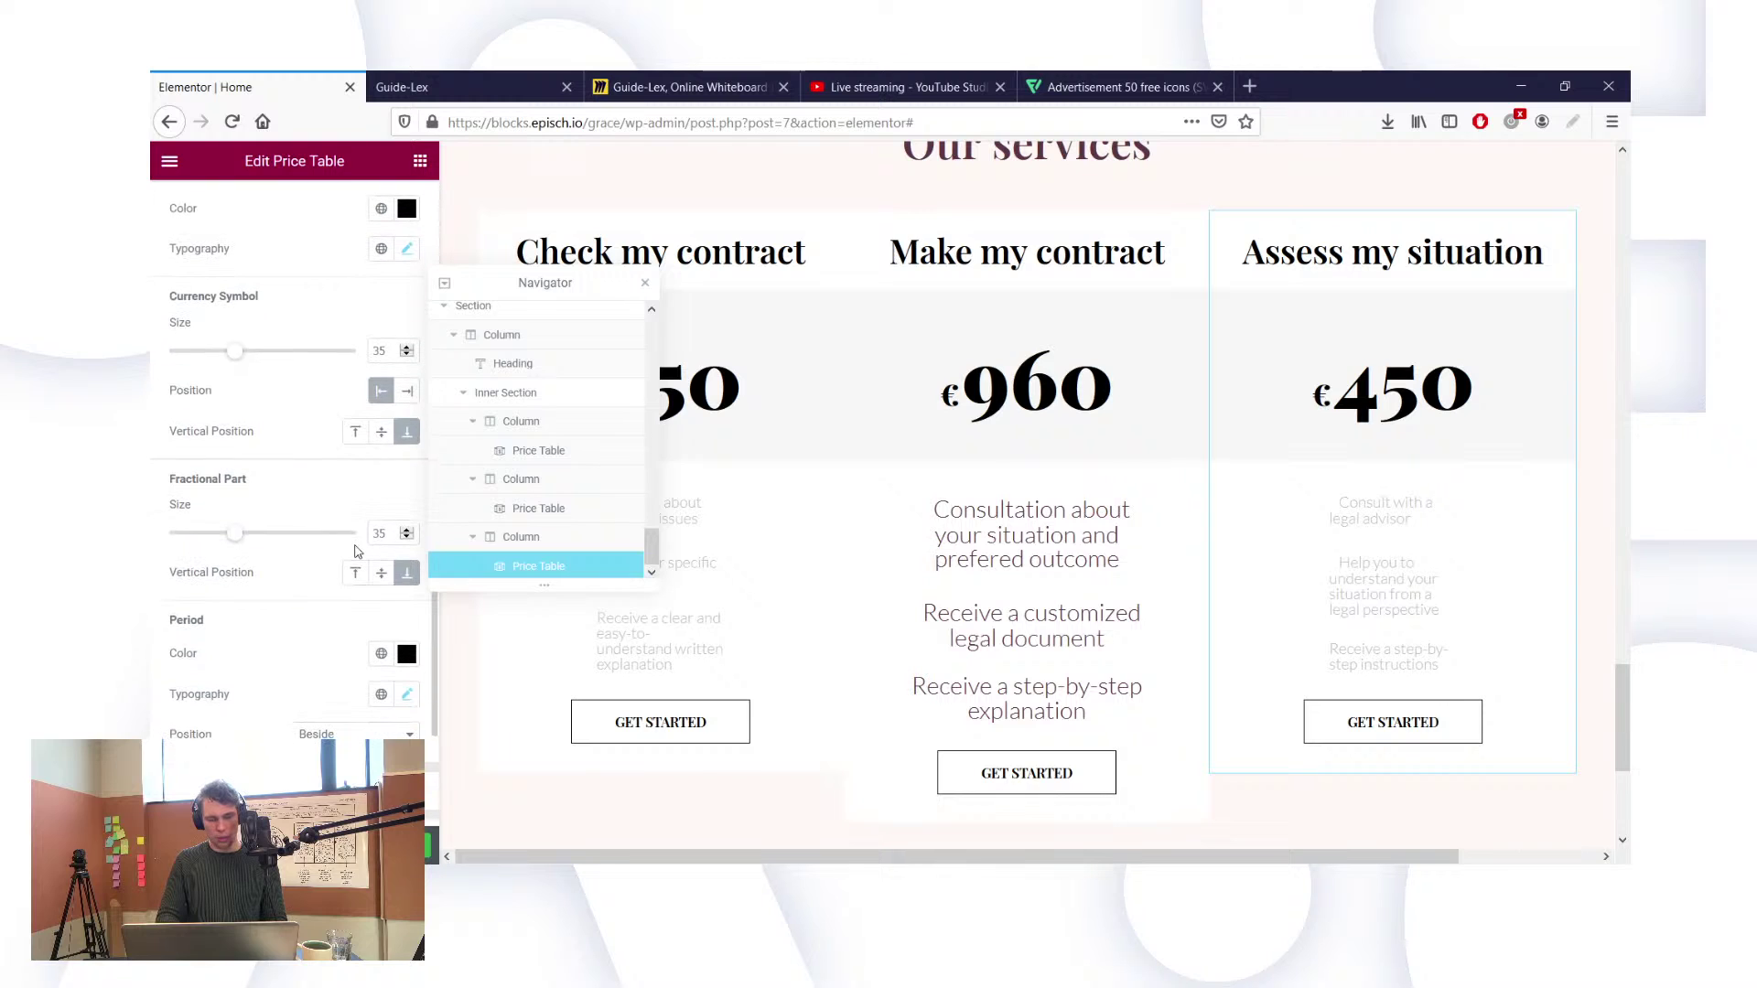
{"action": "scroll", "coordinate": [357, 551], "scroll_direction": "down", "scroll_amount": 1}
{"action": "scroll", "coordinate": [357, 551], "scroll_direction": "down", "scroll_amount": 1}
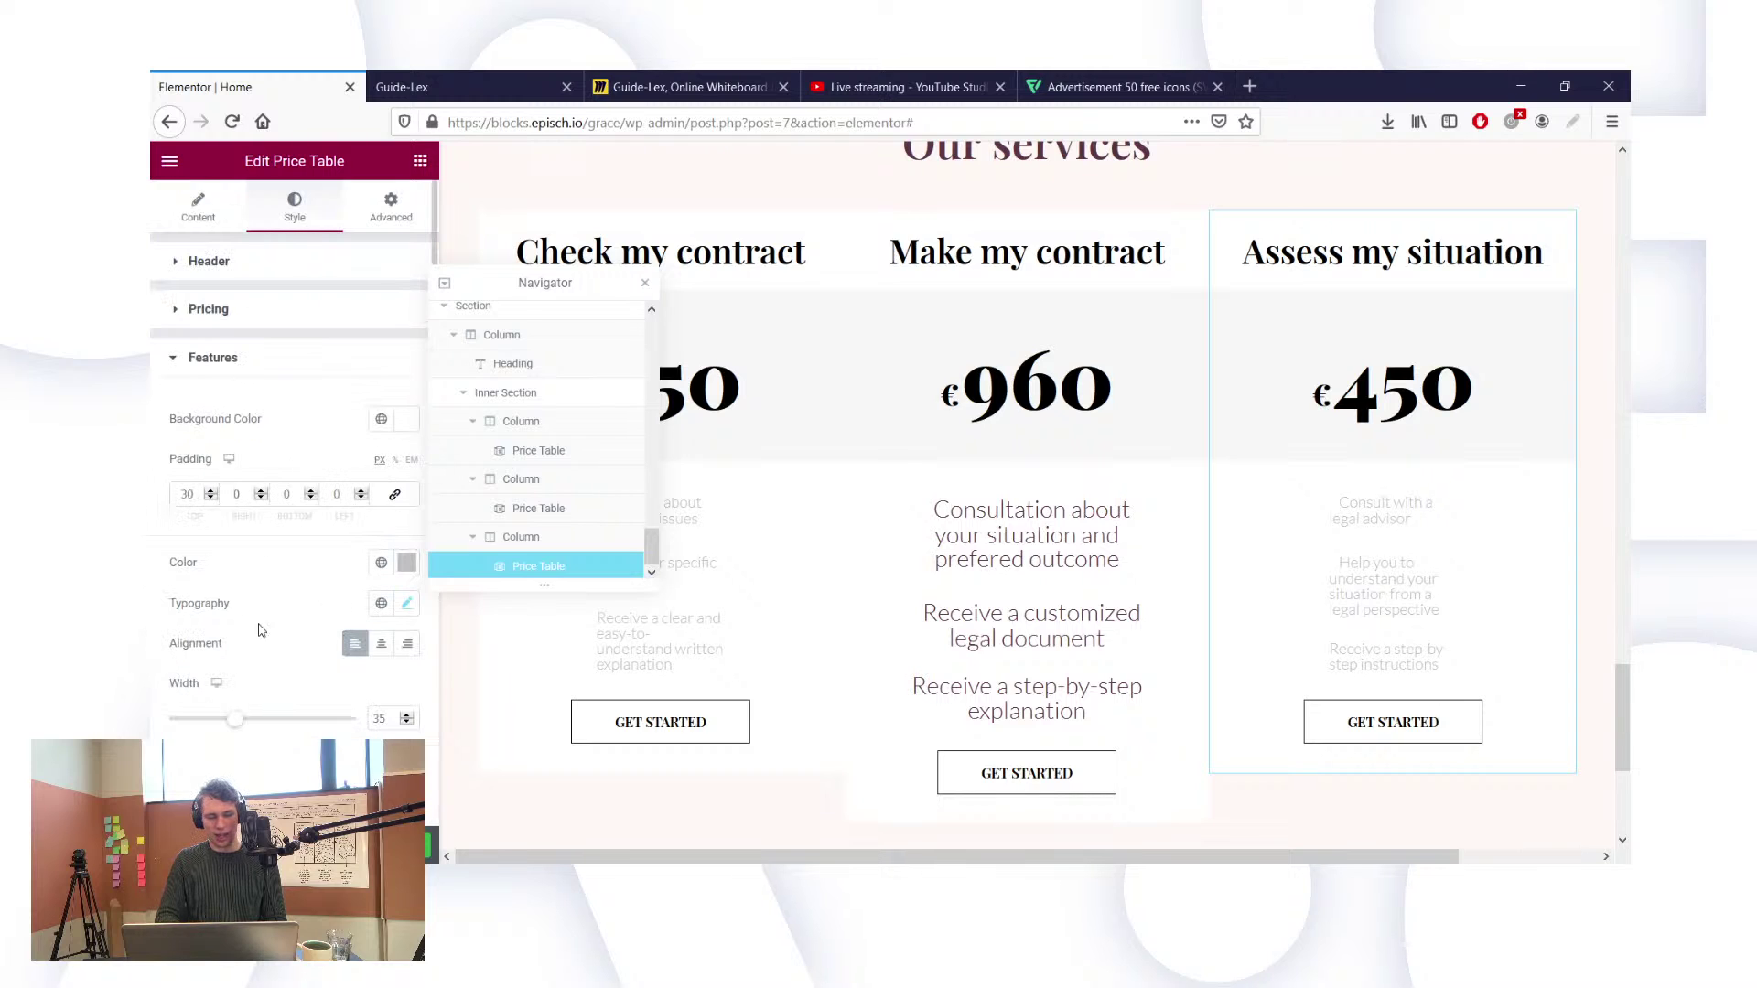
{"action": "scroll", "coordinate": [238, 631], "scroll_direction": "down", "scroll_amount": 2}
{"action": "left_click", "coordinate": [382, 569]}
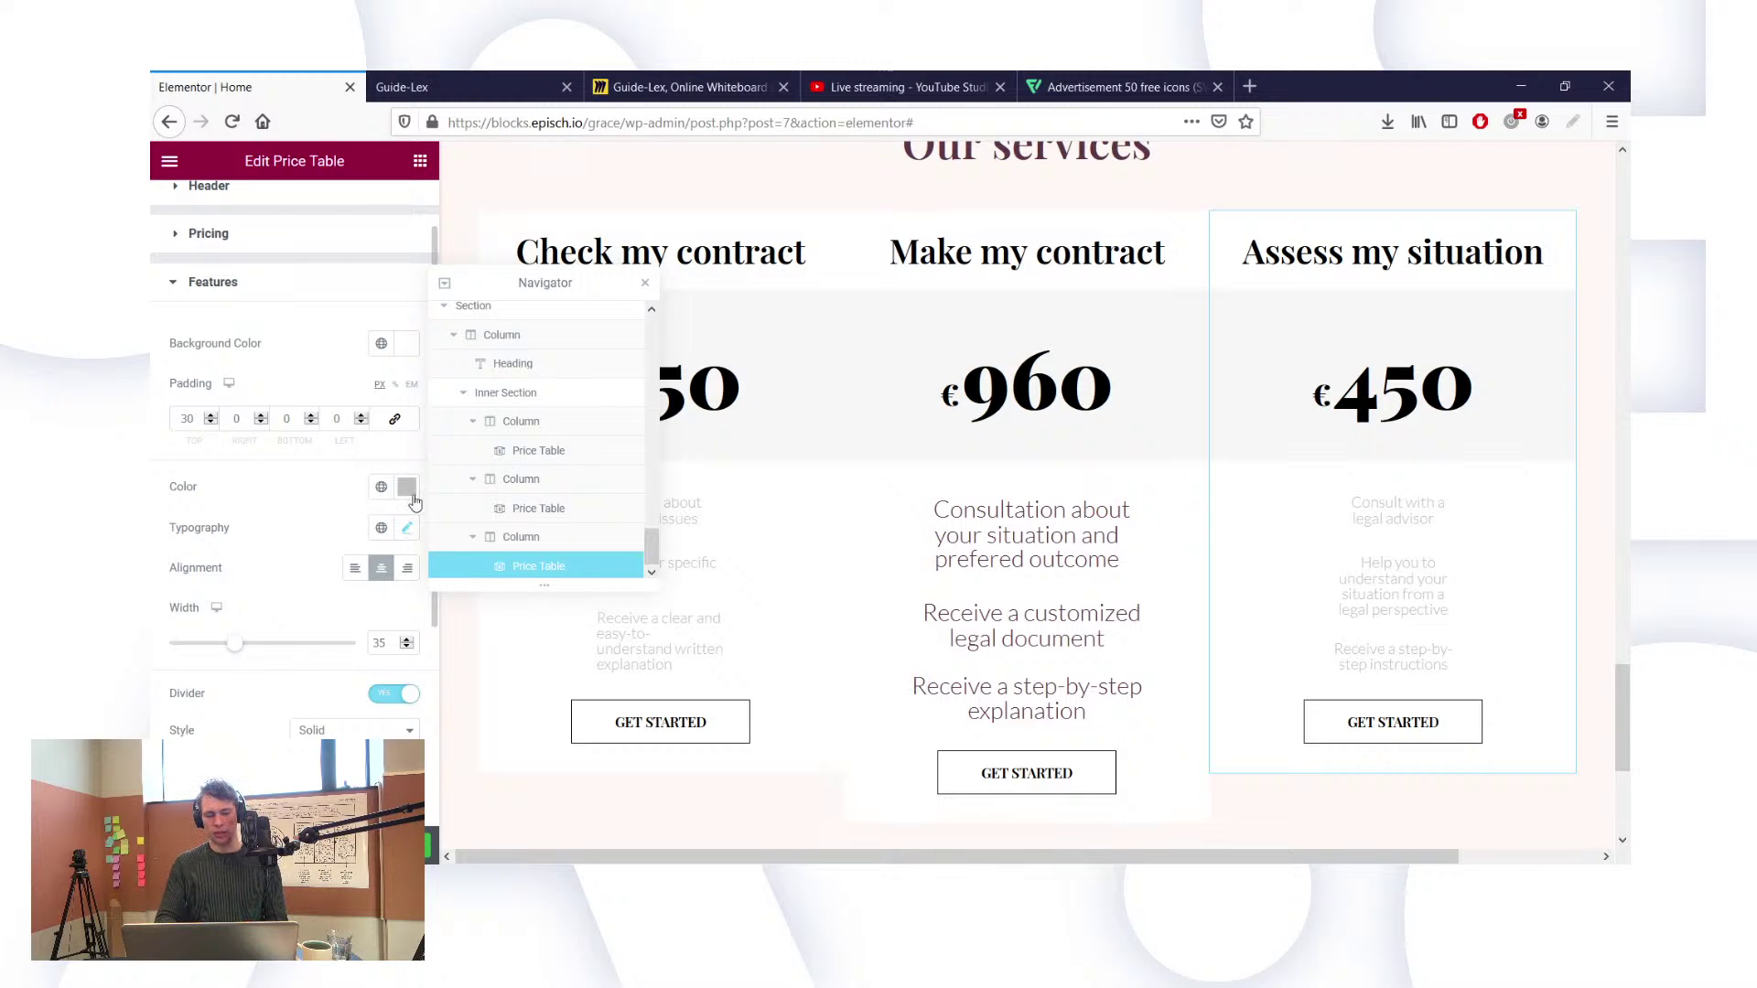
Step: Give the Assess my situation features the global Text colour and change their width from 35 to 70
{"action": "left_click", "coordinate": [382, 488]}
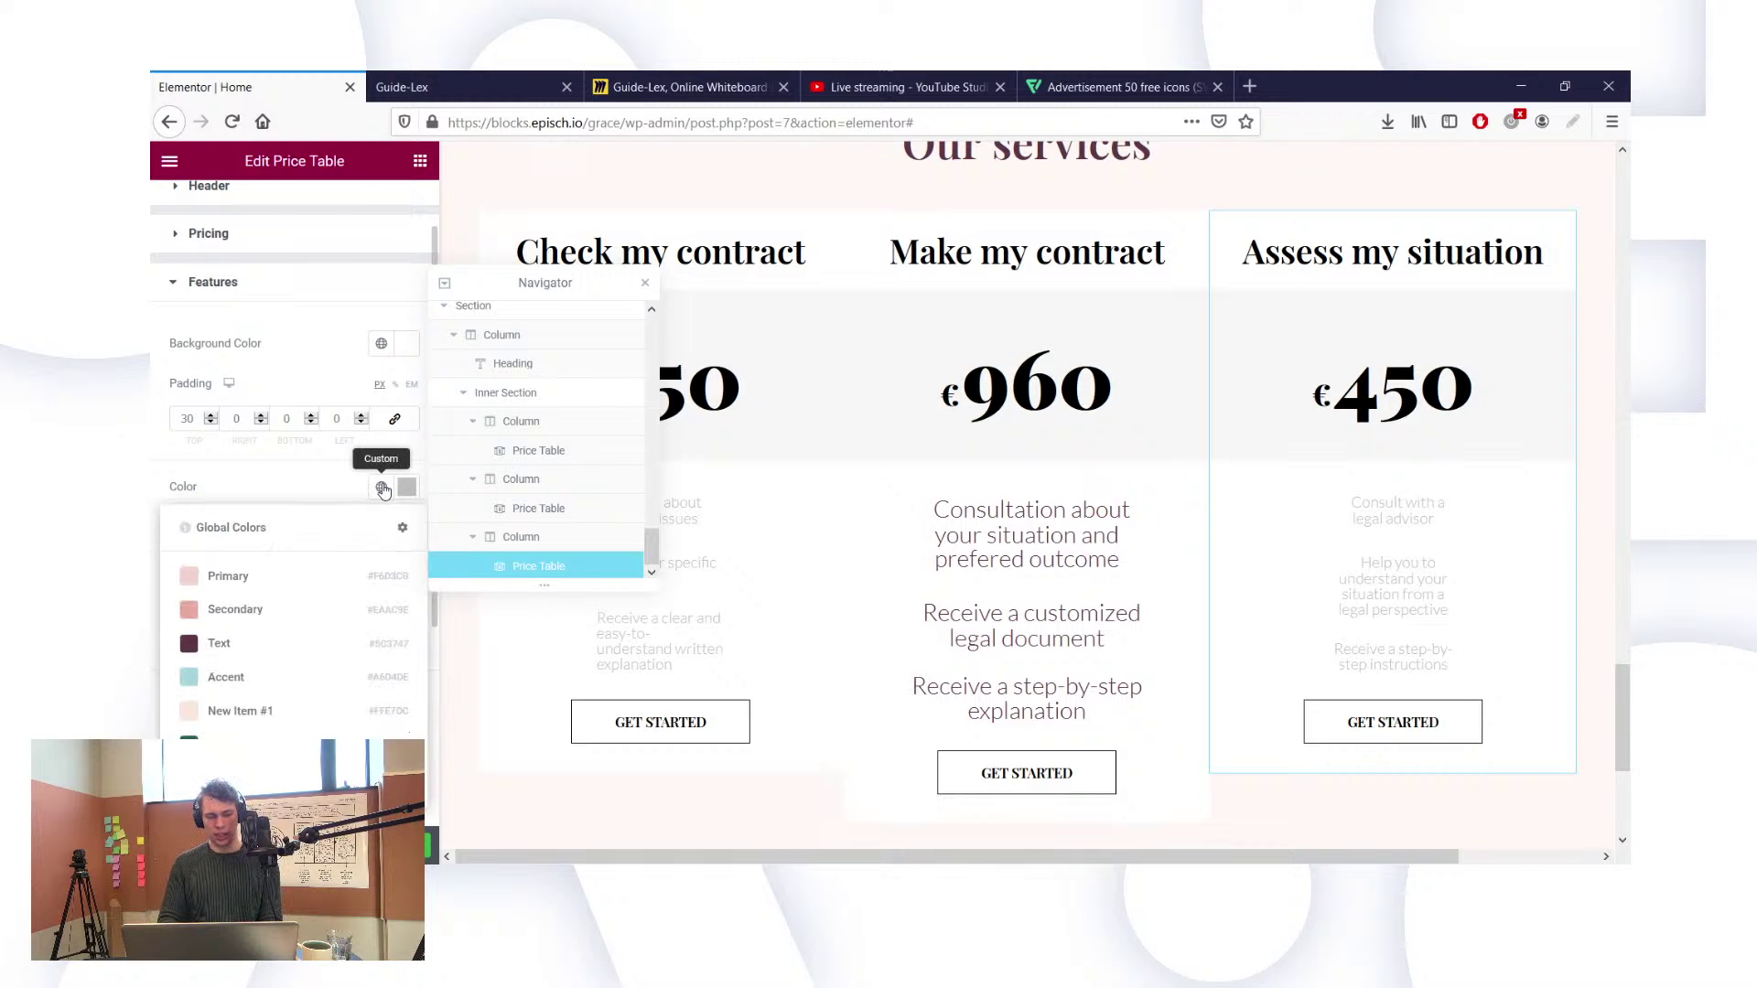
{"action": "left_click", "coordinate": [255, 644]}
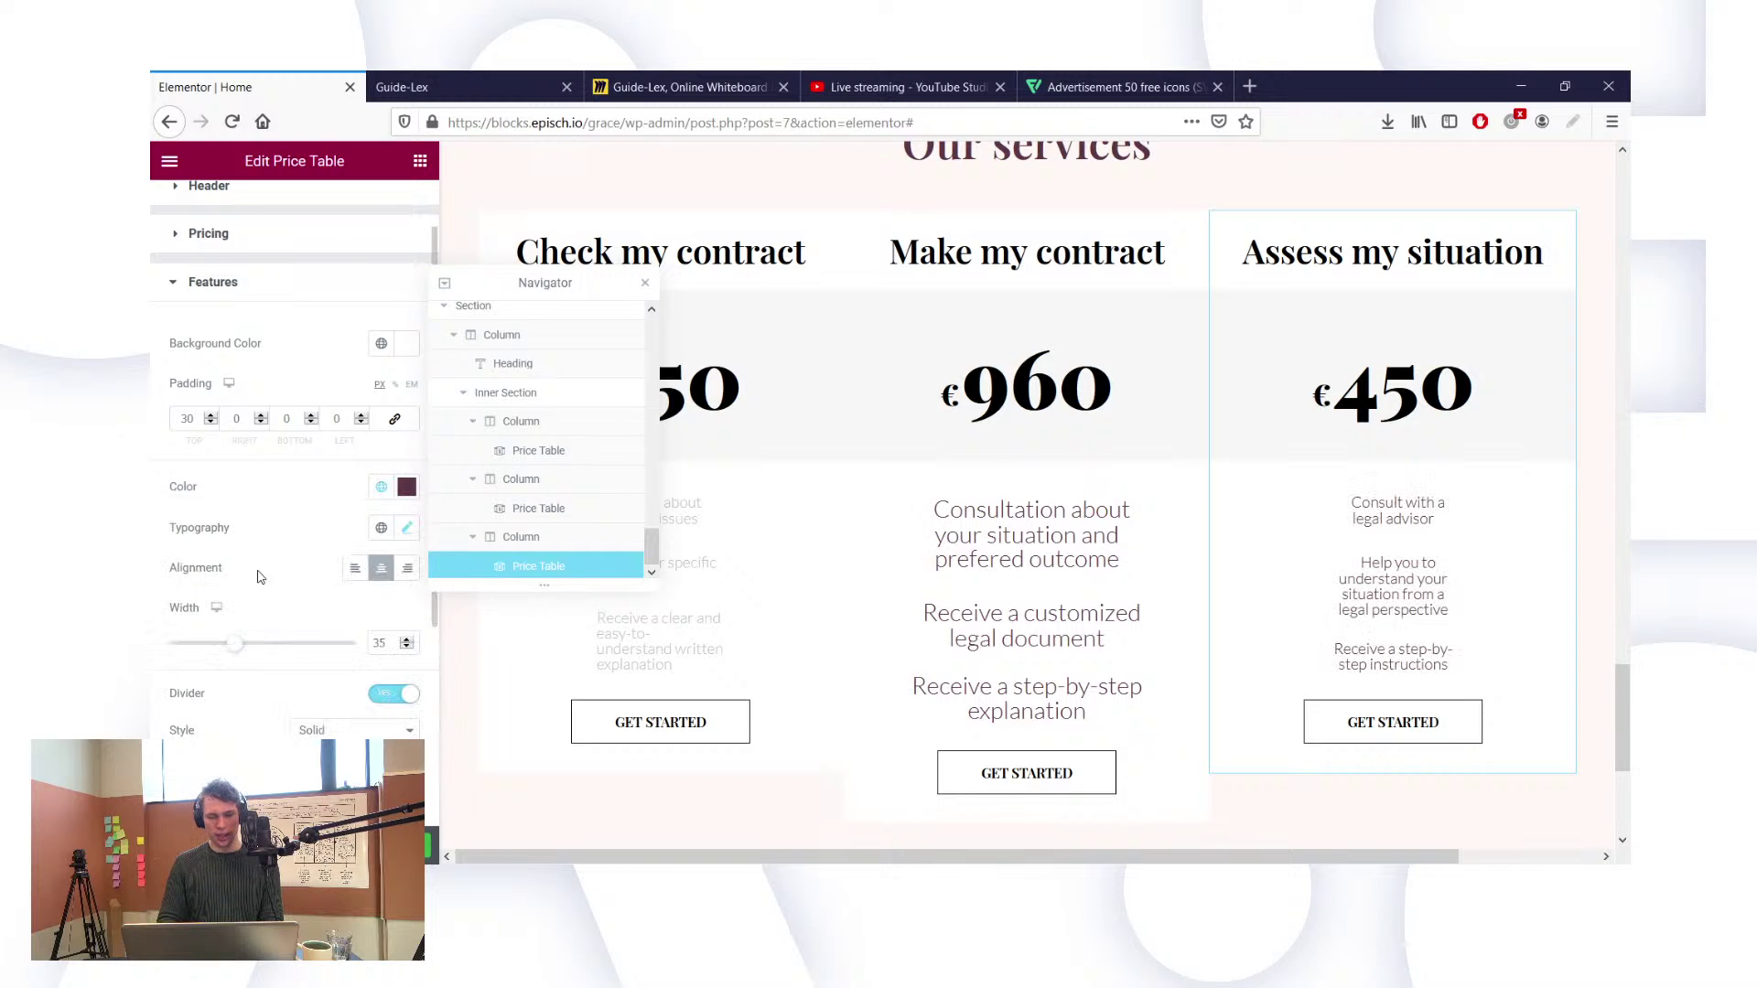
{"action": "double_click", "coordinate": [375, 642]}
{"action": "type", "text": "70"}
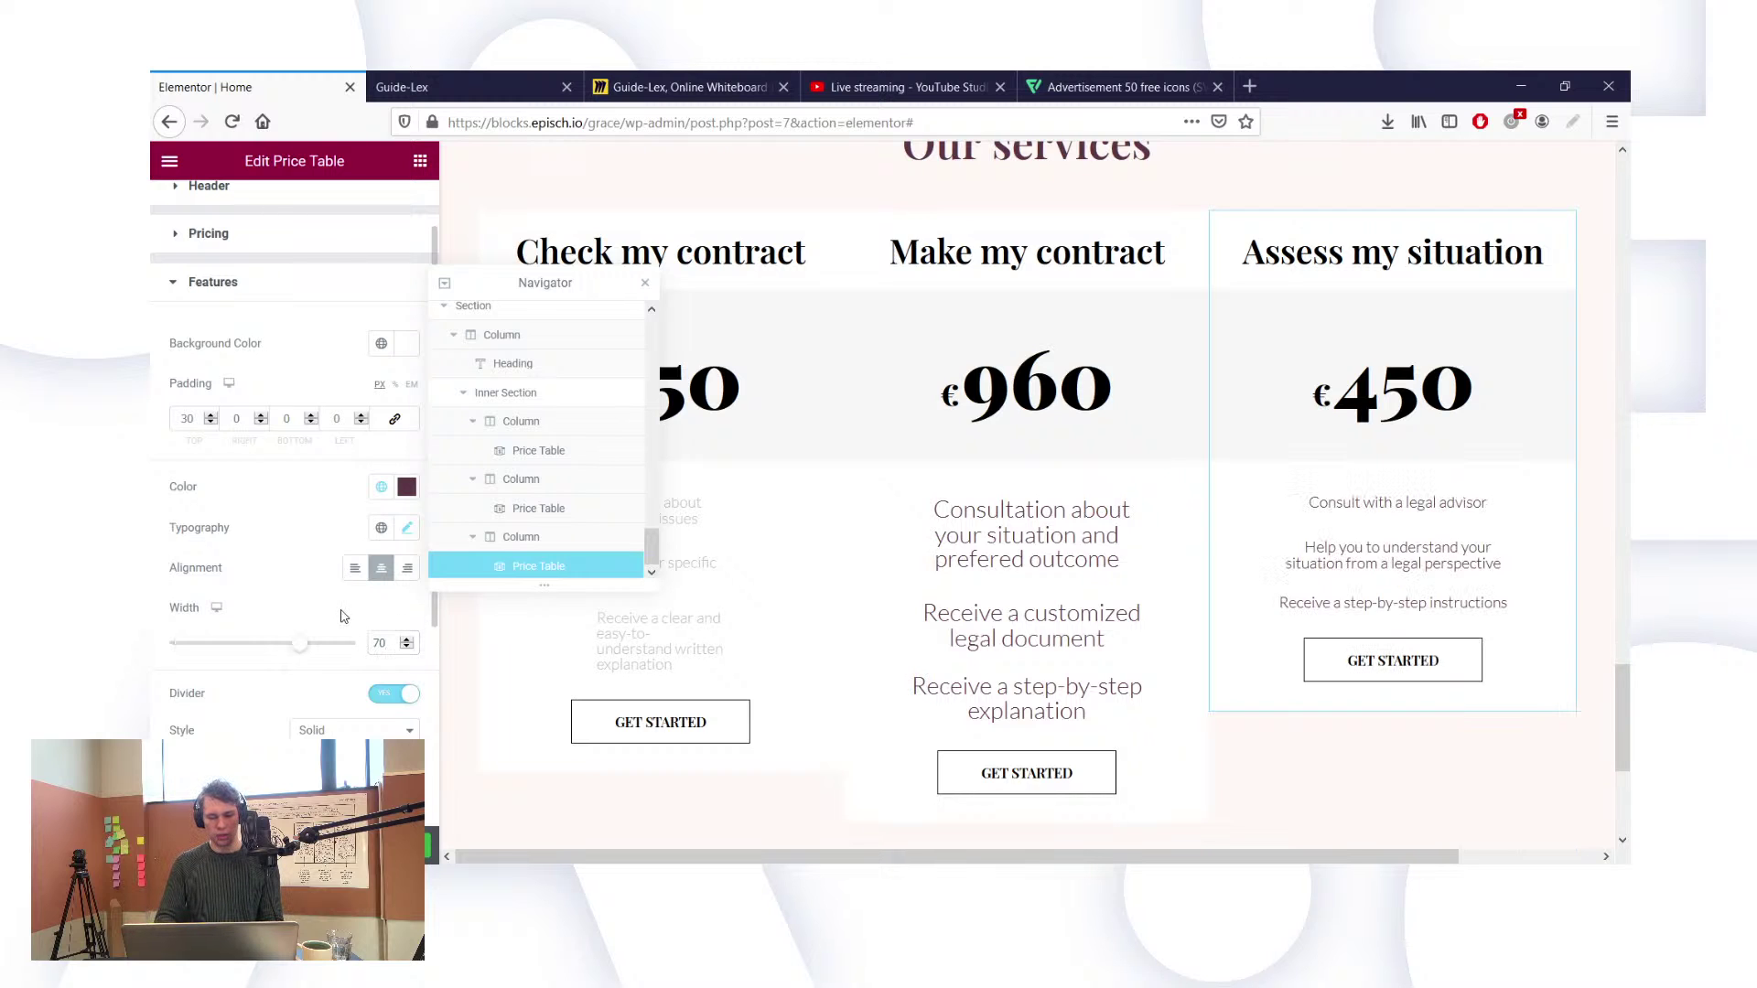
Step: Set the feature typography size to 25
{"action": "scroll", "coordinate": [343, 616], "scroll_direction": "down", "scroll_amount": 2}
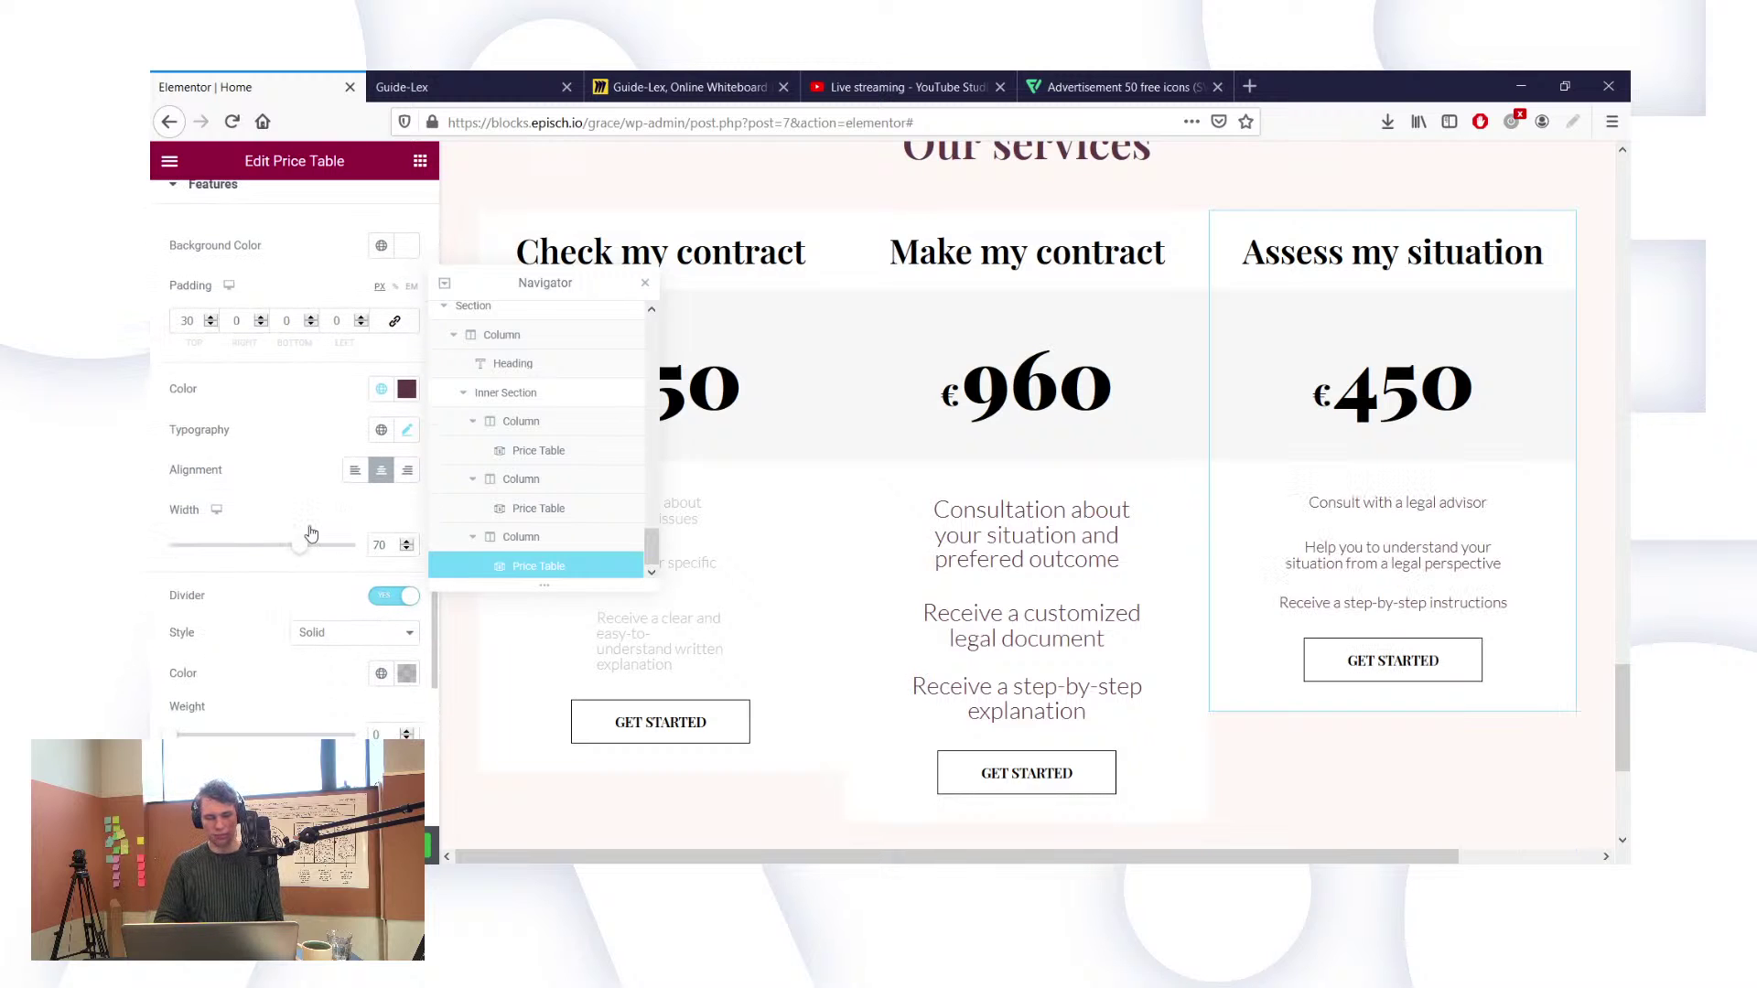
{"action": "scroll", "coordinate": [309, 535], "scroll_direction": "down", "scroll_amount": 1}
{"action": "scroll", "coordinate": [362, 567], "scroll_direction": "down", "scroll_amount": 1}
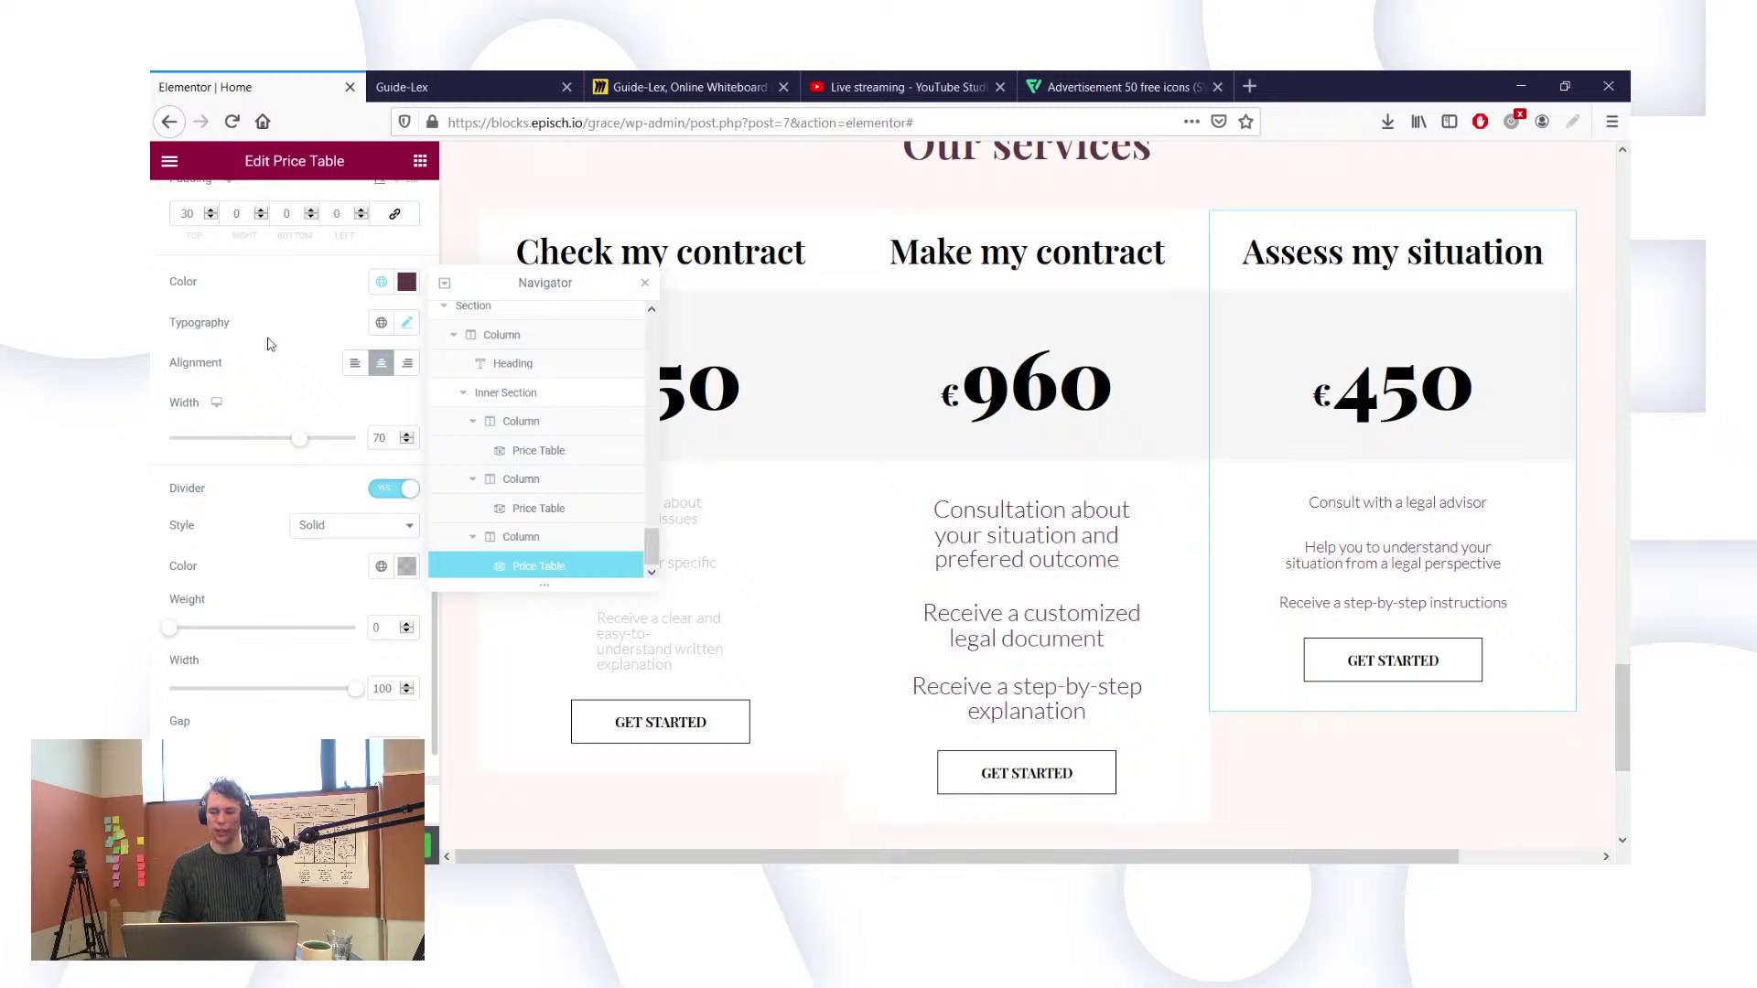
{"action": "left_click", "coordinate": [406, 324]}
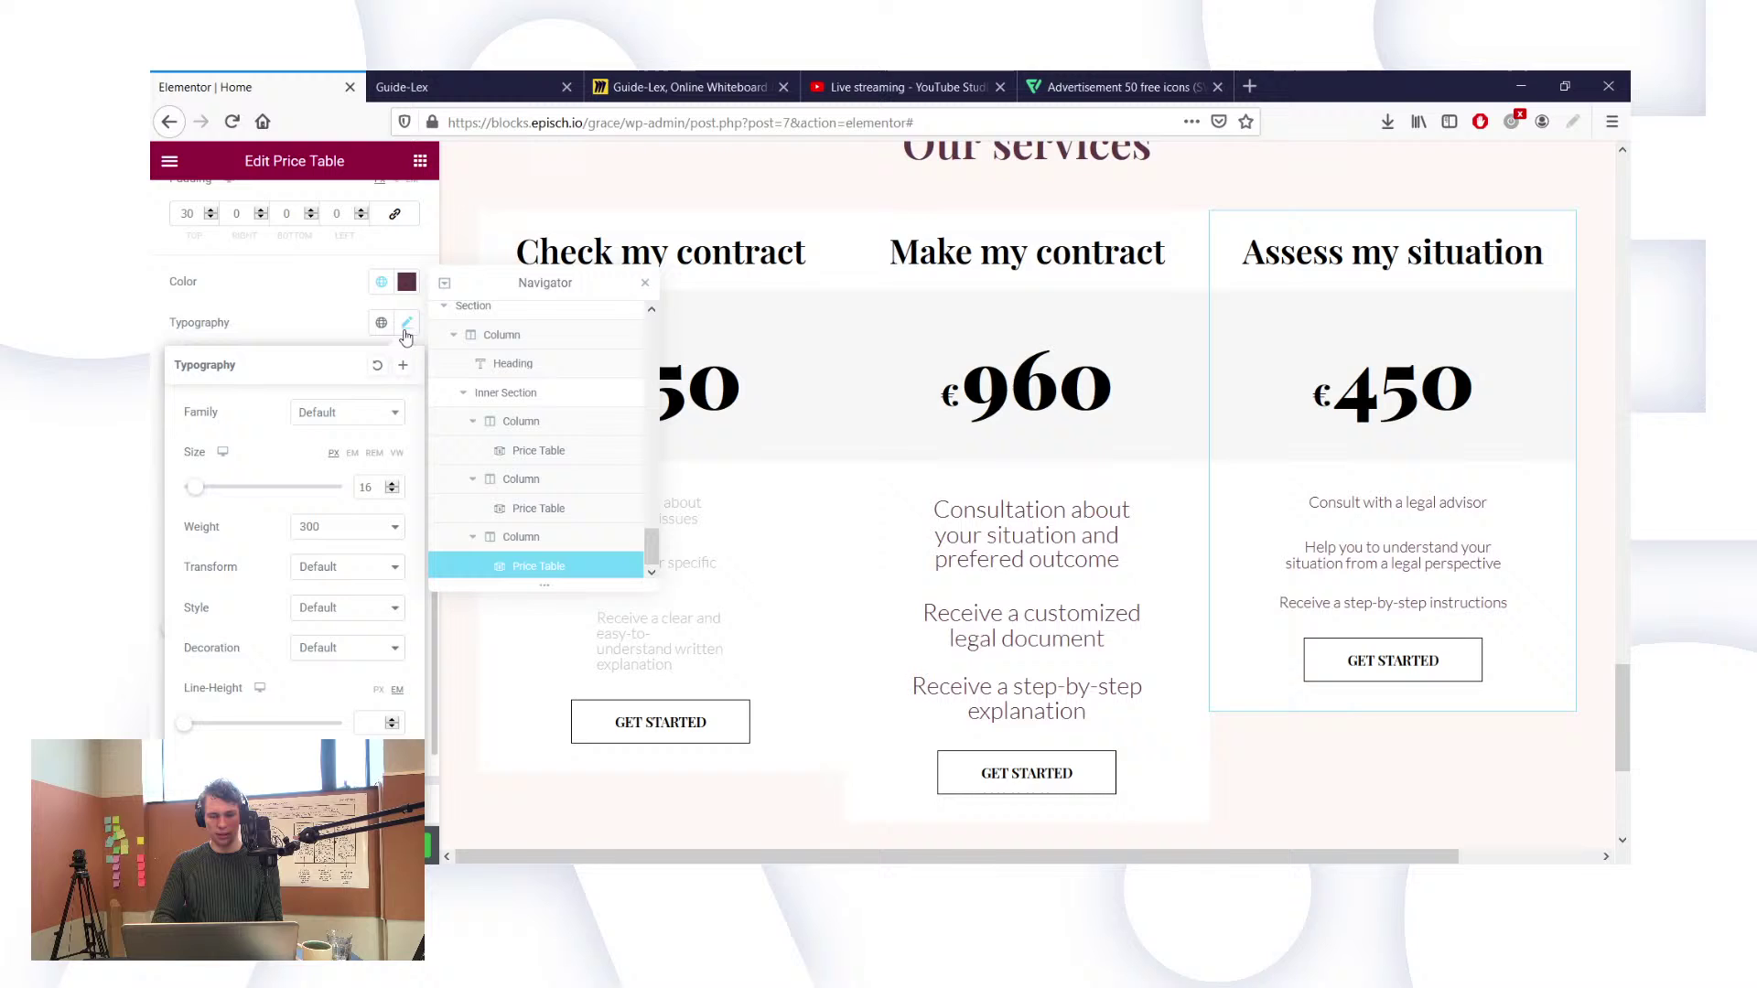
{"action": "double_click", "coordinate": [366, 488]}
{"action": "type", "text": "20"}
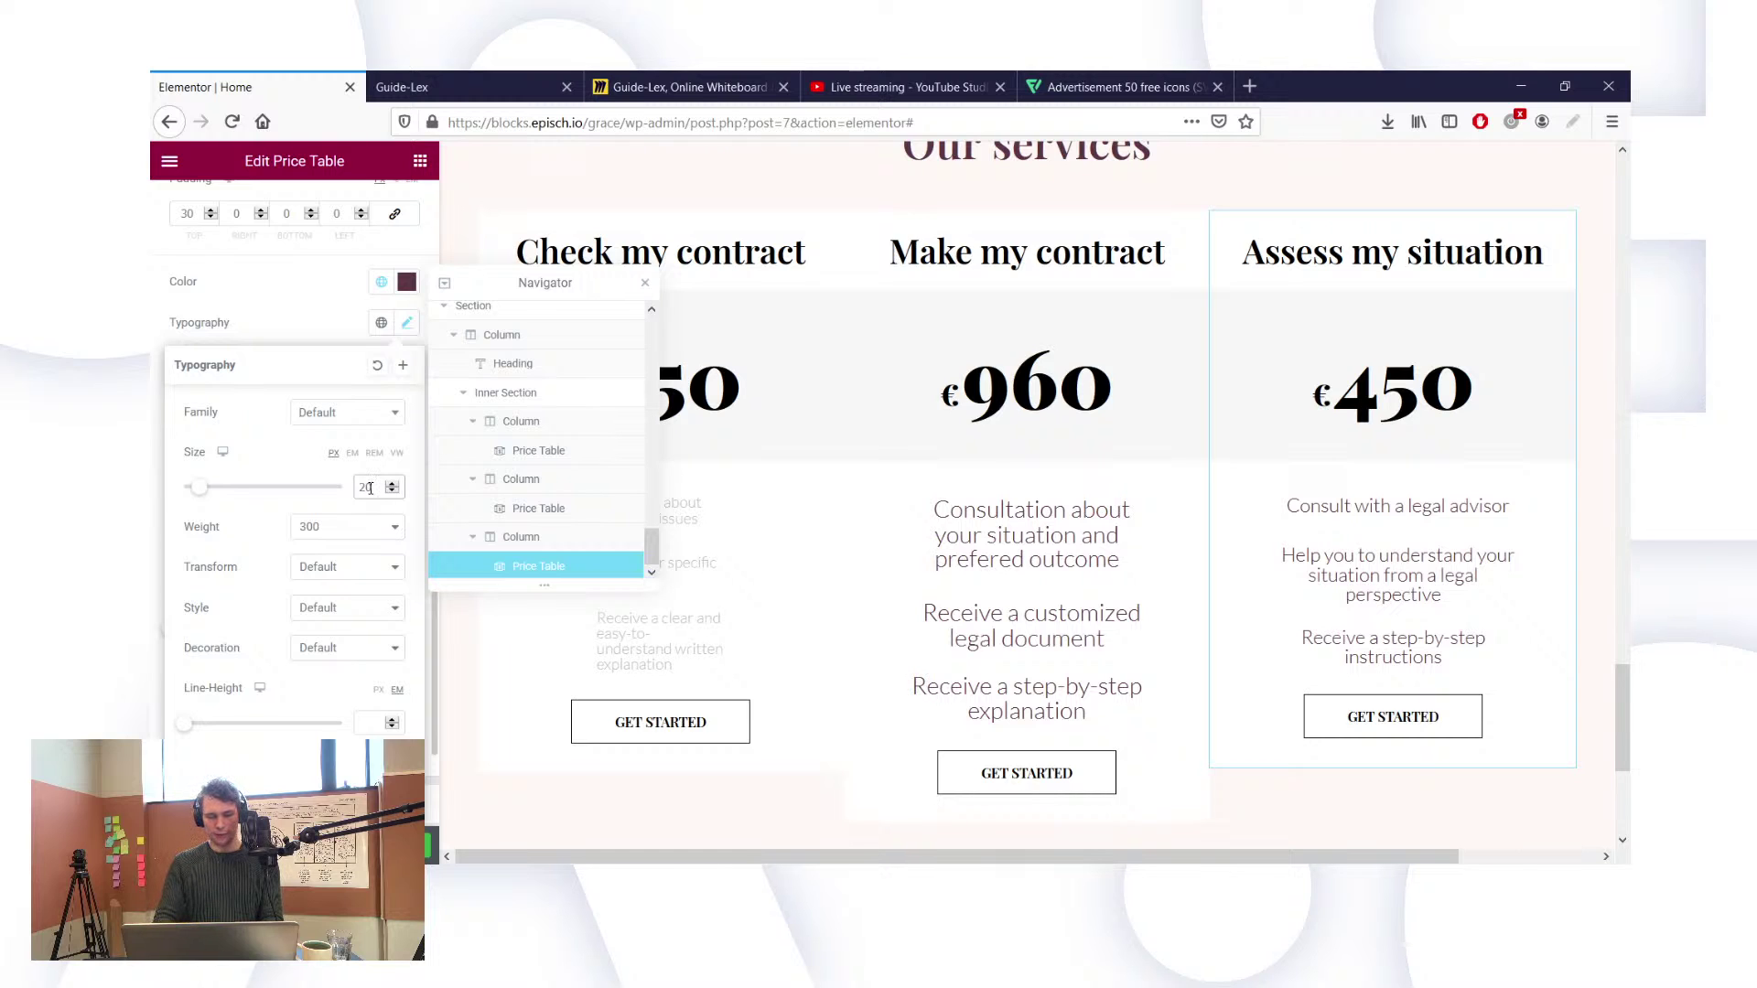
{"action": "key", "text": "BackSpace"}
{"action": "type", "text": "5"}
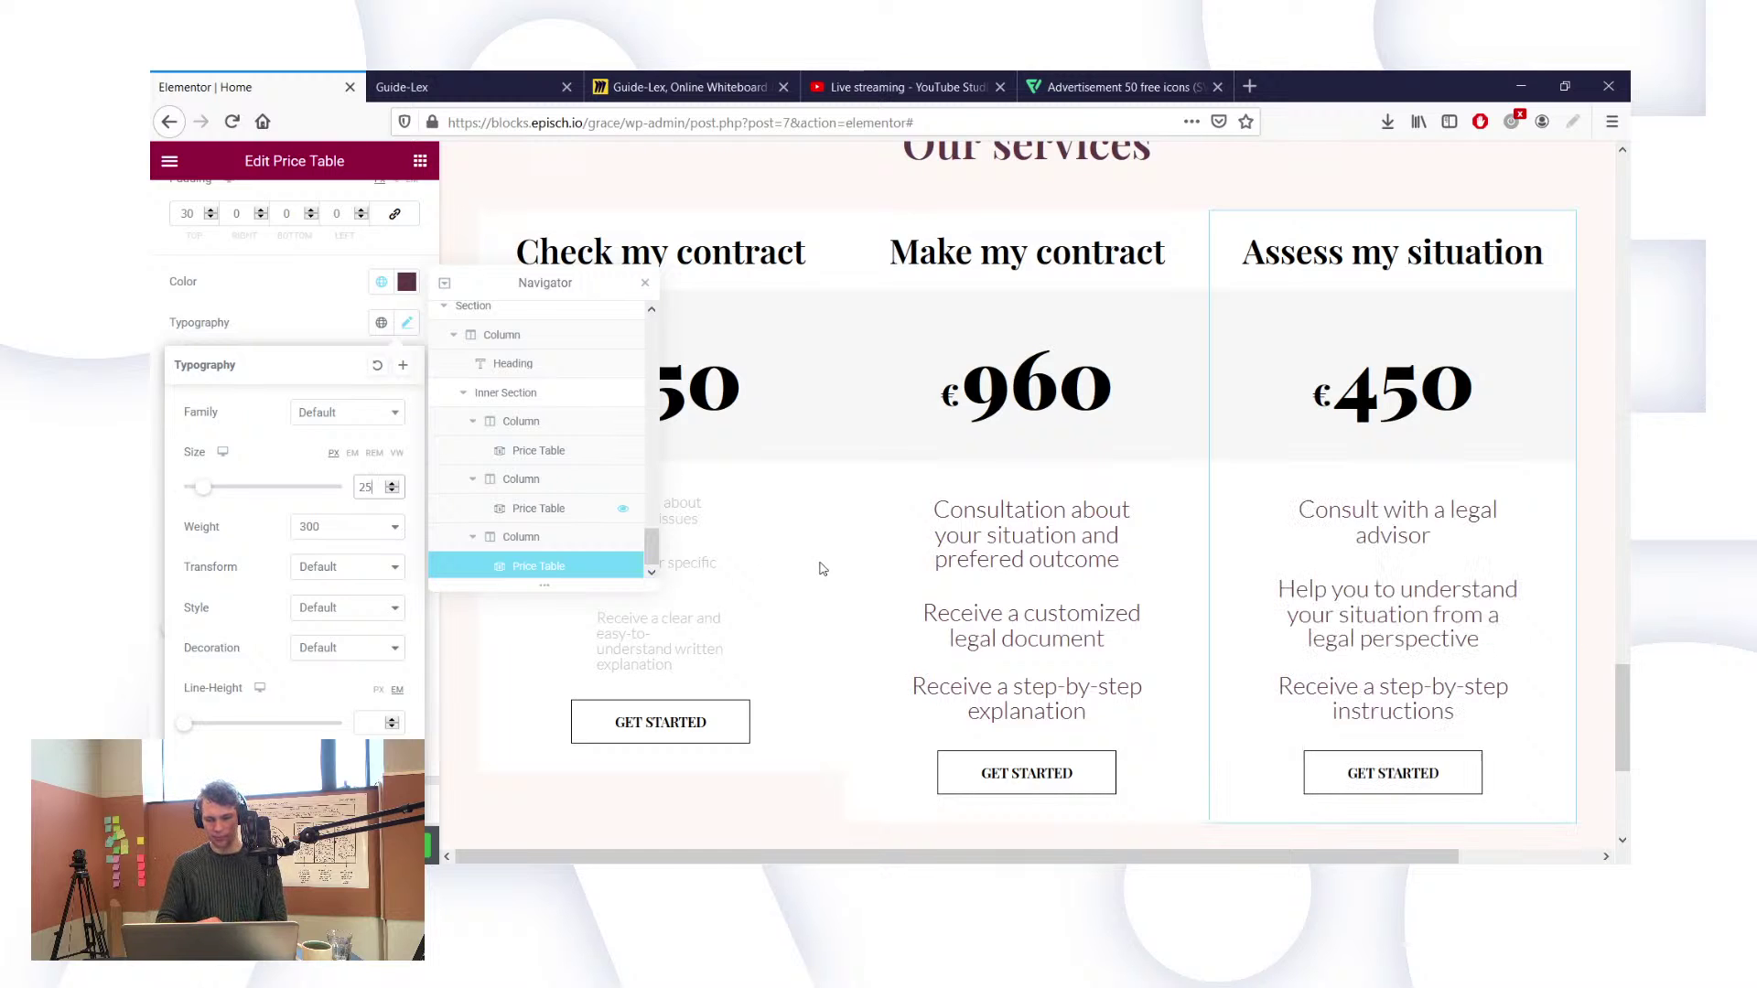
Step: Select the Check my contract card and apply the global Text colour to its Features
{"action": "left_click", "coordinate": [704, 639]}
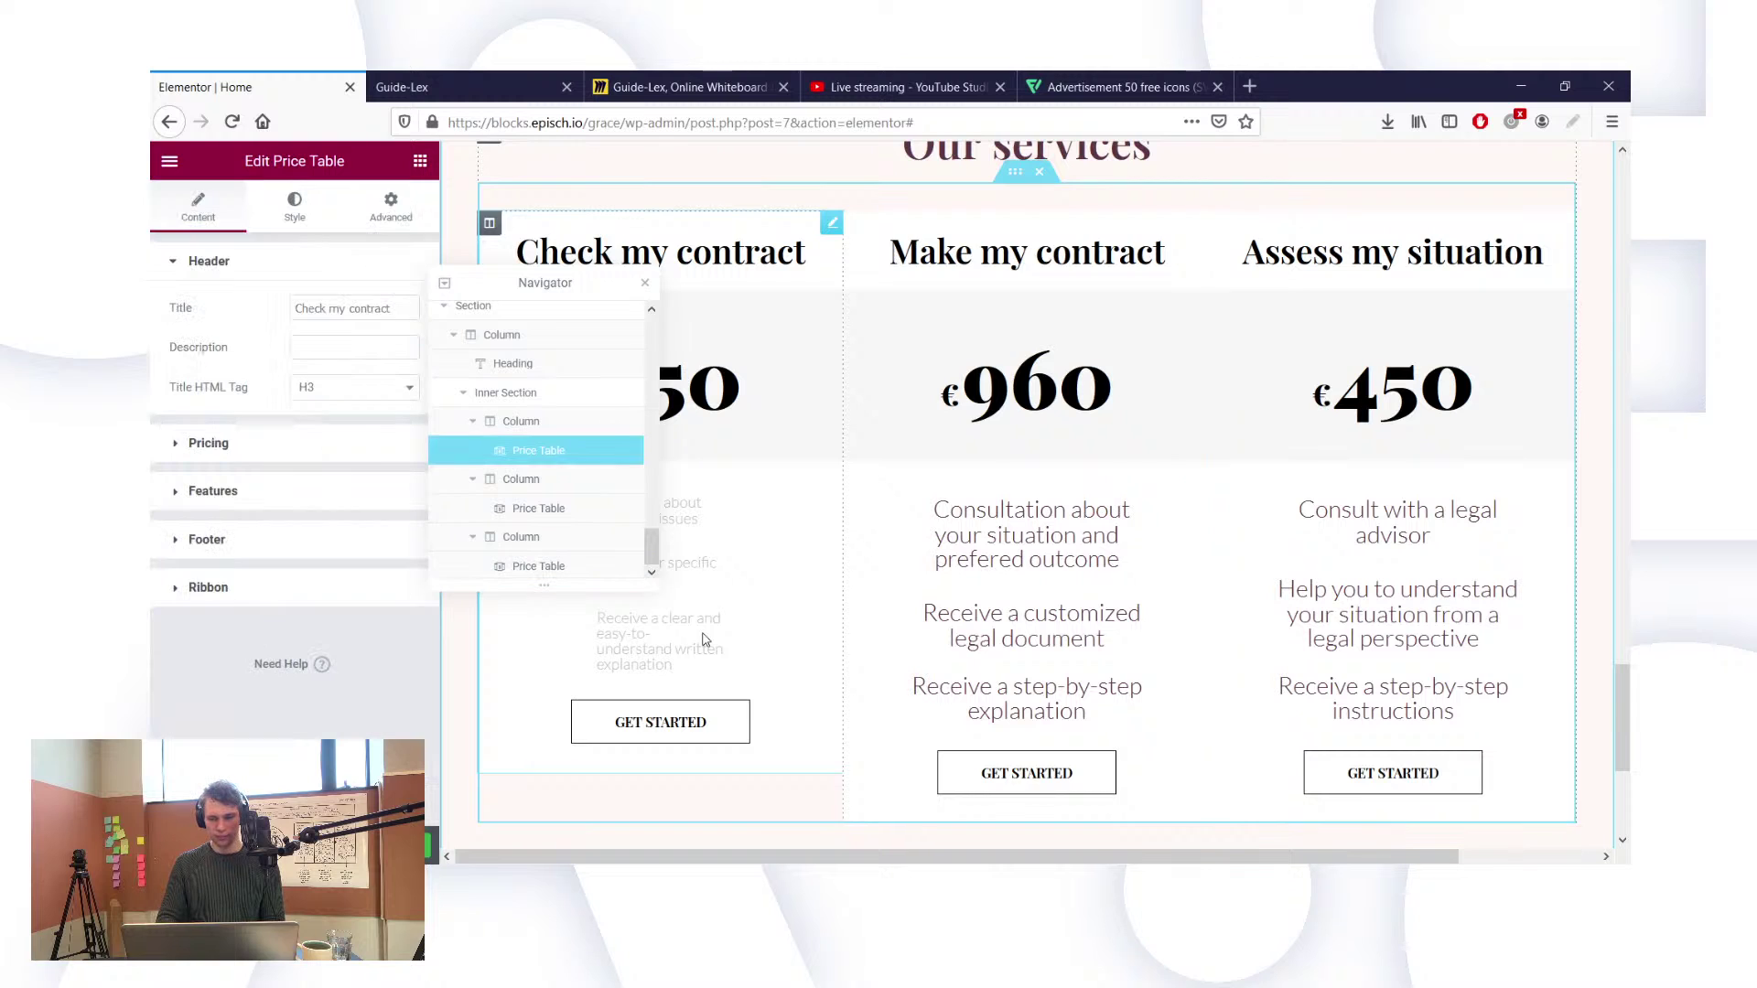
{"action": "left_click", "coordinate": [225, 502]}
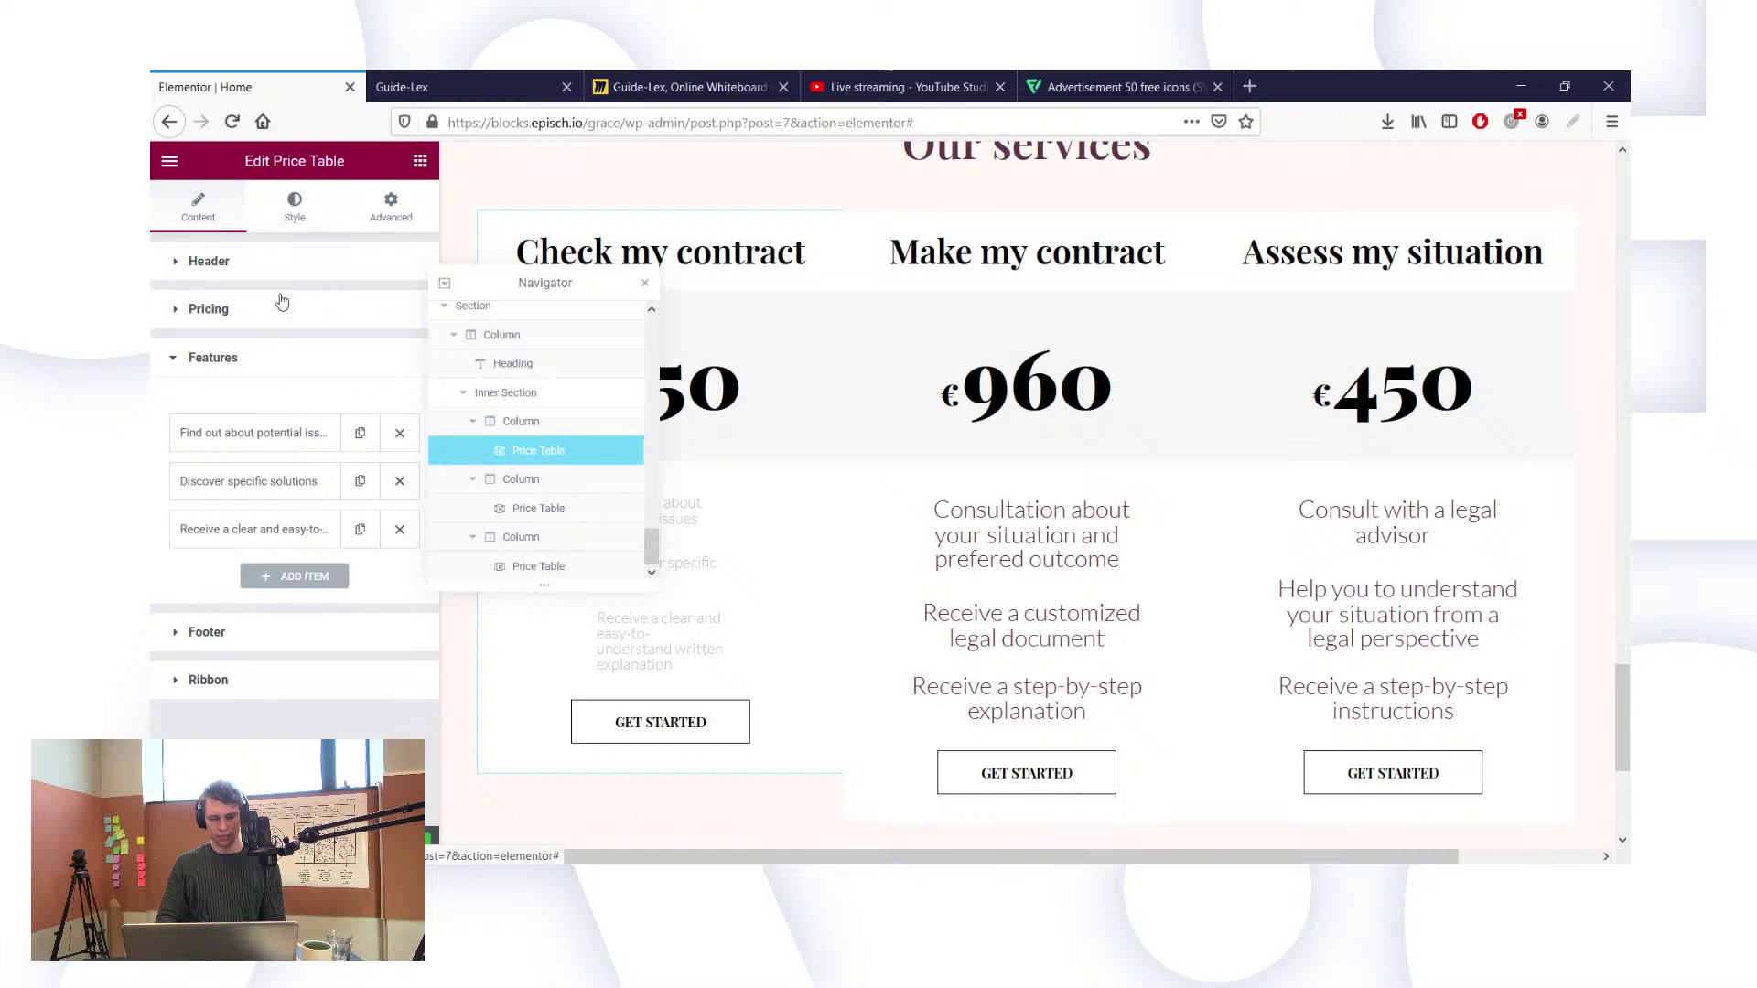
{"action": "left_click", "coordinate": [294, 220]}
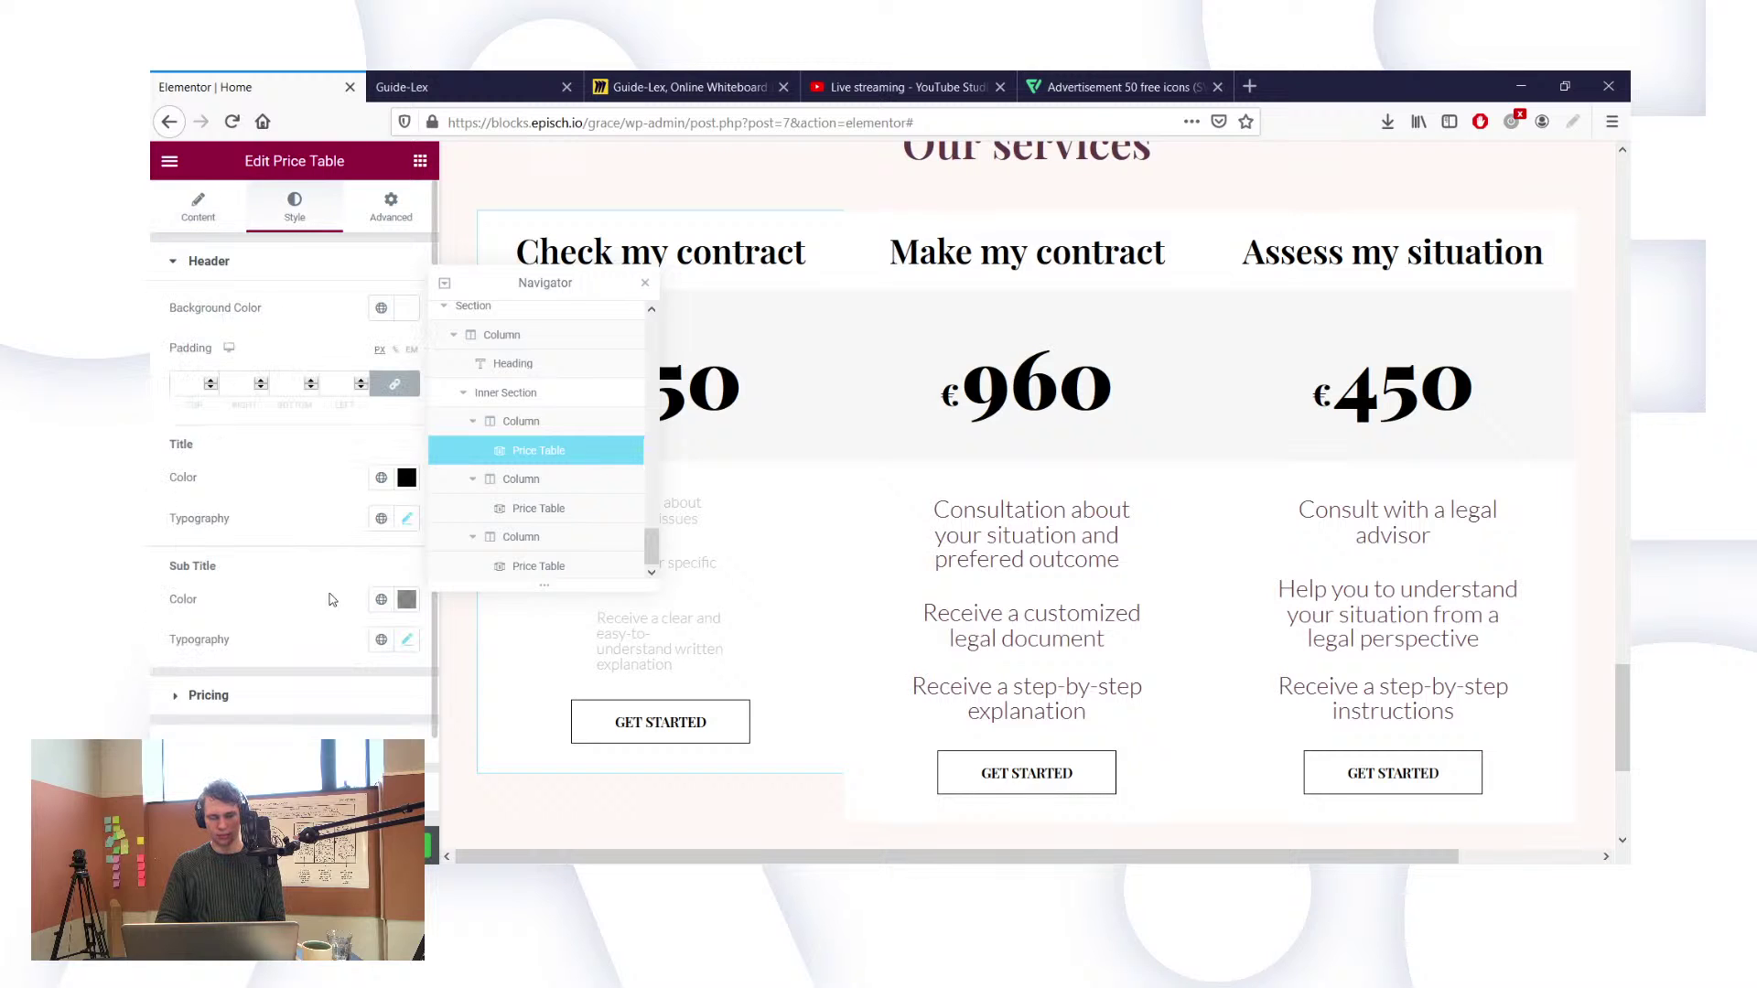
{"action": "scroll", "coordinate": [333, 601], "scroll_direction": "down", "scroll_amount": 1}
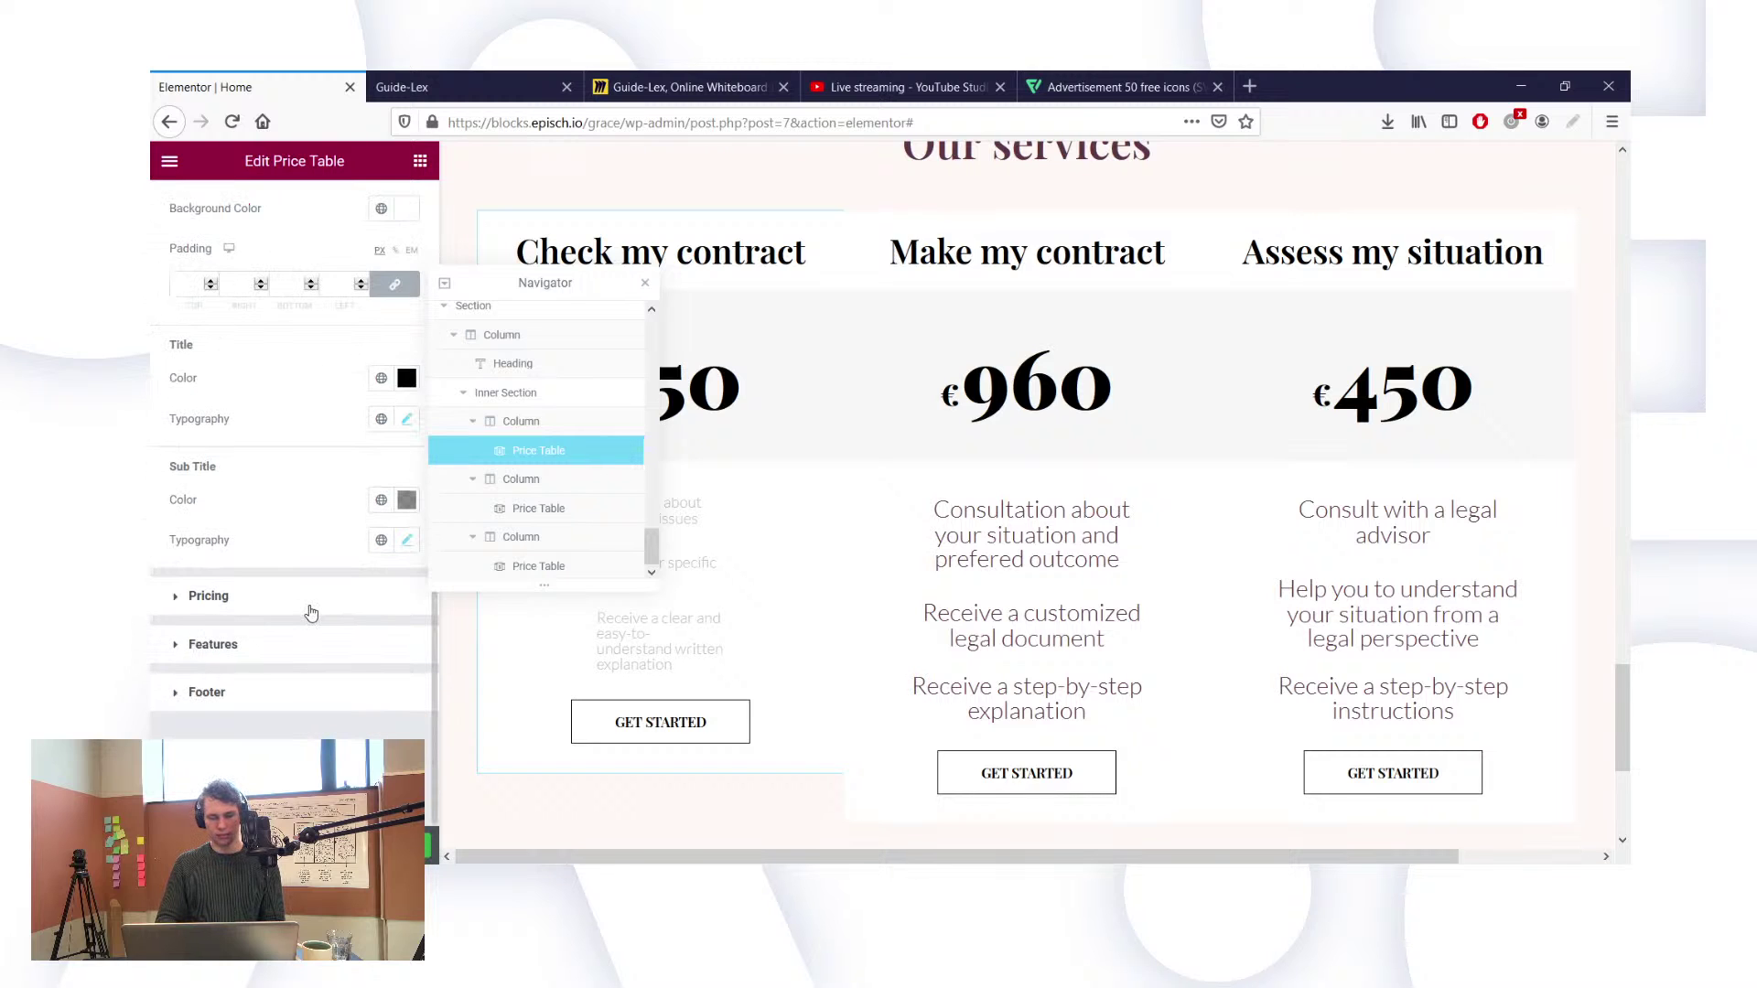
{"action": "left_click", "coordinate": [308, 644]}
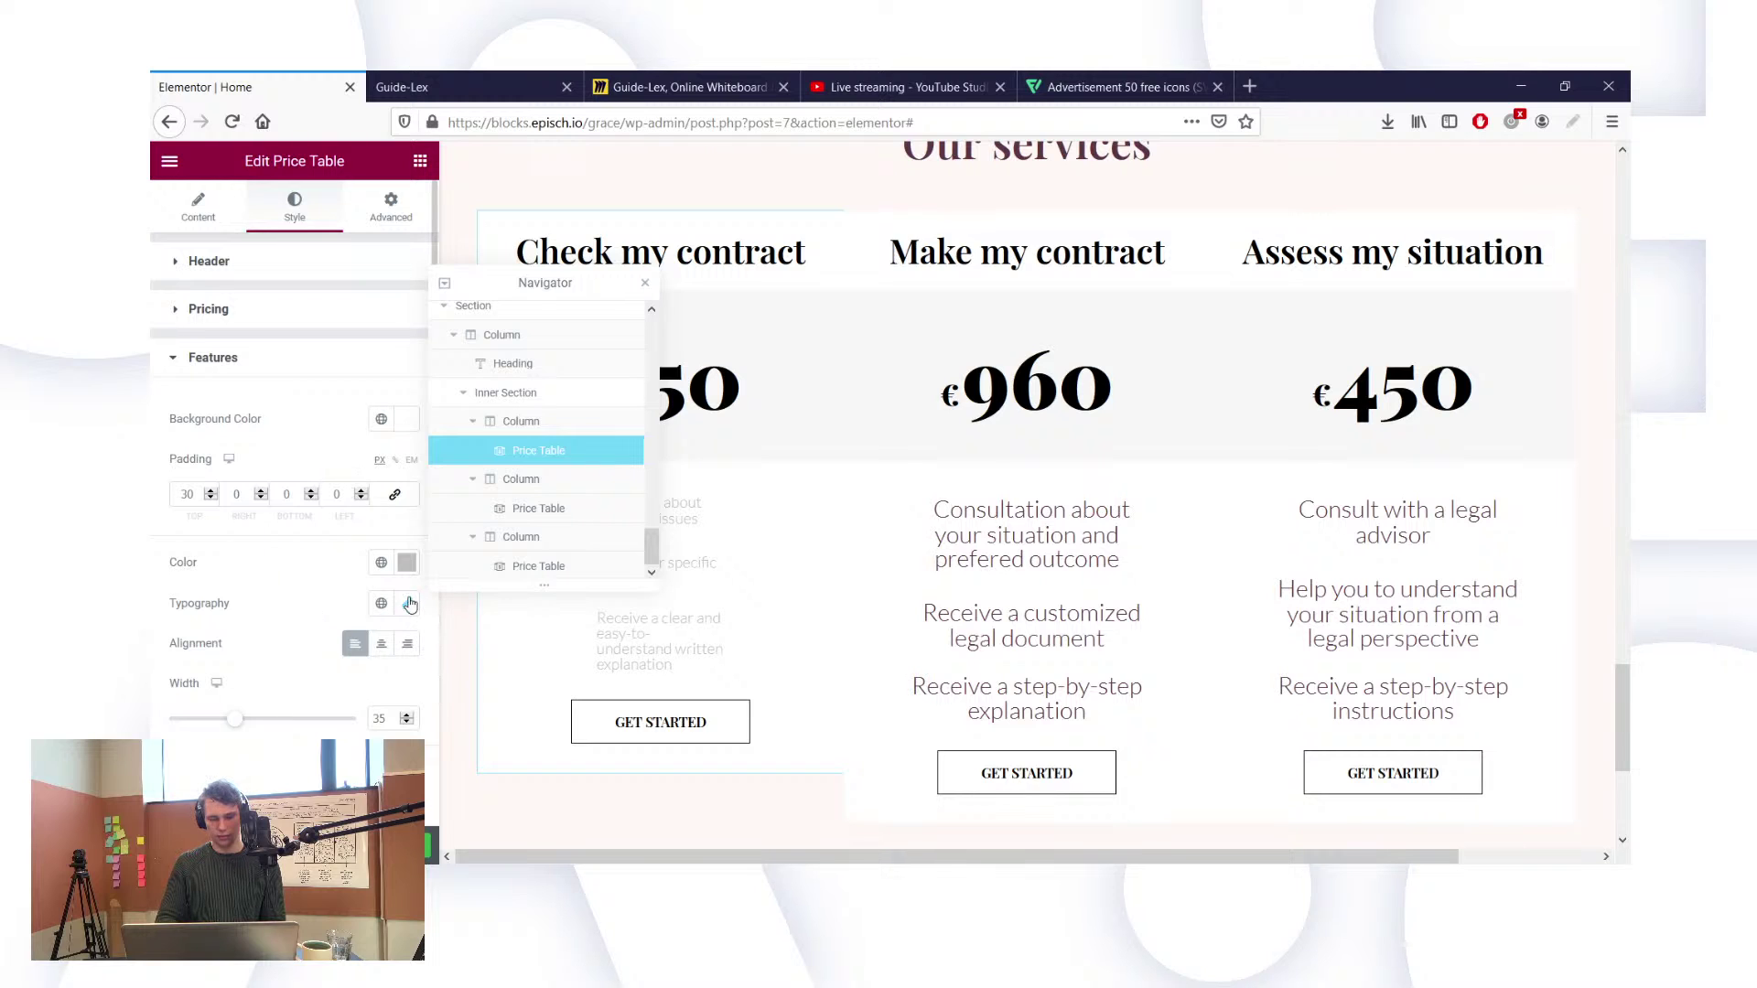
{"action": "left_click", "coordinate": [379, 561]}
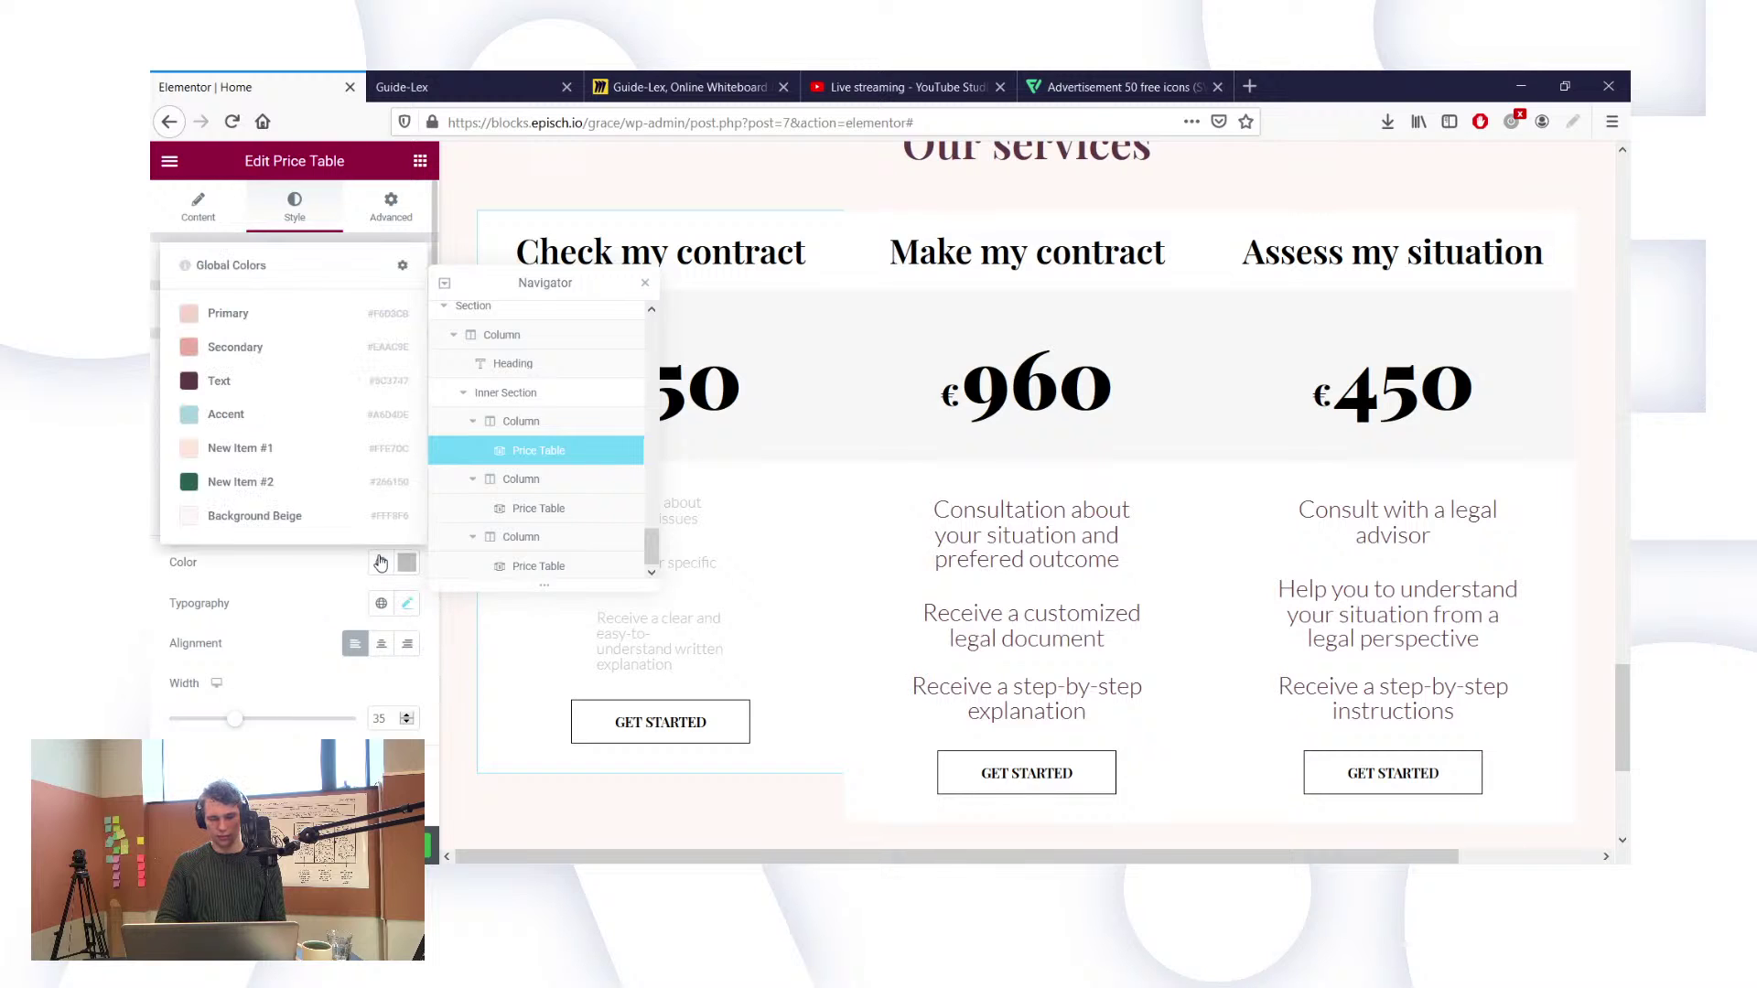
{"action": "left_click", "coordinate": [311, 398]}
{"action": "left_click", "coordinate": [377, 567]}
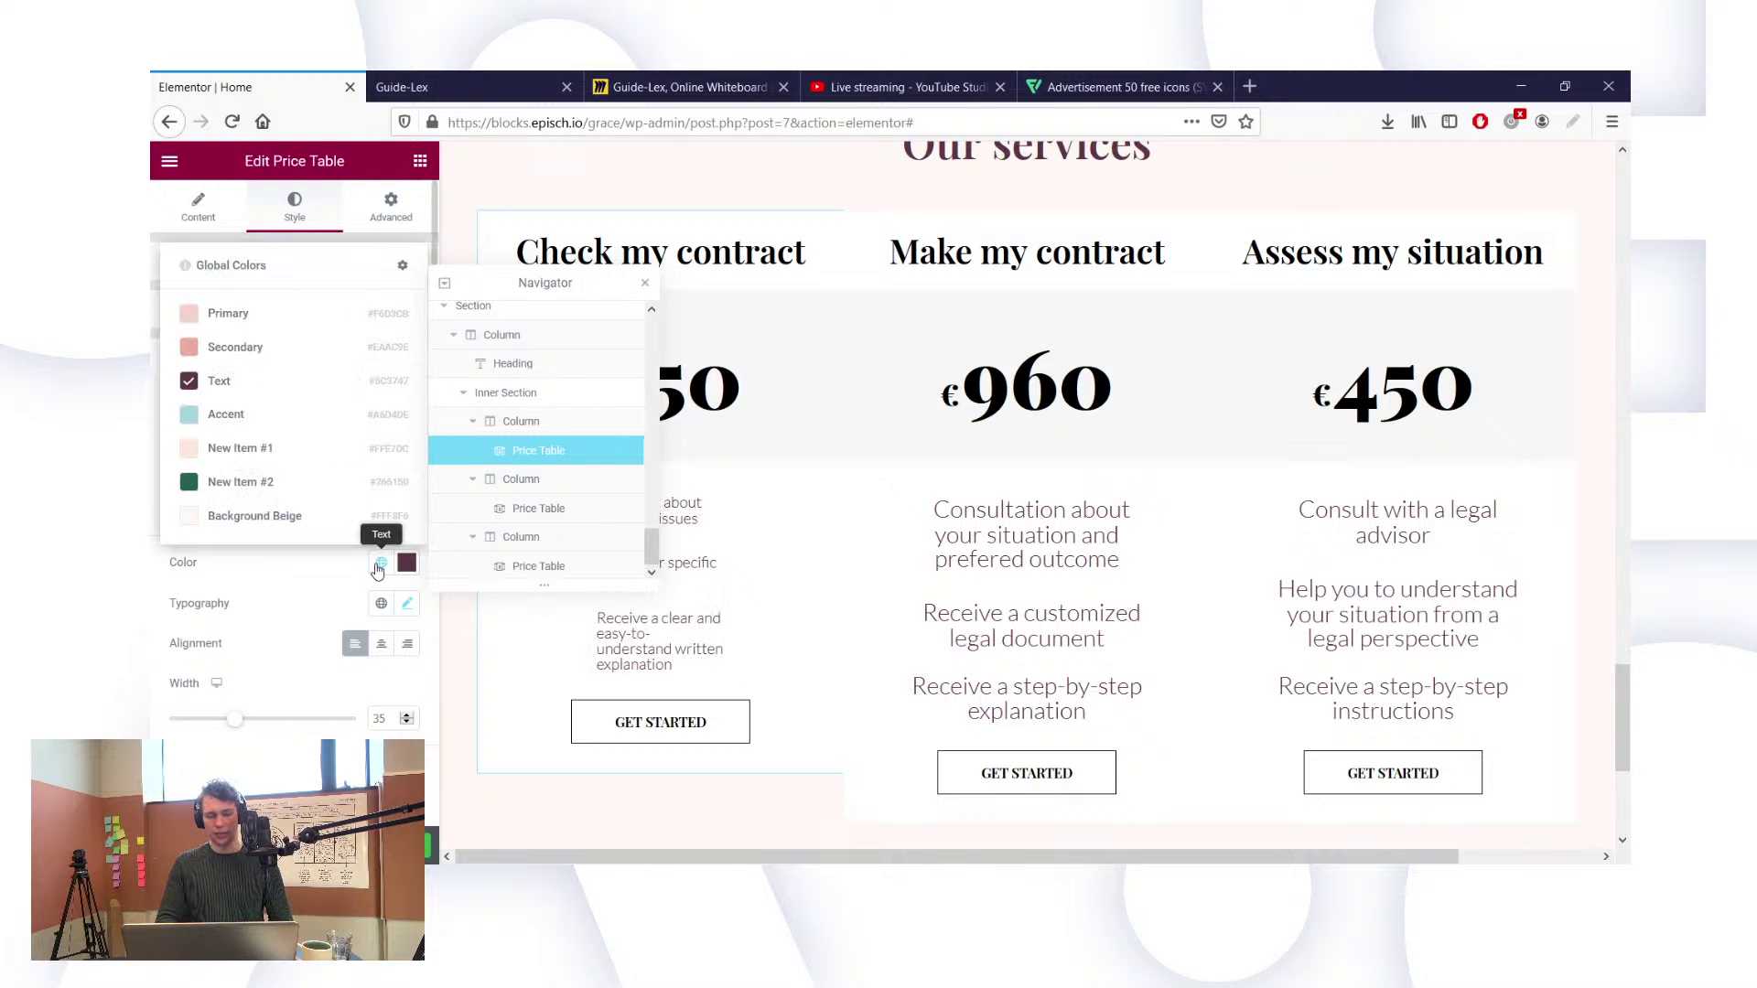
Step: Dismiss the Global Colors popup by clicking elsewhere in the panel
{"action": "left_click", "coordinate": [322, 584]}
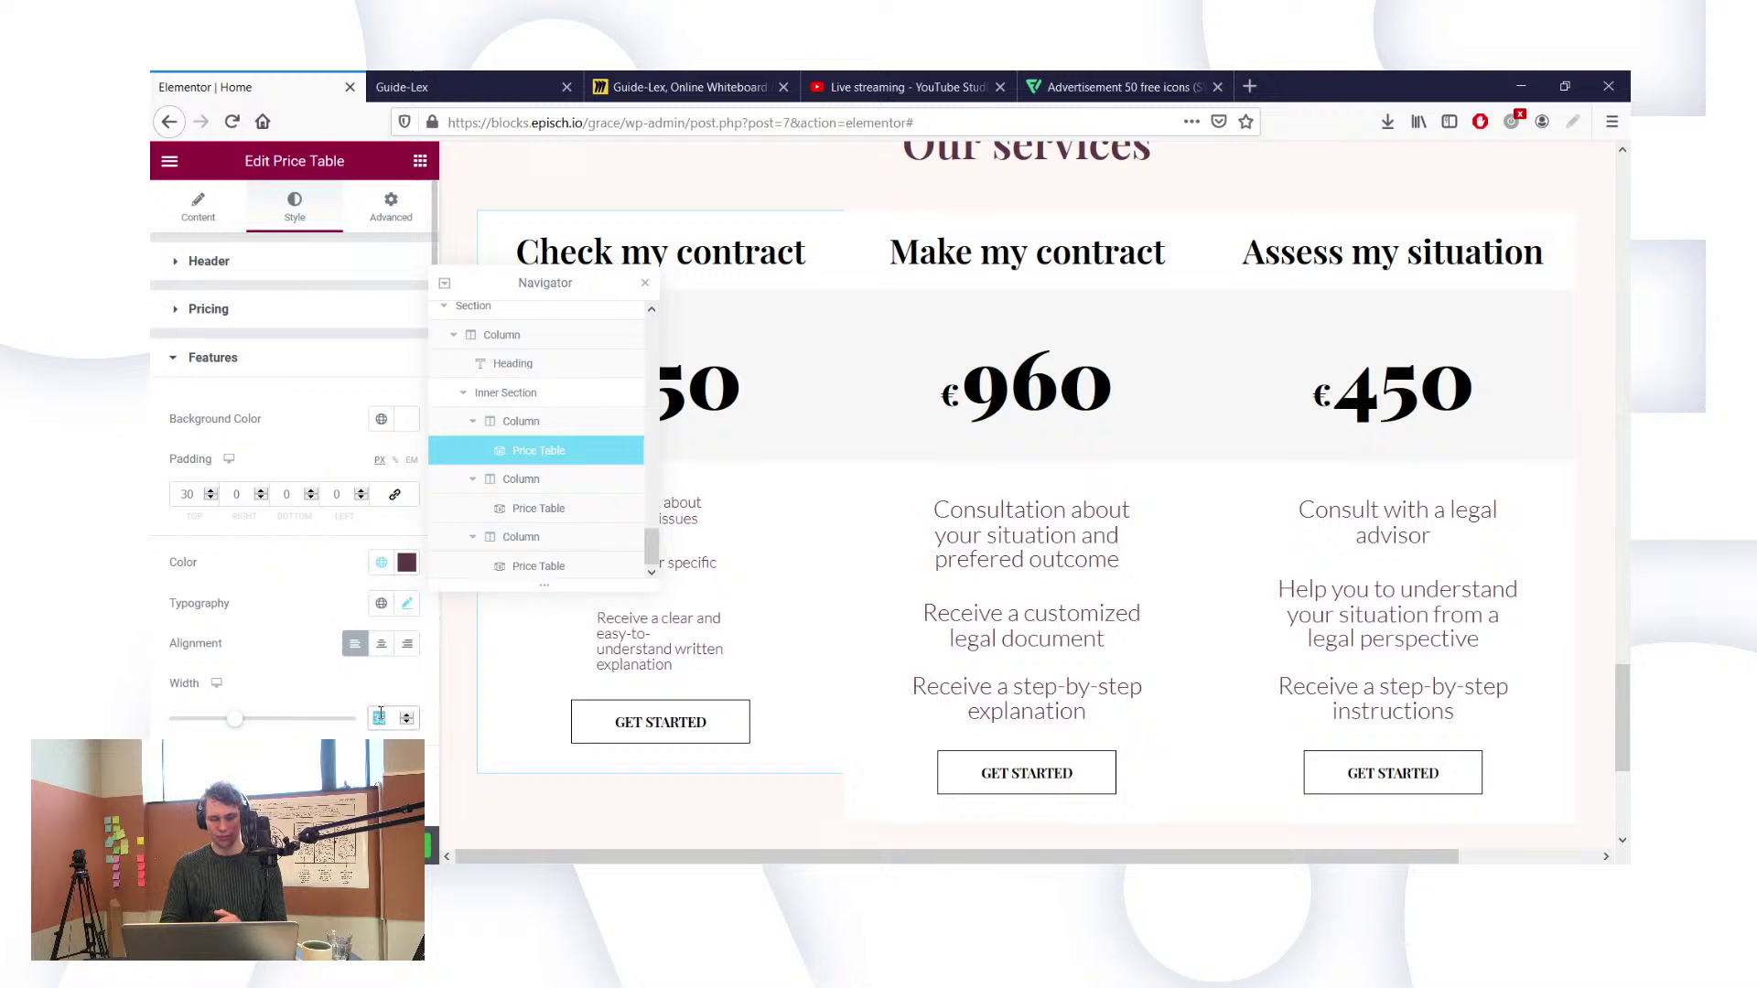
Step: Set the Check my contract feature text width to 70, centre it, and move the Navigator aside
{"action": "type", "text": "70"}
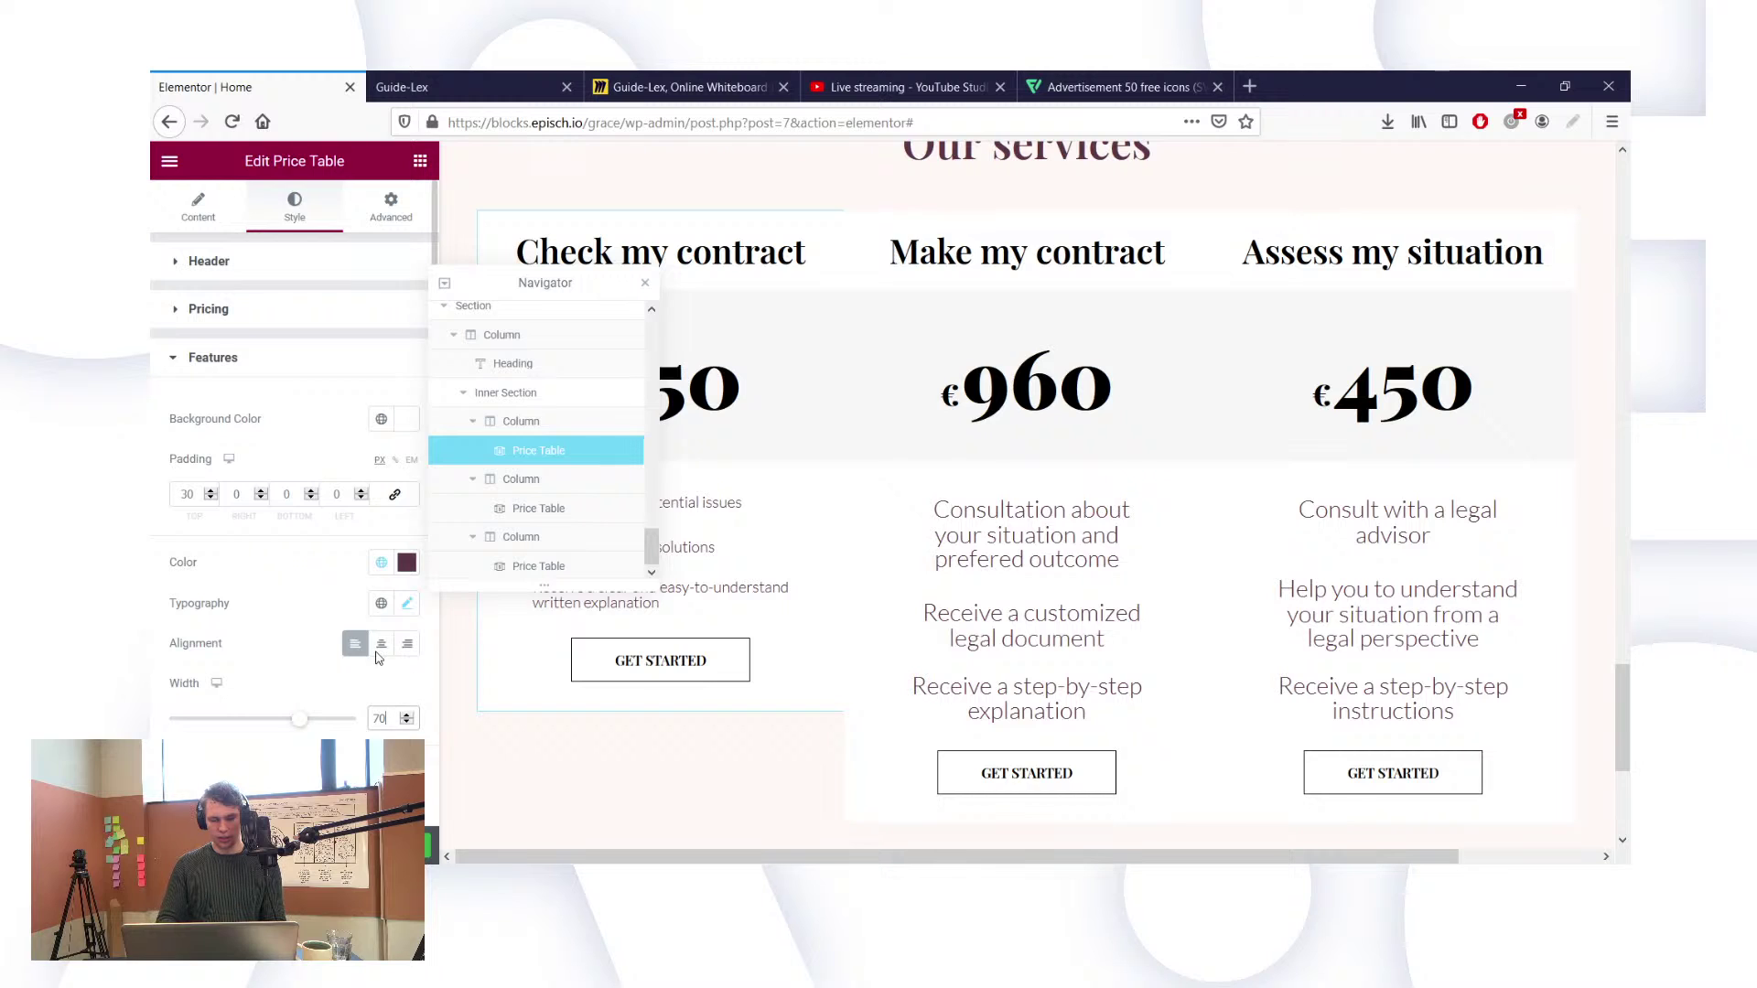
{"action": "left_click", "coordinate": [407, 603]}
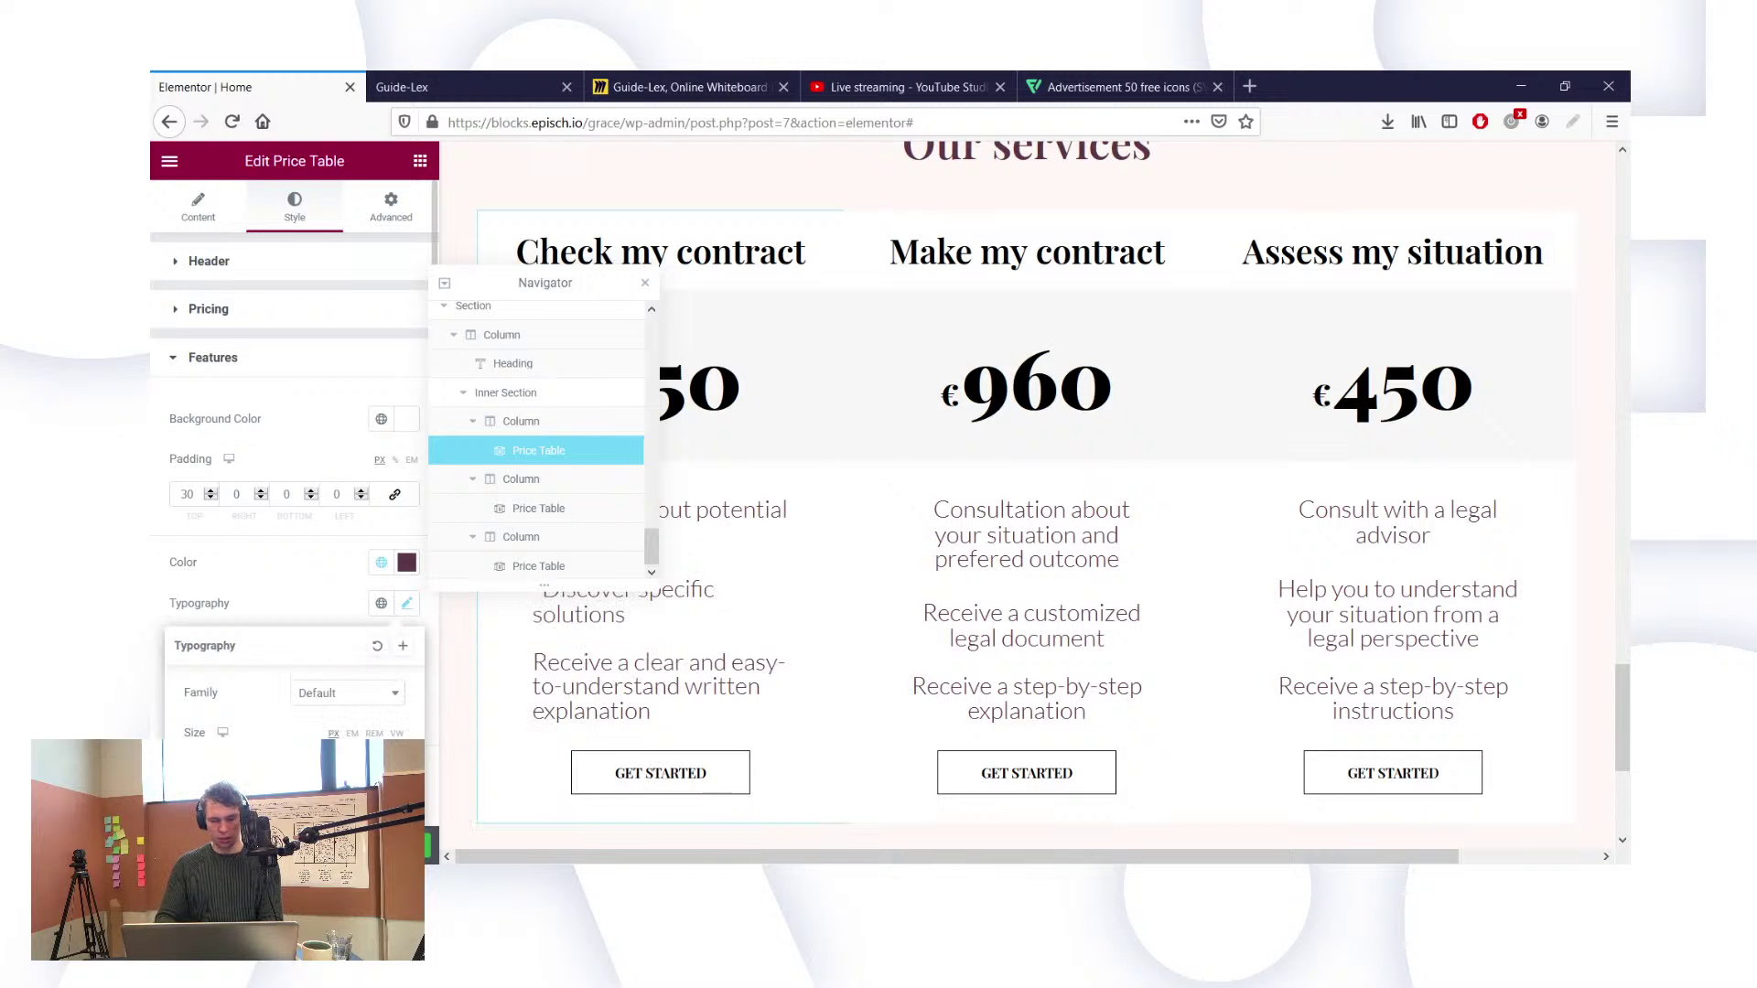
{"action": "left_click", "coordinate": [279, 604]}
{"action": "scroll", "coordinate": [311, 599], "scroll_direction": "down", "scroll_amount": 2}
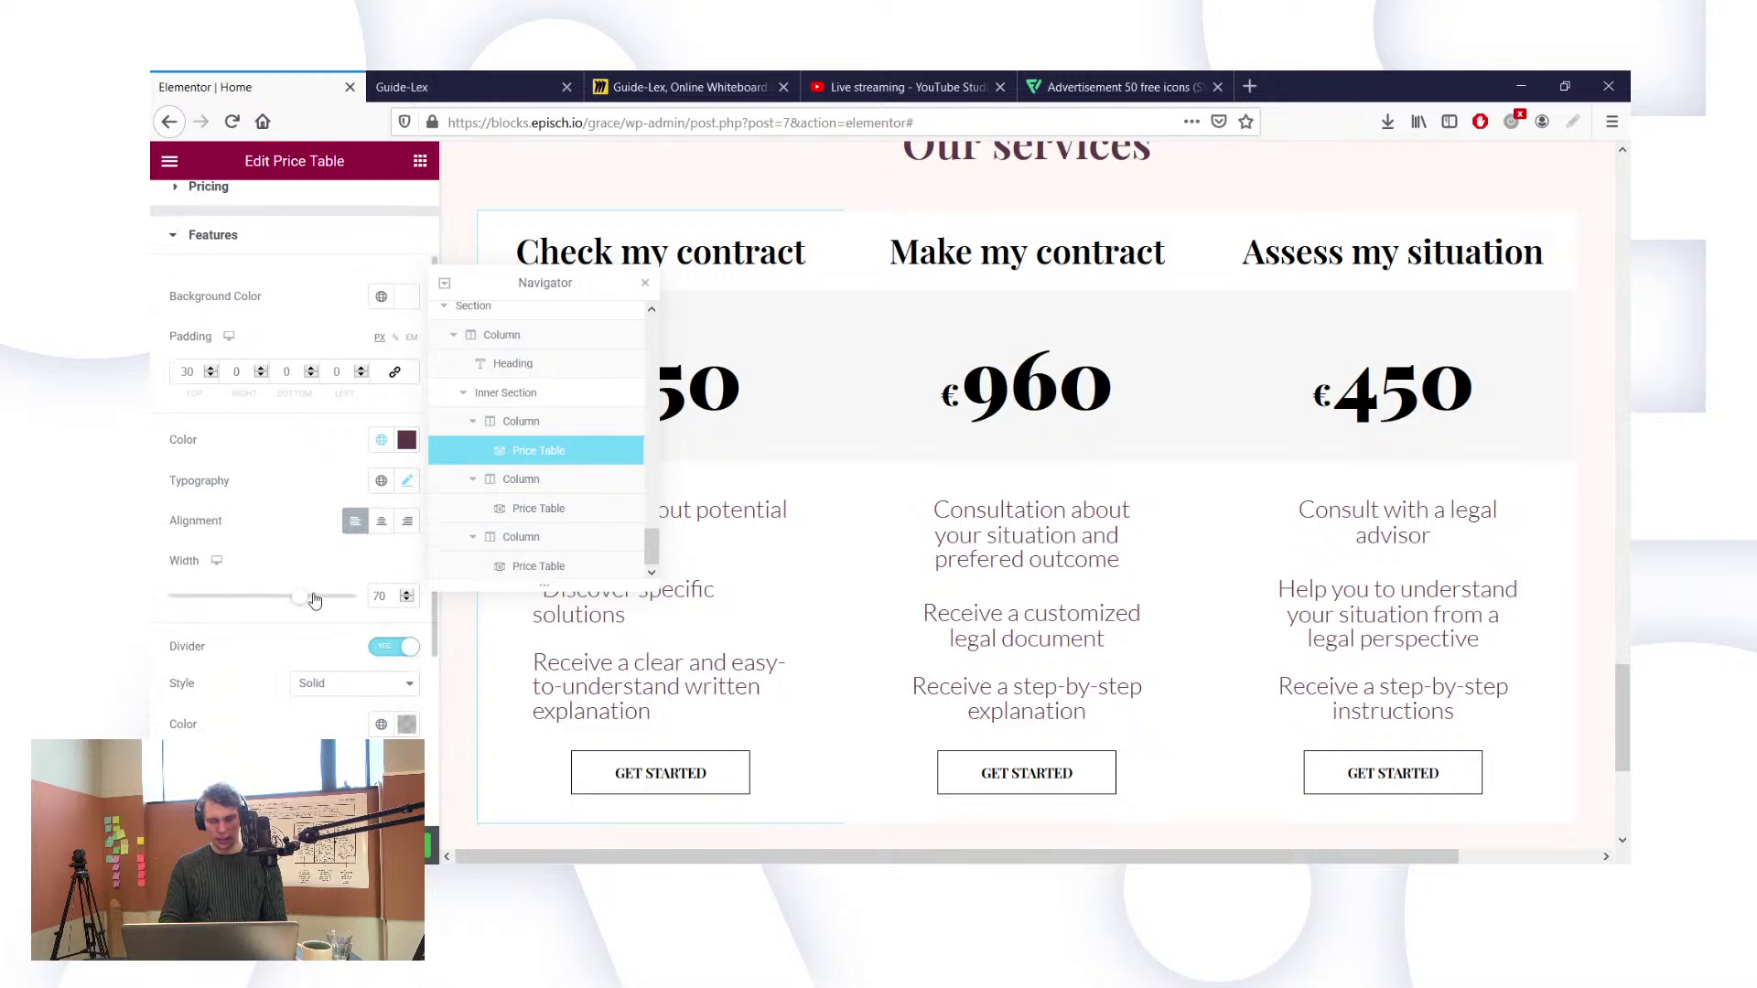
{"action": "left_click", "coordinate": [385, 522]}
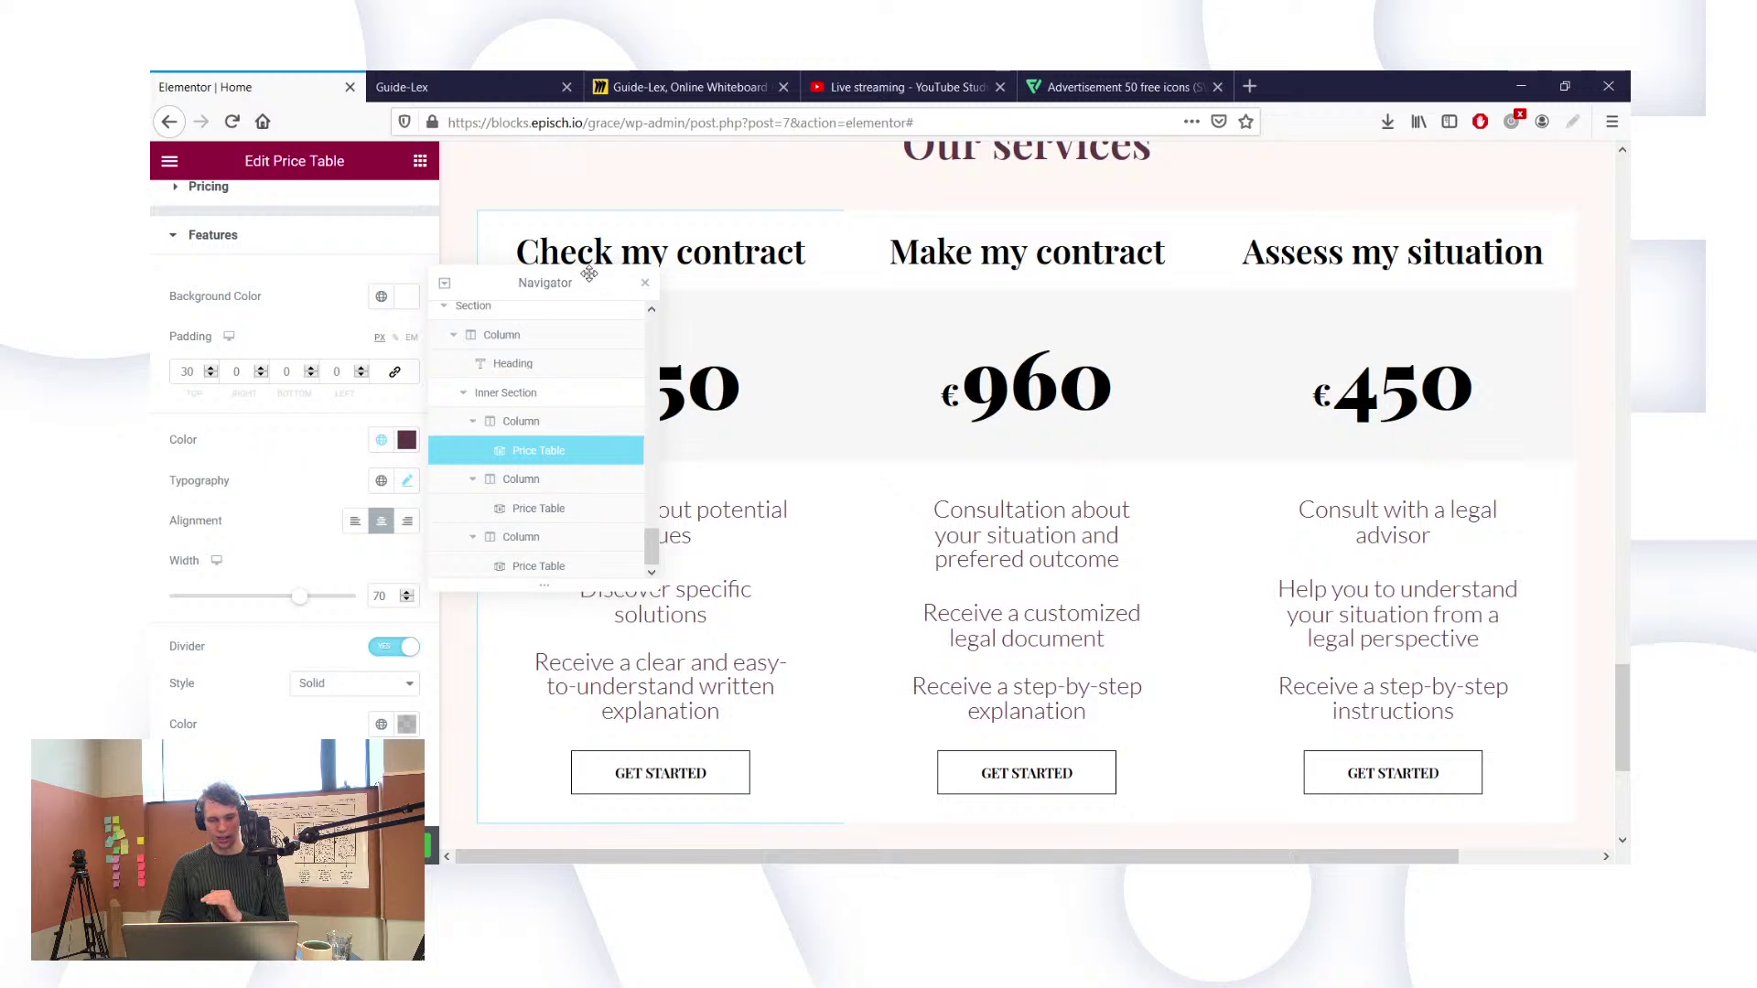
{"action": "left_click_drag", "start_coordinate": [588, 276], "coordinate": [855, 388]}
{"action": "left_click_drag", "start_coordinate": [1347, 433], "coordinate": [1493, 447]}
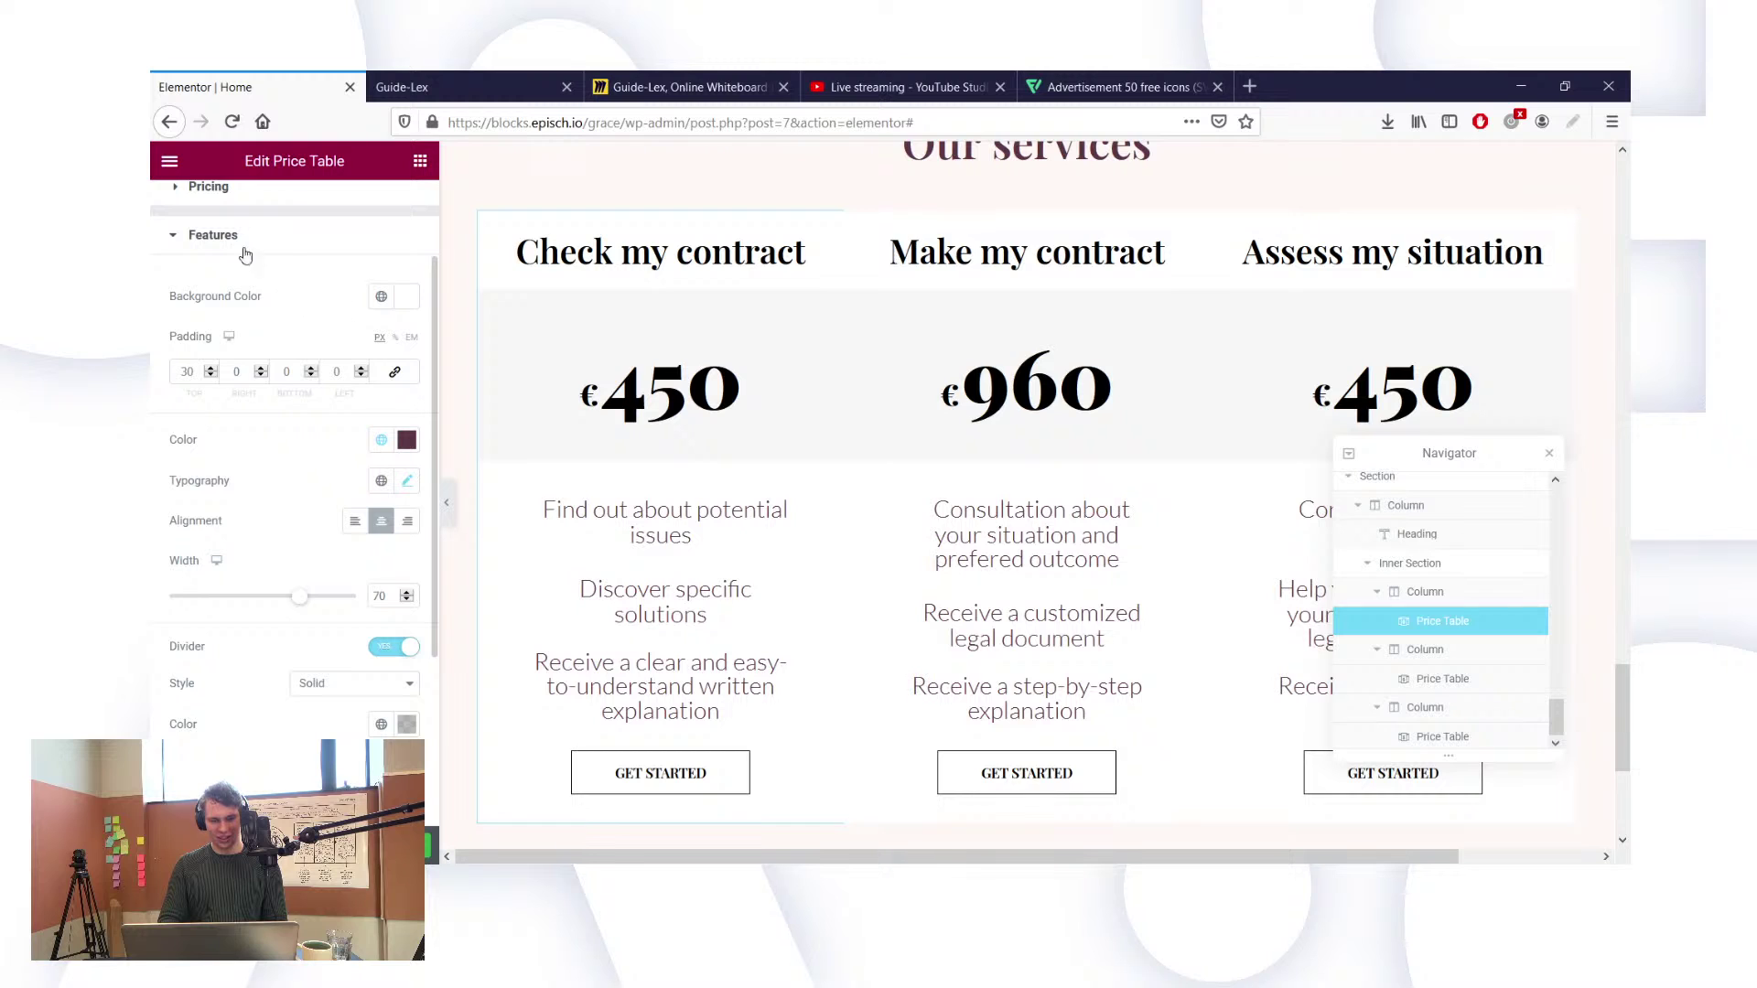
Step: Colour the Check my contract €450 price with the global Text colour and check its size of 85
{"action": "left_click", "coordinate": [231, 187]}
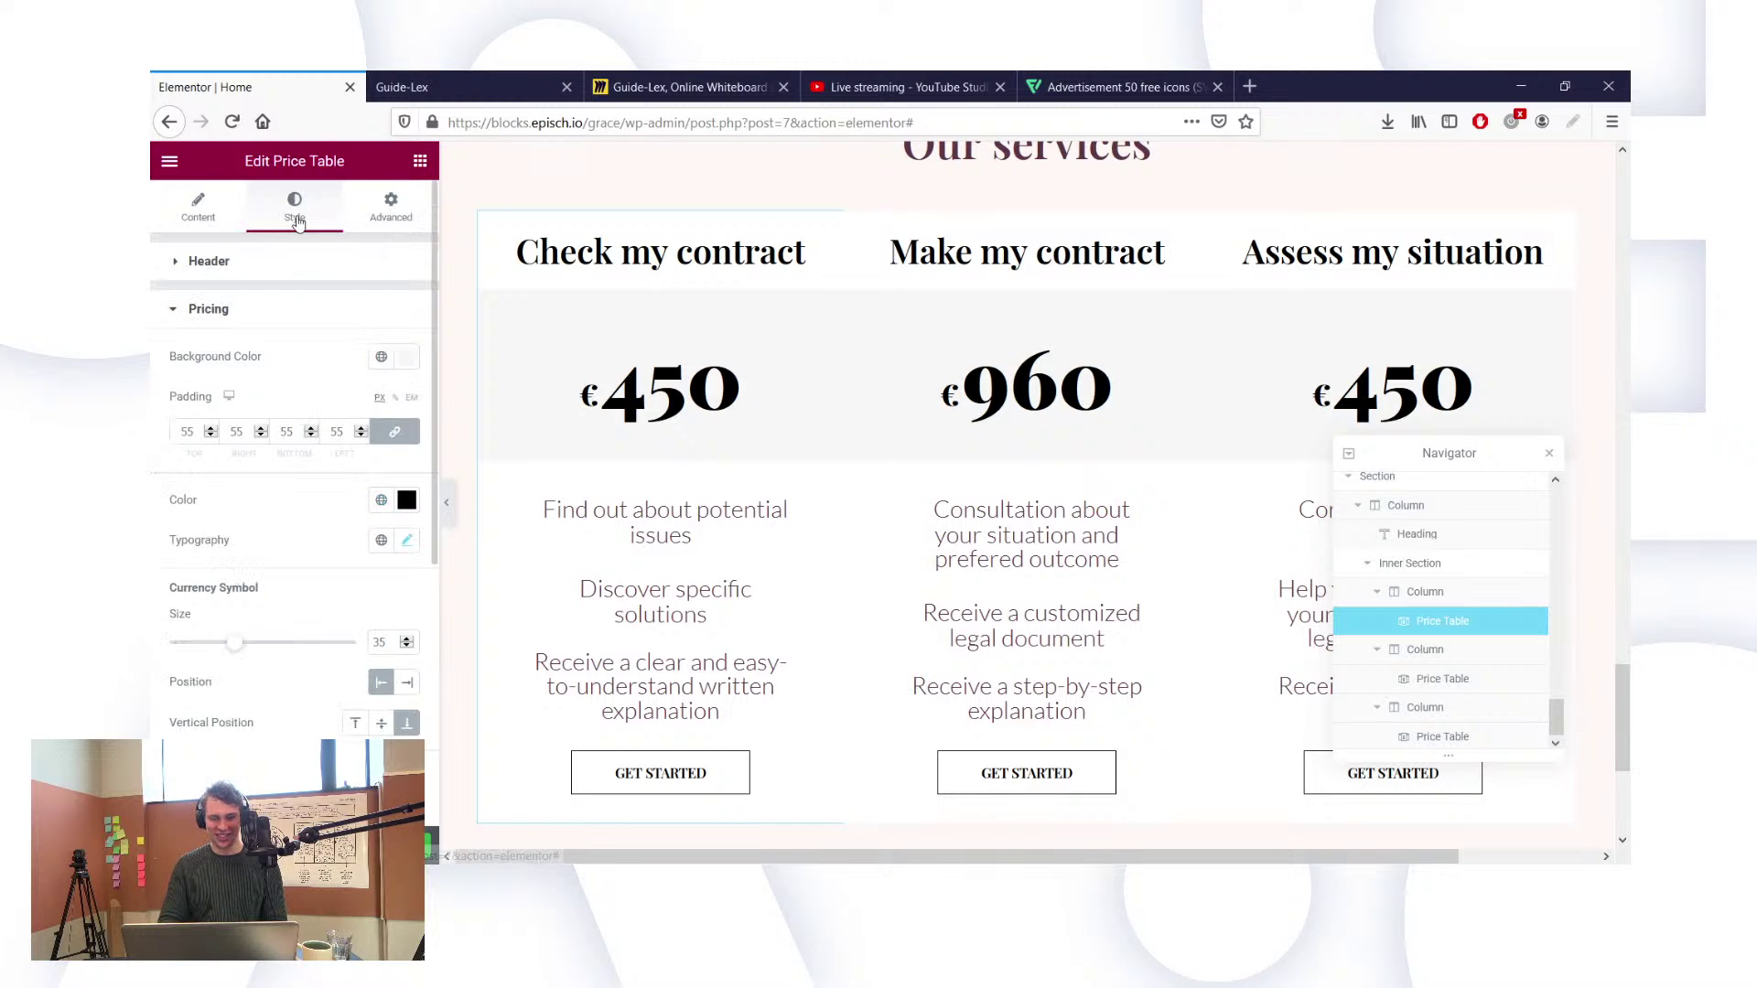
{"action": "left_click", "coordinate": [382, 500]}
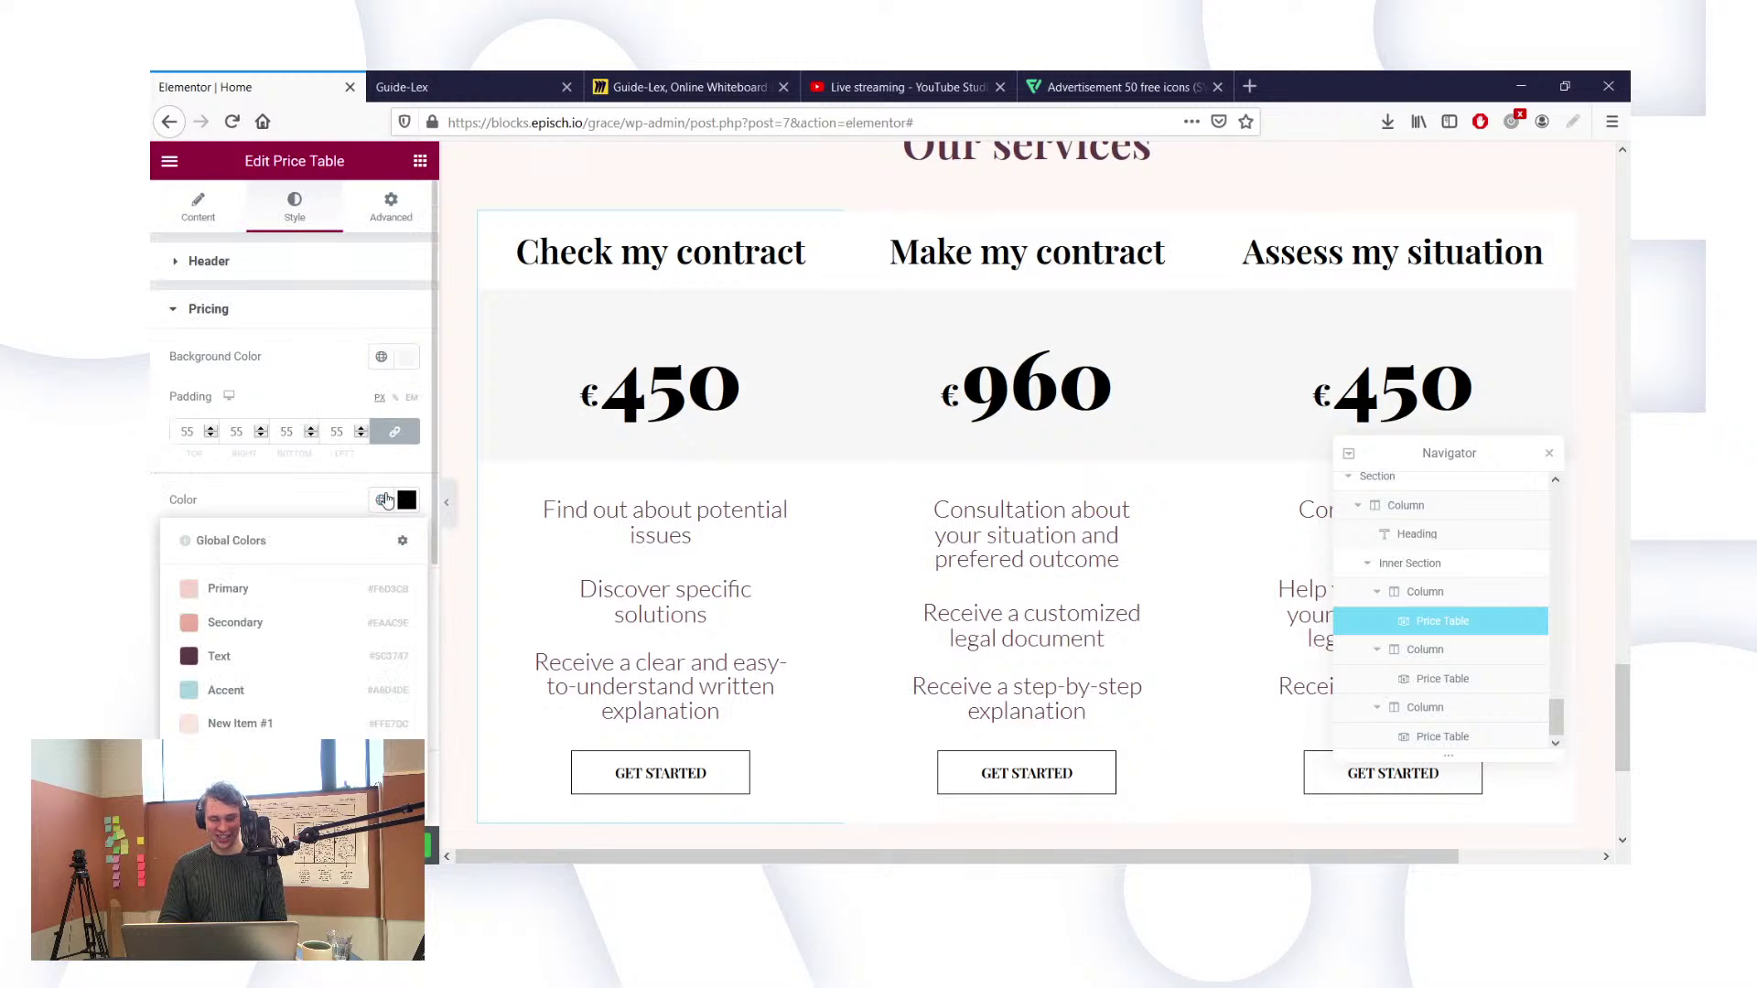
{"action": "left_click", "coordinate": [258, 671]}
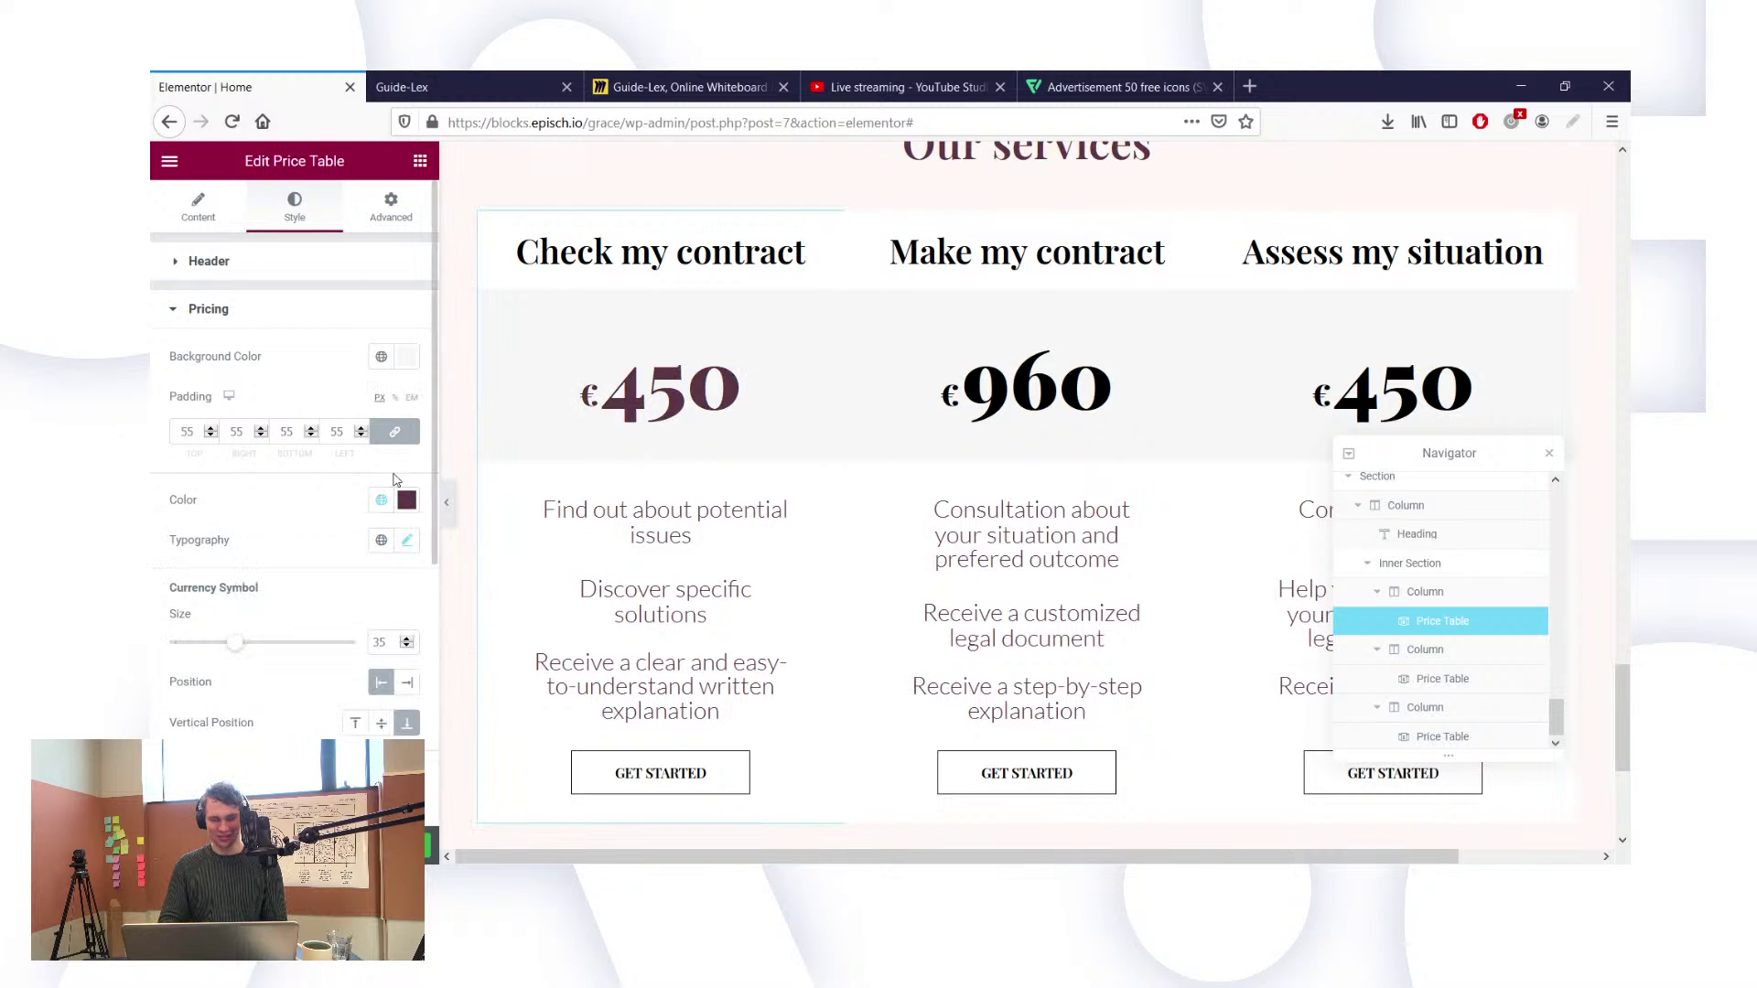
{"action": "left_click", "coordinate": [409, 540]}
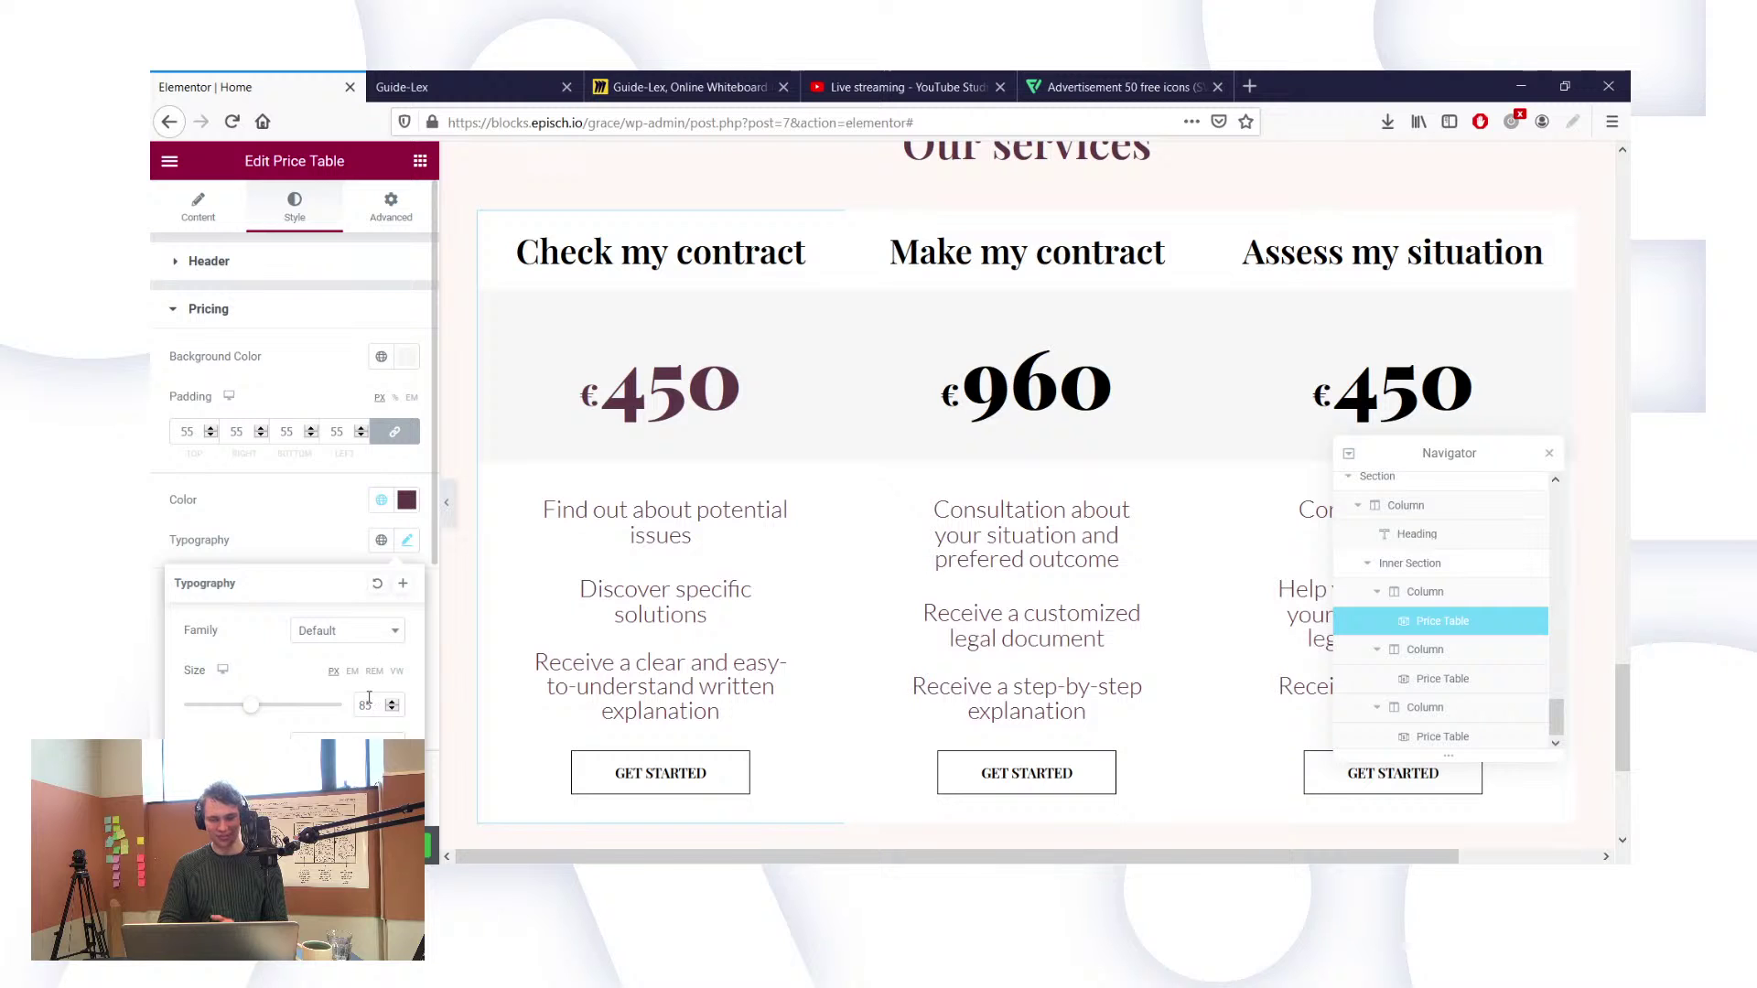
{"action": "double_click", "coordinate": [367, 704]}
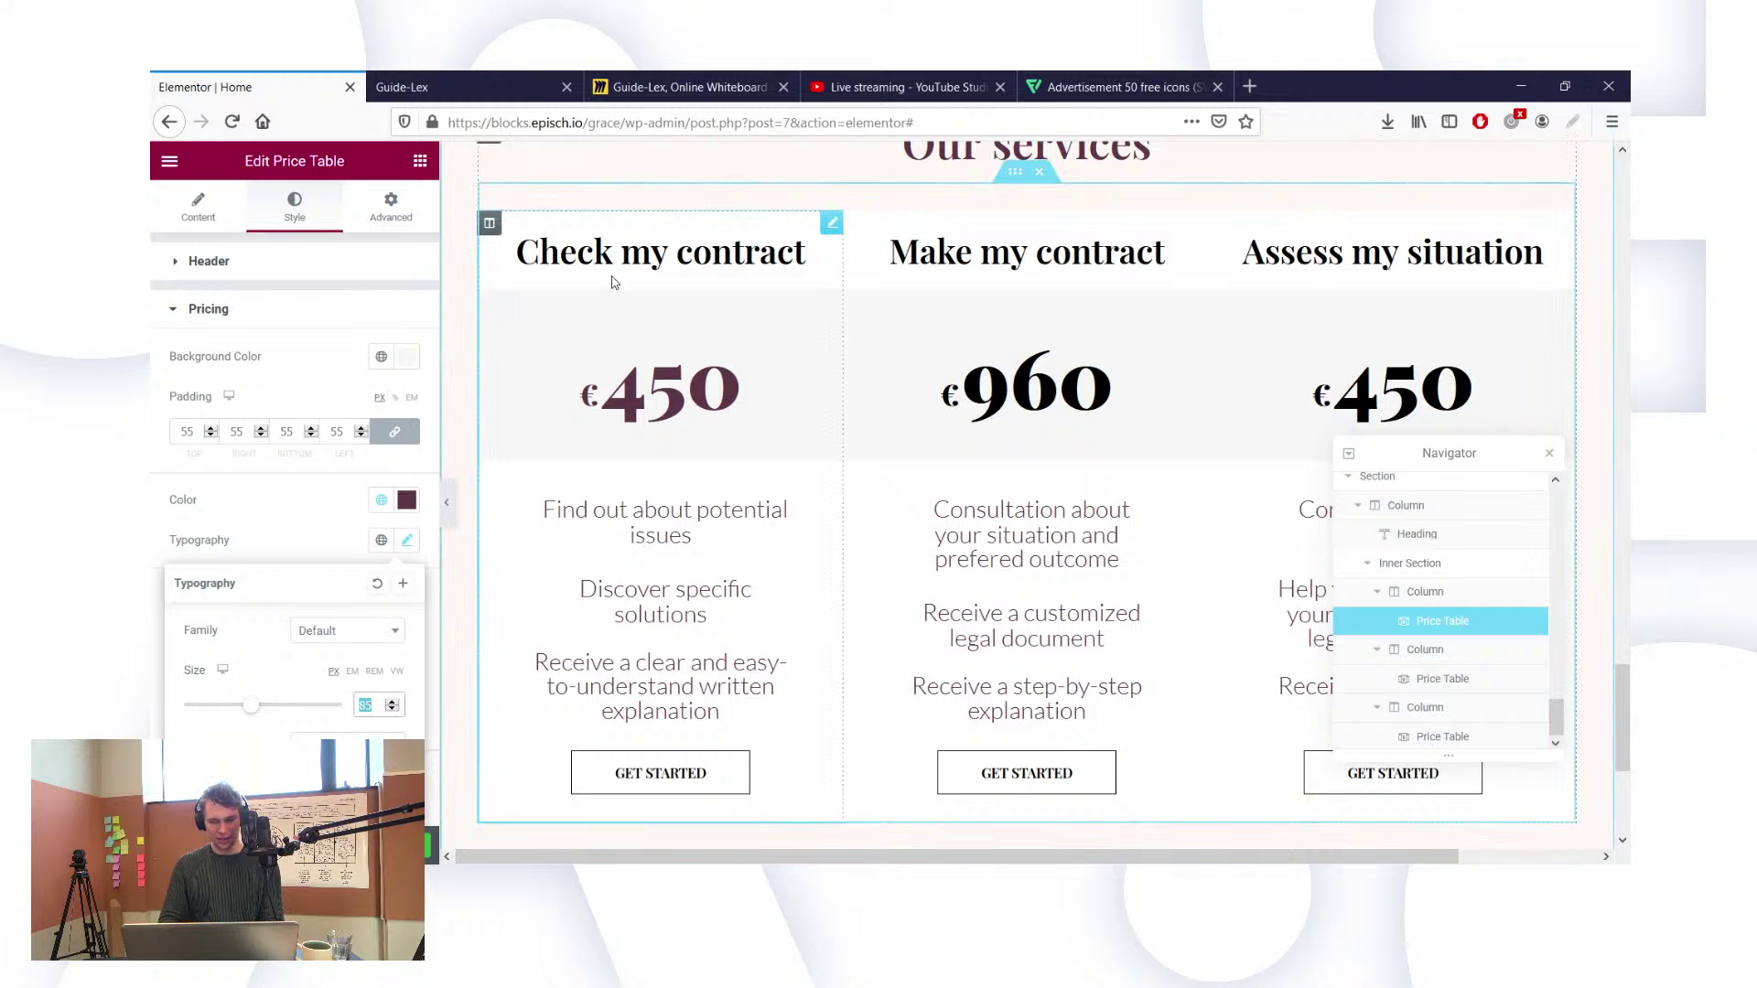
{"action": "left_click", "coordinate": [288, 277]}
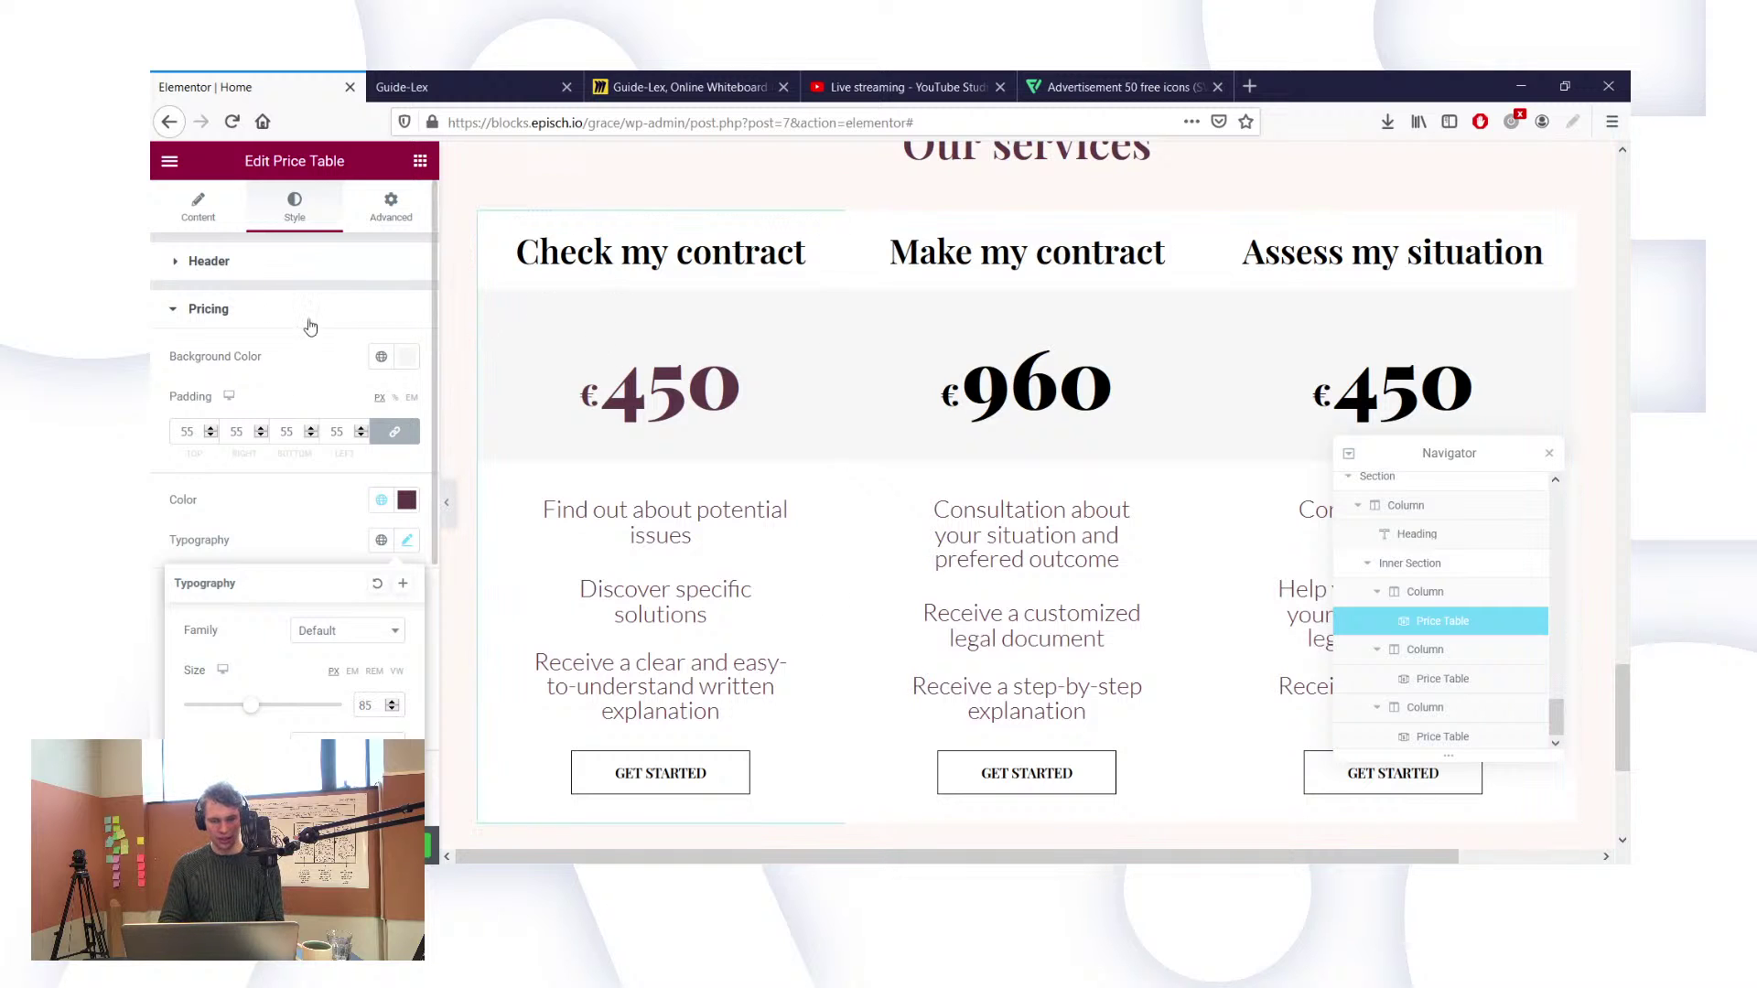
{"action": "left_click", "coordinate": [373, 236]}
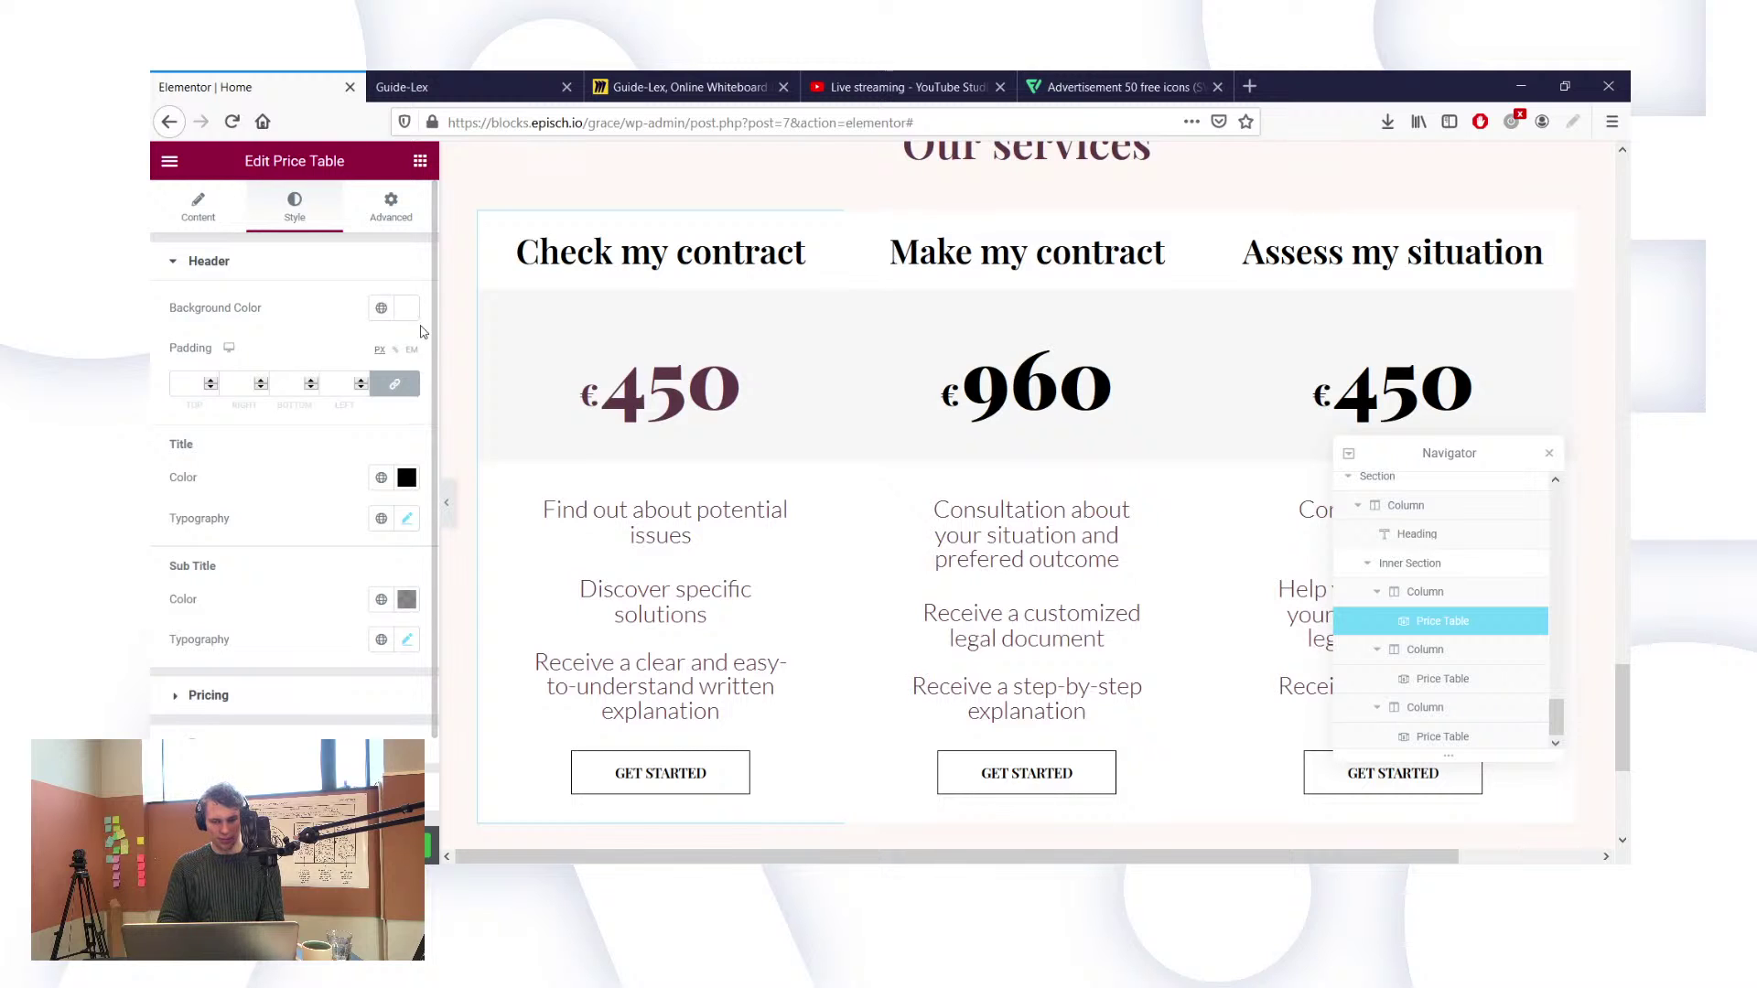
Step: Colour the Check my contract title with the global Text colour
{"action": "left_click", "coordinate": [408, 311]}
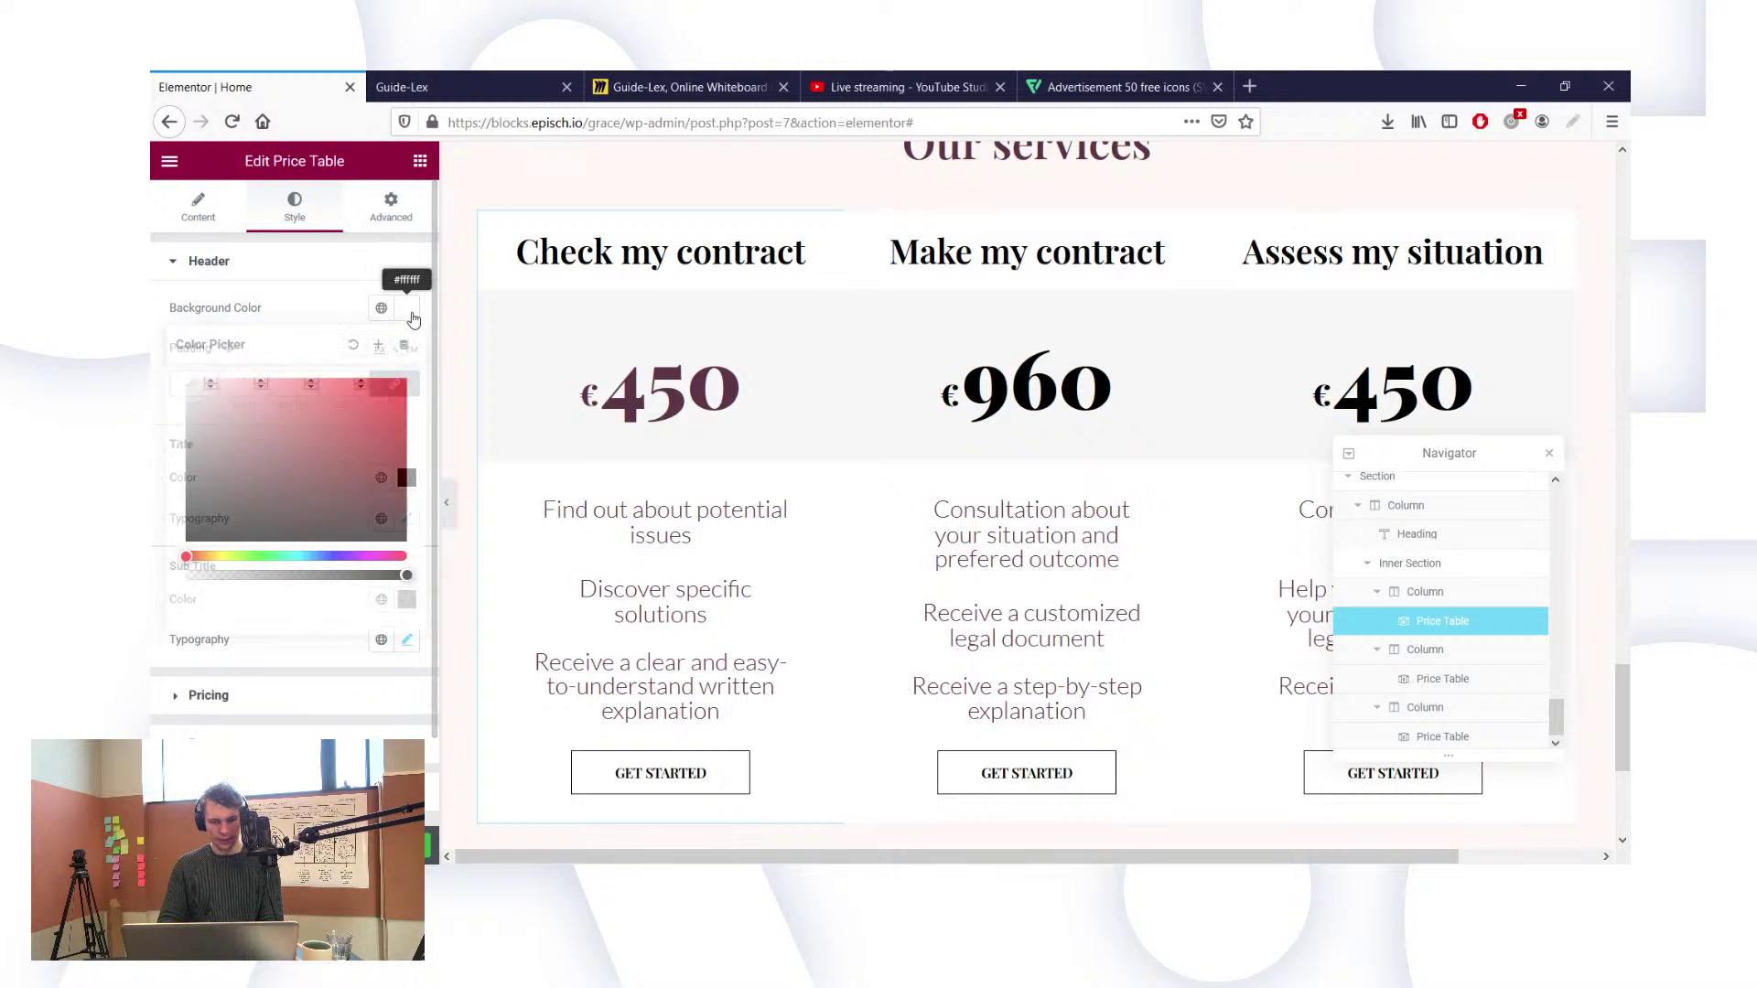
{"action": "left_click", "coordinate": [320, 291]}
{"action": "left_click", "coordinate": [320, 263]}
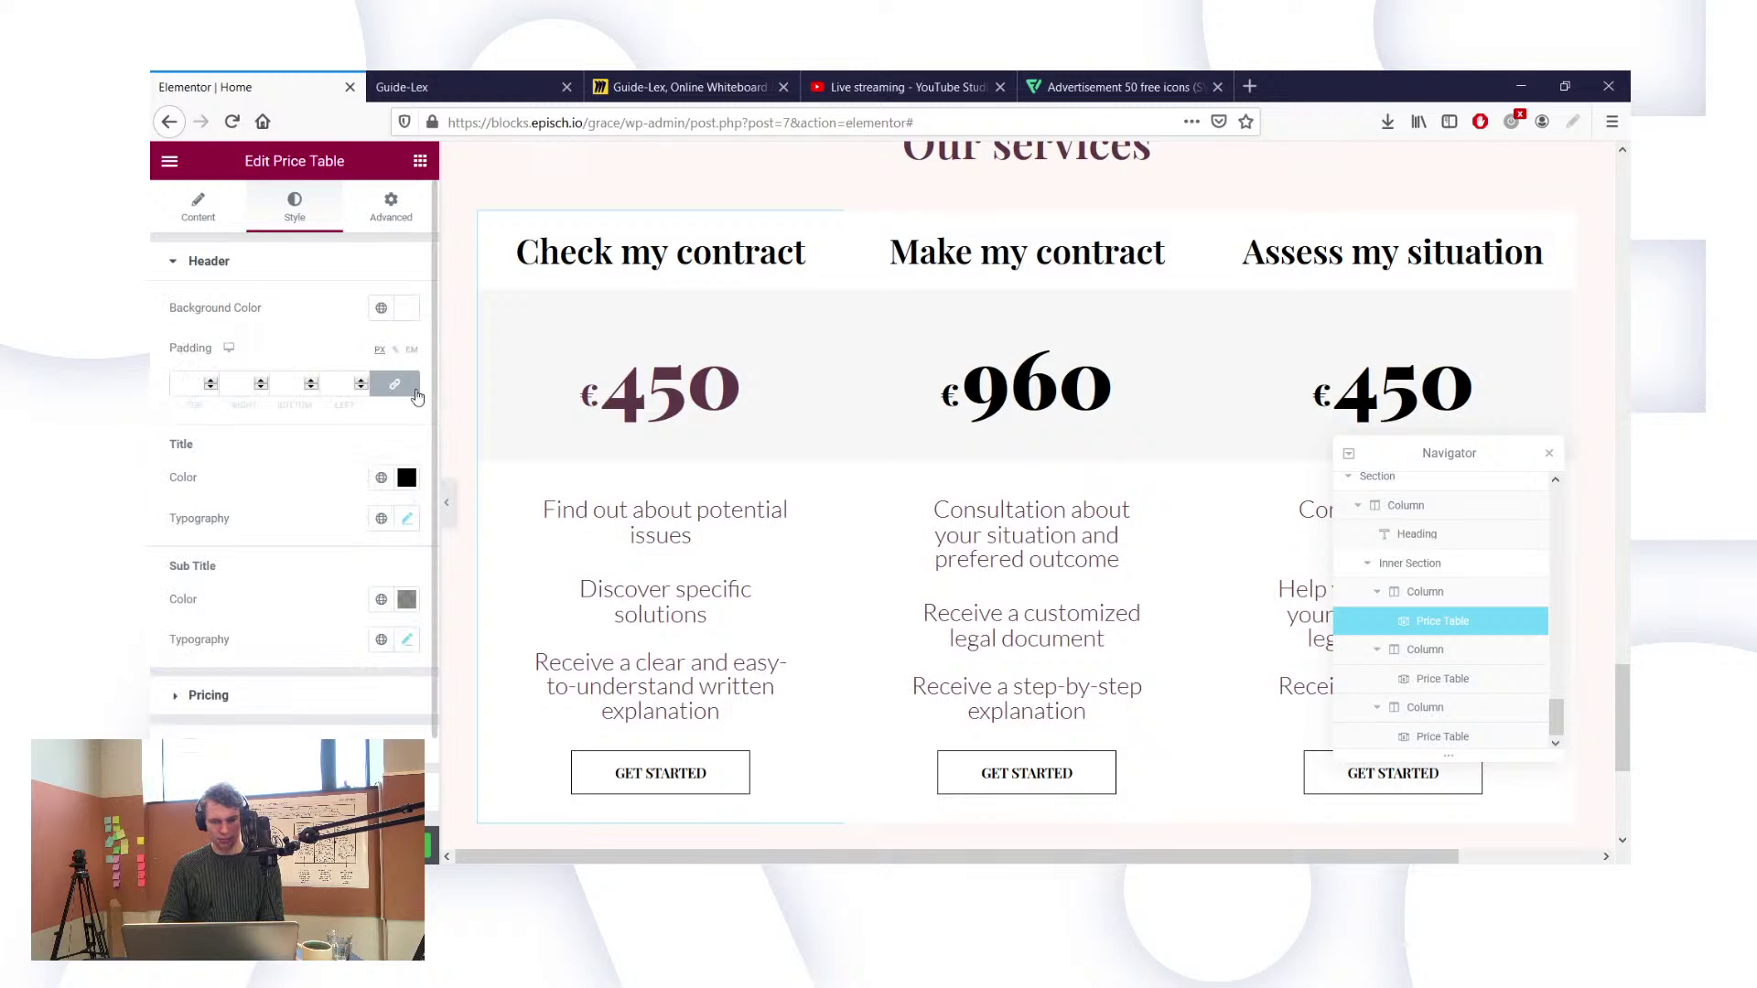
{"action": "left_click", "coordinate": [378, 481]}
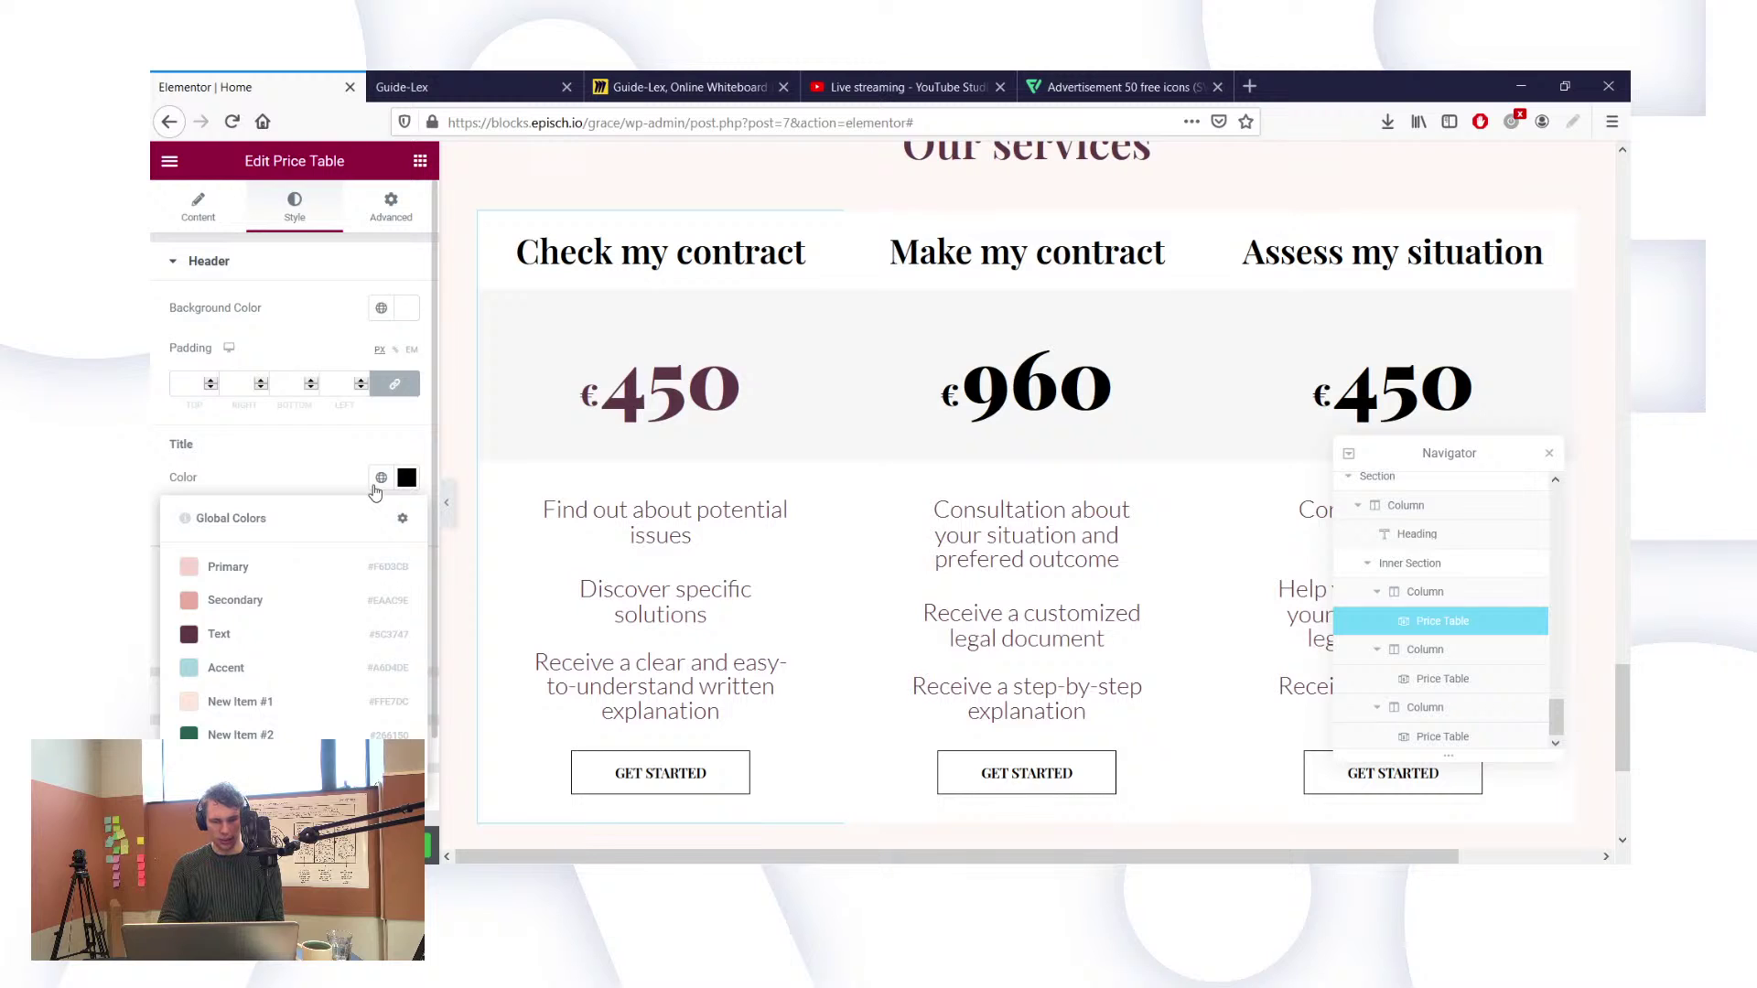
{"action": "left_click", "coordinate": [263, 645]}
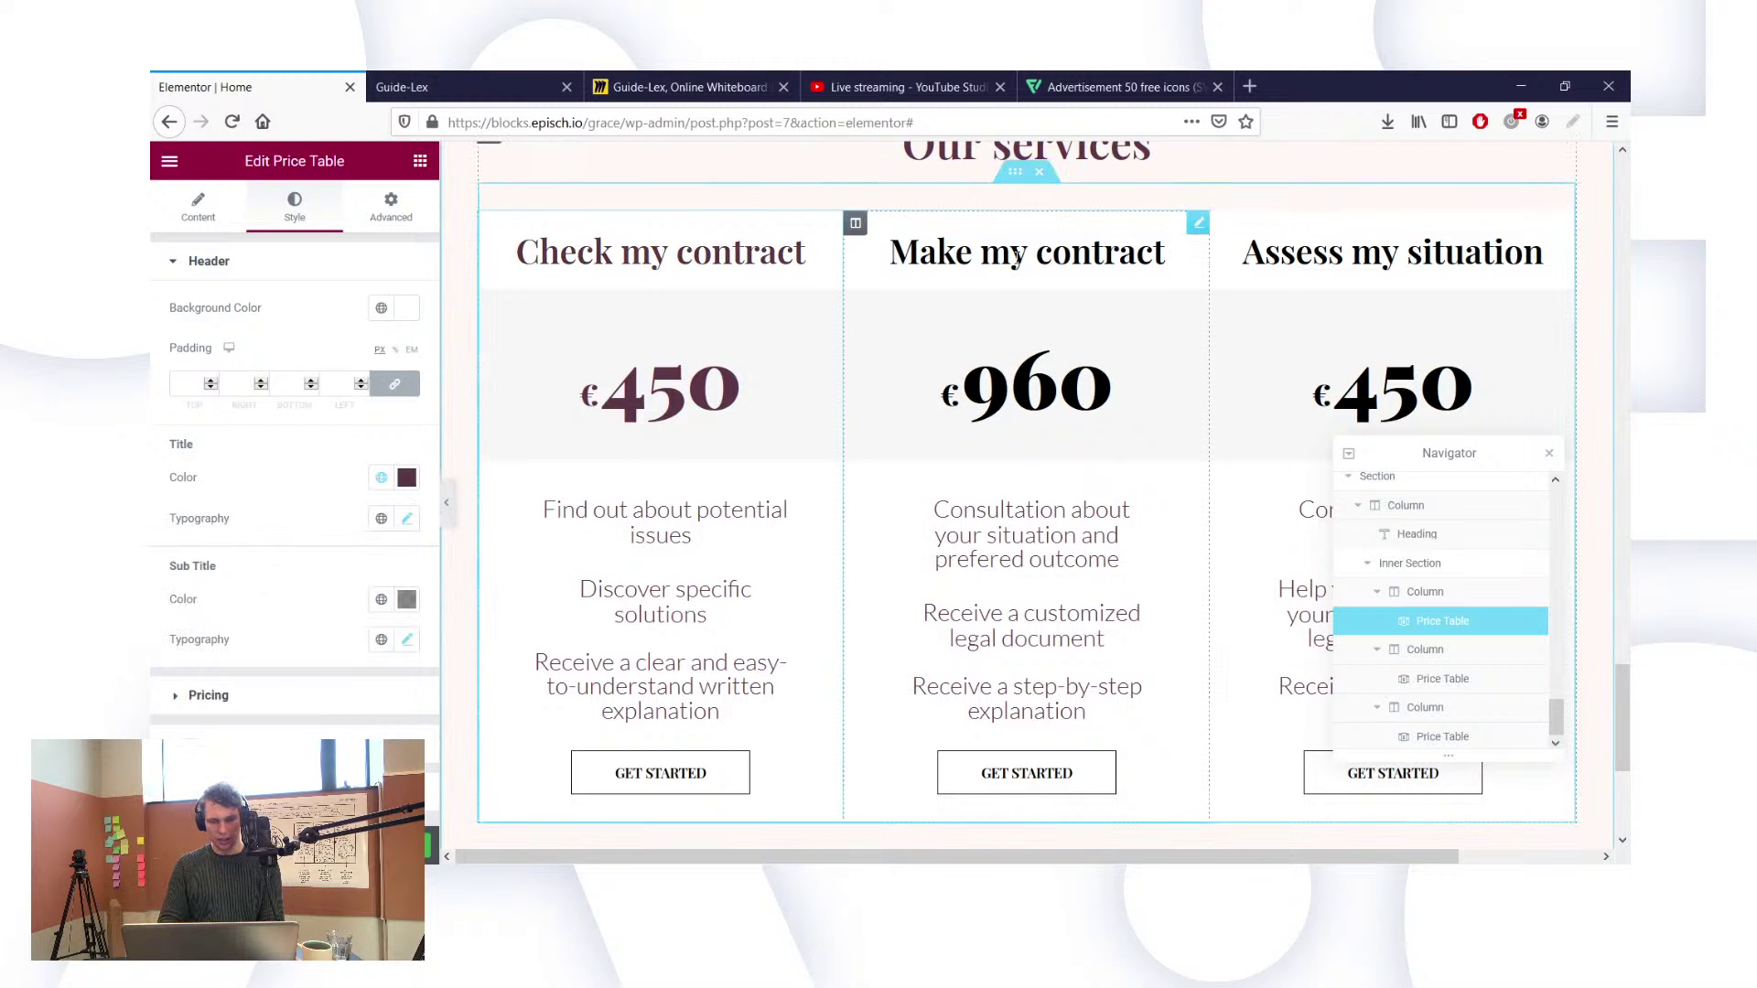
Step: Undo the green styling on the first card's Get Started button
{"action": "left_click", "coordinate": [1018, 257]}
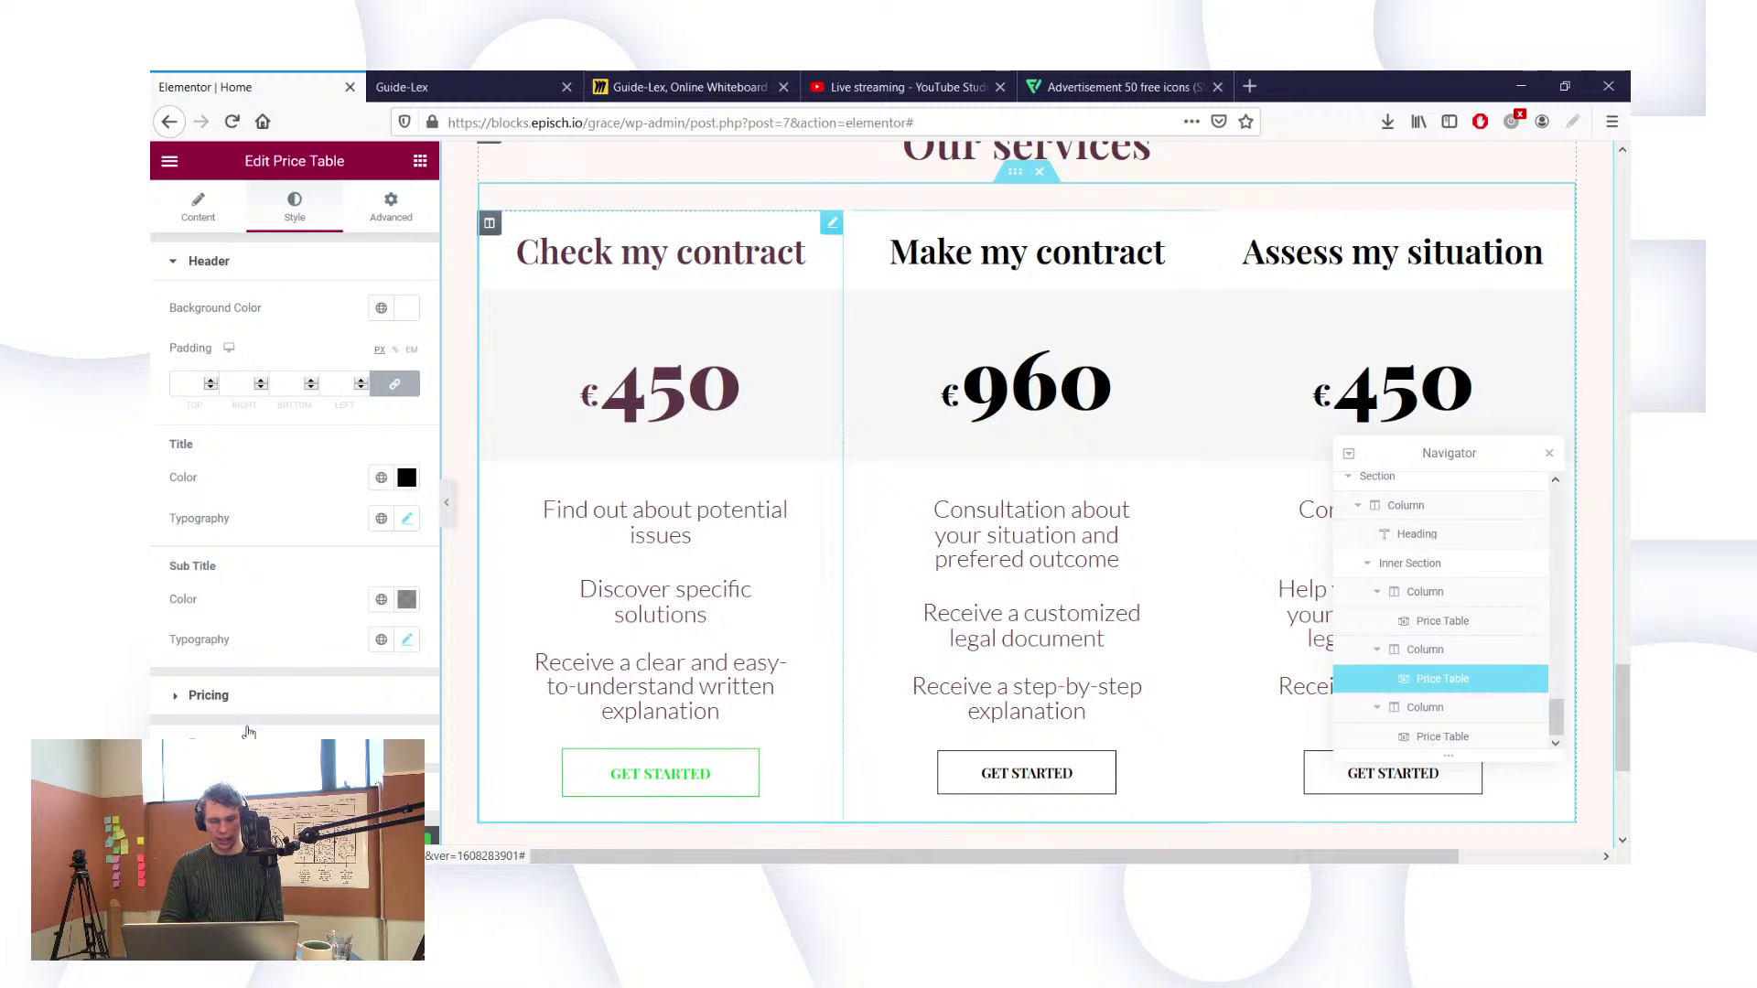
{"action": "key", "text": "ctrl+z"}
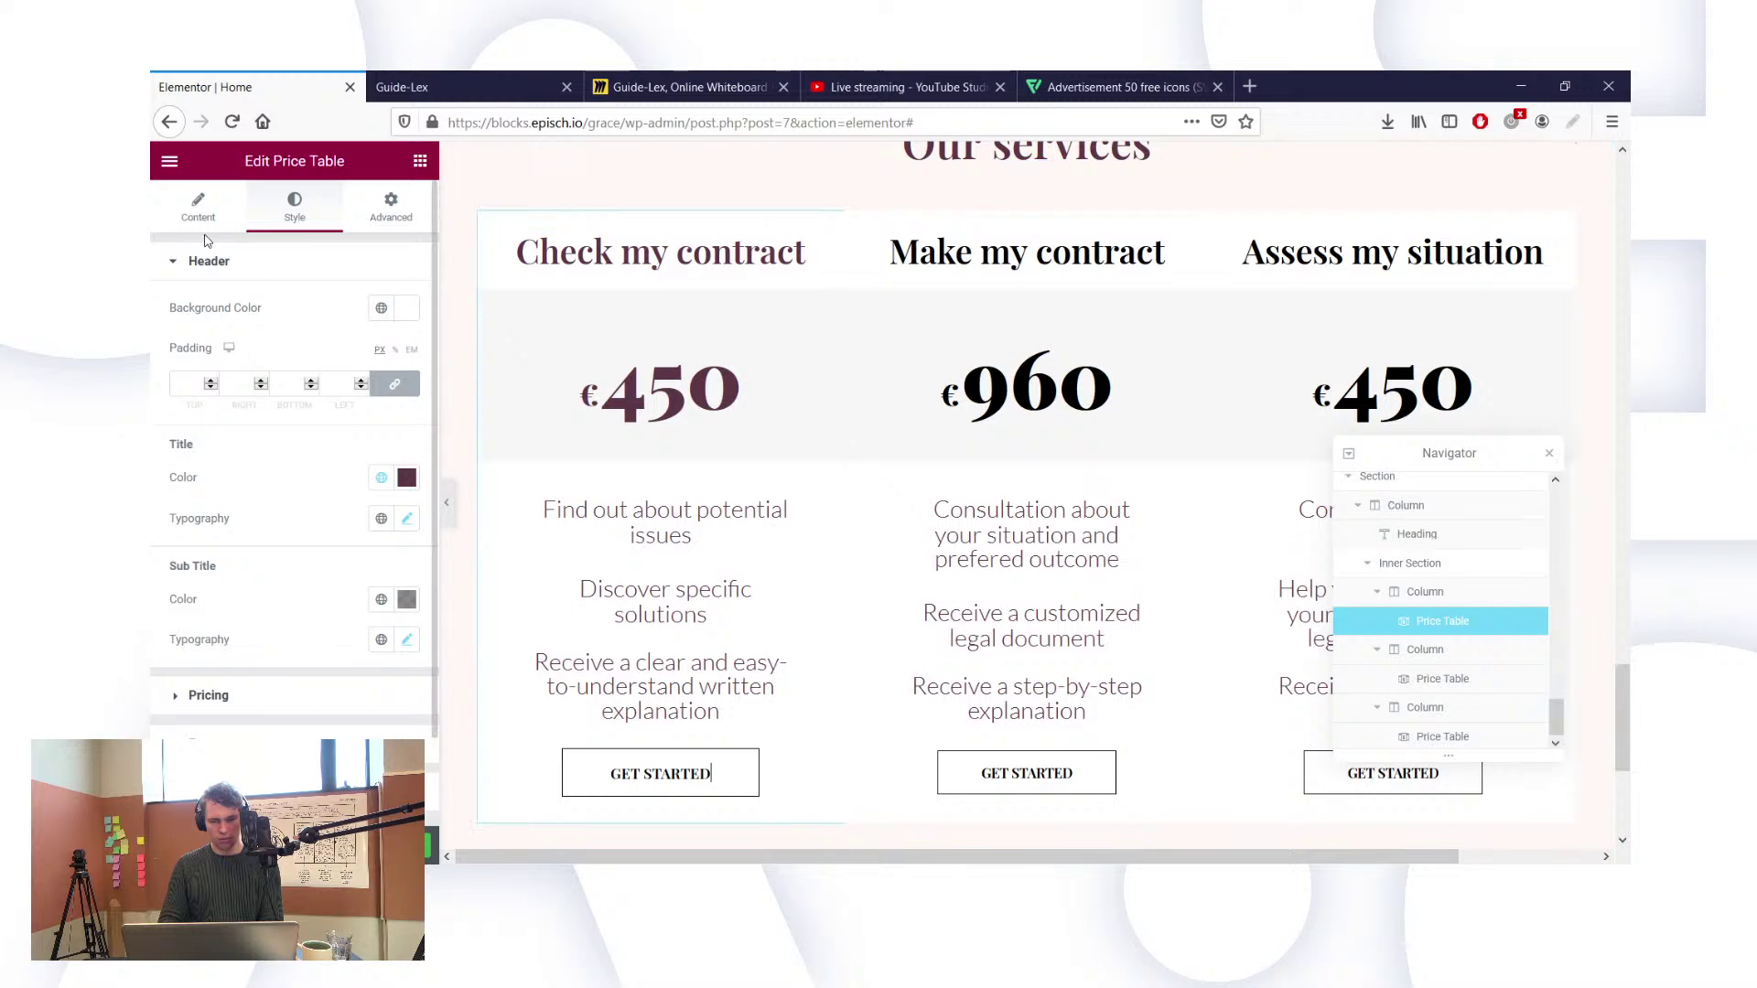
{"action": "scroll", "coordinate": [206, 274], "scroll_direction": "down", "scroll_amount": 2}
{"action": "scroll", "coordinate": [206, 324], "scroll_direction": "up", "scroll_amount": 2}
{"action": "scroll", "coordinate": [243, 585], "scroll_direction": "down", "scroll_amount": 2}
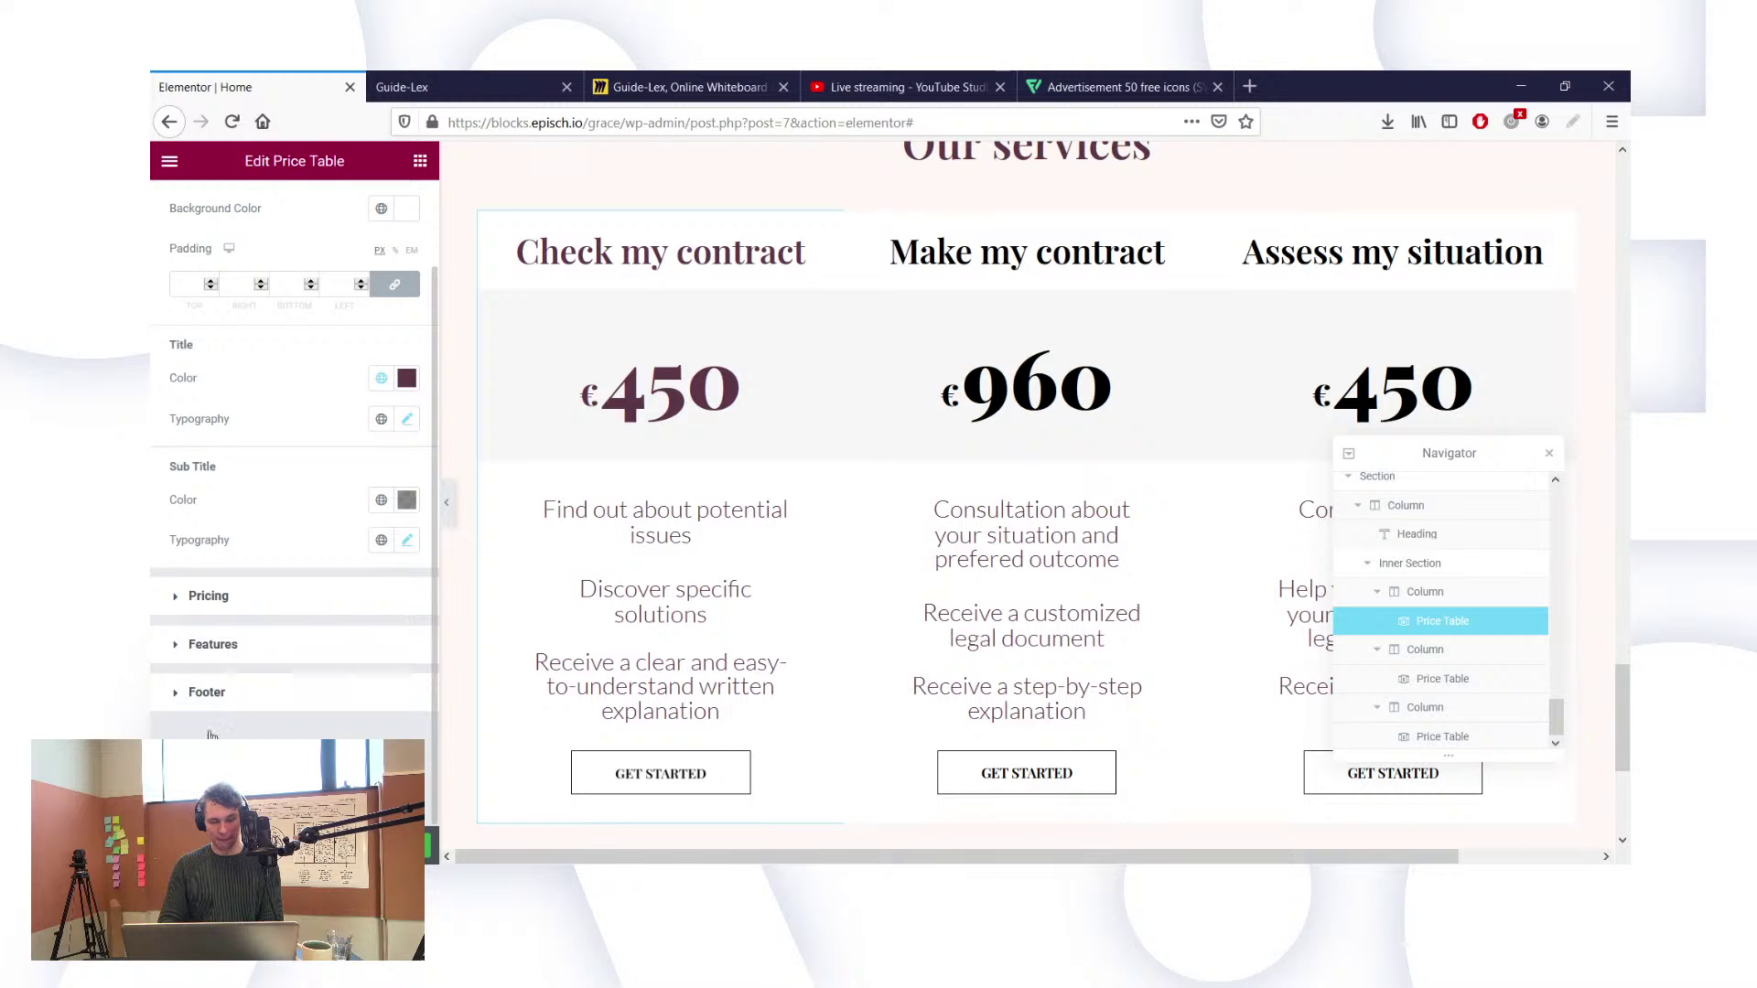
Step: Expand the first card's Footer style settings to reach the button border width, radius and padding controls
{"action": "left_click", "coordinate": [178, 682]}
{"action": "scroll", "coordinate": [270, 682], "scroll_direction": "down", "scroll_amount": 3}
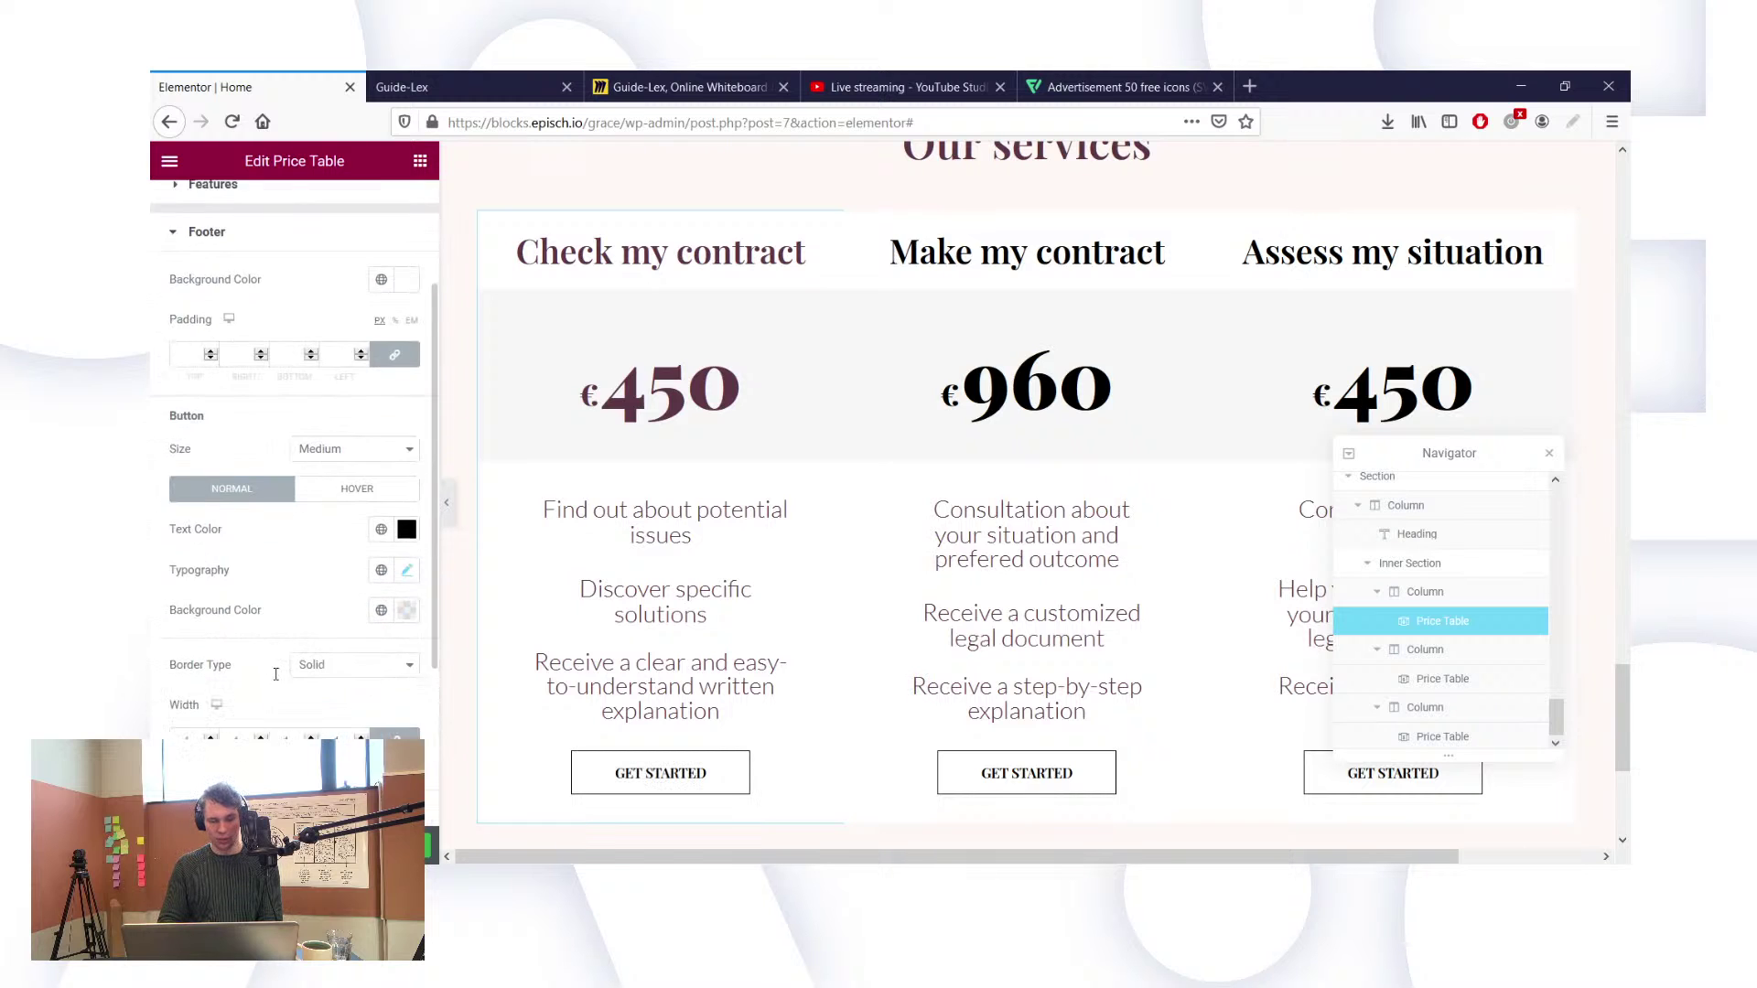
{"action": "scroll", "coordinate": [275, 674], "scroll_direction": "down", "scroll_amount": 4}
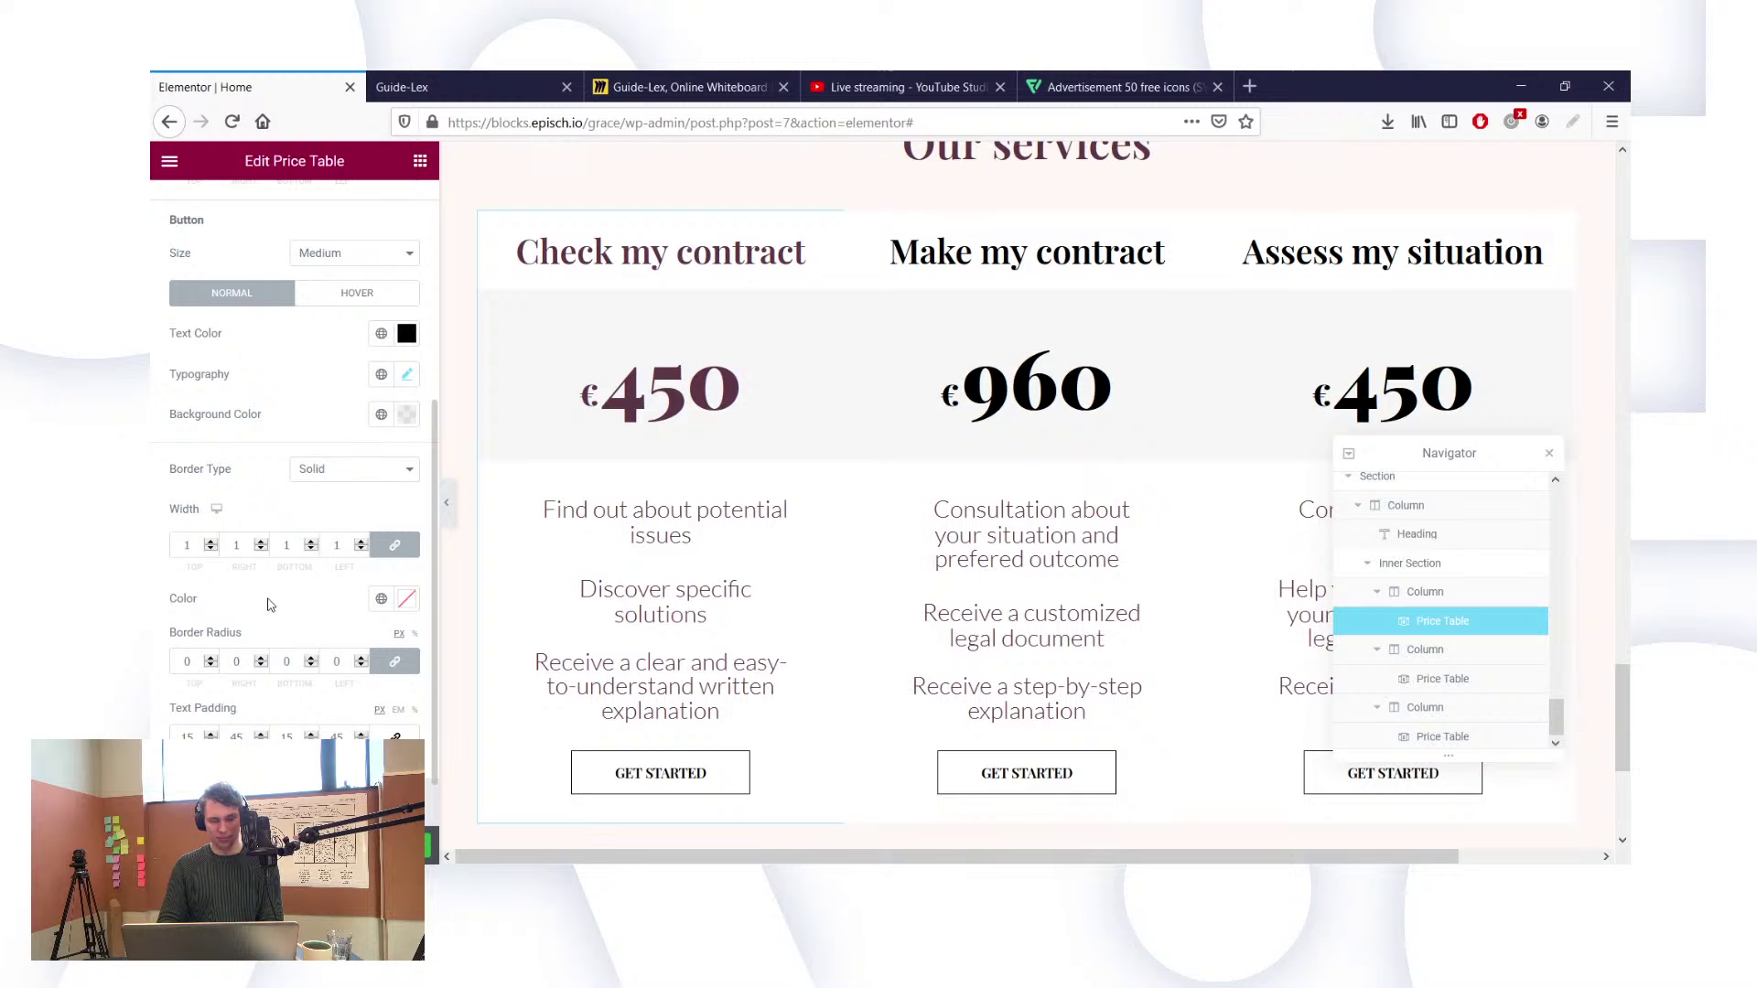
{"action": "left_click", "coordinate": [284, 547]}
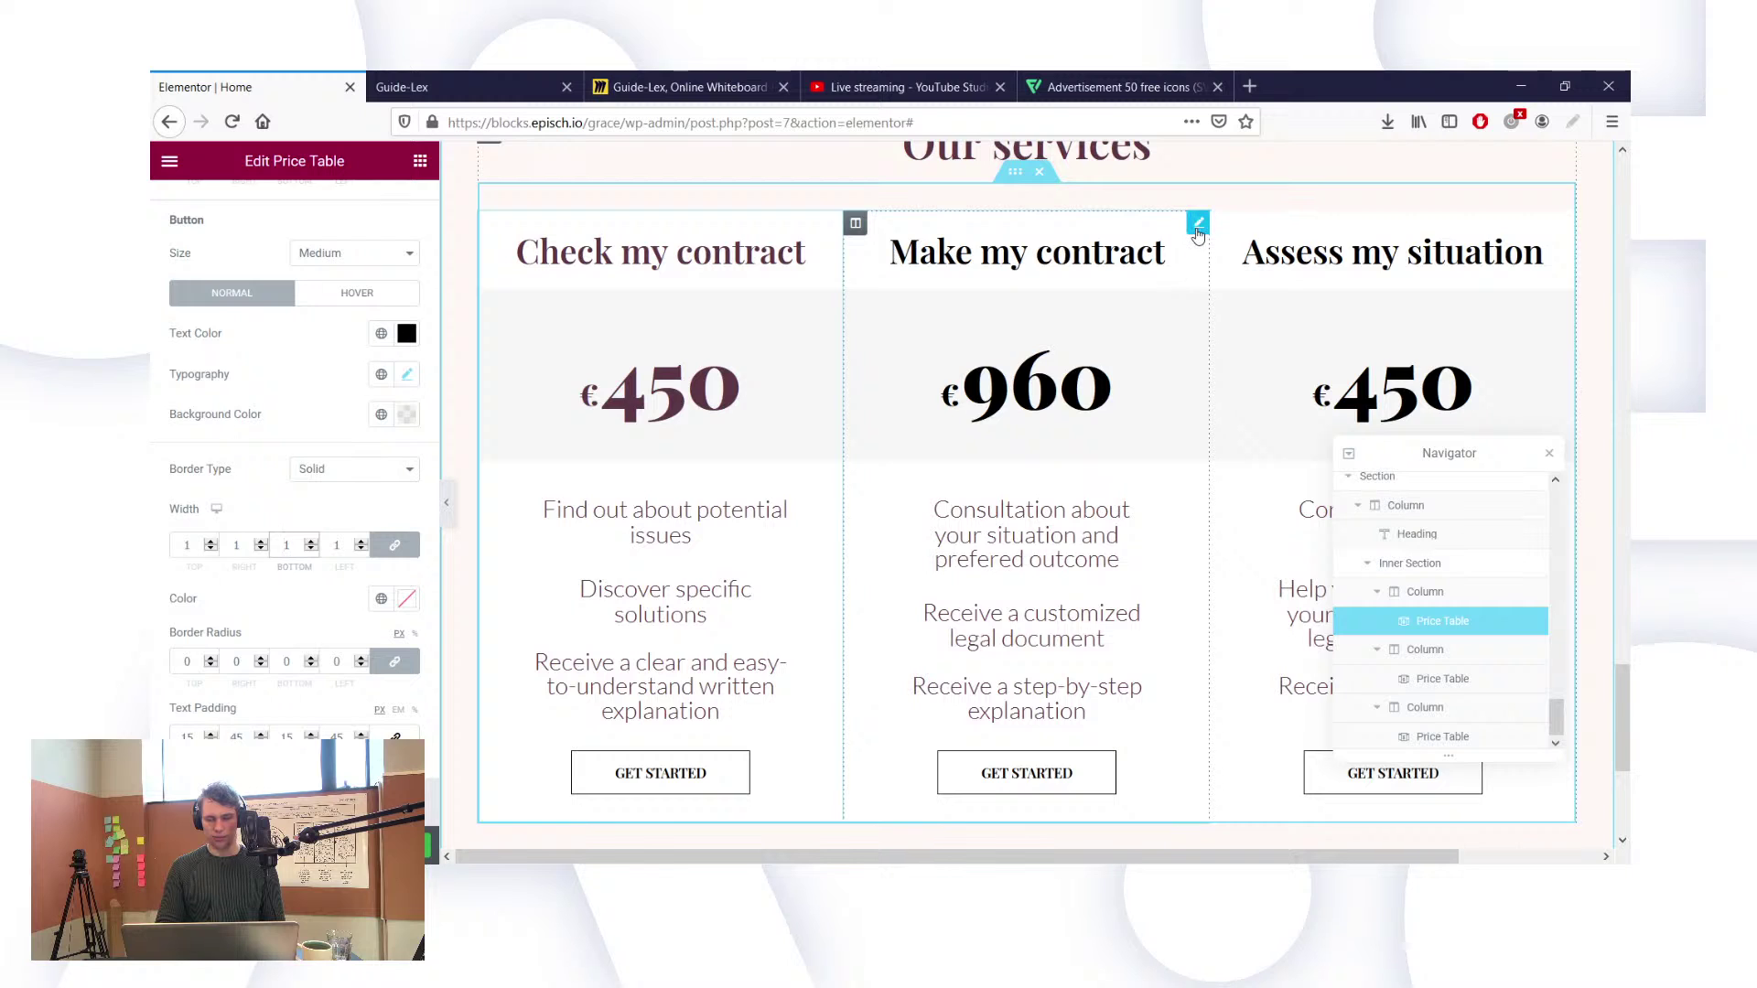
Step: Select the middle Make my contract price table and expand its Footer style settings
{"action": "left_click", "coordinate": [629, 304]}
{"action": "scroll", "coordinate": [314, 549], "scroll_direction": "down", "scroll_amount": 1}
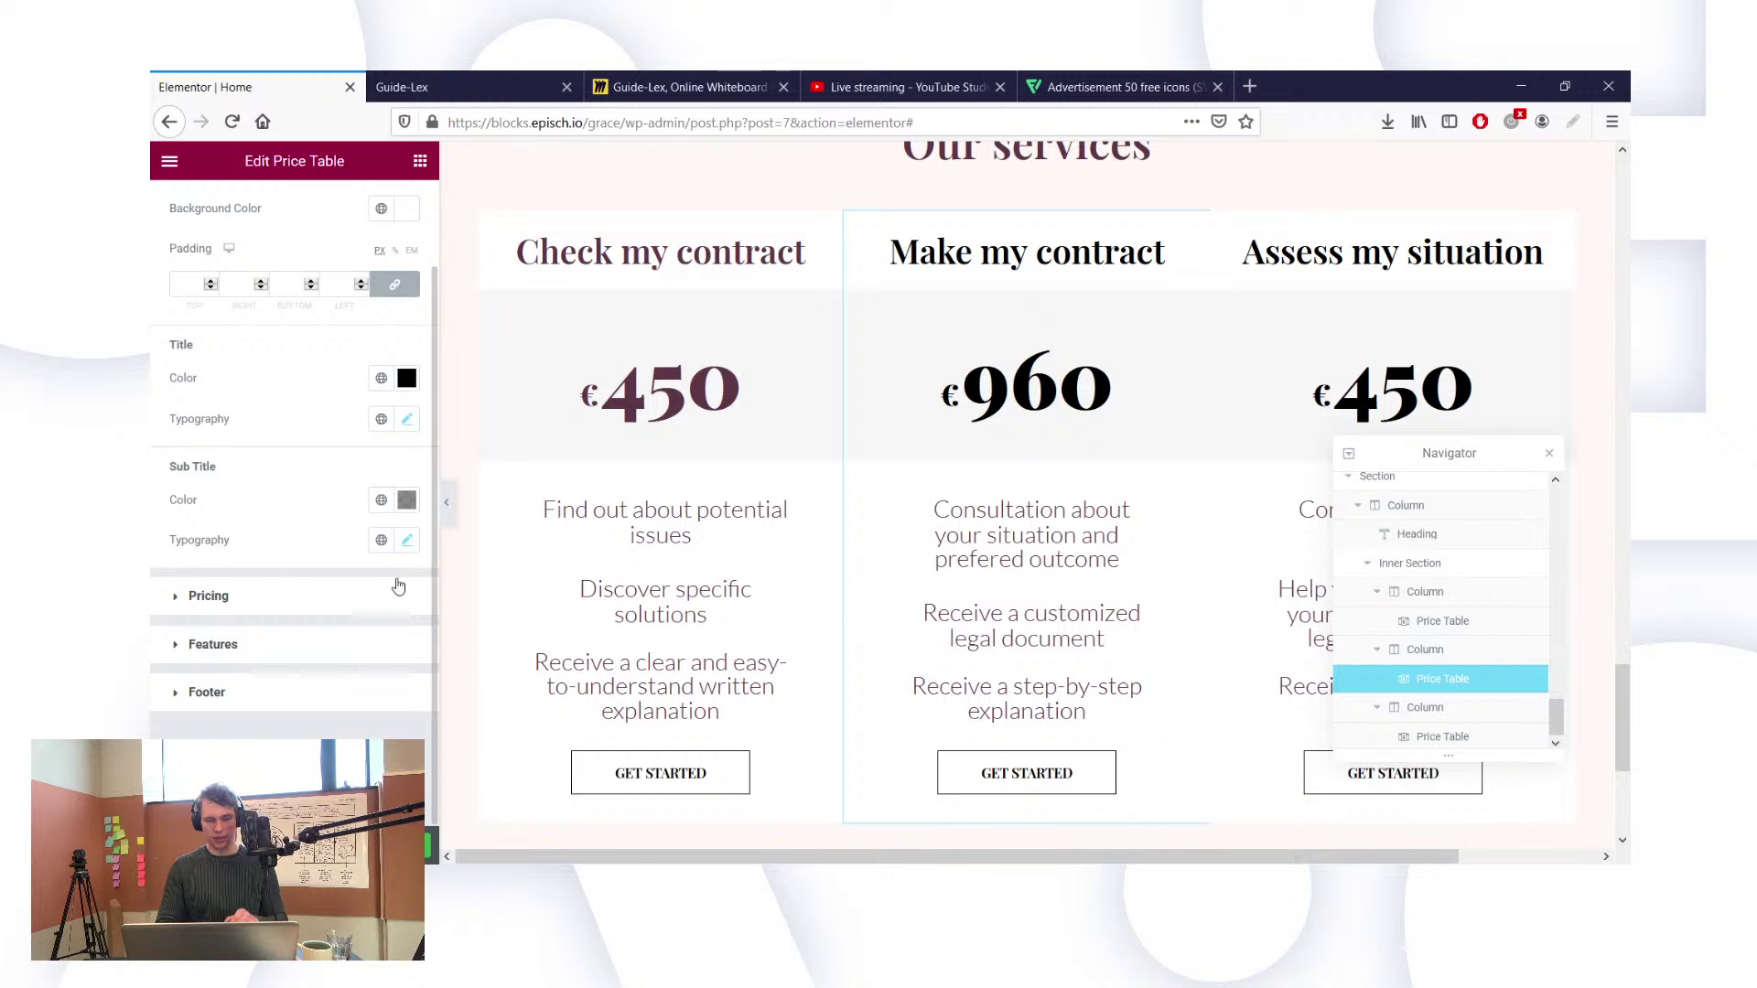
{"action": "scroll", "coordinate": [510, 553], "scroll_direction": "up", "scroll_amount": 10}
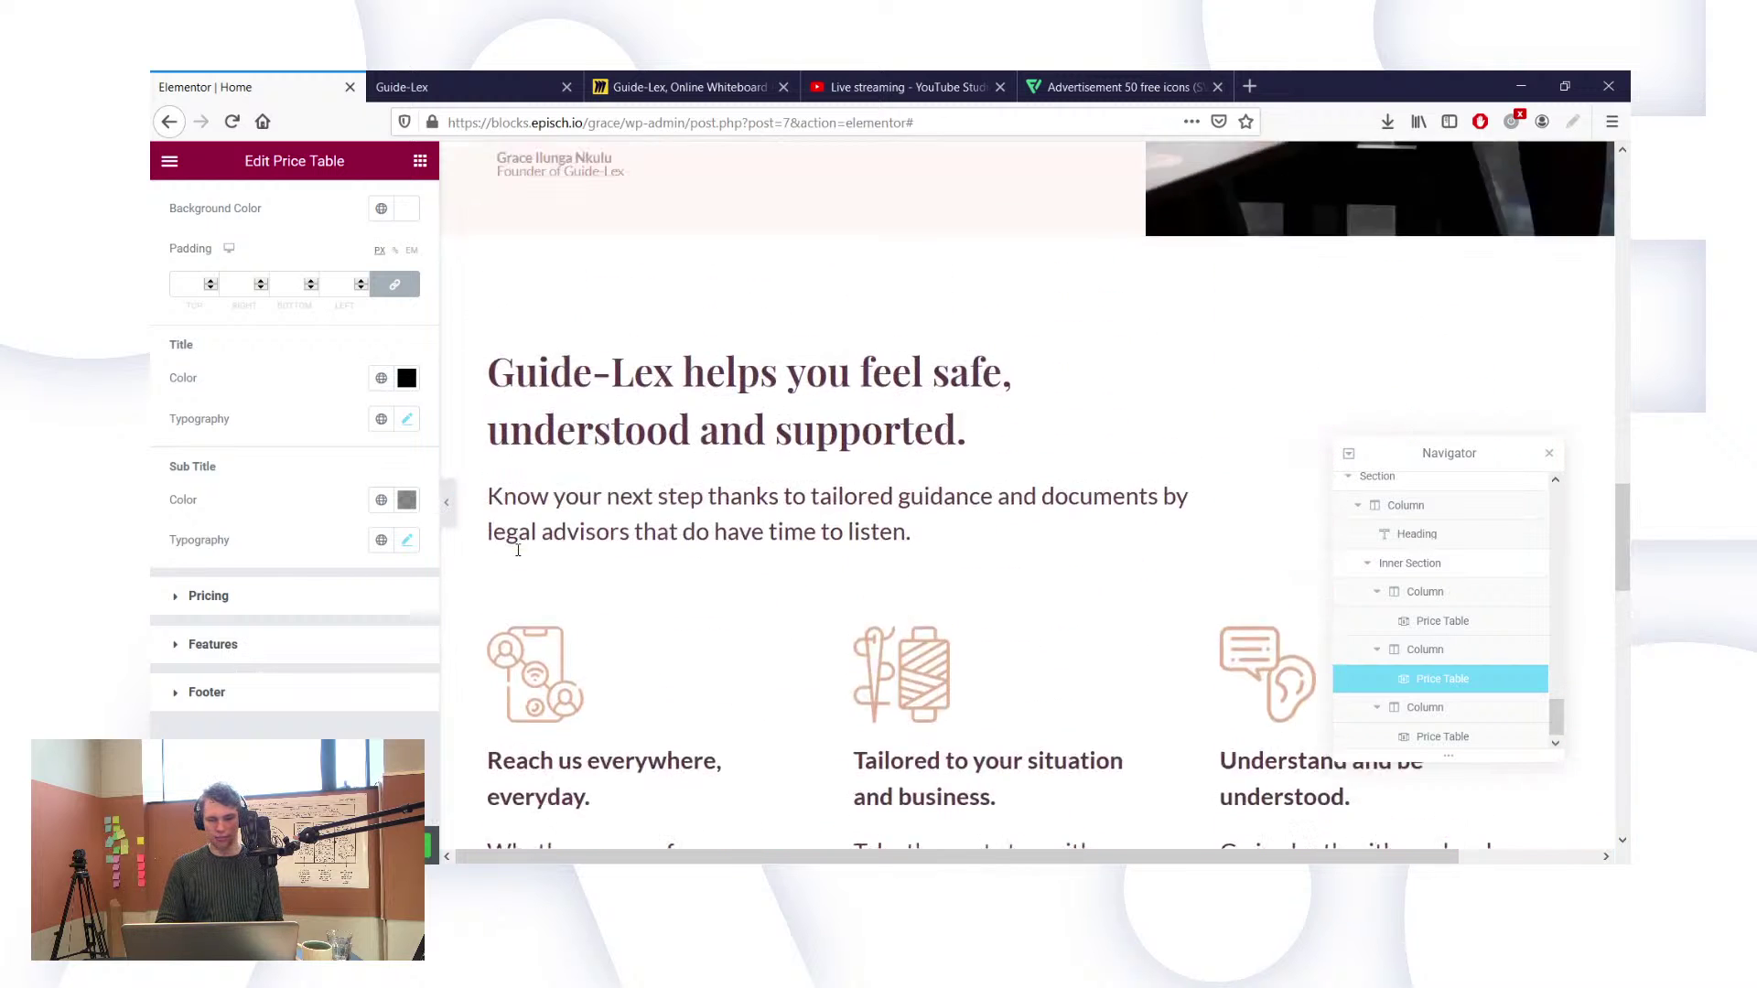
{"action": "scroll", "coordinate": [518, 550], "scroll_direction": "up", "scroll_amount": 5}
{"action": "scroll", "coordinate": [518, 550], "scroll_direction": "down", "scroll_amount": 15}
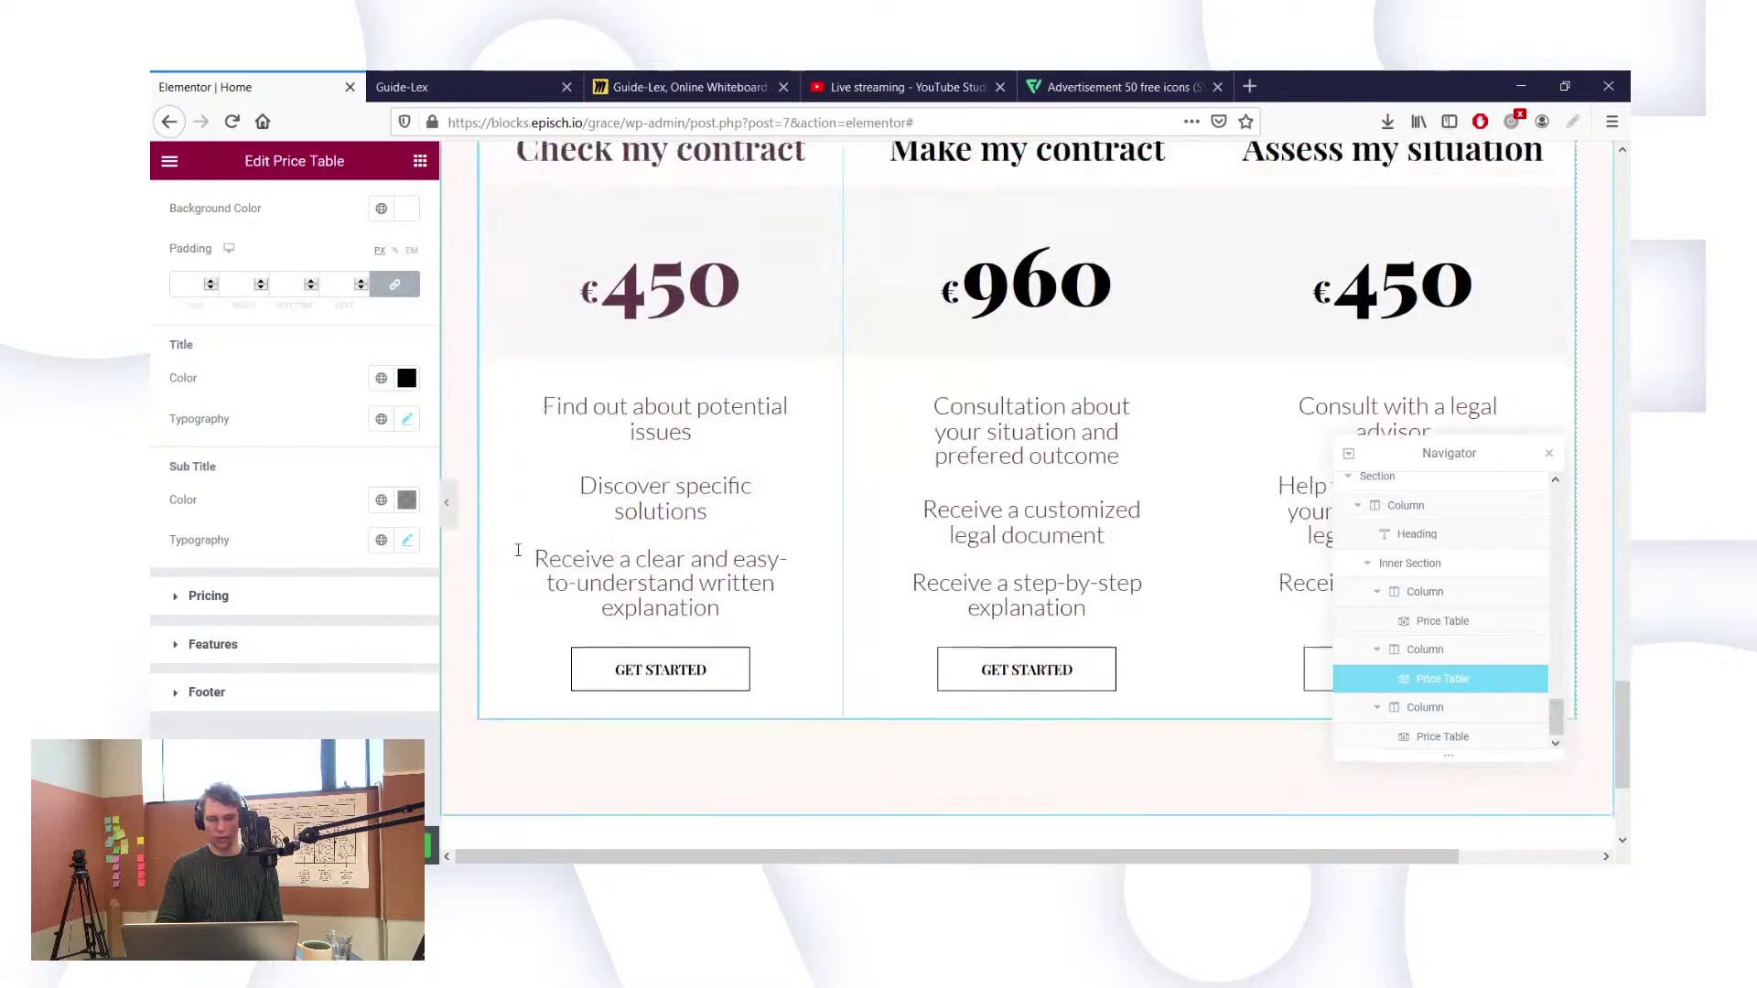
{"action": "scroll", "coordinate": [518, 550], "scroll_direction": "down", "scroll_amount": 1}
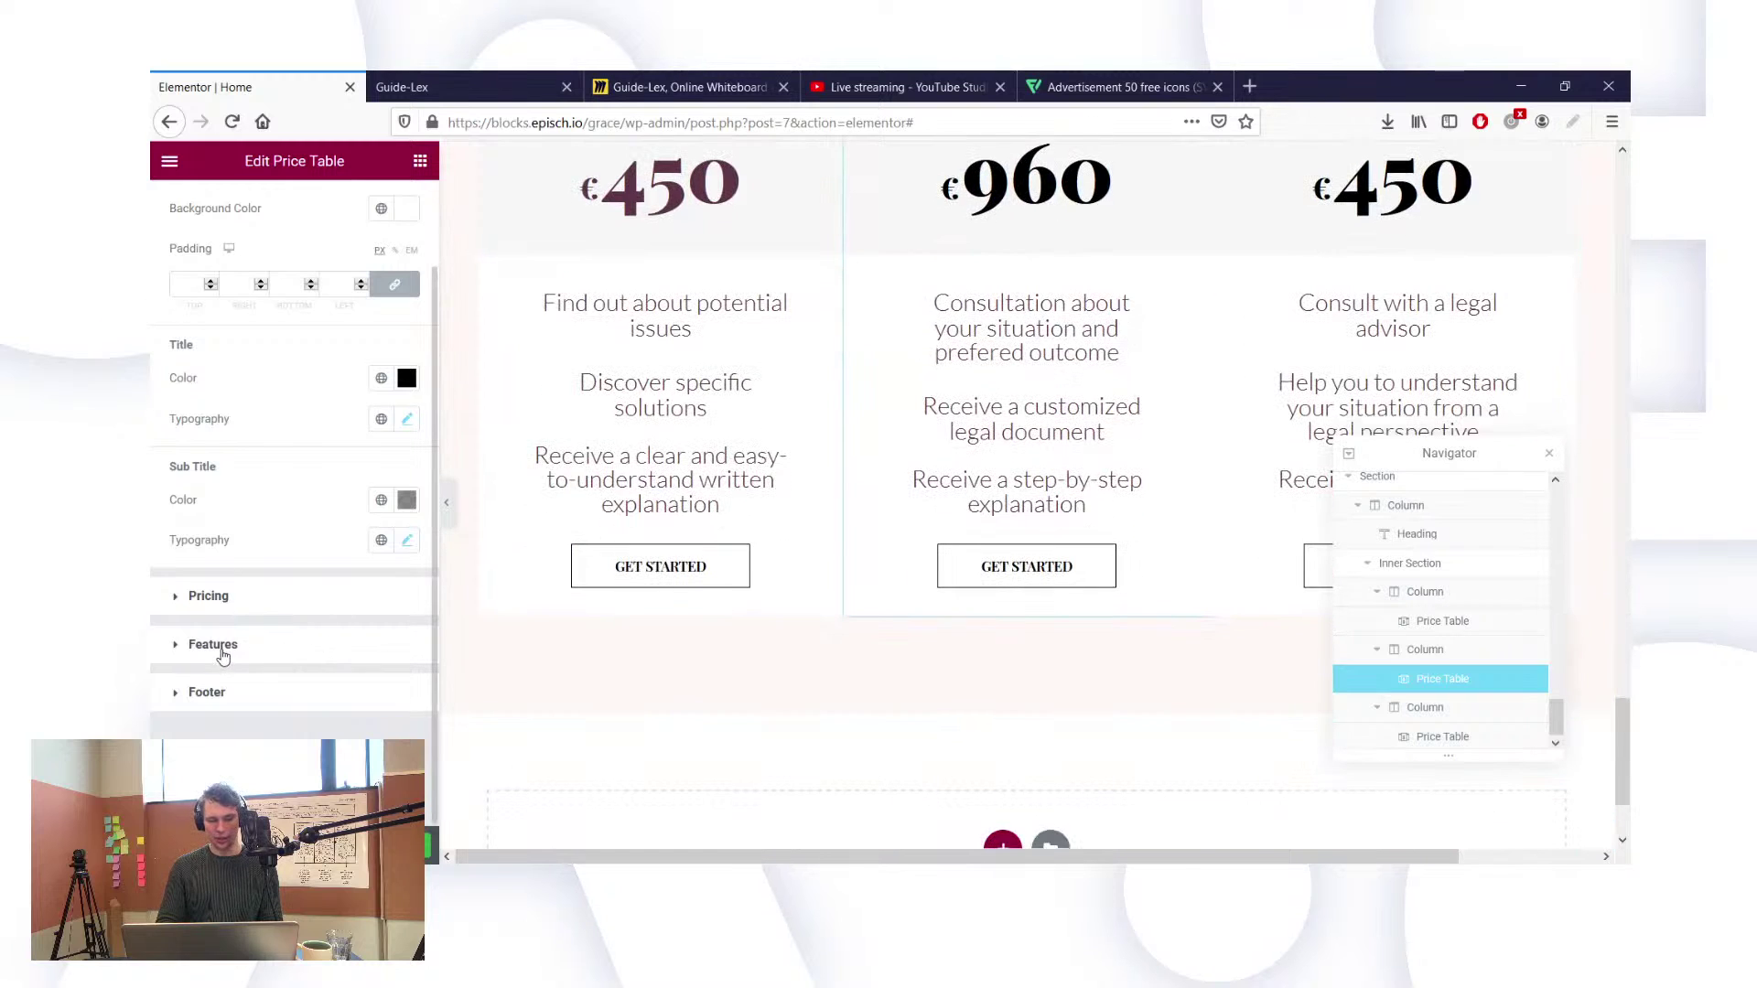
{"action": "scroll", "coordinate": [286, 321], "scroll_direction": "up", "scroll_amount": 1}
{"action": "scroll", "coordinate": [355, 536], "scroll_direction": "down", "scroll_amount": 1}
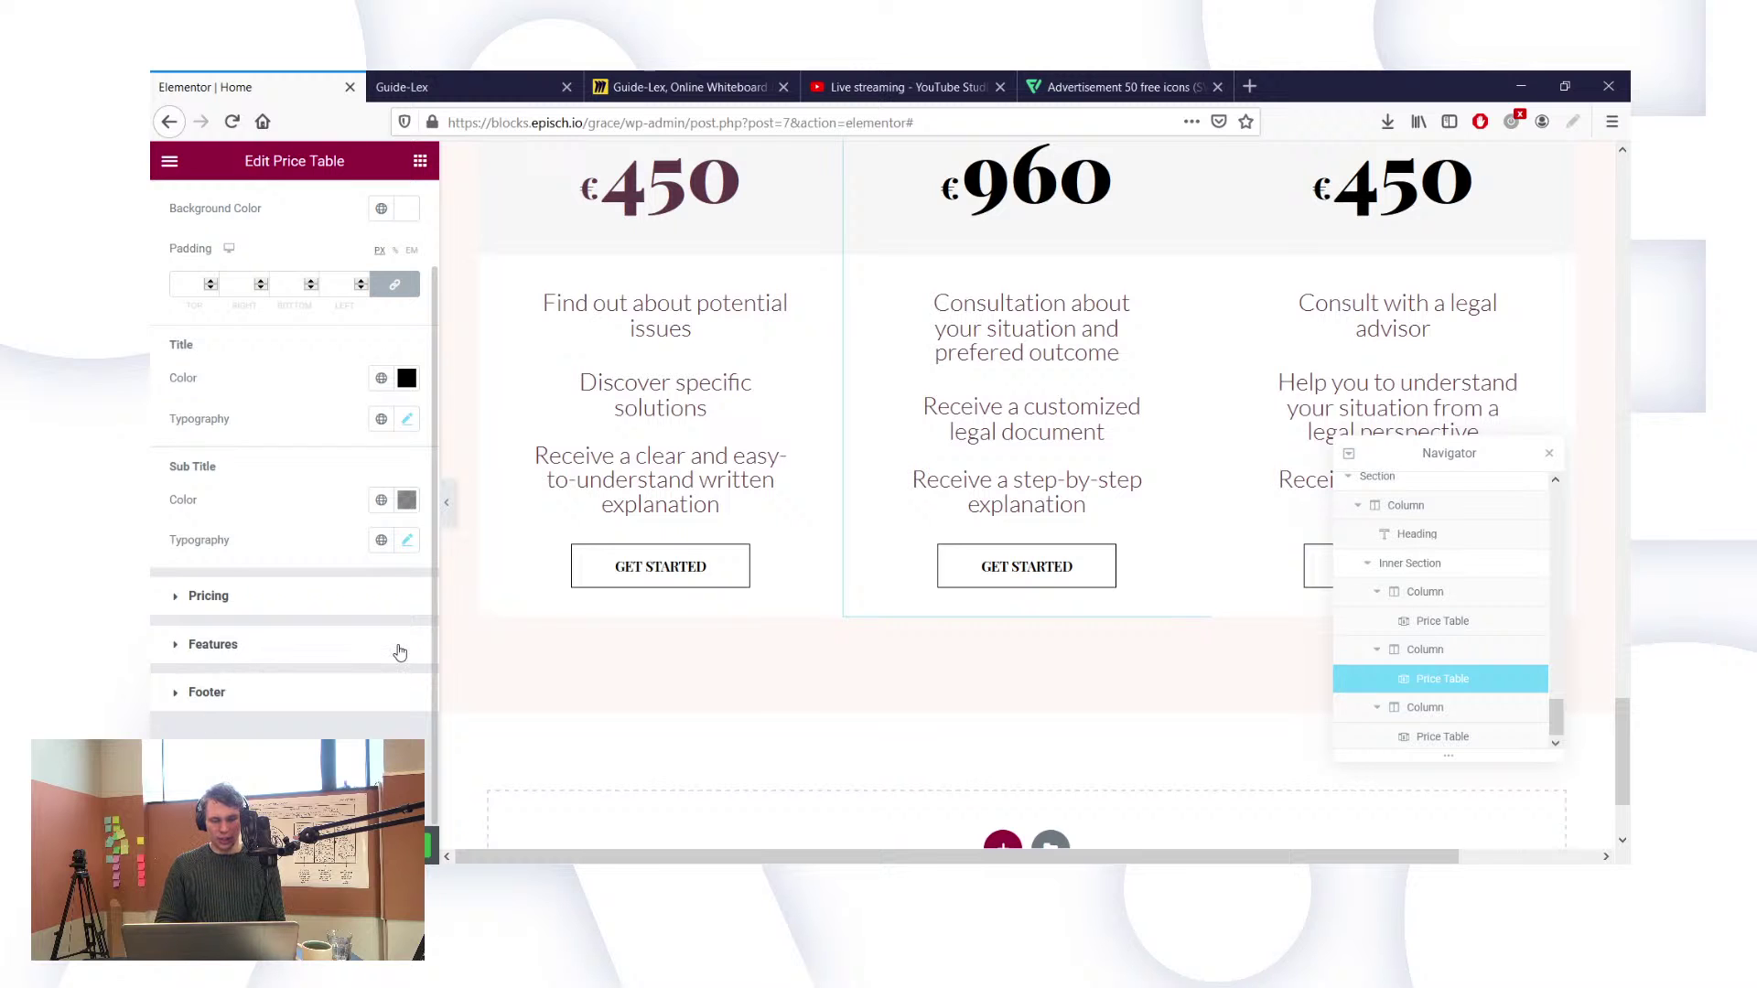
{"action": "left_click", "coordinate": [330, 692]}
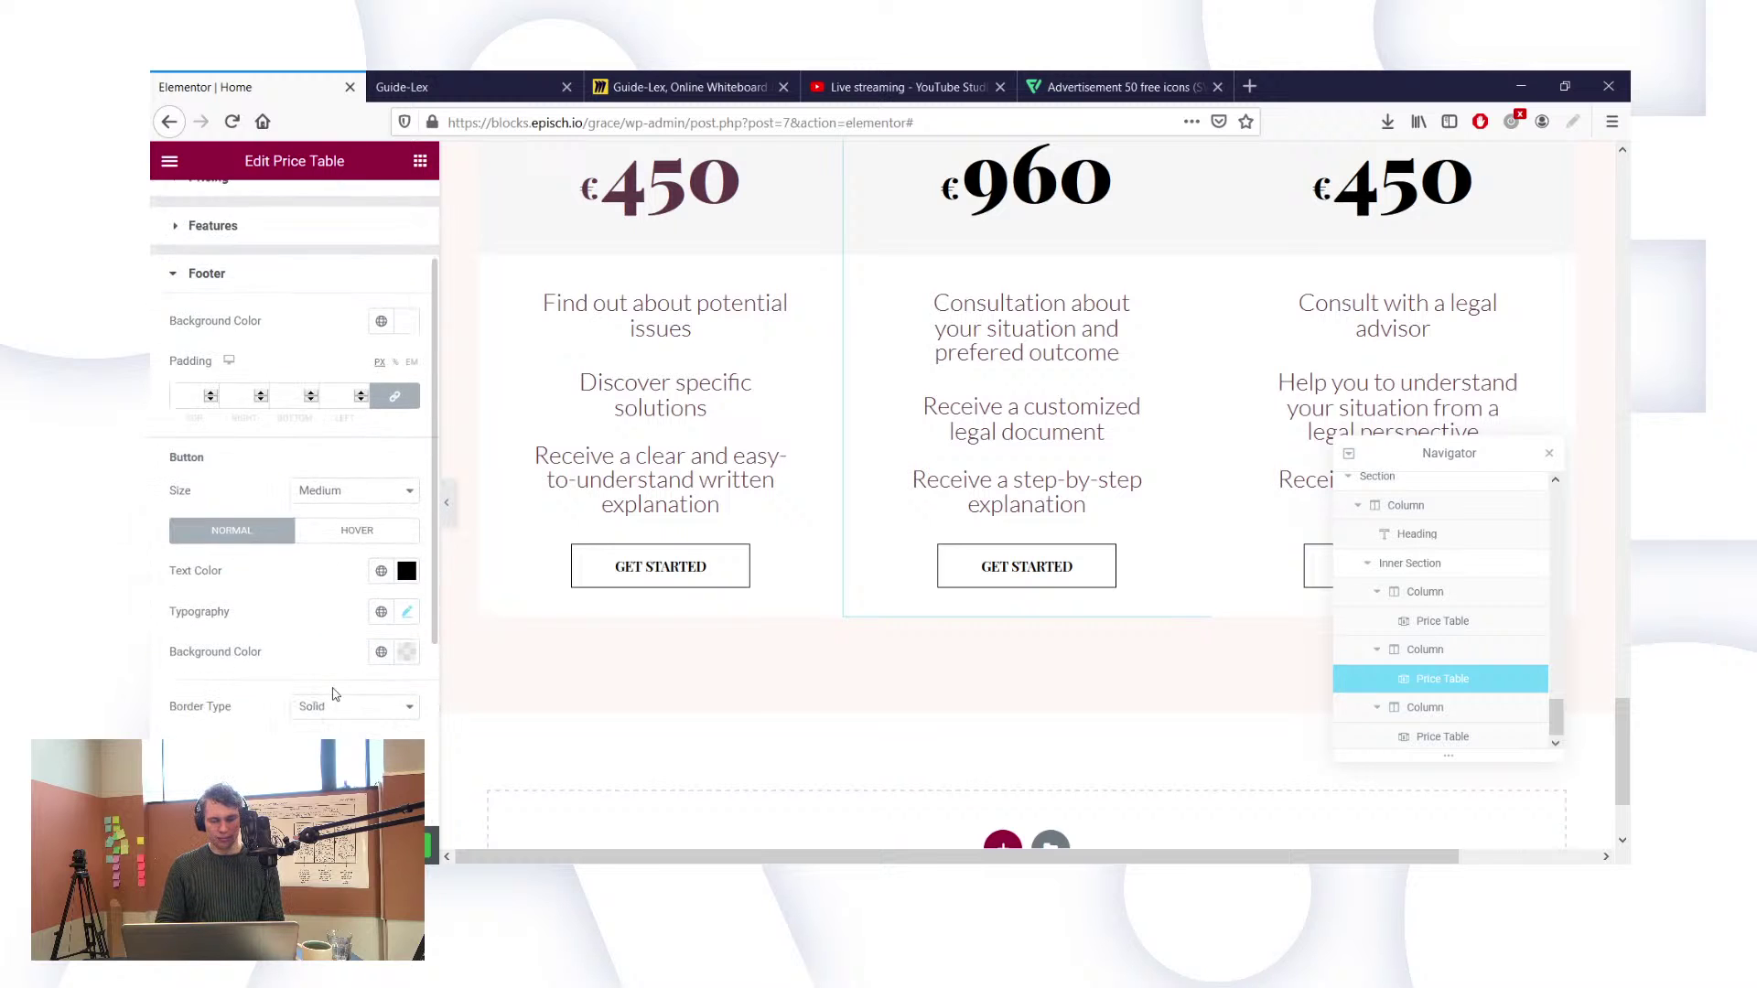
Step: Make the middle button's text colour #FFFFFF and its background the dark green global New Item #2
{"action": "left_click", "coordinate": [382, 551]}
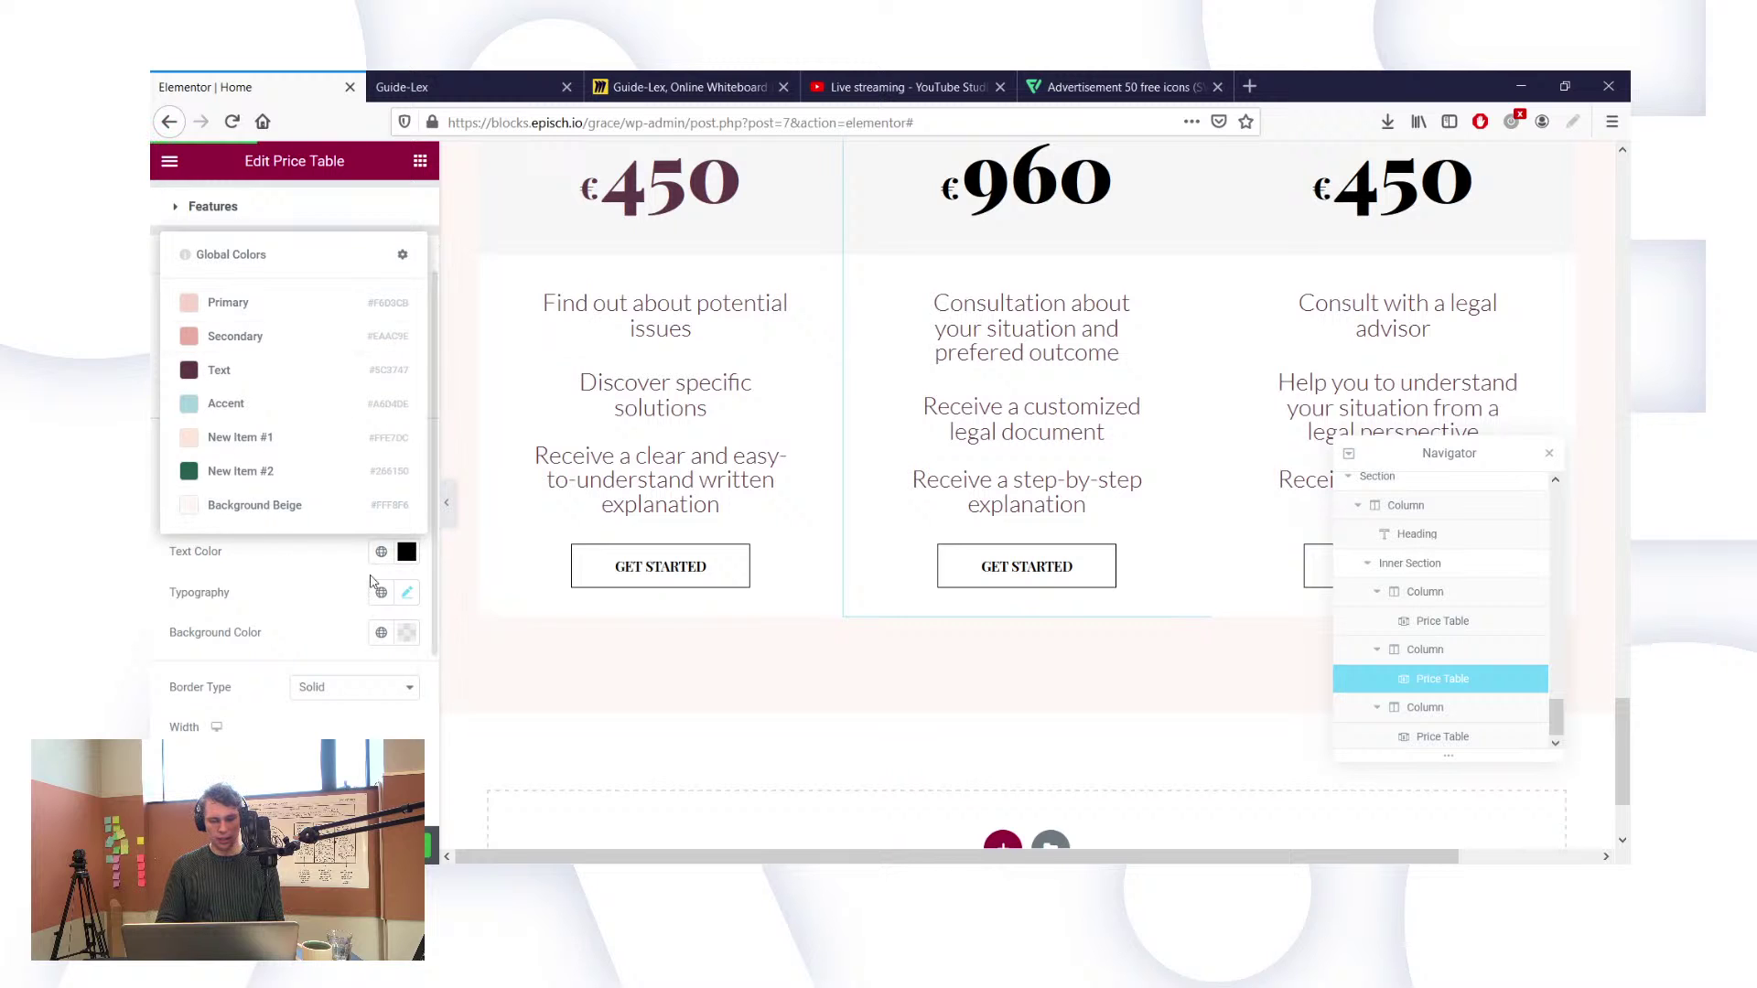
{"action": "left_click", "coordinate": [407, 551]}
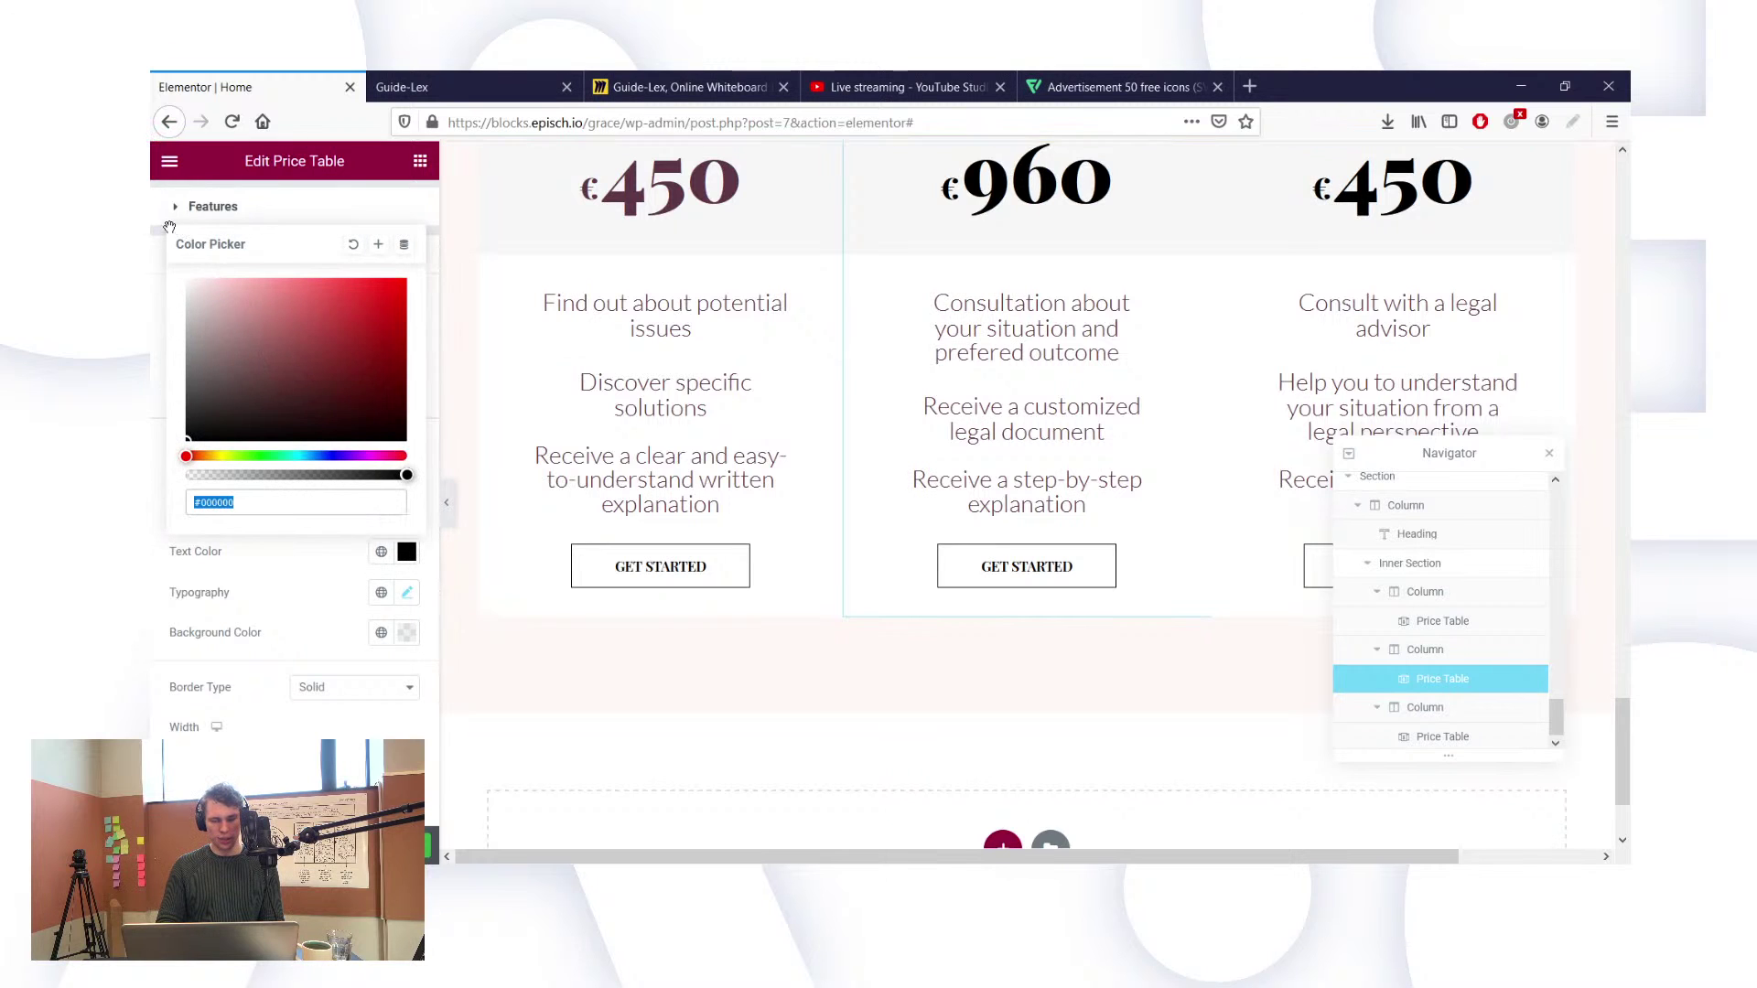
{"action": "type", "text": "#FFFFFF"}
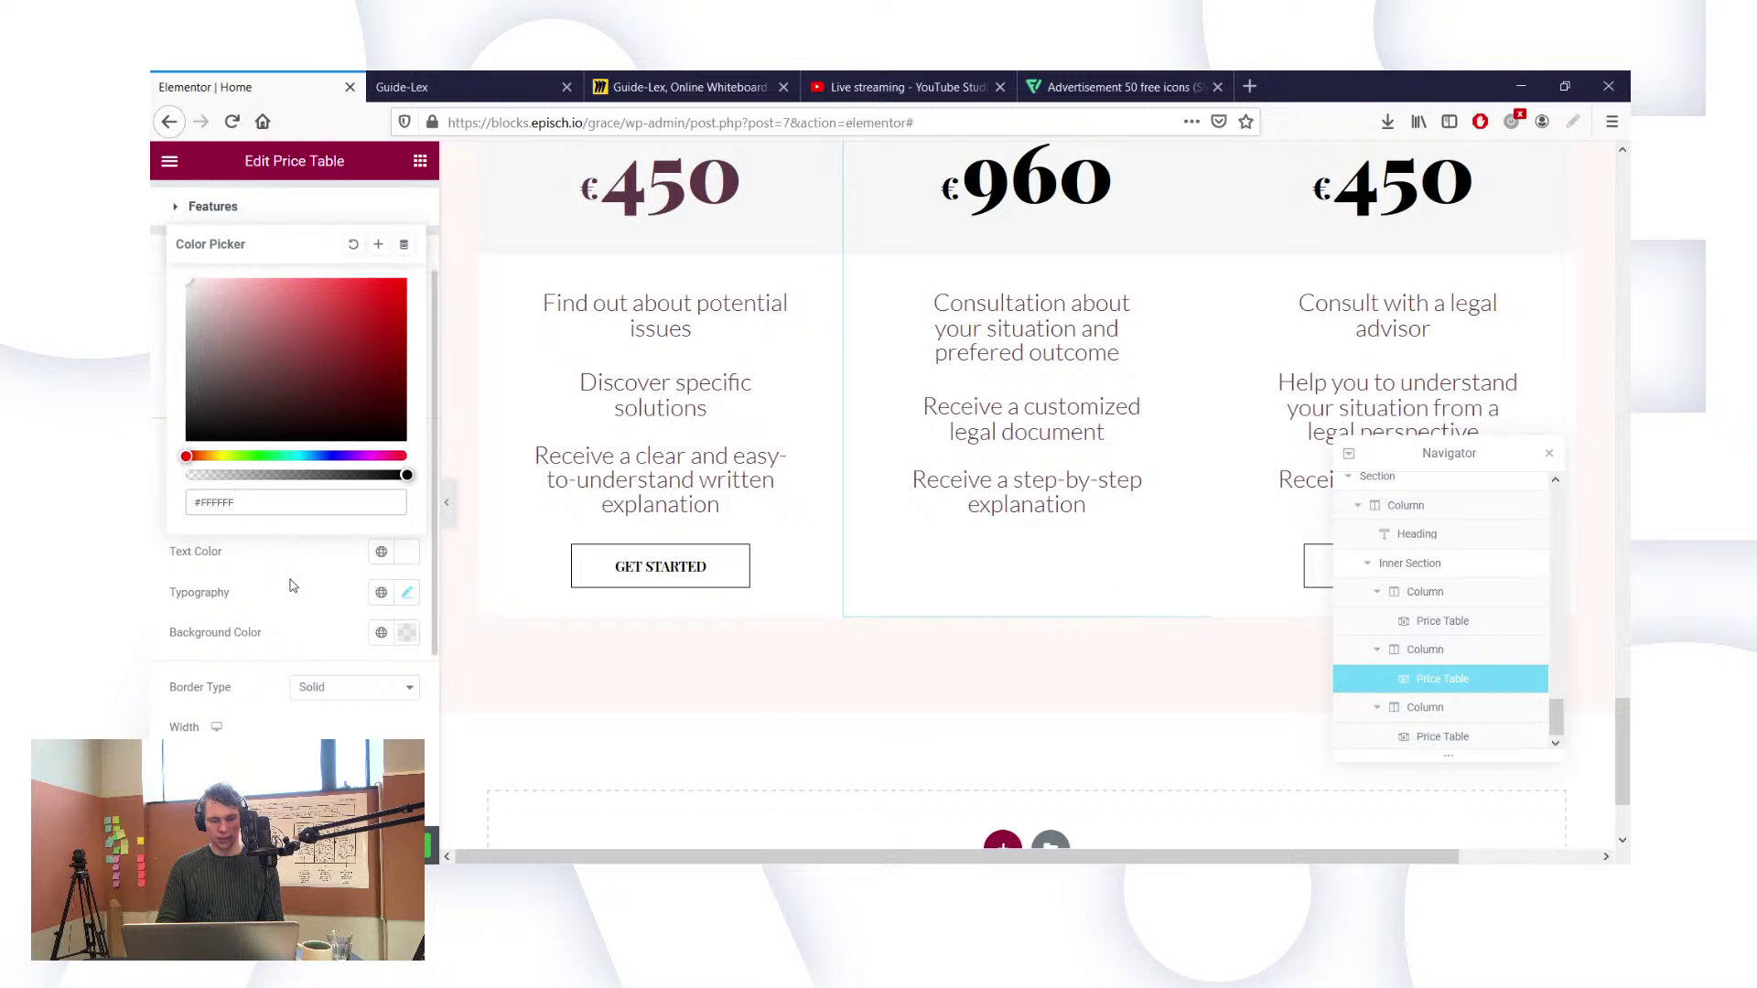
{"action": "left_click", "coordinate": [382, 632]}
{"action": "left_click", "coordinate": [382, 632]}
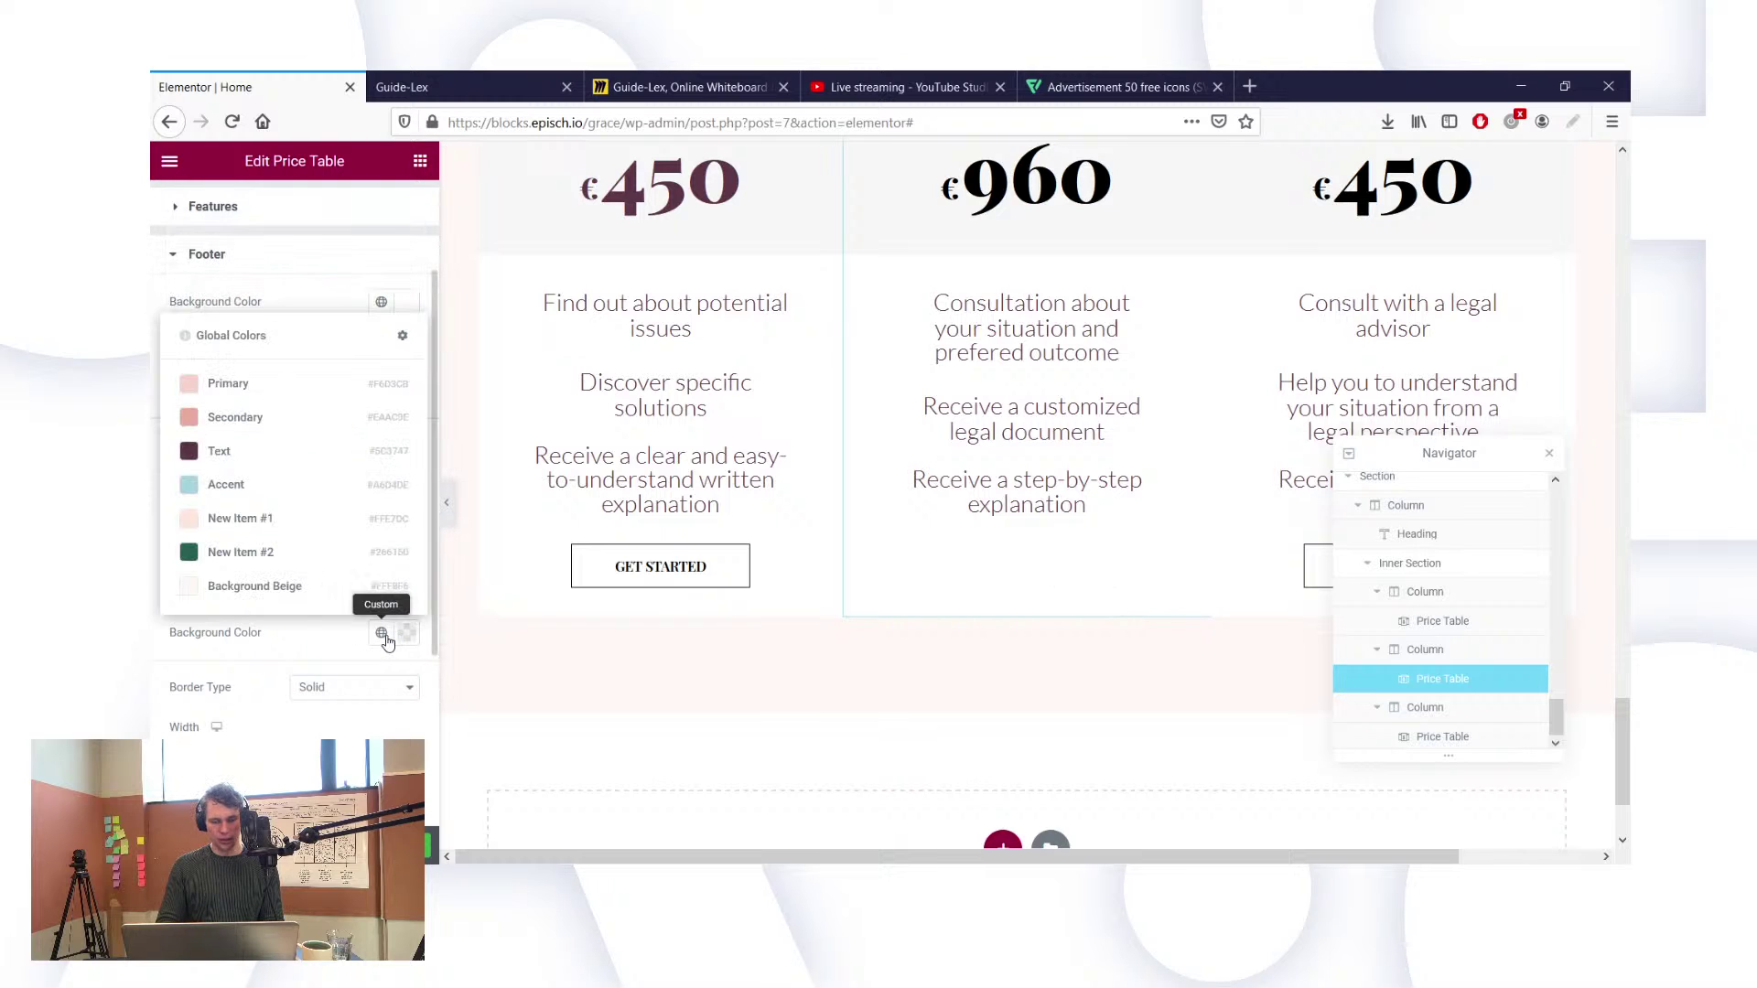
{"action": "left_click", "coordinate": [243, 553]}
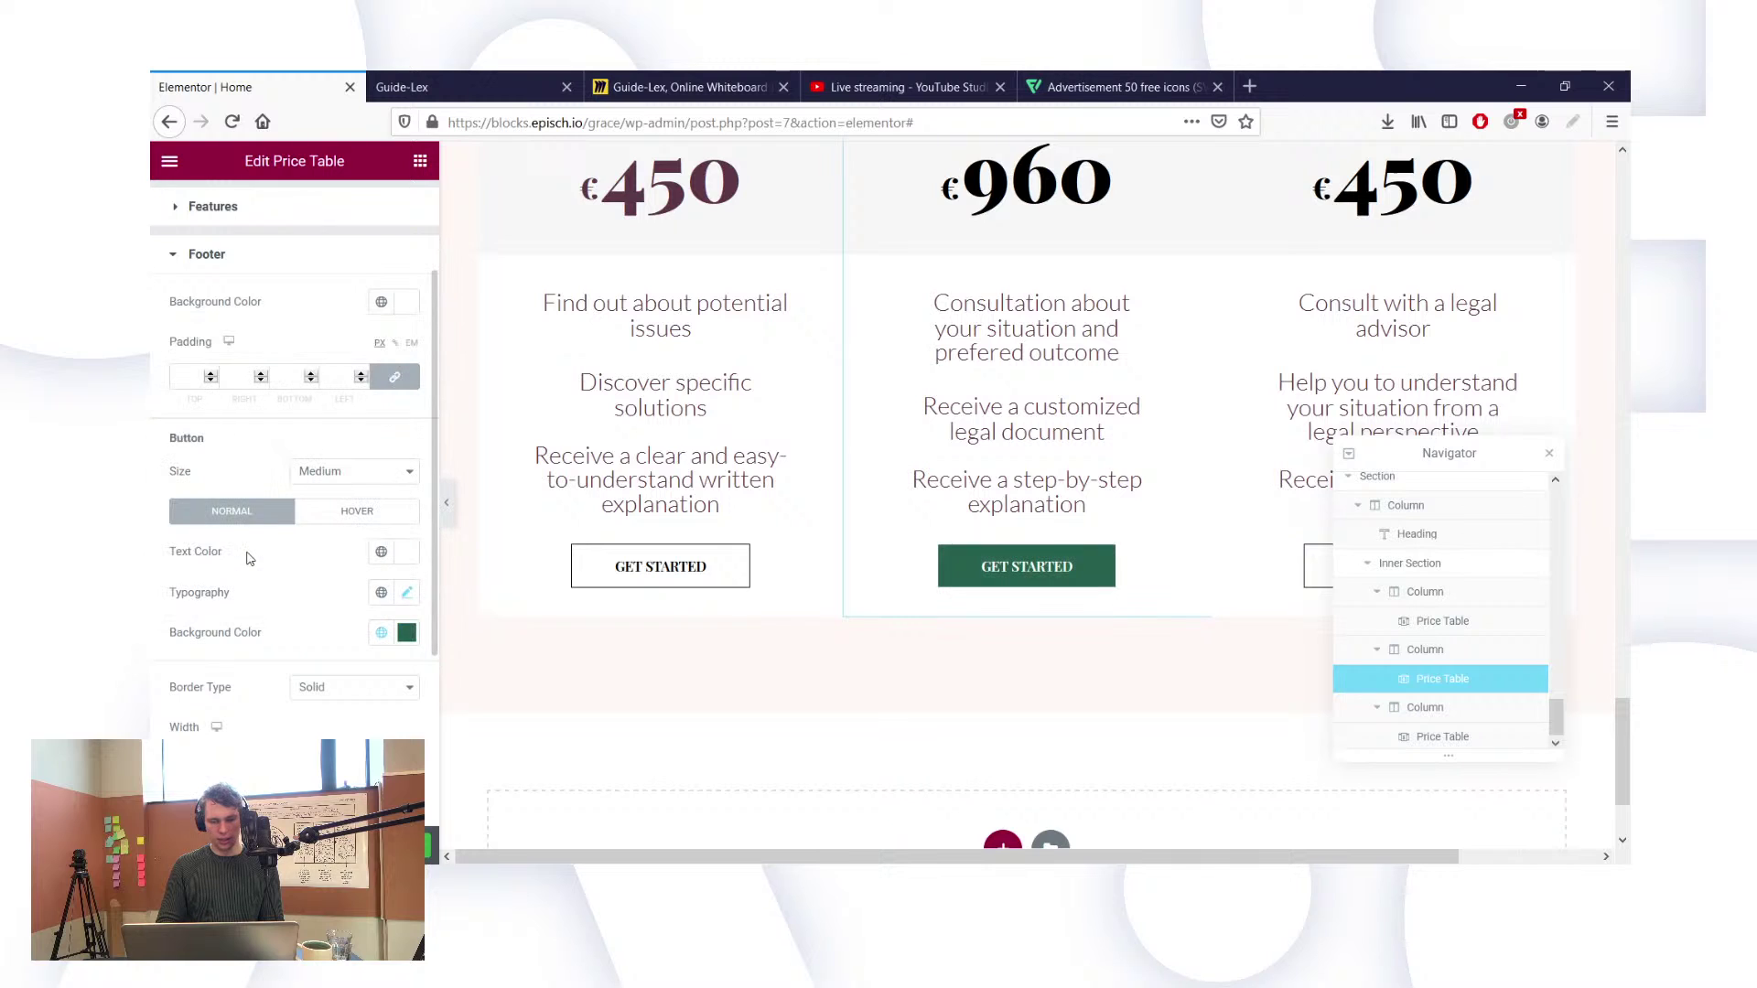
{"action": "left_click", "coordinate": [407, 594]}
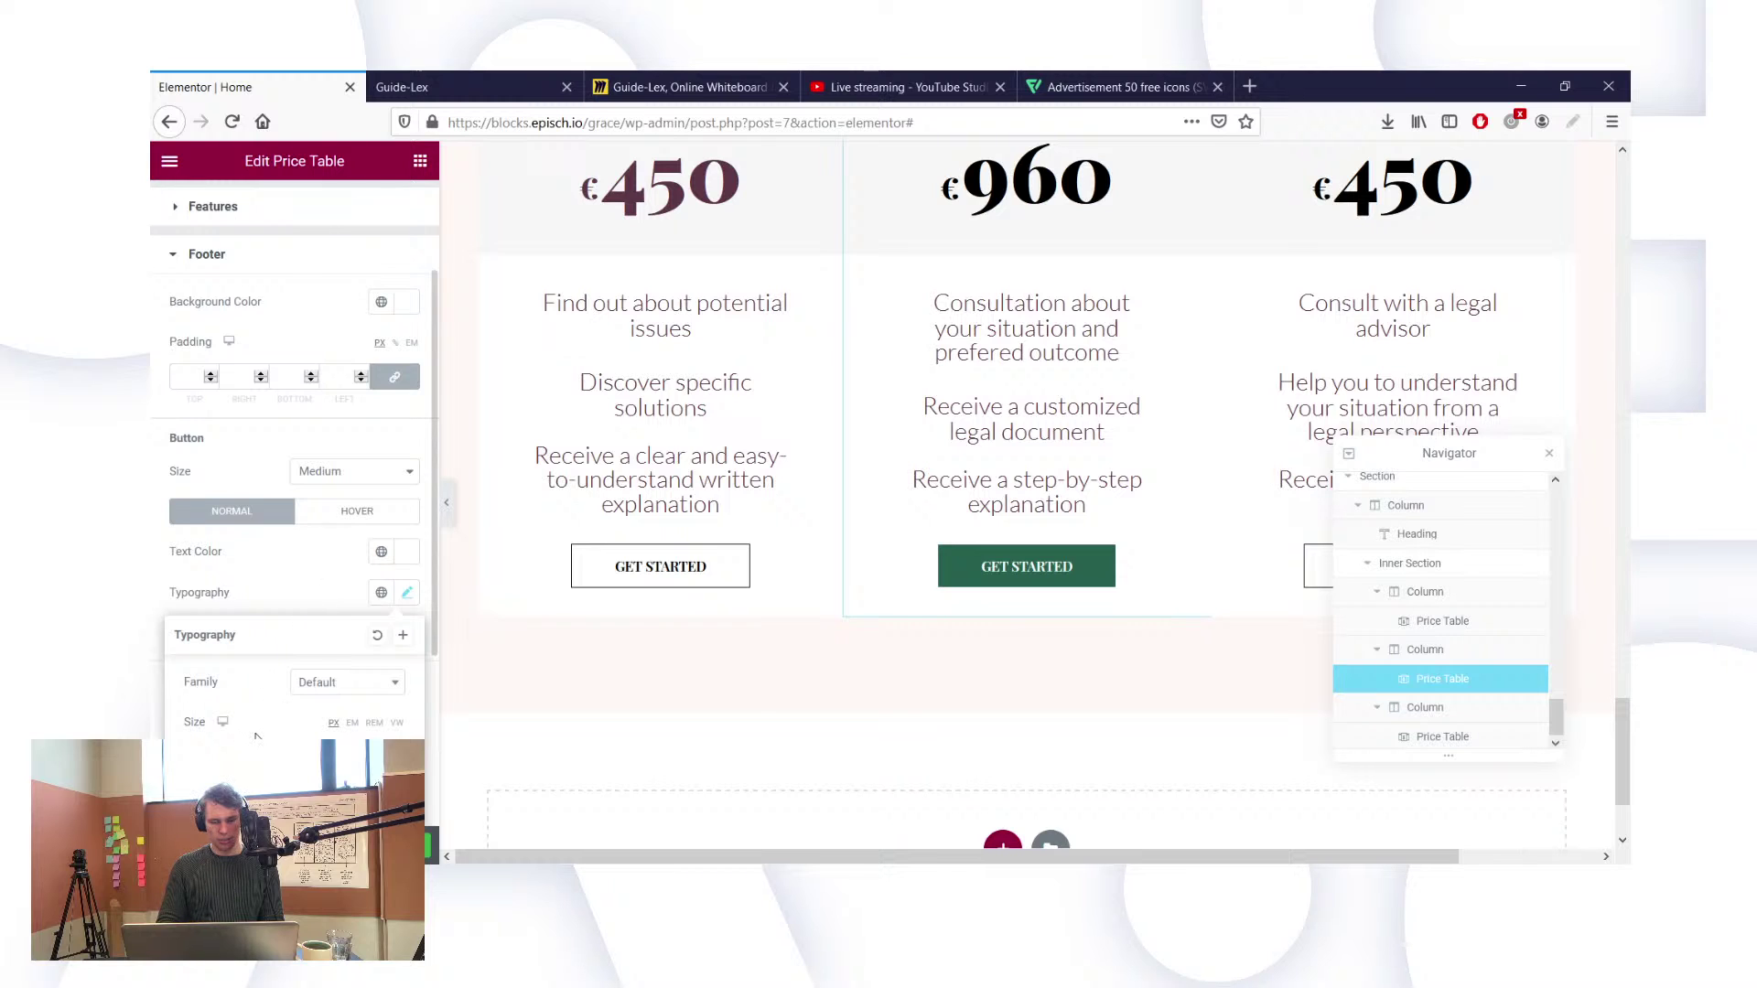
Step: Set the middle button label's transform to Default and its font size from 14 to 21
{"action": "scroll", "coordinate": [274, 723], "scroll_direction": "down", "scroll_amount": 4}
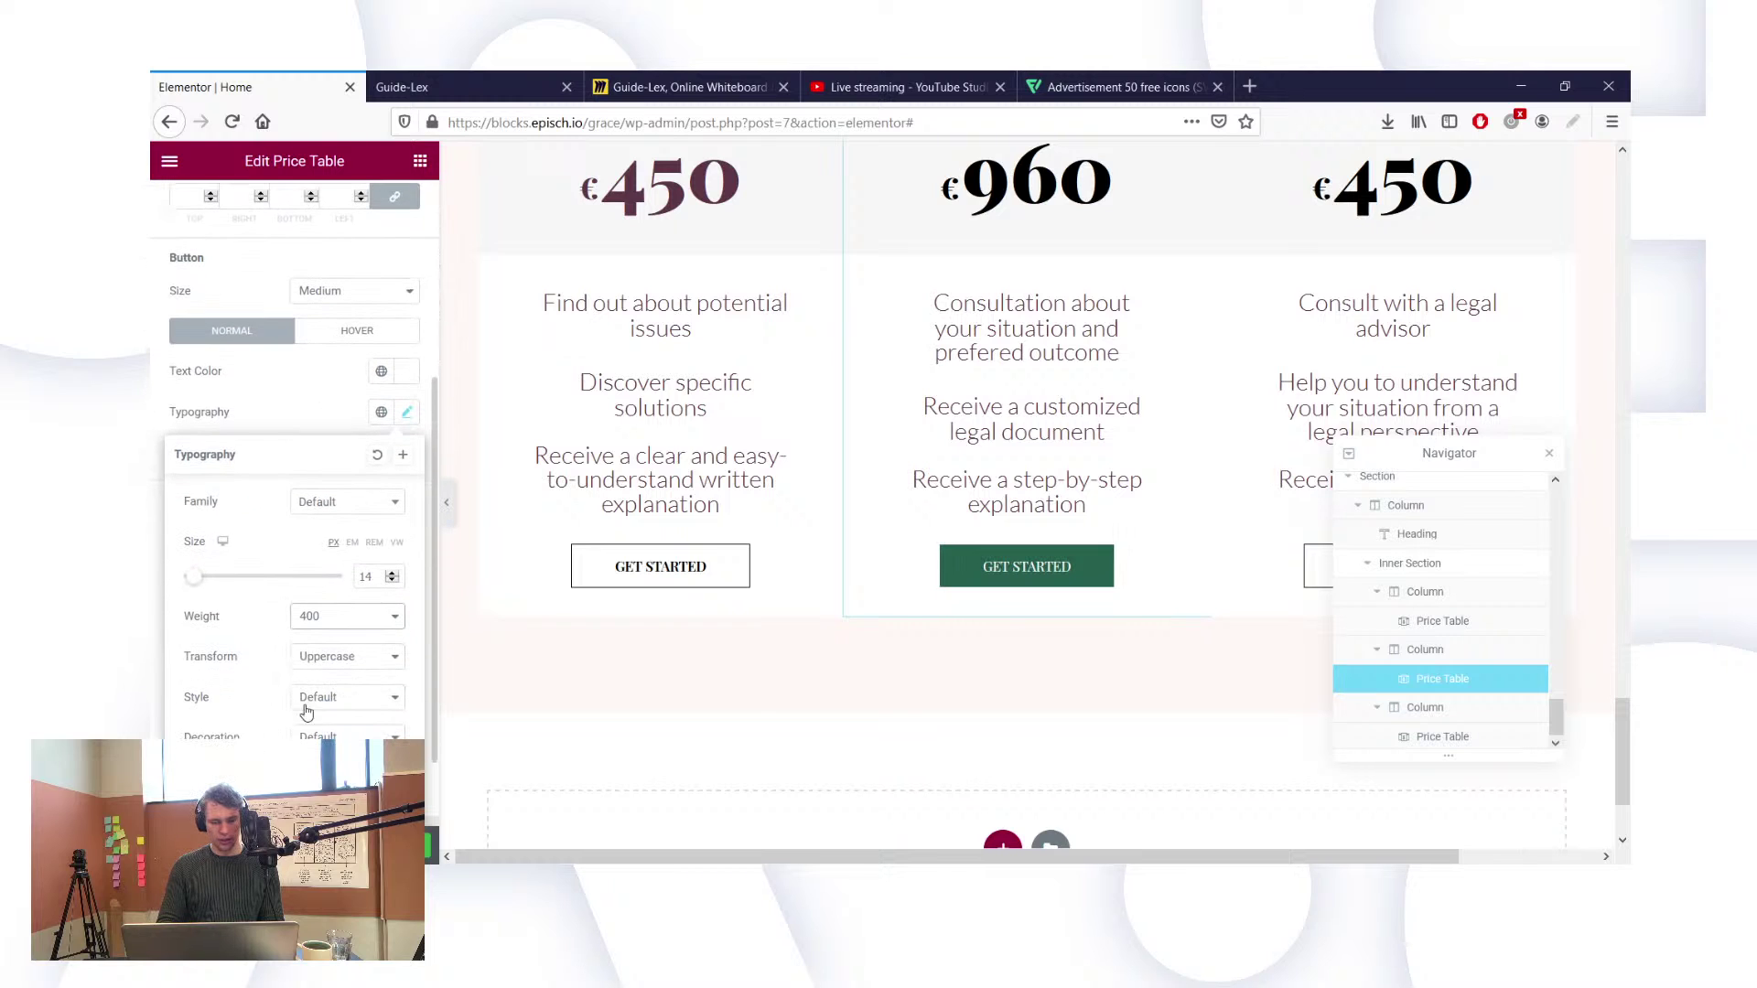
{"action": "left_click", "coordinate": [330, 656]}
{"action": "left_click", "coordinate": [346, 696]}
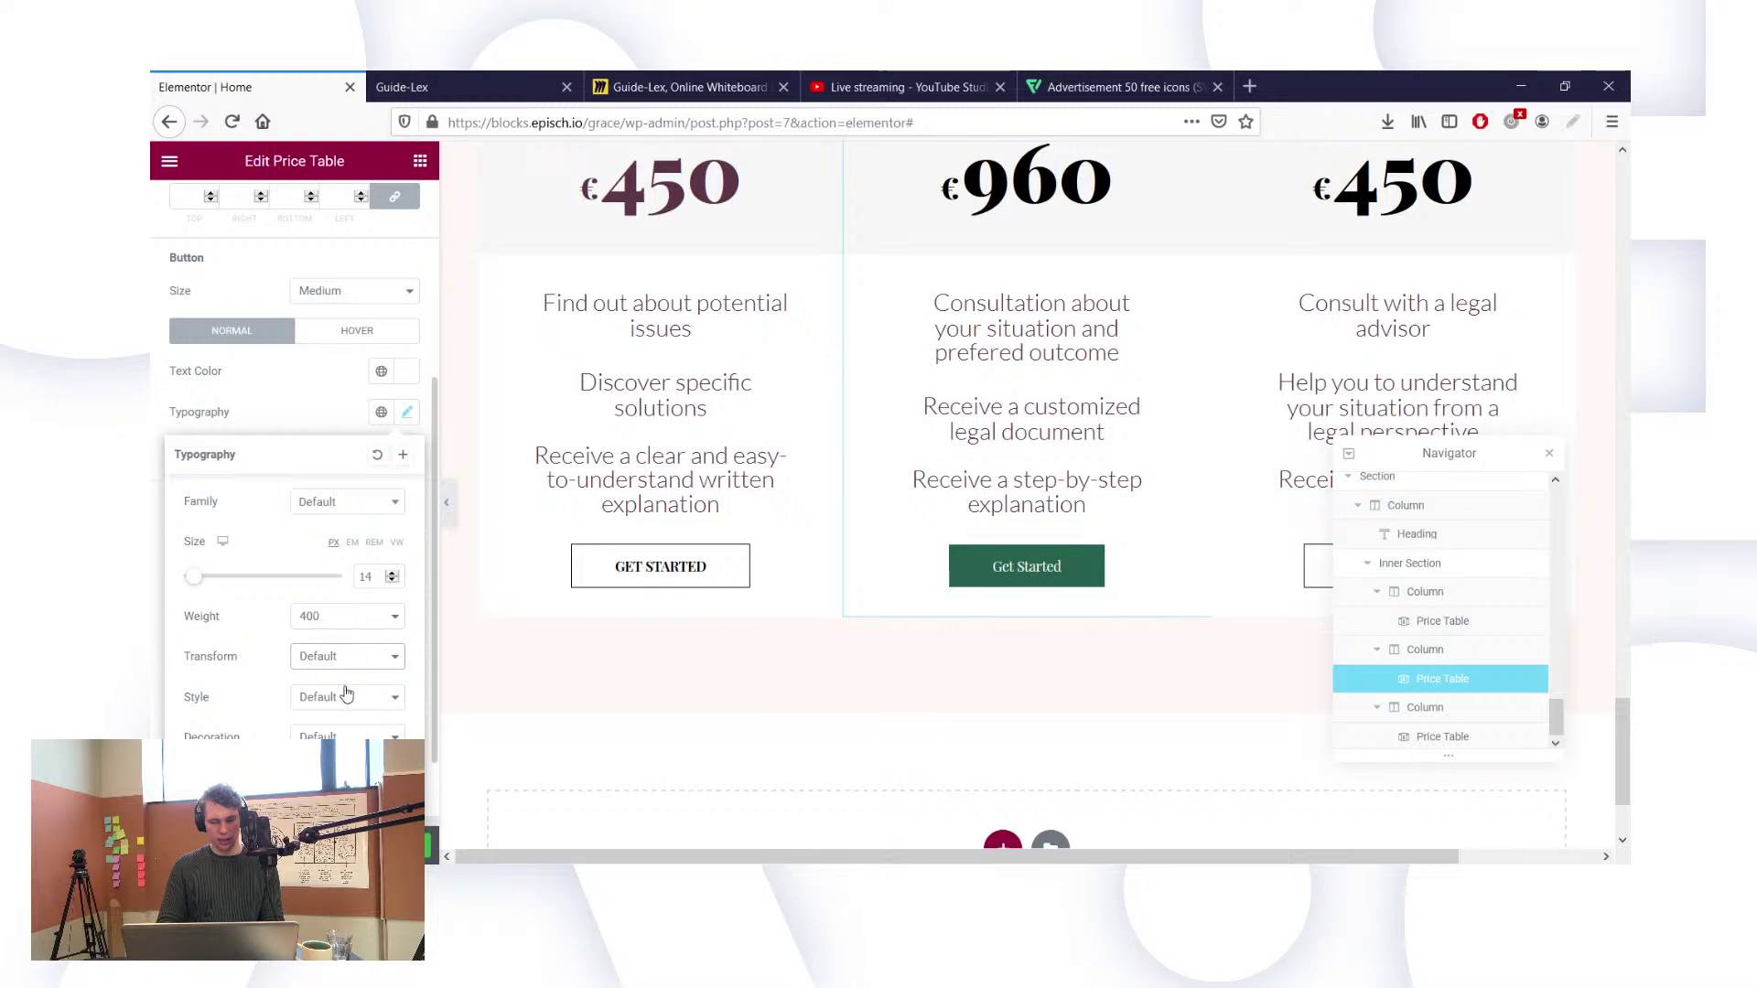
{"action": "left_click", "coordinate": [370, 578]}
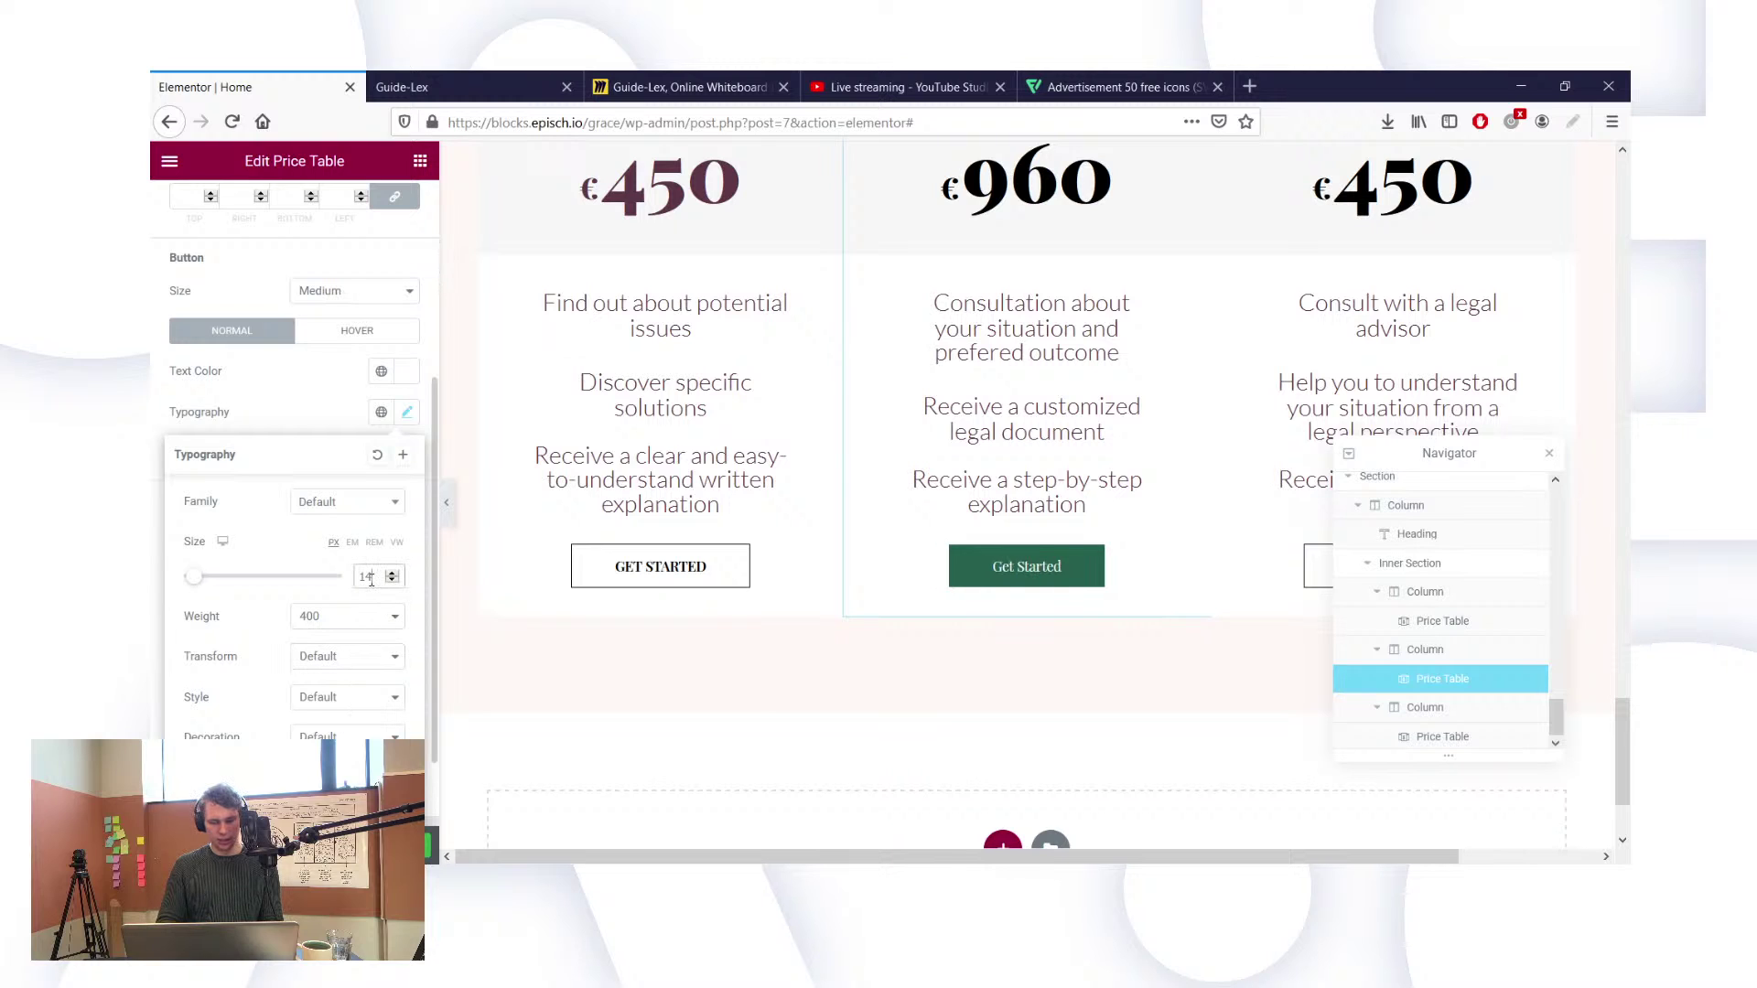
{"action": "key", "text": "BackSpace"}
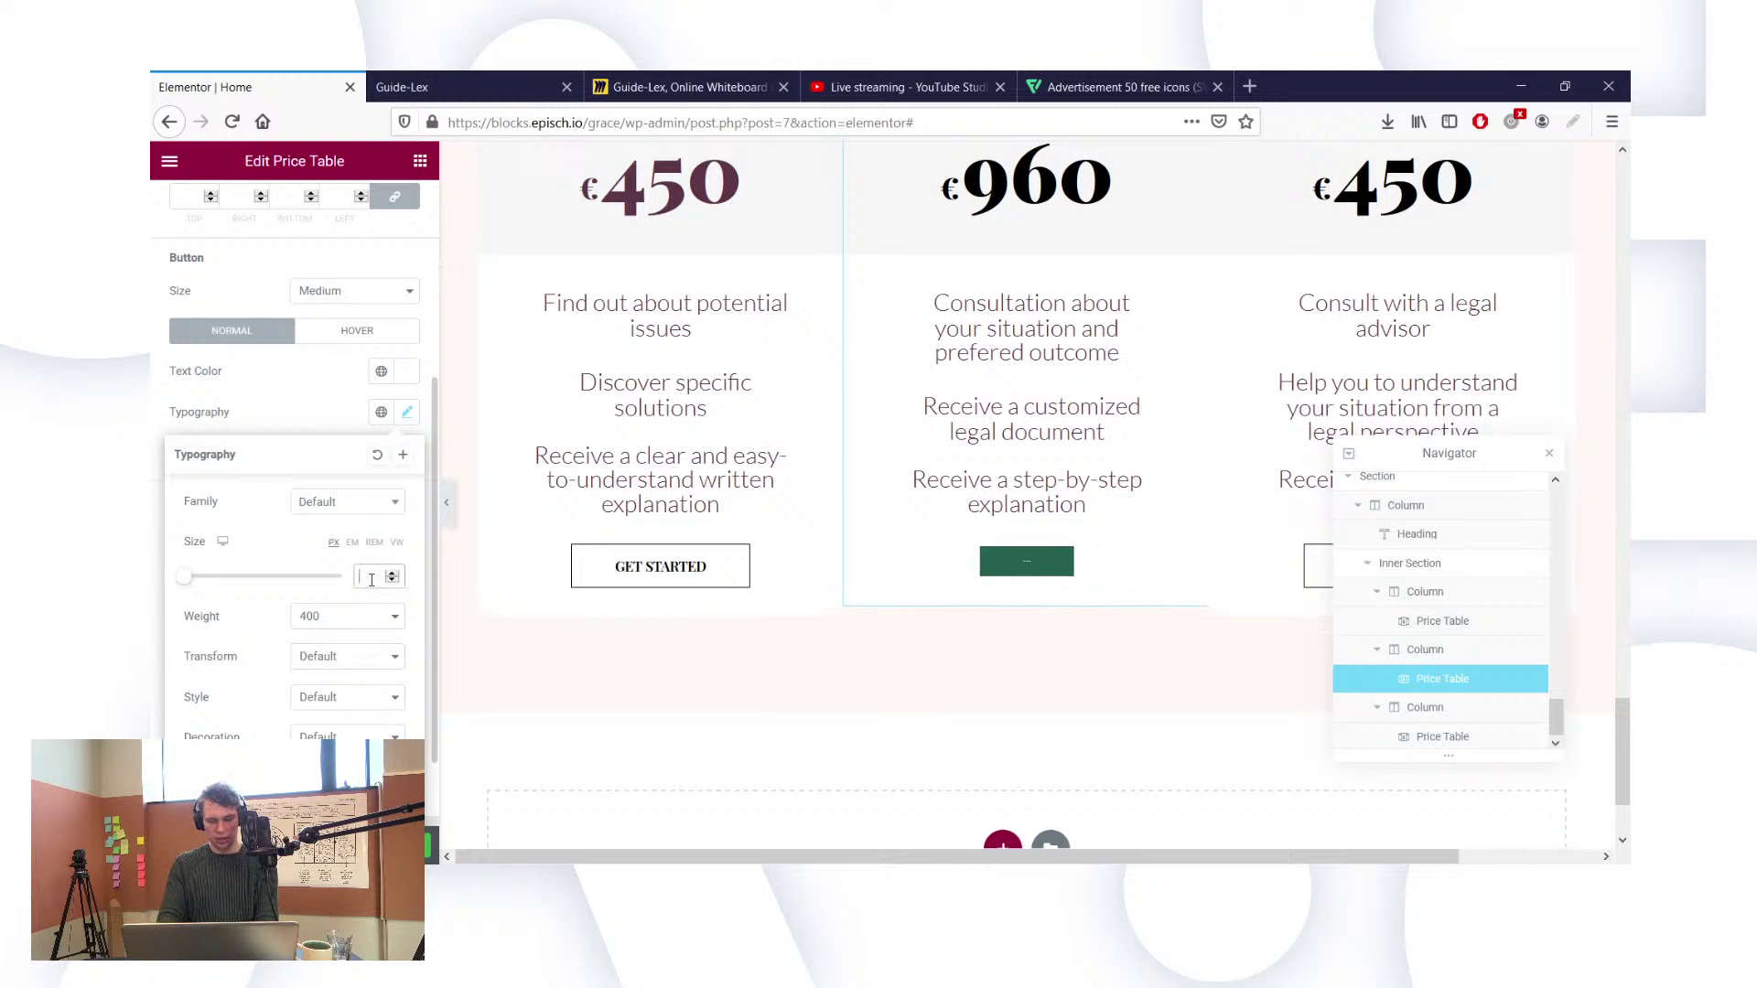
{"action": "key", "text": "BackSpace"}
{"action": "type", "text": "20"}
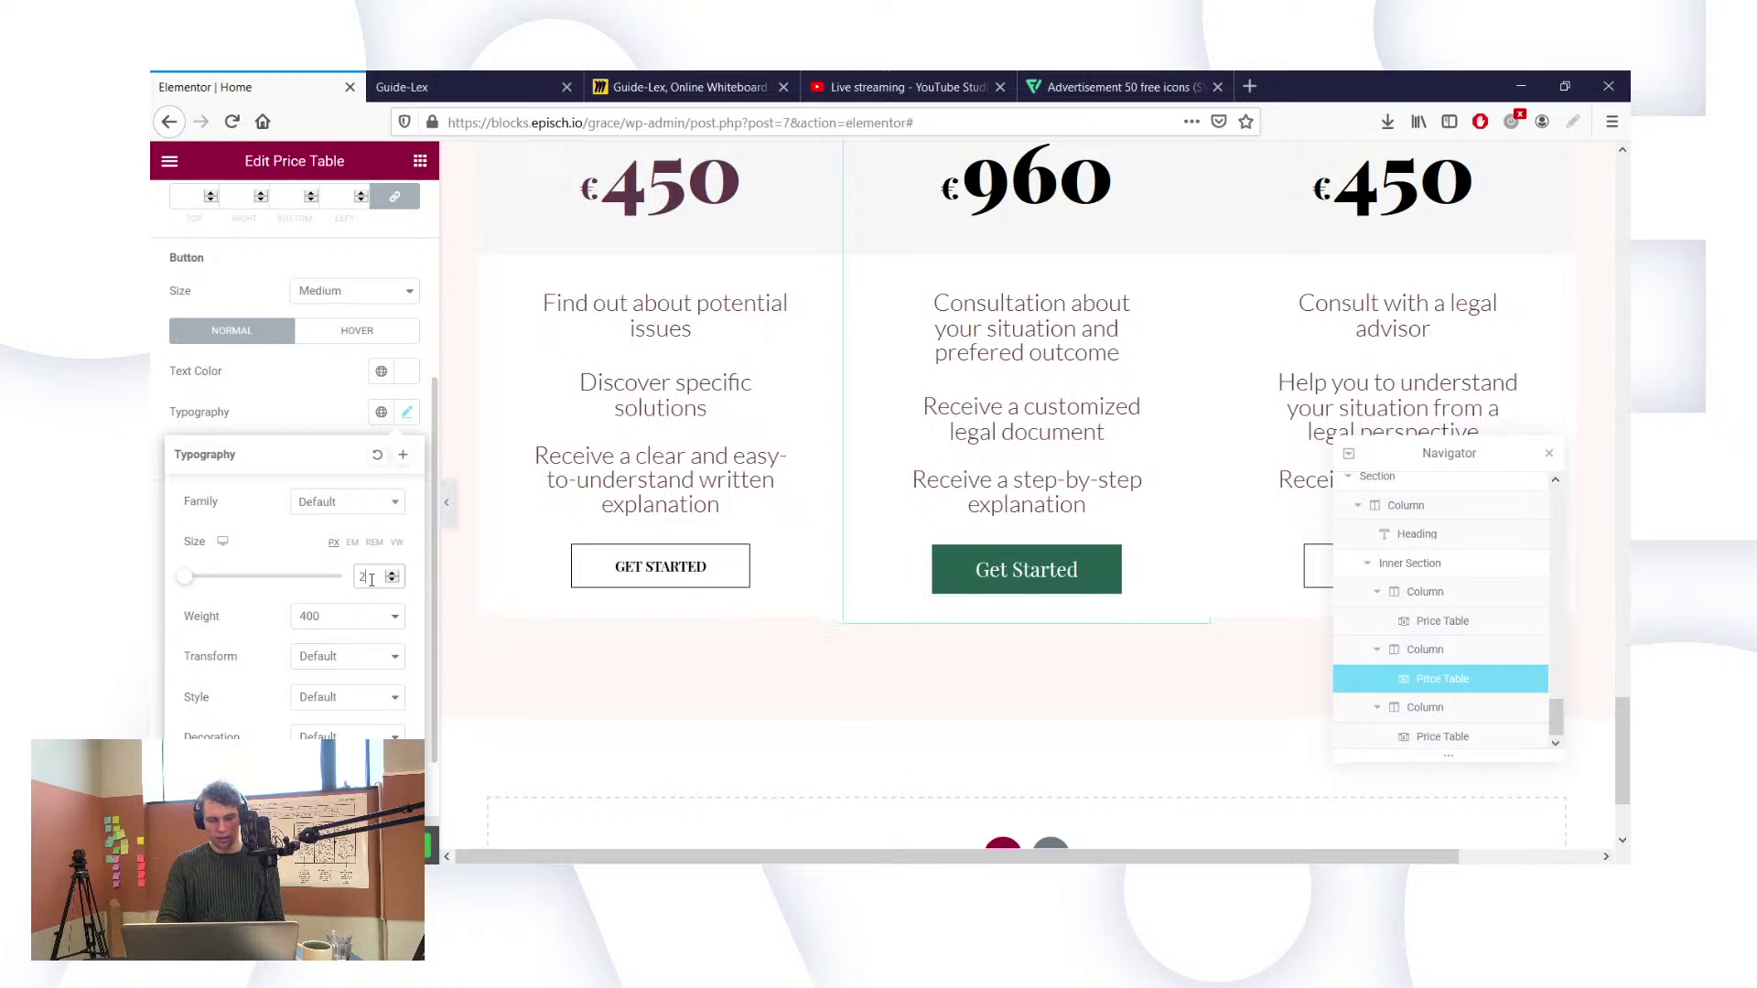
{"action": "key", "text": "BackSpace"}
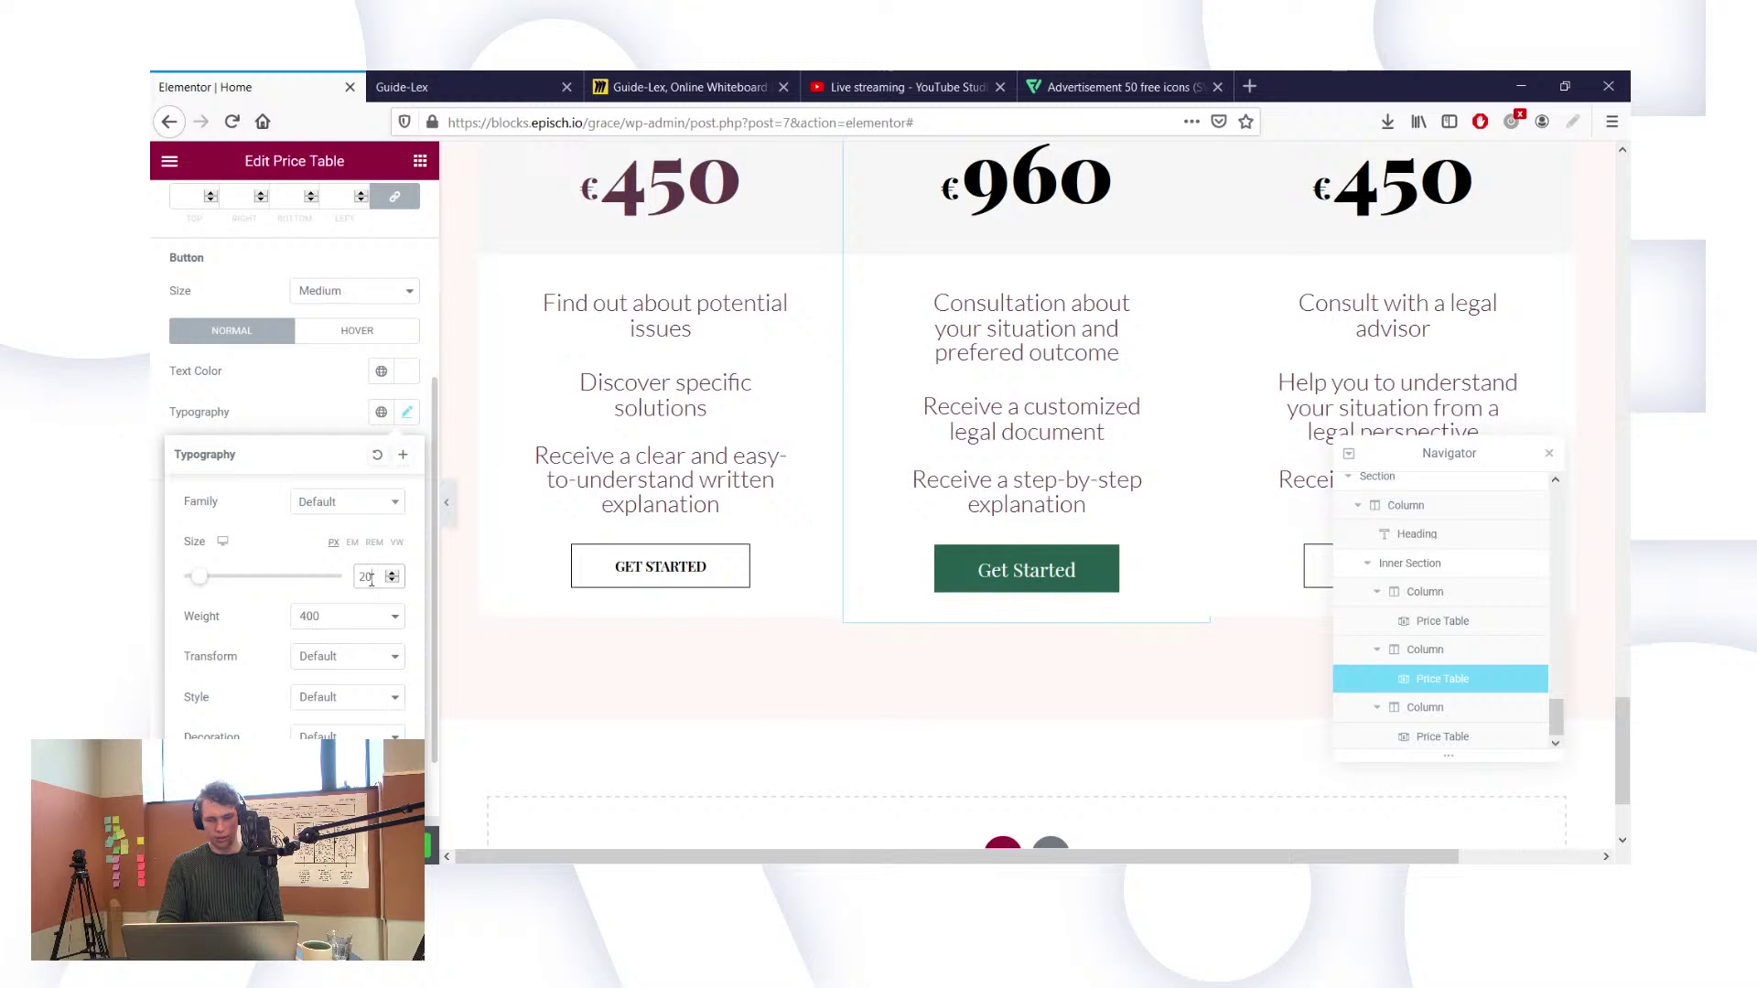
{"action": "key", "text": "BackSpace"}
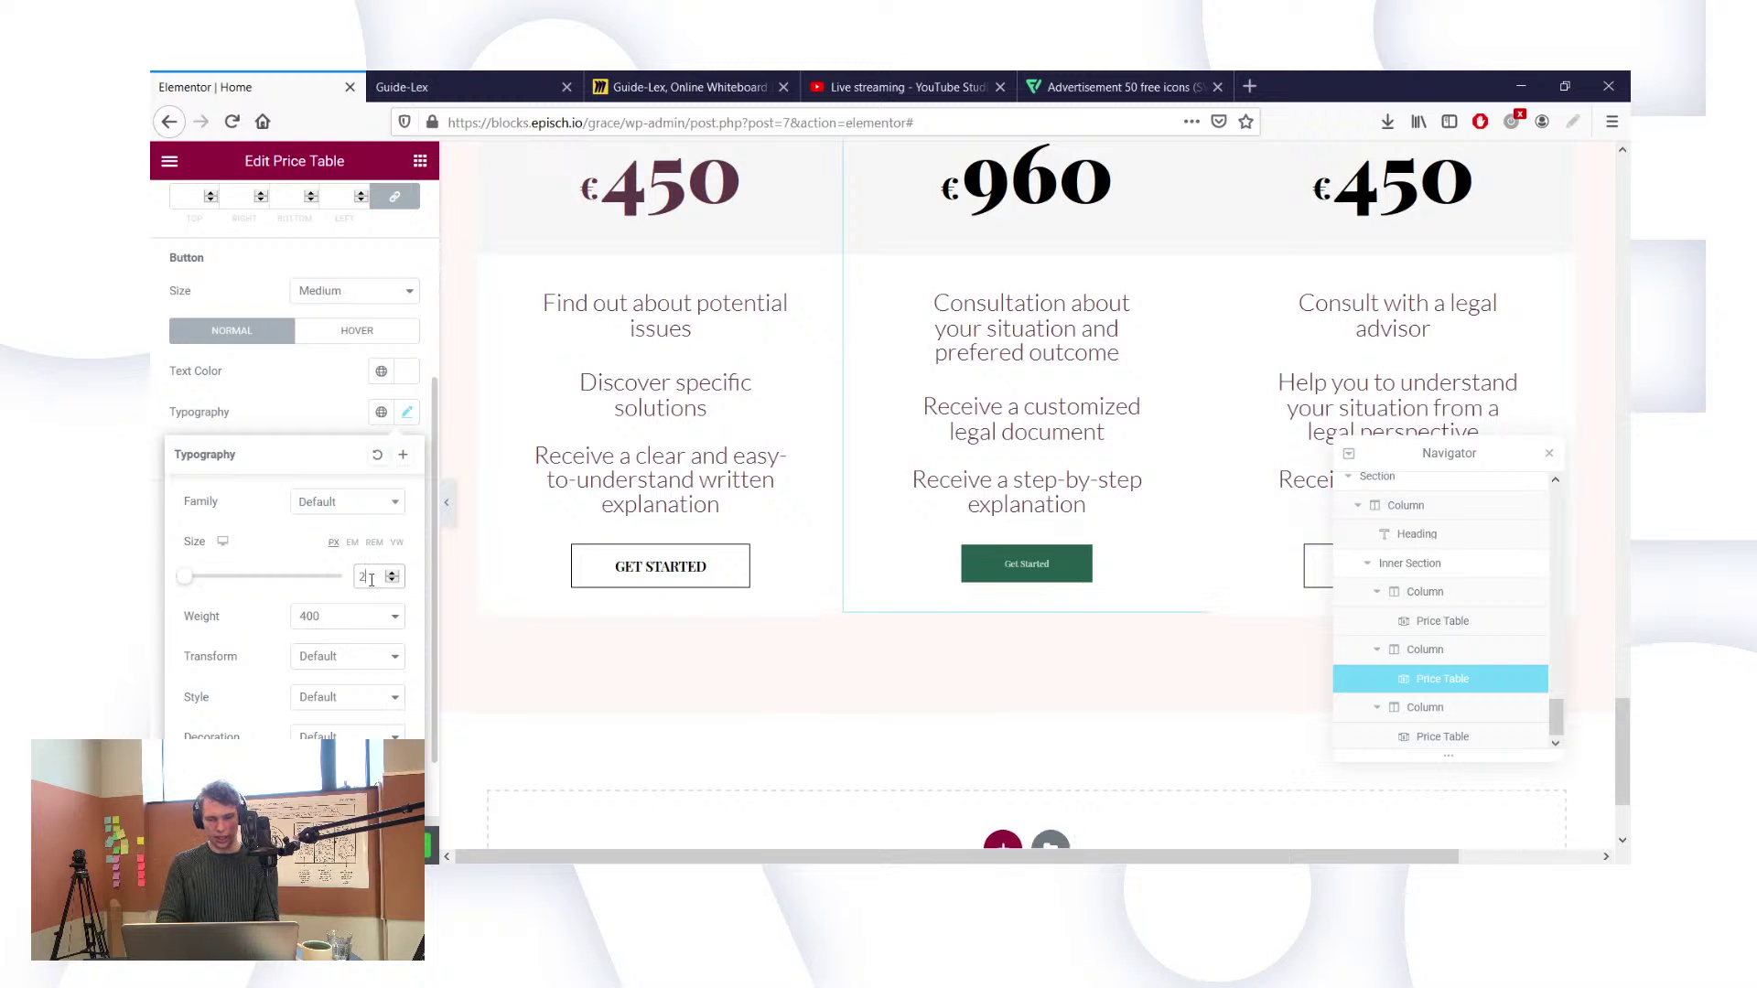
{"action": "type", "text": "1"}
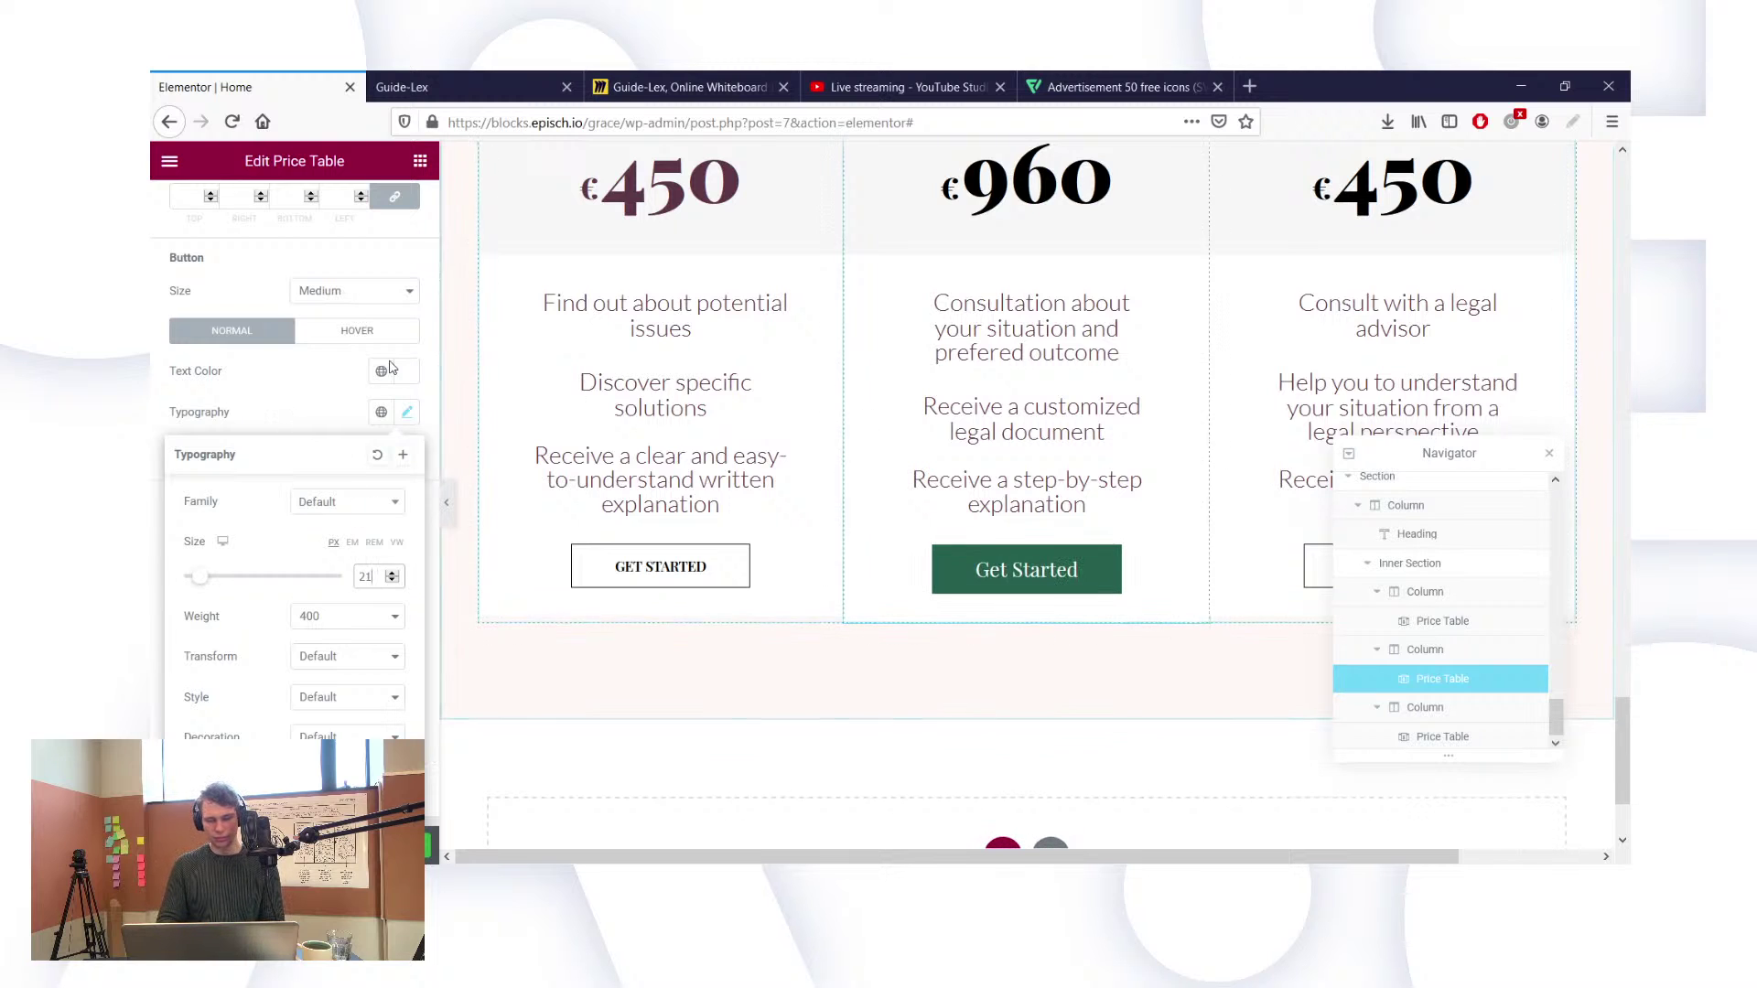
{"action": "scroll", "coordinate": [818, 528], "scroll_direction": "up", "scroll_amount": 2}
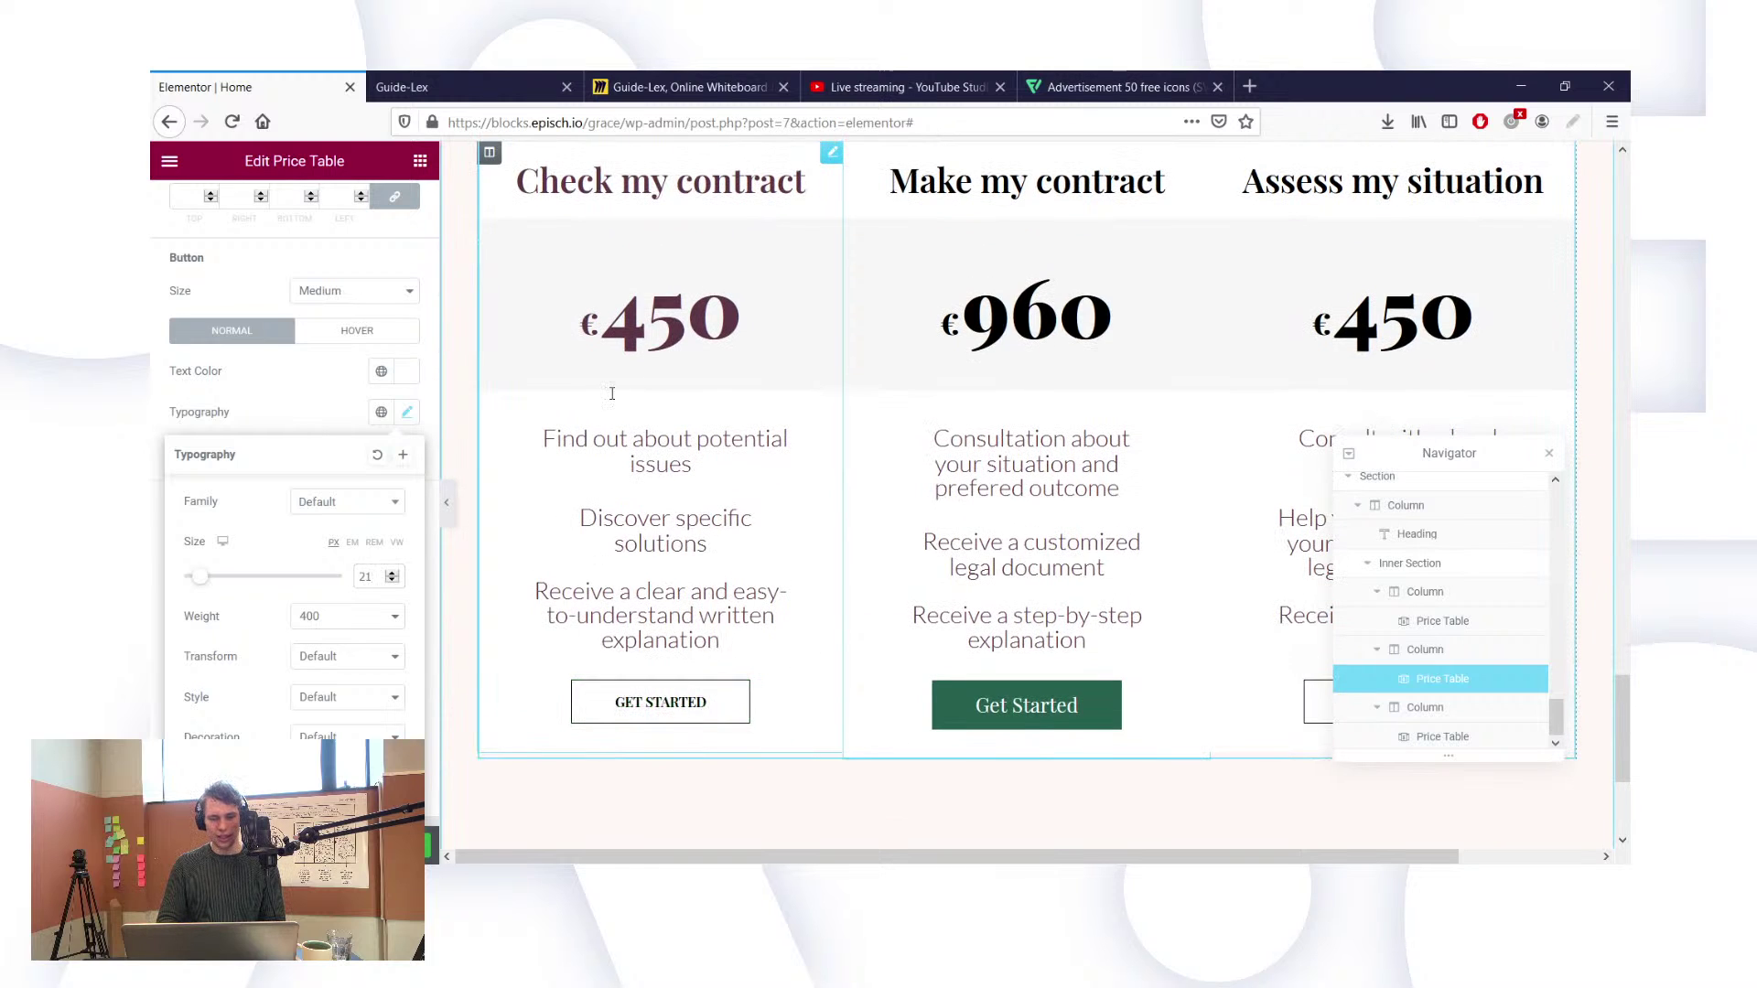
Step: Select the first price table and make its Get Started button text dark green
{"action": "left_click", "coordinate": [796, 352]}
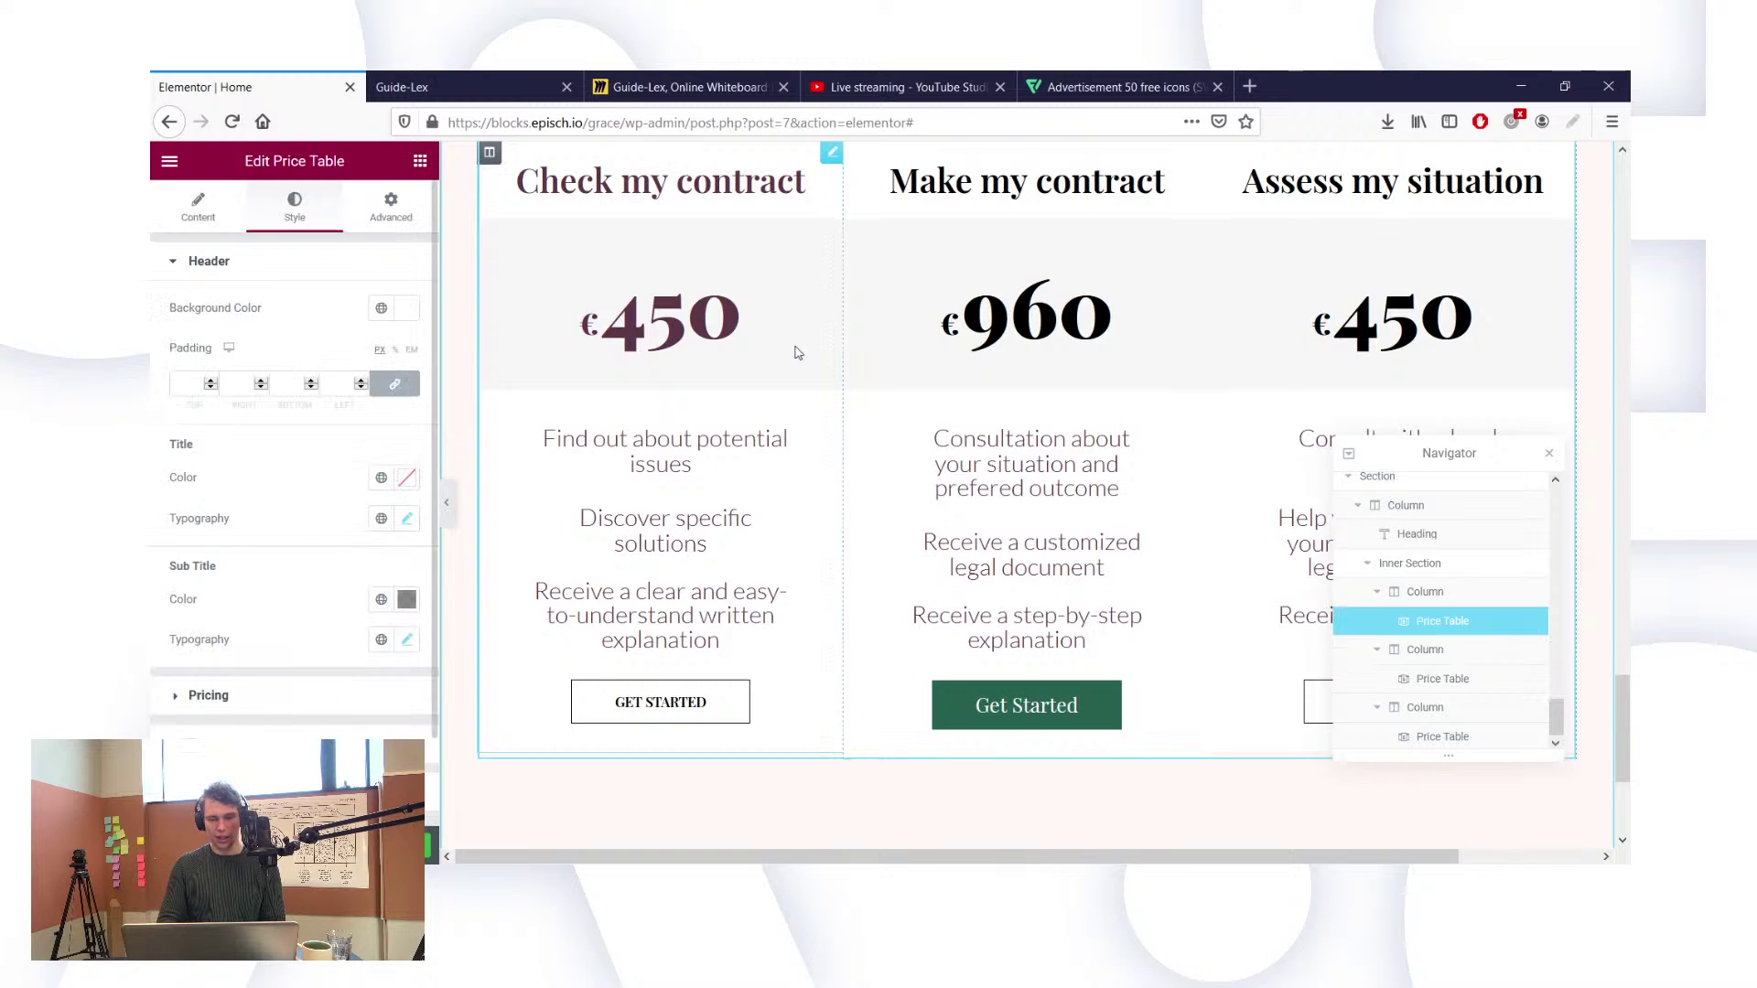
{"action": "scroll", "coordinate": [299, 676], "scroll_direction": "down", "scroll_amount": 1}
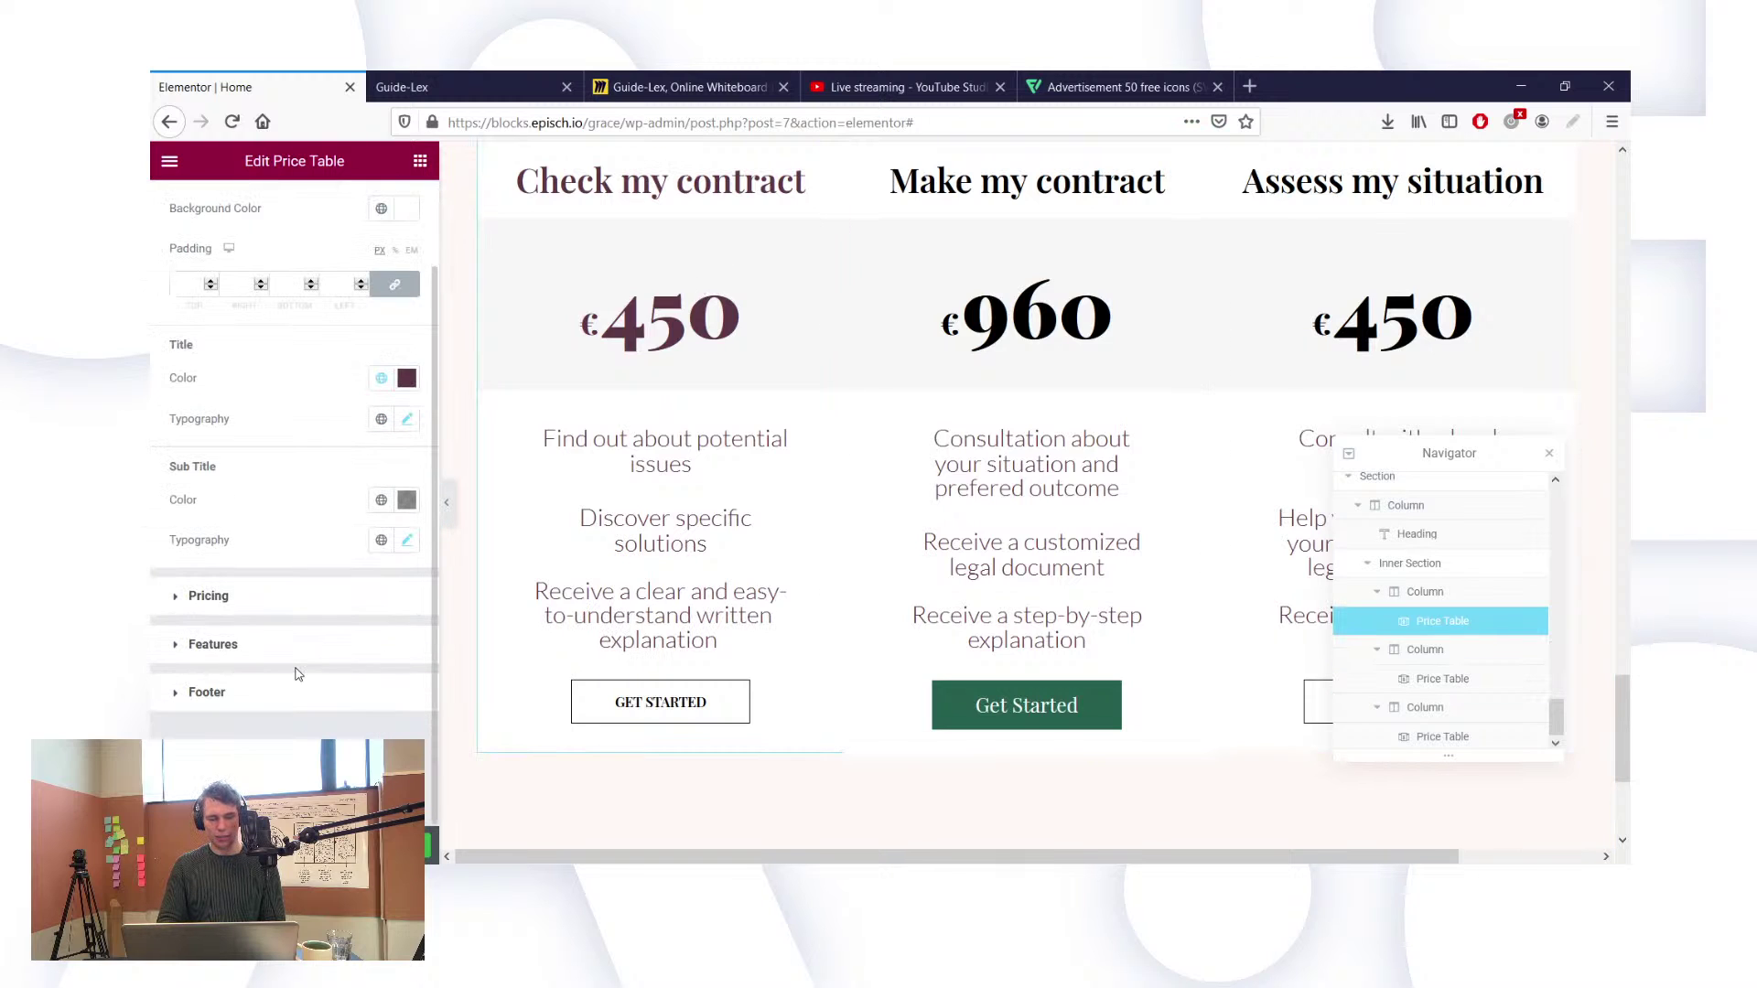
{"action": "left_click", "coordinate": [192, 693]}
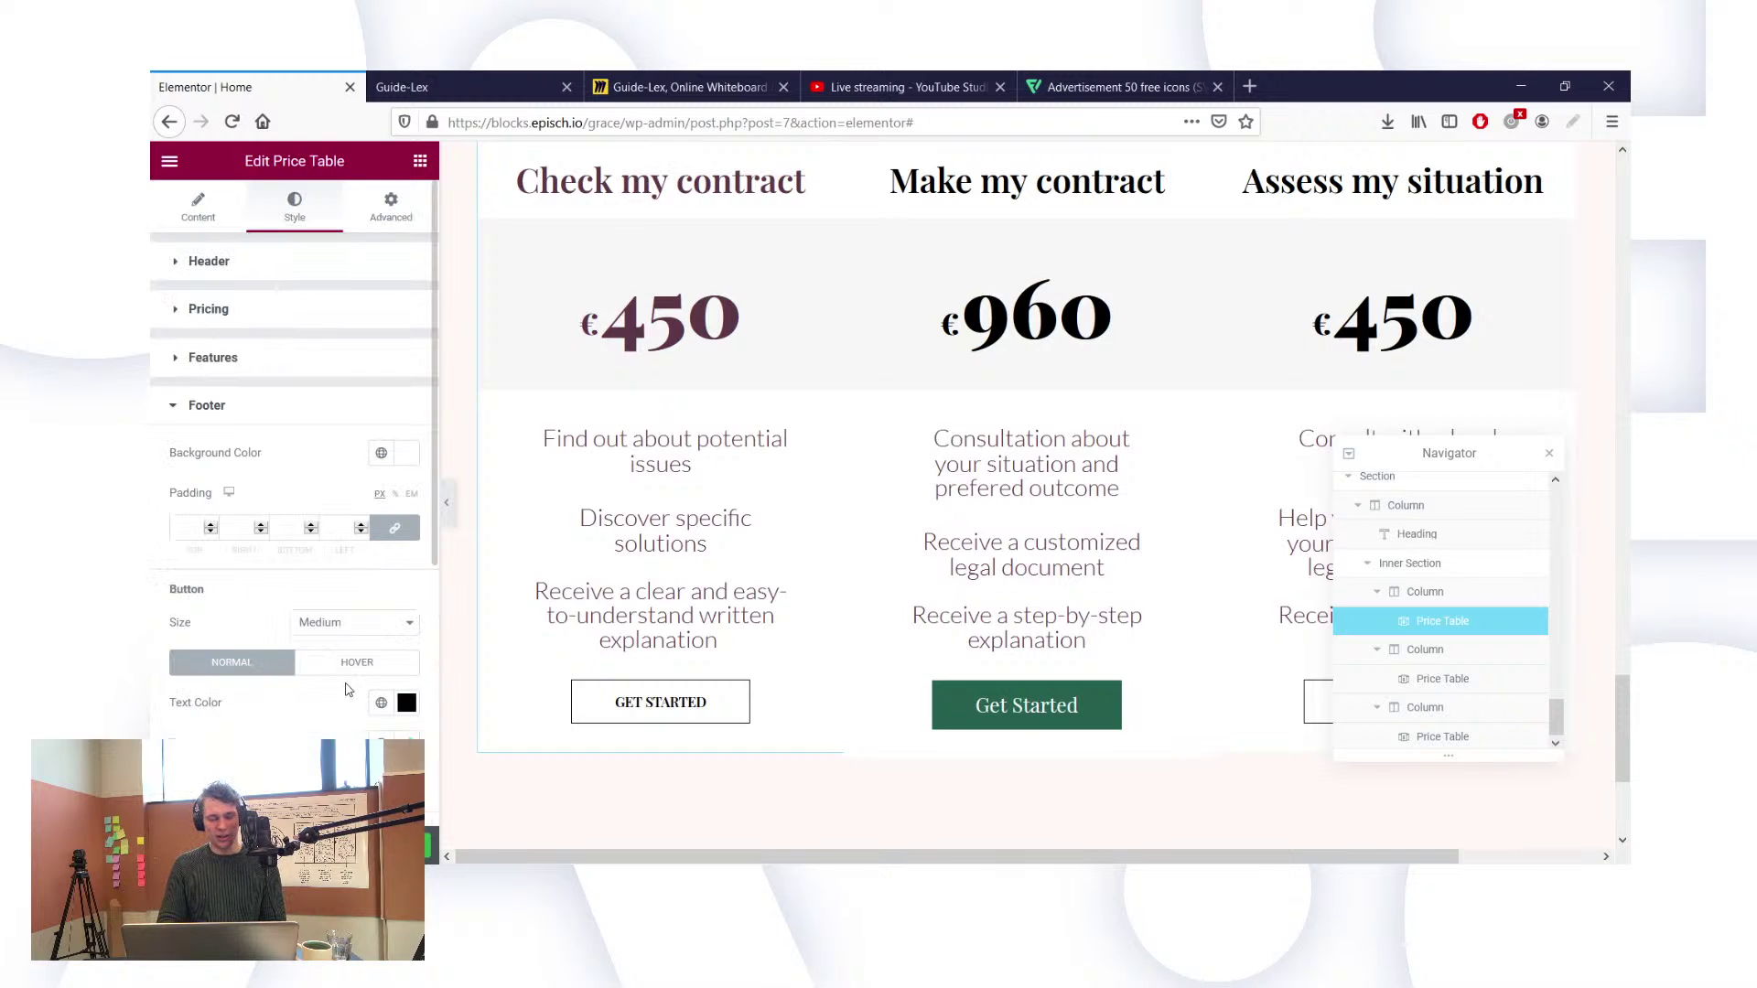
{"action": "scroll", "coordinate": [346, 690], "scroll_direction": "down", "scroll_amount": 3}
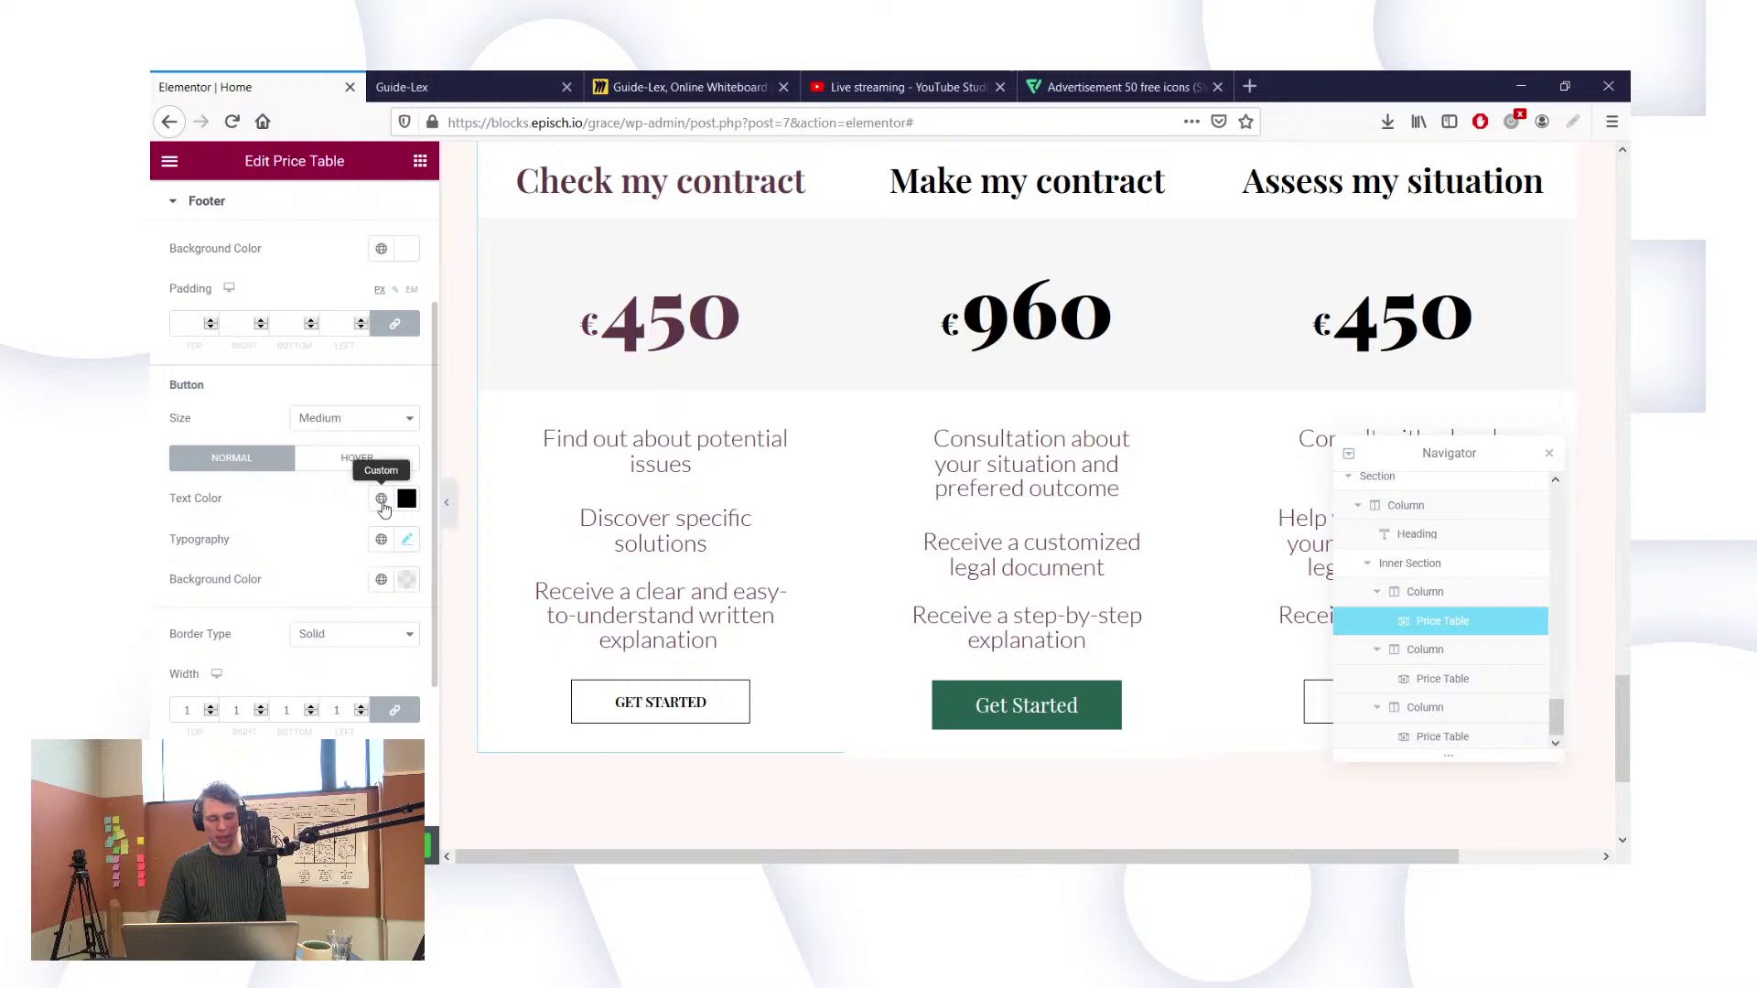
{"action": "left_click", "coordinate": [382, 499]}
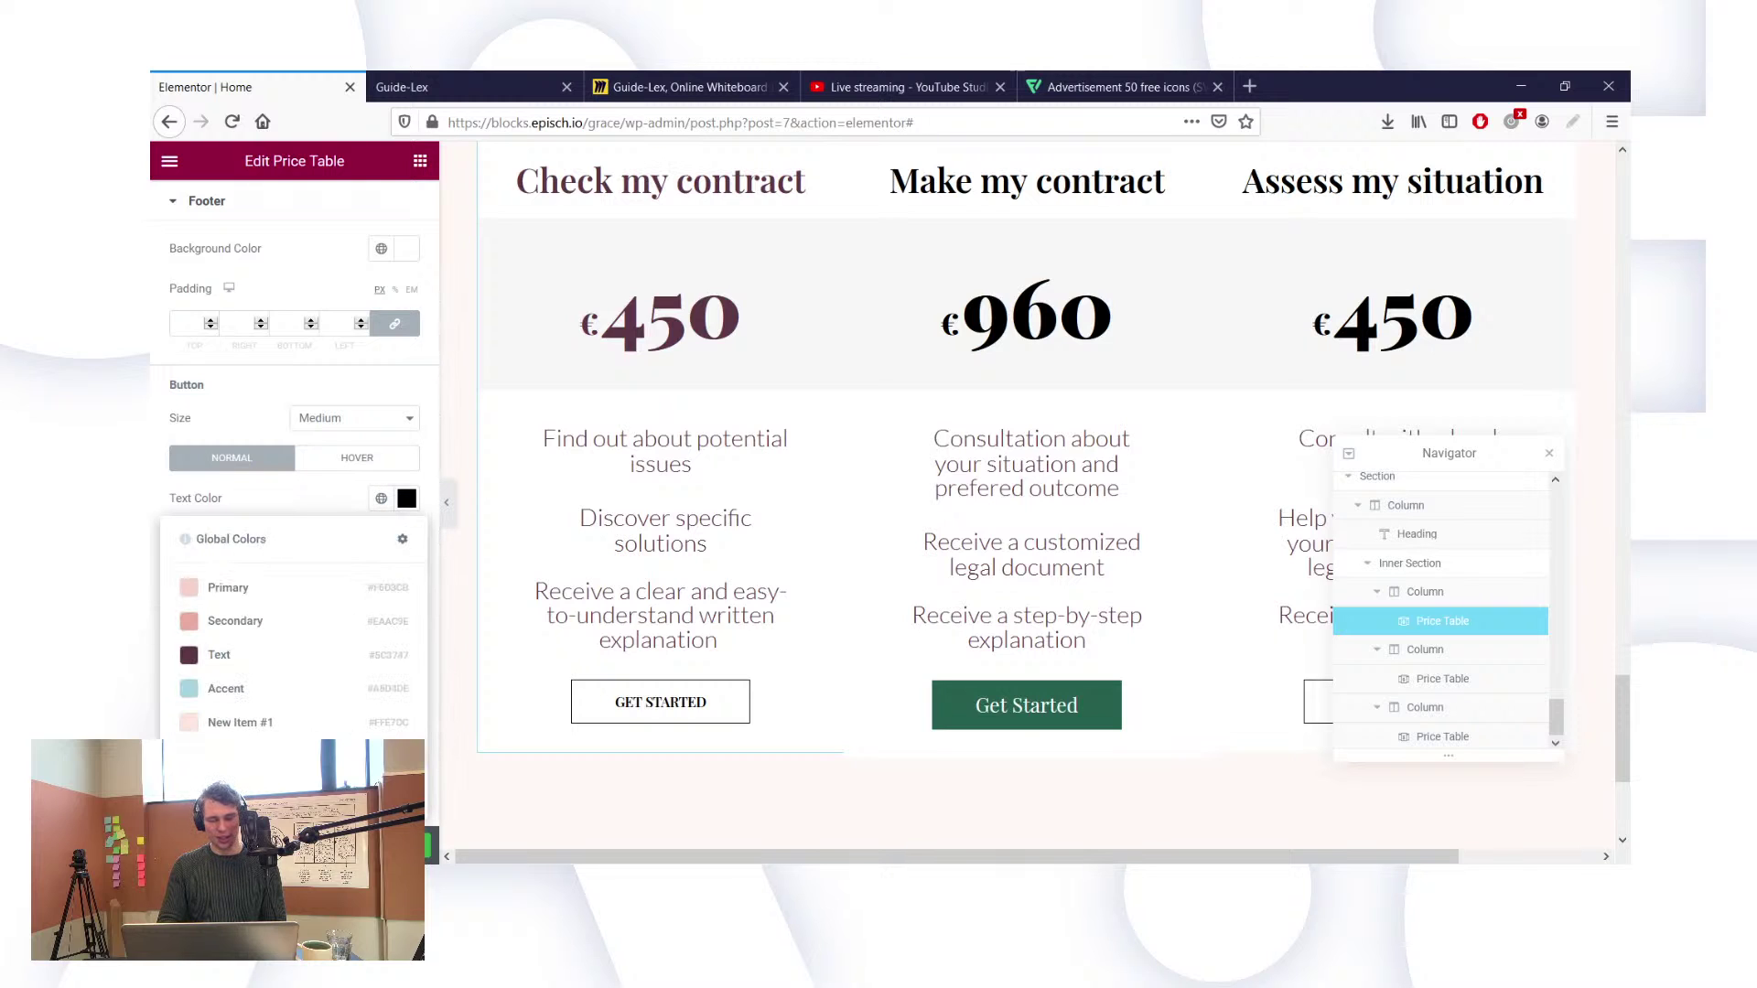
{"action": "left_click", "coordinate": [319, 684]}
Step: Set the first button label's transform to Default and its font size to 21
{"action": "scroll", "coordinate": [287, 581], "scroll_direction": "down", "scroll_amount": 1}
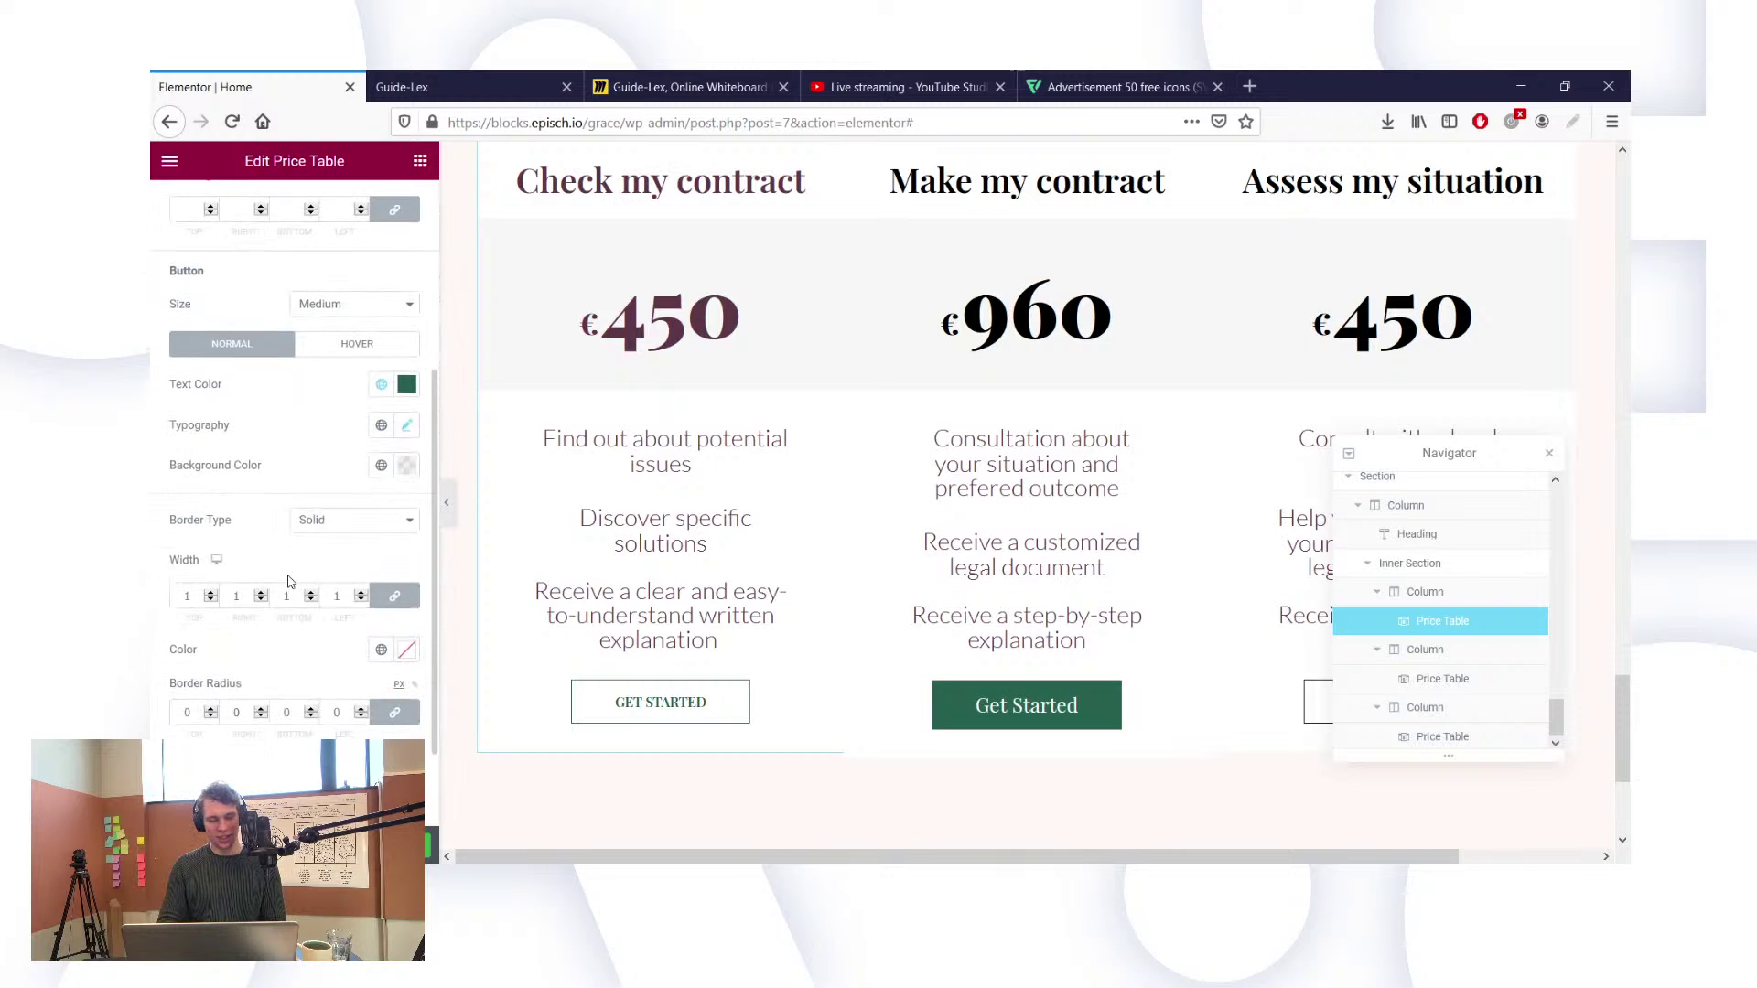
{"action": "left_click", "coordinate": [404, 426]}
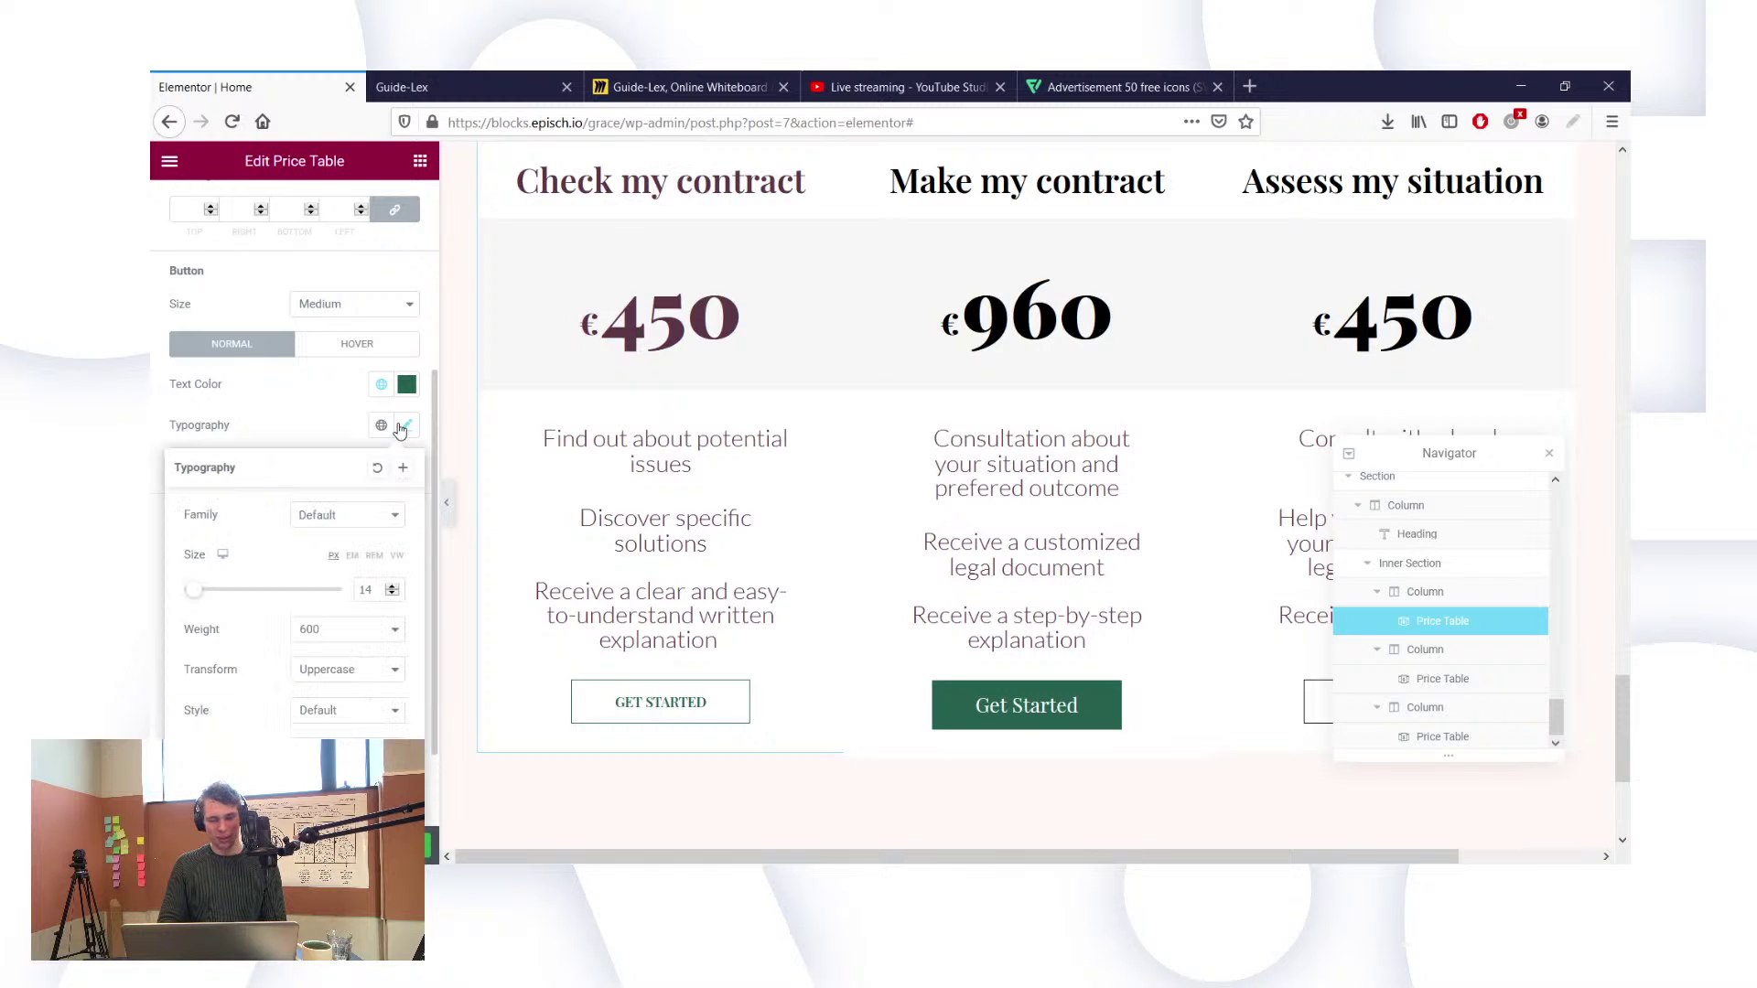
{"action": "left_click", "coordinate": [348, 669]}
{"action": "left_click", "coordinate": [339, 688]}
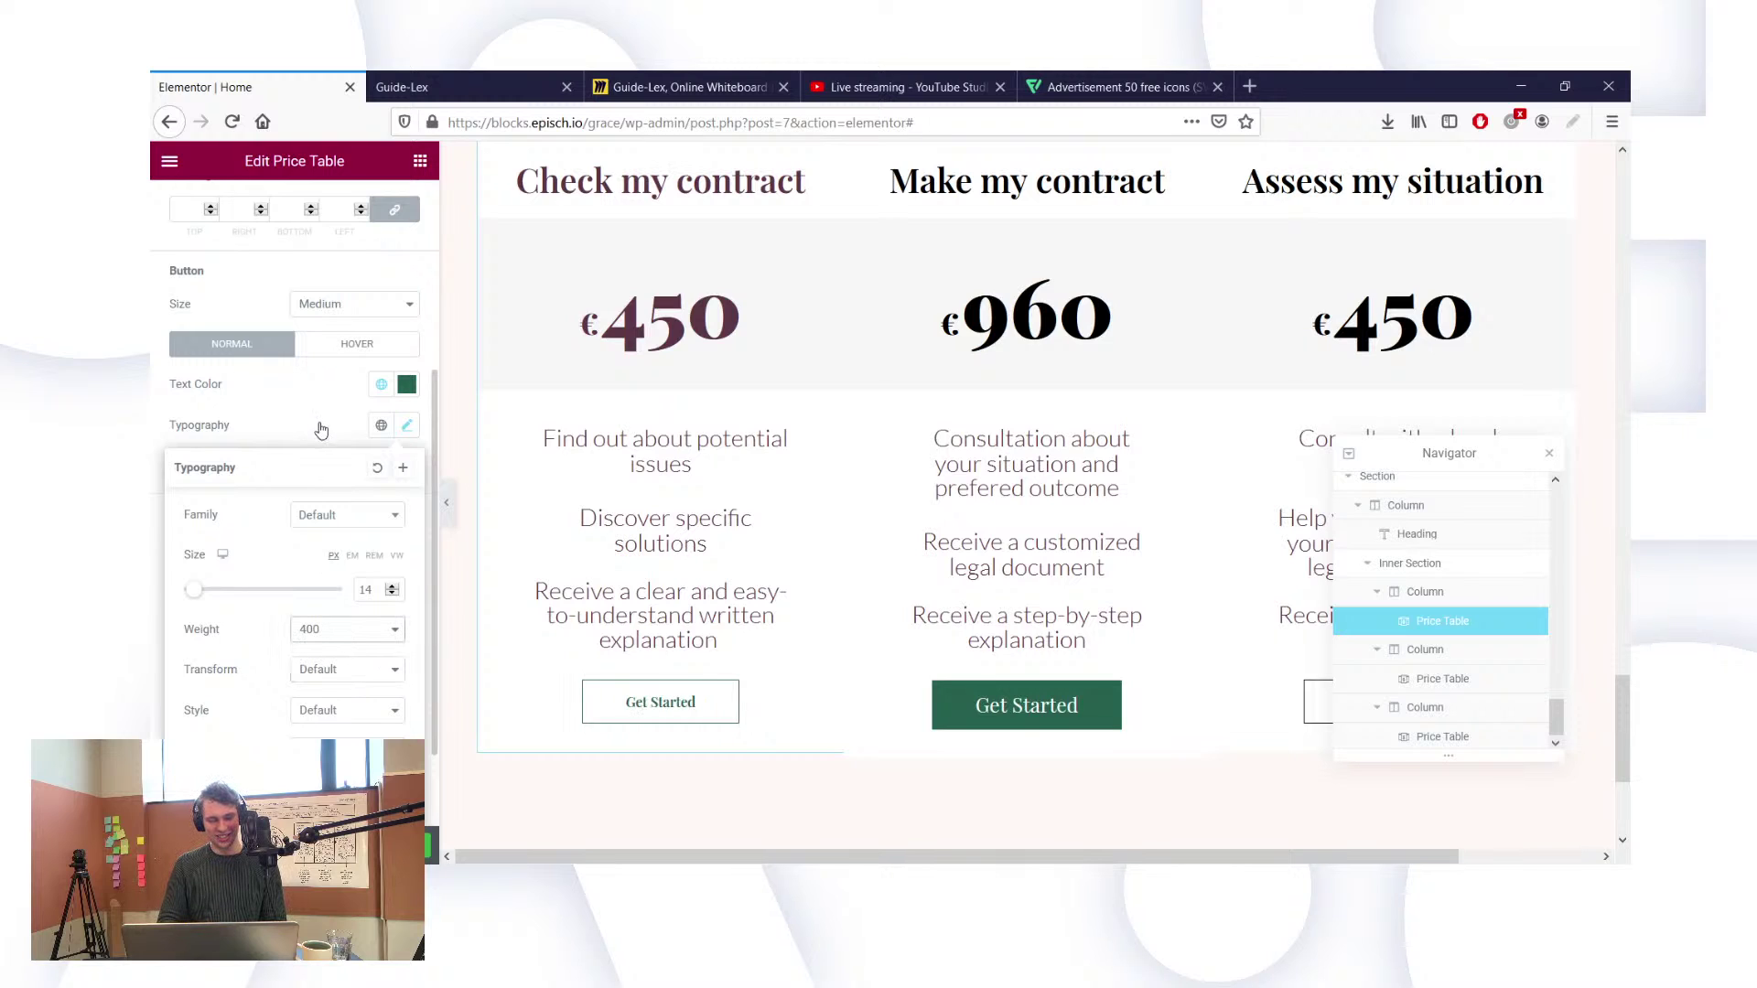
{"action": "double_click", "coordinate": [366, 590]}
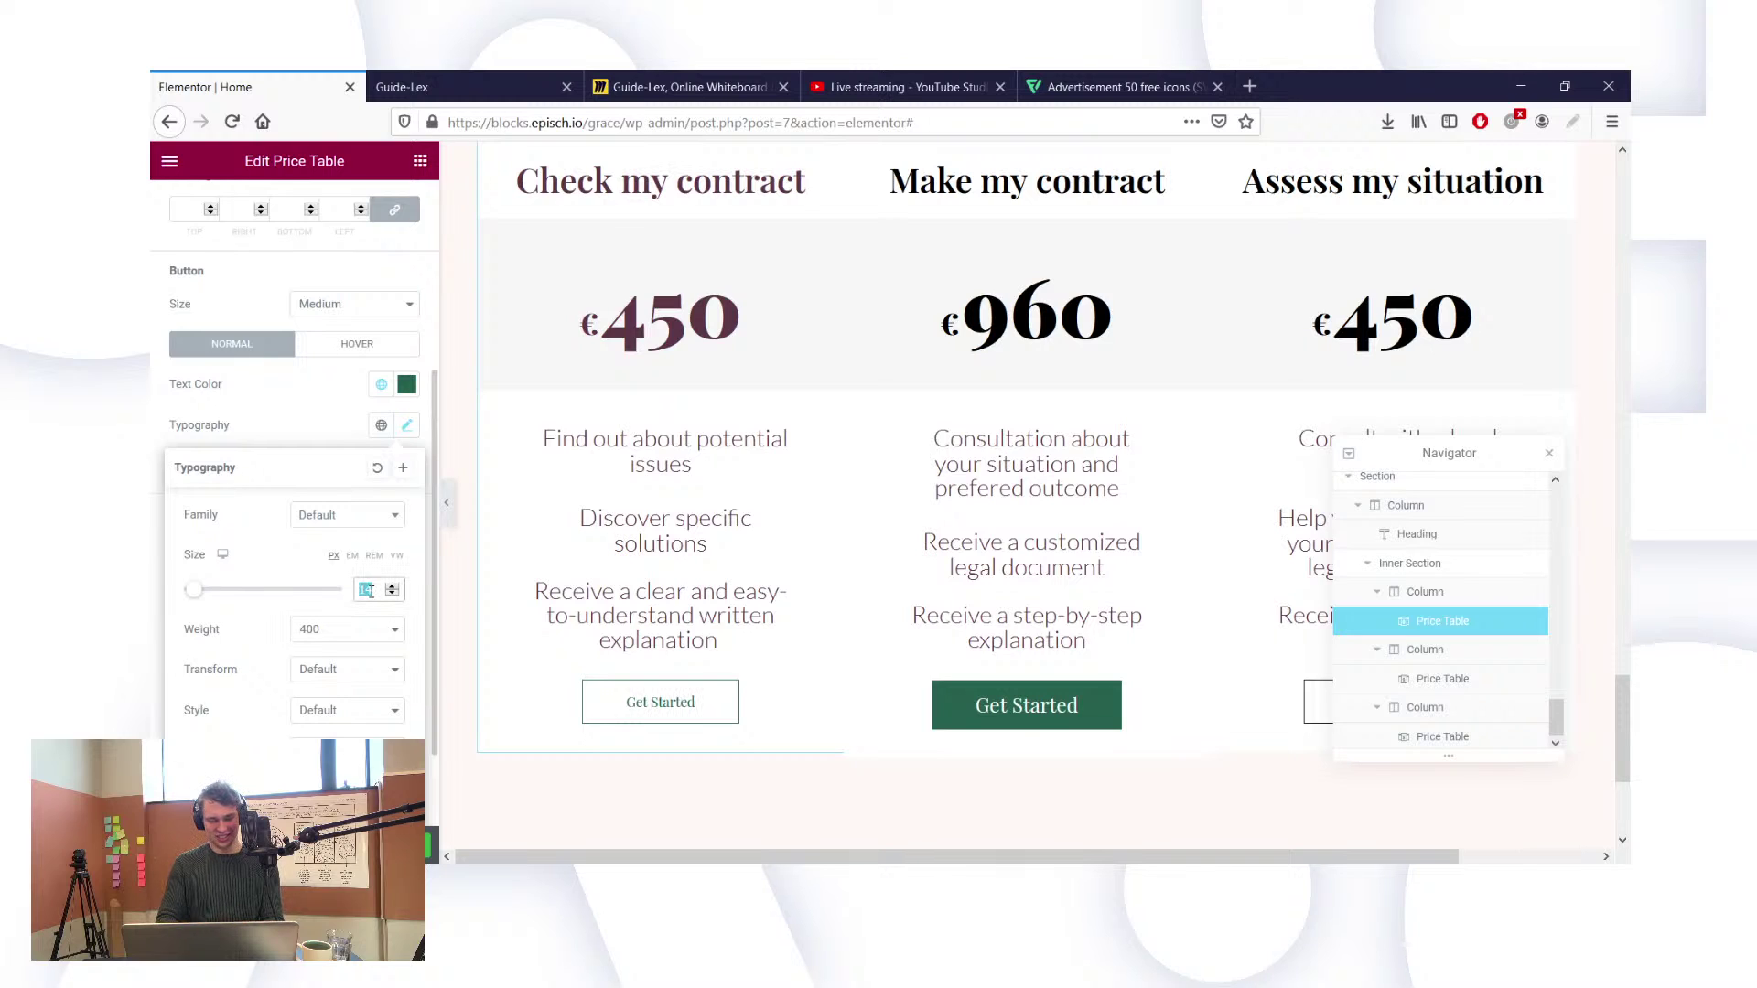
{"action": "type", "text": "20"}
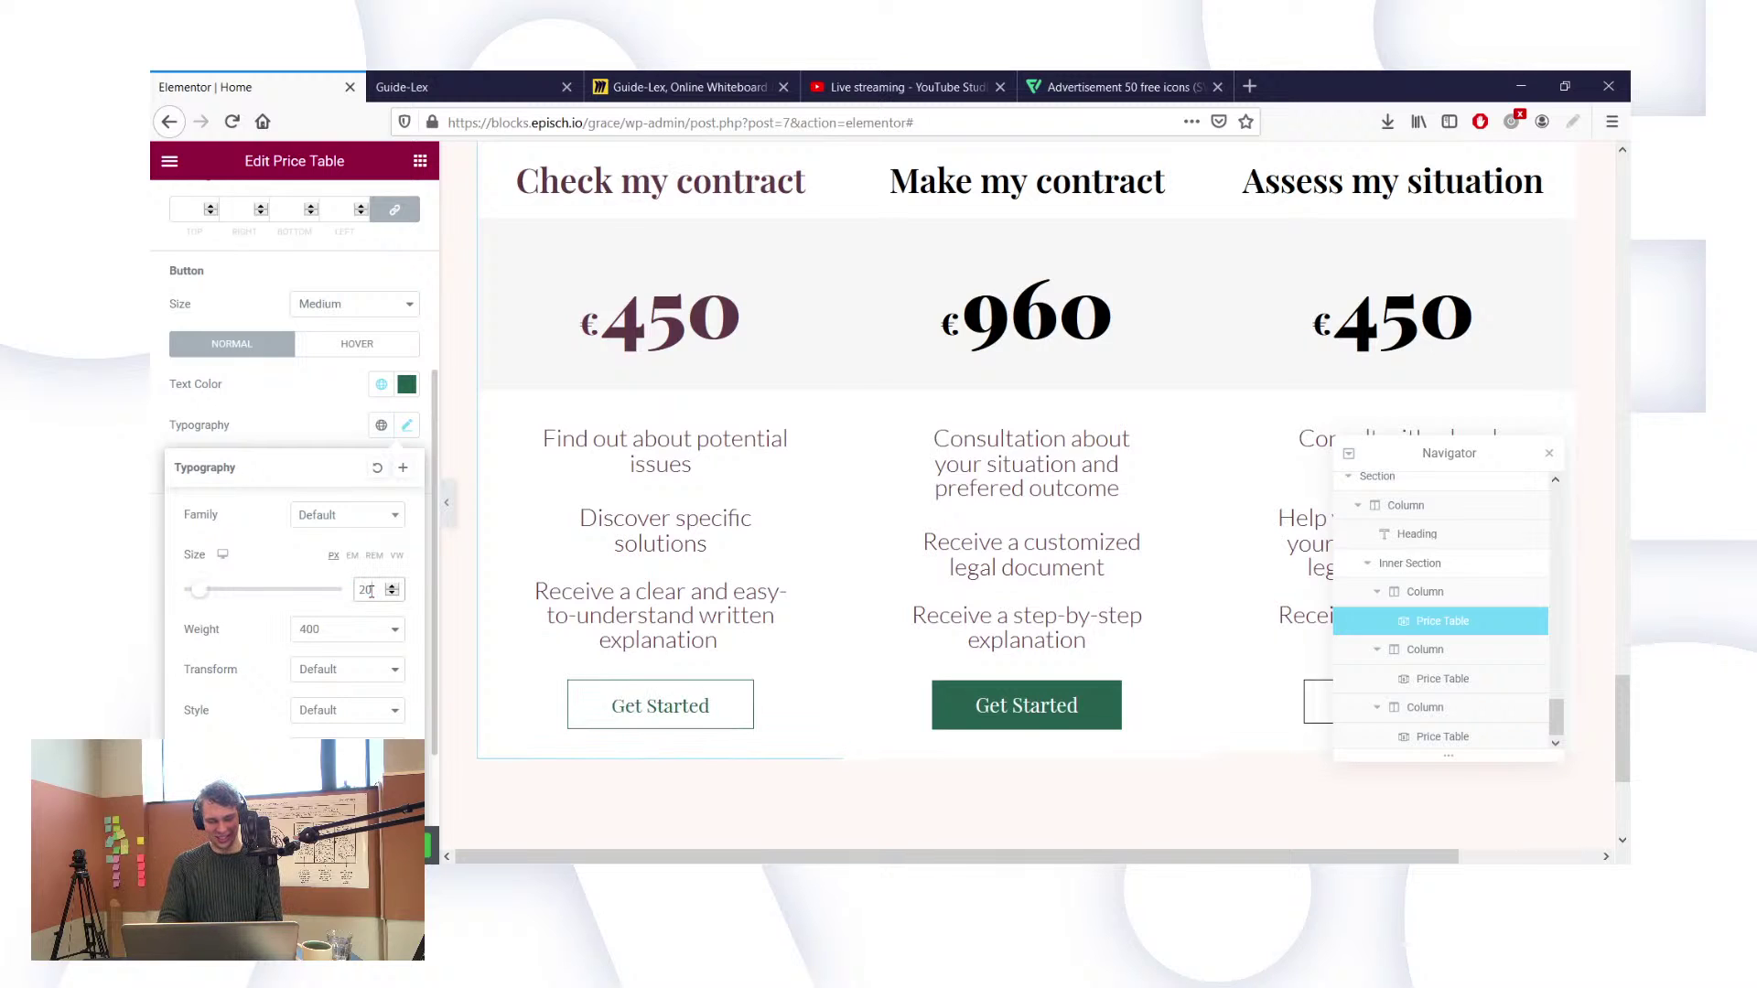
{"action": "key", "text": "Up"}
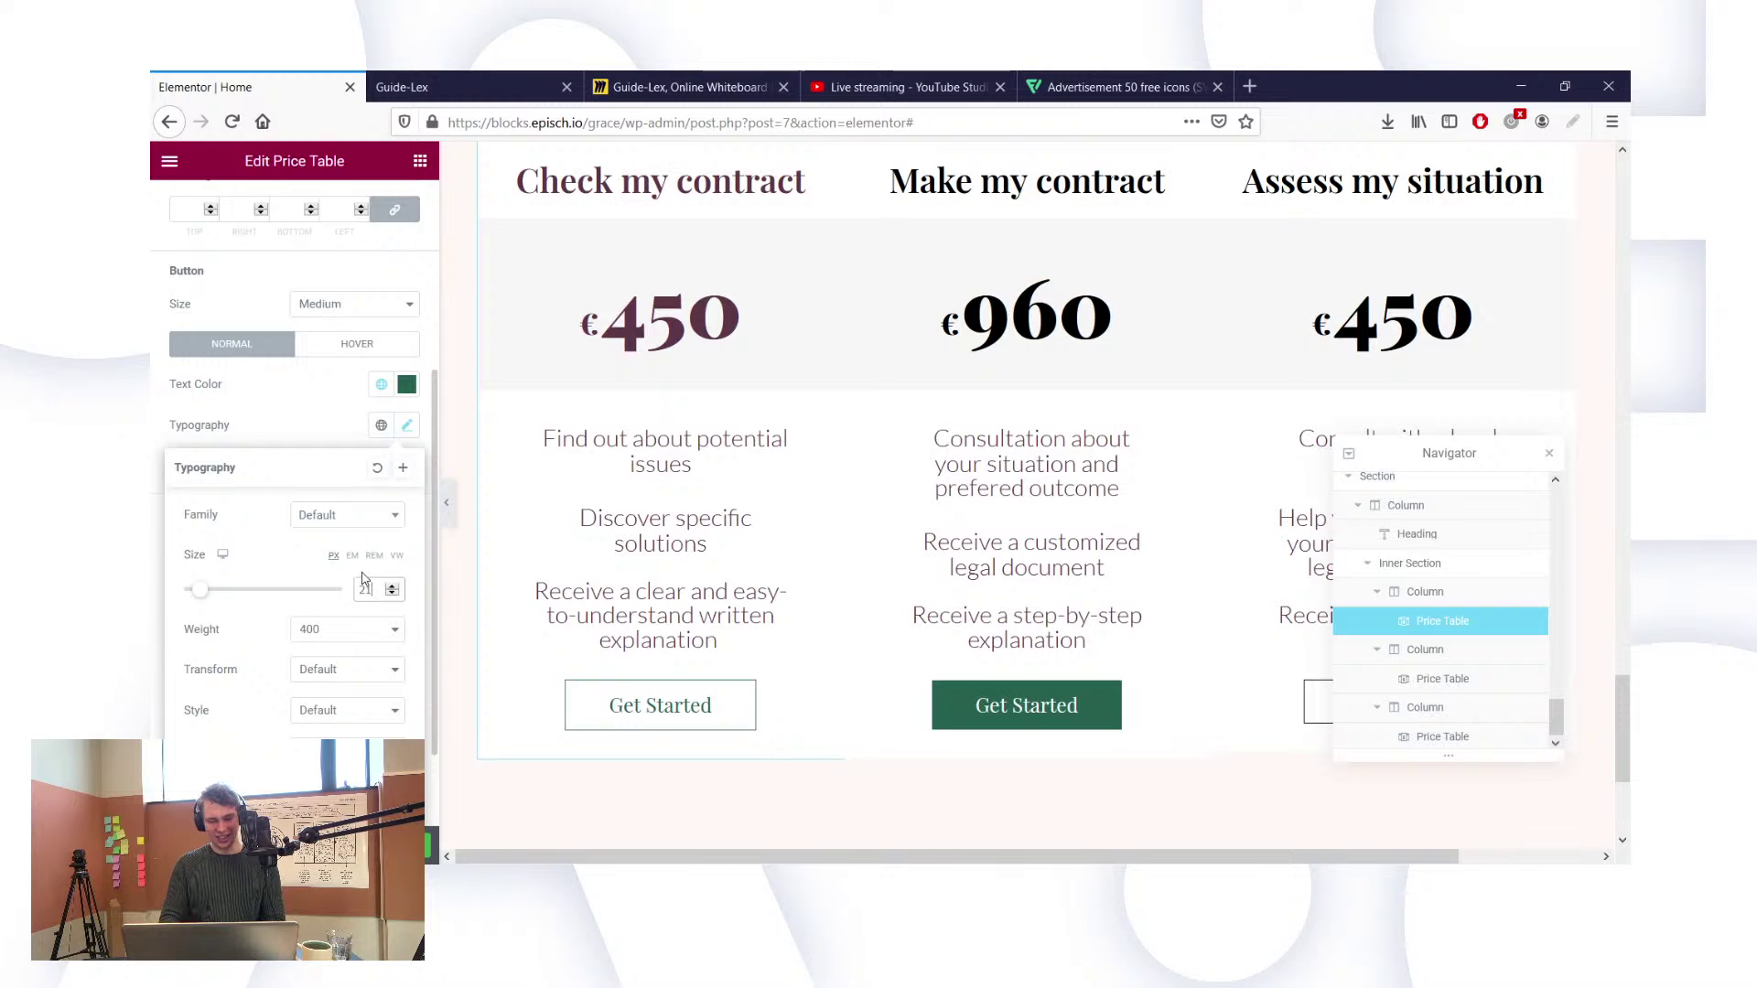
{"action": "left_click", "coordinate": [293, 427]}
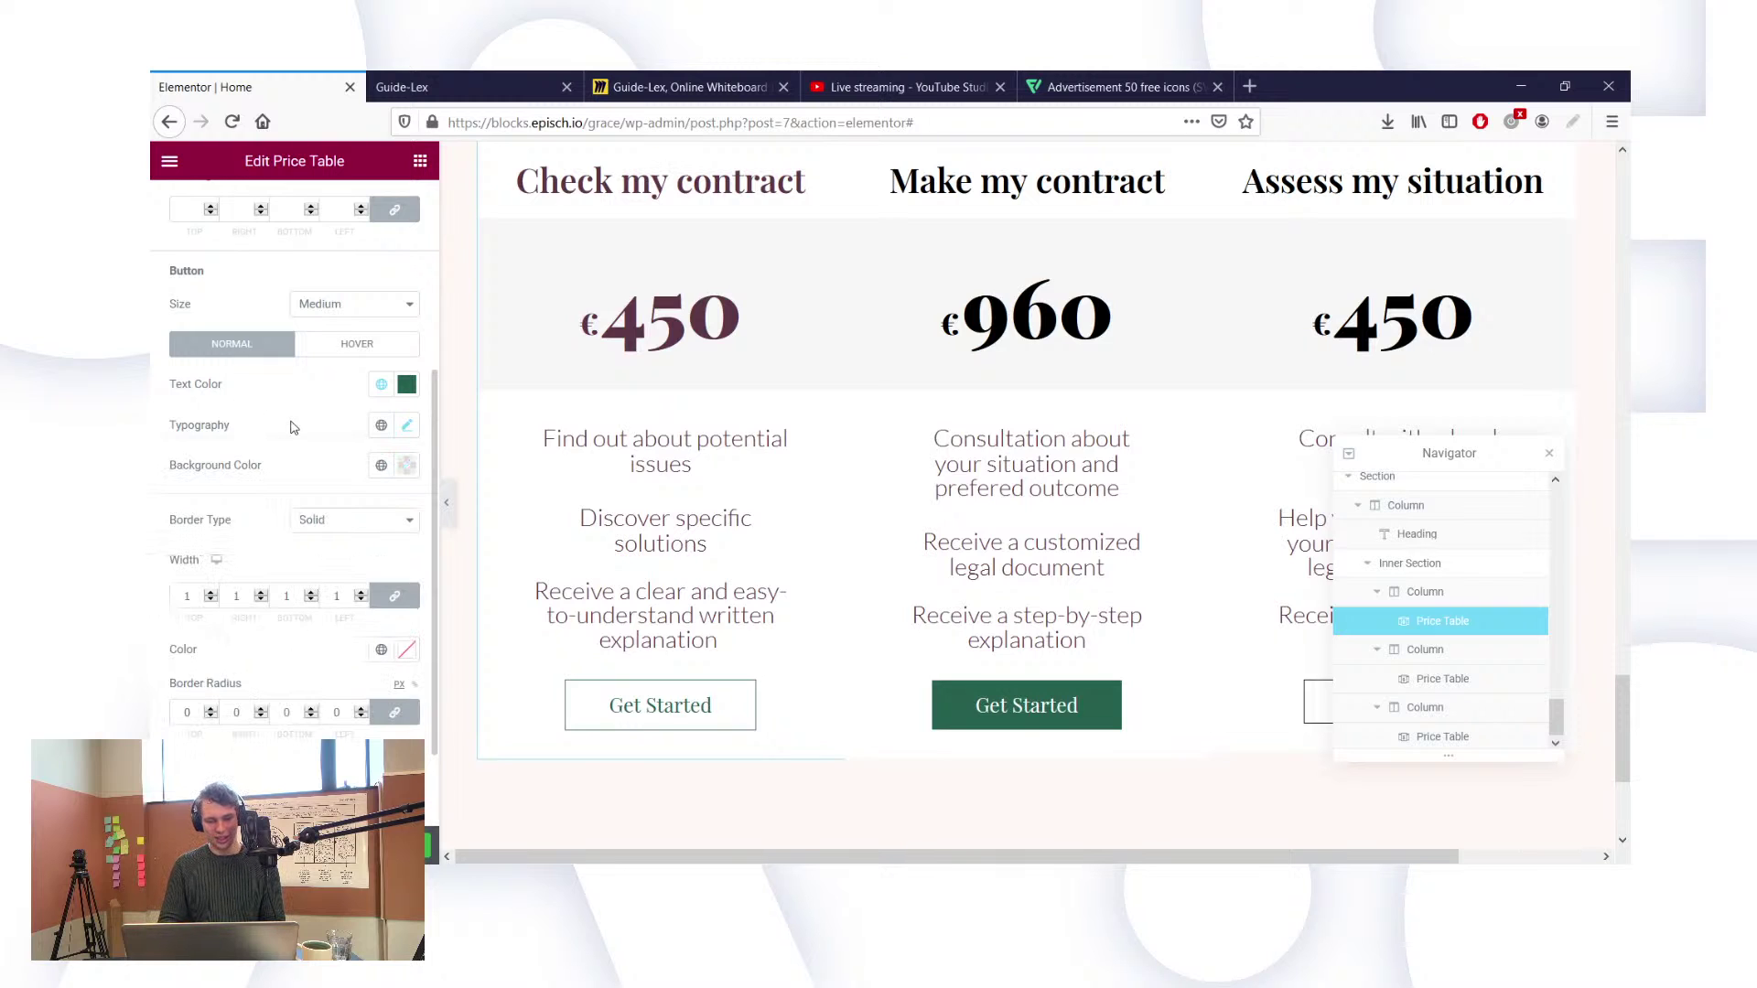
{"action": "scroll", "coordinate": [331, 503], "scroll_direction": "down", "scroll_amount": 1}
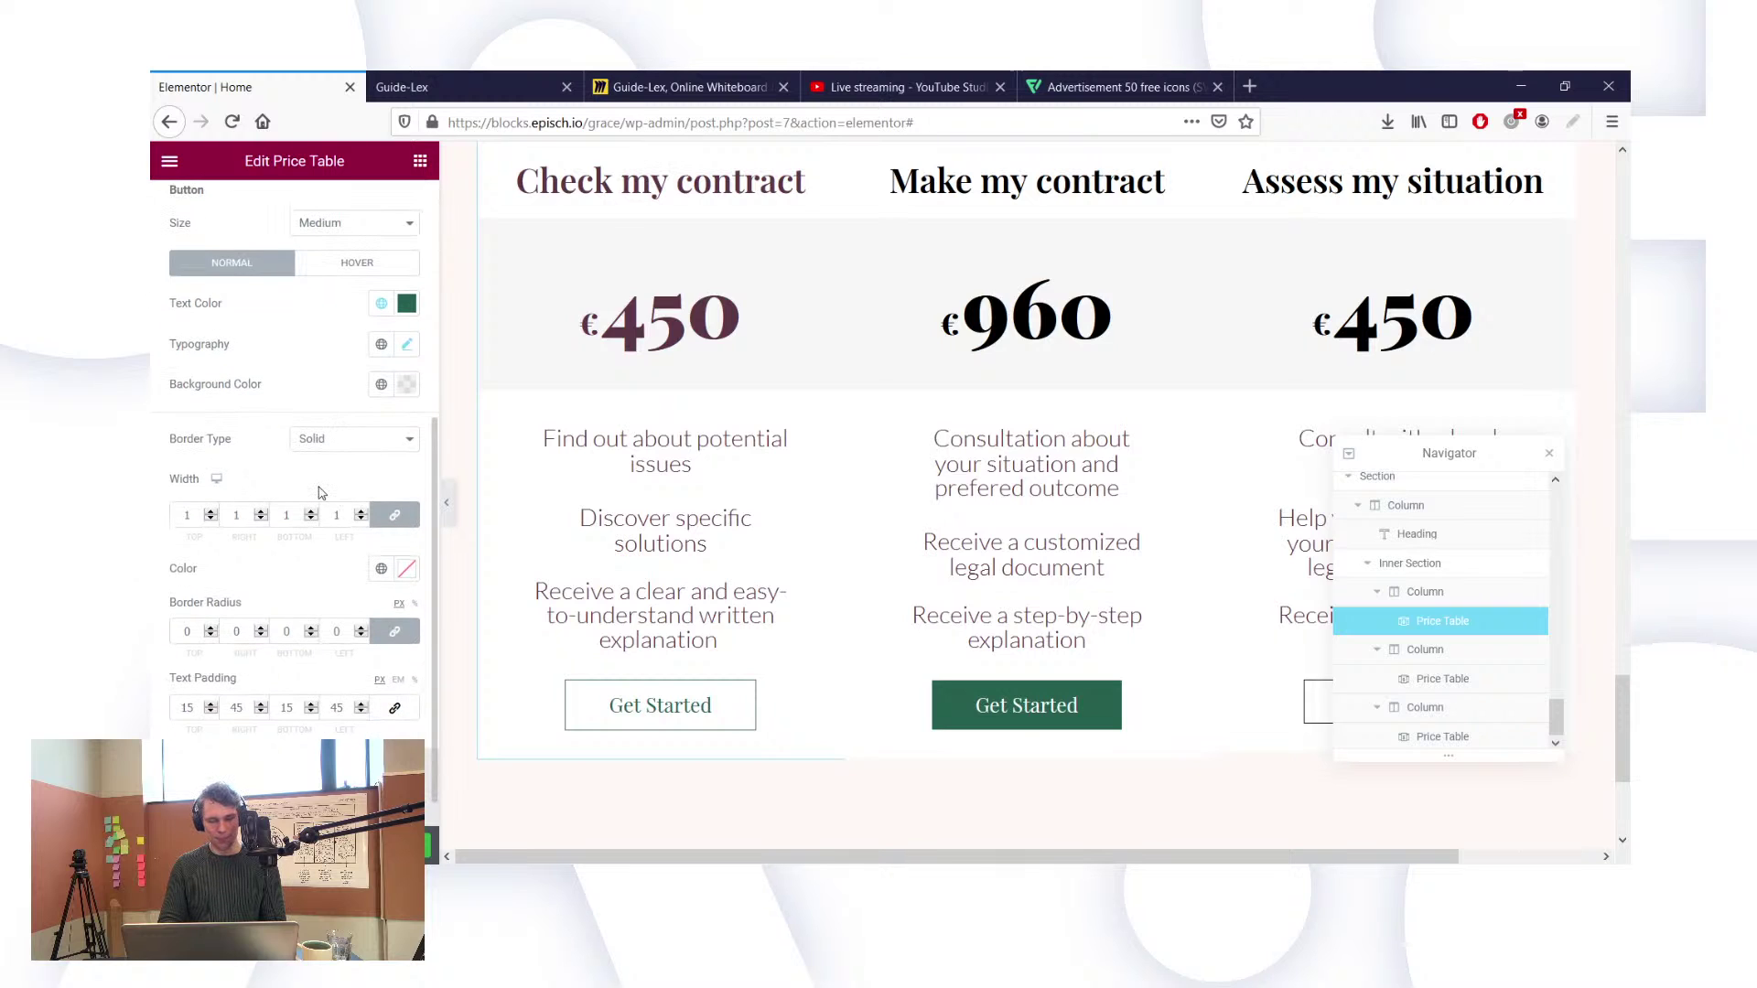
{"action": "scroll", "coordinate": [322, 491], "scroll_direction": "down", "scroll_amount": 1}
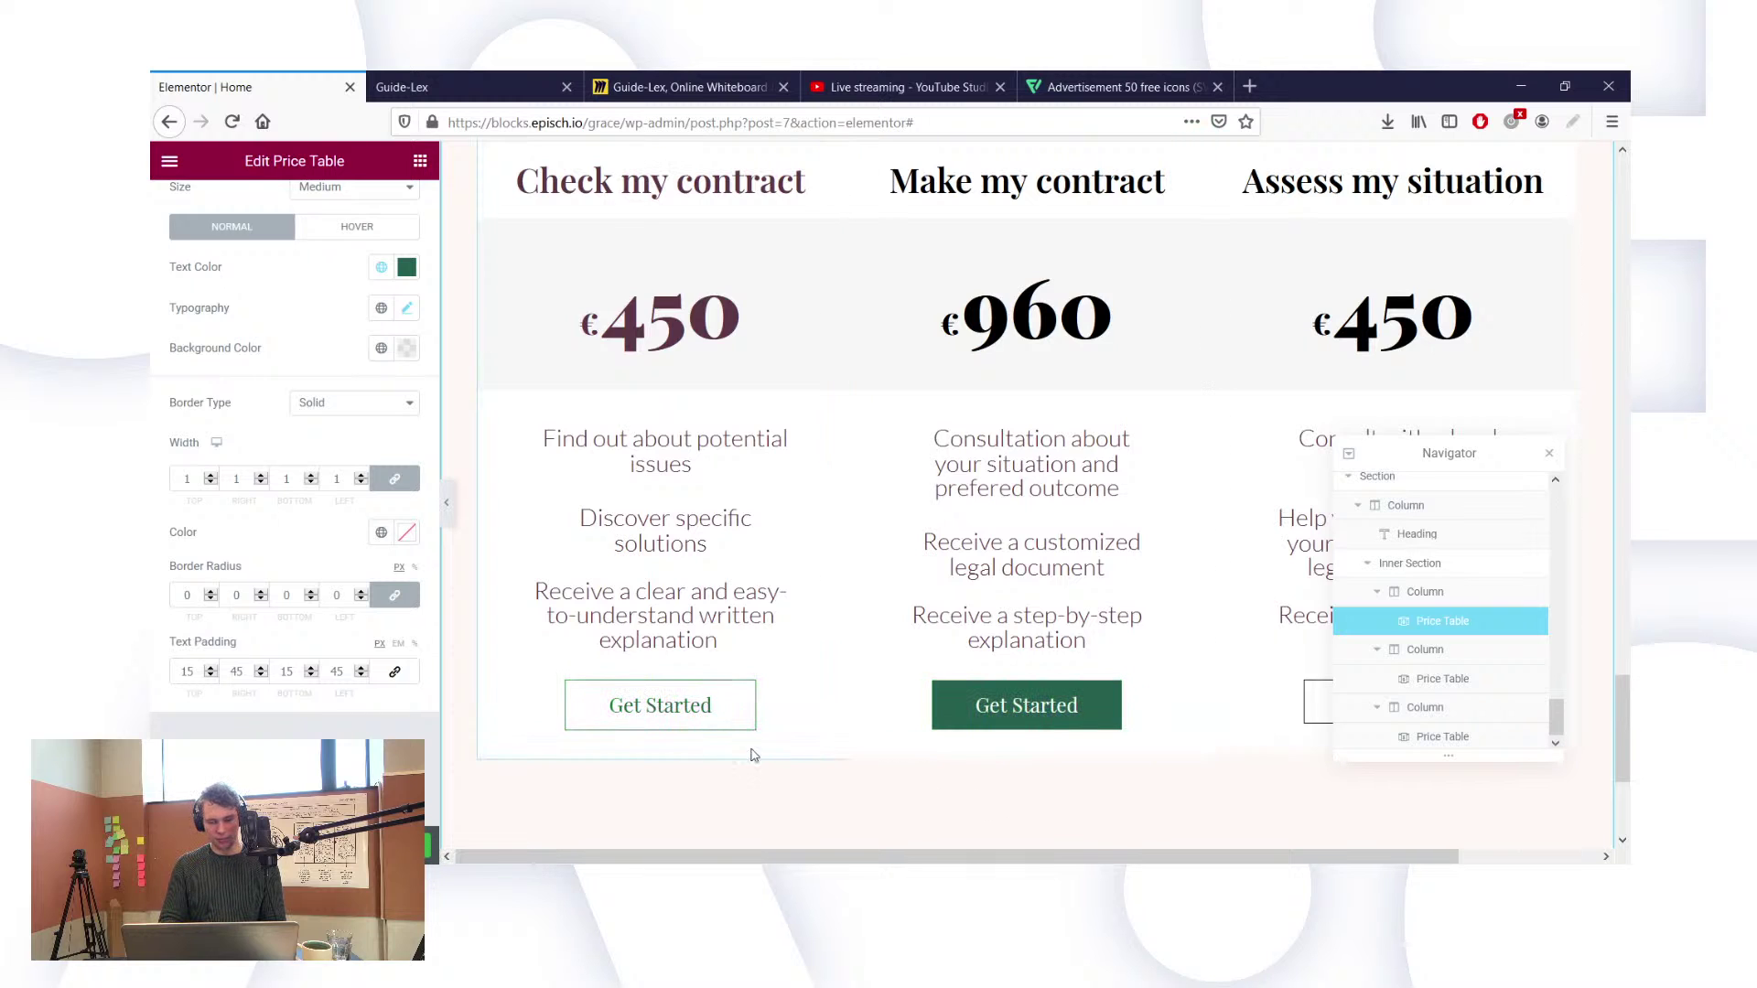
Step: Give the first button's hover state dark green New Item #2 text and border colours
{"action": "scroll", "coordinate": [305, 324], "scroll_direction": "up", "scroll_amount": 5}
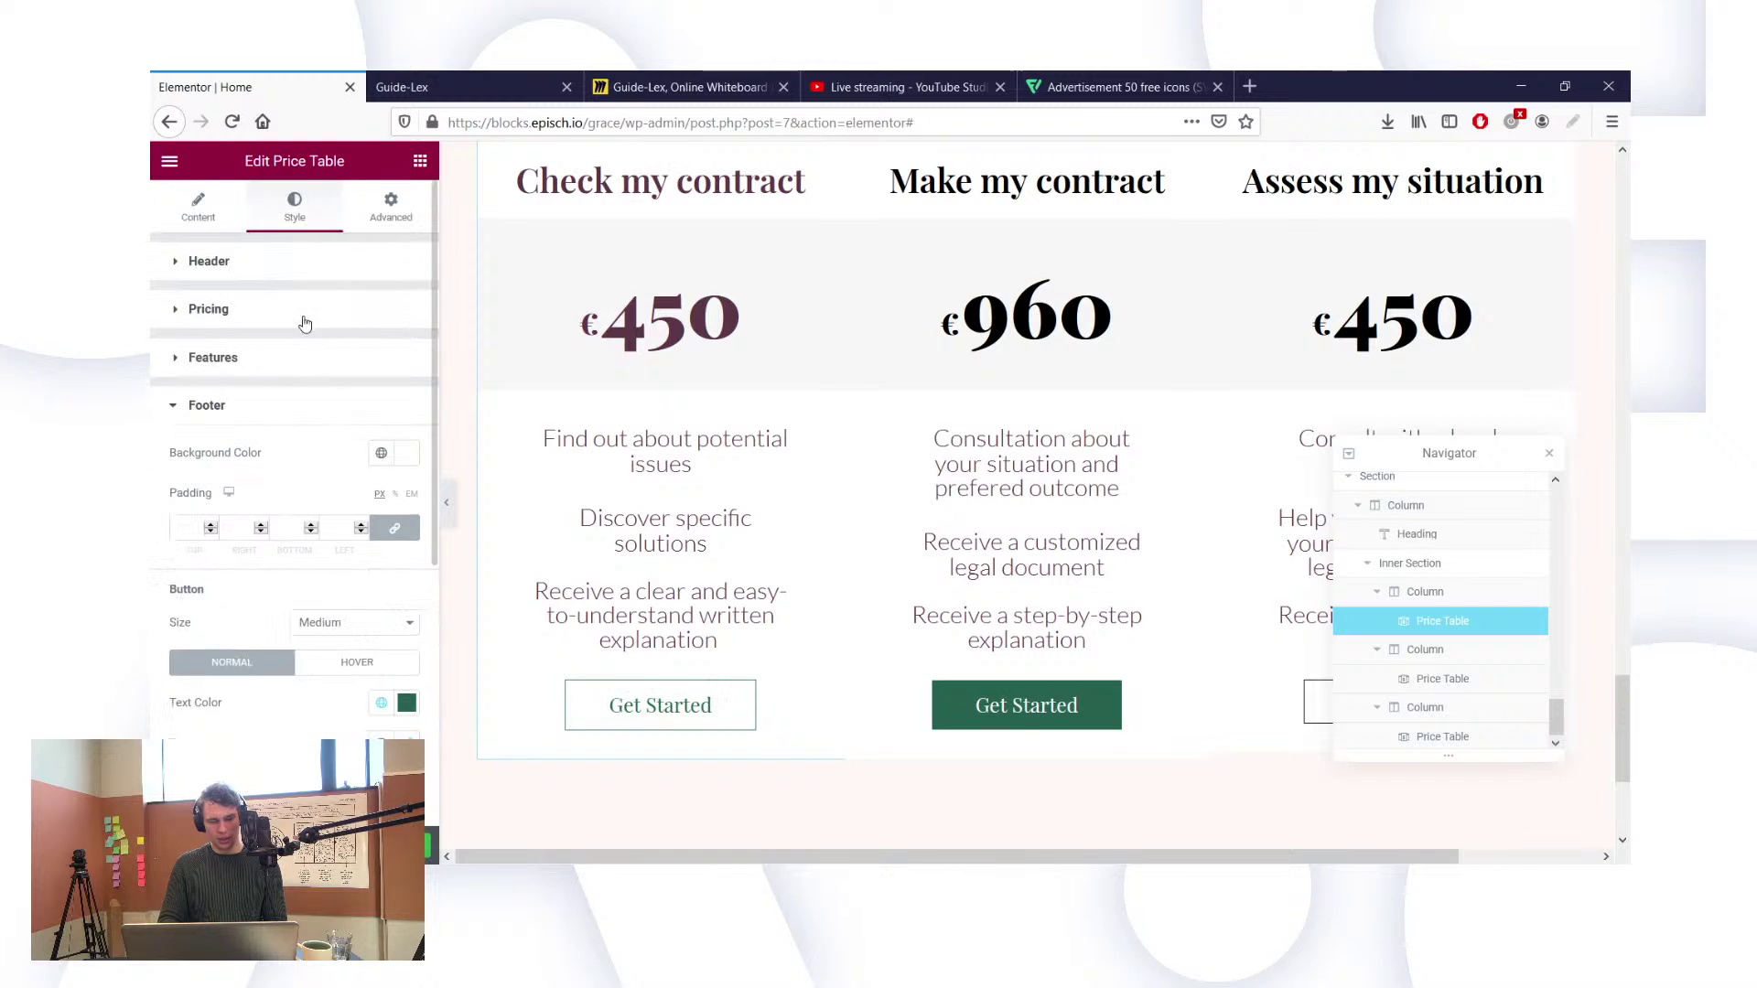
{"action": "left_click", "coordinate": [342, 665]}
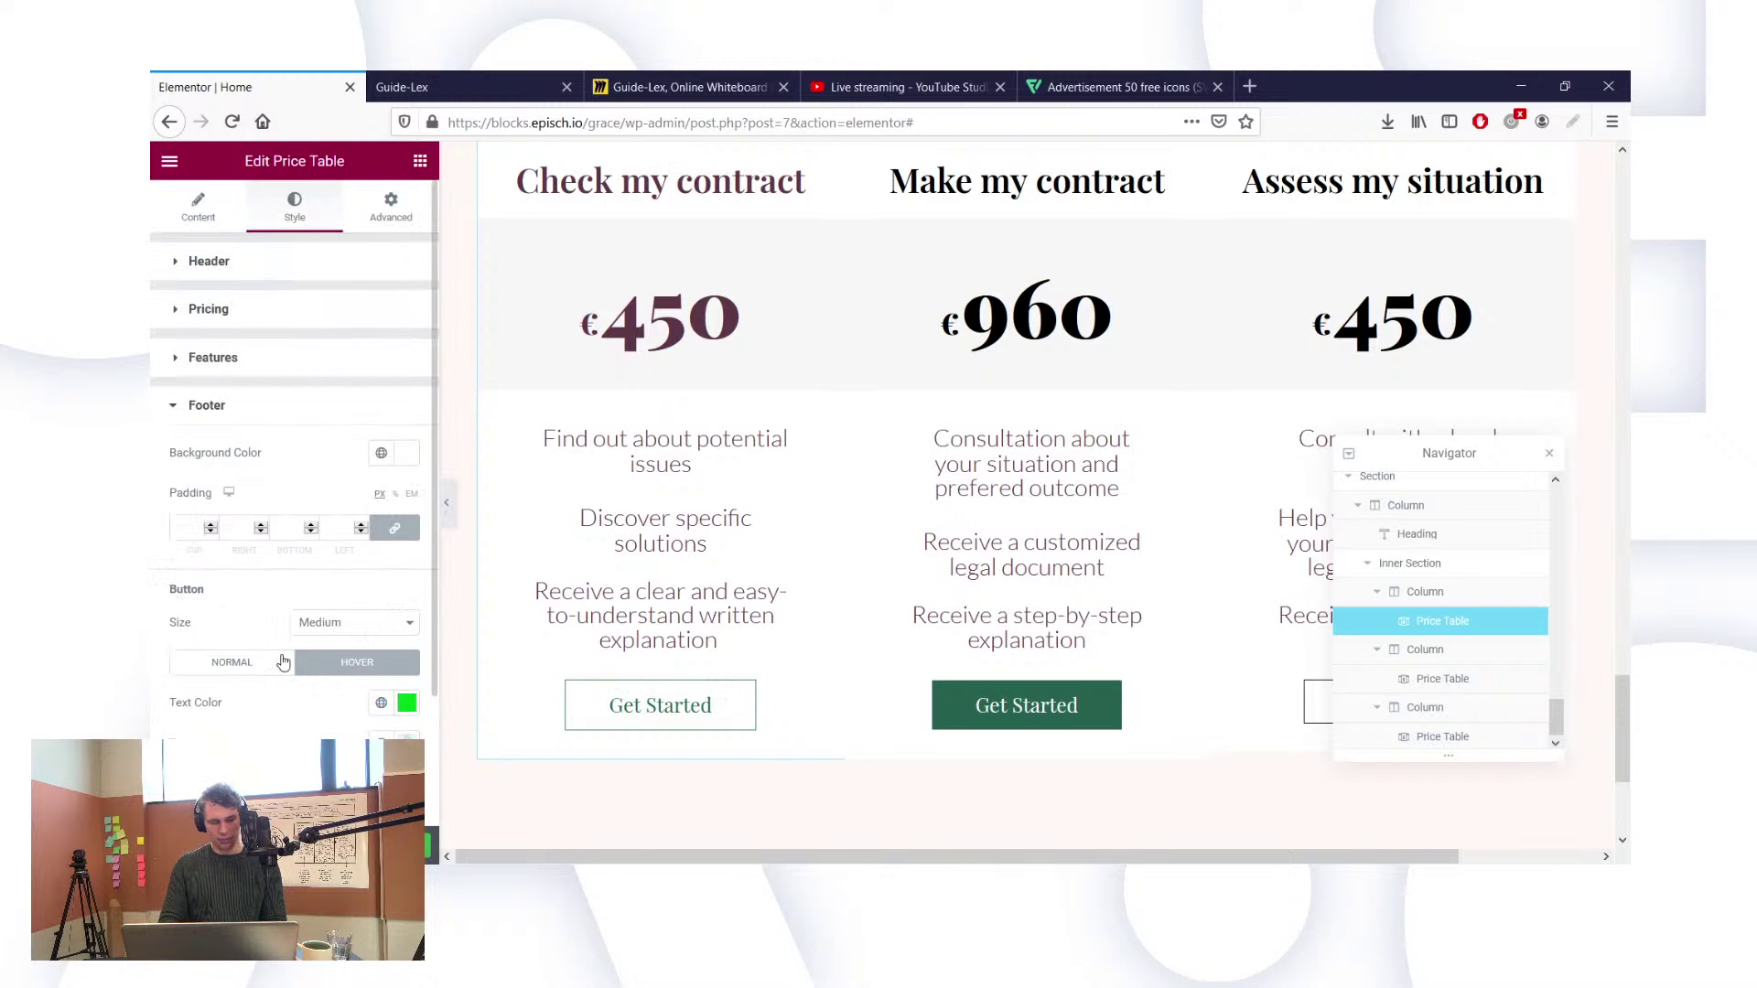
{"action": "scroll", "coordinate": [235, 628], "scroll_direction": "down", "scroll_amount": 3}
{"action": "left_click", "coordinate": [406, 590]}
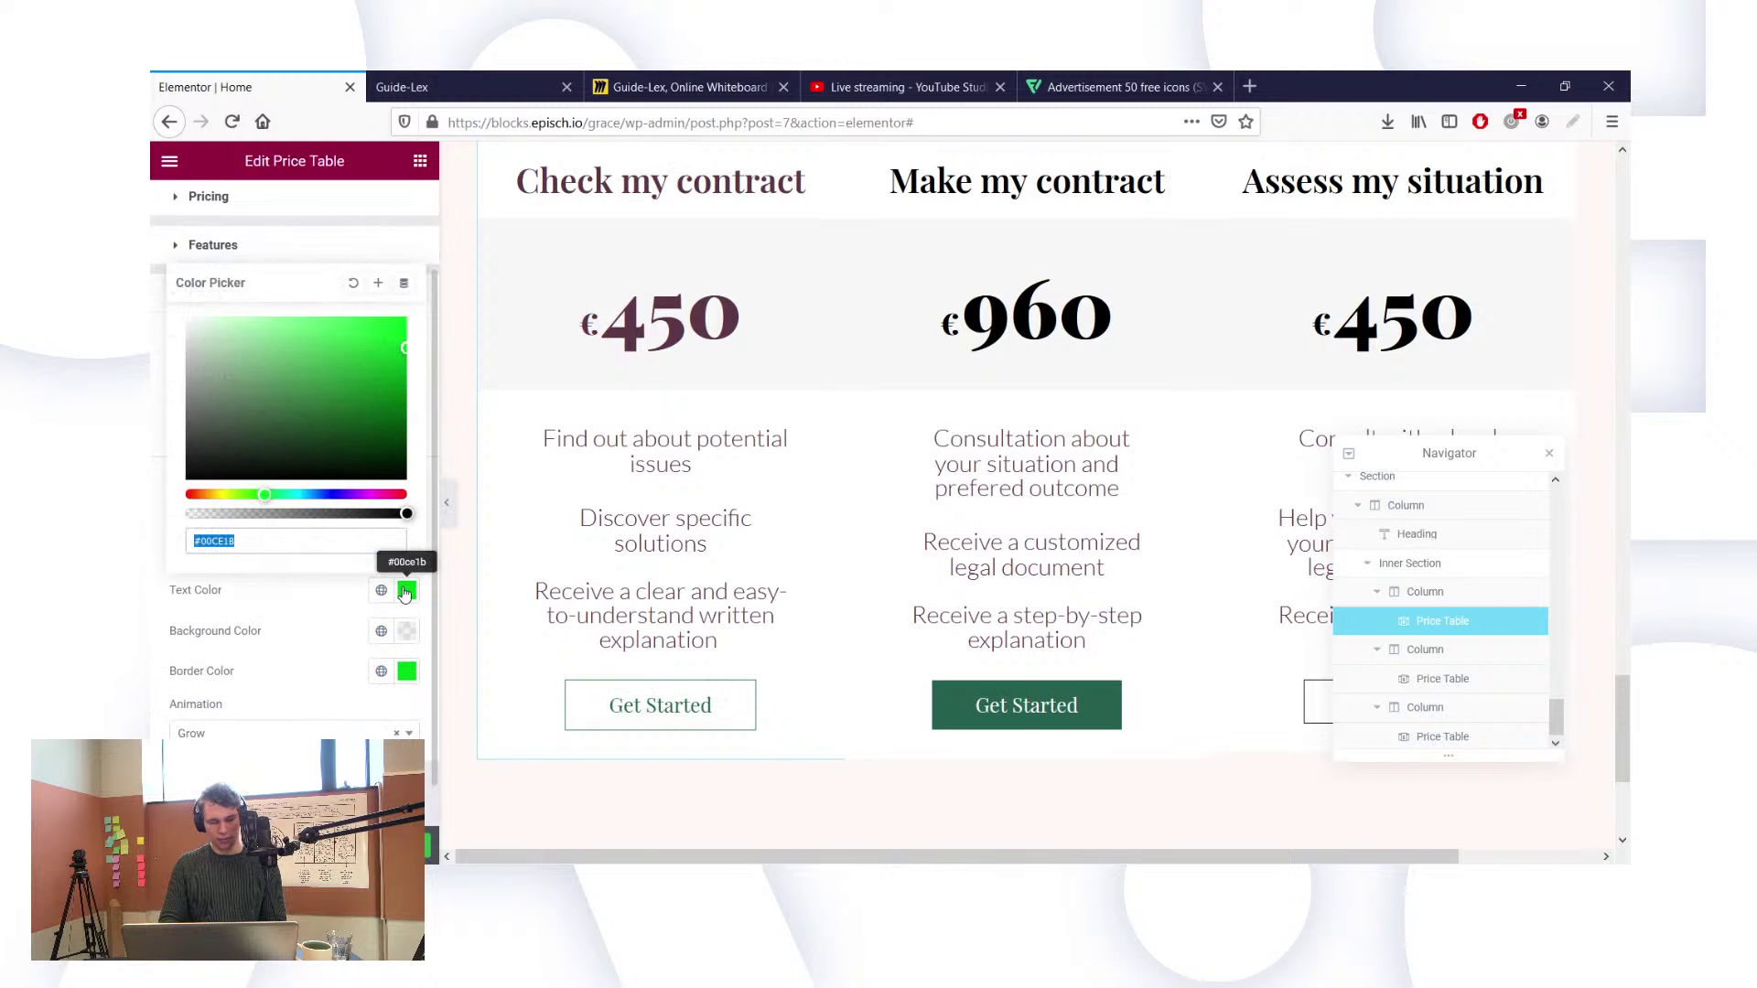
{"action": "left_click", "coordinate": [380, 591]}
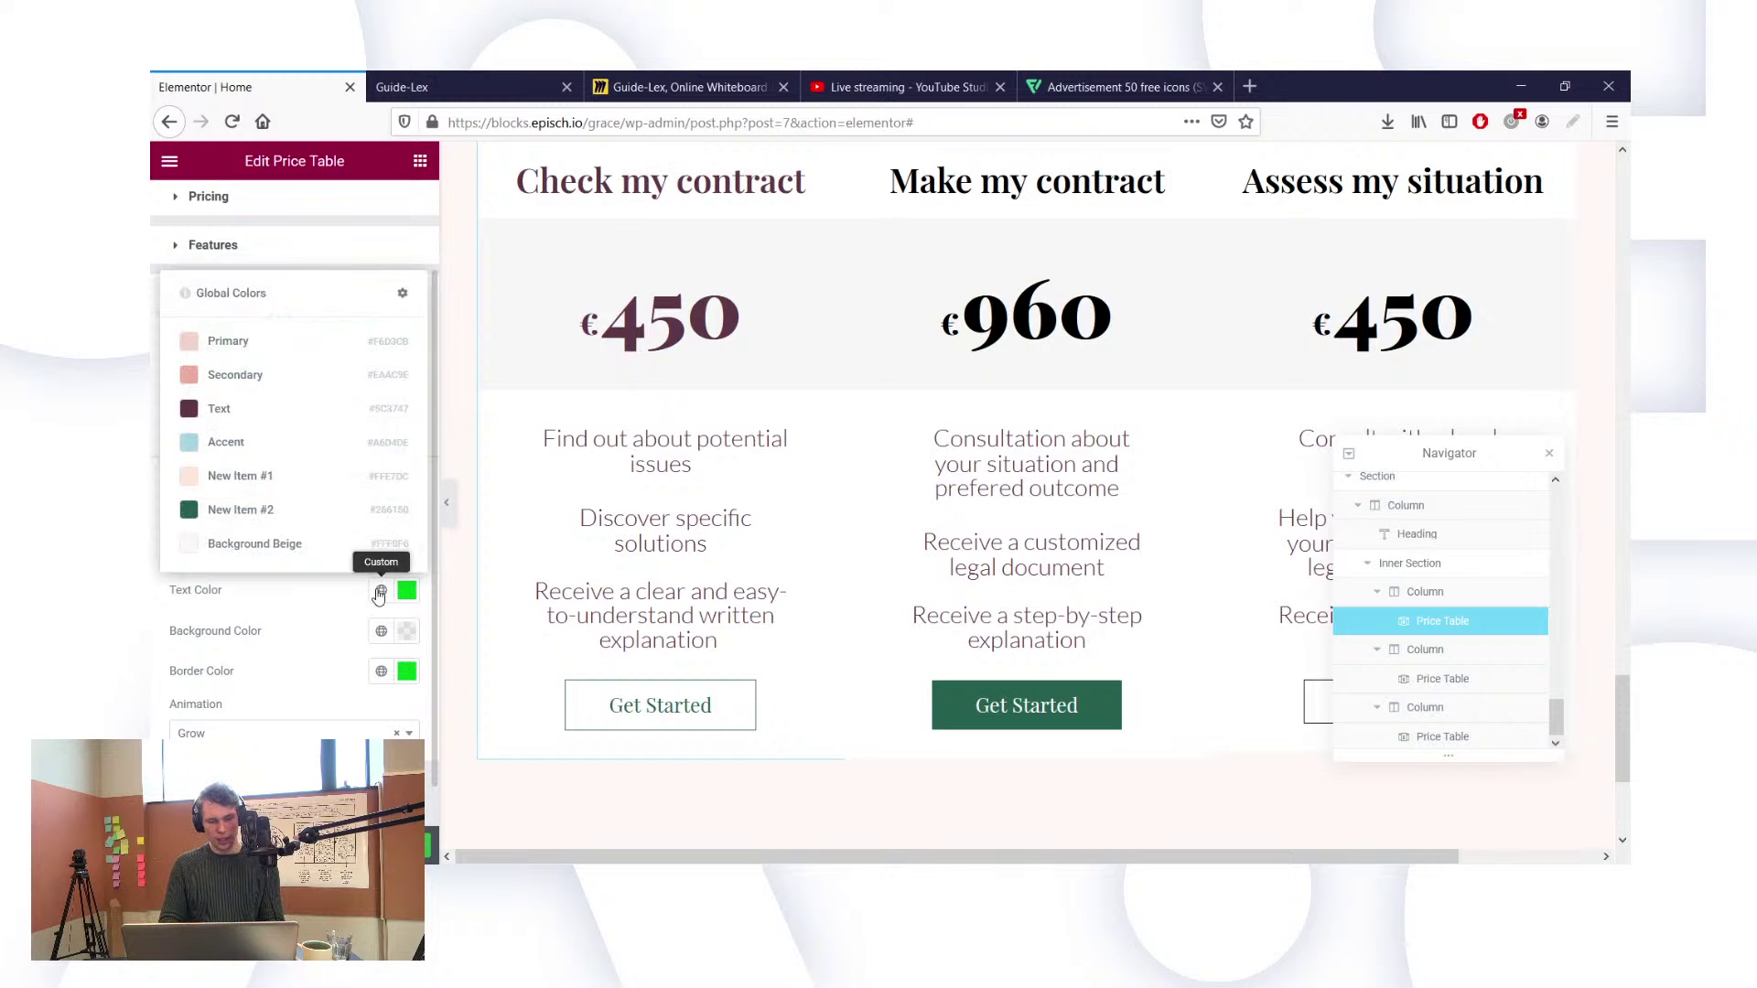
{"action": "left_click", "coordinate": [240, 510]}
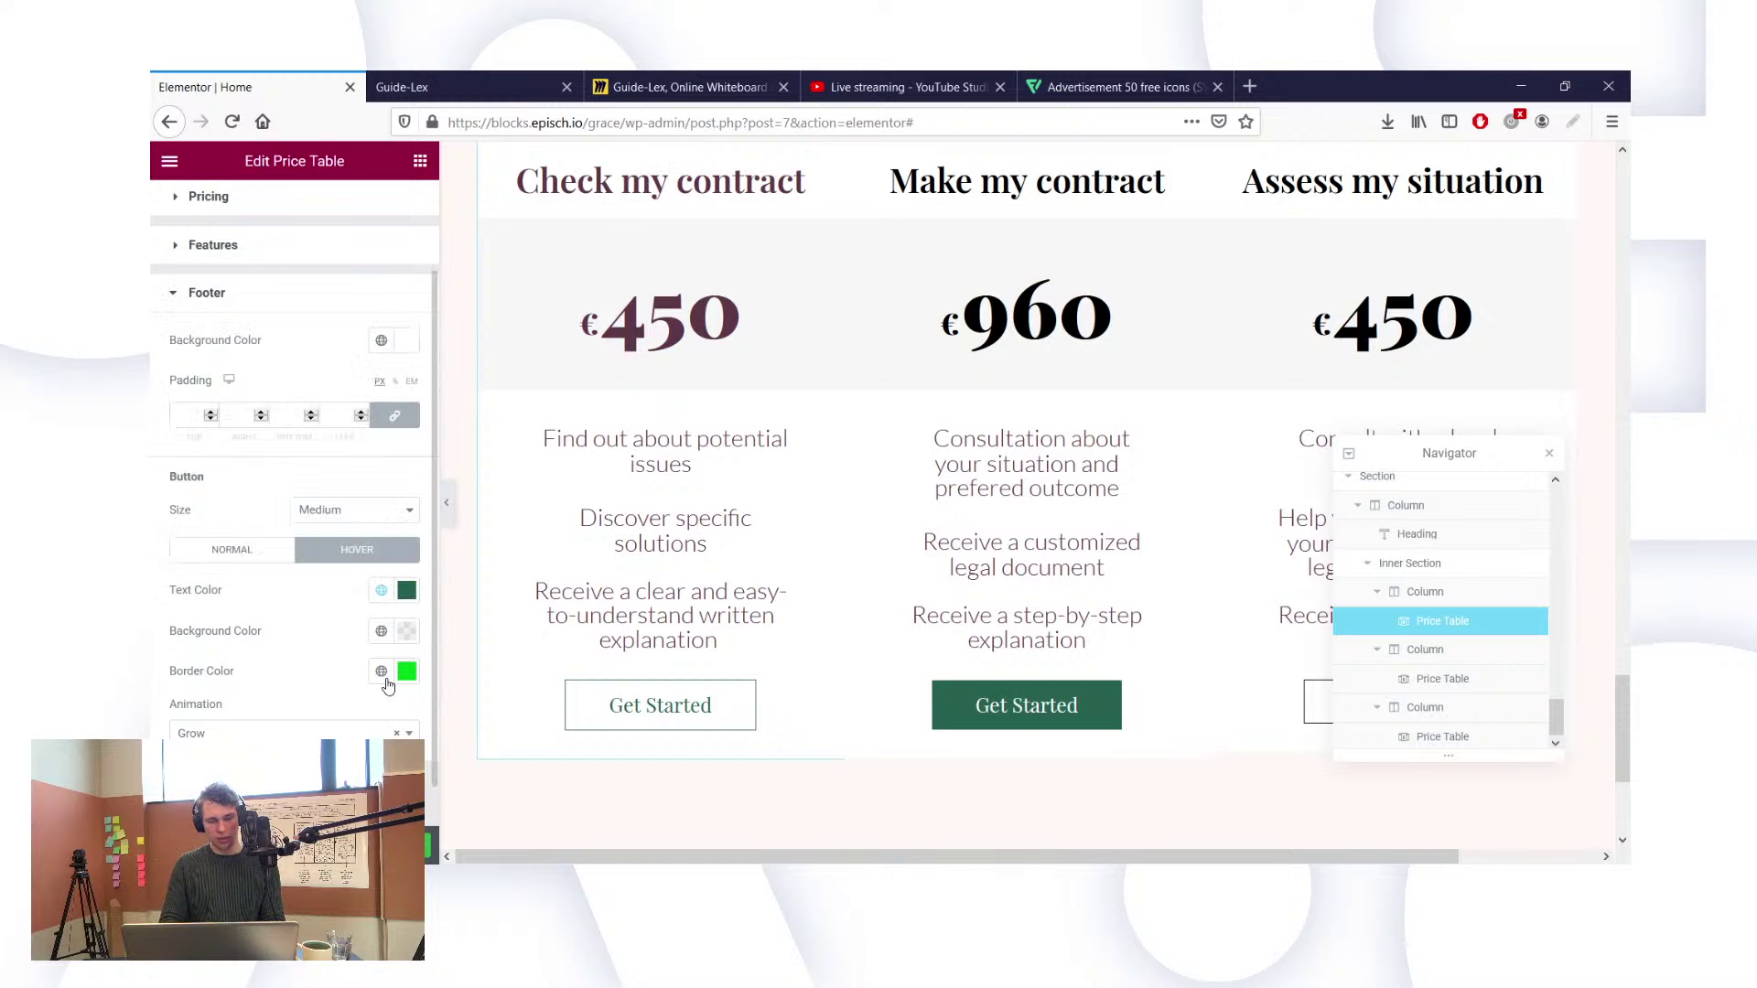
{"action": "left_click", "coordinate": [381, 672]}
{"action": "left_click", "coordinate": [240, 588]}
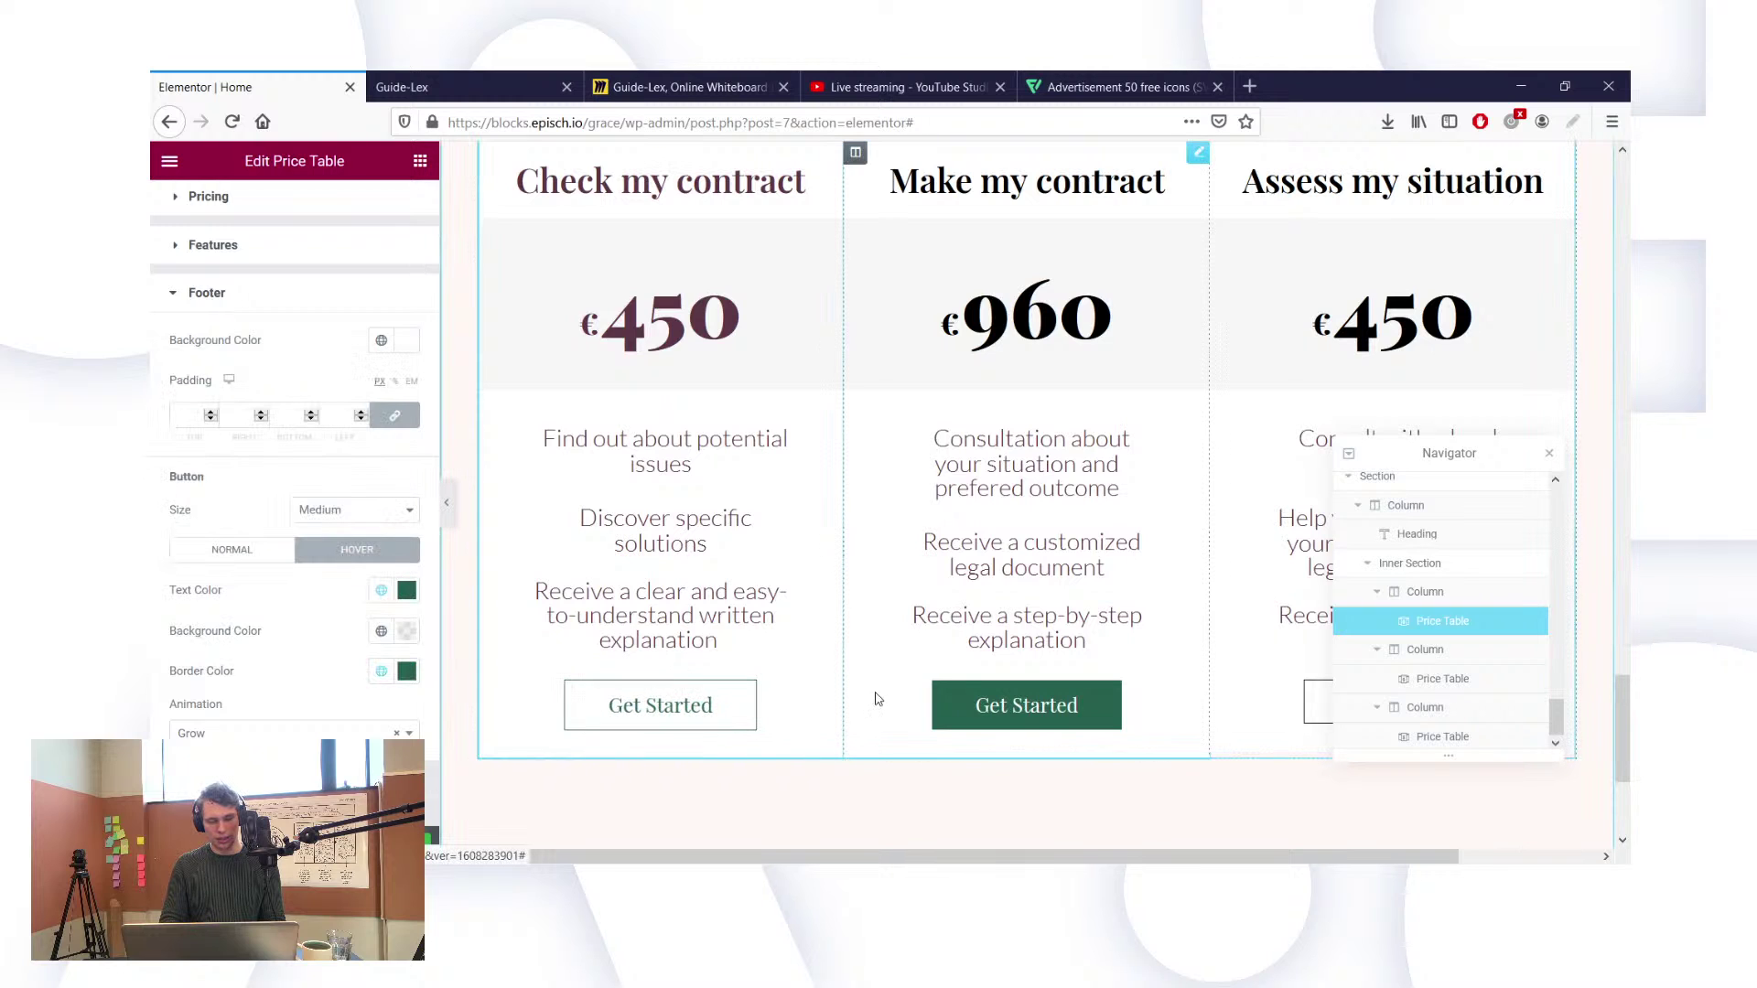
{"action": "left_click", "coordinate": [1112, 702]}
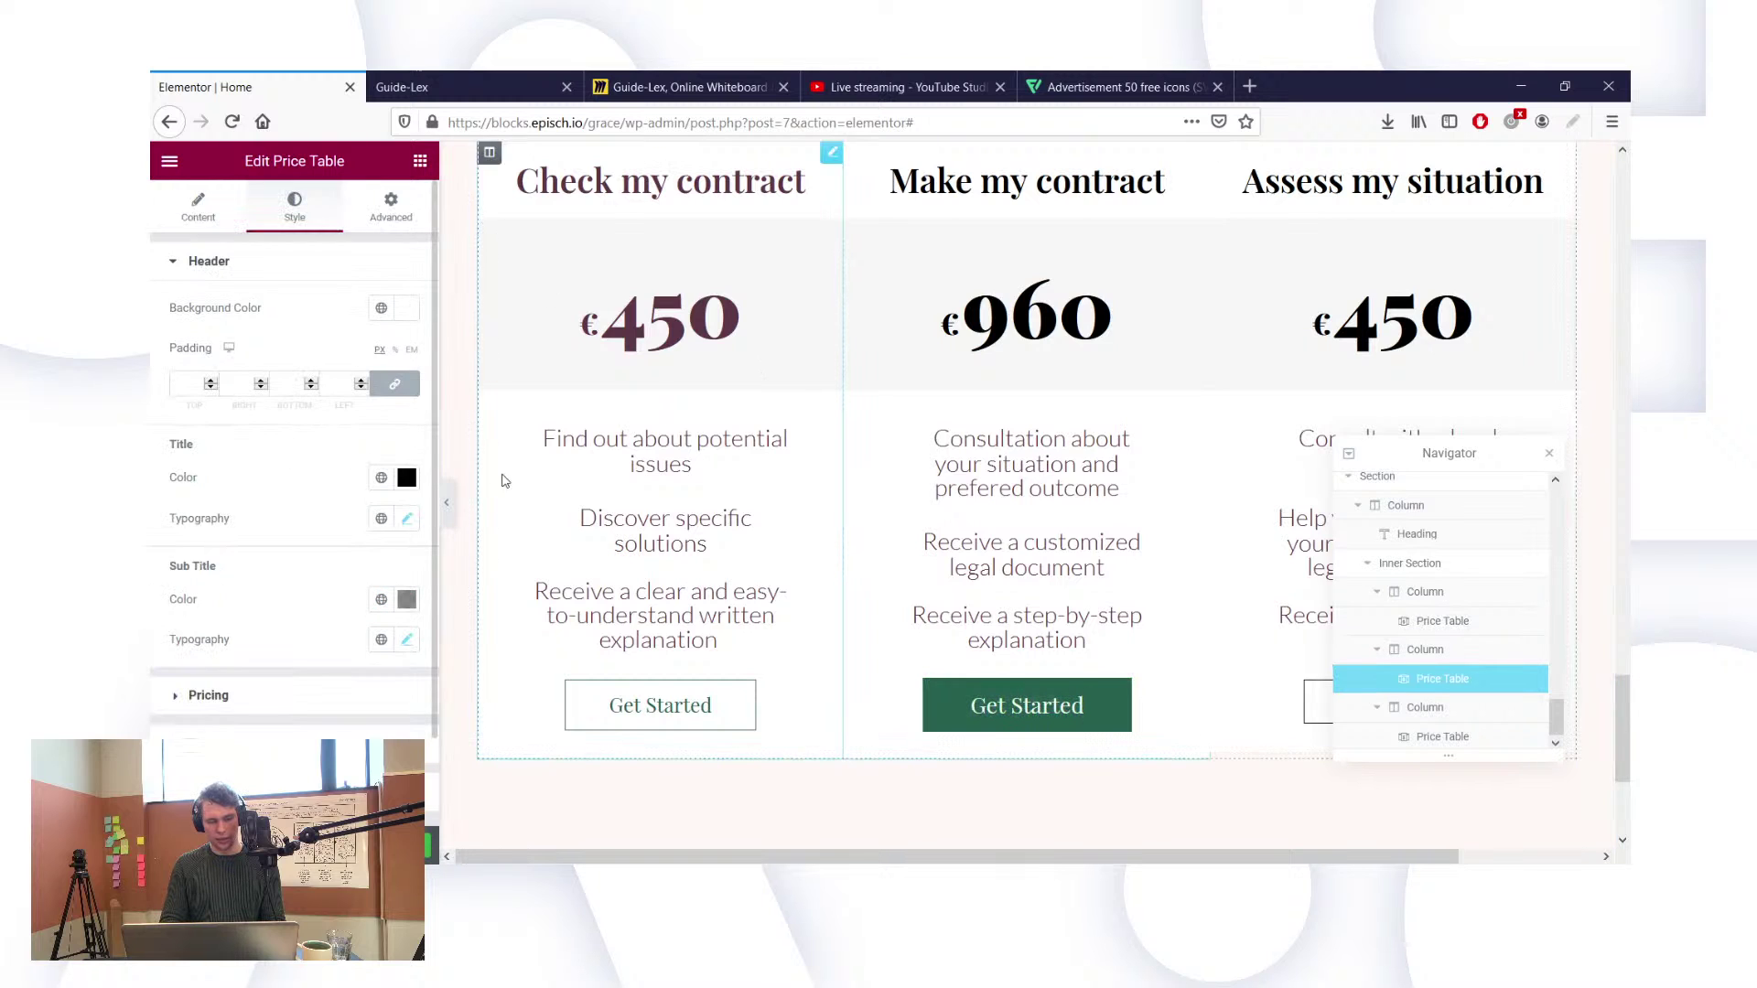
Step: Set the middle button's hover text and border colours to the dark green global New Item #2
{"action": "scroll", "coordinate": [314, 667], "scroll_direction": "down", "scroll_amount": 1}
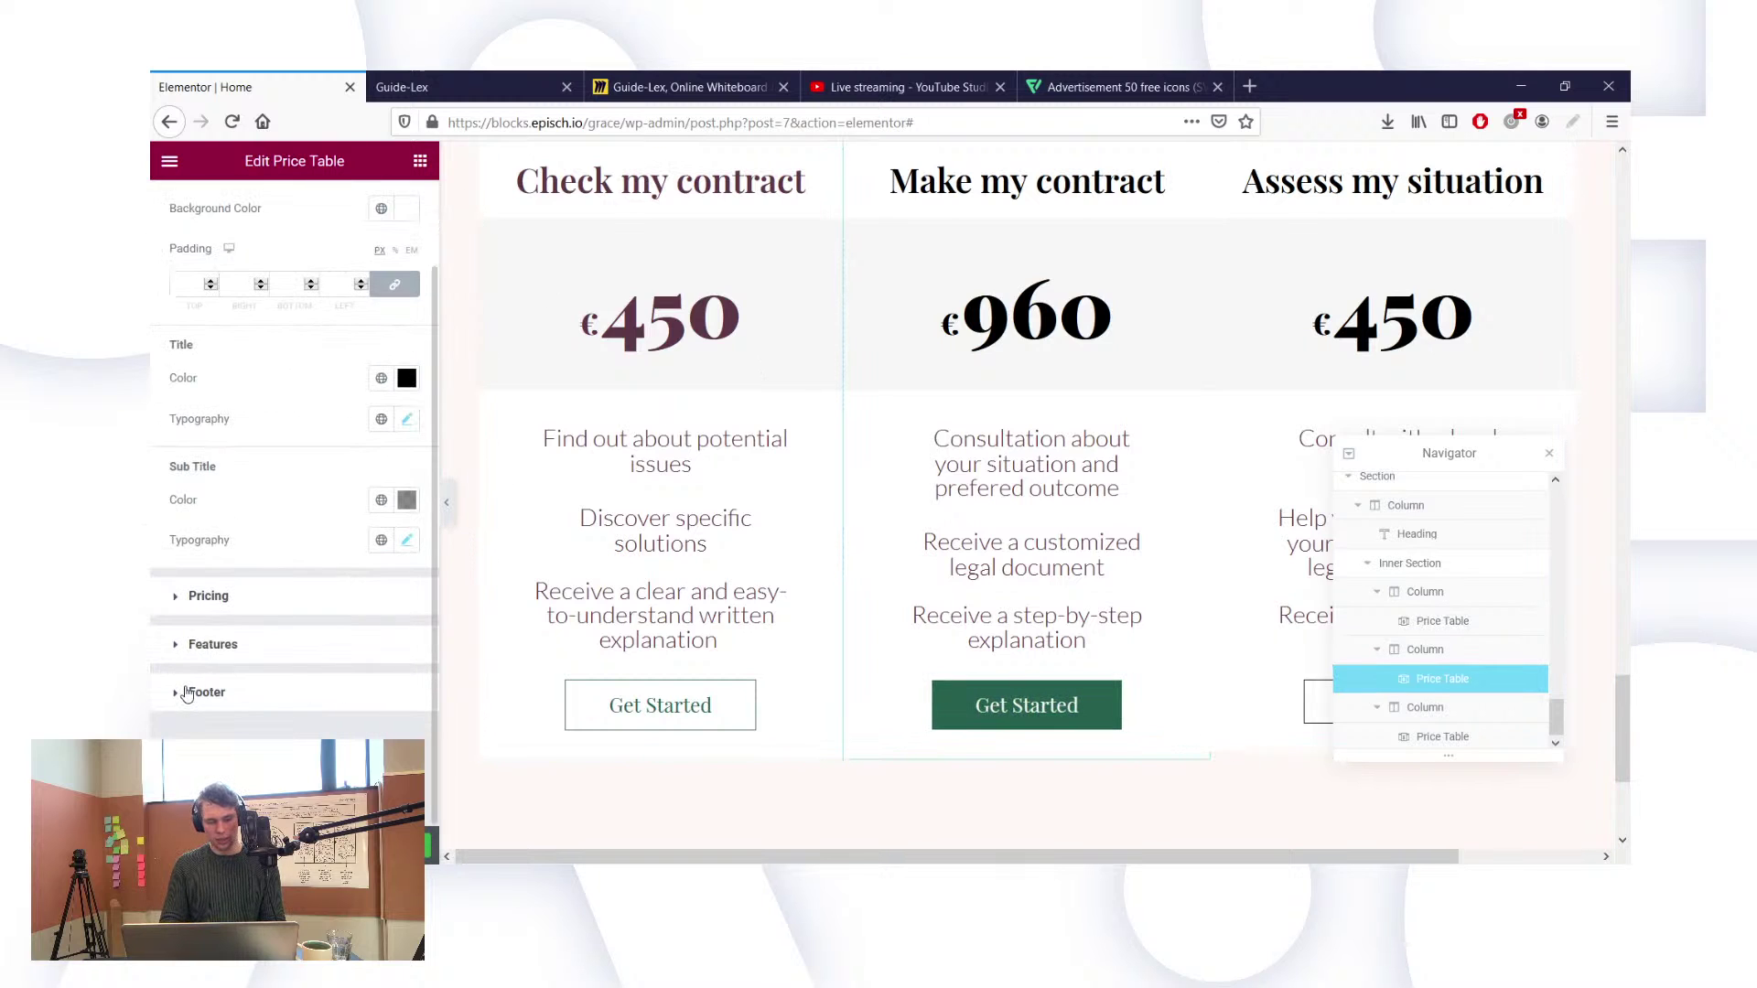
{"action": "left_click", "coordinate": [229, 681]}
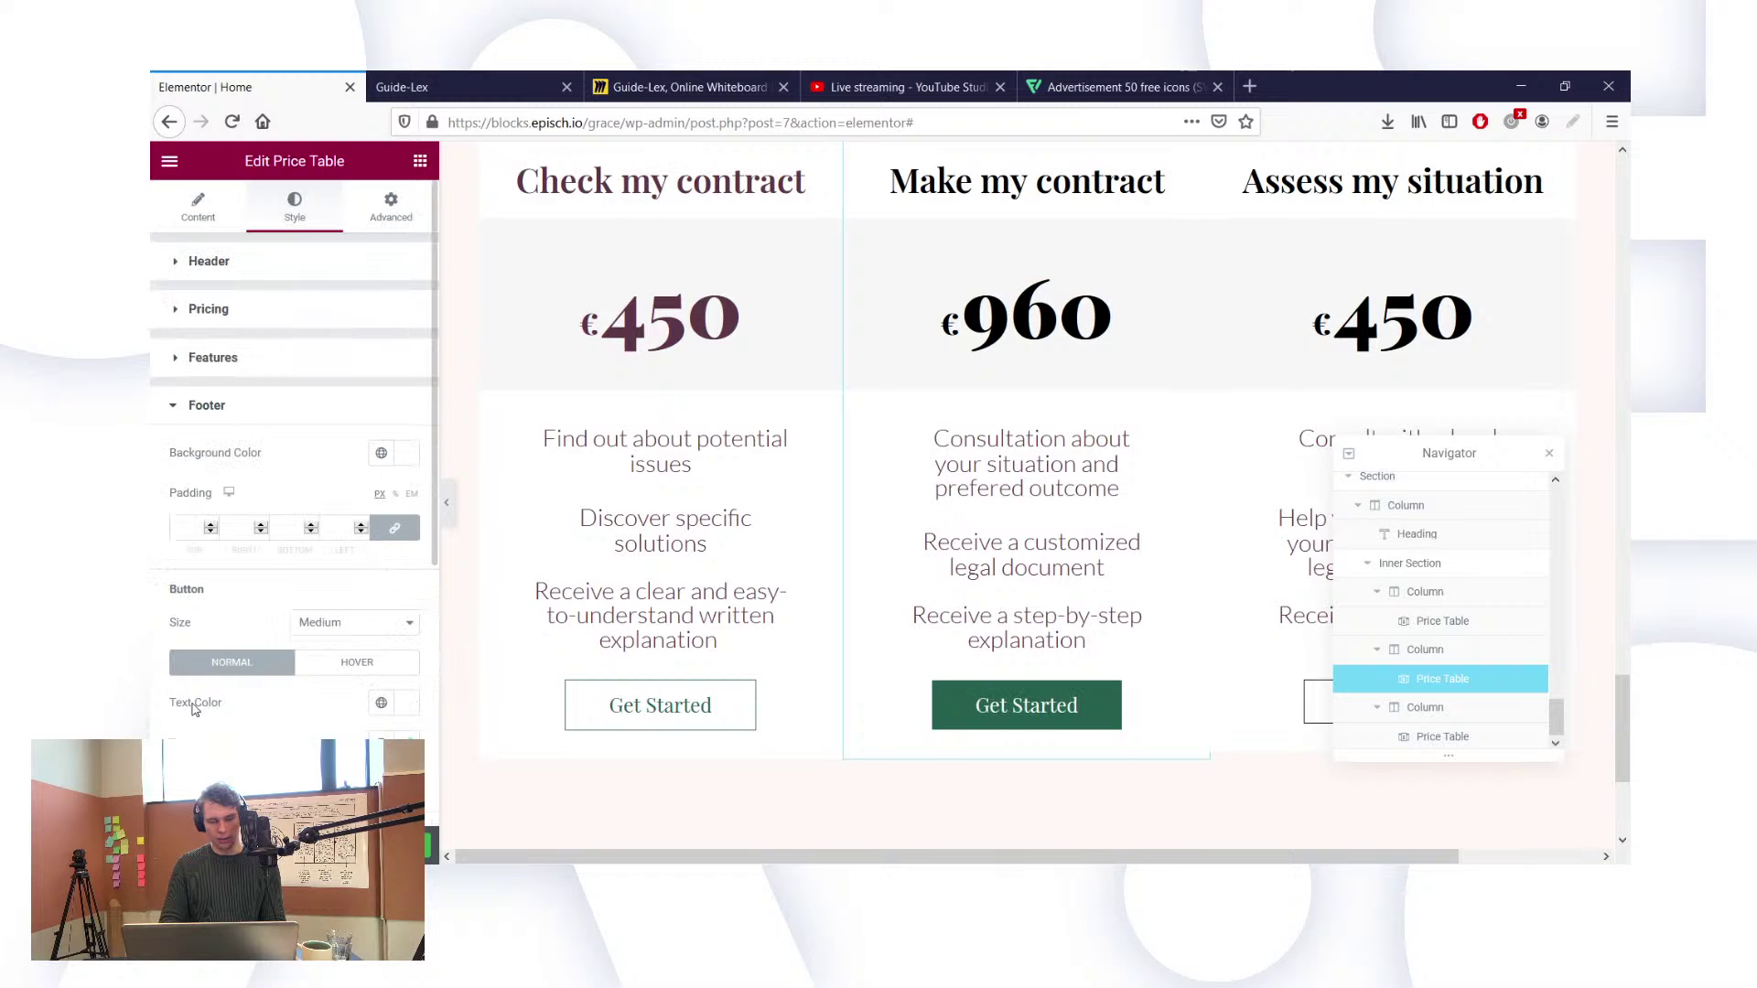
{"action": "scroll", "coordinate": [290, 596], "scroll_direction": "down", "scroll_amount": 1}
{"action": "scroll", "coordinate": [290, 596], "scroll_direction": "down", "scroll_amount": 2}
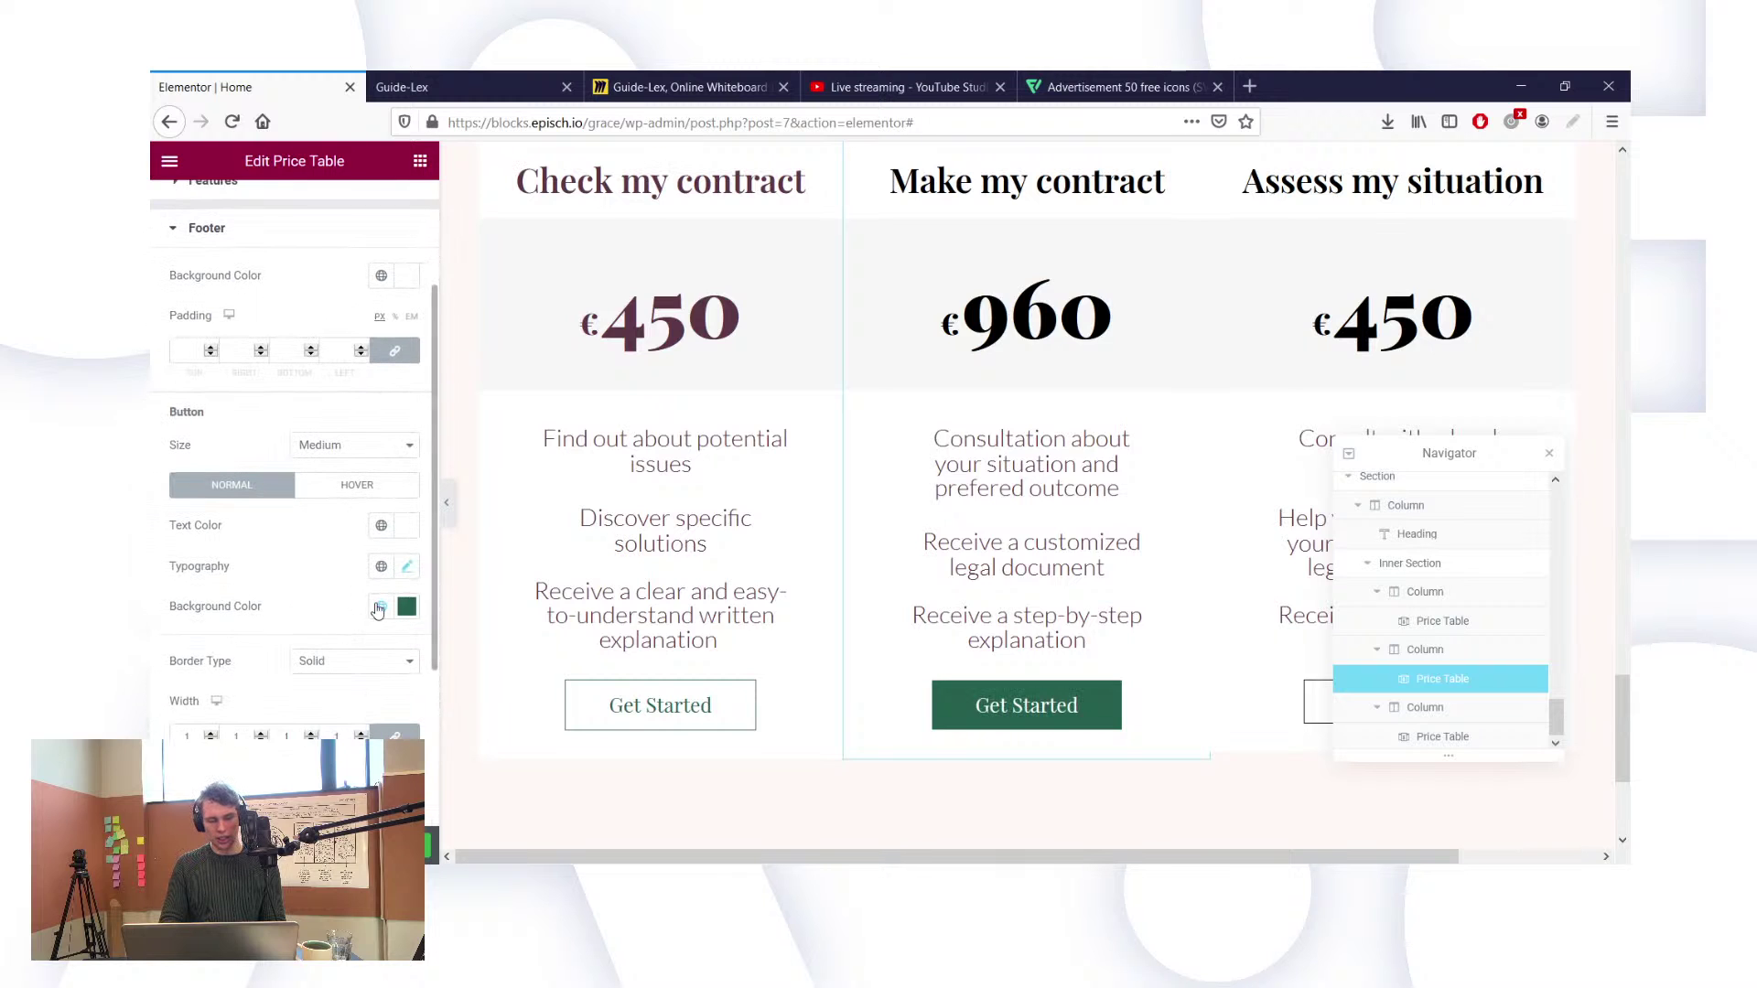
{"action": "left_click", "coordinate": [326, 485]}
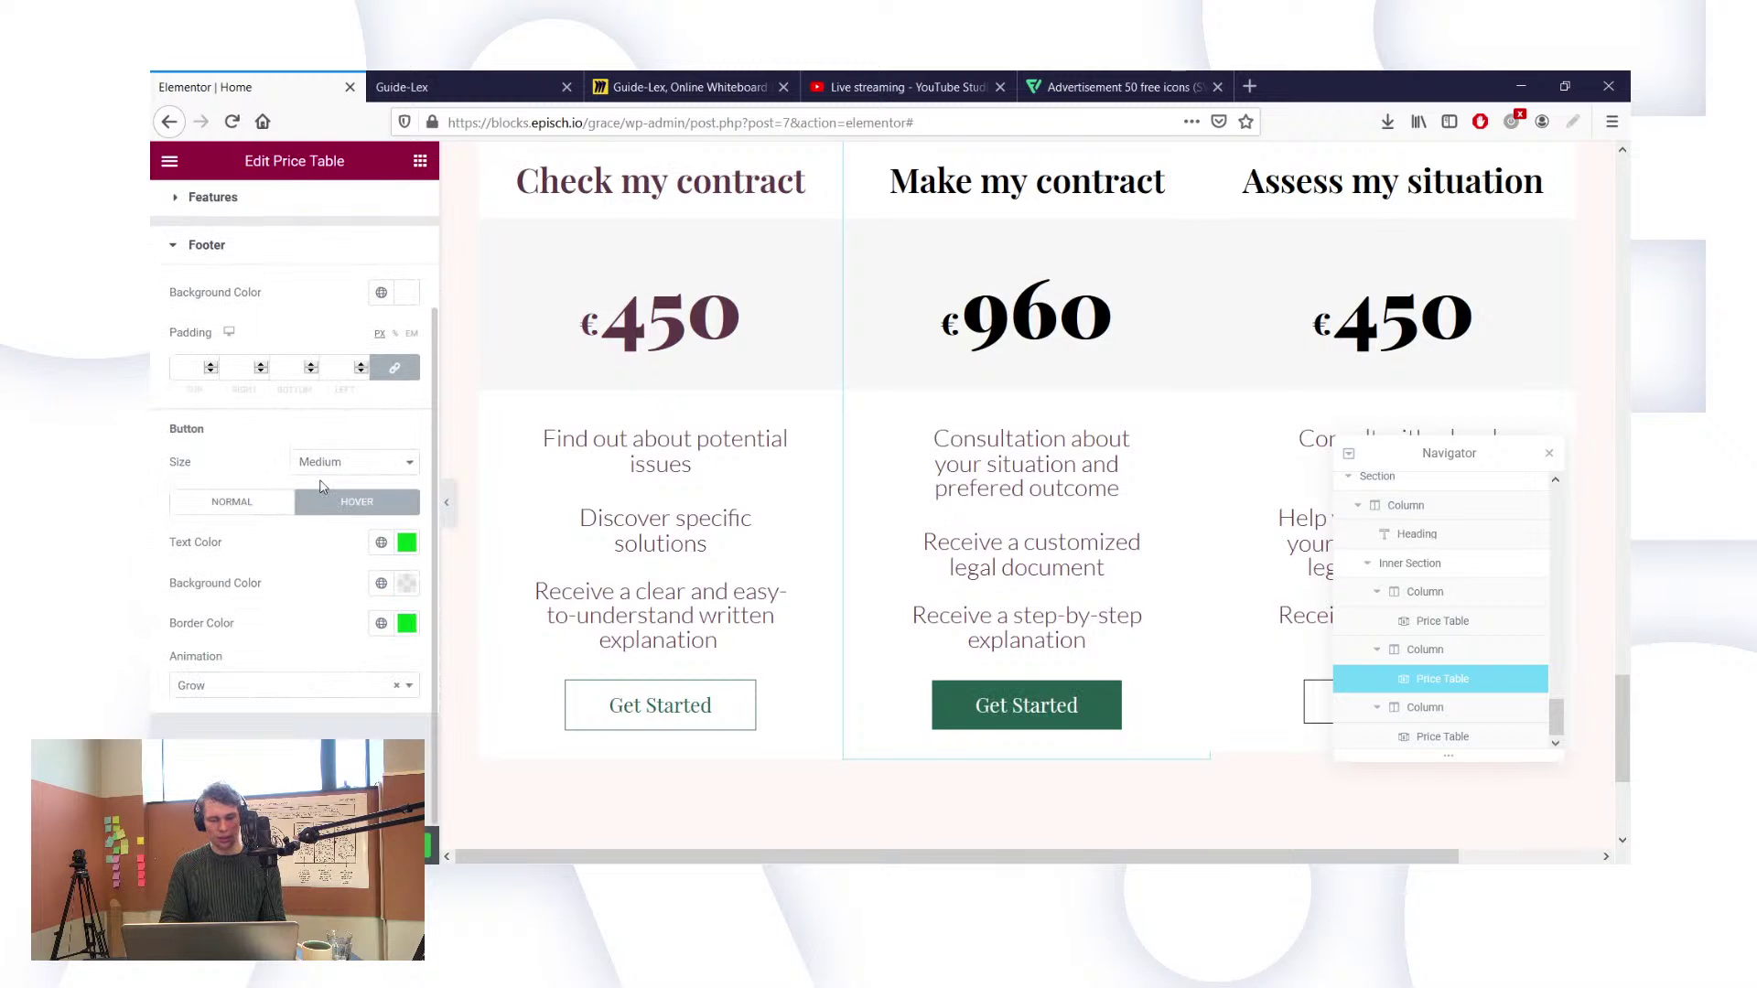
{"action": "left_click", "coordinate": [380, 547]}
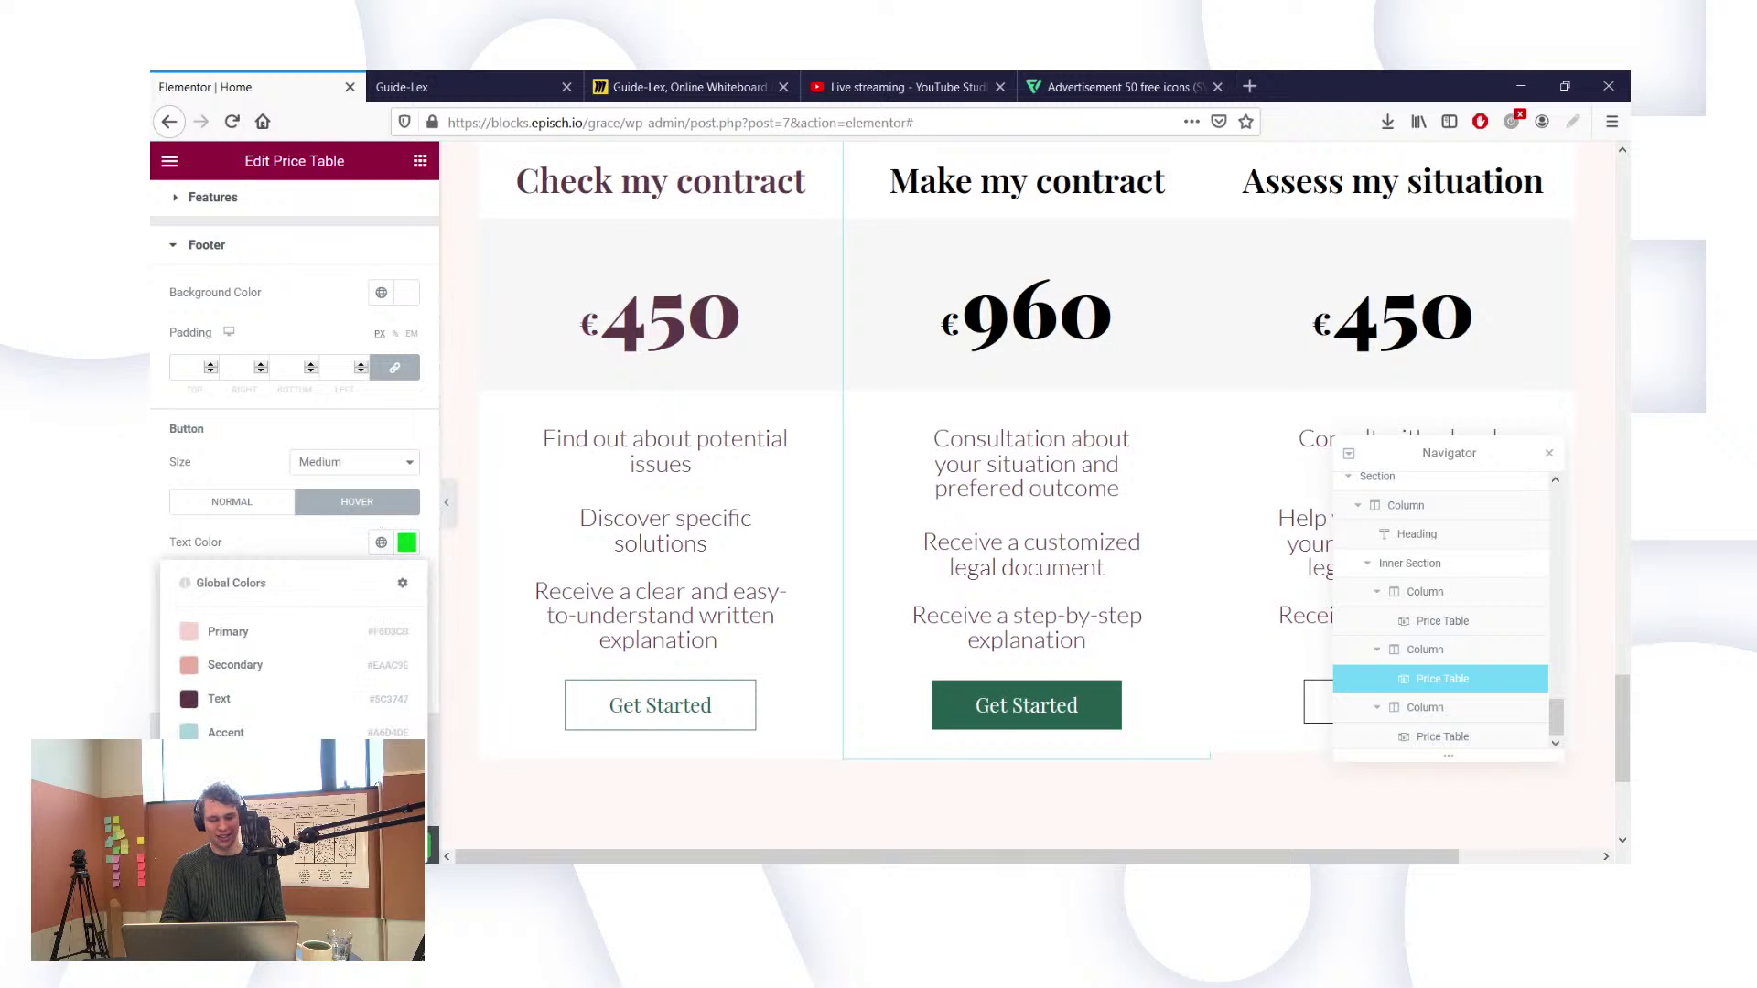
{"action": "left_click", "coordinate": [247, 767]}
{"action": "left_click", "coordinate": [381, 626]}
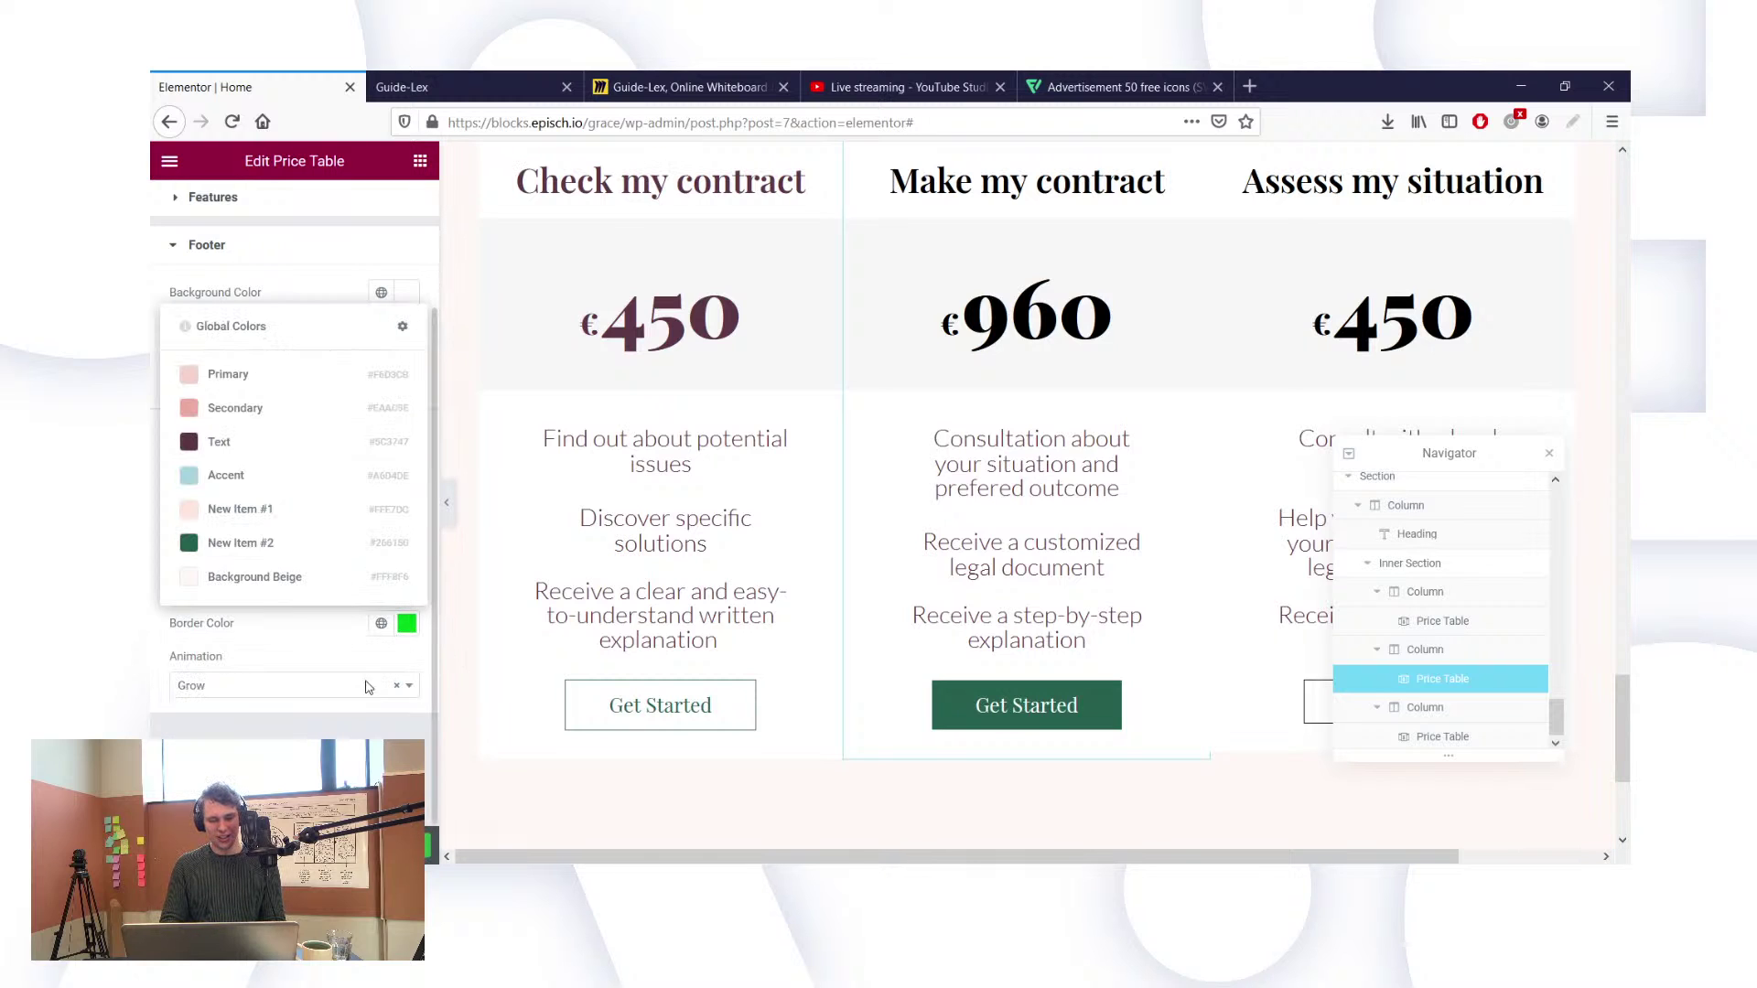
{"action": "left_click", "coordinate": [259, 554]}
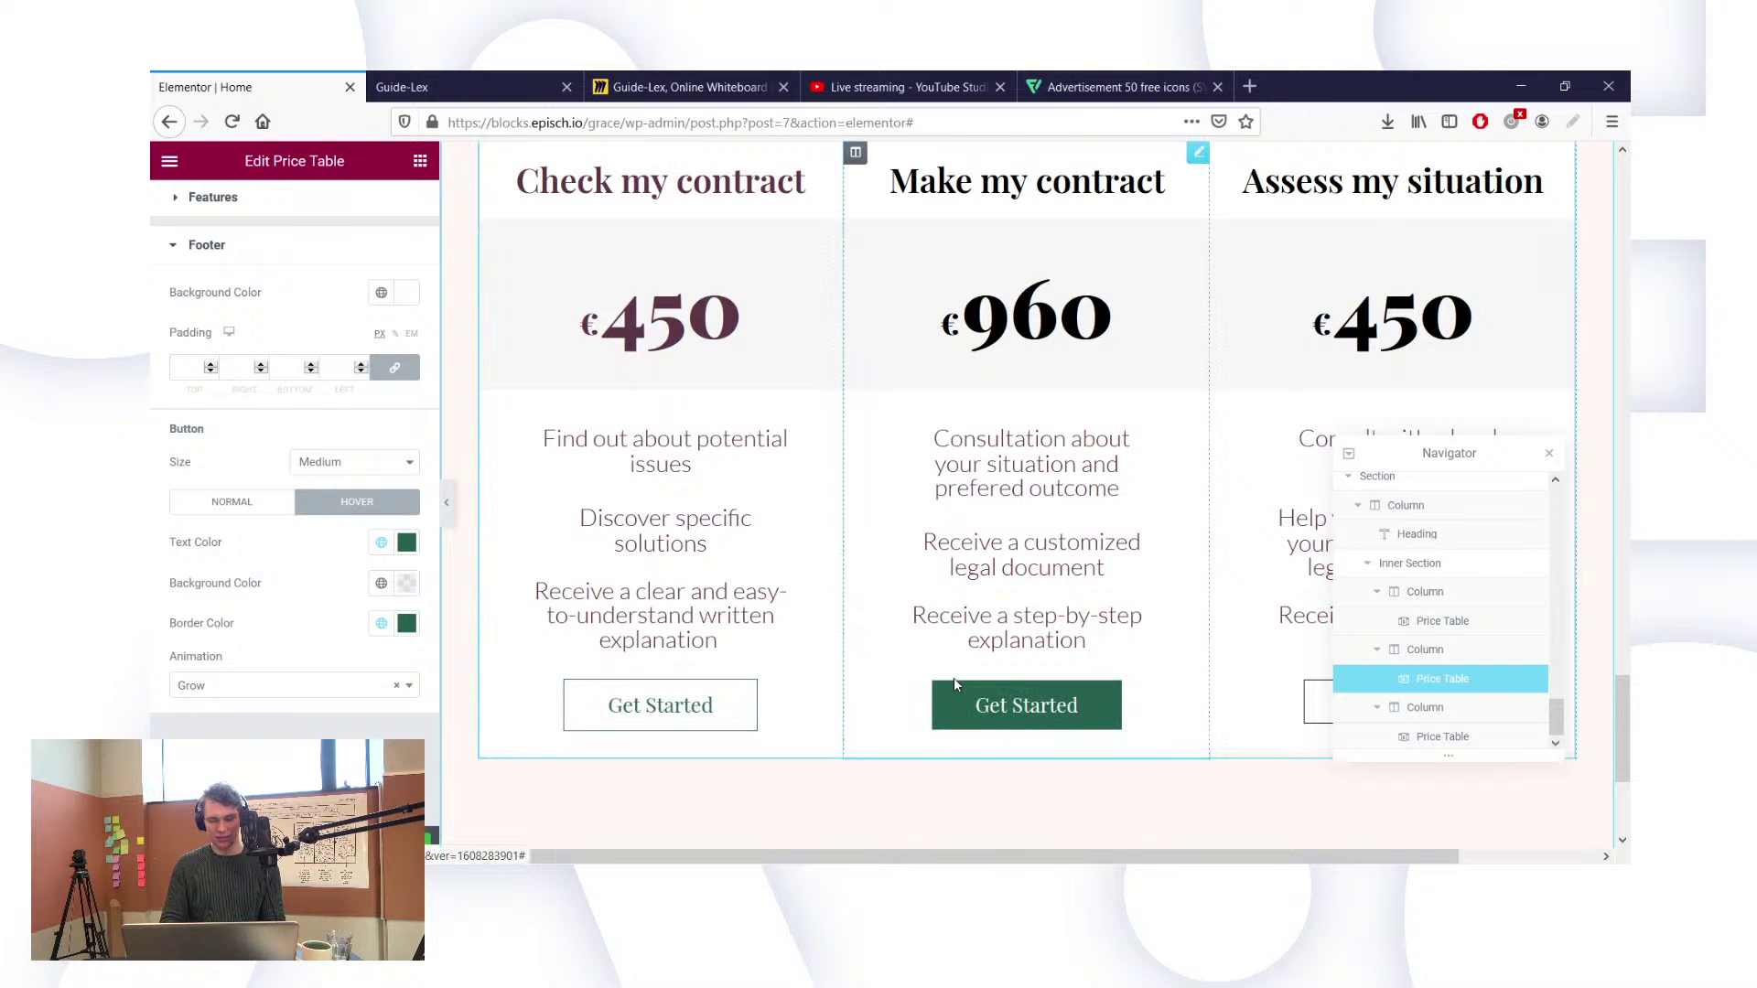
{"action": "left_click_drag", "start_coordinate": [1389, 451], "coordinate": [1339, 291]}
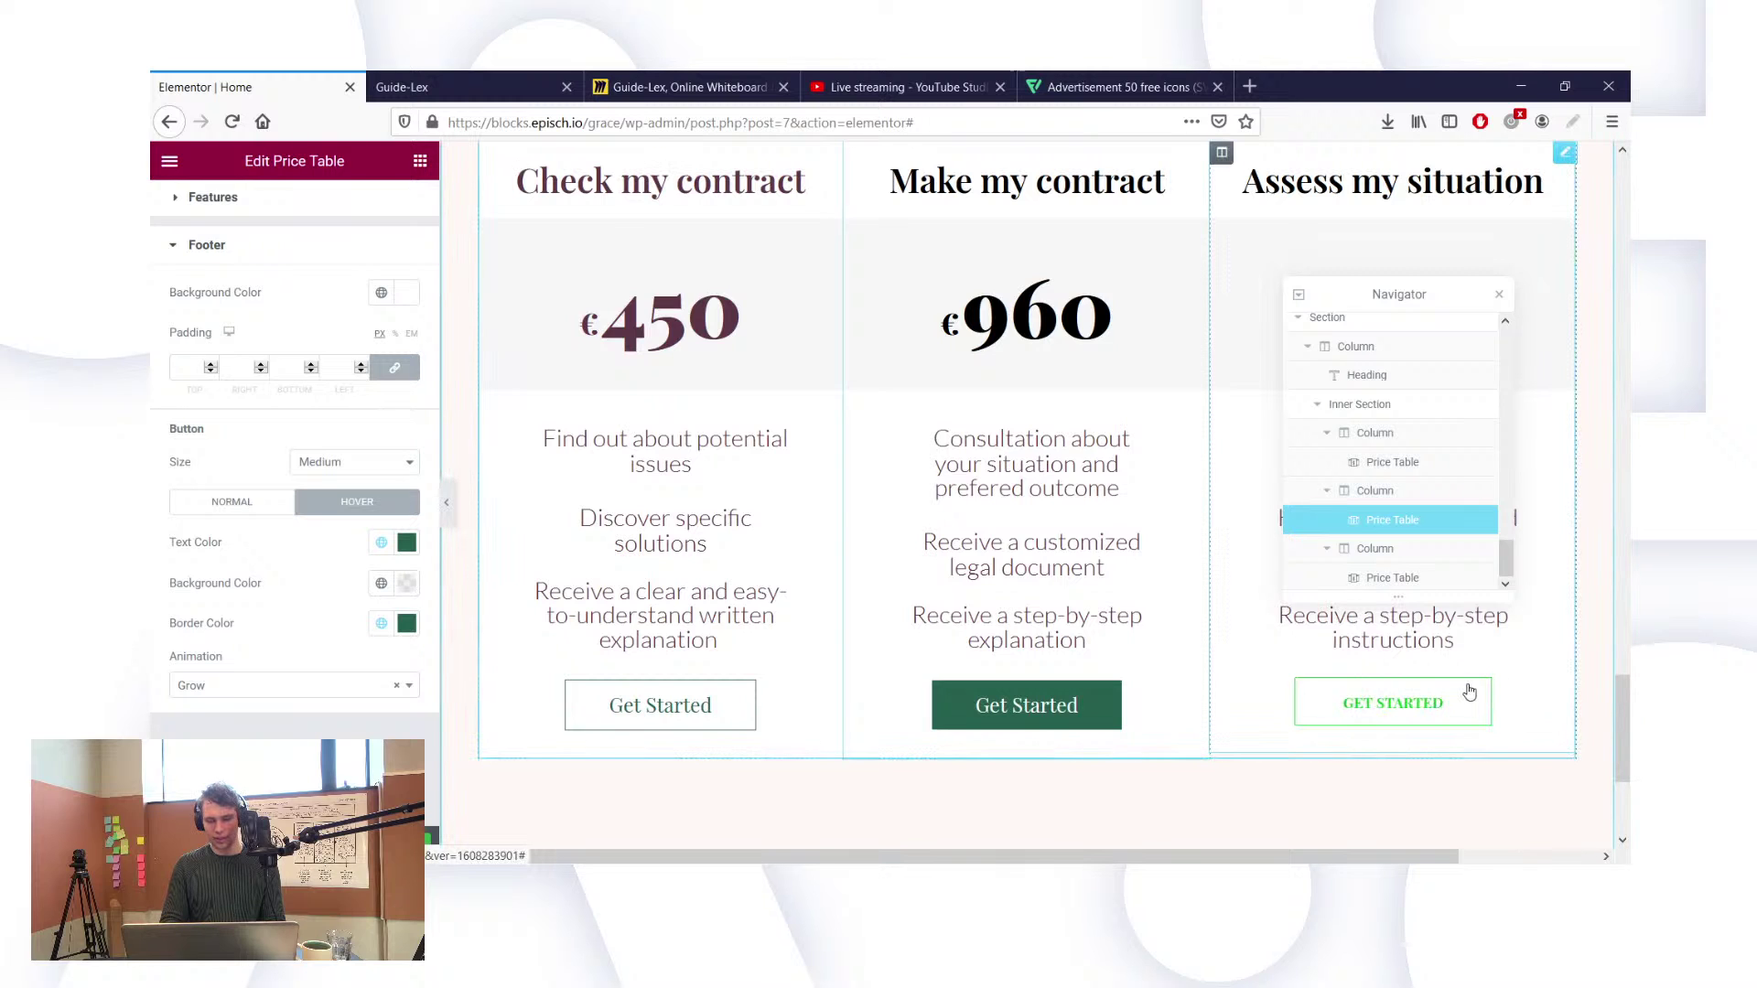
{"action": "left_click", "coordinate": [1565, 154]}
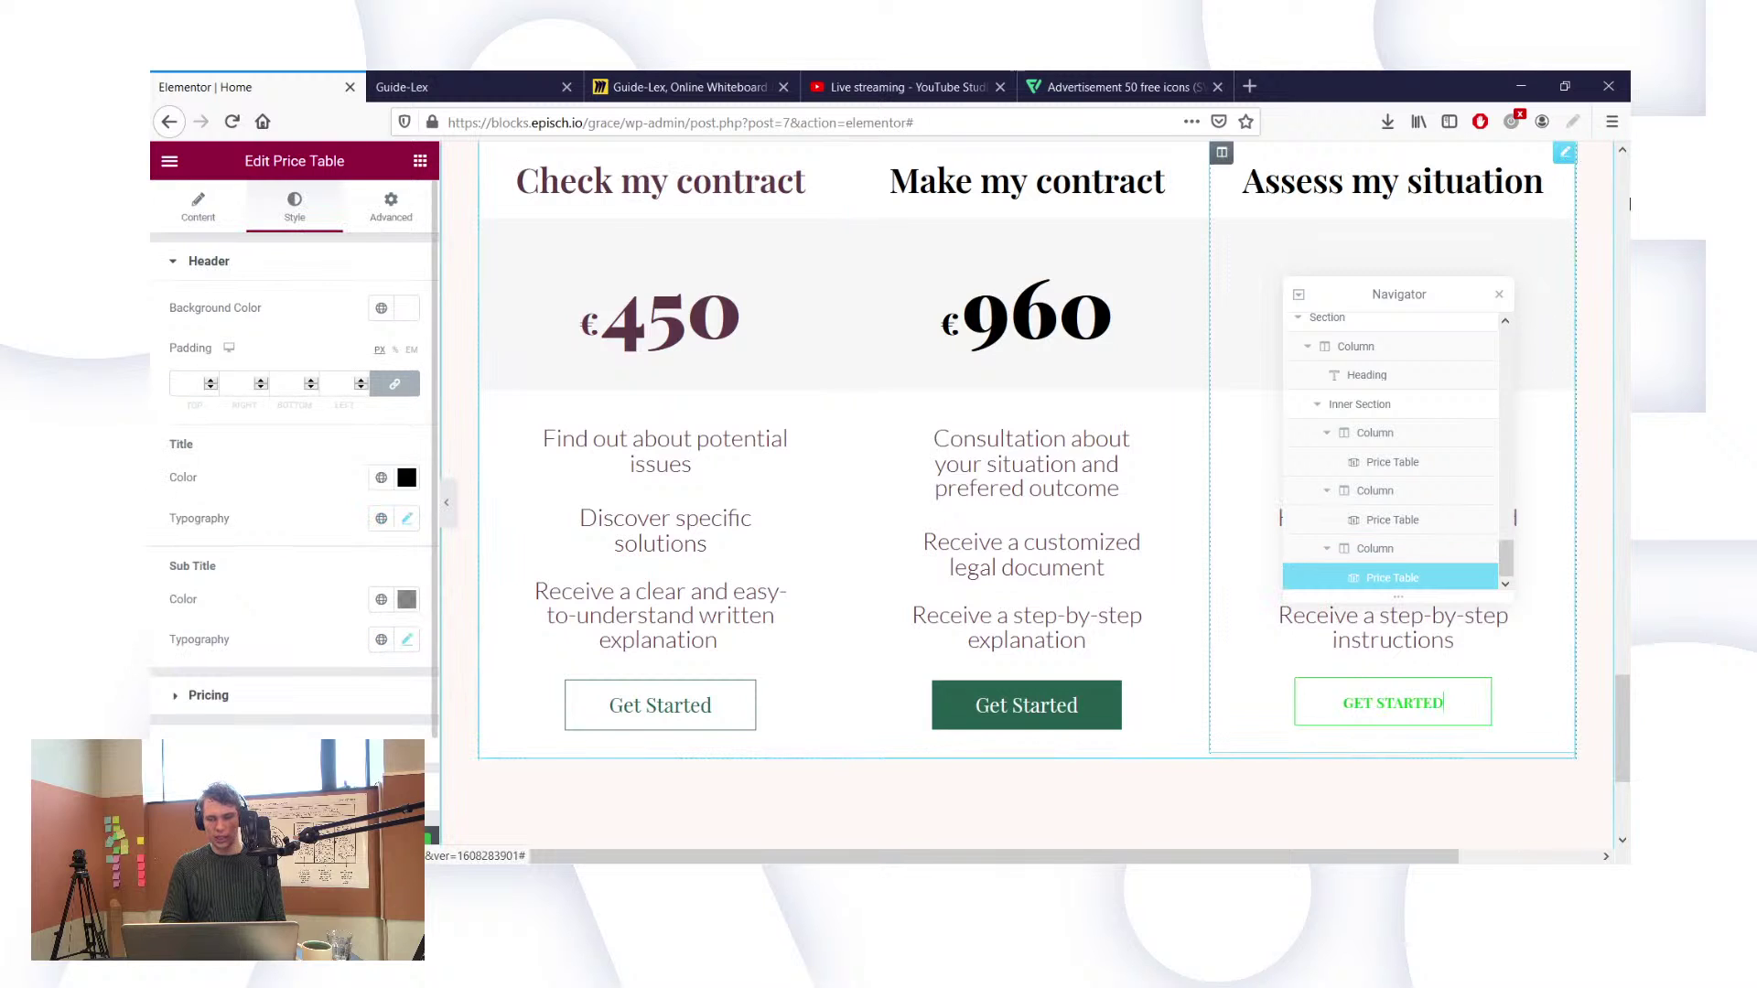
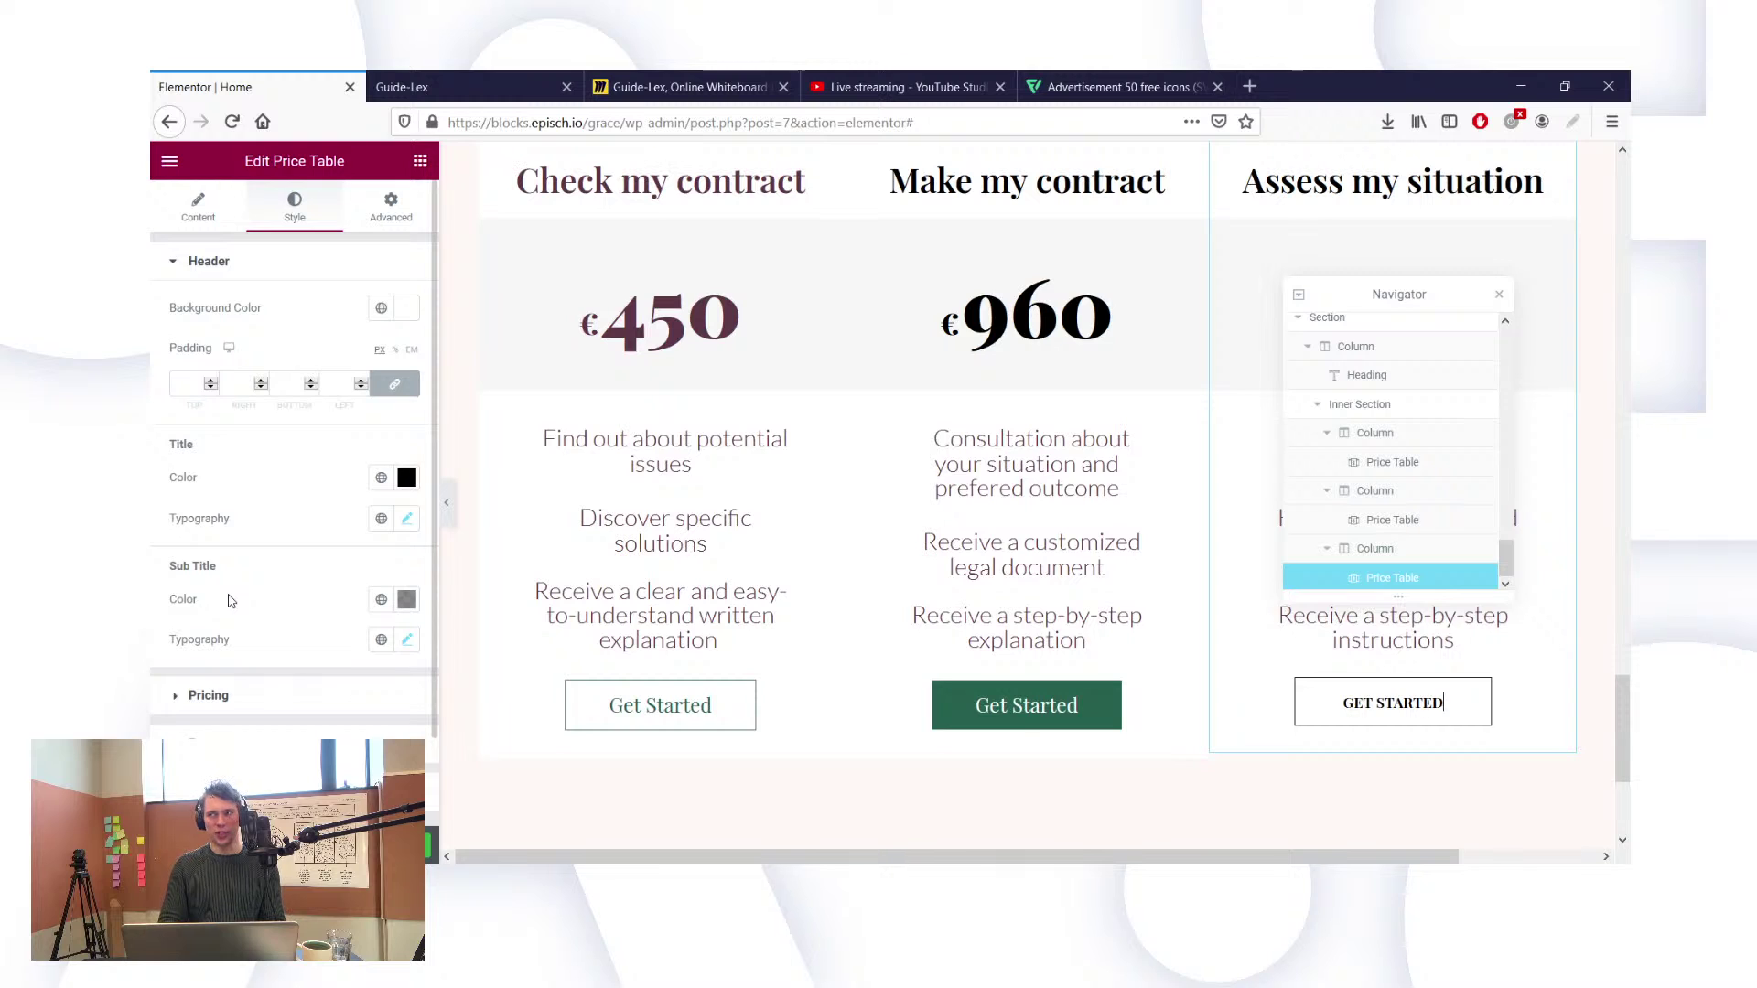
Step: Give the third card's footer button text the dark green global colour
{"action": "left_click", "coordinate": [412, 484]}
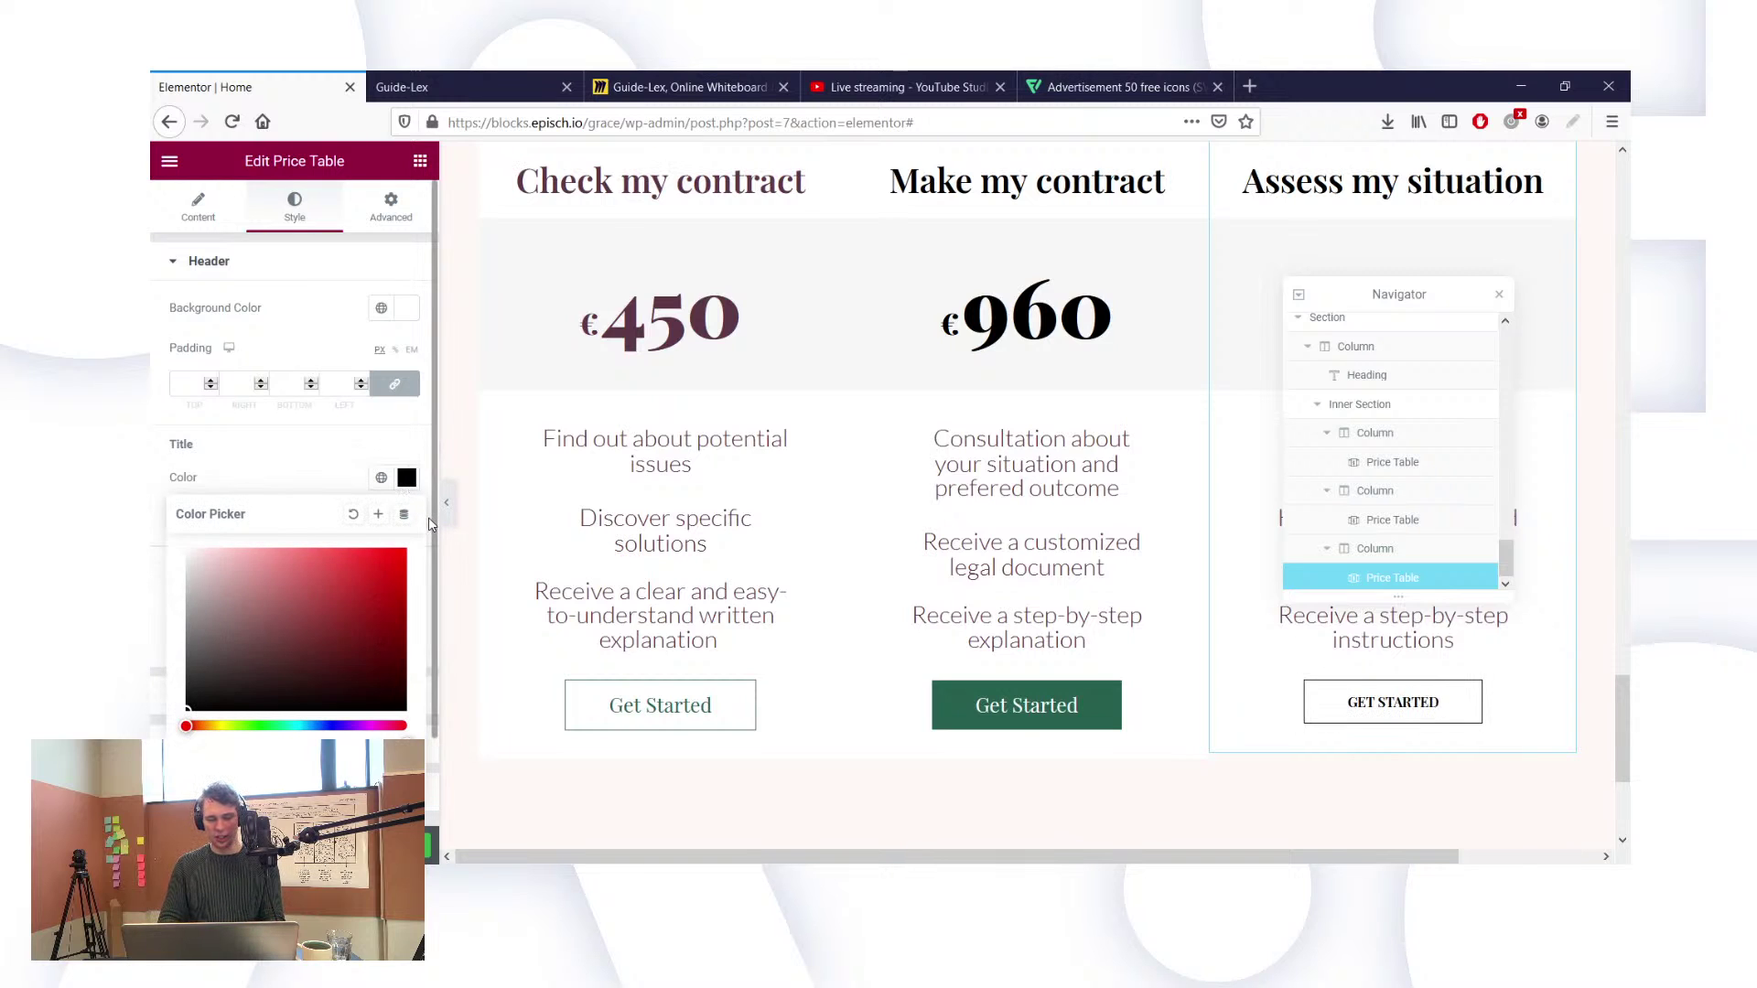
{"action": "left_click", "coordinate": [314, 496]}
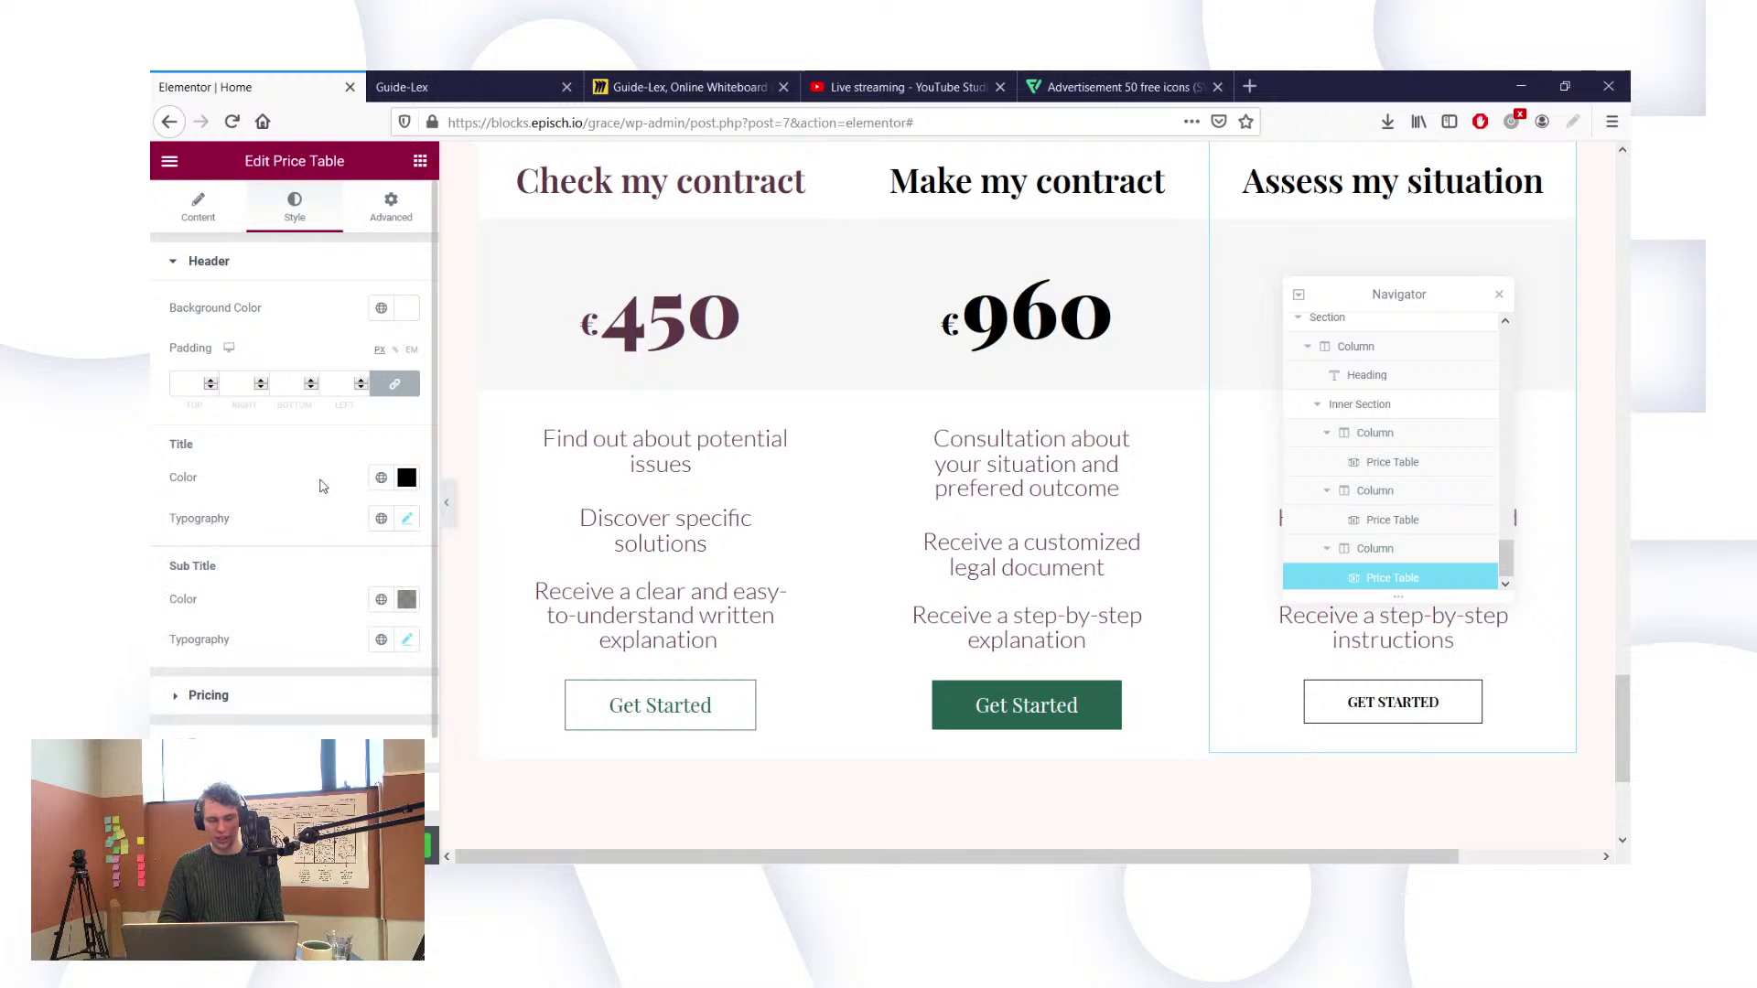
{"action": "scroll", "coordinate": [332, 482], "scroll_direction": "down", "scroll_amount": 1}
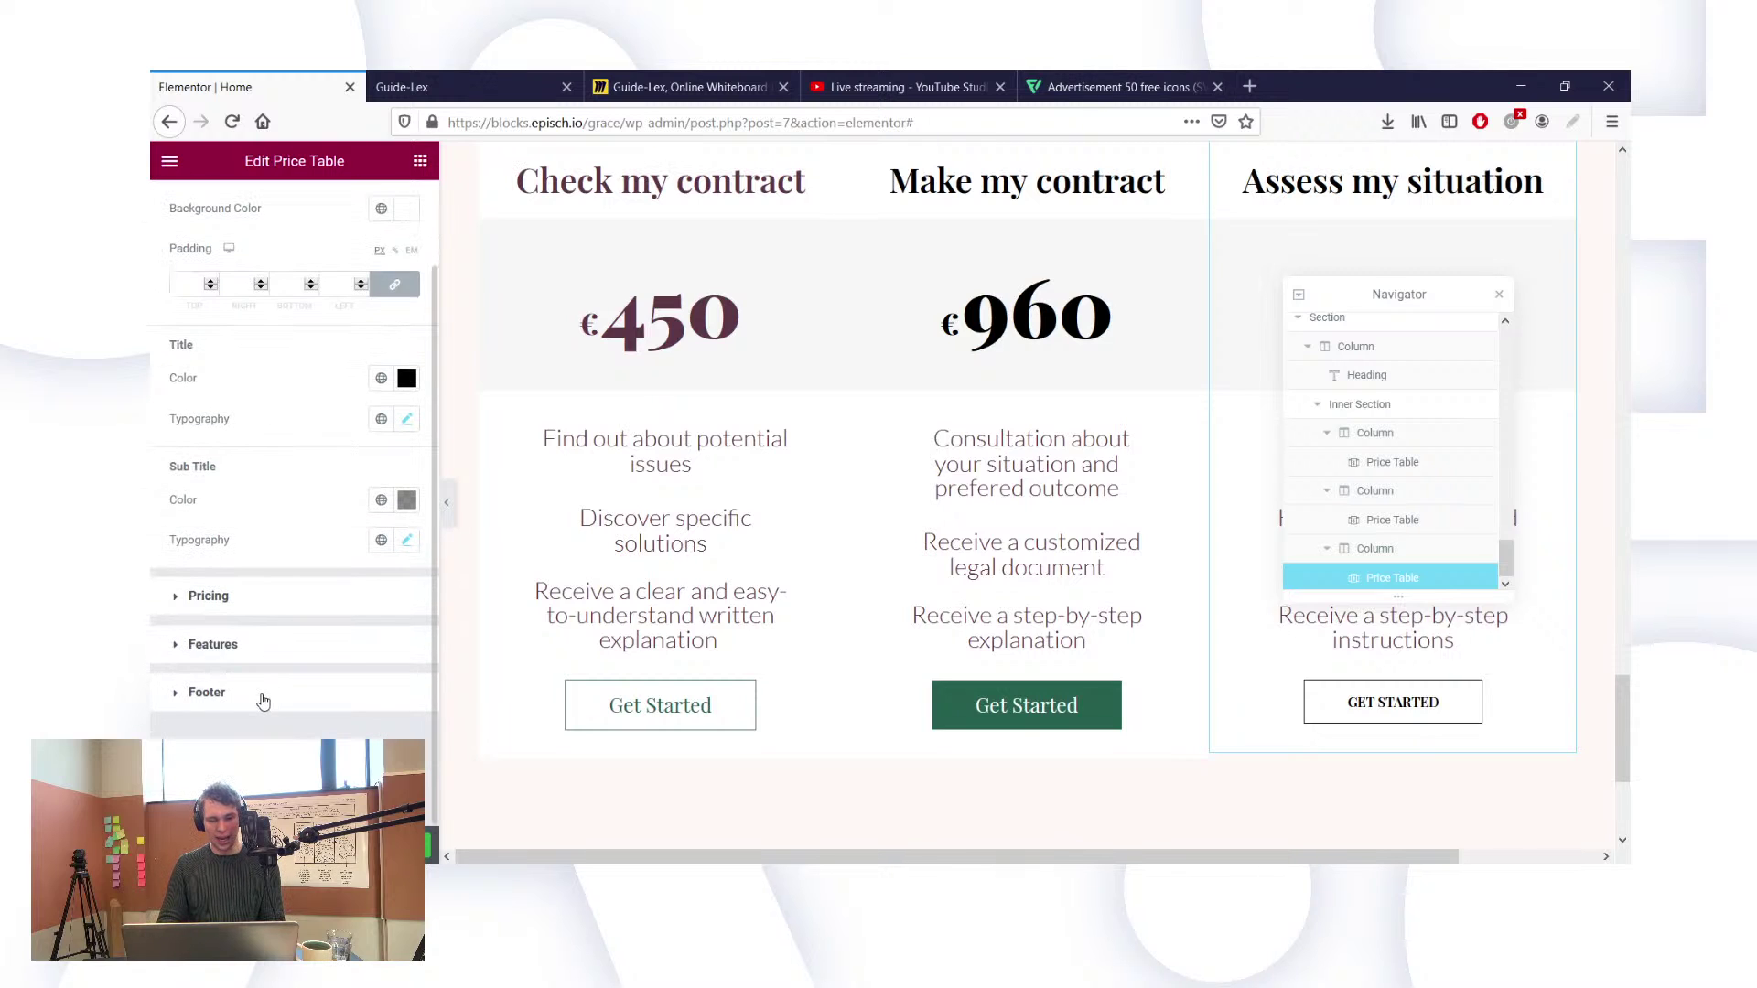
{"action": "left_click", "coordinate": [348, 692]}
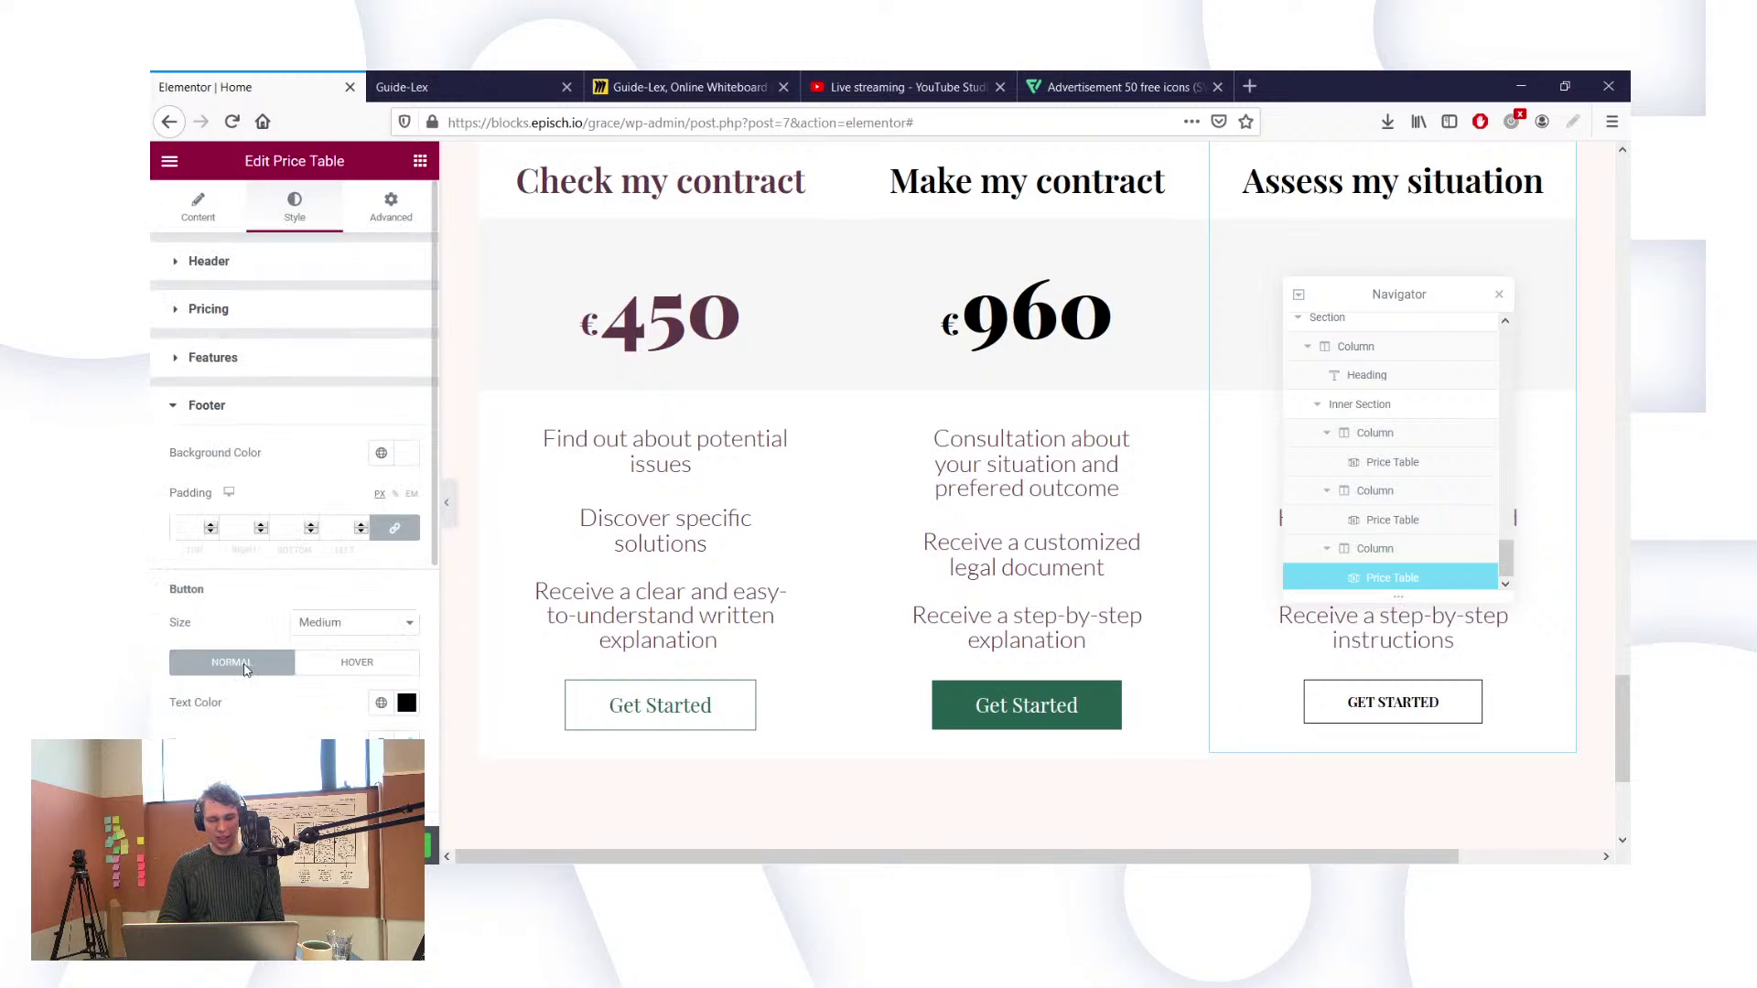
{"action": "scroll", "coordinate": [346, 644], "scroll_direction": "down", "scroll_amount": 1}
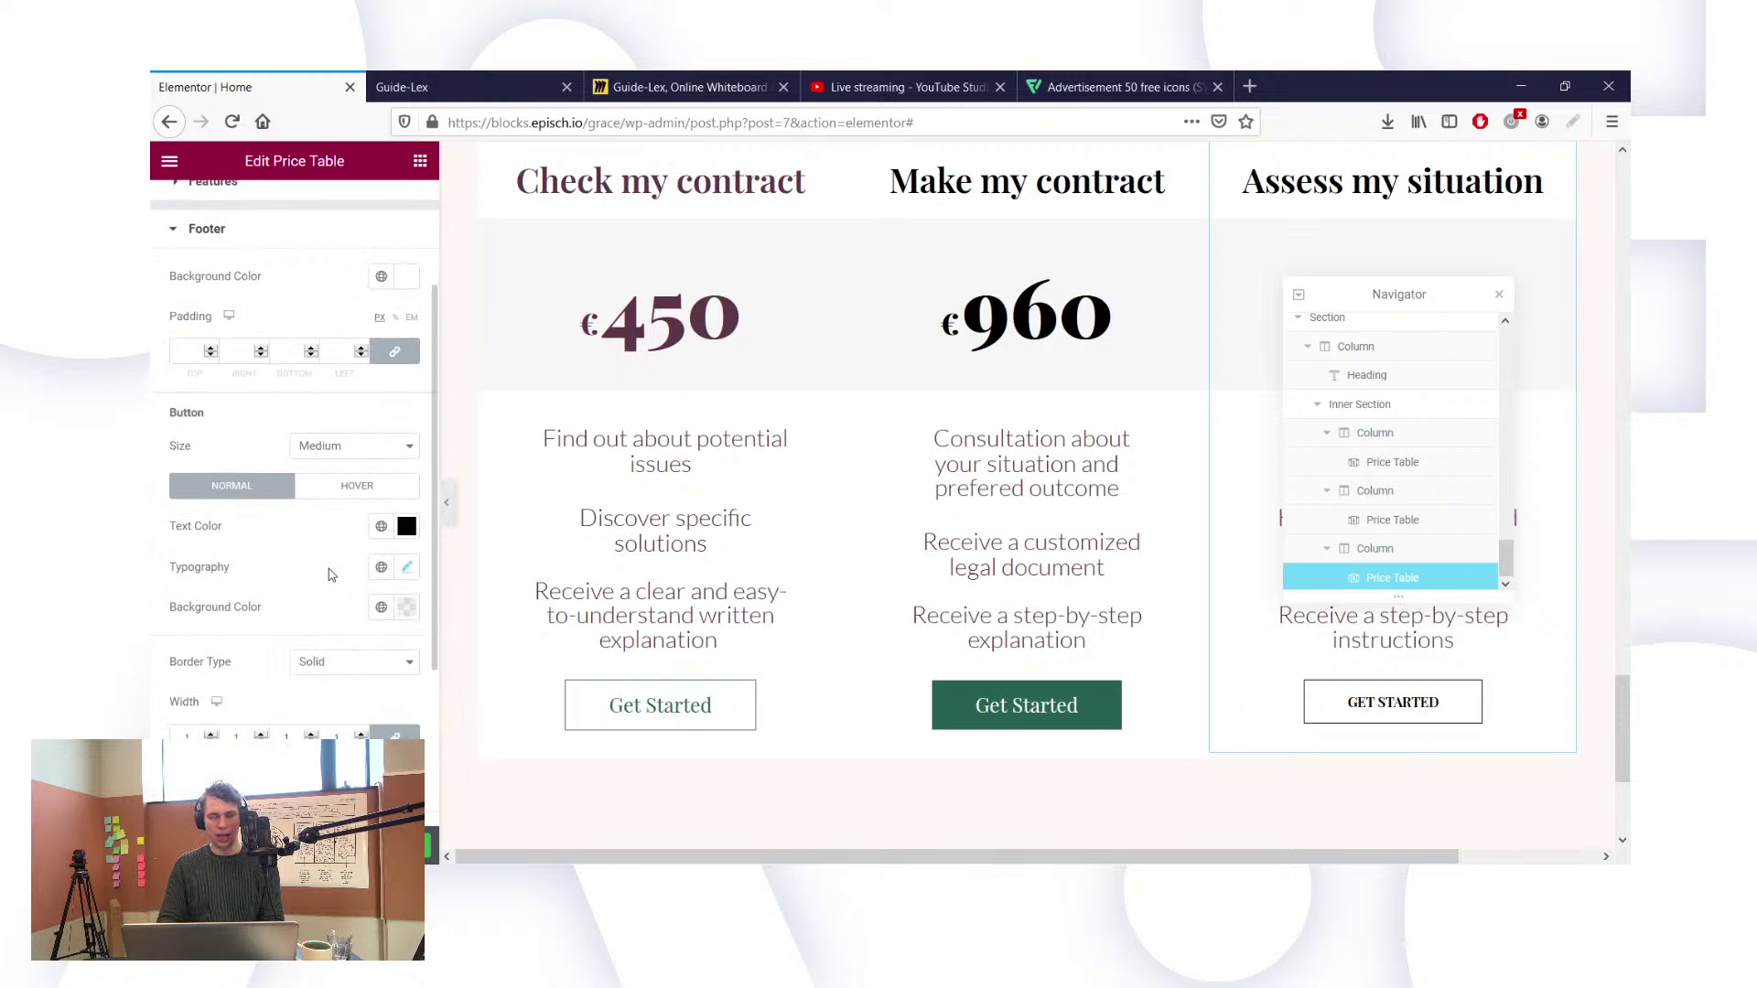
{"action": "left_click", "coordinate": [382, 528]}
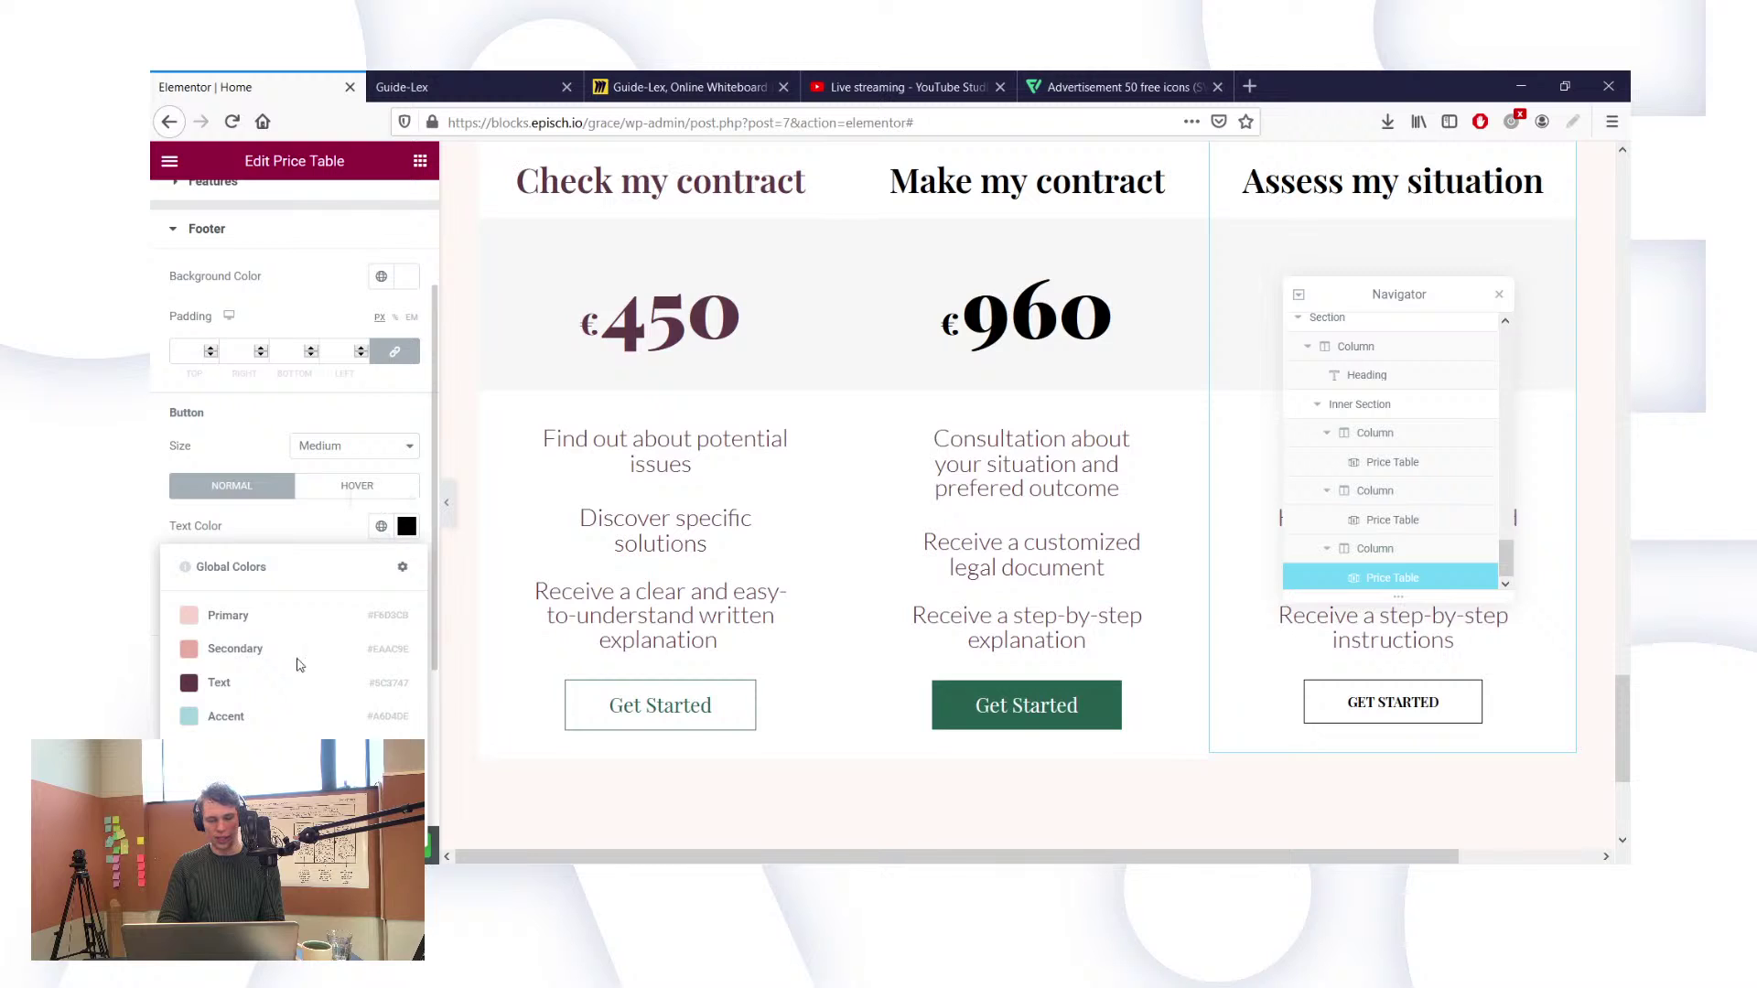
{"action": "left_click", "coordinate": [302, 750]}
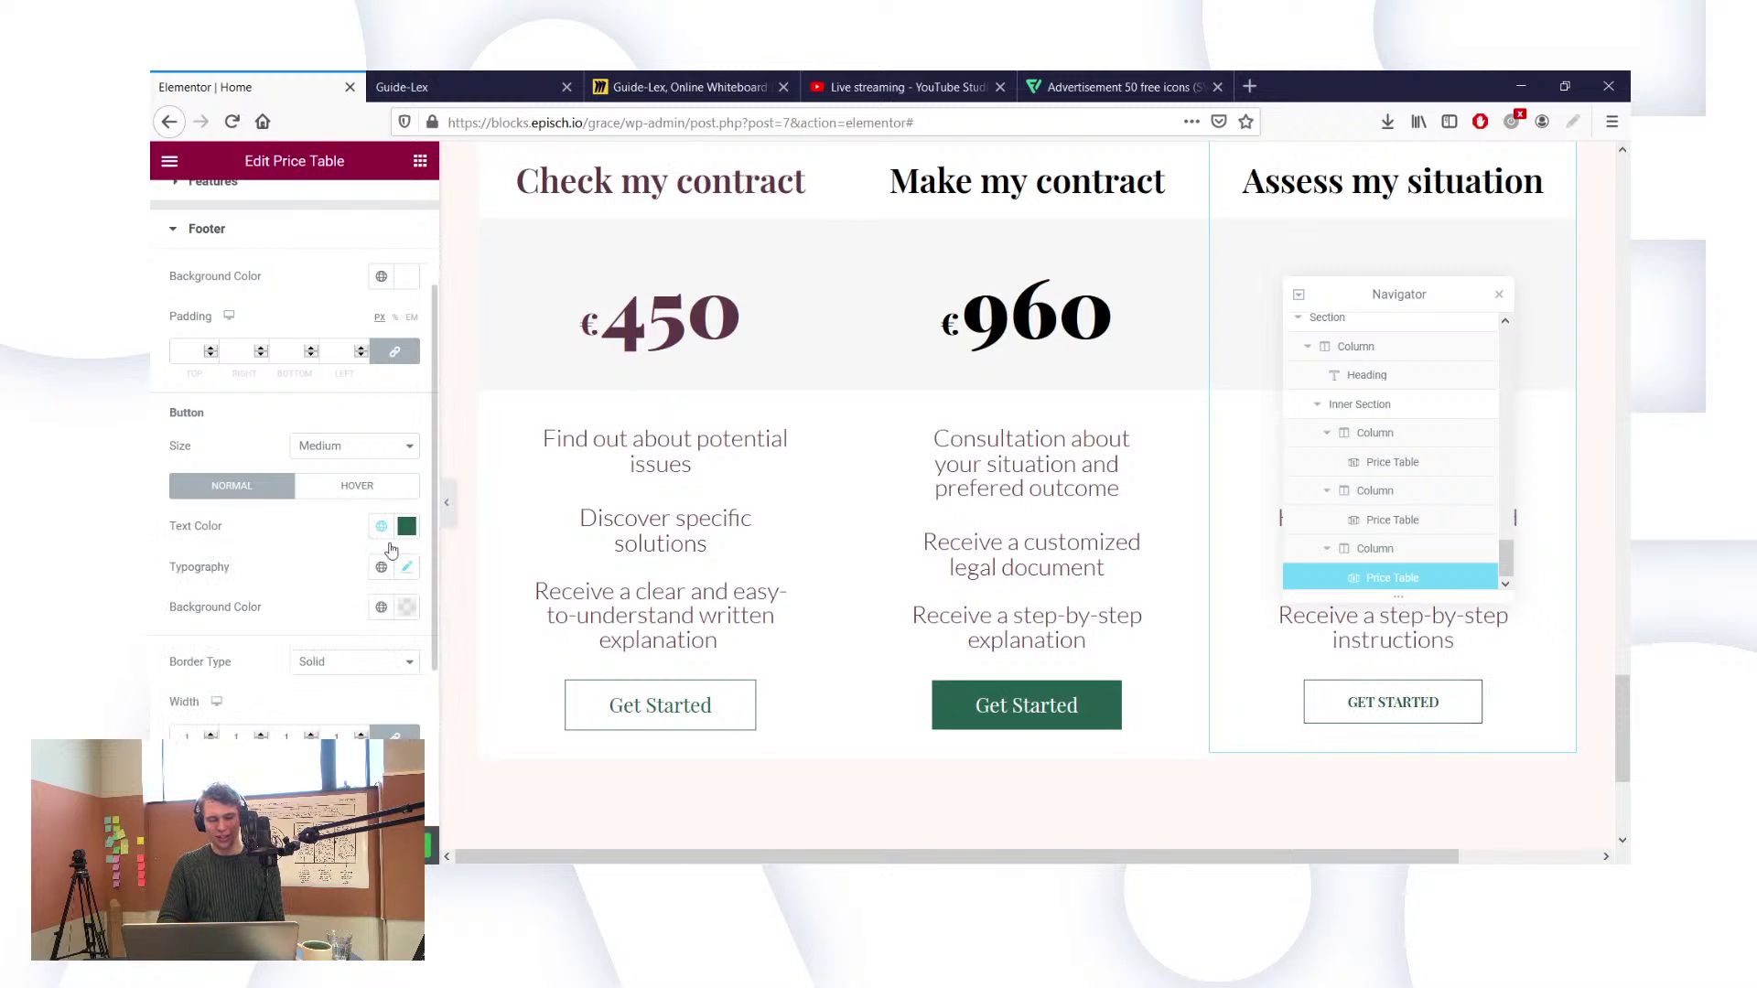
Step: Set the button's typography font size to 21, keeping the default font
{"action": "left_click", "coordinate": [408, 569]}
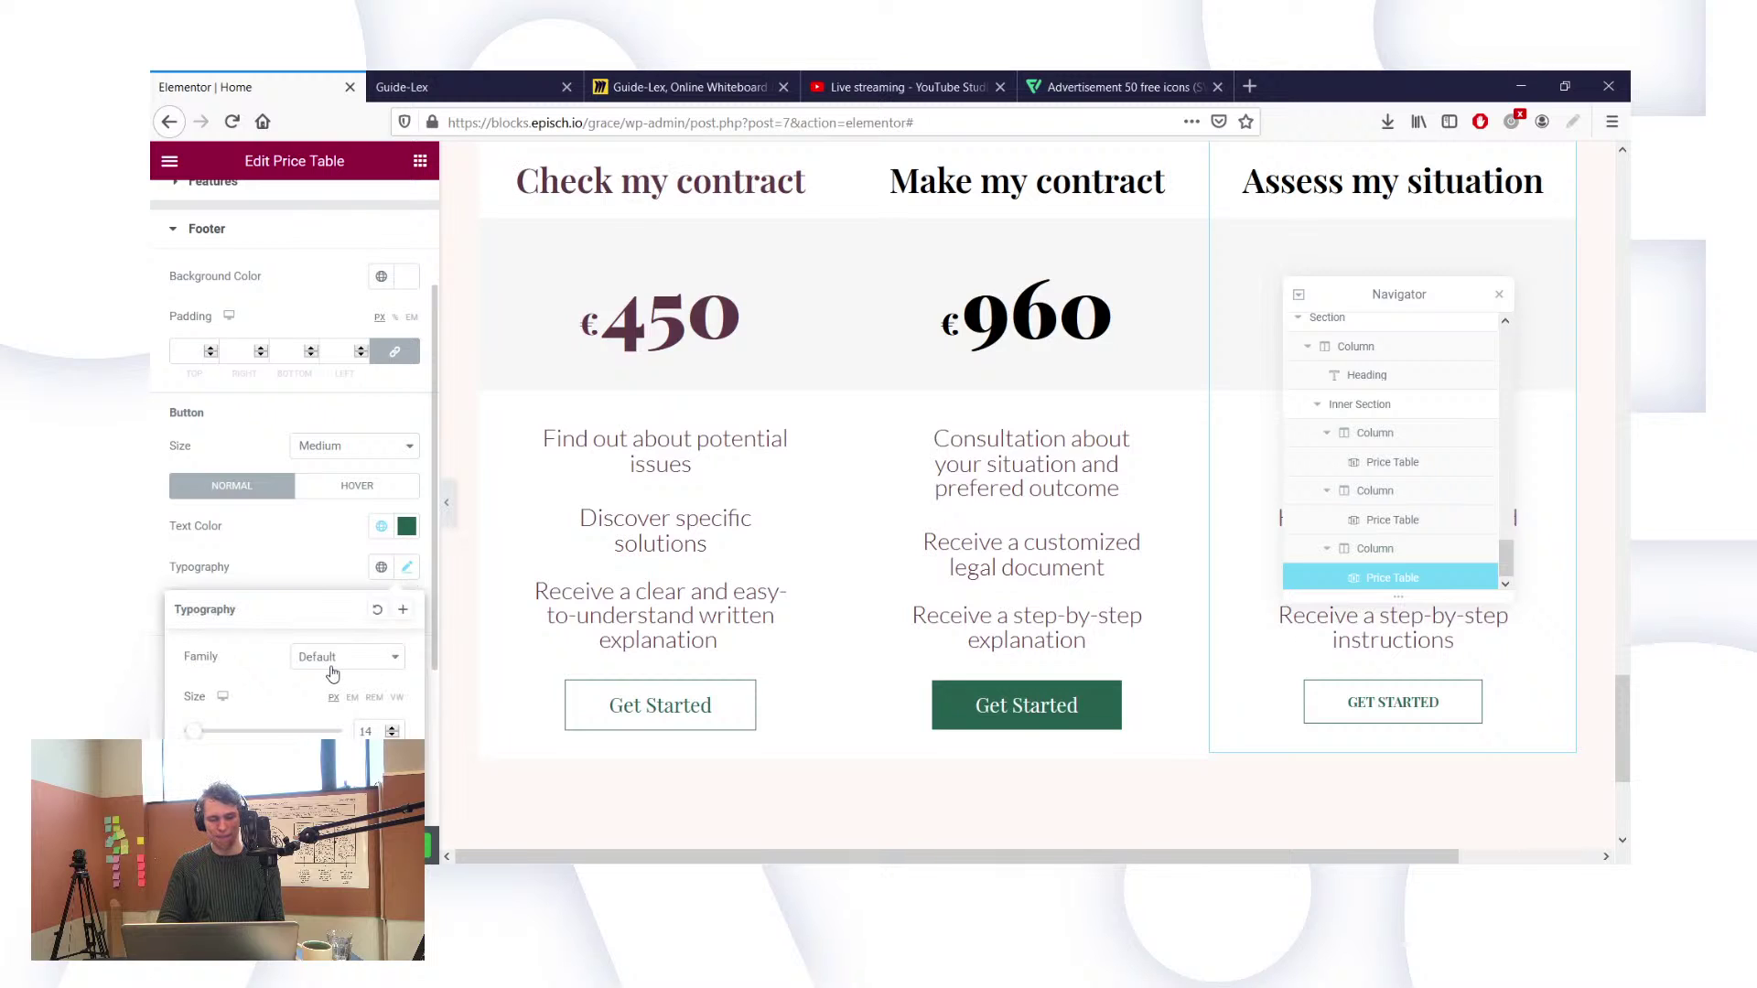
{"action": "left_click", "coordinate": [332, 659]}
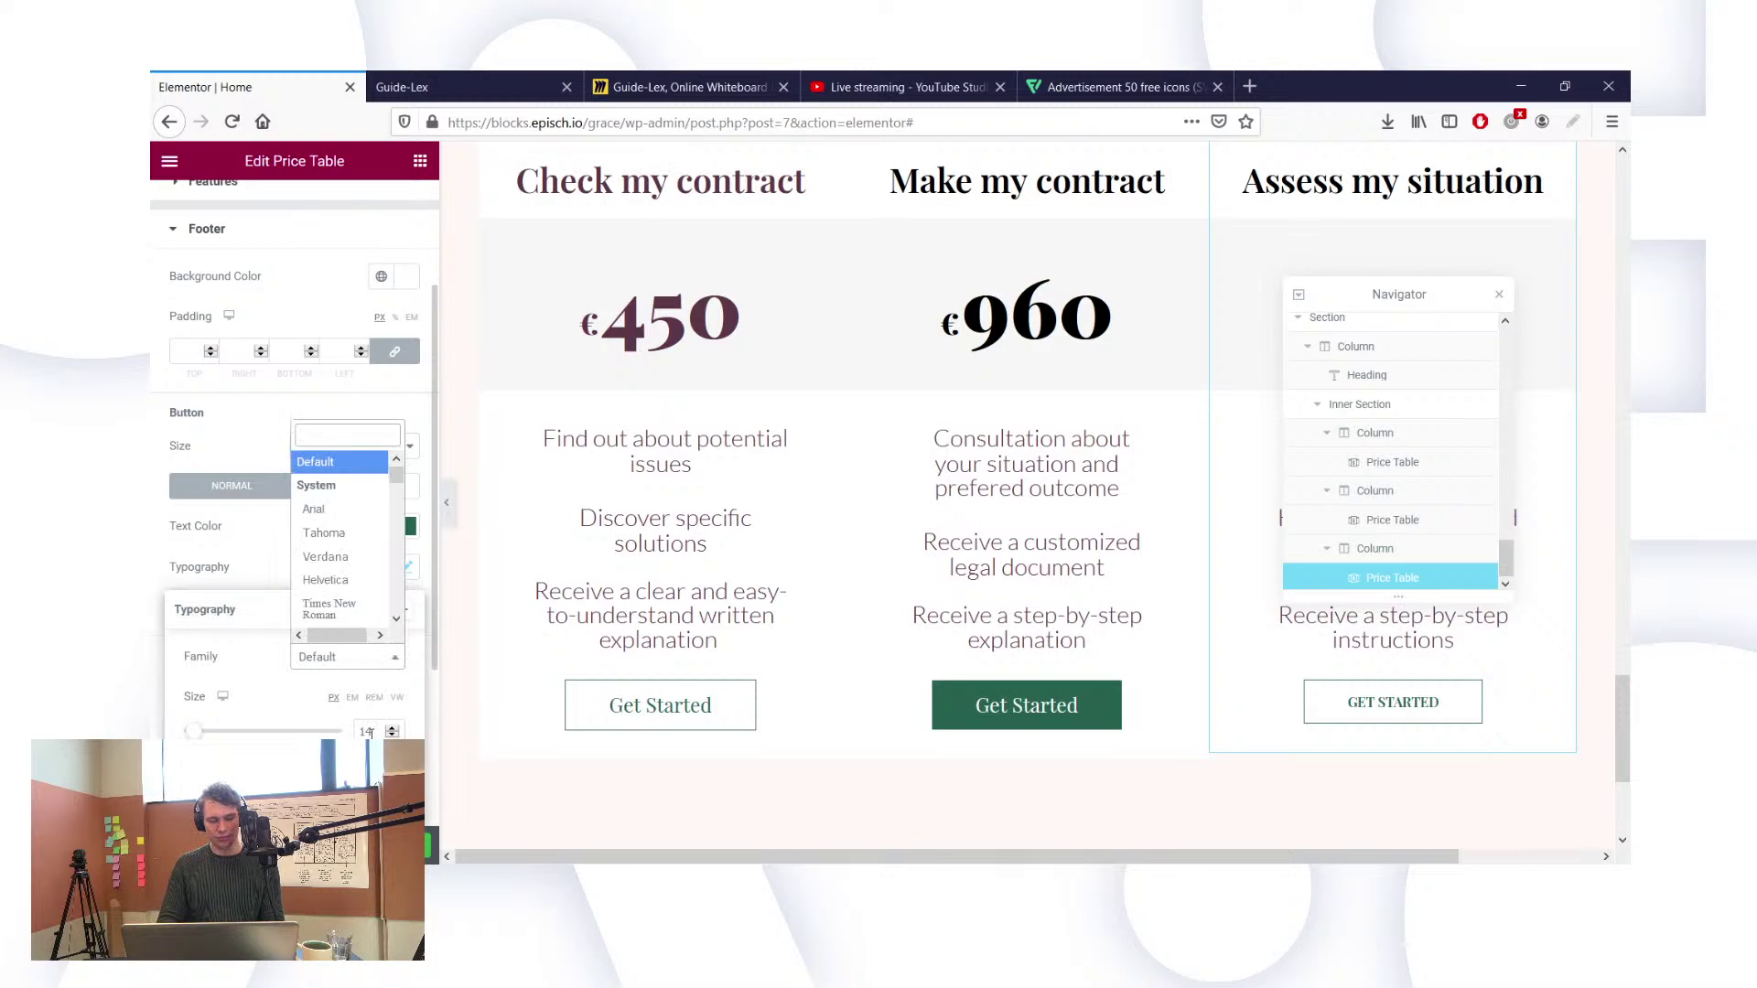
{"action": "left_click", "coordinate": [371, 733]}
{"action": "key", "text": "alt+Left"}
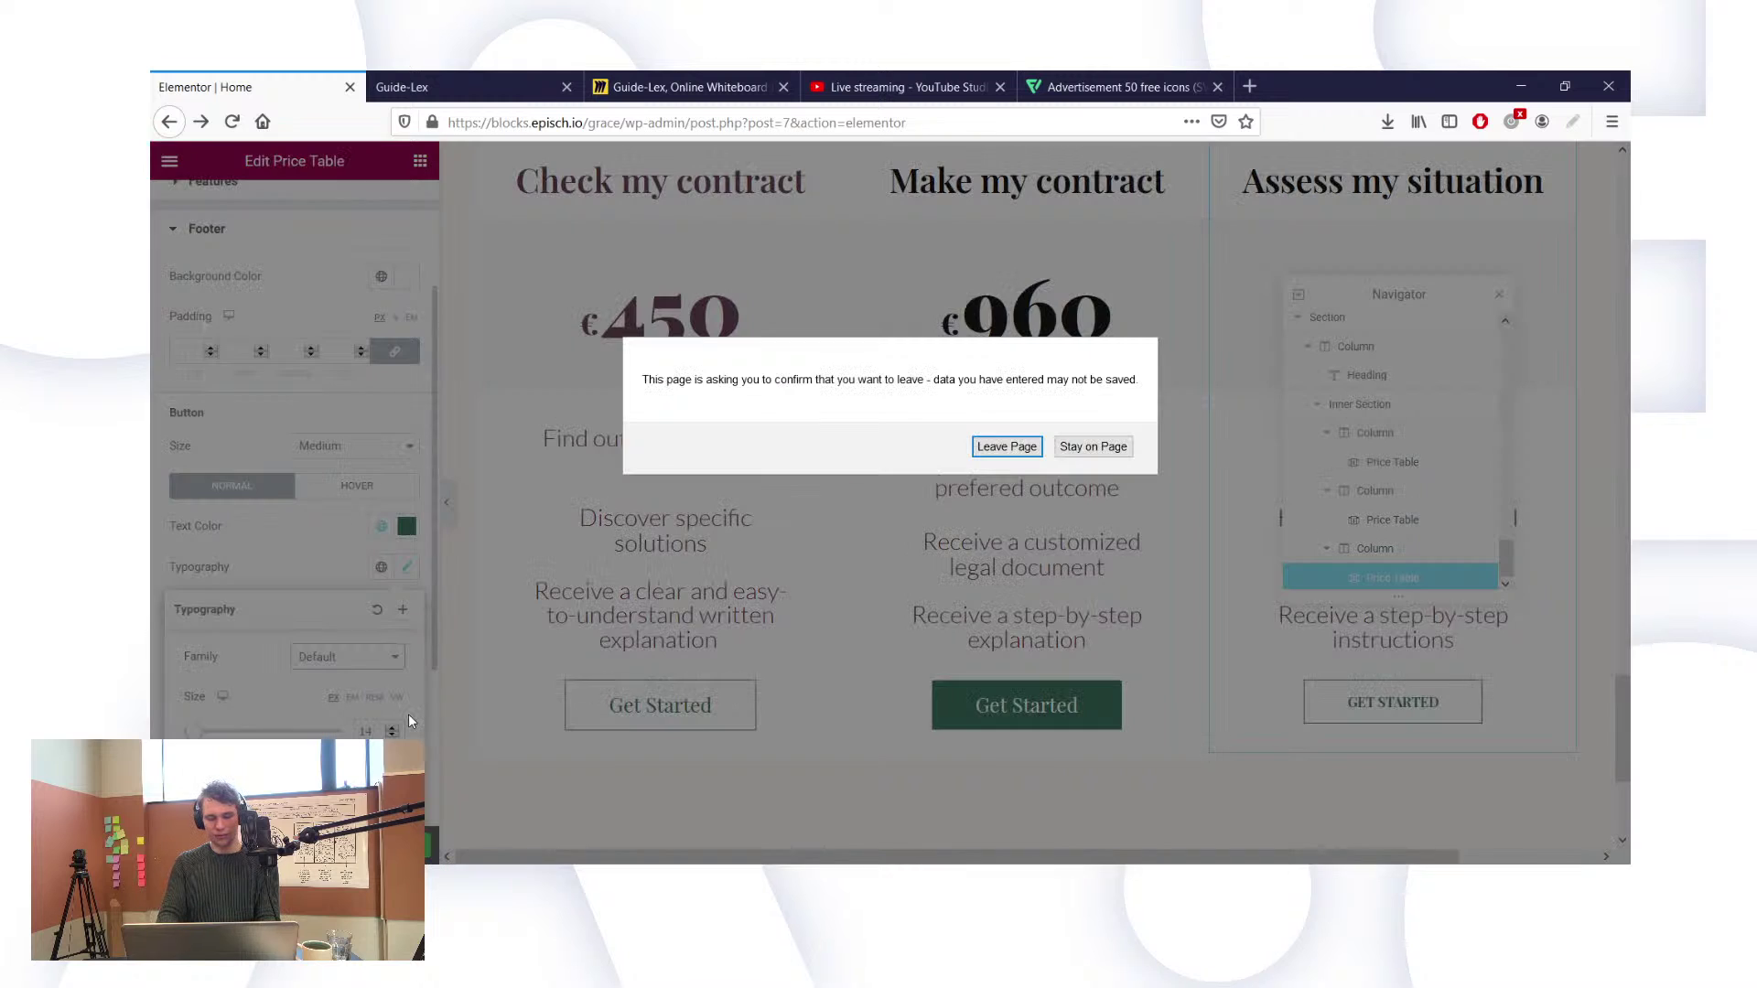
{"action": "left_click", "coordinate": [1094, 446]}
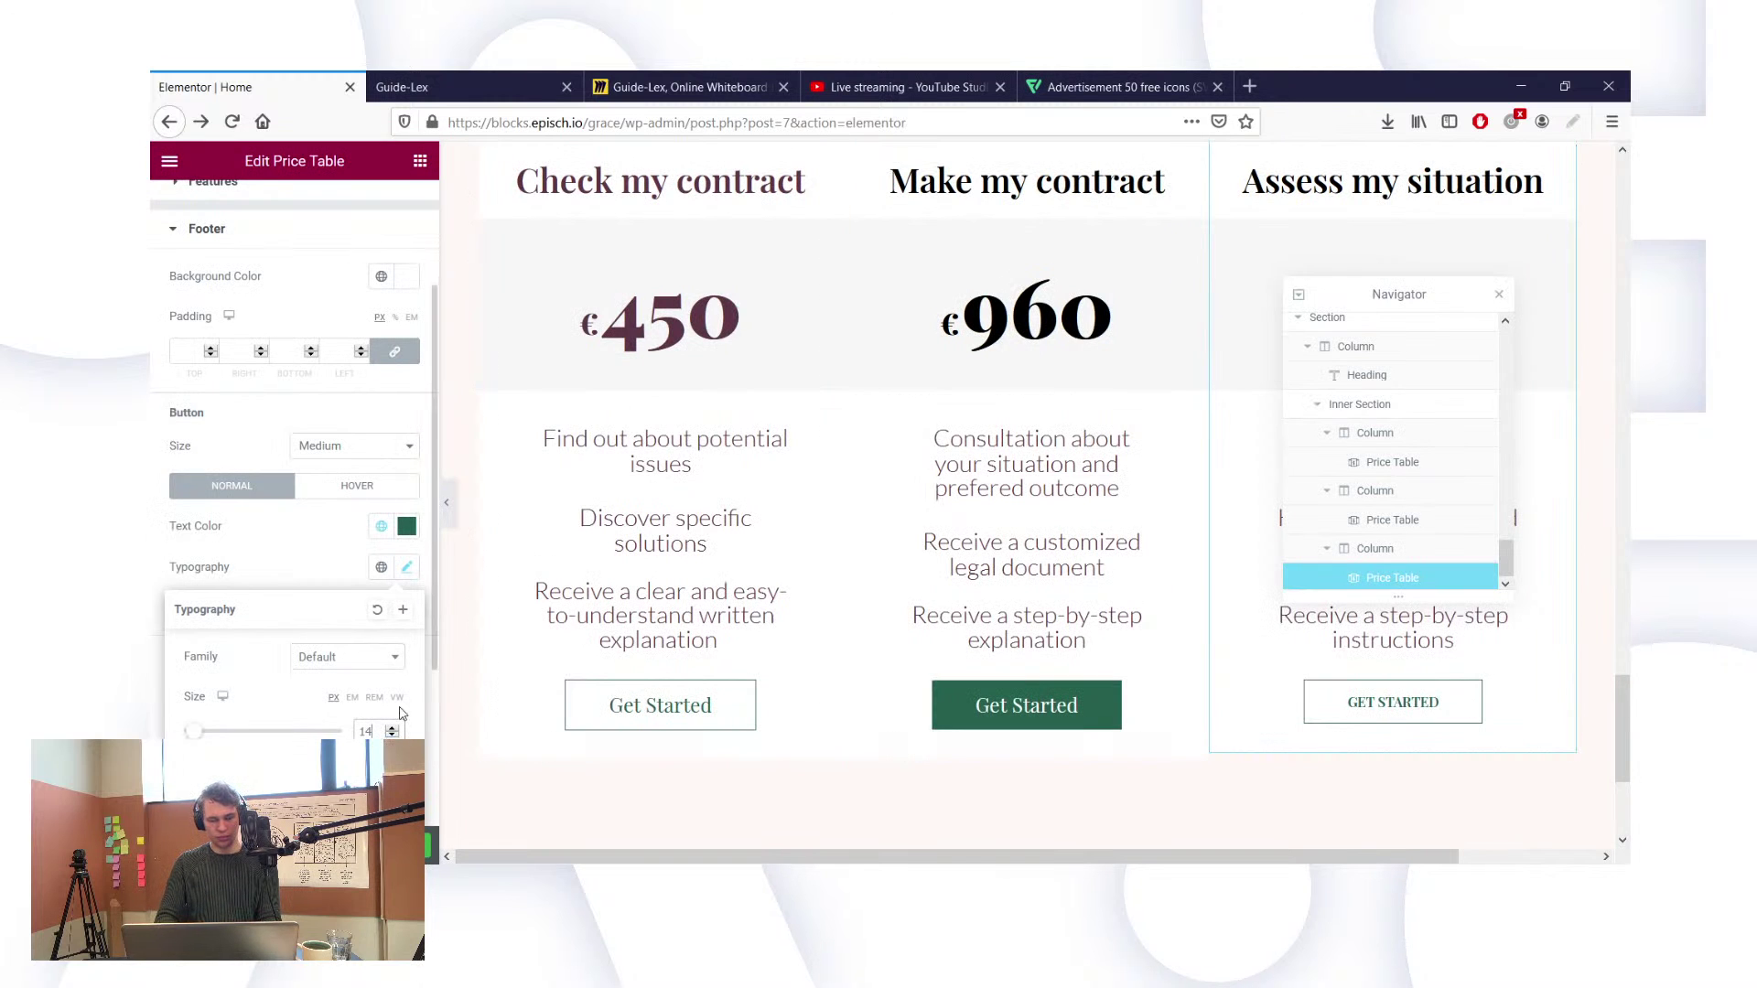
{"action": "key", "text": "BackSpace"}
{"action": "key", "text": "BackSpace"}
{"action": "type", "text": "21"}
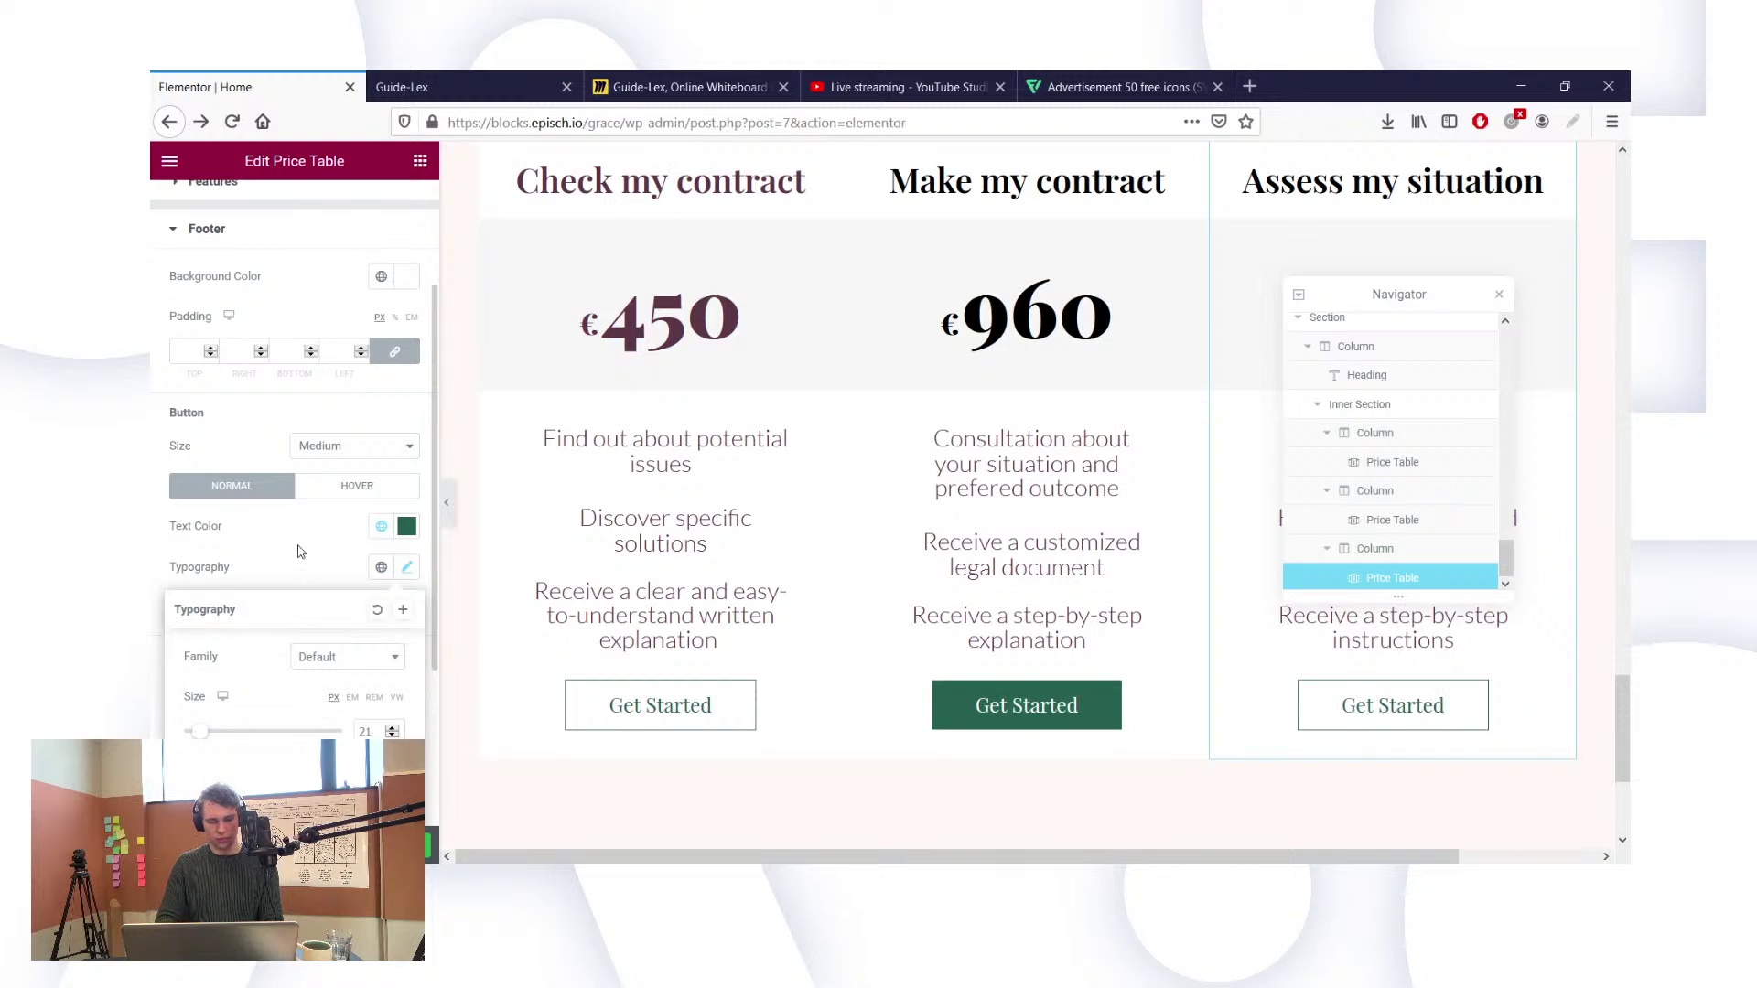
{"action": "left_click", "coordinate": [298, 551]}
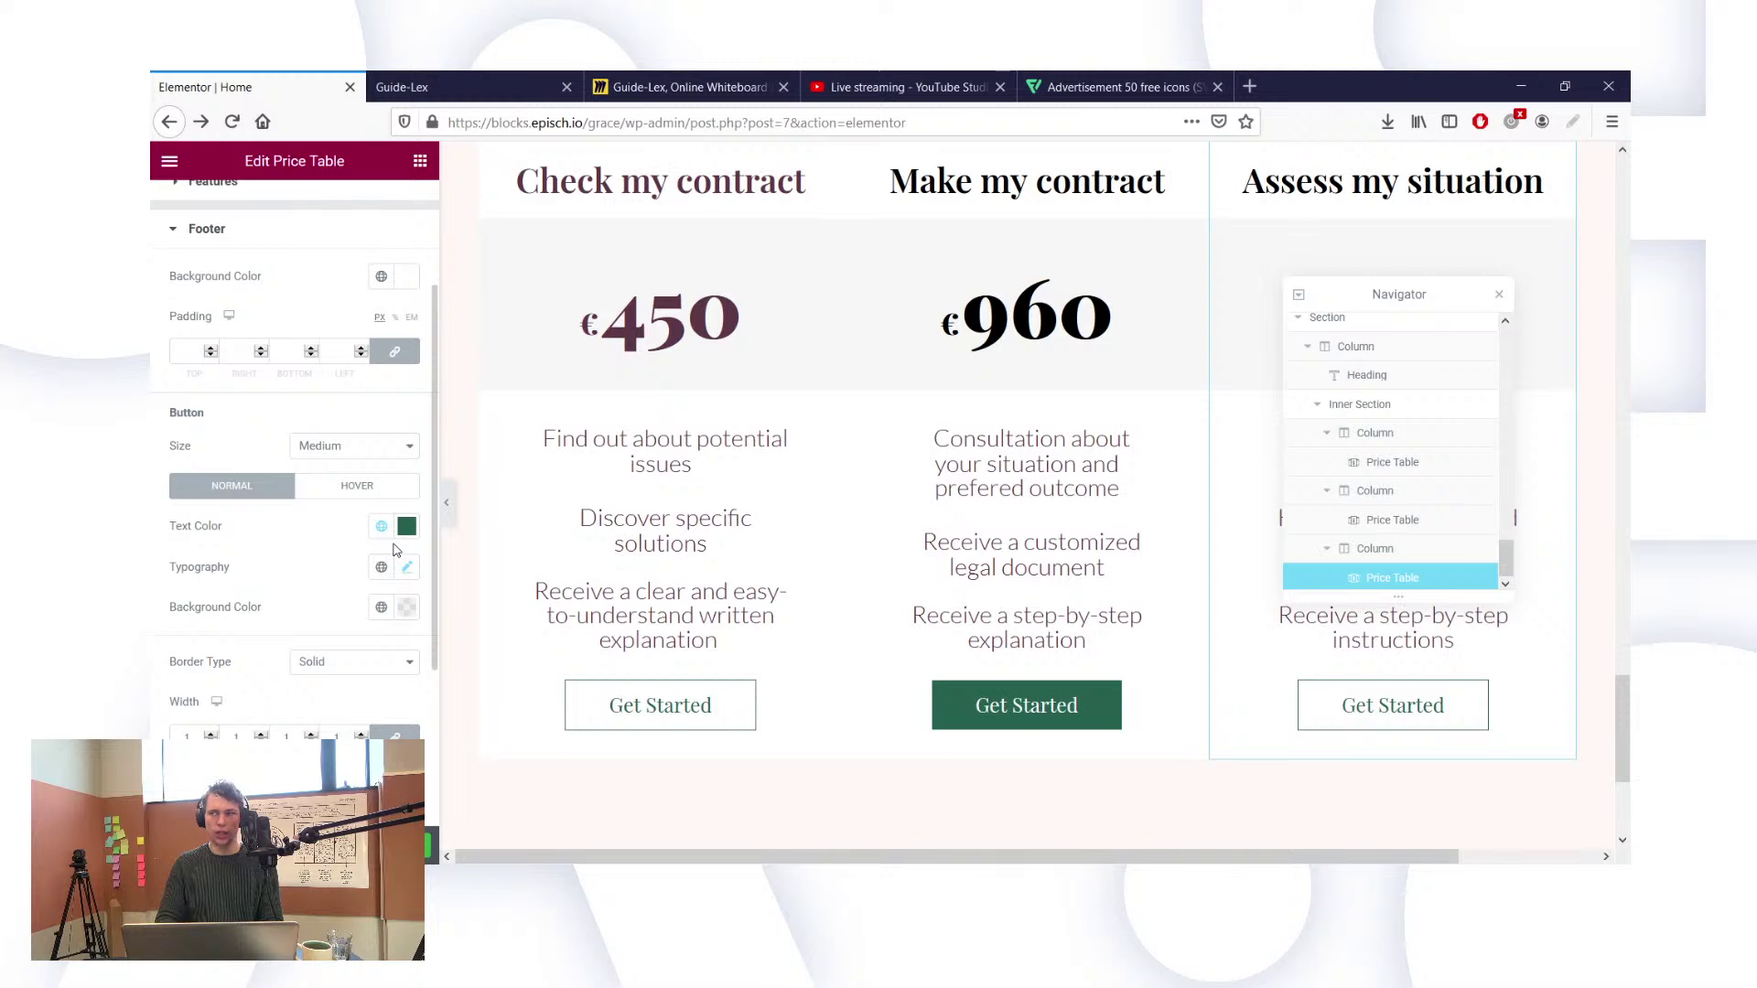
Step: Scroll through the live Guide-Lex homepage to review it, then go back to the Elementor editor
{"action": "left_click", "coordinate": [463, 84]}
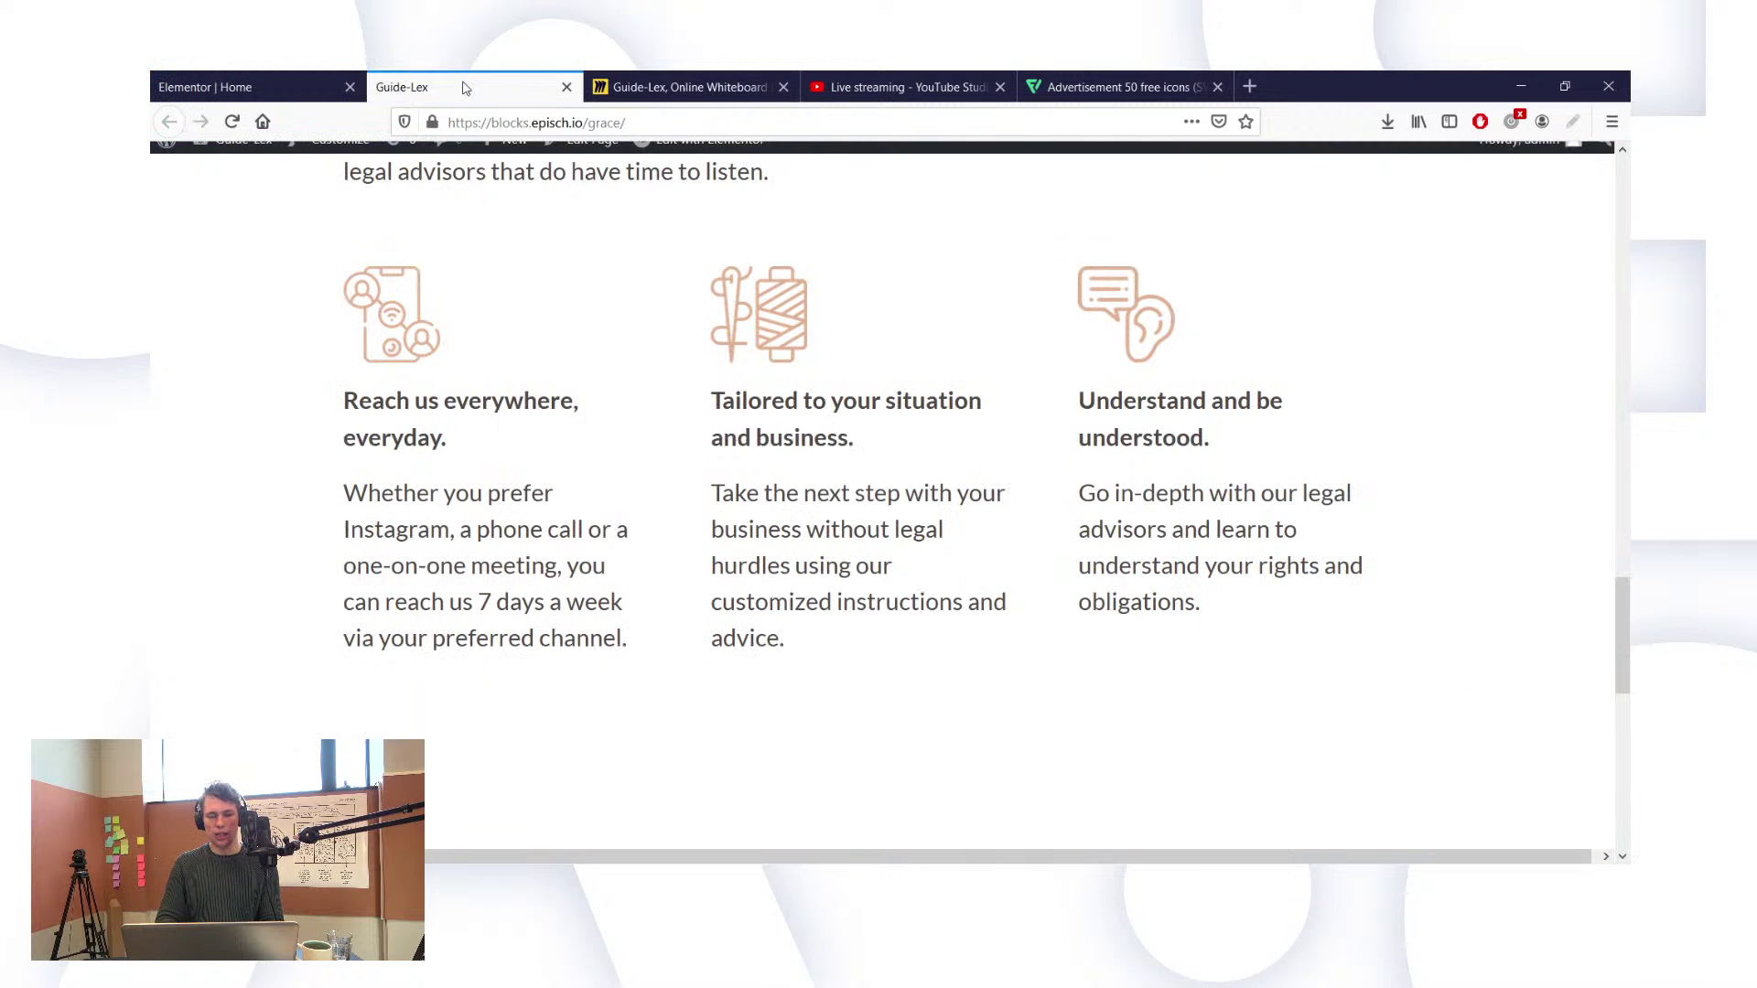
{"action": "scroll", "coordinate": [723, 313], "scroll_direction": "up", "scroll_amount": 10}
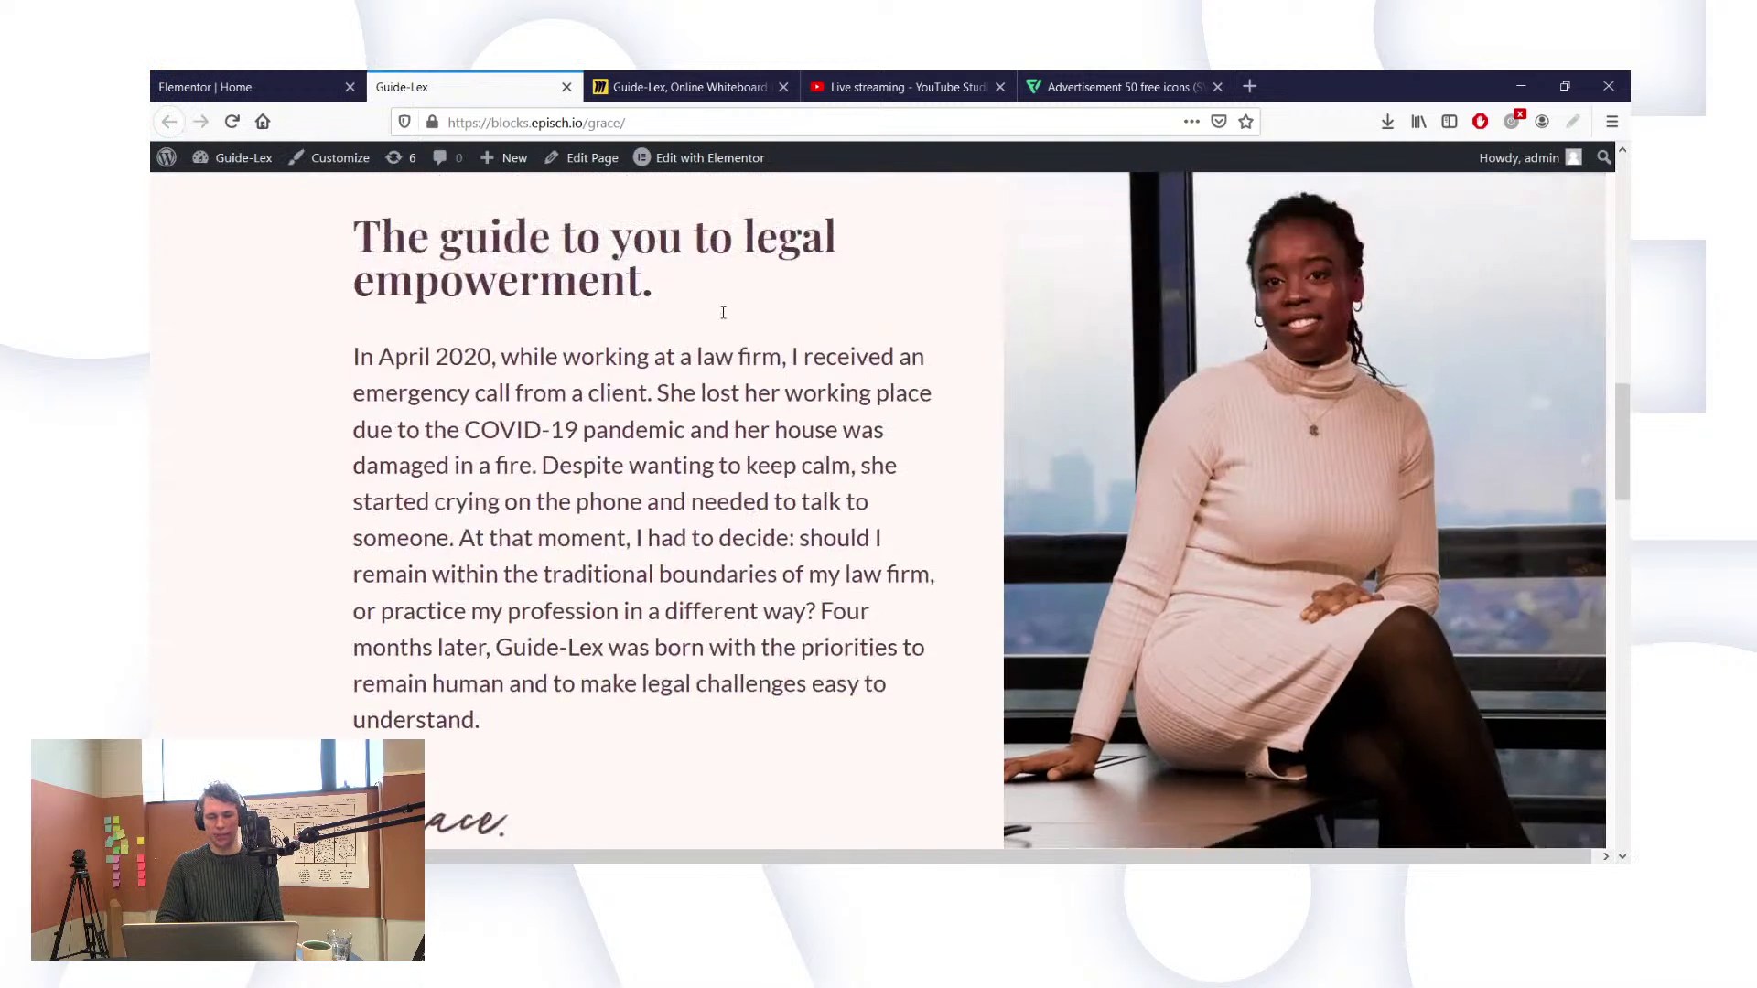
{"action": "scroll", "coordinate": [723, 313], "scroll_direction": "up", "scroll_amount": 10}
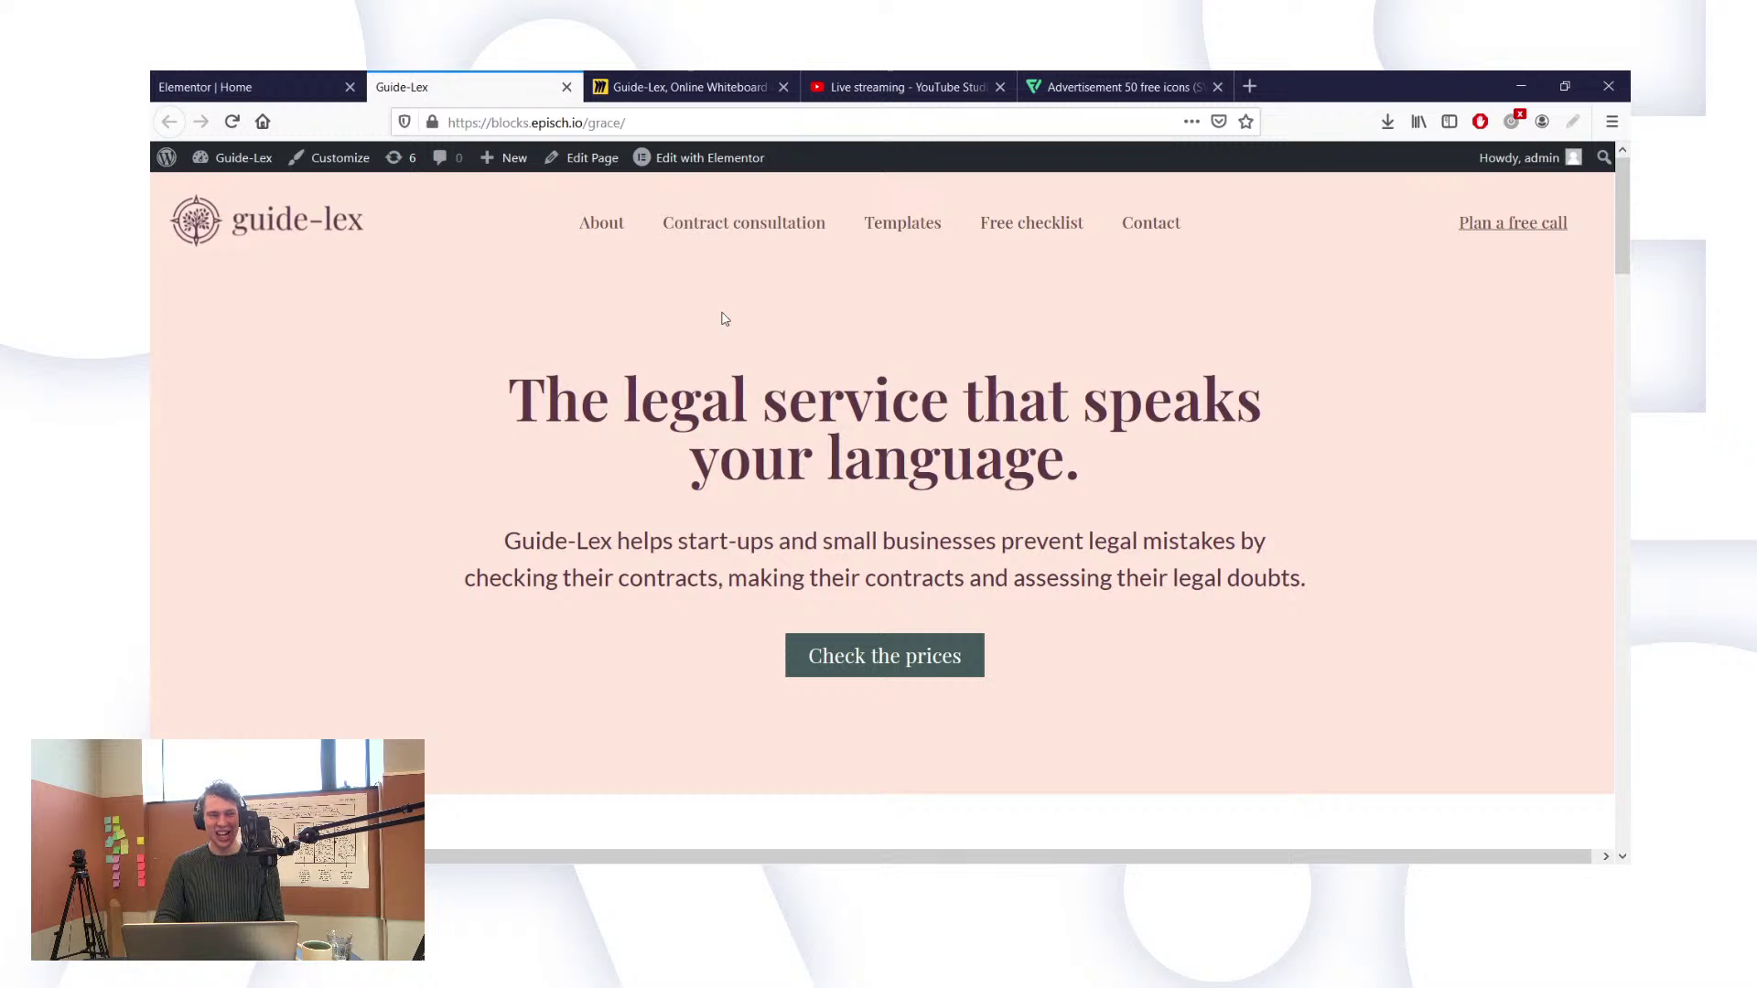
{"action": "scroll", "coordinate": [724, 318], "scroll_direction": "down", "scroll_amount": 5}
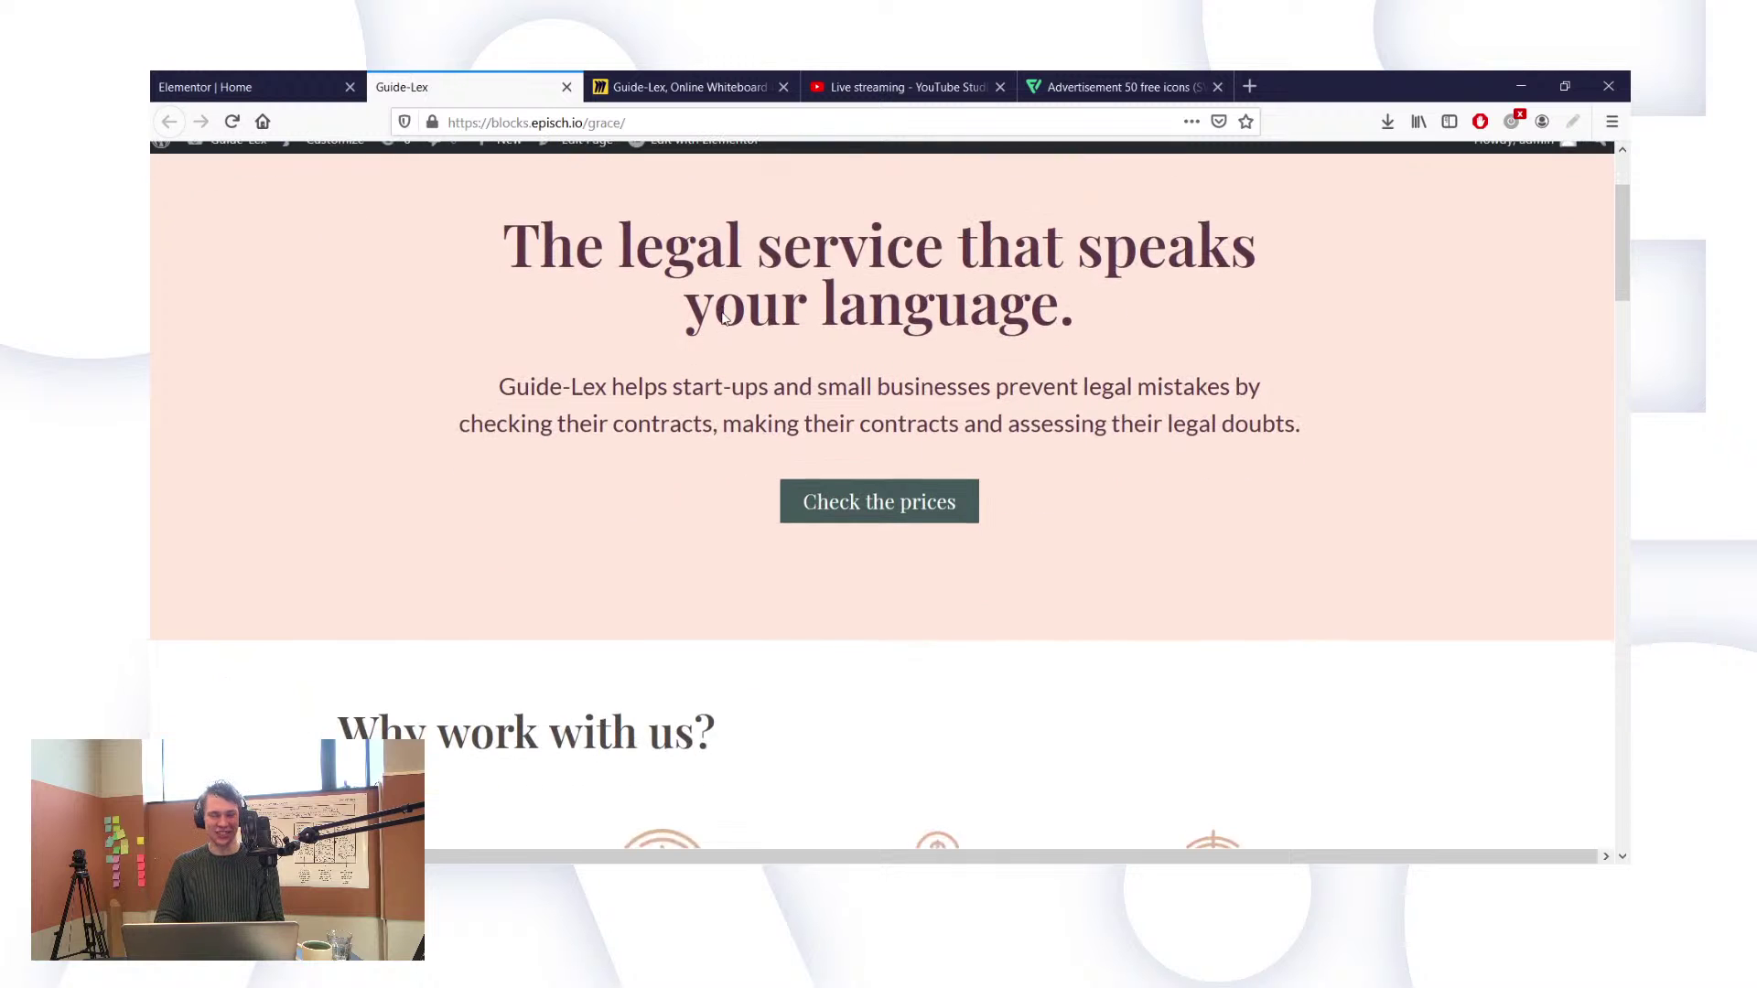
{"action": "scroll", "coordinate": [725, 319], "scroll_direction": "down", "scroll_amount": 3}
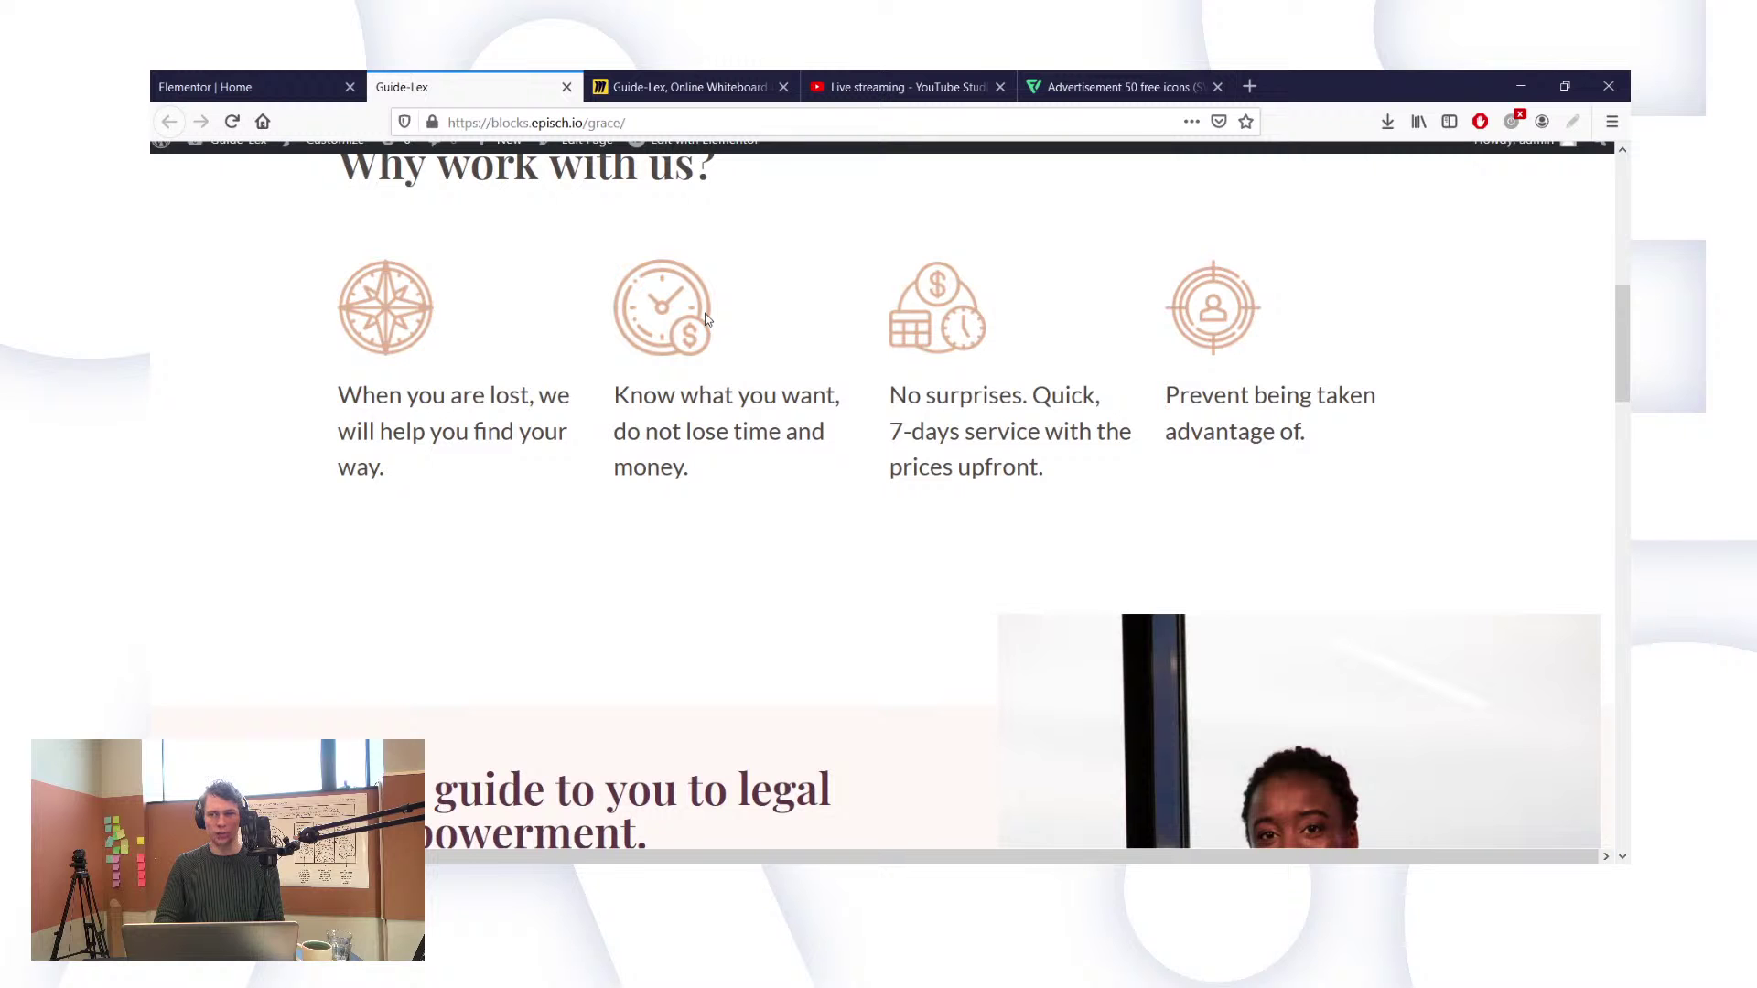
{"action": "scroll", "coordinate": [706, 318], "scroll_direction": "down", "scroll_amount": 3}
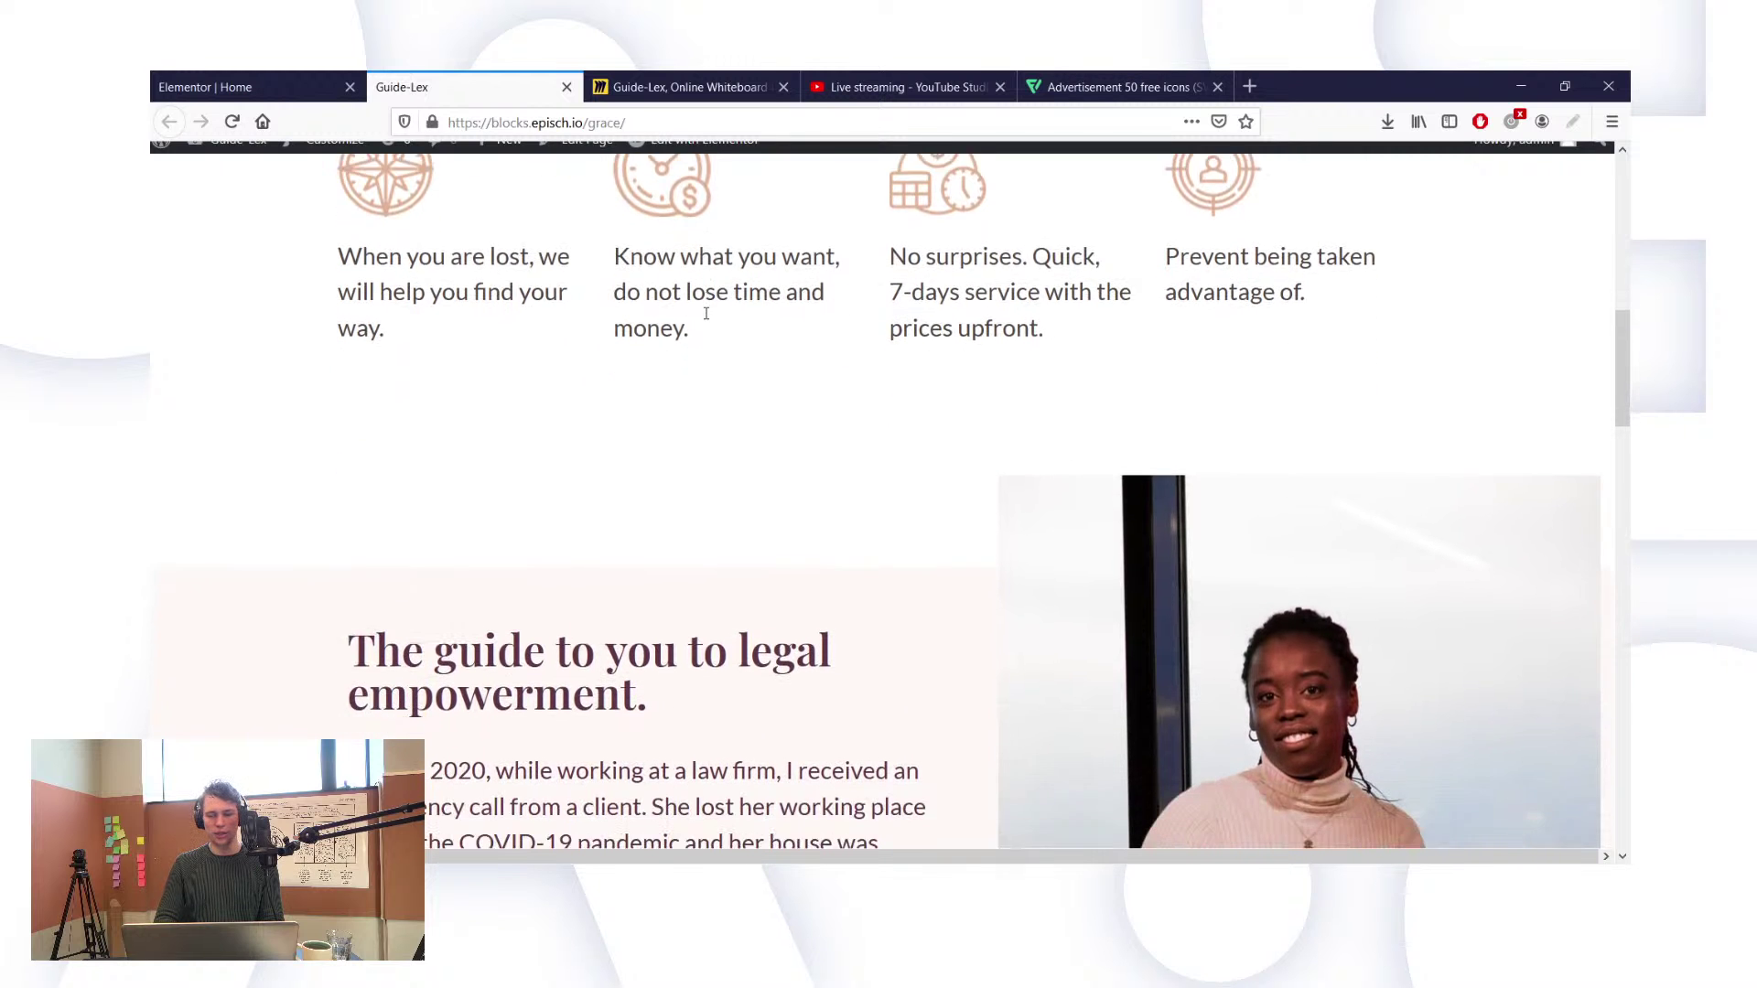
{"action": "scroll", "coordinate": [706, 318], "scroll_direction": "down", "scroll_amount": 5}
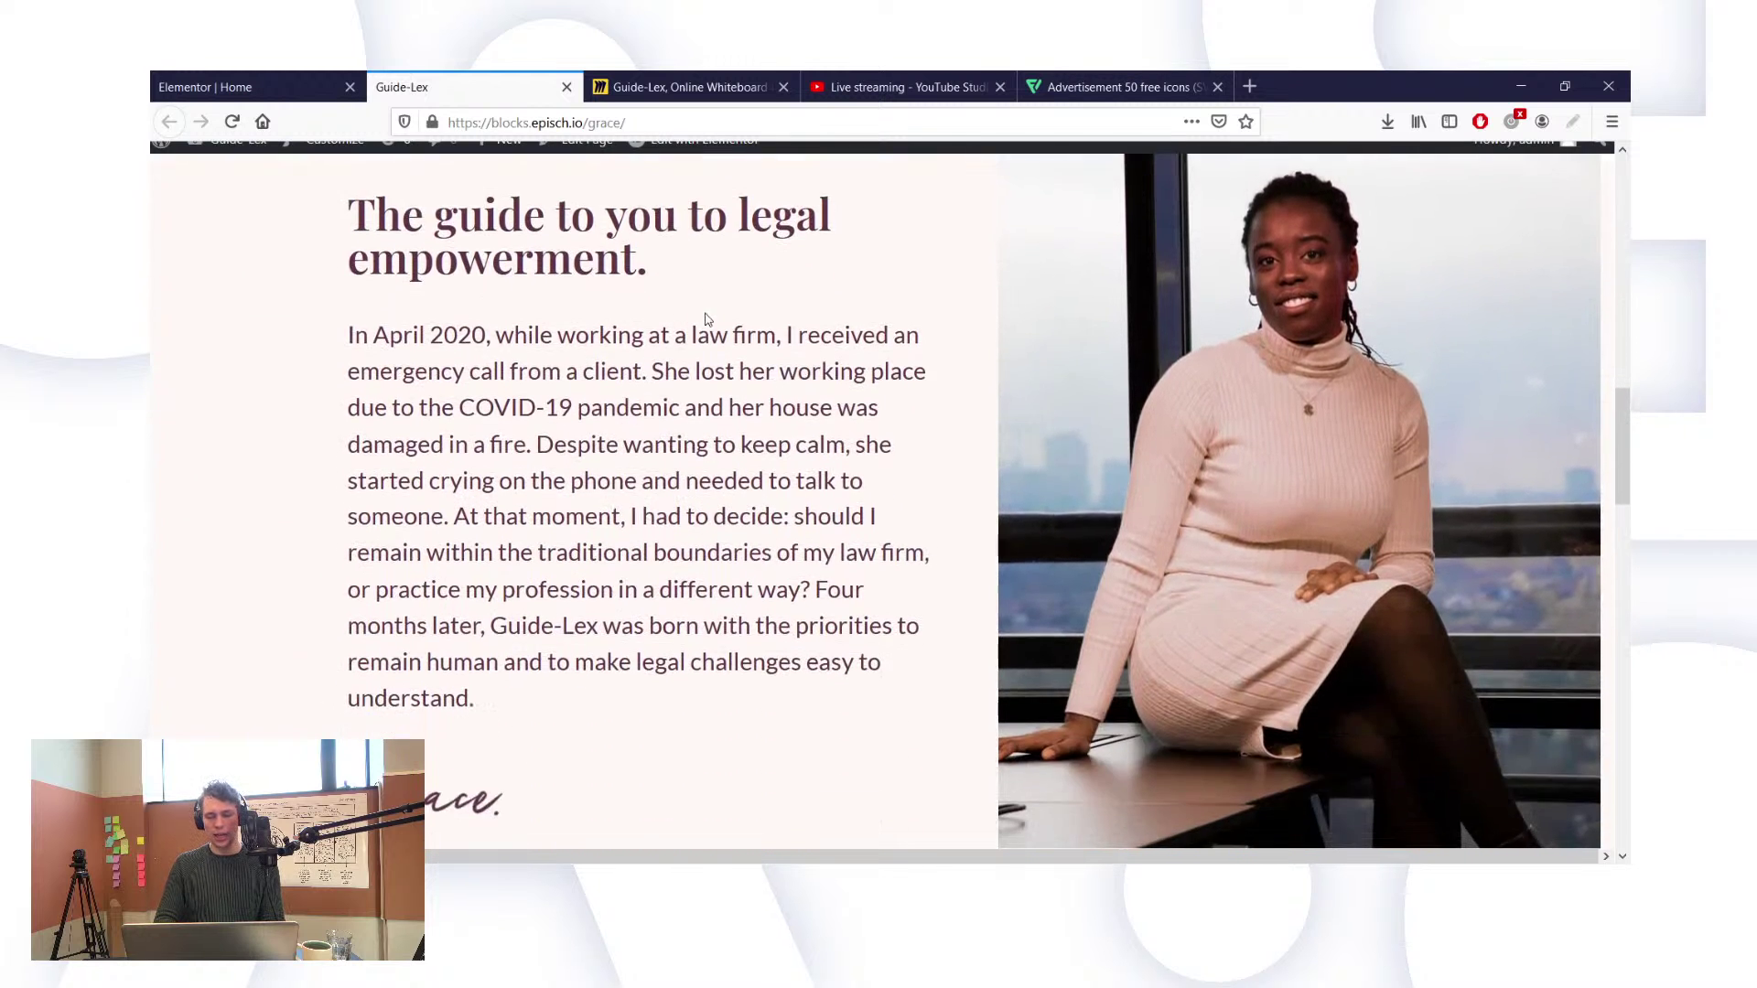
{"action": "scroll", "coordinate": [706, 318], "scroll_direction": "down", "scroll_amount": 2}
{"action": "scroll", "coordinate": [706, 316], "scroll_direction": "up", "scroll_amount": 2}
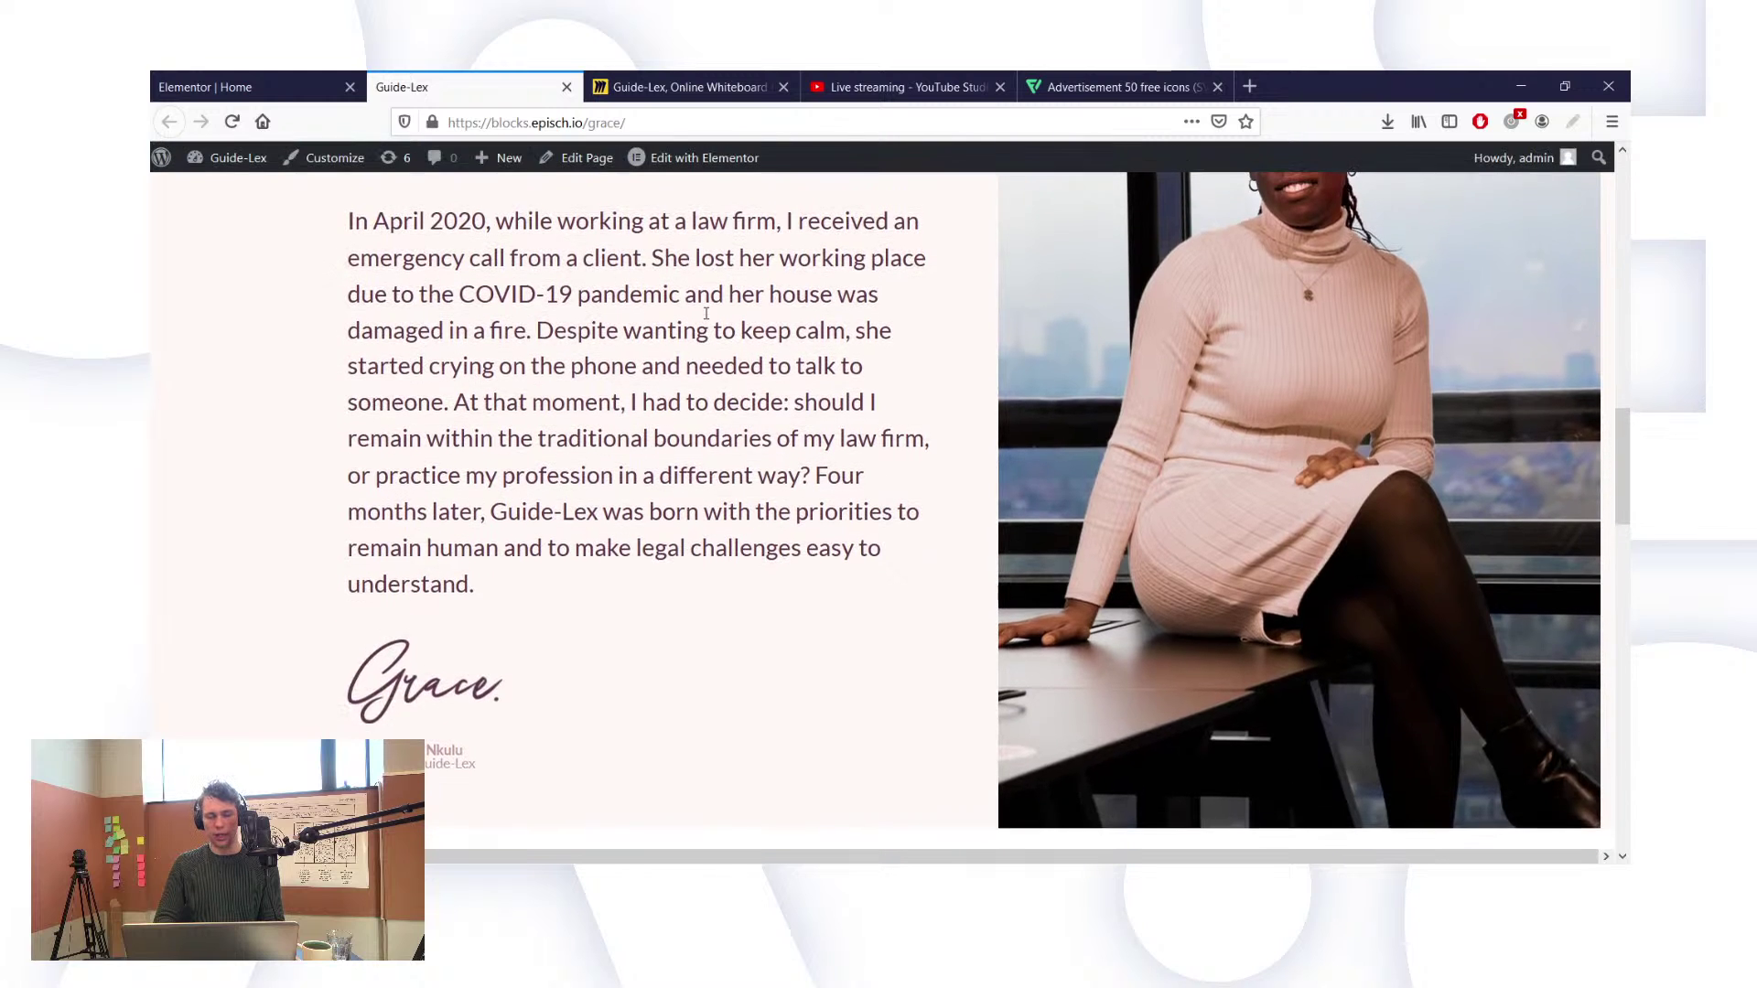
{"action": "scroll", "coordinate": [707, 314], "scroll_direction": "up", "scroll_amount": 1}
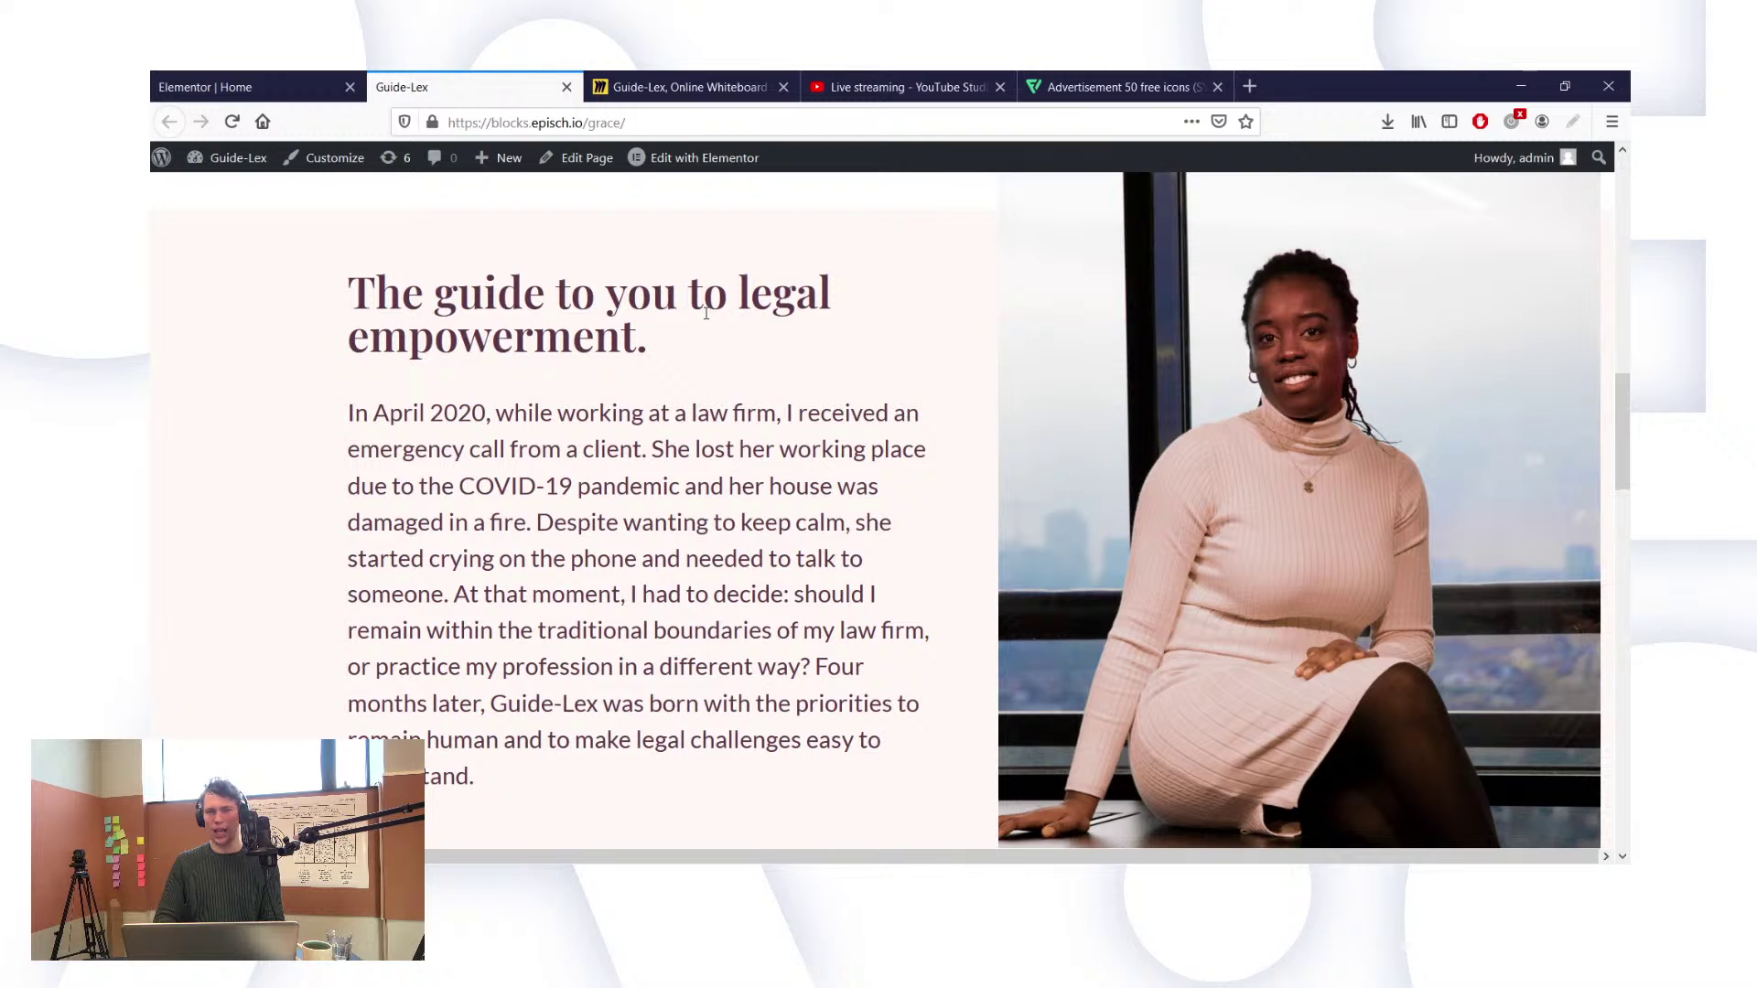
{"action": "left_click", "coordinate": [234, 75]}
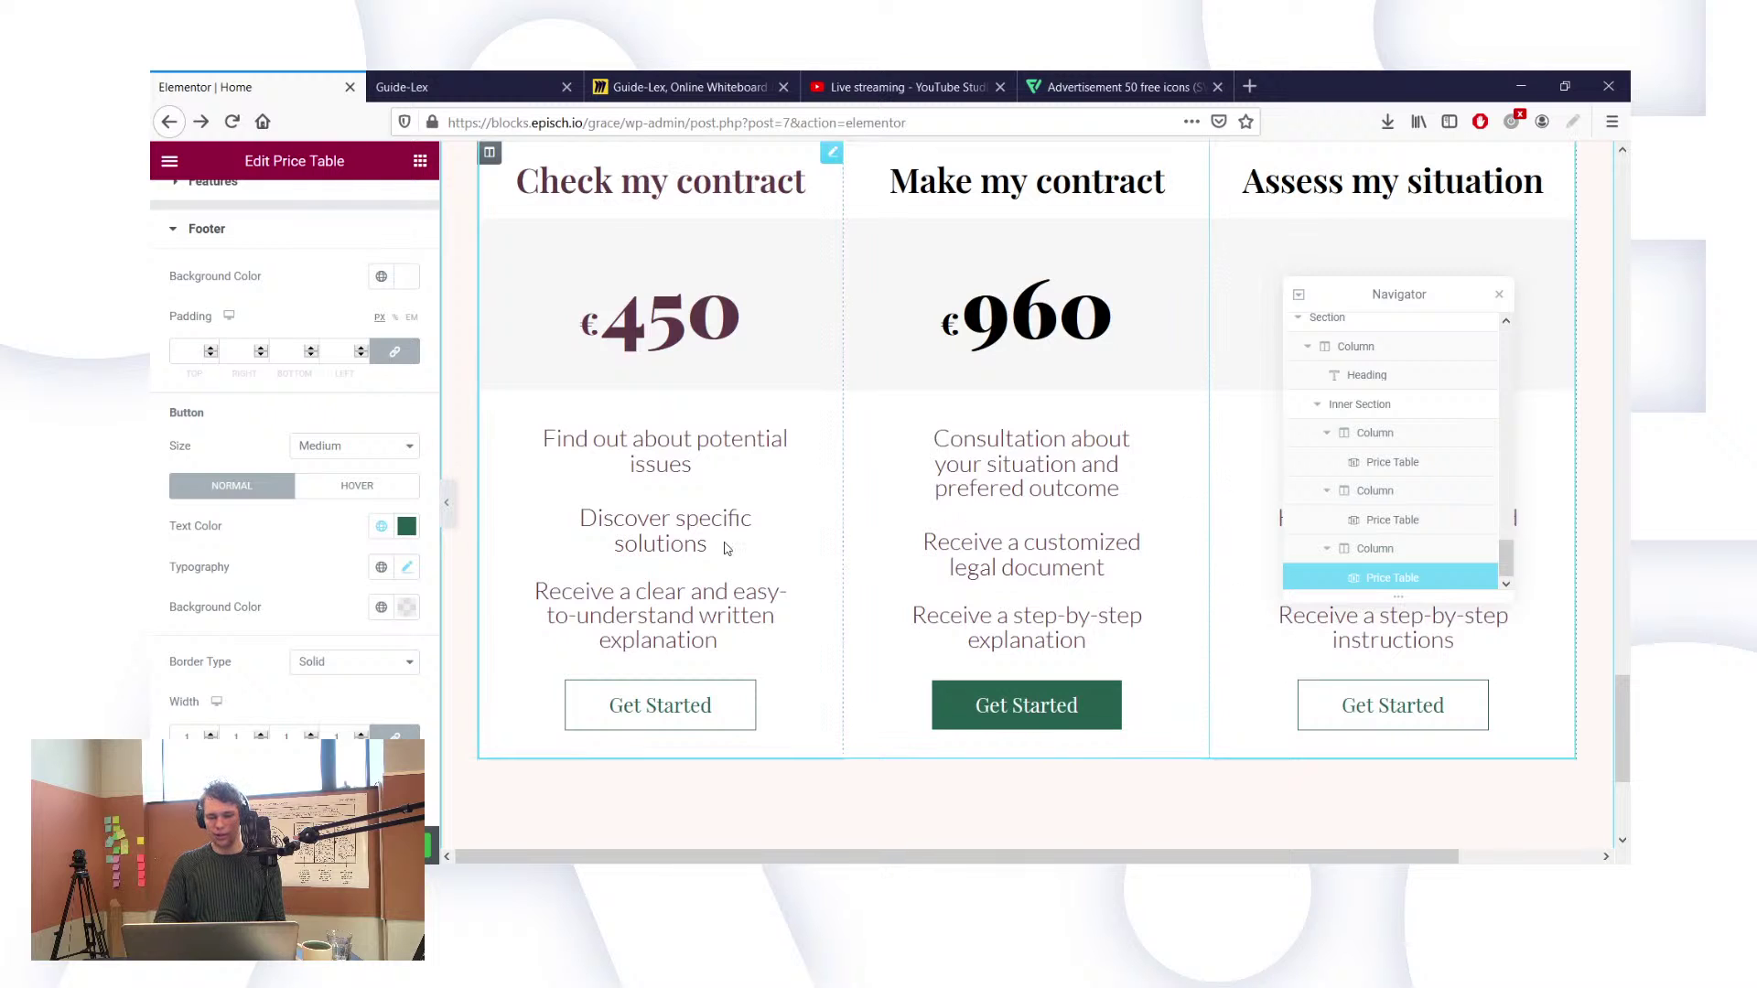
Step: Save the page and clear a pasted value from the button's hover text colour
{"action": "scroll", "coordinate": [330, 563], "scroll_direction": "down", "scroll_amount": 3}
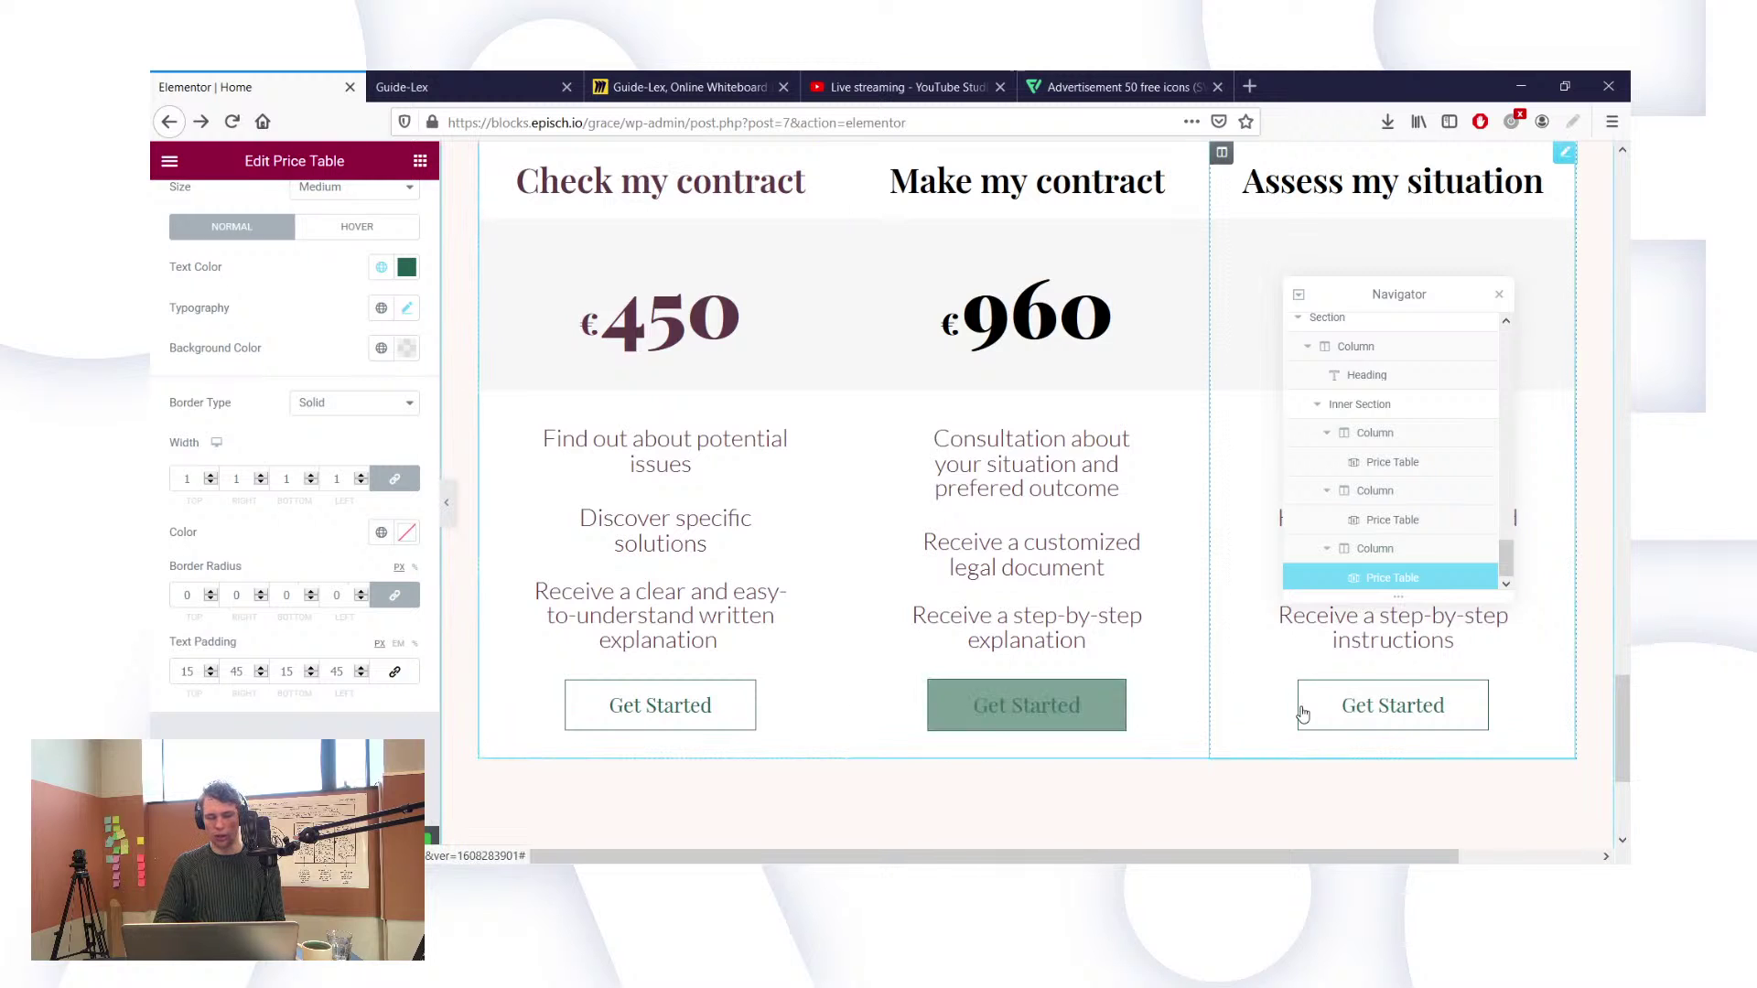
{"action": "key", "text": "ctrl+s"}
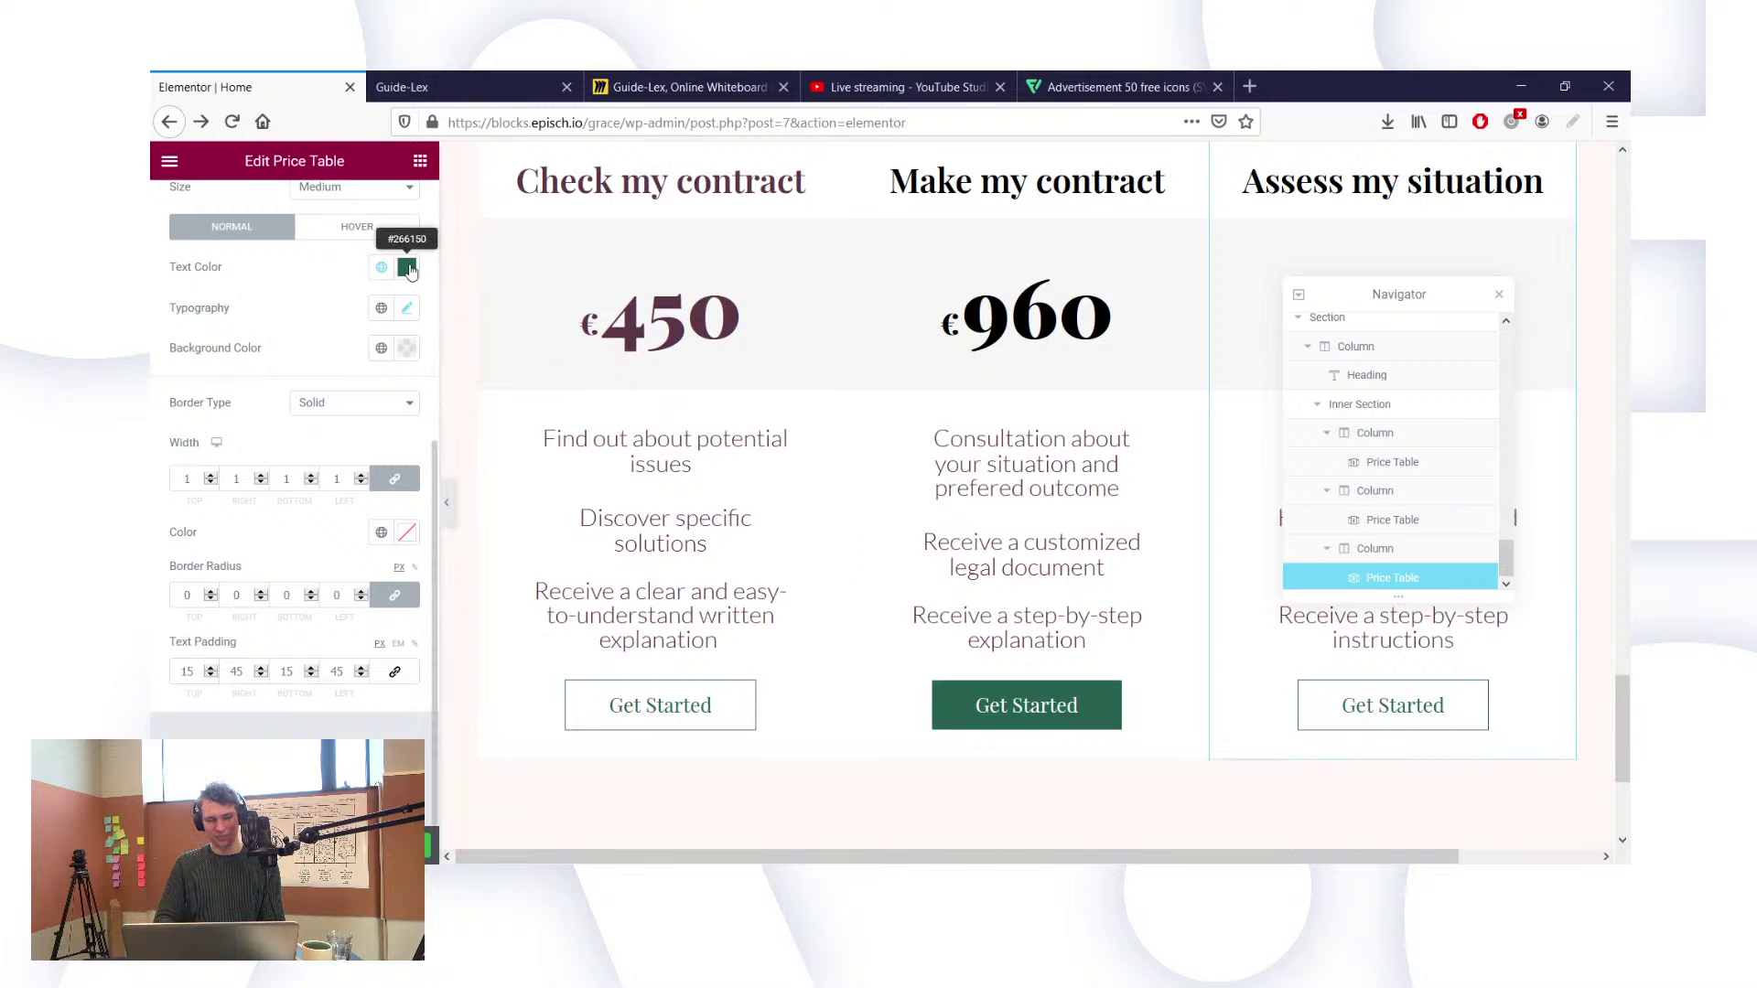
{"action": "left_click", "coordinate": [369, 233]}
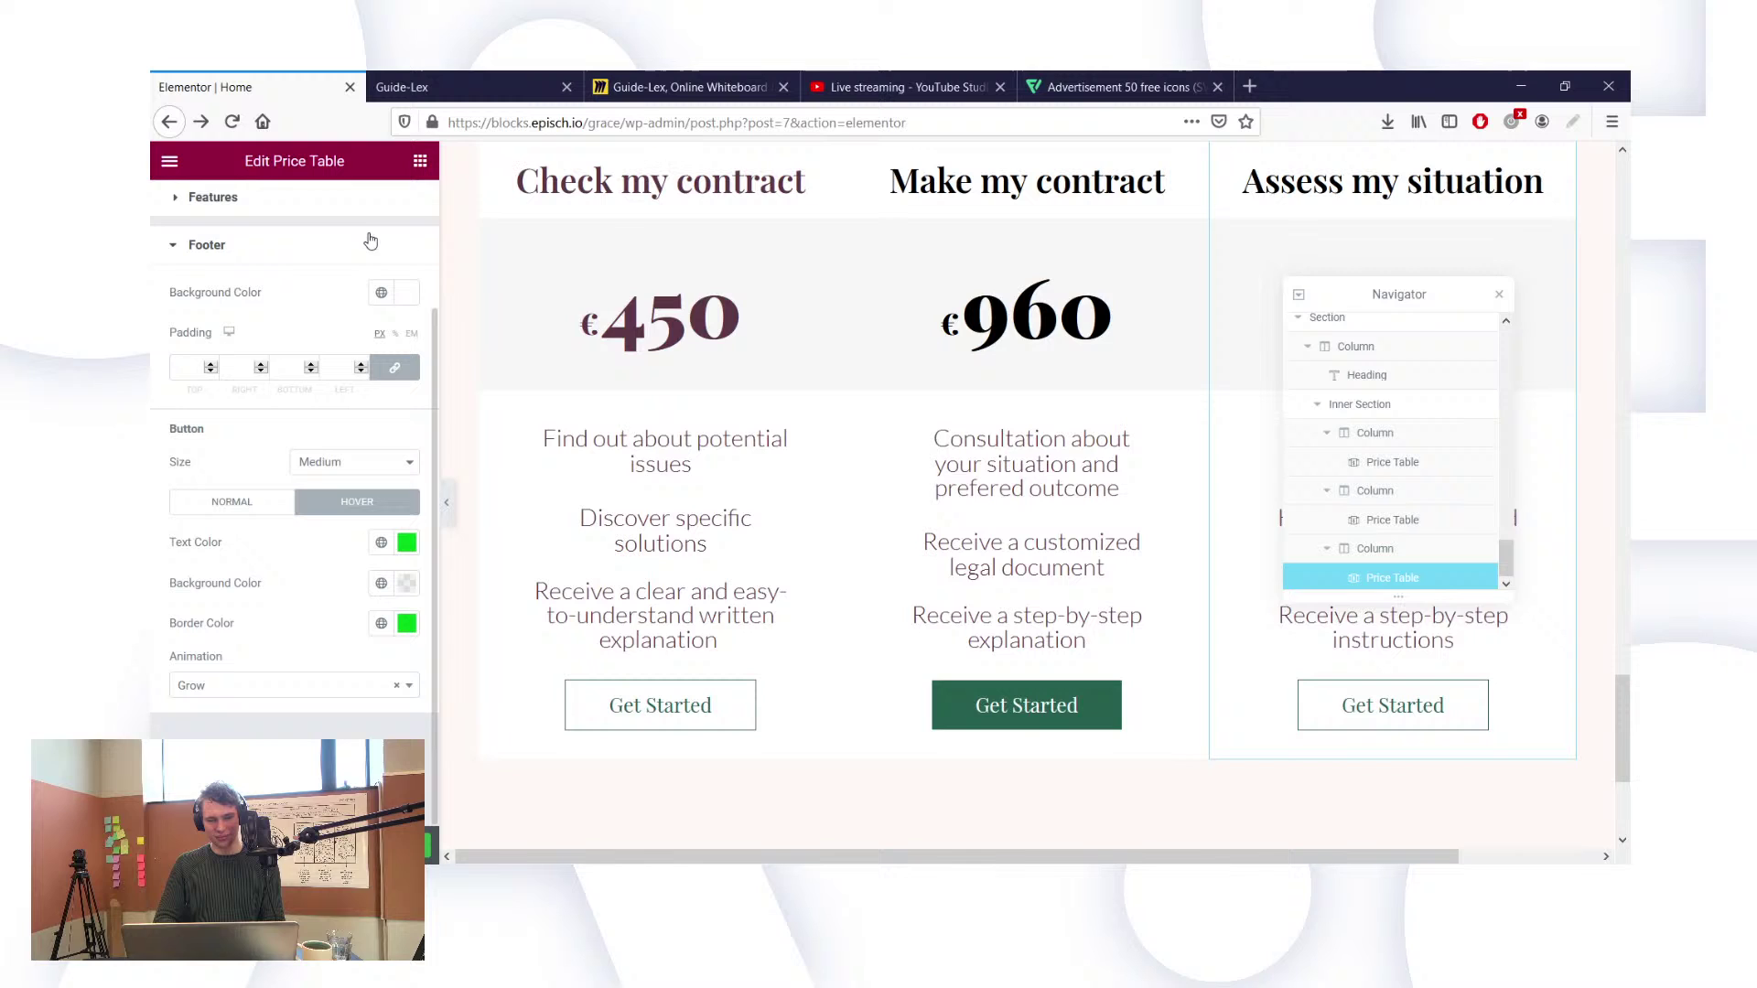
{"action": "left_click", "coordinate": [407, 544]}
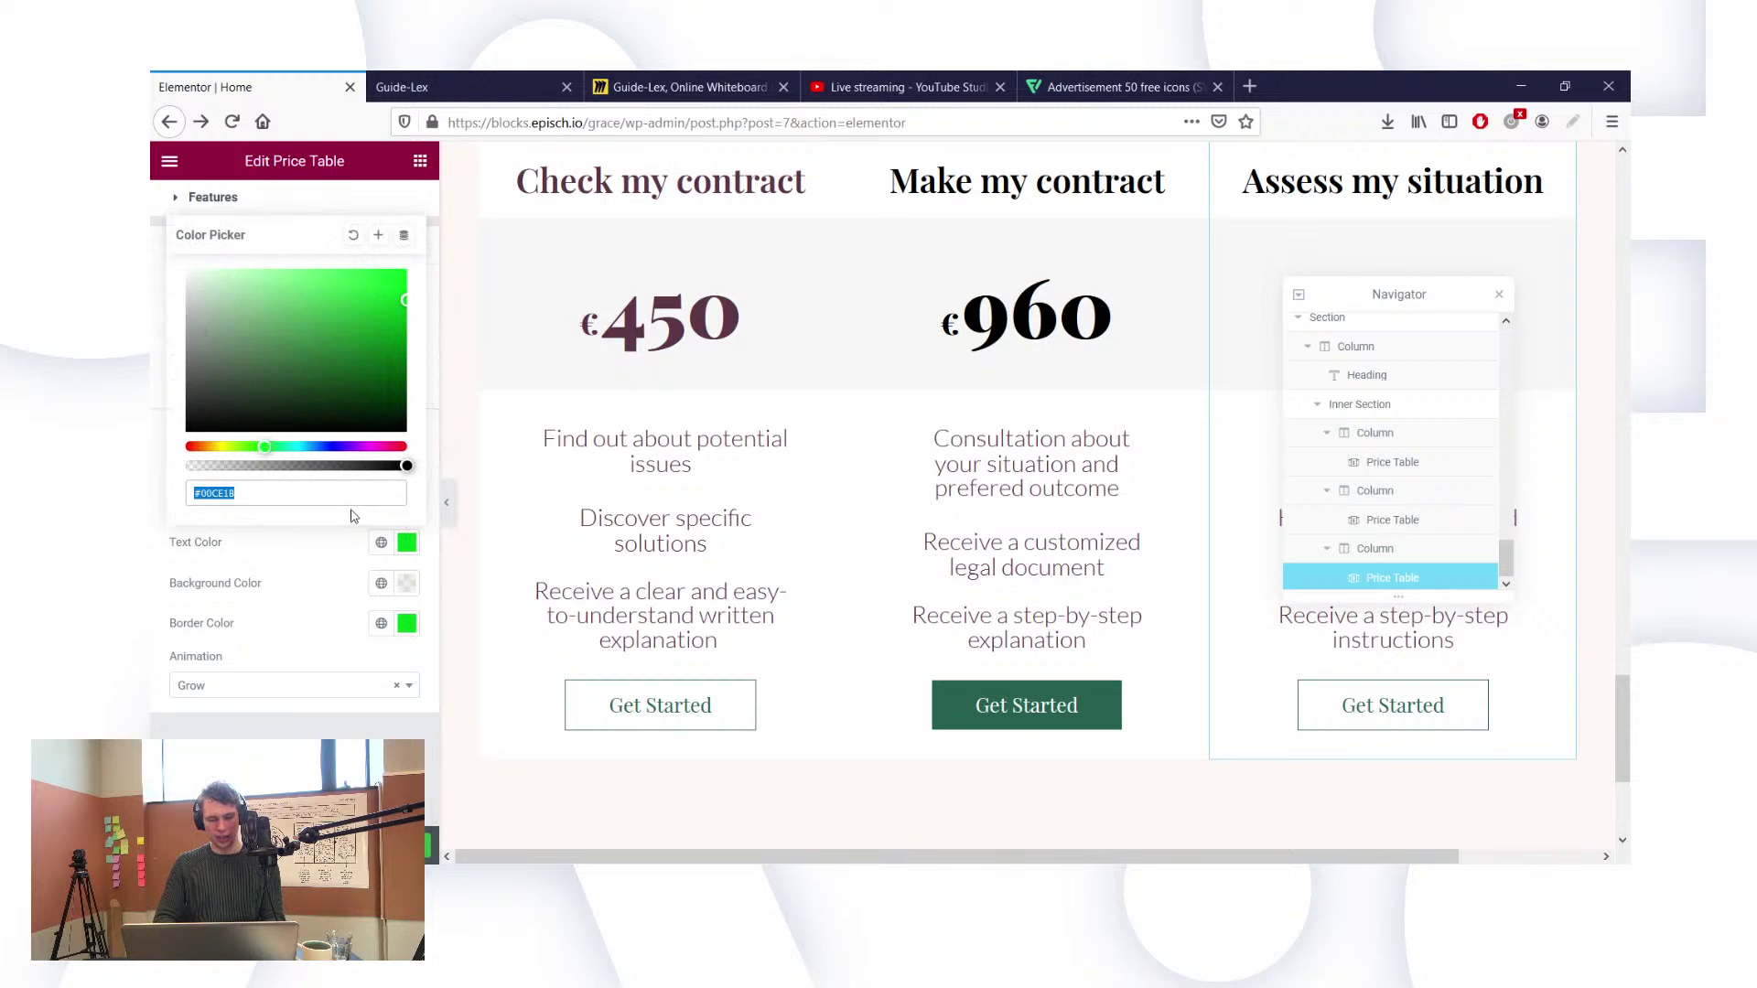
{"action": "key", "text": "ctrl+v"}
{"action": "triple_click", "coordinate": [380, 495]}
{"action": "key", "text": "BackSpace"}
Step: Set the third card's hover button text and border to dark green New Item #2
{"action": "left_click", "coordinate": [1080, 697]}
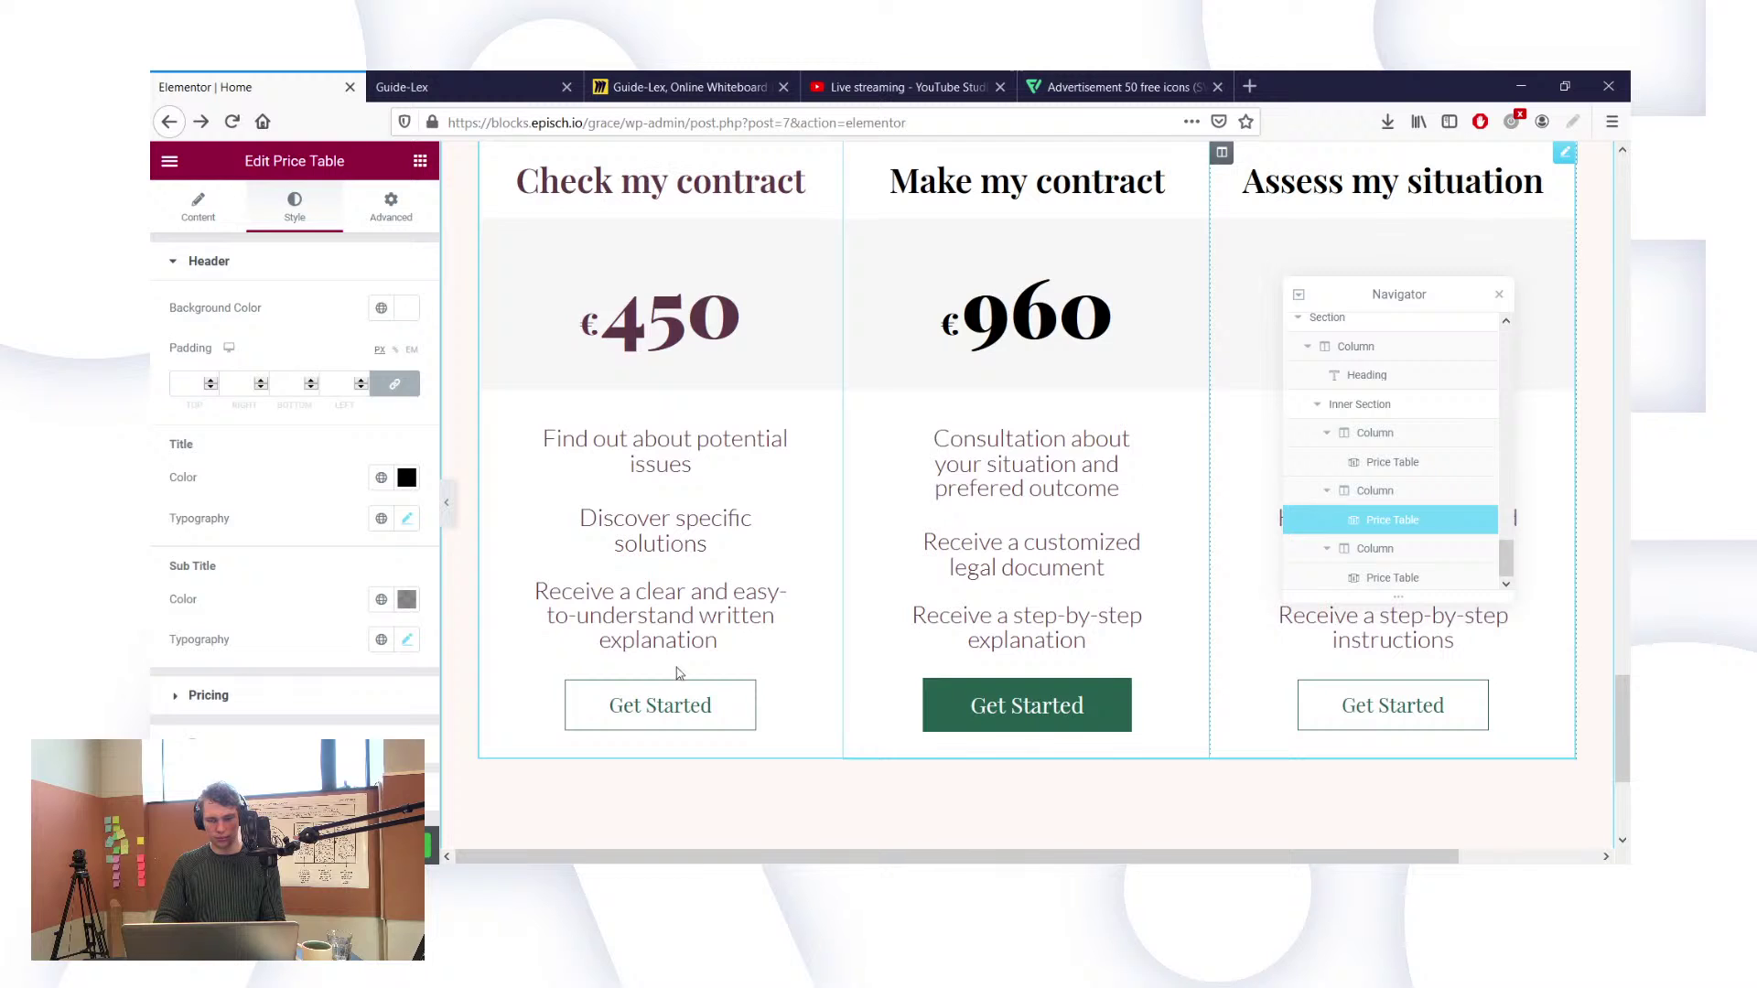
{"action": "scroll", "coordinate": [243, 734], "scroll_direction": "down", "scroll_amount": 3}
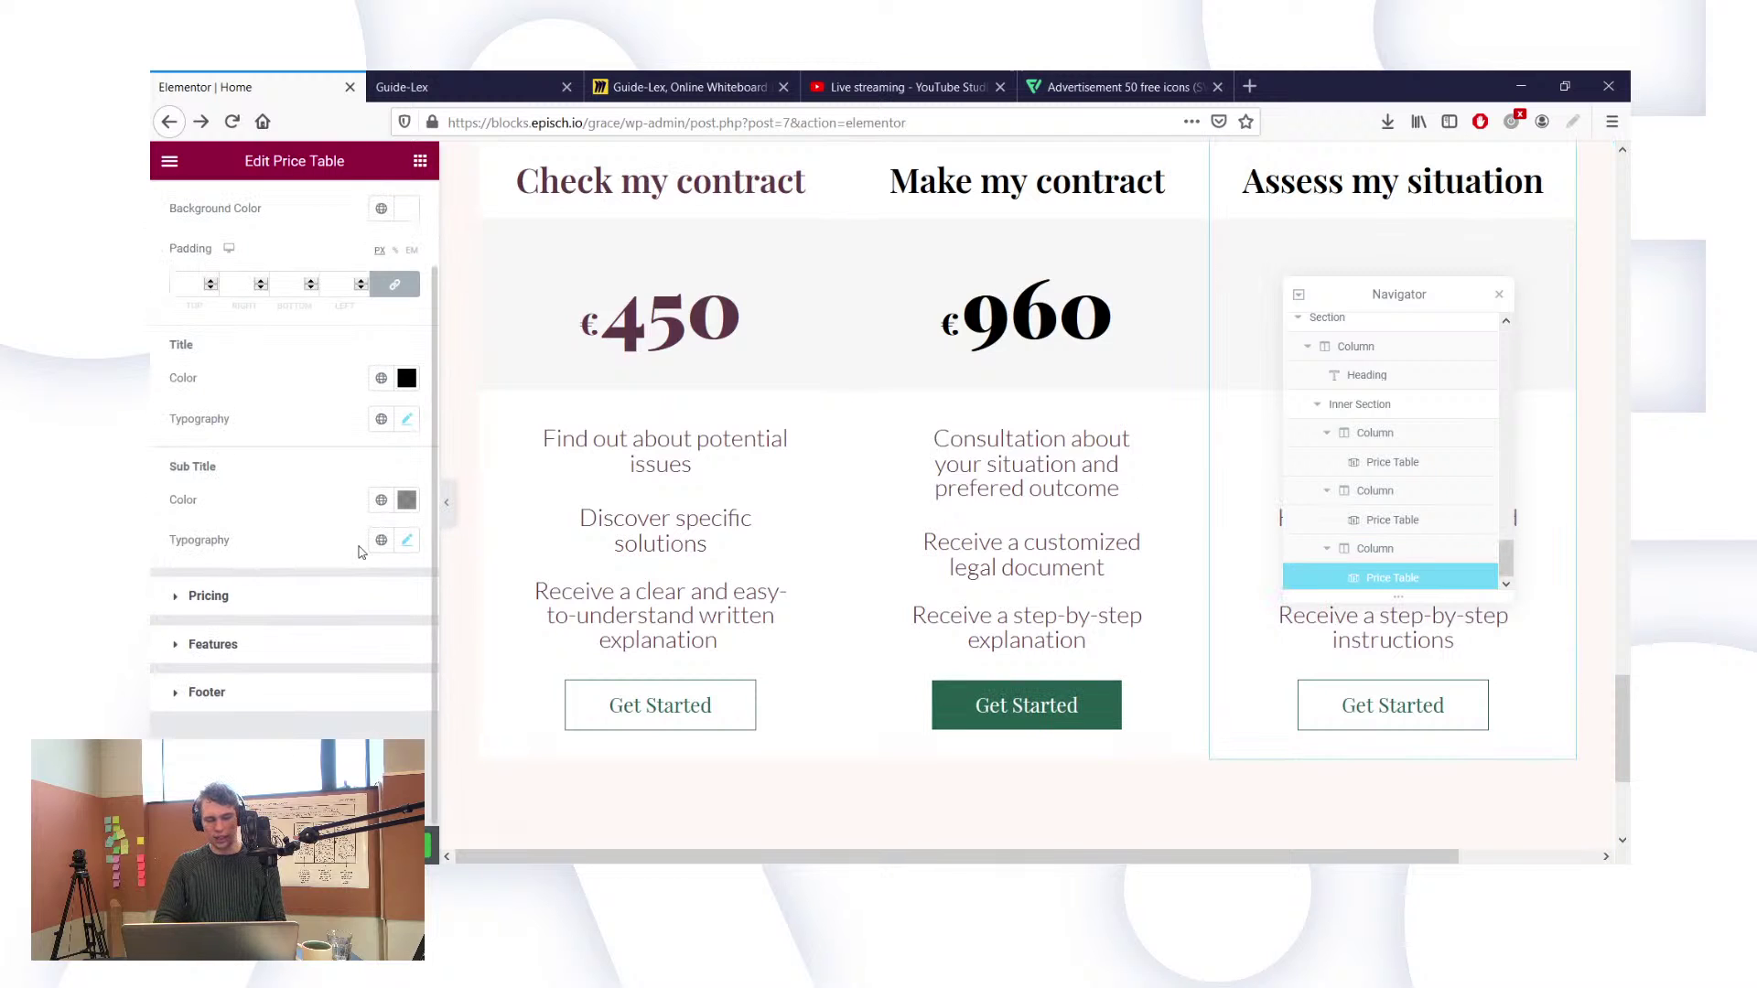
{"action": "scroll", "coordinate": [313, 648], "scroll_direction": "up", "scroll_amount": 1}
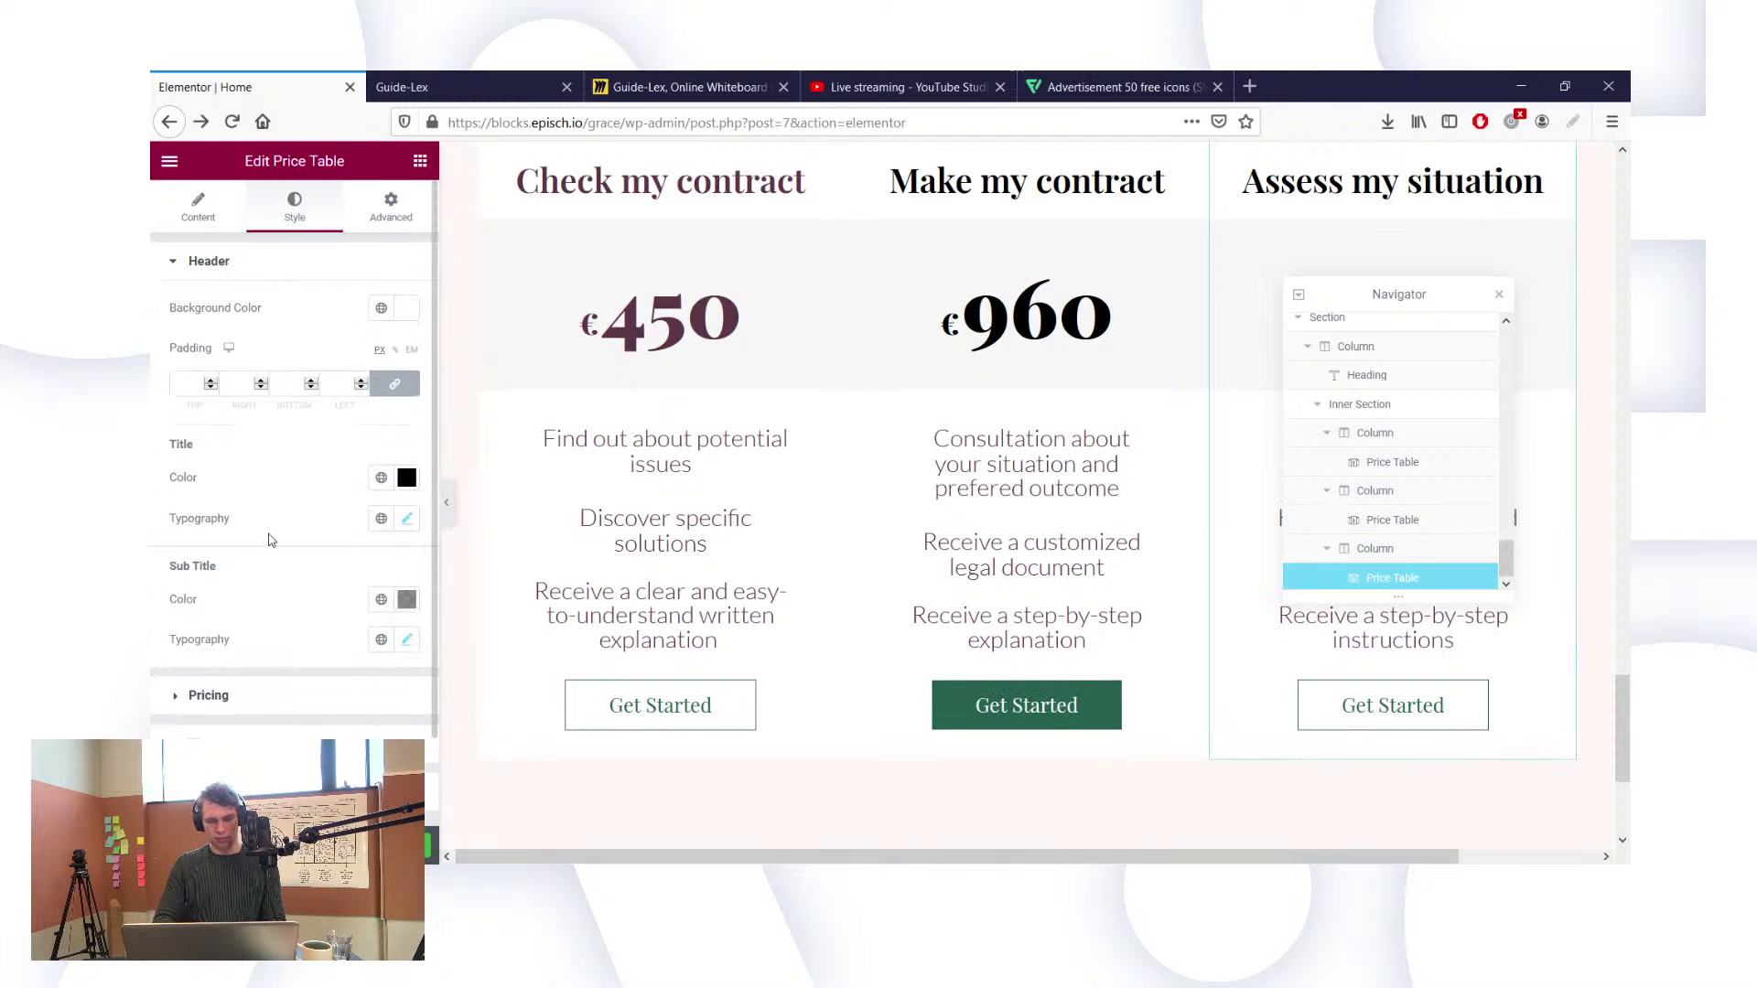
{"action": "scroll", "coordinate": [272, 540], "scroll_direction": "down", "scroll_amount": 1}
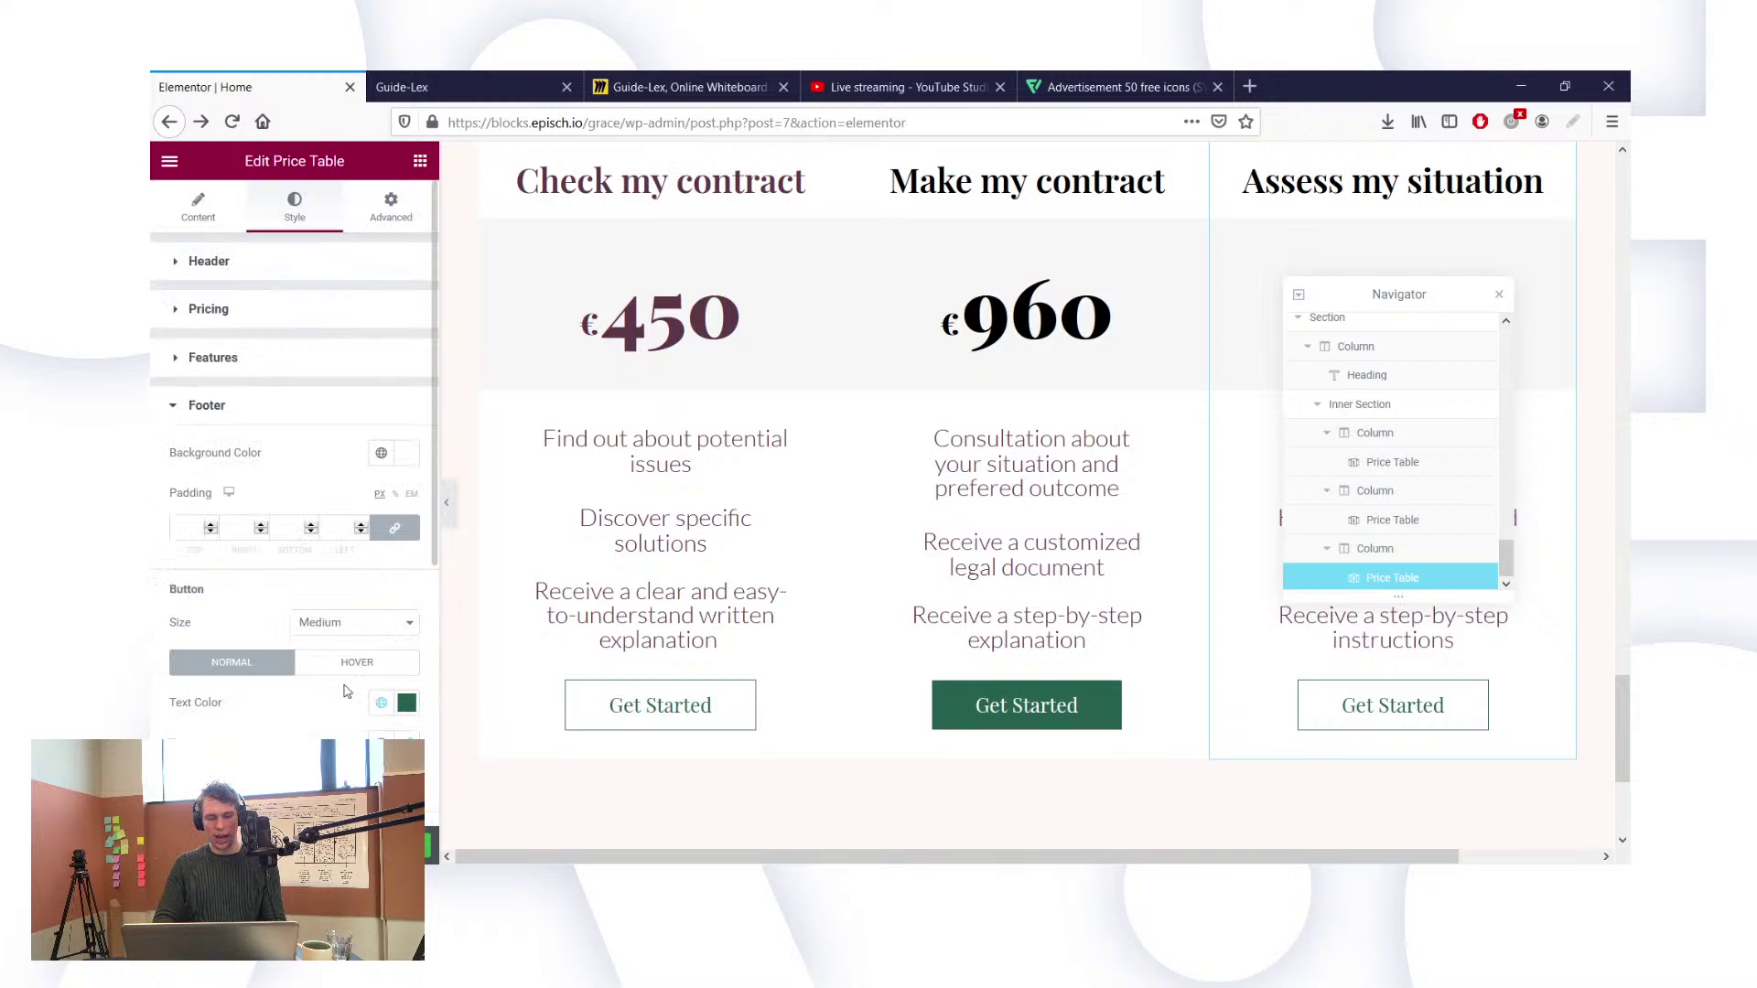
{"action": "left_click", "coordinate": [330, 665]}
{"action": "scroll", "coordinate": [336, 660], "scroll_direction": "down", "scroll_amount": 1}
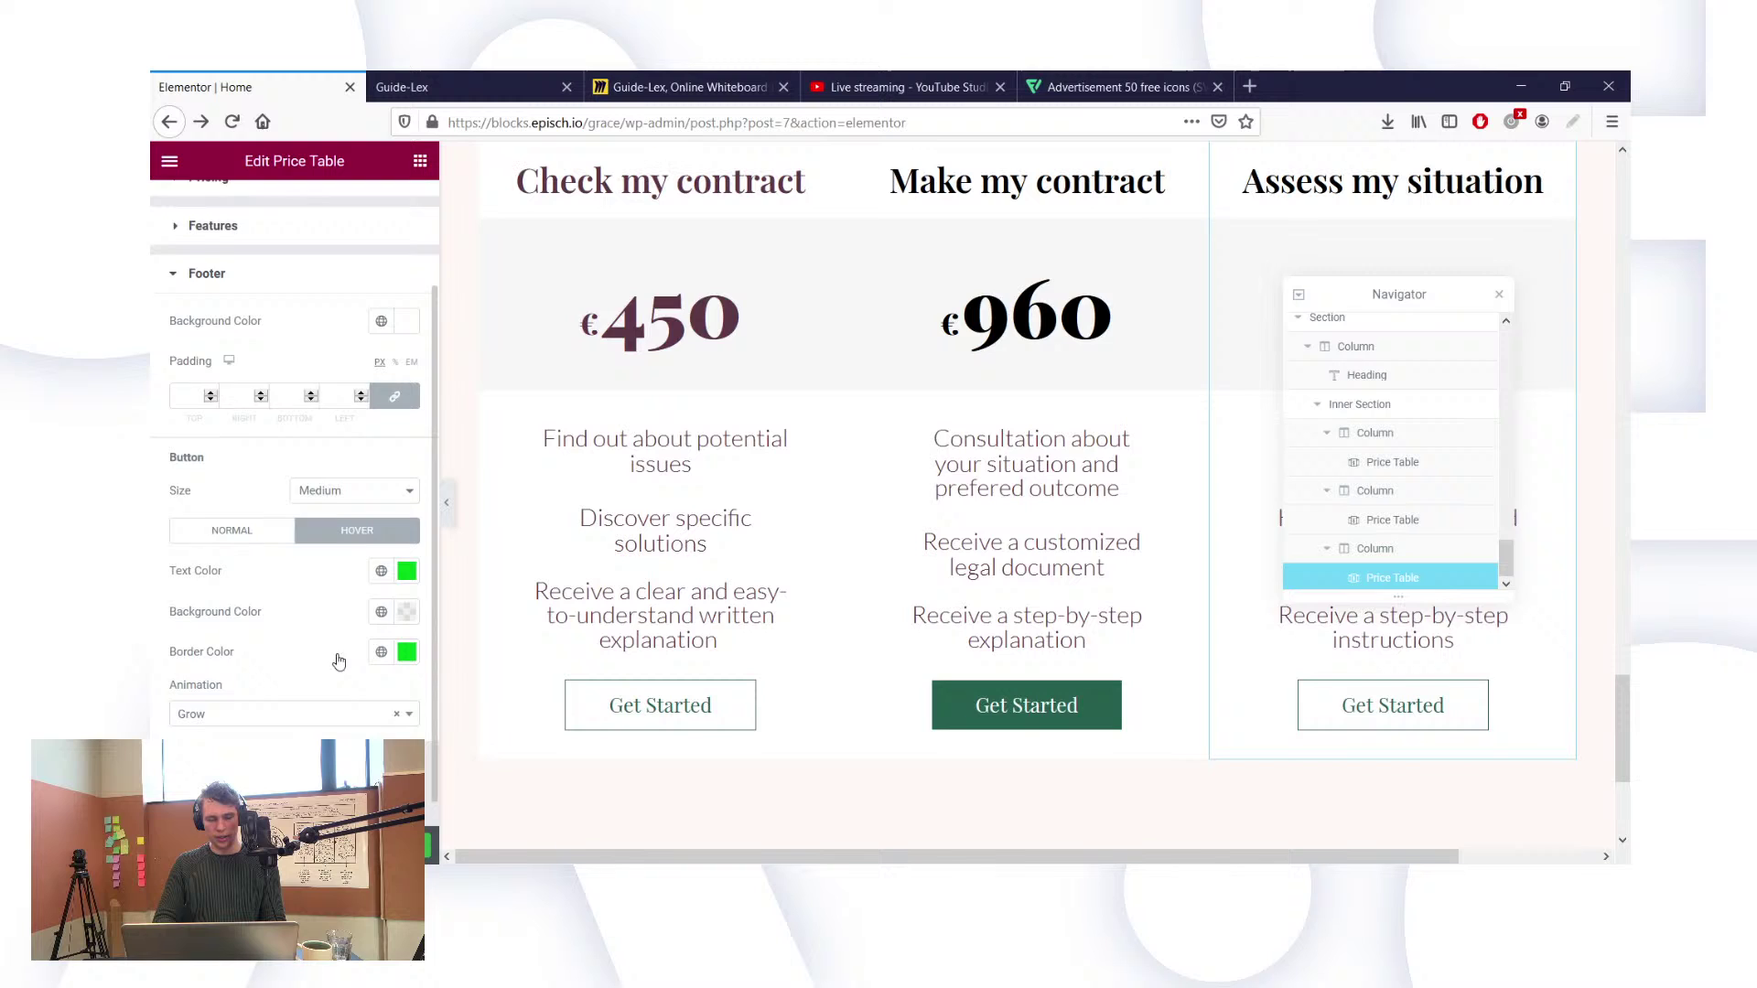
{"action": "left_click", "coordinate": [381, 561]}
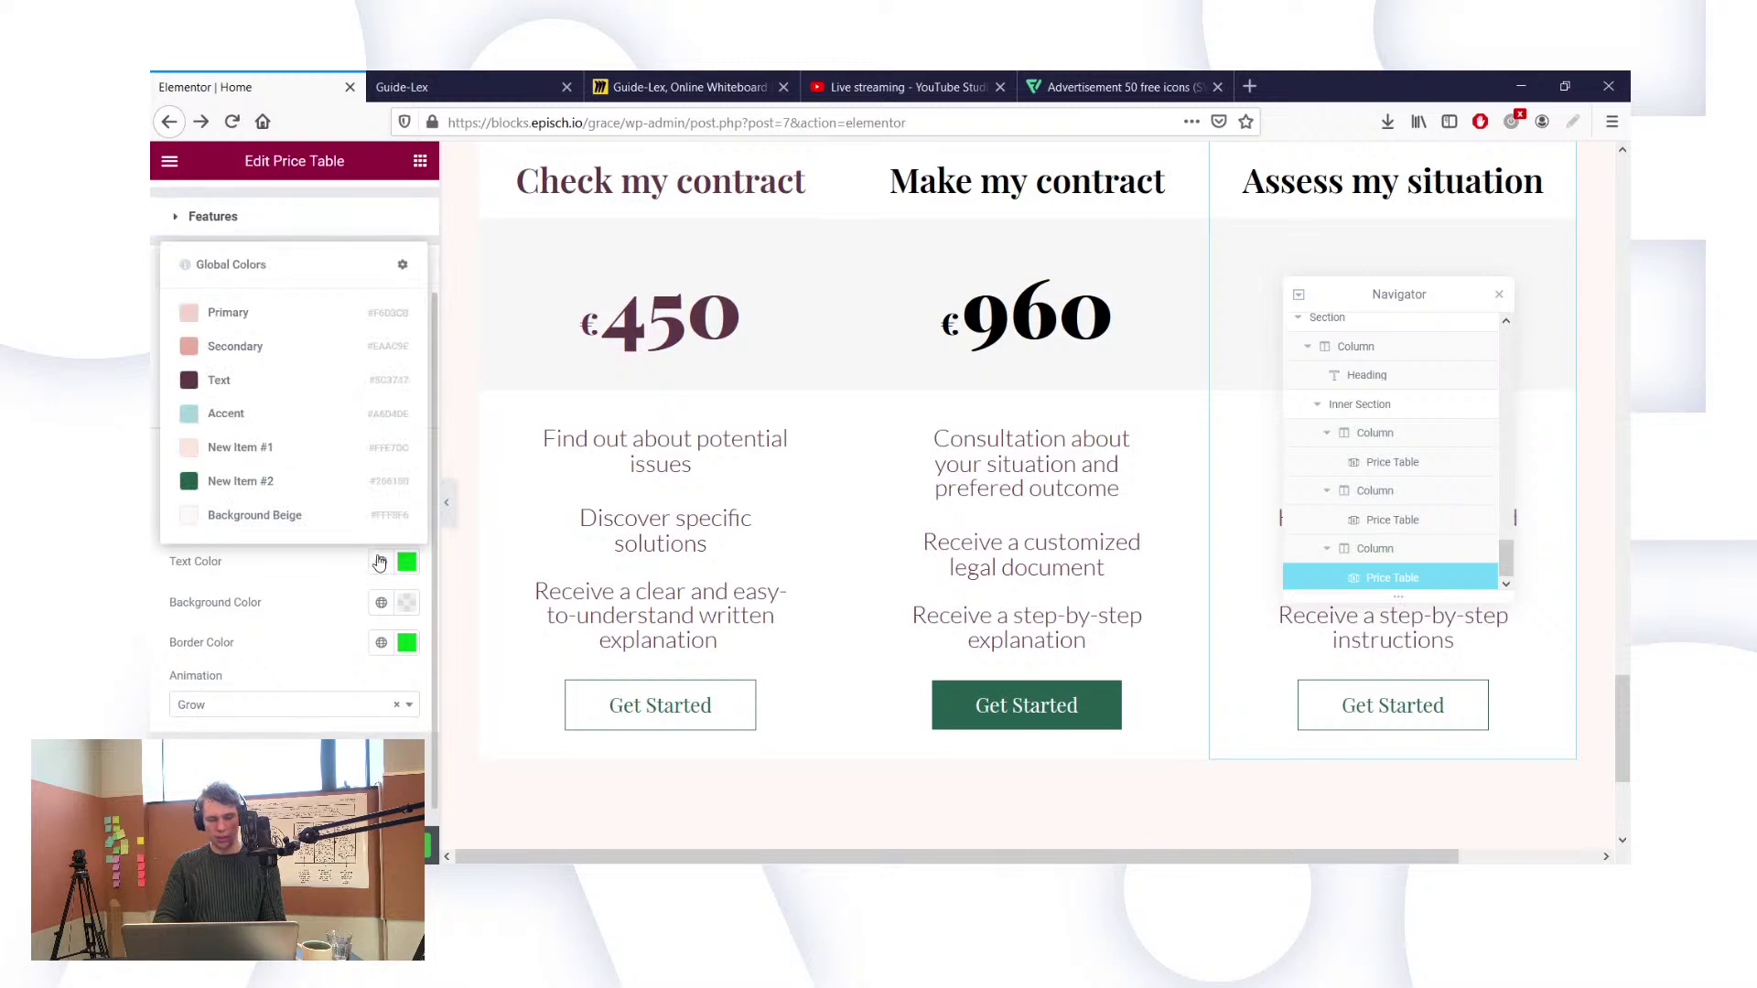
{"action": "left_click", "coordinate": [265, 490]}
{"action": "left_click", "coordinate": [381, 643]}
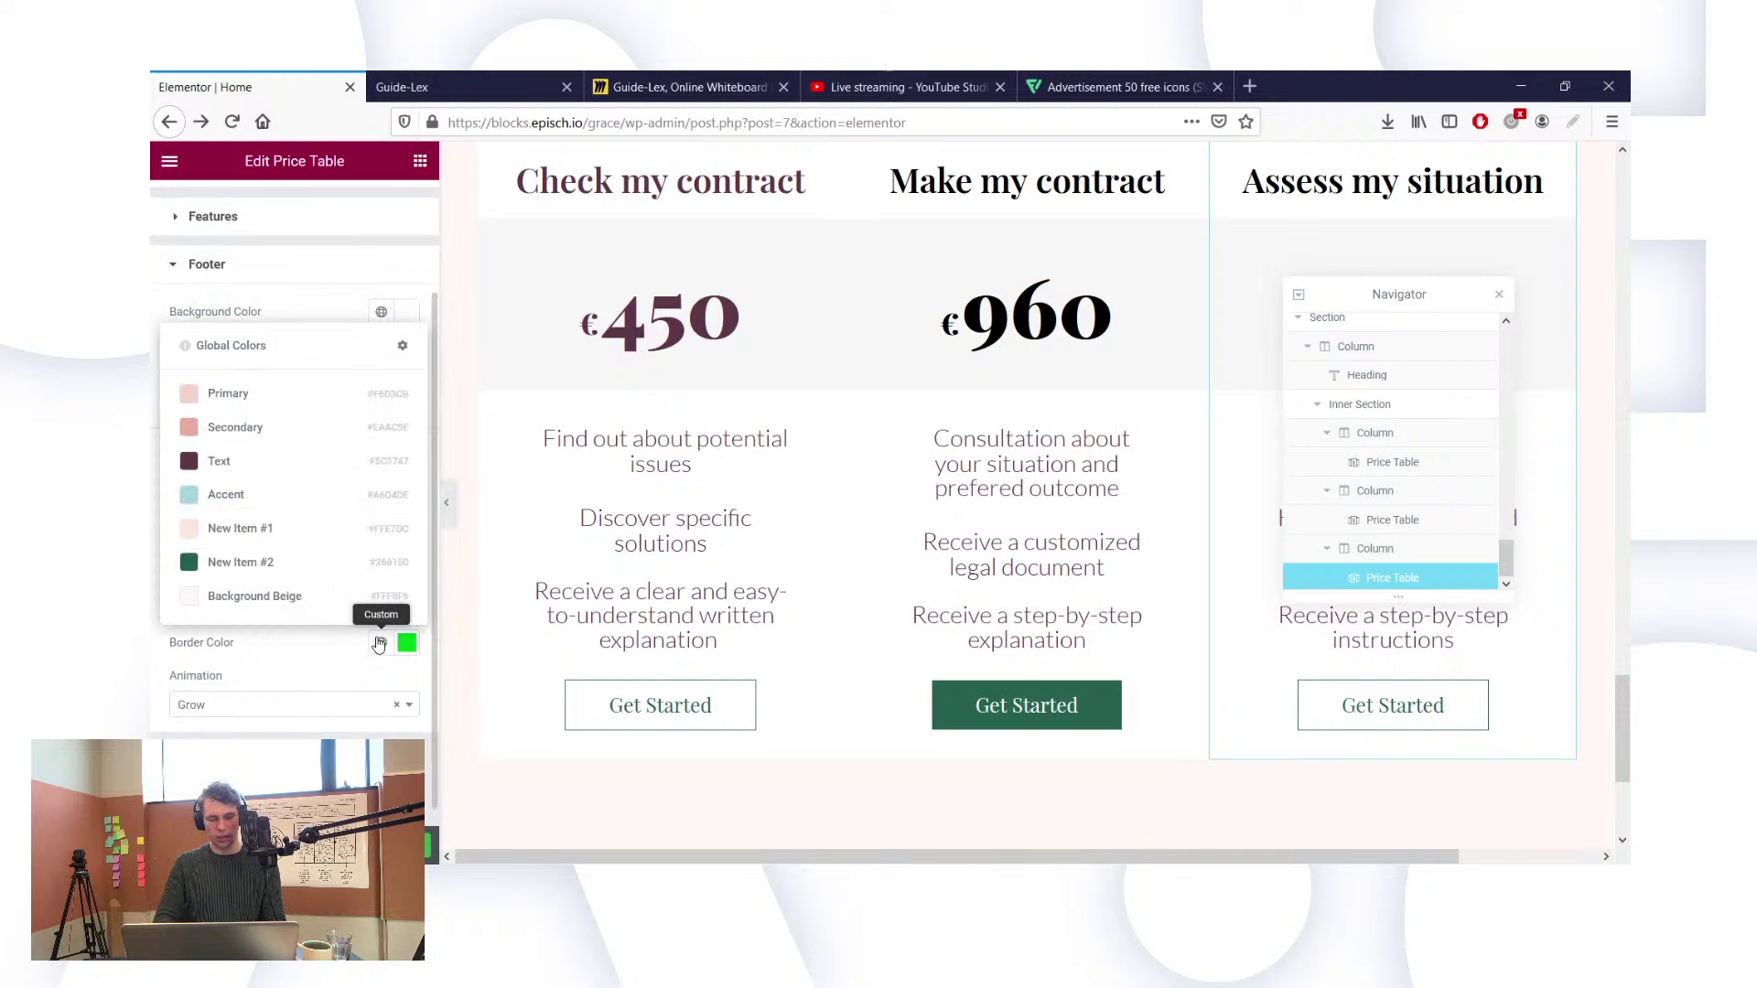
{"action": "left_click", "coordinate": [245, 560]}
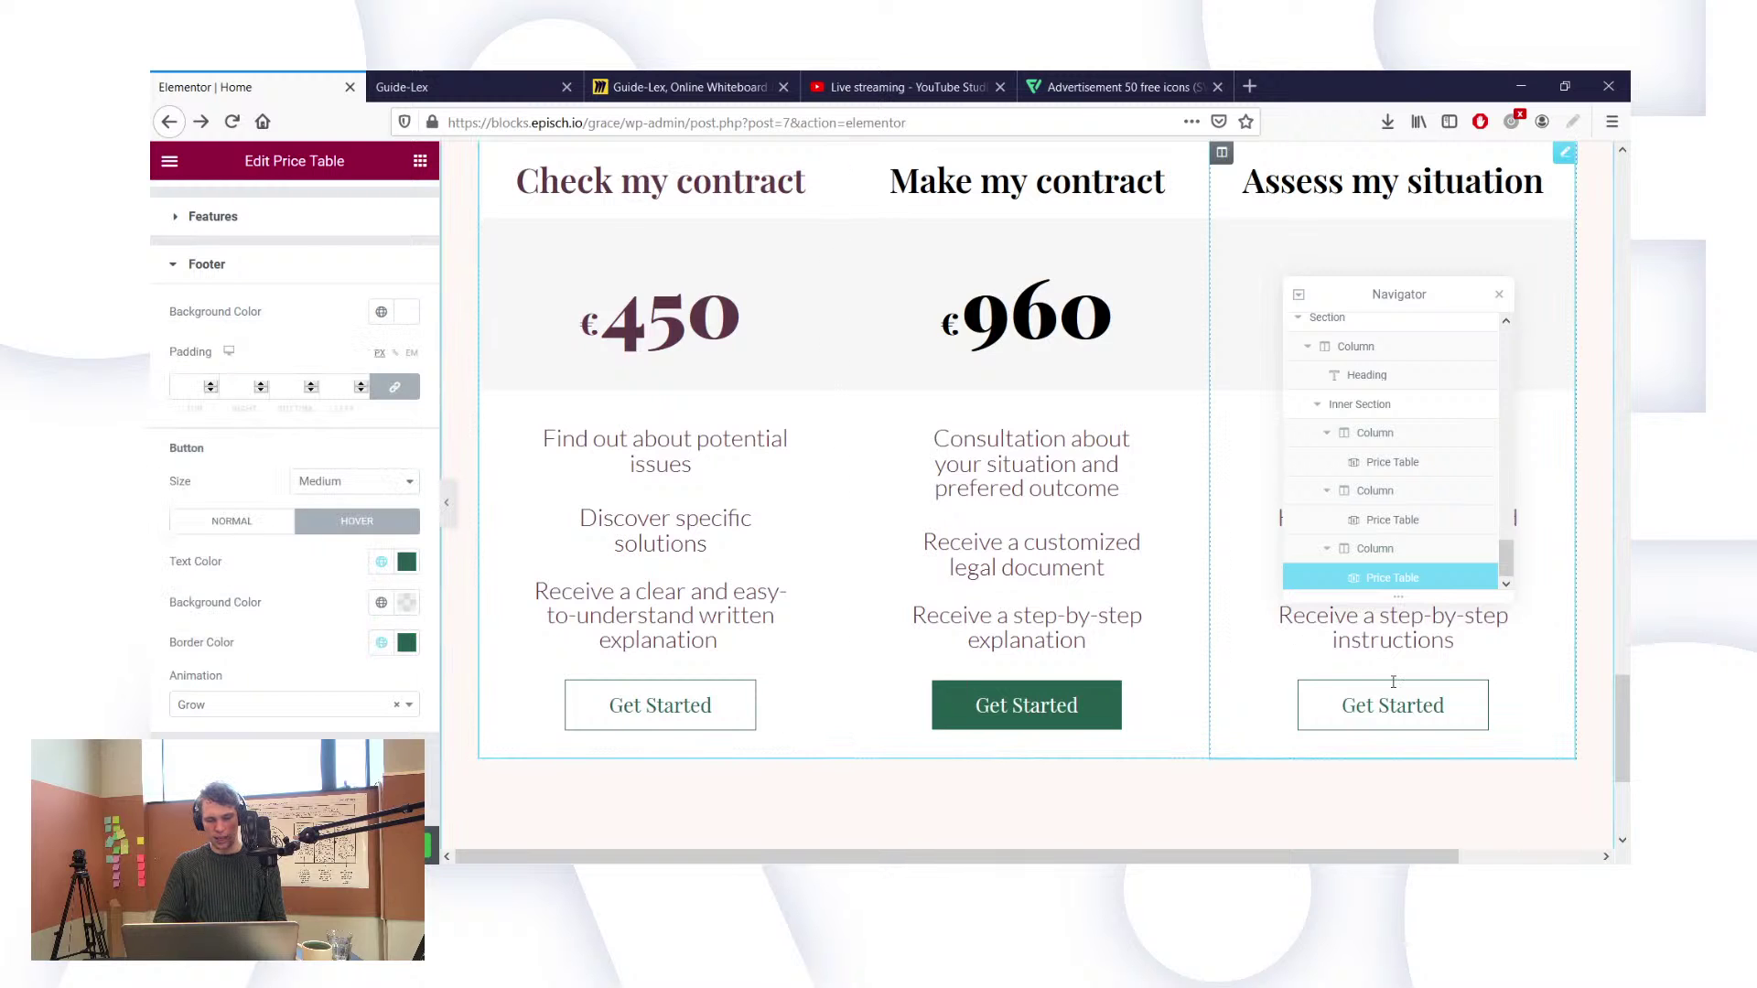
{"action": "scroll", "coordinate": [988, 613], "scroll_direction": "up", "scroll_amount": 2}
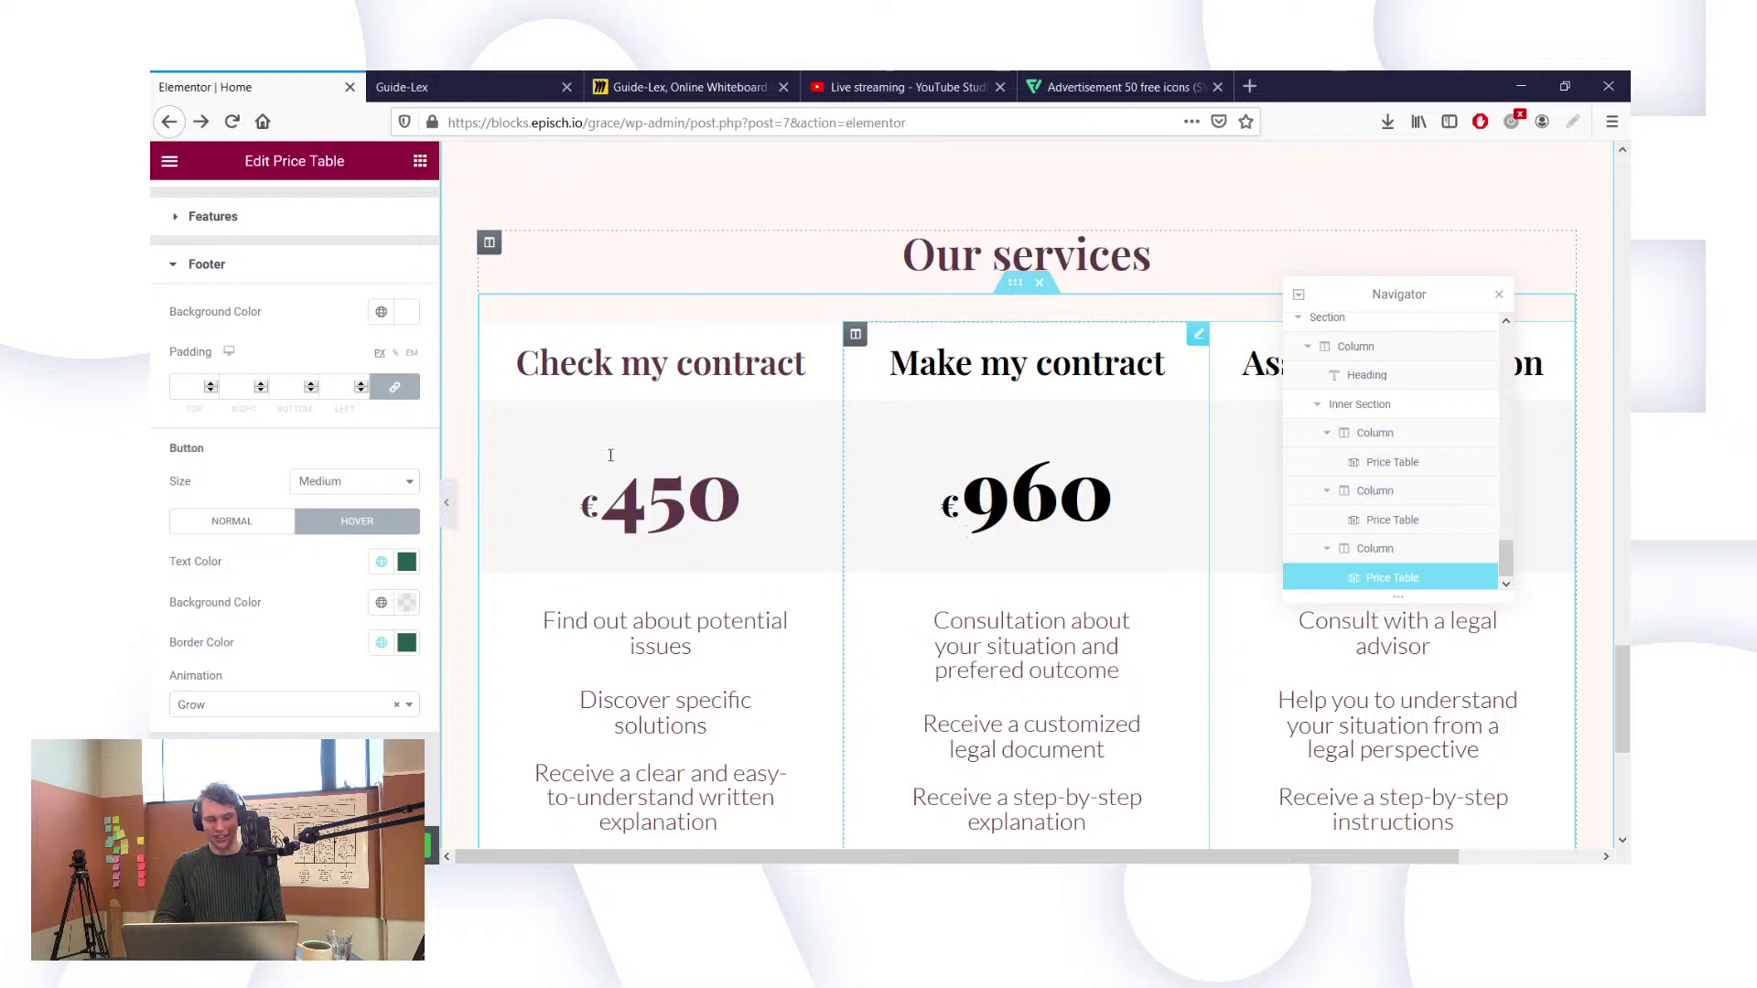
Step: Select the middle €960 card and give its title the global Text colour
{"action": "left_click", "coordinate": [977, 494]}
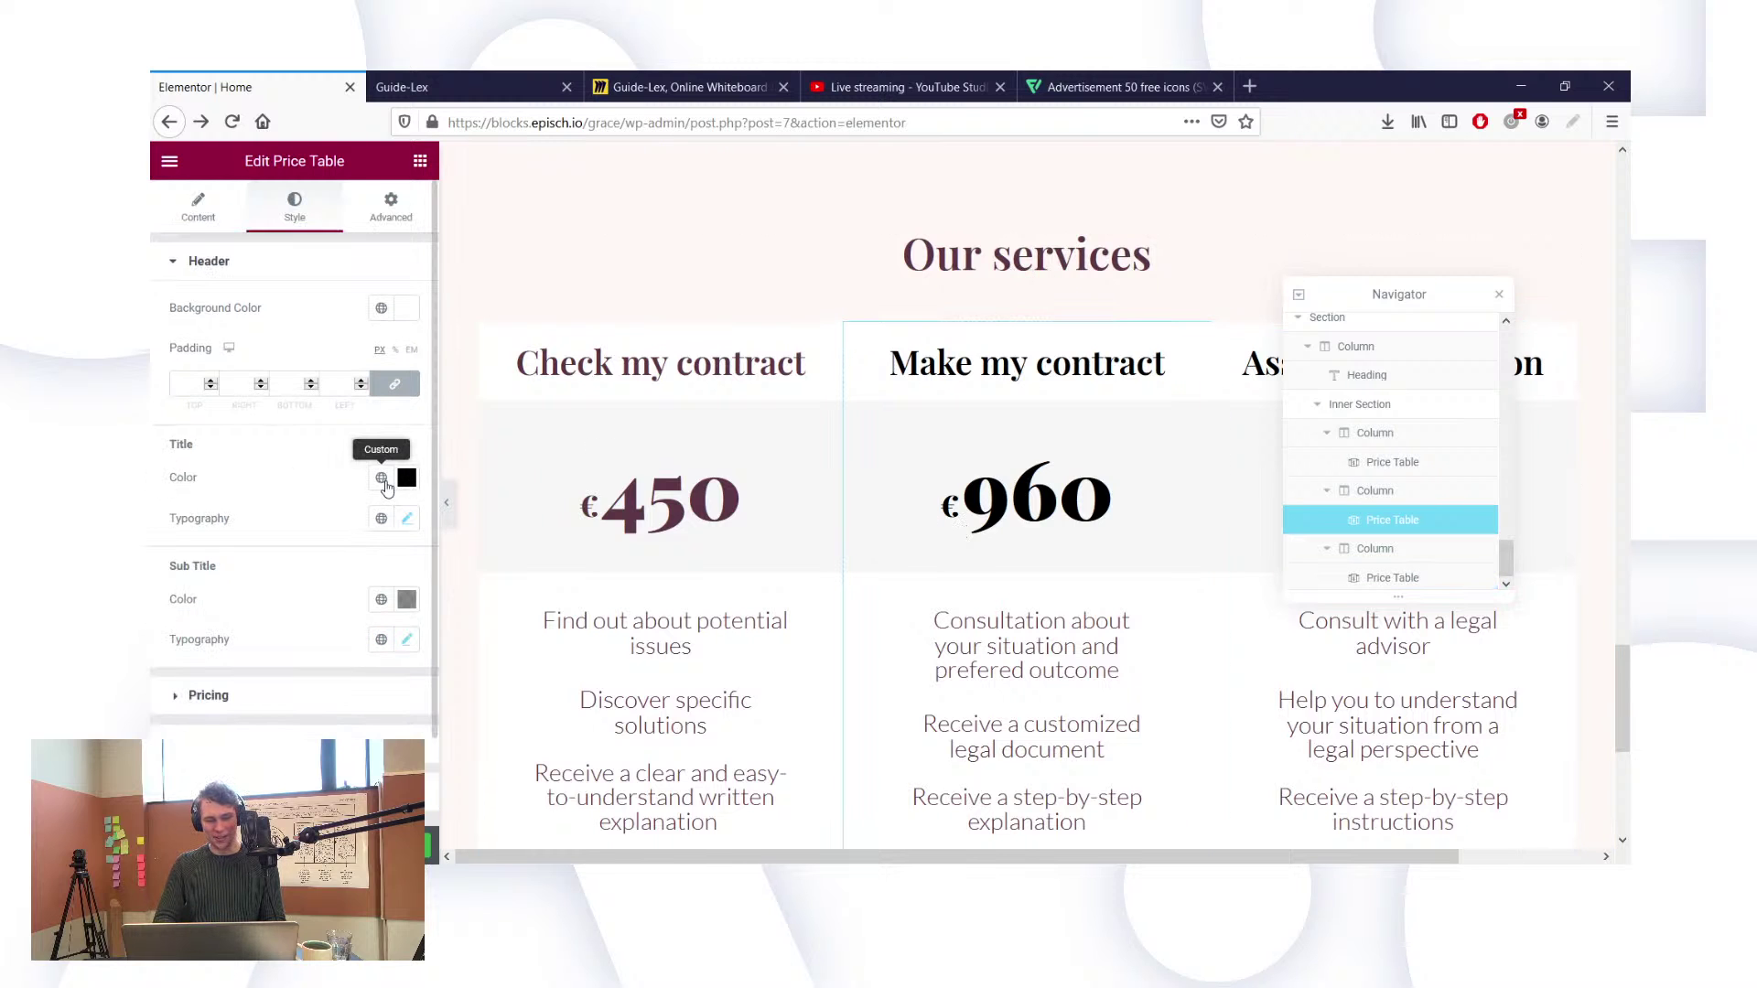
{"action": "left_click", "coordinate": [381, 478]}
{"action": "left_click", "coordinate": [266, 643]}
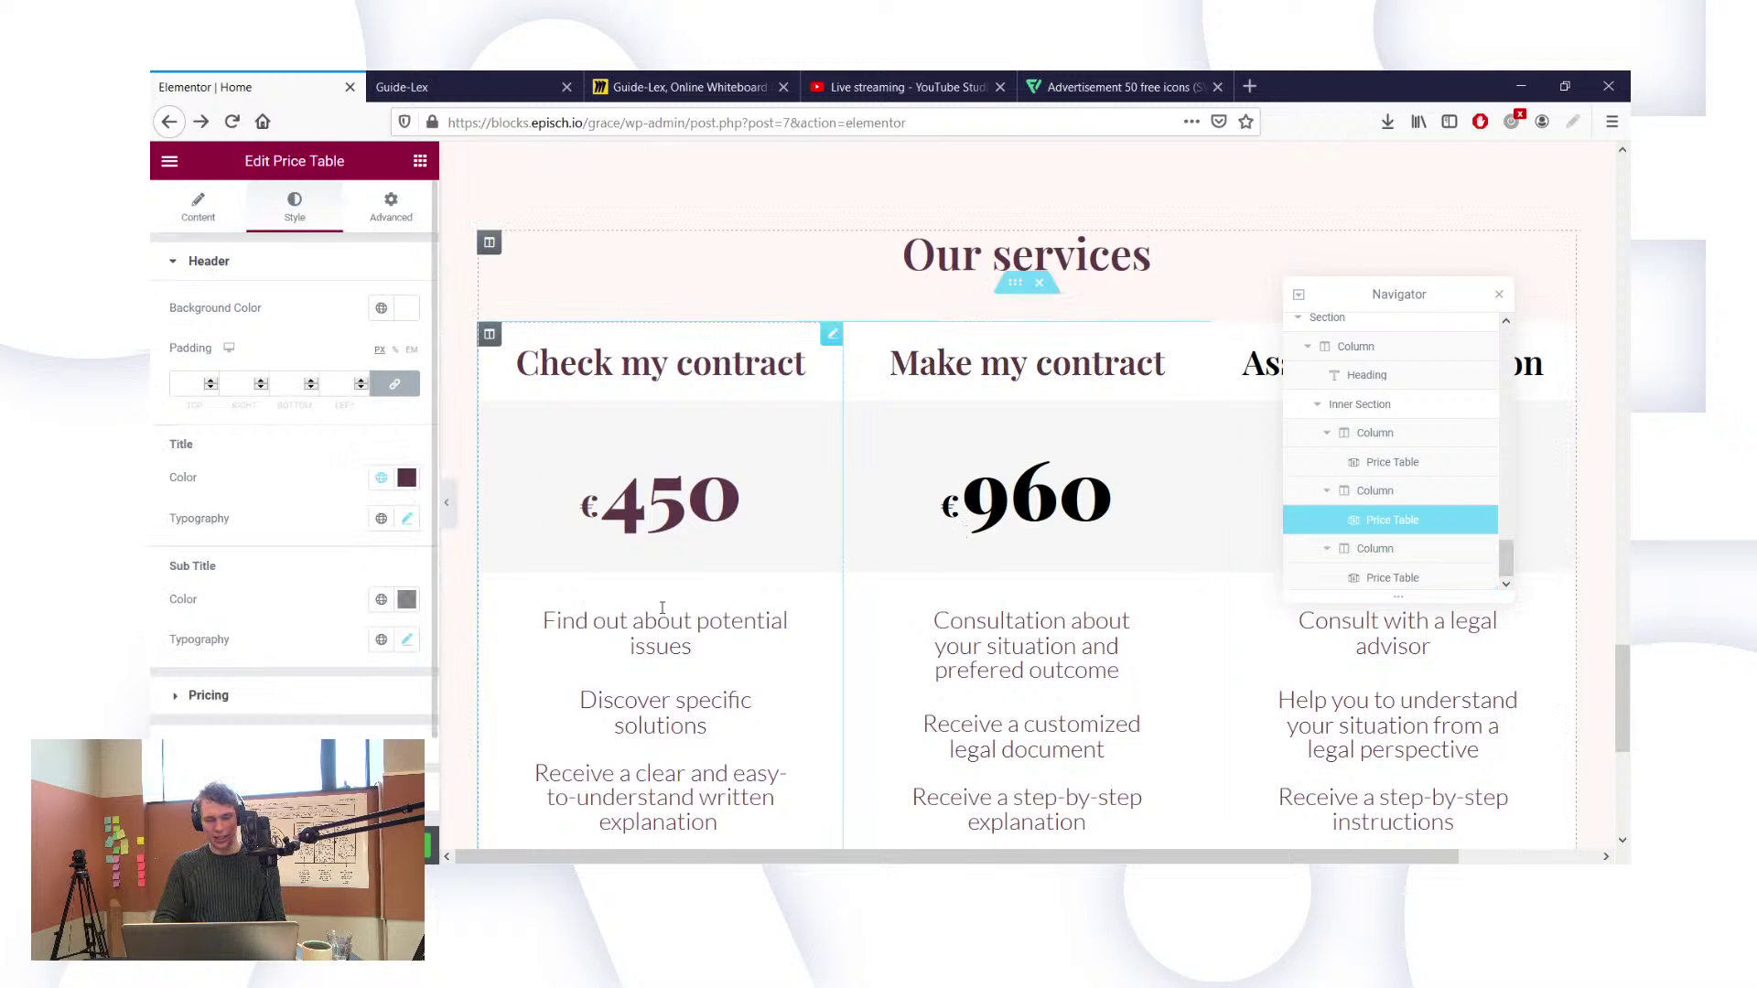
{"action": "scroll", "coordinate": [930, 566], "scroll_direction": "down", "scroll_amount": 1}
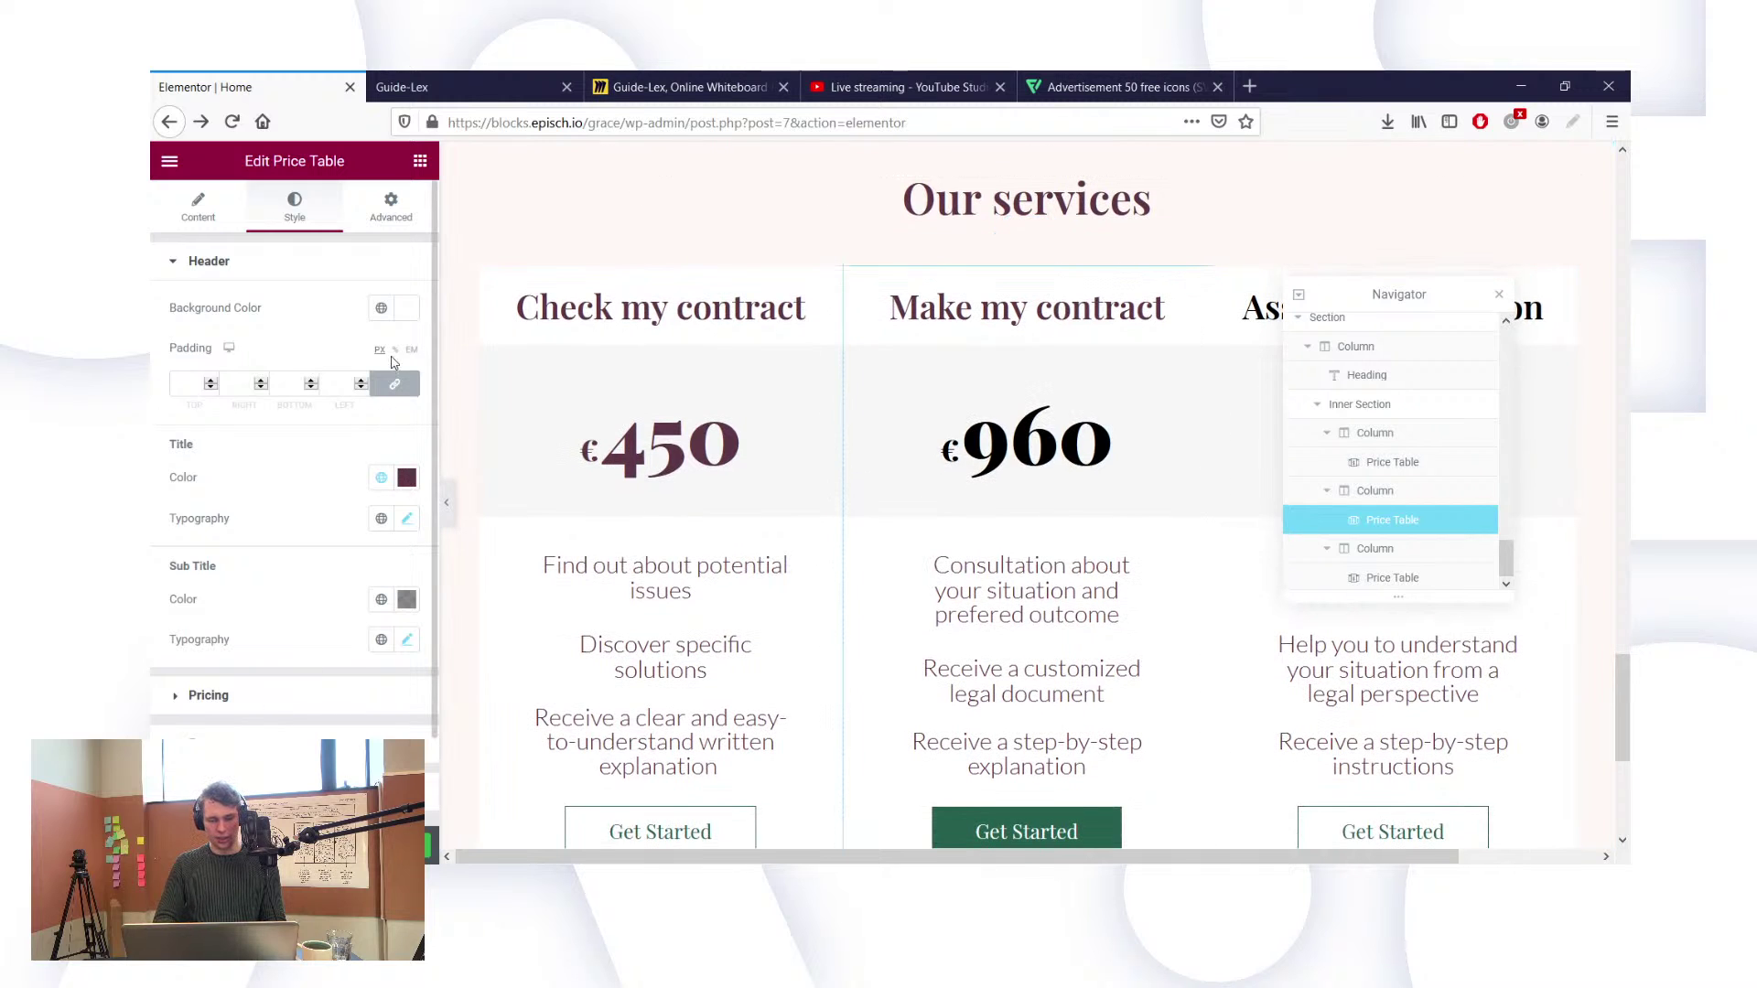
Step: Set the middle card's price and period colours to the dark purple Text global colour
{"action": "left_click", "coordinate": [391, 262]}
{"action": "left_click", "coordinate": [391, 309]}
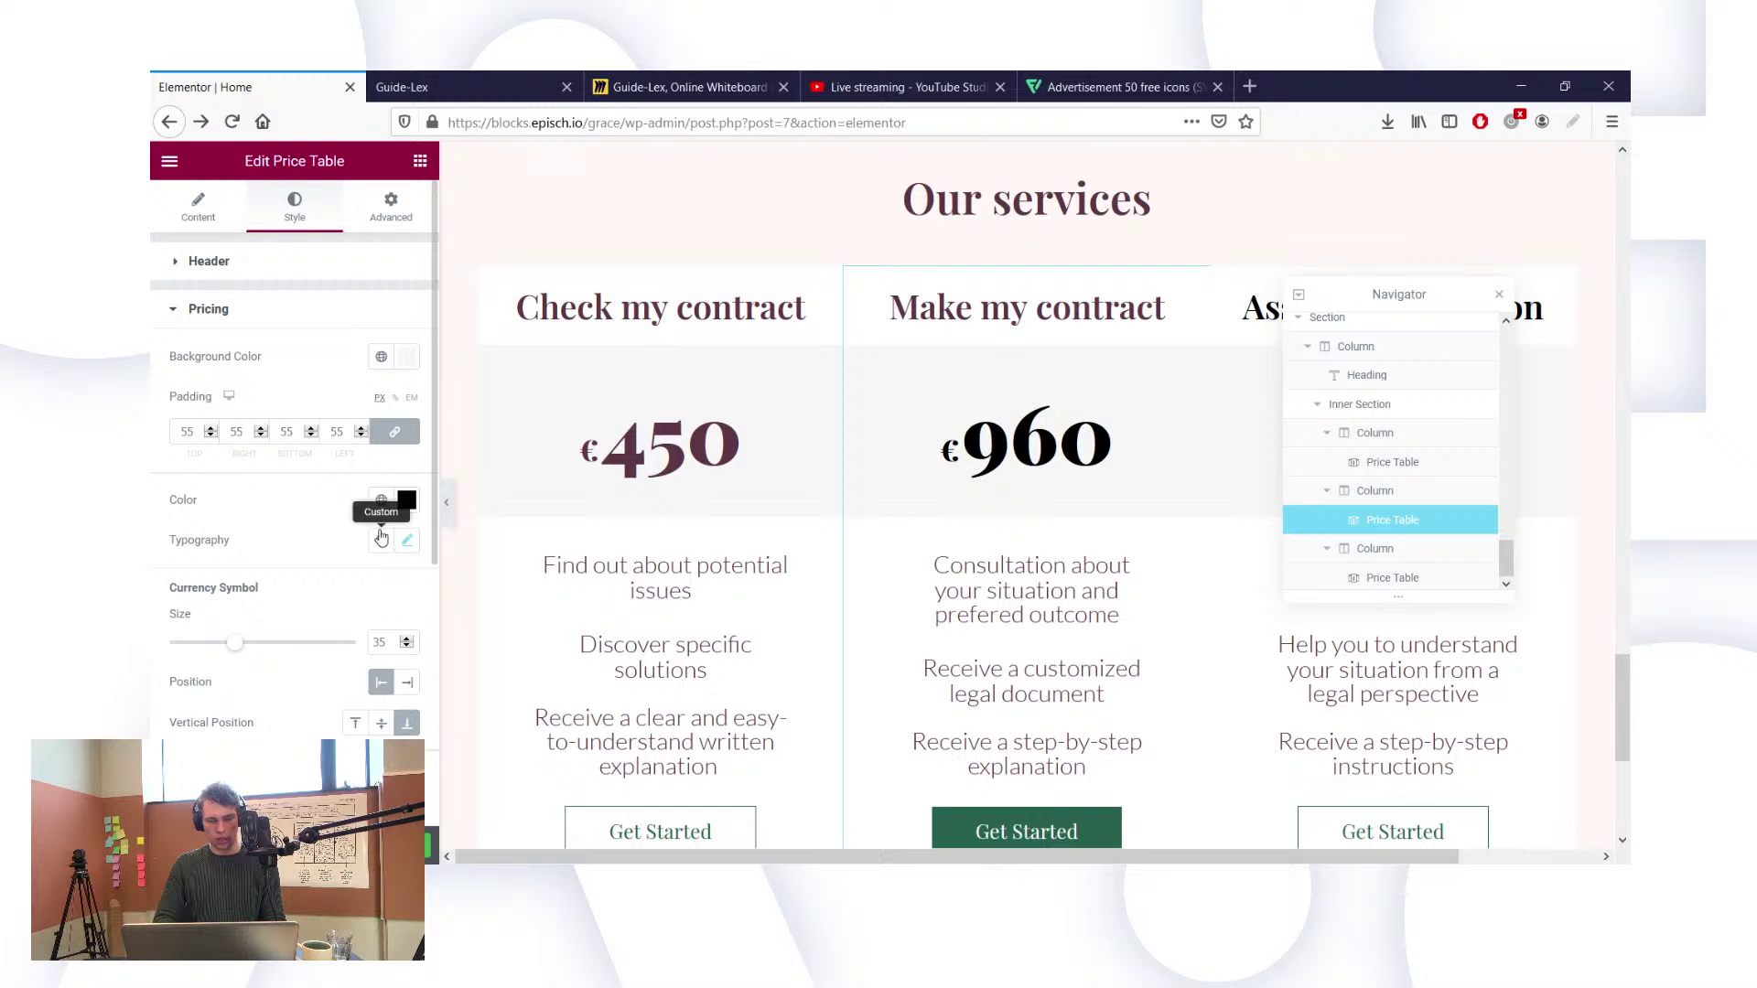
{"action": "left_click", "coordinate": [380, 500]}
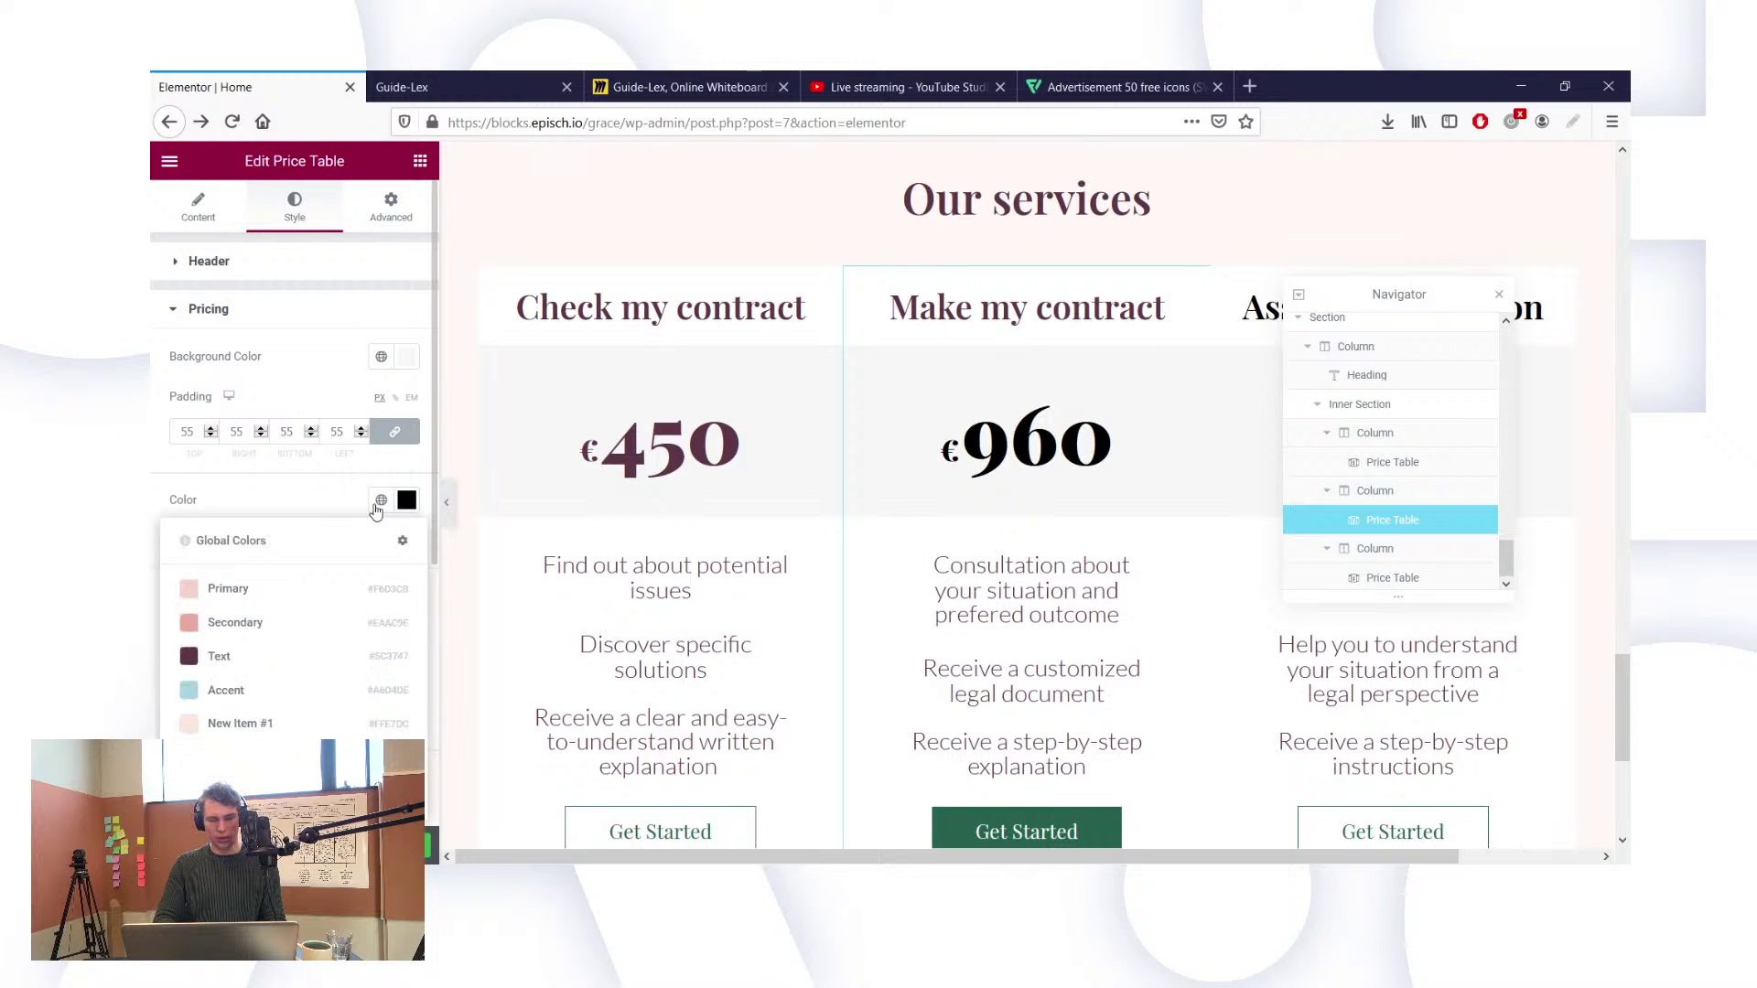
{"action": "left_click", "coordinate": [419, 653]}
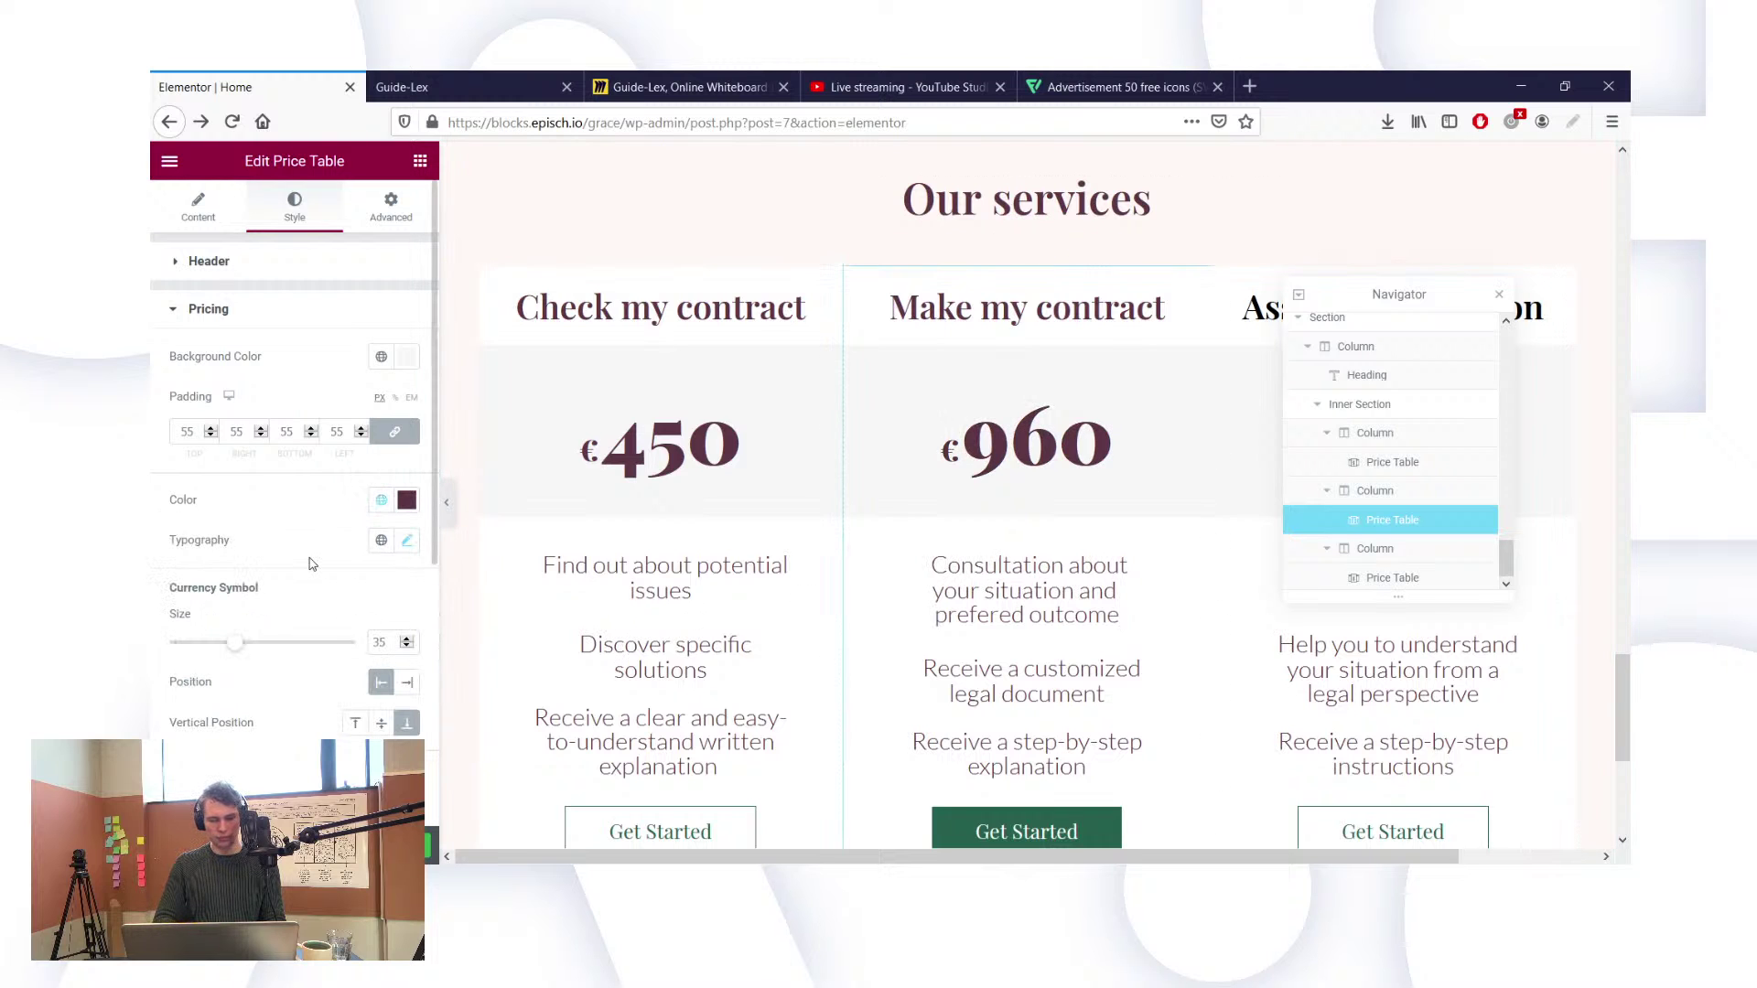
{"action": "scroll", "coordinate": [309, 563], "scroll_direction": "down", "scroll_amount": 3}
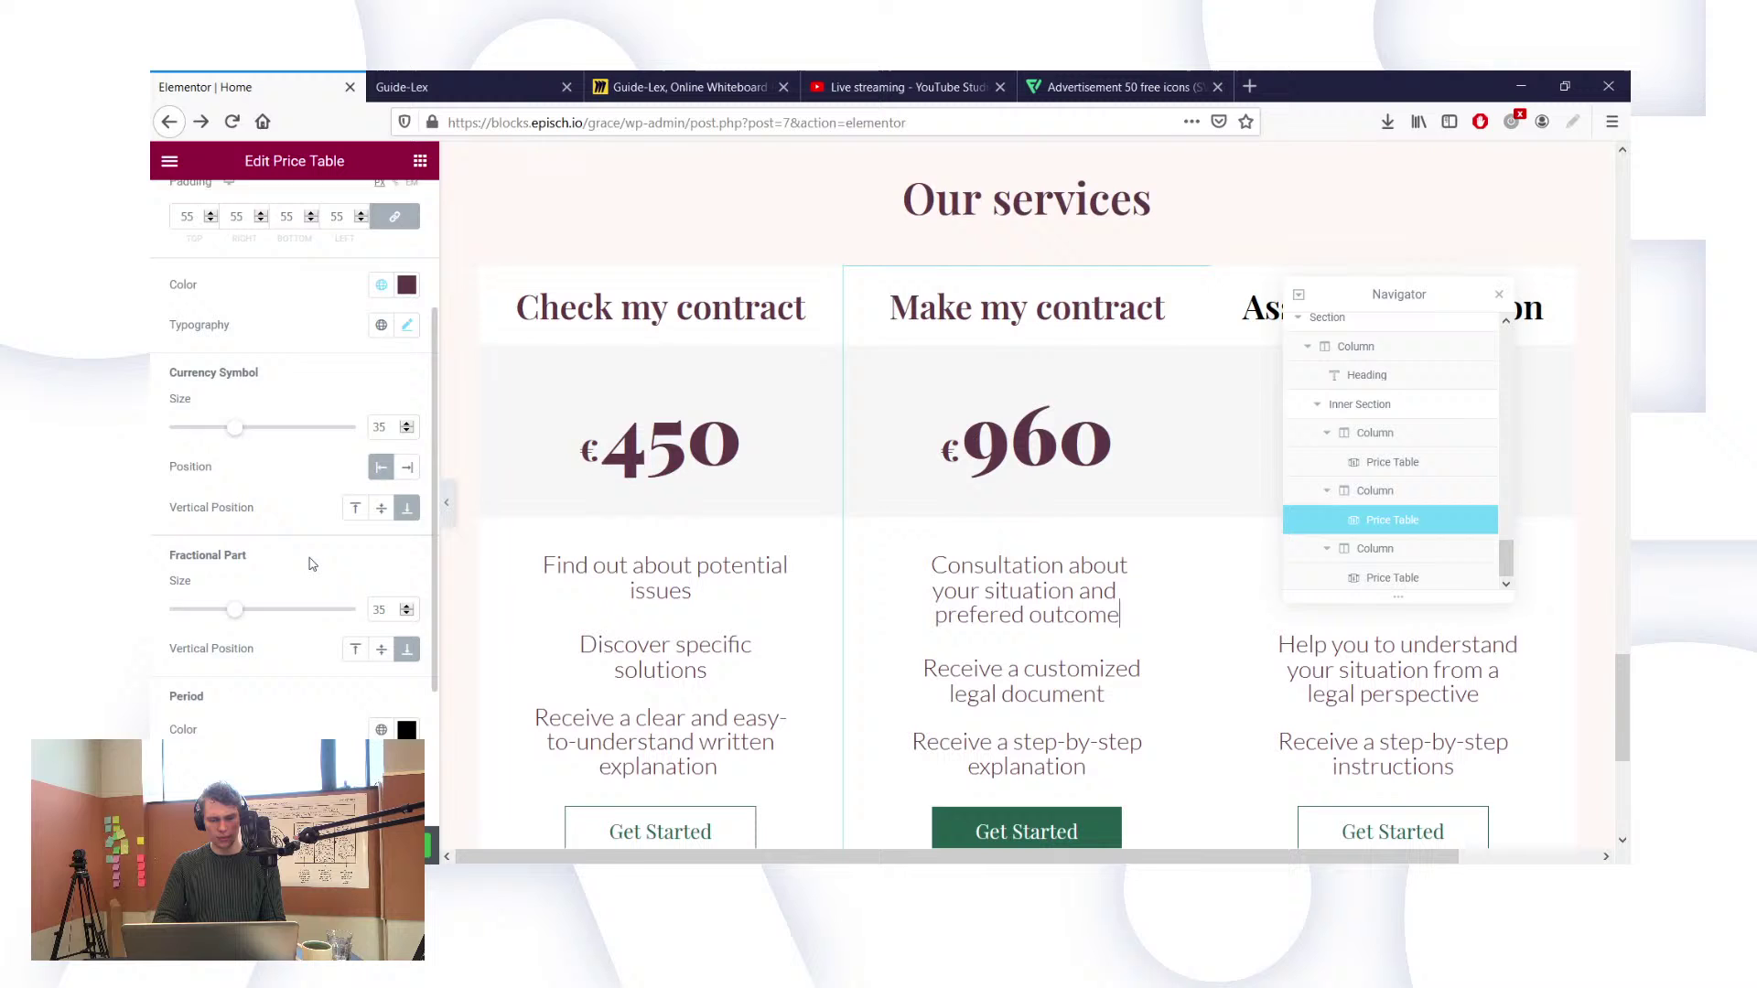
{"action": "left_click", "coordinate": [380, 723]}
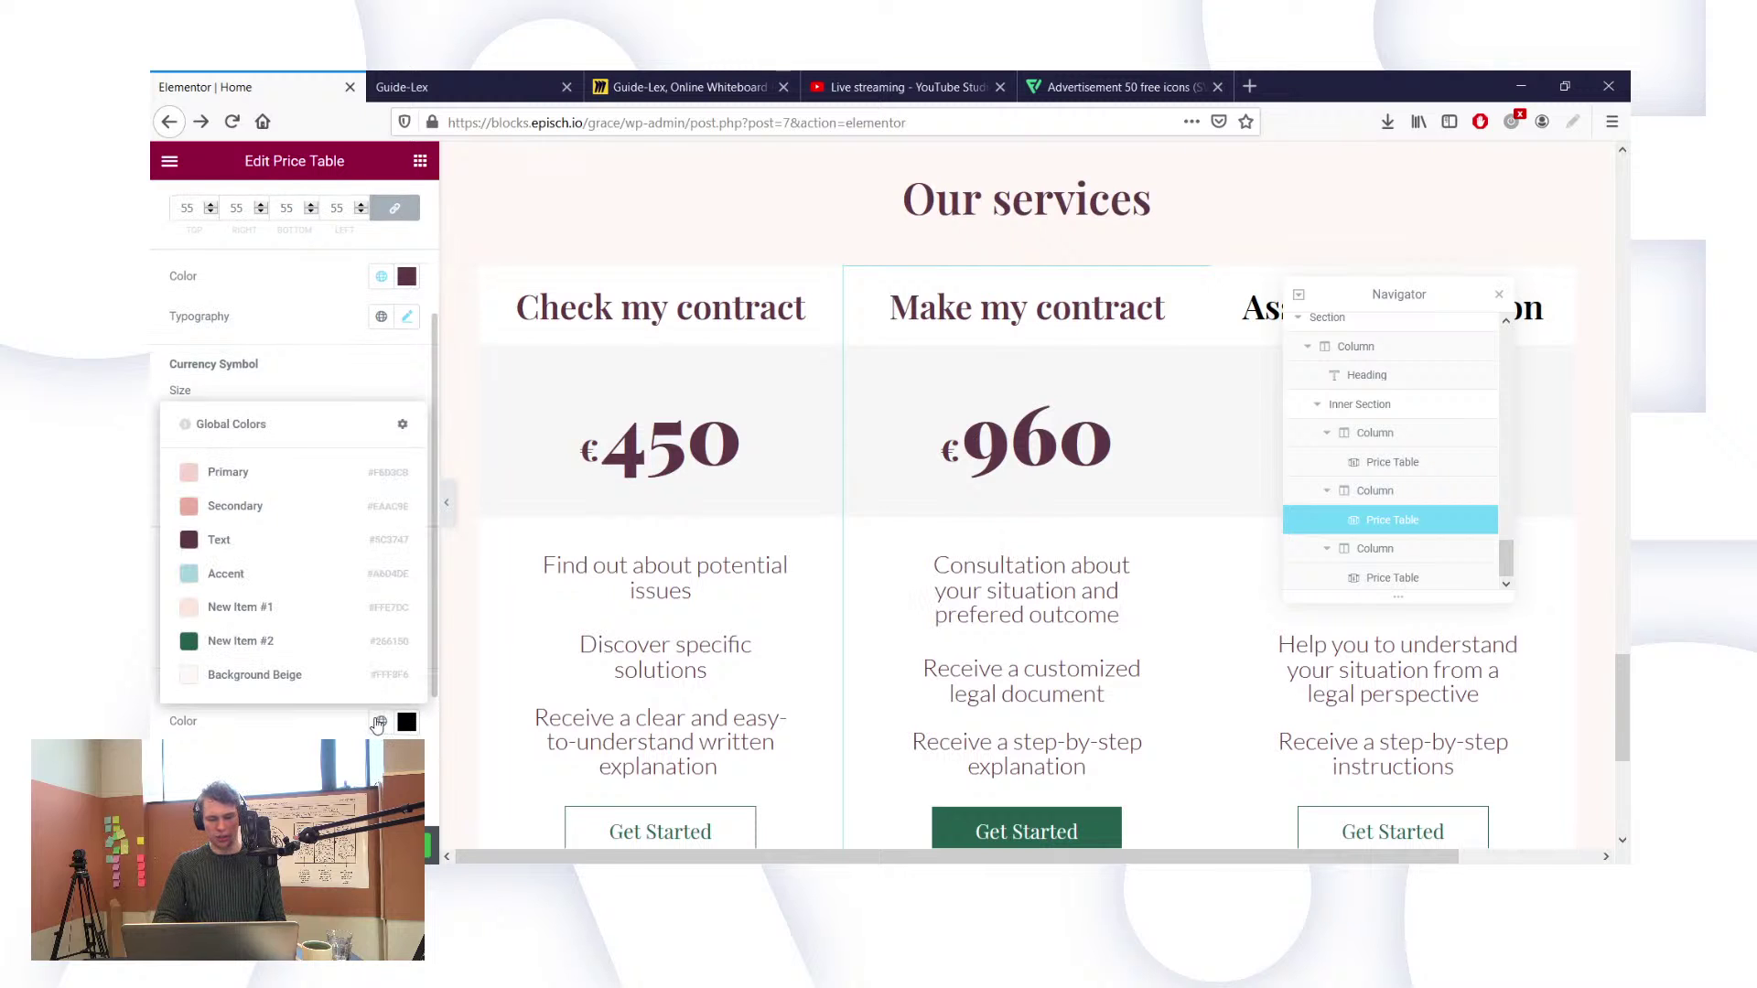
{"action": "left_click", "coordinate": [237, 554]}
{"action": "scroll", "coordinate": [949, 683], "scroll_direction": "down", "scroll_amount": 2}
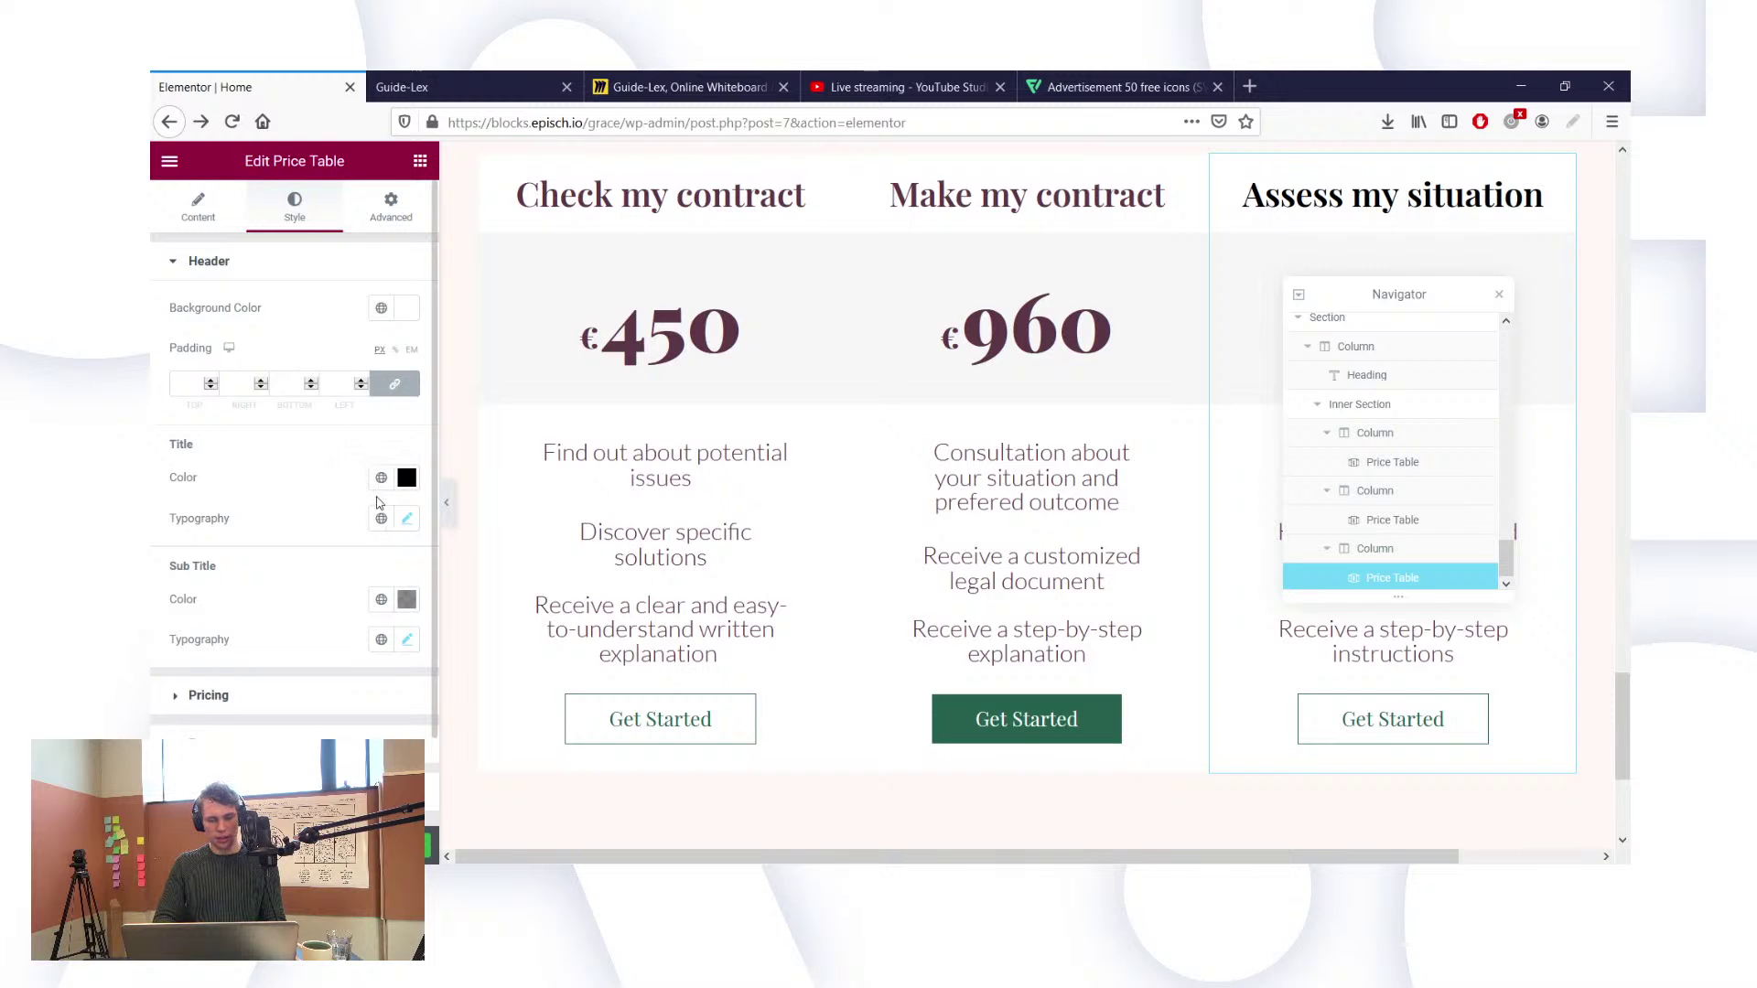
Step: Set the third card's title colour to the global Text colour
{"action": "left_click", "coordinate": [378, 487]}
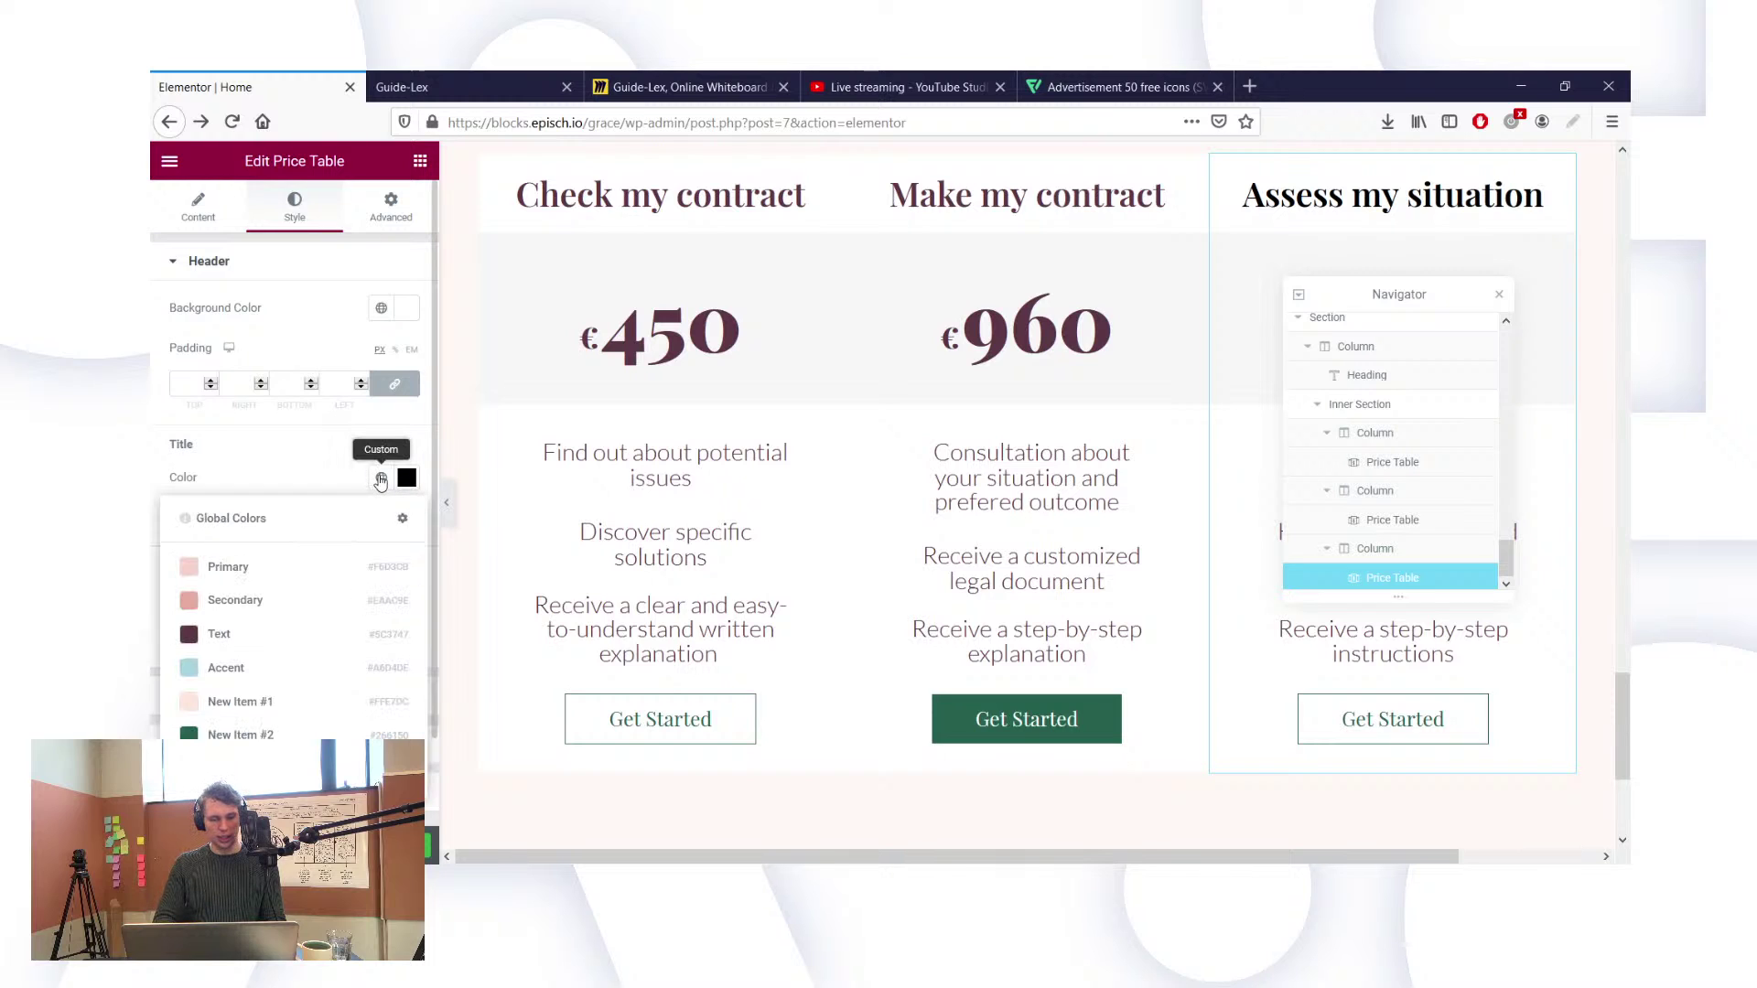
{"action": "left_click", "coordinate": [263, 643]}
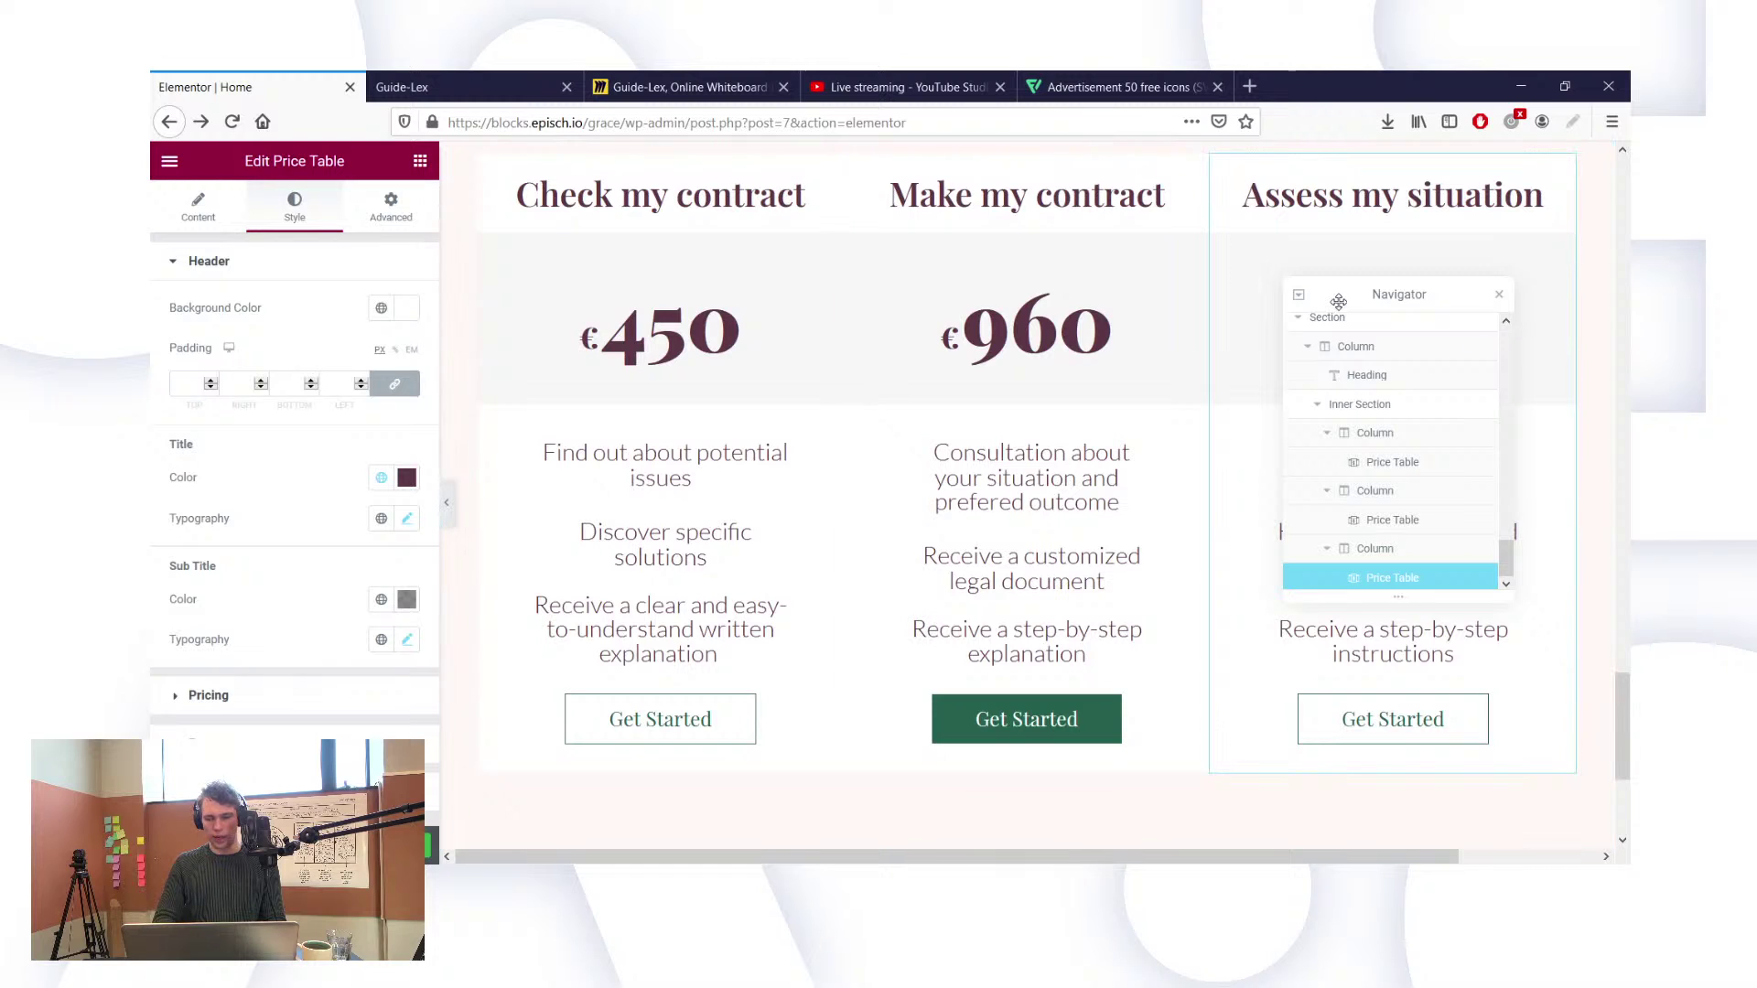
{"action": "left_click_drag", "start_coordinate": [1329, 300], "coordinate": [904, 243]}
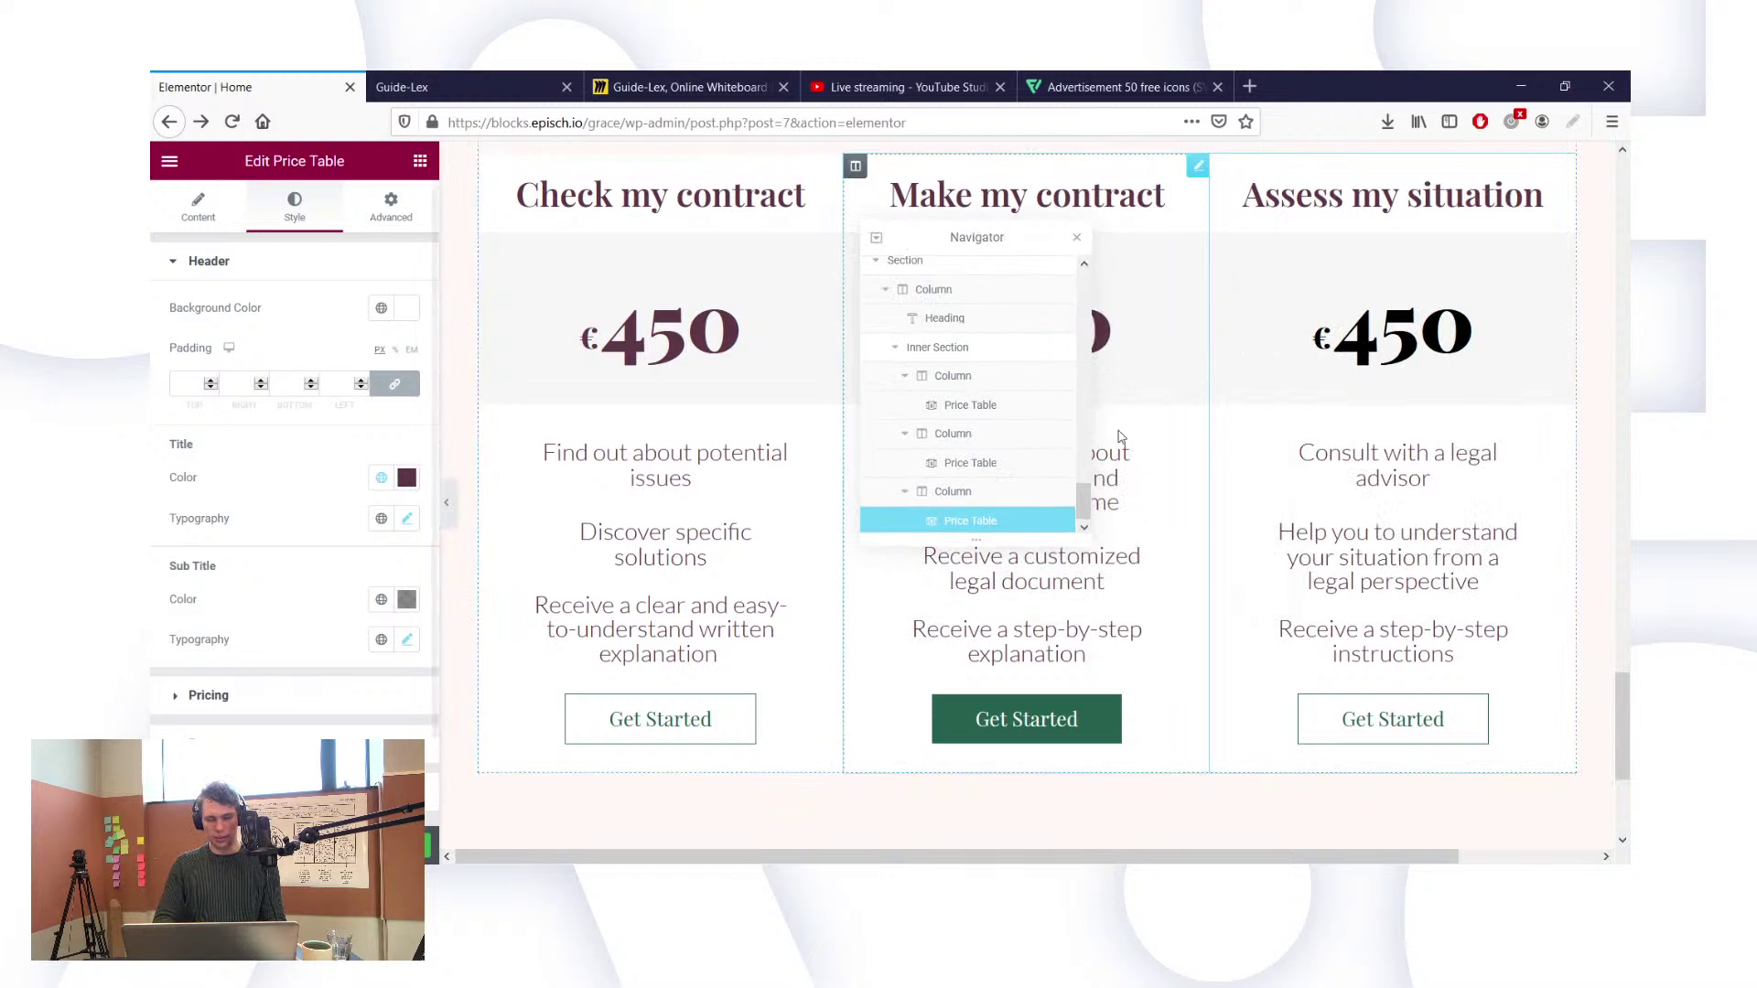
{"action": "left_click", "coordinate": [380, 481]}
{"action": "left_click", "coordinate": [330, 474]}
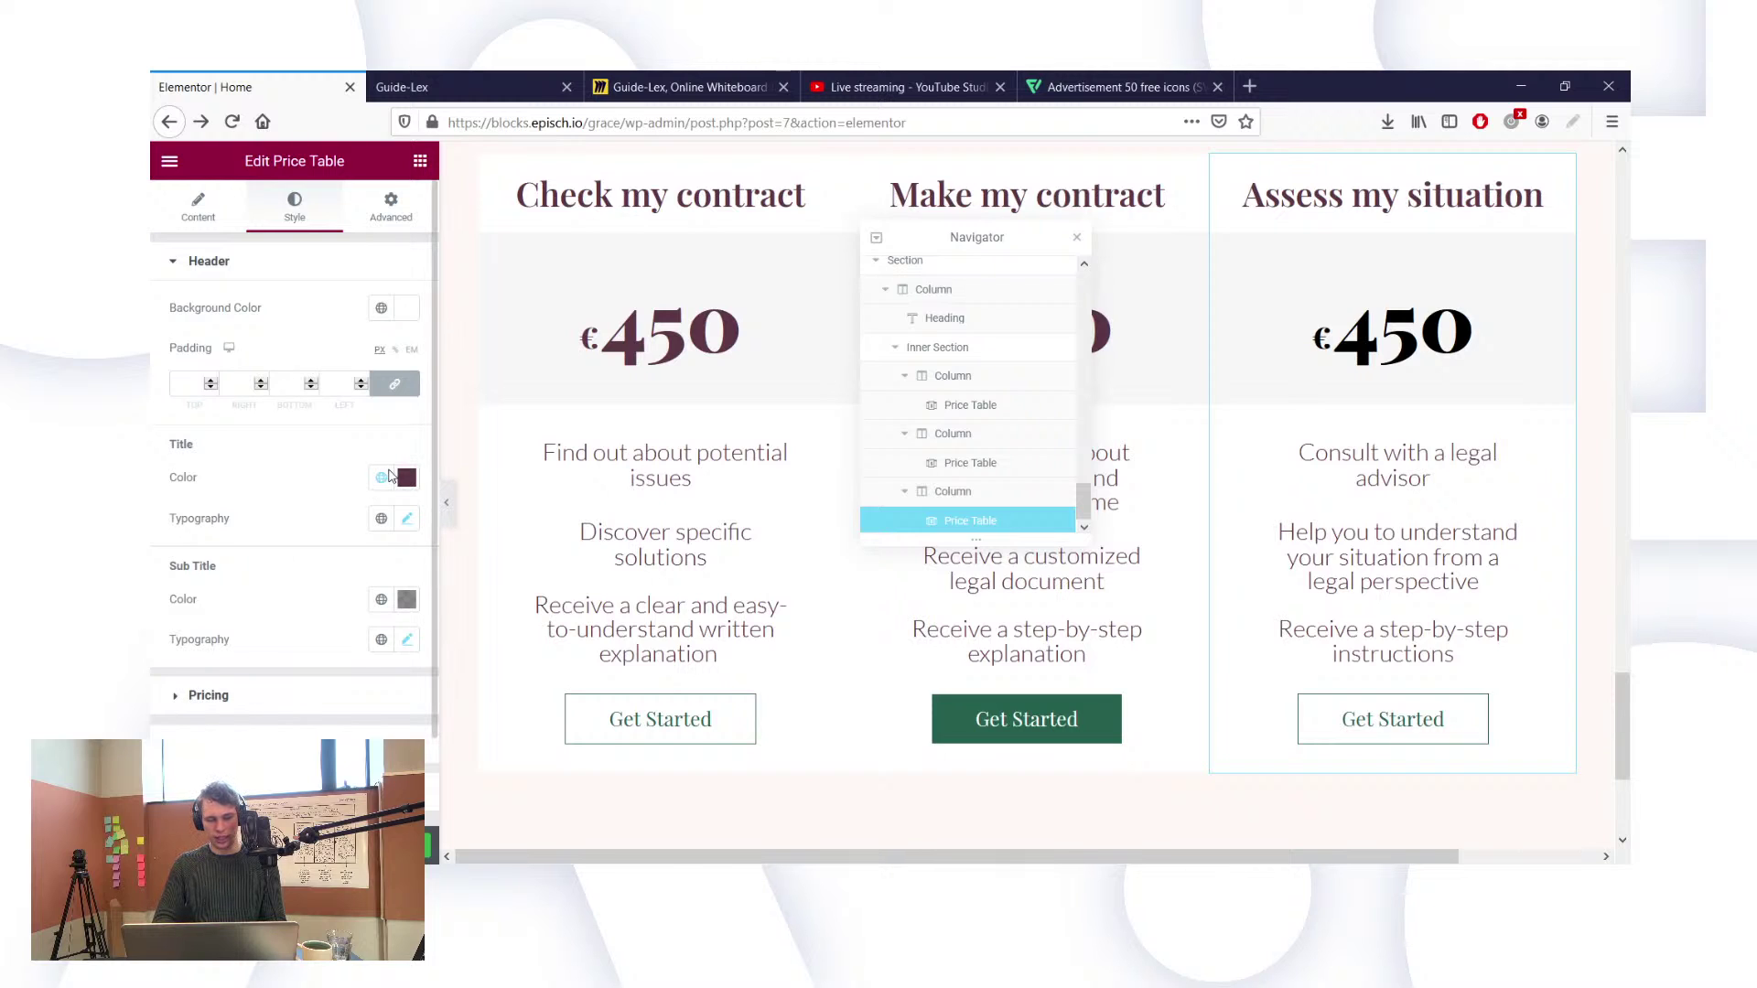
Step: Turn the third card's €450 price dark purple using the Text global colour
{"action": "left_click", "coordinate": [381, 499]}
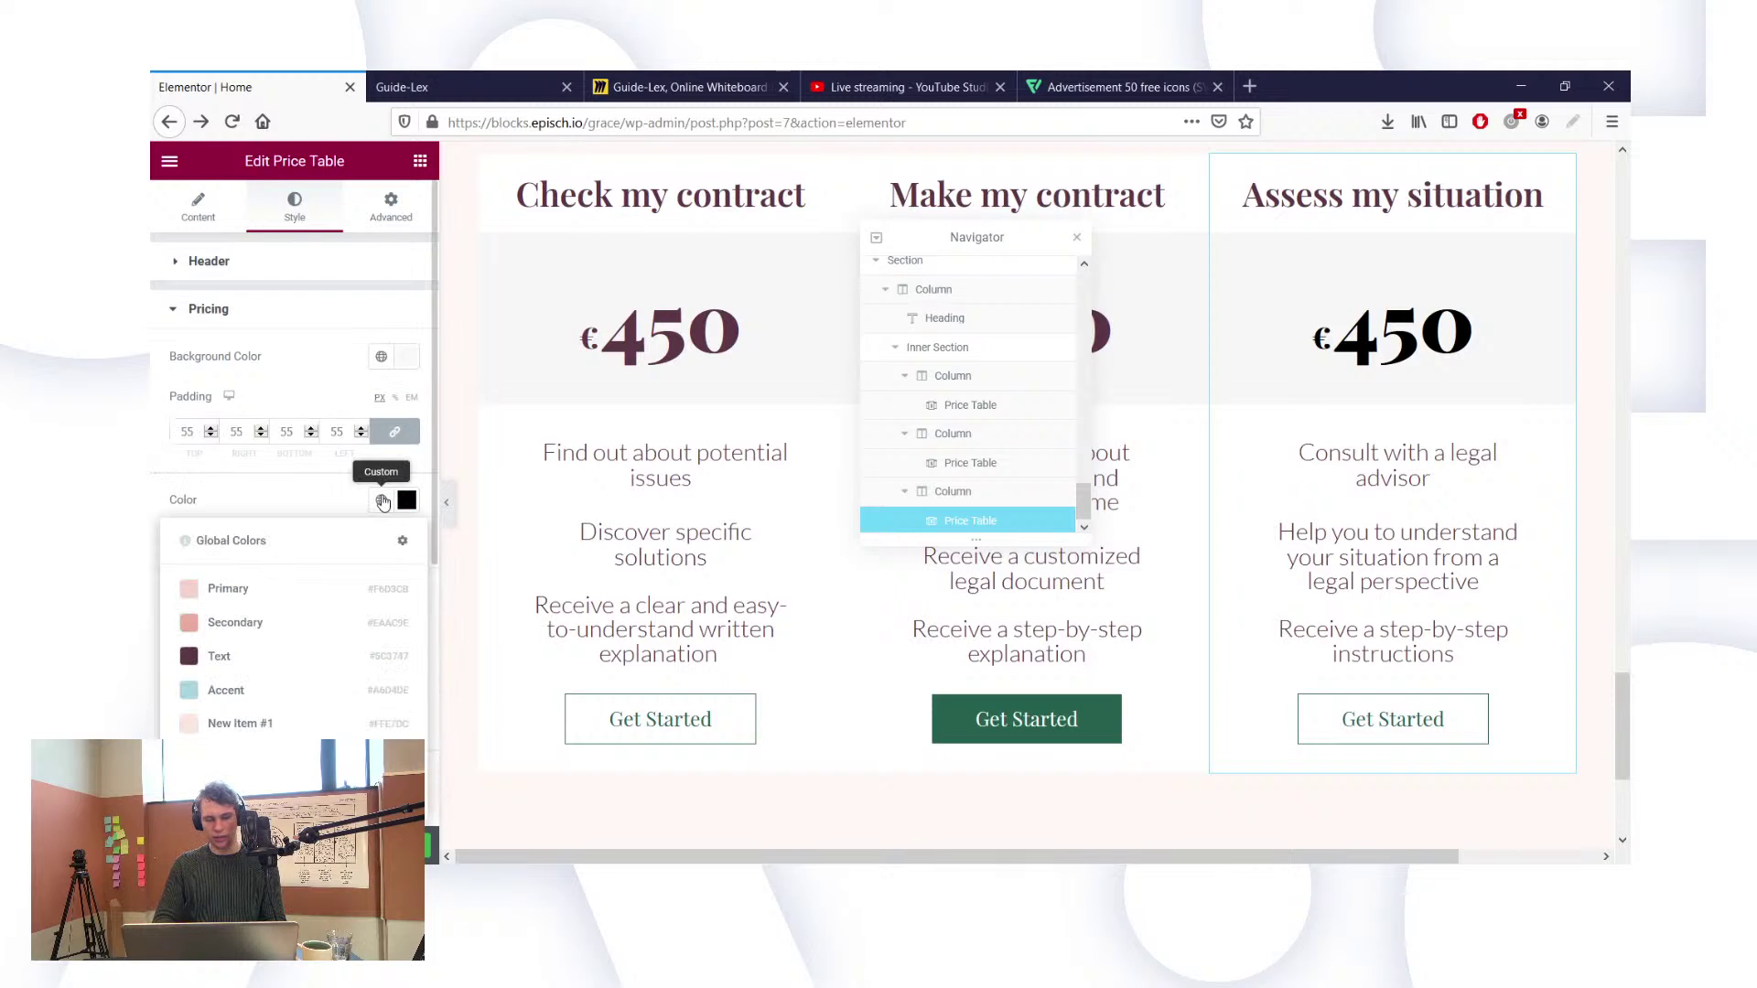
{"action": "left_click", "coordinate": [260, 656]}
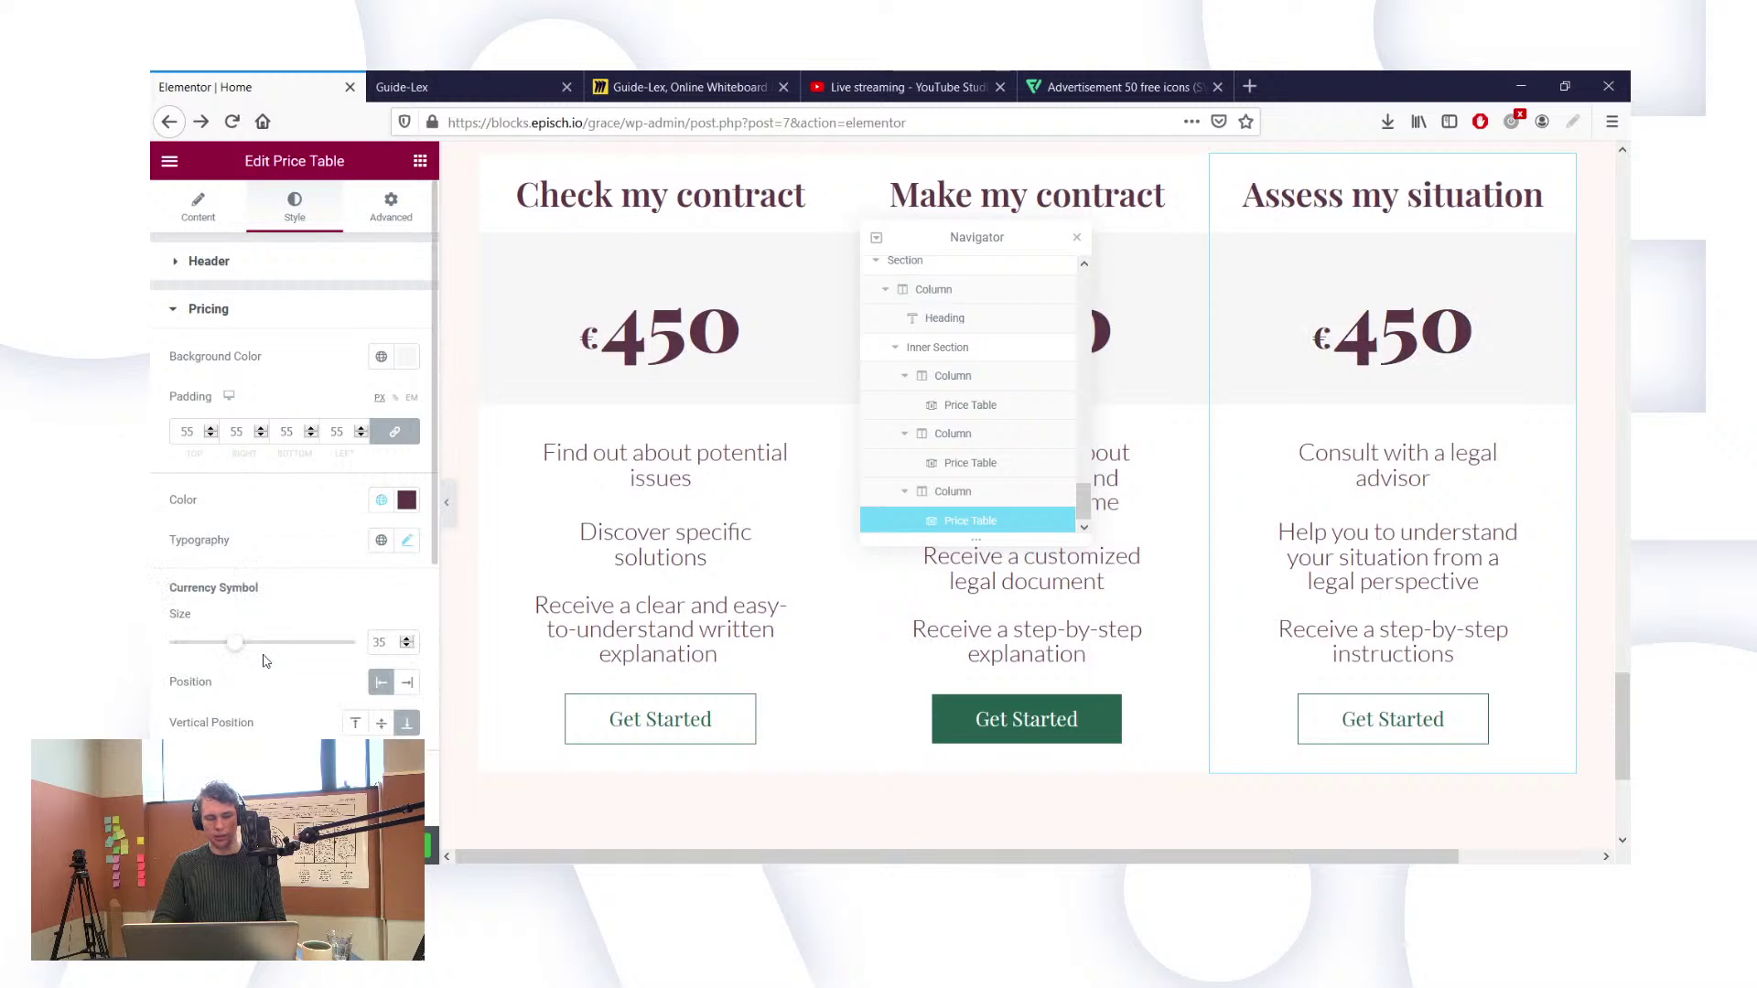
{"action": "left_click", "coordinate": [1371, 472]}
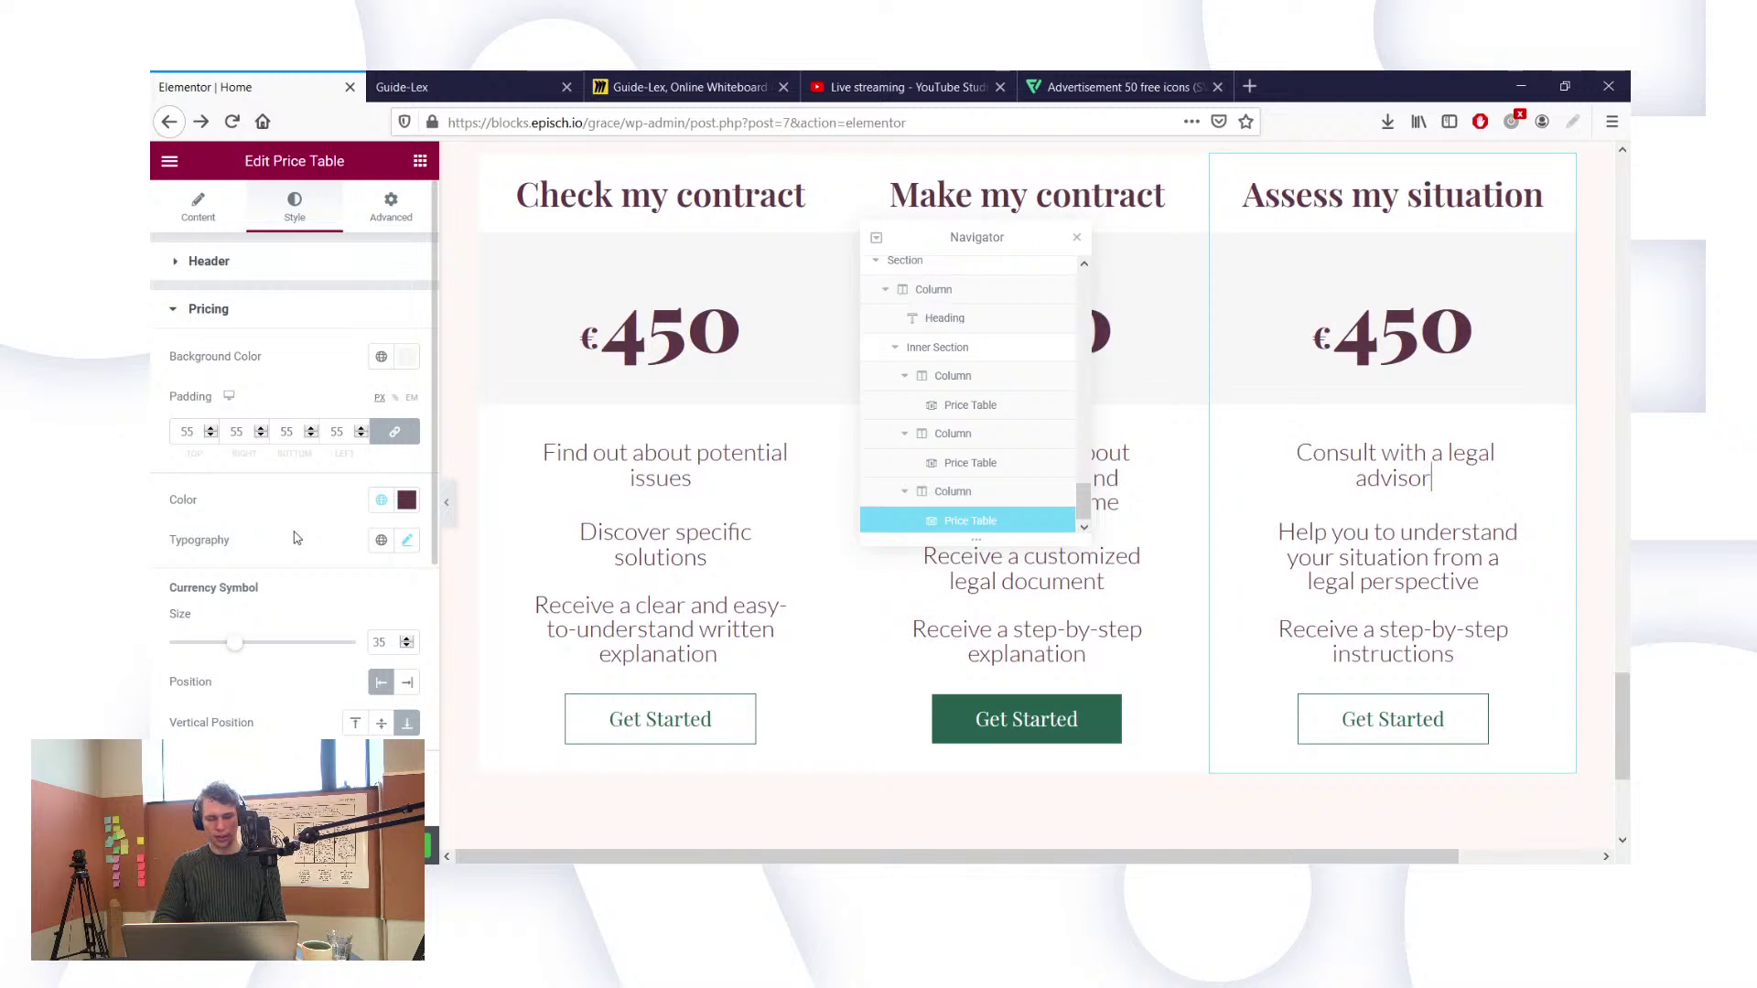
{"action": "scroll", "coordinate": [295, 537], "scroll_direction": "down", "scroll_amount": 5}
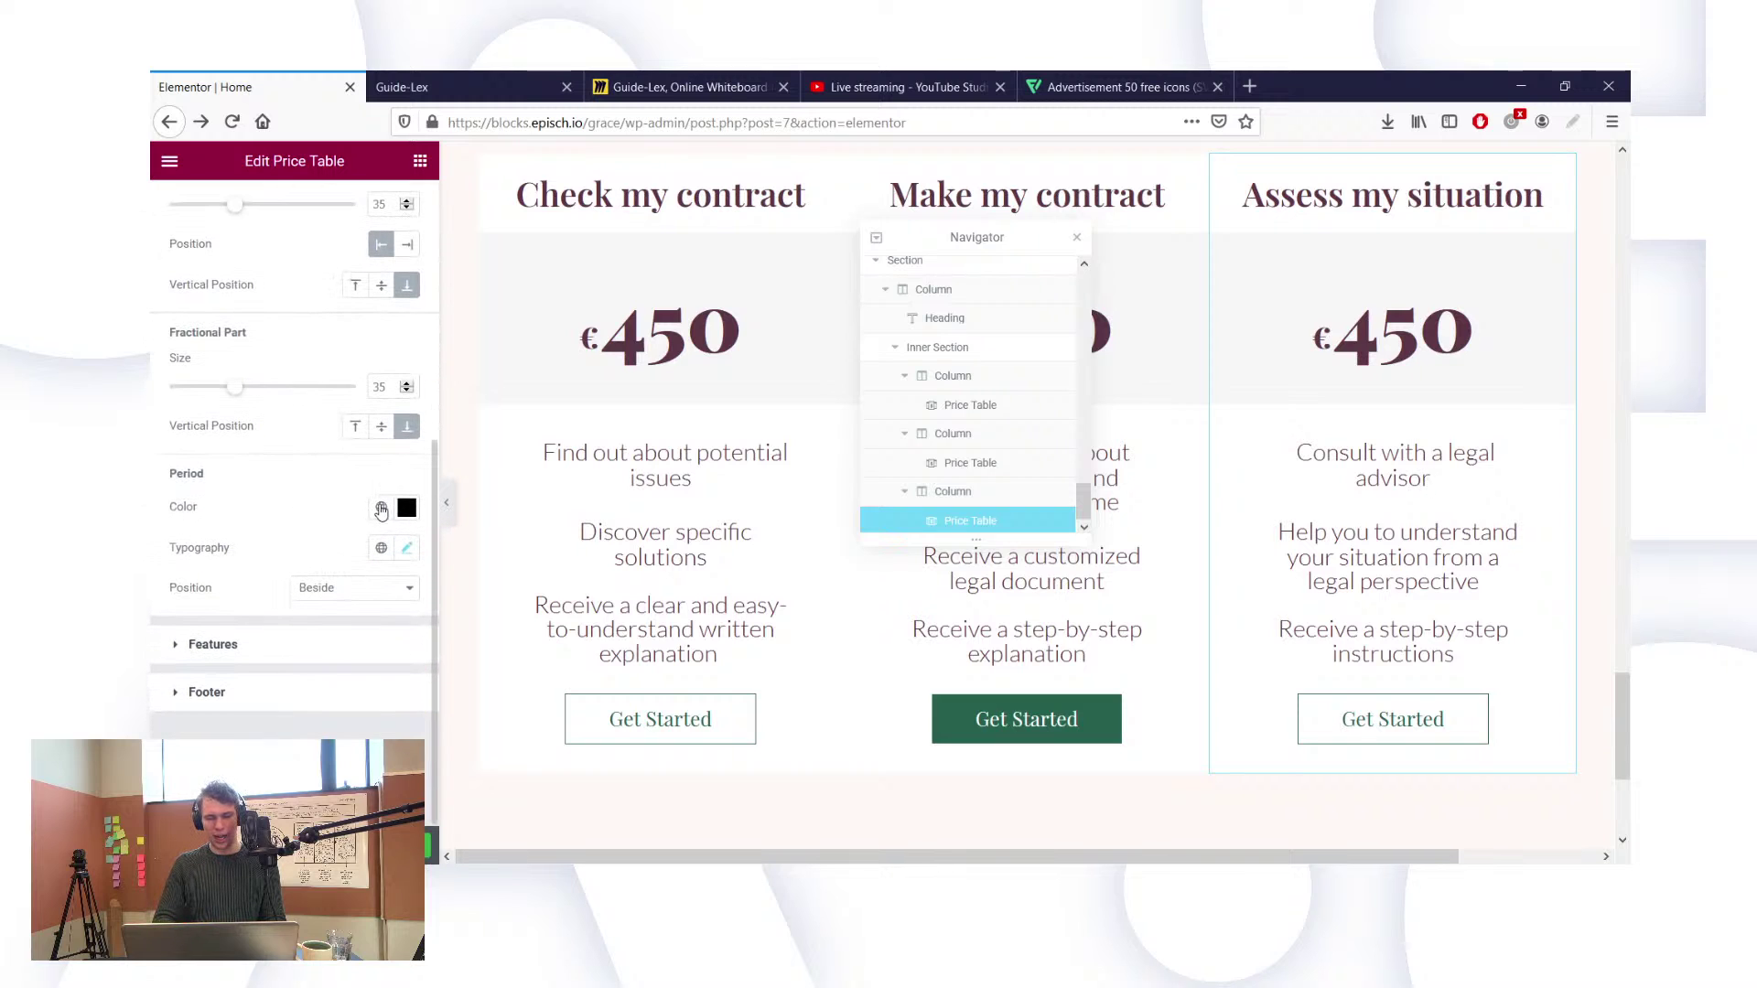
{"action": "left_click", "coordinate": [252, 645]}
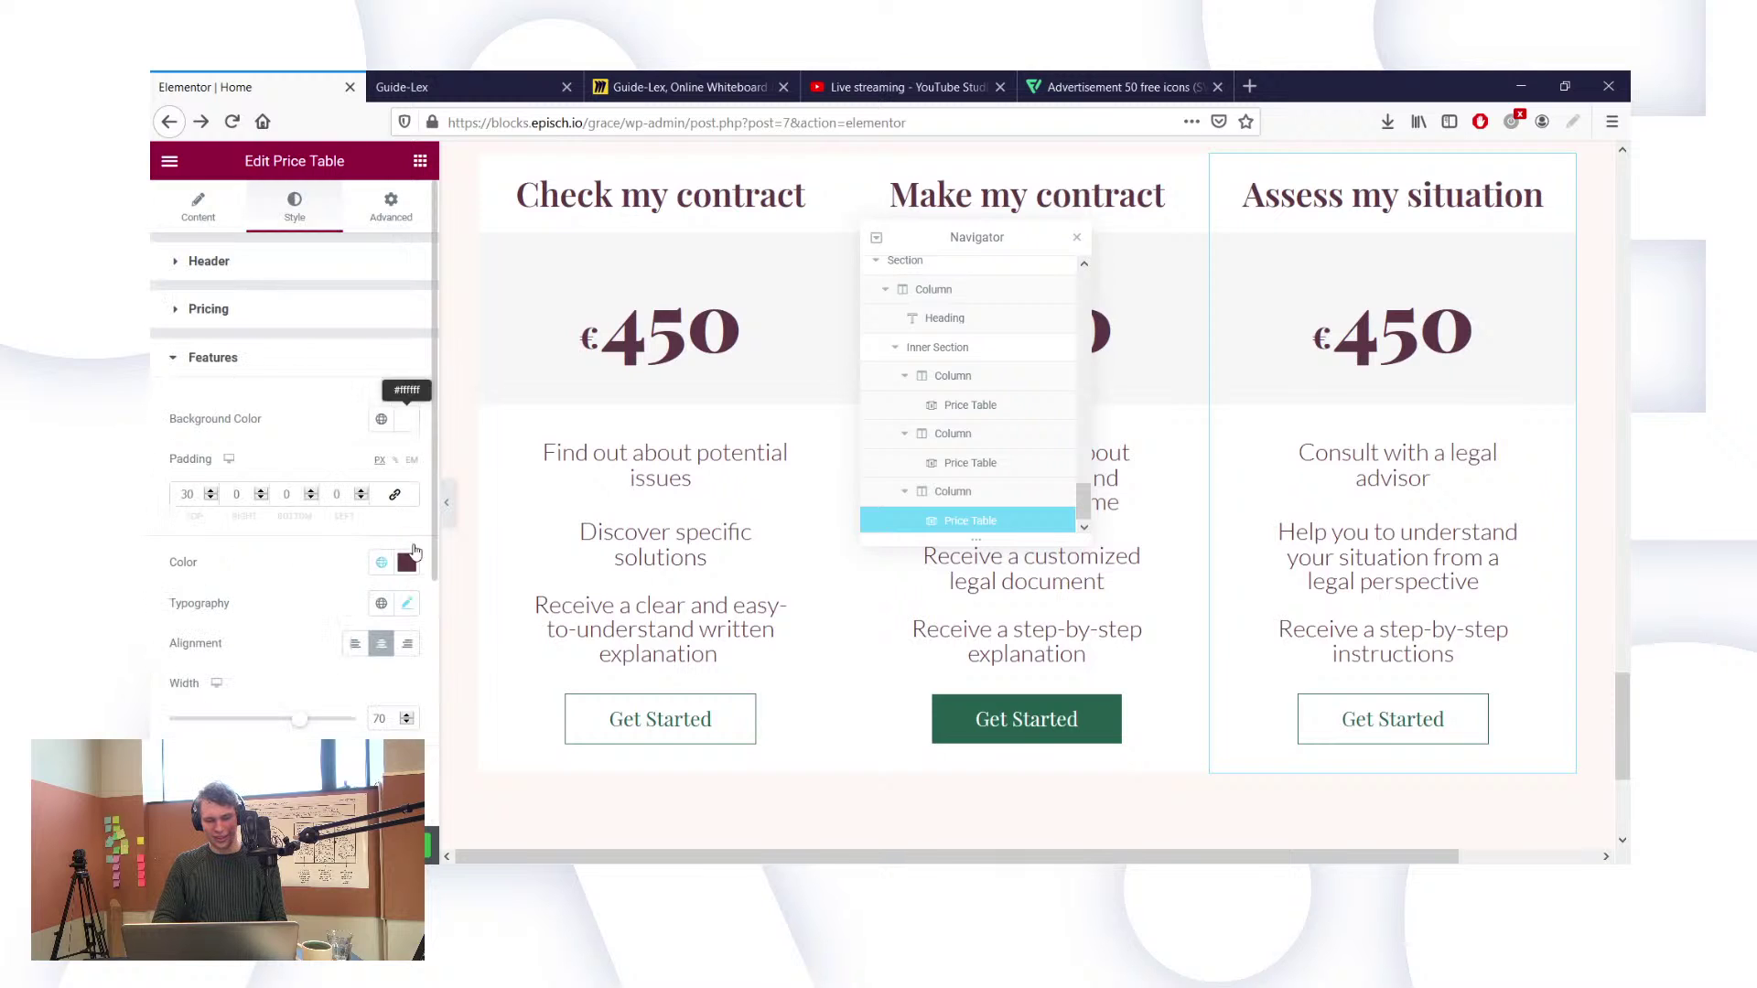
{"action": "scroll", "coordinate": [279, 582], "scroll_direction": "down", "scroll_amount": 4}
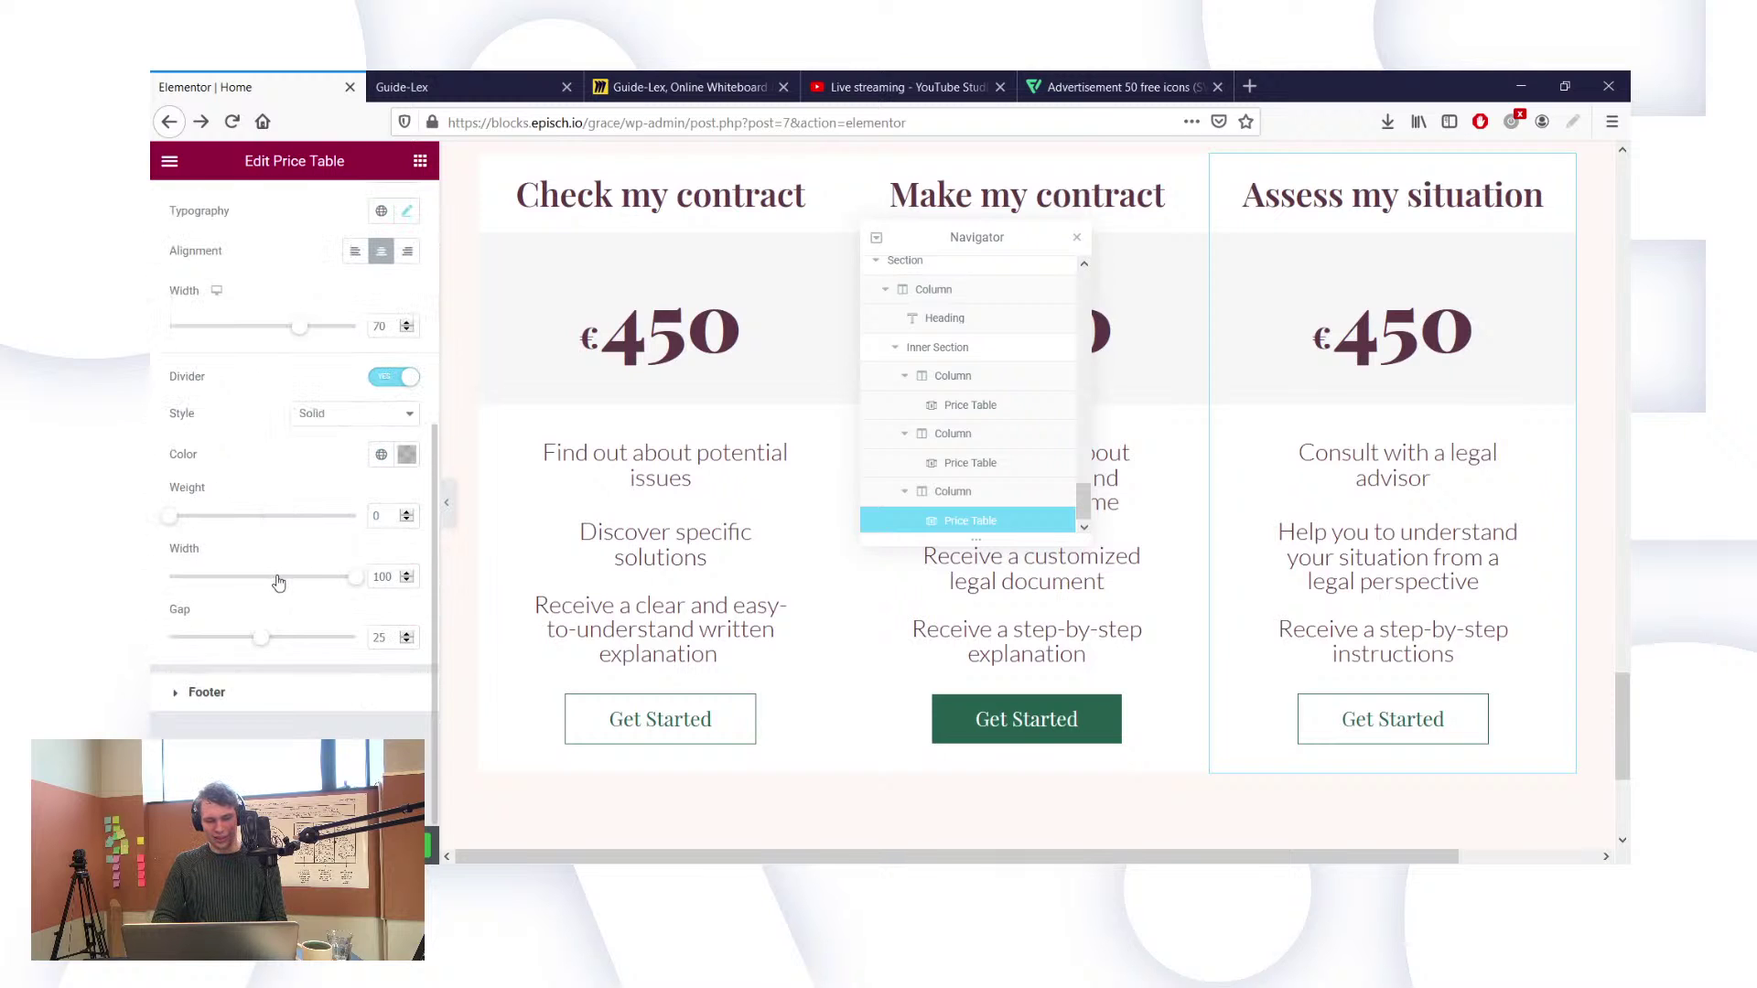
{"action": "left_click", "coordinate": [204, 701]}
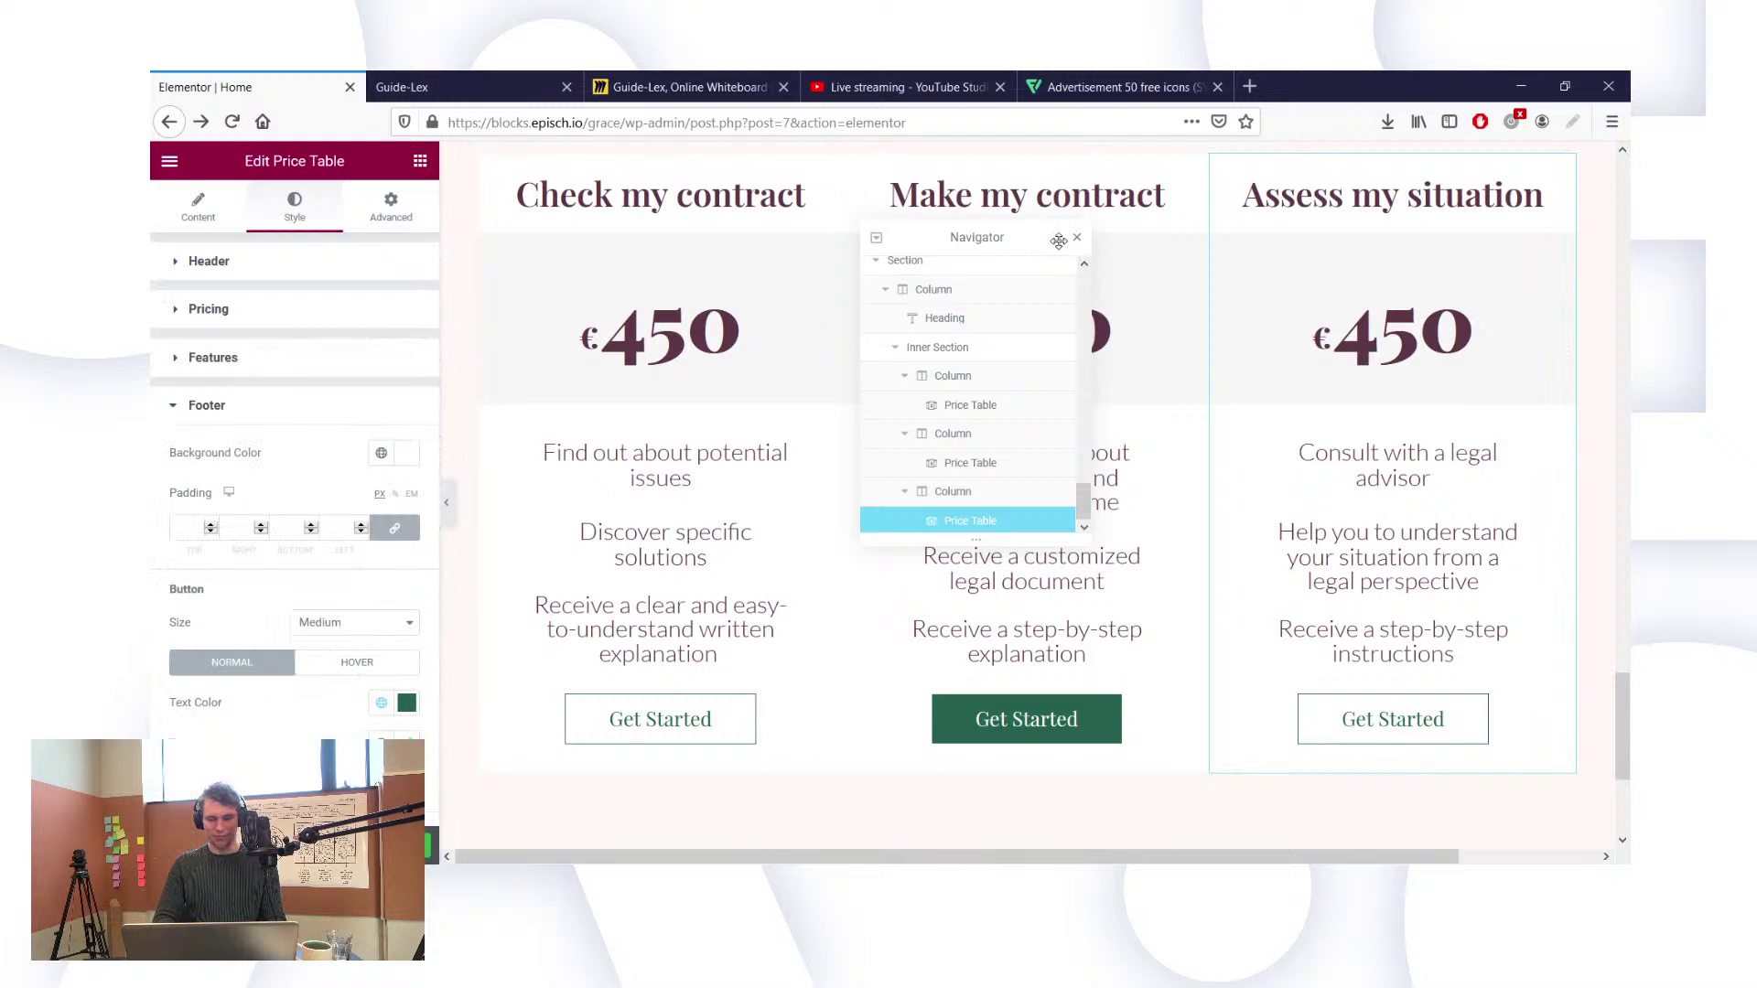
{"action": "left_click_drag", "start_coordinate": [1043, 240], "coordinate": [1364, 321]}
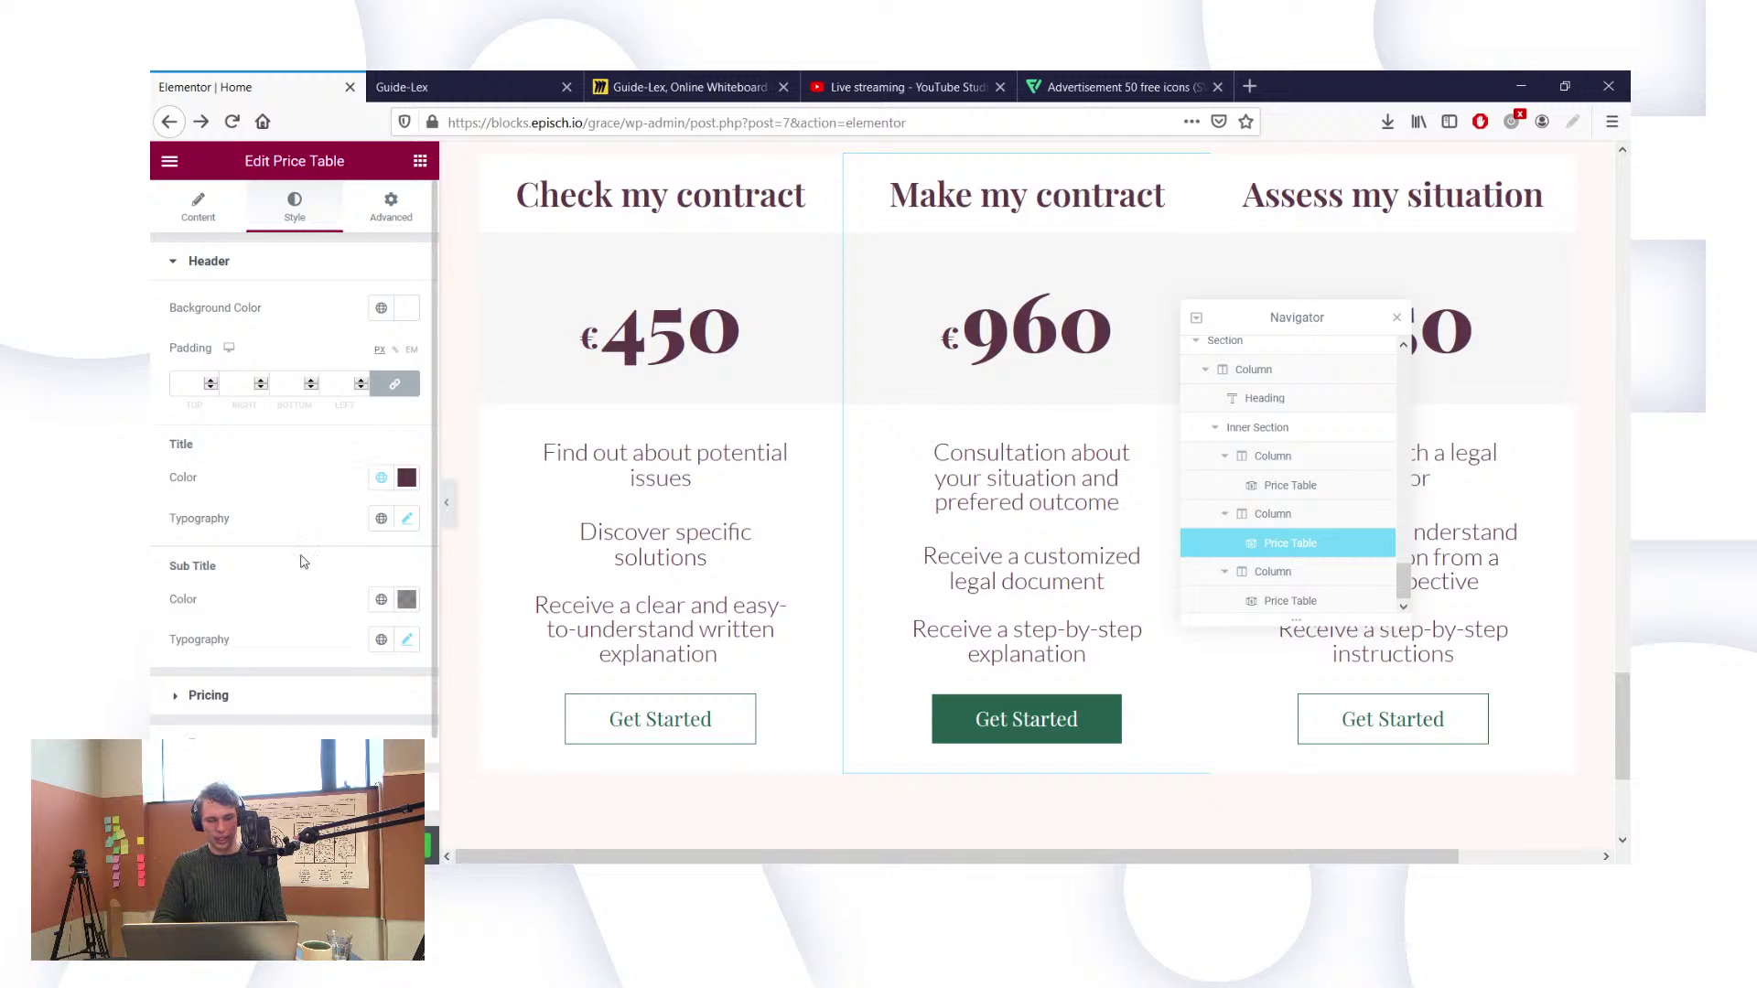
Step: Enable a ribbon on the middle price card
{"action": "scroll", "coordinate": [304, 561], "scroll_direction": "down", "scroll_amount": 2}
{"action": "scroll", "coordinate": [210, 286], "scroll_direction": "up", "scroll_amount": 2}
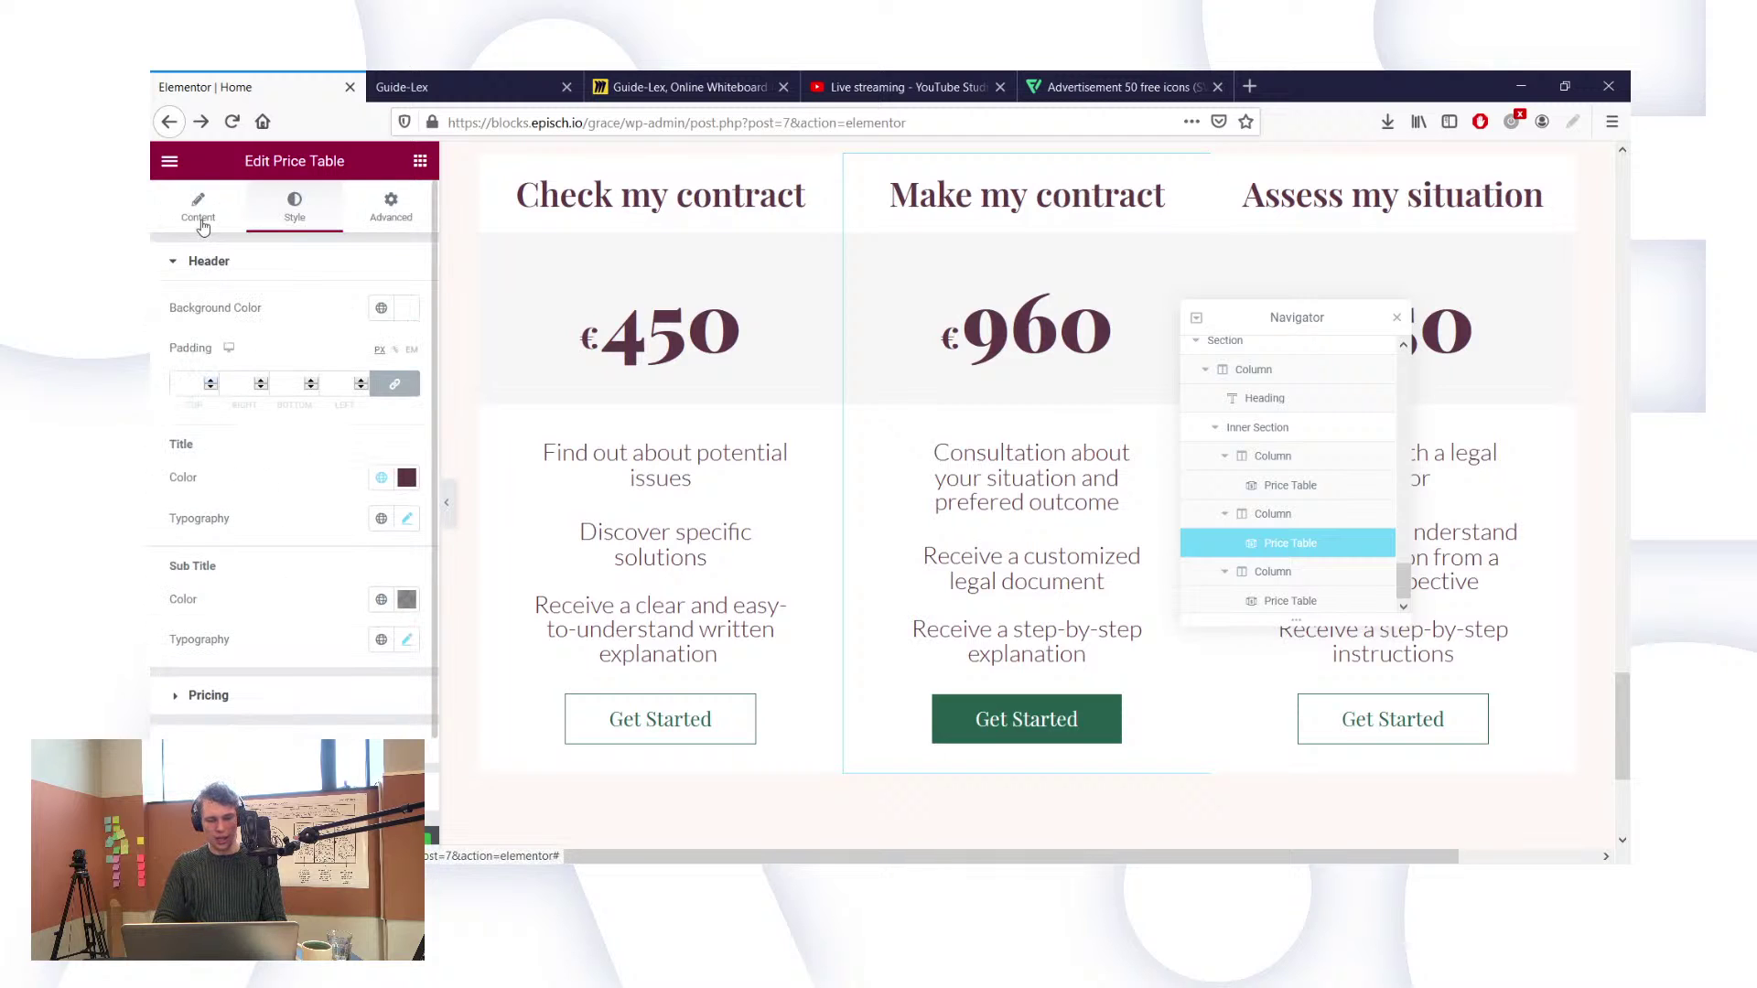
{"action": "left_click", "coordinate": [199, 209]}
{"action": "left_click", "coordinate": [261, 585]}
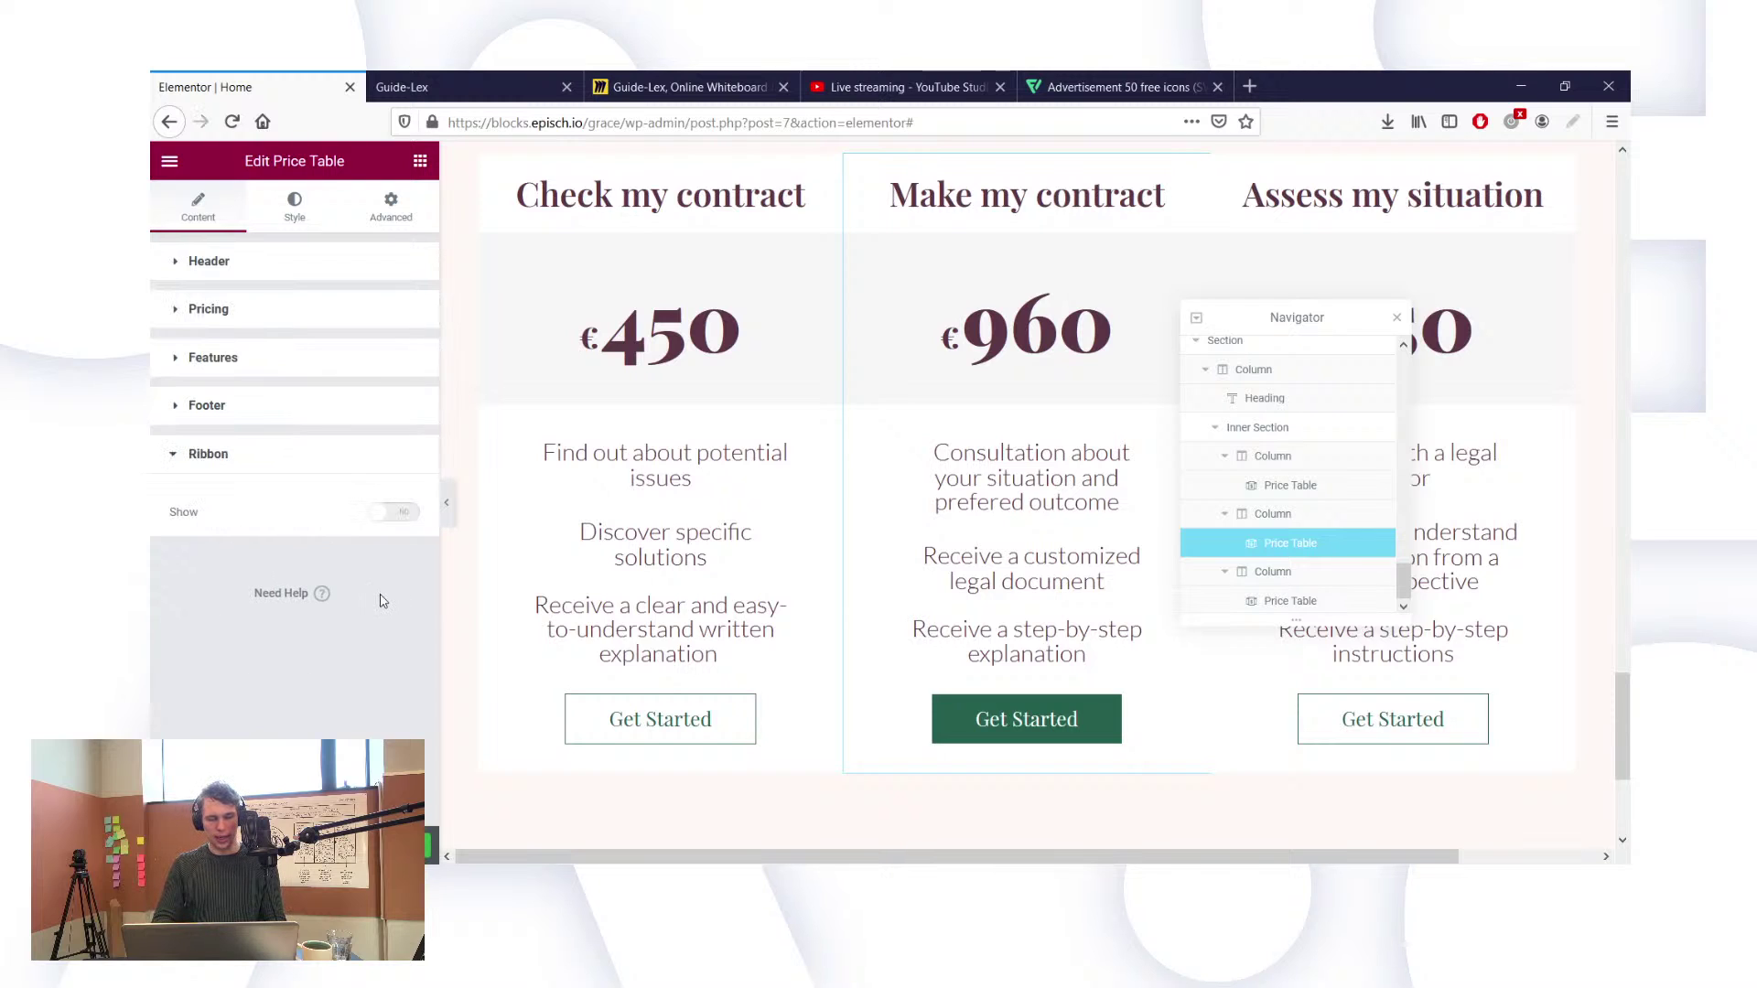
{"action": "left_click", "coordinate": [392, 516]}
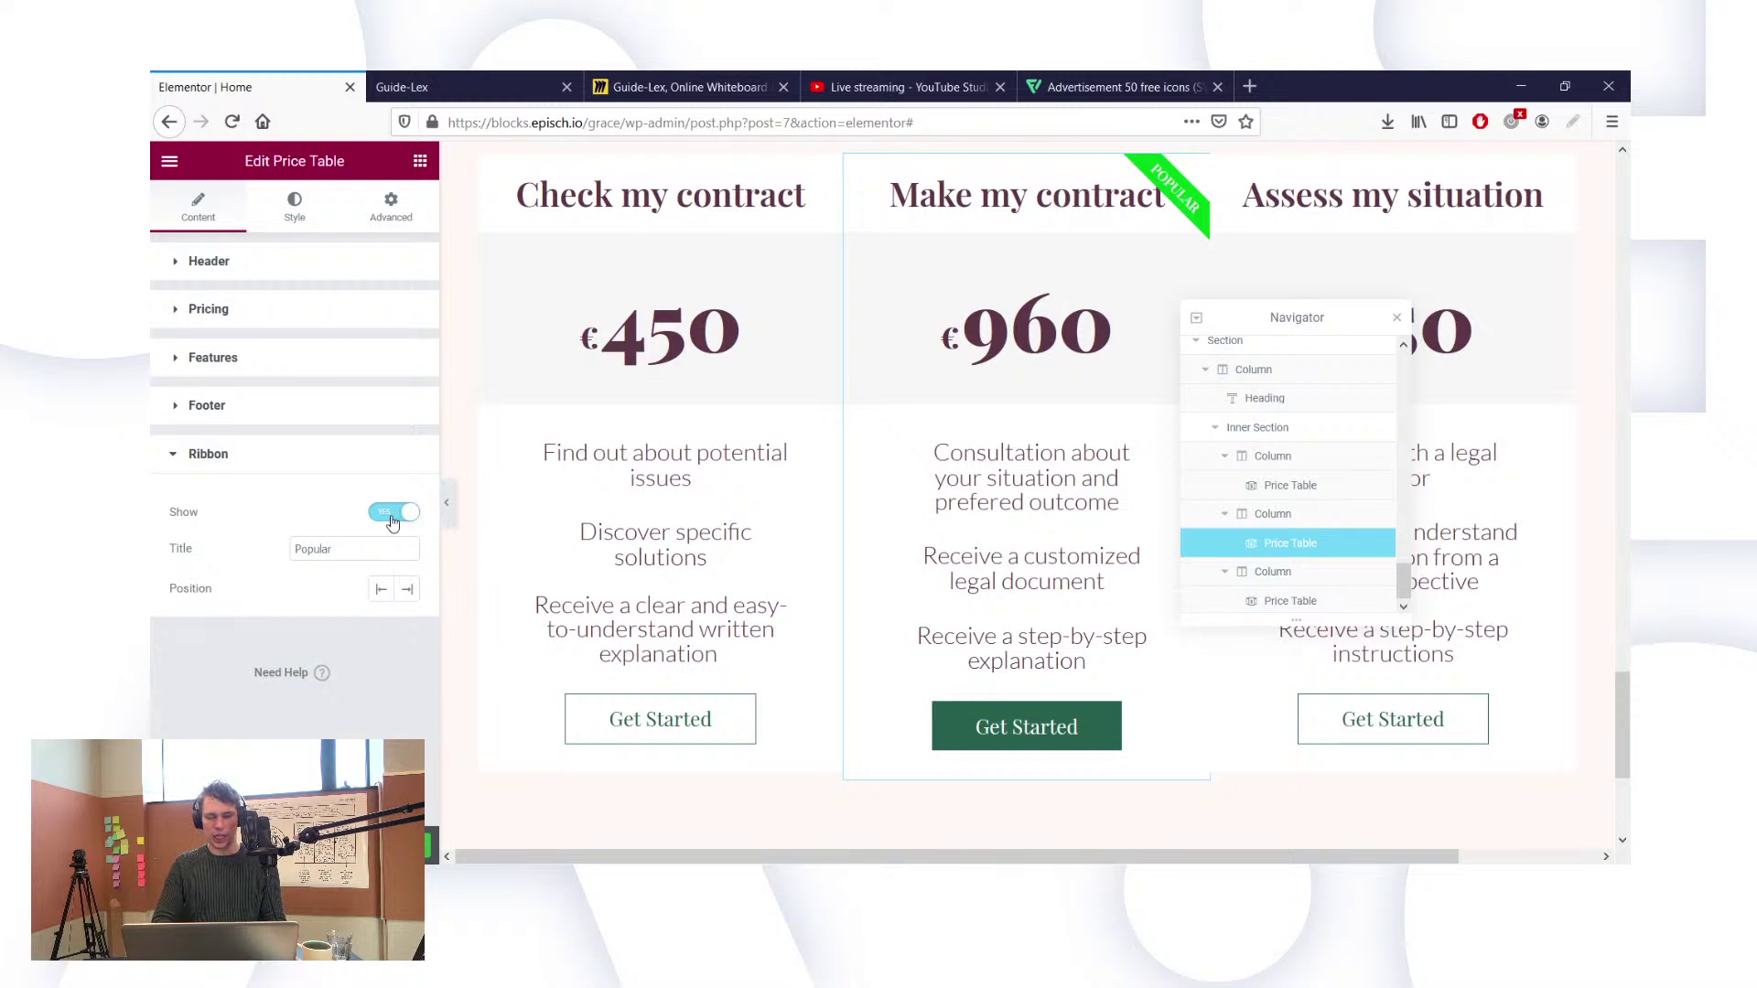
Step: Set the ribbon title to 'Popular'
{"action": "double_click", "coordinate": [340, 547]}
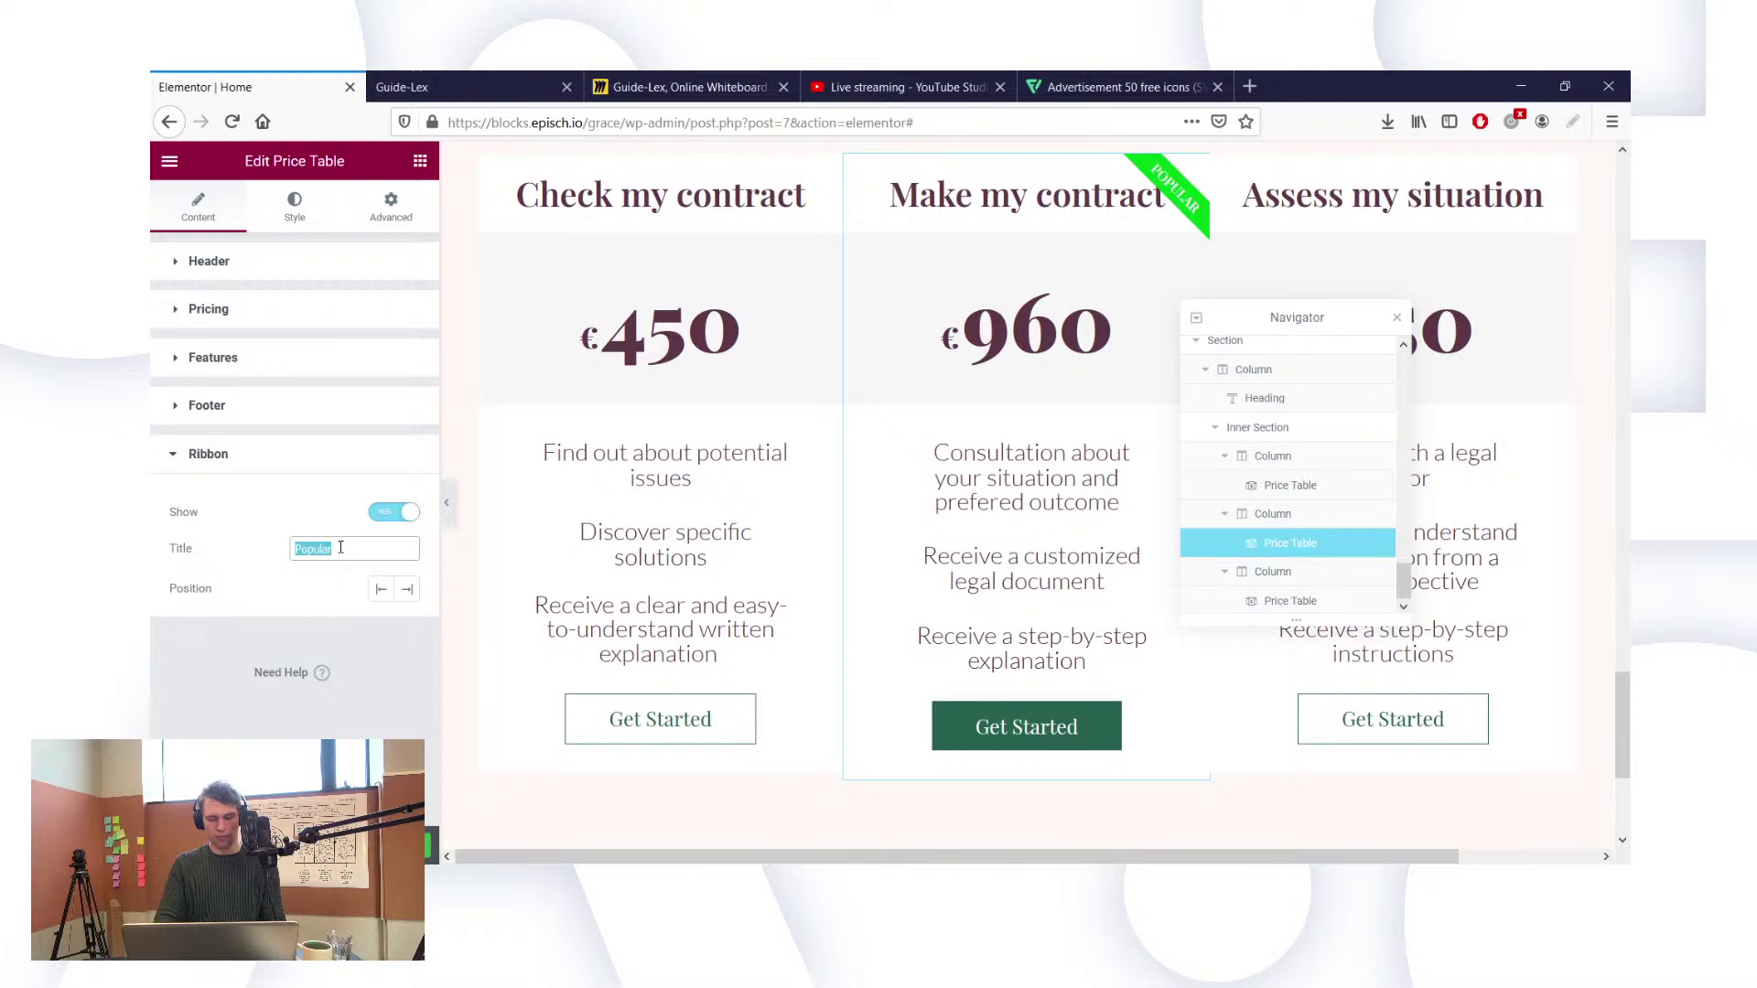
{"action": "key", "text": "BackSpace"}
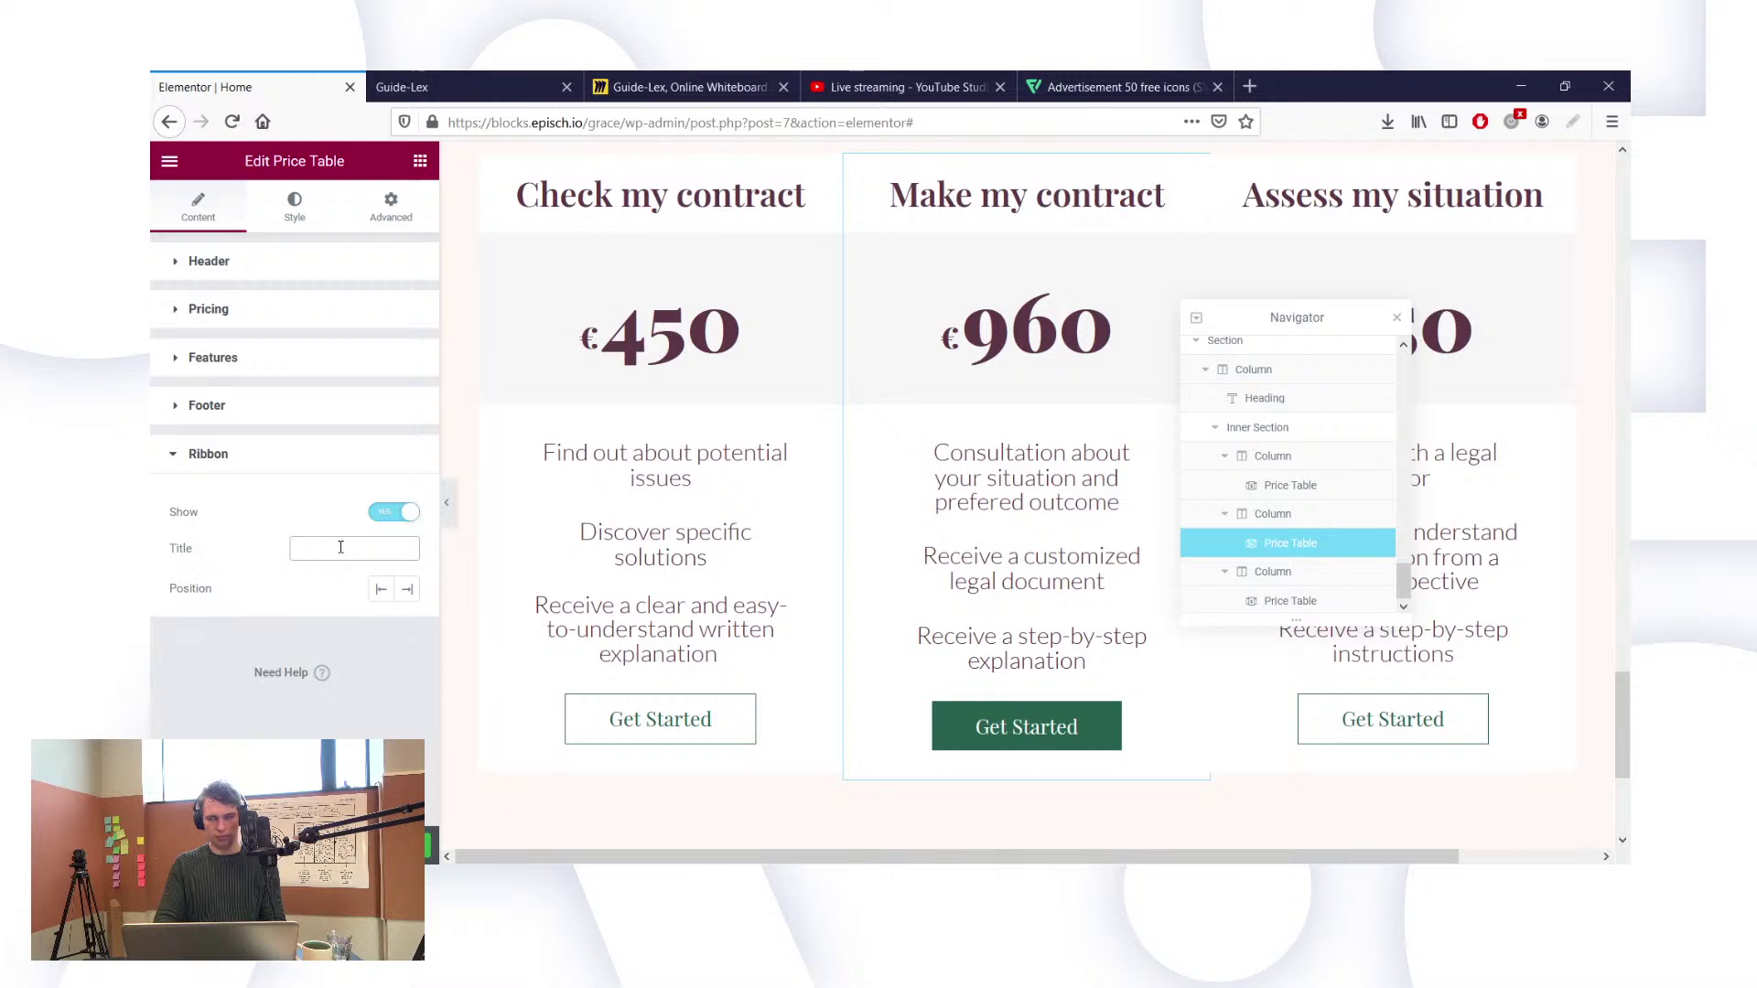
{"action": "type", "text": "Most"}
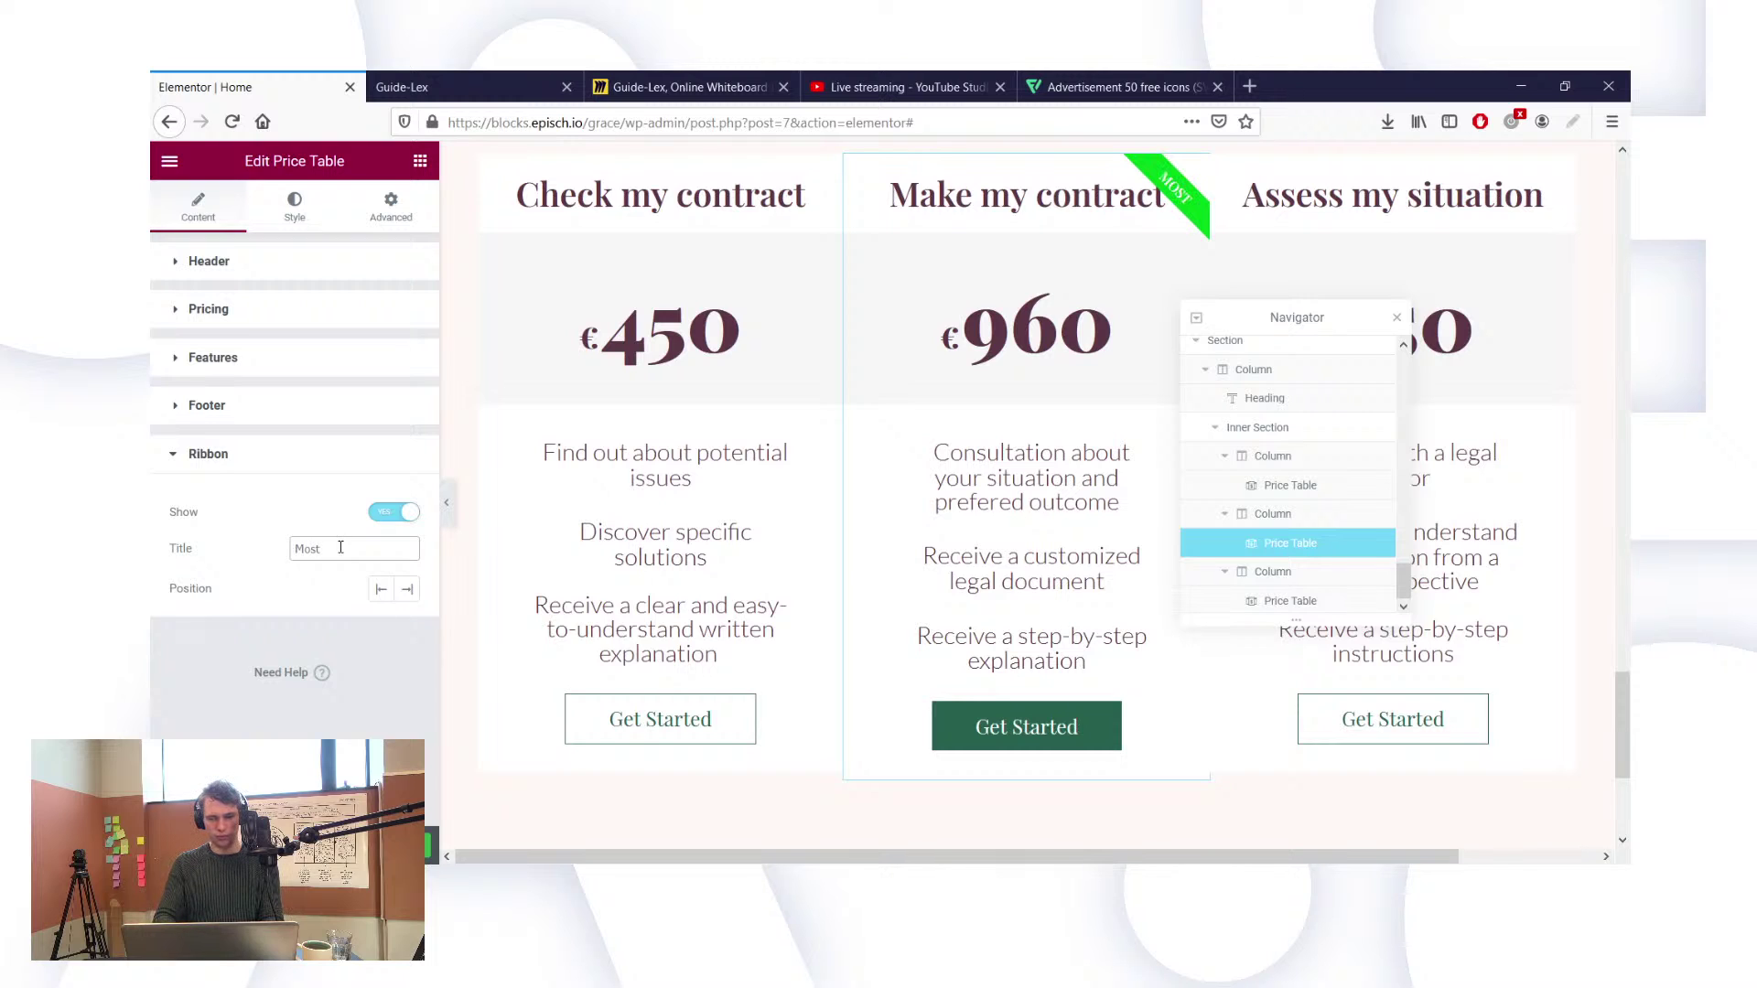
{"action": "key", "text": "ctrl+a"}
{"action": "key", "text": "BackSpace"}
{"action": "type", "text": "Chosen oft"}
{"action": "key", "text": "BackSpace"}
{"action": "key", "text": "BackSpace"}
{"action": "key", "text": "ctrl+a"}
{"action": "key", "text": "BackSpace"}
{"action": "type", "text": "Popular"}
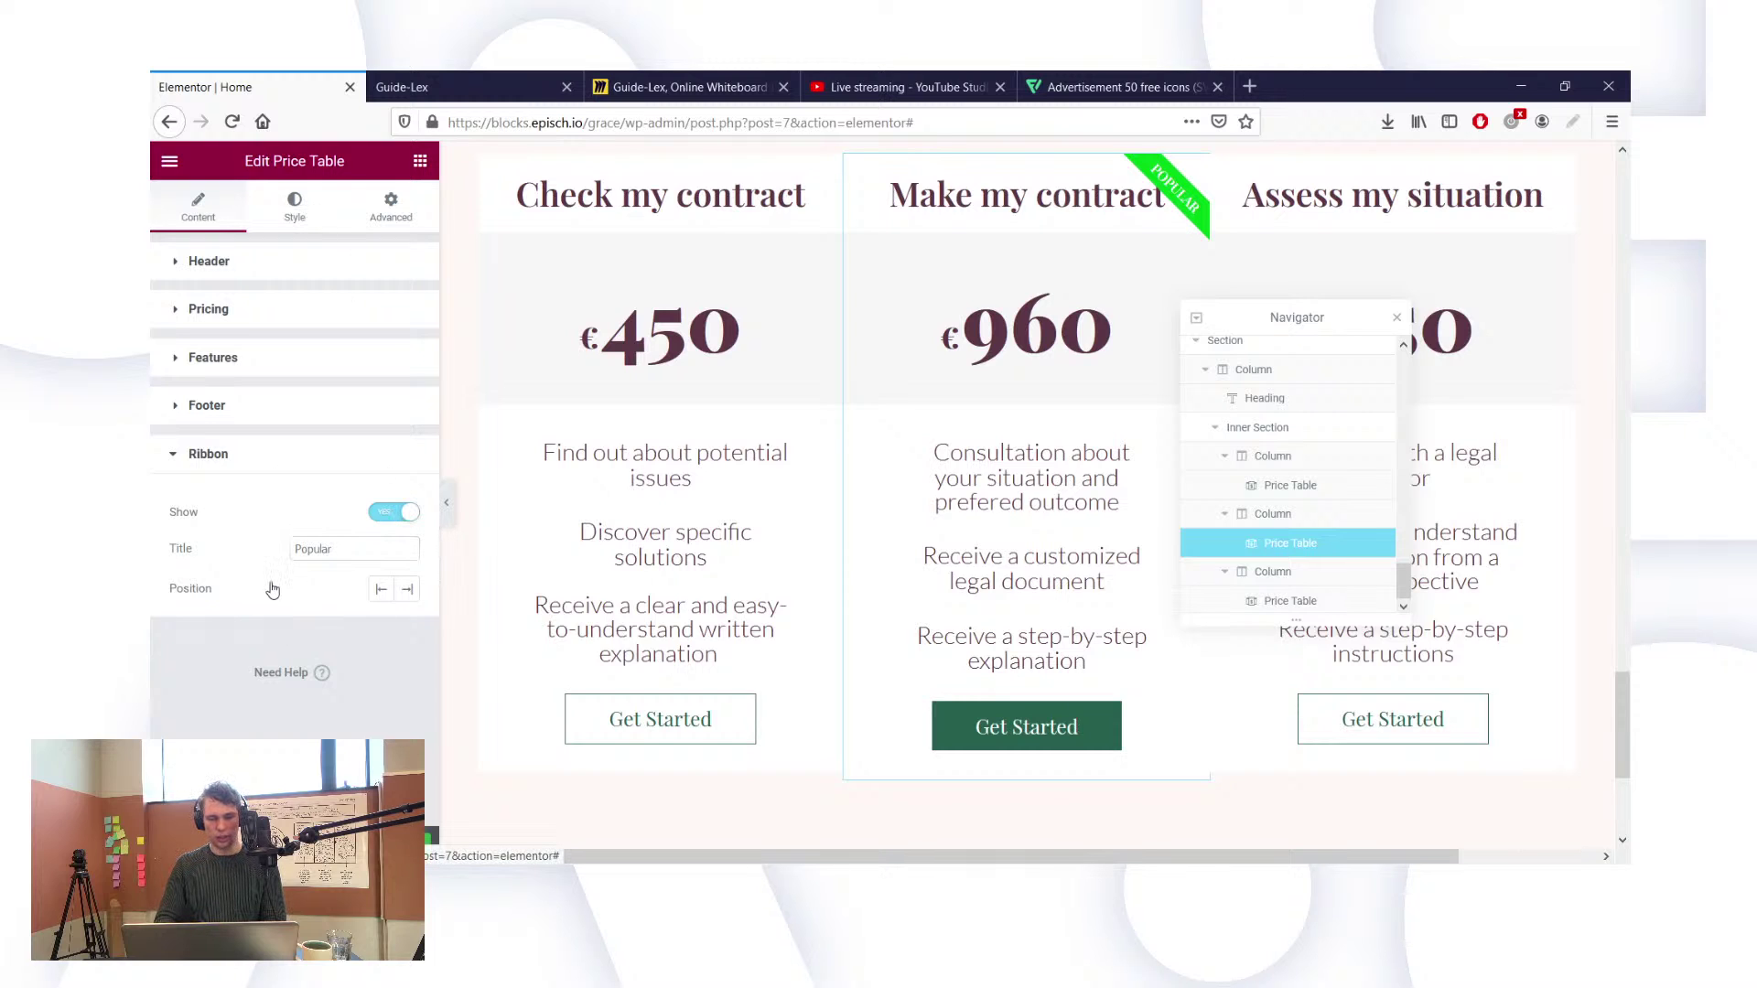
{"action": "key", "text": "ctrl+z"}
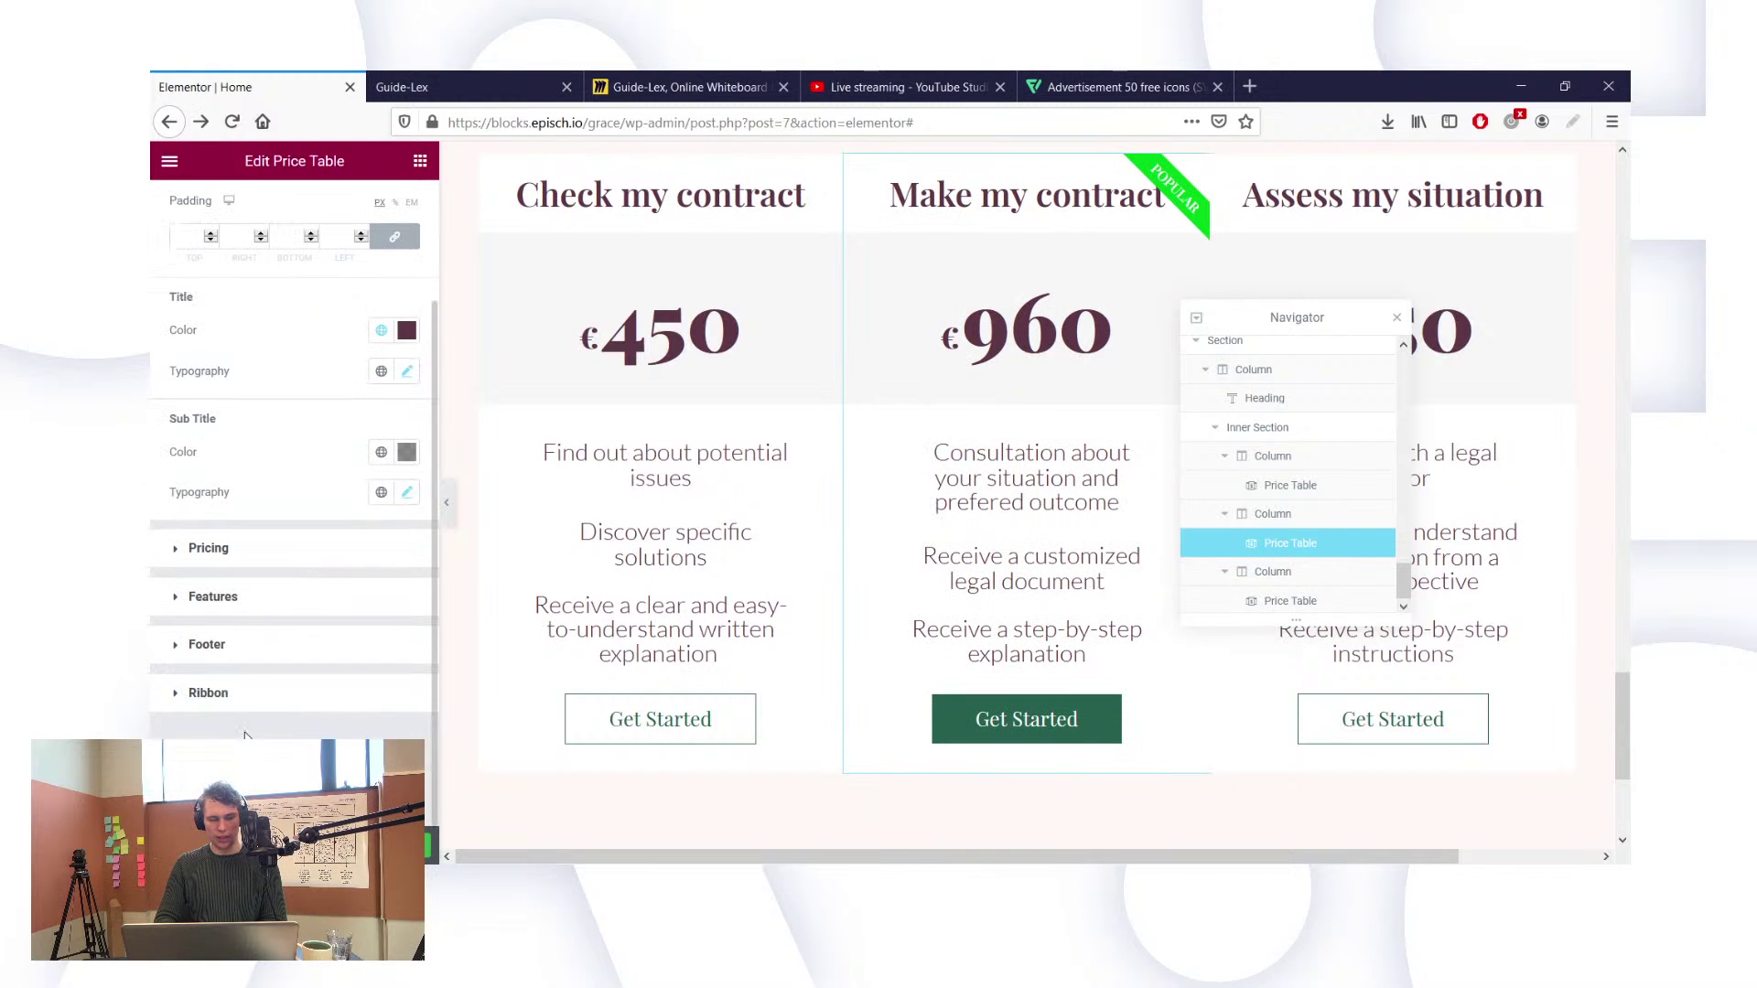
Step: Give the Popular ribbon a dark green global background colour
{"action": "left_click", "coordinate": [212, 698]}
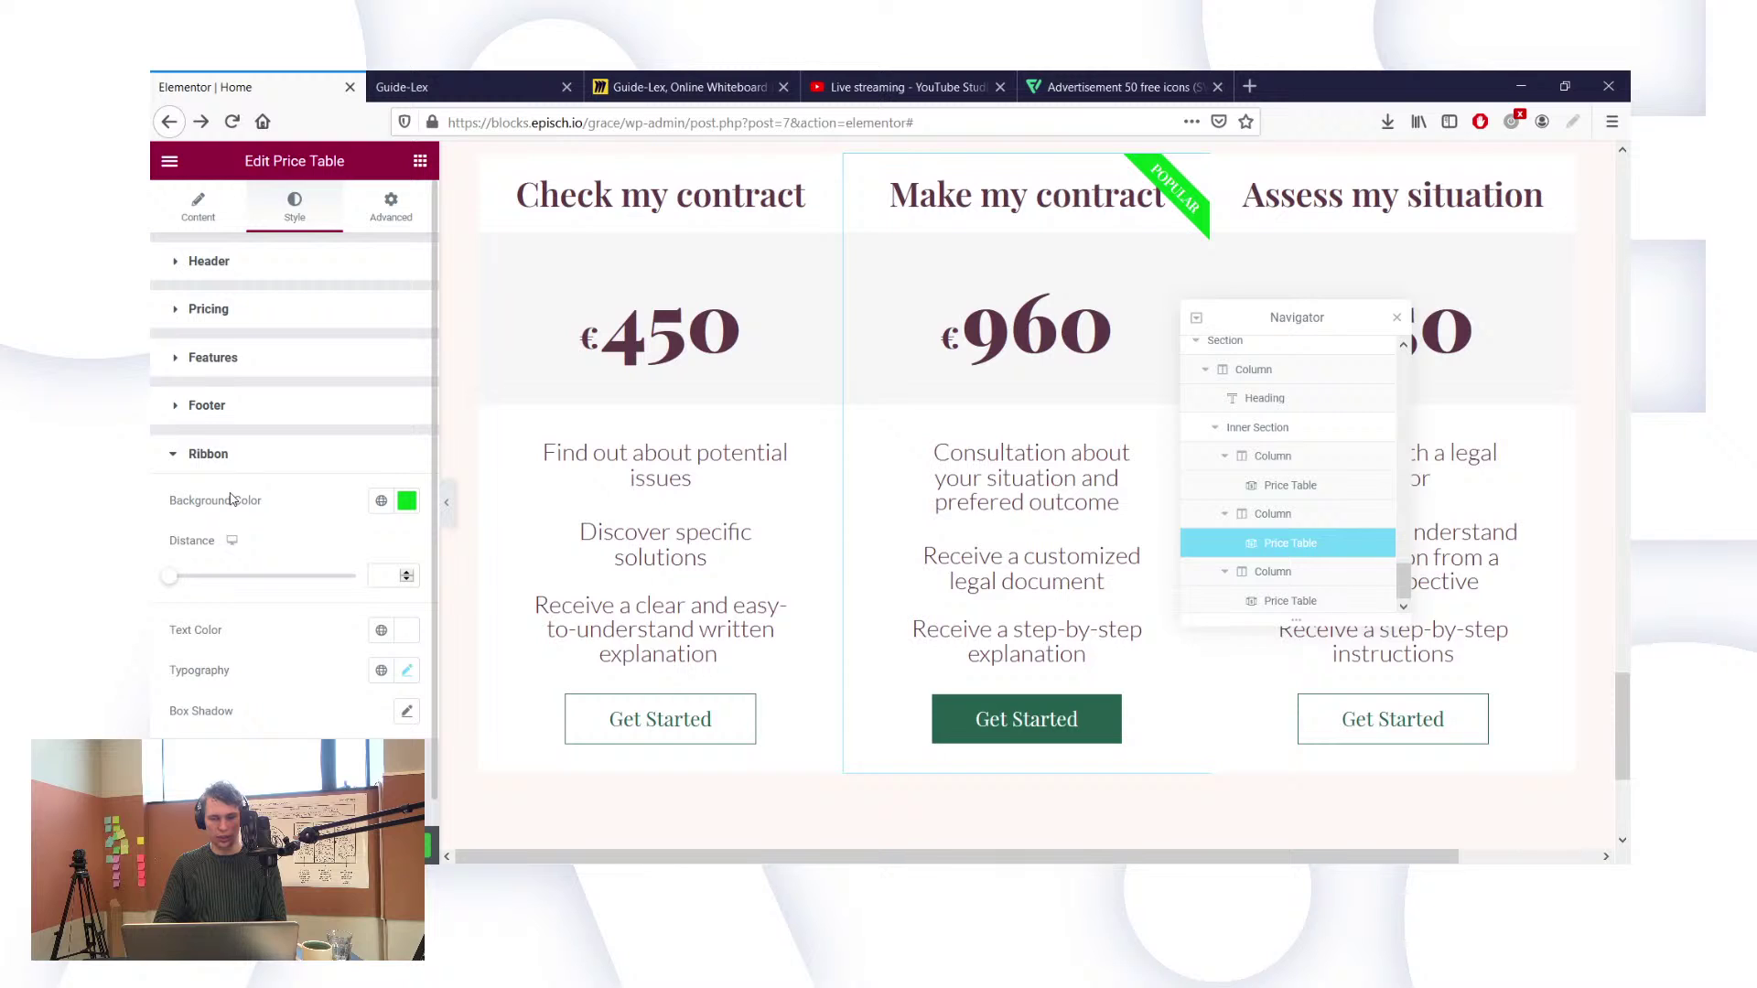
{"action": "left_click", "coordinate": [381, 500]}
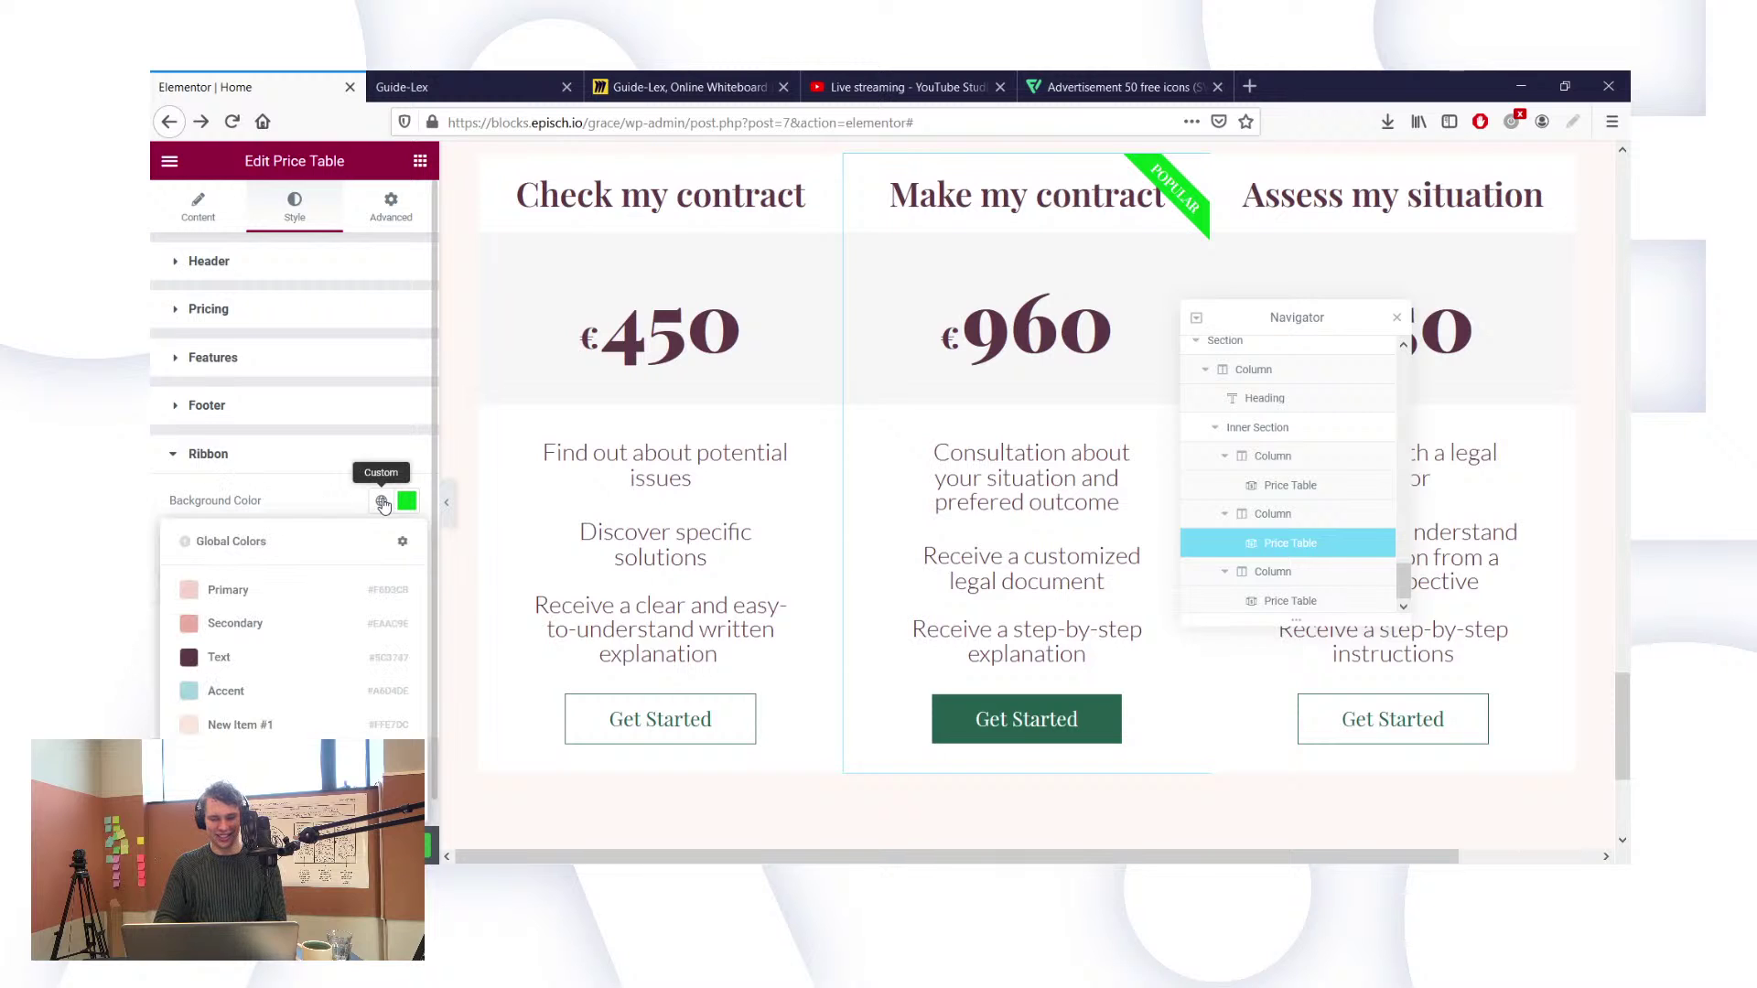
{"action": "left_click", "coordinate": [356, 647]}
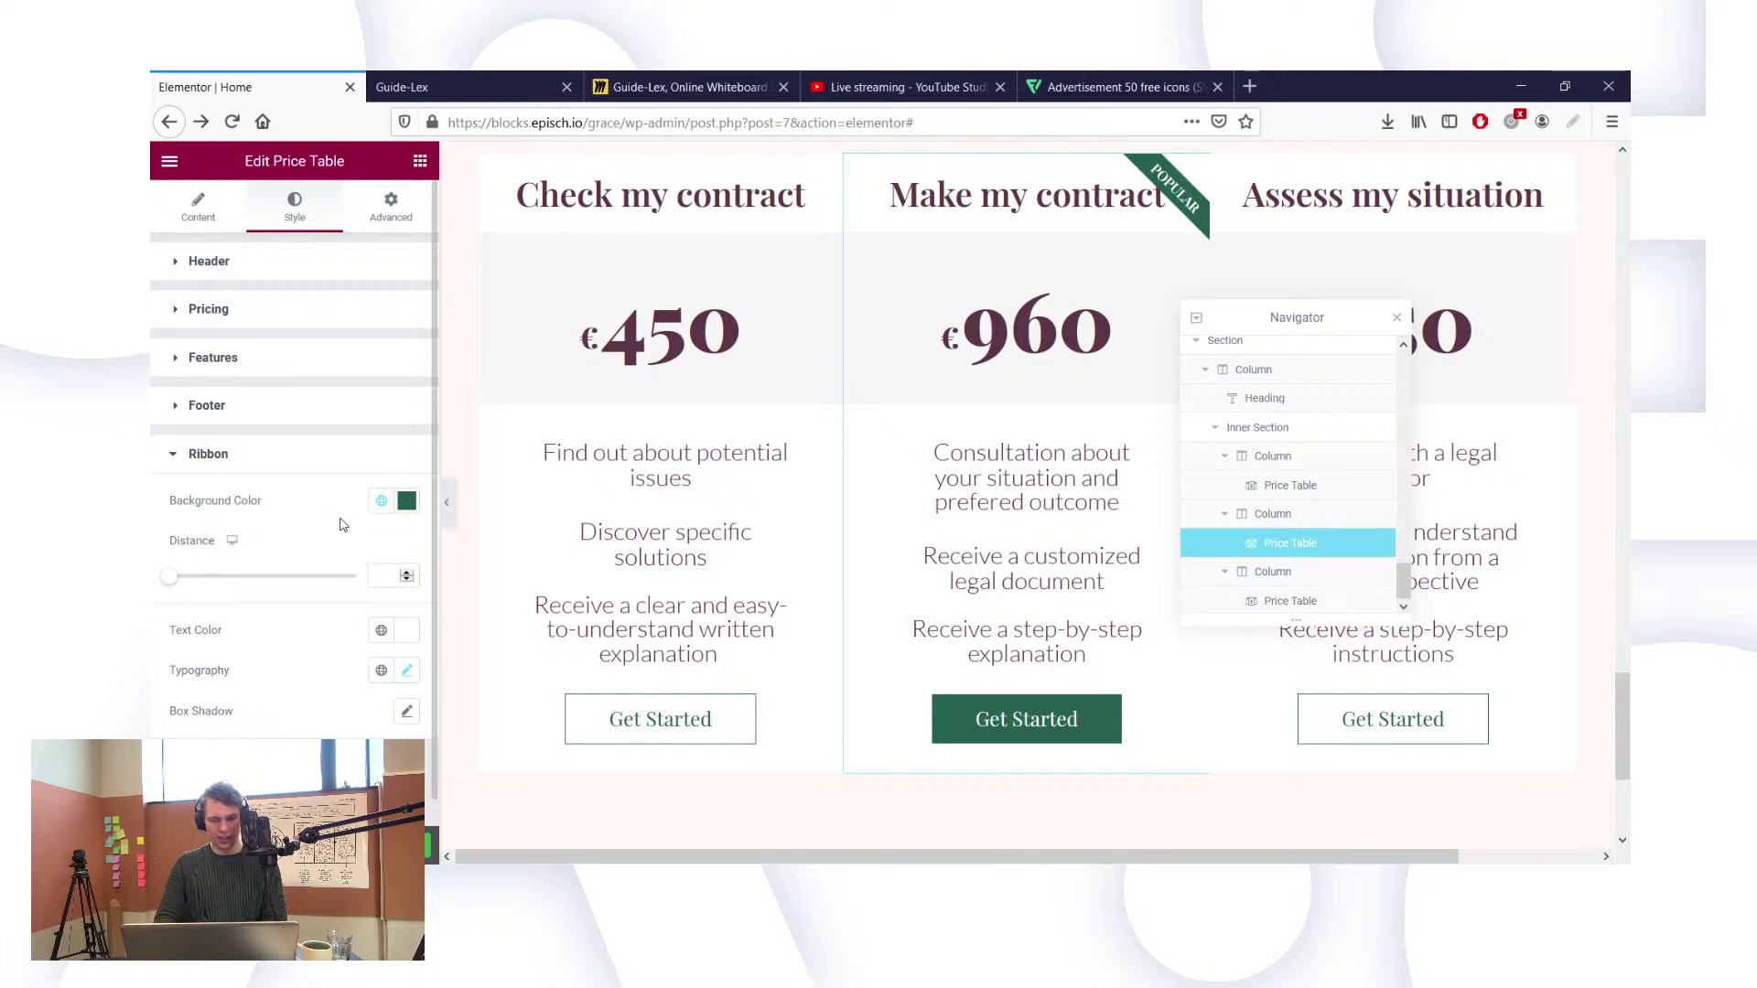
Step: Set the ribbon's typography to Lato at weight 400
{"action": "scroll", "coordinate": [343, 524], "scroll_direction": "down", "scroll_amount": 1}
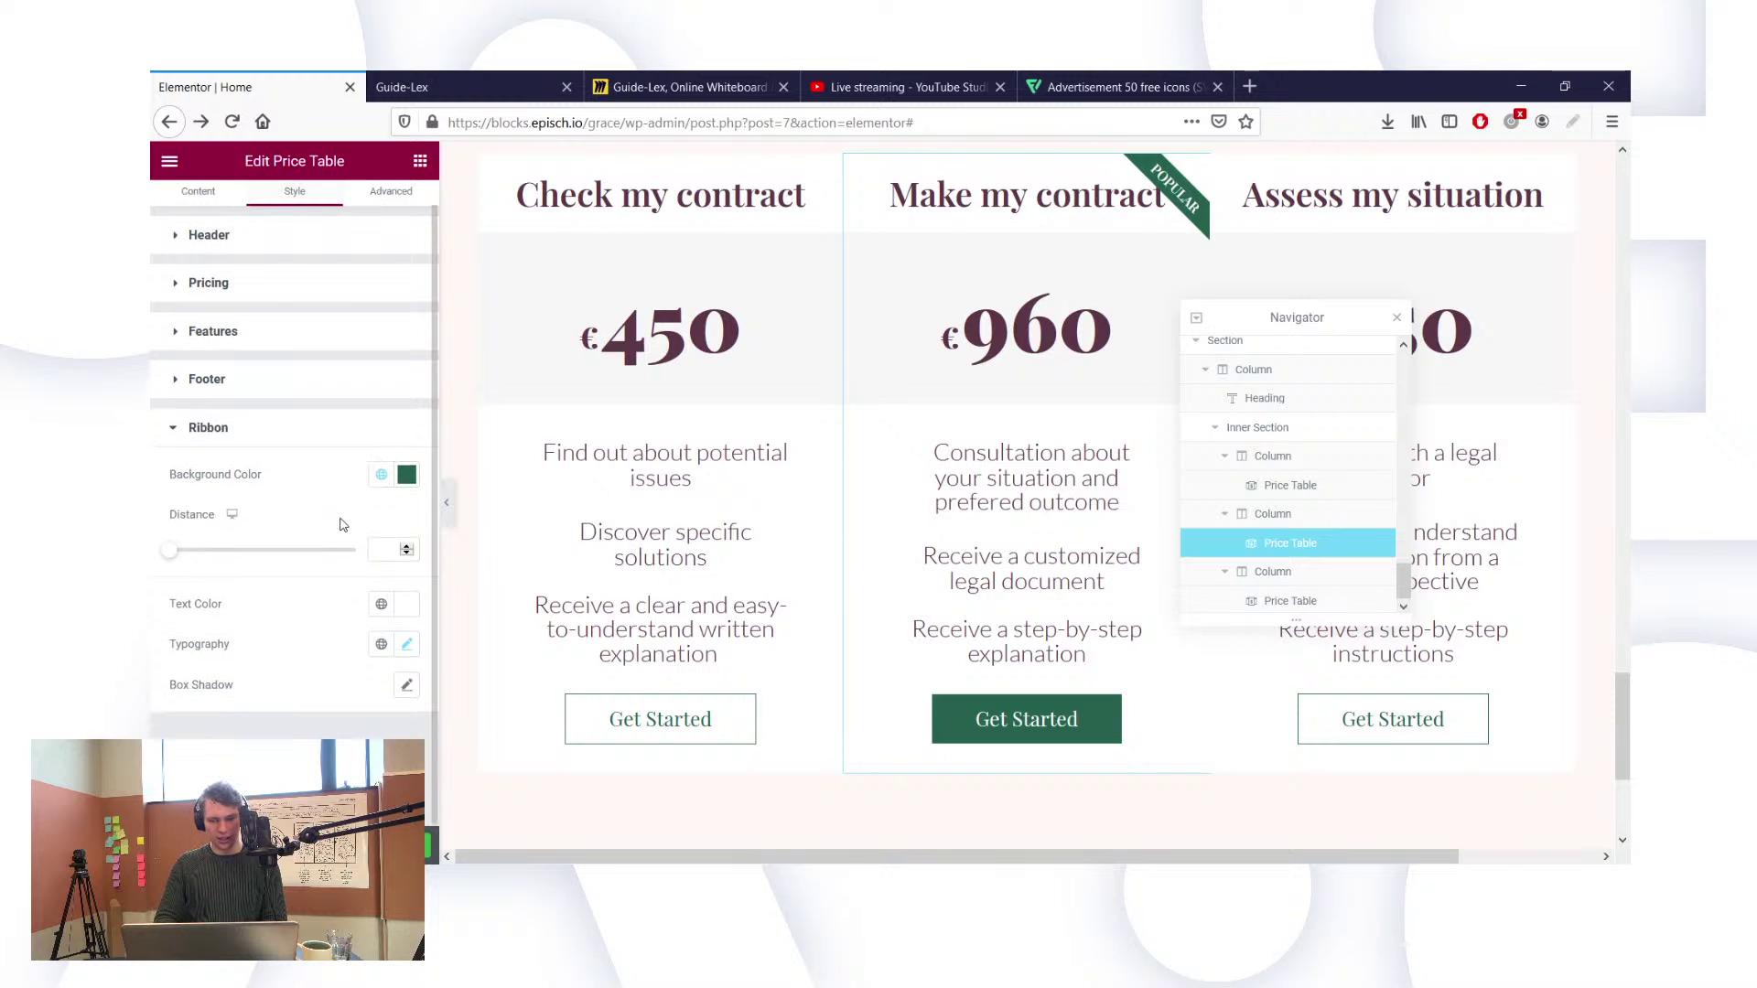
{"action": "left_click", "coordinate": [407, 646]}
{"action": "scroll", "coordinate": [375, 640], "scroll_direction": "down", "scroll_amount": 4}
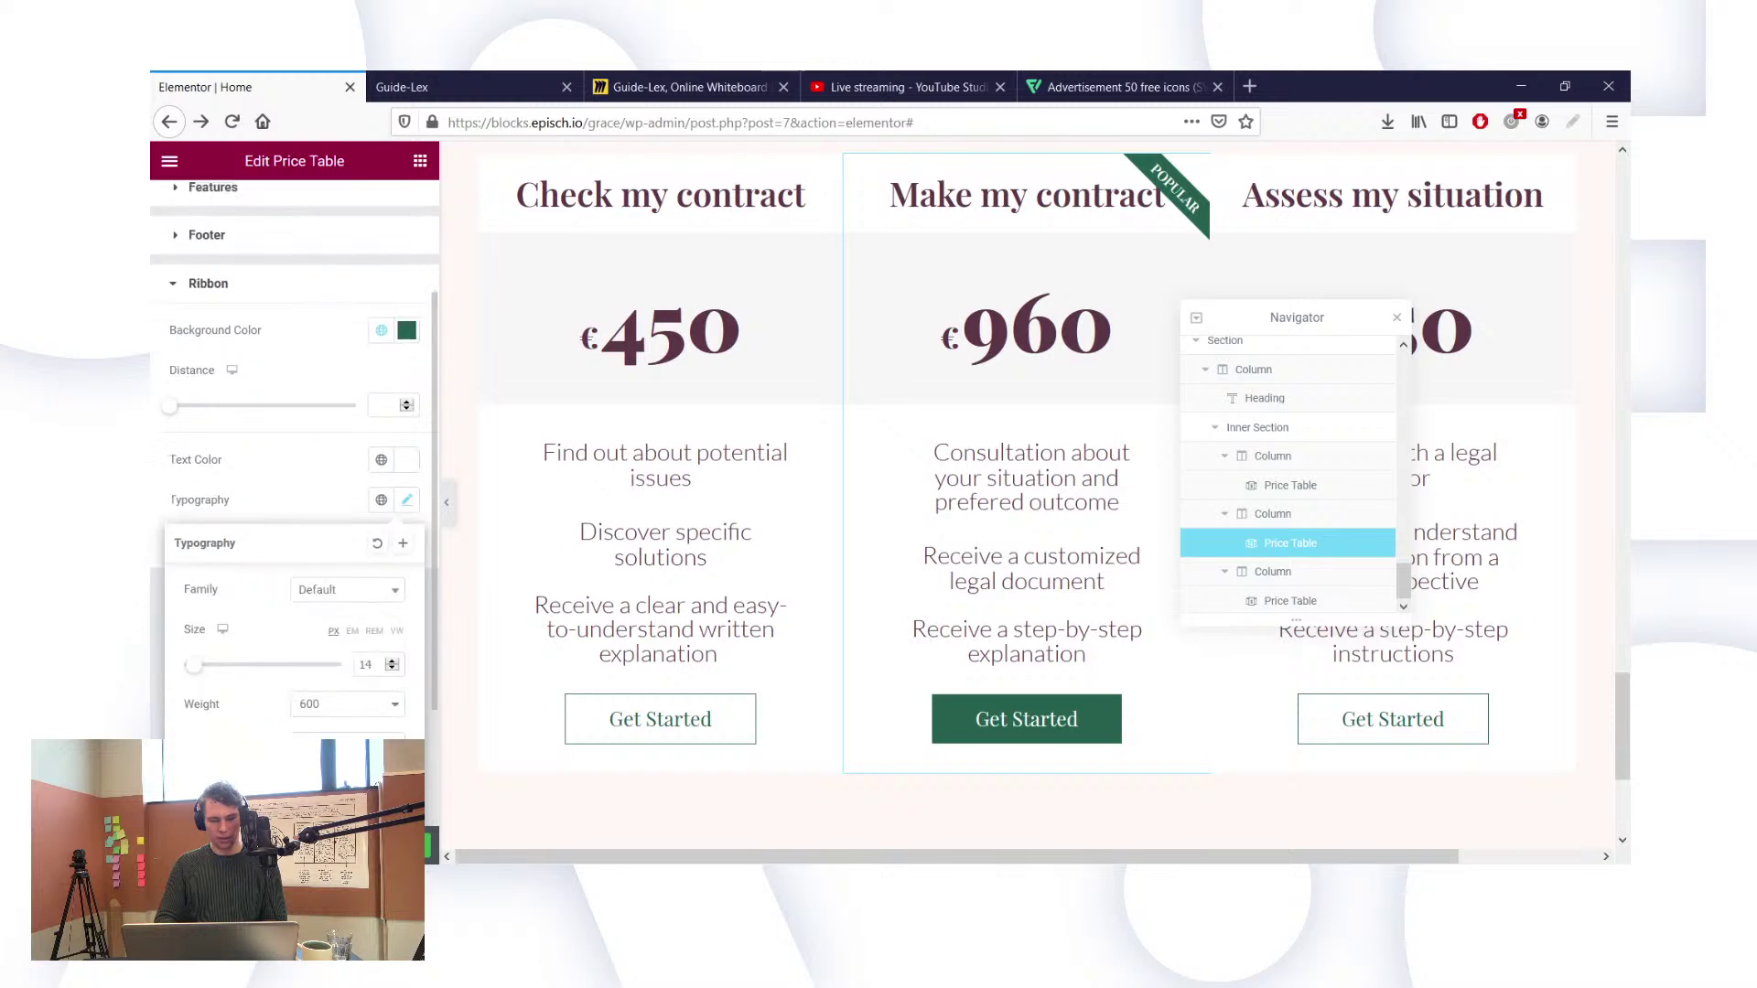
{"action": "left_click", "coordinate": [337, 418]}
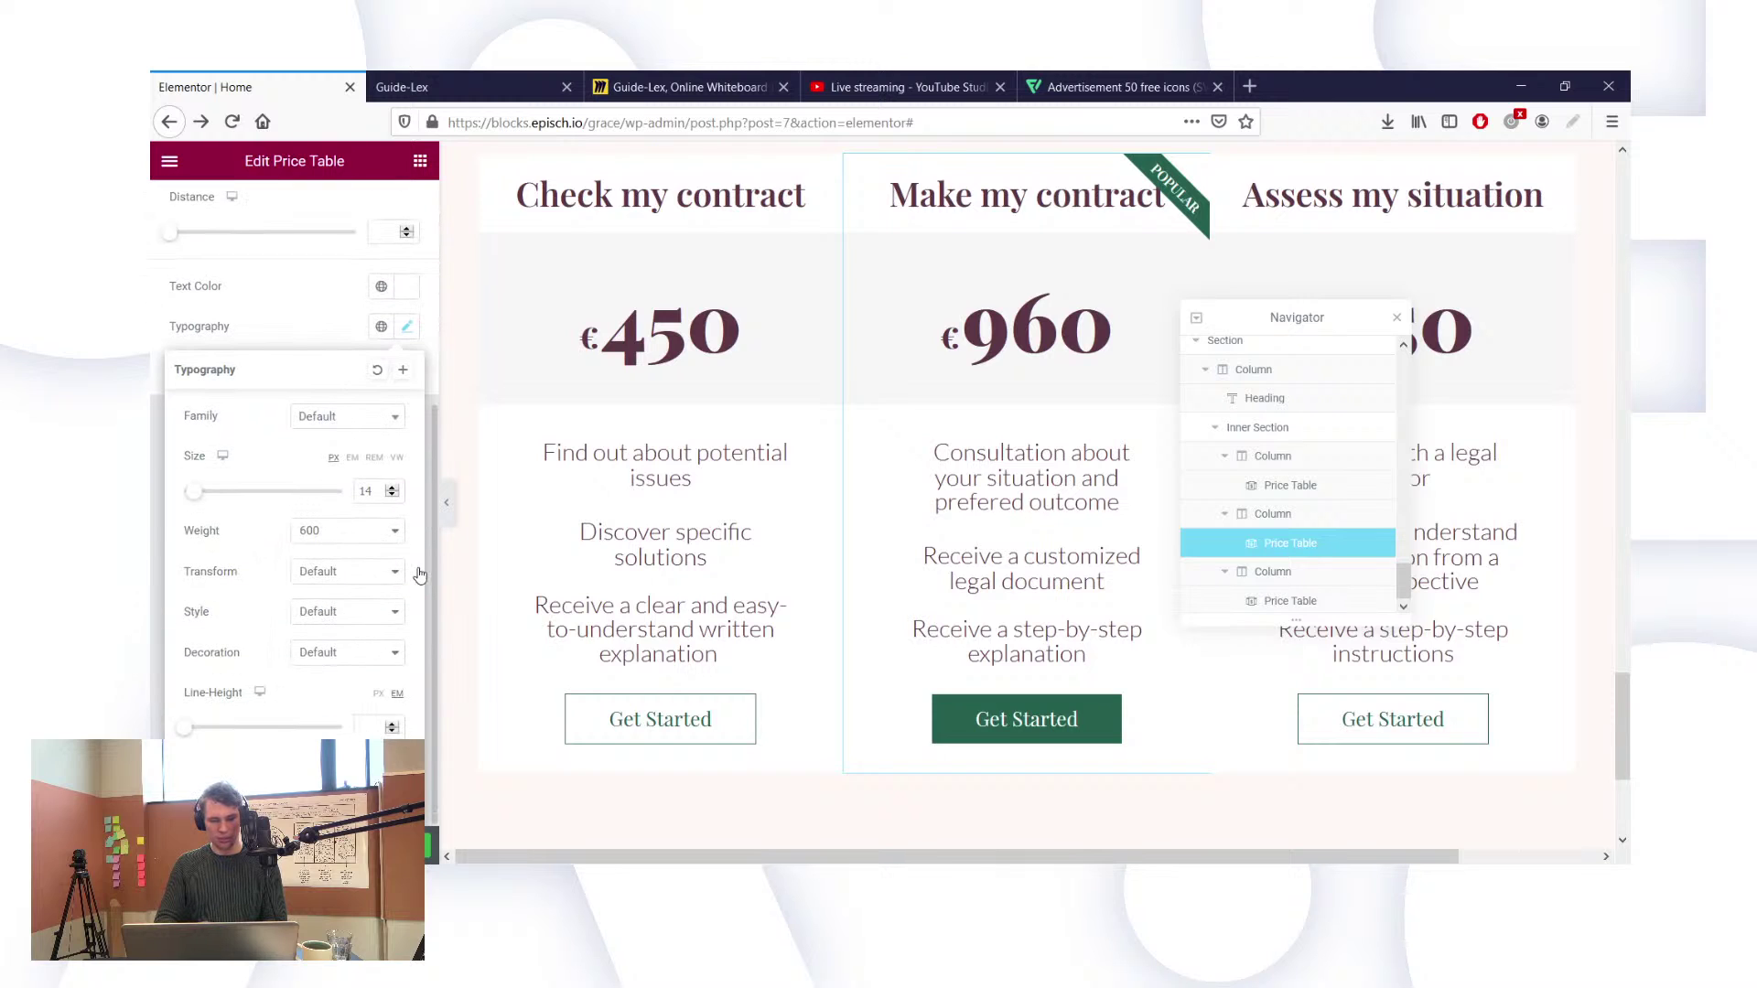
{"action": "type", "text": "lato"}
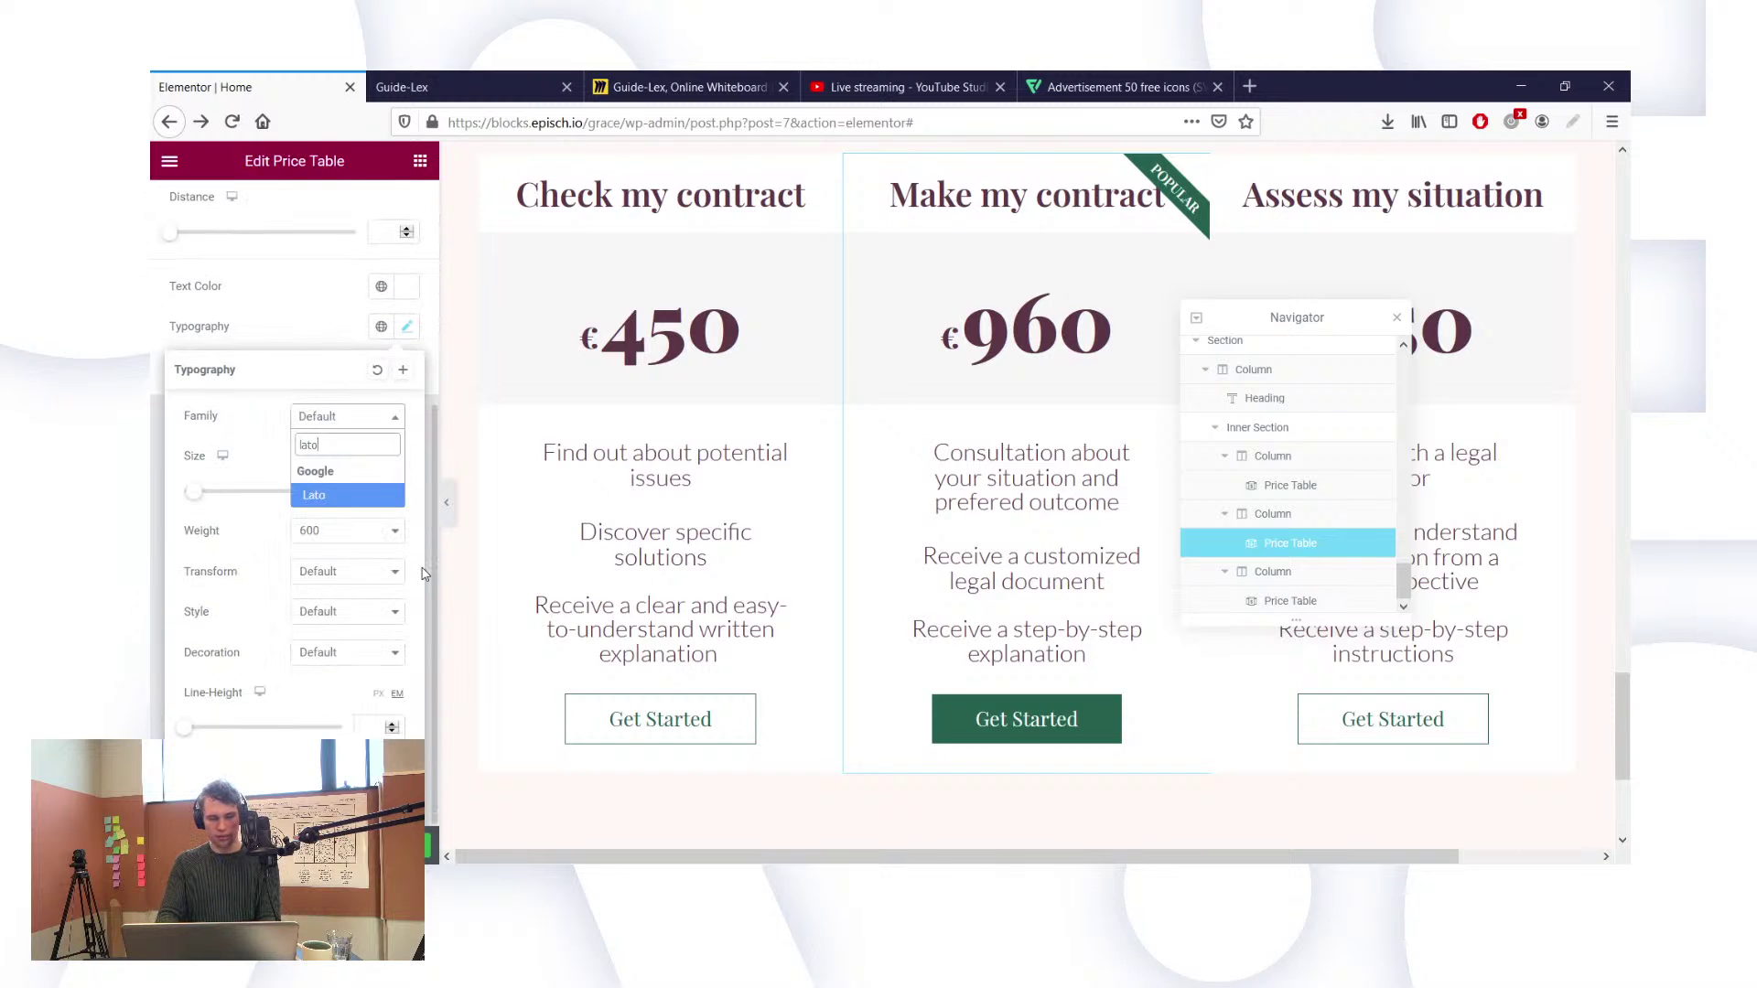
{"action": "left_click", "coordinate": [345, 503]}
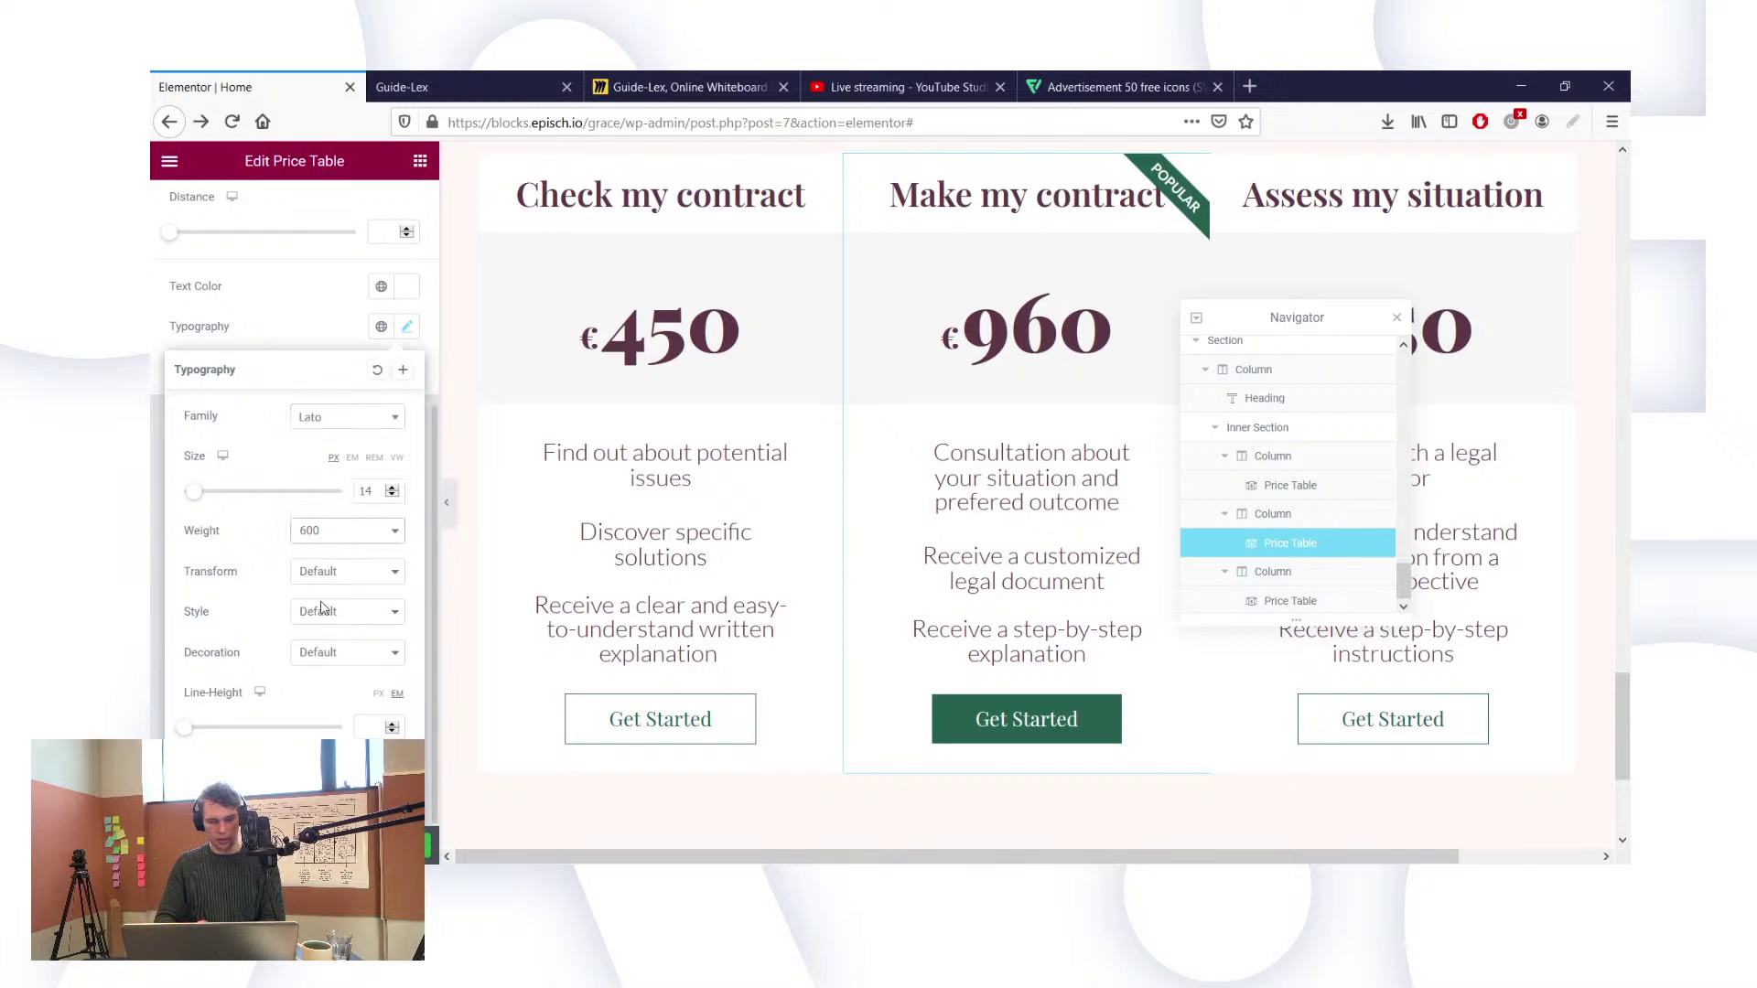
{"action": "key", "text": "Up"}
{"action": "key", "text": "Up"}
{"action": "scroll", "coordinate": [332, 651], "scroll_direction": "down", "scroll_amount": 1}
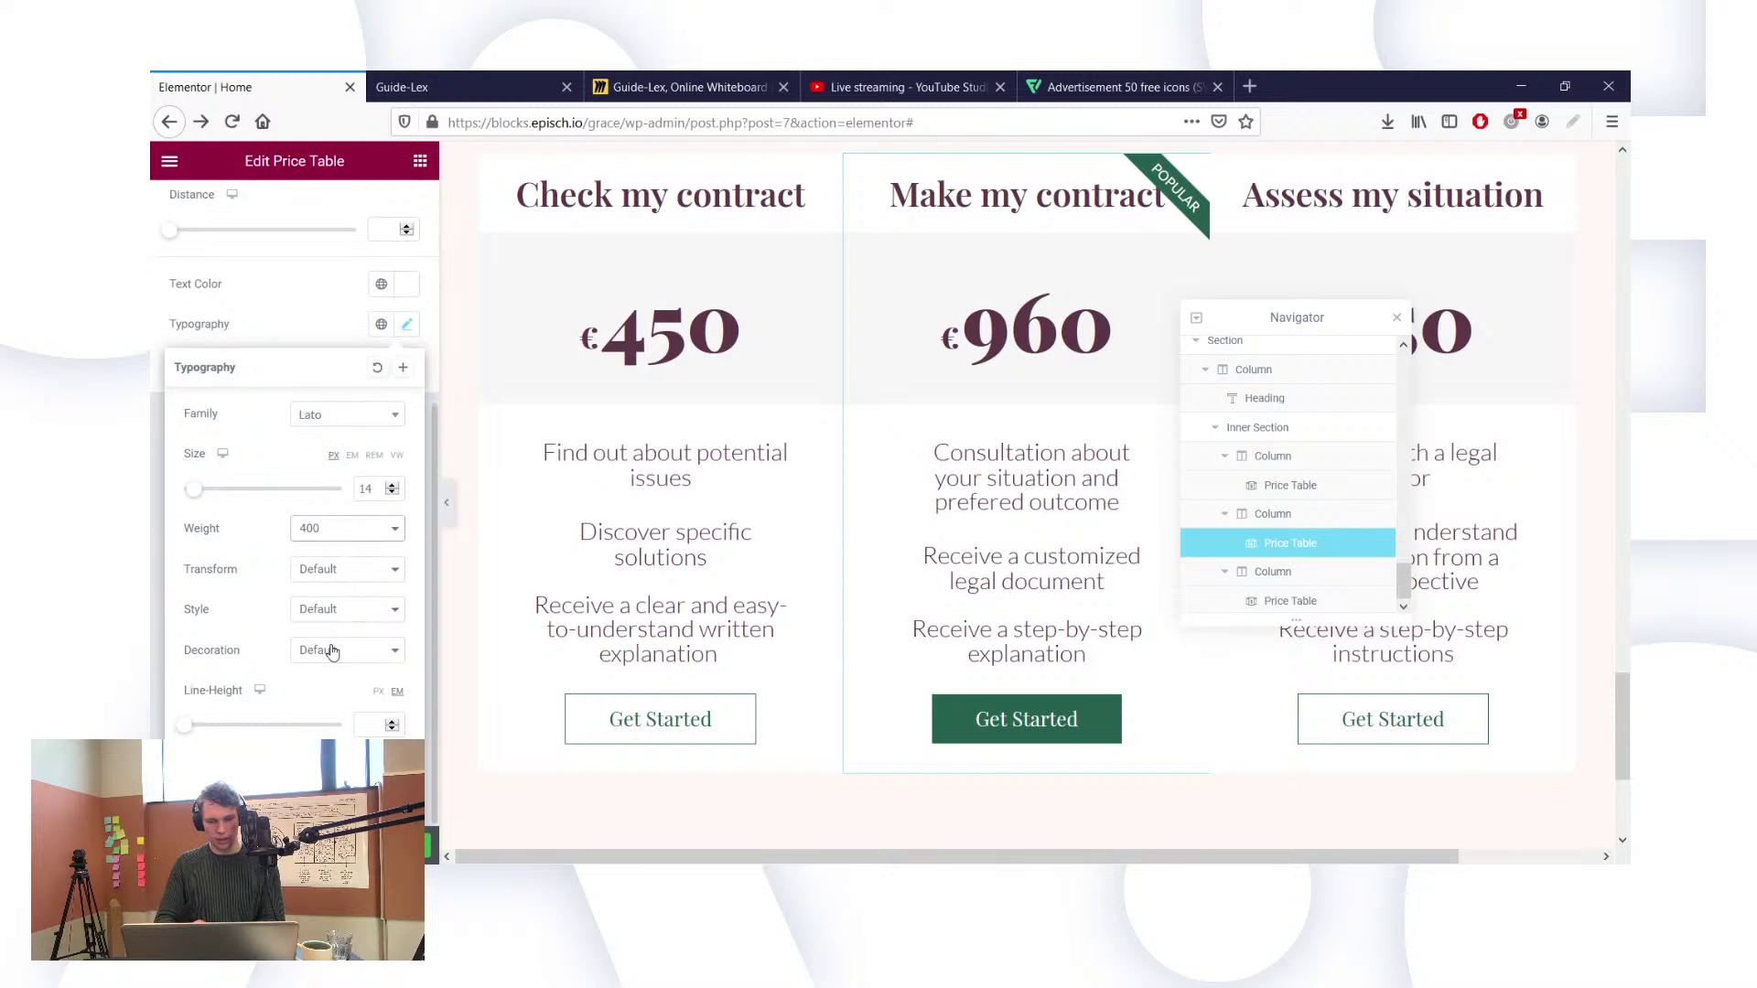
{"action": "left_click", "coordinate": [342, 576]}
{"action": "left_click", "coordinate": [247, 240]}
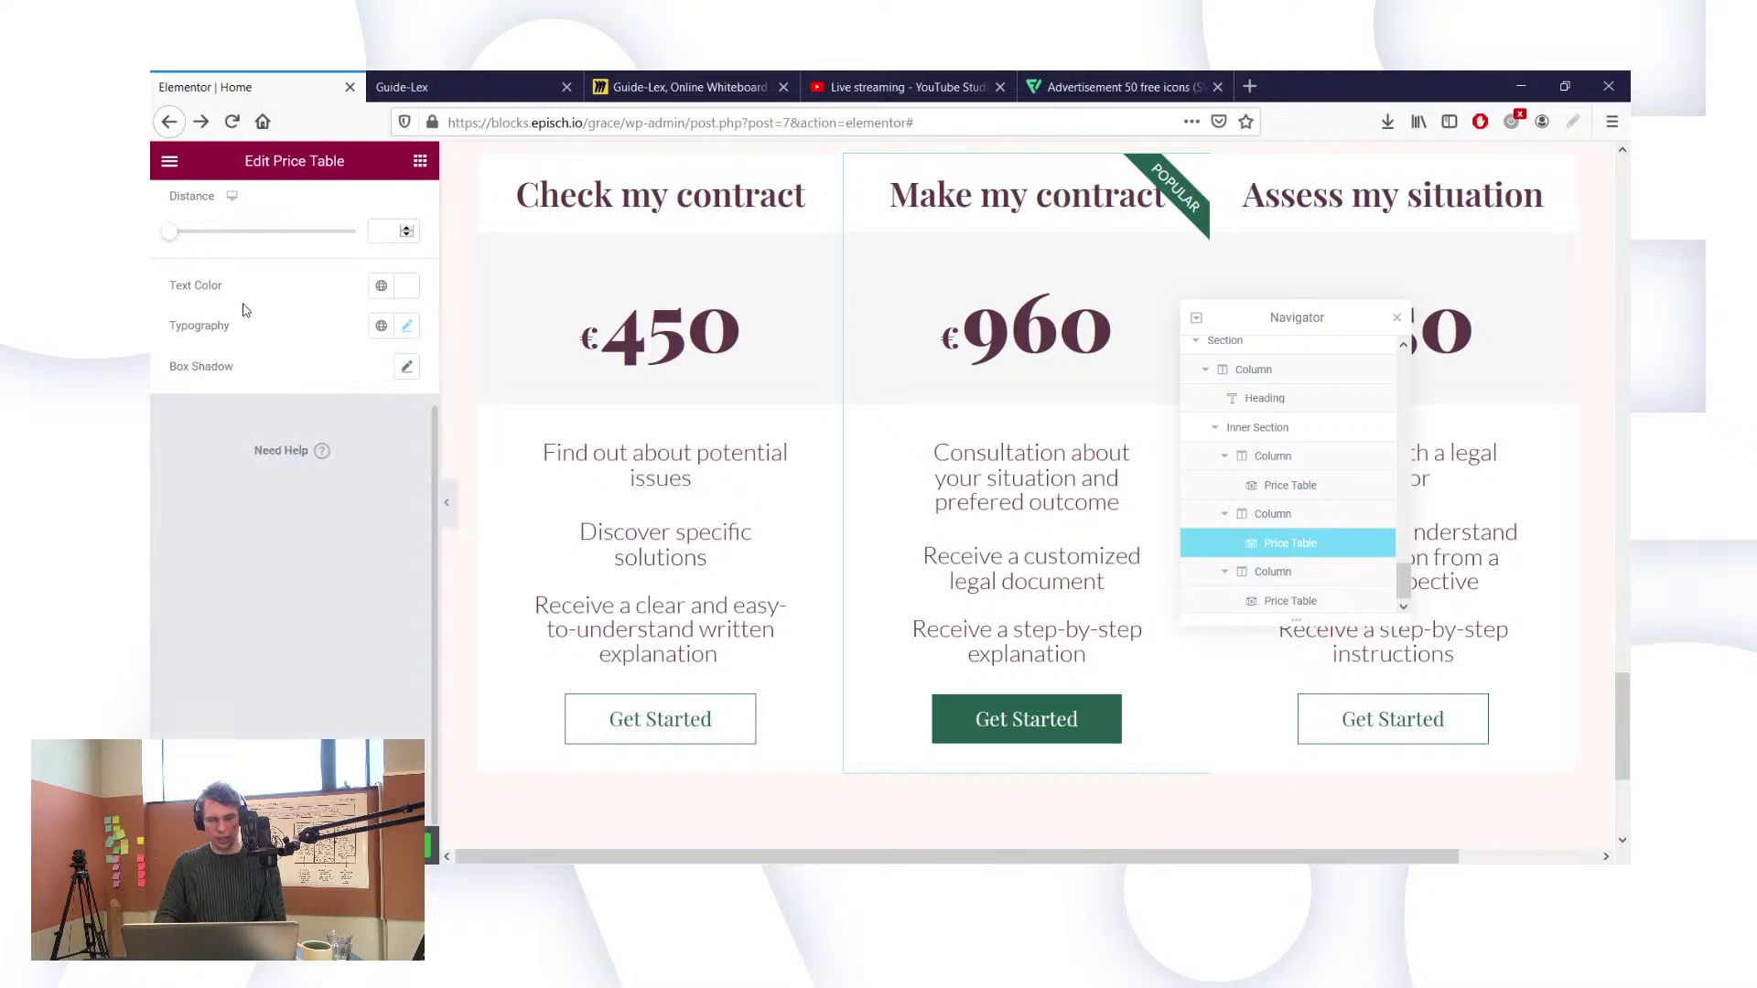
{"action": "left_click_drag", "start_coordinate": [1267, 329], "coordinate": [1405, 462]}
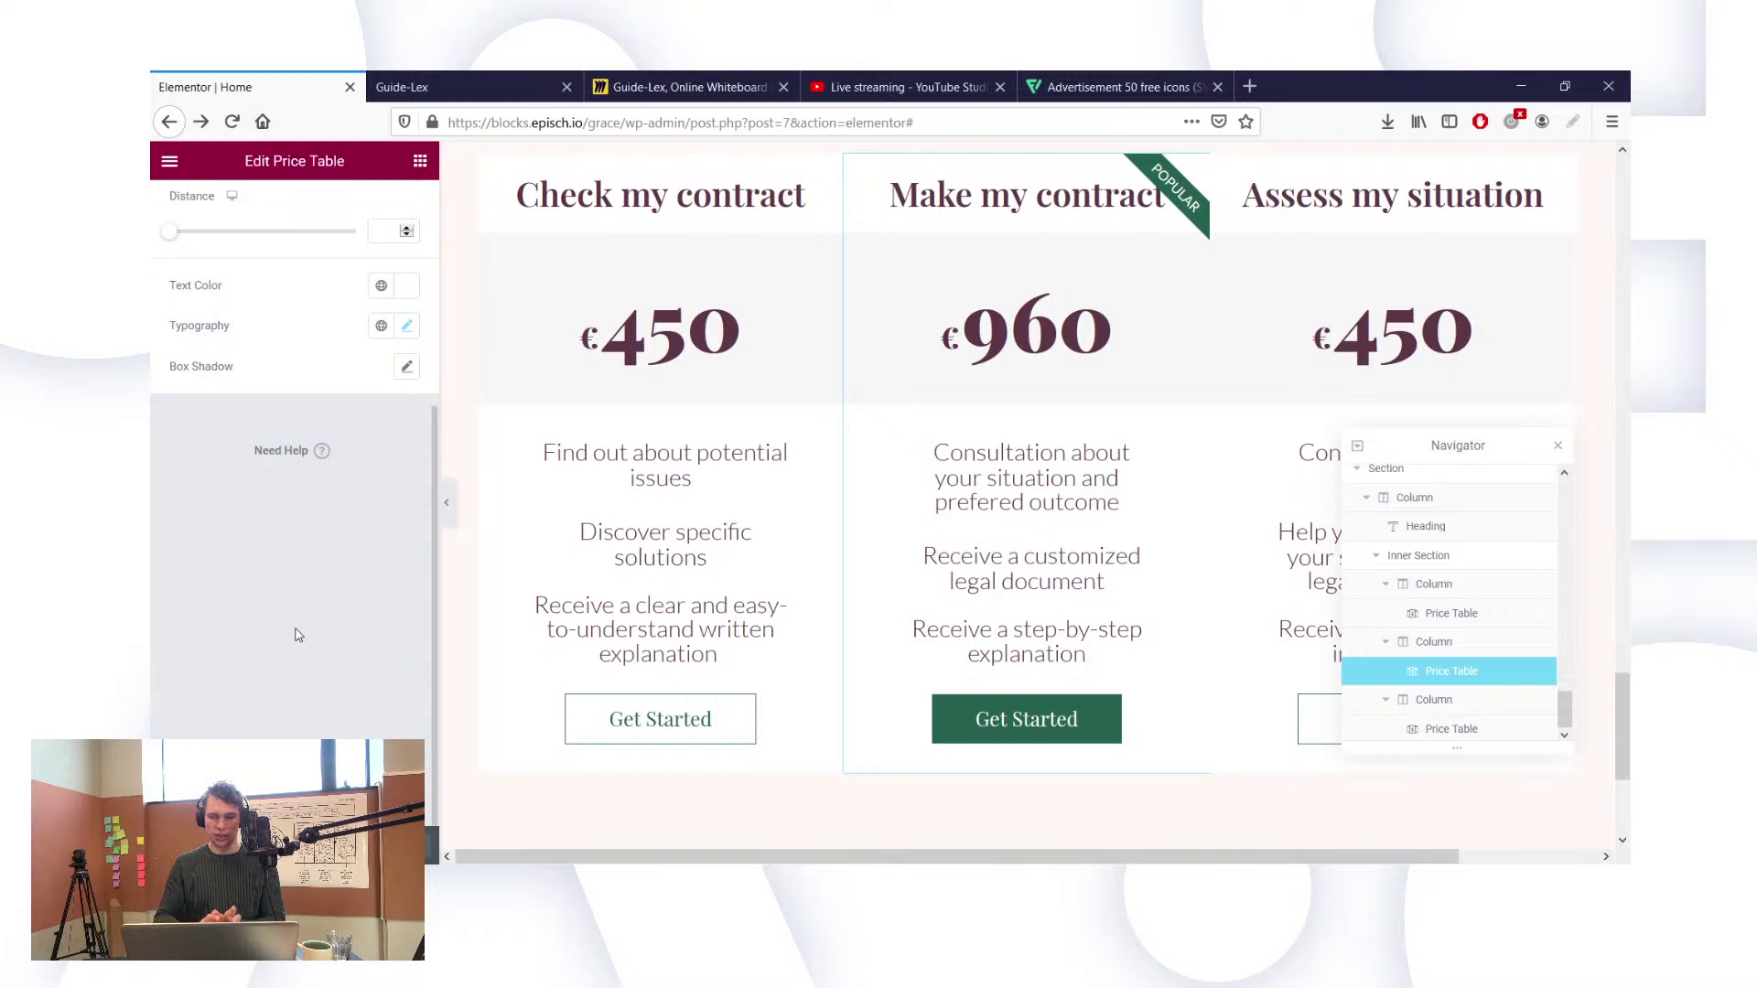
Step: Try a -10 top margin and -100 bottom margin on the middle price card
{"action": "scroll", "coordinate": [961, 316], "scroll_direction": "up", "scroll_amount": 1}
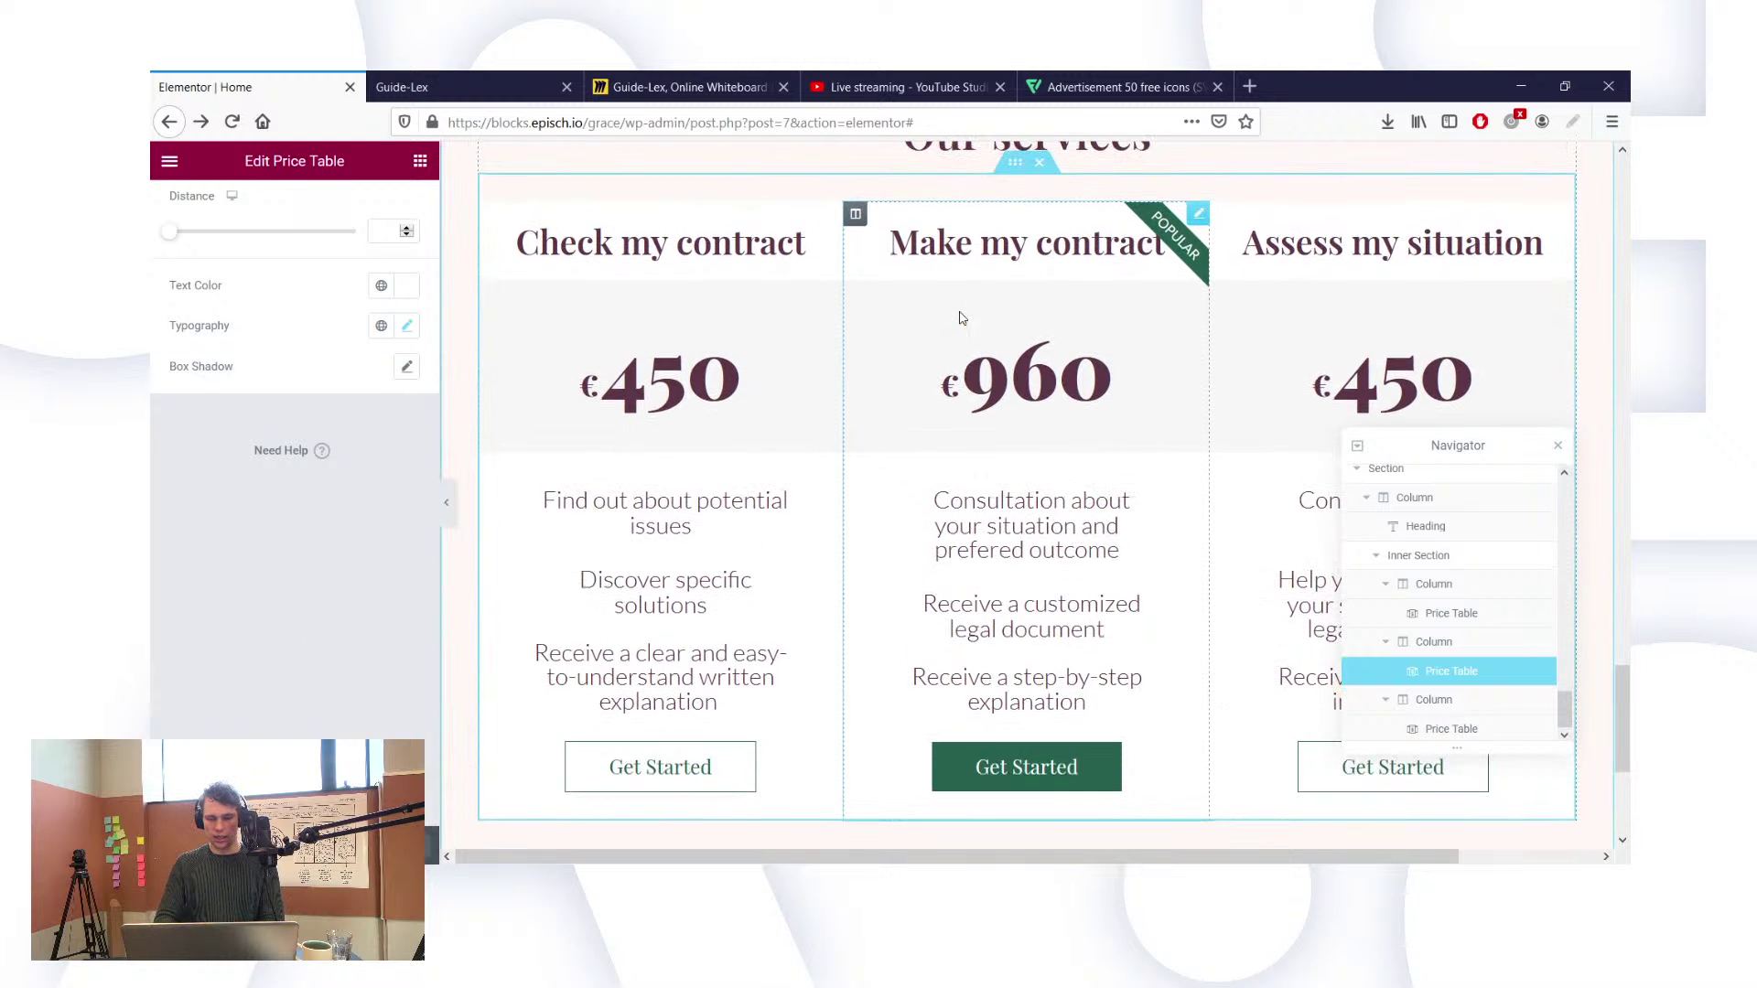
{"action": "left_click", "coordinate": [857, 215]}
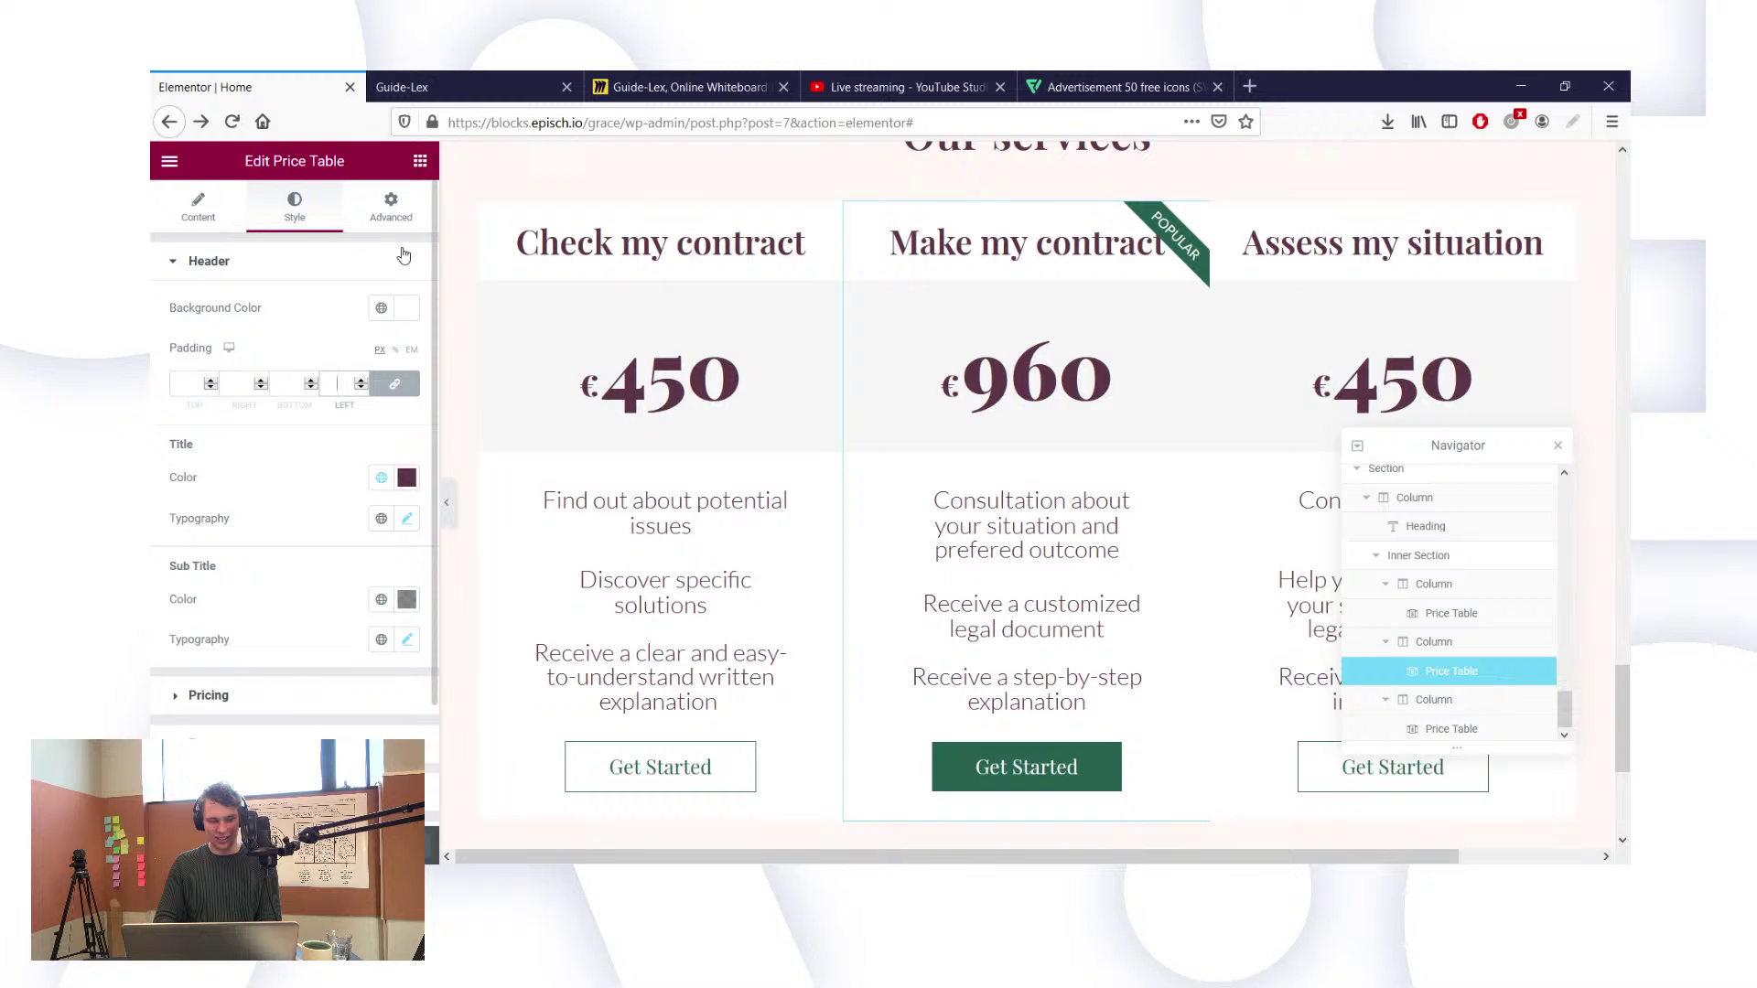
{"action": "scroll", "coordinate": [307, 436], "scroll_direction": "down", "scroll_amount": 2}
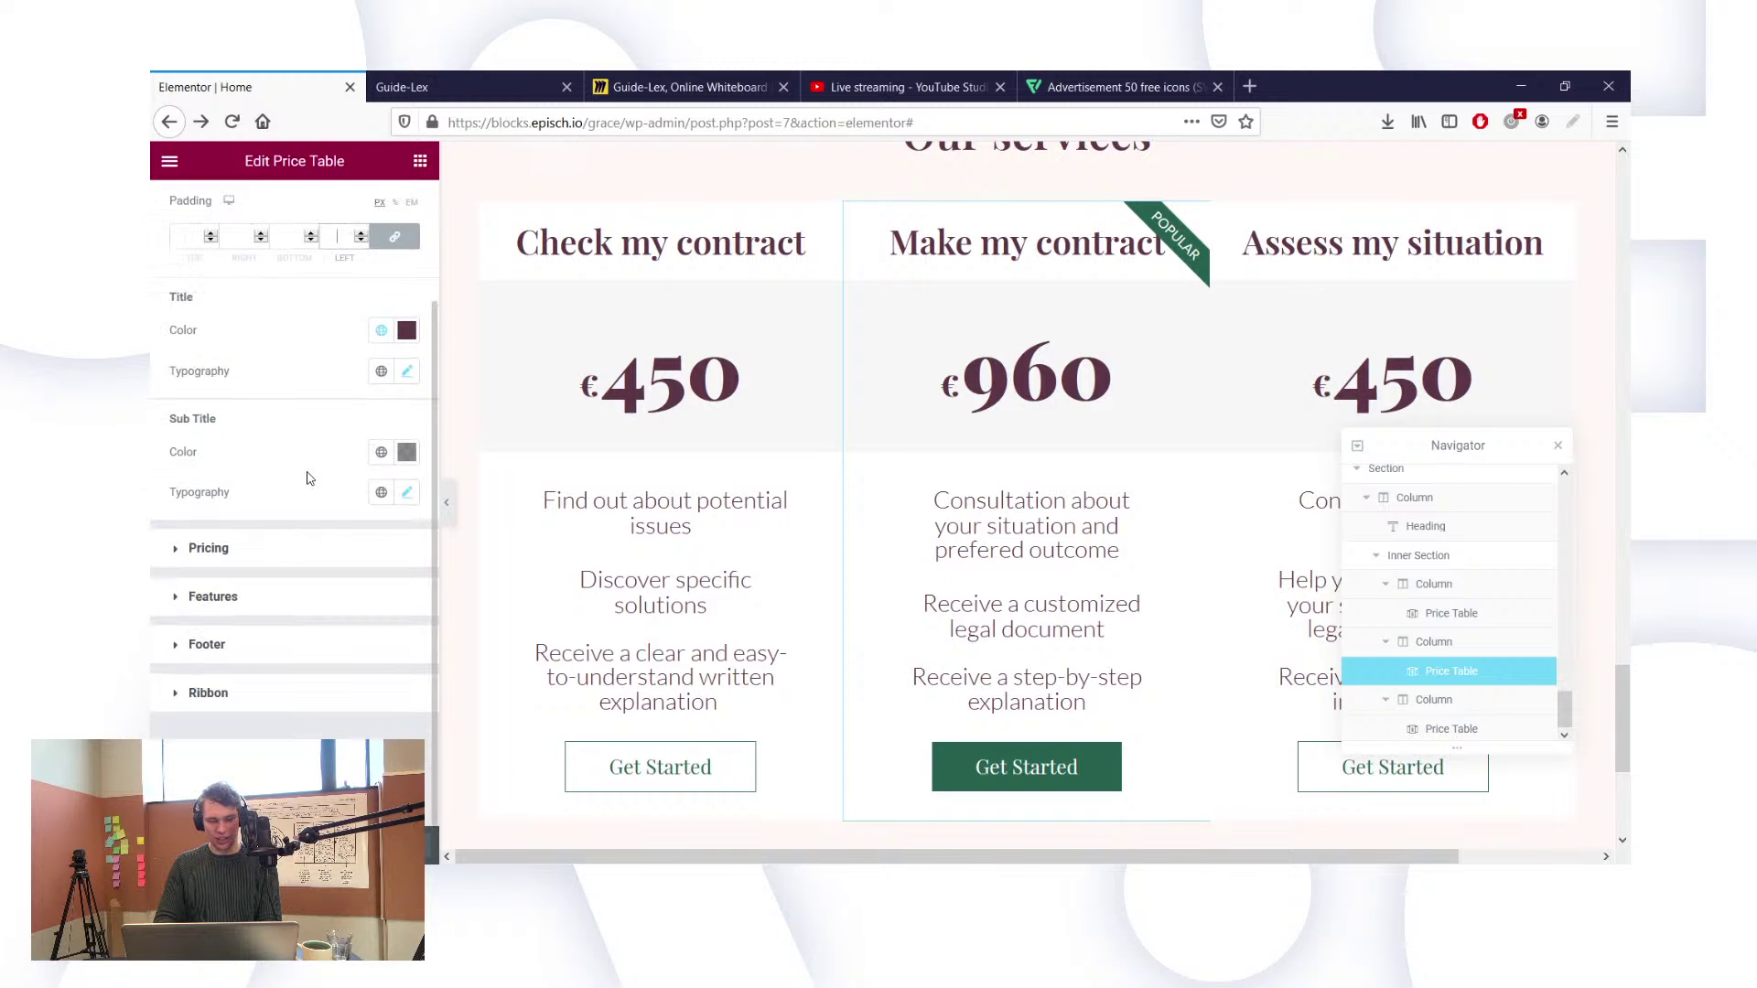
{"action": "scroll", "coordinate": [308, 478], "scroll_direction": "up", "scroll_amount": 2}
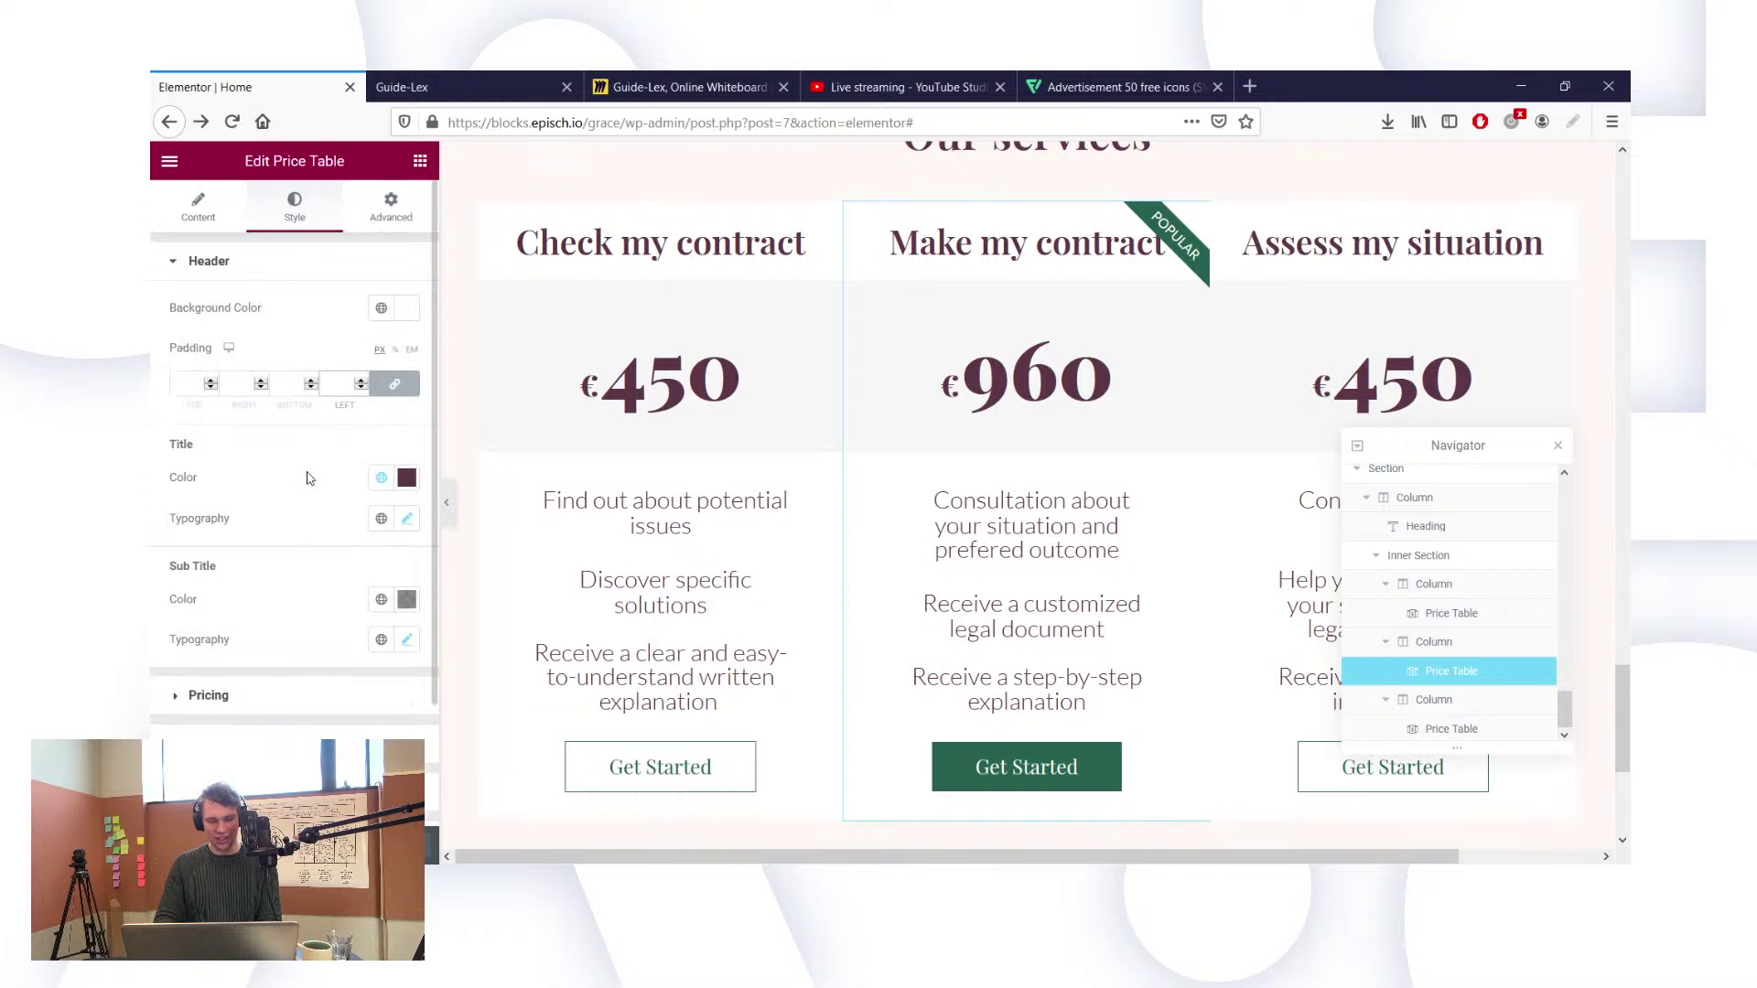
{"action": "left_click", "coordinate": [391, 210]}
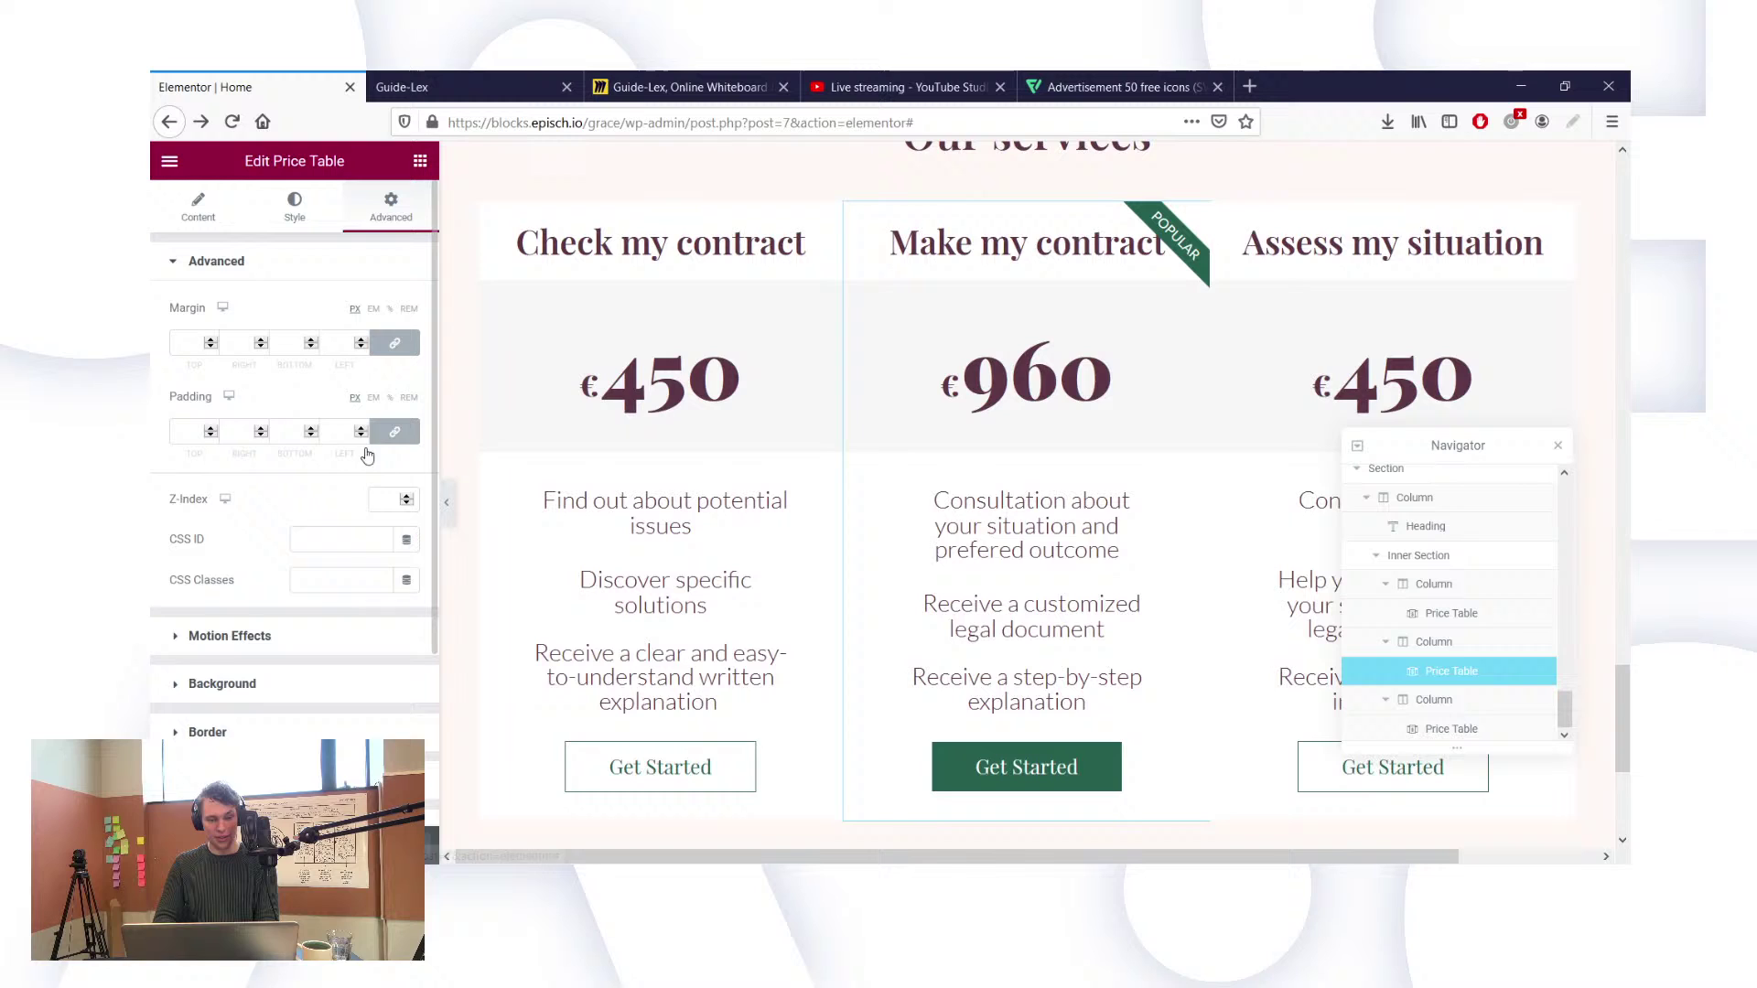
{"action": "left_click", "coordinate": [183, 344]}
{"action": "type", "text": "0"}
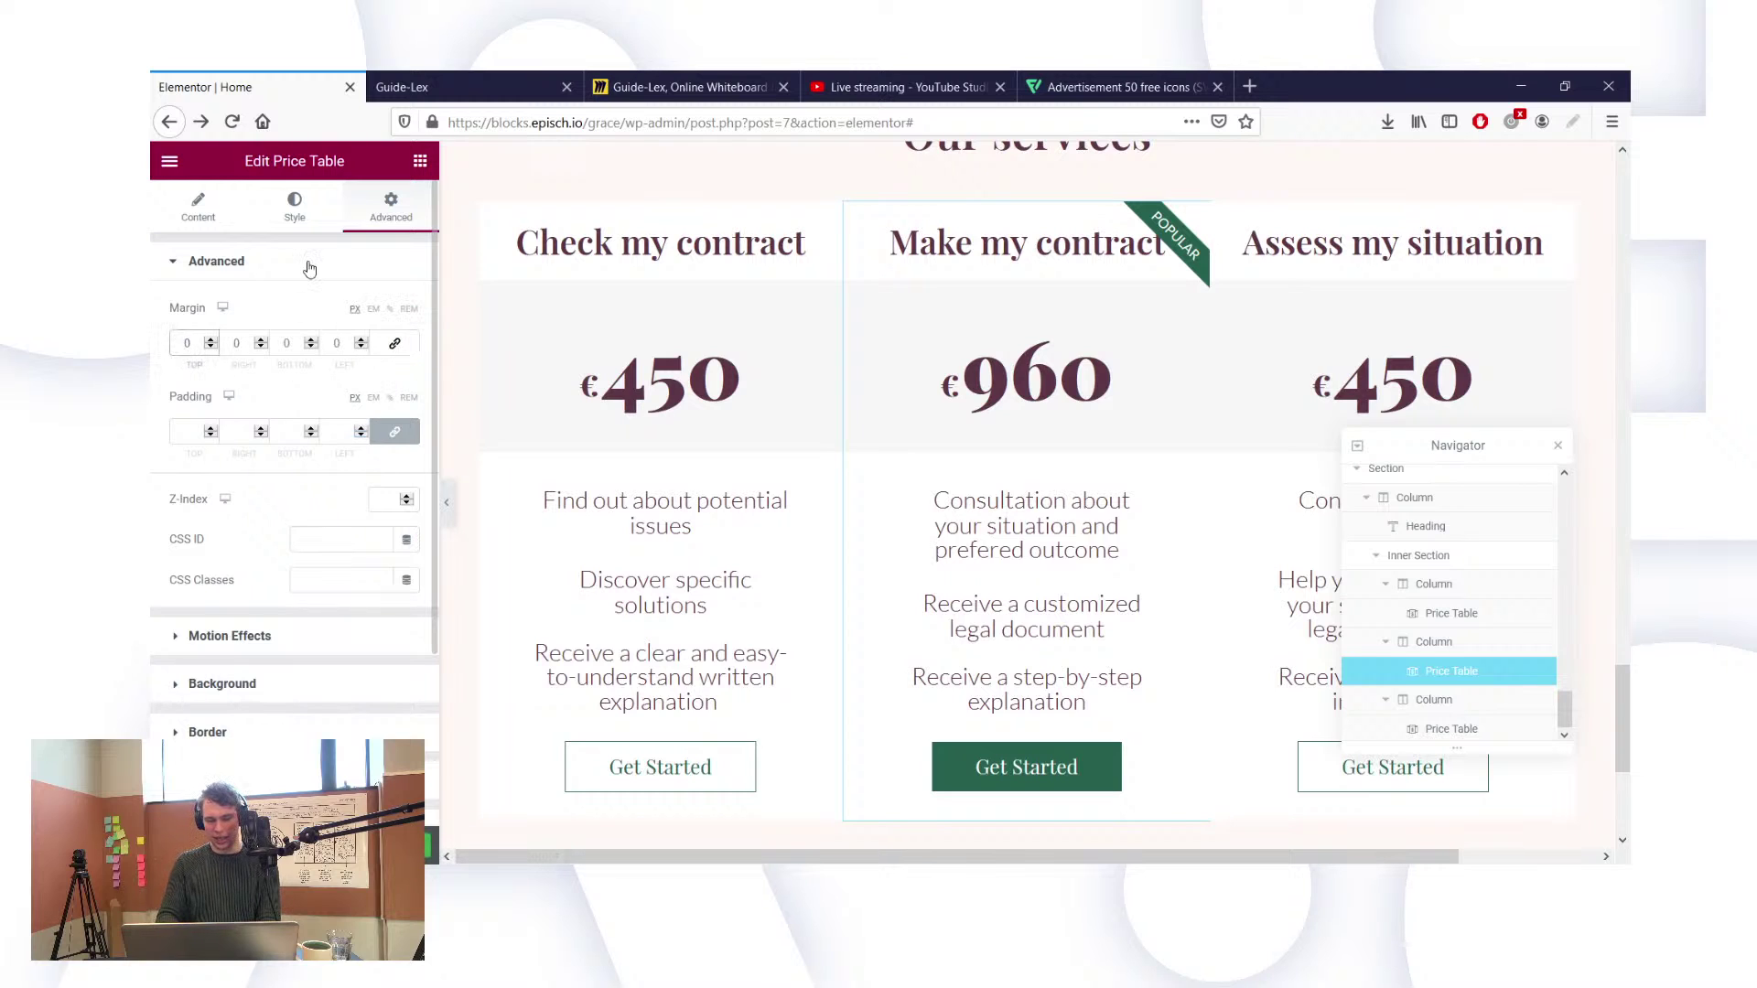
{"action": "type", "text": "100"}
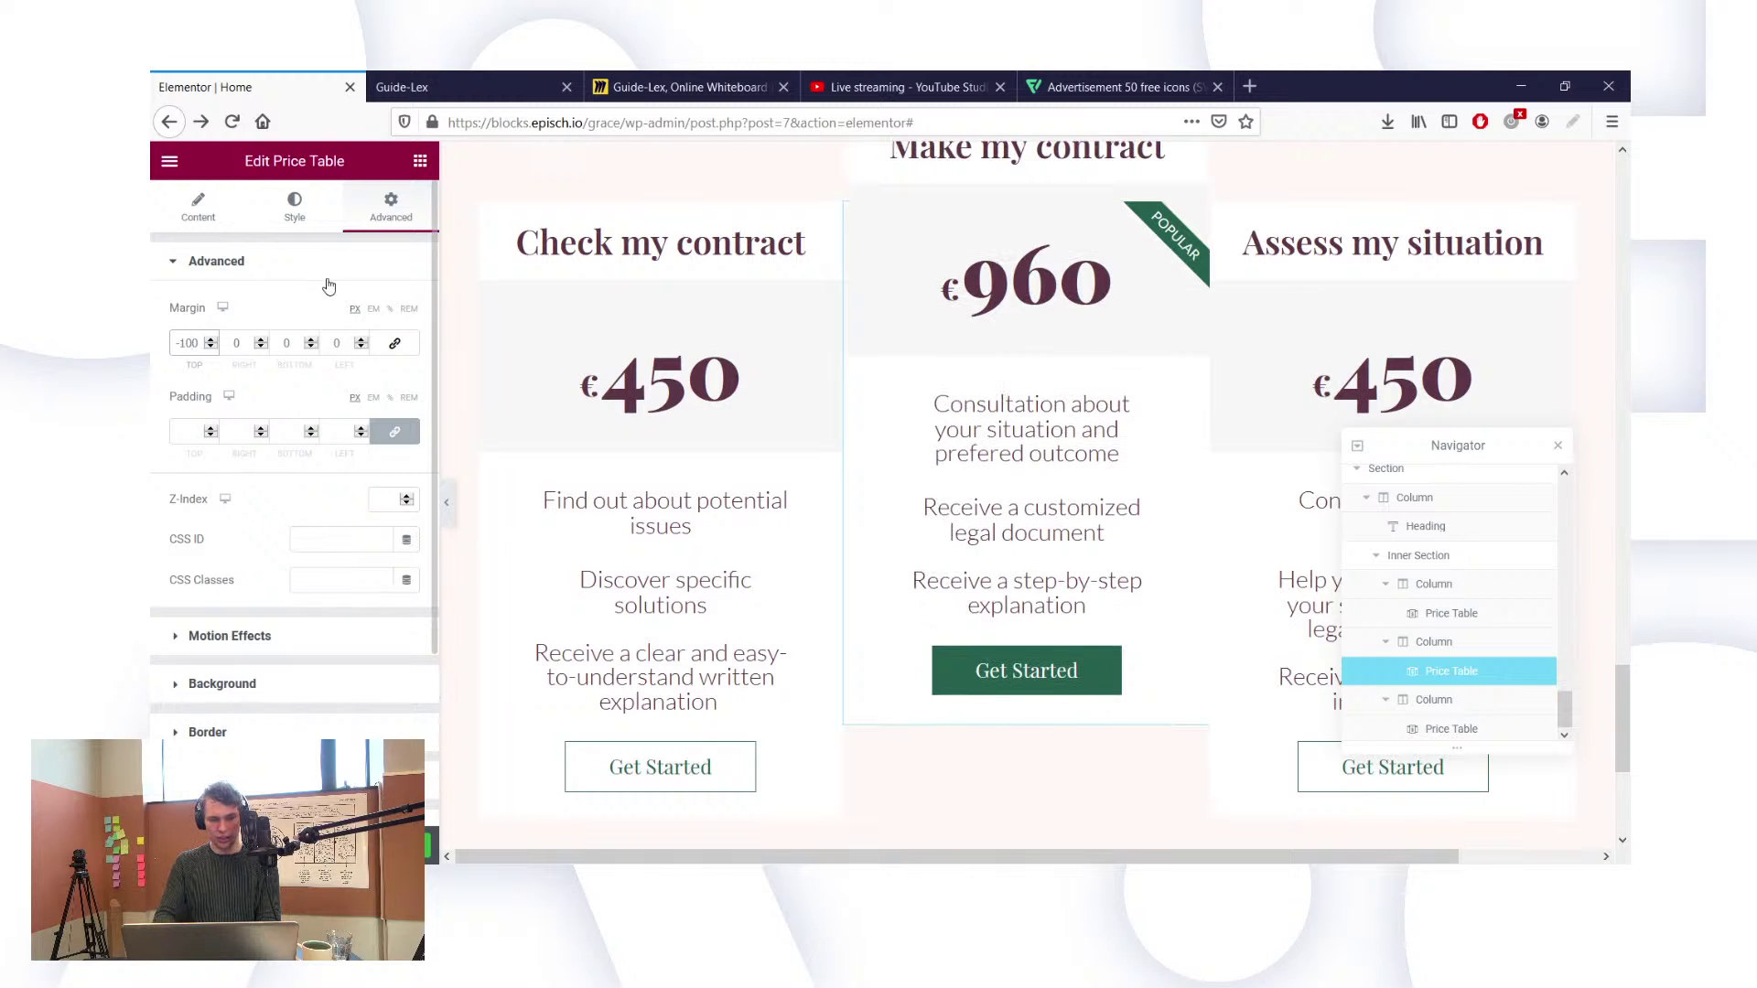
{"action": "key", "text": "BackSpace"}
{"action": "left_click", "coordinate": [286, 345]}
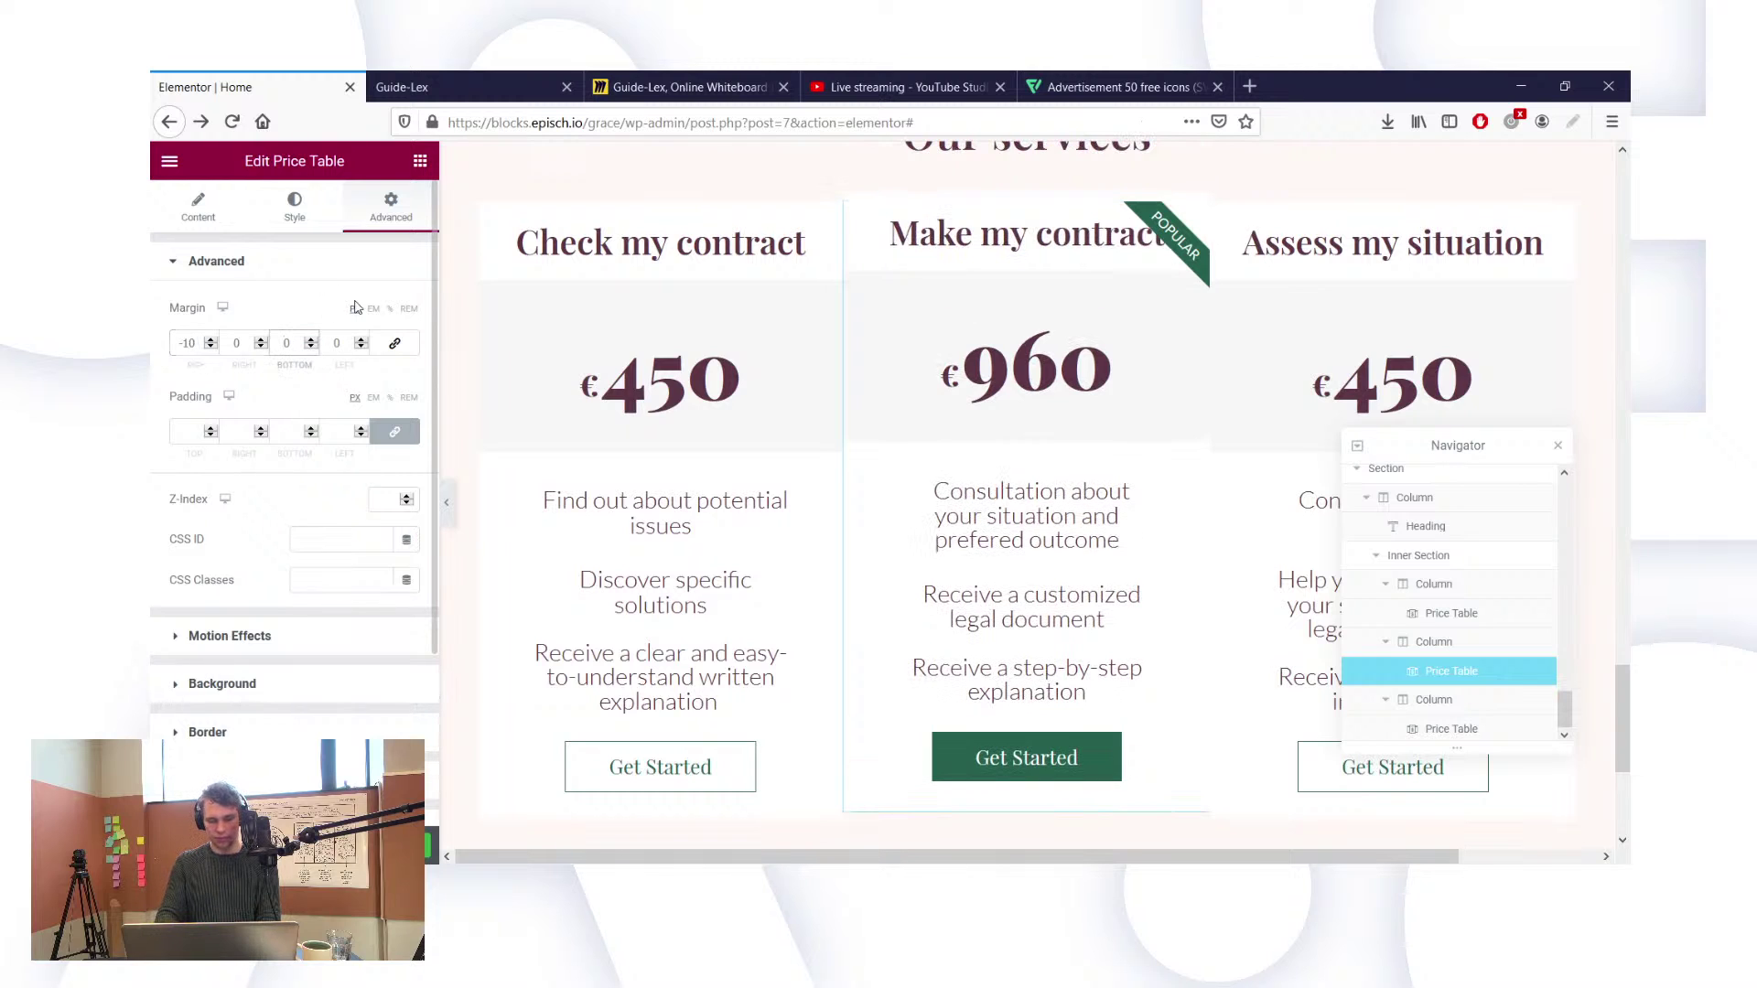
{"action": "type", "text": "-100"}
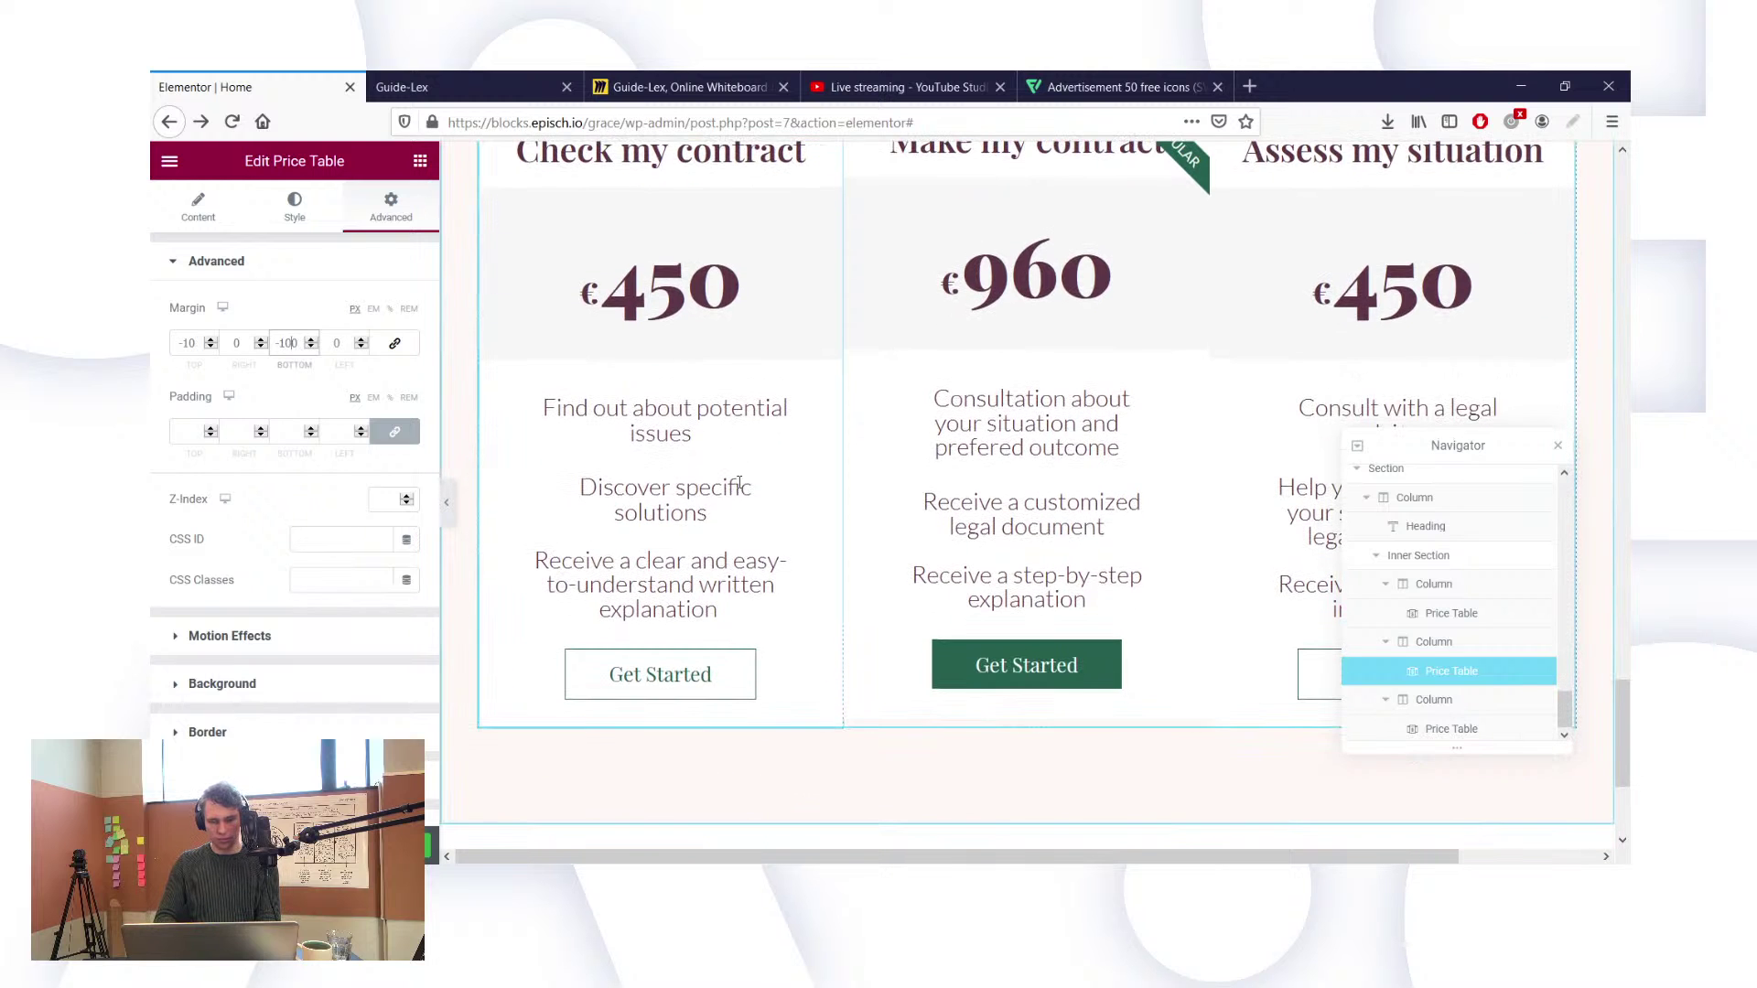
Step: Reset the middle card's top and bottom margins to 0
{"action": "scroll", "coordinate": [861, 615], "scroll_direction": "up", "scroll_amount": 2}
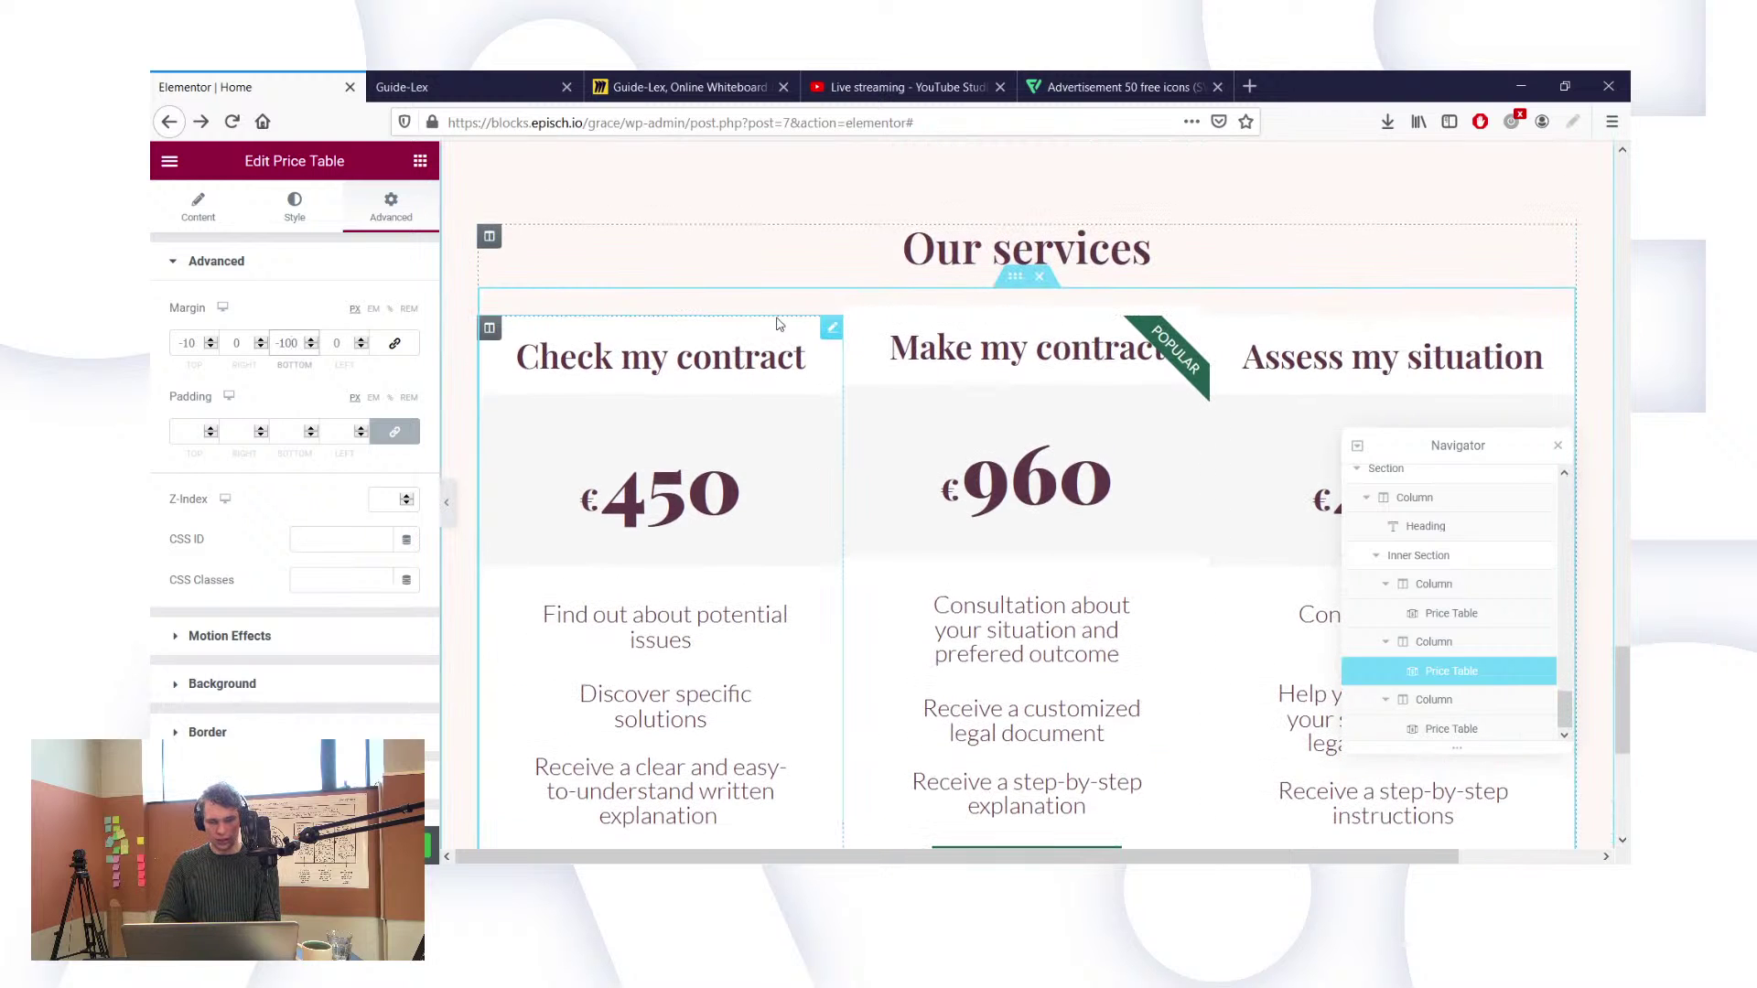
{"action": "scroll", "coordinate": [779, 324], "scroll_direction": "down", "scroll_amount": 1}
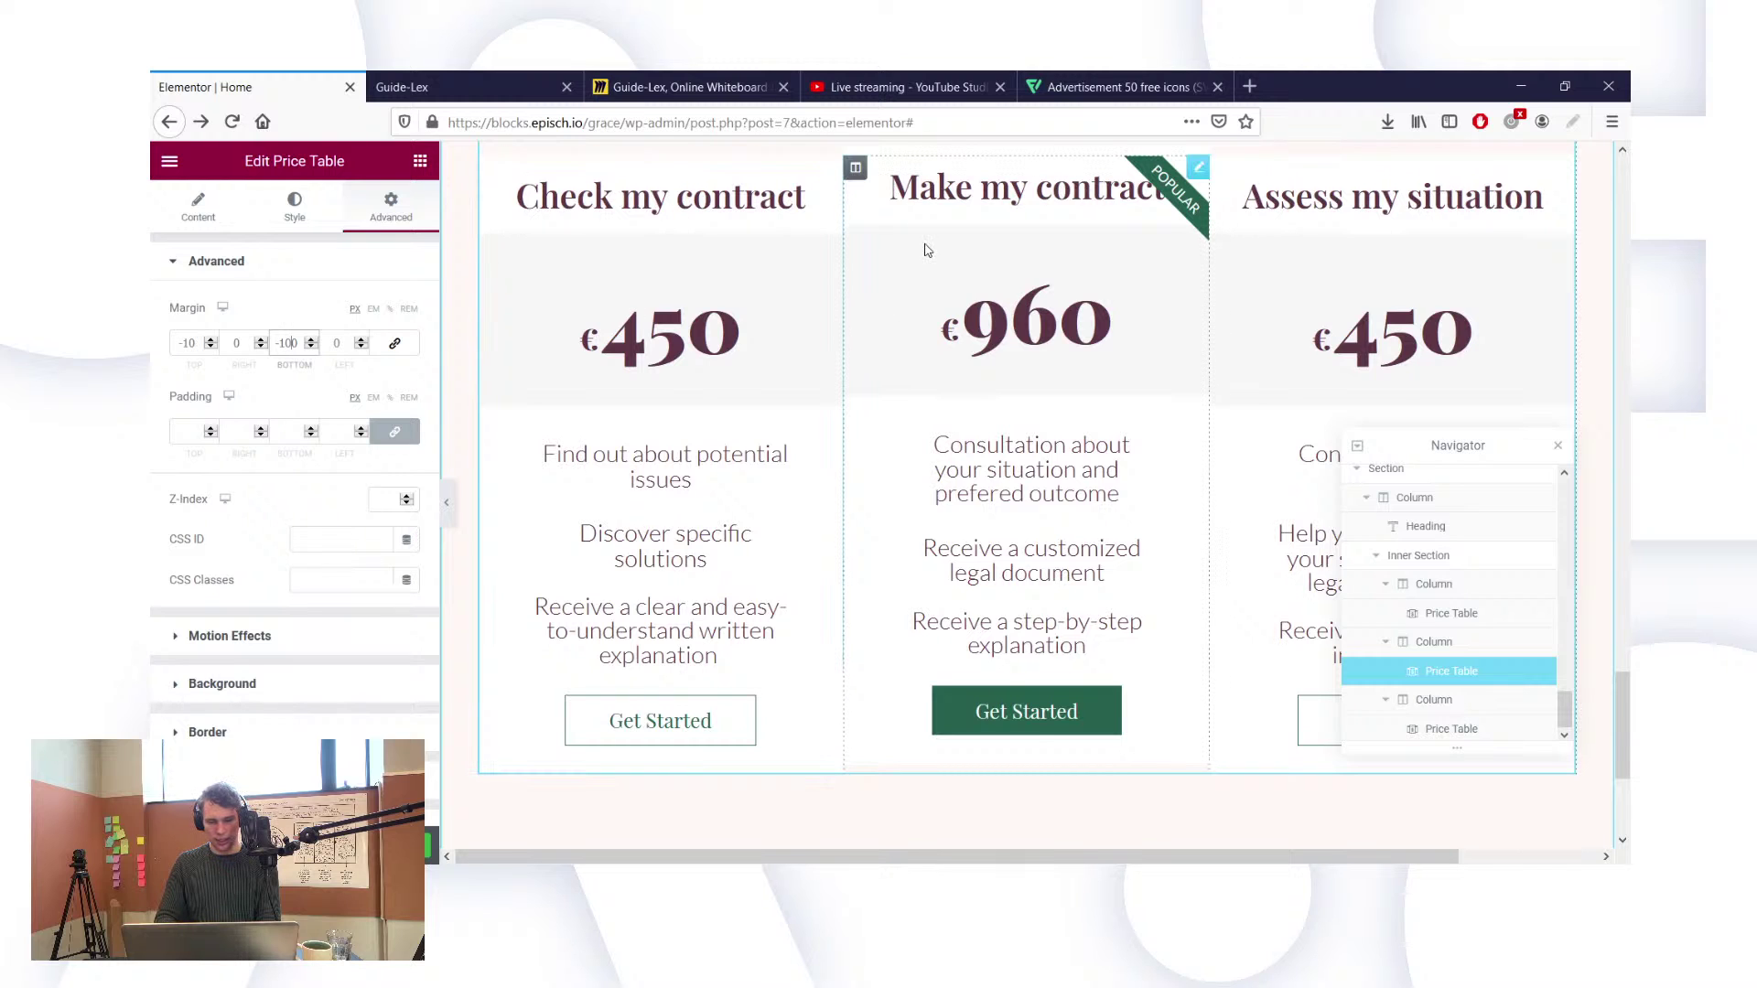
{"action": "scroll", "coordinate": [926, 250], "scroll_direction": "up", "scroll_amount": 1}
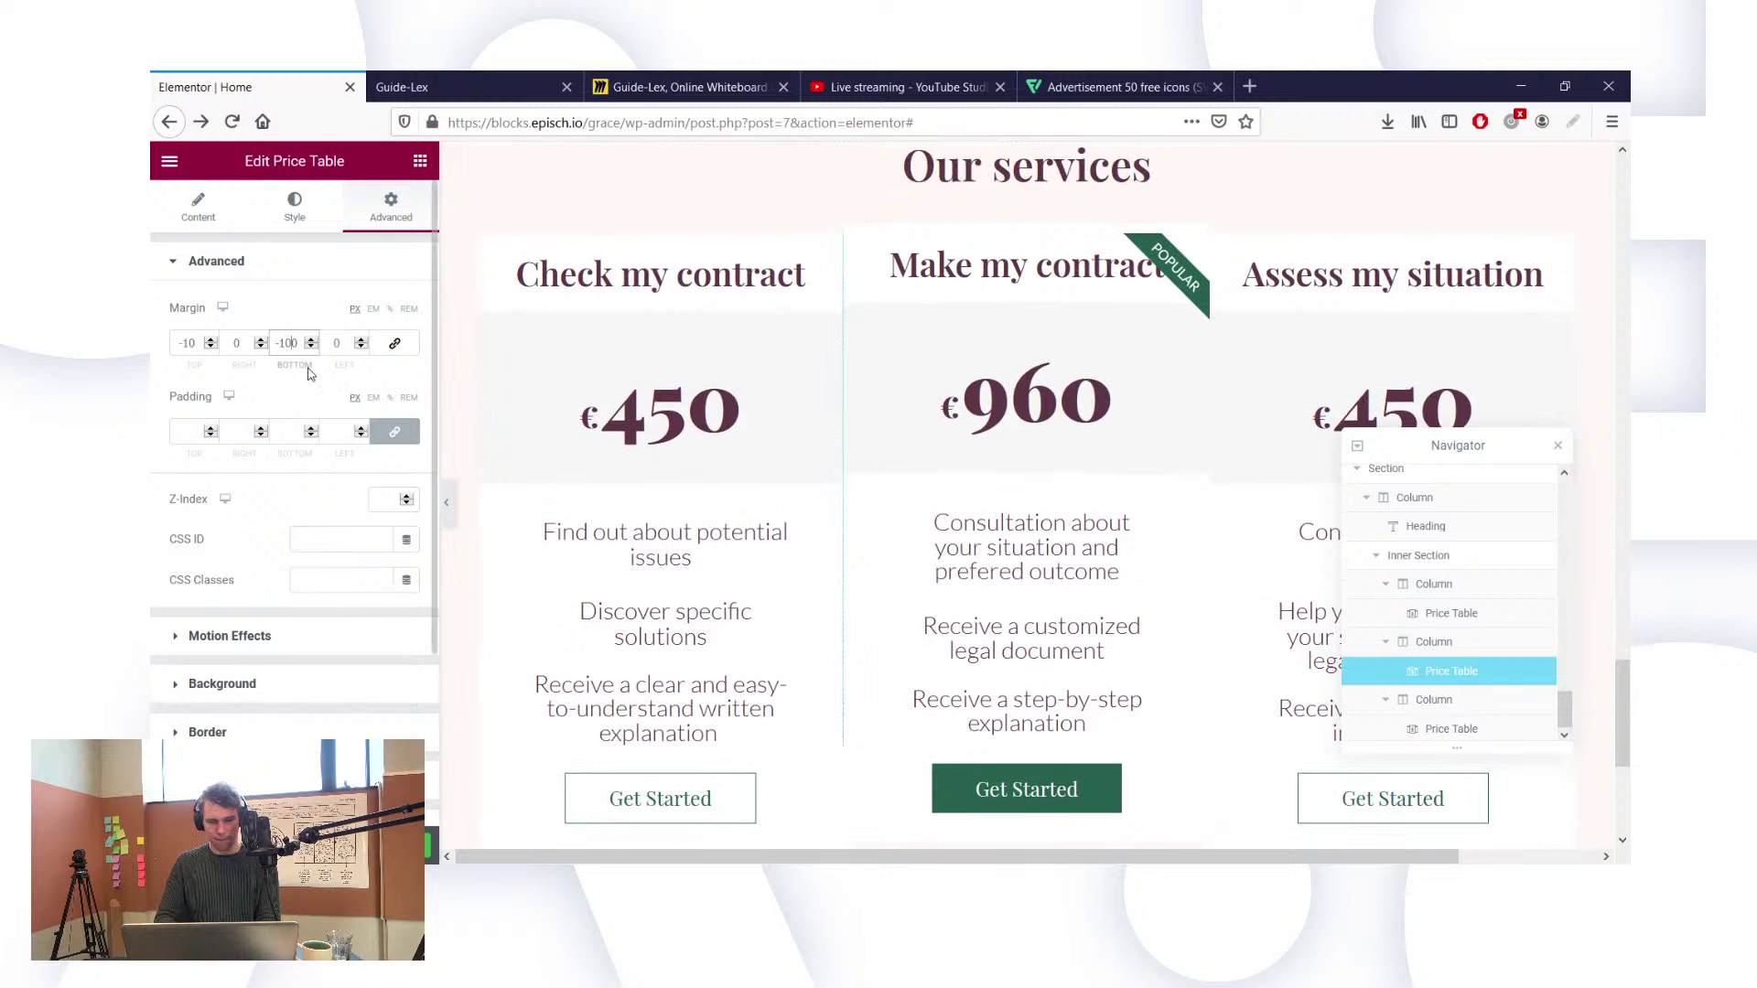
{"action": "key", "text": "BackSpace"}
{"action": "key", "text": "BackSpace"}
{"action": "key", "text": "BackSpace"}
{"action": "type", "text": "0"}
{"action": "left_click", "coordinate": [184, 342]}
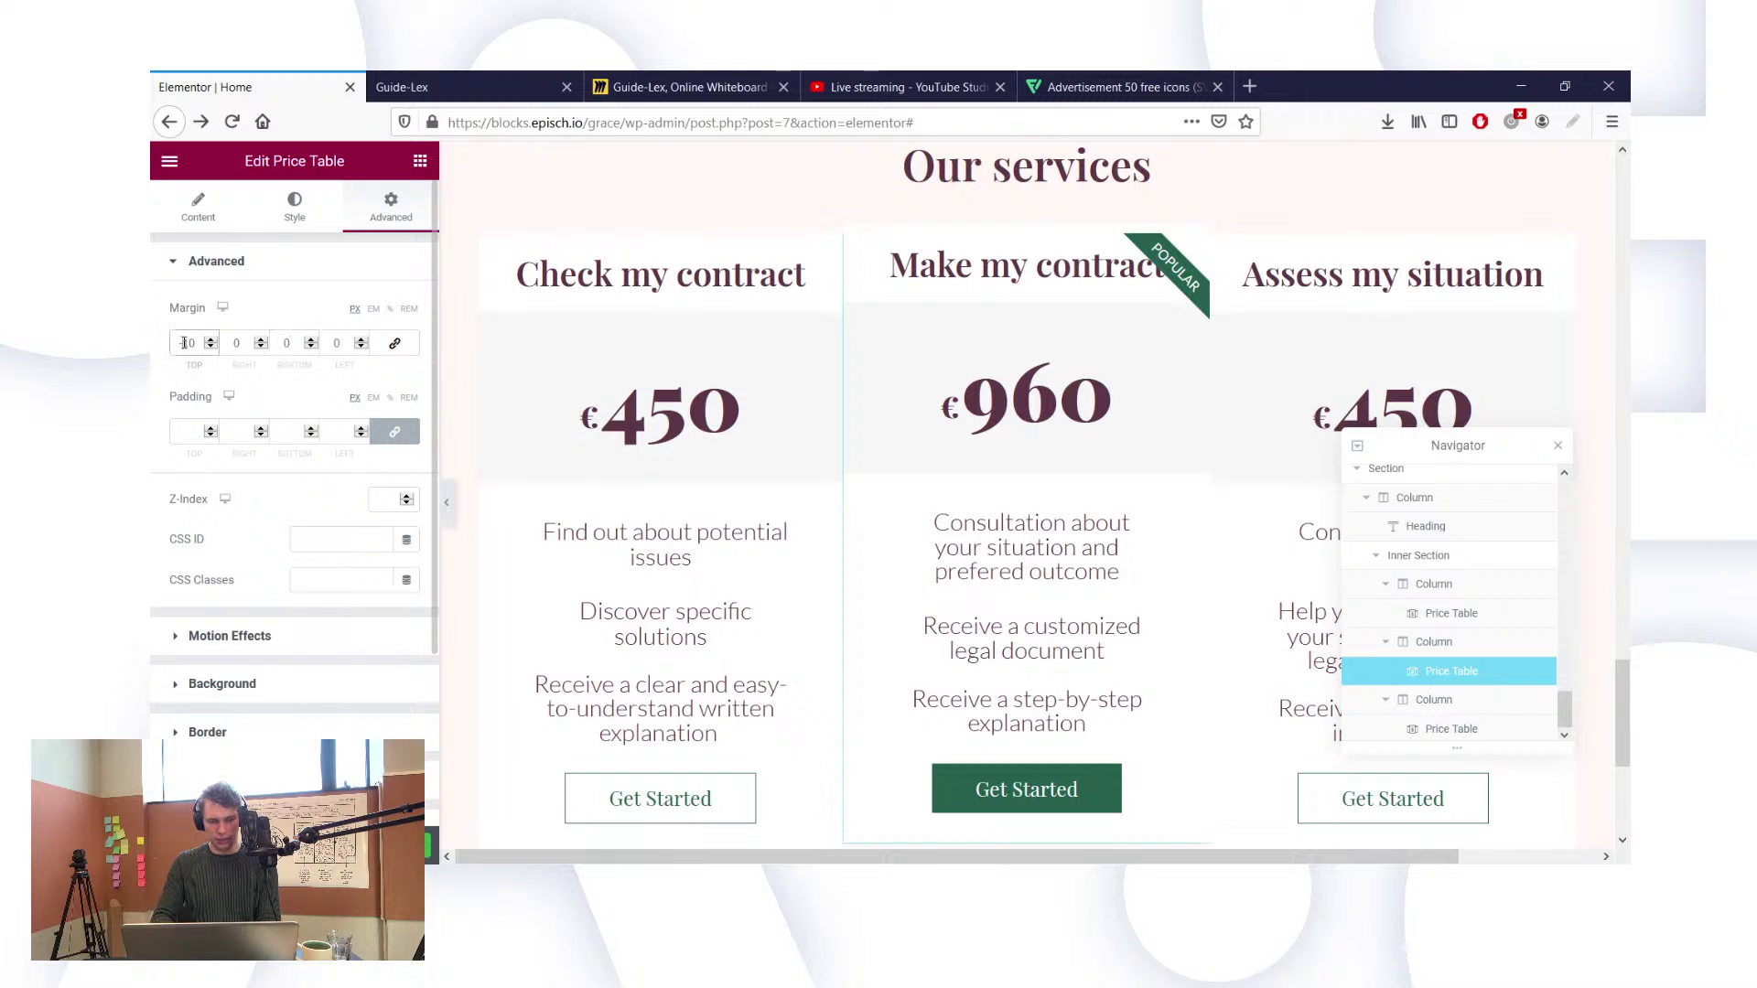
{"action": "key", "text": "BackSpace"}
{"action": "key", "text": "BackSpace"}
{"action": "key", "text": "BackSpace"}
{"action": "type", "text": "0"}
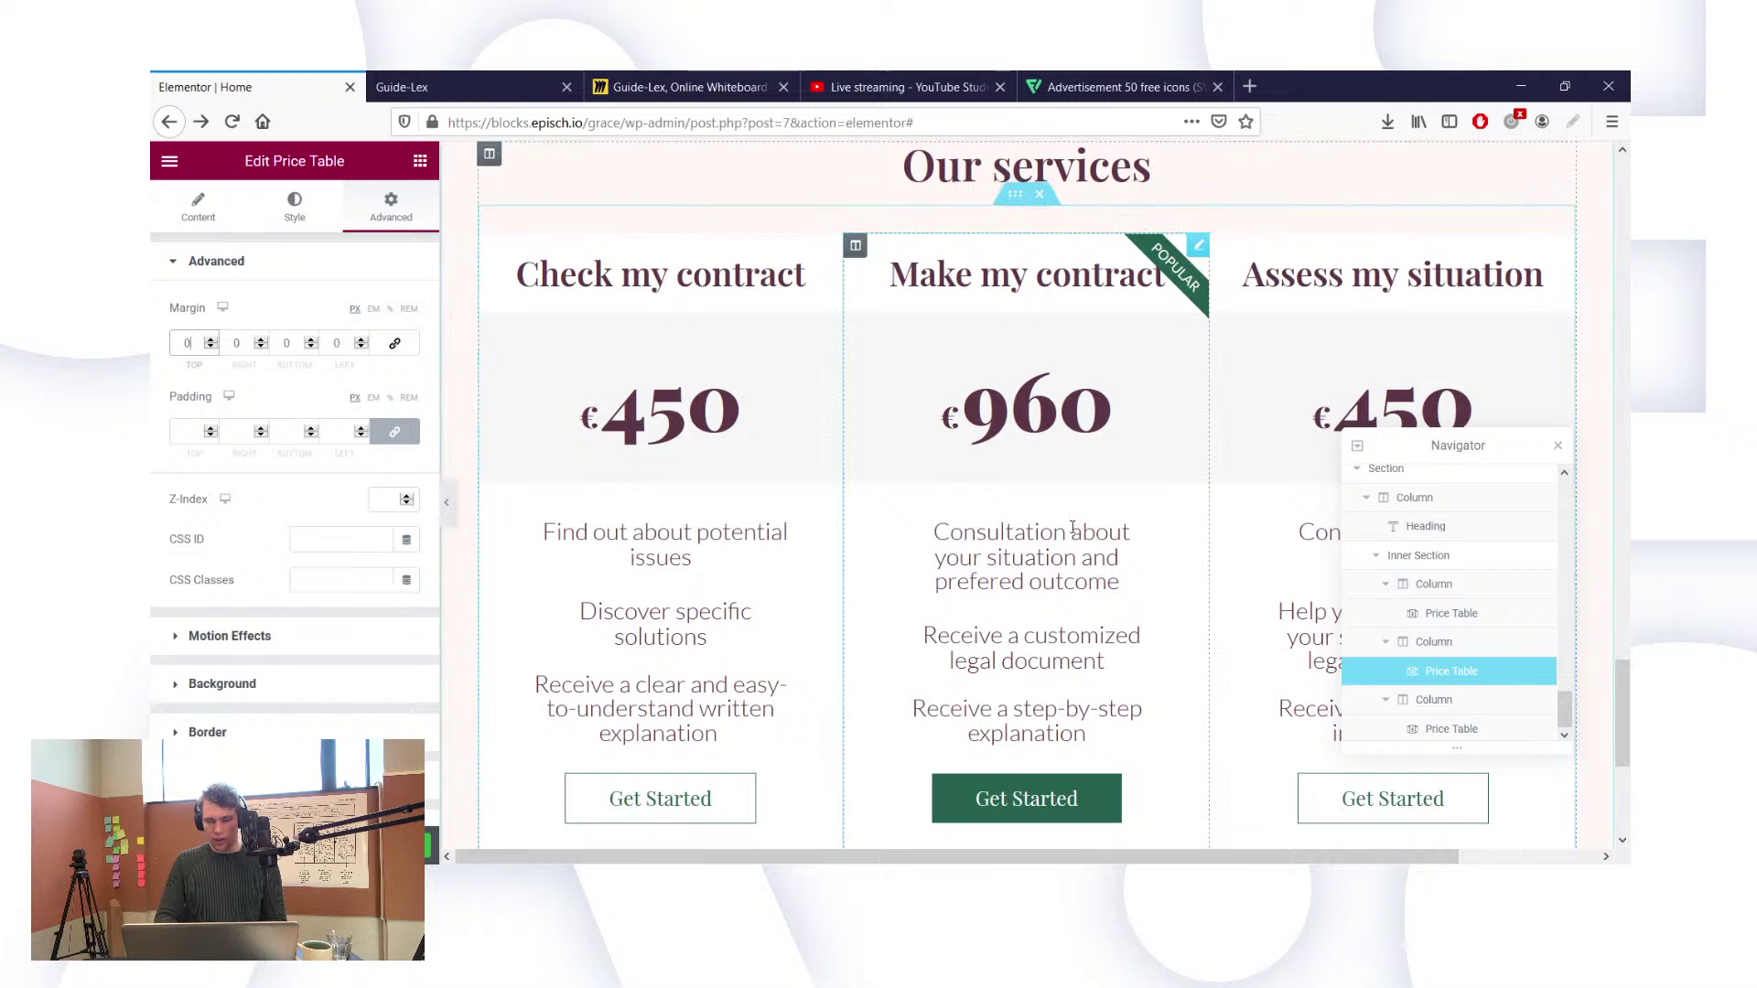
{"action": "left_click", "coordinate": [190, 205]}
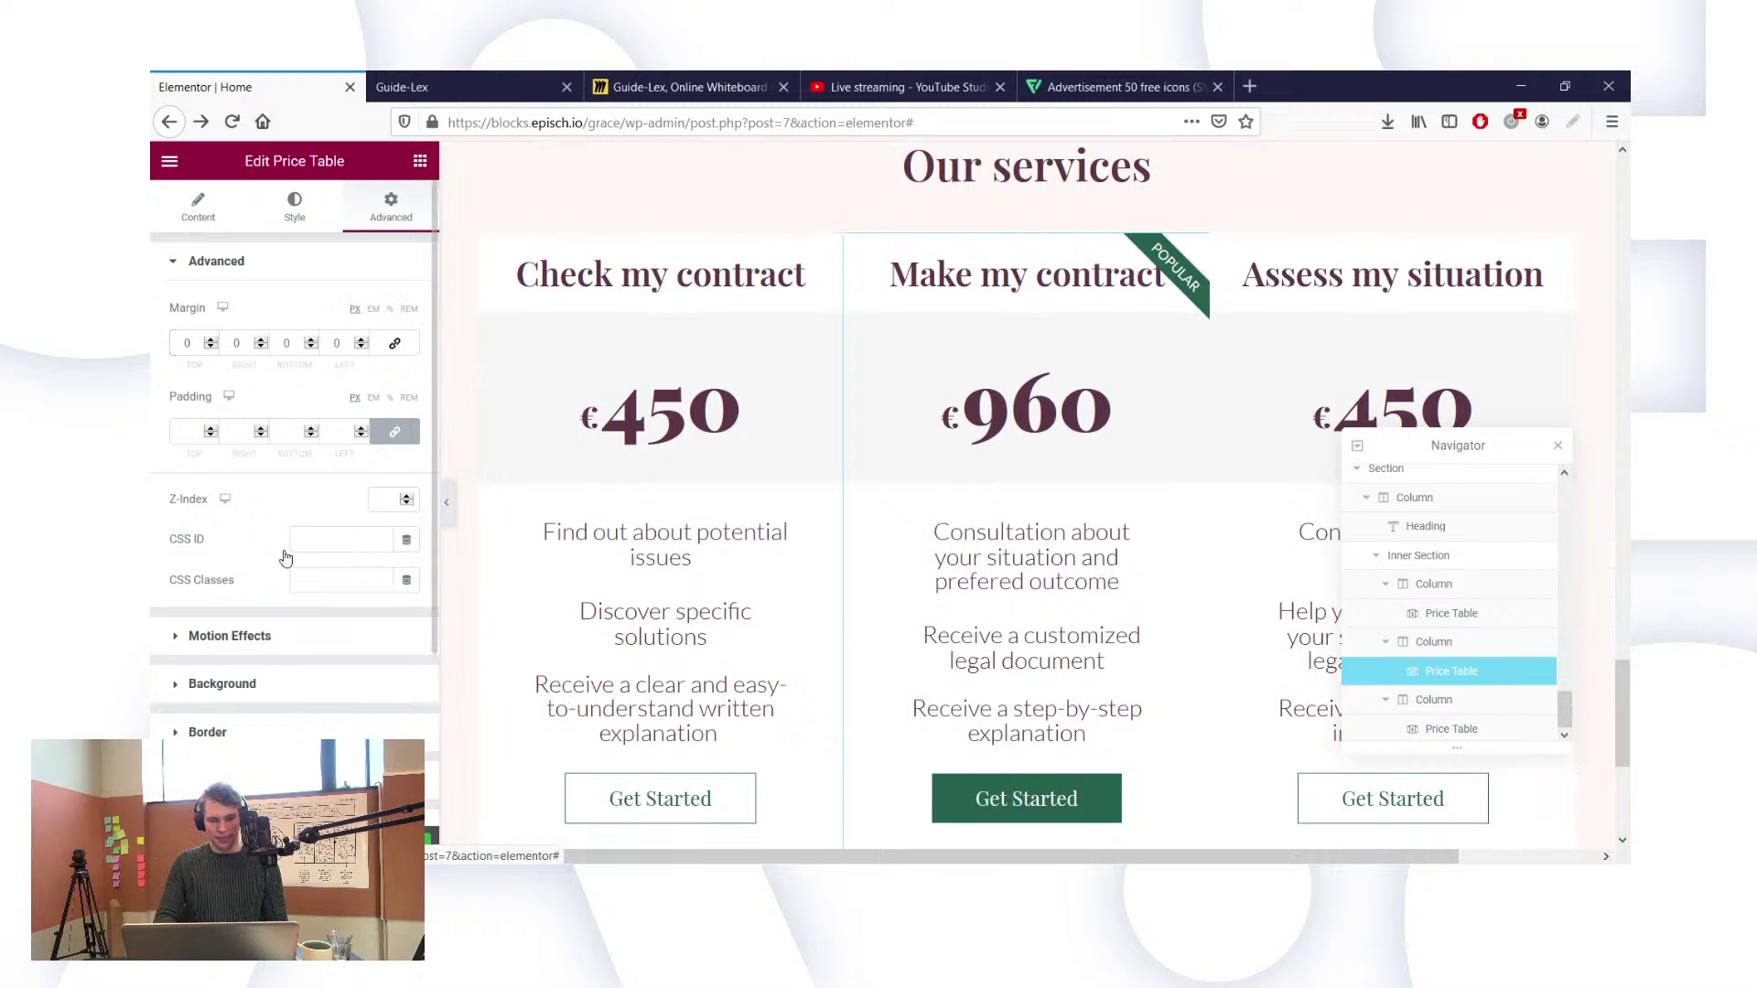
{"action": "left_click", "coordinate": [209, 589]}
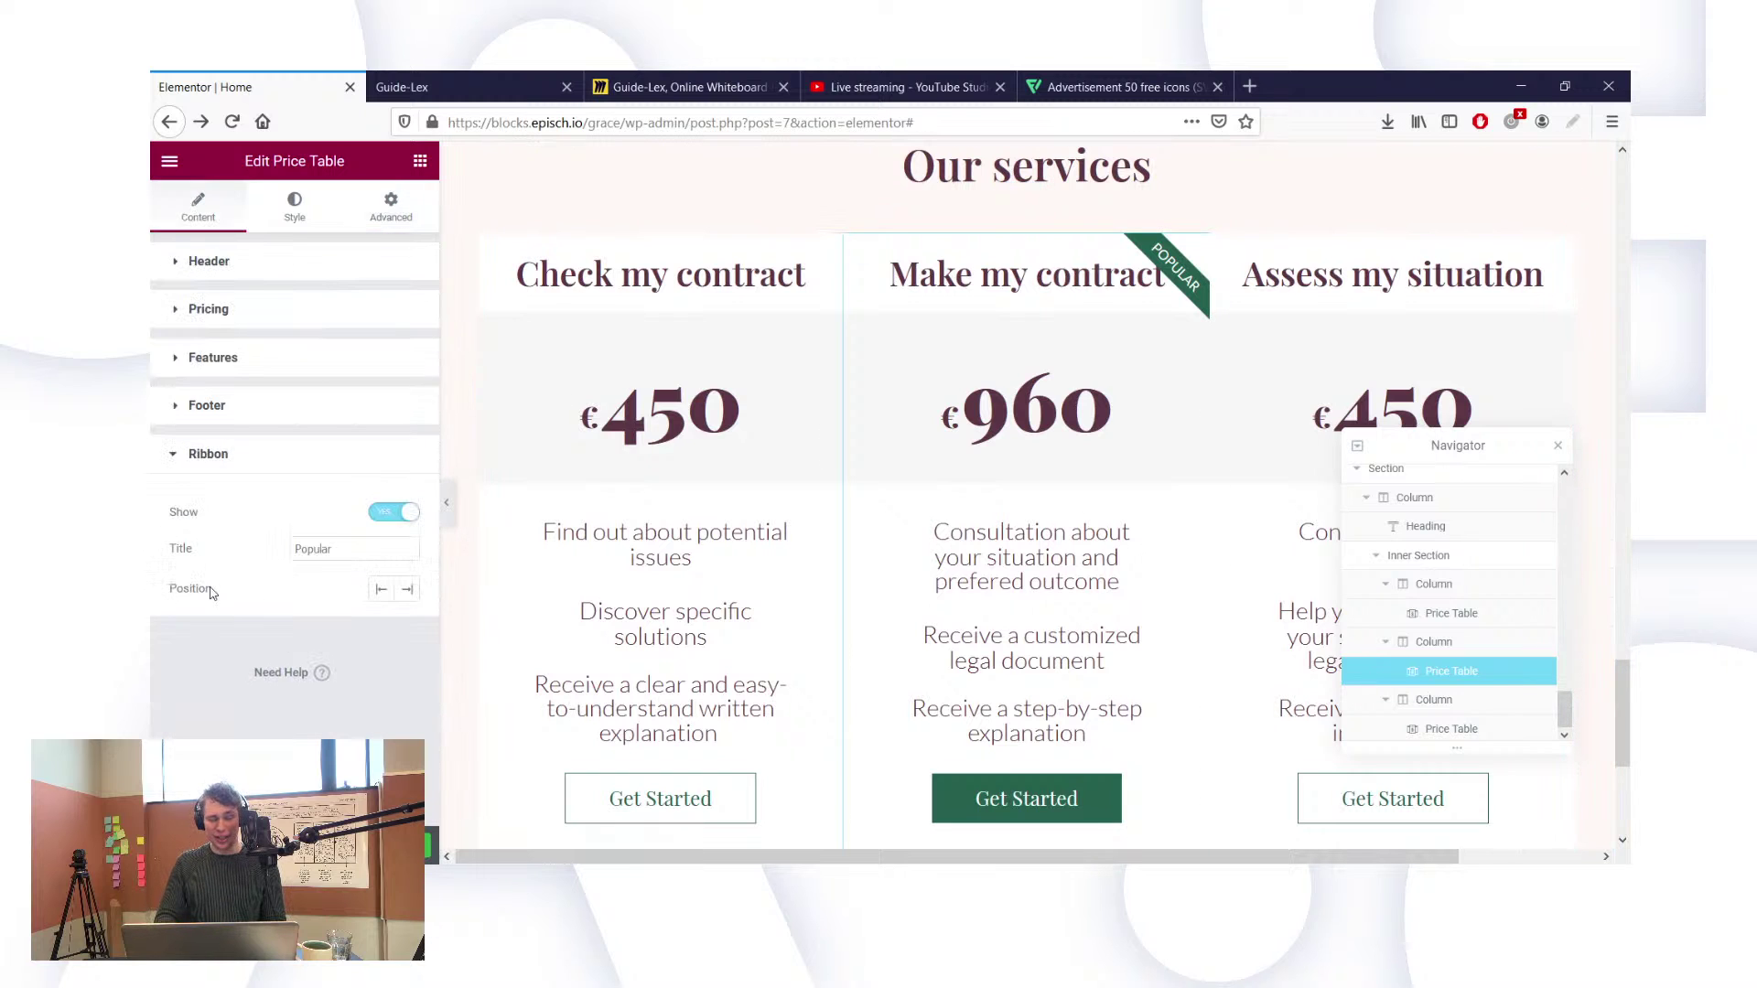
Step: Hide the middle card's ribbon and set its linked header padding to 20
{"action": "left_click", "coordinate": [401, 513]}
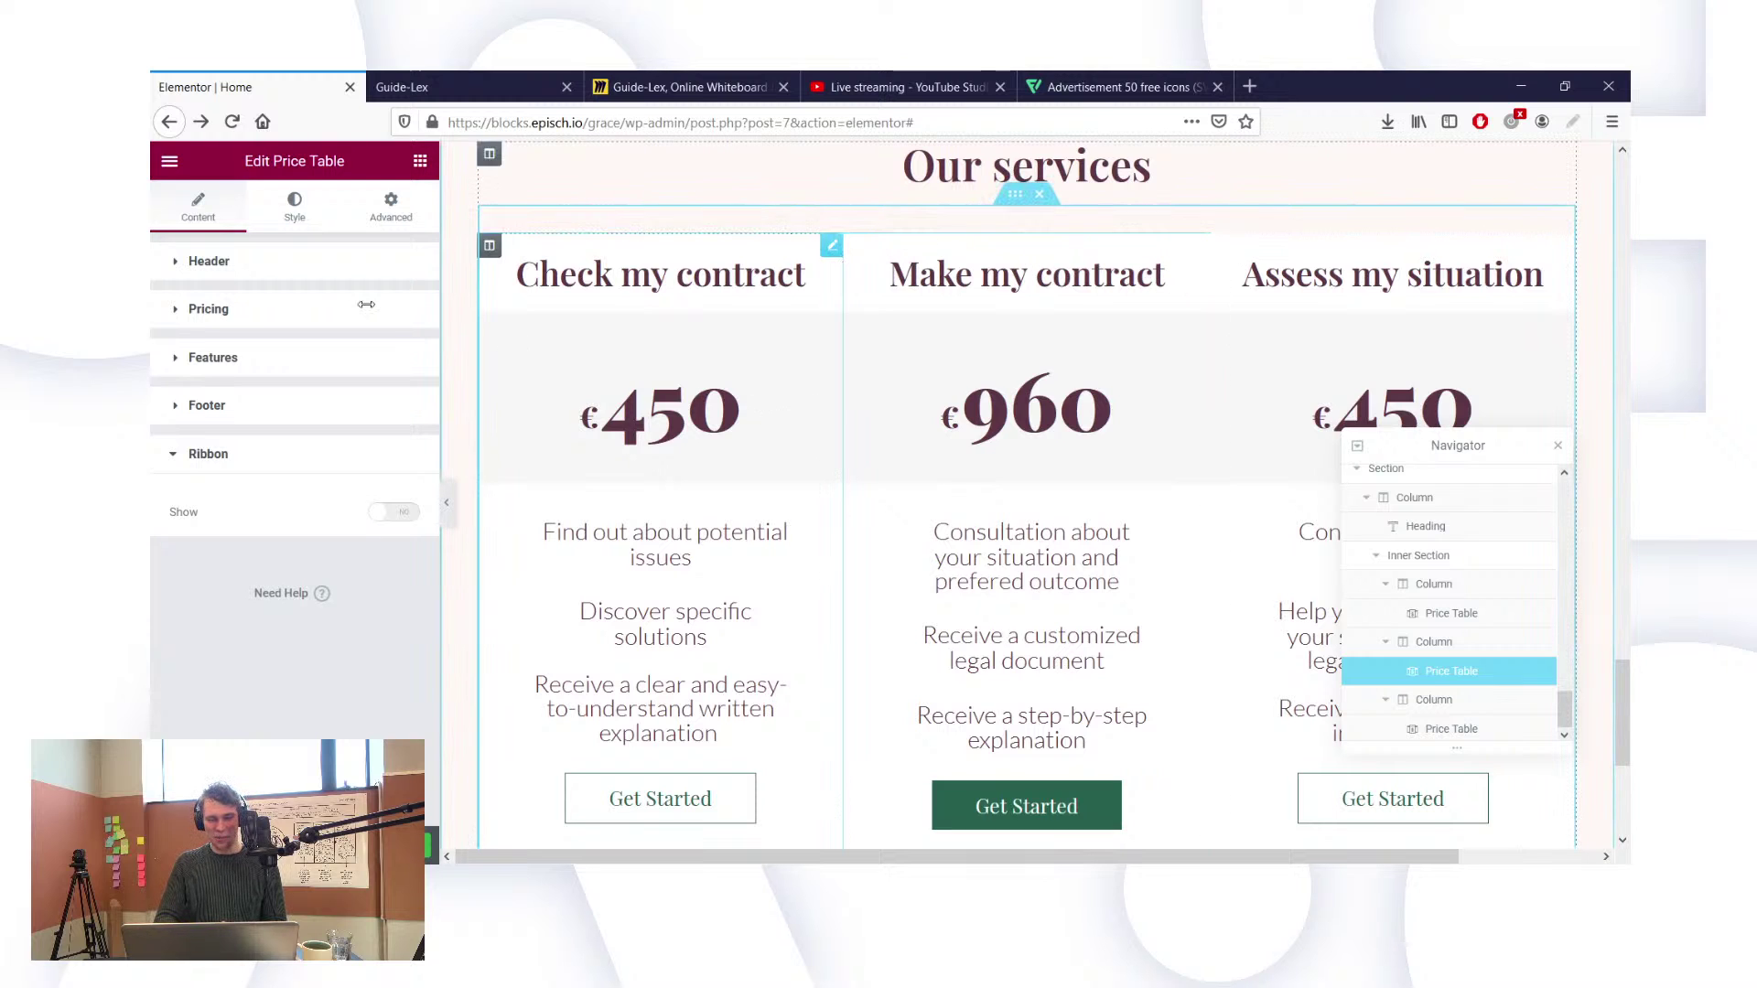
{"action": "left_click", "coordinate": [382, 225]}
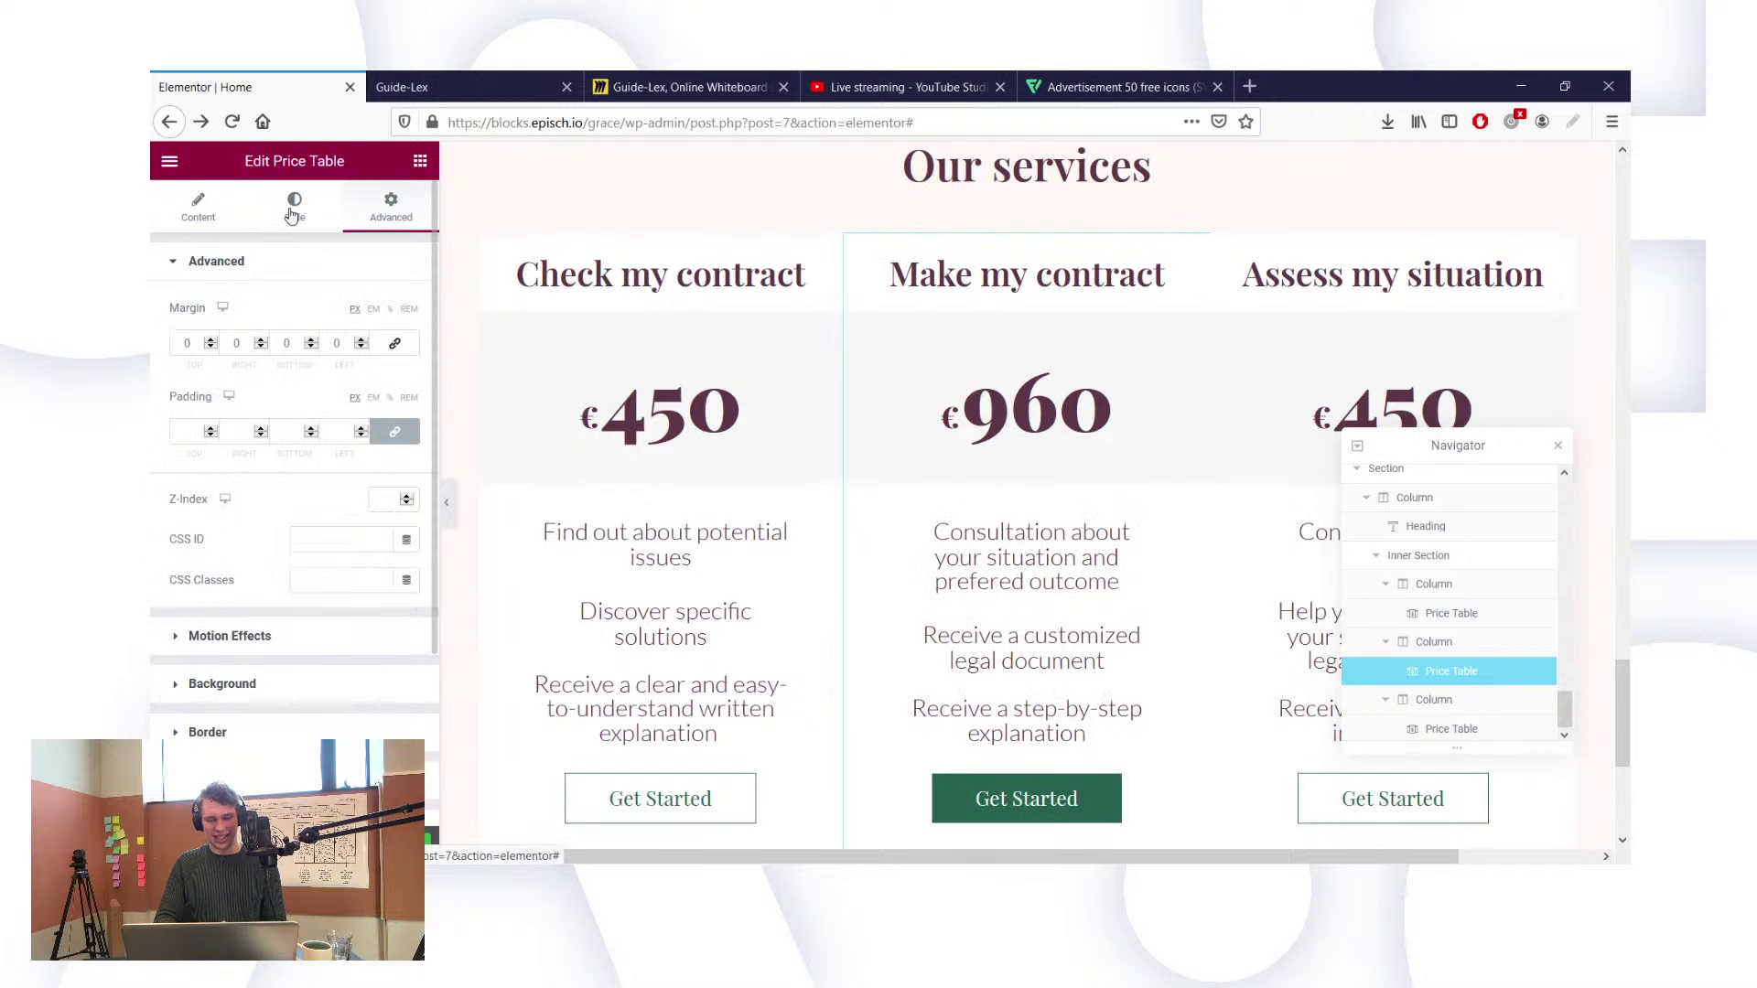
{"action": "left_click", "coordinate": [293, 211]}
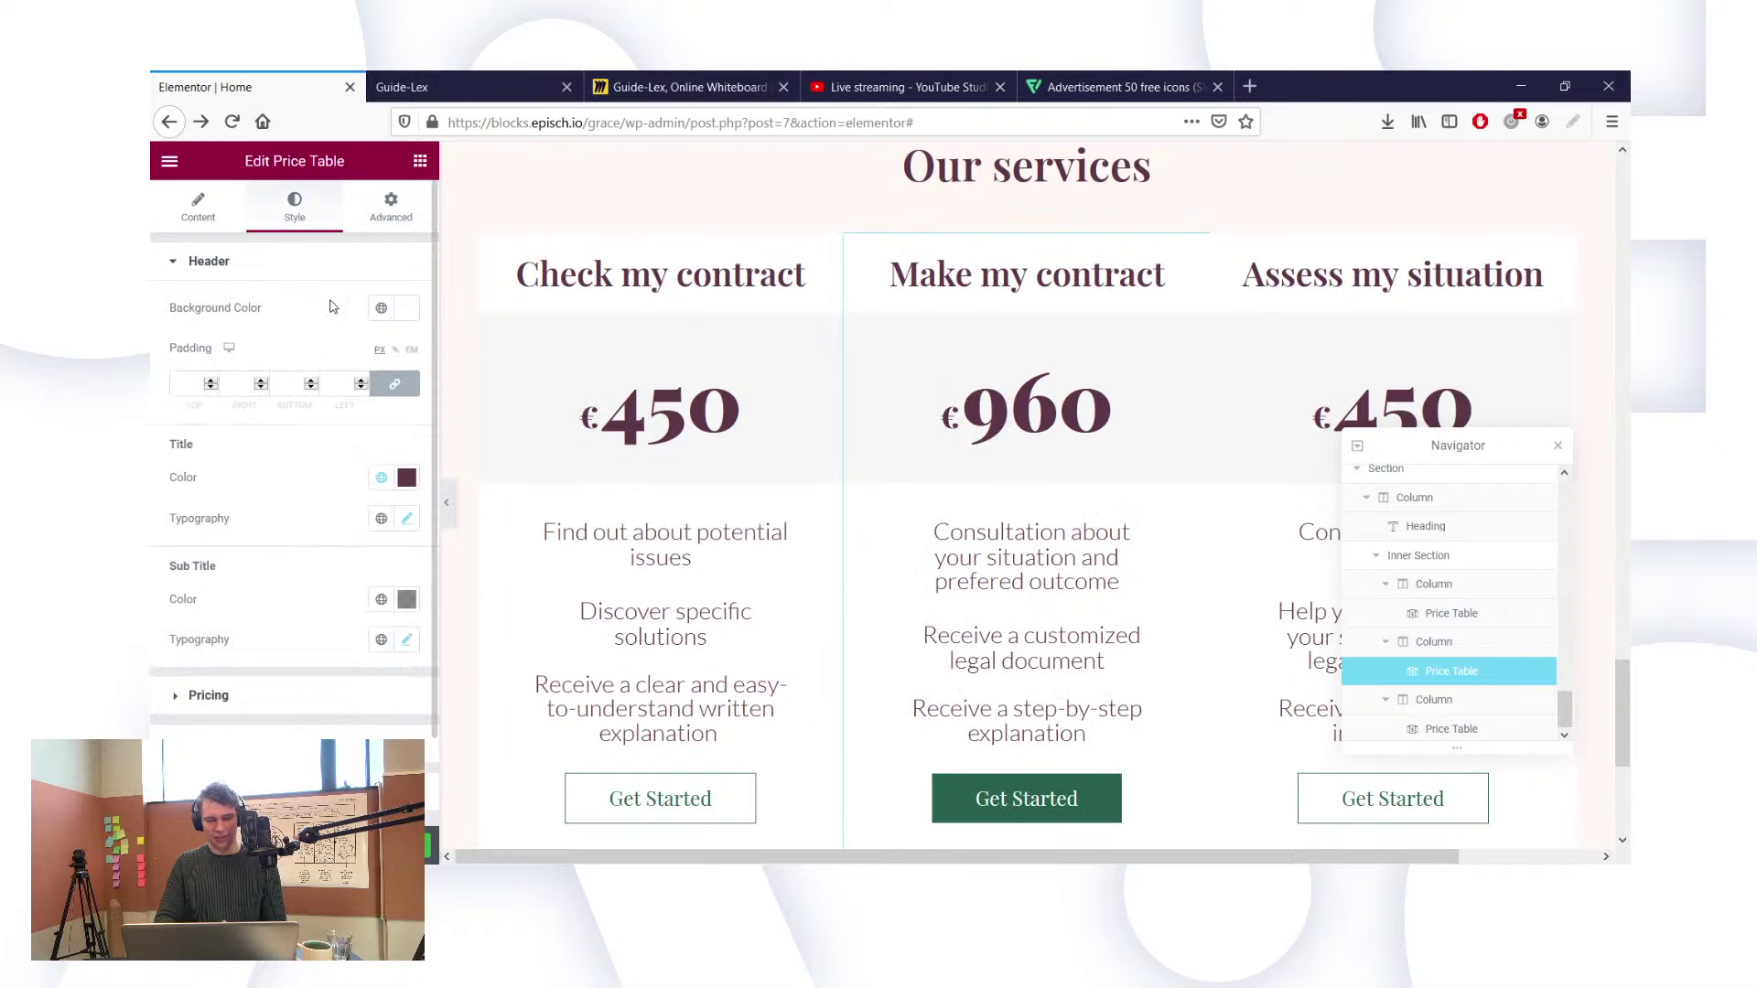
{"action": "left_click", "coordinate": [407, 388]}
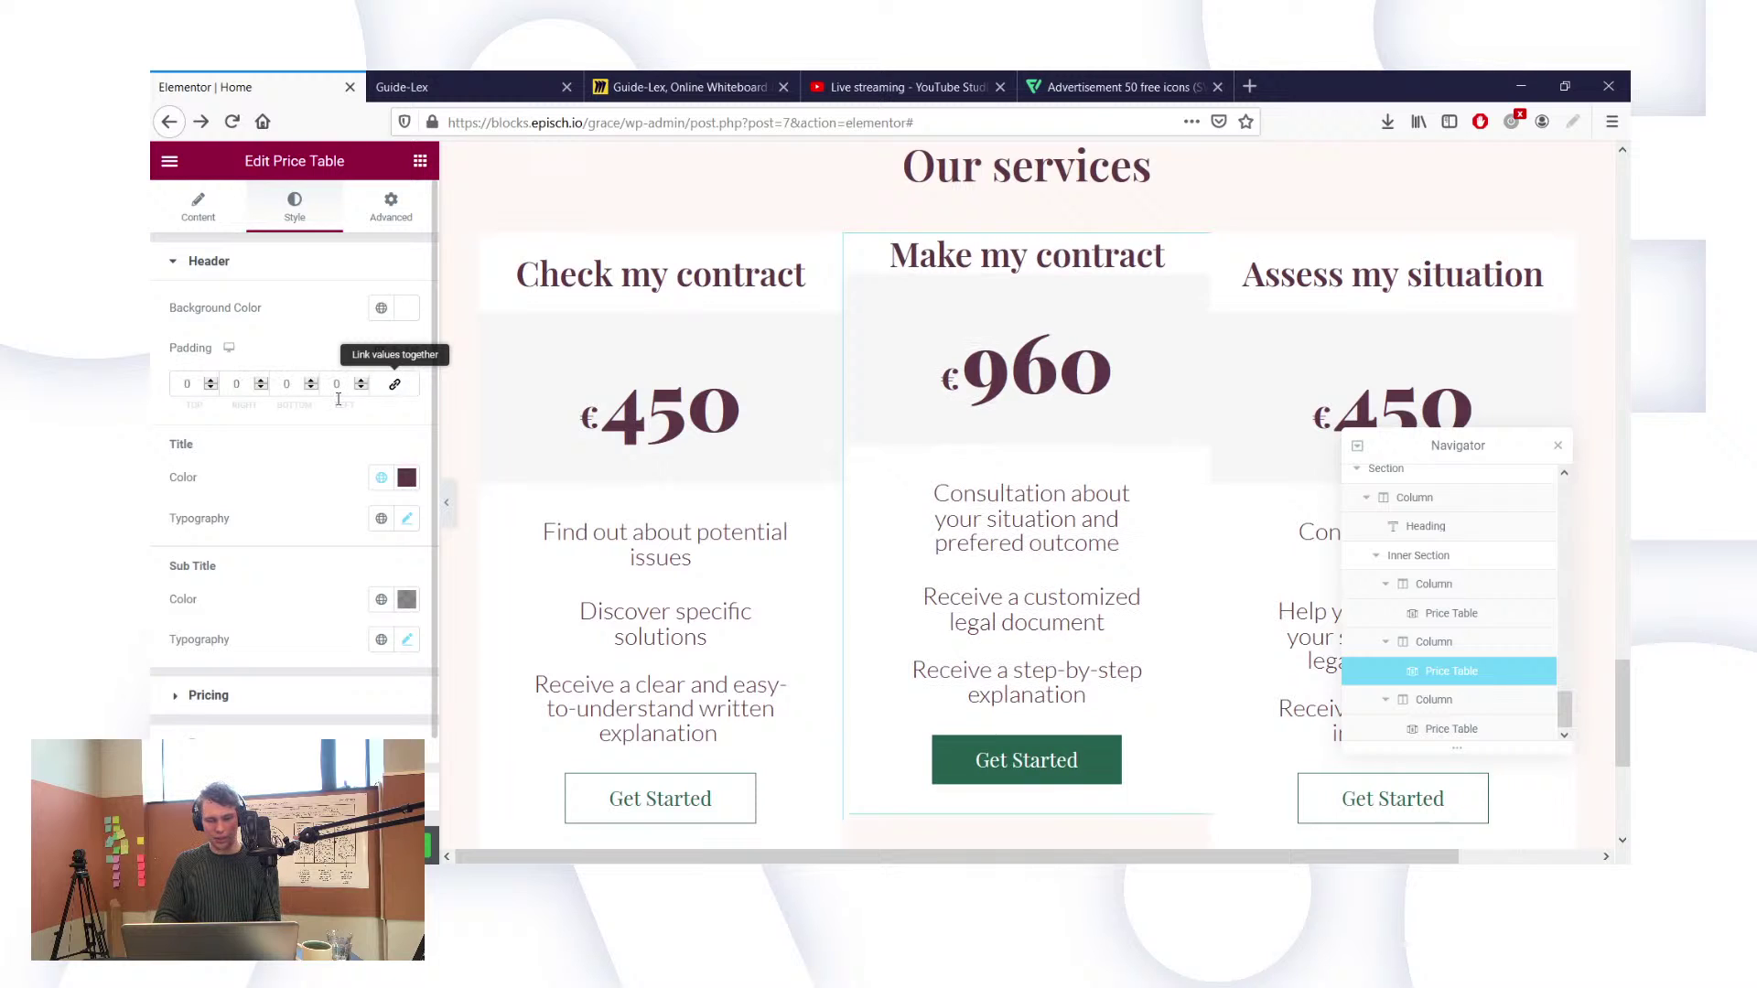
{"action": "left_click", "coordinate": [395, 383]}
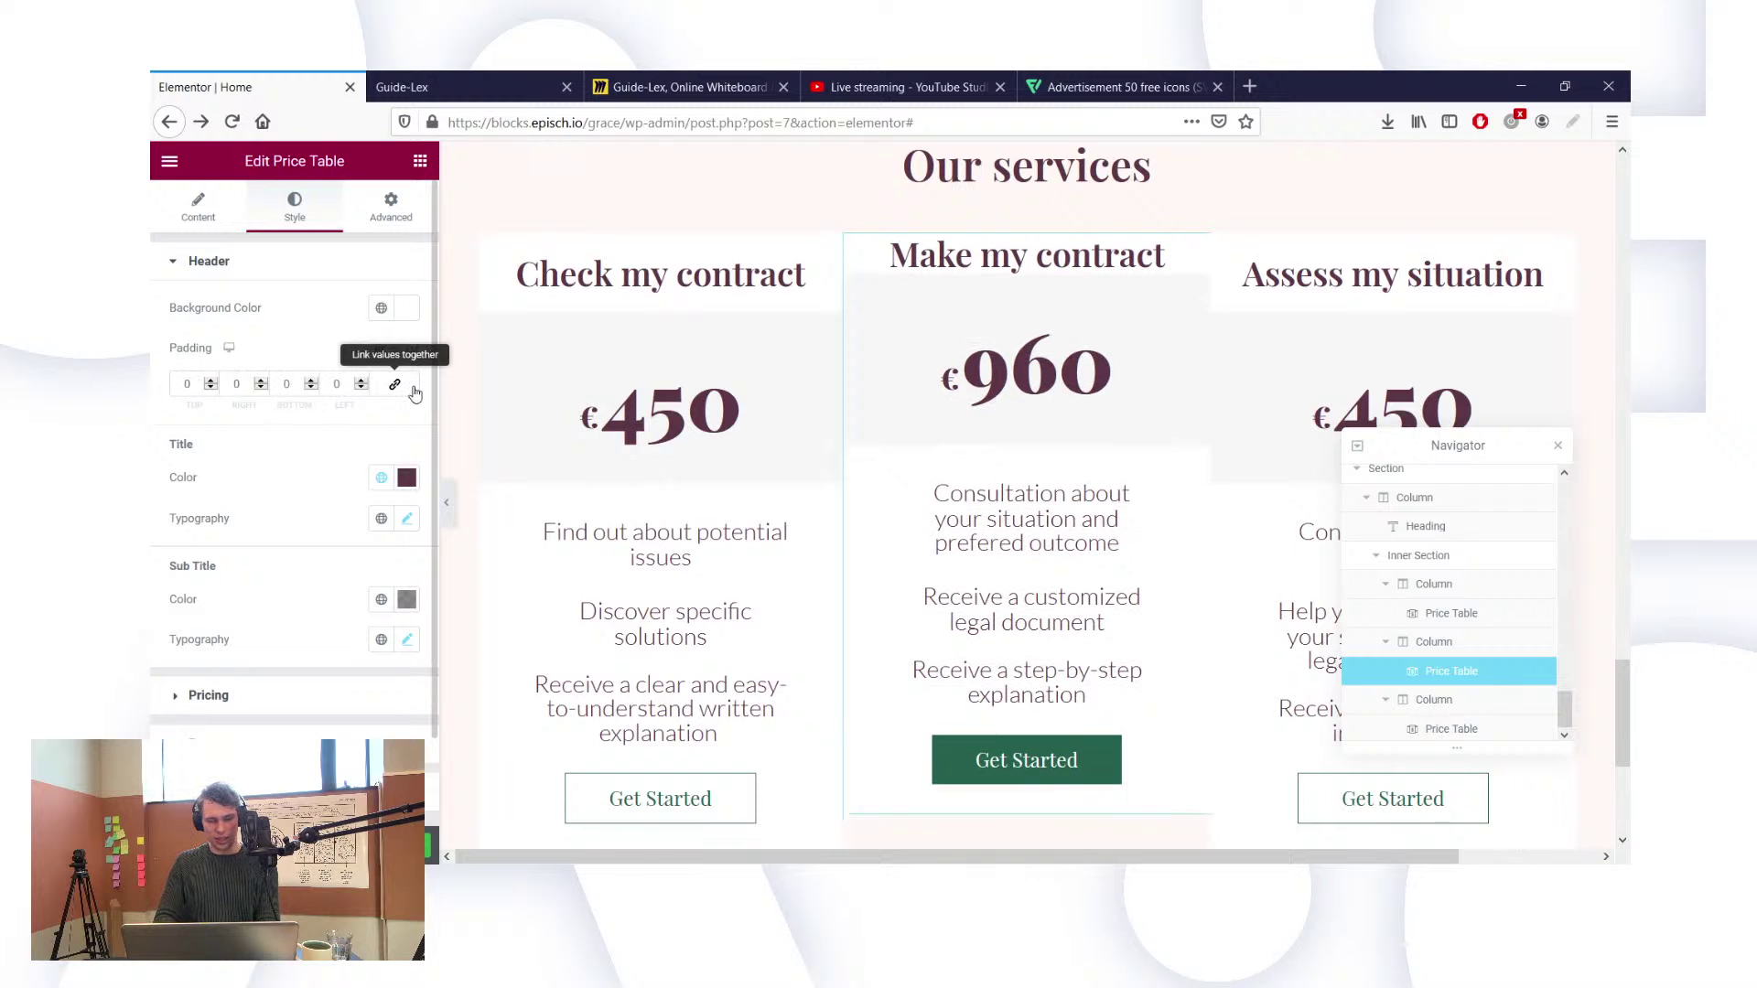
{"action": "left_click", "coordinate": [278, 383]}
{"action": "type", "text": "3"}
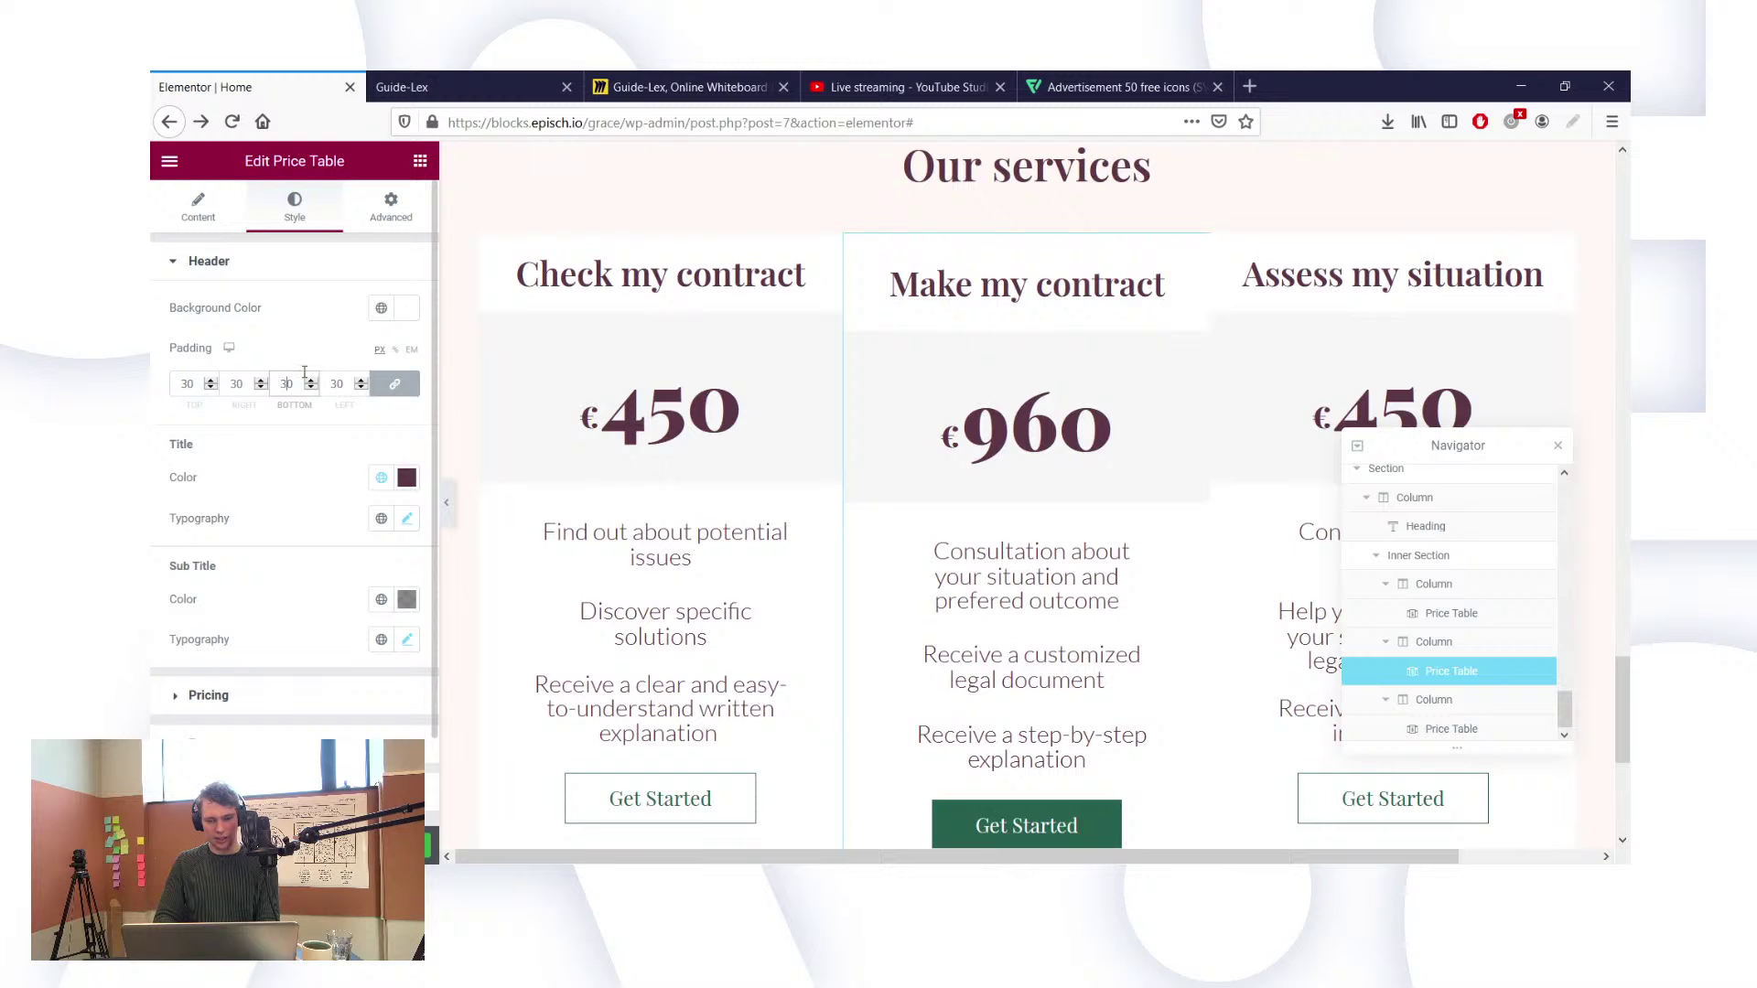
{"action": "key", "text": "BackSpace"}
{"action": "type", "text": "2"}
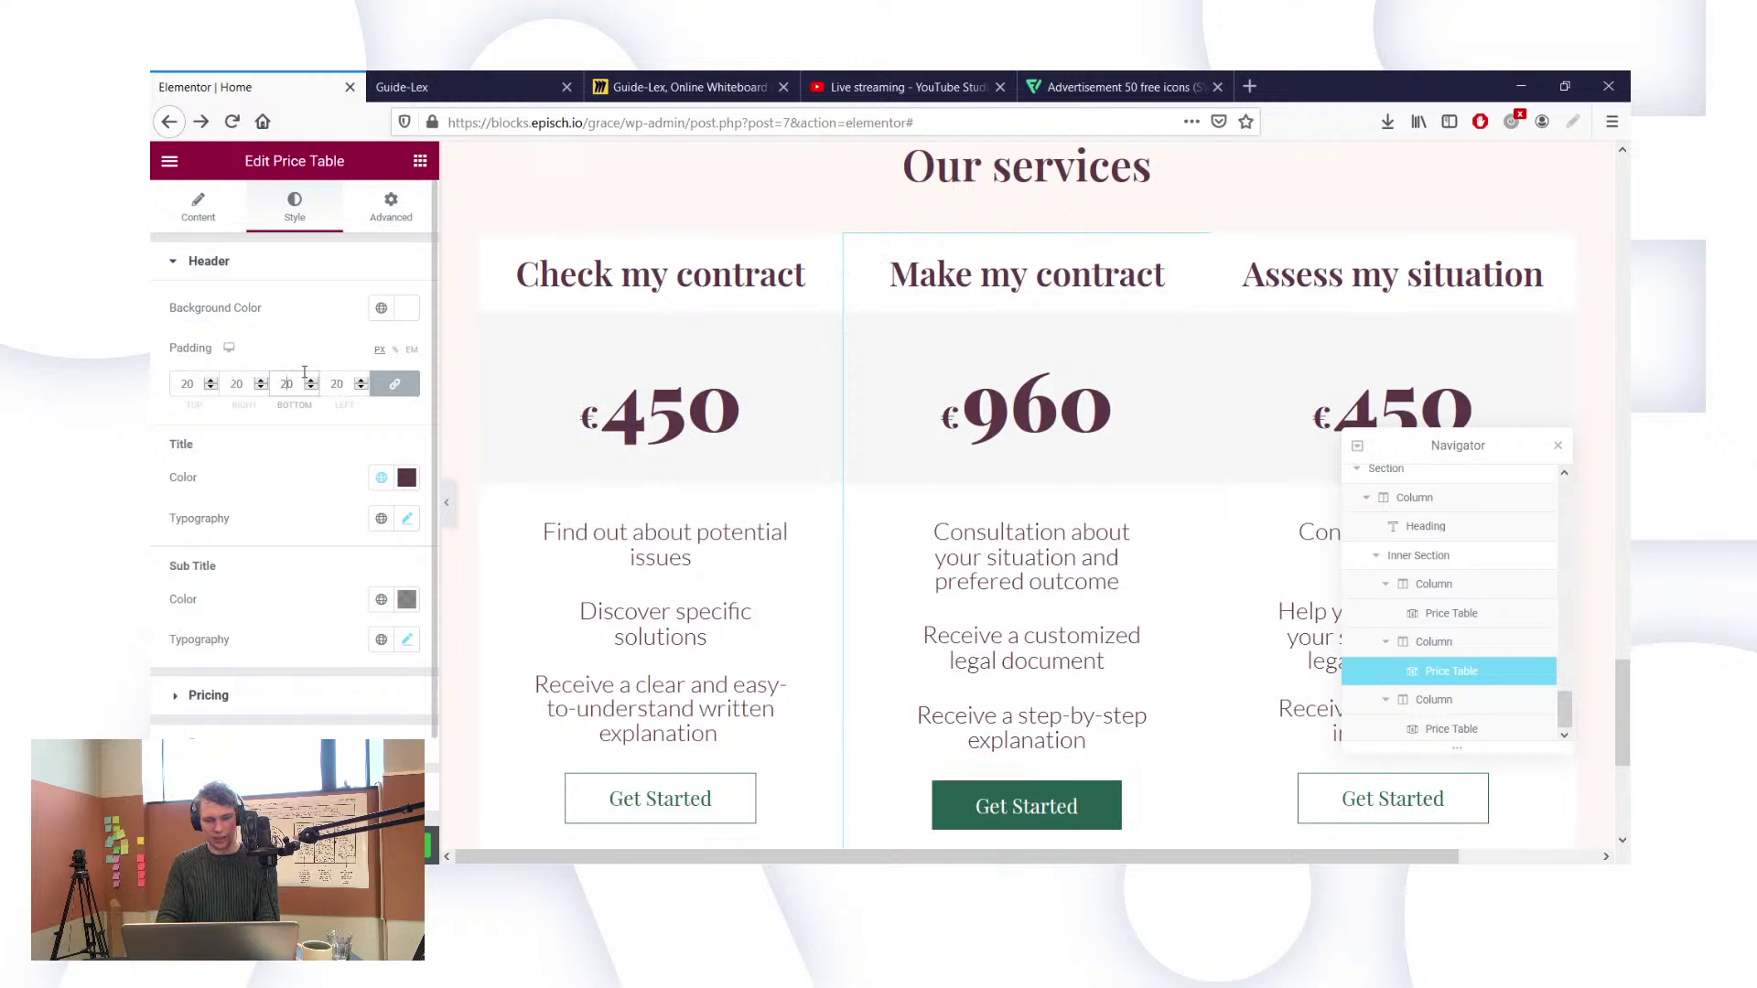
{"action": "left_click", "coordinate": [394, 384]}
Step: Change the header's top and bottom padding to 27, leaving the sides at 20
{"action": "left_click", "coordinate": [187, 383]}
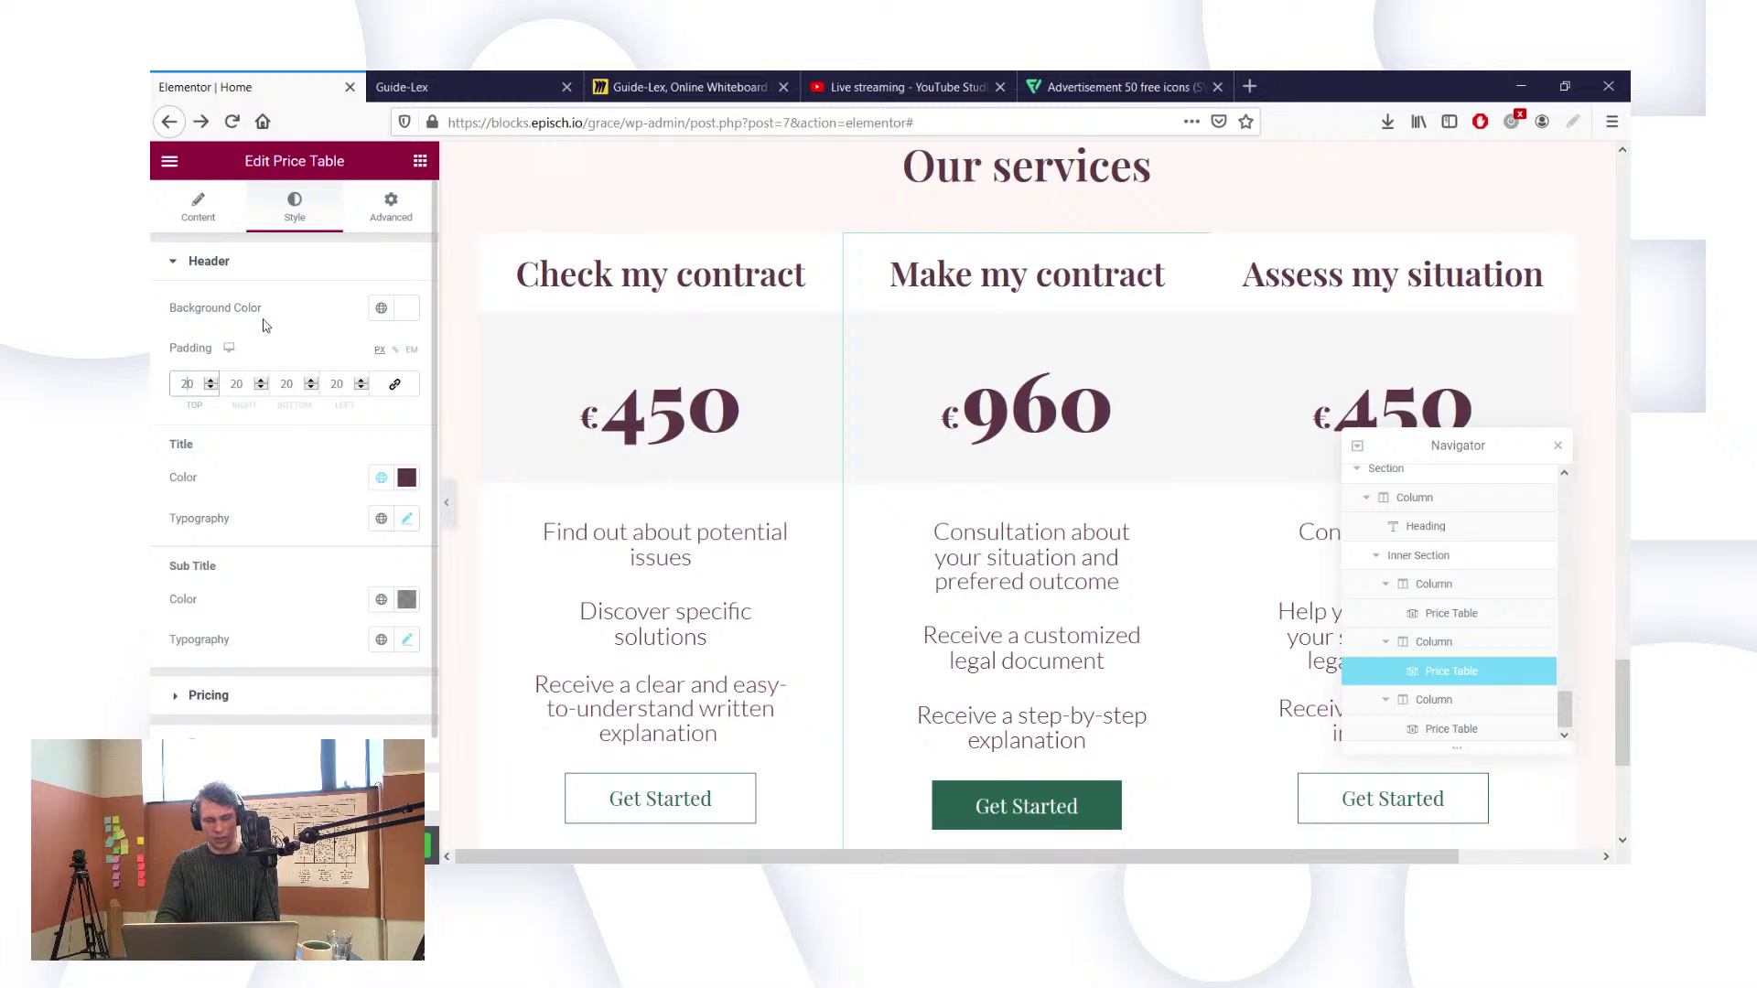
{"action": "key", "text": "BackSpace"}
{"action": "key", "text": "BackSpace"}
{"action": "type", "text": "43"}
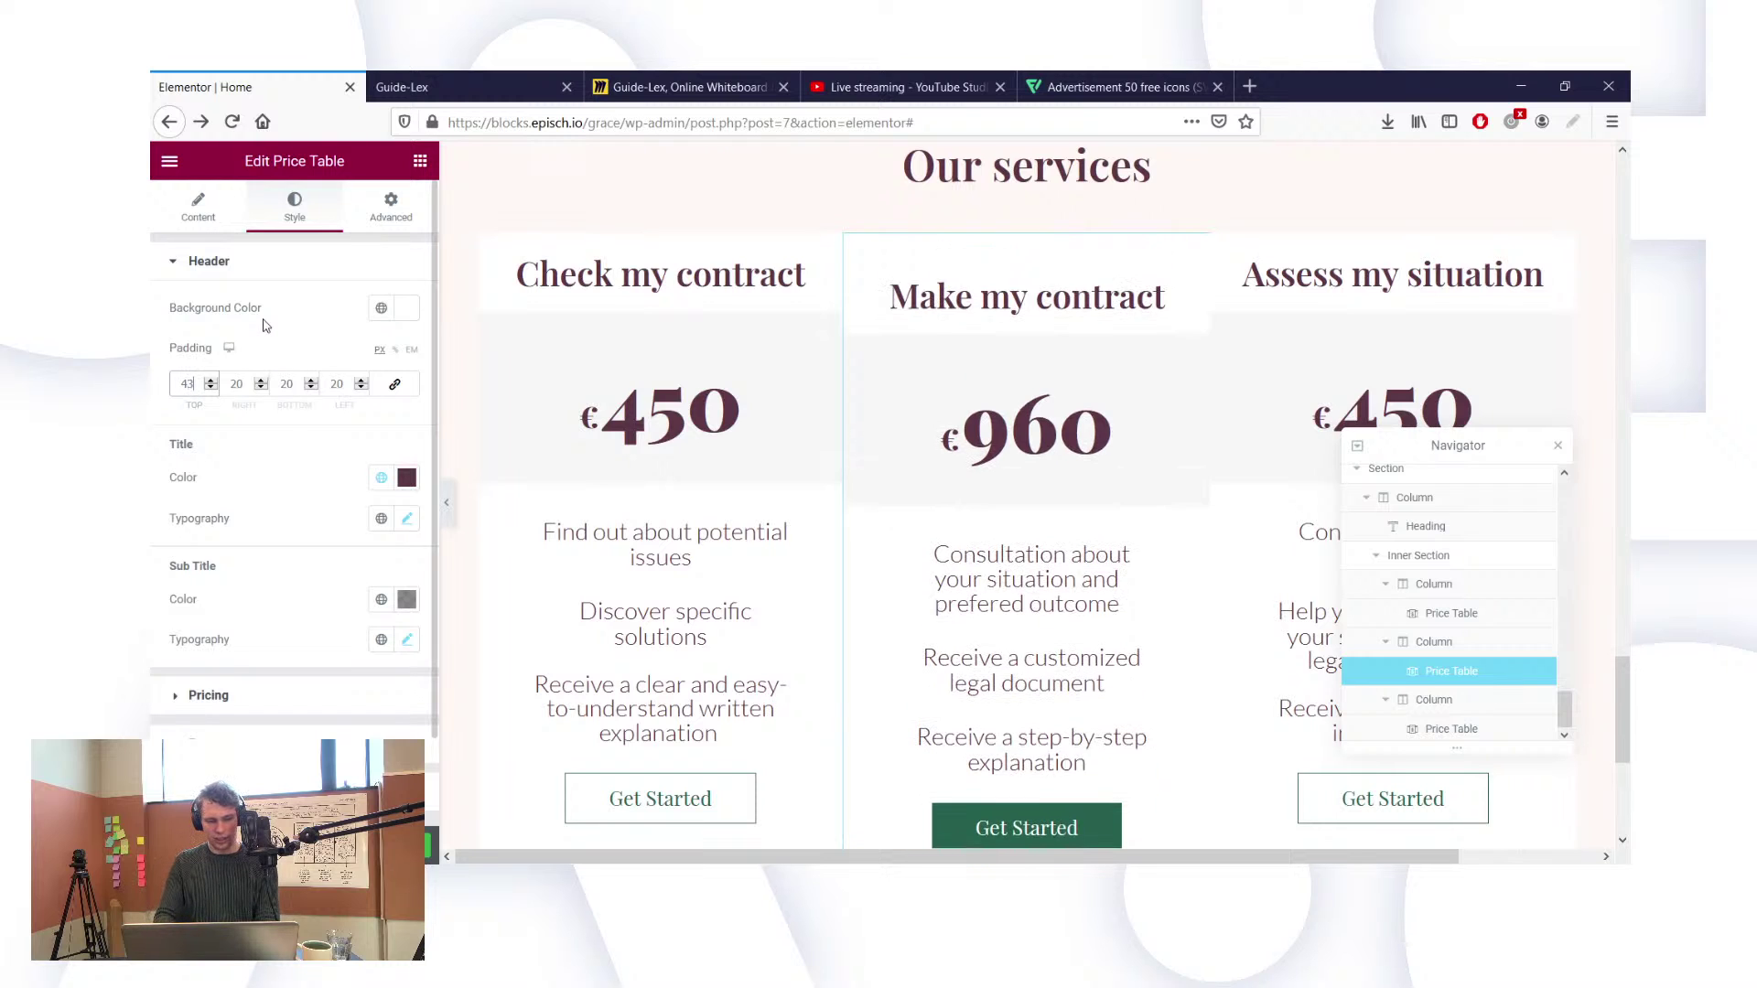
{"action": "type", "text": "5"}
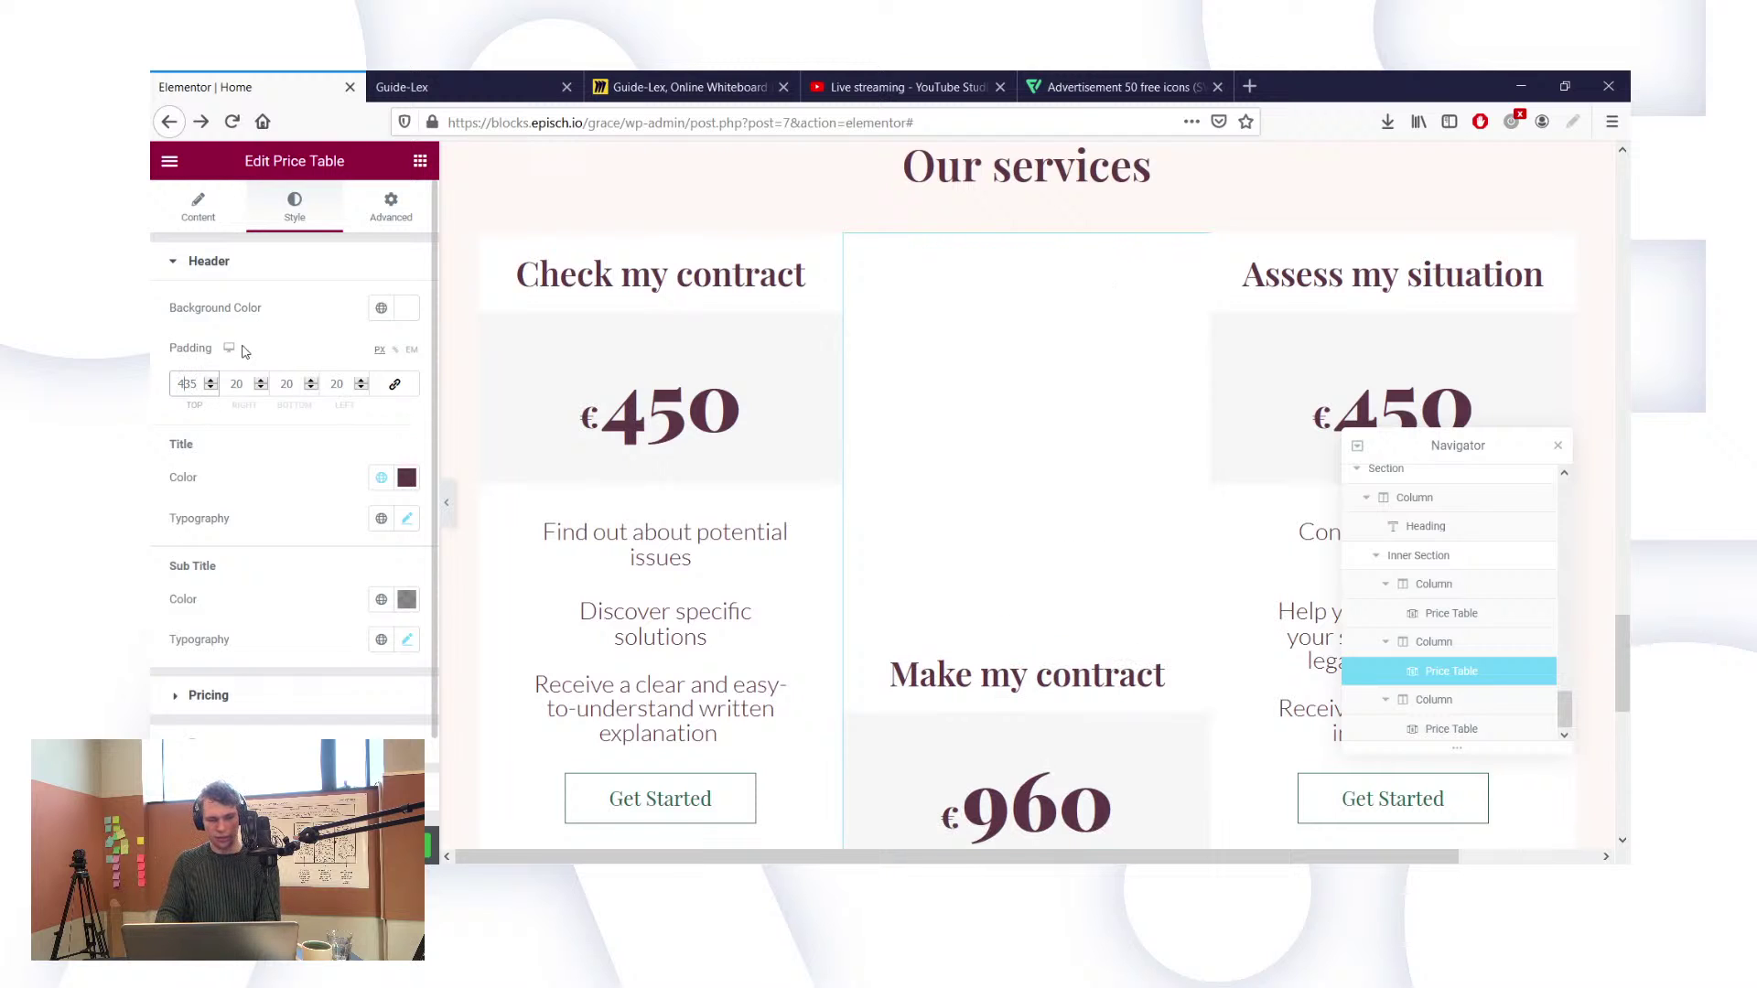
{"action": "key", "text": "BackSpace"}
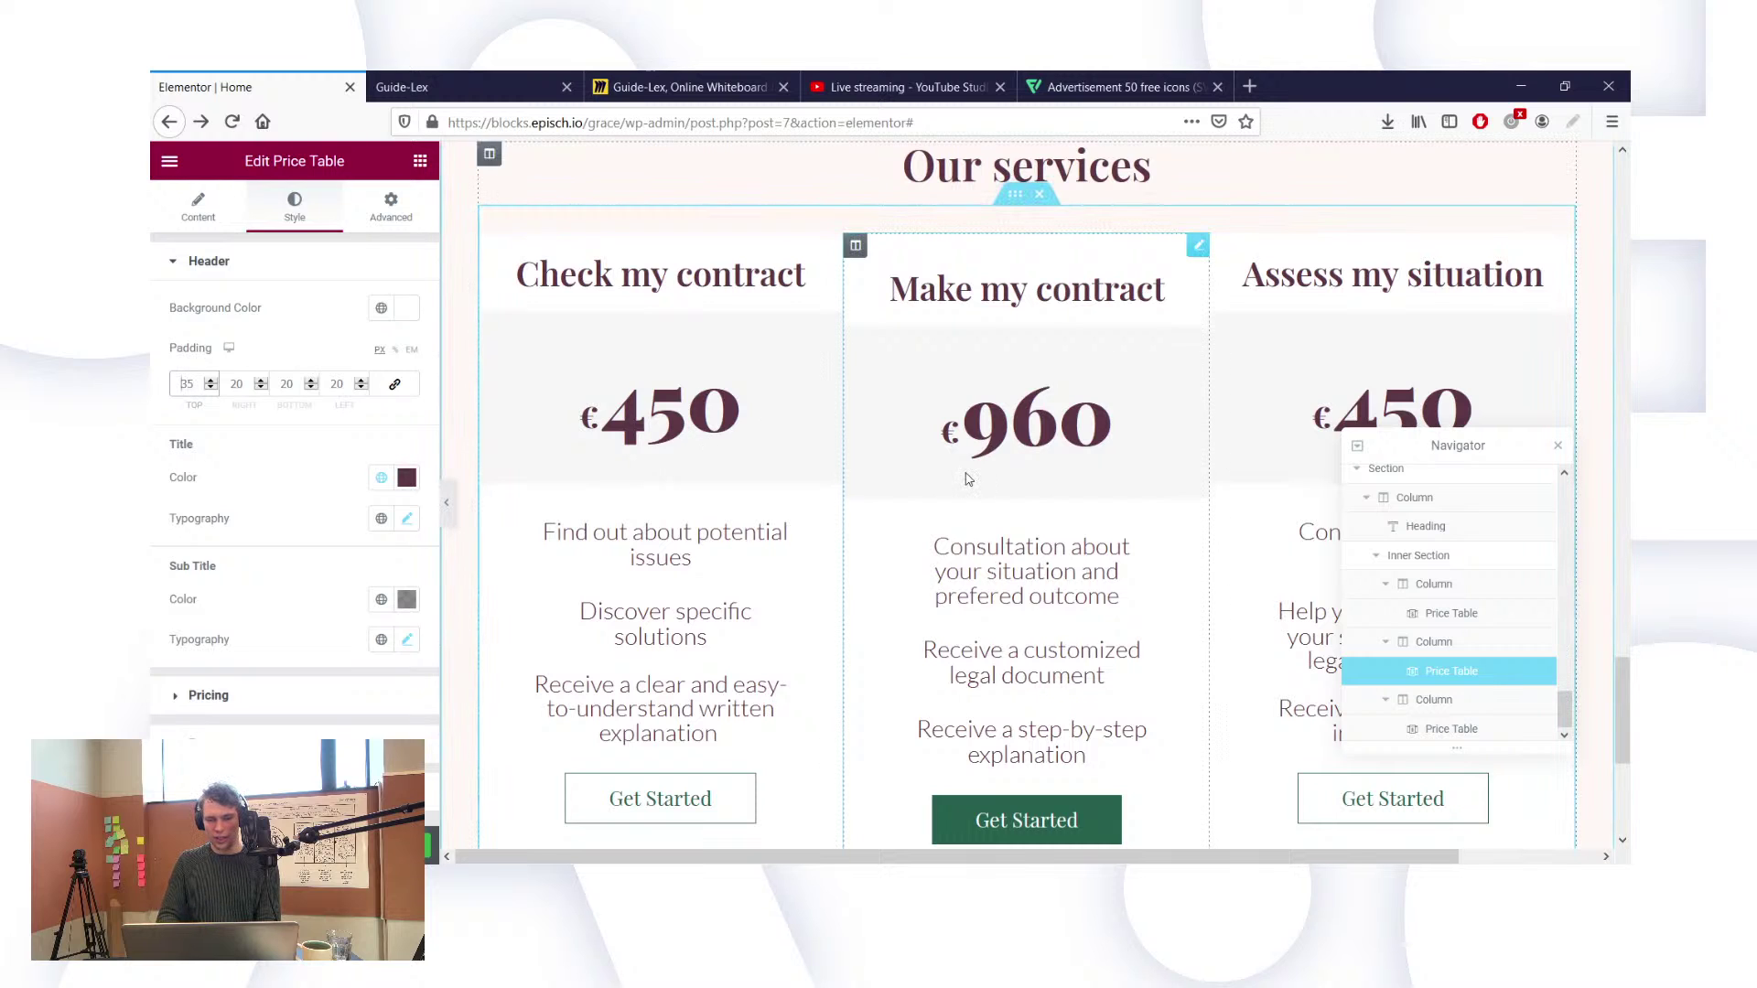
{"action": "double_click", "coordinate": [186, 383]}
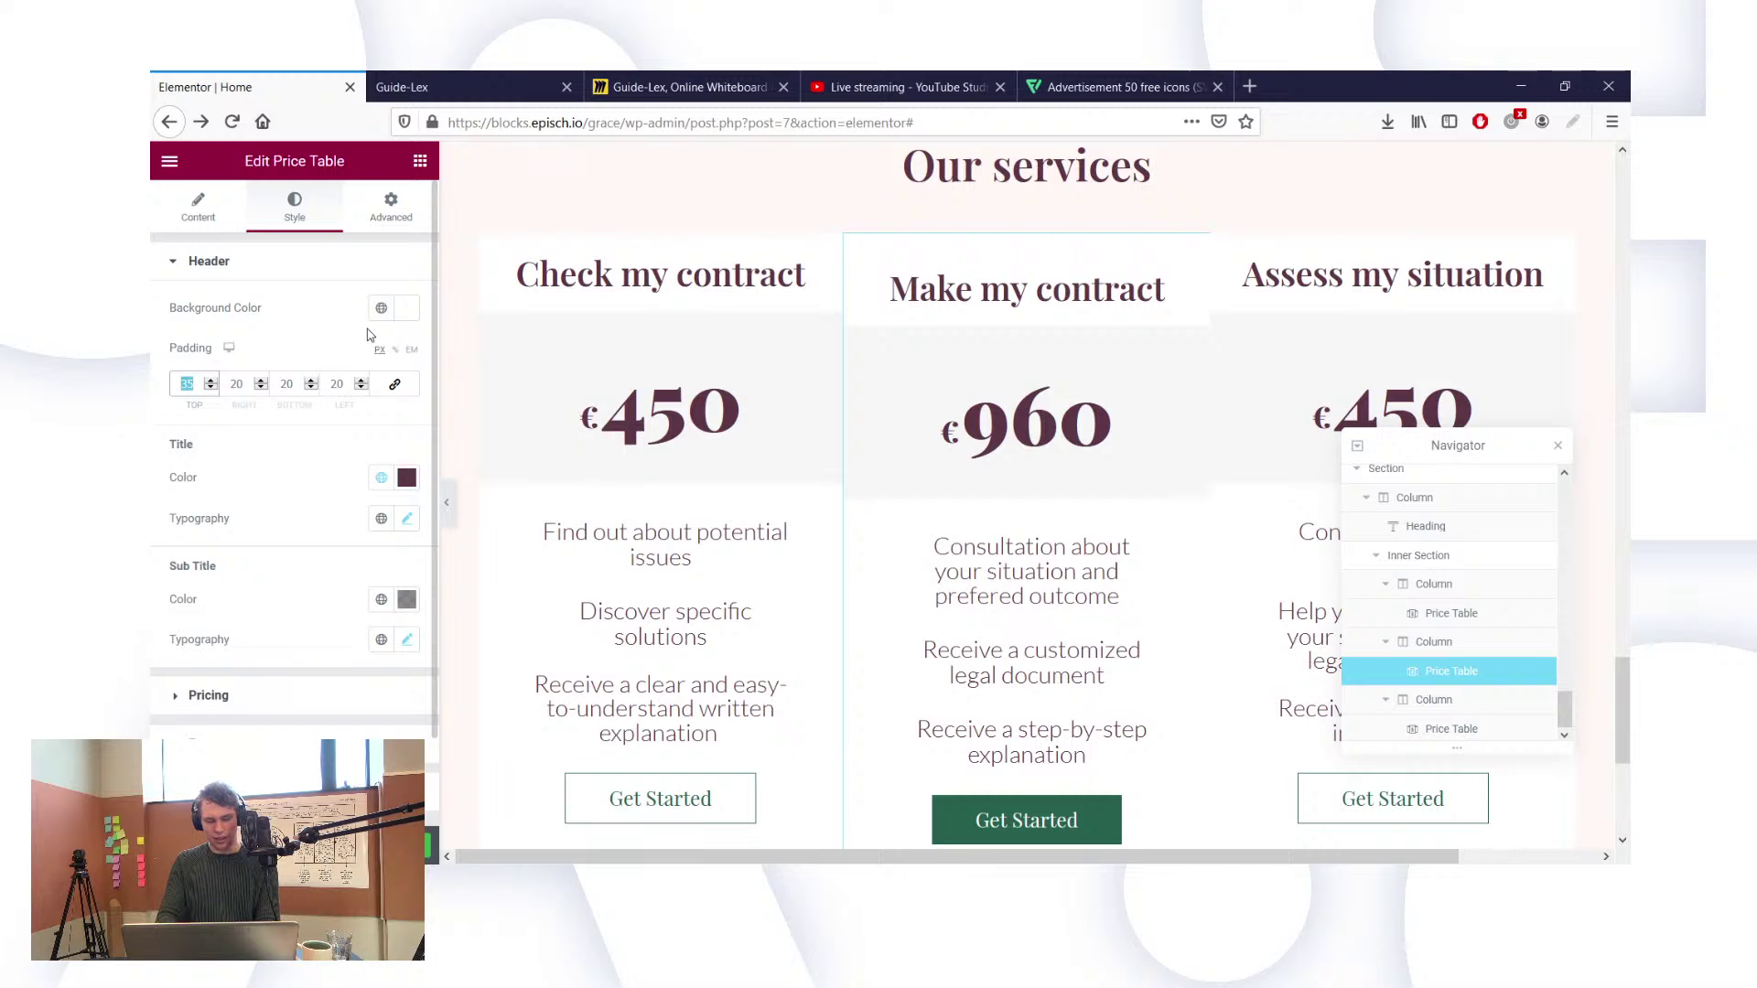
{"action": "type", "text": "27"}
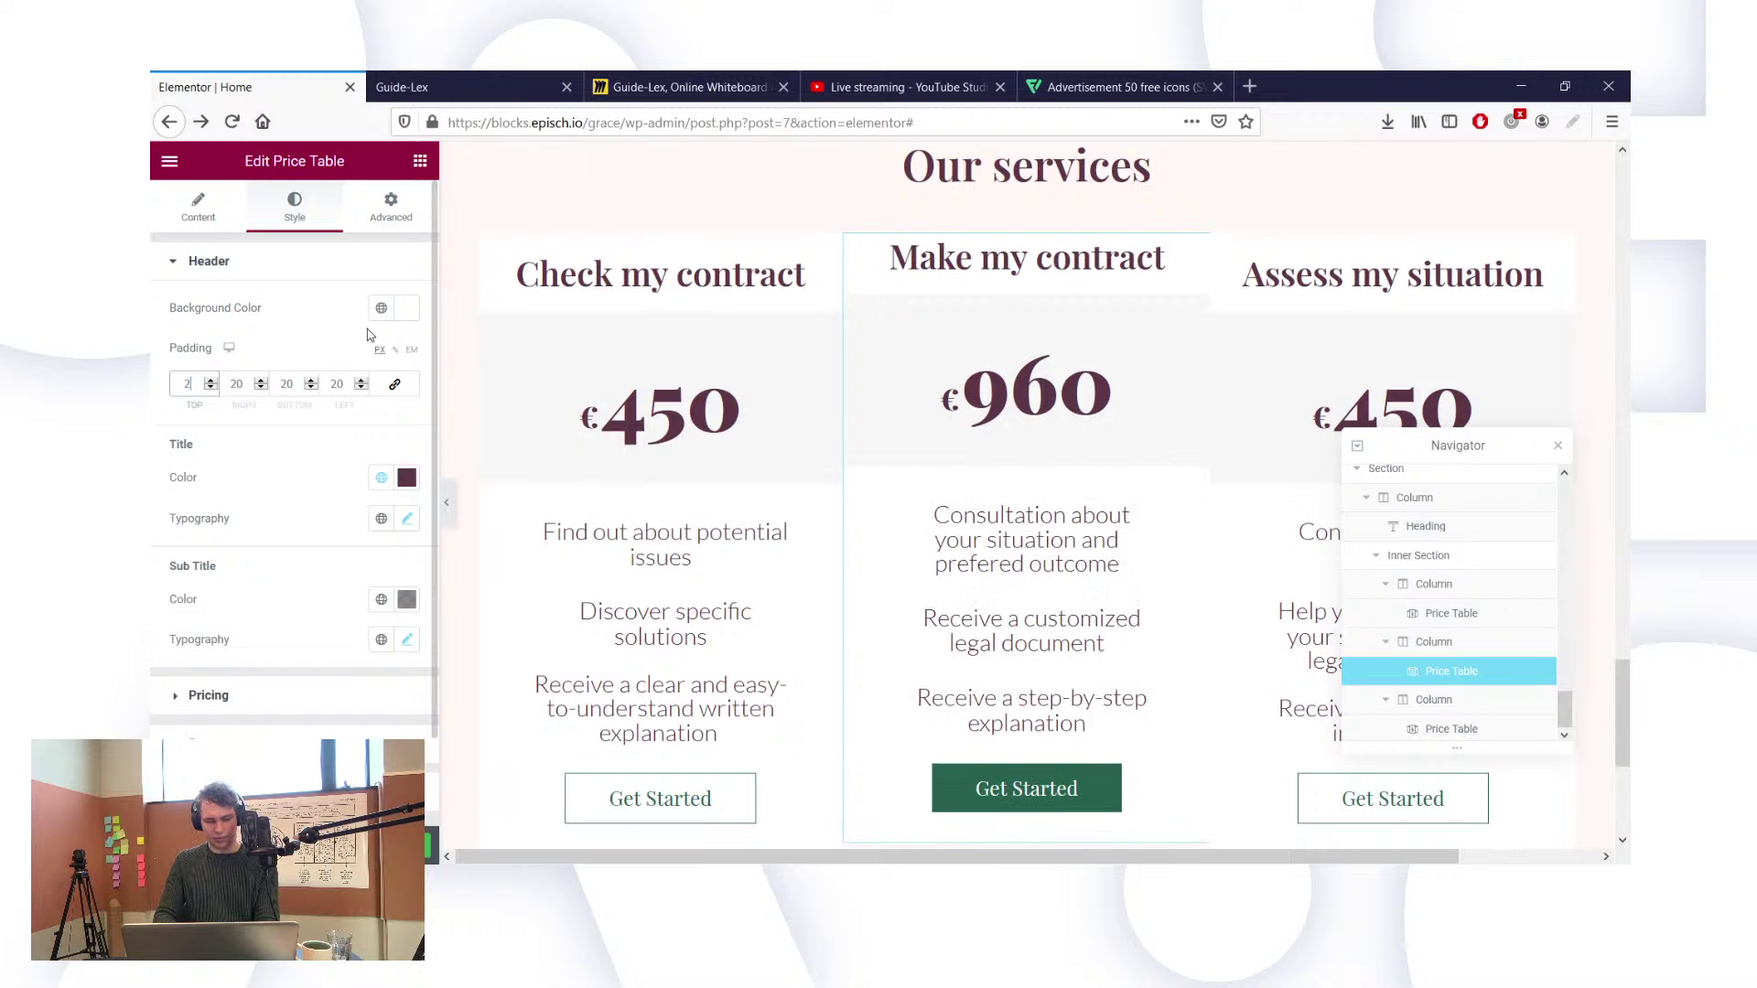
{"action": "double_click", "coordinate": [290, 383]}
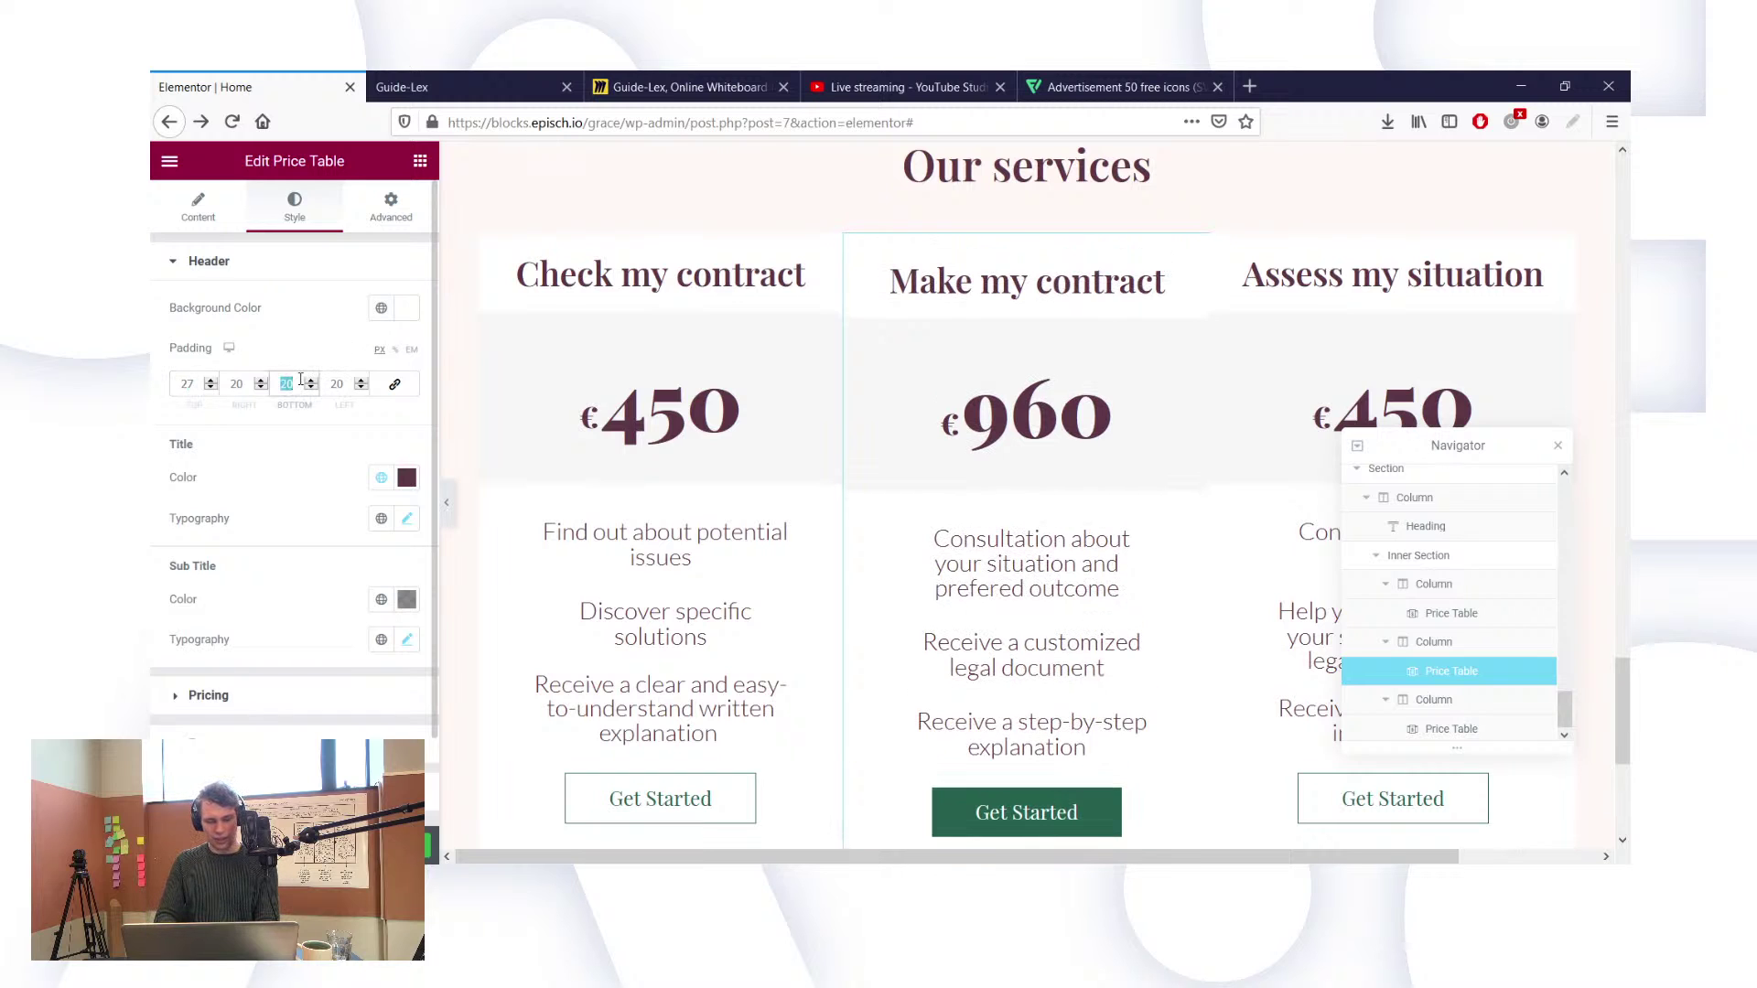
{"action": "type", "text": "27"}
{"action": "scroll", "coordinate": [1054, 398], "scroll_direction": "down", "scroll_amount": 2}
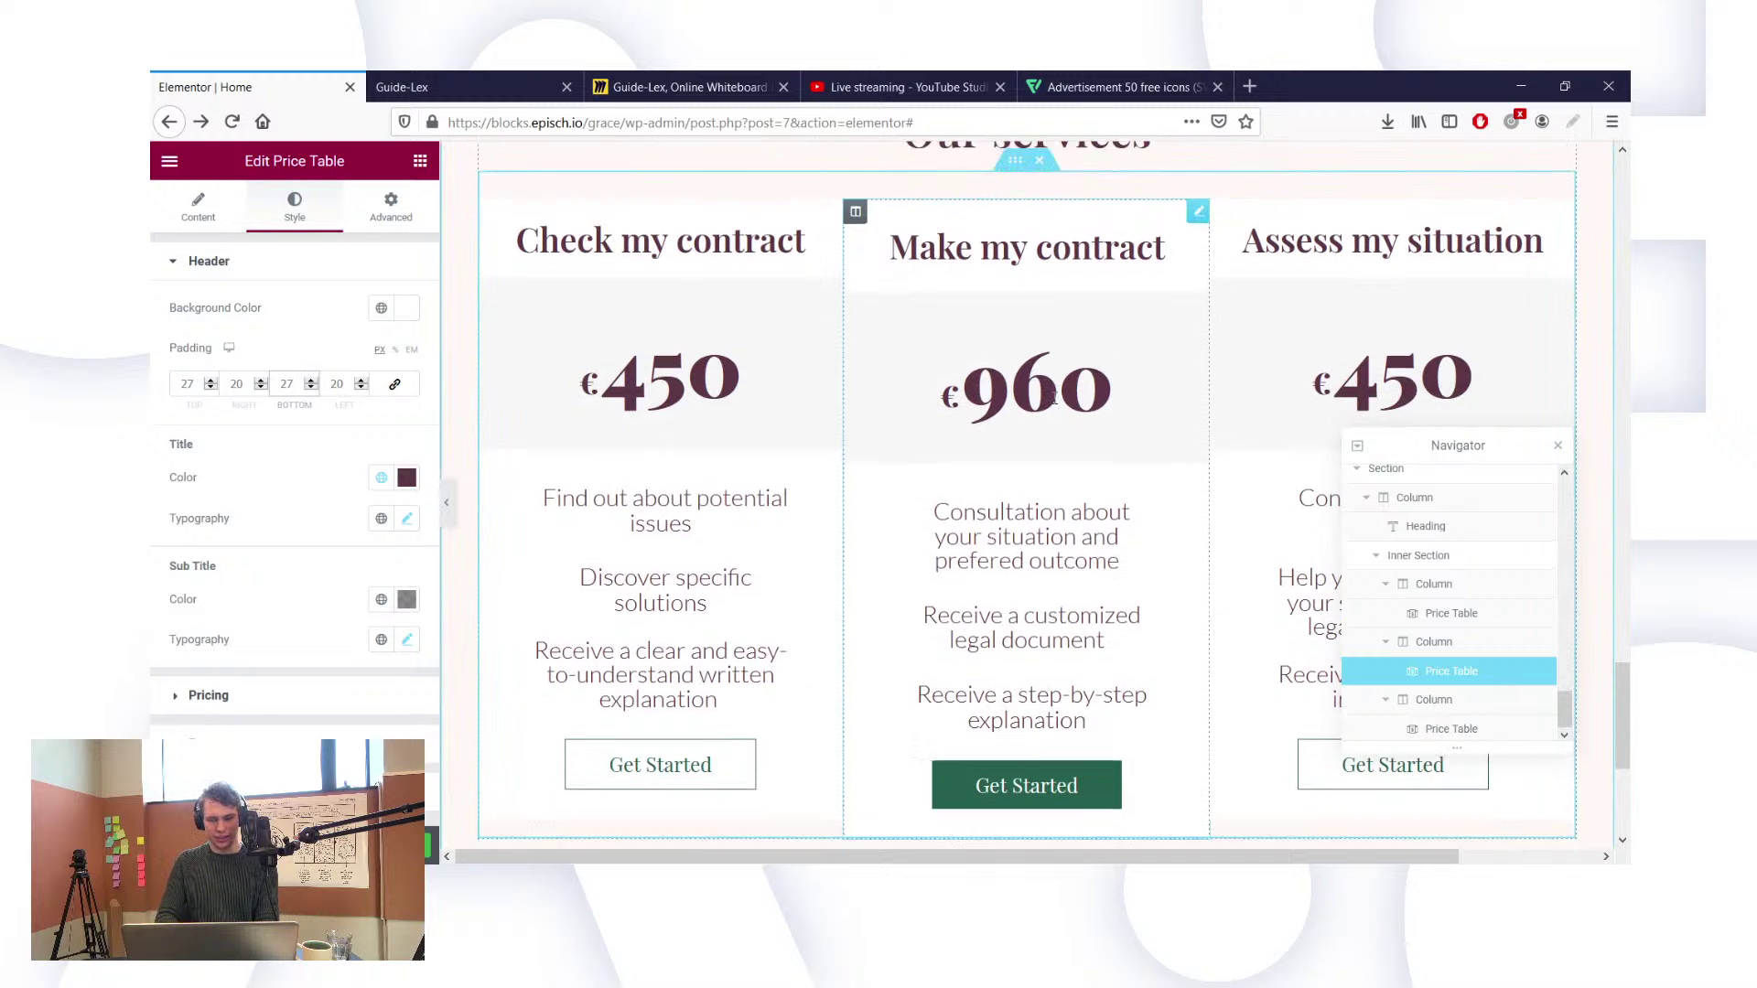
{"action": "scroll", "coordinate": [1051, 402], "scroll_direction": "down", "scroll_amount": 1}
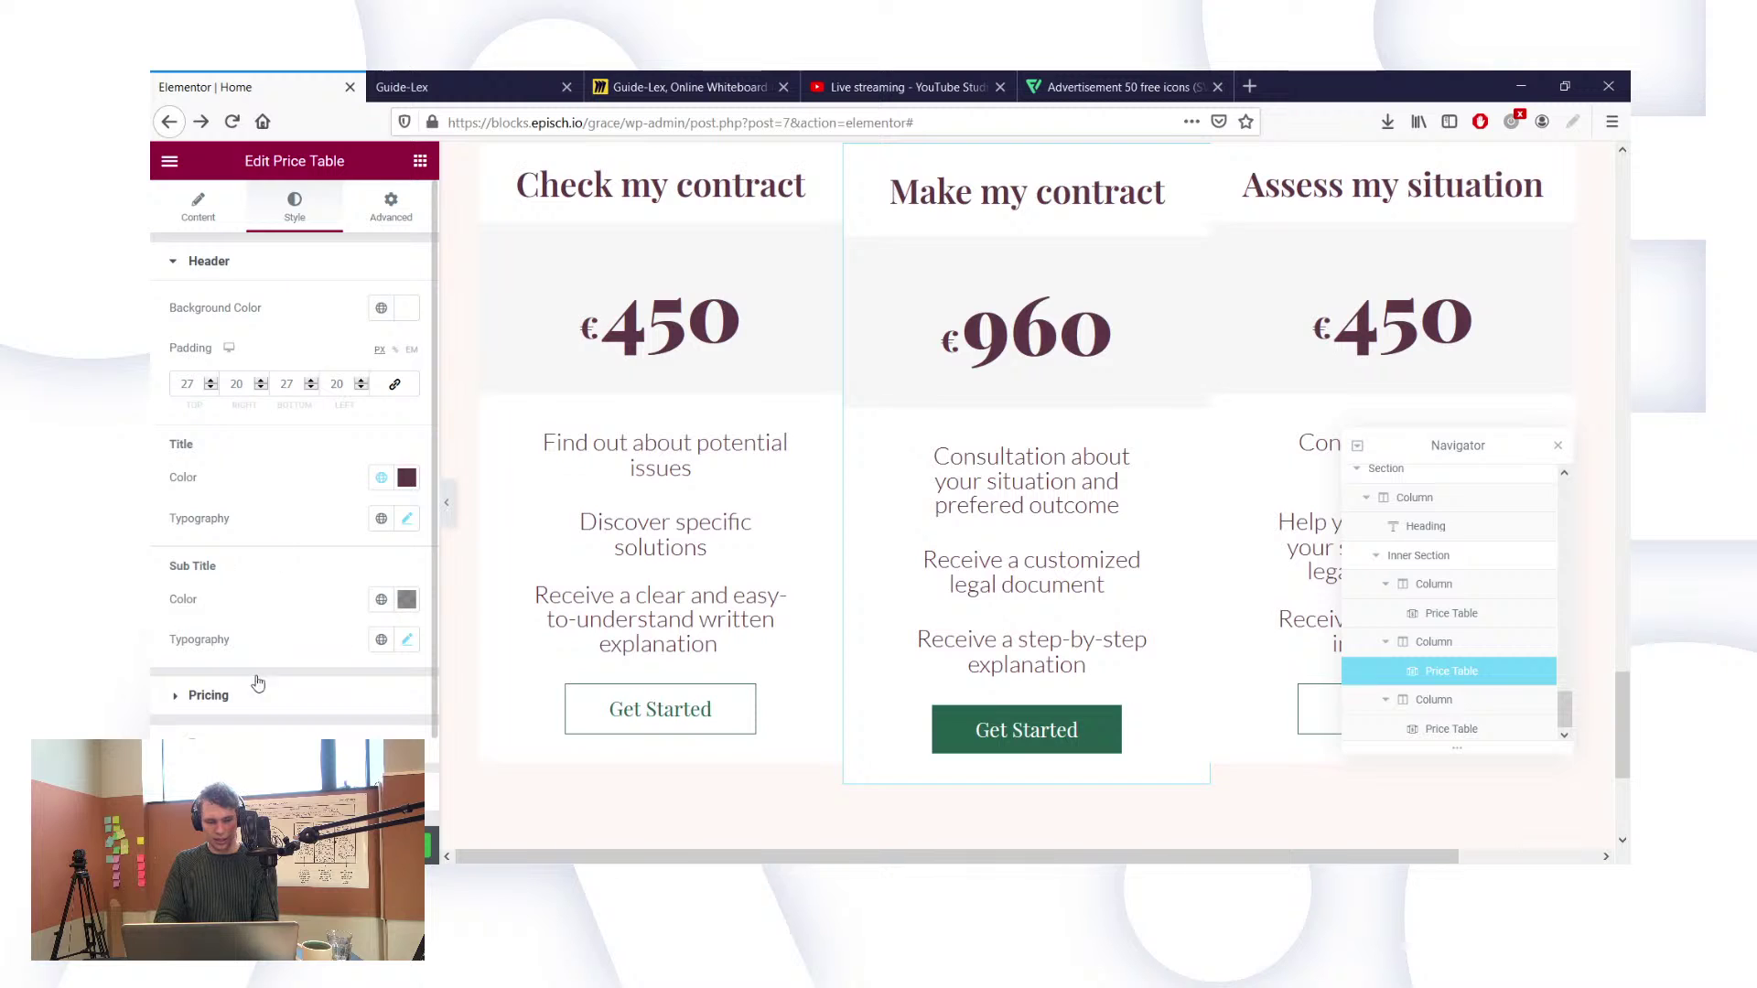
Step: Set the middle card's linked footer padding to 30 px on all sides
{"action": "left_click", "coordinate": [235, 791]}
{"action": "scroll", "coordinate": [235, 790], "scroll_direction": "down", "scroll_amount": 5}
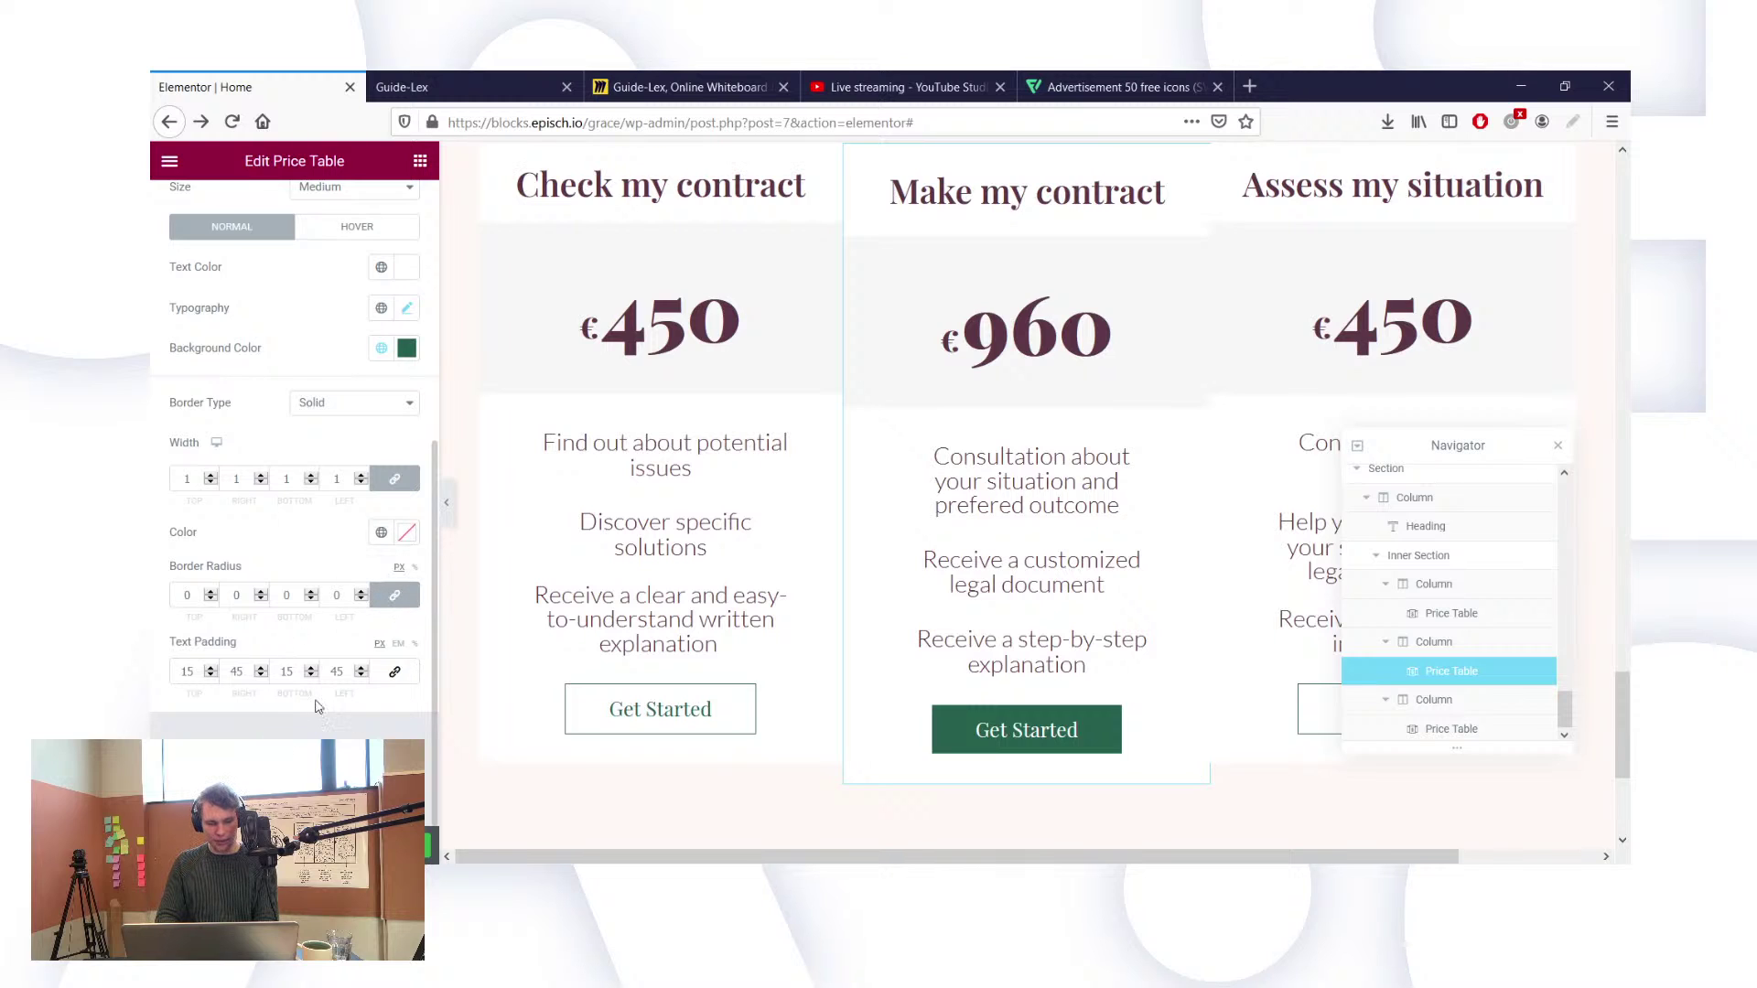
{"action": "scroll", "coordinate": [341, 534], "scroll_direction": "up", "scroll_amount": 1}
{"action": "scroll", "coordinate": [340, 533], "scroll_direction": "down", "scroll_amount": 1}
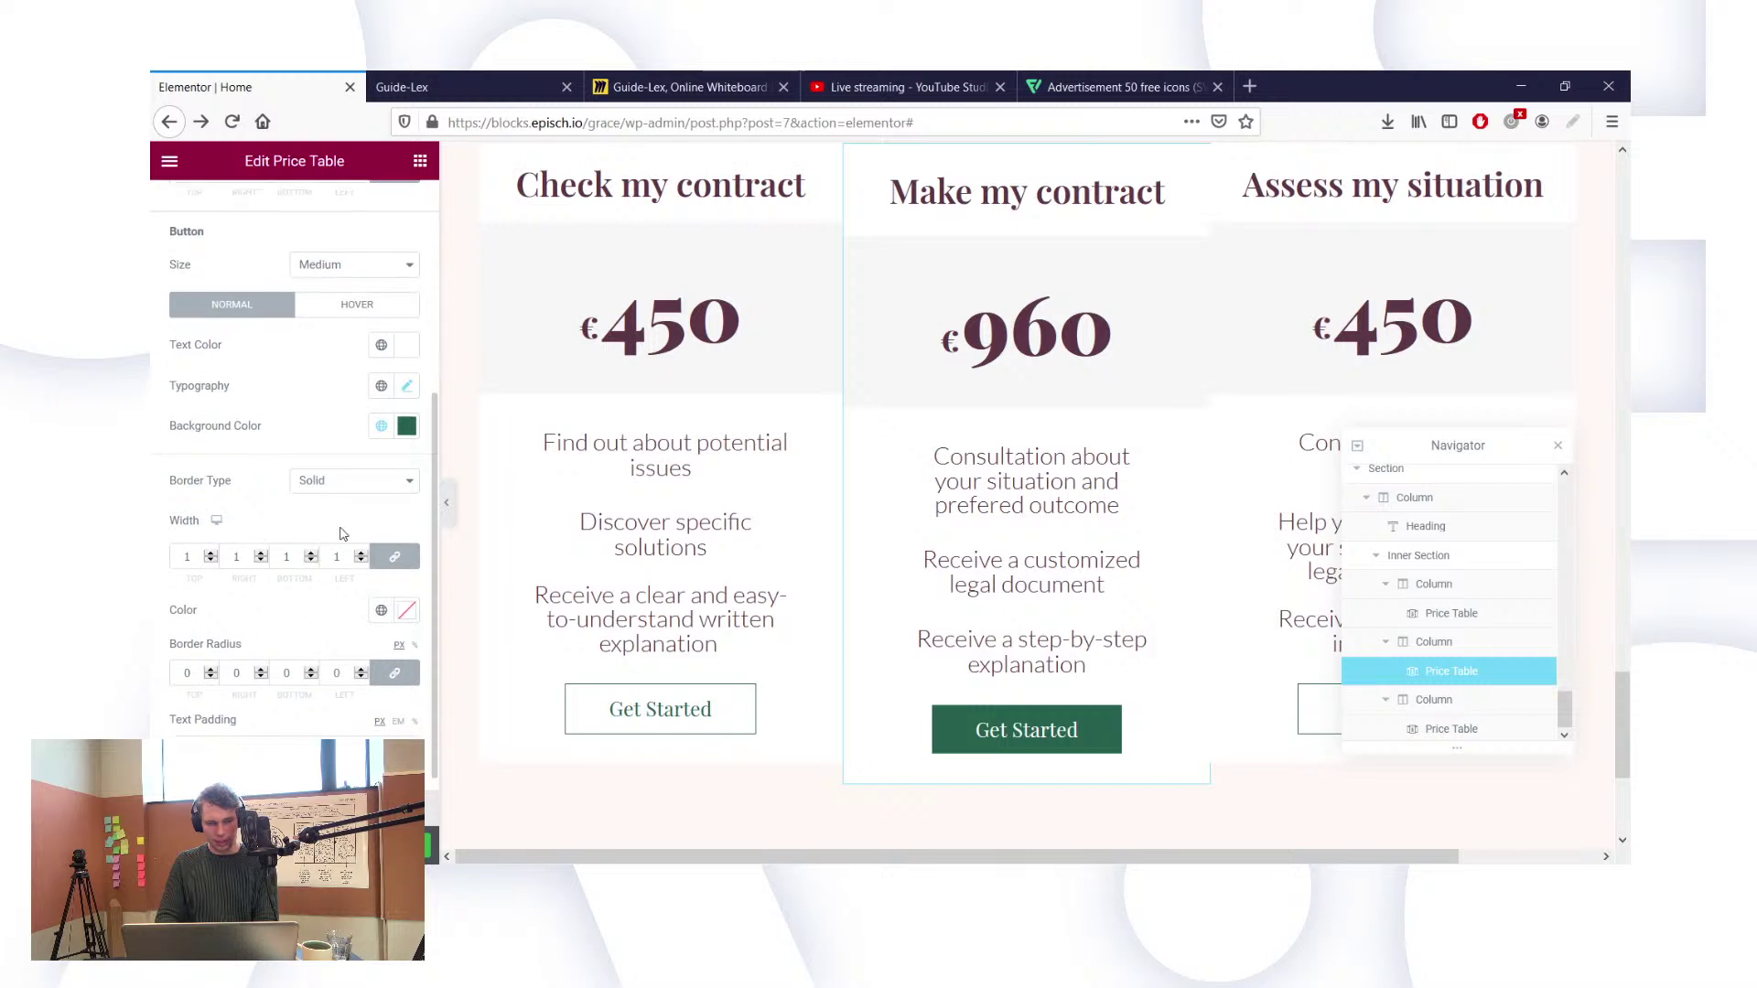
{"action": "scroll", "coordinate": [341, 534], "scroll_direction": "up", "scroll_amount": 3}
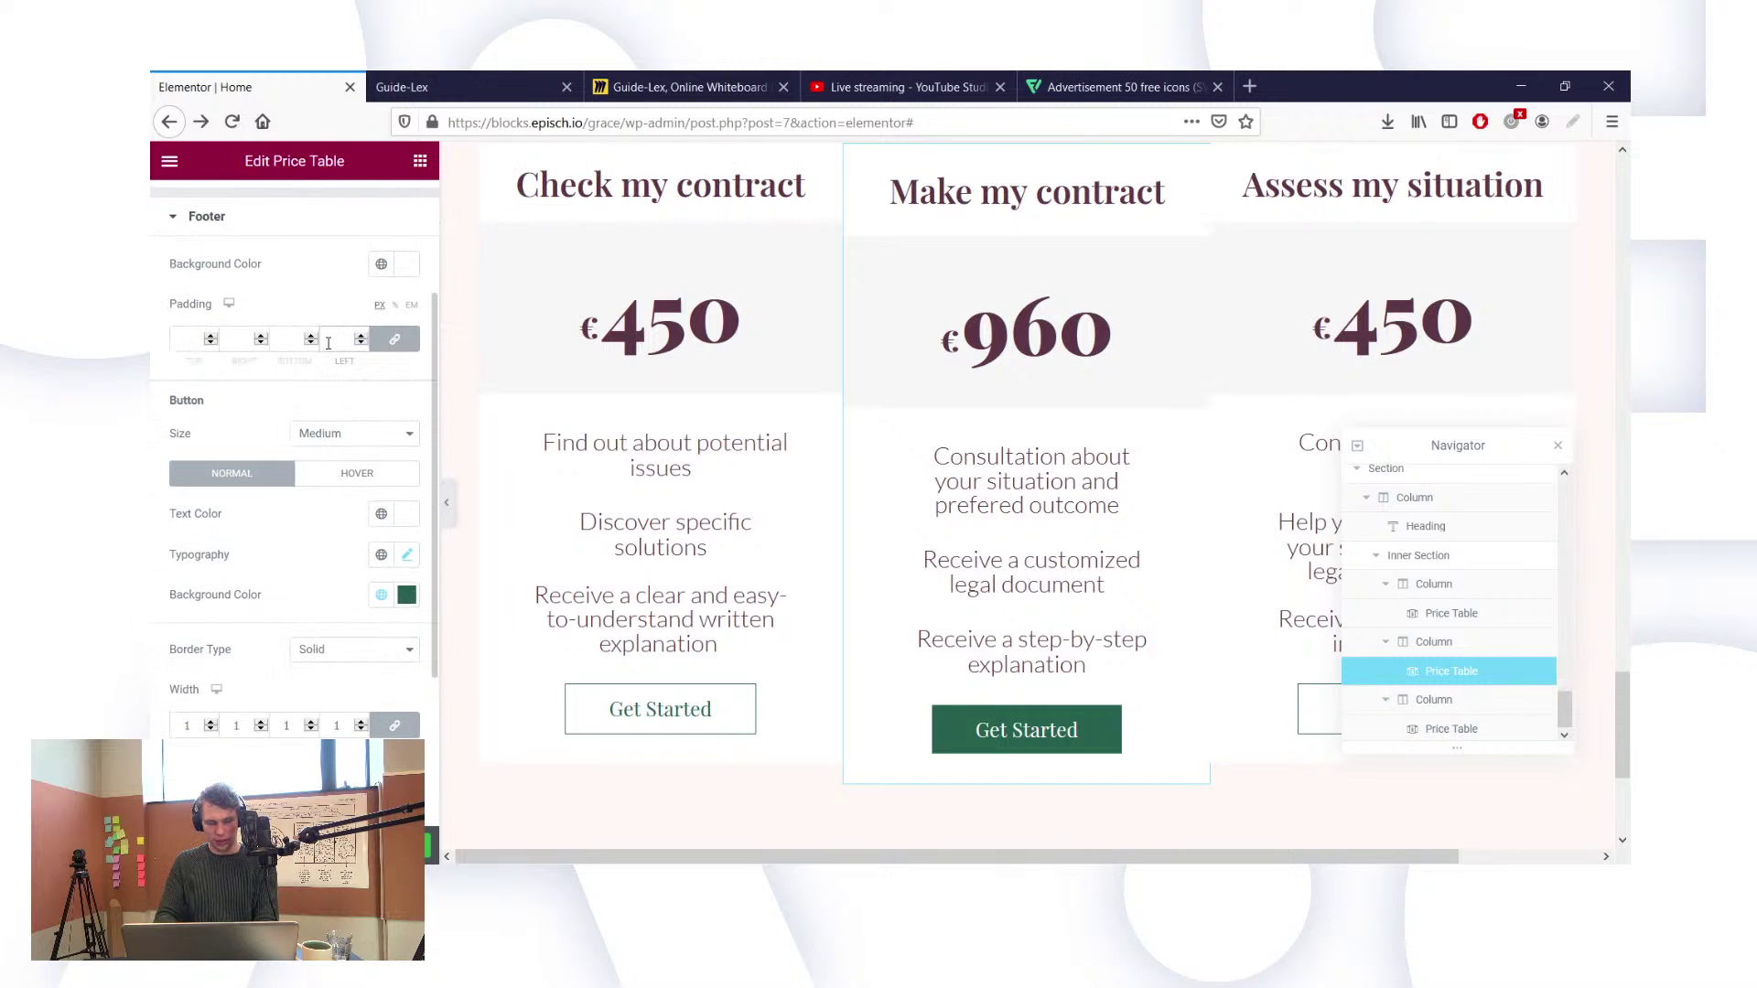
{"action": "type", "text": "20"}
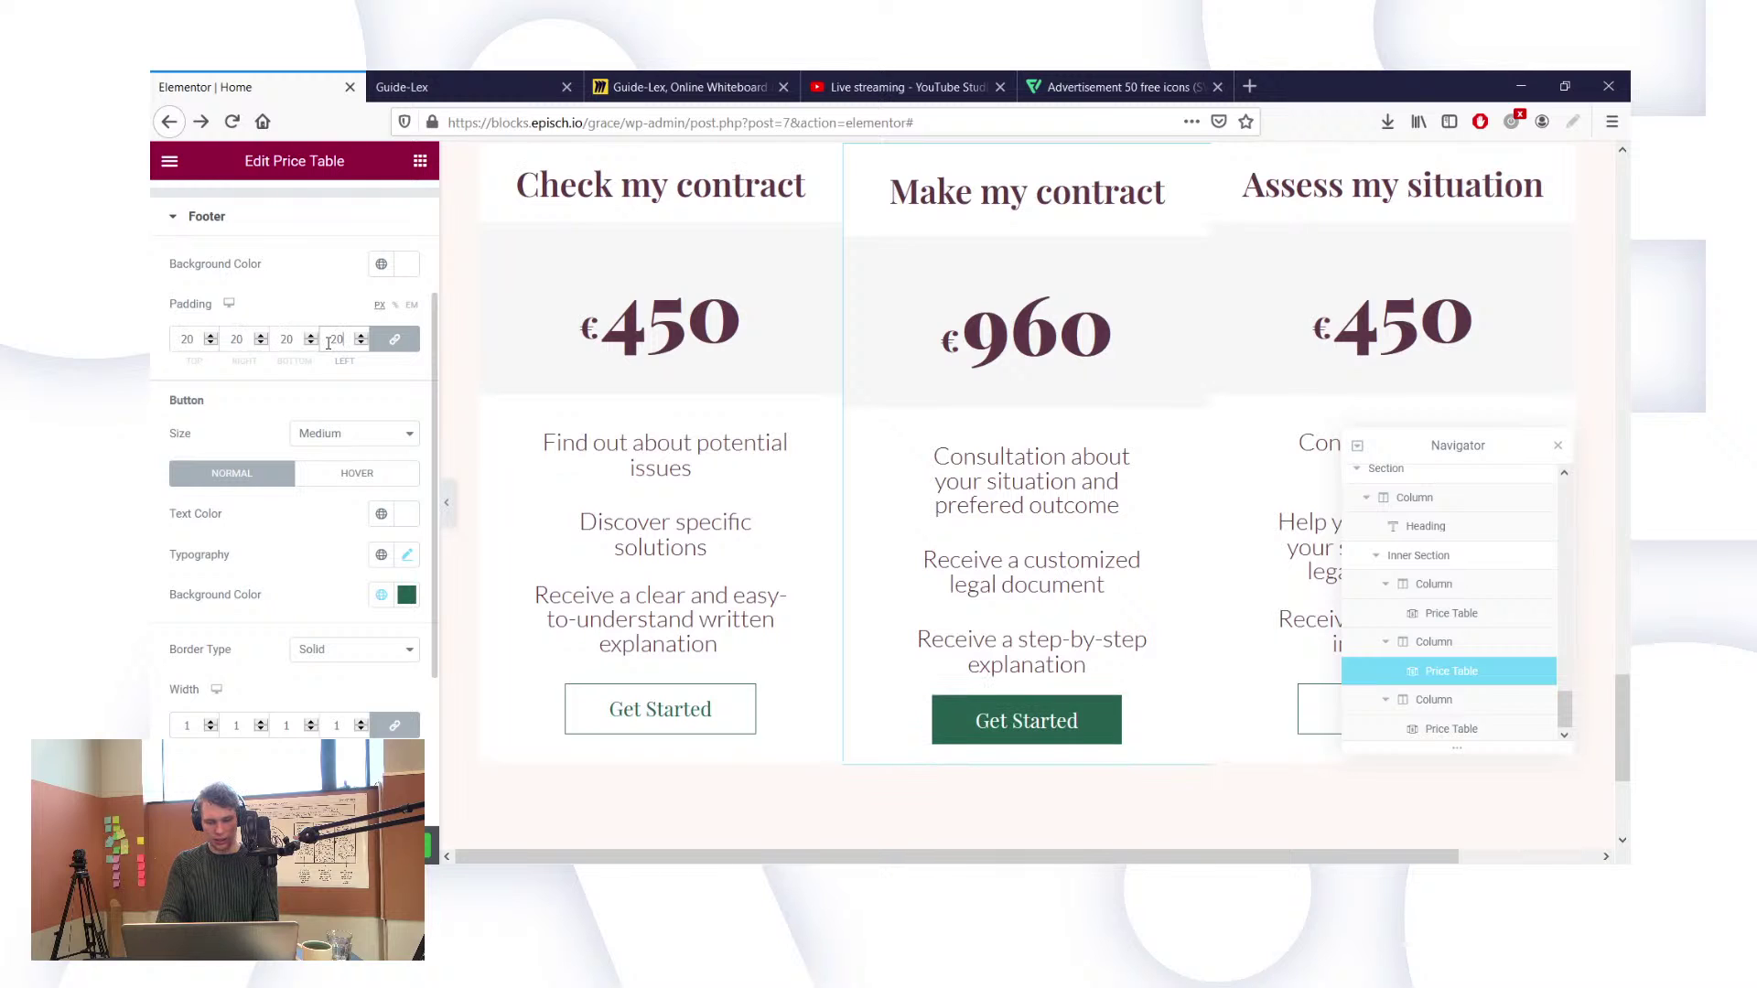
{"action": "key", "text": "BackSpace"}
{"action": "key", "text": "BackSpace"}
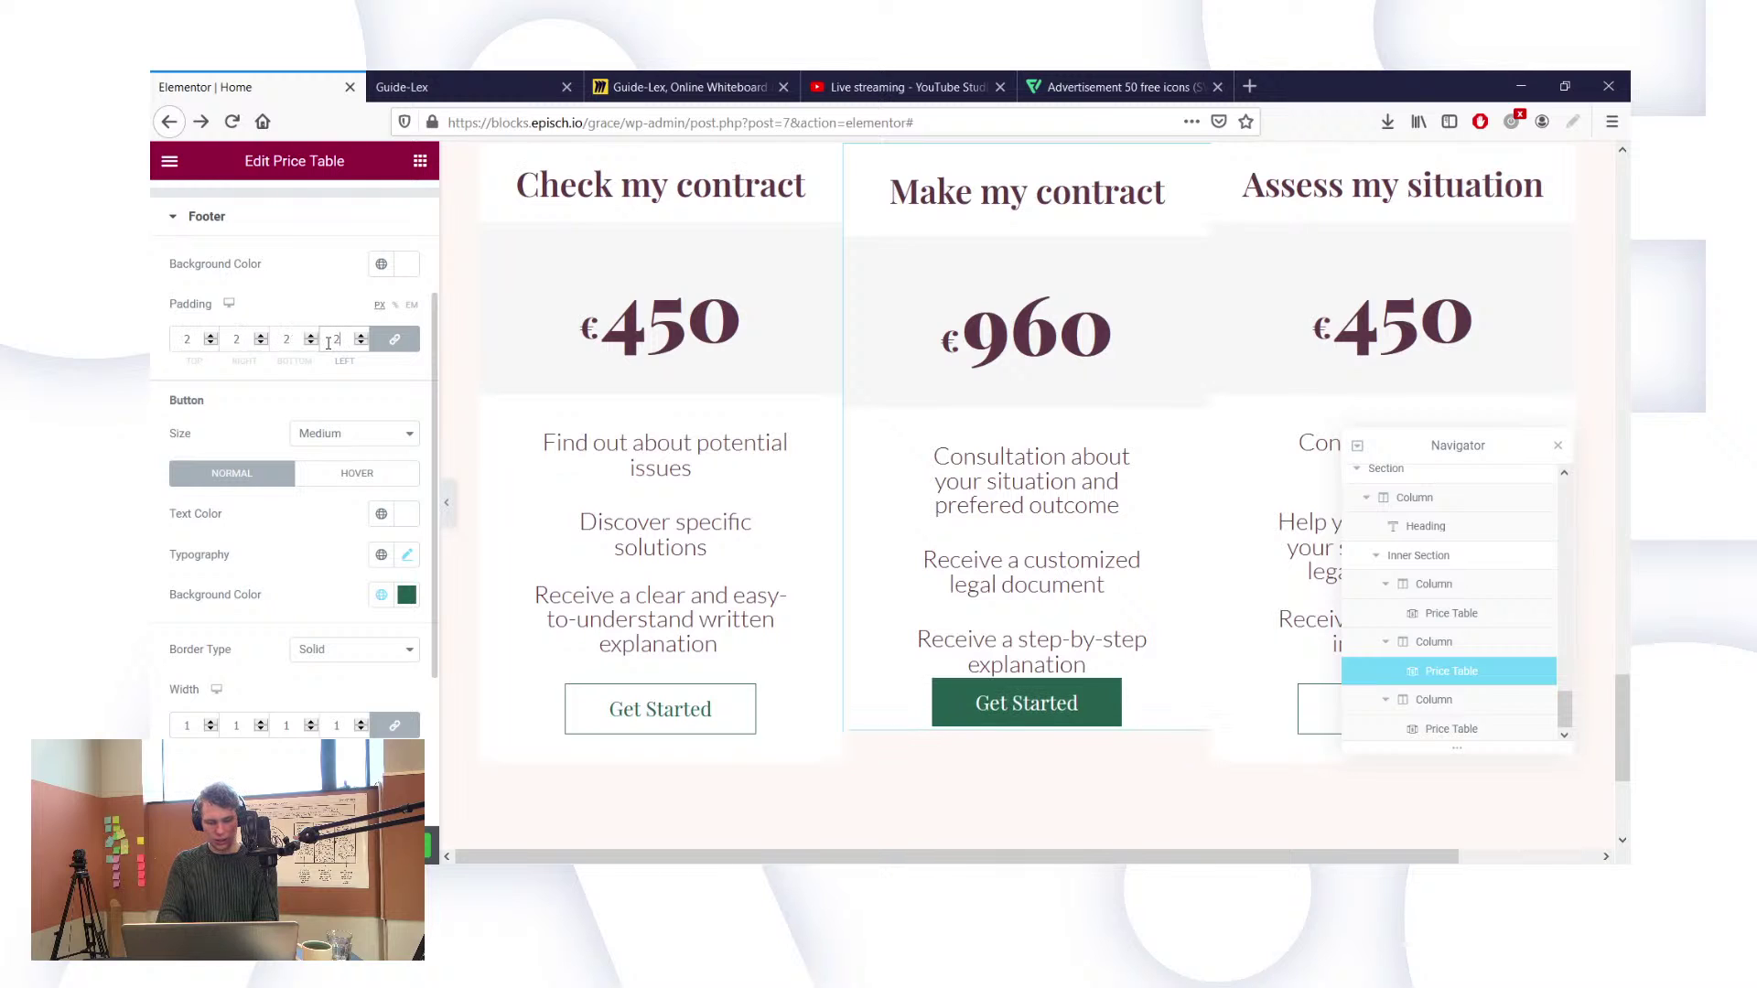
{"action": "type", "text": "30"}
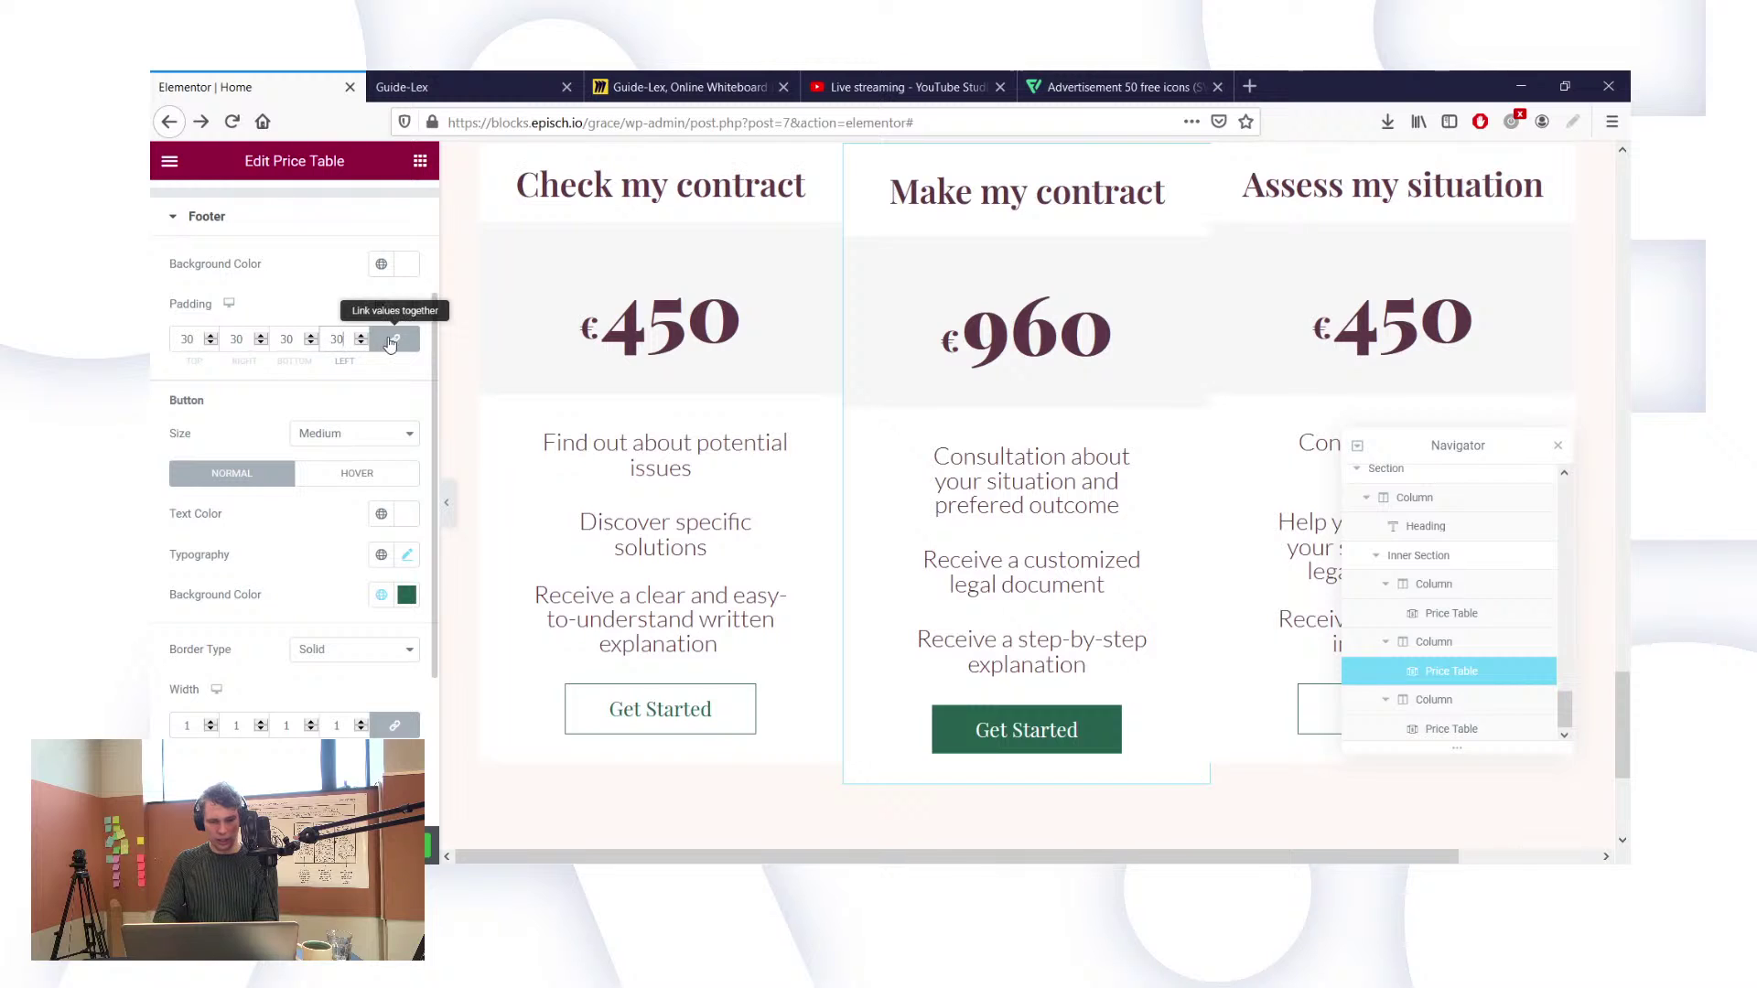
Step: Unlink the footer padding and change its top and bottom to 45 px
{"action": "left_click", "coordinate": [395, 339]}
{"action": "left_click", "coordinate": [284, 337]}
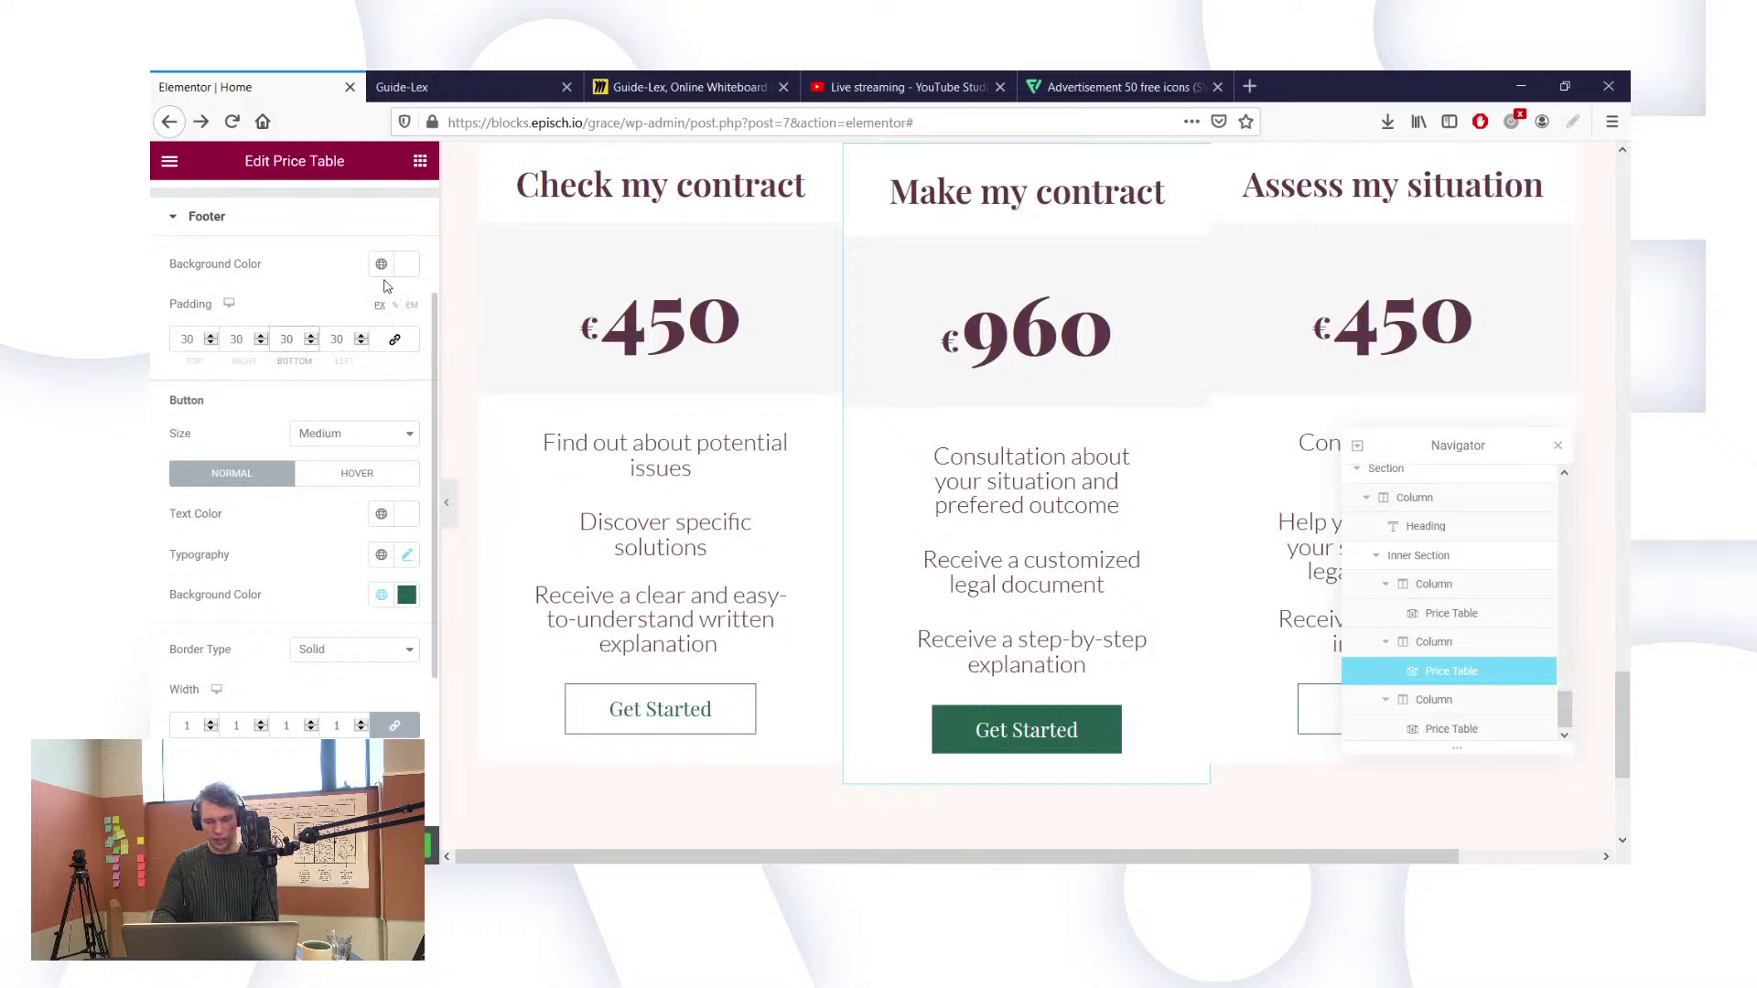
{"action": "key", "text": "BackSpace"}
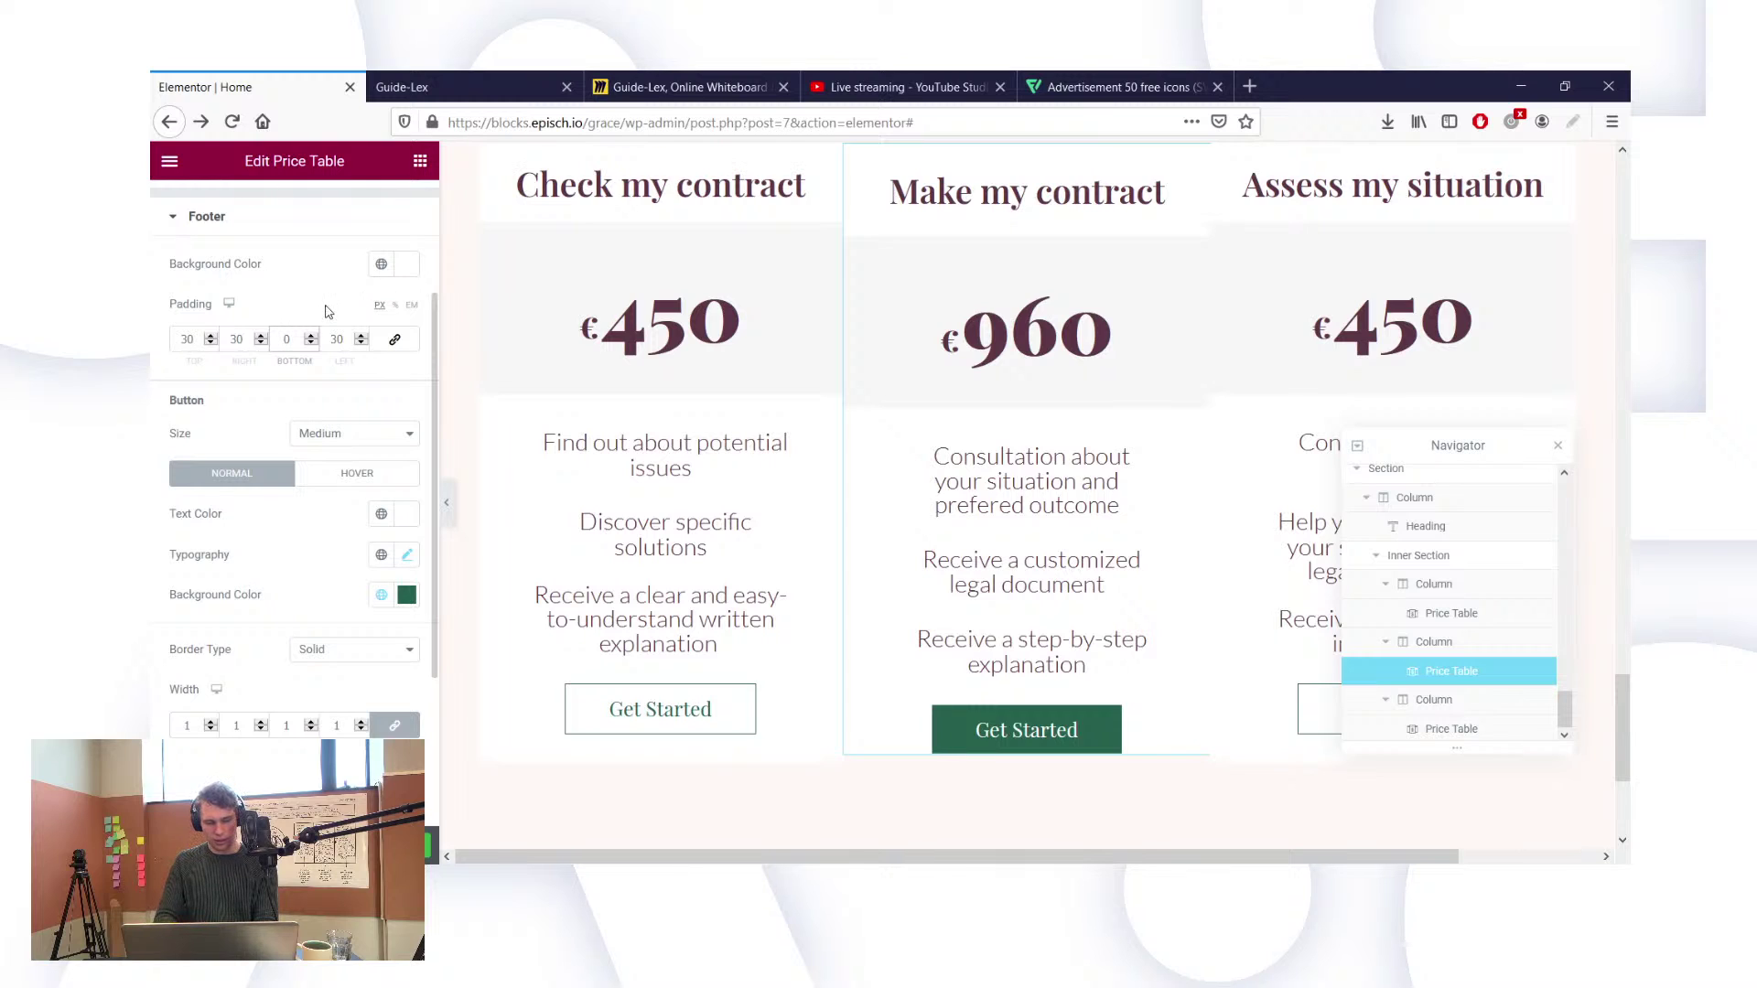
{"action": "type", "text": "45"}
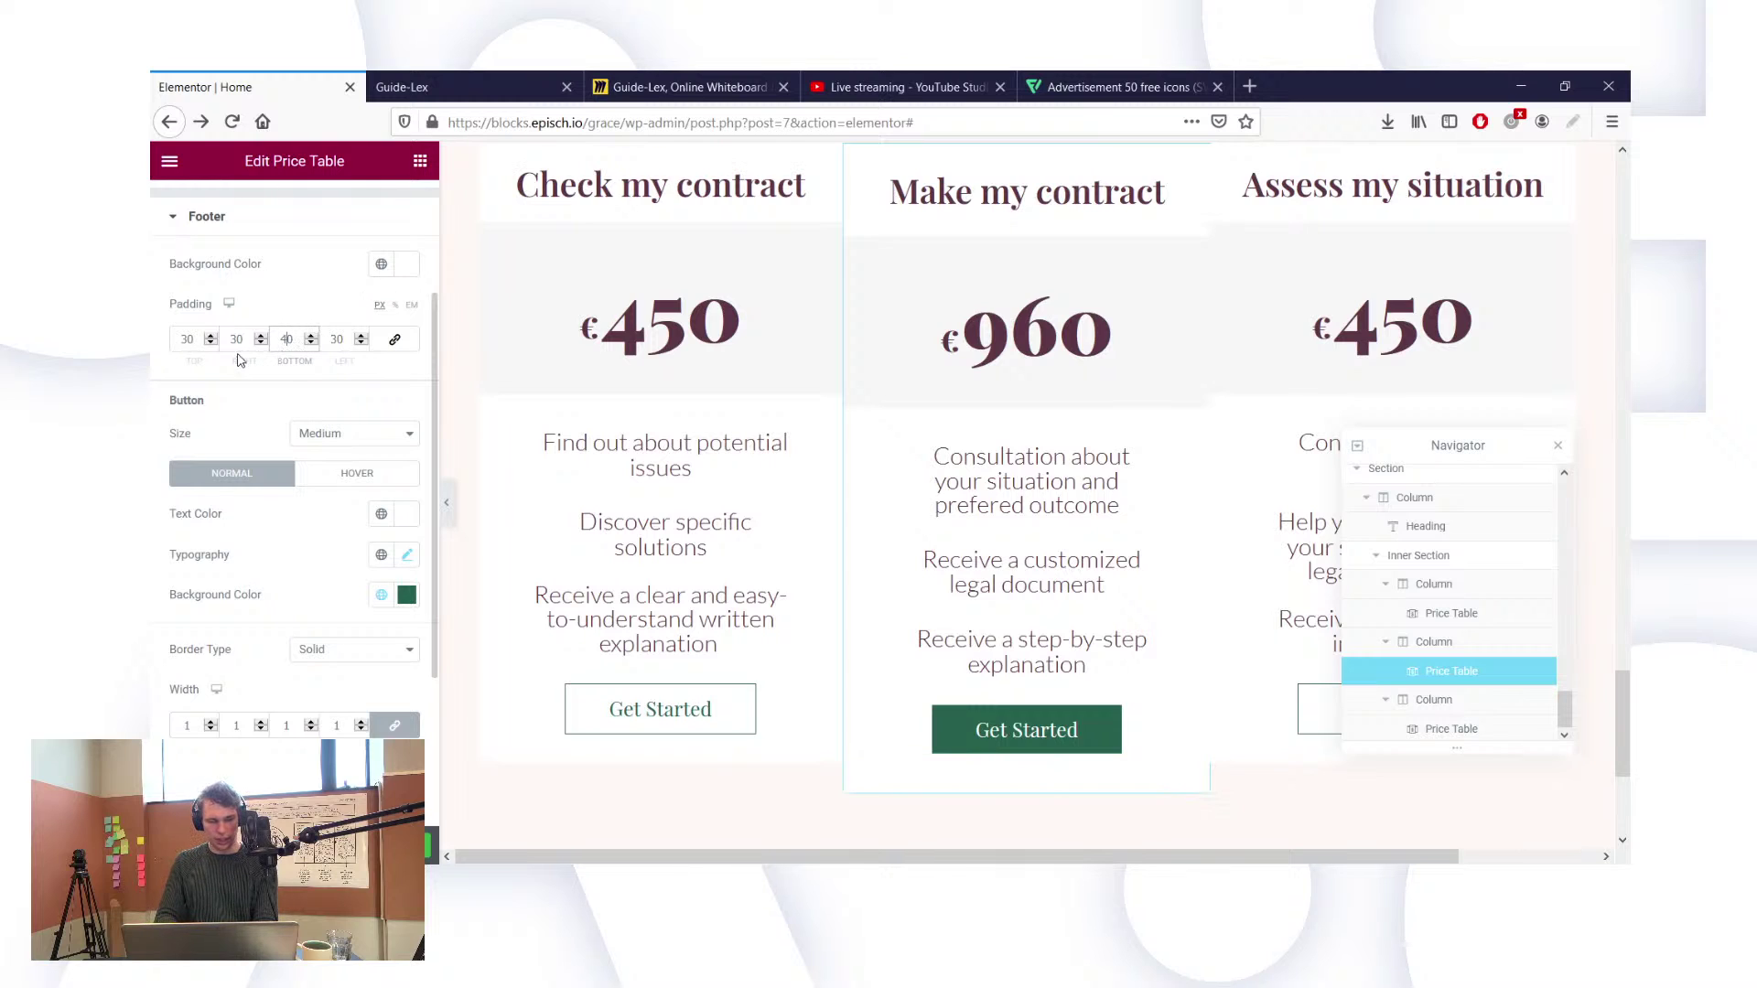
{"action": "key", "text": "Delete"}
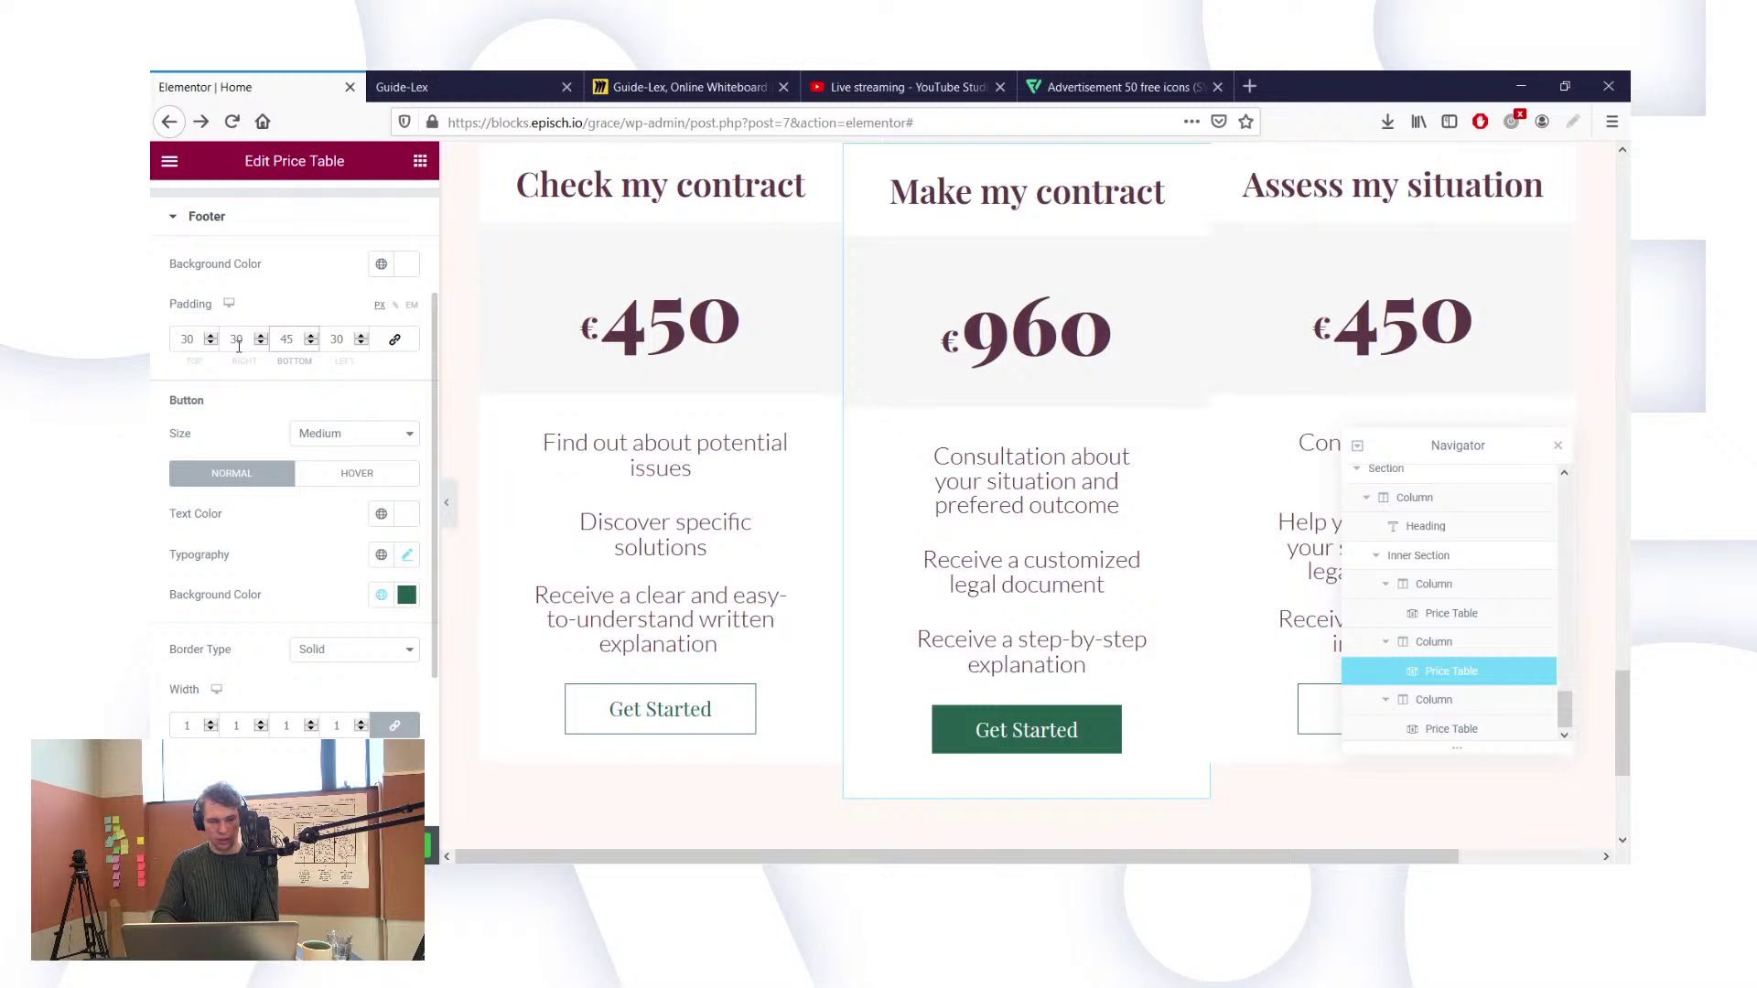
{"action": "double_click", "coordinate": [186, 341]}
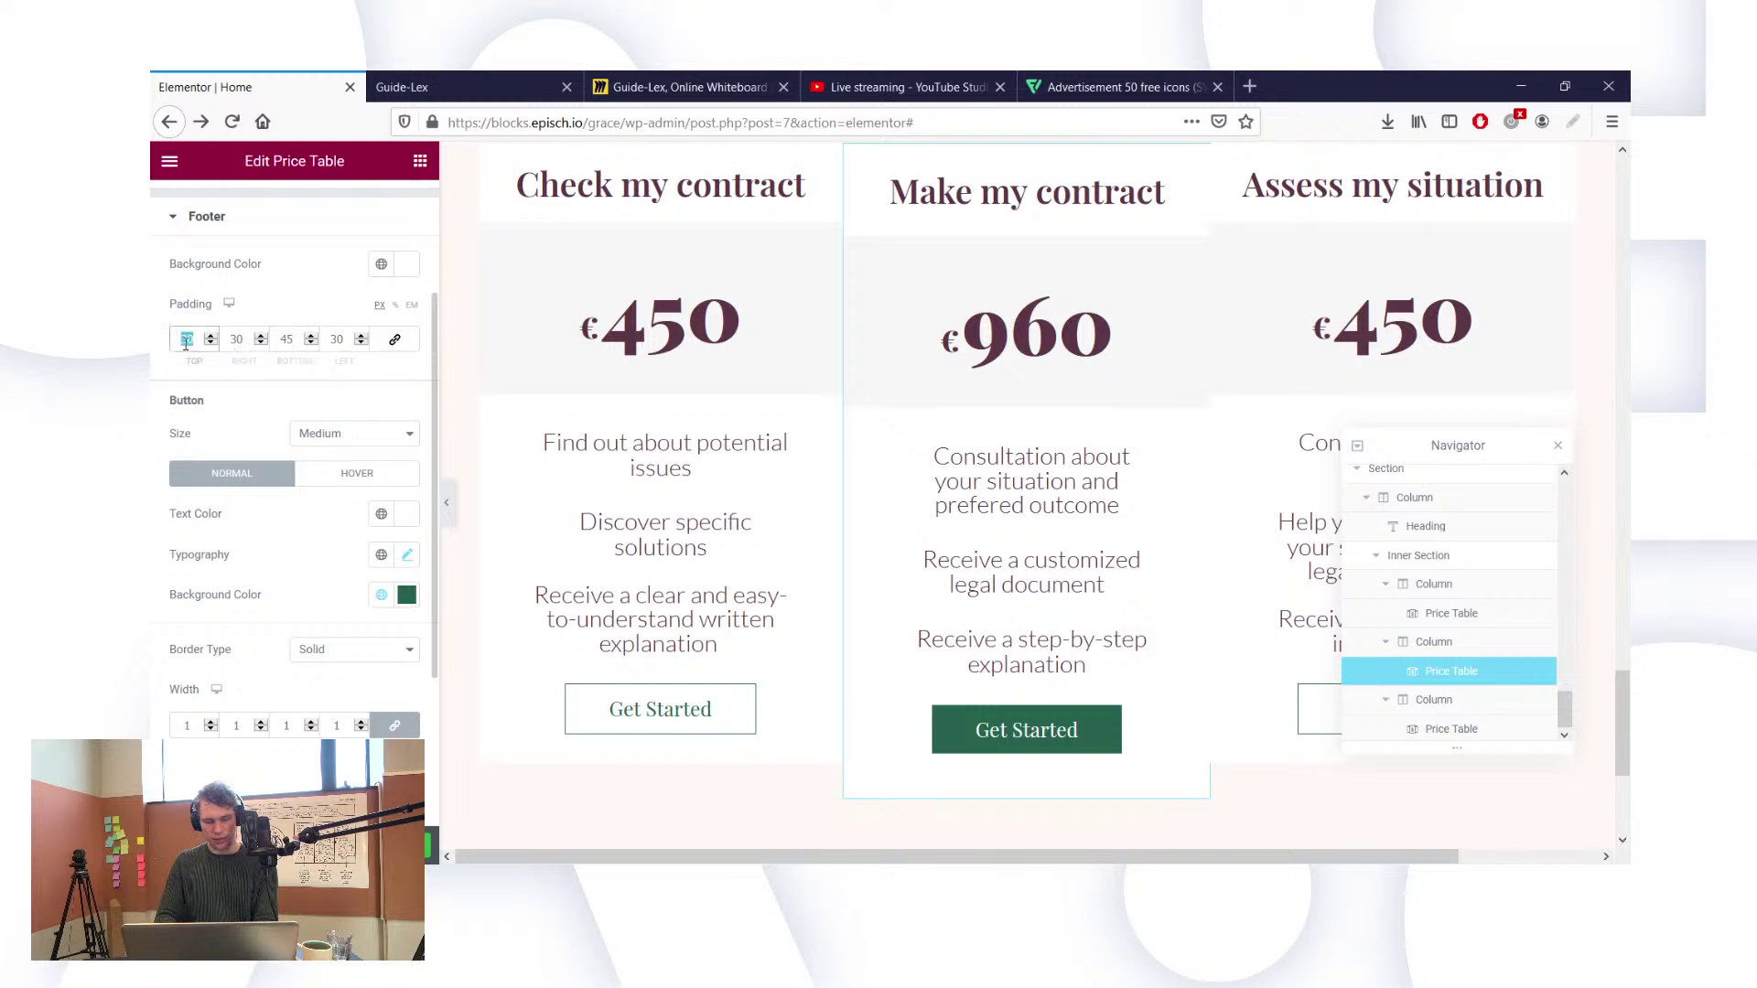
{"action": "type", "text": "45"}
{"action": "scroll", "coordinate": [849, 436], "scroll_direction": "up", "scroll_amount": 3}
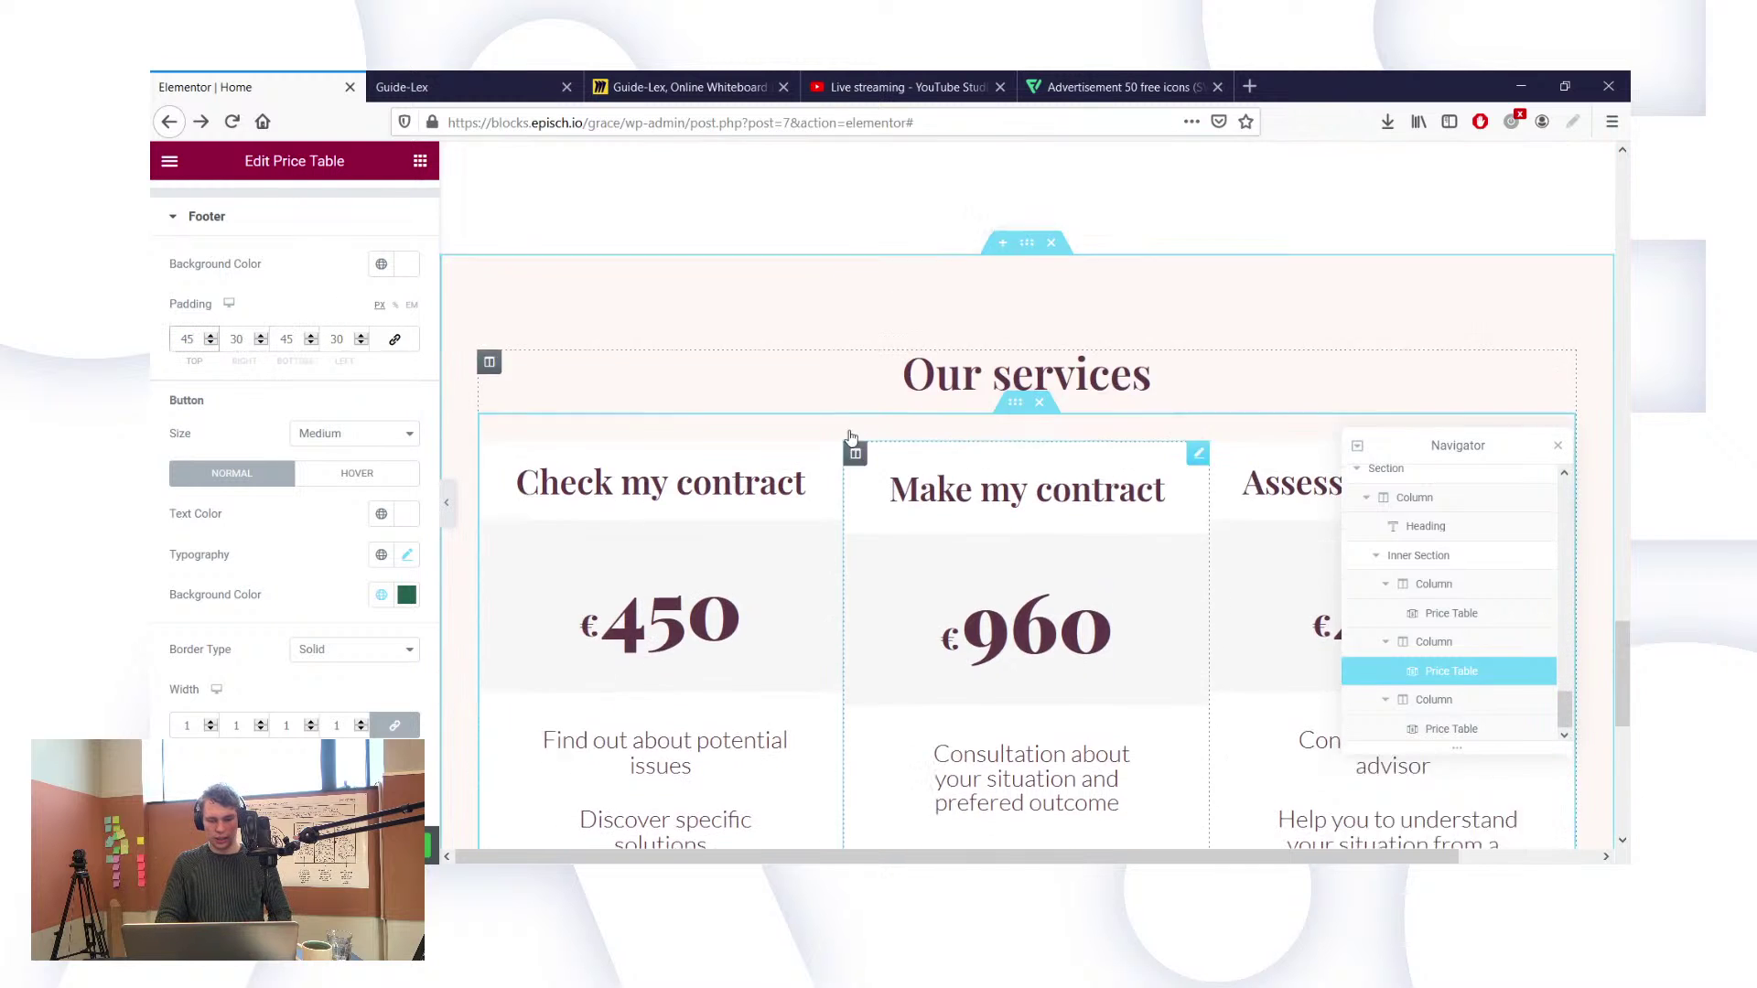
Step: Set the middle €960 price table's Advanced Margin Top to -20
{"action": "scroll", "coordinate": [394, 267], "scroll_direction": "up", "scroll_amount": 2}
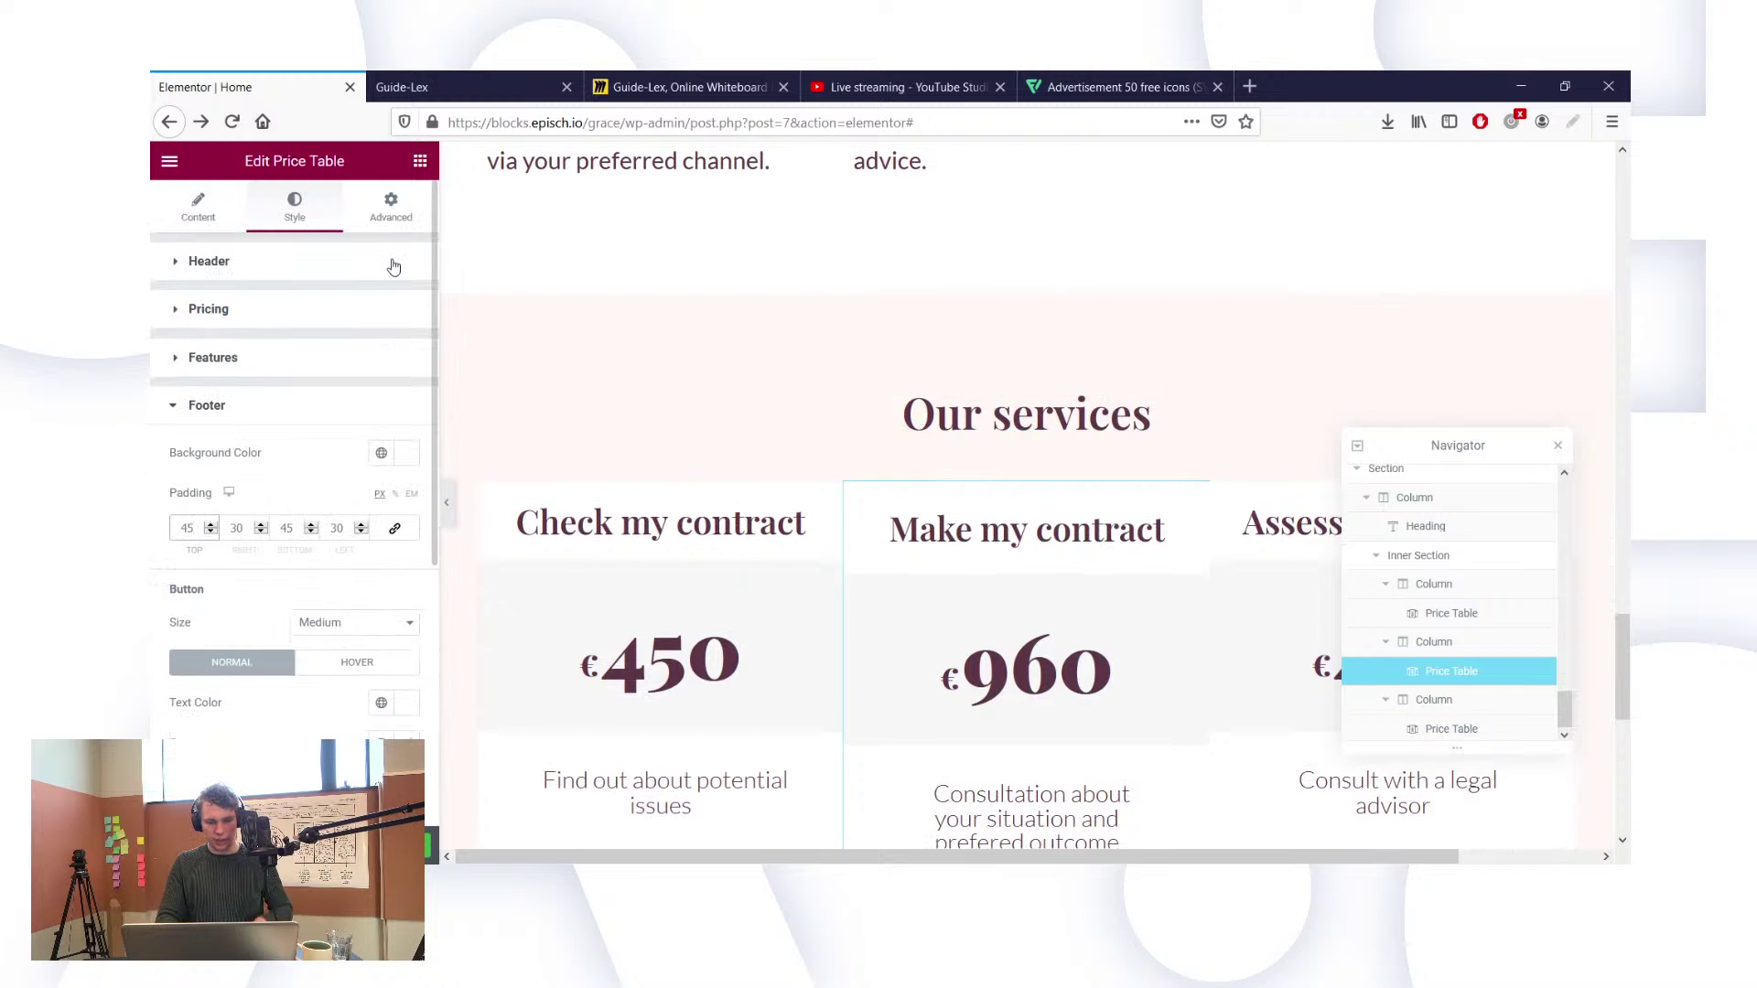
{"action": "left_click", "coordinate": [389, 212]}
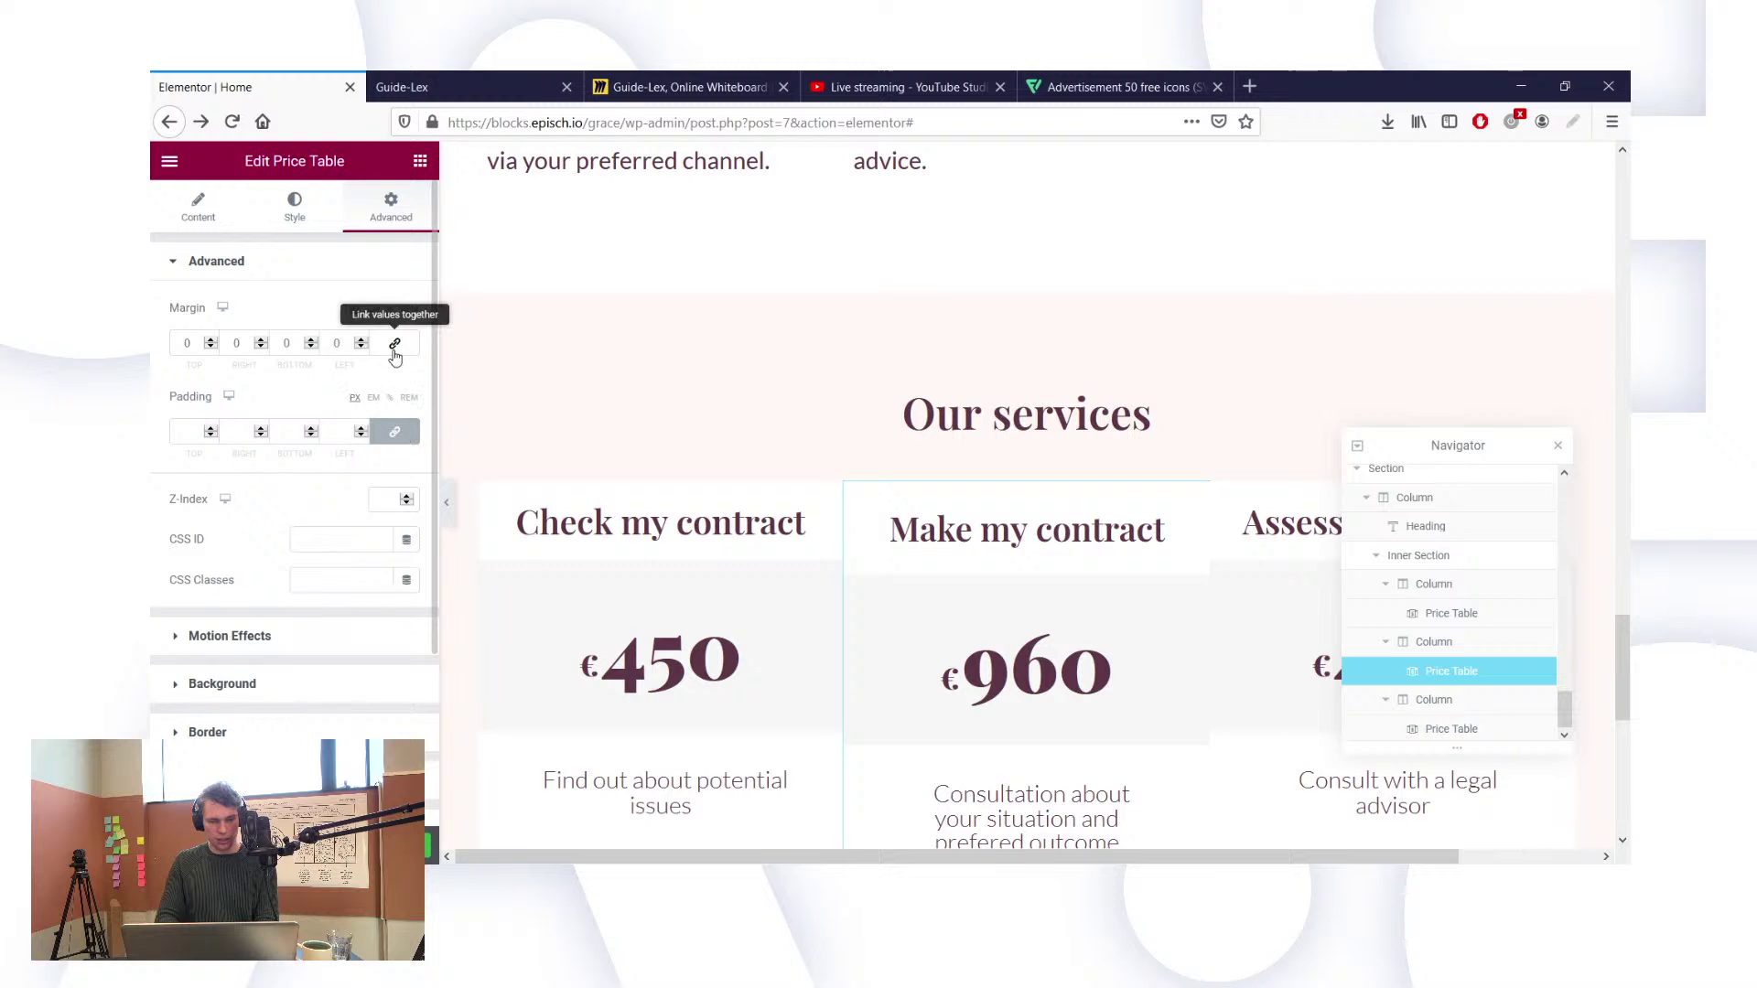
{"action": "left_click", "coordinate": [186, 344]}
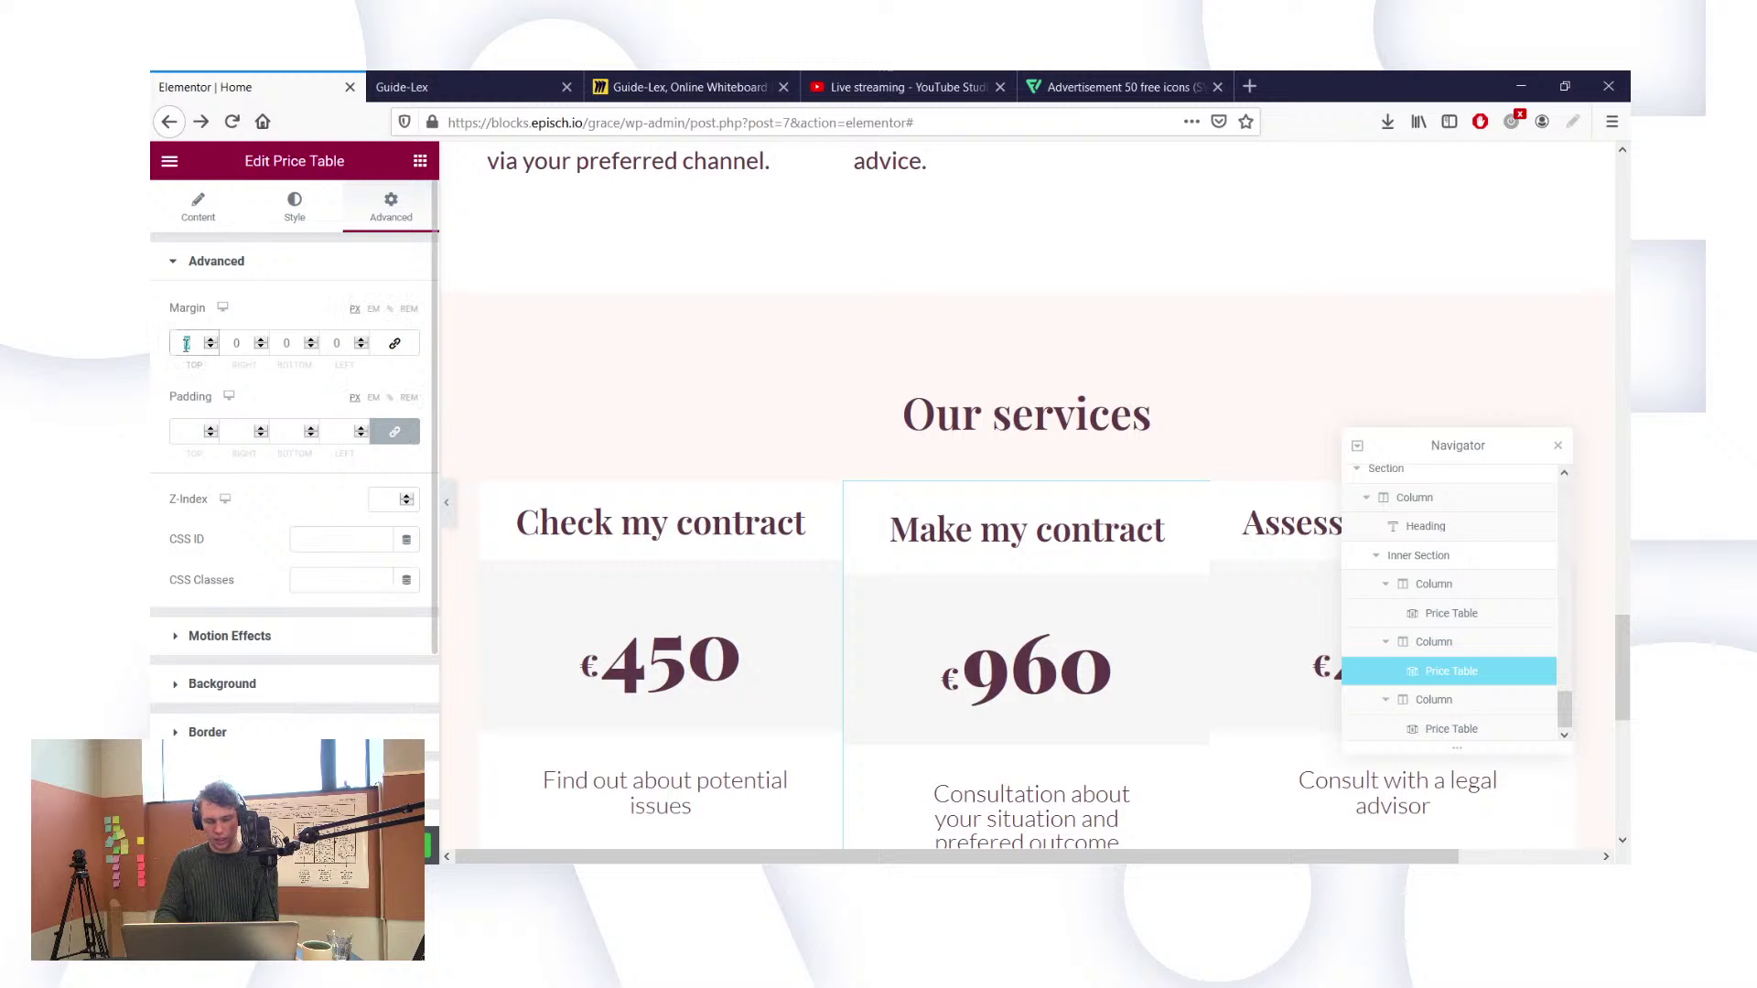
{"action": "type", "text": "15"}
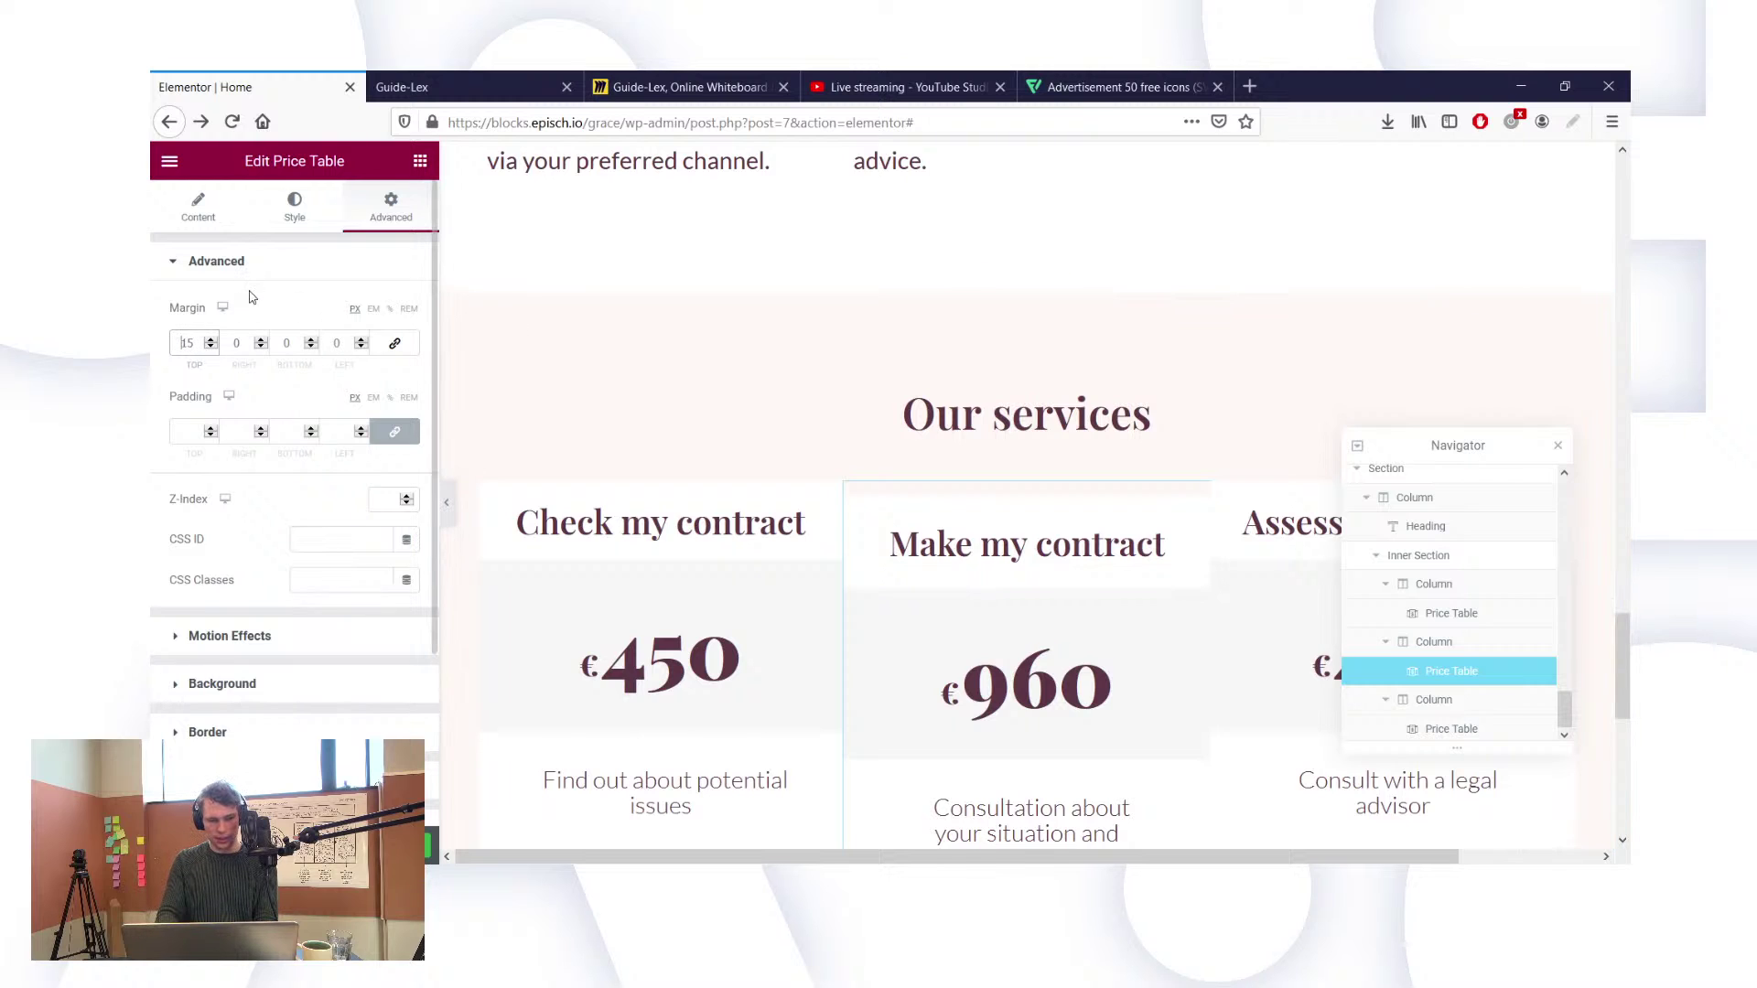
{"action": "type", "text": "-"}
{"action": "scroll", "coordinate": [675, 407], "scroll_direction": "down", "scroll_amount": 2}
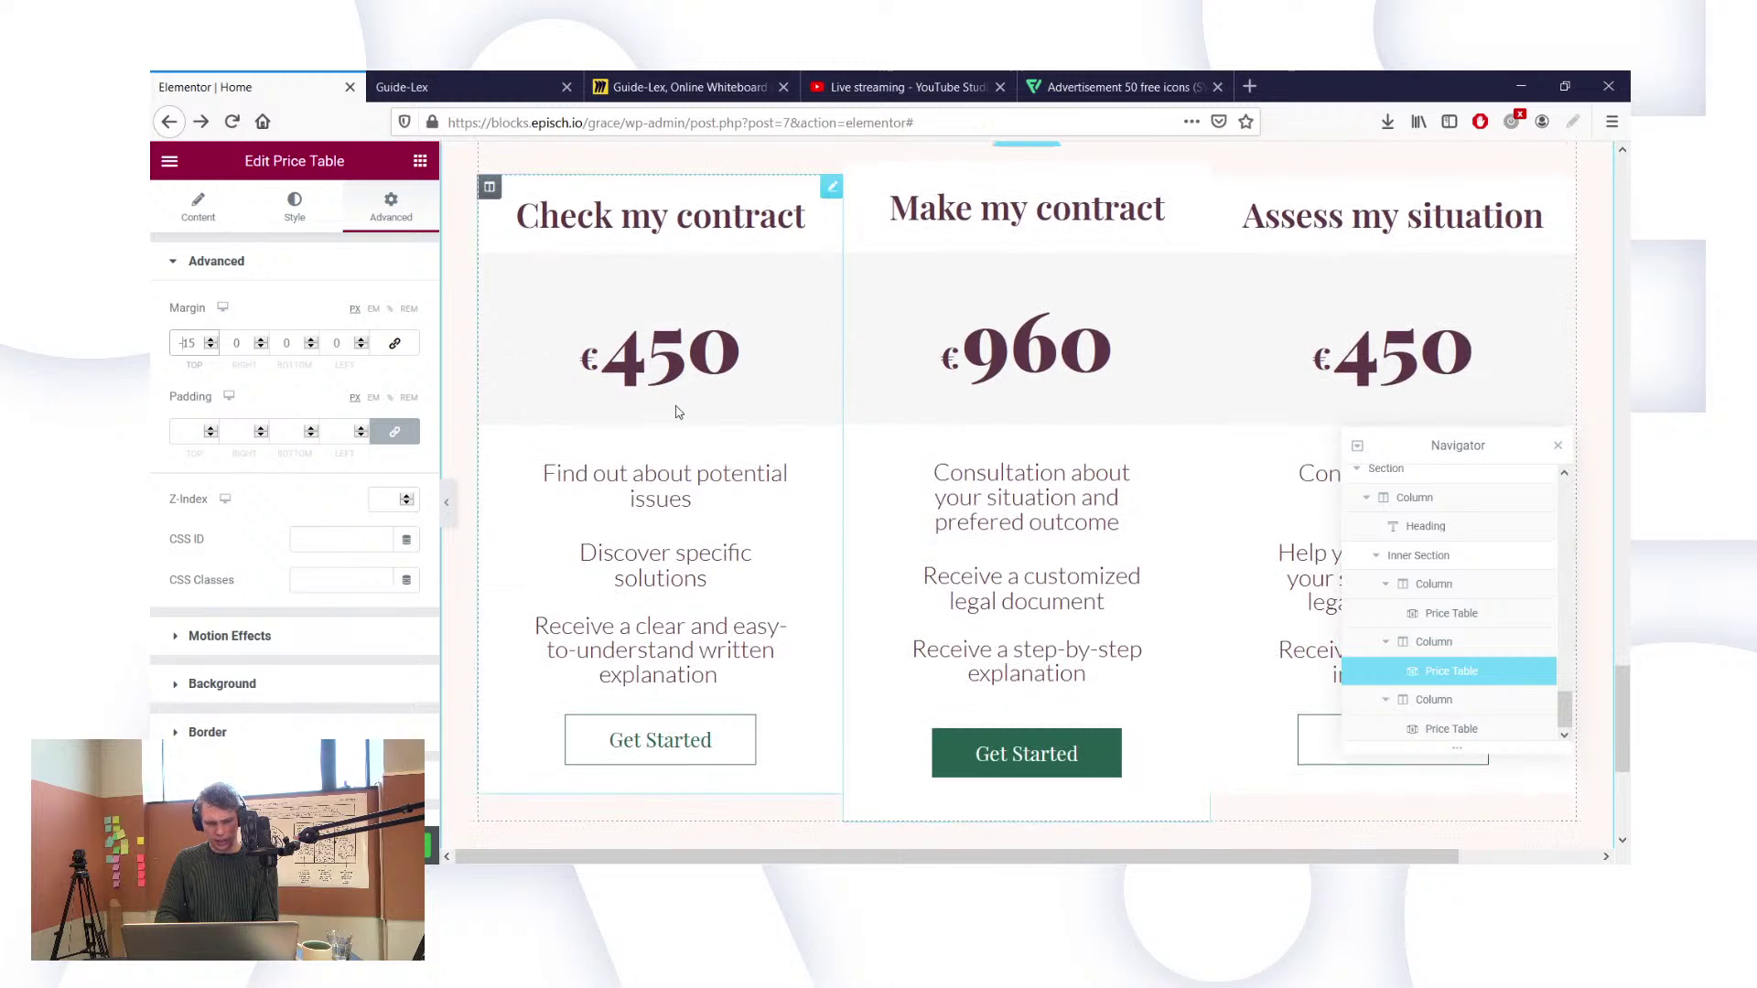
{"action": "scroll", "coordinate": [675, 405], "scroll_direction": "up", "scroll_amount": 1}
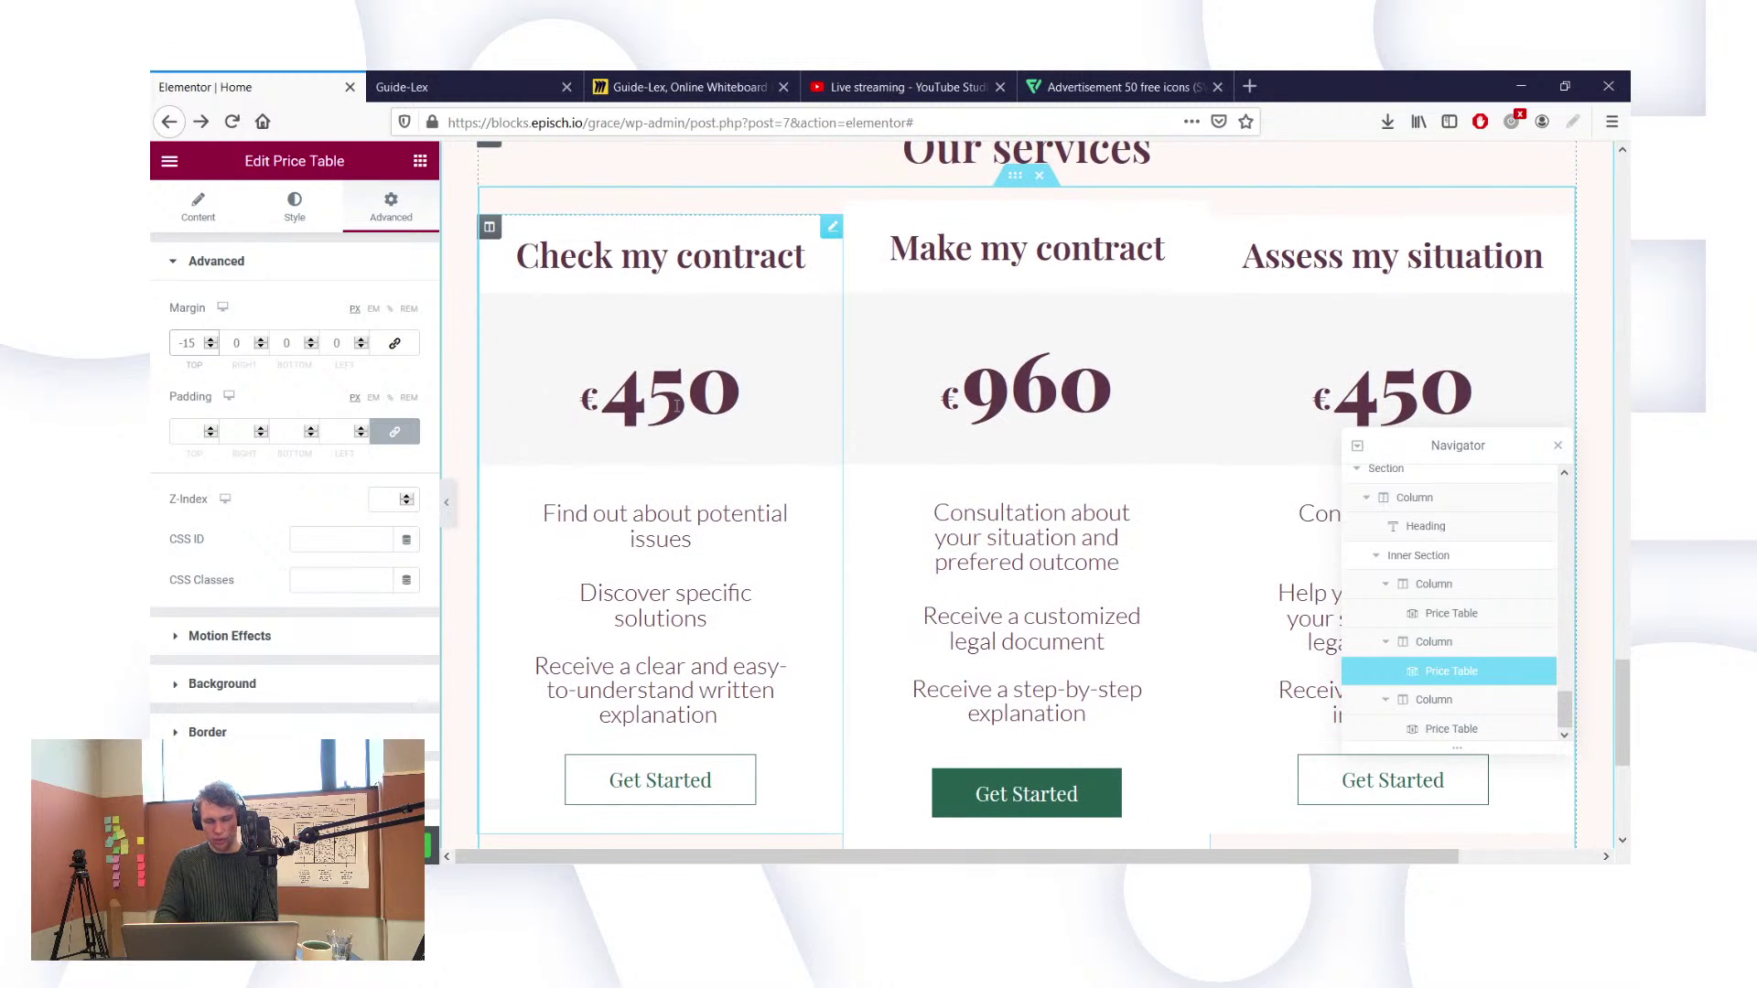
{"action": "key", "text": "BackSpace"}
{"action": "key", "text": "BackSpace"}
{"action": "key", "text": "BackSpace"}
{"action": "type", "text": "0"}
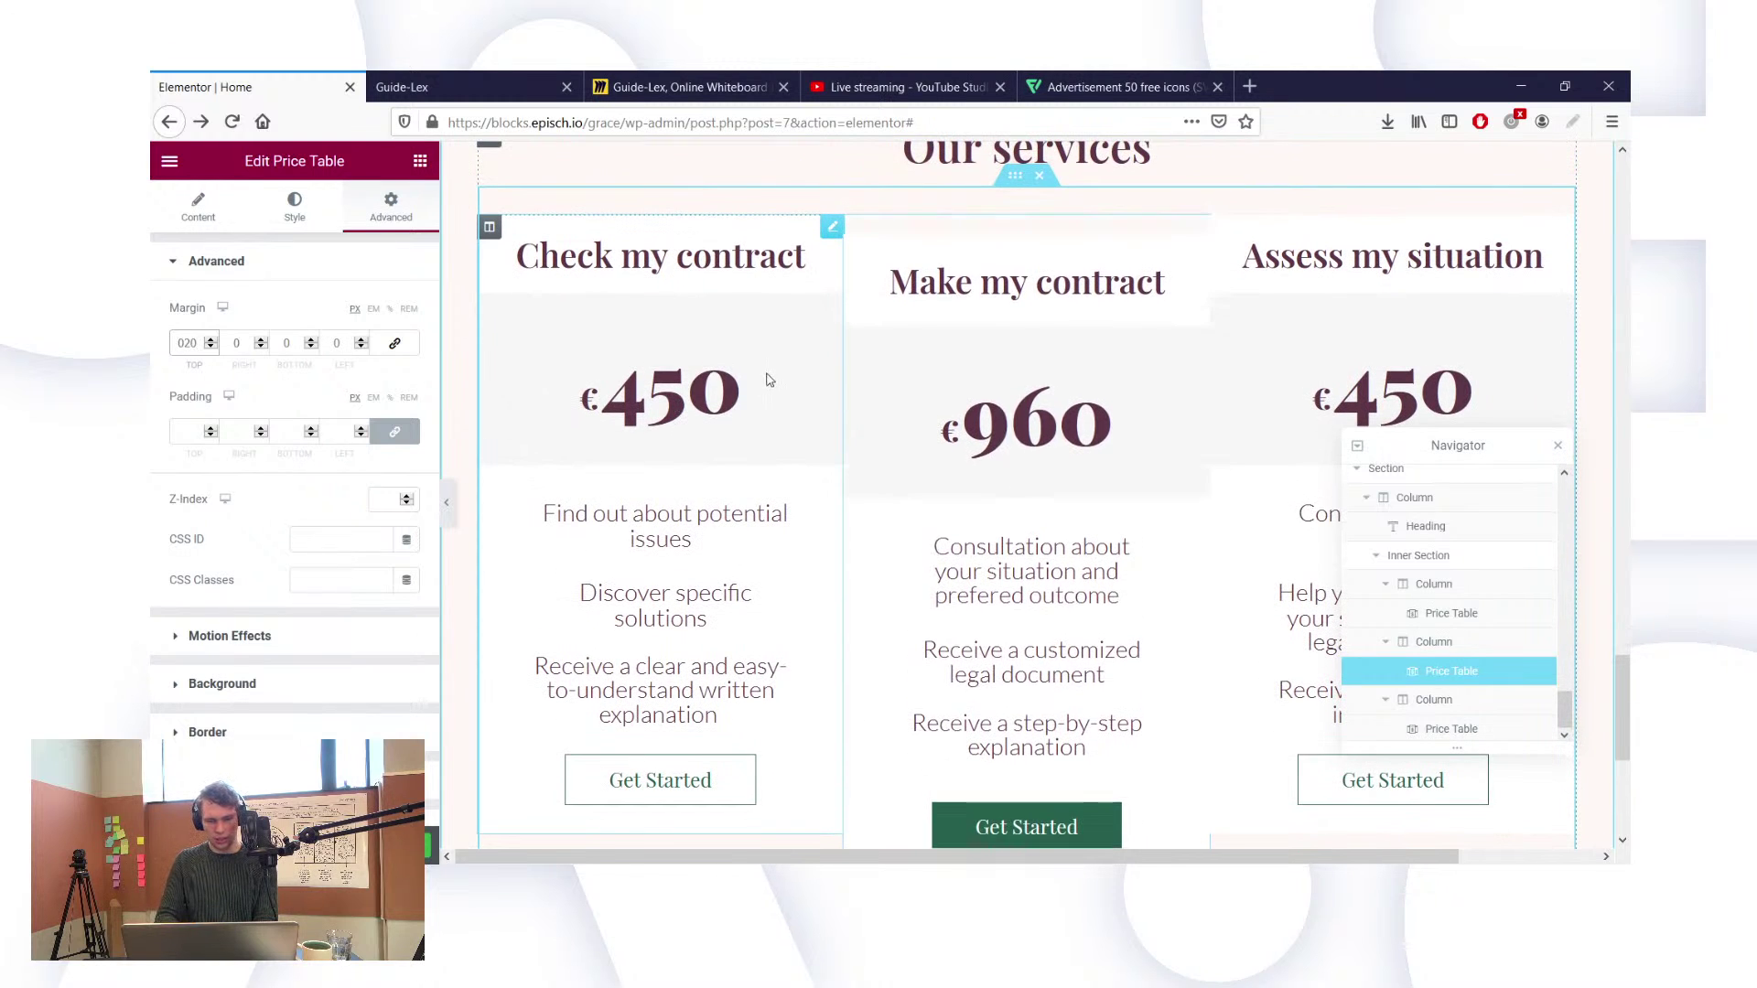
{"action": "type", "text": "20"}
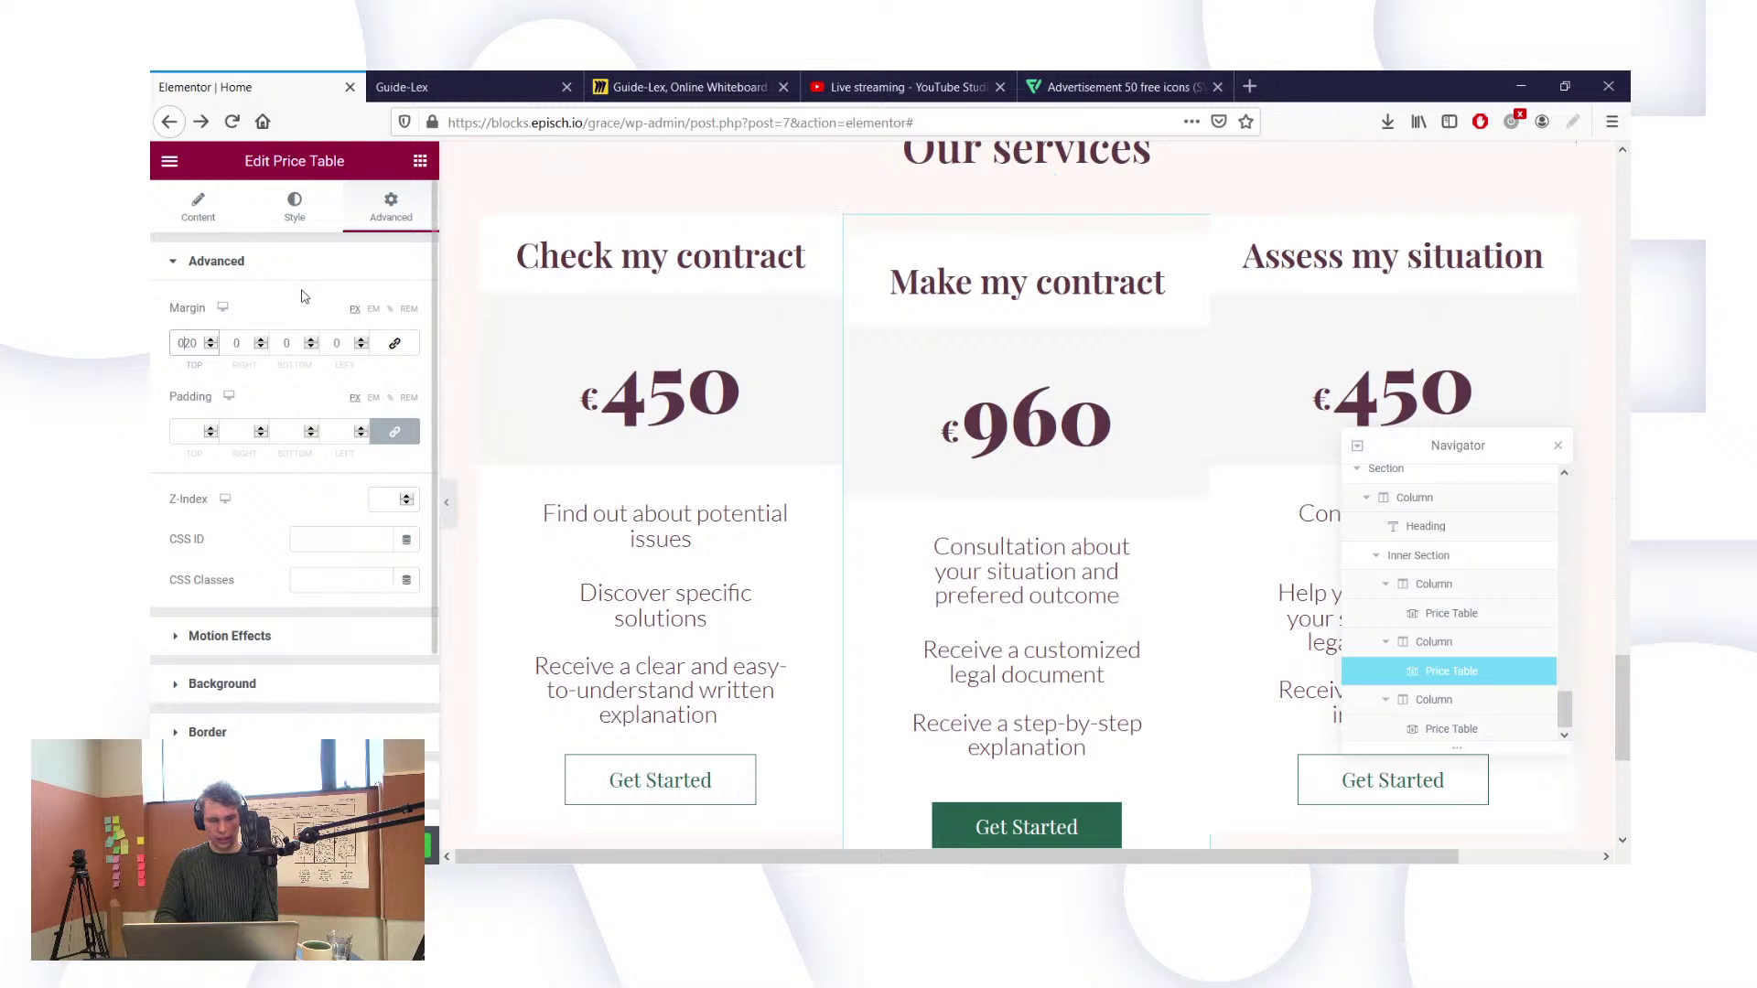
{"action": "key", "text": "BackSpace"}
{"action": "type", "text": "-"}
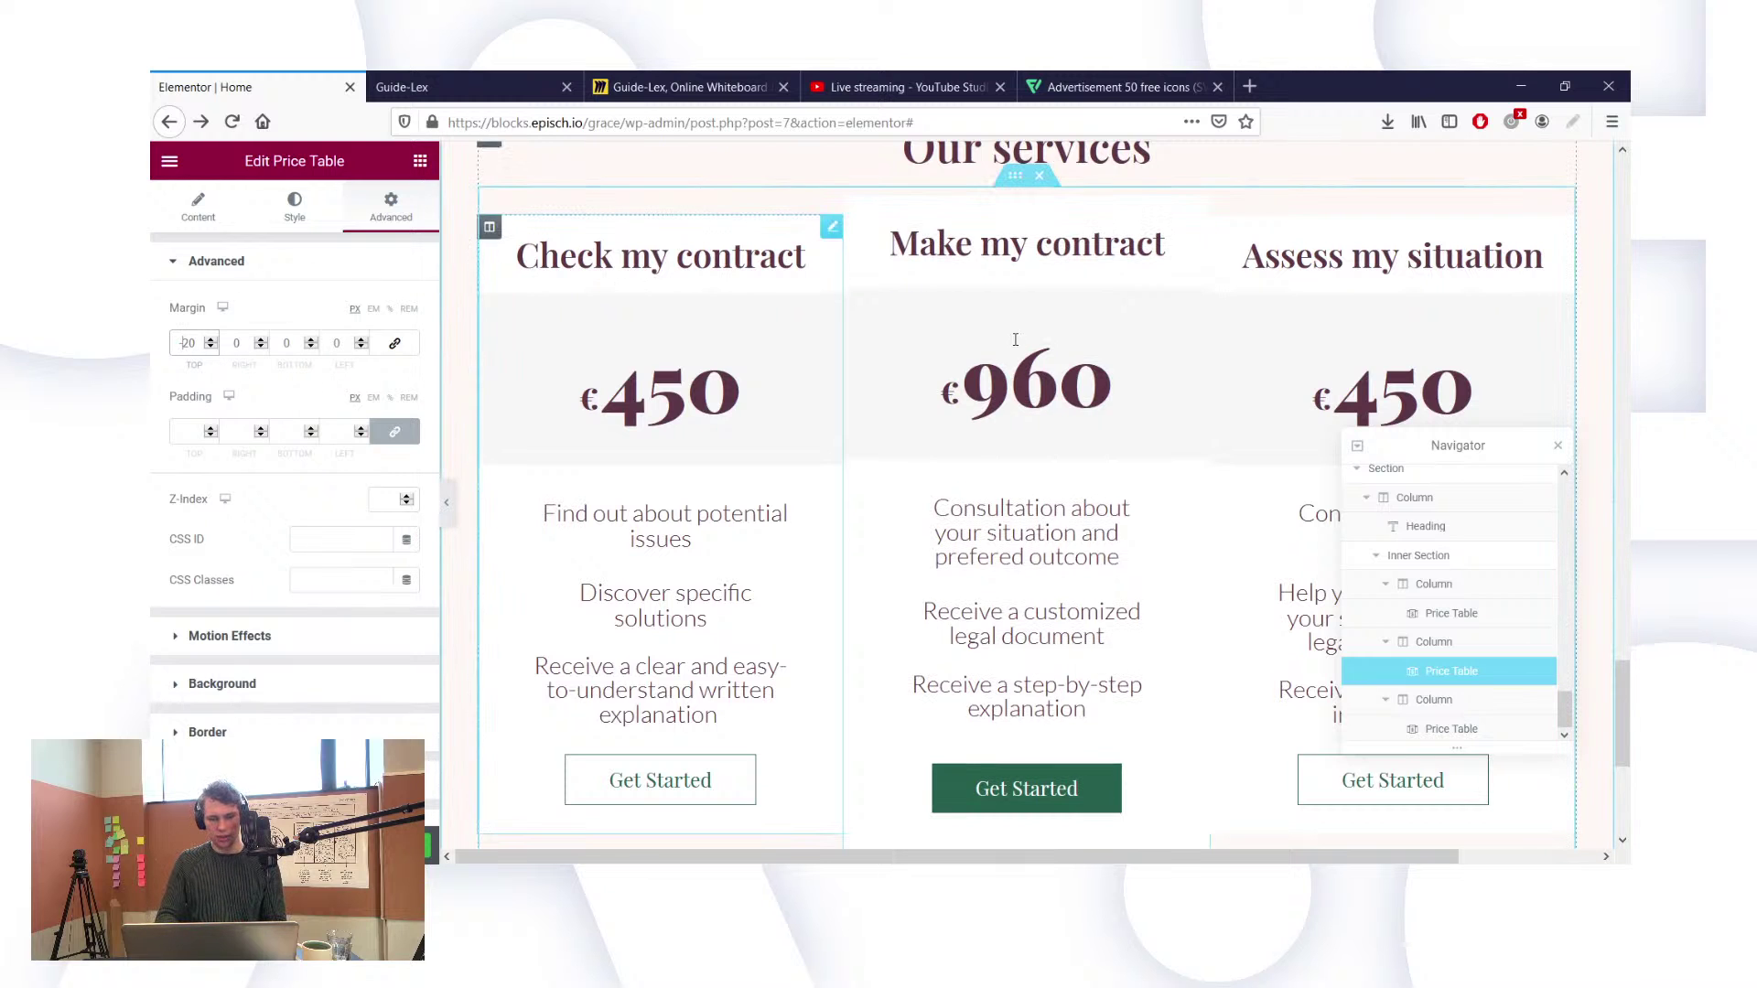
{"action": "scroll", "coordinate": [1128, 496], "scroll_direction": "down", "scroll_amount": 3}
{"action": "scroll", "coordinate": [1144, 521], "scroll_direction": "up", "scroll_amount": 3}
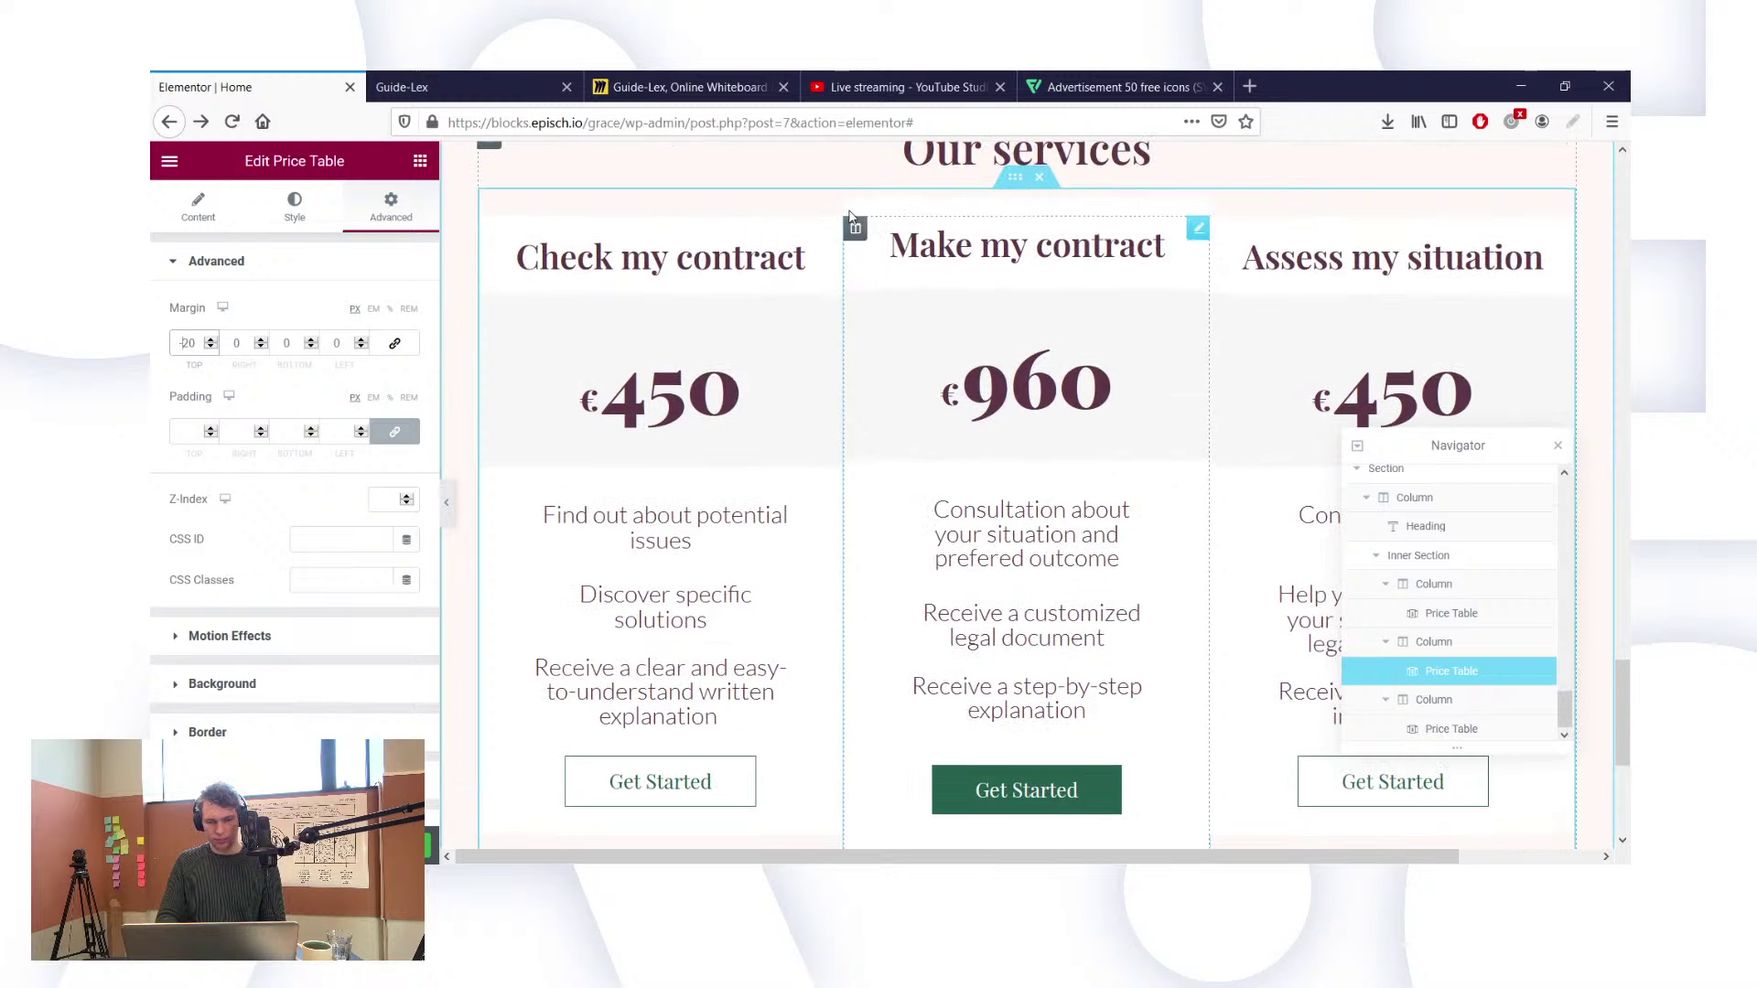
{"action": "scroll", "coordinate": [765, 283], "scroll_direction": "up", "scroll_amount": 1}
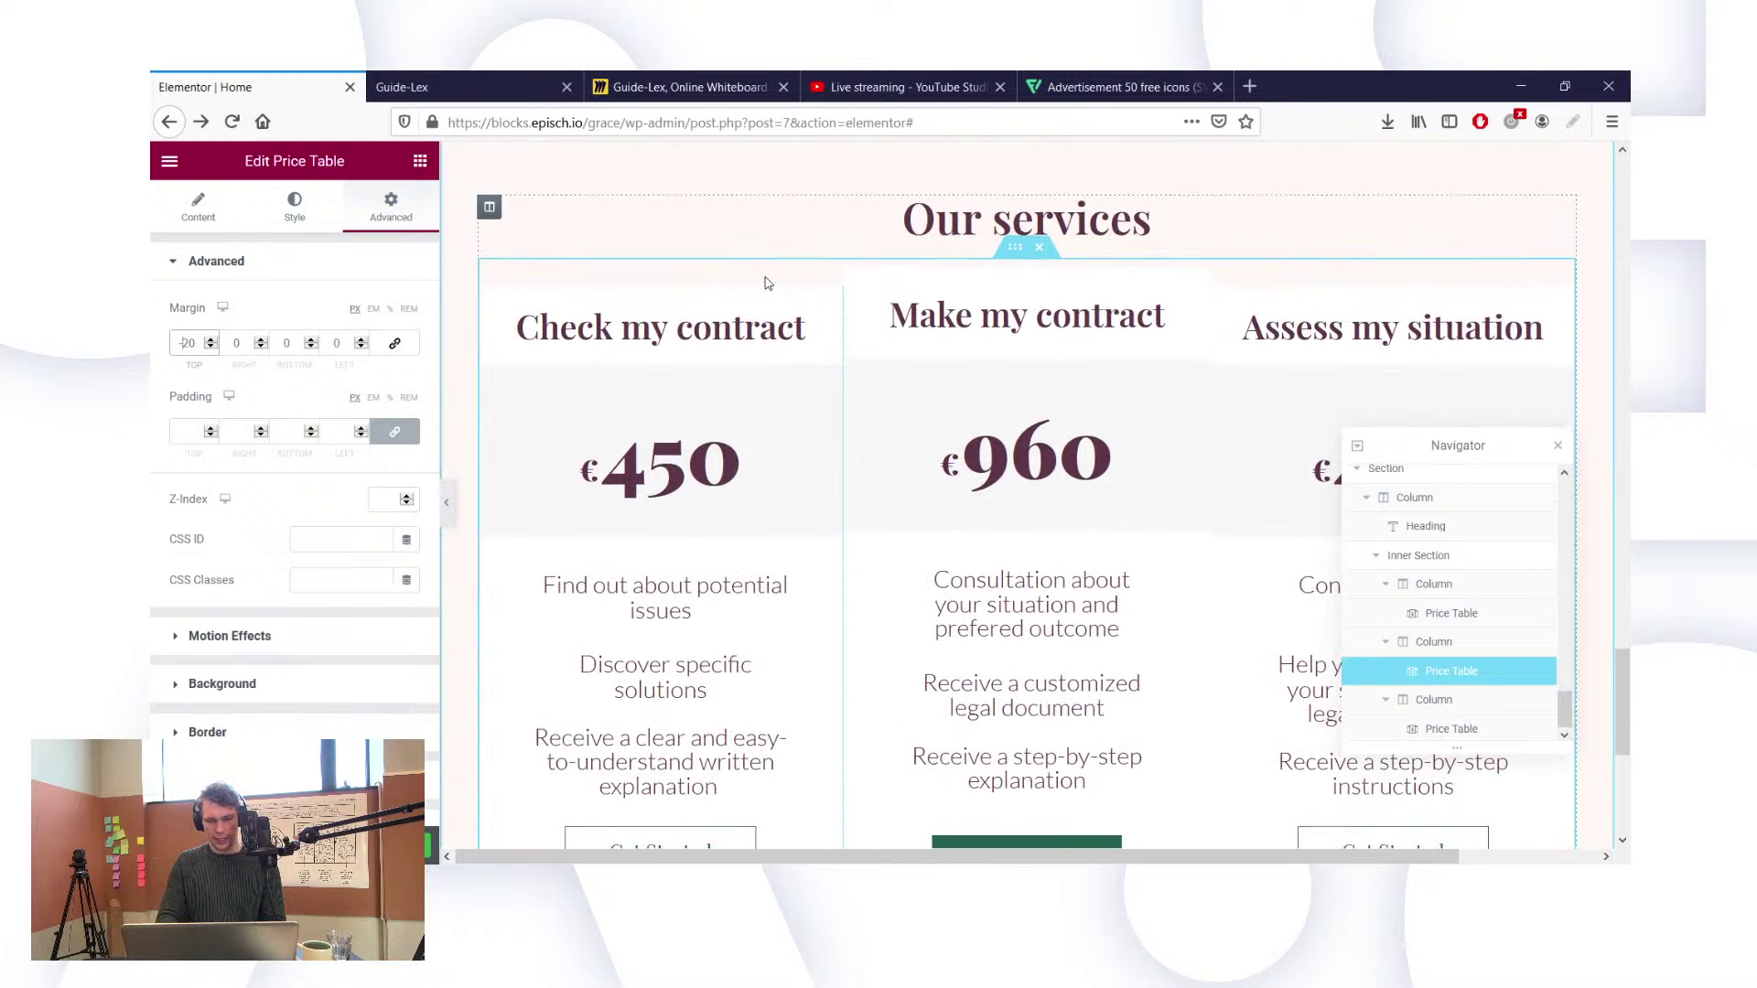
{"action": "left_click", "coordinate": [293, 208]}
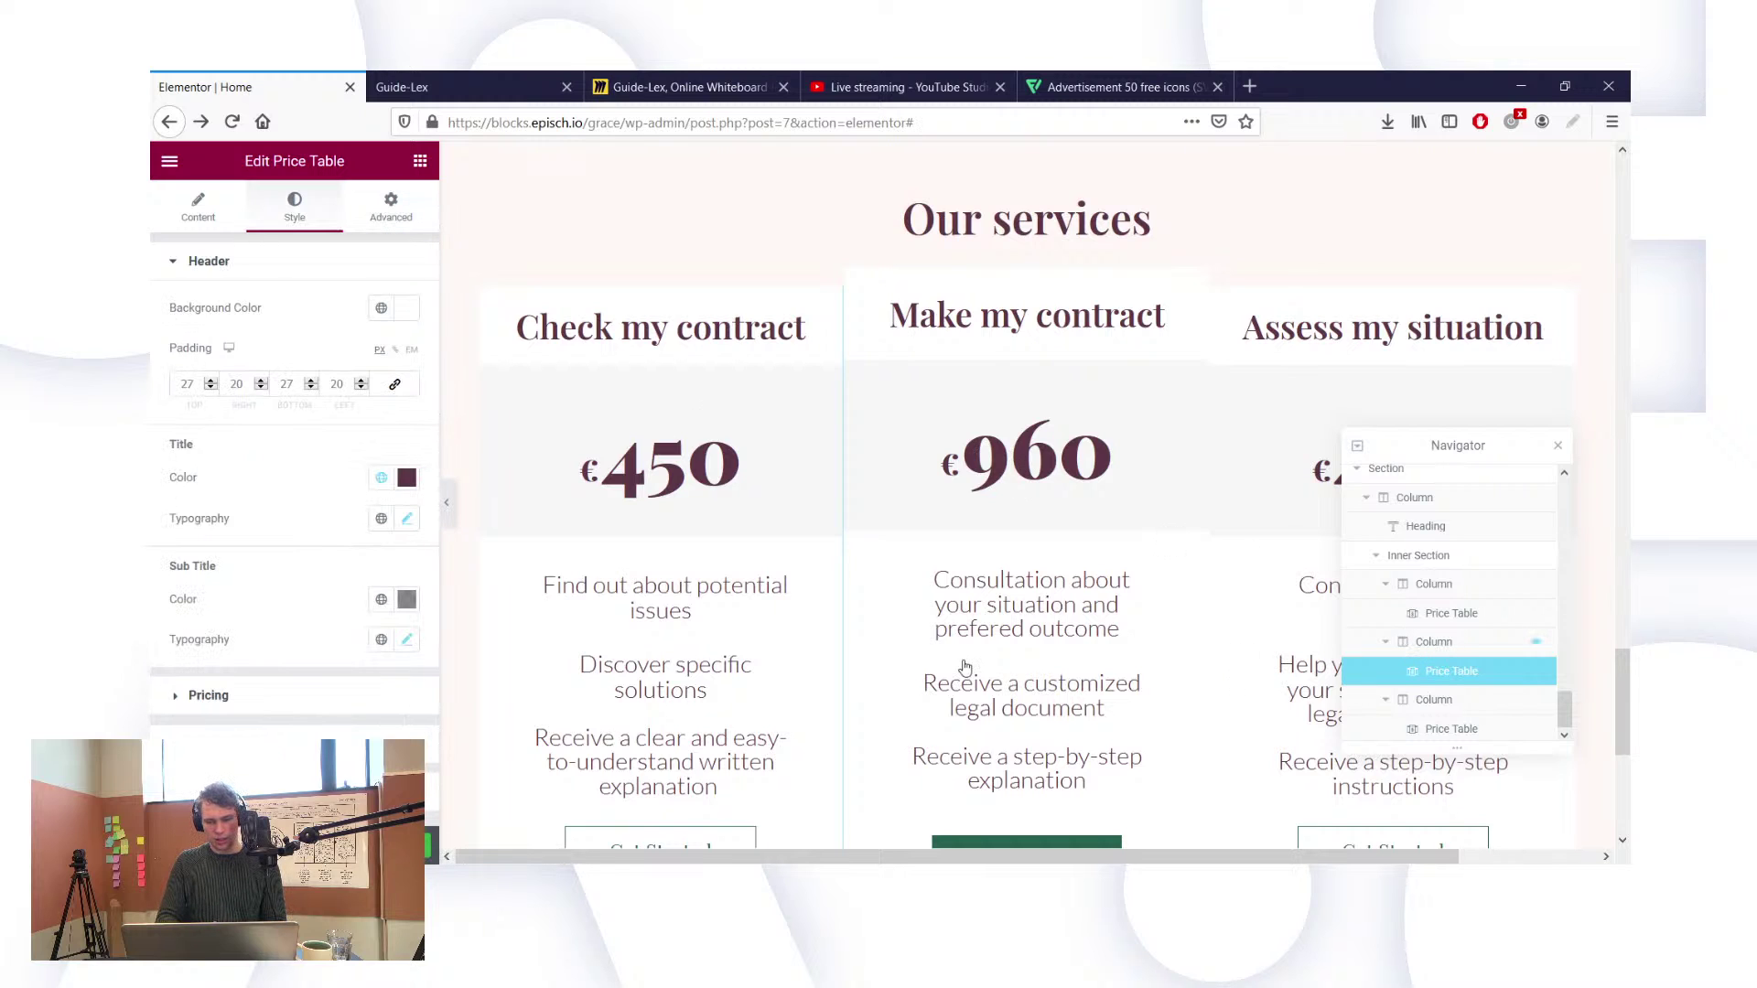
Step: Give the middle column a box shadow with 0 blur and a small negative horizontal offset
{"action": "left_click", "coordinate": [1434, 643]}
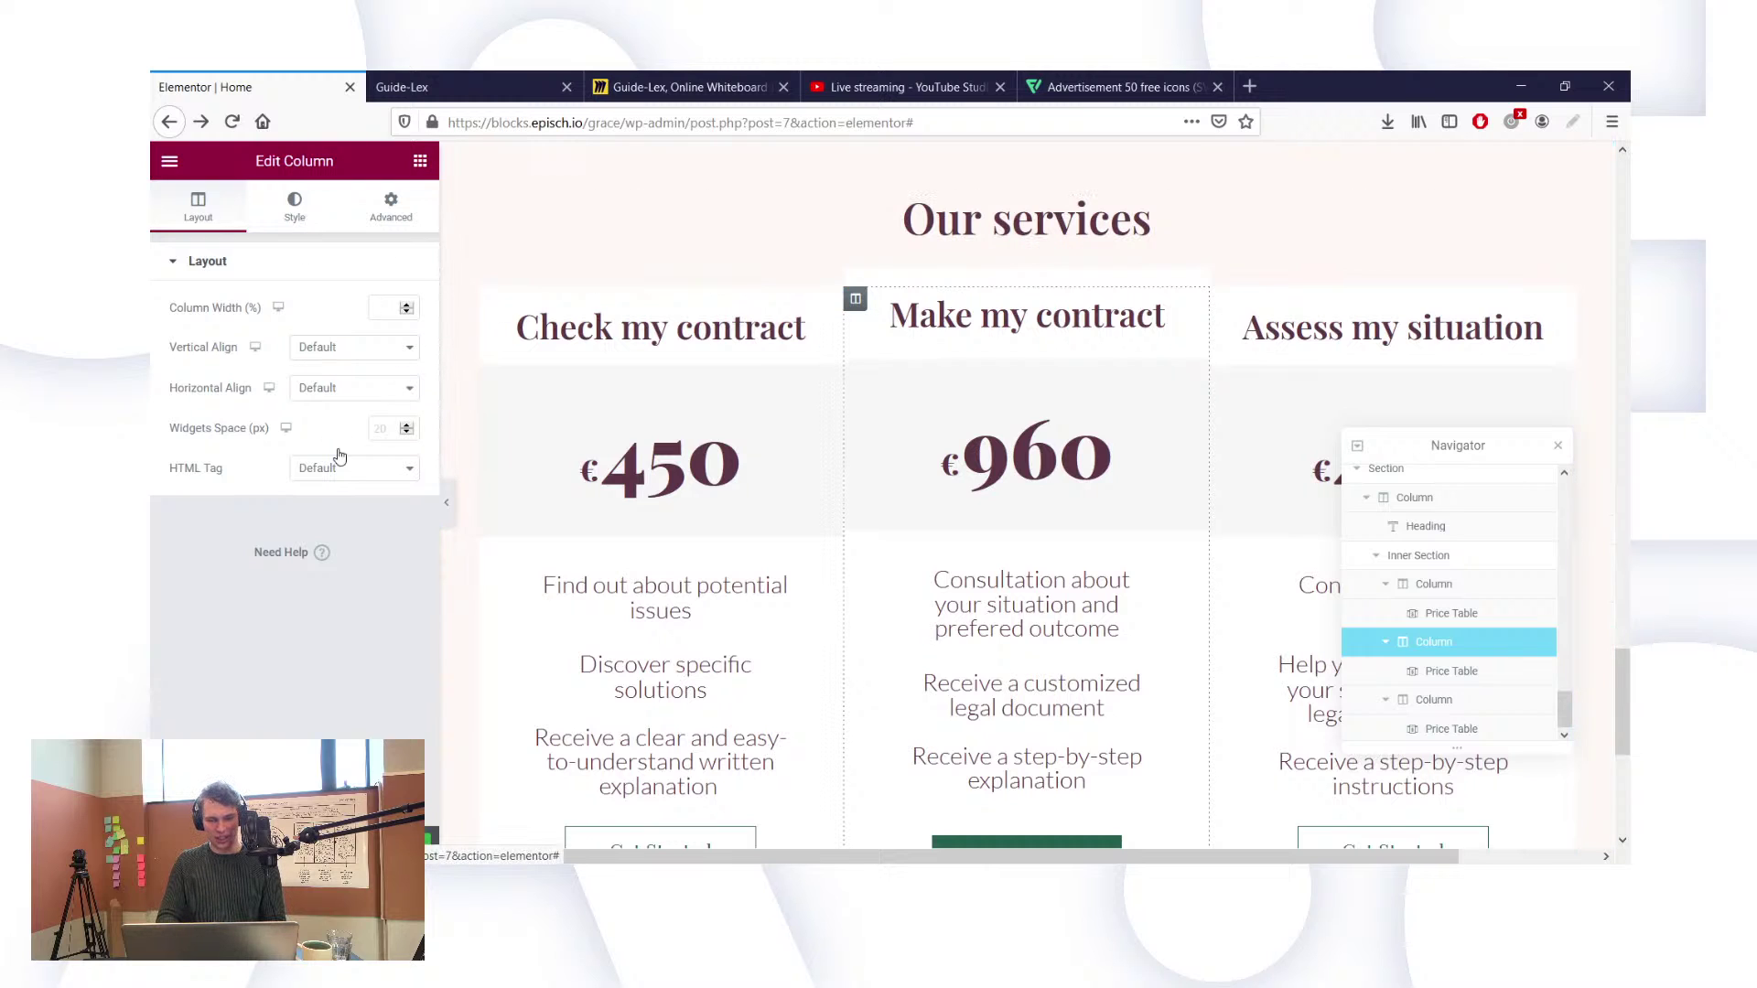
{"action": "left_click", "coordinate": [287, 204]}
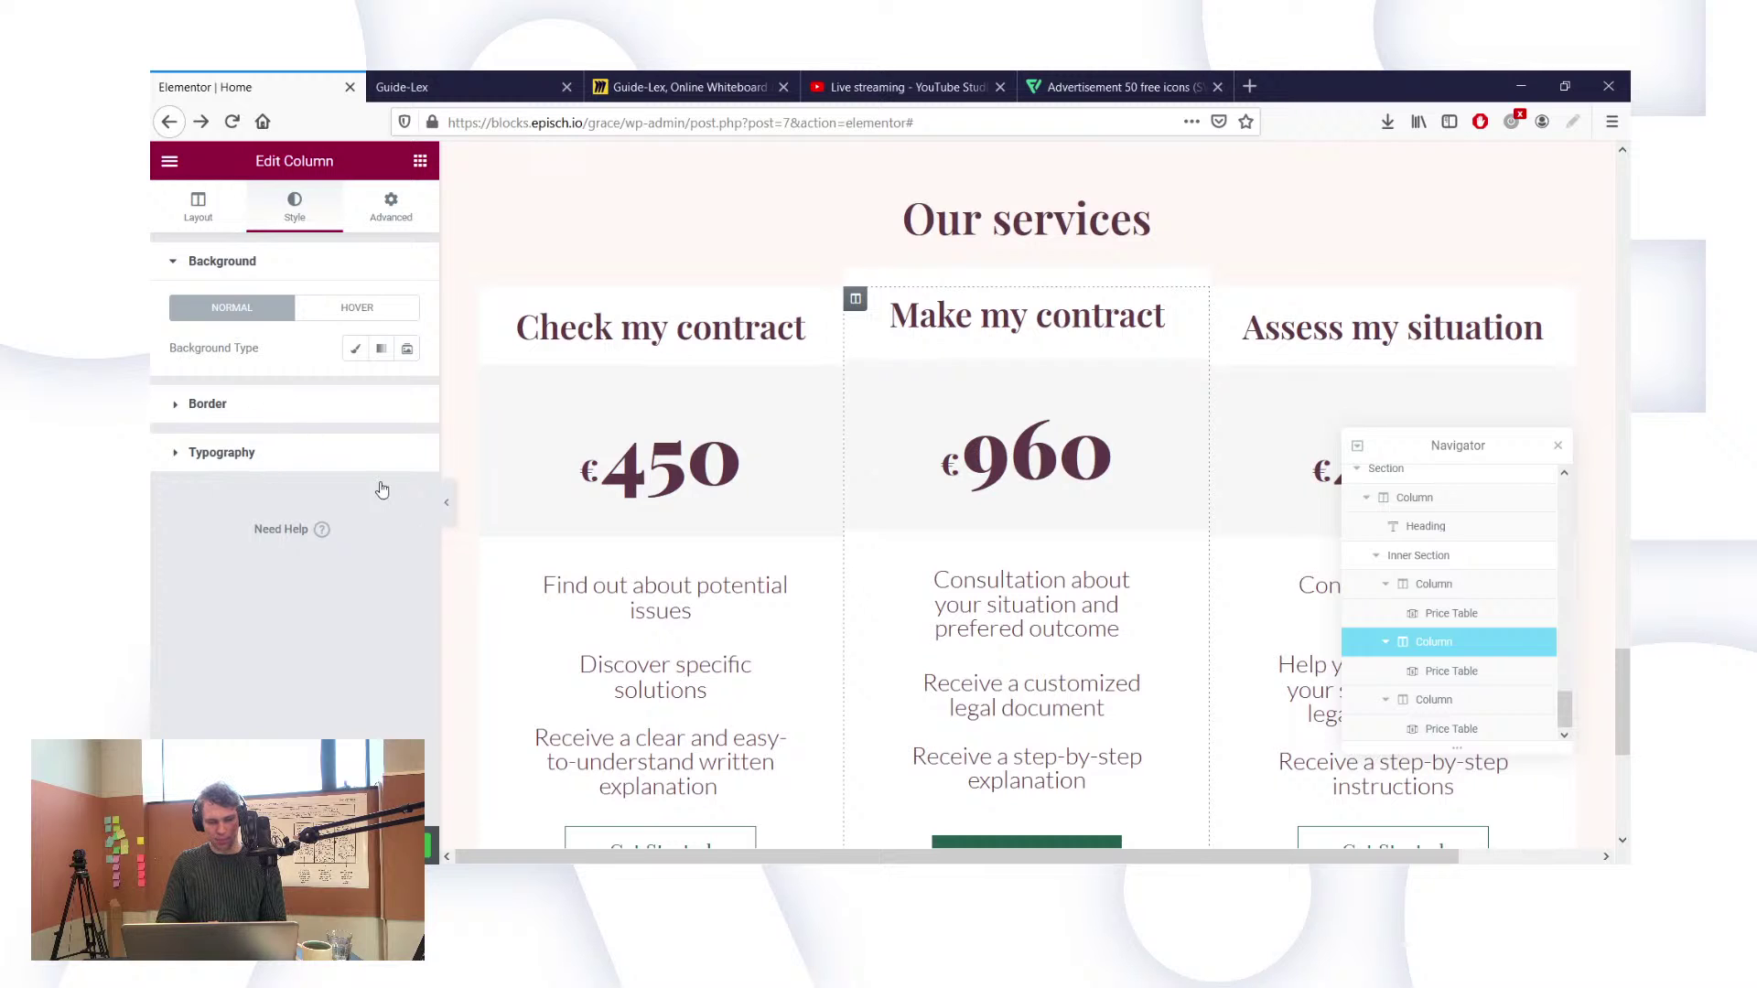
{"action": "left_click", "coordinate": [355, 404]}
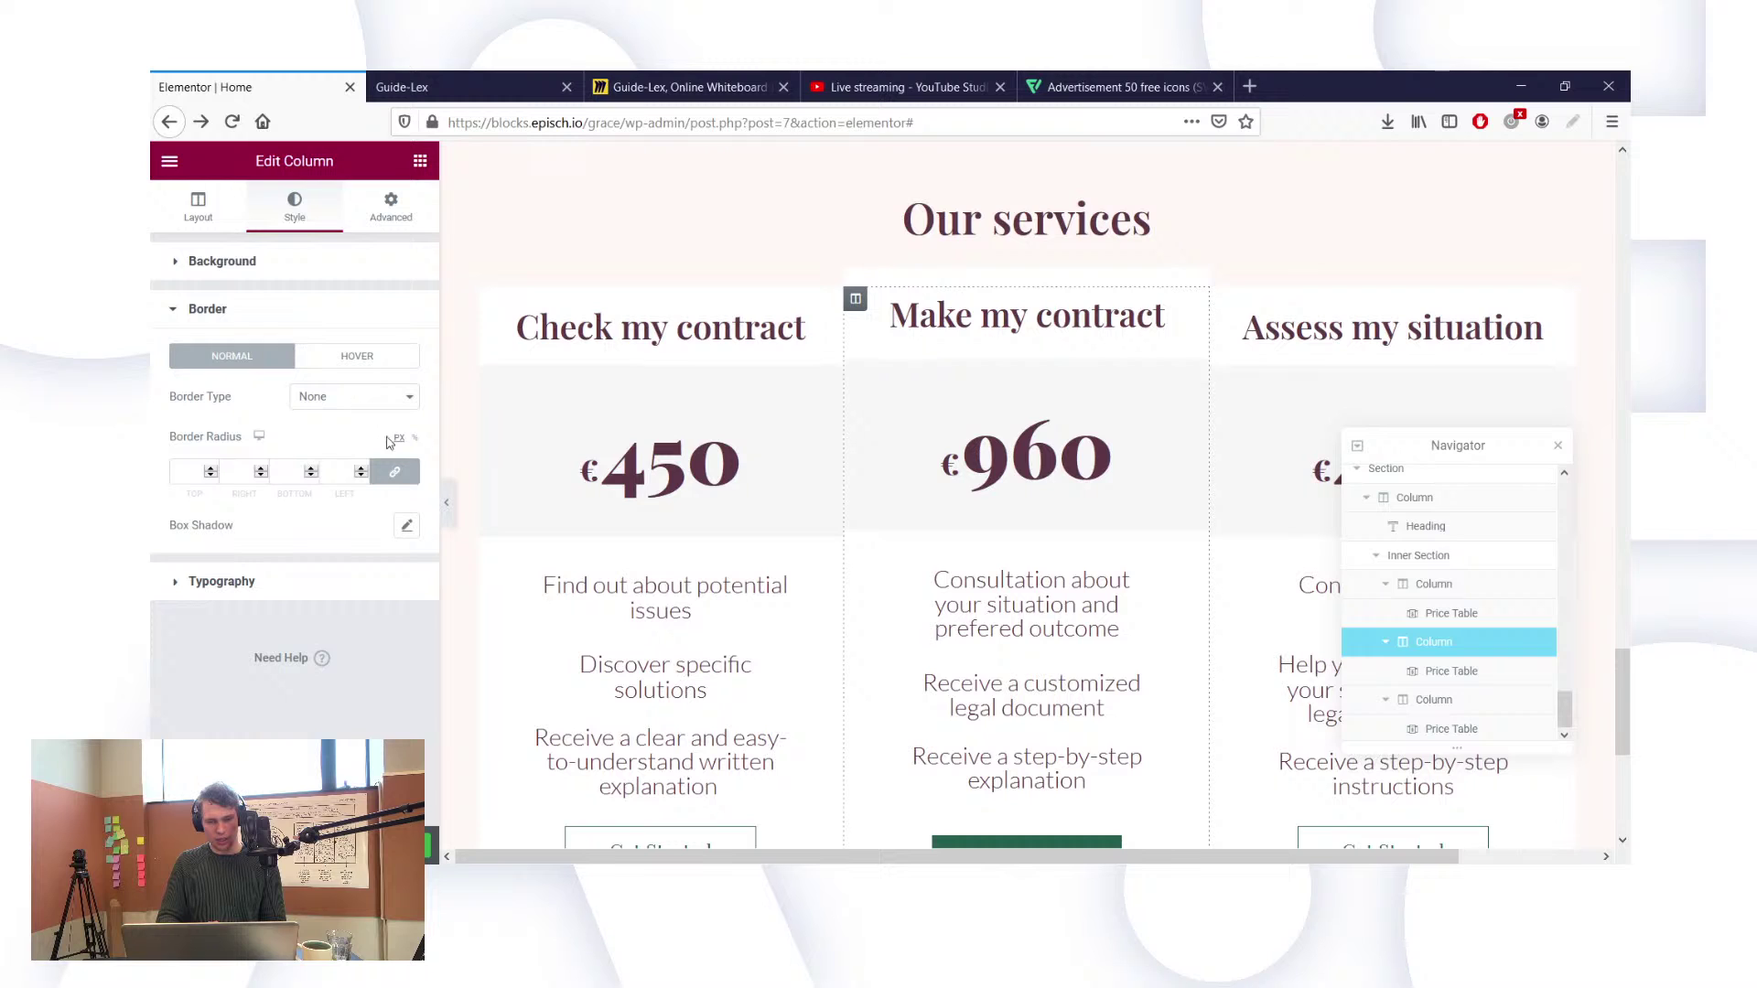
{"action": "left_click", "coordinate": [407, 529]}
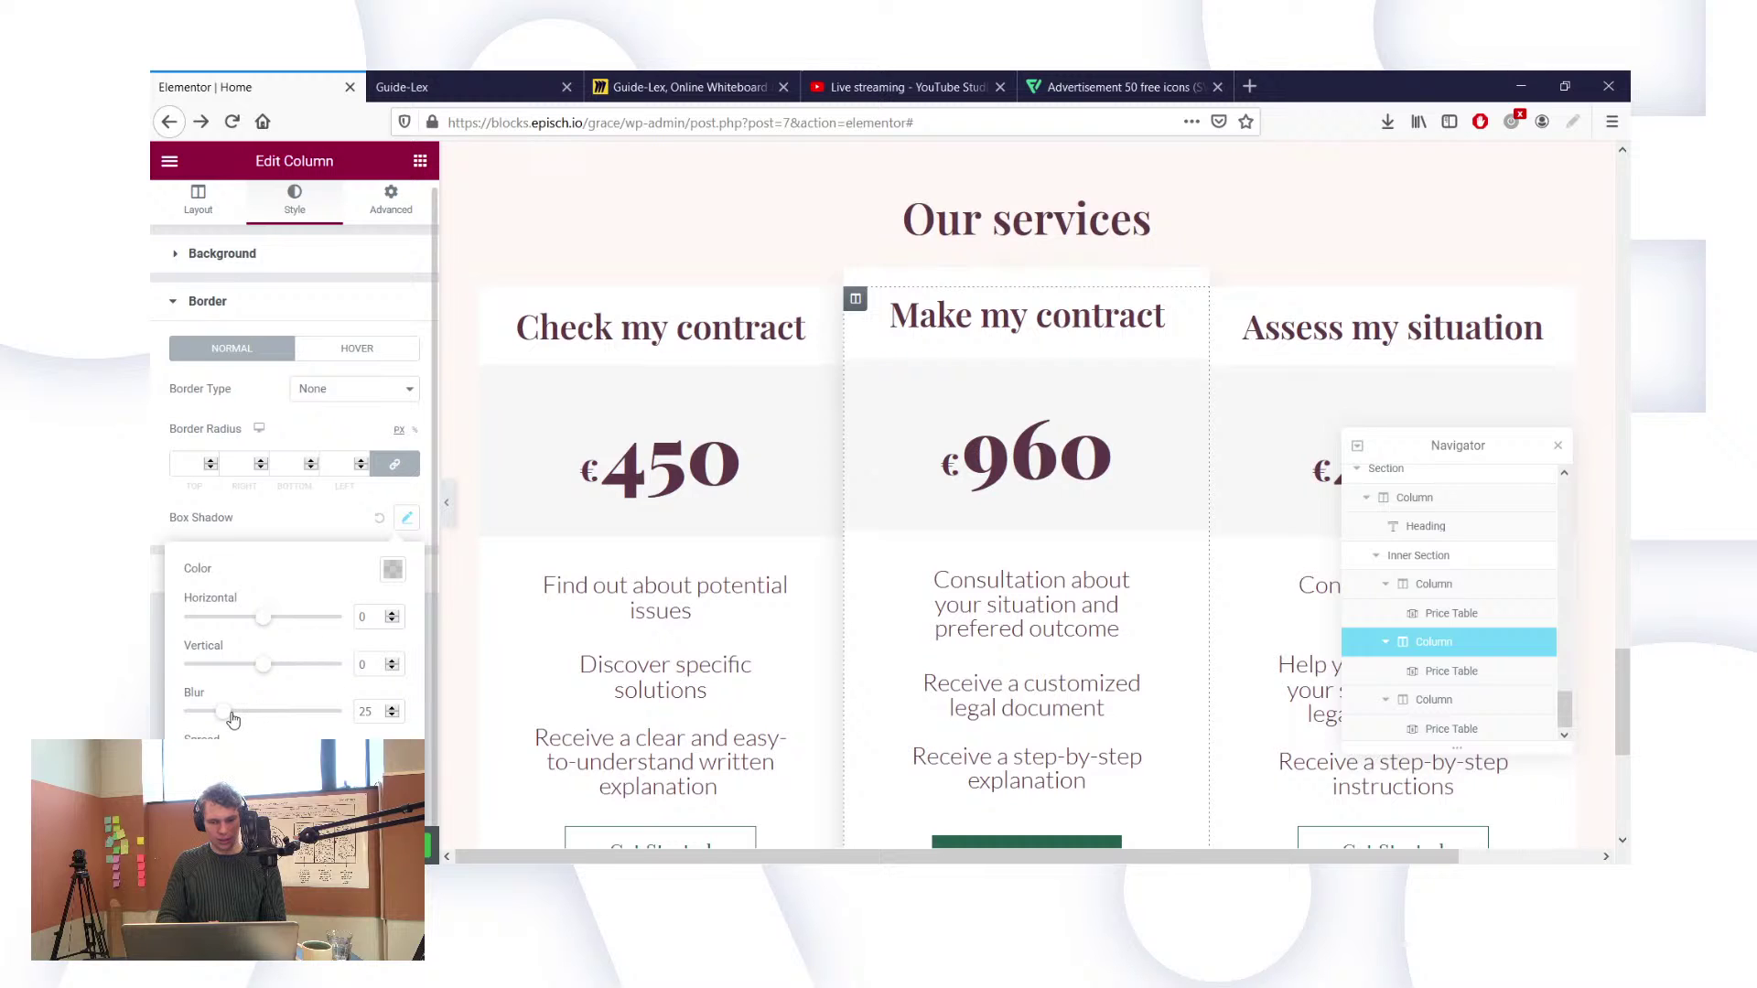
{"action": "left_click_drag", "start_coordinate": [225, 713], "coordinate": [152, 717]}
{"action": "left_click", "coordinate": [154, 723]}
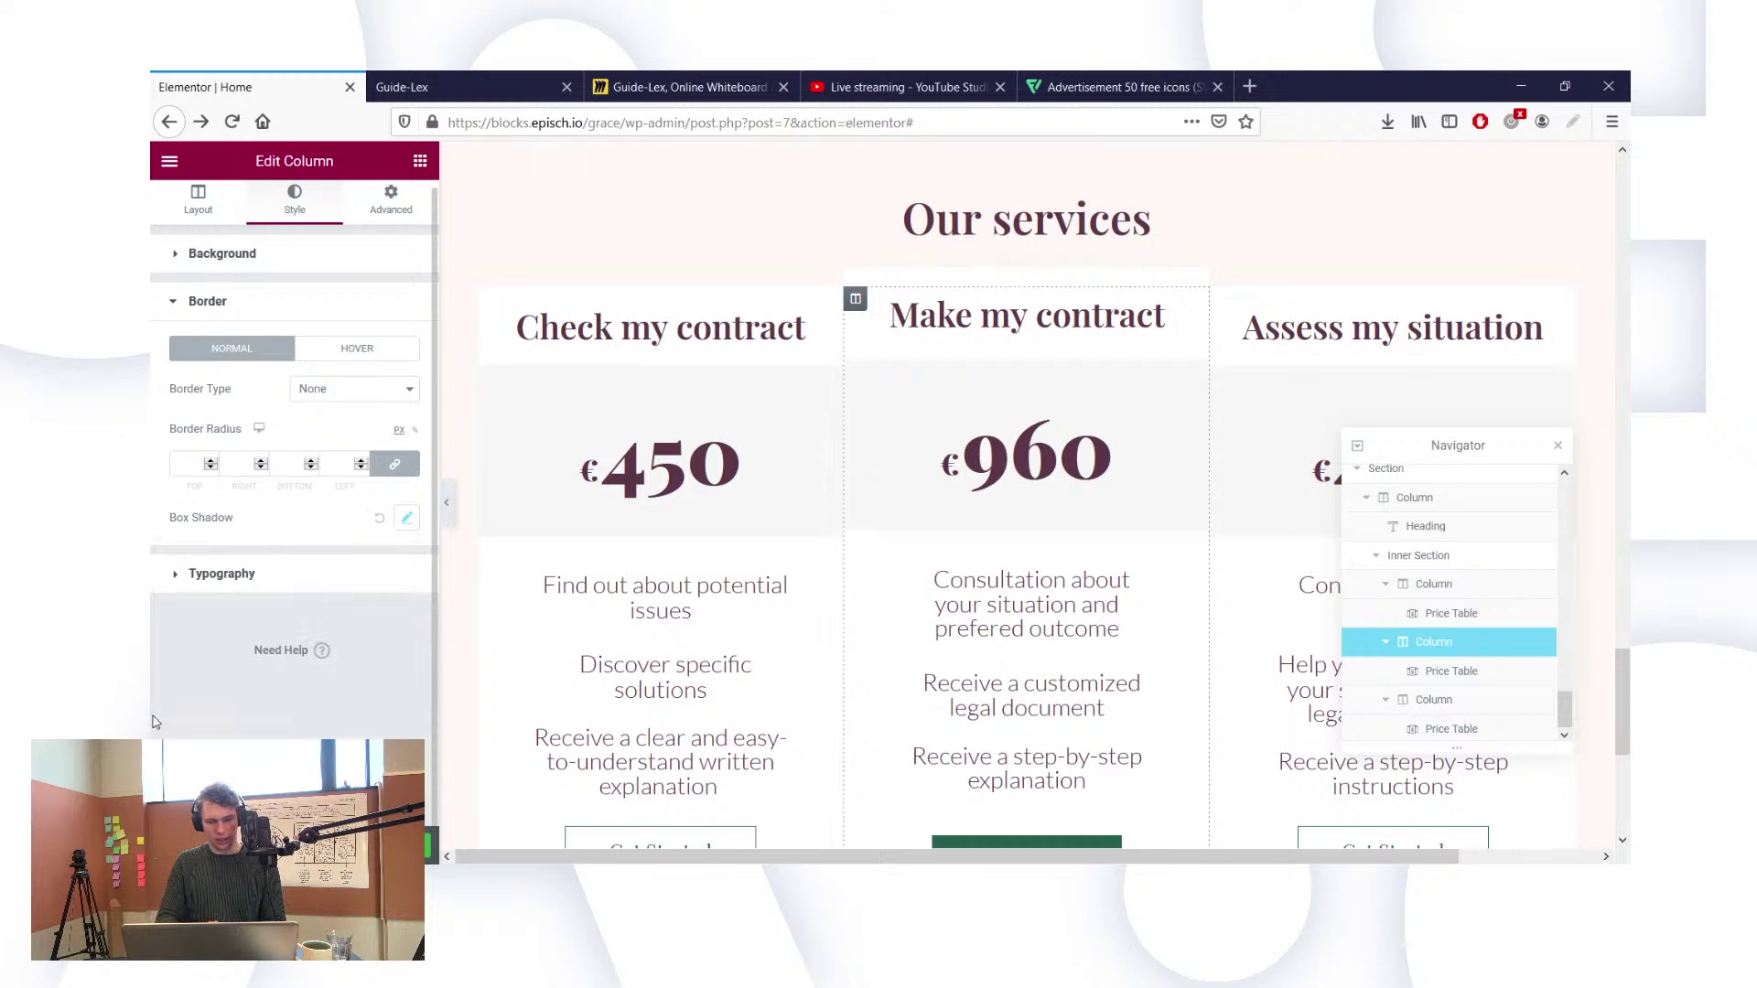
{"action": "left_click", "coordinate": [407, 520]}
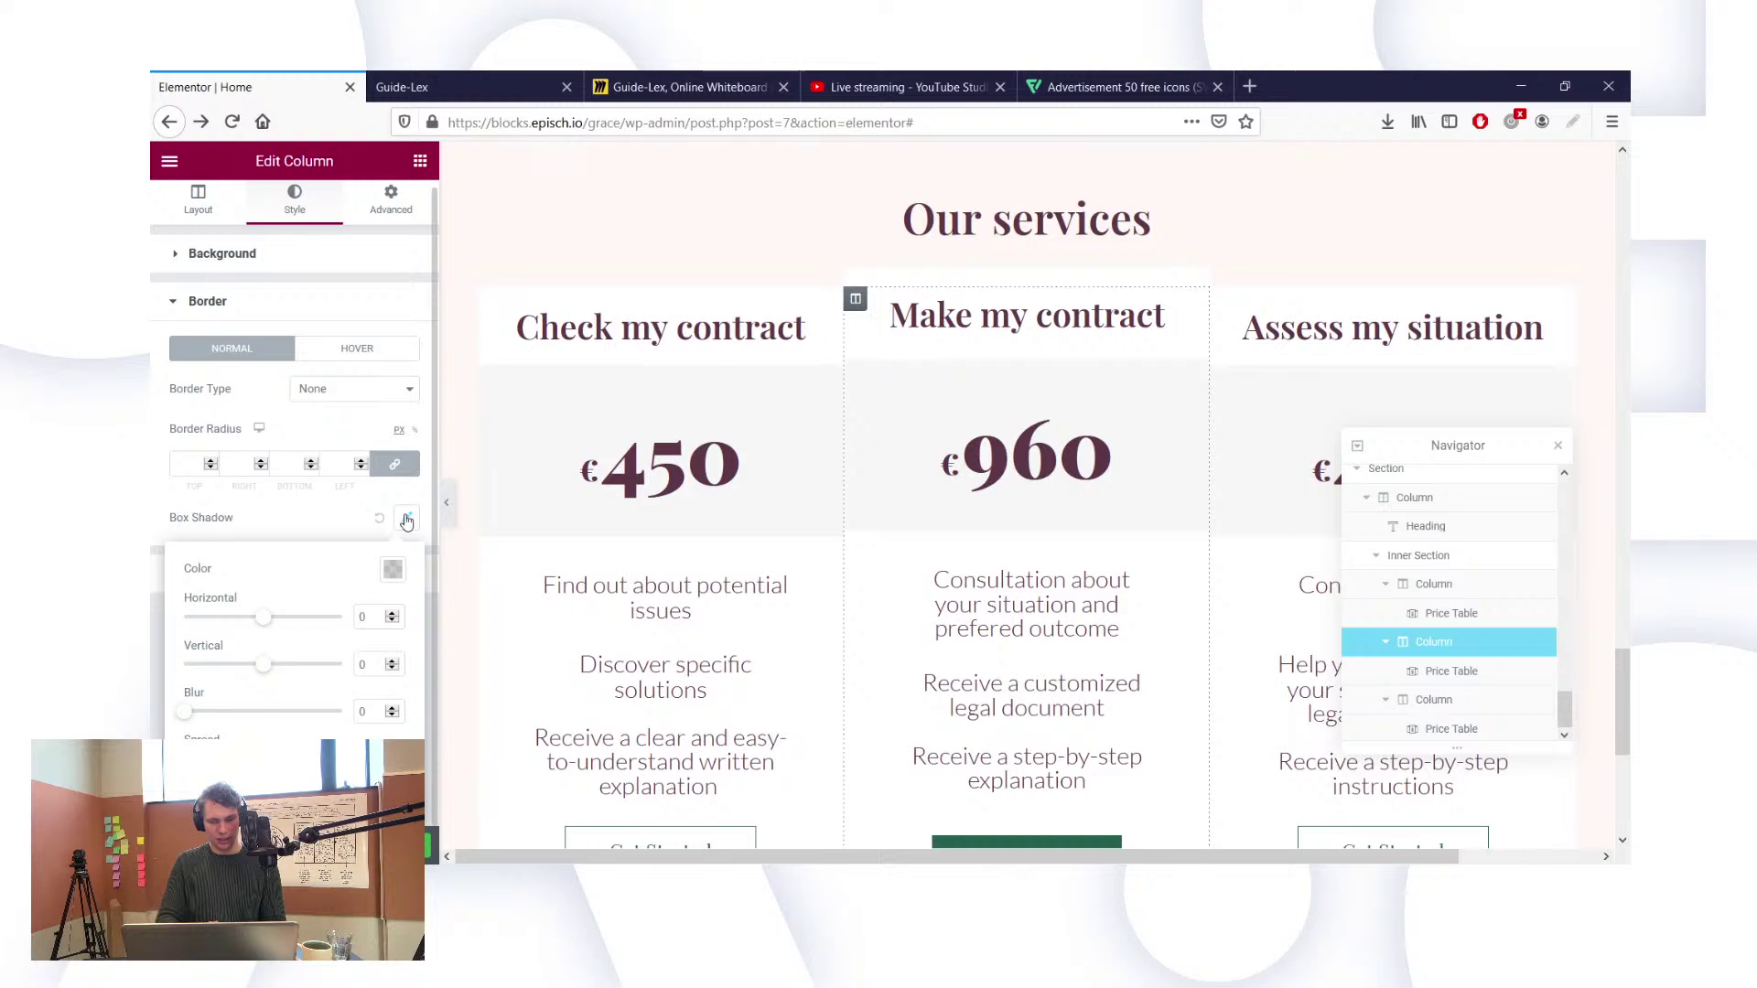
{"action": "left_click_drag", "start_coordinate": [261, 625], "coordinate": [263, 625]}
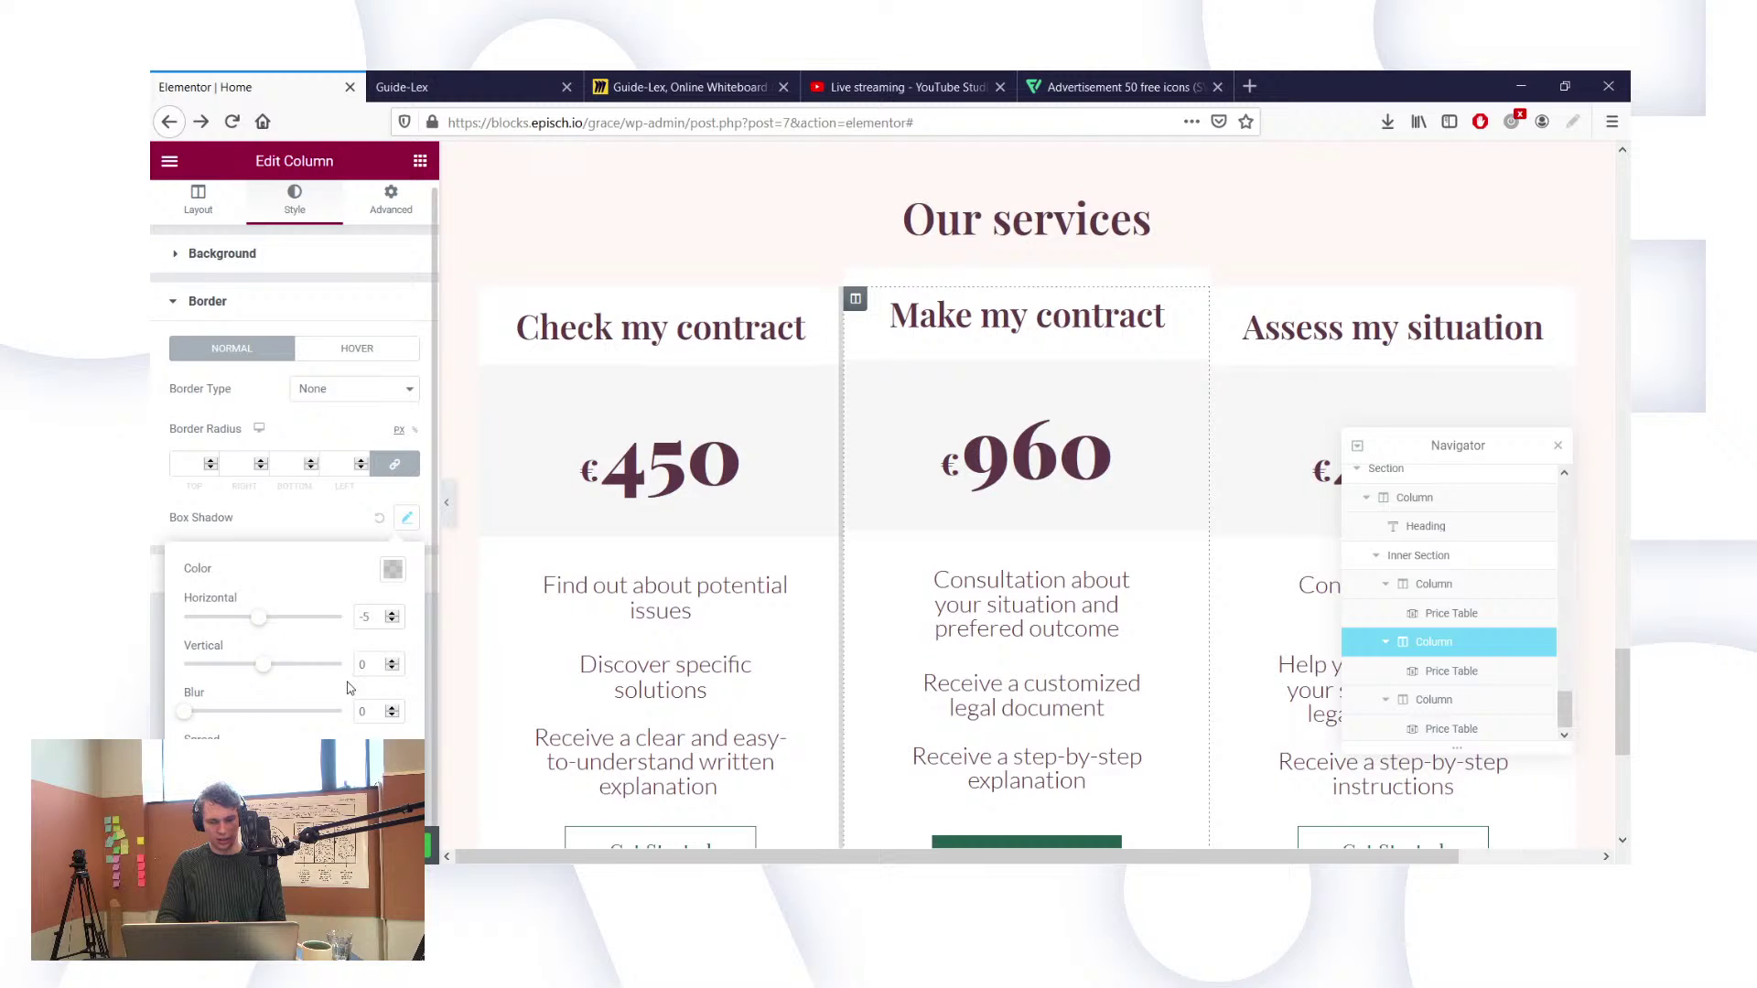
{"action": "left_click_drag", "start_coordinate": [263, 758], "coordinate": [281, 759]}
{"action": "left_click", "coordinate": [366, 619]}
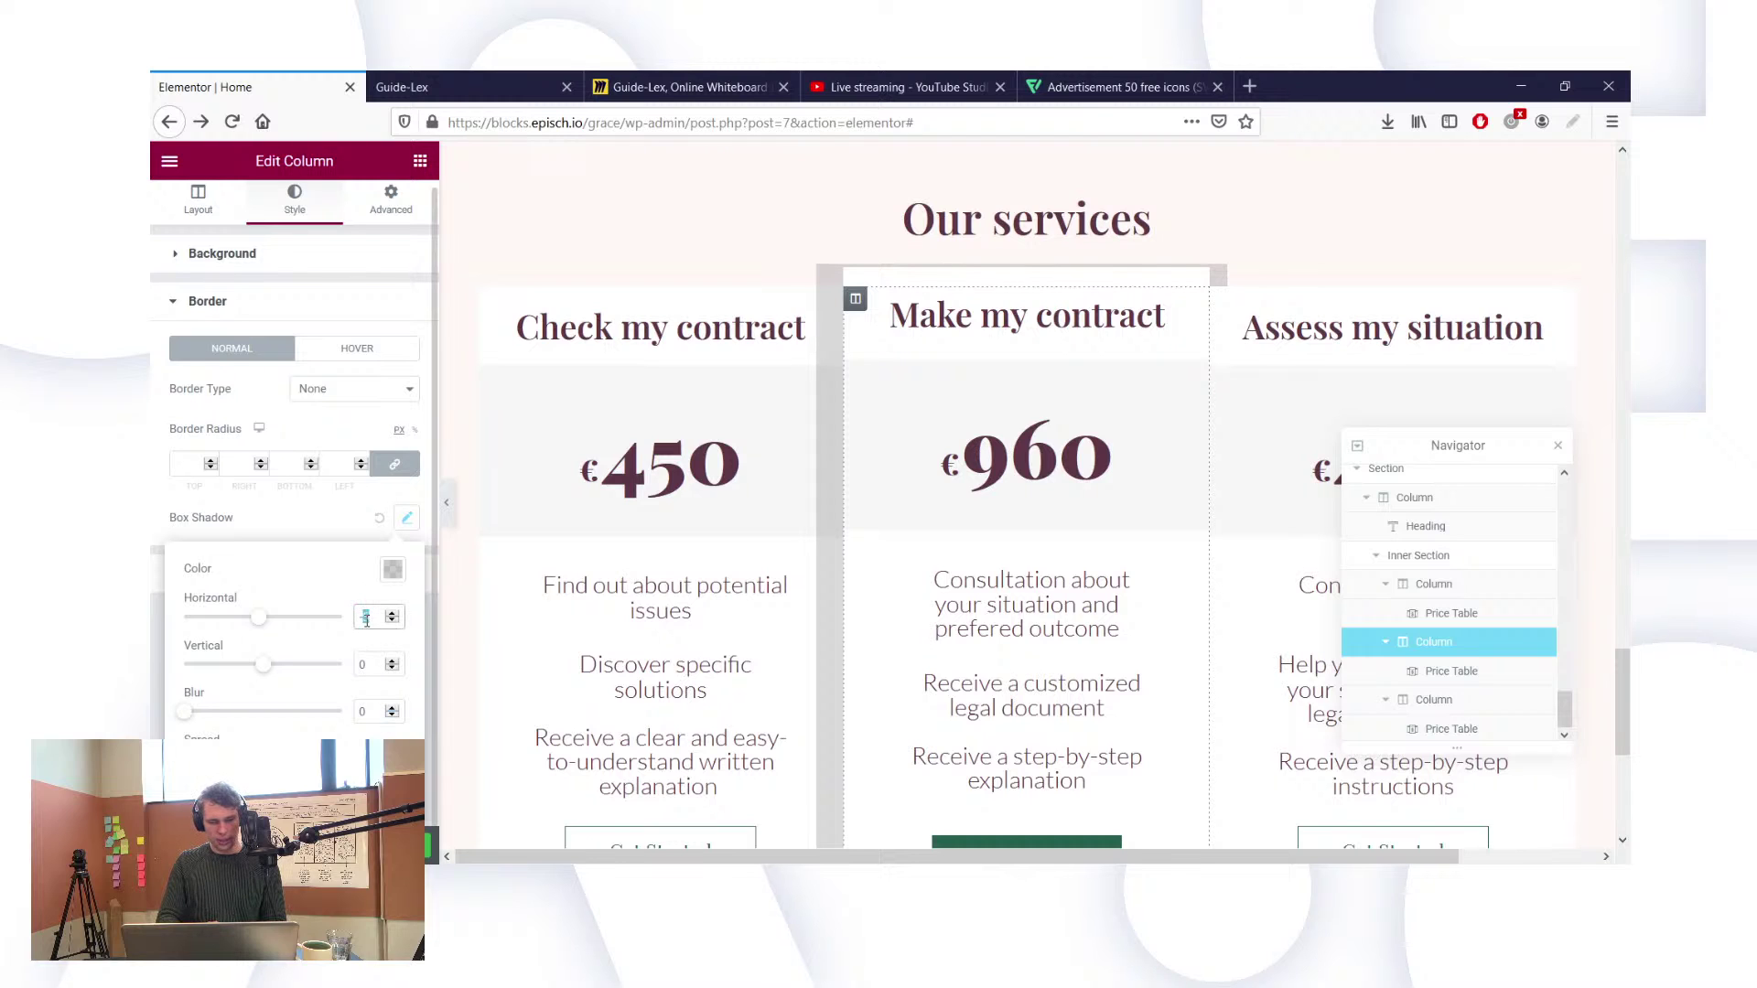
{"action": "key", "text": "BackSpace"}
{"action": "key", "text": "BackSpace"}
{"action": "type", "text": "0"}
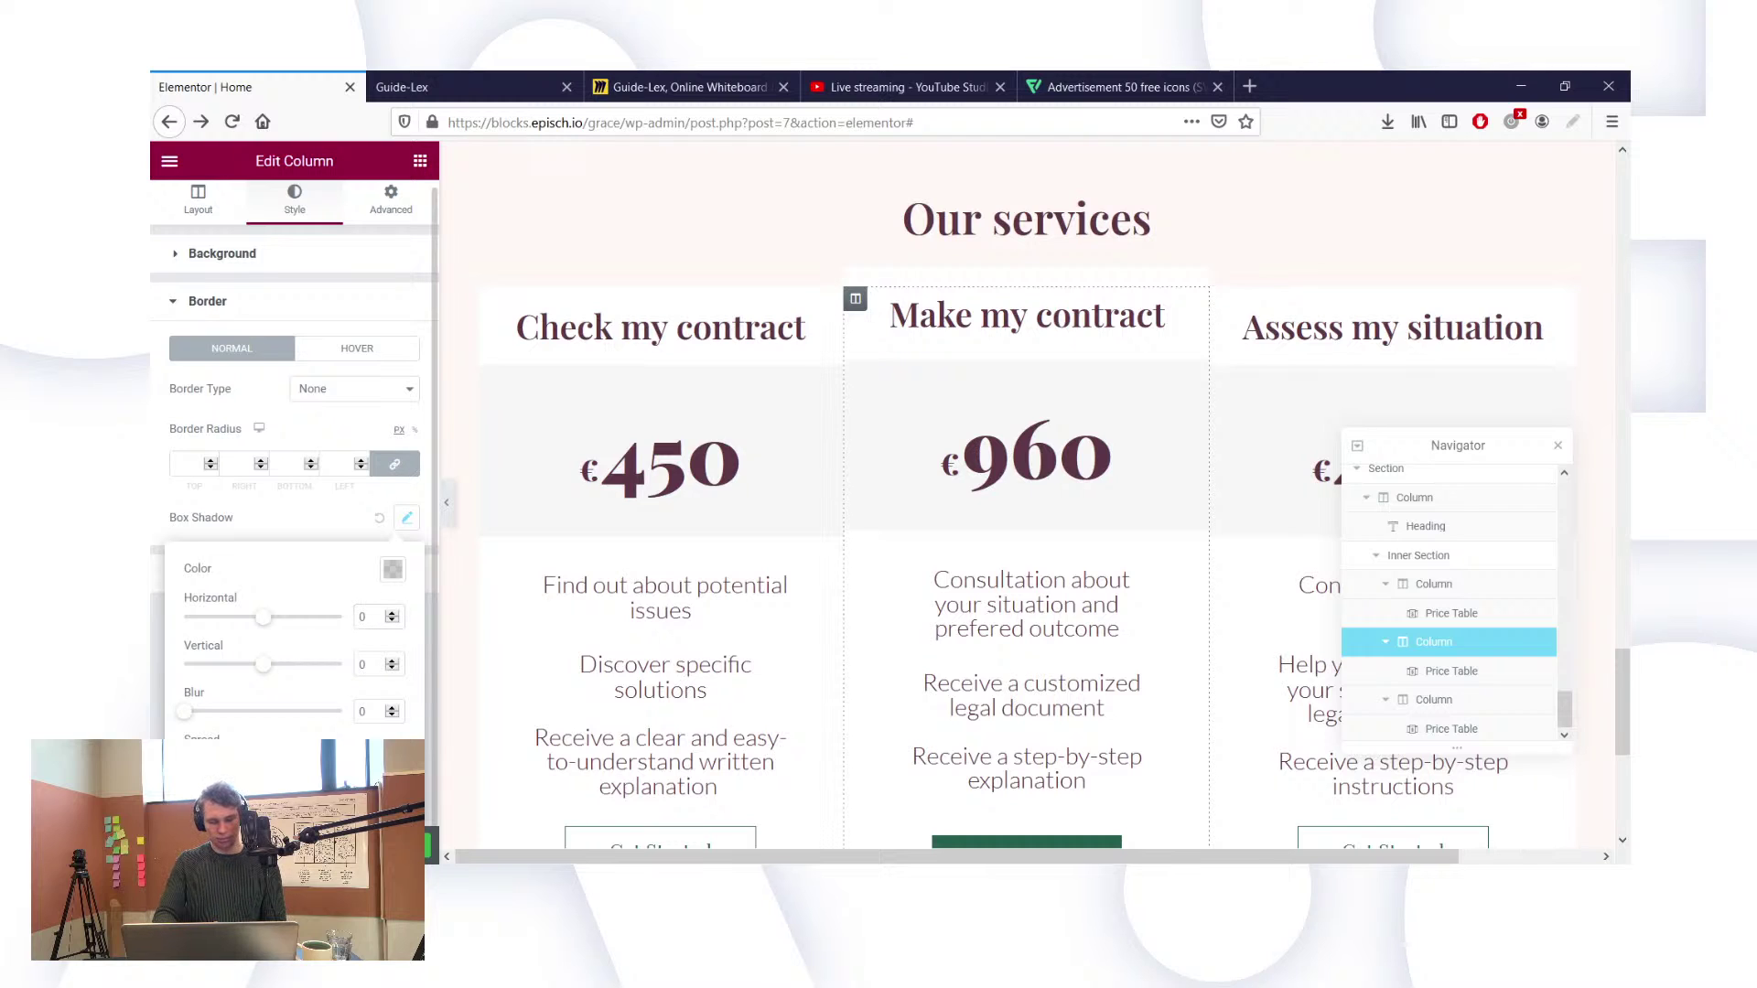
{"action": "left_click_drag", "start_coordinate": [267, 622], "coordinate": [261, 626]}
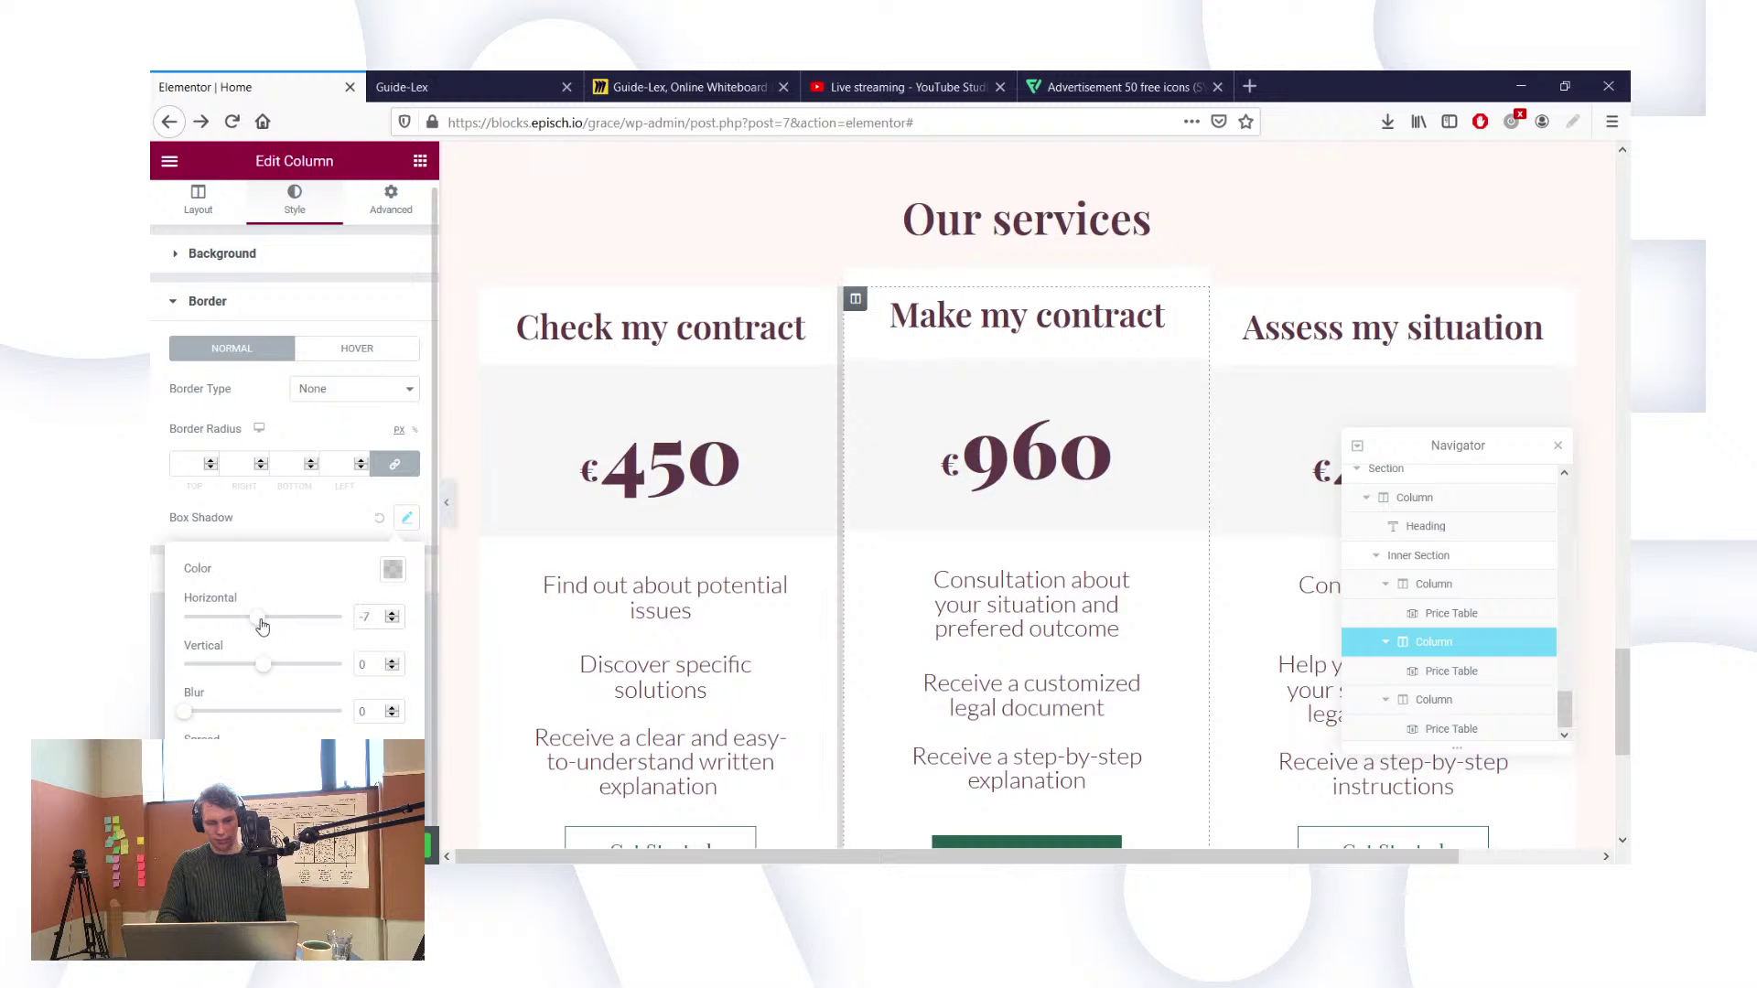
Step: Make the shadow colour rgba(0, 0, 0, 0.05)
{"action": "left_click", "coordinate": [392, 569]}
{"action": "left_click", "coordinate": [375, 519]}
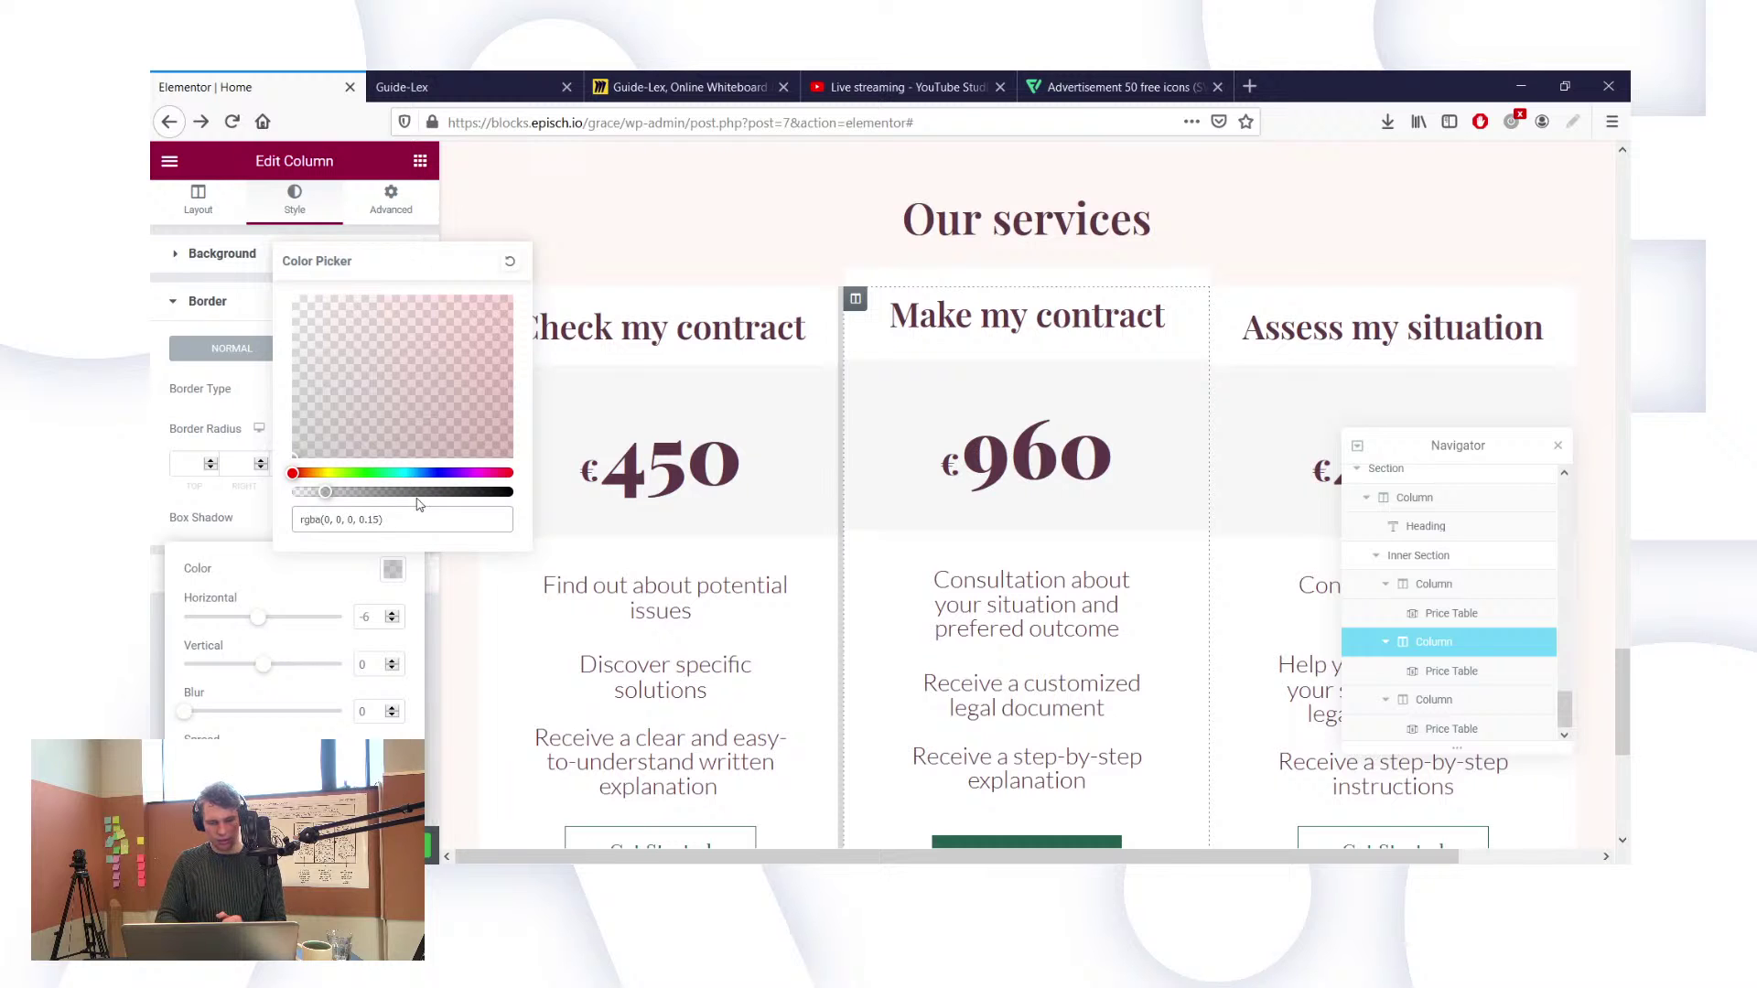
{"action": "key", "text": "BackSpace"}
{"action": "type", "text": "0"}
{"action": "left_click", "coordinate": [232, 424]}
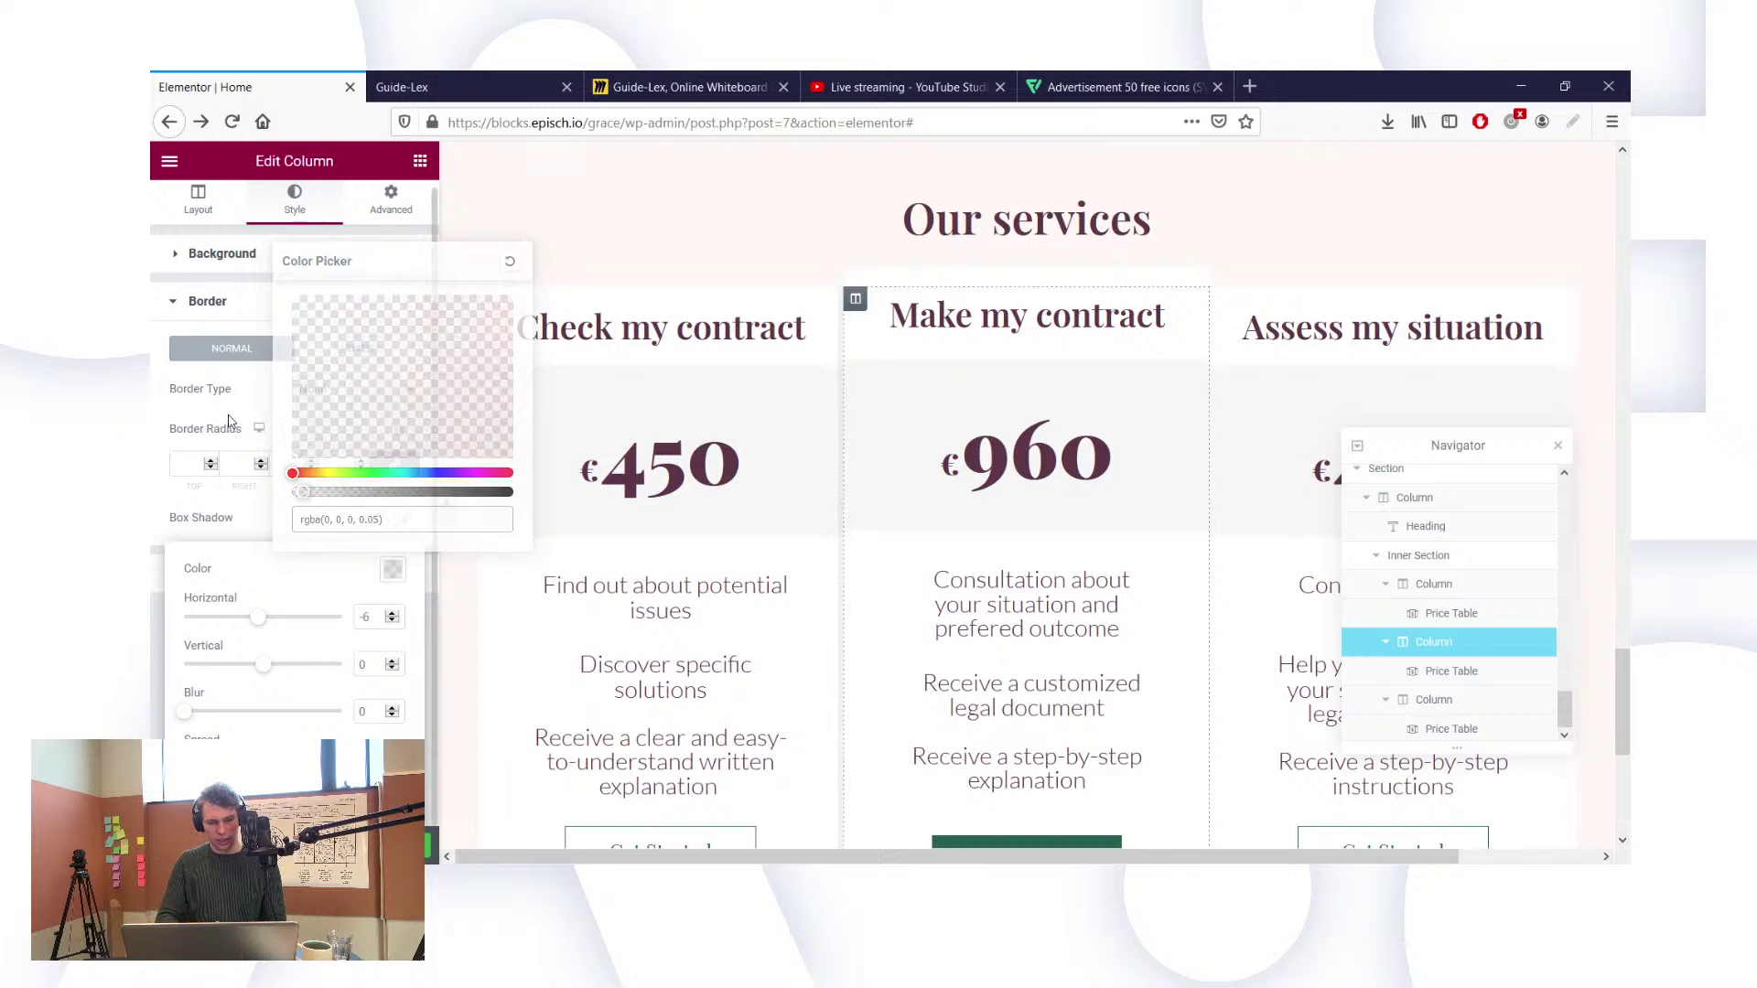
Step: Select the third pricing column and scroll the canvas to check the other cards
{"action": "left_click", "coordinate": [1426, 700]}
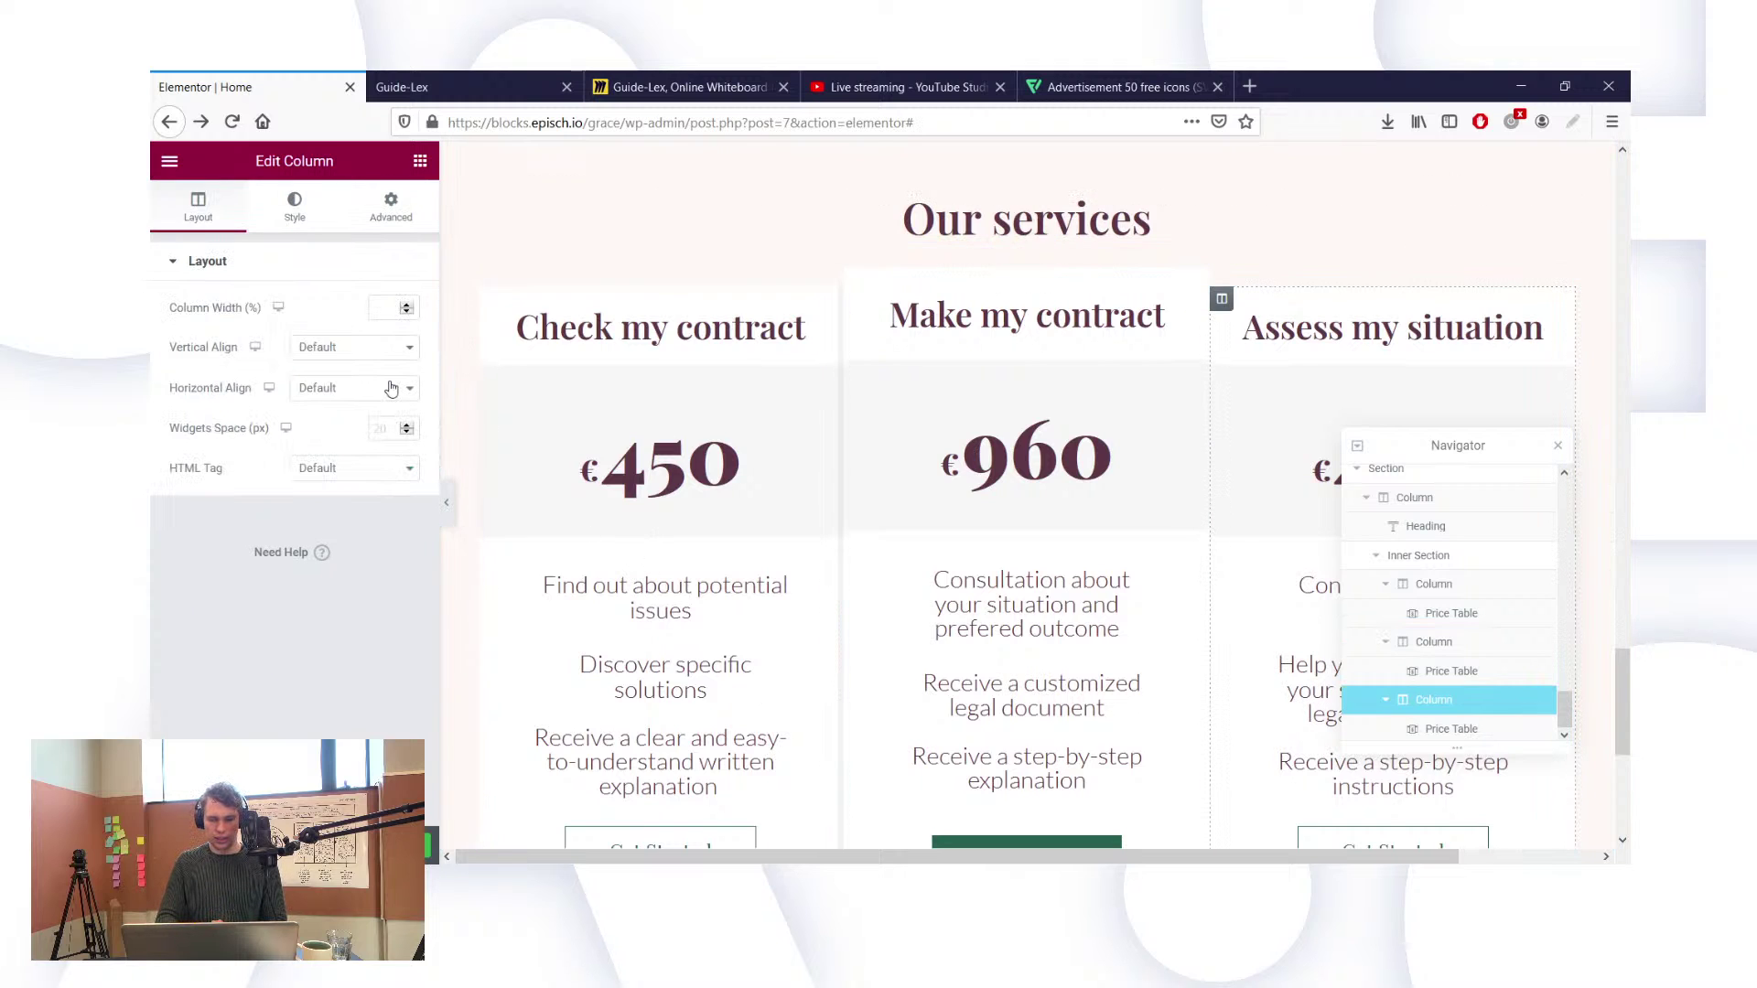
{"action": "scroll", "coordinate": [561, 218], "scroll_direction": "down", "scroll_amount": 2}
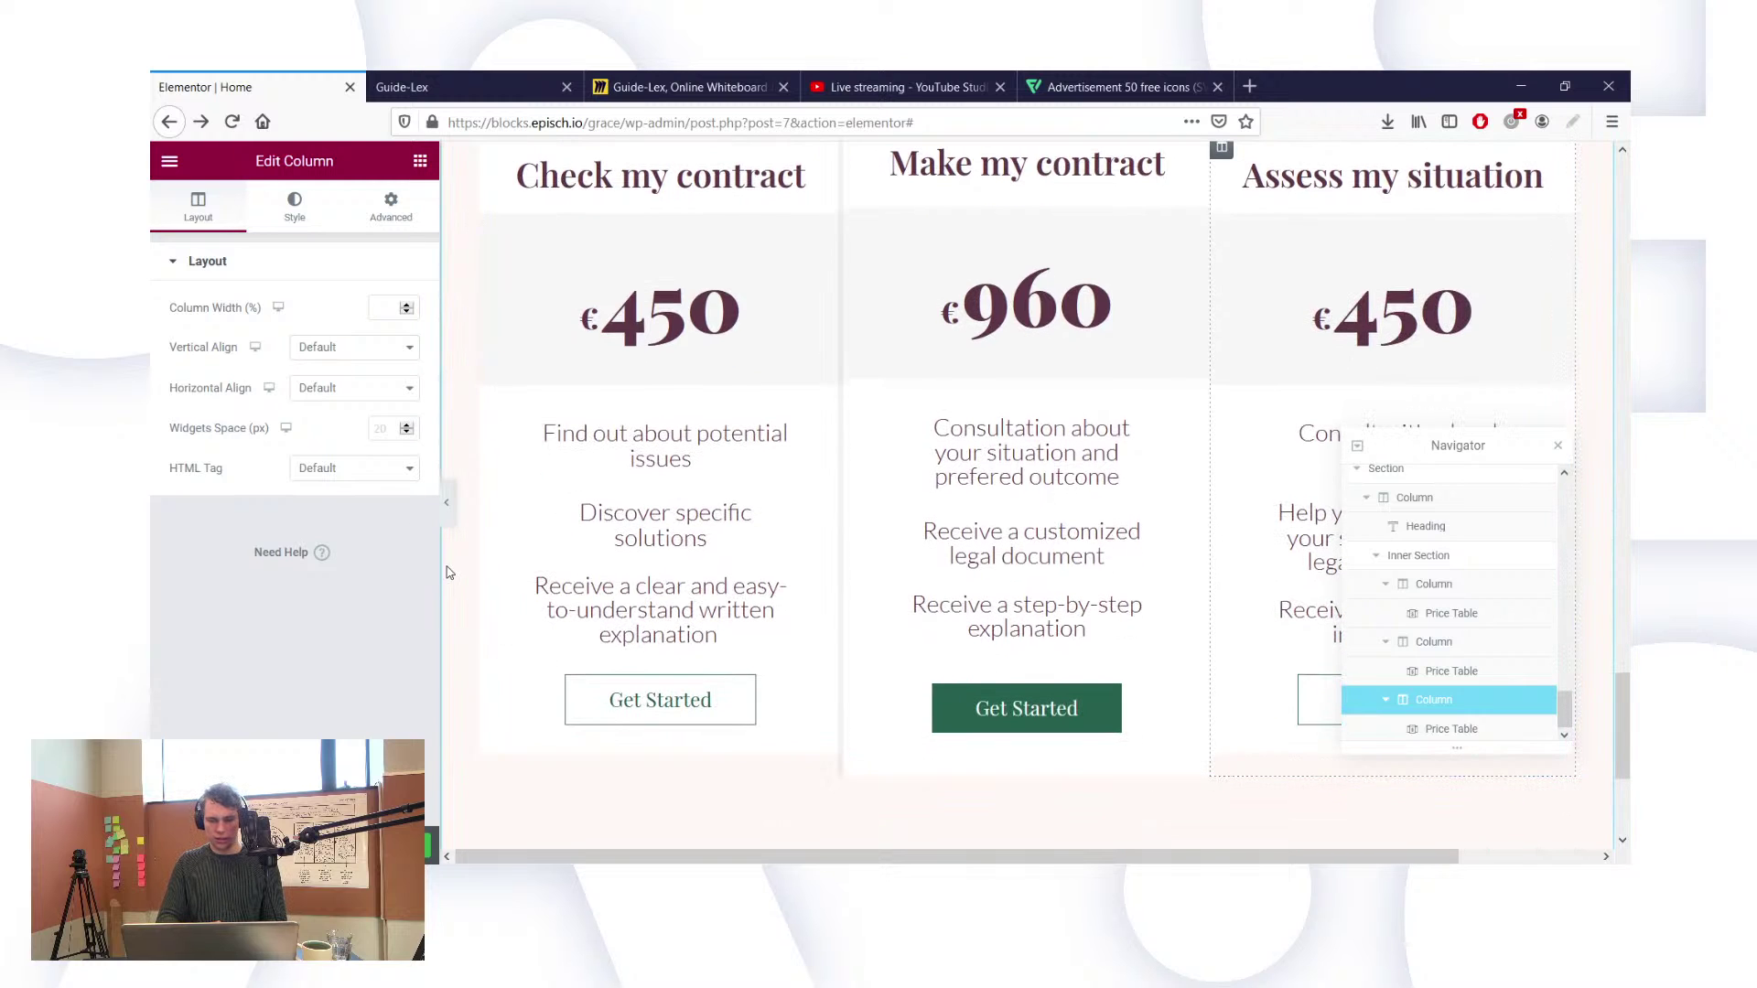
{"action": "scroll", "coordinate": [823, 366], "scroll_direction": "up", "scroll_amount": 1}
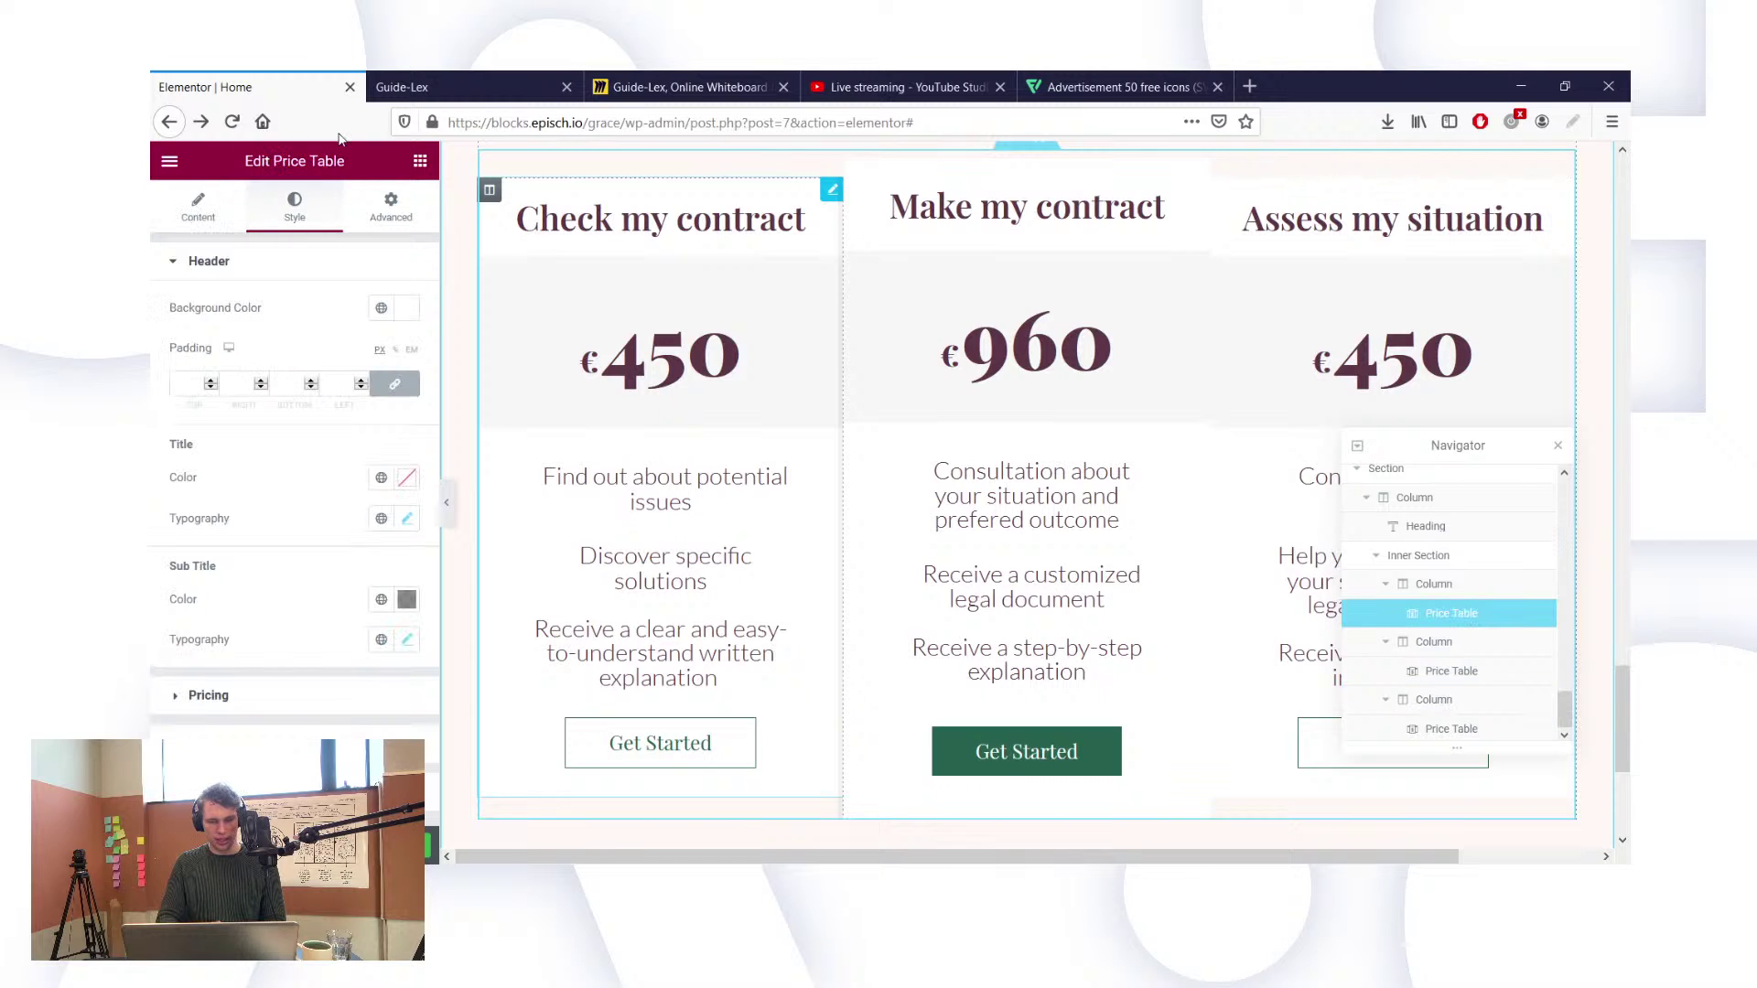
{"action": "scroll", "coordinate": [282, 524], "scroll_direction": "down", "scroll_amount": 1}
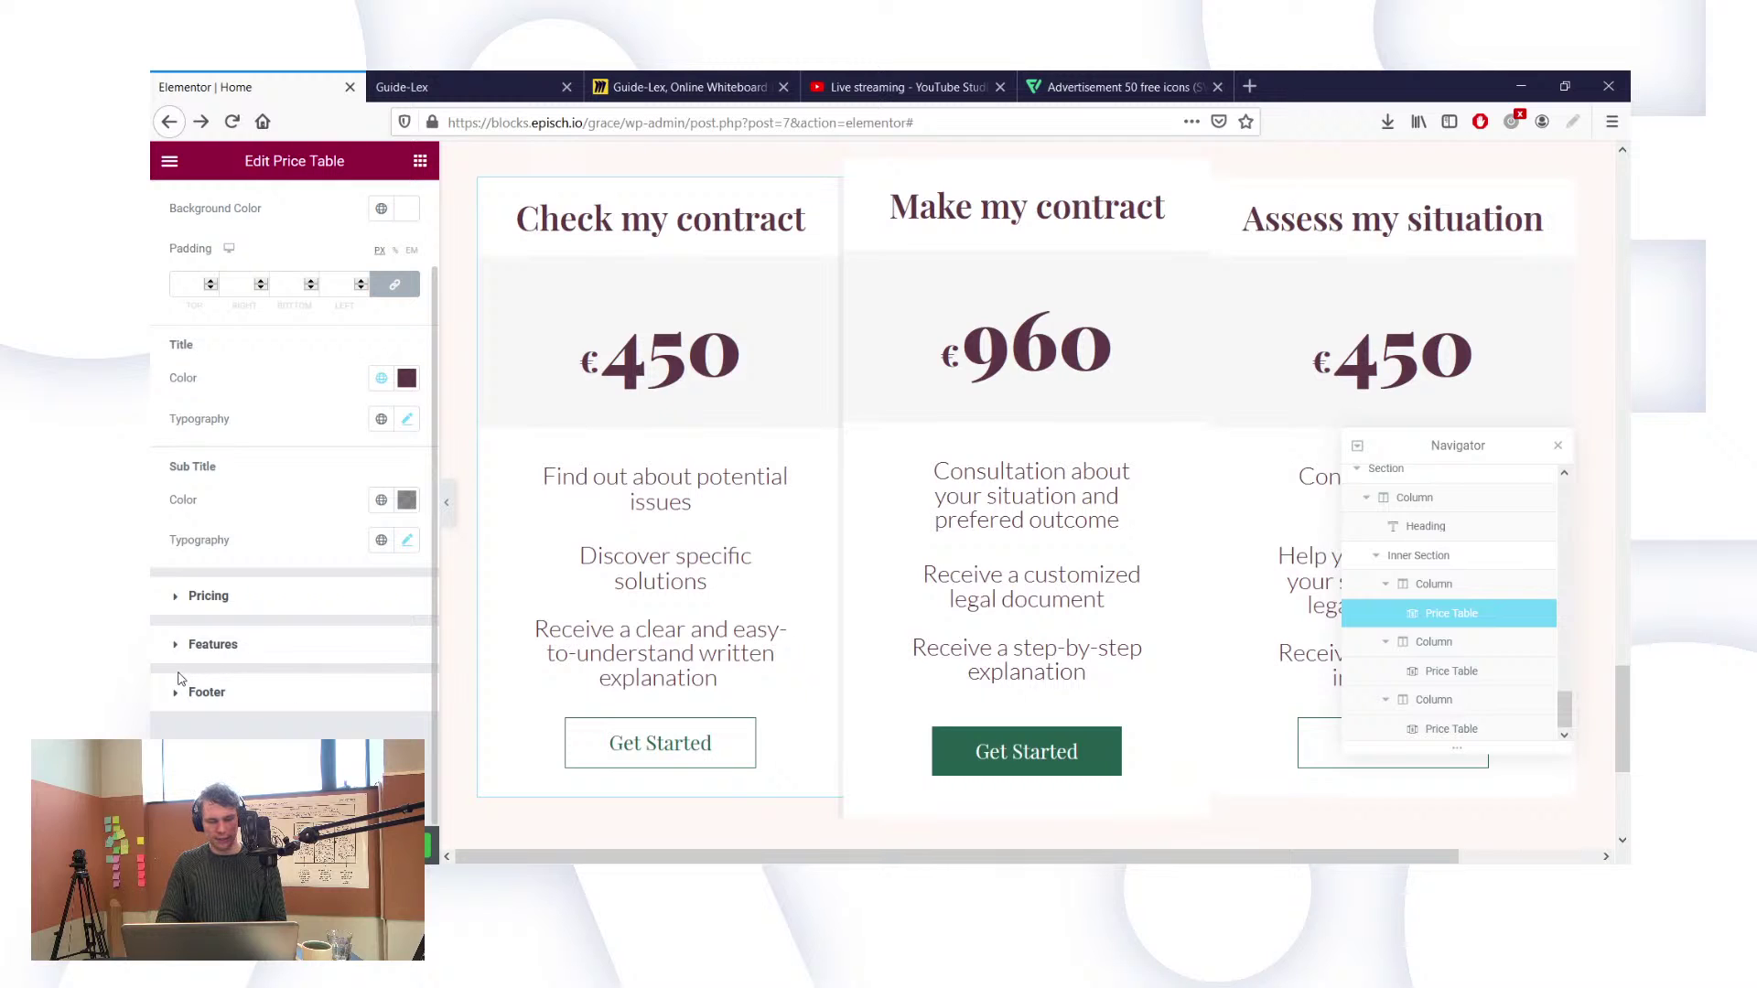
{"action": "scroll", "coordinate": [296, 566], "scroll_direction": "up", "scroll_amount": 1}
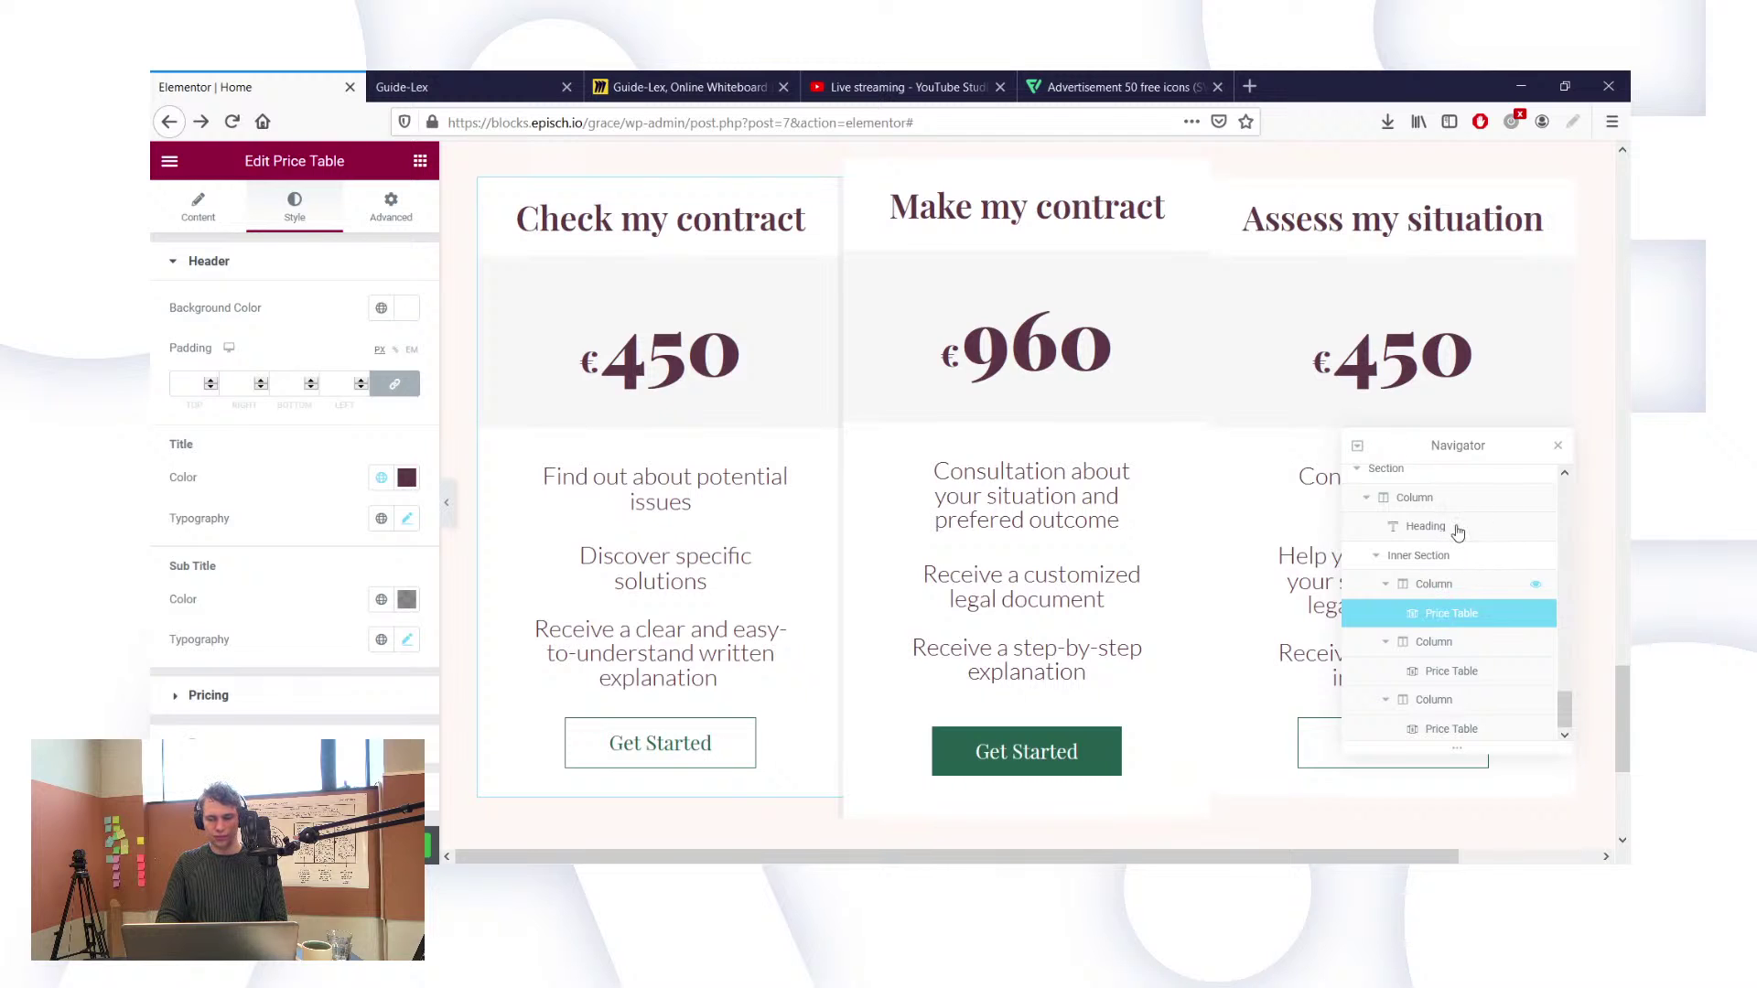
Step: Give the first column a solid border with 0 width, then unlink the side widths
{"action": "left_click", "coordinate": [1438, 586]}
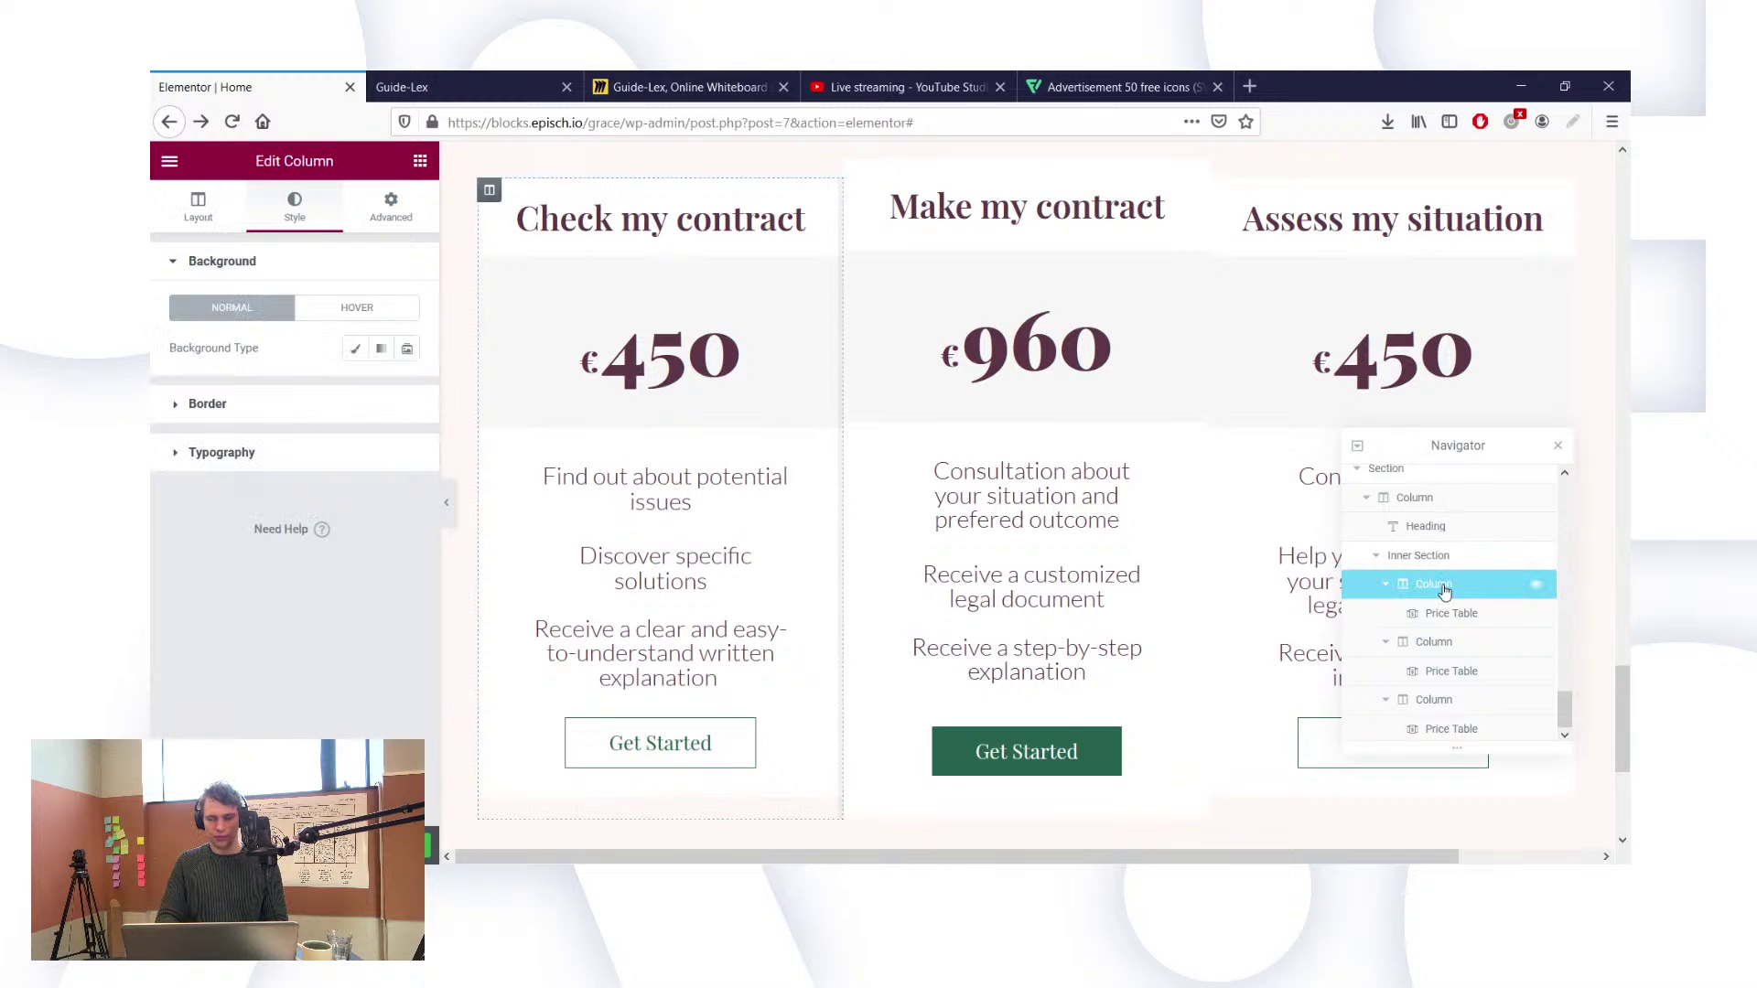
{"action": "left_click", "coordinate": [287, 406]}
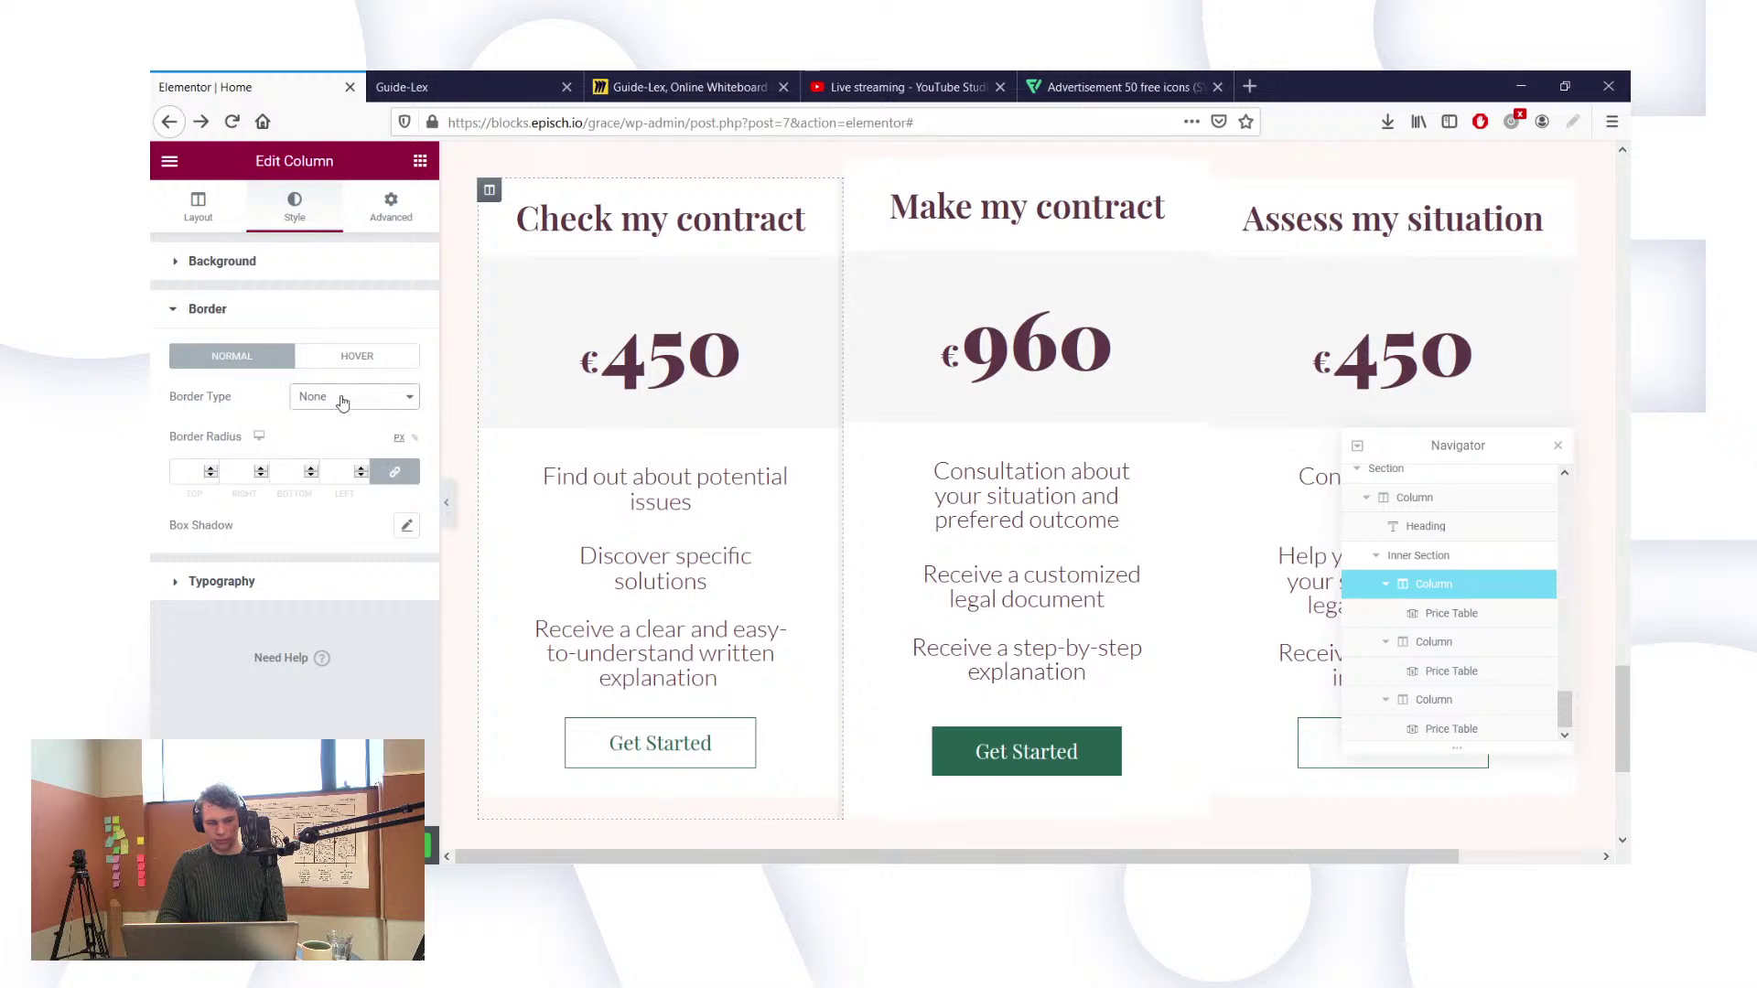
{"action": "left_click", "coordinate": [338, 448]}
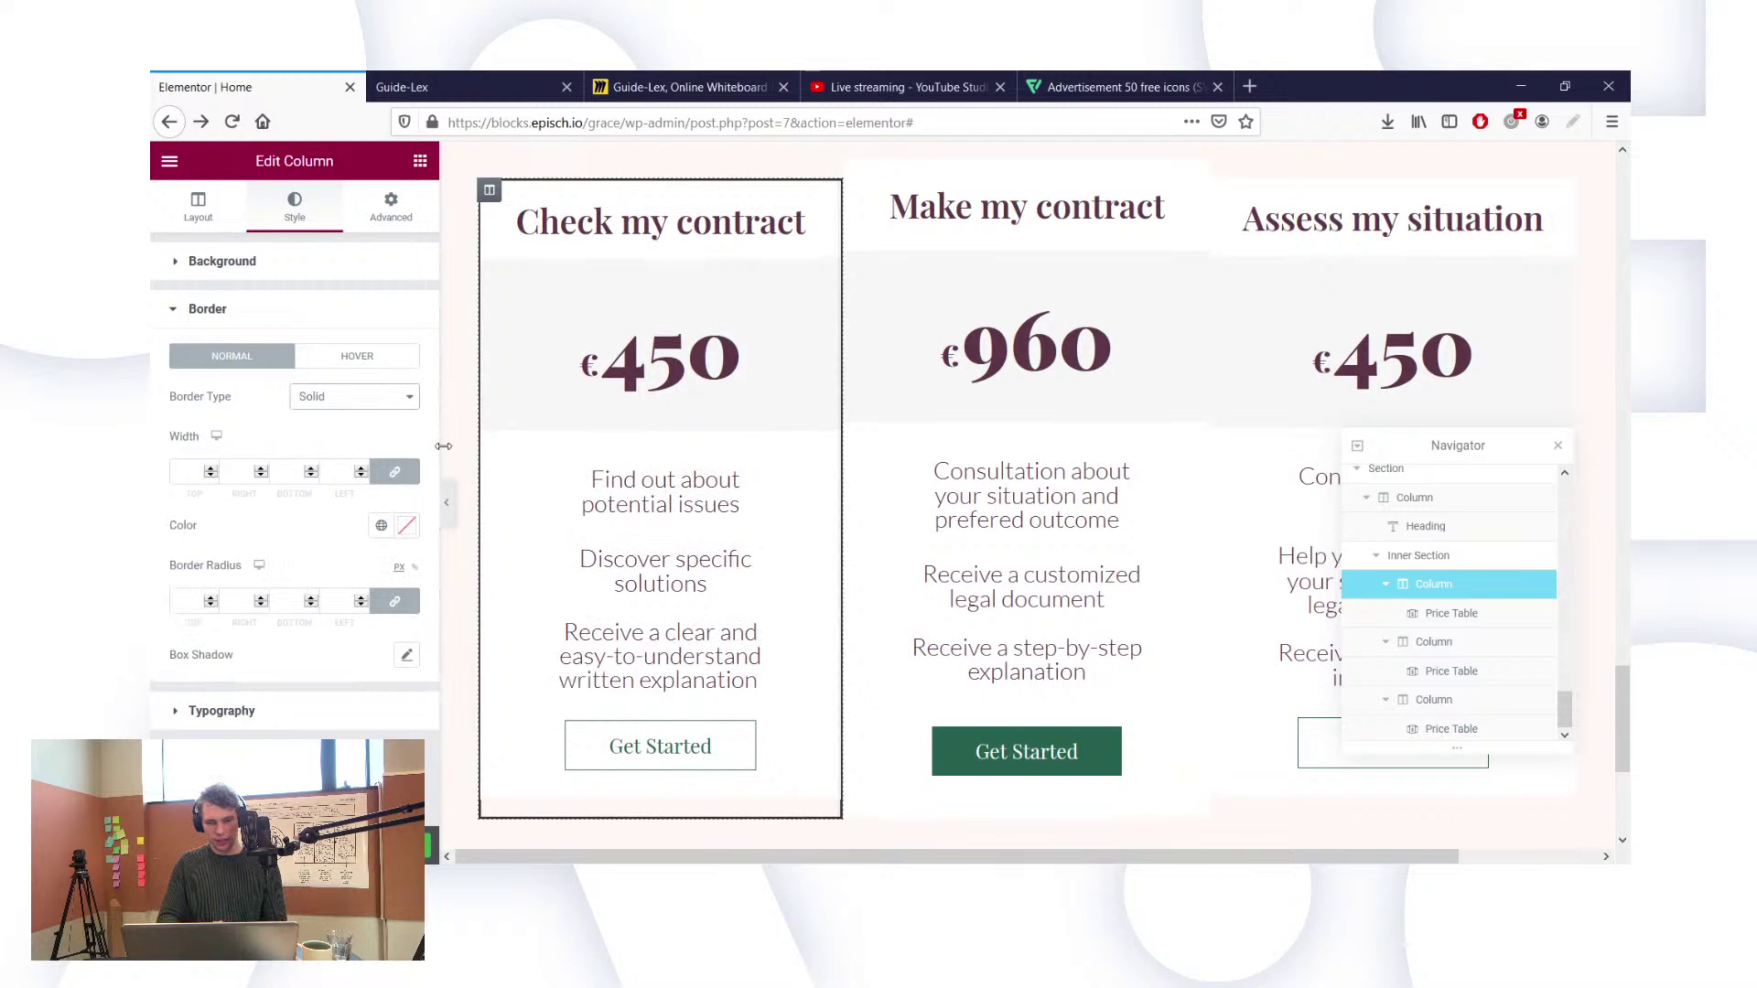
{"action": "left_click", "coordinate": [333, 468]}
{"action": "type", "text": "0"}
{"action": "left_click", "coordinate": [393, 476]}
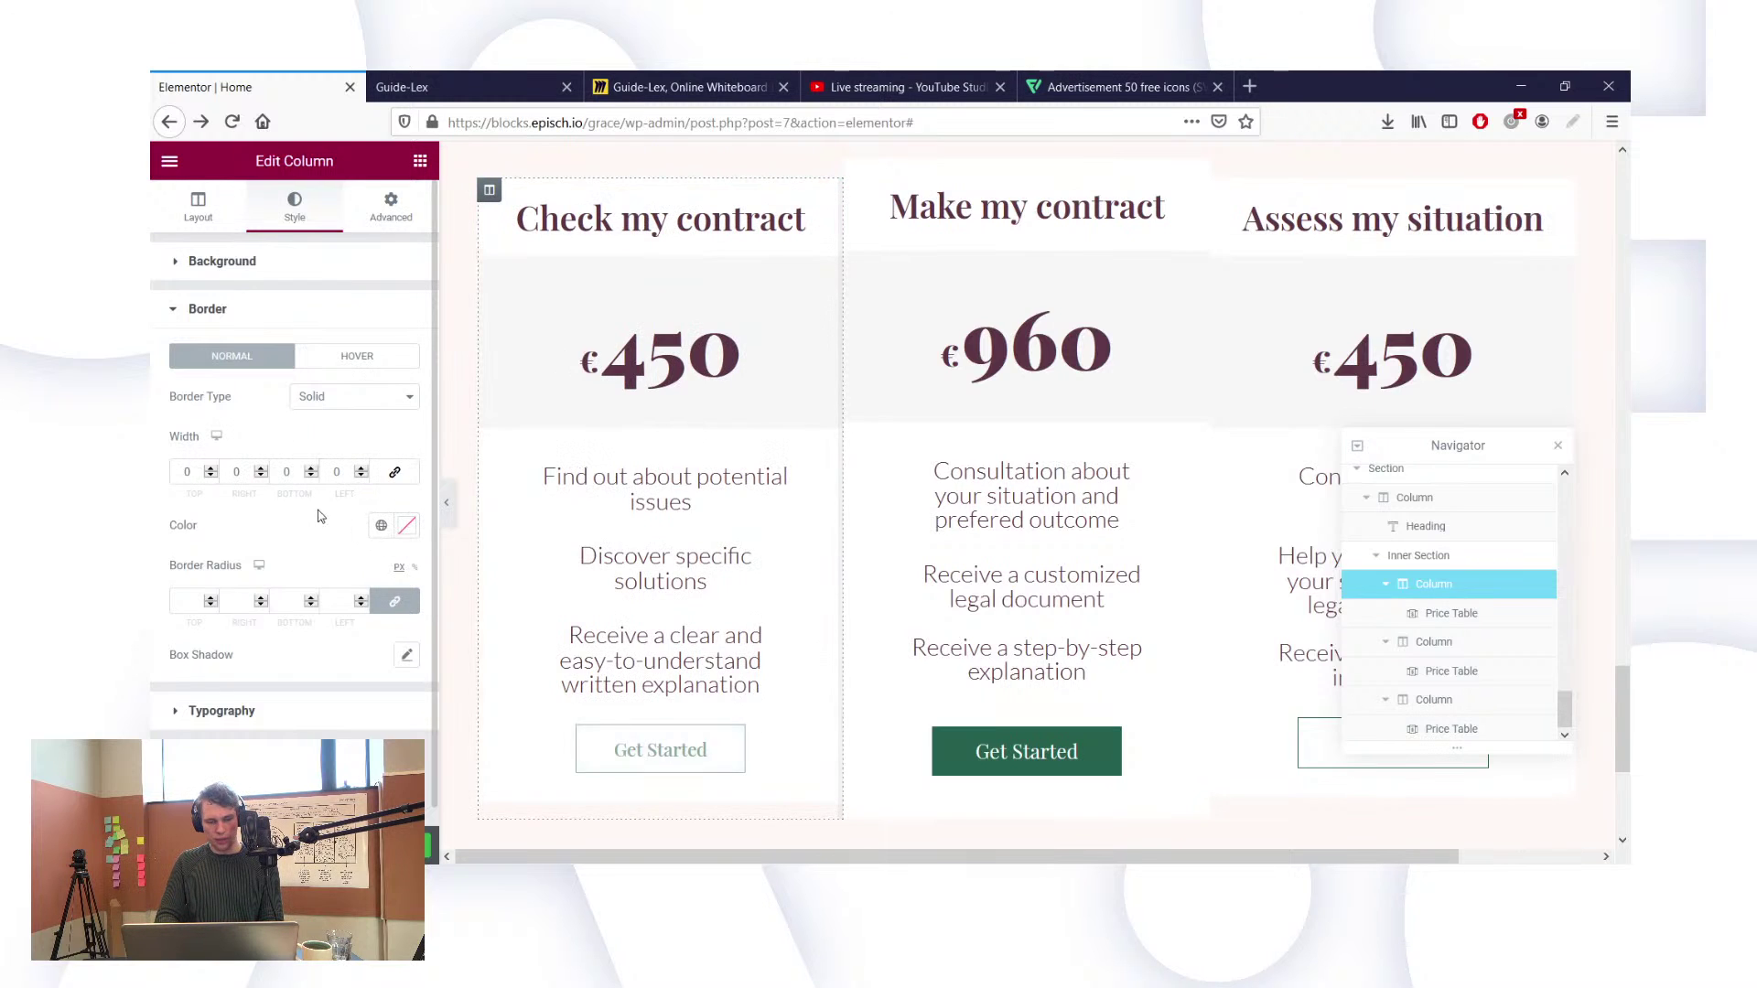
{"action": "left_click", "coordinate": [287, 474]}
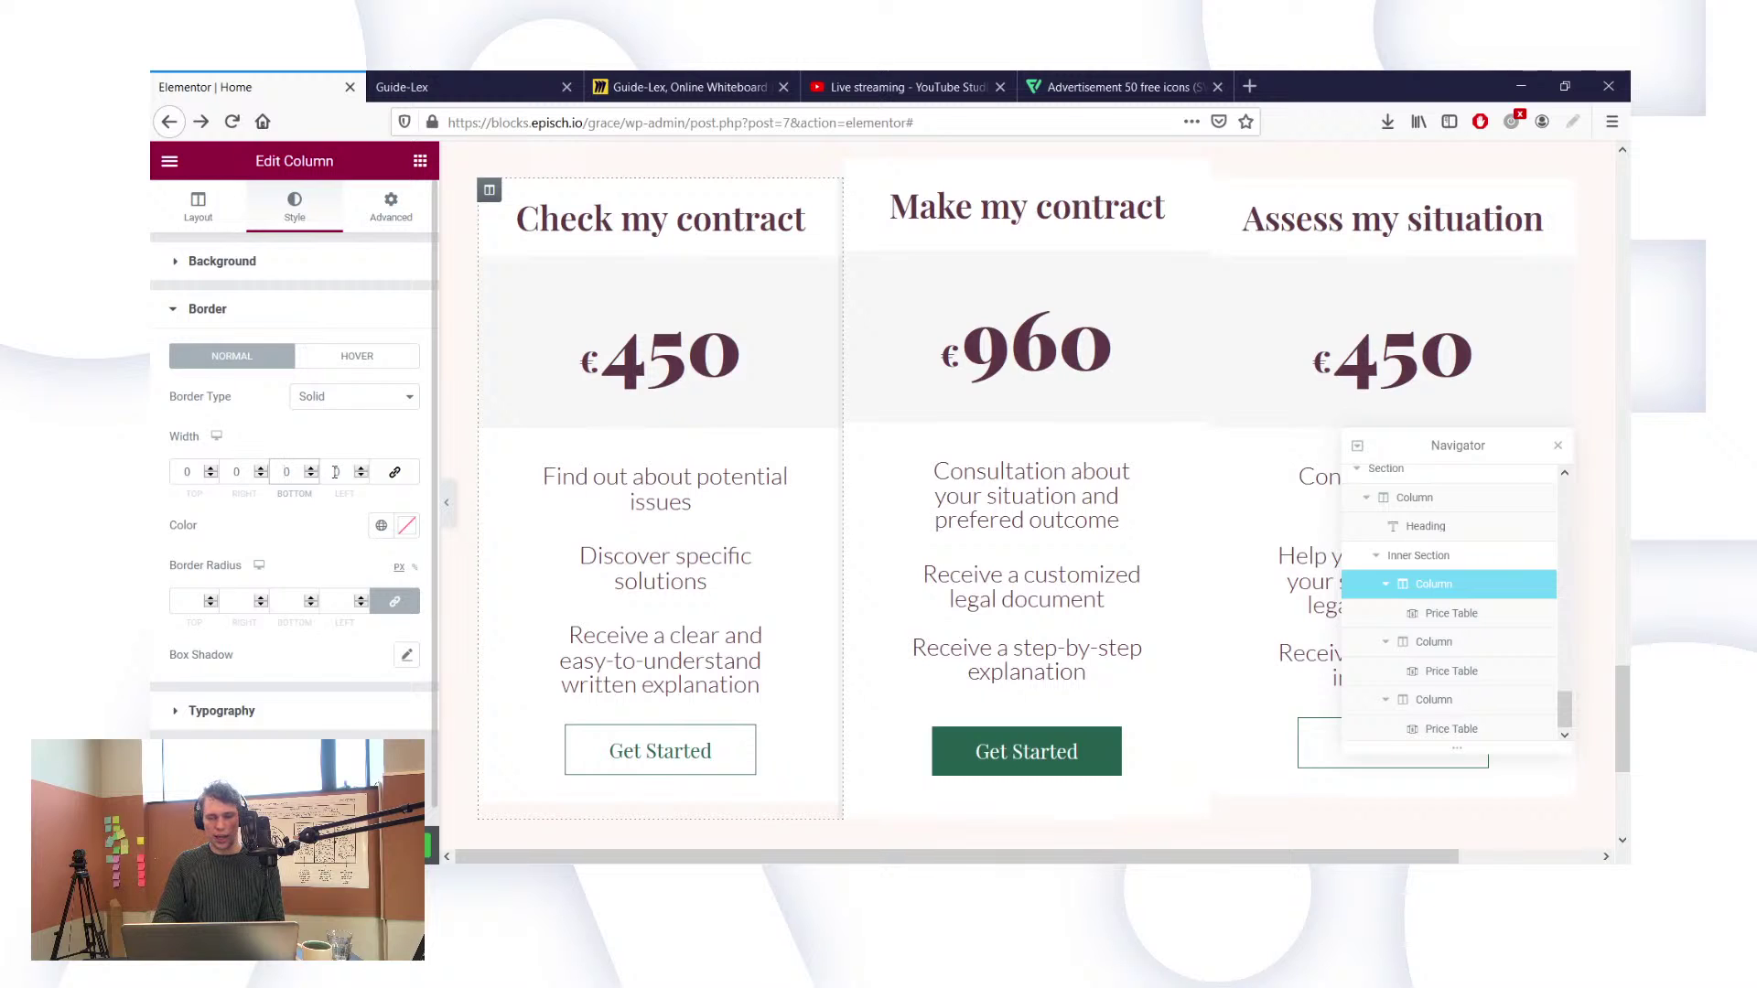
{"action": "left_click", "coordinate": [336, 472]}
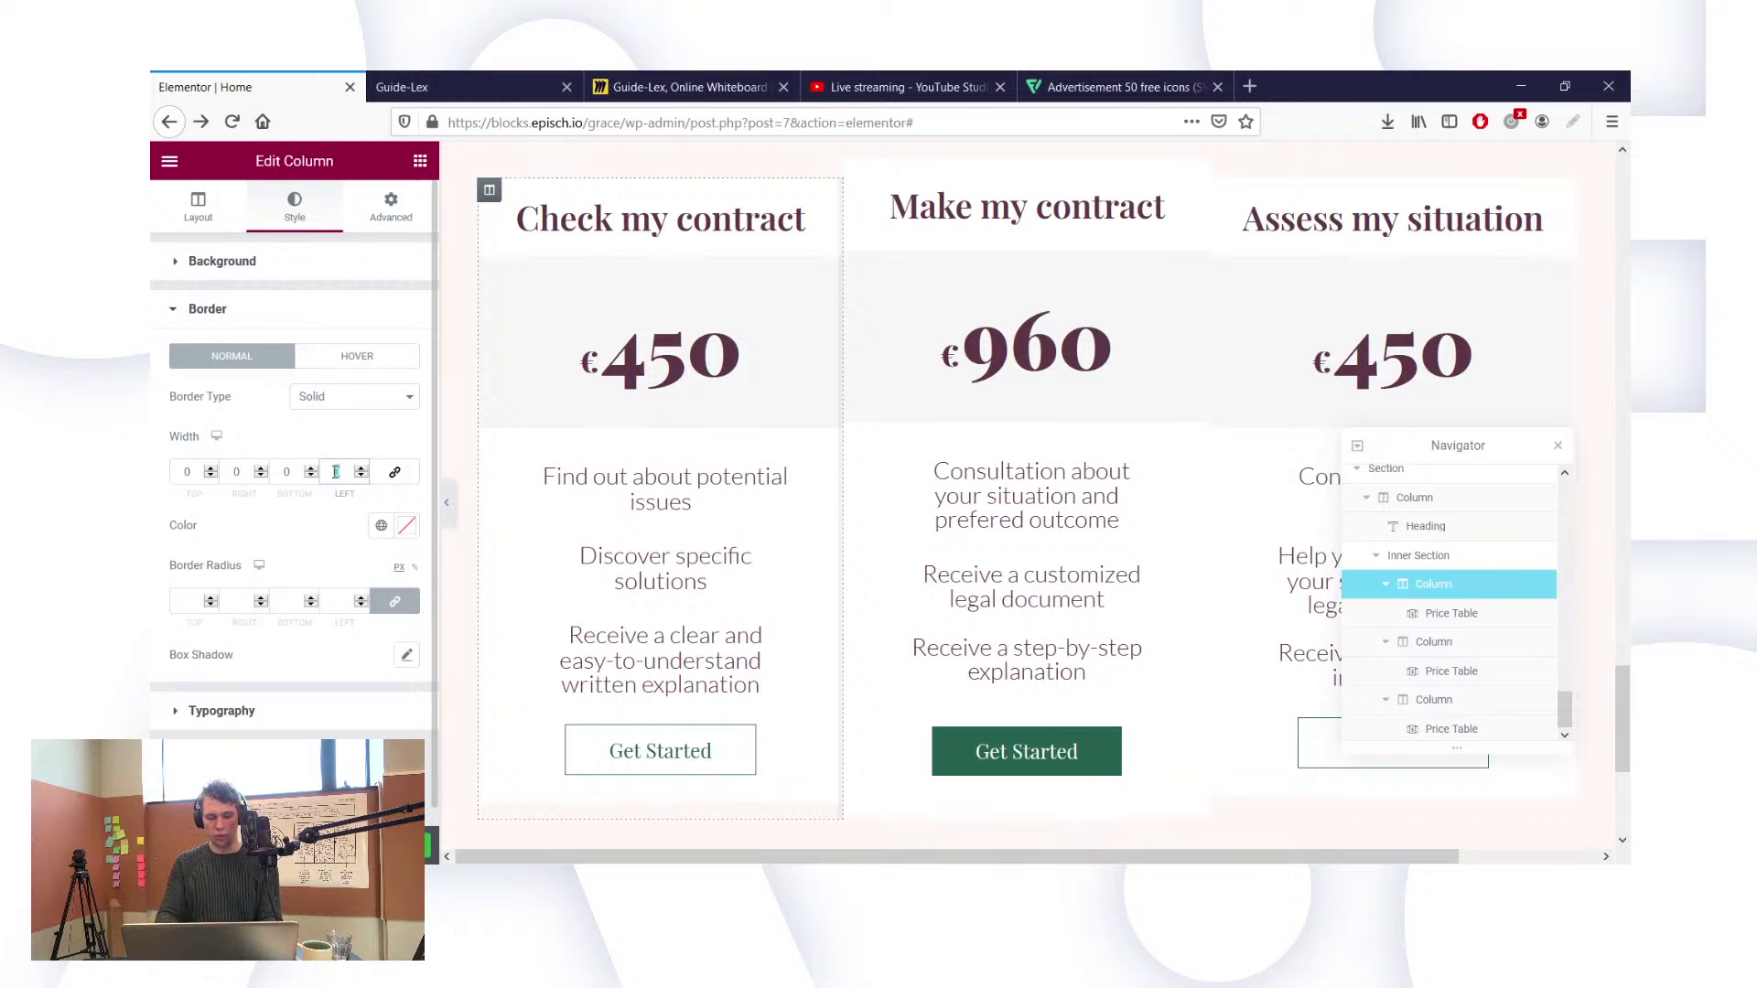
Step: Set the first column's left border width to 0 and right border width to 10
{"action": "type", "text": "15"}
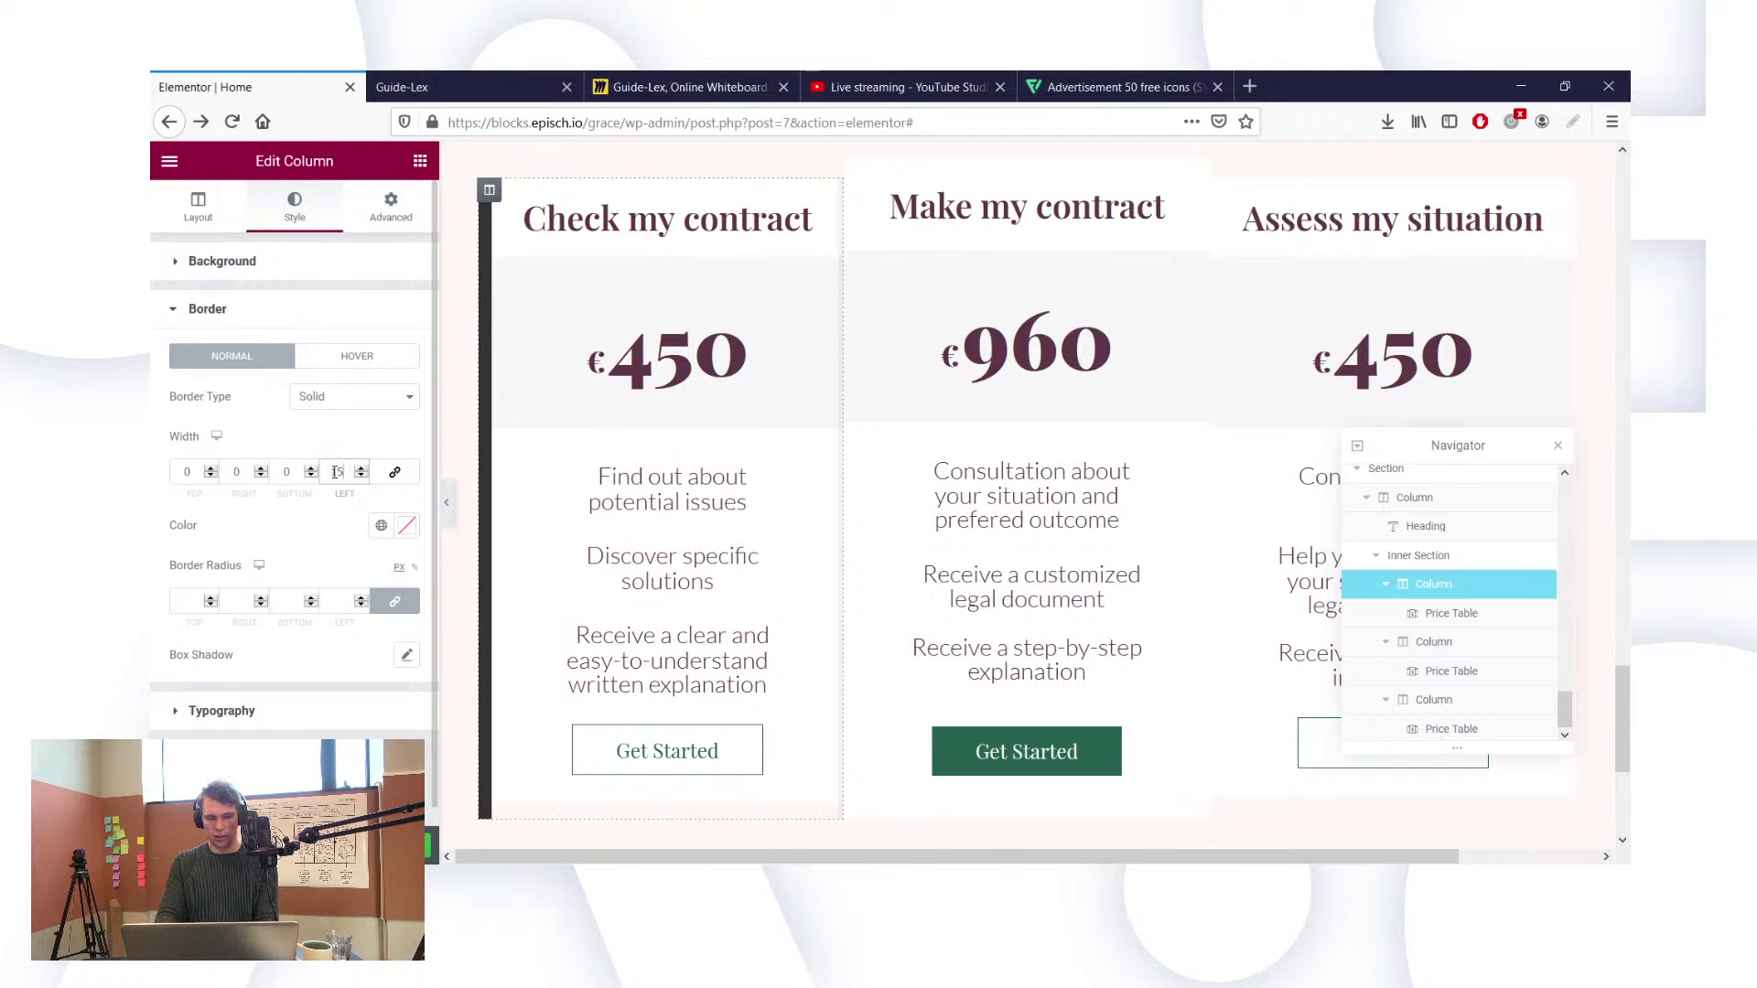
{"action": "type", "text": "0"}
{"action": "left_click", "coordinate": [236, 471]}
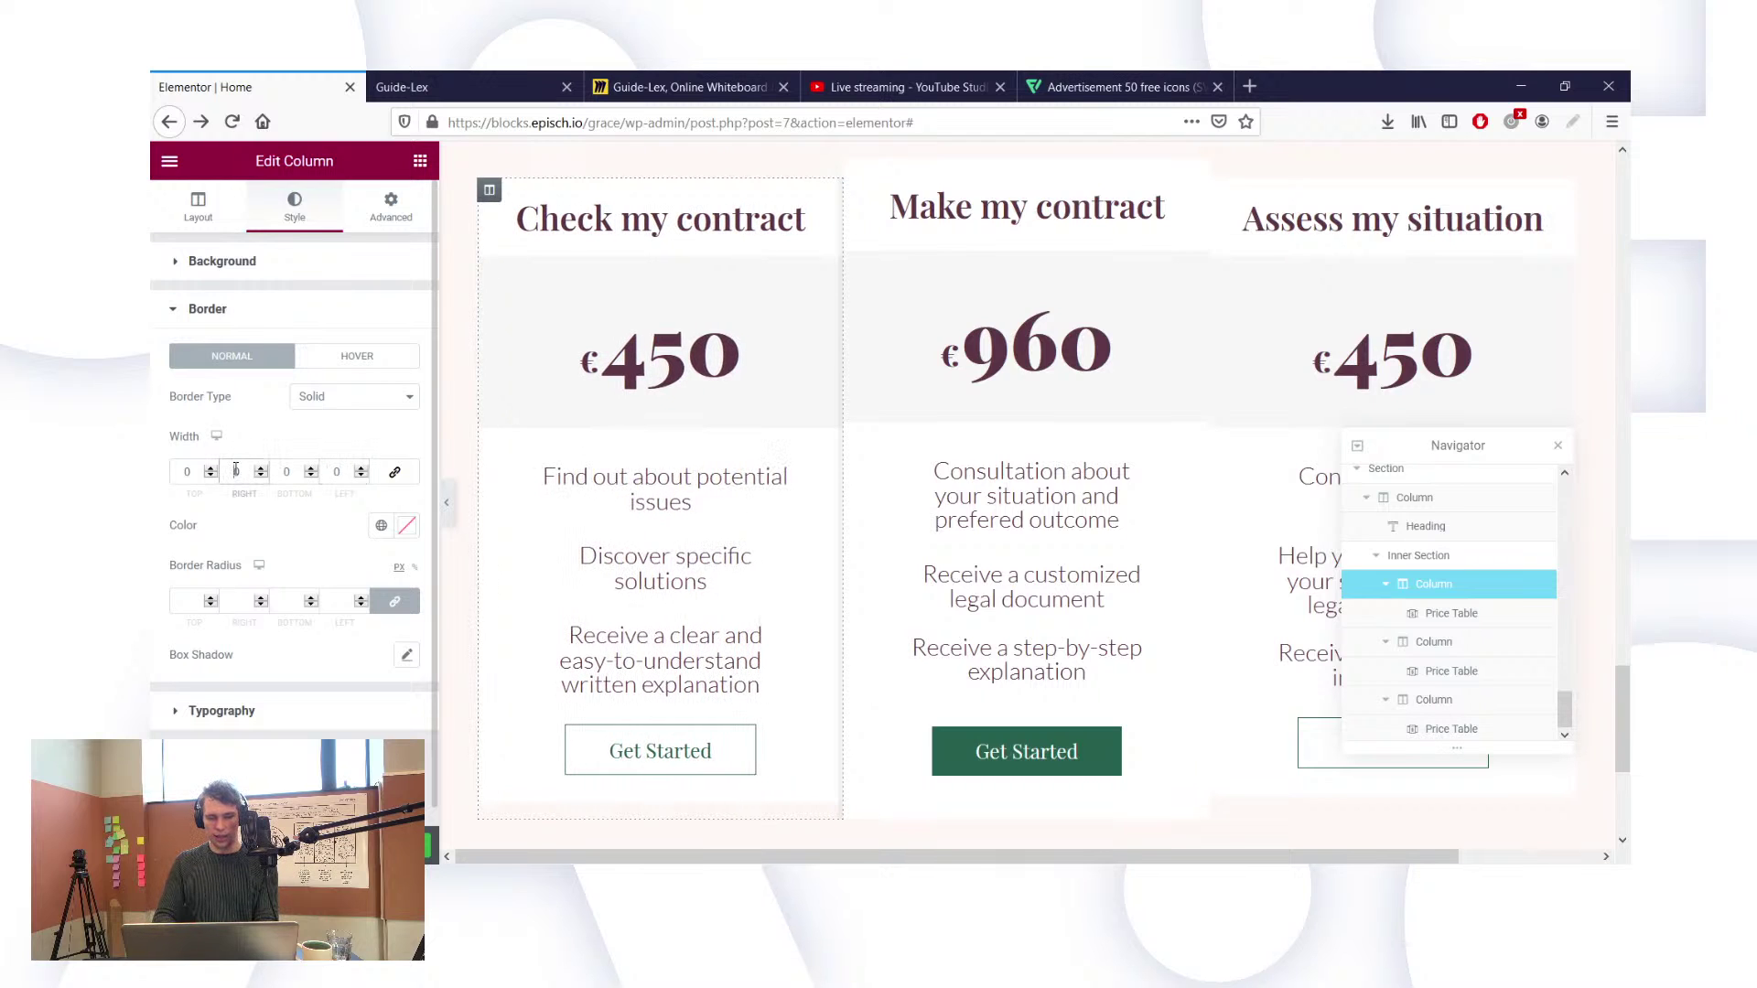
{"action": "type", "text": "15"}
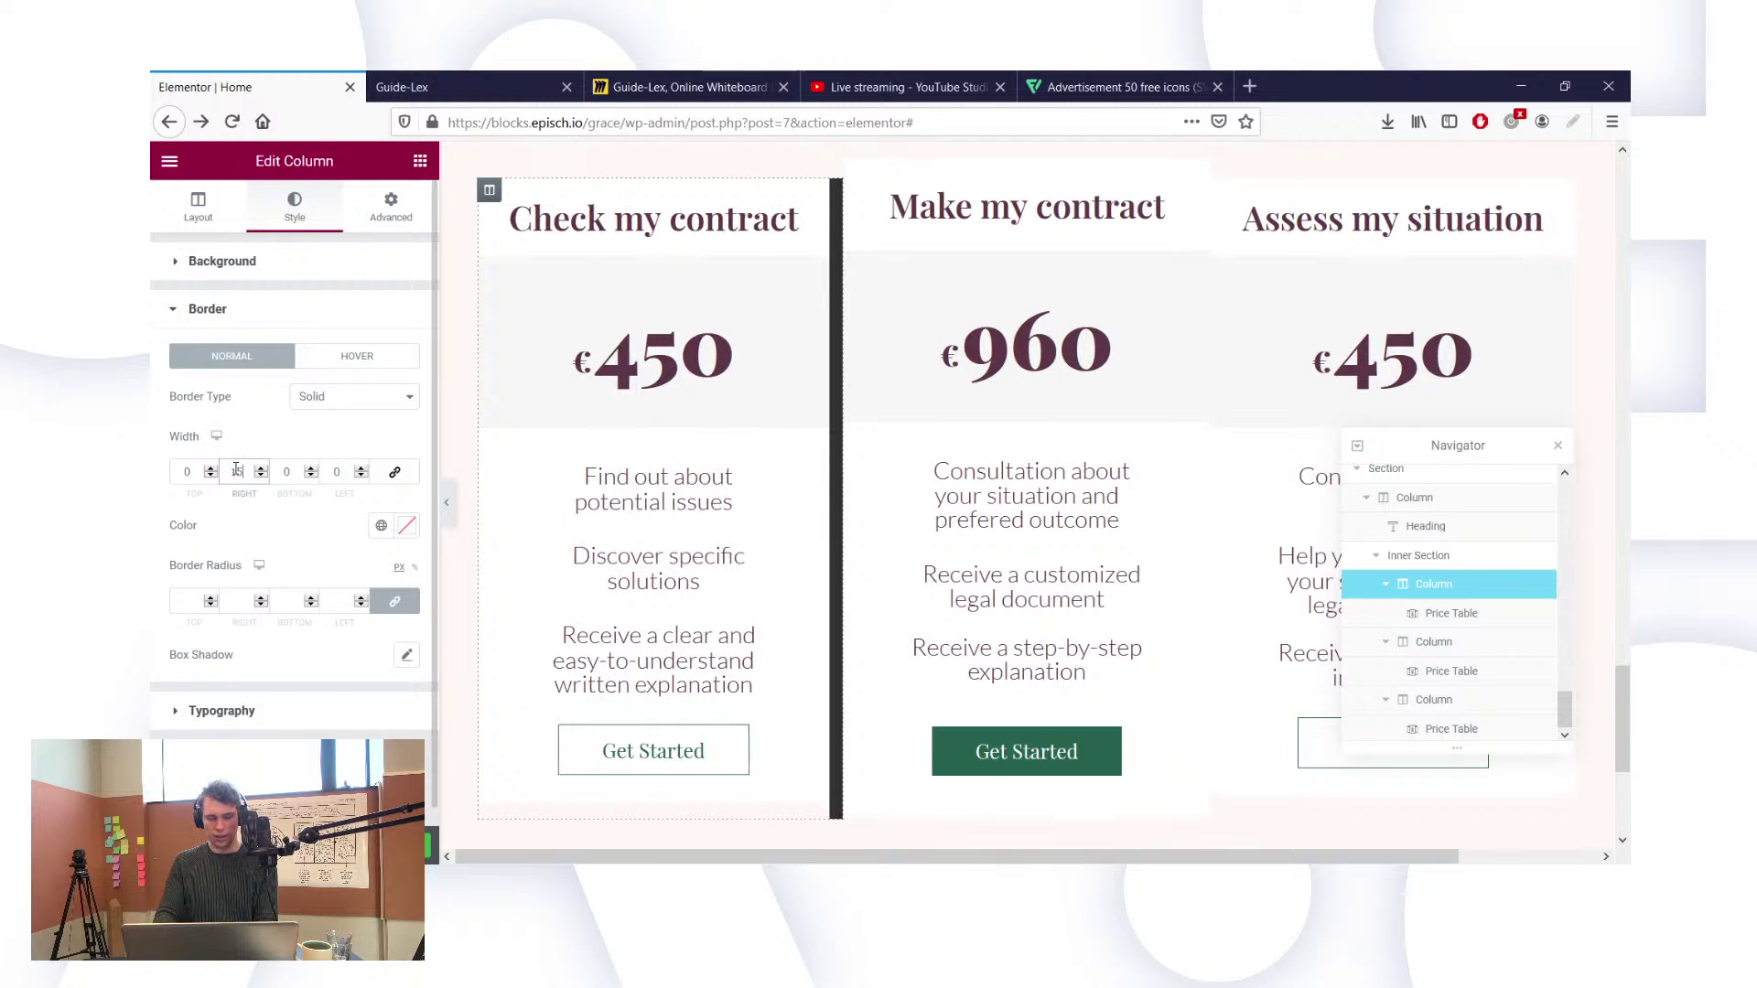
{"action": "key", "text": "BackSpace"}
{"action": "type", "text": "0"}
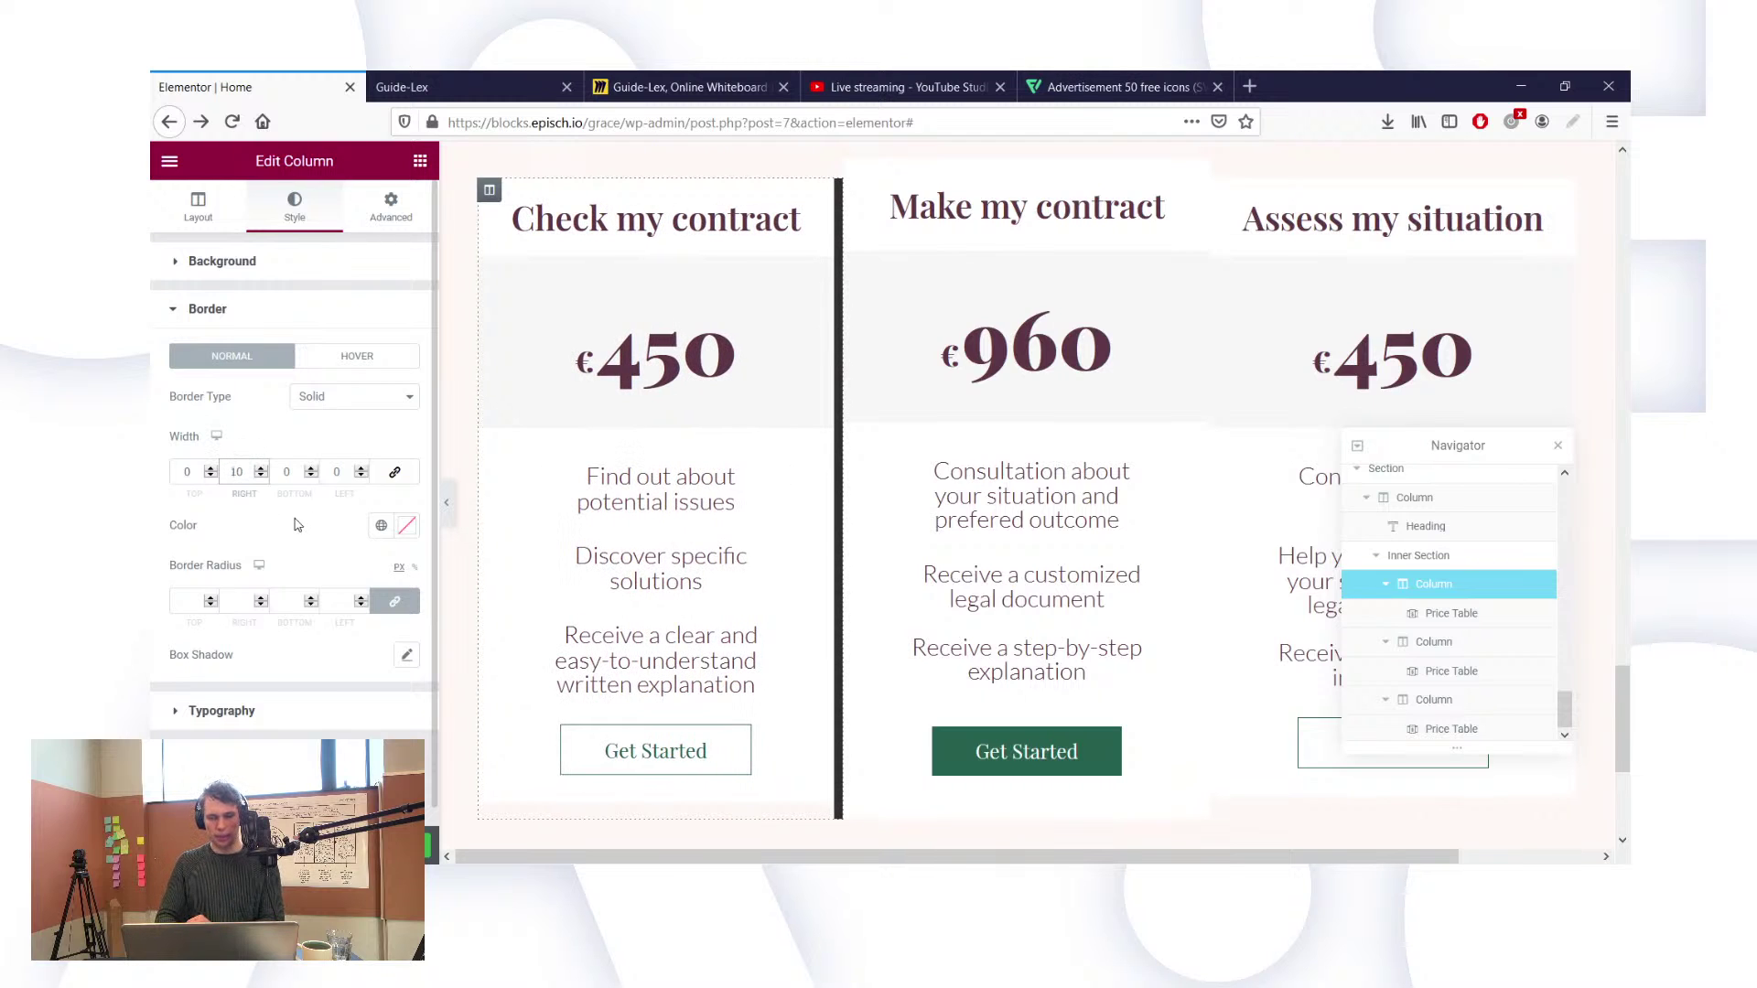
Step: Clear the first column's border colour to transparent
{"action": "left_click", "coordinate": [407, 525]}
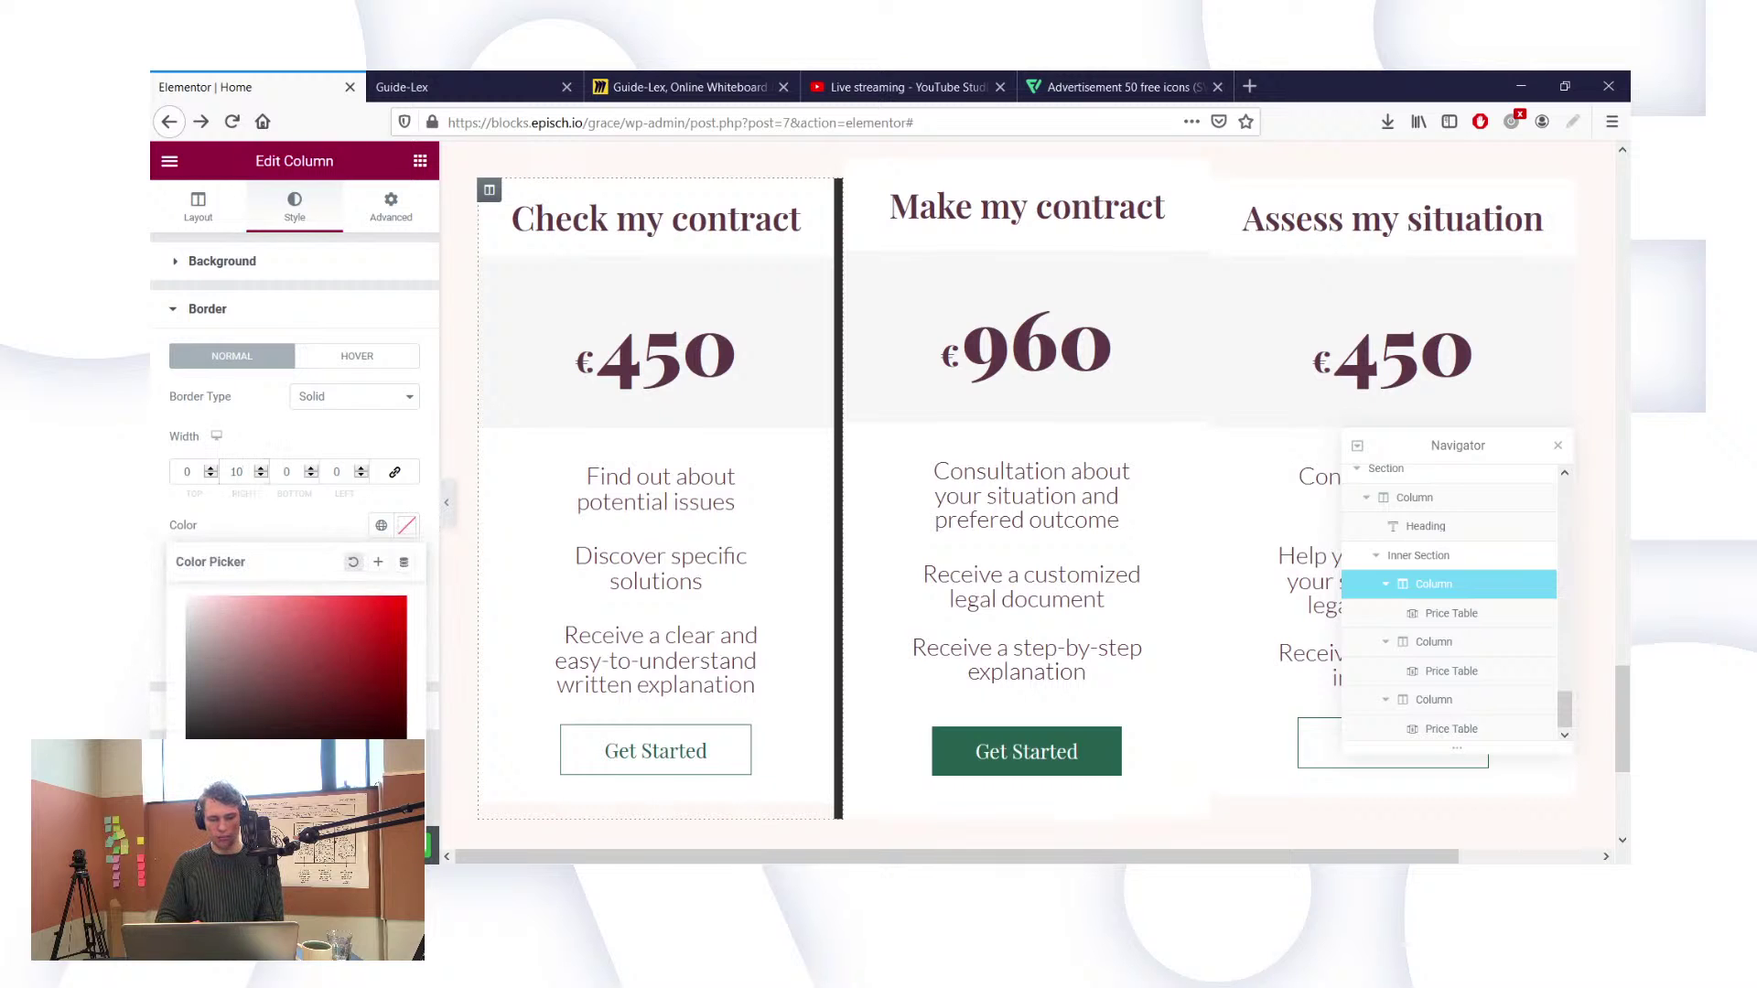
{"action": "left_click", "coordinate": [353, 562]}
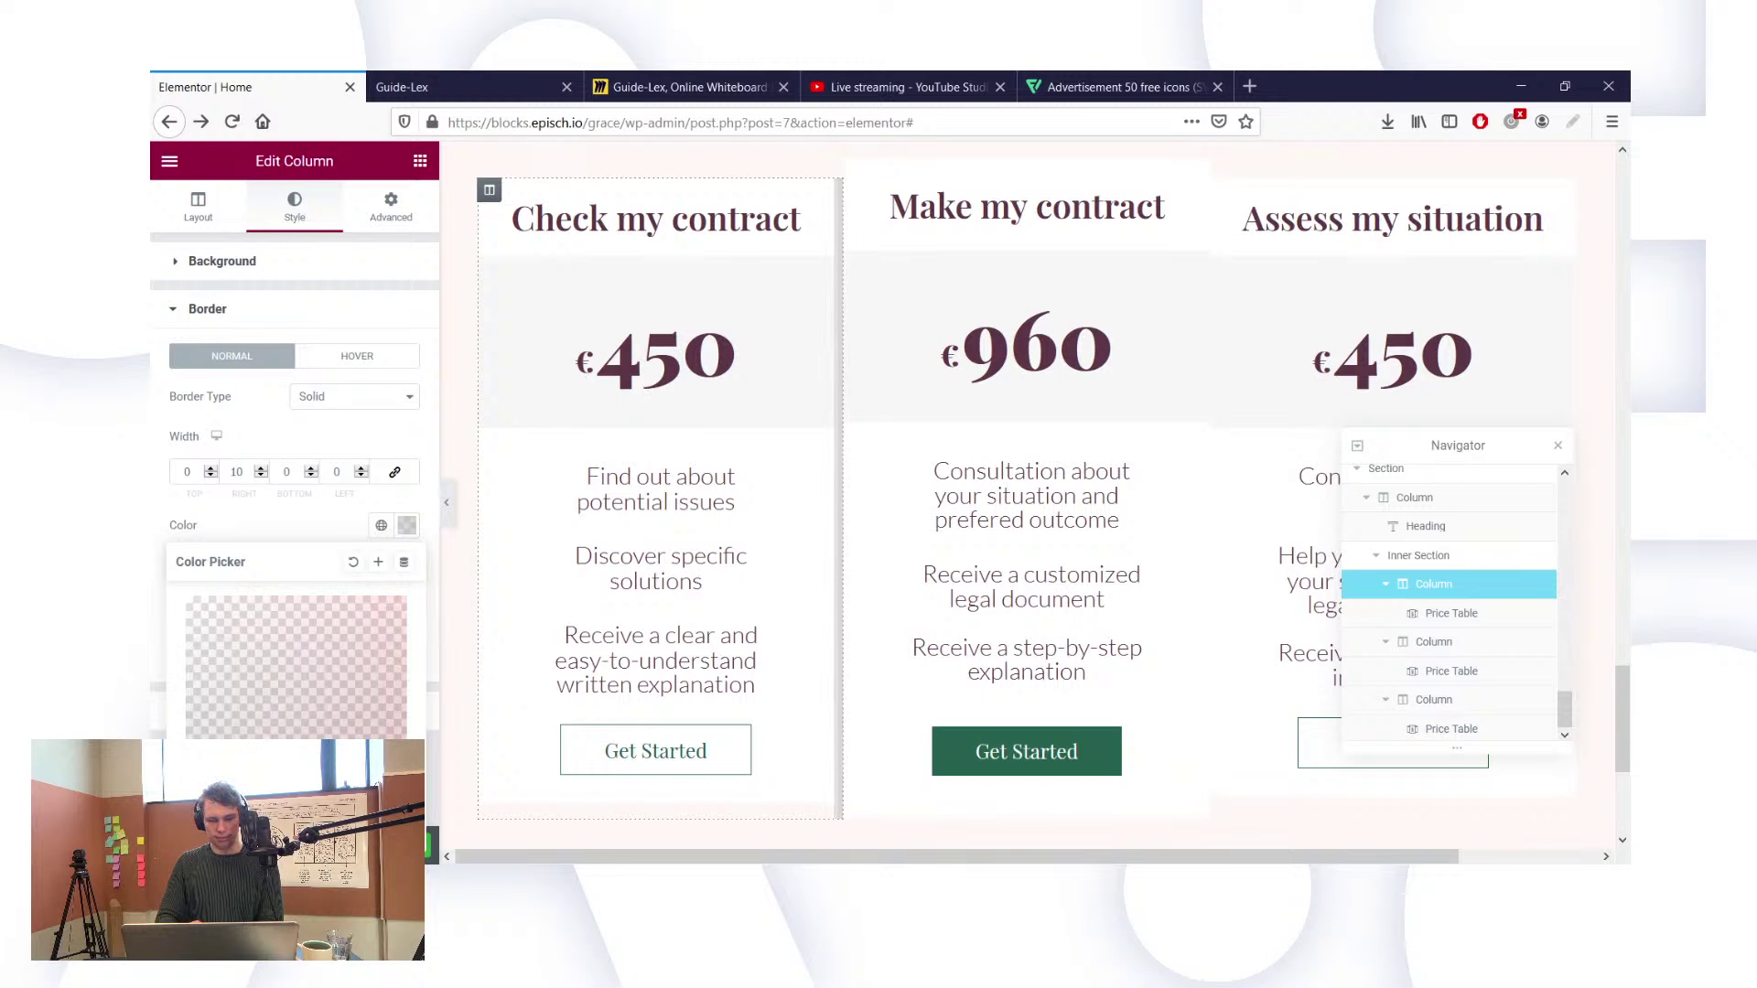
{"action": "left_click", "coordinate": [254, 536]}
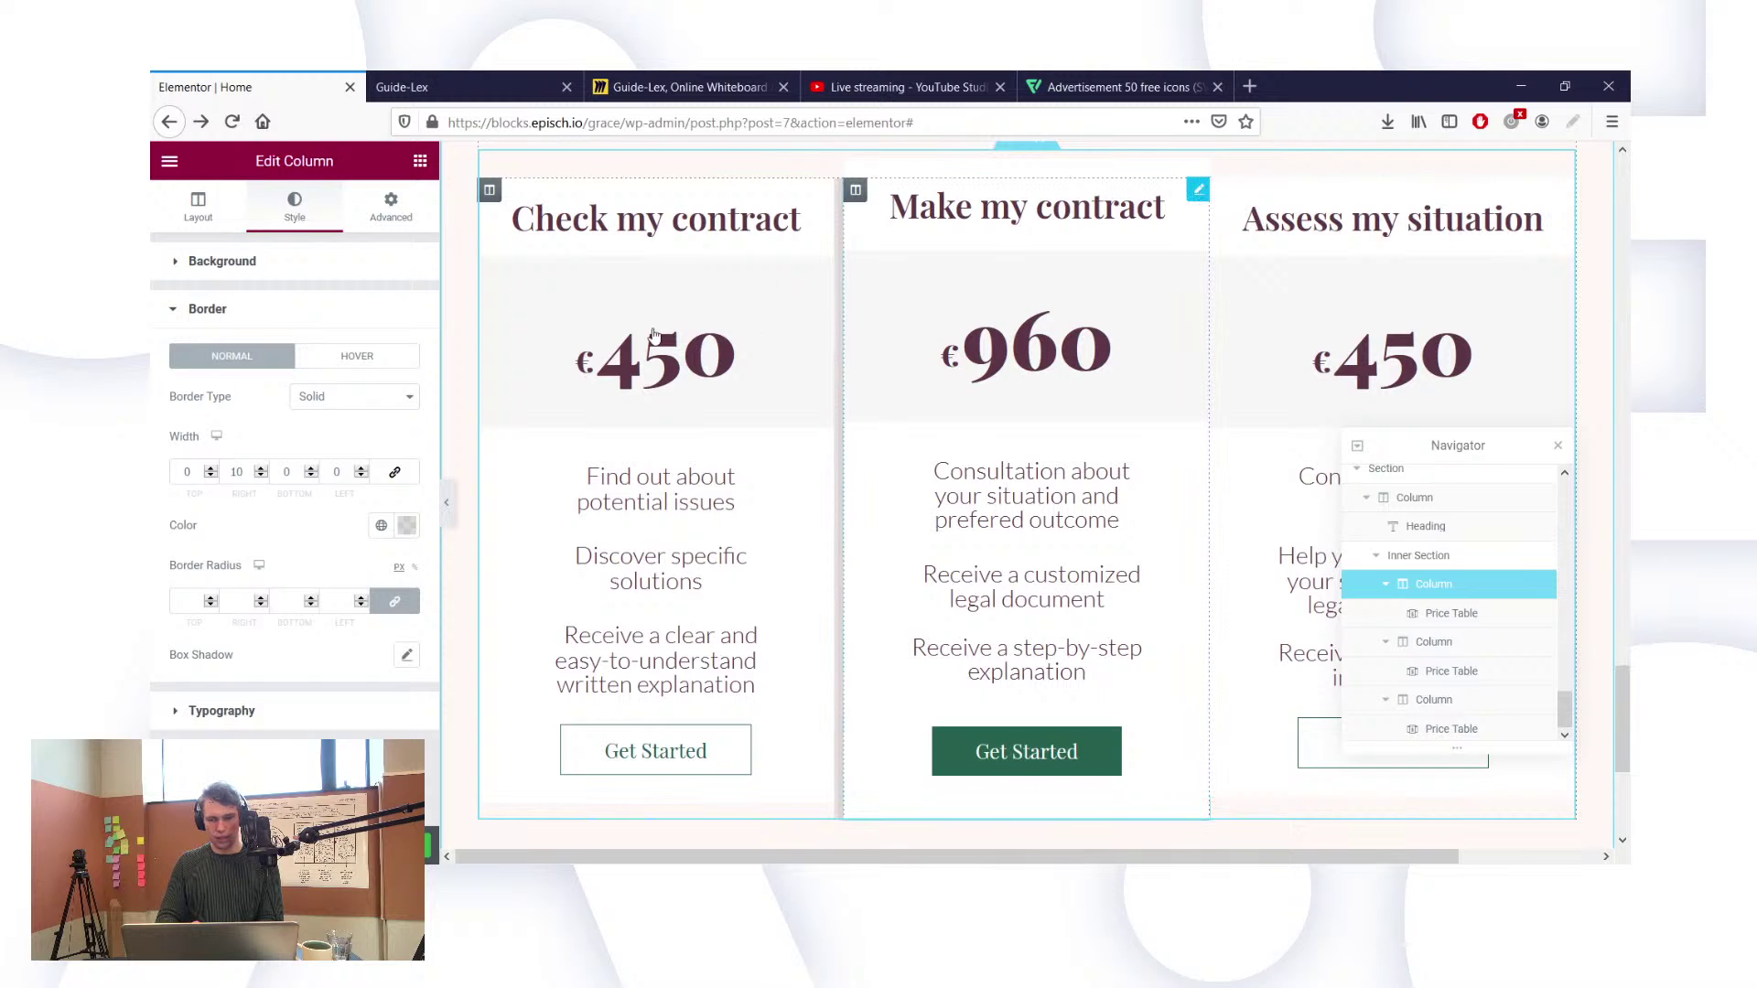
{"action": "left_click", "coordinate": [896, 315]}
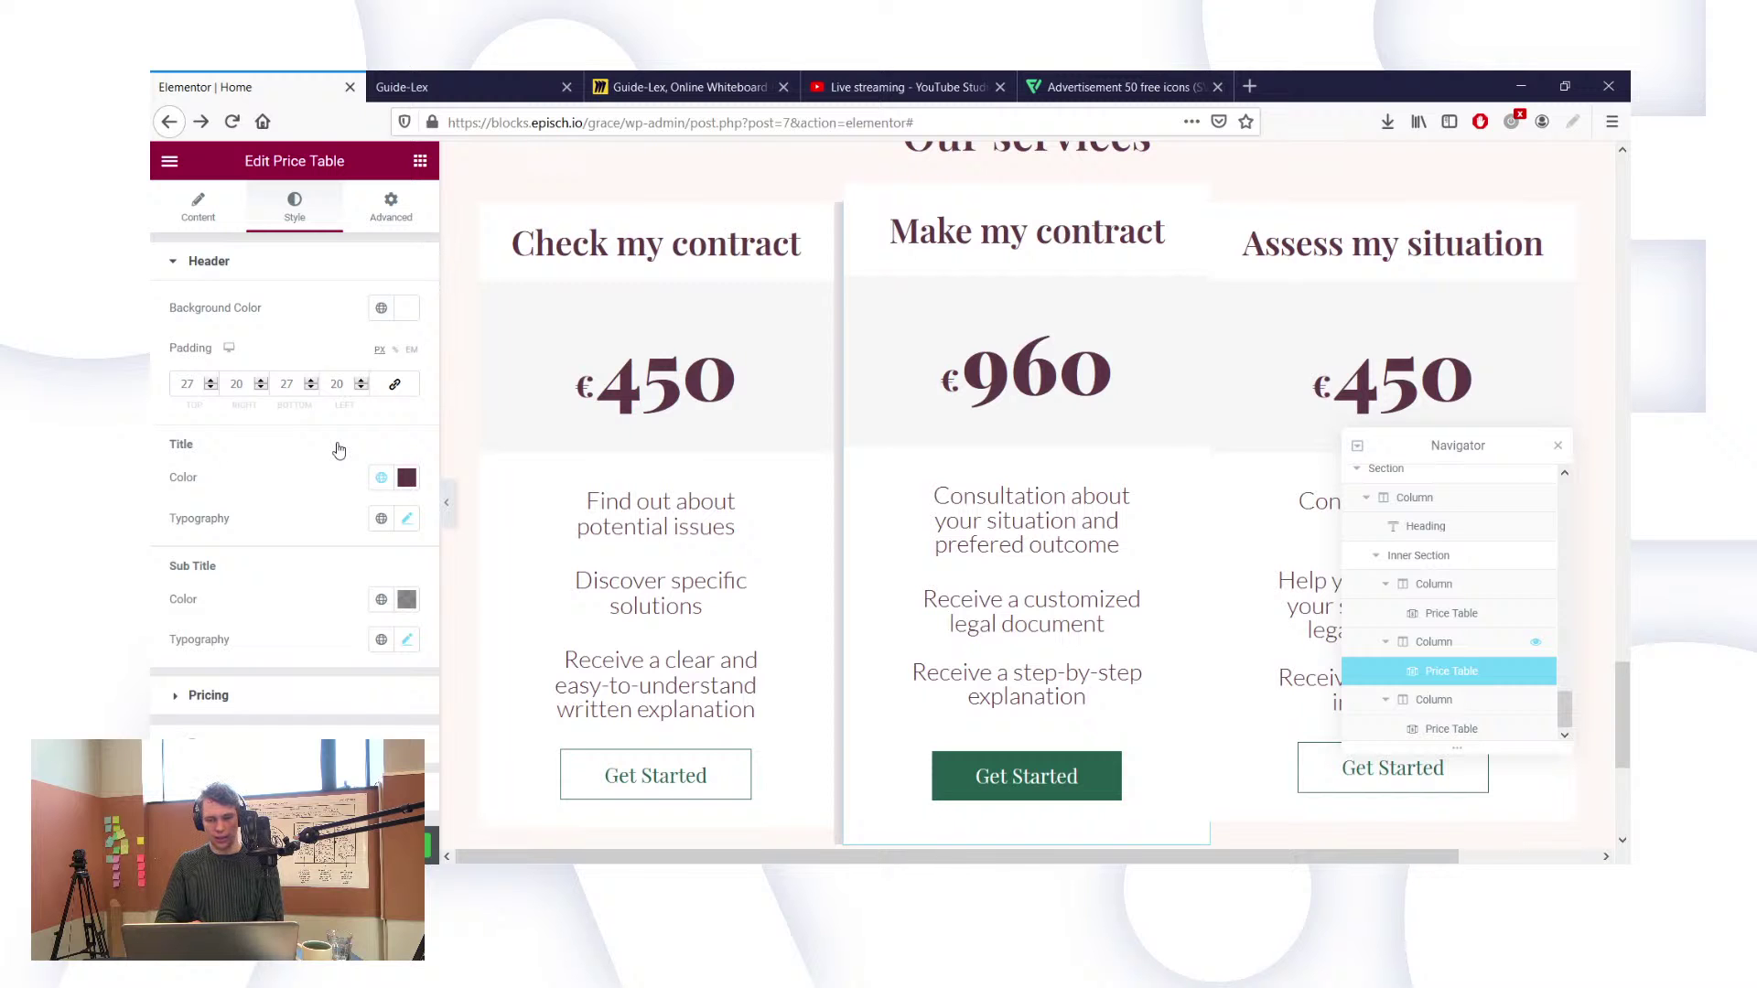
{"action": "scroll", "coordinate": [708, 590], "scroll_direction": "down", "scroll_amount": 1}
{"action": "scroll", "coordinate": [709, 591], "scroll_direction": "up", "scroll_amount": 1}
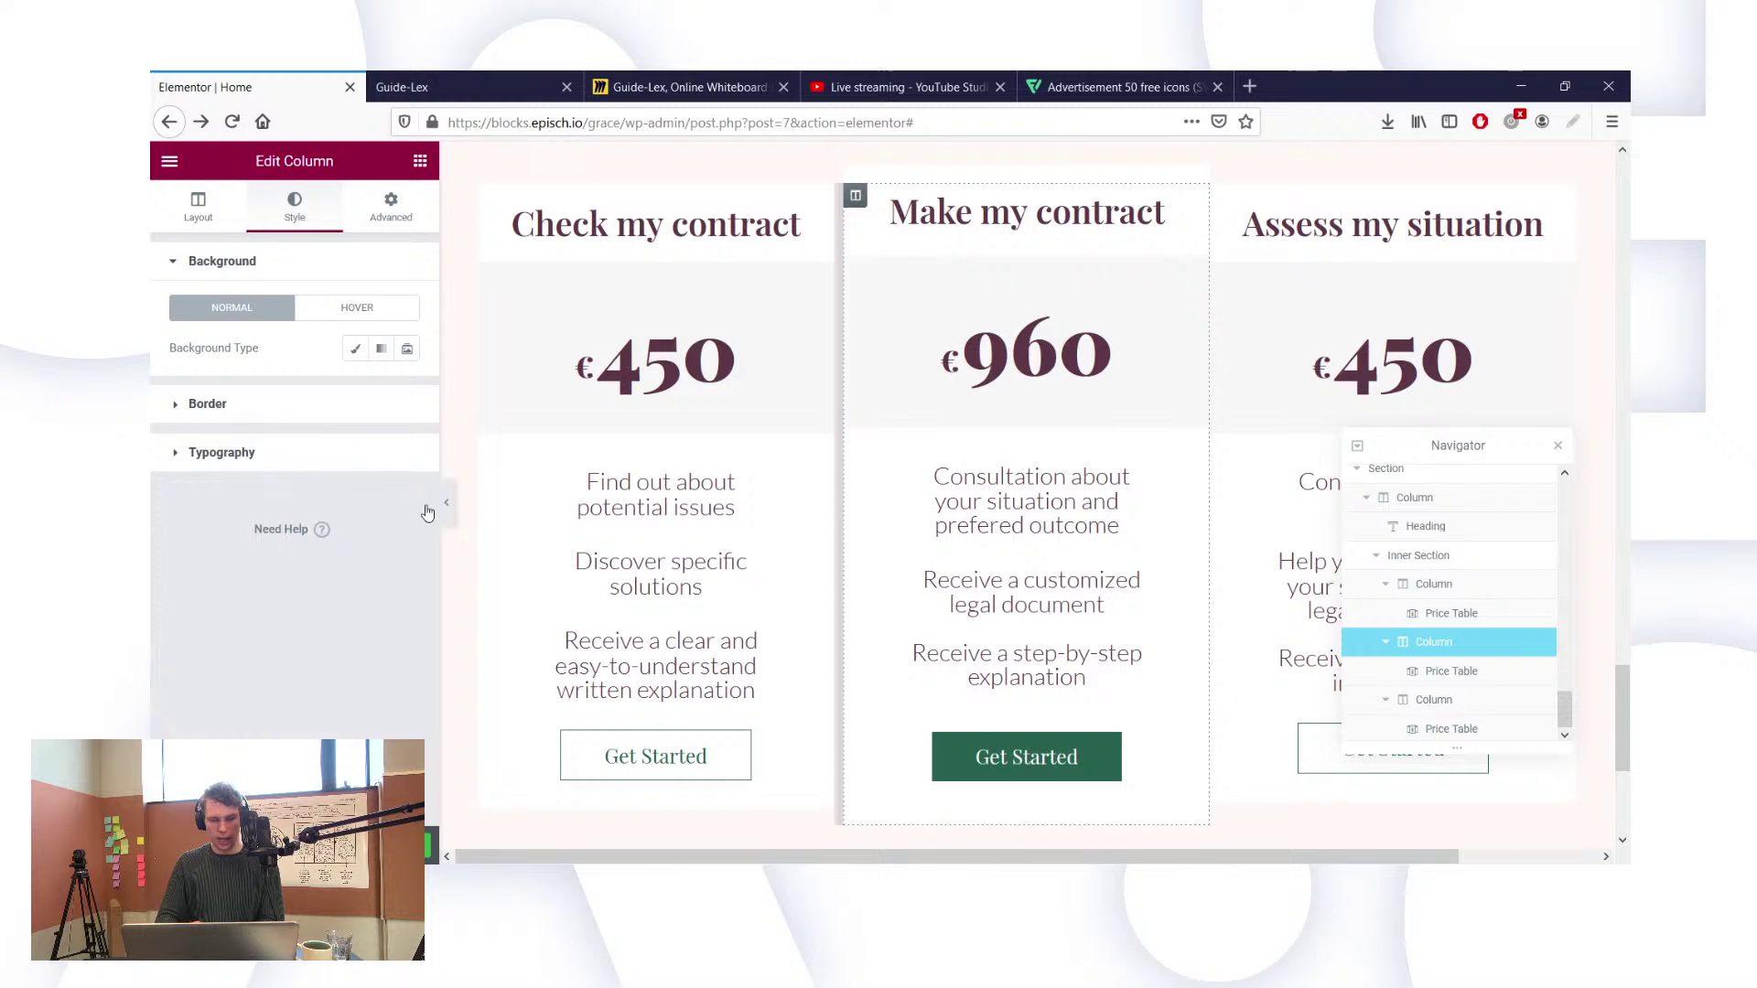
{"action": "left_click", "coordinate": [208, 403]}
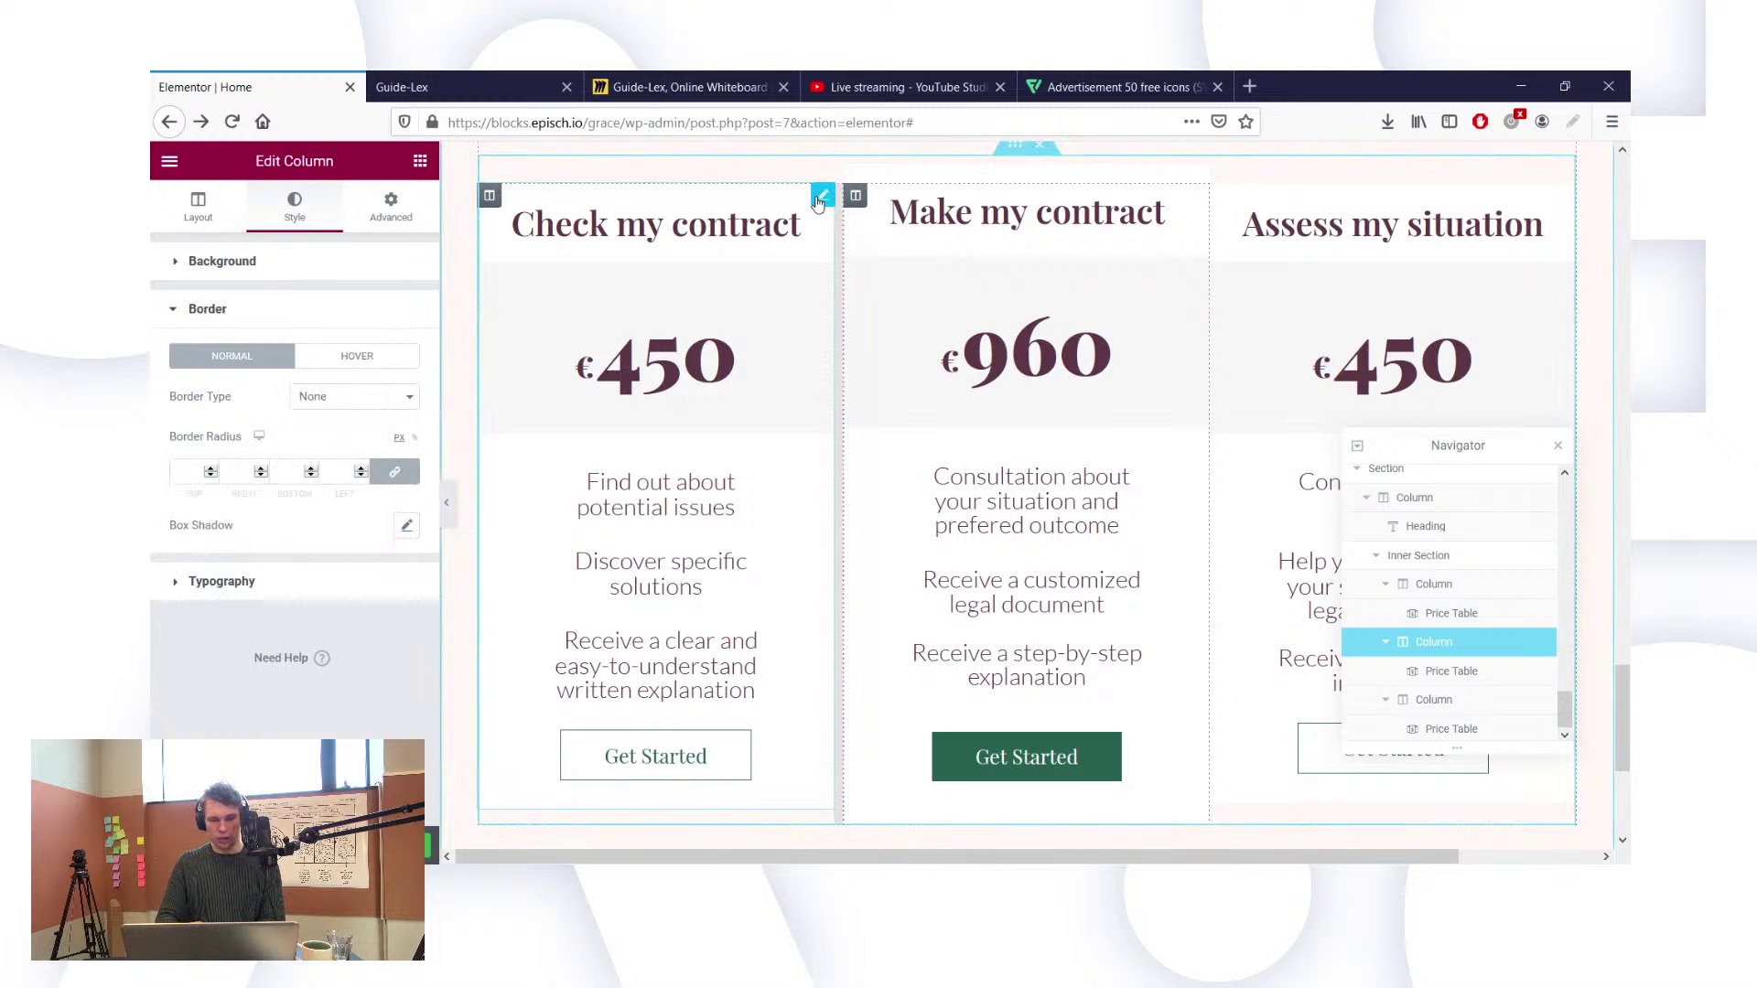
{"action": "left_click", "coordinate": [648, 377]}
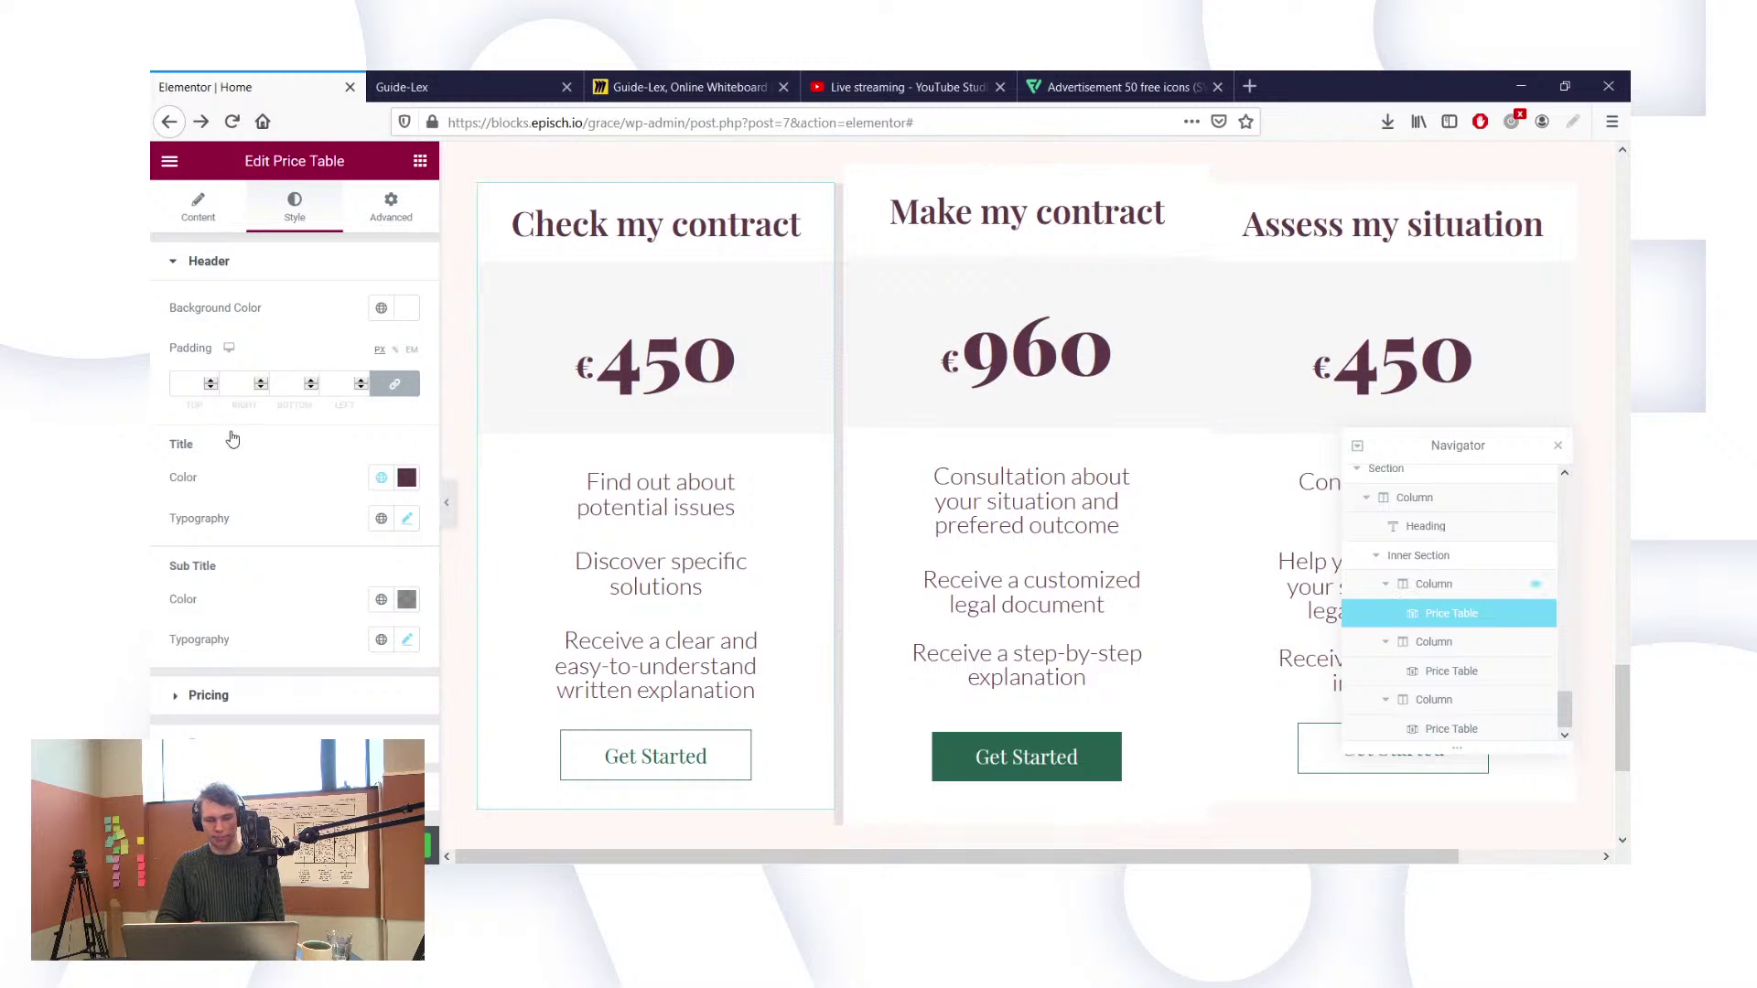
{"action": "left_click", "coordinate": [1433, 584]}
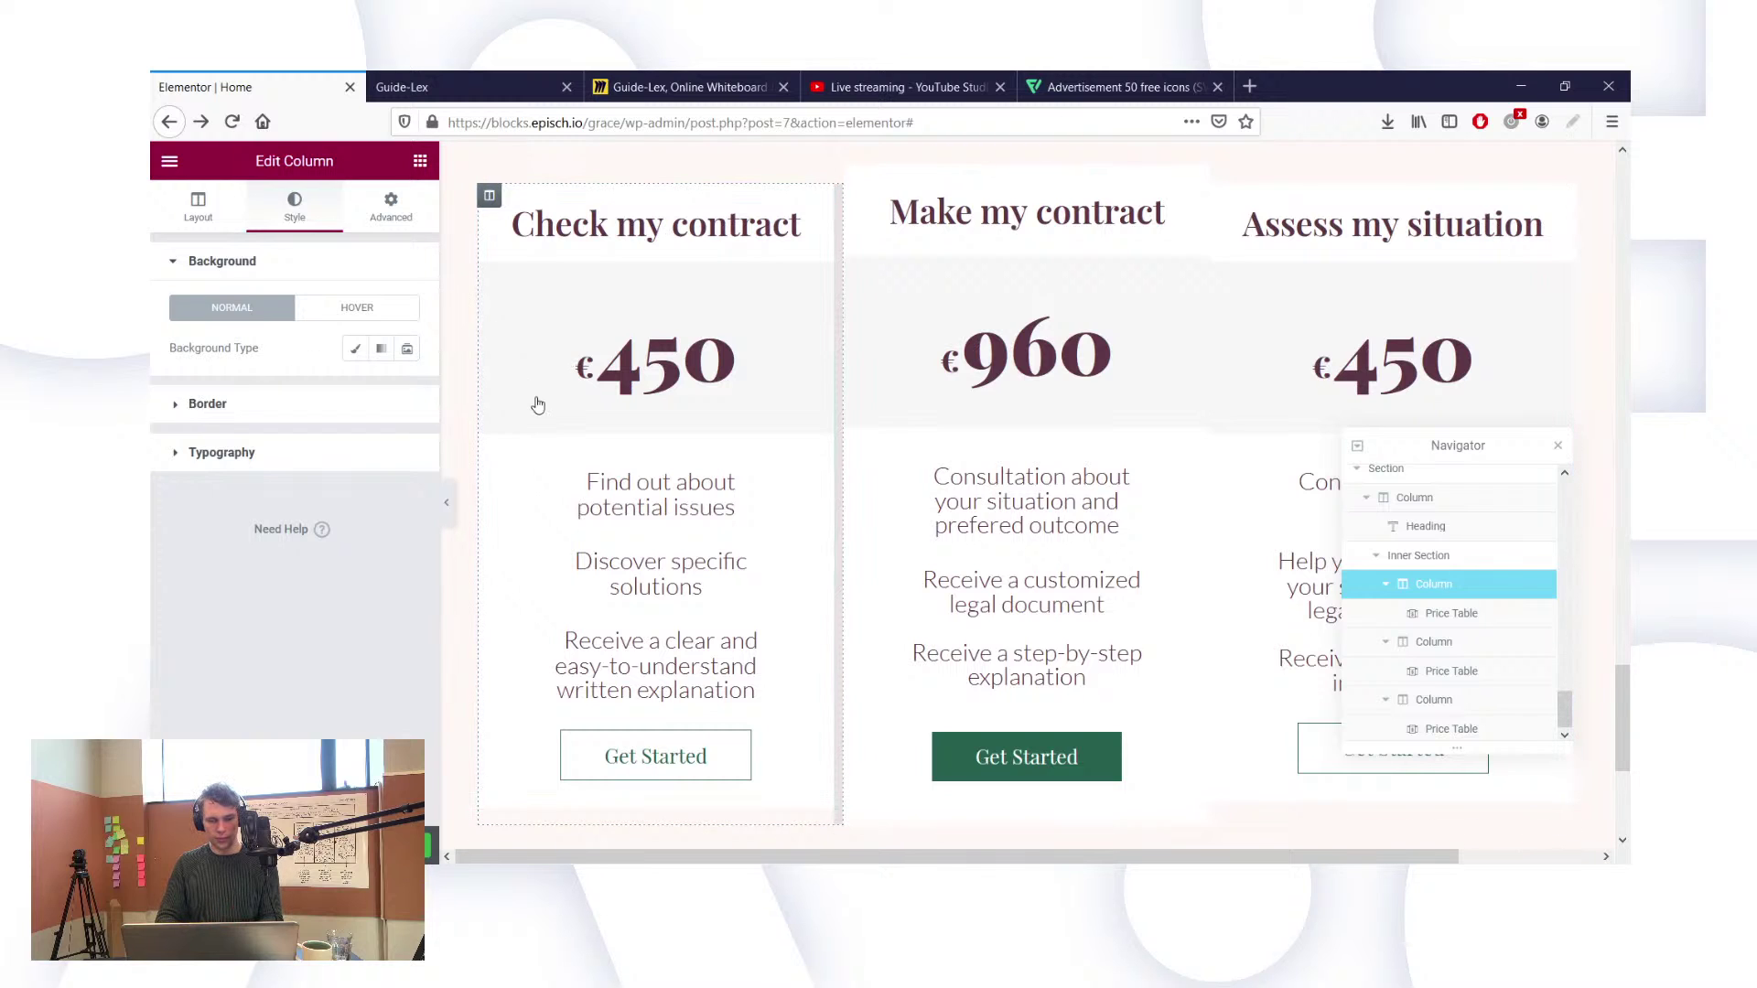
{"action": "left_click", "coordinate": [208, 403]}
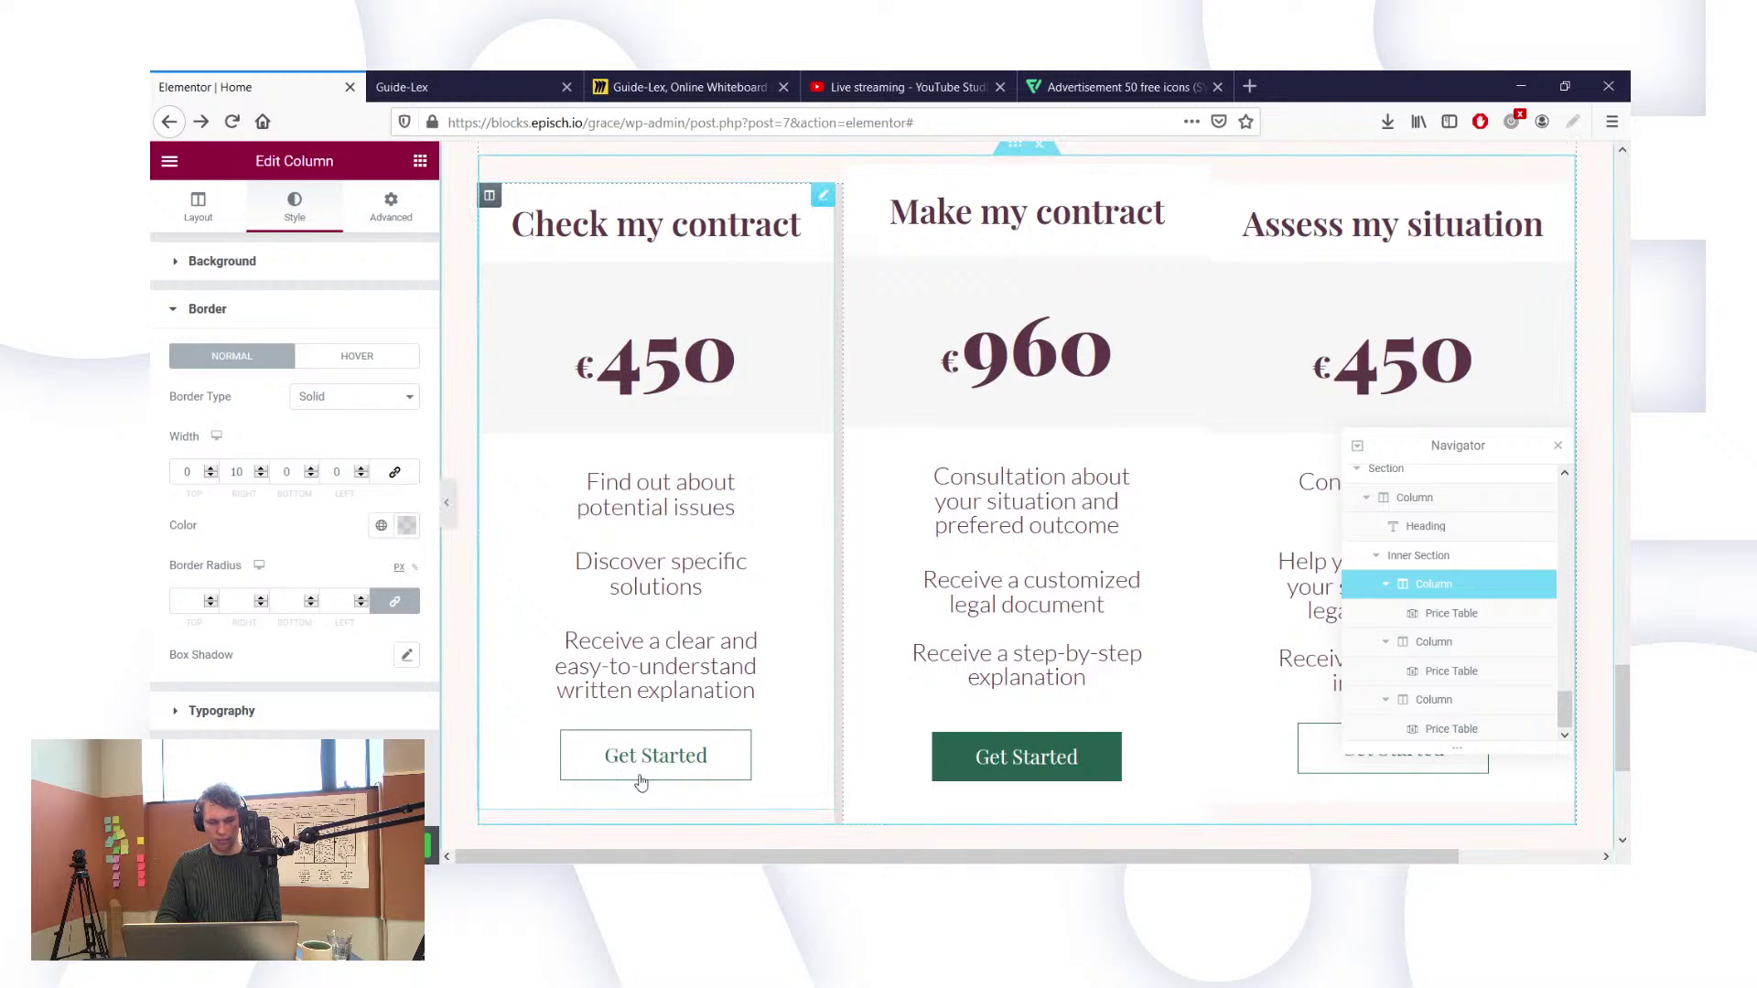
Step: Set the first card's price table margins to 0
{"action": "left_click", "coordinate": [518, 346]}
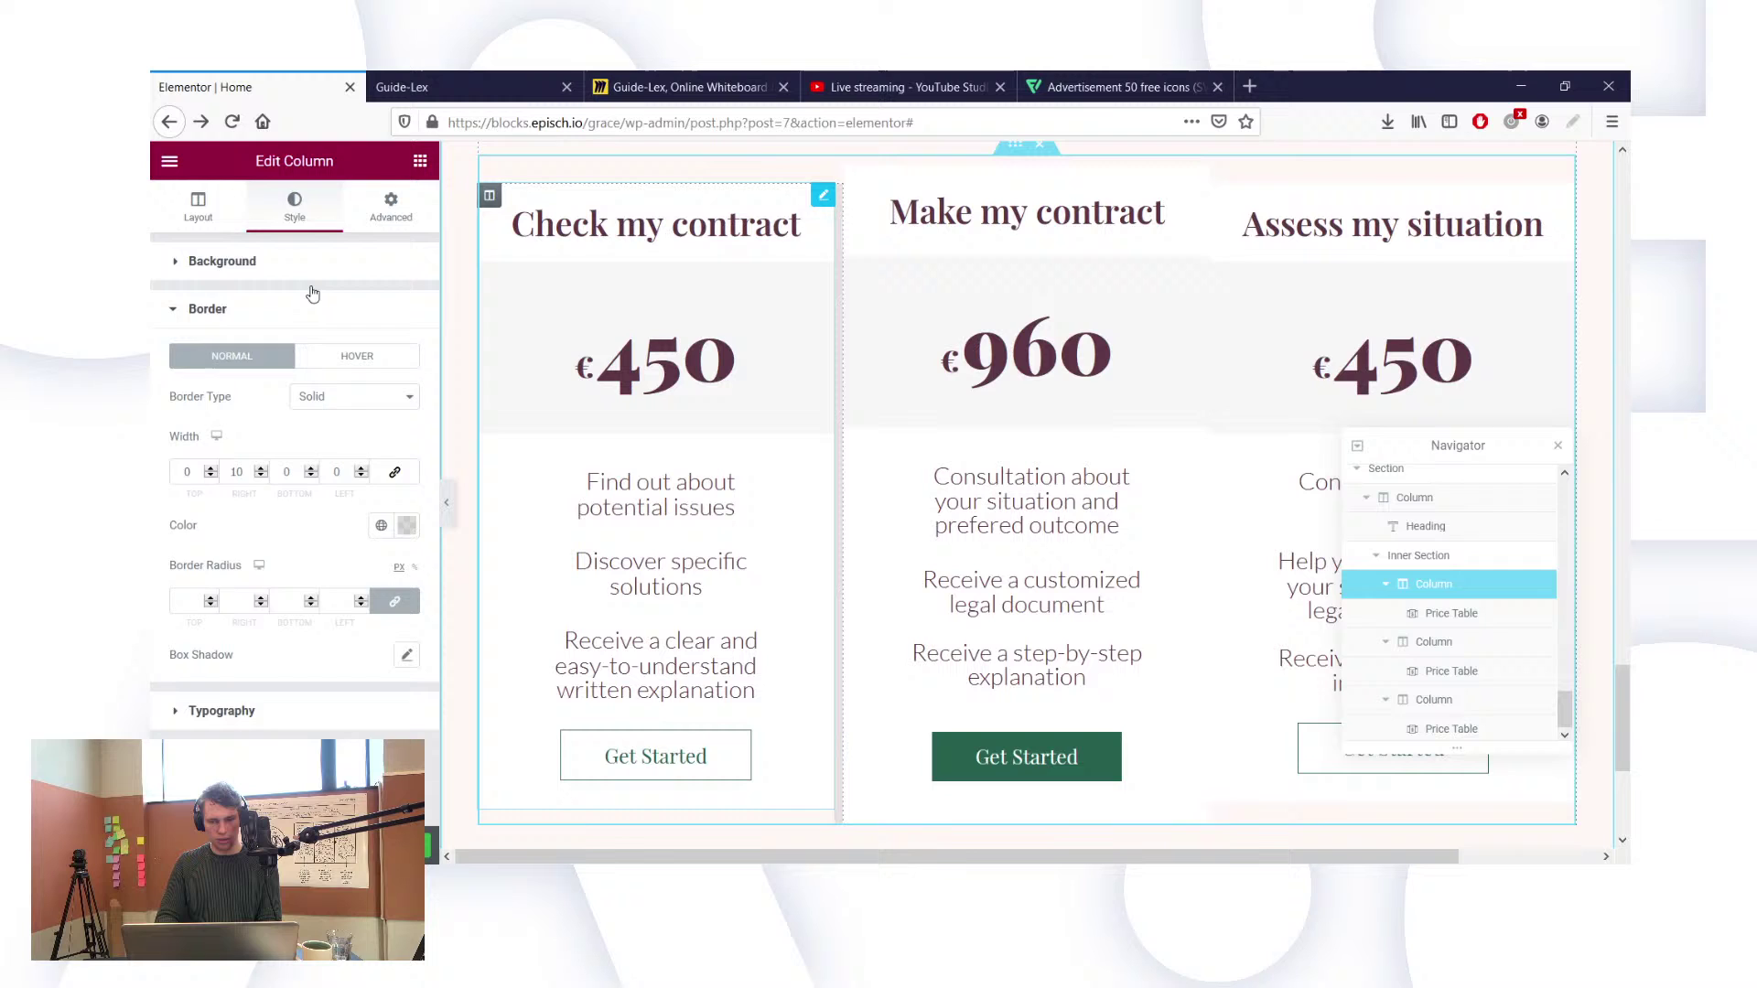
{"action": "left_click", "coordinate": [382, 219]}
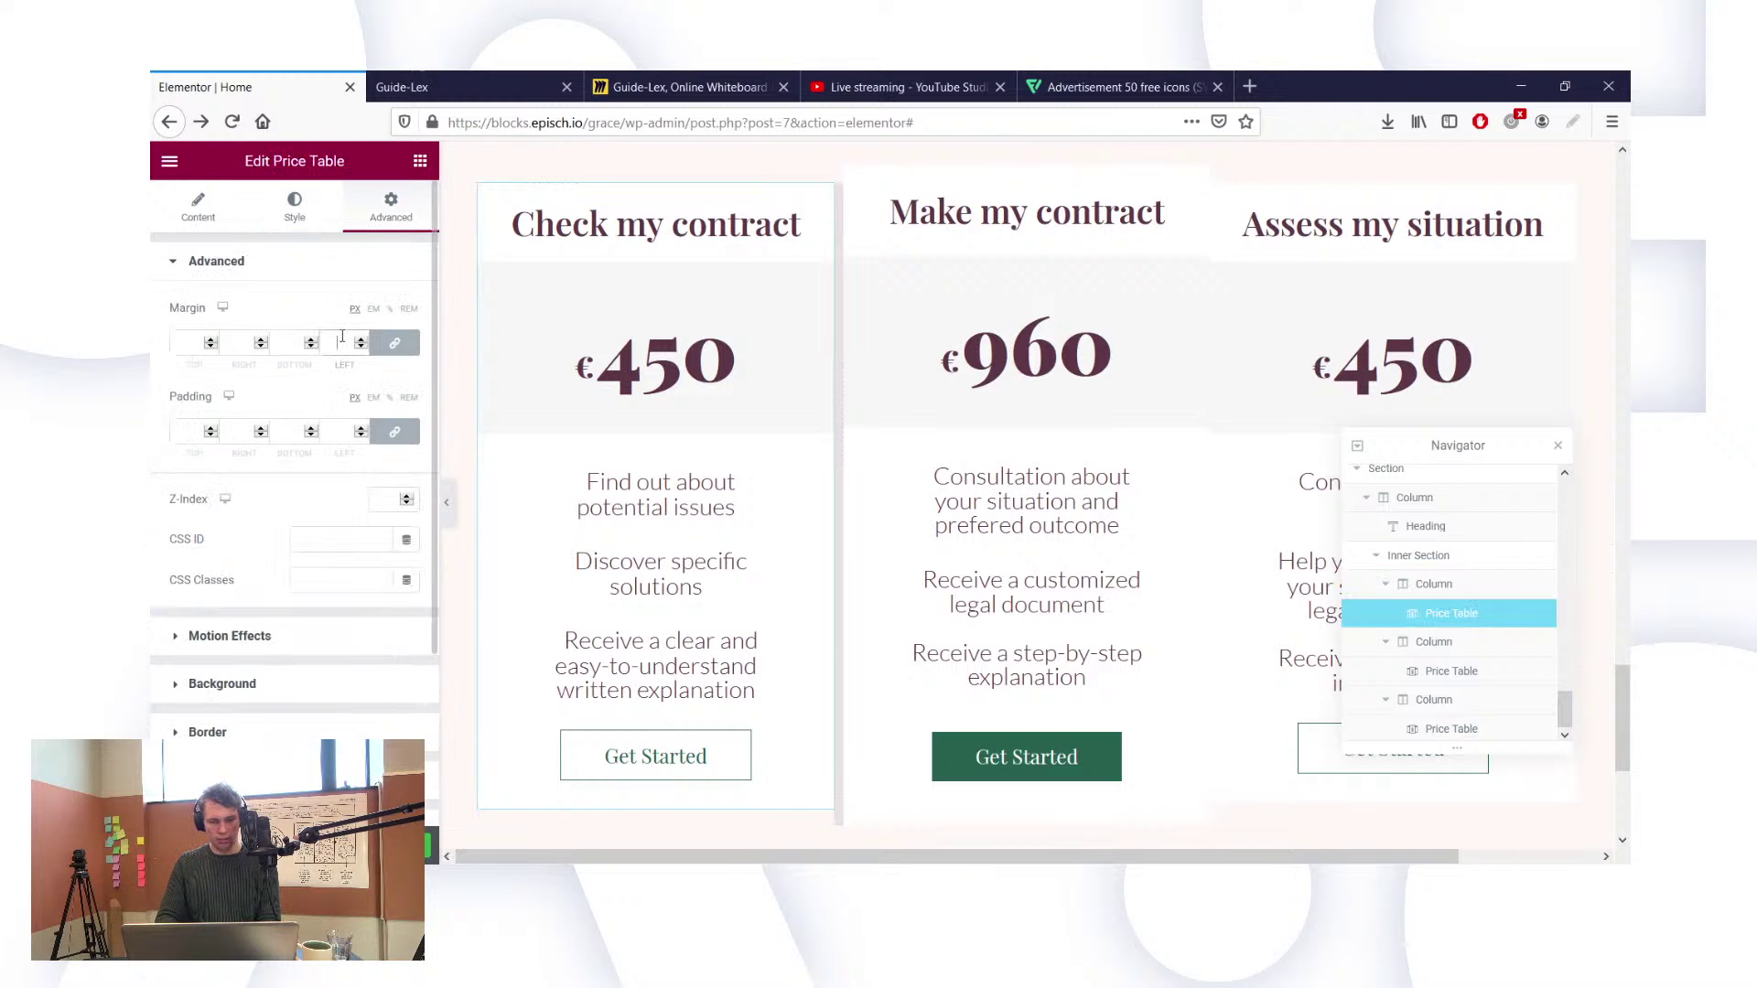
{"action": "left_click", "coordinate": [342, 336]}
{"action": "type", "text": "0"}
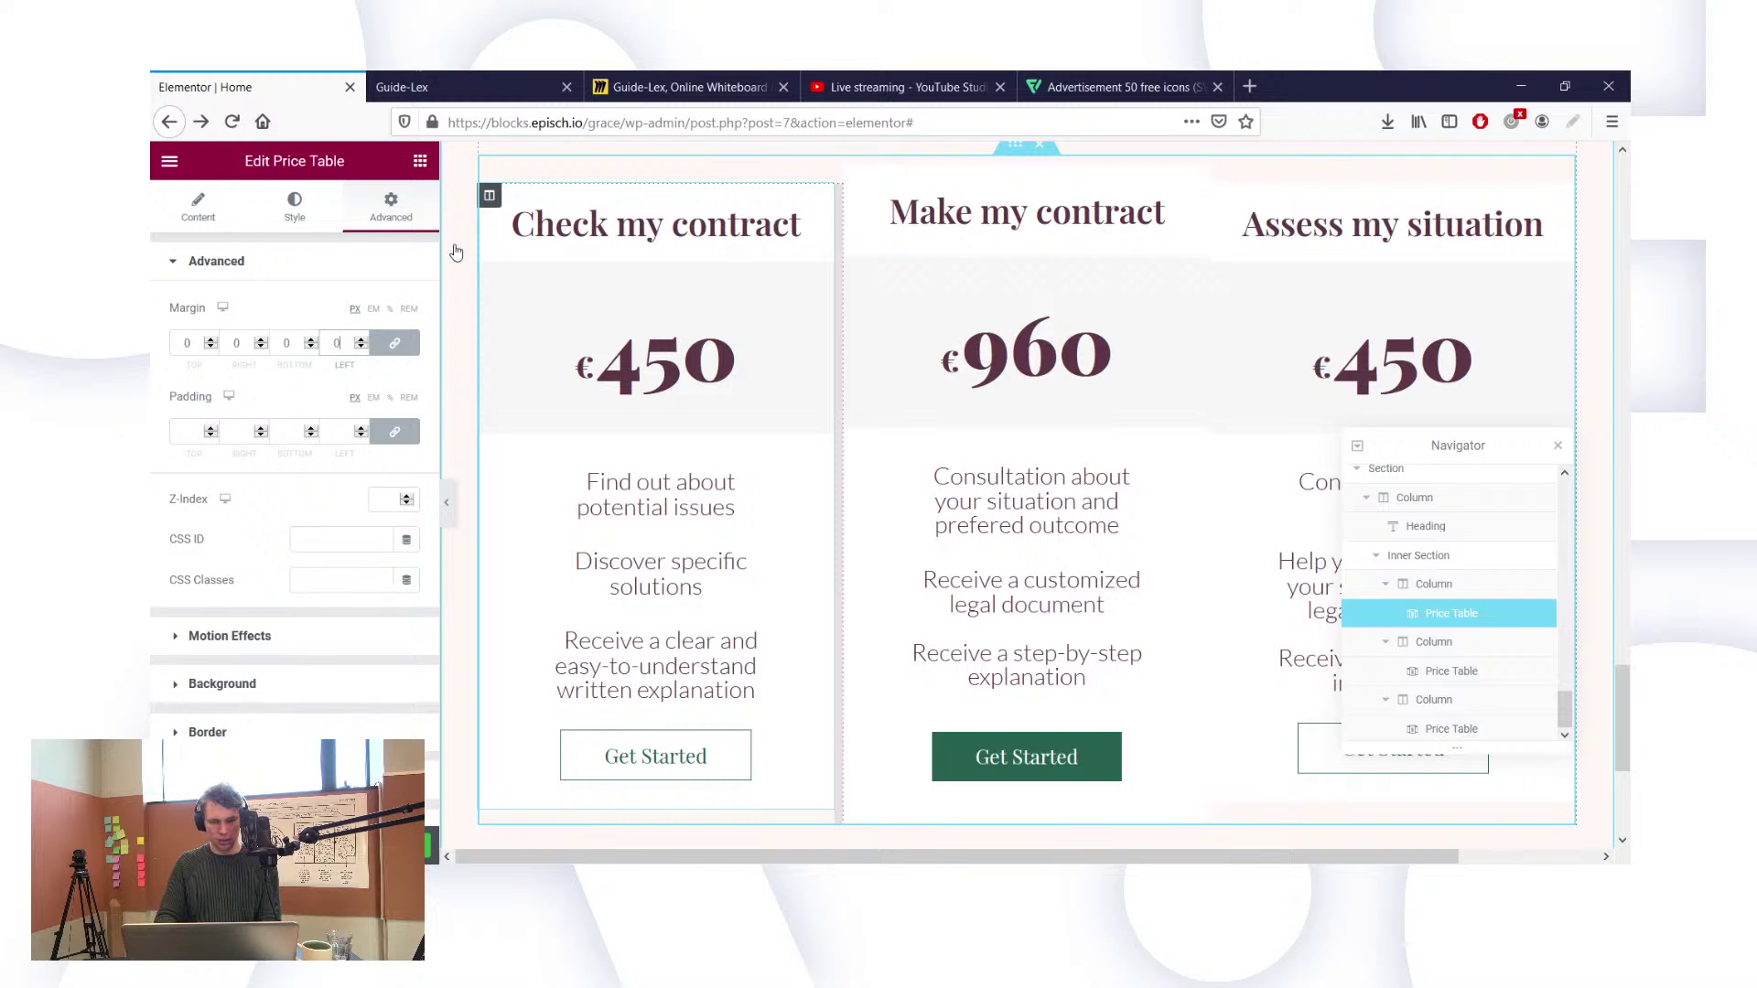
Step: Set the first card's column margins to 0, then select the third card's column
{"action": "left_click", "coordinate": [489, 195]}
{"action": "left_click", "coordinate": [393, 209]}
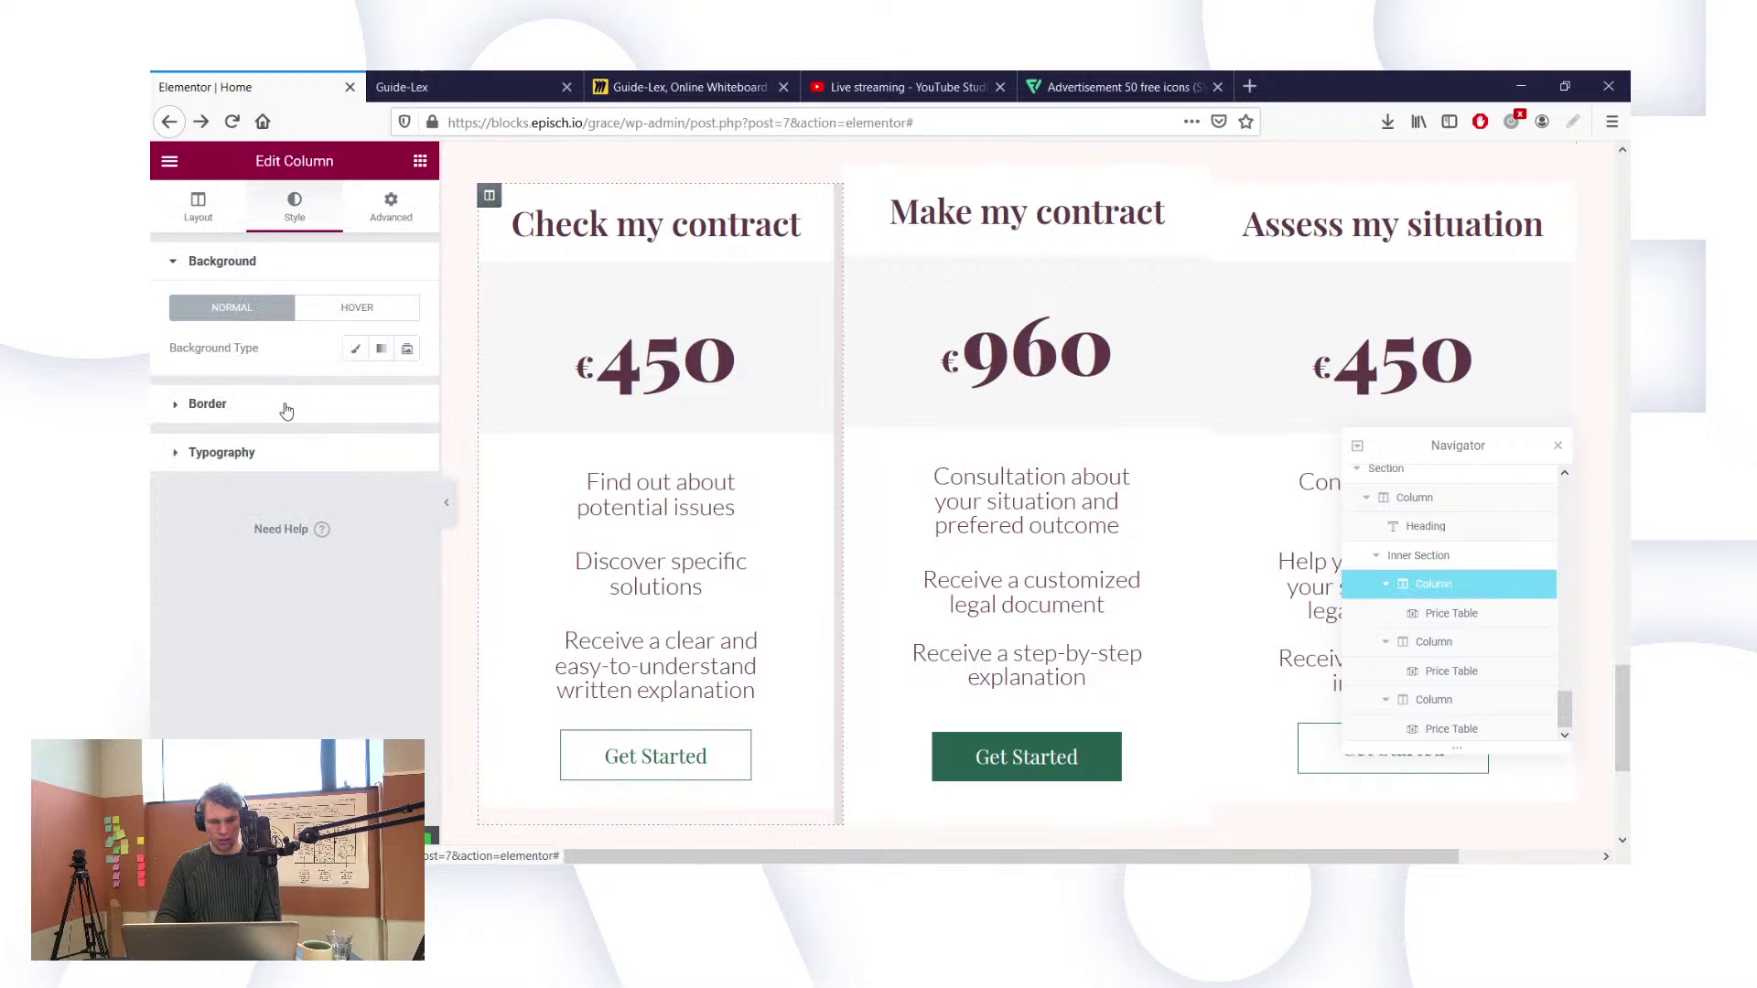
{"action": "left_click", "coordinate": [291, 346]}
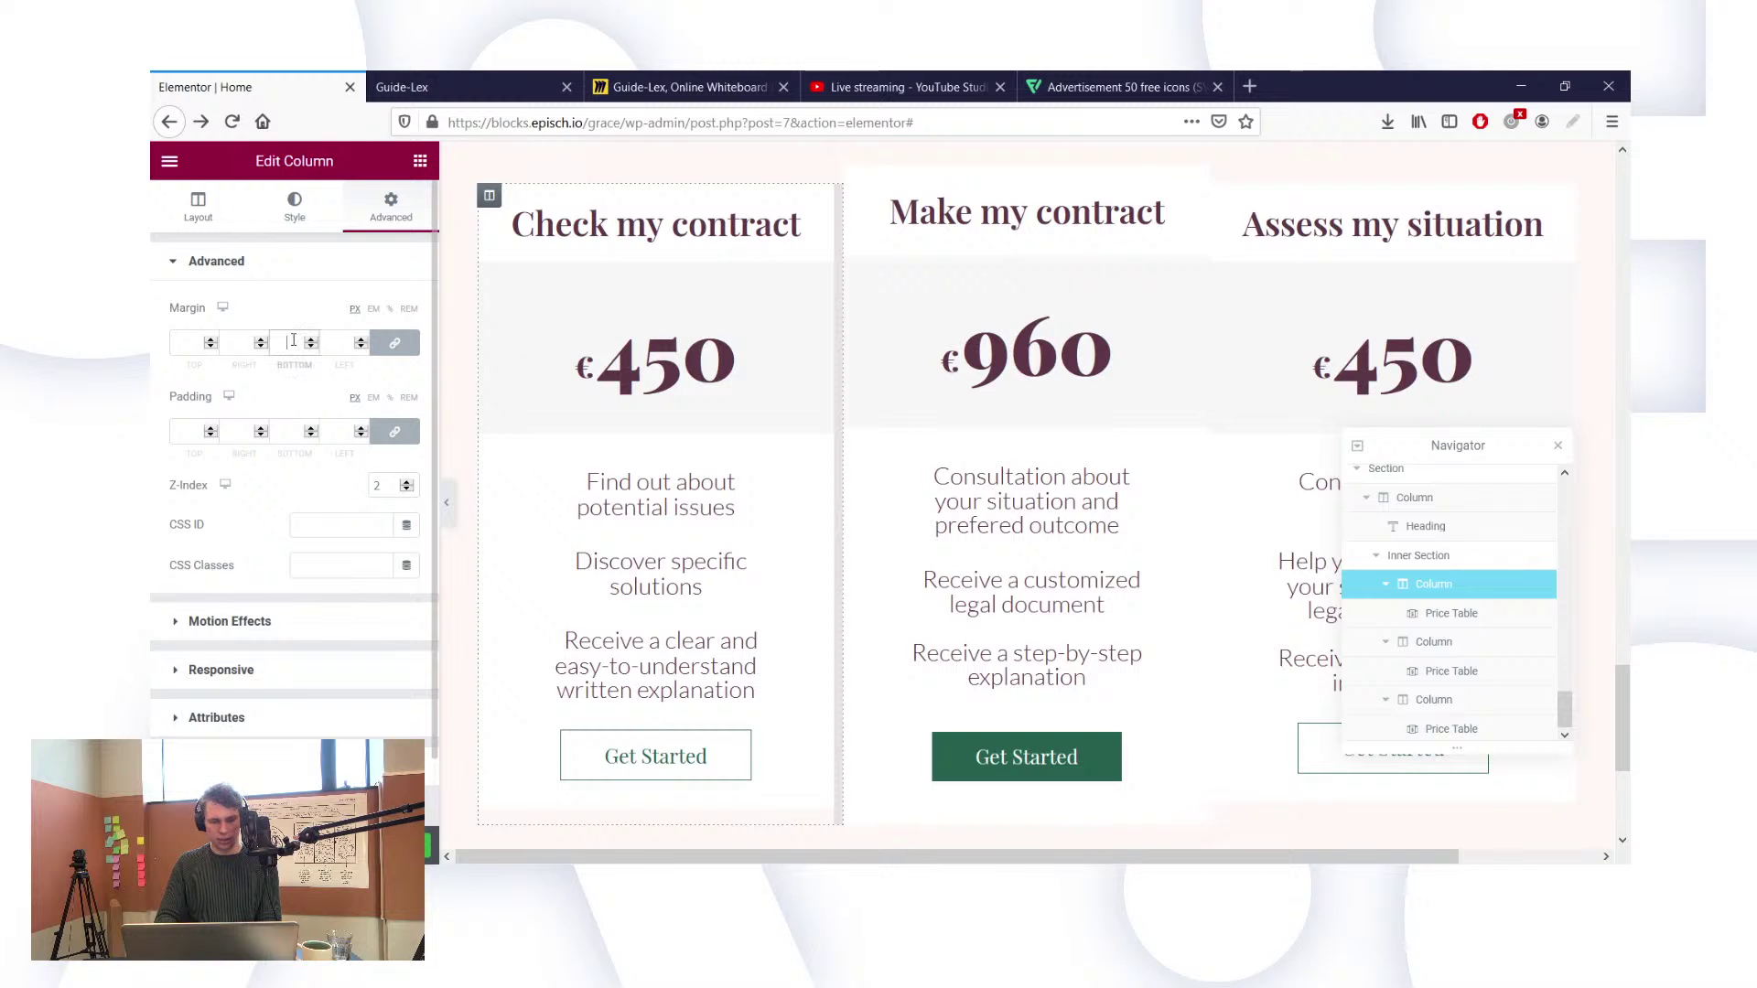
{"action": "type", "text": "0"}
{"action": "left_click", "coordinate": [278, 428]}
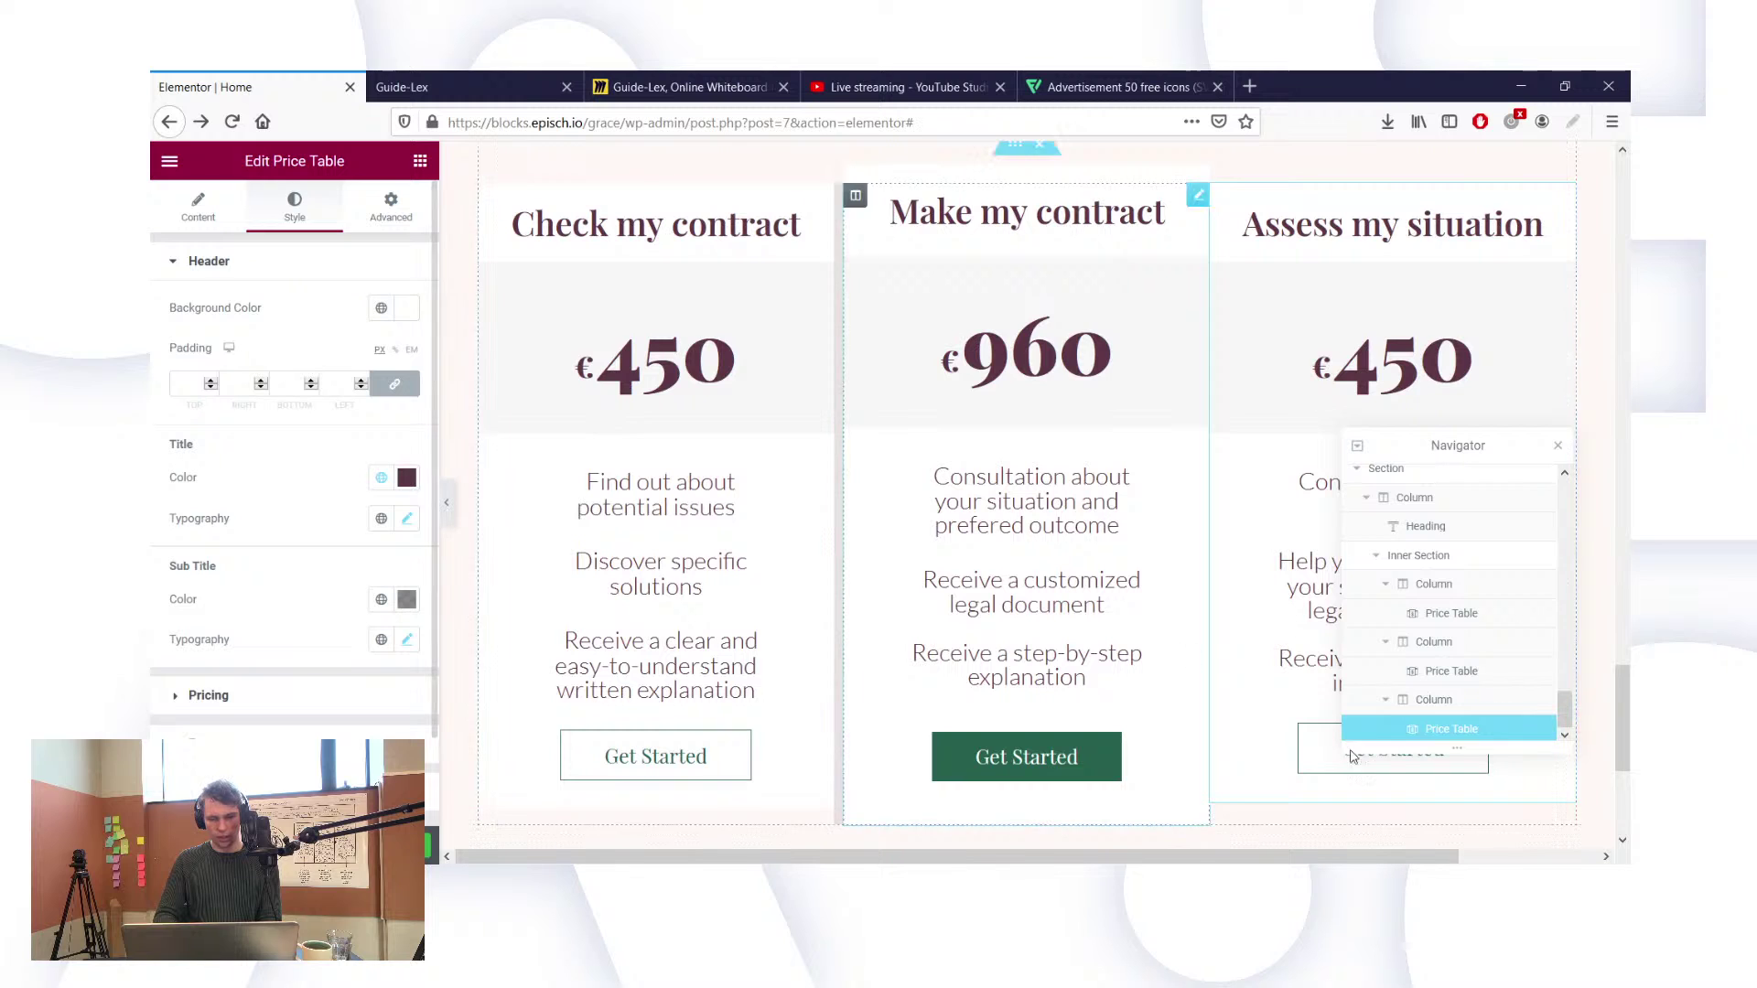
{"action": "left_click", "coordinate": [1434, 699]}
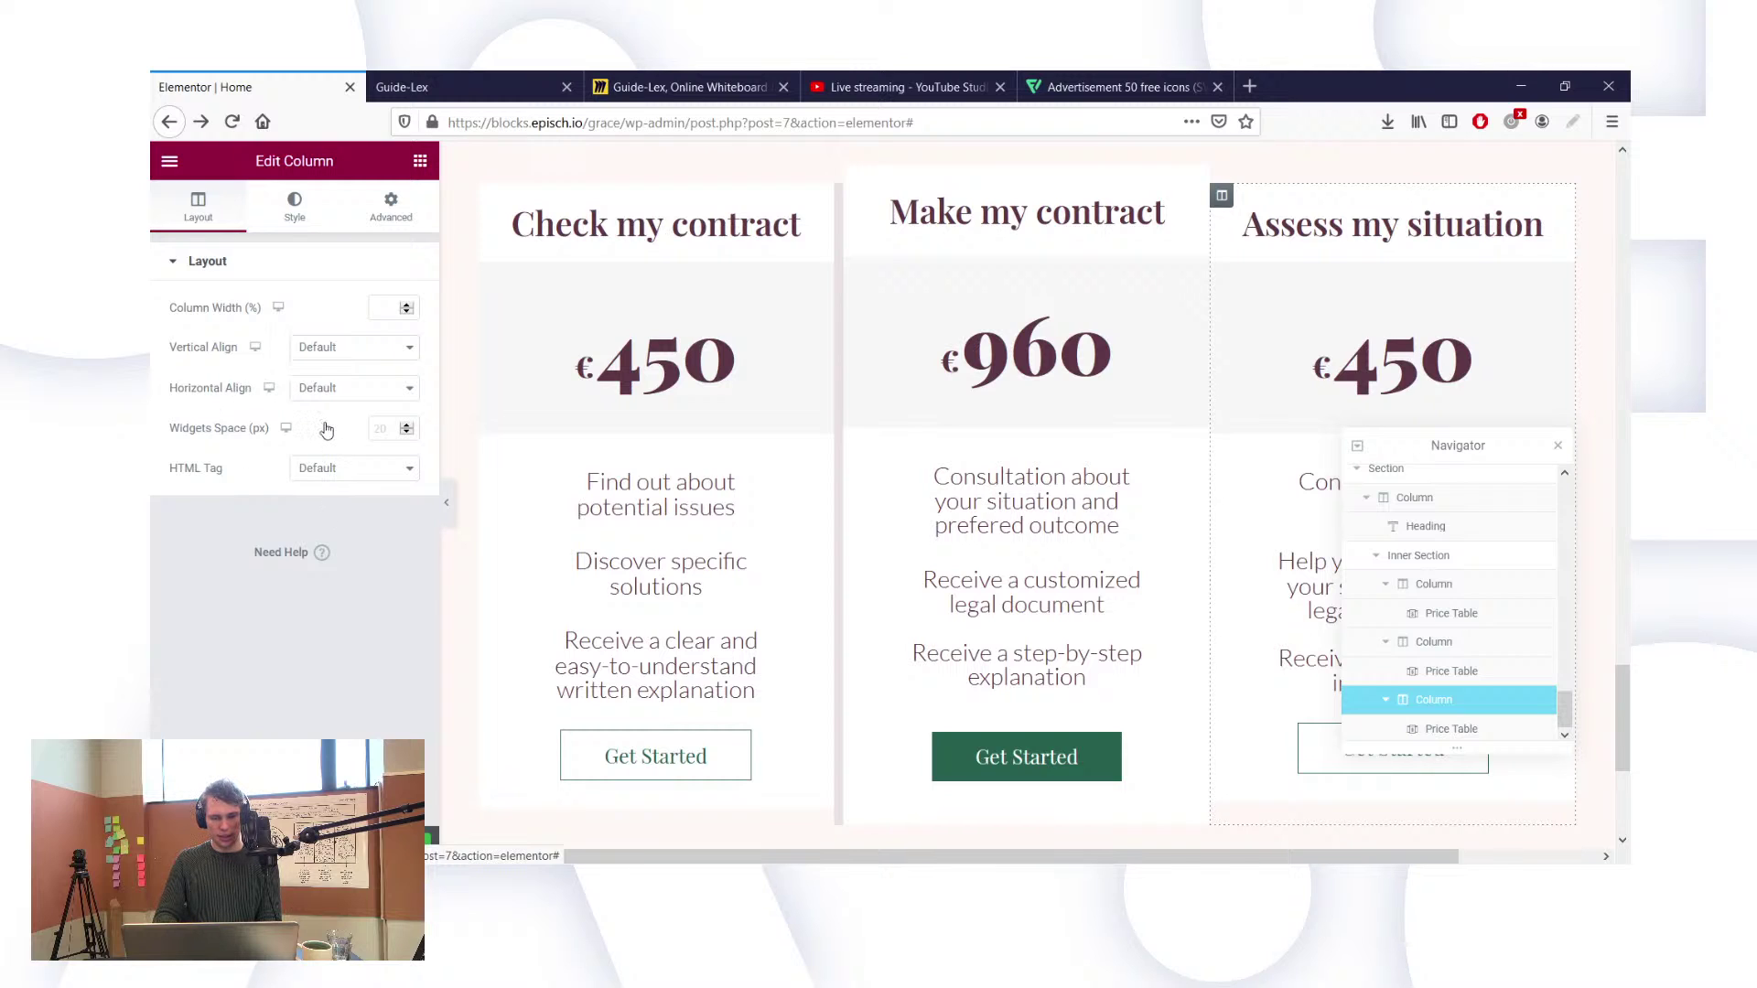
{"action": "left_click", "coordinate": [294, 206]}
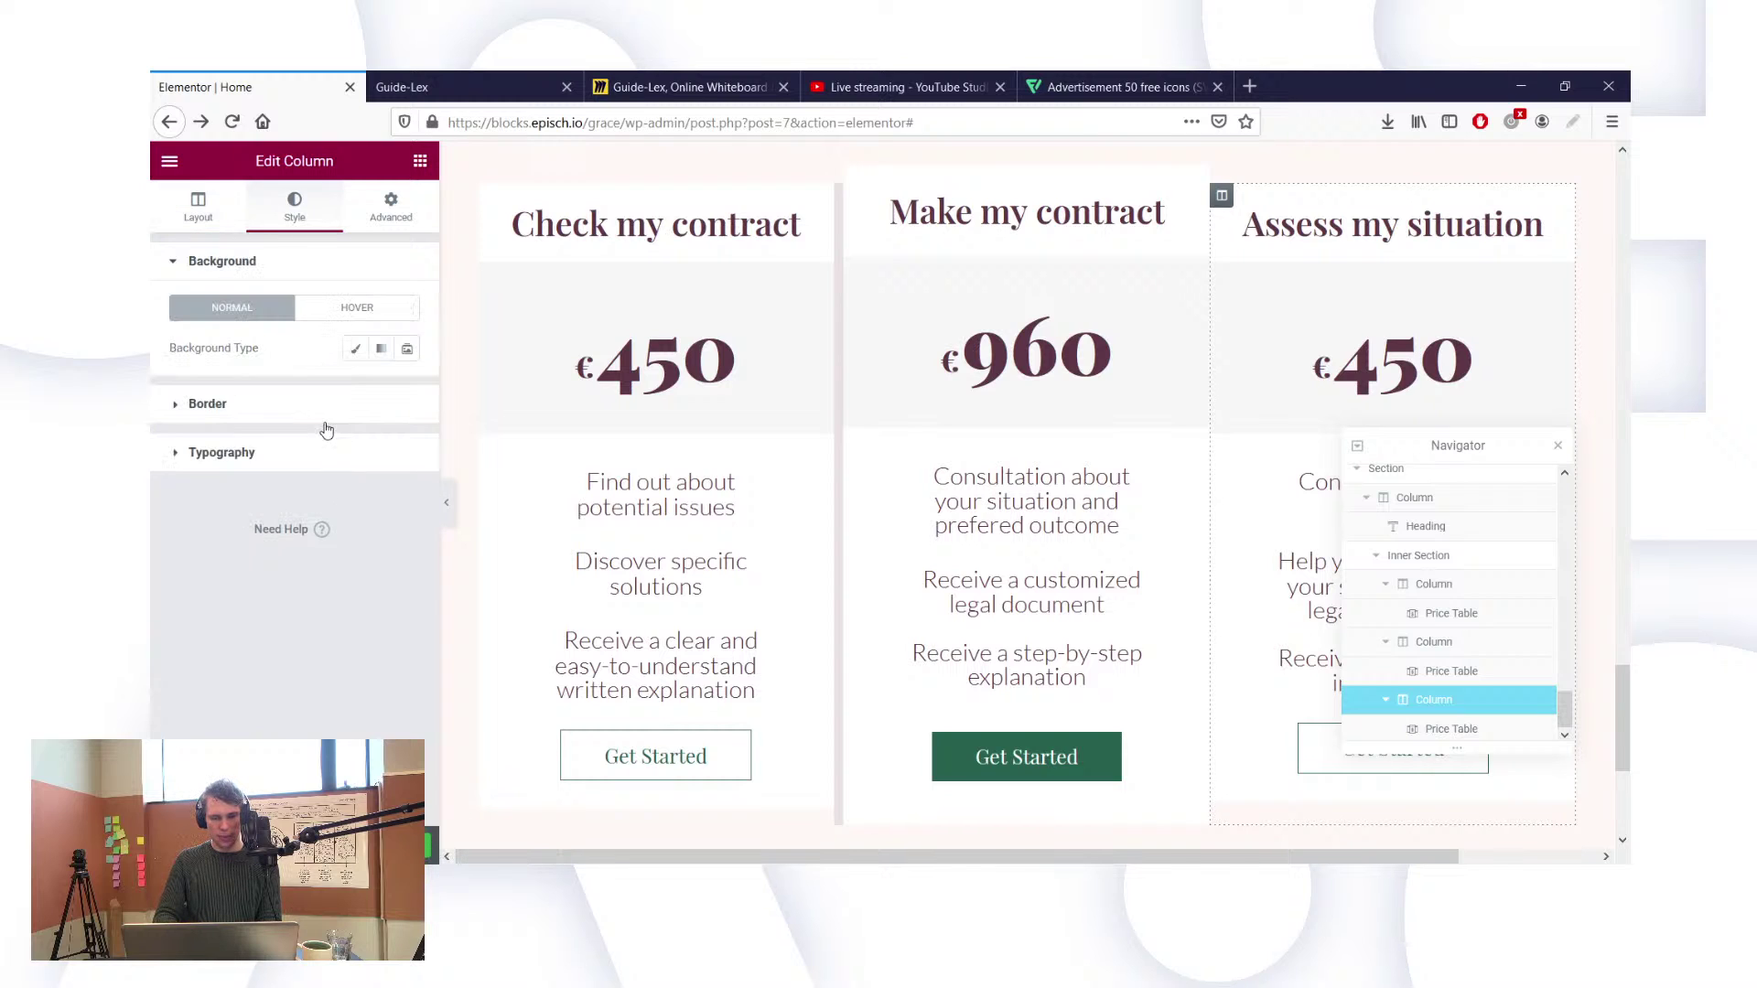
Step: Make the third column's border solid with unlinked widths and a 10 px left side
{"action": "left_click", "coordinate": [385, 402]}
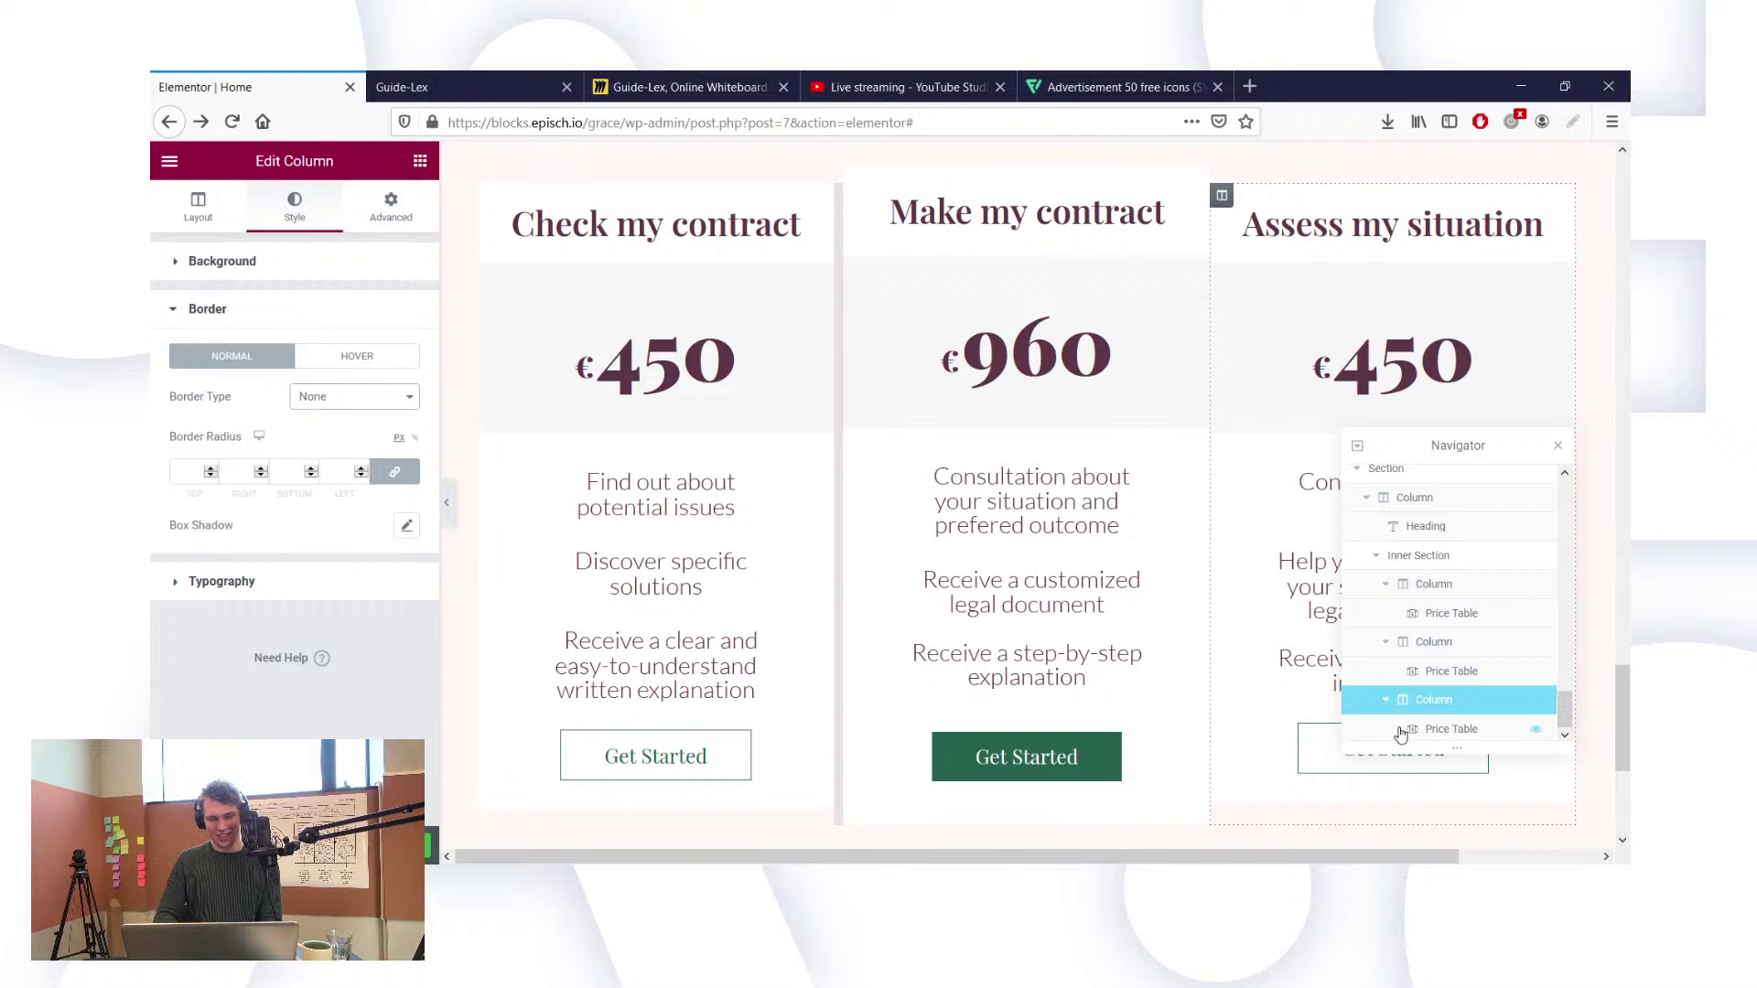
{"action": "left_click", "coordinate": [354, 396]}
{"action": "left_click", "coordinate": [357, 449]}
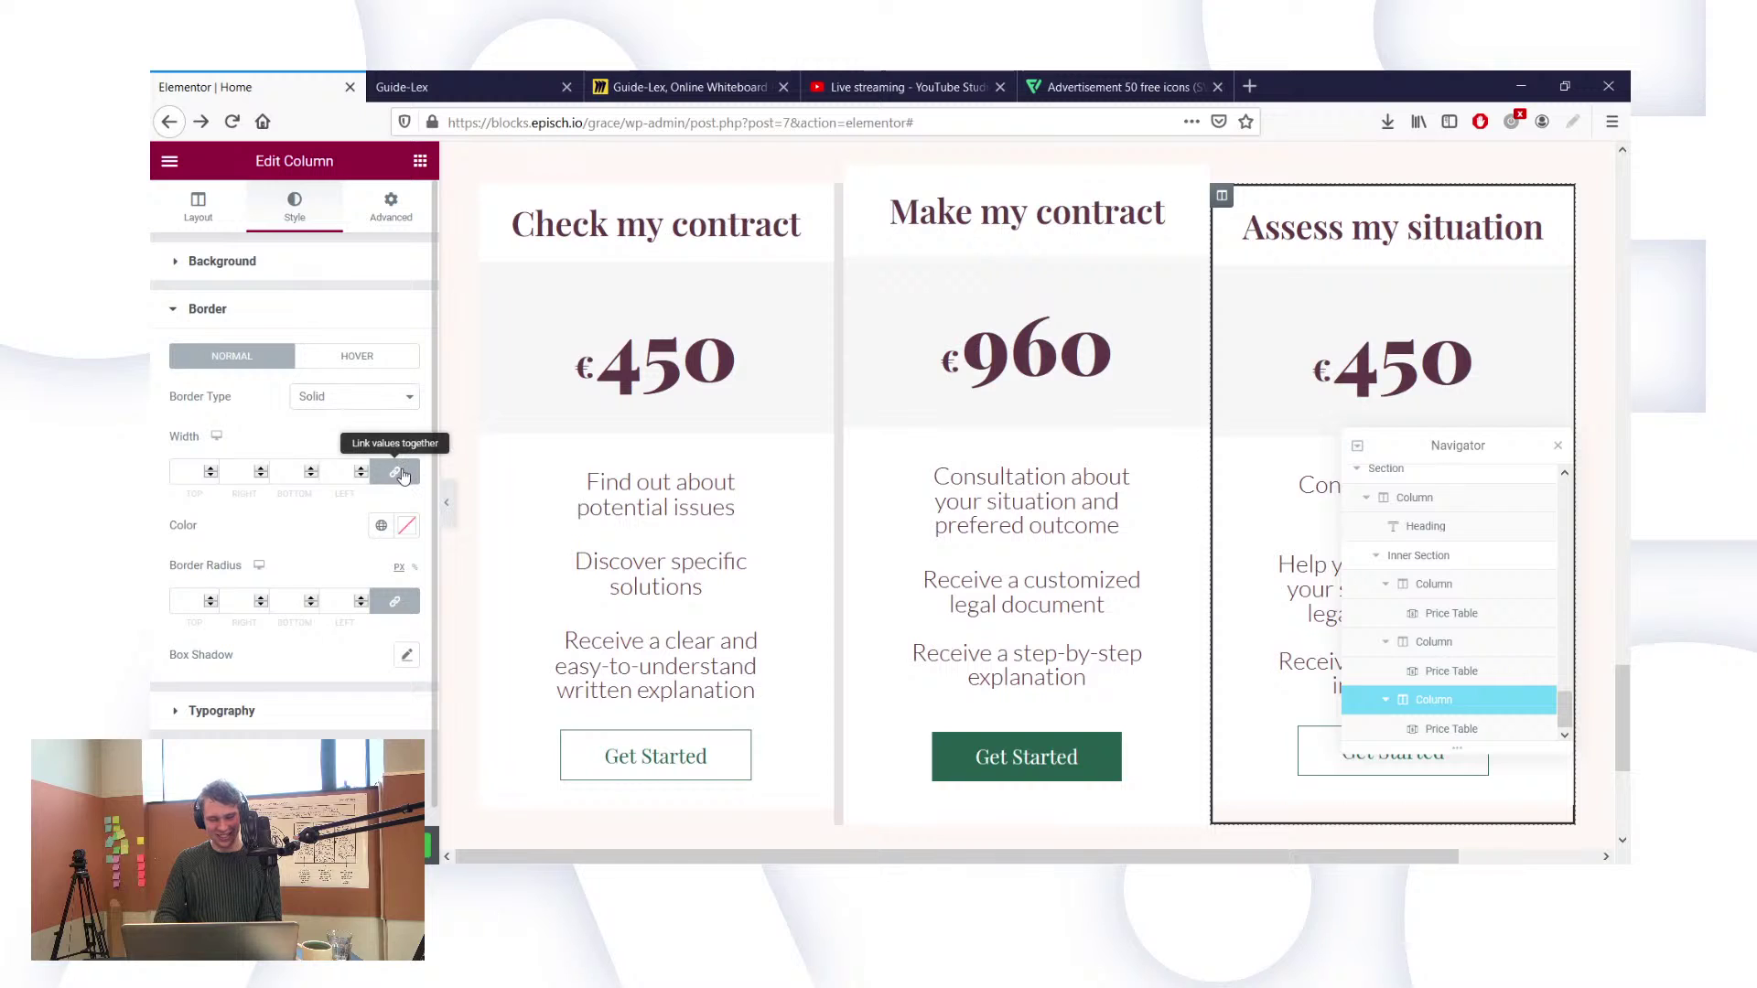
{"action": "left_click", "coordinate": [394, 472]}
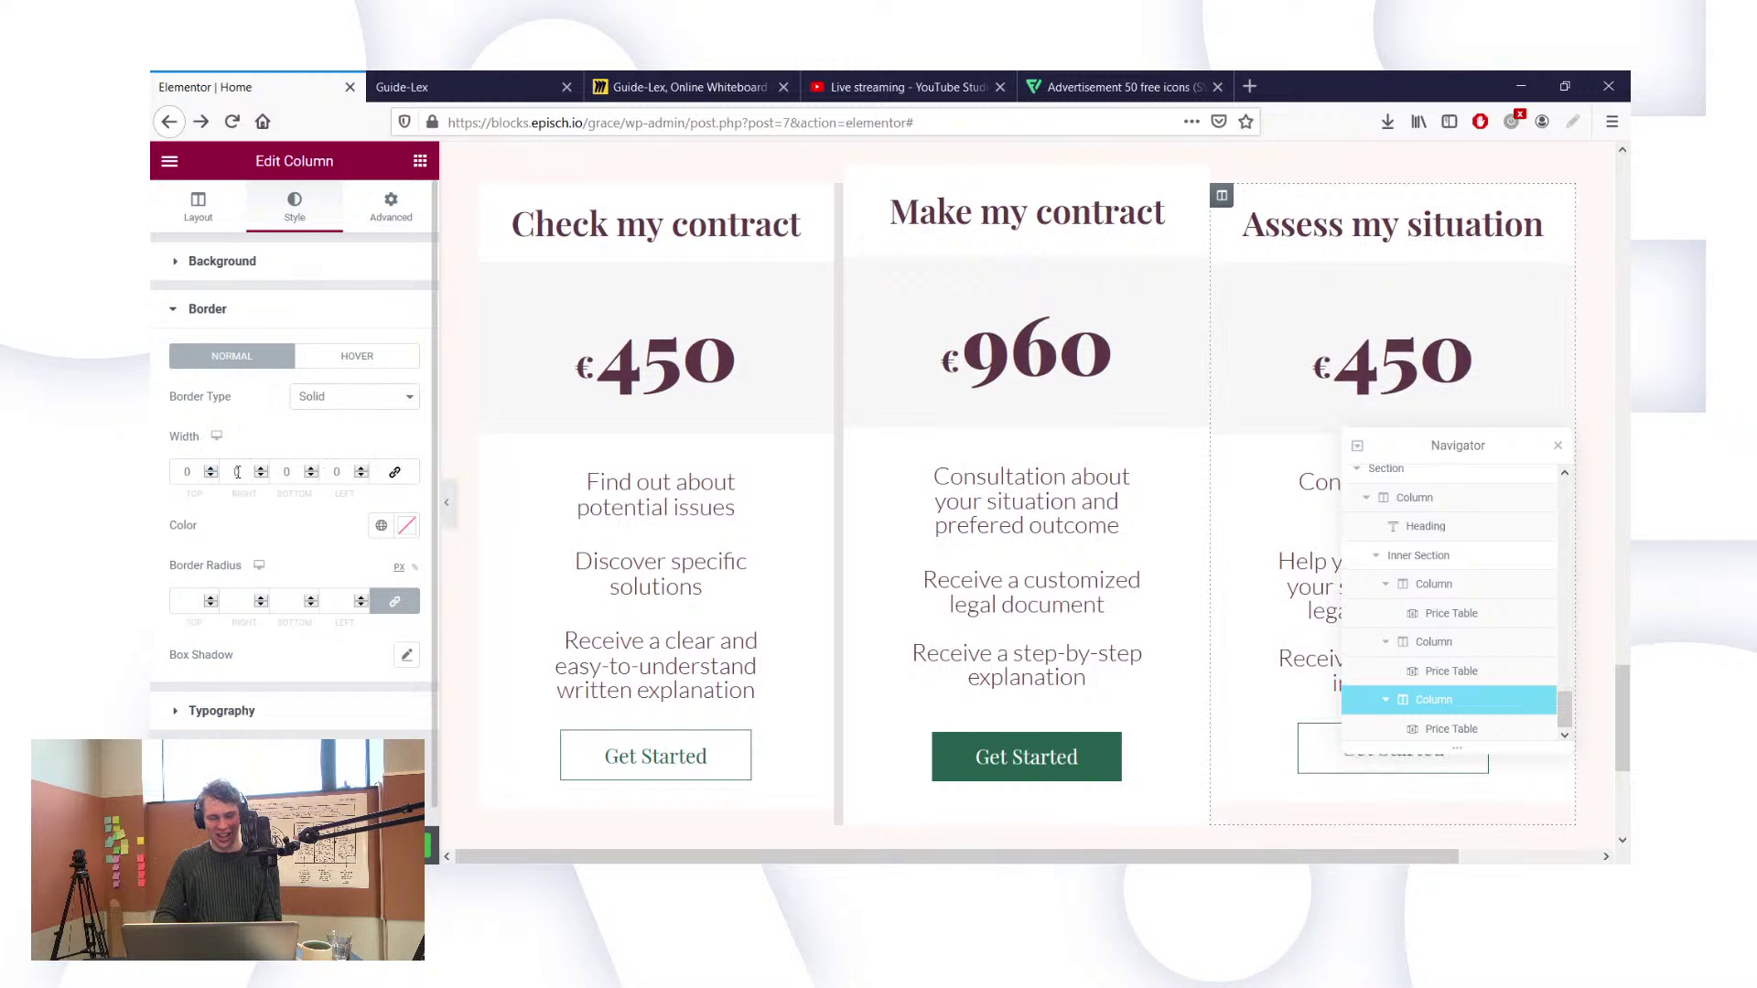
{"action": "double_click", "coordinate": [335, 471]}
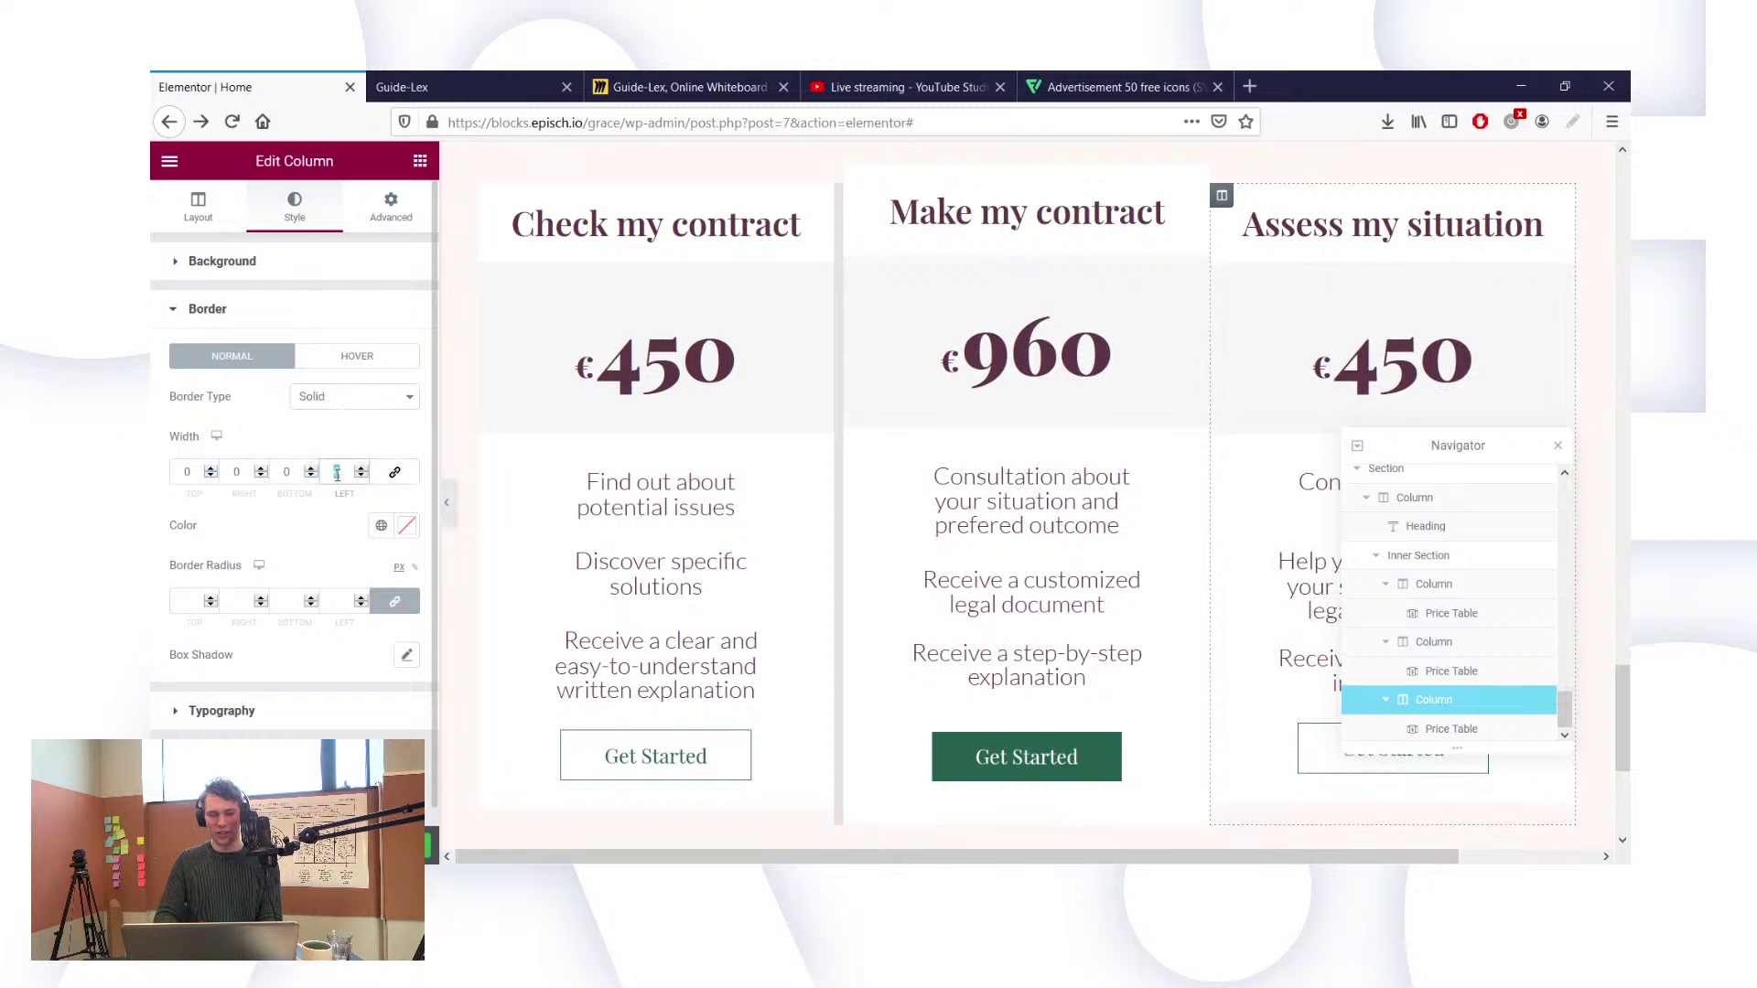
{"action": "type", "text": "15"}
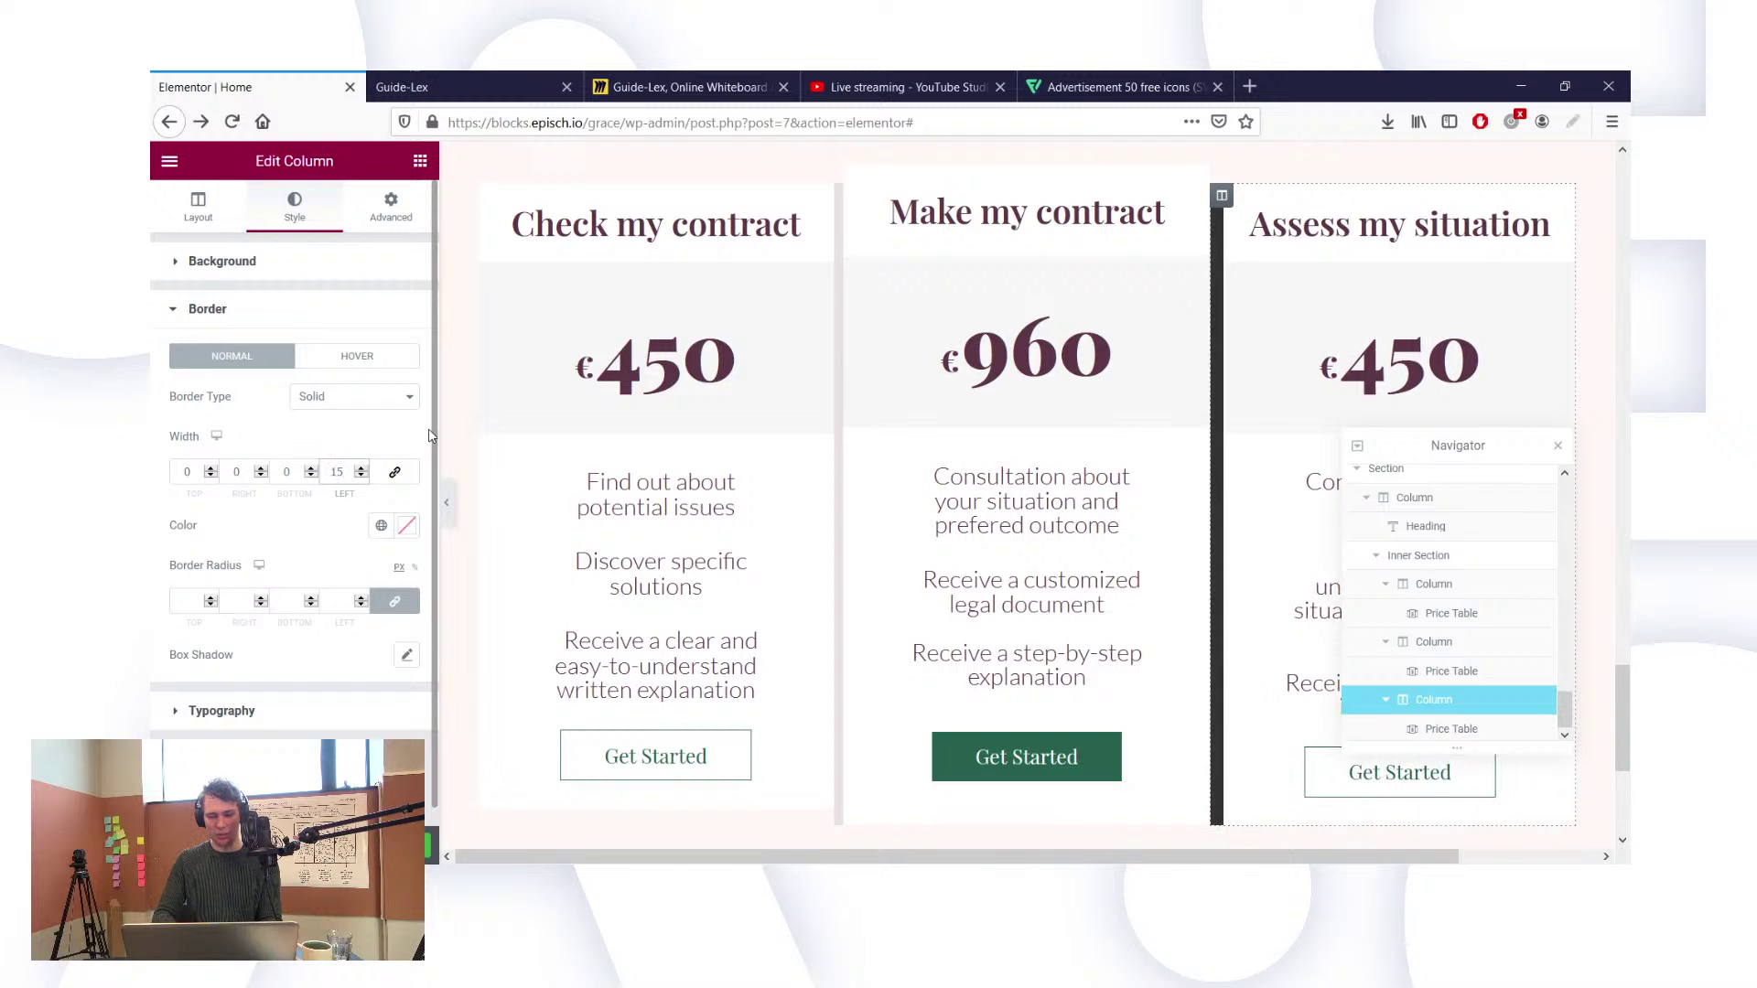
{"action": "key", "text": "BackSpace"}
{"action": "type", "text": "0"}
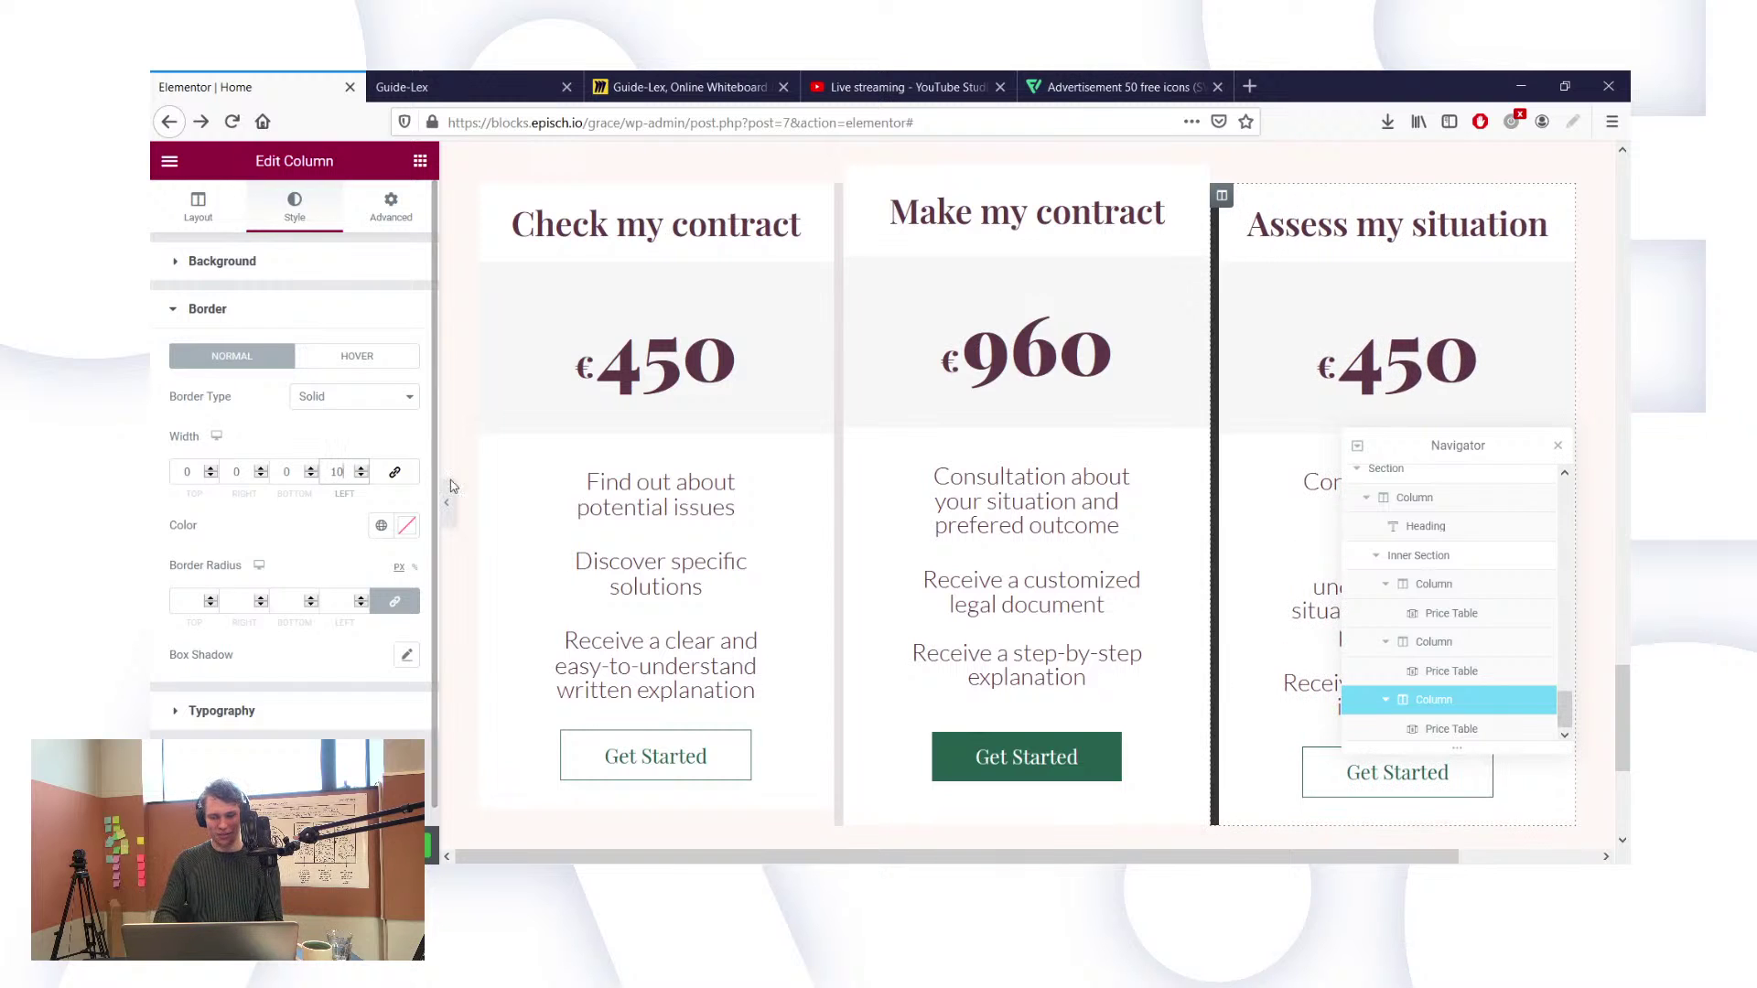
Step: Clear the third column's border colour to transparent
{"action": "left_click", "coordinate": [407, 527]}
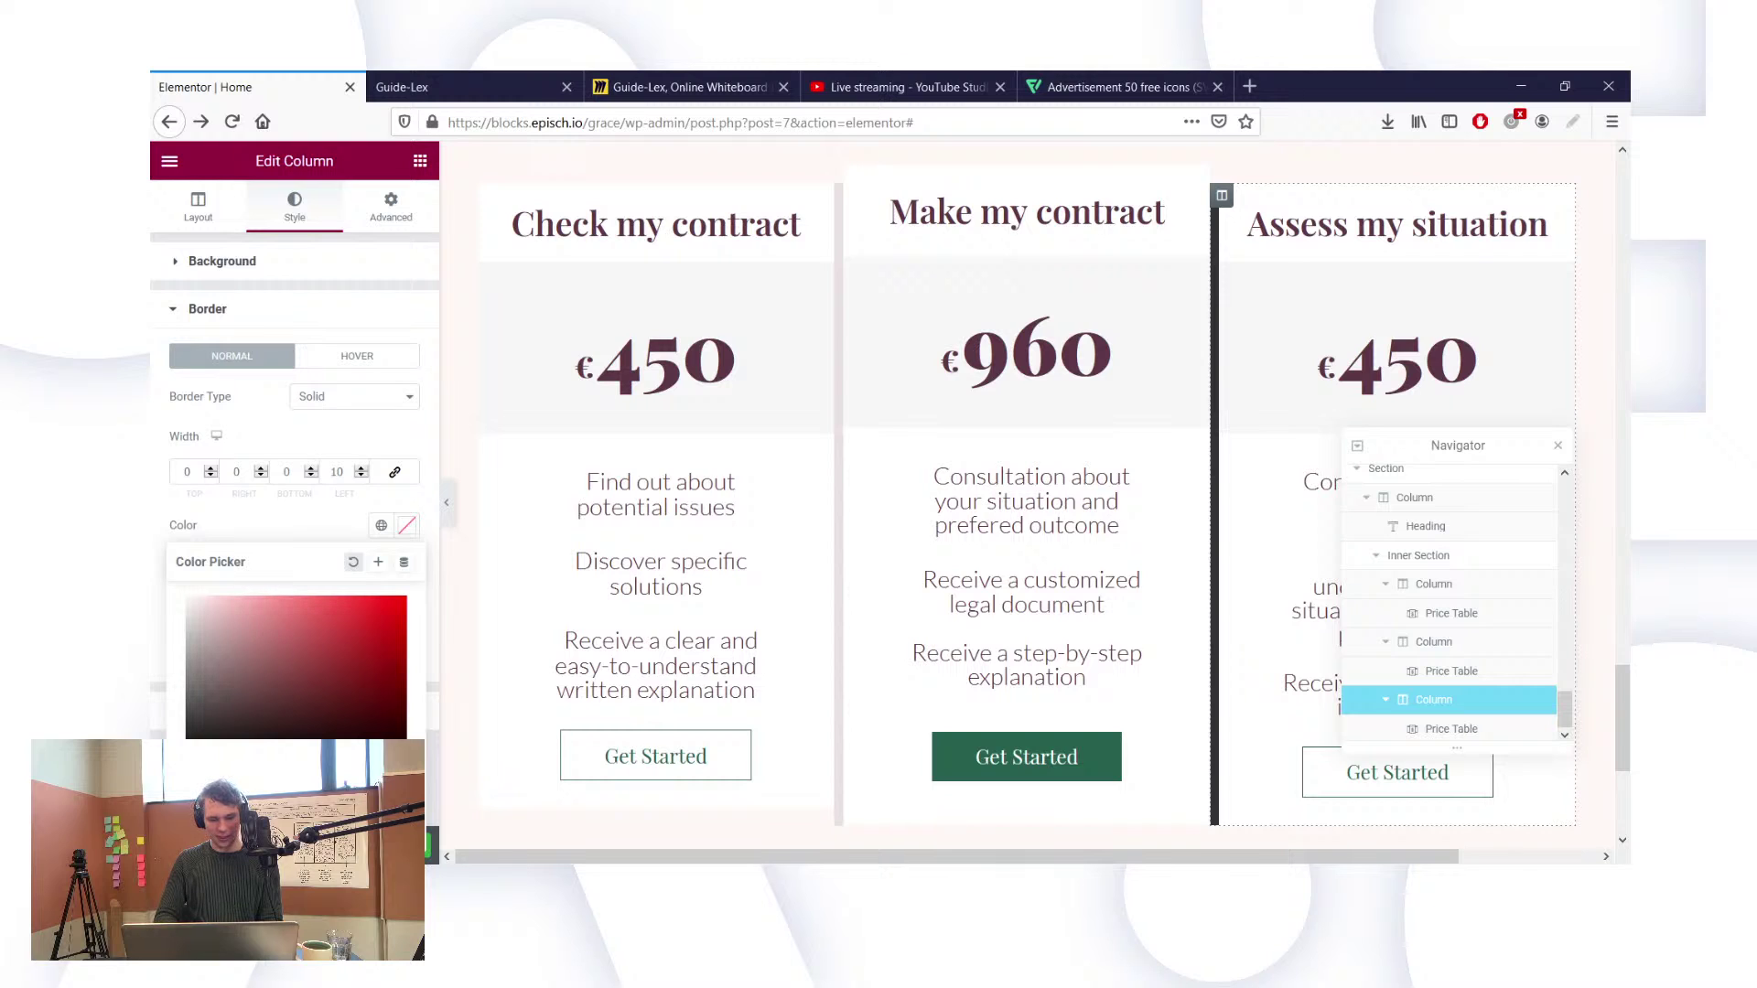
{"action": "left_click", "coordinate": [252, 794]}
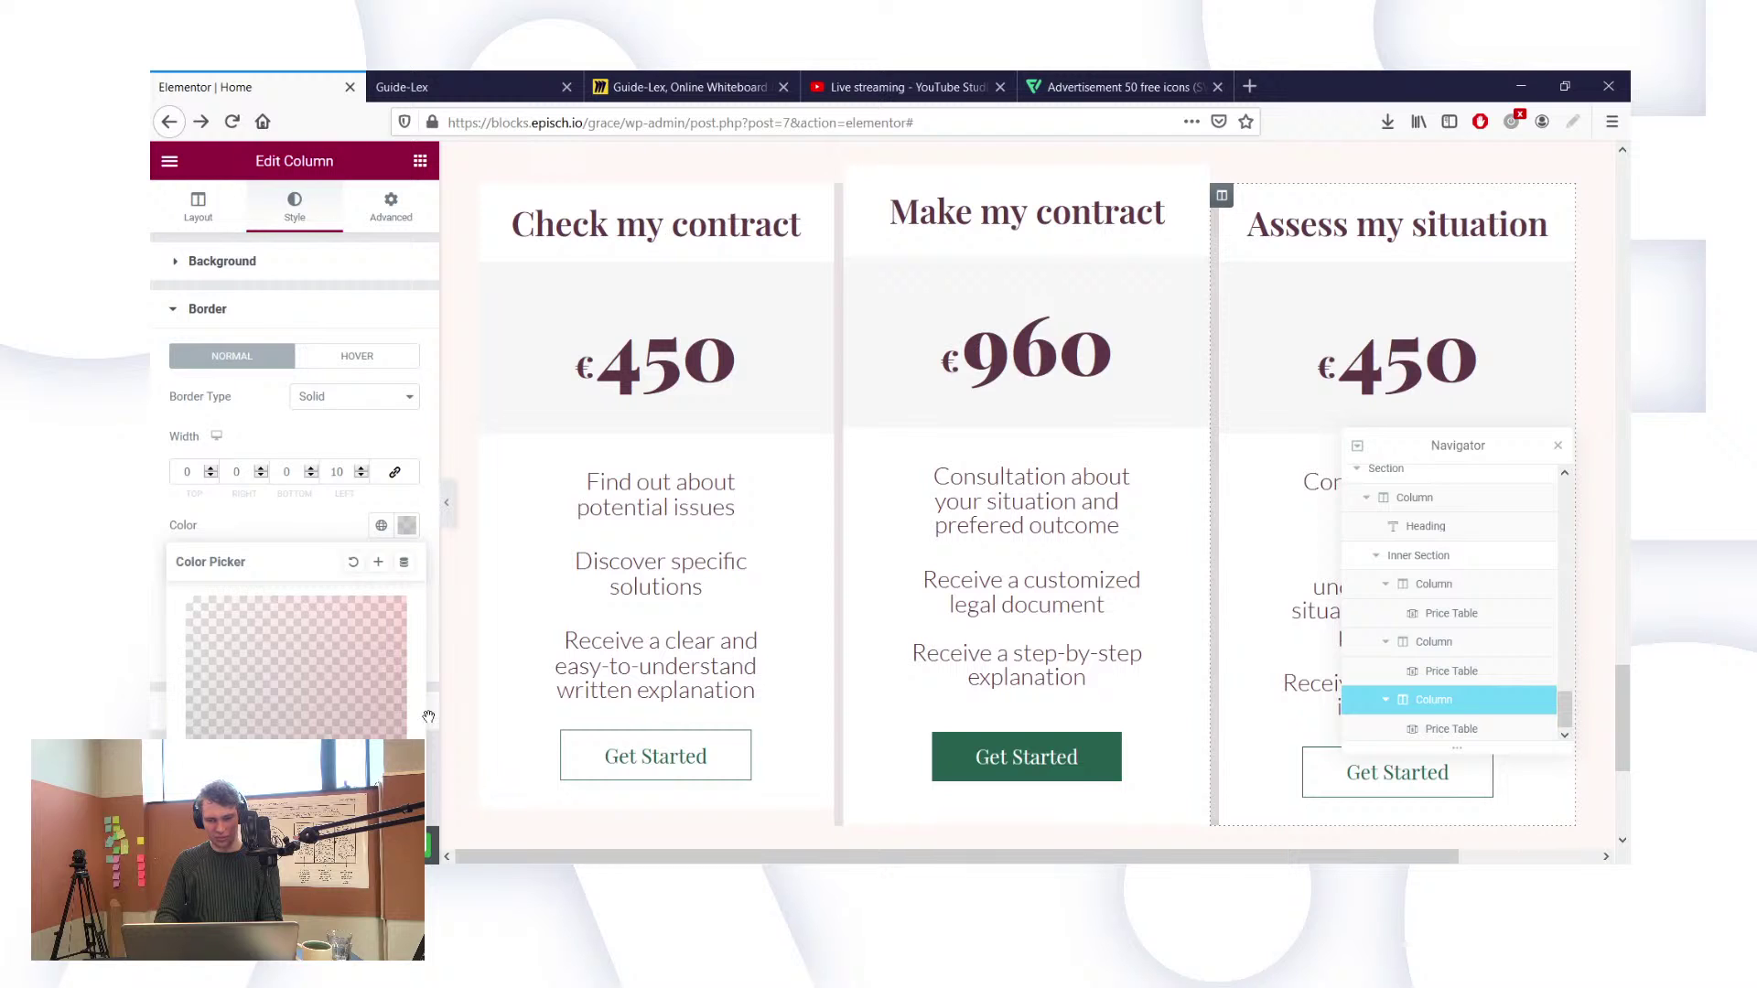
{"action": "left_click", "coordinate": [1441, 648]}
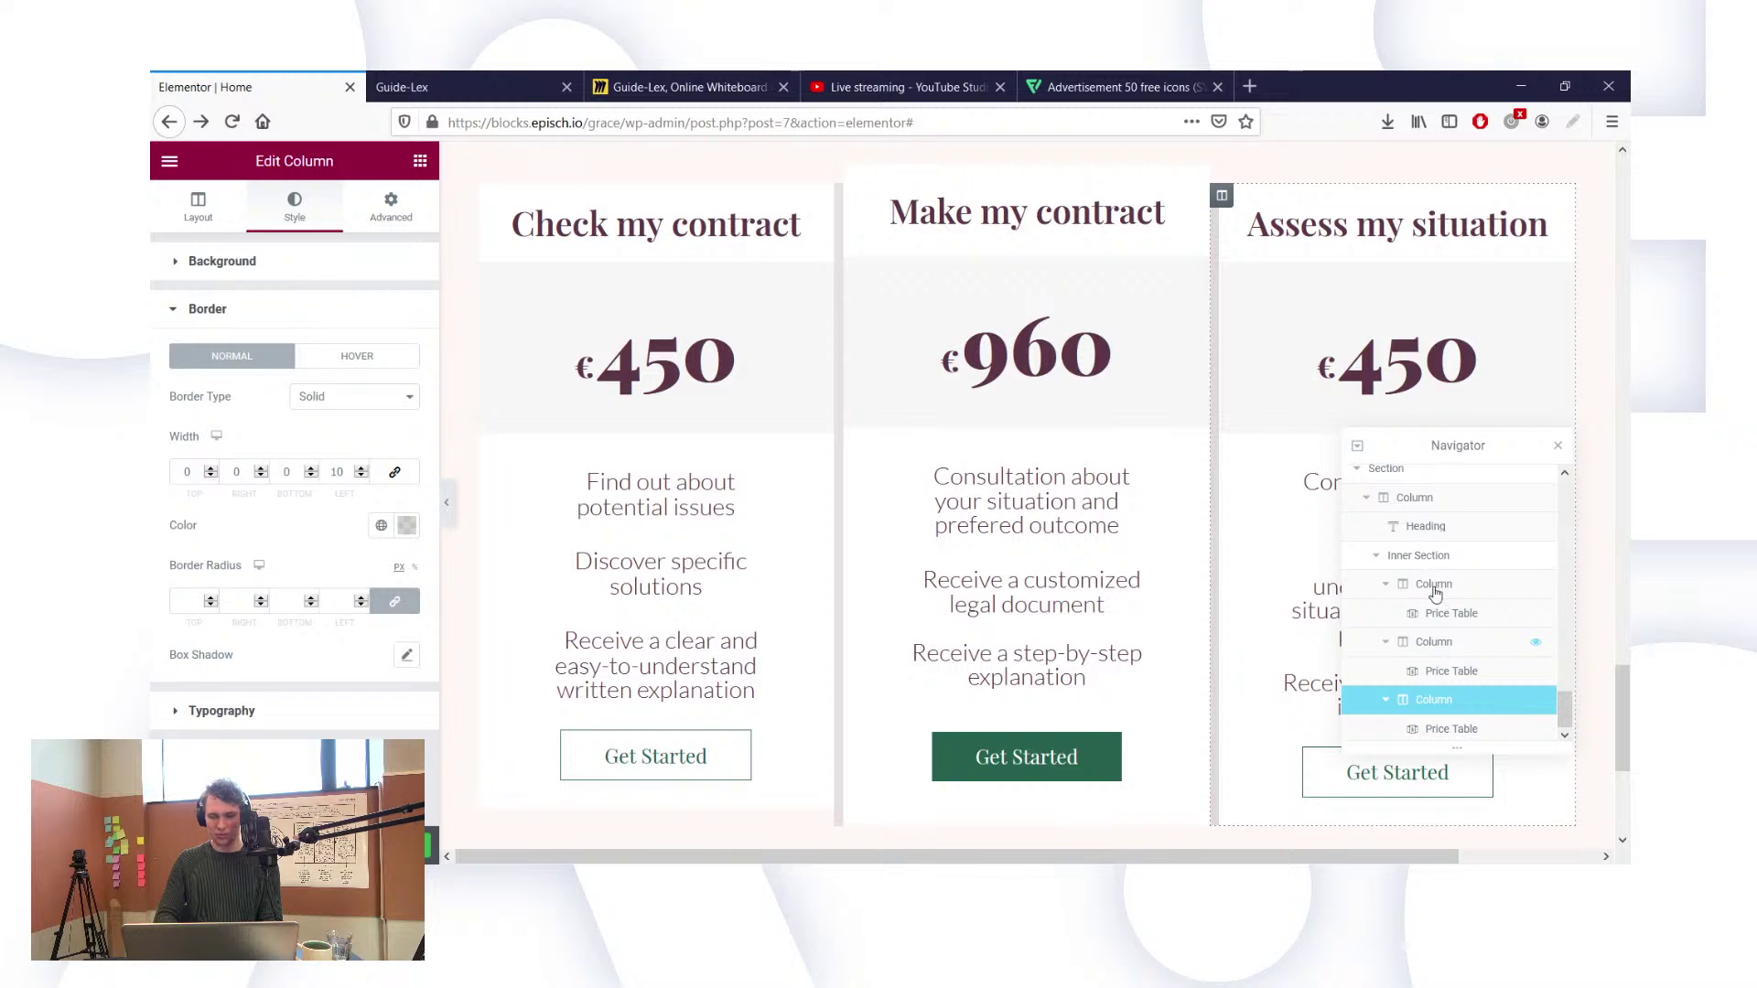
Step: Check the middle and first columns' border settings and the first column's border colour
{"action": "left_click", "coordinate": [1442, 642]}
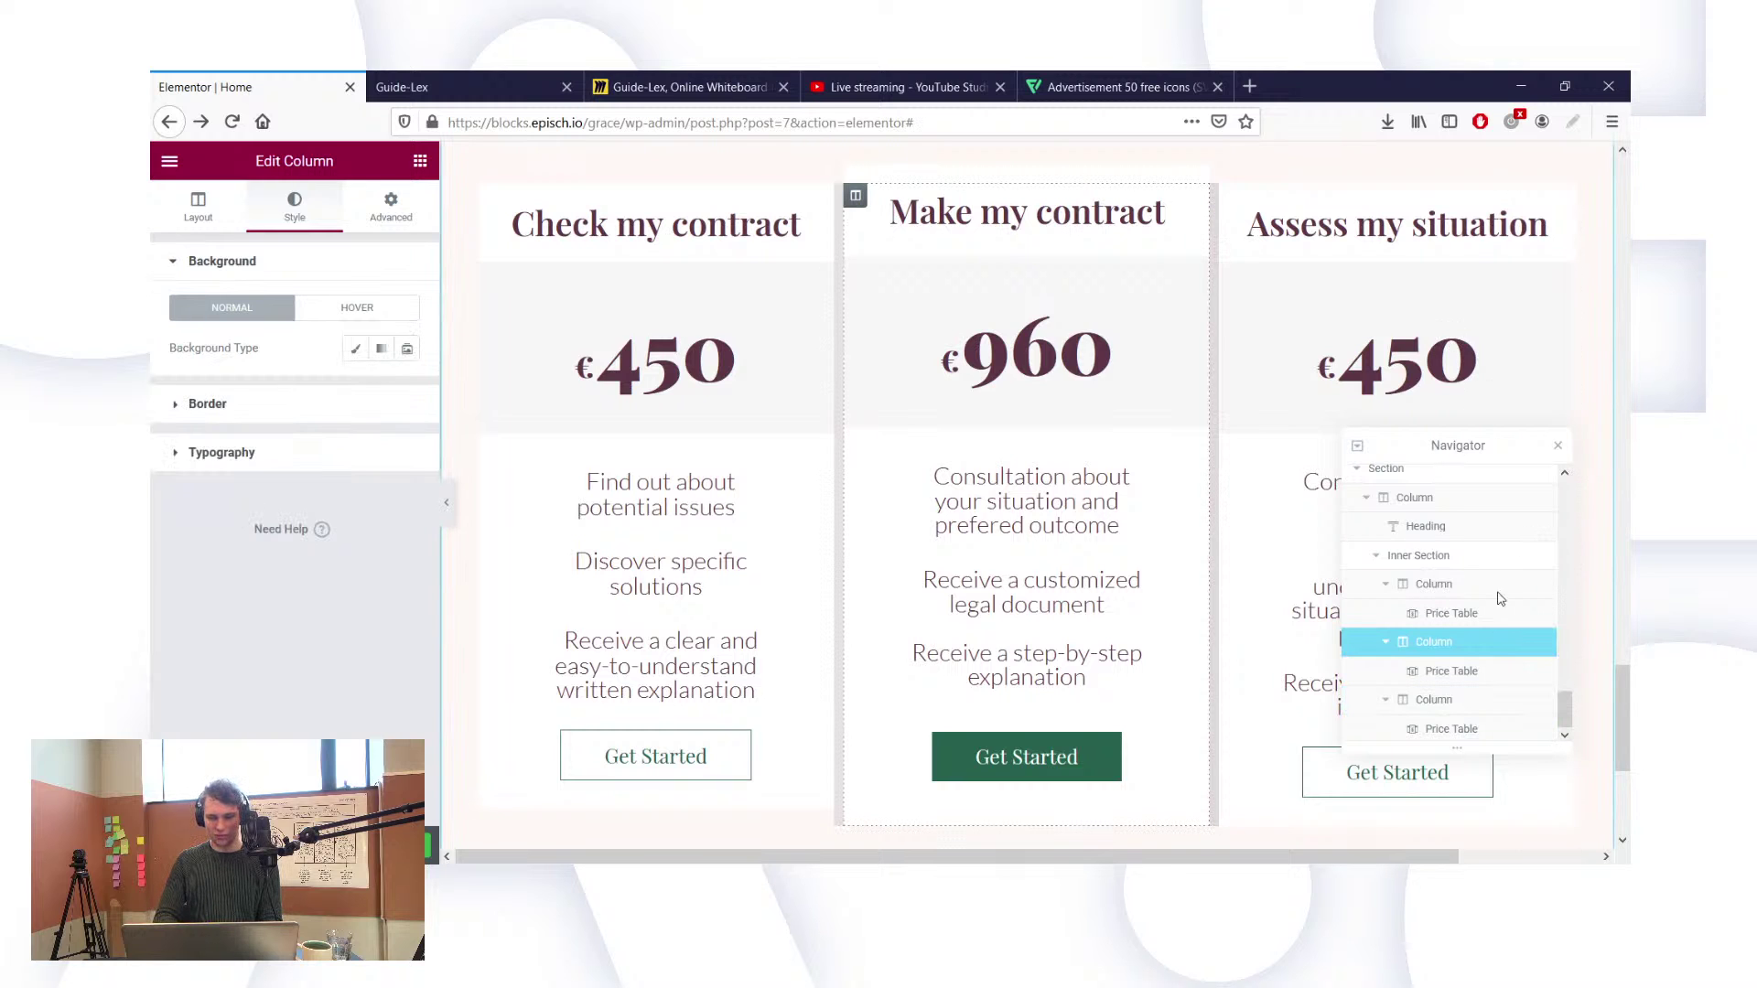
{"action": "left_click", "coordinate": [281, 407]}
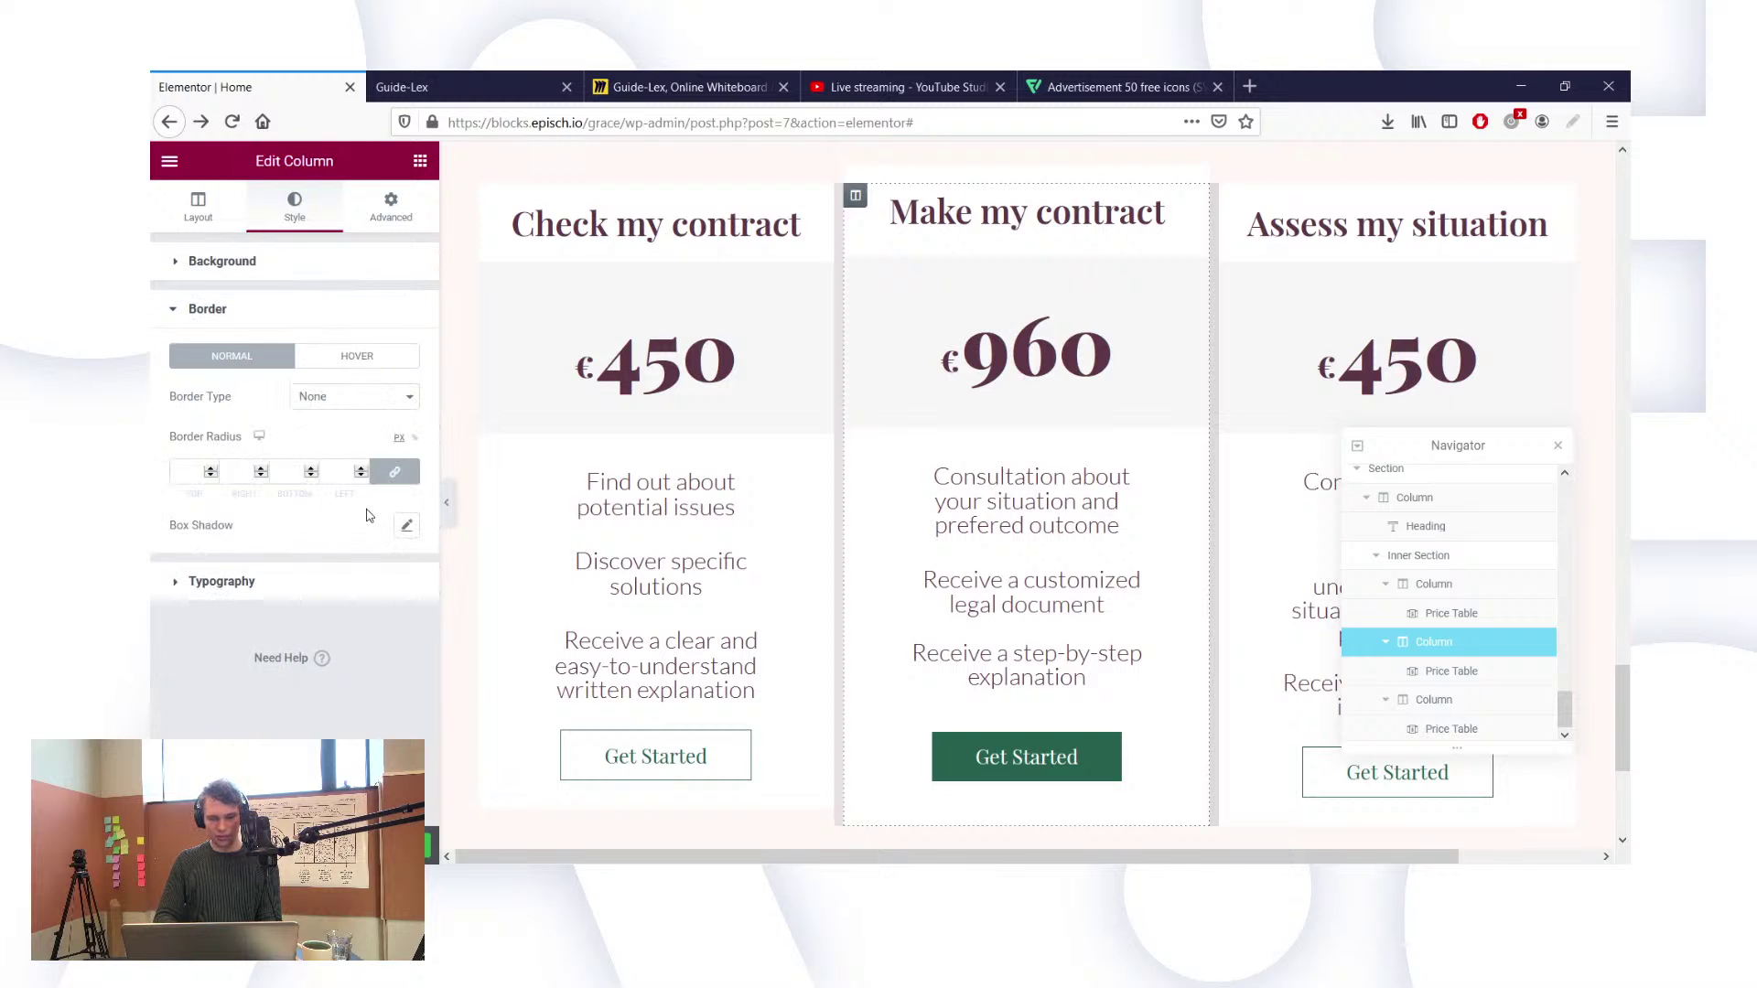
{"action": "left_click", "coordinate": [1418, 583]}
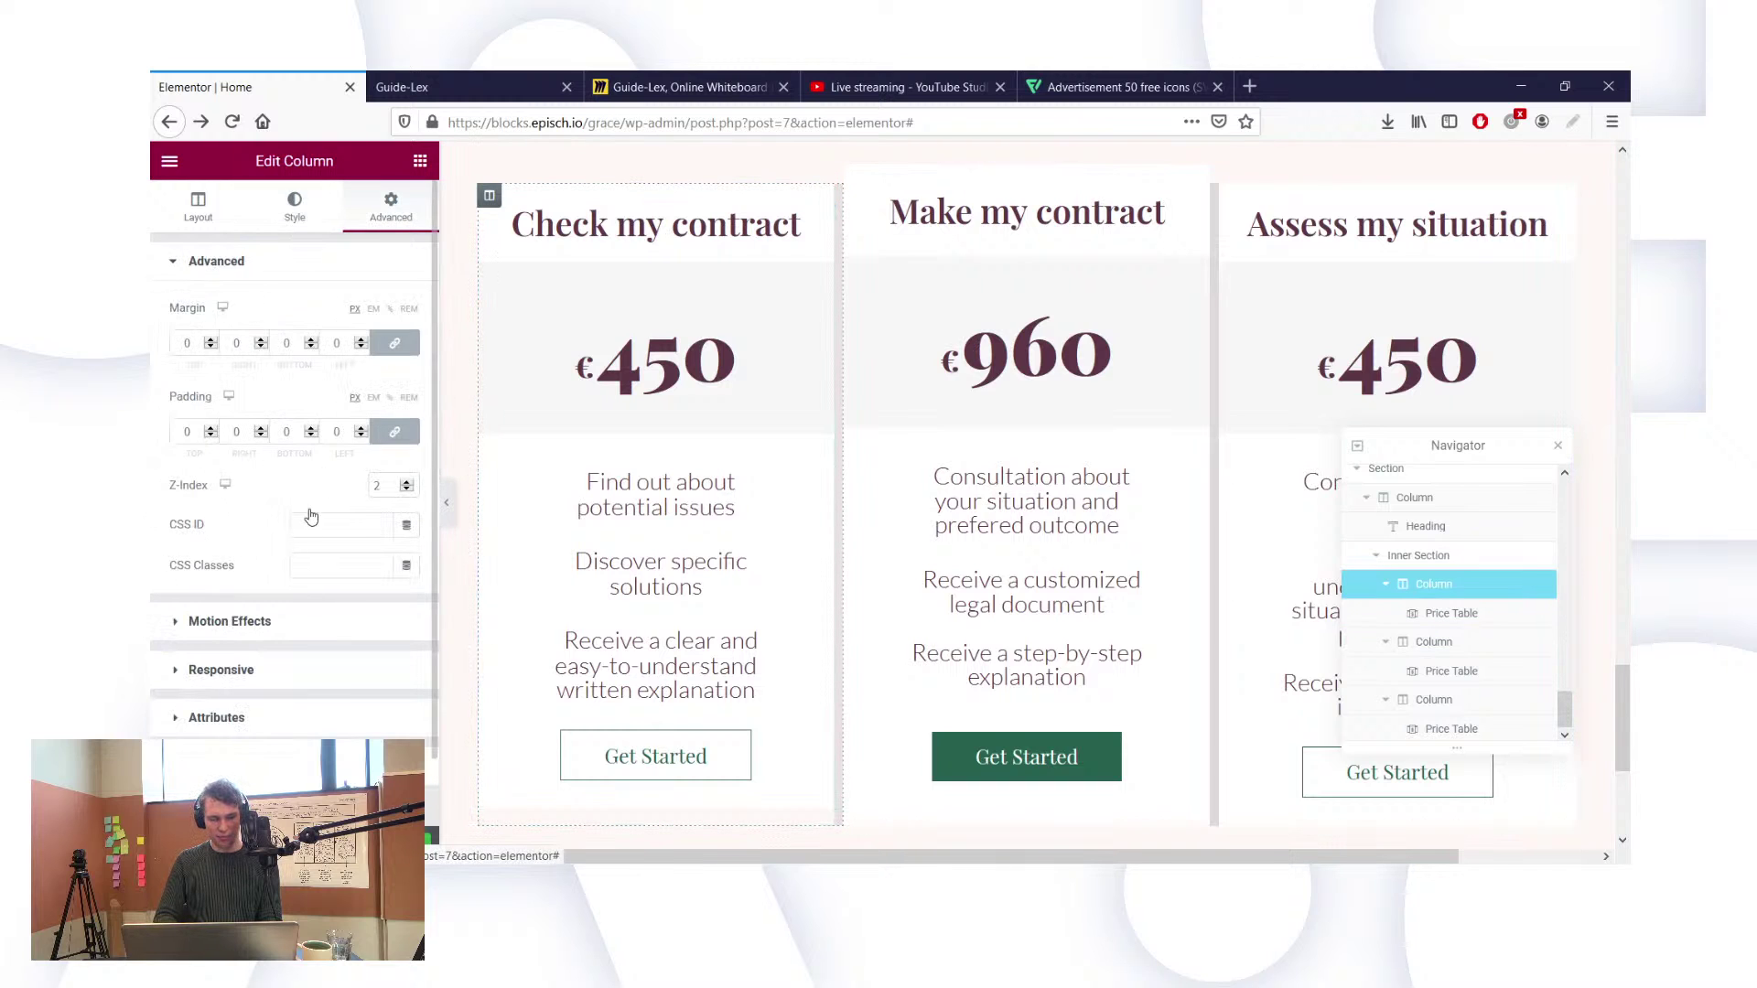
{"action": "left_click", "coordinate": [293, 204]}
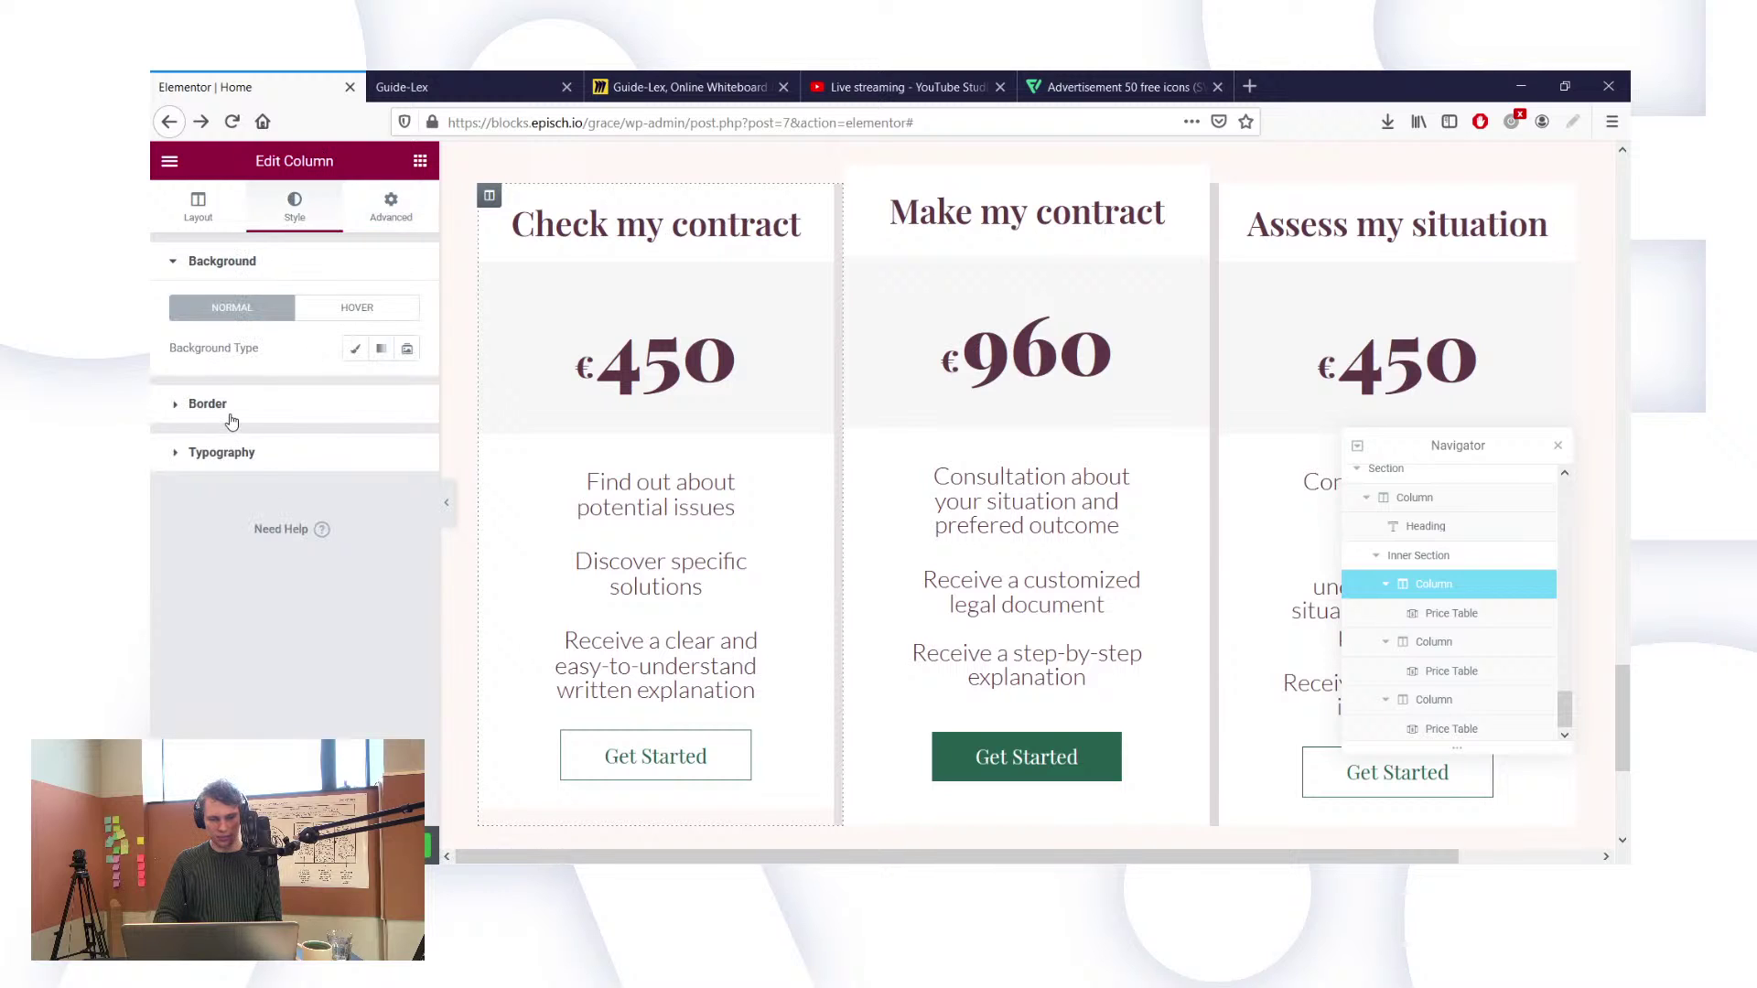
{"action": "left_click", "coordinate": [302, 403]}
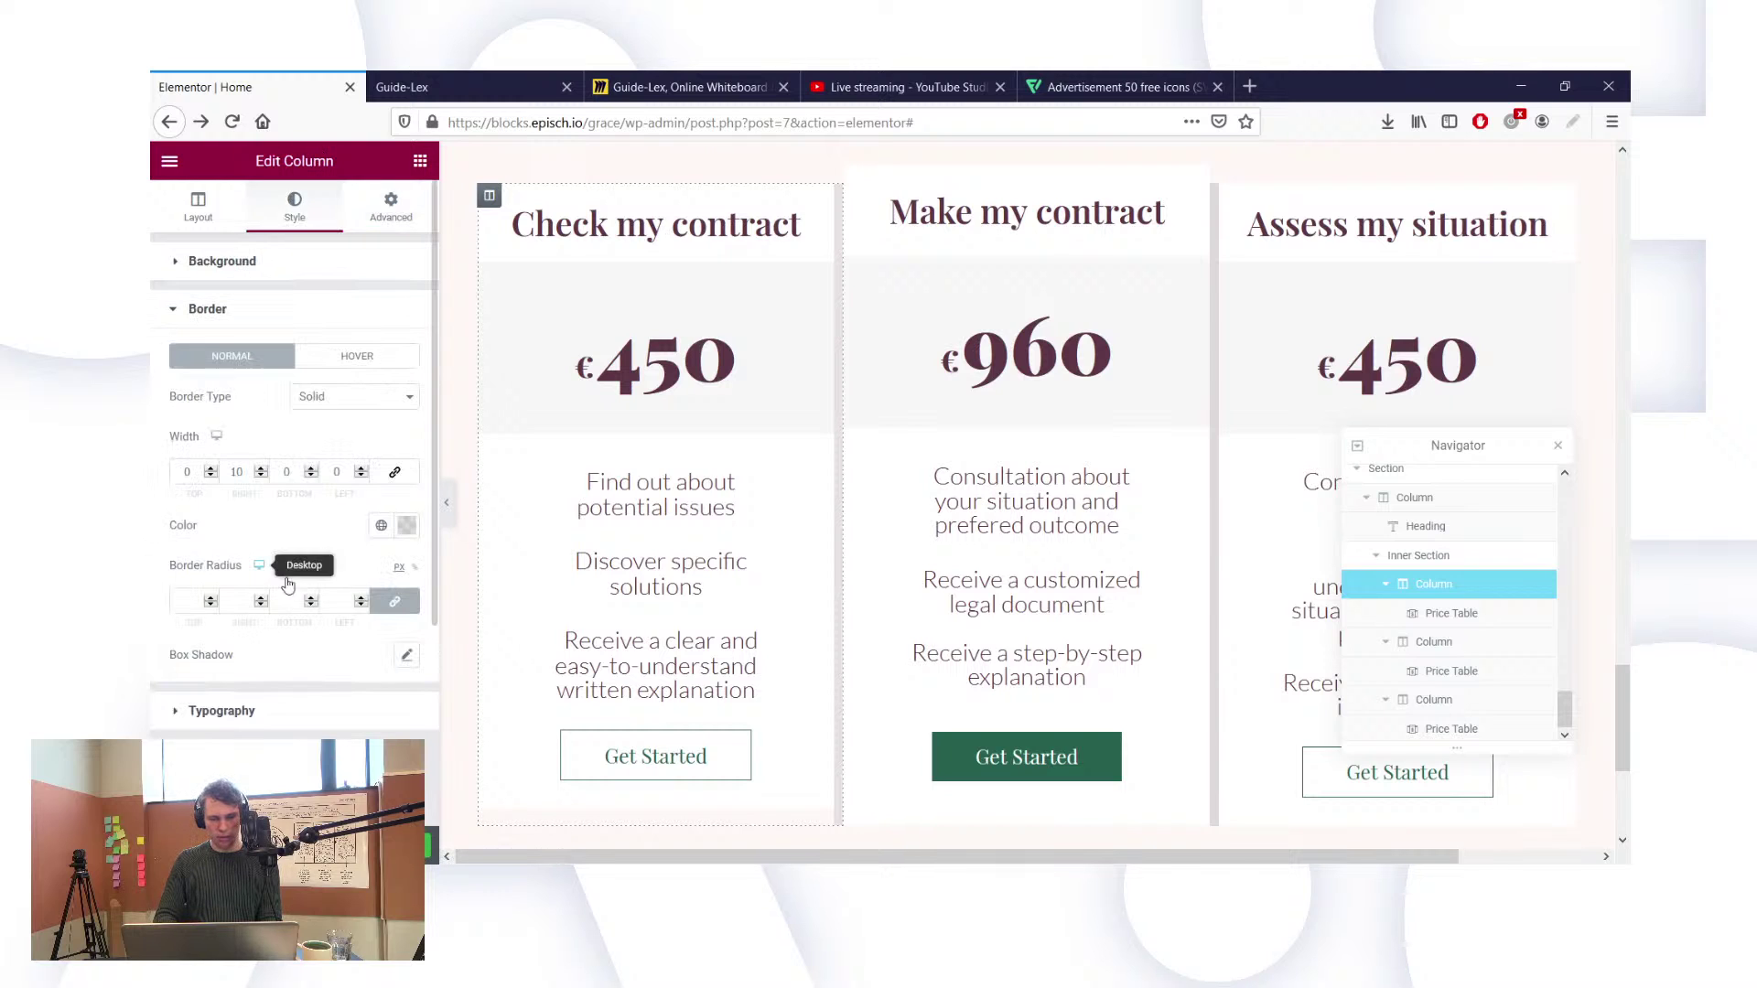
{"action": "left_click", "coordinate": [408, 527]}
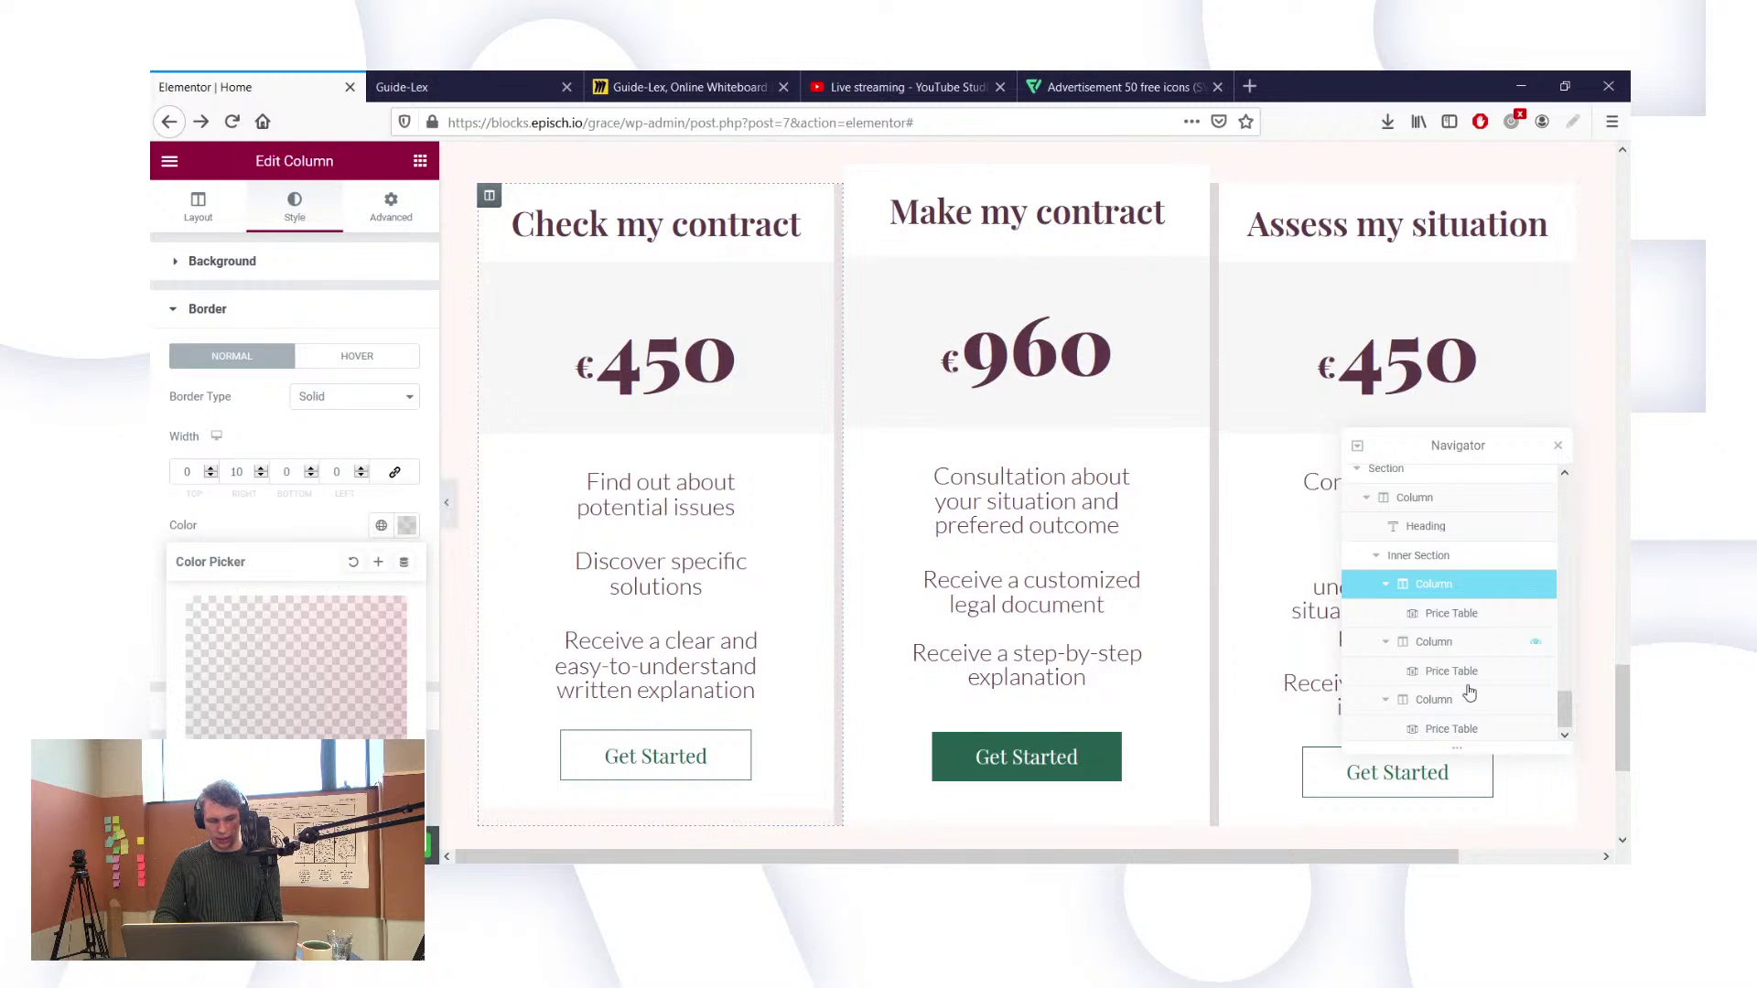
{"action": "left_click", "coordinate": [1429, 711]}
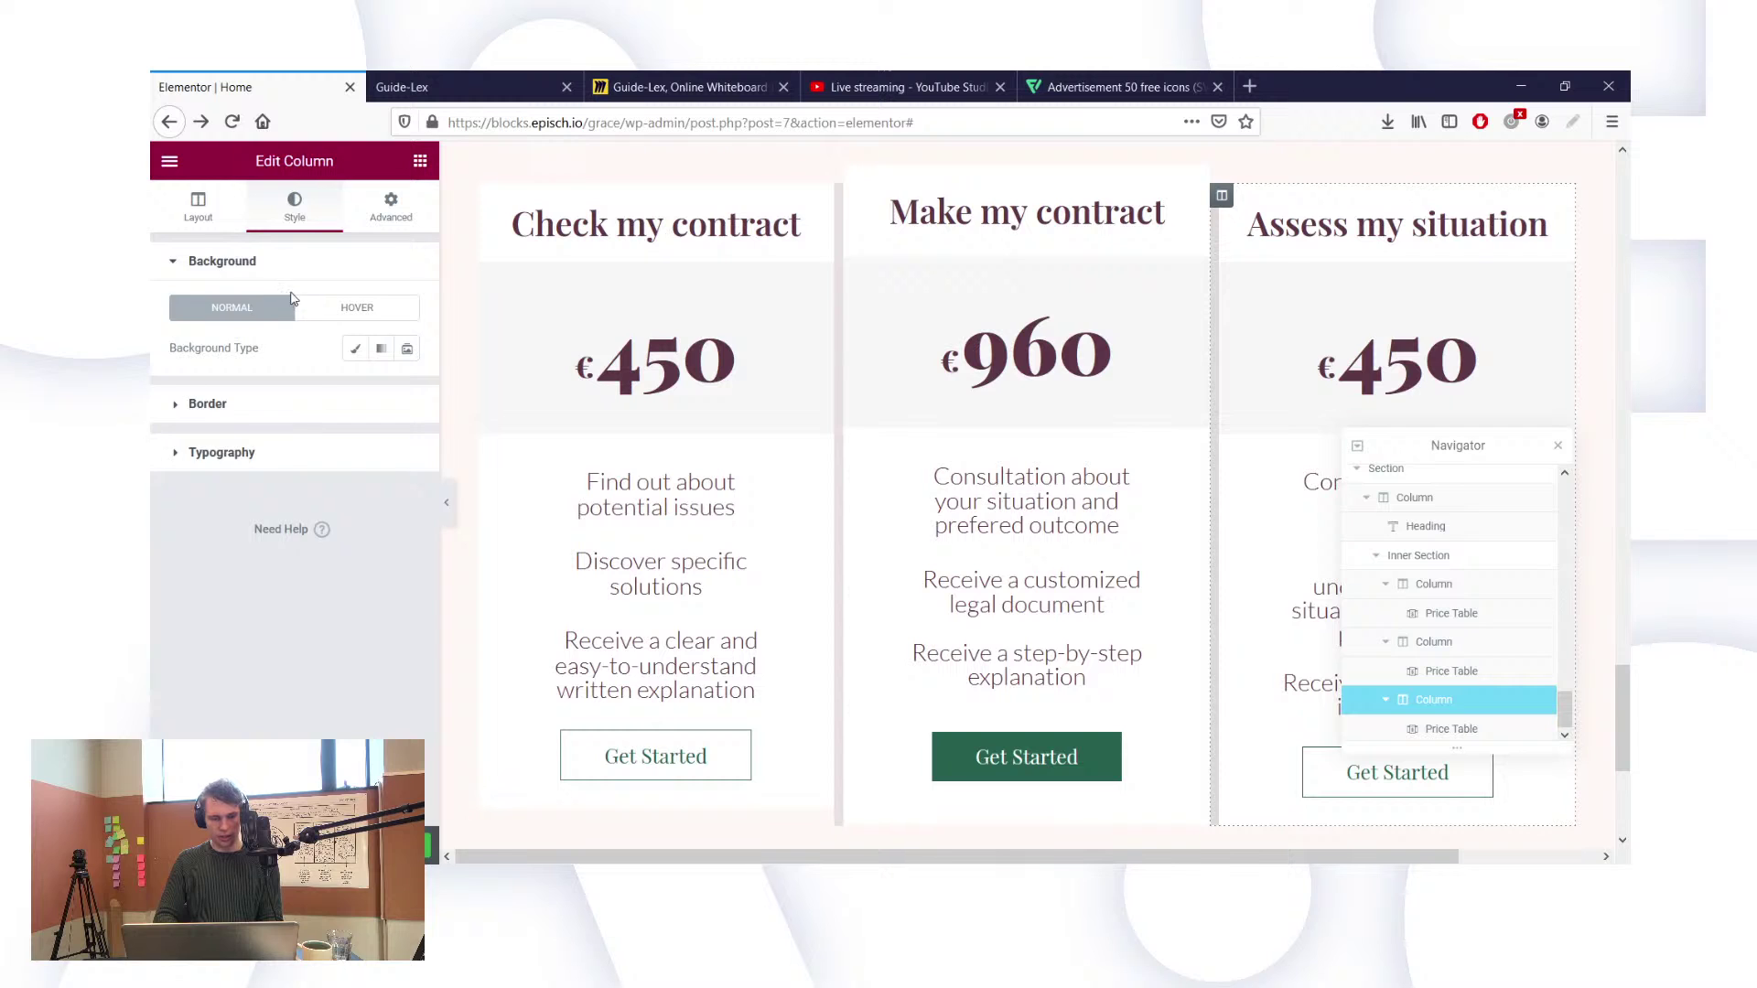
Step: Bring up the column's transparent border colour in the Color Picker
{"action": "left_click", "coordinate": [325, 404]}
{"action": "left_click", "coordinate": [407, 525]}
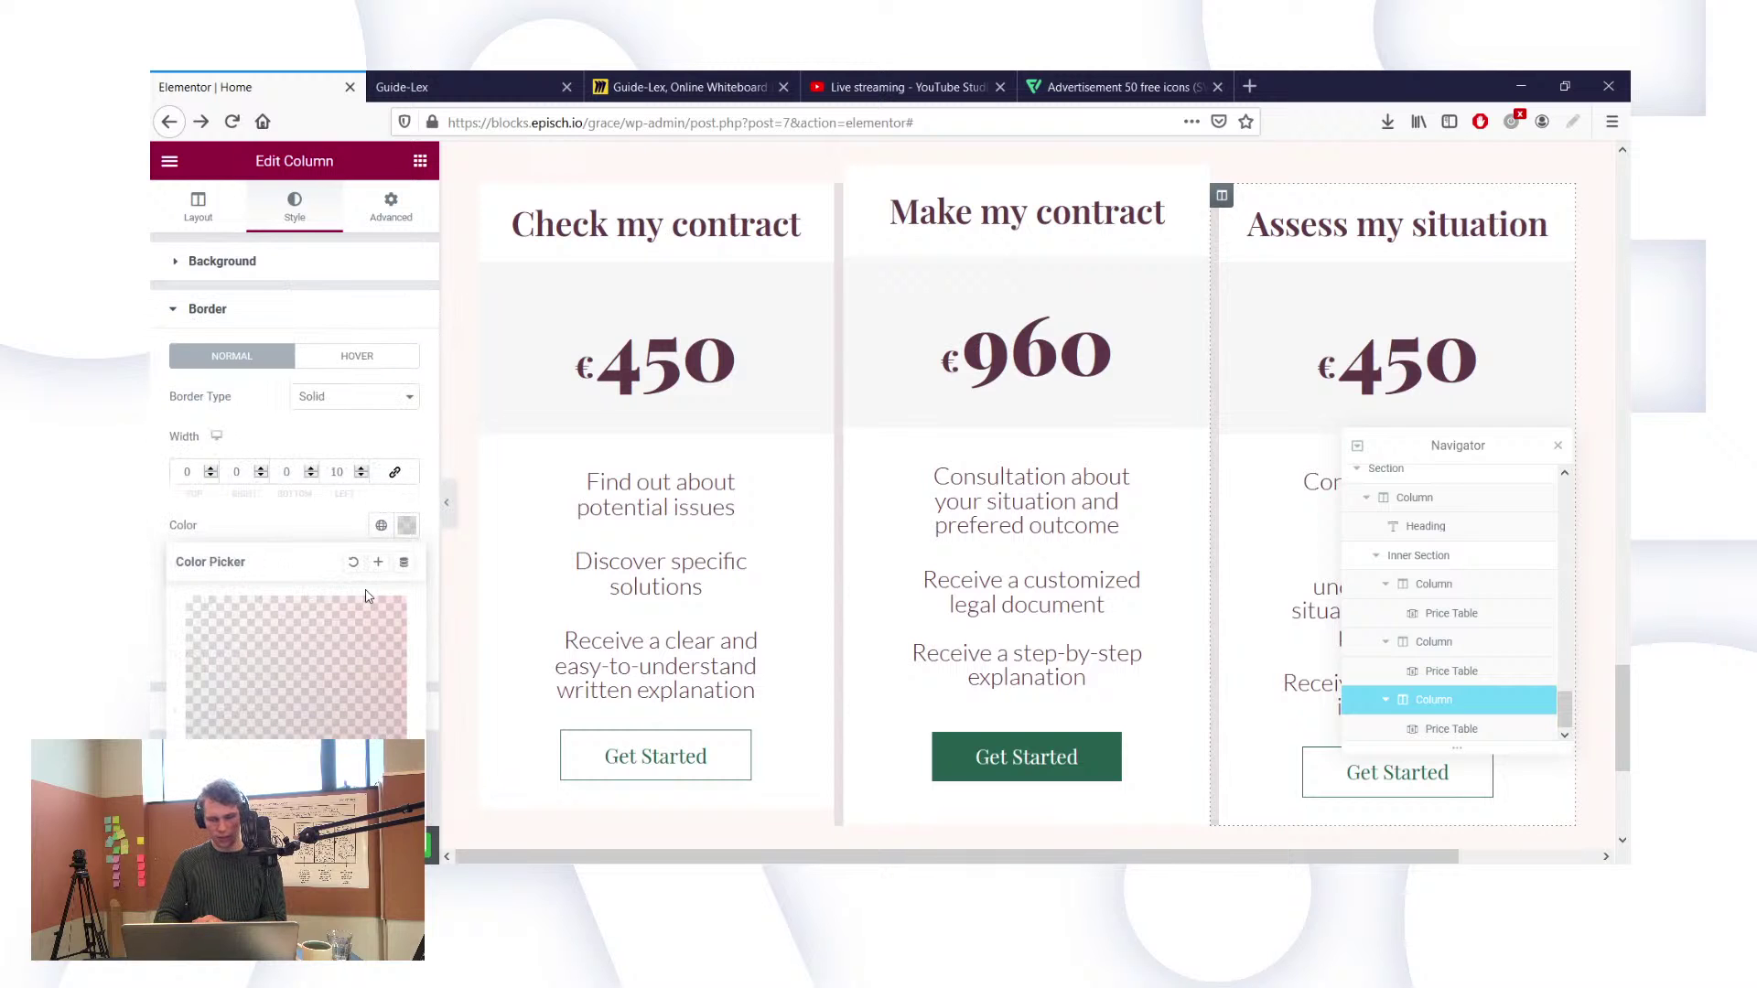
{"action": "scroll", "coordinate": [977, 528], "scroll_direction": "down", "scroll_amount": 1}
{"action": "scroll", "coordinate": [673, 350], "scroll_direction": "up", "scroll_amount": 2}
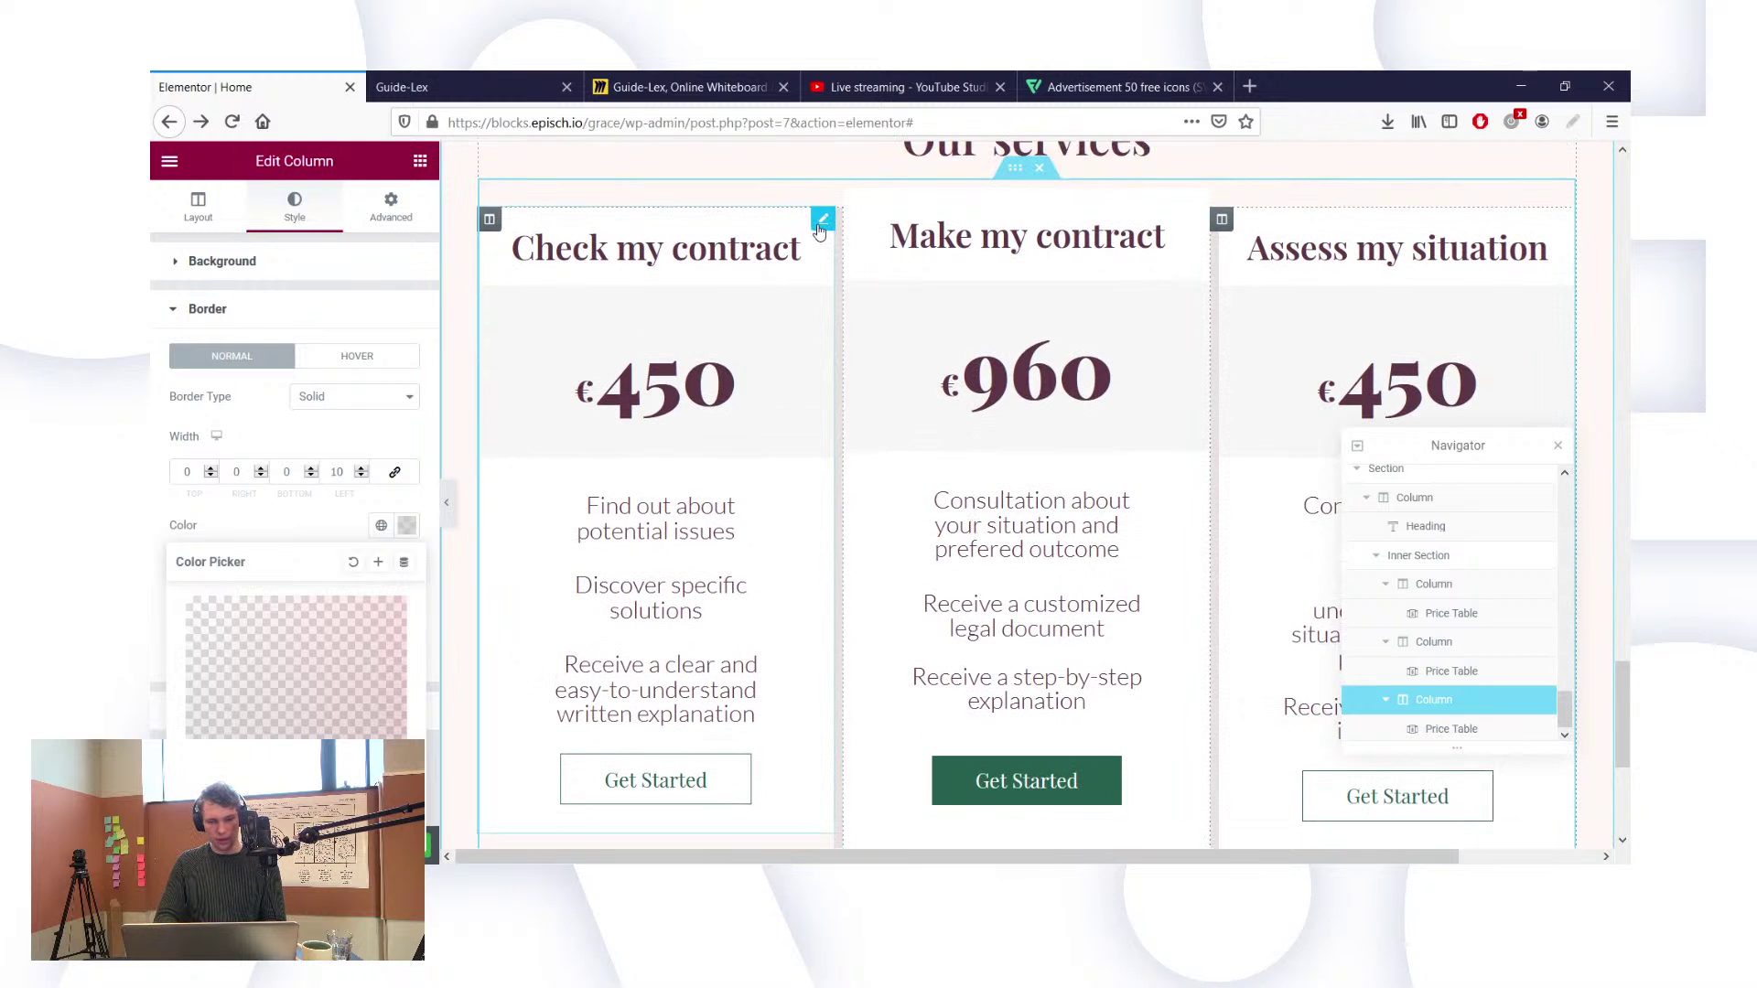
Step: Try the global Secondary pink on the middle card's pricing background, then undo it
{"action": "left_click", "coordinate": [820, 231]}
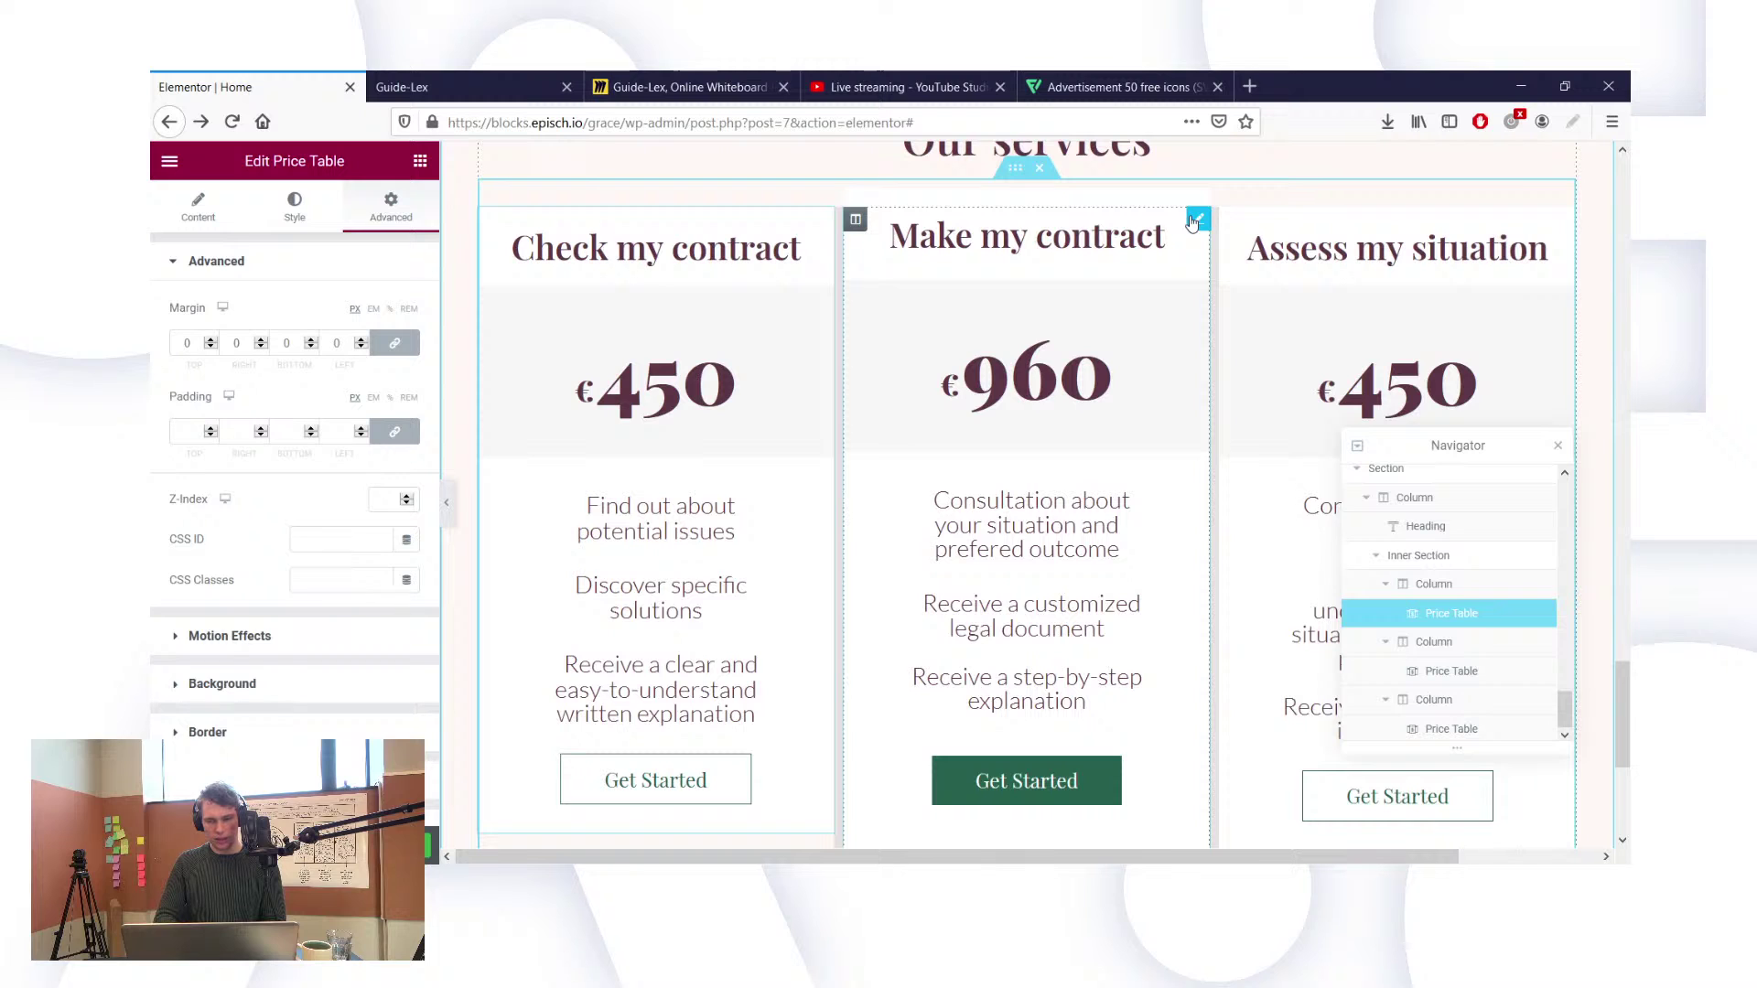
{"action": "left_click", "coordinate": [1194, 333]}
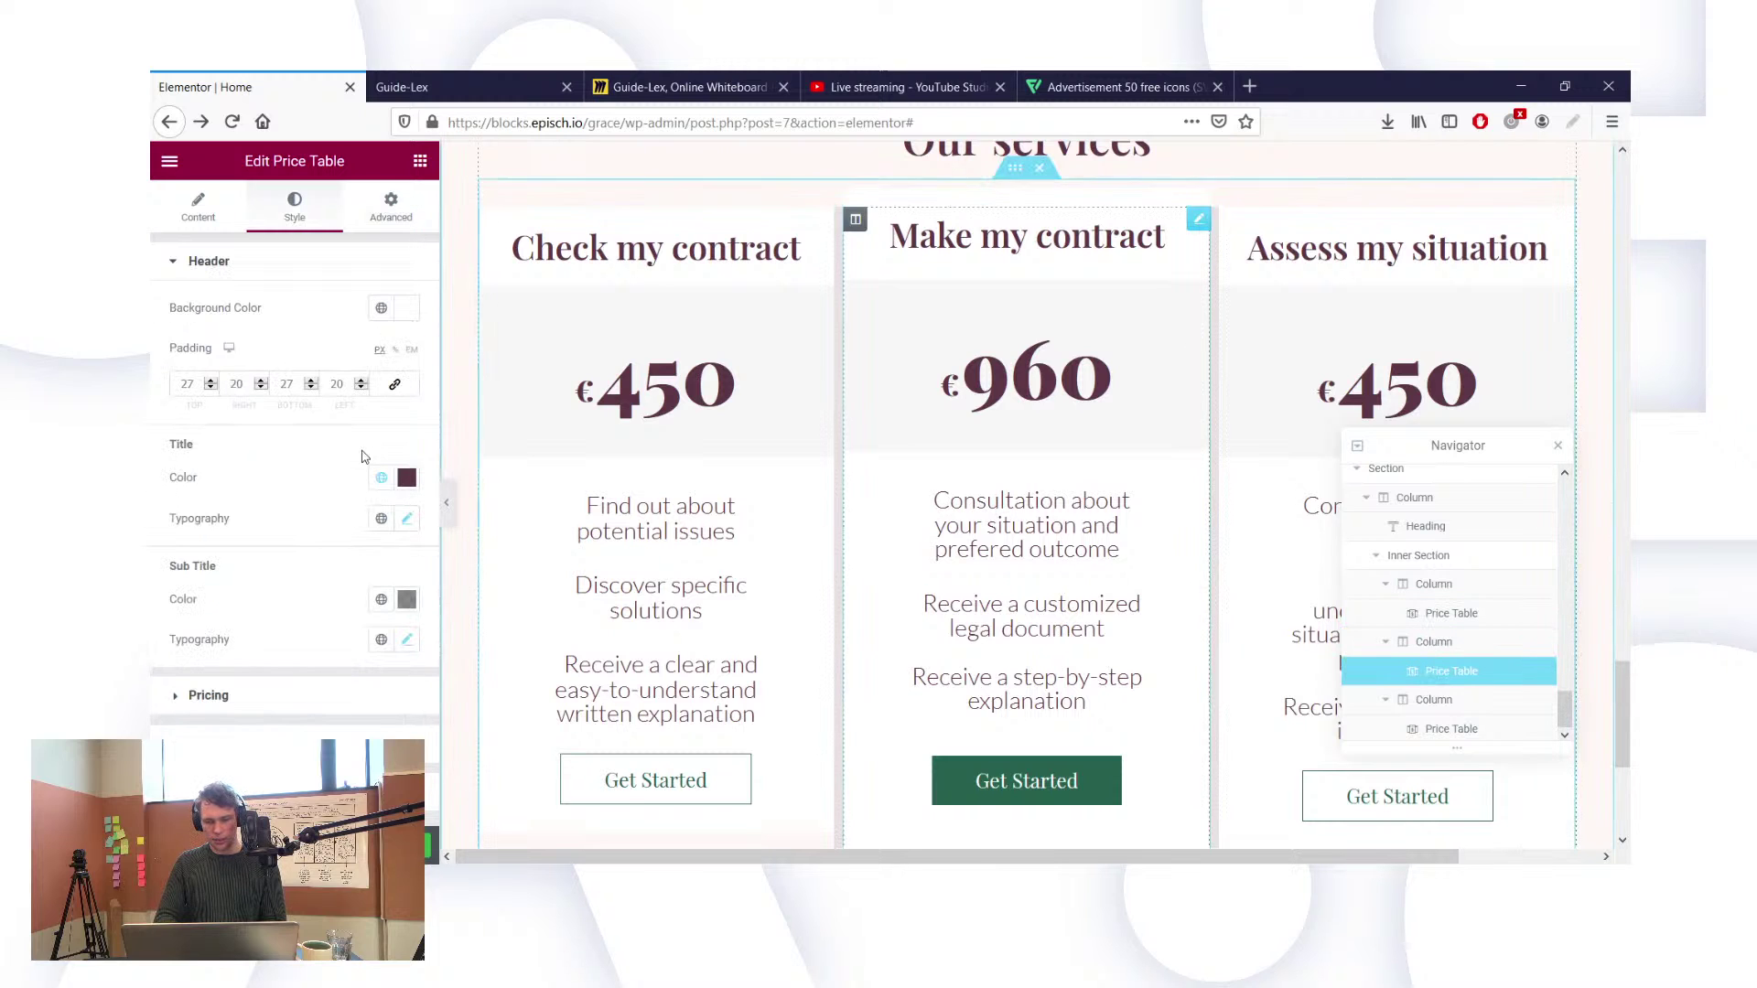
{"action": "left_click", "coordinate": [209, 695]}
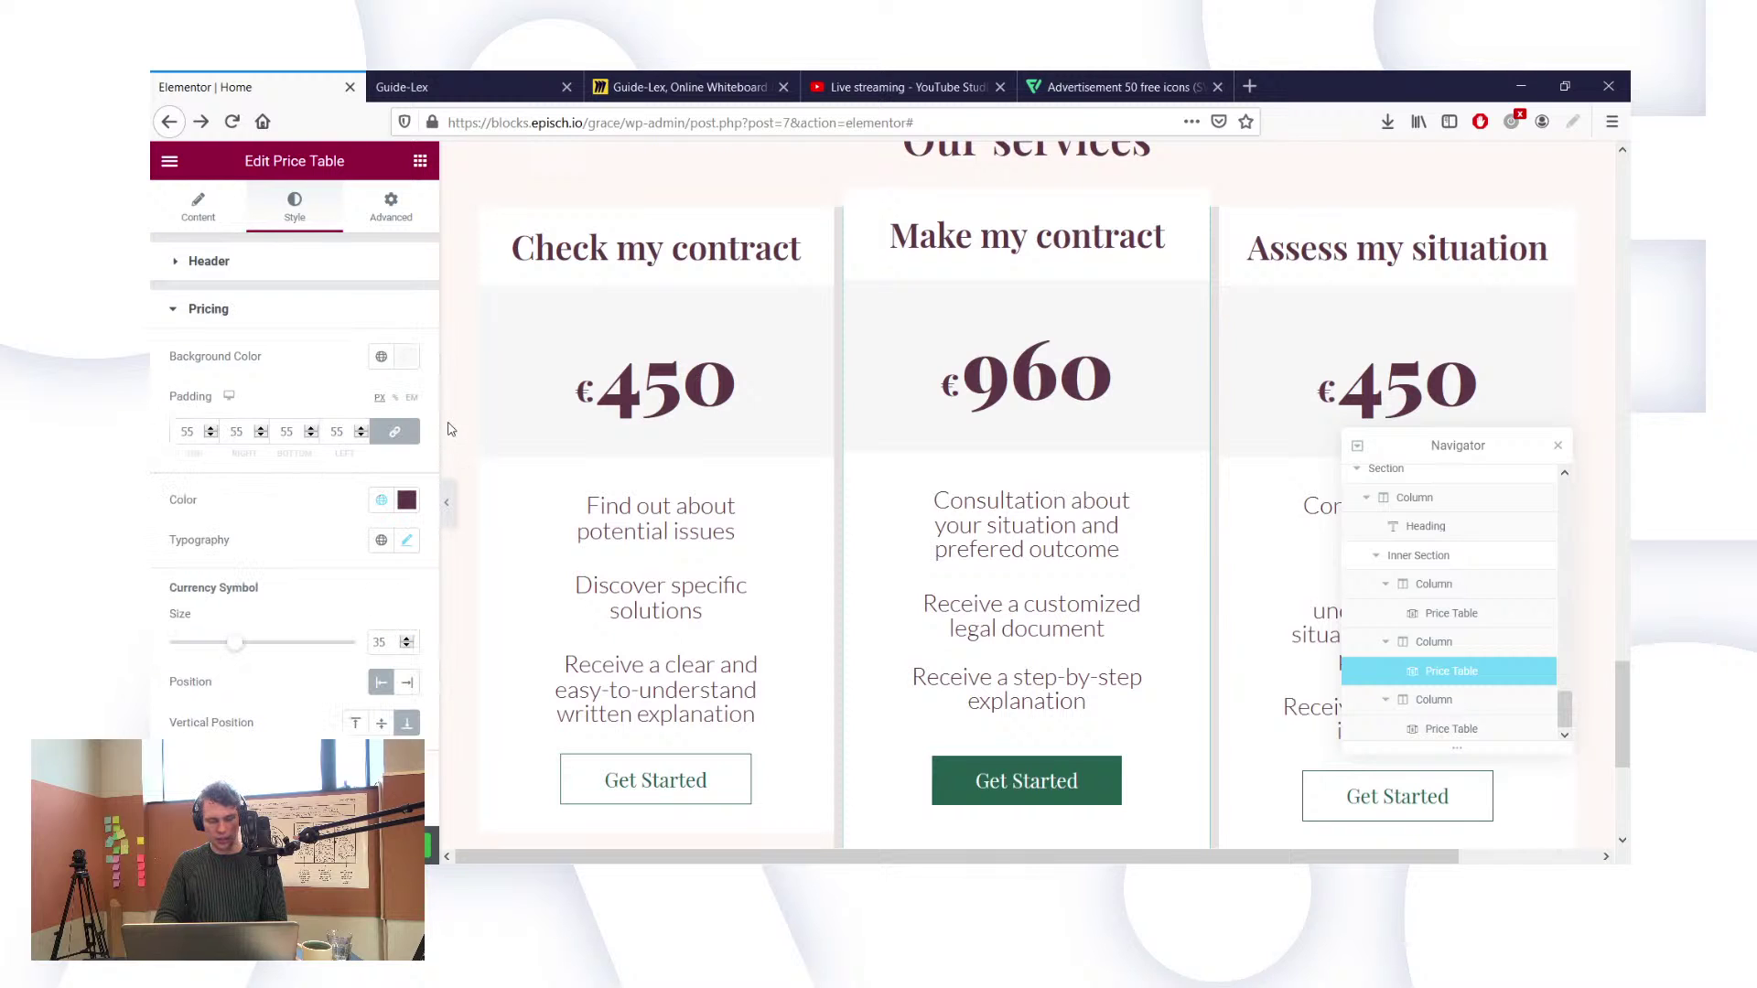
{"action": "left_click", "coordinate": [382, 356]}
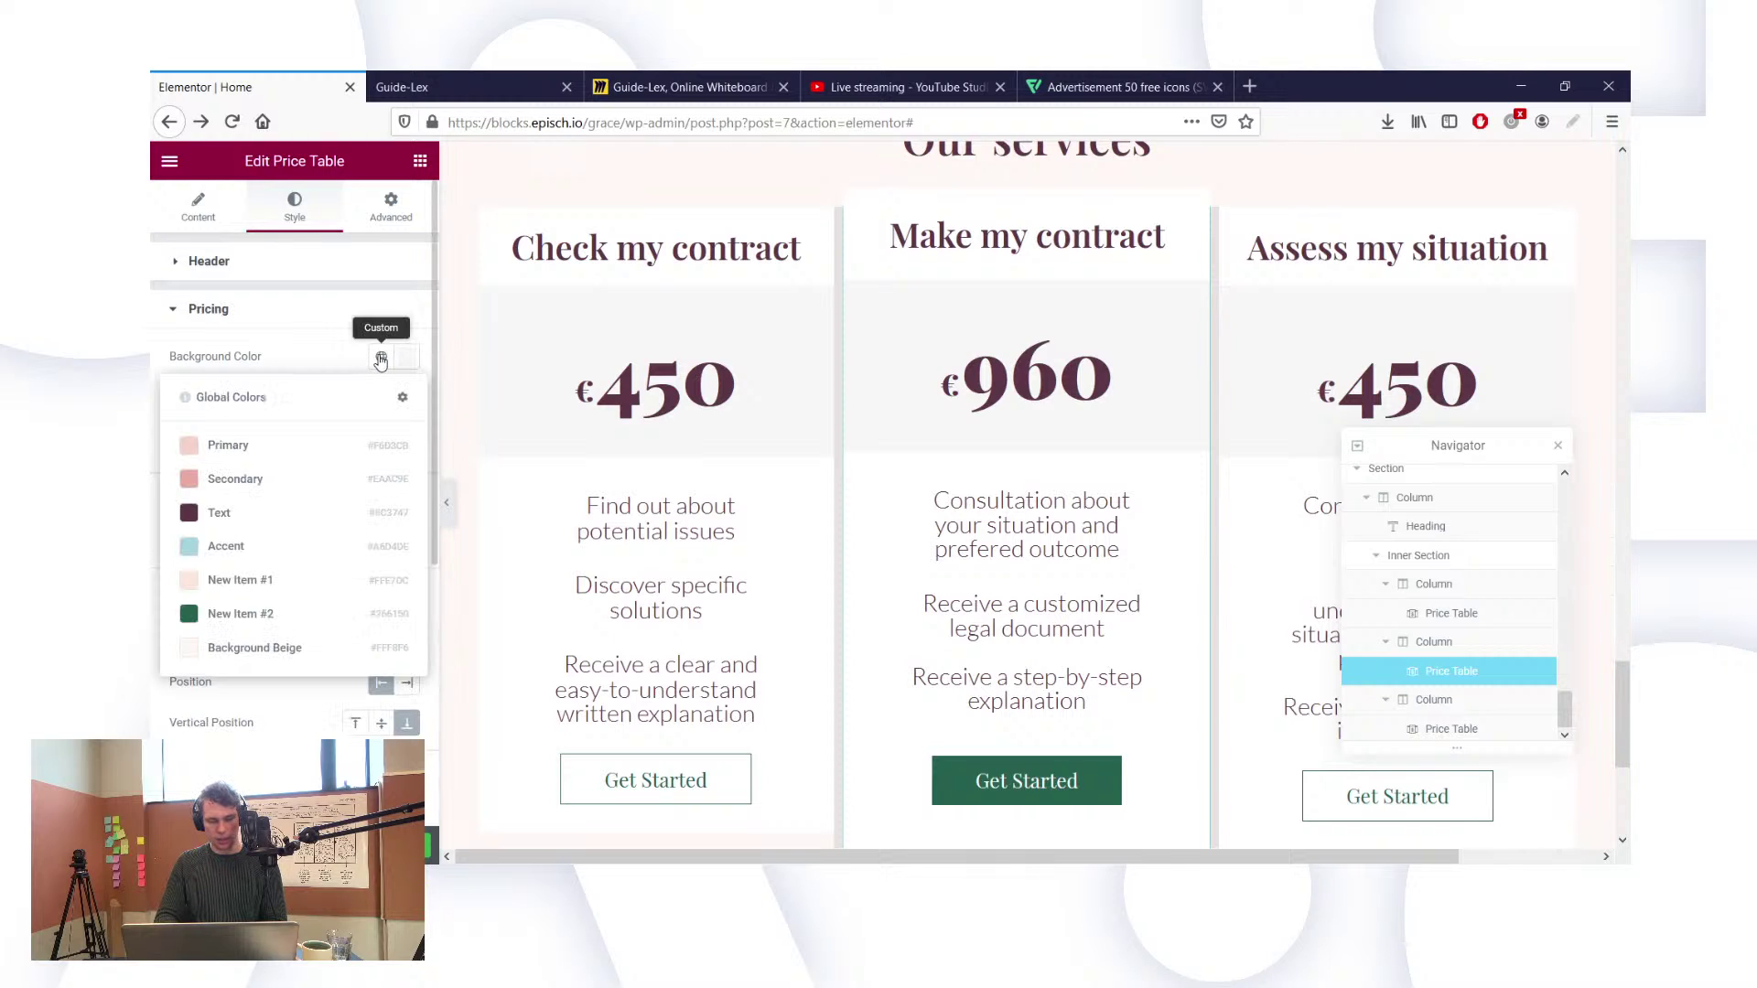
{"action": "left_click", "coordinate": [239, 479]}
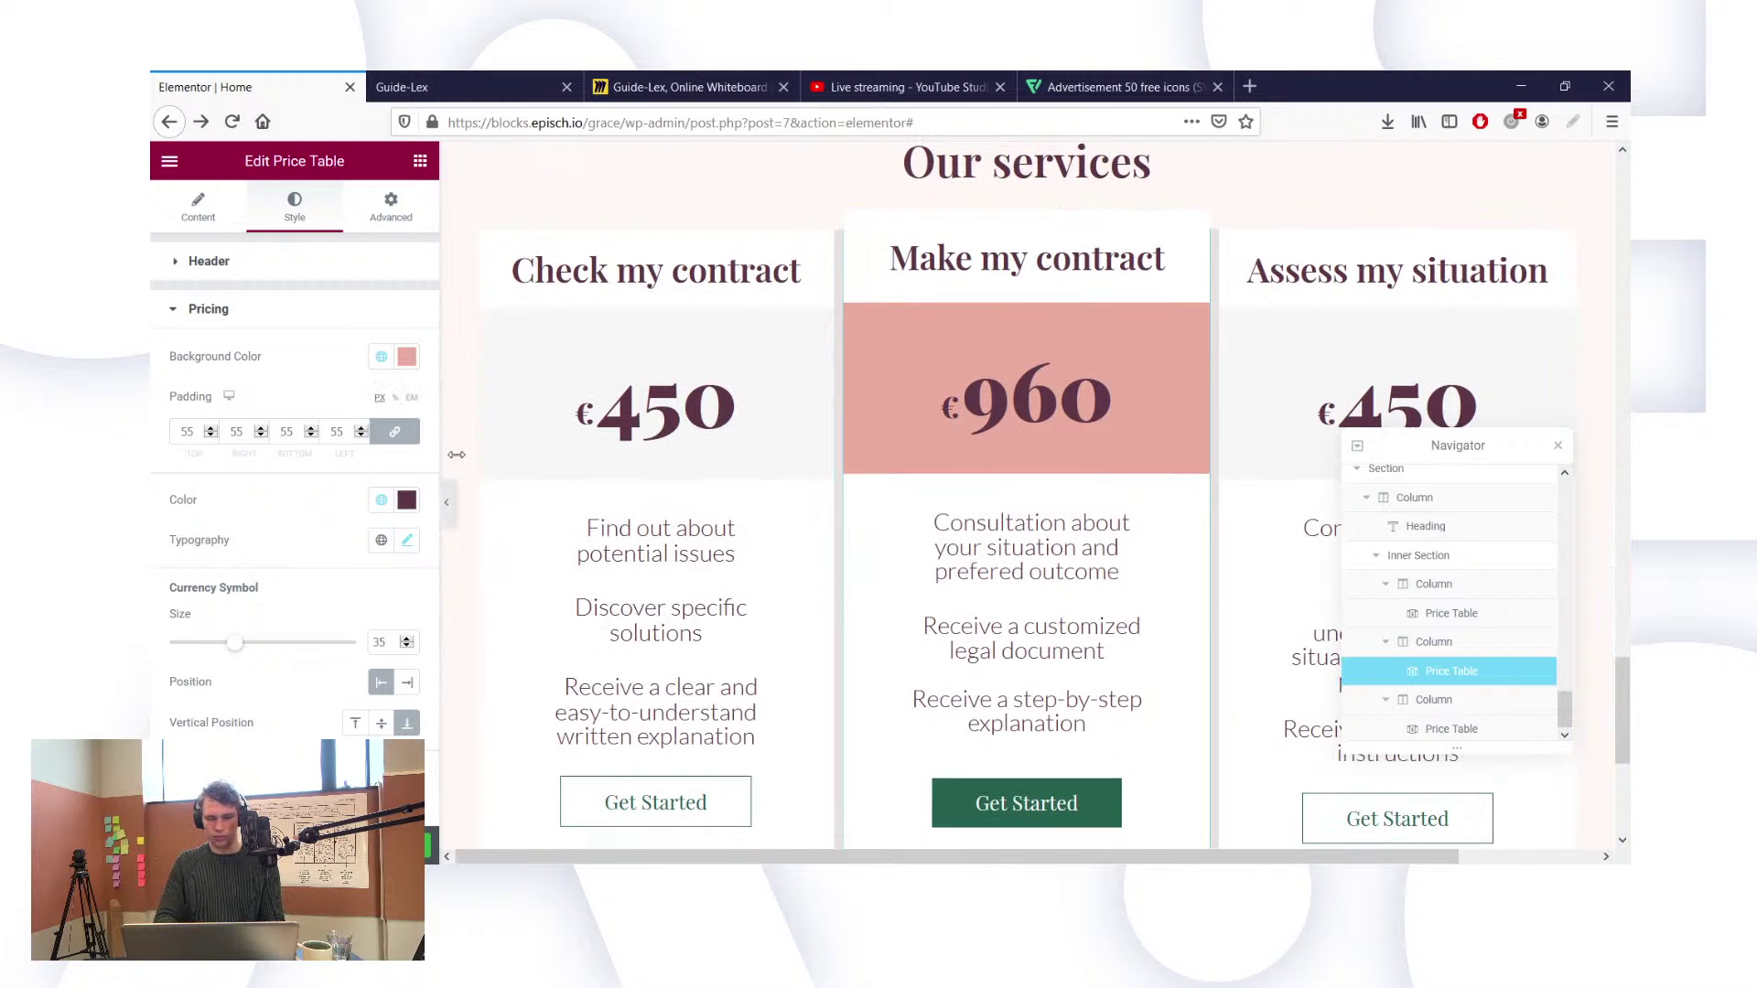
{"action": "key", "text": "ctrl+z"}
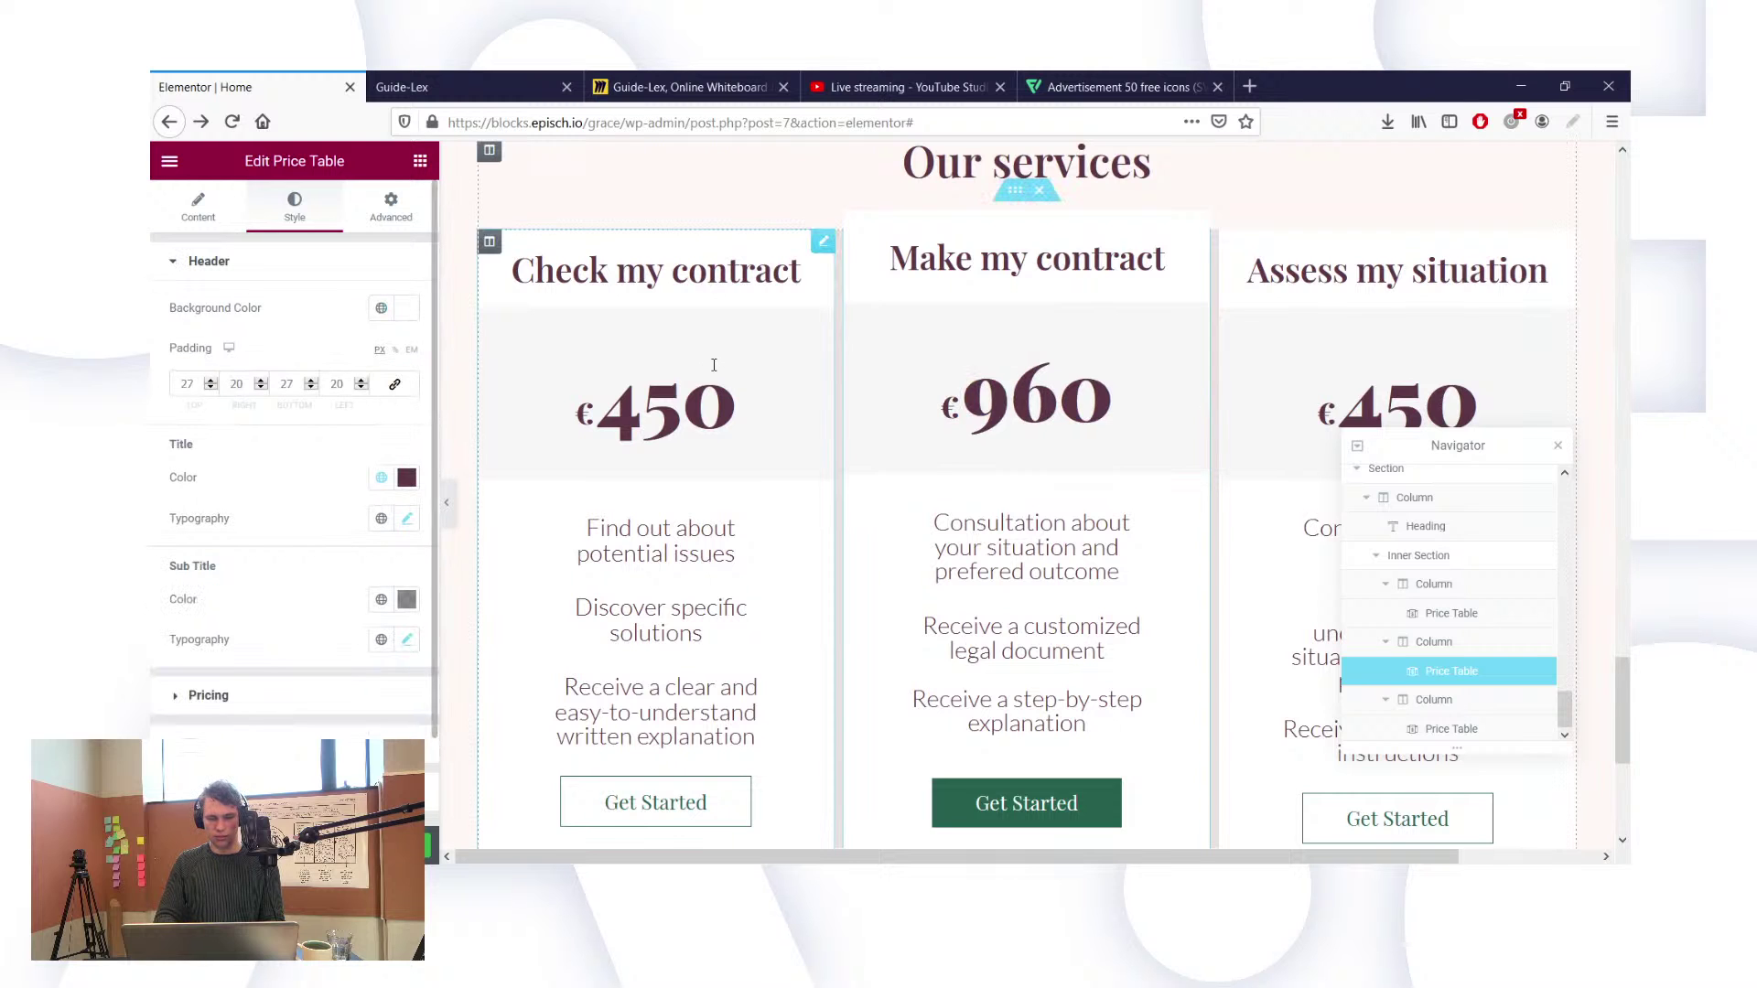
Step: Select the left price table's padding settings and scroll the canvas to review the cards
{"action": "scroll", "coordinate": [714, 365], "scroll_direction": "up", "scroll_amount": 1}
{"action": "scroll", "coordinate": [823, 443], "scroll_direction": "down", "scroll_amount": 5}
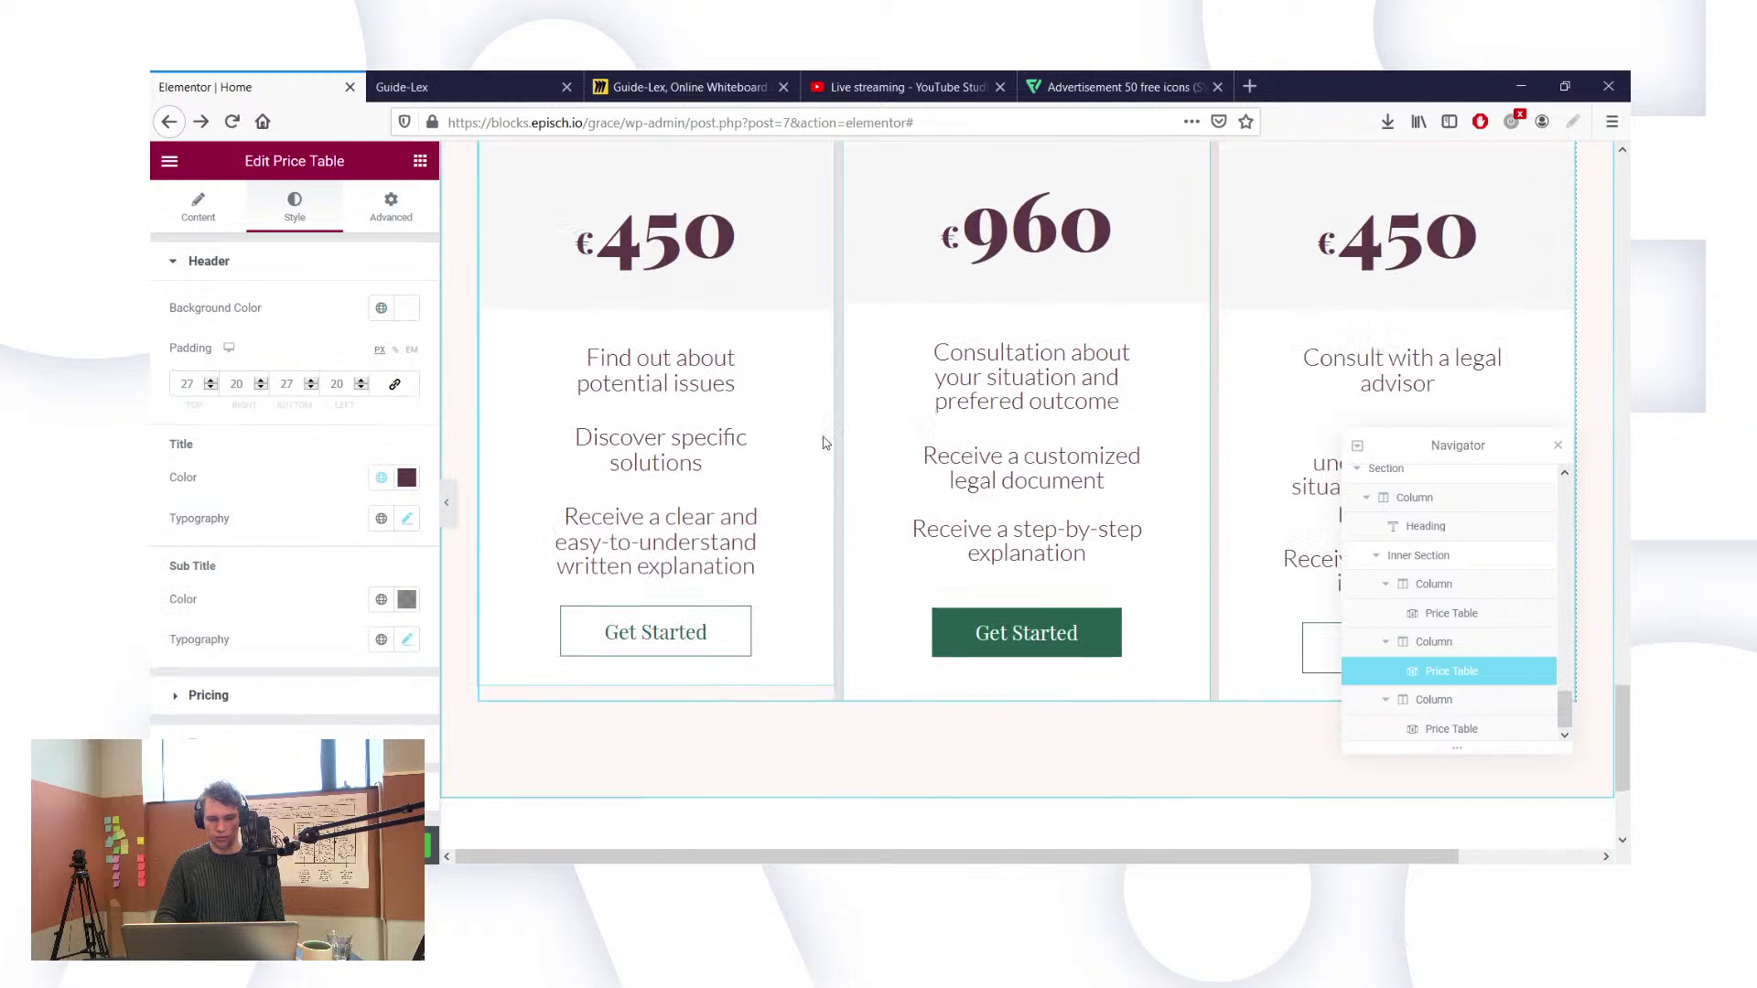
{"action": "left_click", "coordinate": [831, 675]}
{"action": "scroll", "coordinate": [831, 674], "scroll_direction": "up", "scroll_amount": 3}
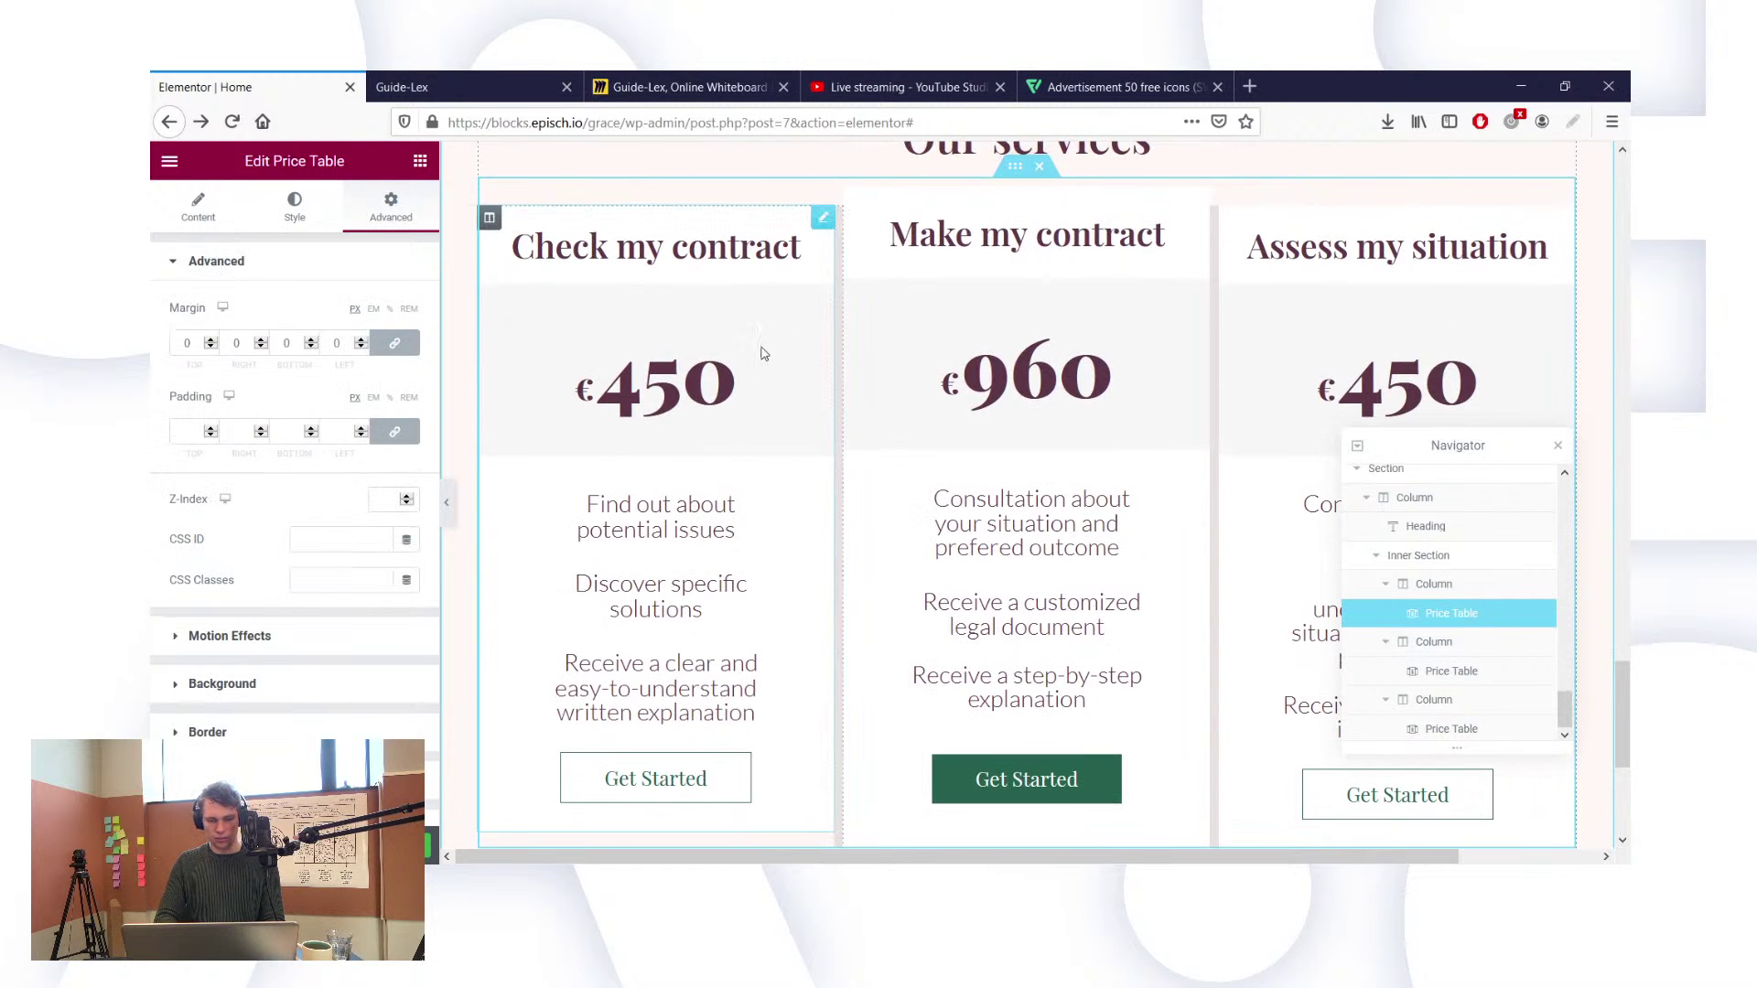
{"action": "scroll", "coordinate": [764, 354], "scroll_direction": "down", "scroll_amount": 3}
{"action": "left_click", "coordinate": [305, 431]}
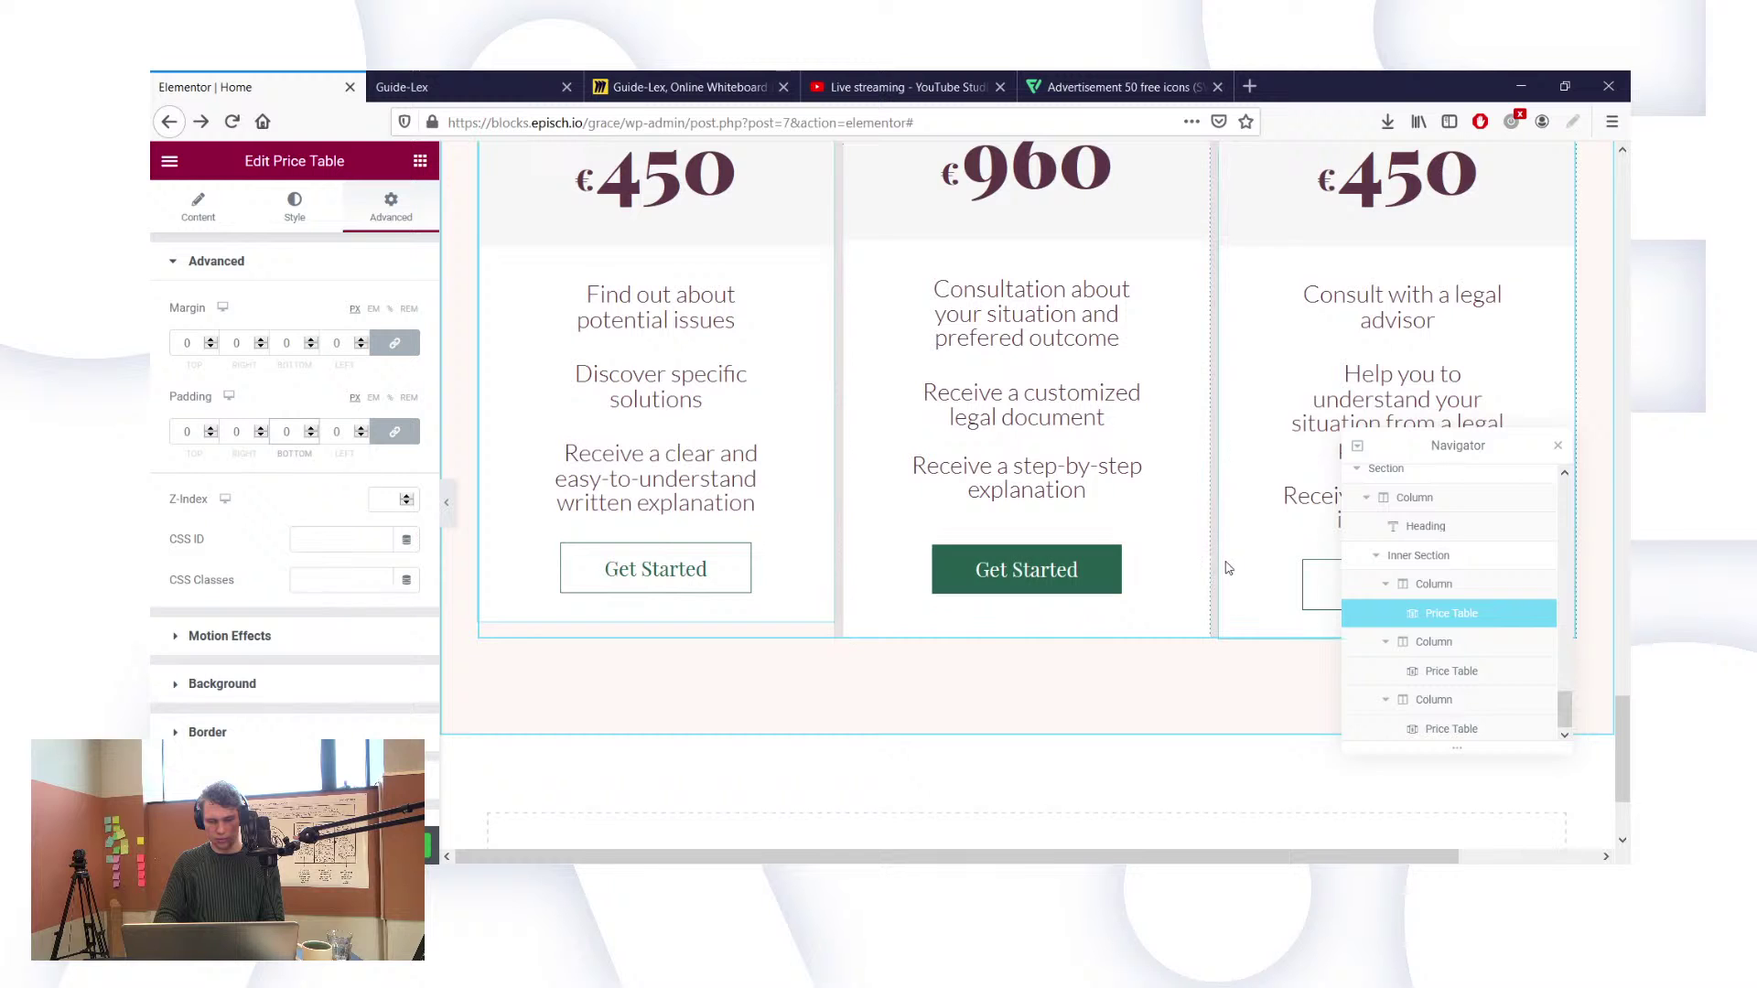
{"action": "scroll", "coordinate": [1224, 498], "scroll_direction": "up", "scroll_amount": 2}
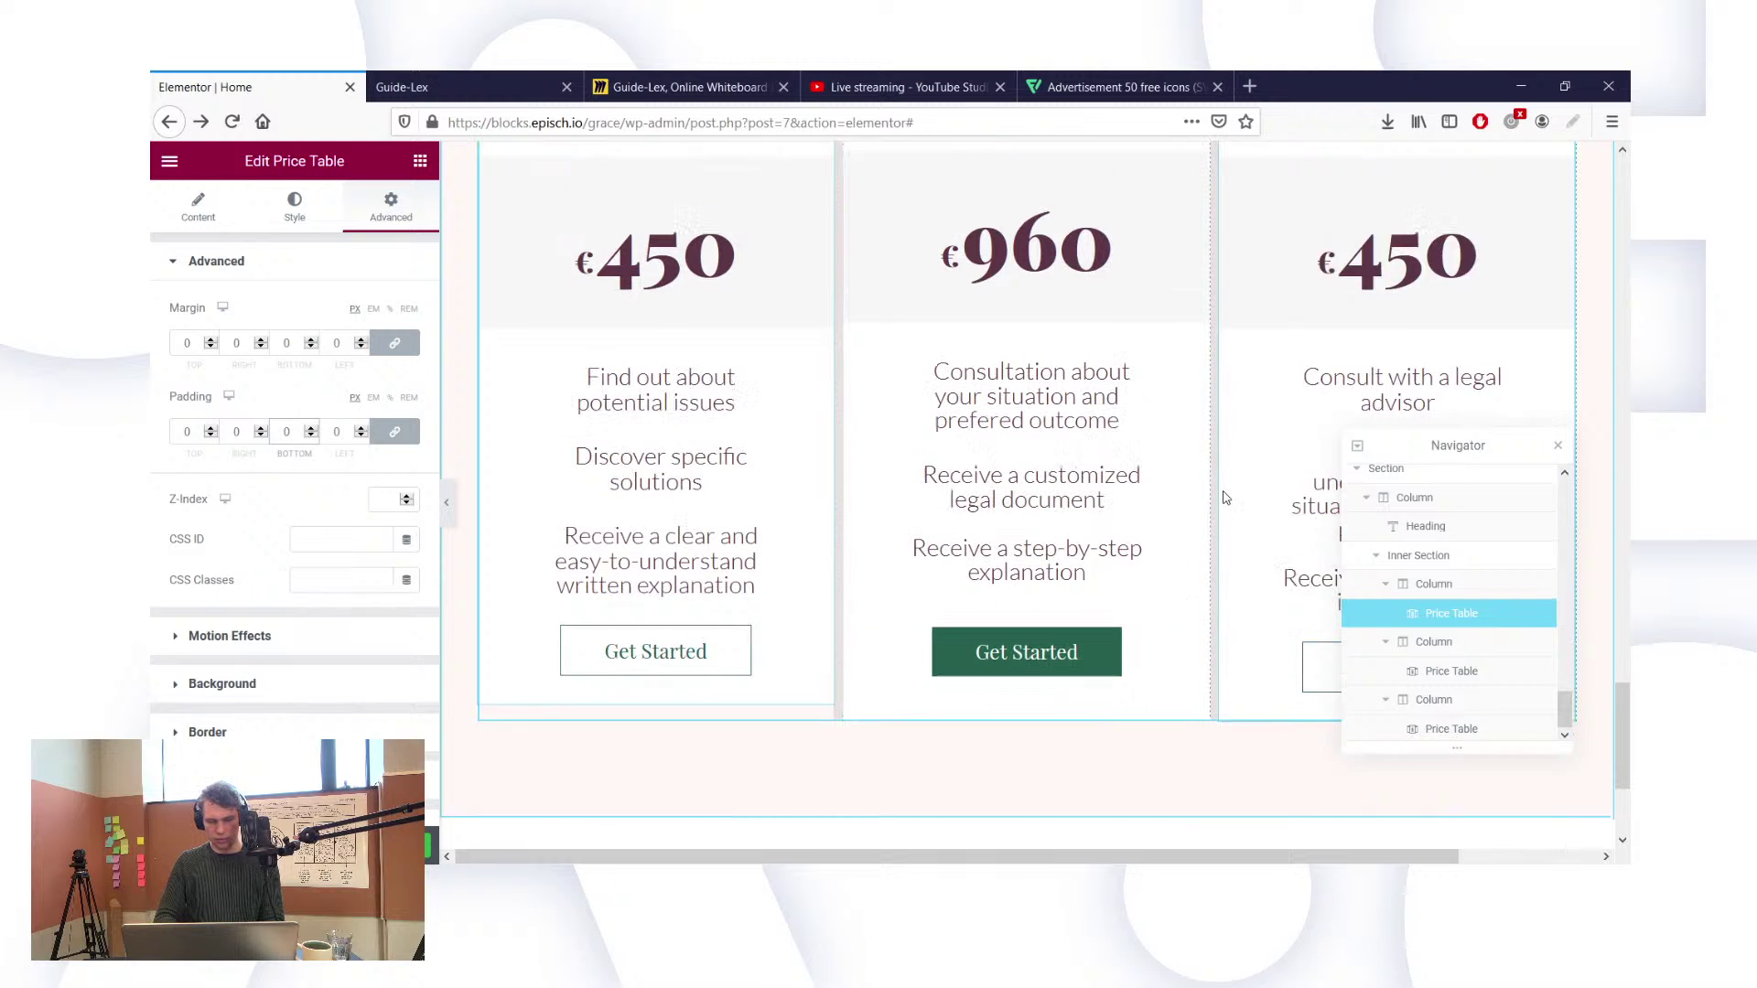
{"action": "scroll", "coordinate": [1455, 206], "scroll_direction": "up", "scroll_amount": 1}
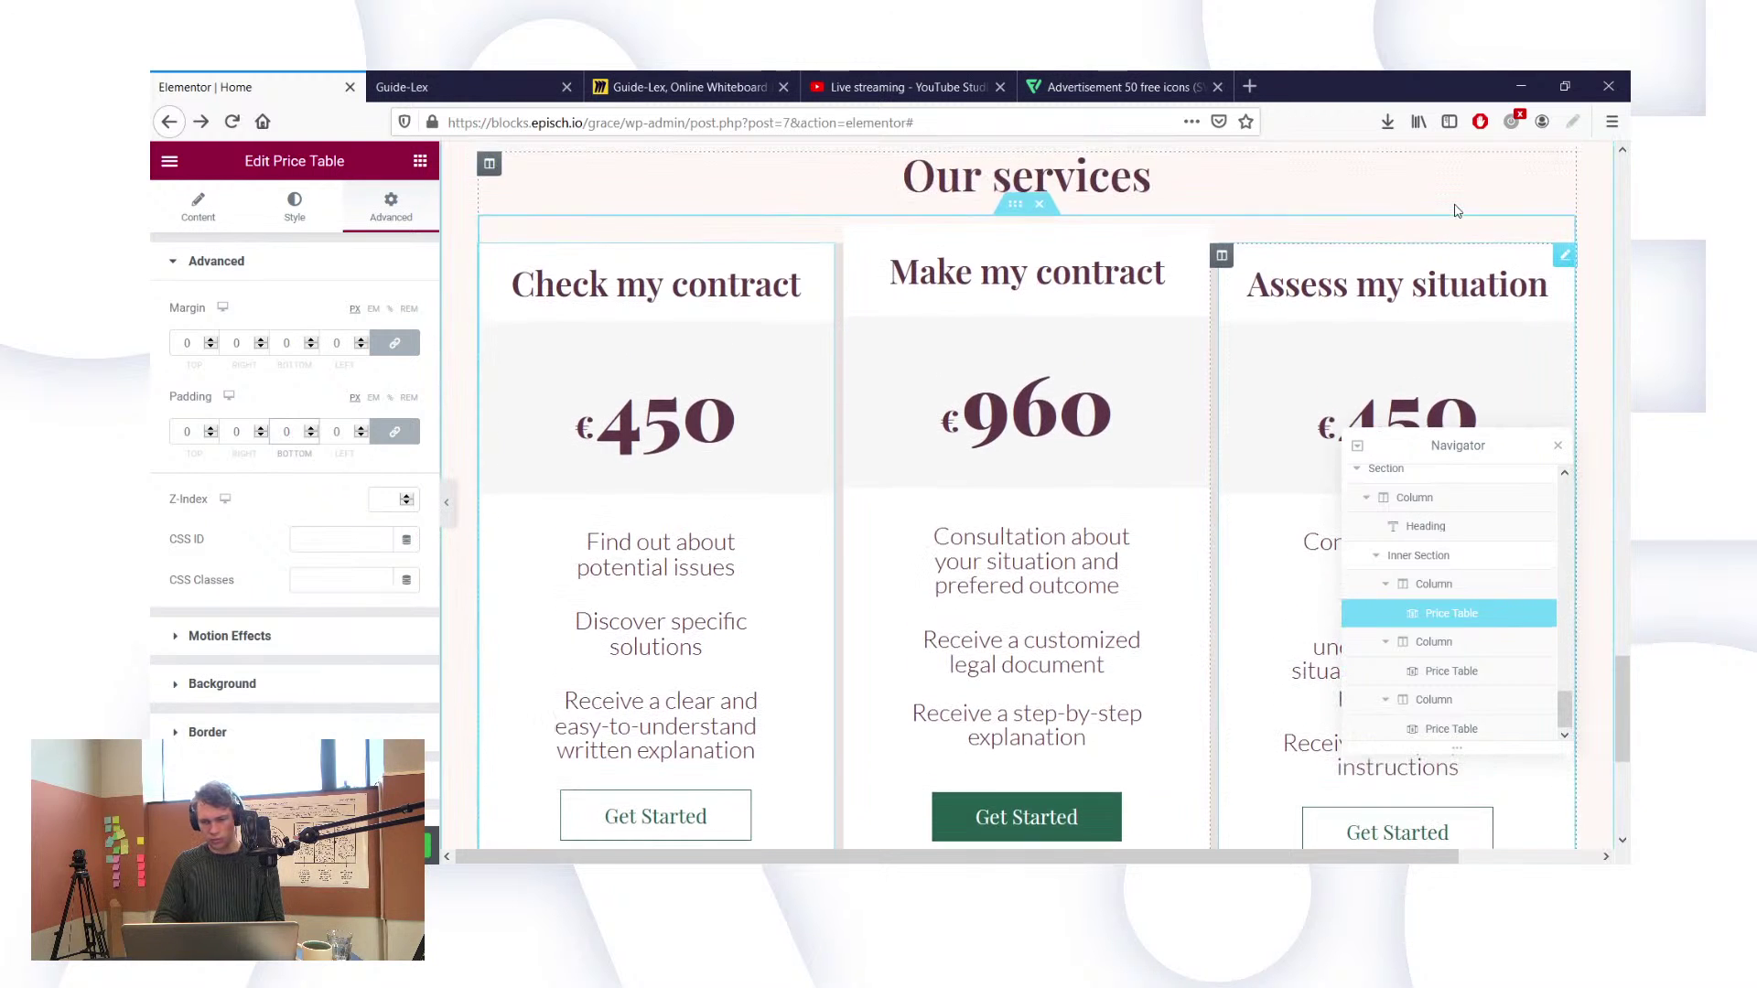
{"action": "left_click_drag", "start_coordinate": [1490, 436], "coordinate": [1459, 283]}
{"action": "scroll", "coordinate": [1235, 609], "scroll_direction": "down", "scroll_amount": 1}
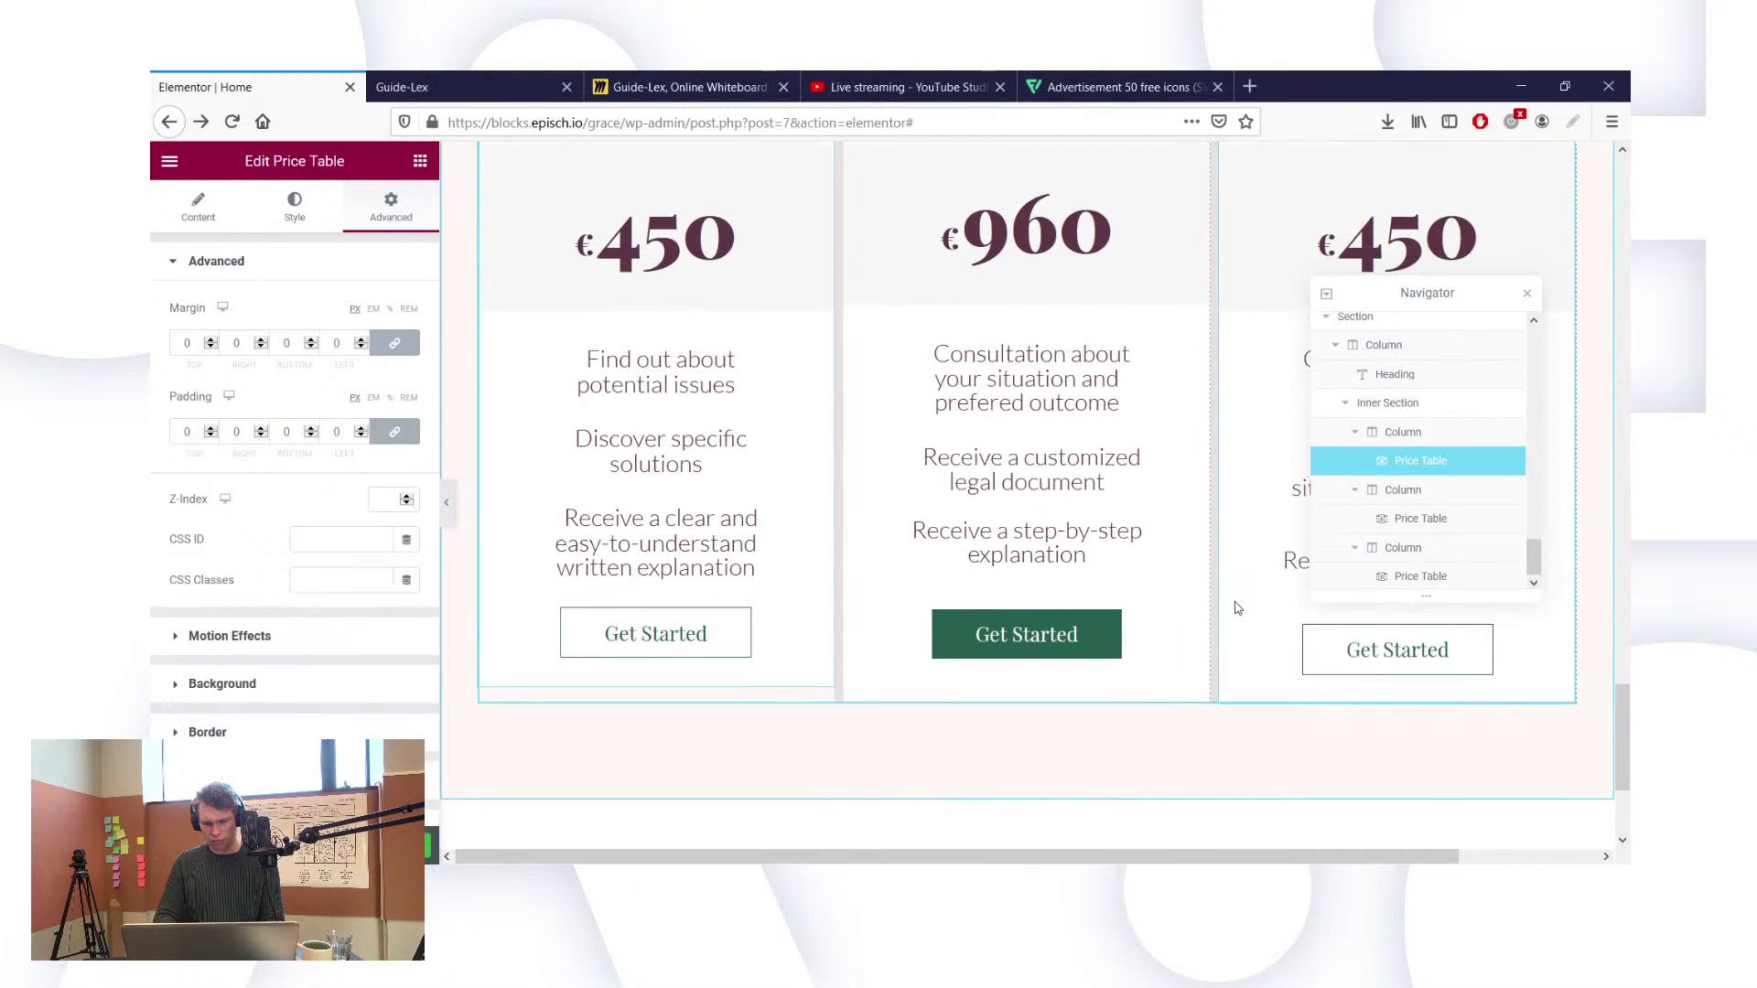
{"action": "scroll", "coordinate": [1235, 608], "scroll_direction": "up", "scroll_amount": 1}
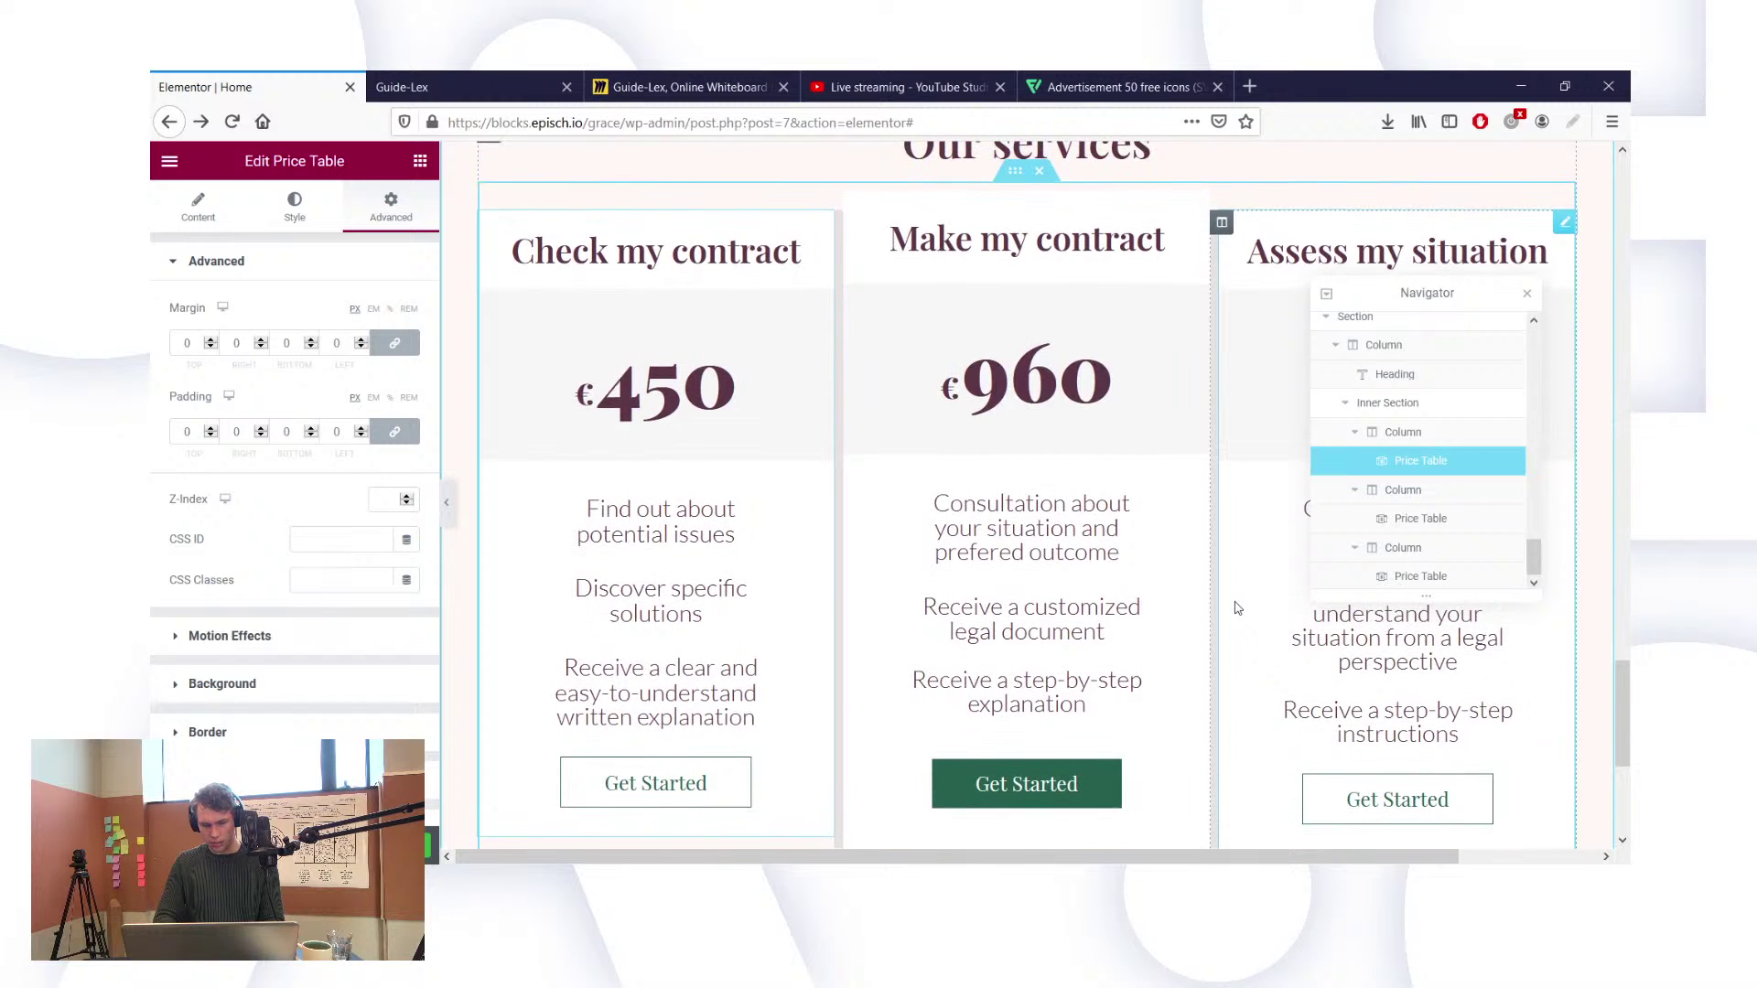
{"action": "scroll", "coordinate": [1235, 609], "scroll_direction": "down", "scroll_amount": 1}
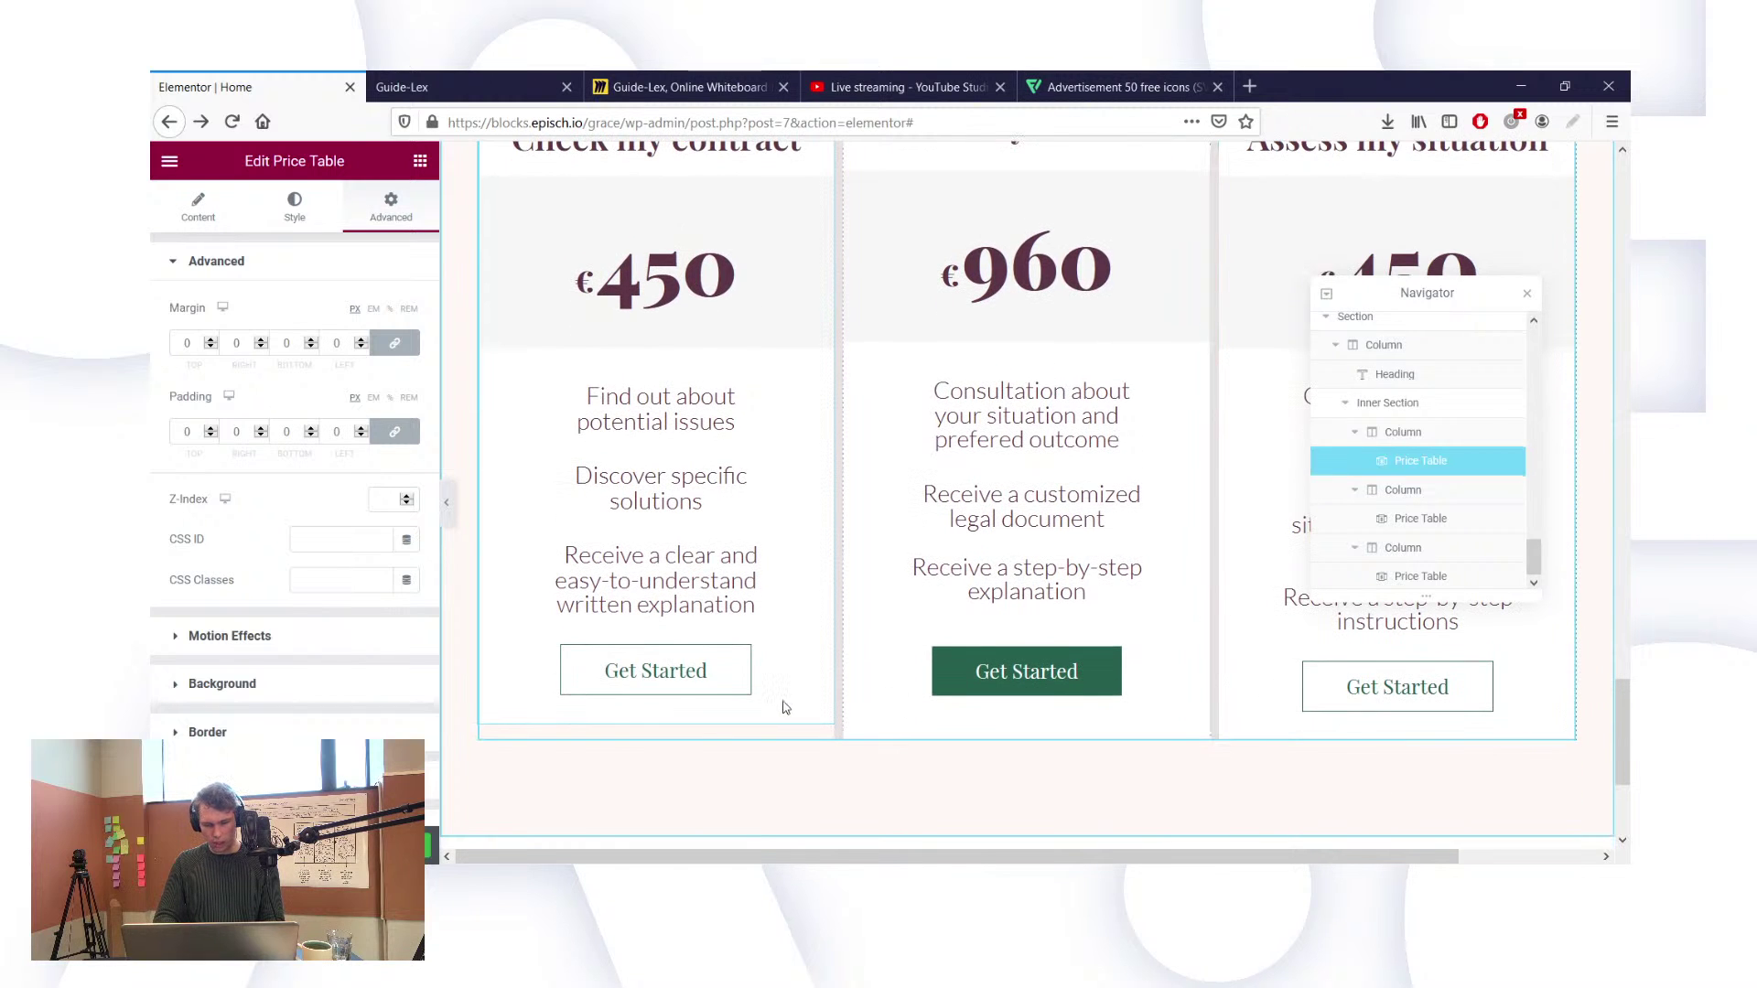
{"action": "scroll", "coordinate": [784, 709], "scroll_direction": "up", "scroll_amount": 1}
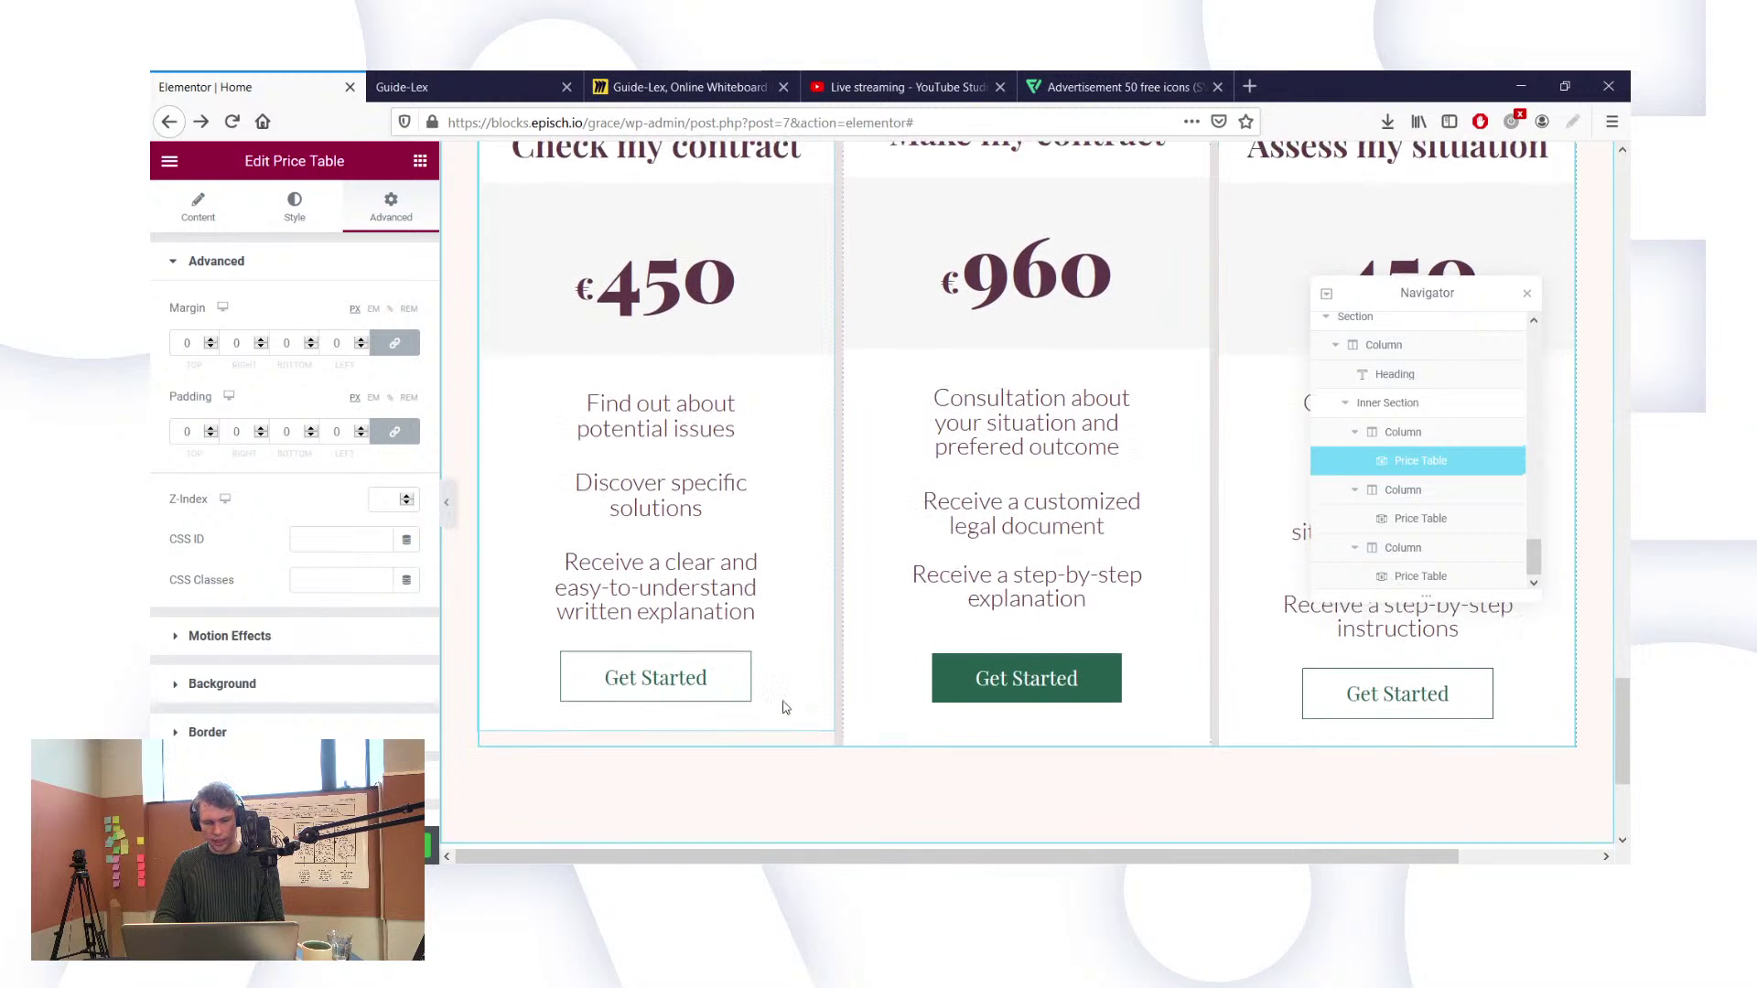
Step: Select the inner section holding the three cards and try Middle, then Space Between, vertical alignment
{"action": "left_click", "coordinate": [1388, 403]}
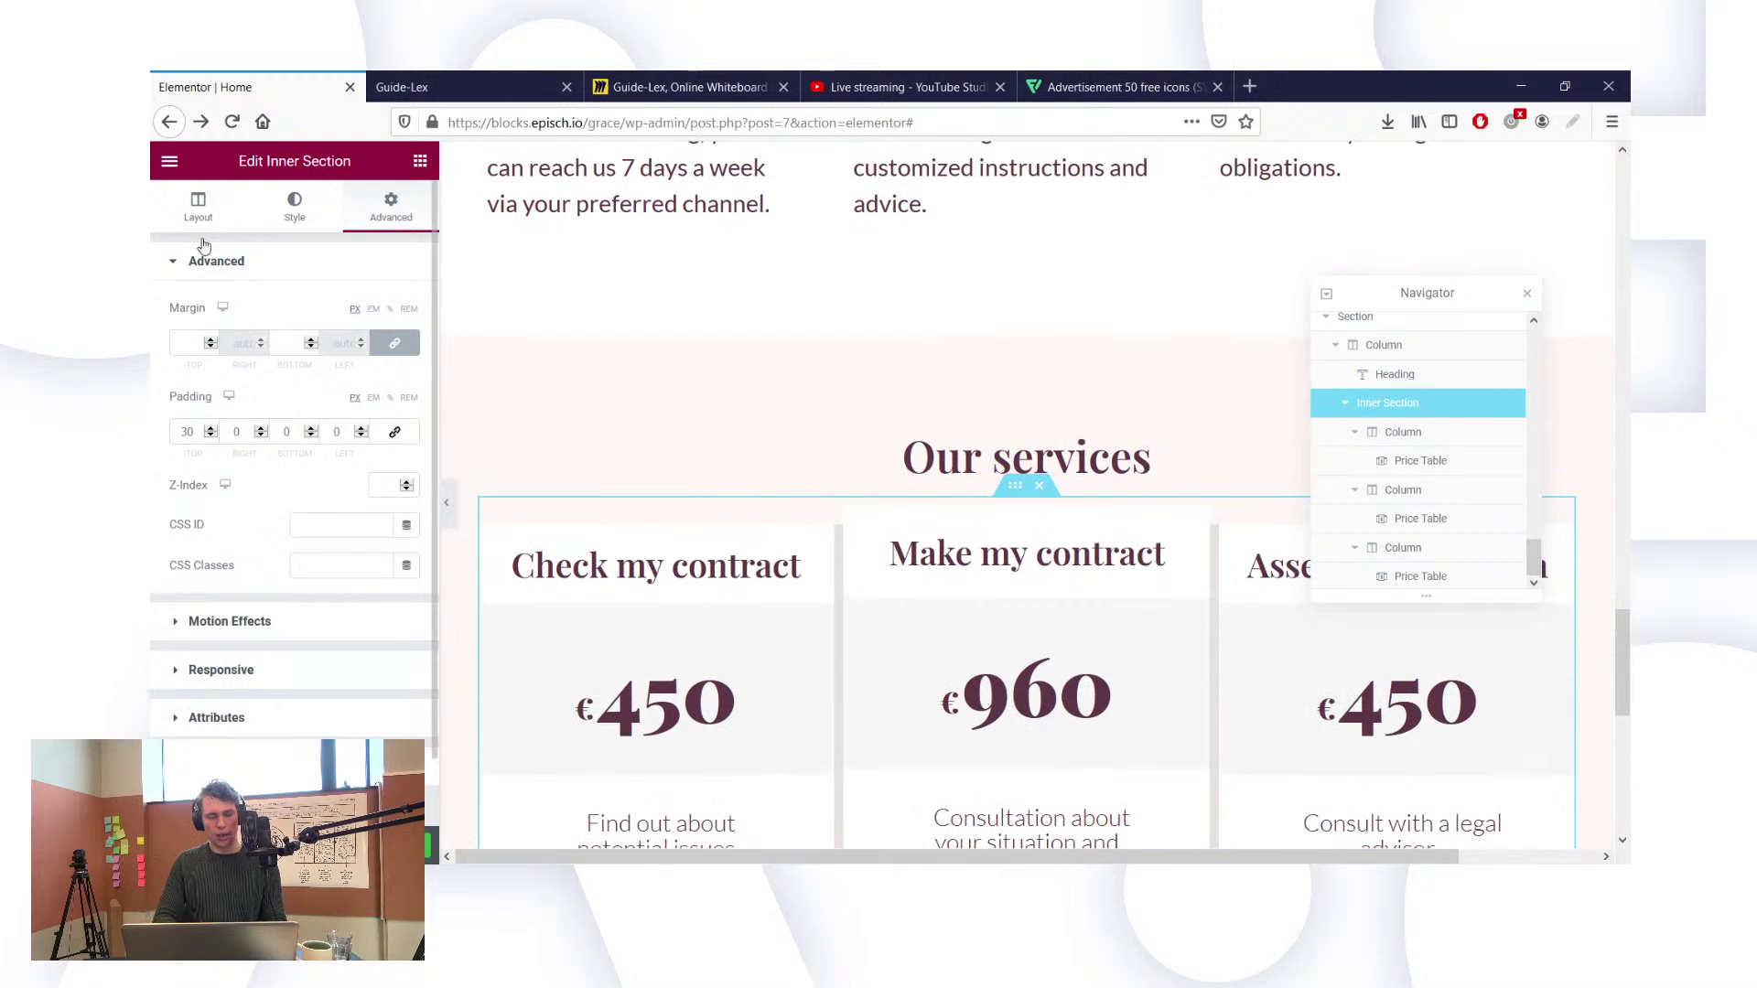
{"action": "left_click", "coordinate": [198, 206]}
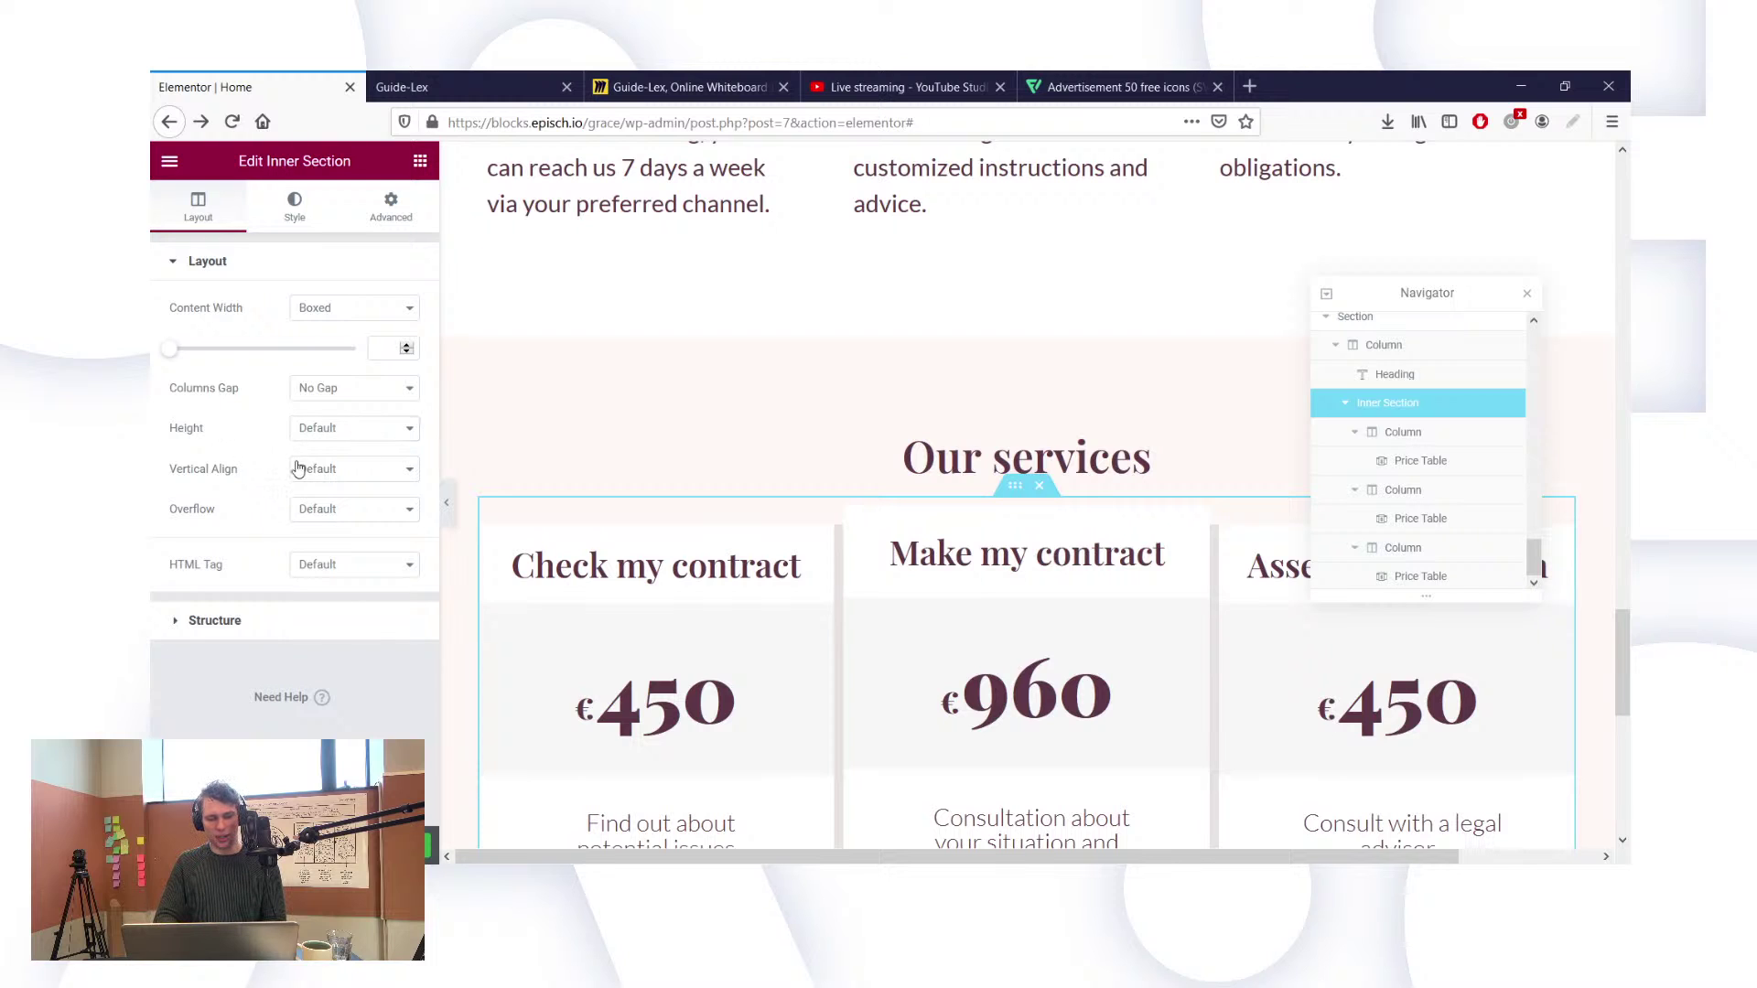
{"action": "left_click", "coordinate": [332, 535]}
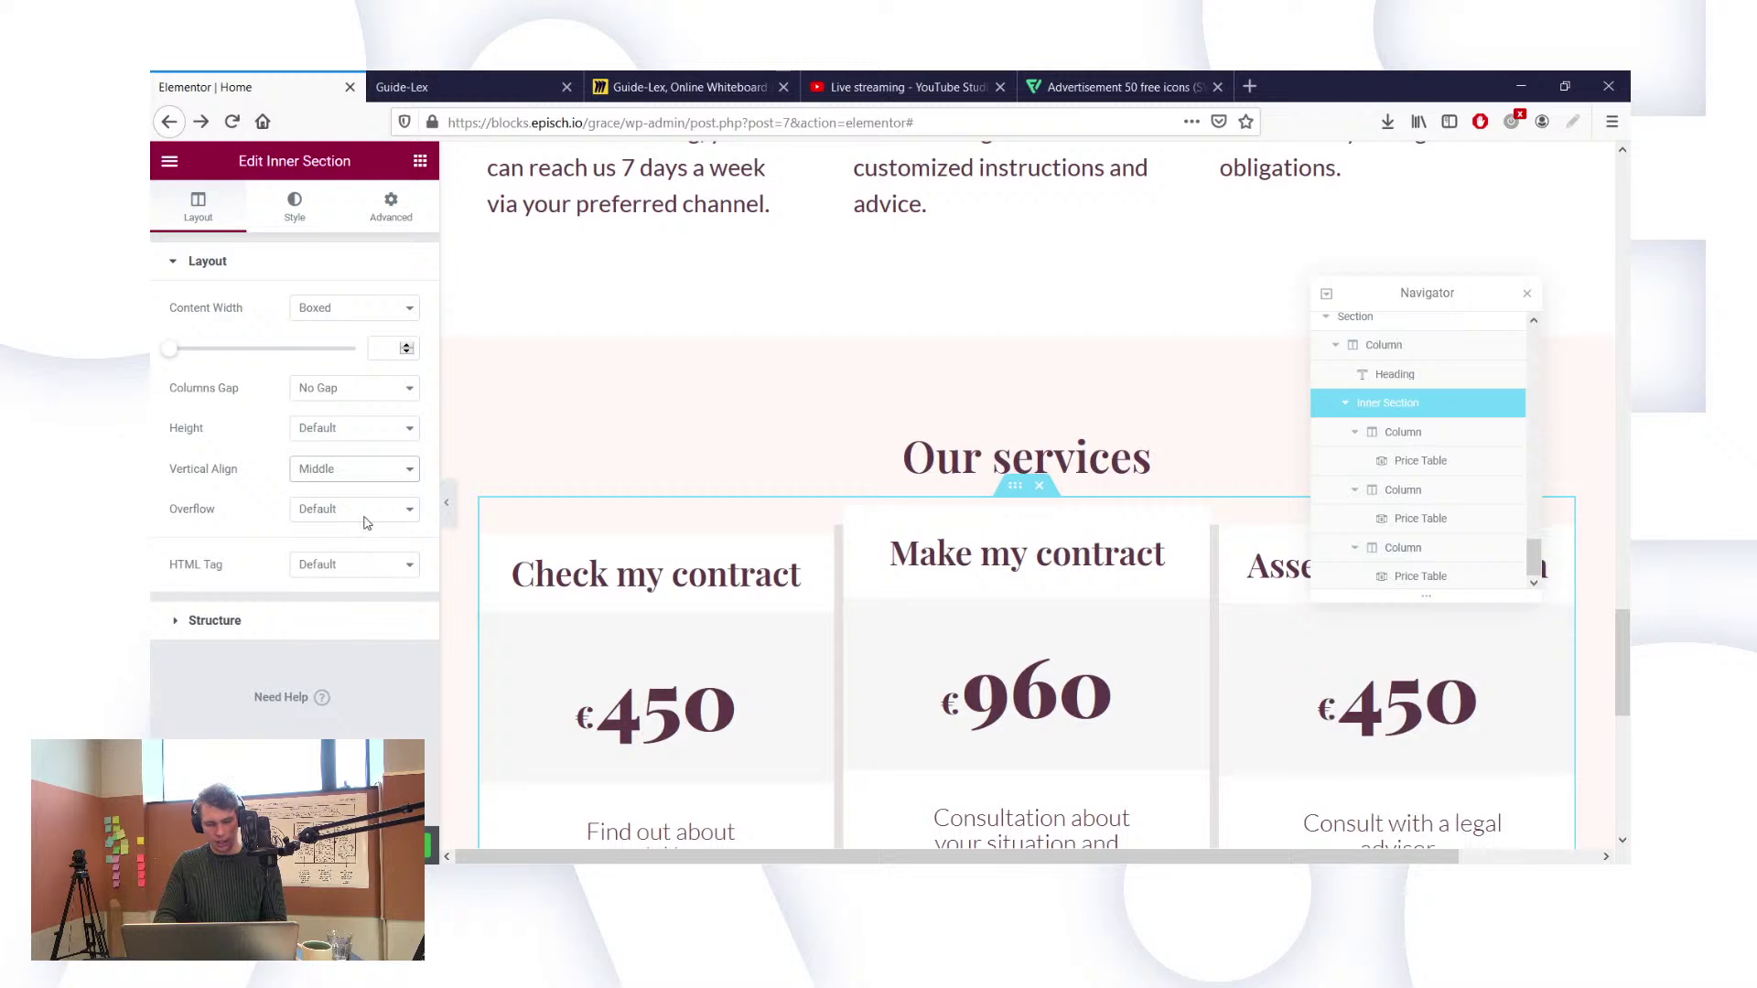
{"action": "left_click", "coordinate": [372, 598]}
Step: Try Space Around, settle on Default vertical alignment, and select the third column
{"action": "scroll", "coordinate": [549, 677], "scroll_direction": "down", "scroll_amount": 5}
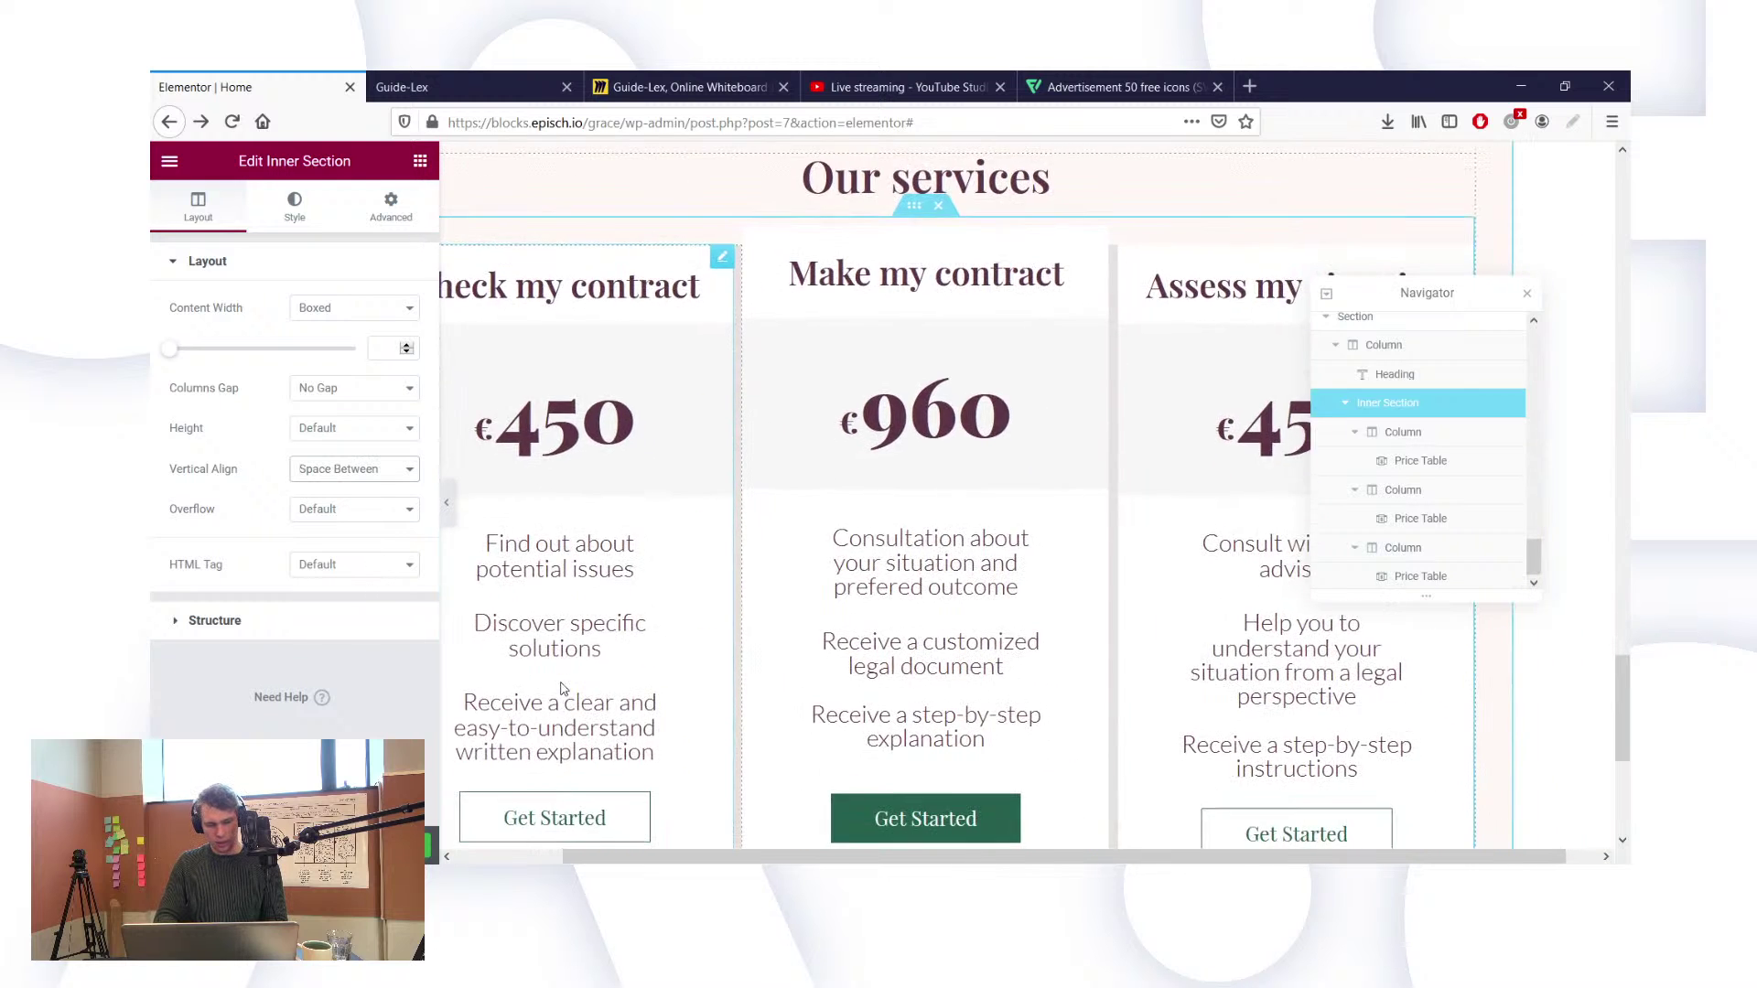
{"action": "scroll", "coordinate": [562, 688], "scroll_direction": "left", "scroll_amount": 2}
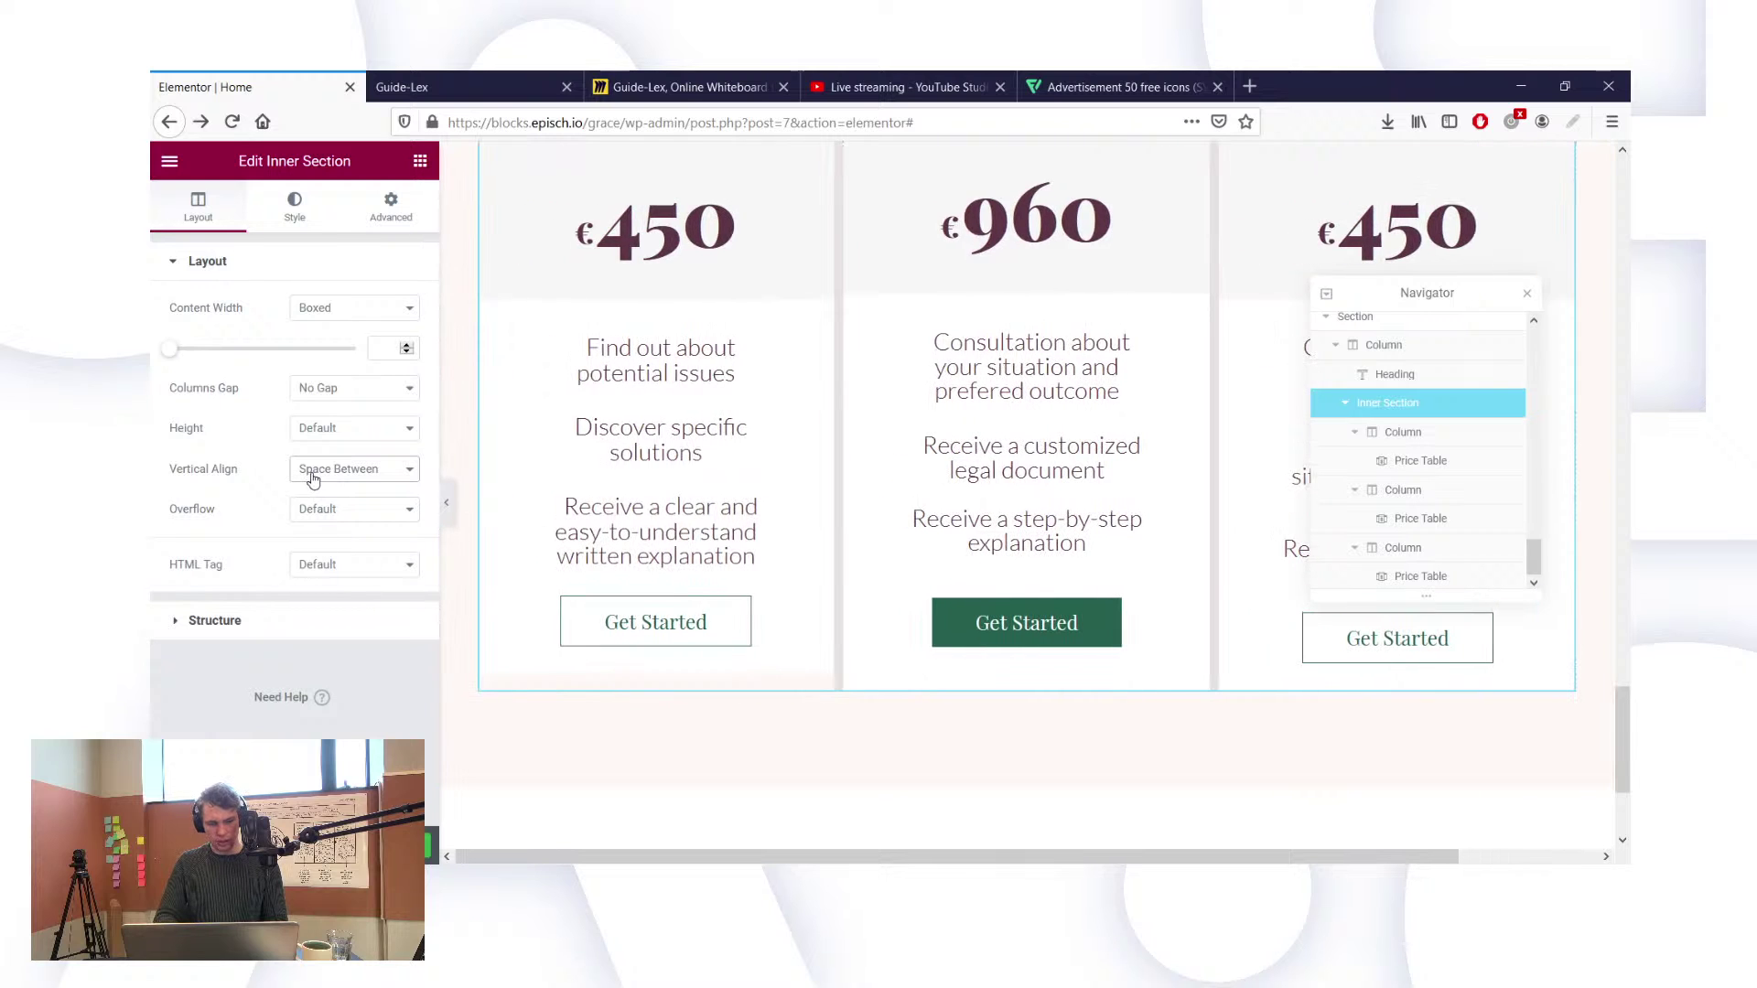
{"action": "left_click", "coordinate": [350, 625]}
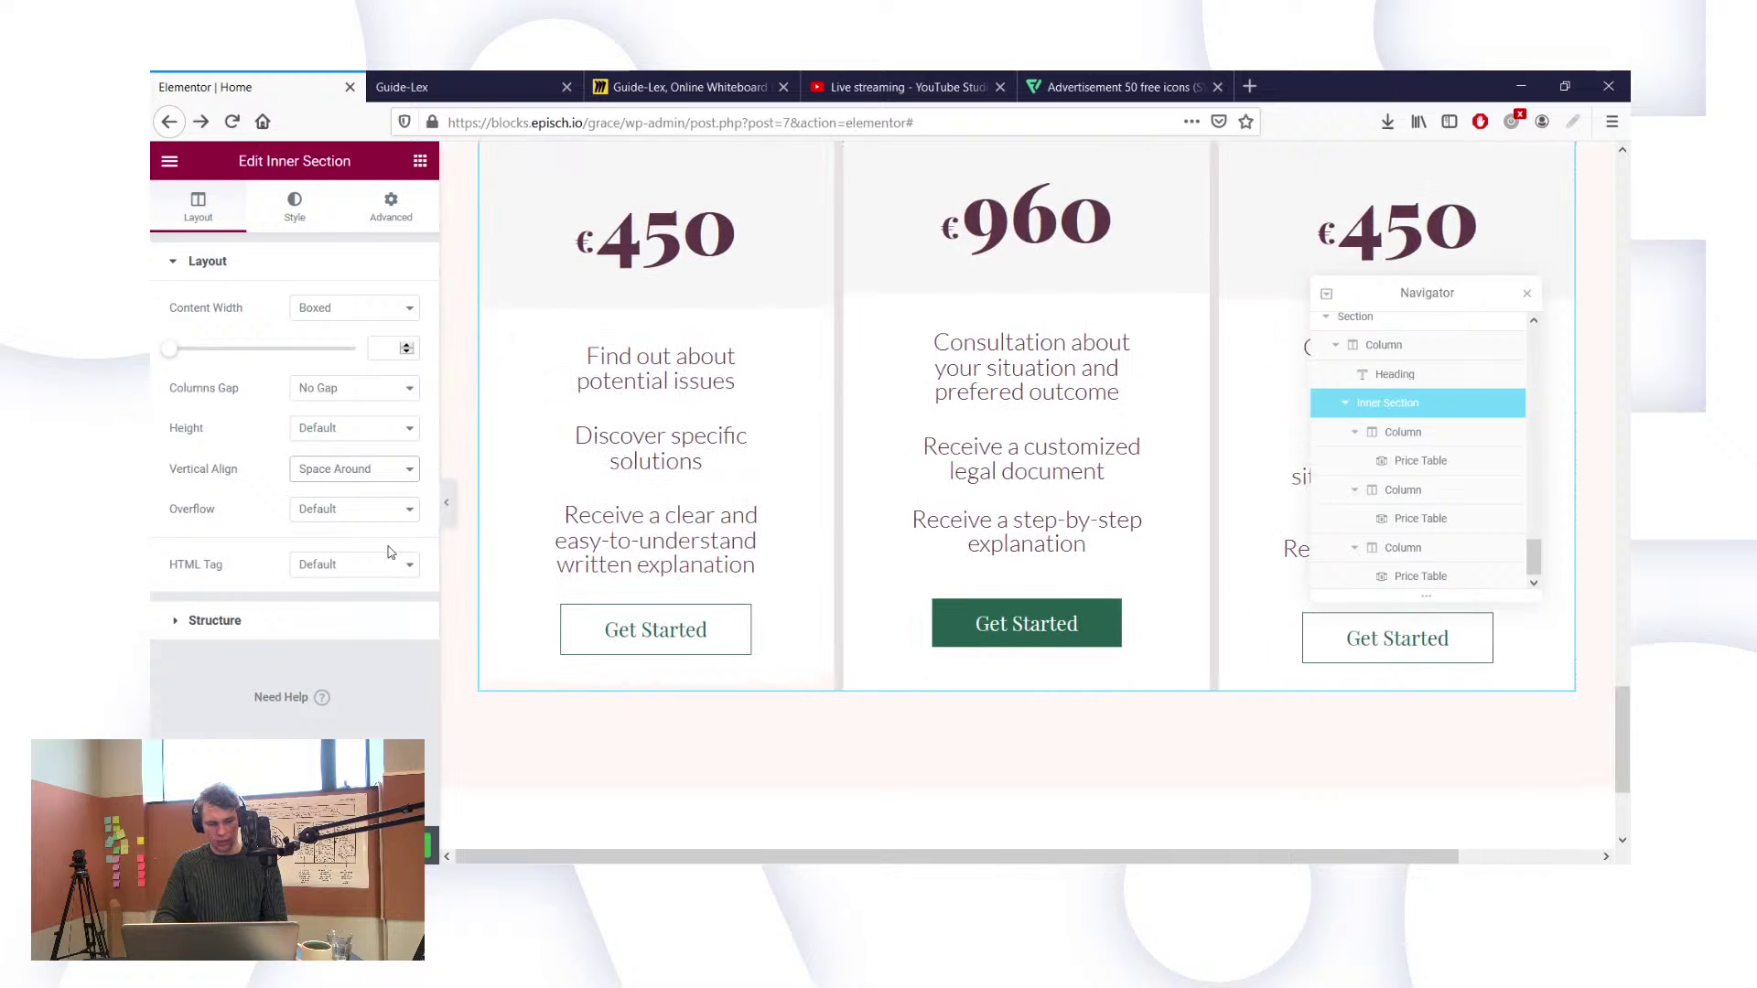
{"action": "left_click", "coordinate": [328, 504]}
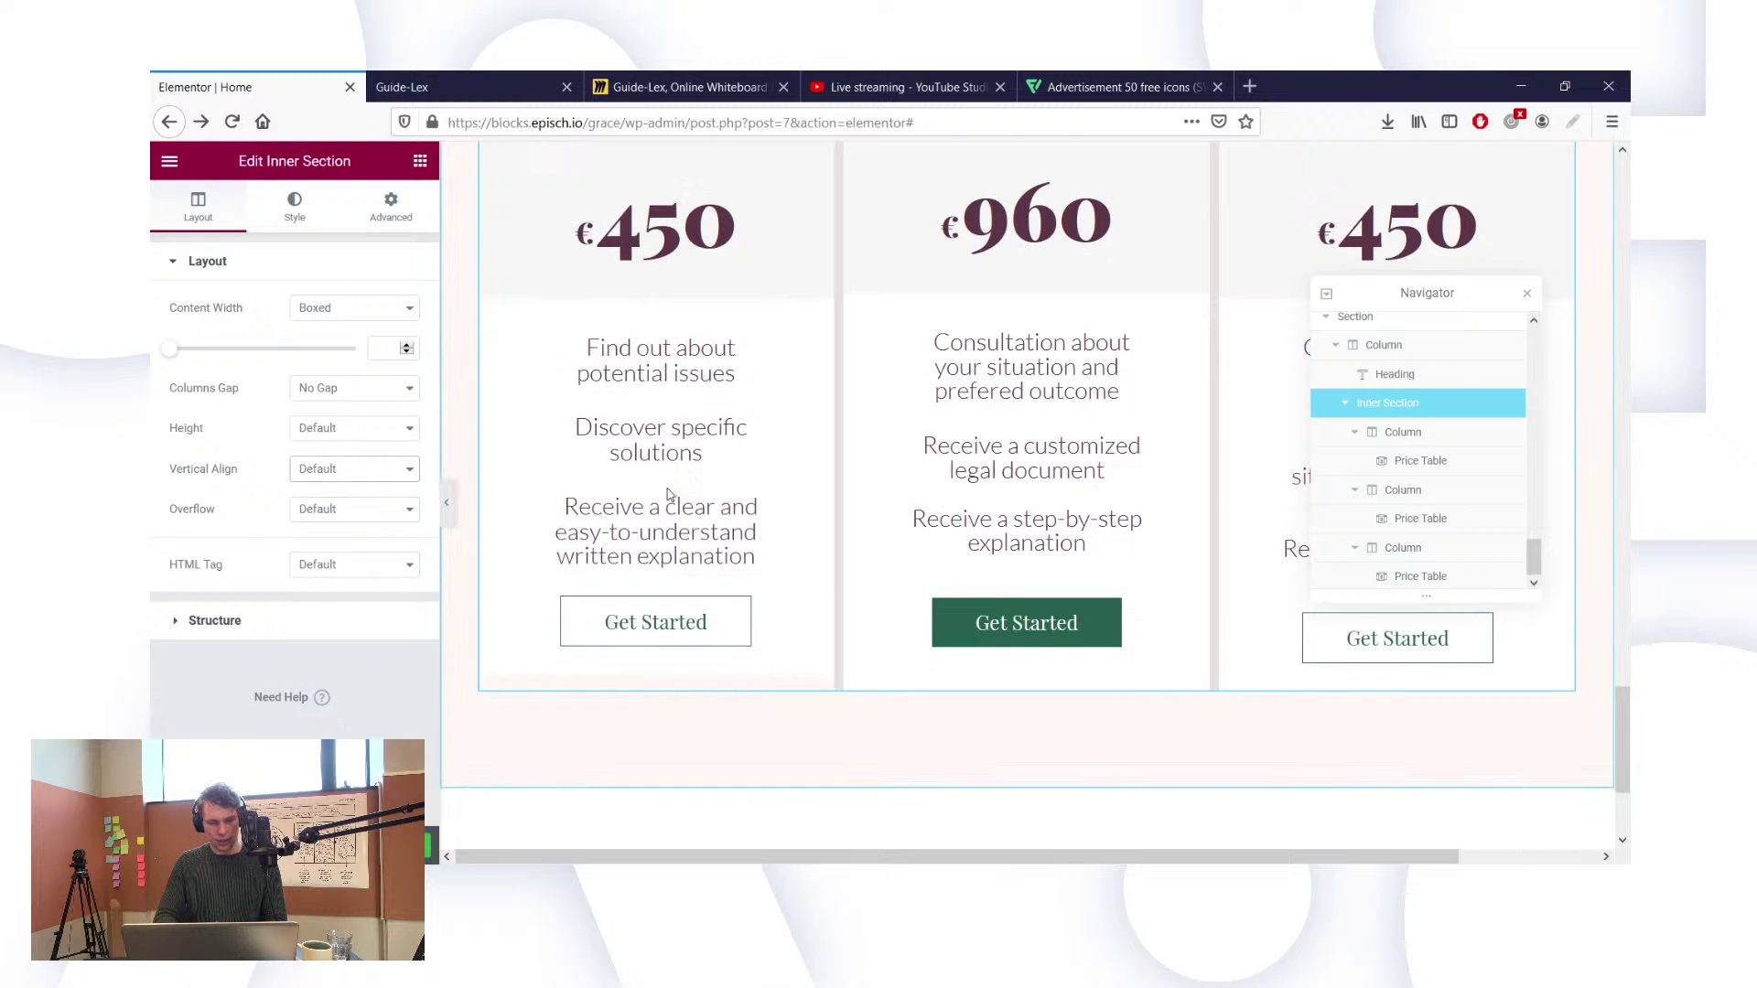
{"action": "scroll", "coordinate": [771, 491], "scroll_direction": "up", "scroll_amount": 2}
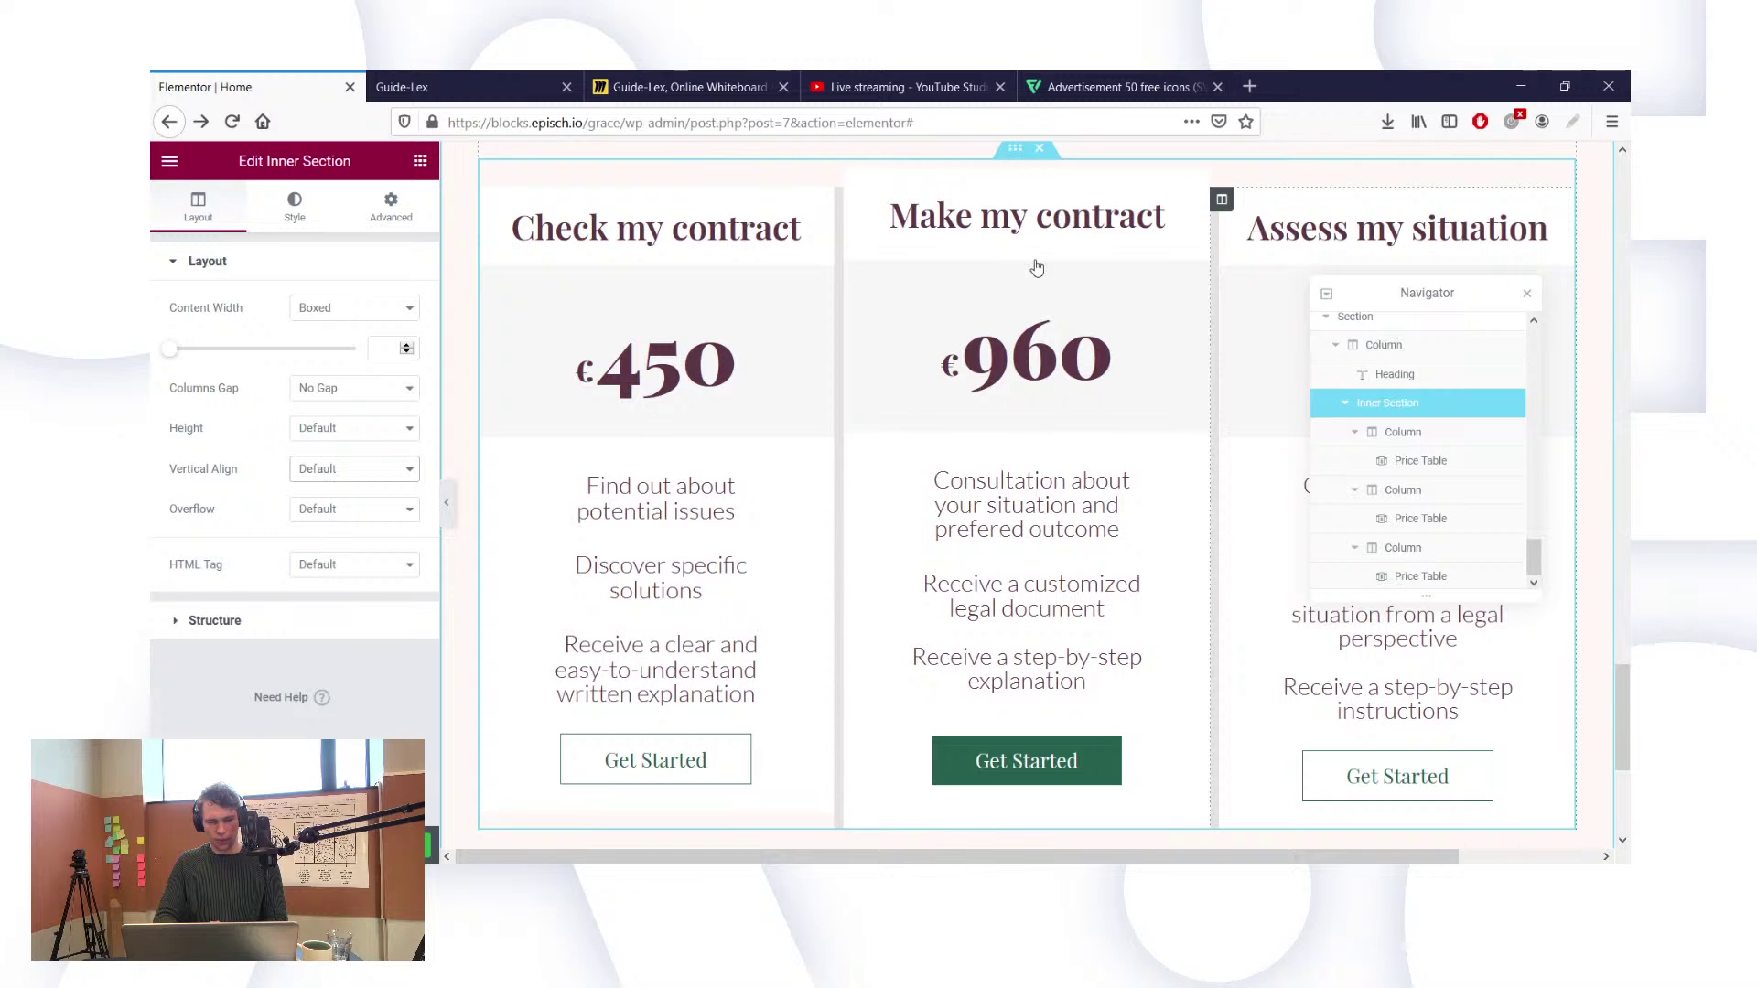
{"action": "left_click", "coordinate": [1377, 351]}
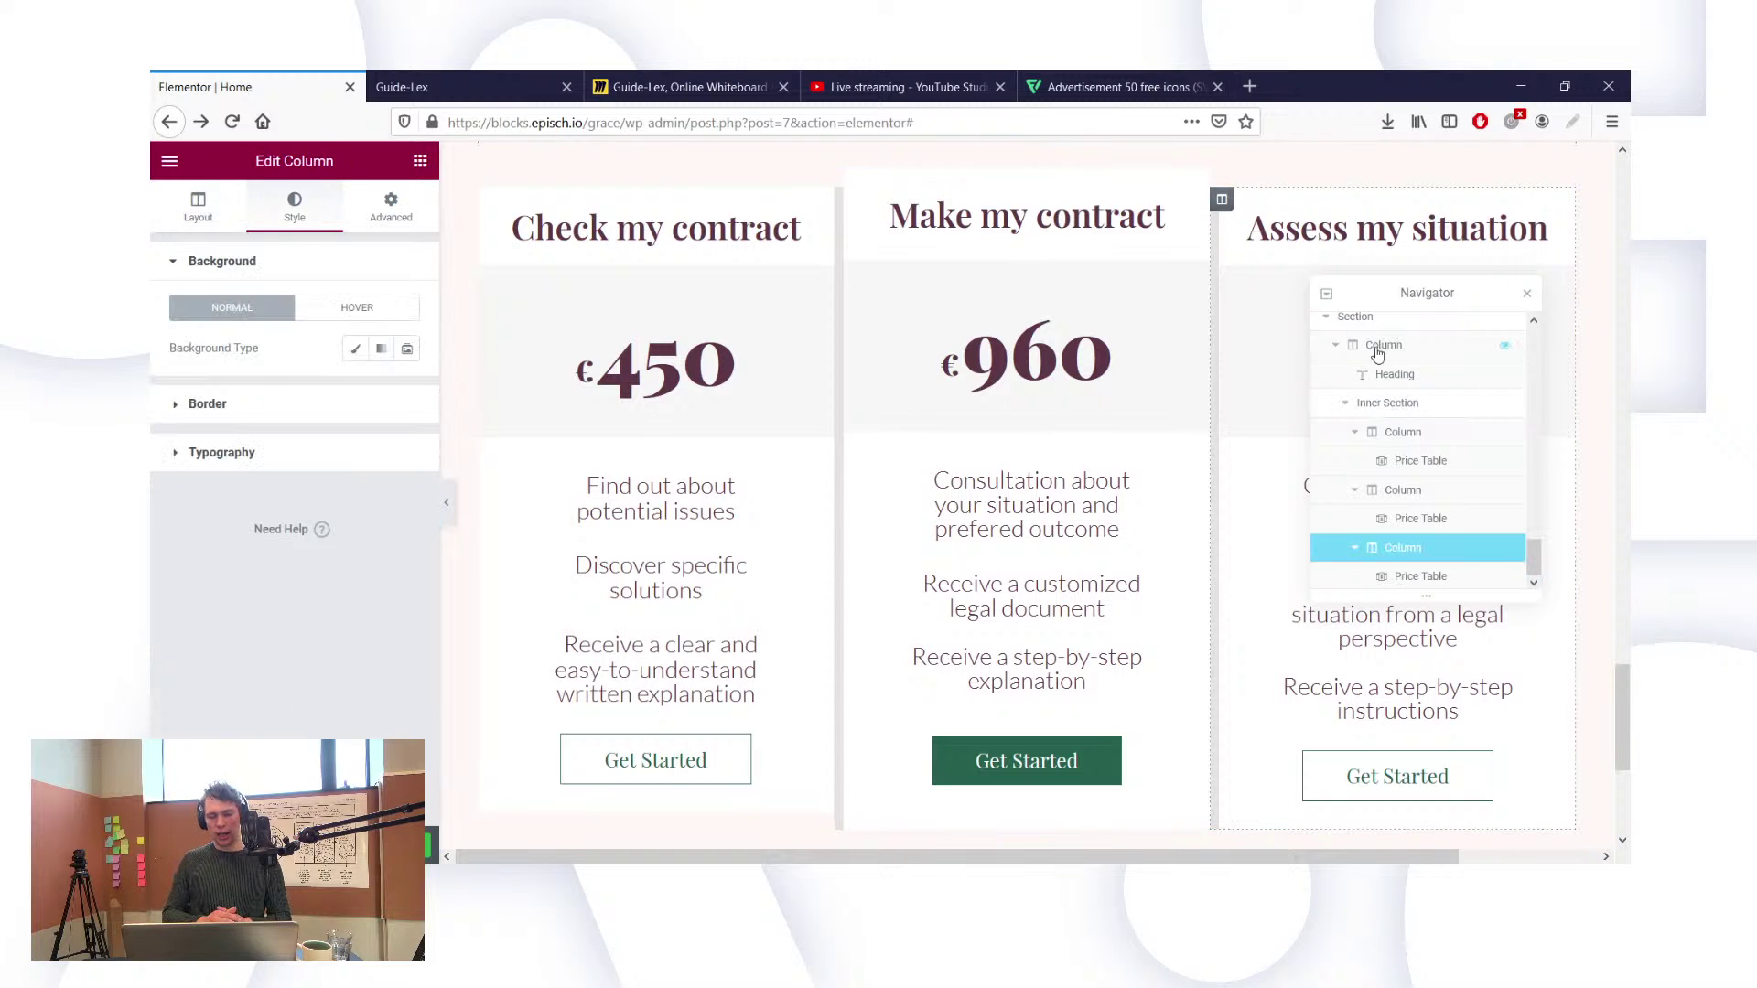
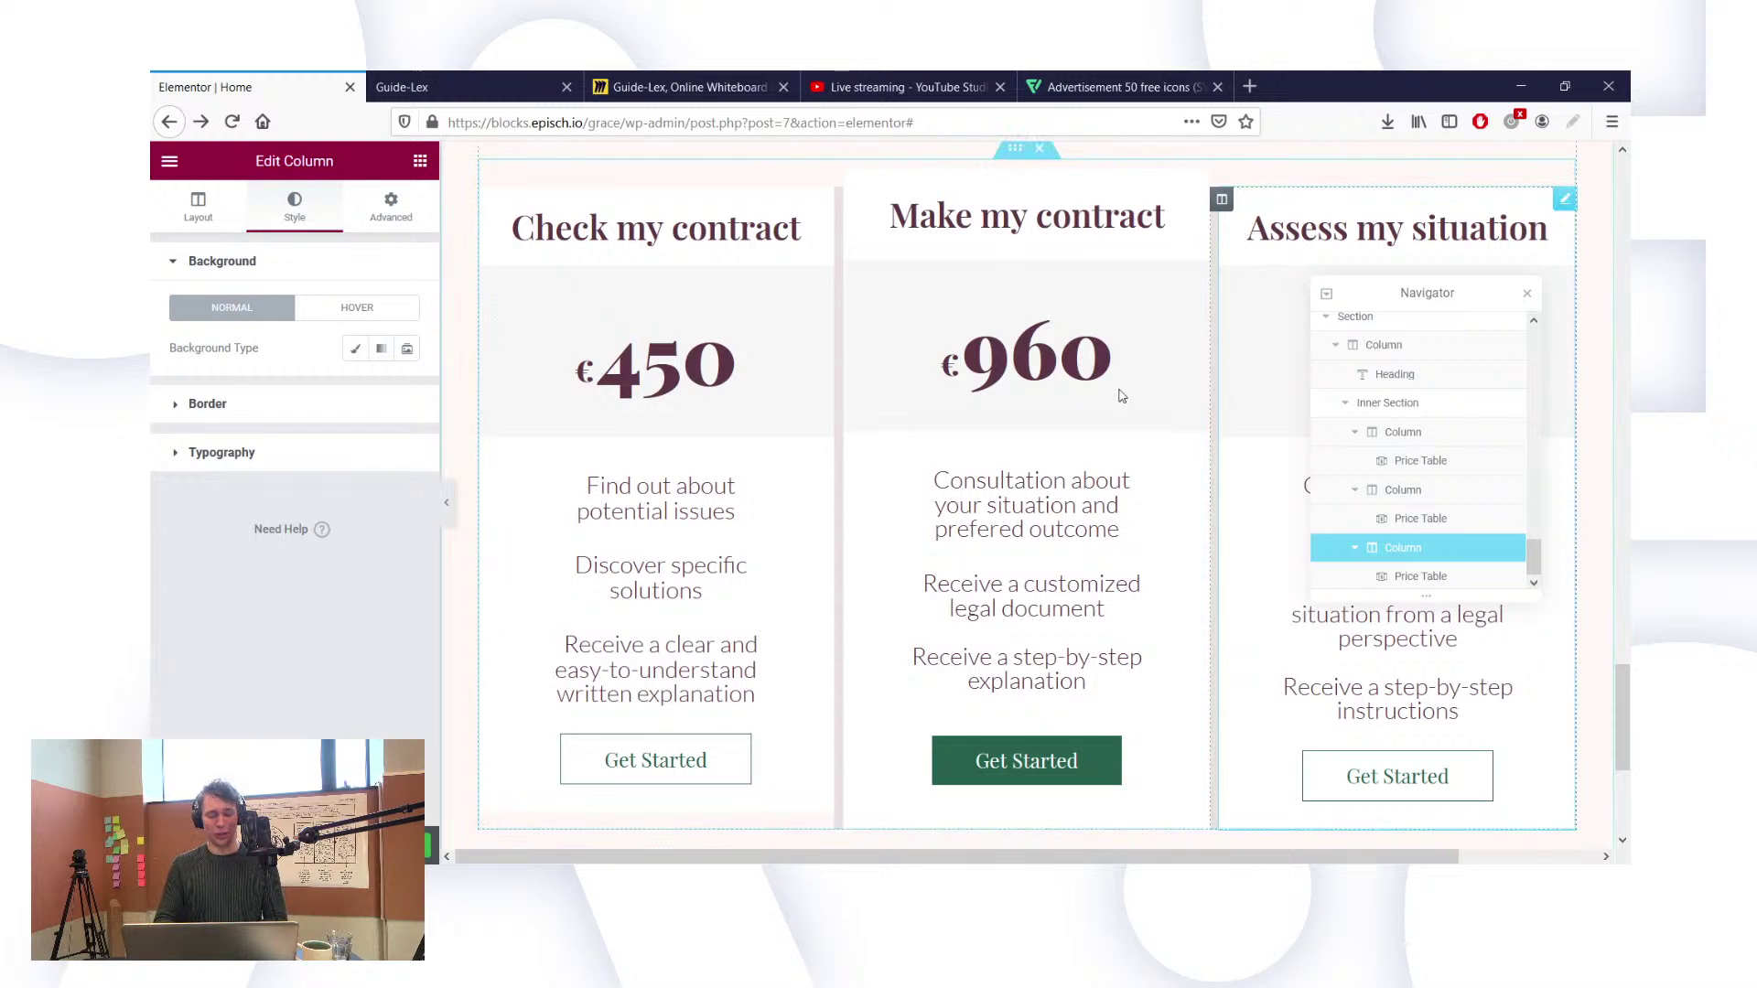
Step: Scroll around the canvas to review the price cards and select the first price table
{"action": "scroll", "coordinate": [1115, 401], "scroll_direction": "down", "scroll_amount": 2}
{"action": "scroll", "coordinate": [1114, 400], "scroll_direction": "right", "scroll_amount": 2}
{"action": "scroll", "coordinate": [1115, 401], "scroll_direction": "left", "scroll_amount": 2}
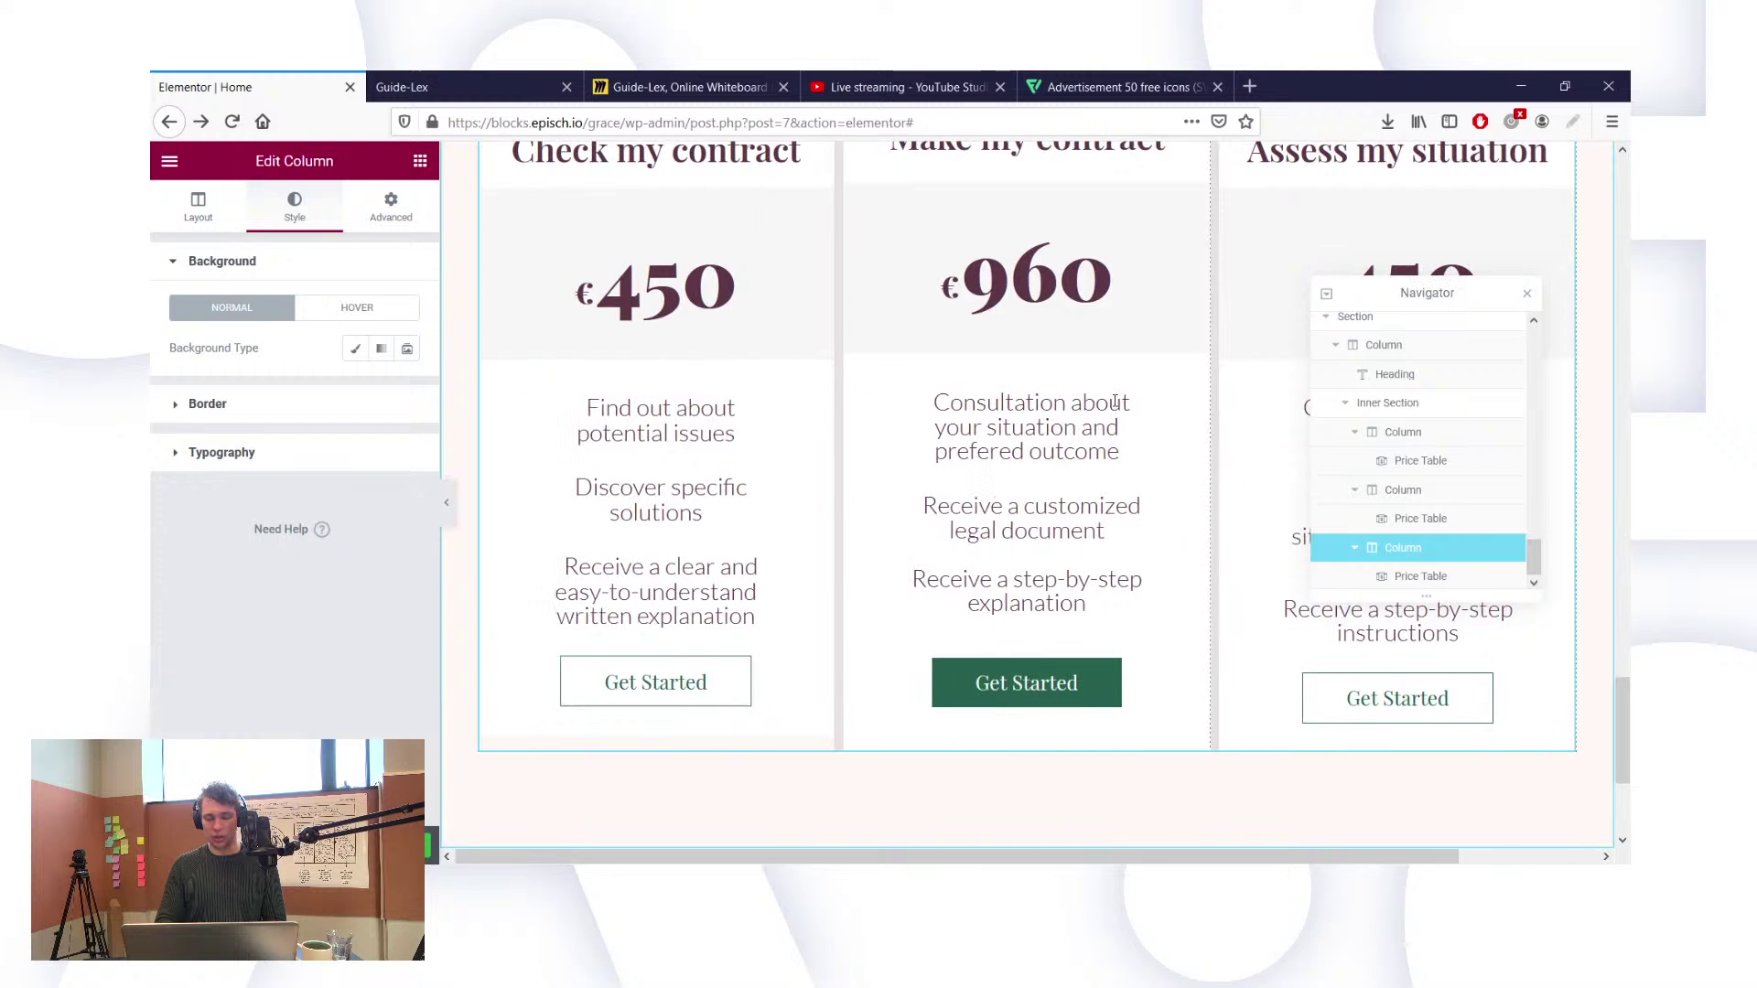
{"action": "scroll", "coordinate": [972, 377], "scroll_direction": "up", "scroll_amount": 4}
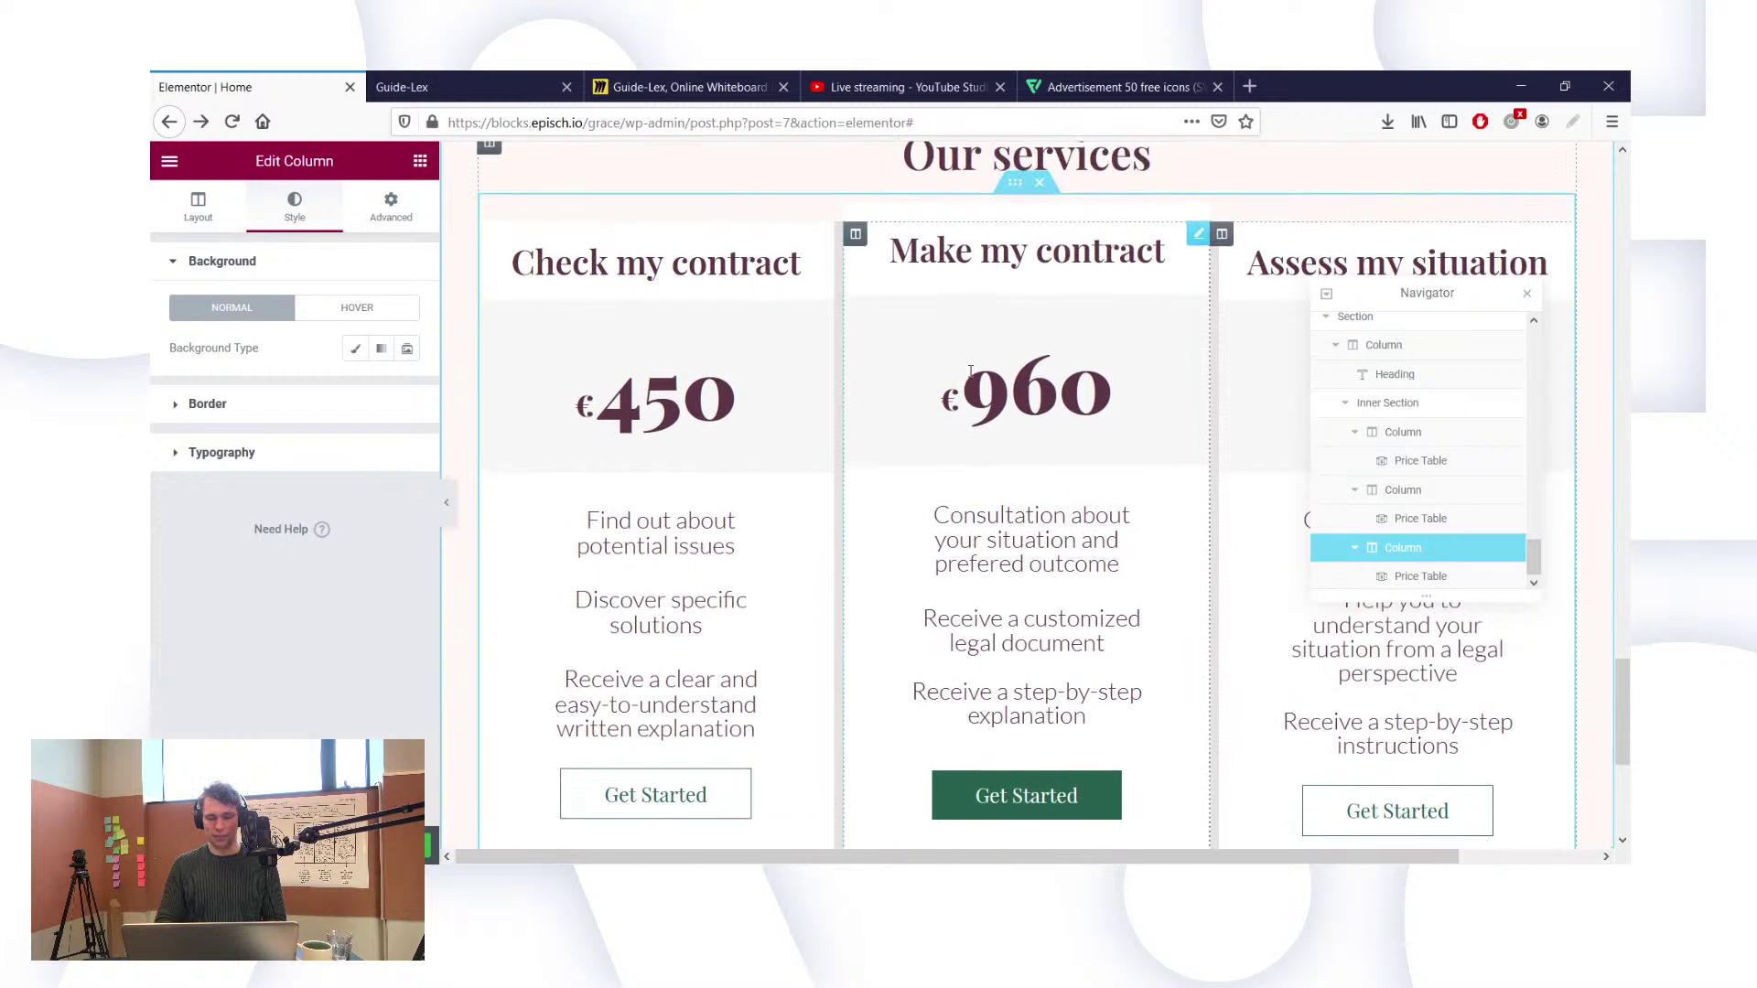
{"action": "scroll", "coordinate": [971, 375], "scroll_direction": "right", "scroll_amount": 4}
{"action": "scroll", "coordinate": [970, 370], "scroll_direction": "down", "scroll_amount": 2}
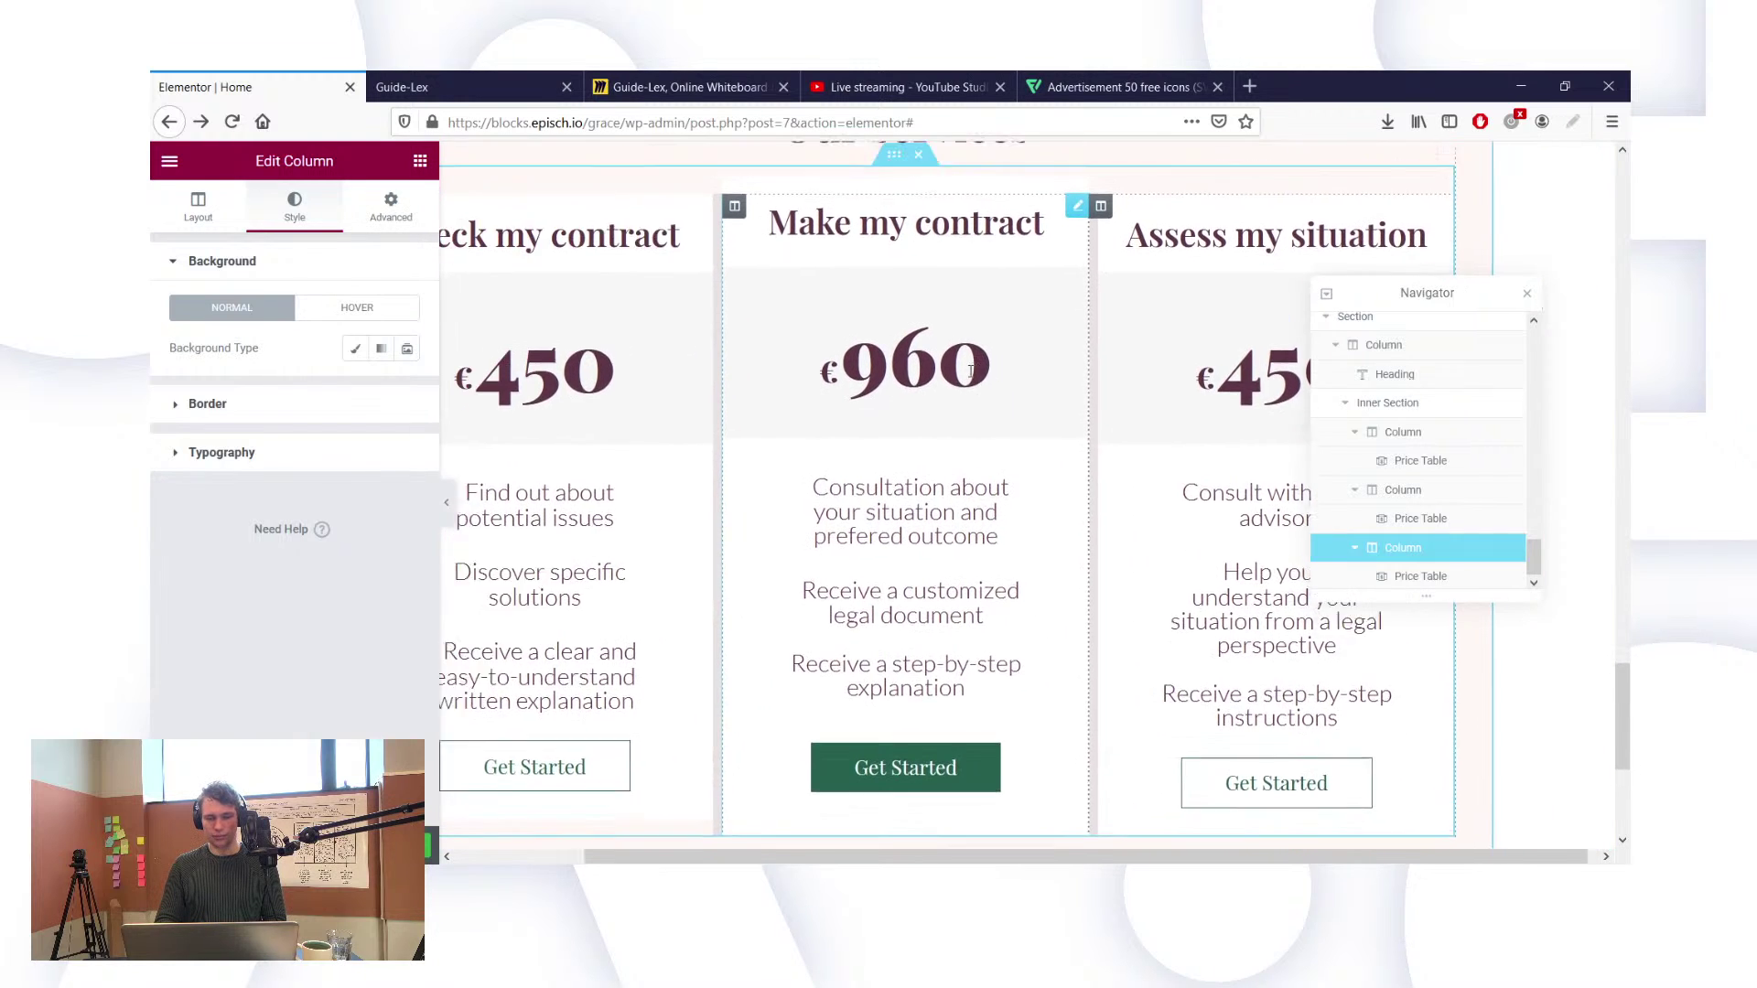
{"action": "scroll", "coordinate": [971, 370], "scroll_direction": "up", "scroll_amount": 2}
{"action": "scroll", "coordinate": [970, 370], "scroll_direction": "left", "scroll_amount": 4}
{"action": "scroll", "coordinate": [971, 371], "scroll_direction": "down", "scroll_amount": 3}
{"action": "scroll", "coordinate": [971, 371], "scroll_direction": "right", "scroll_amount": 2}
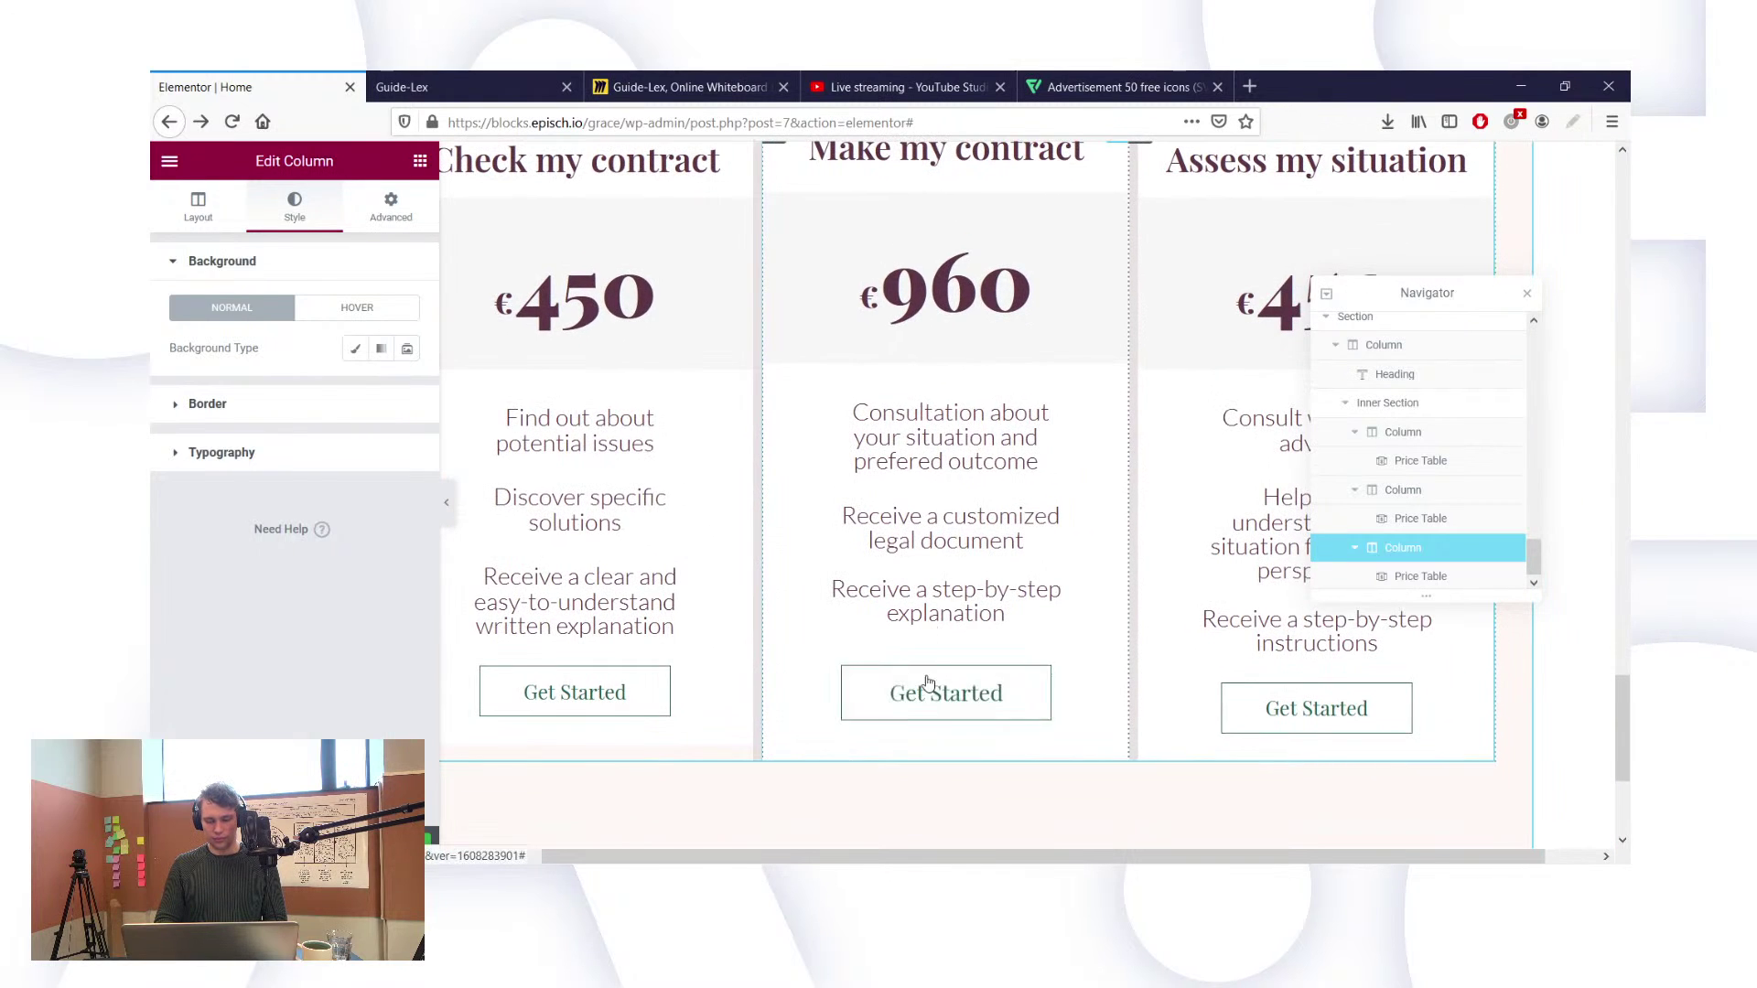
{"action": "left_click", "coordinate": [700, 675]}
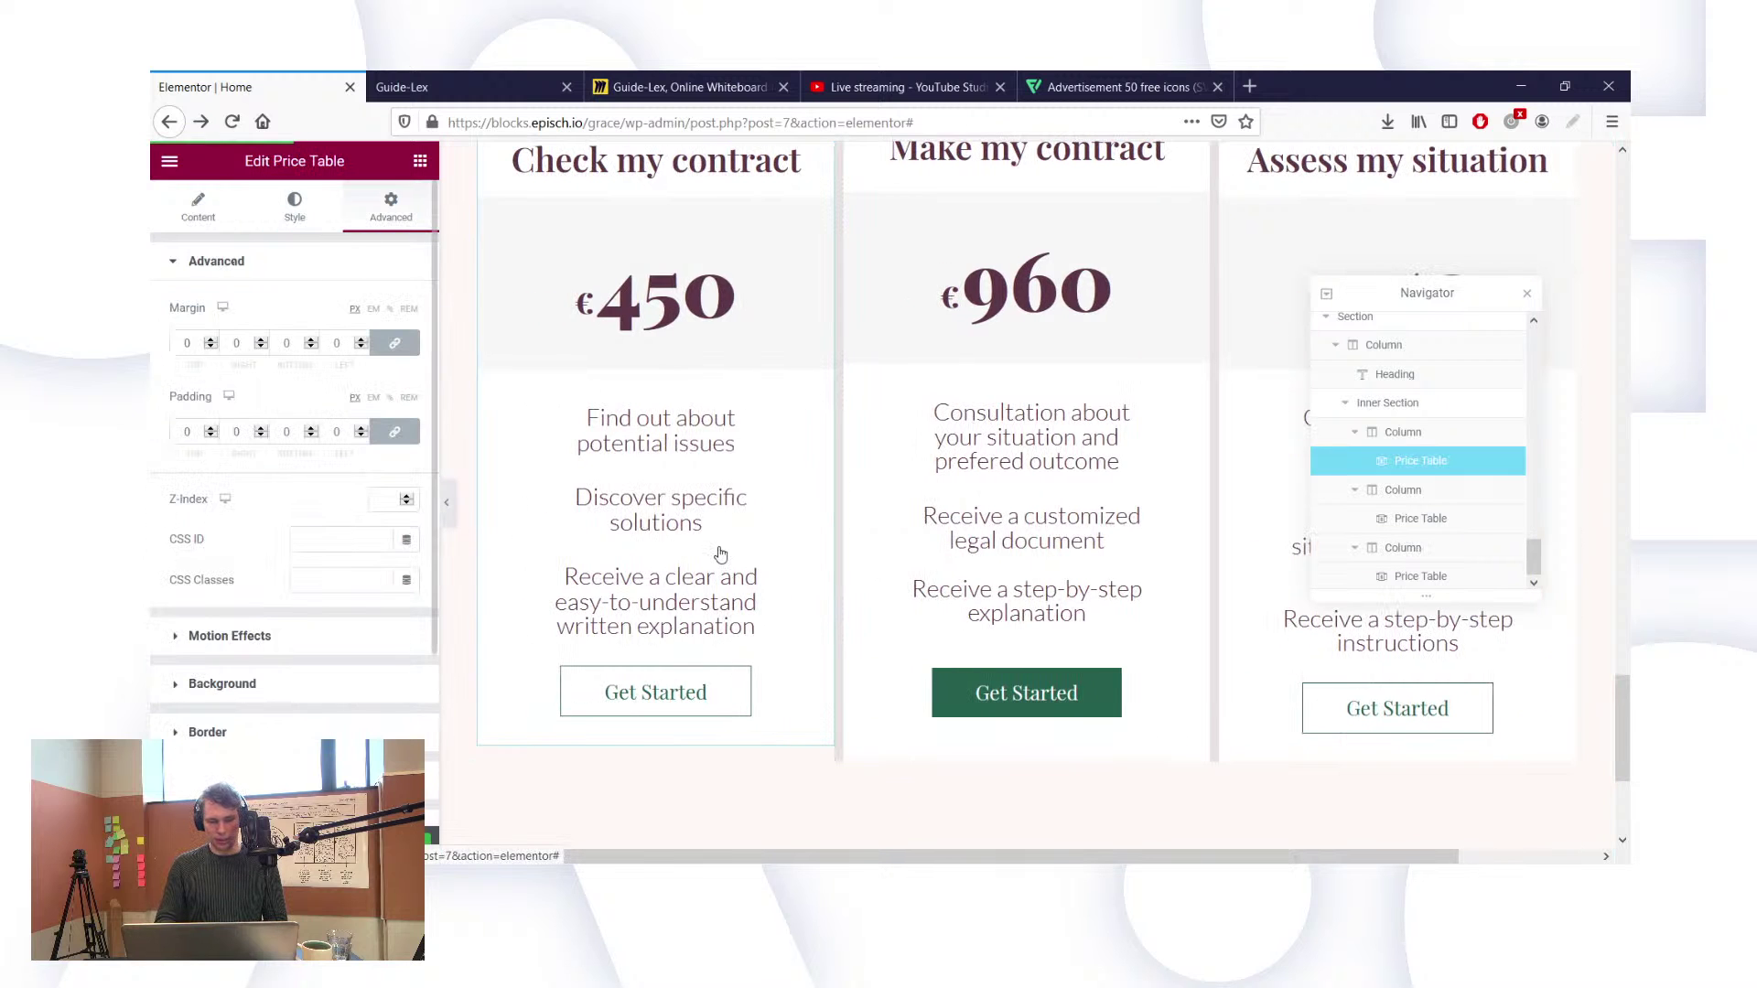
{"action": "scroll", "coordinate": [720, 554], "scroll_direction": "up", "scroll_amount": 2}
{"action": "scroll", "coordinate": [721, 554], "scroll_direction": "down", "scroll_amount": 2}
{"action": "scroll", "coordinate": [720, 555], "scroll_direction": "right", "scroll_amount": 1}
{"action": "scroll", "coordinate": [722, 553], "scroll_direction": "up", "scroll_amount": 1}
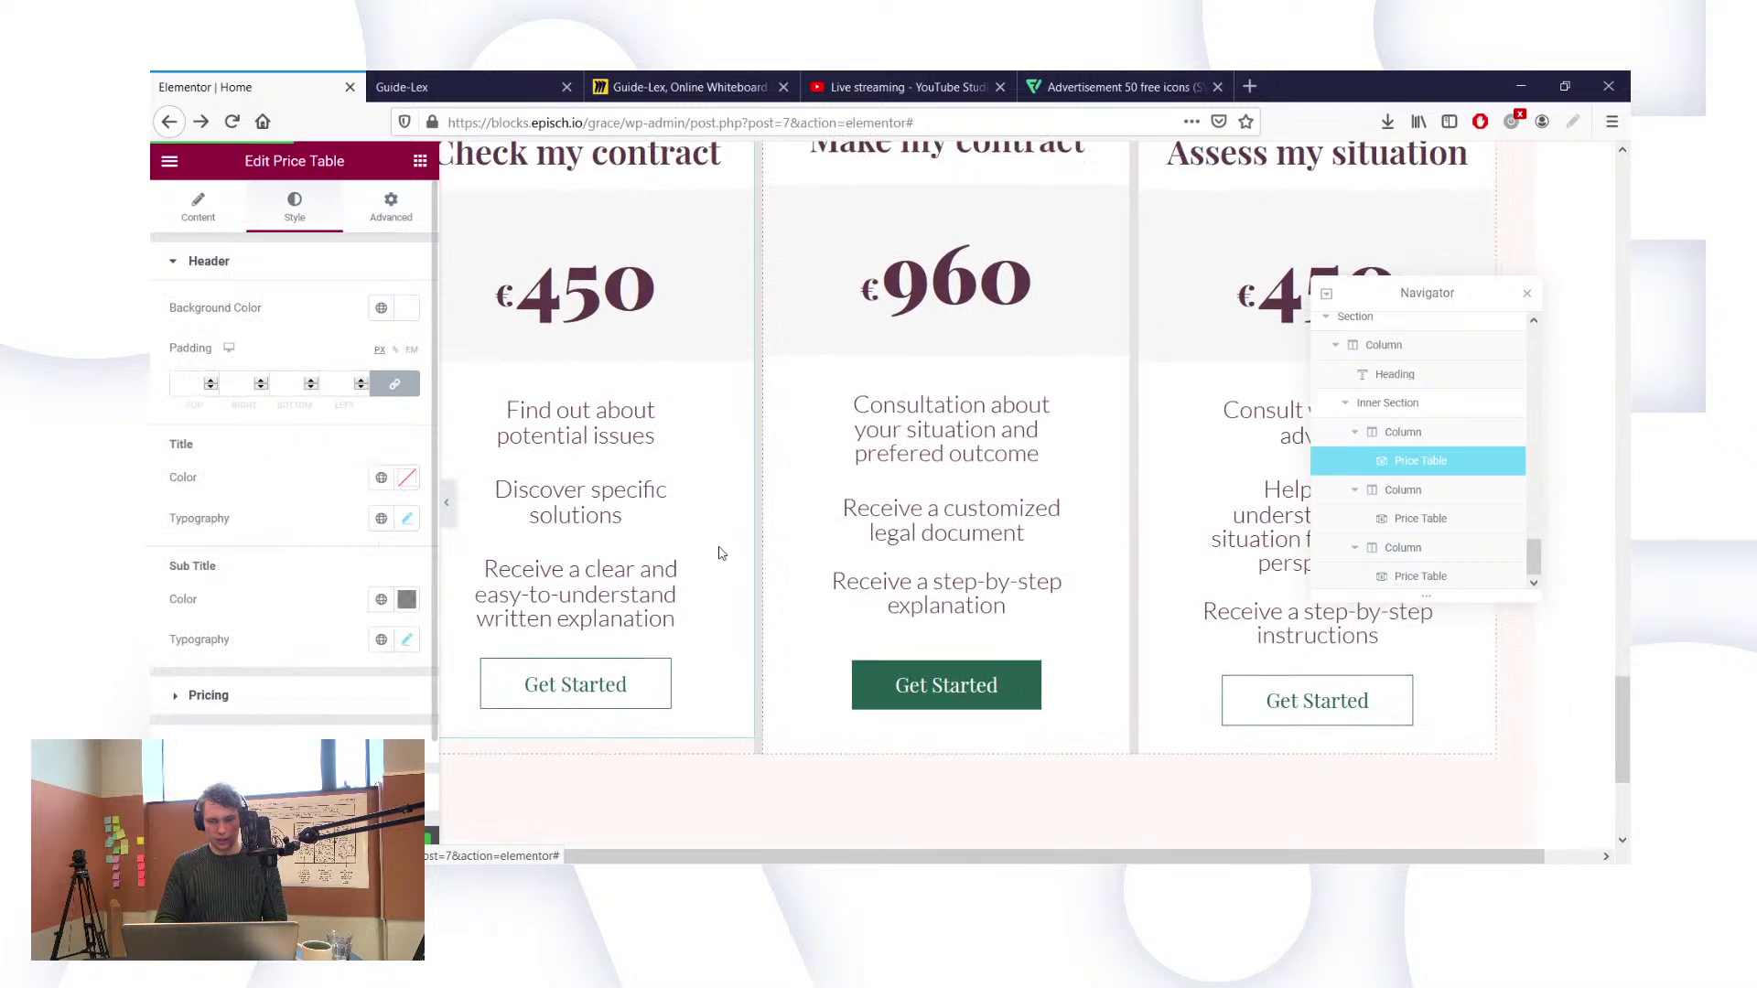
{"action": "scroll", "coordinate": [1185, 452], "scroll_direction": "up", "scroll_amount": 1}
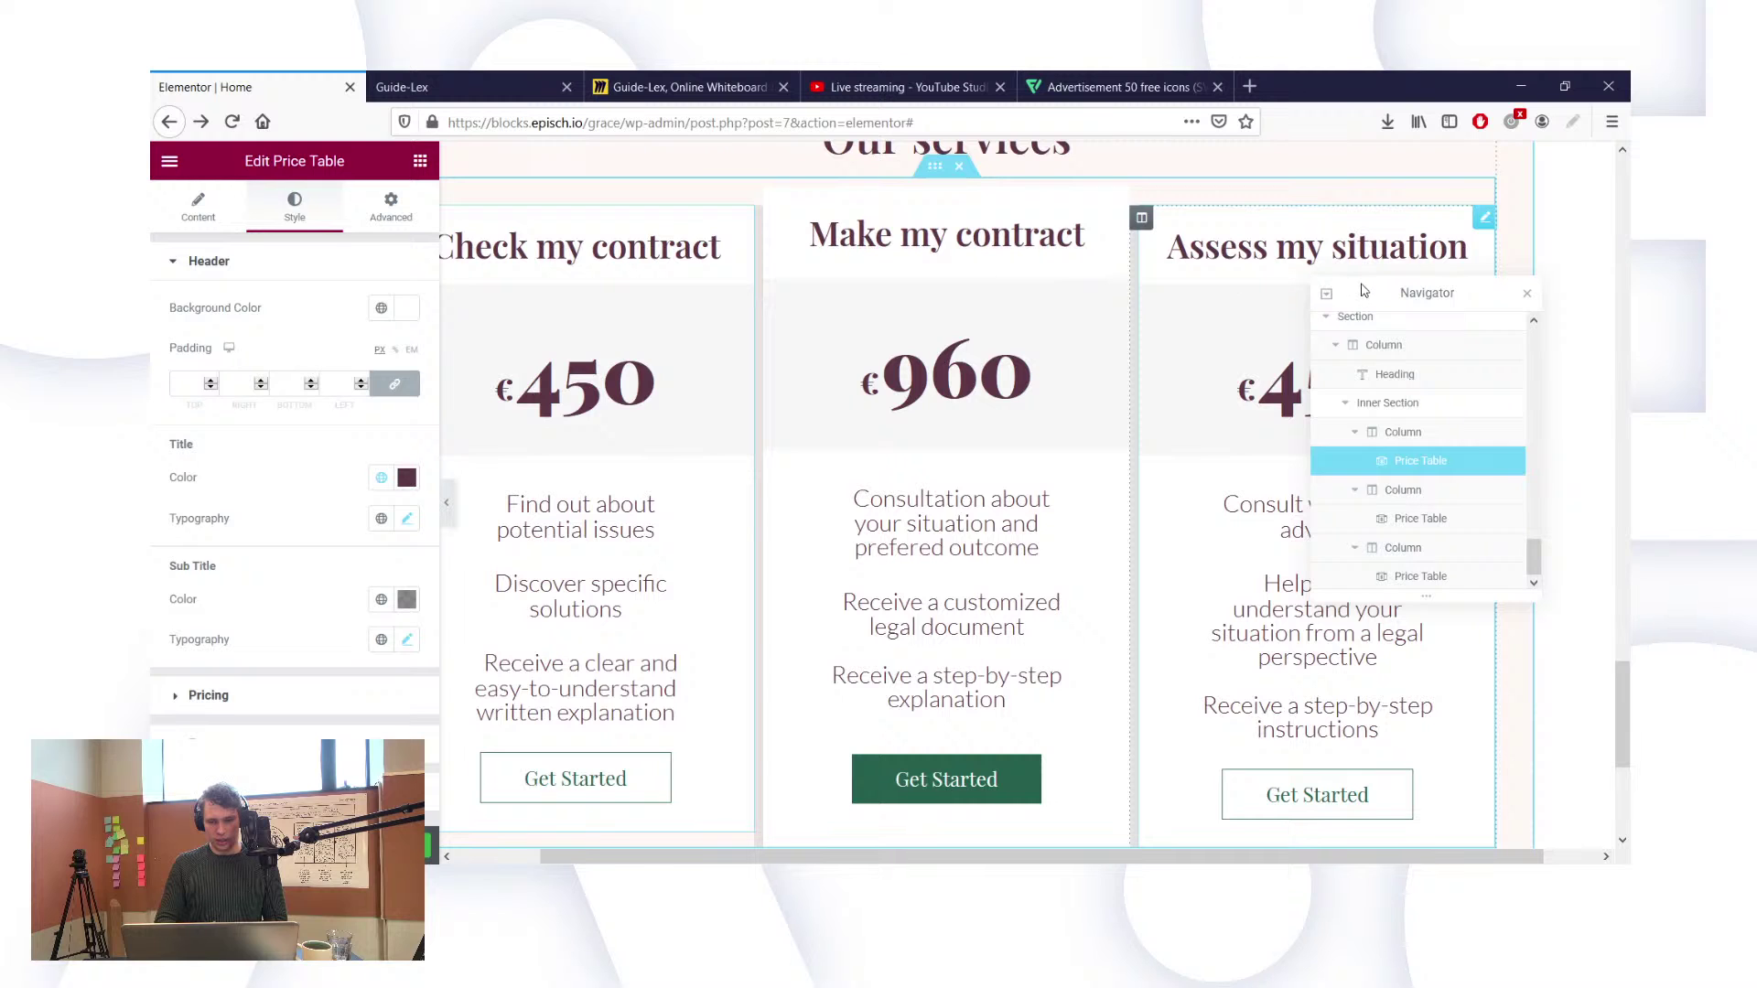
Step: Select the Assess my situation price table and change its features list width from 80 to 75
{"action": "left_click", "coordinate": [1420, 576]}
{"action": "left_click_drag", "start_coordinate": [1358, 288], "coordinate": [1316, 187]}
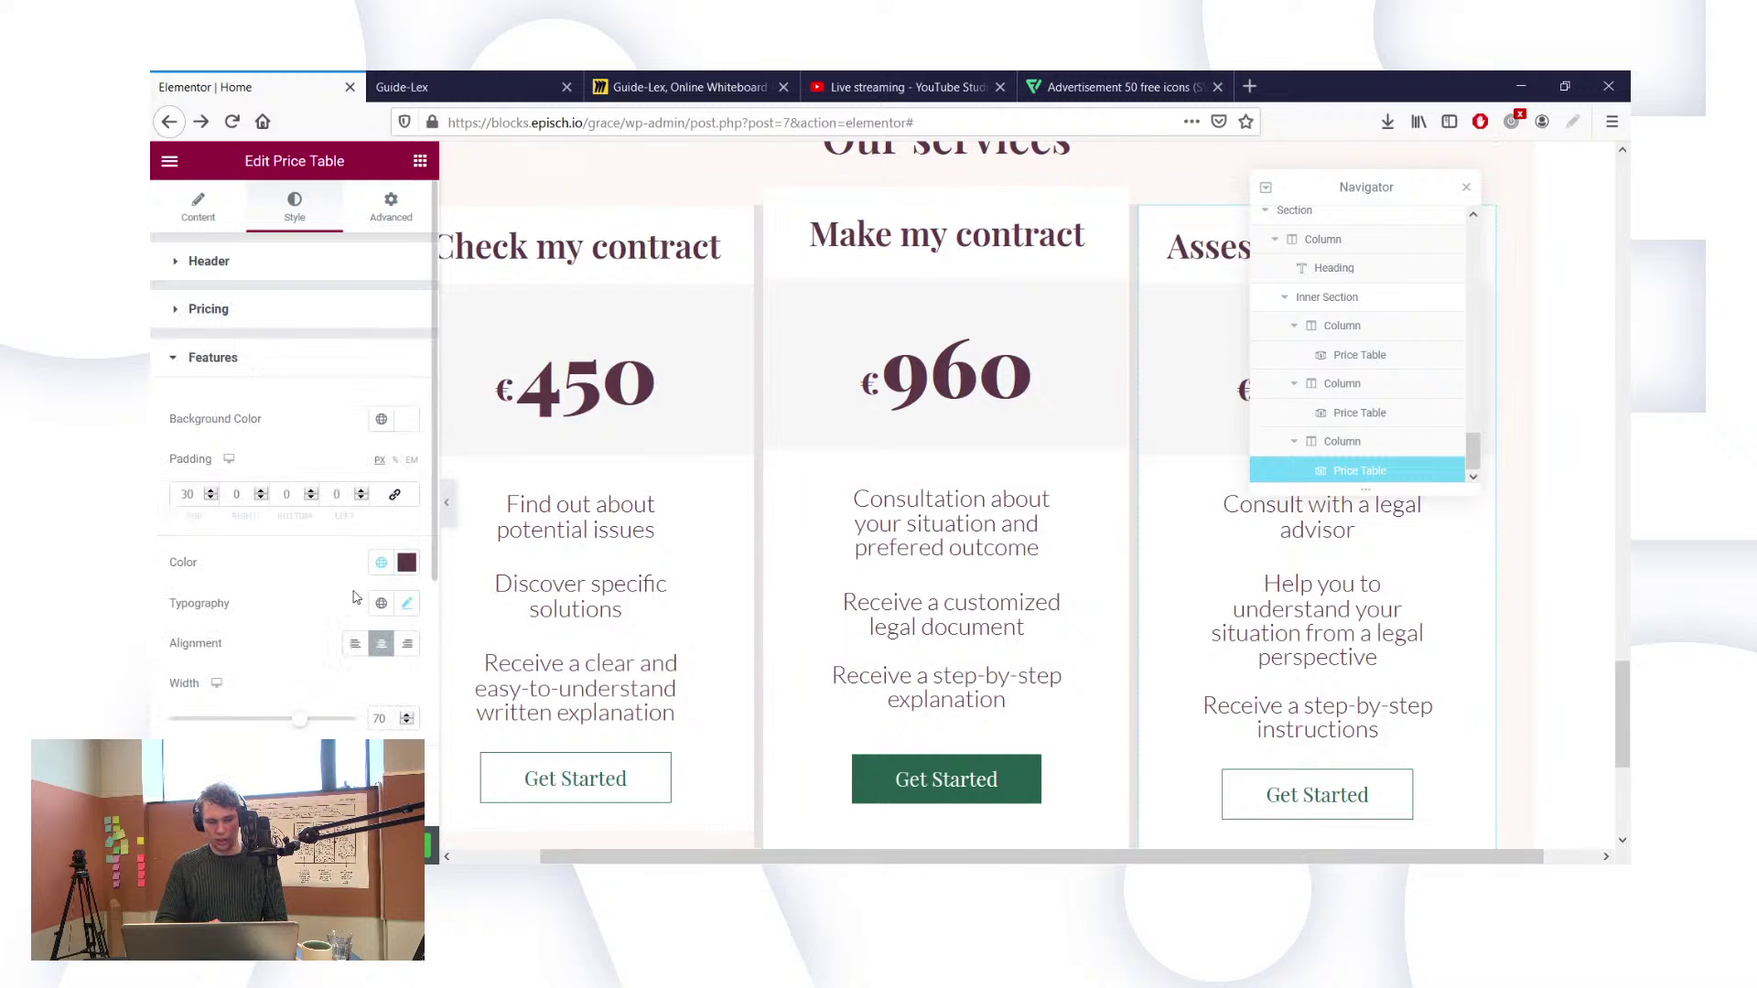
{"action": "double_click", "coordinate": [389, 720]}
{"action": "type", "text": "80"}
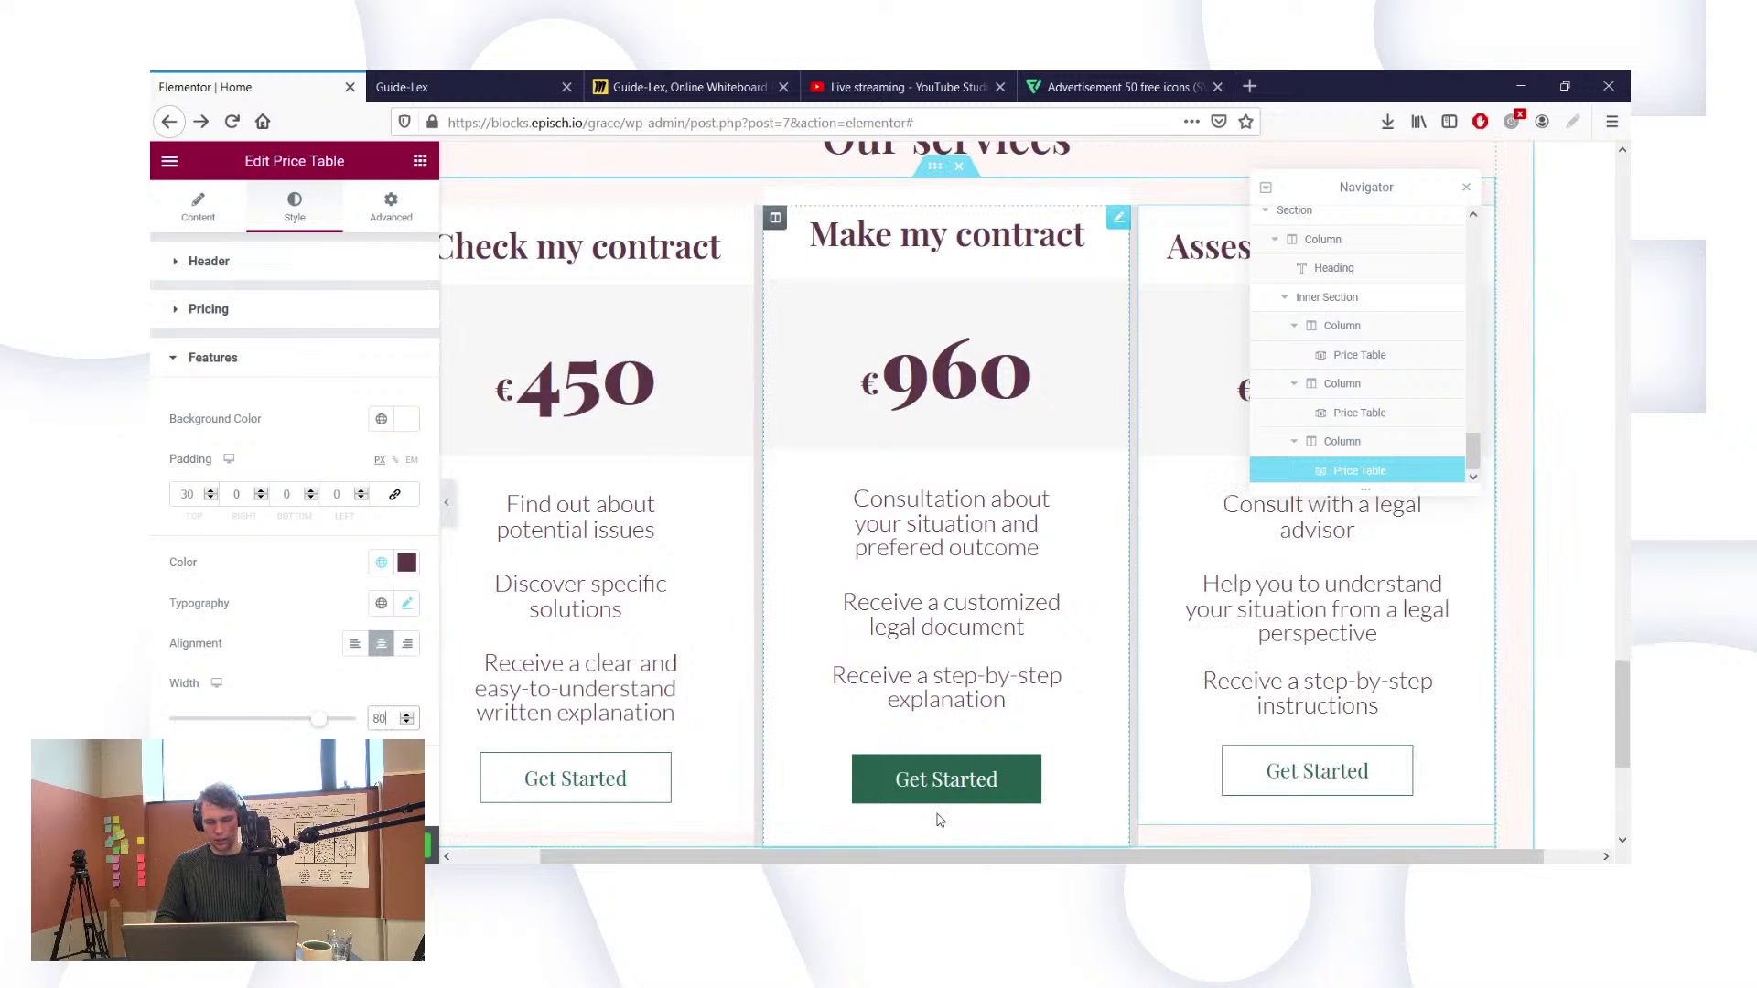
{"action": "scroll", "coordinate": [939, 819], "scroll_direction": "down", "scroll_amount": 2}
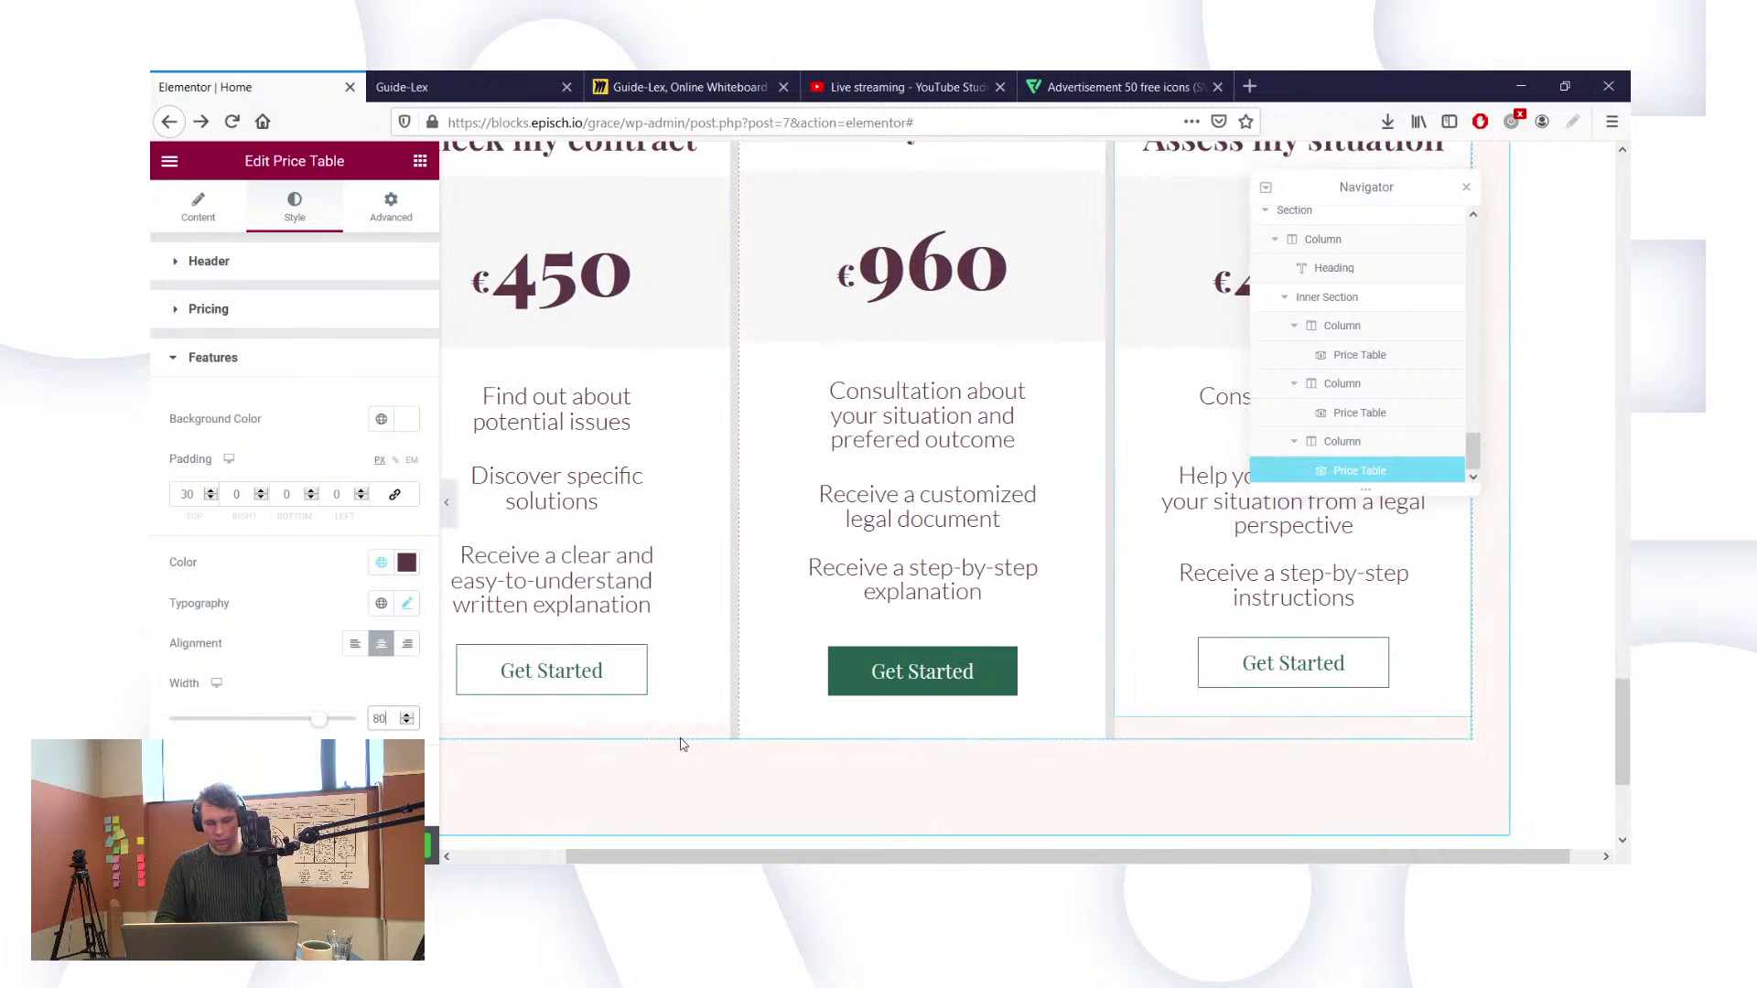
{"action": "scroll", "coordinate": [586, 665], "scroll_direction": "up", "scroll_amount": 1}
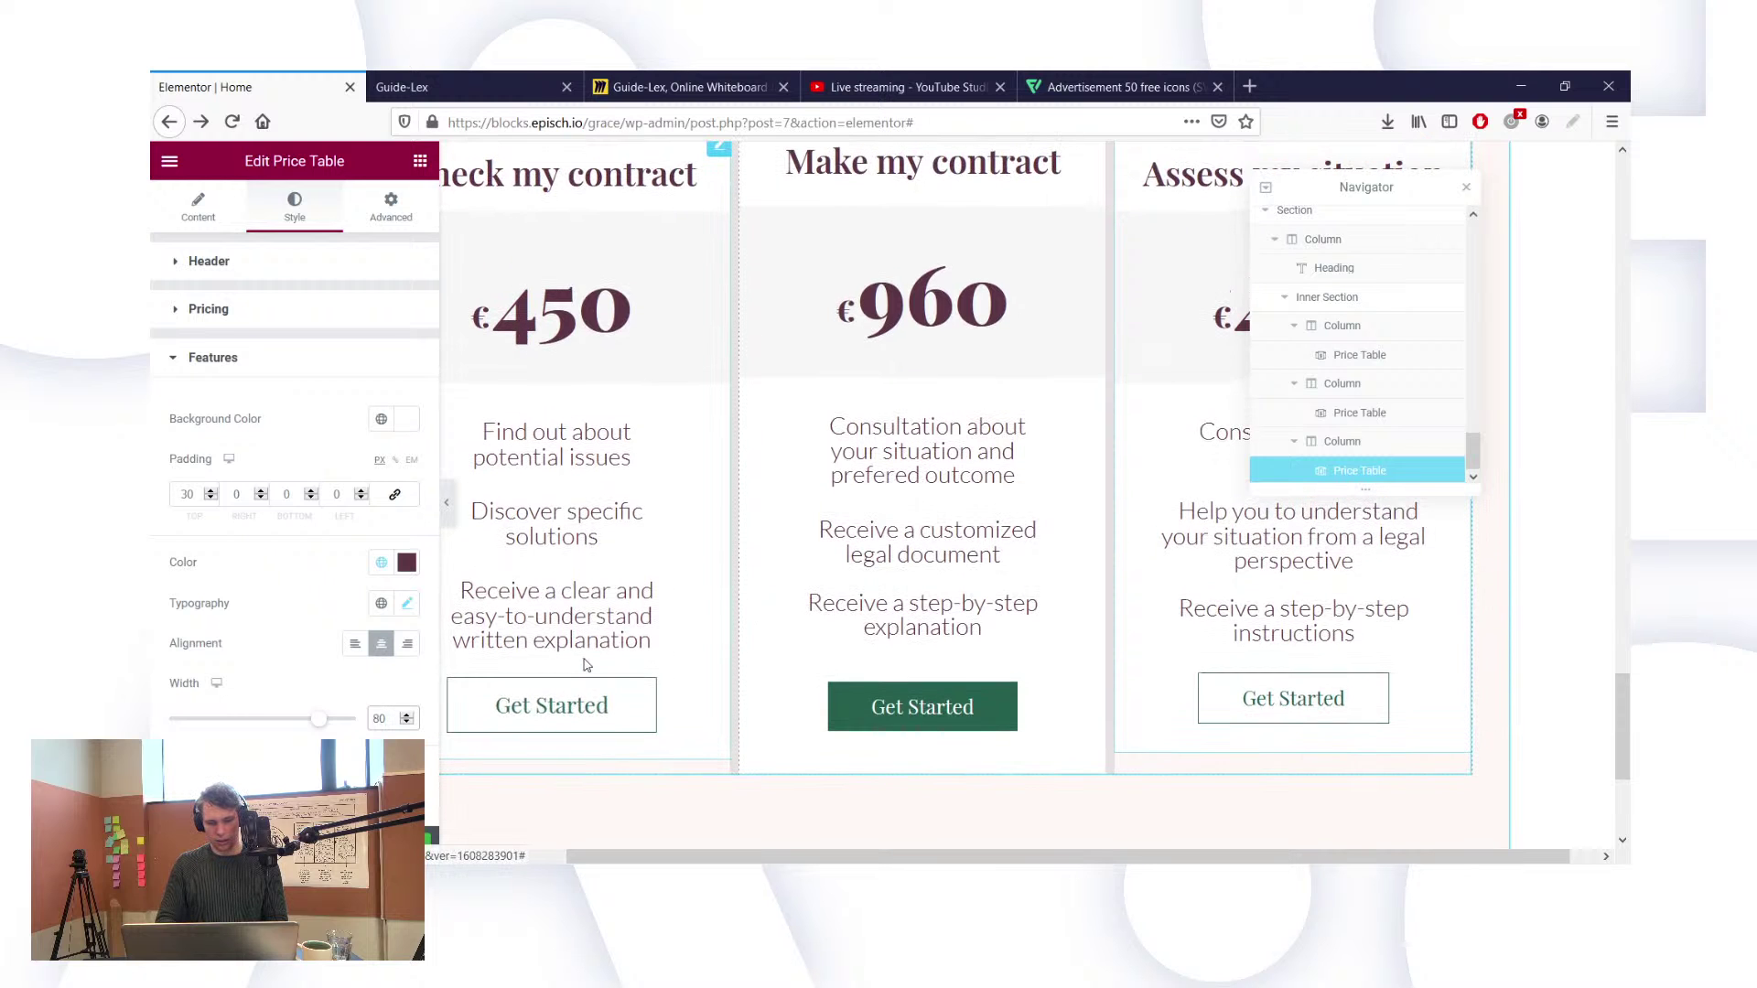
{"action": "scroll", "coordinate": [567, 615], "scroll_direction": "up", "scroll_amount": 2}
{"action": "scroll", "coordinate": [567, 615], "scroll_direction": "left", "scroll_amount": 1}
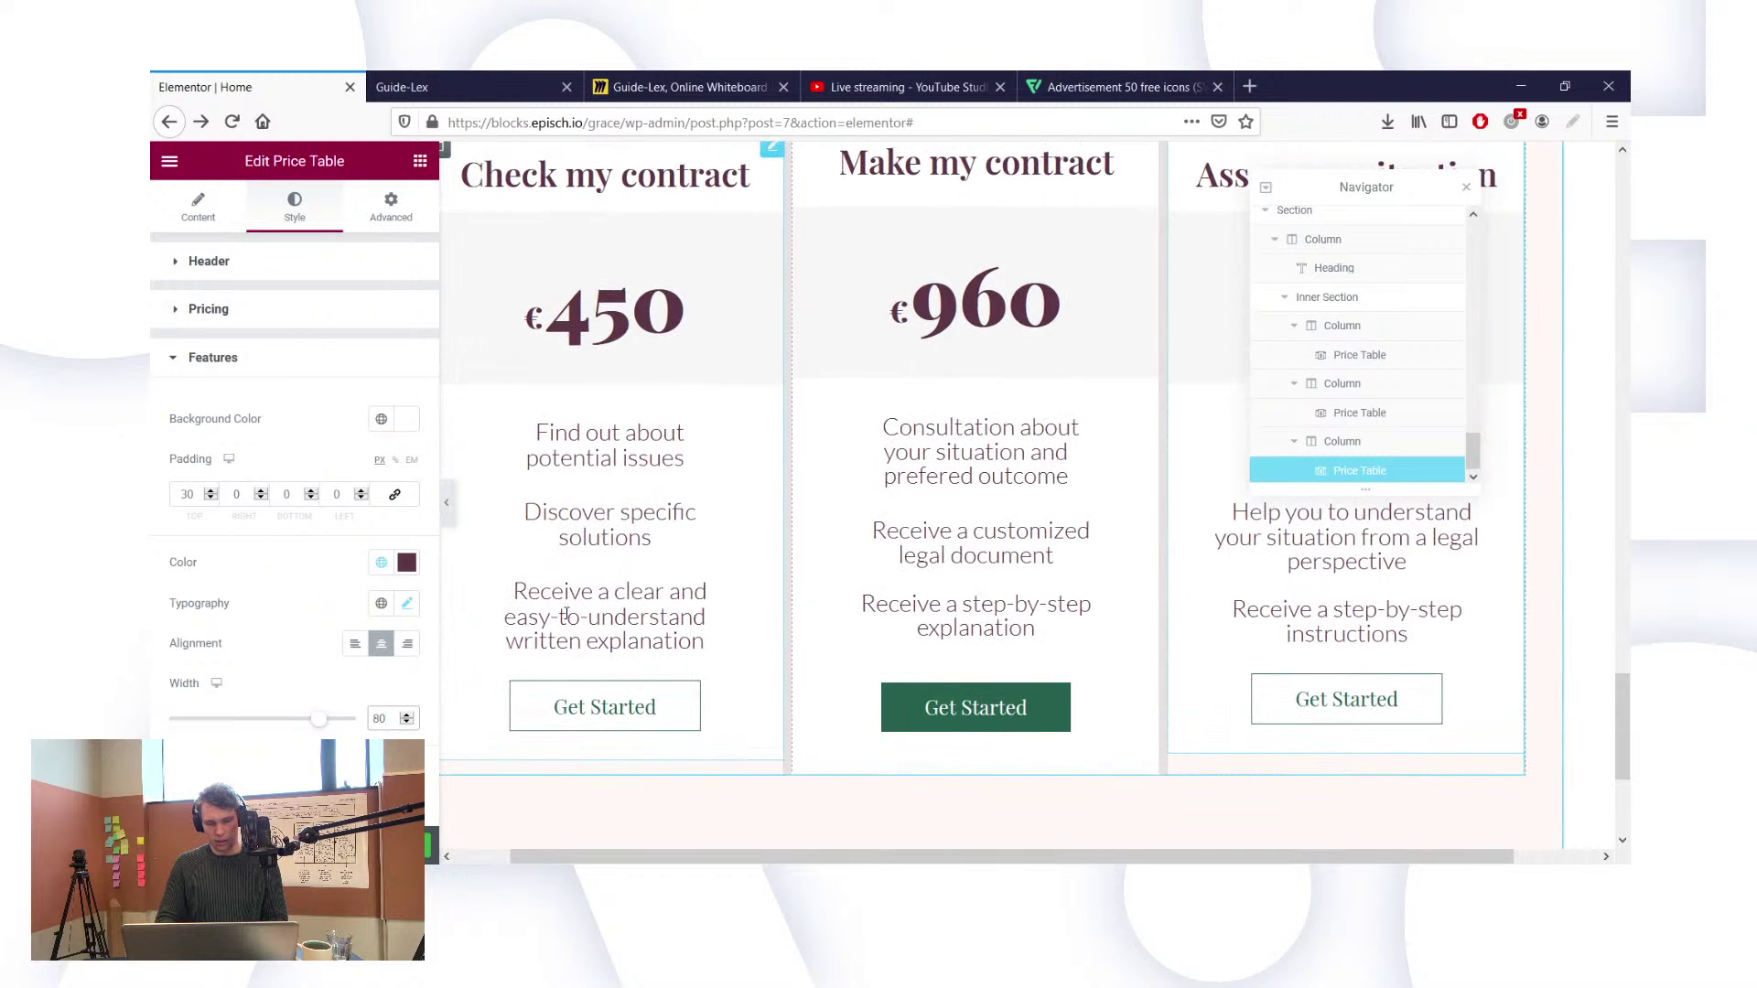
{"action": "scroll", "coordinate": [1005, 494], "scroll_direction": "down", "scroll_amount": 3}
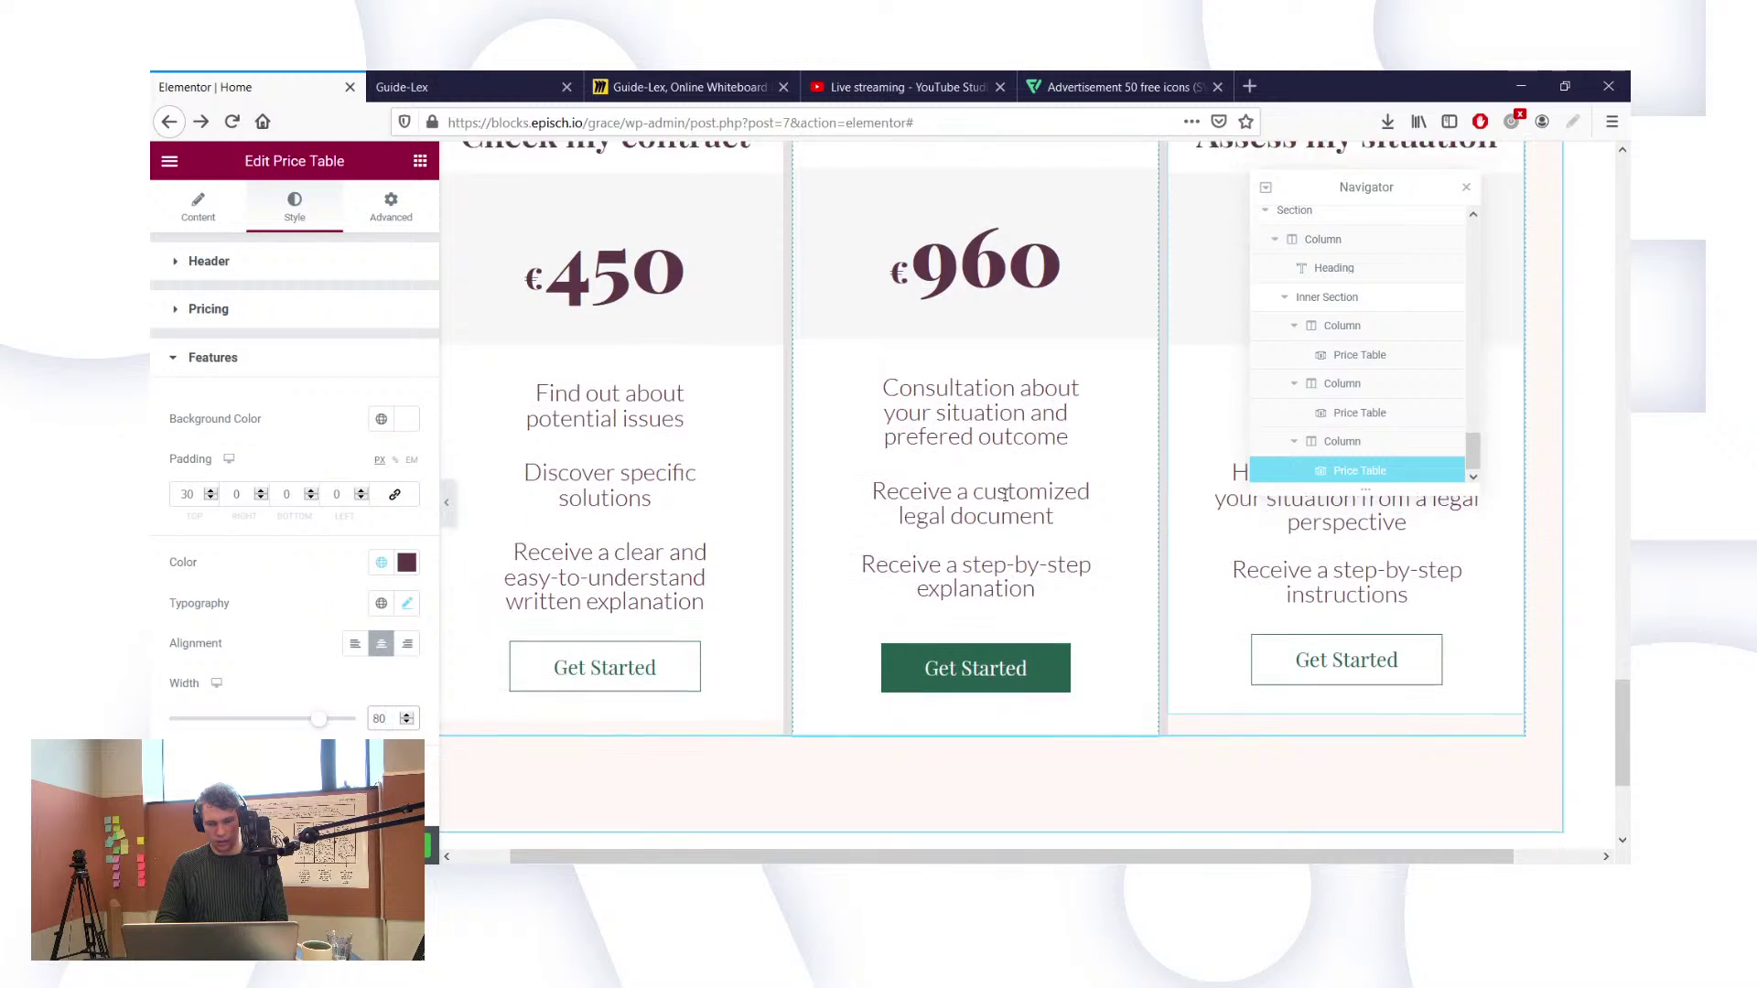
{"action": "scroll", "coordinate": [842, 476], "scroll_direction": "left", "scroll_amount": 1}
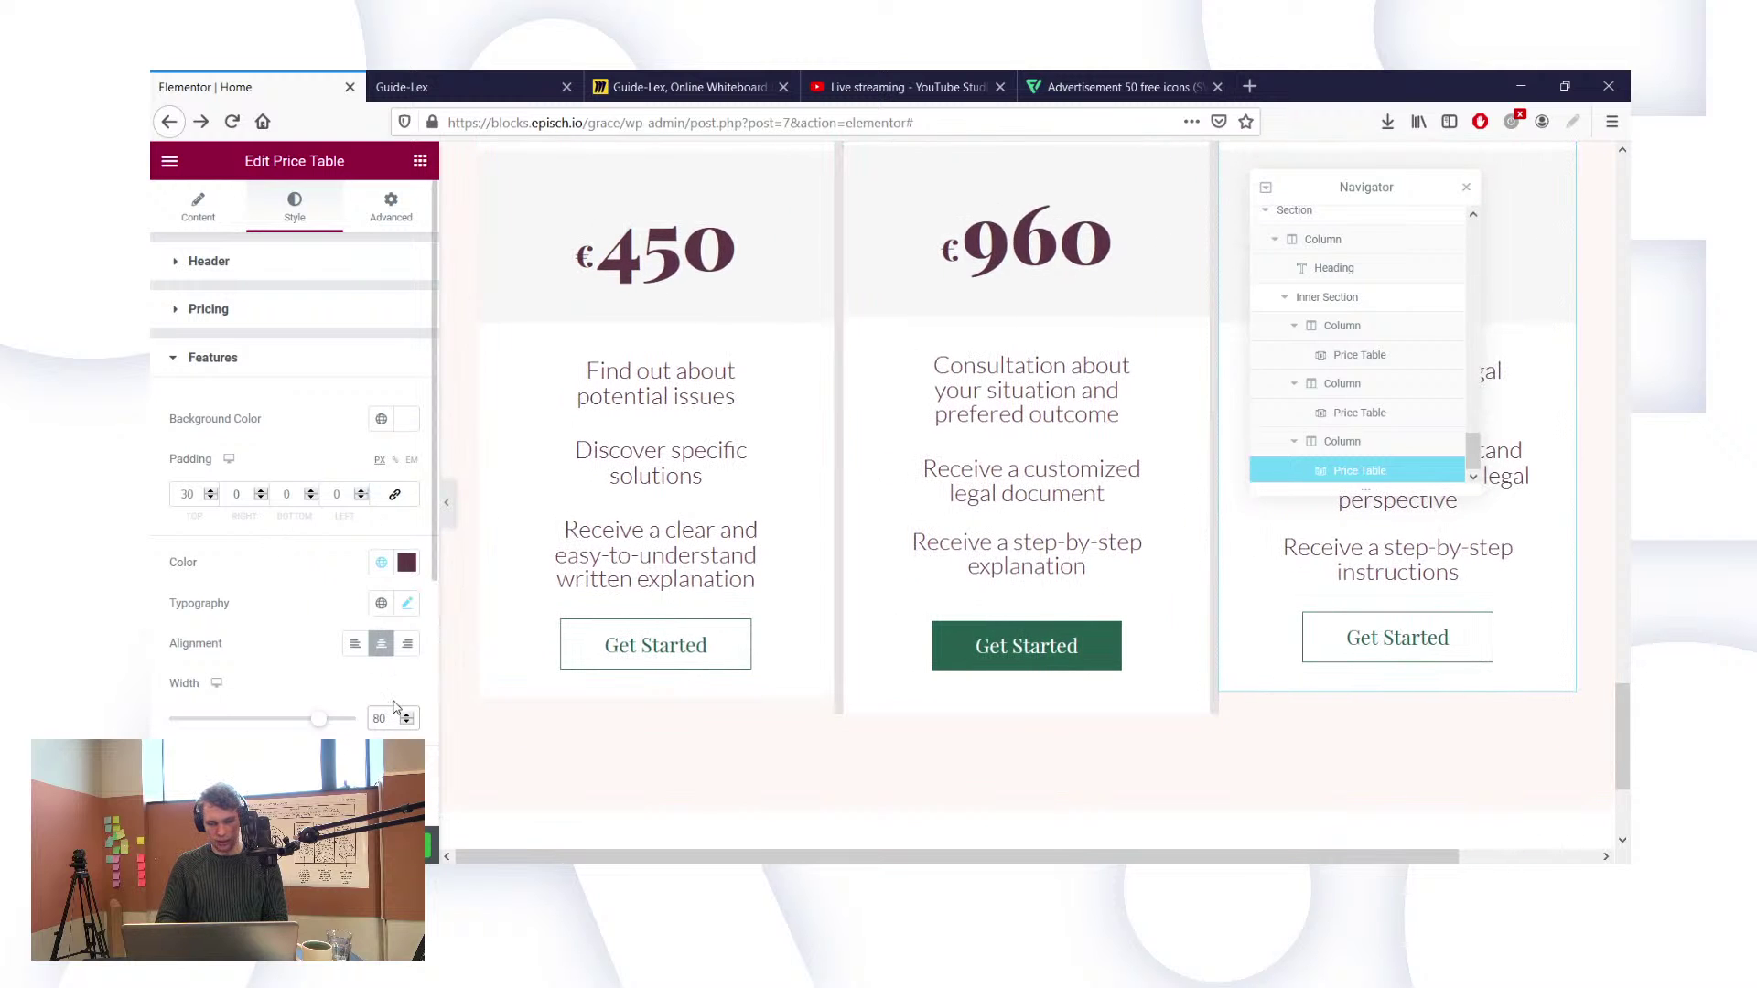
{"action": "key", "text": "BackSpace"}
{"action": "key", "text": "BackSpace"}
{"action": "type", "text": "75"}
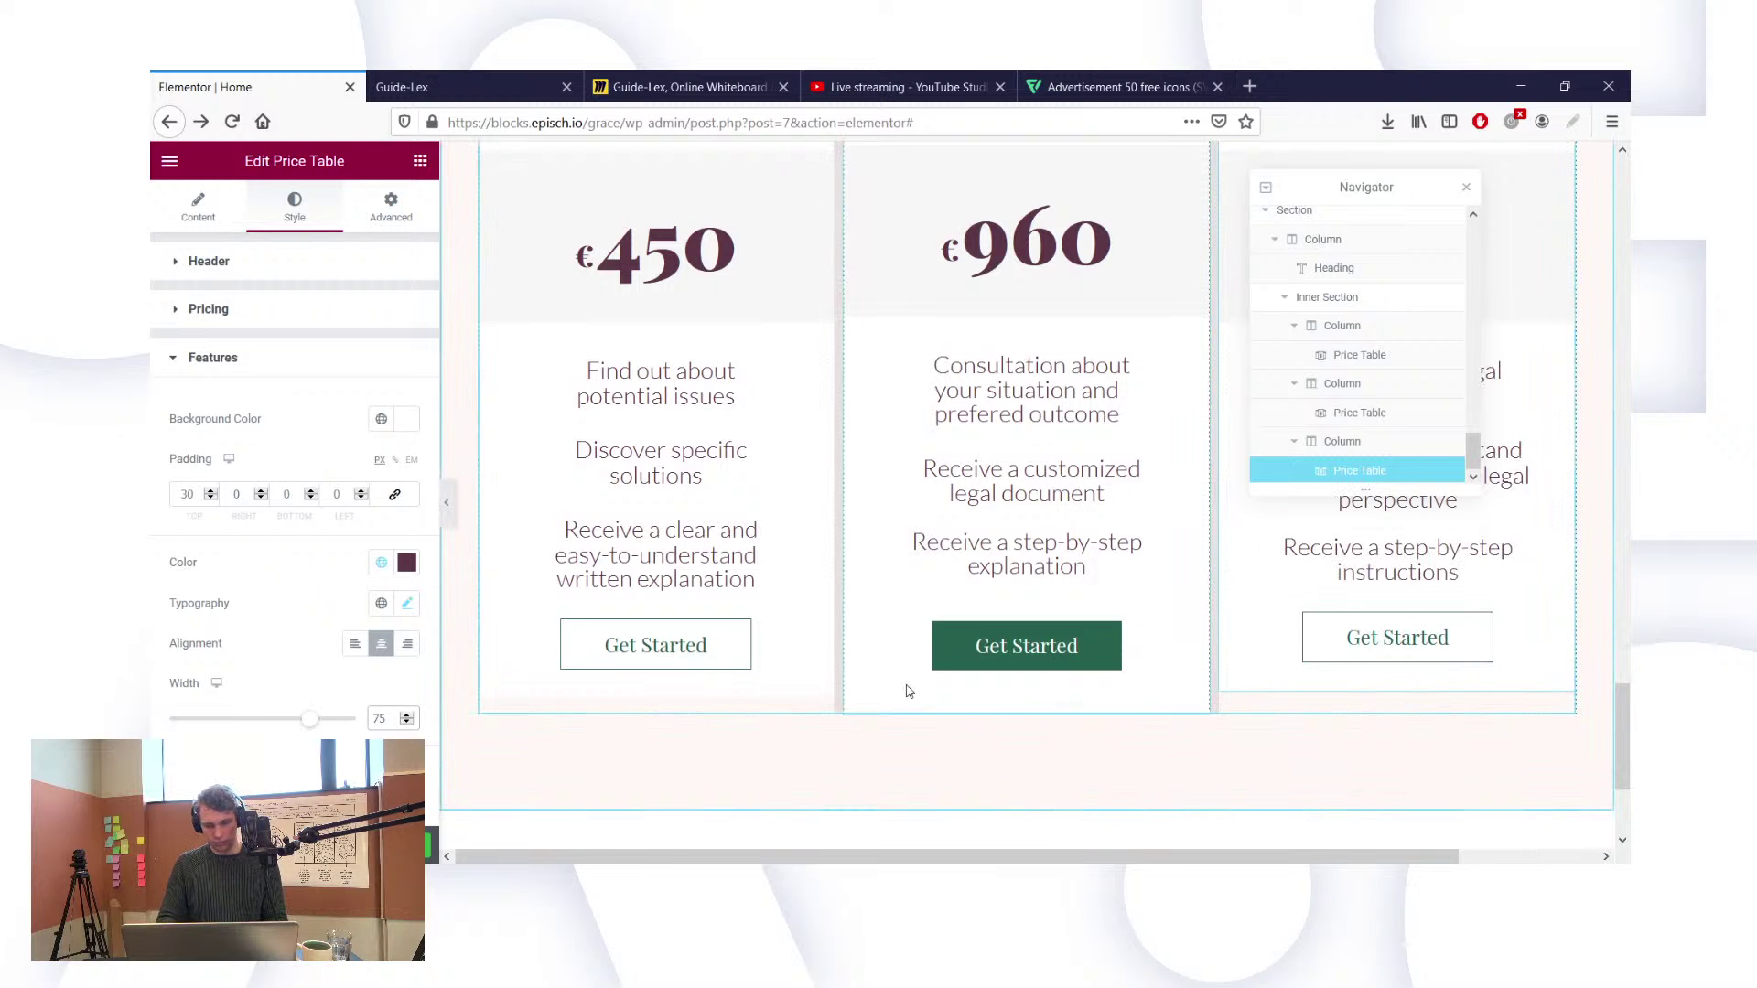
{"action": "scroll", "coordinate": [907, 691], "scroll_direction": "up", "scroll_amount": 2}
{"action": "scroll", "coordinate": [907, 691], "scroll_direction": "up", "scroll_amount": 2}
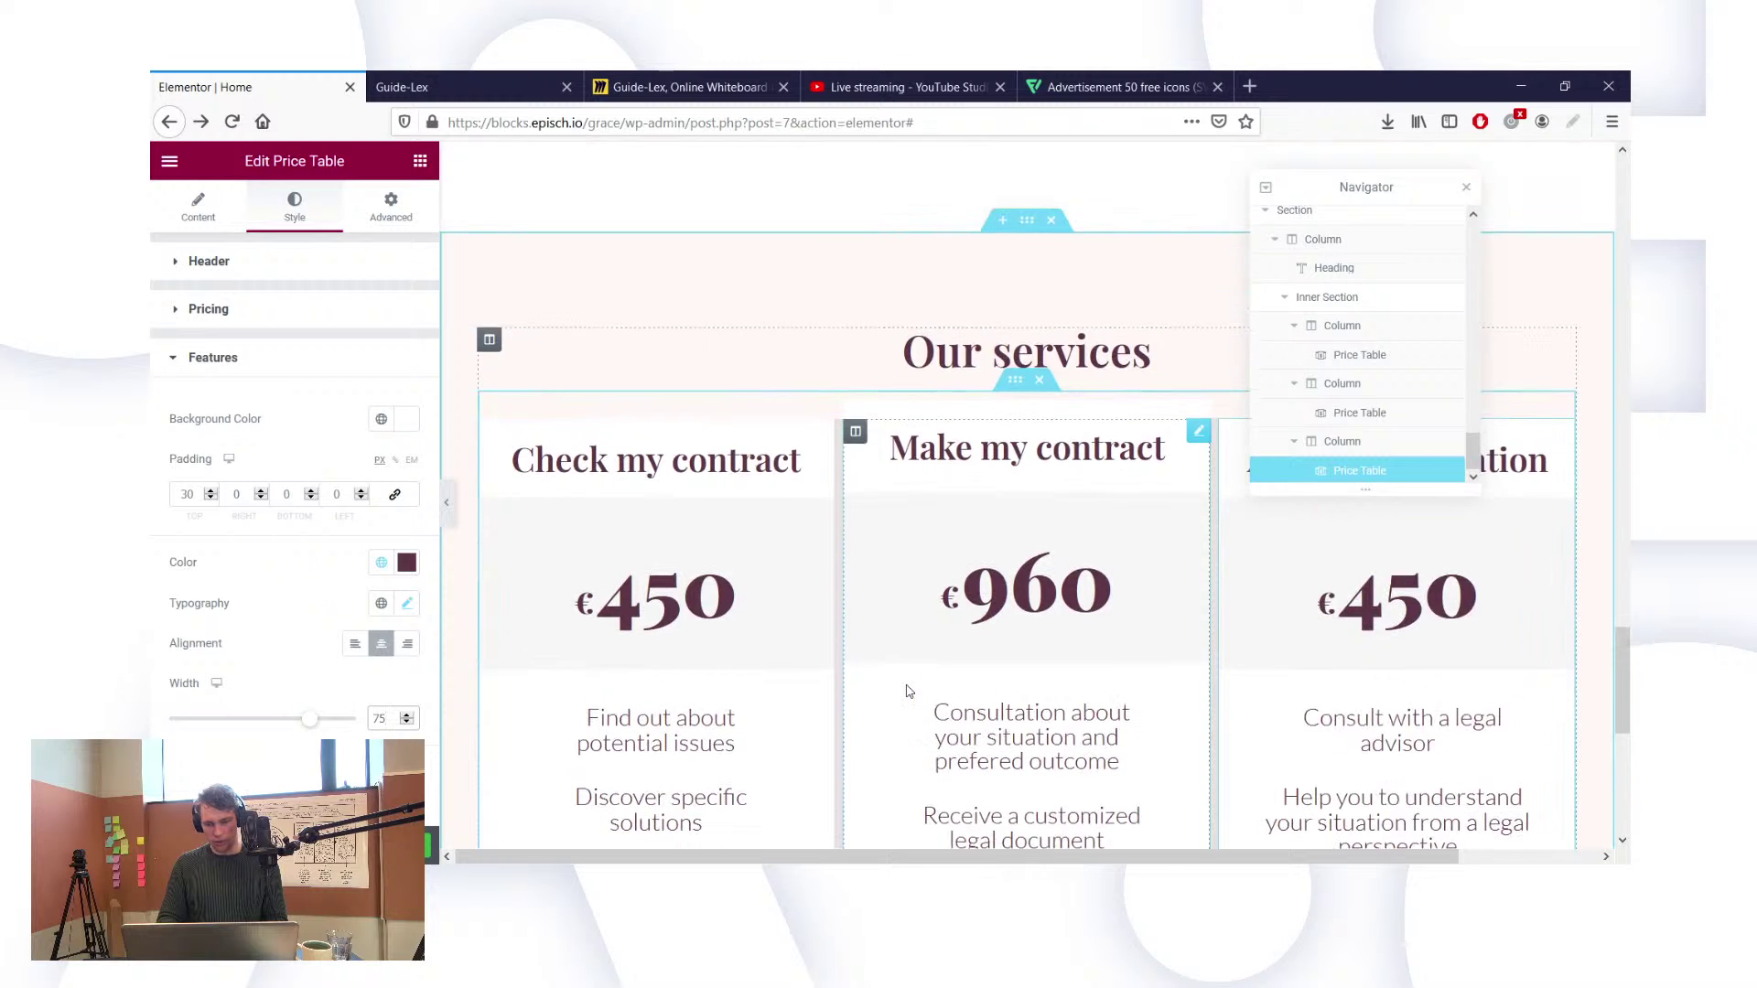
{"action": "scroll", "coordinate": [908, 691], "scroll_direction": "down", "scroll_amount": 4}
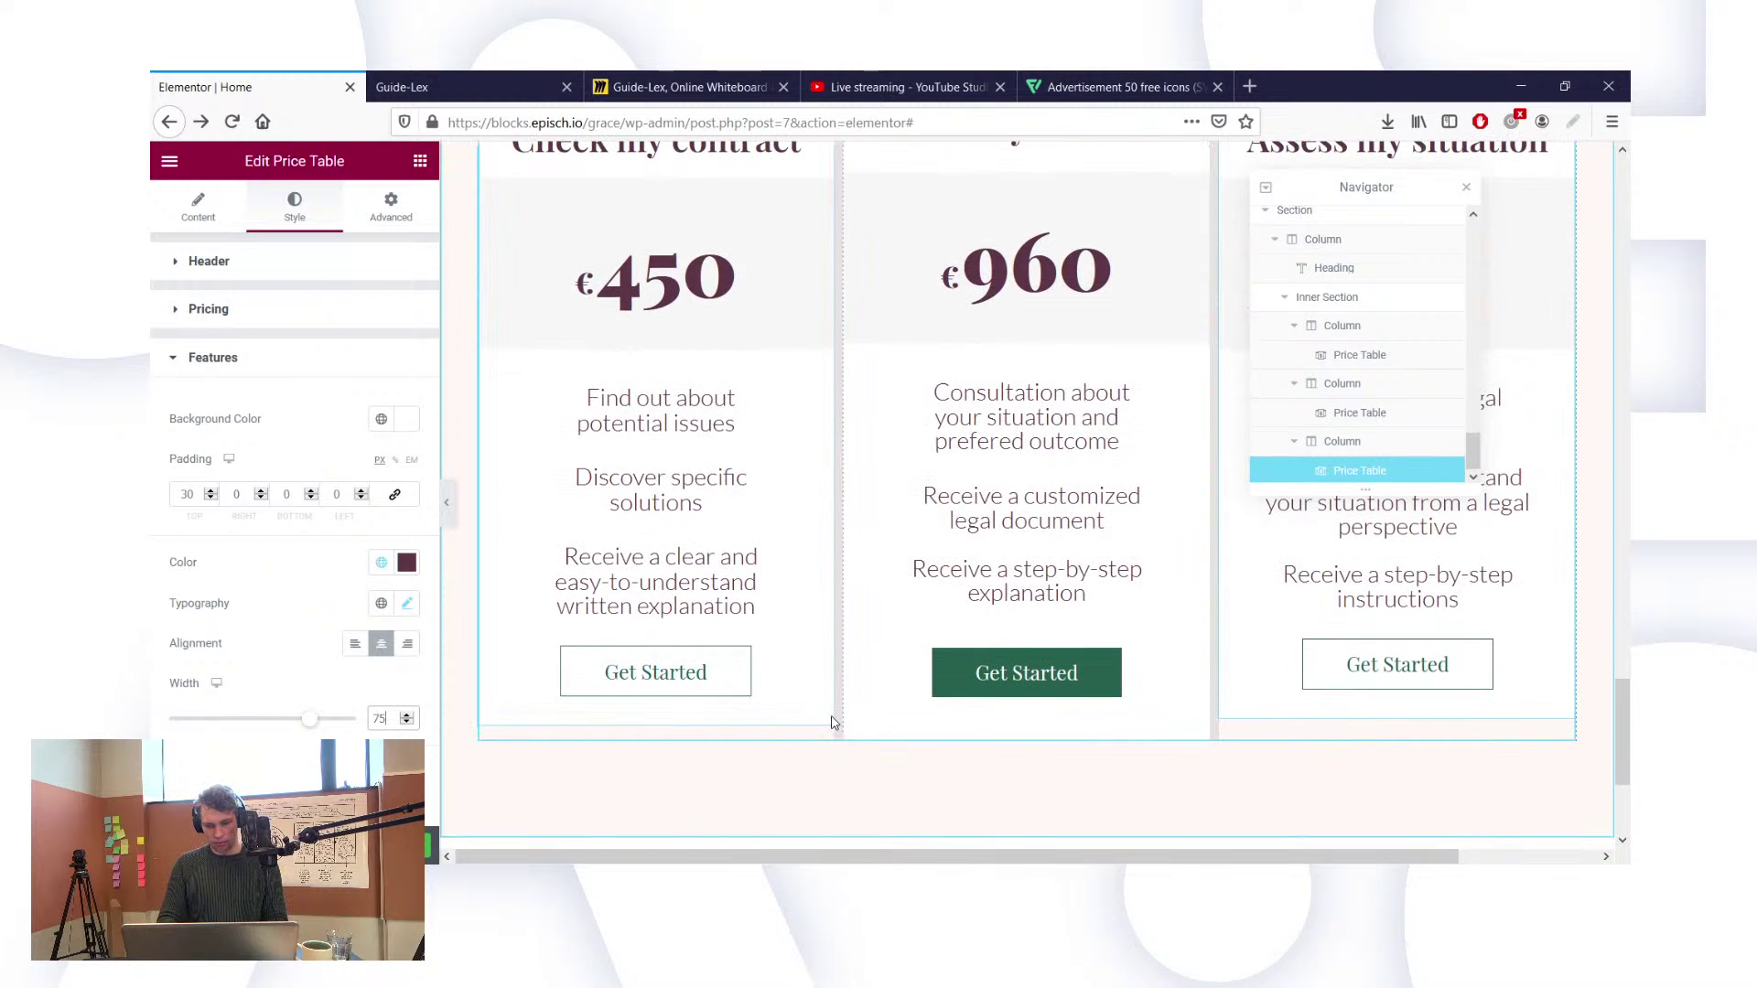
{"action": "scroll", "coordinate": [1352, 698], "scroll_direction": "up", "scroll_amount": 2}
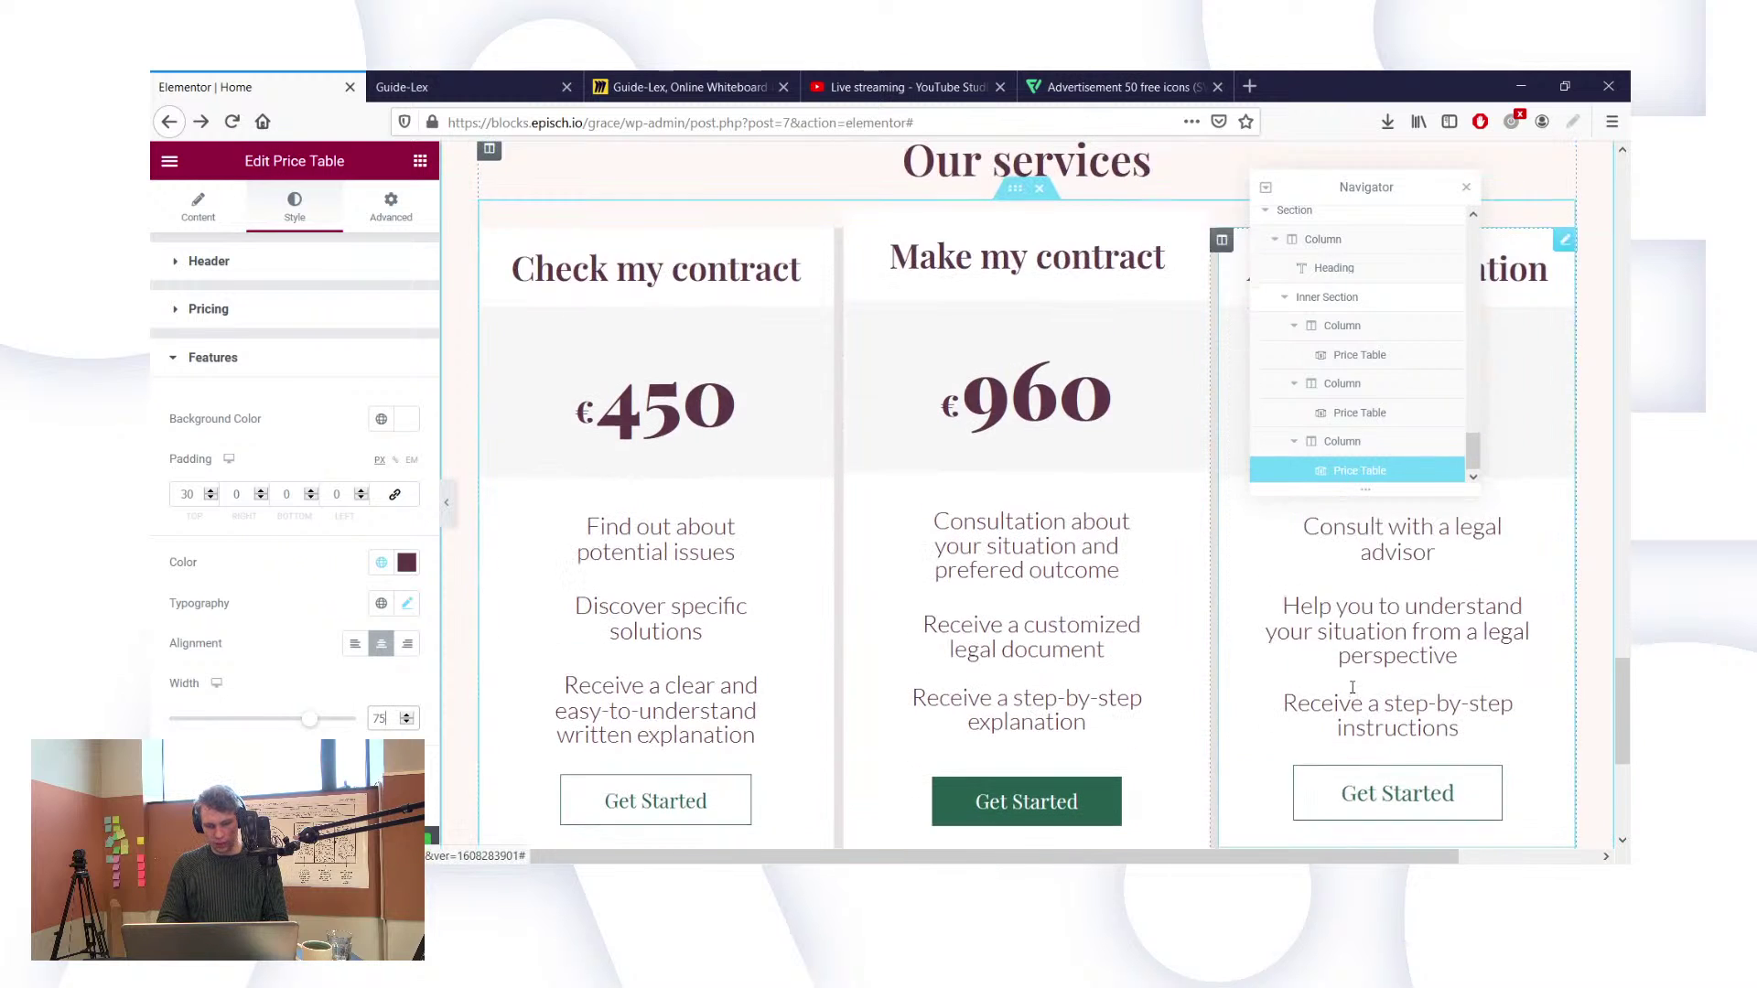
Step: Check the inner section and first column layout settings, then reload the live Guide-Lex page
{"action": "left_click", "coordinate": [1323, 298]}
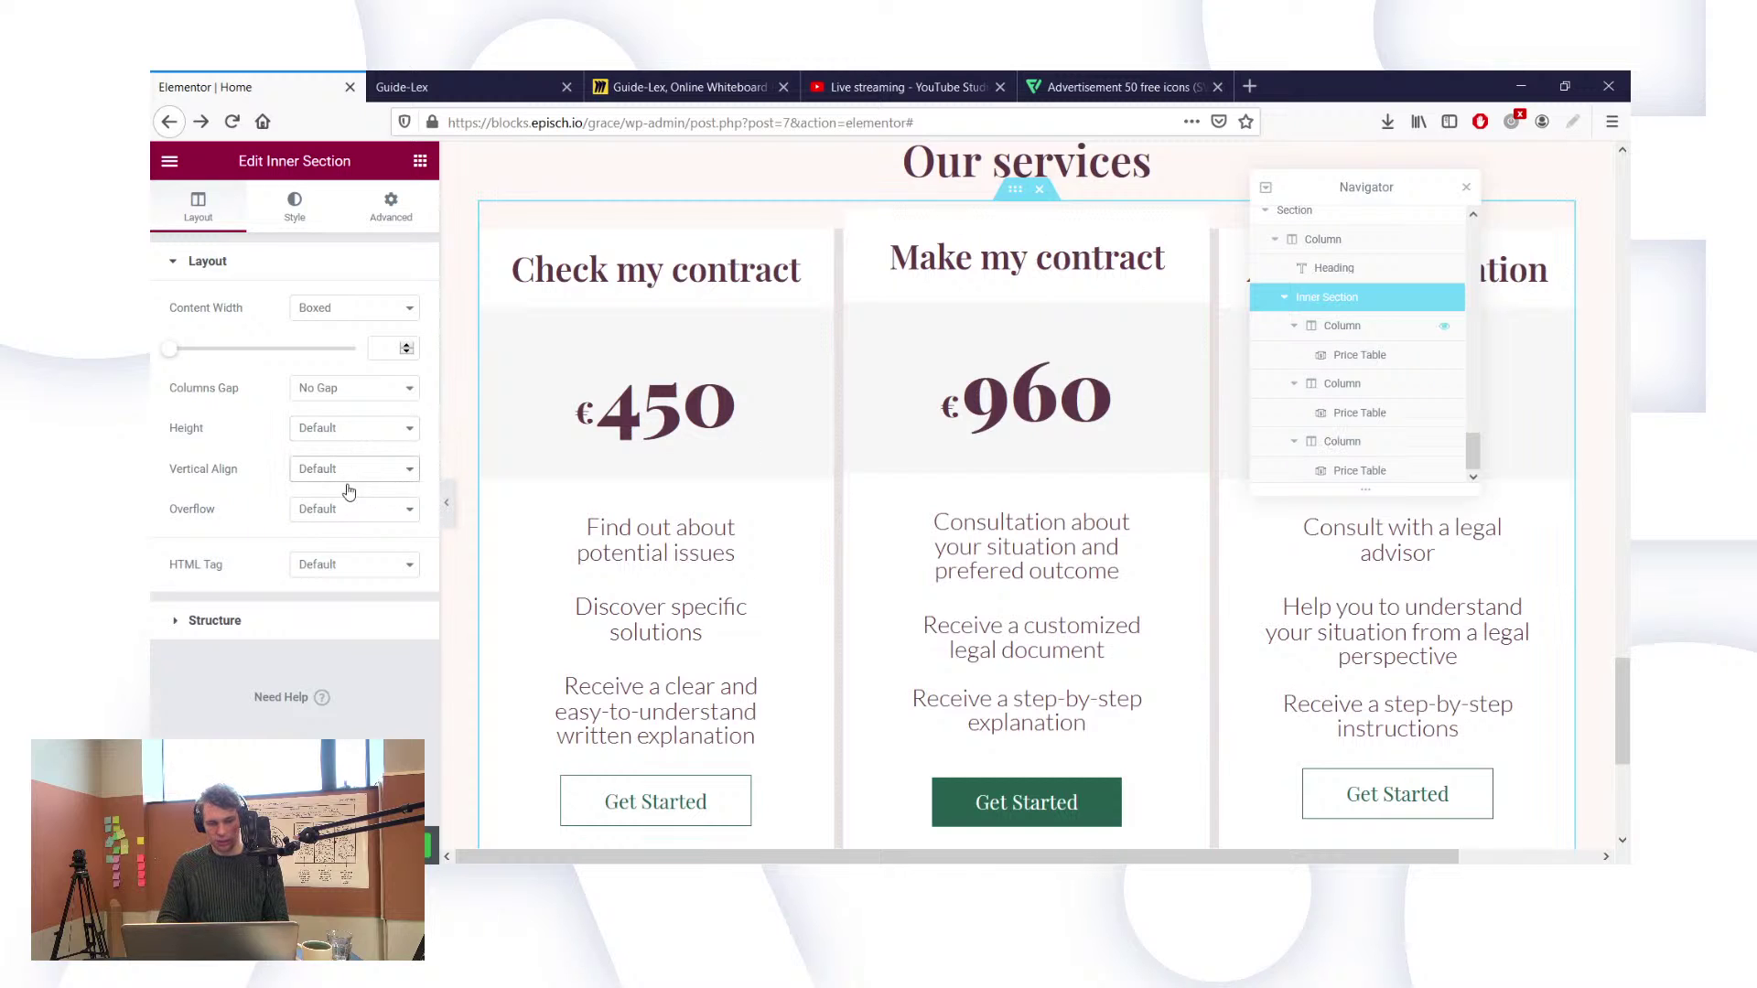
{"action": "left_click", "coordinate": [510, 599]}
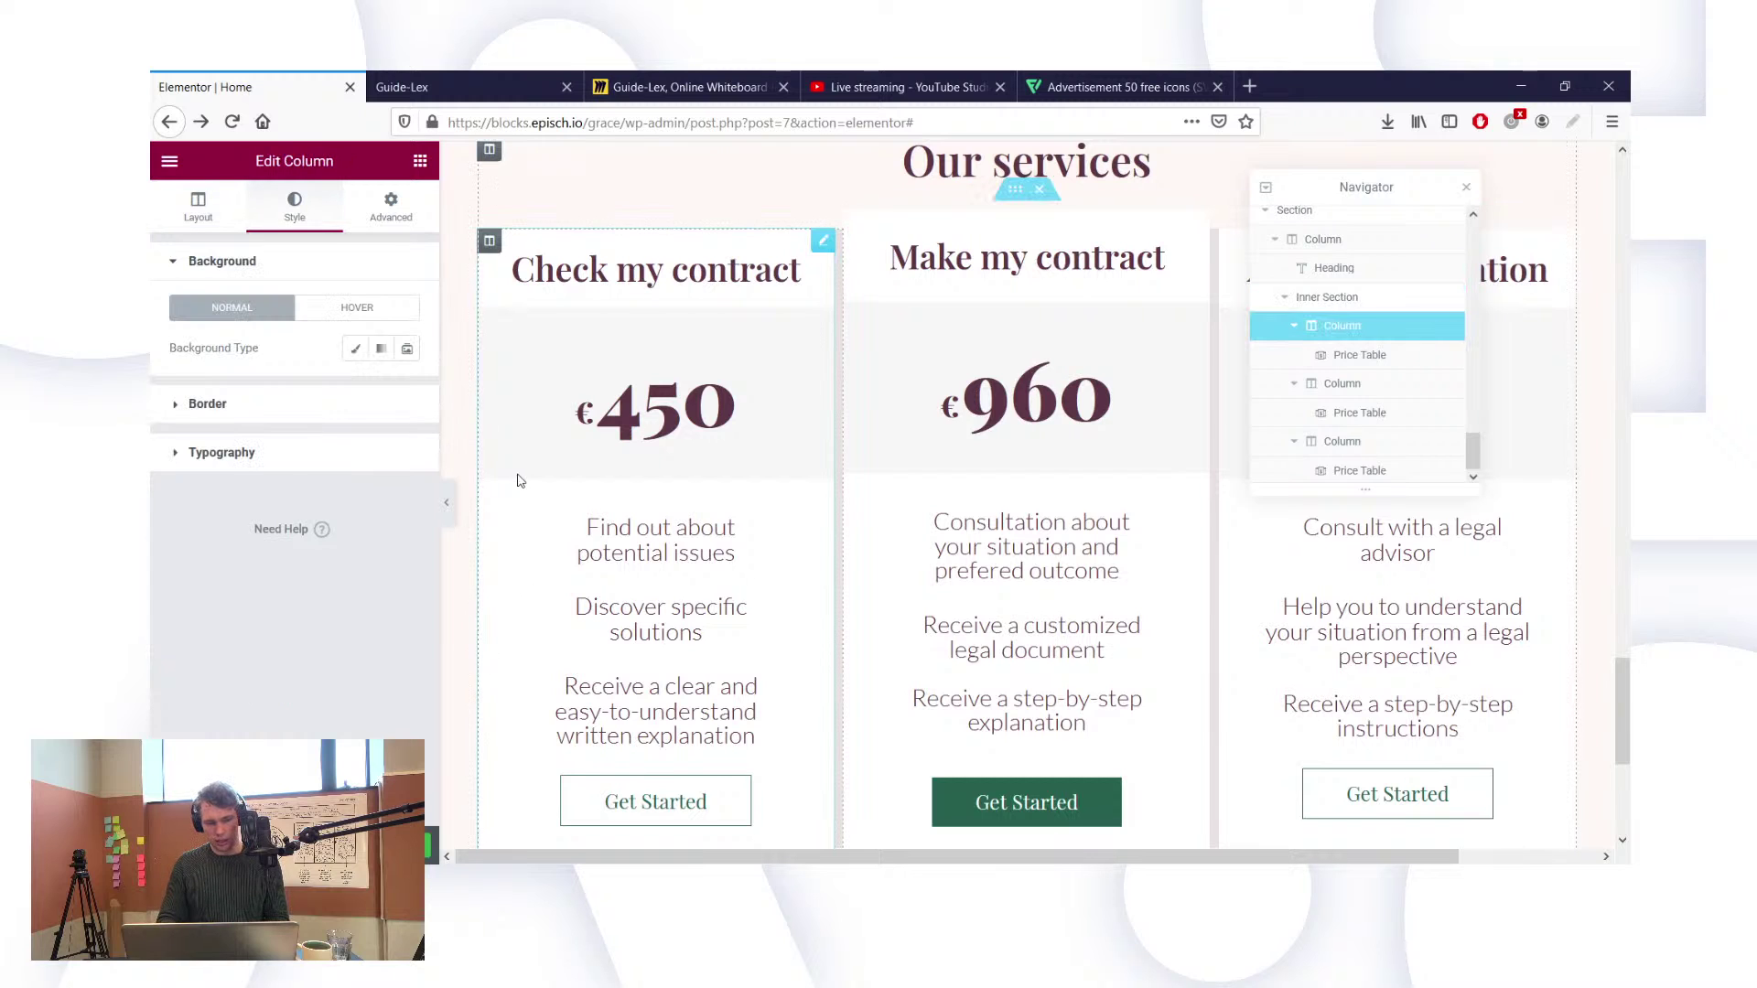
{"action": "left_click", "coordinate": [198, 209]}
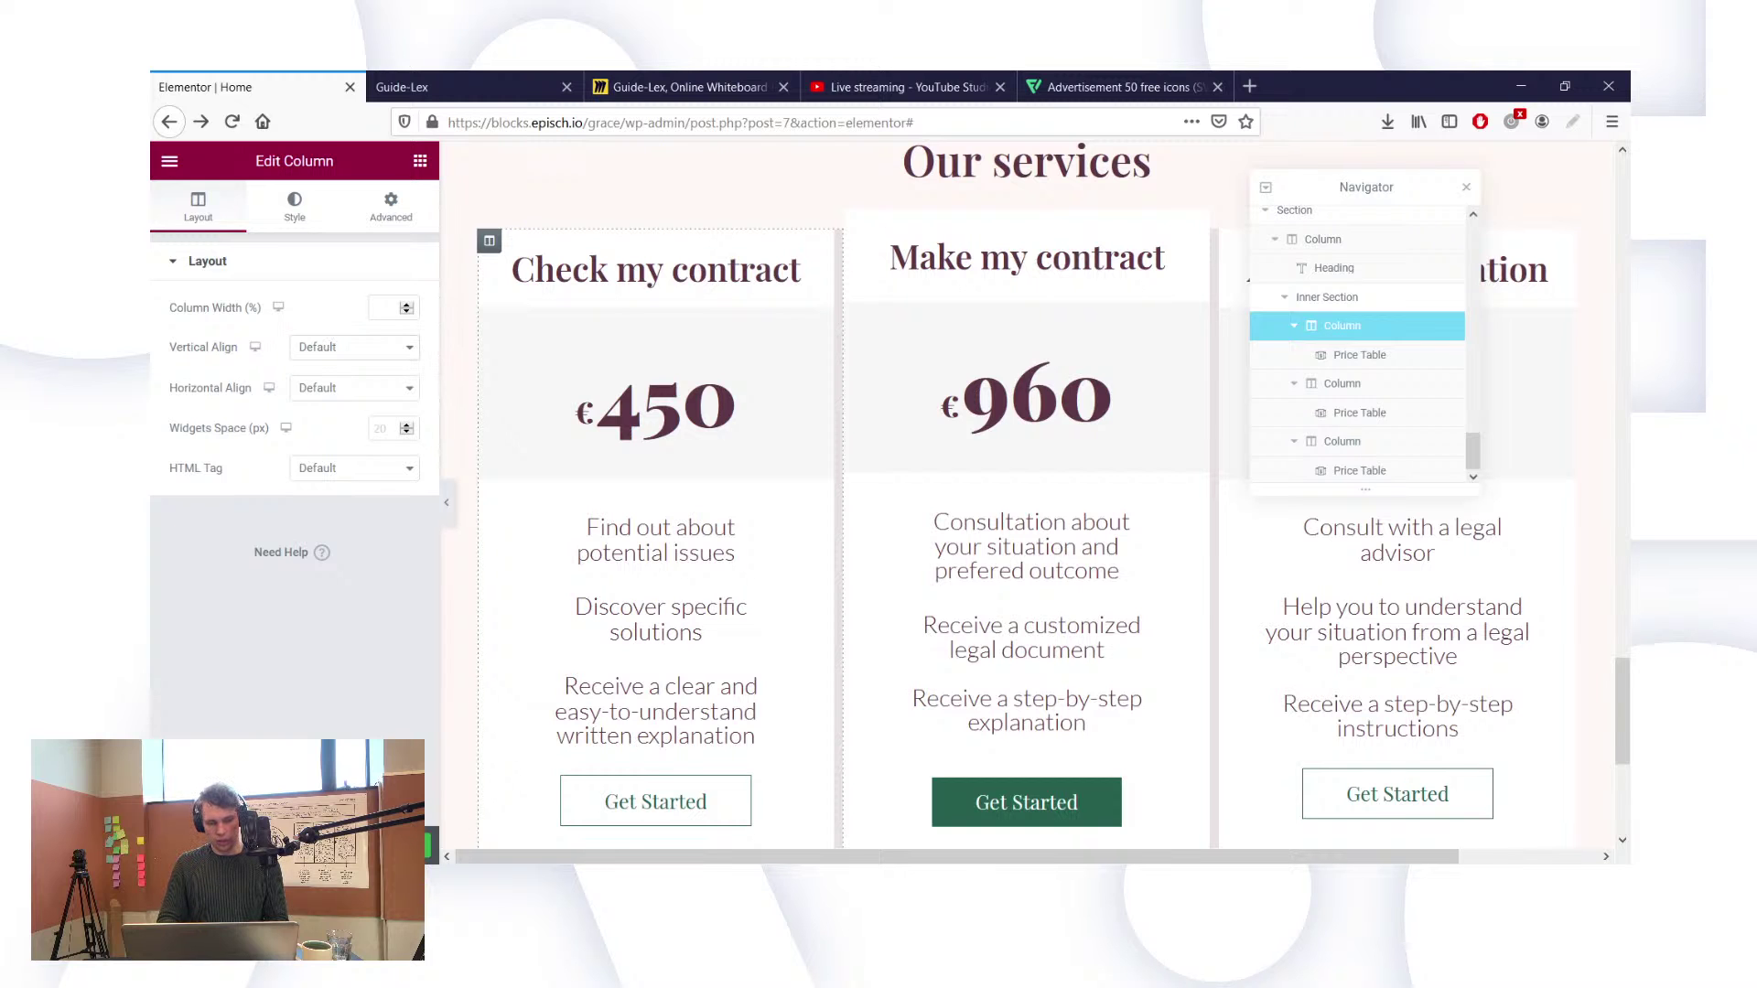
{"action": "scroll", "coordinate": [746, 370], "scroll_direction": "up", "scroll_amount": 2}
{"action": "scroll", "coordinate": [712, 284], "scroll_direction": "up", "scroll_amount": 6}
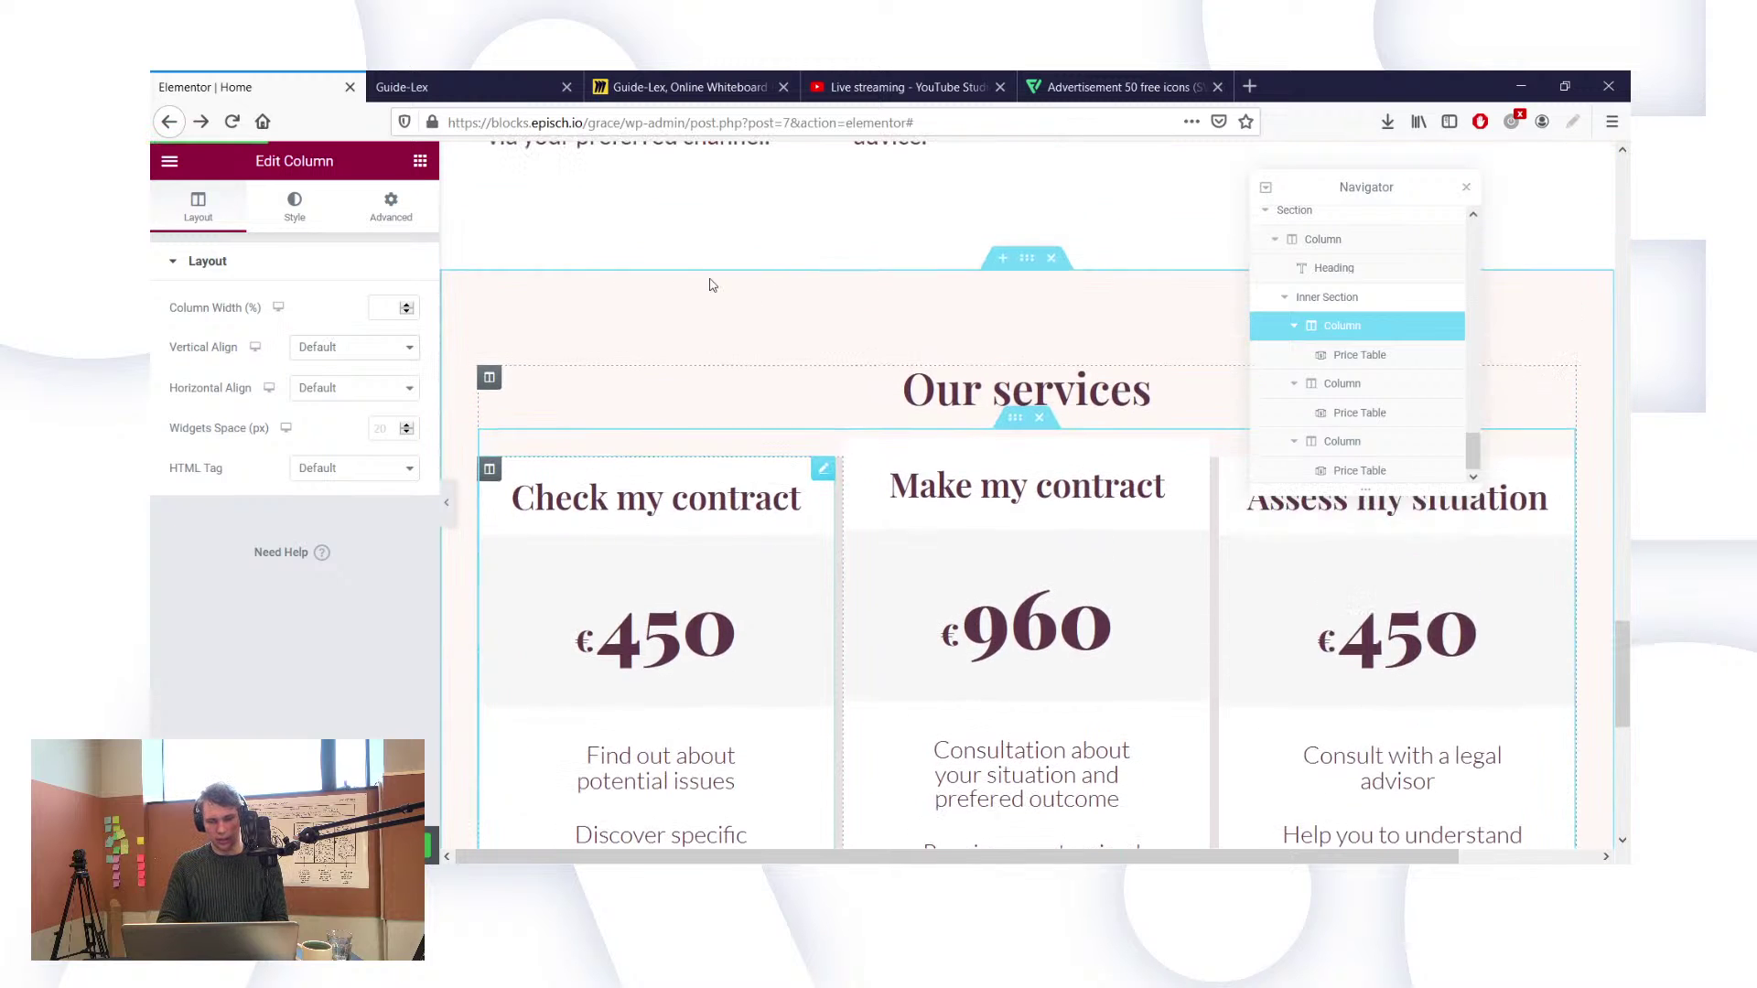
{"action": "scroll", "coordinate": [712, 285], "scroll_direction": "down", "scroll_amount": 7}
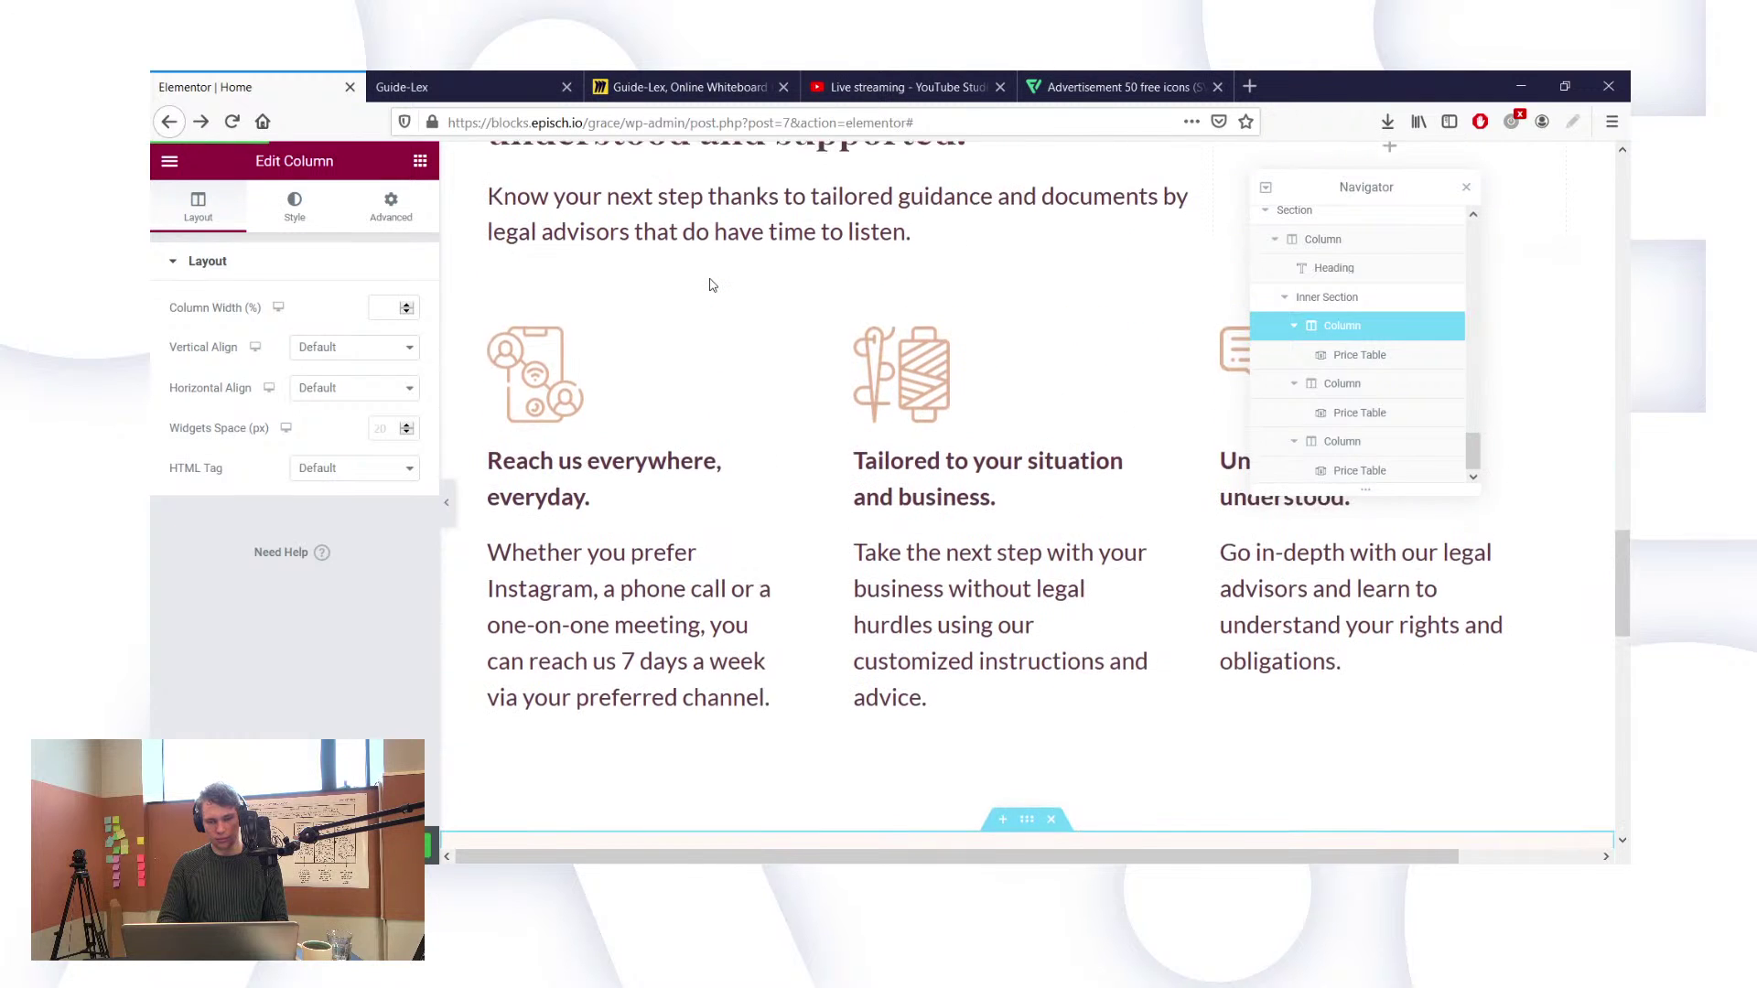
{"action": "scroll", "coordinate": [712, 285], "scroll_direction": "down", "scroll_amount": 4}
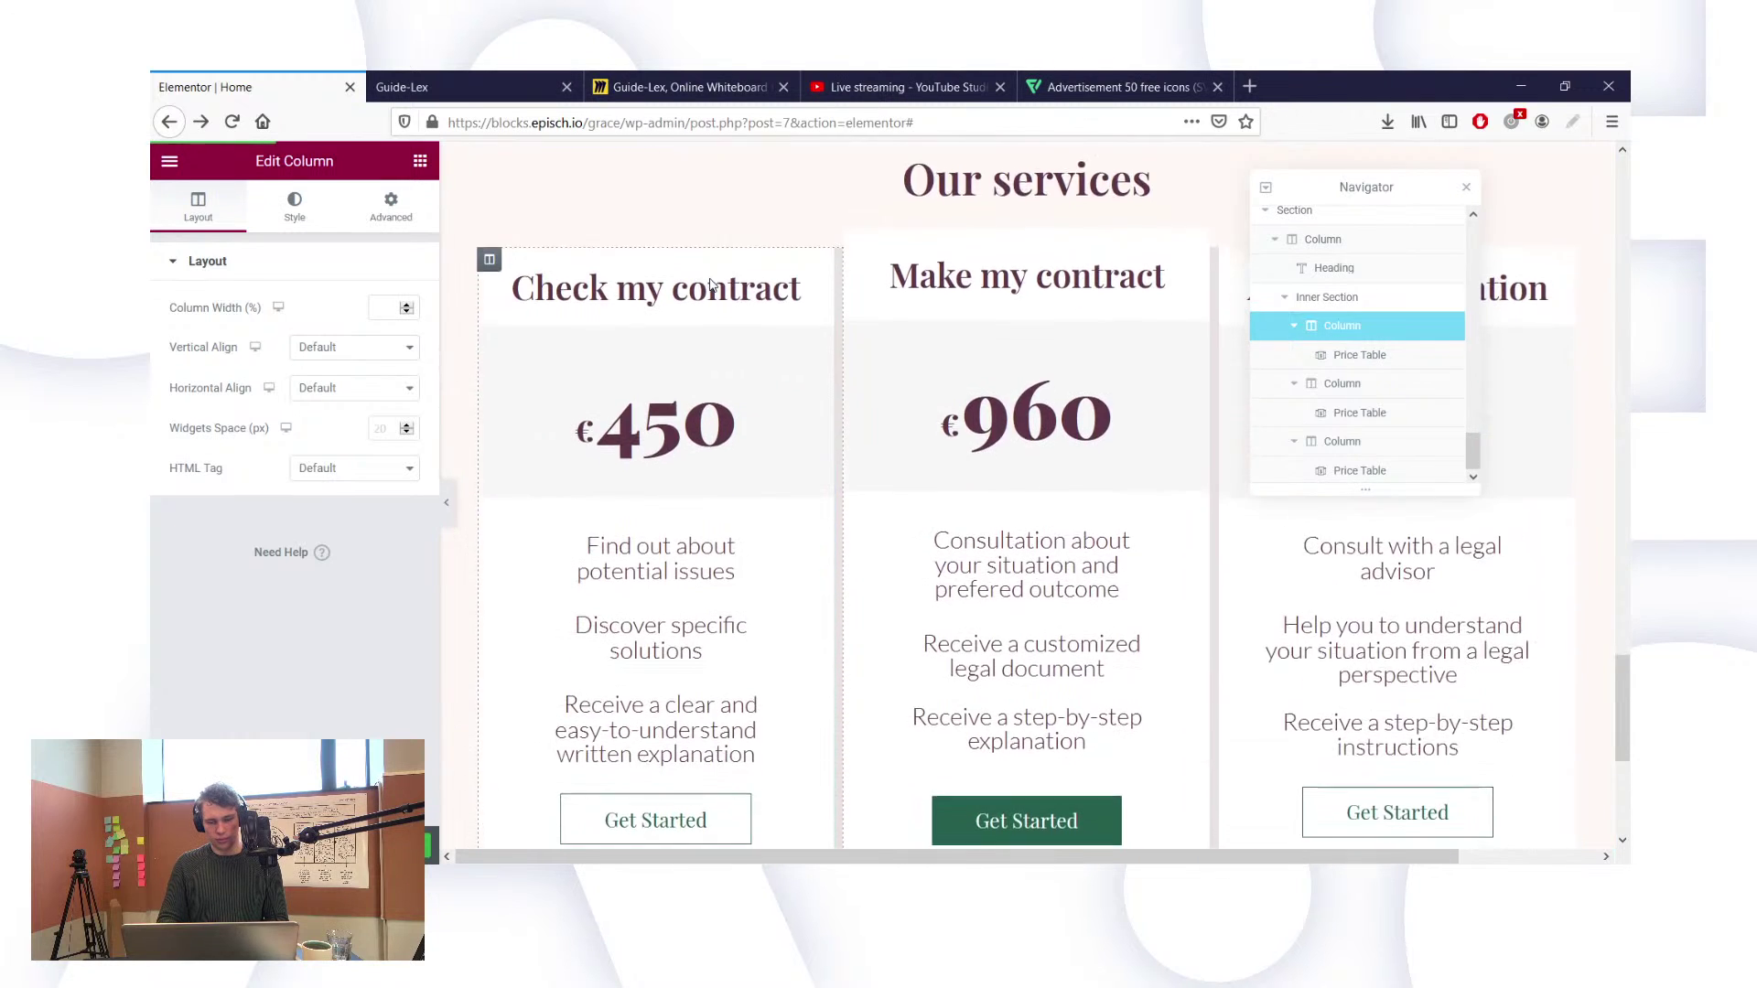
{"action": "scroll", "coordinate": [710, 283], "scroll_direction": "up", "scroll_amount": 4}
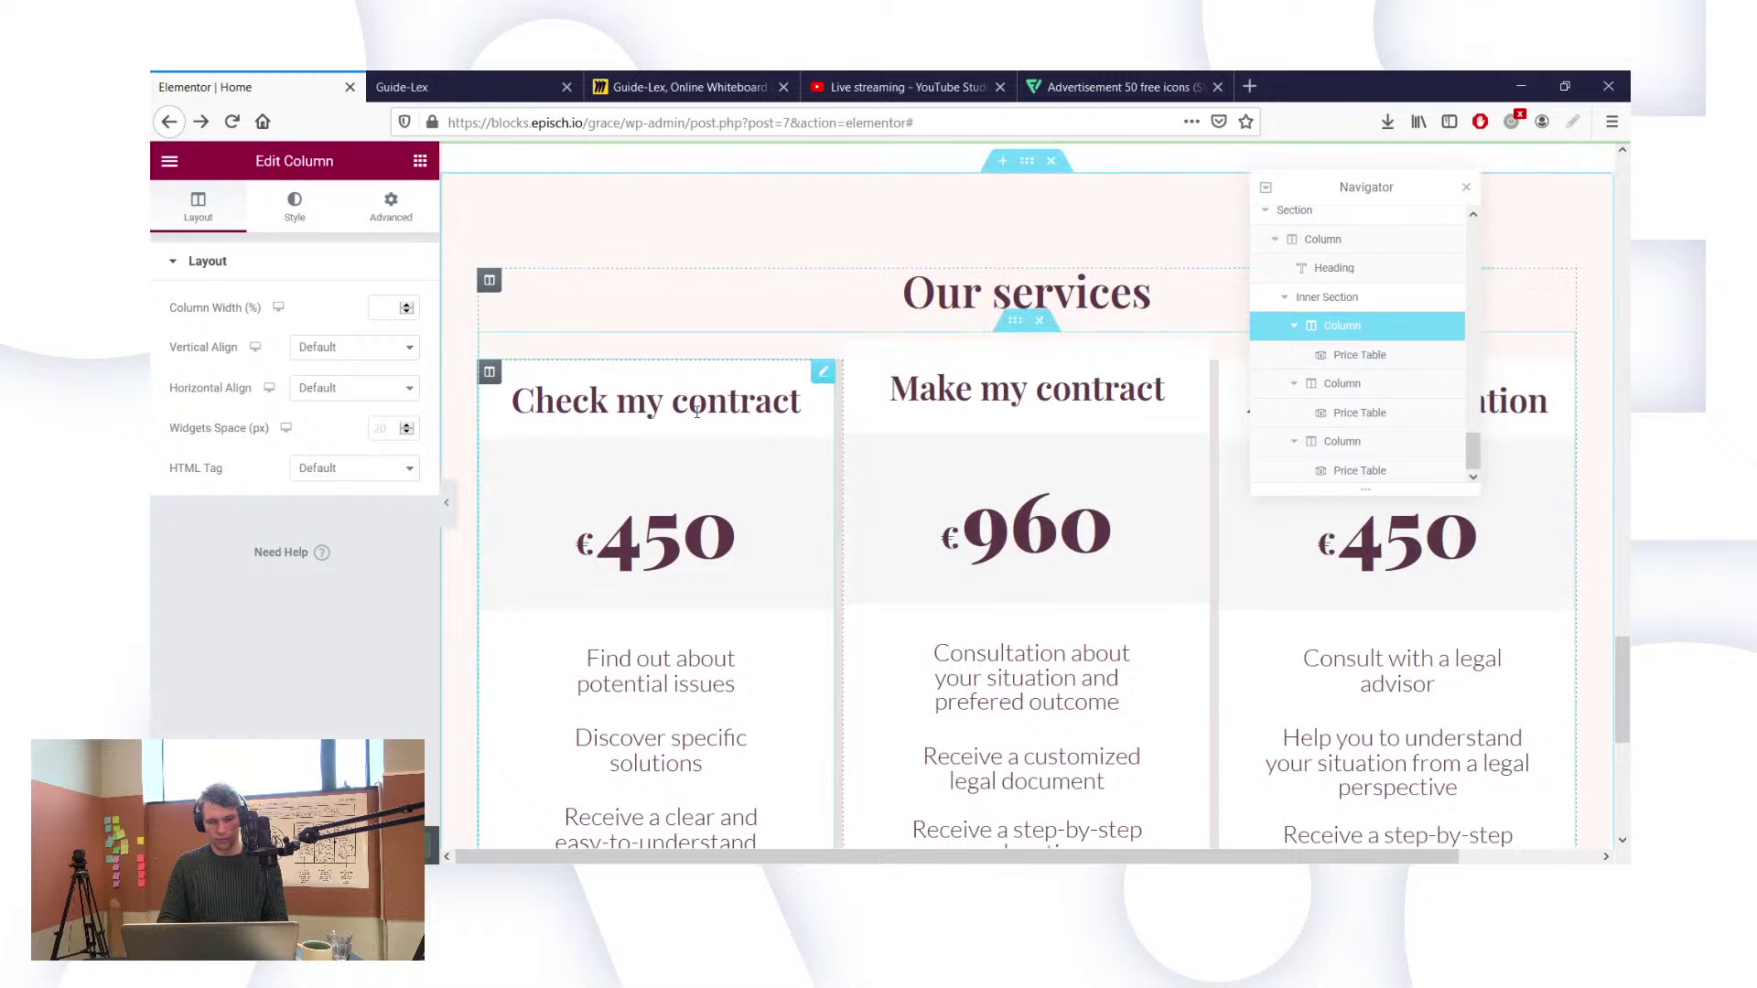
{"action": "left_click", "coordinate": [416, 86]}
{"action": "left_click", "coordinate": [233, 122]}
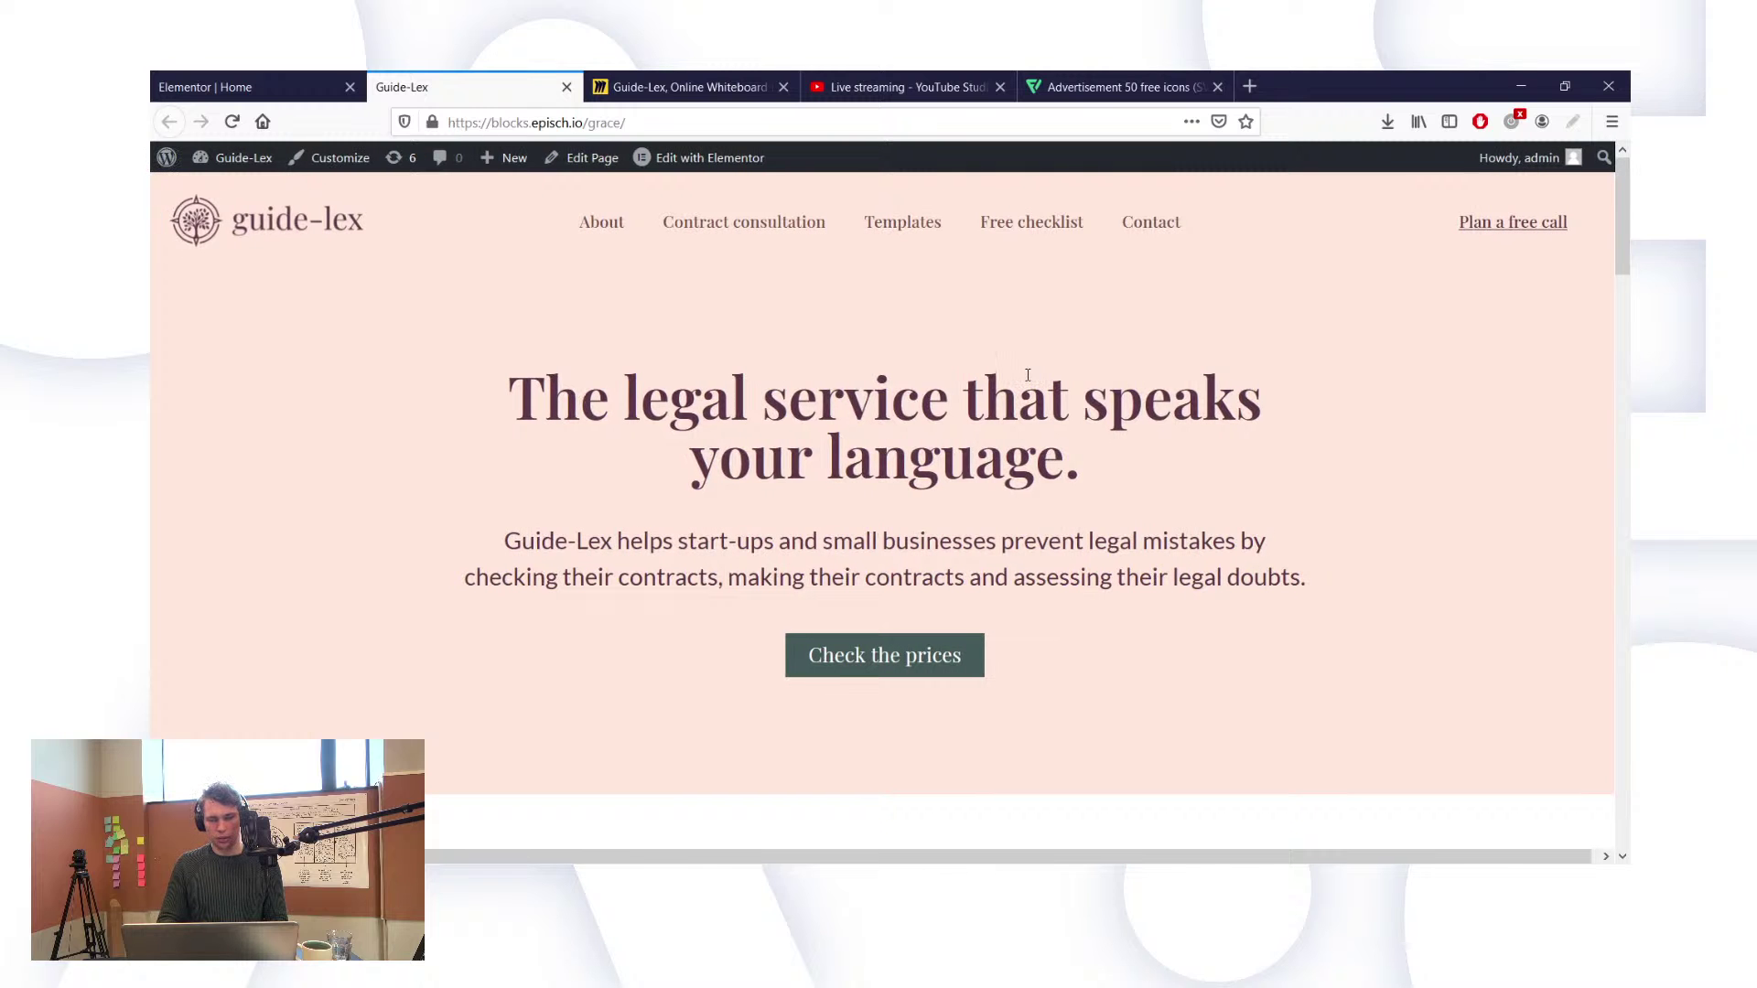
Step: Scroll the live page down to the three Our services price tables and back up, then return to Elementor
{"action": "scroll", "coordinate": [1028, 375], "scroll_direction": "down", "scroll_amount": 8}
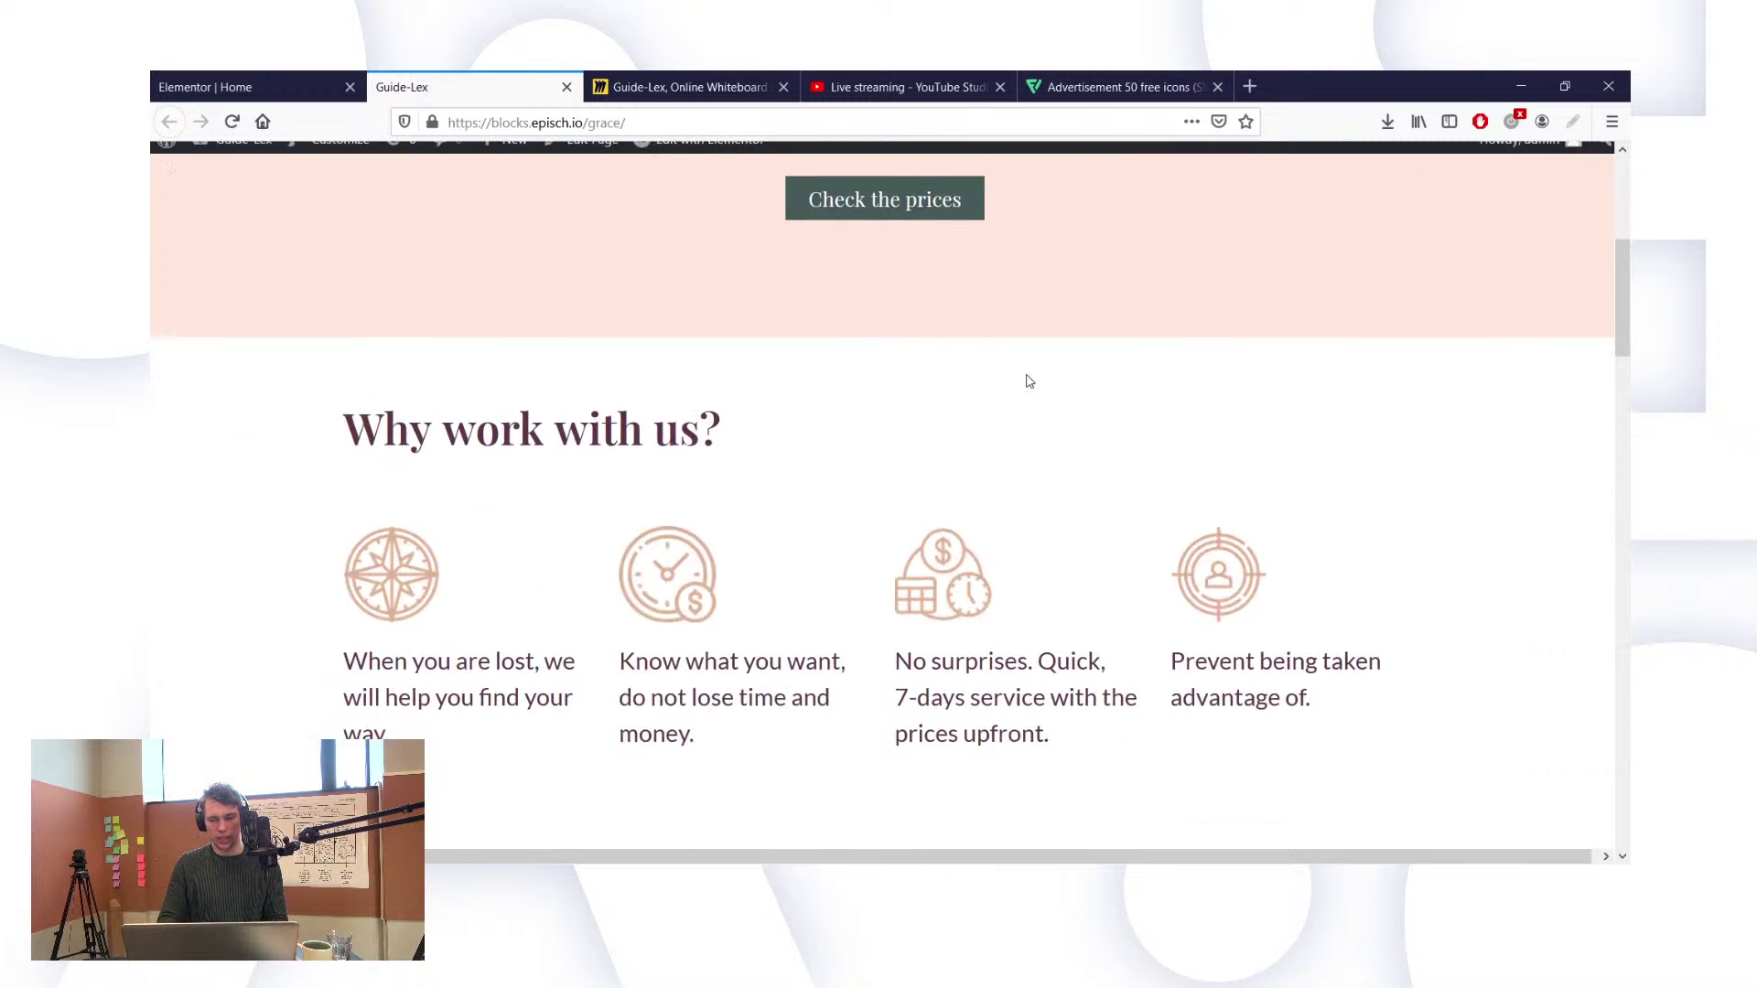
{"action": "scroll", "coordinate": [1027, 382], "scroll_direction": "down", "scroll_amount": 10}
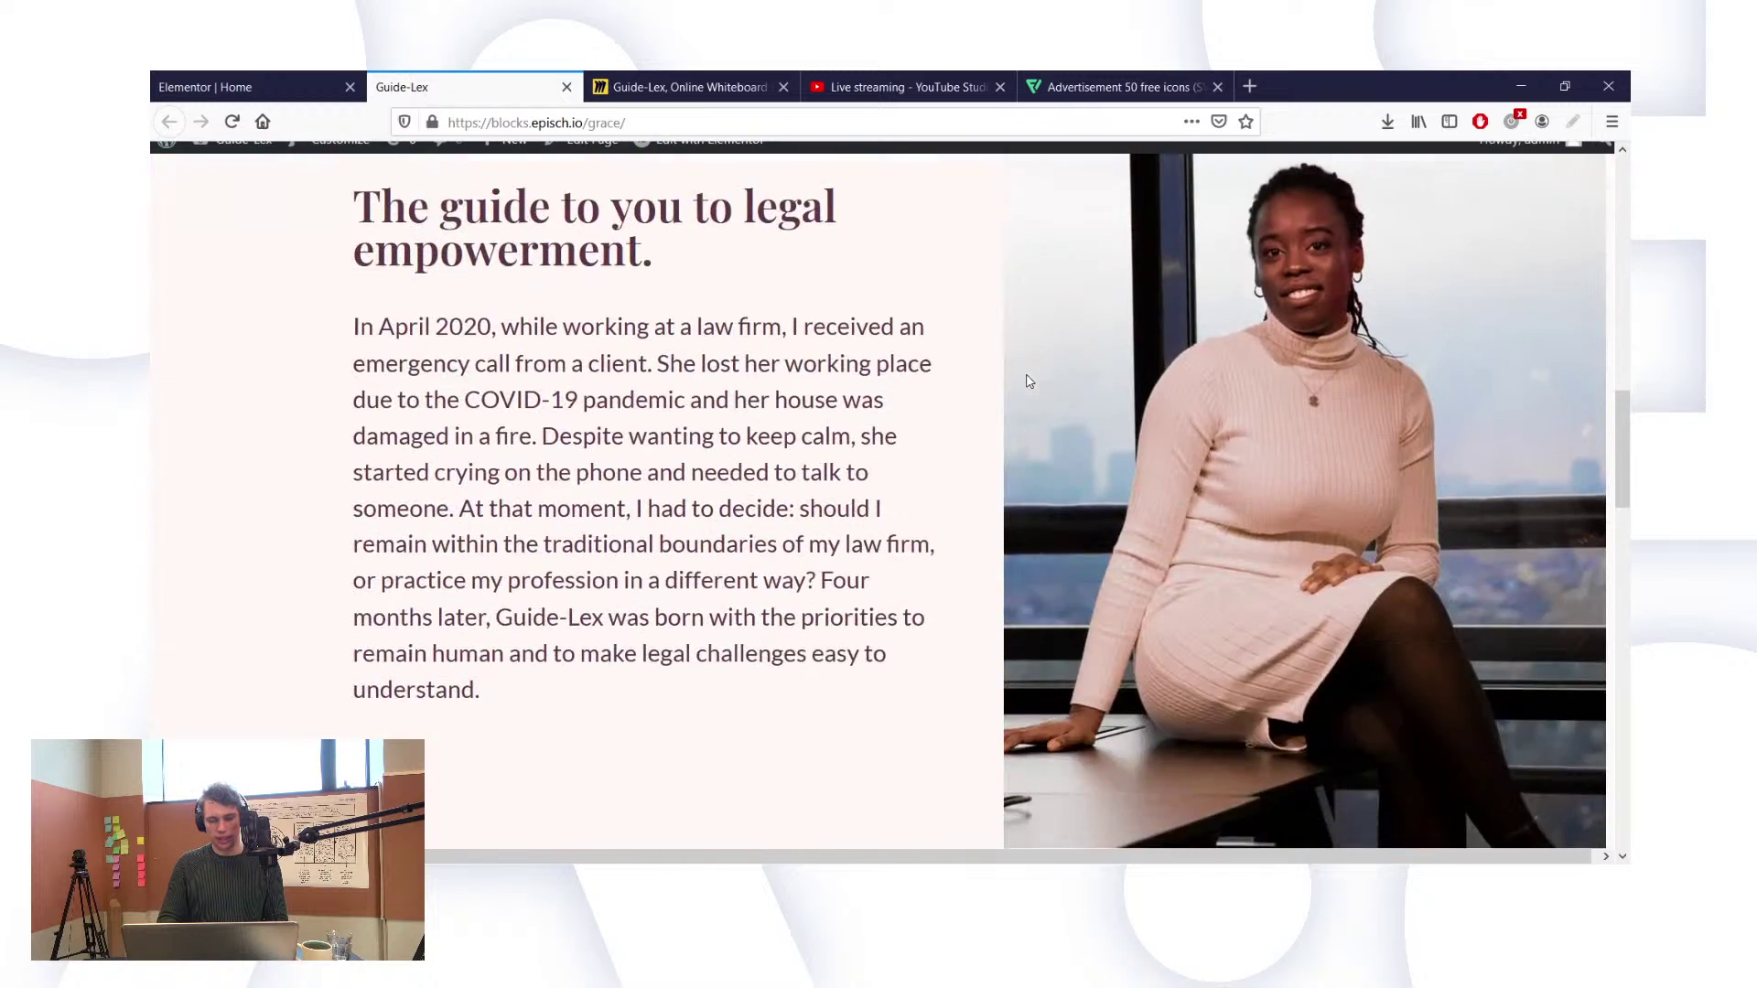
{"action": "scroll", "coordinate": [1028, 382], "scroll_direction": "down", "scroll_amount": 6}
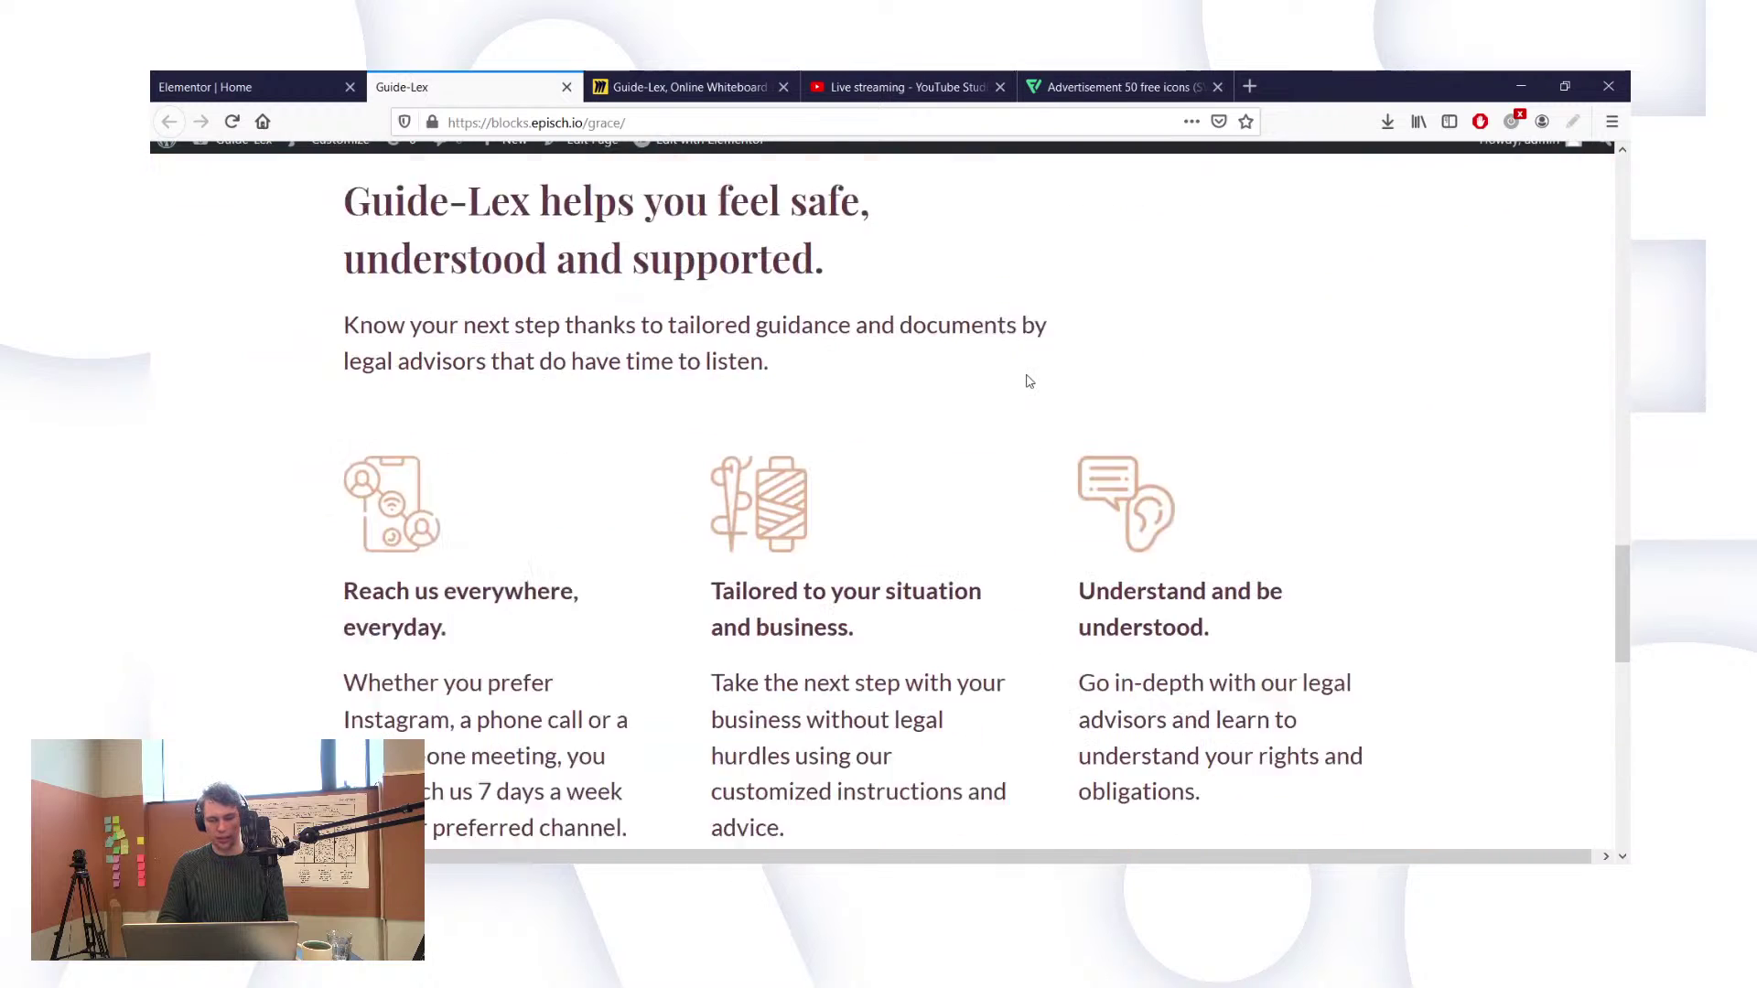
{"action": "scroll", "coordinate": [1028, 381], "scroll_direction": "down", "scroll_amount": 9}
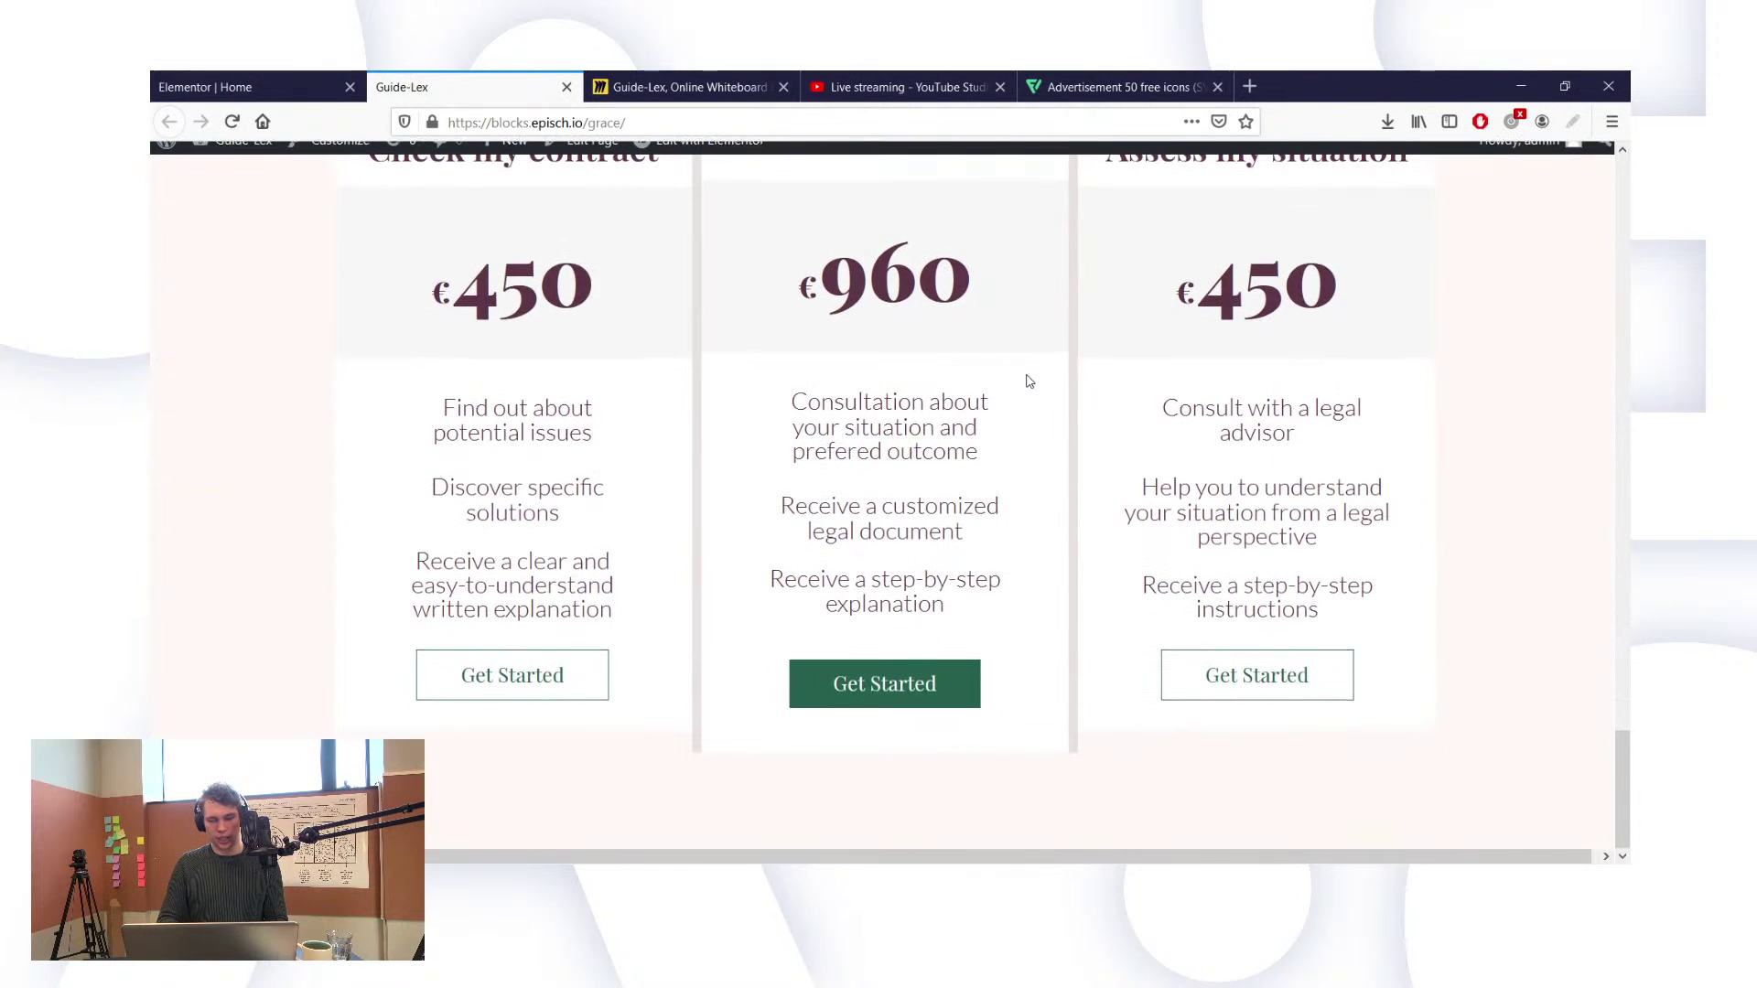
{"action": "scroll", "coordinate": [1028, 381], "scroll_direction": "up", "scroll_amount": 2}
{"action": "scroll", "coordinate": [1029, 382], "scroll_direction": "up", "scroll_amount": 10}
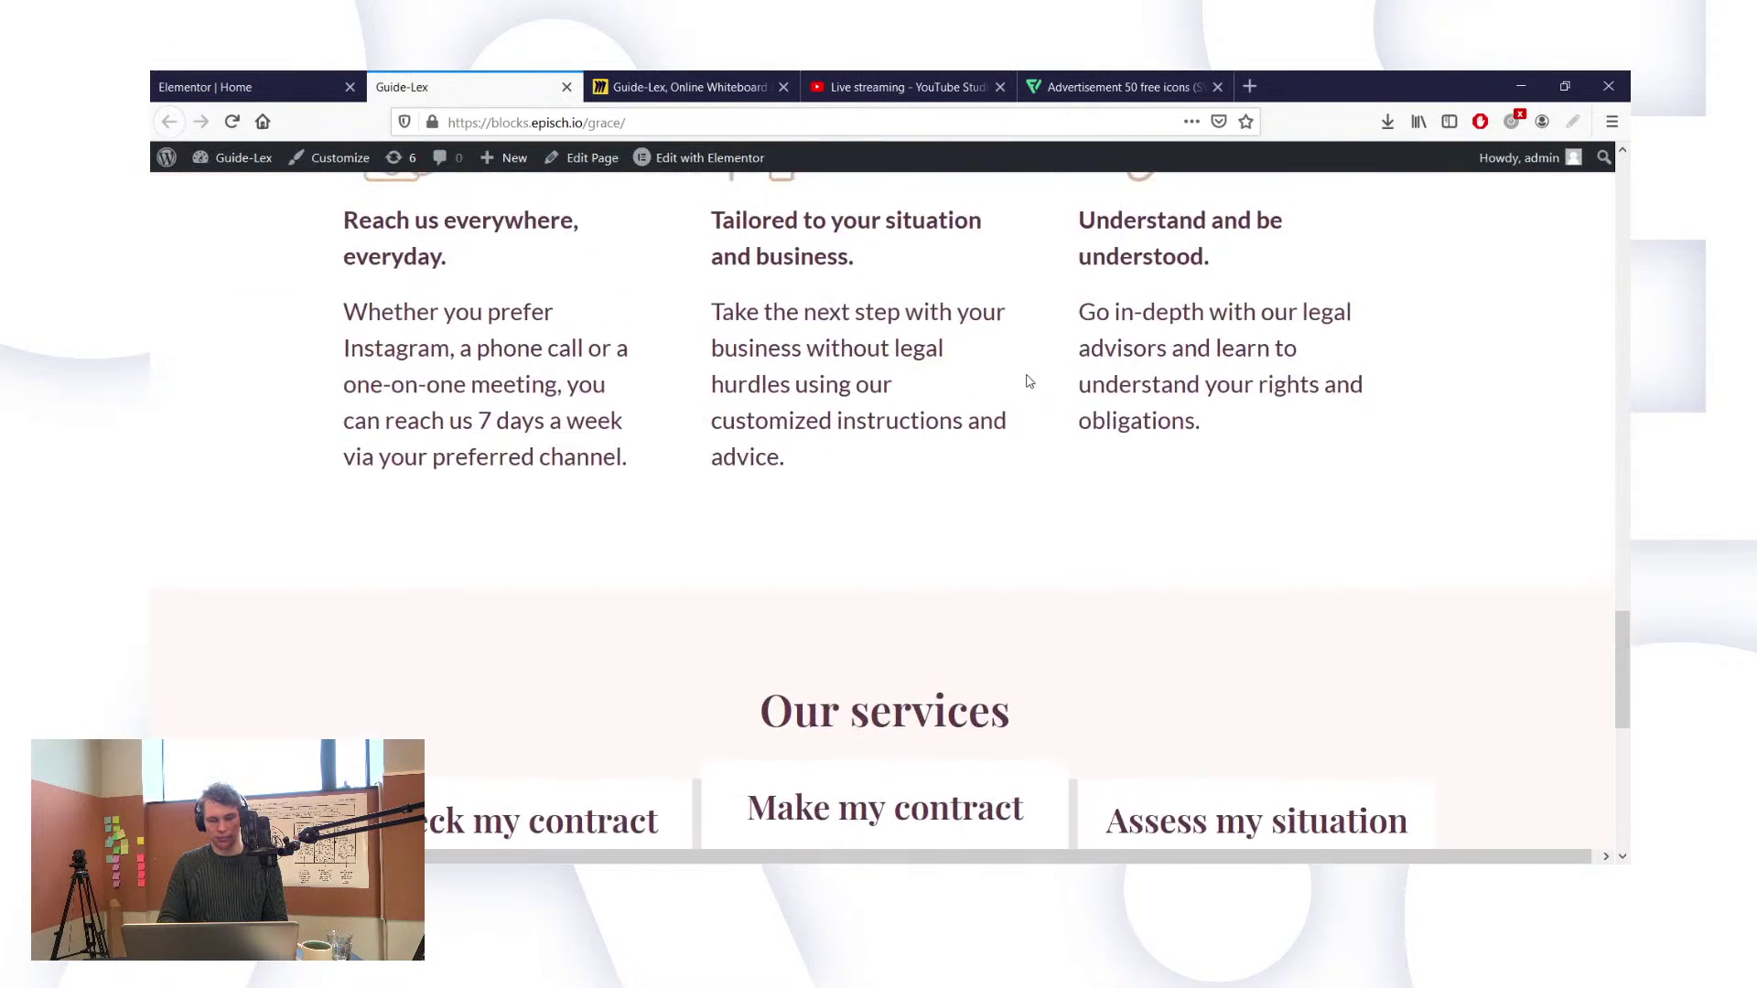
{"action": "scroll", "coordinate": [1029, 381], "scroll_direction": "up", "scroll_amount": 17}
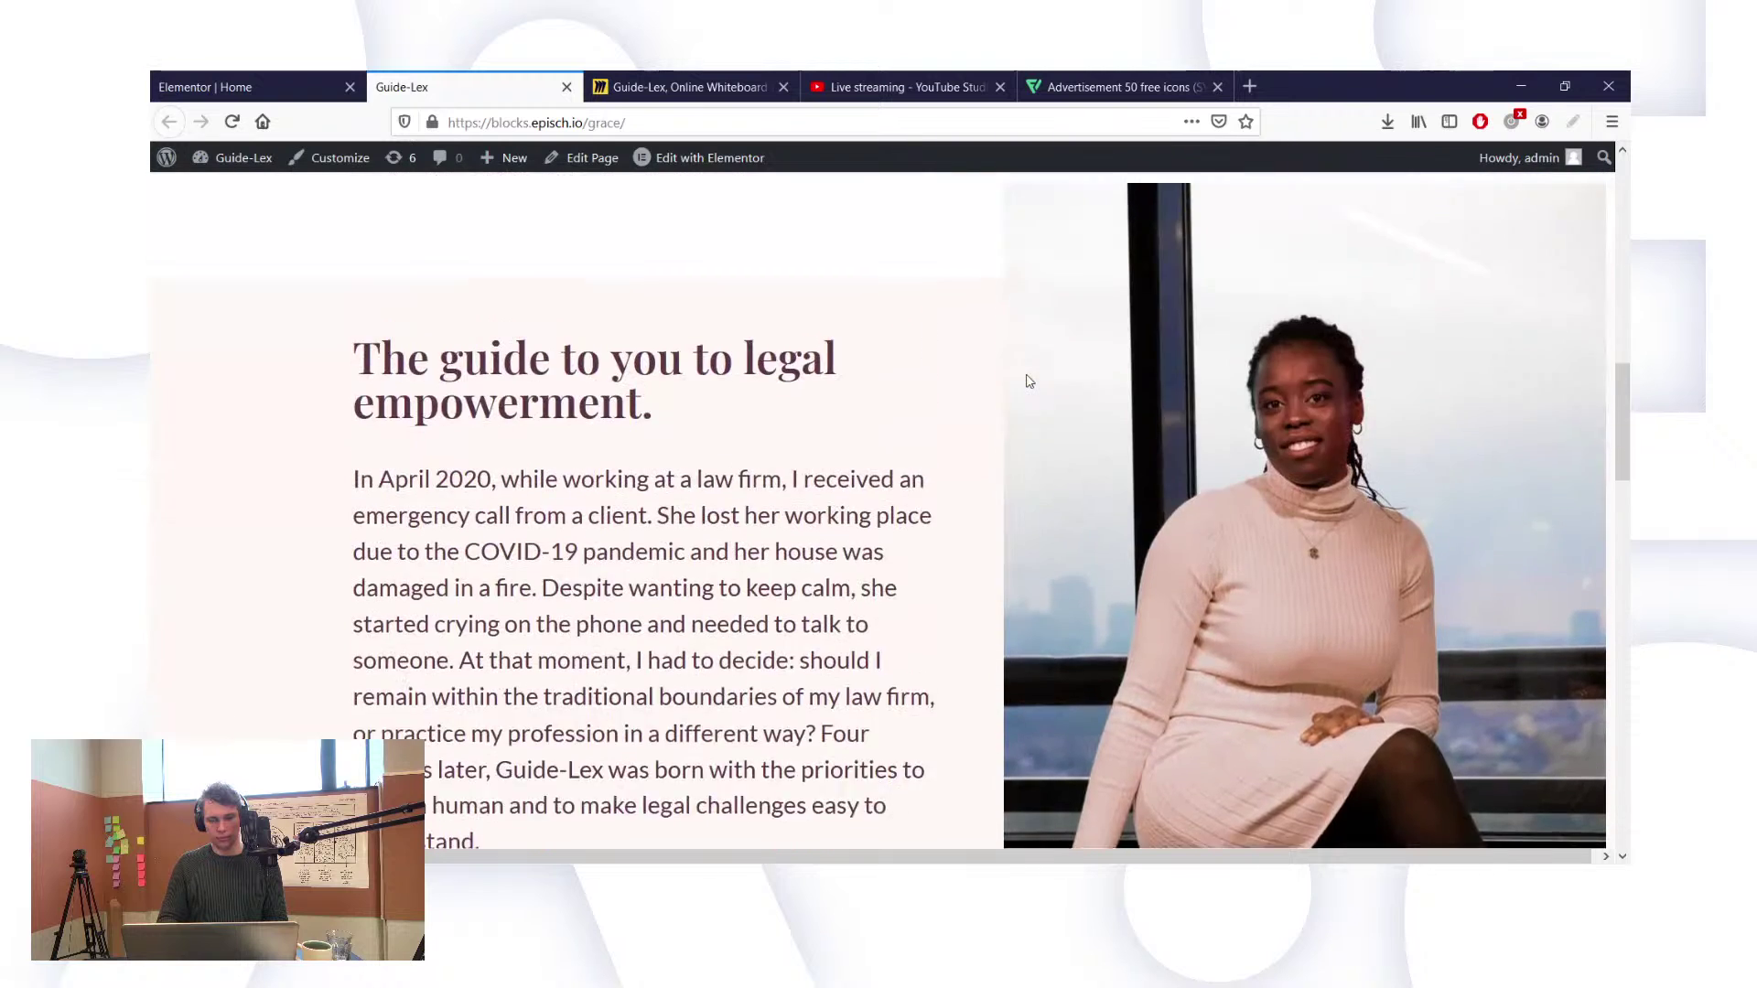
{"action": "scroll", "coordinate": [1028, 381], "scroll_direction": "up", "scroll_amount": 4}
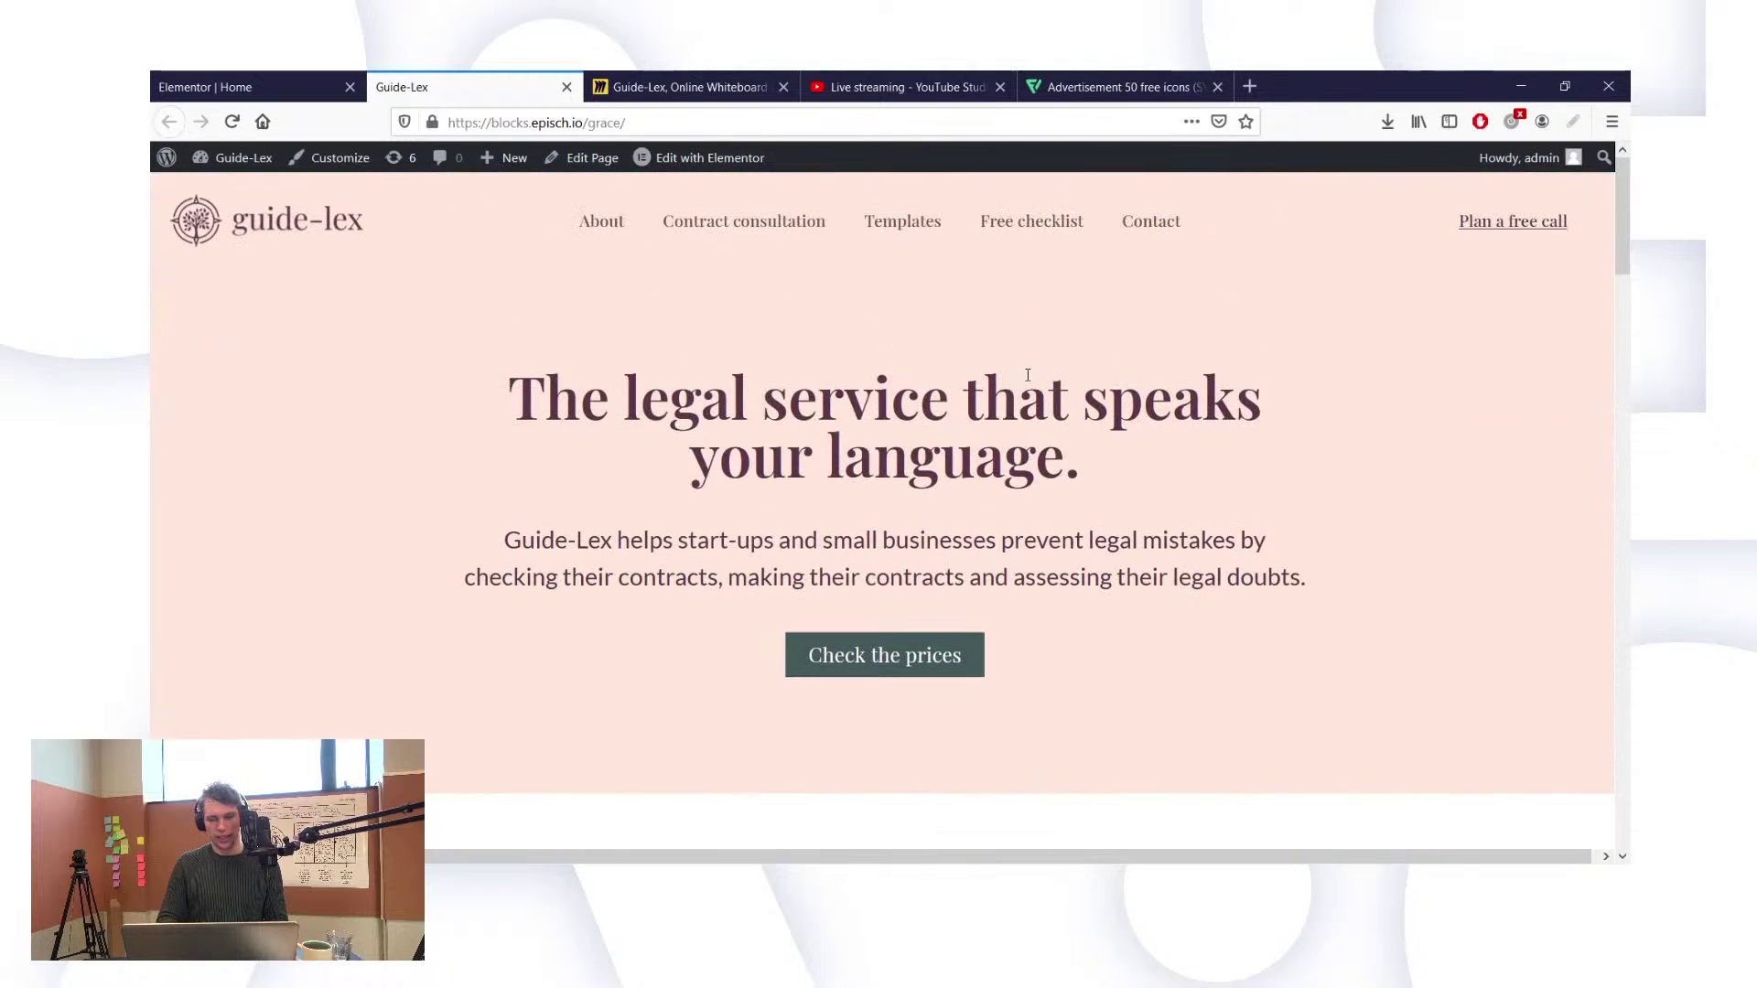
{"action": "left_click", "coordinate": [267, 77]}
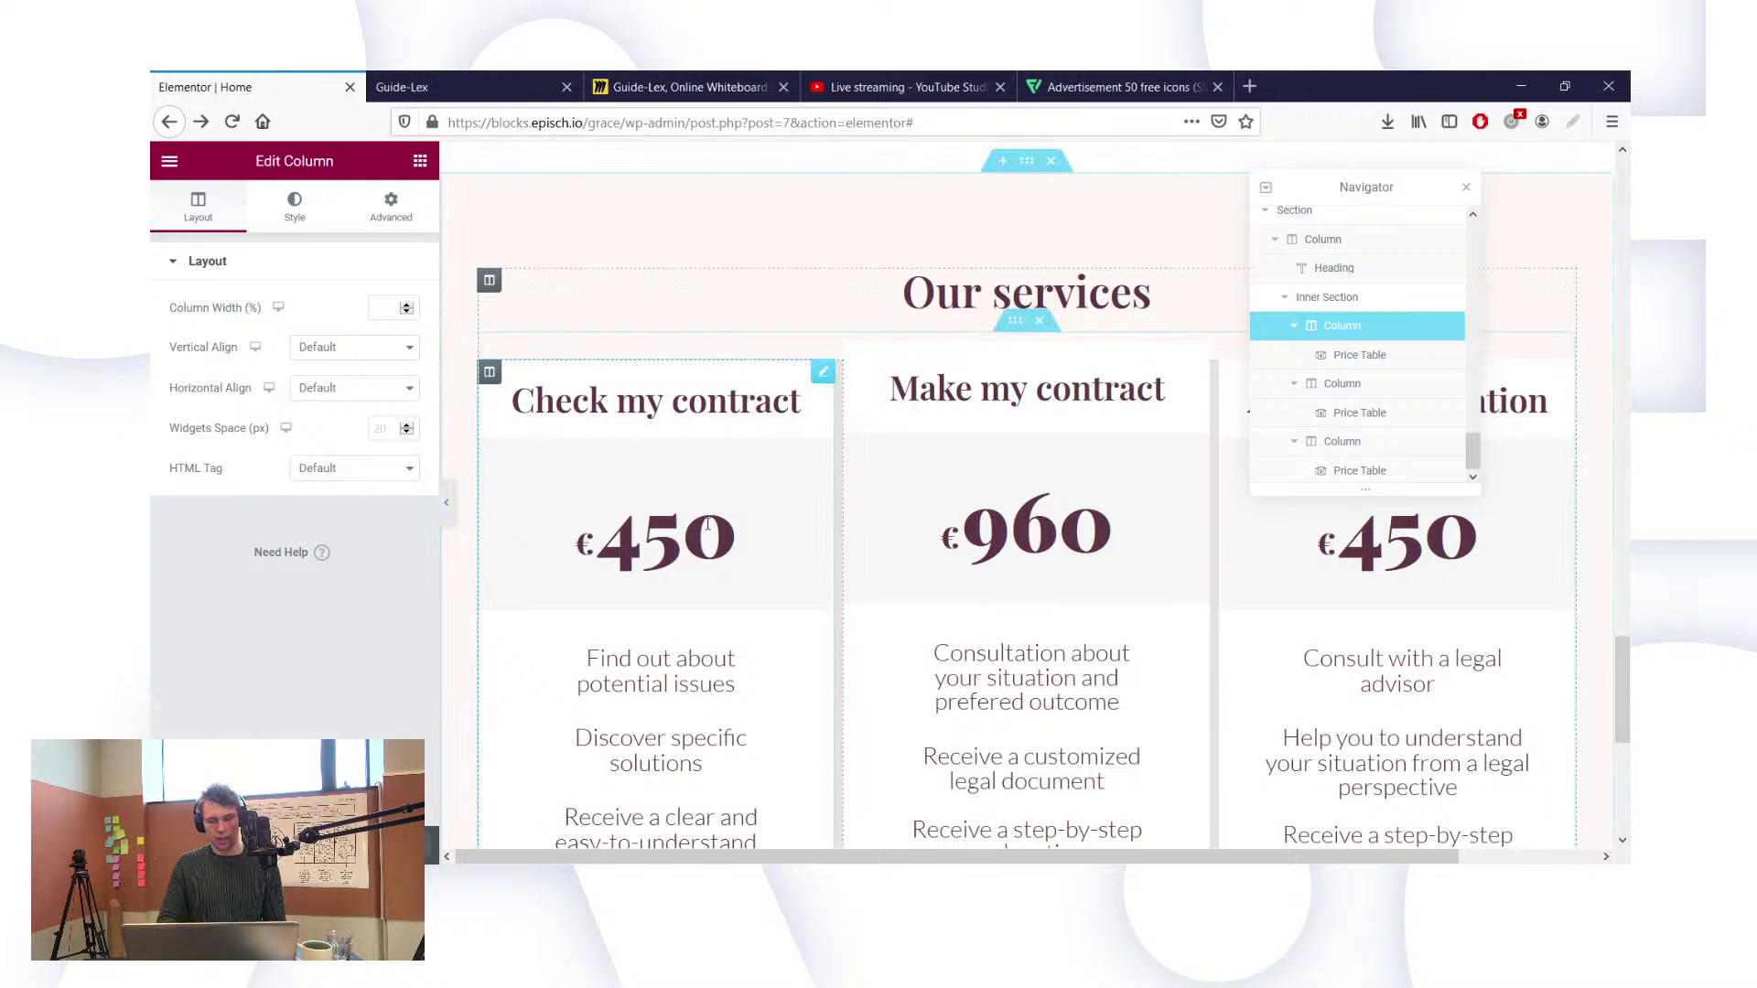
Step: Open Page Settings' Advanced Custom CSS editor, briefly checking the body style options
{"action": "scroll", "coordinate": [547, 665], "scroll_direction": "up", "scroll_amount": 10}
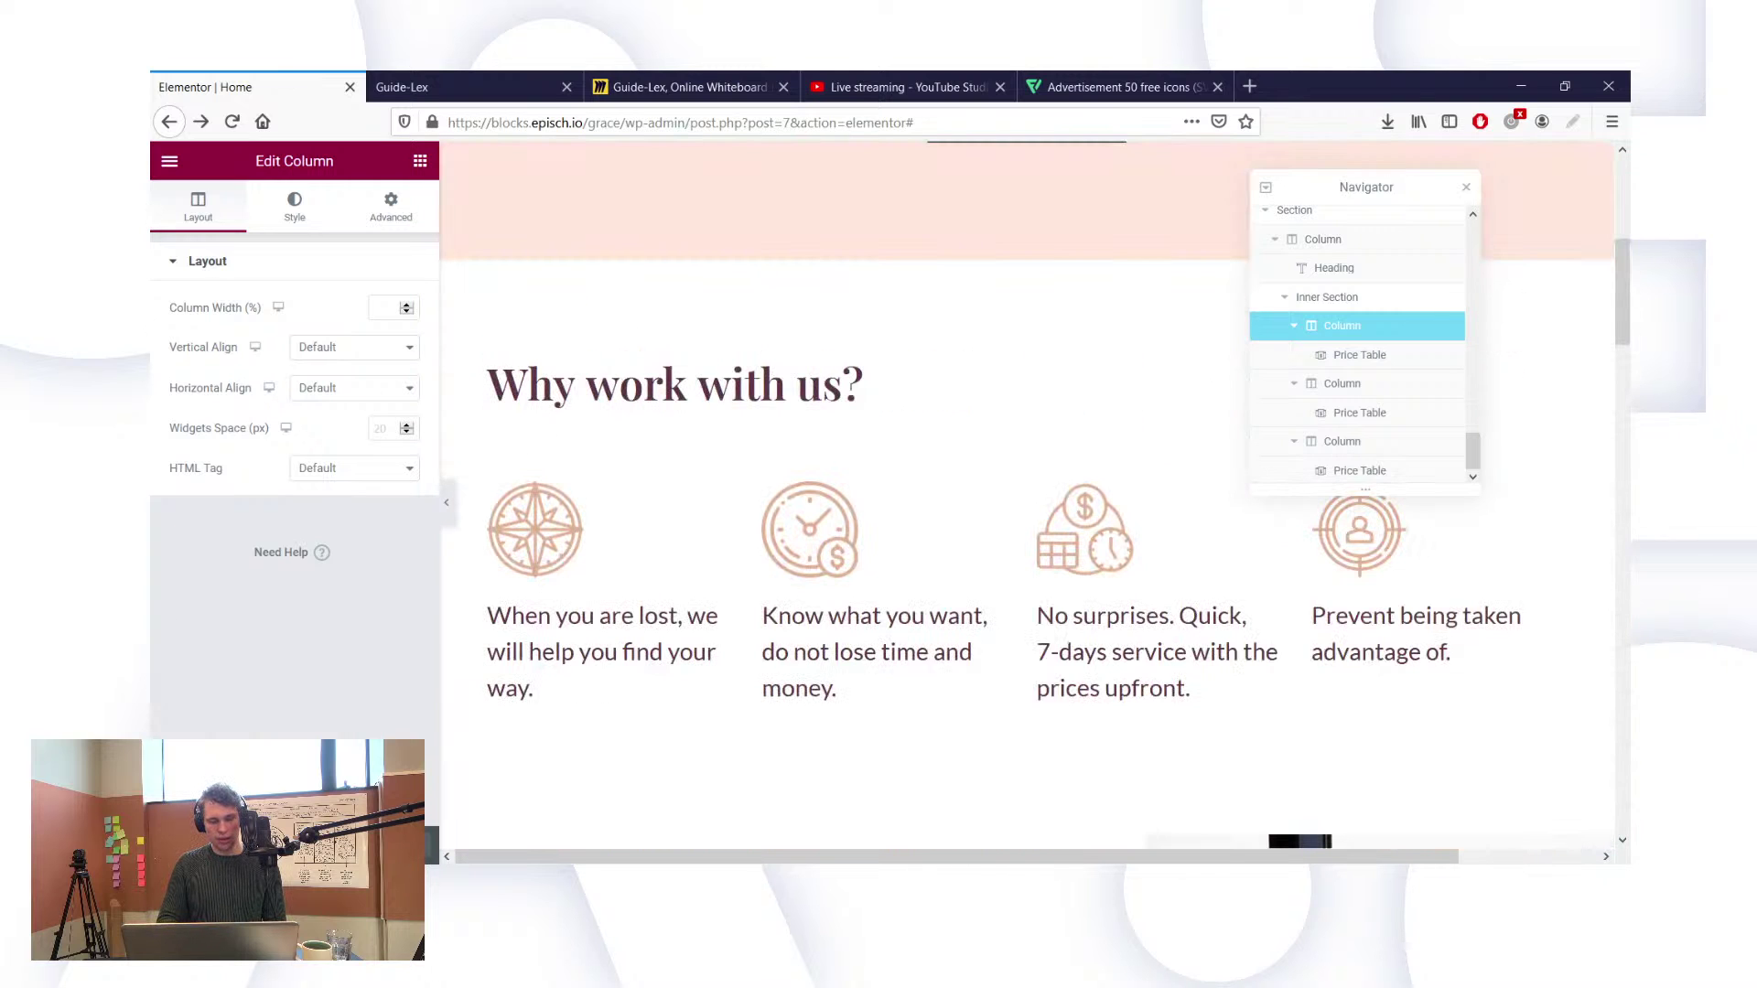
{"action": "left_click", "coordinate": [168, 846]}
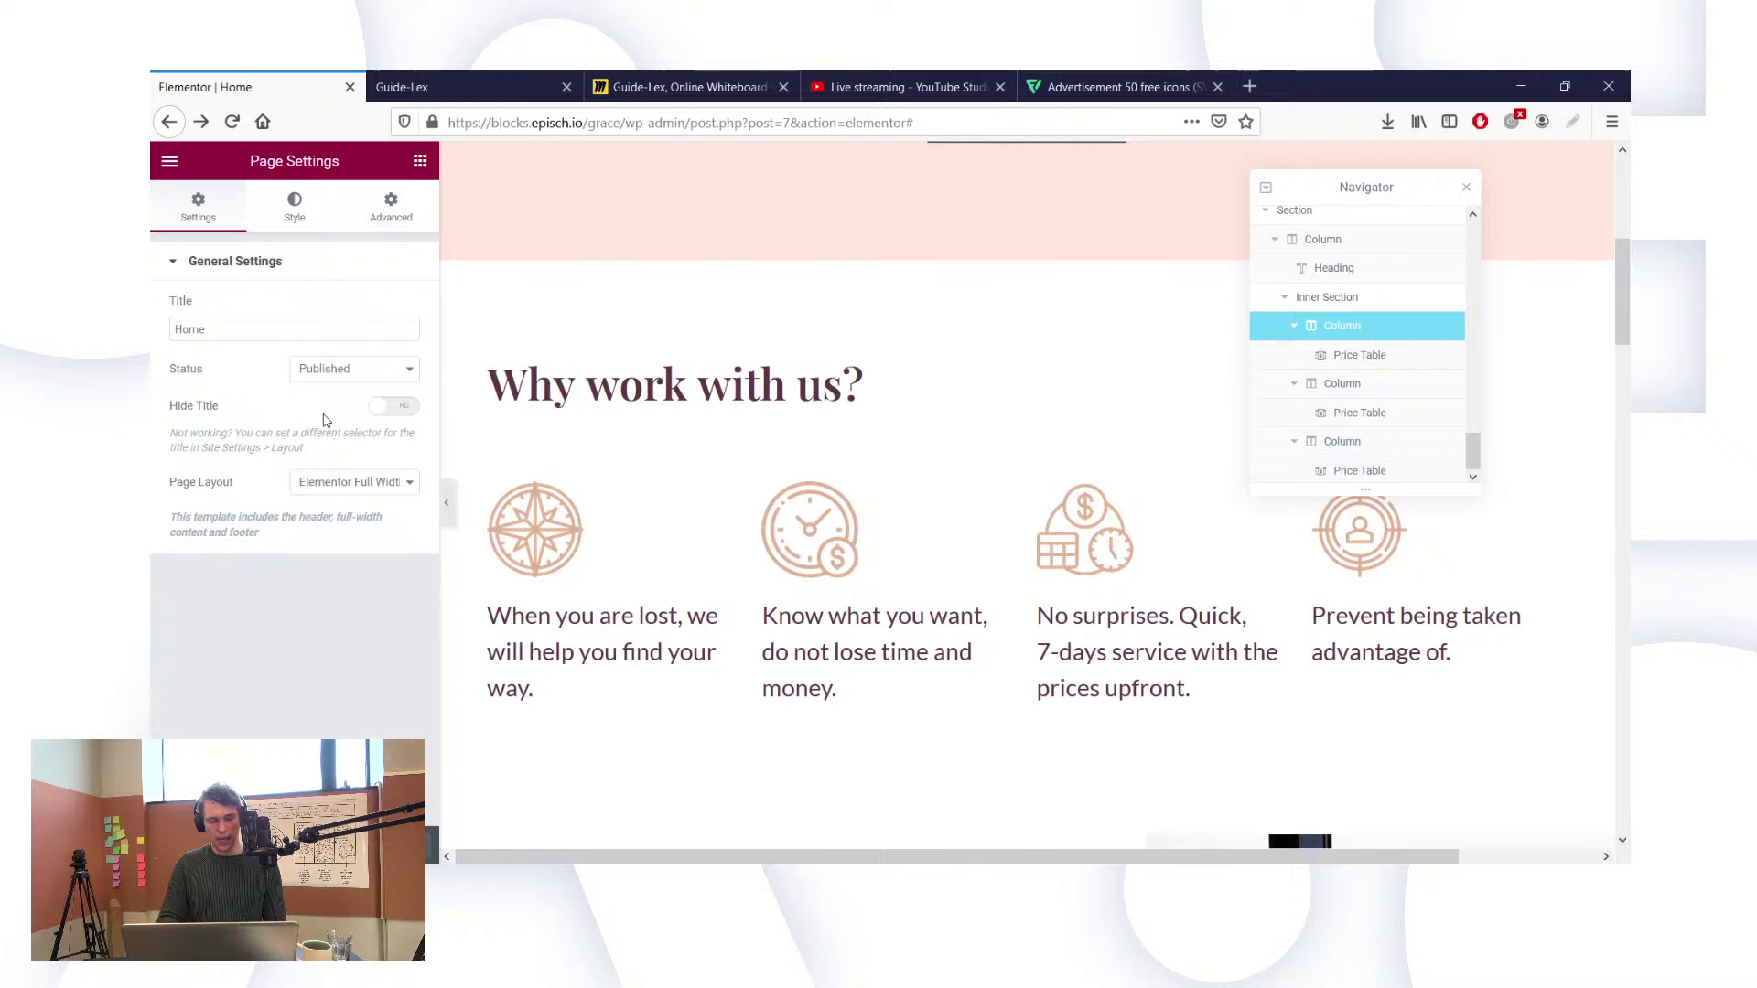
{"action": "left_click", "coordinate": [374, 209]}
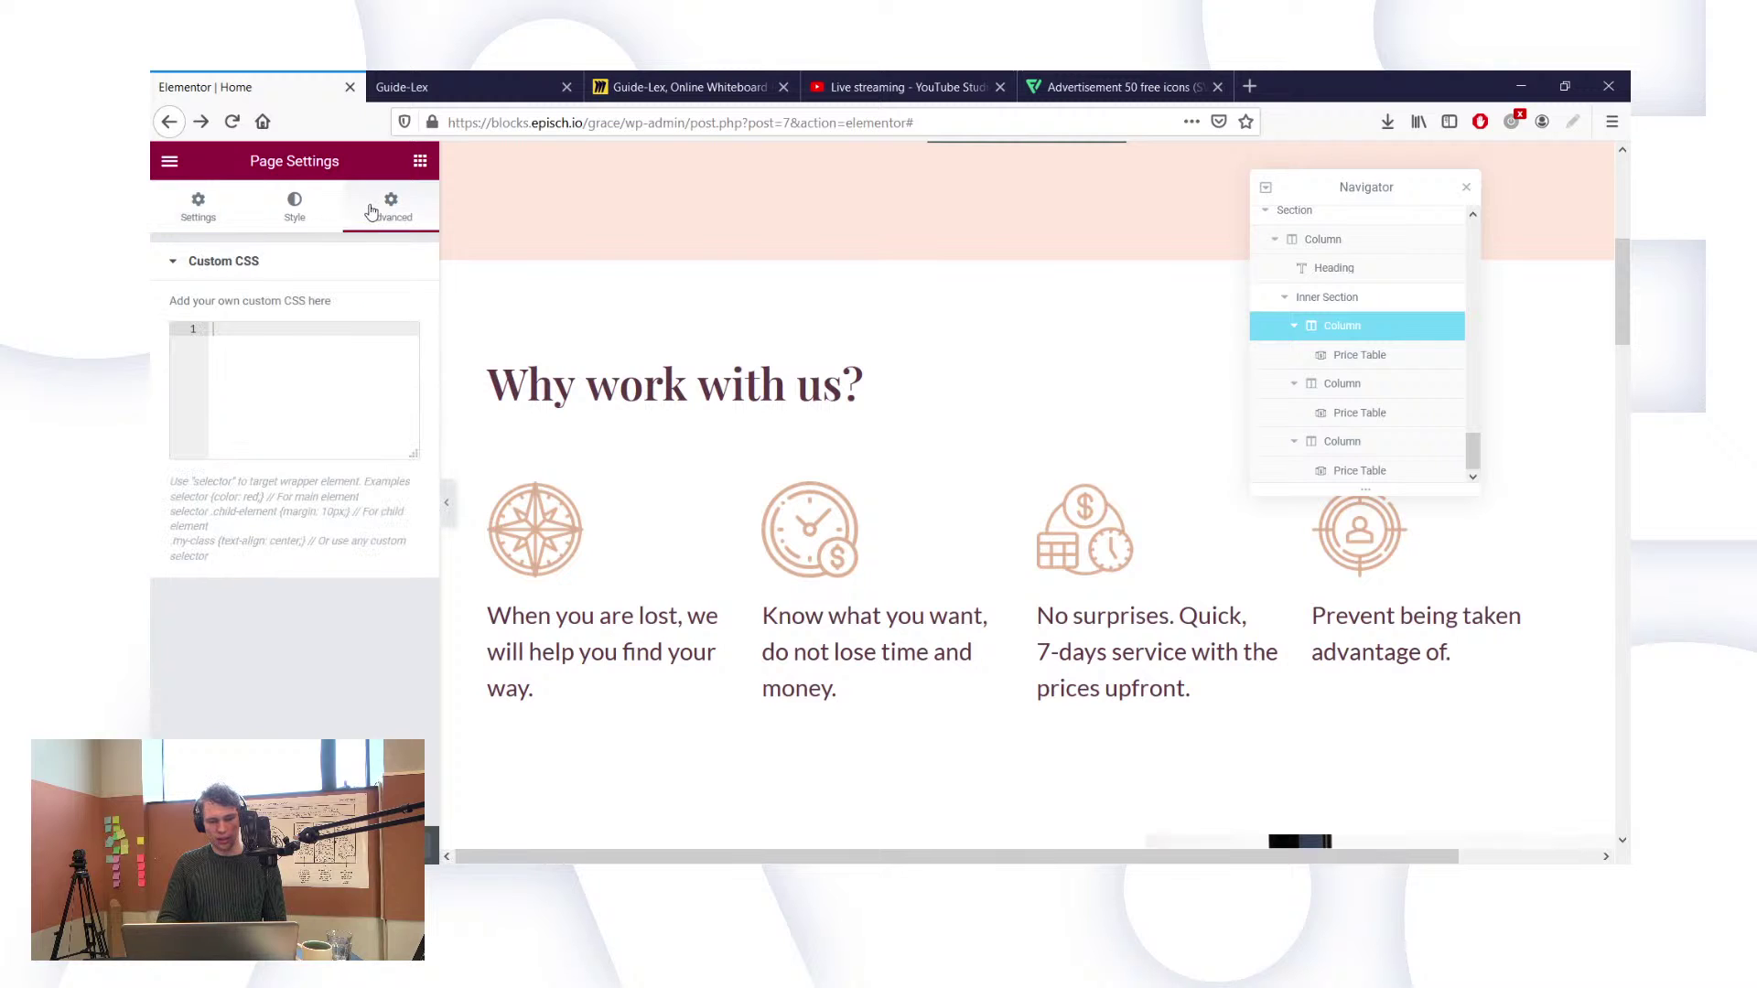
{"action": "left_click", "coordinate": [302, 201]}
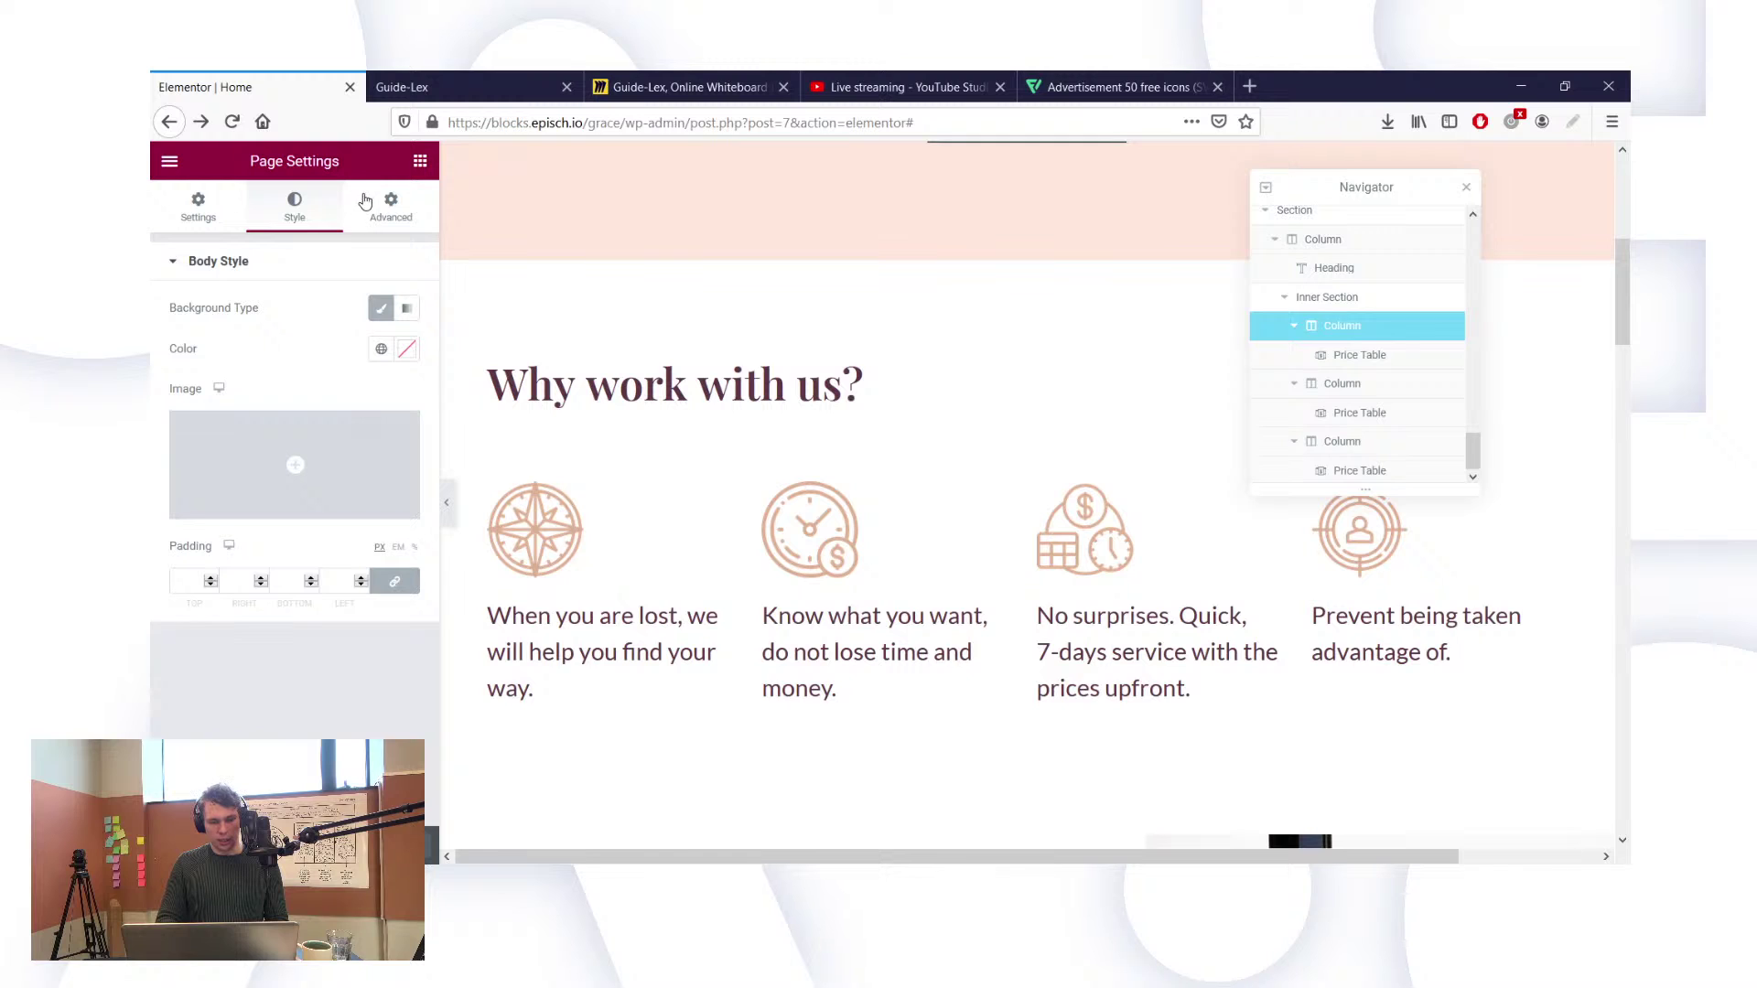
{"action": "left_click", "coordinate": [368, 202]}
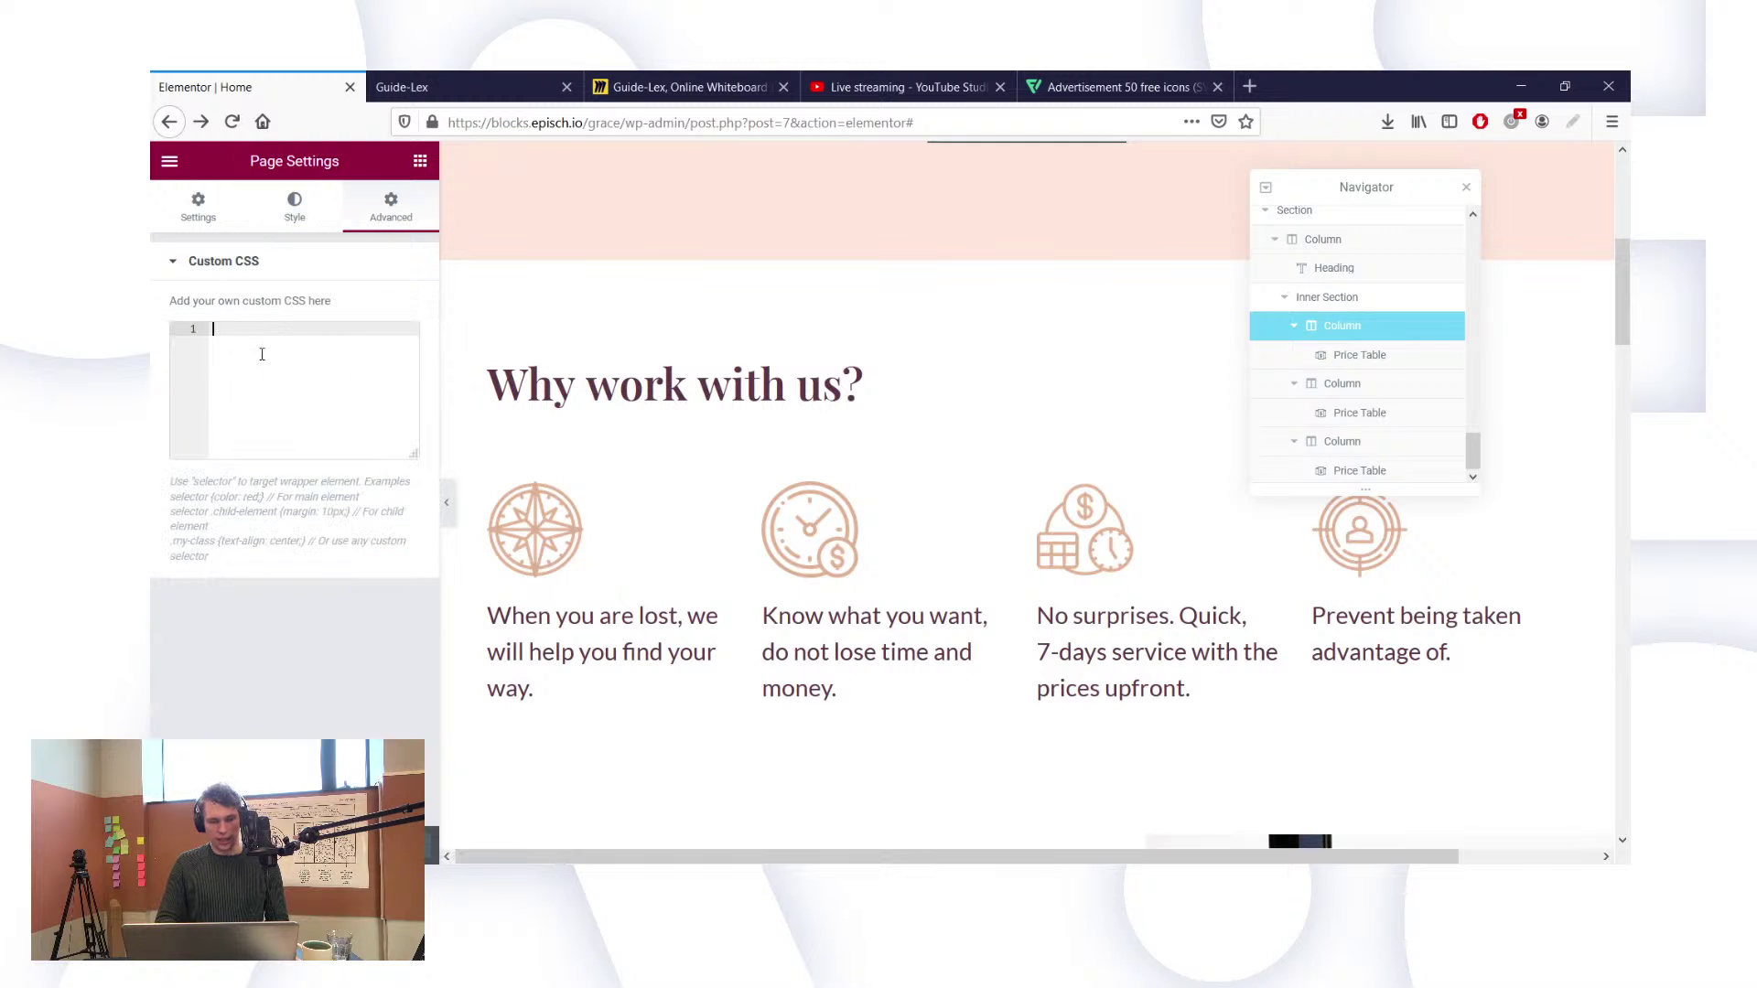
Step: Type 'selector' into the Custom CSS box, clear it again, and switch to the live page
{"action": "type", "text": "s"}
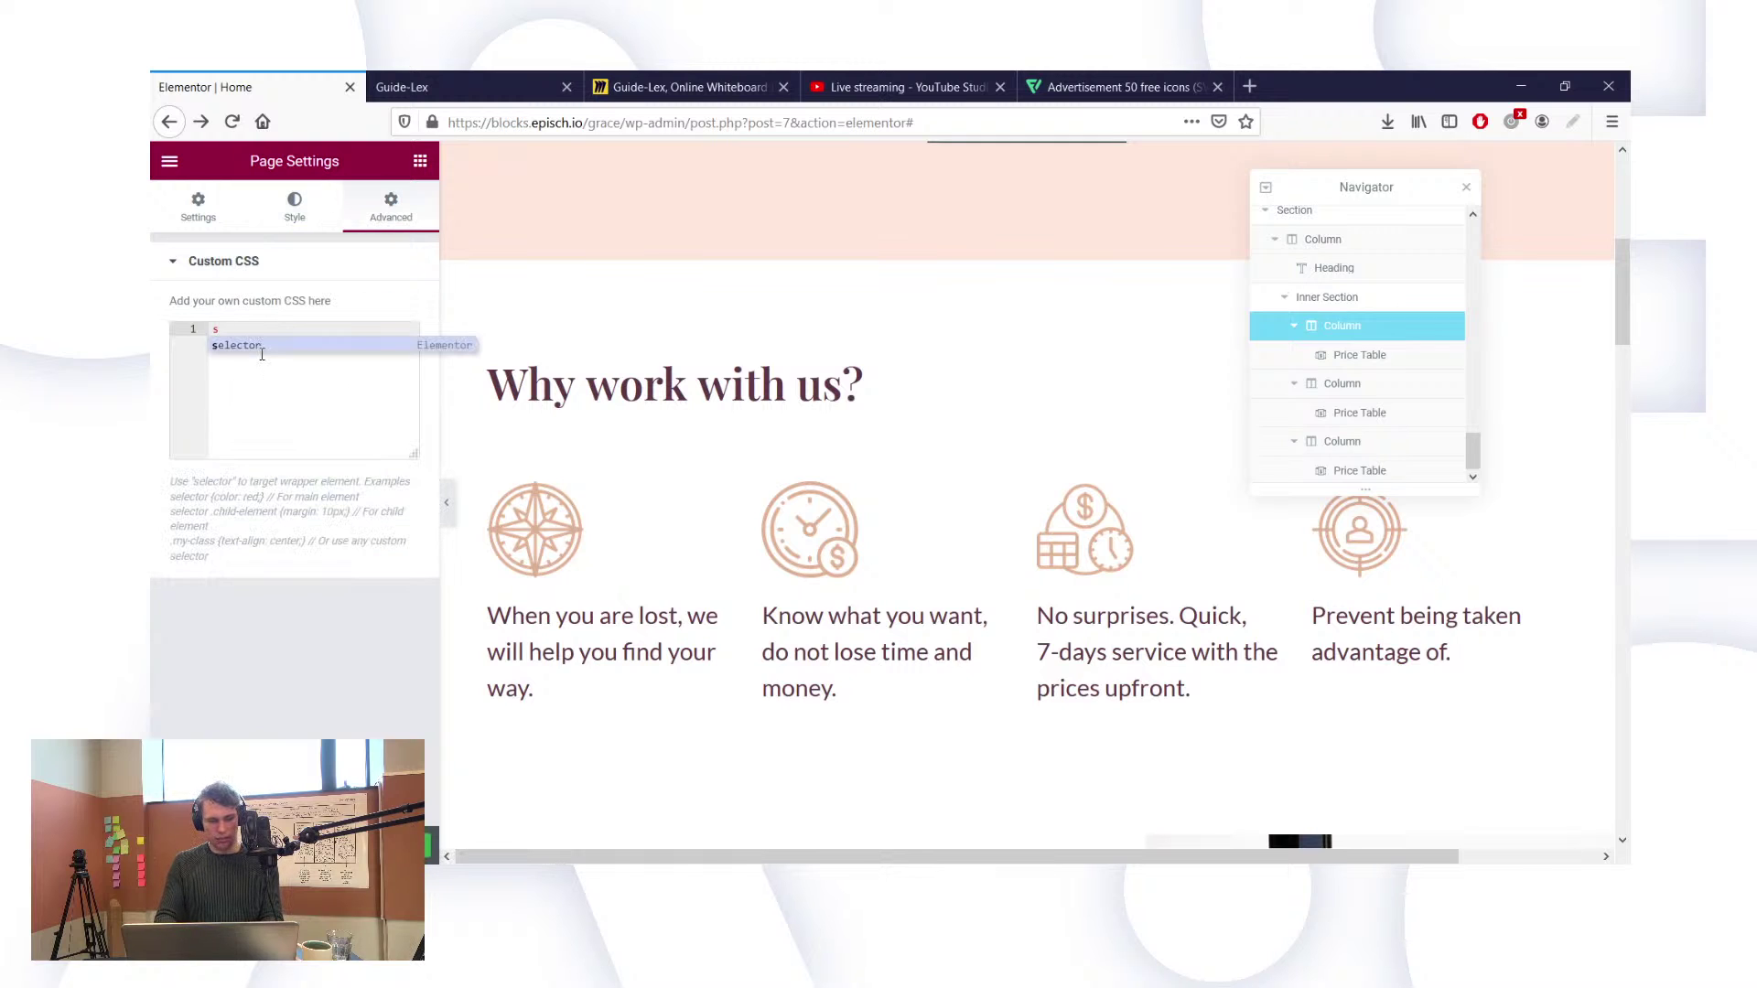
{"action": "type", "text": "elector"}
{"action": "key", "text": "ctrl+a"}
{"action": "key", "text": "BackSpace"}
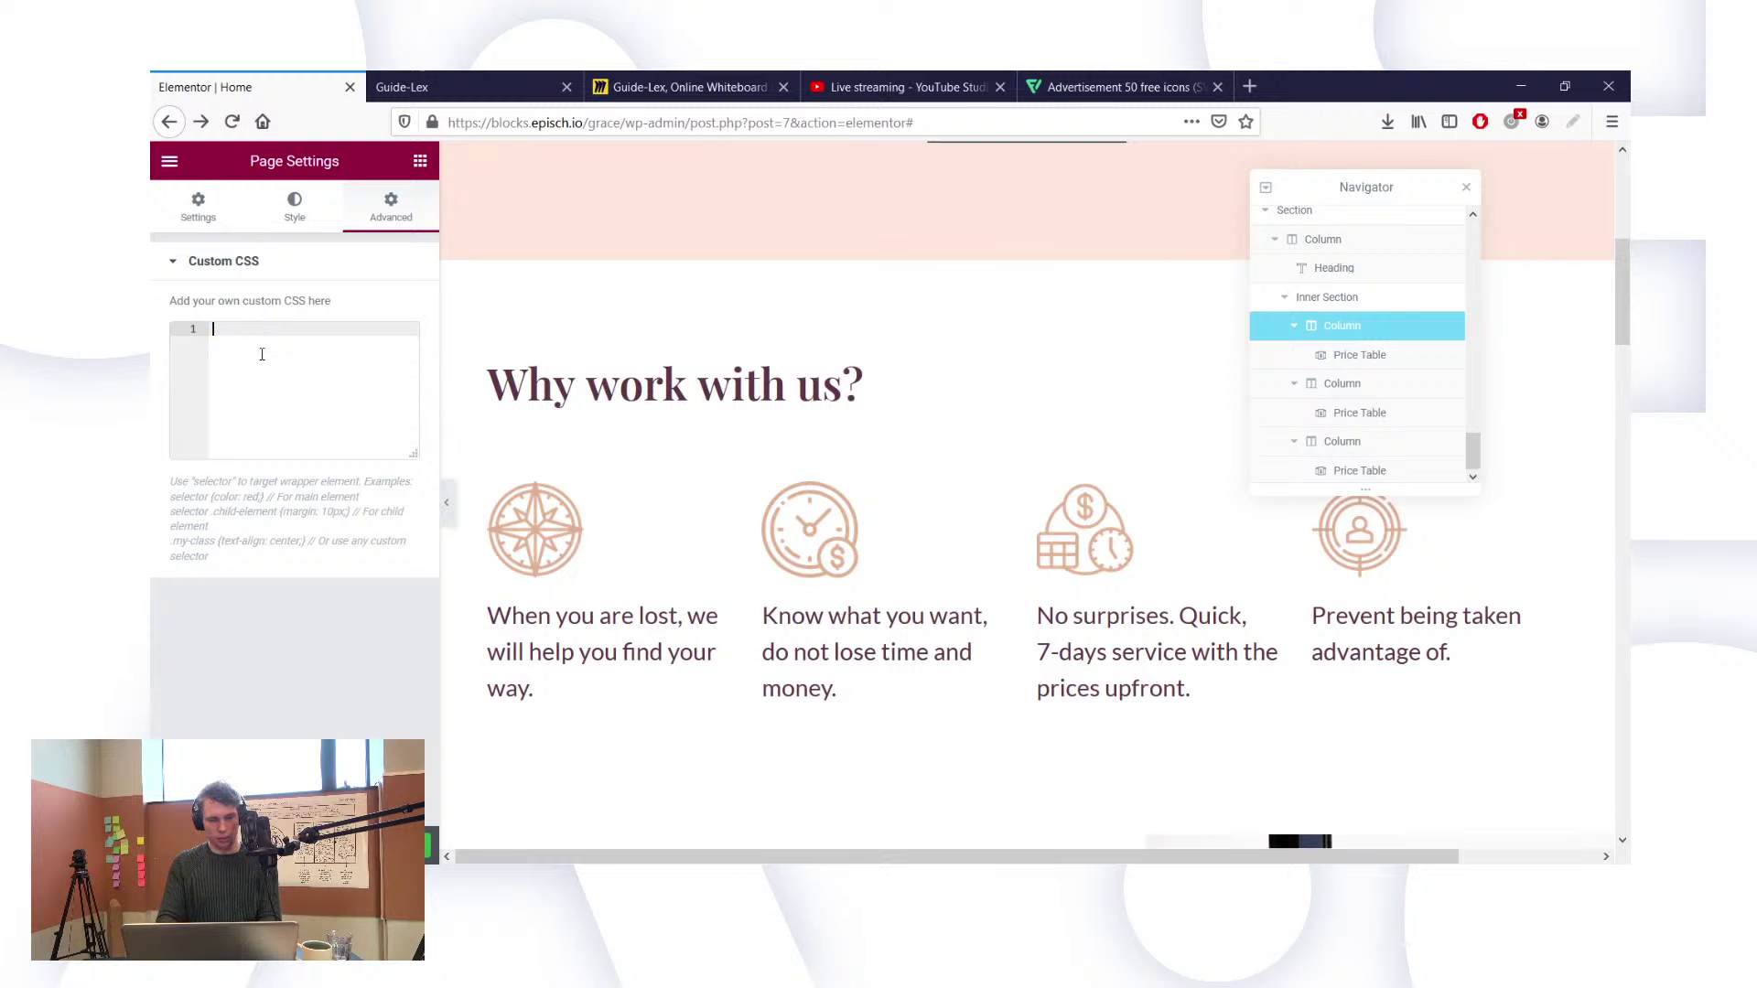
{"action": "left_click", "coordinate": [483, 77]}
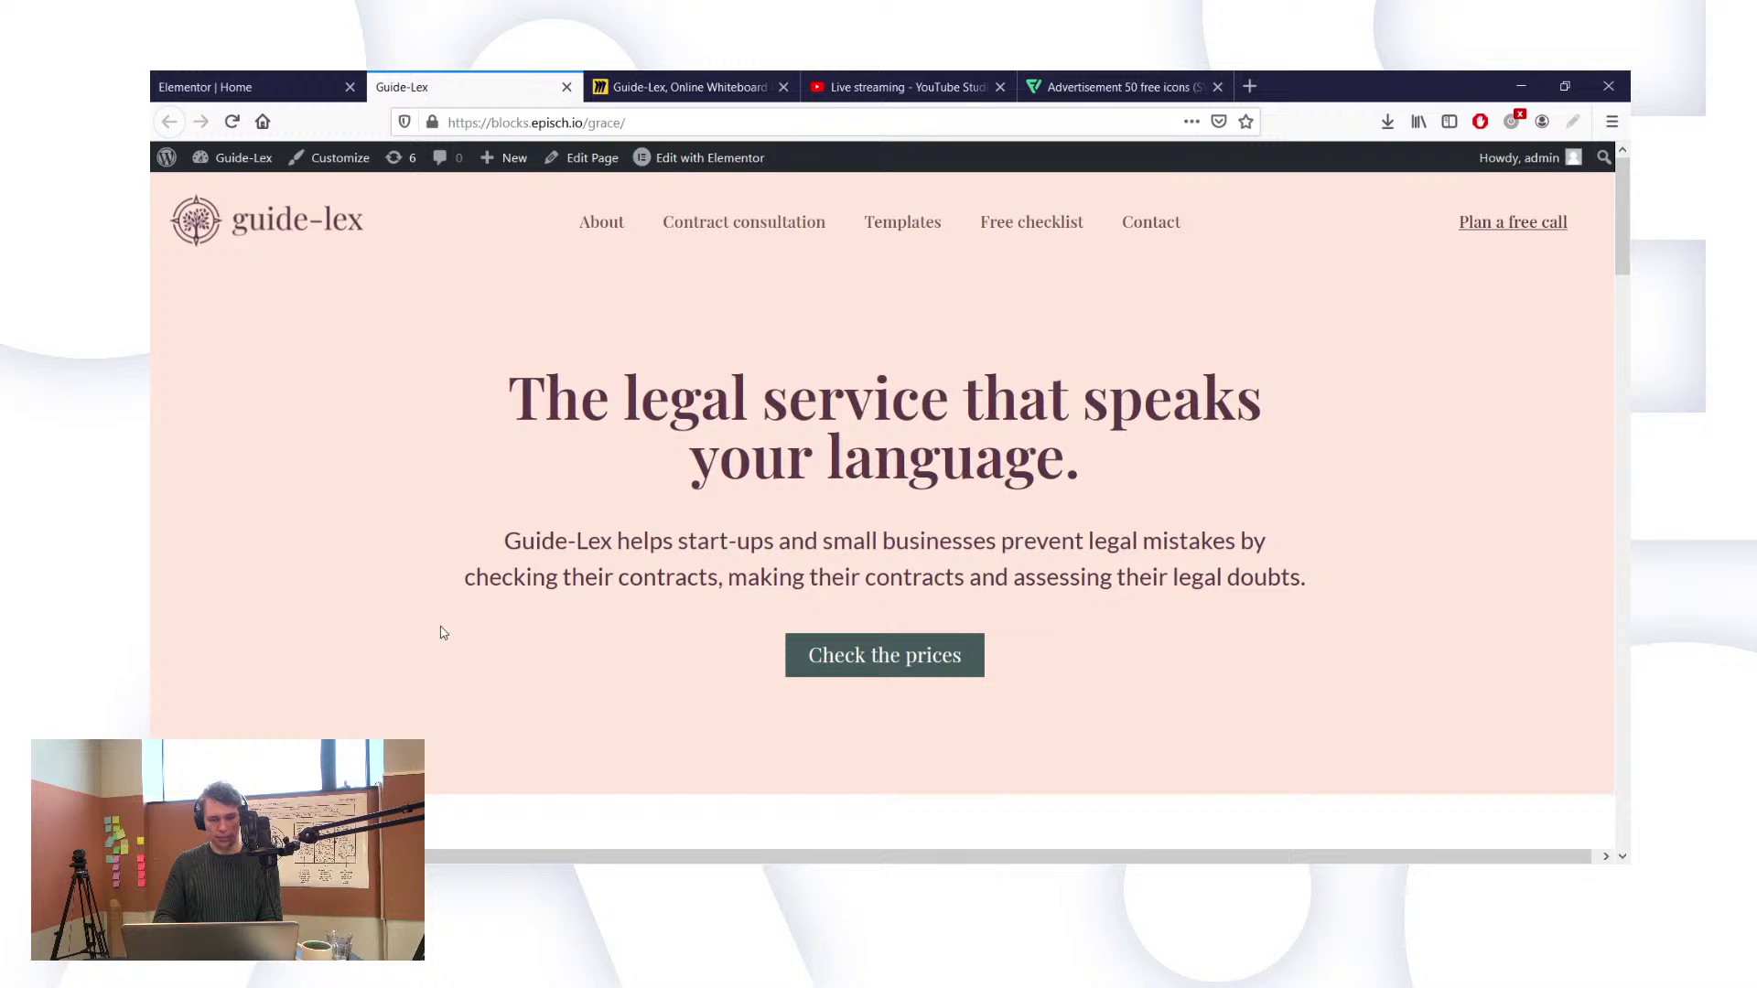
Step: Open the Inspector with F12 and read the body's classes, such as home and elementor-page-7
{"action": "key", "text": "F12"}
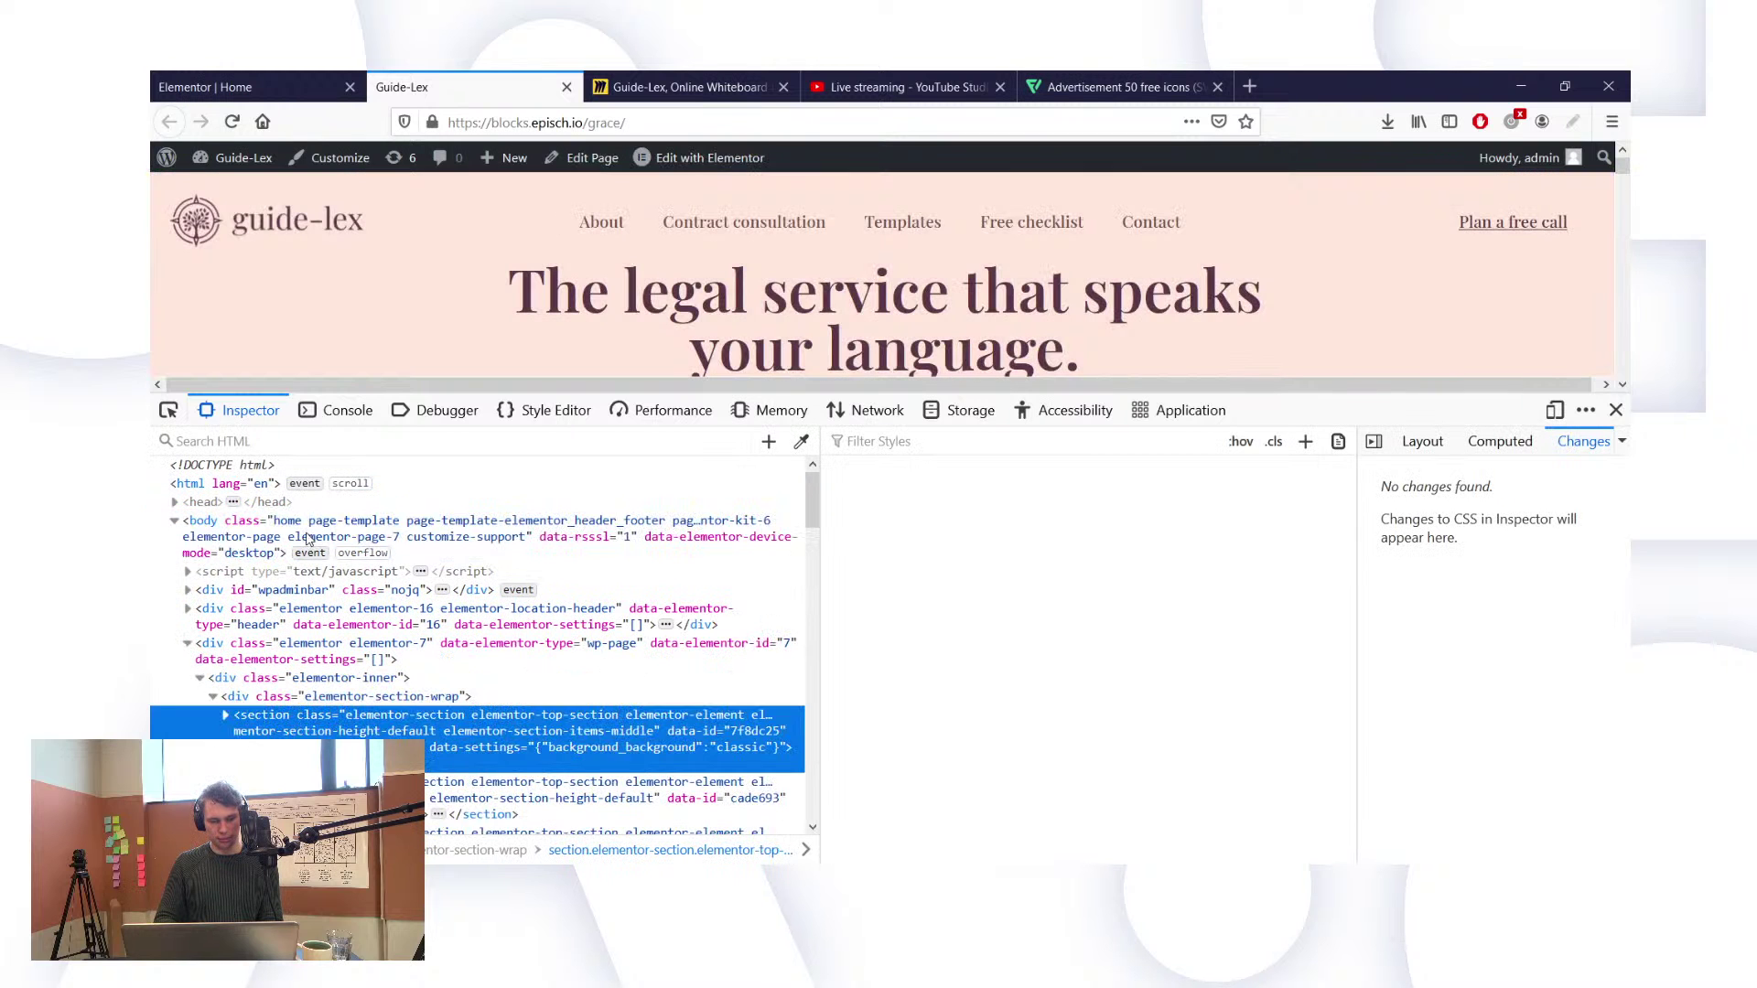
{"action": "left_click", "coordinate": [470, 531]}
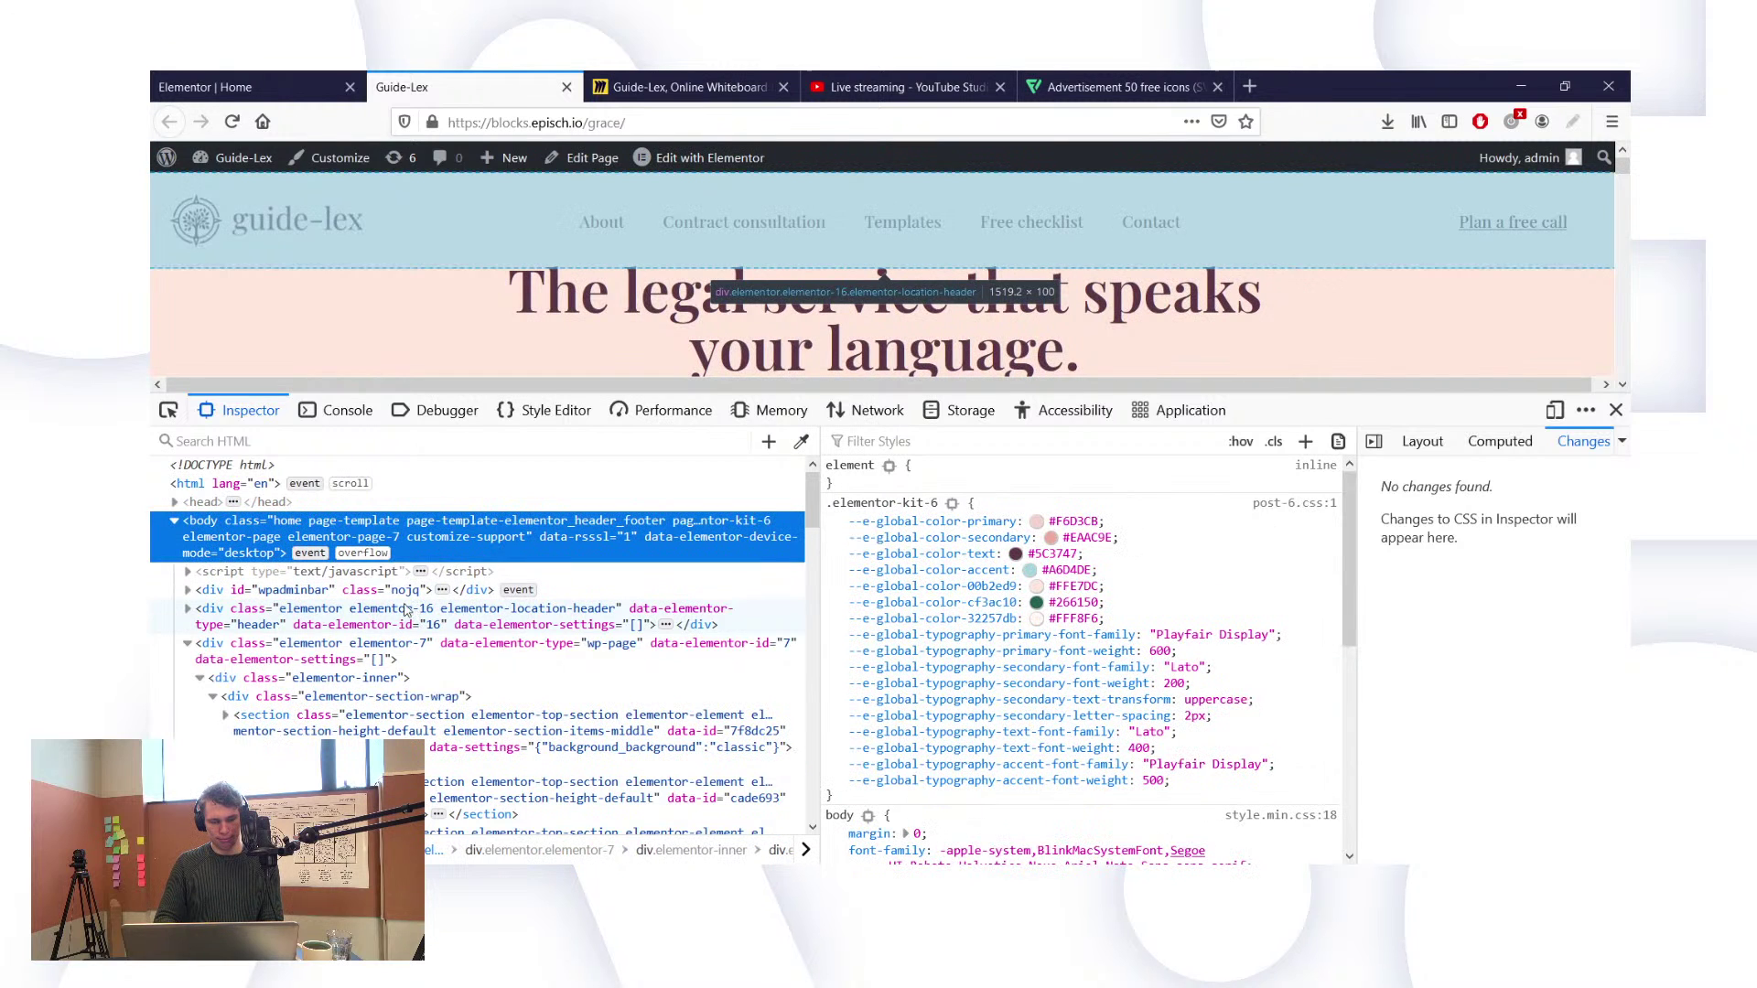
{"action": "double_click", "coordinate": [297, 528]}
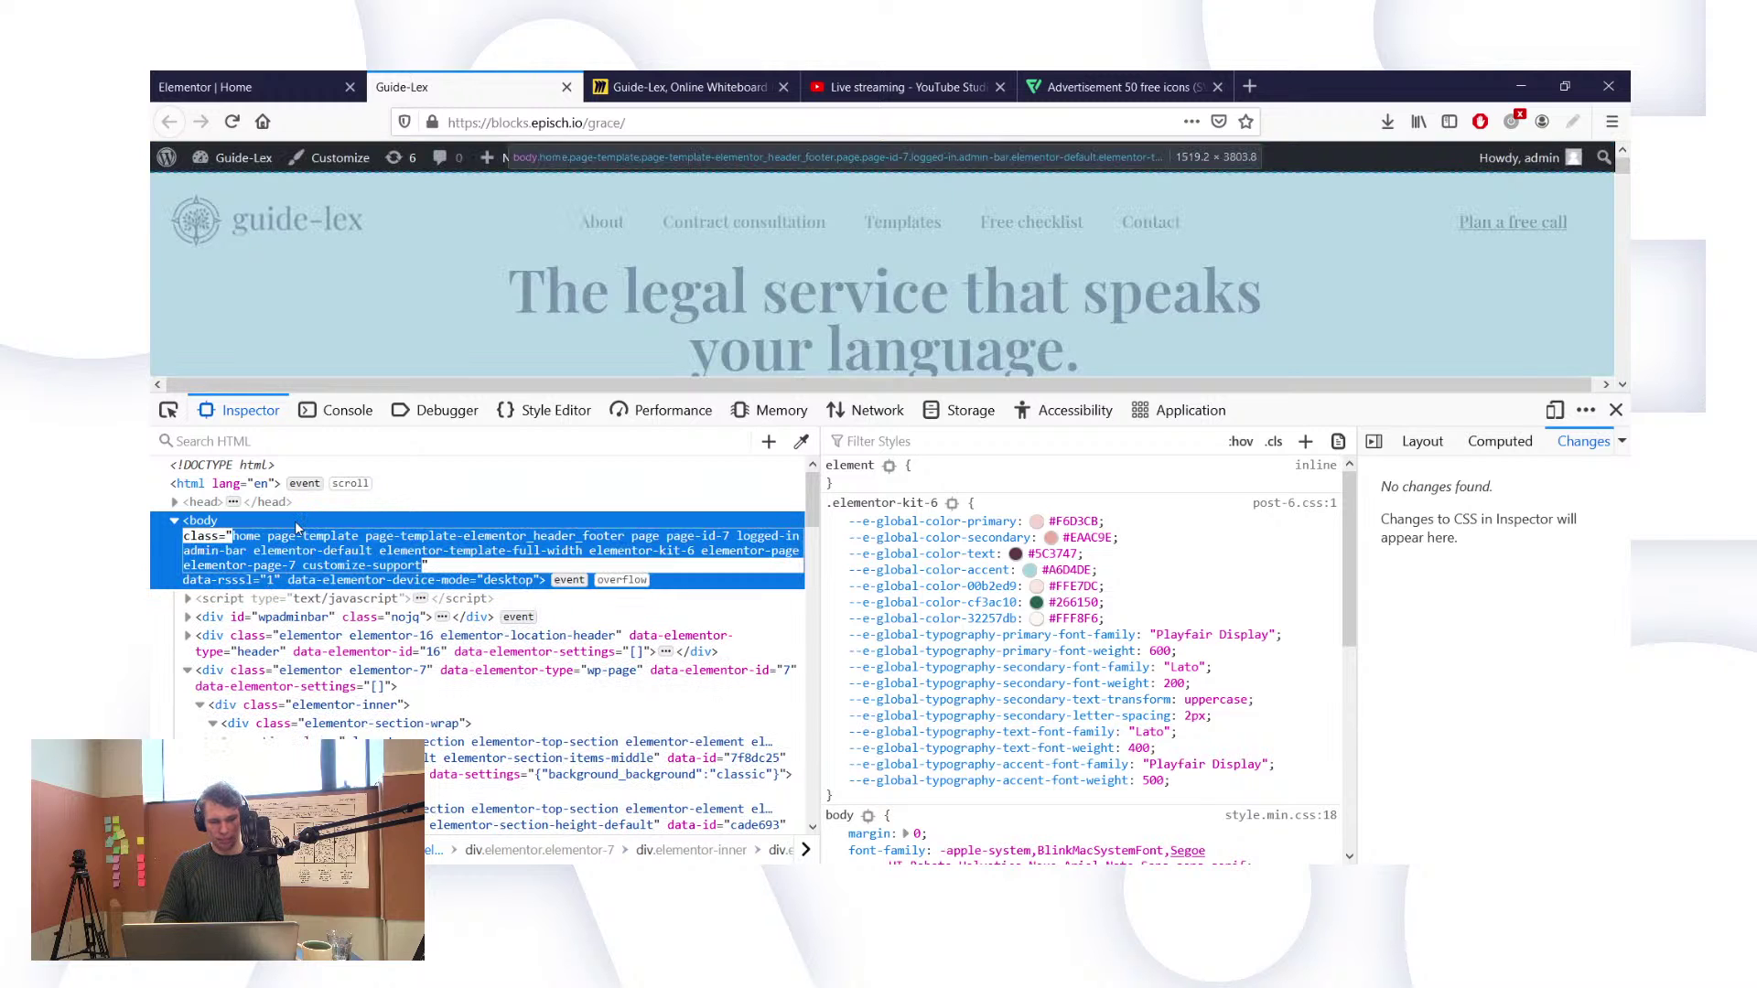
{"action": "double_click", "coordinate": [247, 537]}
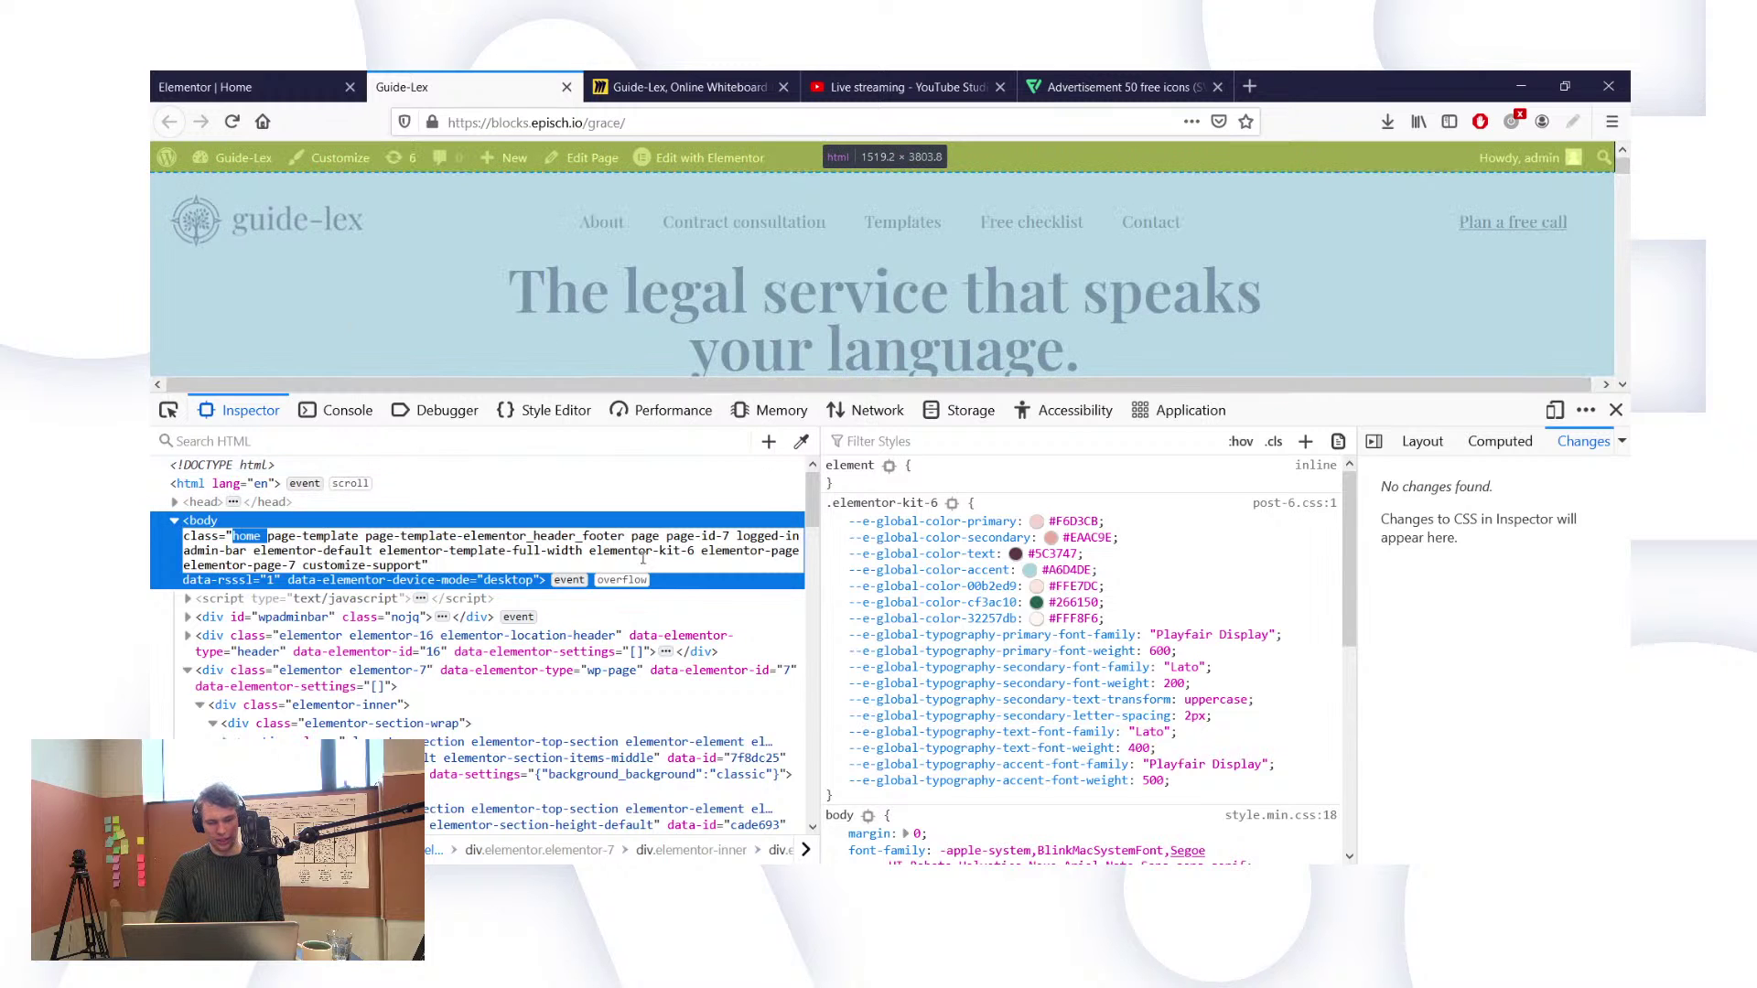
{"action": "left_click", "coordinate": [695, 615]}
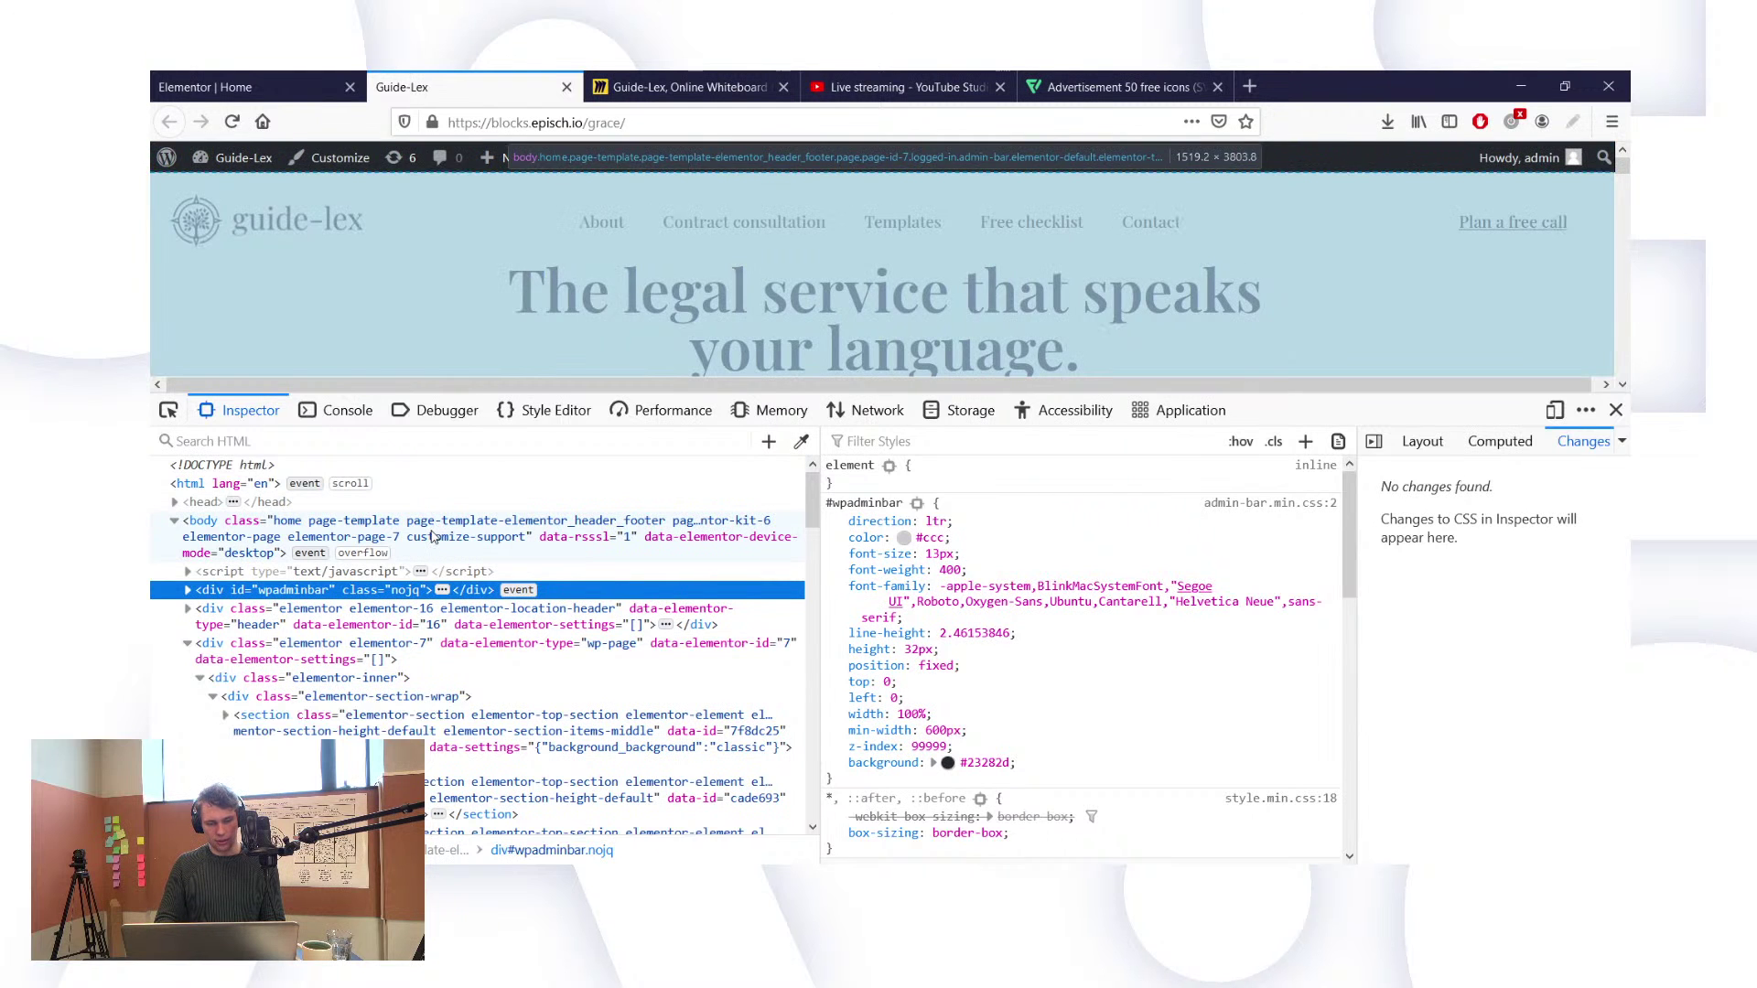
Step: Add body { overflow-x: hidden !important } as page custom CSS and reload the live page
{"action": "left_click", "coordinate": [274, 78]}
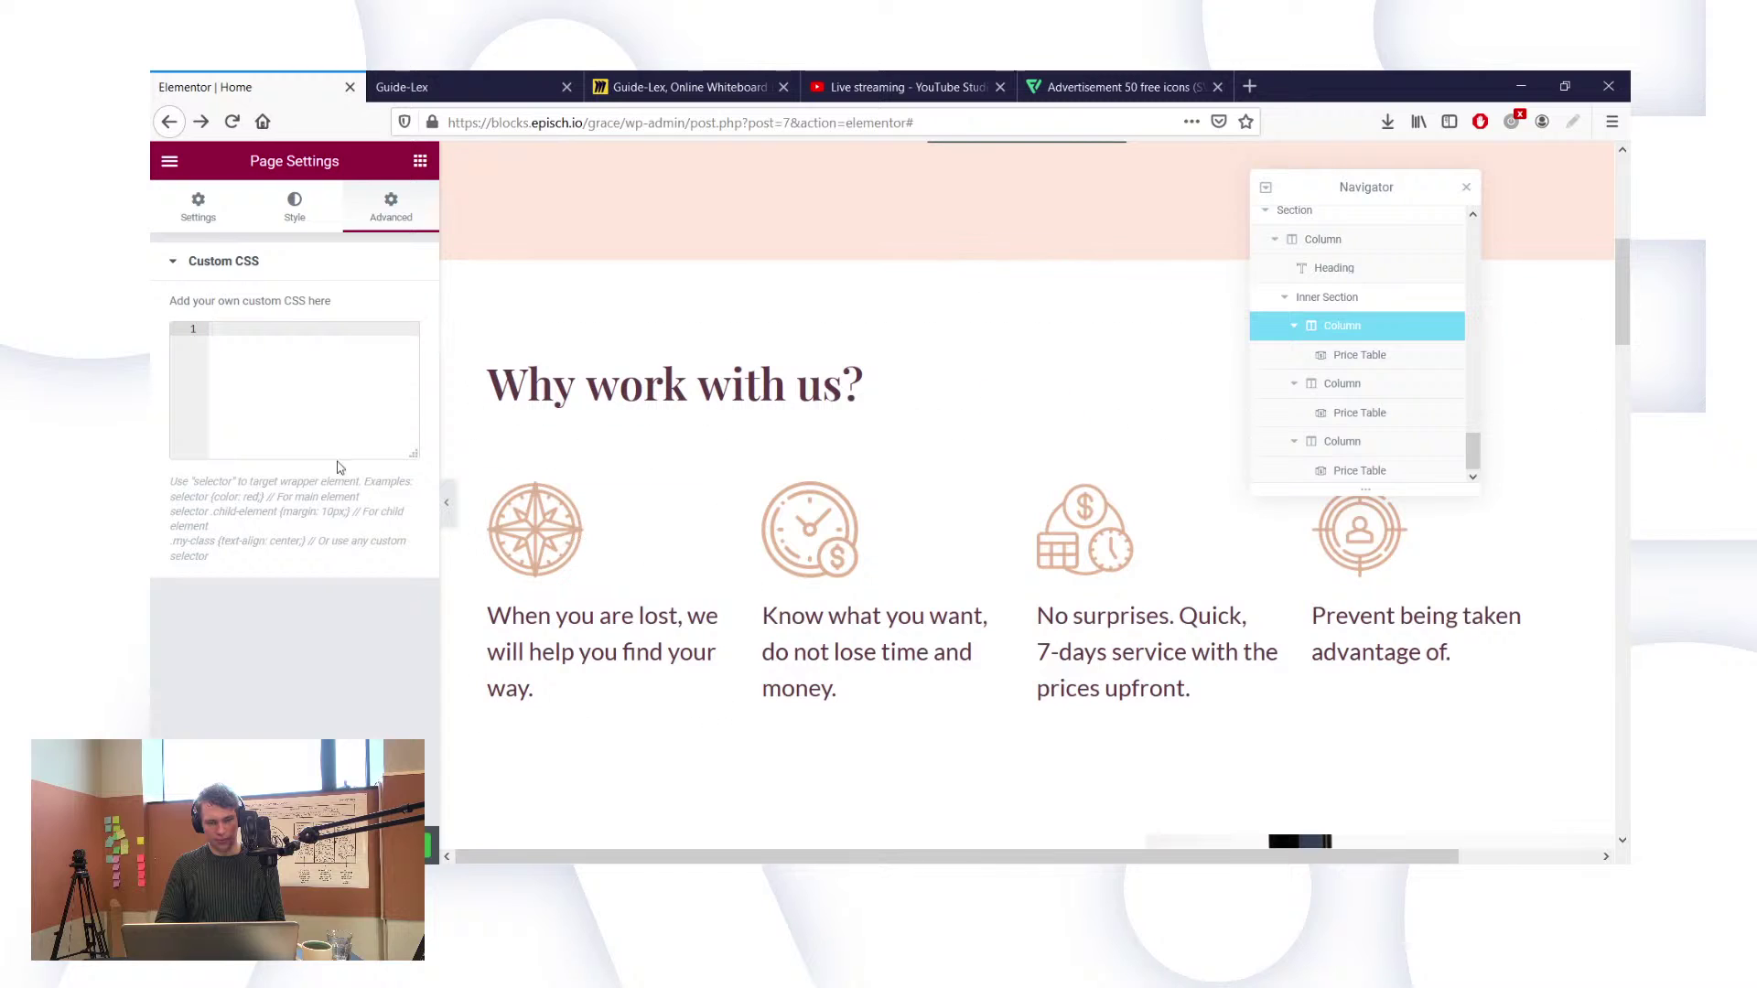
{"action": "type", "text": "body "}
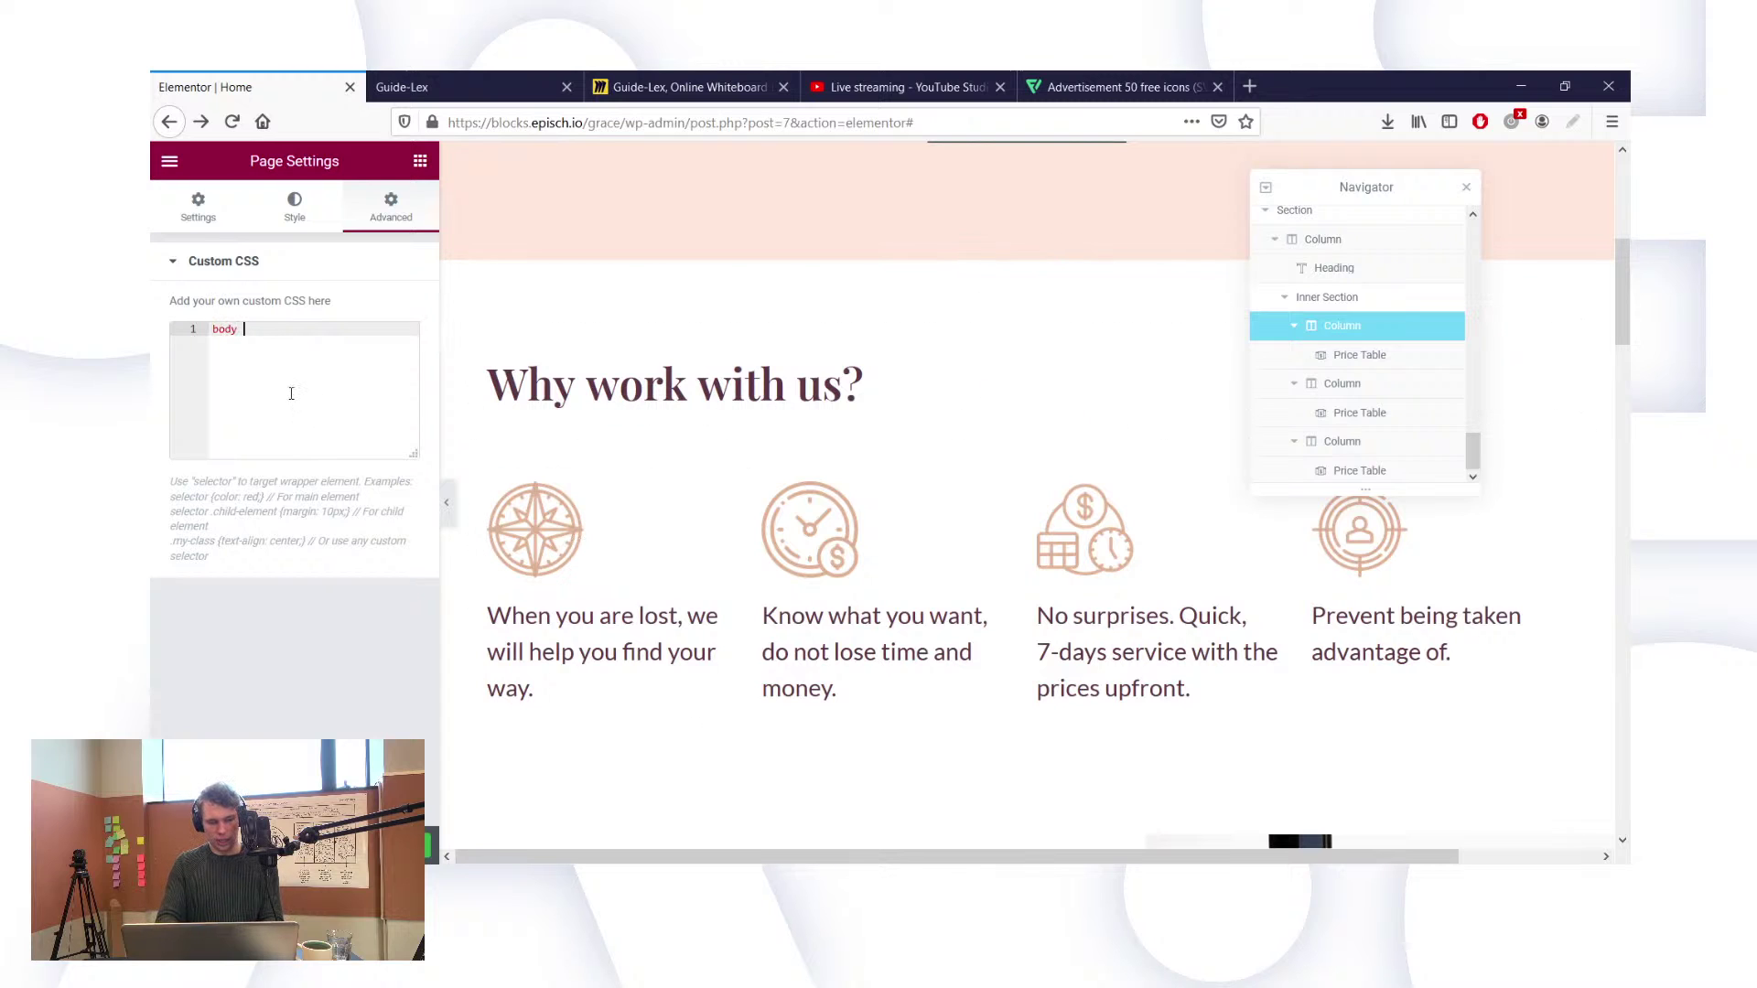
{"action": "type", "text": "{"}
{"action": "key", "text": "Return"}
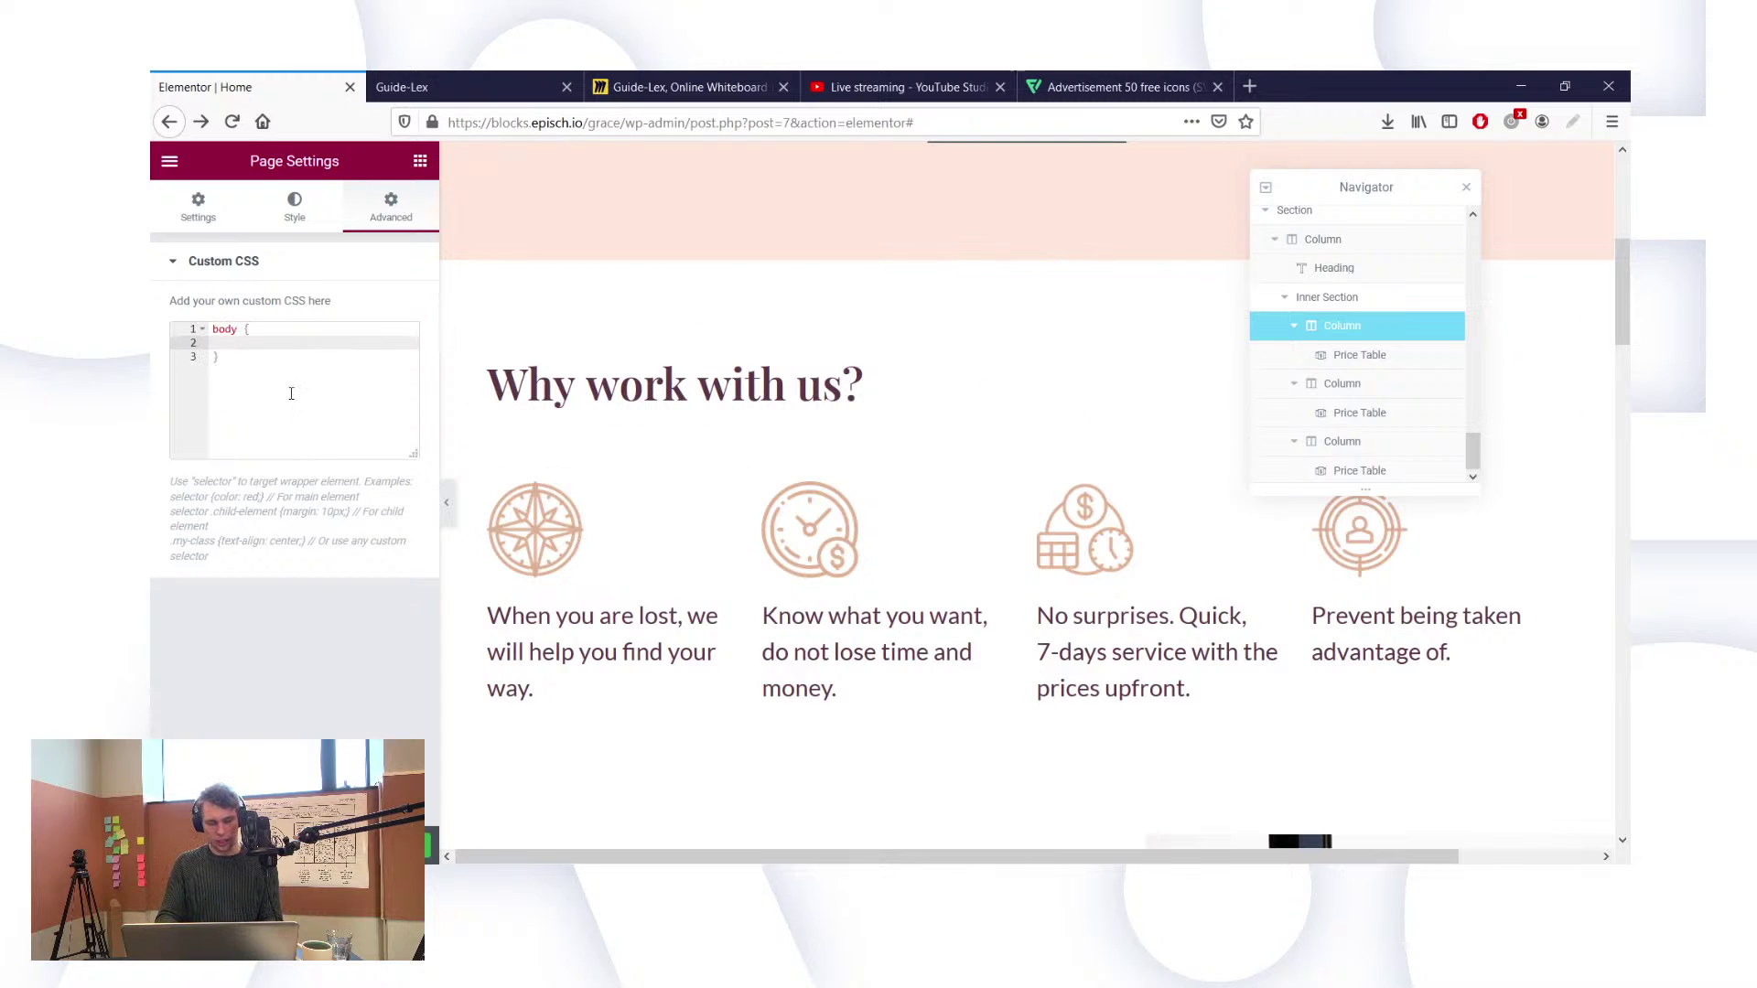
{"action": "type", "text": "overflow-x"}
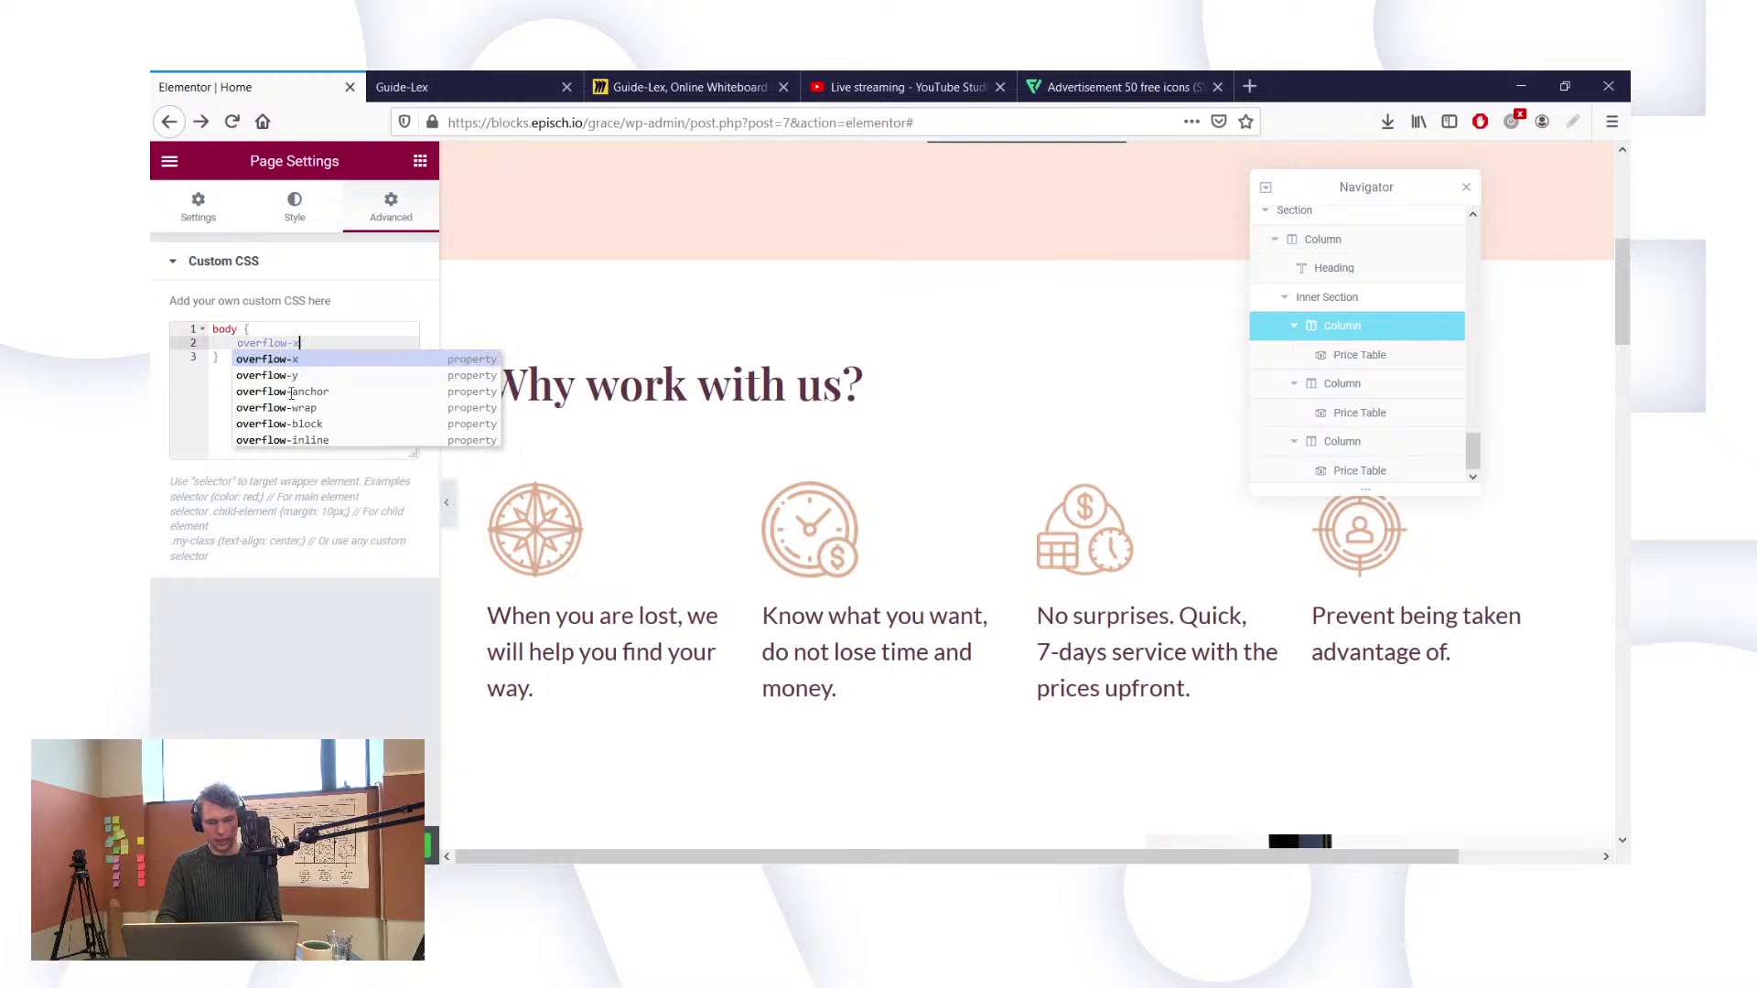
{"action": "type", "text": ": hi"}
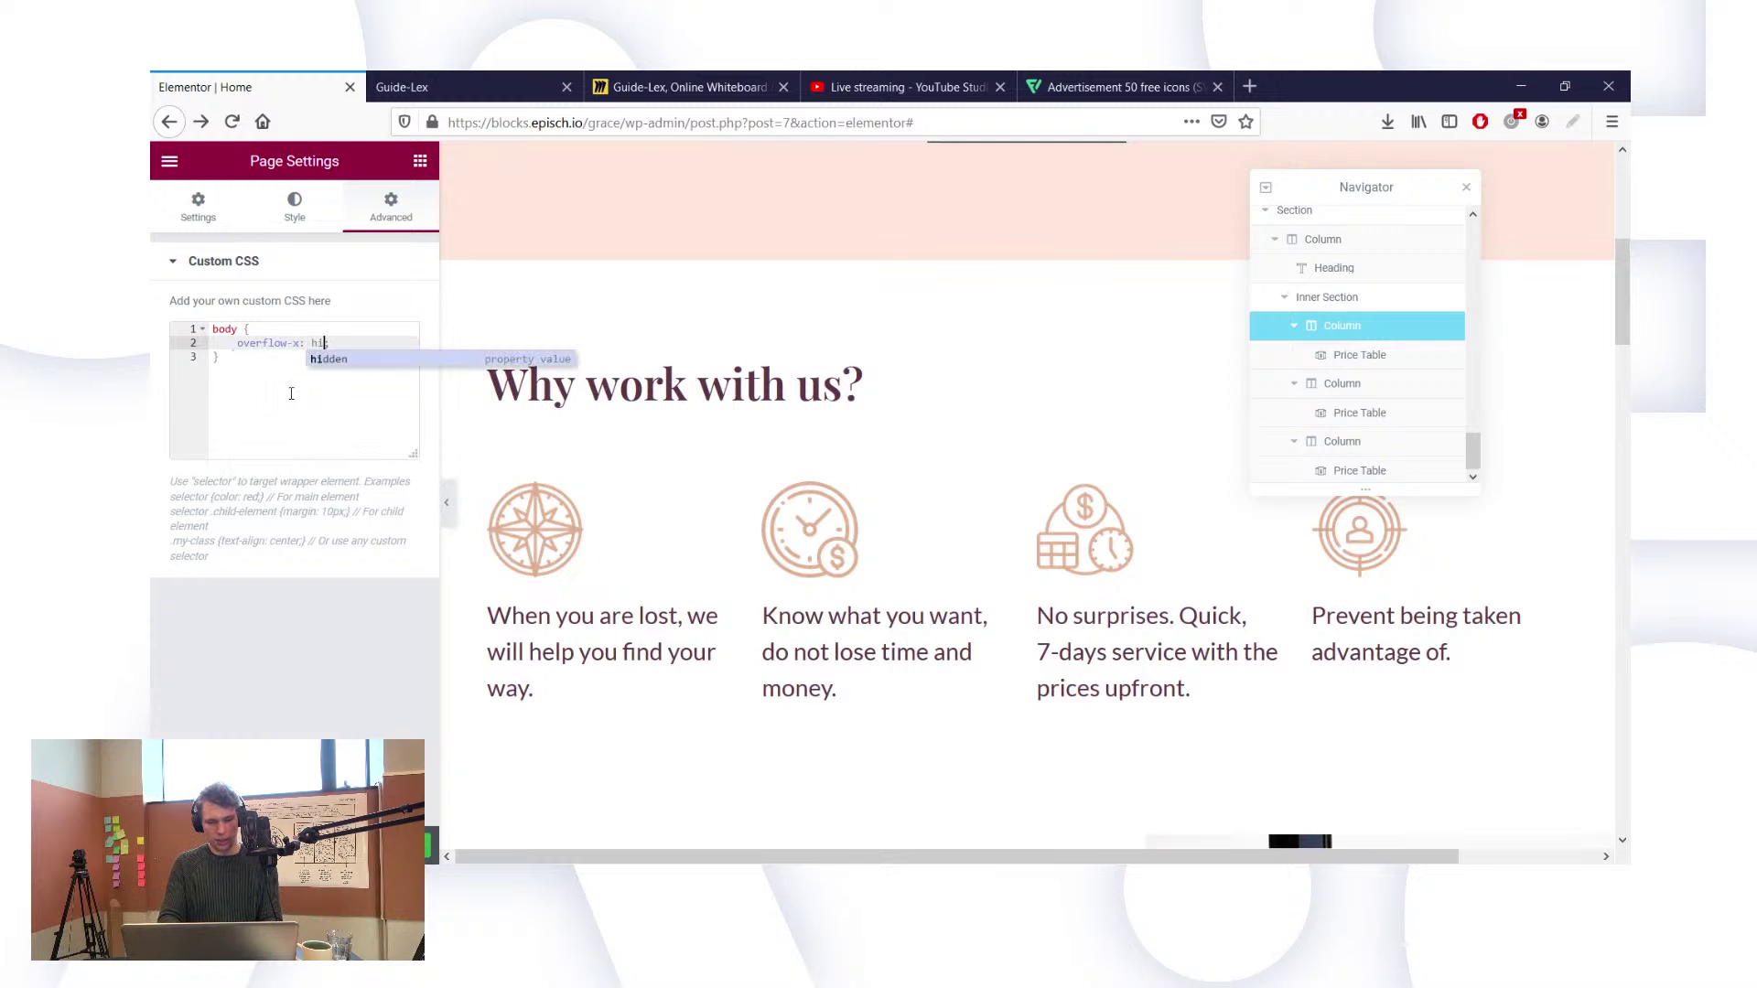
{"action": "type", "text": "dden "}
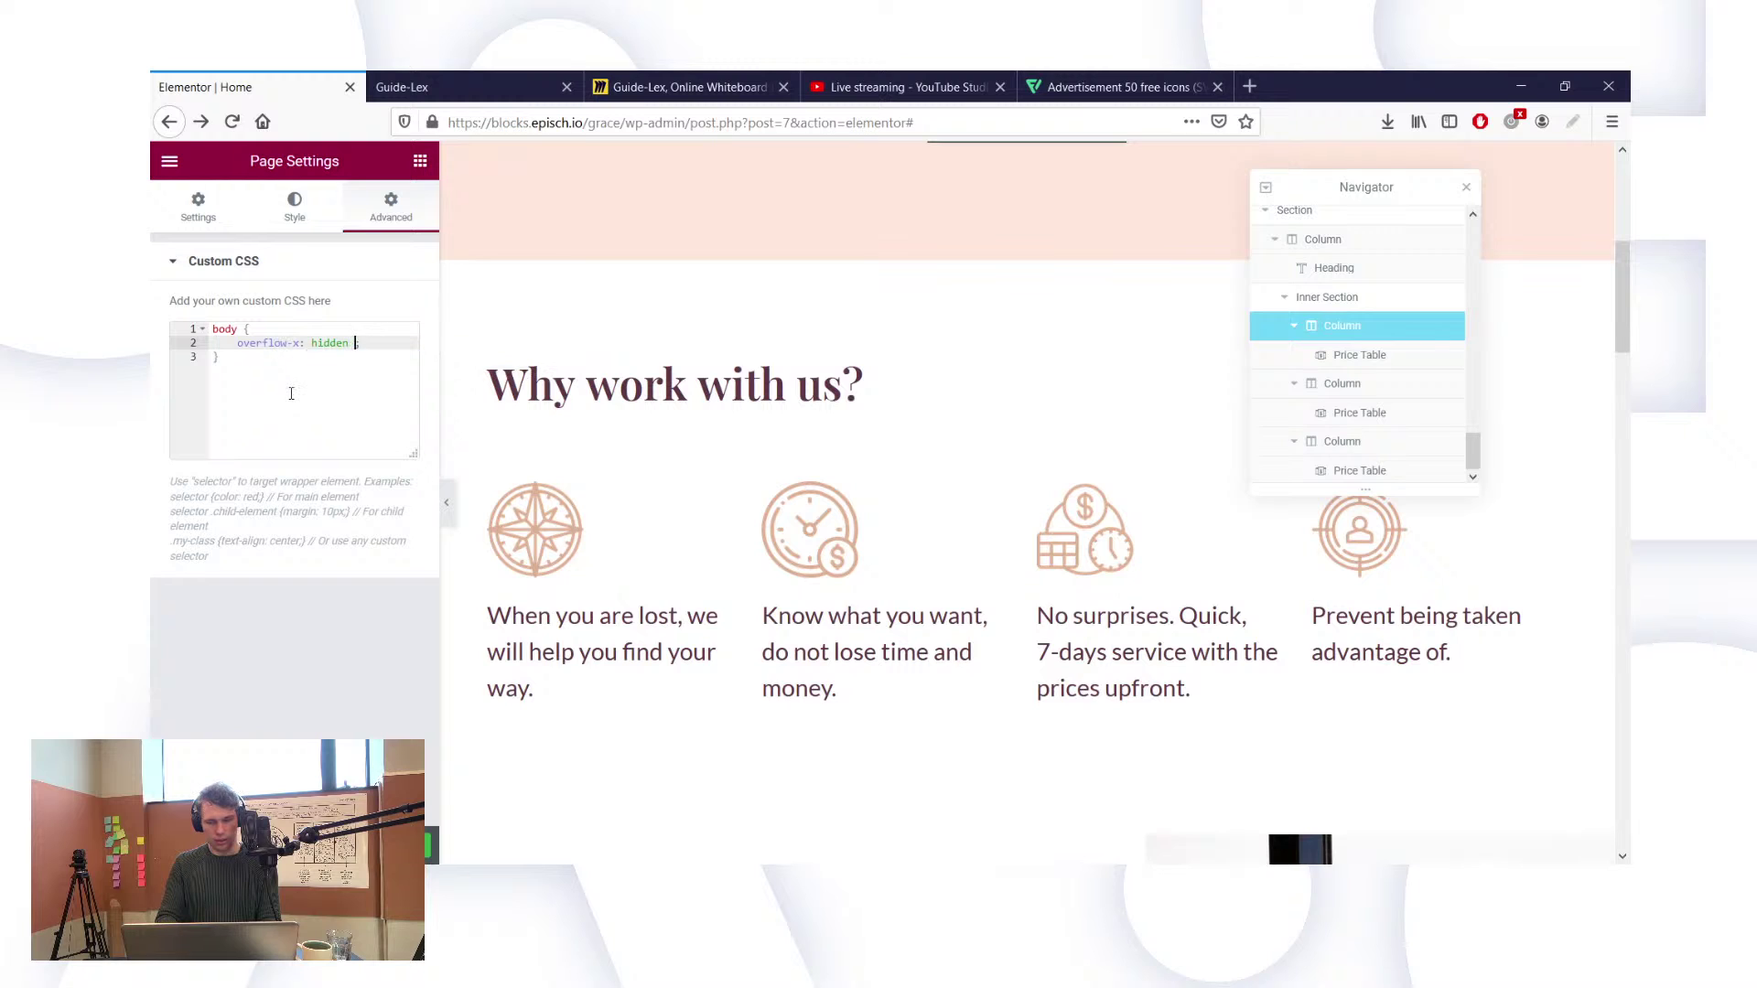
{"action": "type", "text": "!important;"}
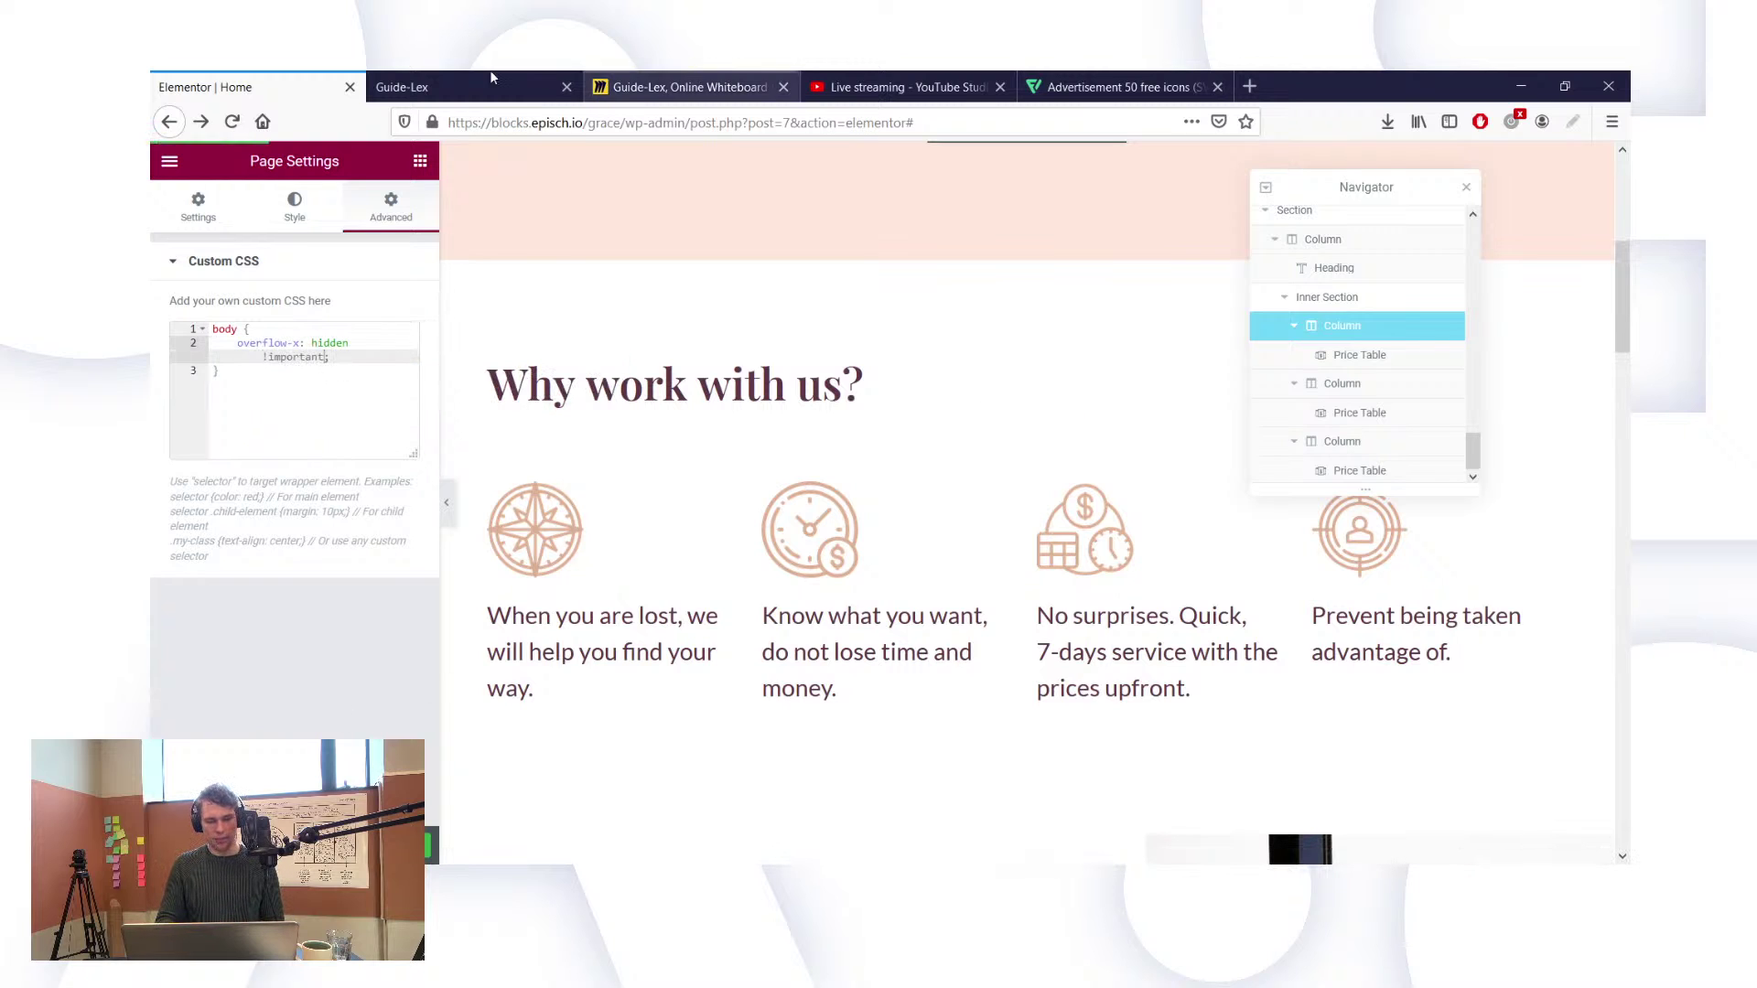
{"action": "left_click", "coordinate": [439, 87]}
{"action": "left_click", "coordinate": [229, 125]}
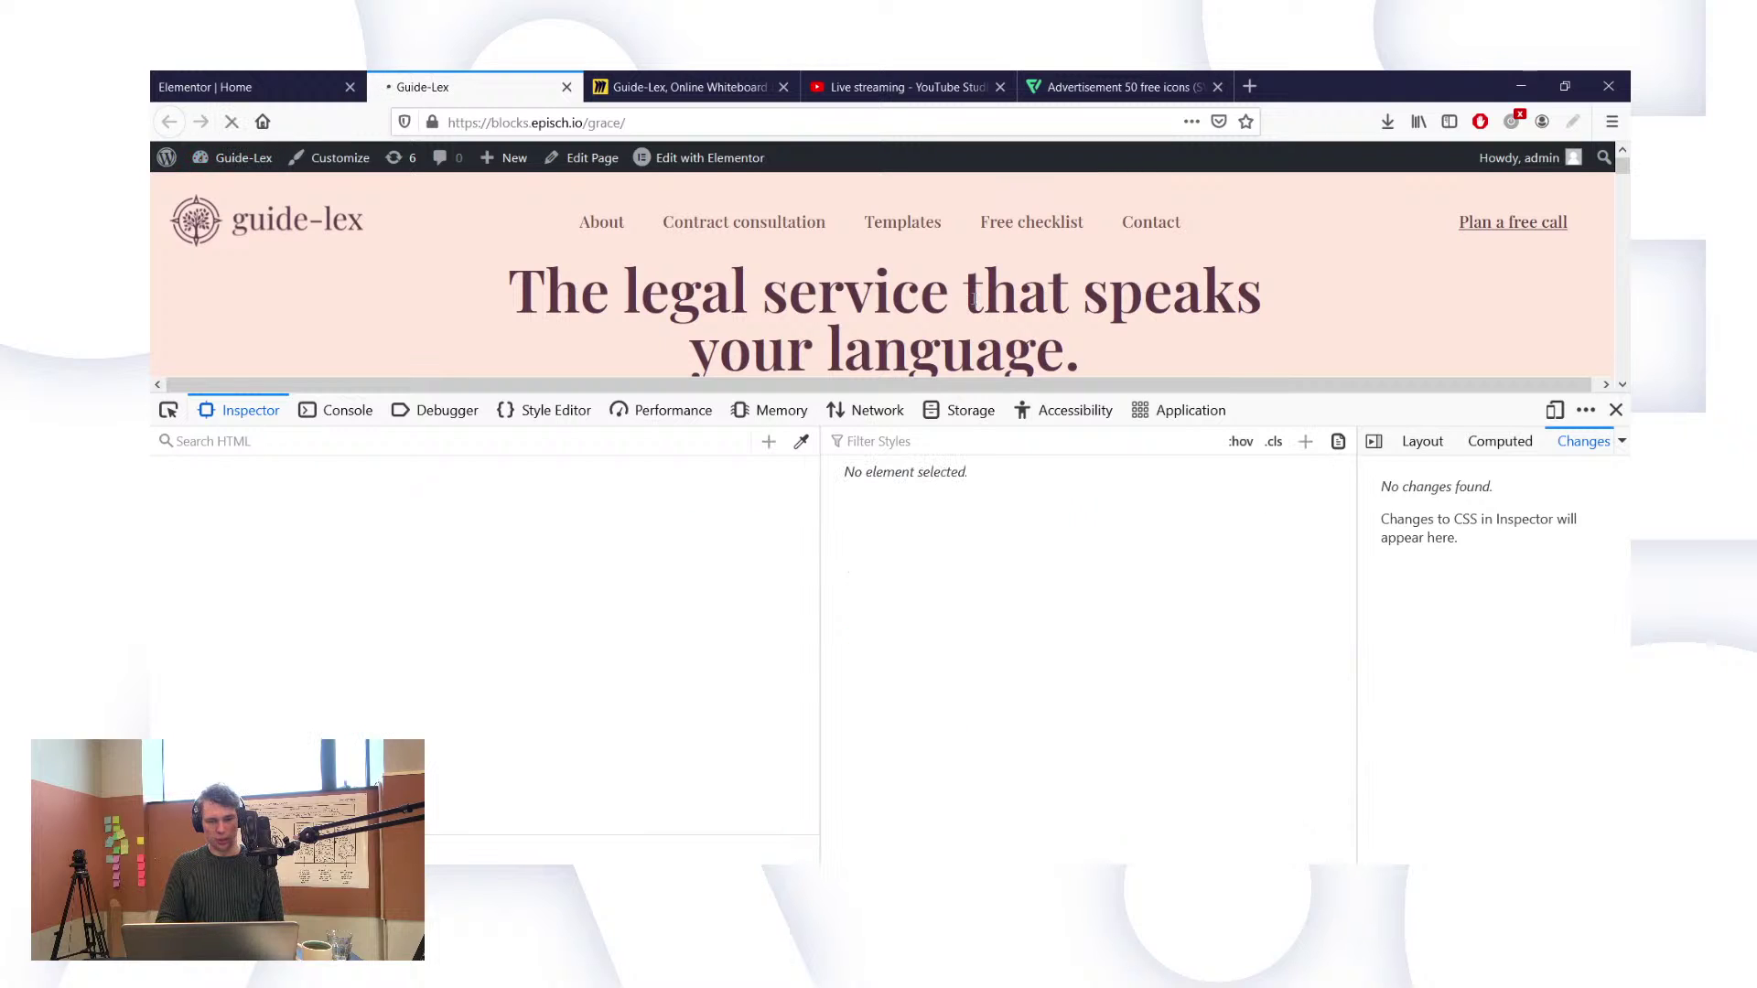
Step: Close the developer tools and reload the live page to check the body overflow rule
{"action": "left_click", "coordinate": [1616, 410]}
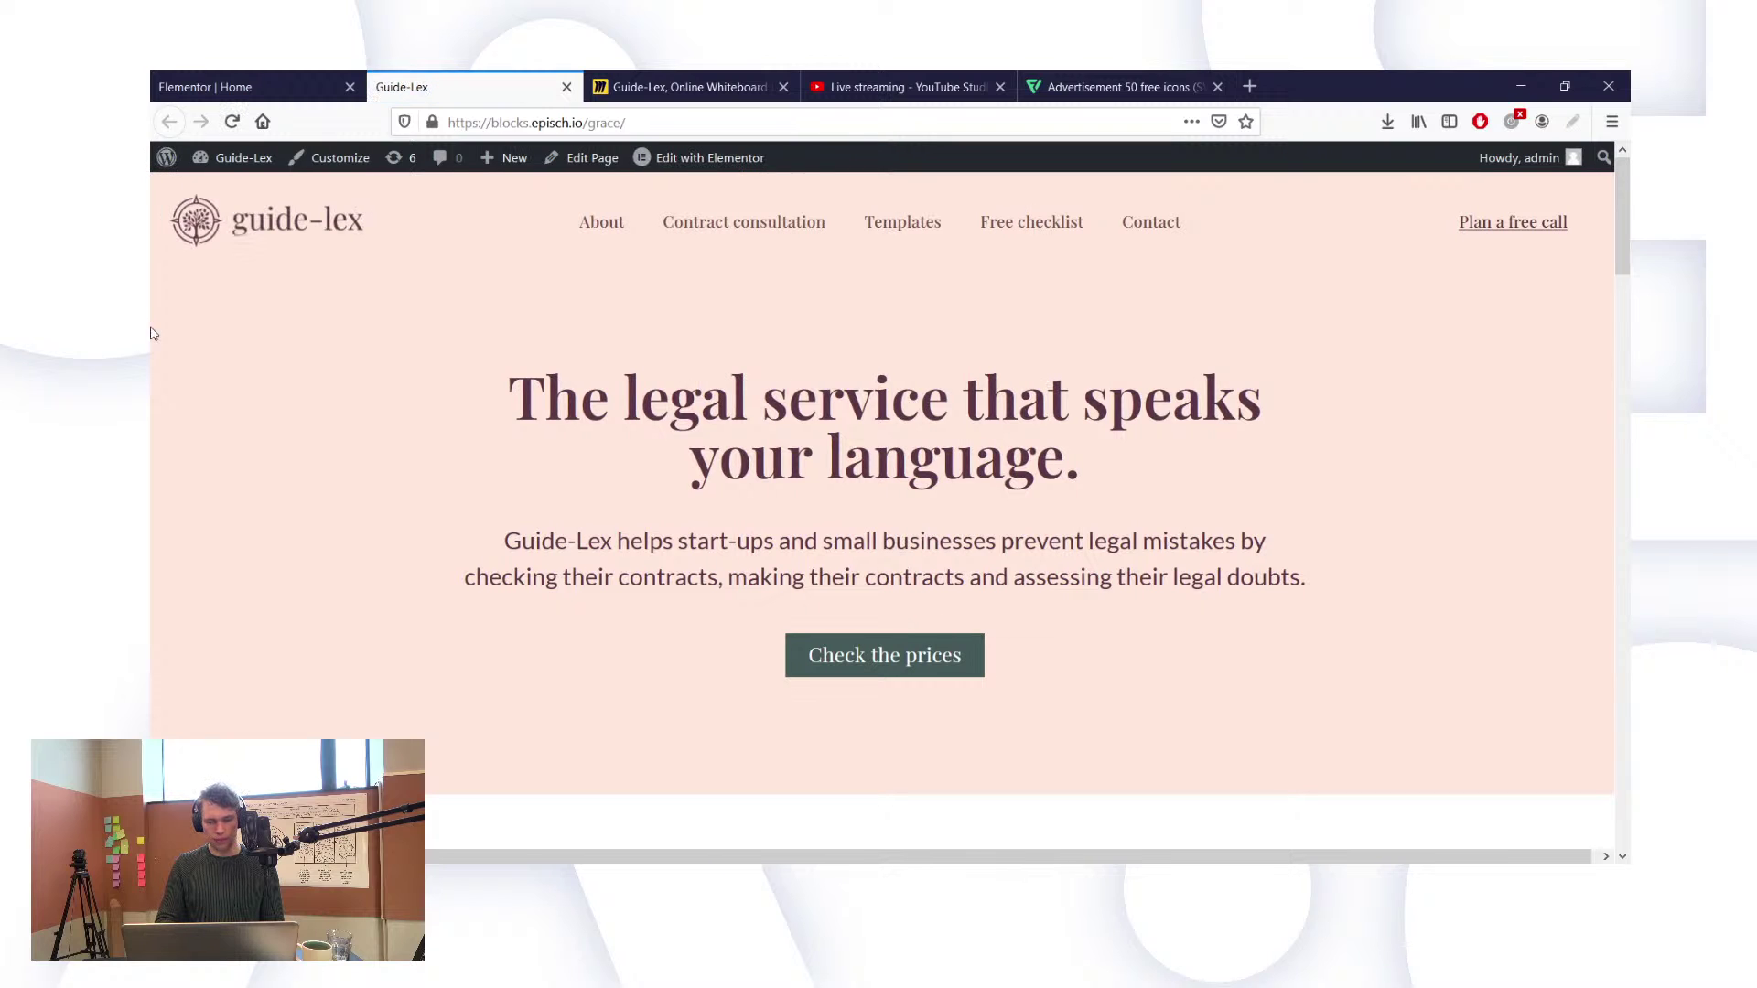
{"action": "left_click", "coordinate": [232, 121]}
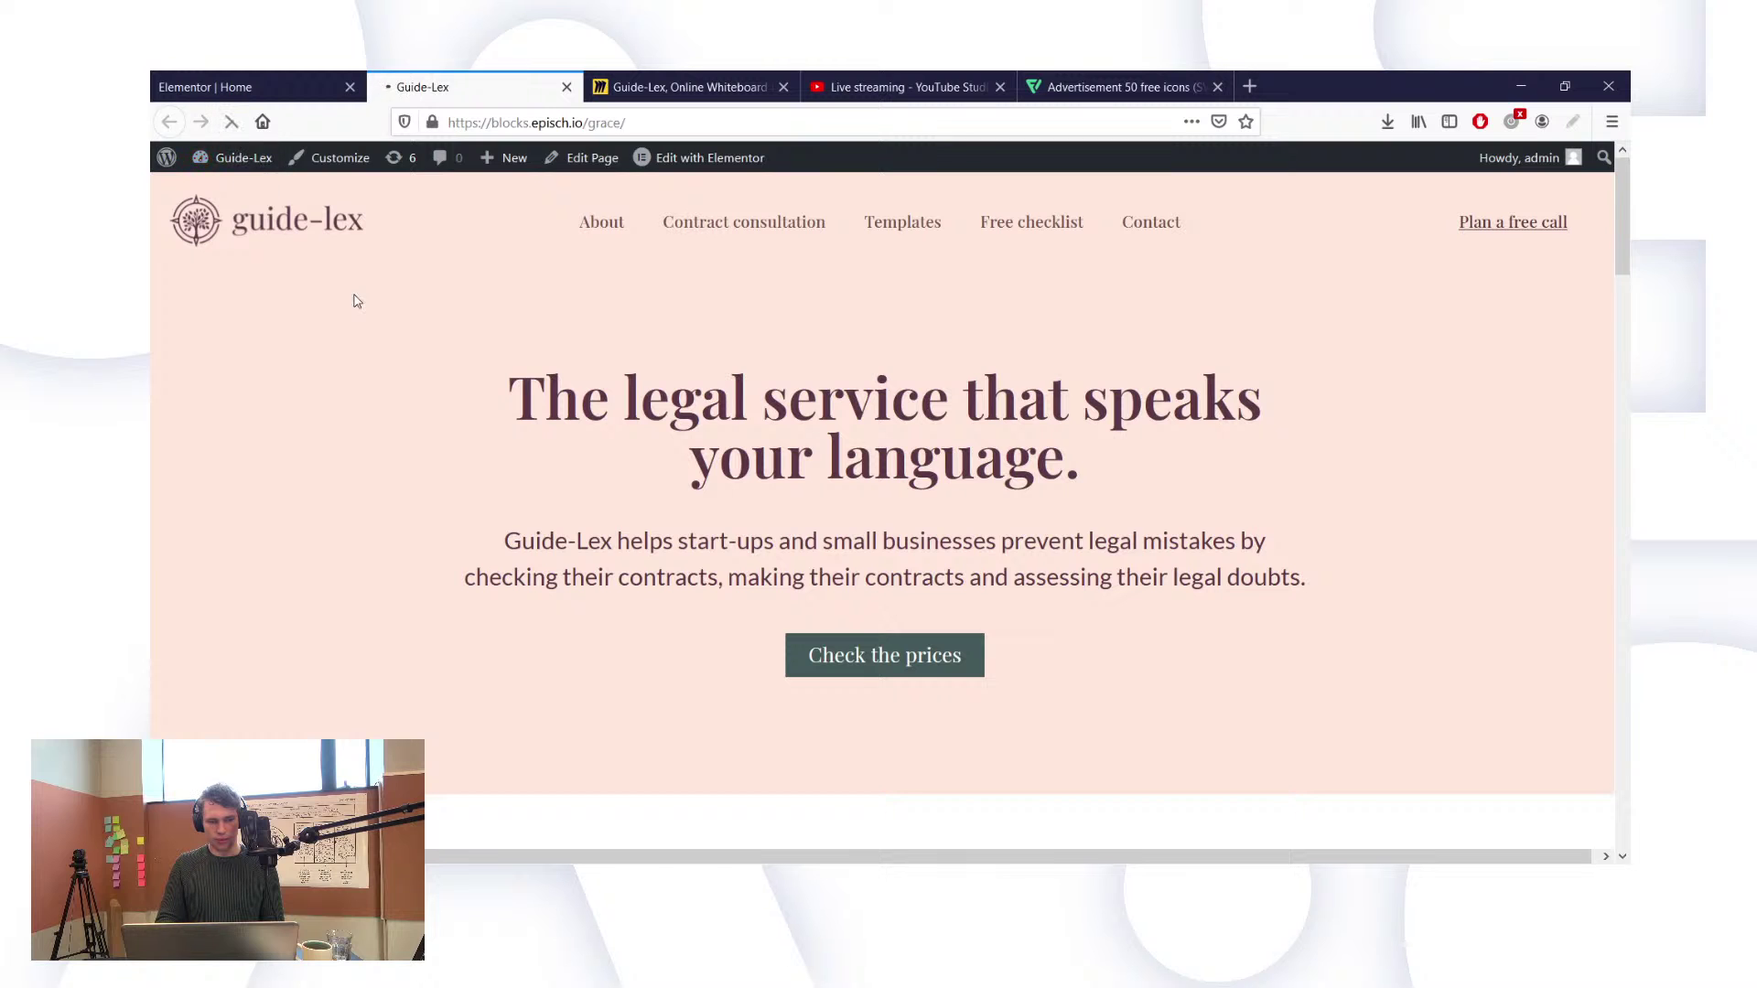
{"action": "left_click", "coordinate": [265, 82]}
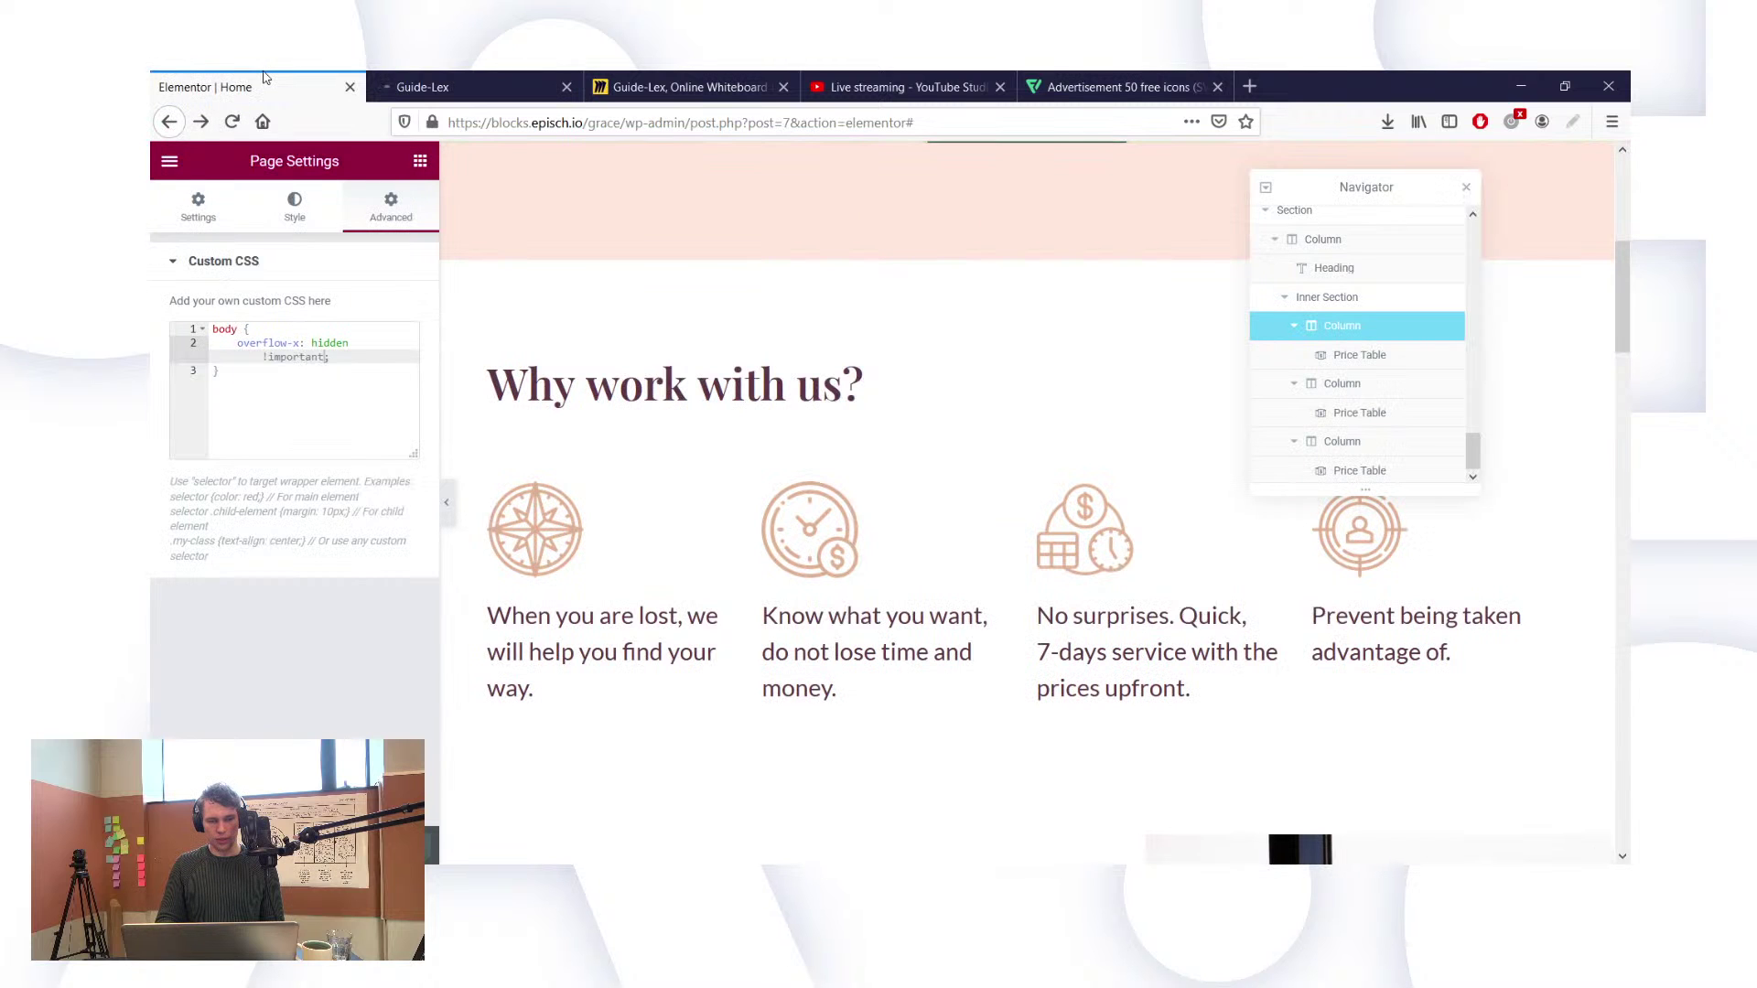
{"action": "left_click", "coordinate": [447, 88]}
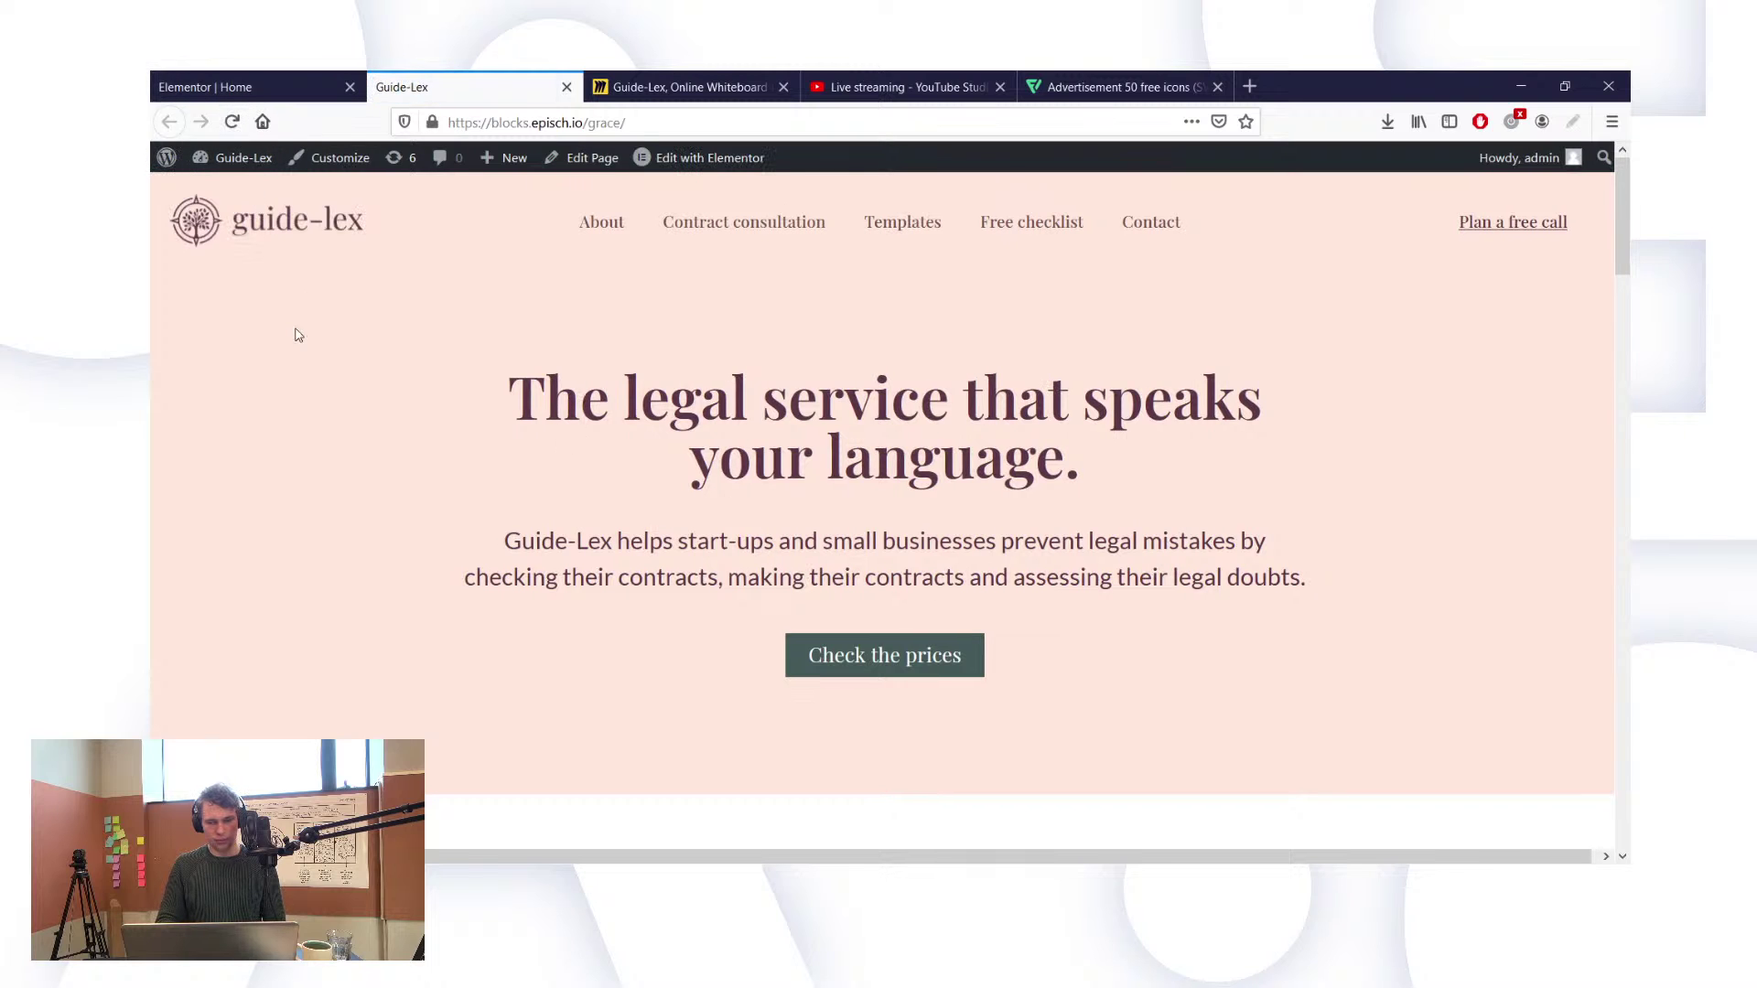
Step: Prefix the selector with 'html,' so the rule targets html, body, reload, and open the Inspector
{"action": "left_click", "coordinate": [225, 84]}
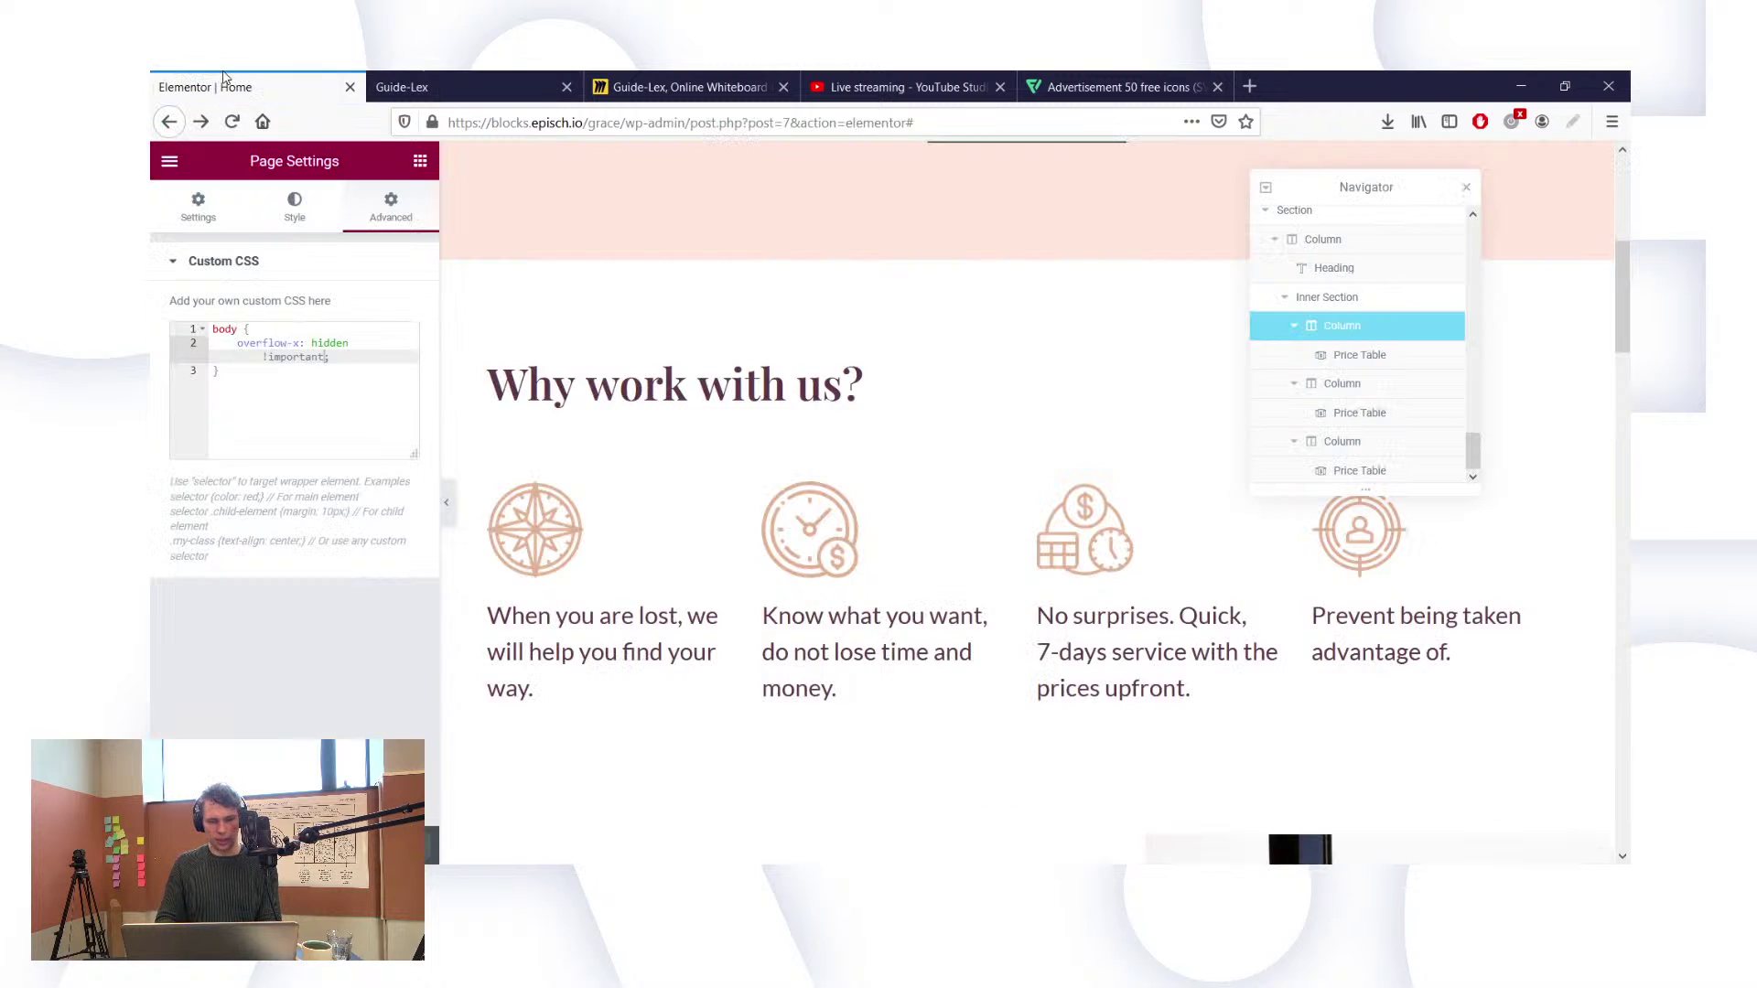
{"action": "left_click", "coordinate": [213, 329]}
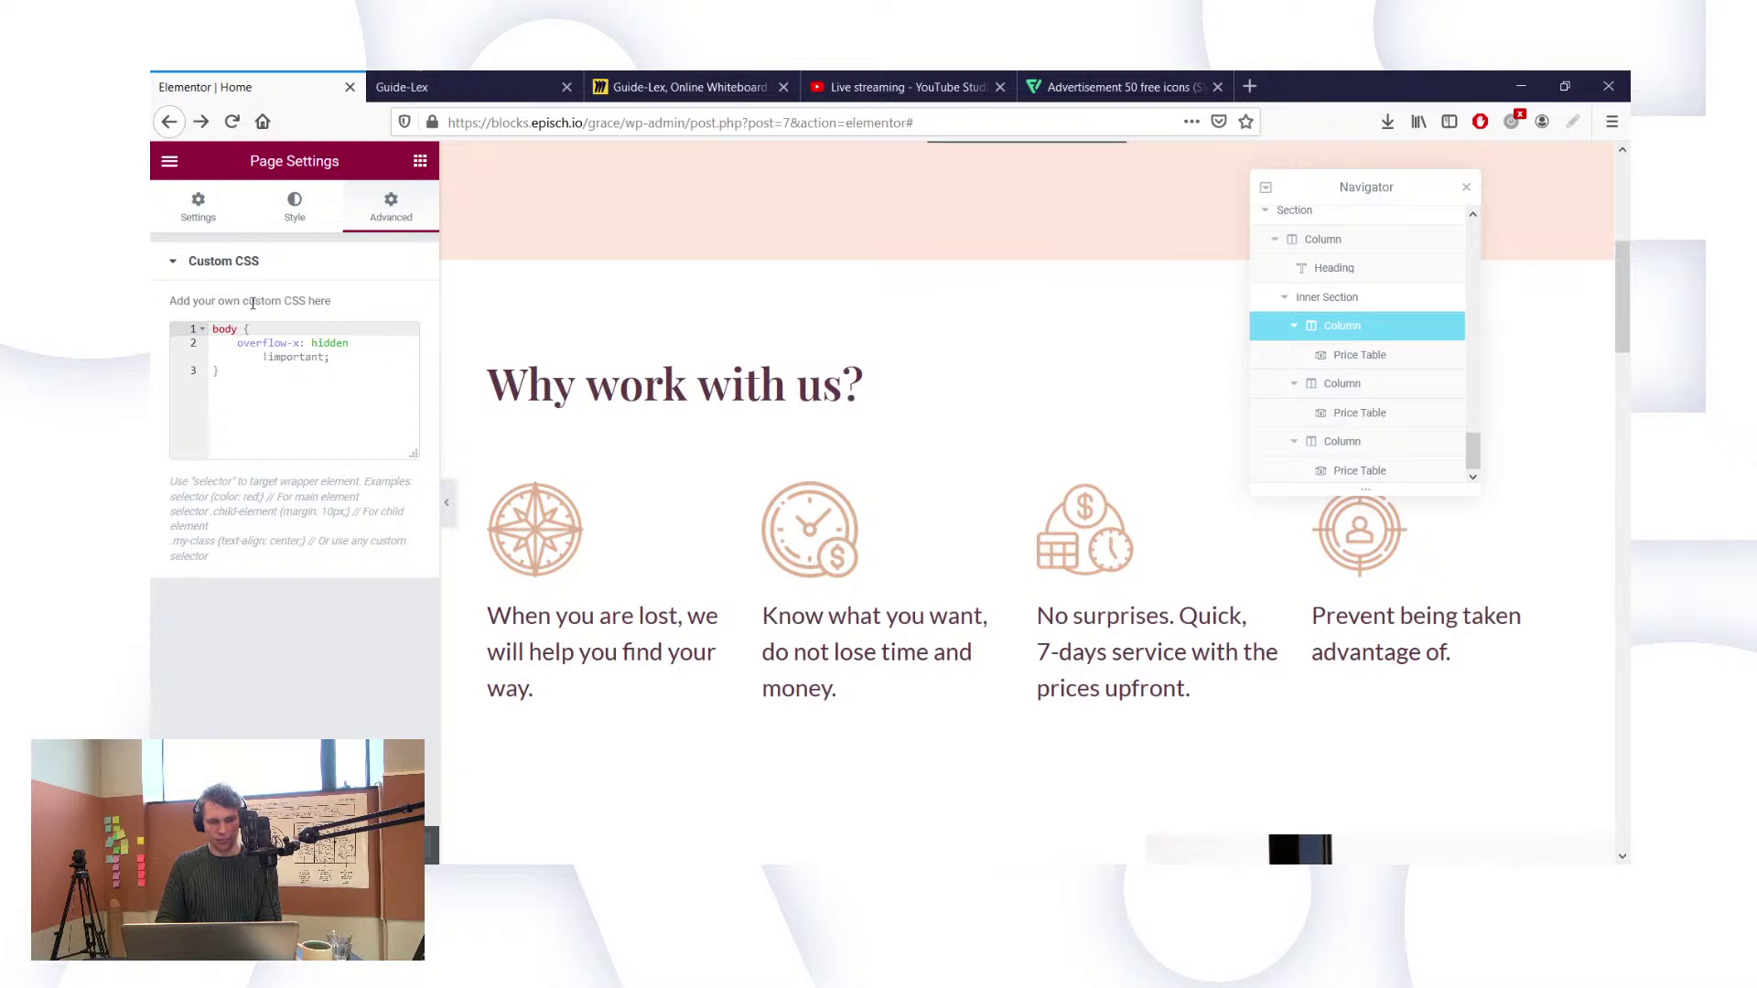
{"action": "type", "text": "html,"}
{"action": "left_click", "coordinate": [476, 78]}
{"action": "left_click", "coordinate": [231, 123]}
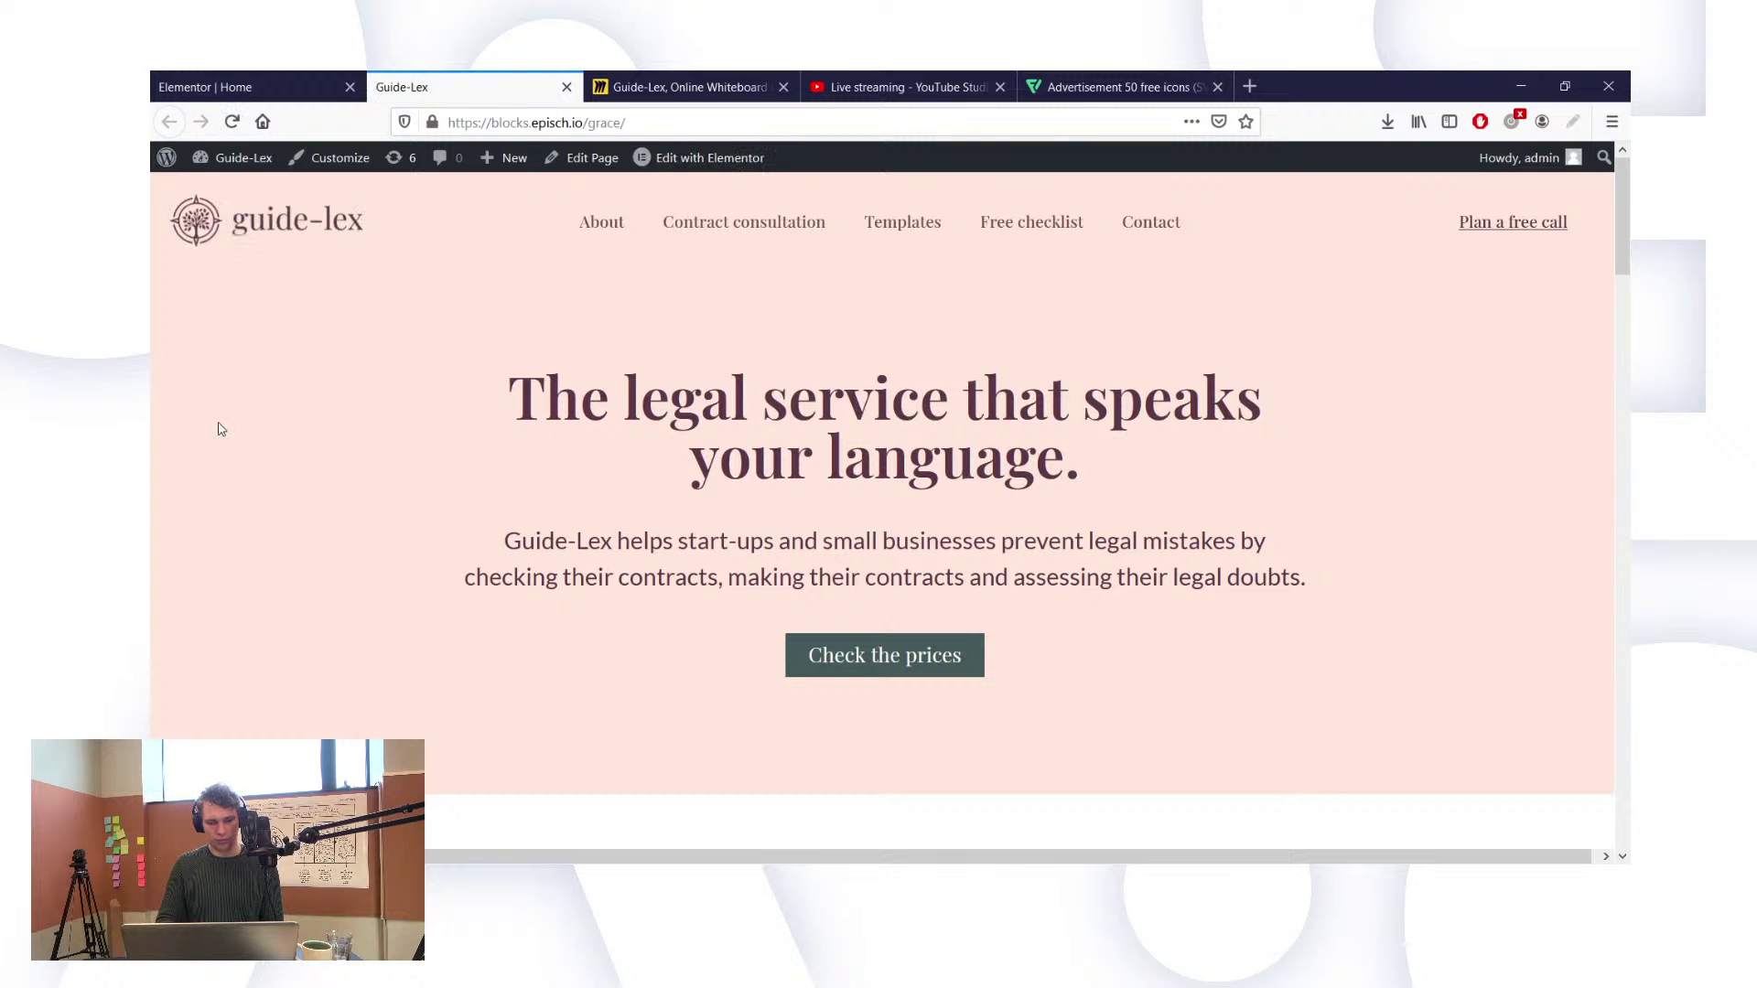
{"action": "key", "text": "F12"}
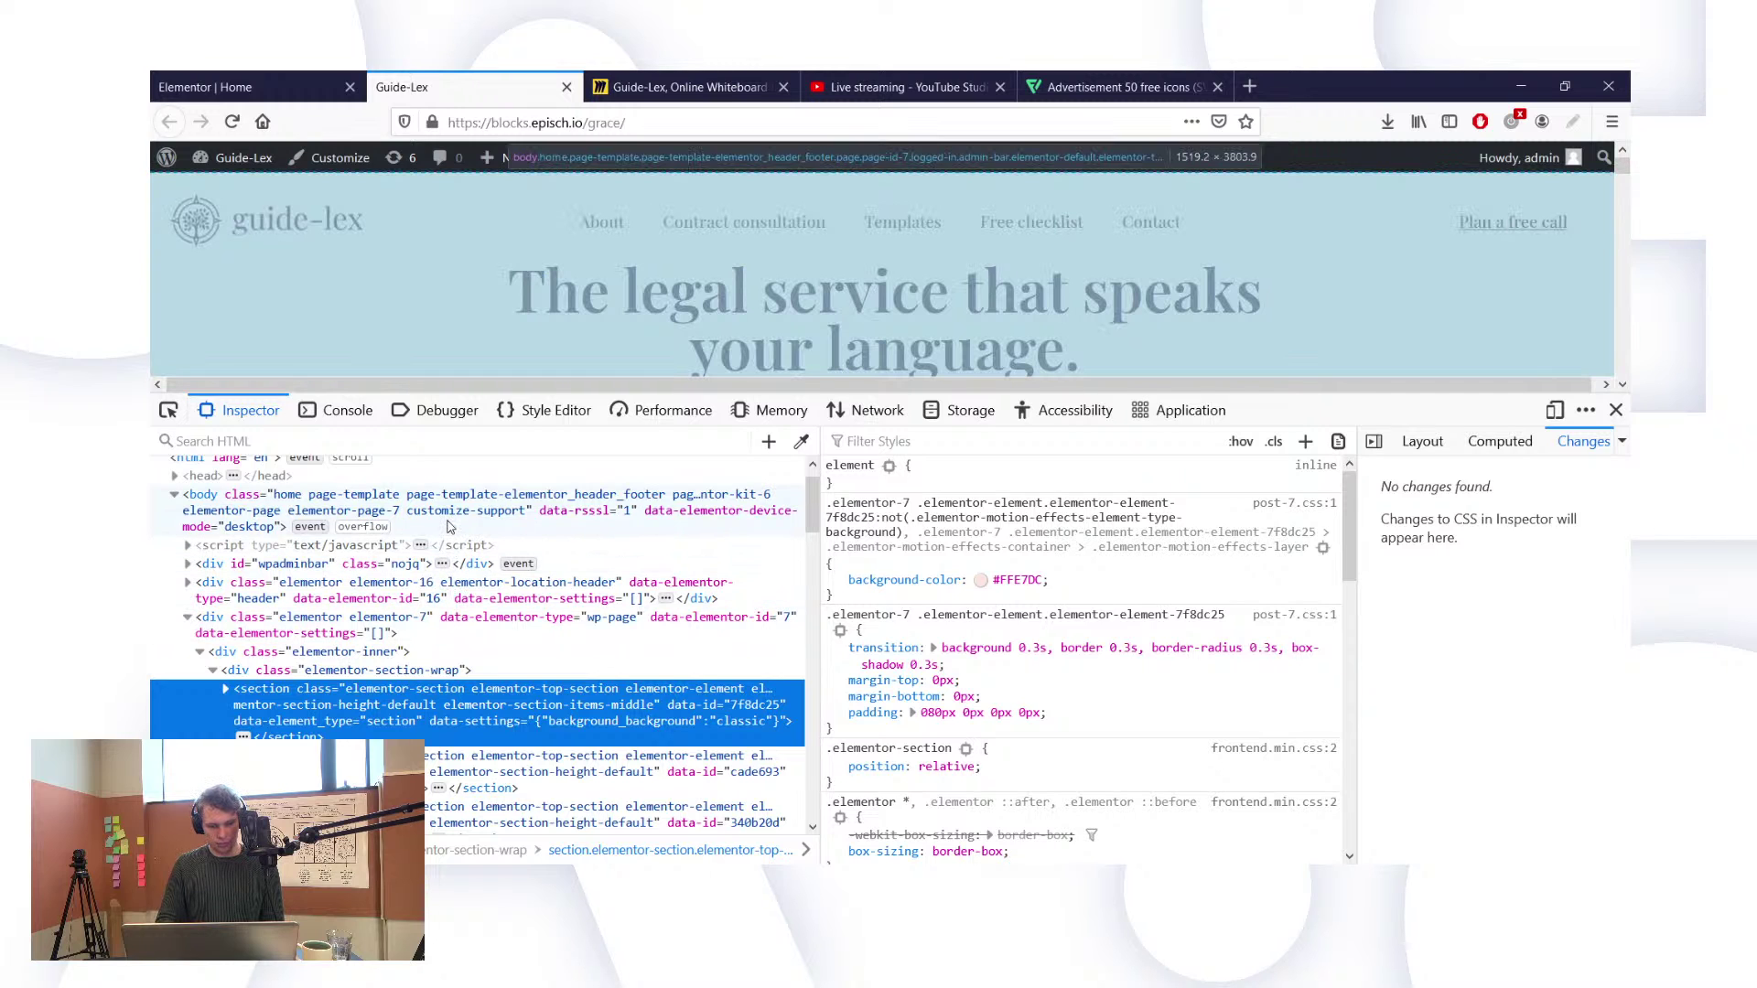
Step: In the Inspector, select the body's elementor-template-full-width class name, then return to Elementor
{"action": "scroll", "coordinate": [578, 322], "scroll_direction": "down", "scroll_amount": 1}
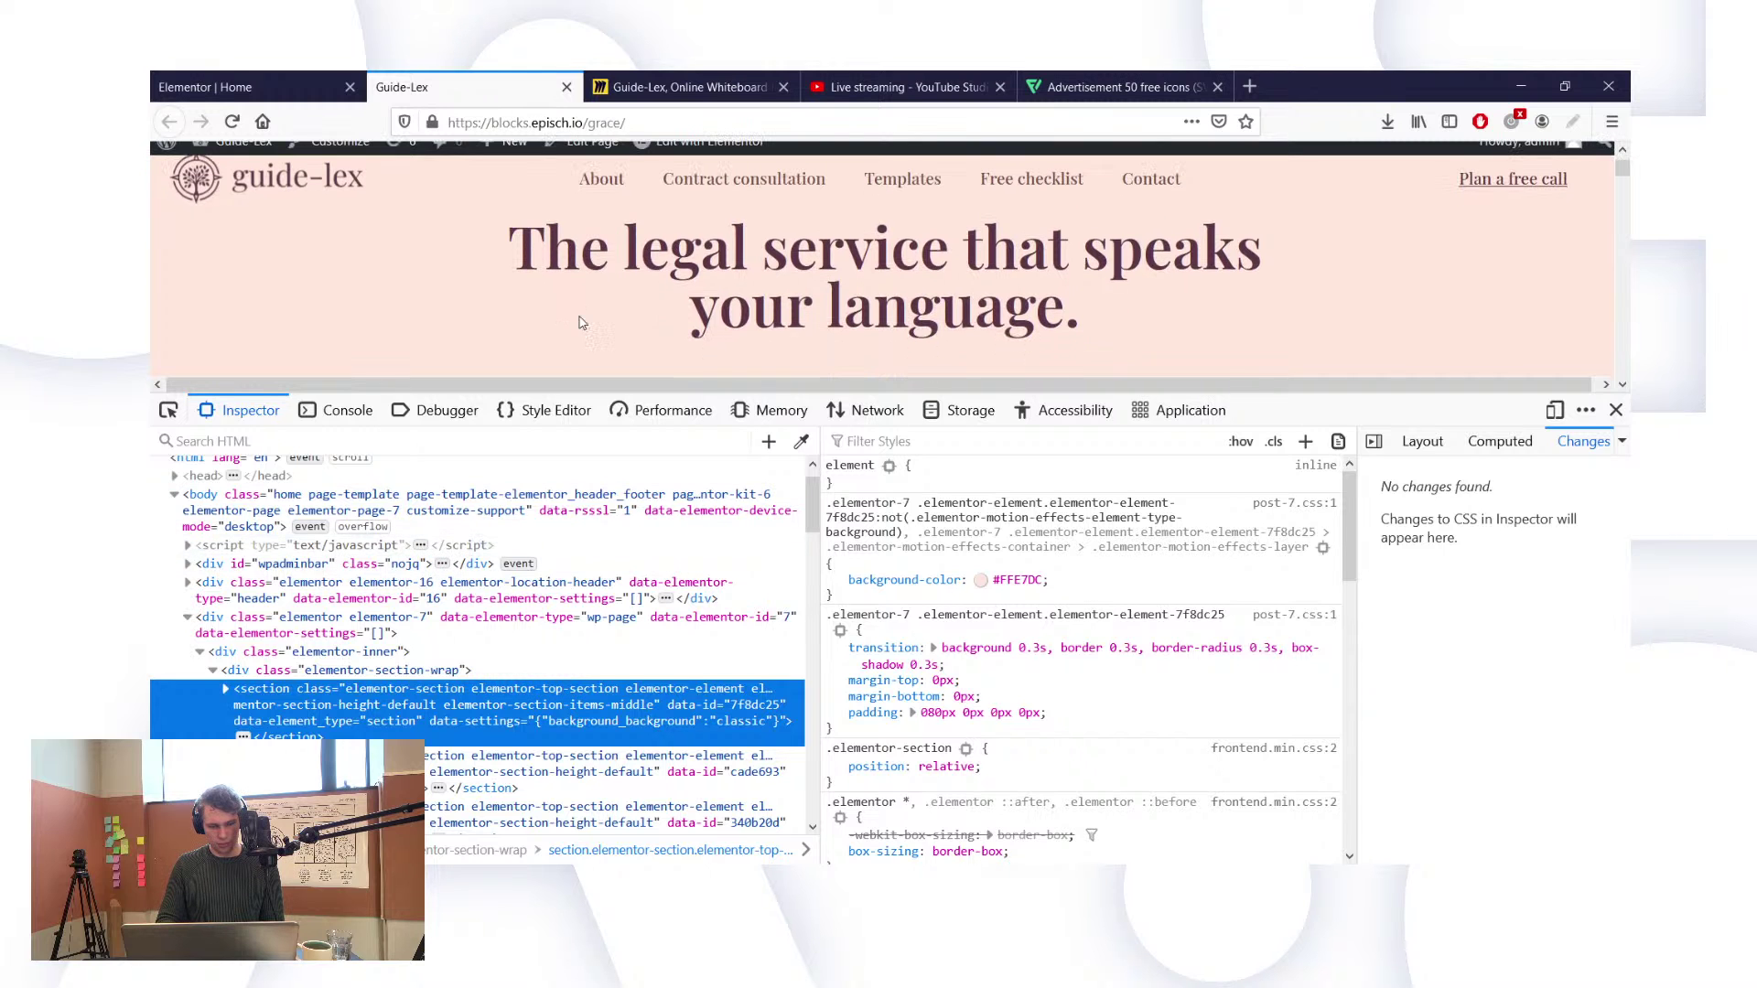
{"action": "scroll", "coordinate": [411, 549], "scroll_direction": "up", "scroll_amount": 1}
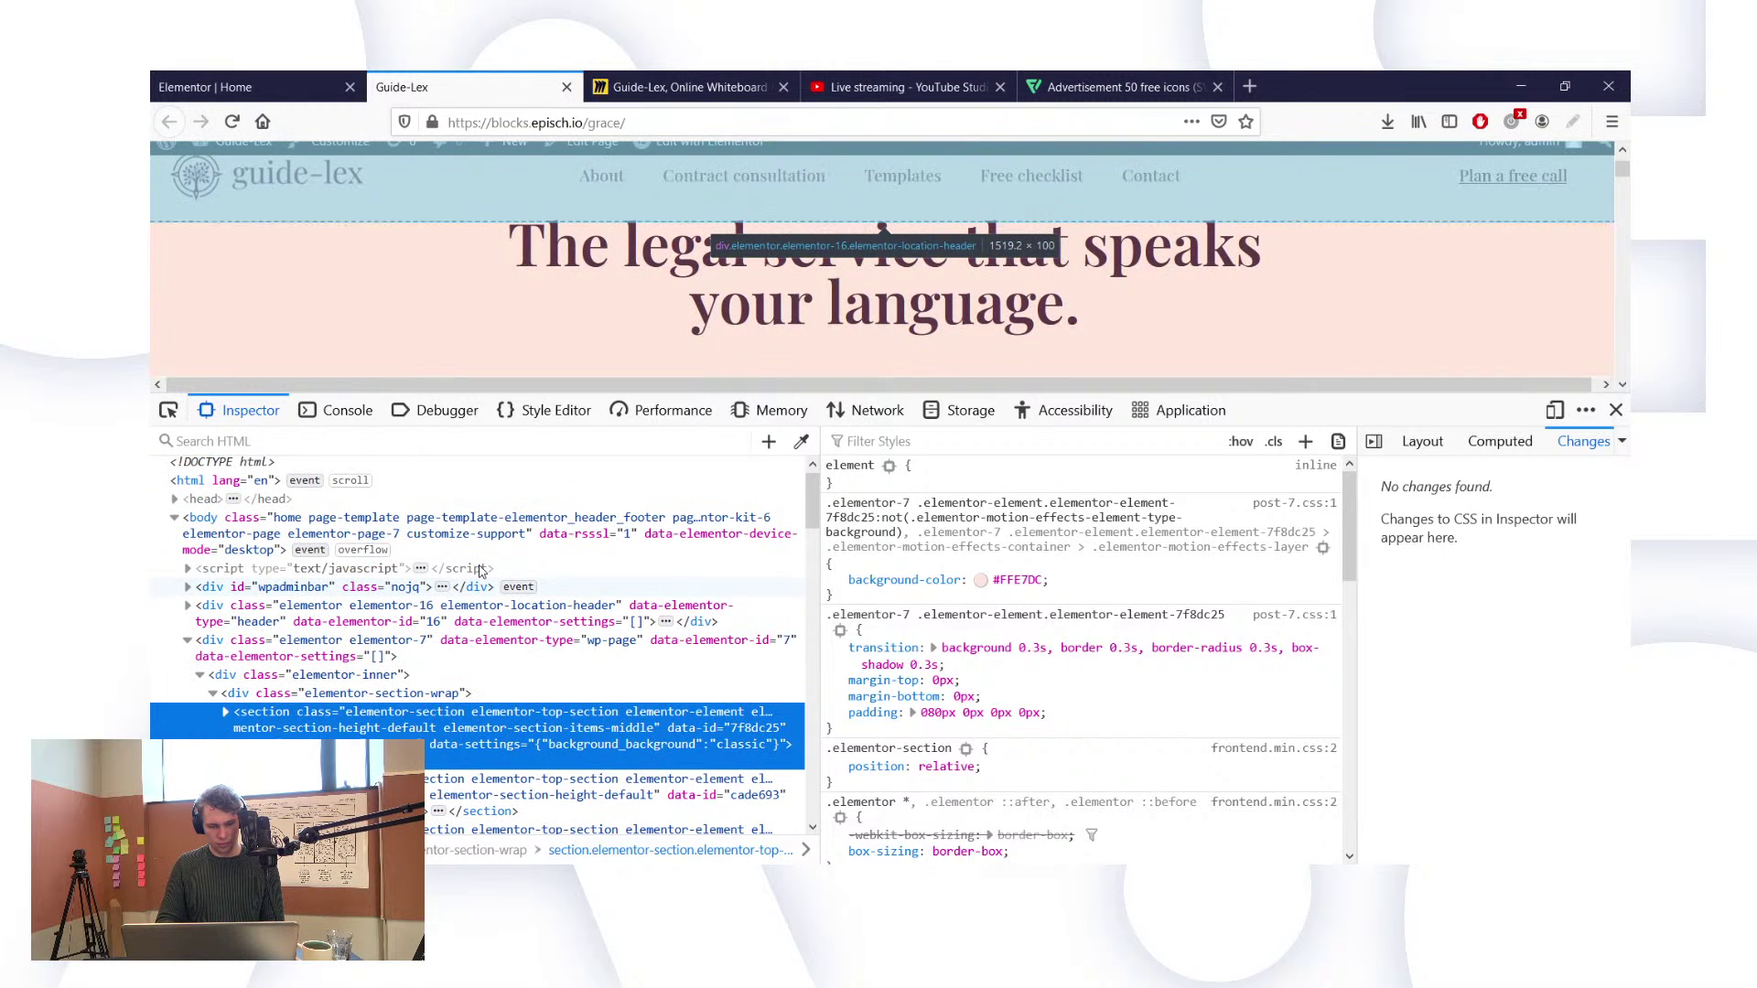
{"action": "left_click", "coordinate": [410, 549]}
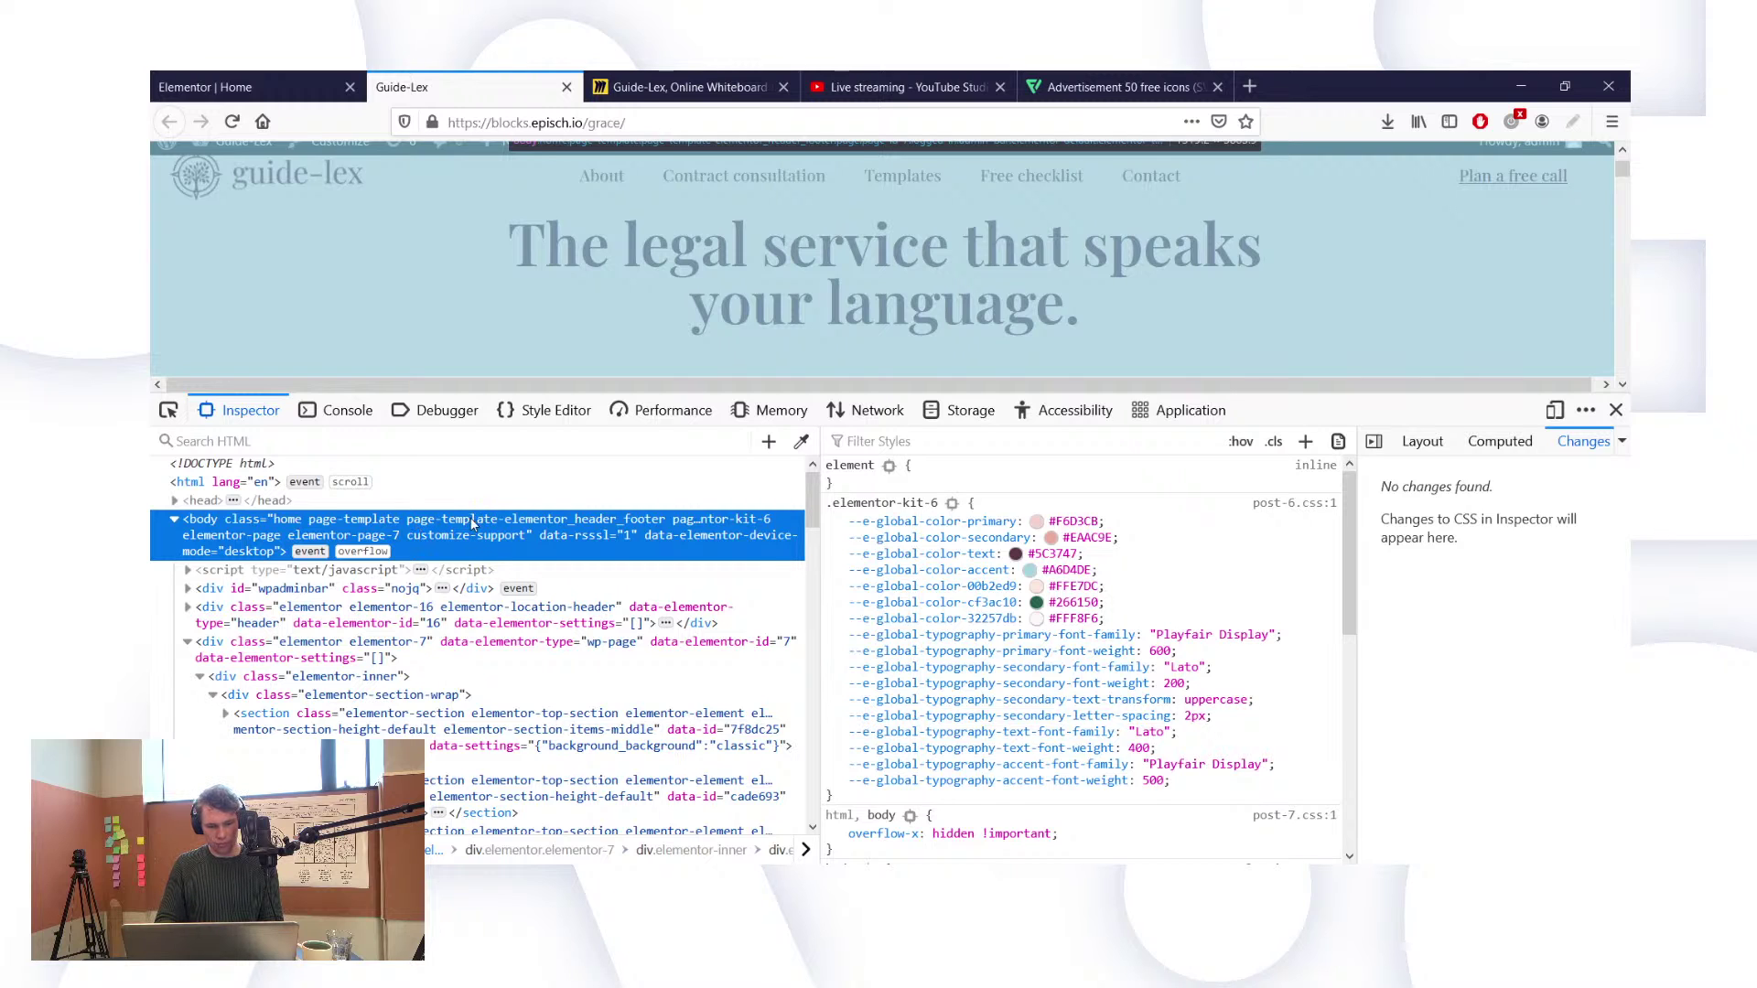
{"action": "double_click", "coordinate": [473, 523]}
{"action": "left_click", "coordinate": [474, 565]}
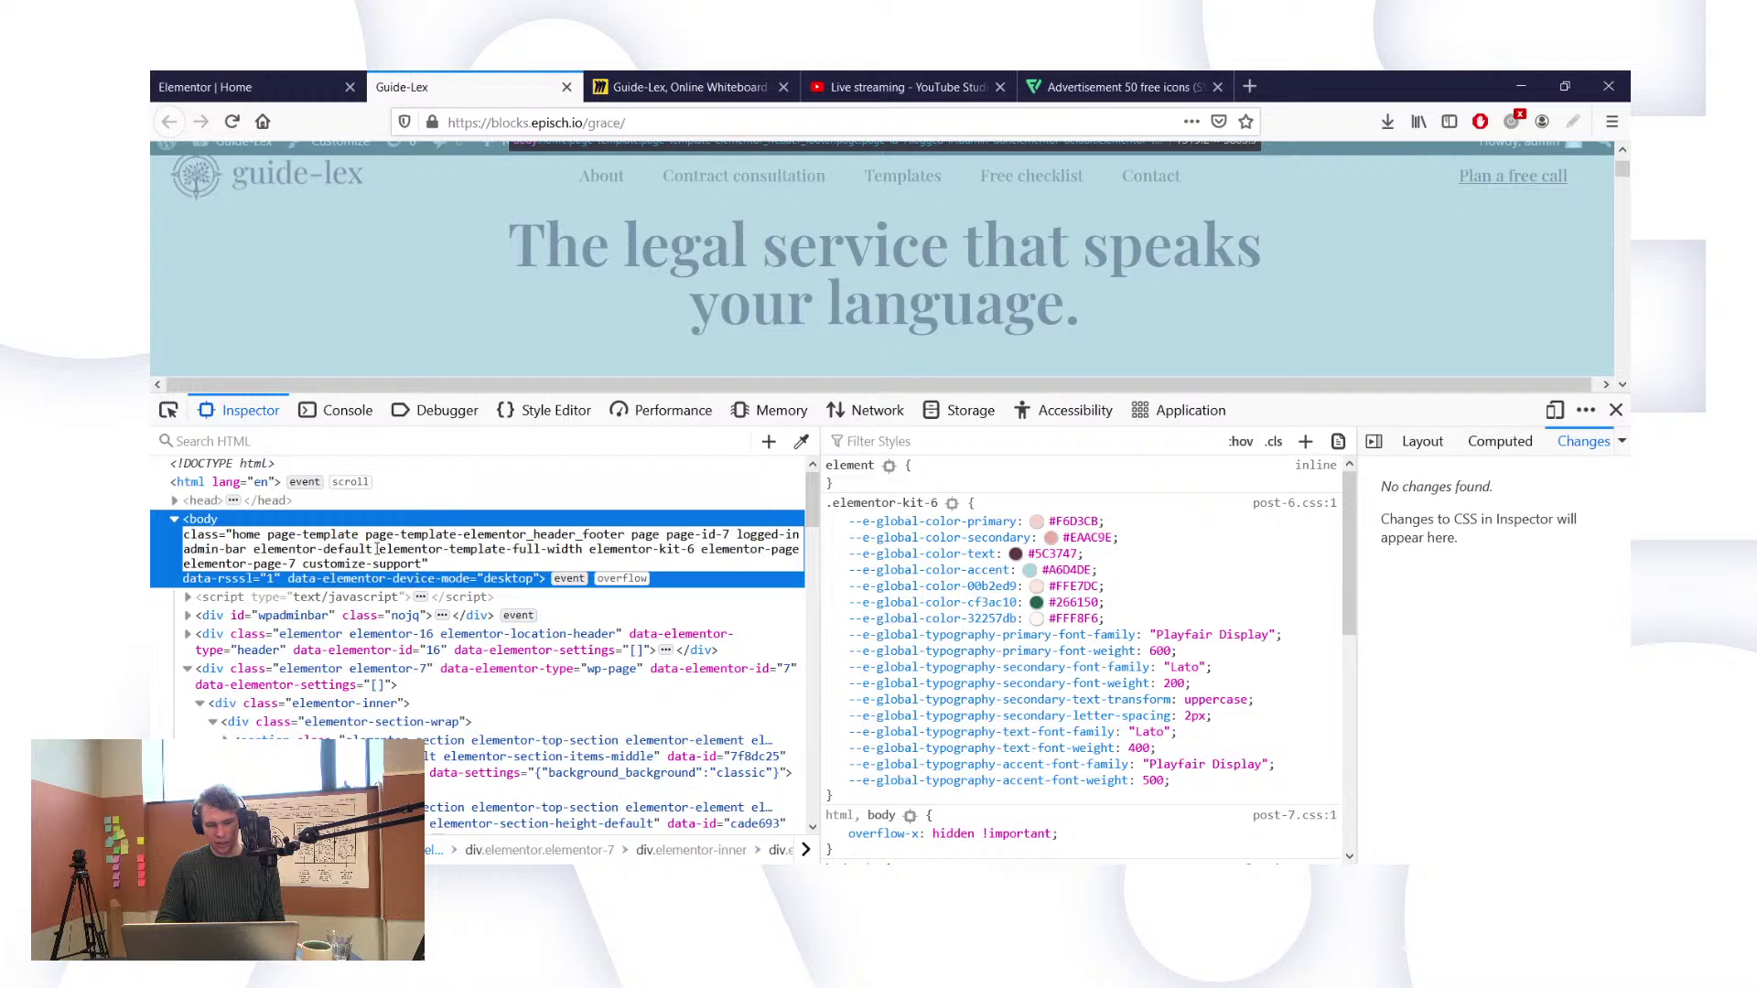
{"action": "left_click", "coordinate": [577, 535], "text": "shift"}
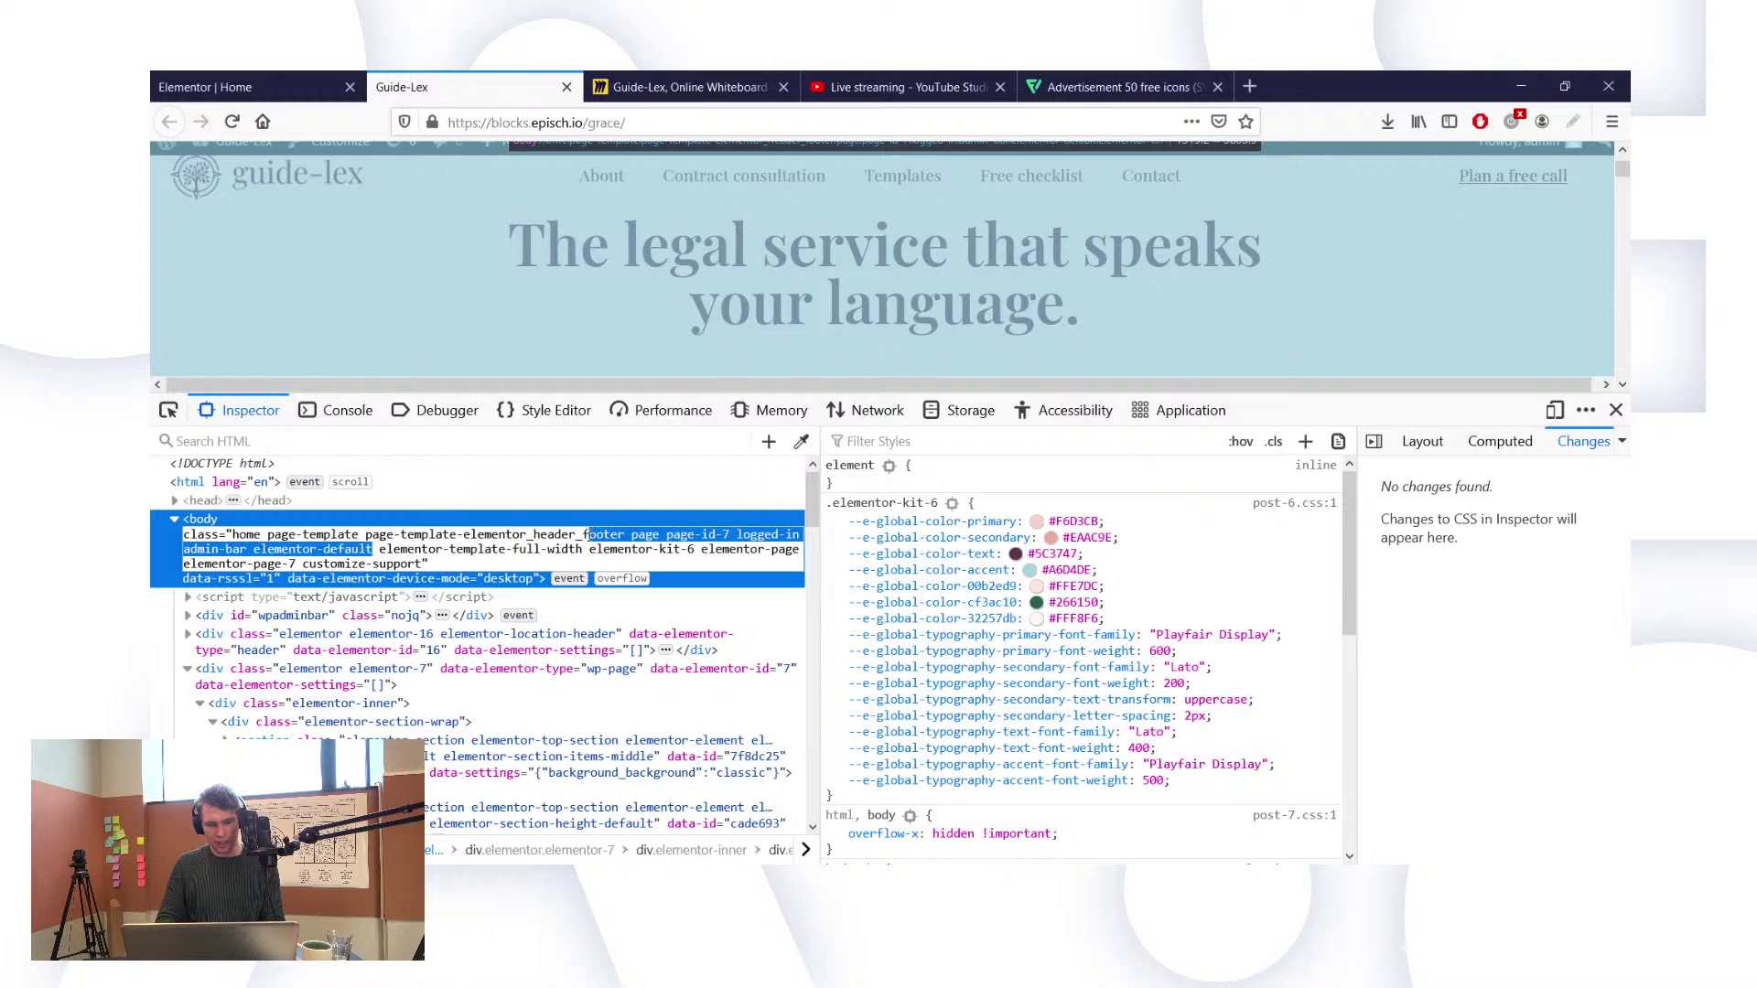
{"action": "left_click", "coordinate": [583, 549], "text": "shift"}
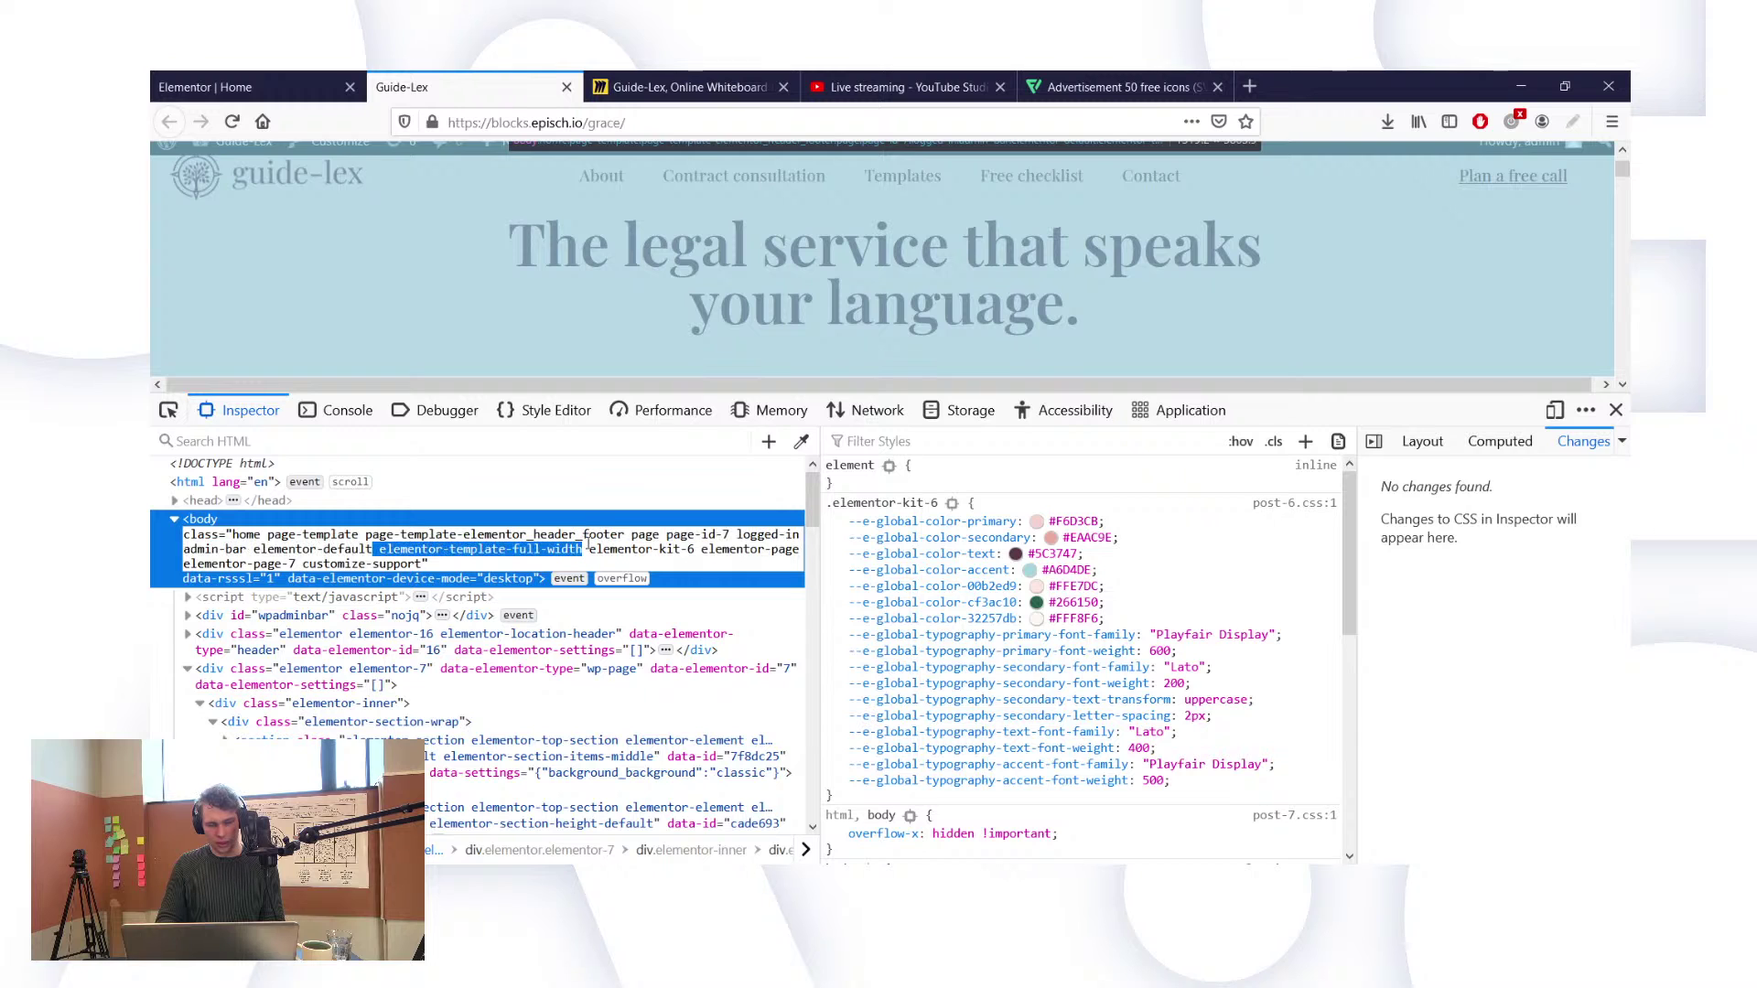
{"action": "left_click", "coordinate": [287, 82]}
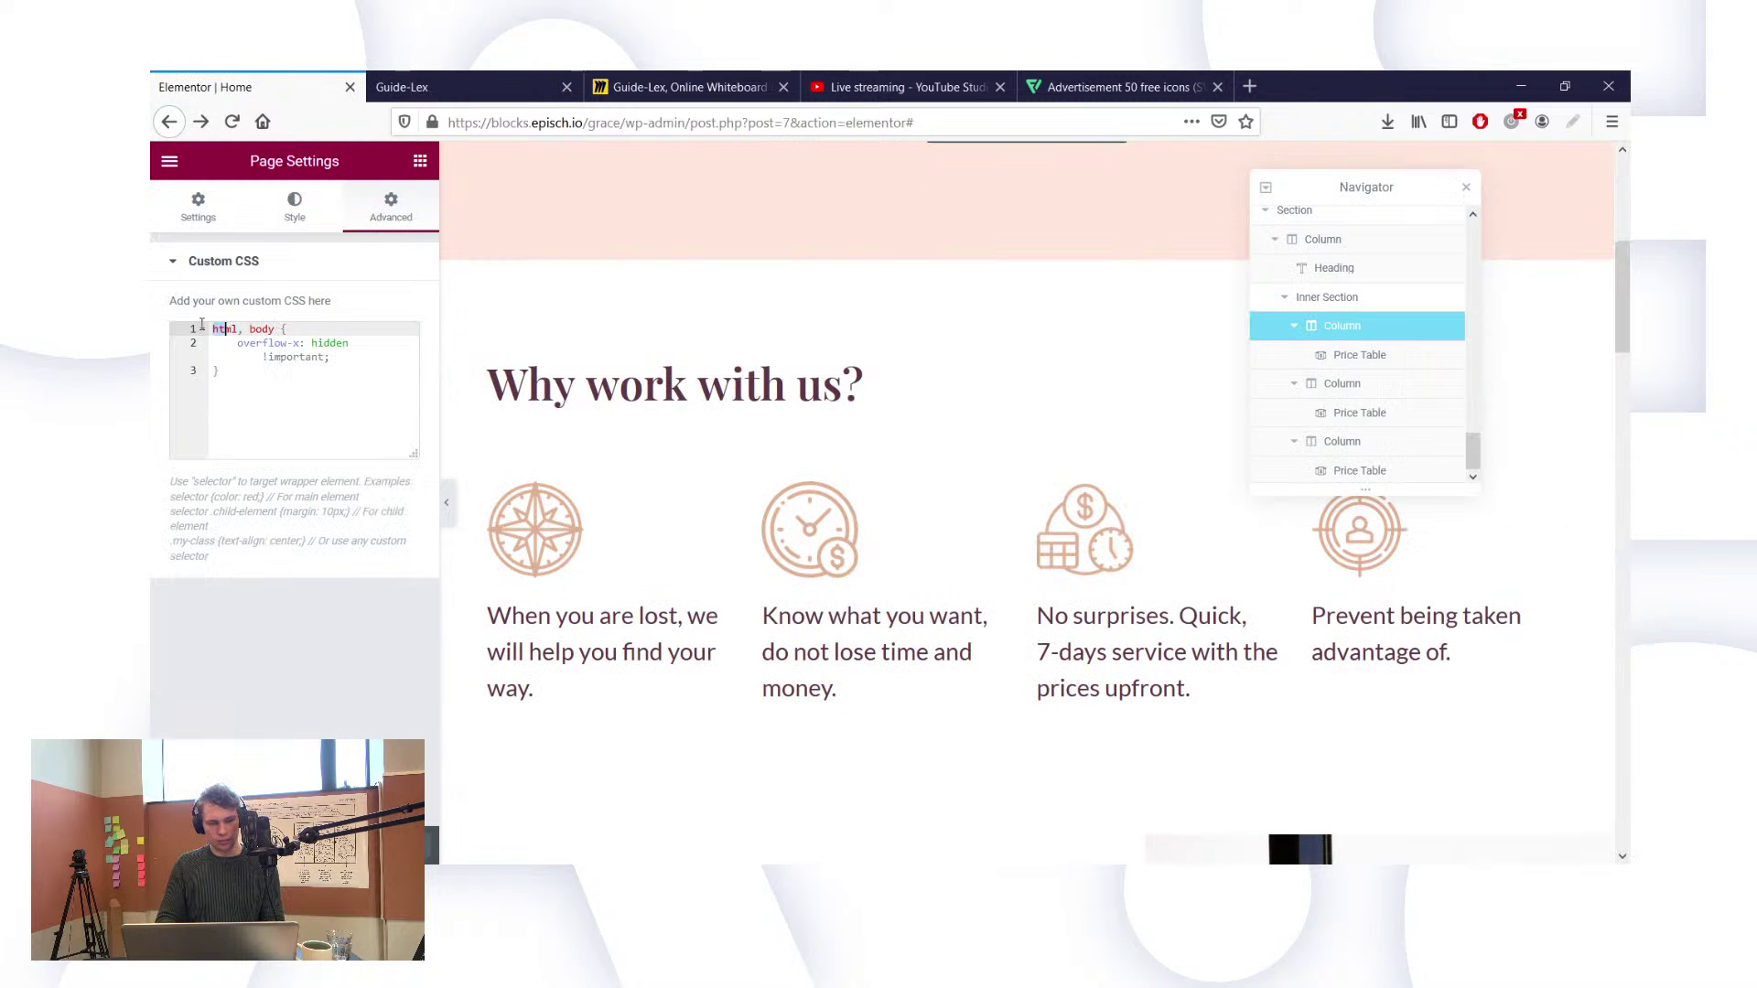
Step: Replace 'html, body' with .elementor-template-full-width in the Custom CSS and reload the live page
{"action": "left_click_drag", "start_coordinate": [212, 328], "coordinate": [278, 326]}
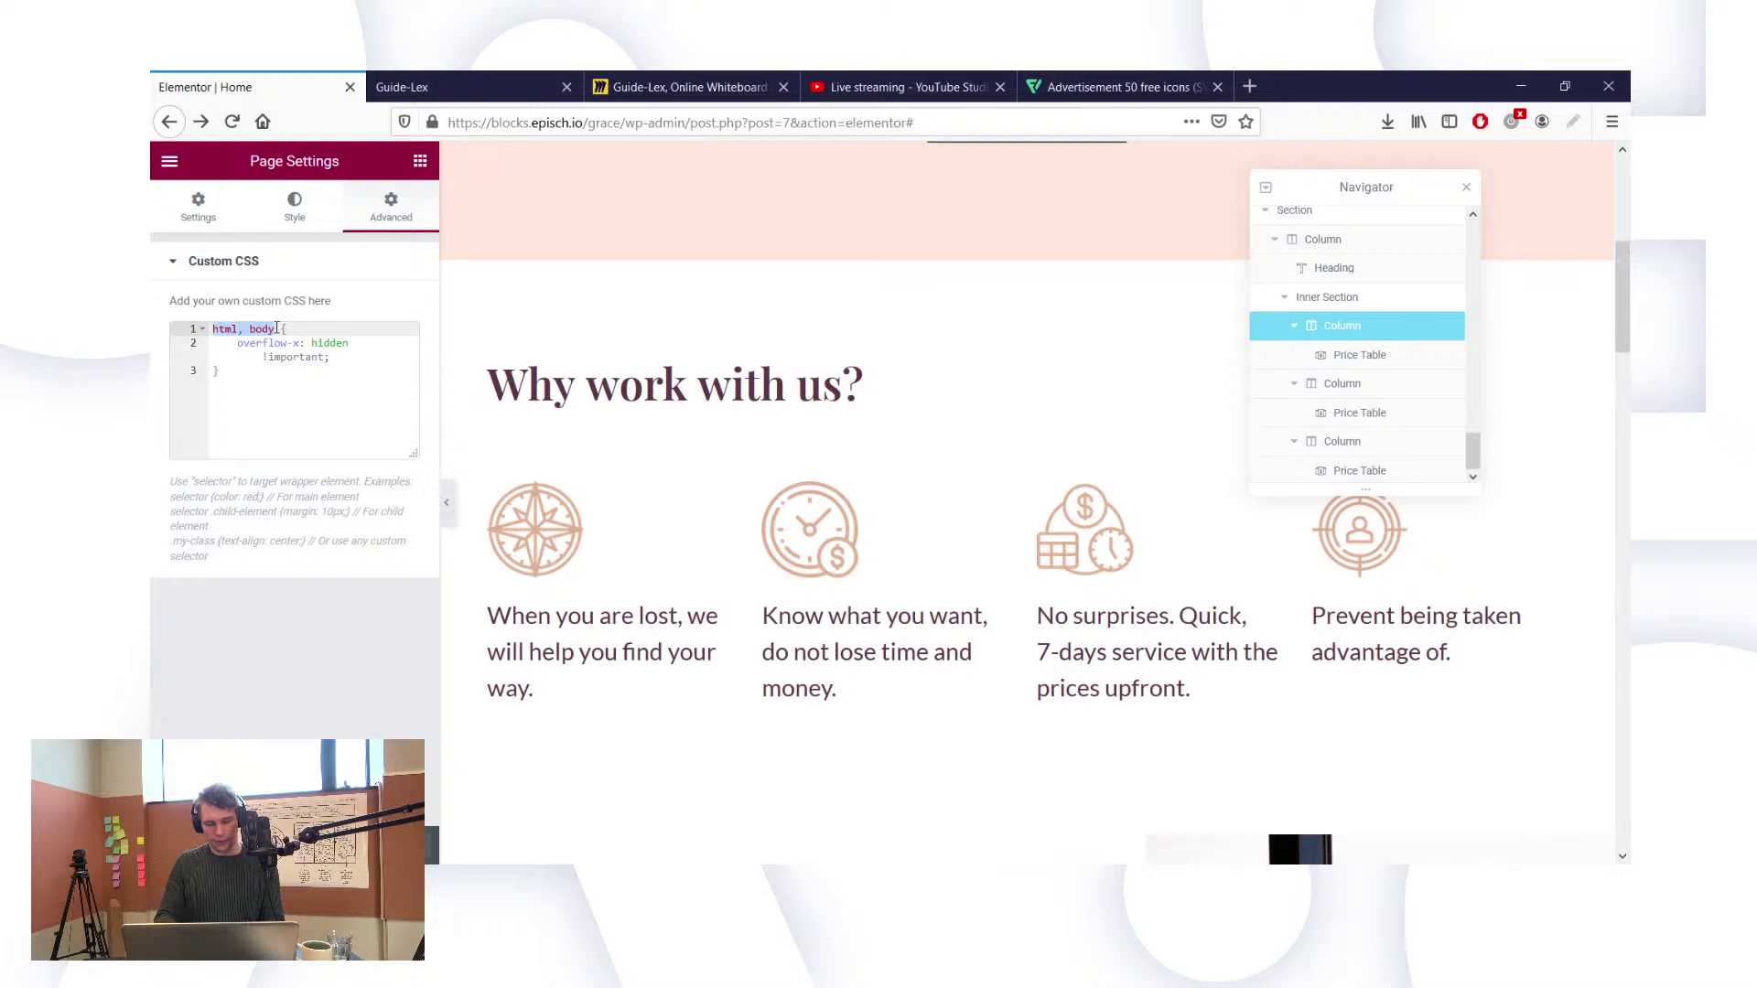
{"action": "type", "text": "."}
{"action": "type", "text": "elementor-template-full-width"}
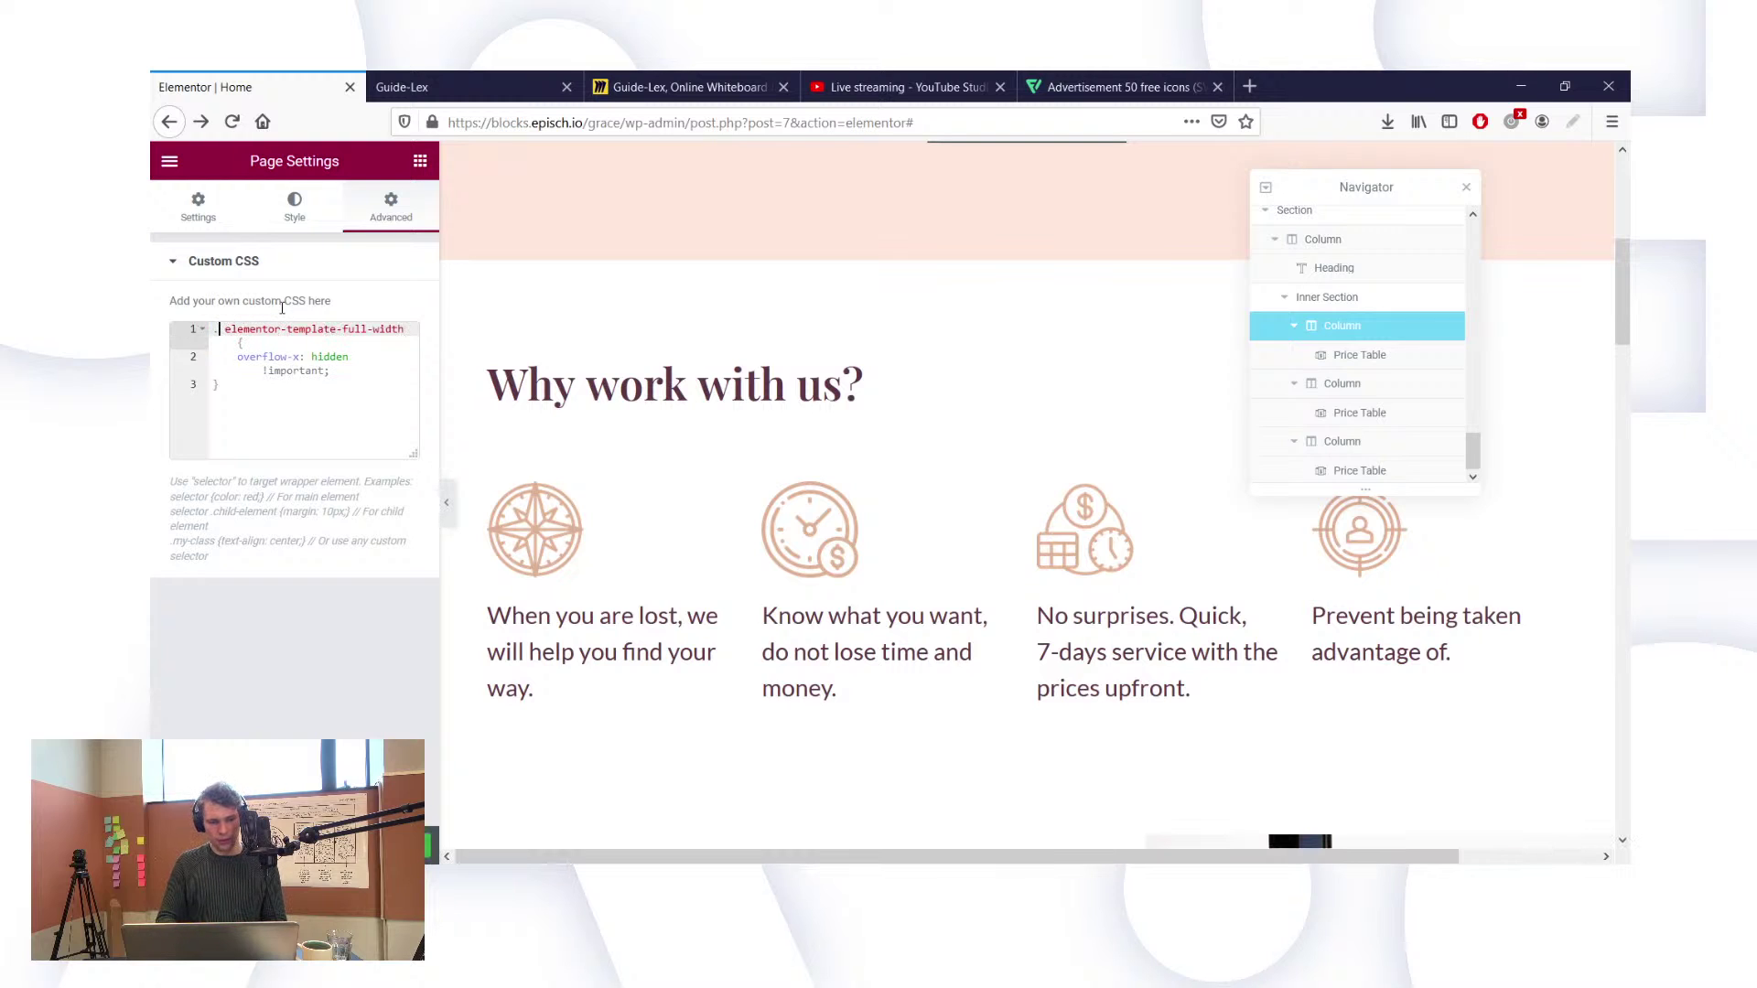
{"action": "key", "text": "Delete"}
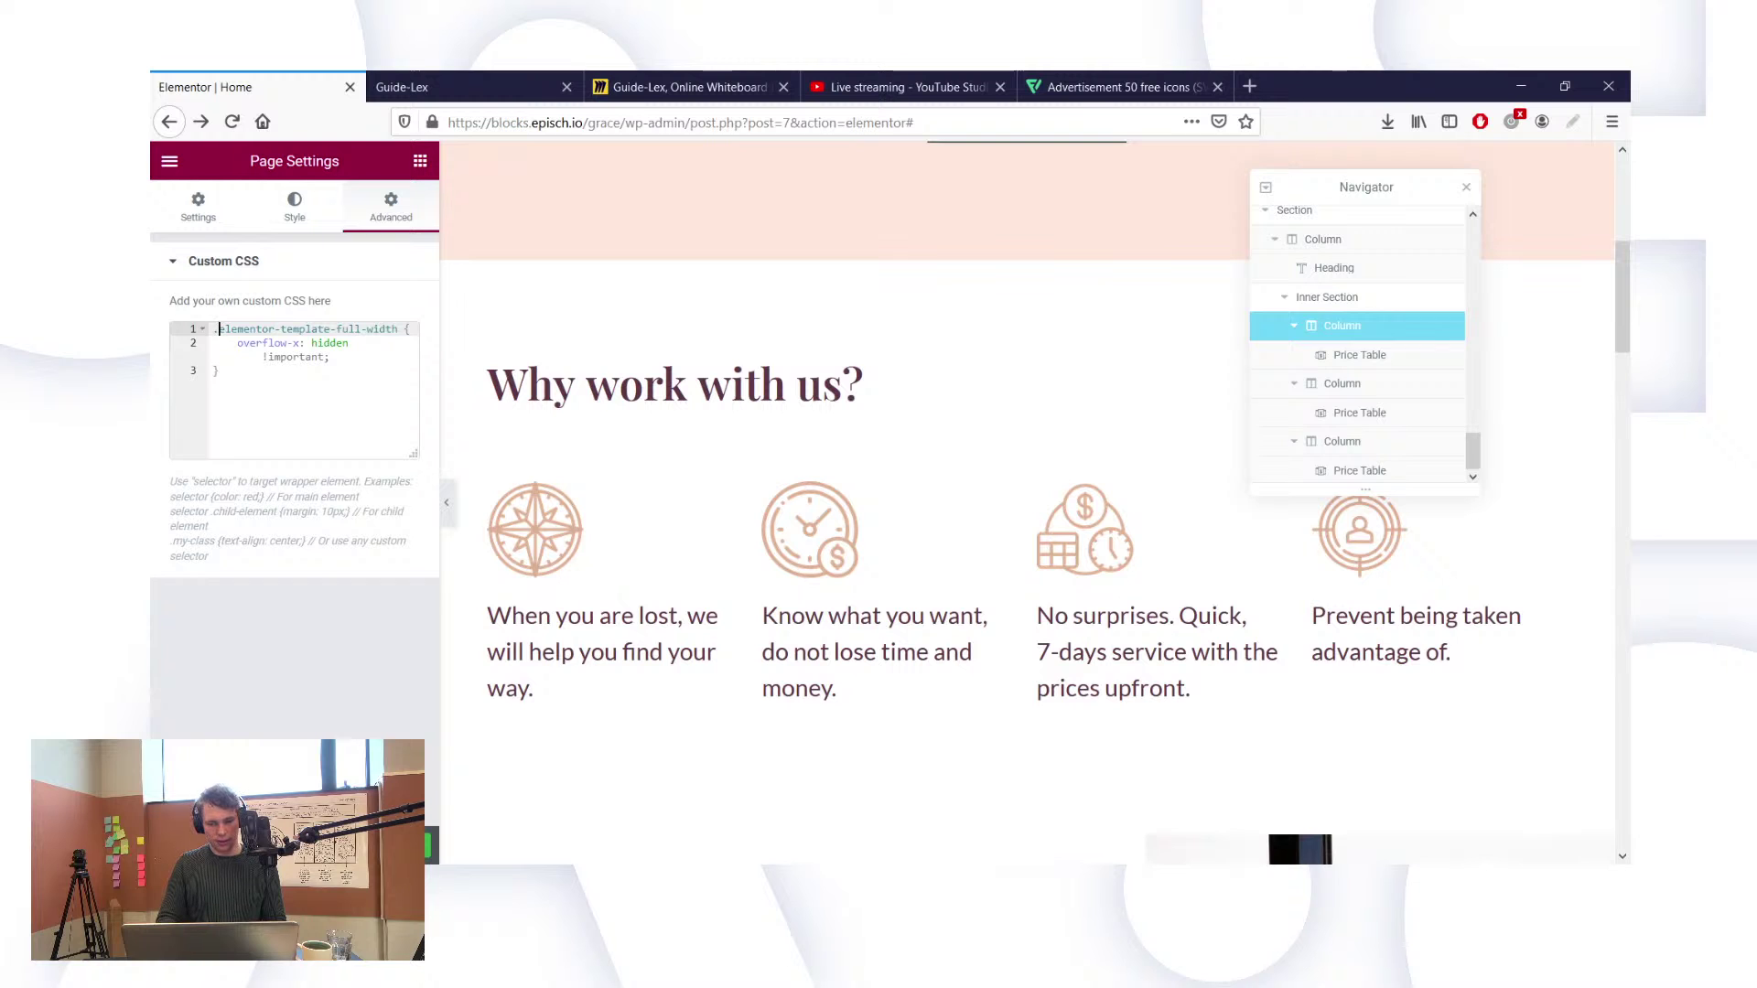
{"action": "left_click", "coordinate": [430, 87]}
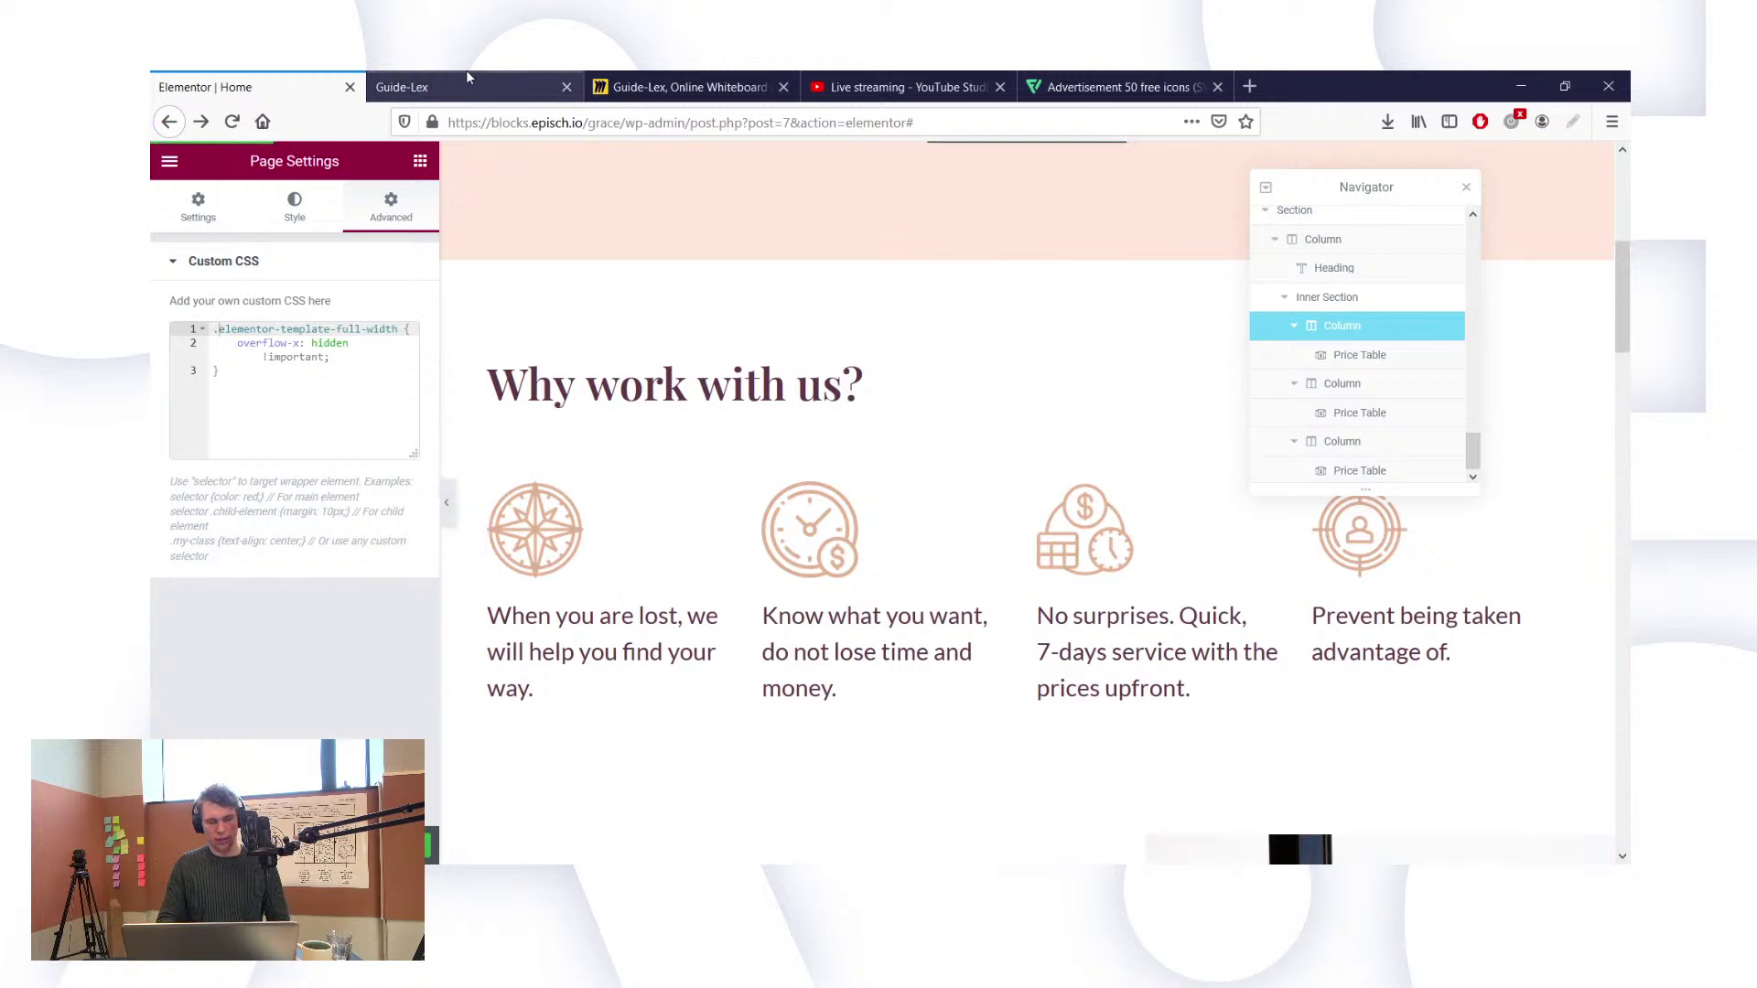
{"action": "left_click", "coordinate": [231, 122]}
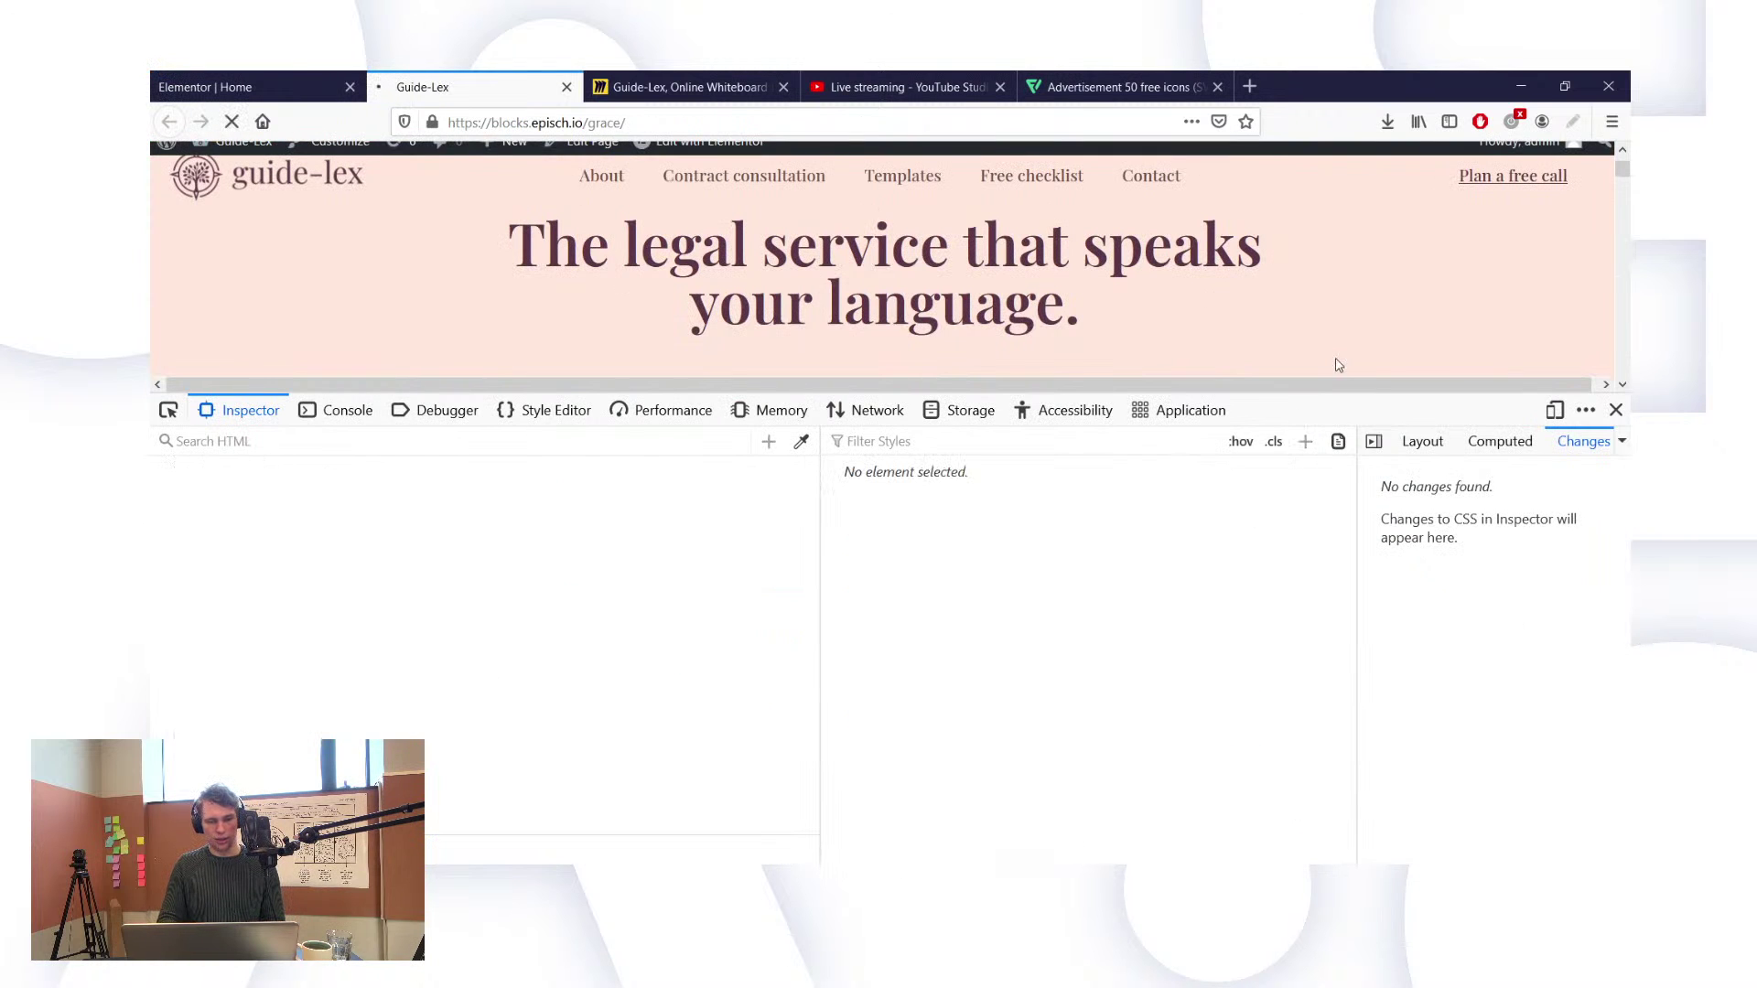
Step: Close the developer tools, reopen the page in Elementor from the admin bar, and close the live tab
{"action": "left_click", "coordinate": [1616, 410]}
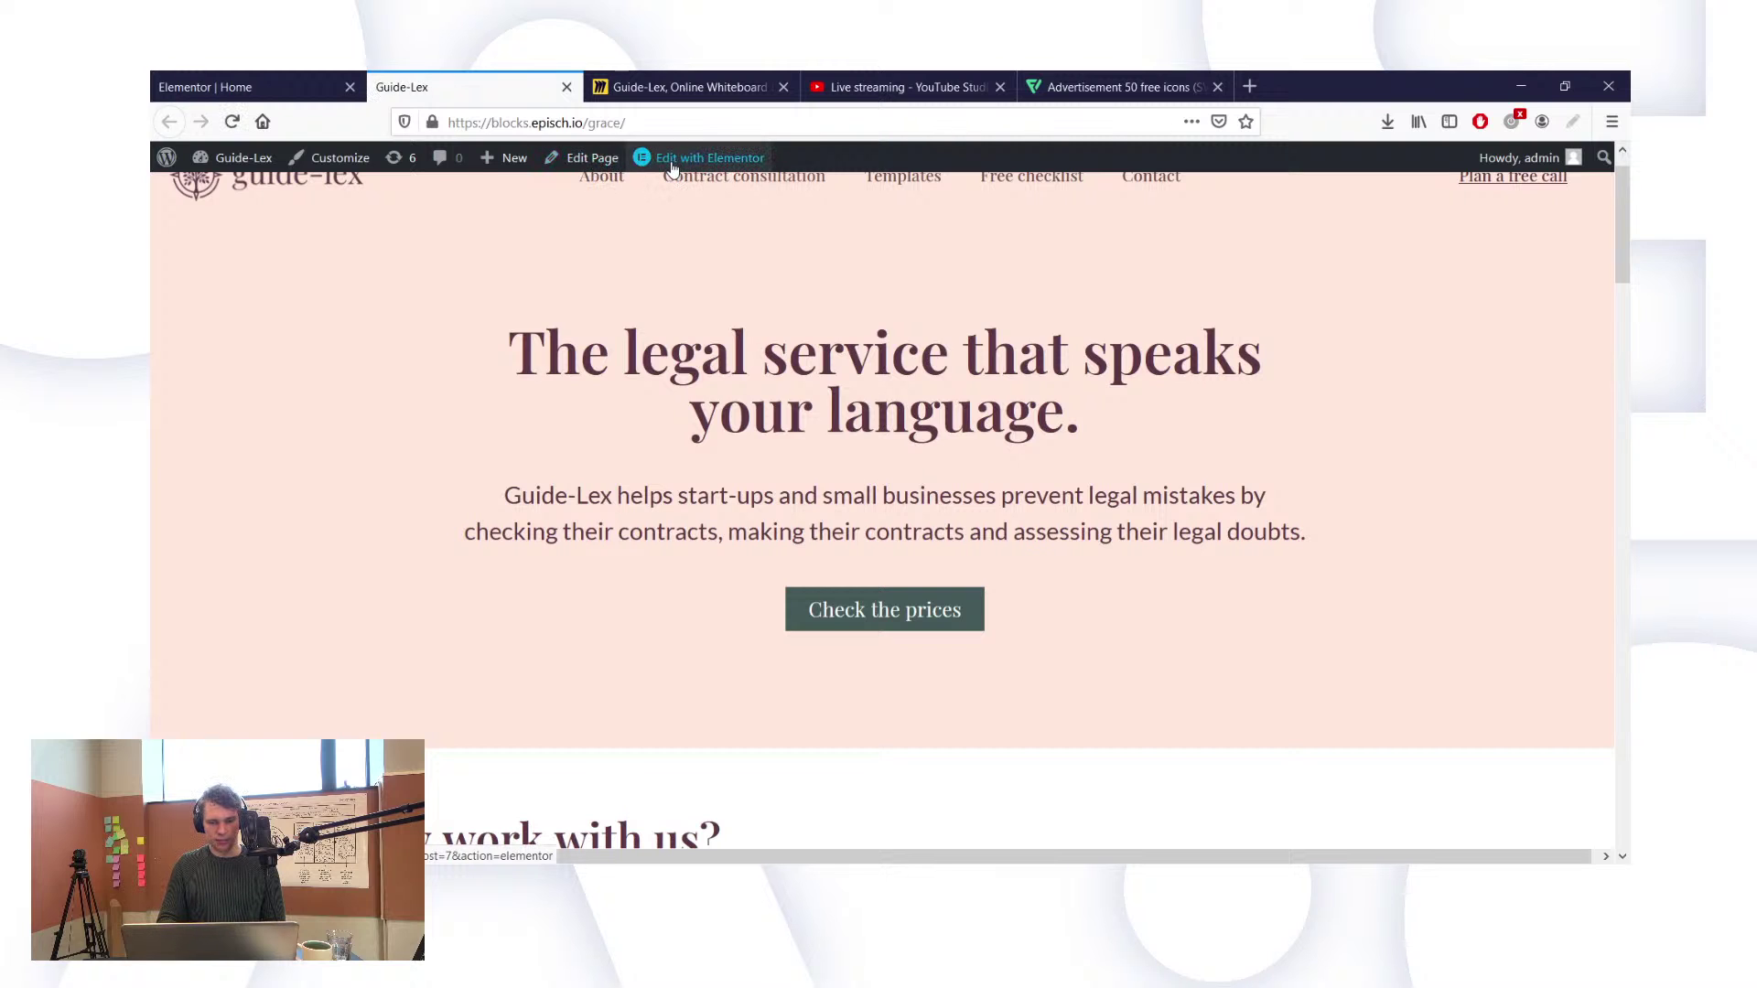
{"action": "scroll", "coordinate": [746, 348], "scroll_direction": "up", "scroll_amount": 1}
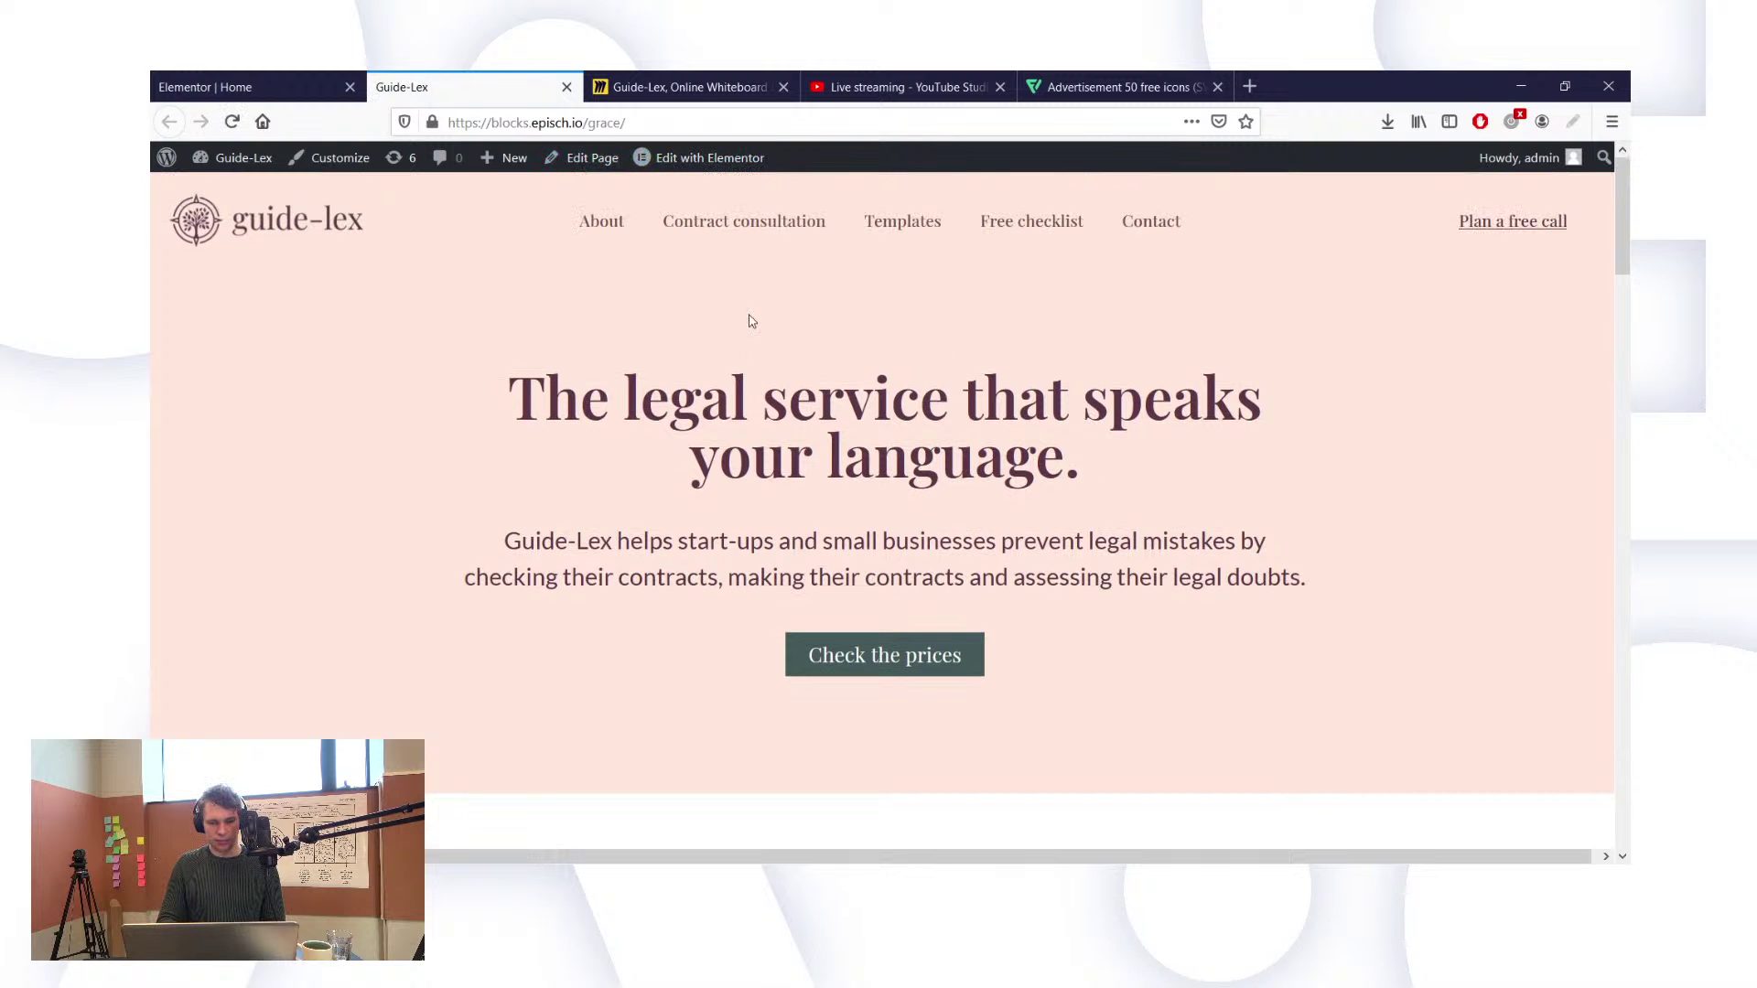
{"action": "left_click", "coordinate": [674, 159]}
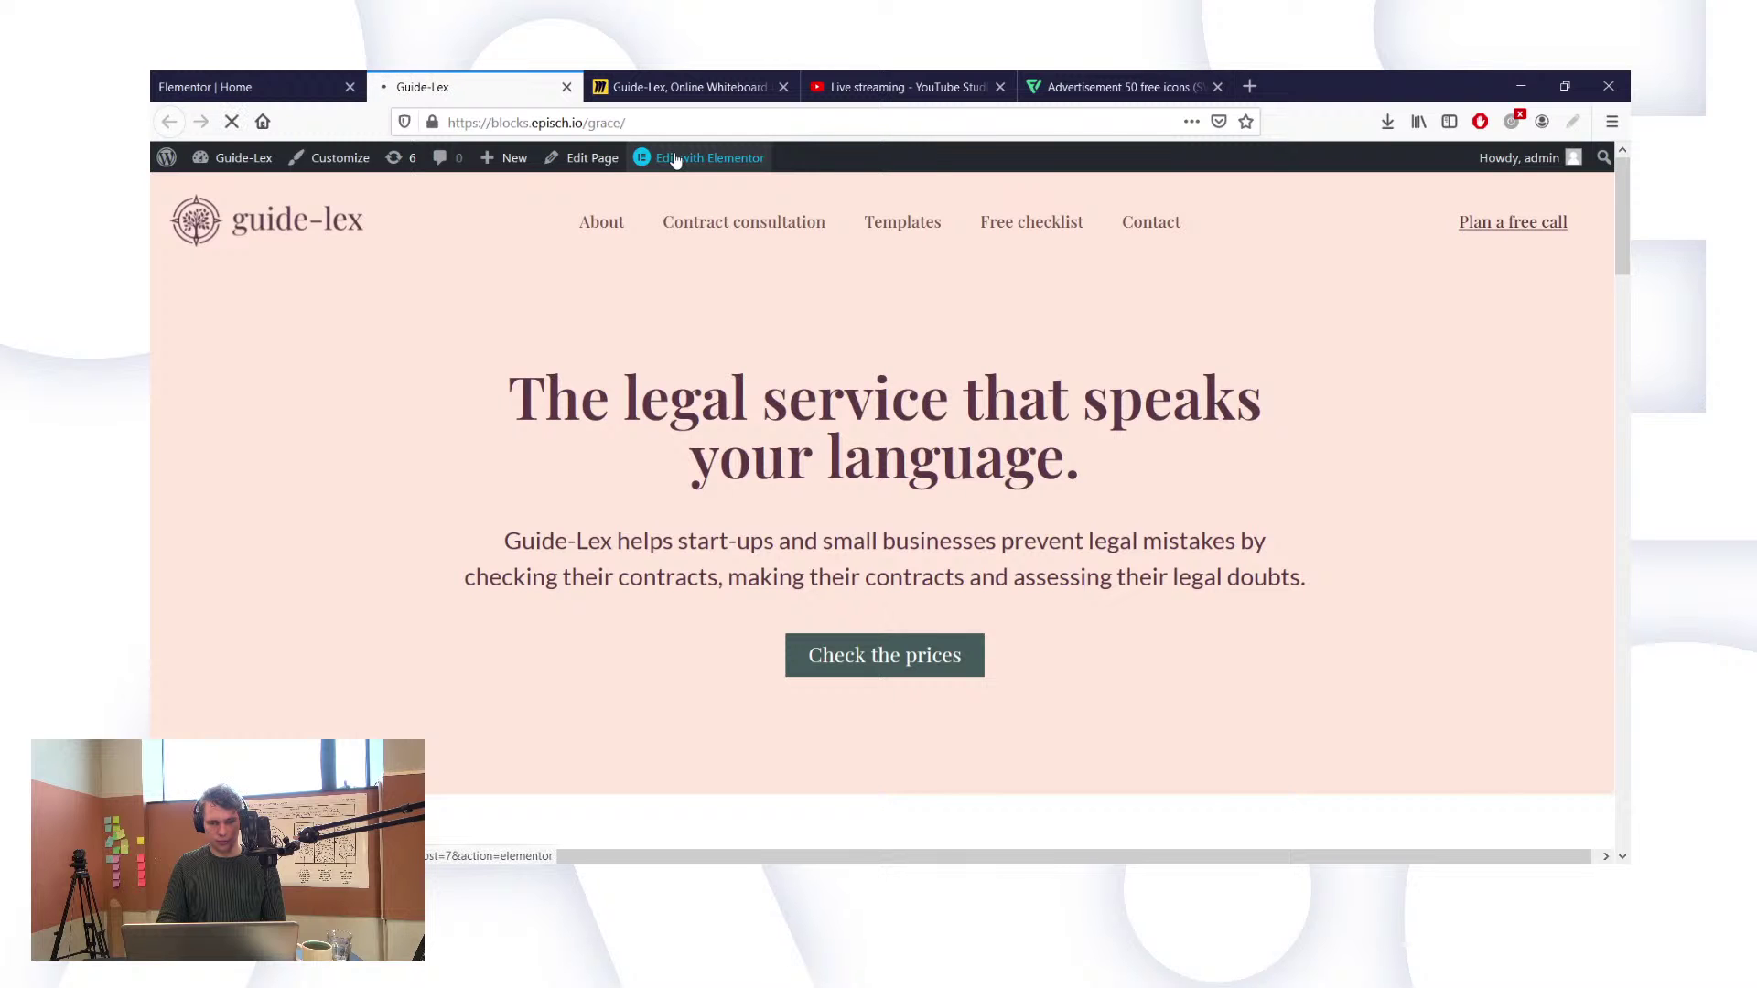
{"action": "left_click", "coordinate": [567, 87]}
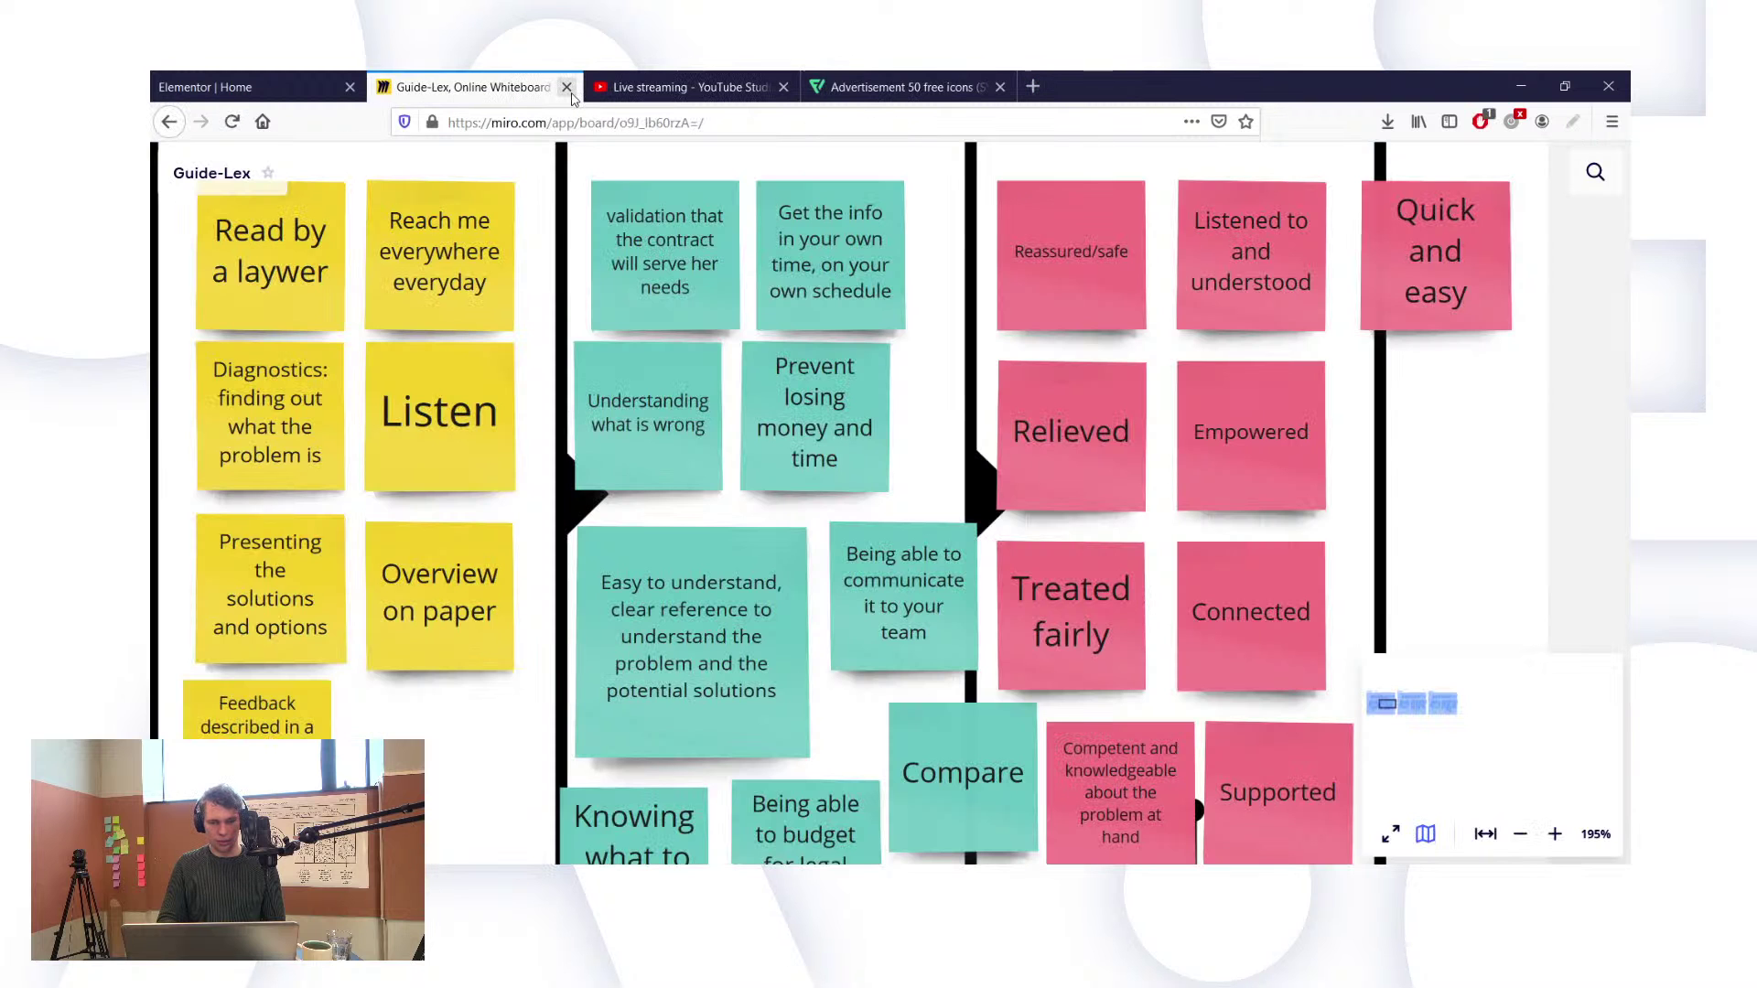
Step: From the Elementor editor menu, open Exit to Dashboard in a new tab and switch to the Guide-Lex Edit Page tab
{"action": "left_click", "coordinate": [228, 87]}
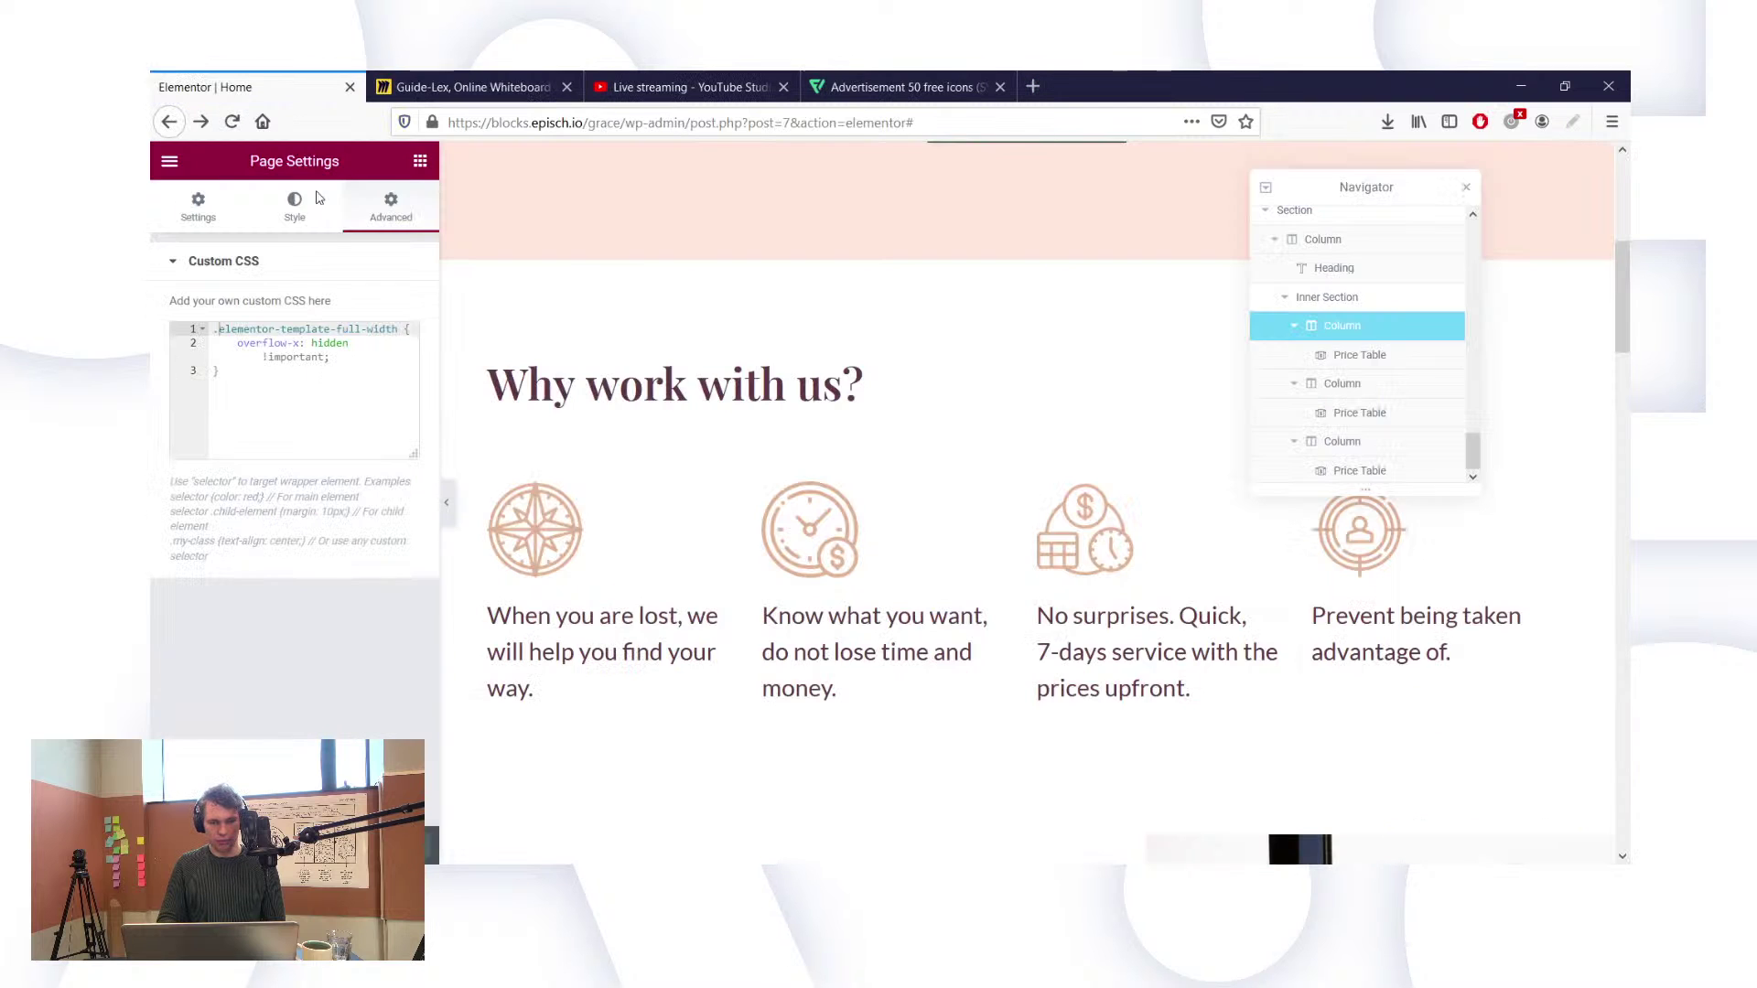
{"action": "left_click", "coordinate": [169, 165]}
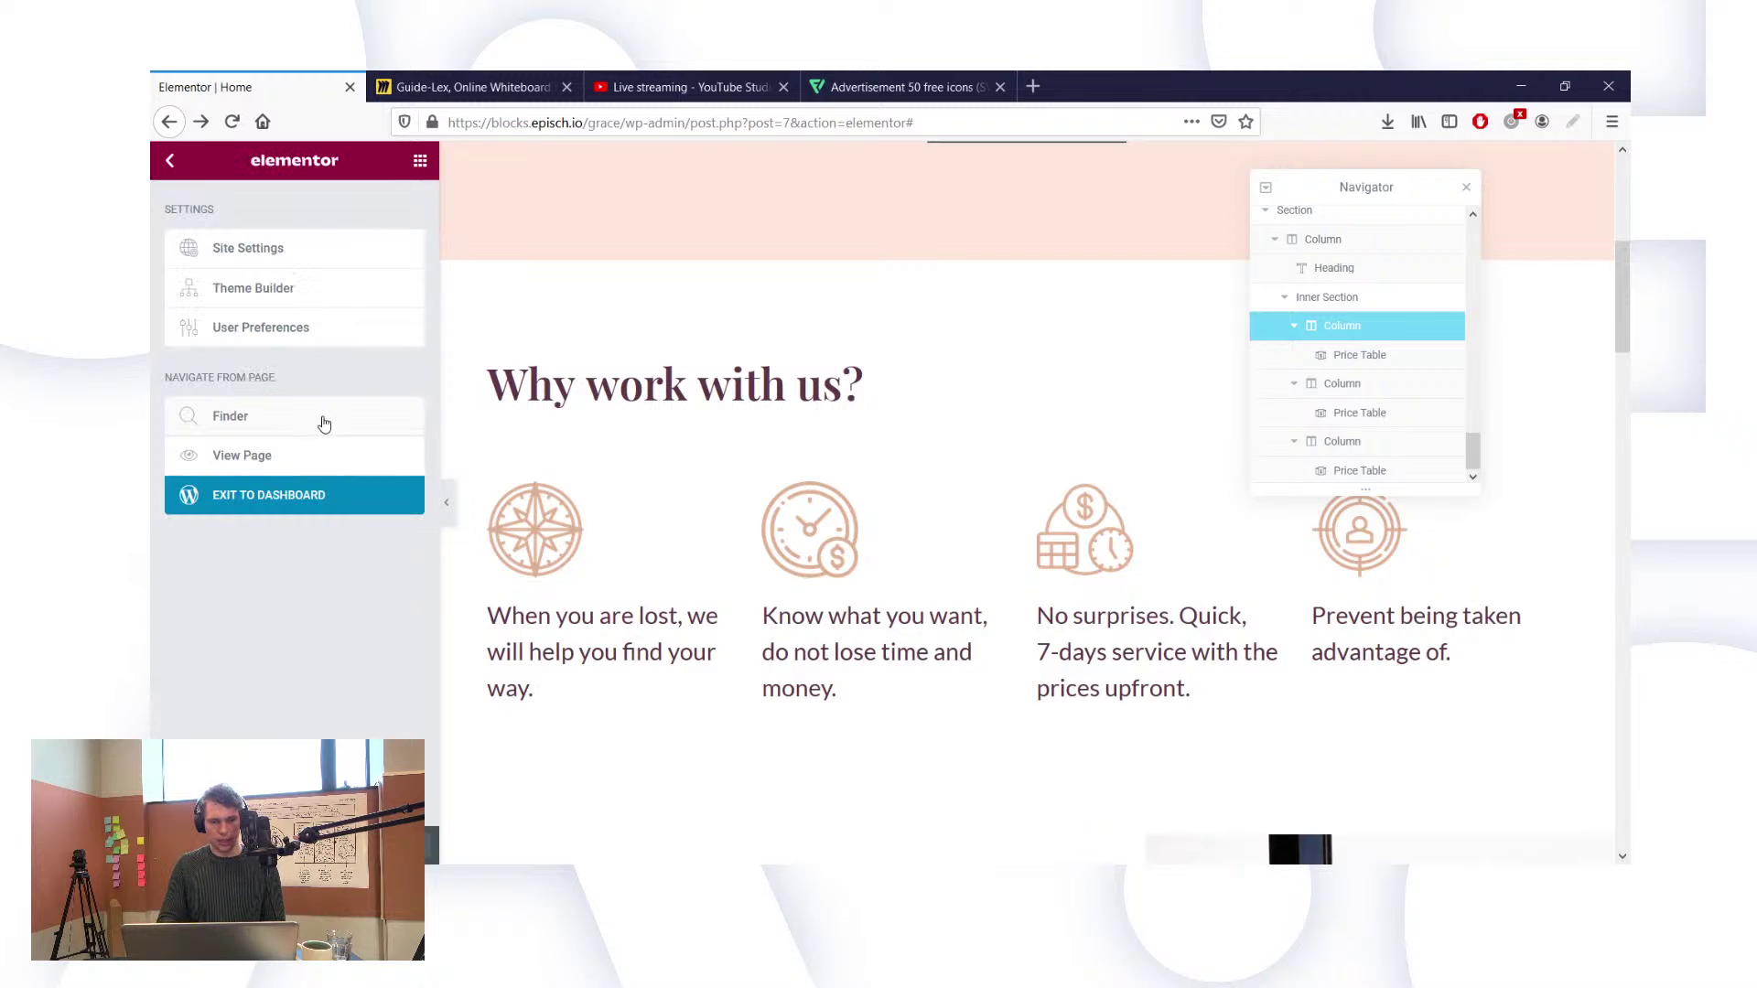
{"action": "middle_click", "coordinate": [276, 508]}
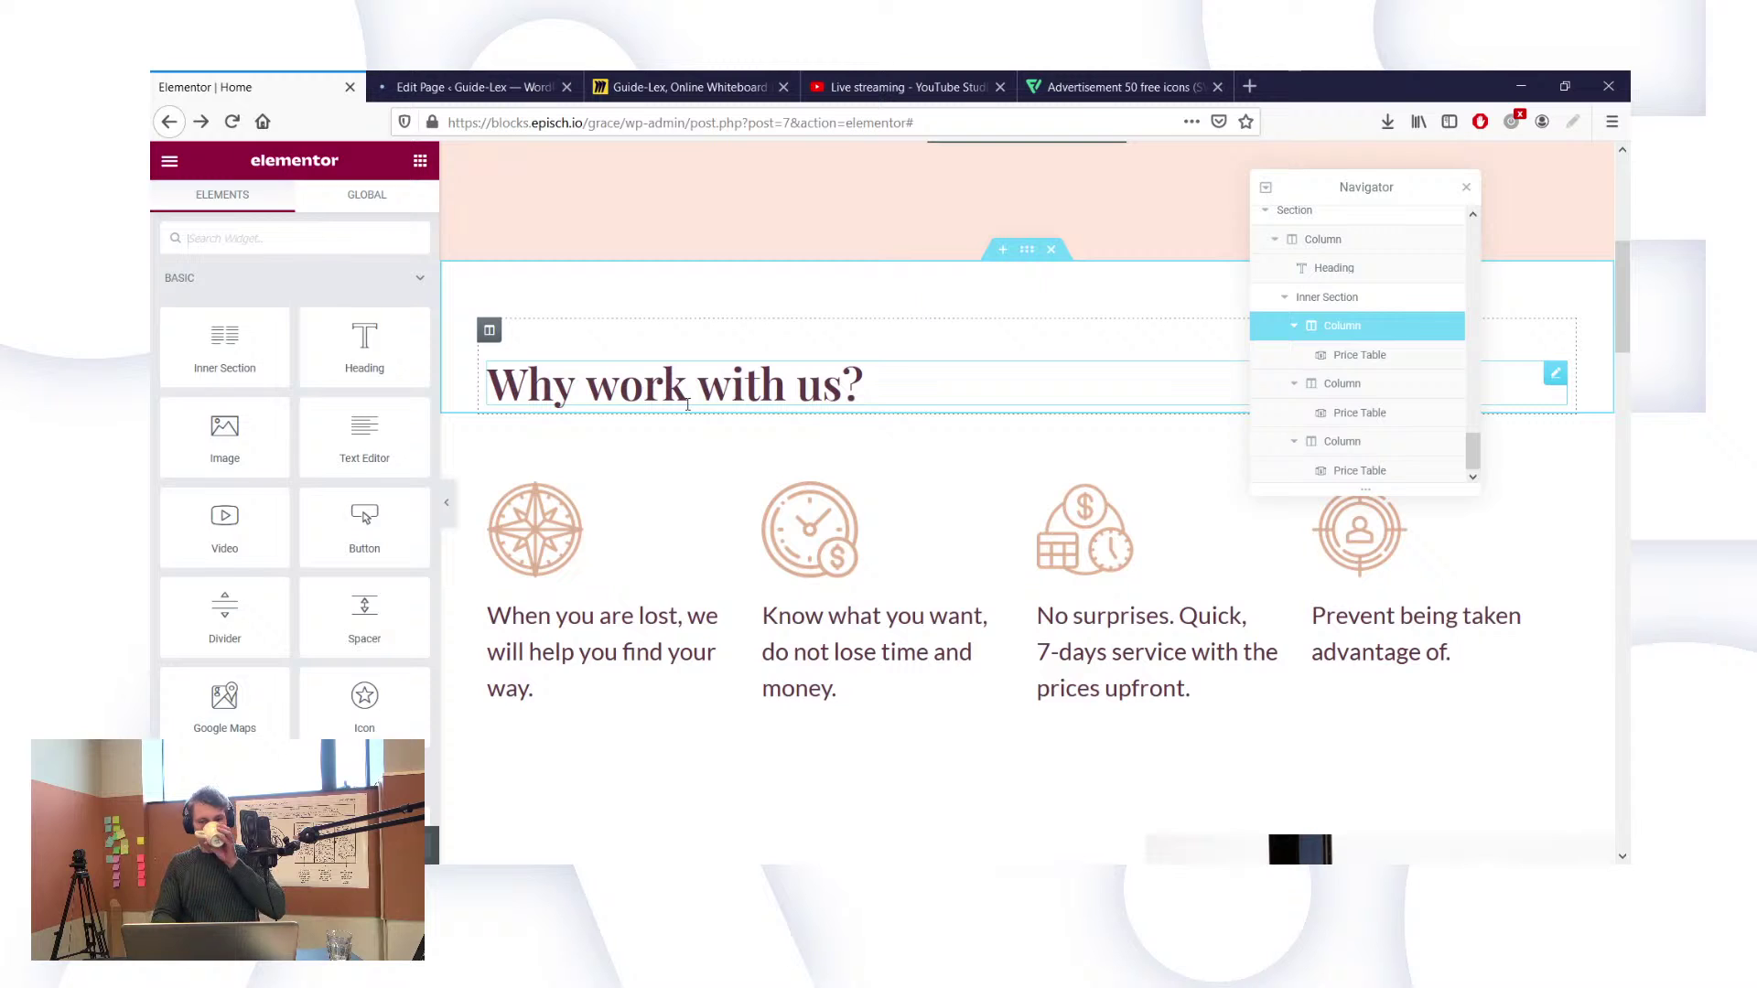
{"action": "left_click", "coordinate": [500, 80]}
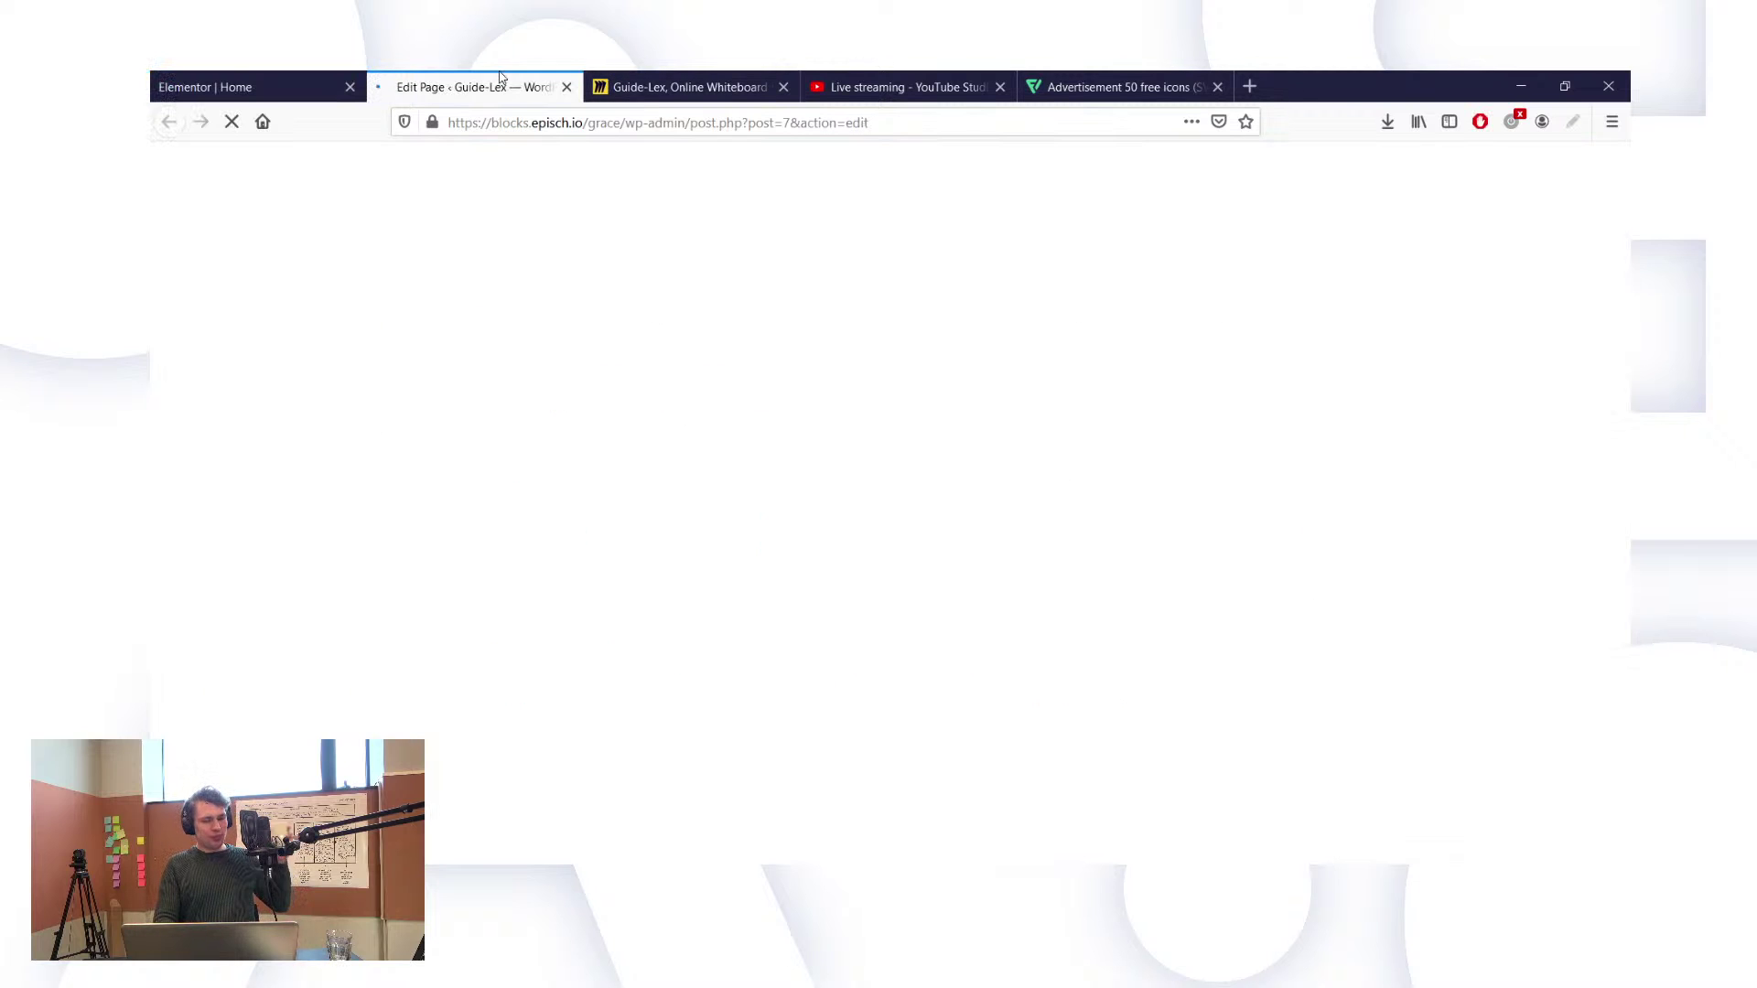
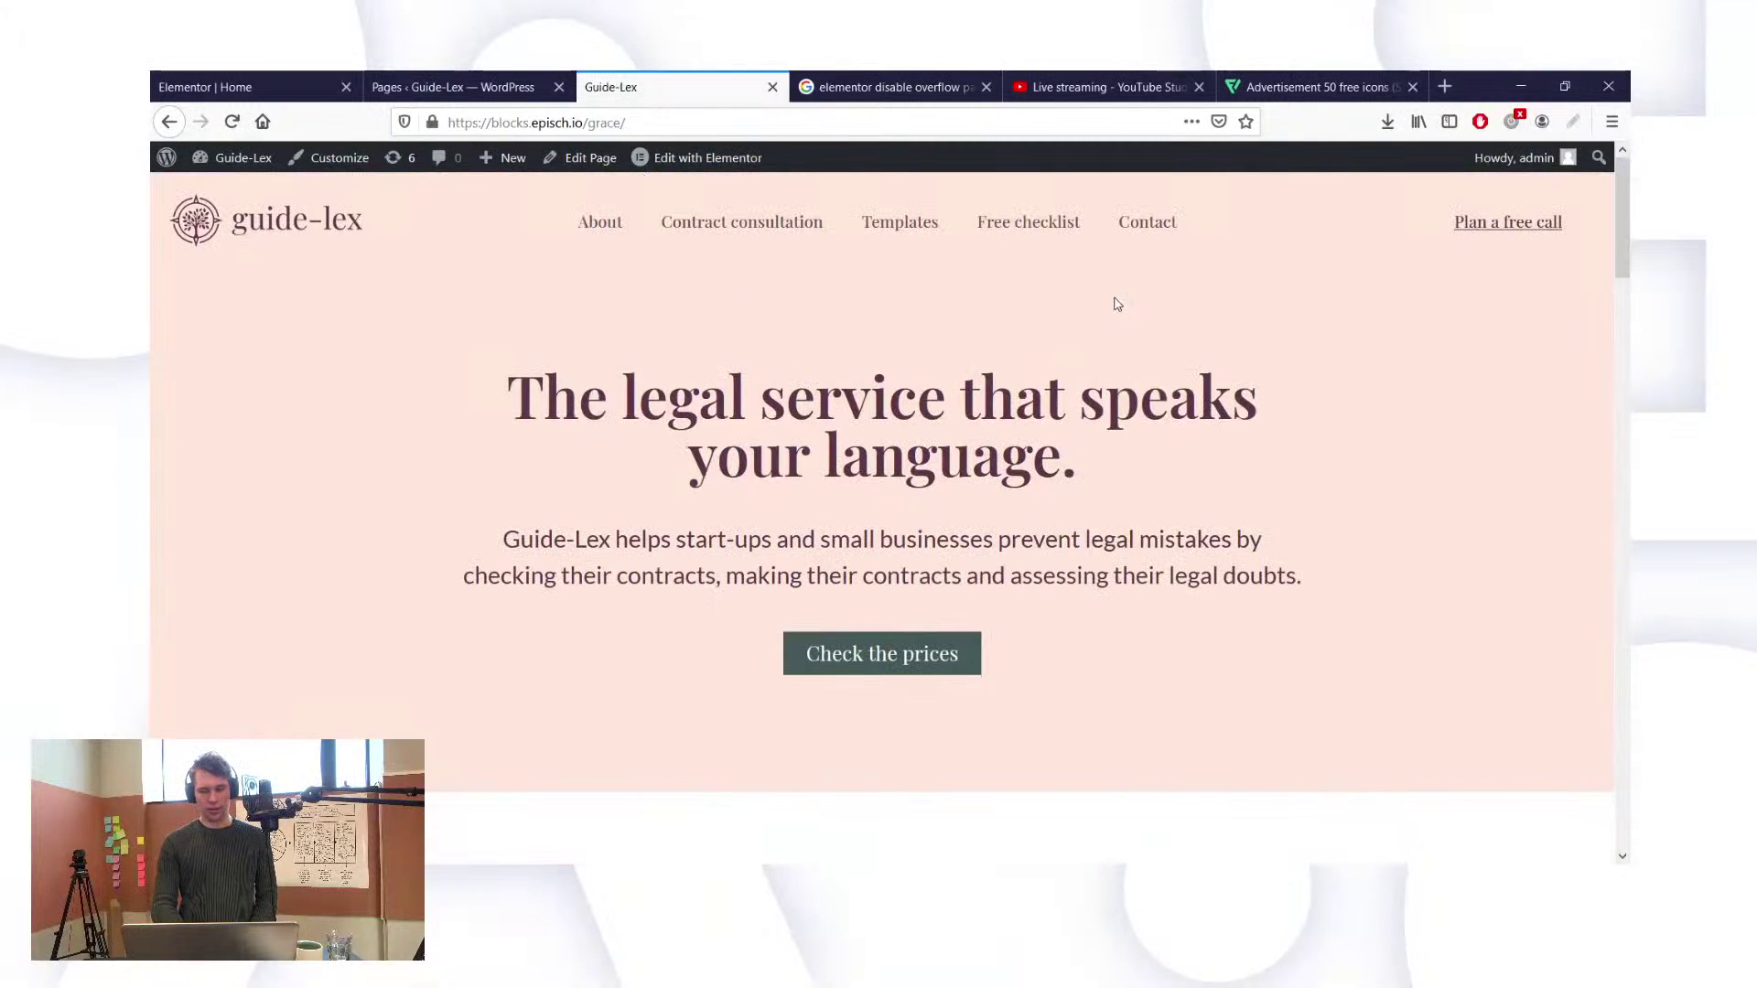
Step: Scroll the live Guide-Lex page past 'Why work with us?' down to the €450/€960/€450 pricing cards
{"action": "scroll", "coordinate": [1078, 394], "scroll_direction": "down", "scroll_amount": 1}
{"action": "scroll", "coordinate": [1078, 394], "scroll_direction": "down", "scroll_amount": 15}
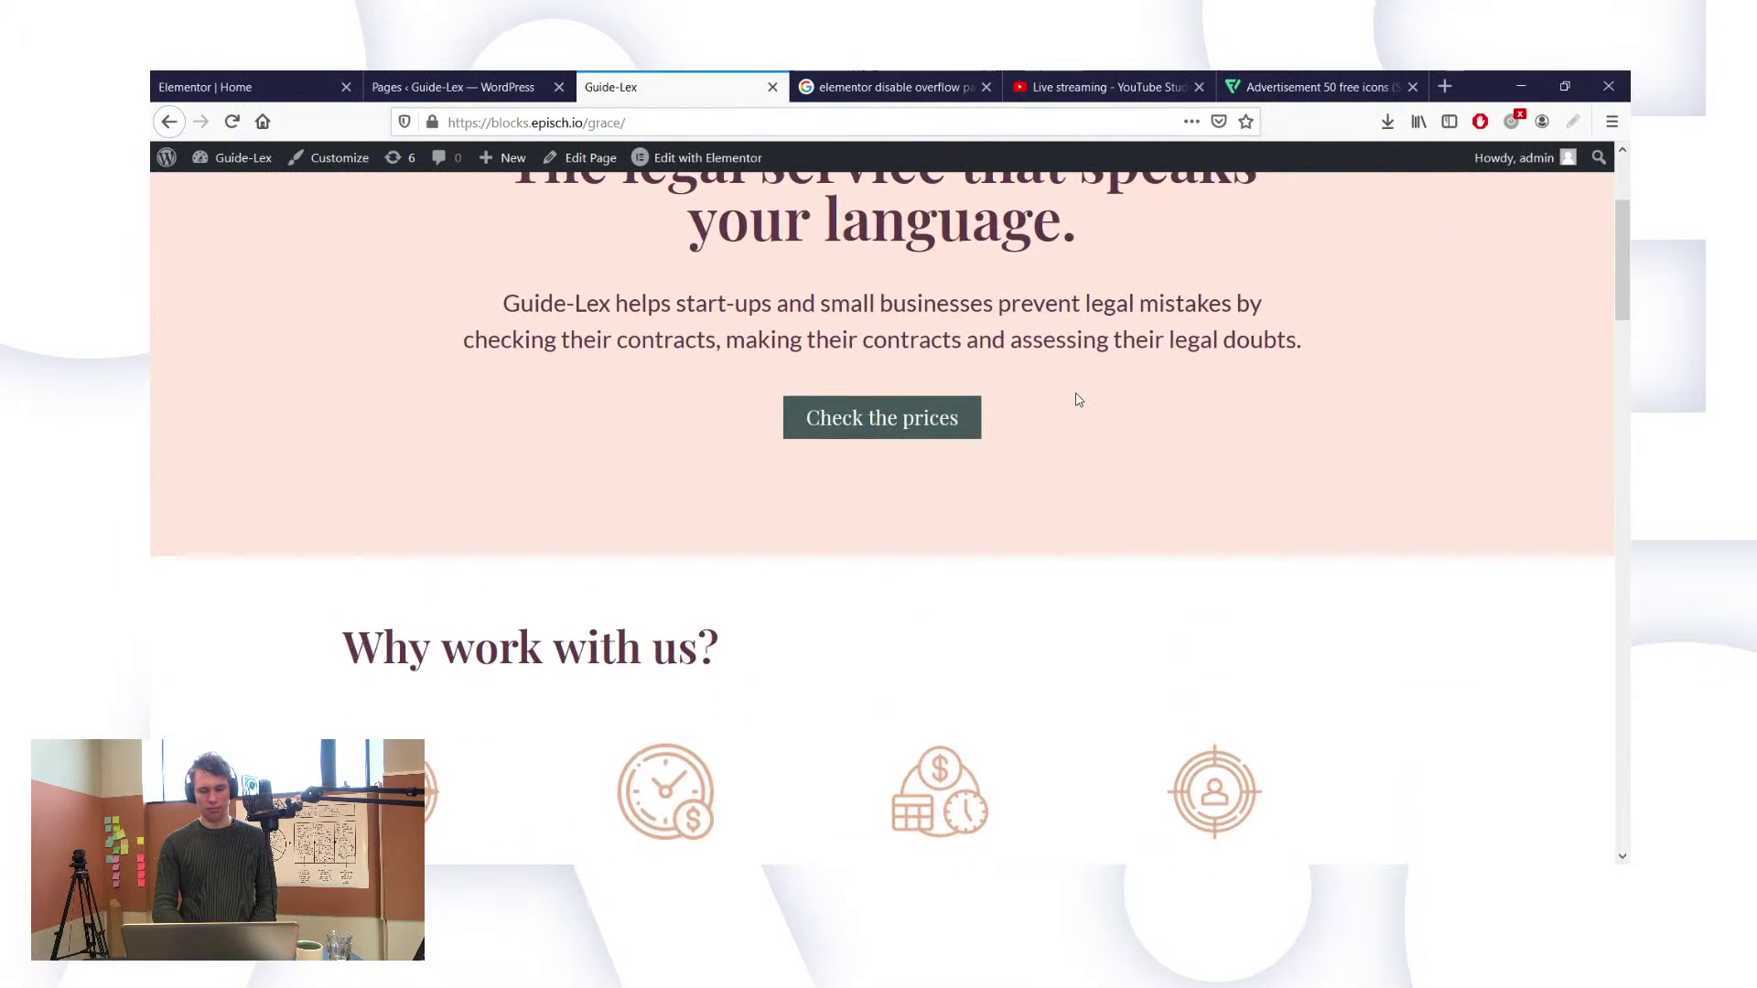
{"action": "scroll", "coordinate": [1078, 400], "scroll_direction": "down", "scroll_amount": 8}
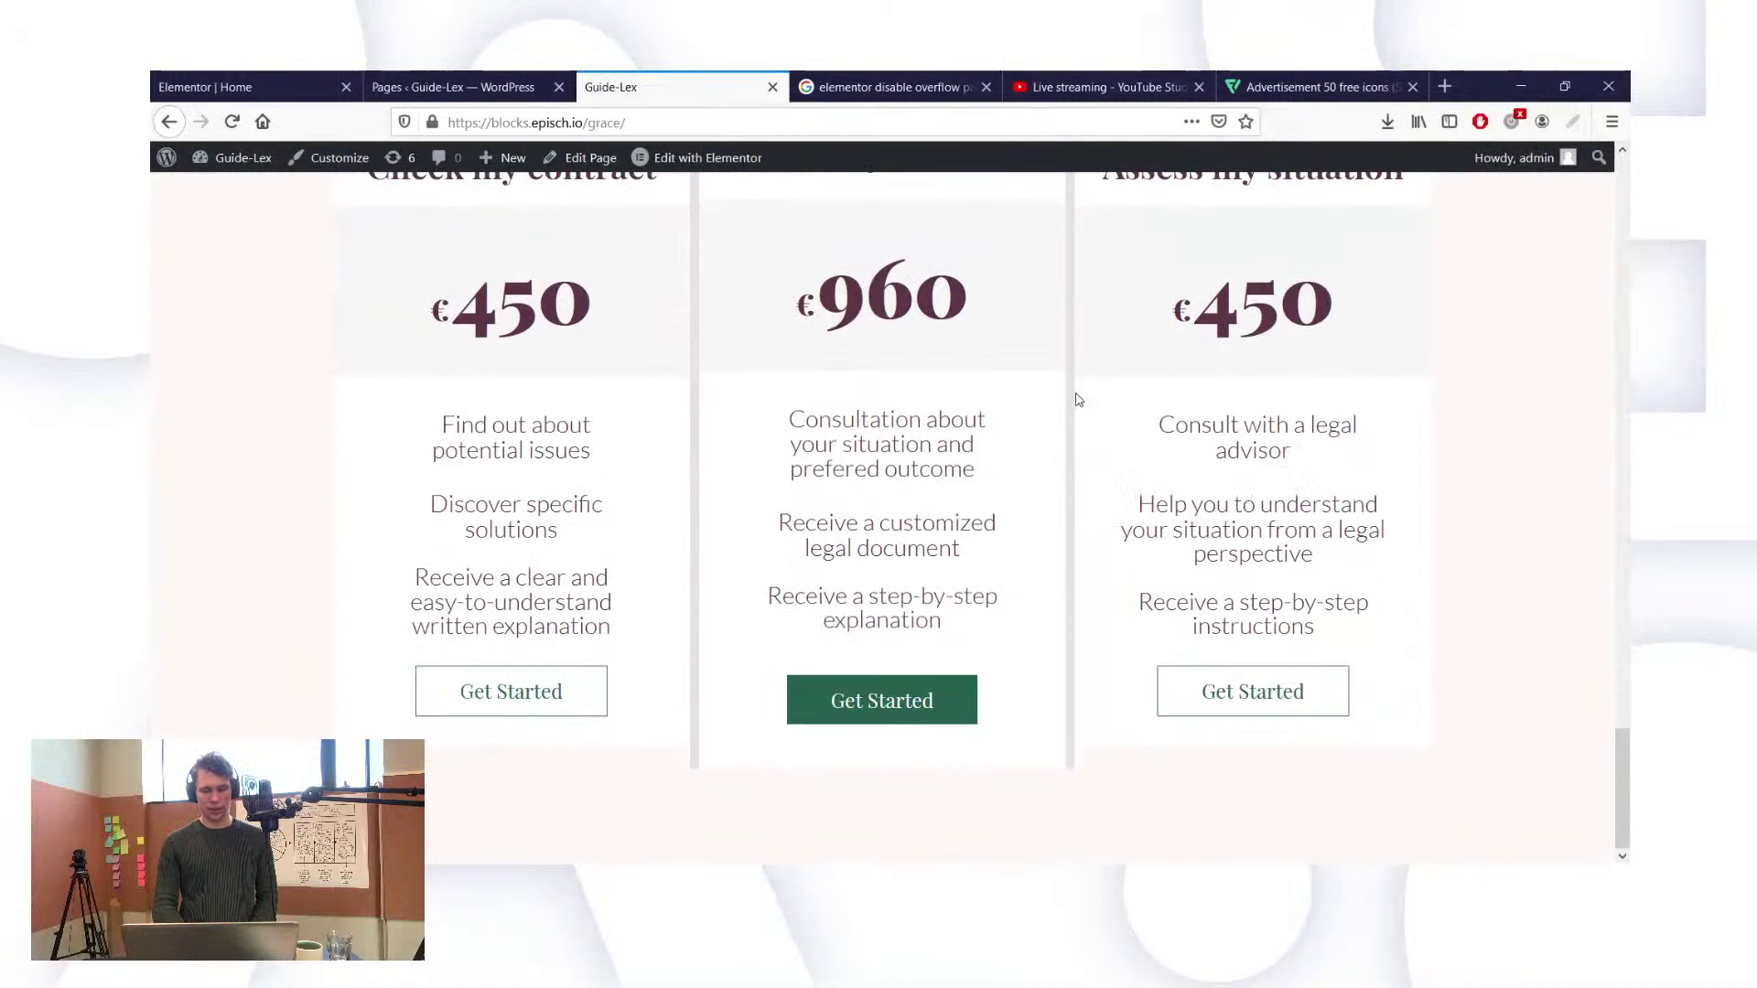
Step: Open Appearance > Menus in the WordPress admin
{"action": "left_click", "coordinate": [531, 81]}
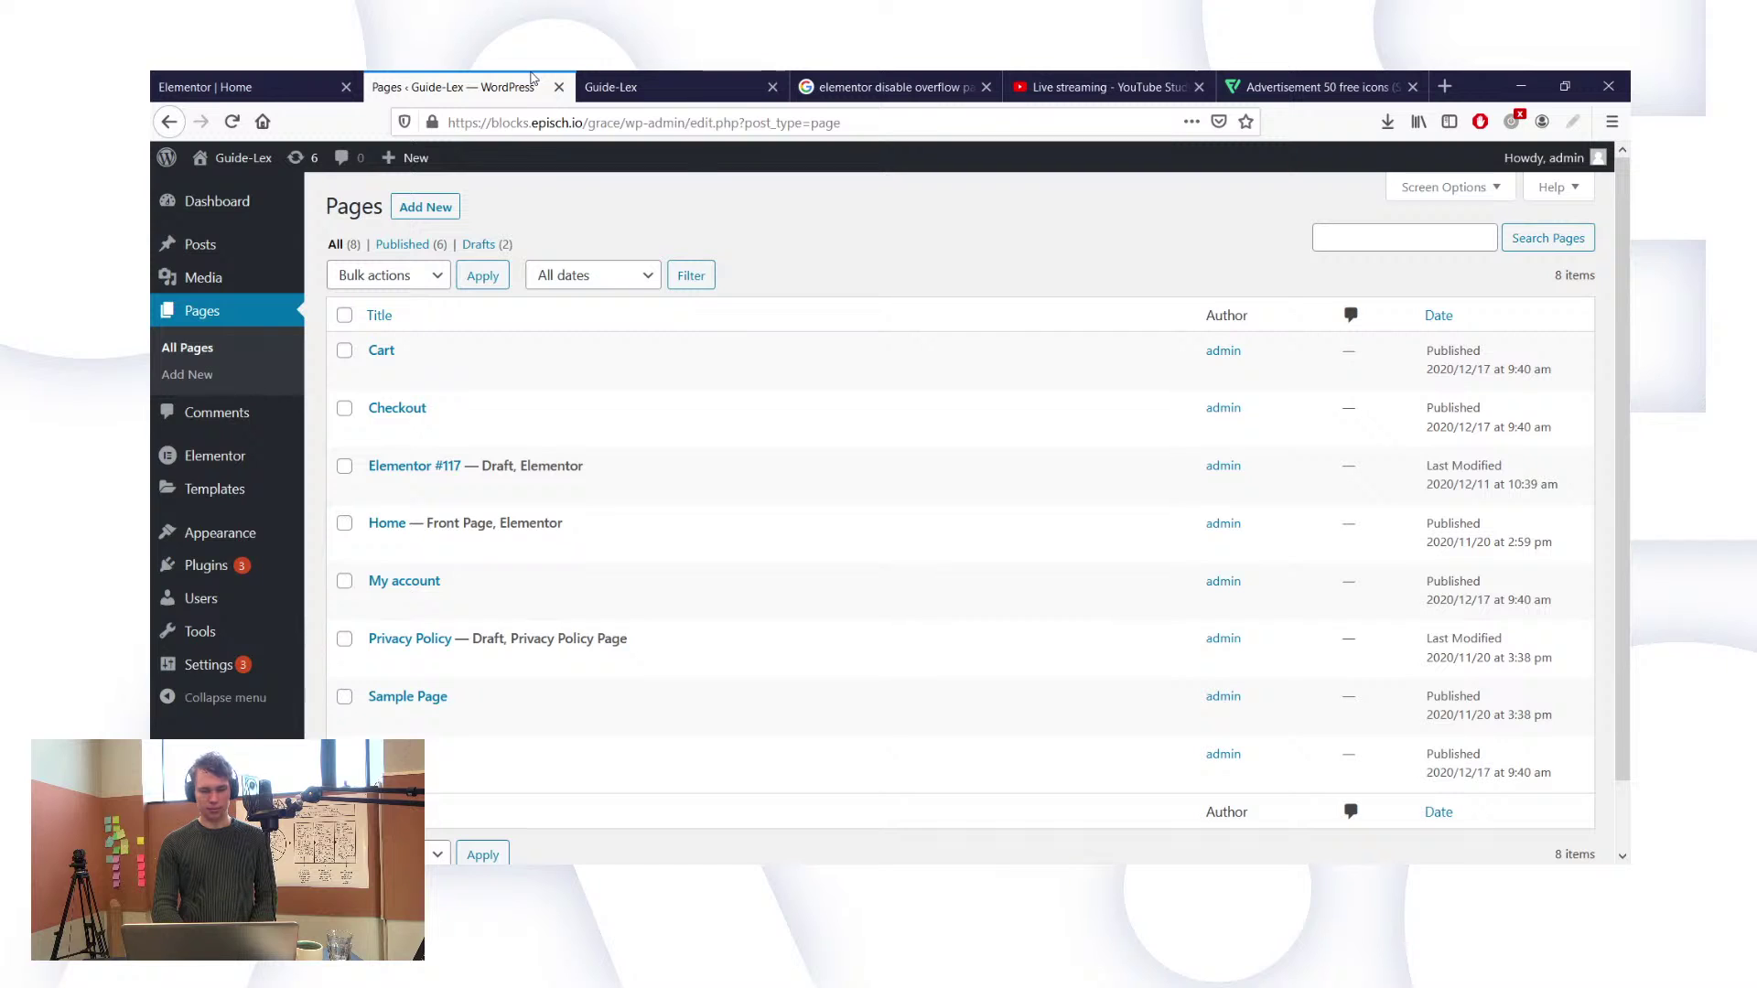
{"action": "mouse_move", "coordinate": [300, 534]}
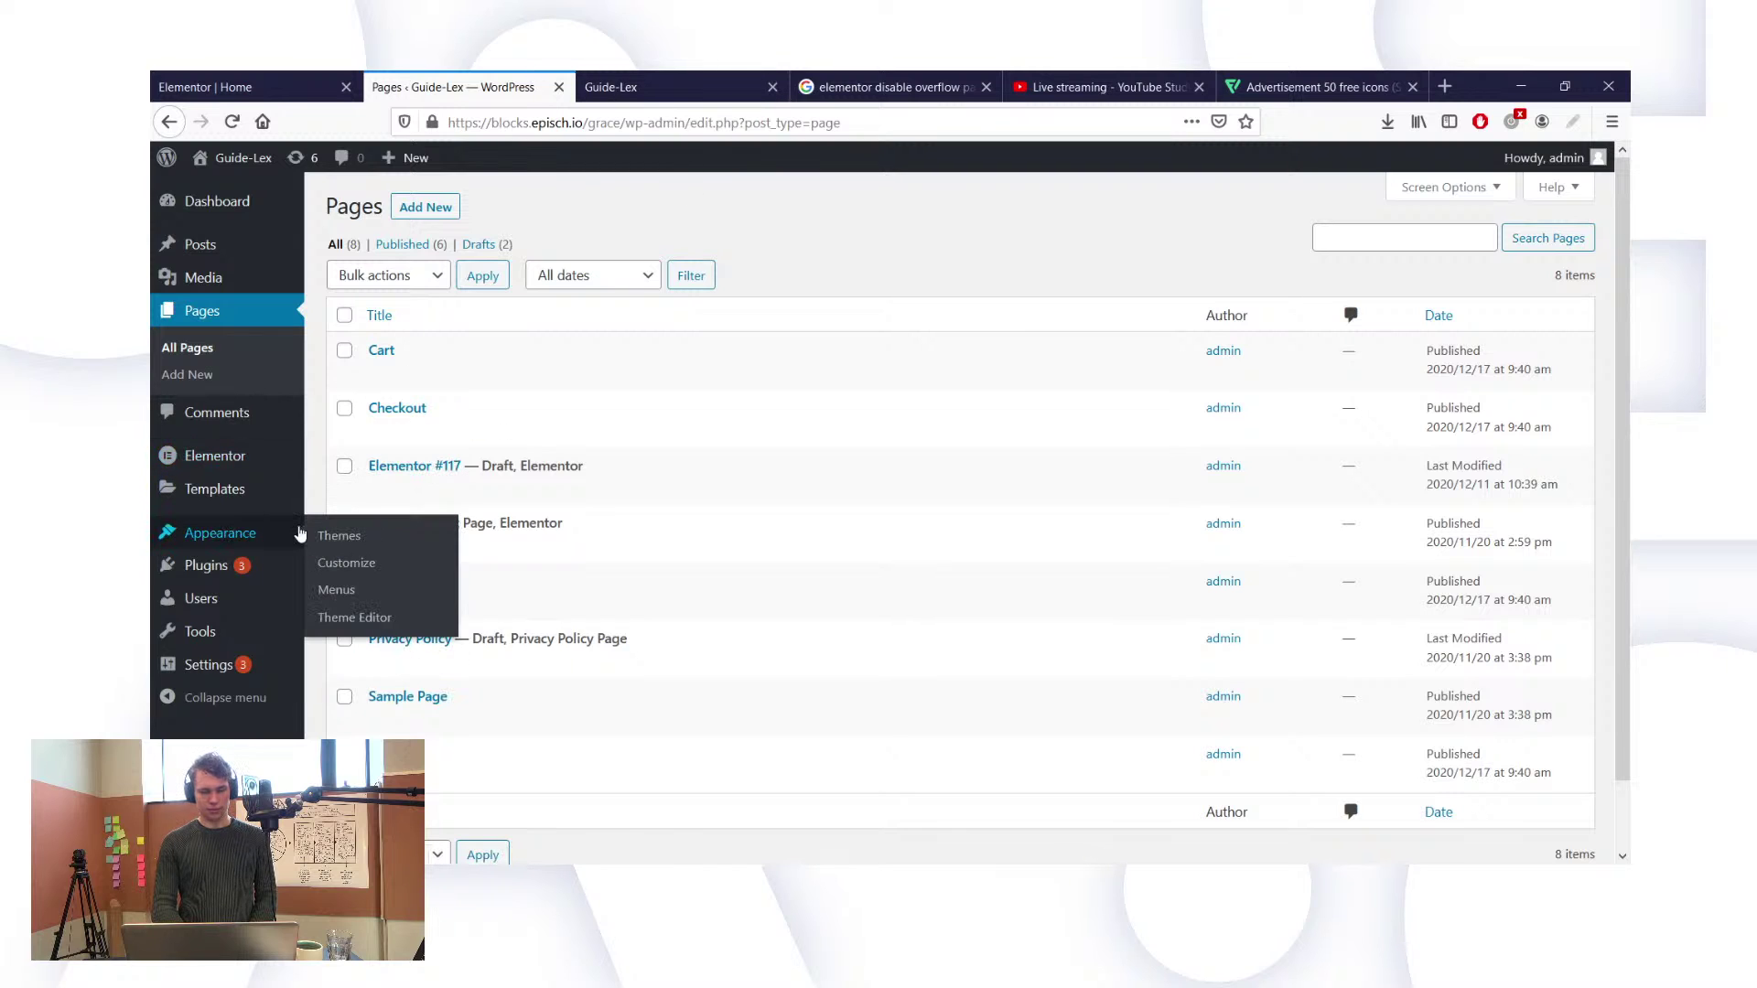
{"action": "left_click", "coordinate": [370, 591]}
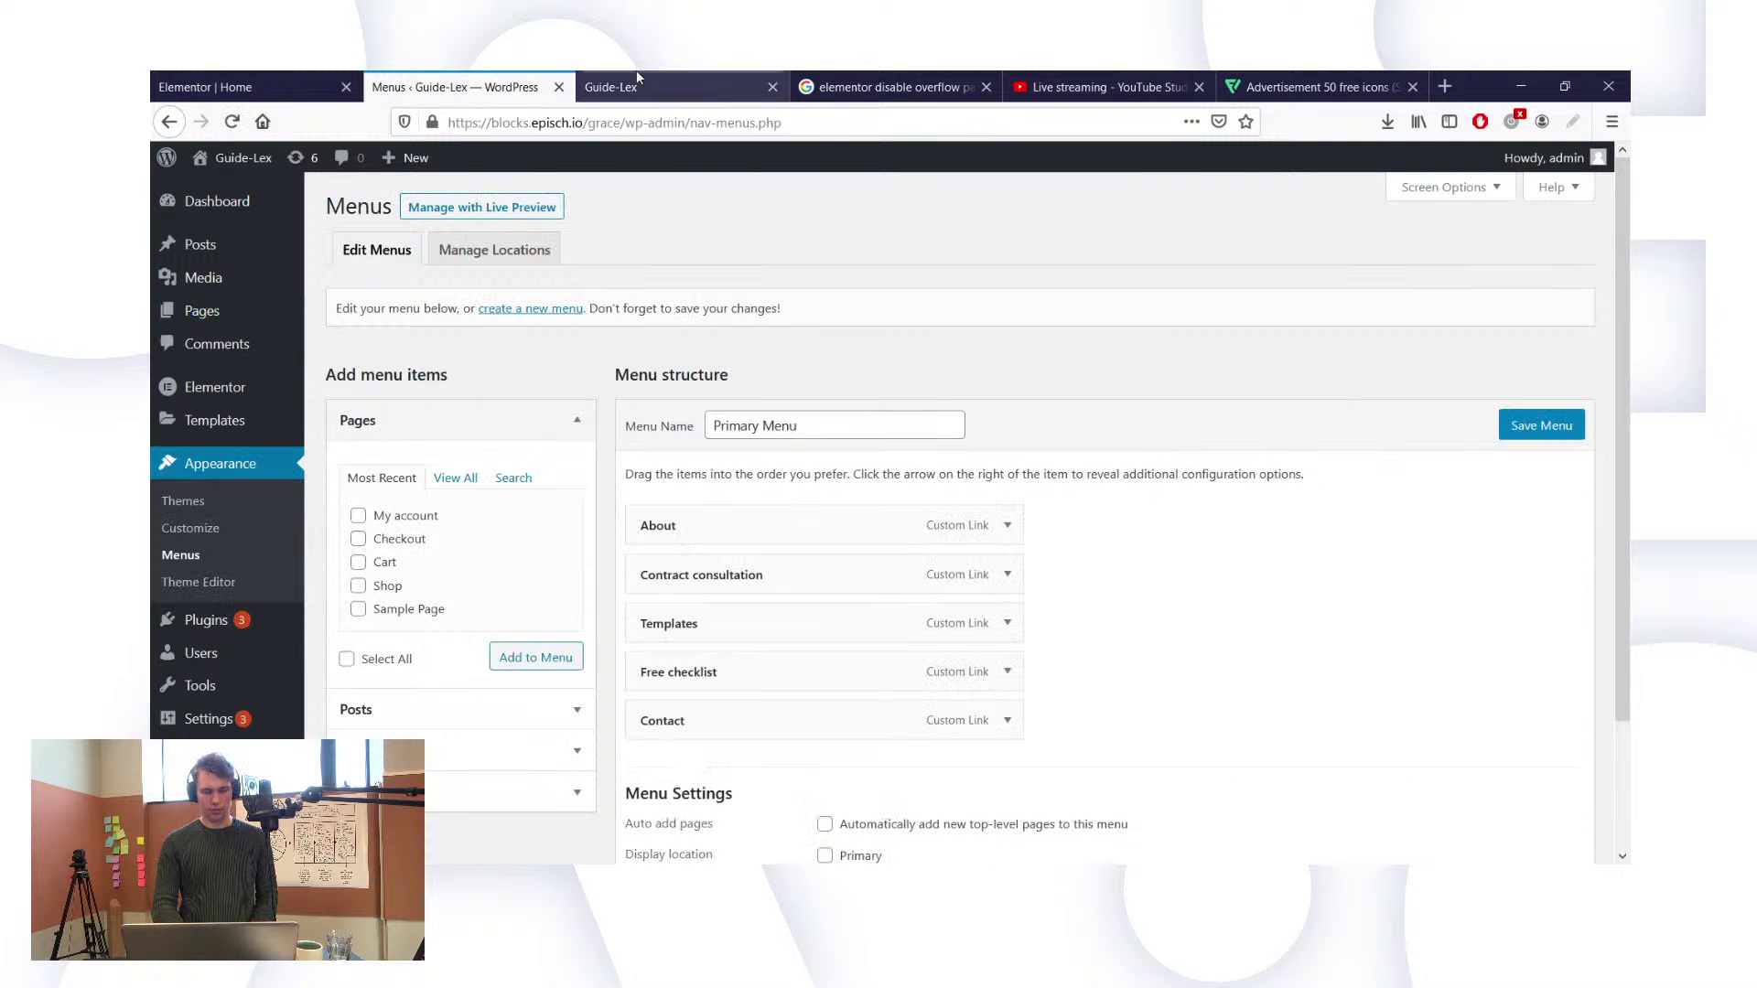
Step: Scroll through the live Guide-Lex page to review its current menu and sections
{"action": "left_click", "coordinate": [637, 82]}
{"action": "scroll", "coordinate": [851, 339], "scroll_direction": "up", "scroll_amount": 15}
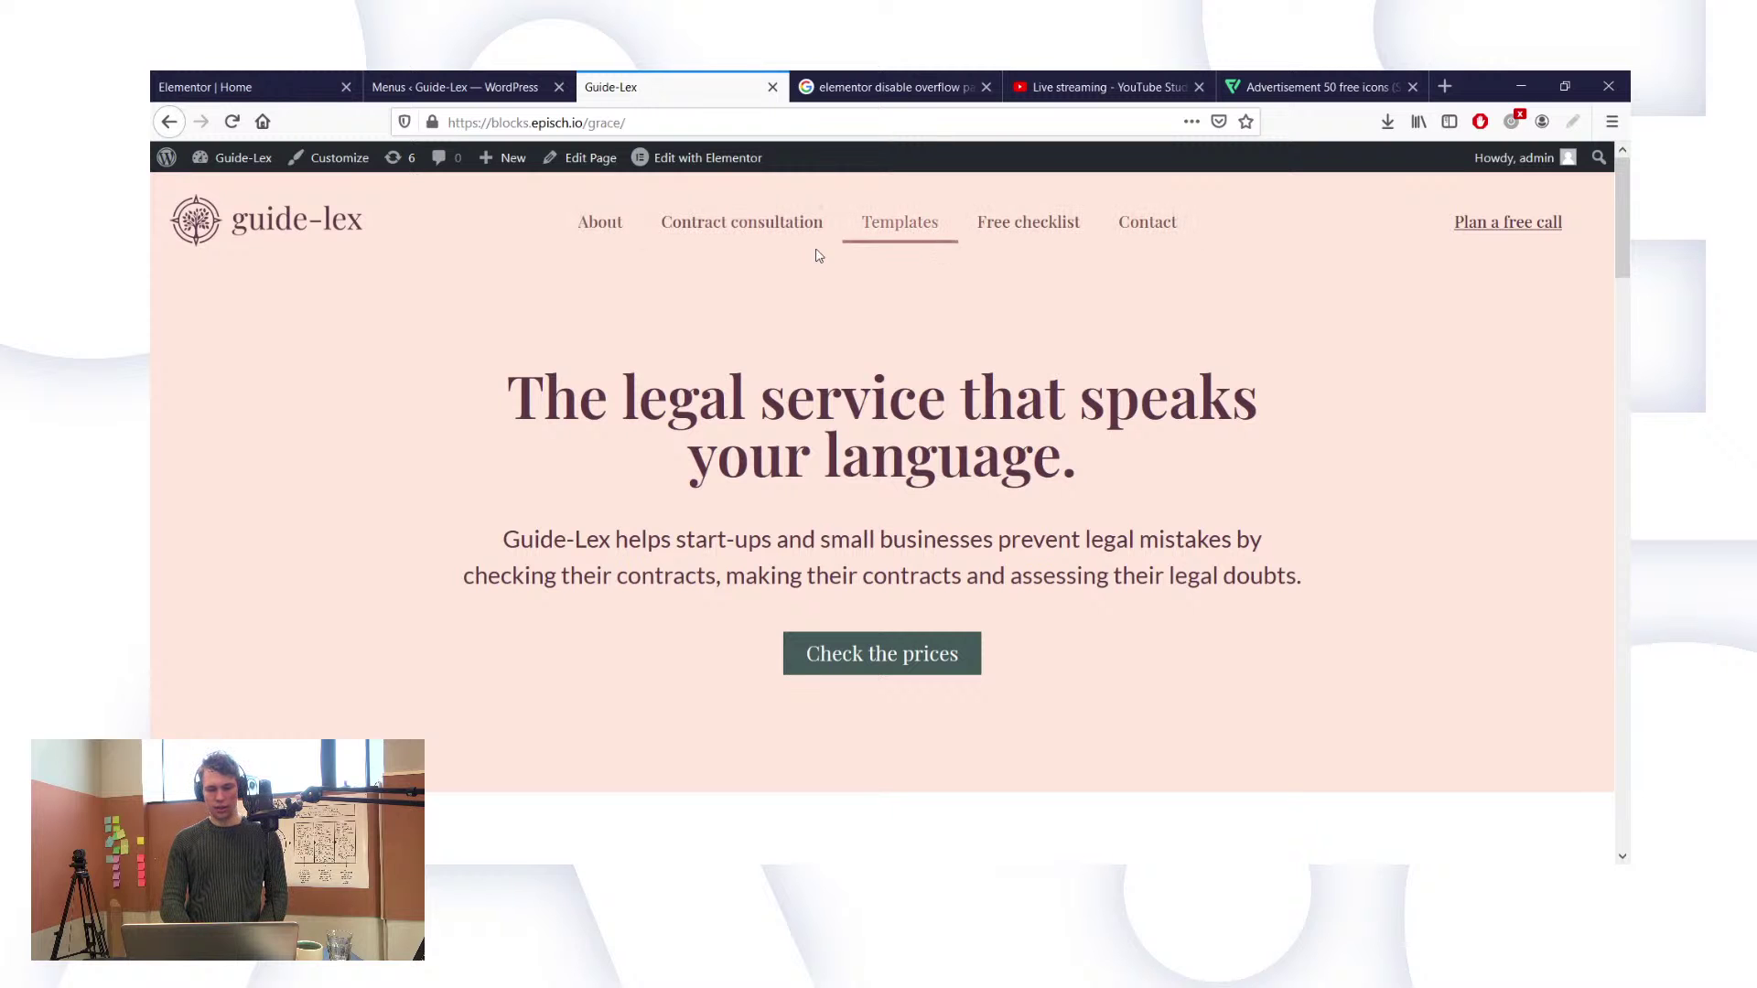
{"action": "scroll", "coordinate": [929, 430], "scroll_direction": "down", "scroll_amount": 15}
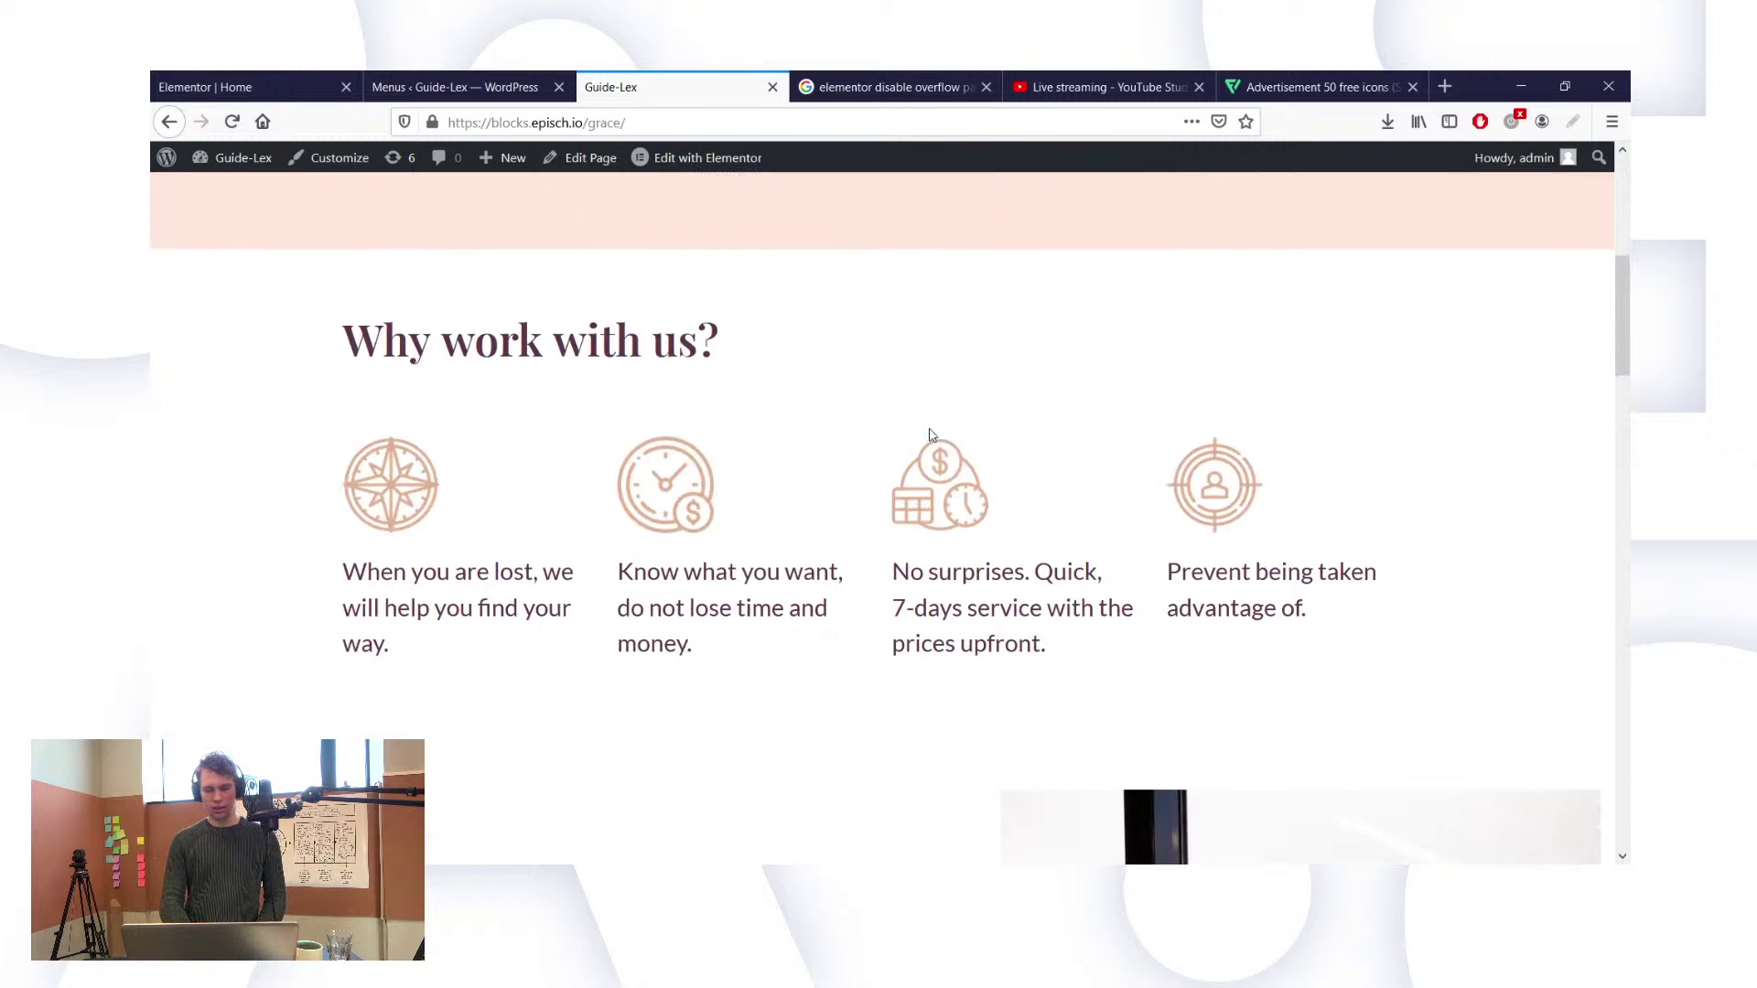
{"action": "scroll", "coordinate": [931, 435], "scroll_direction": "down", "scroll_amount": 10}
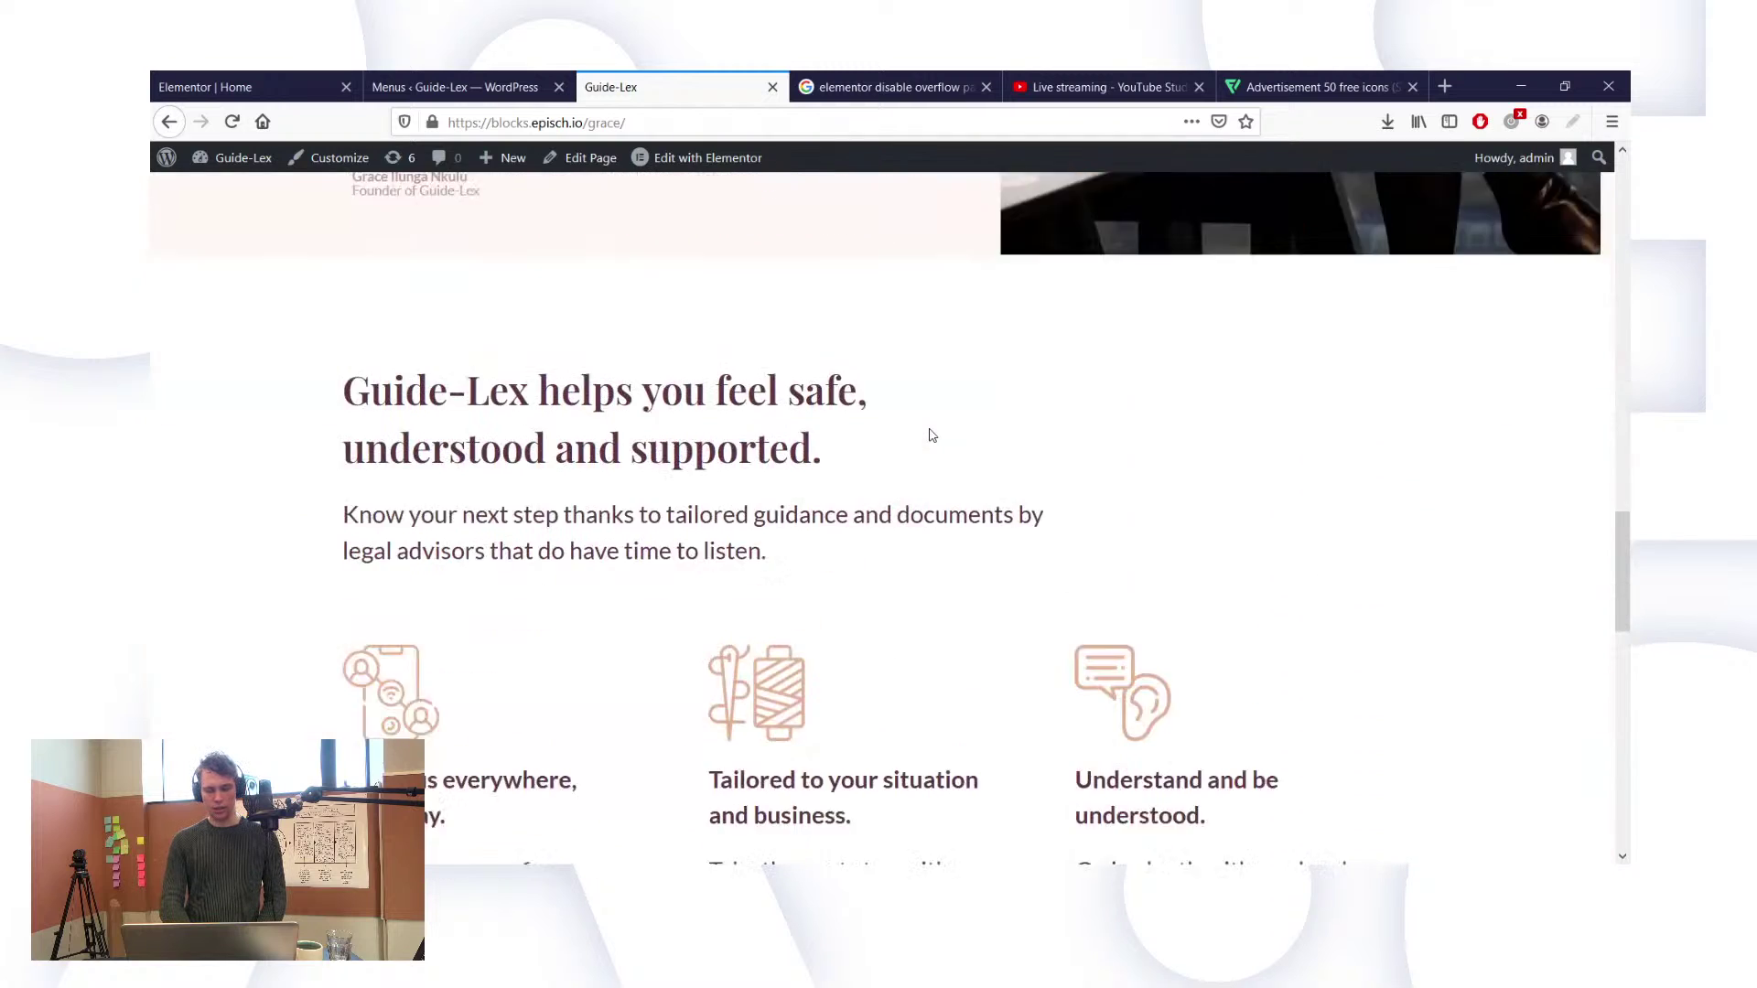
{"action": "scroll", "coordinate": [931, 435], "scroll_direction": "down", "scroll_amount": 9}
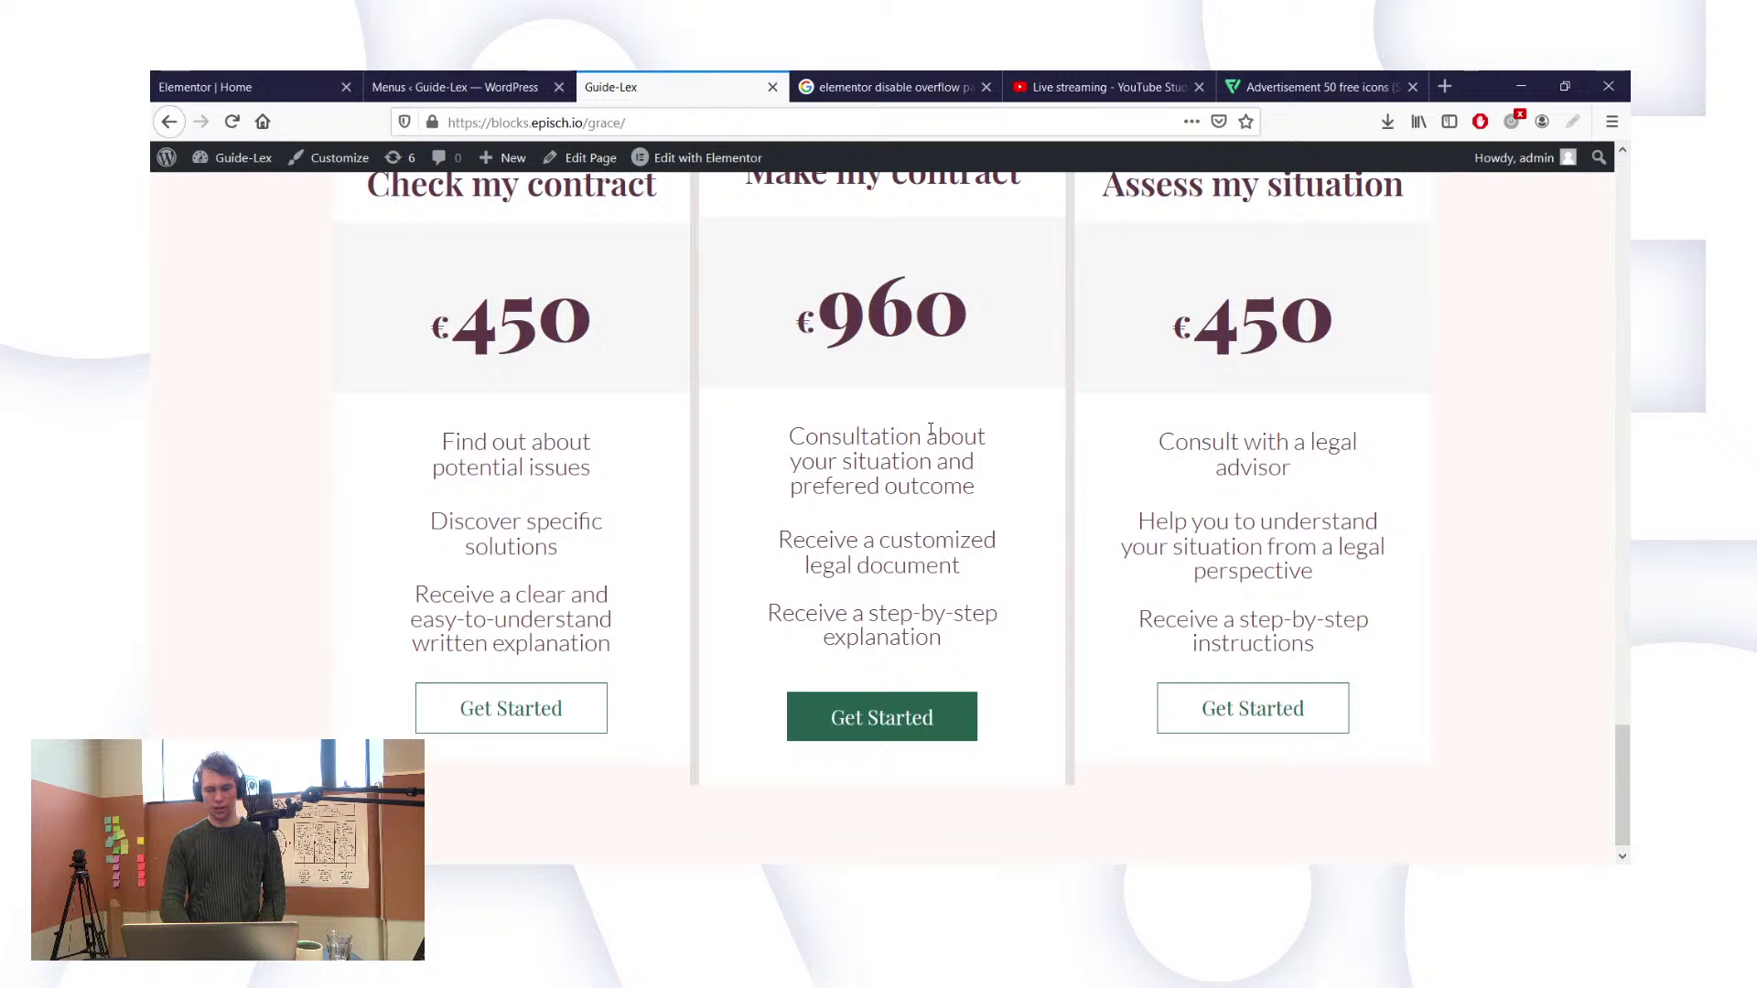
{"action": "scroll", "coordinate": [930, 430], "scroll_direction": "up", "scroll_amount": 2}
{"action": "scroll", "coordinate": [930, 430], "scroll_direction": "up", "scroll_amount": 1}
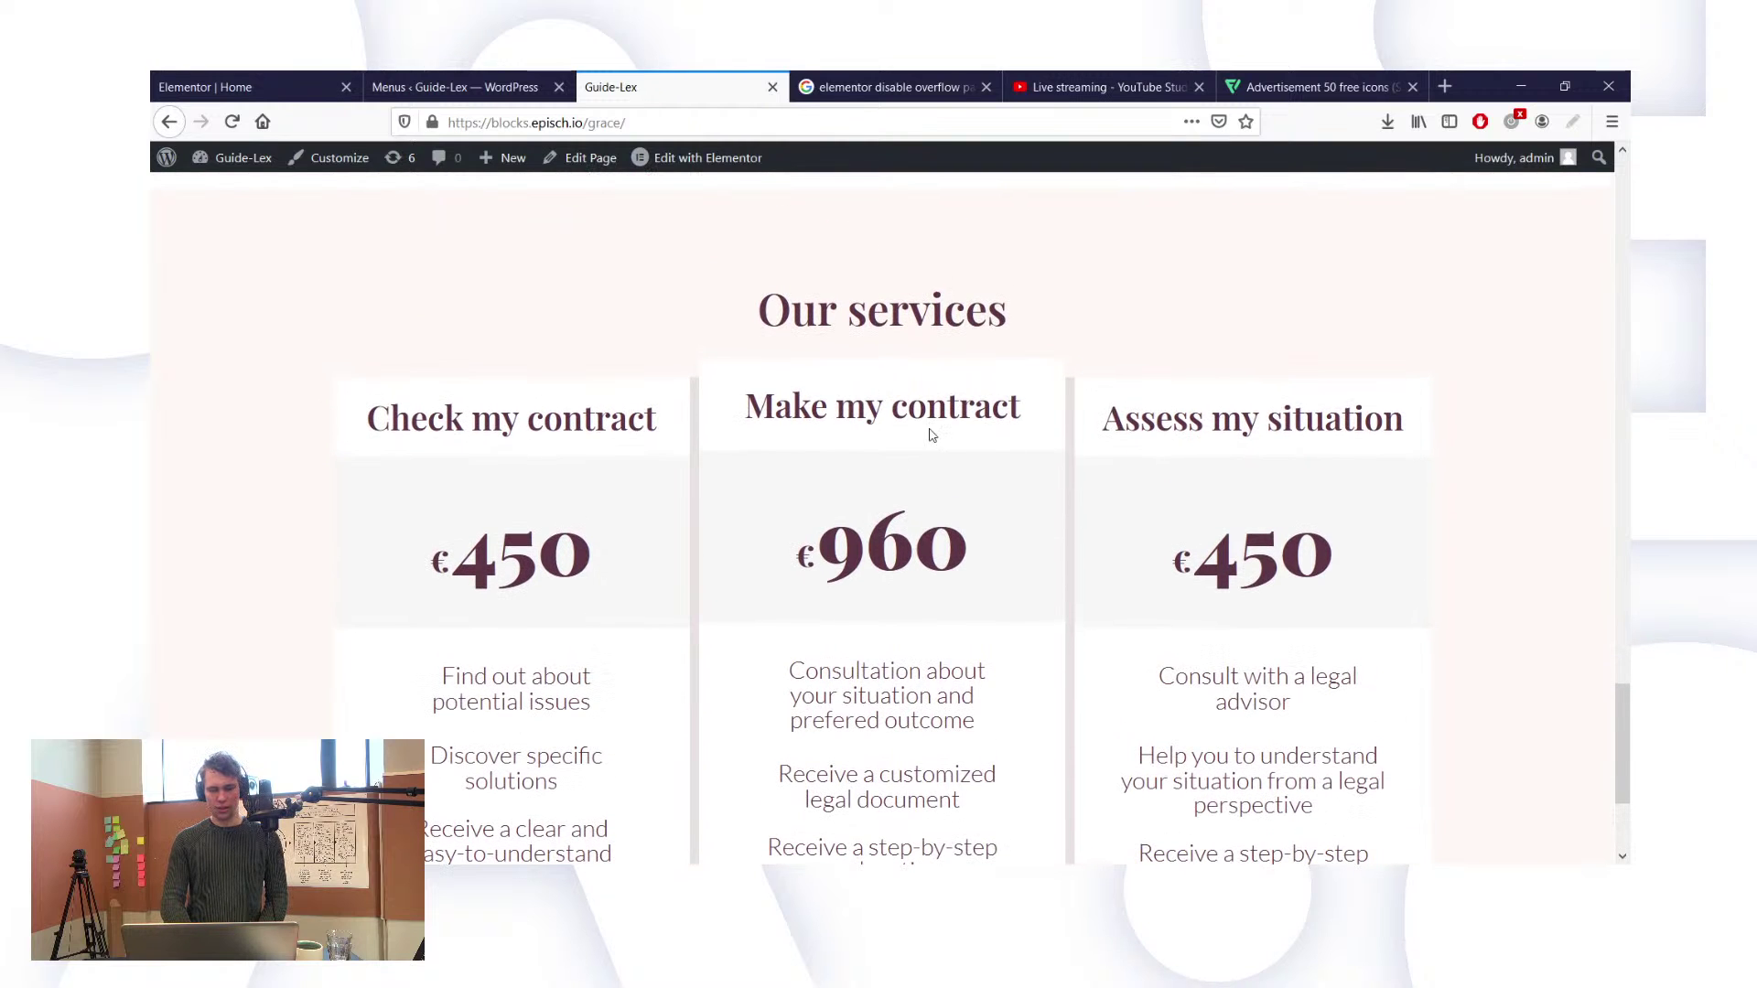
{"action": "scroll", "coordinate": [931, 432], "scroll_direction": "up", "scroll_amount": 6}
Step: Back in the admin, open Templates > Theme Builder to find the Elementor Header #16 template
{"action": "left_click", "coordinate": [432, 79]}
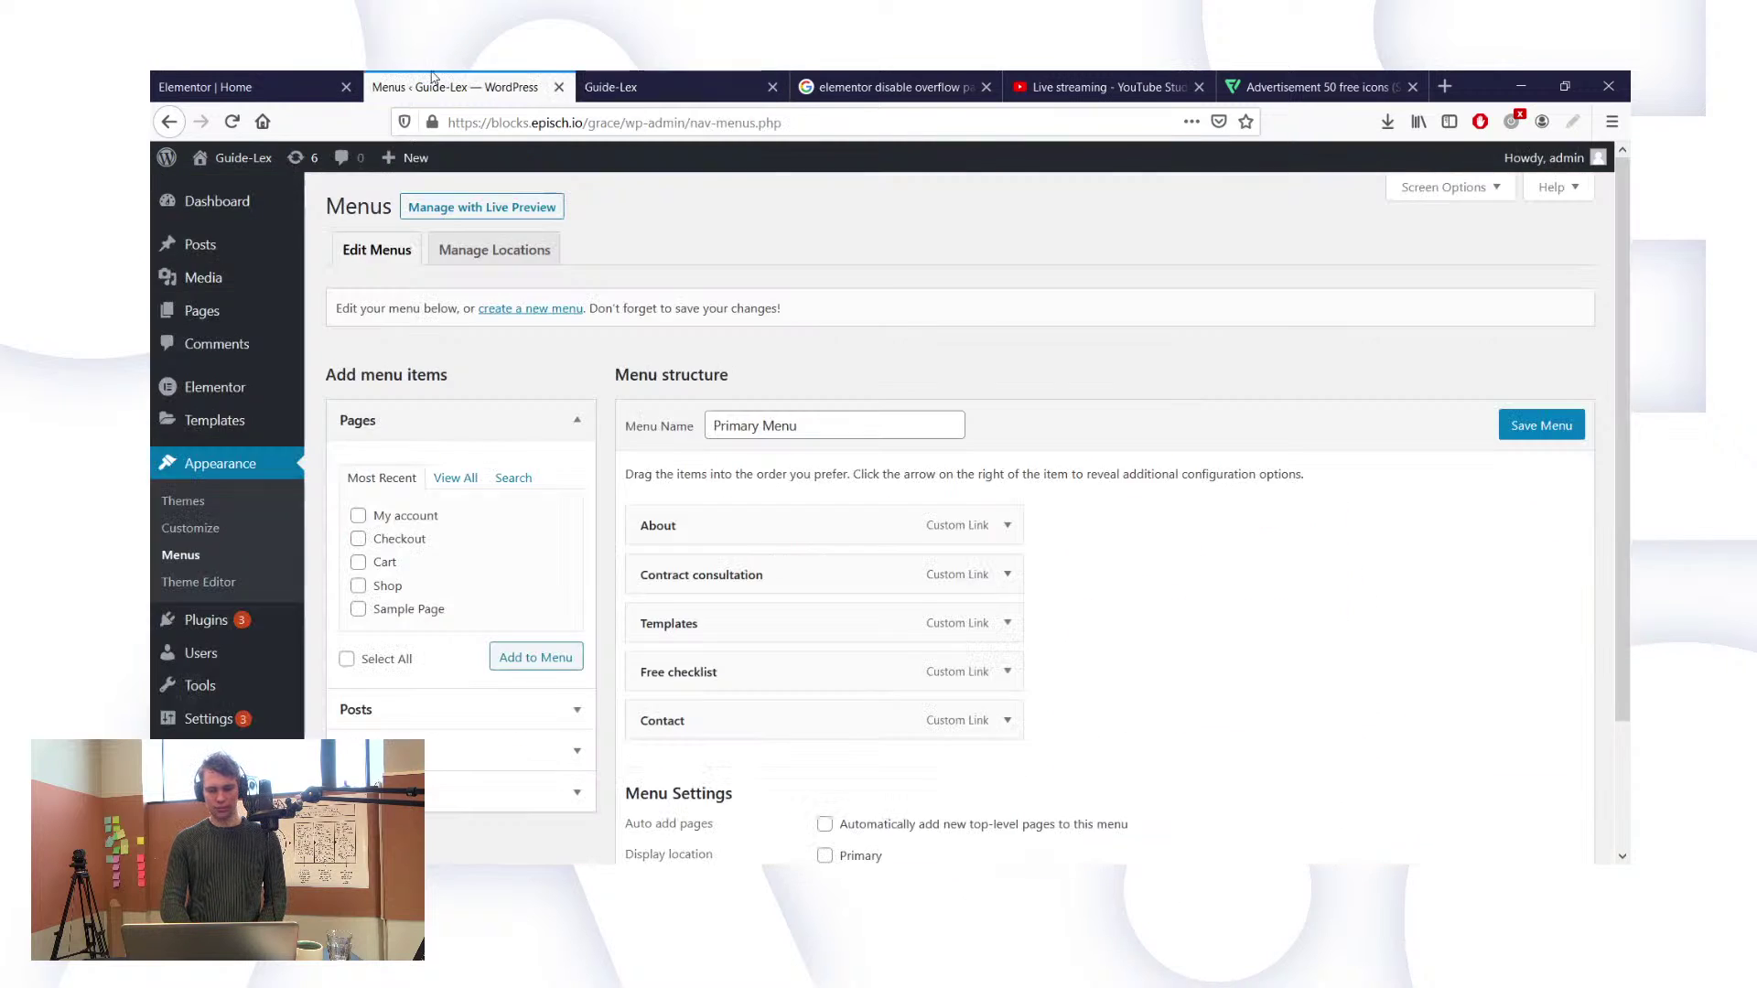
{"action": "left_click", "coordinate": [594, 80]}
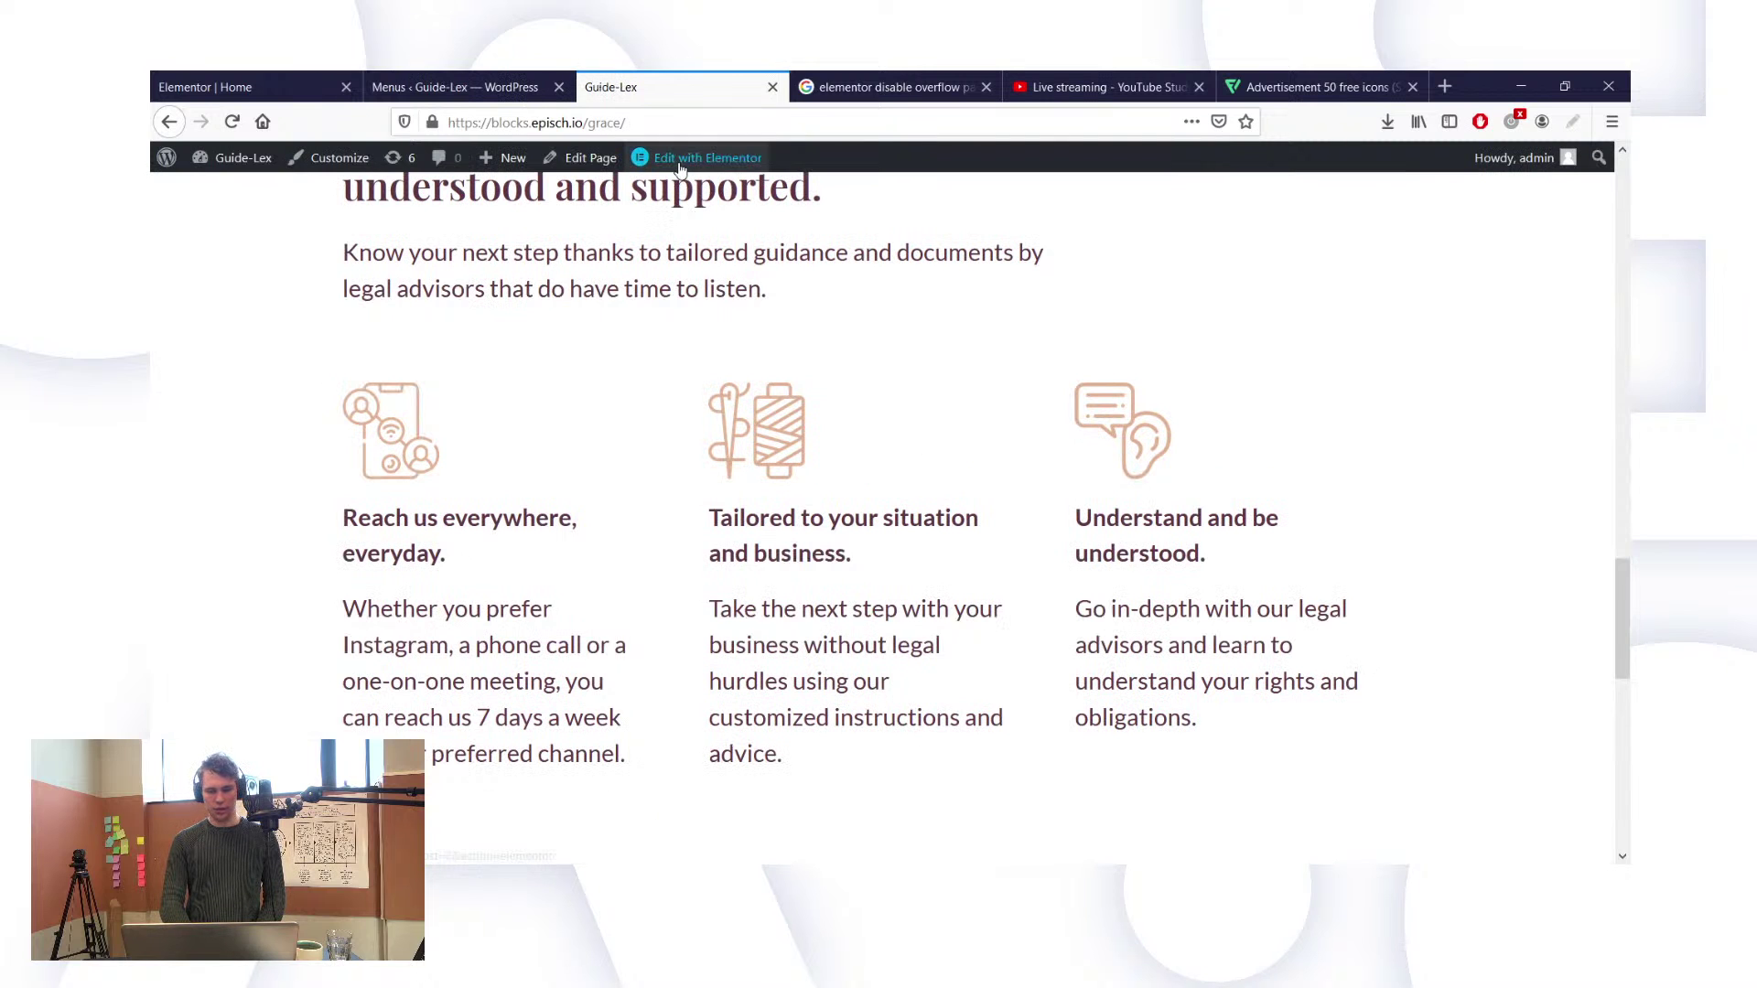
{"action": "left_click", "coordinate": [455, 86]}
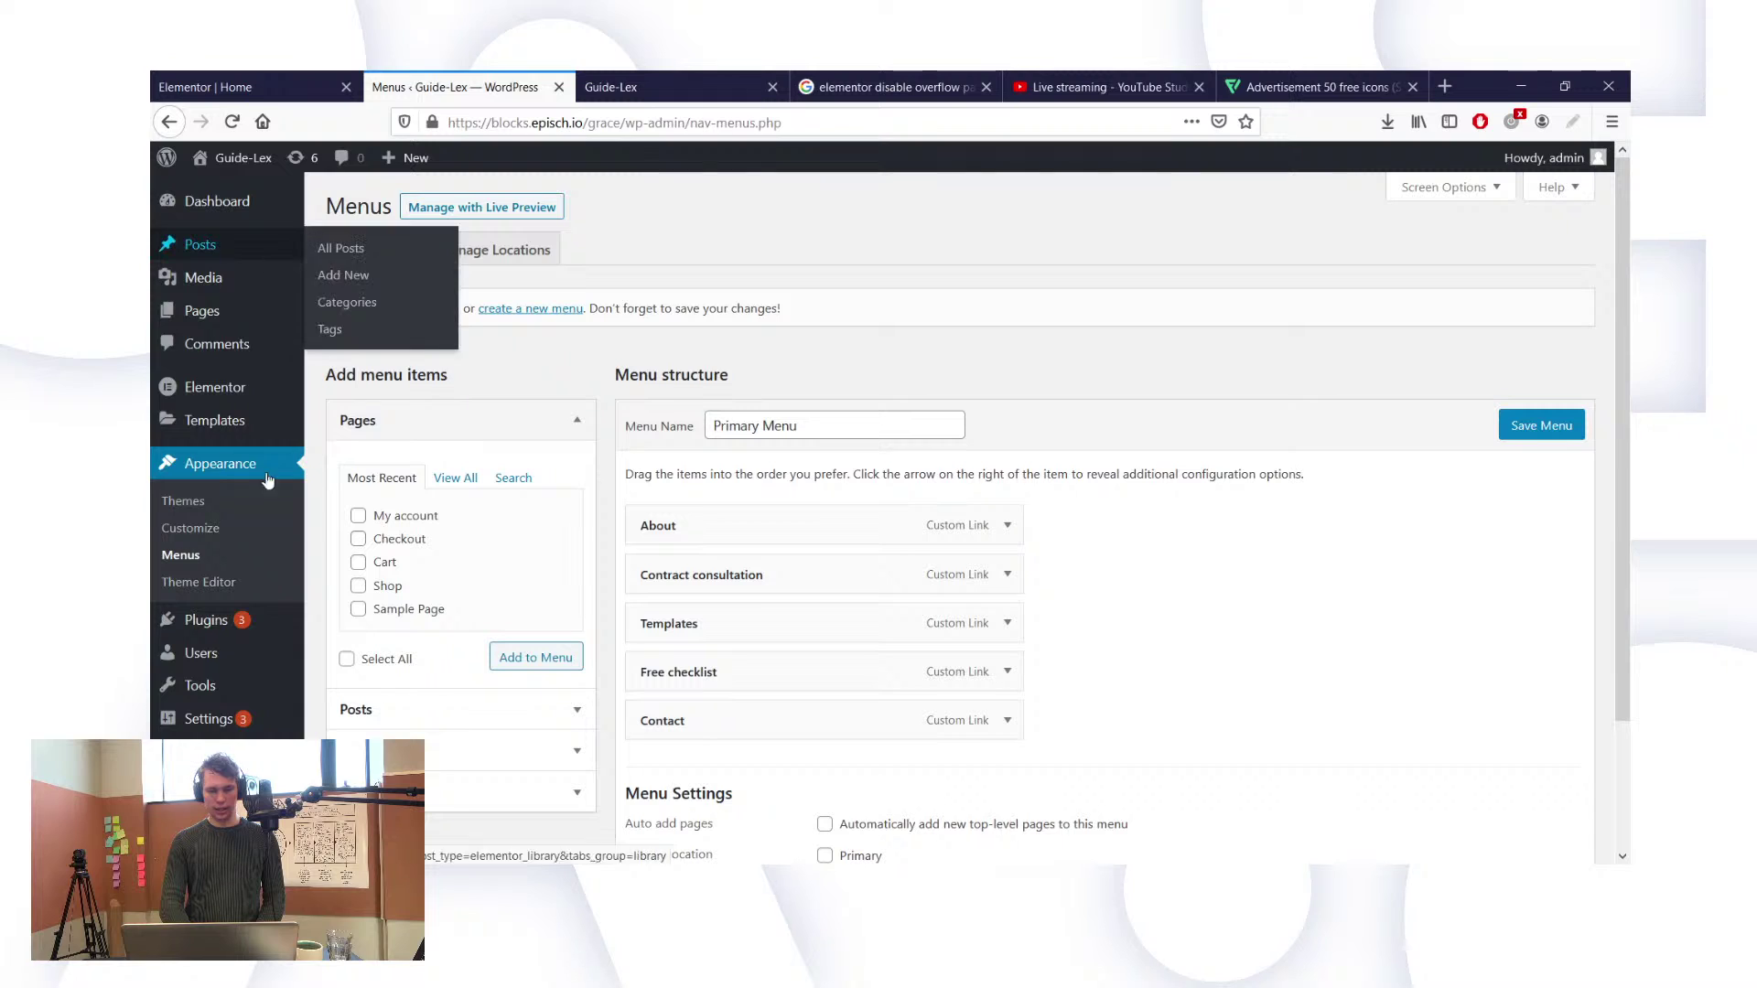
{"action": "mouse_move", "coordinate": [230, 431]}
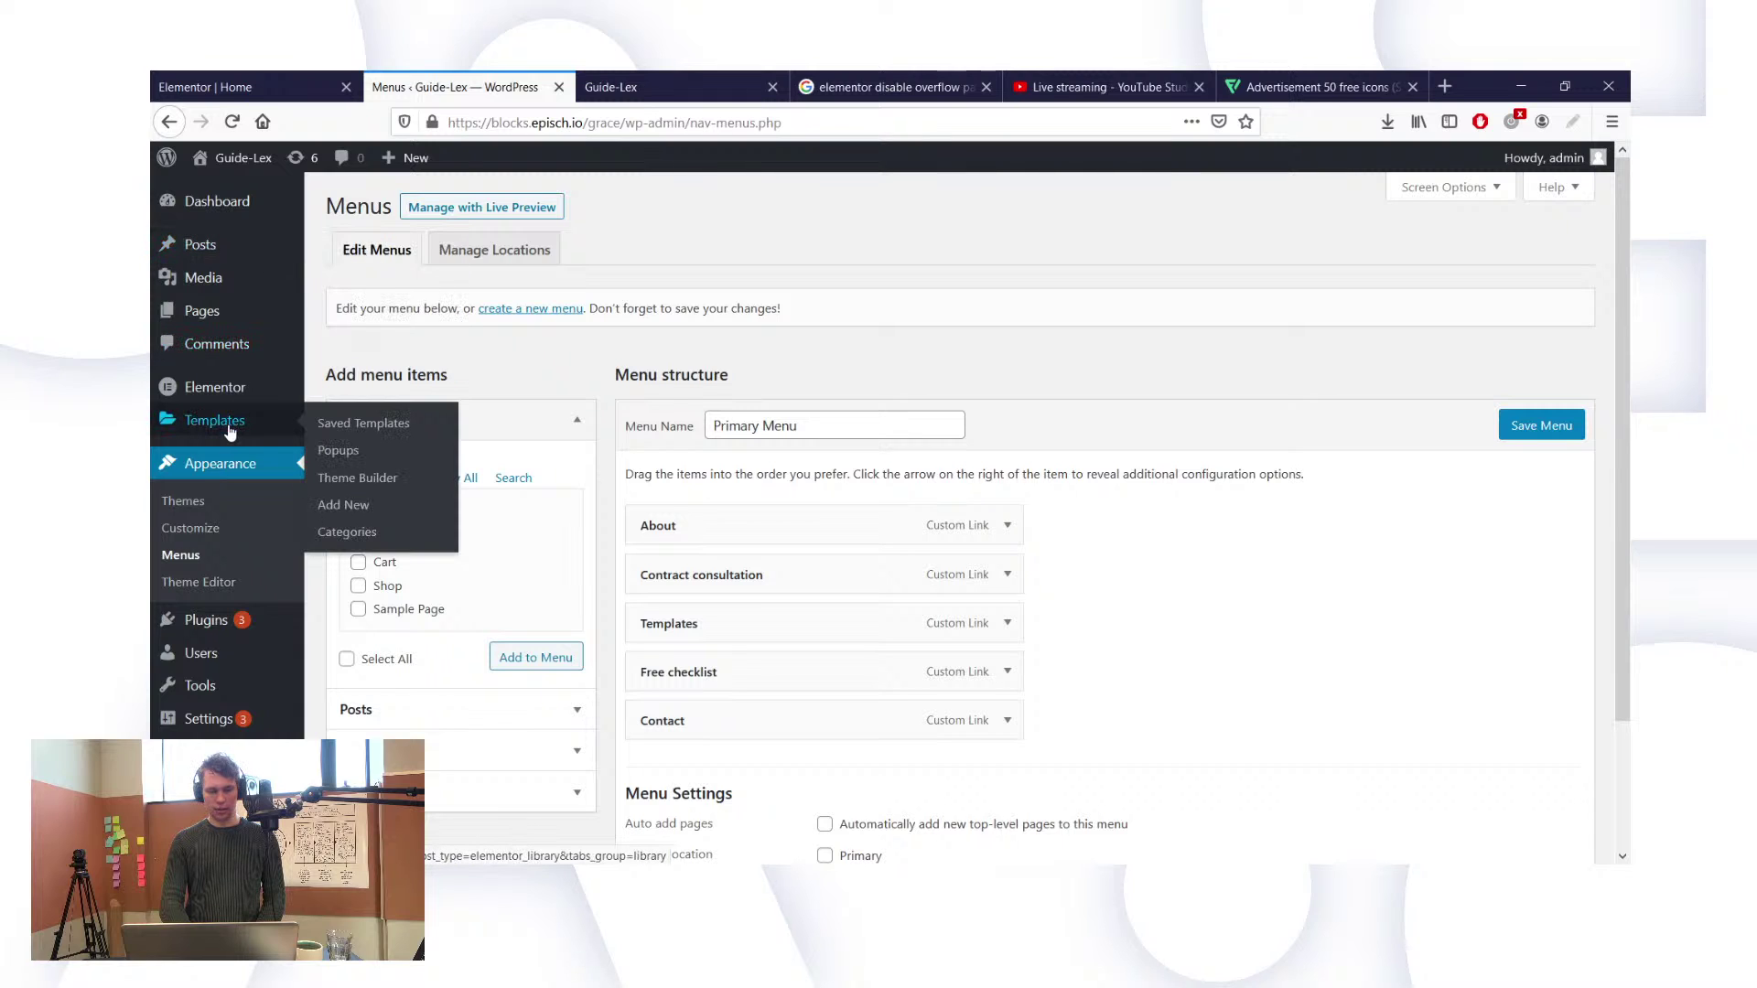
{"action": "left_click", "coordinate": [388, 485]}
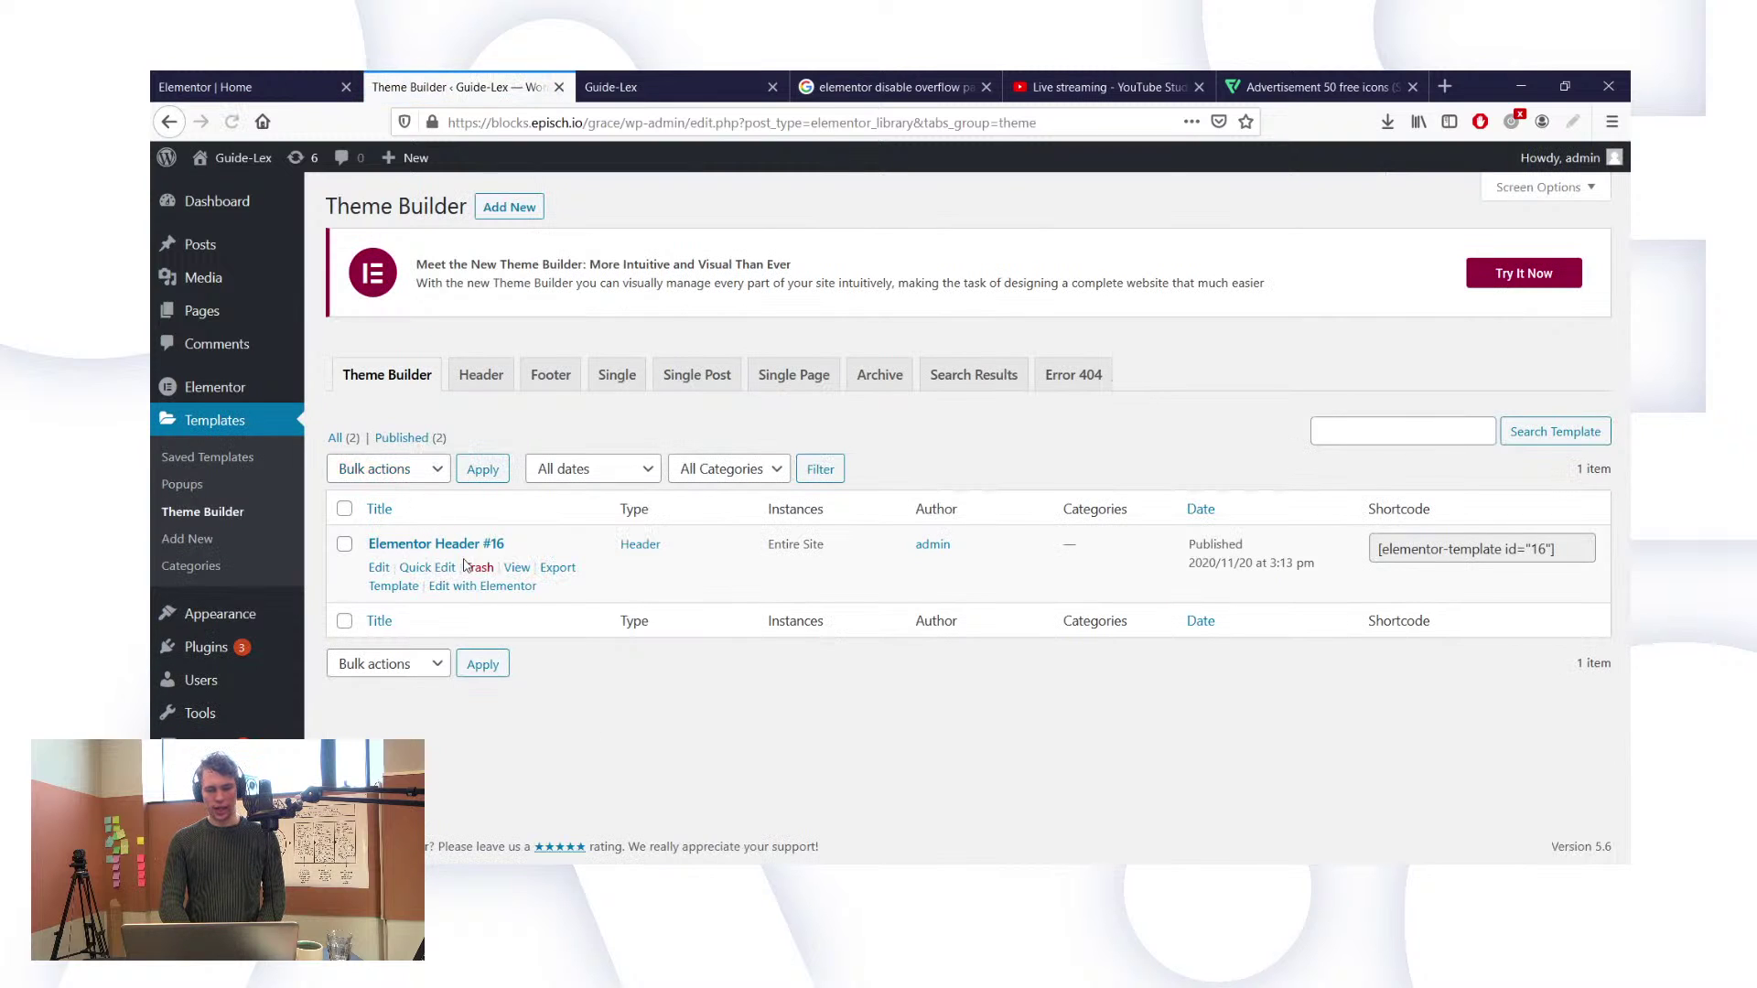
Step: Open Elementor Header #16 in Elementor and delete its Nav Menu widget
{"action": "left_click", "coordinate": [494, 587]}
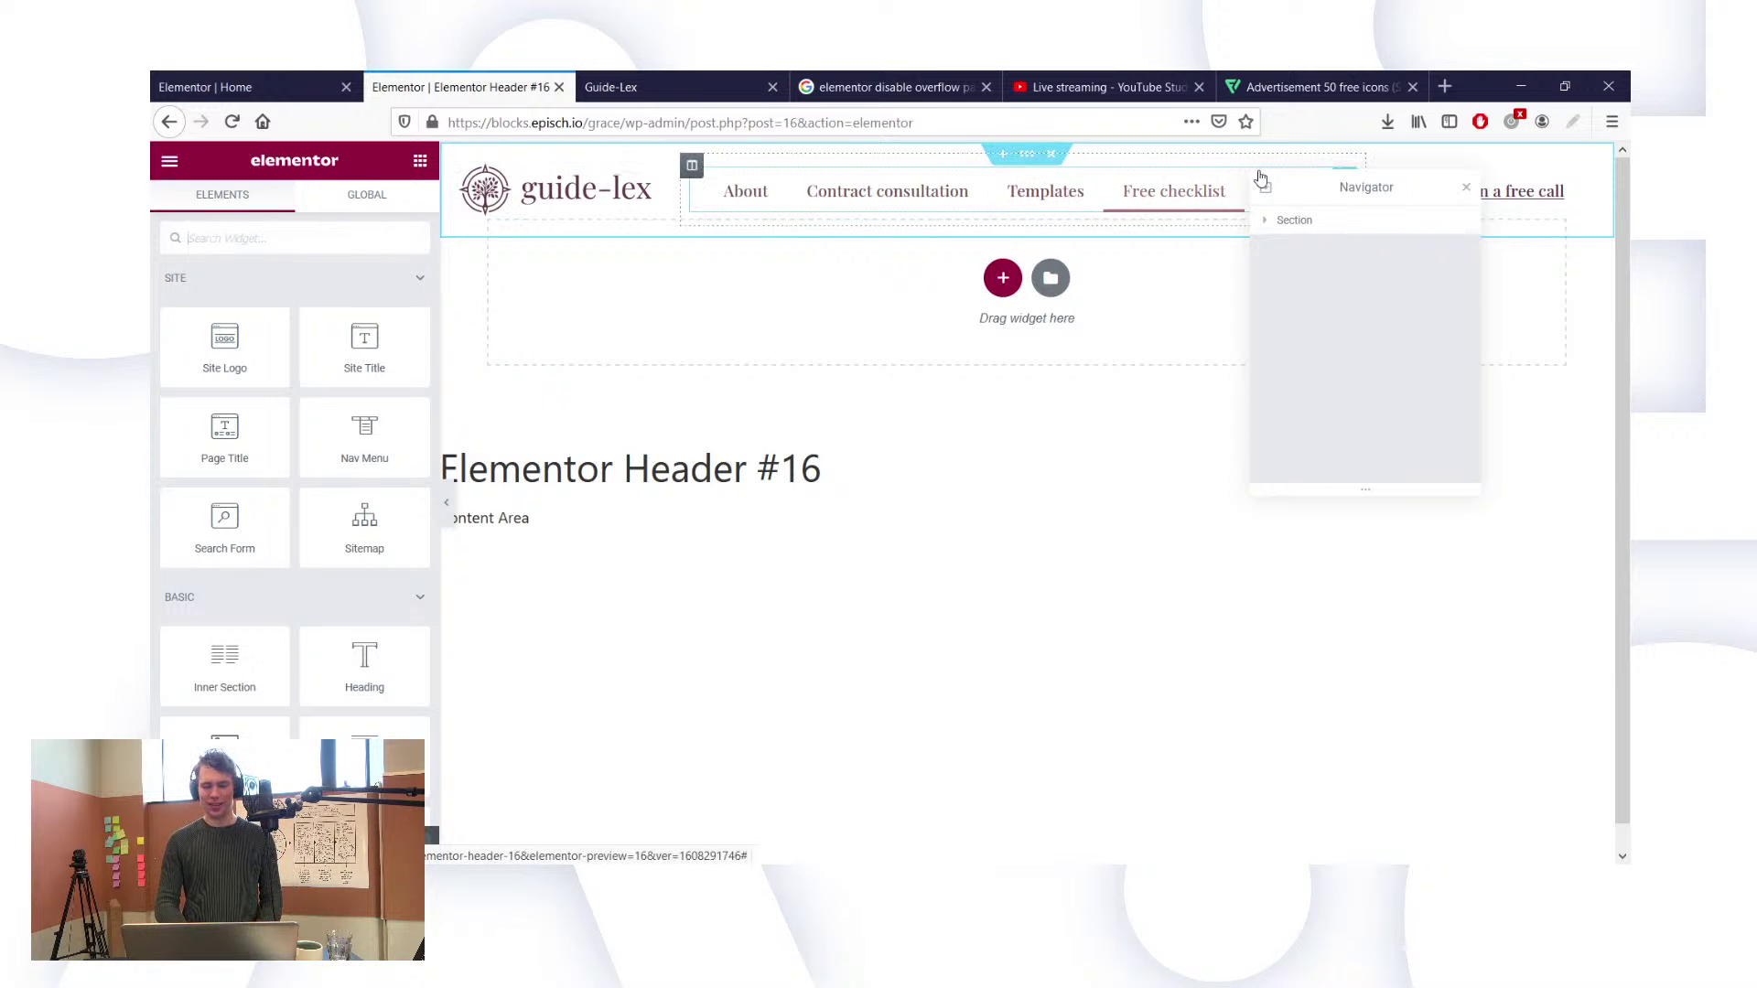
{"action": "left_click_drag", "start_coordinate": [1315, 177], "coordinate": [1430, 240]}
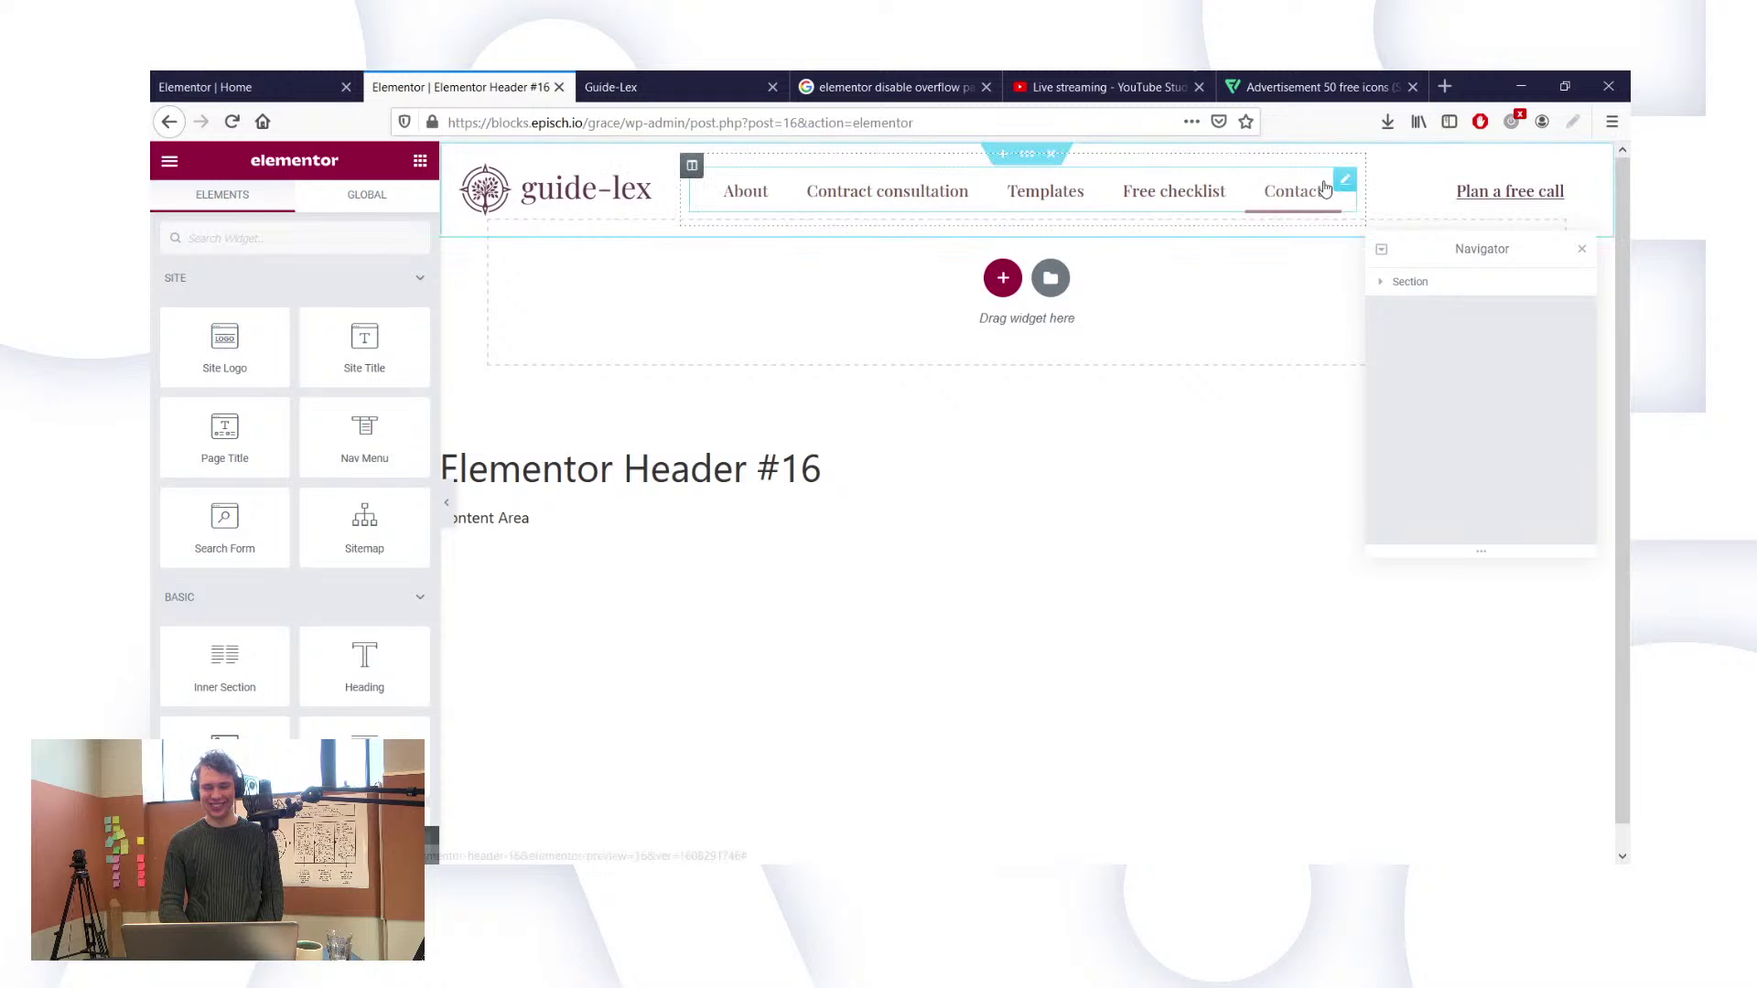
{"action": "right_click", "coordinate": [1340, 188]}
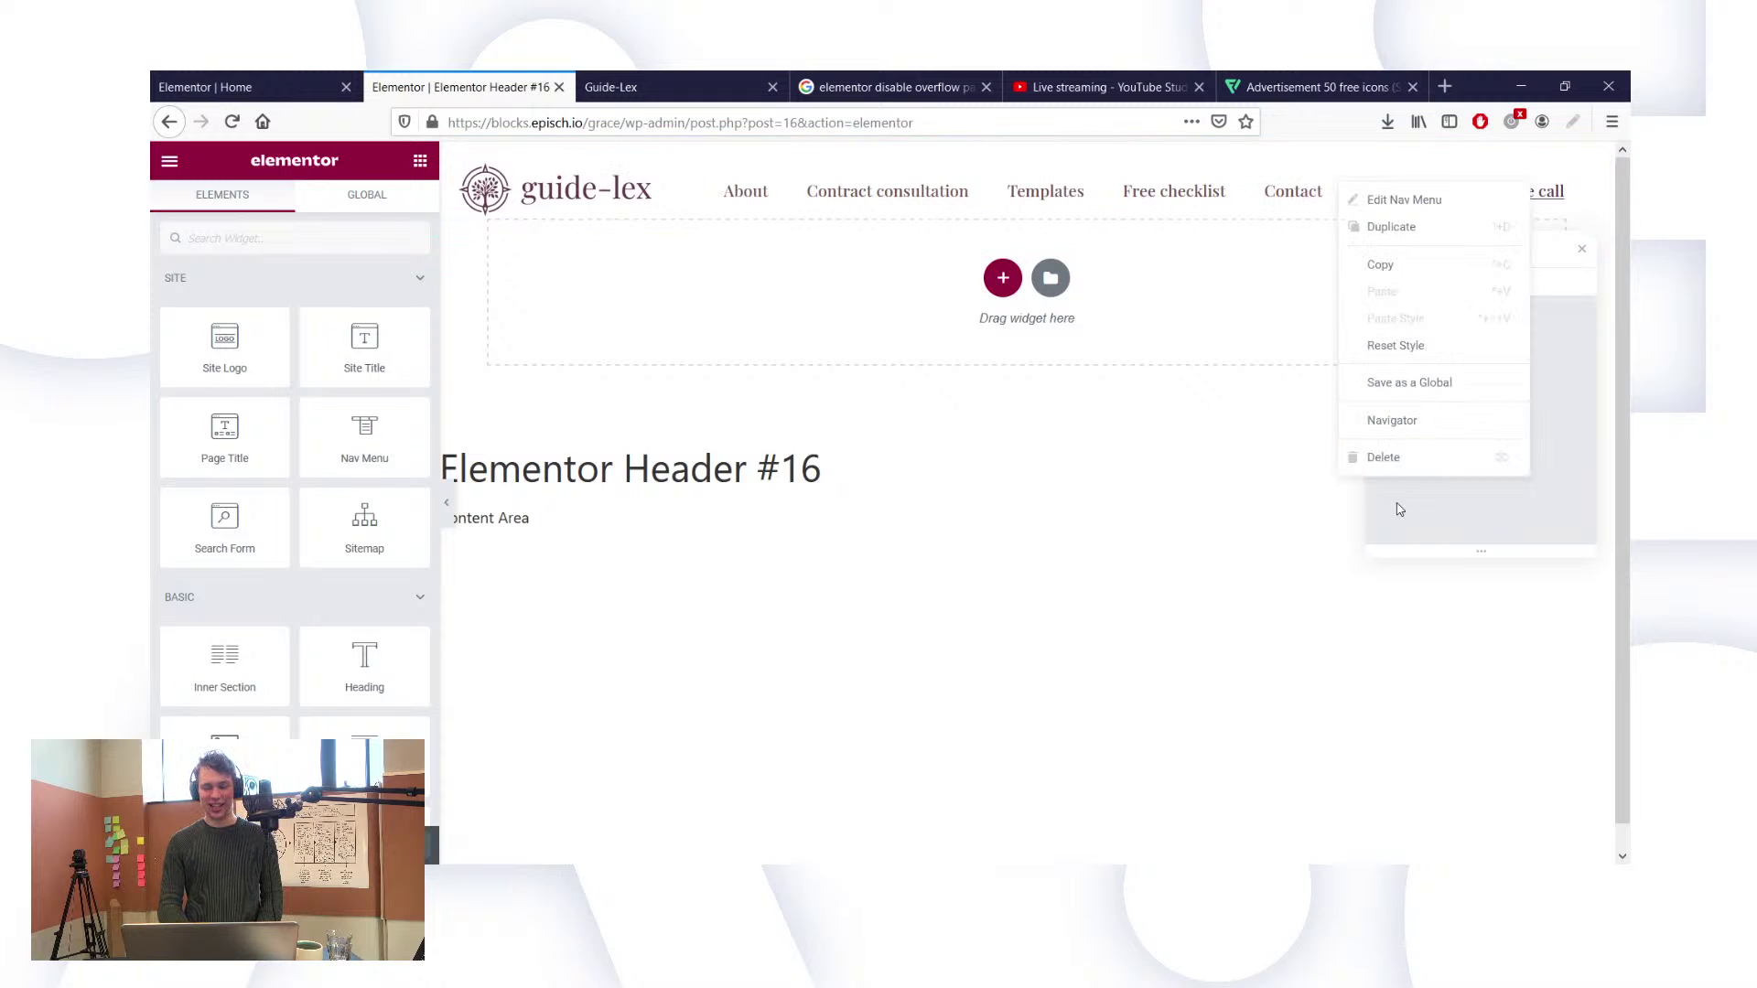
{"action": "left_click", "coordinate": [1375, 458]}
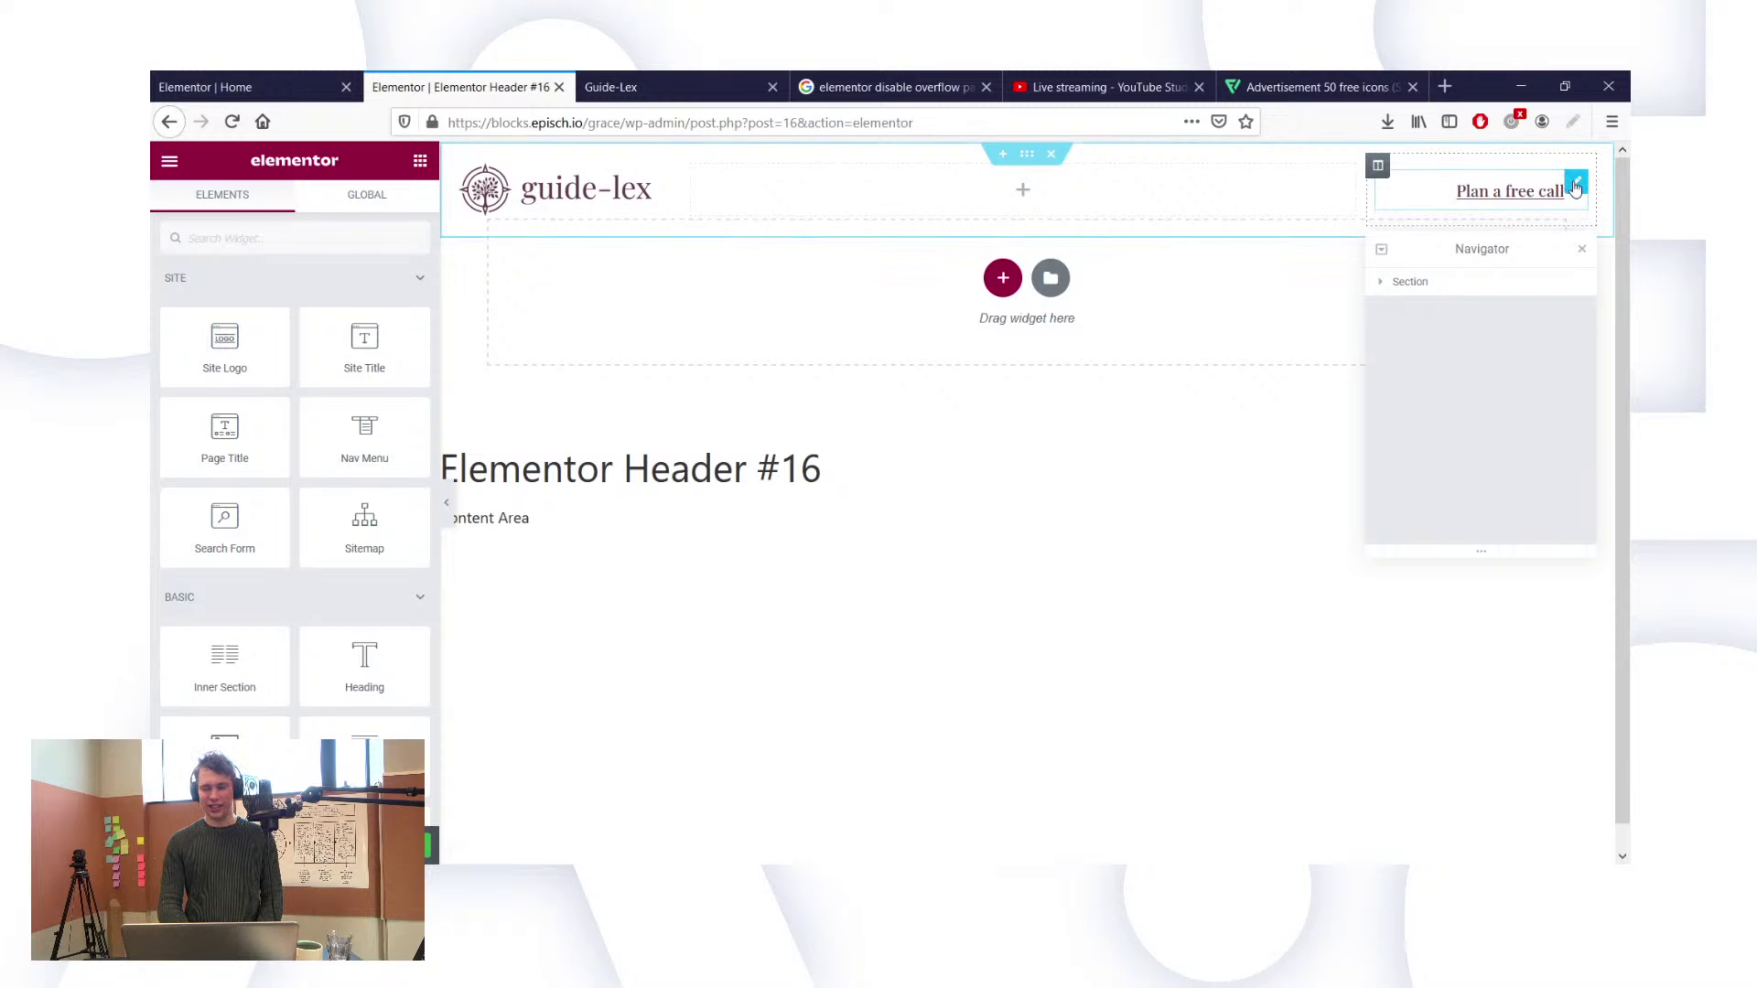
Step: Change the header button's label from 'Plan a free call' to 'Check the prices'
{"action": "left_click", "coordinate": [1575, 185]}
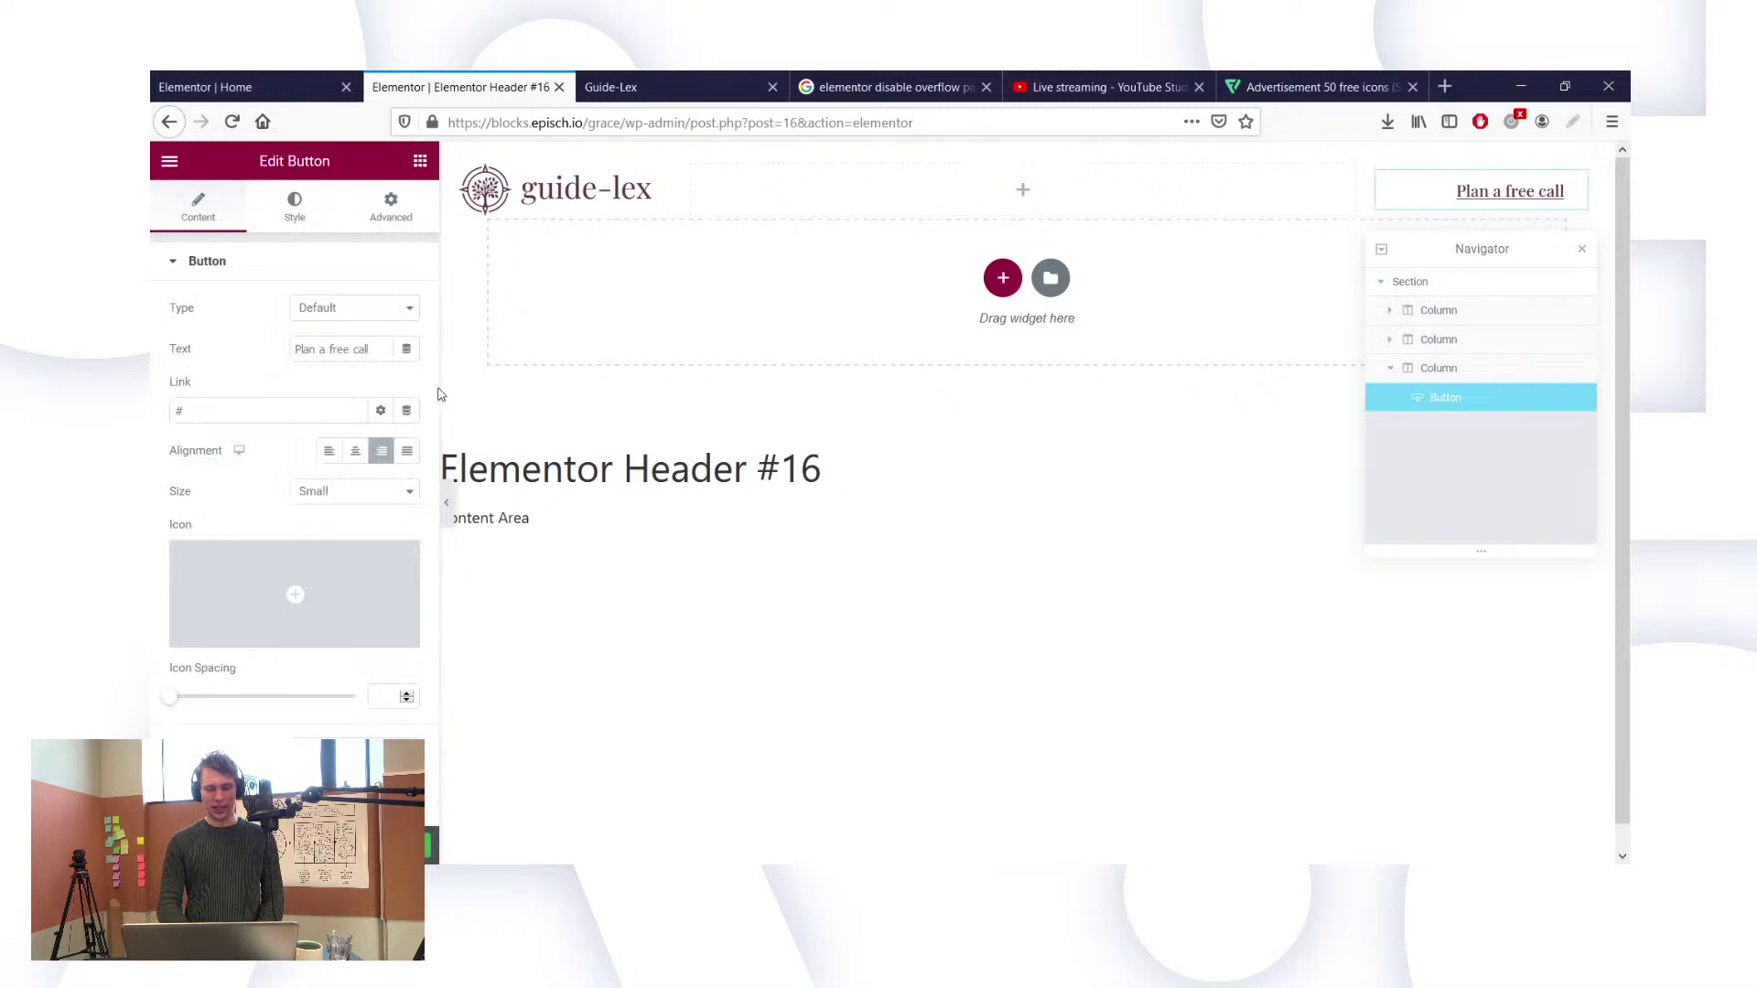
{"action": "double_click", "coordinate": [364, 351]}
{"action": "key", "text": "ctrl+a"}
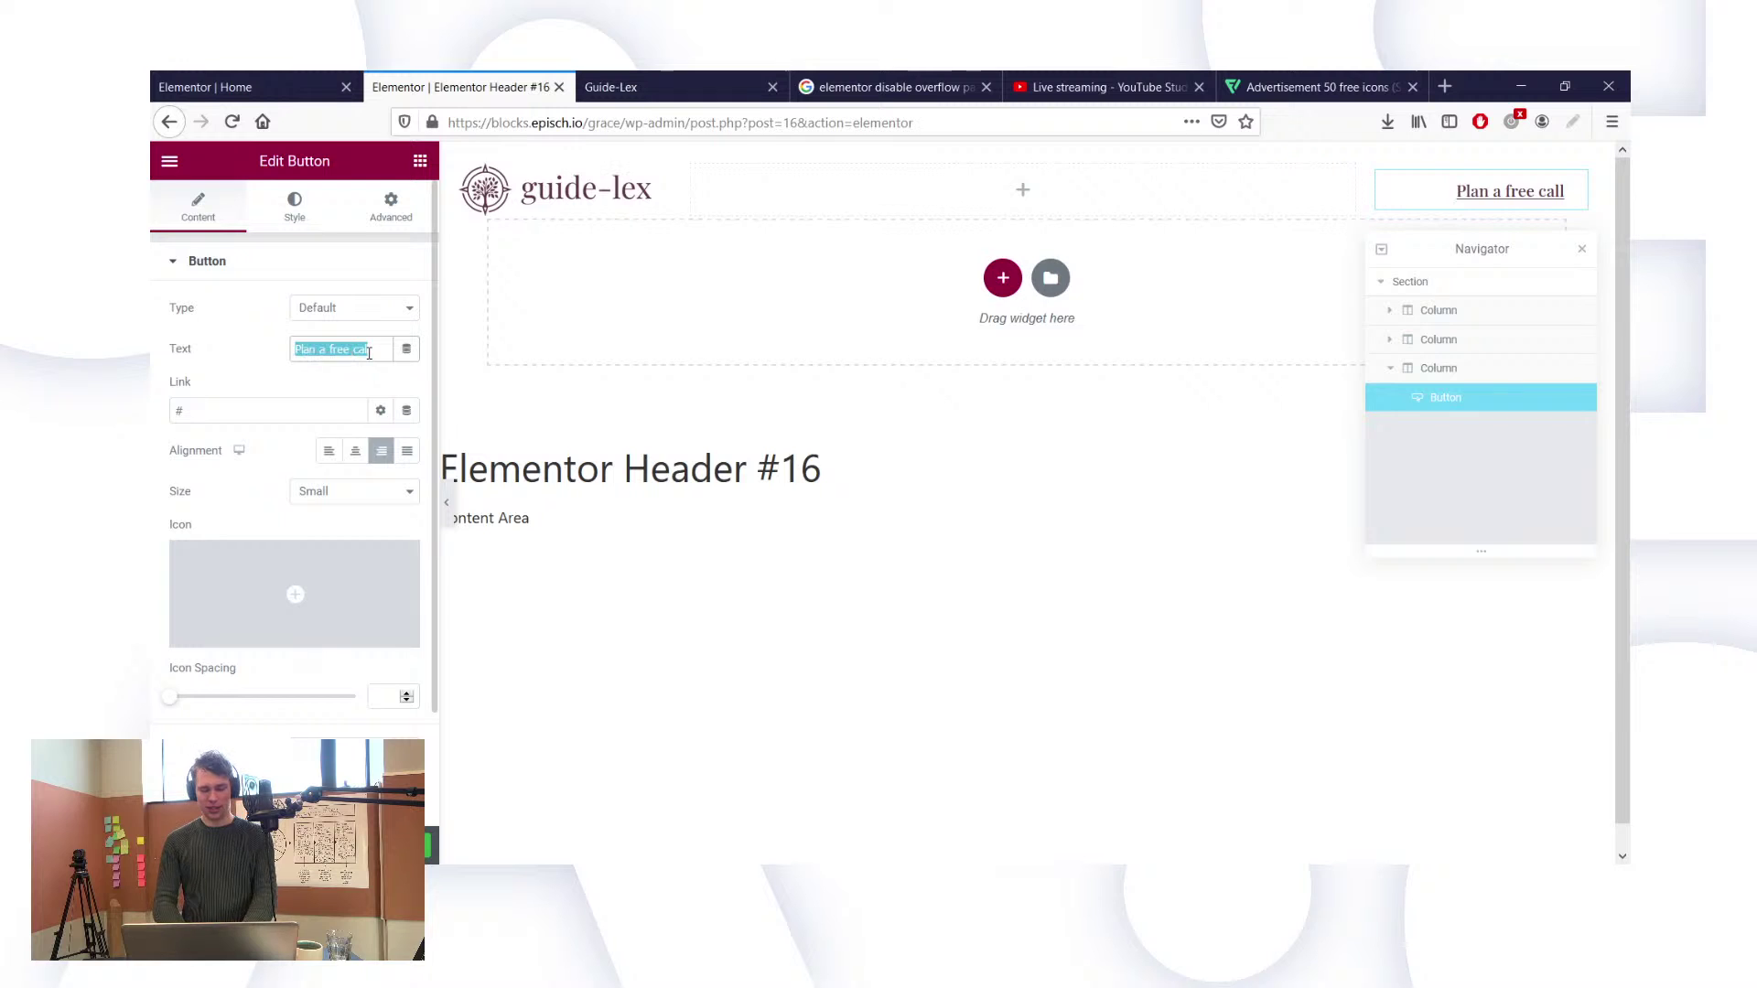
{"action": "key", "text": "BackSpace"}
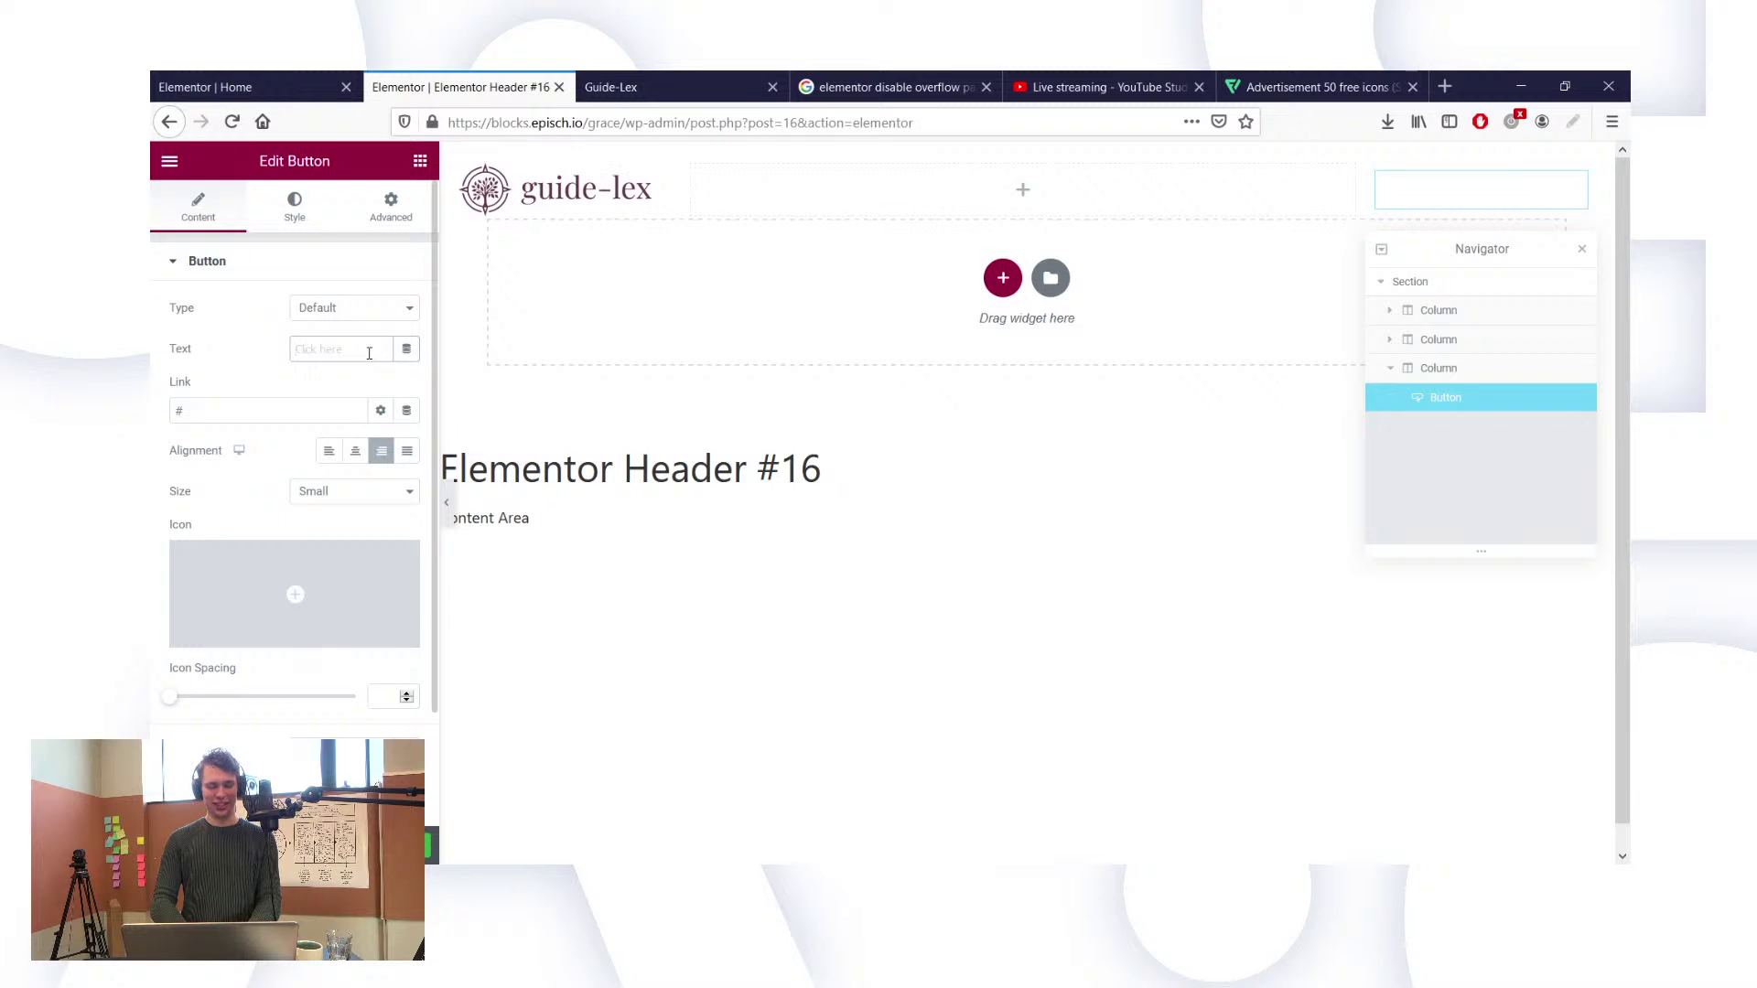
{"action": "type", "text": "Che"}
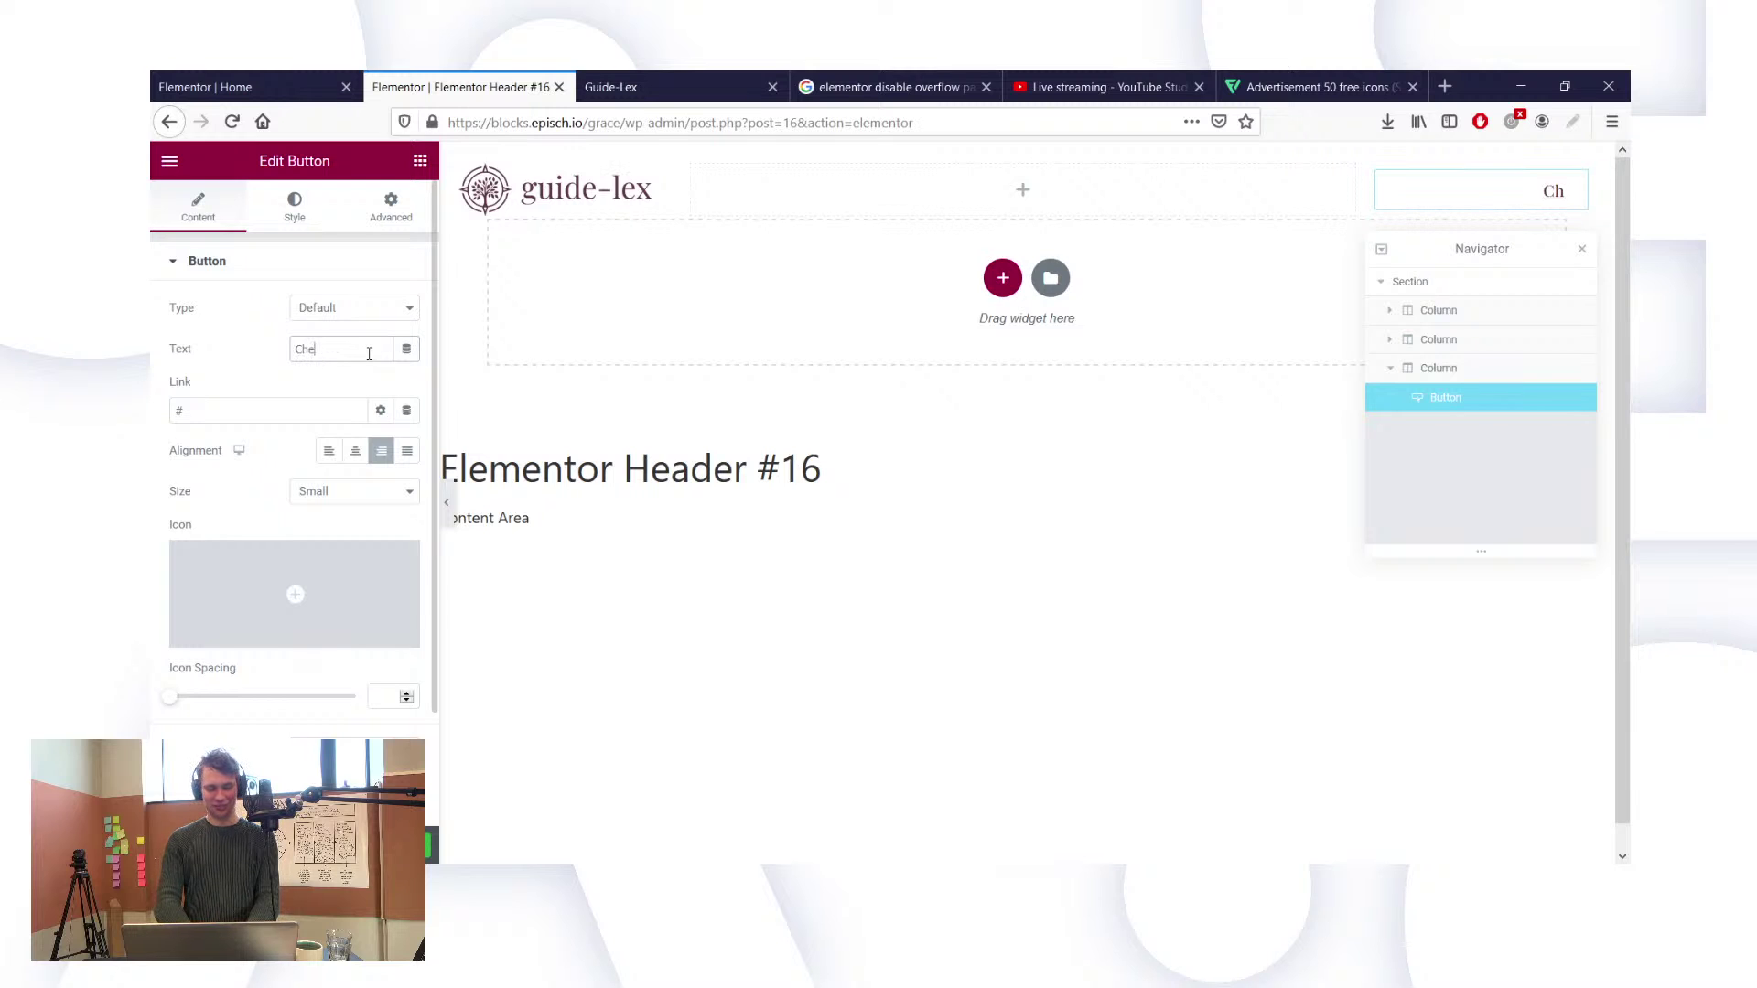
{"action": "type", "text": "ck out the"}
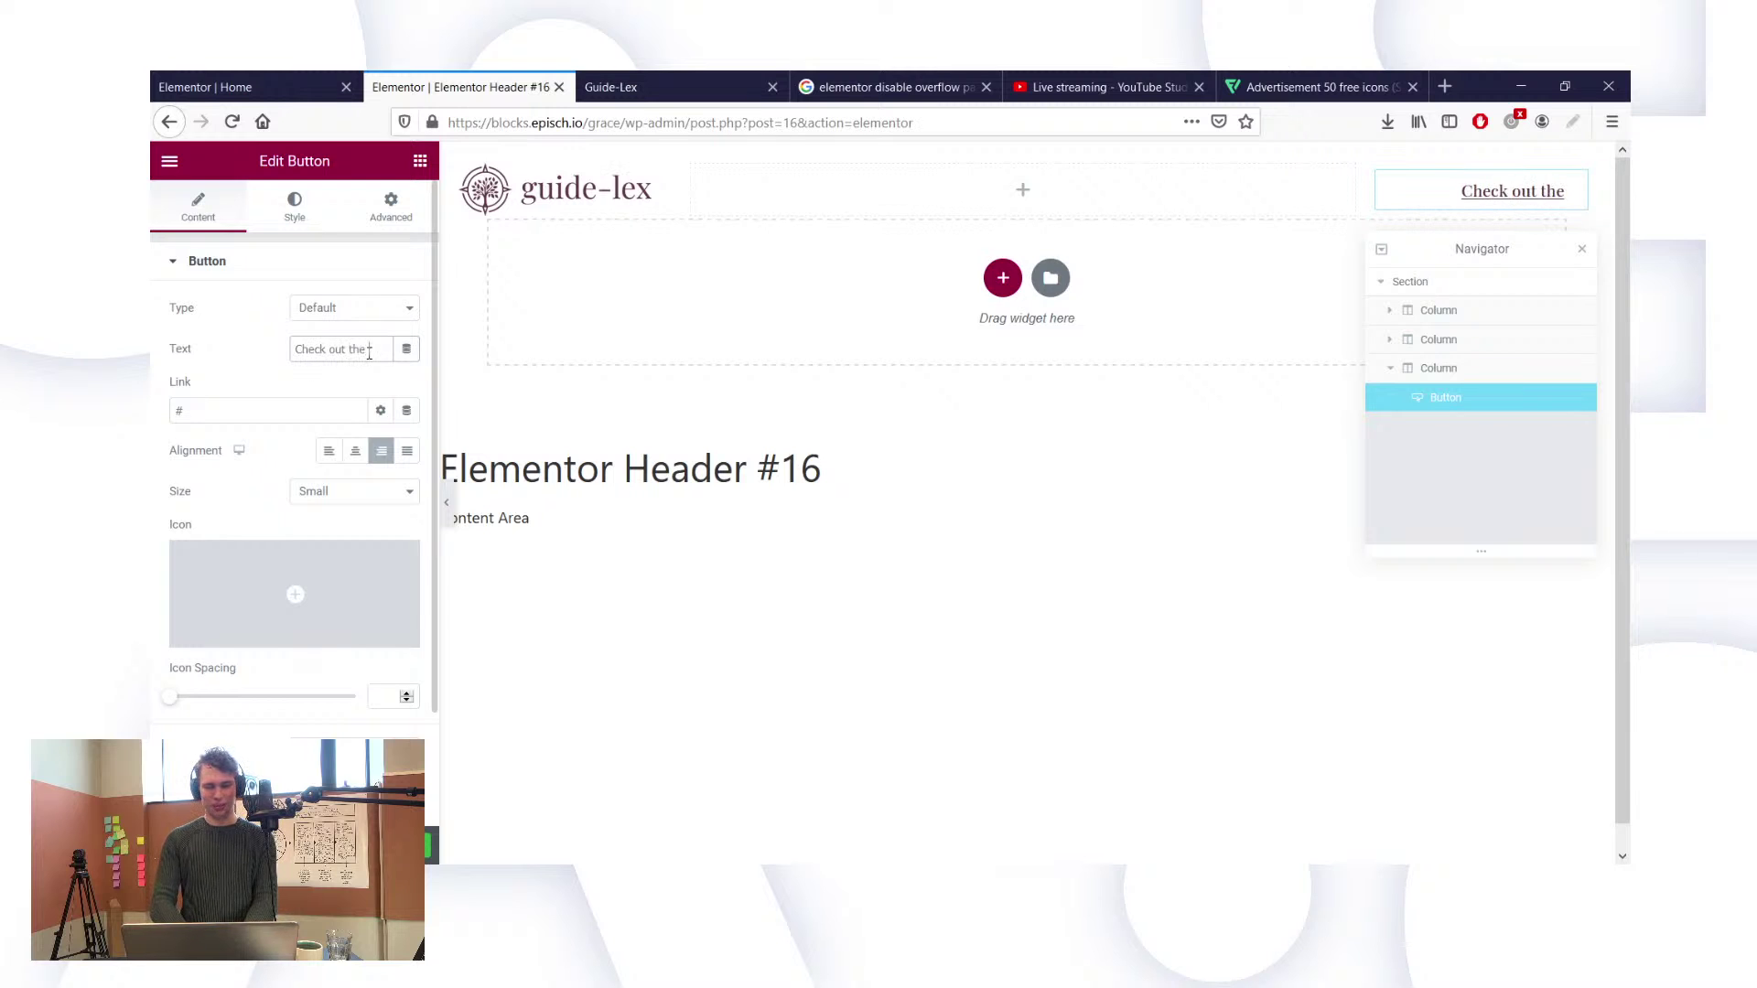
{"action": "type", "text": " prices"}
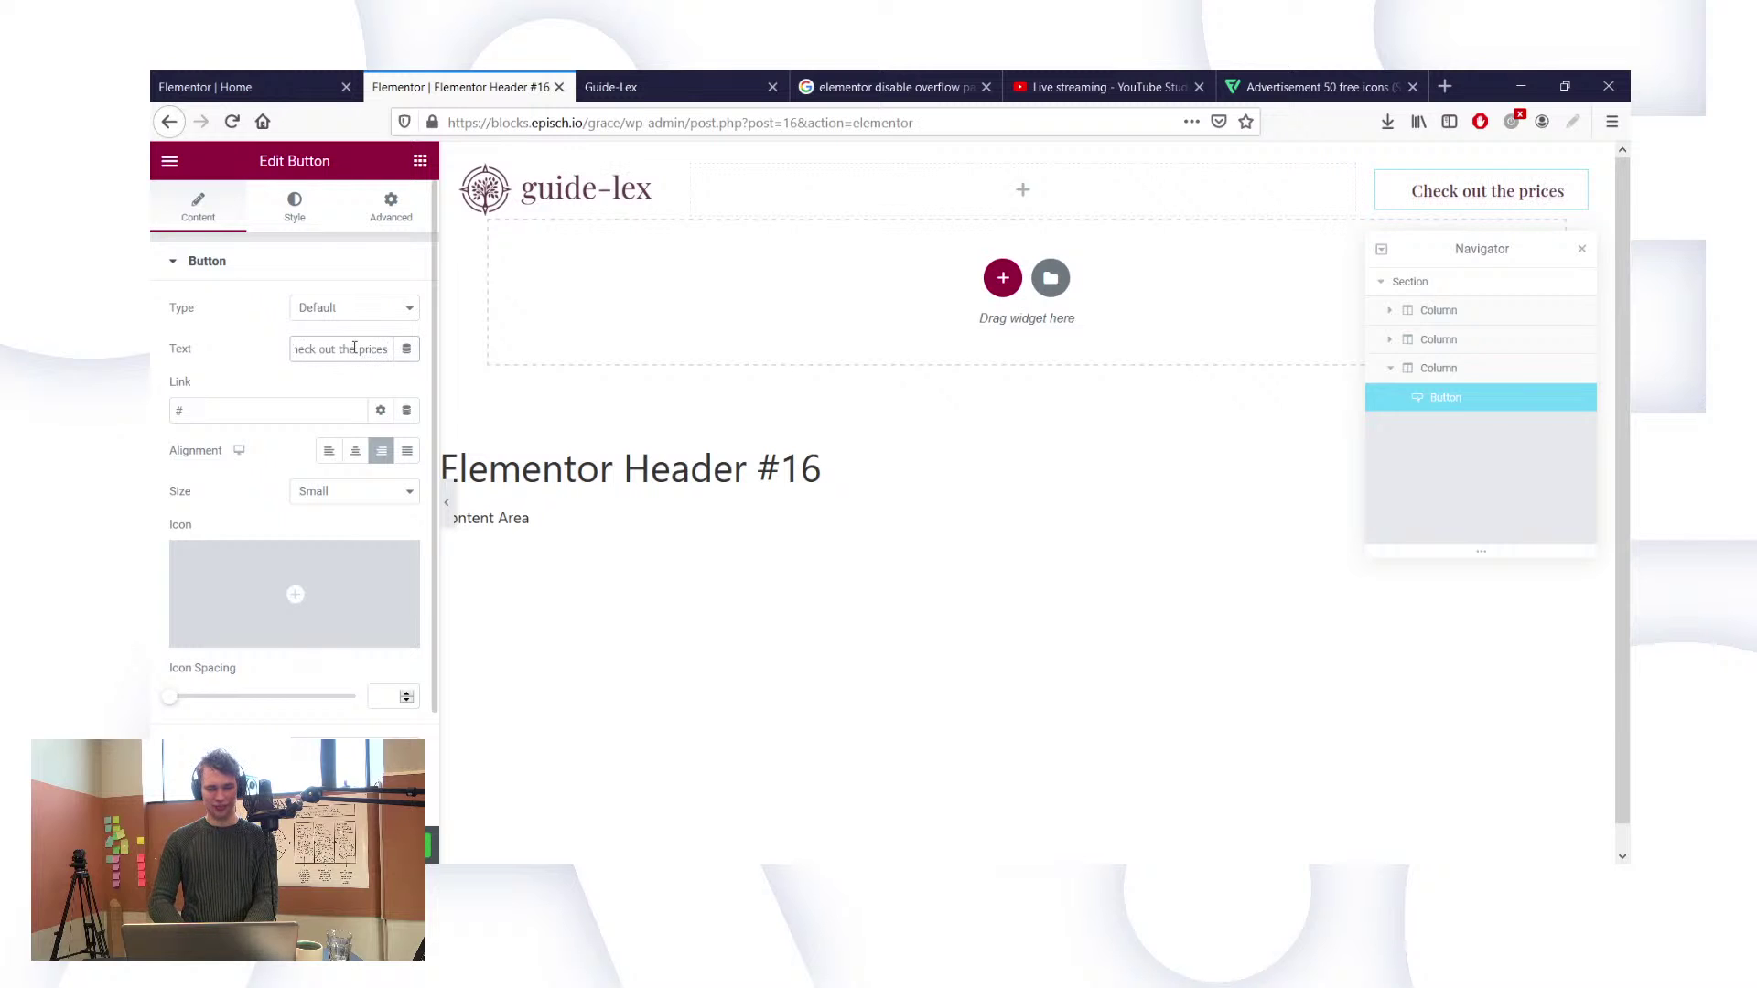
{"action": "key", "text": "BackSpace"}
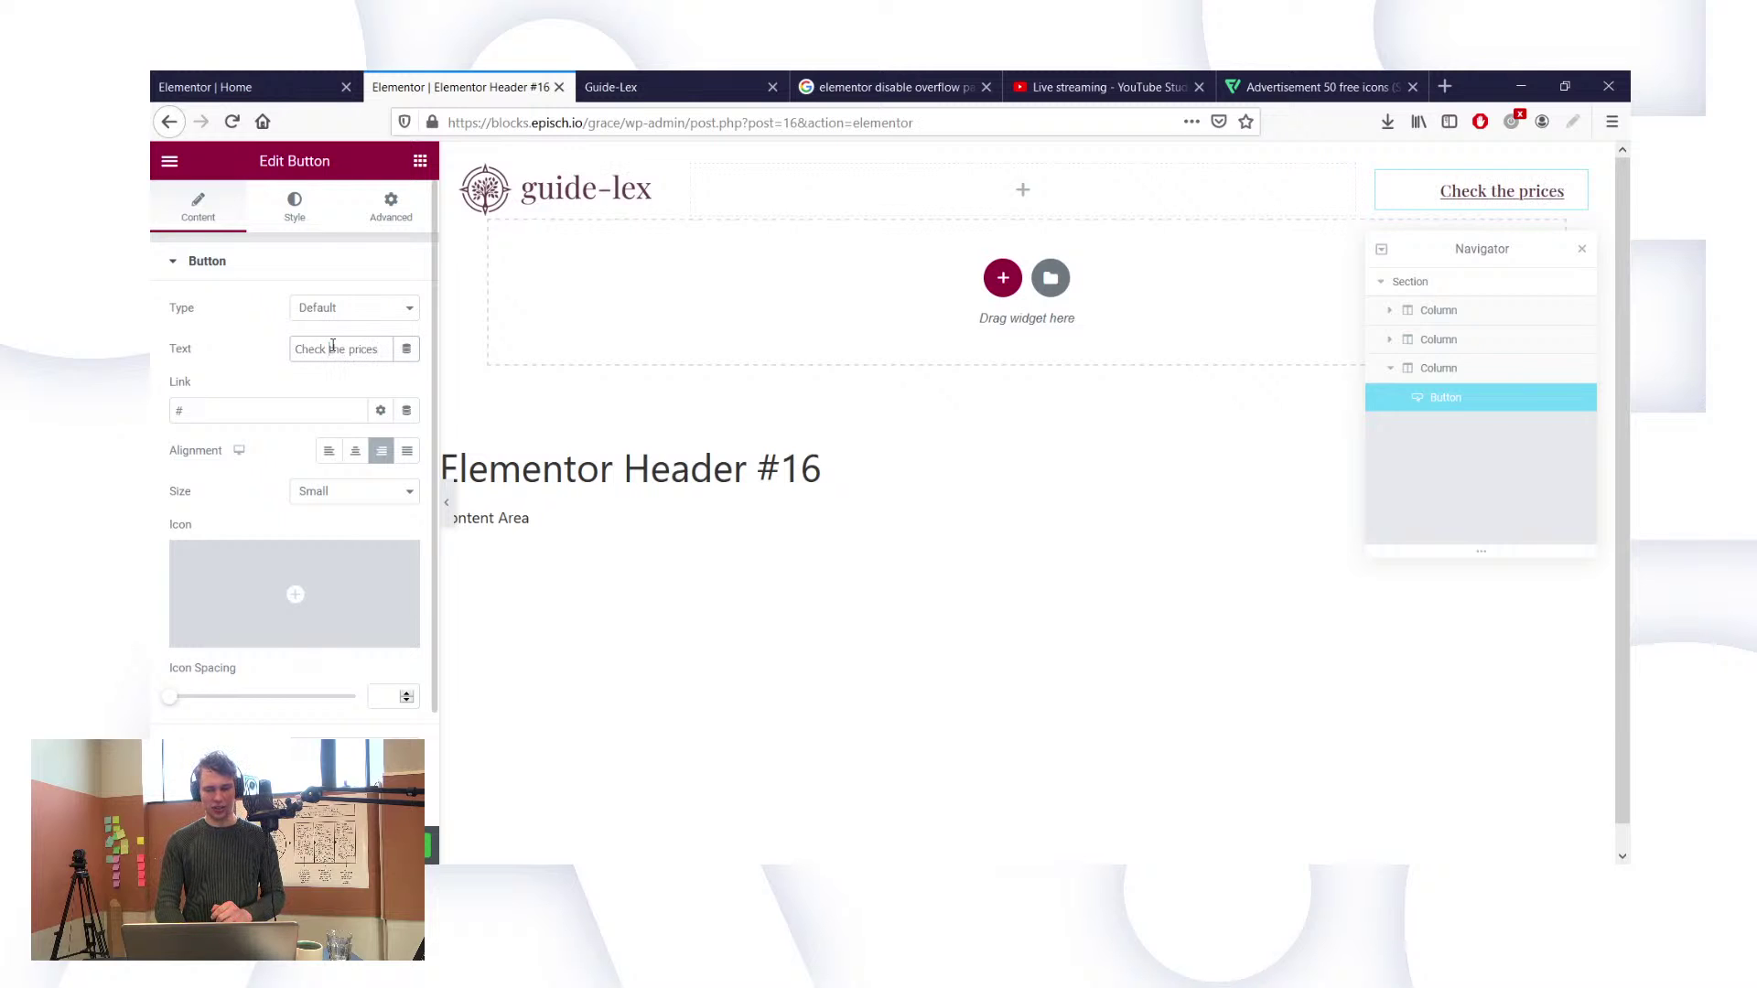
Step: Set the button's link to #services and save the header
{"action": "left_click", "coordinate": [279, 411]}
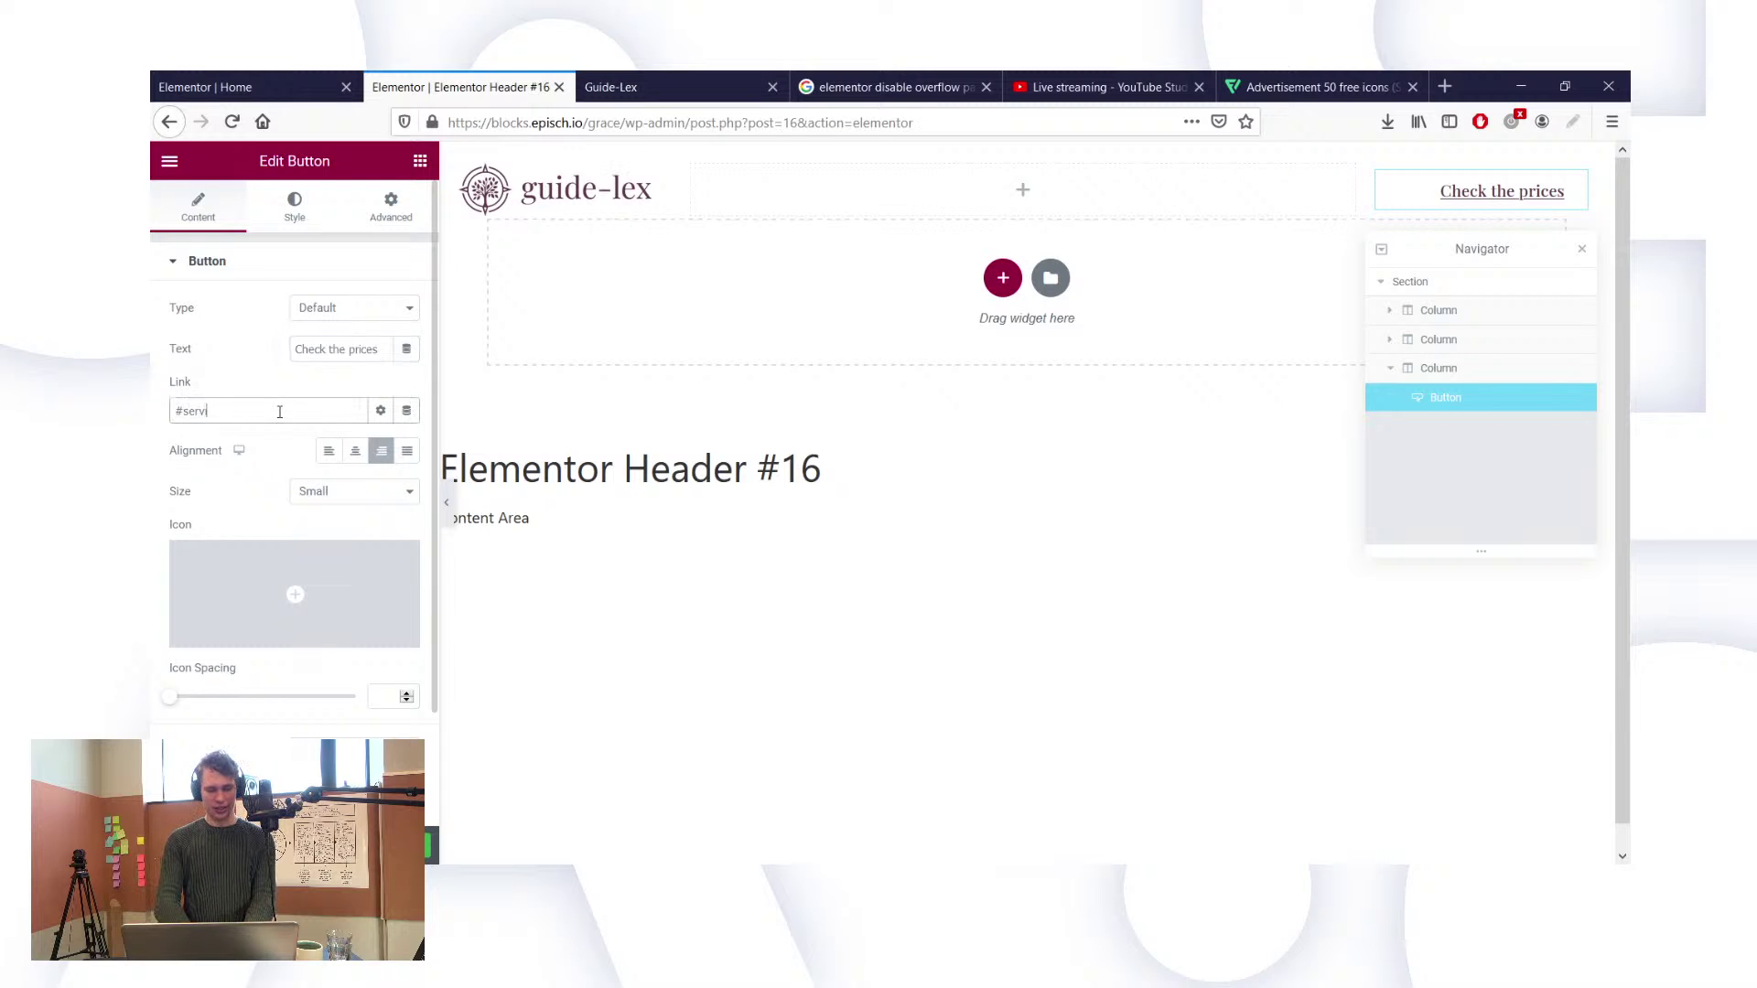
{"action": "key", "text": "ctrl+a"}
{"action": "key", "text": "ctrl+c"}
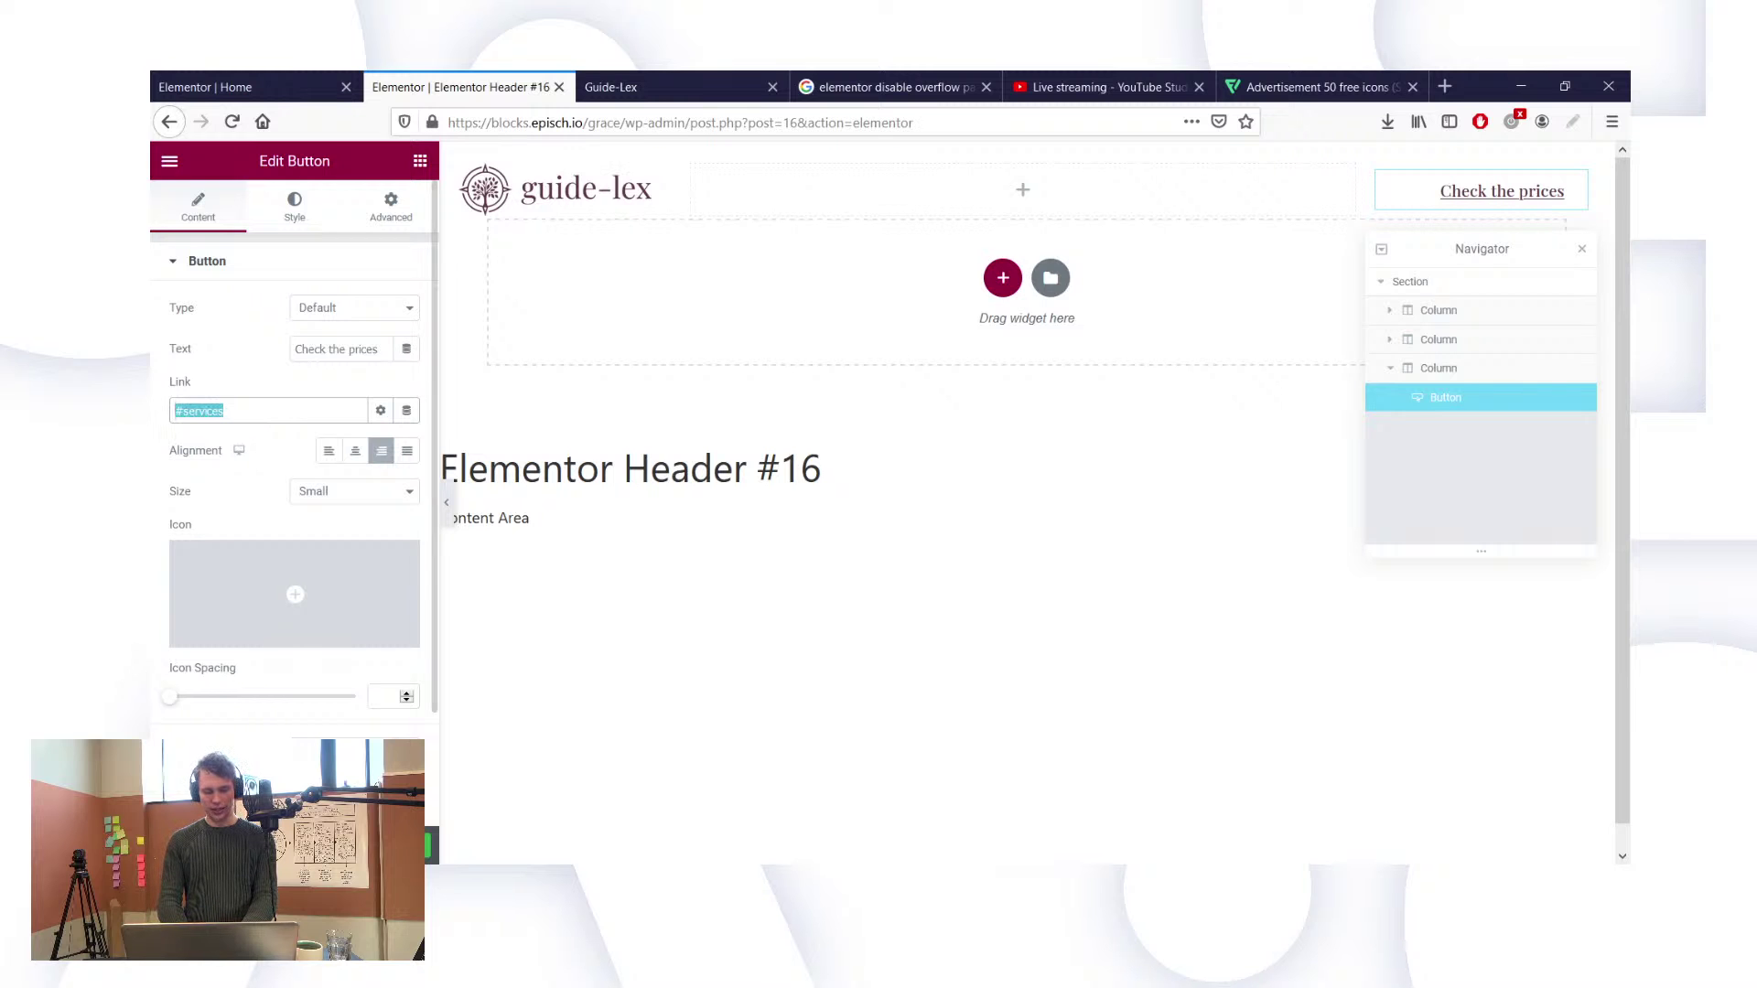
{"action": "key", "text": "ctrl+s"}
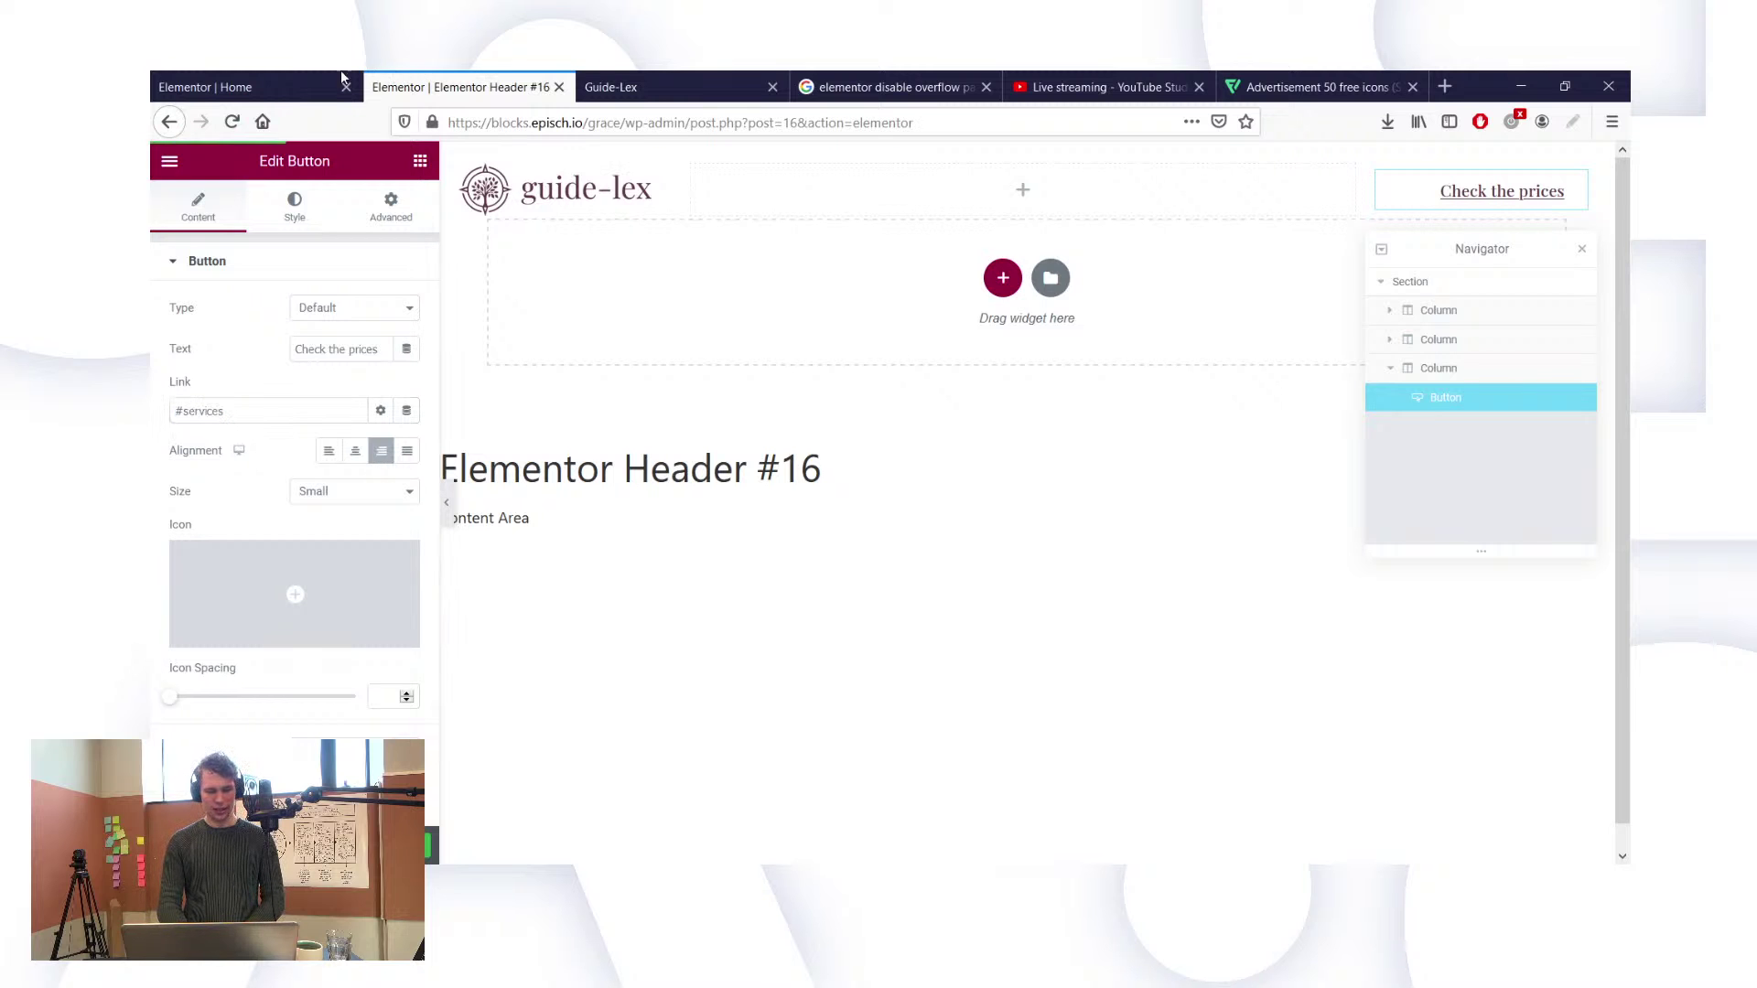
{"action": "left_click", "coordinate": [307, 79]}
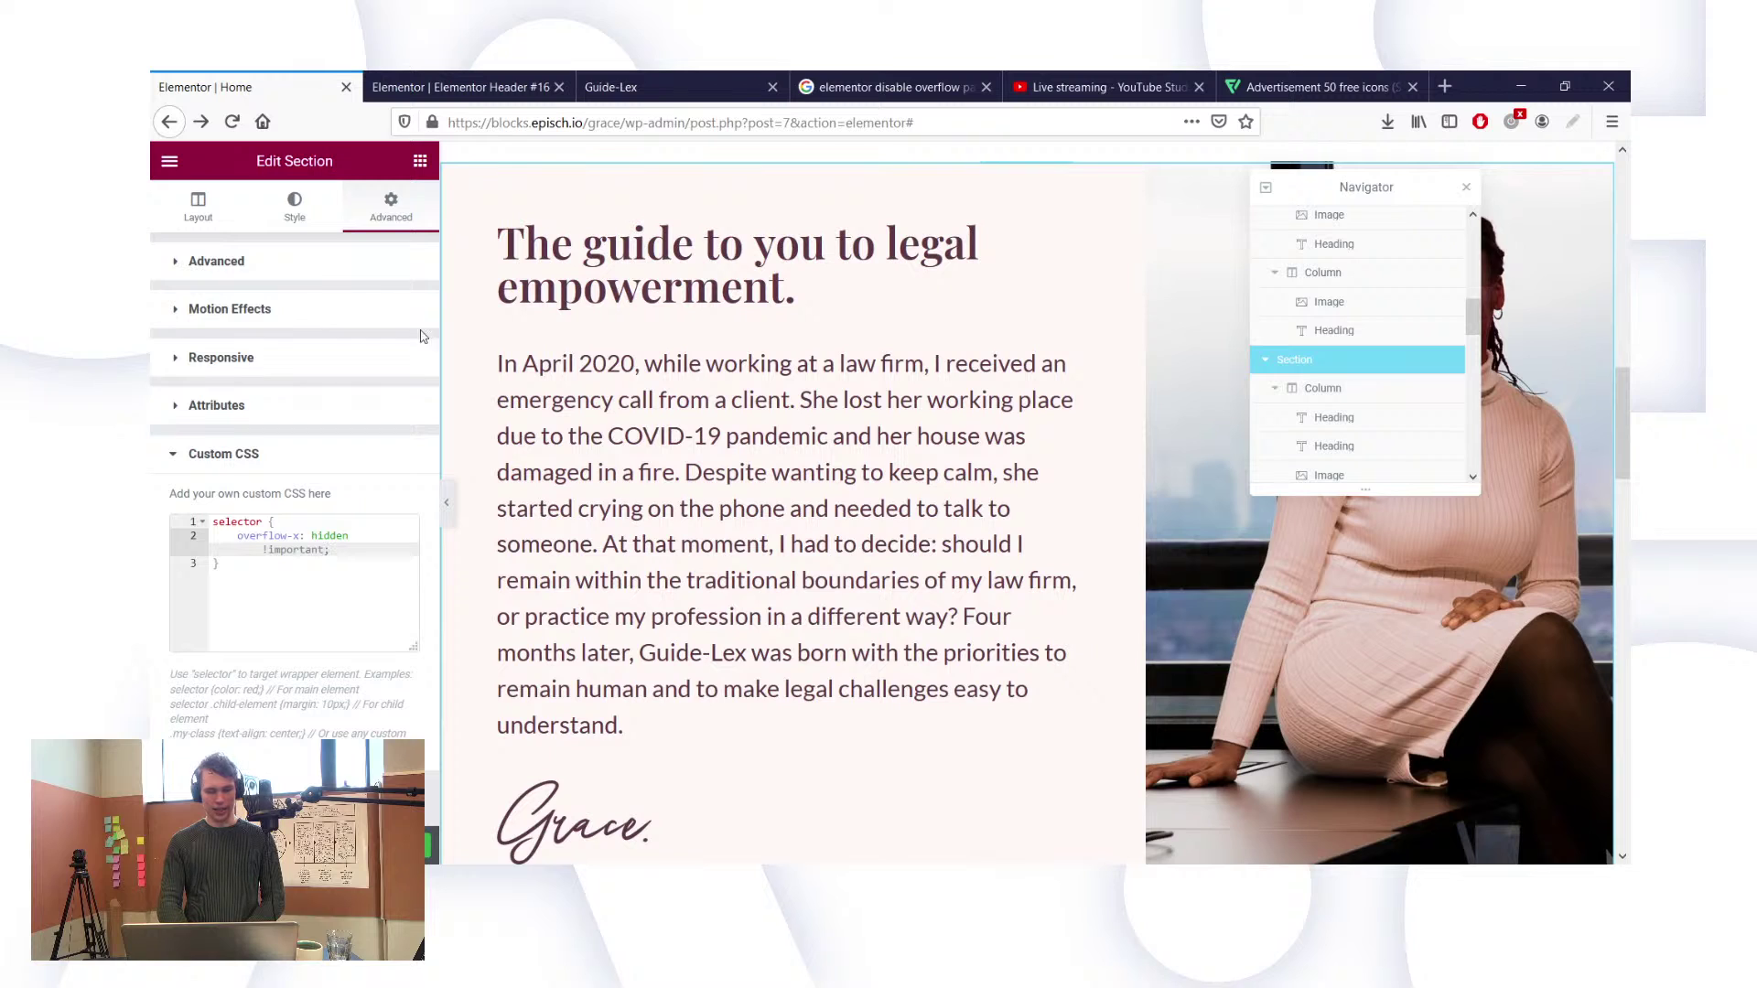
Step: Enter 'services' as the CSS ID of the Our services section in its Advanced settings
{"action": "scroll", "coordinate": [1006, 384], "scroll_direction": "up", "scroll_amount": 8}
{"action": "scroll", "coordinate": [871, 440], "scroll_direction": "down", "scroll_amount": 5}
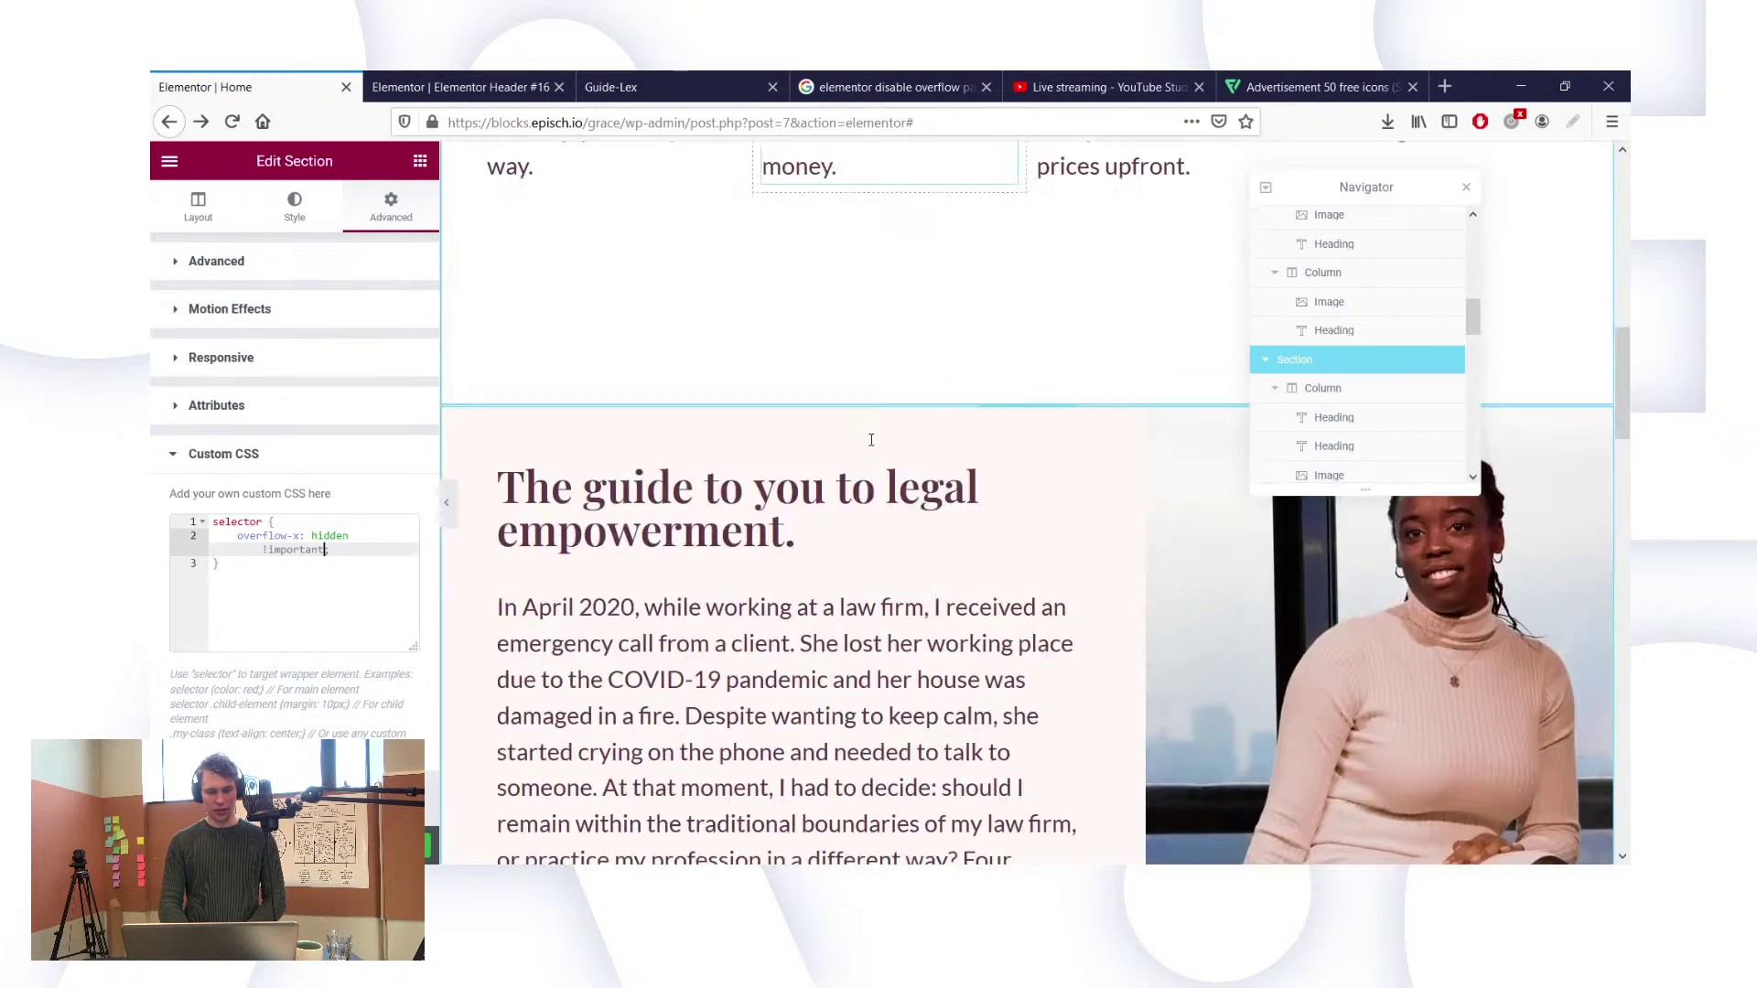
{"action": "scroll", "coordinate": [872, 440], "scroll_direction": "down", "scroll_amount": 10}
{"action": "scroll", "coordinate": [874, 443], "scroll_direction": "up", "scroll_amount": 3}
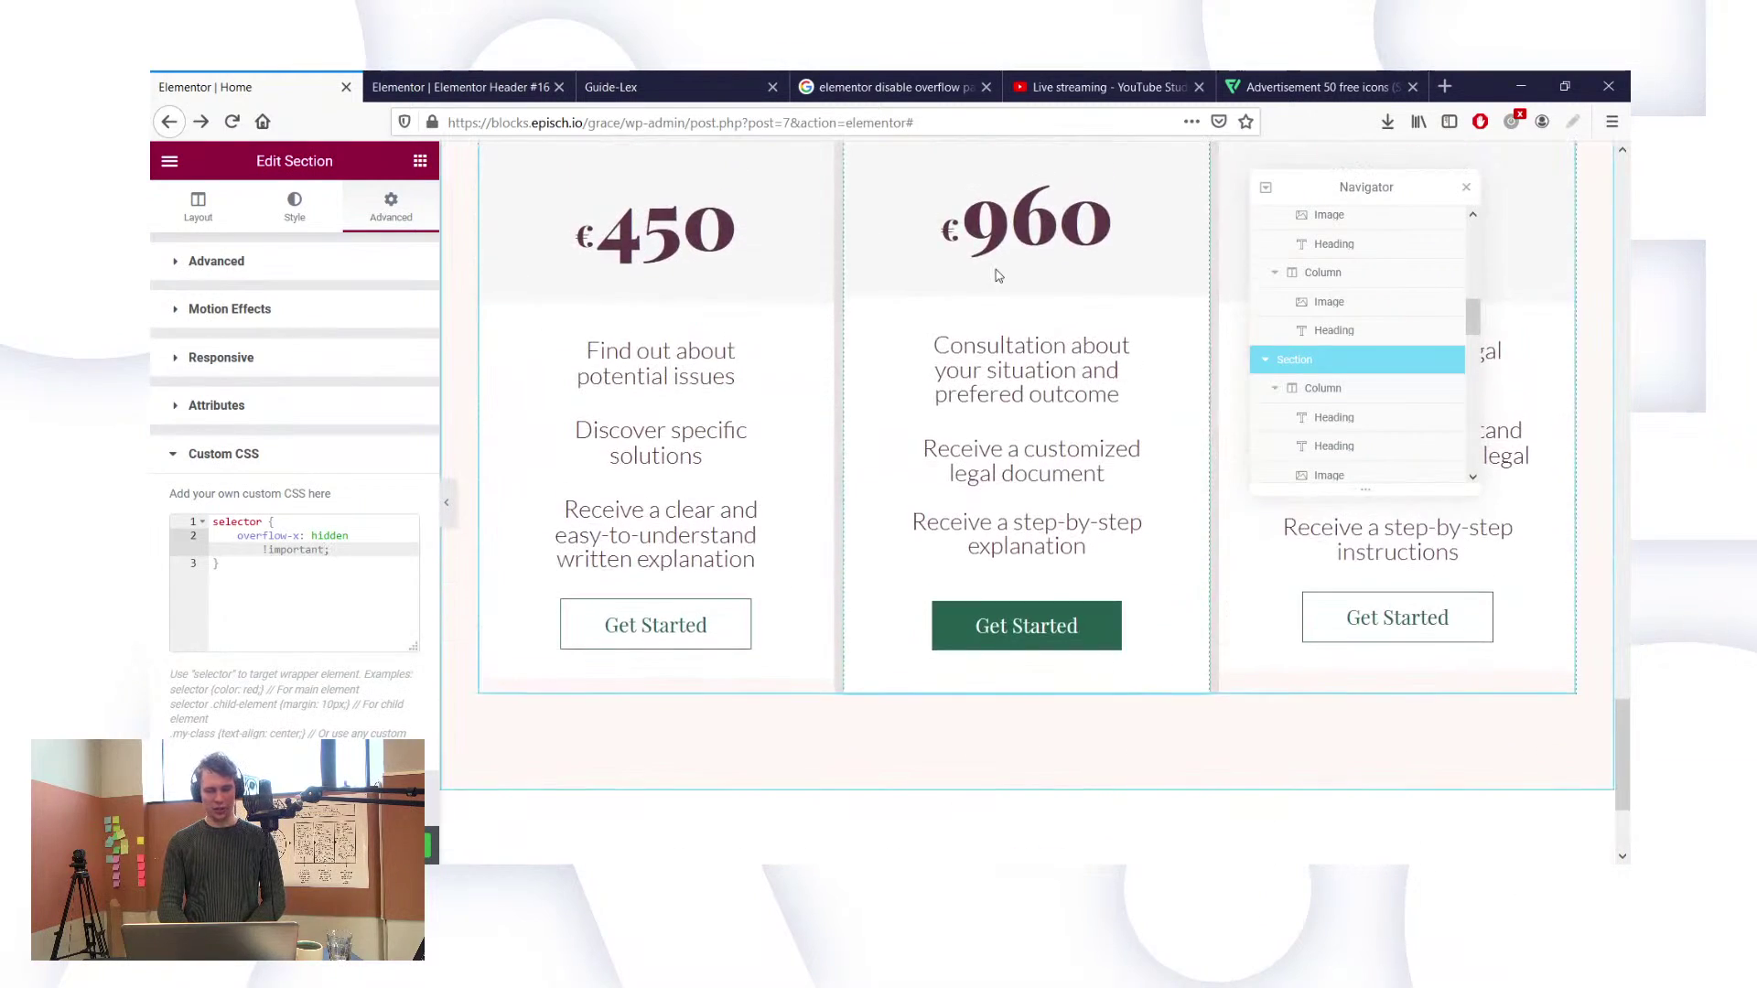
{"action": "scroll", "coordinate": [1002, 302], "scroll_direction": "up", "scroll_amount": 5}
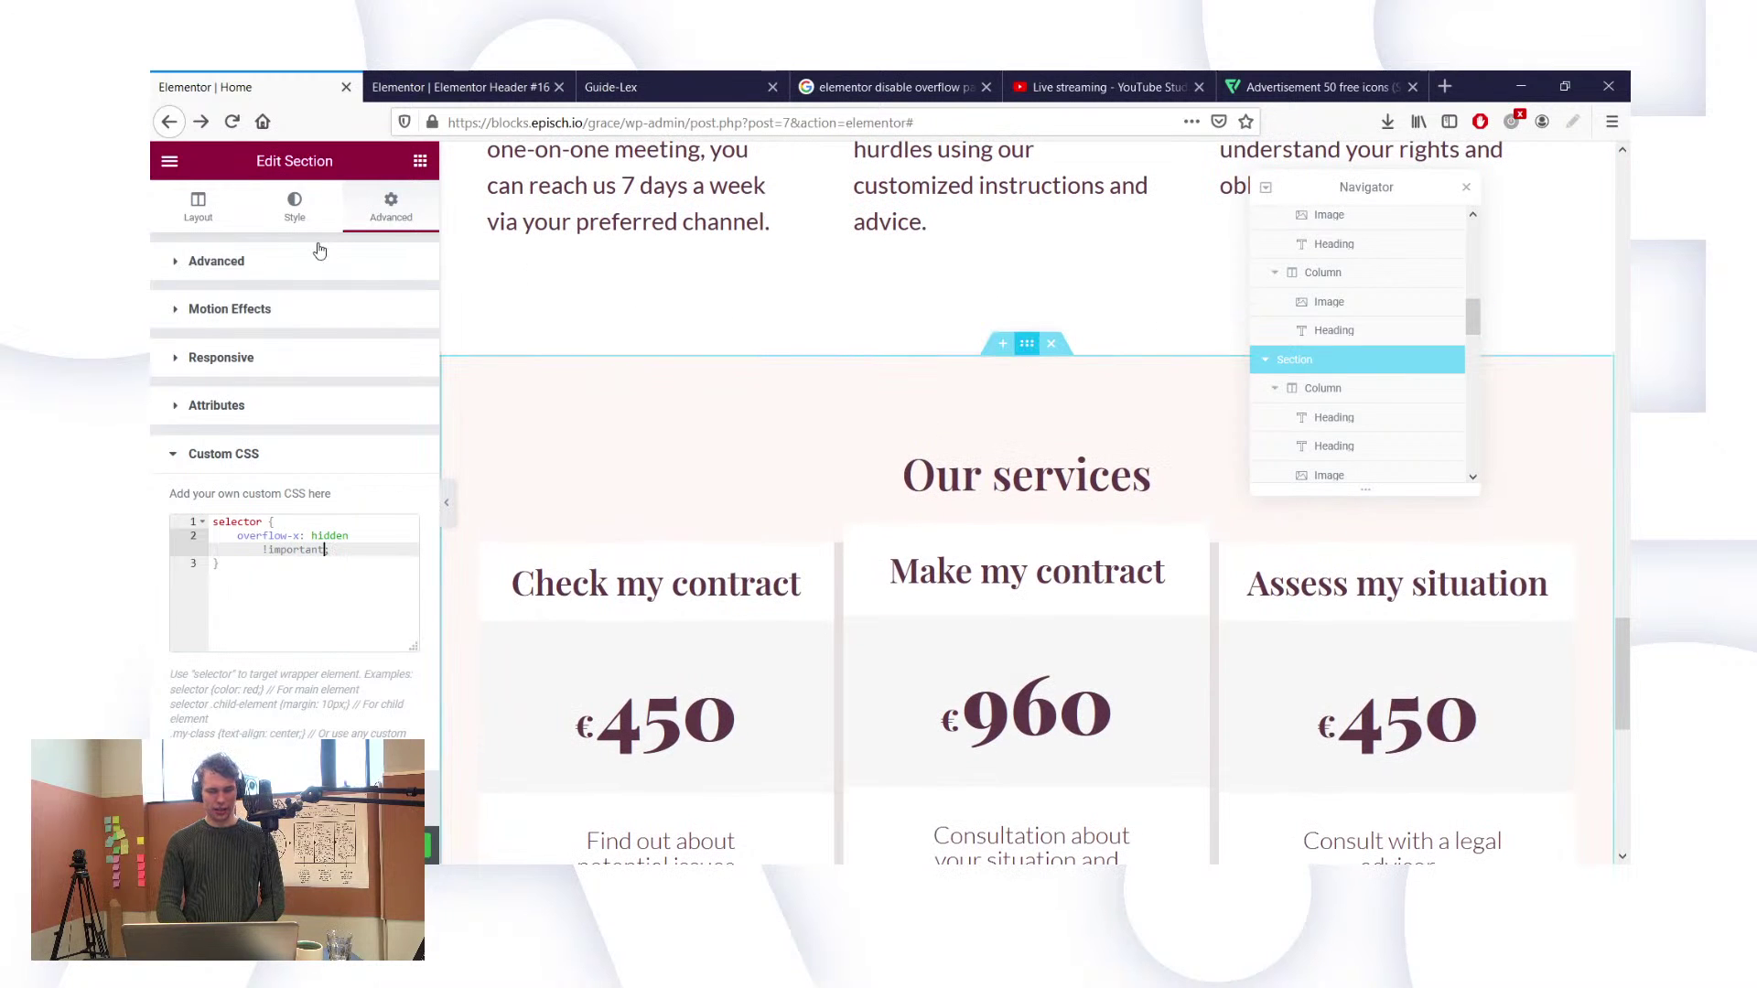
{"action": "left_click", "coordinate": [293, 206]}
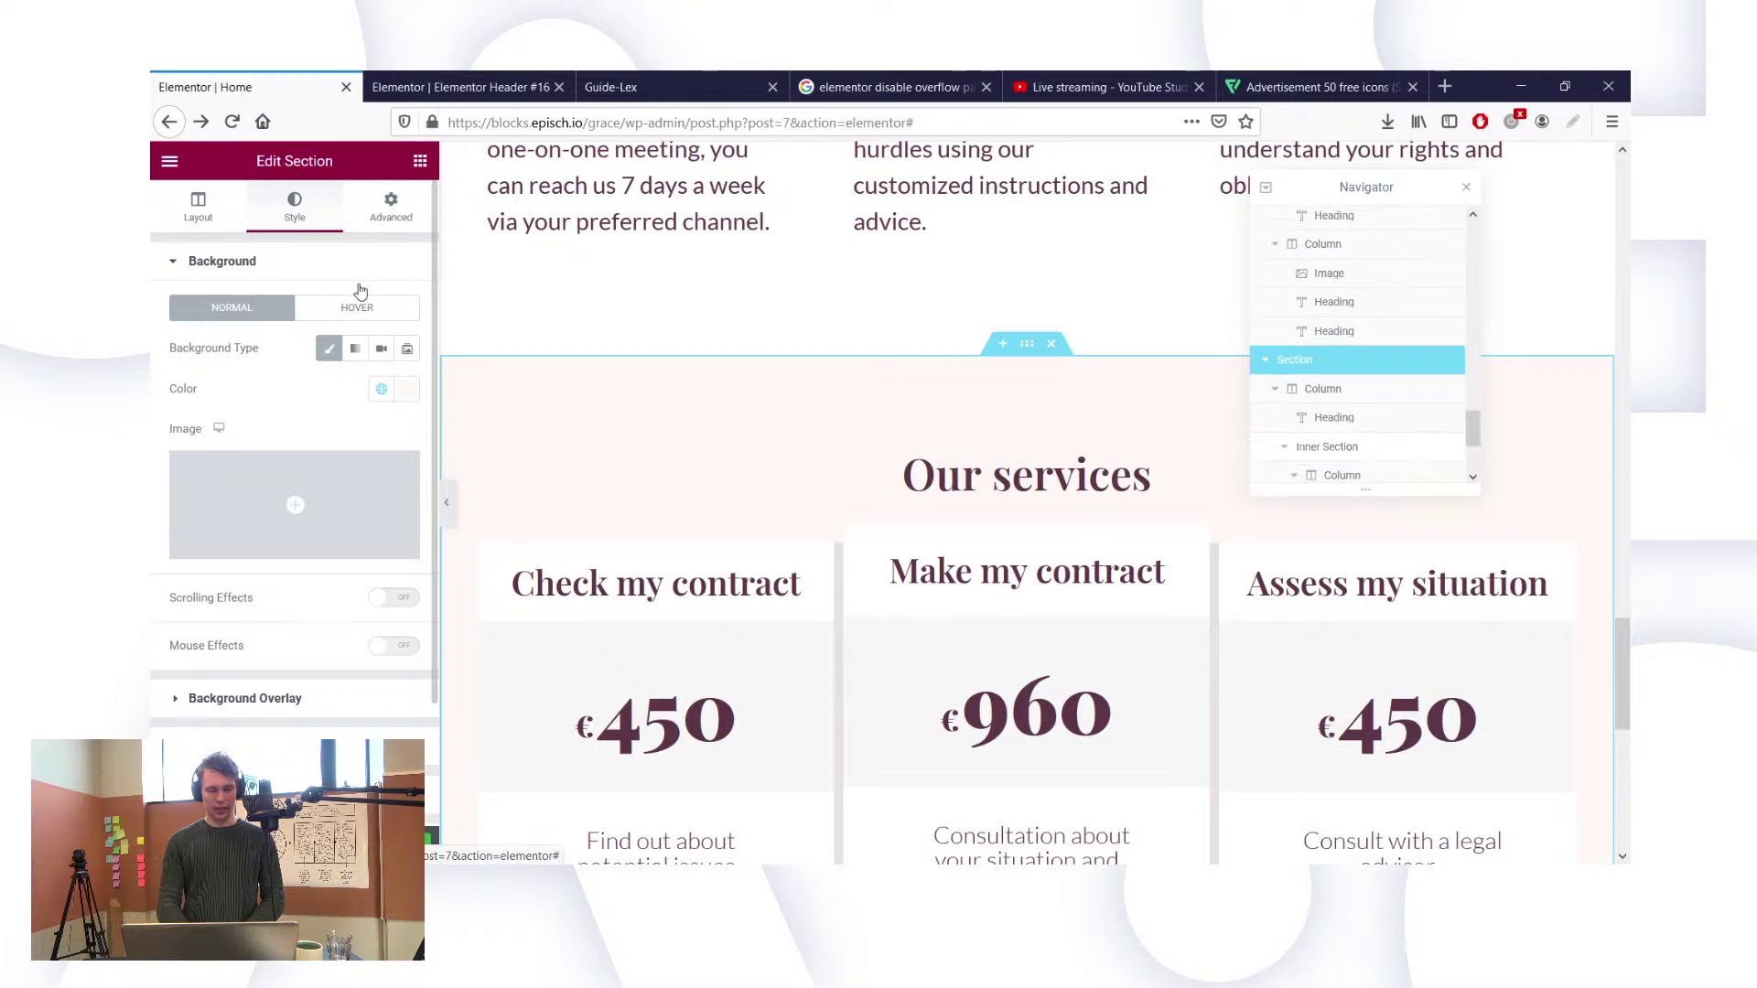
{"action": "left_click", "coordinate": [390, 206]}
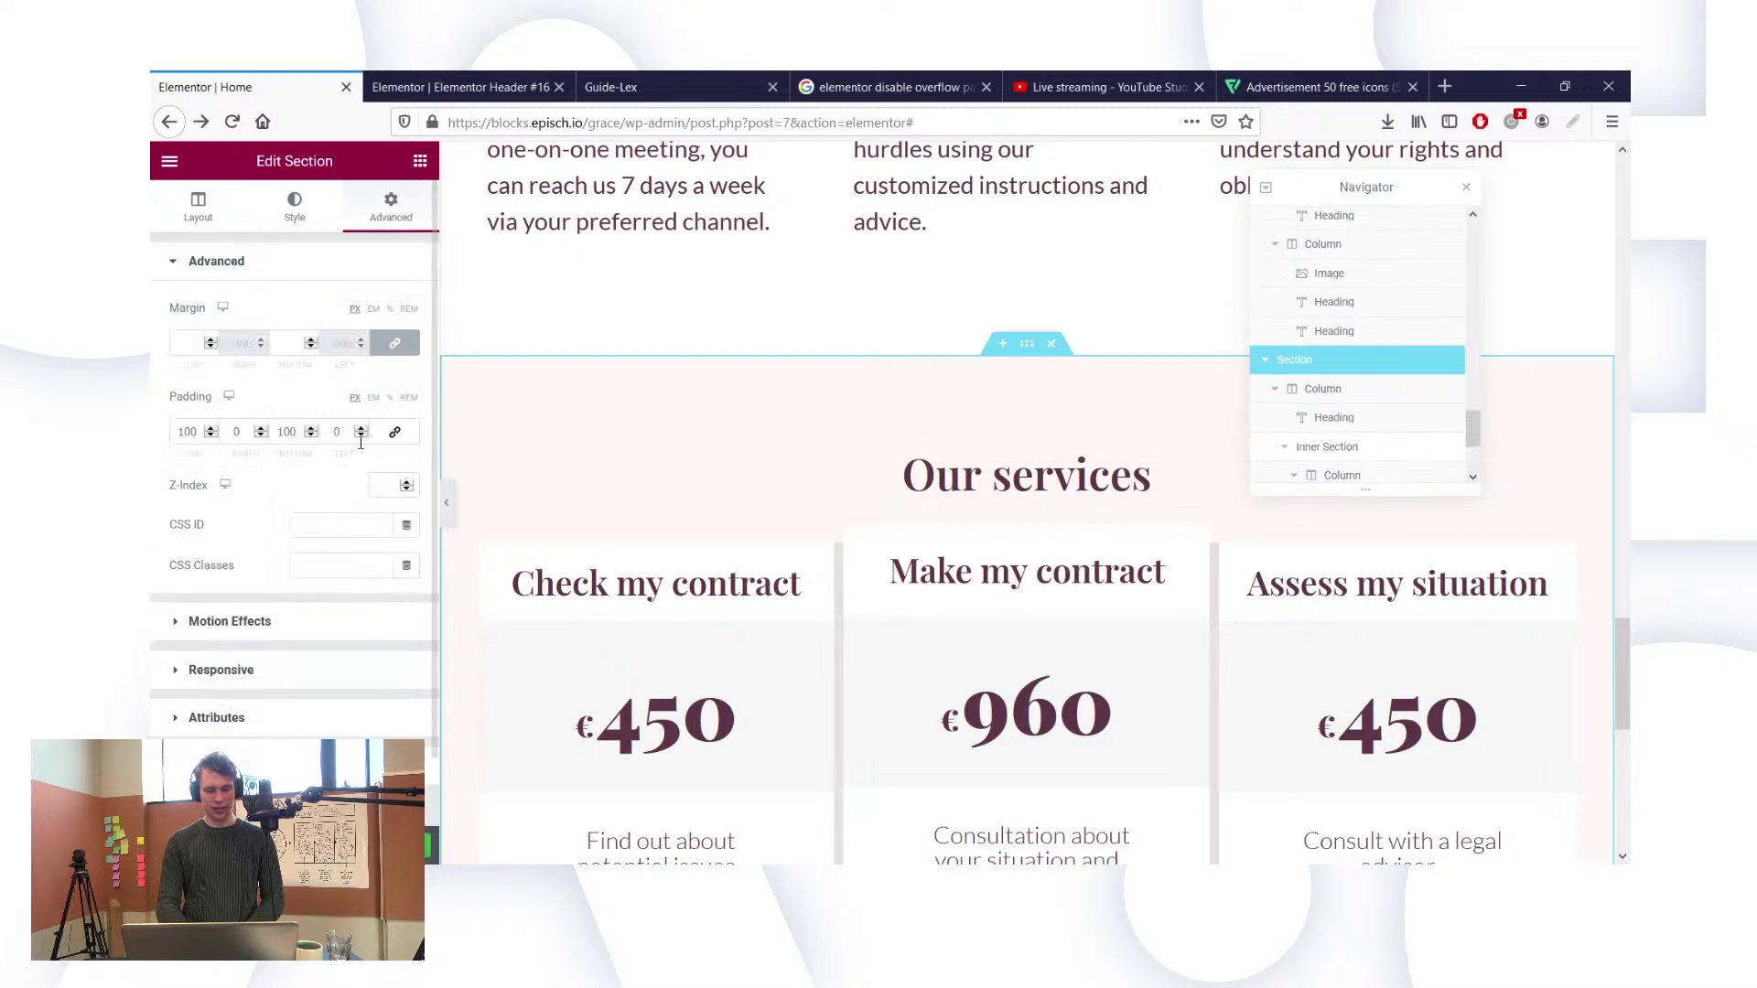
{"action": "left_click", "coordinate": [331, 520]}
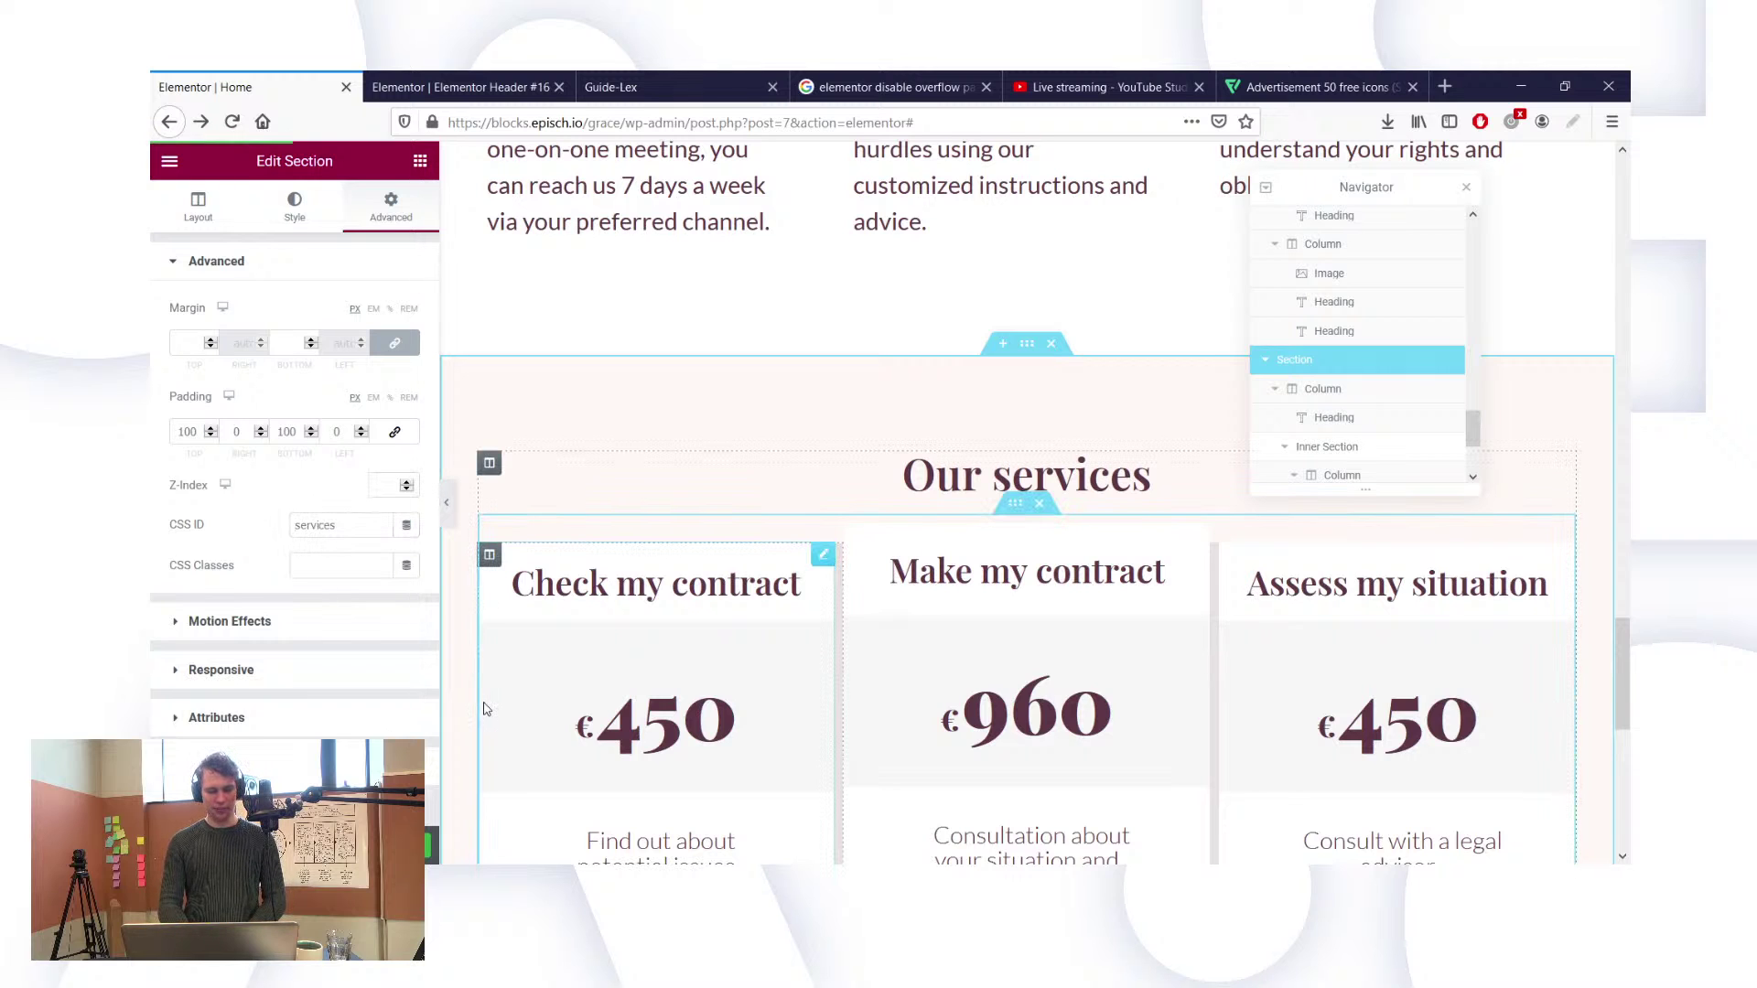
{"action": "left_click", "coordinate": [604, 86]}
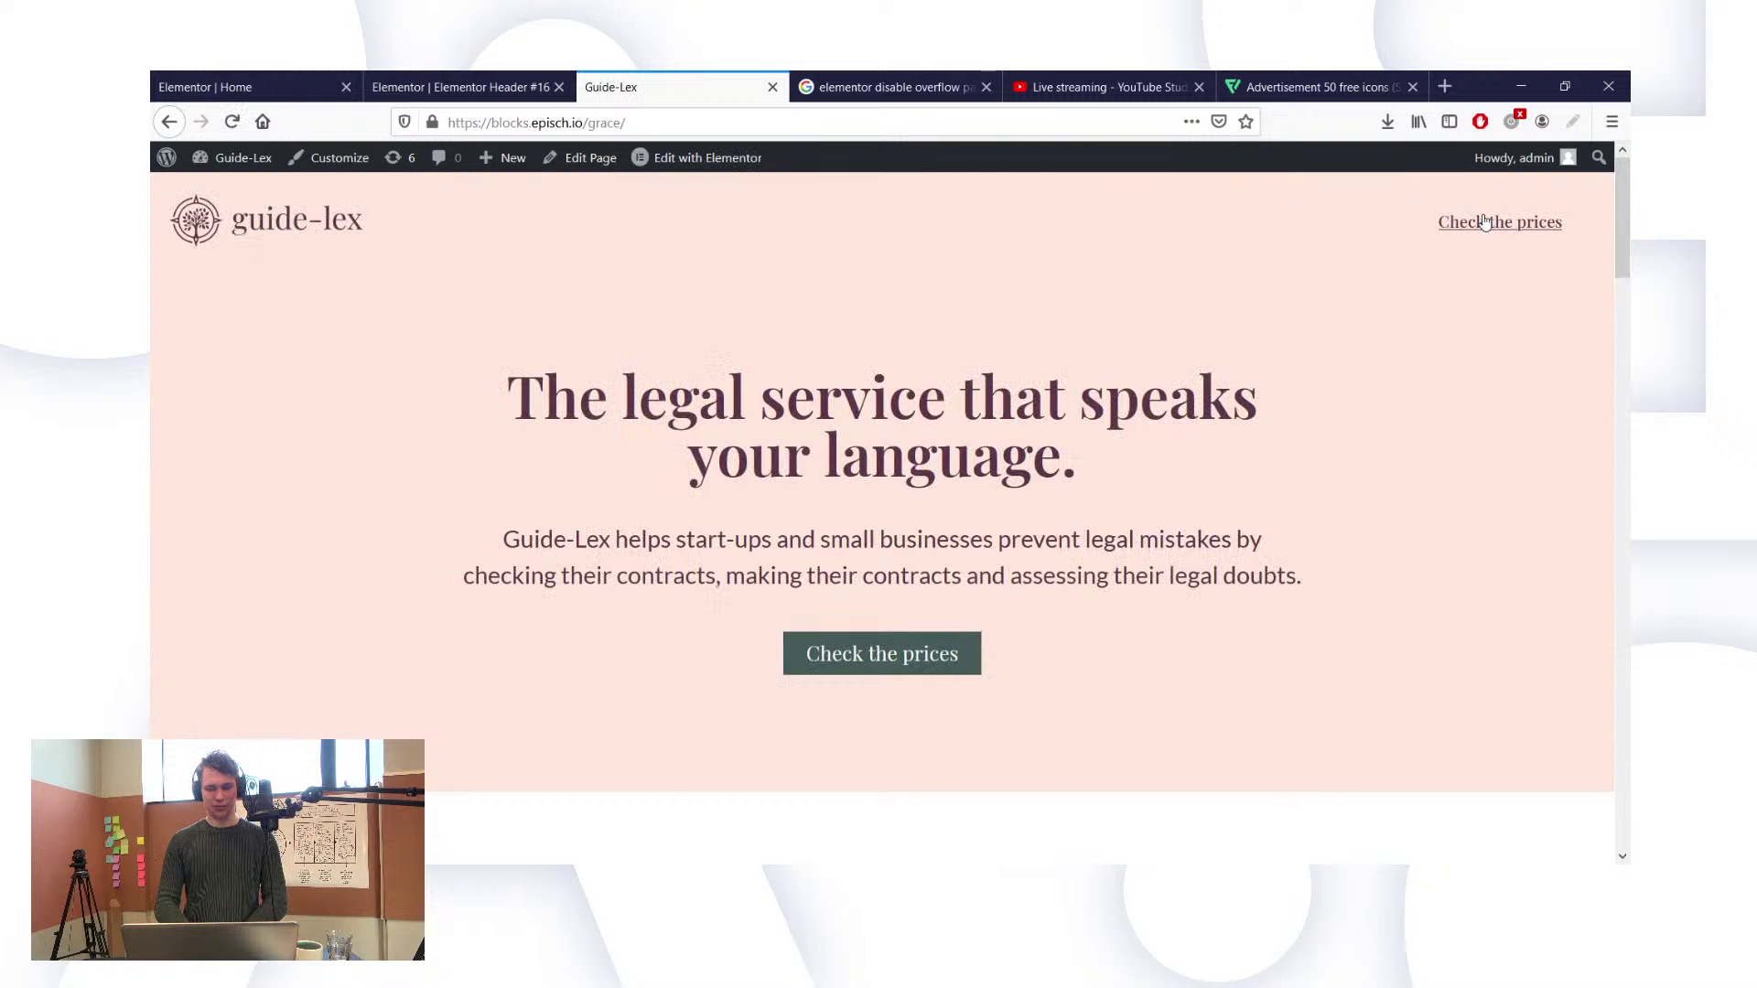
Step: Confirm the hero button's link is #services, undoing a mistaken paste into its CSS ID
{"action": "scroll", "coordinate": [1491, 238], "scroll_direction": "down", "scroll_amount": 15}
{"action": "scroll", "coordinate": [1477, 226], "scroll_direction": "up", "scroll_amount": 20}
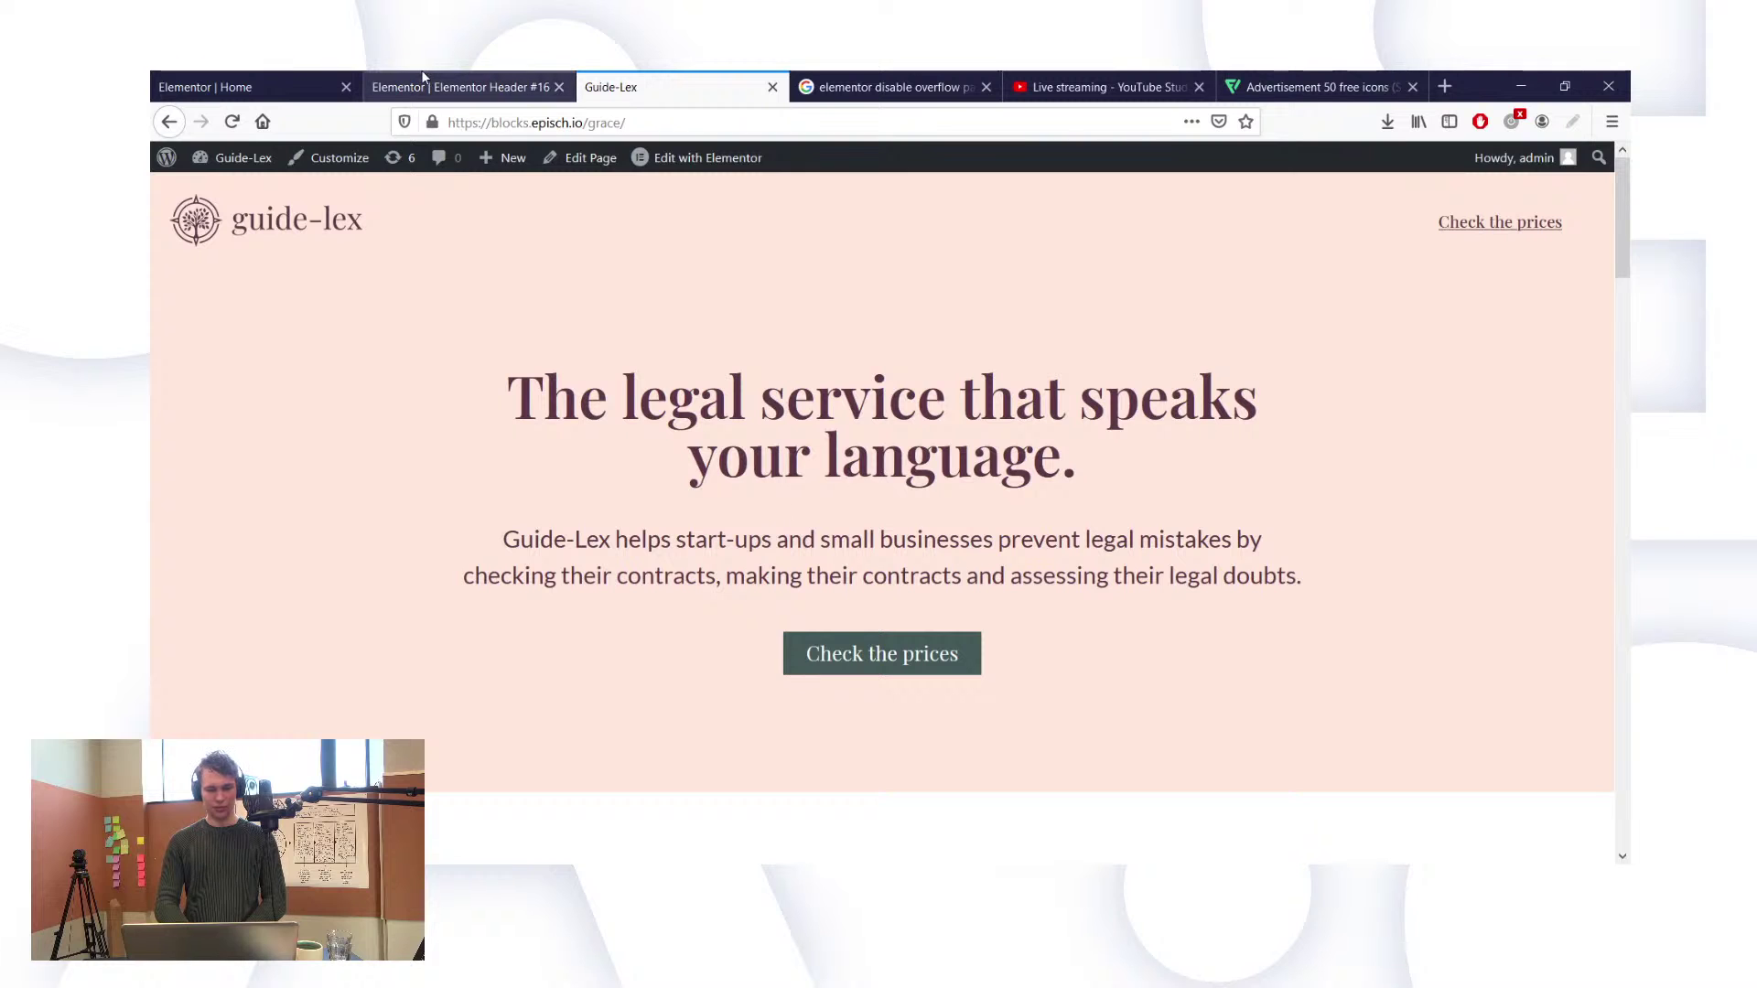
{"action": "left_click", "coordinate": [409, 73]}
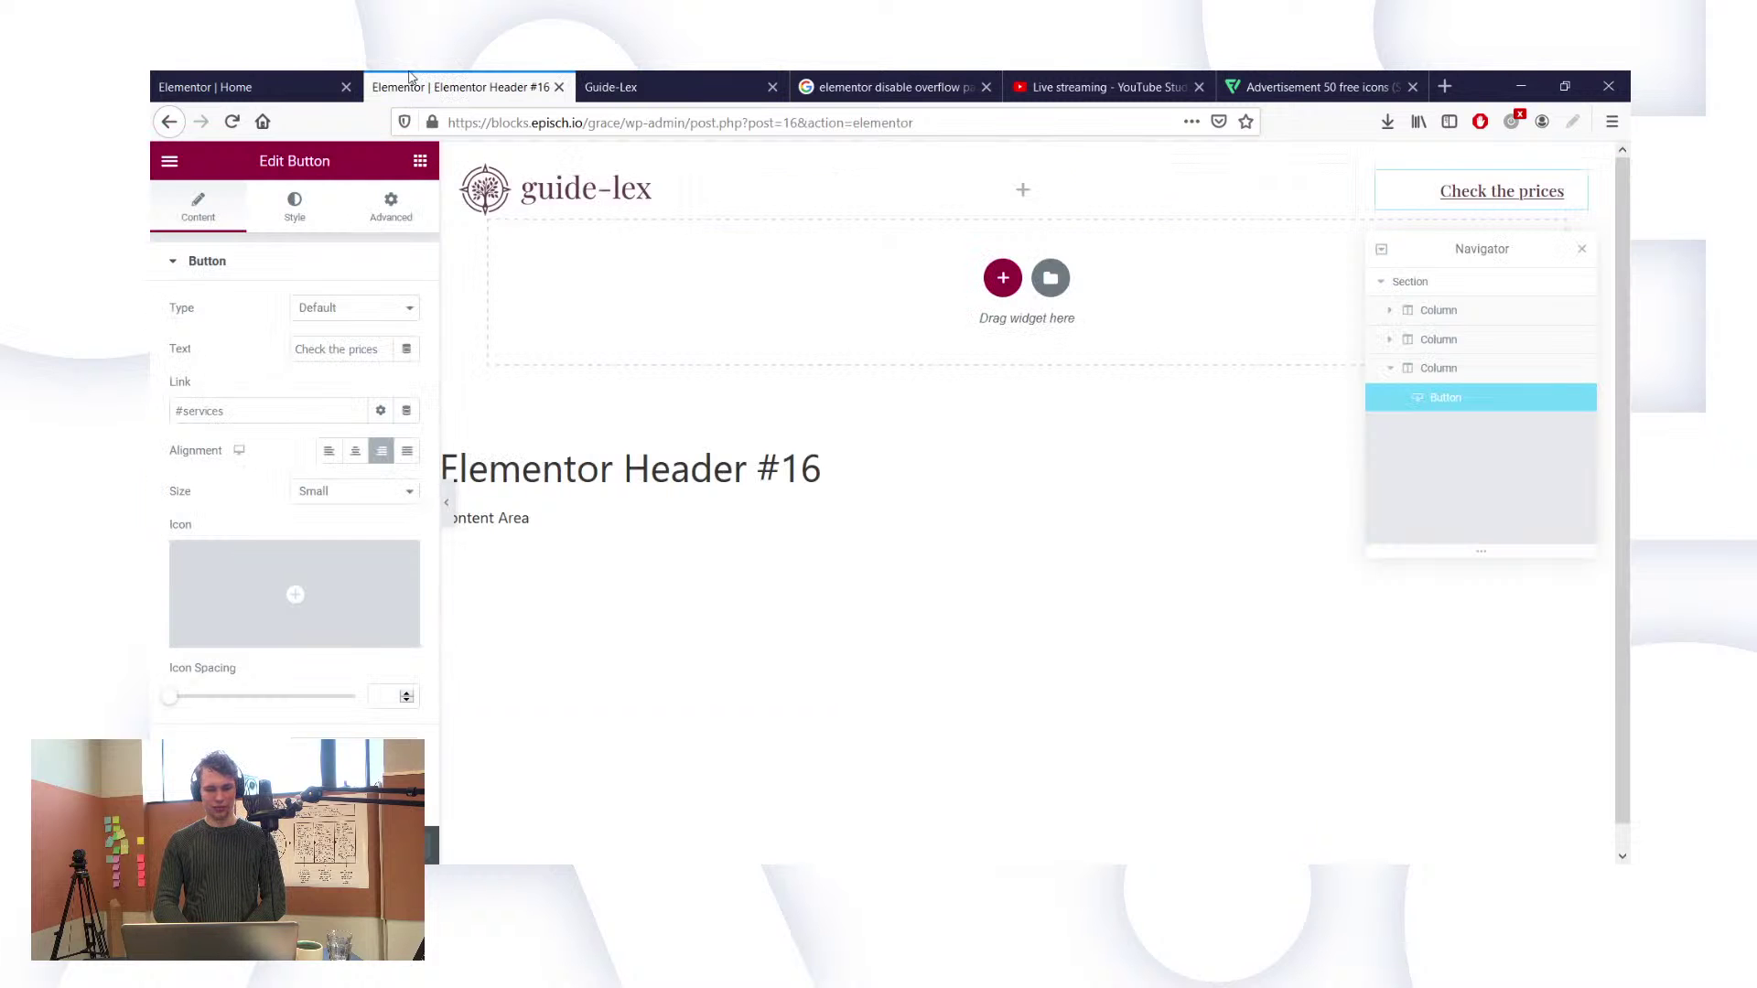
{"action": "left_click", "coordinate": [280, 74]}
{"action": "scroll", "coordinate": [680, 396], "scroll_direction": "up", "scroll_amount": 15}
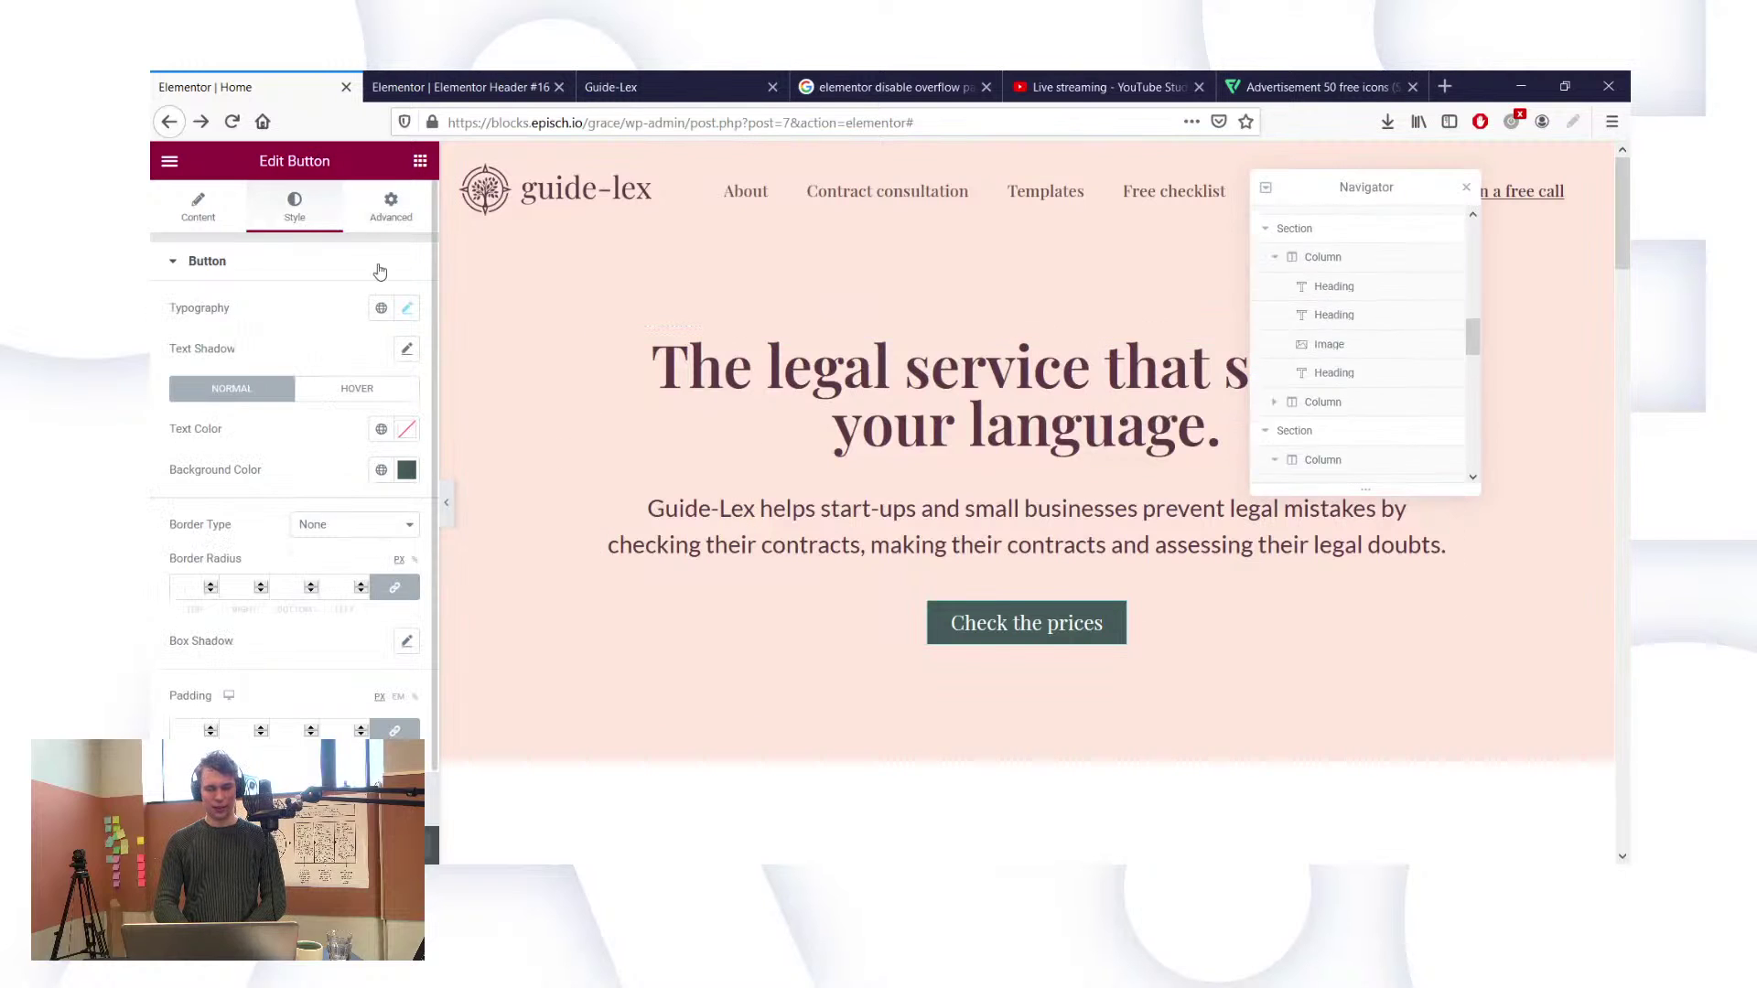
{"action": "left_click", "coordinate": [383, 221]}
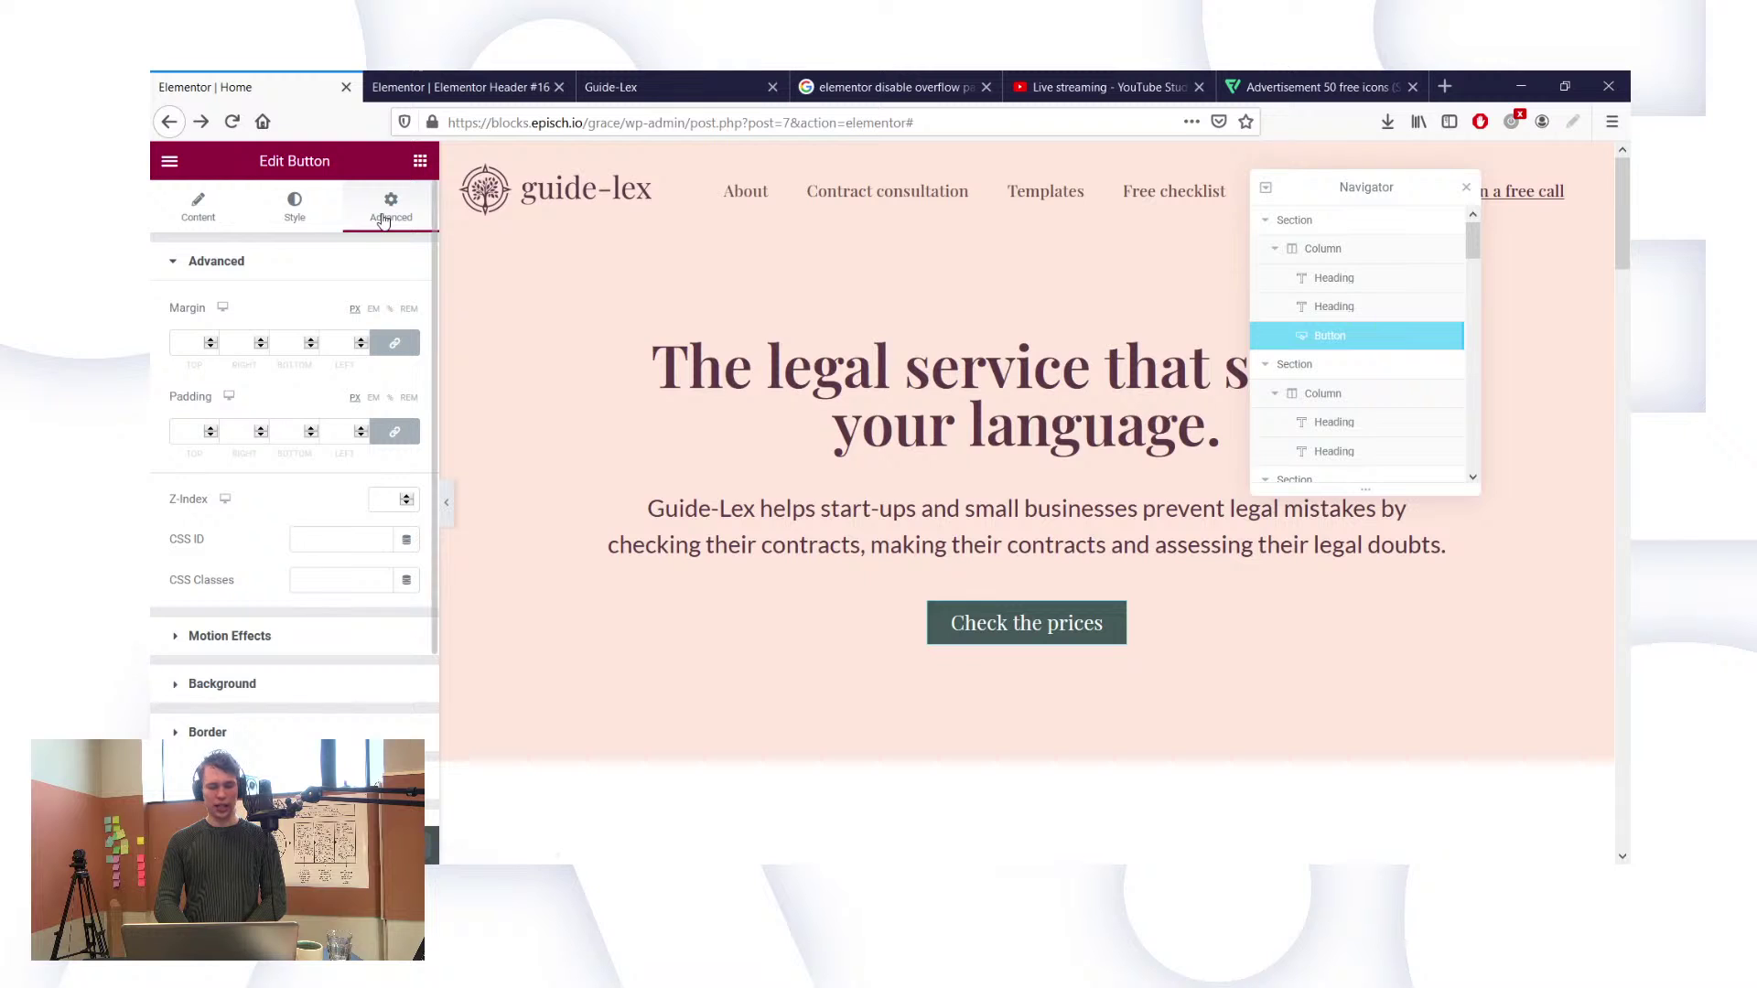
{"action": "left_click", "coordinate": [343, 541]}
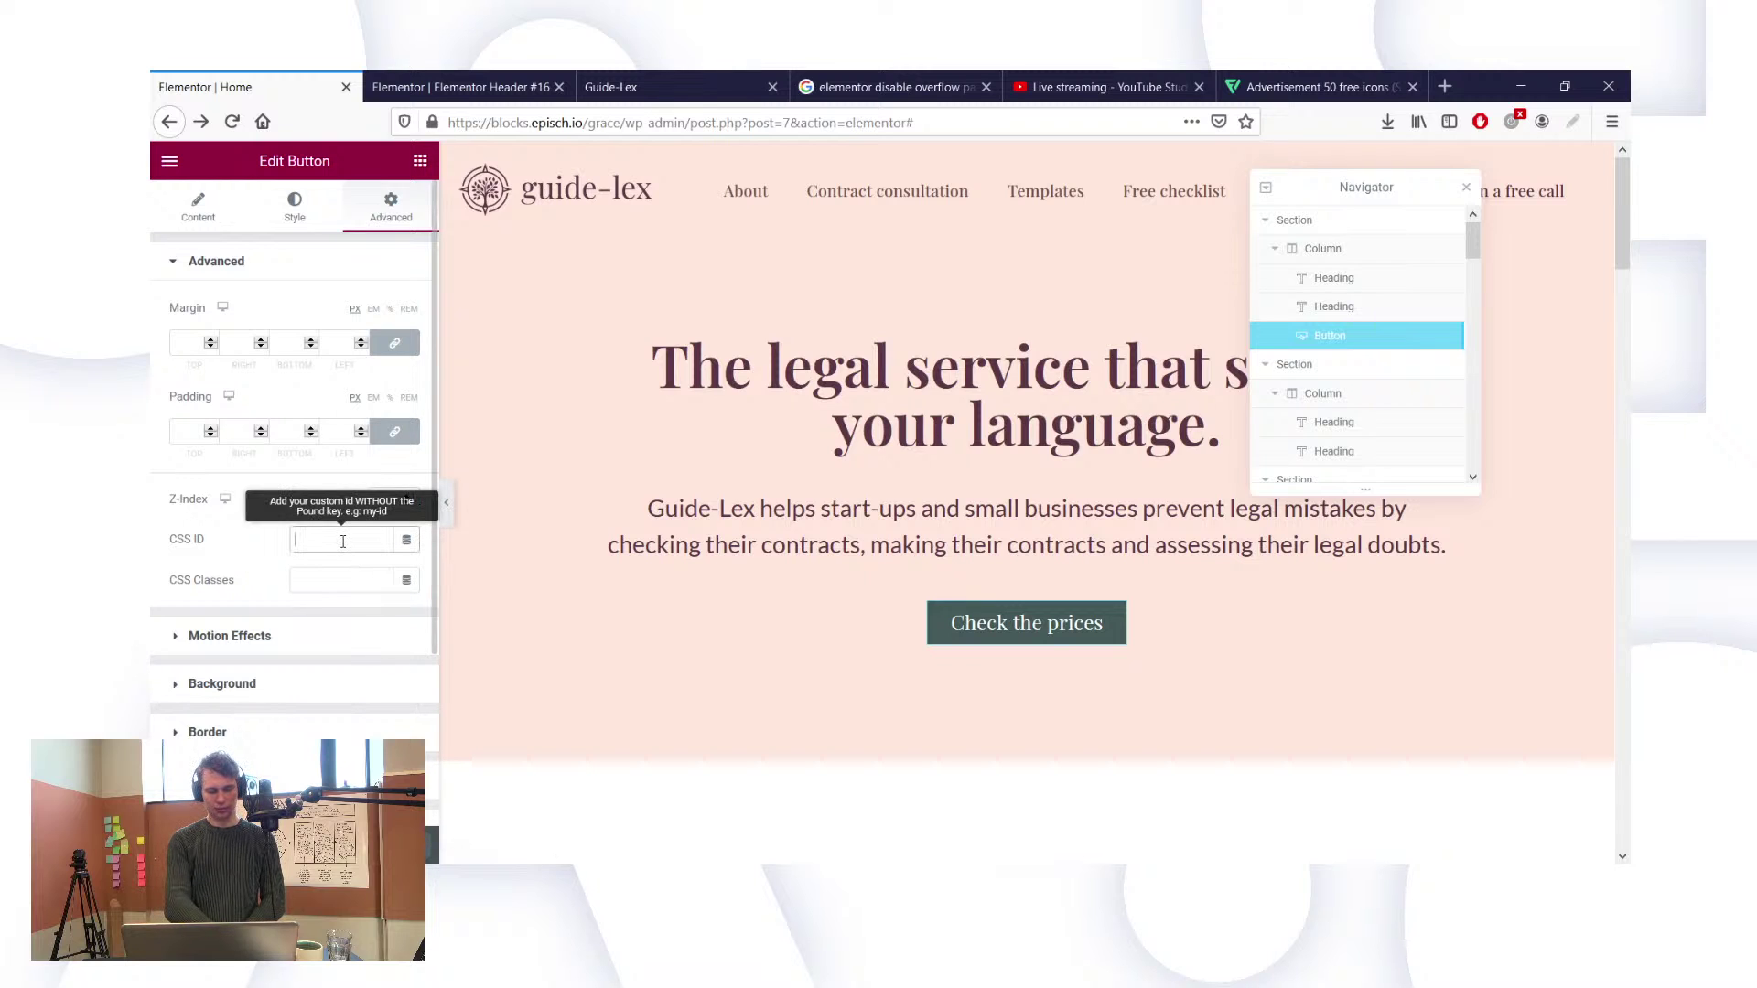
{"action": "key", "text": "ctrl+v"}
{"action": "left_click", "coordinate": [387, 618]}
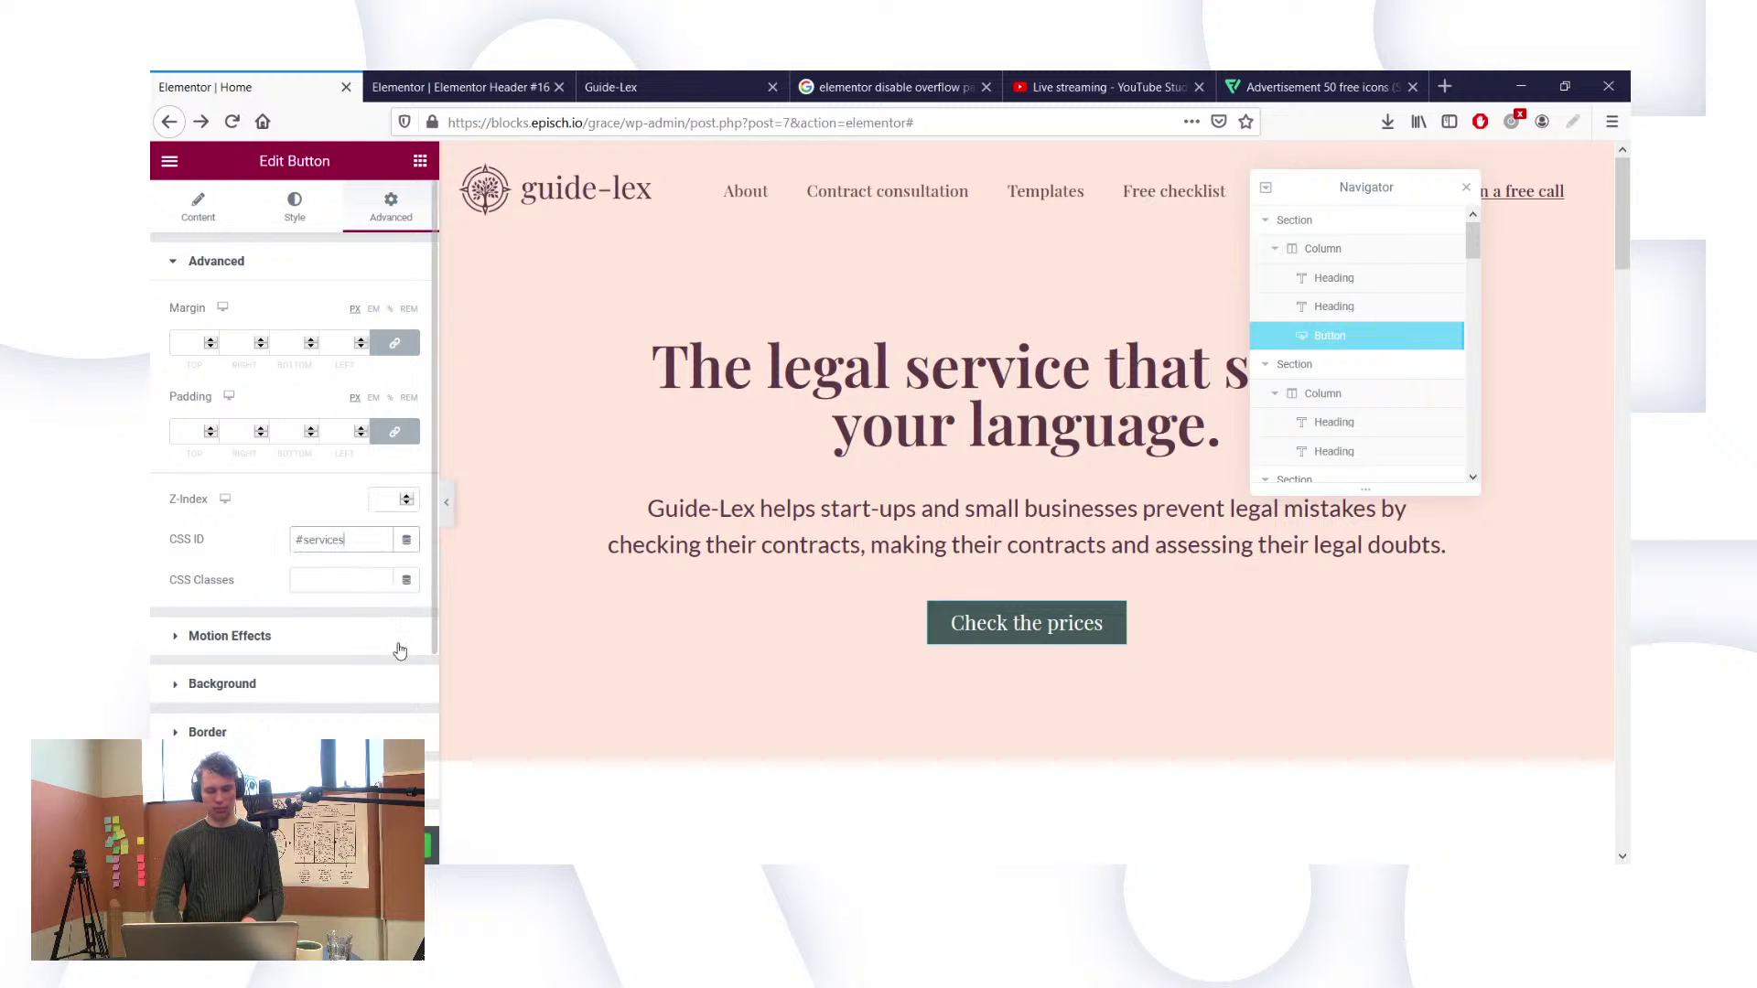
{"action": "key", "text": "ctrl+z"}
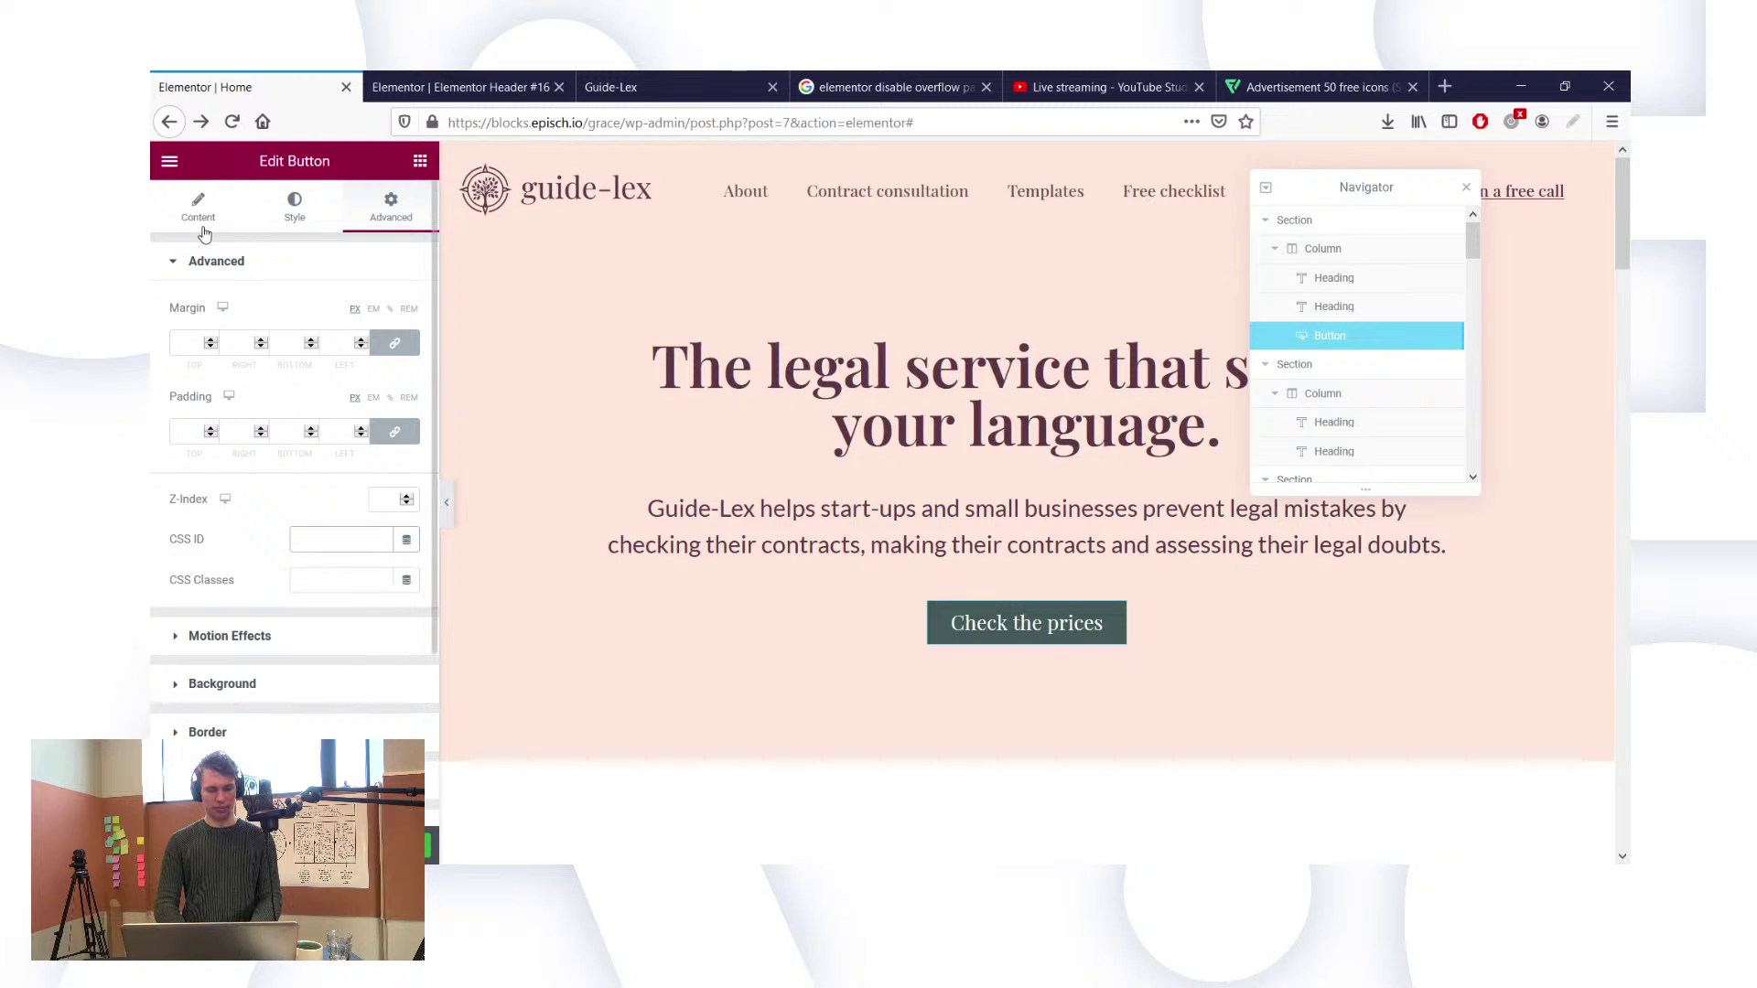
{"action": "left_click", "coordinate": [202, 218]}
{"action": "double_click", "coordinate": [225, 411]}
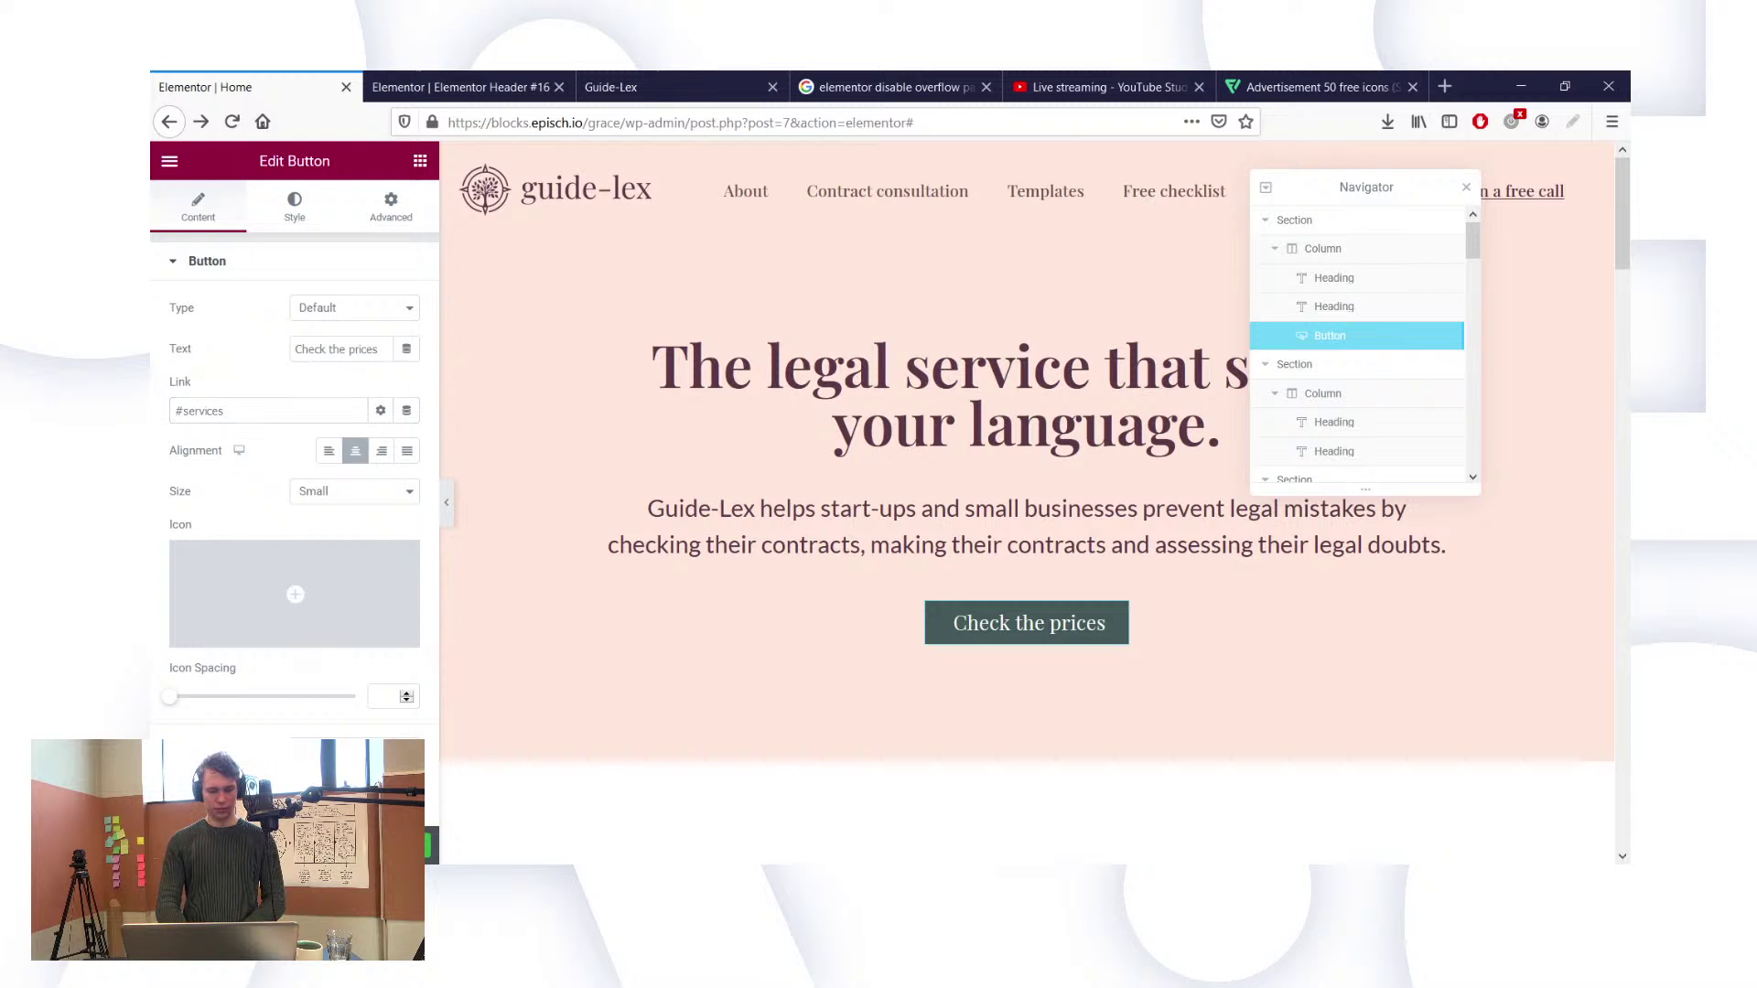
Step: Reload the live page and test that 'Check the prices' jumps down to Our services
{"action": "left_click", "coordinate": [535, 84]}
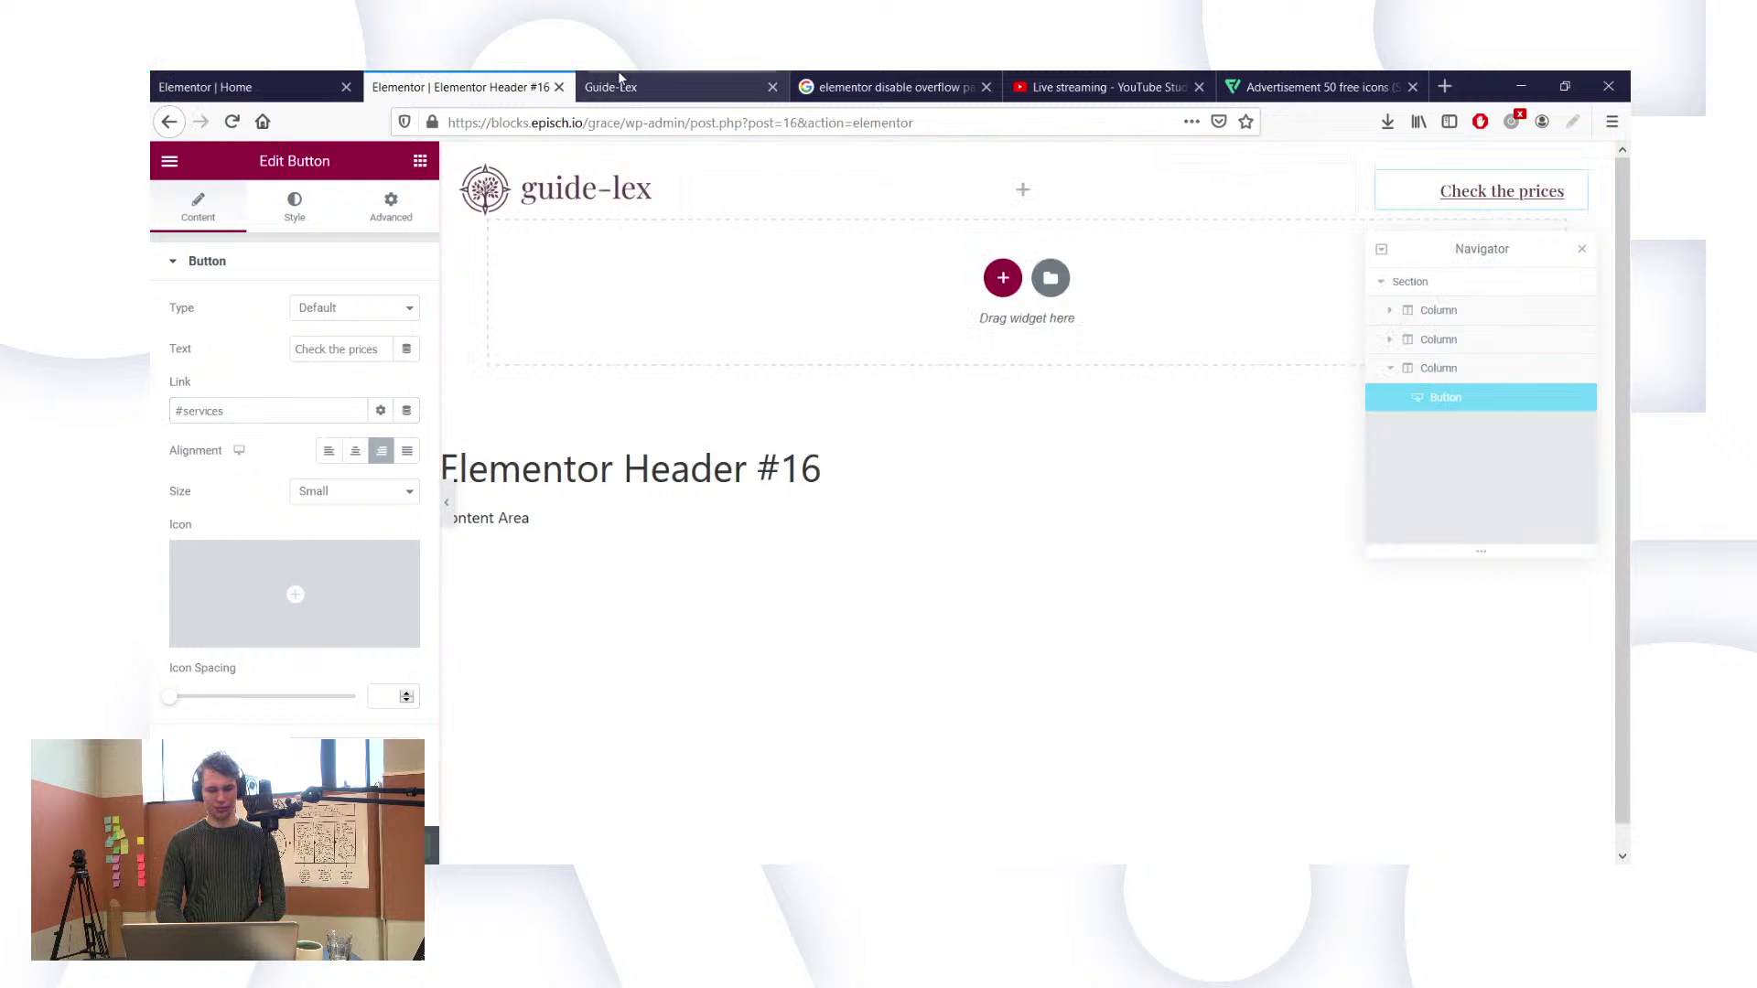
{"action": "left_click", "coordinate": [621, 85]}
{"action": "key", "text": "F5"}
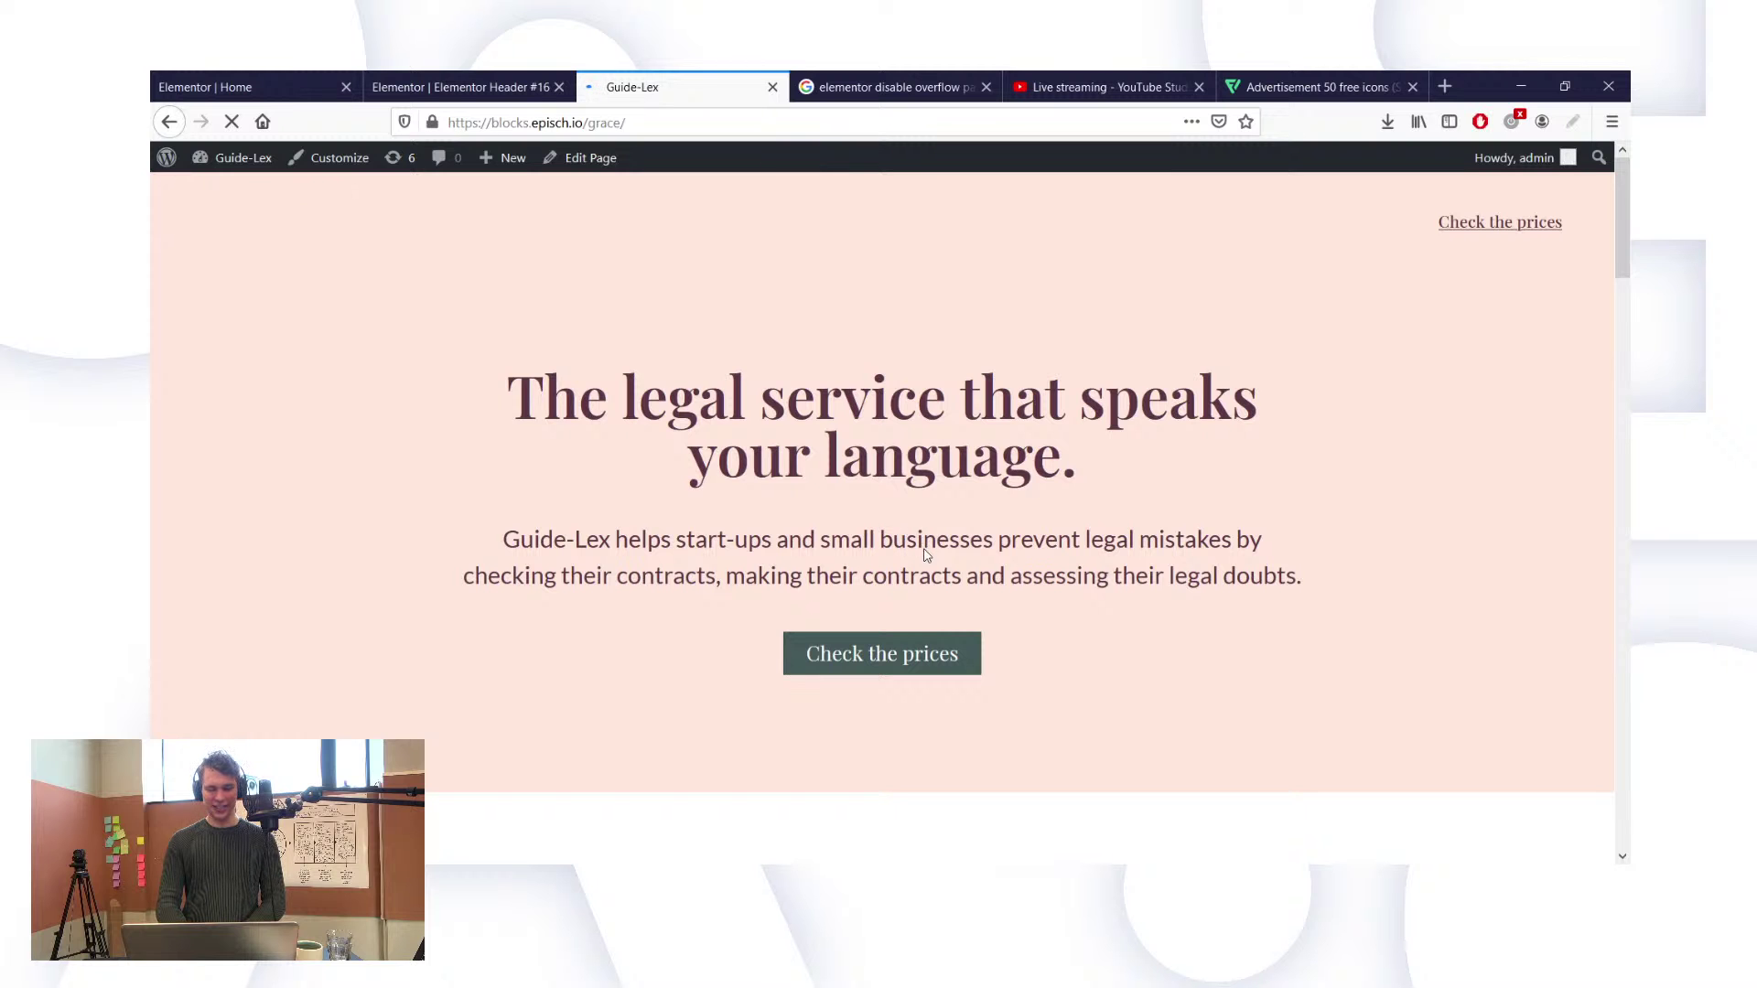
{"action": "left_click", "coordinate": [851, 657]}
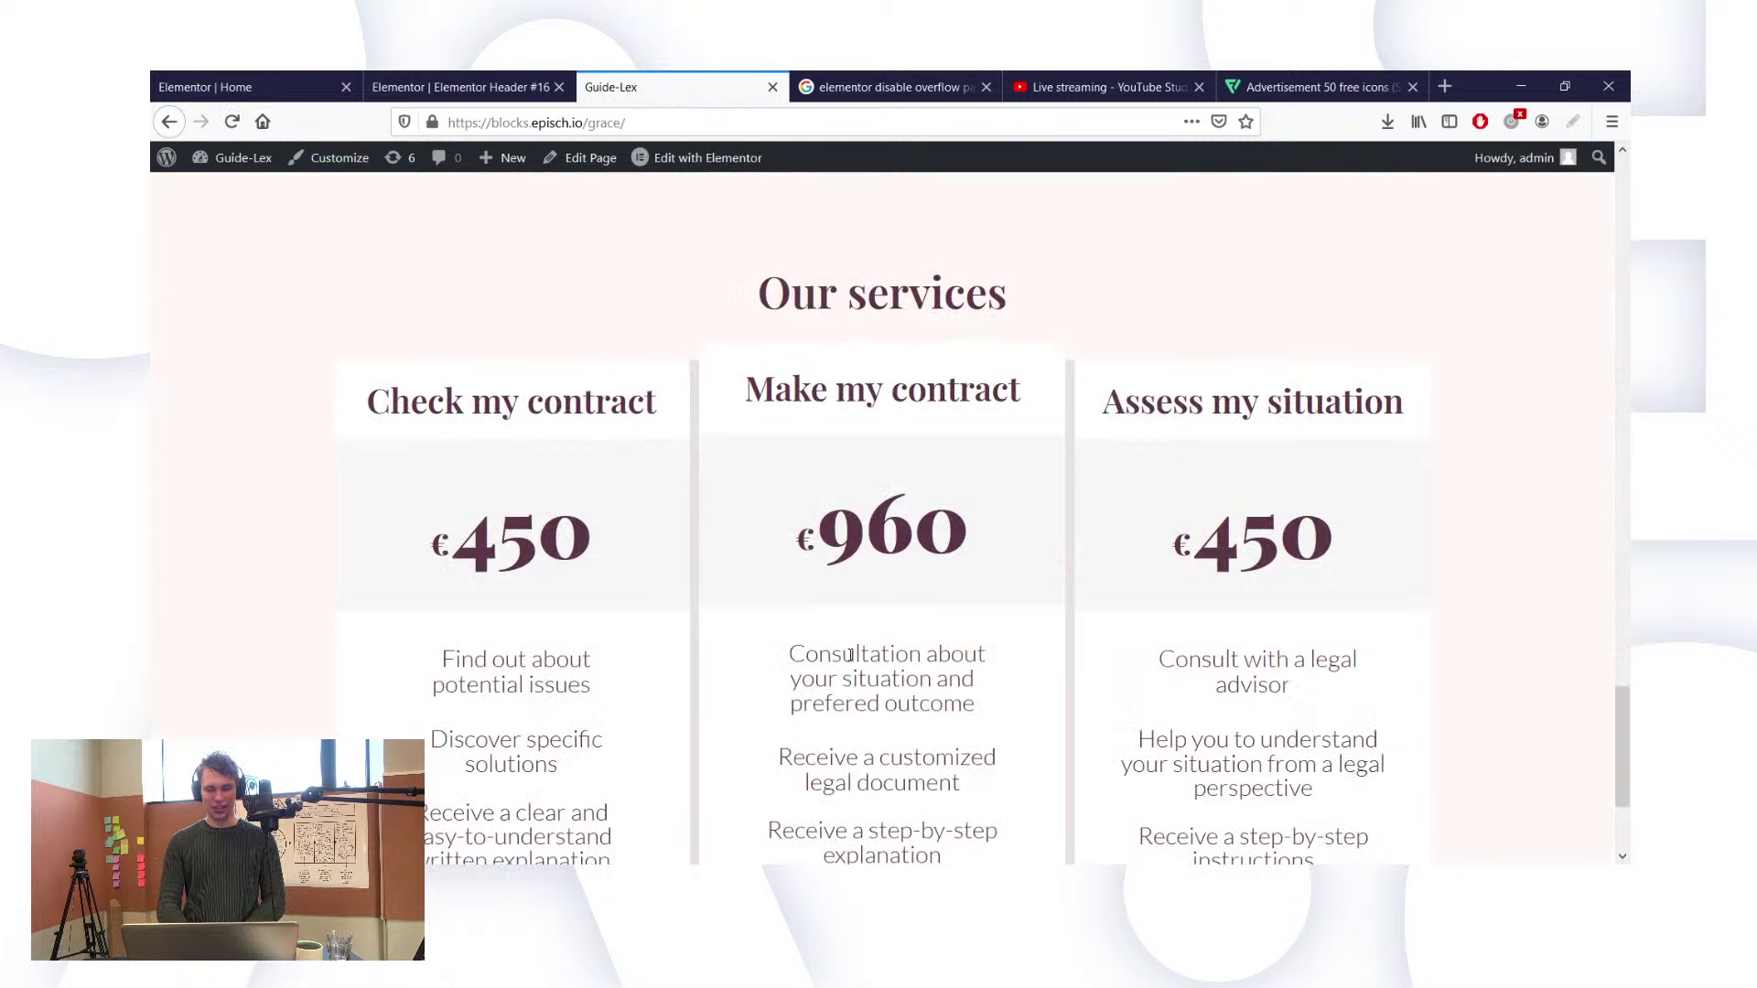
{"action": "scroll", "coordinate": [851, 661], "scroll_direction": "up", "scroll_amount": 20}
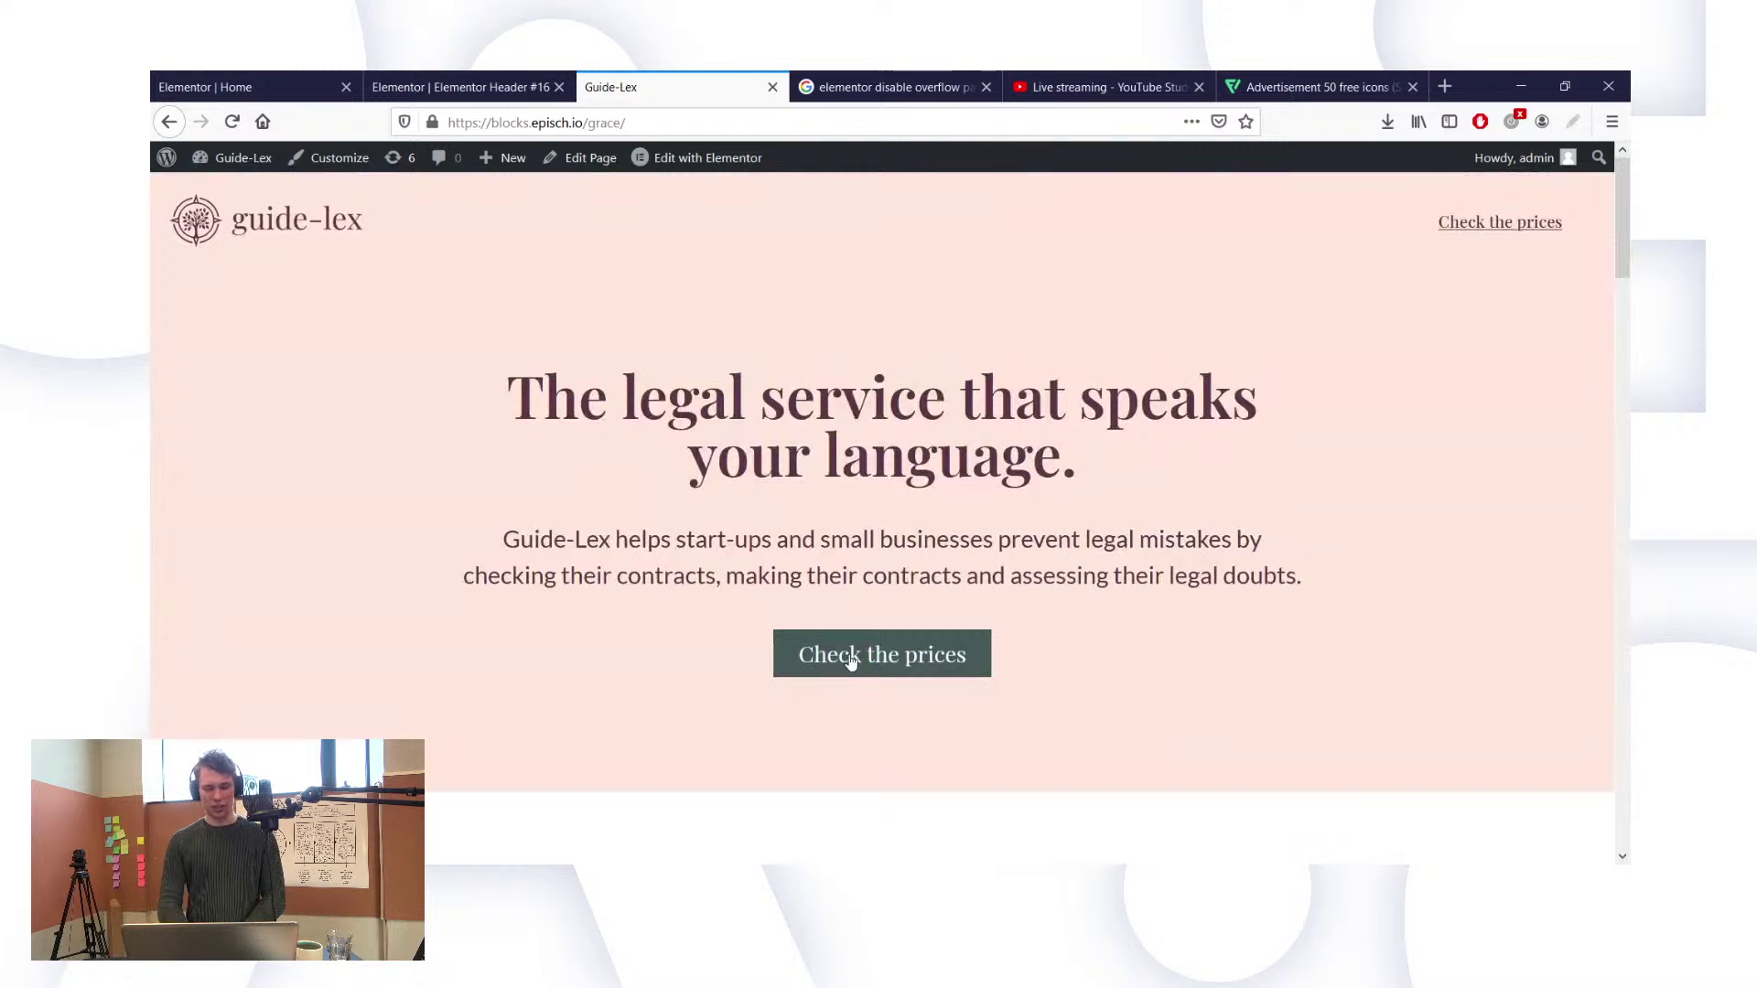
{"action": "scroll", "coordinate": [1053, 230], "scroll_direction": "down", "scroll_amount": 5}
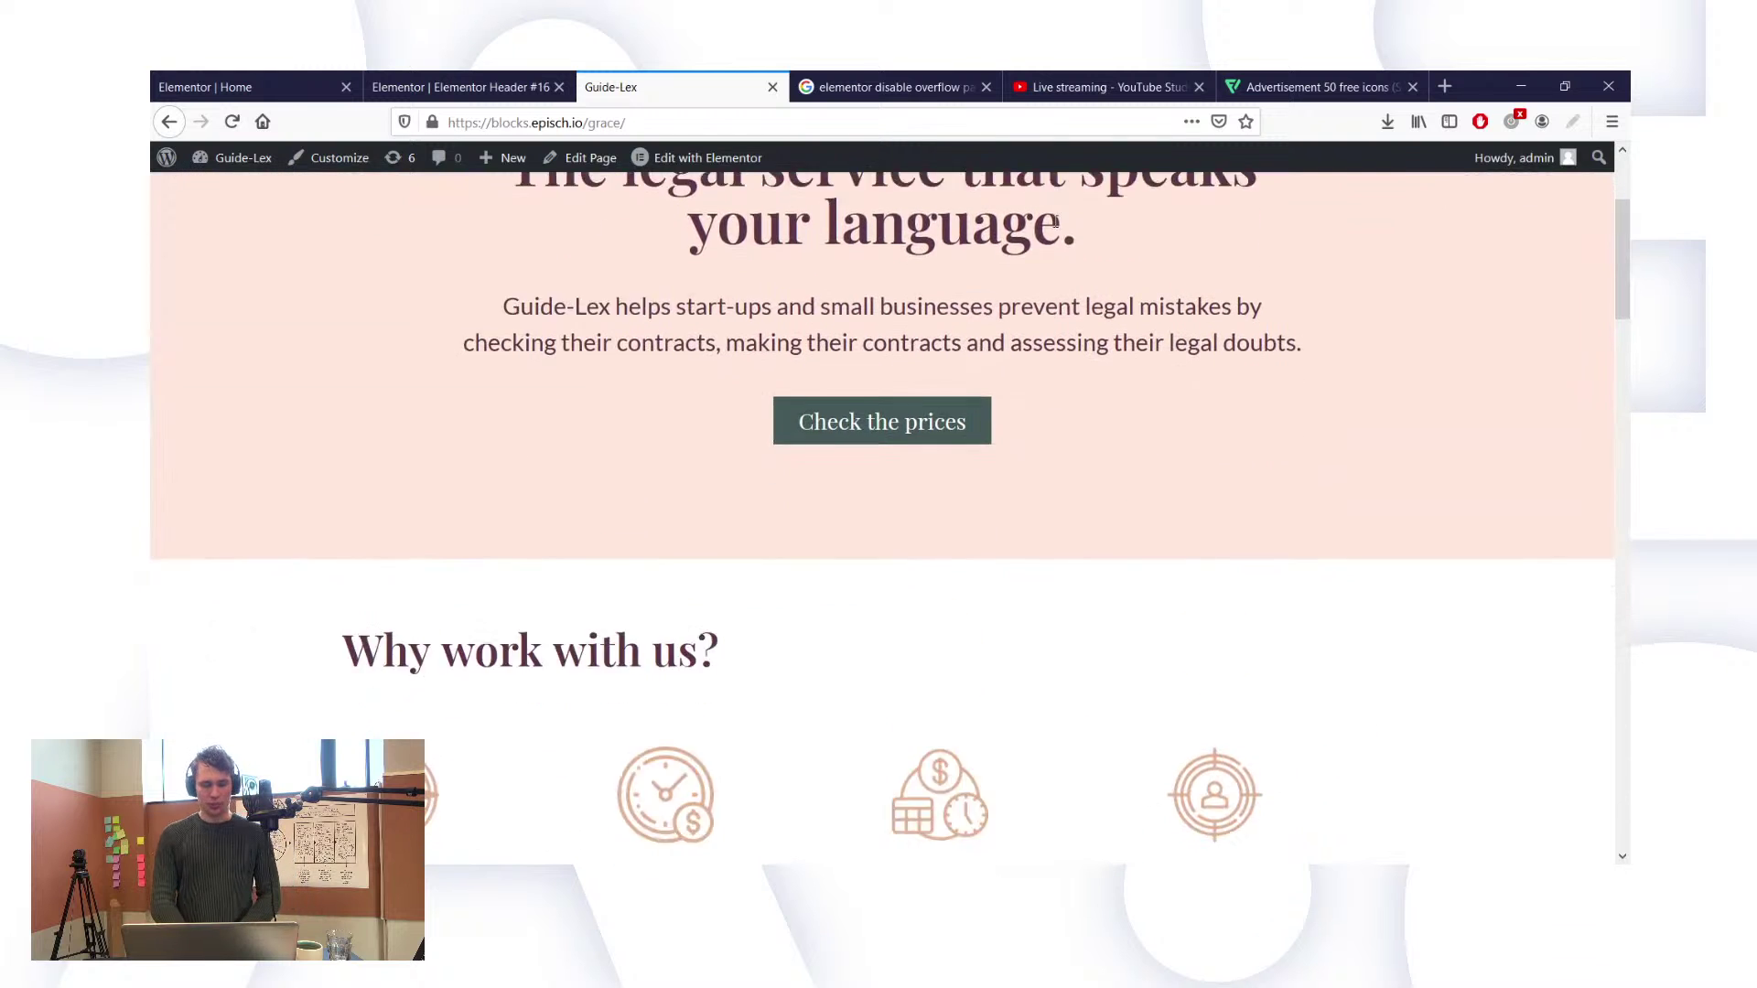
{"action": "scroll", "coordinate": [704, 235], "scroll_direction": "down", "scroll_amount": 10}
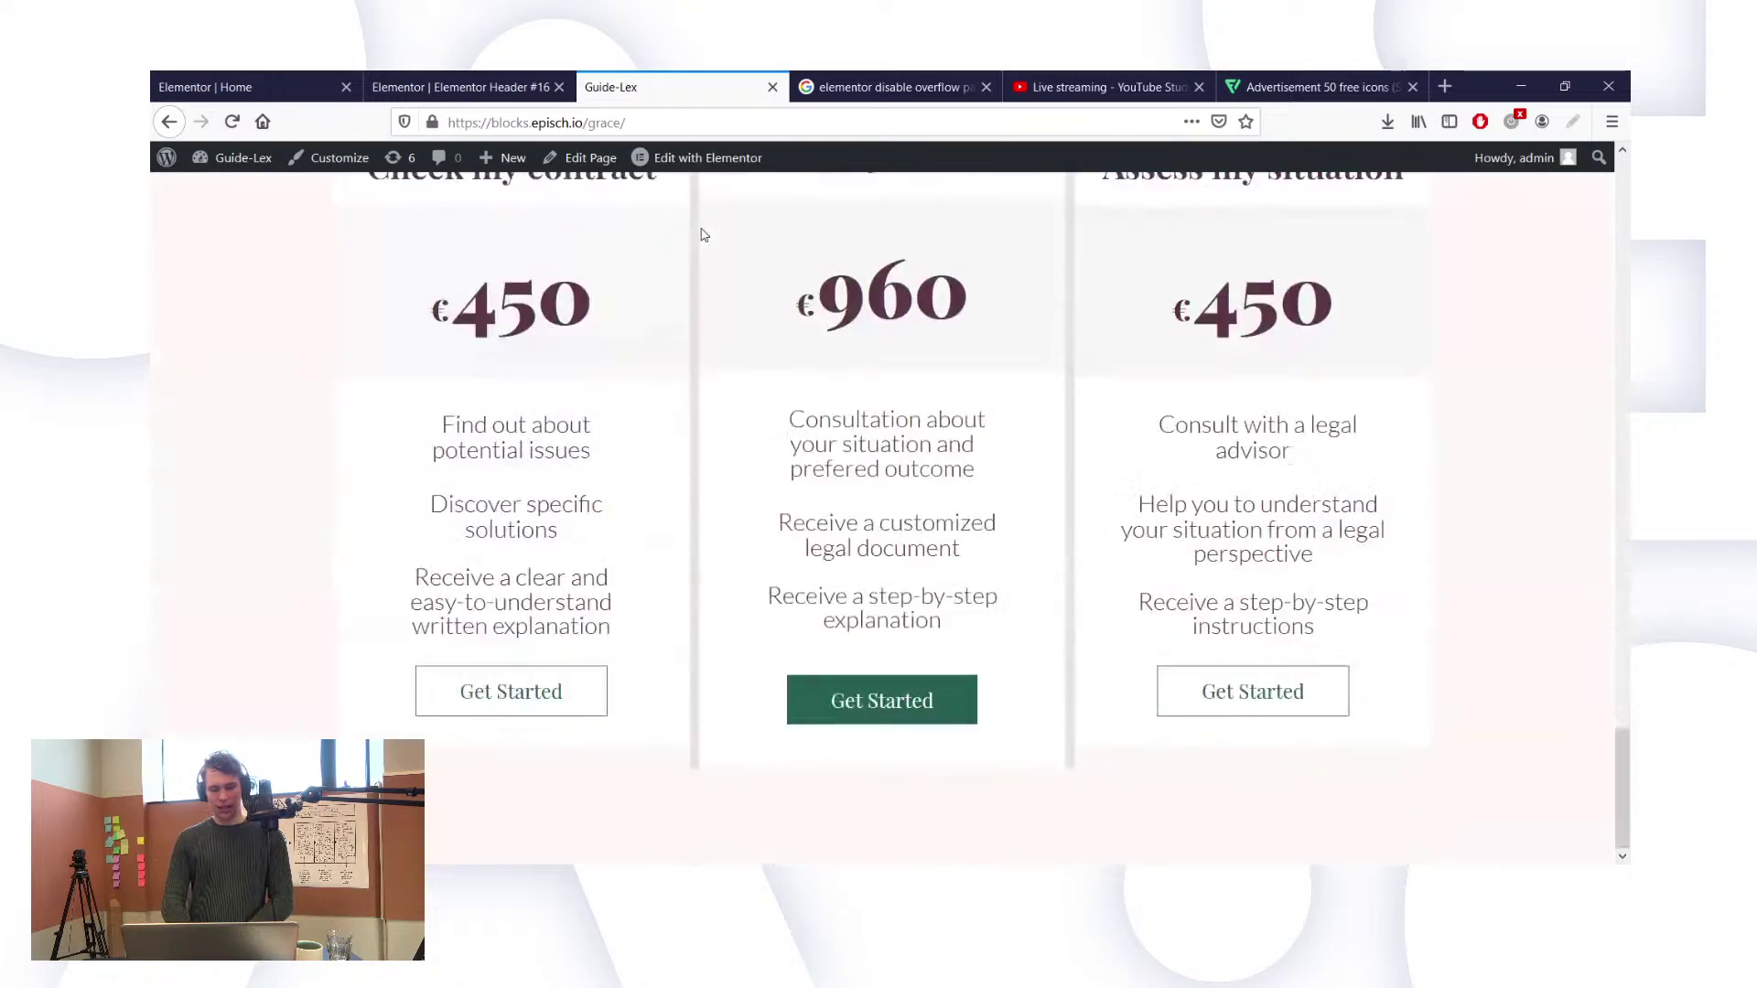
{"action": "scroll", "coordinate": [703, 235], "scroll_direction": "up", "scroll_amount": 20}
{"action": "scroll", "coordinate": [704, 236], "scroll_direction": "down", "scroll_amount": 15}
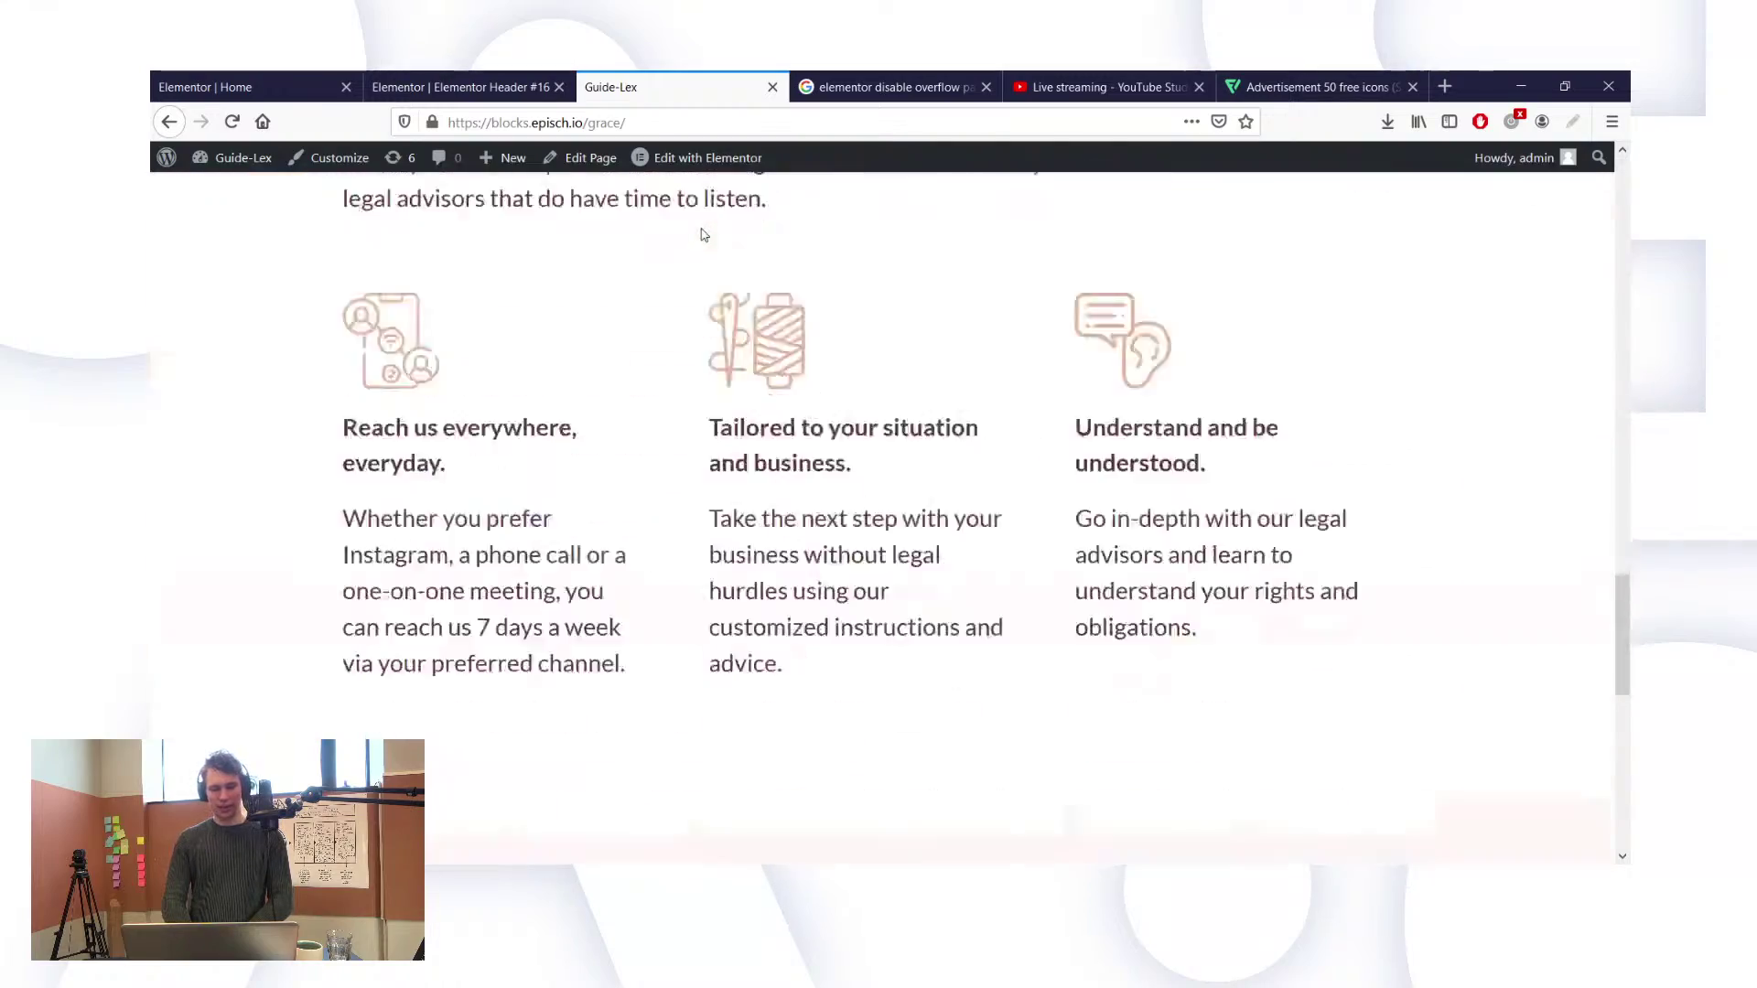
{"action": "scroll", "coordinate": [704, 236], "scroll_direction": "up", "scroll_amount": 5}
{"action": "scroll", "coordinate": [703, 234], "scroll_direction": "up", "scroll_amount": 8}
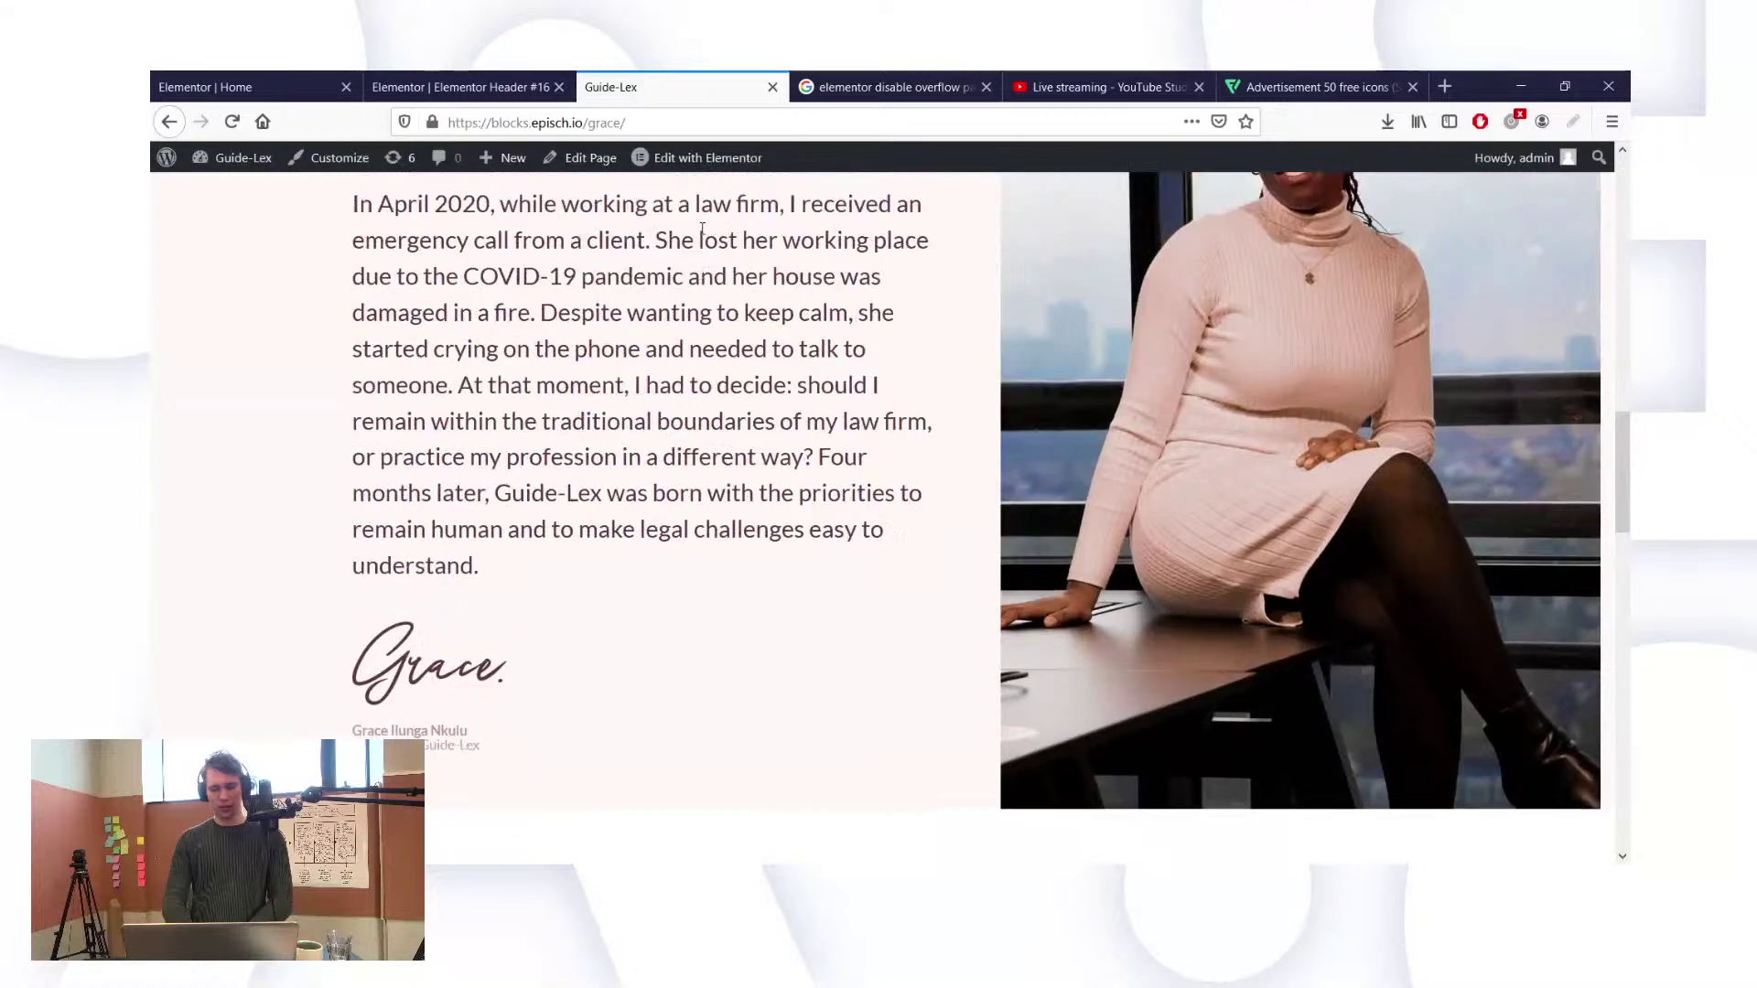
{"action": "scroll", "coordinate": [703, 234], "scroll_direction": "up", "scroll_amount": 3}
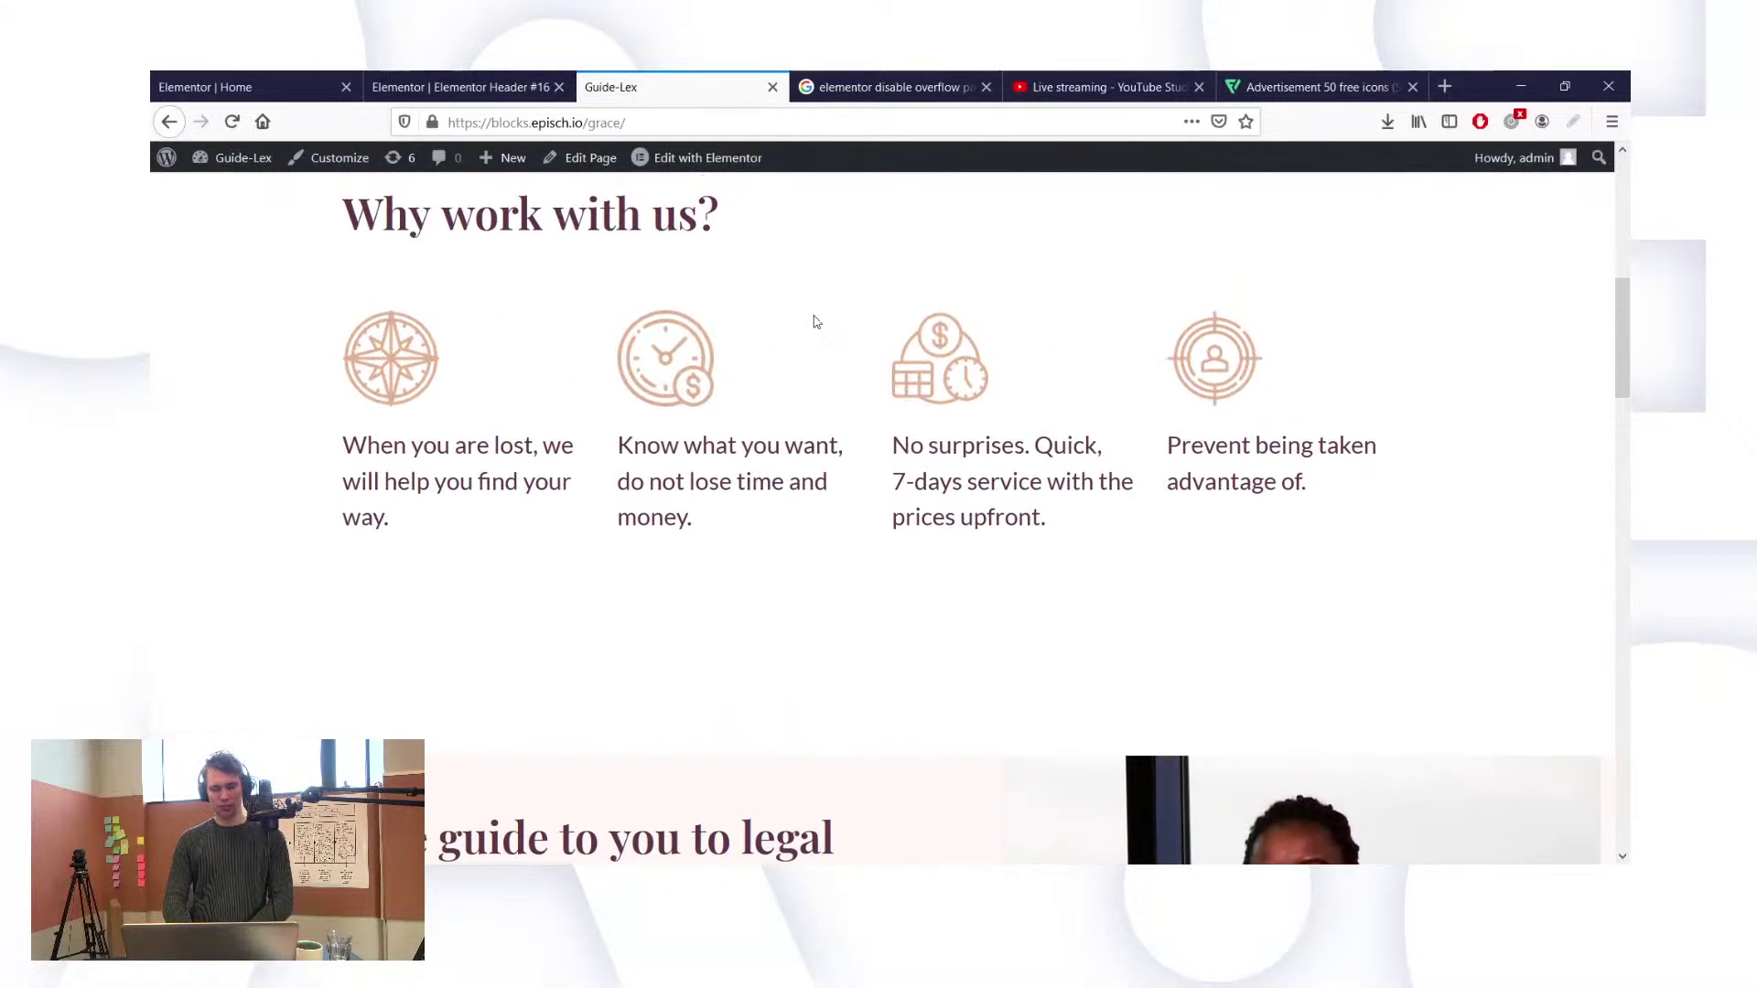
{"action": "scroll", "coordinate": [815, 321], "scroll_direction": "down", "scroll_amount": 1}
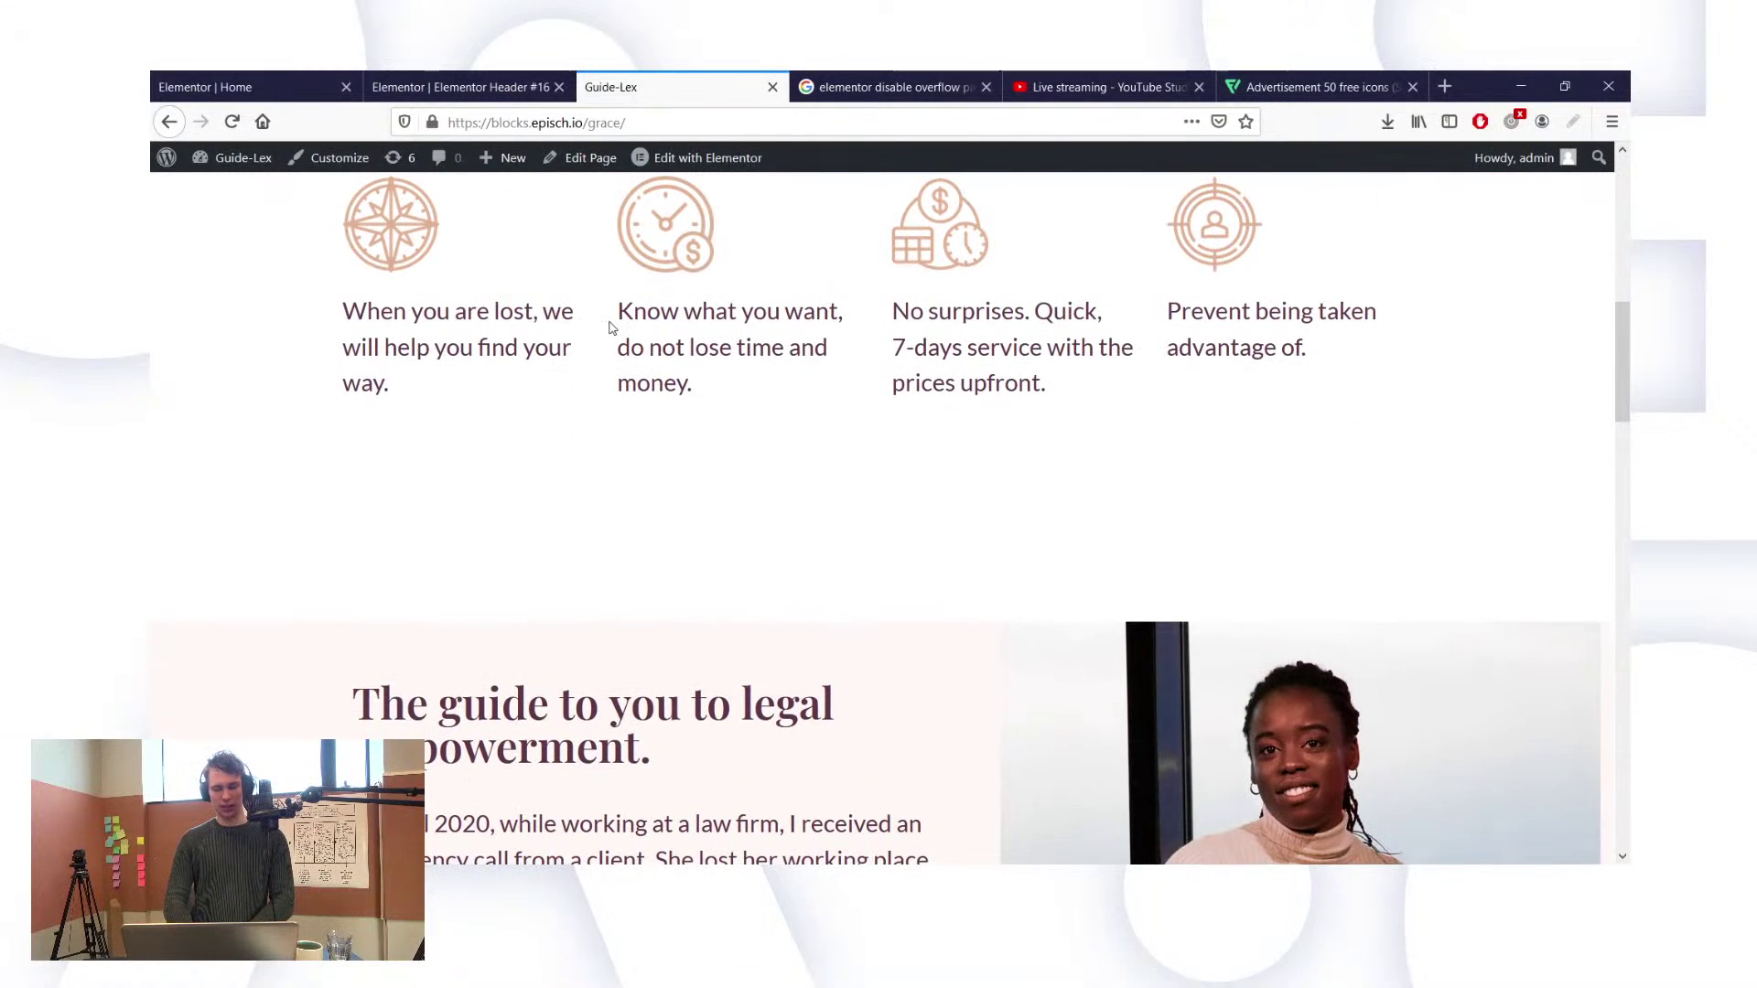
Step: Inspect the hero and 'Why work with us?' sections' Custom CSS in the Home page editor
{"action": "left_click", "coordinate": [245, 86]}
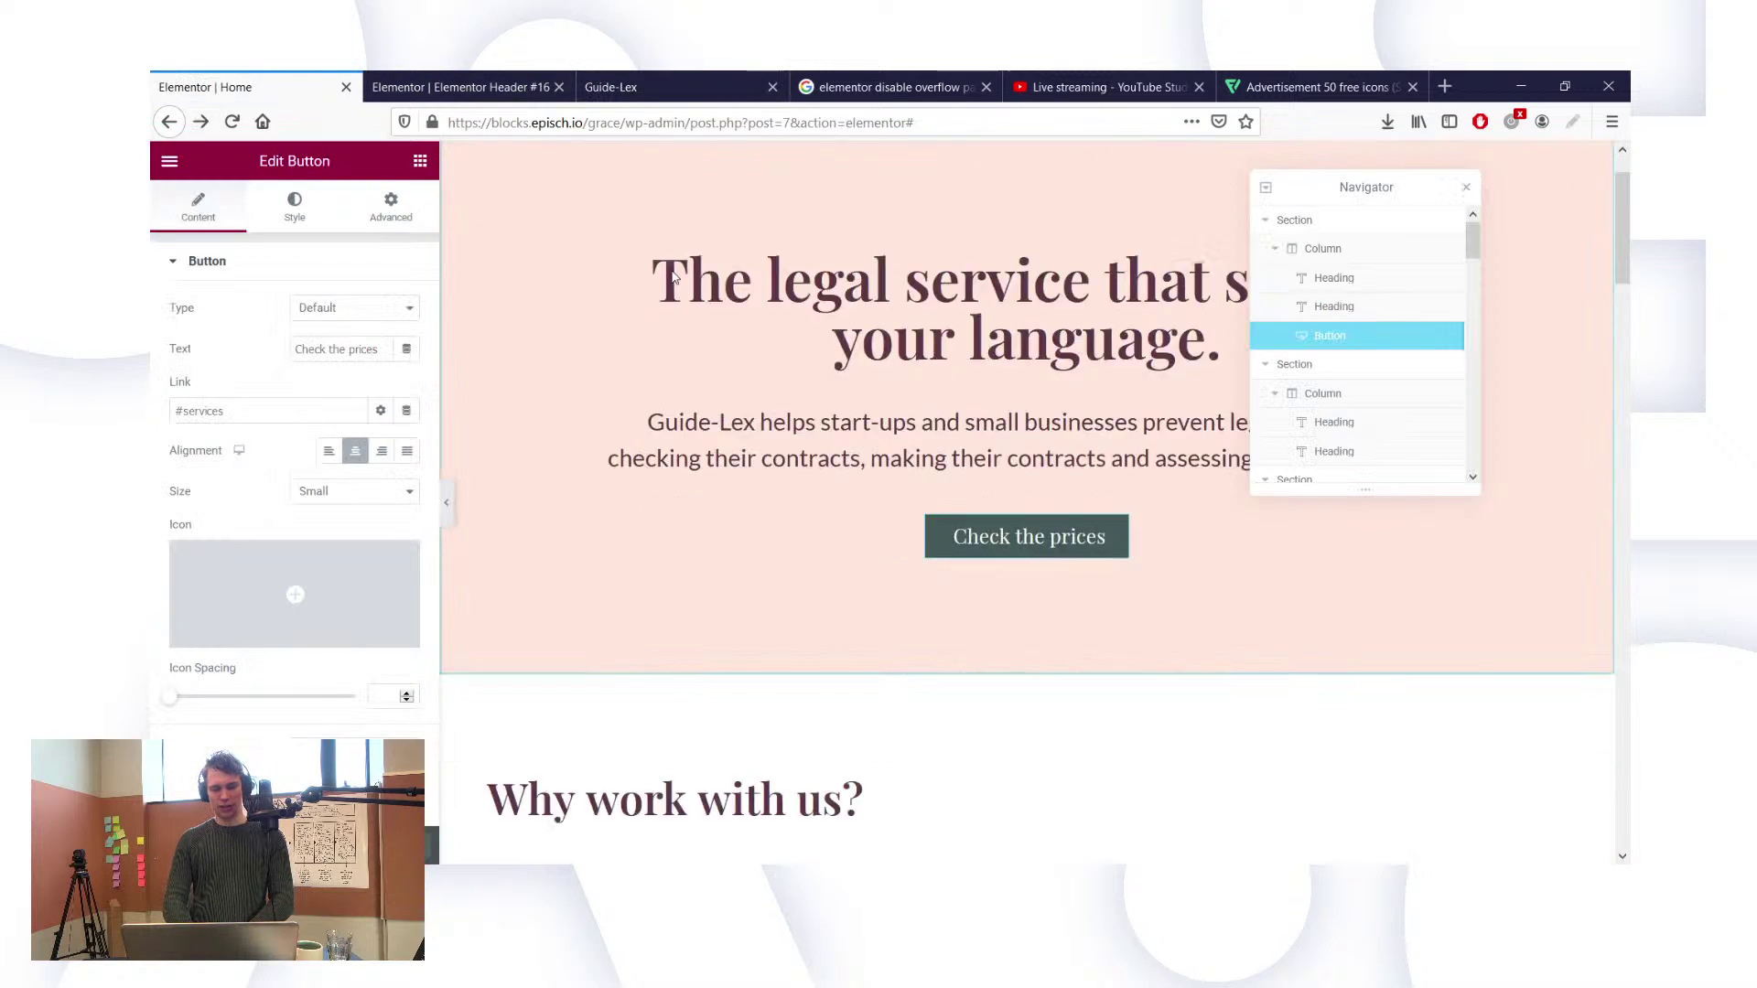
{"action": "scroll", "coordinate": [672, 274], "scroll_direction": "down", "scroll_amount": 12}
{"action": "scroll", "coordinate": [782, 376], "scroll_direction": "up", "scroll_amount": 3}
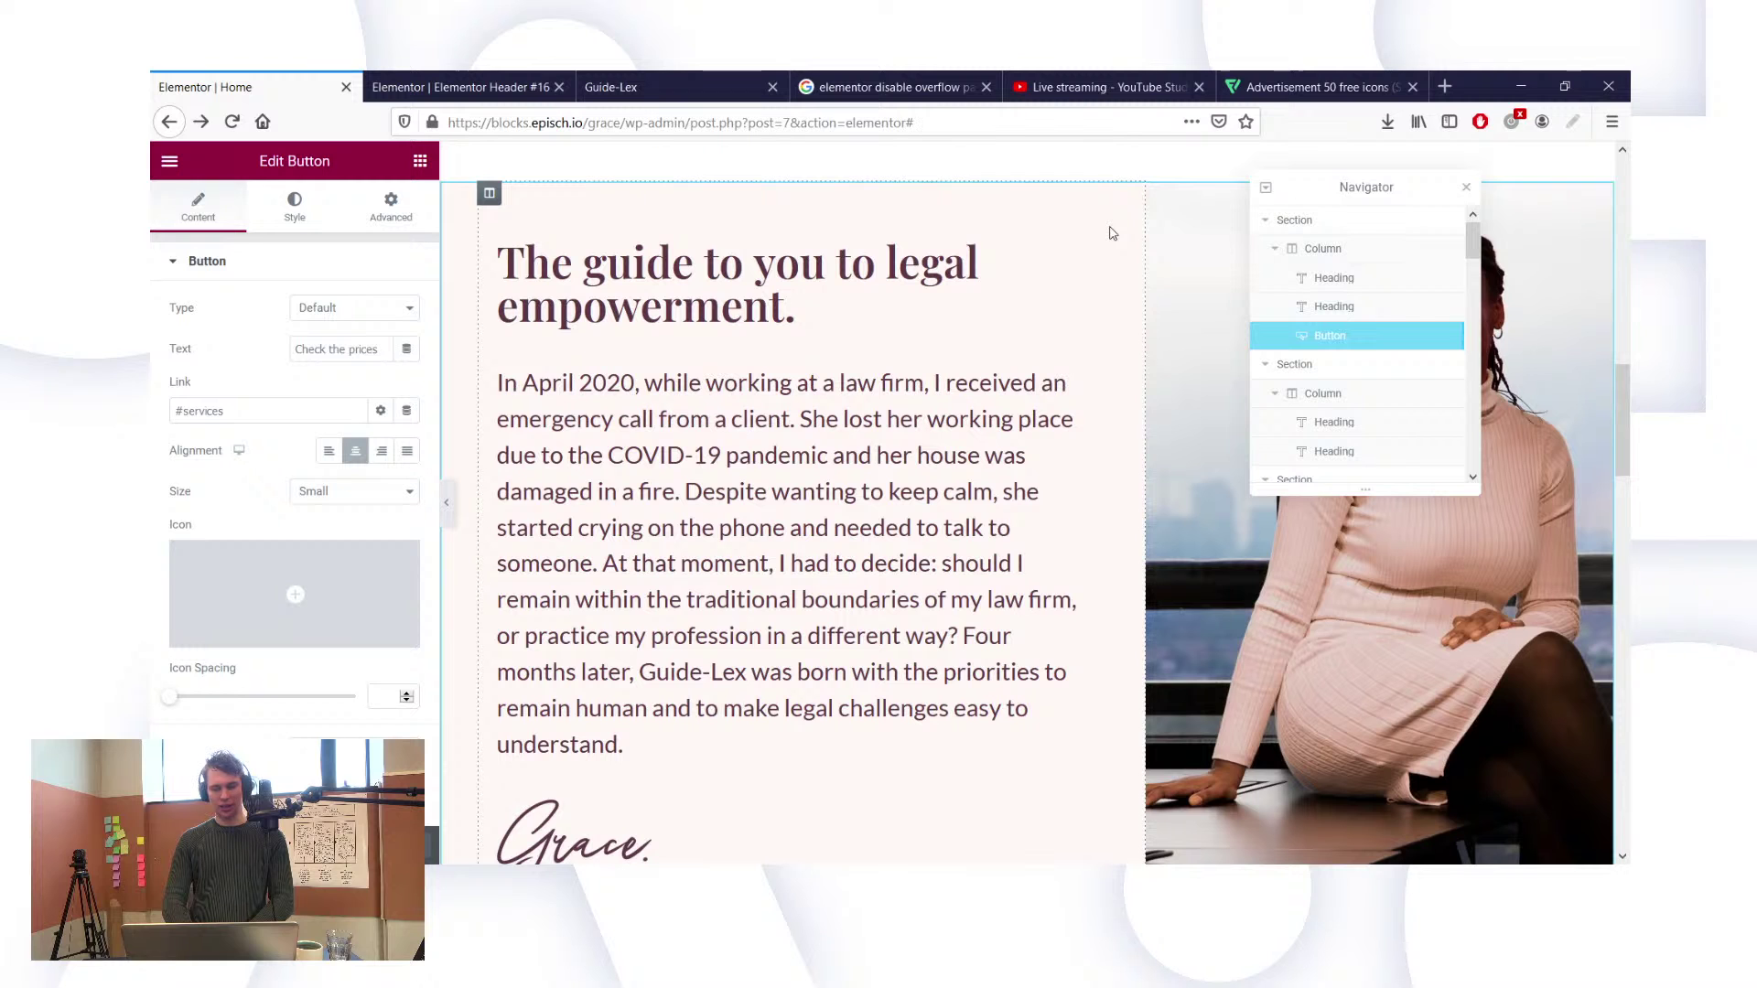
{"action": "left_click", "coordinate": [1328, 376]}
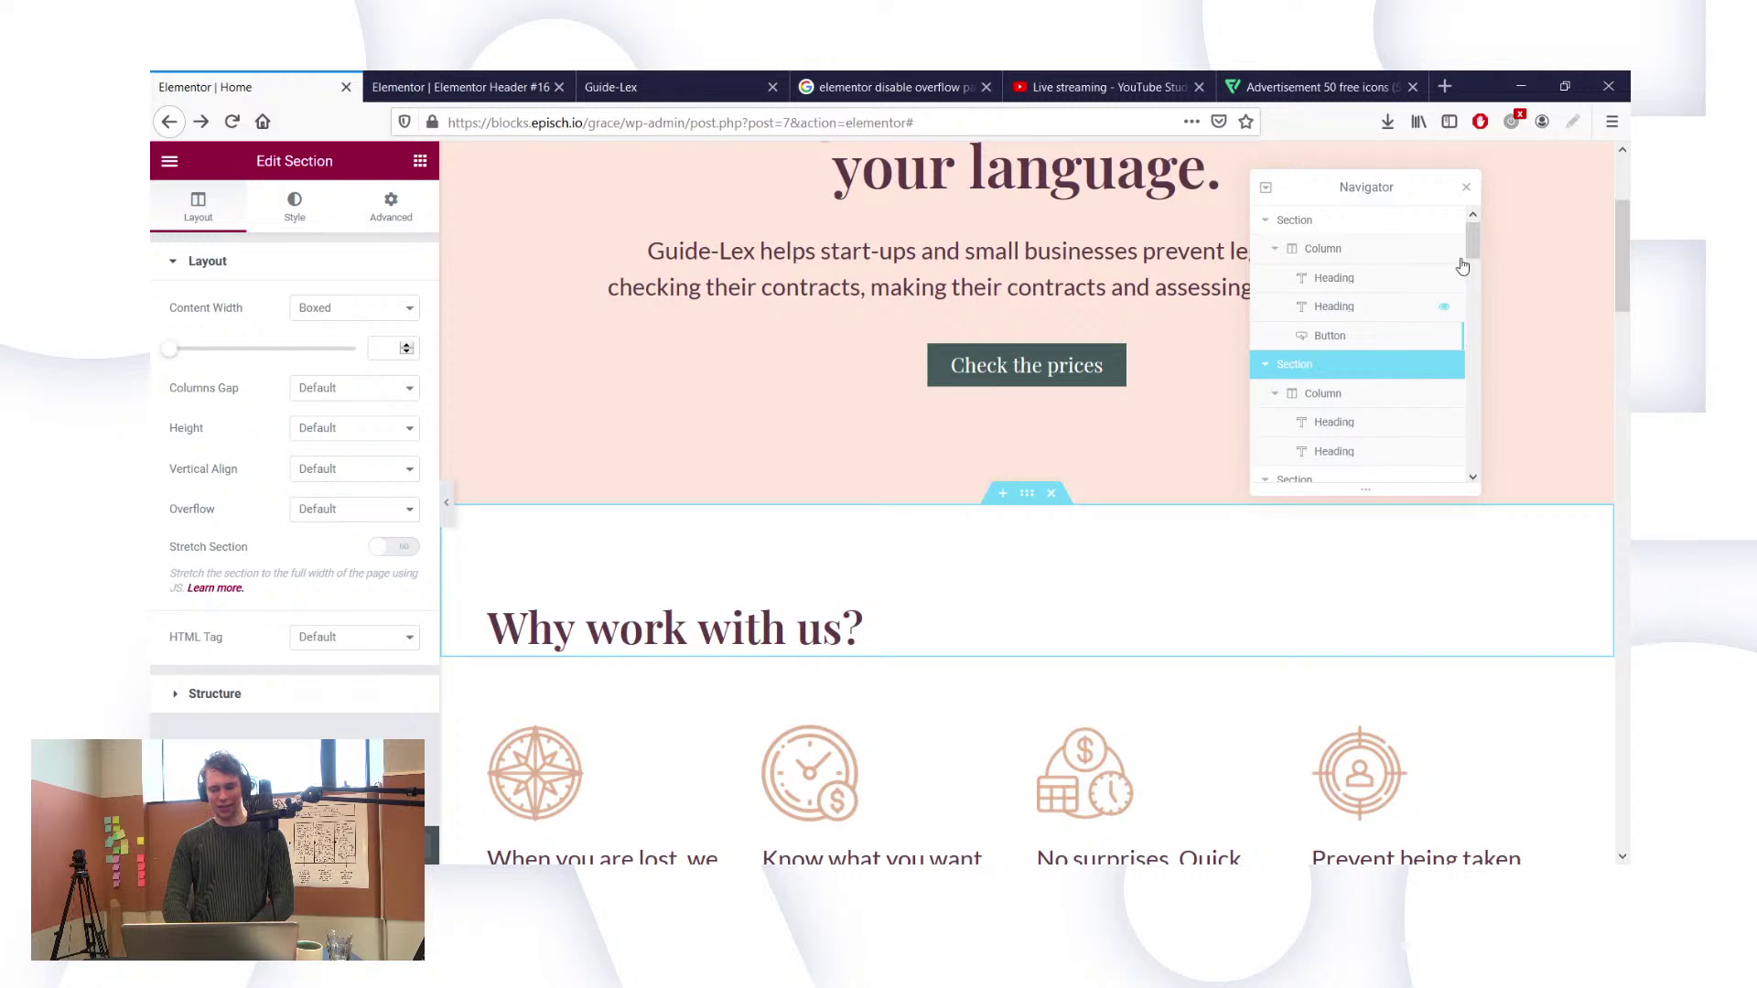
{"action": "left_click_drag", "start_coordinate": [1472, 241], "coordinate": [1471, 264]}
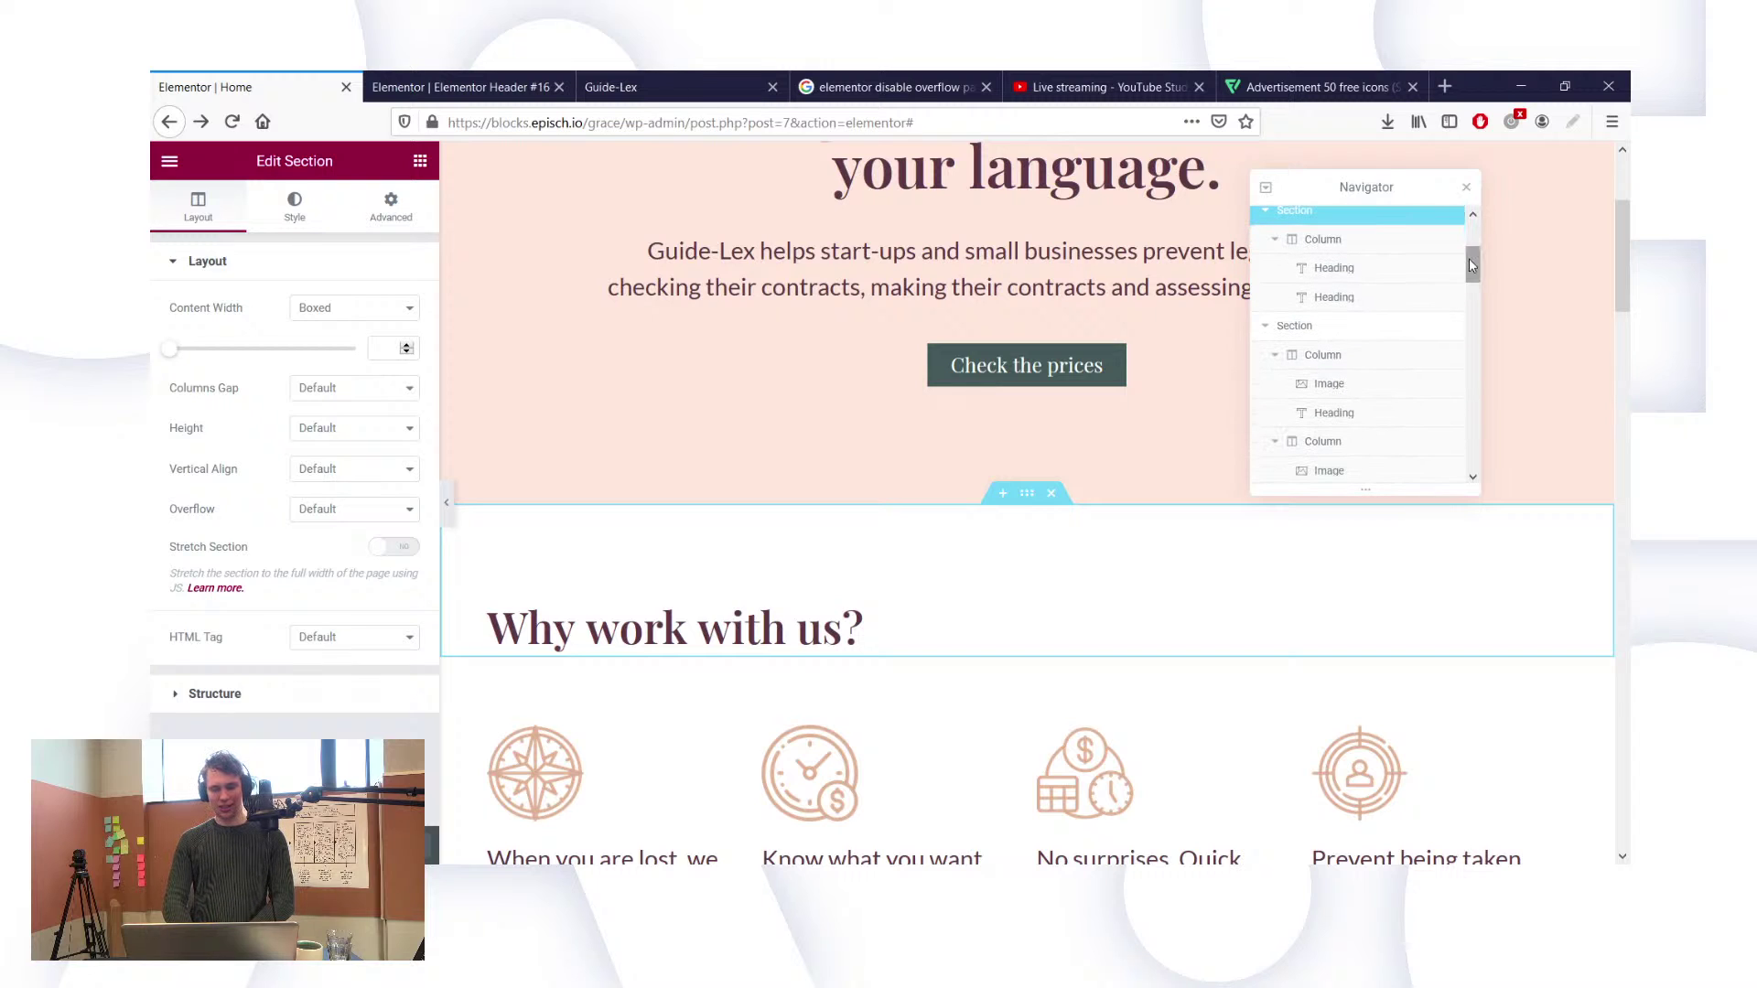
{"action": "left_click", "coordinate": [1311, 339]}
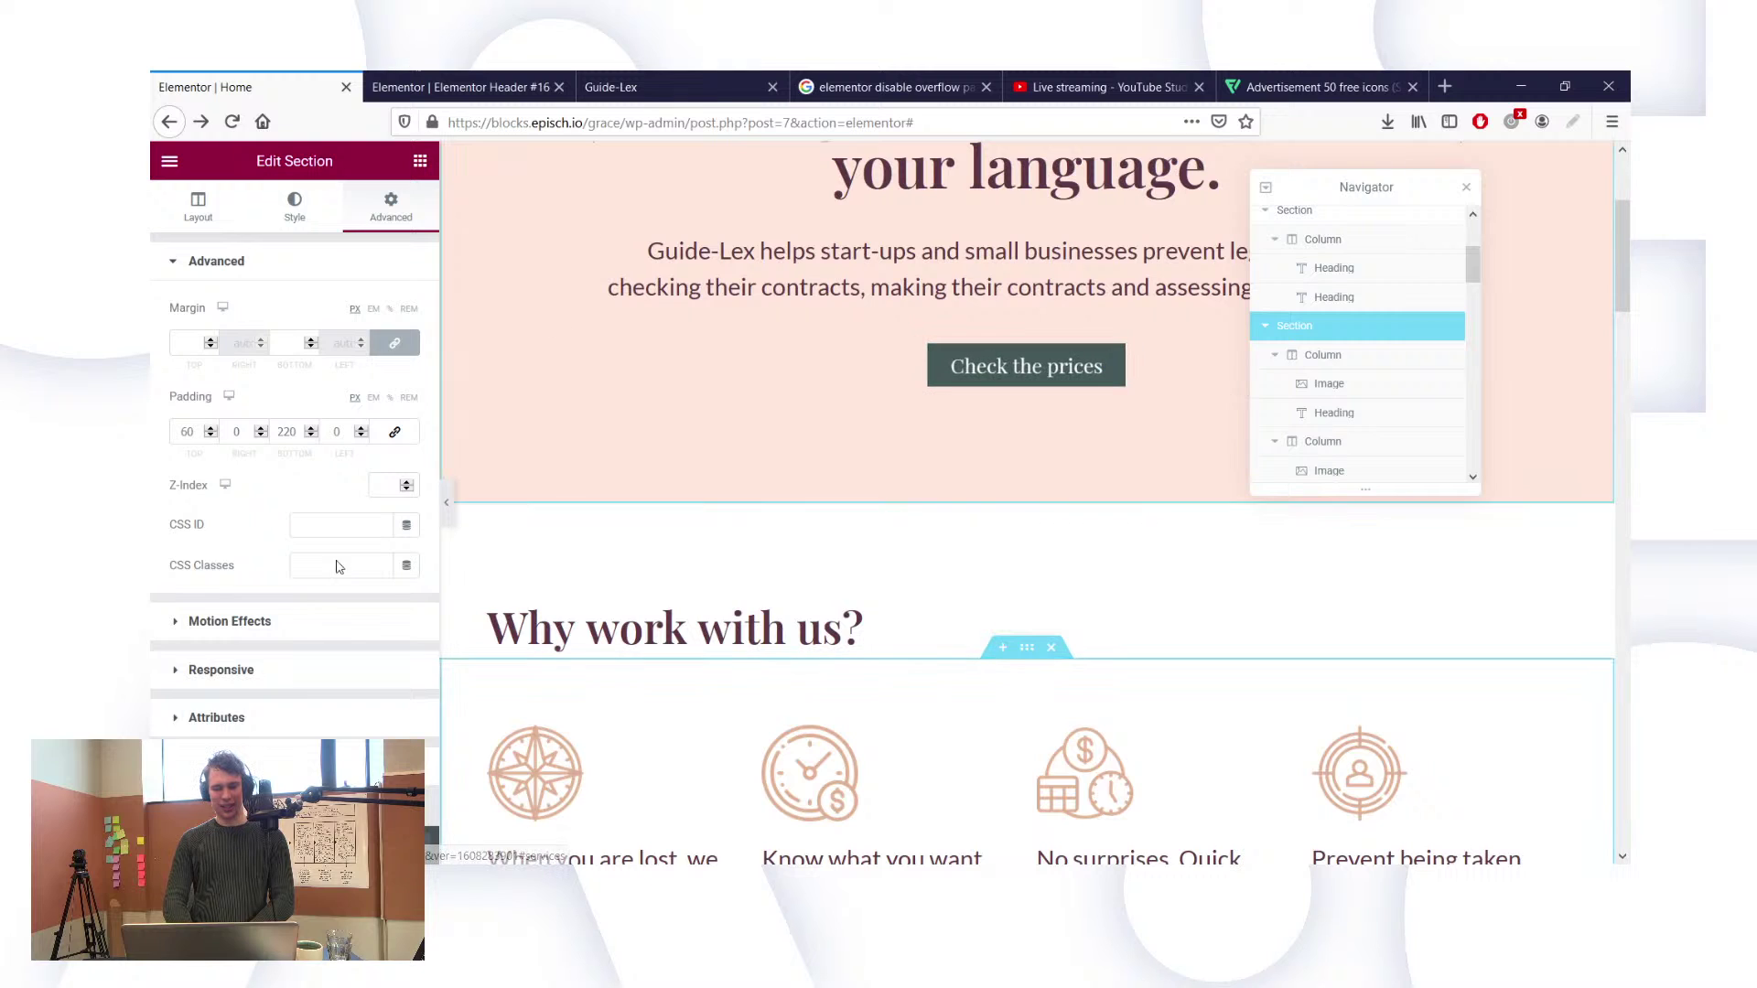
{"action": "left_click", "coordinate": [223, 765]}
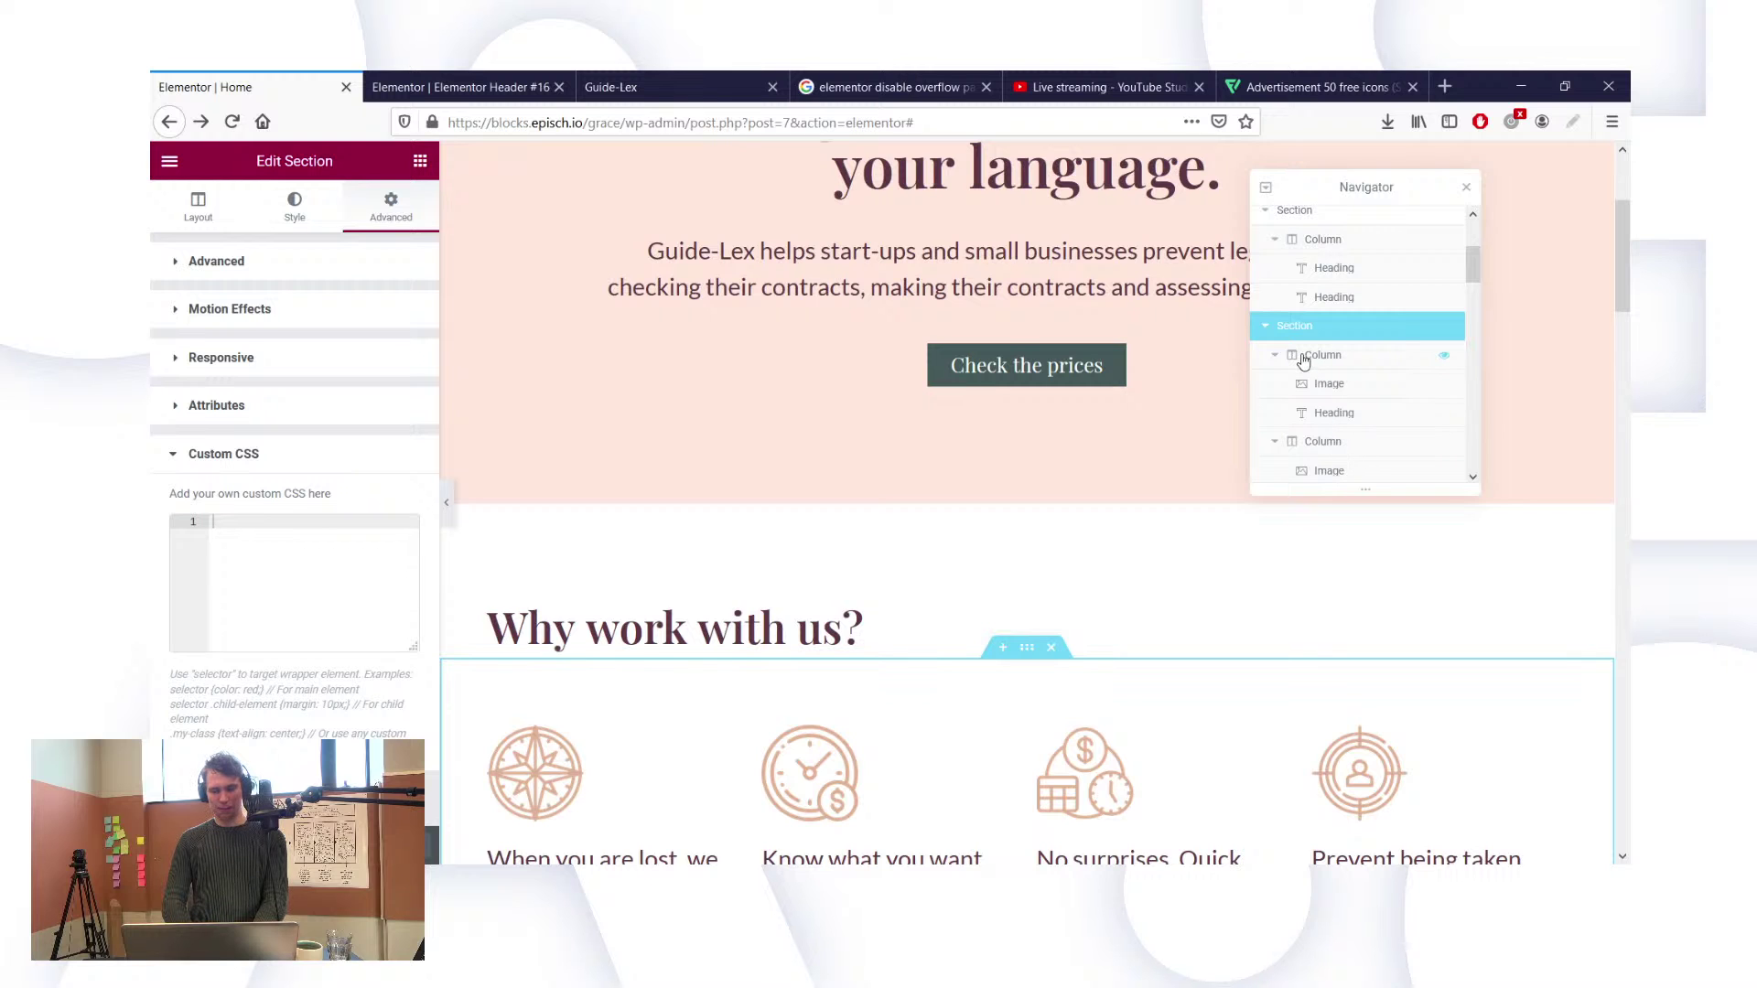
{"action": "scroll", "coordinate": [1153, 541], "scroll_direction": "down", "scroll_amount": 1}
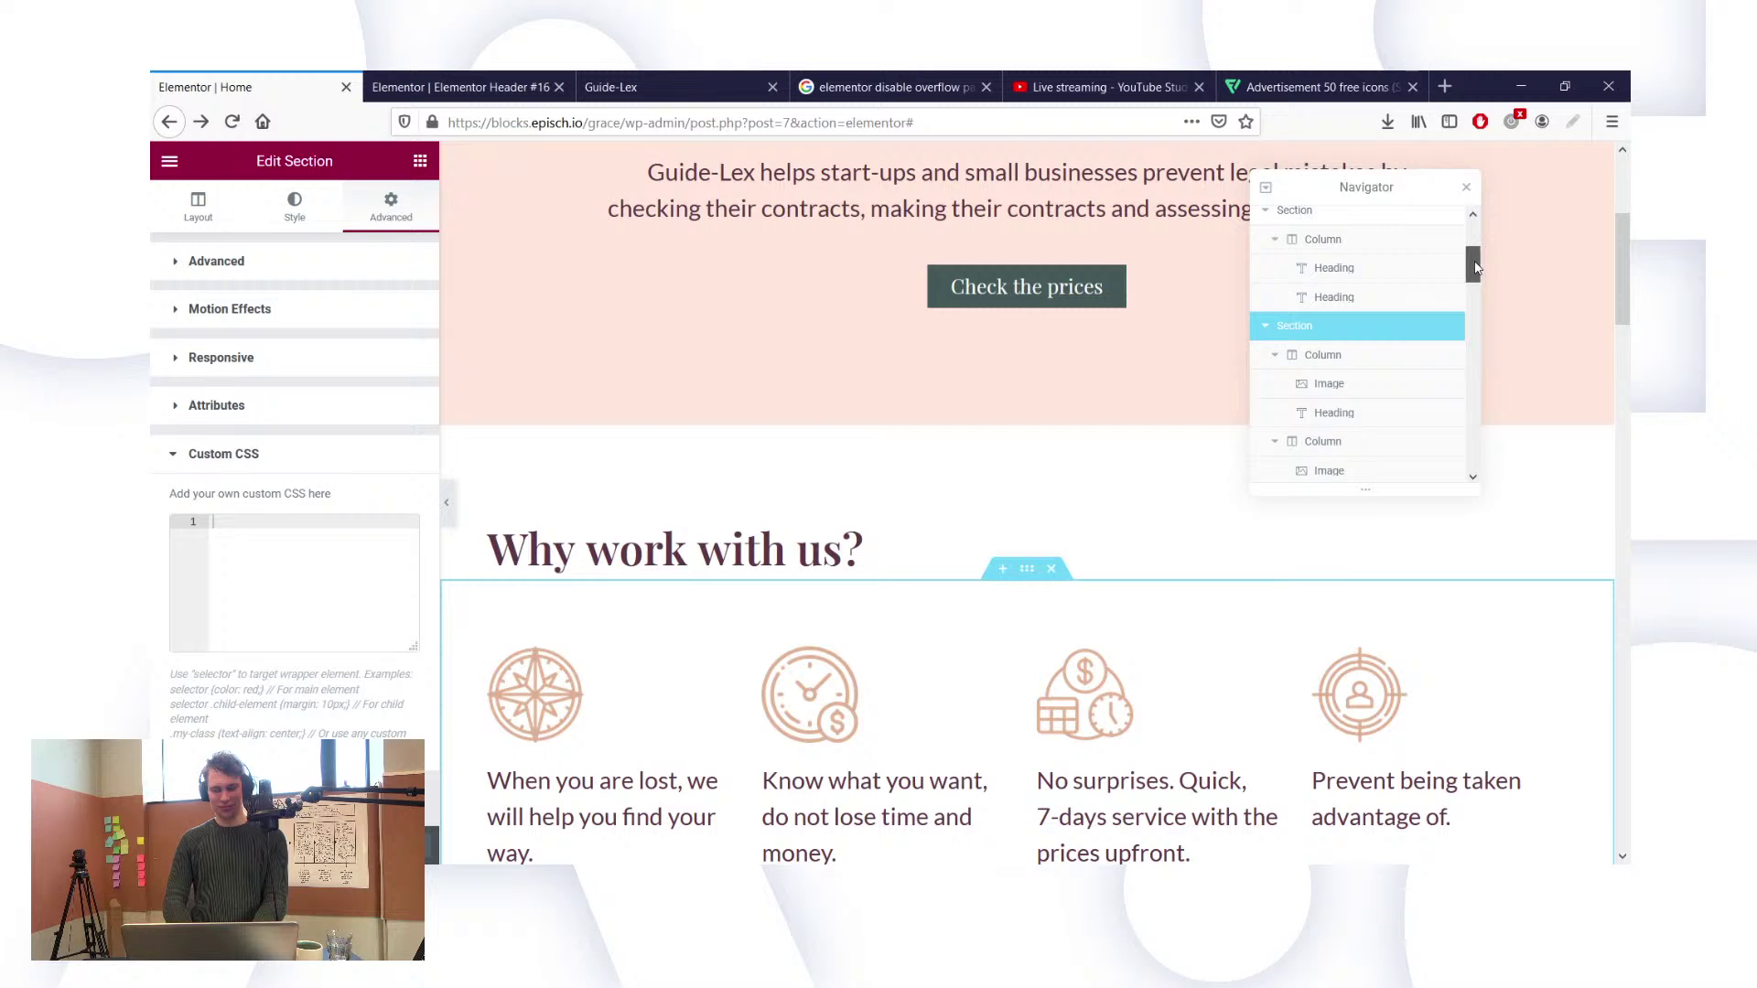
{"action": "scroll", "coordinate": [1338, 413], "scroll_direction": "down", "scroll_amount": 4}
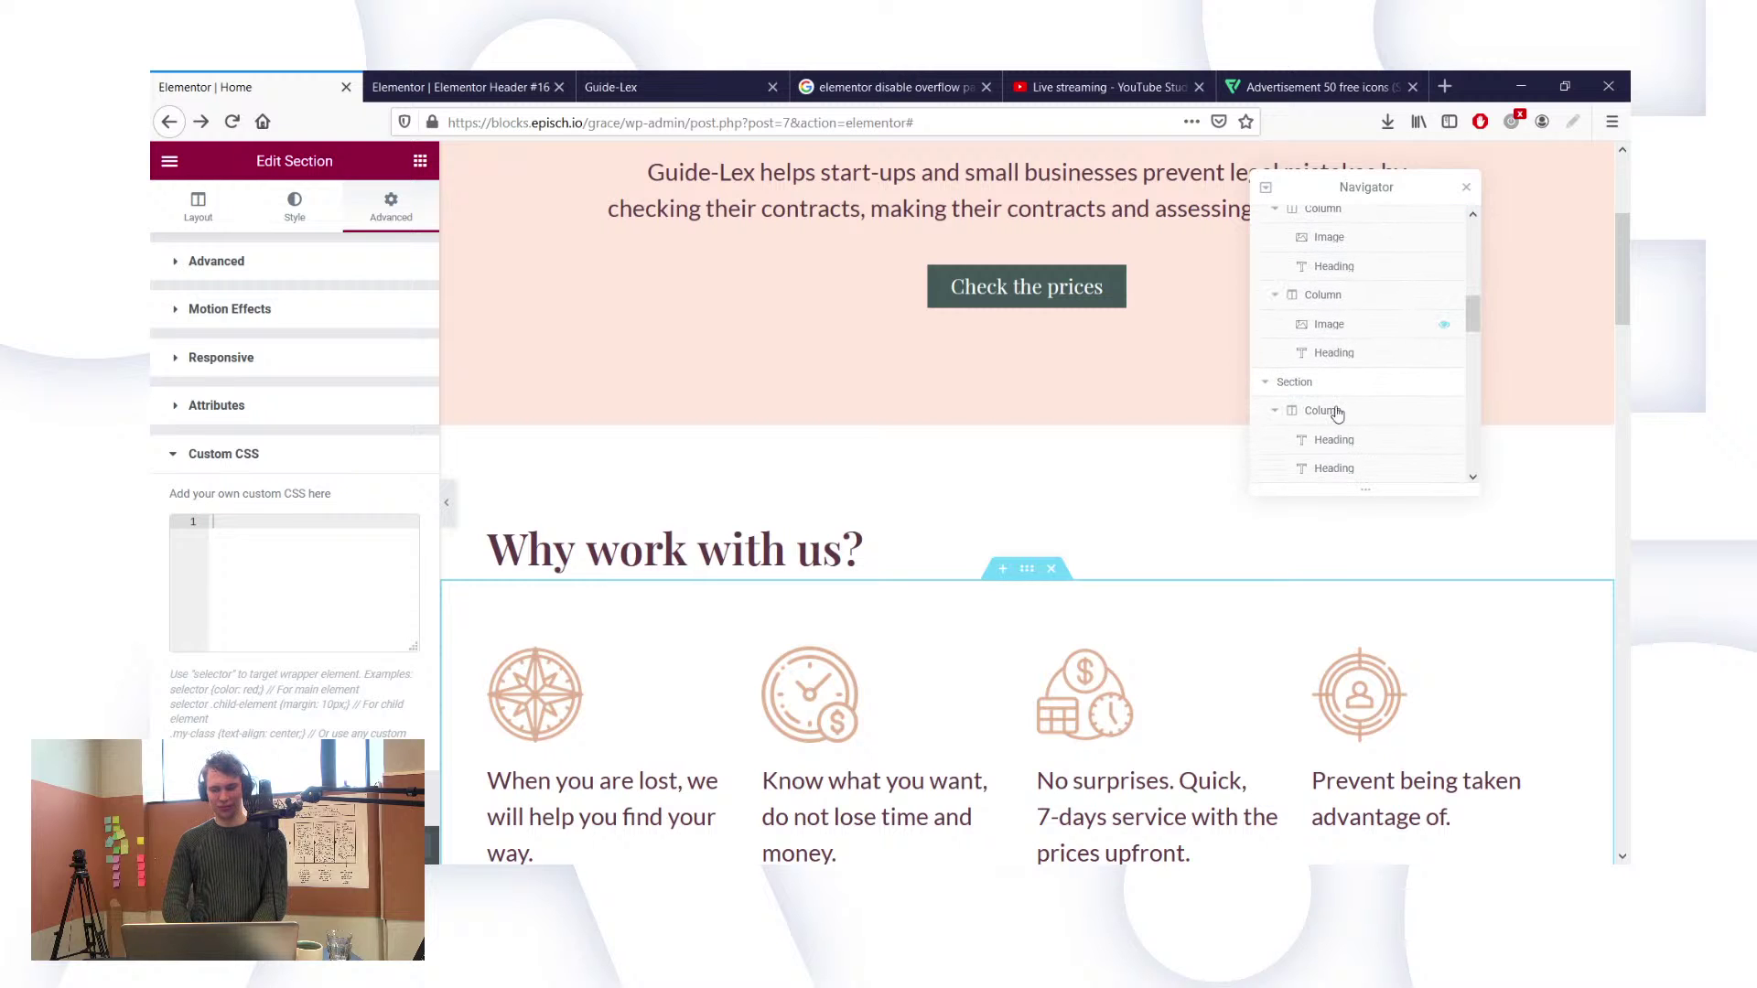
Step: Delete the overflow-x hidden rule from the founder story section's Custom CSS
{"action": "left_click", "coordinate": [1295, 381]}
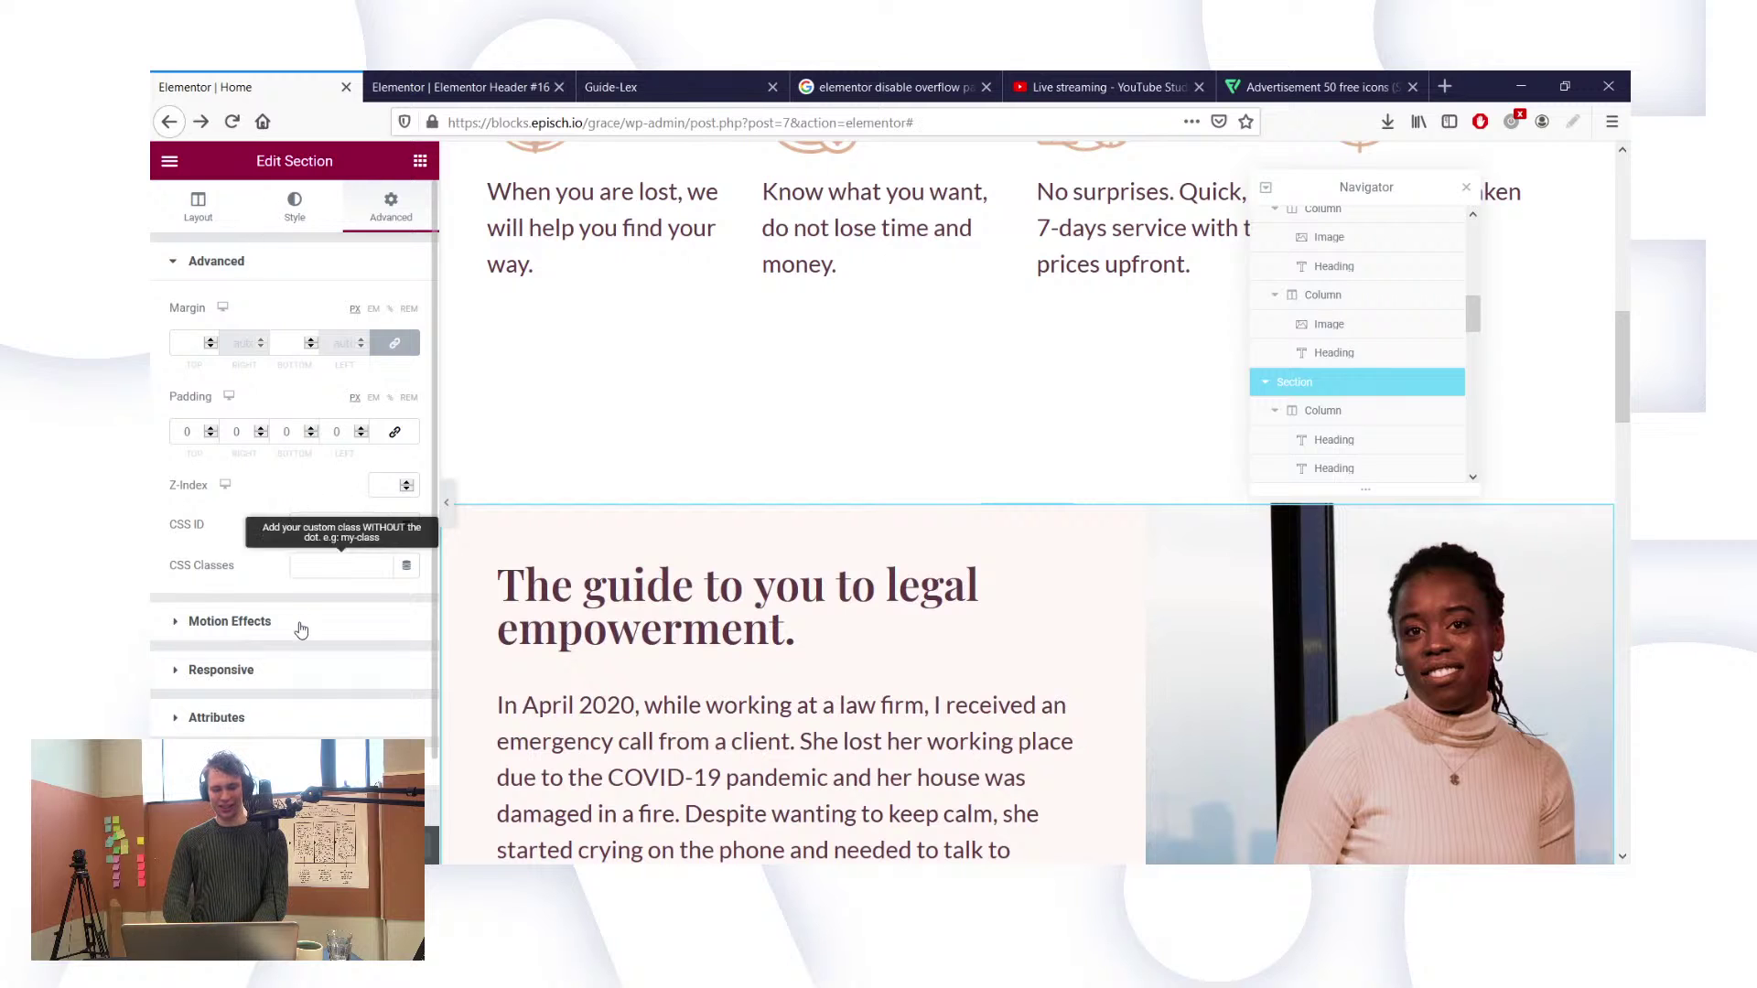
{"action": "left_click", "coordinate": [223, 766]}
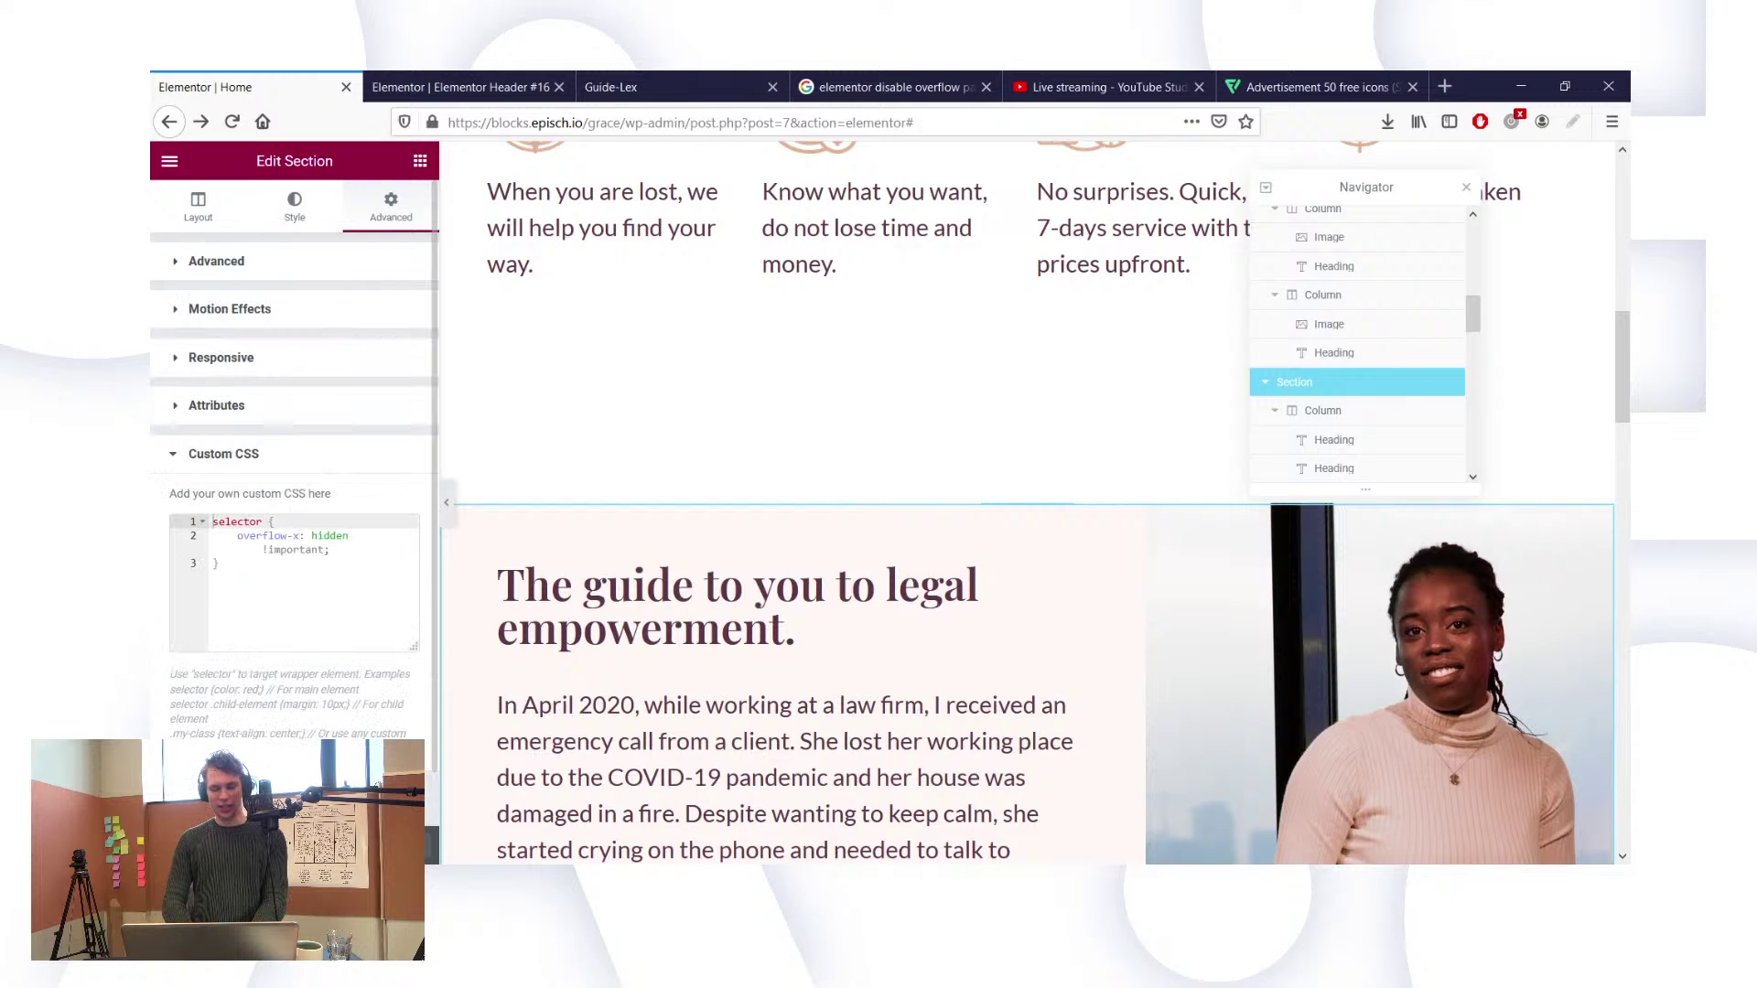
{"action": "left_click", "coordinate": [309, 601]}
{"action": "key", "text": "ctrl+a"}
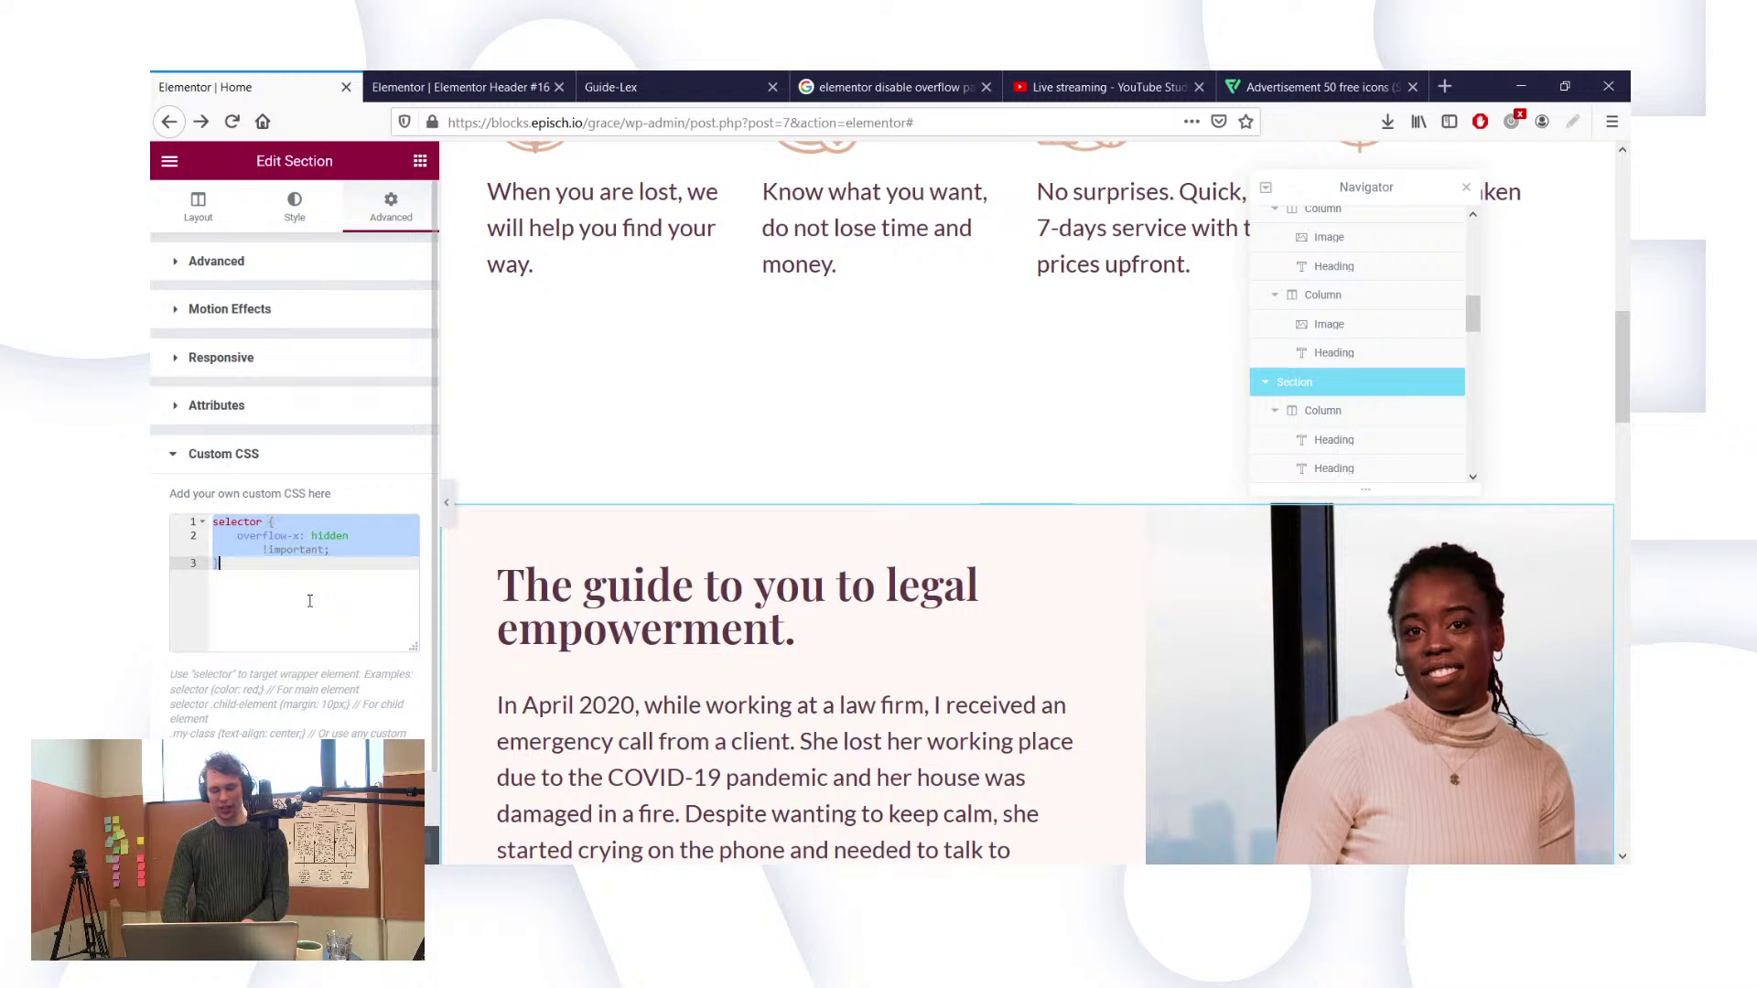
{"action": "key", "text": "BackSpace"}
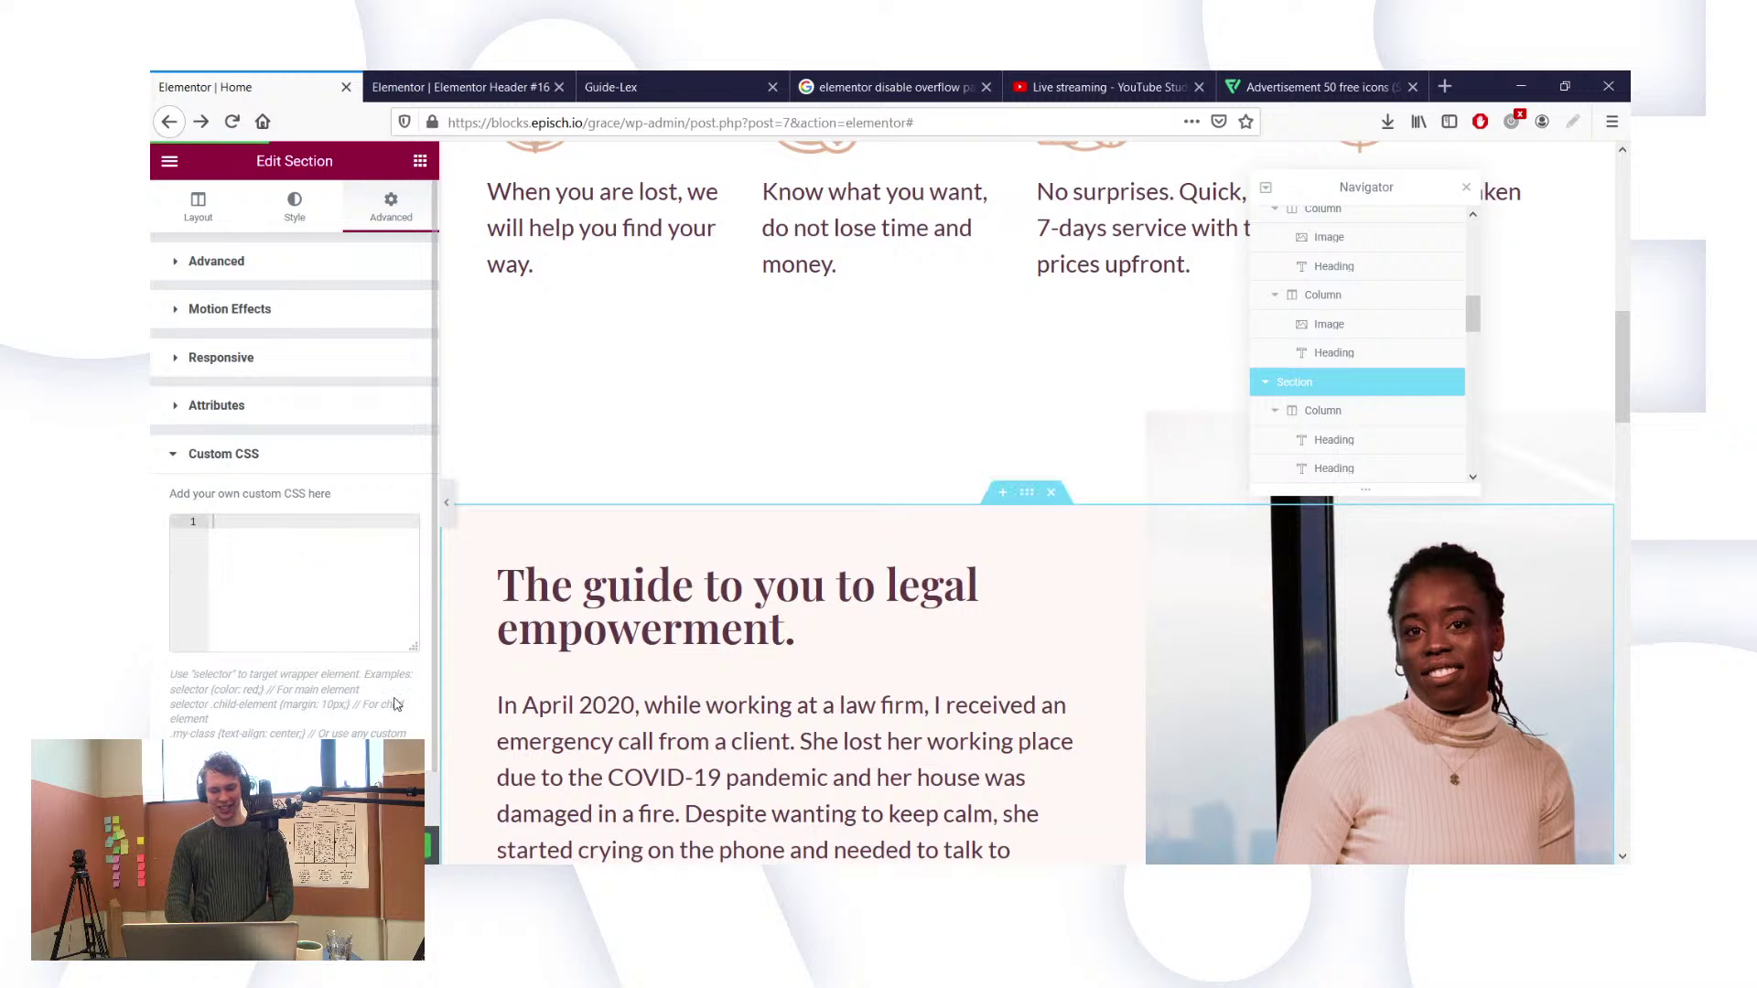
{"action": "left_click", "coordinate": [607, 85]}
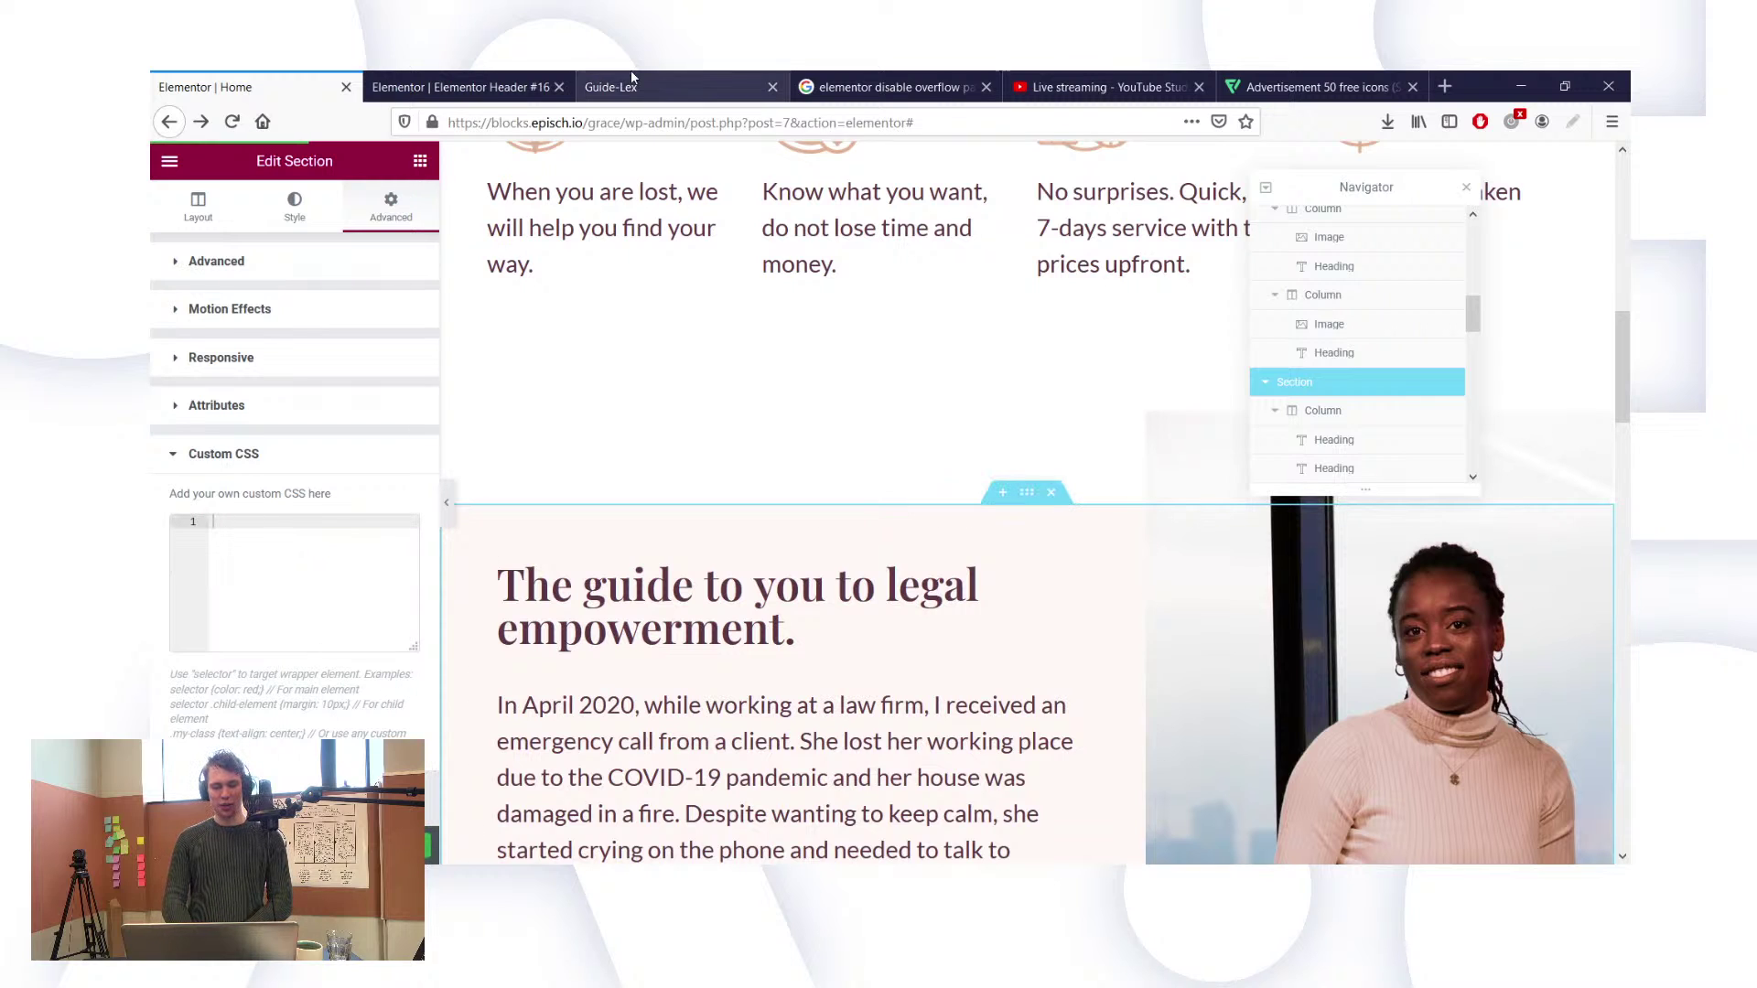
Step: Reload the live Guide-Lex page and scroll through it top to bottom
{"action": "left_click", "coordinate": [232, 122]}
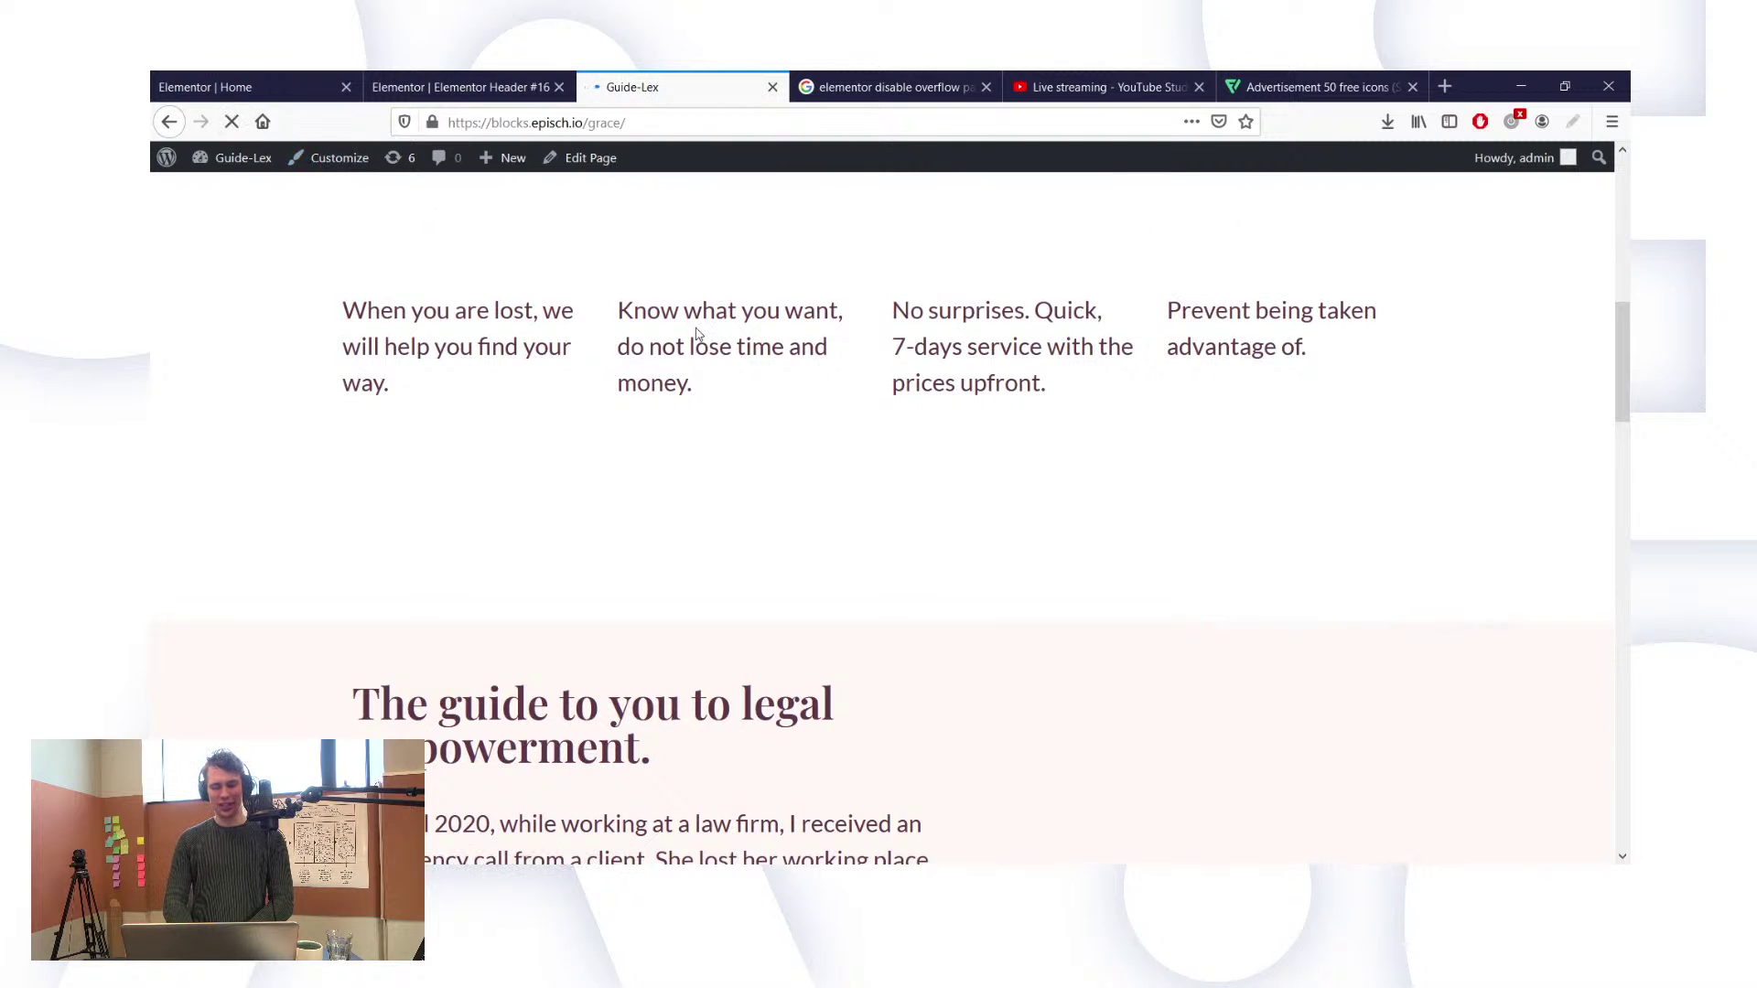
{"action": "scroll", "coordinate": [859, 391], "scroll_direction": "down", "scroll_amount": 4}
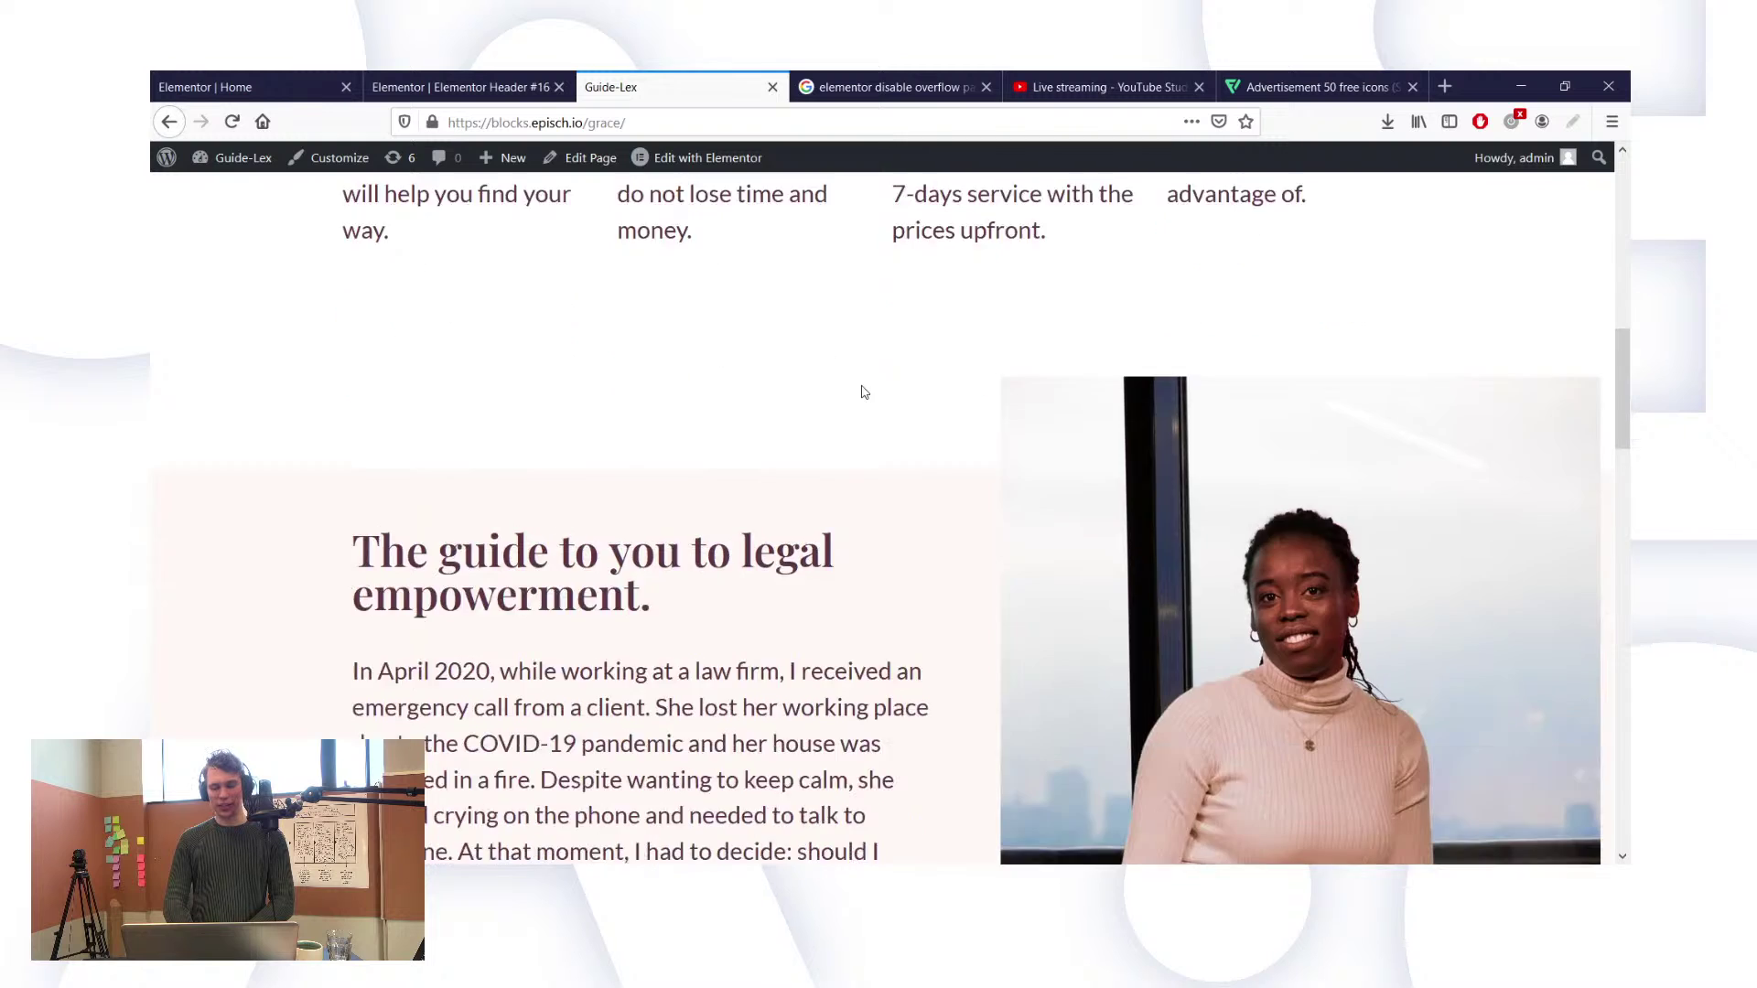
{"action": "scroll", "coordinate": [861, 392], "scroll_direction": "down", "scroll_amount": 5}
{"action": "scroll", "coordinate": [860, 391], "scroll_direction": "up", "scroll_amount": 10}
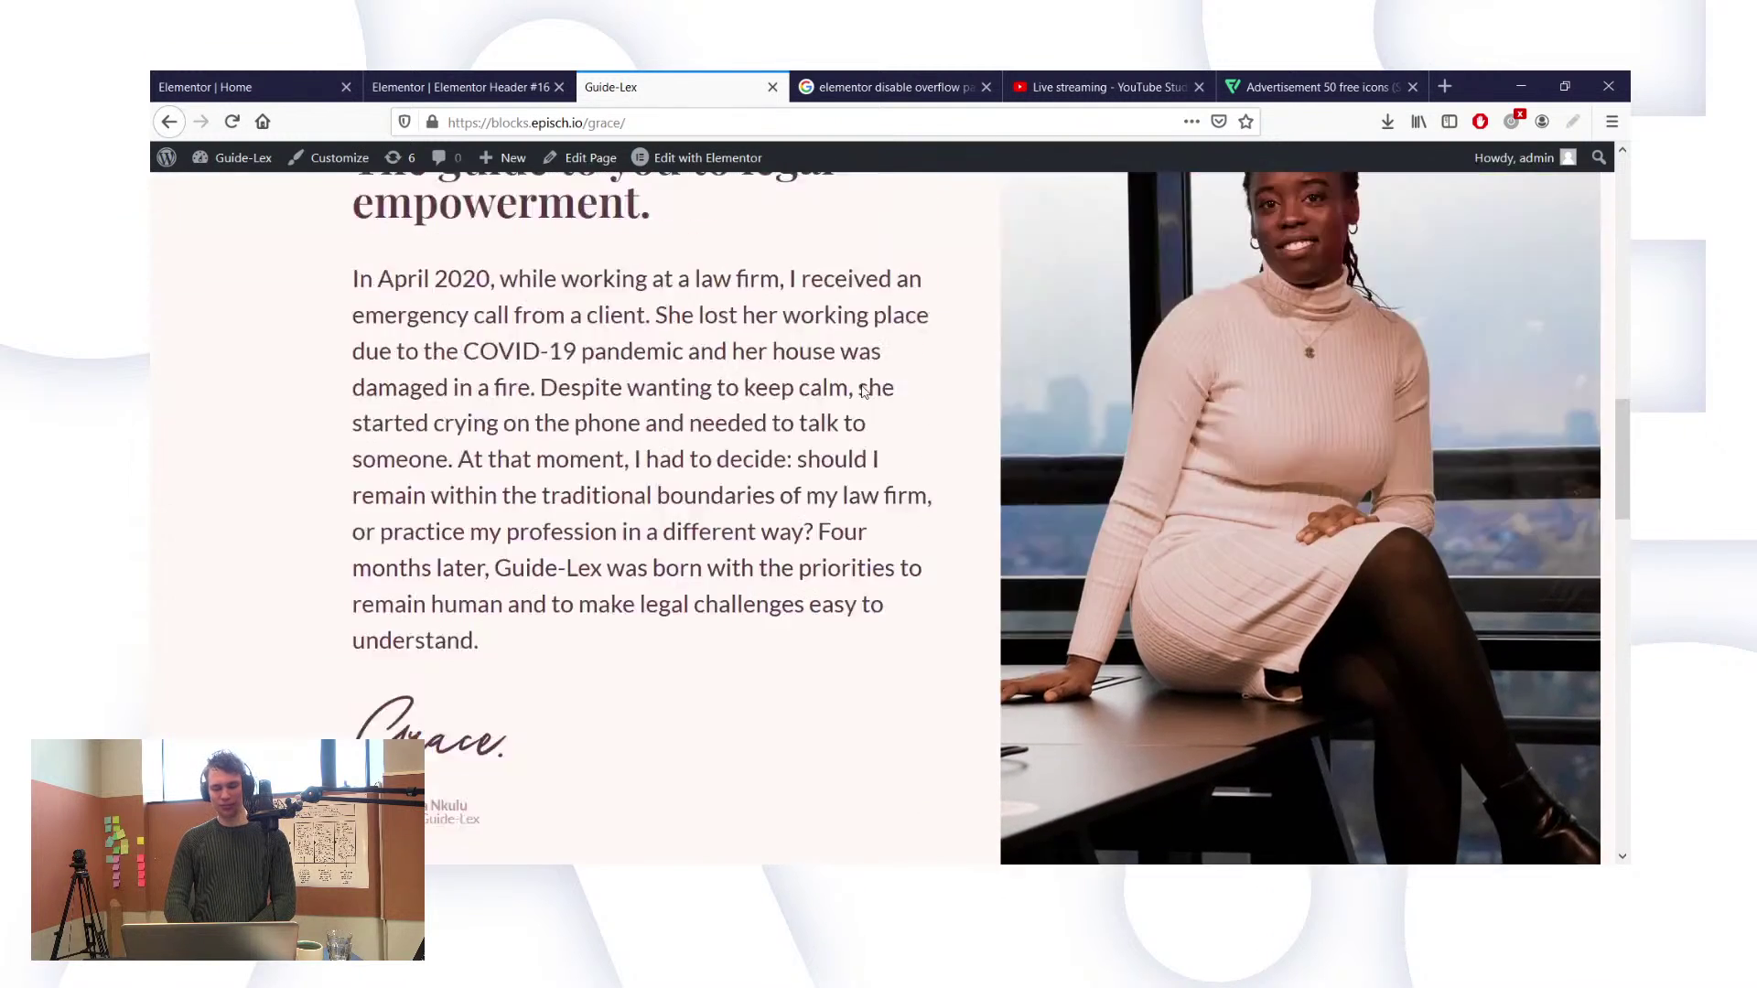
{"action": "scroll", "coordinate": [860, 392], "scroll_direction": "up", "scroll_amount": 8}
{"action": "scroll", "coordinate": [862, 385], "scroll_direction": "down", "scroll_amount": 6}
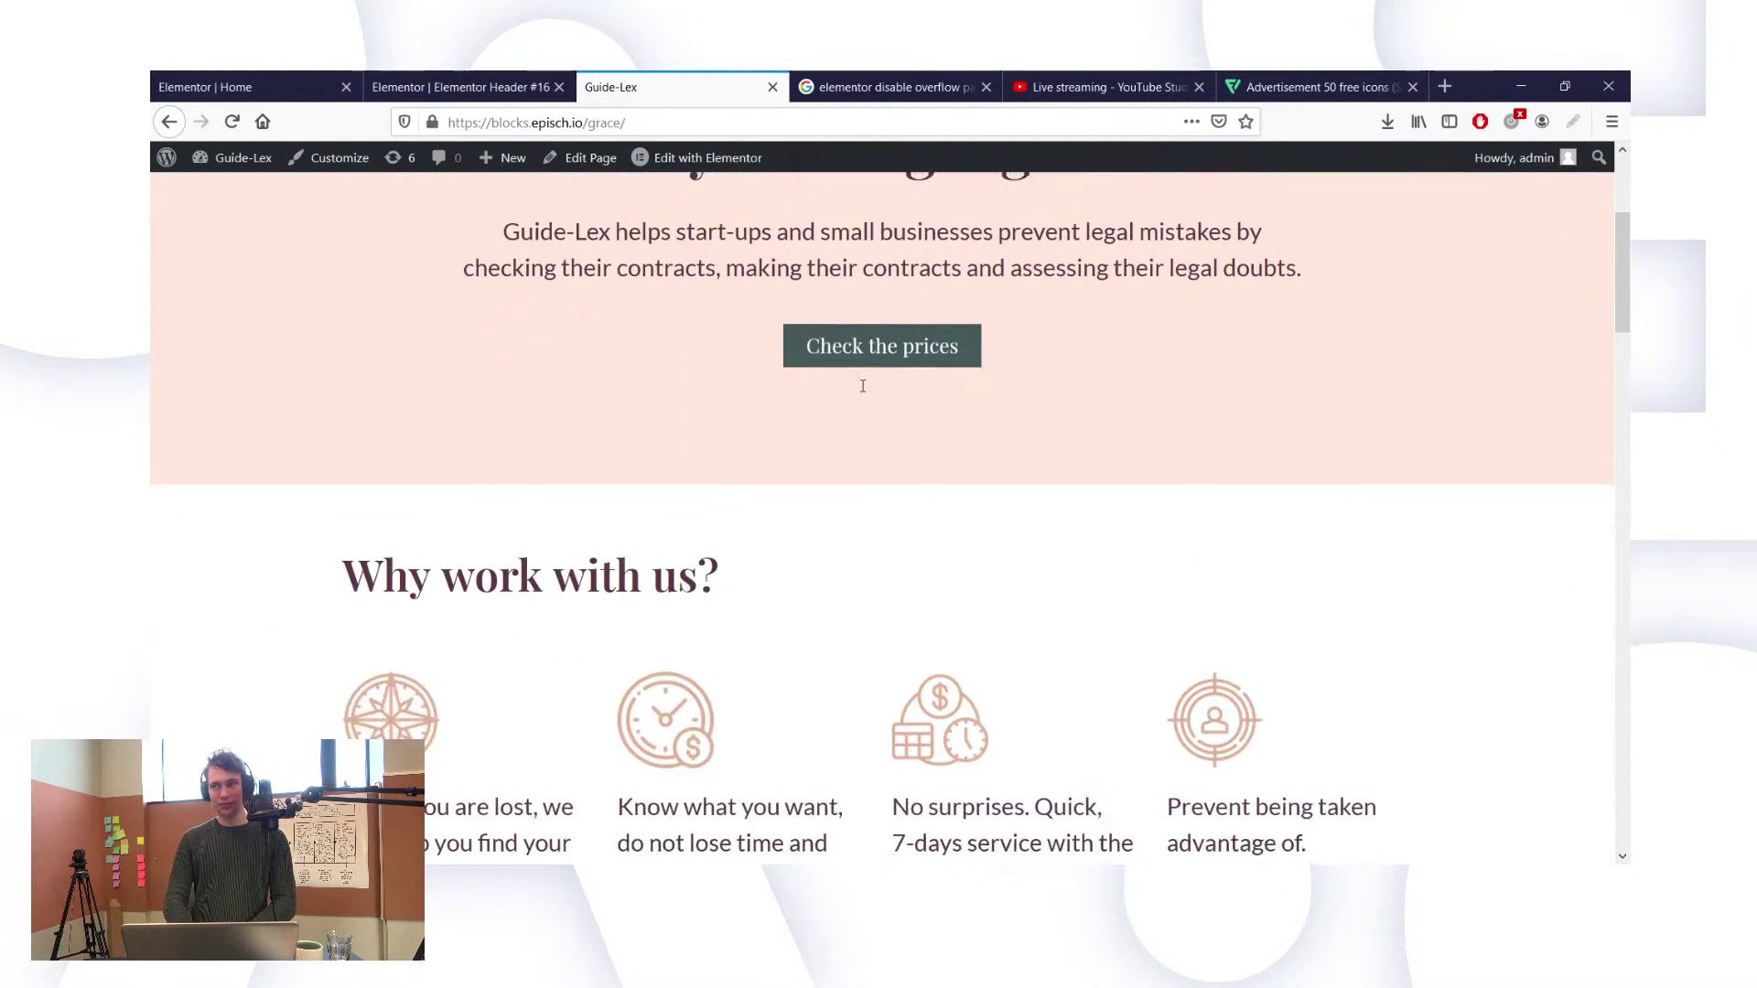
{"action": "scroll", "coordinate": [863, 385], "scroll_direction": "down", "scroll_amount": 10}
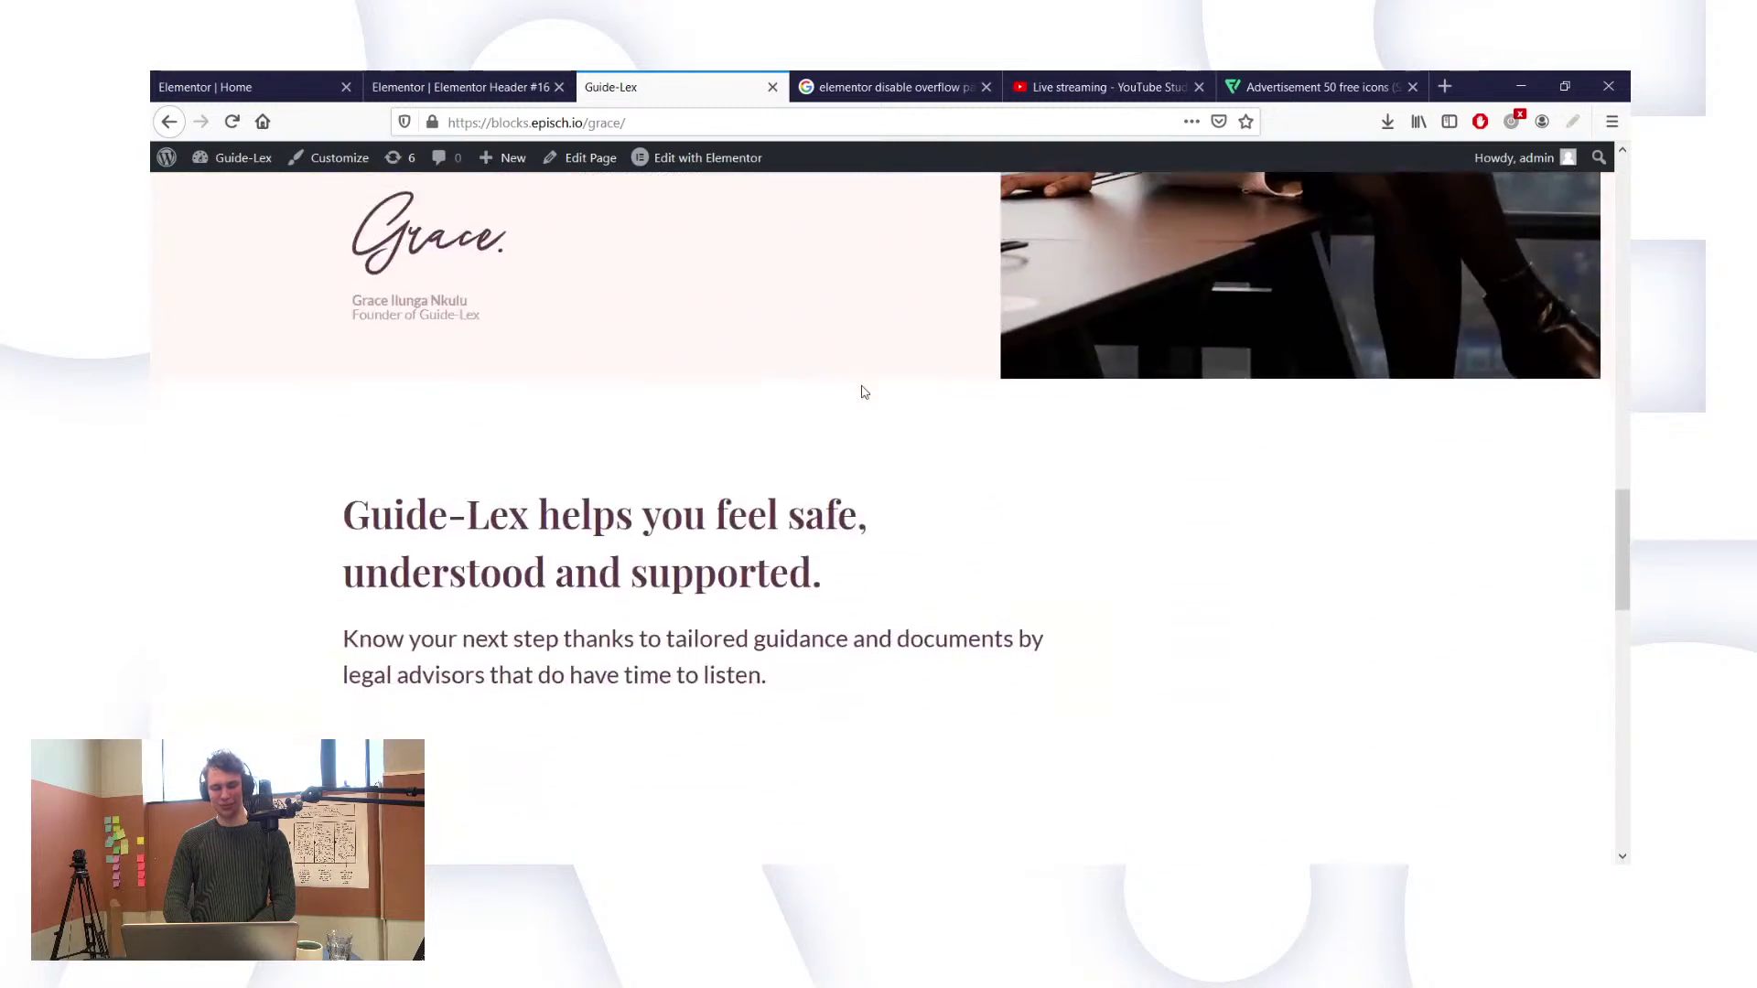
{"action": "scroll", "coordinate": [862, 392], "scroll_direction": "down", "scroll_amount": 10}
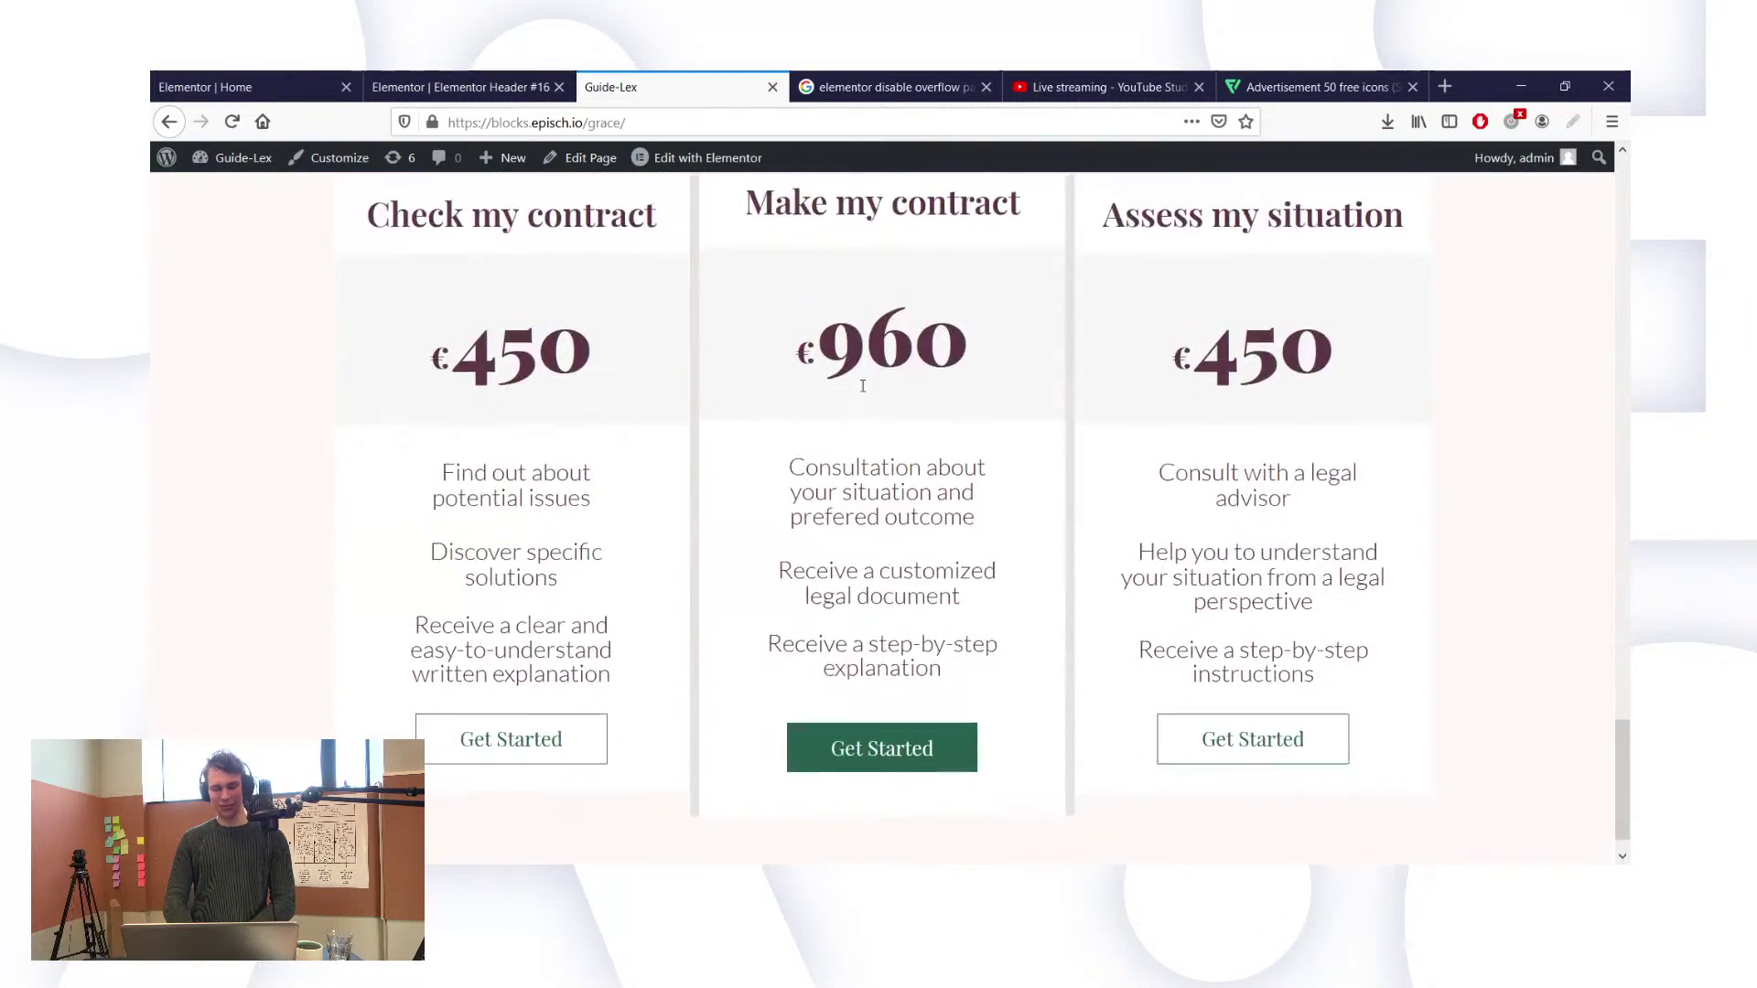
{"action": "scroll", "coordinate": [864, 392], "scroll_direction": "up", "scroll_amount": 9}
{"action": "scroll", "coordinate": [864, 392], "scroll_direction": "up", "scroll_amount": 9}
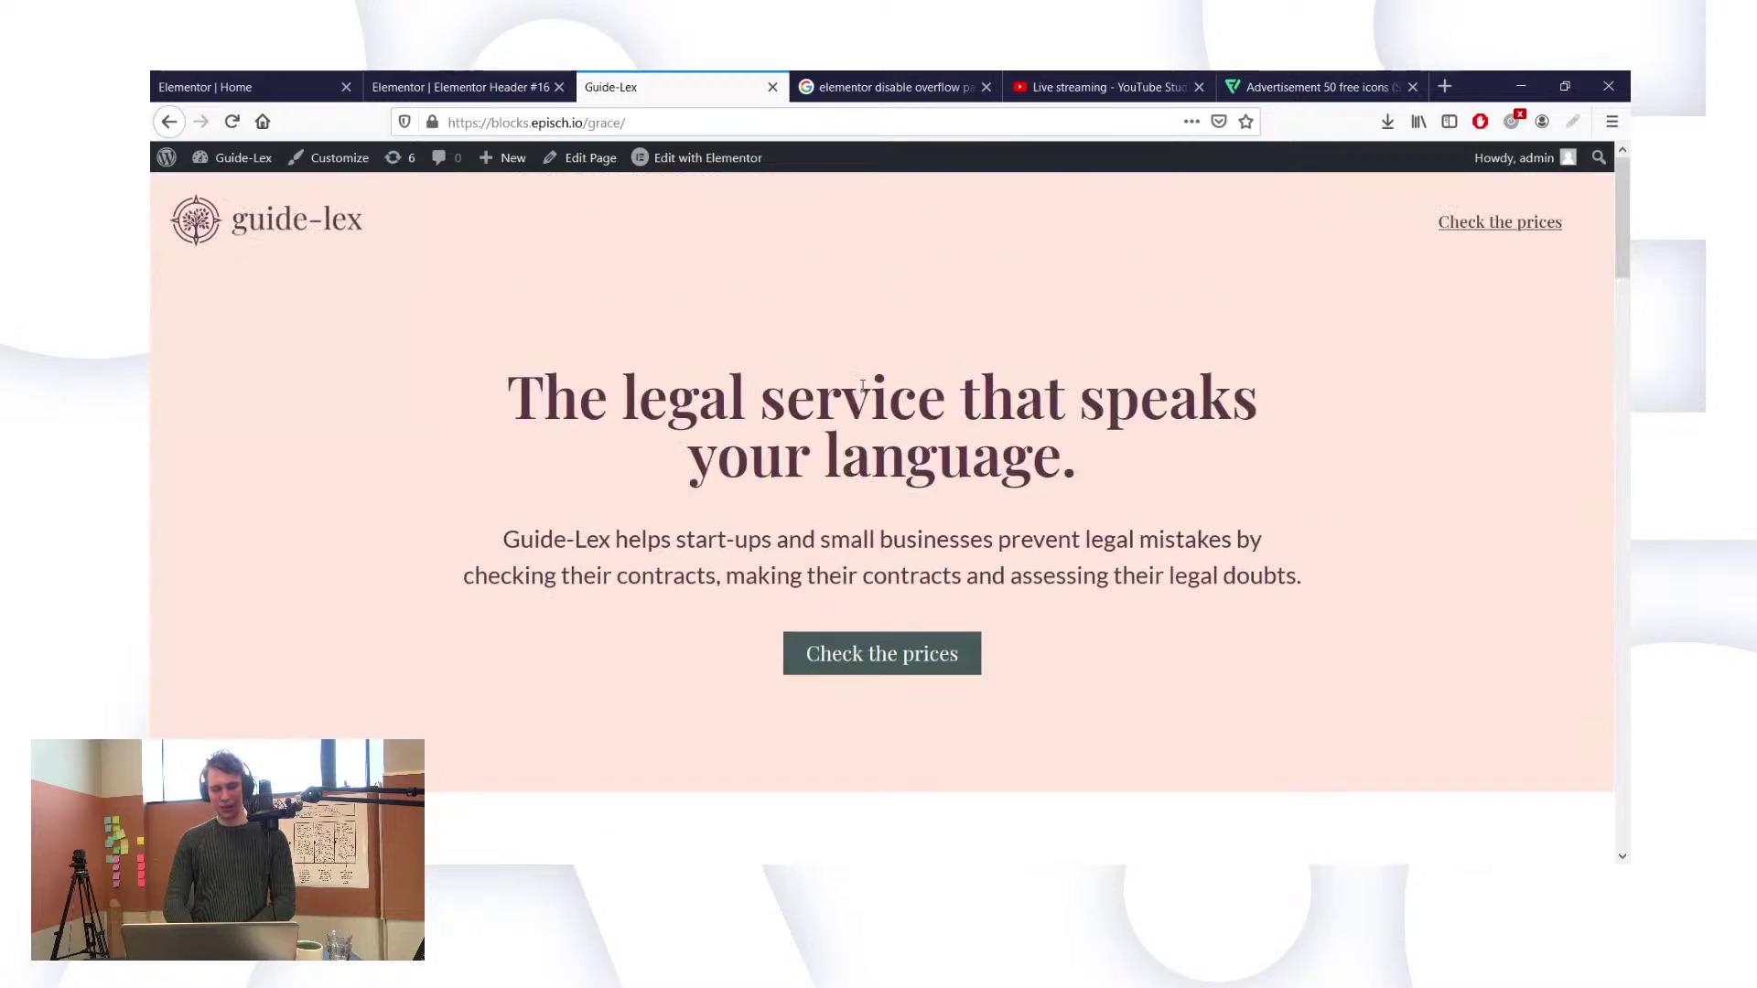
{"action": "scroll", "coordinate": [862, 386], "scroll_direction": "down", "scroll_amount": 5}
{"action": "scroll", "coordinate": [862, 385], "scroll_direction": "down", "scroll_amount": 10}
{"action": "scroll", "coordinate": [862, 385], "scroll_direction": "up", "scroll_amount": 6}
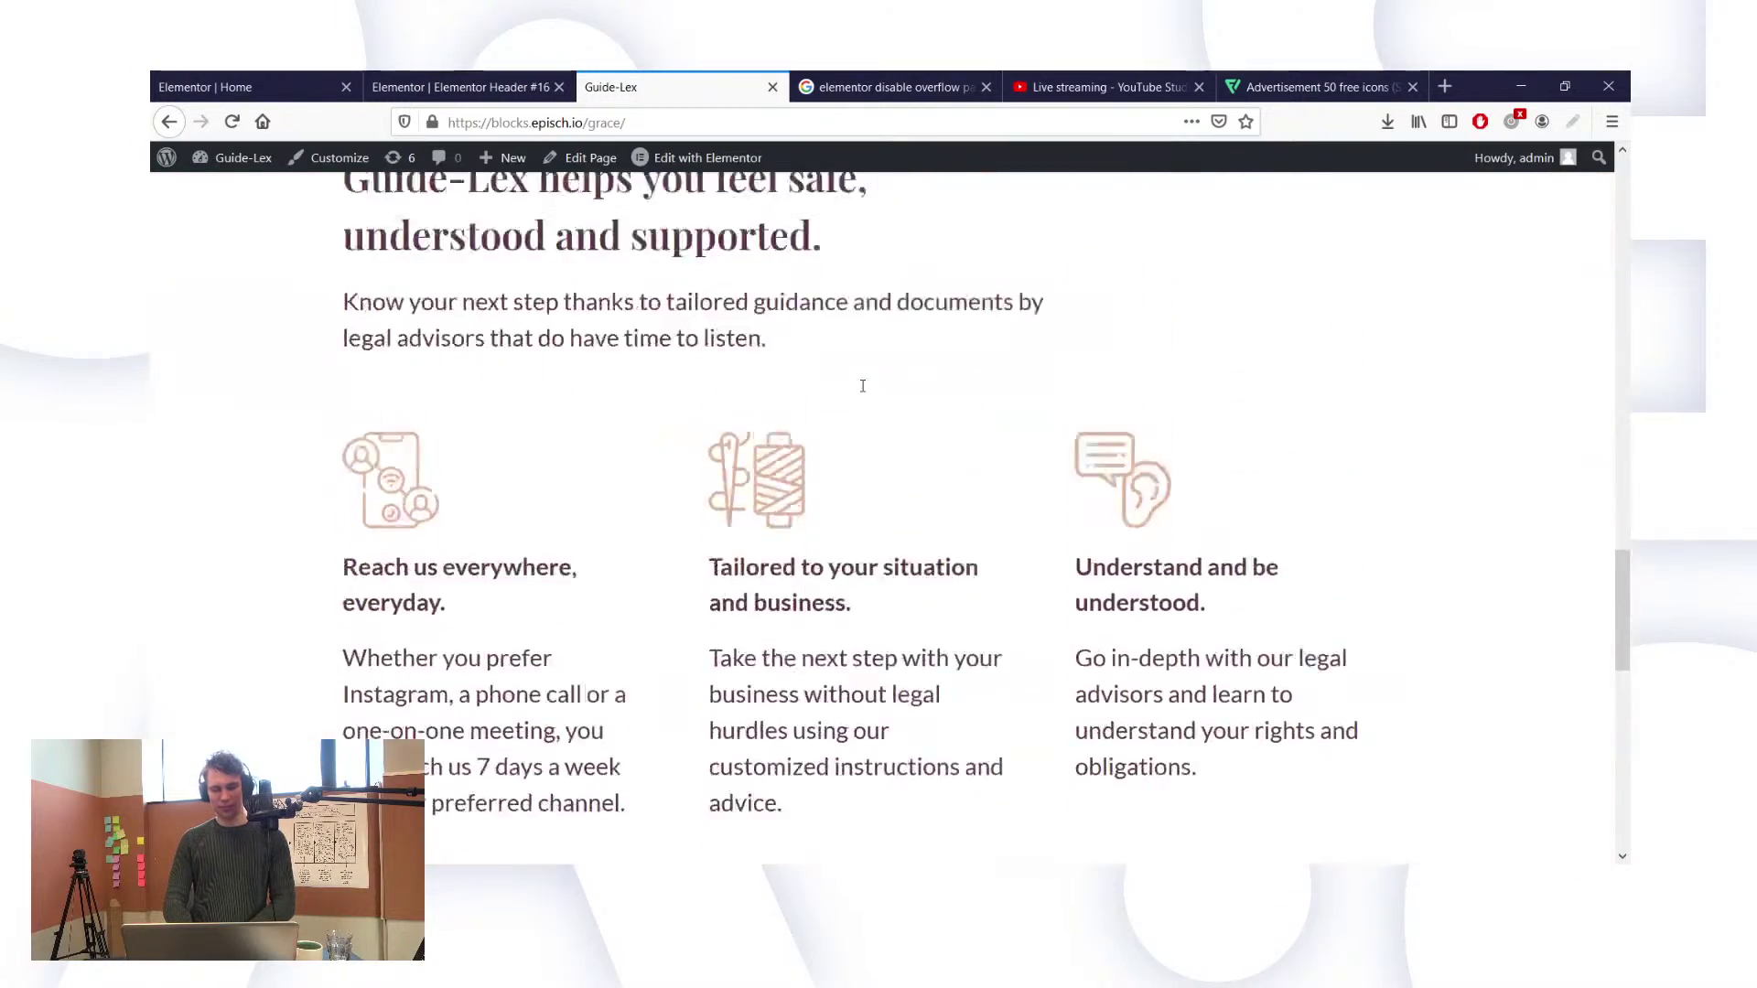
{"action": "scroll", "coordinate": [862, 386], "scroll_direction": "up", "scroll_amount": 5}
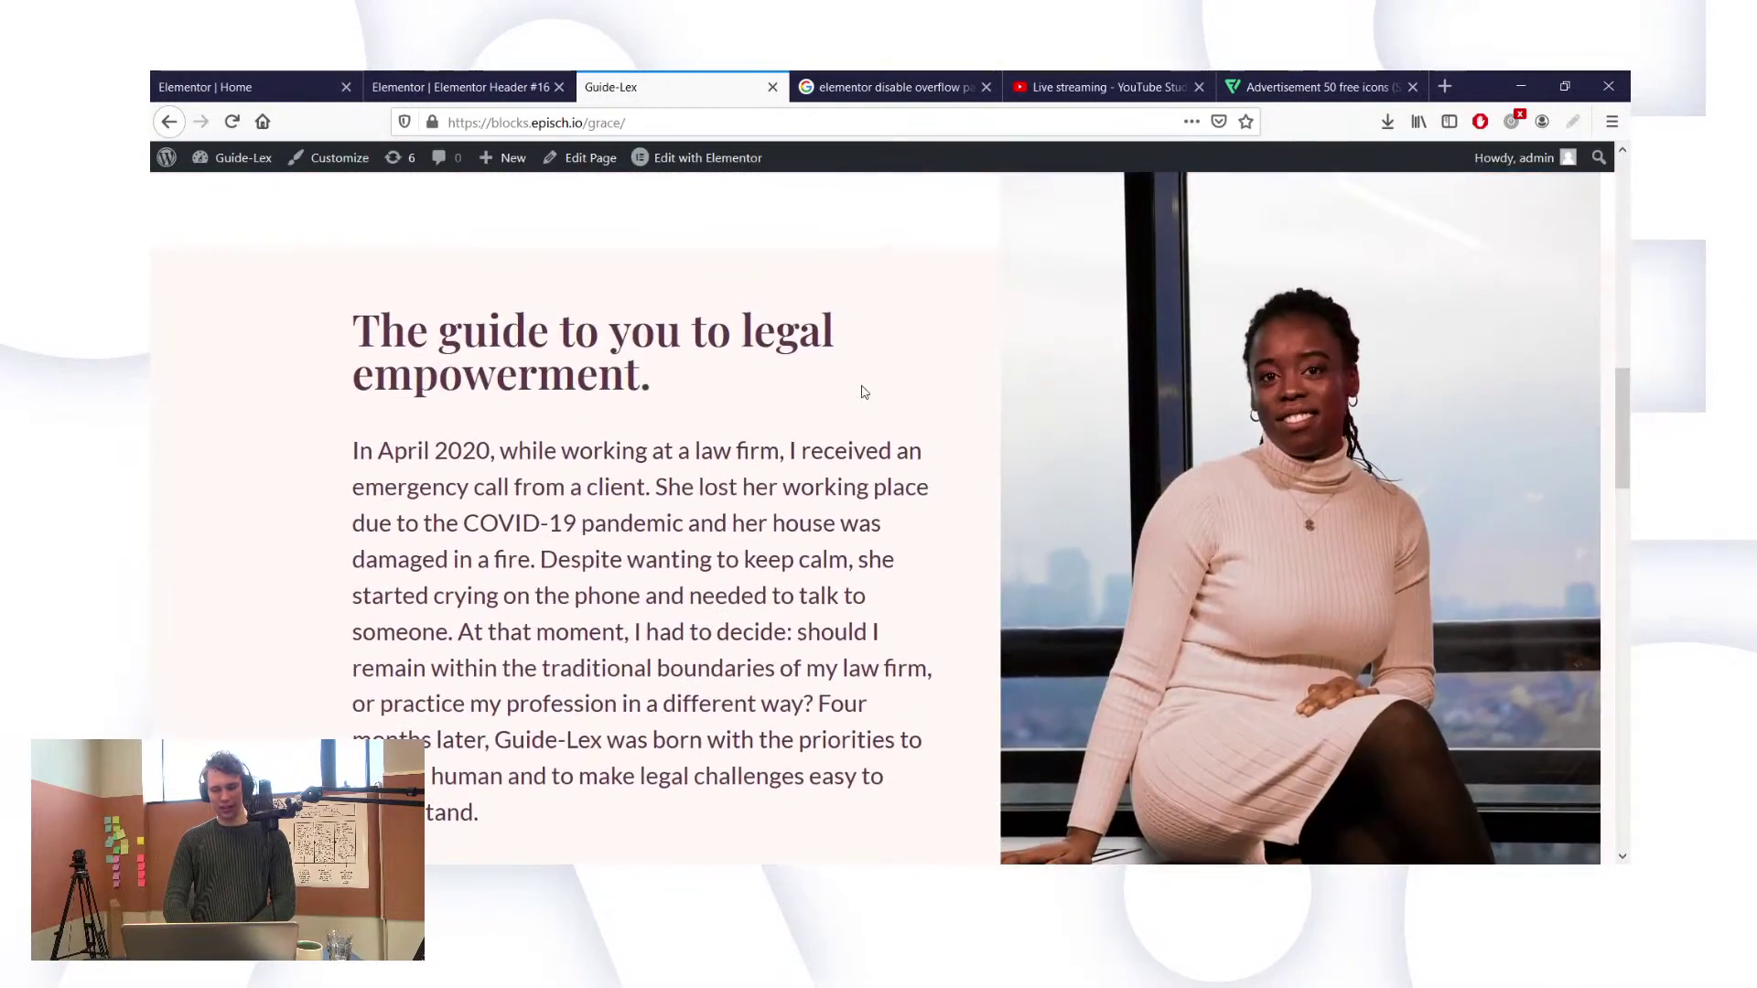
{"action": "scroll", "coordinate": [588, 269], "scroll_direction": "up", "scroll_amount": 3}
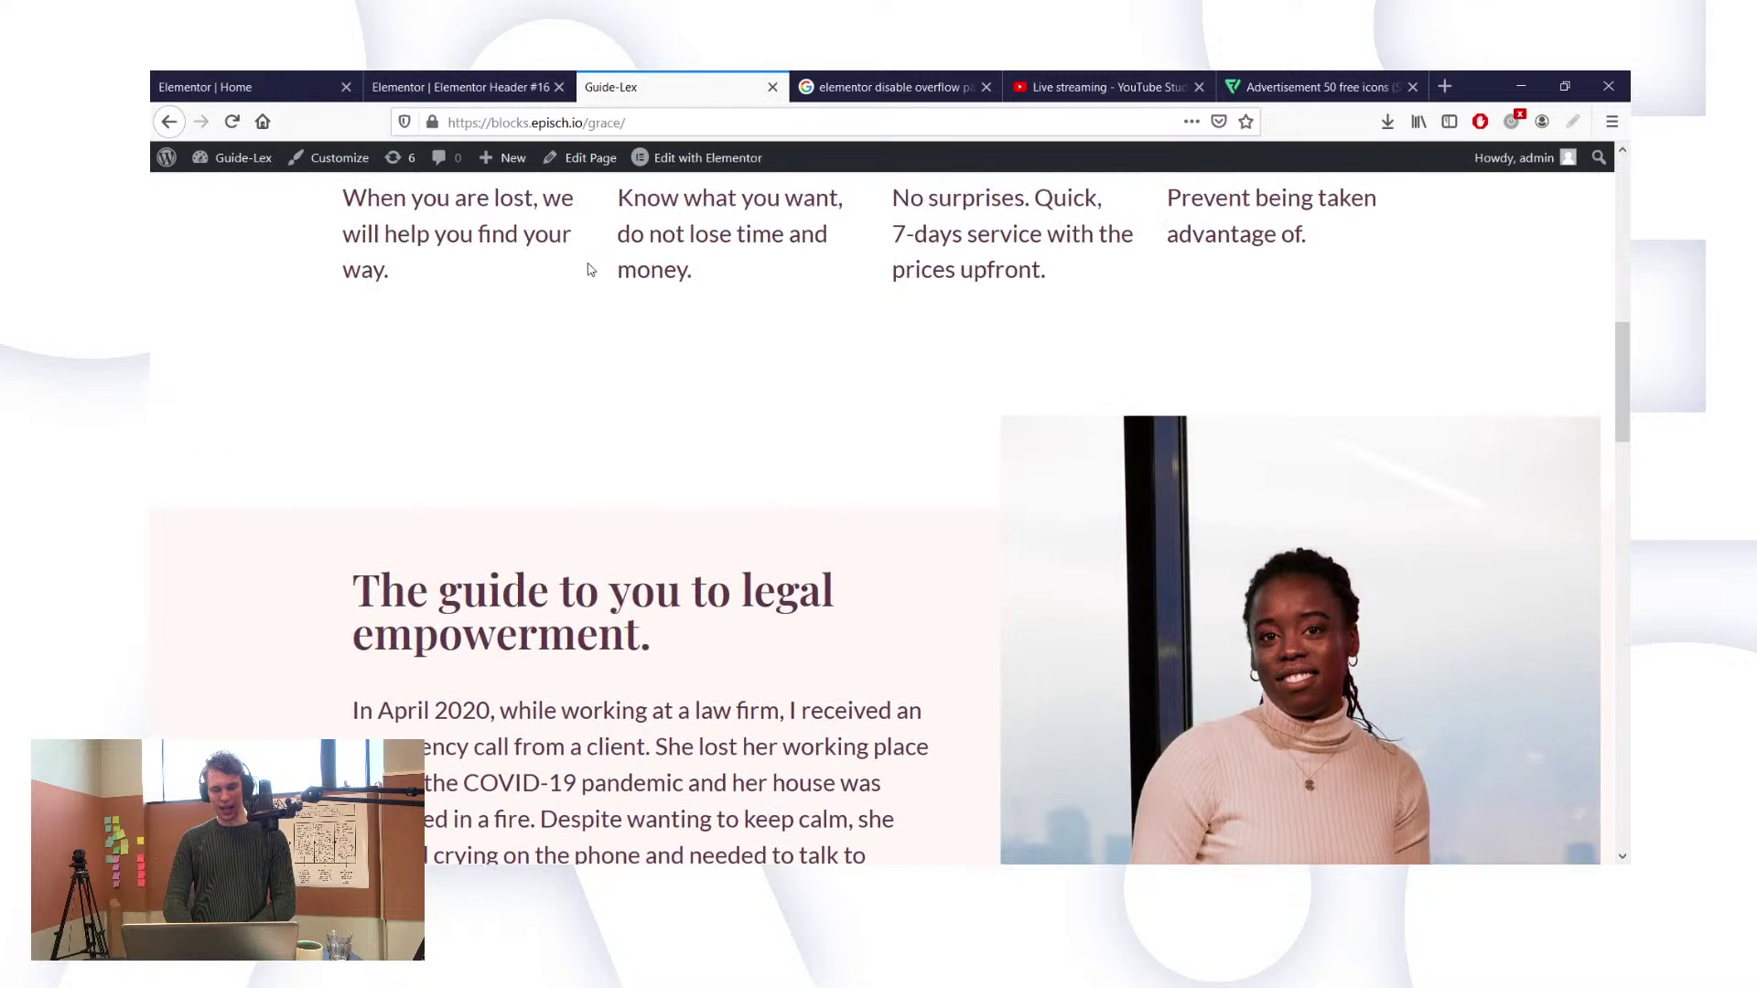
Step: Glance at the Home page editor, then recheck every section of the live page again
{"action": "left_click", "coordinate": [407, 79]}
{"action": "left_click", "coordinate": [266, 79]}
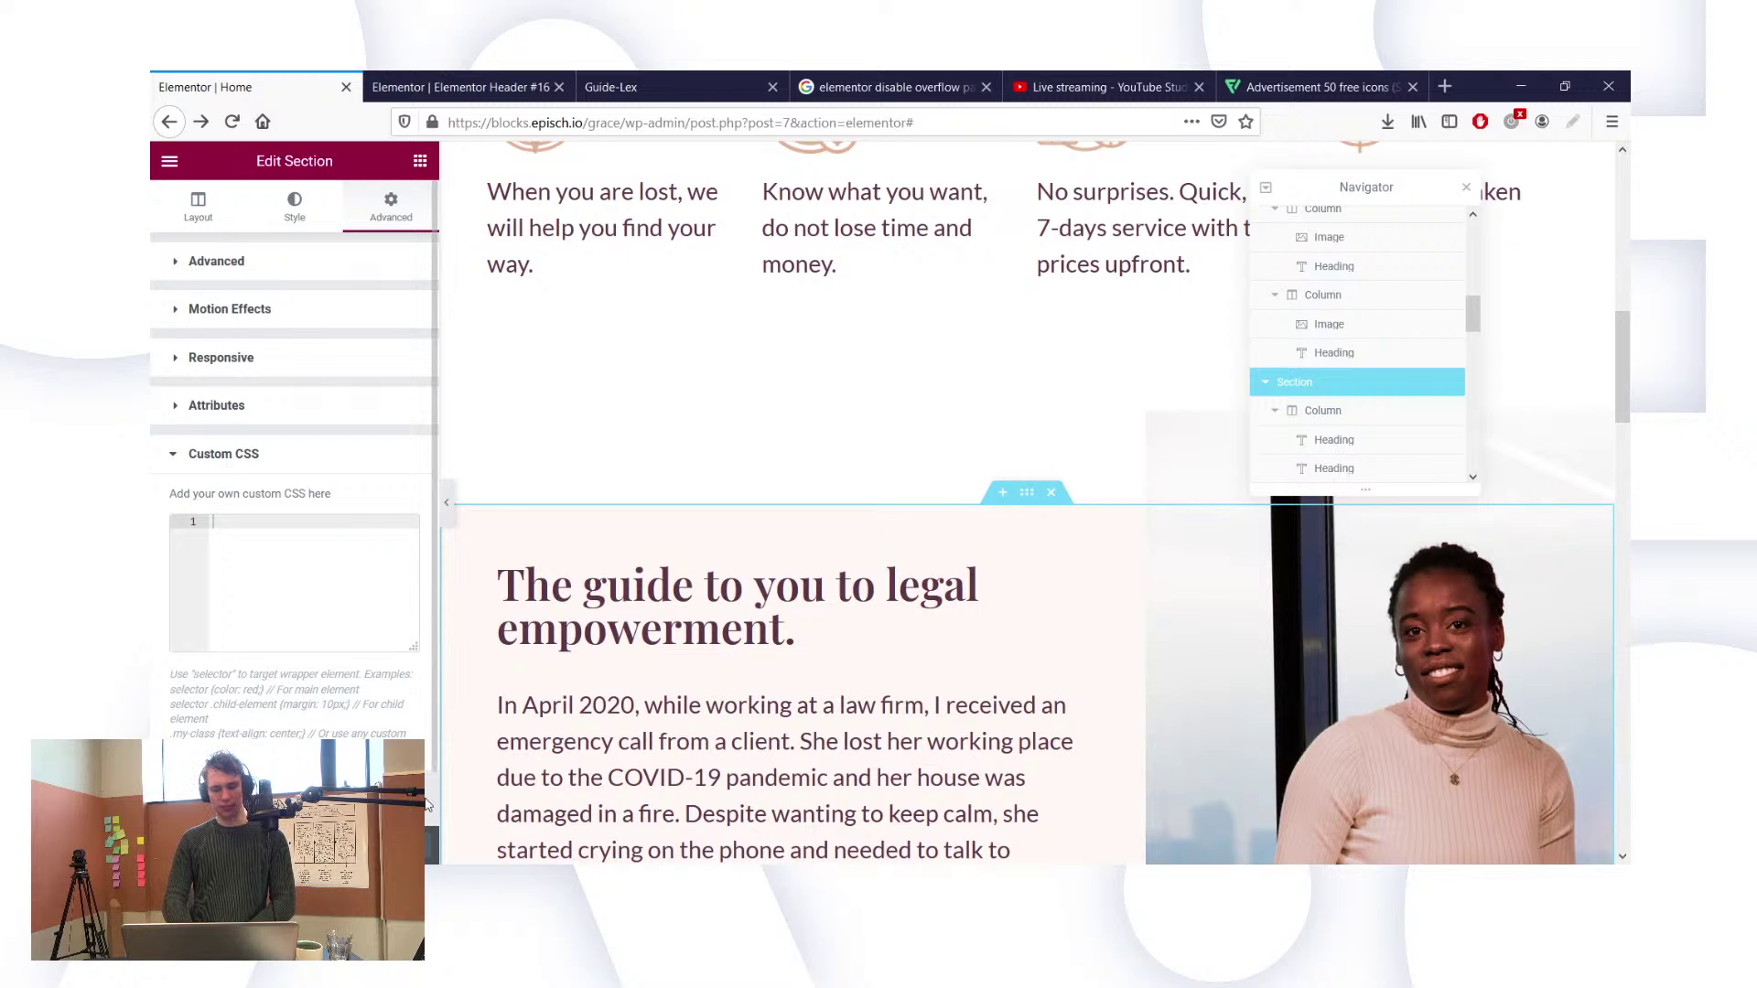
{"action": "left_click", "coordinate": [762, 78]}
{"action": "scroll", "coordinate": [699, 399], "scroll_direction": "down", "scroll_amount": 1}
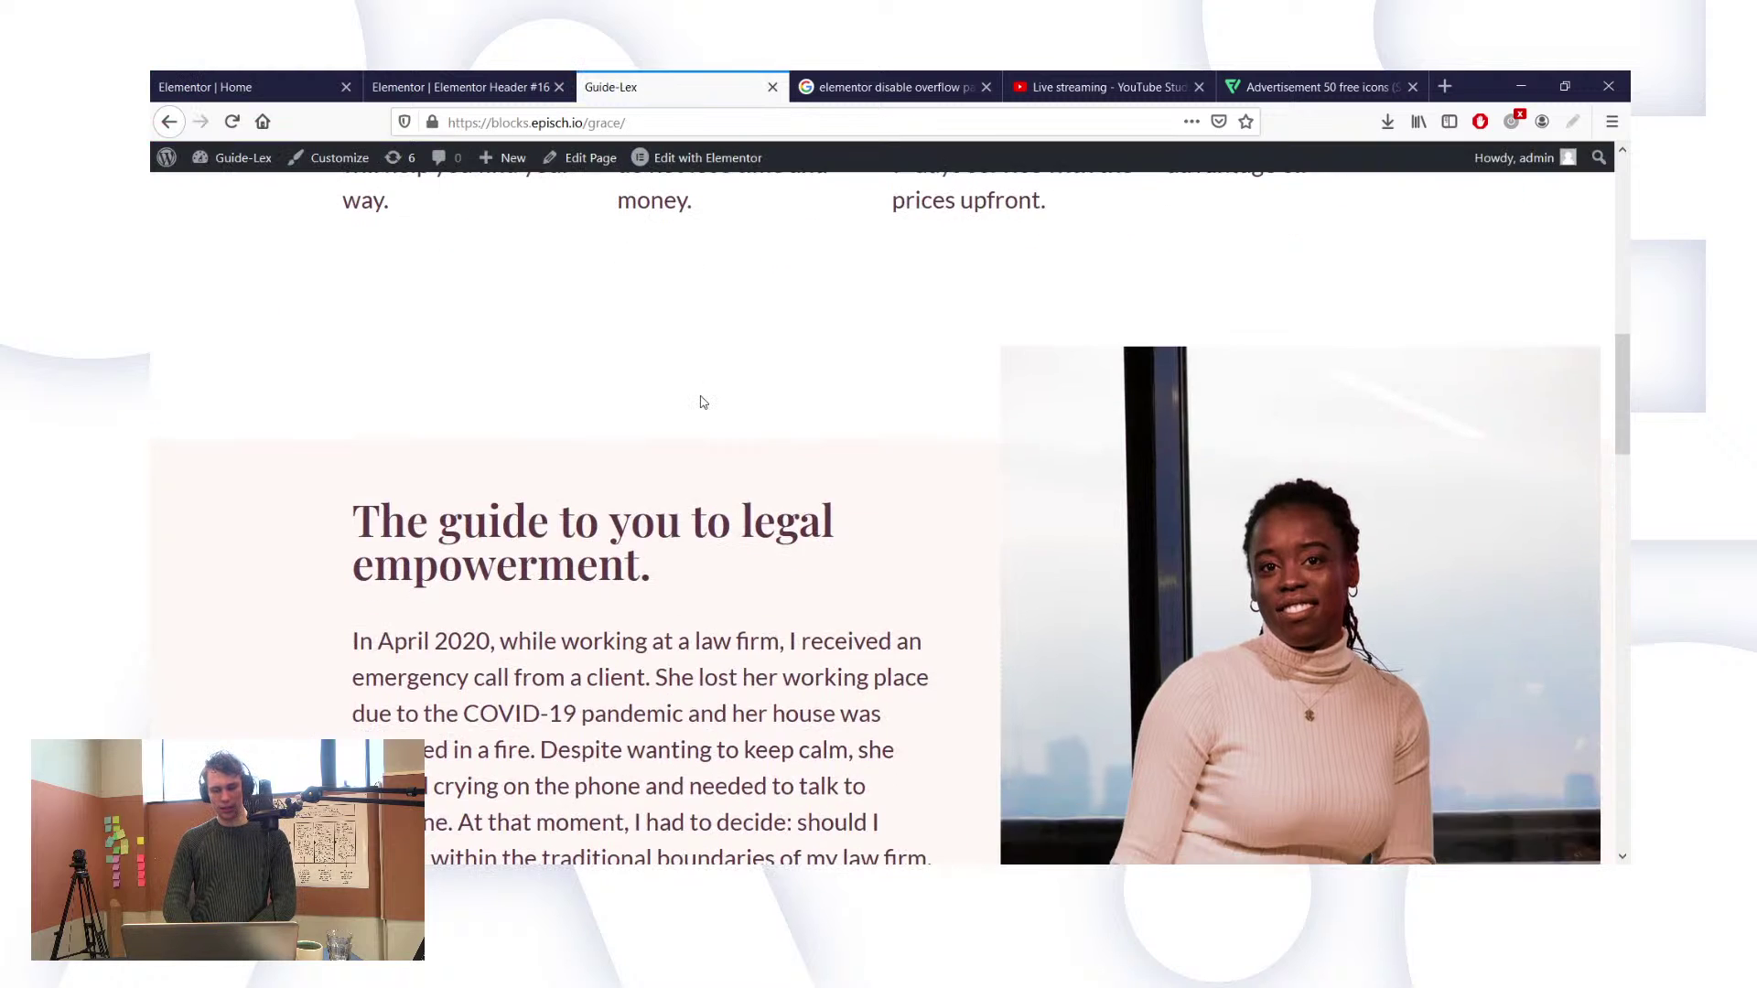
{"action": "scroll", "coordinate": [700, 361], "scroll_direction": "down", "scroll_amount": 8}
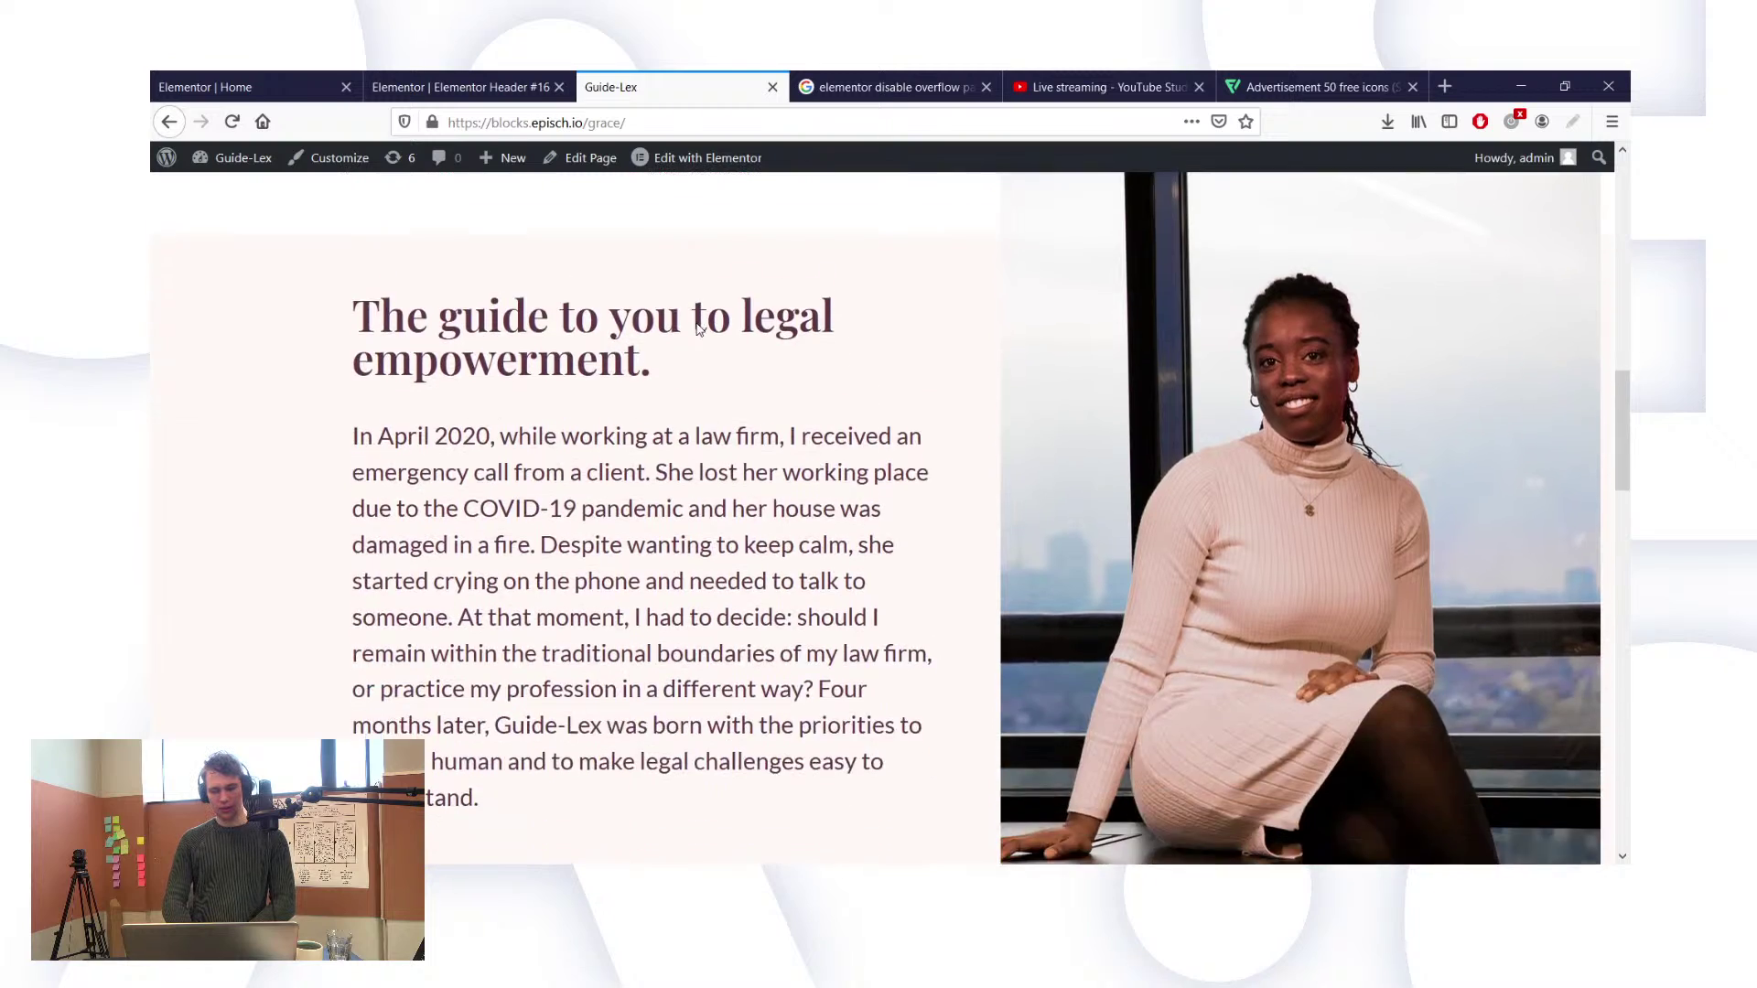
{"action": "scroll", "coordinate": [699, 347], "scroll_direction": "up", "scroll_amount": 15}
{"action": "scroll", "coordinate": [699, 329], "scroll_direction": "down", "scroll_amount": 8}
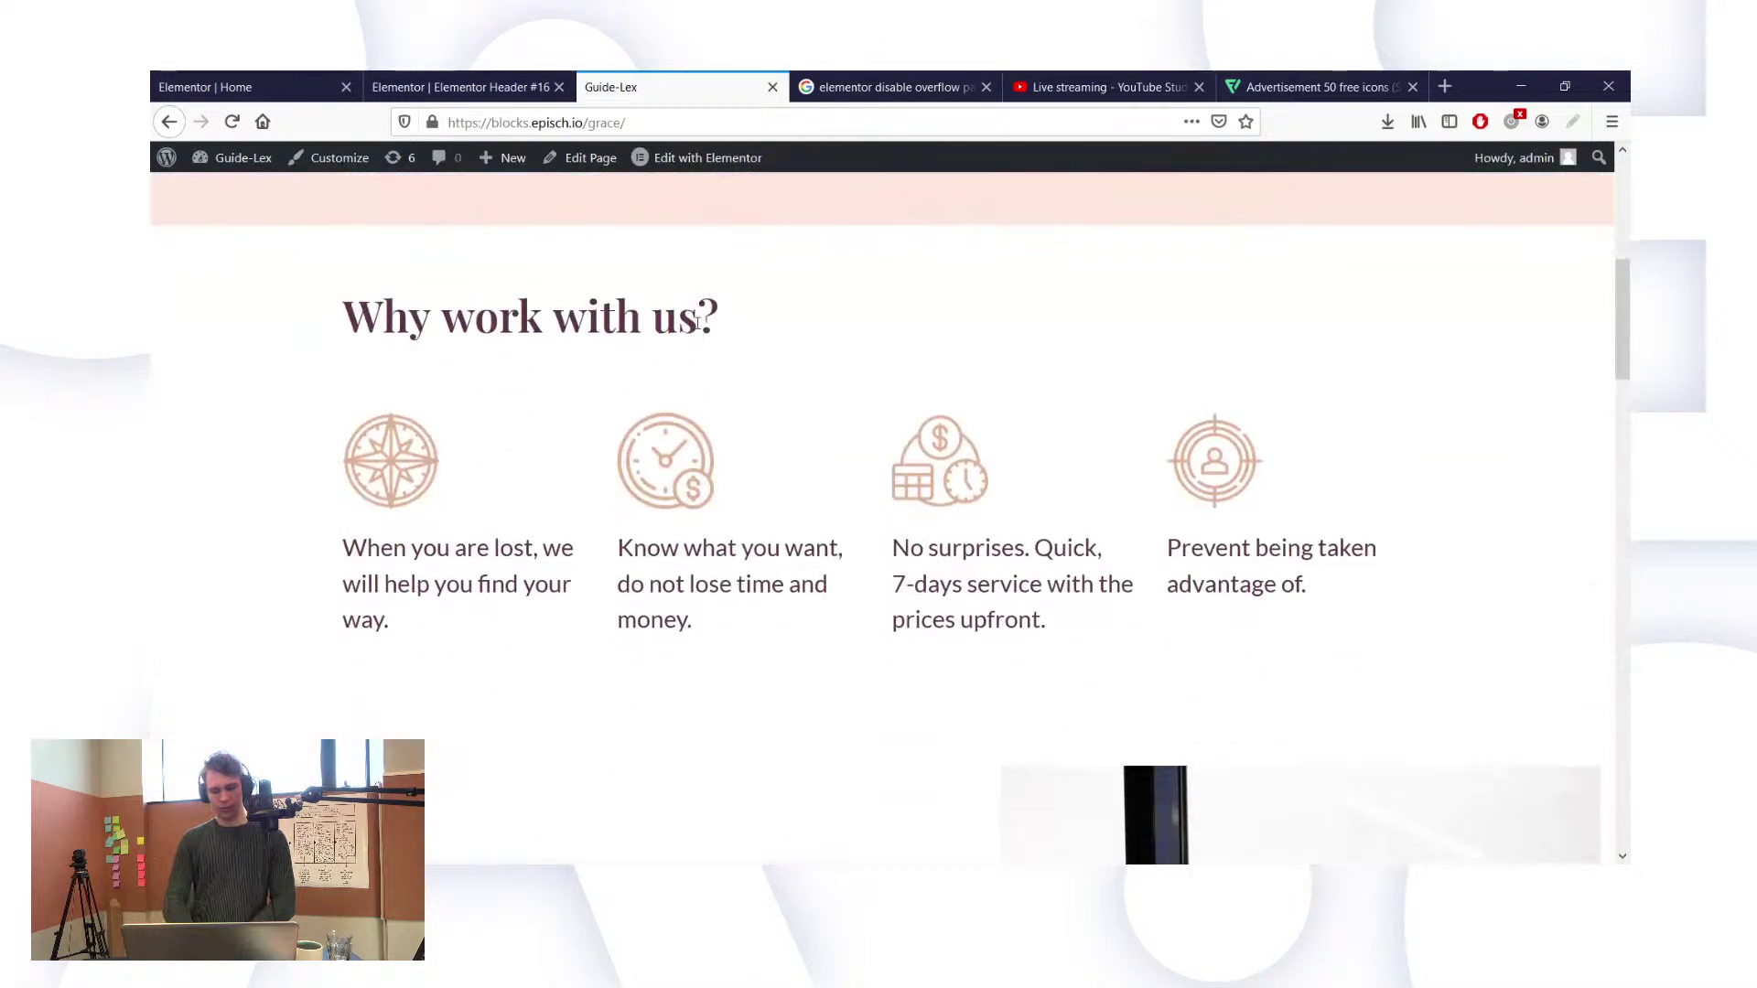
{"action": "scroll", "coordinate": [699, 329], "scroll_direction": "up", "scroll_amount": 10}
{"action": "scroll", "coordinate": [700, 330], "scroll_direction": "up", "scroll_amount": 3}
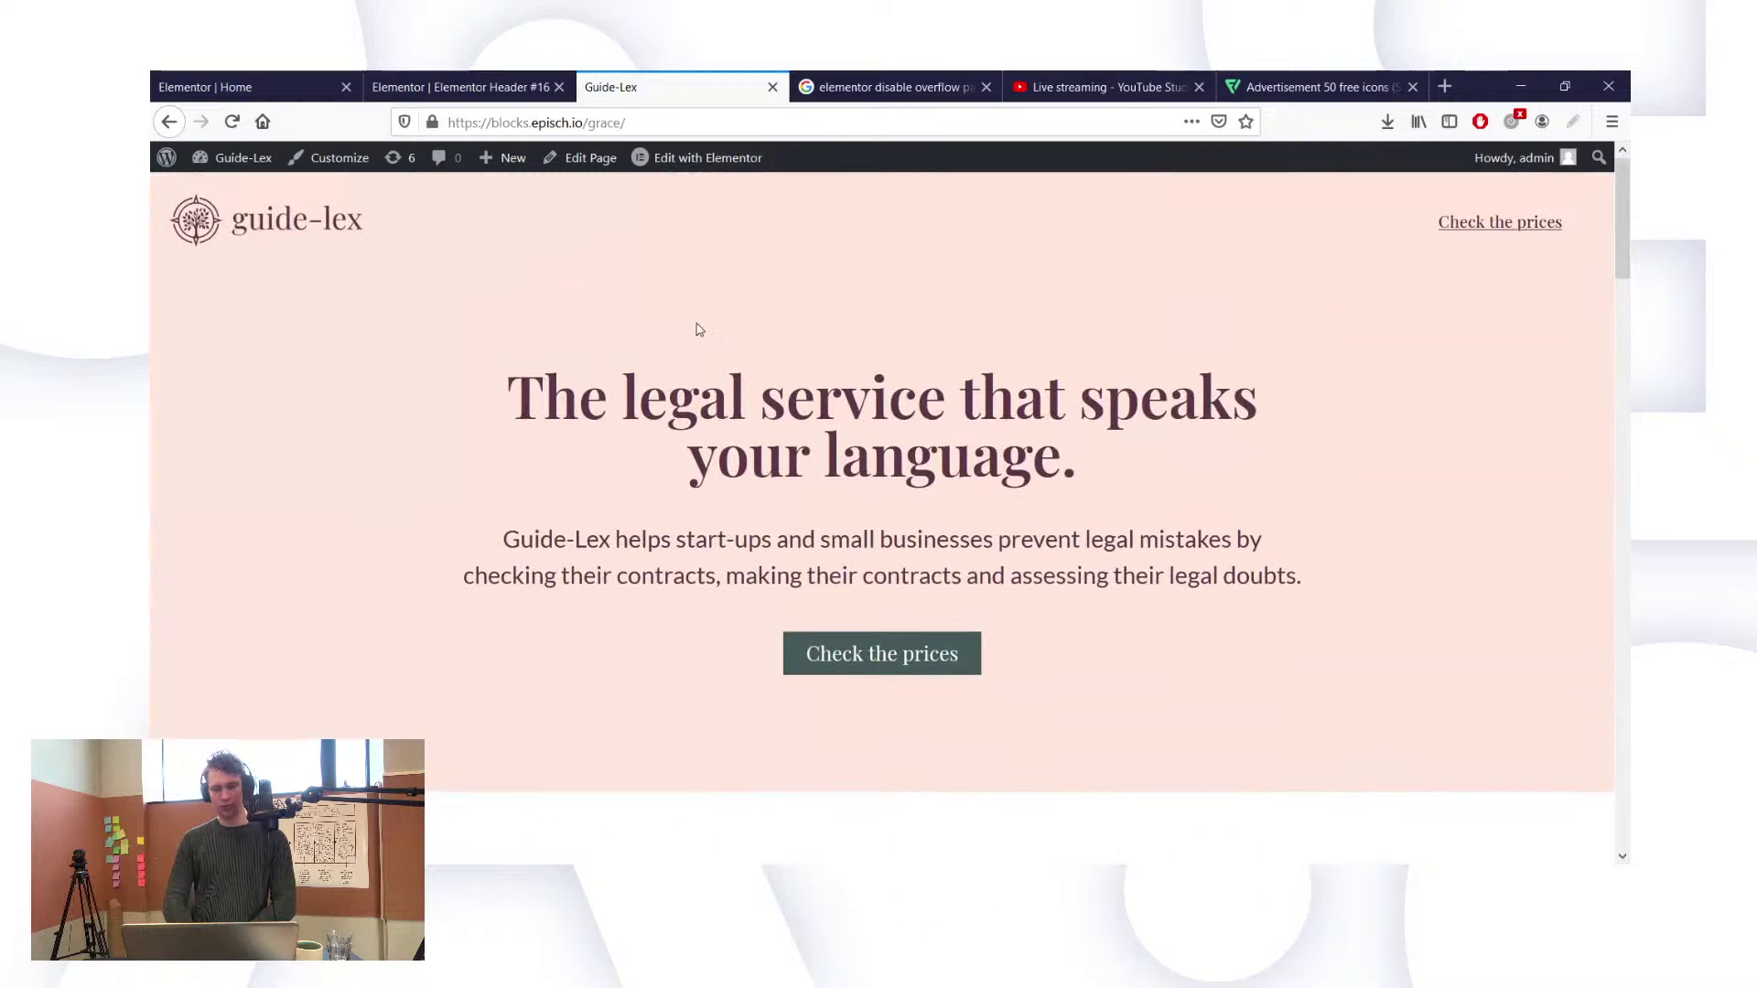
{"action": "scroll", "coordinate": [699, 330], "scroll_direction": "down", "scroll_amount": 10}
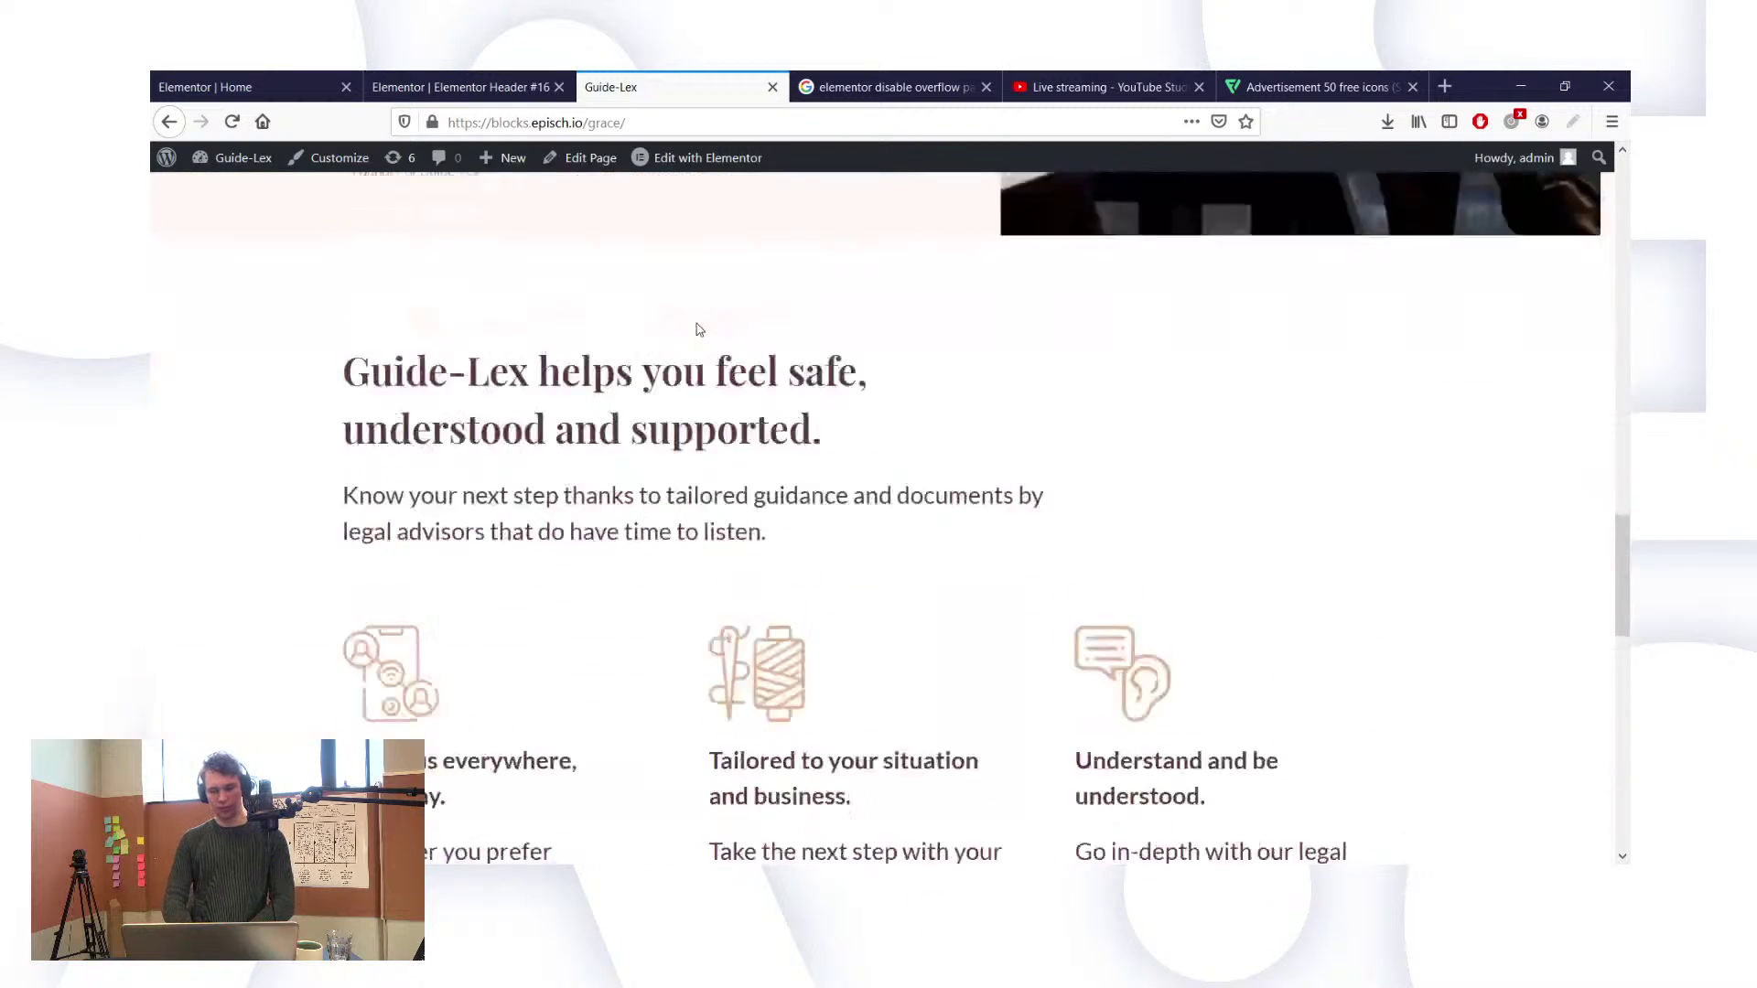
{"action": "scroll", "coordinate": [699, 329], "scroll_direction": "down", "scroll_amount": 8}
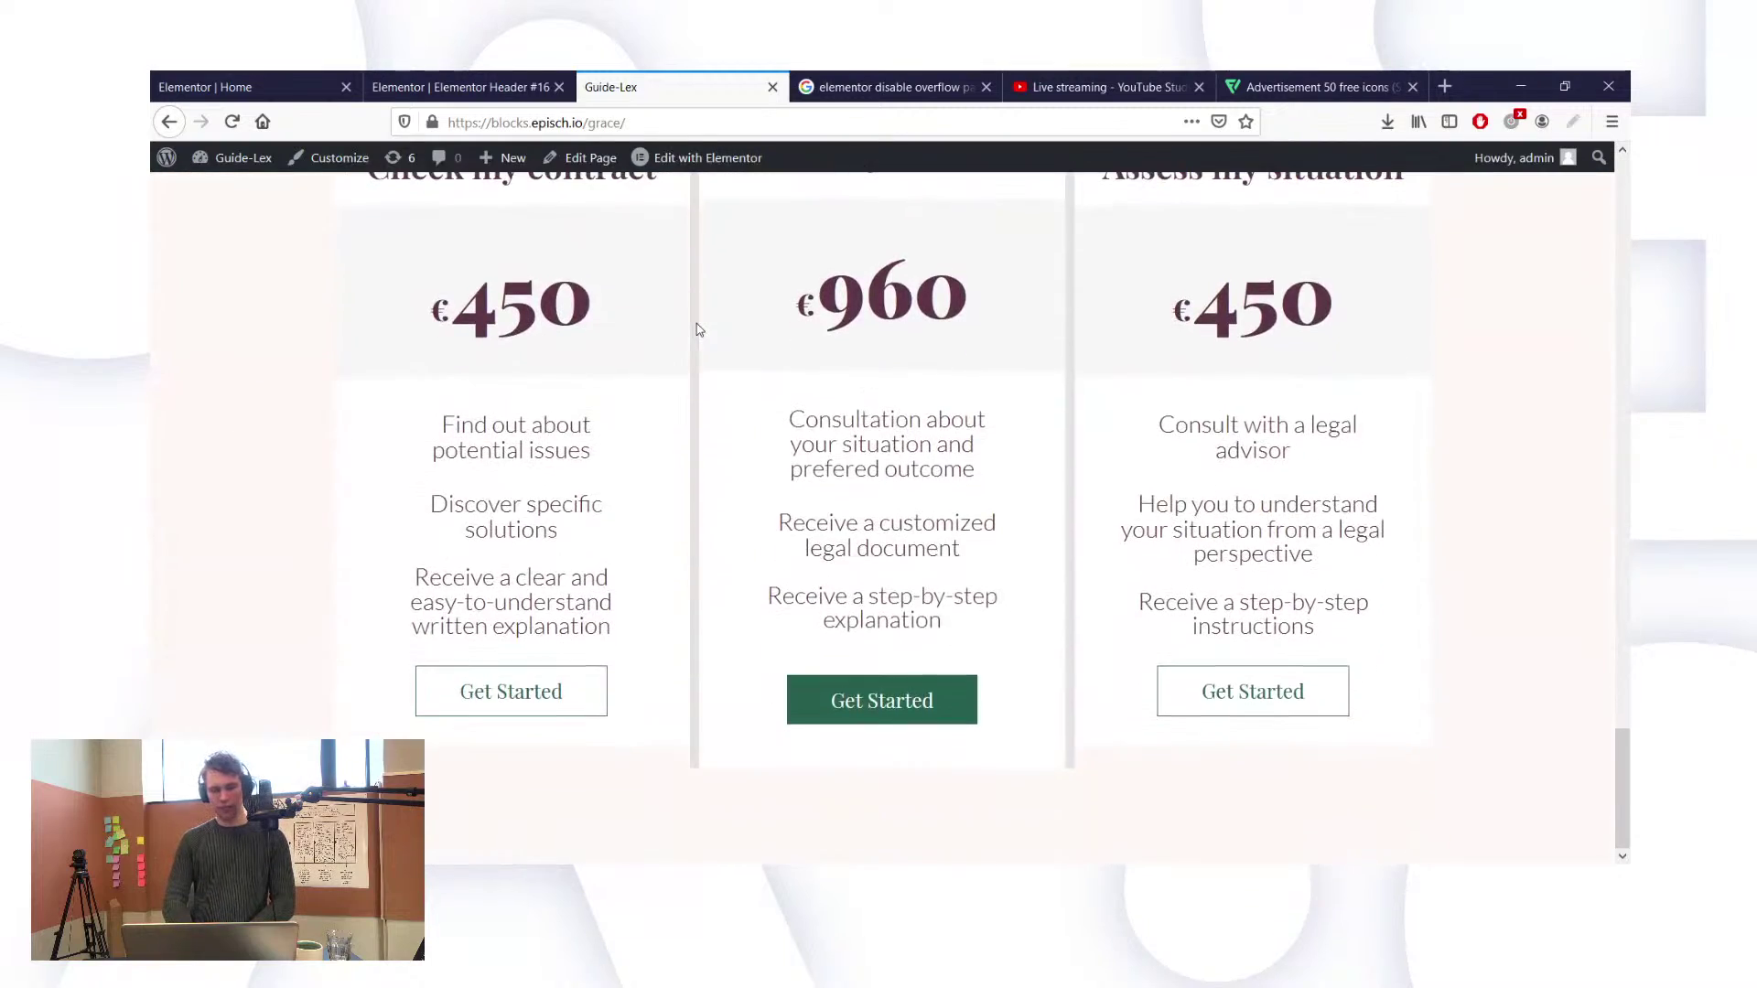
{"action": "scroll", "coordinate": [699, 330], "scroll_direction": "up", "scroll_amount": 10}
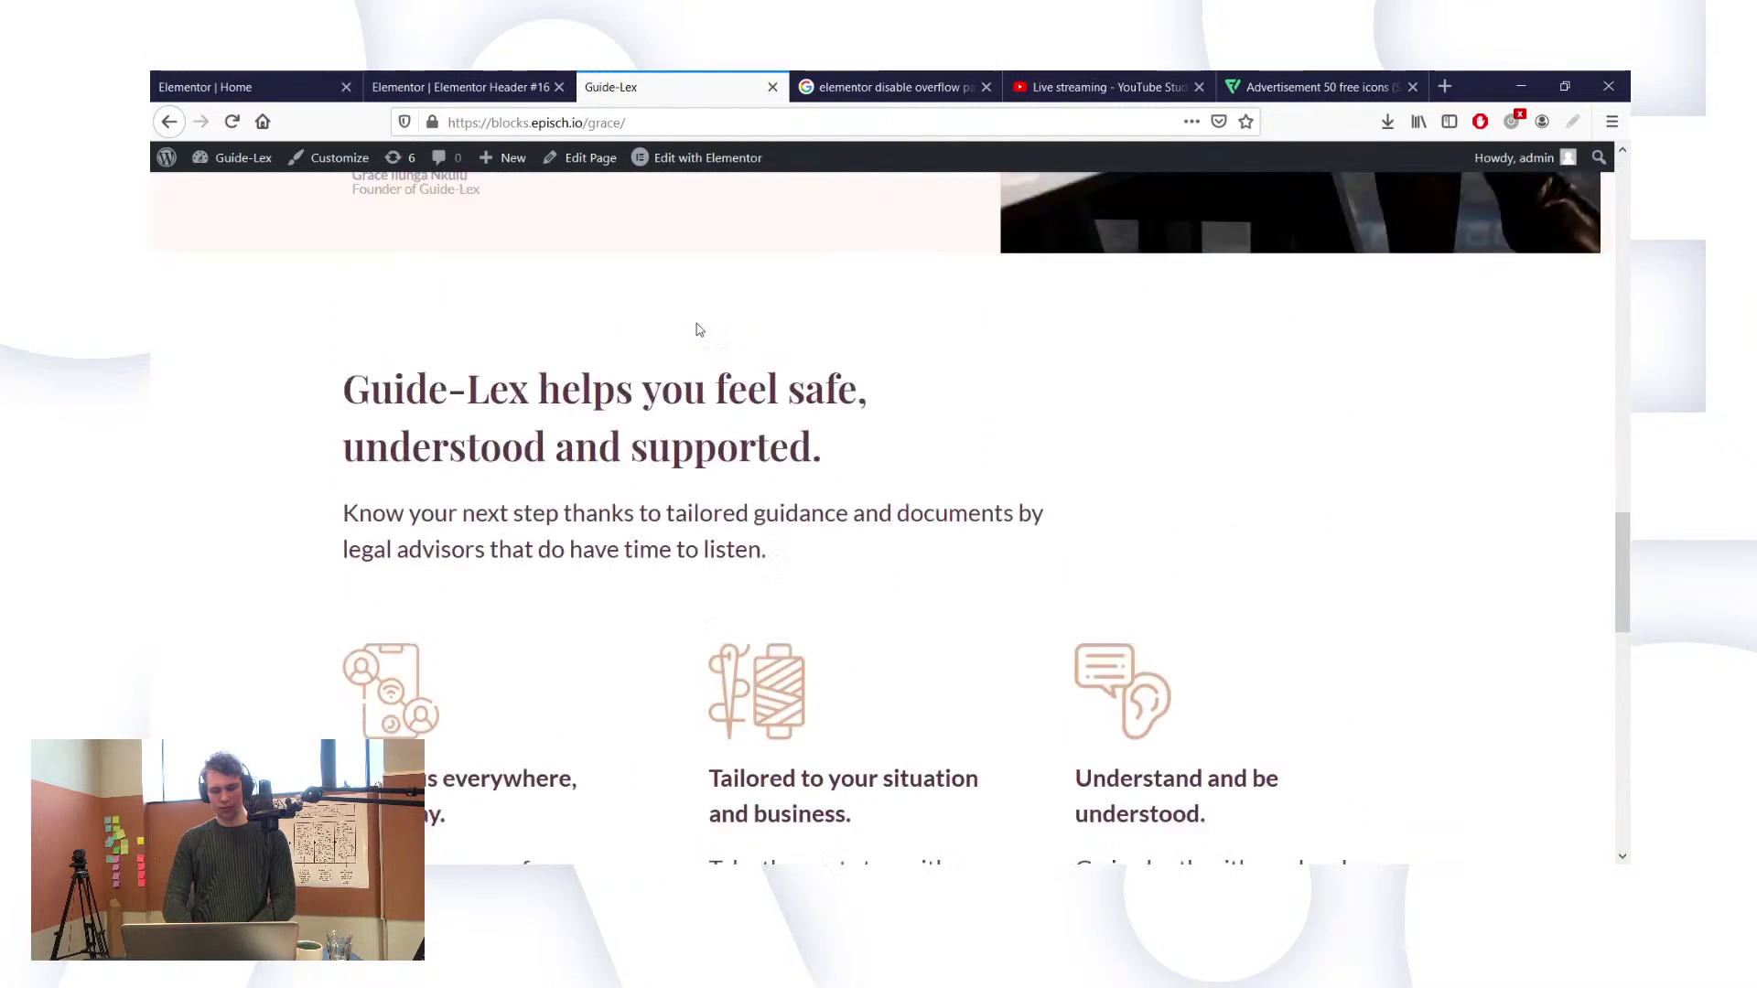
{"action": "scroll", "coordinate": [699, 329], "scroll_direction": "up", "scroll_amount": 10}
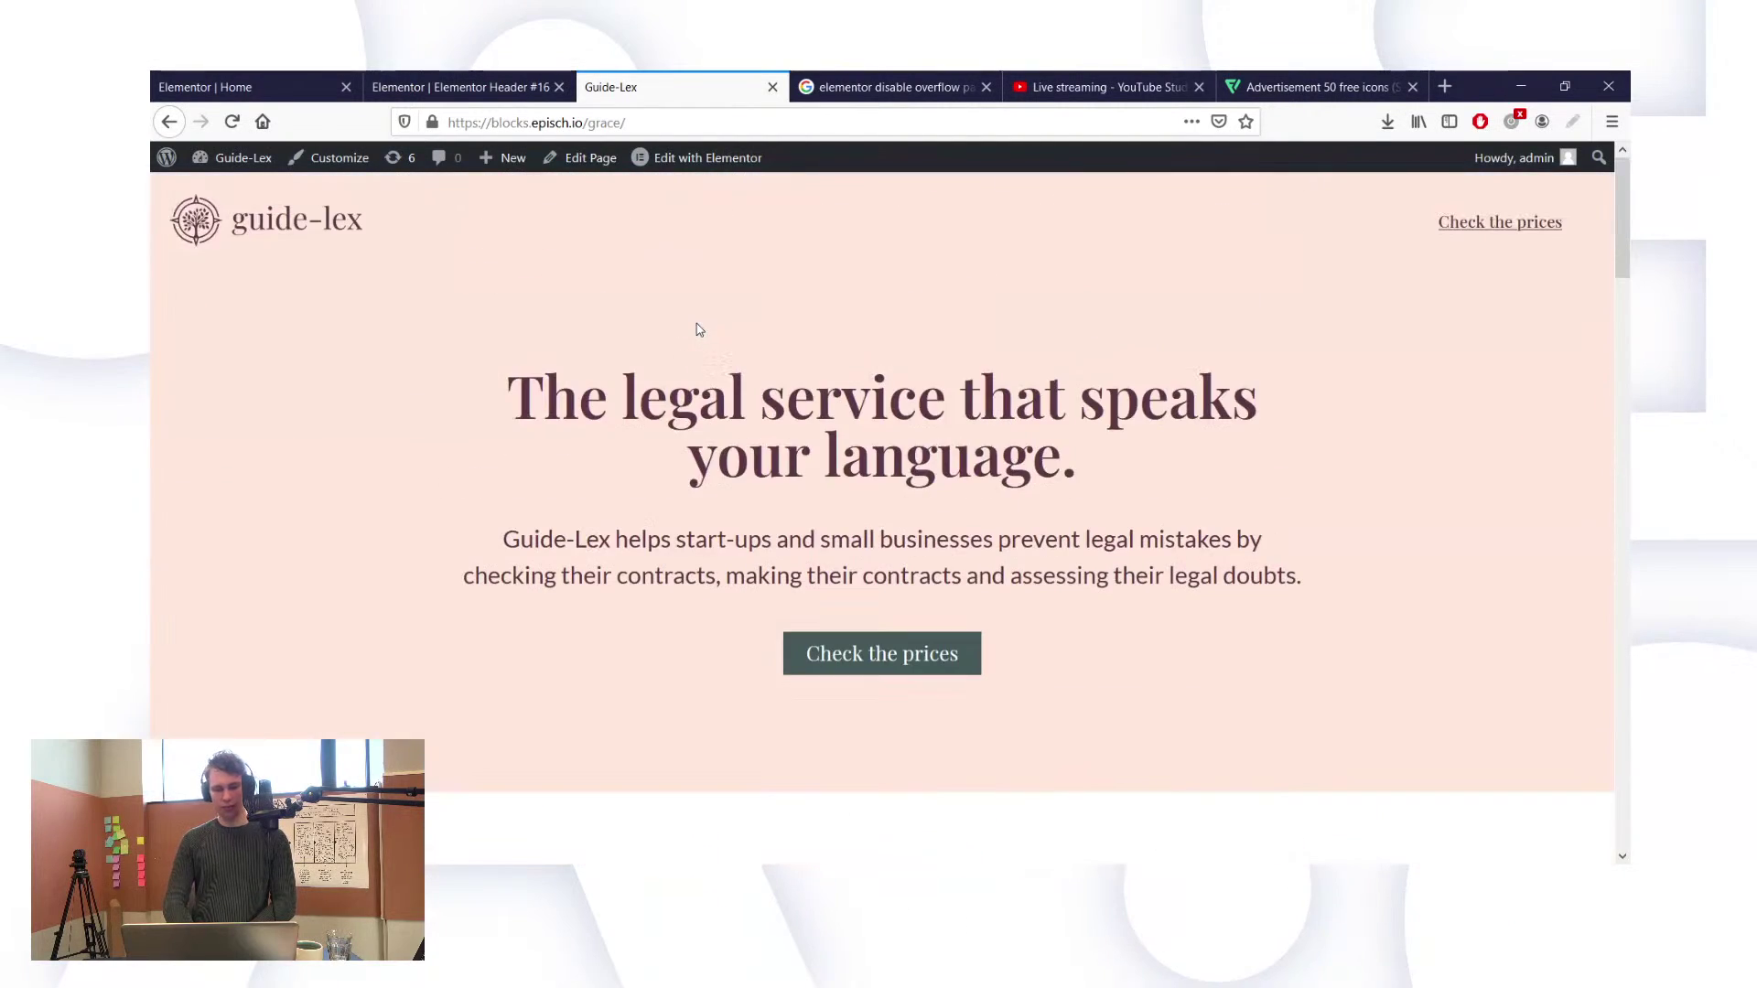
{"action": "scroll", "coordinate": [699, 329], "scroll_direction": "down", "scroll_amount": 6}
{"action": "scroll", "coordinate": [699, 330], "scroll_direction": "up", "scroll_amount": 1}
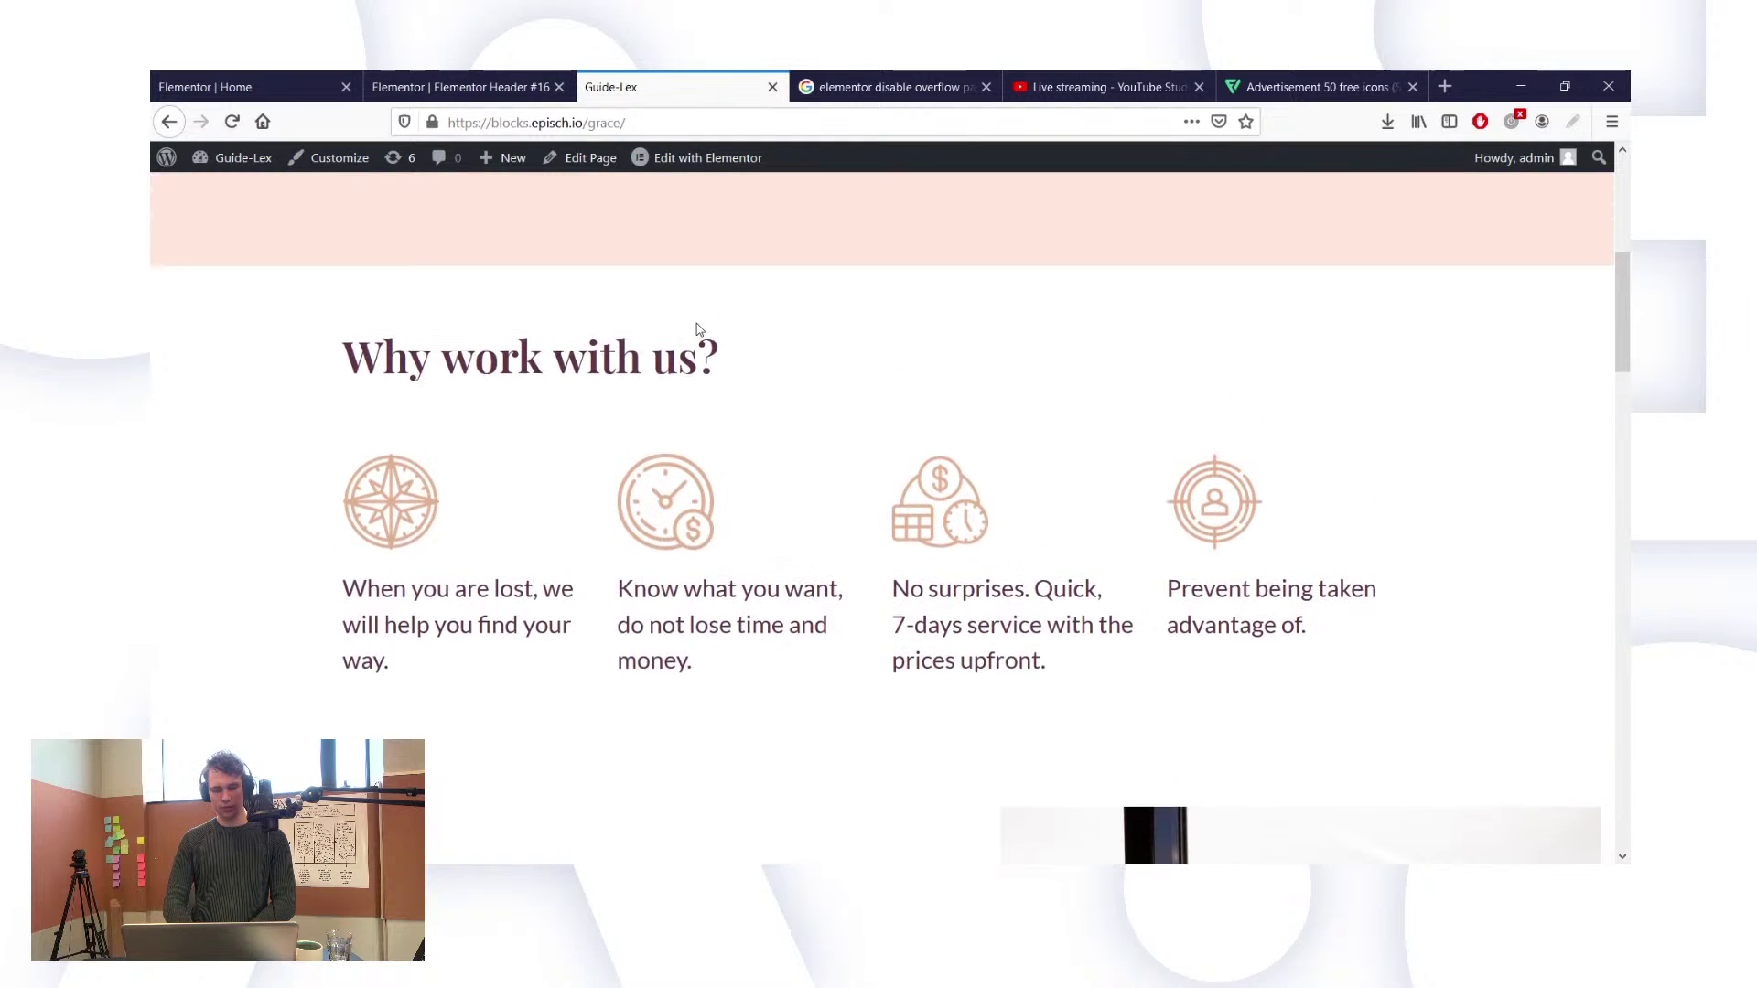
{"action": "scroll", "coordinate": [699, 329], "scroll_direction": "down", "scroll_amount": 1}
Step: Try top padding values of 100 and 80 on the 'Why work with us?' section
{"action": "left_click", "coordinate": [383, 84]}
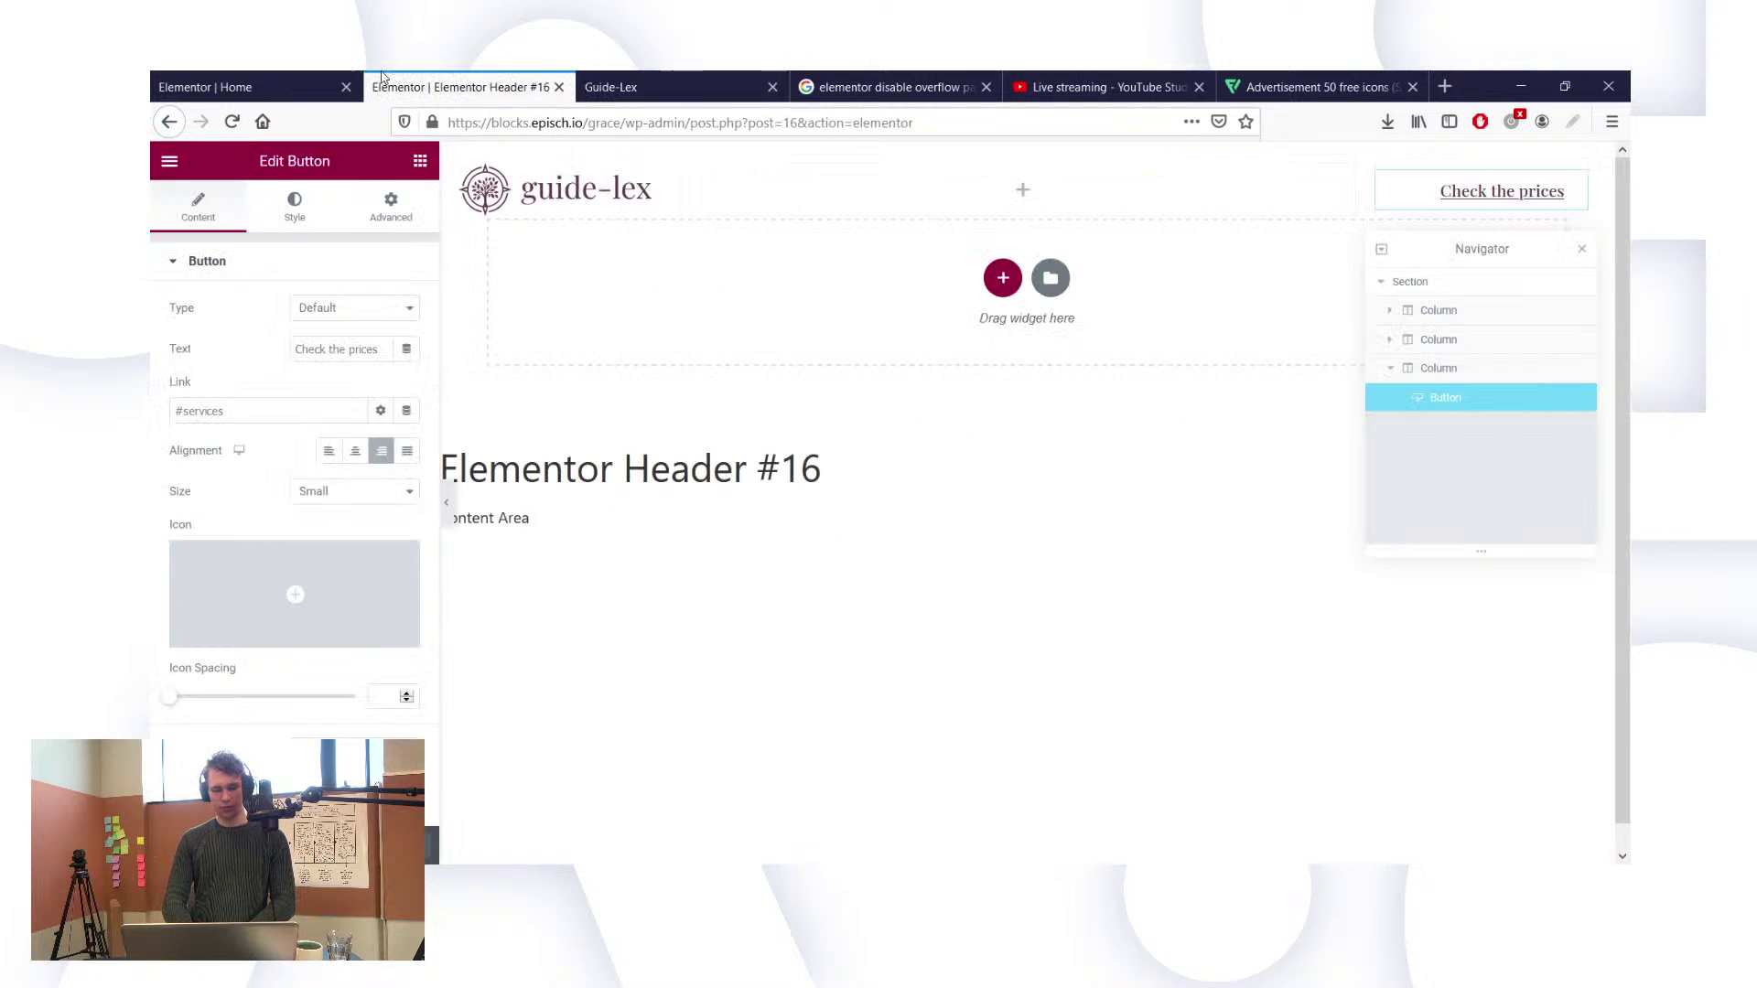
{"action": "left_click", "coordinate": [220, 87]}
{"action": "scroll", "coordinate": [876, 275], "scroll_direction": "up", "scroll_amount": 3}
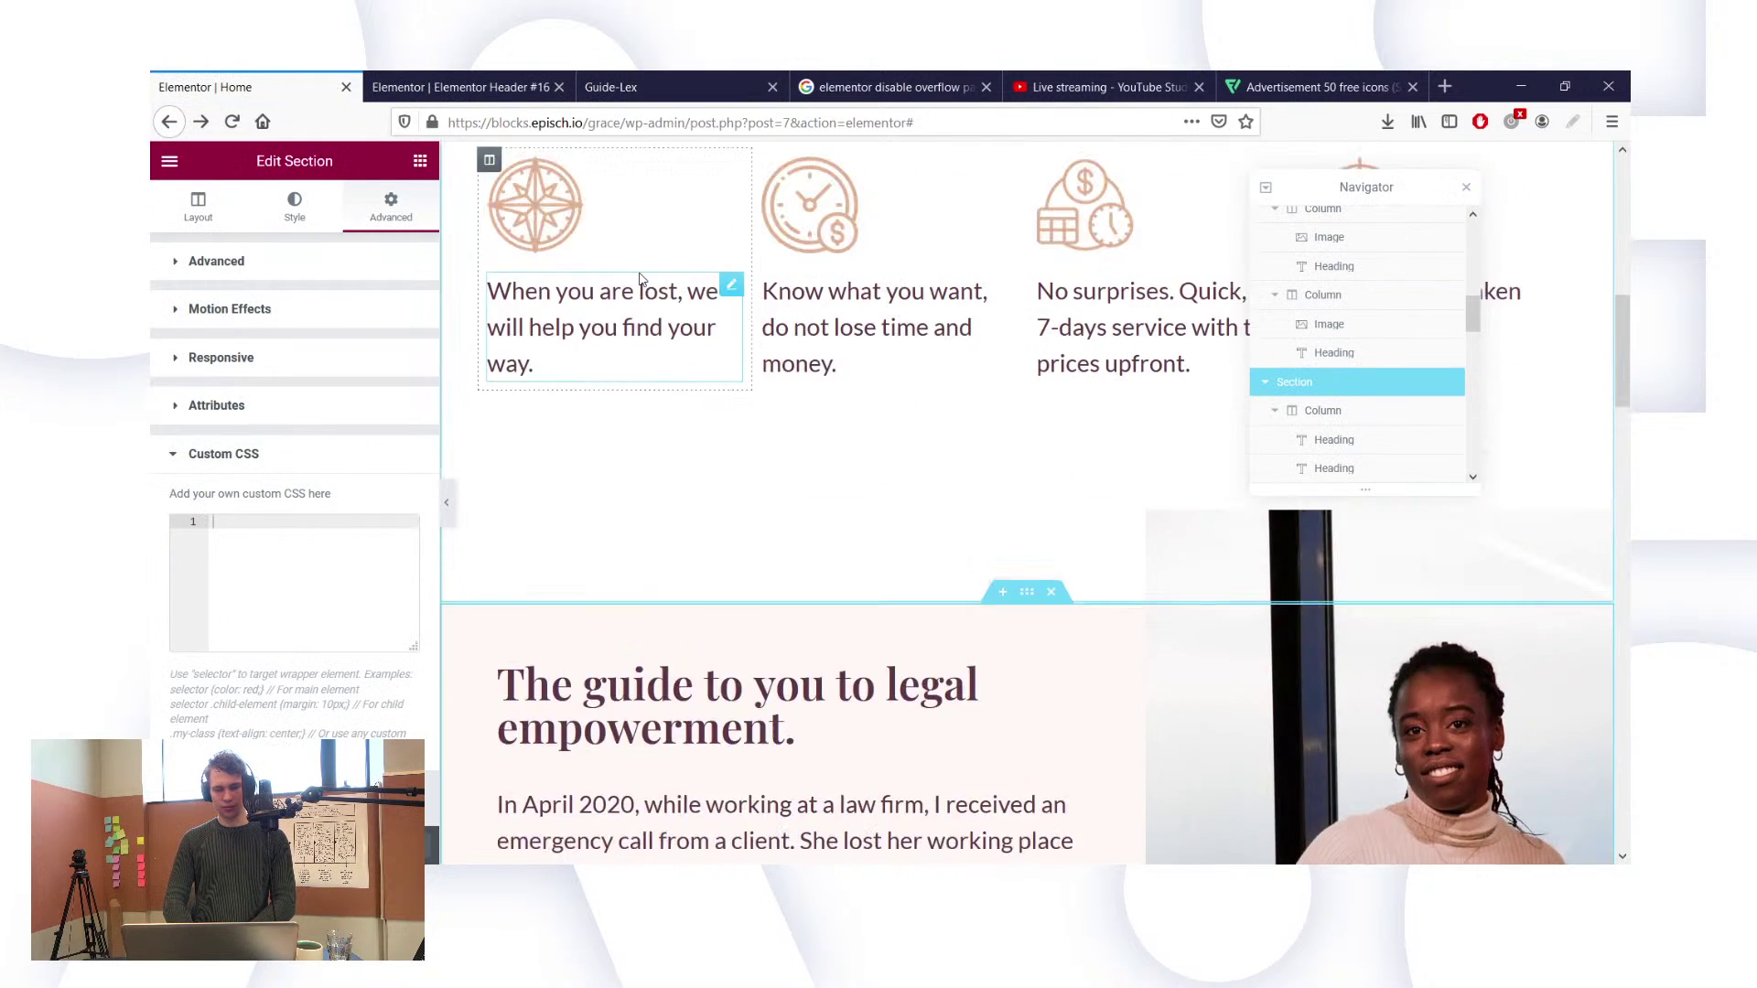
{"action": "scroll", "coordinate": [875, 205], "scroll_direction": "up", "scroll_amount": 2}
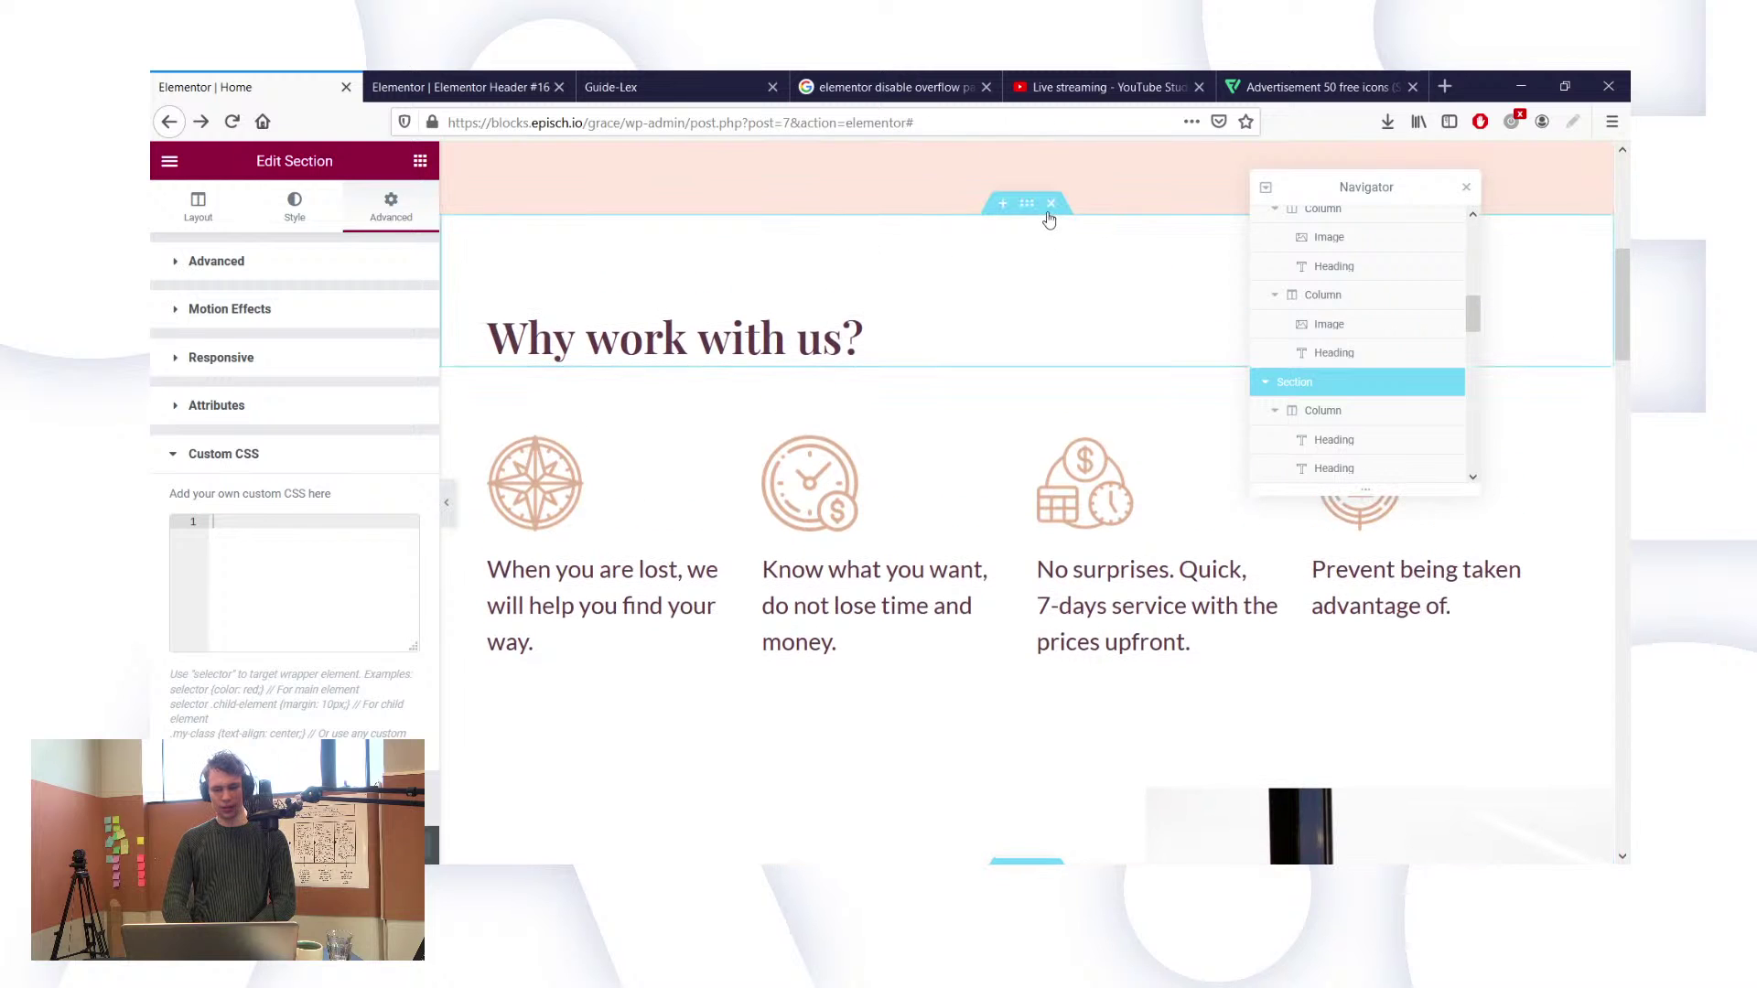
{"action": "left_click", "coordinate": [1027, 206]}
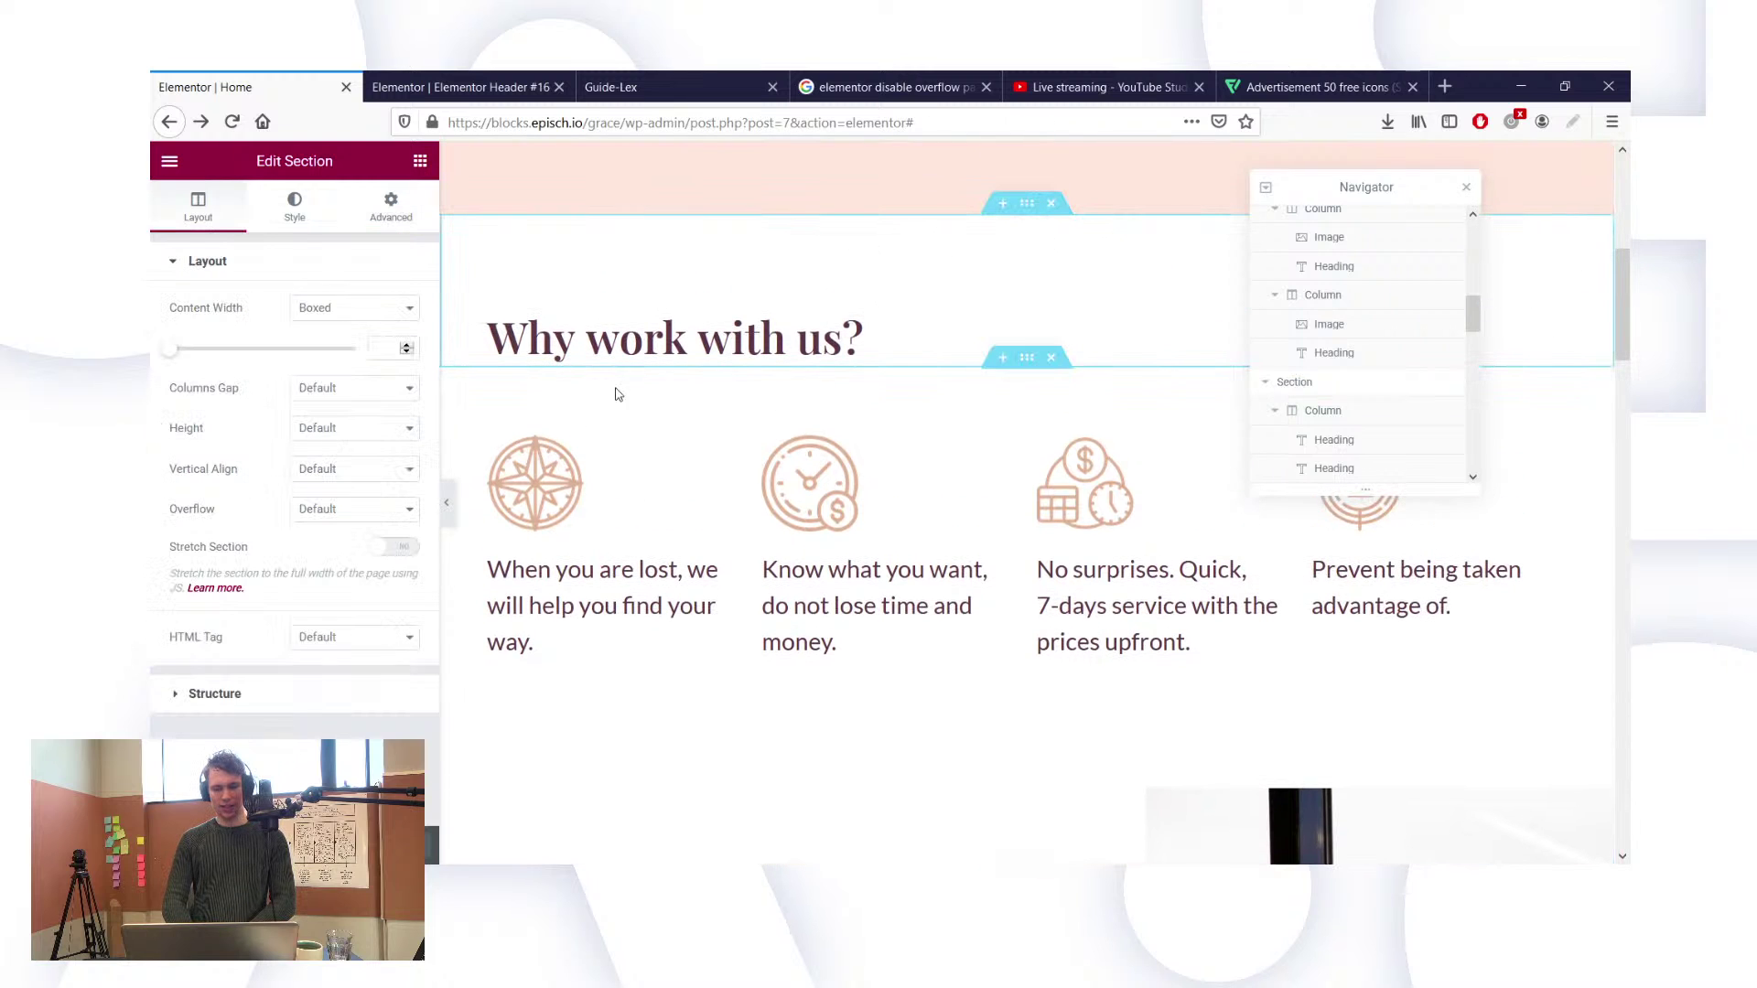
{"action": "left_click", "coordinate": [375, 223]}
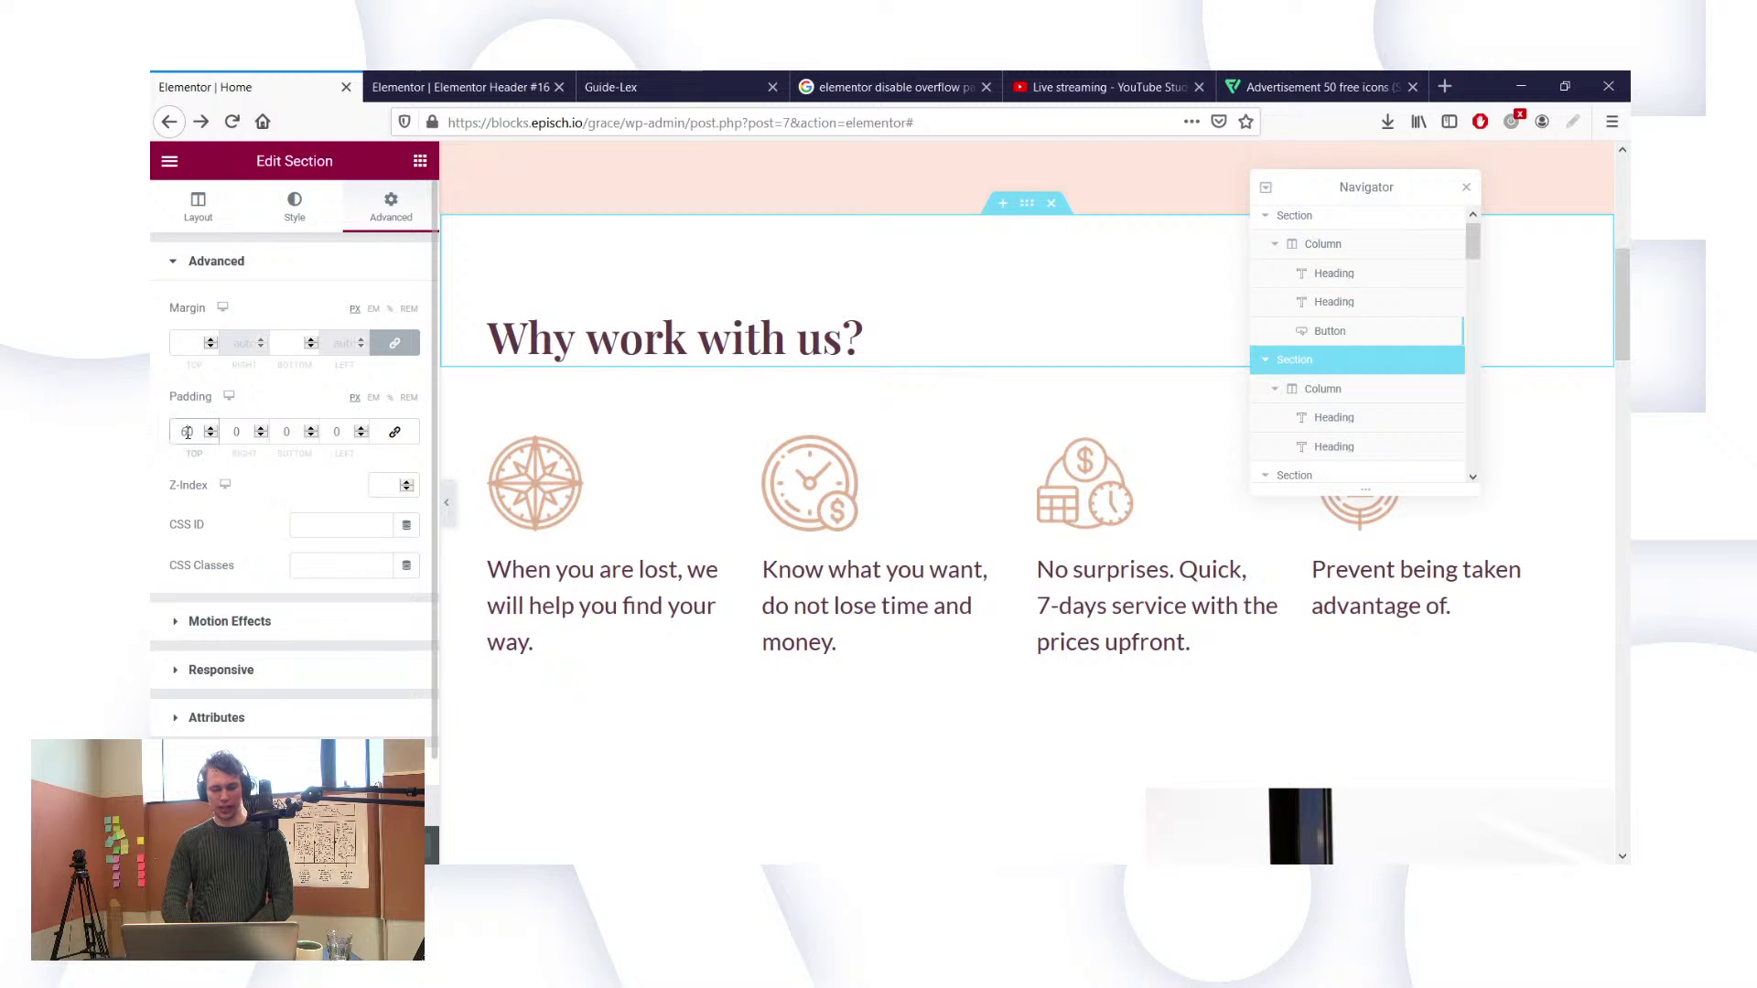
{"action": "type", "text": "100"}
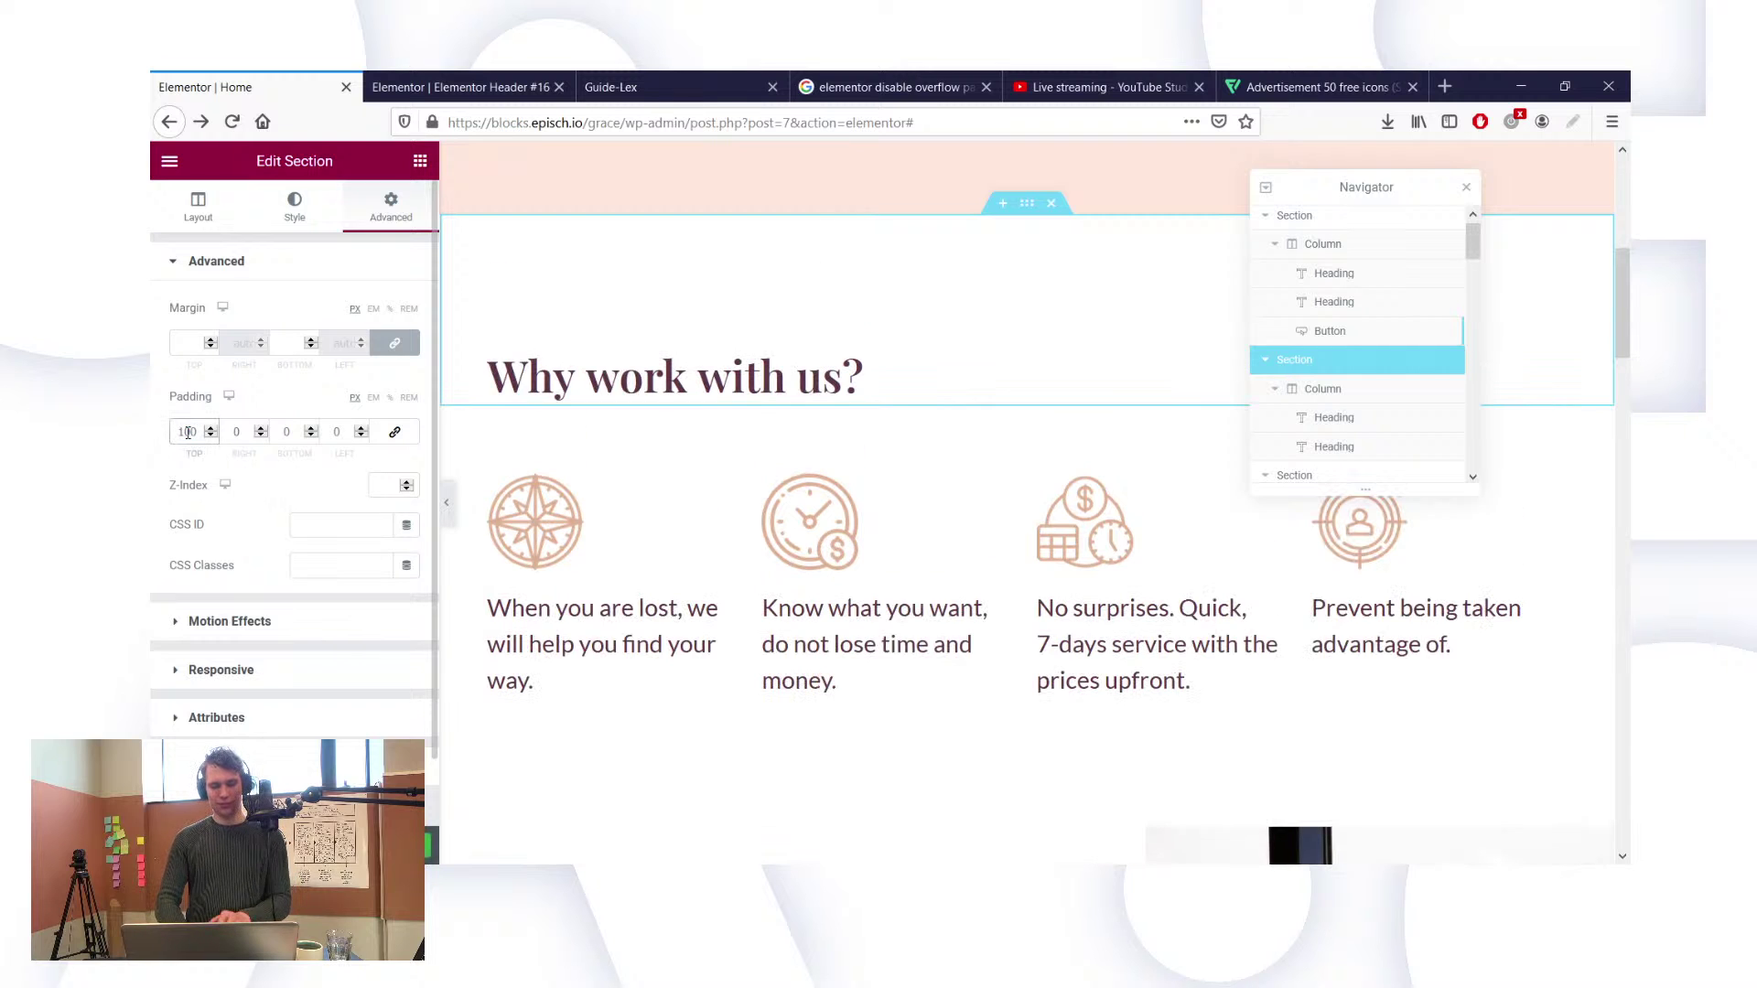
{"action": "key", "text": "BackSpace"}
{"action": "key", "text": "BackSpace"}
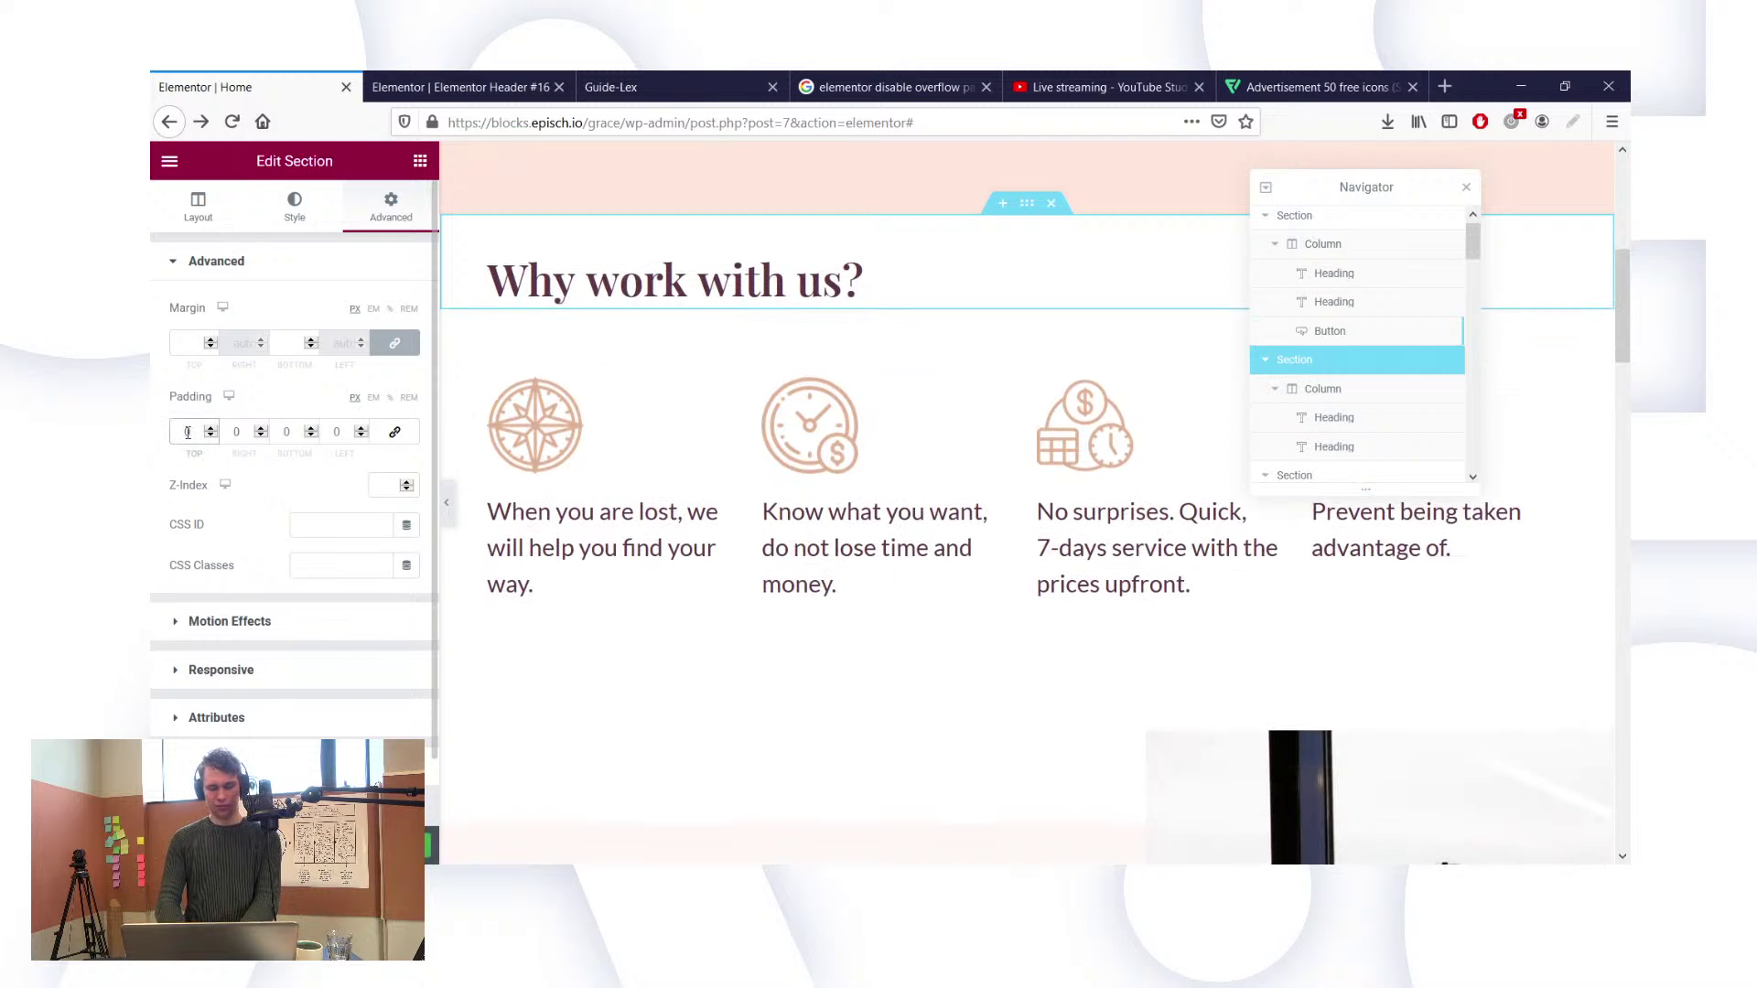
{"action": "type", "text": "80"}
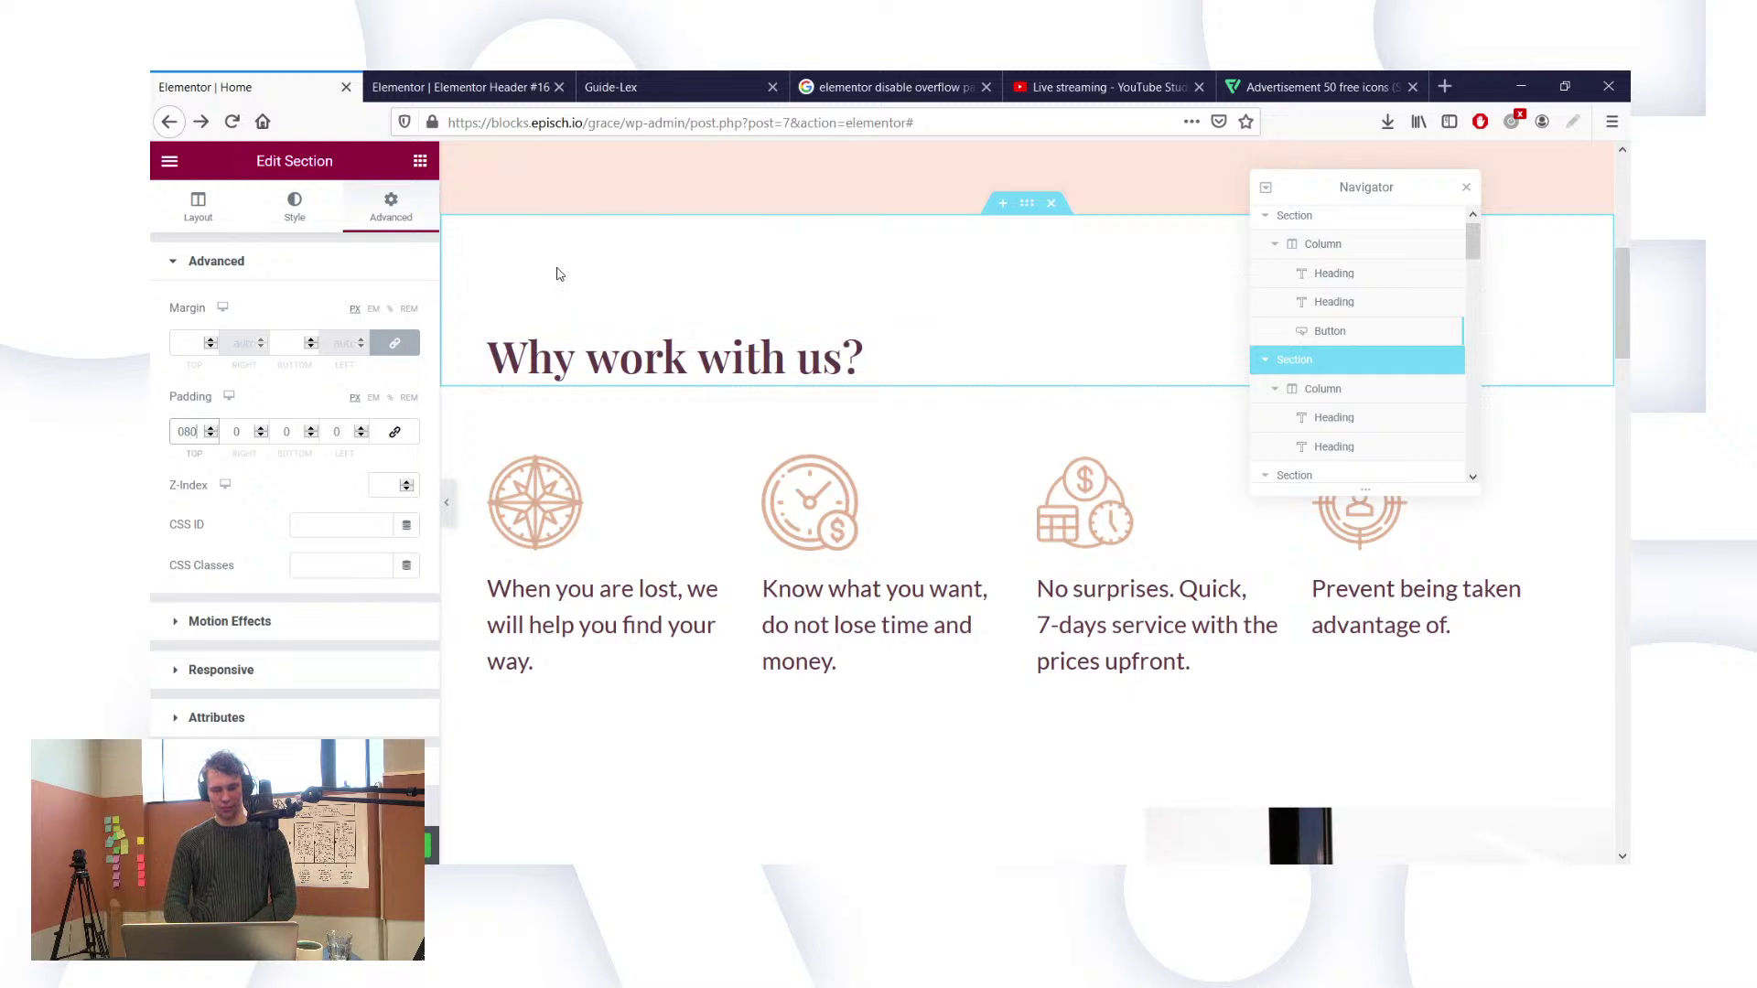
Step: Settle the section's top padding at 70 and check the spacing on the canvas
{"action": "scroll", "coordinate": [579, 457], "scroll_direction": "down", "scroll_amount": 2}
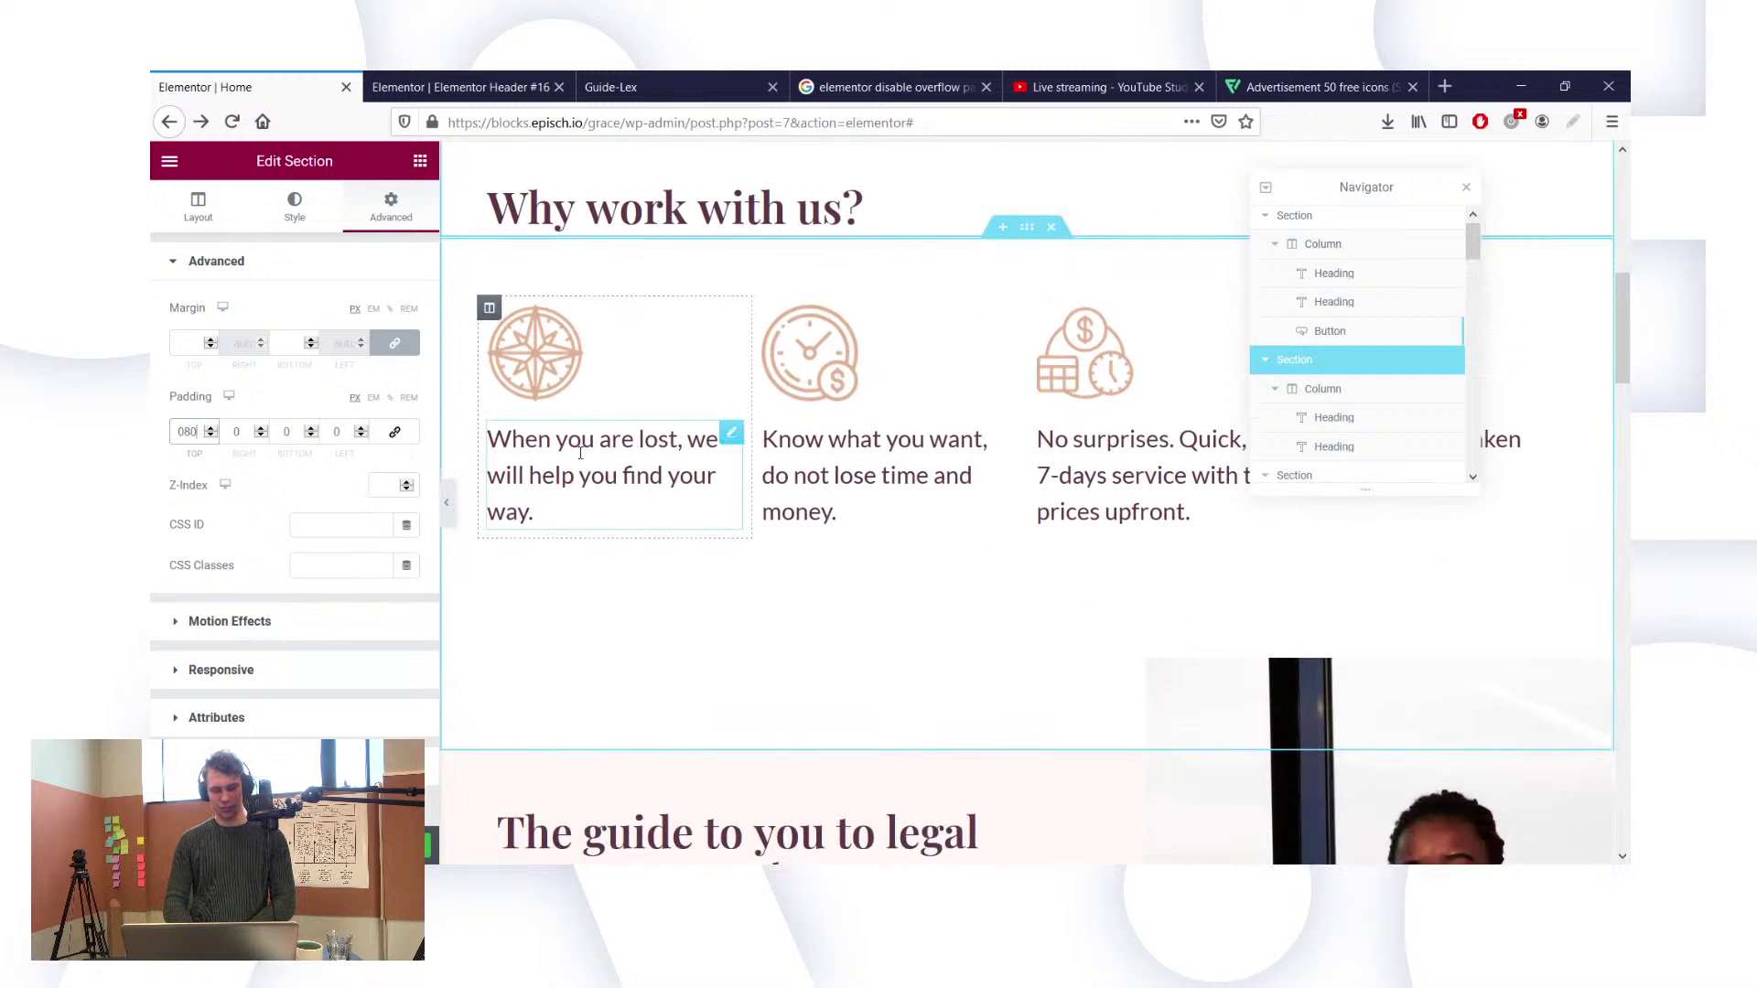
{"action": "scroll", "coordinate": [579, 458], "scroll_direction": "up", "scroll_amount": 1}
{"action": "key", "text": "BackSpace"}
{"action": "key", "text": "BackSpace"}
{"action": "type", "text": "70"}
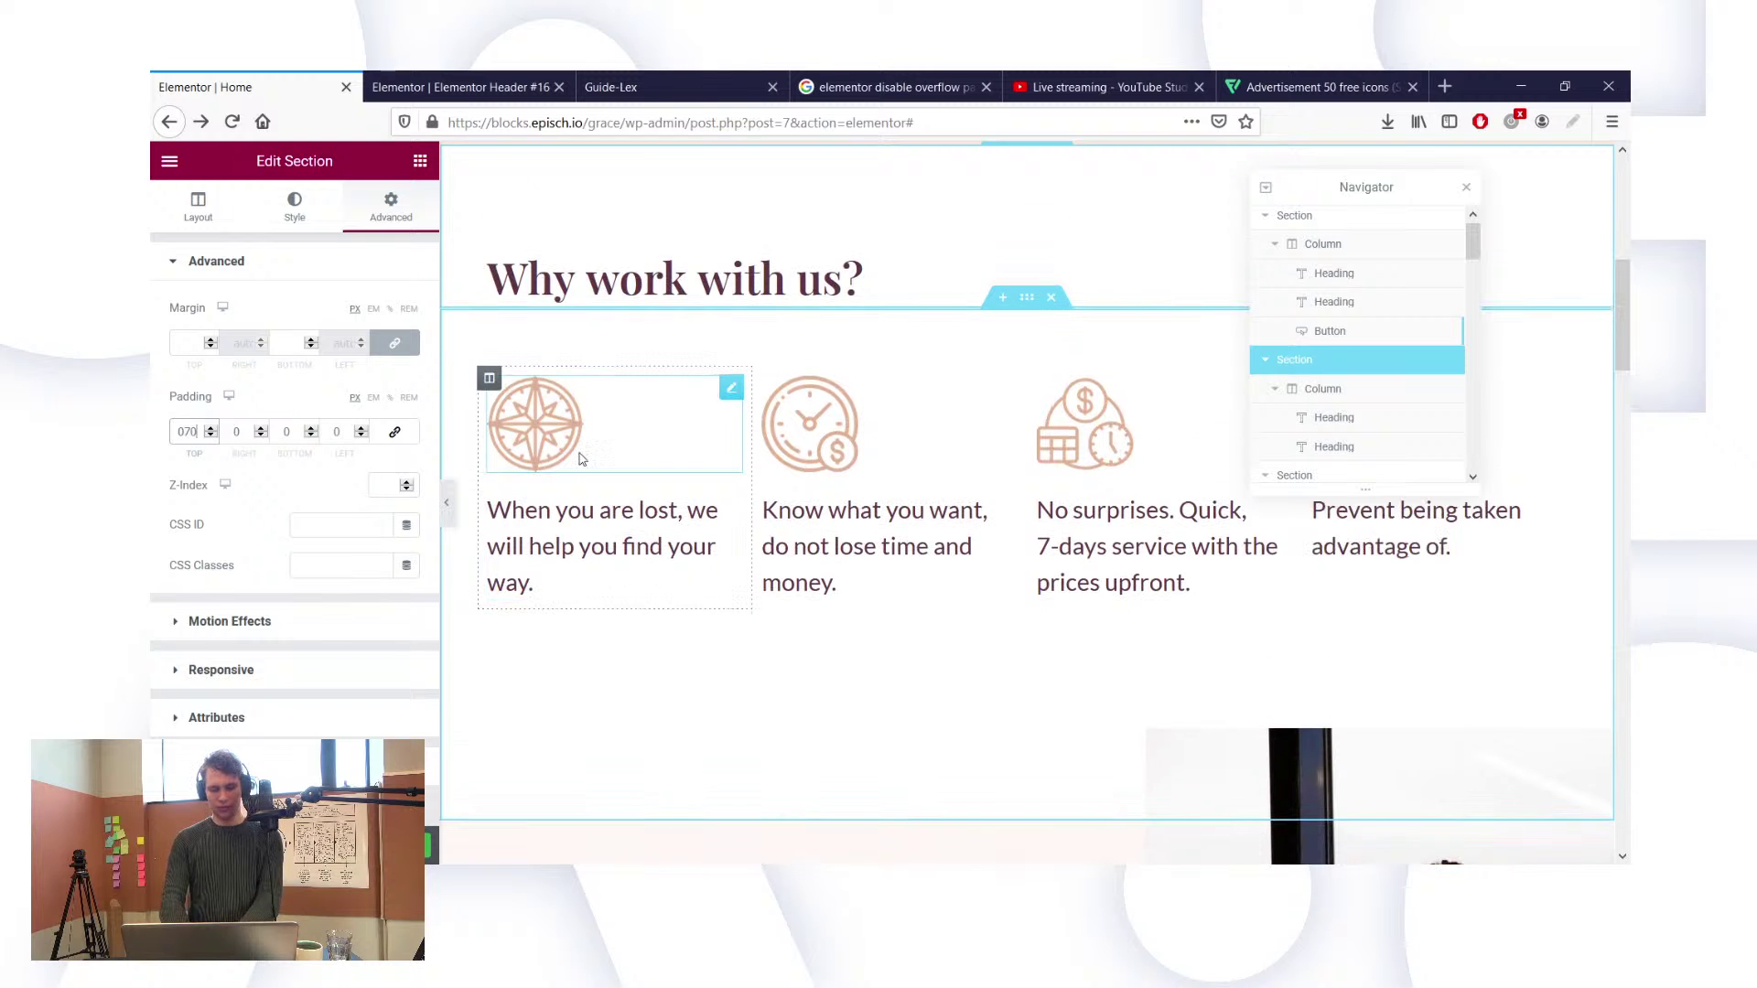
{"action": "scroll", "coordinate": [976, 338], "scroll_direction": "up", "scroll_amount": 1}
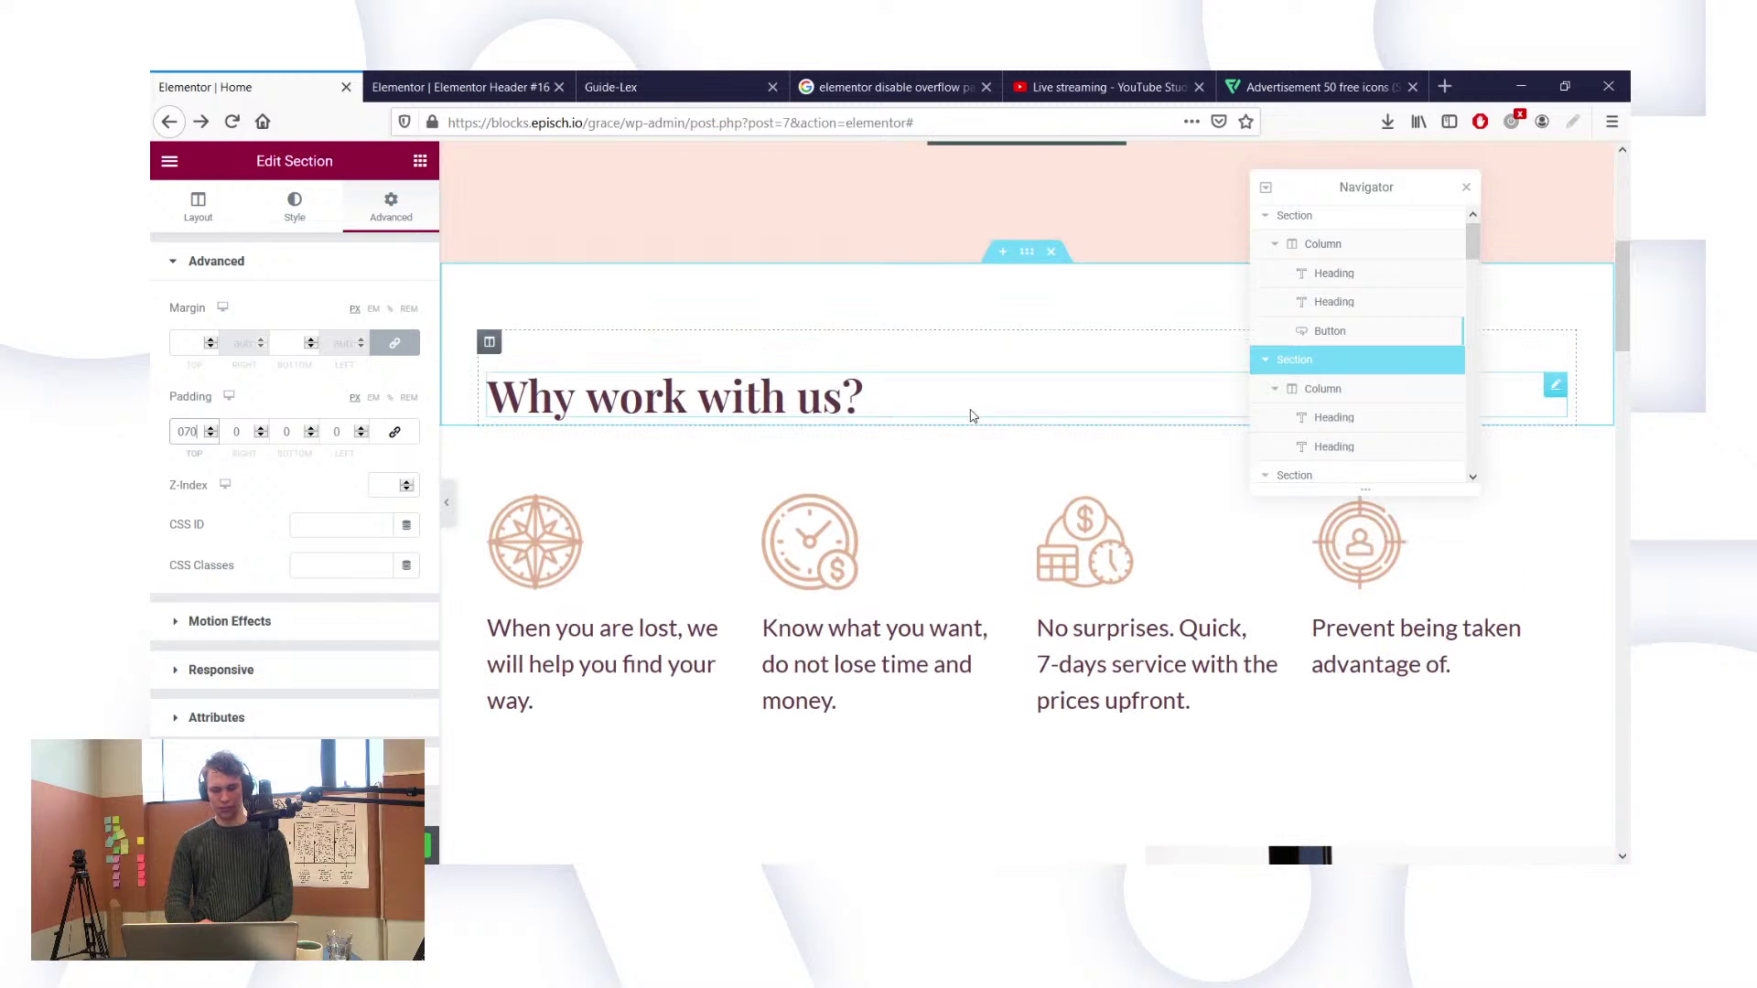
{"action": "scroll", "coordinate": [972, 411], "scroll_direction": "down", "scroll_amount": 2}
{"action": "scroll", "coordinate": [933, 537], "scroll_direction": "down", "scroll_amount": 1}
{"action": "scroll", "coordinate": [934, 537], "scroll_direction": "up", "scroll_amount": 2}
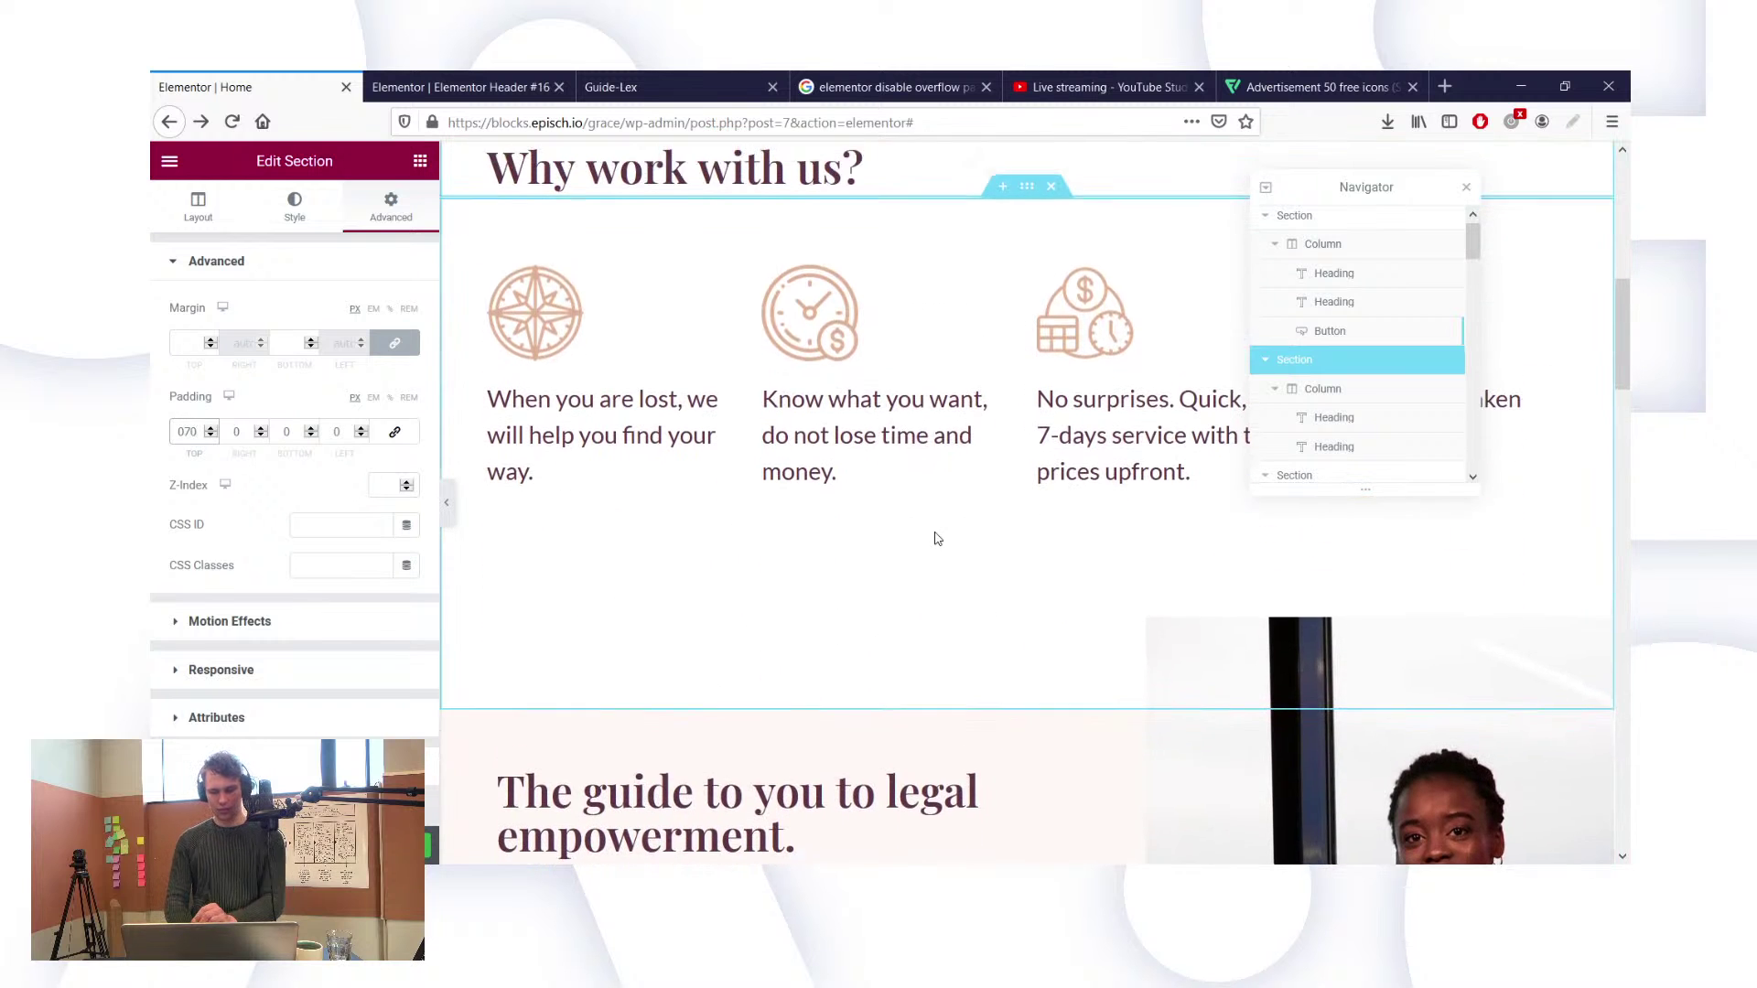
{"action": "scroll", "coordinate": [935, 538], "scroll_direction": "up", "scroll_amount": 1}
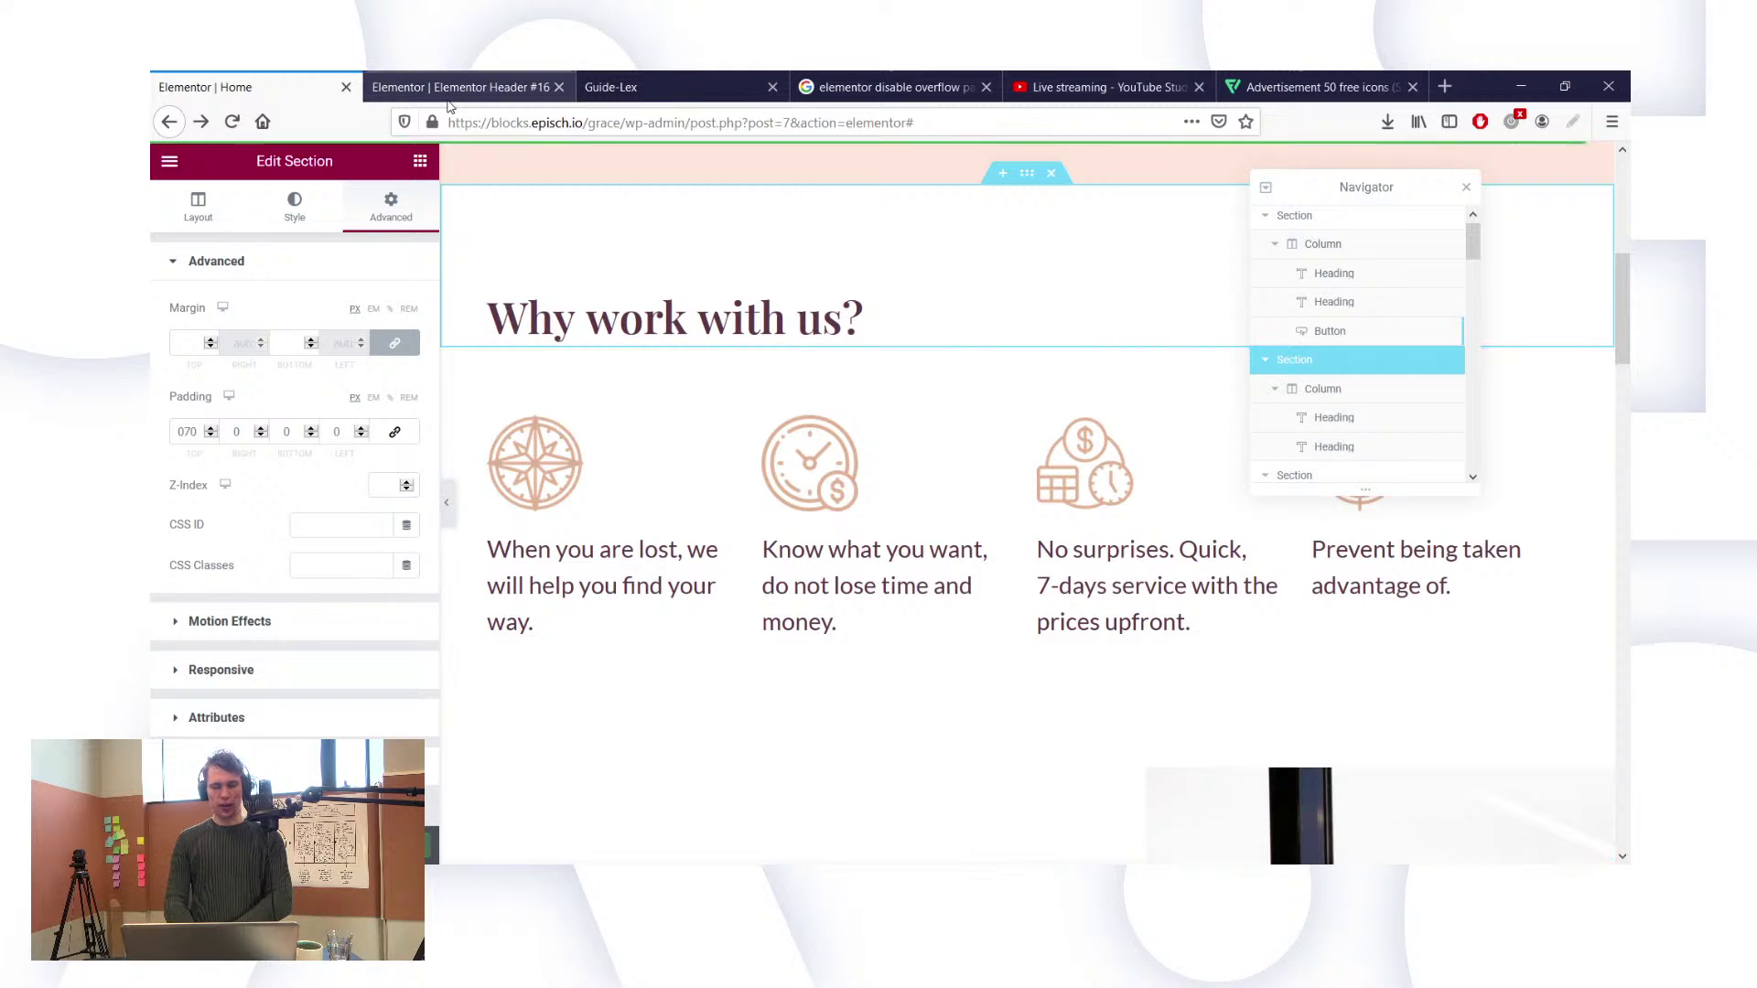
Step: Scroll through the live Guide-Lex page to review it, then log out of the admin account
{"action": "left_click", "coordinate": [633, 83]}
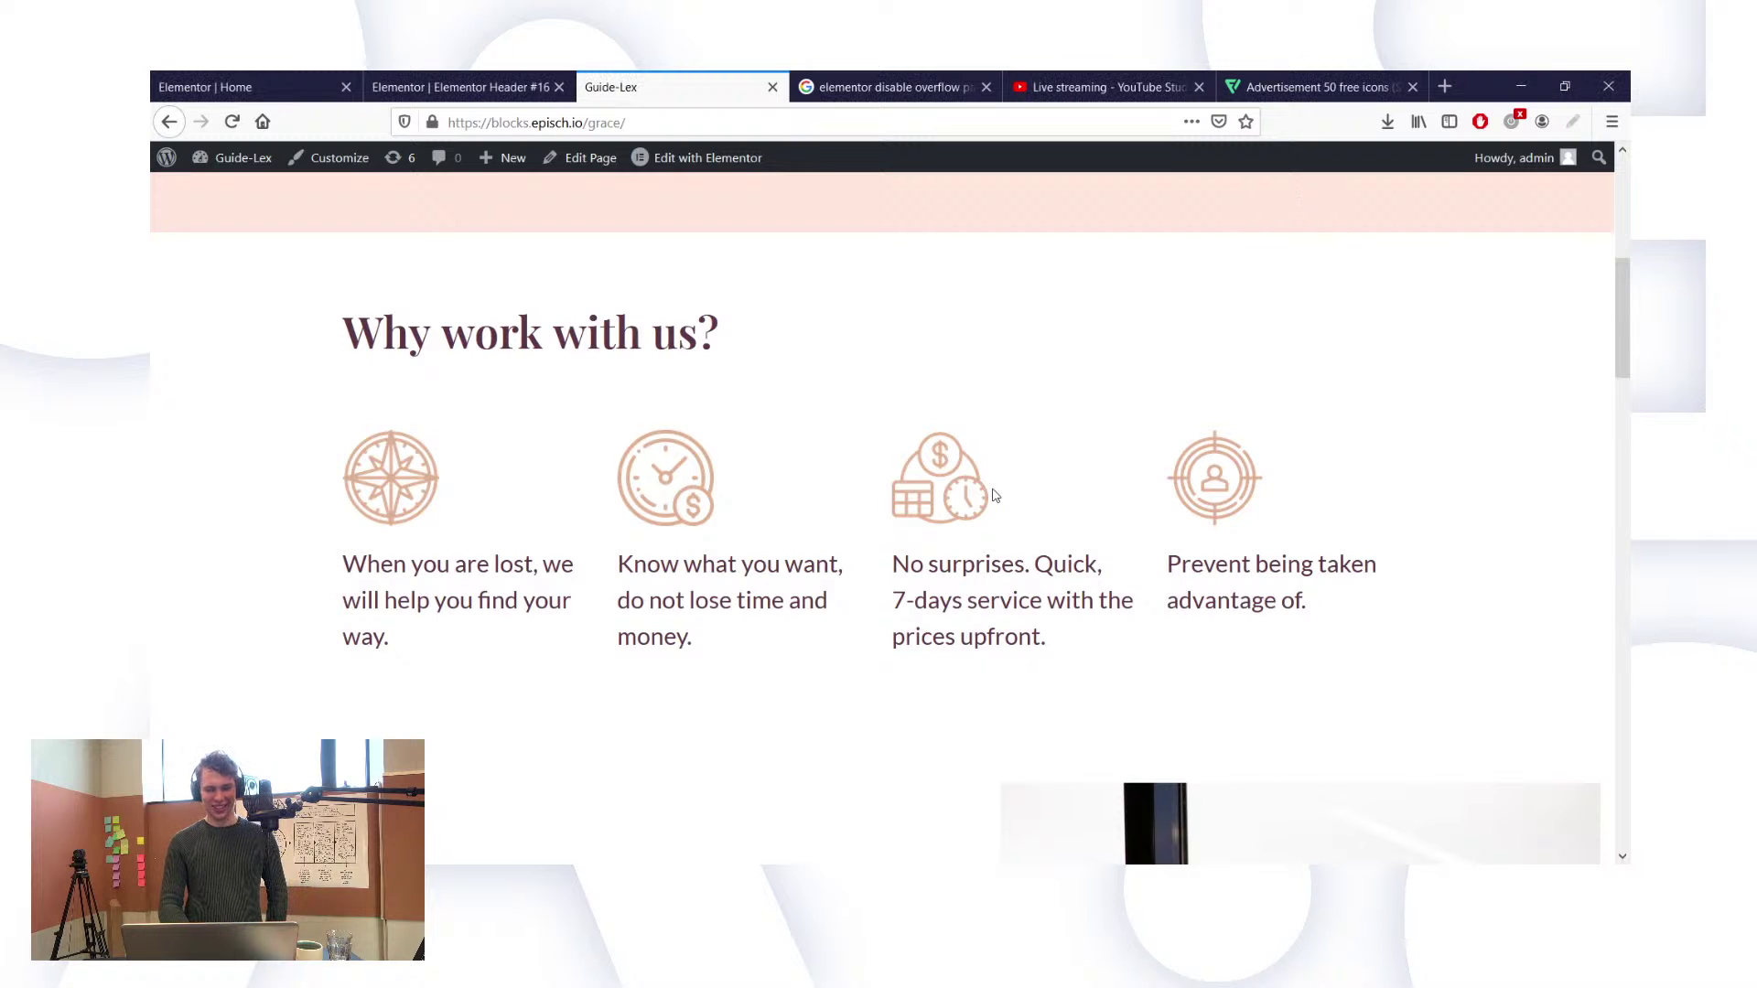
{"action": "scroll", "coordinate": [995, 495], "scroll_direction": "down", "scroll_amount": 15}
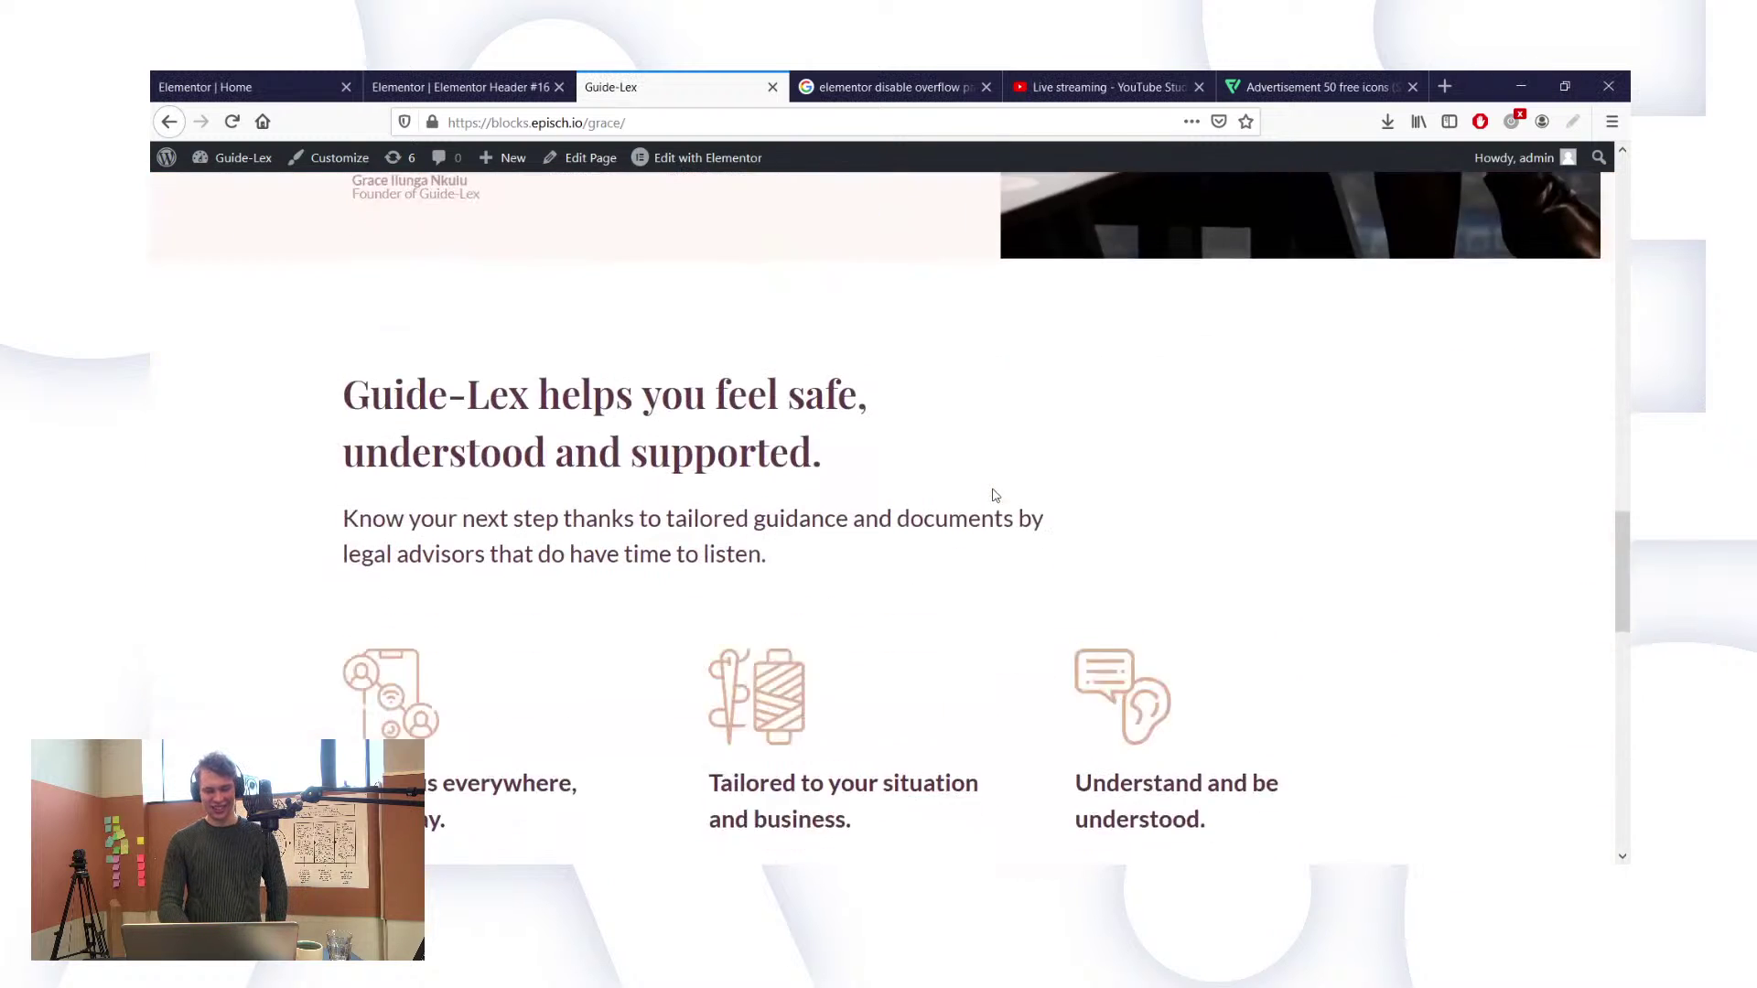
{"action": "scroll", "coordinate": [995, 495], "scroll_direction": "down", "scroll_amount": 10}
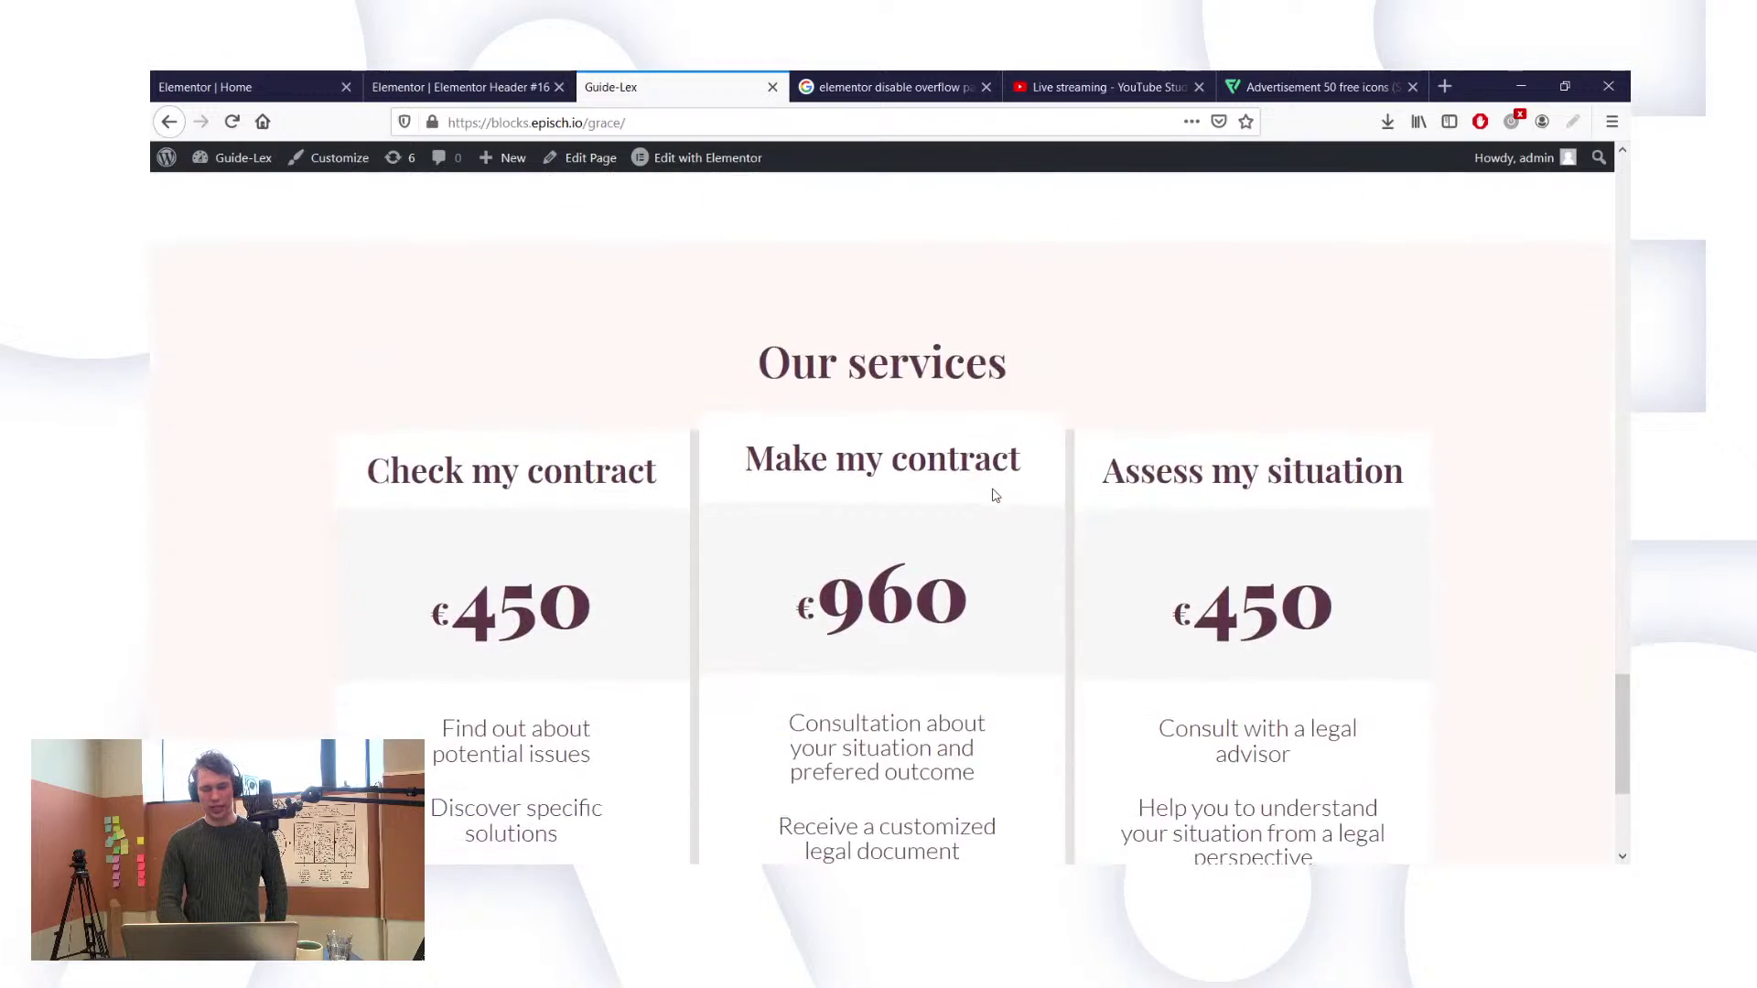
{"action": "scroll", "coordinate": [994, 495], "scroll_direction": "down", "scroll_amount": 3}
{"action": "scroll", "coordinate": [995, 495], "scroll_direction": "up", "scroll_amount": 20}
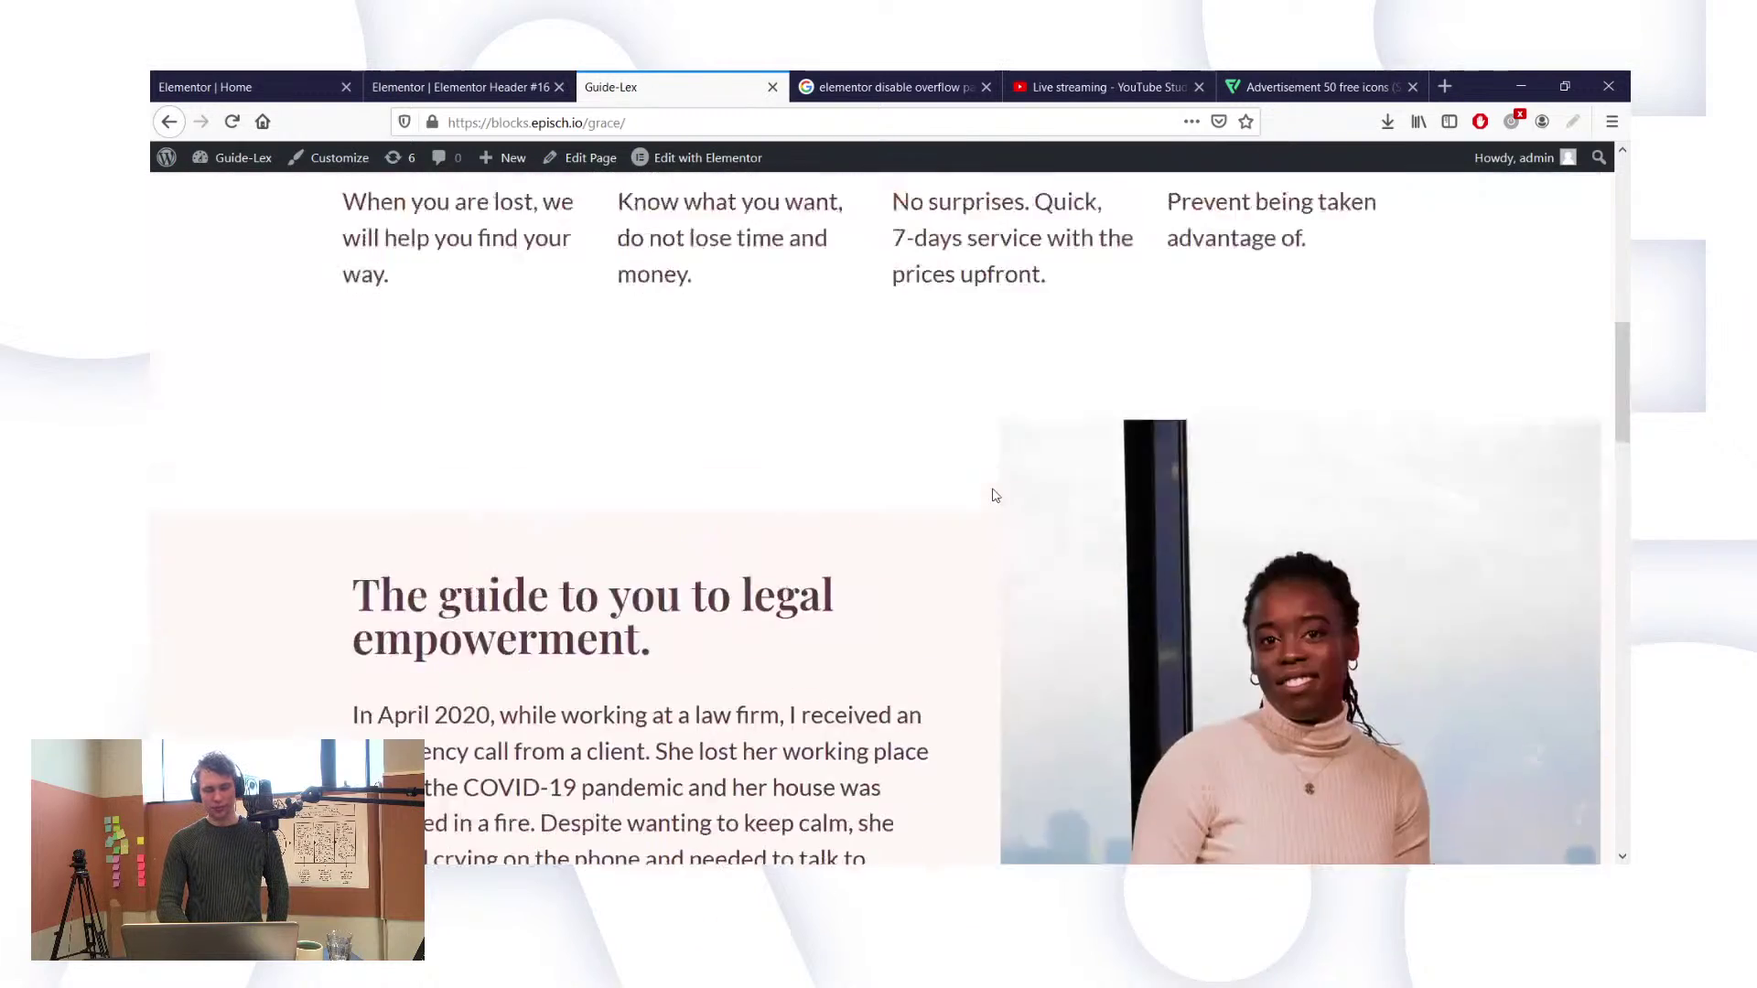
{"action": "scroll", "coordinate": [994, 489], "scroll_direction": "down", "scroll_amount": 3}
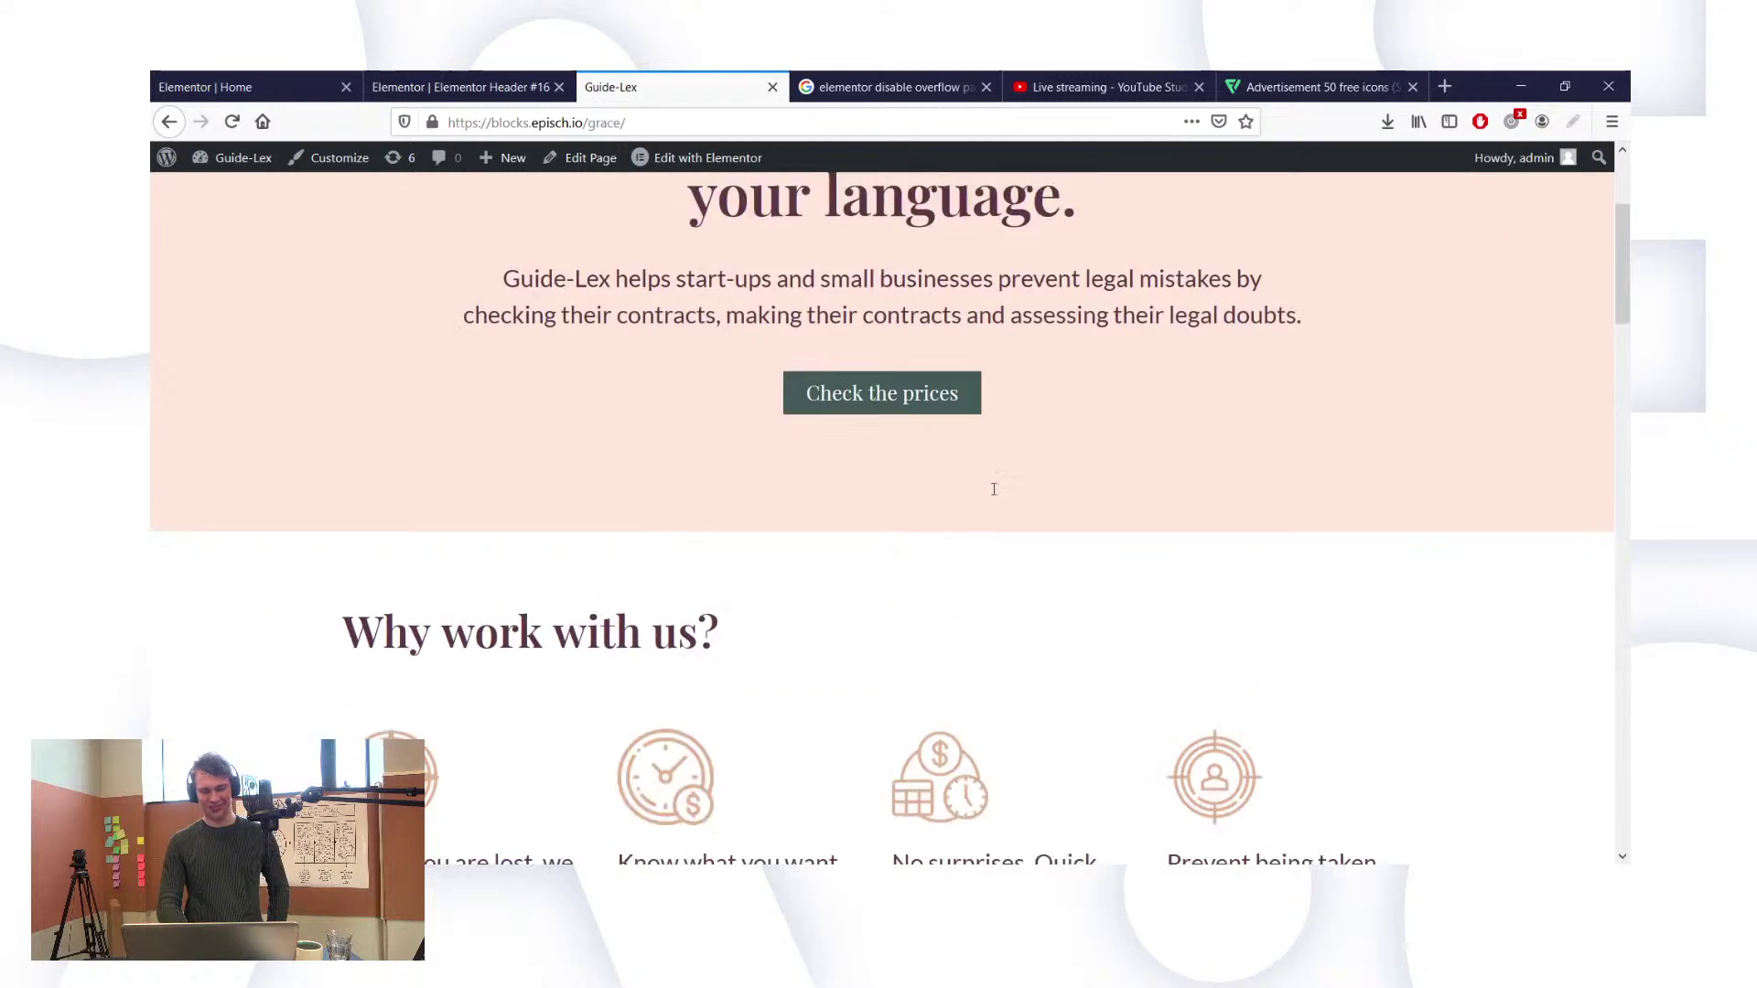
{"action": "scroll", "coordinate": [994, 489], "scroll_direction": "up", "scroll_amount": 3}
{"action": "scroll", "coordinate": [994, 490], "scroll_direction": "down", "scroll_amount": 15}
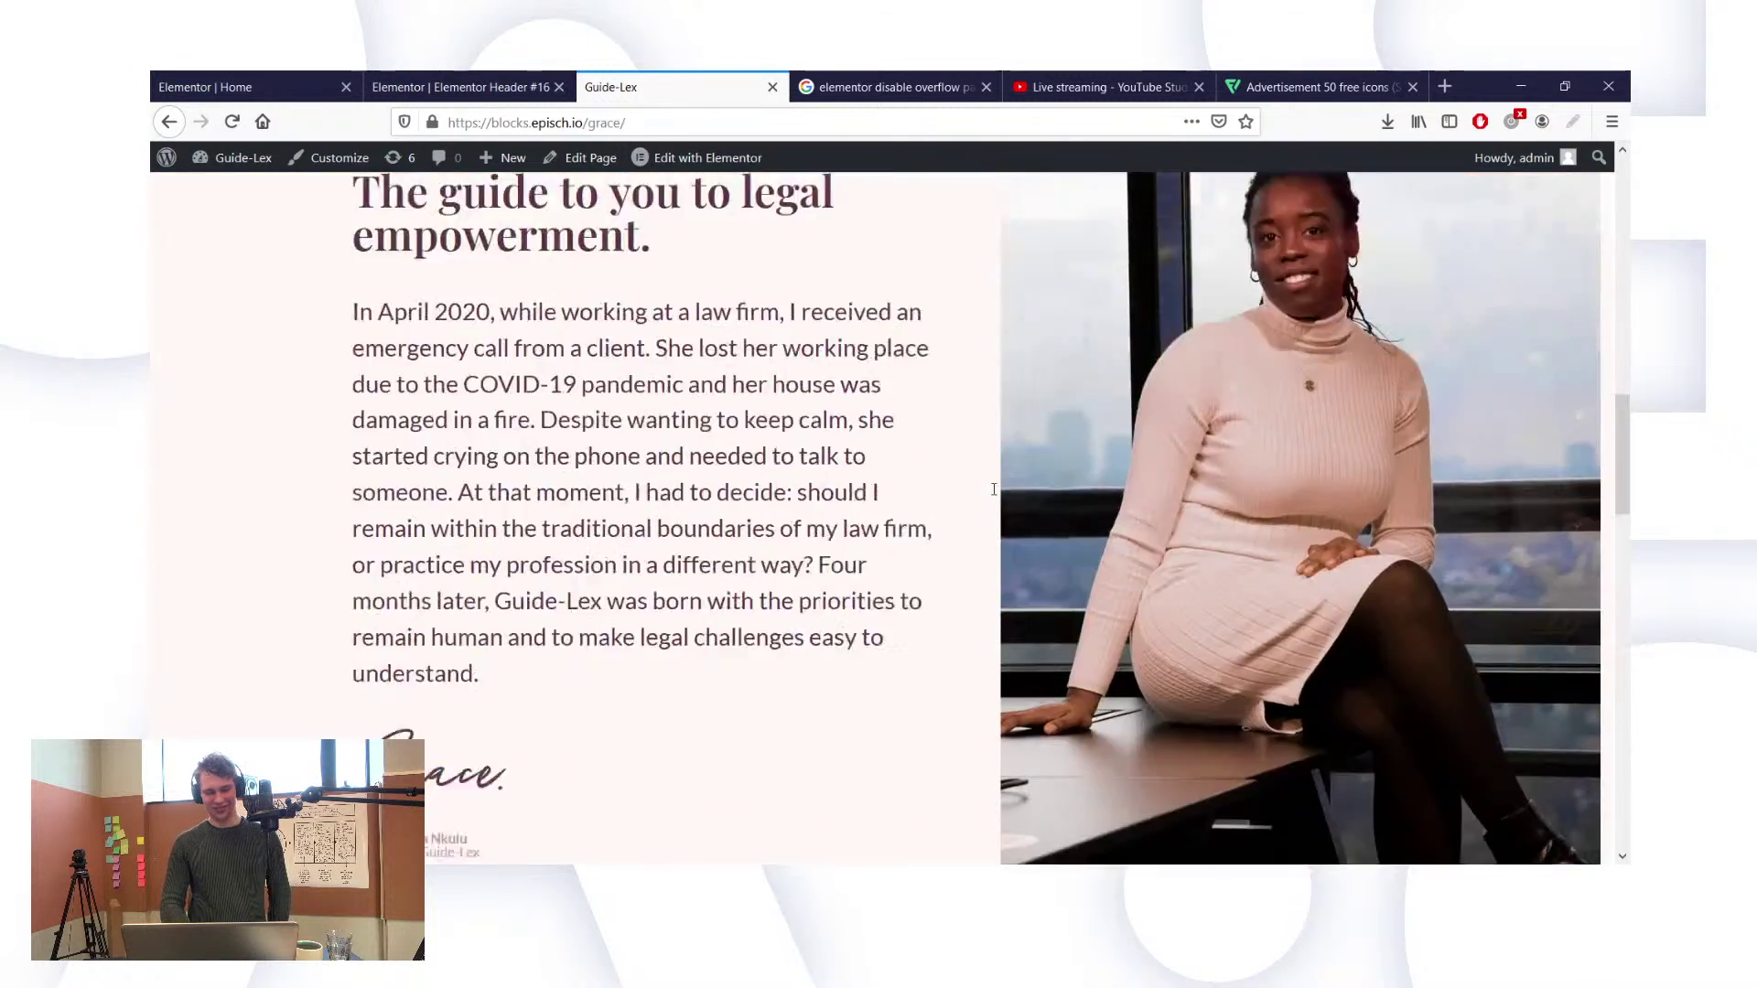
{"action": "scroll", "coordinate": [996, 495], "scroll_direction": "down", "scroll_amount": 9}
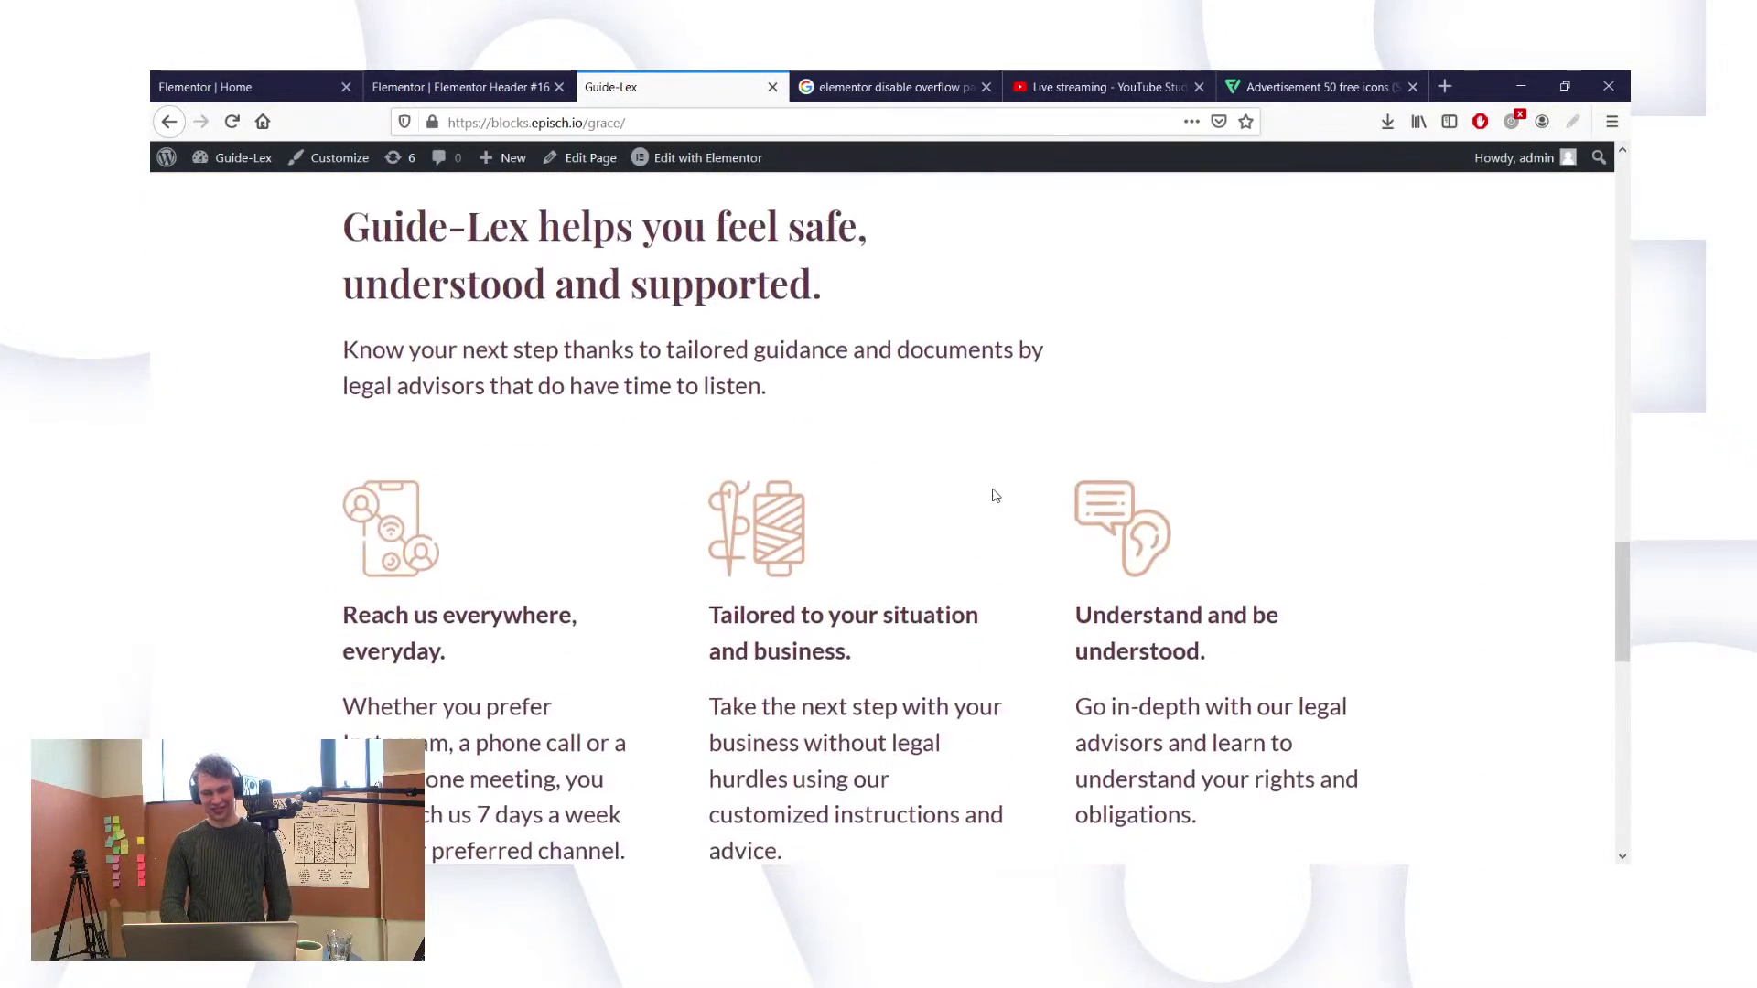
{"action": "scroll", "coordinate": [996, 495], "scroll_direction": "down", "scroll_amount": 5}
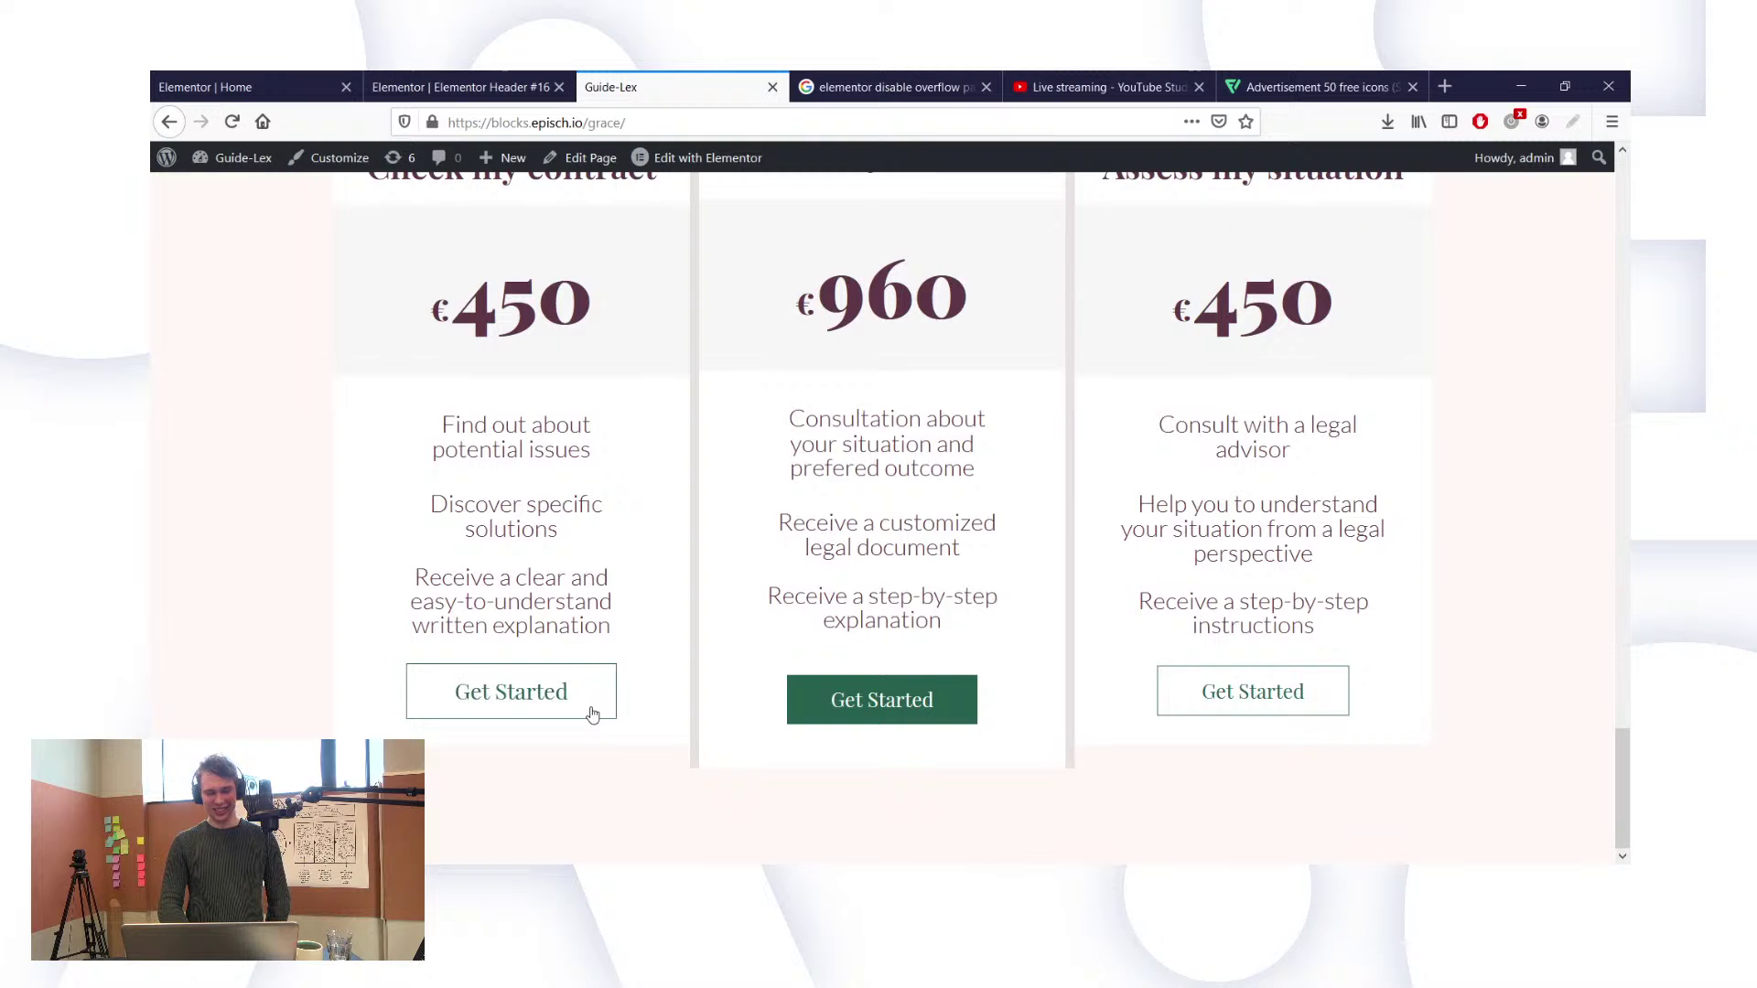
{"action": "scroll", "coordinate": [593, 715], "scroll_direction": "up", "scroll_amount": 7}
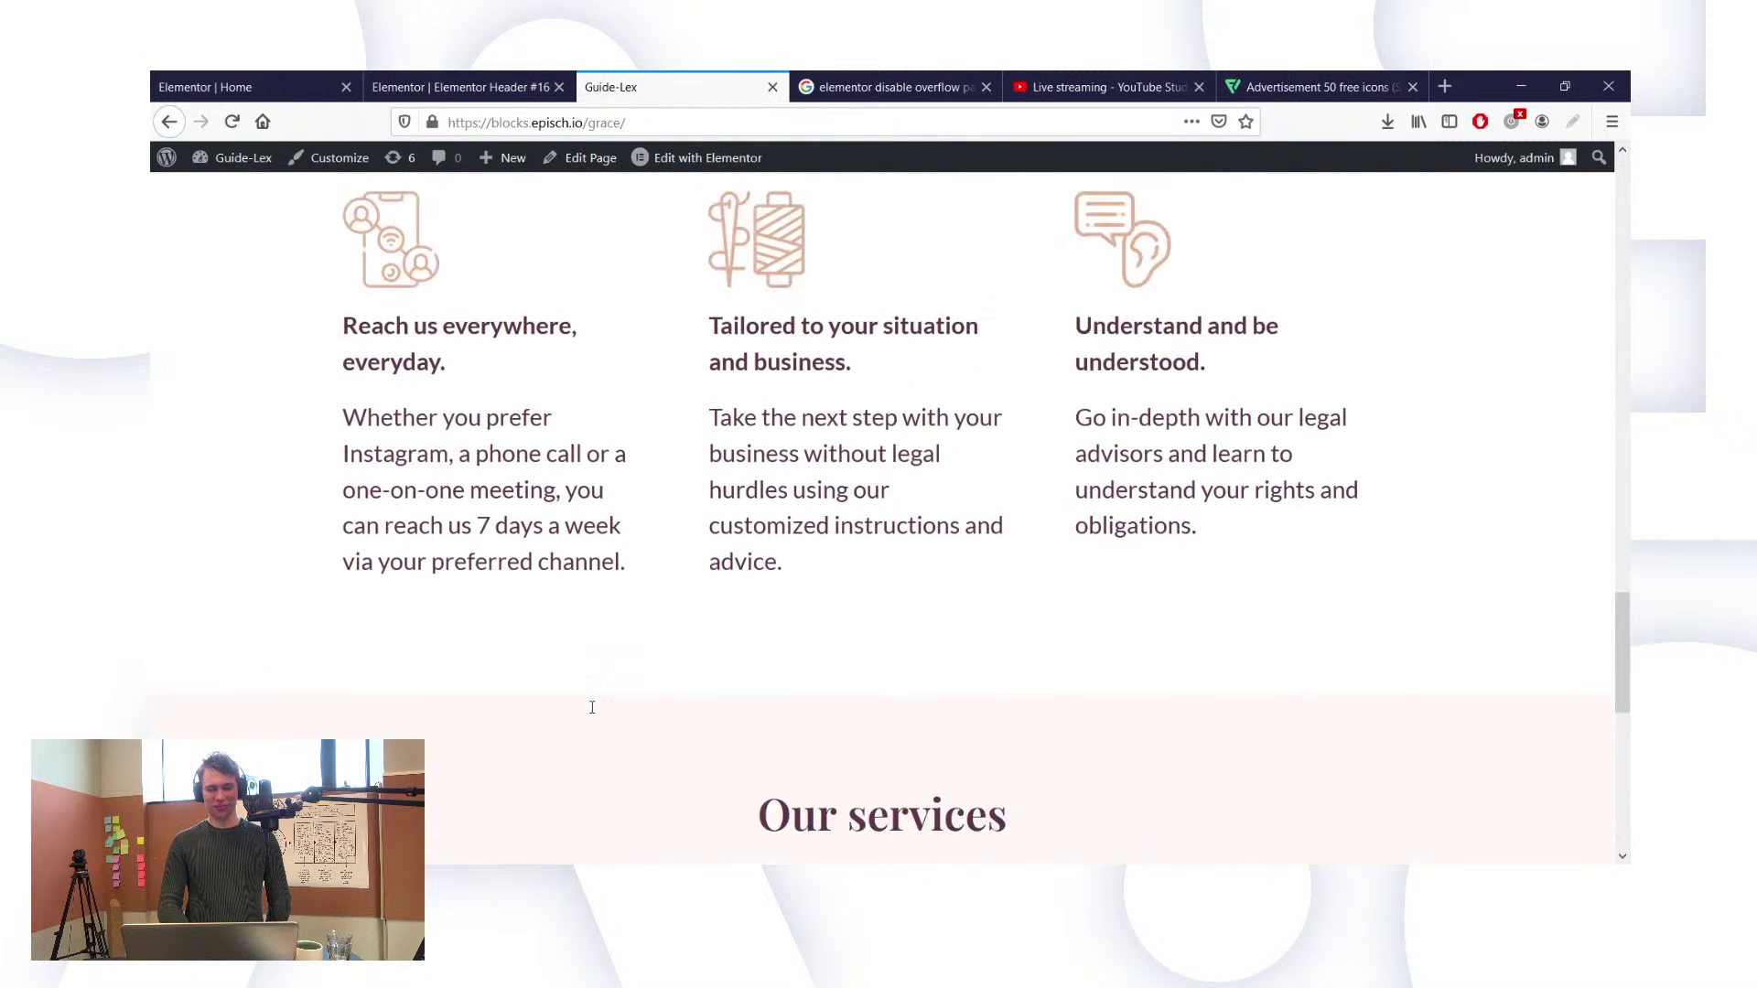
{"action": "scroll", "coordinate": [592, 708], "scroll_direction": "up", "scroll_amount": 8}
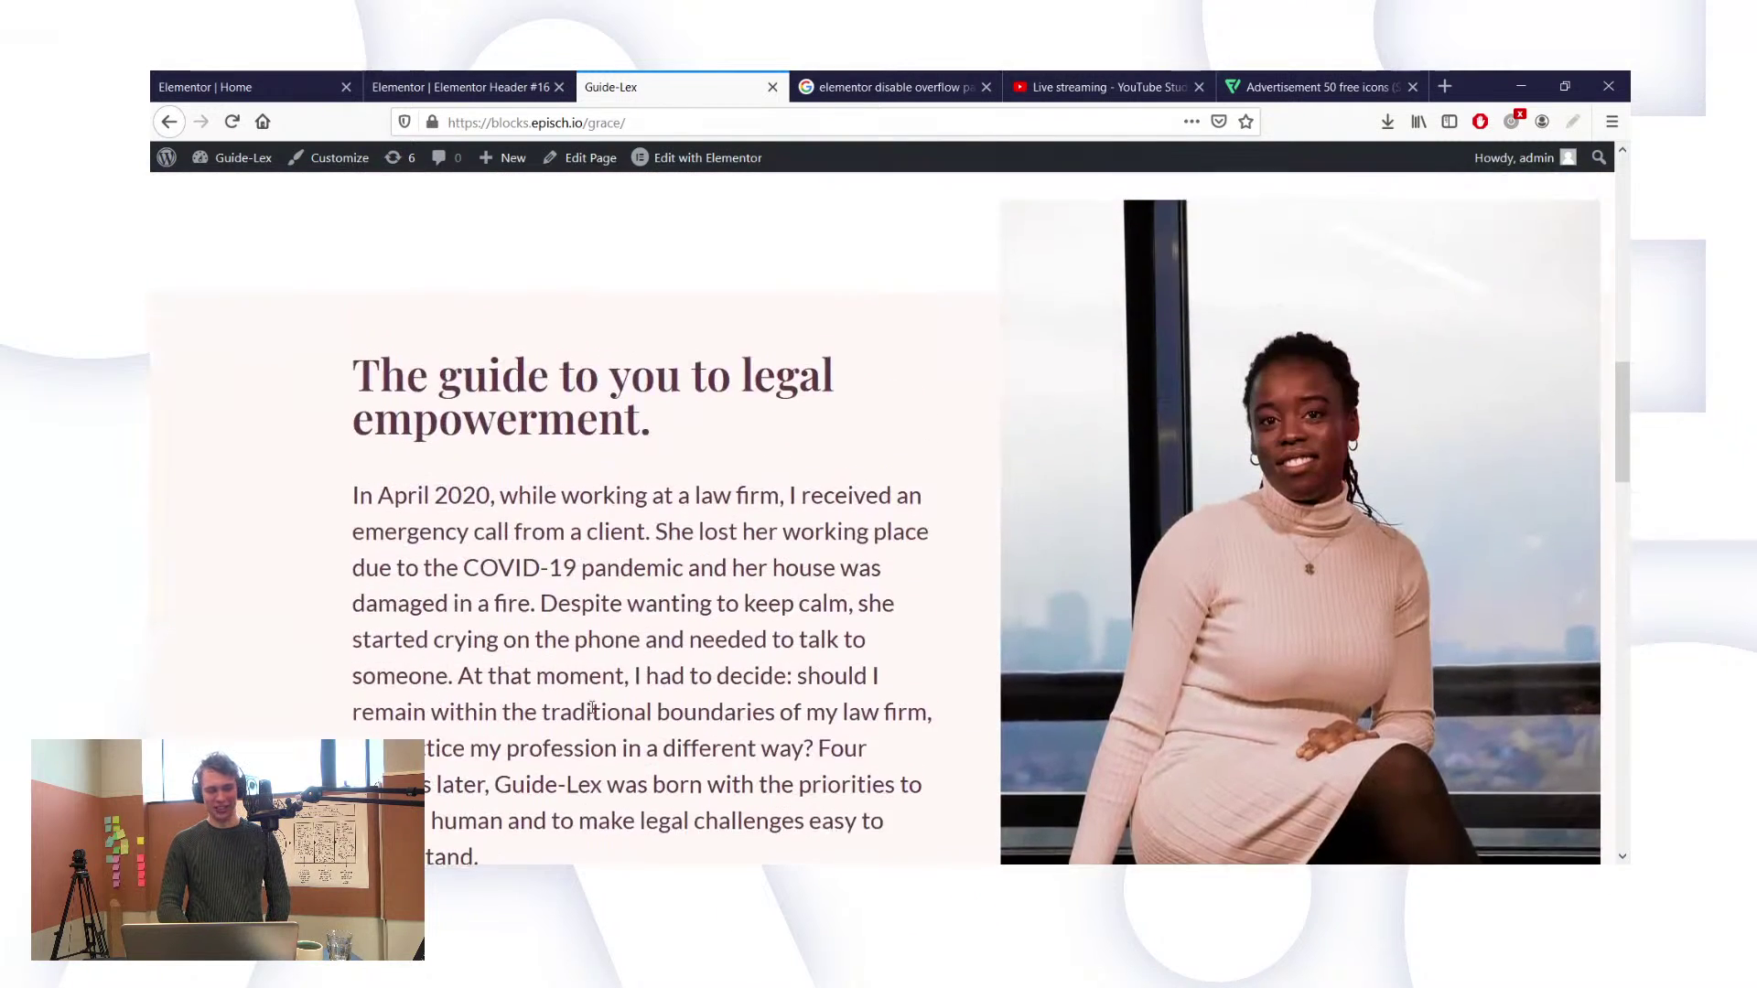
{"action": "scroll", "coordinate": [592, 708], "scroll_direction": "up", "scroll_amount": 10}
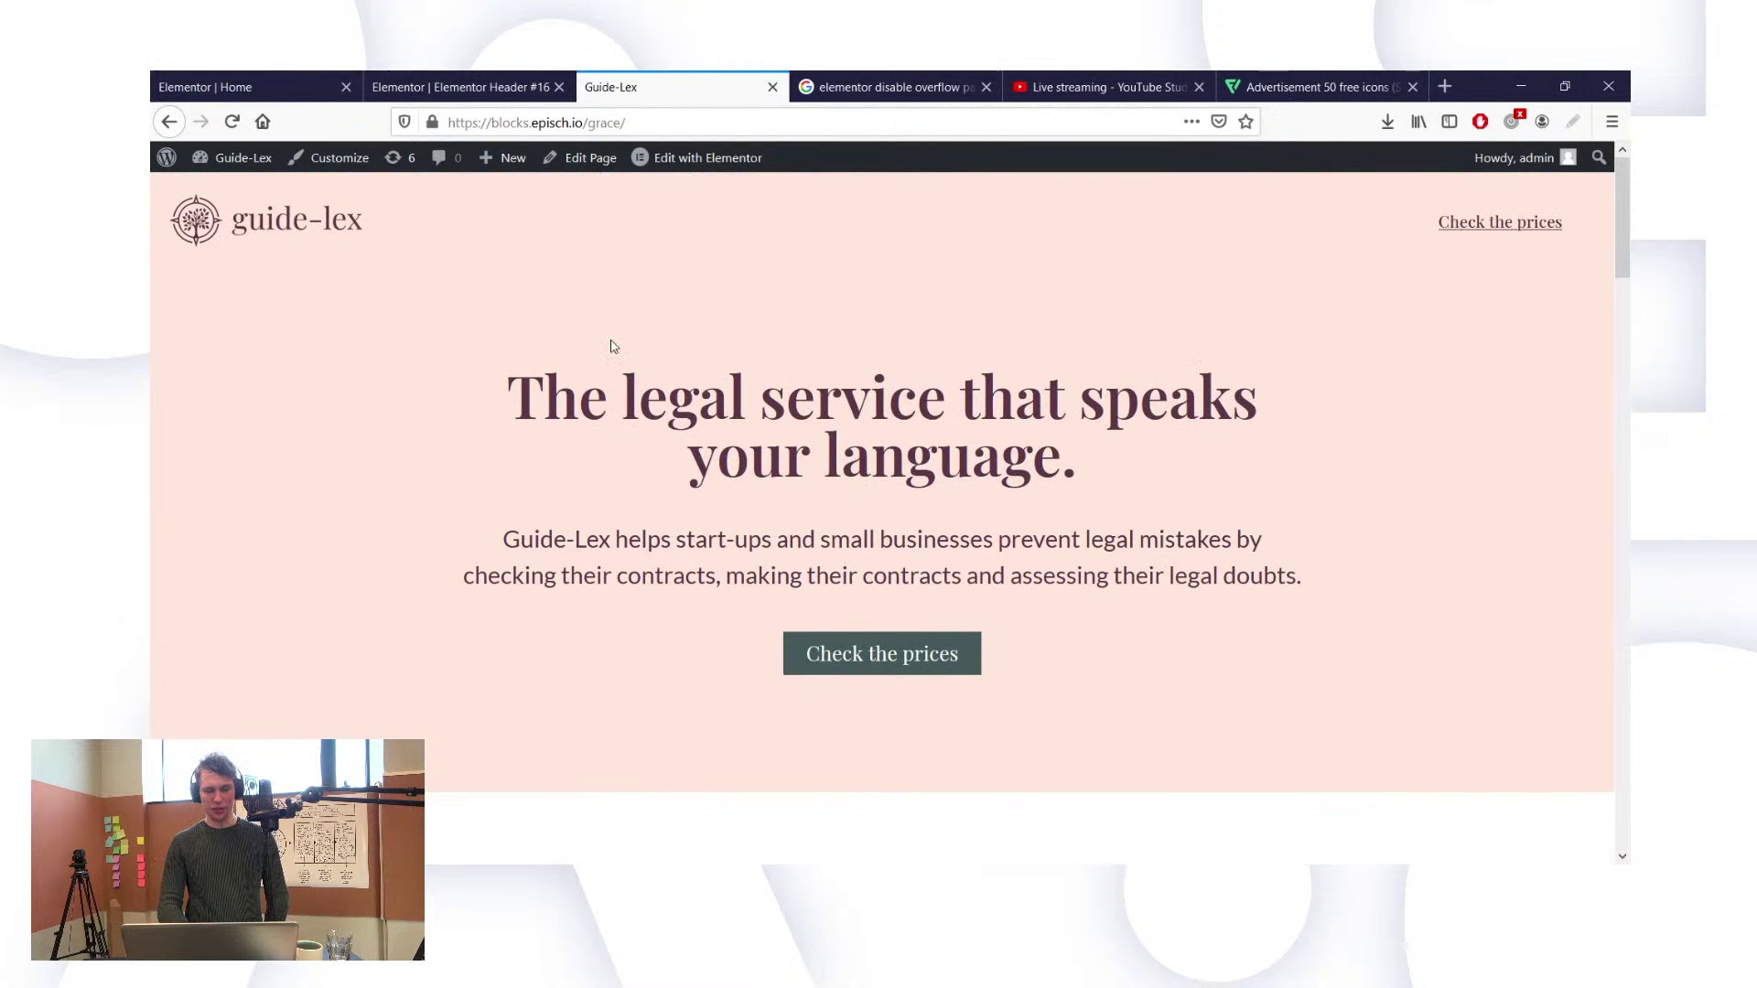
{"action": "scroll", "coordinate": [613, 346], "scroll_direction": "down", "scroll_amount": 15}
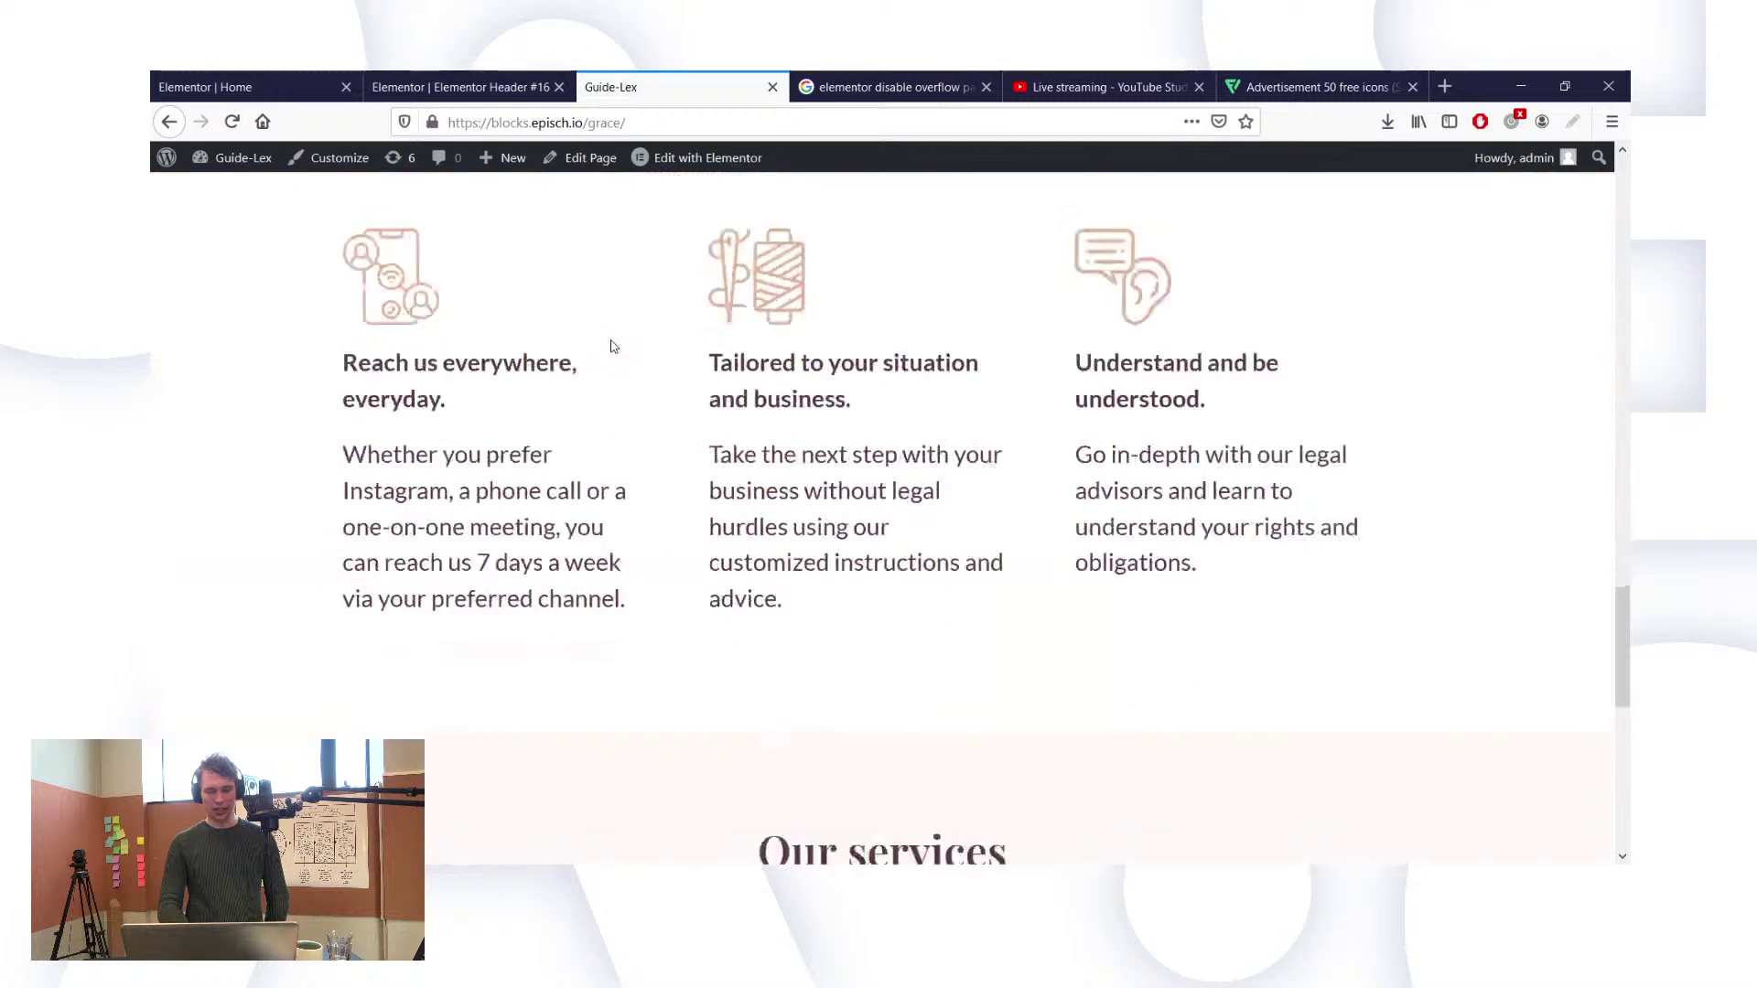
{"action": "scroll", "coordinate": [613, 345], "scroll_direction": "down", "scroll_amount": 5}
{"action": "scroll", "coordinate": [749, 370], "scroll_direction": "up", "scroll_amount": 8}
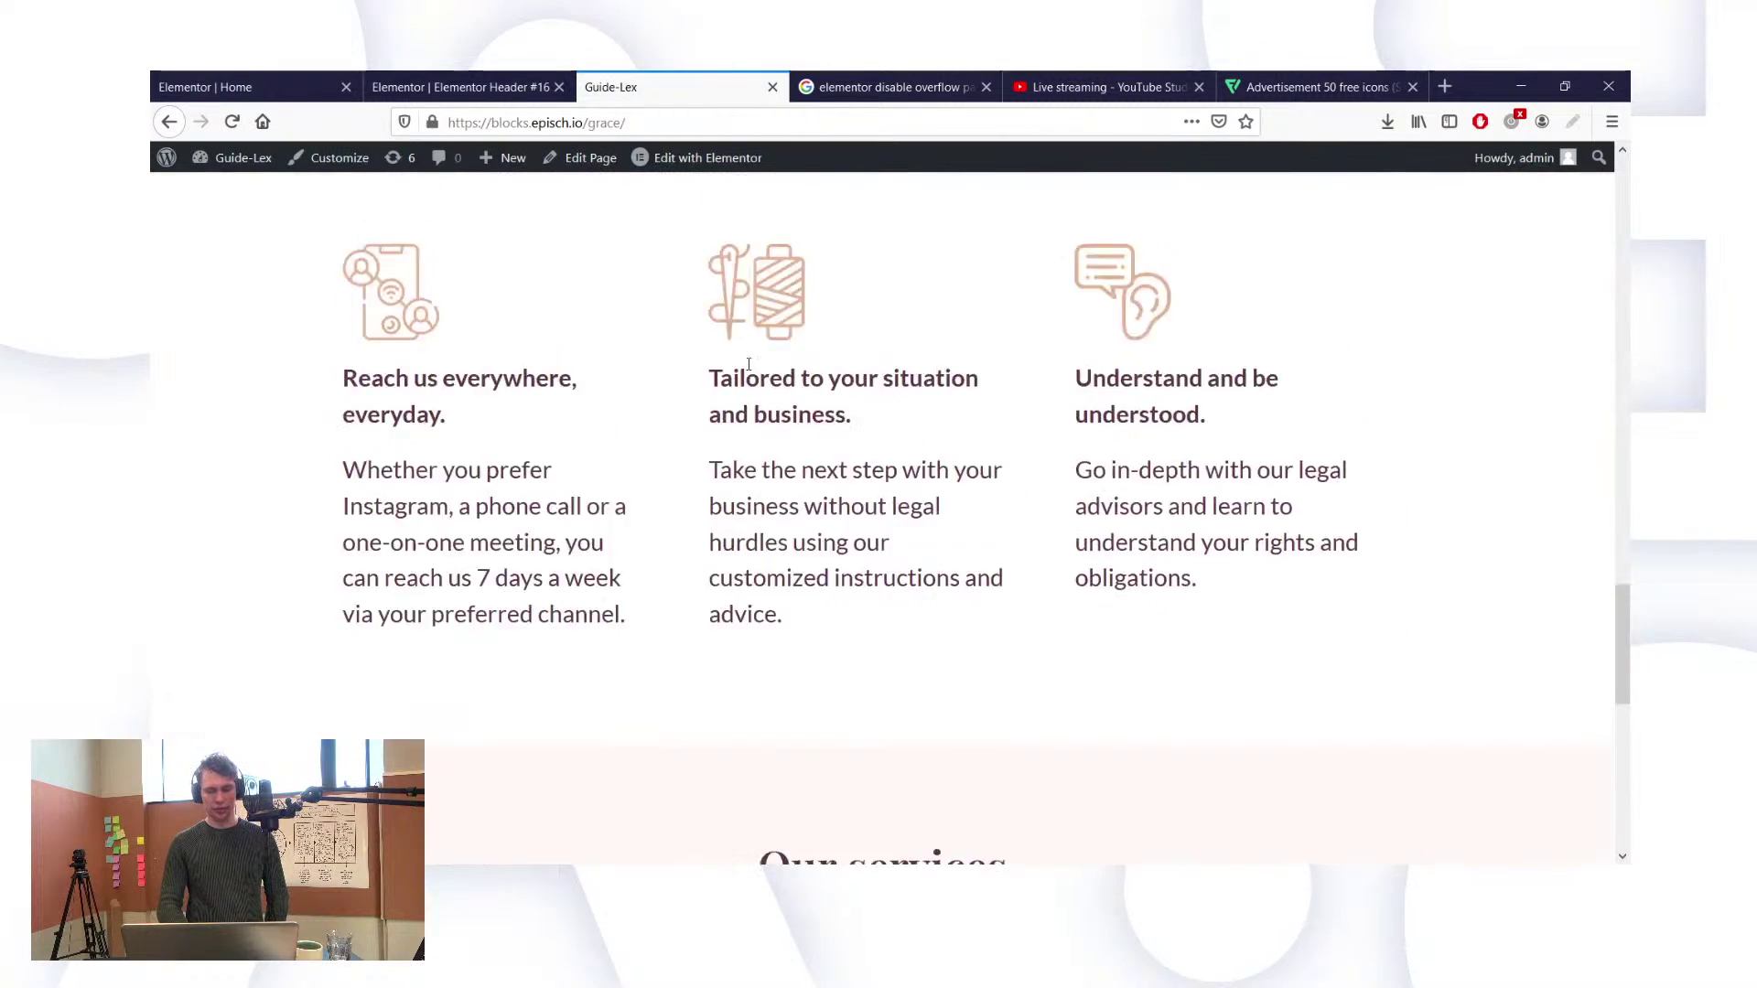
{"action": "mouse_move", "coordinate": [1514, 157]}
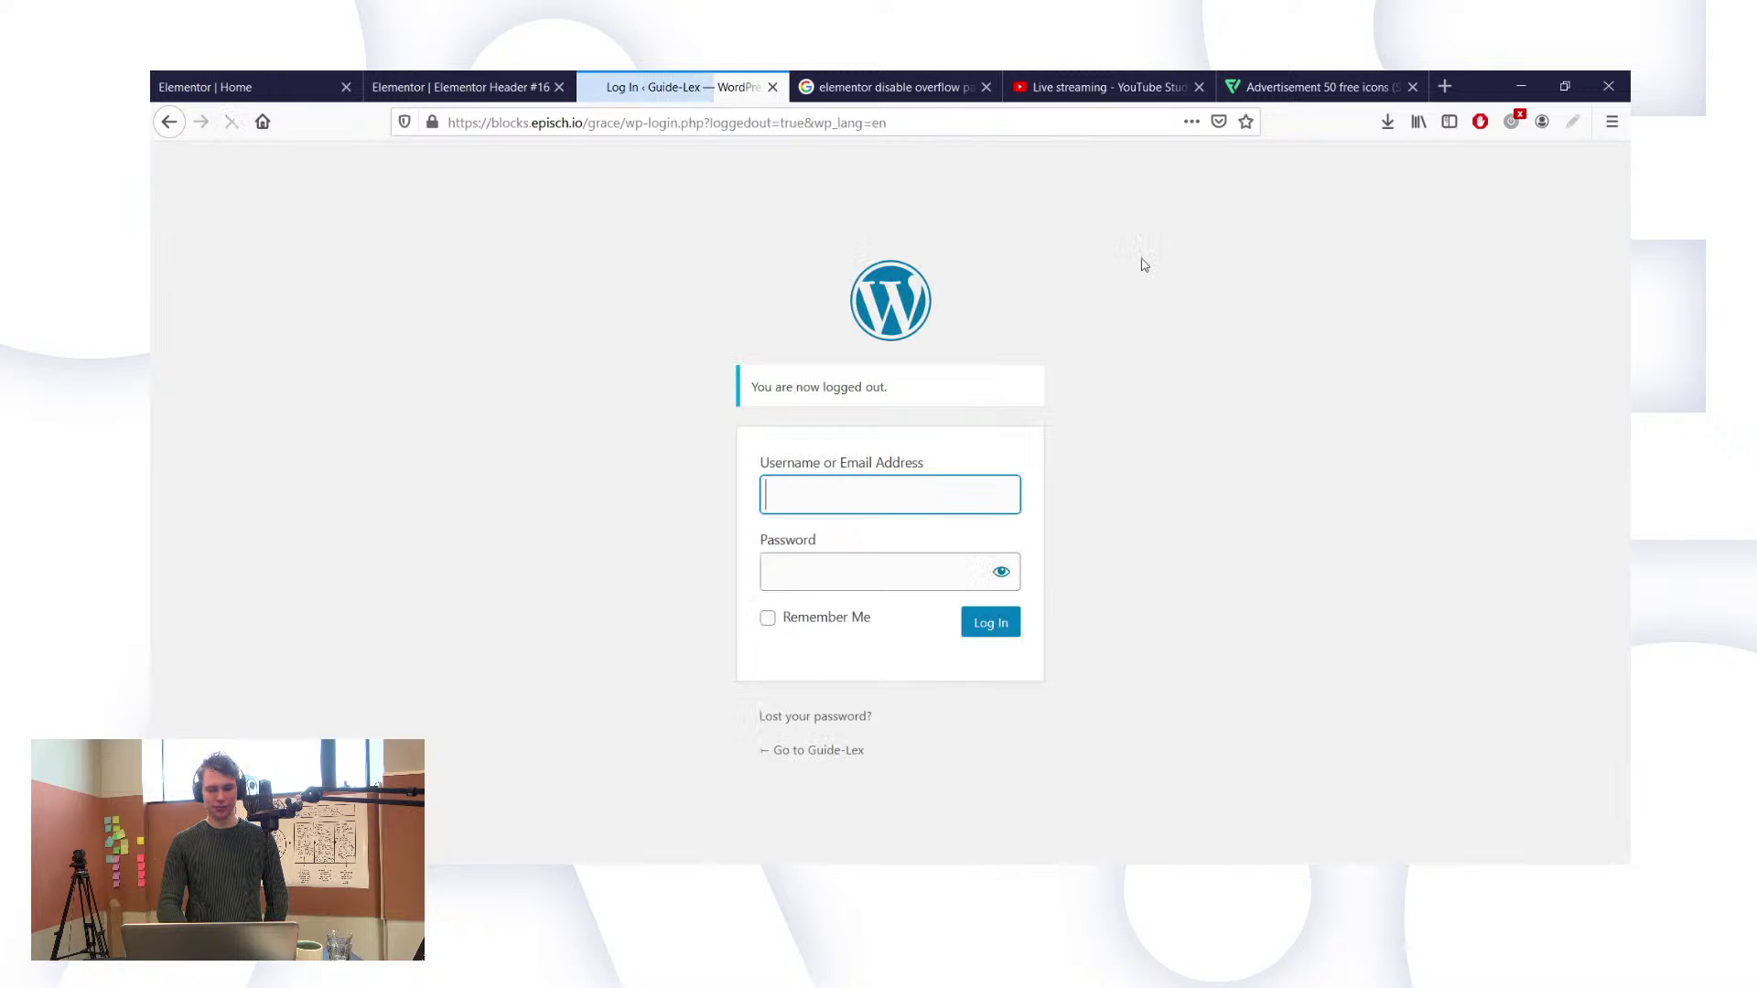
Step: Return from the login screen to the public Guide-Lex home page and scroll it as a visitor
{"action": "left_click", "coordinate": [823, 755]}
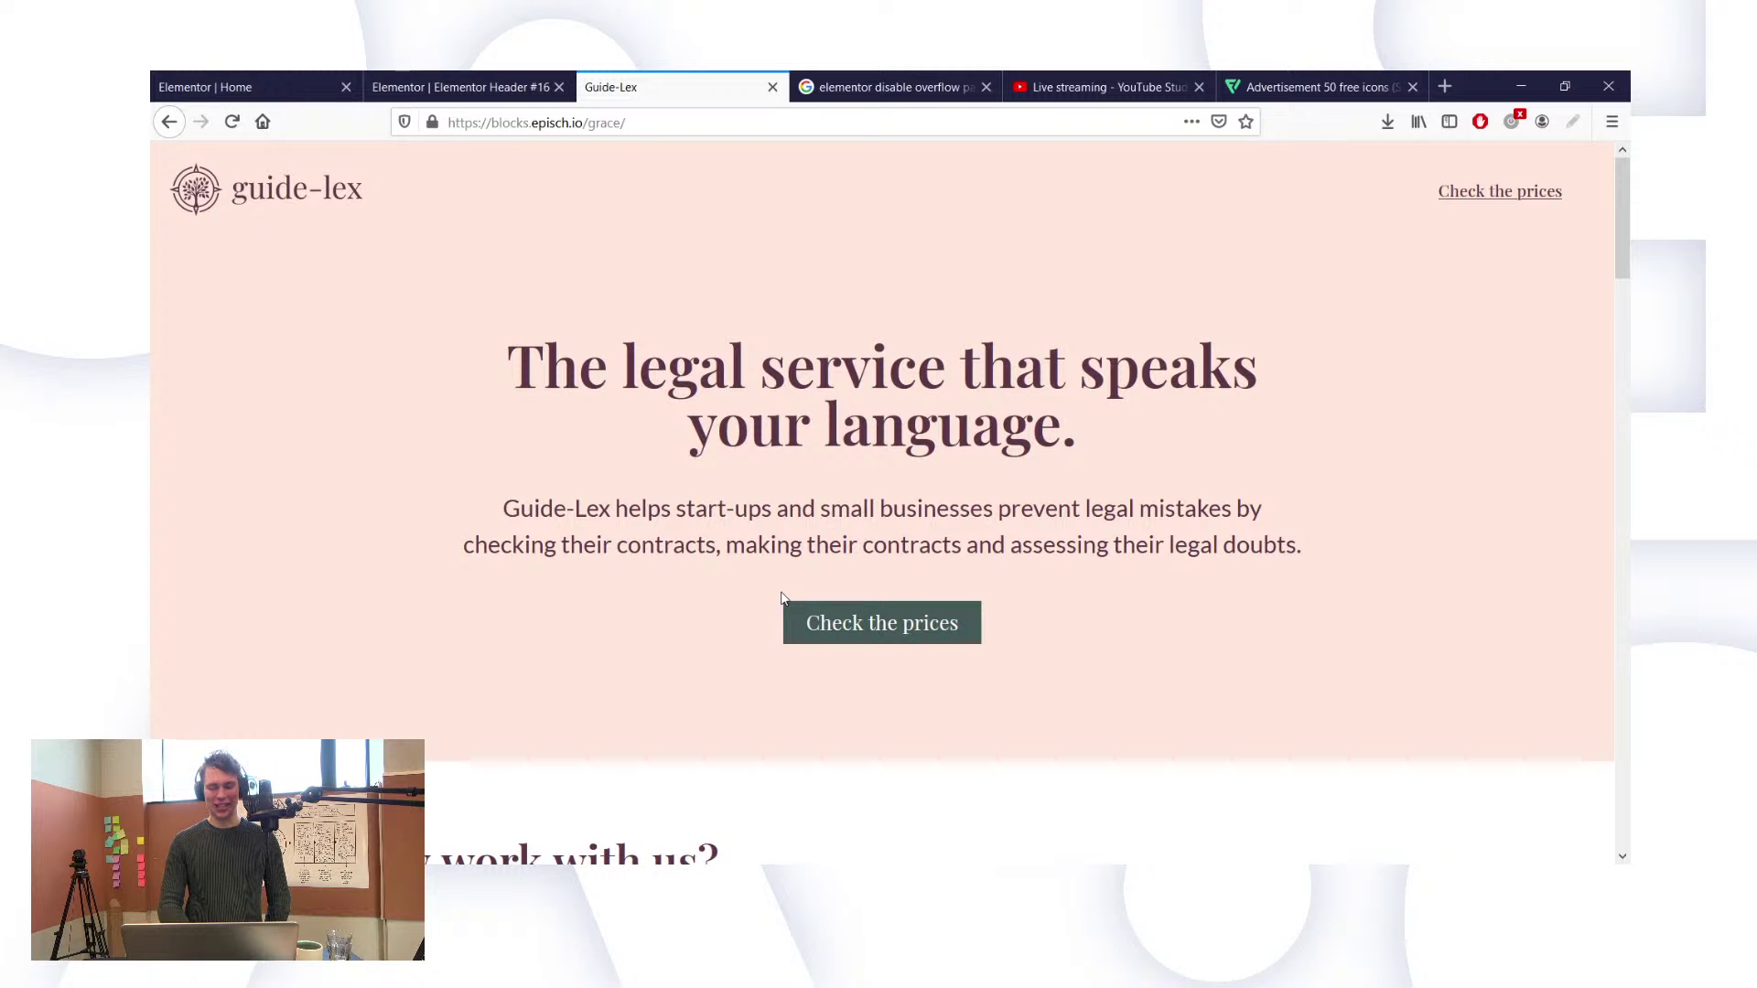
{"action": "scroll", "coordinate": [782, 598], "scroll_direction": "down", "scroll_amount": 10}
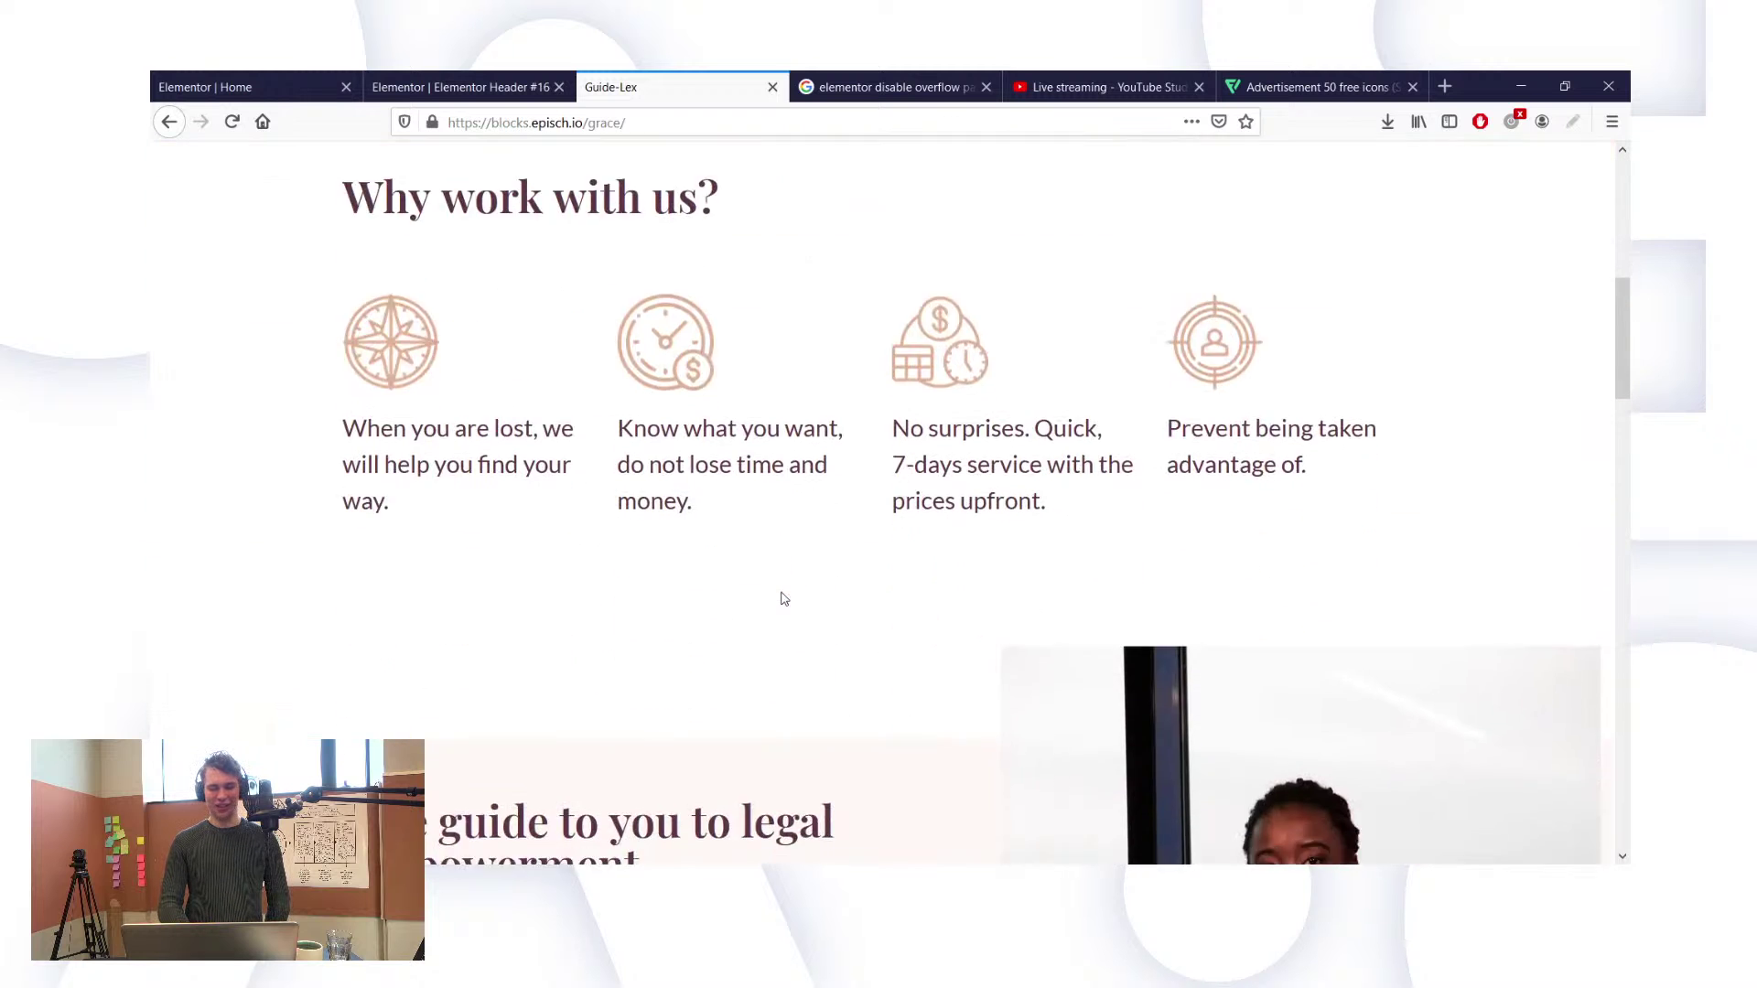
{"action": "scroll", "coordinate": [782, 598], "scroll_direction": "down", "scroll_amount": 12}
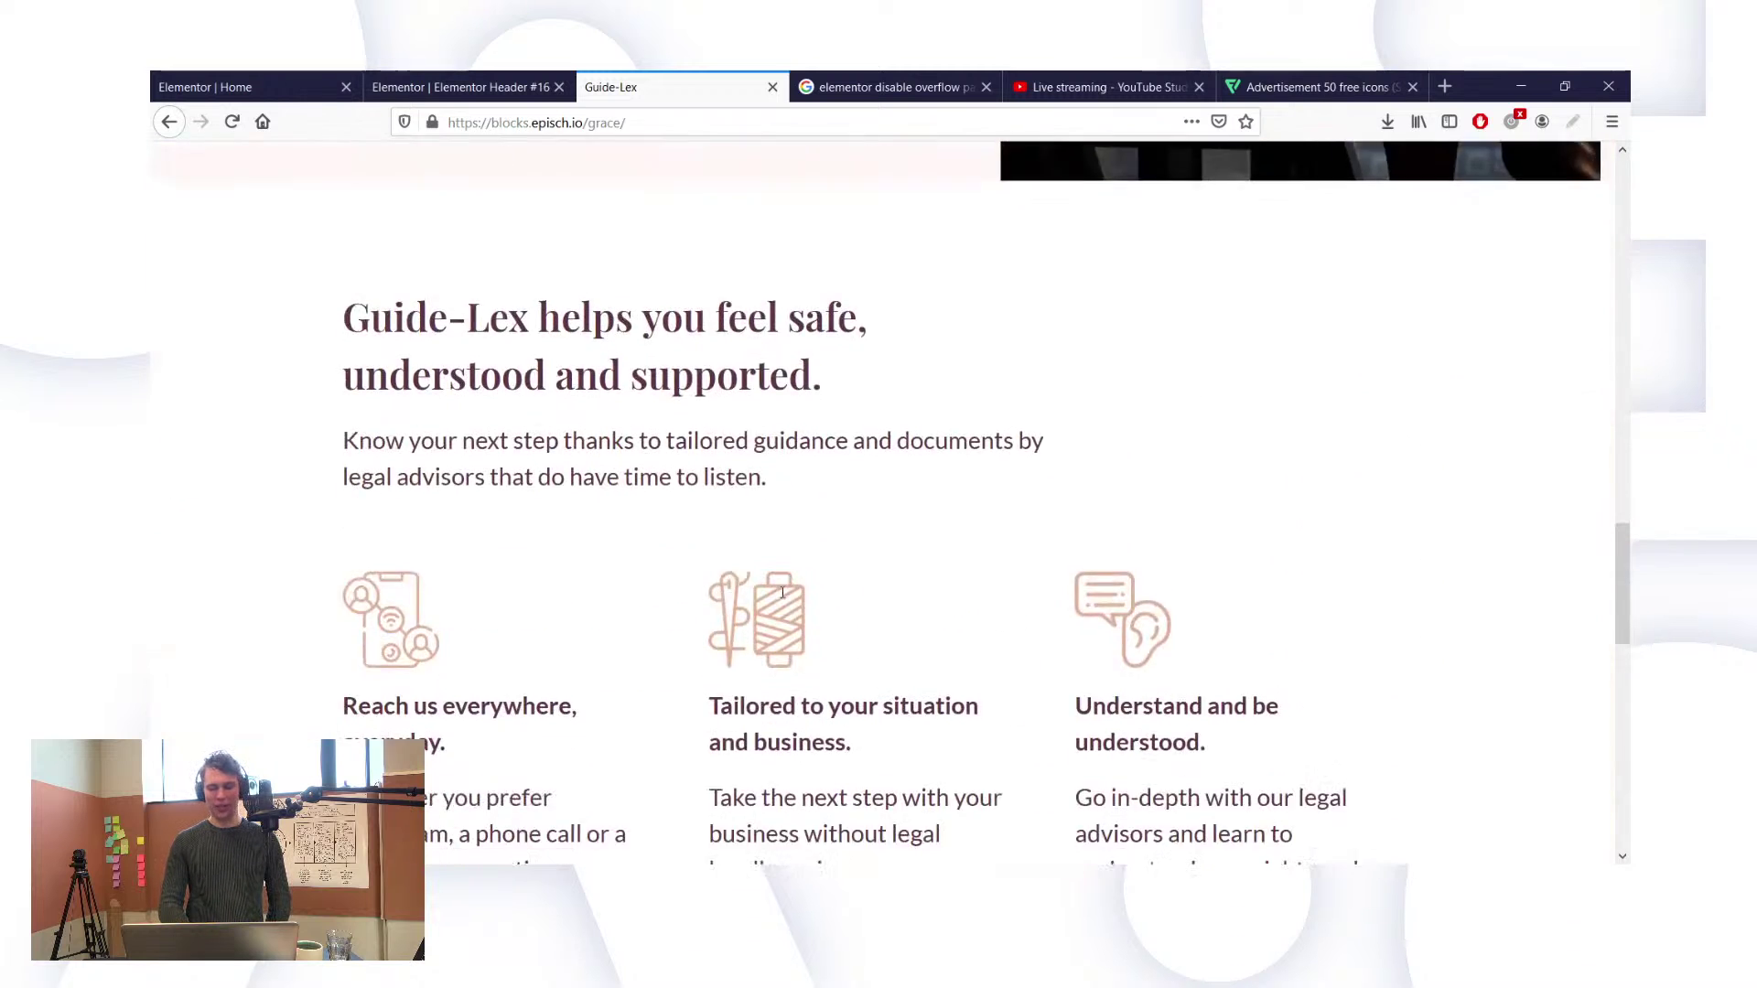
{"action": "scroll", "coordinate": [782, 595], "scroll_direction": "up", "scroll_amount": 20}
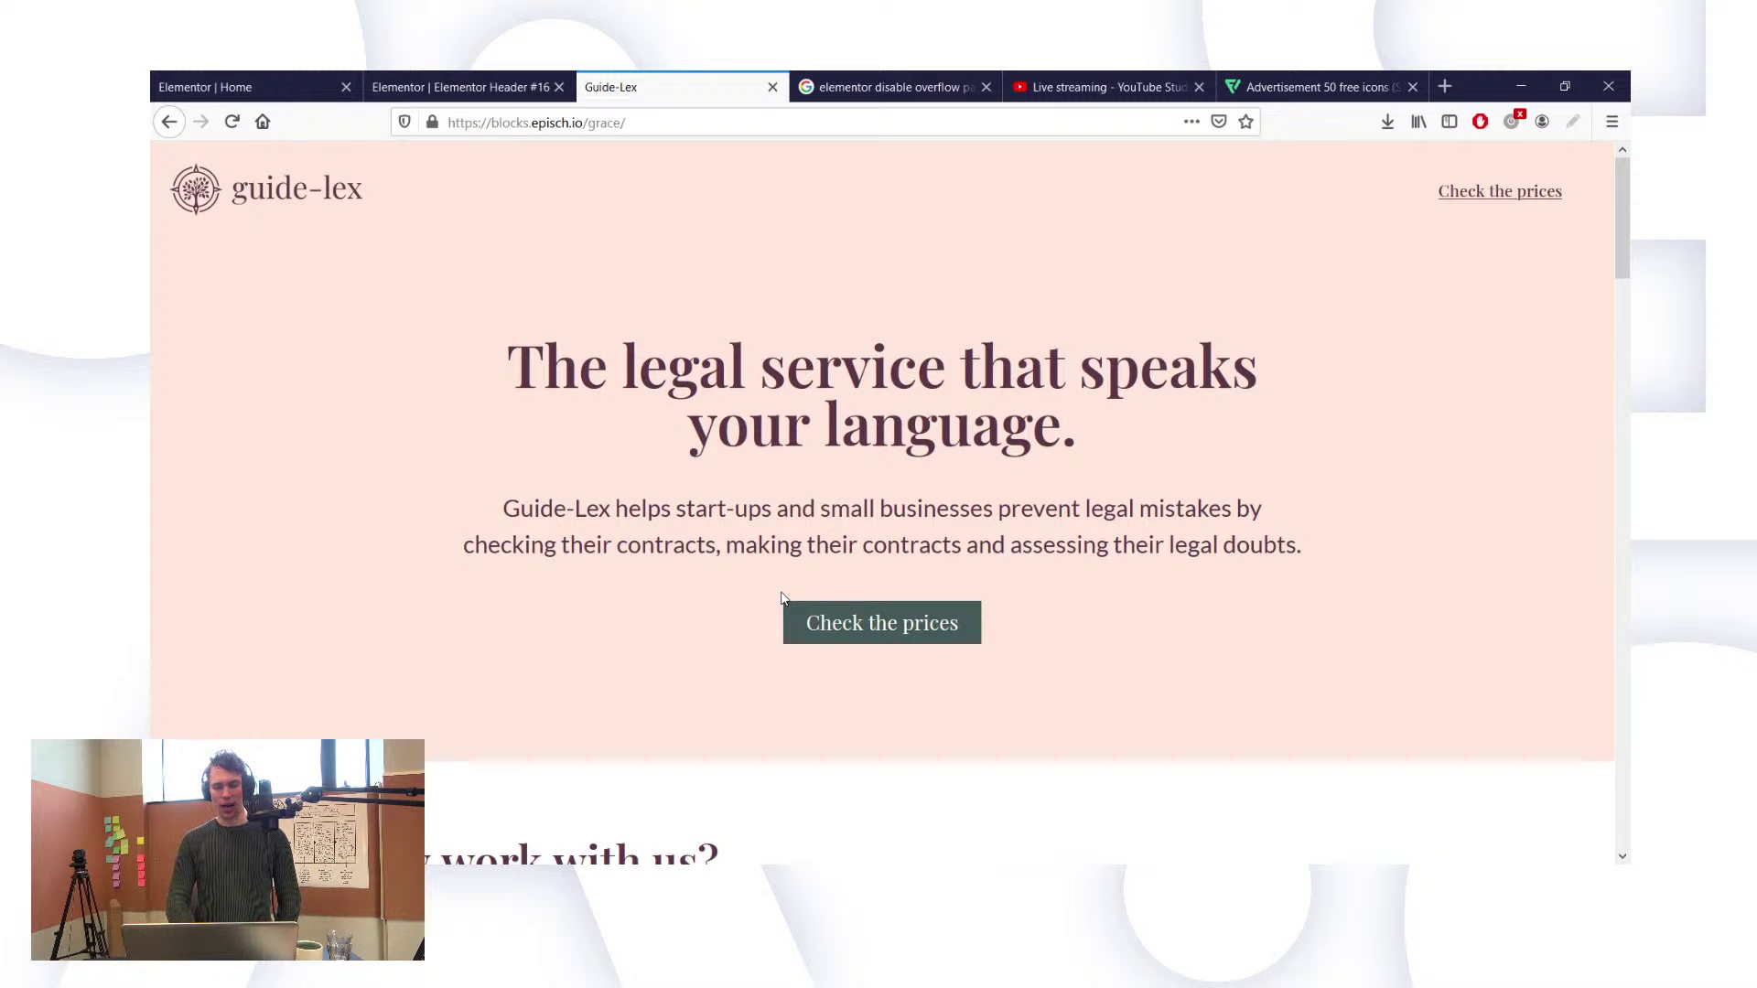
Step: Scroll the logged-out Guide-Lex page past the founder story and feature columns to Our services
{"action": "left_click", "coordinate": [828, 622]}
{"action": "scroll", "coordinate": [832, 619], "scroll_direction": "up", "scroll_amount": 10}
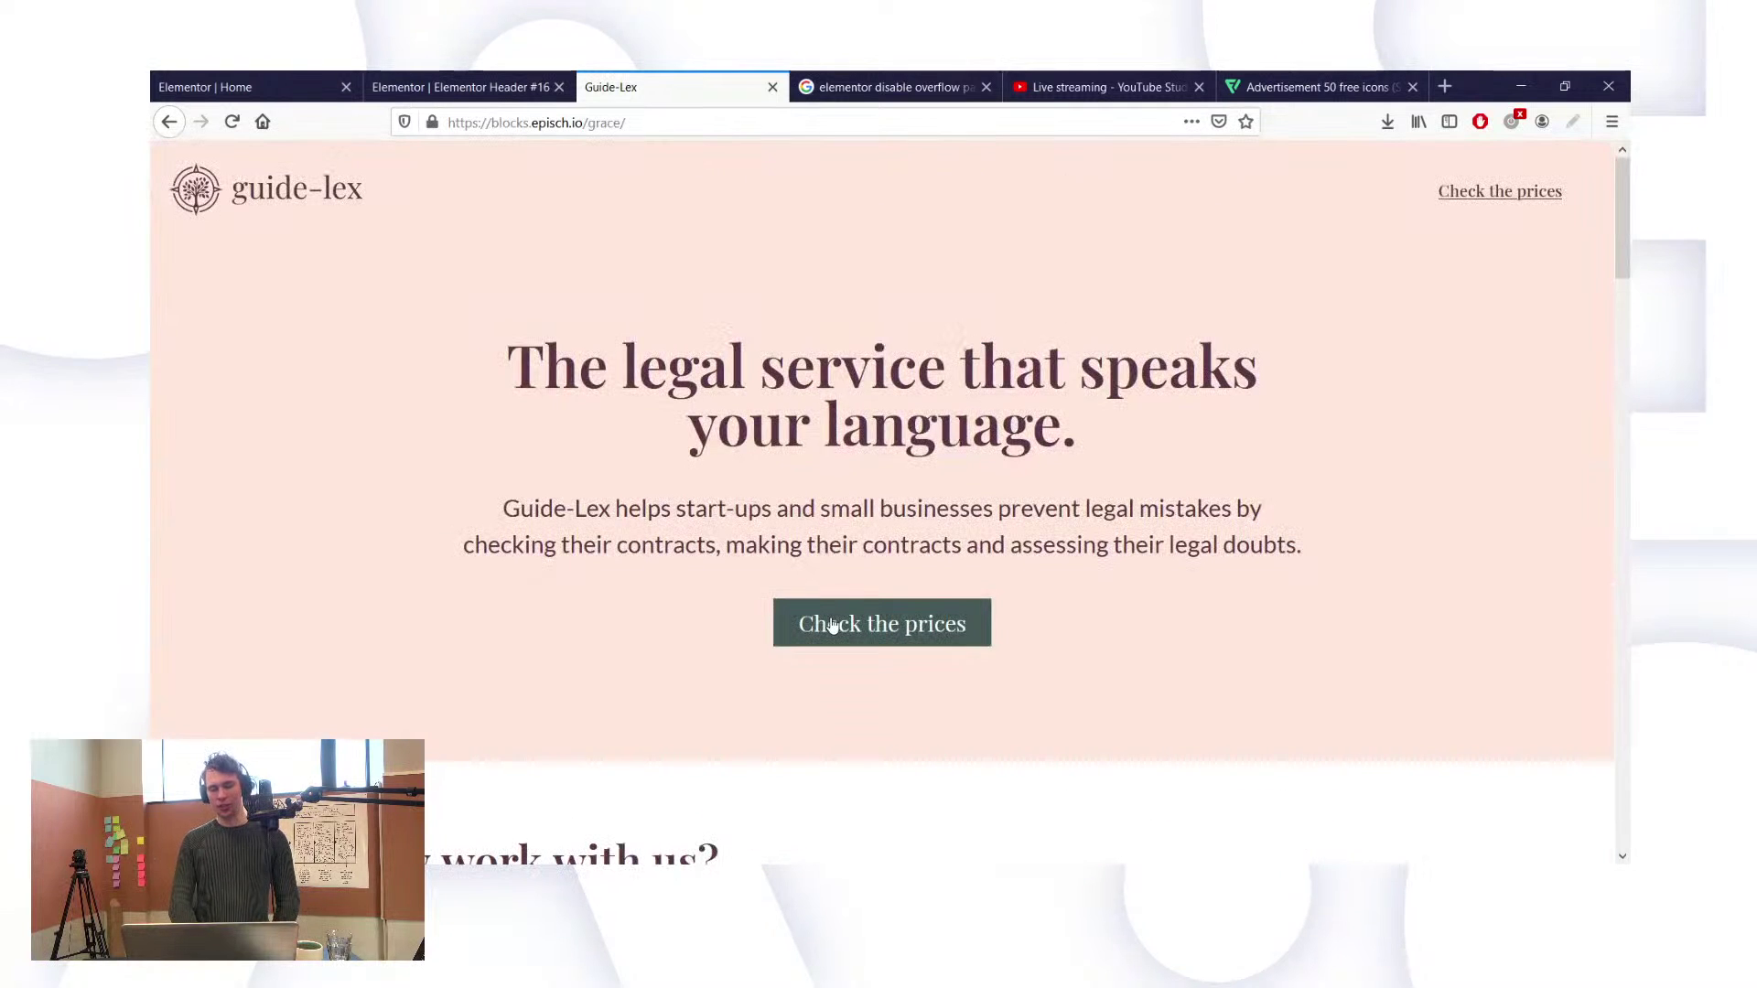
{"action": "scroll", "coordinate": [832, 624], "scroll_direction": "down", "scroll_amount": 3}
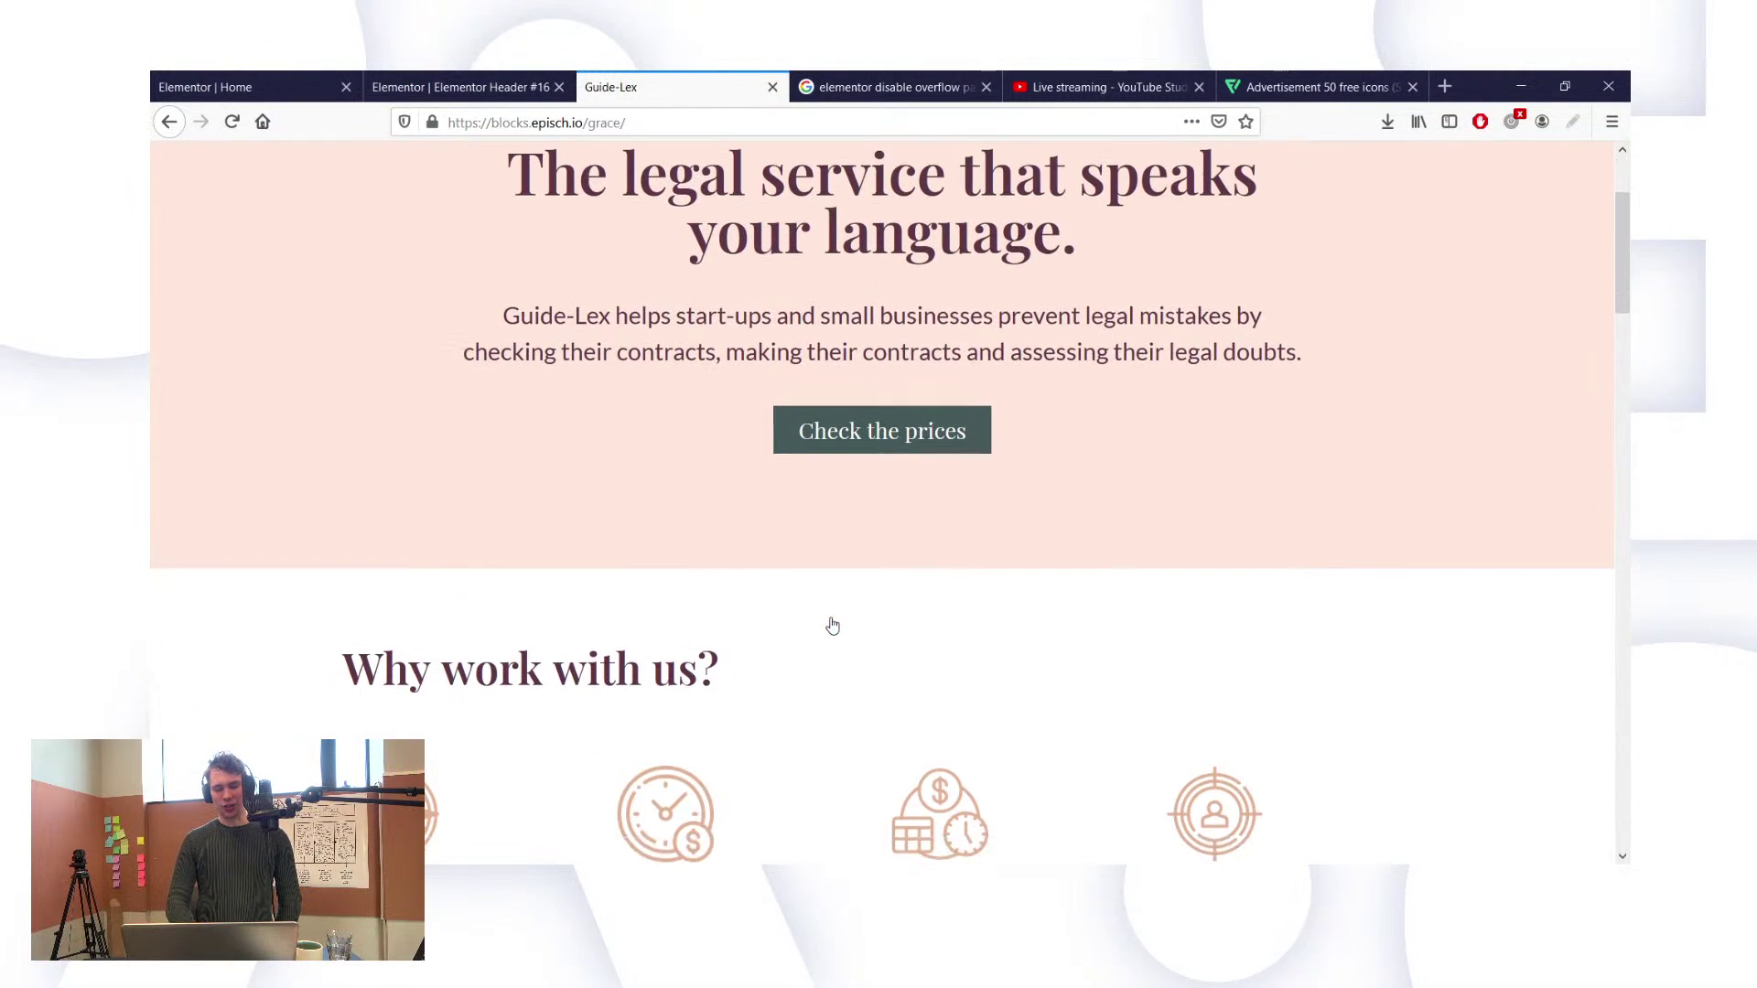
{"action": "scroll", "coordinate": [834, 625], "scroll_direction": "down", "scroll_amount": 1}
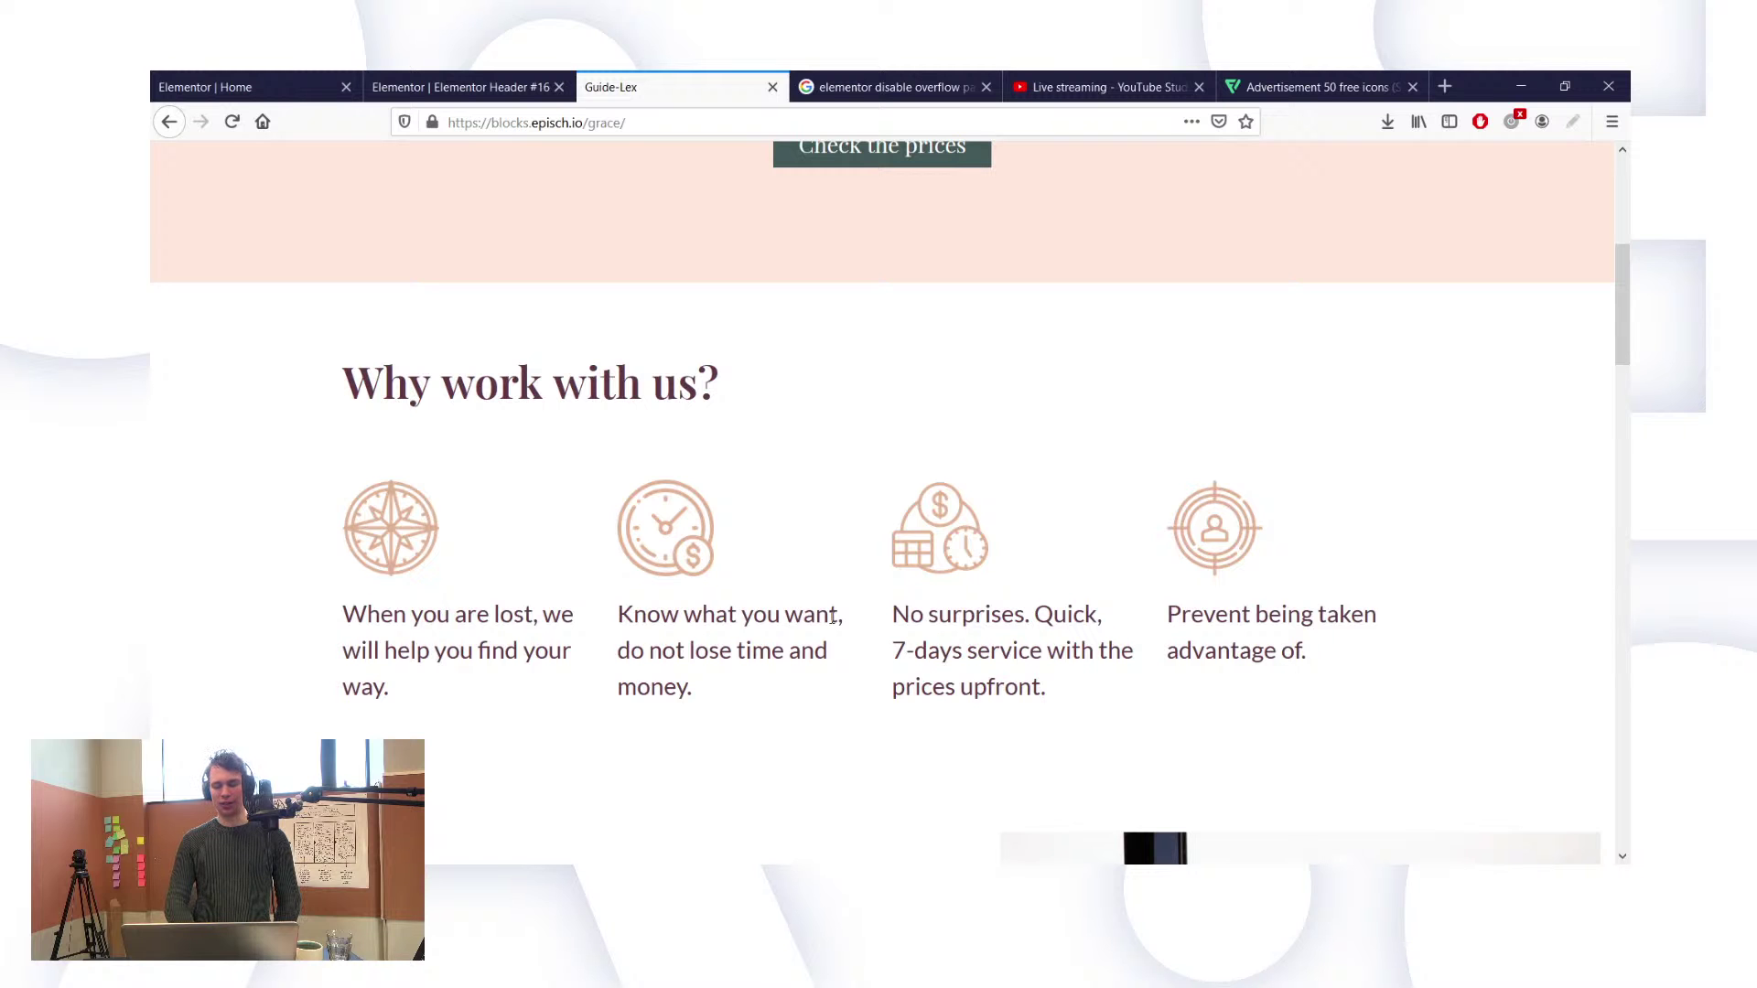
{"action": "scroll", "coordinate": [832, 618], "scroll_direction": "down", "scroll_amount": 5}
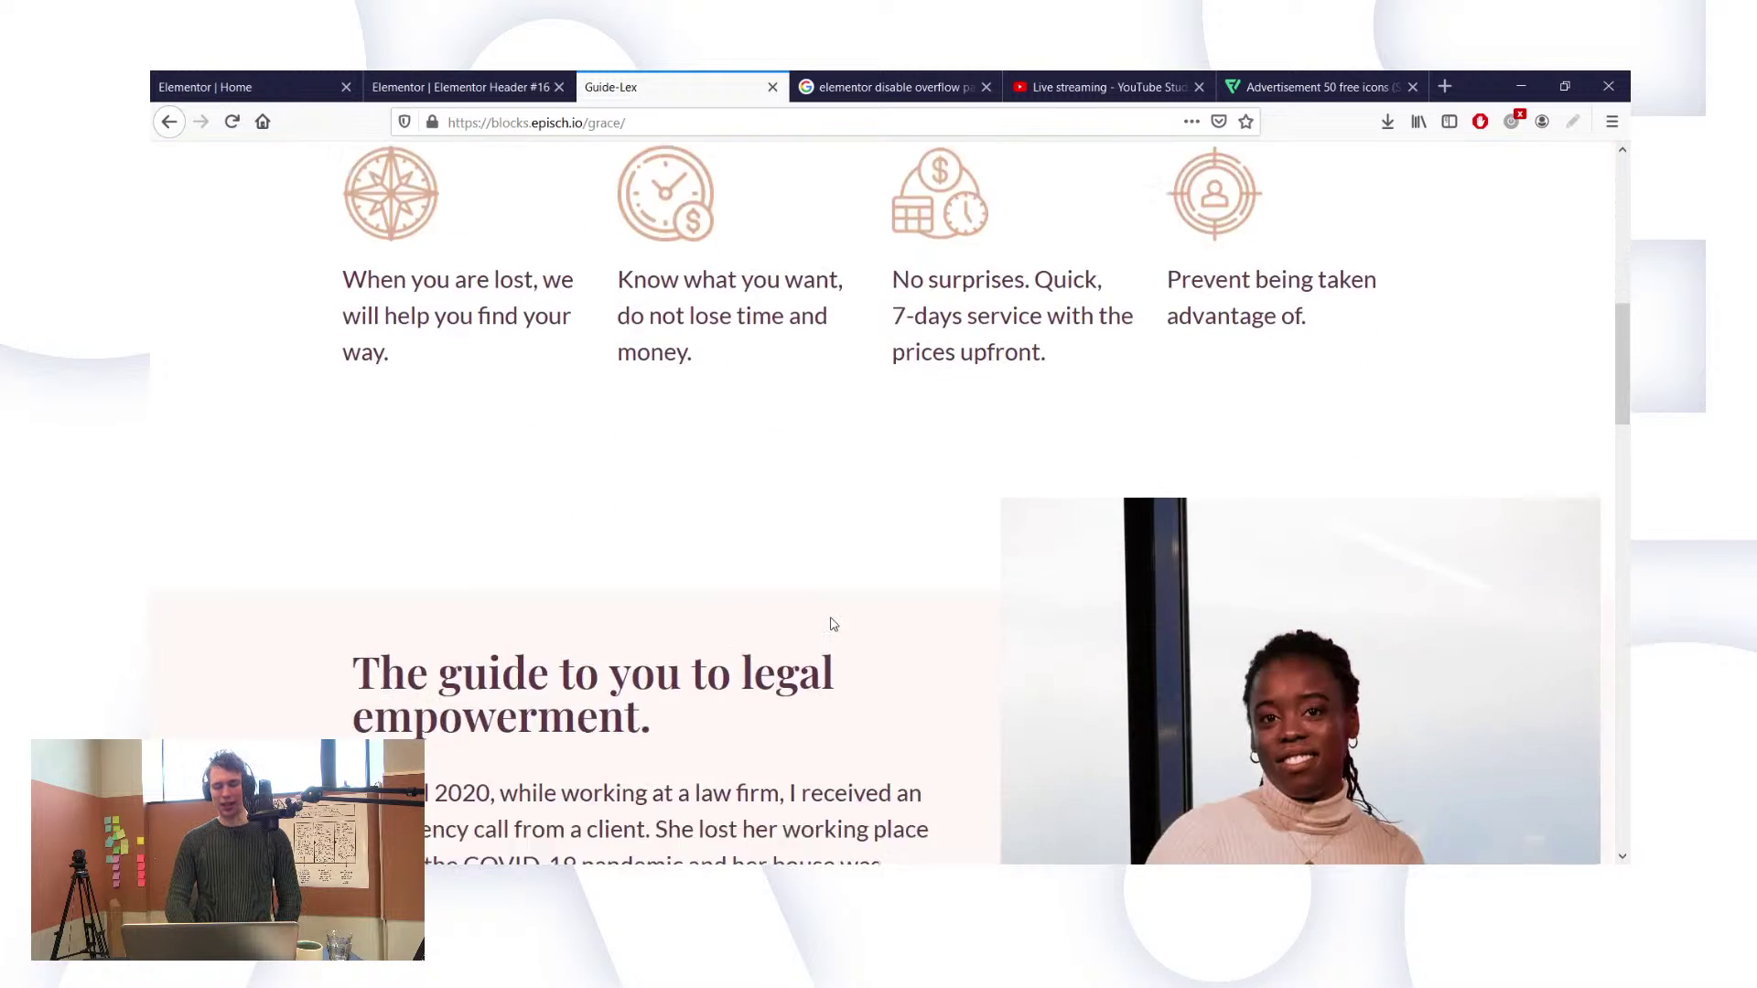
{"action": "scroll", "coordinate": [832, 624], "scroll_direction": "down", "scroll_amount": 3}
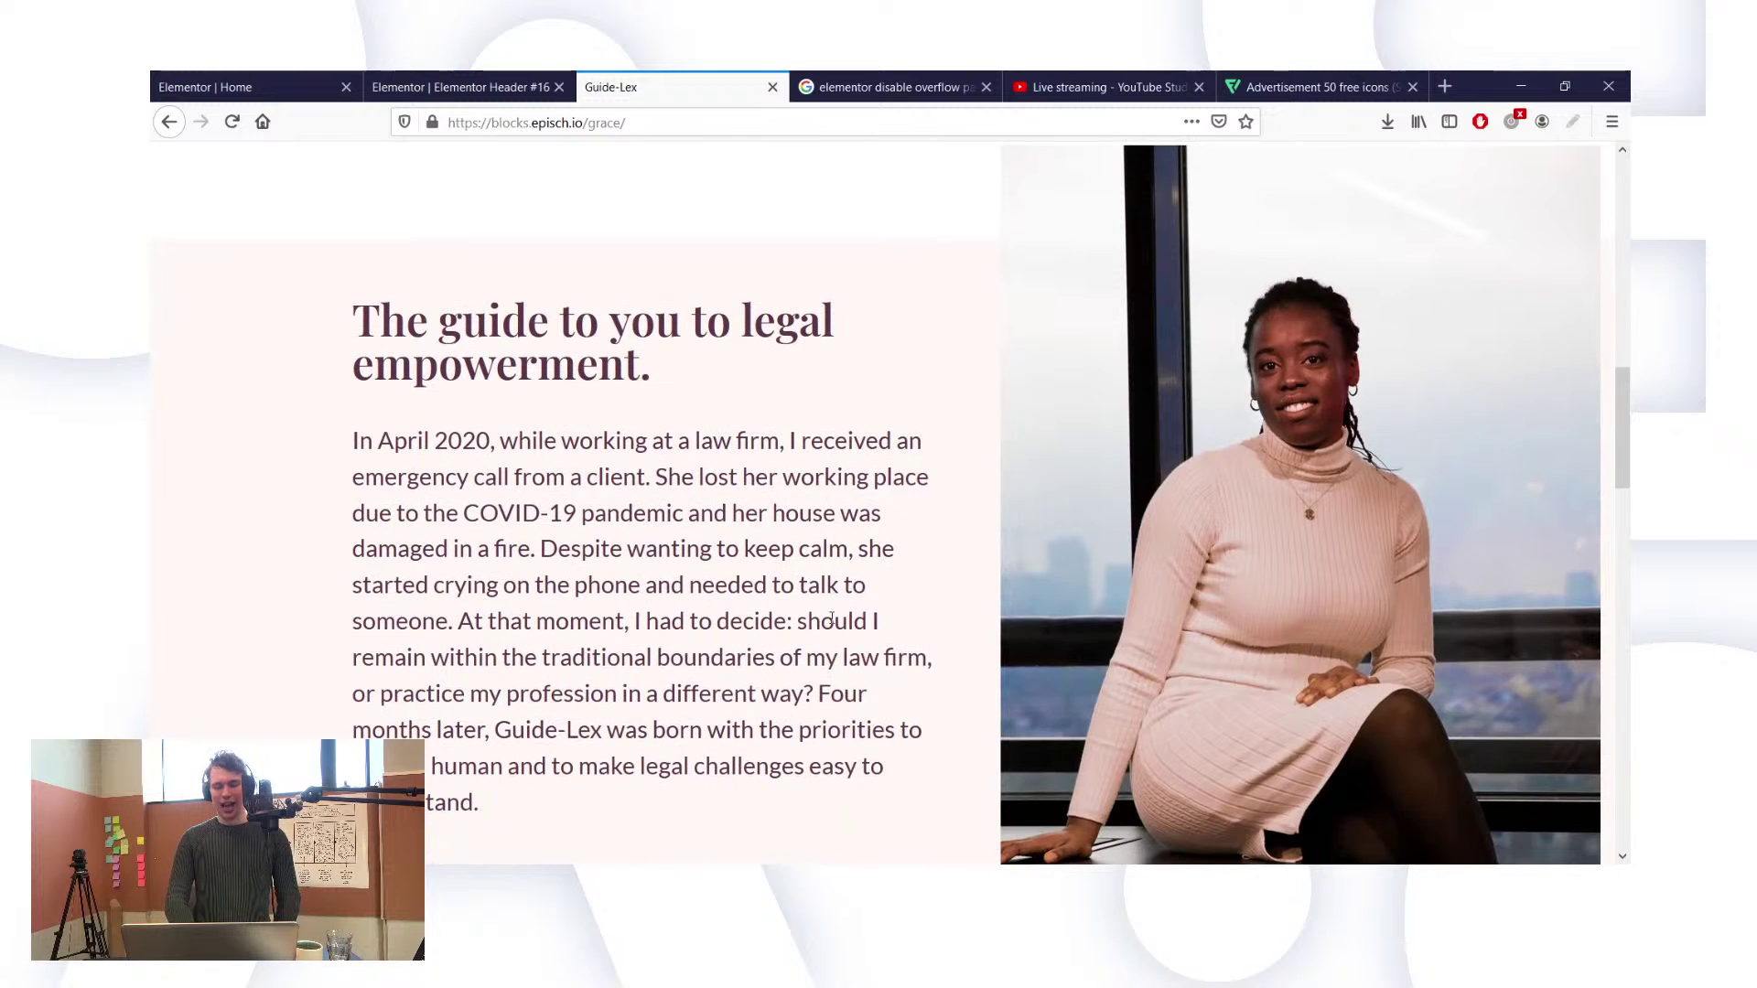
{"action": "scroll", "coordinate": [833, 621], "scroll_direction": "down", "scroll_amount": 1}
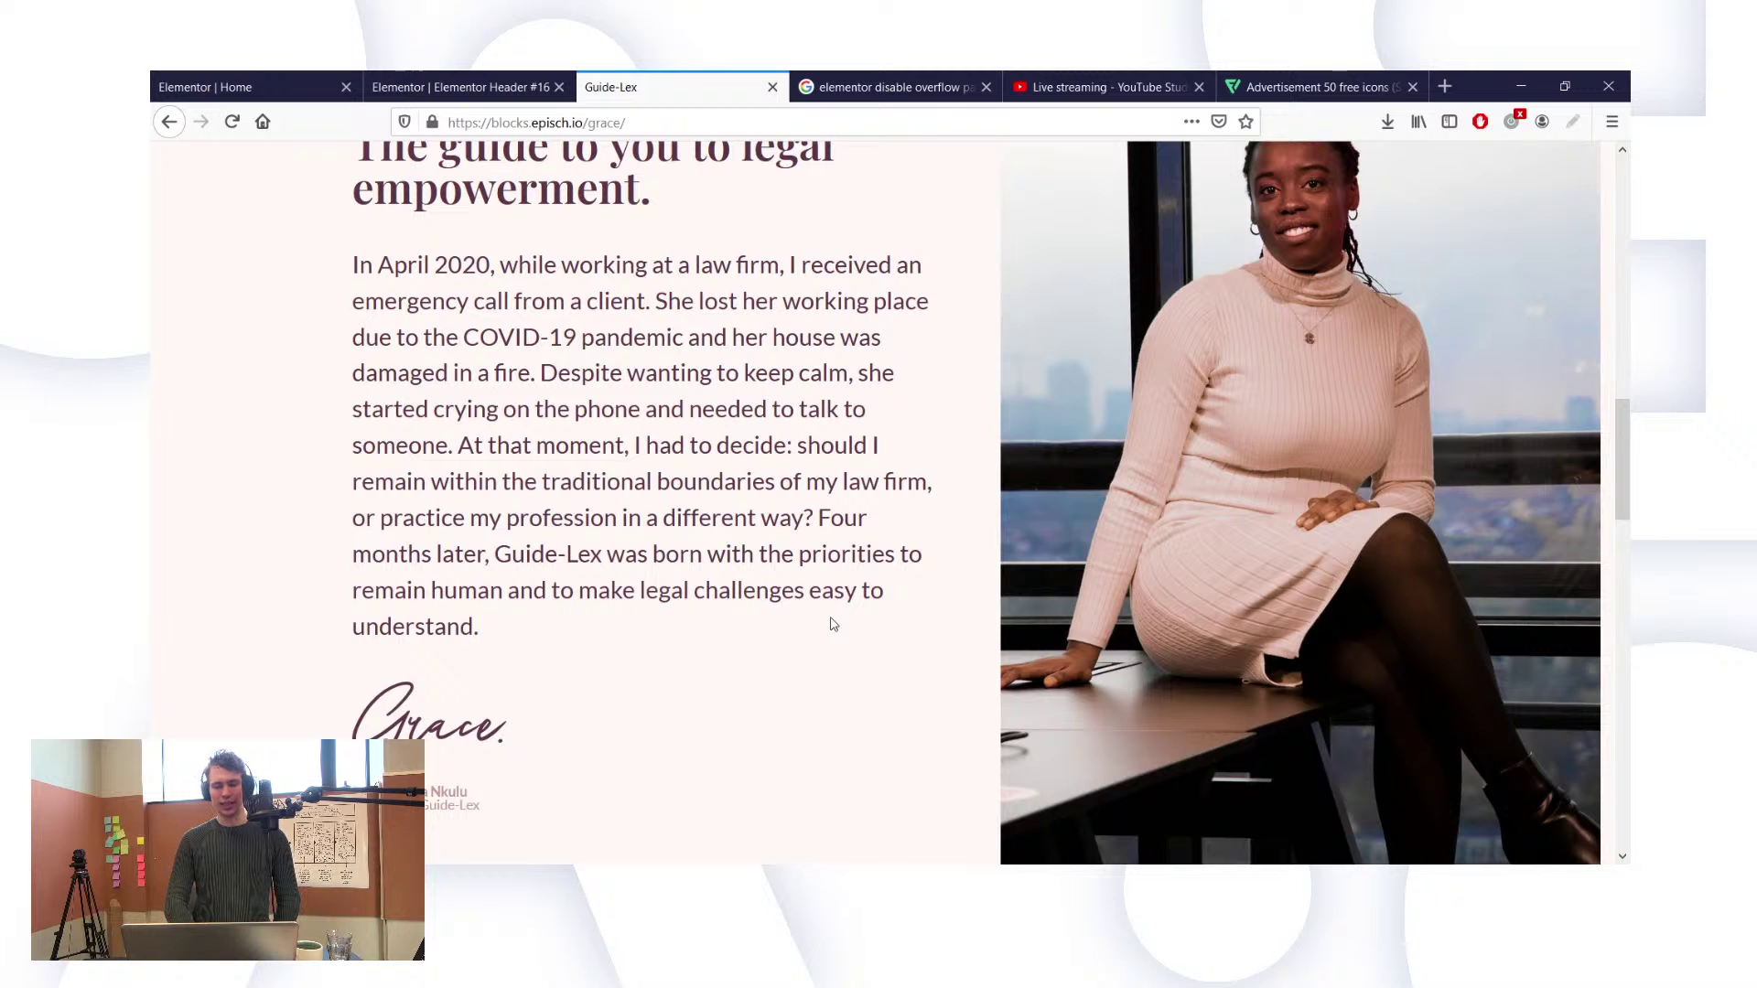
{"action": "scroll", "coordinate": [833, 624], "scroll_direction": "down", "scroll_amount": 1}
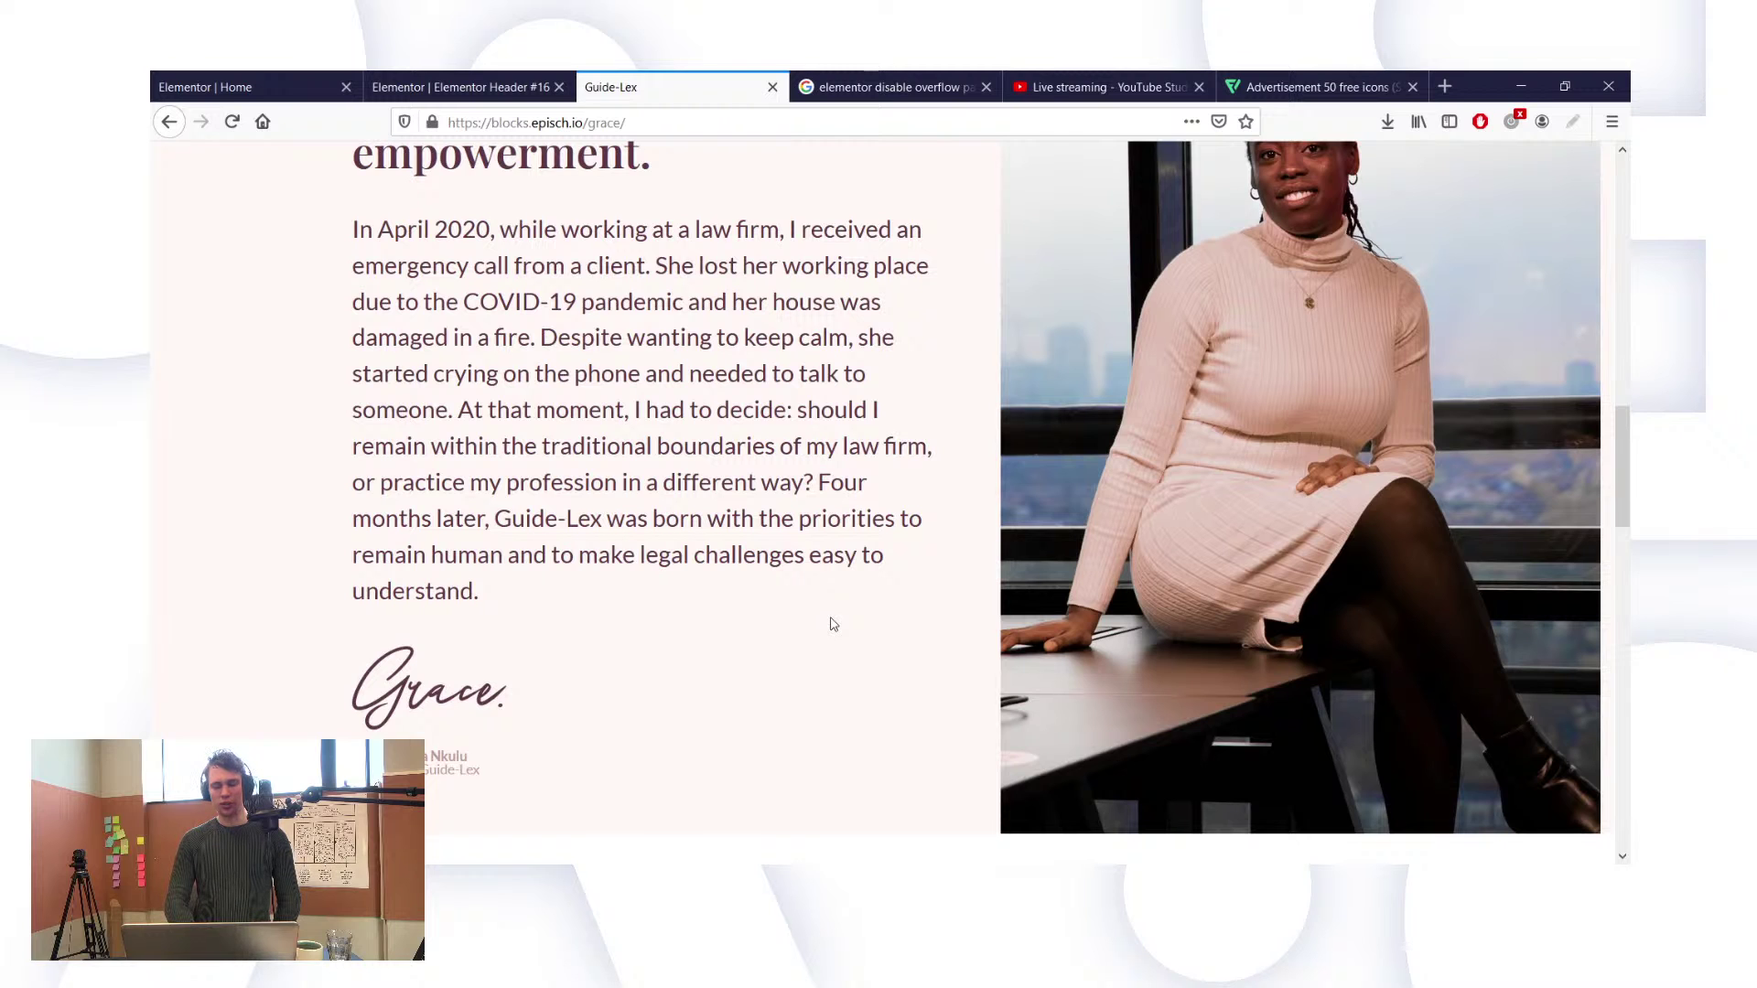
{"action": "scroll", "coordinate": [834, 624], "scroll_direction": "down", "scroll_amount": 1}
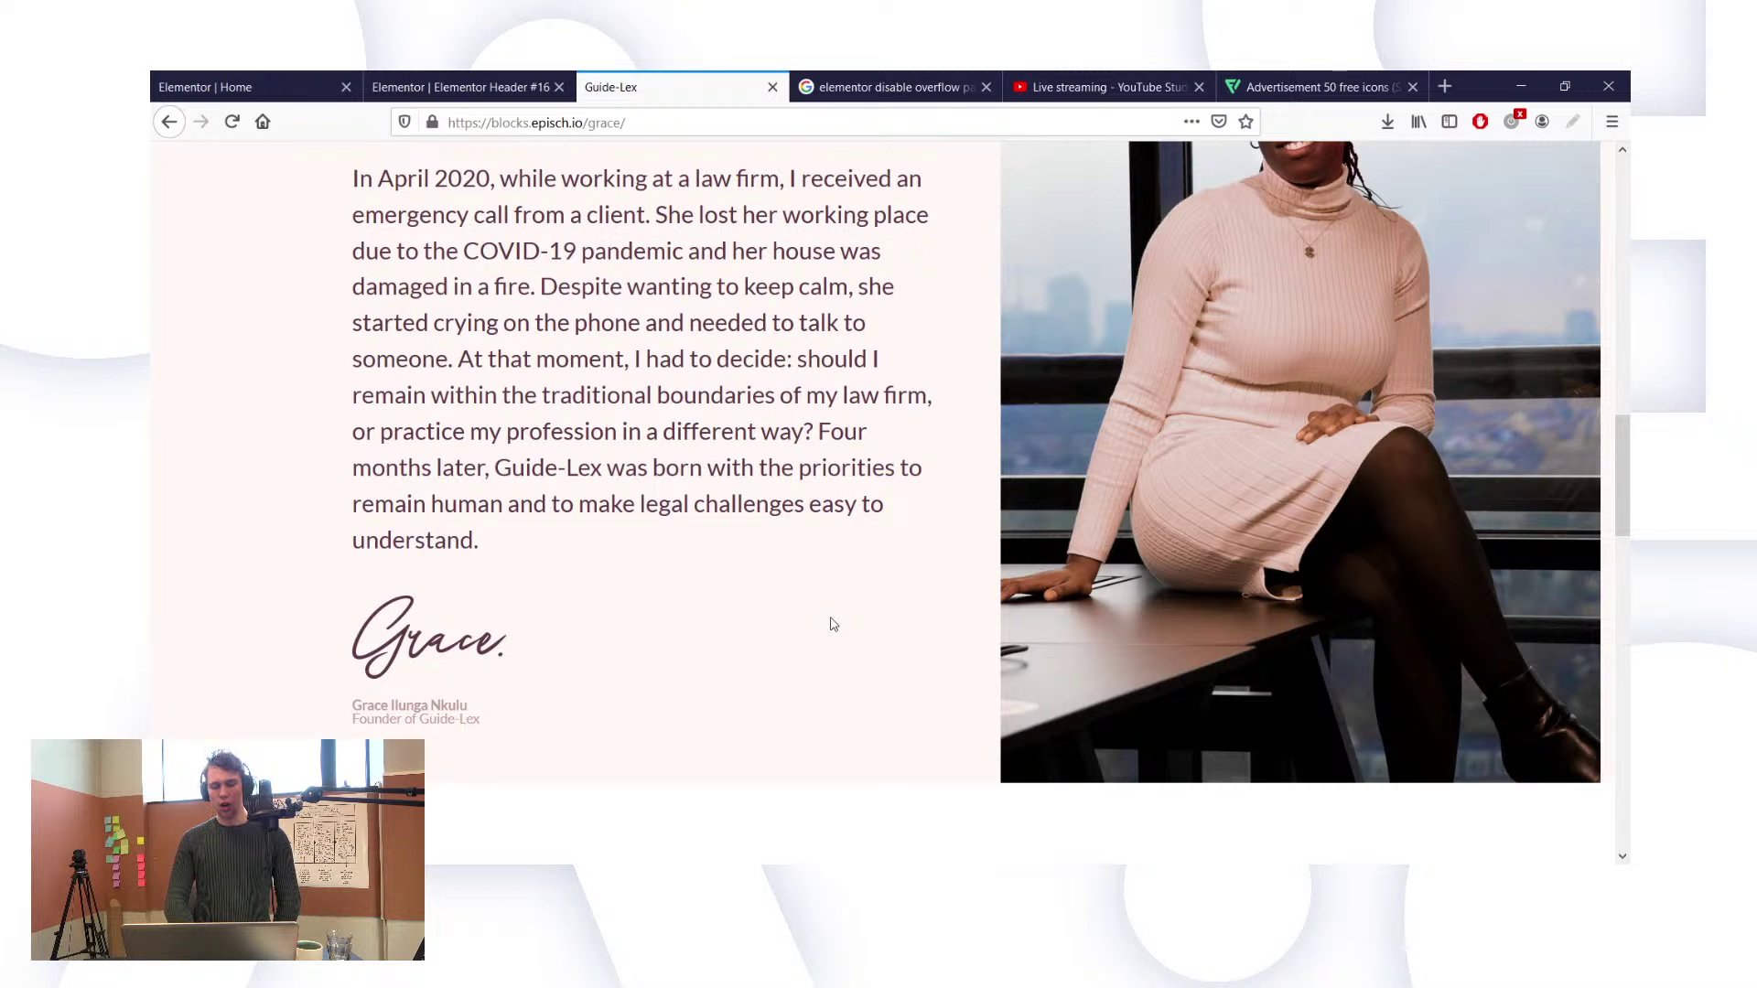
{"action": "scroll", "coordinate": [833, 624], "scroll_direction": "down", "scroll_amount": 1}
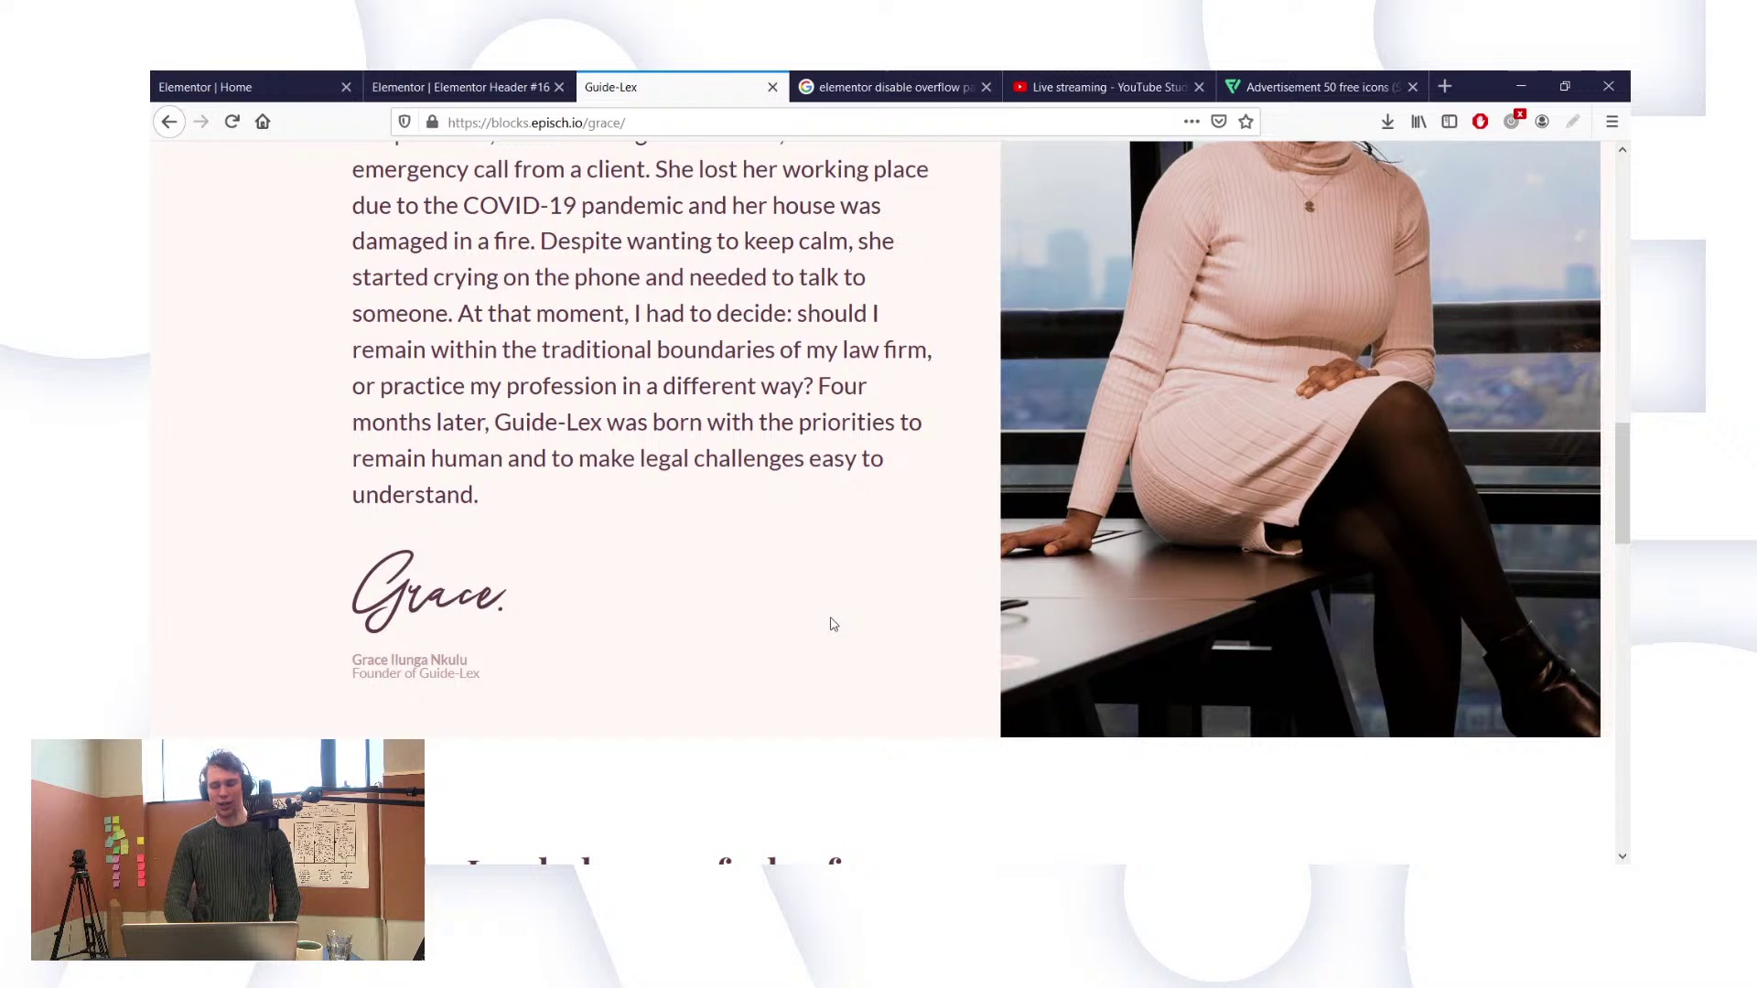
{"action": "scroll", "coordinate": [833, 624], "scroll_direction": "up", "scroll_amount": 2}
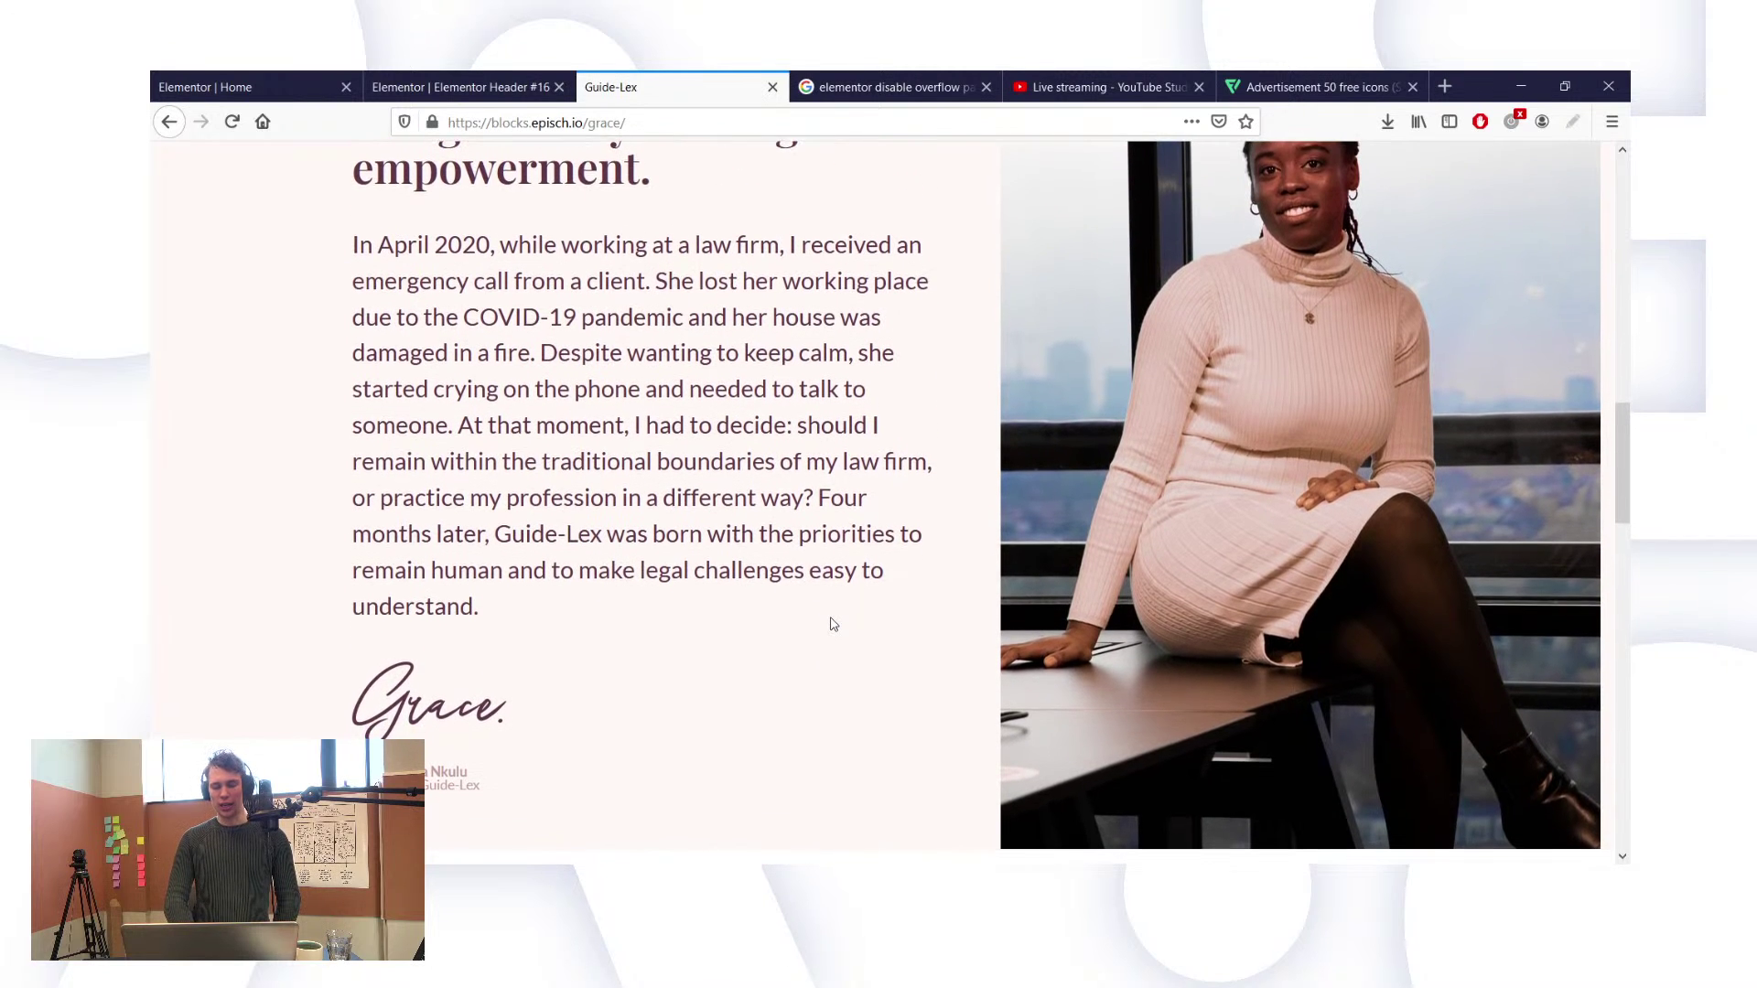
{"action": "scroll", "coordinate": [834, 624], "scroll_direction": "down", "scroll_amount": 1}
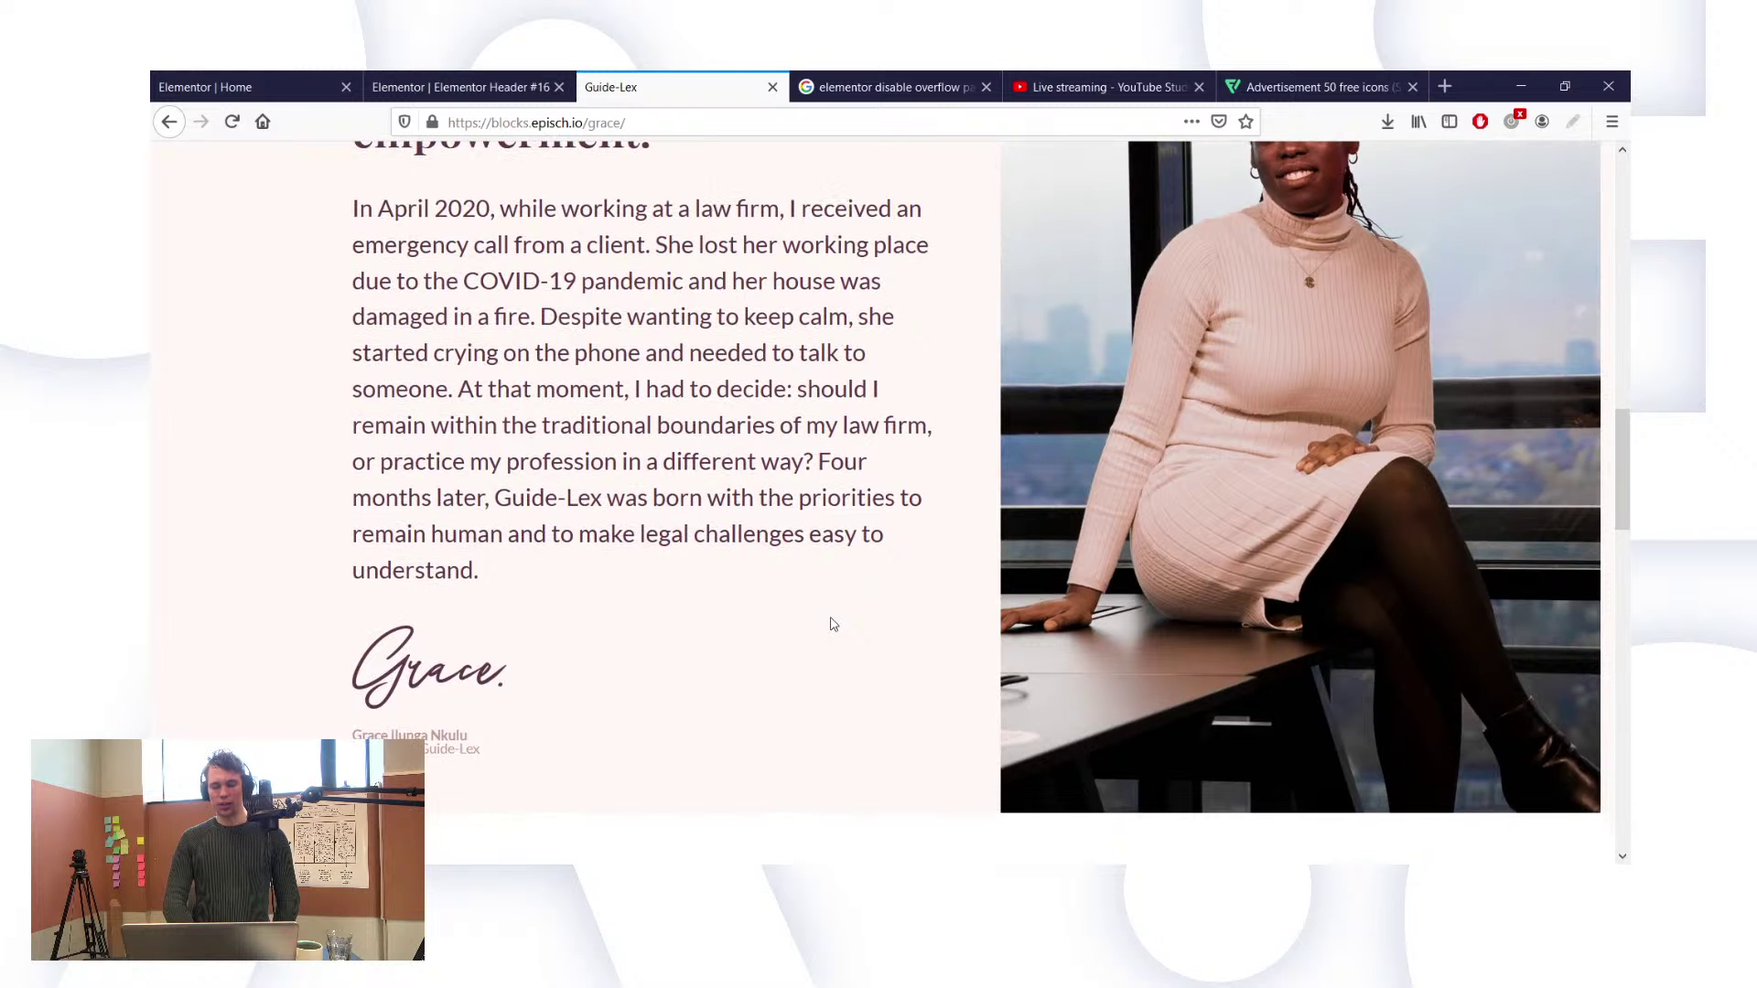
{"action": "scroll", "coordinate": [834, 625], "scroll_direction": "down", "scroll_amount": 1}
{"action": "scroll", "coordinate": [830, 620], "scroll_direction": "up", "scroll_amount": 3}
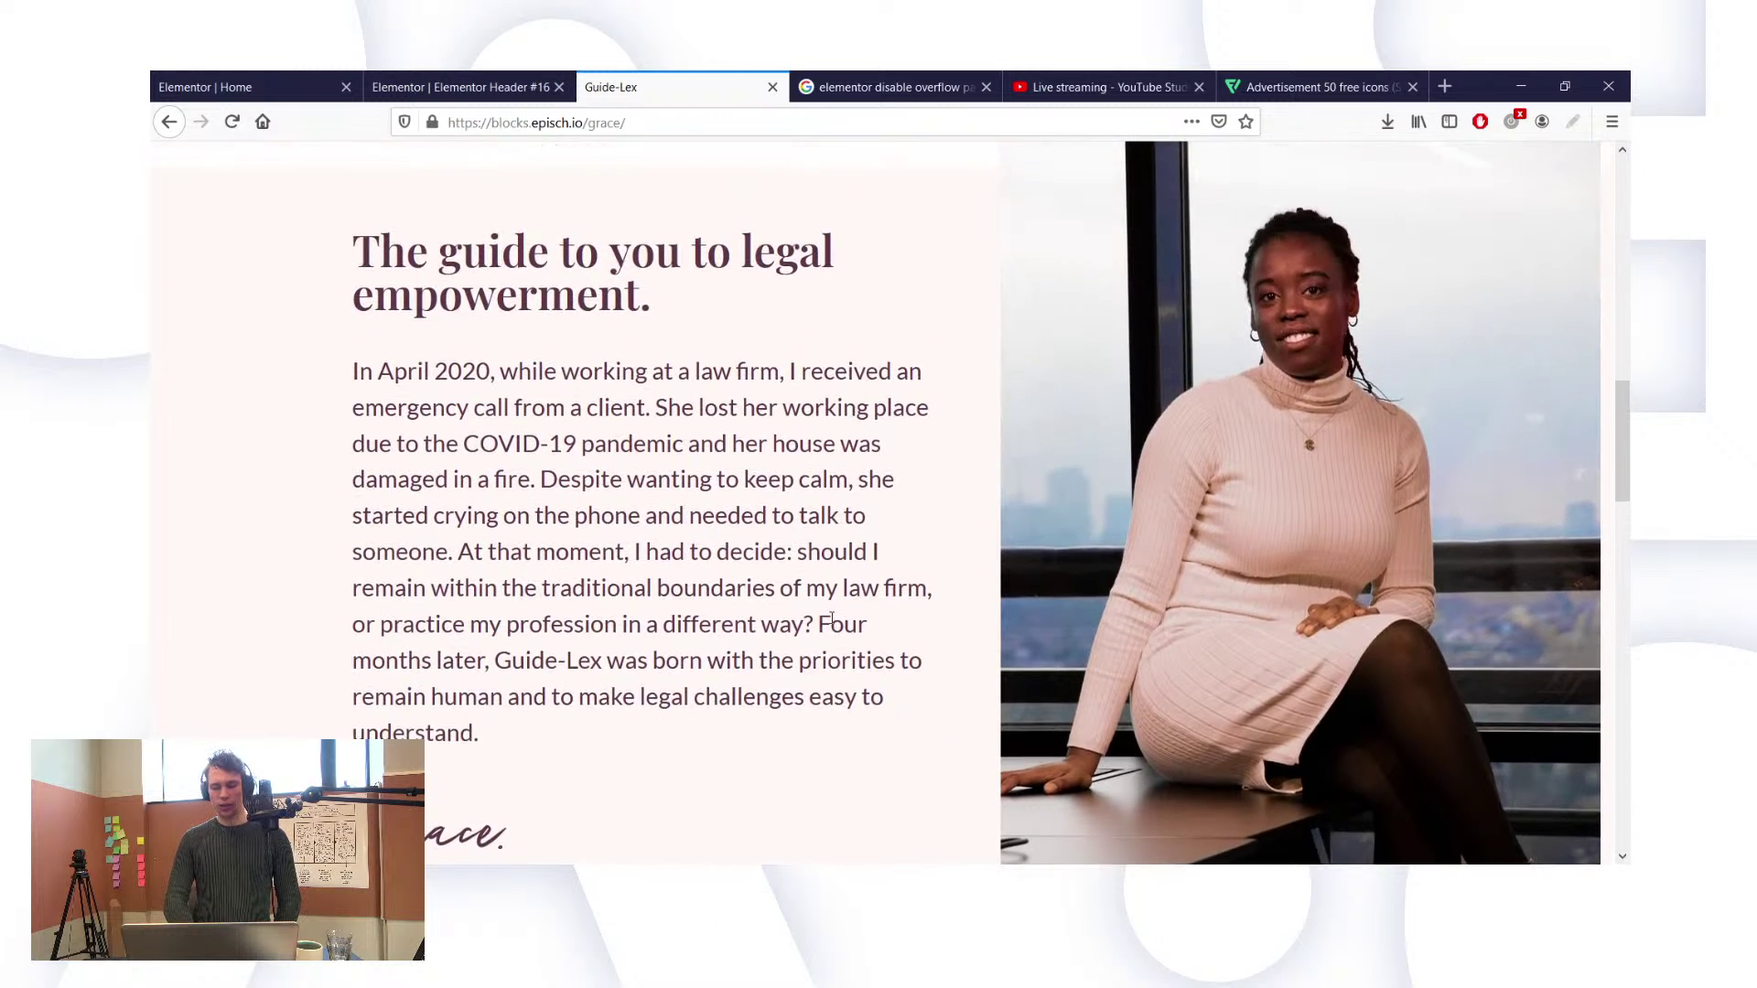
{"action": "scroll", "coordinate": [831, 620], "scroll_direction": "down", "scroll_amount": 6}
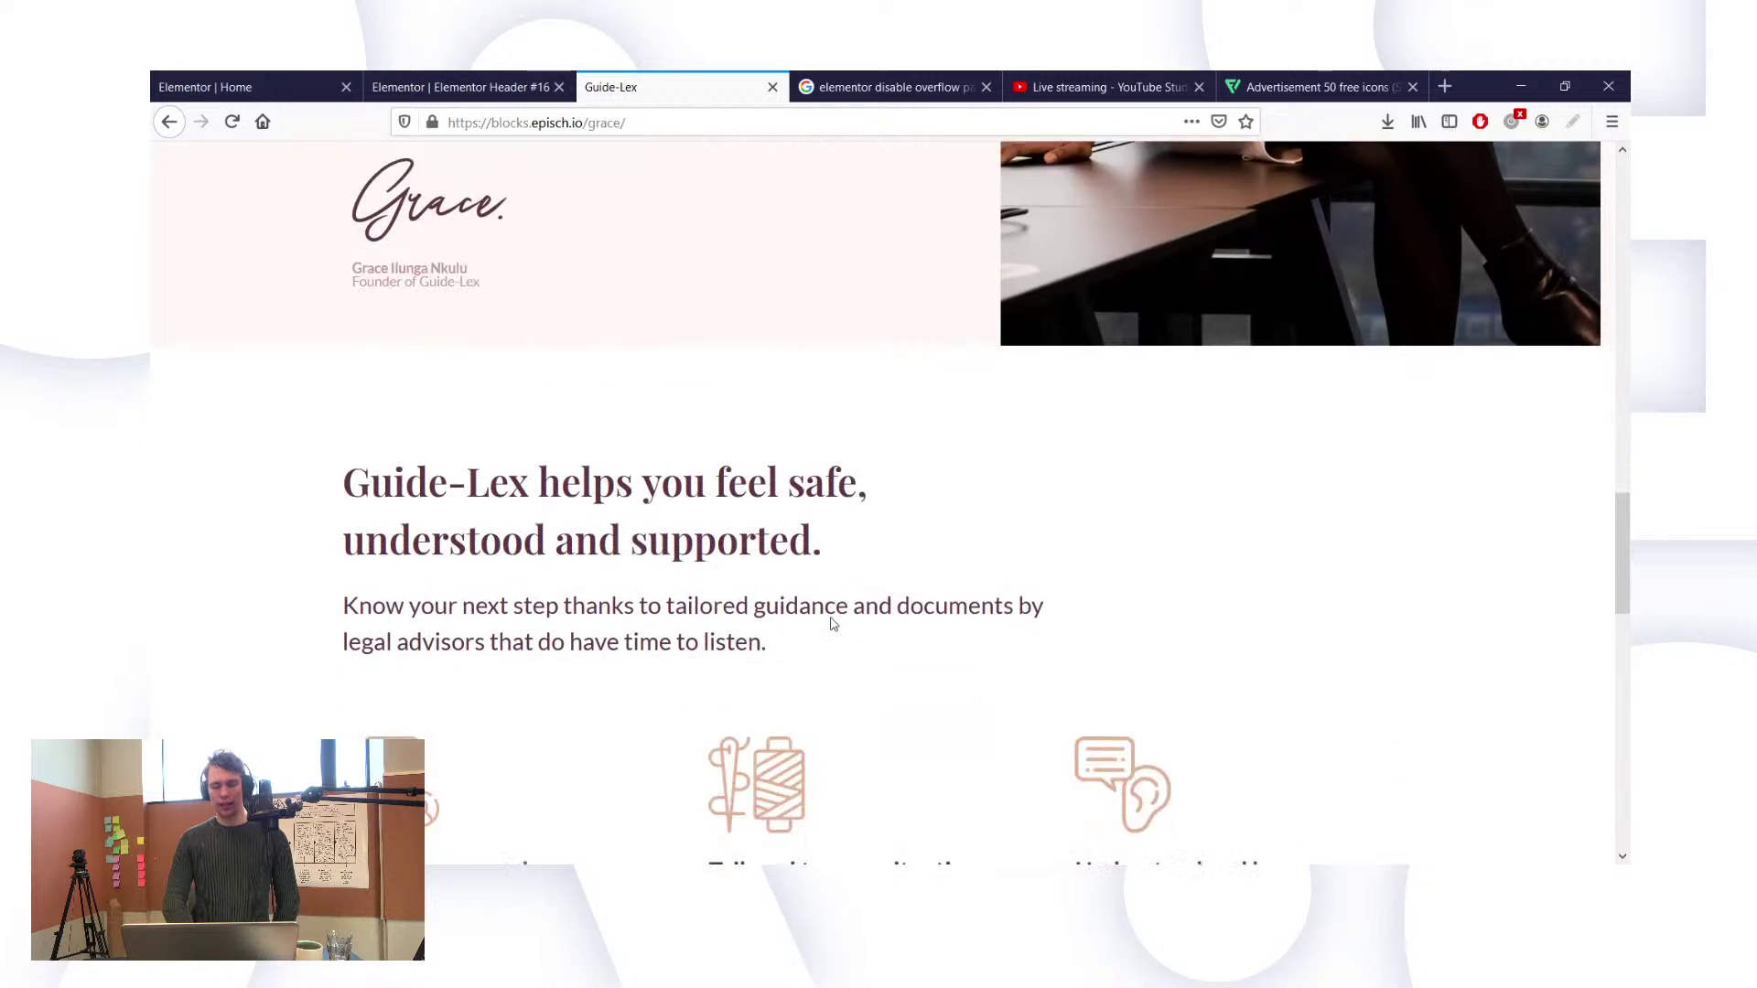
{"action": "scroll", "coordinate": [833, 624], "scroll_direction": "down", "scroll_amount": 4}
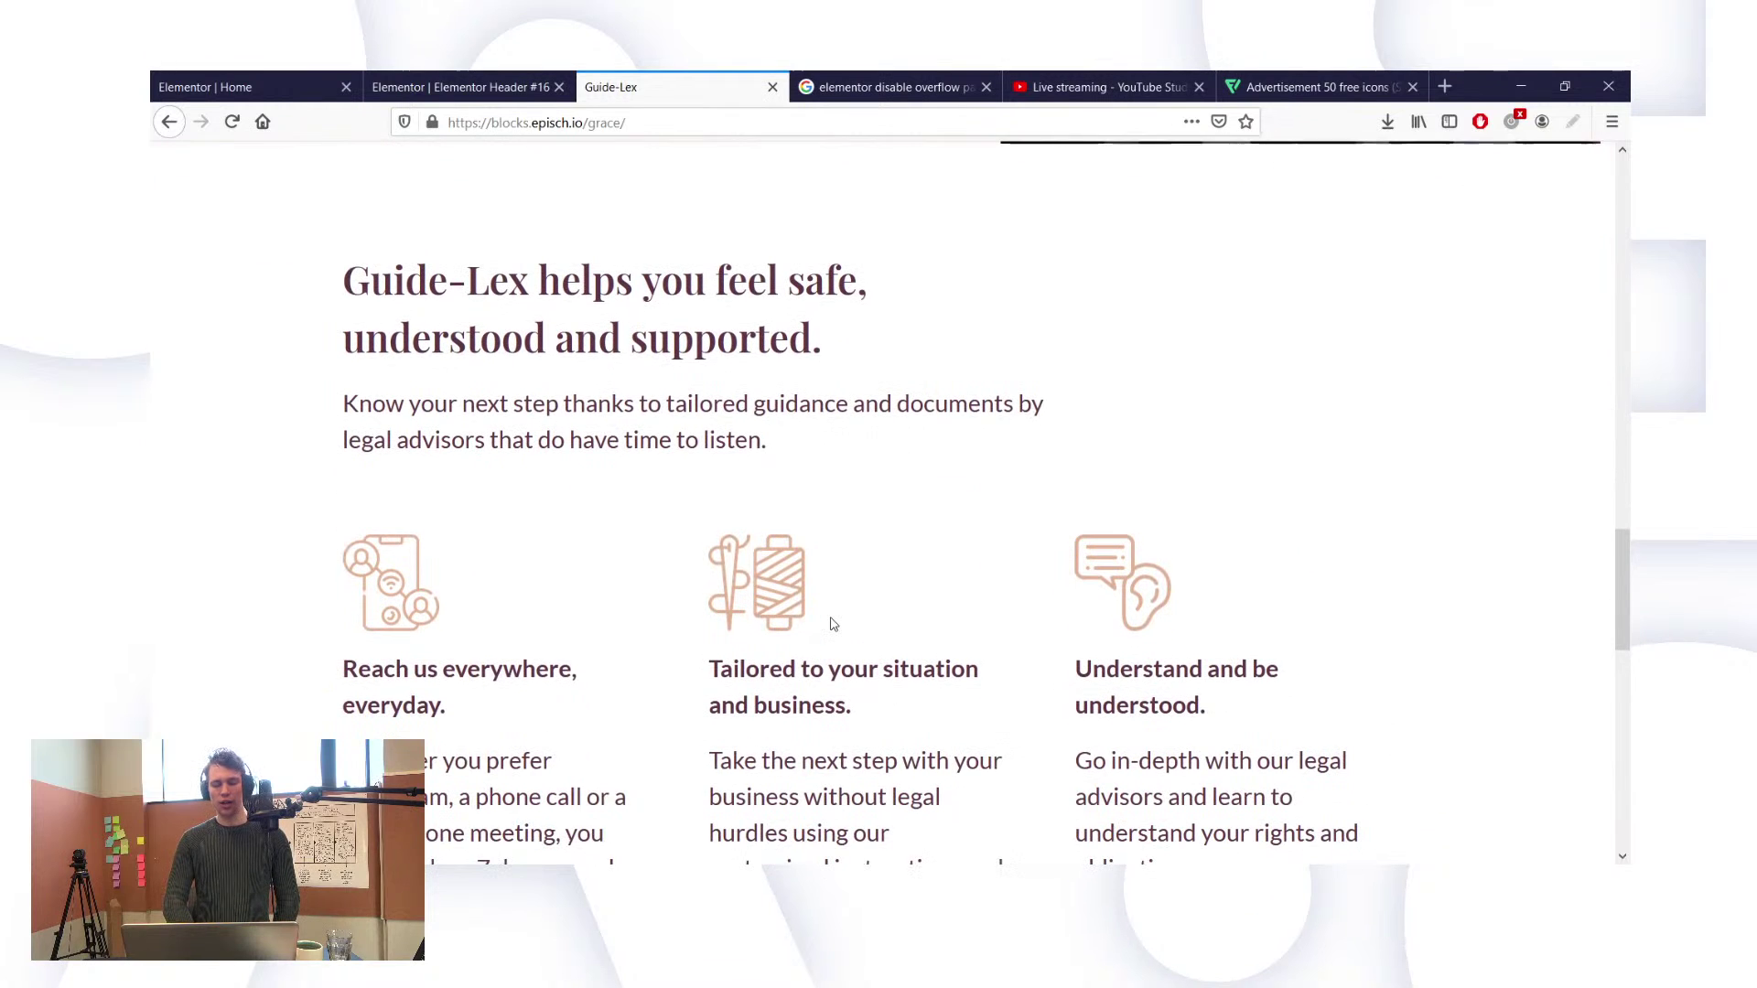
{"action": "scroll", "coordinate": [832, 625], "scroll_direction": "down", "scroll_amount": 1}
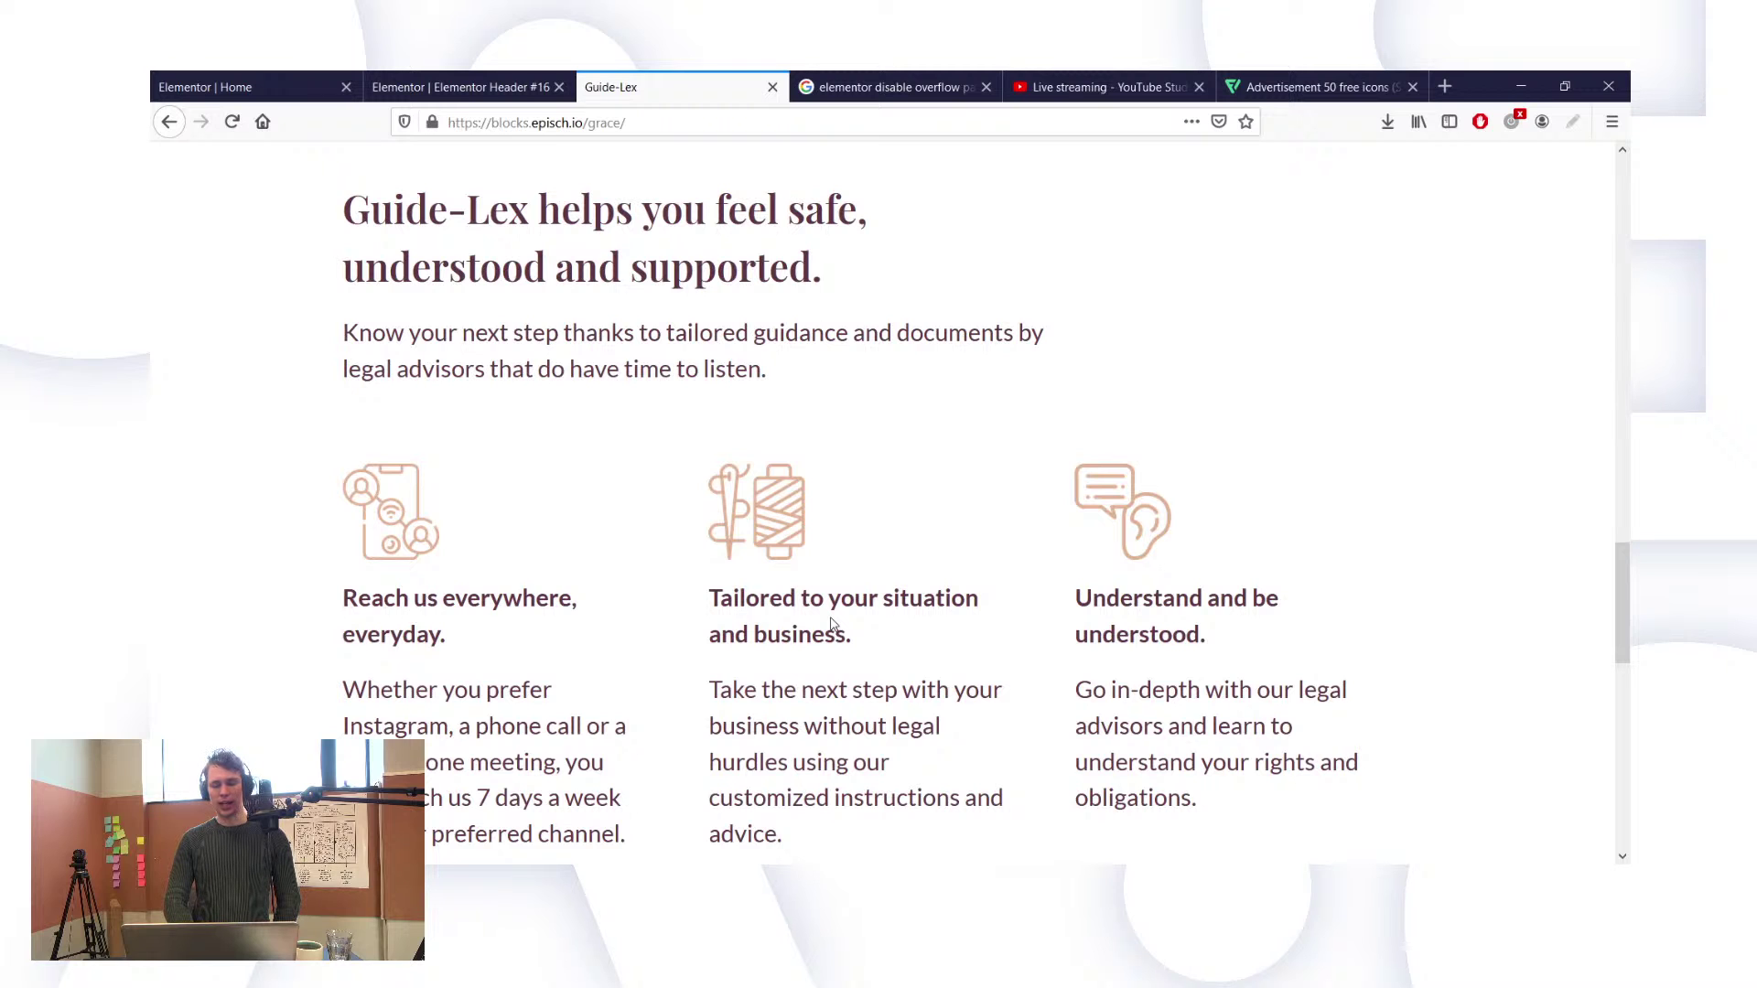
{"action": "scroll", "coordinate": [831, 624], "scroll_direction": "down", "scroll_amount": 1}
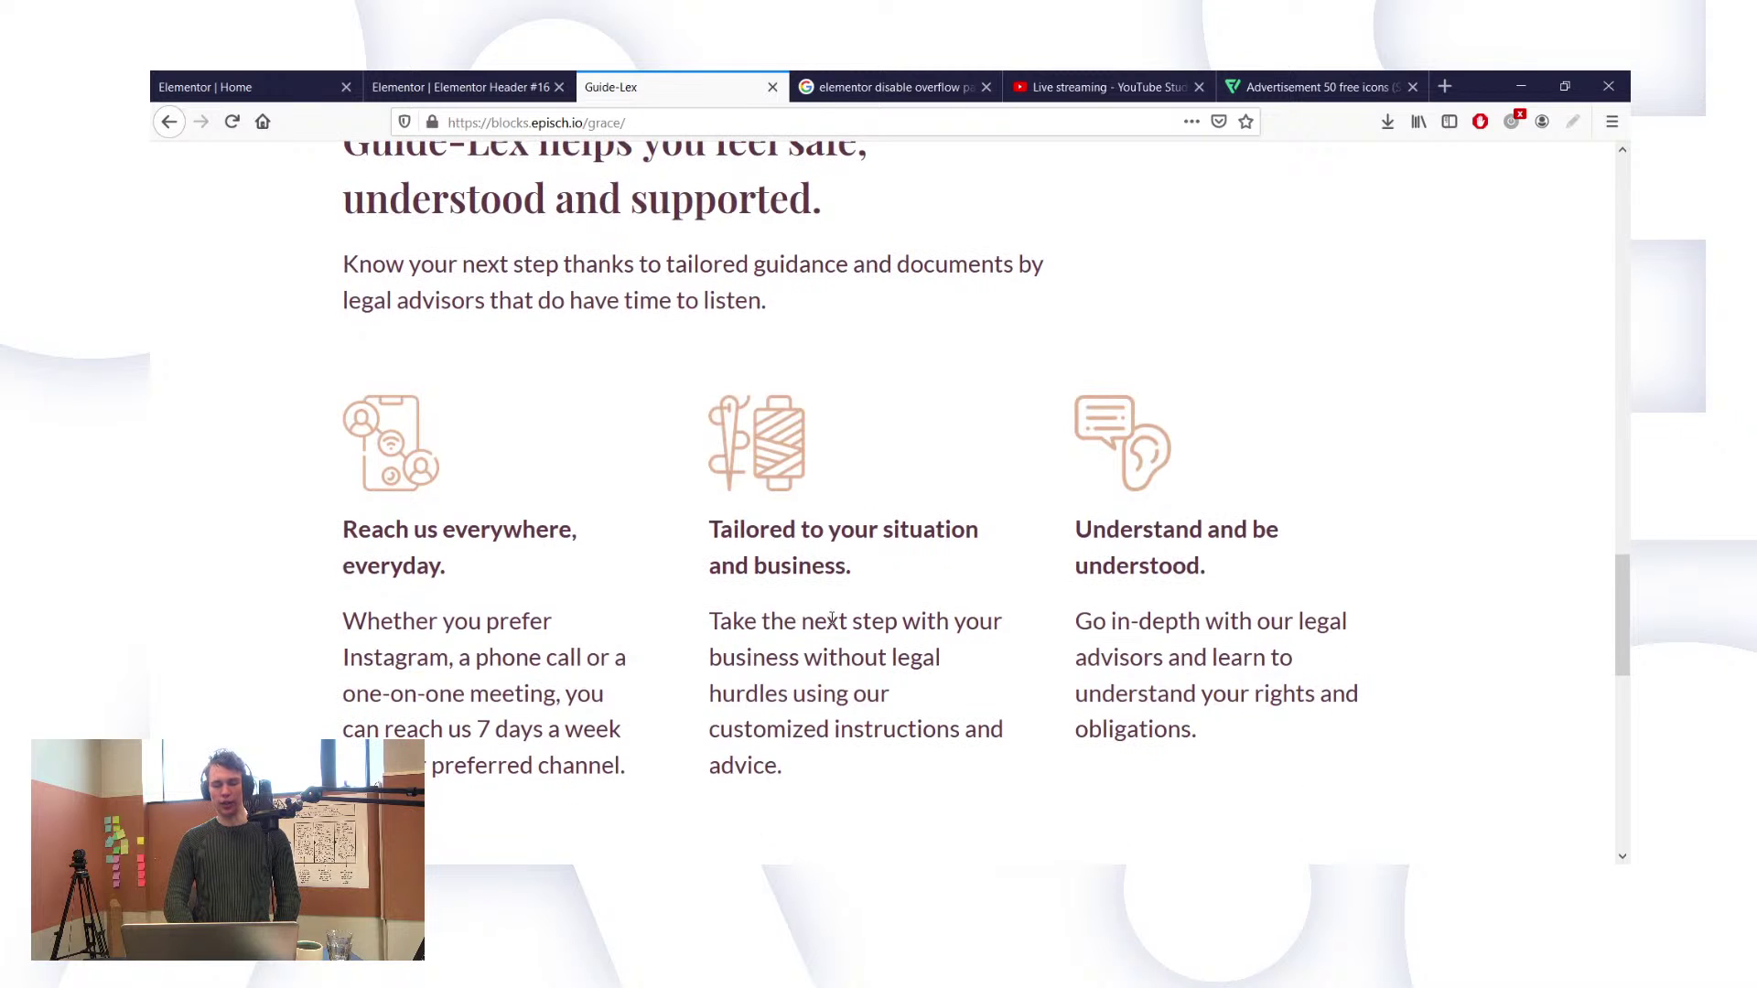
{"action": "scroll", "coordinate": [831, 621], "scroll_direction": "down", "scroll_amount": 2}
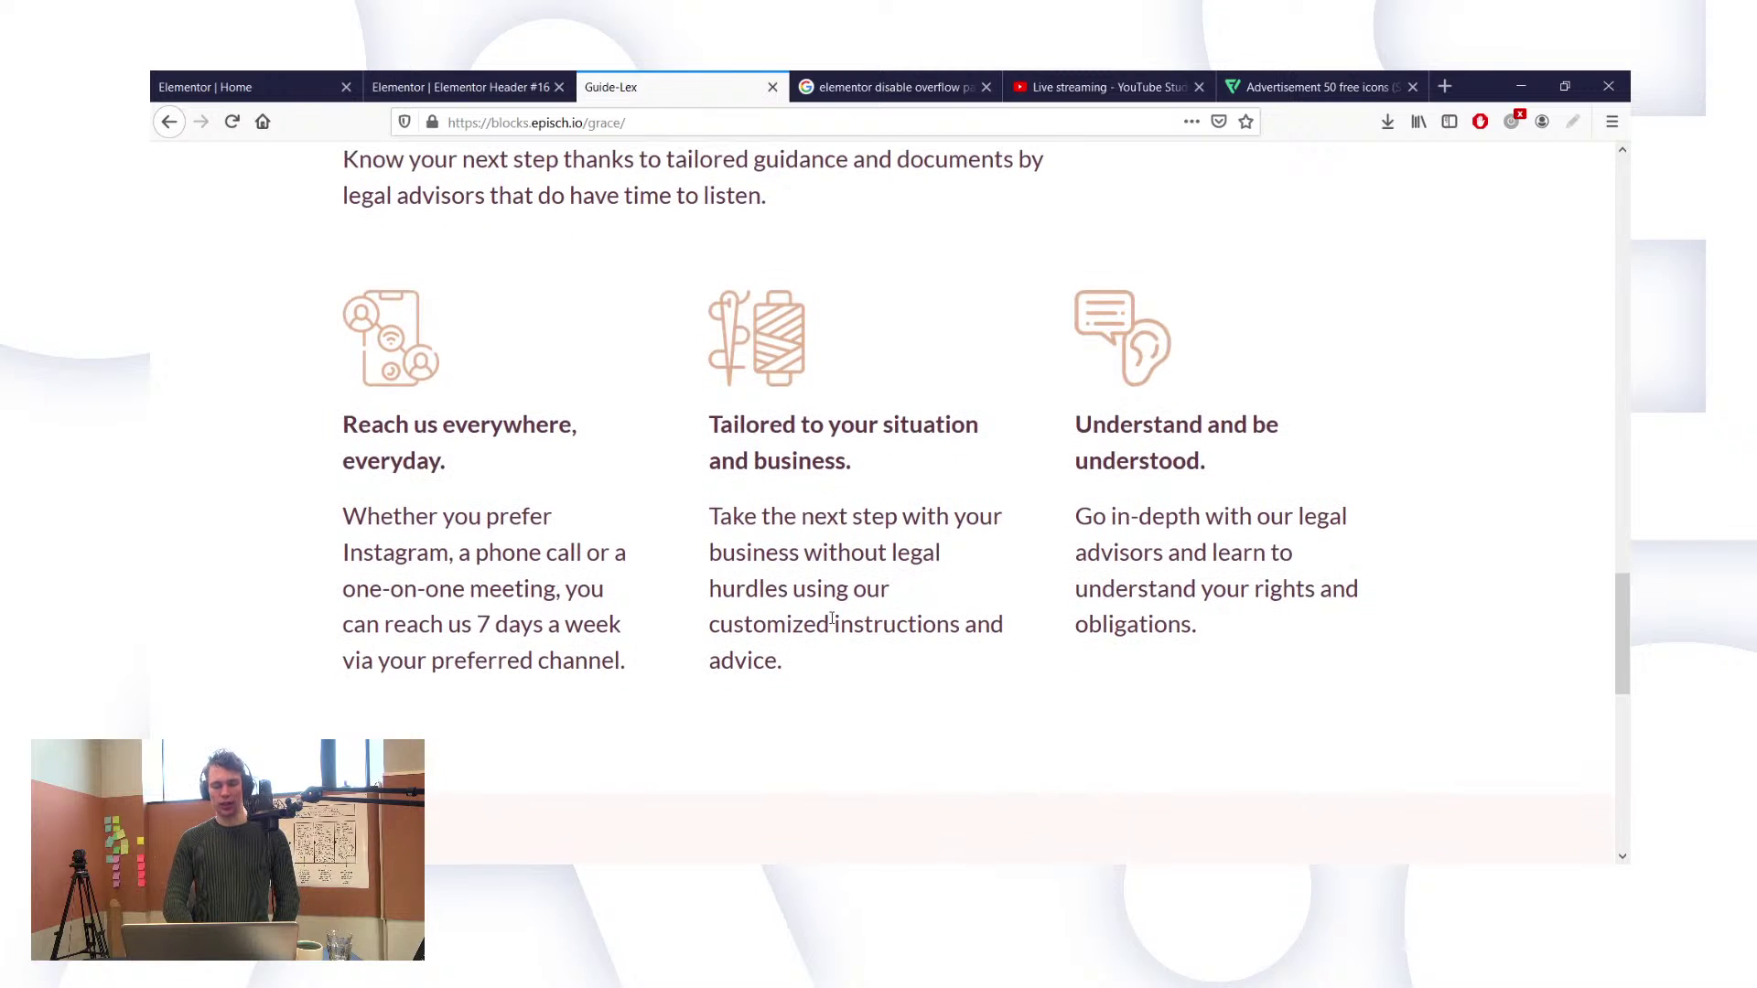
{"action": "scroll", "coordinate": [831, 620], "scroll_direction": "down", "scroll_amount": 1}
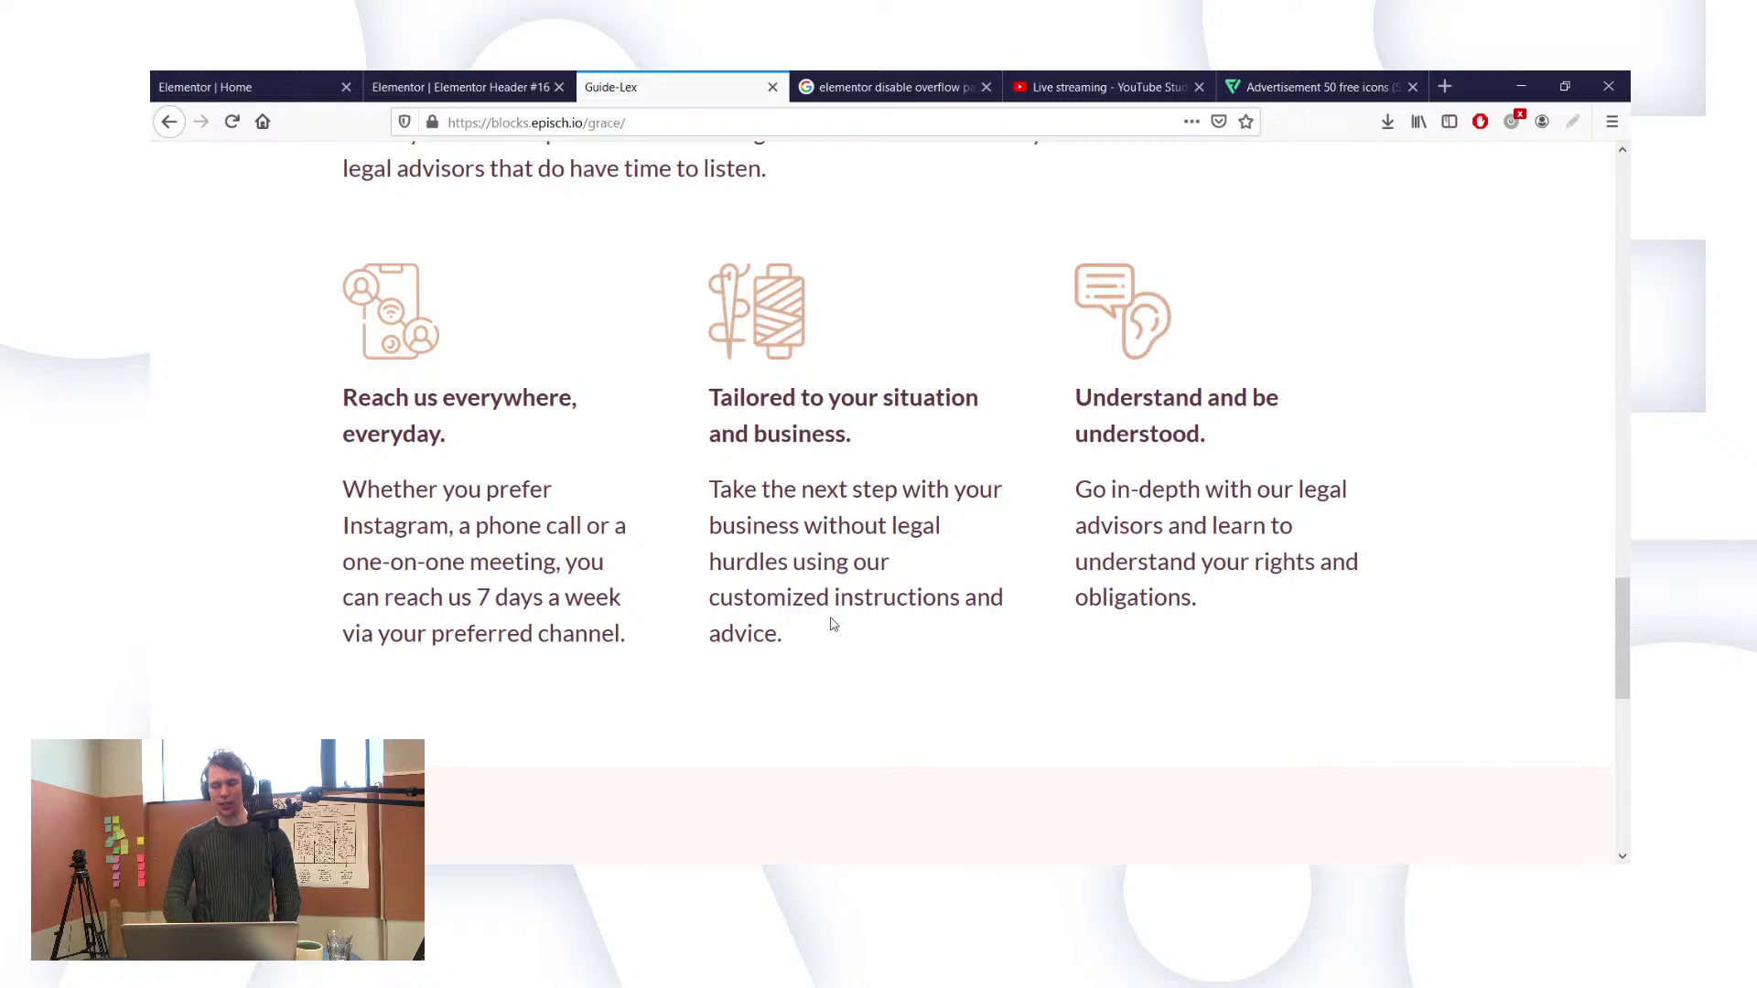
{"action": "scroll", "coordinate": [833, 624], "scroll_direction": "down", "scroll_amount": 1}
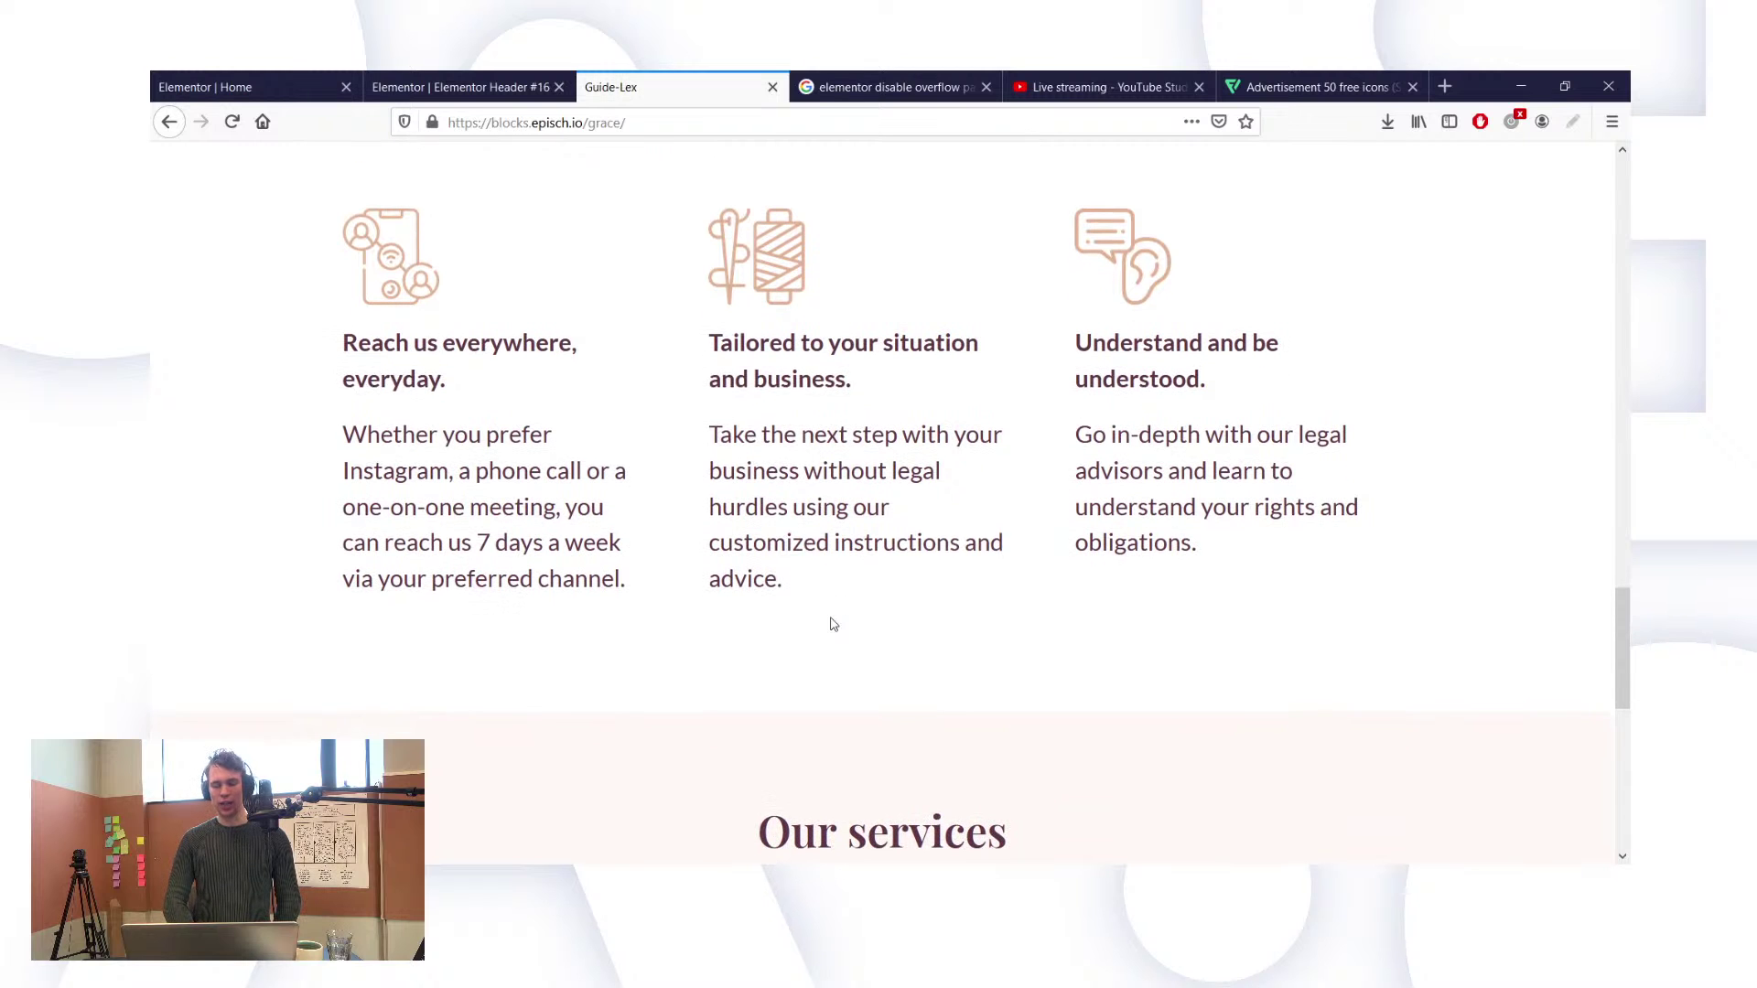
{"action": "scroll", "coordinate": [834, 624], "scroll_direction": "down", "scroll_amount": 4}
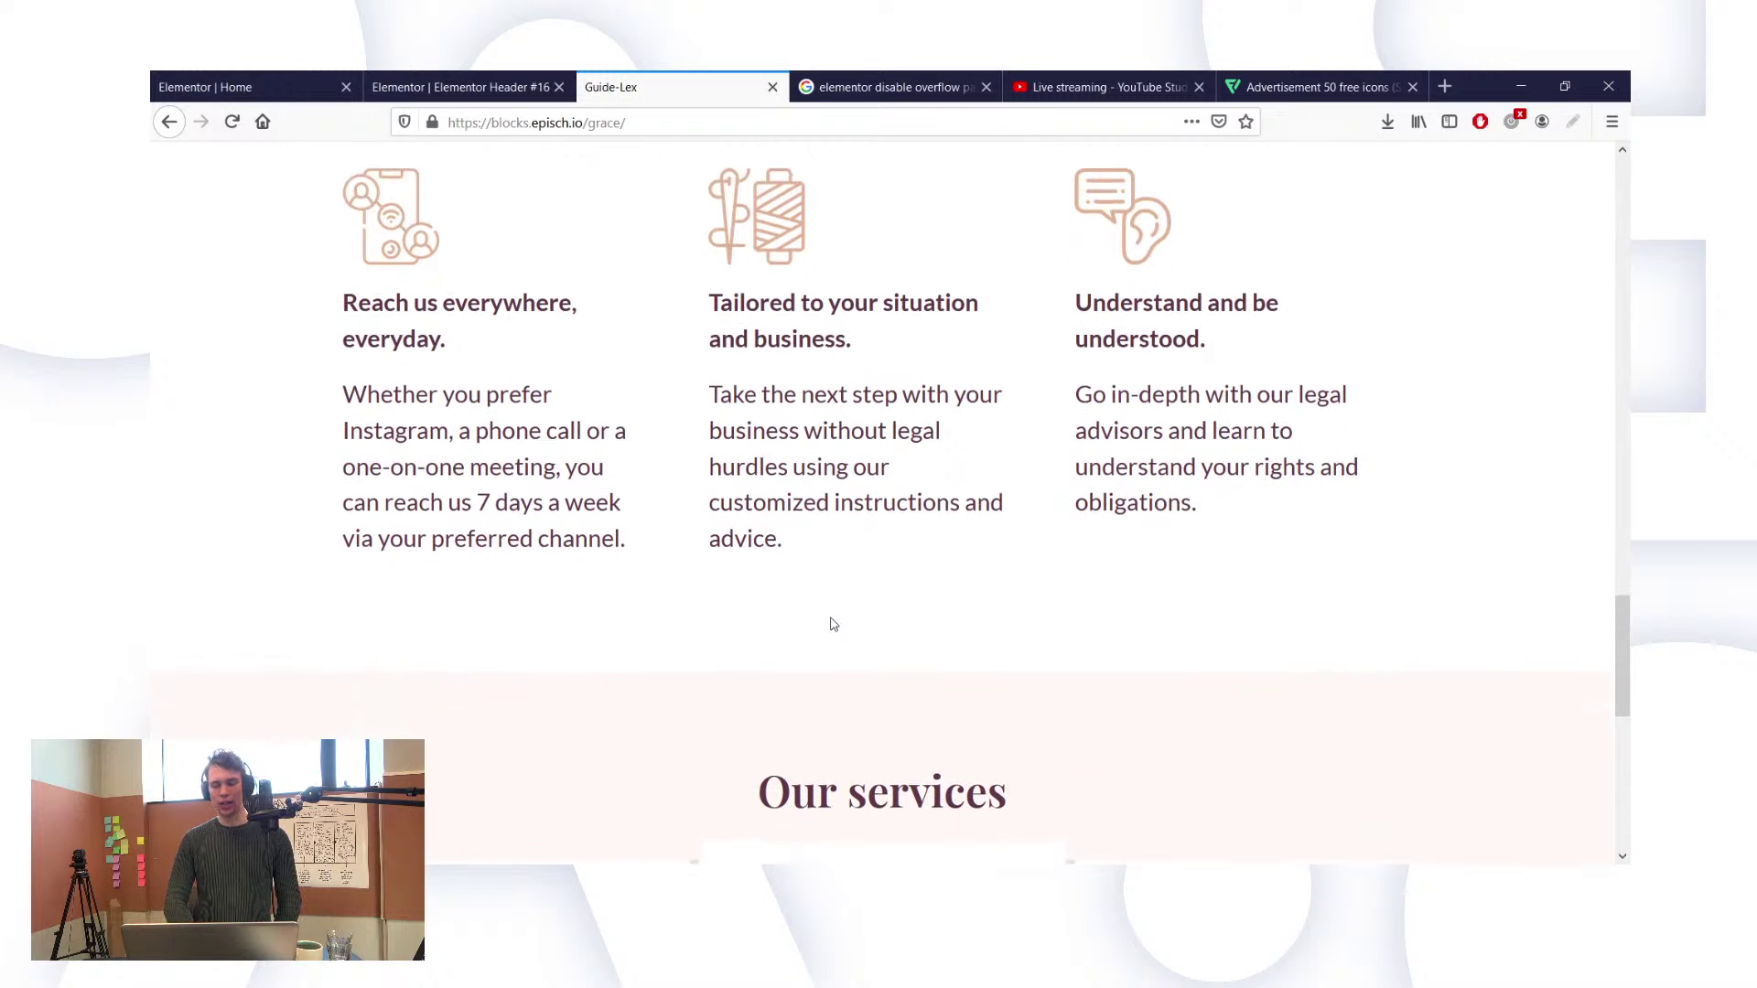
{"action": "scroll", "coordinate": [832, 618], "scroll_direction": "down", "scroll_amount": 4}
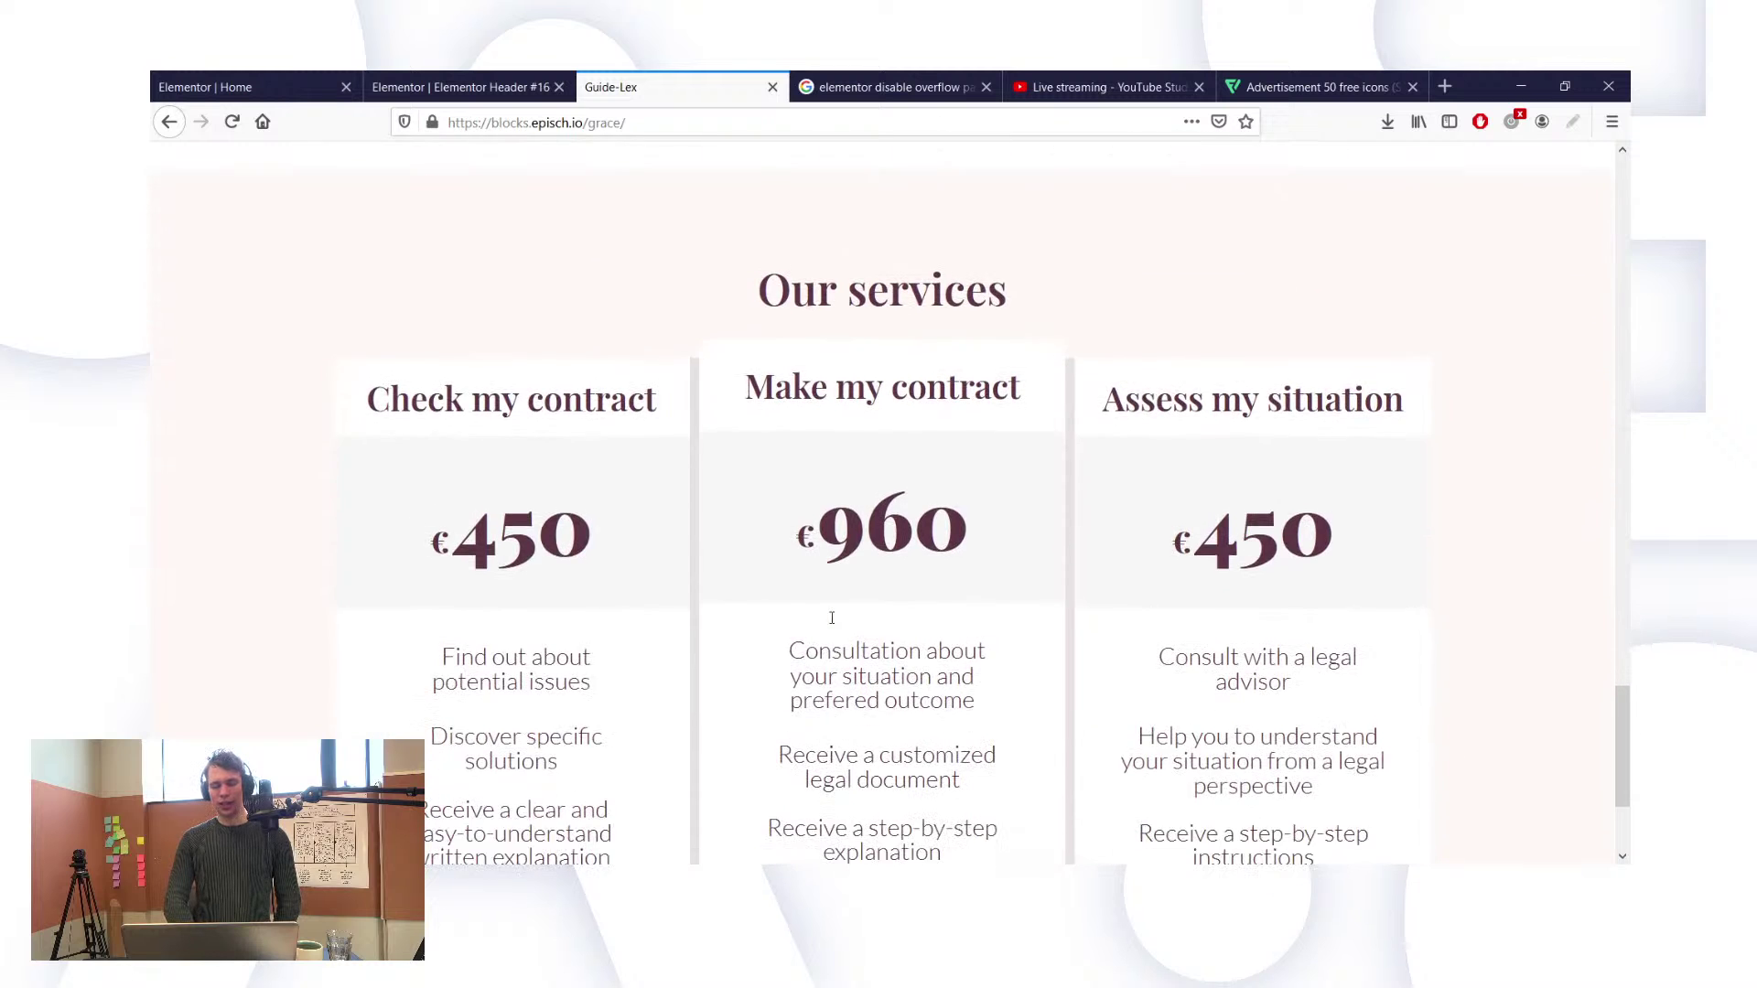
{"action": "scroll", "coordinate": [832, 618], "scroll_direction": "down", "scroll_amount": 1}
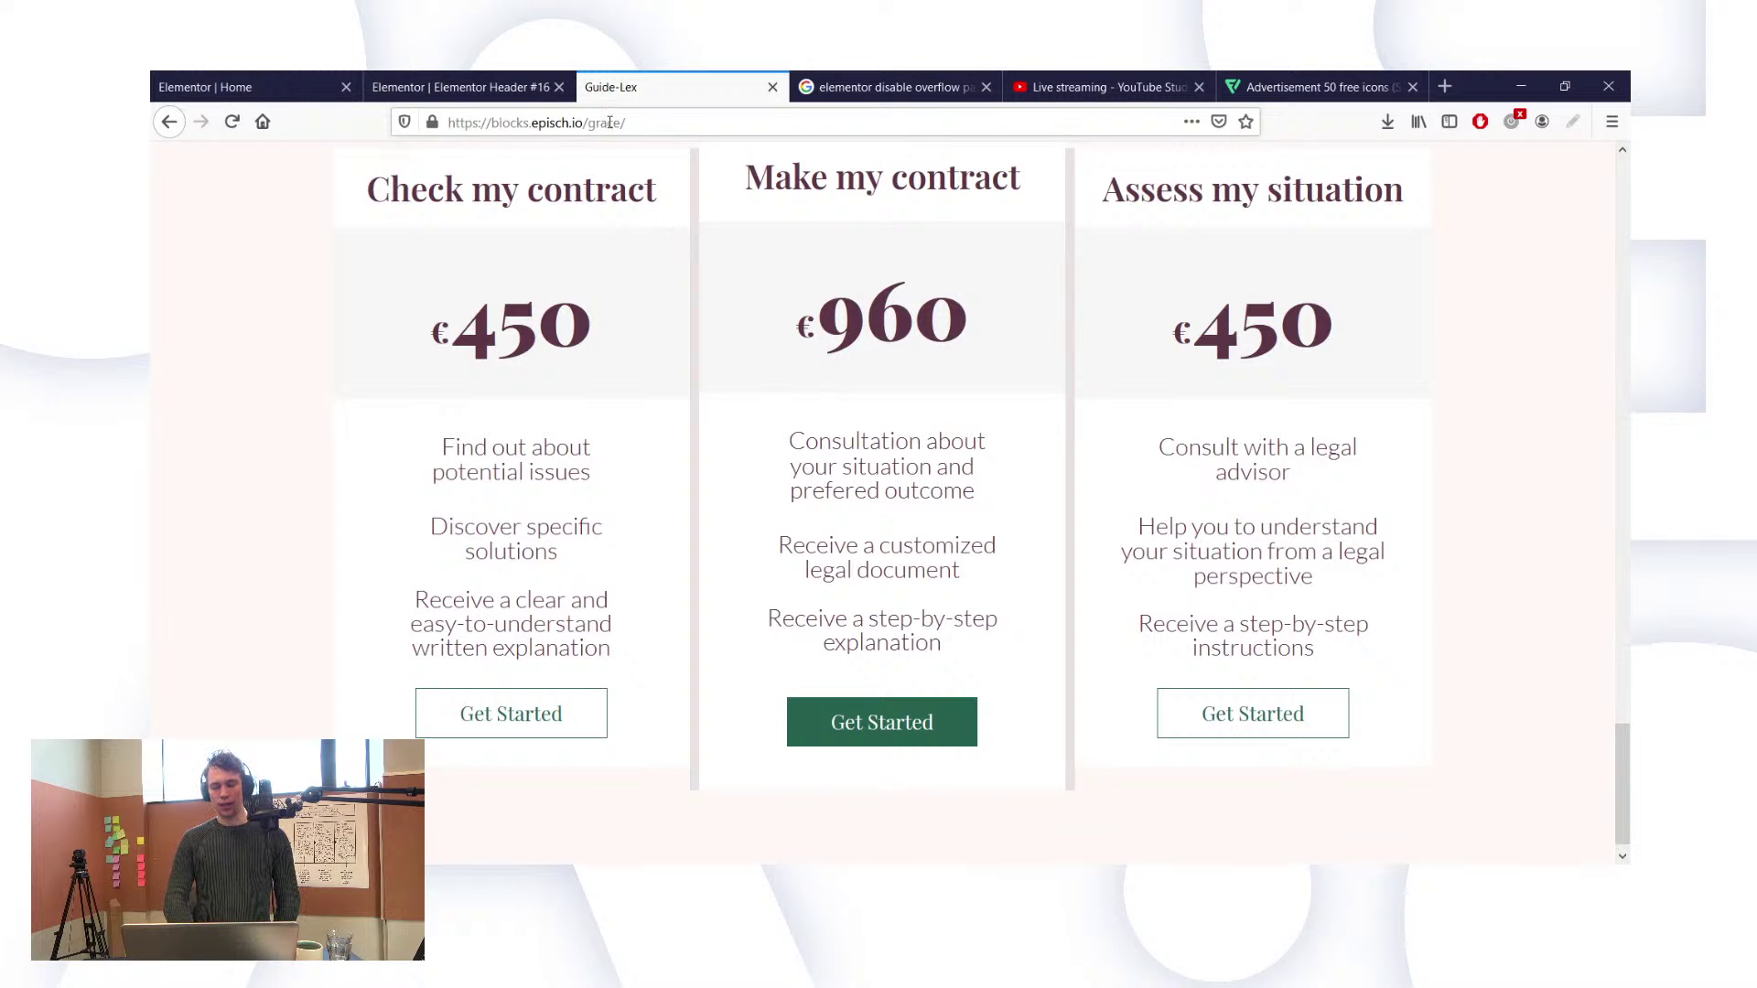
Step: In the Elementor Home tab, log back into WordPress with the admin username and password
{"action": "left_click", "coordinate": [486, 79]}
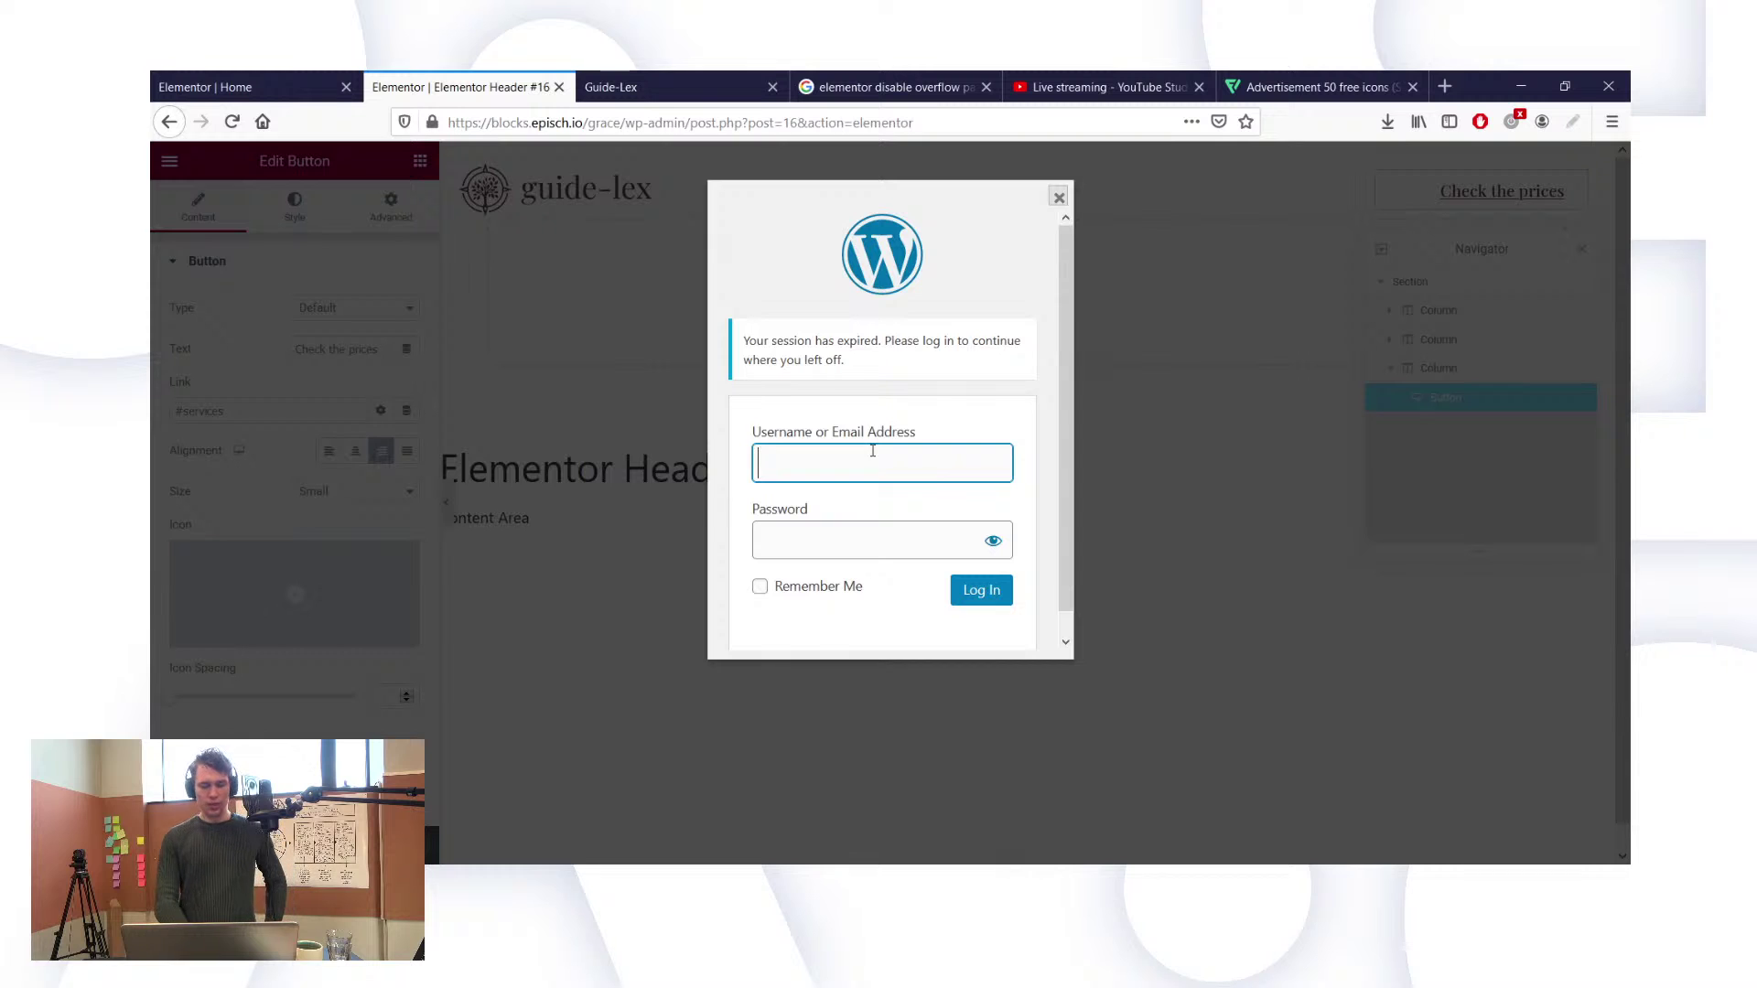
{"action": "left_click", "coordinate": [319, 87]}
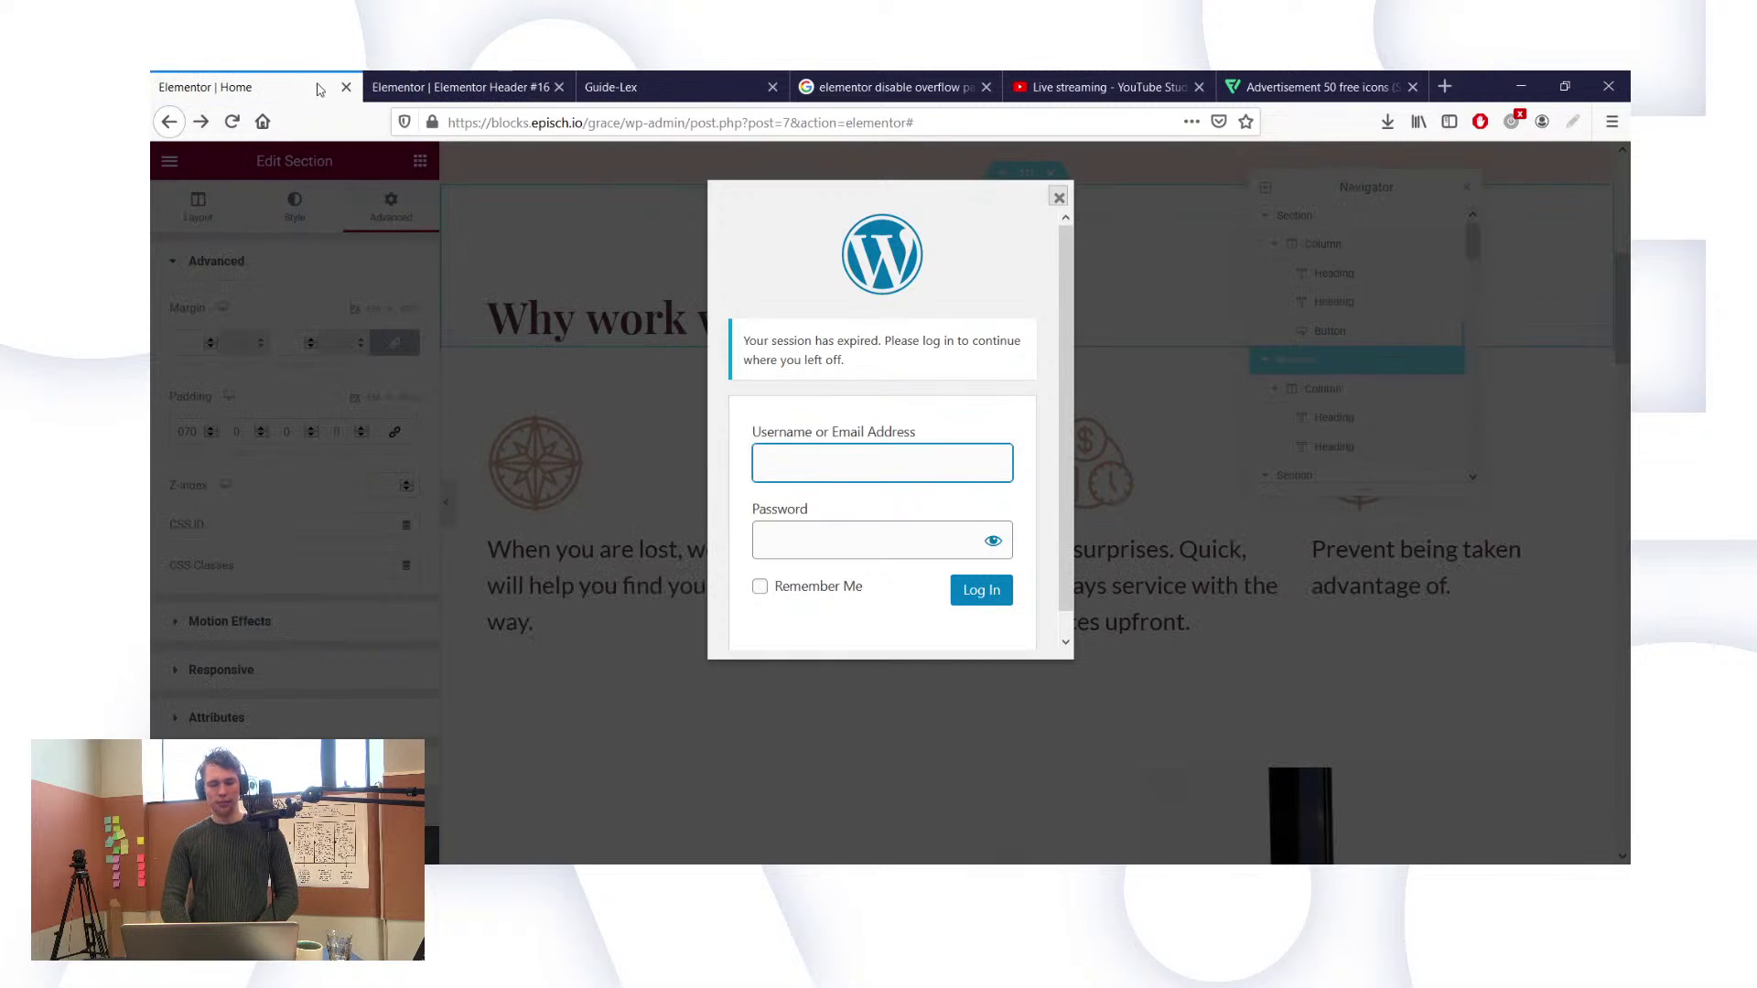
{"action": "type", "text": "griffin"}
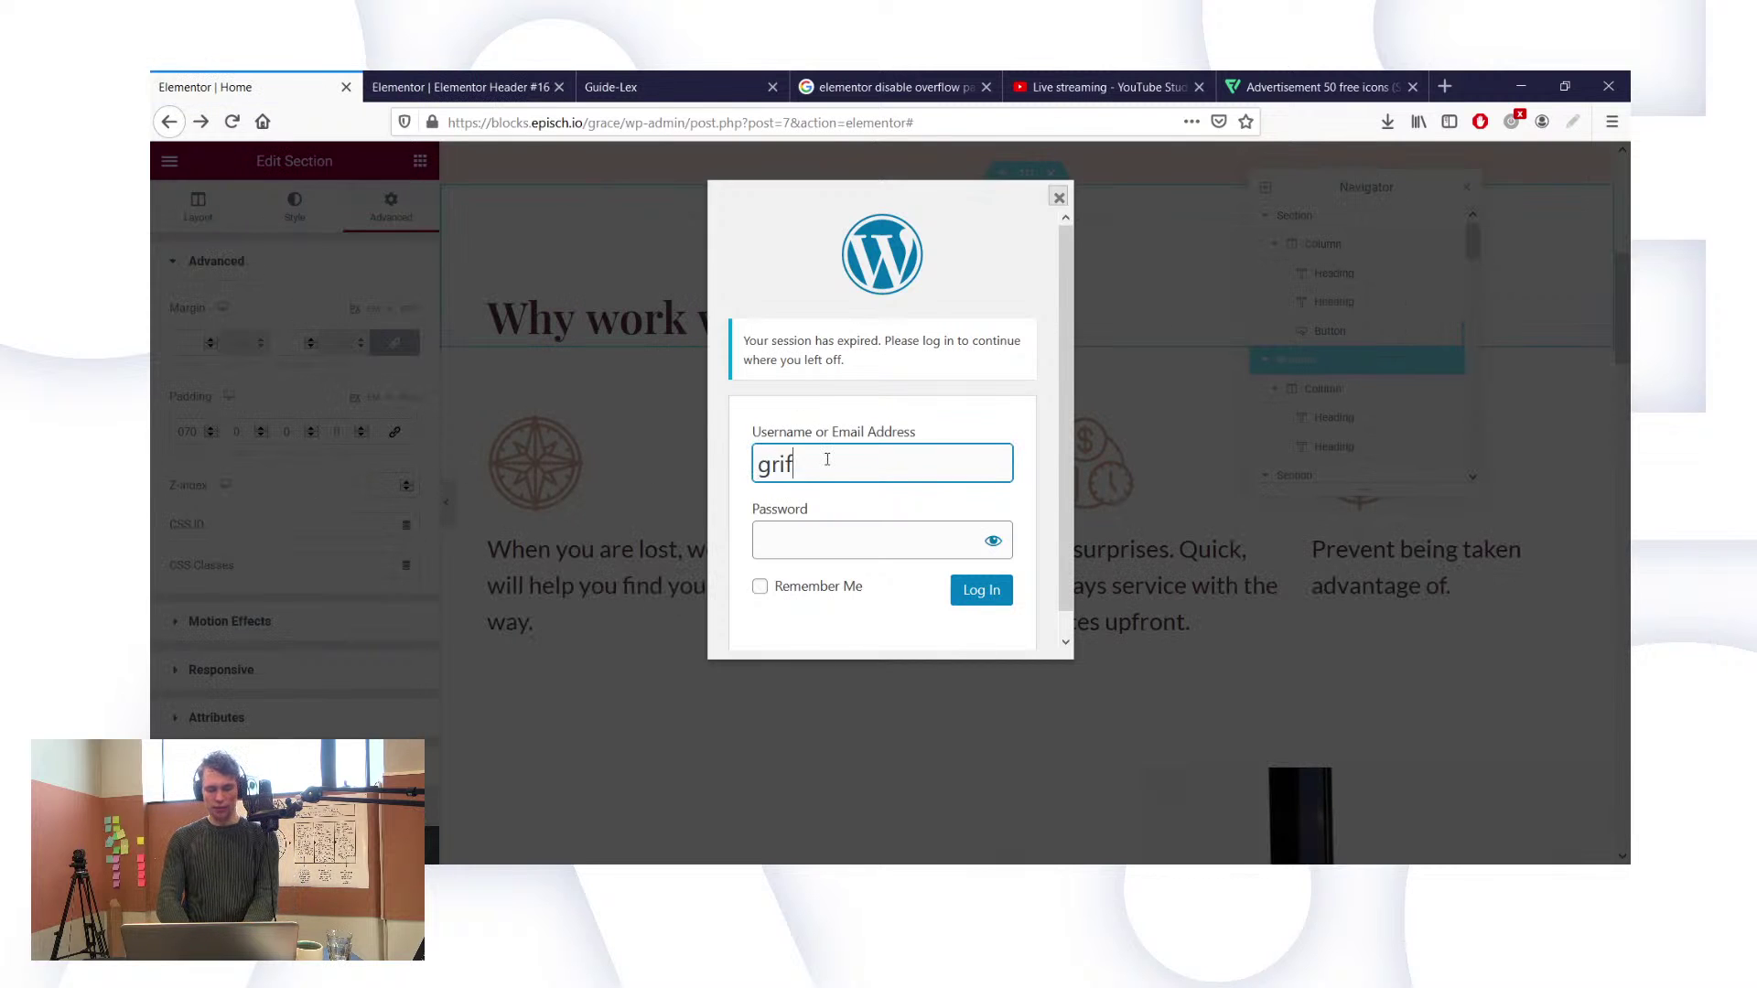
{"action": "key", "text": "Tab"}
{"action": "type", "text": "•••••••••••••"}
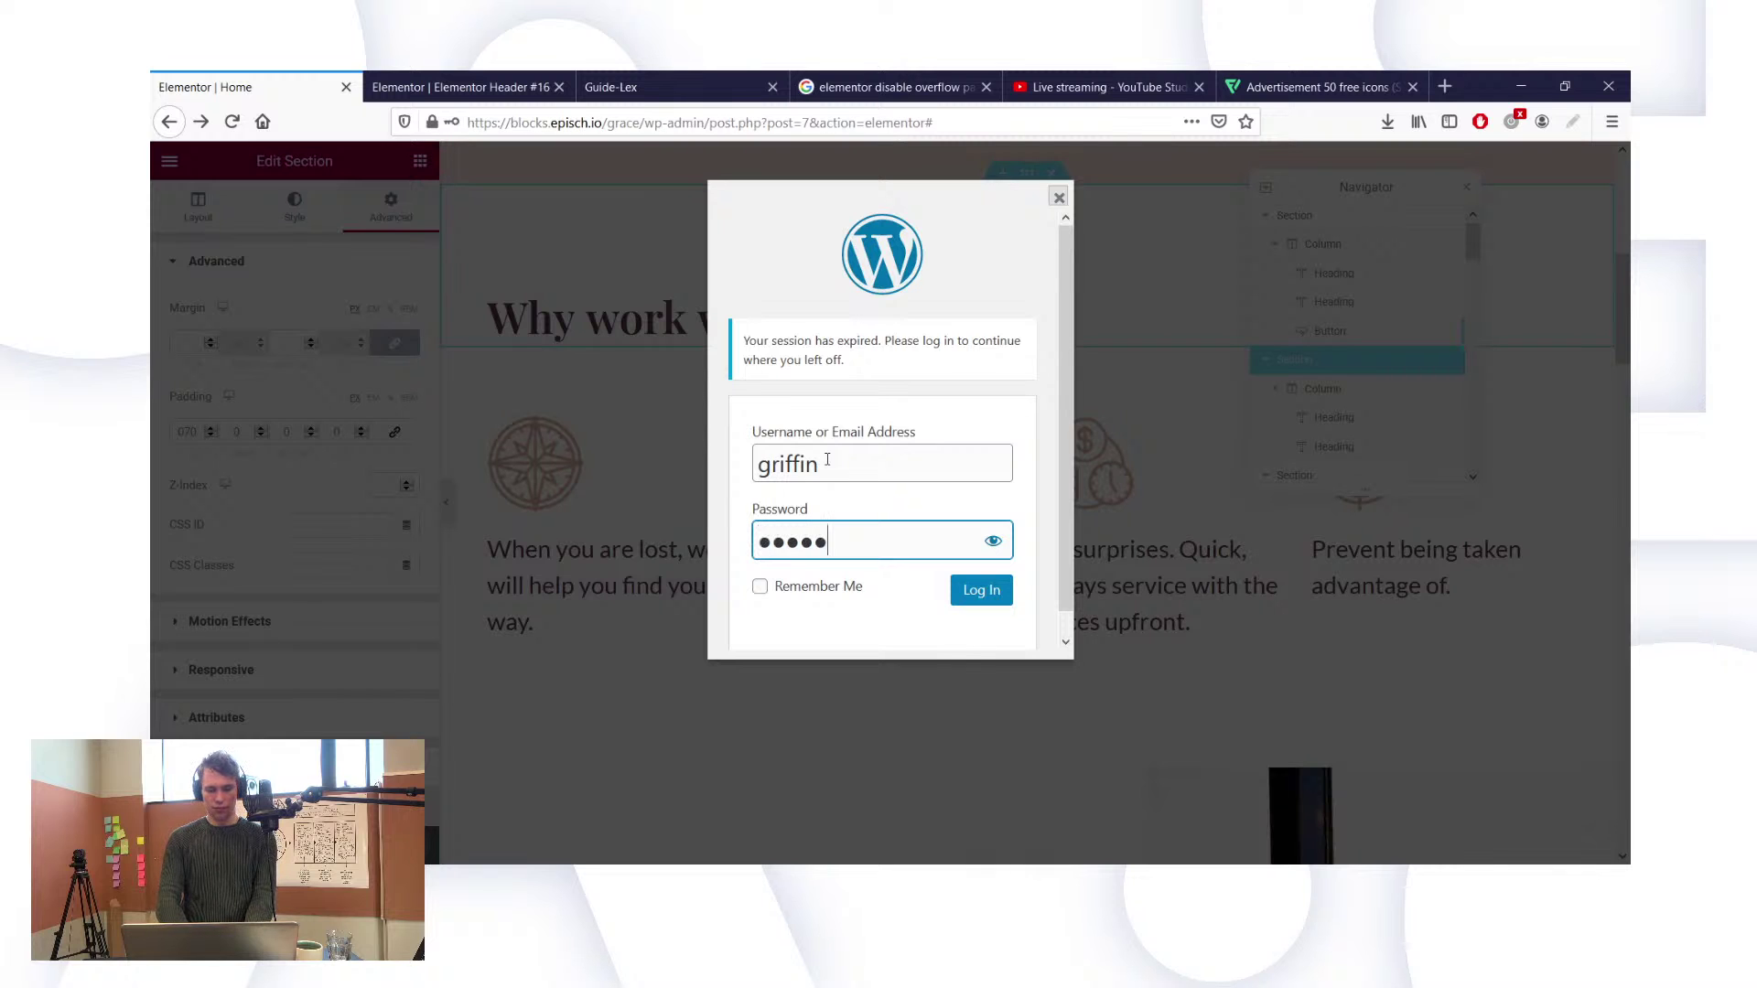
{"action": "type", "text": "•"}
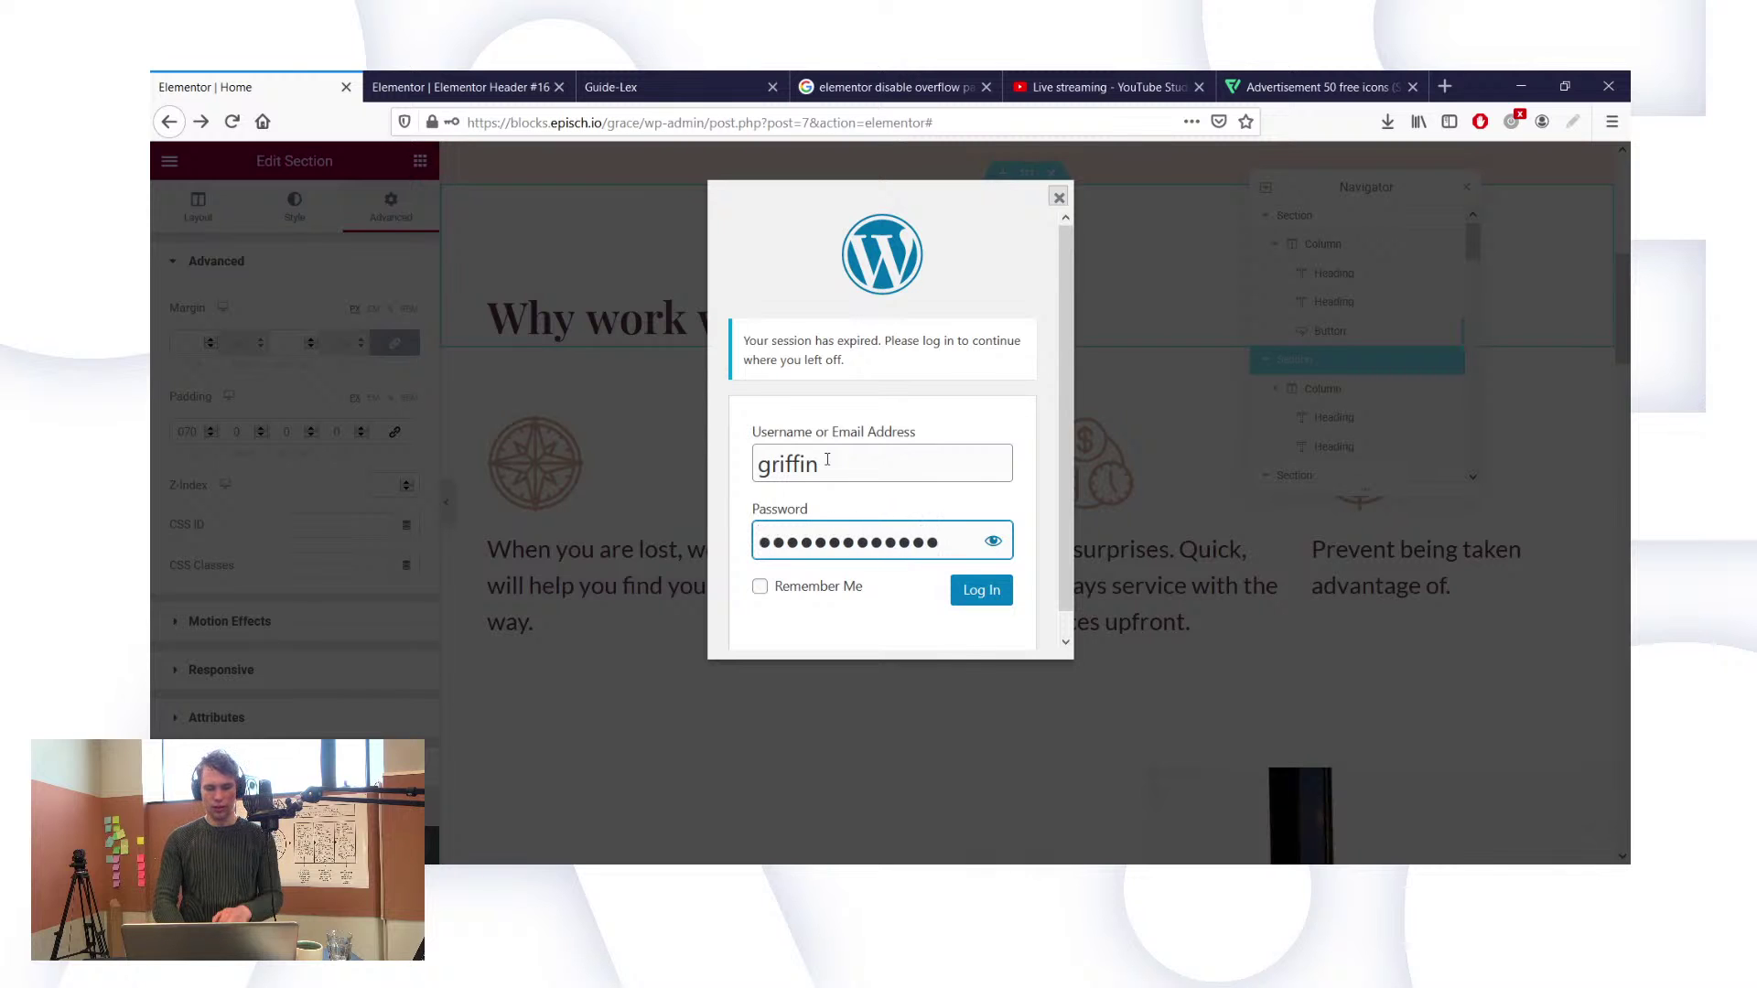
{"action": "key", "text": "Return"}
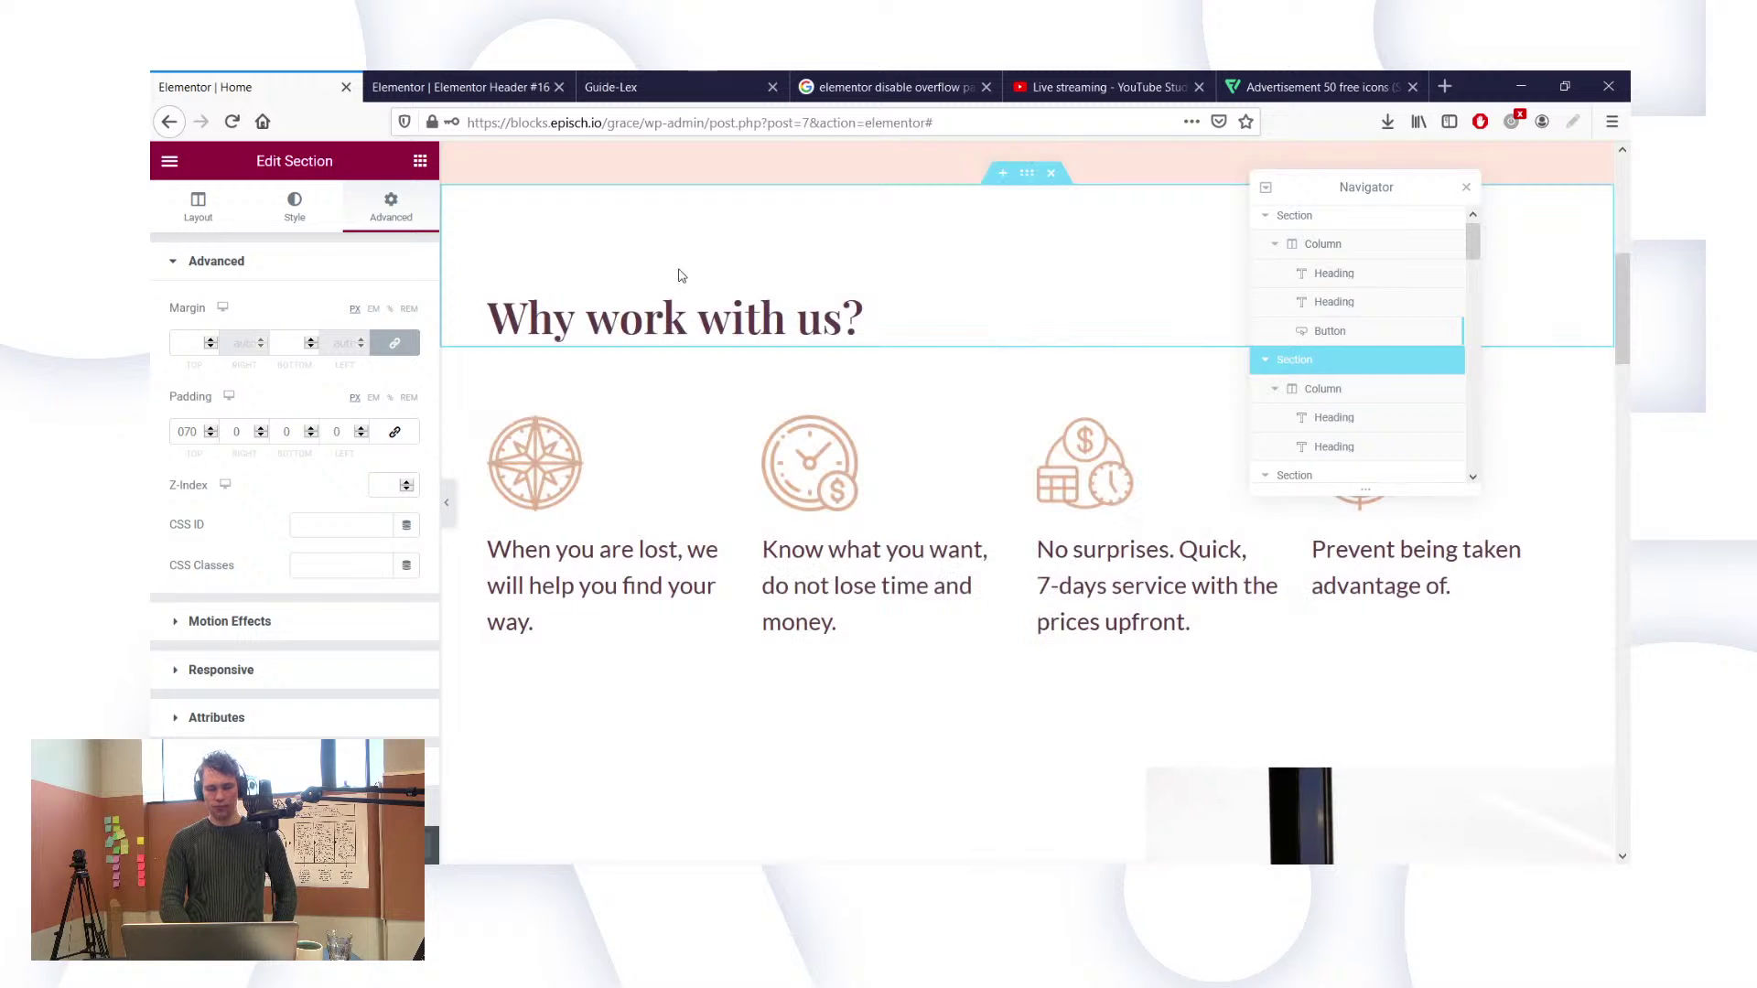
Step: Change the Make my contract price card's button text from Get Started to 'Plan a call'
{"action": "scroll", "coordinate": [820, 502], "scroll_direction": "down", "scroll_amount": 20}
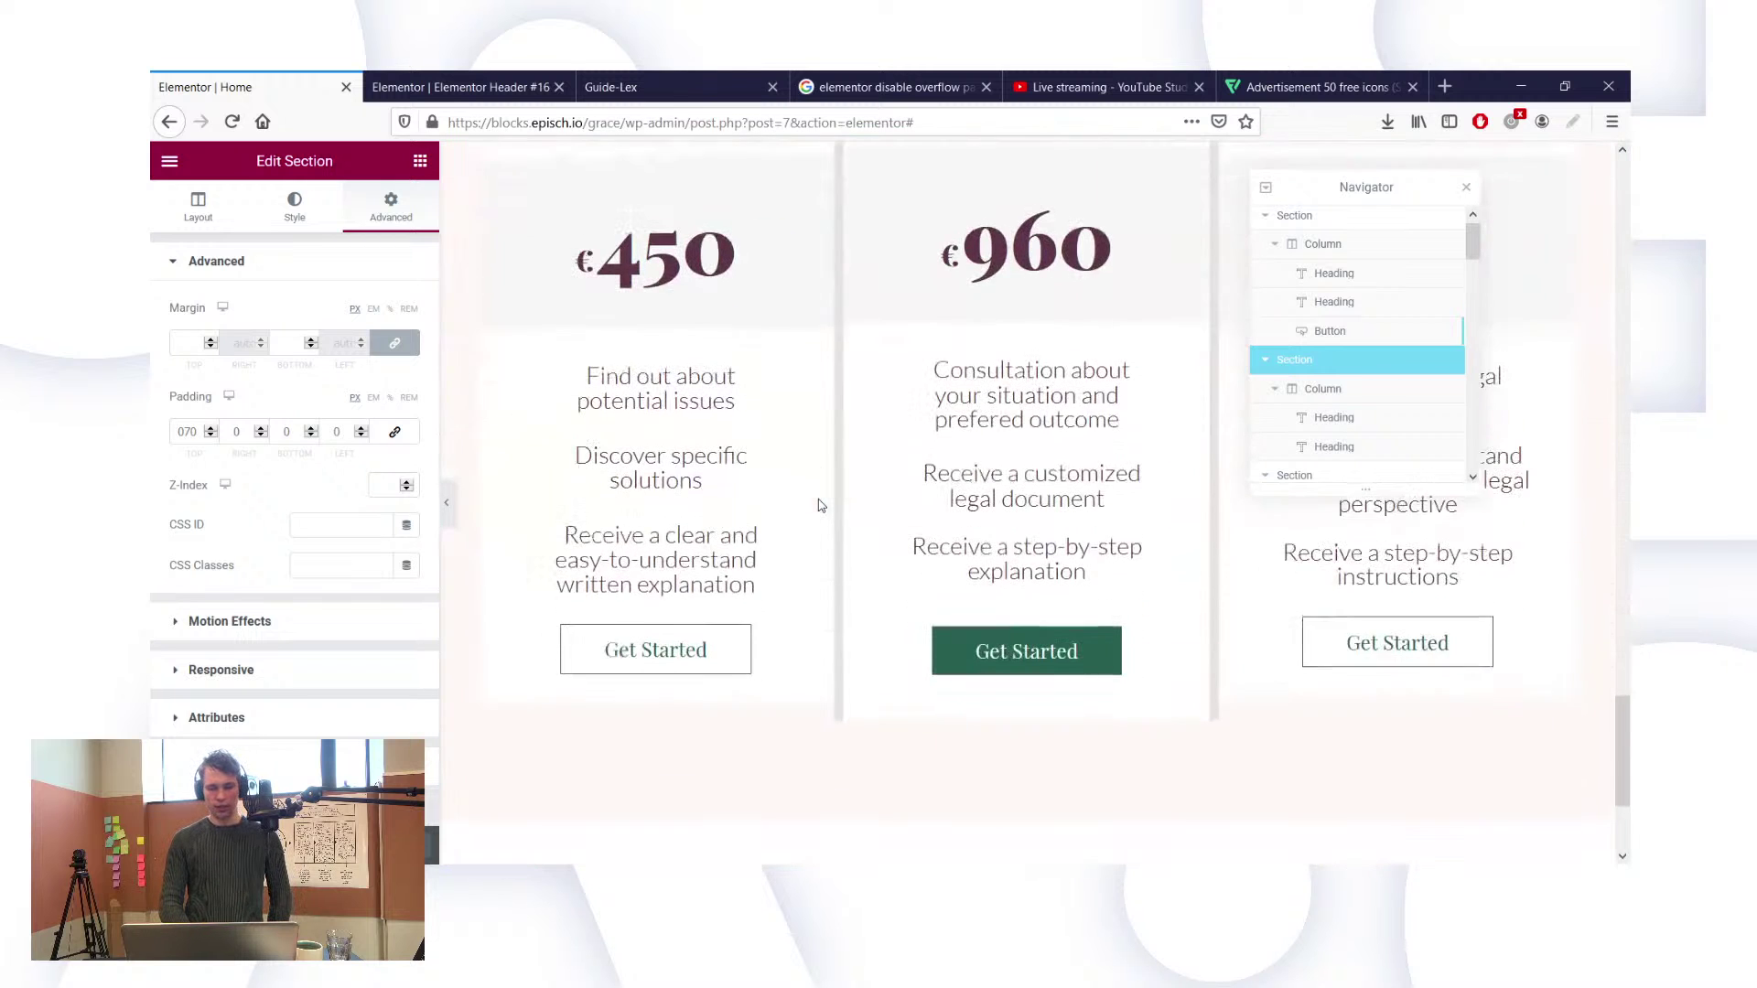
{"action": "scroll", "coordinate": [821, 506], "scroll_direction": "down", "scroll_amount": 1}
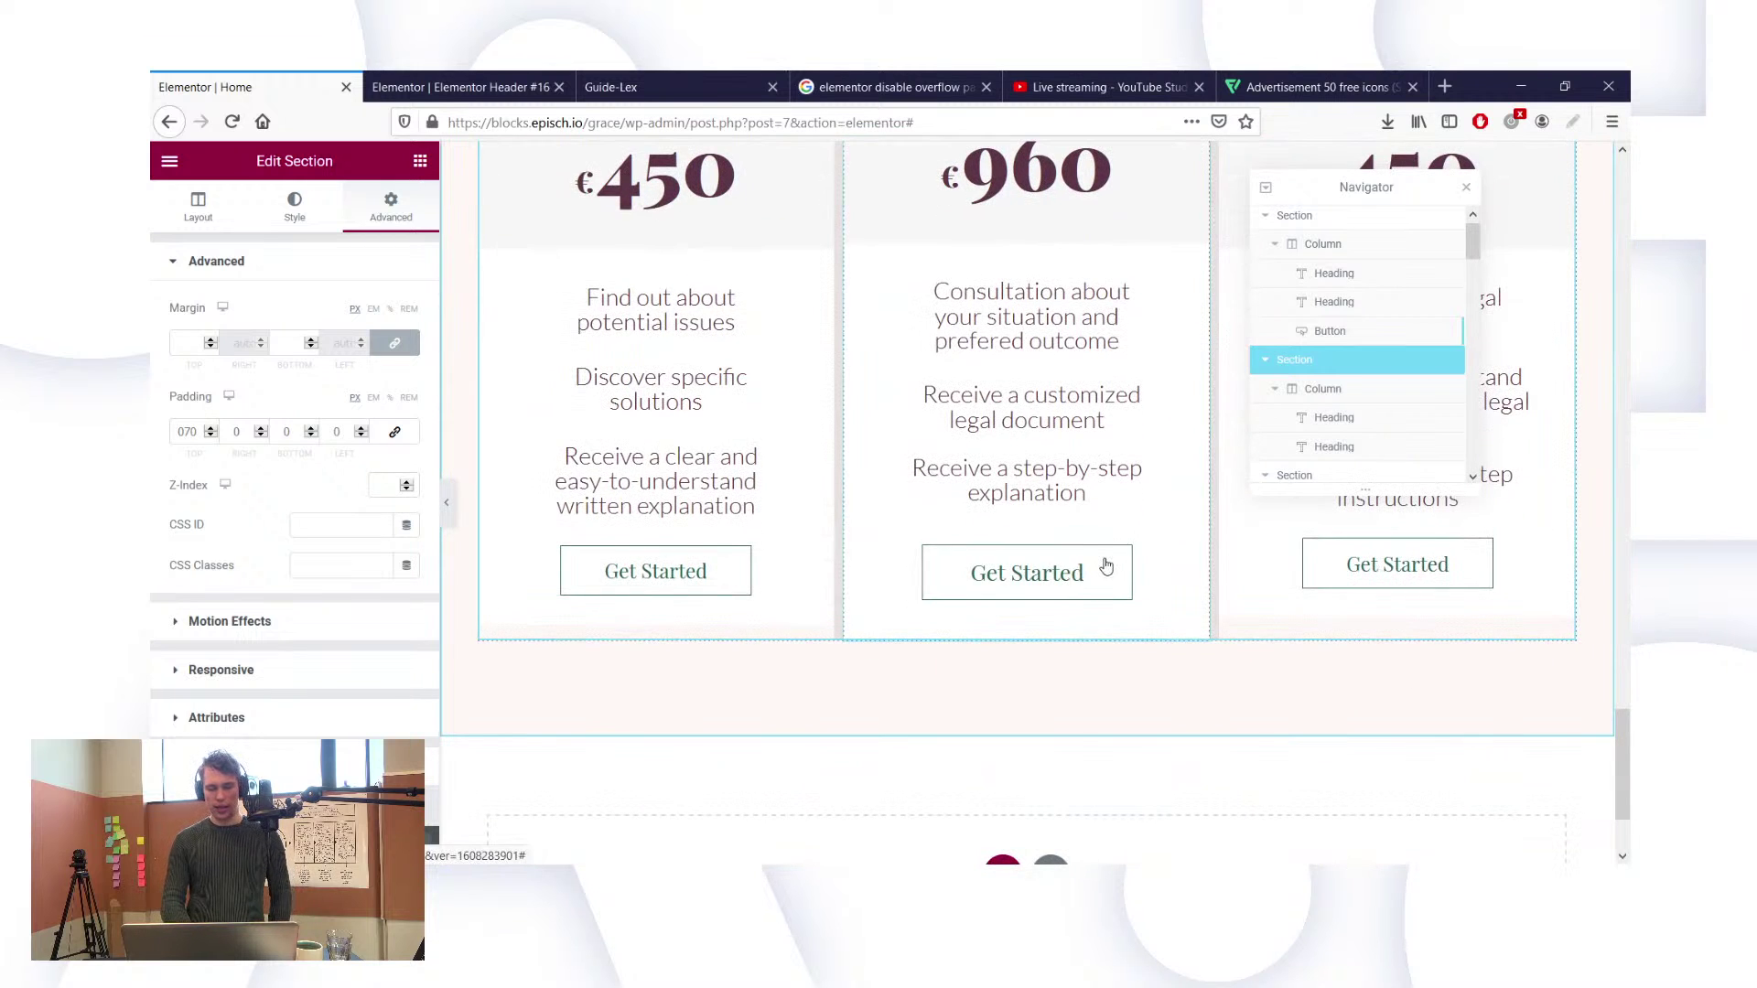
{"action": "left_click", "coordinate": [756, 439]}
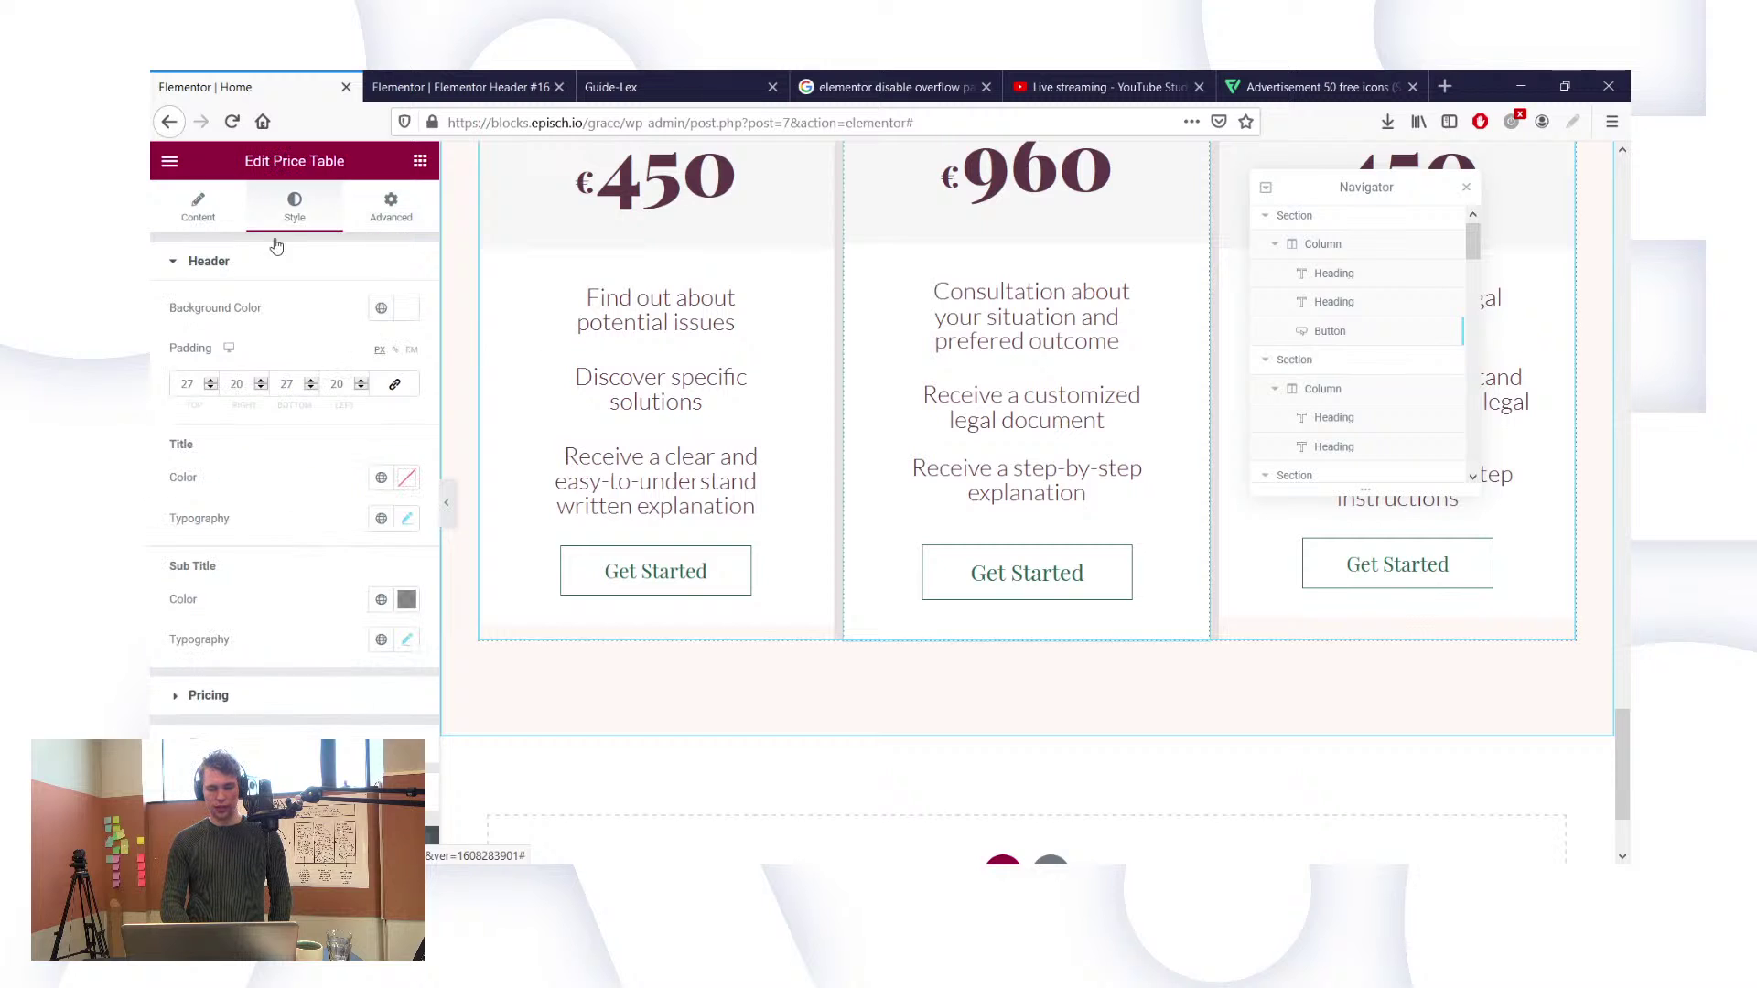
{"action": "left_click", "coordinate": [212, 214]}
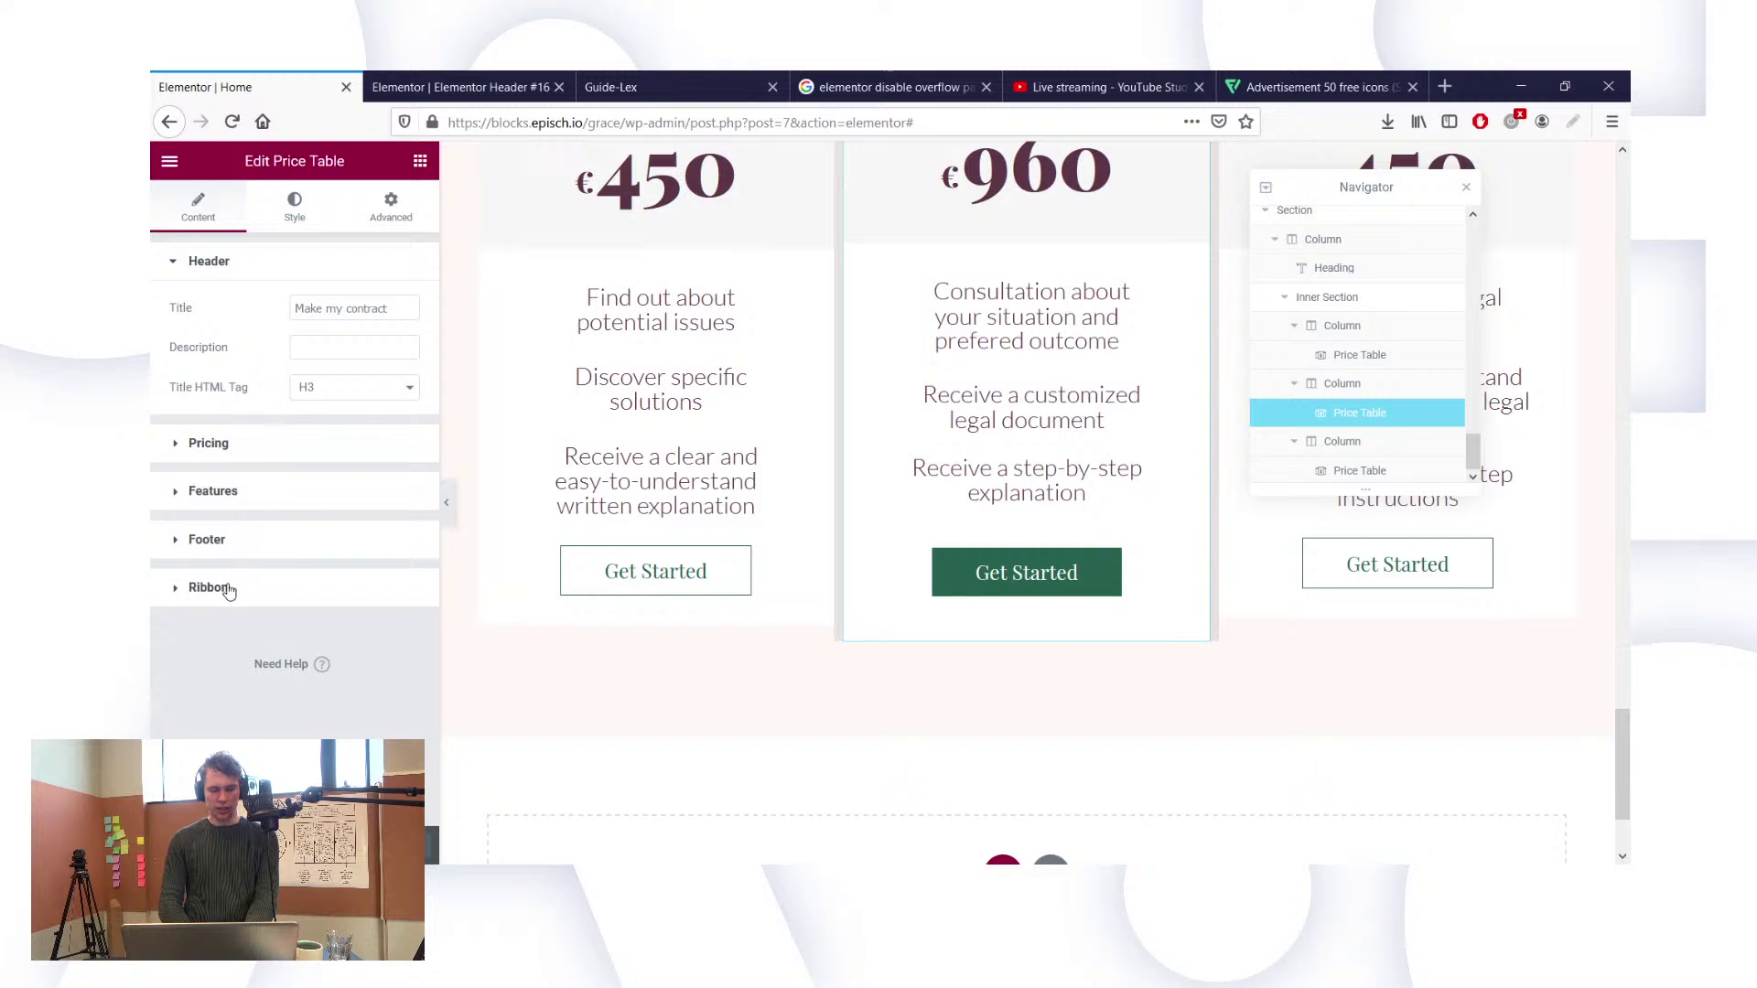
{"action": "left_click", "coordinate": [210, 547]}
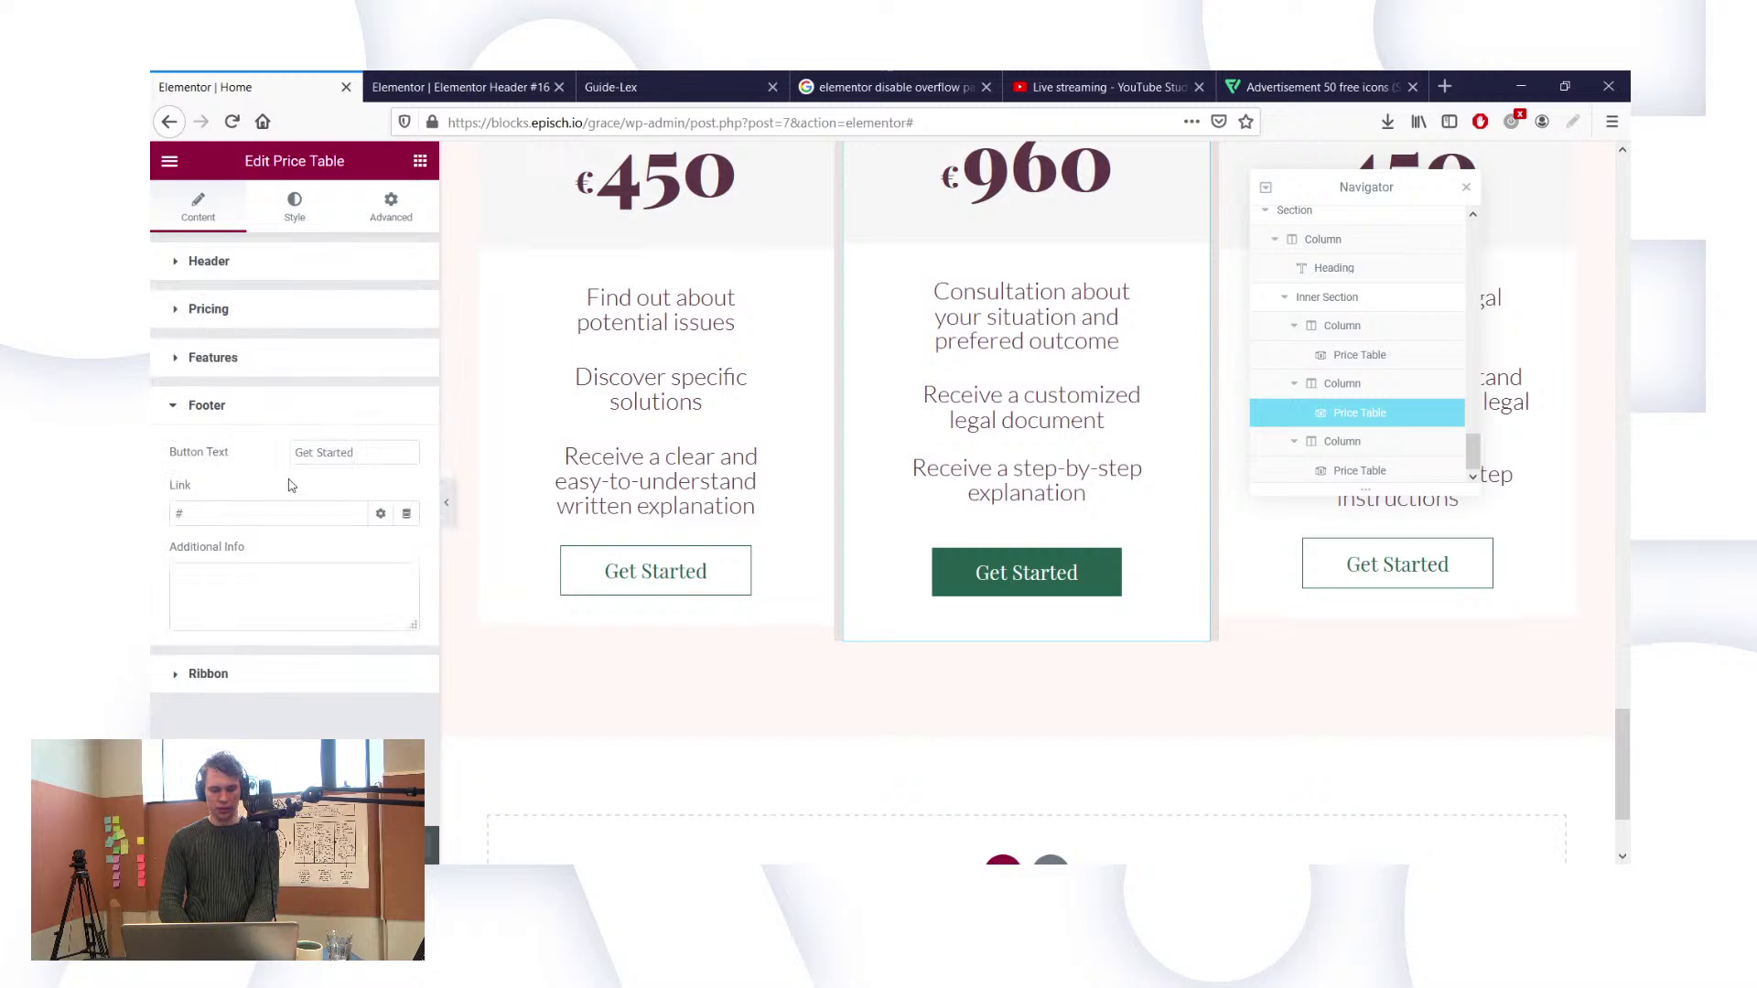
{"action": "triple_click", "coordinate": [329, 443]}
{"action": "type", "text": "P"}
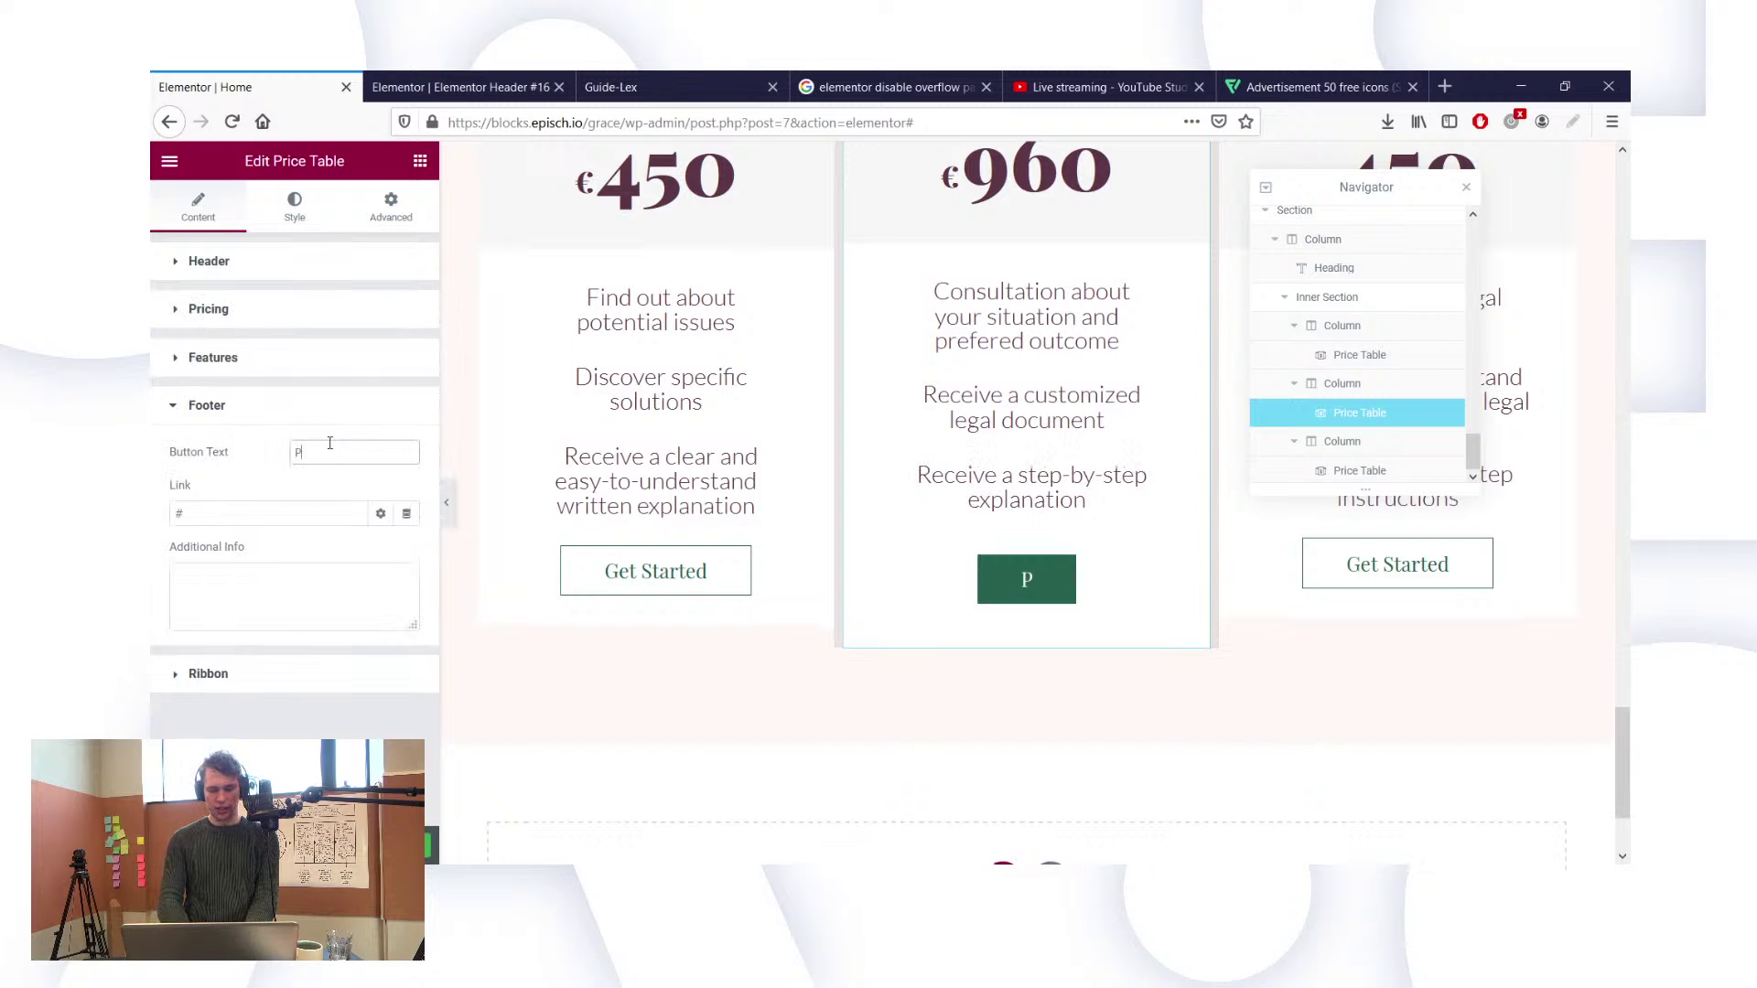
{"action": "type", "text": "lan a call"}
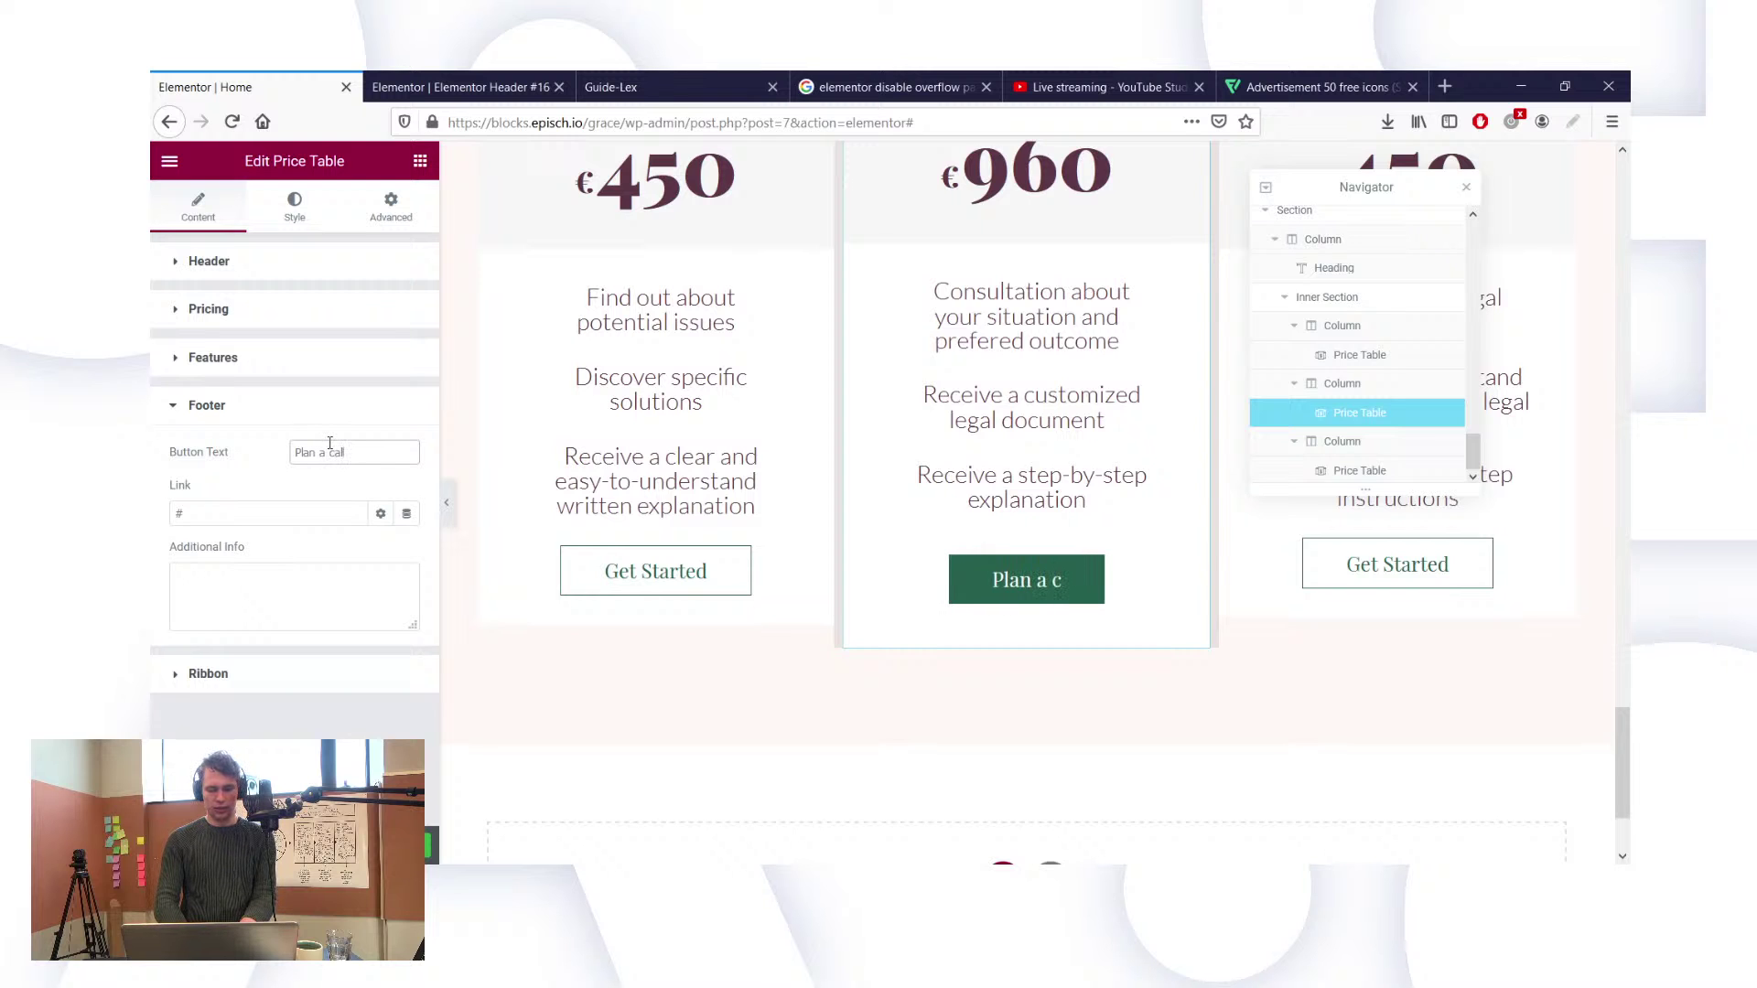
{"action": "triple_click", "coordinate": [330, 442]}
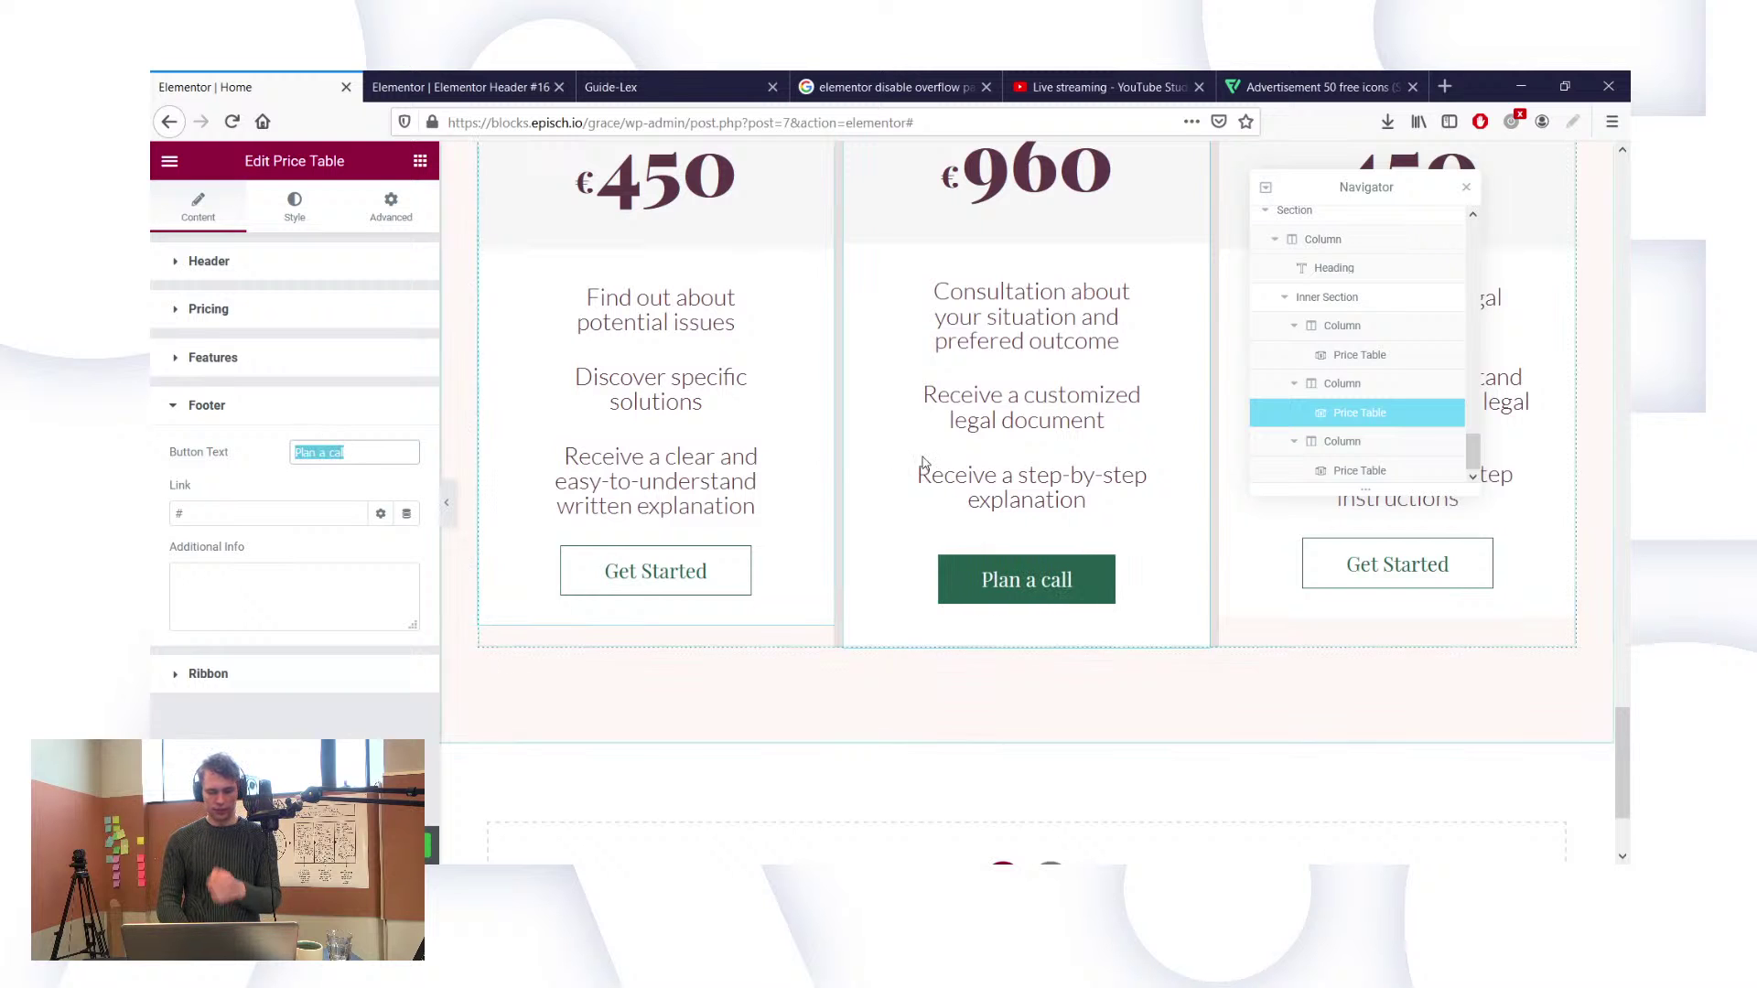
{"action": "scroll", "coordinate": [726, 412], "scroll_direction": "up", "scroll_amount": 1}
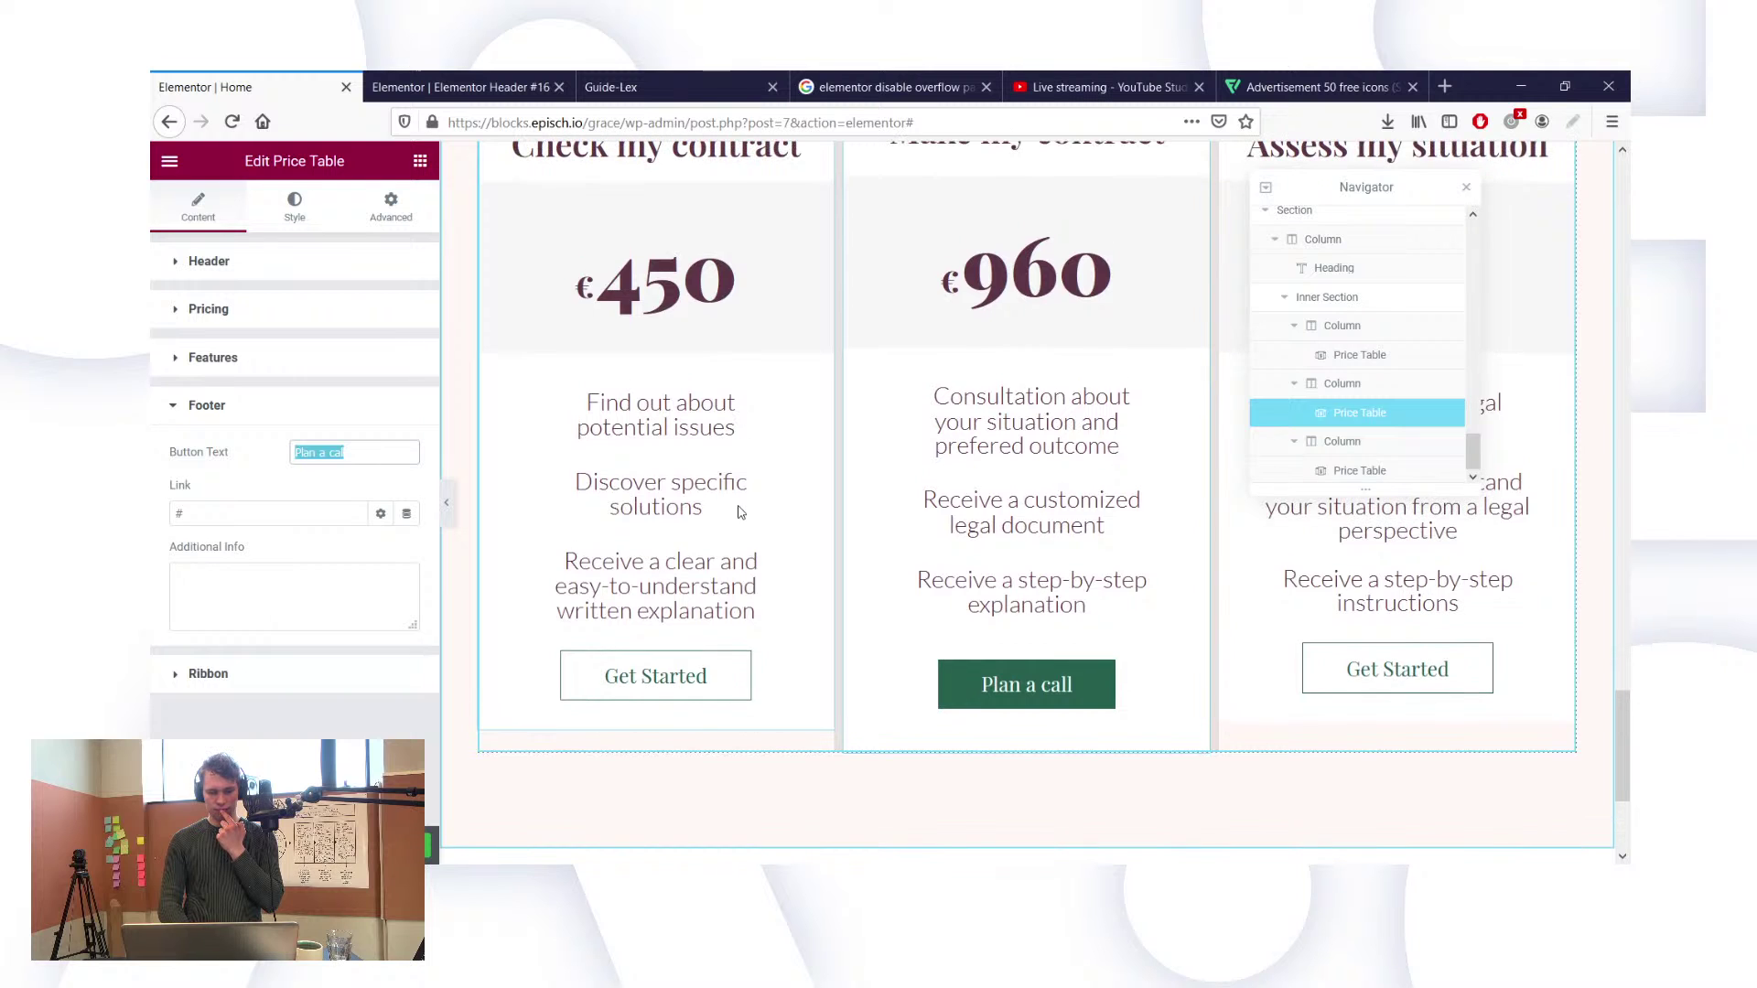
Step: Set the Check my contract card's and the third price table's buttons to 'Plan a call'
{"action": "left_click", "coordinate": [567, 417]}
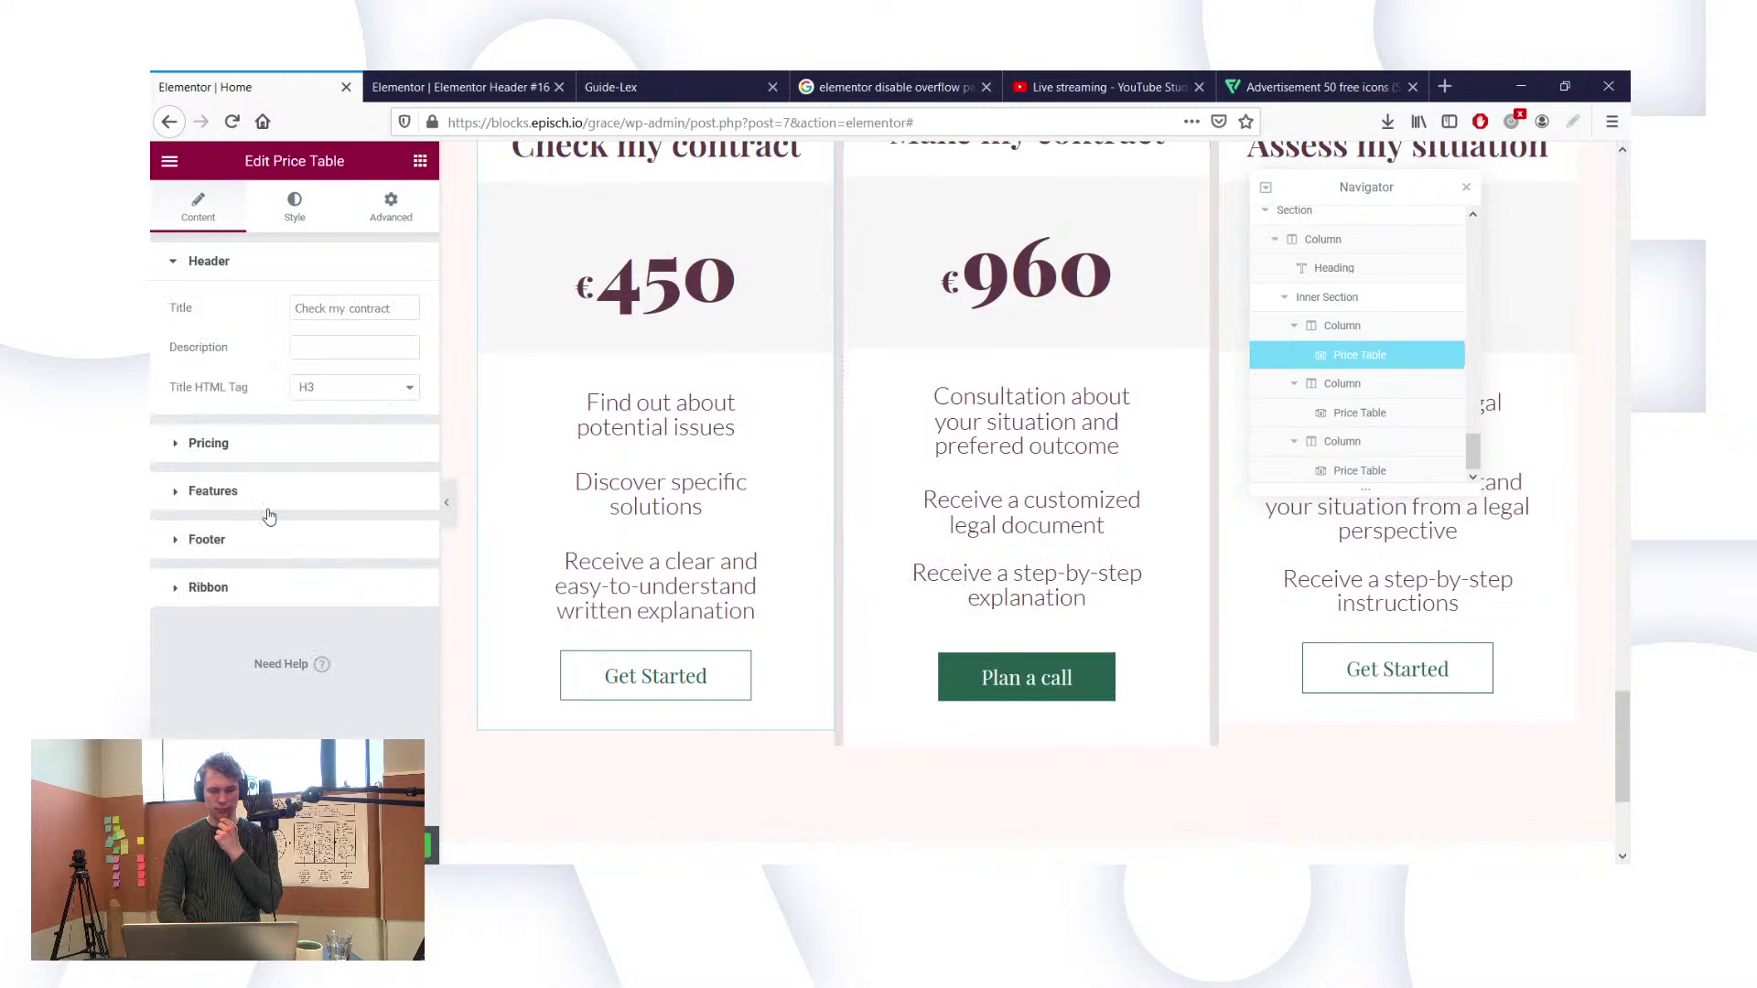
{"action": "left_click", "coordinate": [228, 540]}
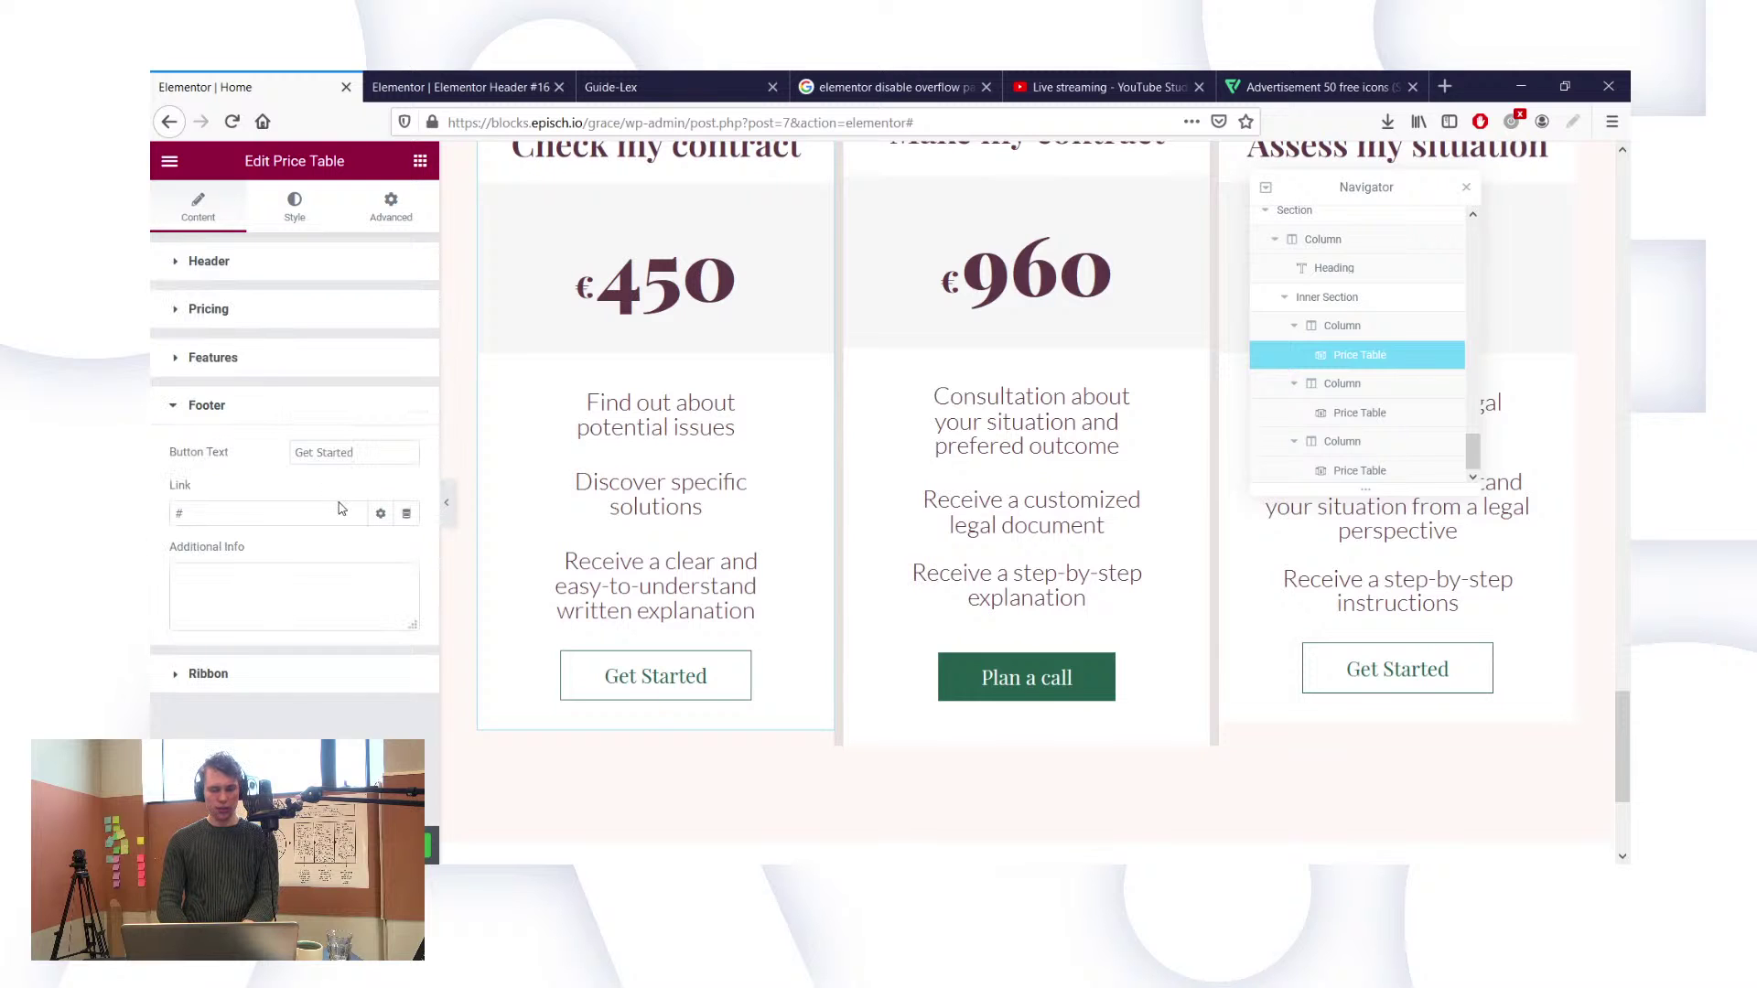
{"action": "triple_click", "coordinate": [352, 452]}
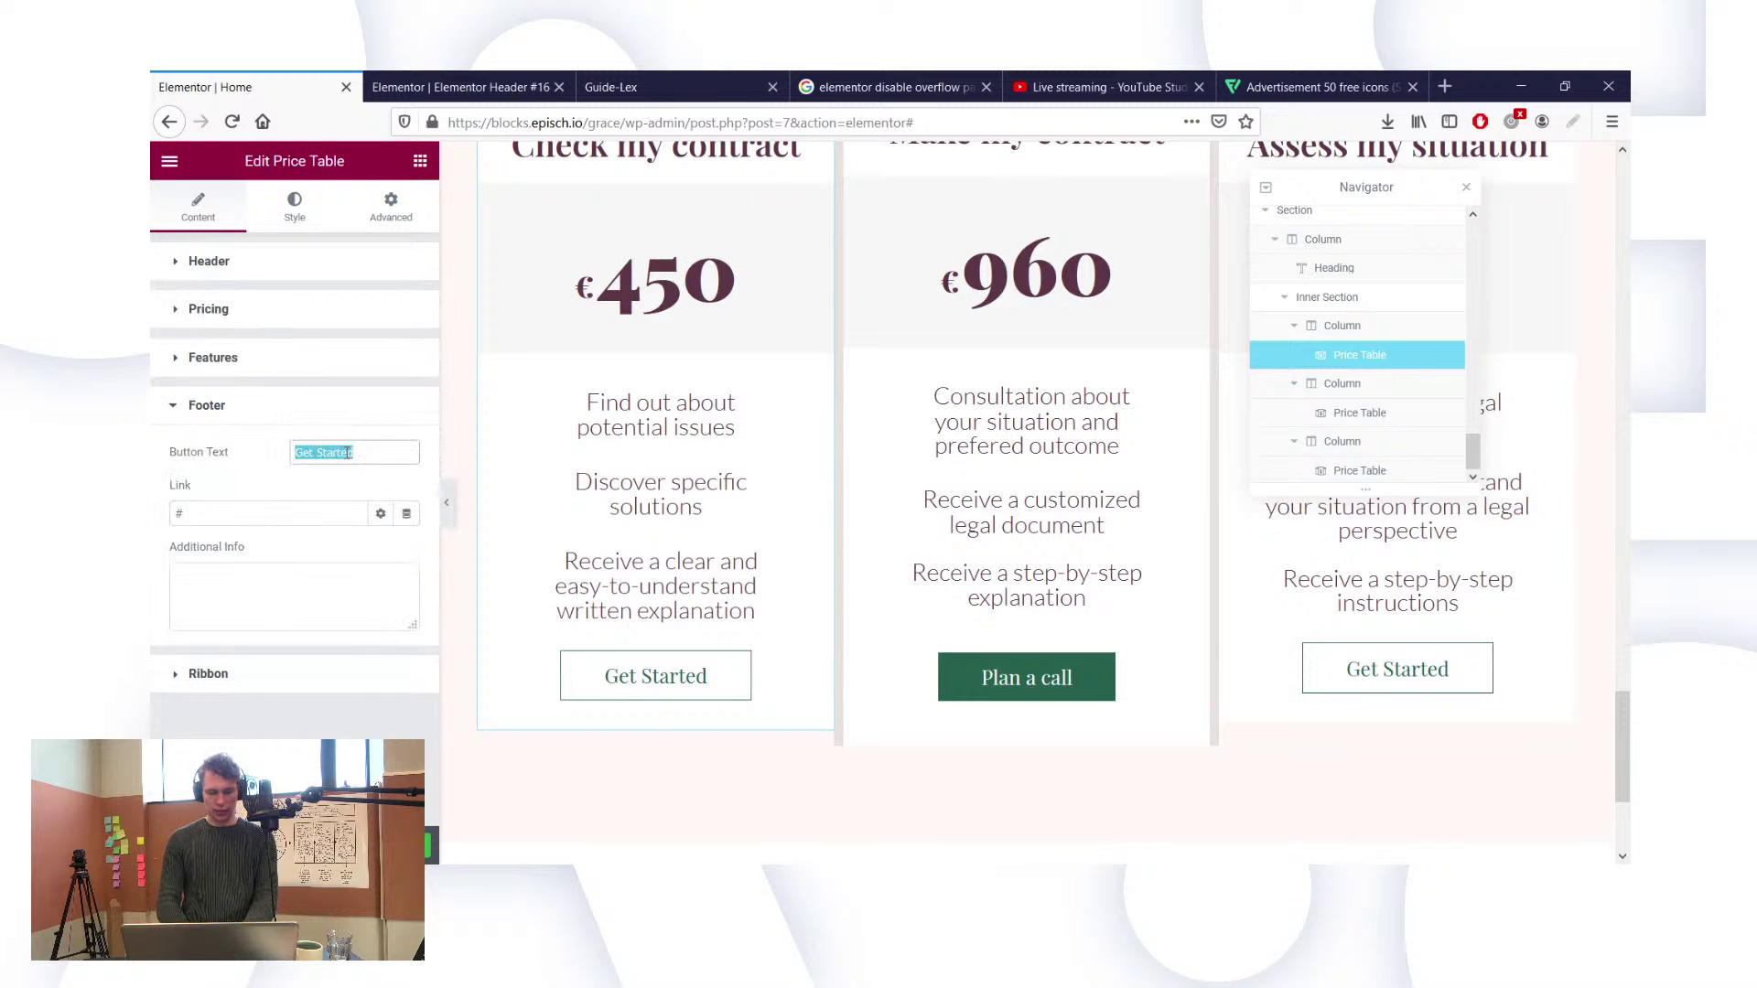
{"action": "type", "text": "Plan a call"}
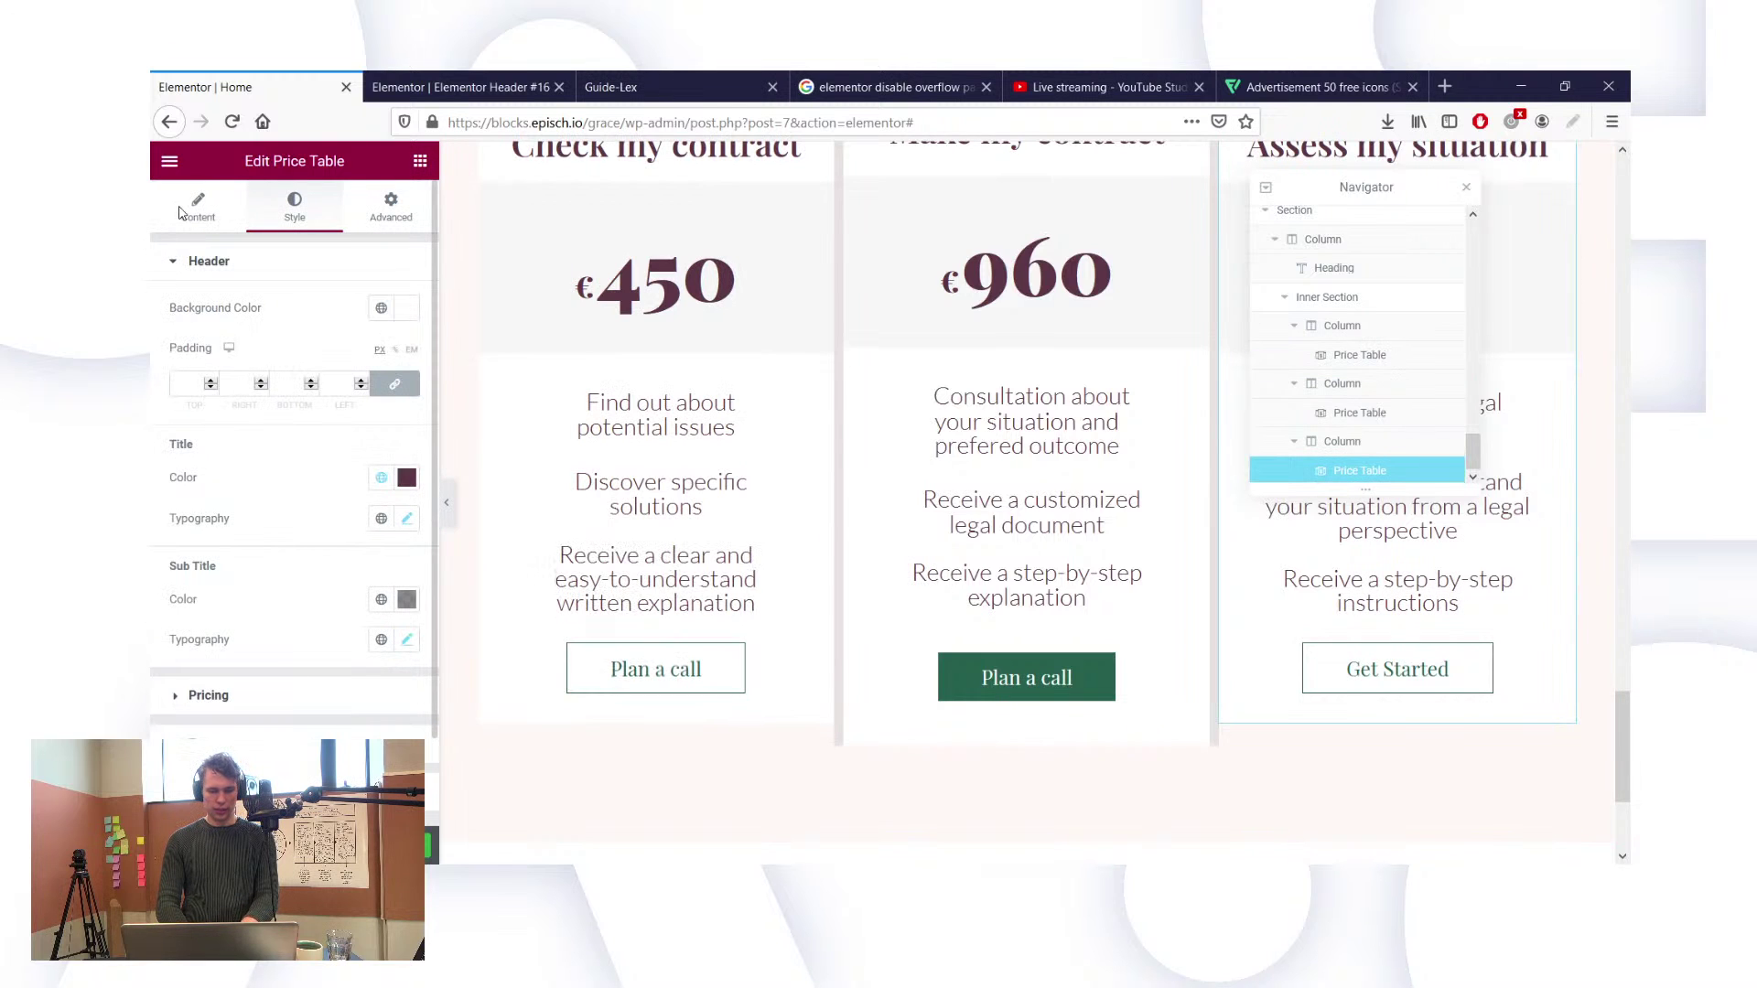
{"action": "left_click", "coordinate": [188, 211]}
{"action": "left_click", "coordinate": [217, 535]}
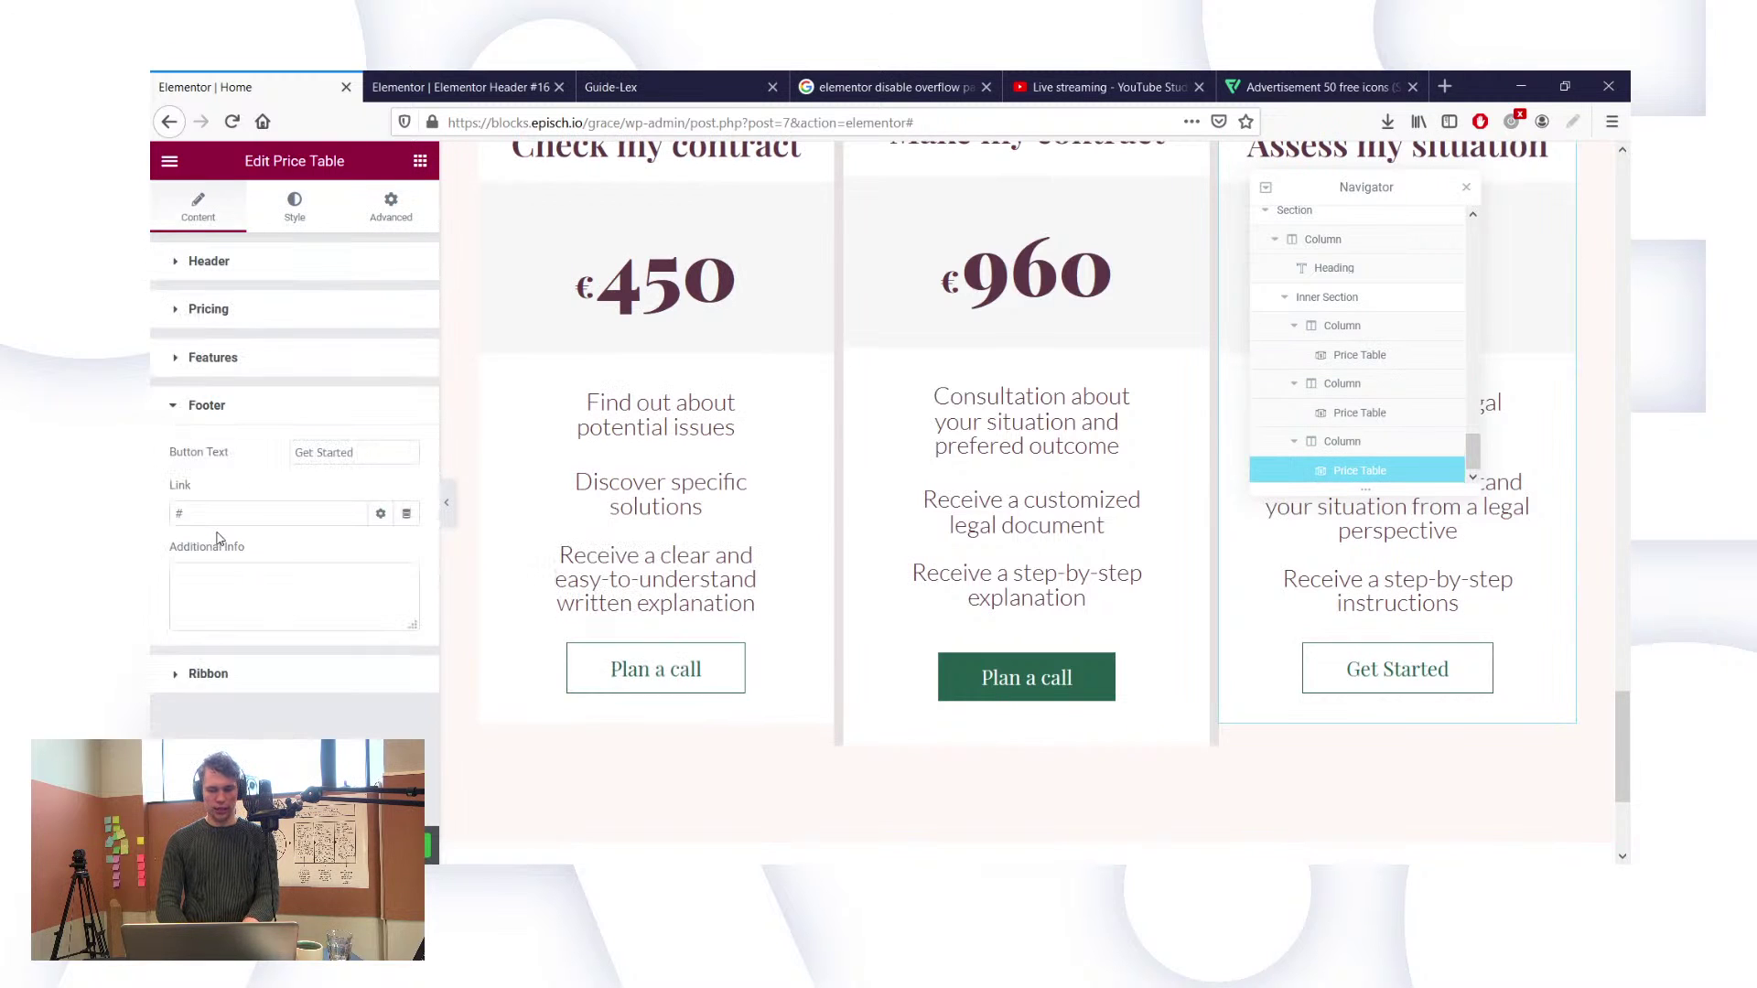
{"action": "triple_click", "coordinate": [312, 455]}
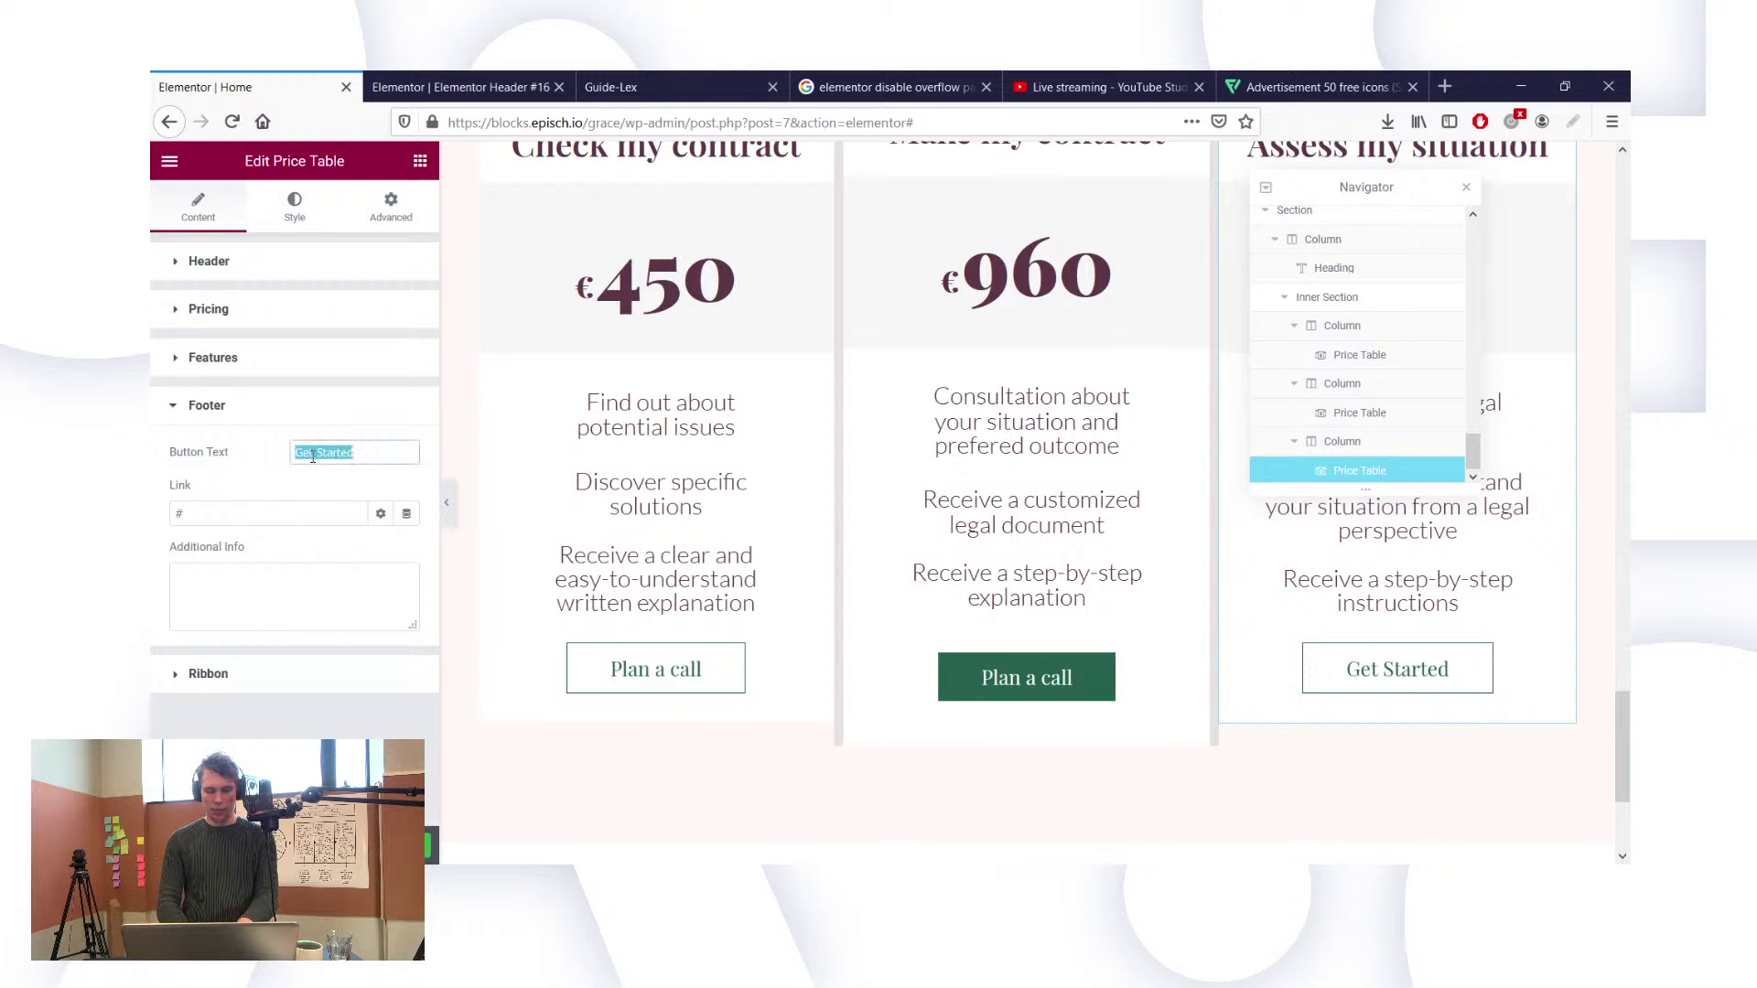
{"action": "type", "text": "Plan a call"}
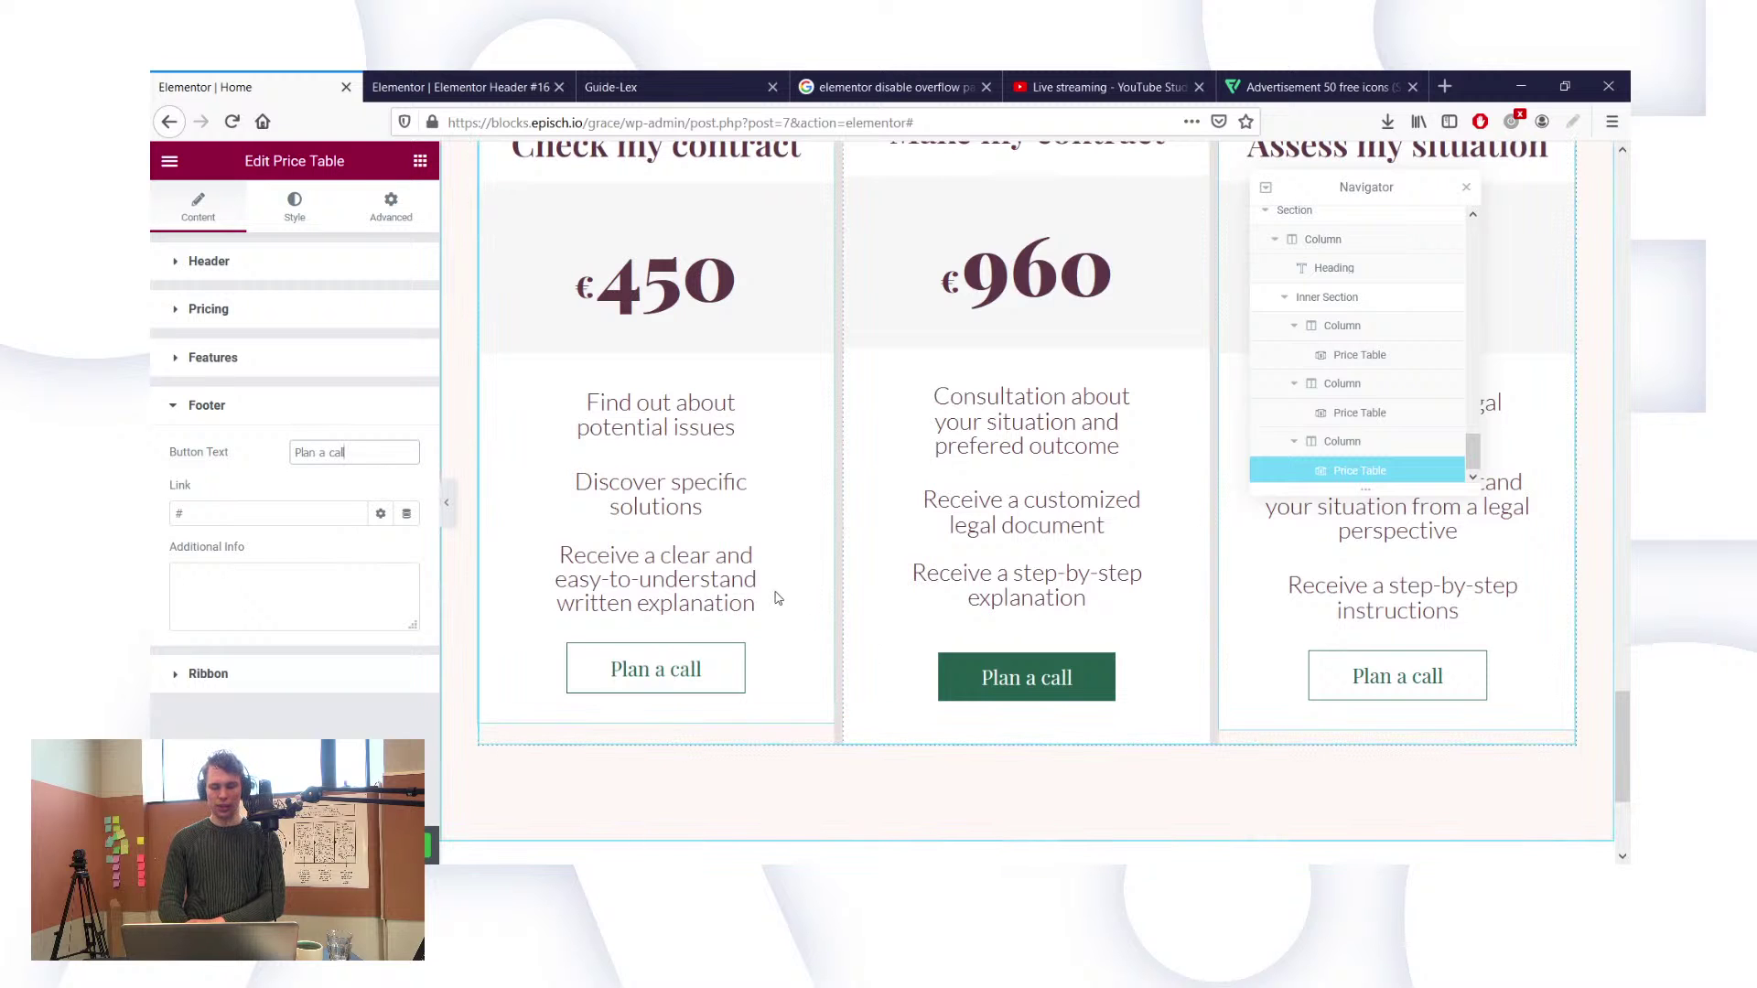
{"action": "scroll", "coordinate": [777, 599], "scroll_direction": "down", "scroll_amount": 1}
{"action": "scroll", "coordinate": [995, 563], "scroll_direction": "up", "scroll_amount": 1}
{"action": "scroll", "coordinate": [996, 563], "scroll_direction": "up", "scroll_amount": 1}
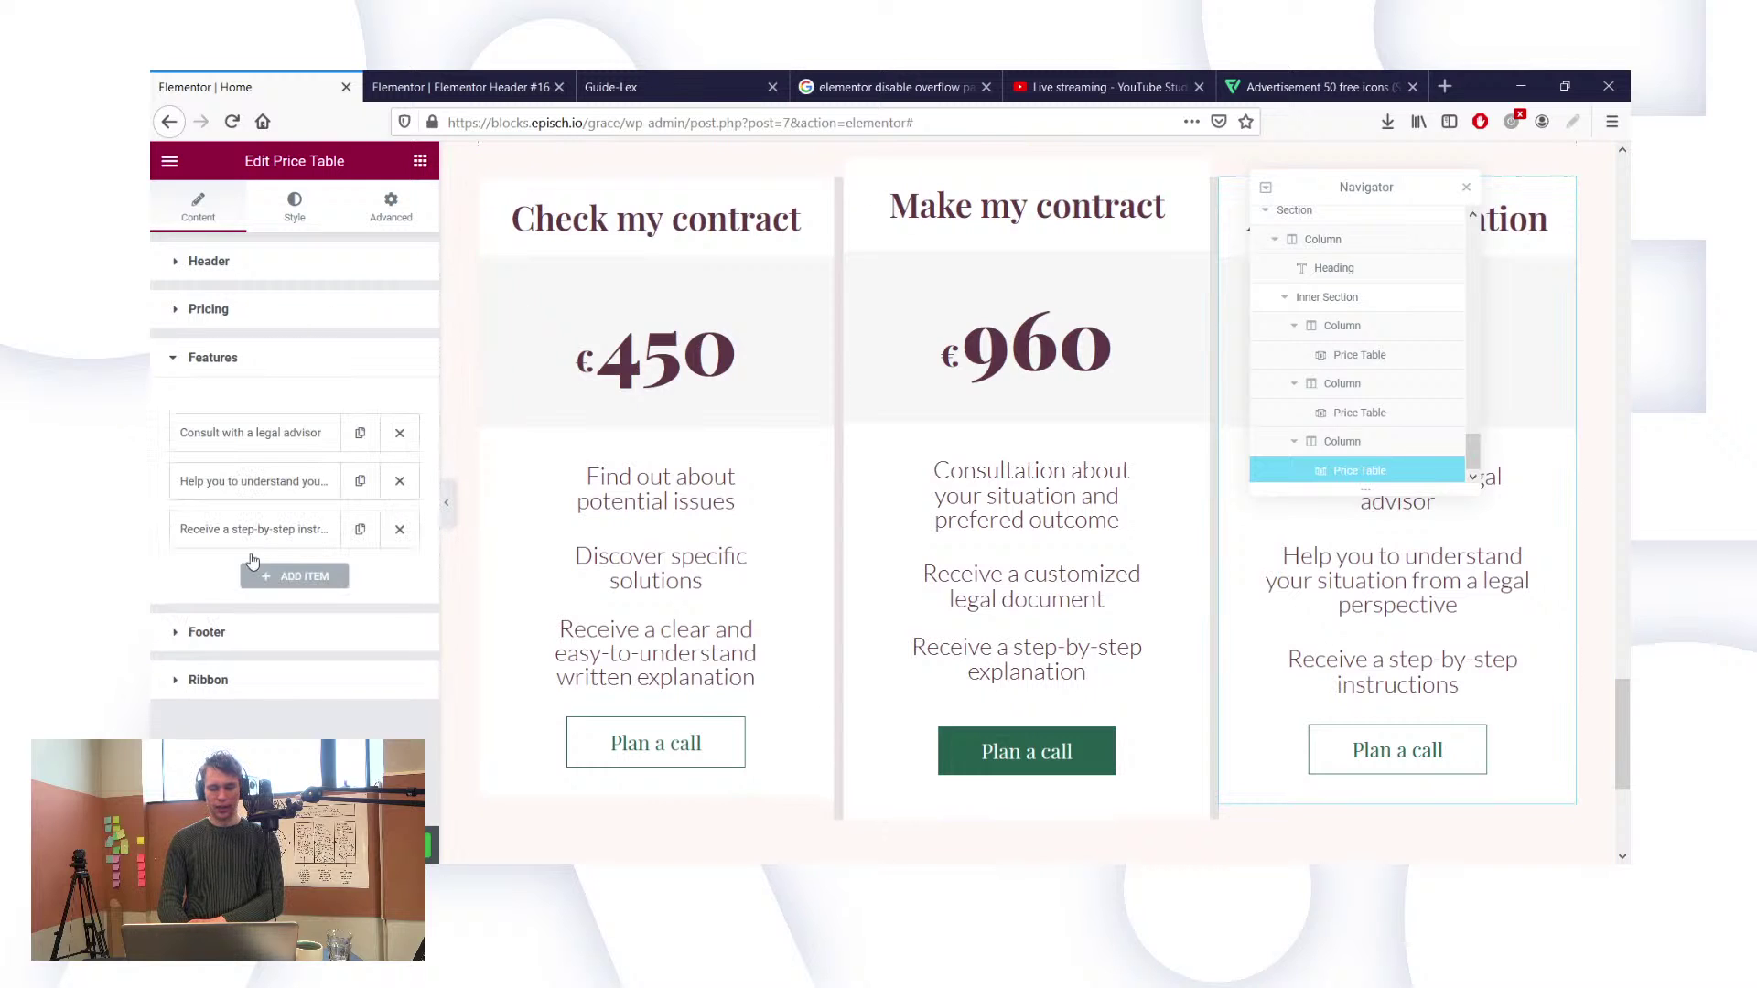
Step: Delete the stray 'a' so the third feature reads 'Receive step-by-step instructions'
{"action": "left_click", "coordinate": [213, 528]}
{"action": "left_click", "coordinate": [348, 576]}
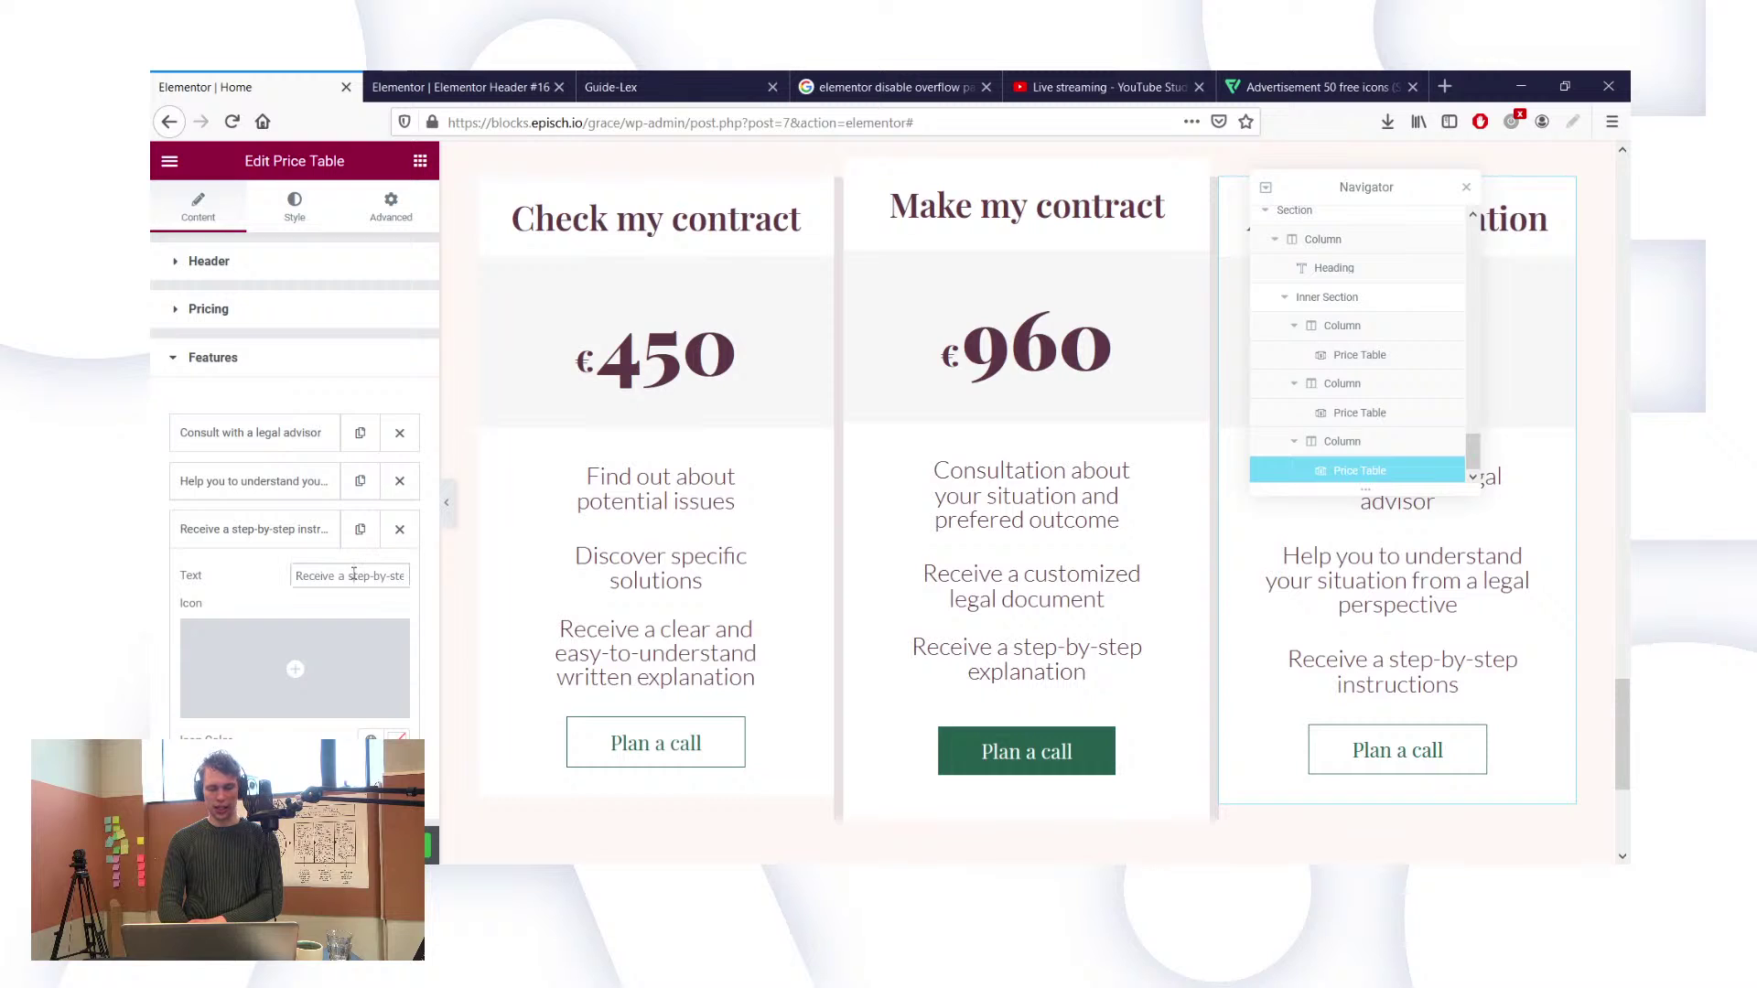
{"action": "key", "text": "BackSpace"}
{"action": "key", "text": "BackSpace"}
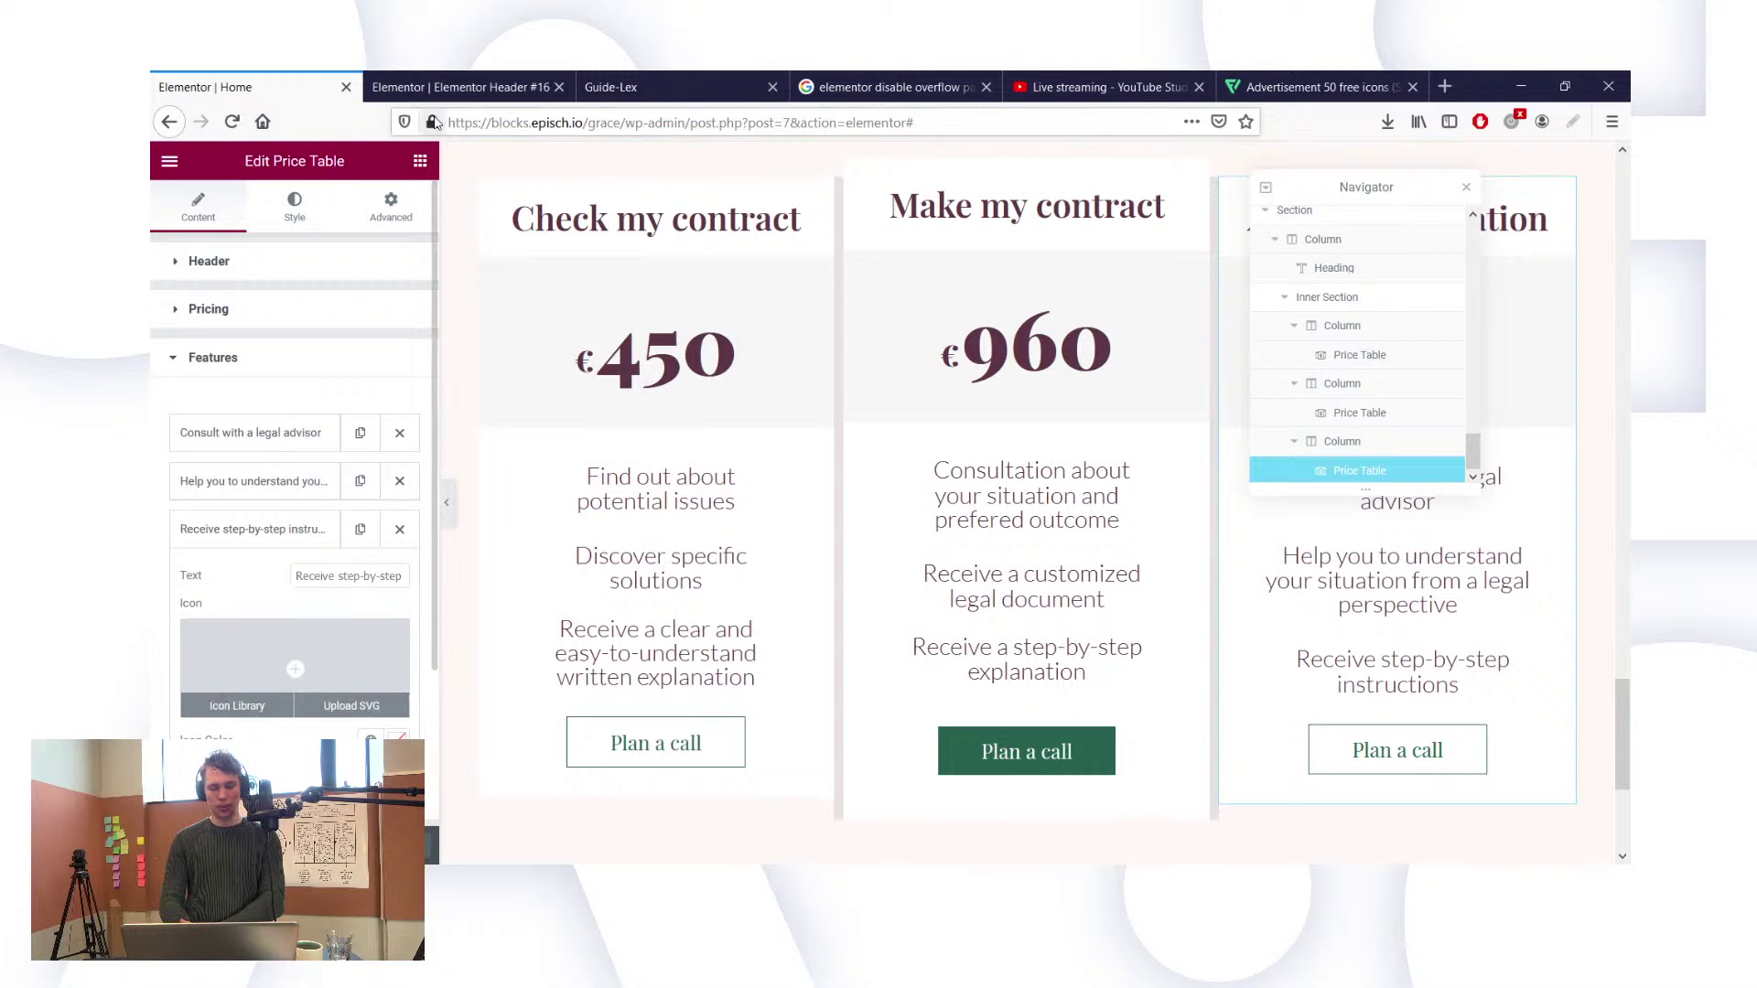
{"action": "scroll", "coordinate": [630, 423], "scroll_direction": "up", "scroll_amount": 1}
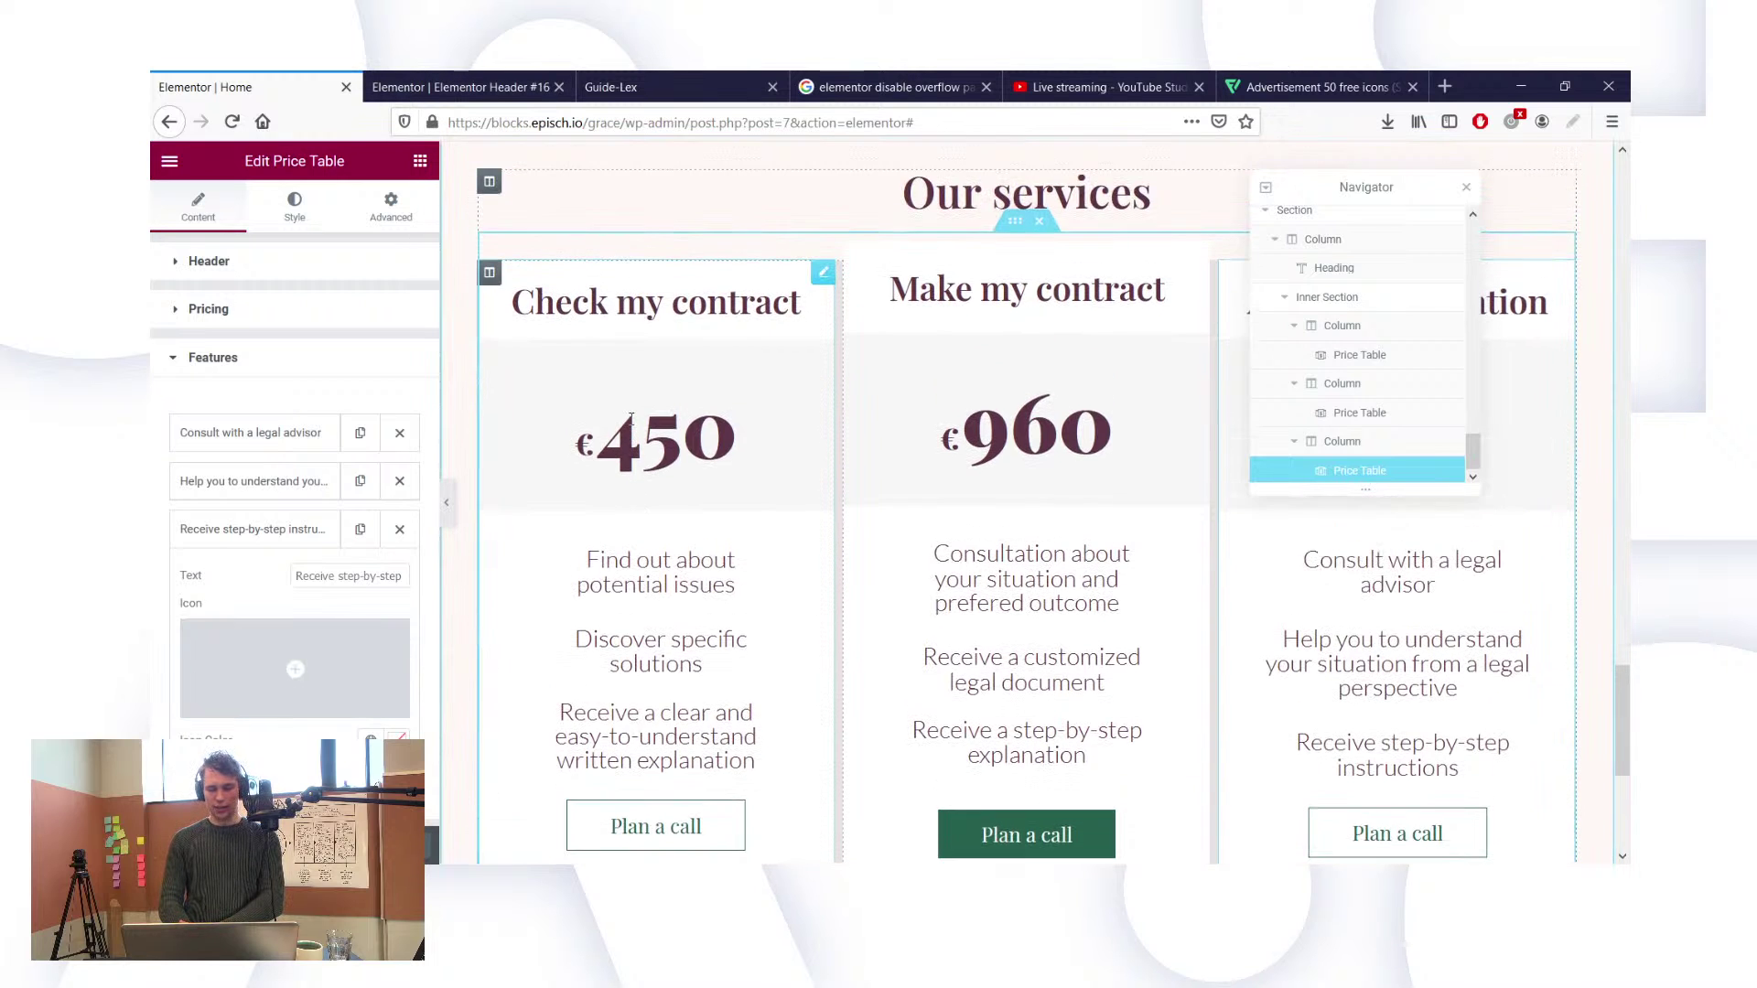
{"action": "scroll", "coordinate": [630, 419], "scroll_direction": "up", "scroll_amount": 7}
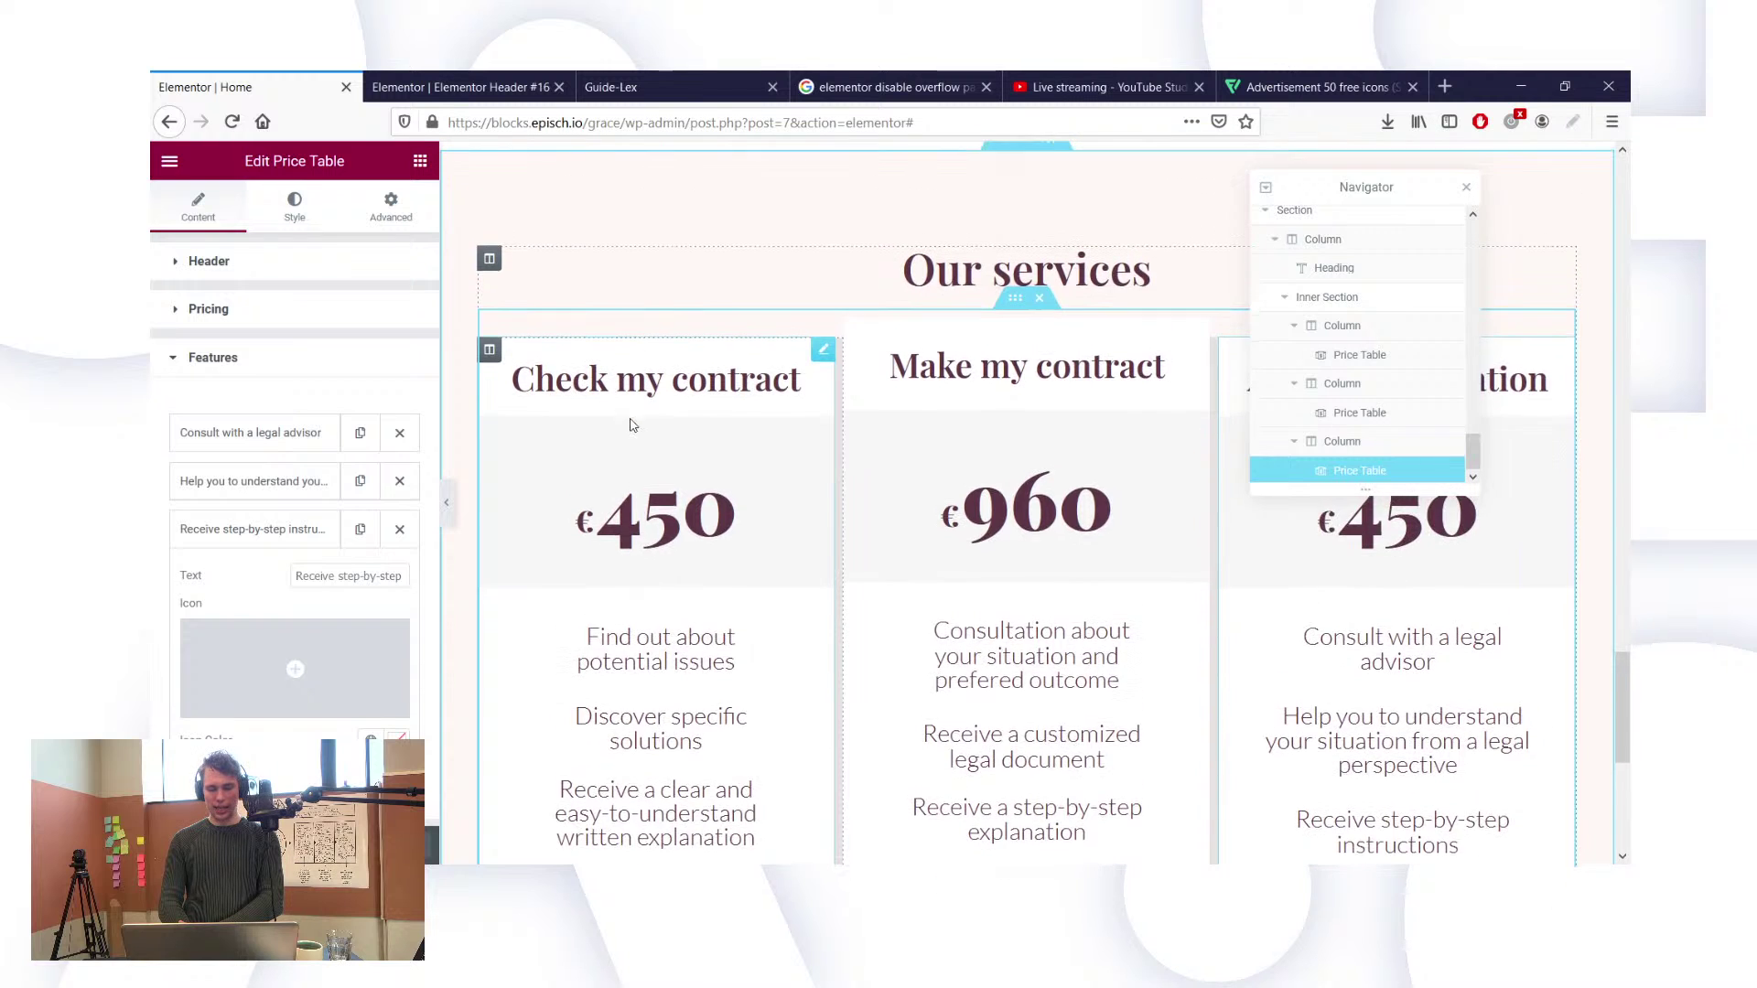
{"action": "scroll", "coordinate": [630, 424], "scroll_direction": "up", "scroll_amount": 1}
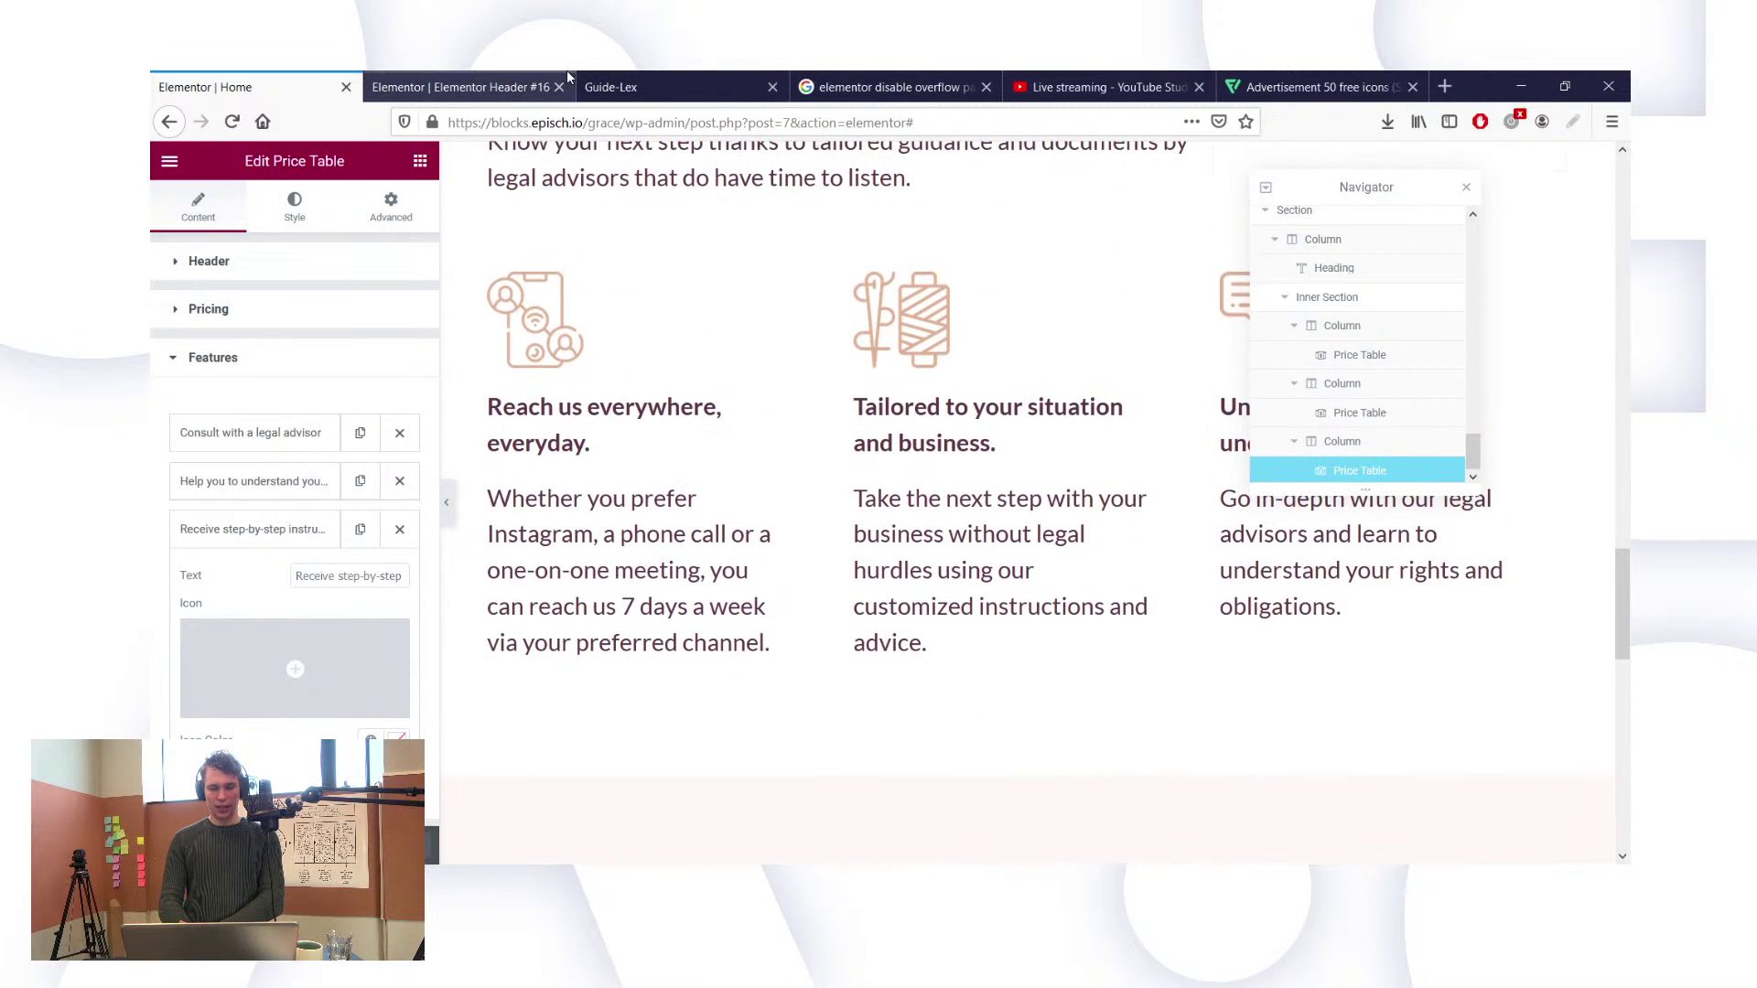
Step: Reload the live Guide-Lex tab to show the latest edits and scroll back to the top
{"action": "left_click", "coordinate": [622, 77]}
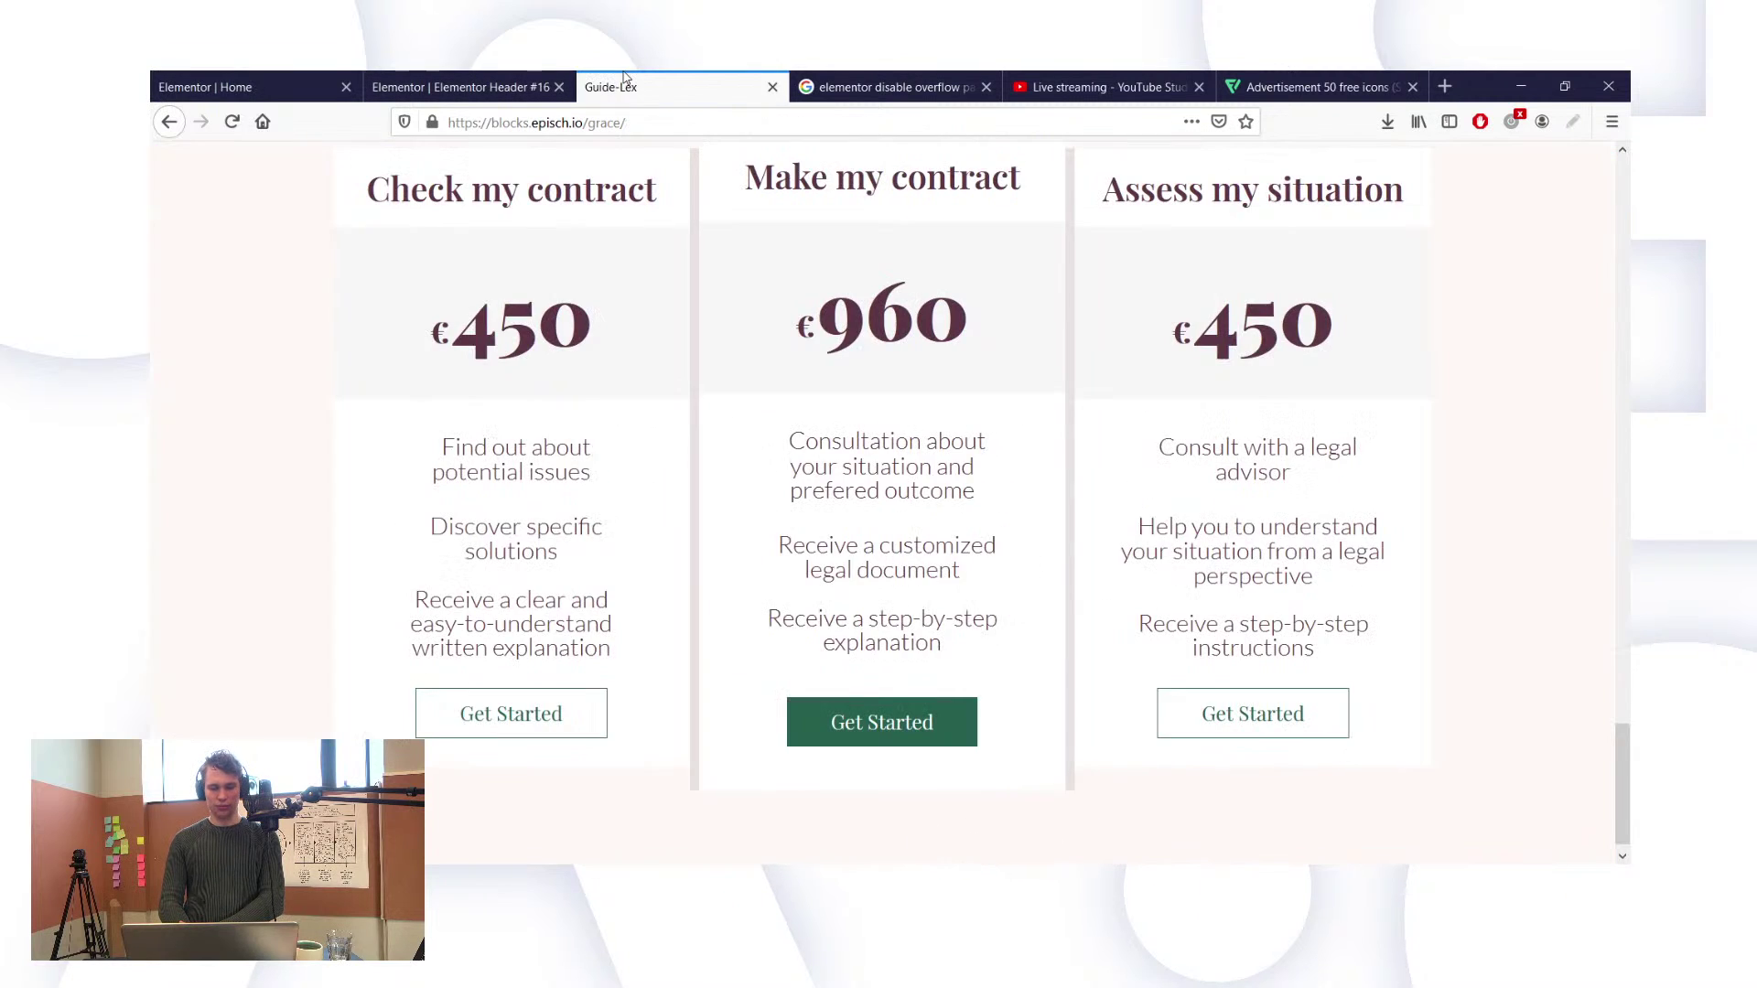
{"action": "left_click", "coordinate": [232, 122]}
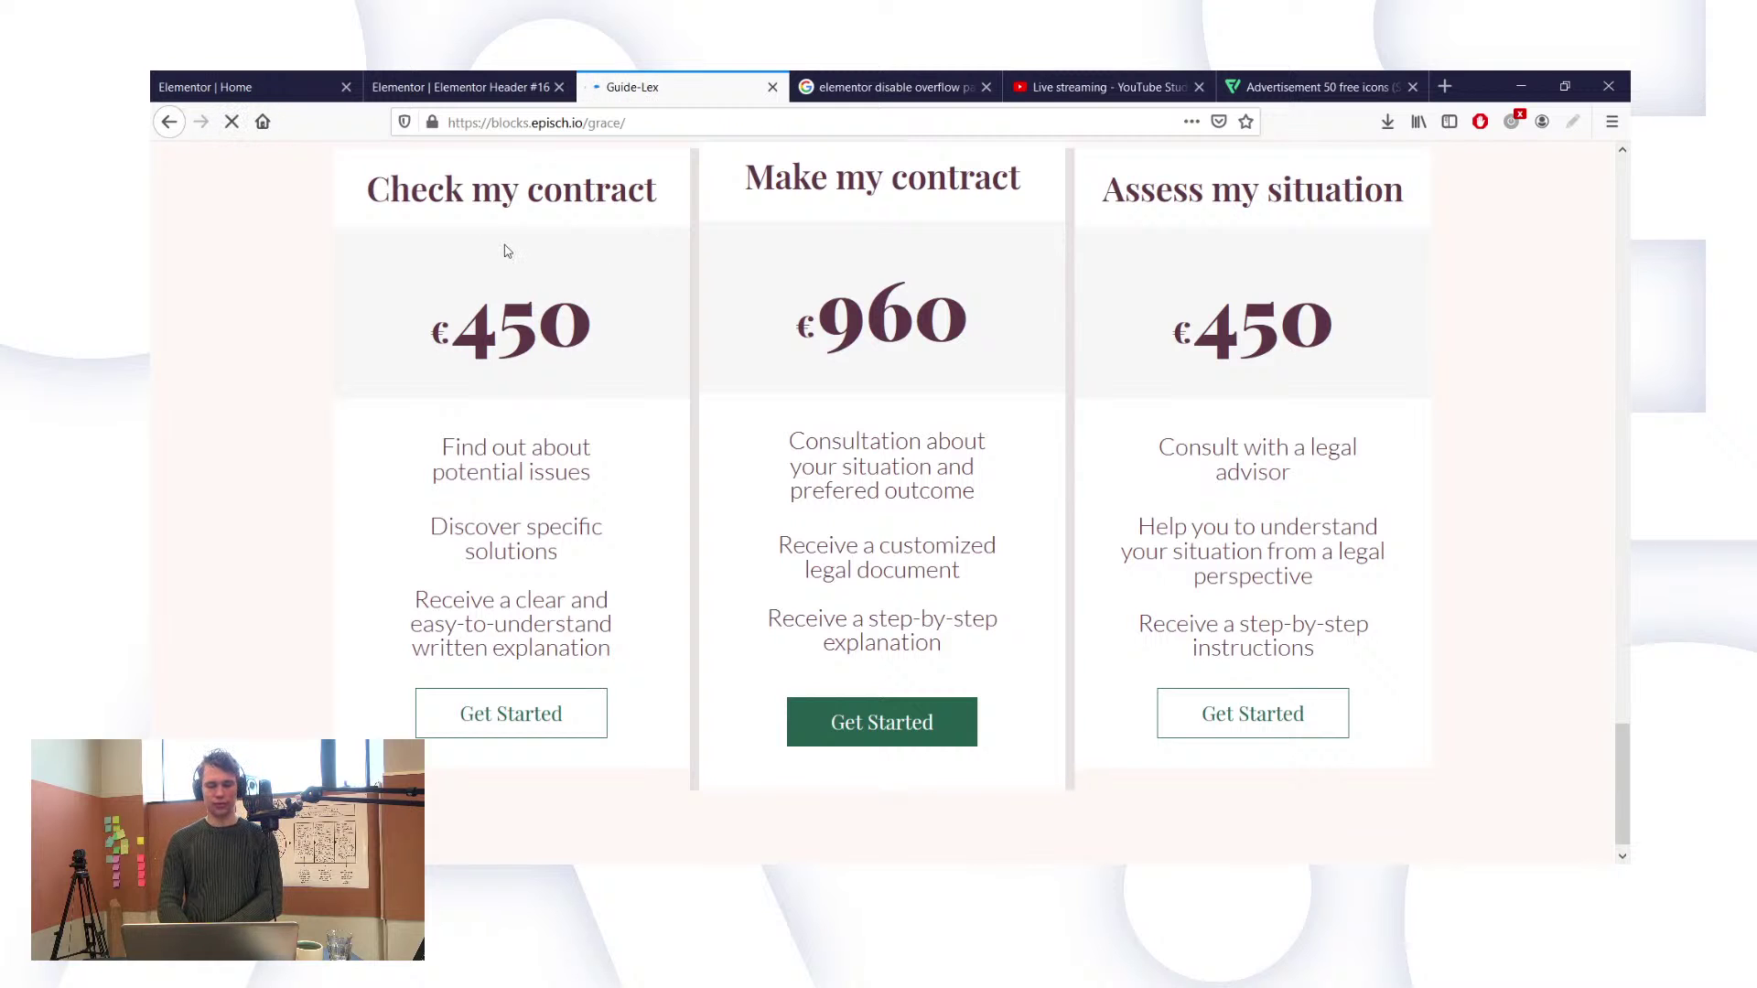
{"action": "scroll", "coordinate": [527, 247], "scroll_direction": "up", "scroll_amount": 15}
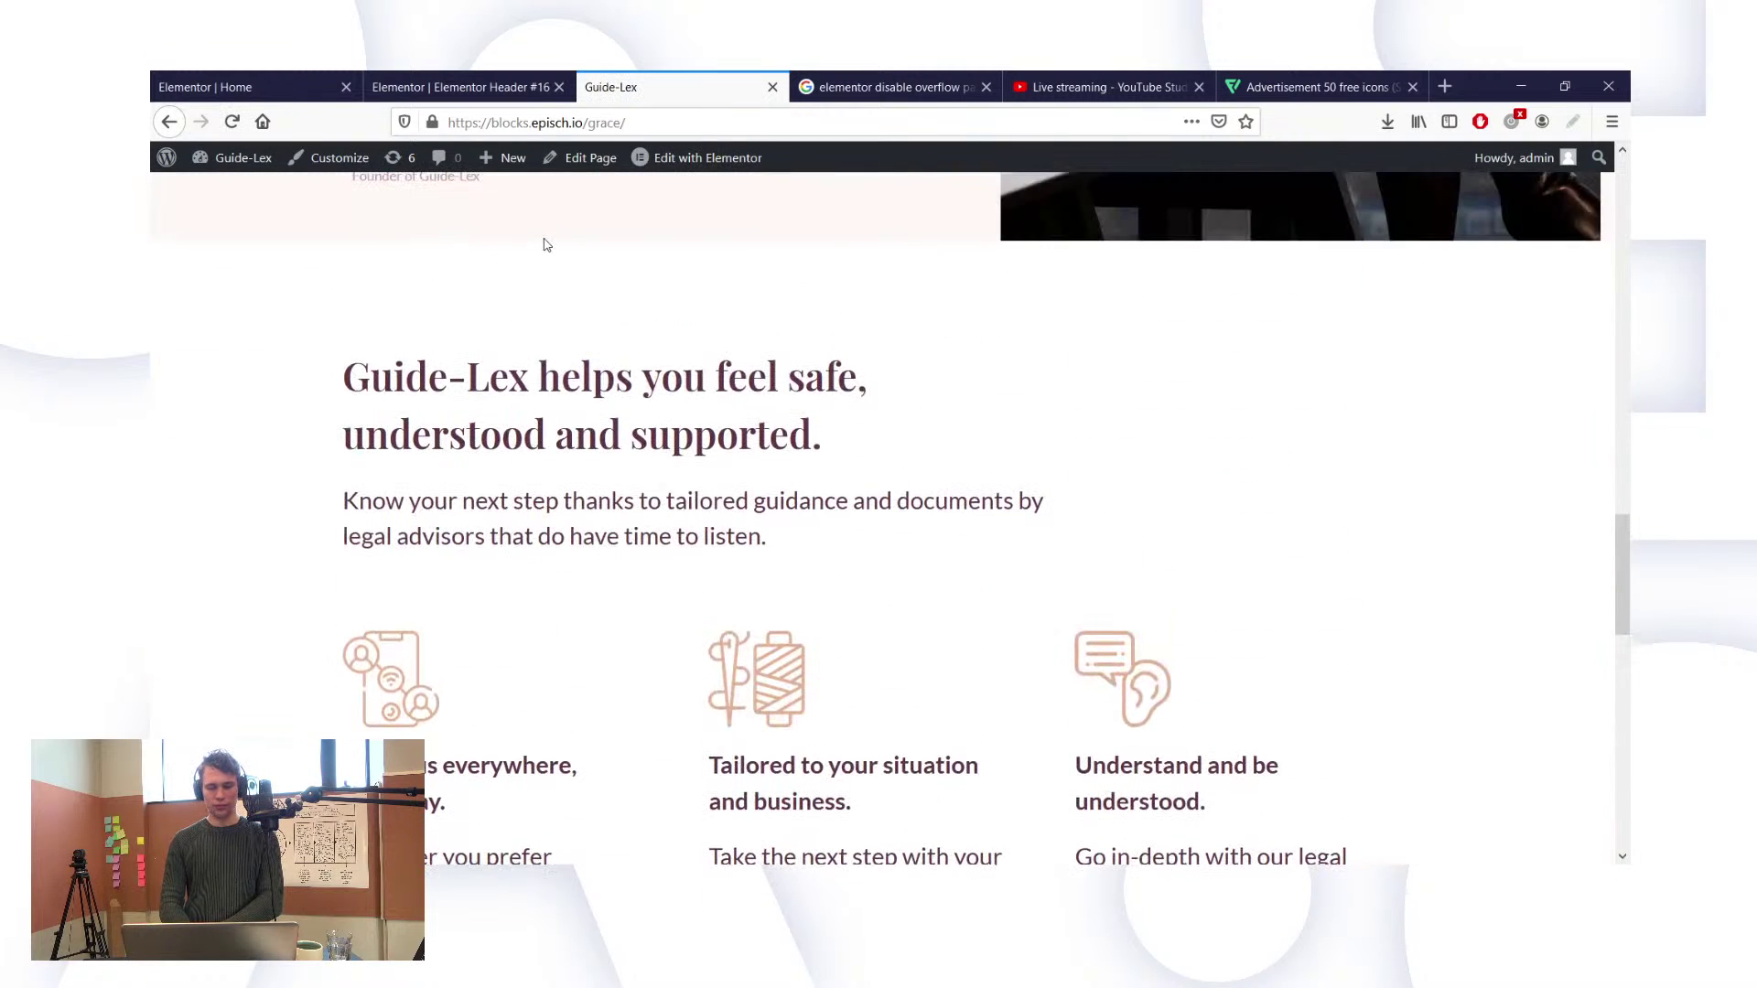
{"action": "scroll", "coordinate": [698, 357], "scroll_direction": "up", "scroll_amount": 10}
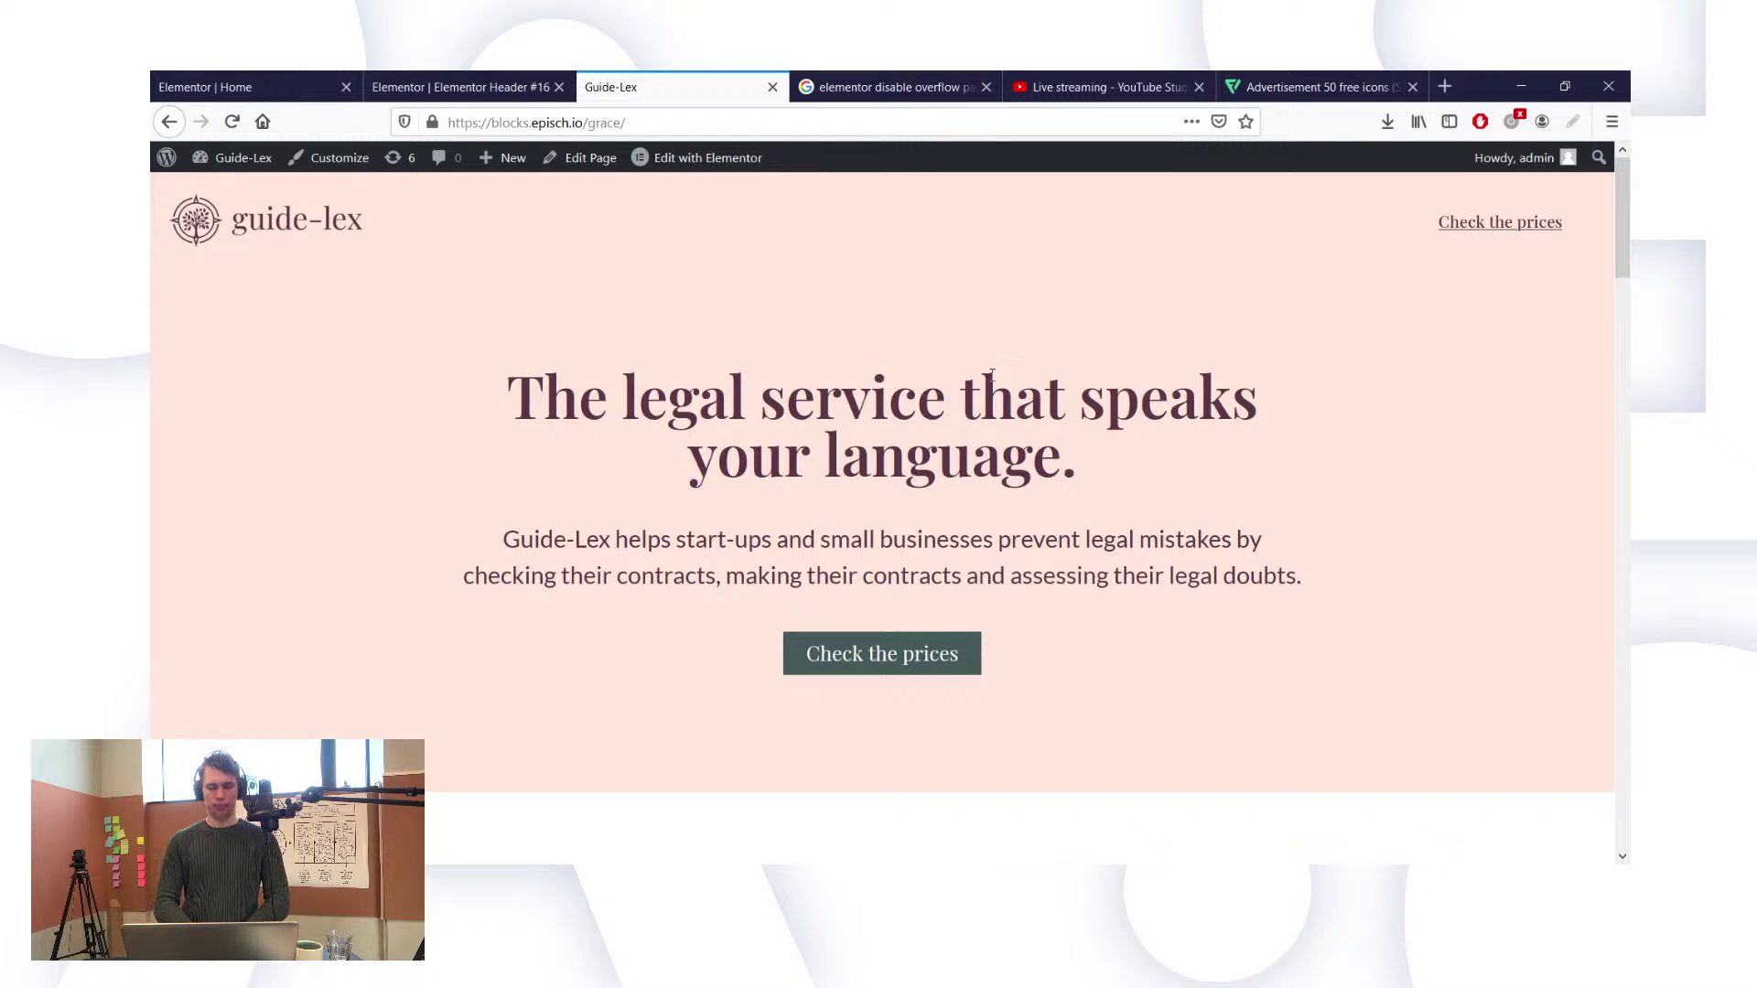
{"action": "scroll", "coordinate": [1269, 227], "scroll_direction": "down", "scroll_amount": 6}
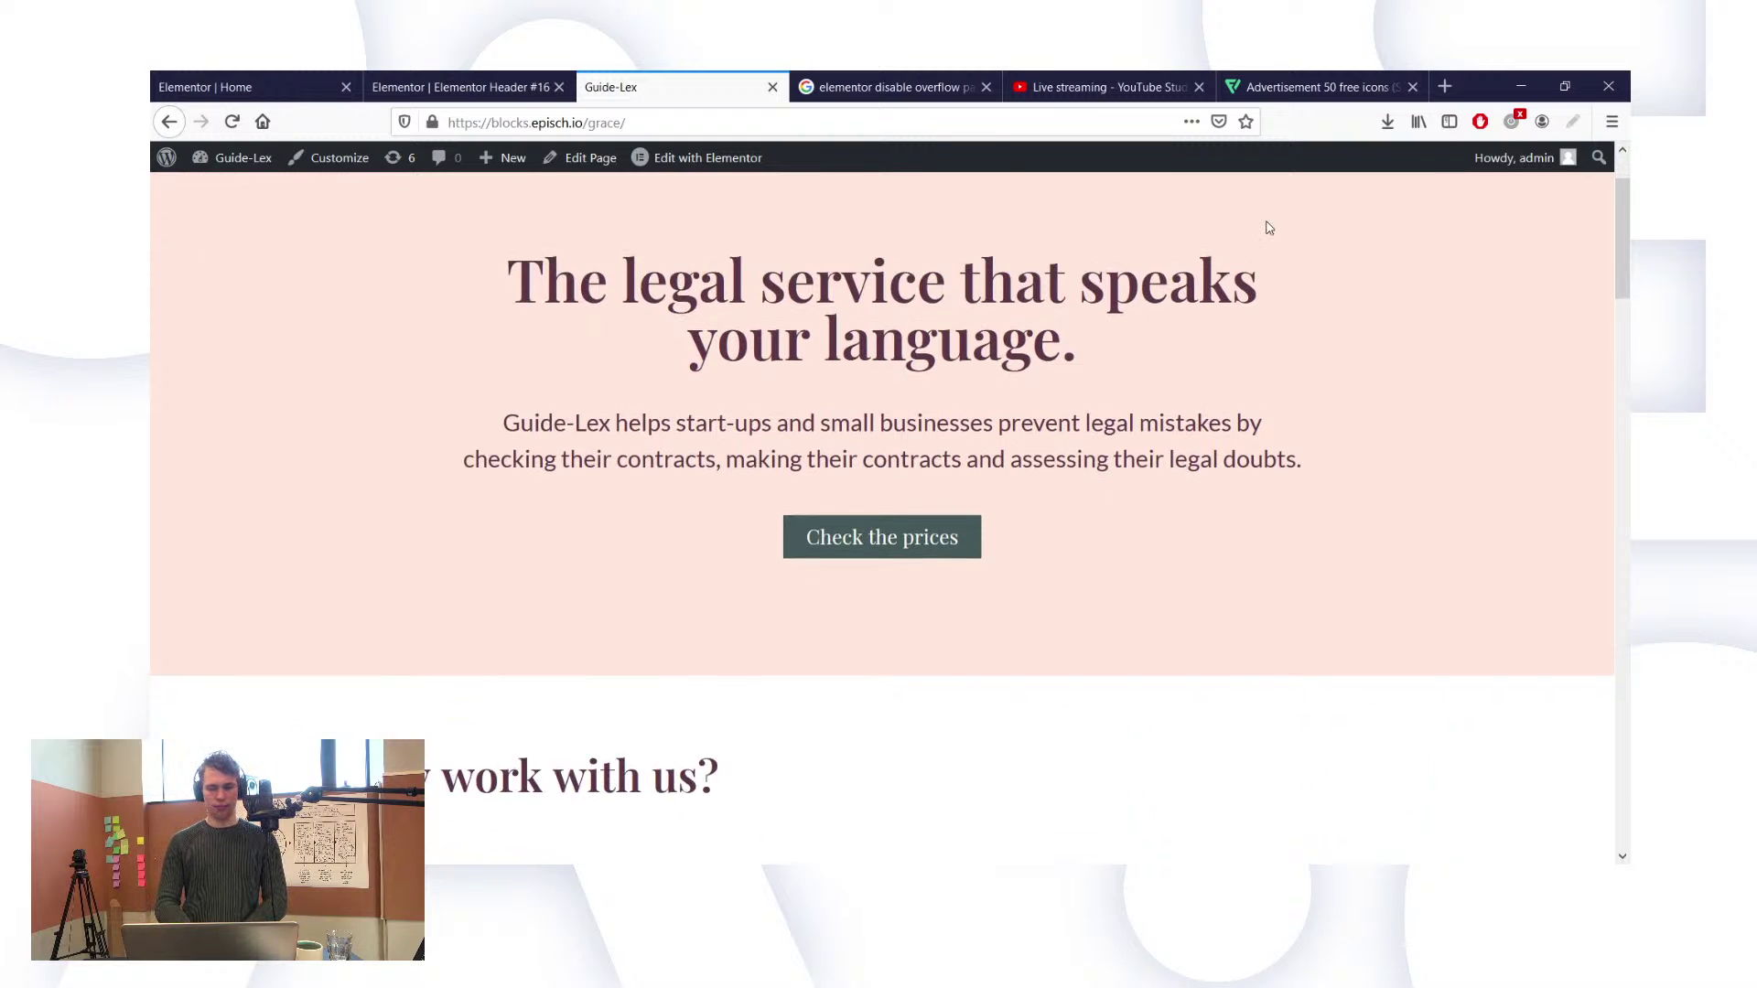
{"action": "scroll", "coordinate": [1269, 227], "scroll_direction": "down", "scroll_amount": 1}
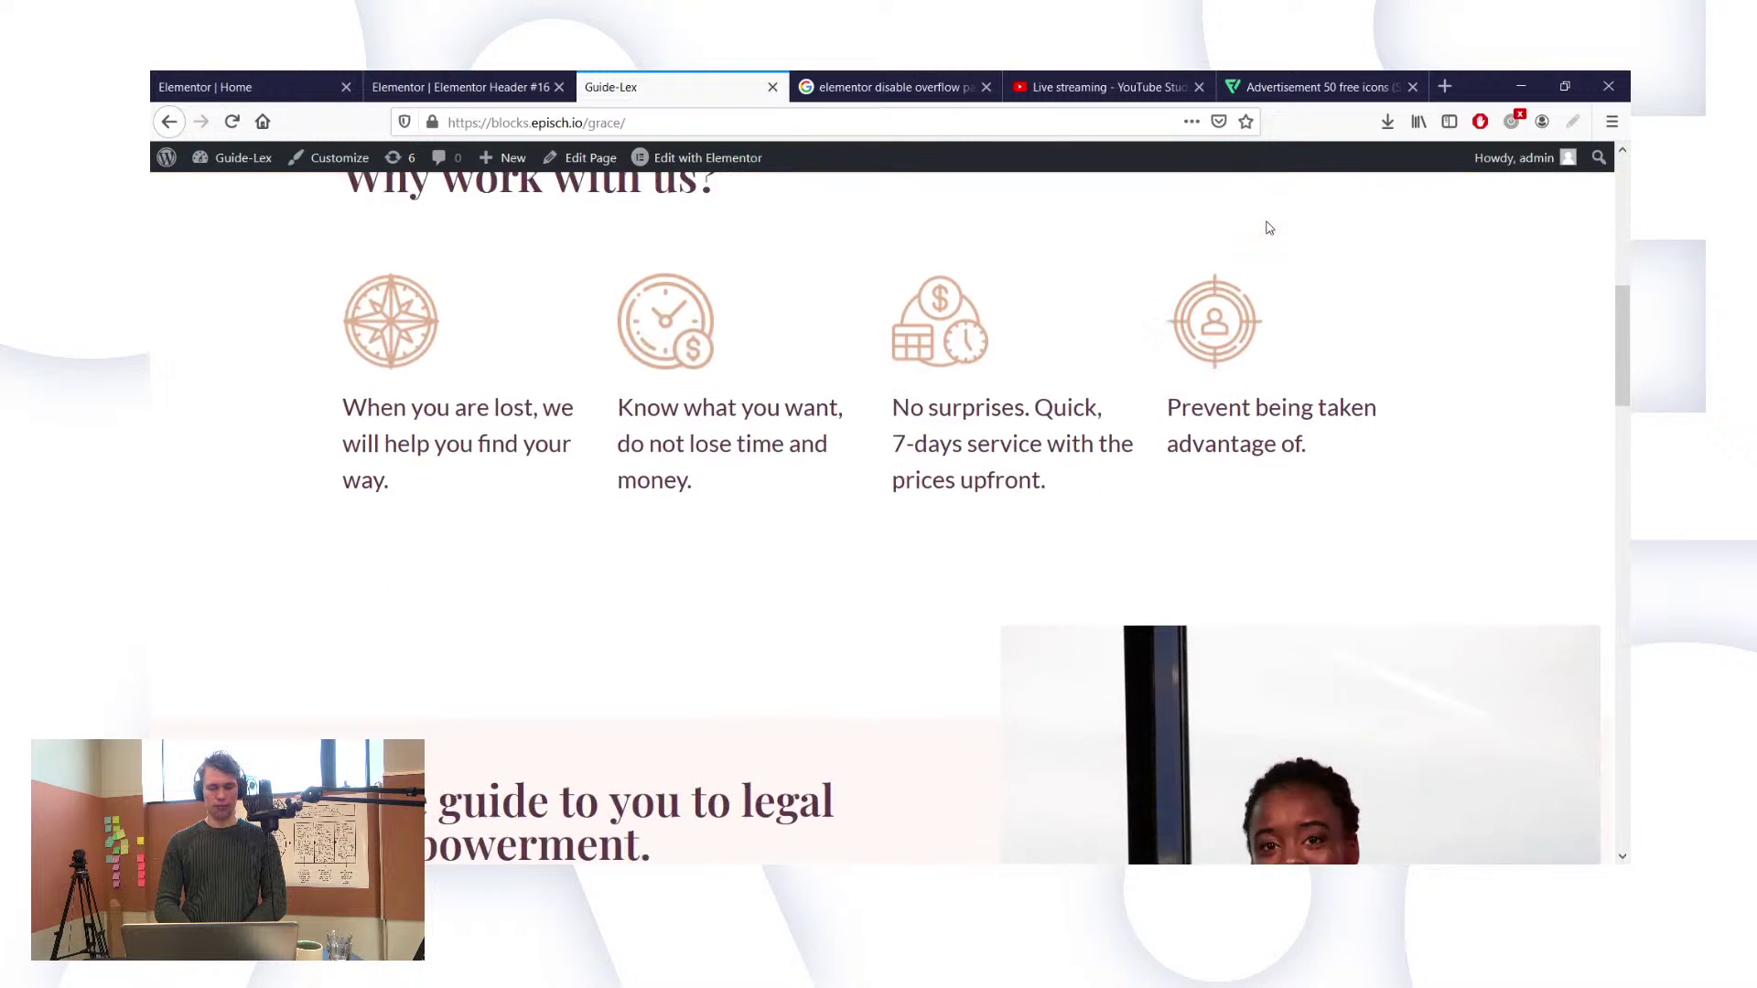
{"action": "scroll", "coordinate": [1270, 227], "scroll_direction": "up", "scroll_amount": 7}
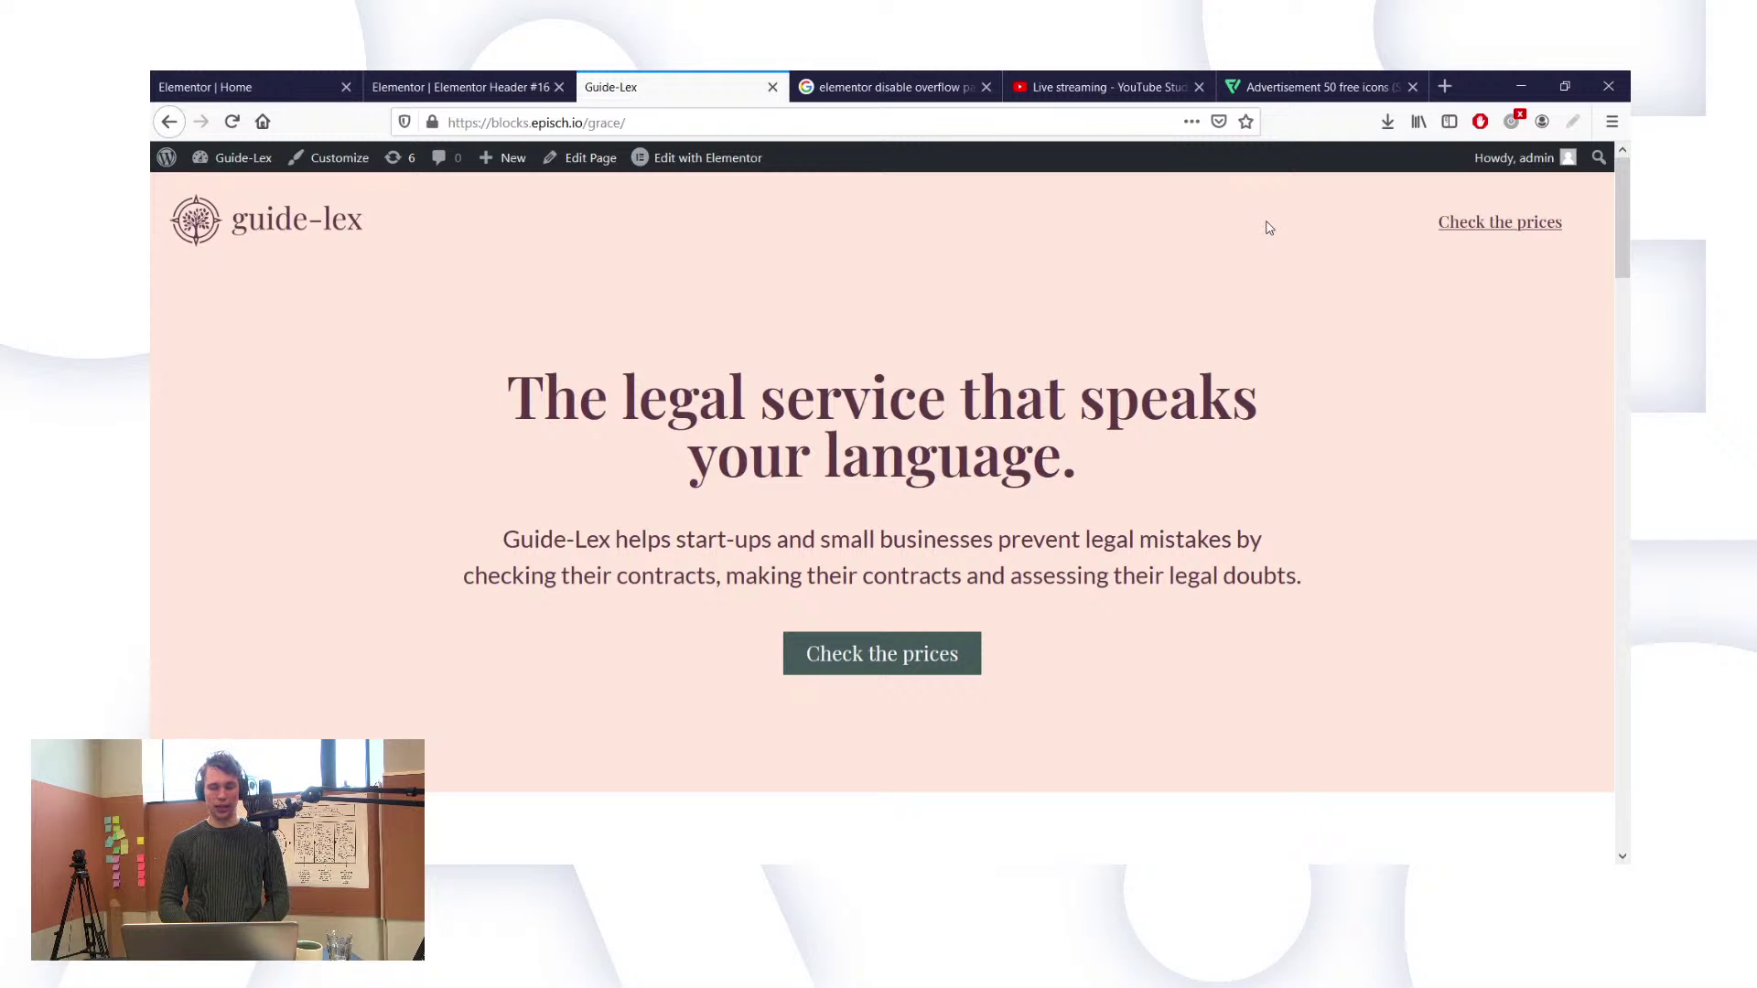
{"action": "scroll", "coordinate": [1269, 228], "scroll_direction": "down", "scroll_amount": 10}
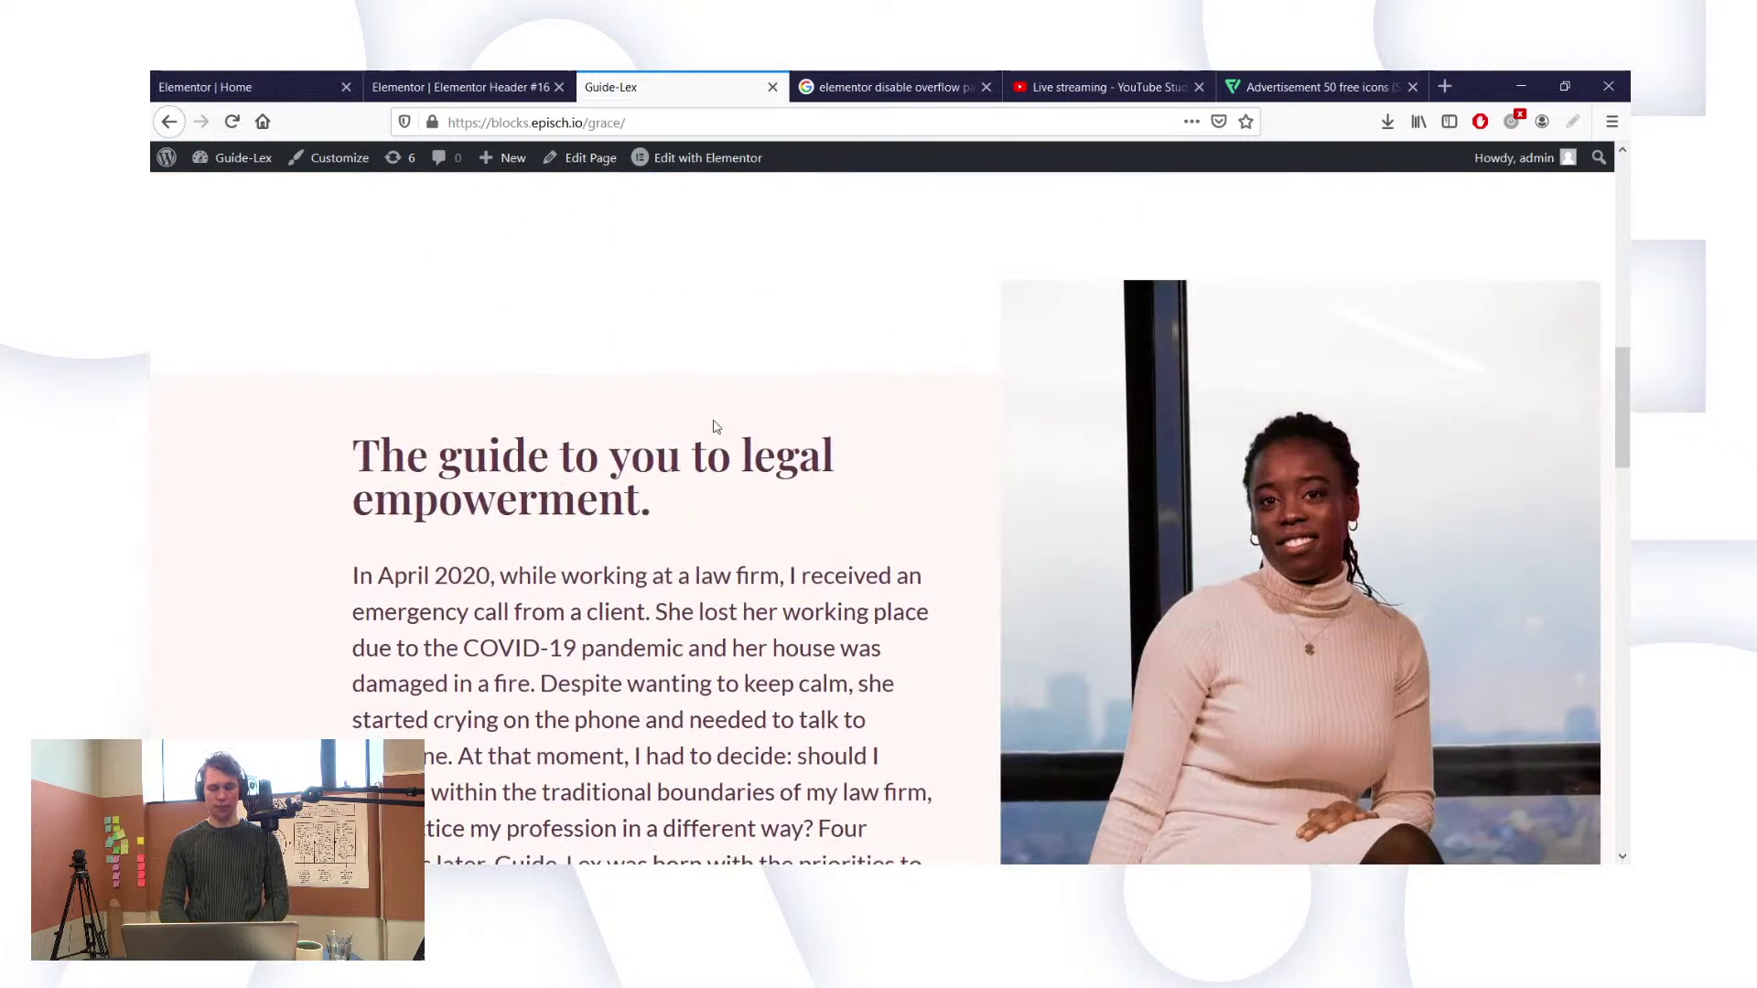
{"action": "scroll", "coordinate": [952, 443], "scroll_direction": "down", "scroll_amount": 5}
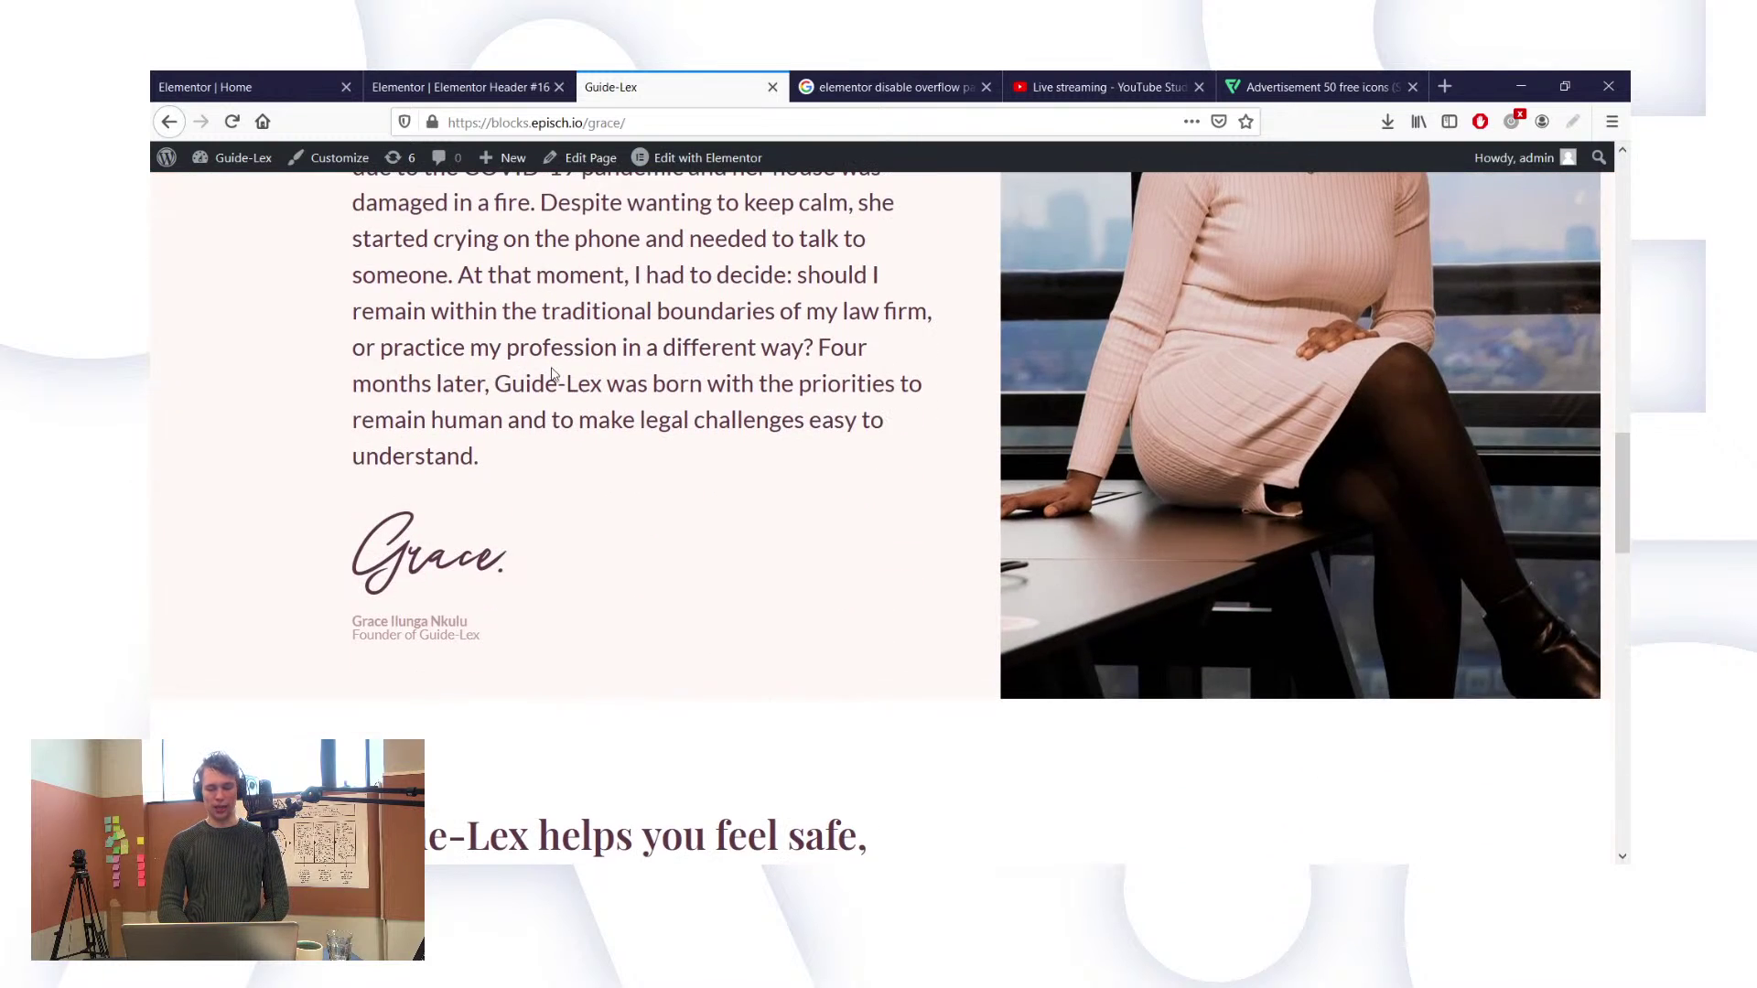
{"action": "scroll", "coordinate": [852, 436], "scroll_direction": "down", "scroll_amount": 4}
{"action": "scroll", "coordinate": [852, 436], "scroll_direction": "down", "scroll_amount": 3}
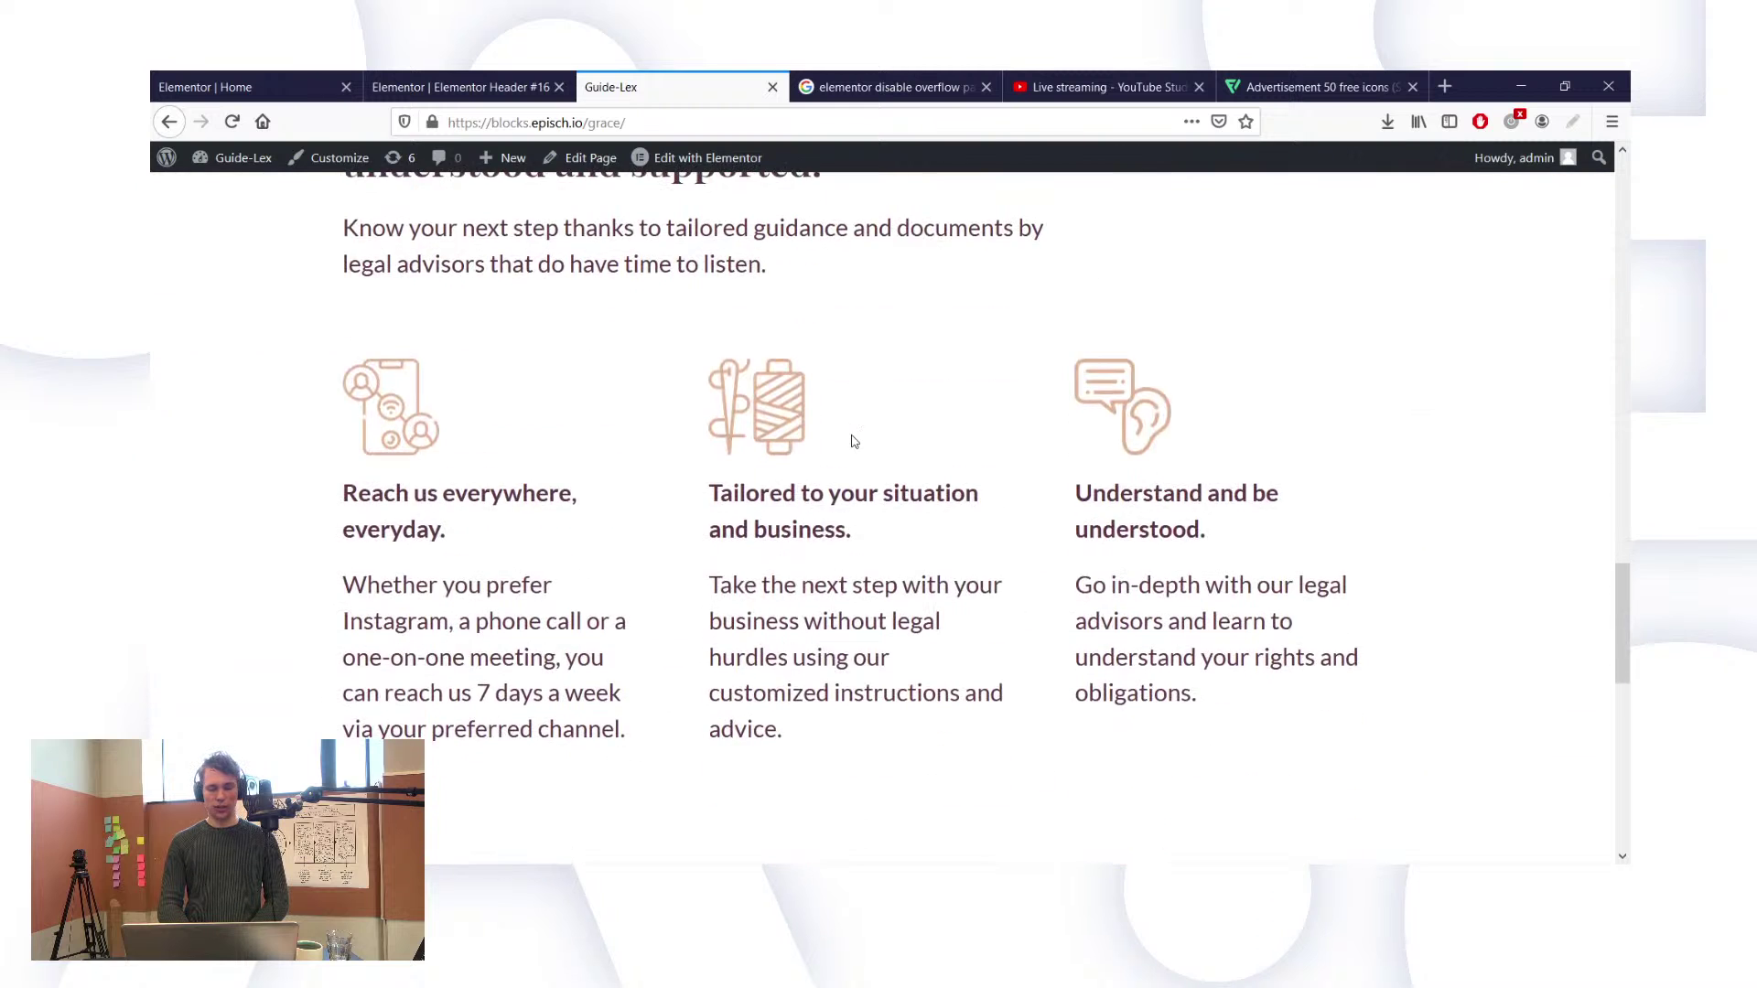
{"action": "scroll", "coordinate": [852, 435], "scroll_direction": "up", "scroll_amount": 2}
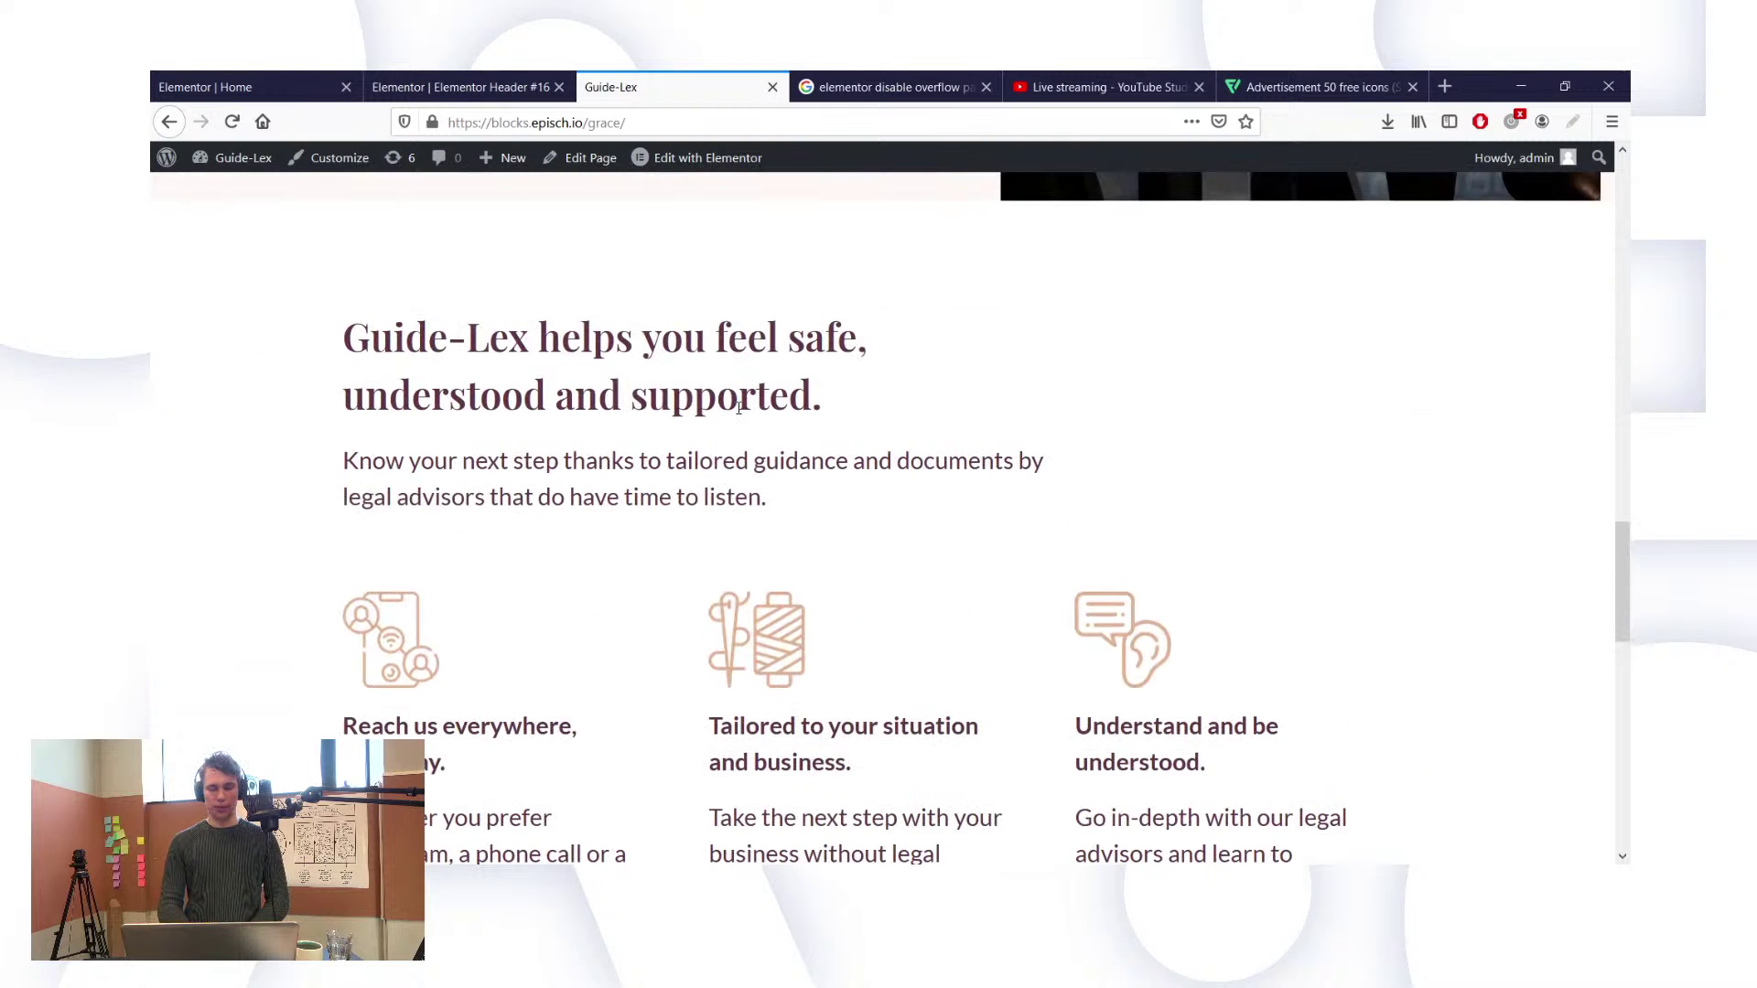
{"action": "scroll", "coordinate": [742, 411], "scroll_direction": "down", "scroll_amount": 12}
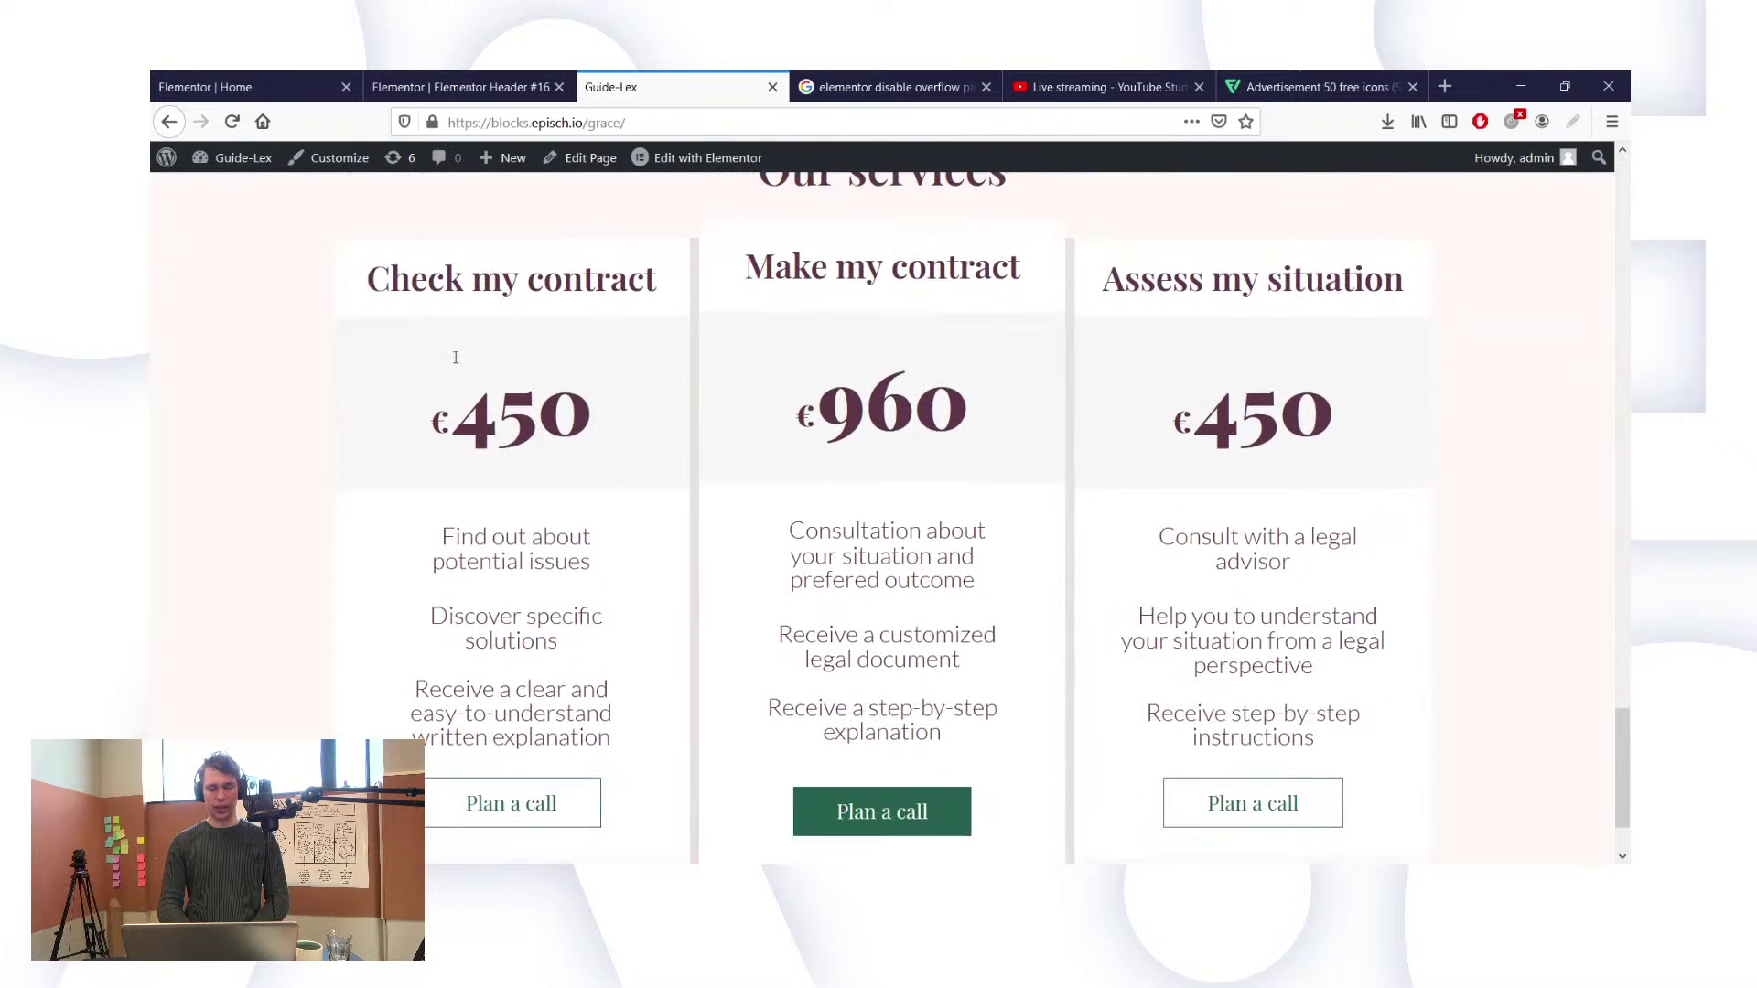
{"action": "scroll", "coordinate": [767, 439], "scroll_direction": "up", "scroll_amount": 16}
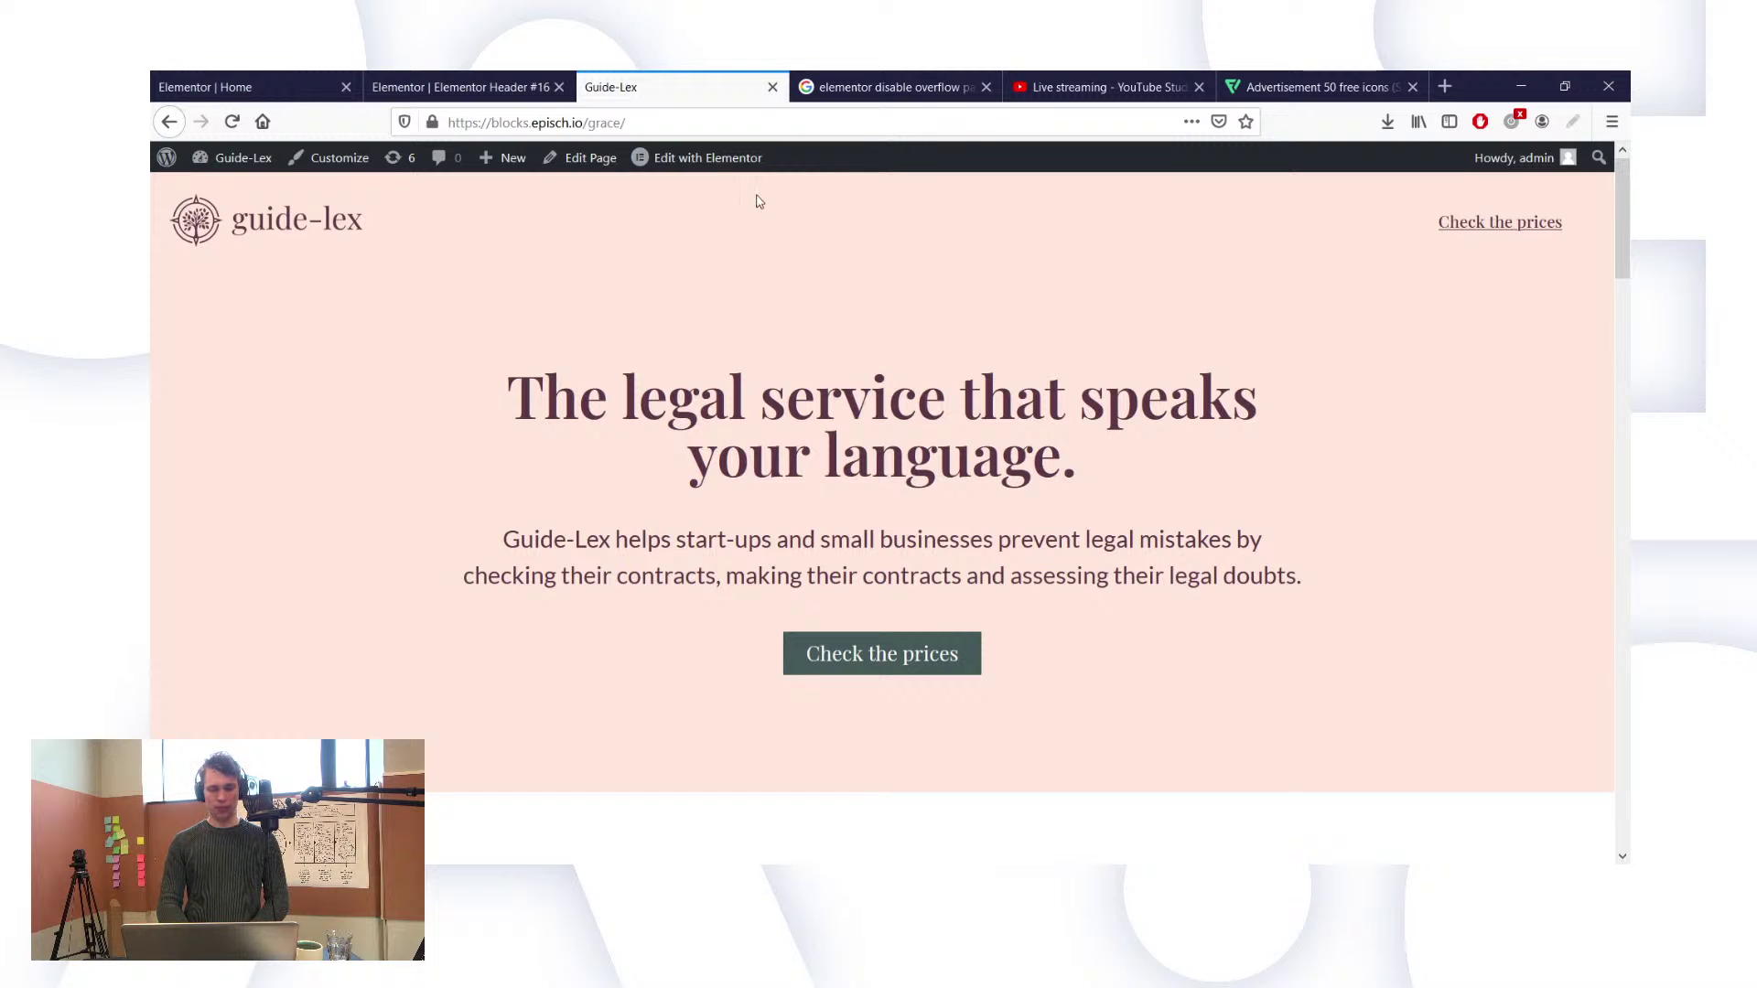
Step: In the header template, reset the button link to '#' and change its text to 'Plan a free call'
{"action": "left_click", "coordinate": [497, 85]}
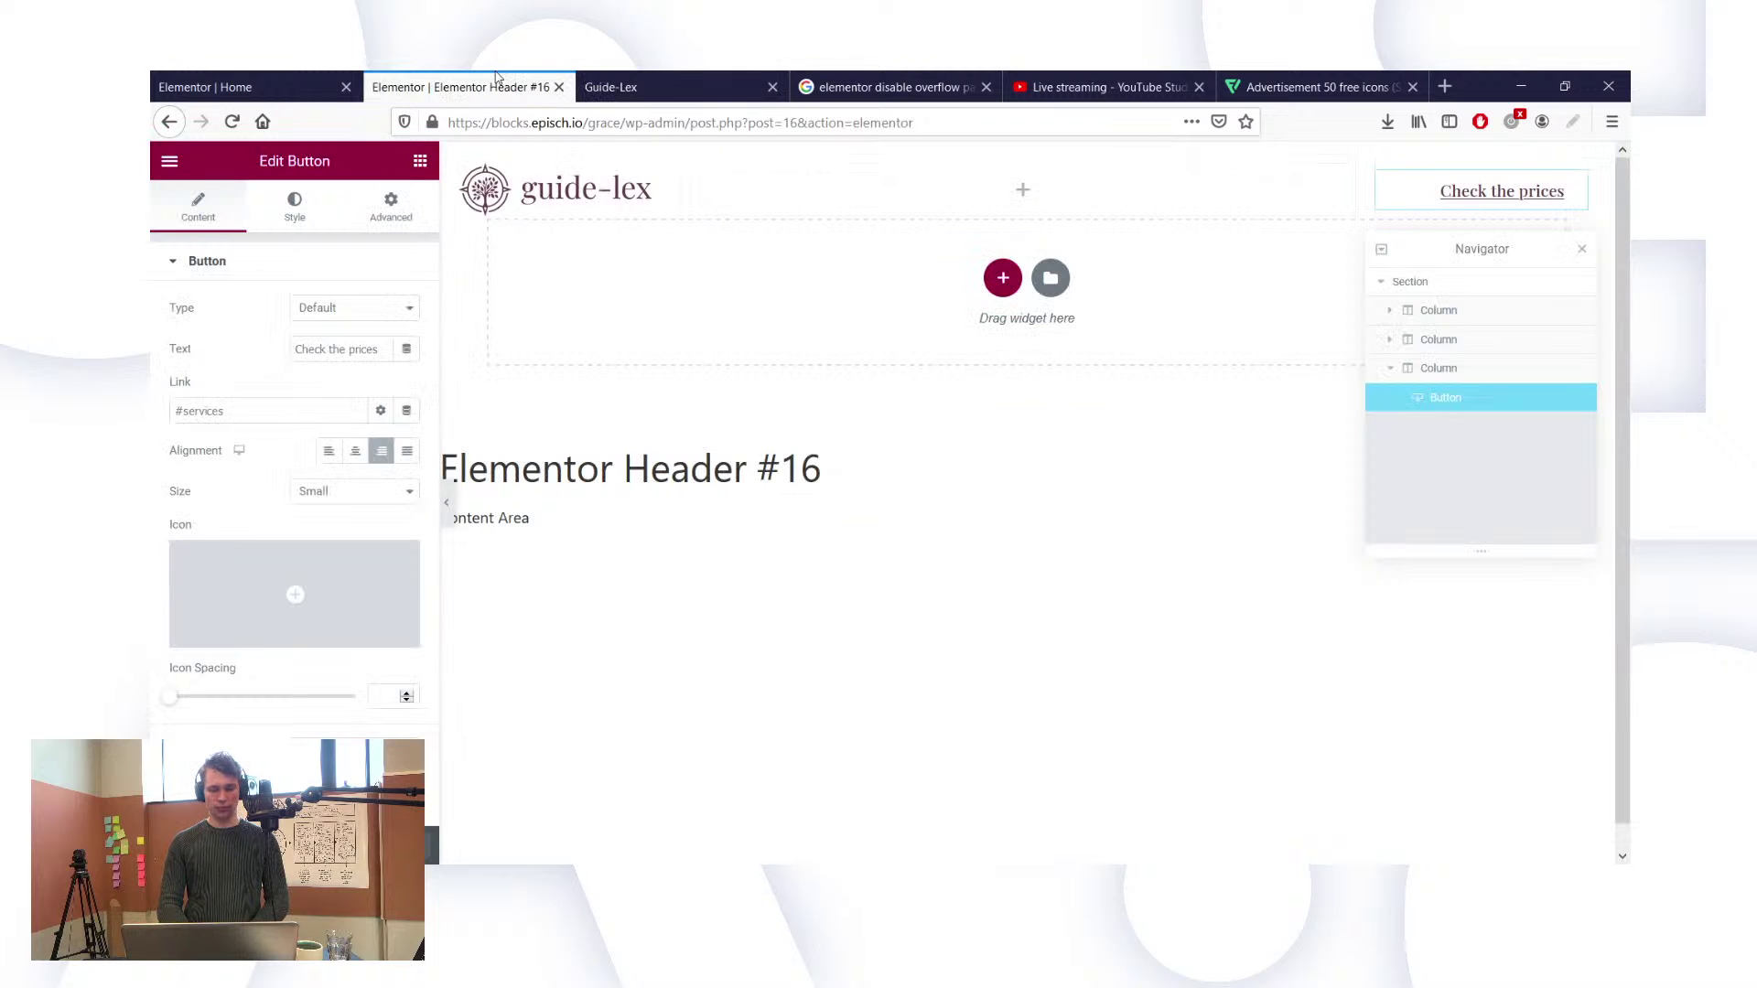
{"action": "key", "text": "ctrl+BackSpace"}
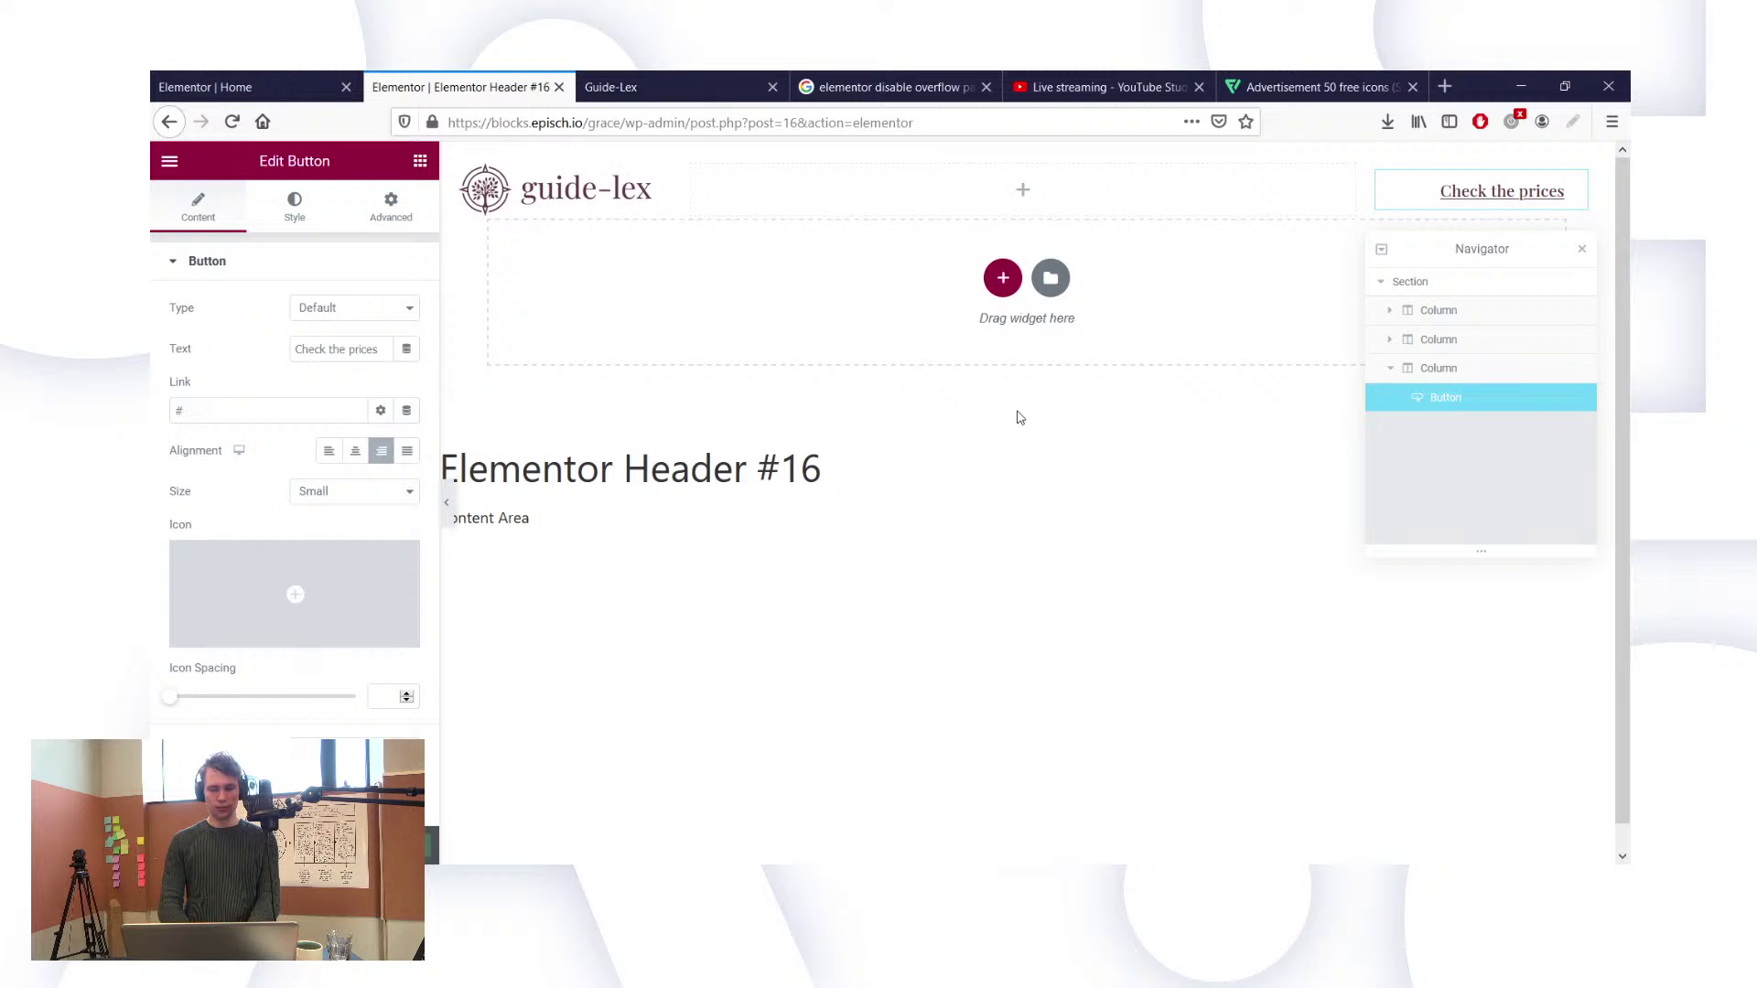
{"action": "type", "text": "out"}
{"action": "key", "text": "ctrl+a"}
{"action": "key", "text": "BackSpace"}
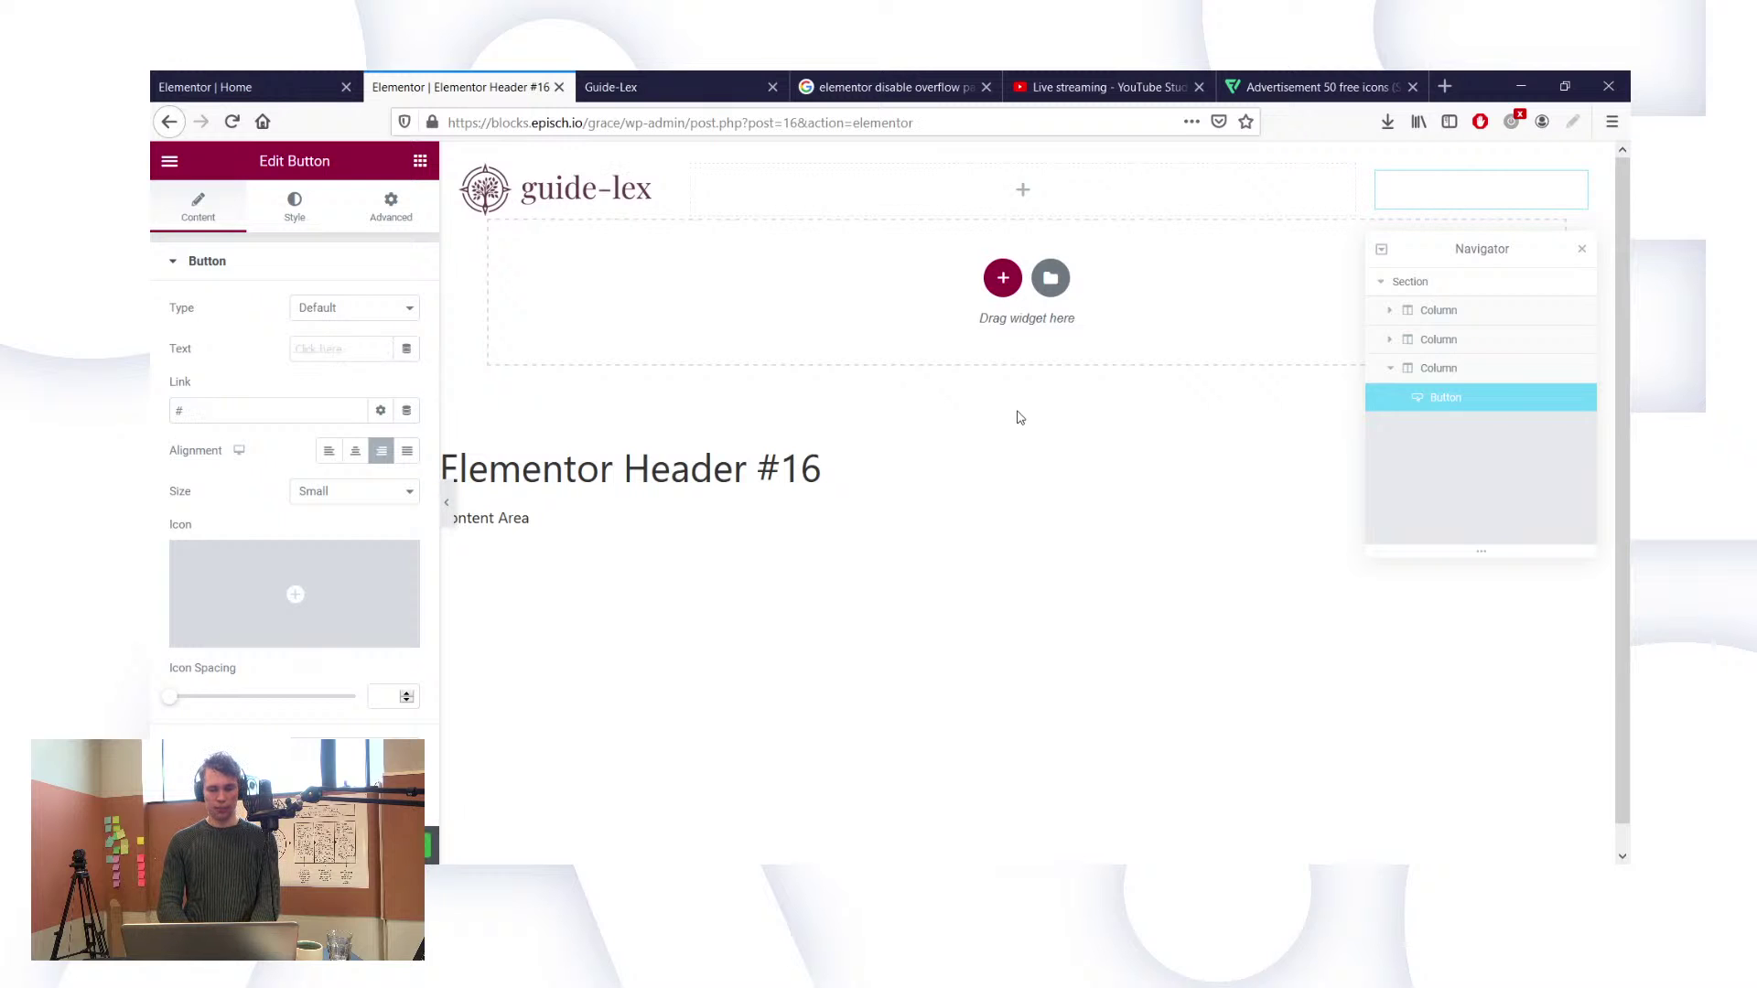
{"action": "type", "text": "Plan a free call"}
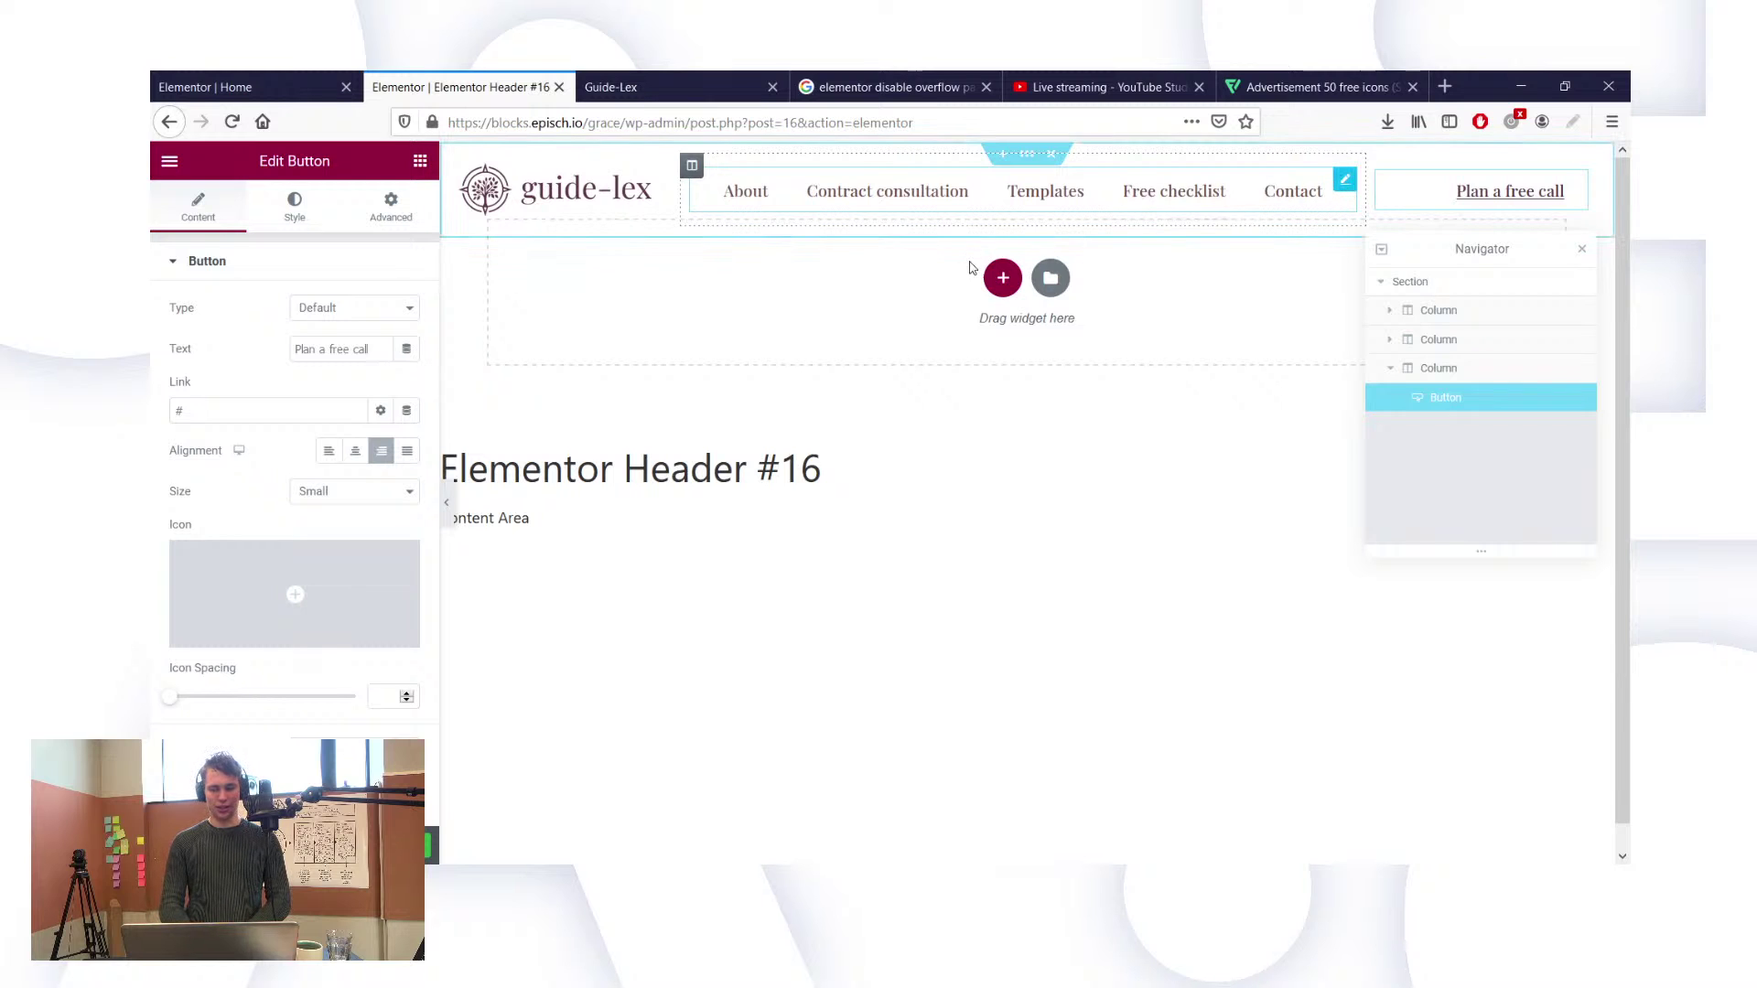
Step: Select the header's Nav Menu and open the WordPress dashboard in a new tab
{"action": "left_click", "coordinate": [952, 204]}
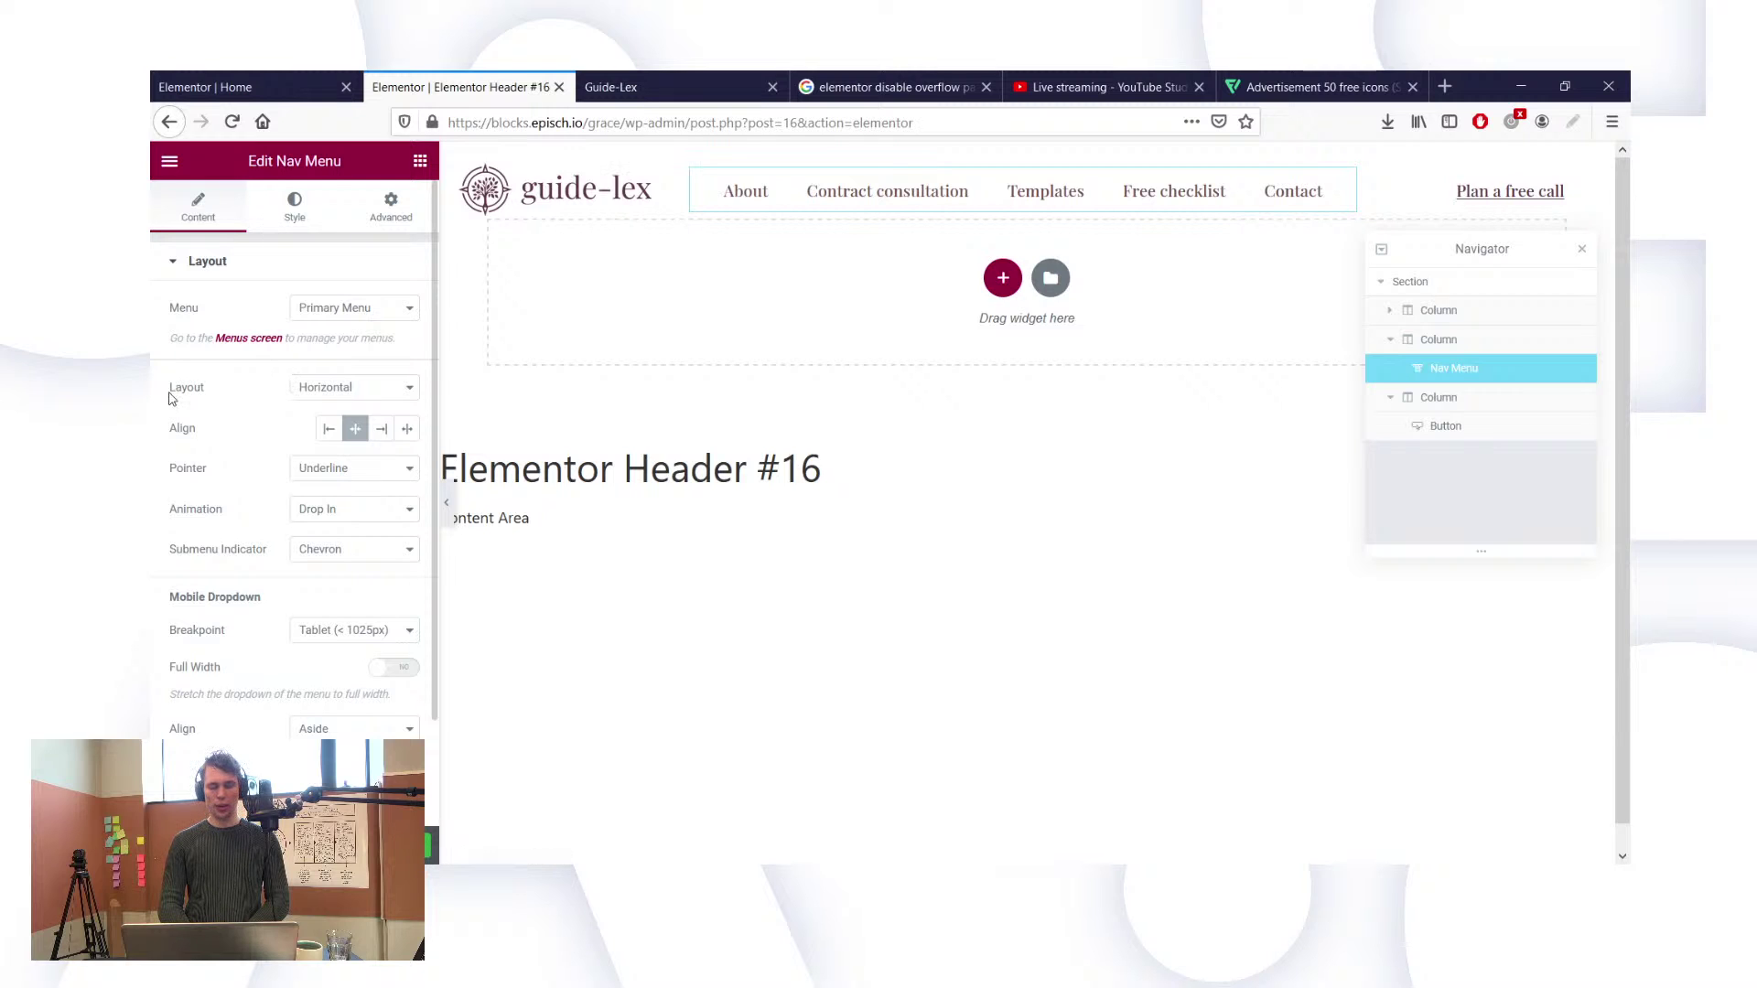
{"action": "scroll", "coordinate": [281, 443], "scroll_direction": "down", "scroll_amount": 3}
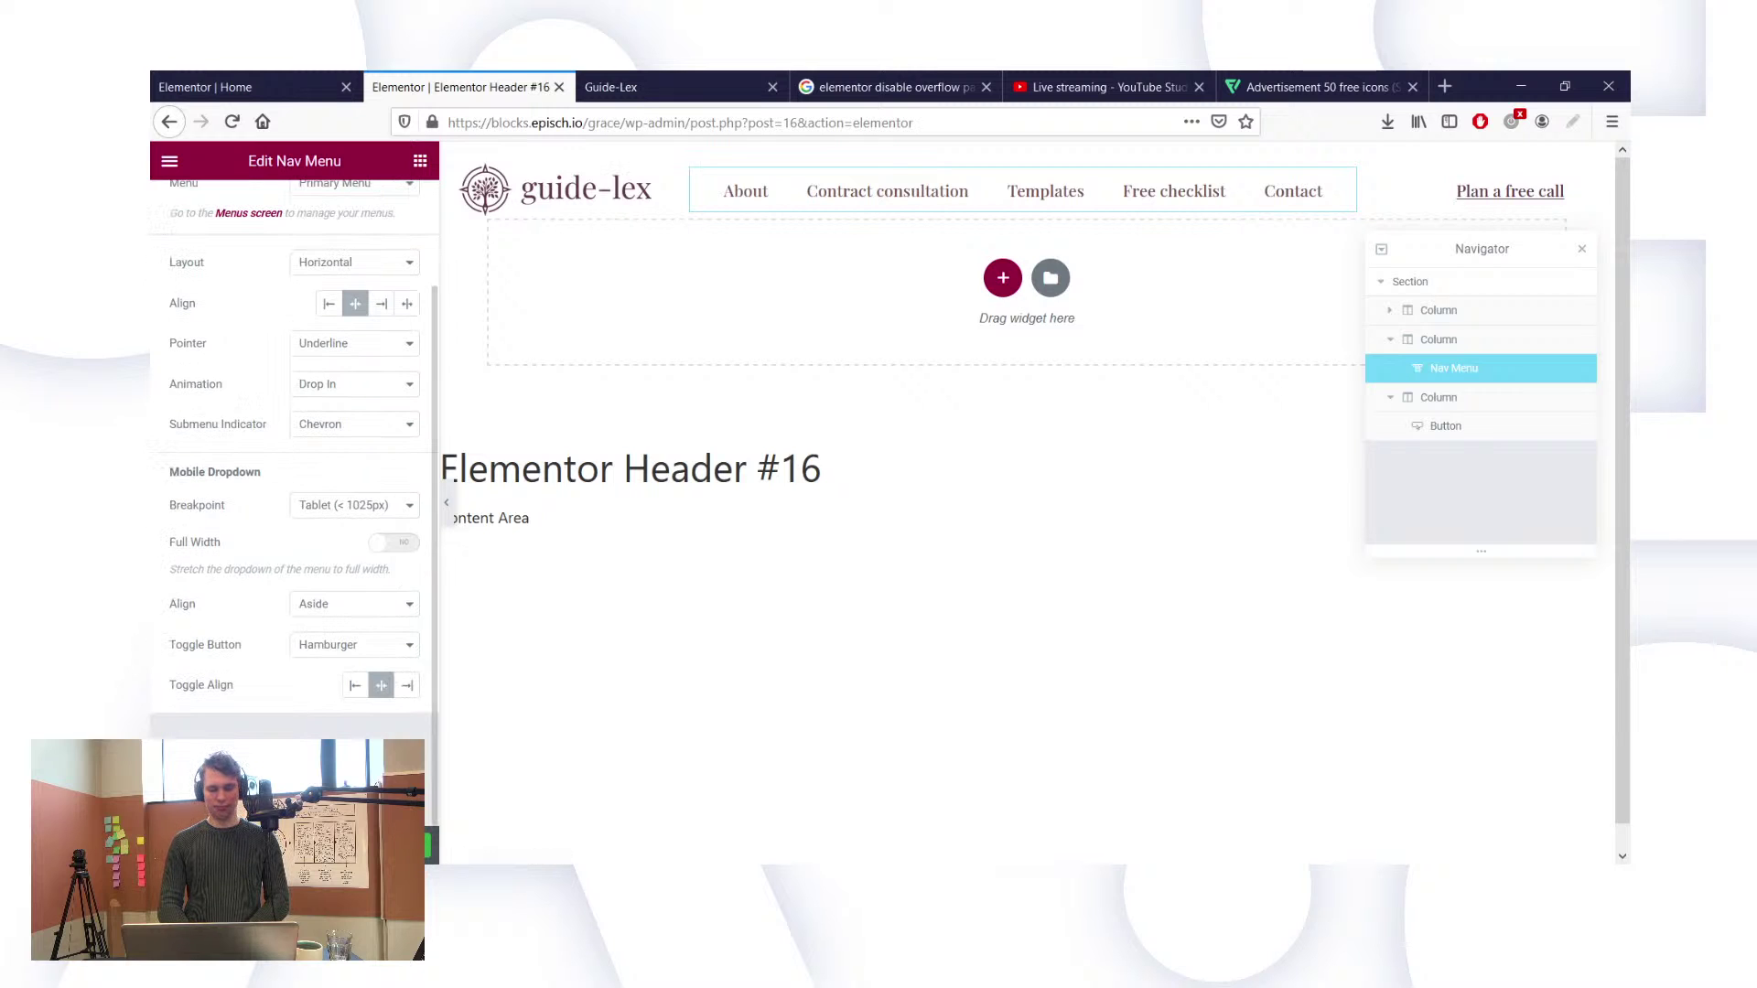
{"action": "left_click", "coordinate": [165, 162]}
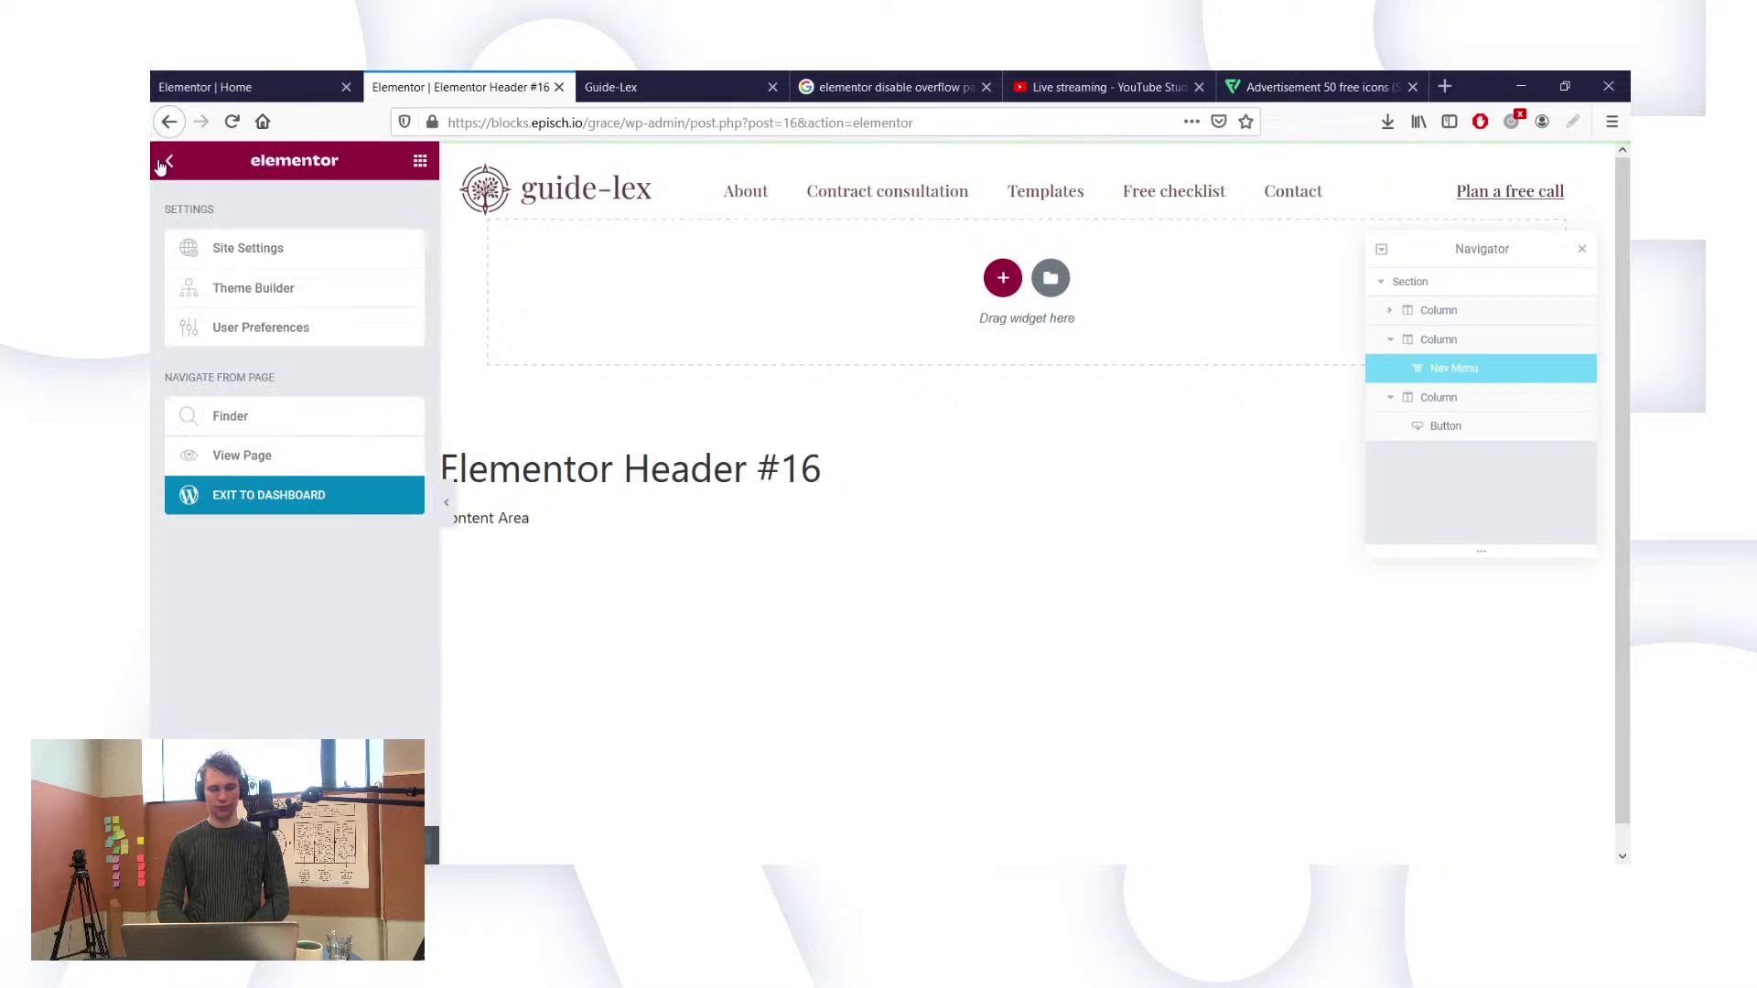
{"action": "middle_click", "coordinate": [274, 506]}
Step: Switch to the new tab showing Elementor Header #16's Edit Template page and scroll through it
{"action": "left_click", "coordinate": [570, 75]}
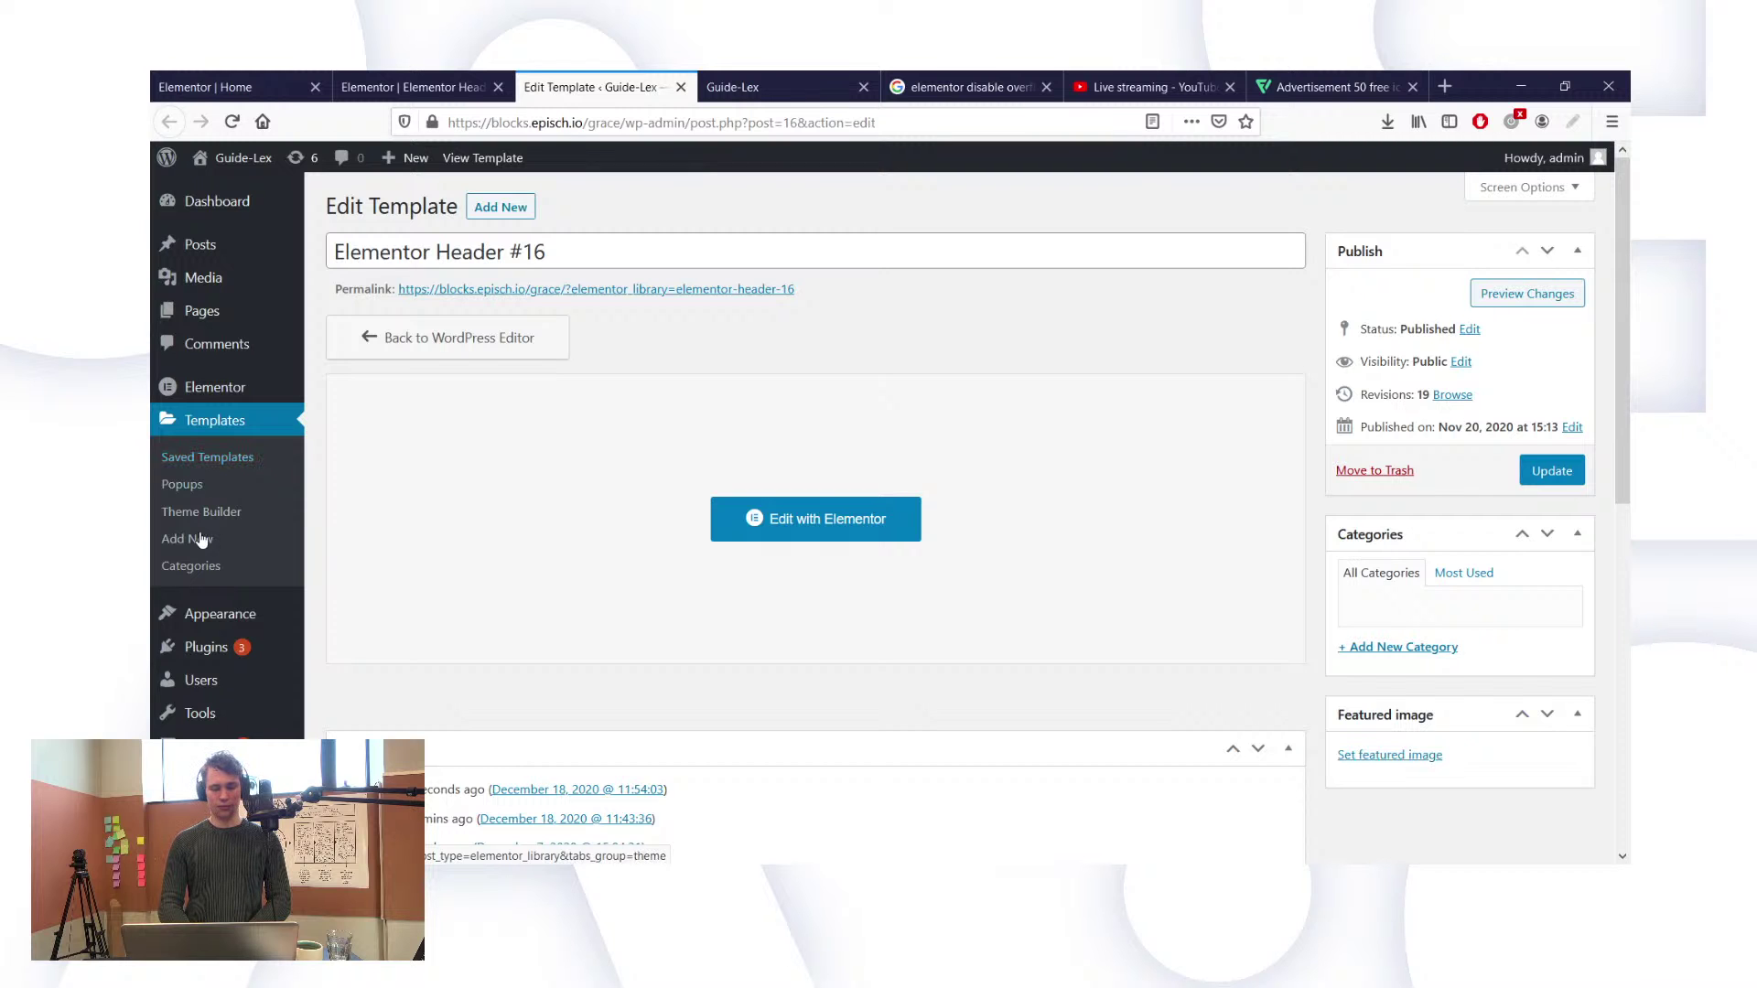
{"action": "scroll", "coordinate": [147, 540], "scroll_direction": "down", "scroll_amount": 3}
{"action": "scroll", "coordinate": [267, 495], "scroll_direction": "down", "scroll_amount": 2}
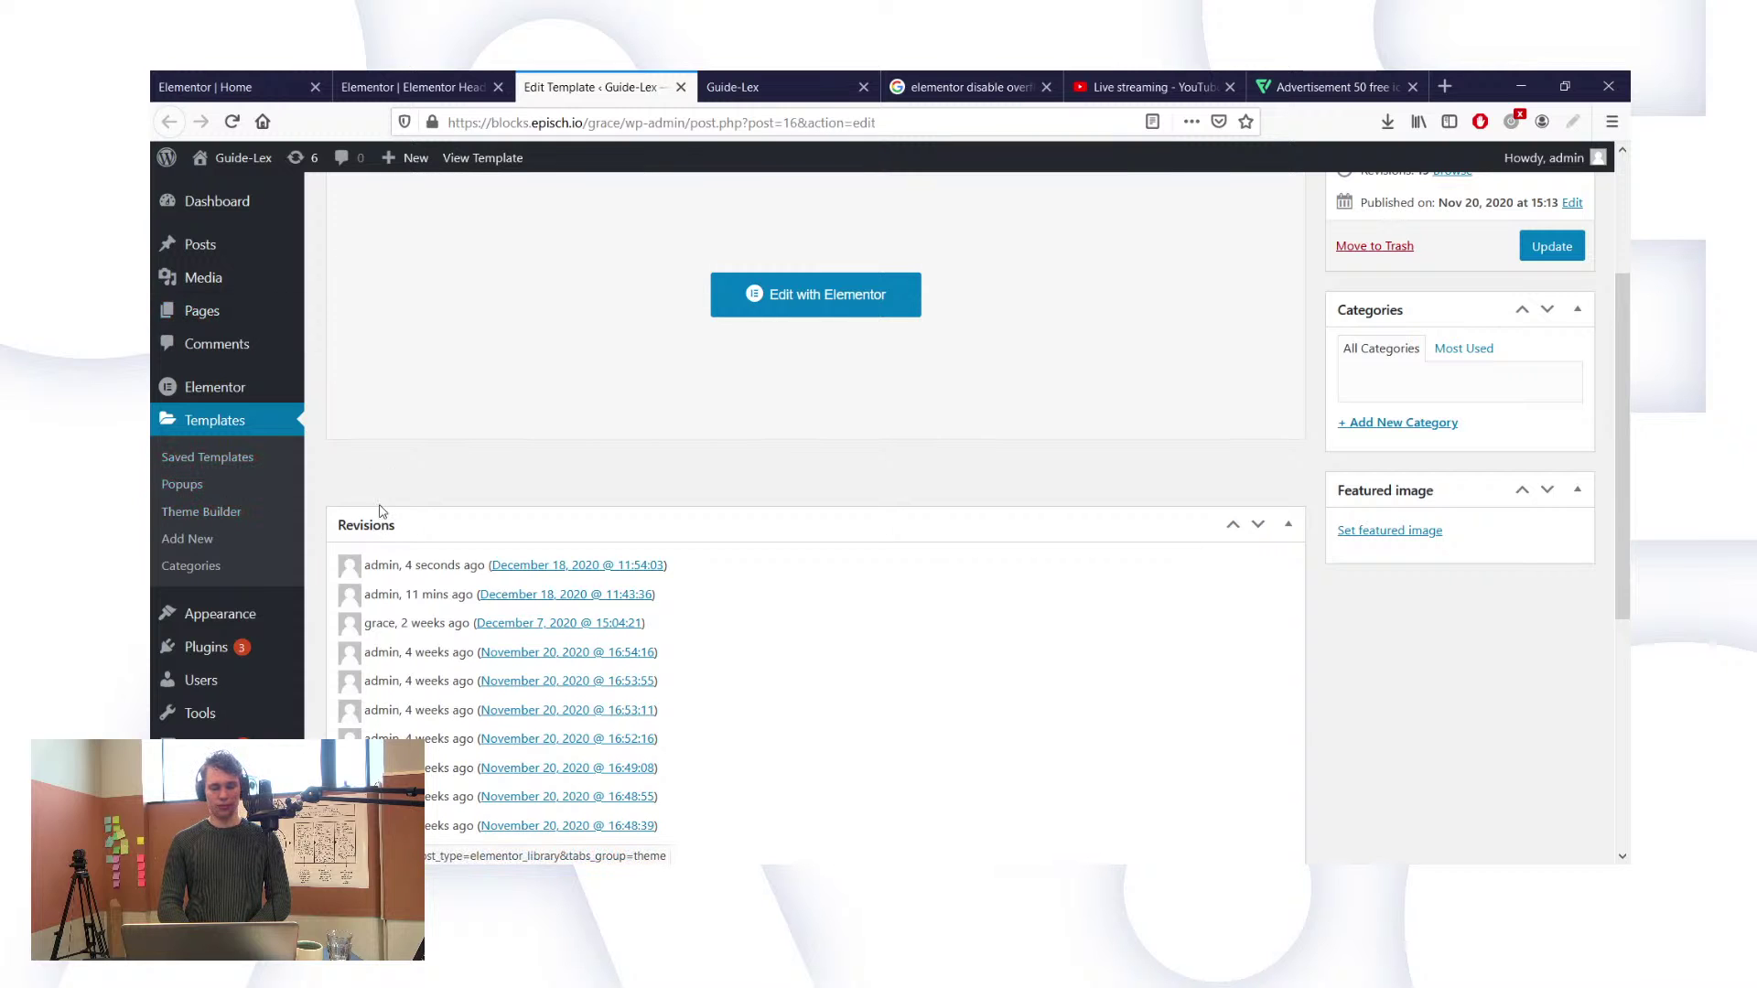
{"action": "scroll", "coordinate": [377, 509], "scroll_direction": "up", "scroll_amount": 5}
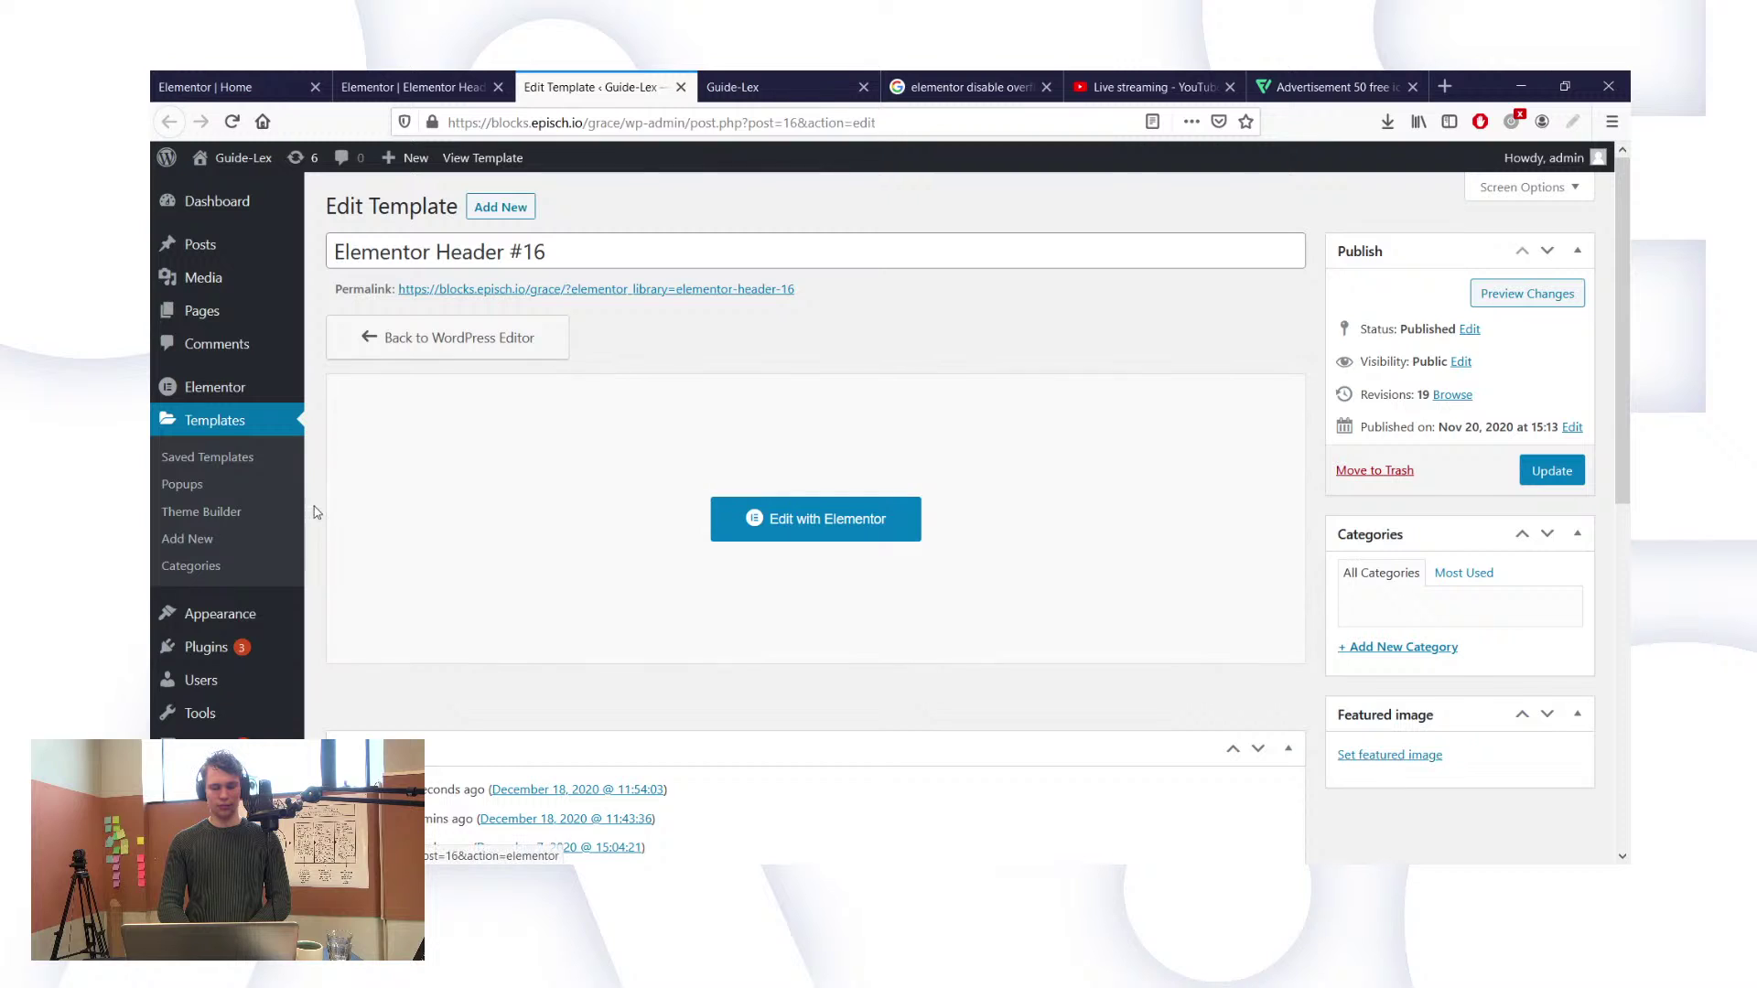
Step: Open Appearance > Menus, briefly checking the header menu in the Elementor editor
{"action": "mouse_move", "coordinate": [254, 614]}
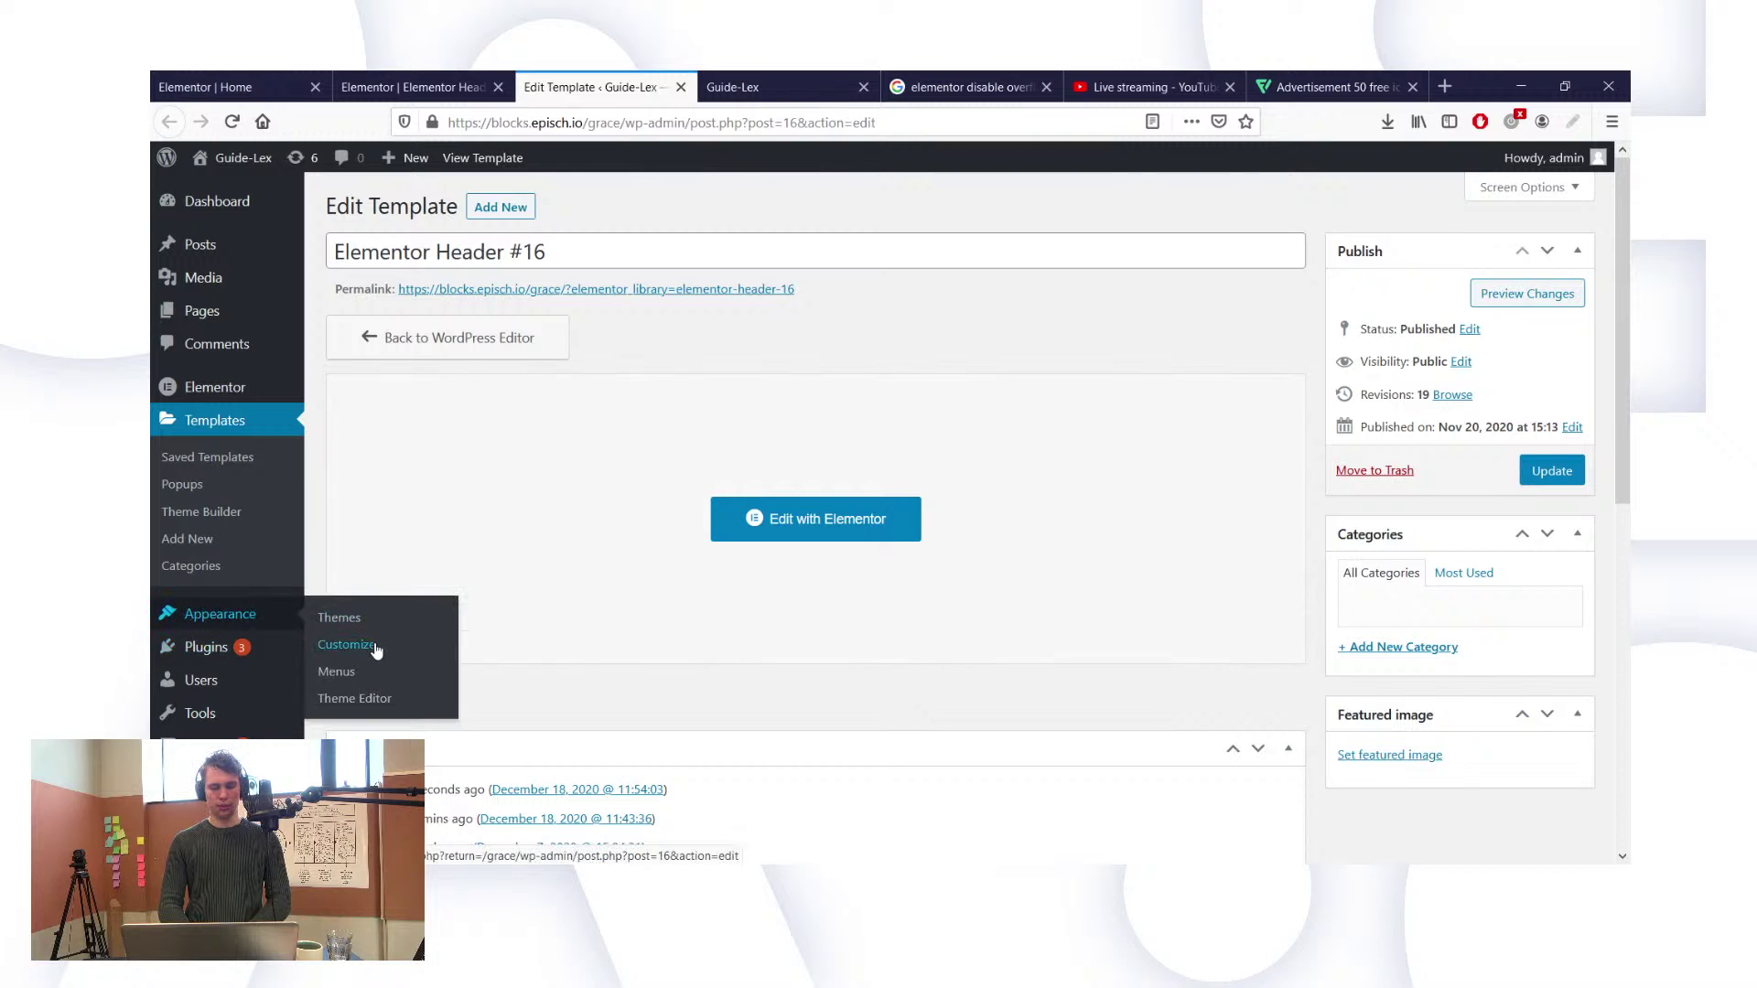
{"action": "left_click", "coordinate": [370, 672]}
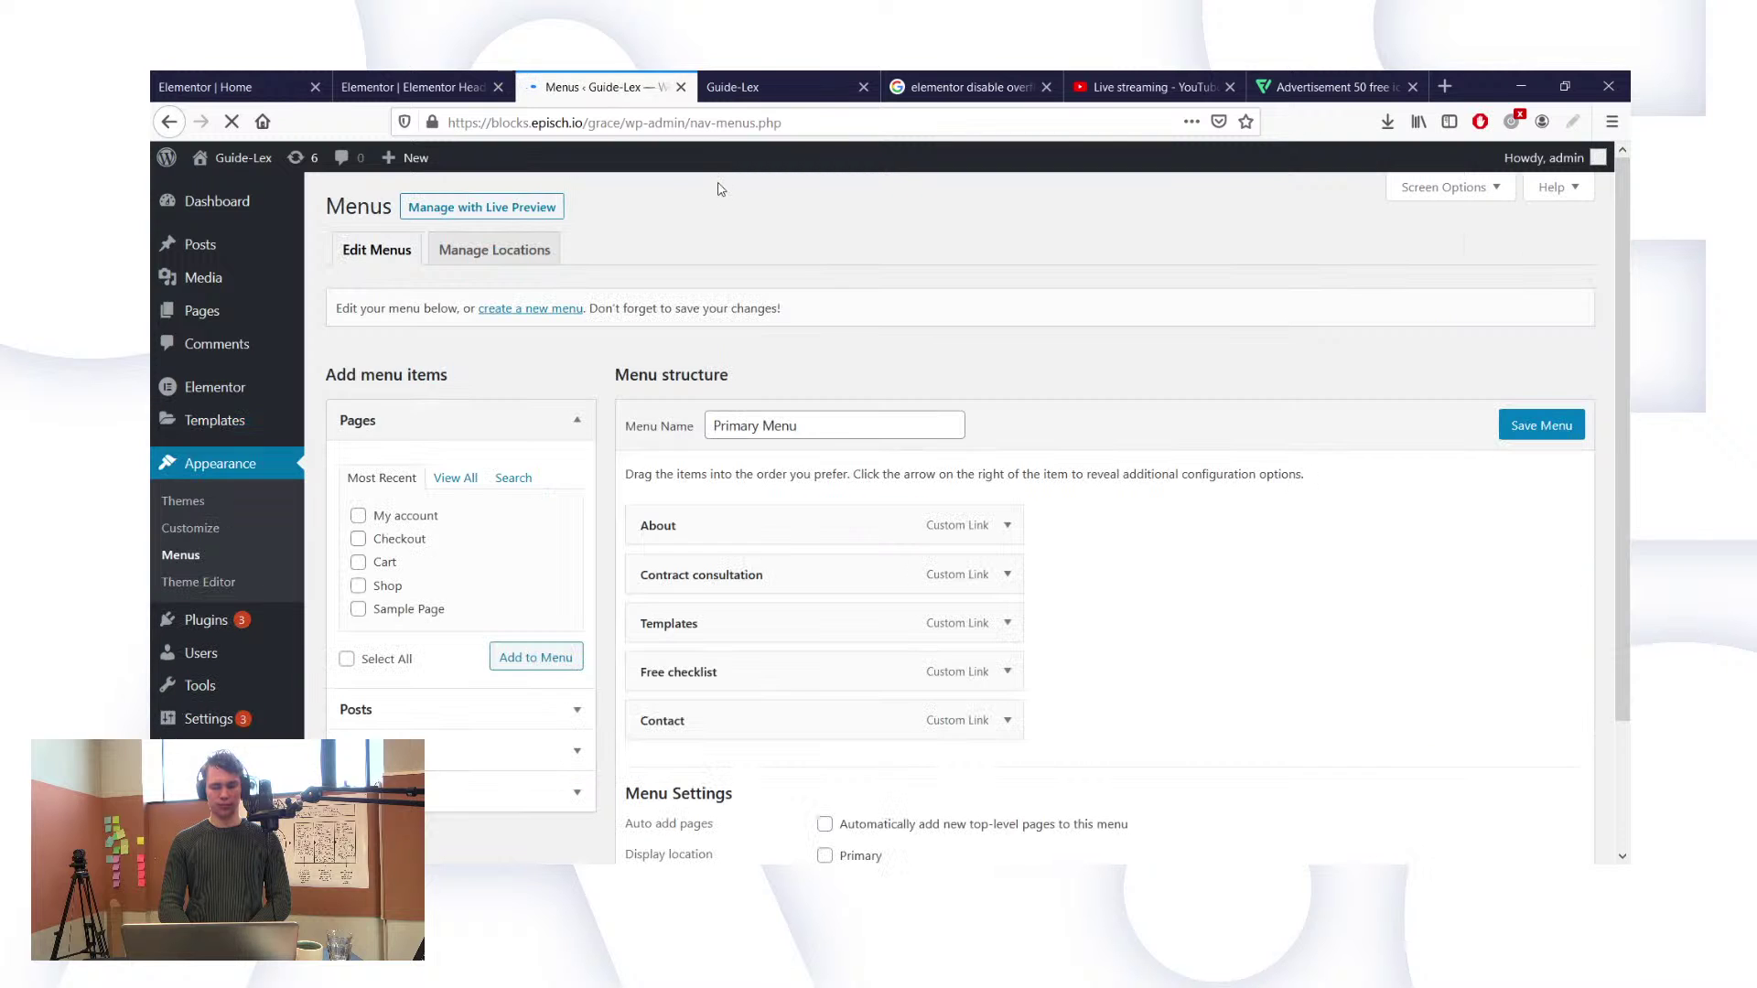
{"action": "scroll", "coordinate": [1101, 615], "scroll_direction": "down", "scroll_amount": 3}
{"action": "scroll", "coordinate": [1101, 615], "scroll_direction": "down", "scroll_amount": 2}
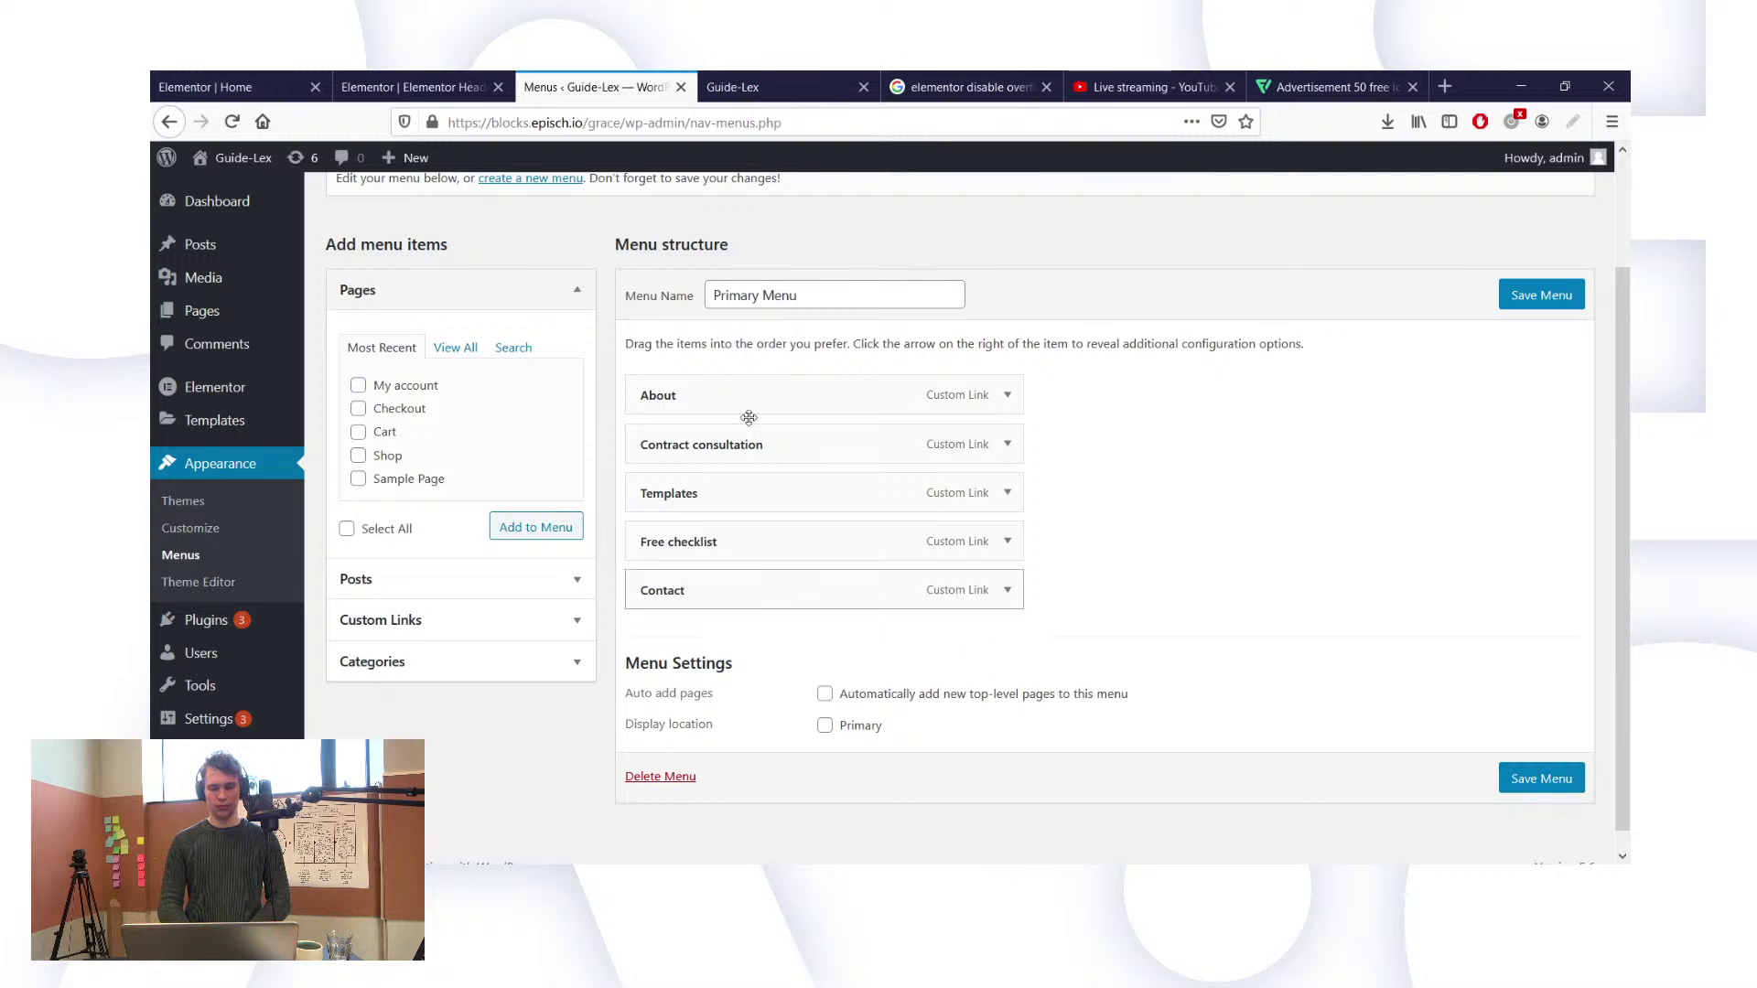
{"action": "left_click", "coordinate": [412, 87]}
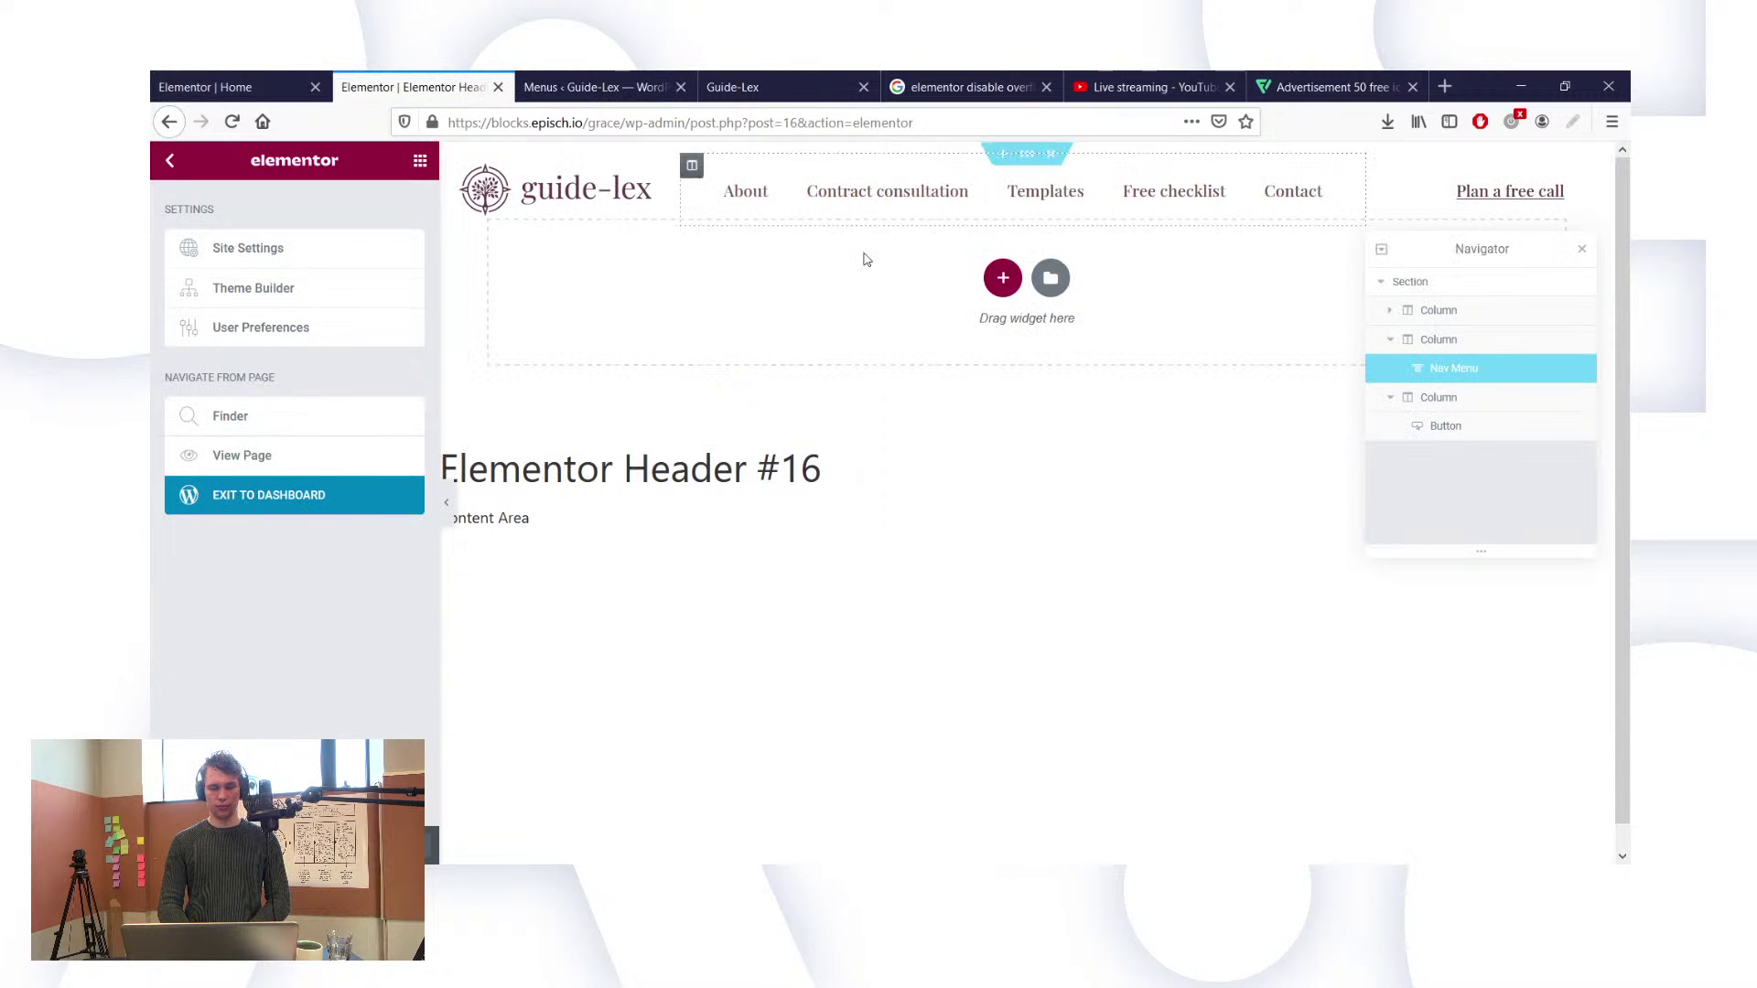
{"action": "left_click", "coordinate": [590, 87]}
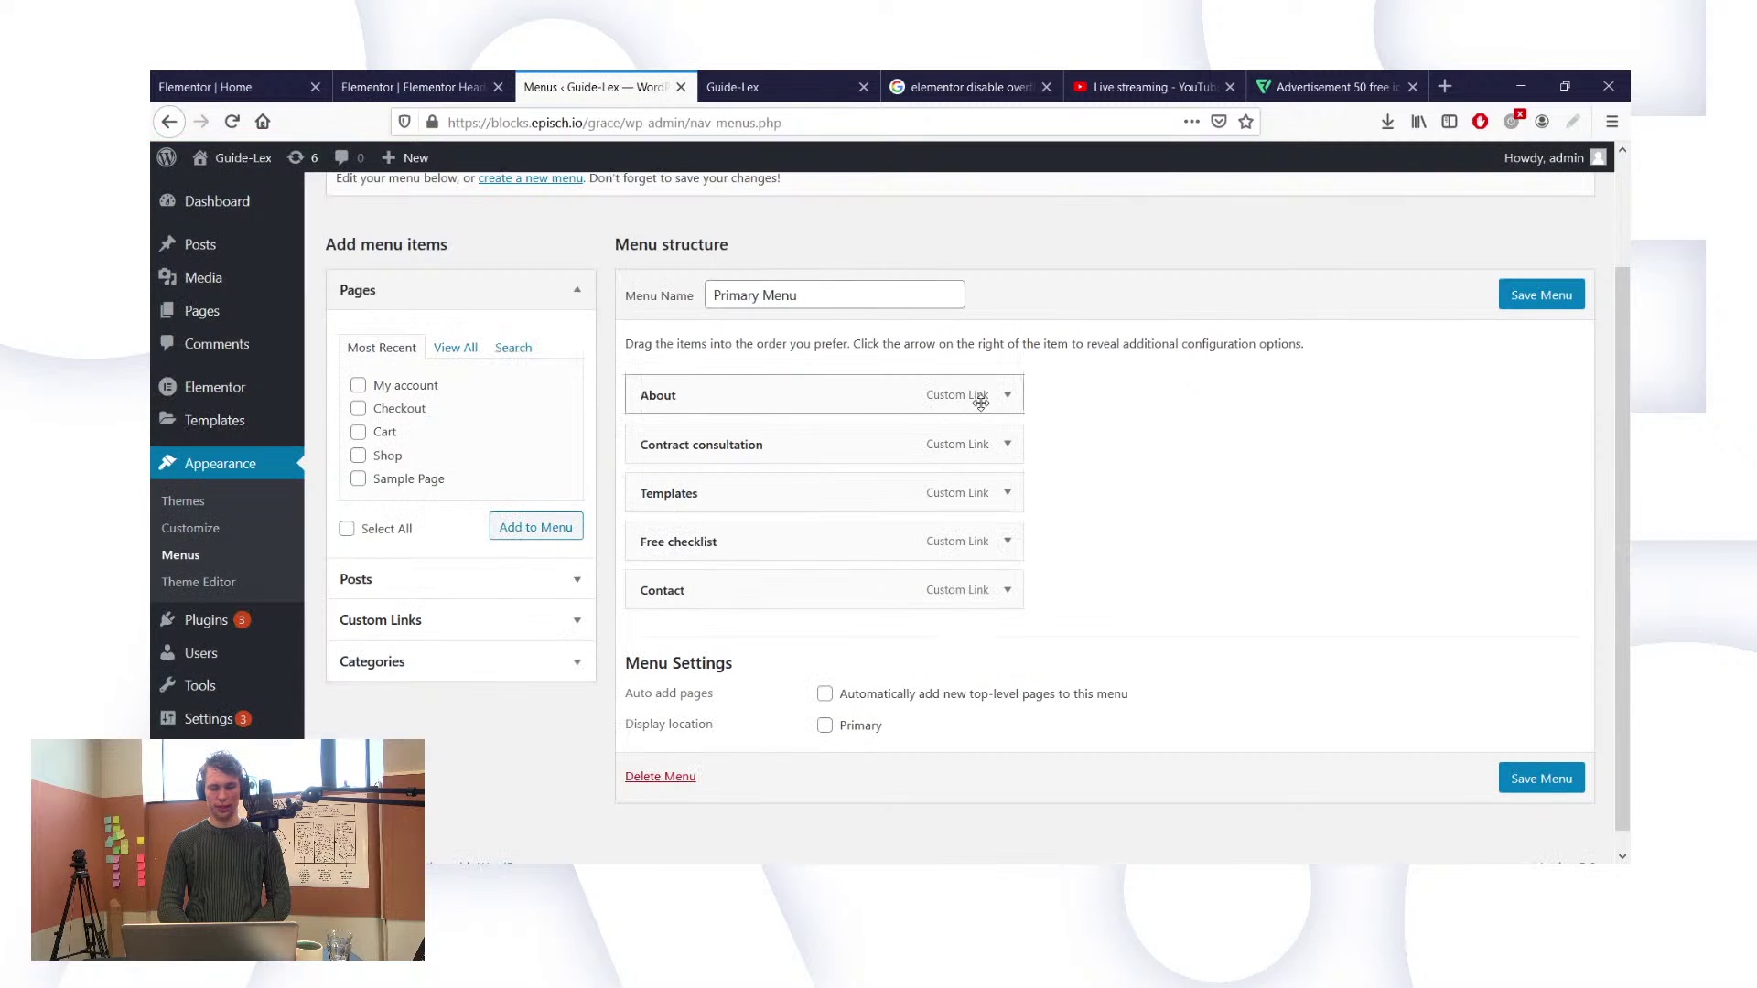
Step: Set the About menu item's URL to #about
{"action": "left_click", "coordinate": [1008, 395]}
{"action": "left_click", "coordinate": [801, 473]}
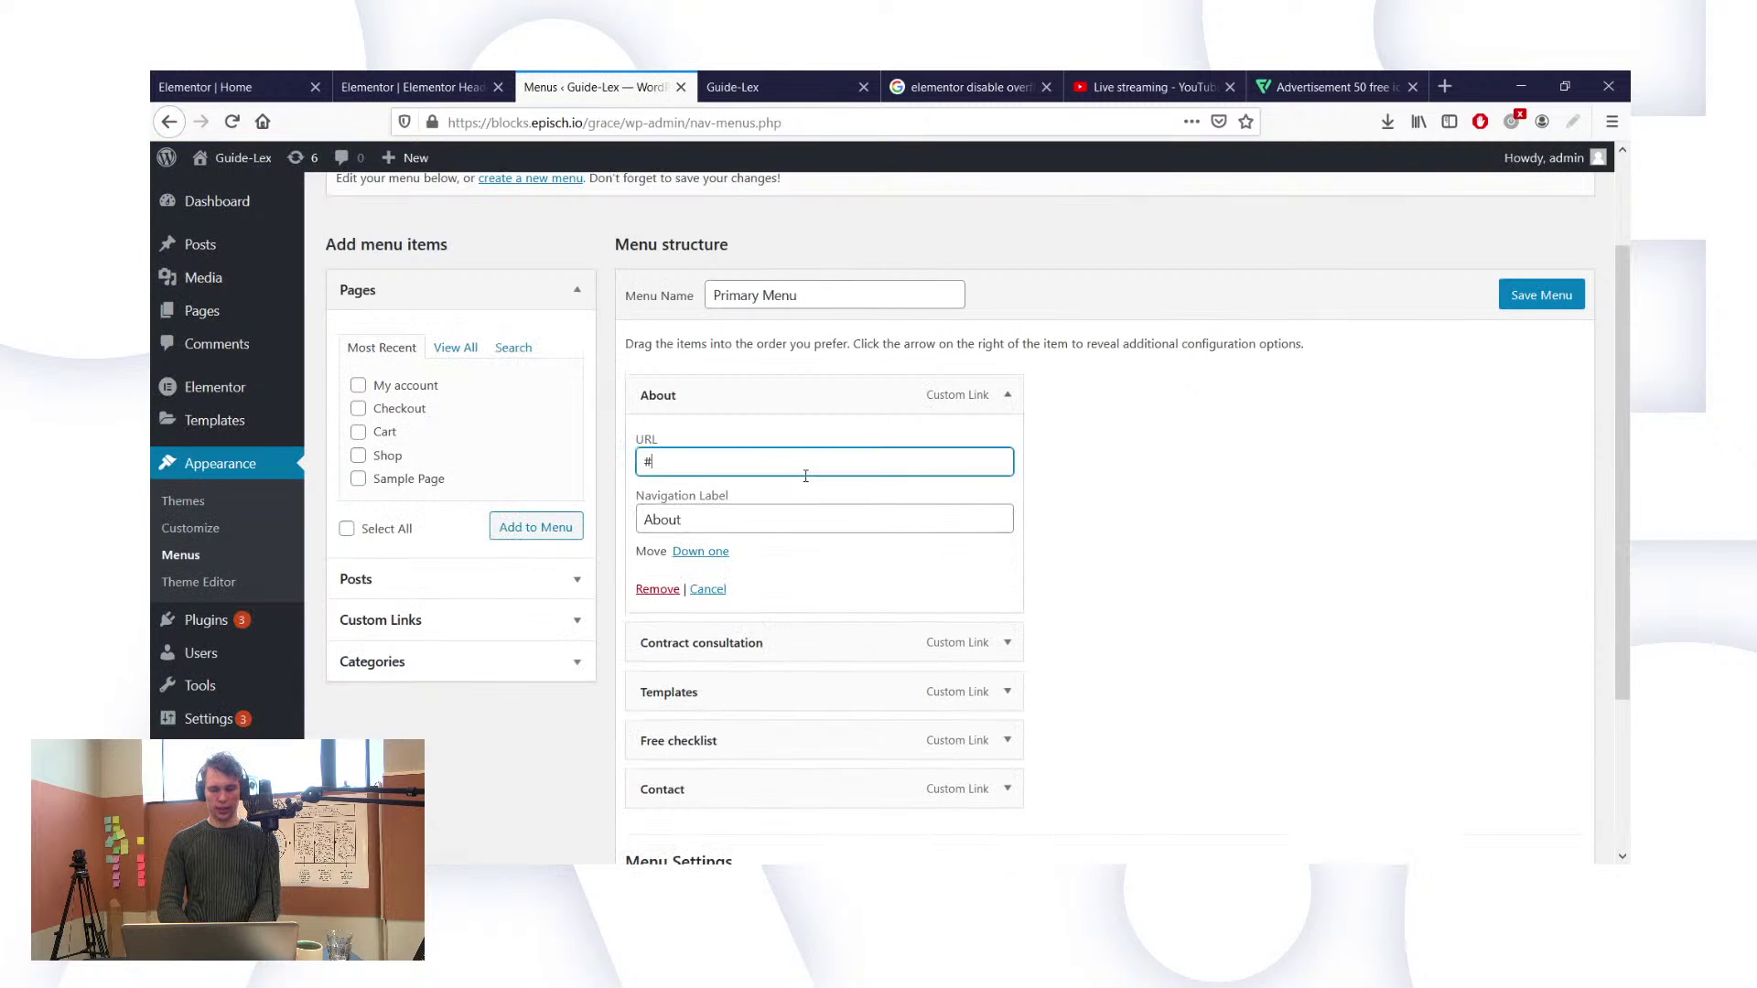
{"action": "key", "text": "ctrl+a"}
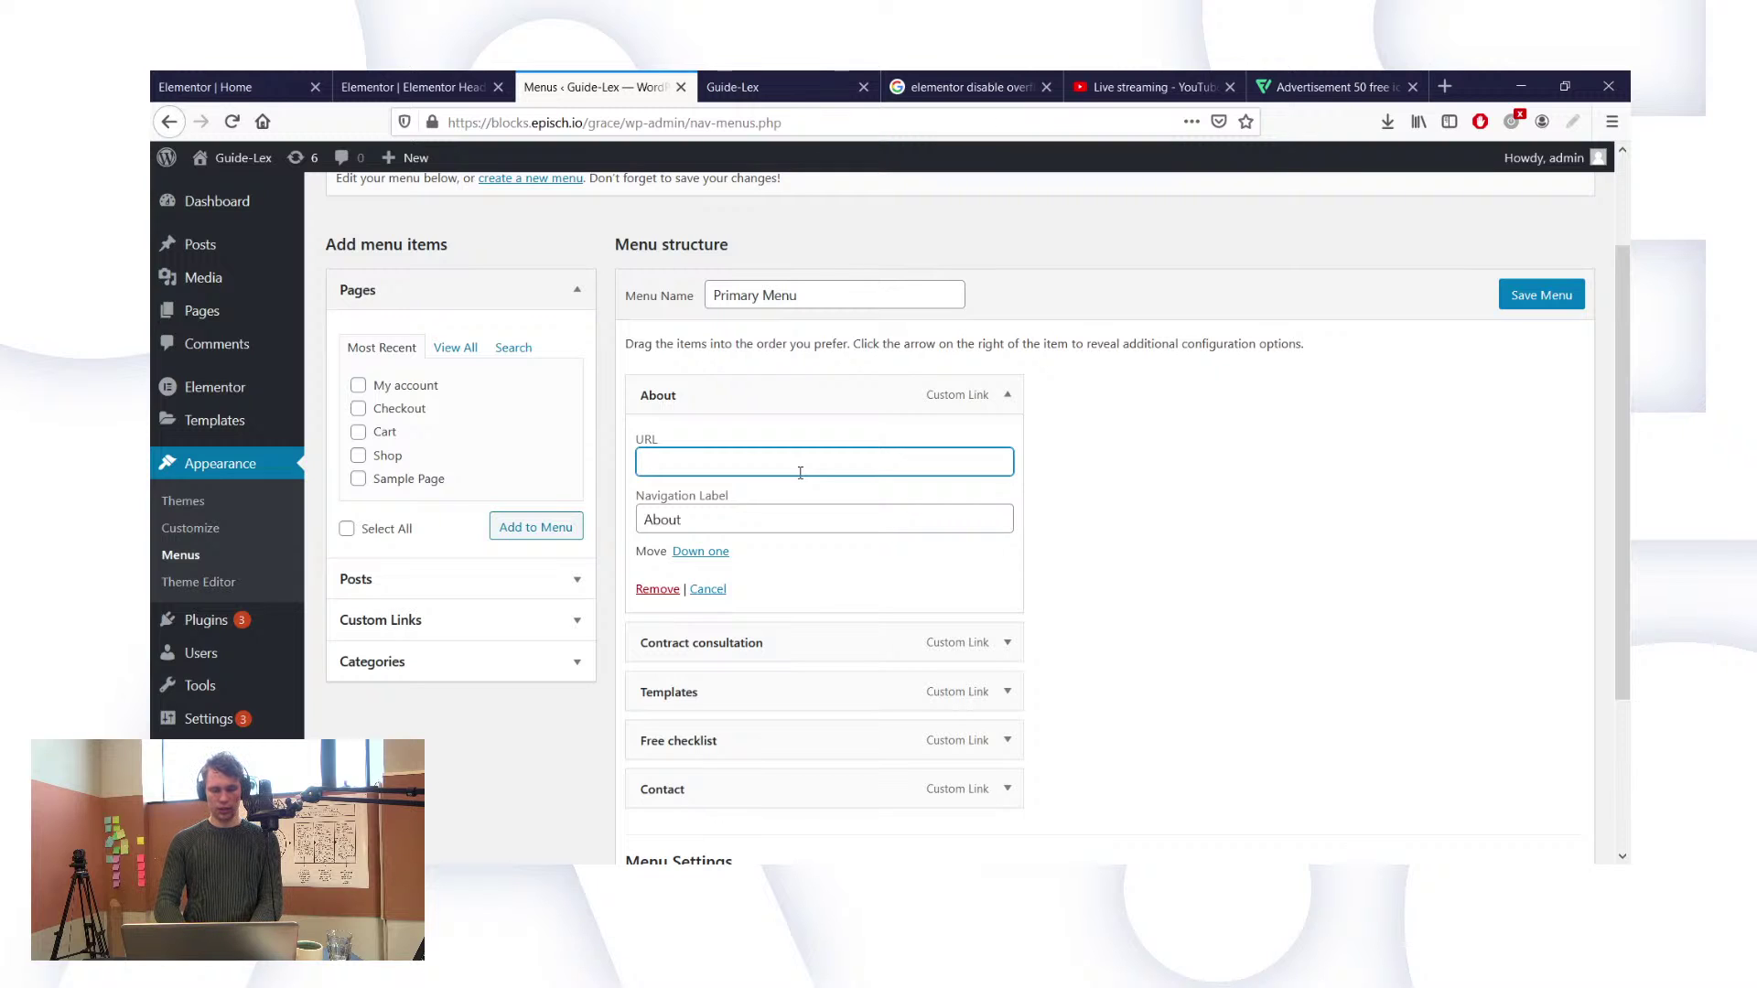
{"action": "type", "text": "ut"}
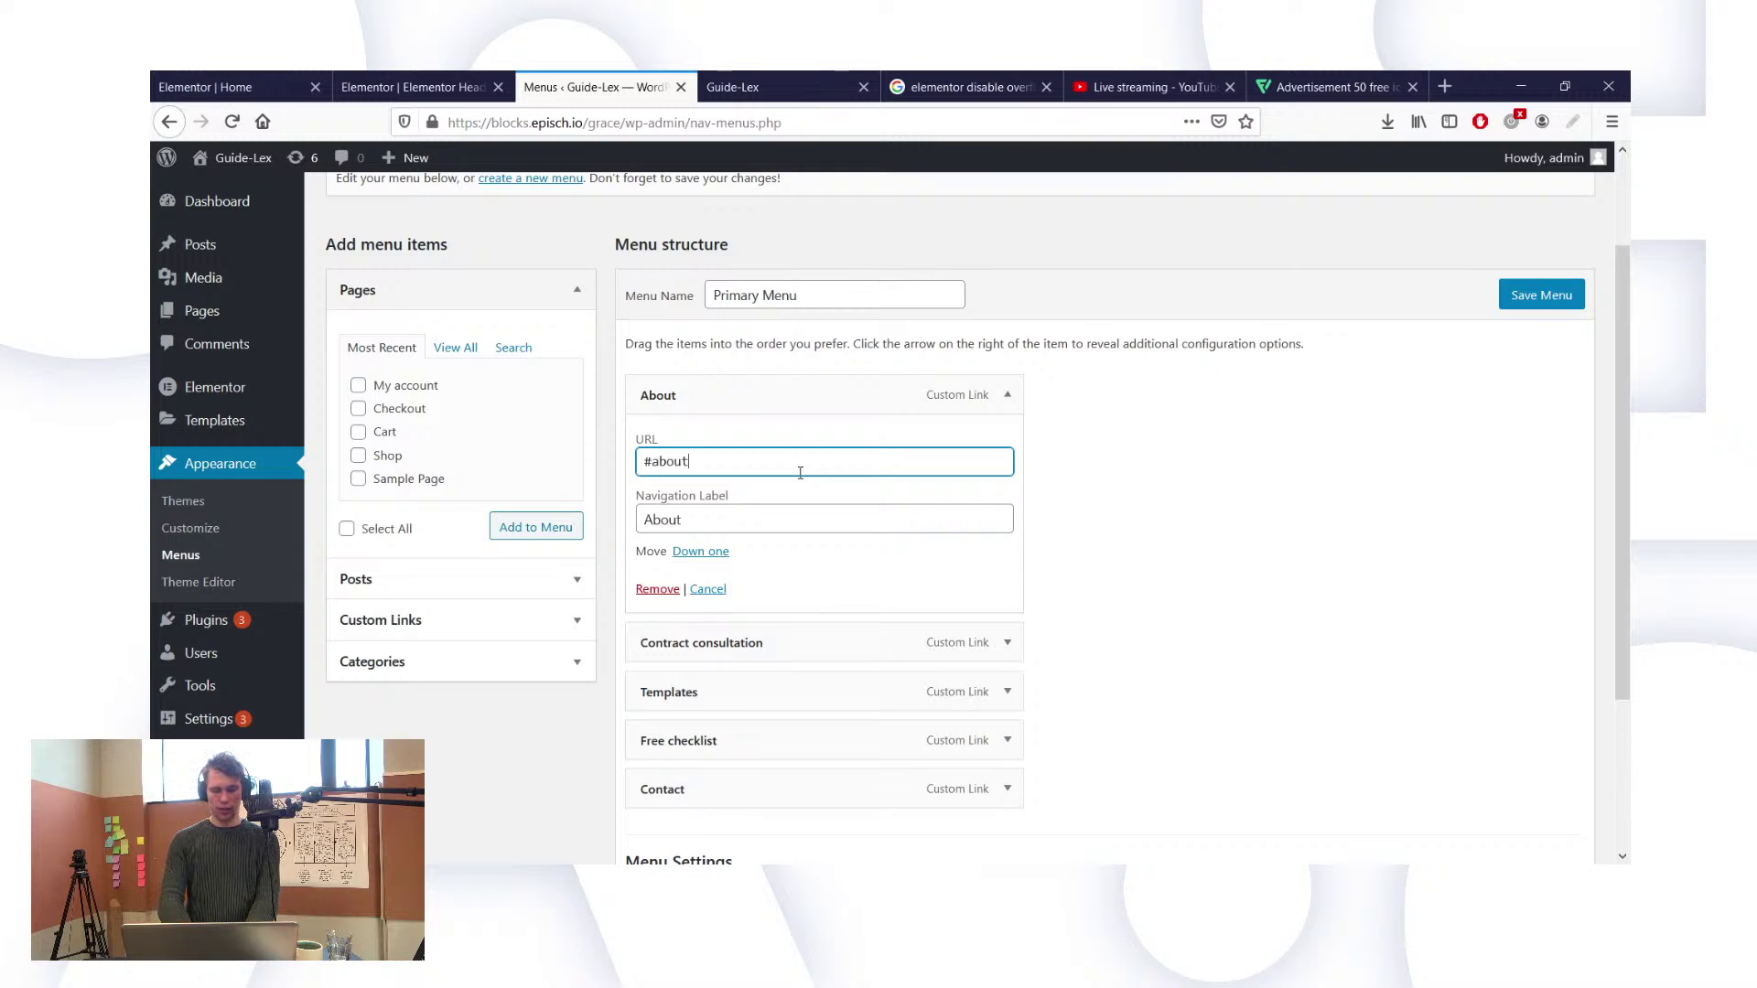
Step: Remove the Contract consultation item from the menu and view the live homepage
{"action": "left_click", "coordinate": [1007, 642]}
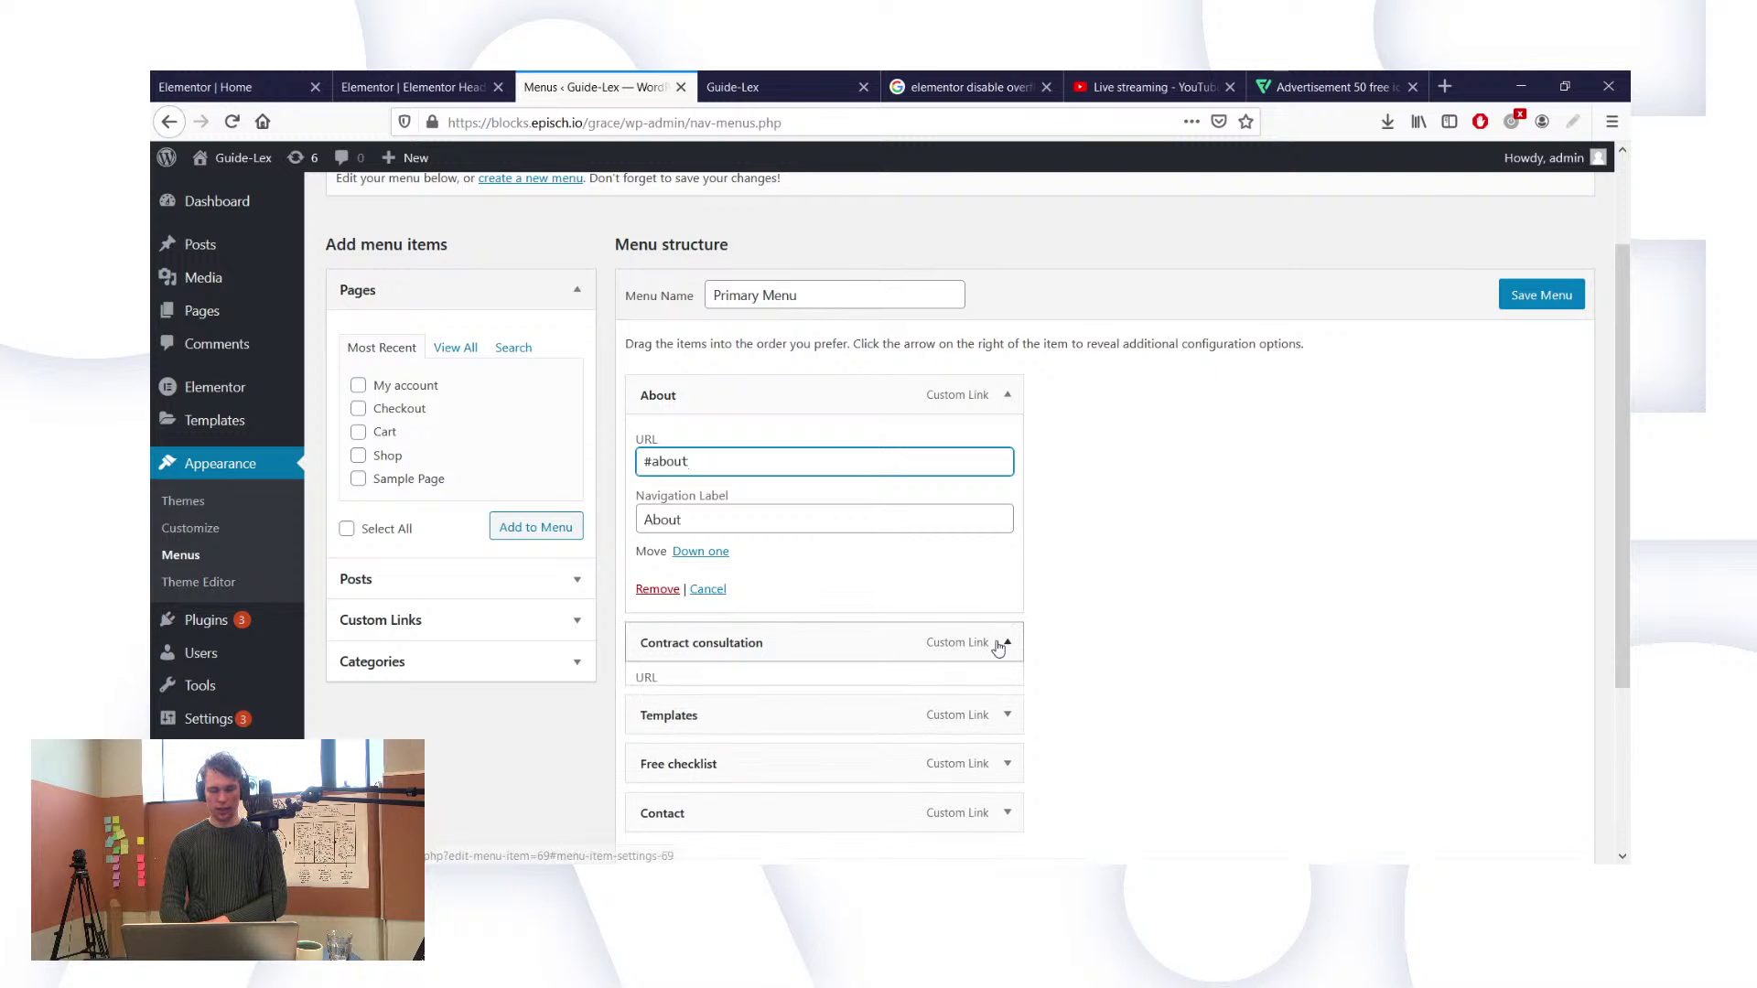
{"action": "scroll", "coordinate": [1000, 647], "scroll_direction": "down", "scroll_amount": 3}
{"action": "scroll", "coordinate": [665, 728], "scroll_direction": "down", "scroll_amount": 2}
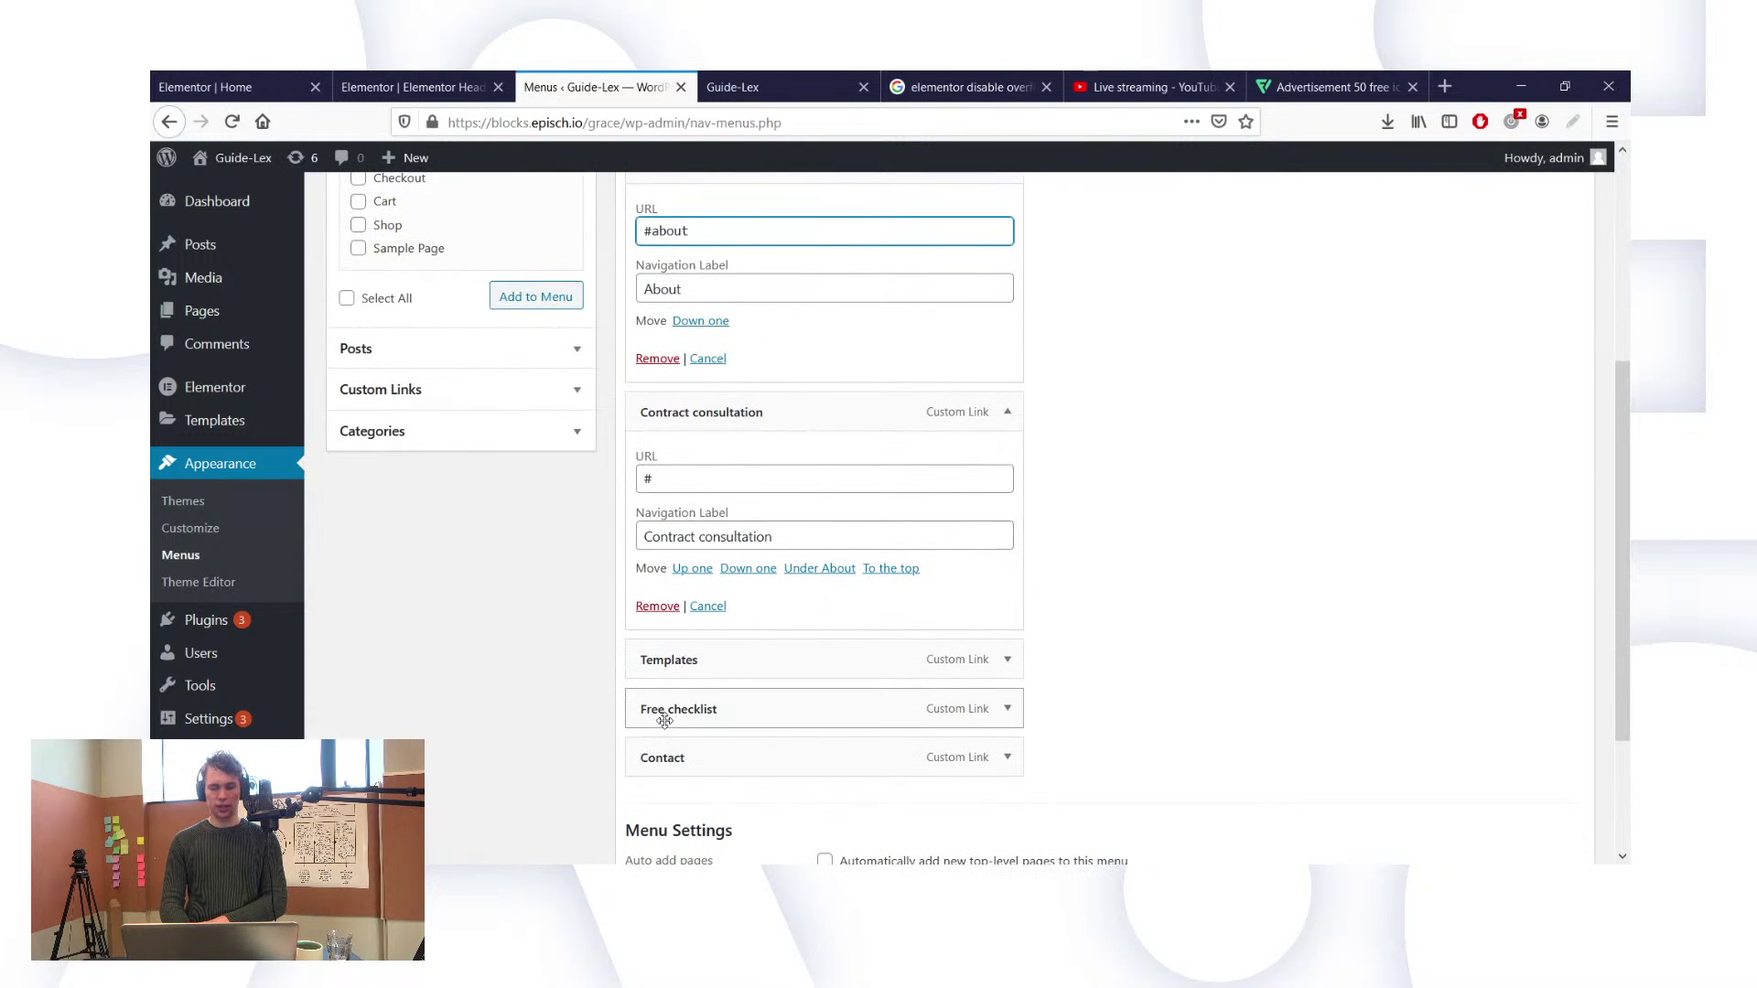
{"action": "left_click", "coordinate": [658, 607]}
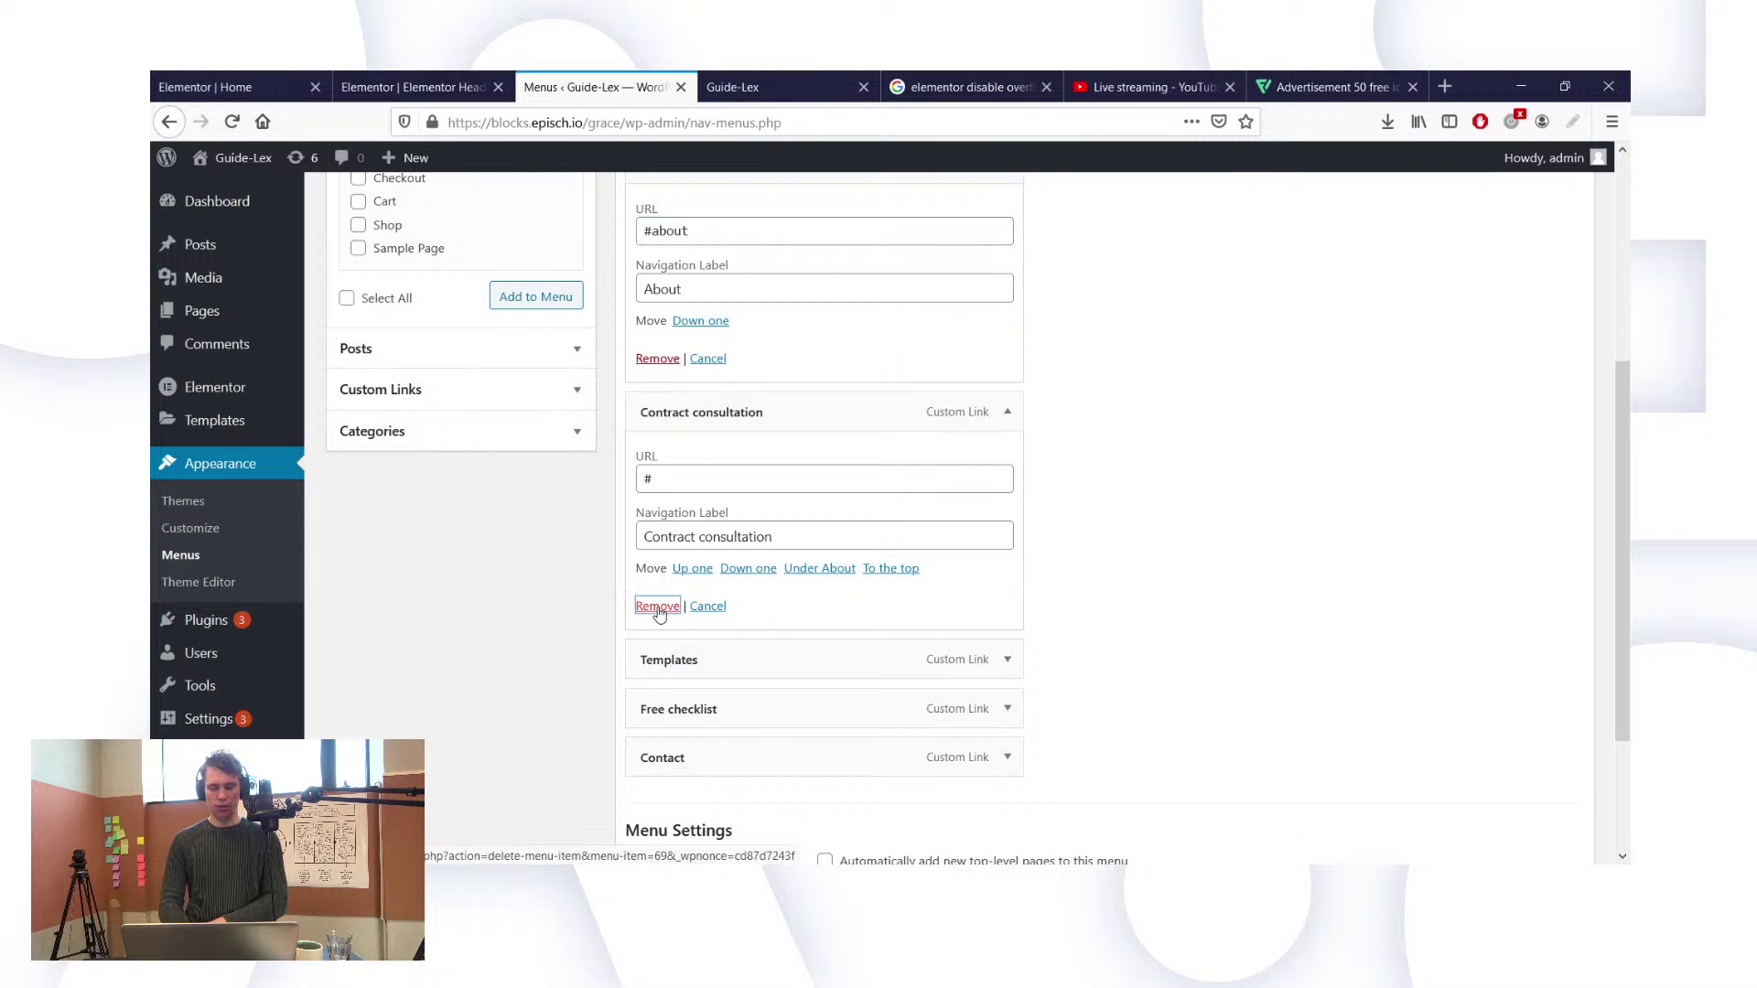
{"action": "left_click", "coordinate": [658, 607]}
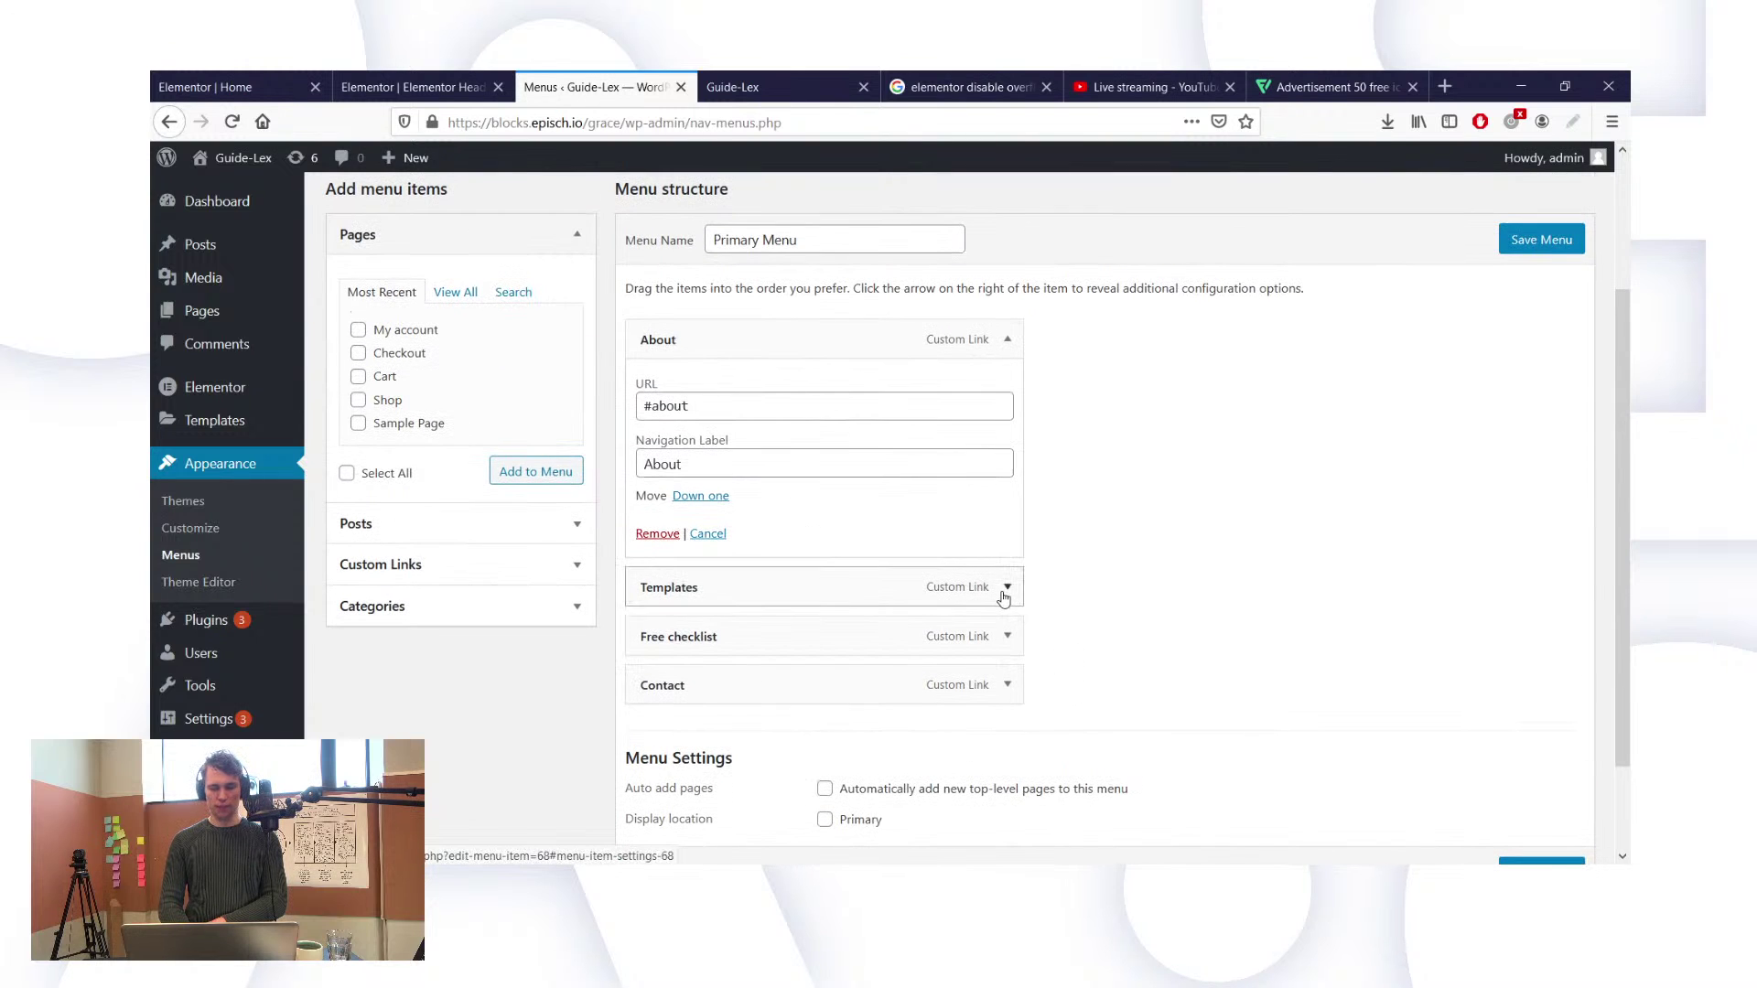
{"action": "left_click", "coordinate": [779, 88]}
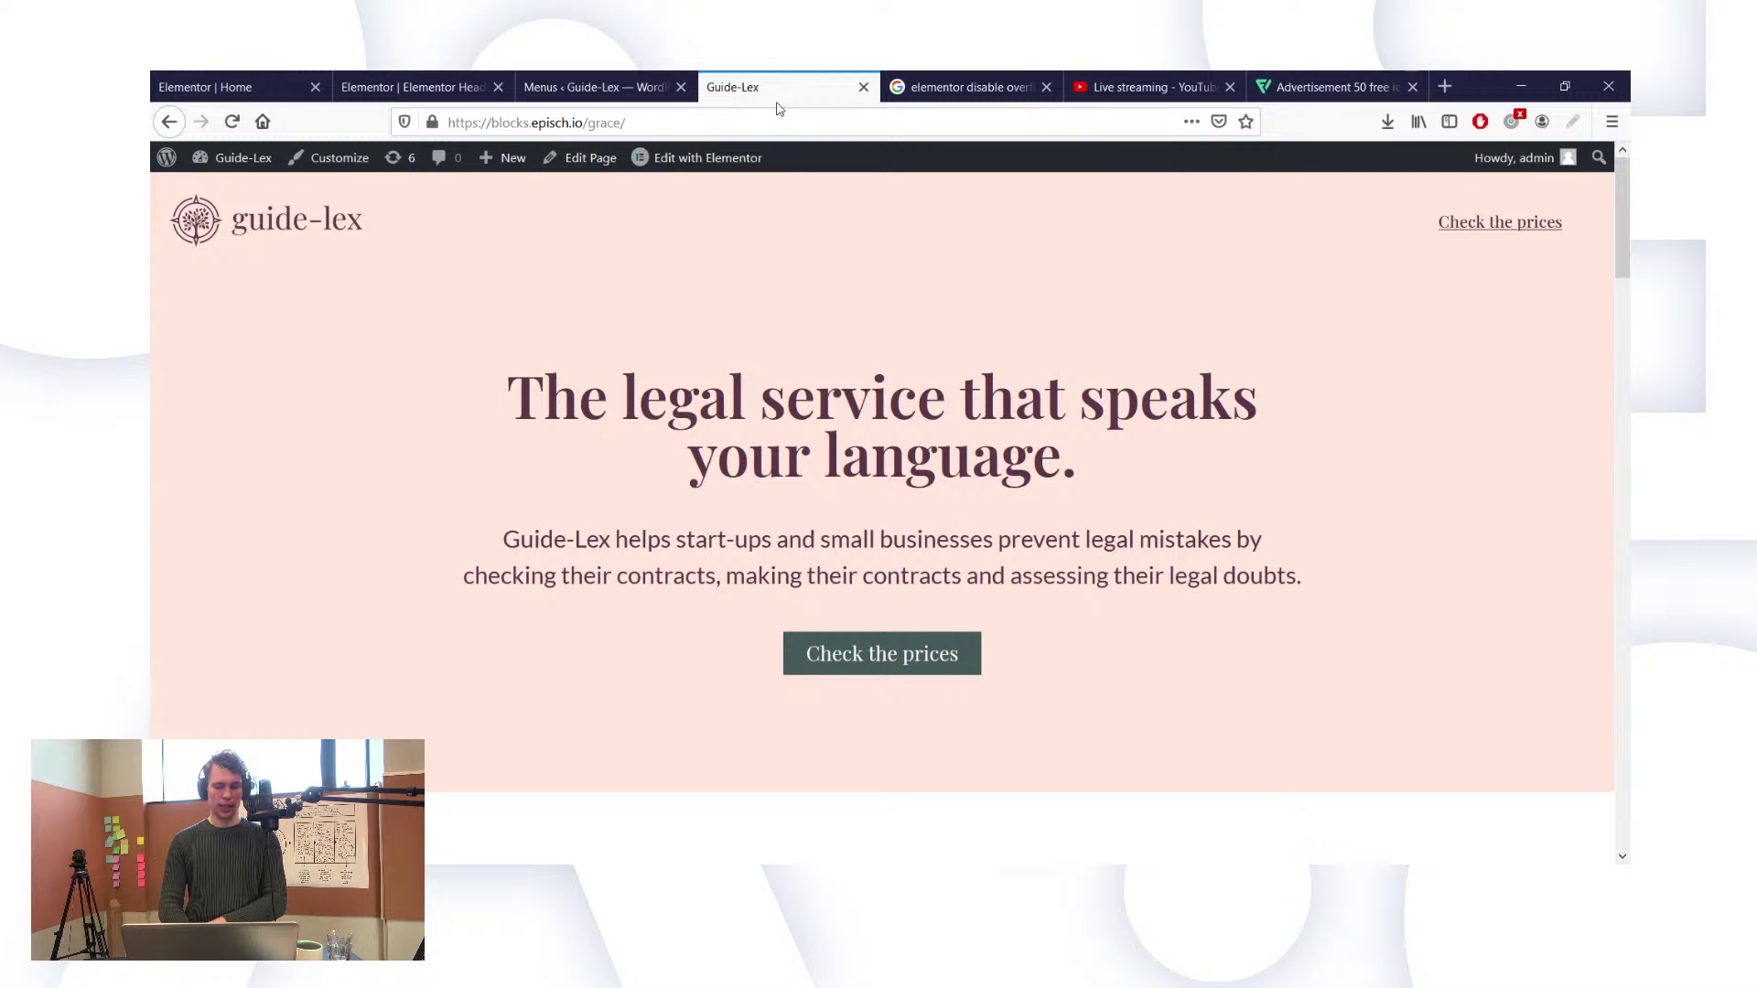
Step: Back in the menu editor, remove the Free checklist item from the Primary Menu
{"action": "left_click", "coordinate": [577, 81]}
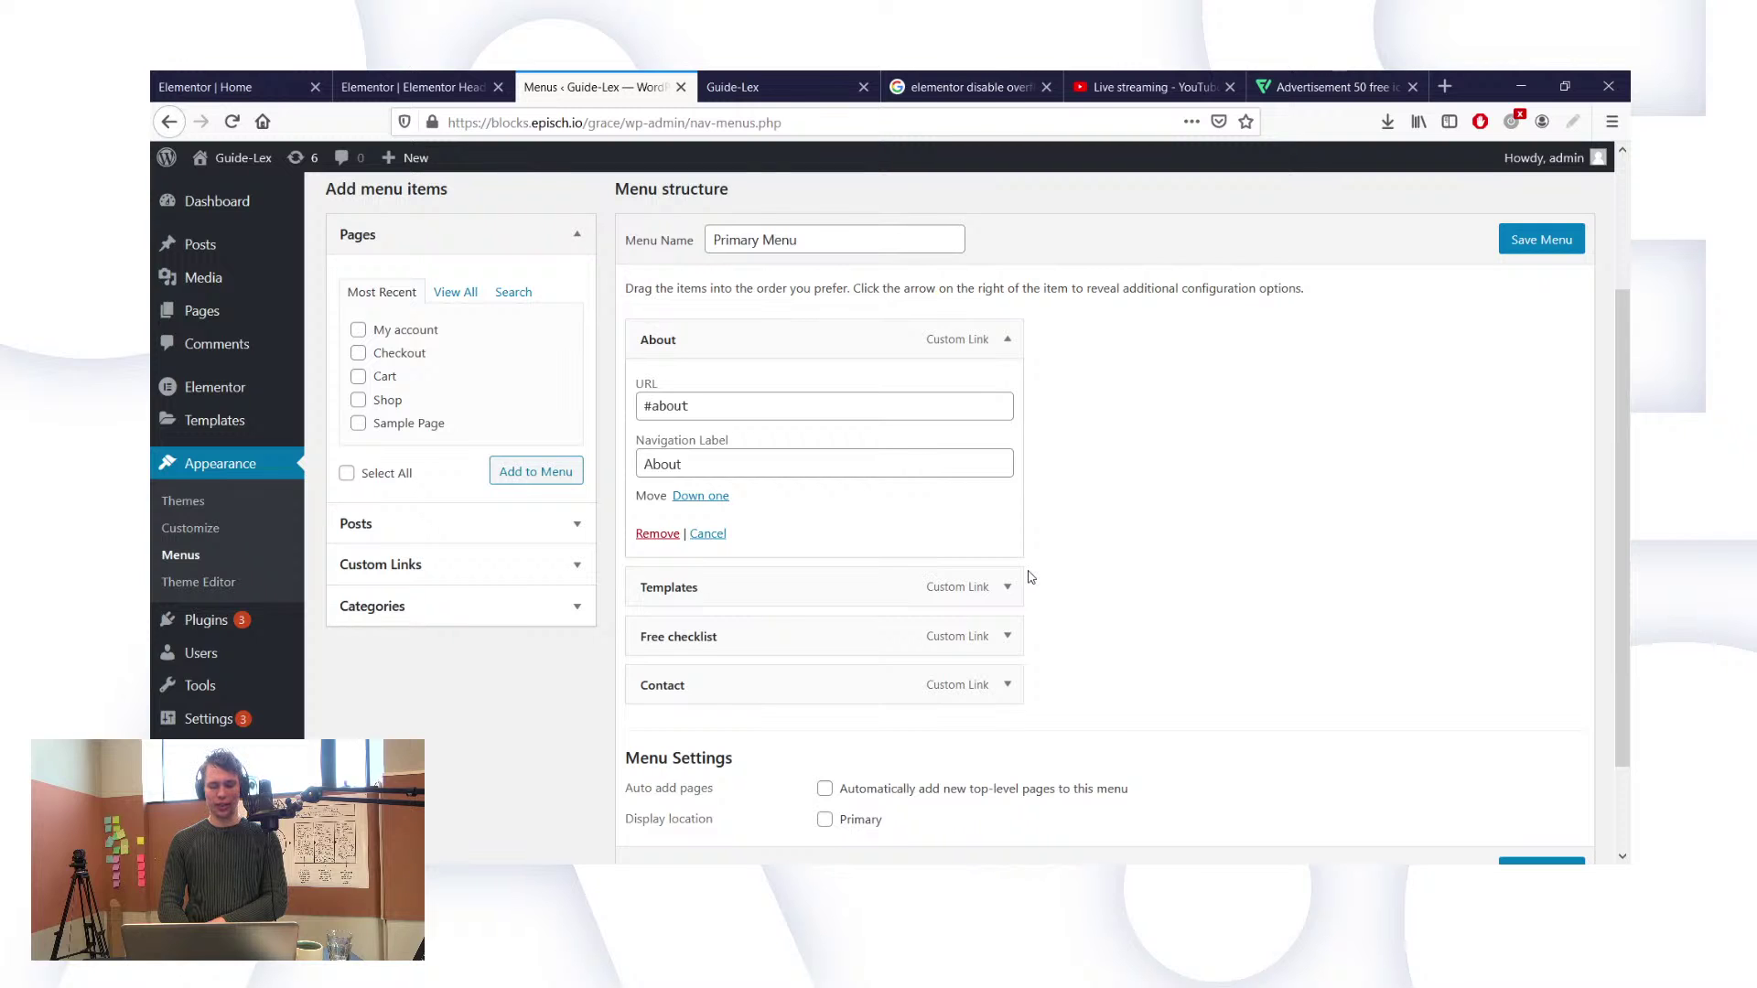
{"action": "left_click", "coordinate": [1008, 635]}
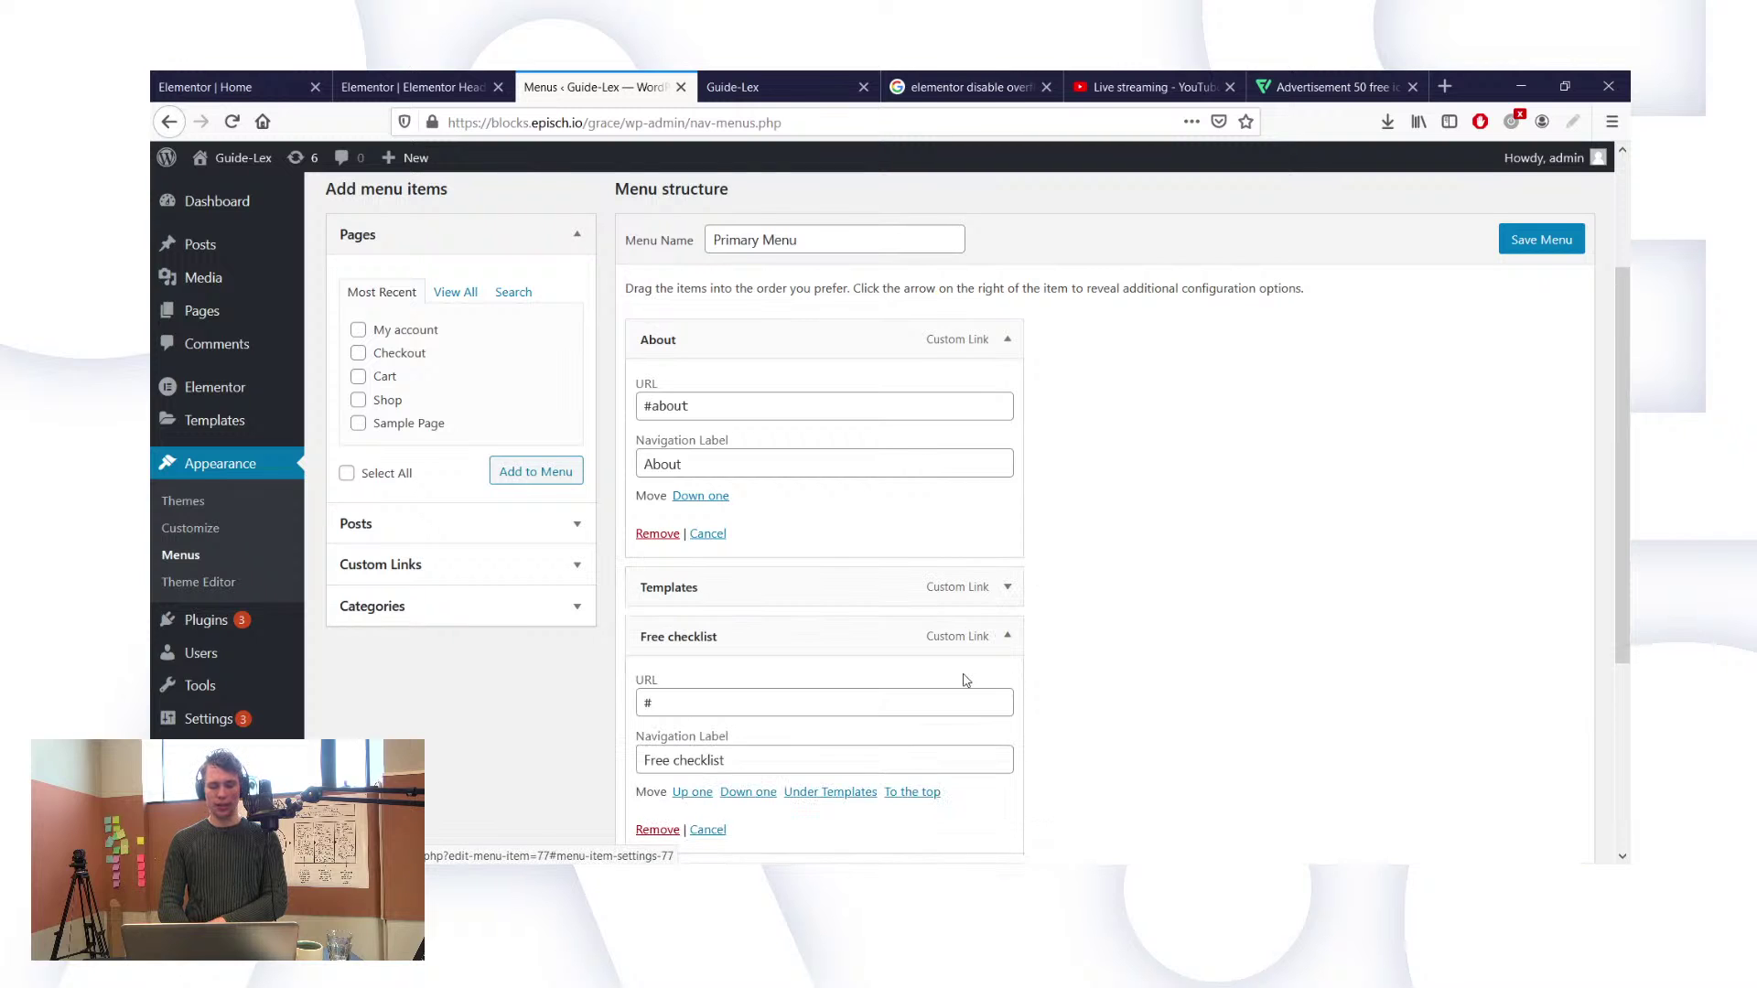
{"action": "scroll", "coordinate": [965, 680], "scroll_direction": "down", "scroll_amount": 2}
{"action": "left_click", "coordinate": [661, 728]}
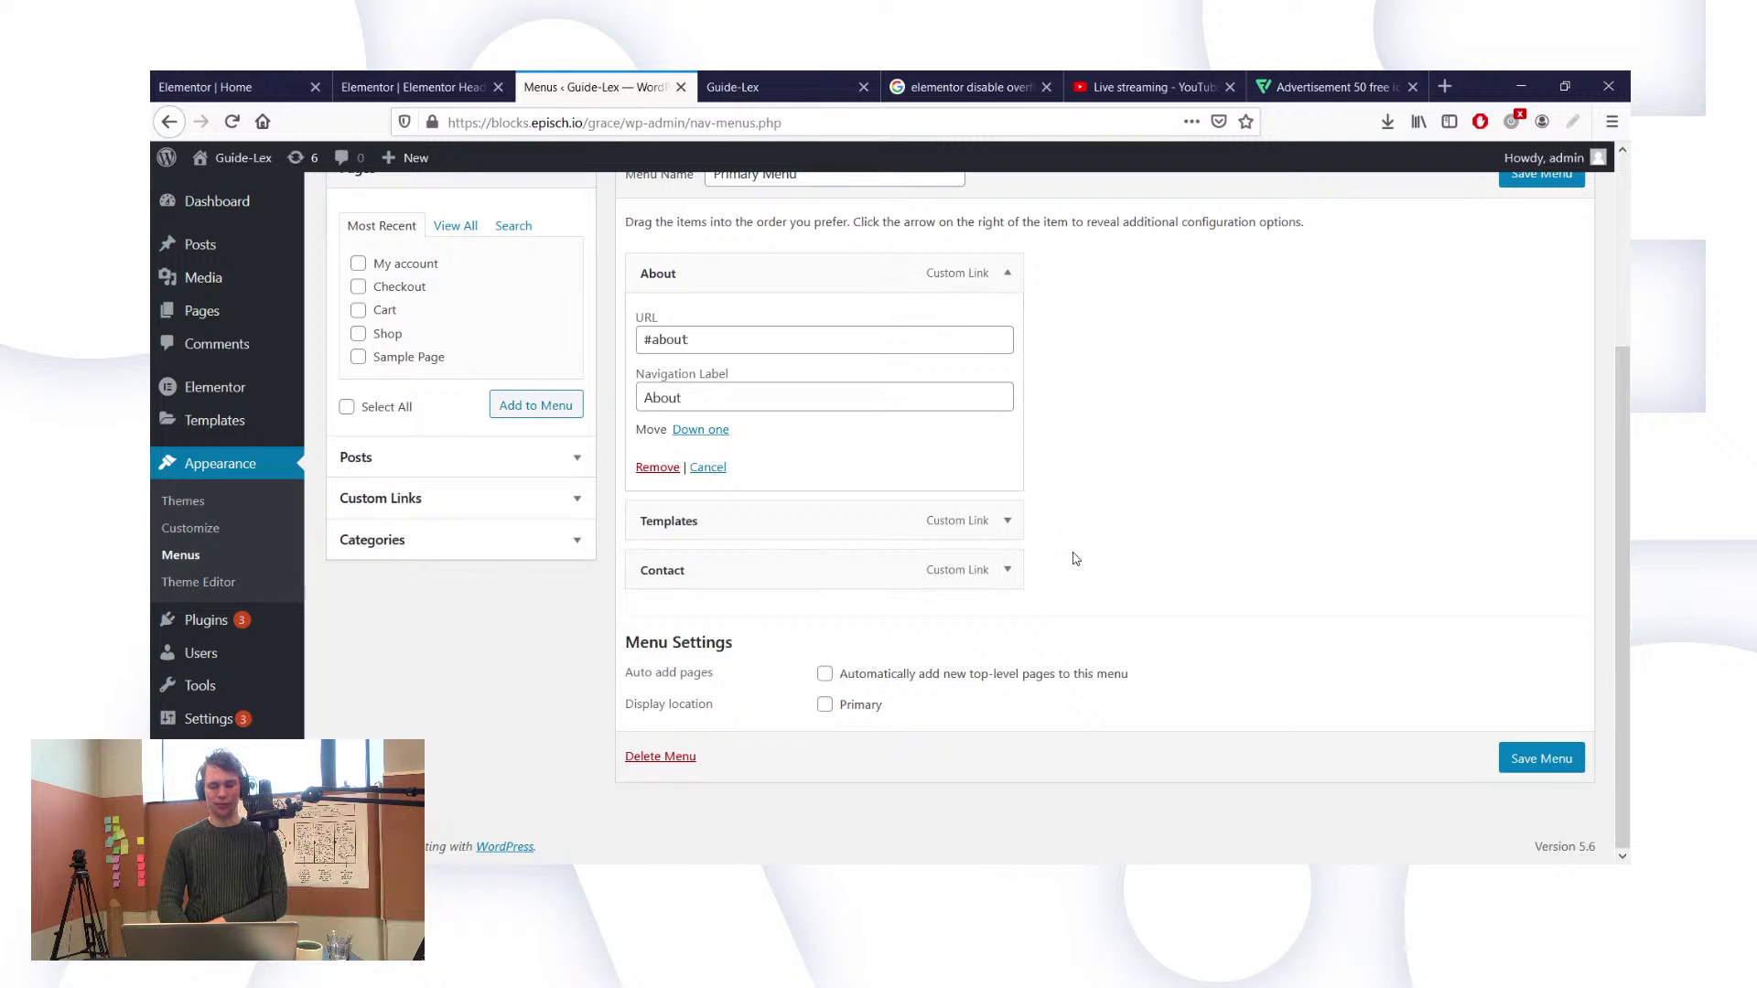
Step: Turn the Templates menu item into 'Services' linking to #services, and move Contact above it
{"action": "left_click", "coordinate": [1008, 521]}
{"action": "left_click", "coordinate": [1008, 521]}
{"action": "left_click", "coordinate": [1008, 521]}
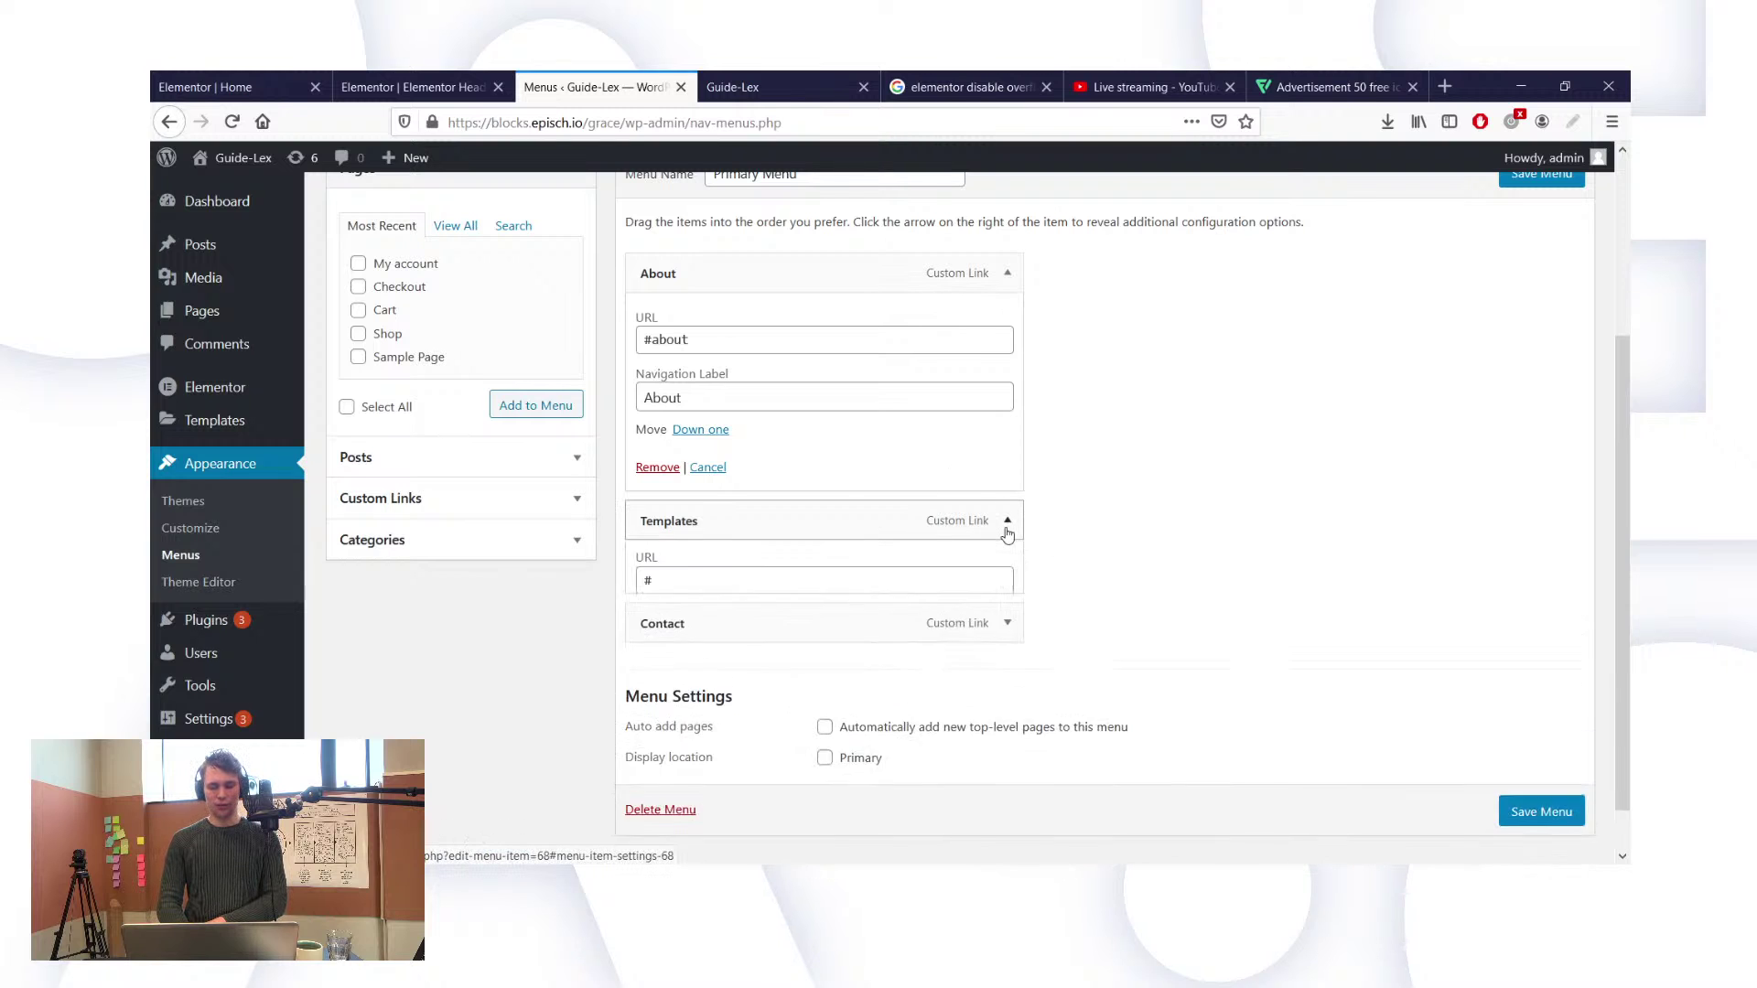
{"action": "scroll", "coordinate": [711, 642], "scroll_direction": "down", "scroll_amount": 1}
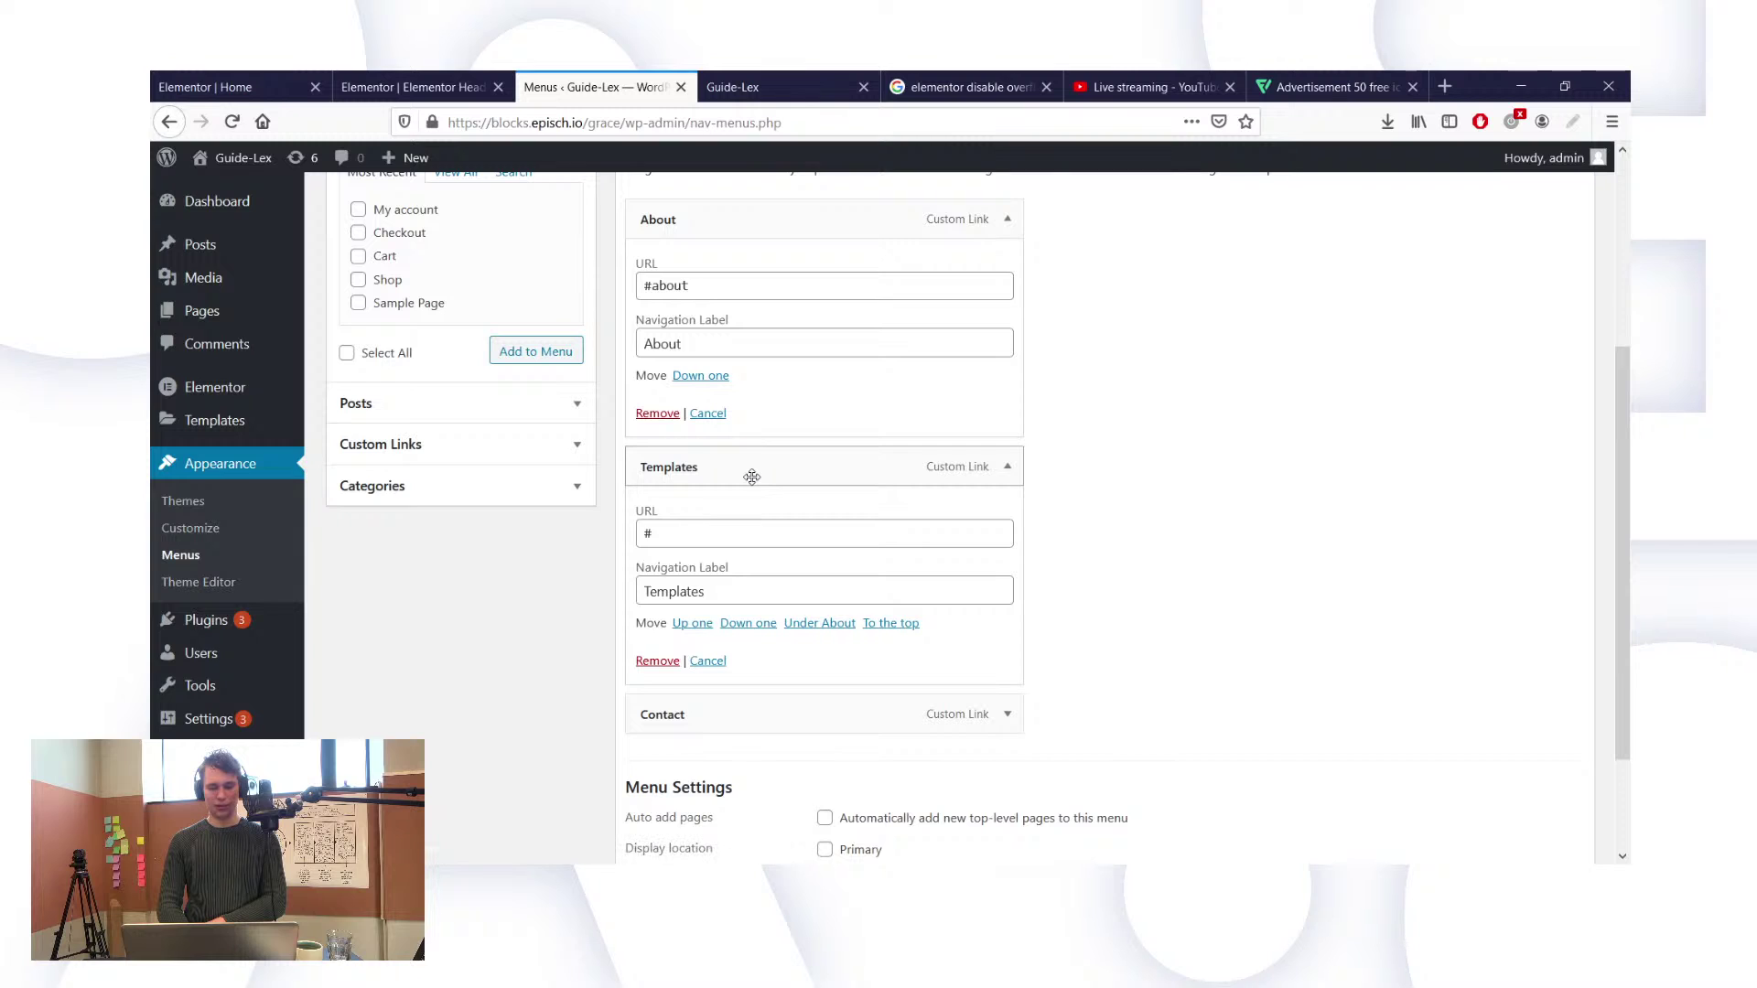
{"action": "left_click", "coordinate": [703, 543]}
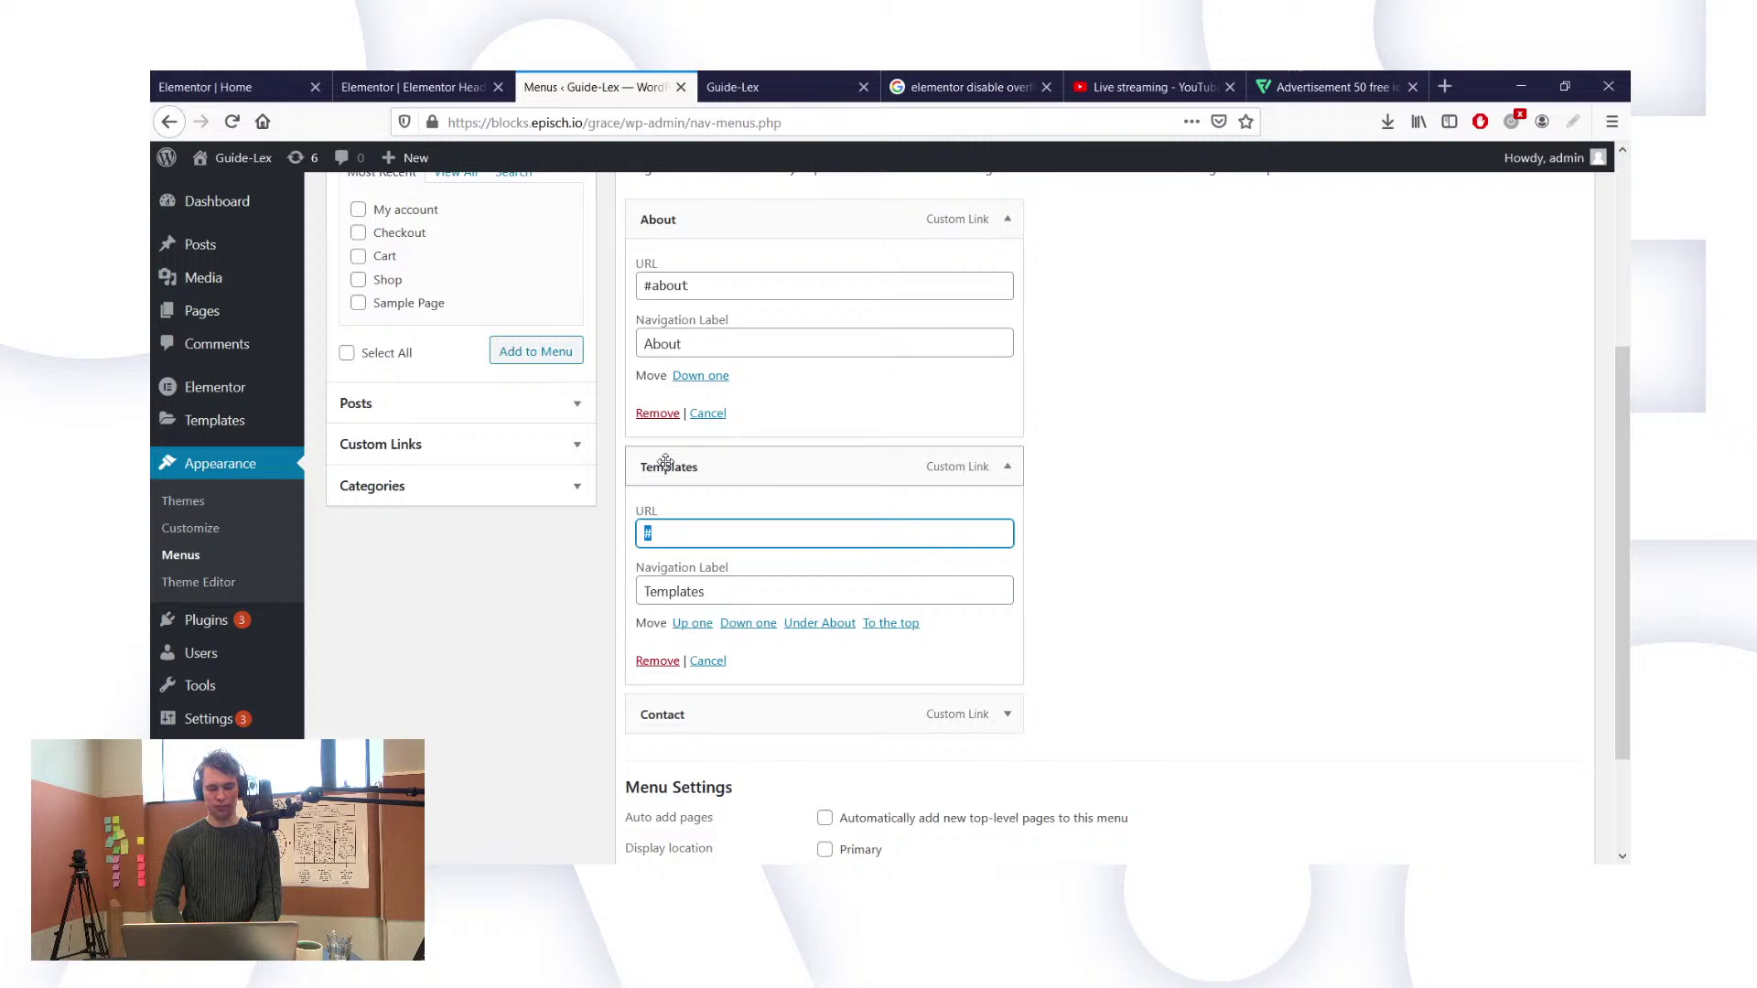
{"action": "type", "text": "What we do"}
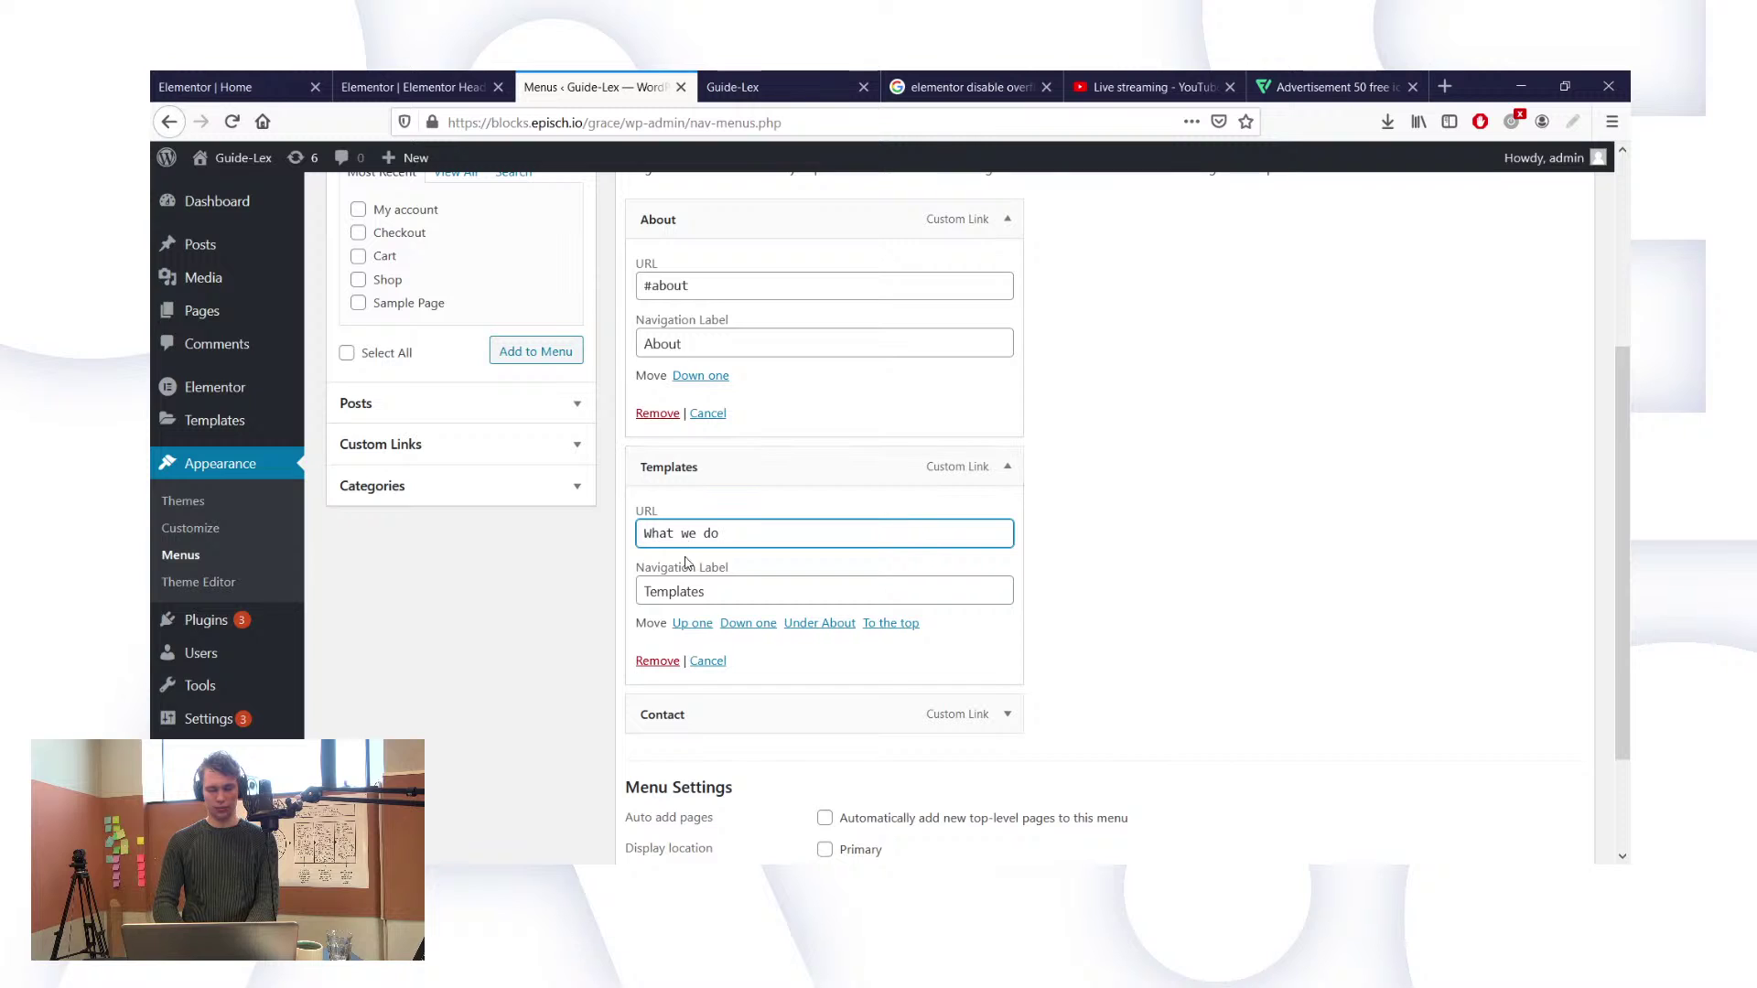
{"action": "triple_click", "coordinate": [703, 534]}
{"action": "key", "text": "BackSpace"}
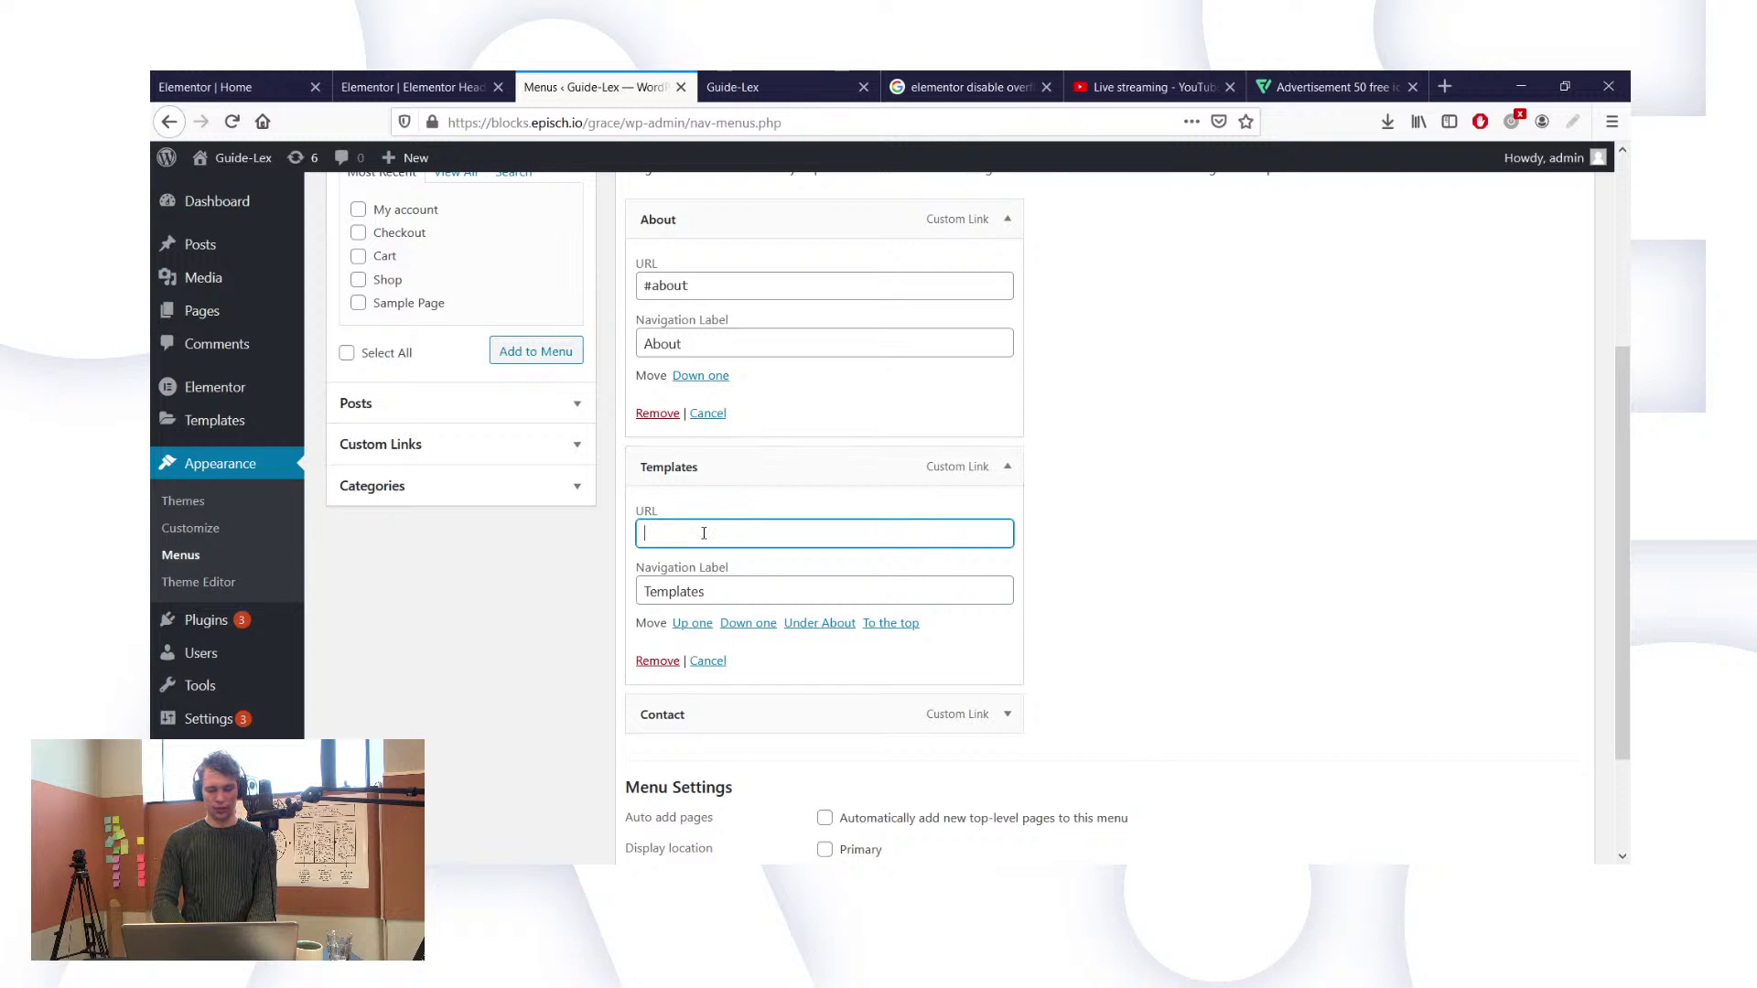
{"action": "type", "text": "#services"}
{"action": "key", "text": "Tab"}
{"action": "type", "text": "Servic"}
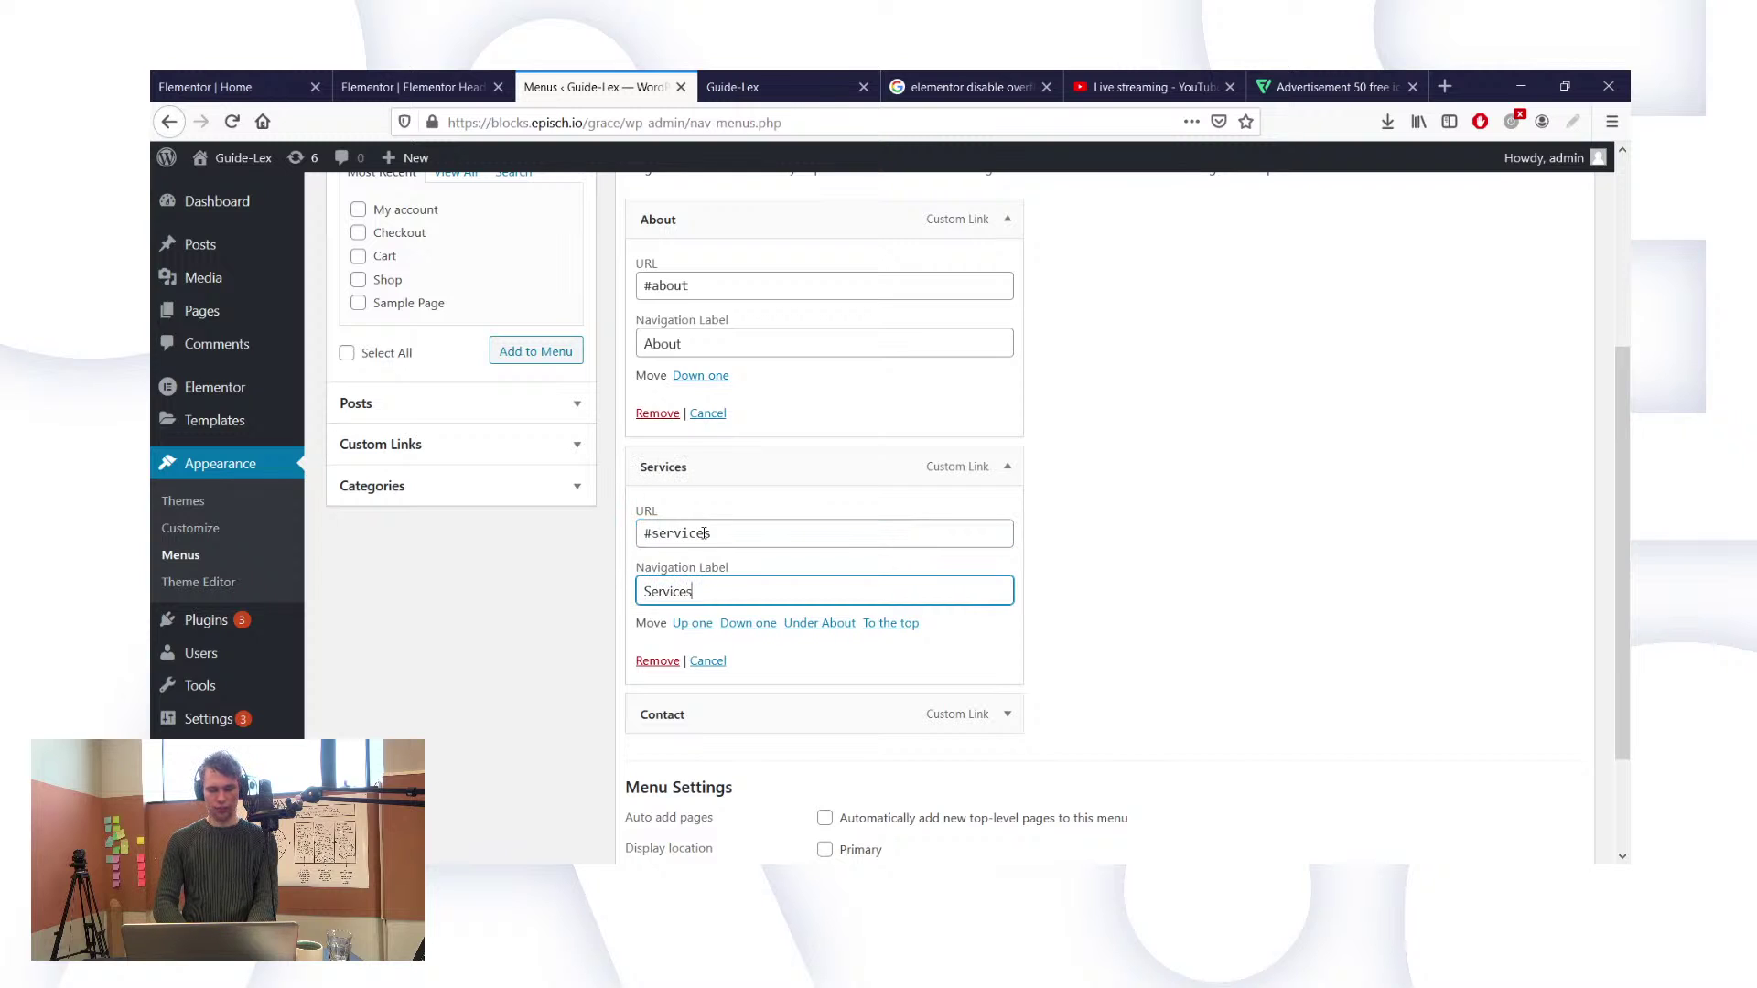
{"action": "left_click_drag", "start_coordinate": [927, 723], "coordinate": [886, 462]}
Step: Change the expanded menu item's URL to #why
{"action": "left_click", "coordinate": [989, 466]}
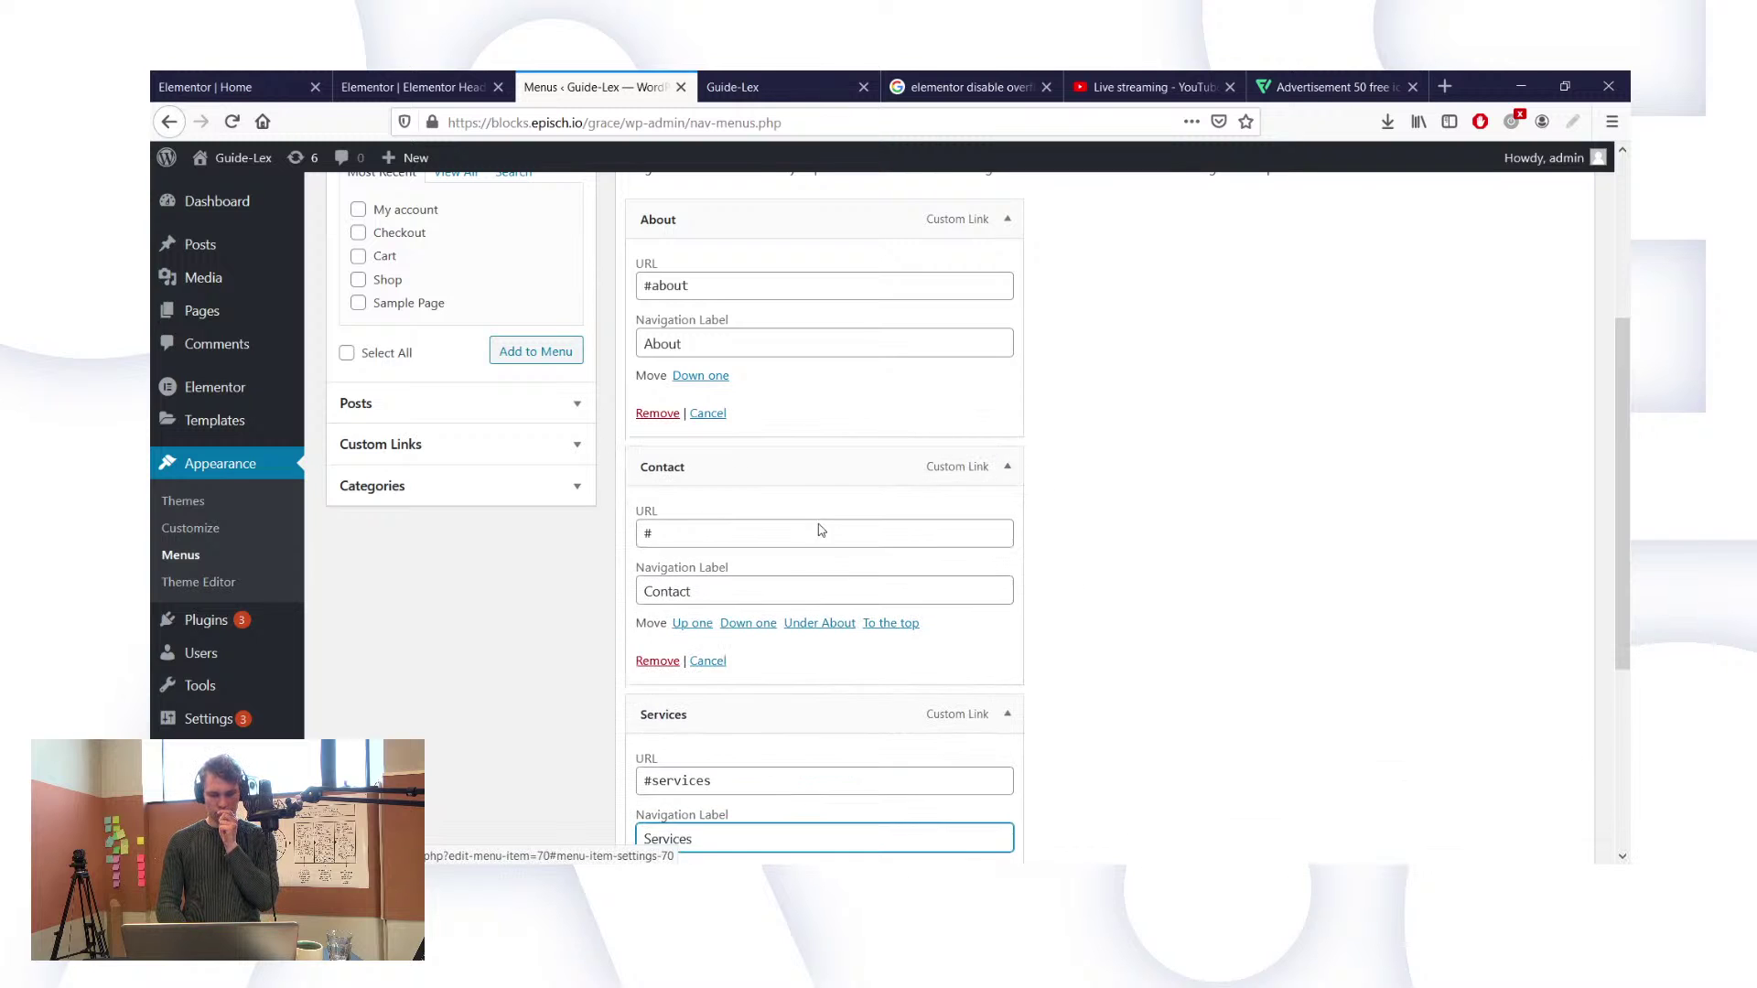
{"action": "left_click", "coordinate": [776, 539]}
{"action": "key", "text": "BackSpace"}
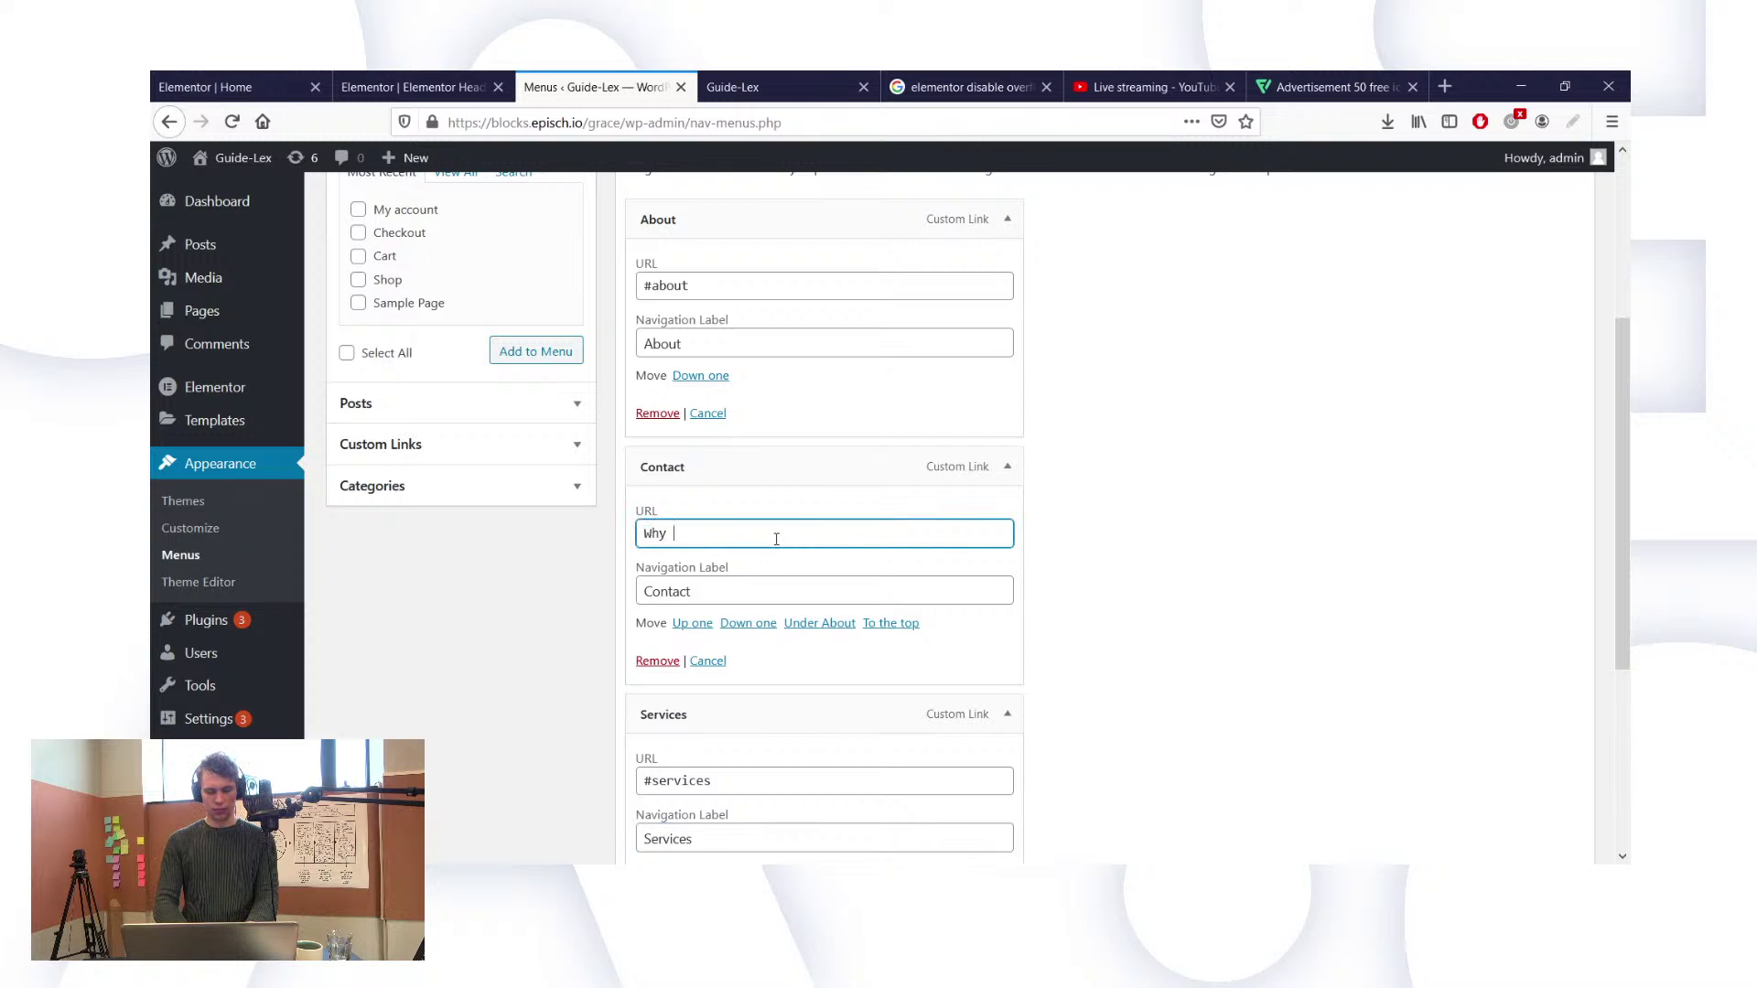
{"action": "type", "text": "Why Guide-Lex"}
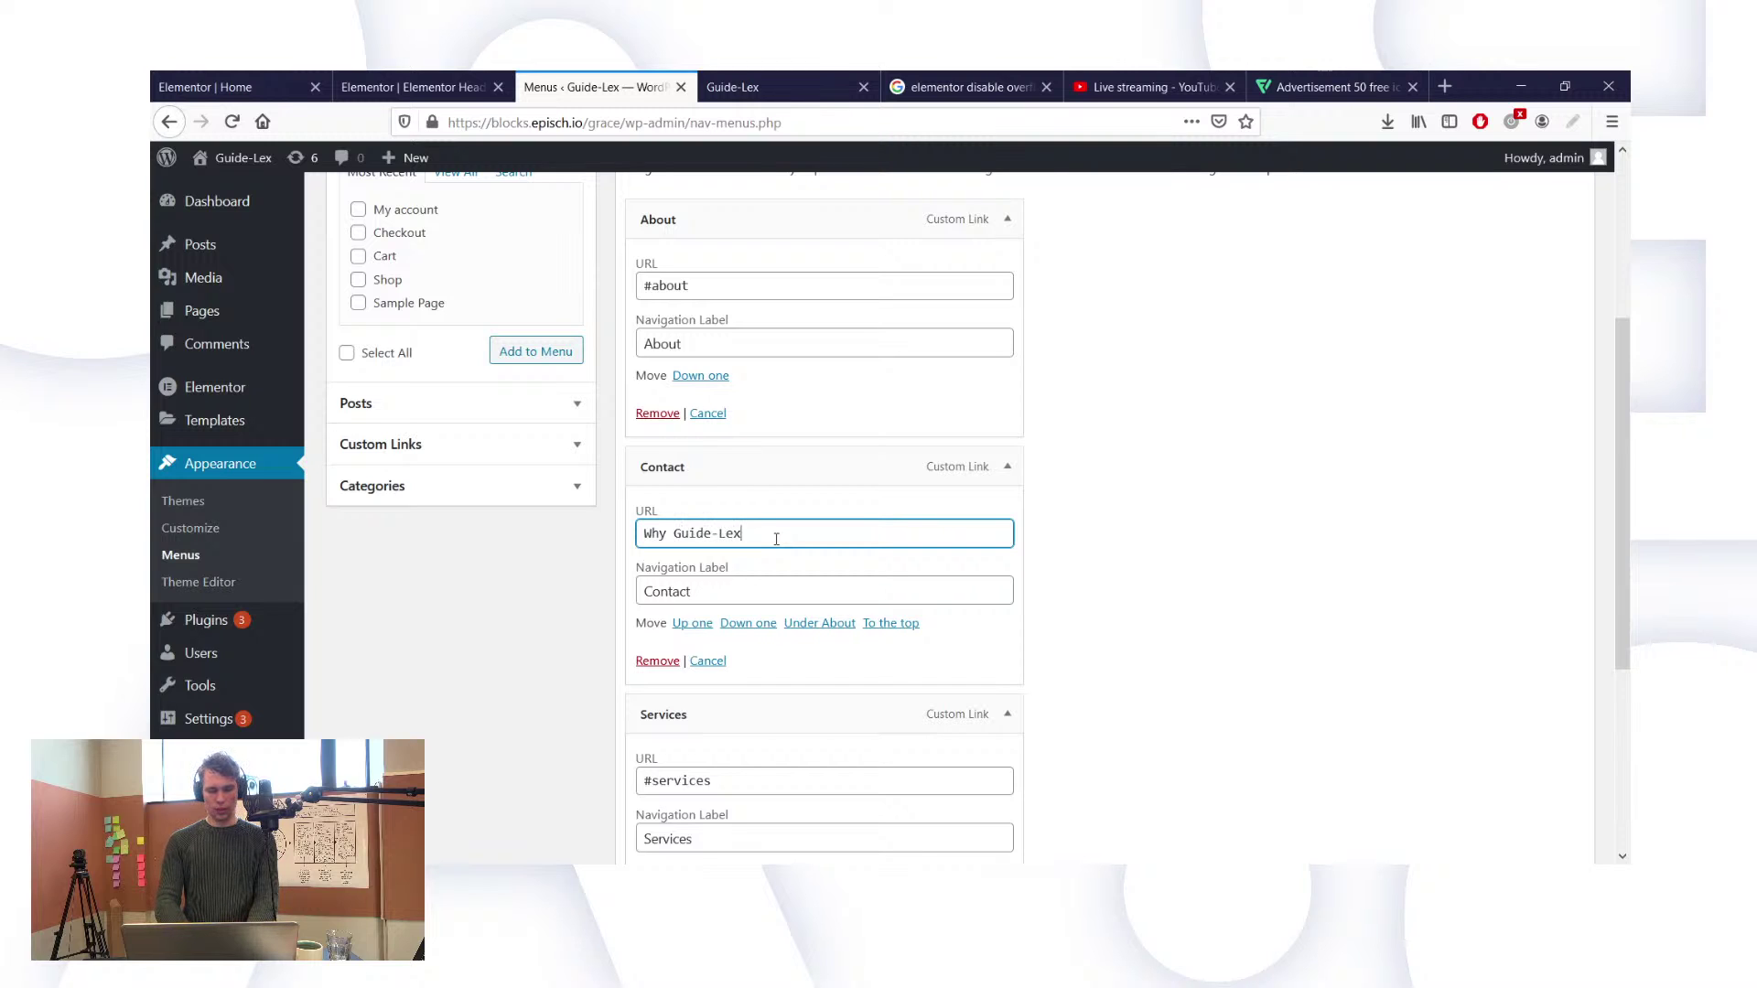
{"action": "key", "text": "ctrl+a"}
{"action": "type", "text": "why"}
{"action": "key", "text": "Tab"}
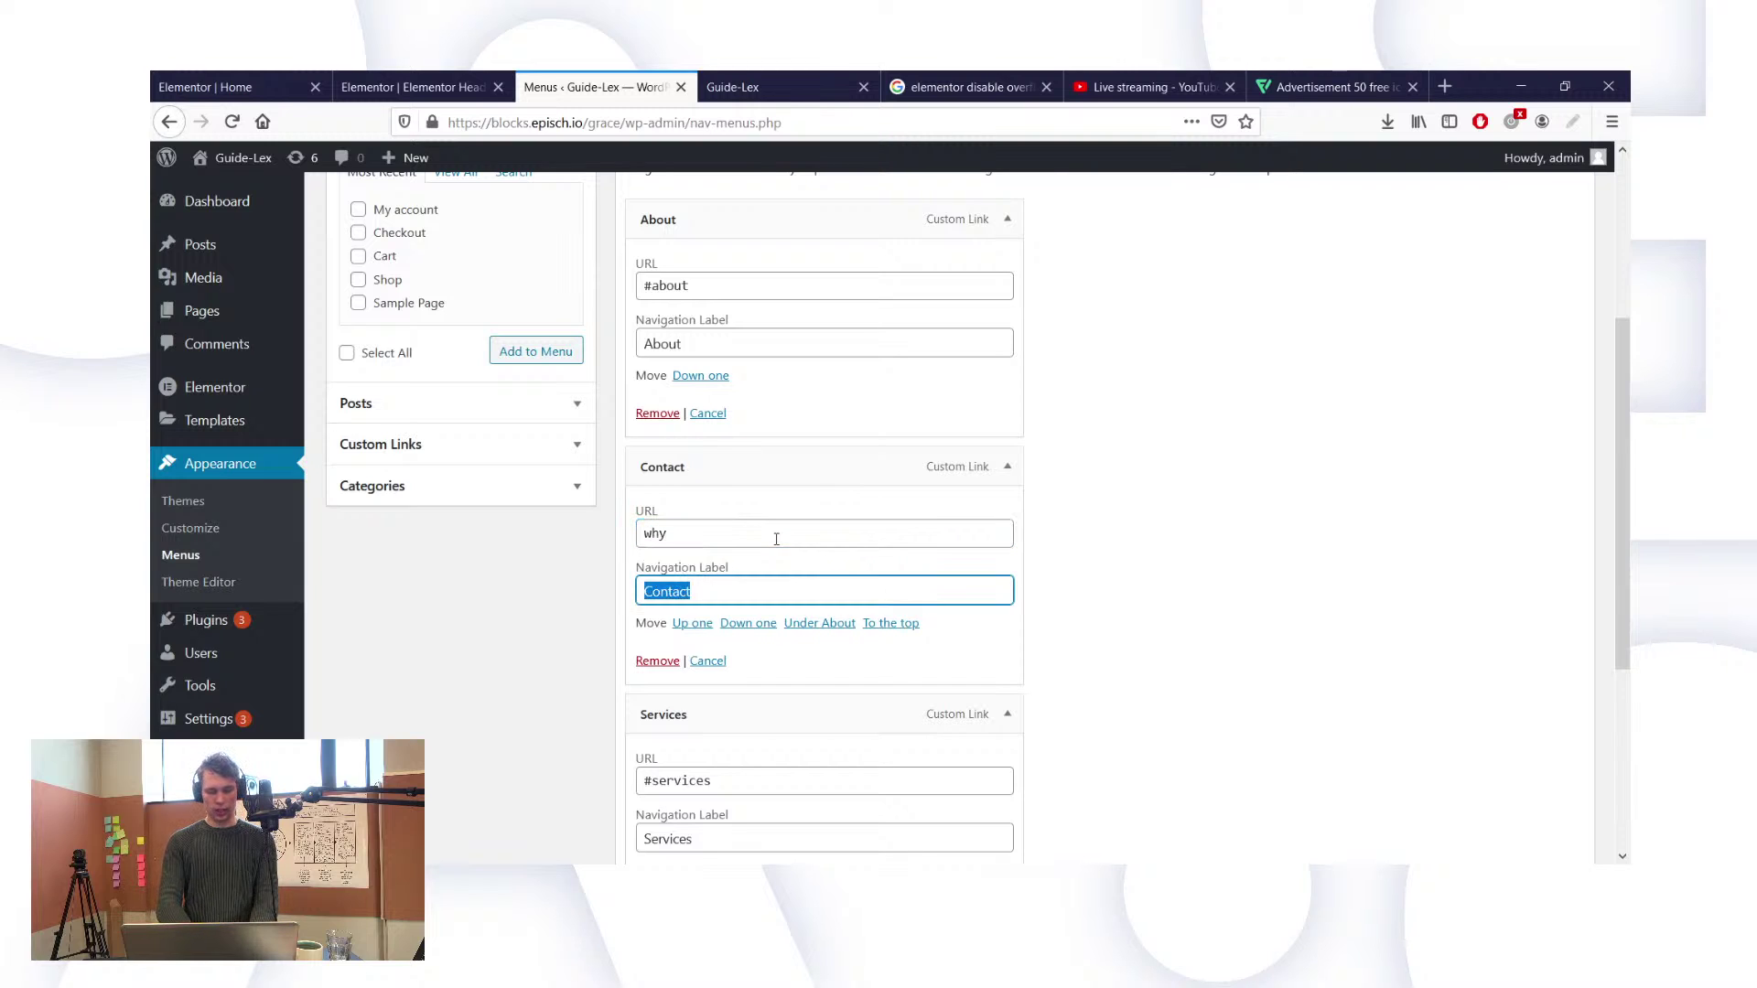
{"action": "left_click", "coordinate": [644, 532]}
{"action": "type", "text": "#"}
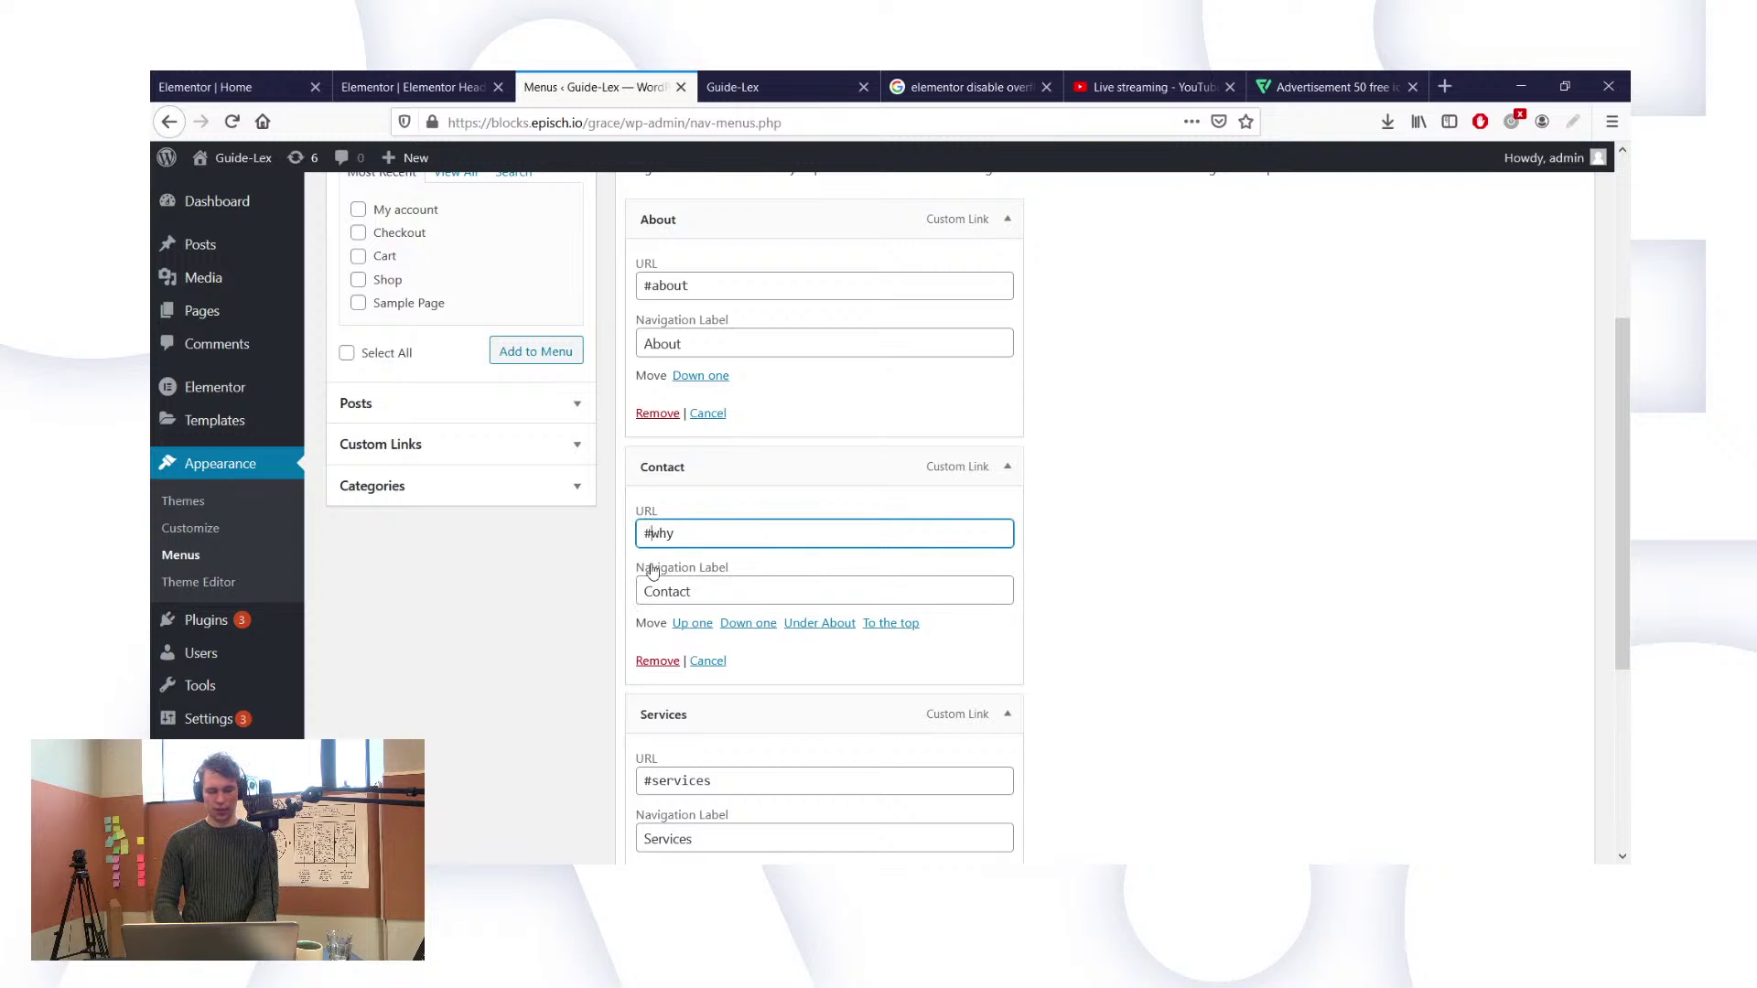
Step: Label that item 'Why Guide-Lex' with a capital L and save the menu
{"action": "left_click", "coordinate": [654, 590]}
{"action": "key", "text": "ctrl+a"}
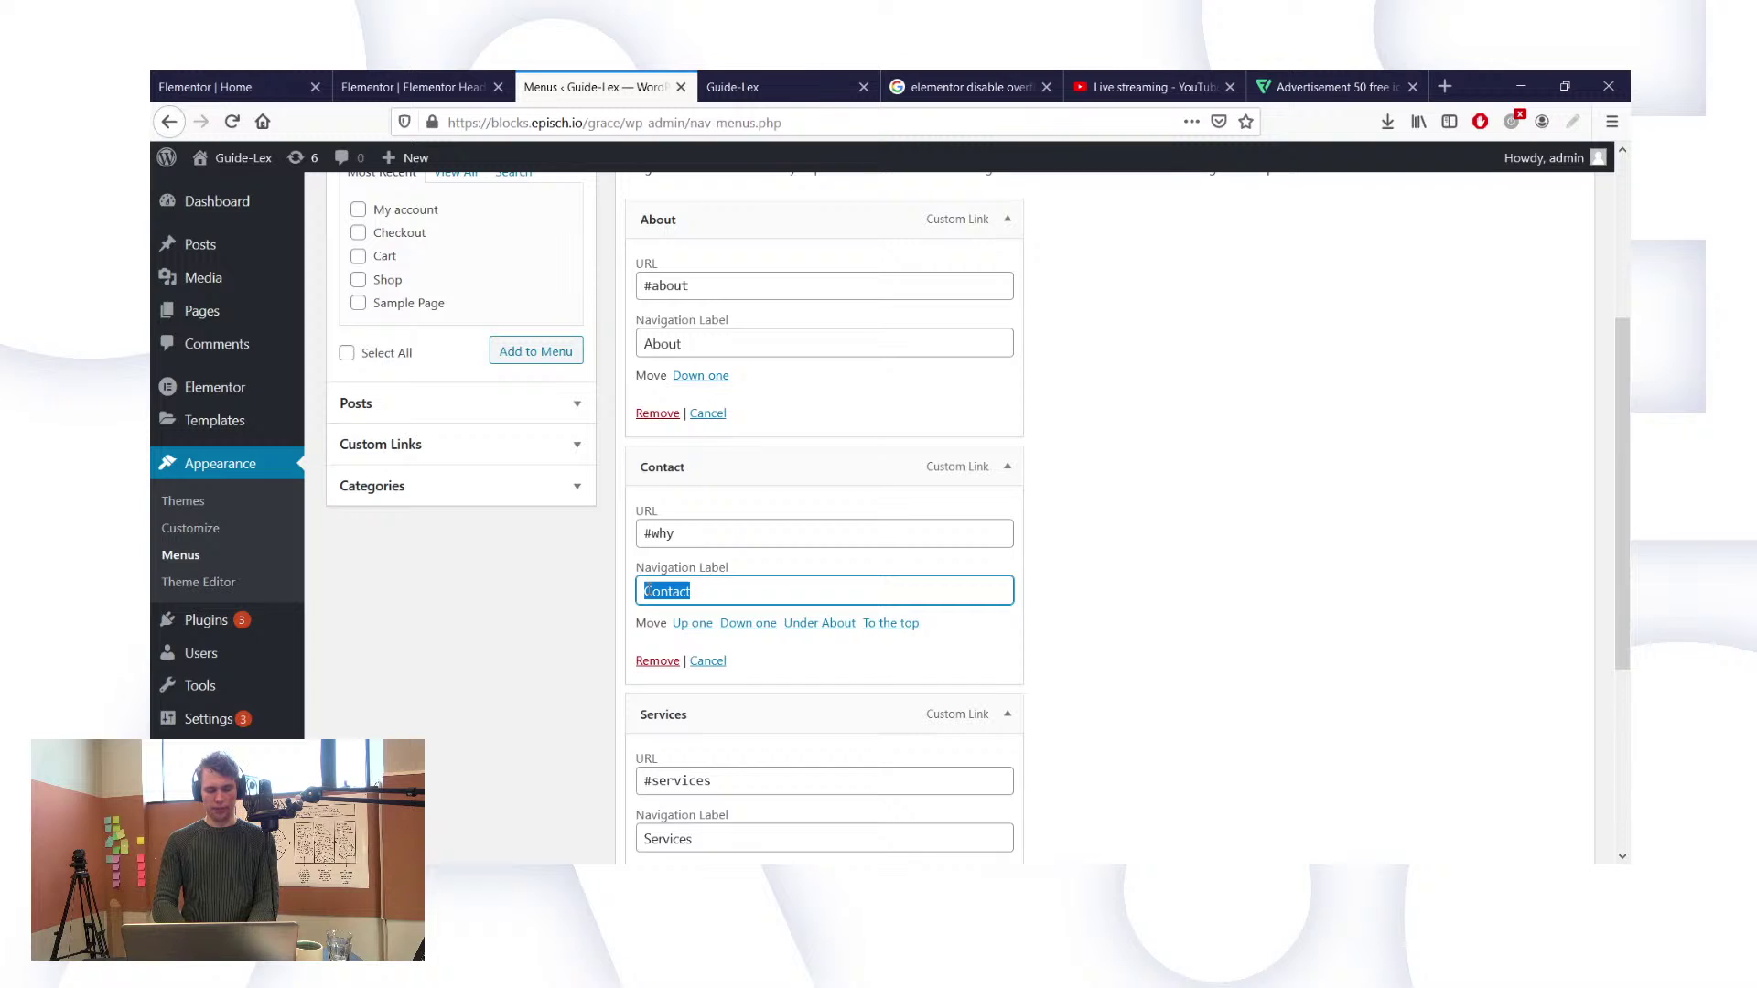
{"action": "type", "text": "Why"}
{"action": "key", "text": "ctrl+a"}
{"action": "type", "text": "Why"}
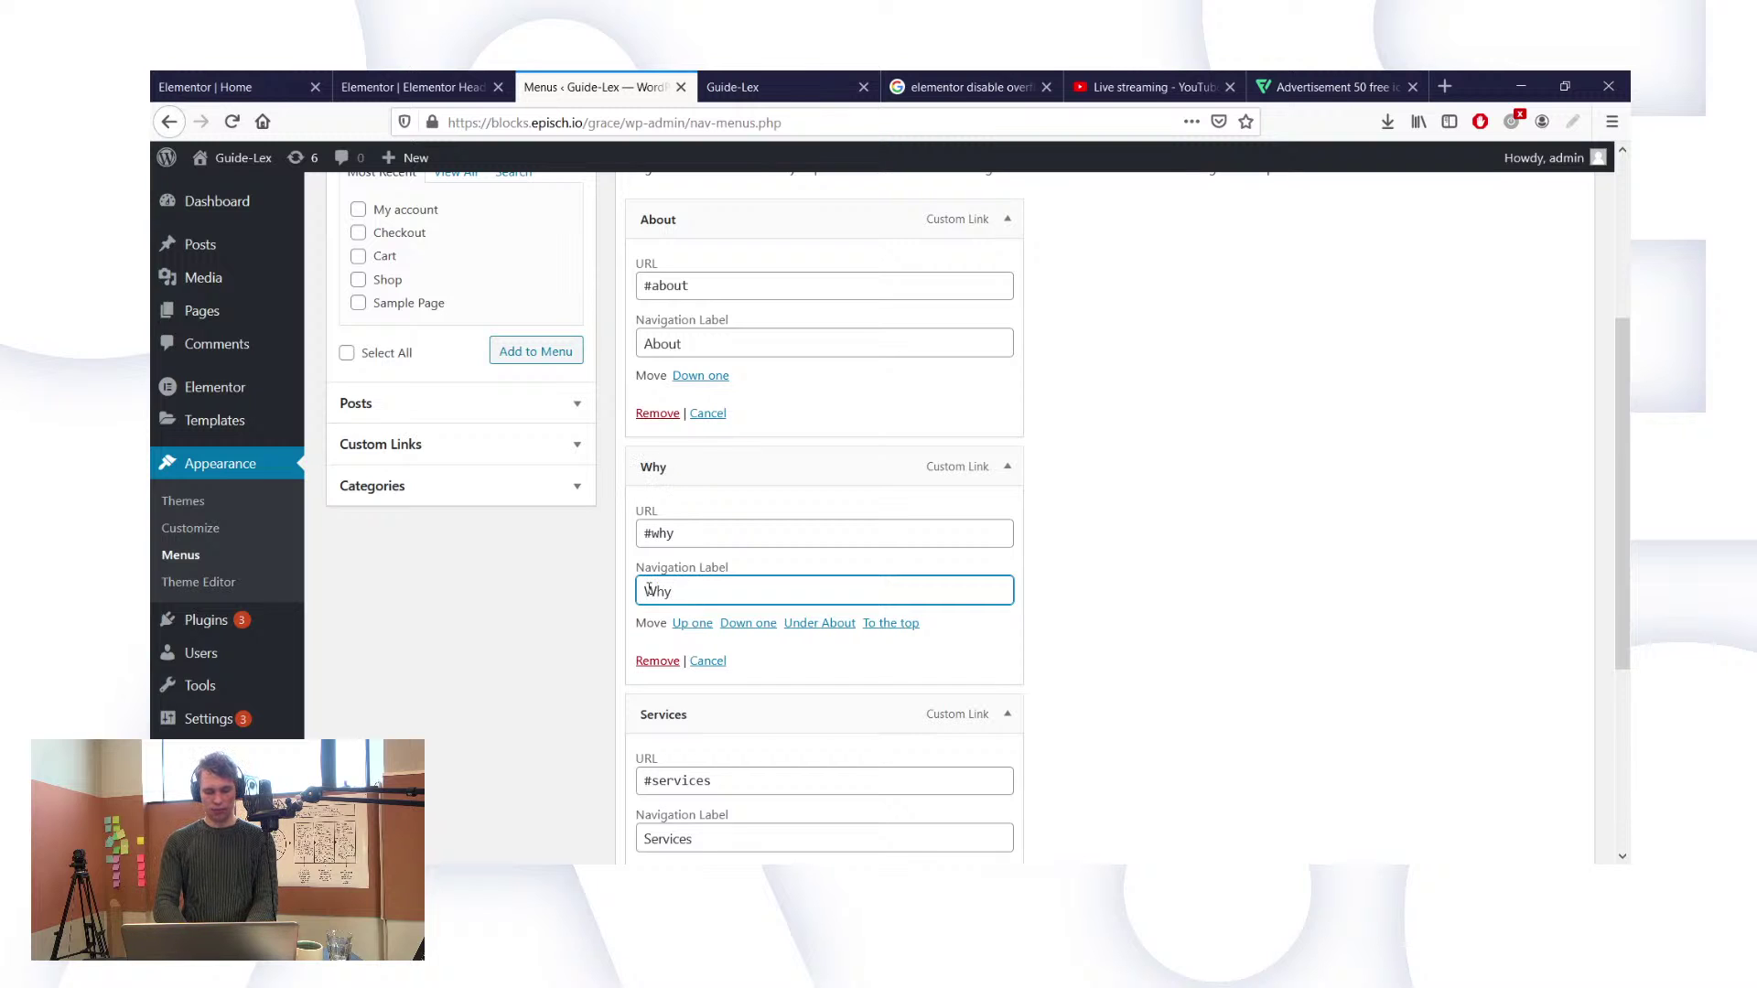
{"action": "type", "text": " Guide-le"}
{"action": "key", "text": "BackSpace"}
{"action": "key", "text": "BackSpace"}
{"action": "type", "text": "lex"}
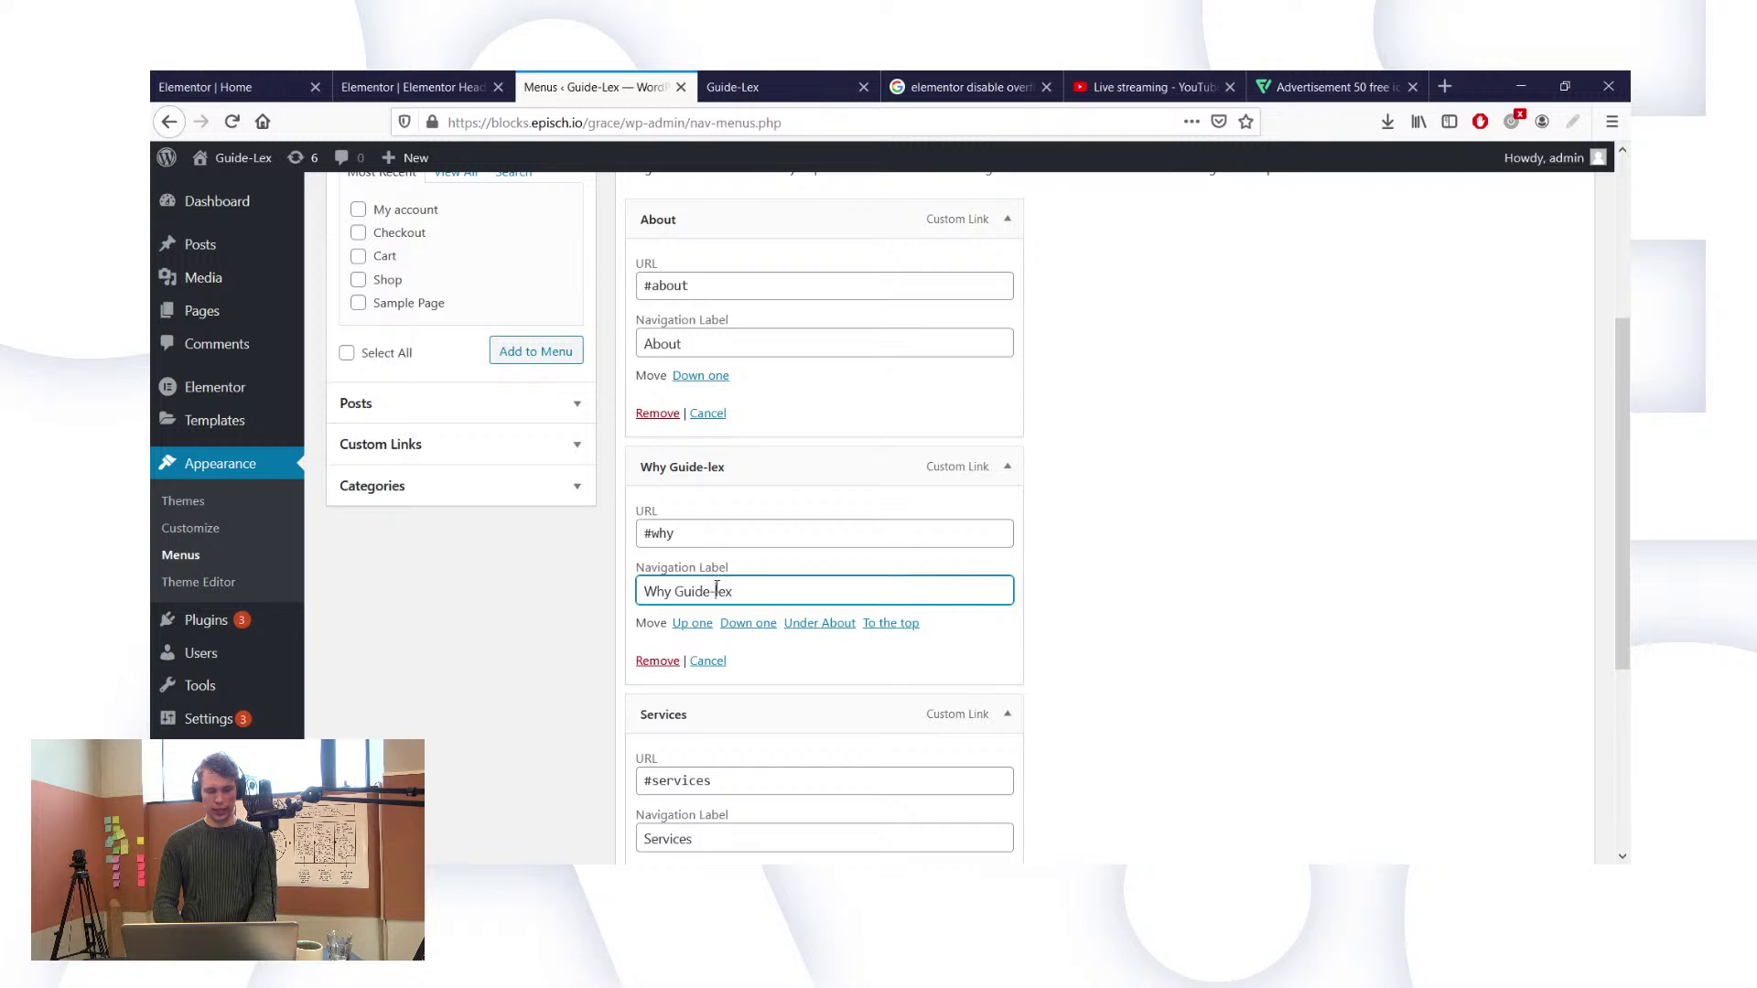
{"action": "key", "text": "BackSpace"}
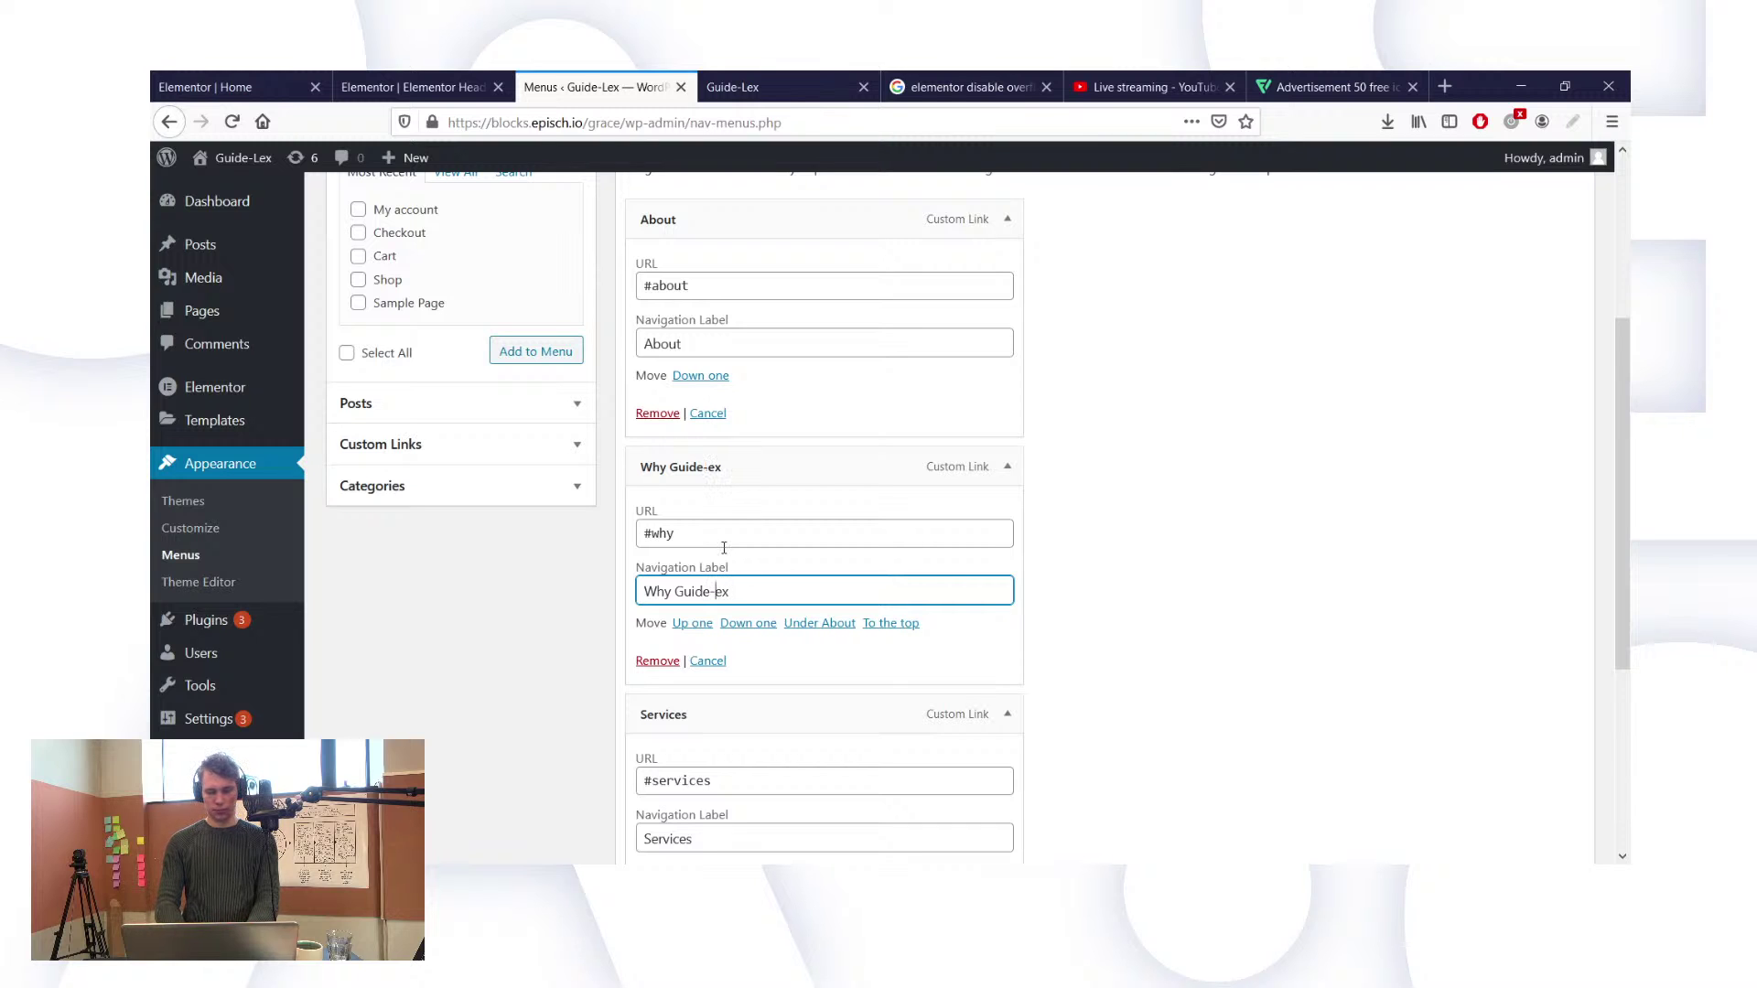
{"action": "type", "text": "L"}
{"action": "scroll", "coordinate": [724, 548], "scroll_direction": "down", "scroll_amount": 5}
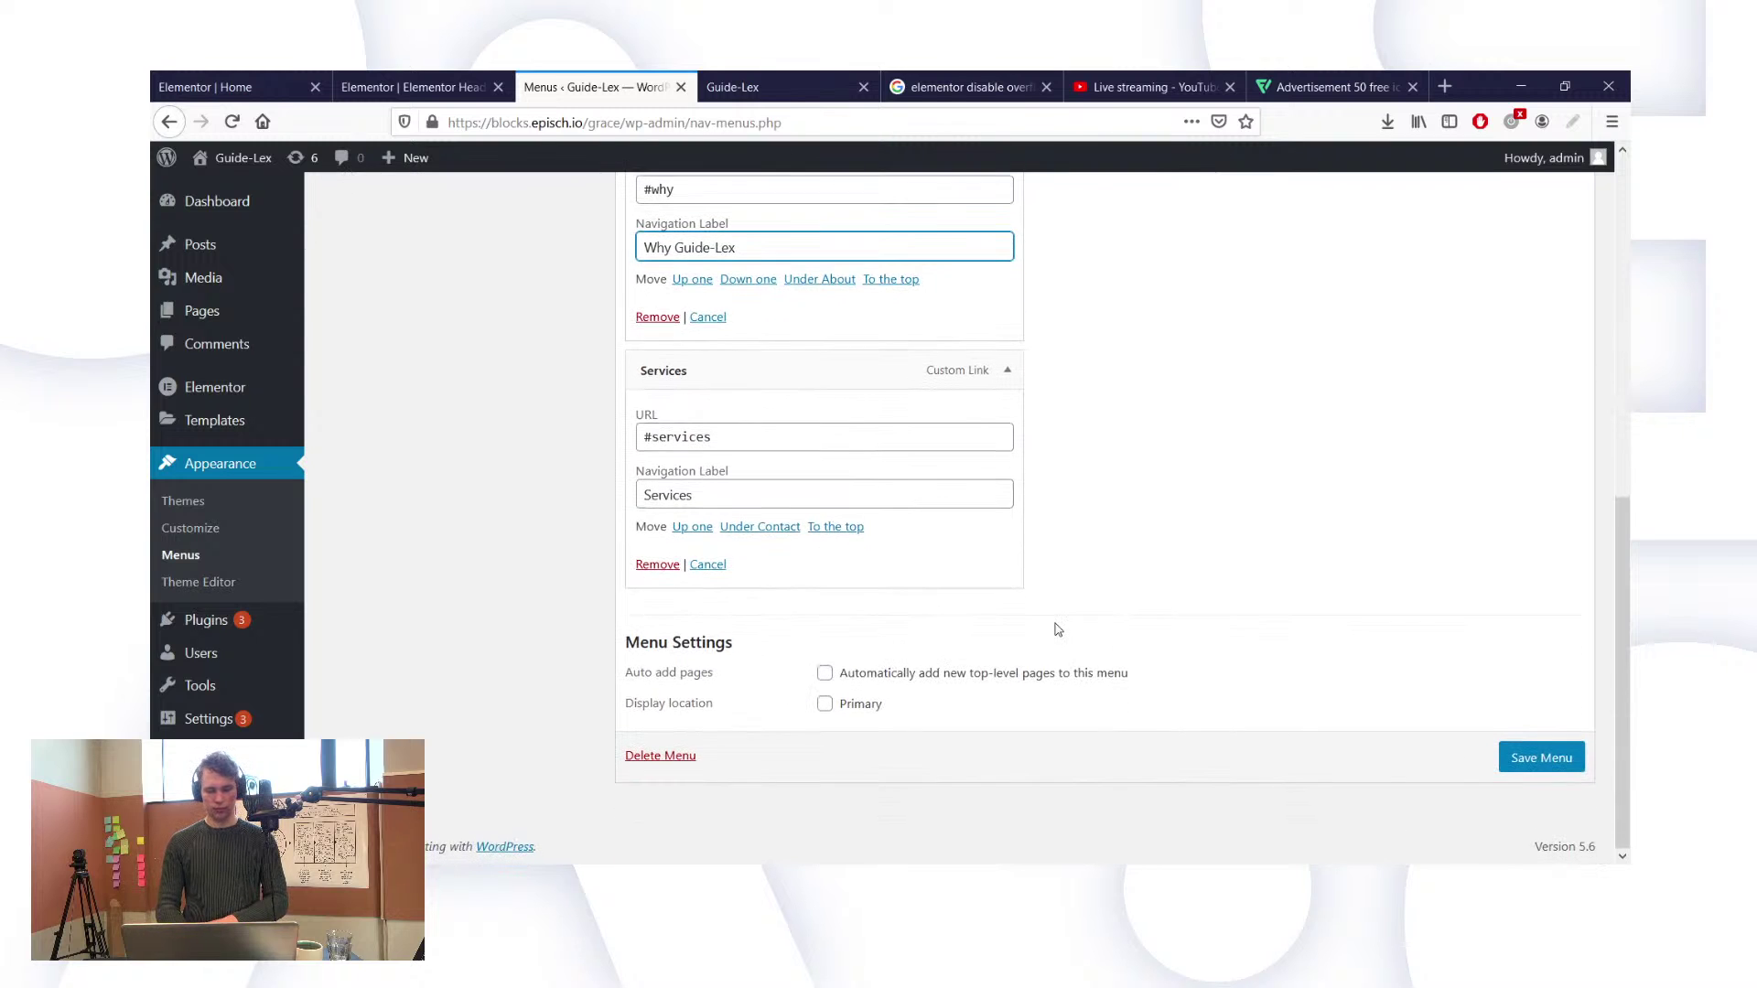
{"action": "left_click", "coordinate": [1552, 756]}
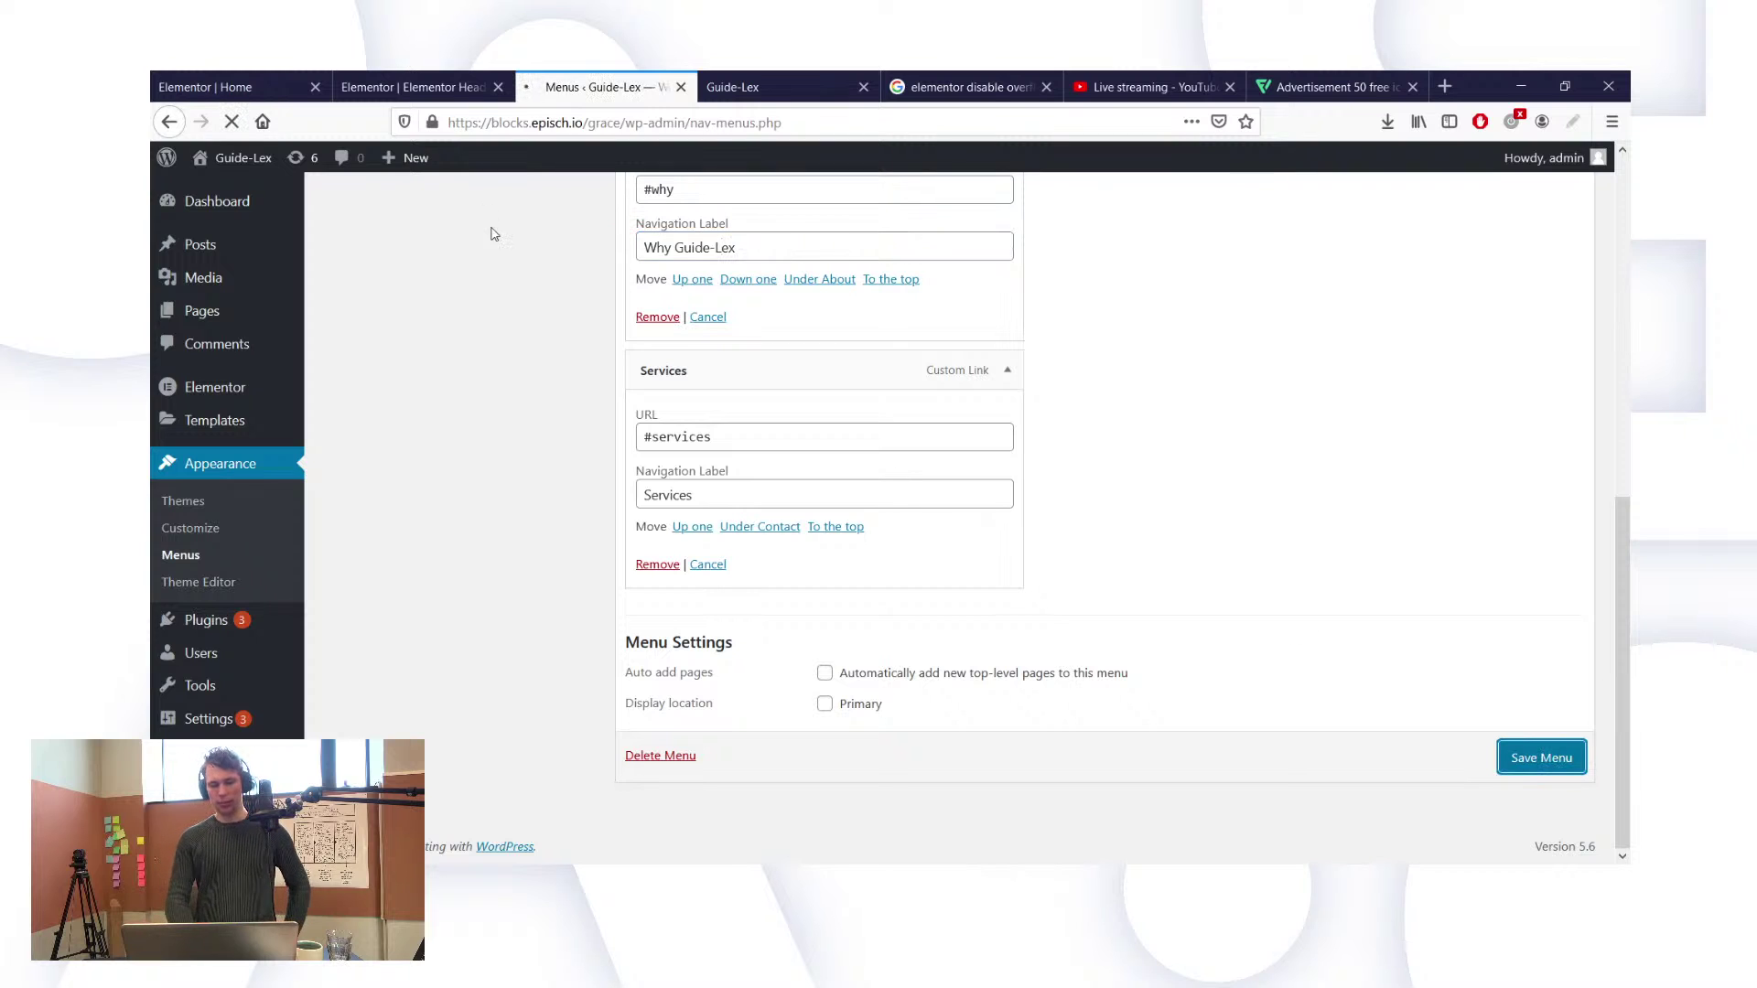
Step: Select the header's 'Plan a free call' button, then reload the live site to see the new menu
{"action": "left_click", "coordinate": [412, 87]}
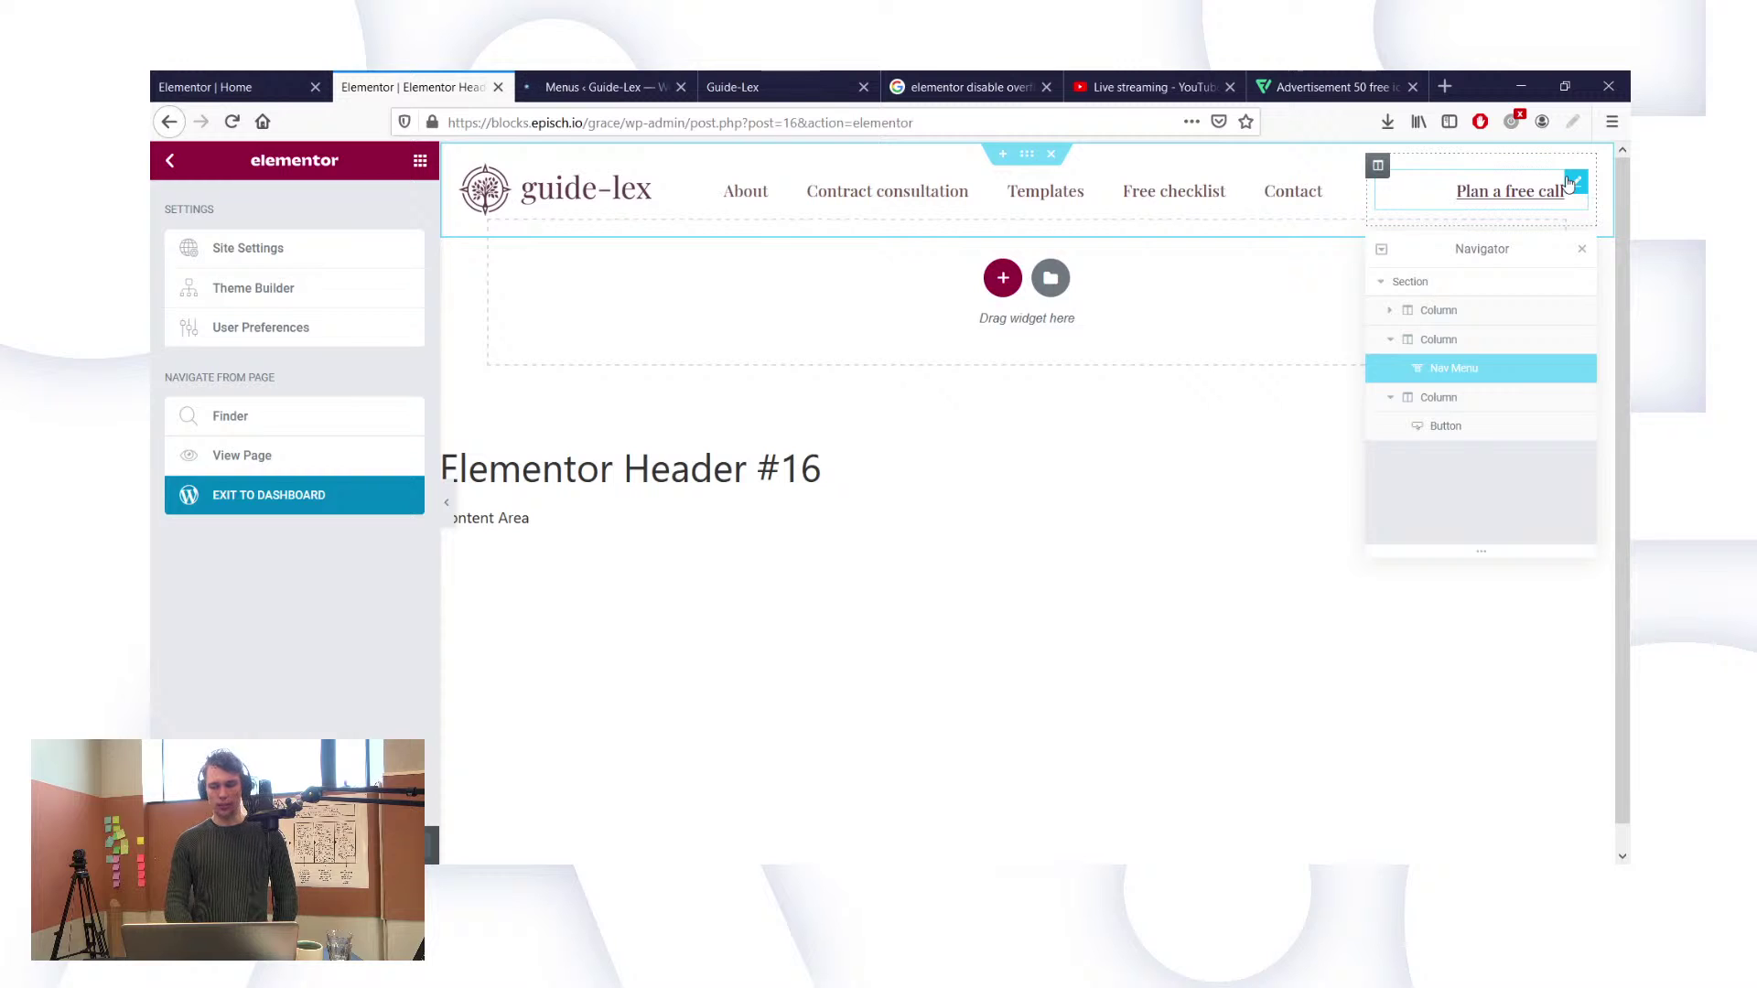
{"action": "left_click", "coordinate": [1572, 182]}
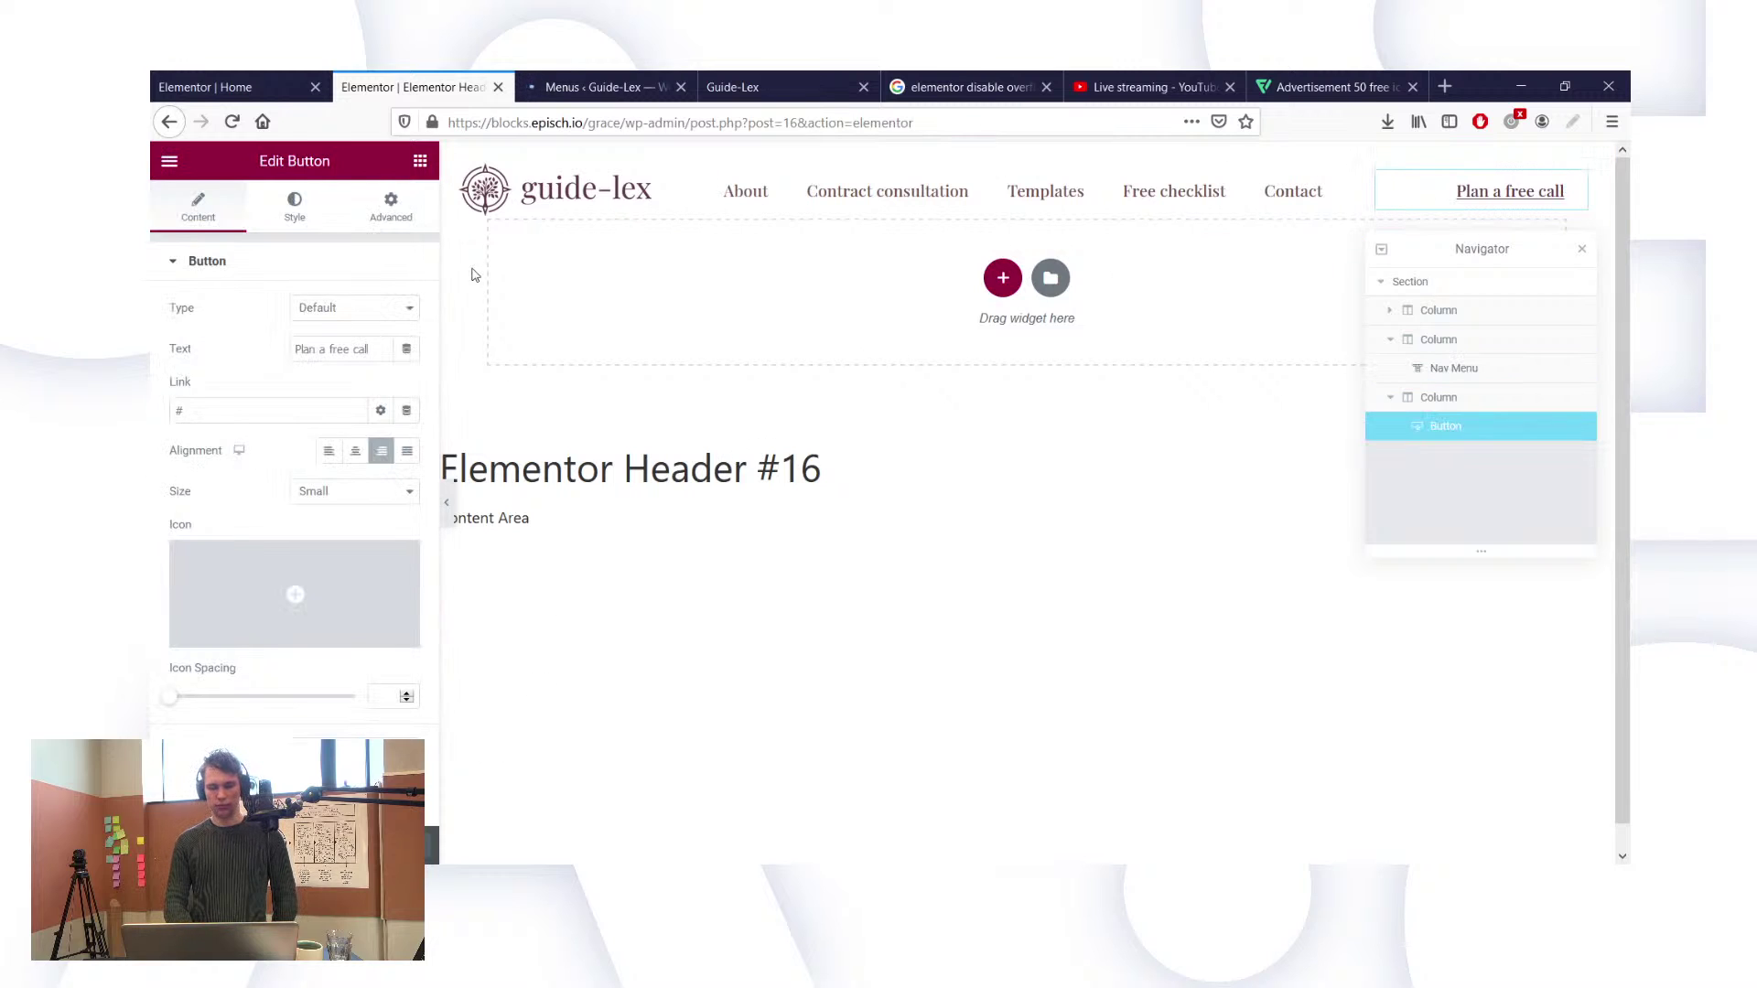
{"action": "left_click", "coordinate": [684, 79]}
{"action": "left_click", "coordinate": [750, 84]}
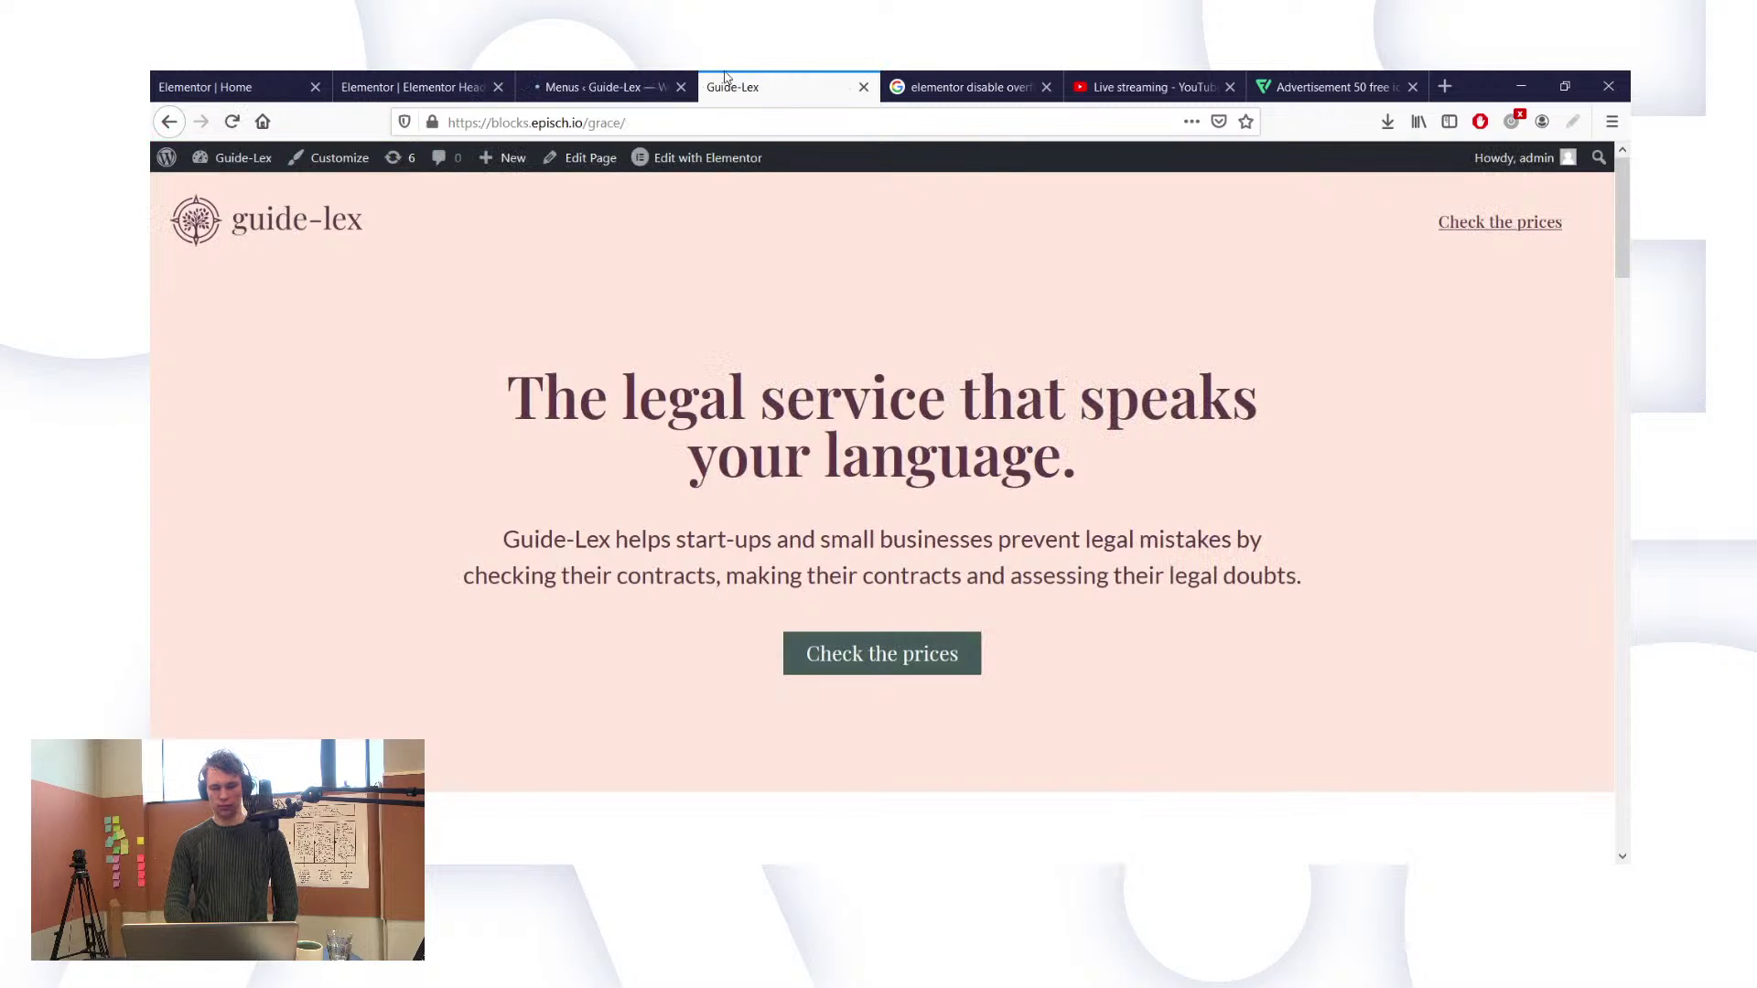
{"action": "left_click", "coordinate": [595, 84]}
{"action": "left_click", "coordinate": [435, 79]}
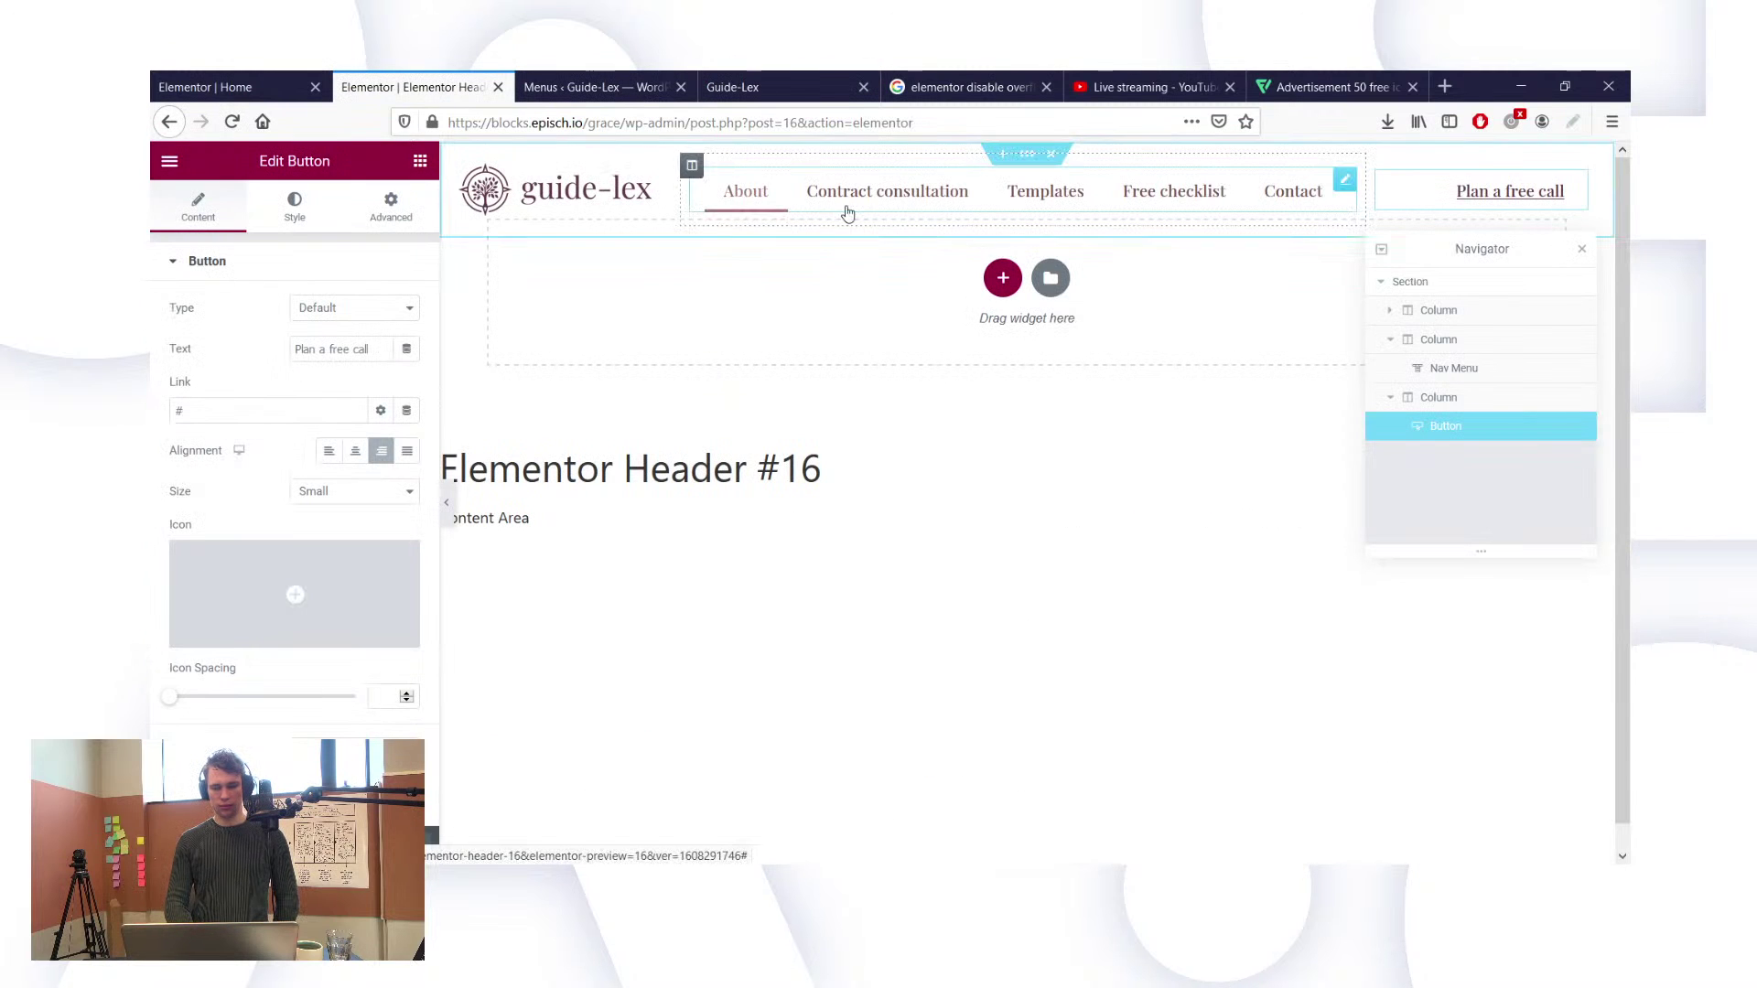
{"action": "left_click", "coordinate": [723, 84]}
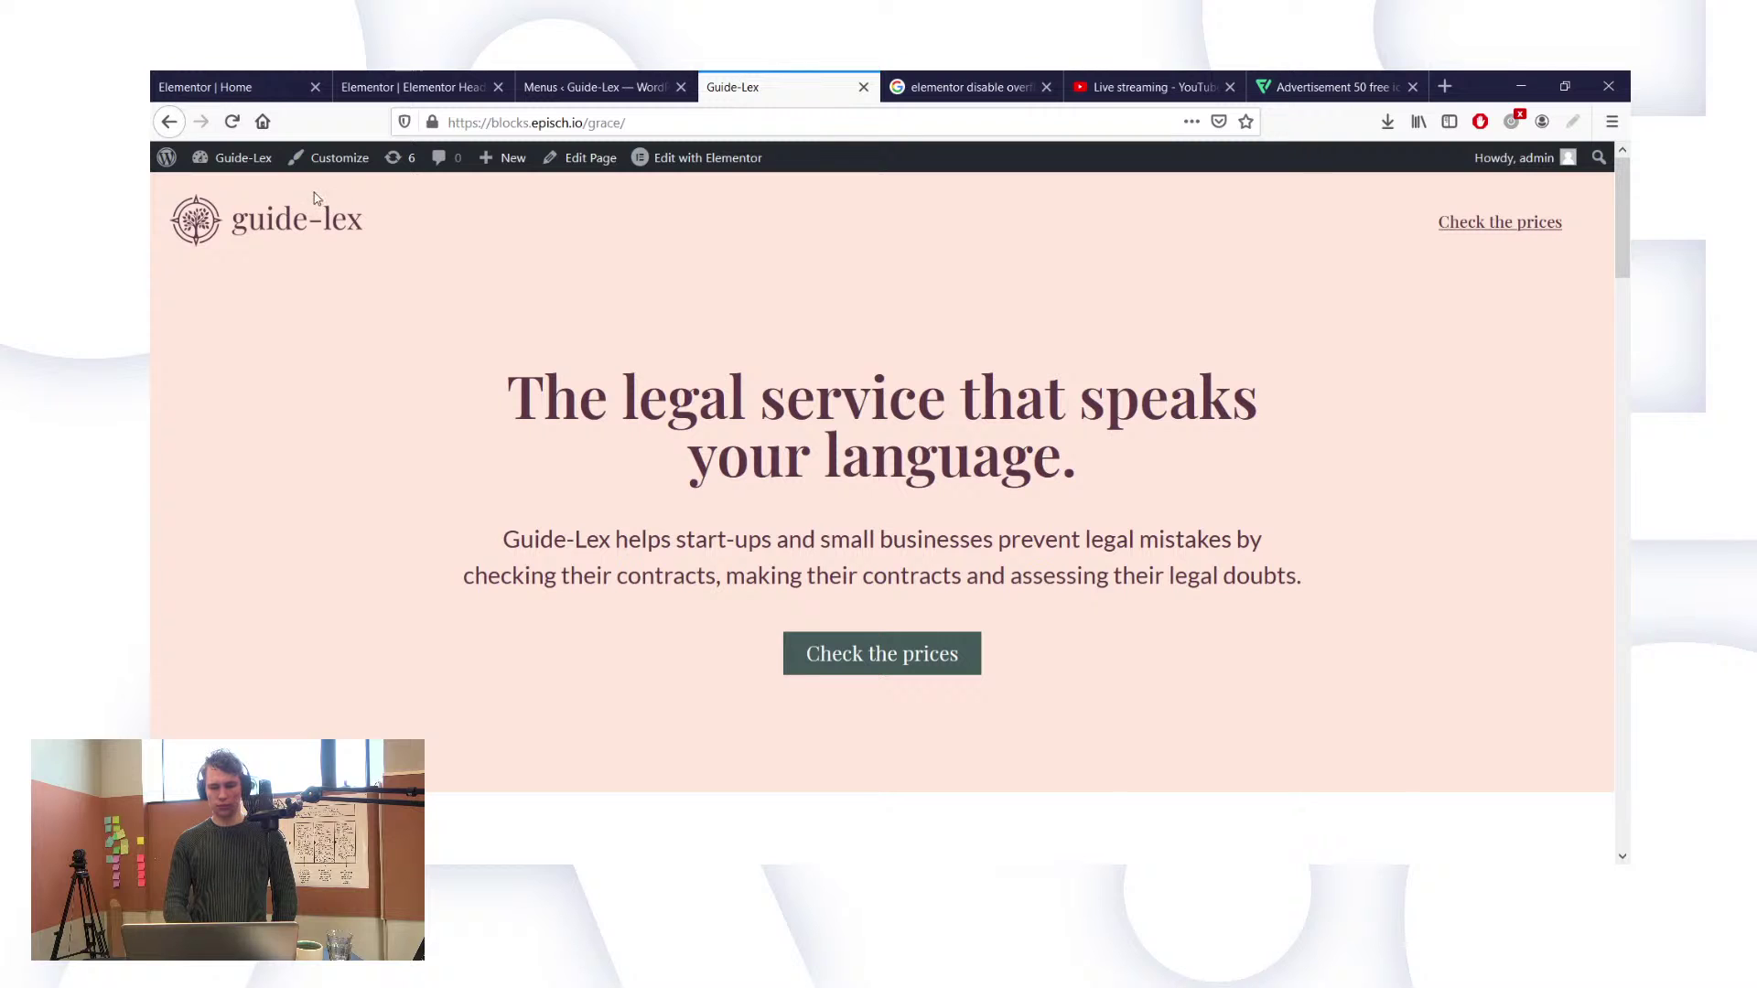
{"action": "key", "text": "F5"}
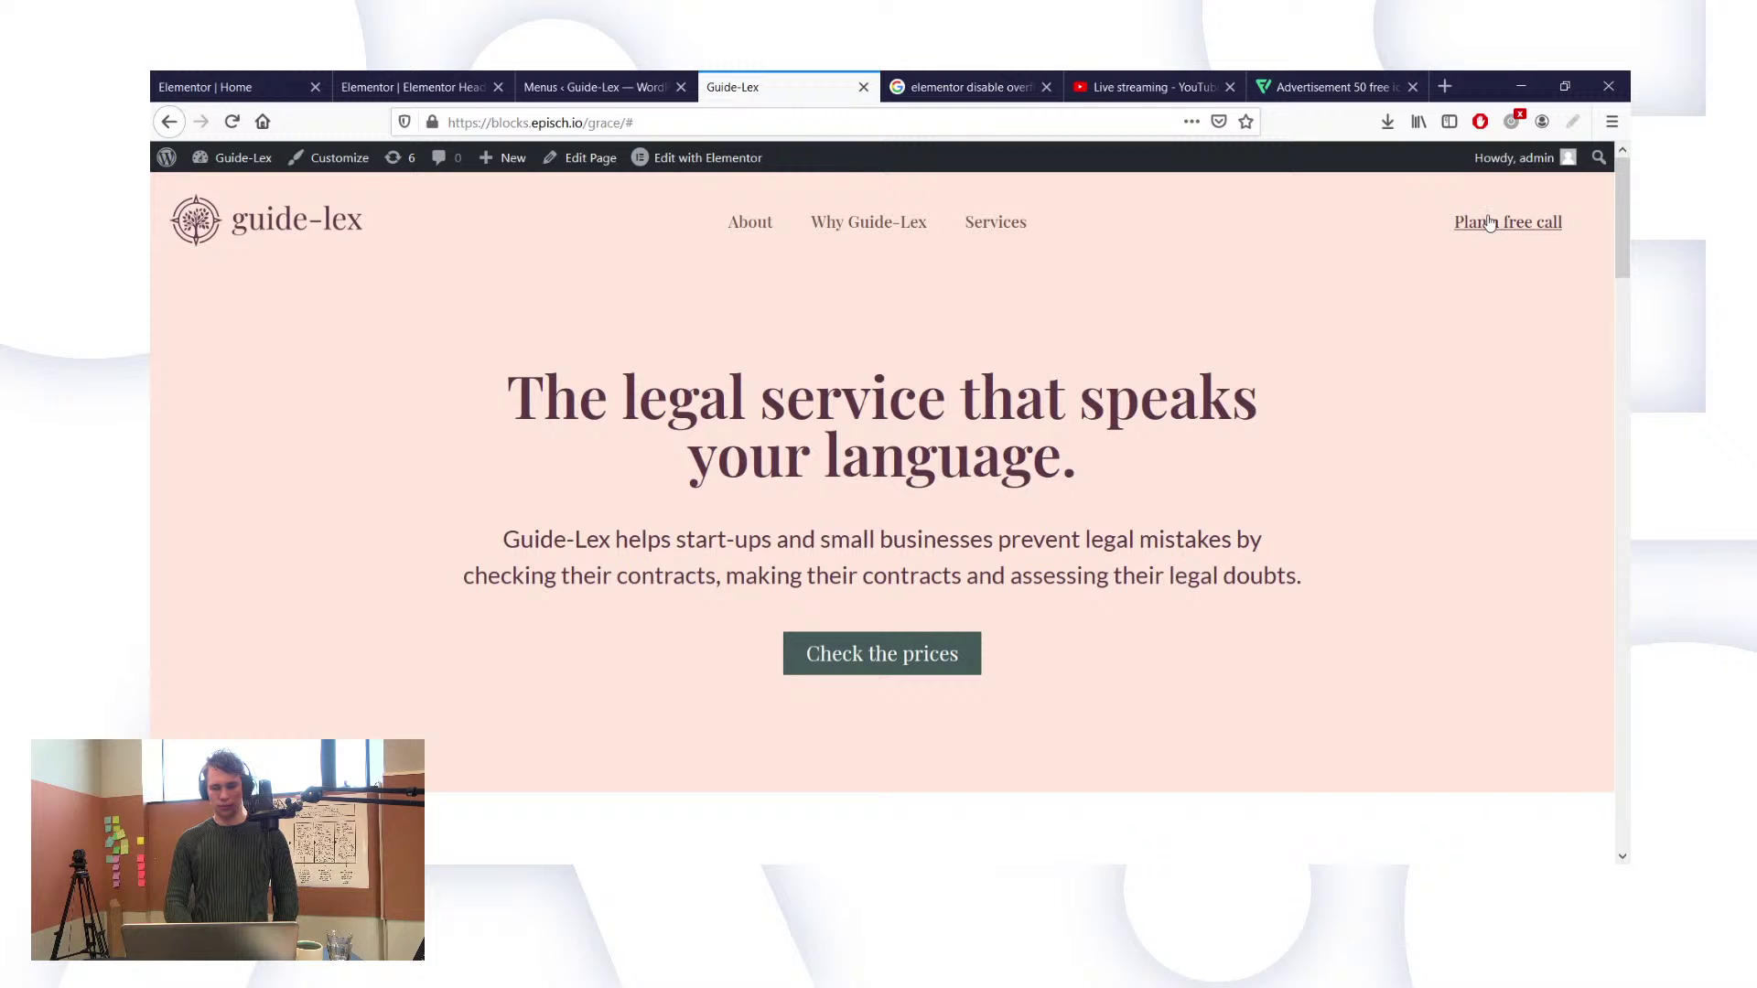
Step: Link the 'Plan a free call' button to #services and update the header
{"action": "left_click", "coordinate": [622, 81]}
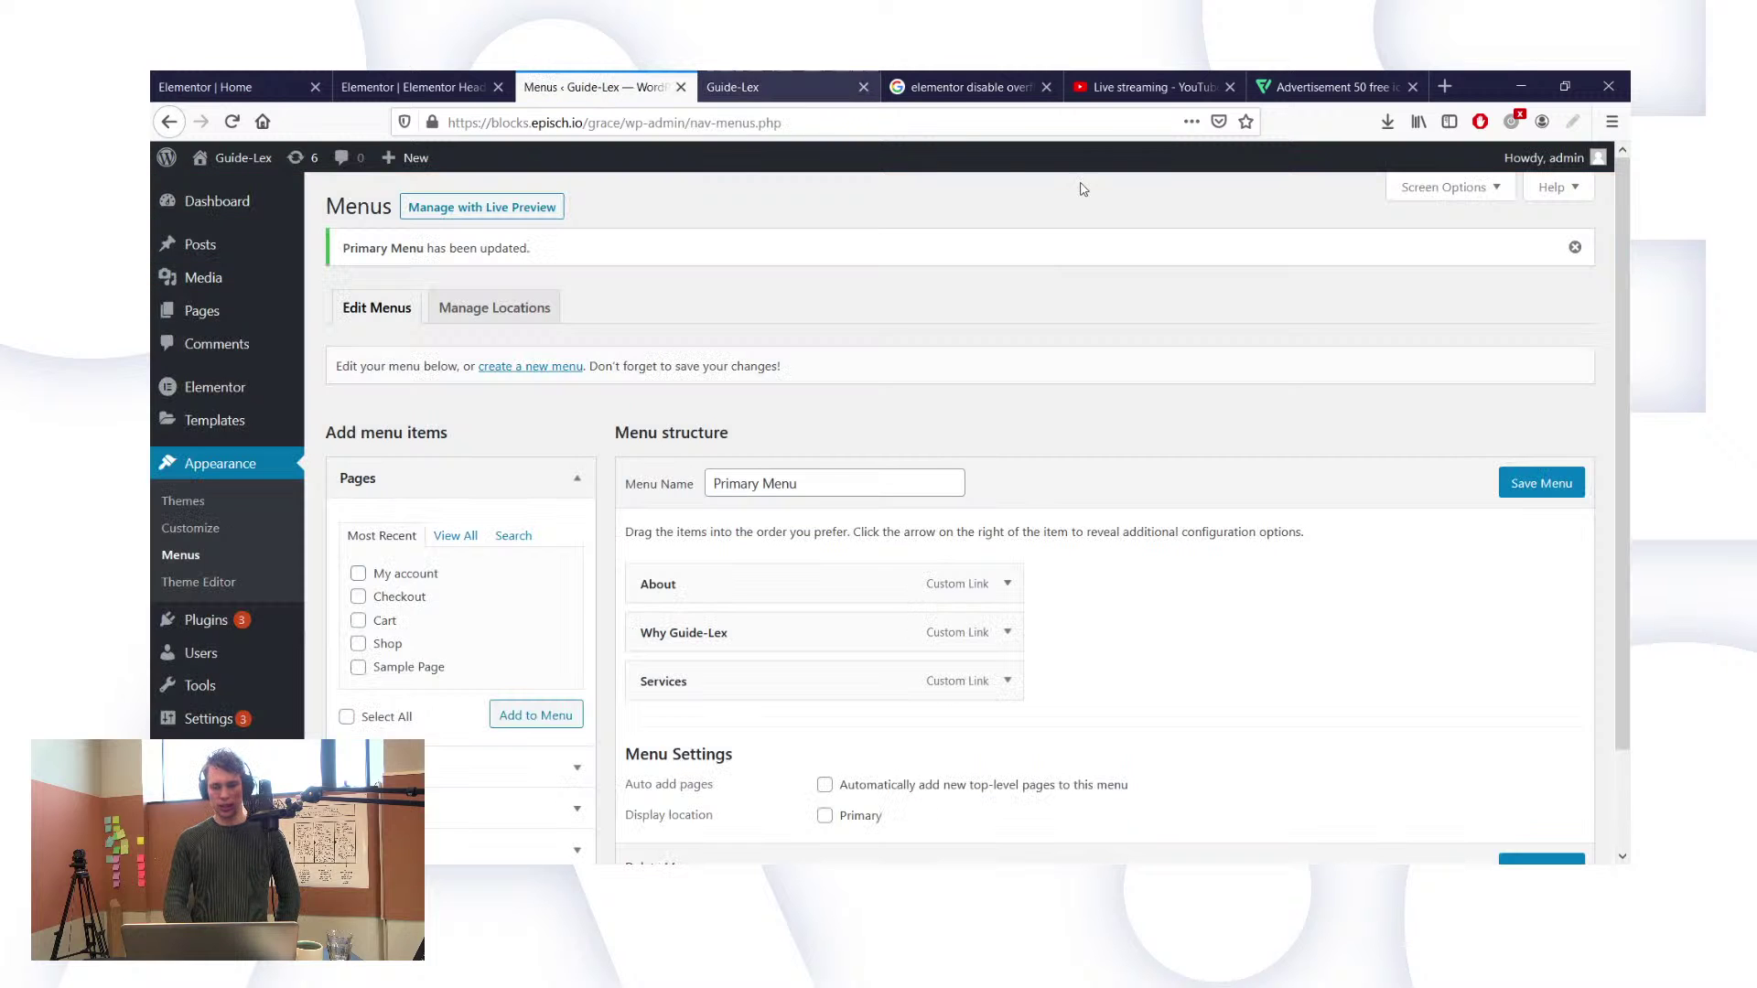
{"action": "left_click", "coordinate": [412, 86]}
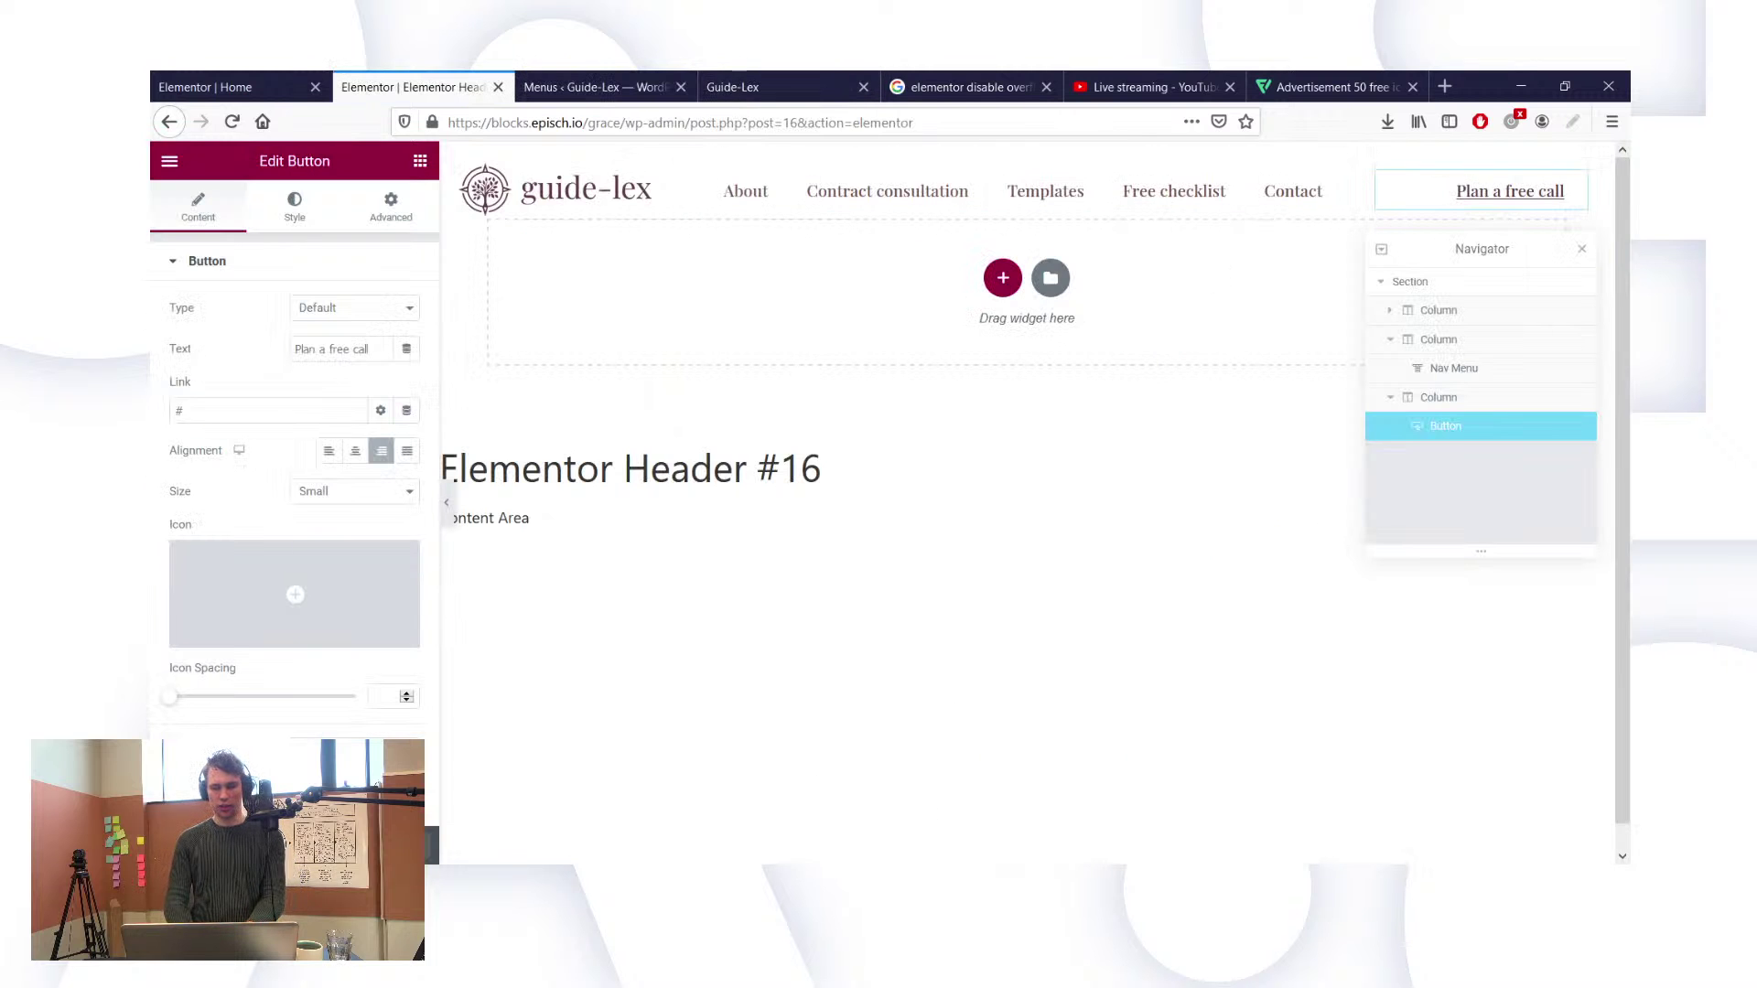
{"action": "left_click", "coordinate": [348, 408]}
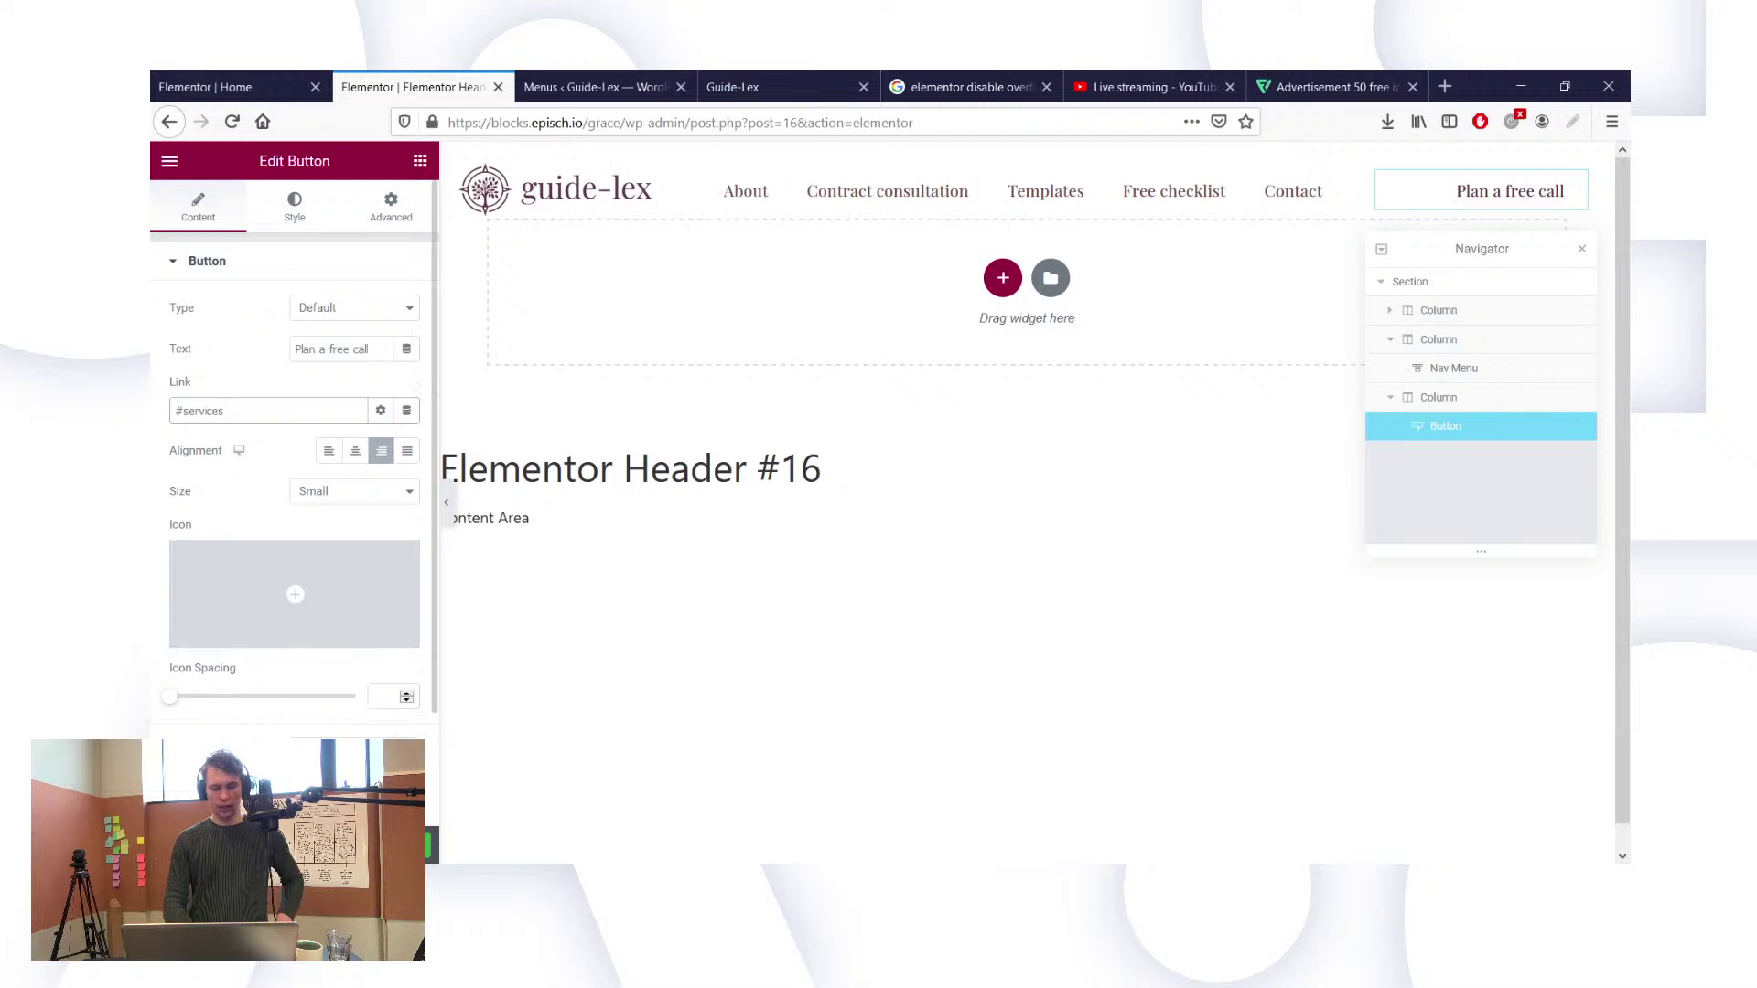
{"action": "left_click", "coordinate": [382, 846]}
{"action": "left_click", "coordinate": [778, 86]}
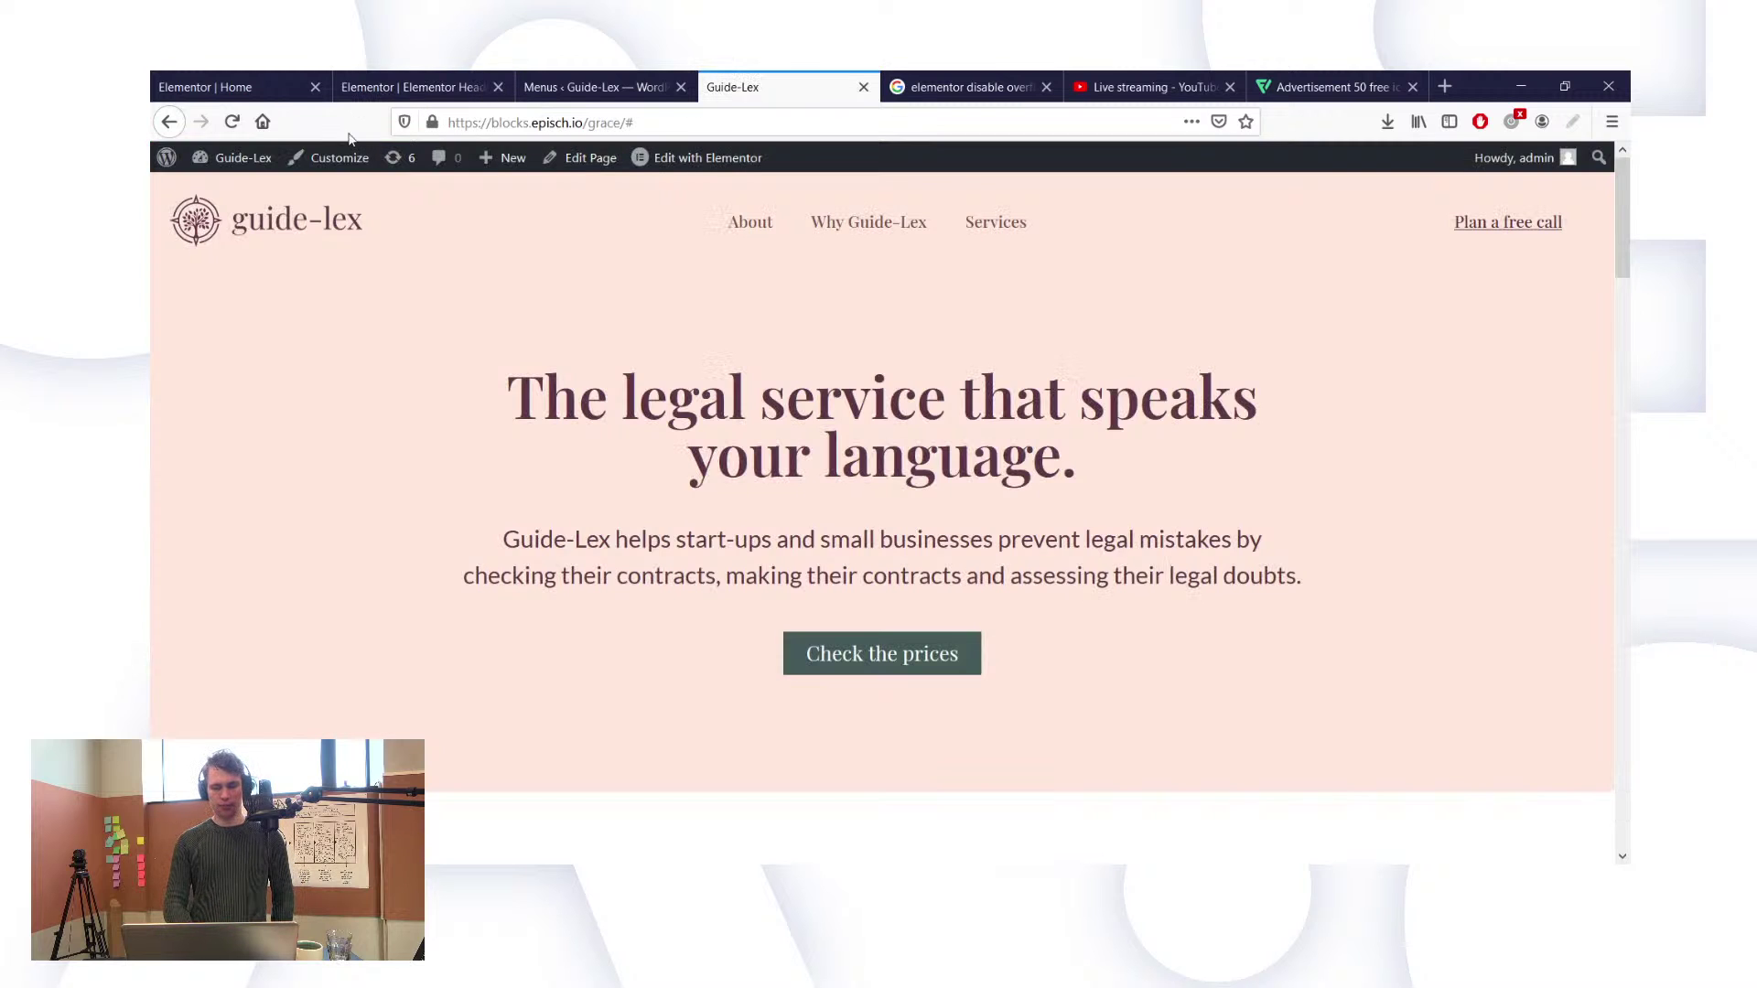
{"action": "left_click", "coordinate": [231, 122]}
Step: Open the WordPress dashboard in a new tab and reload the live site to review the header
{"action": "left_click", "coordinate": [290, 78]}
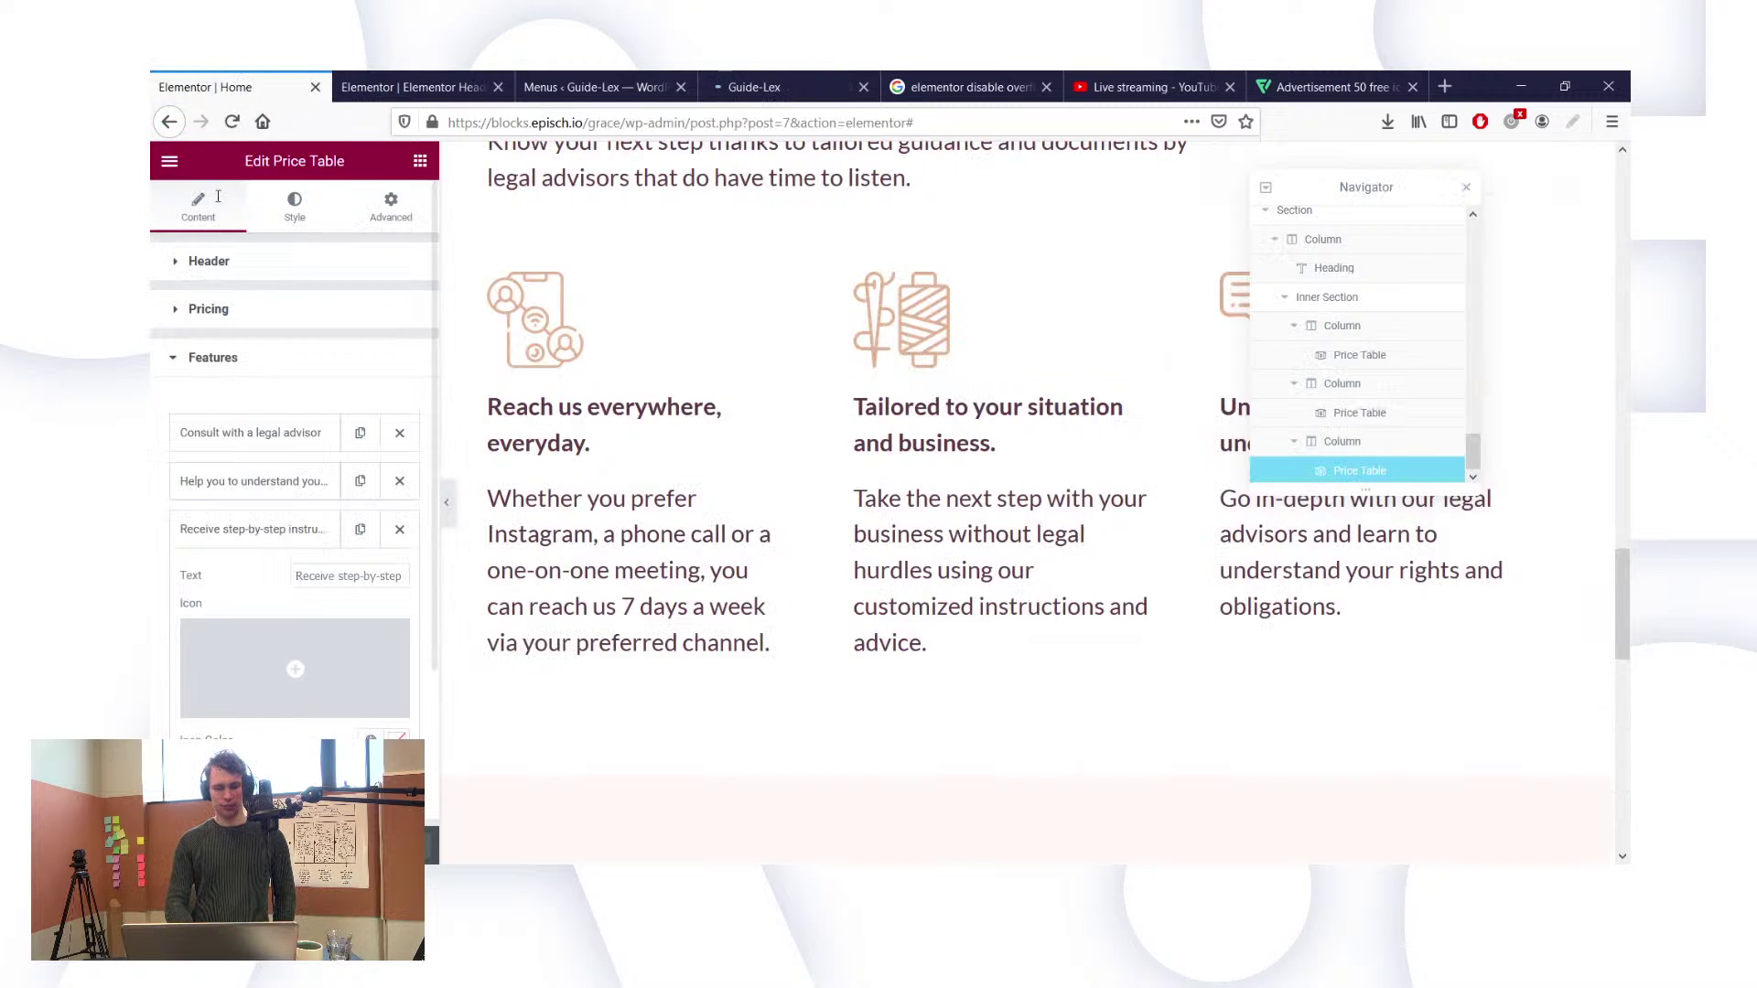
{"action": "key", "text": "Escape"}
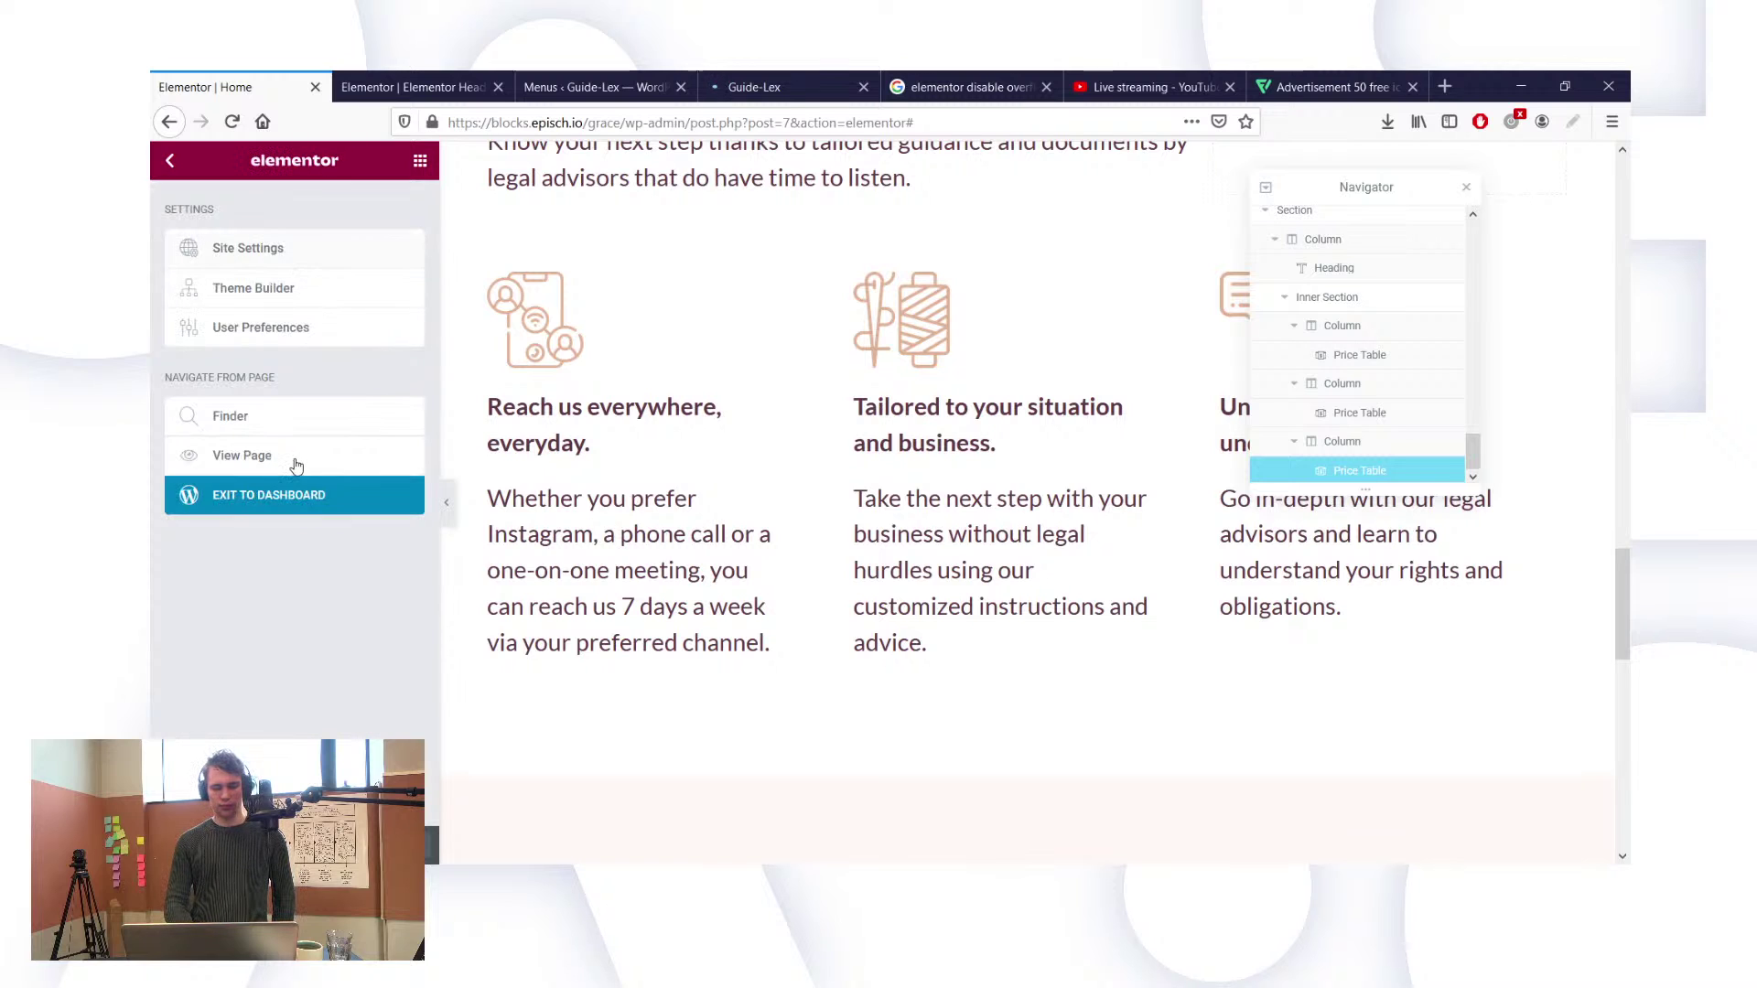
{"action": "middle_click", "coordinate": [254, 506]}
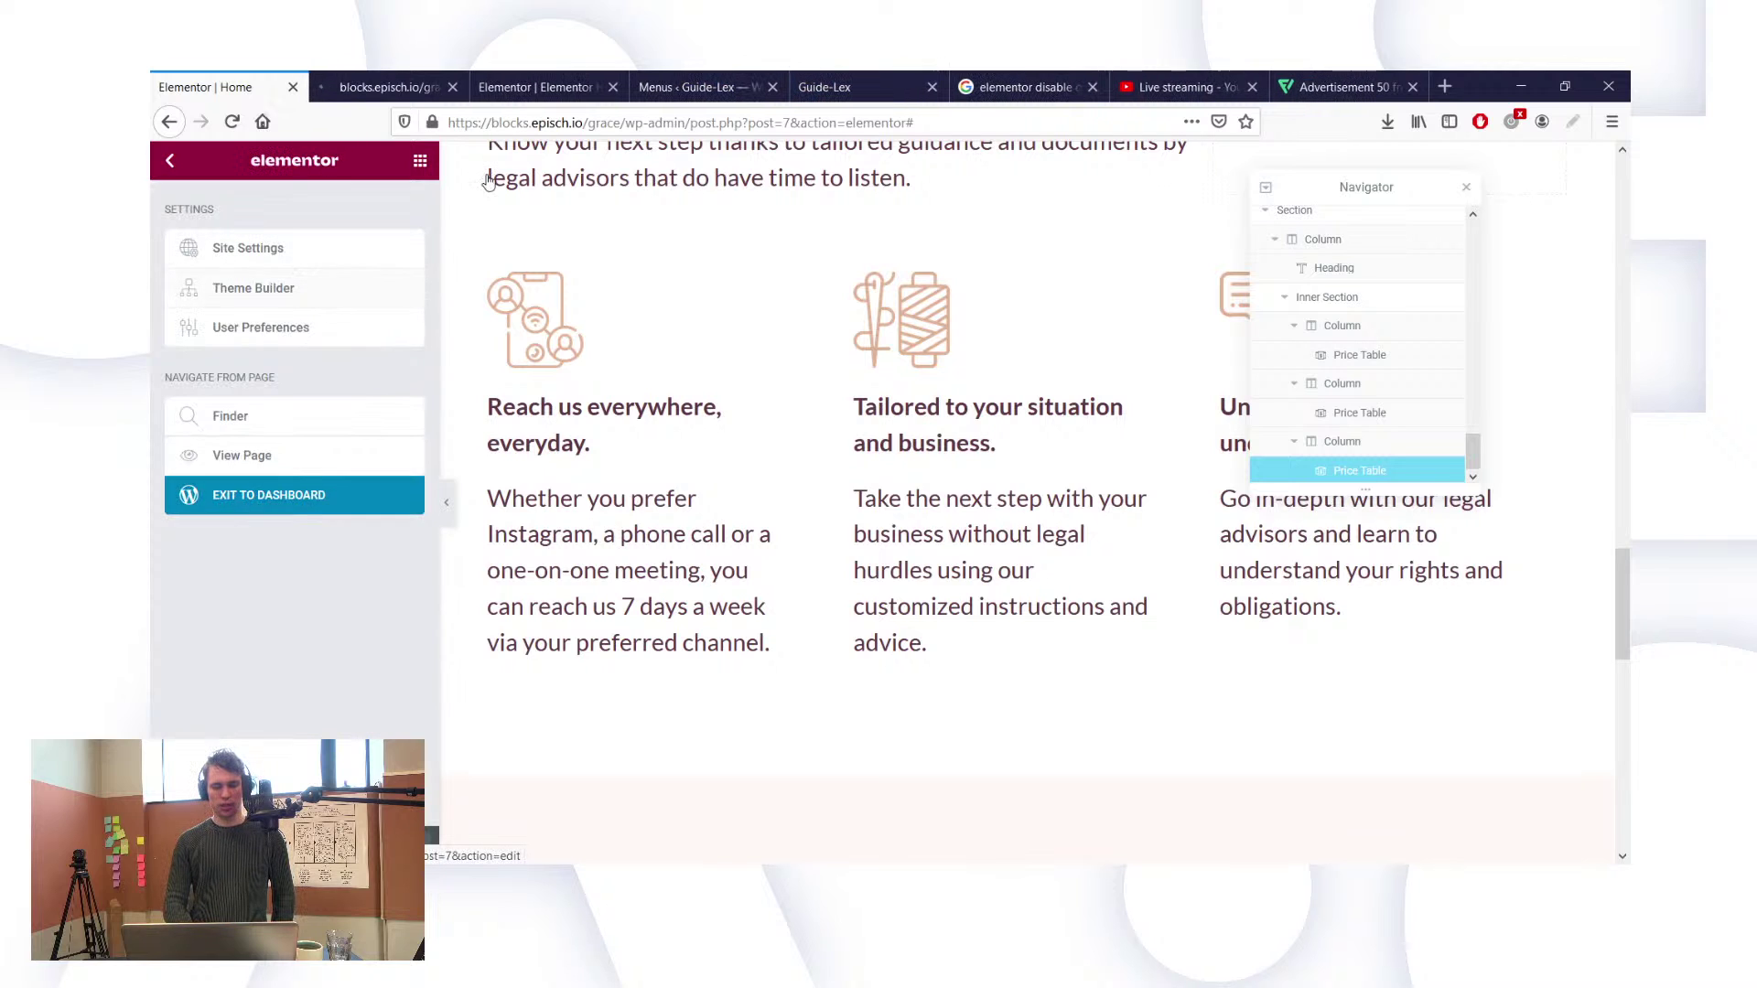
{"action": "left_click", "coordinate": [410, 81]}
{"action": "left_click", "coordinate": [527, 79]}
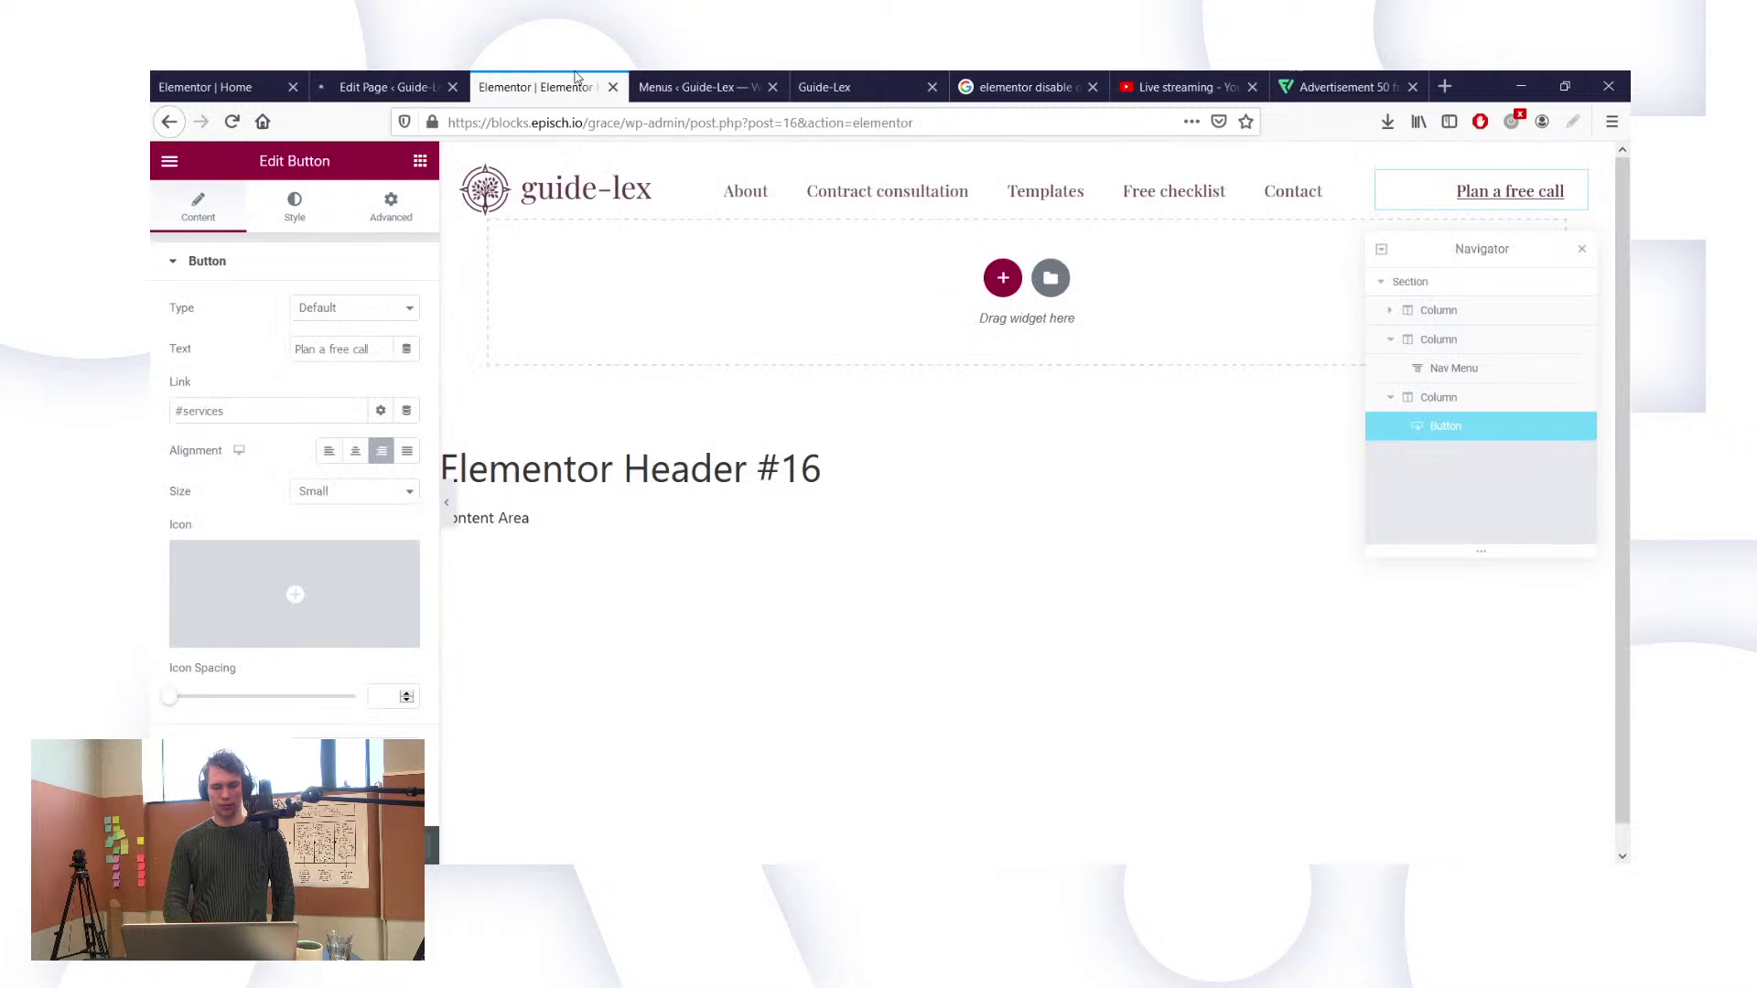
{"action": "left_click", "coordinate": [801, 79]}
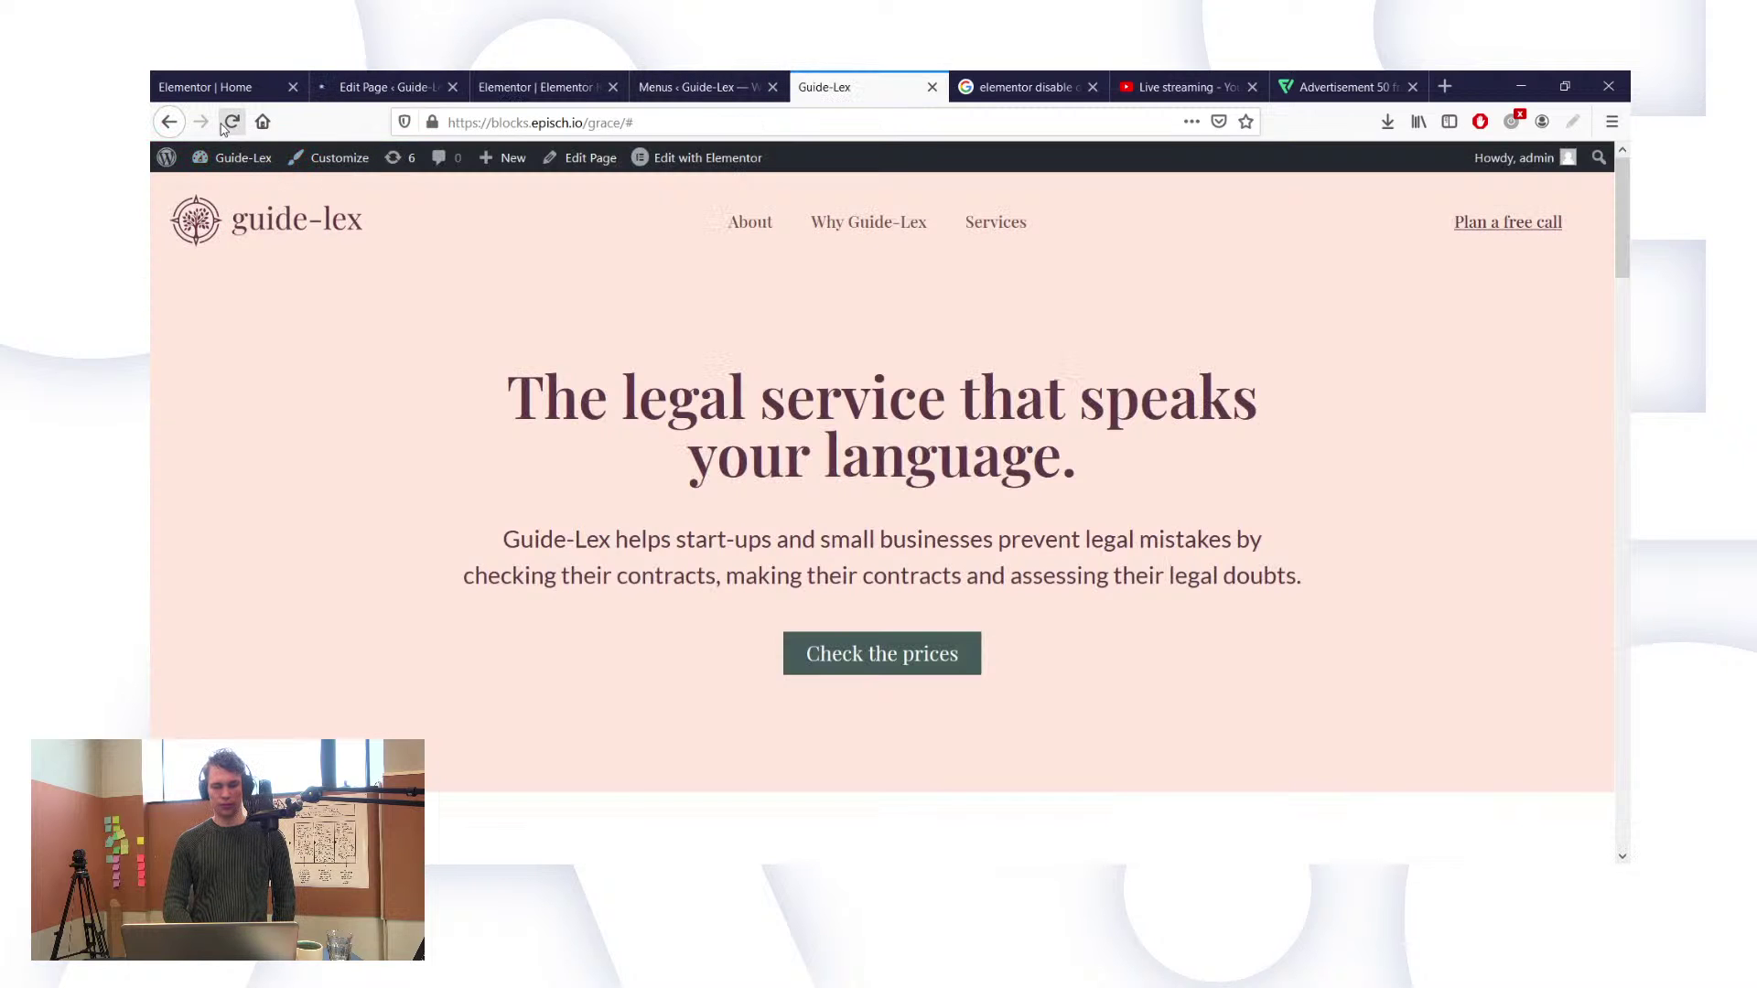
{"action": "left_click", "coordinate": [232, 121]}
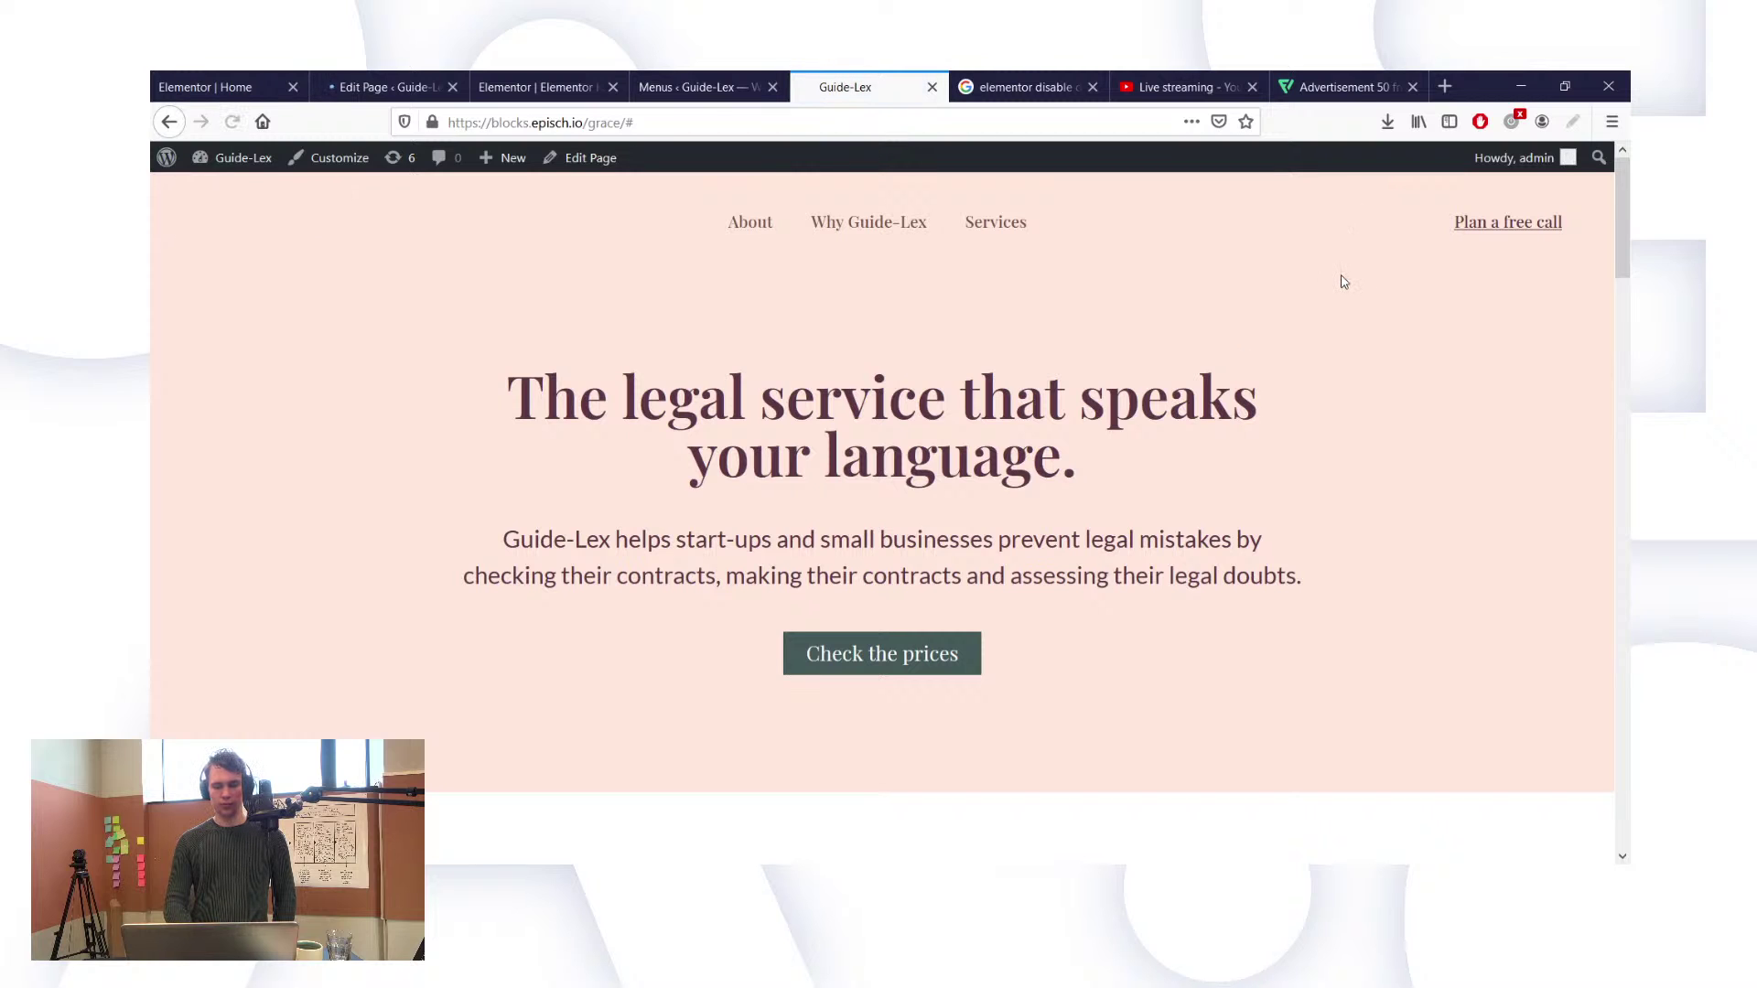
{"action": "scroll", "coordinate": [1484, 226], "scroll_direction": "down", "scroll_amount": 10}
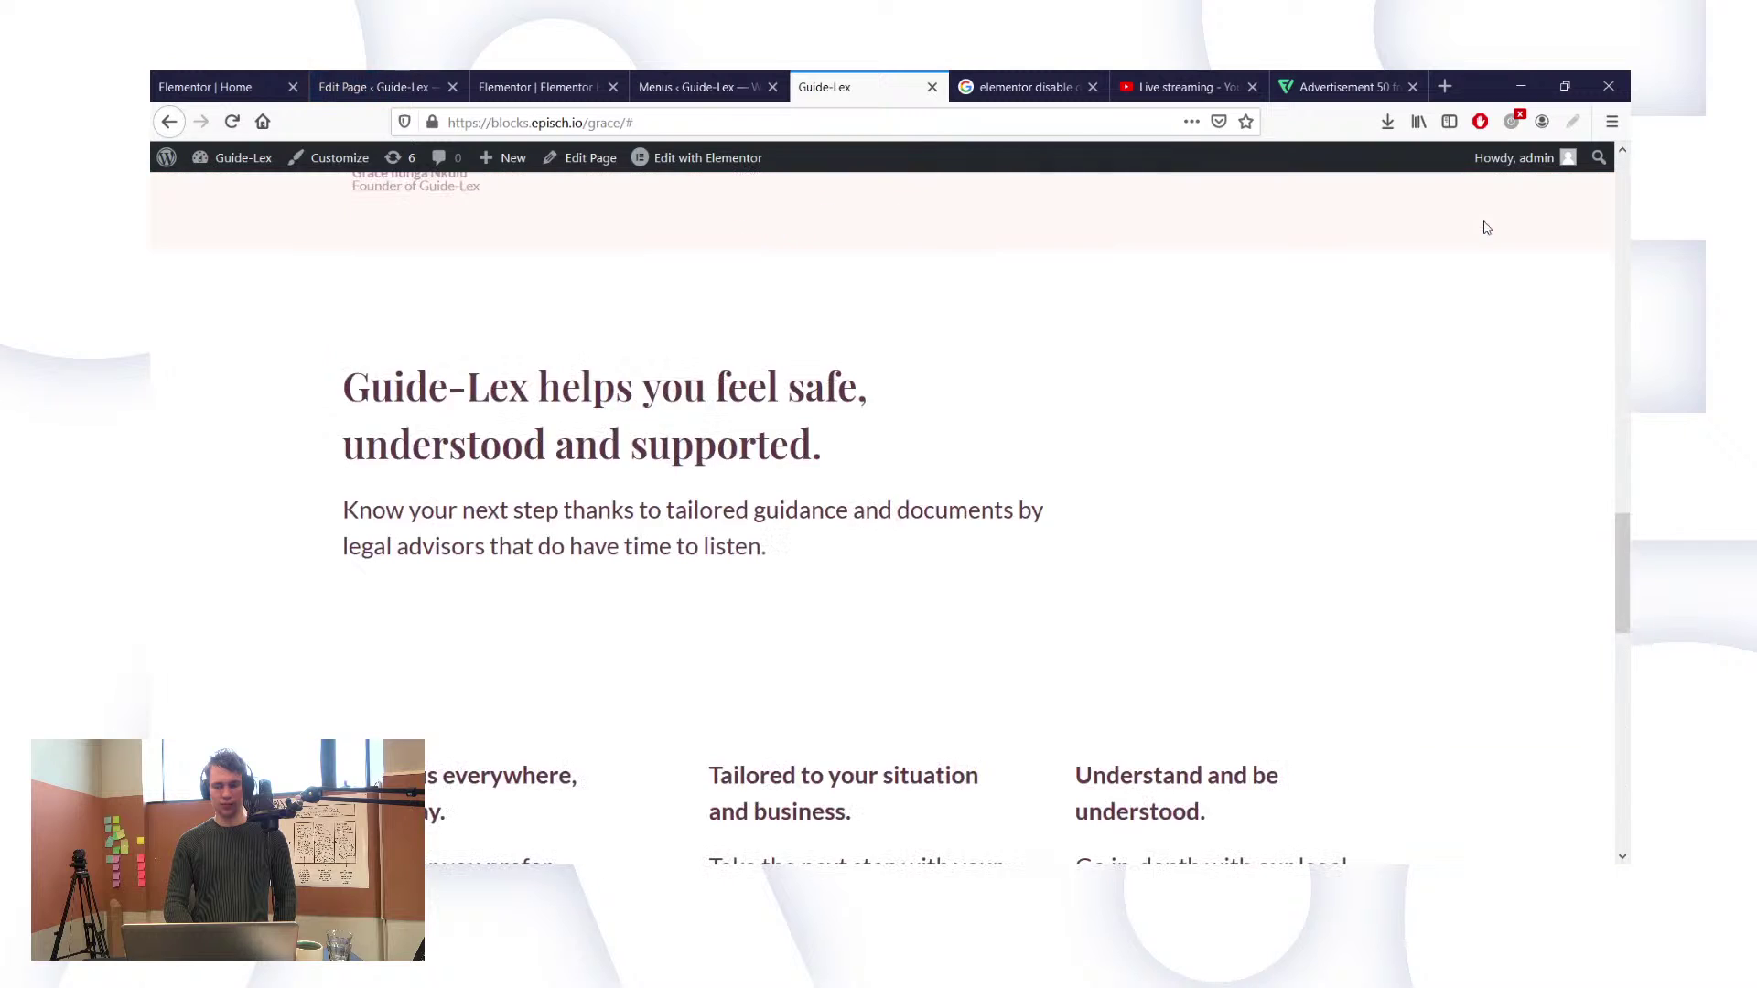
{"action": "scroll", "coordinate": [1485, 226], "scroll_direction": "up", "scroll_amount": 10}
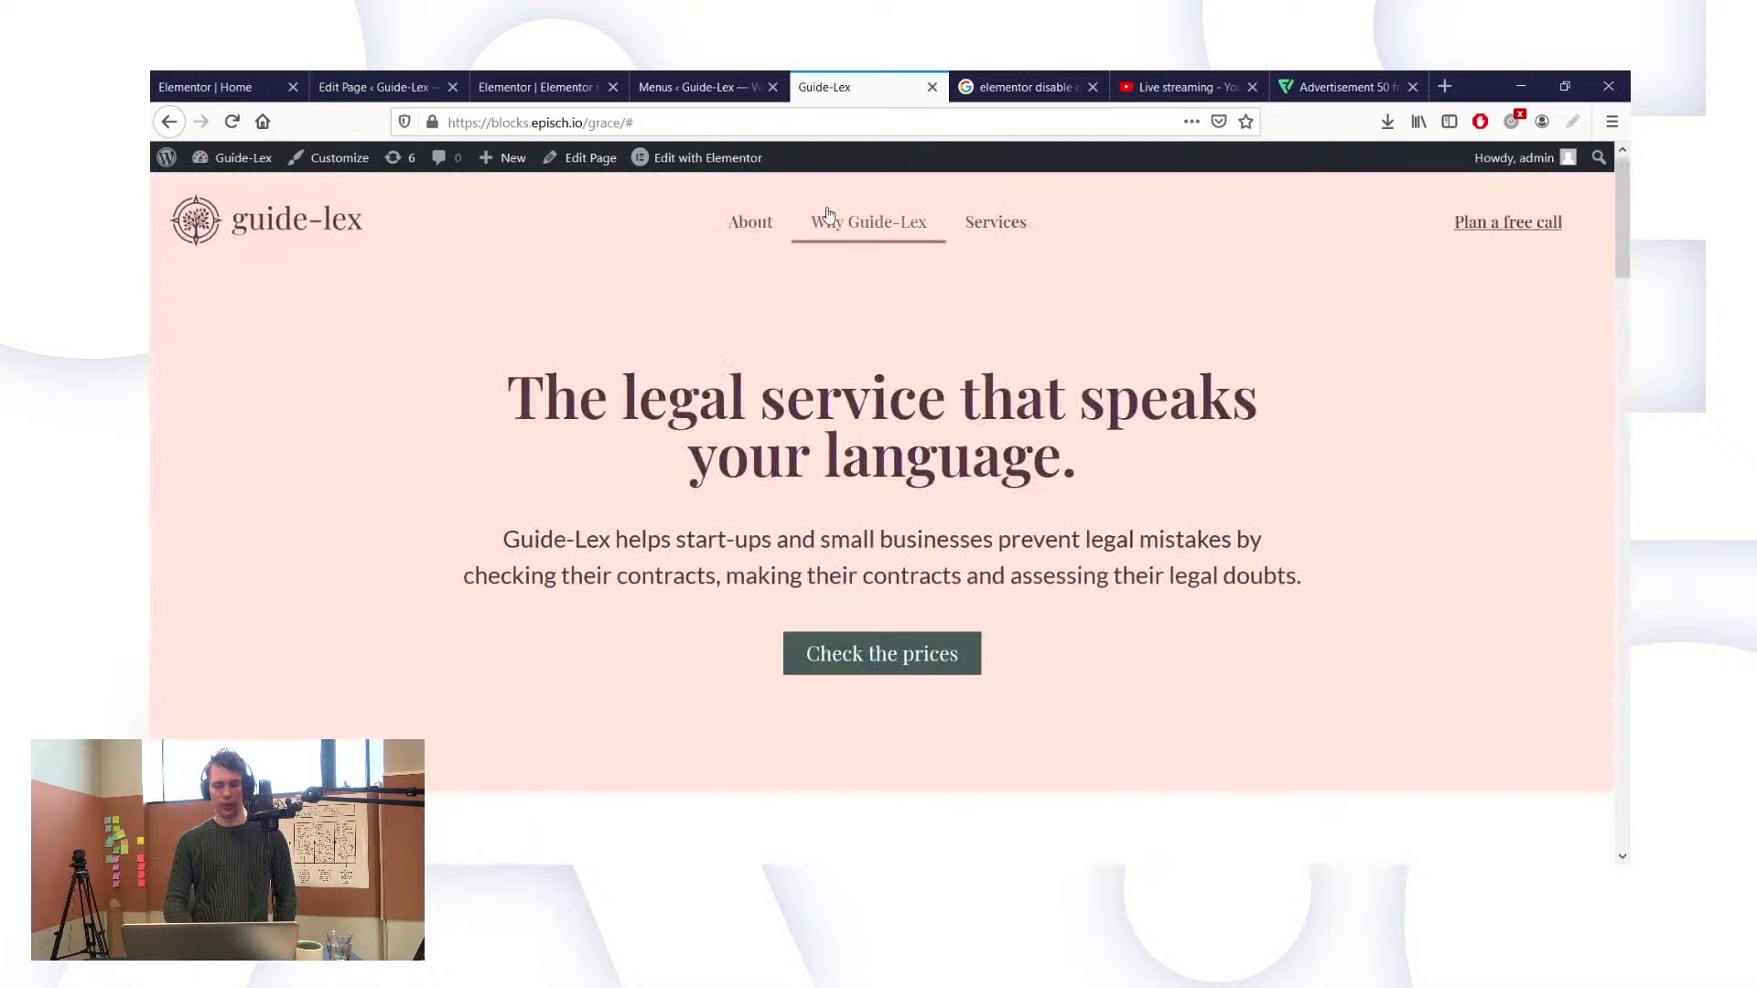
Step: Give the 'Guide-Lex helps you feel safe, understood and supported.' section the CSS ID 'why'
{"action": "left_click", "coordinate": [234, 75]}
{"action": "scroll", "coordinate": [604, 330], "scroll_direction": "up", "scroll_amount": 15}
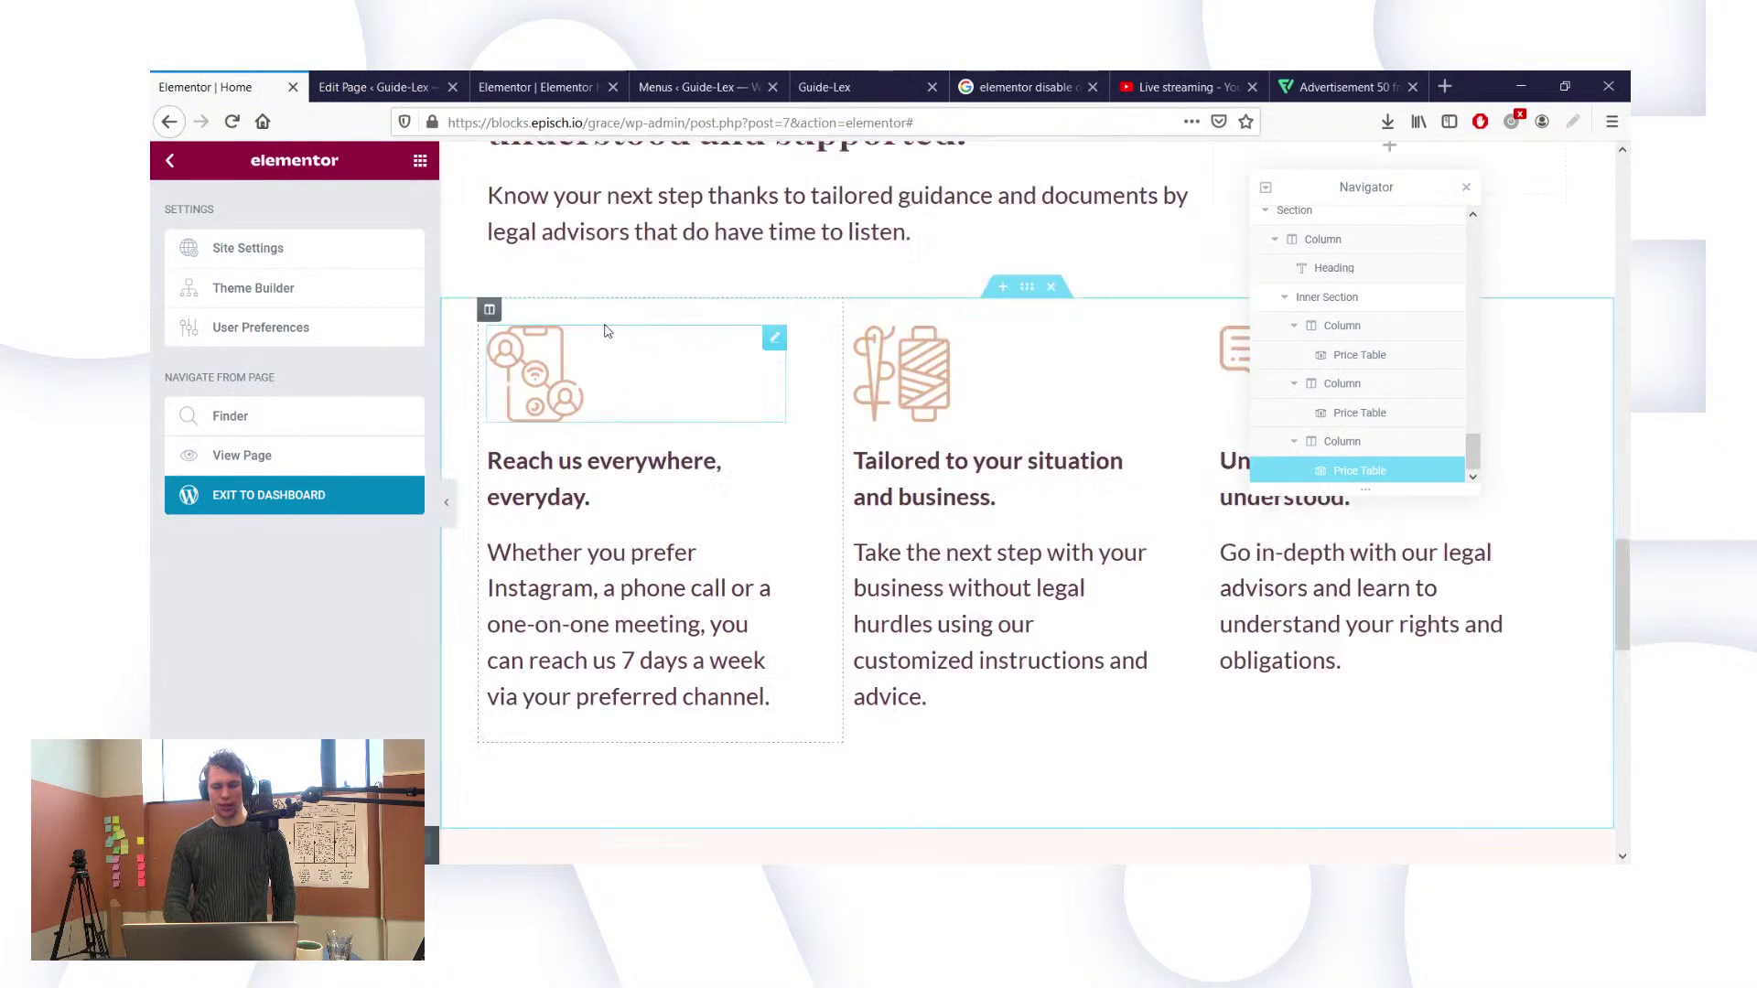
{"action": "scroll", "coordinate": [606, 324], "scroll_direction": "up", "scroll_amount": 10}
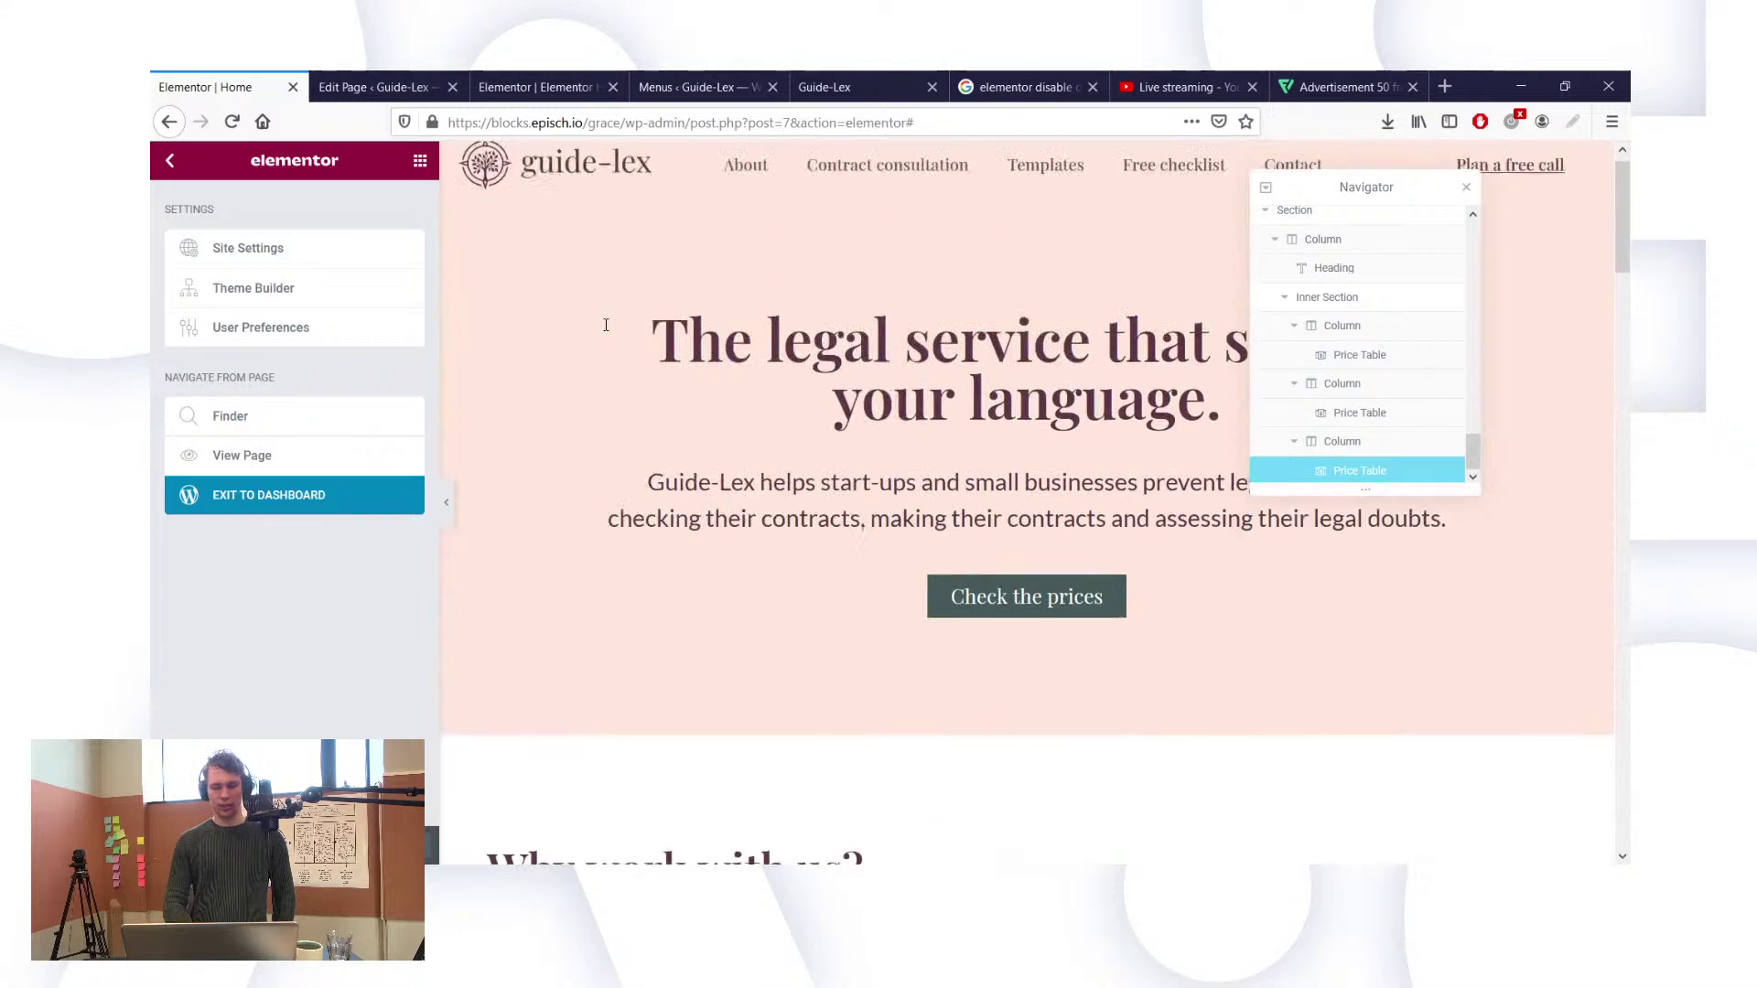
{"action": "scroll", "coordinate": [605, 327], "scroll_direction": "down", "scroll_amount": 3}
{"action": "scroll", "coordinate": [604, 331], "scroll_direction": "down", "scroll_amount": 10}
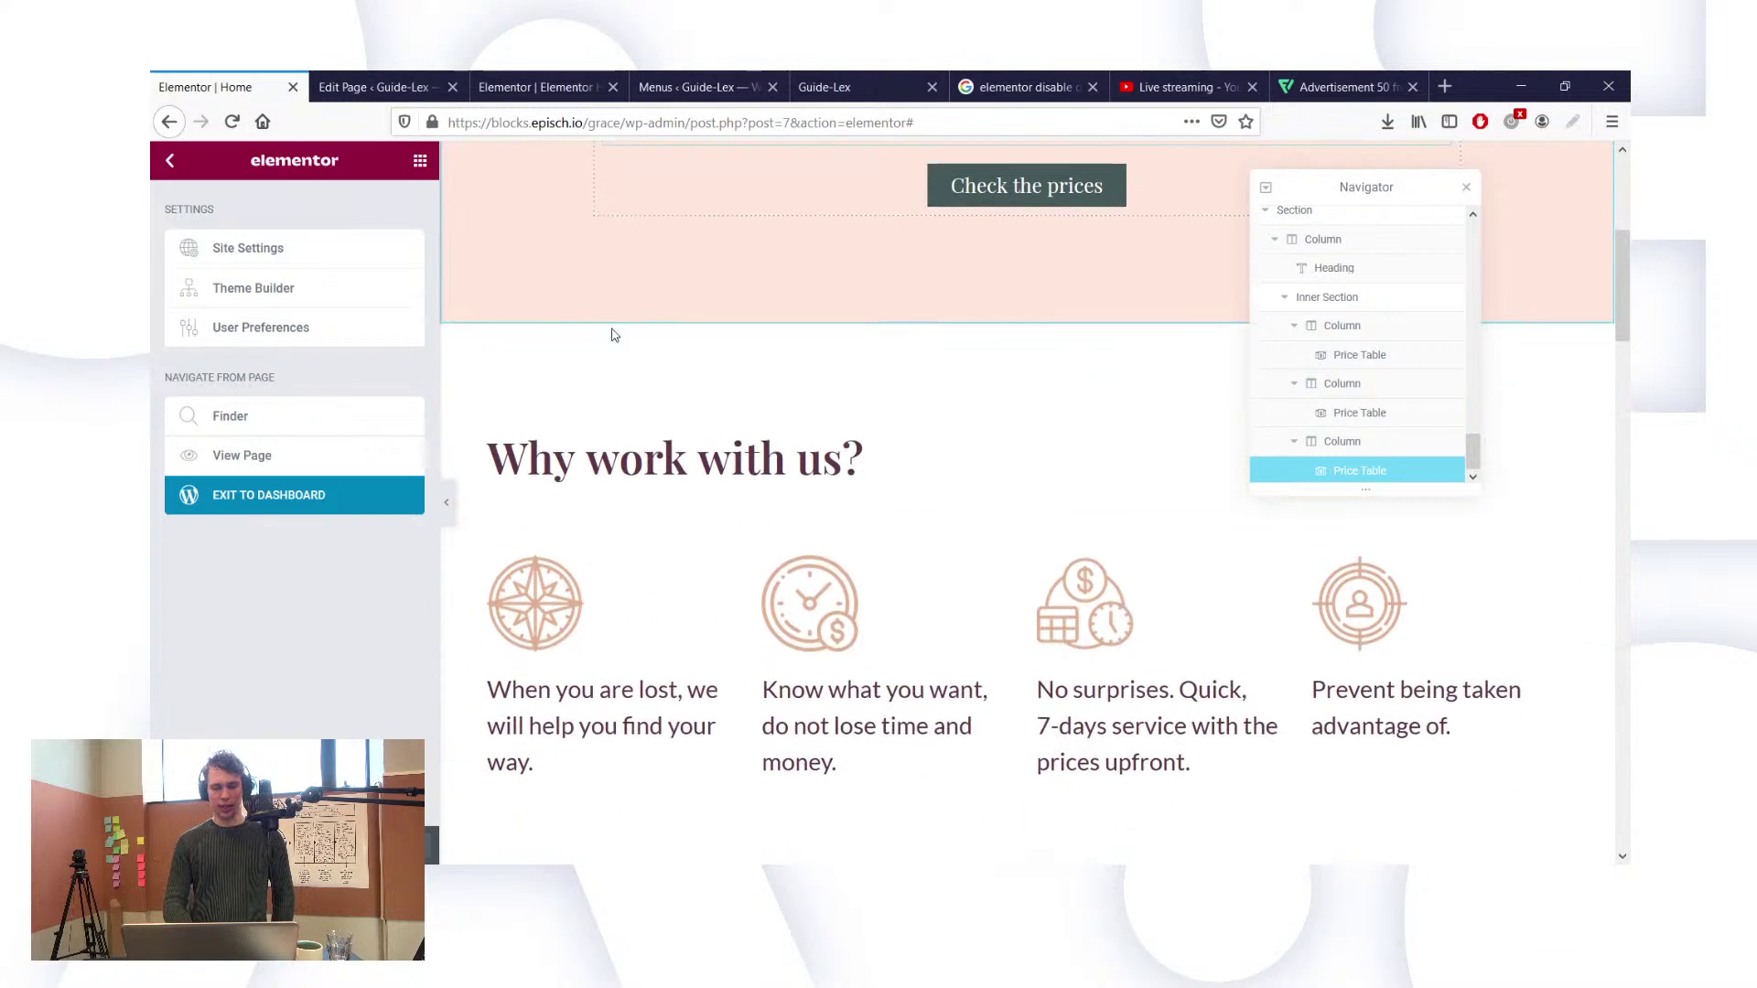
{"action": "scroll", "coordinate": [821, 517], "scroll_direction": "down", "scroll_amount": 10}
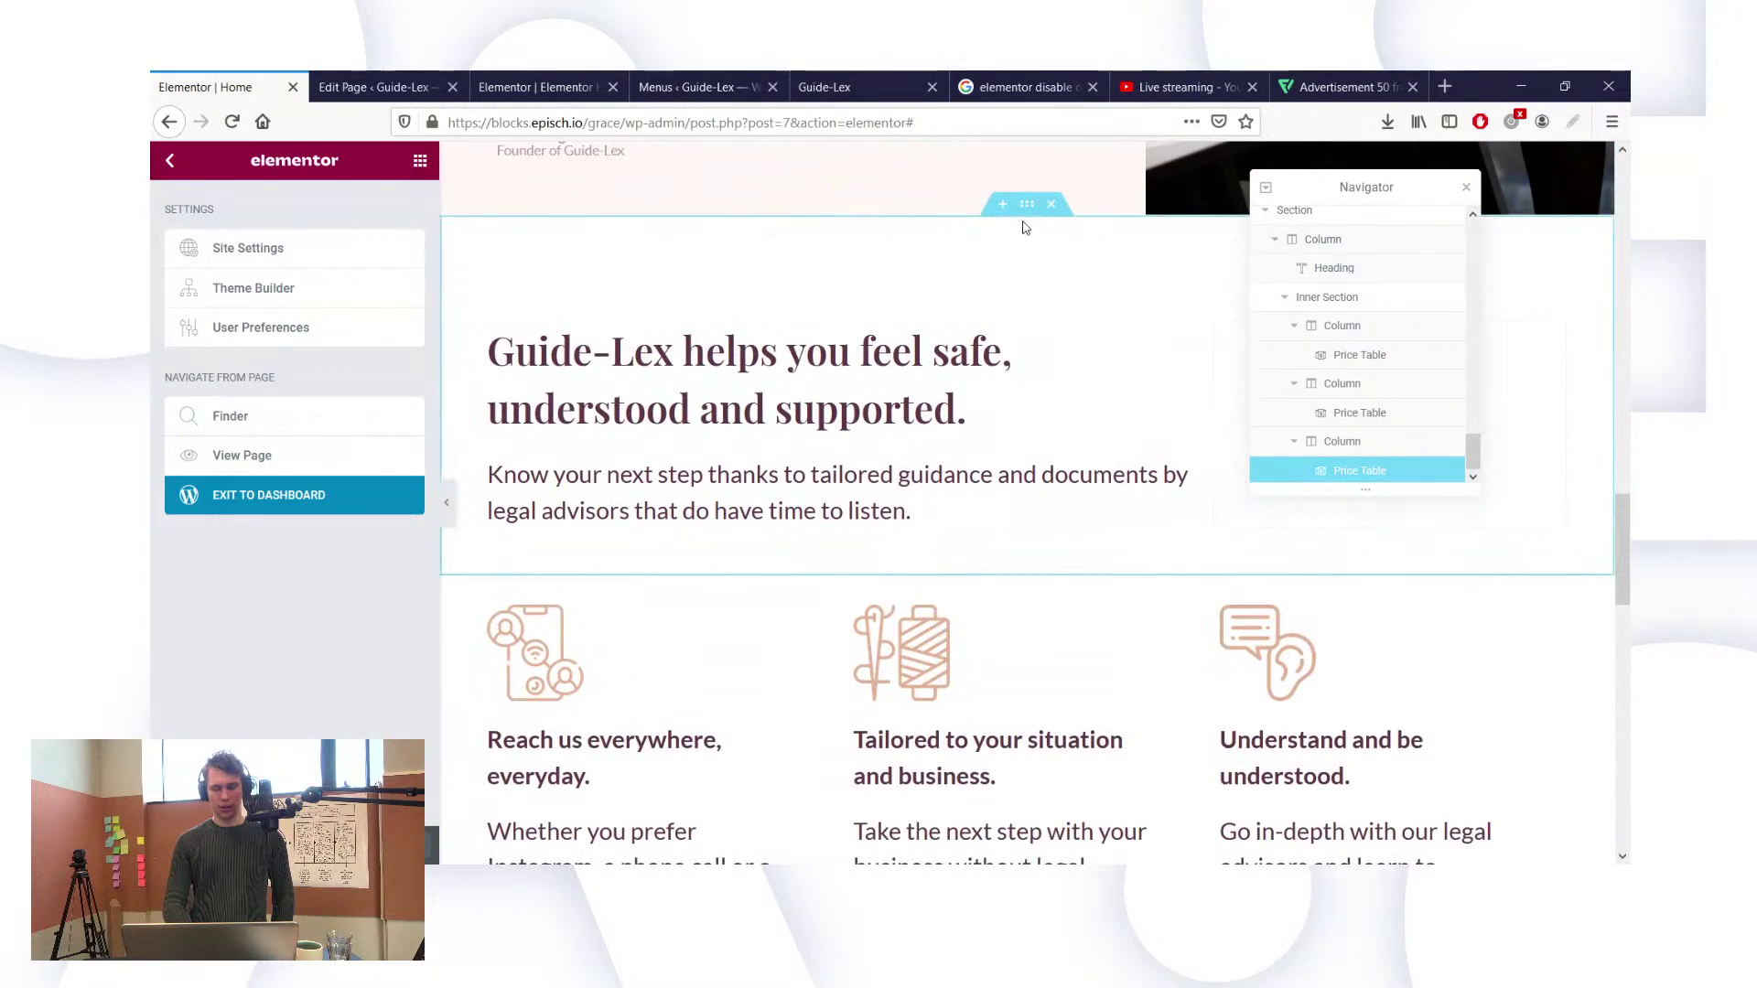
{"action": "left_click", "coordinate": [1027, 203]}
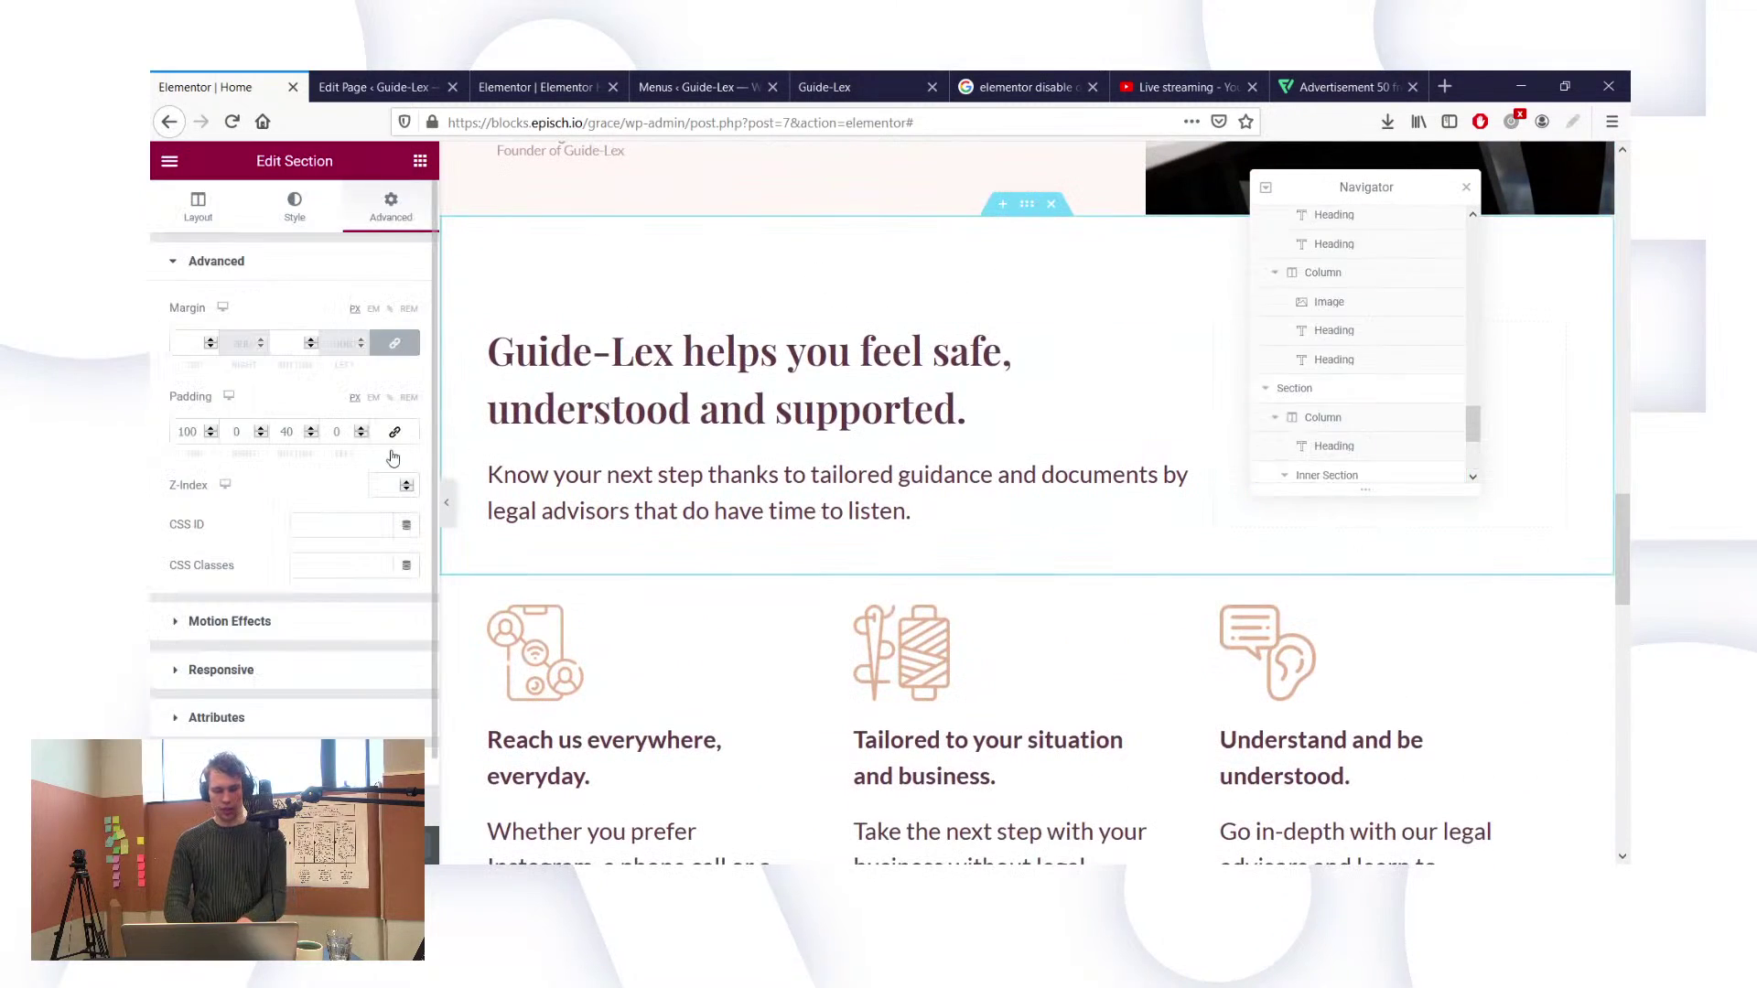
{"action": "left_click", "coordinate": [345, 528]}
{"action": "type", "text": "w"}
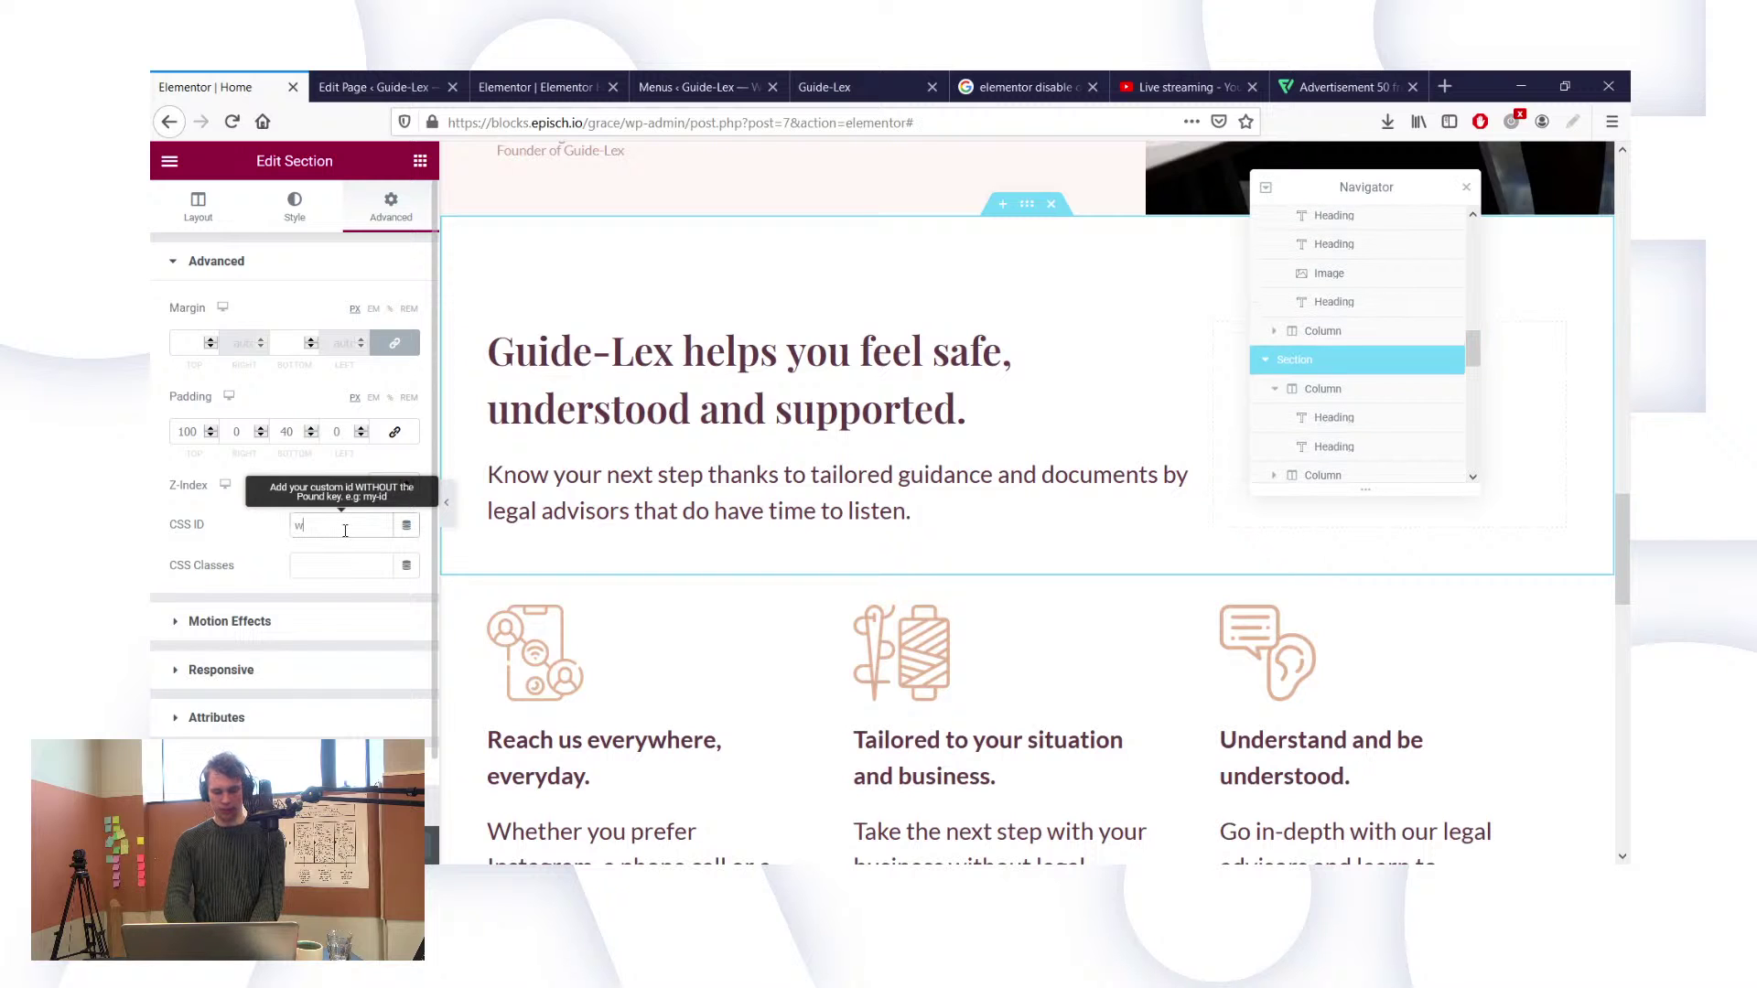
{"action": "type", "text": "hy"}
{"action": "scroll", "coordinate": [1047, 313], "scroll_direction": "up", "scroll_amount": 7}
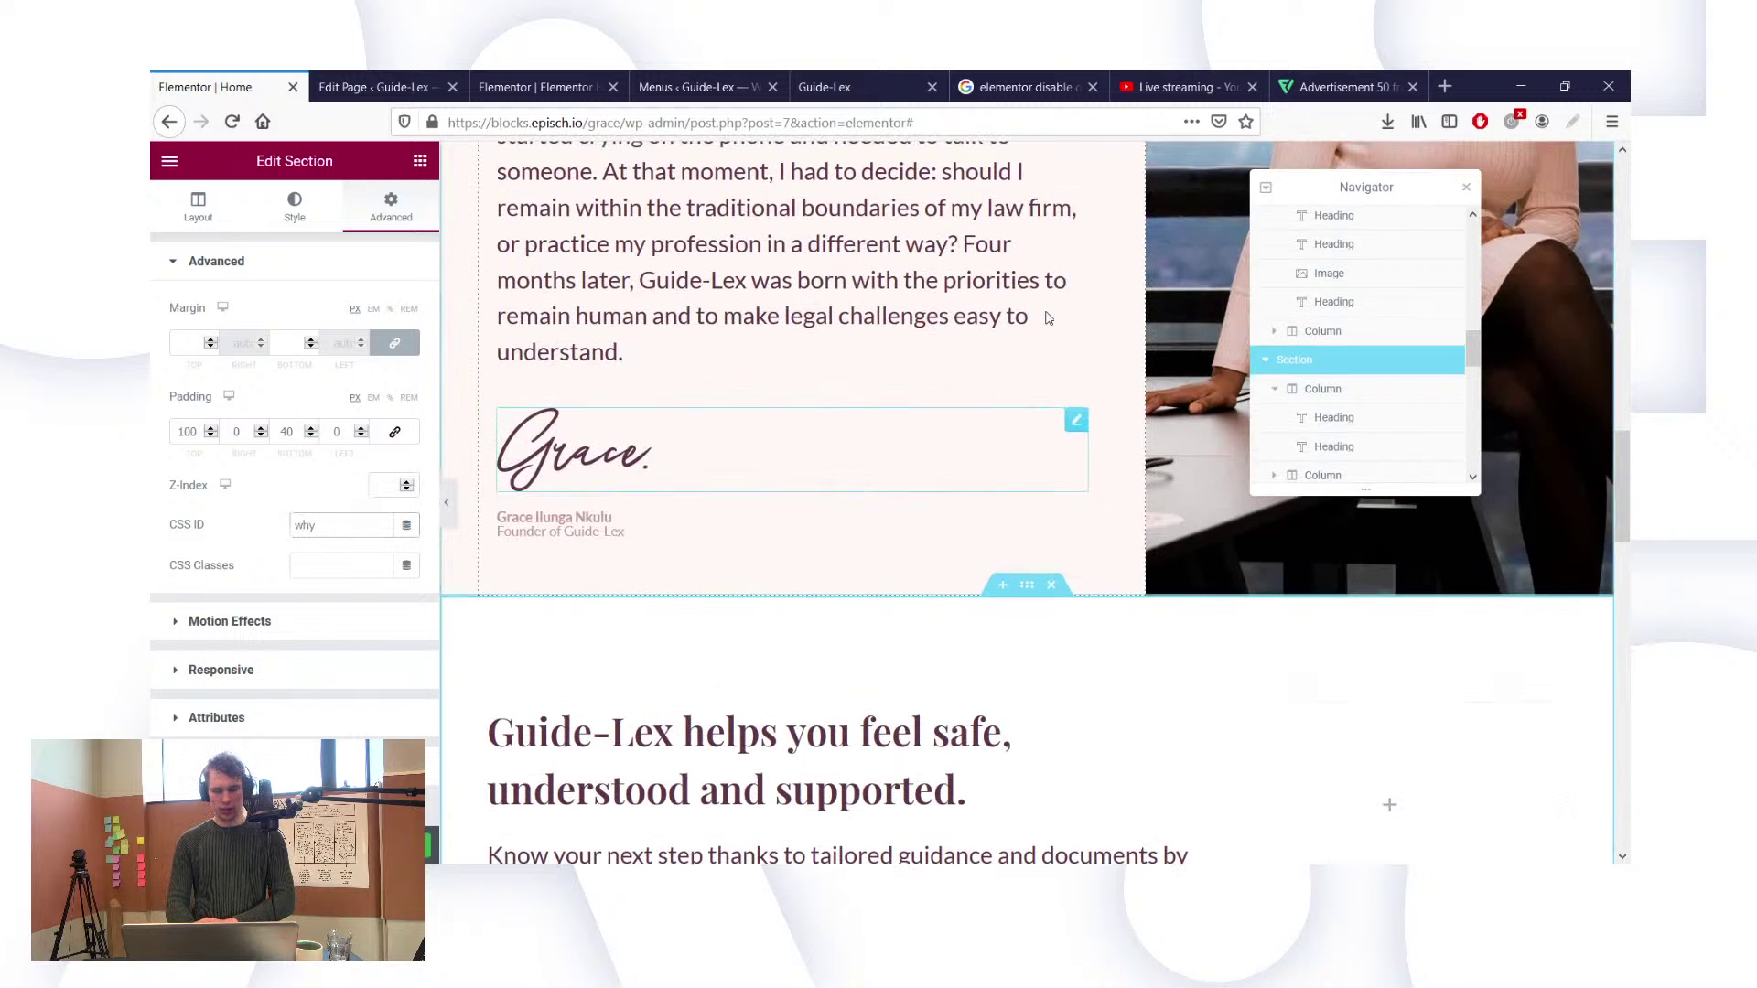
{"action": "scroll", "coordinate": [1047, 313], "scroll_direction": "up", "scroll_amount": 2}
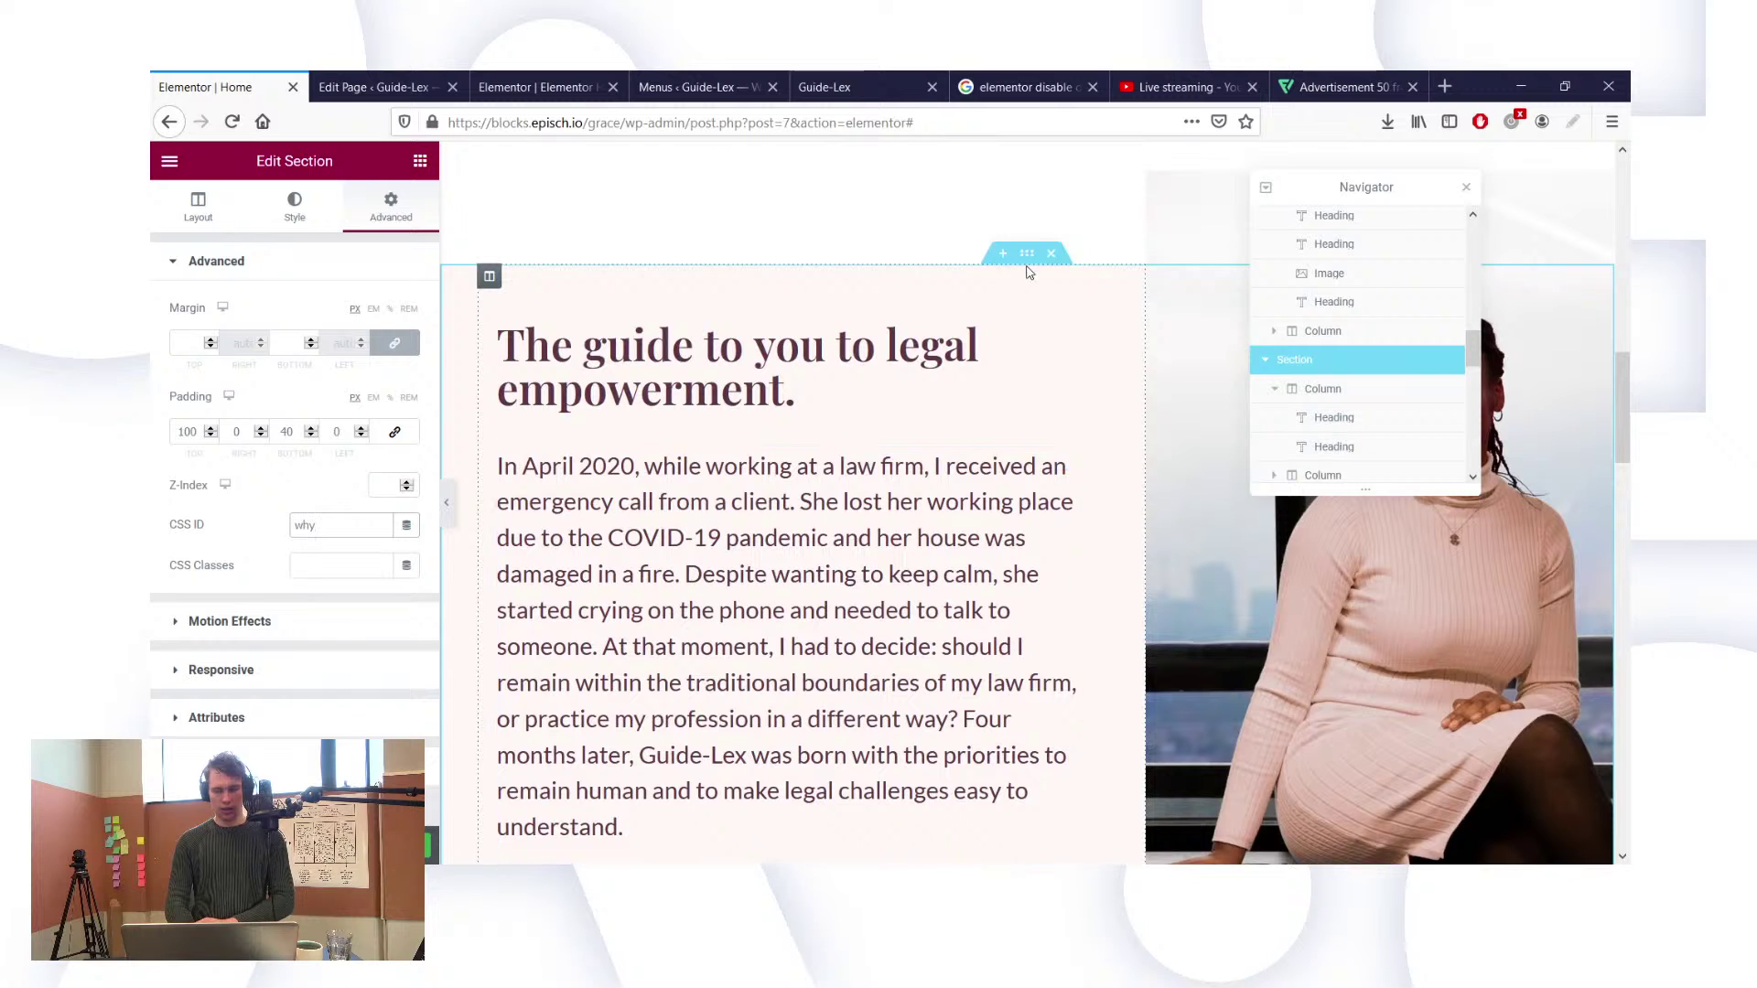
Step: Give the 'The guide to you to legal empowerment.' section the CSS ID 'about'
{"action": "left_click", "coordinate": [705, 83]}
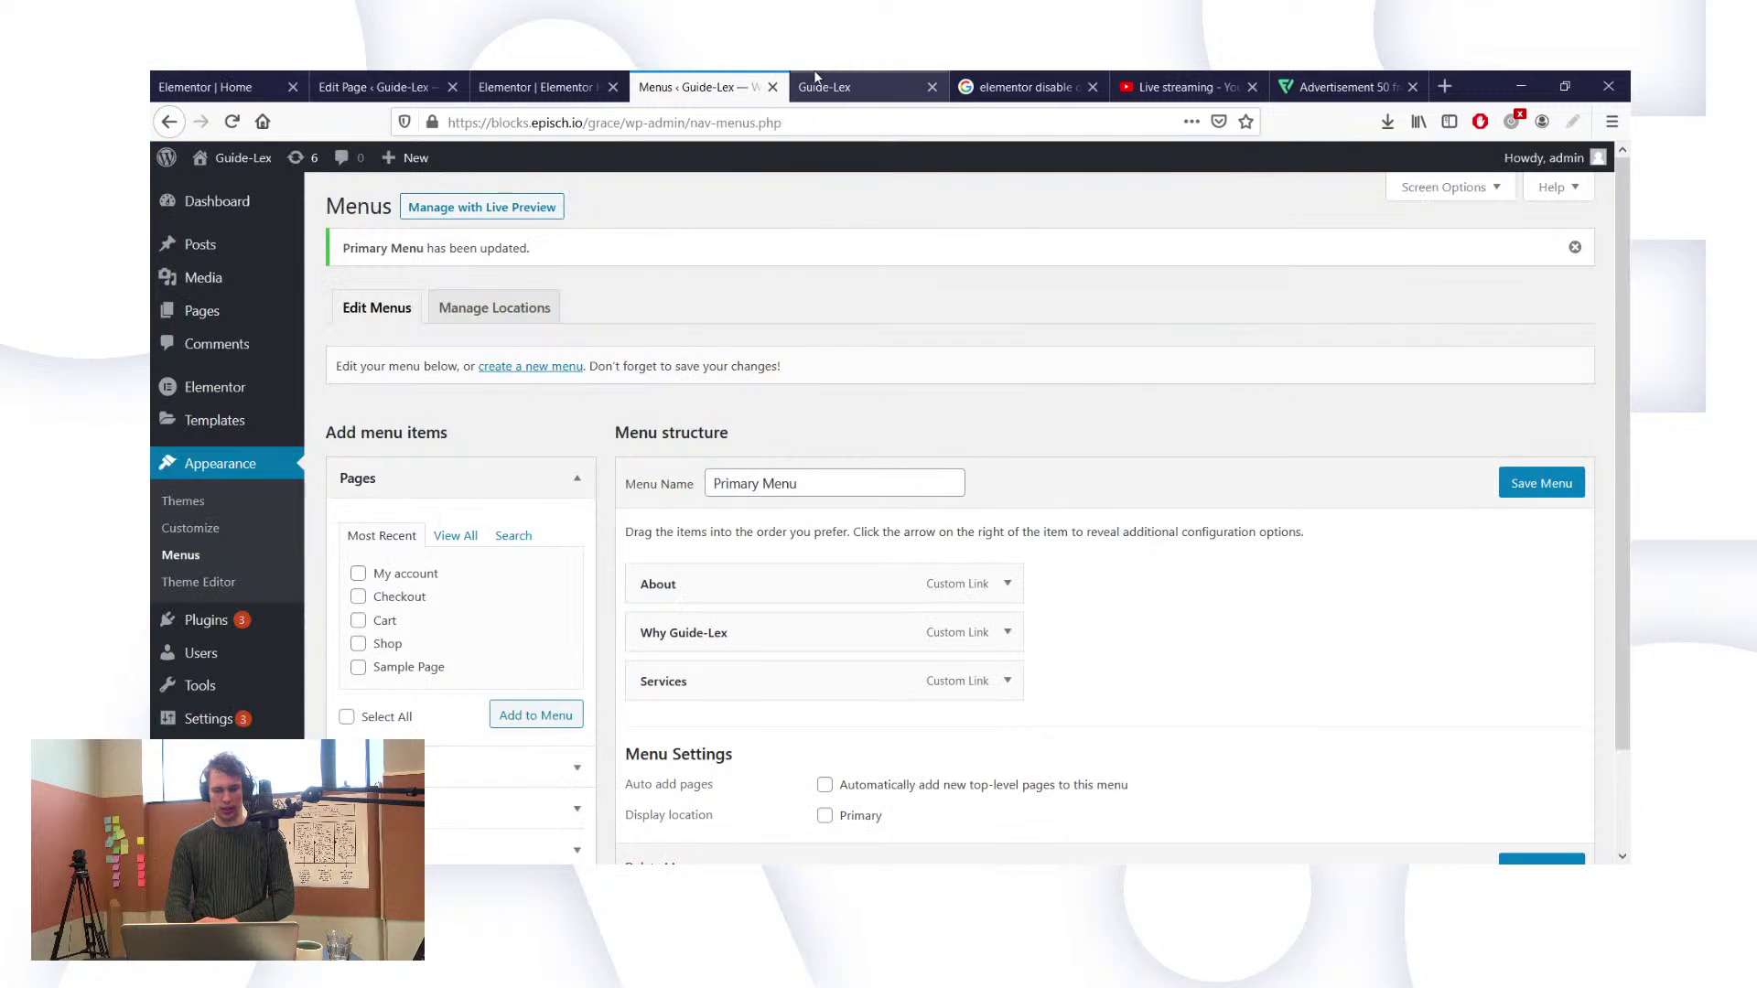
{"action": "left_click", "coordinate": [818, 83]}
{"action": "left_click", "coordinate": [768, 227]}
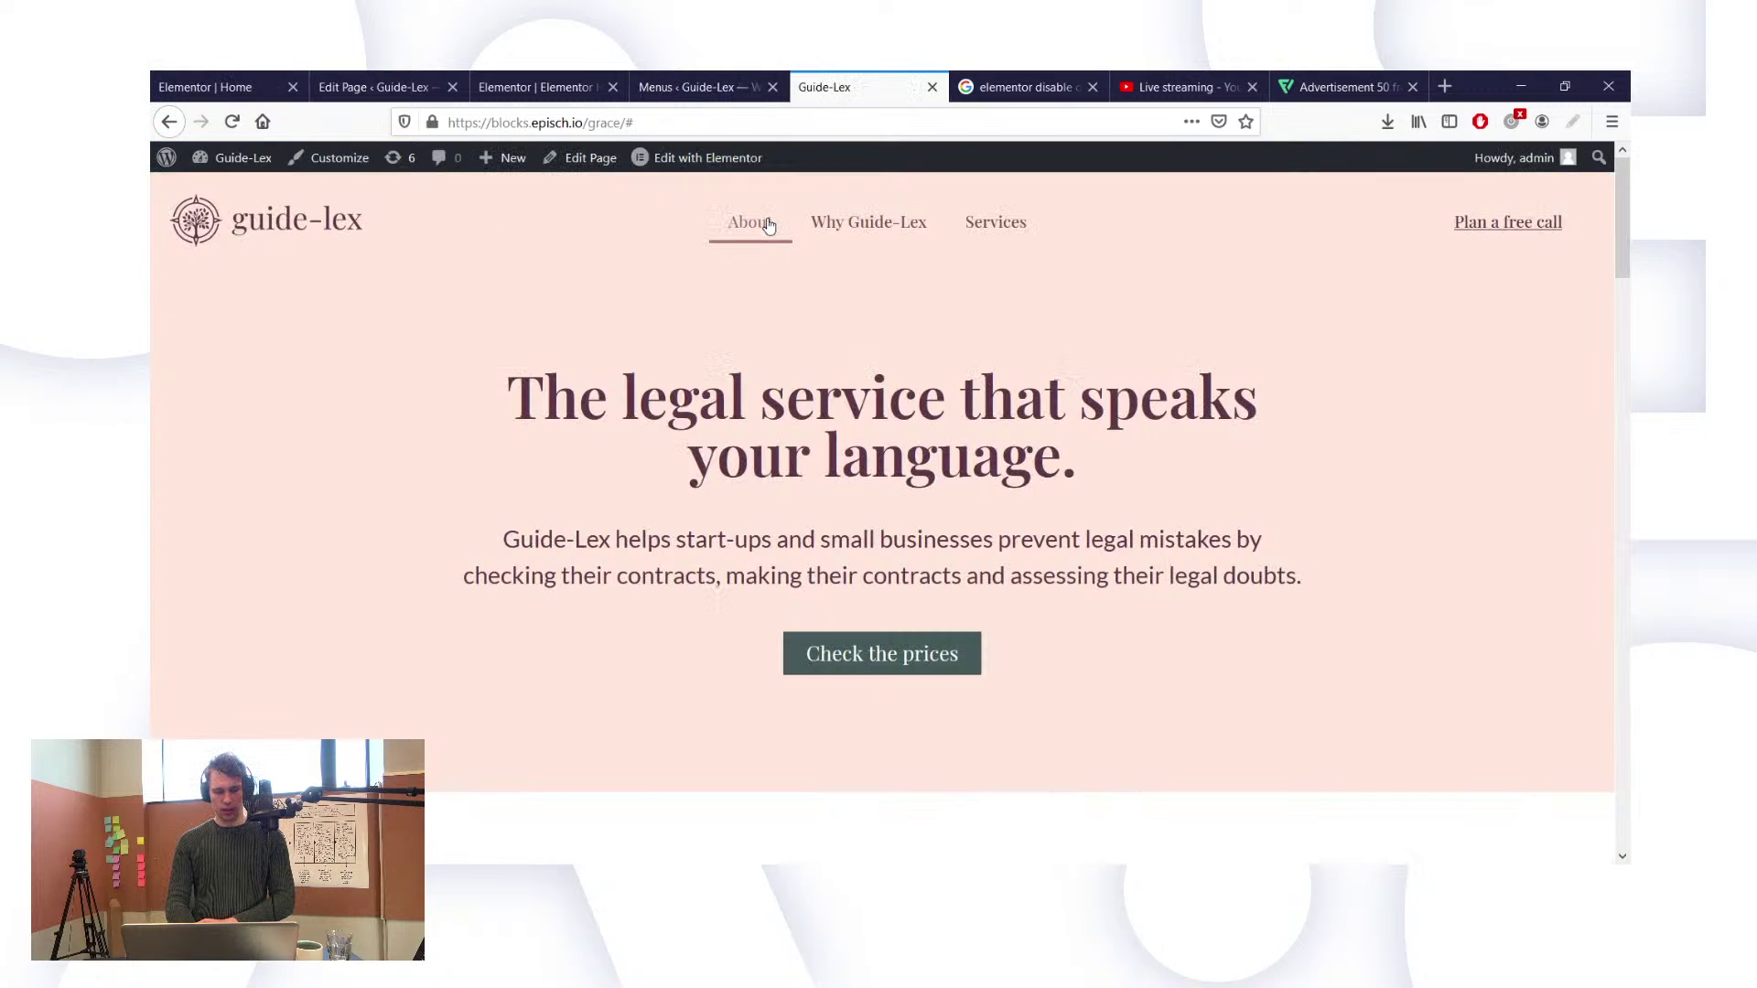
{"action": "left_click", "coordinate": [205, 87]}
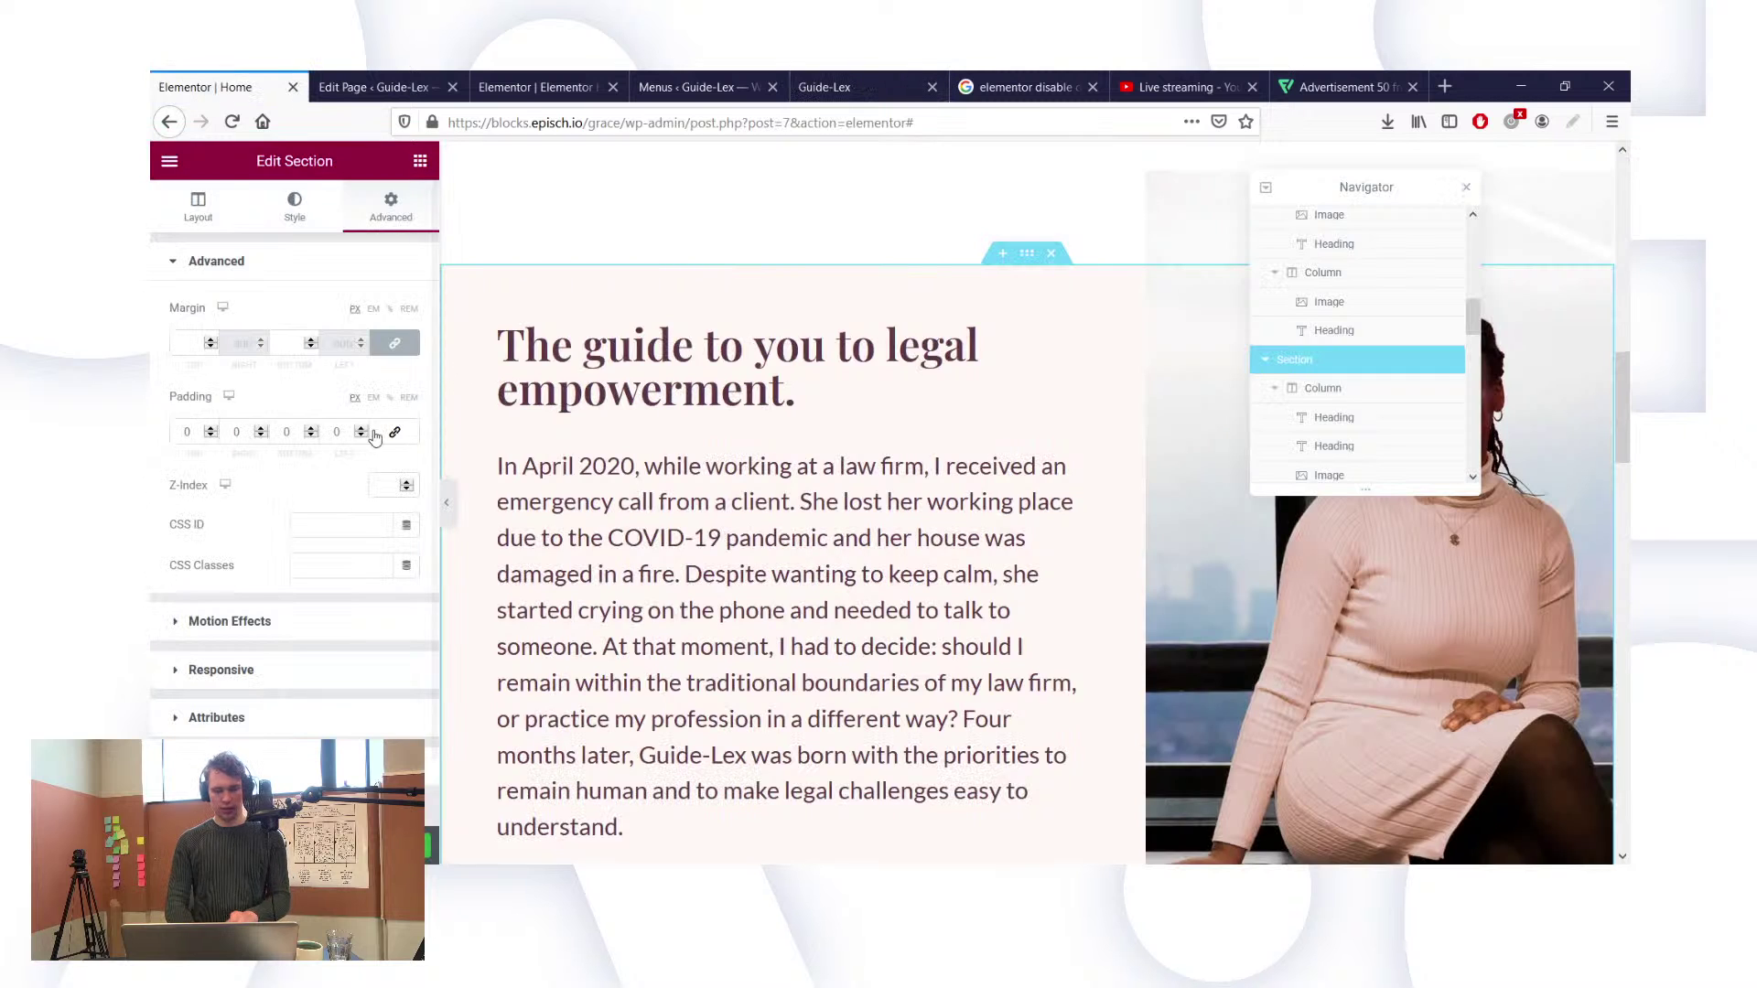
{"action": "left_click", "coordinate": [346, 523]}
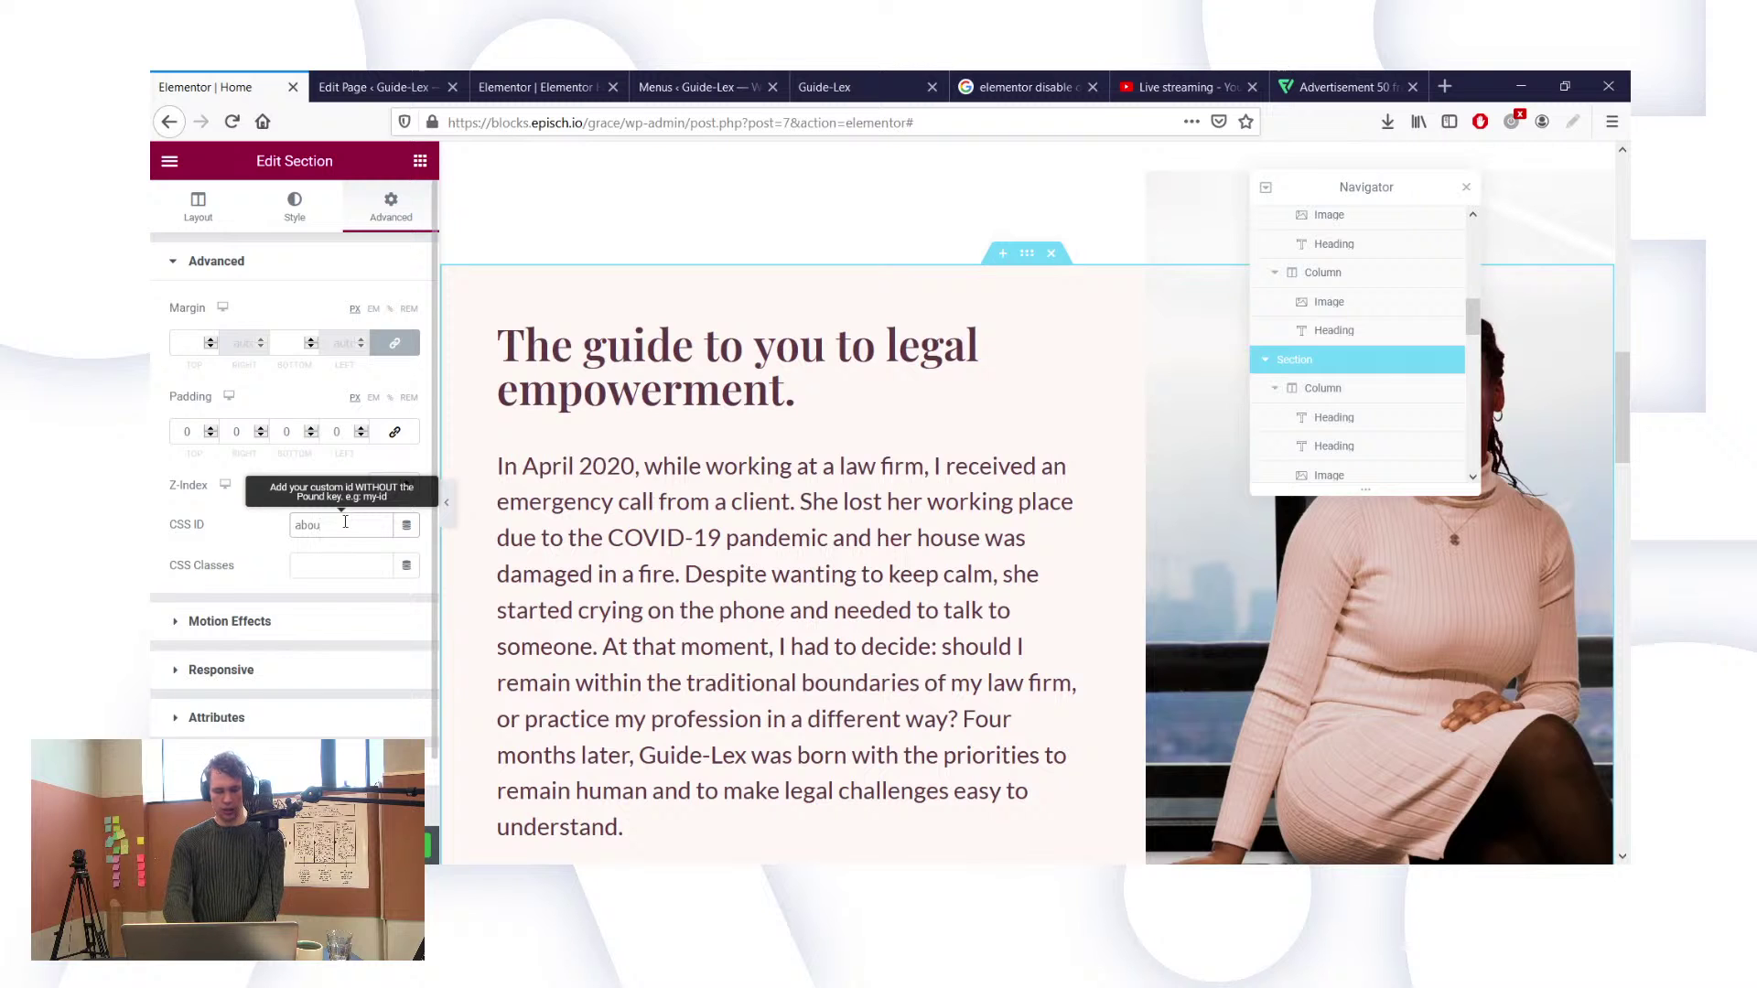
{"action": "left_click", "coordinate": [695, 87]}
{"action": "left_click", "coordinate": [837, 87]}
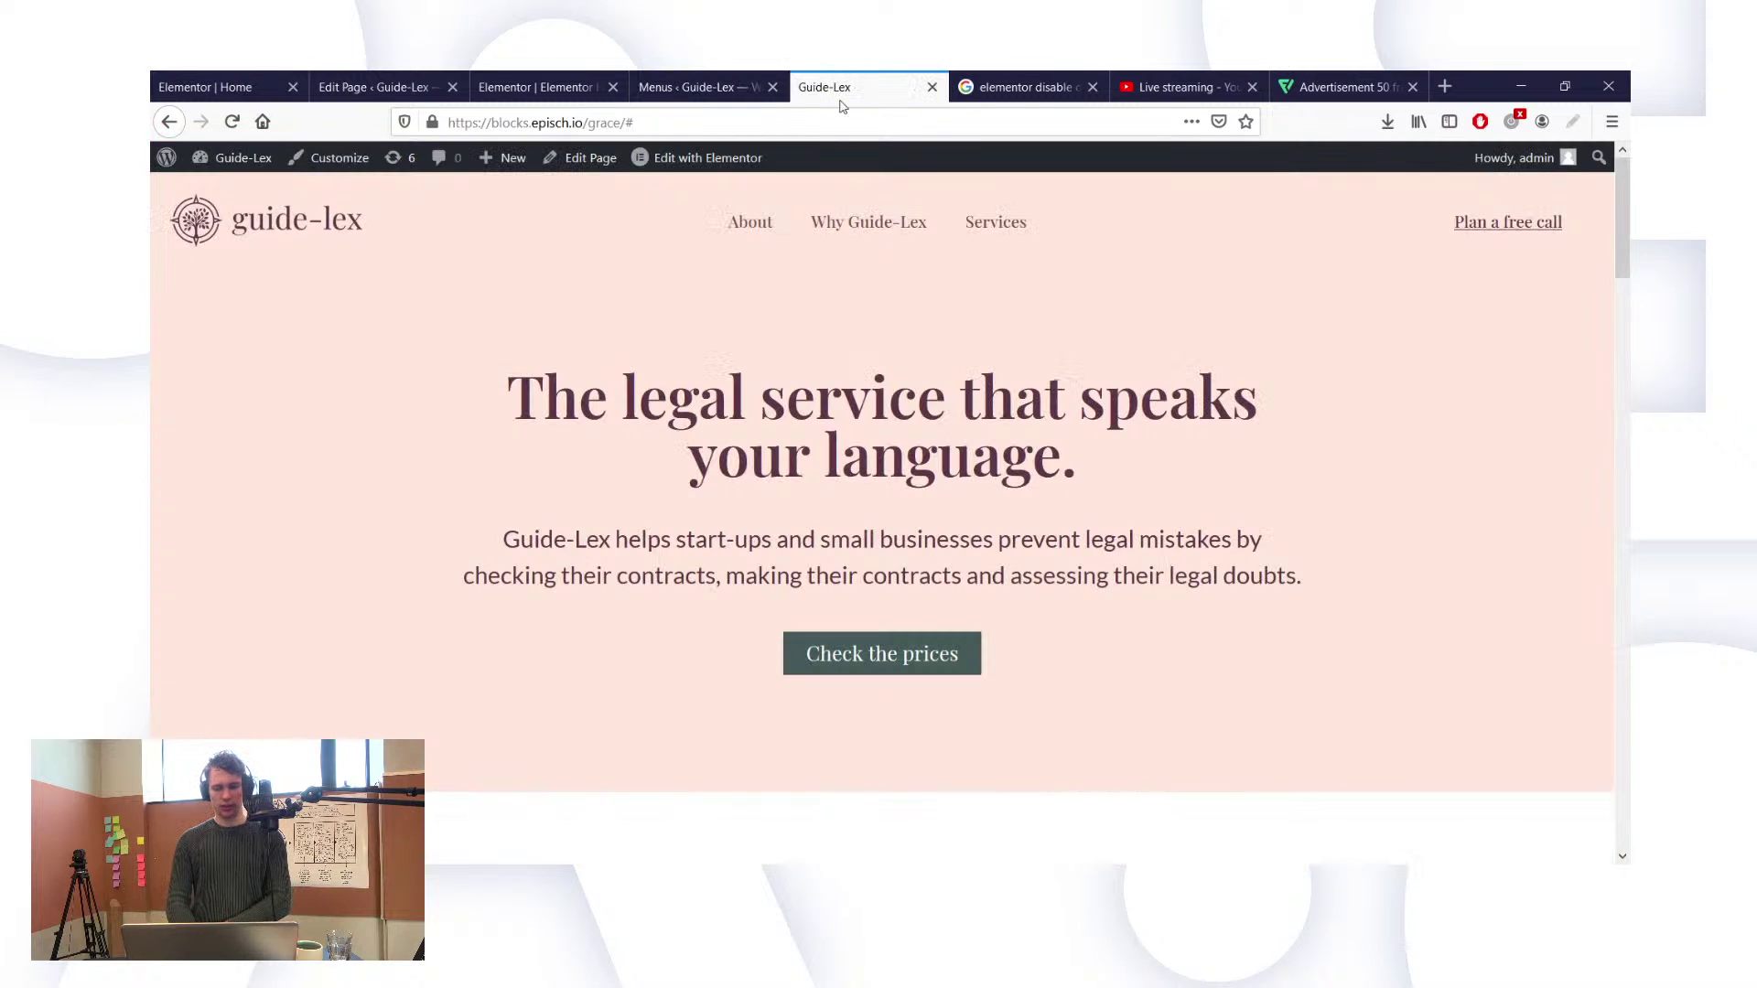
{"action": "left_click", "coordinate": [209, 87]}
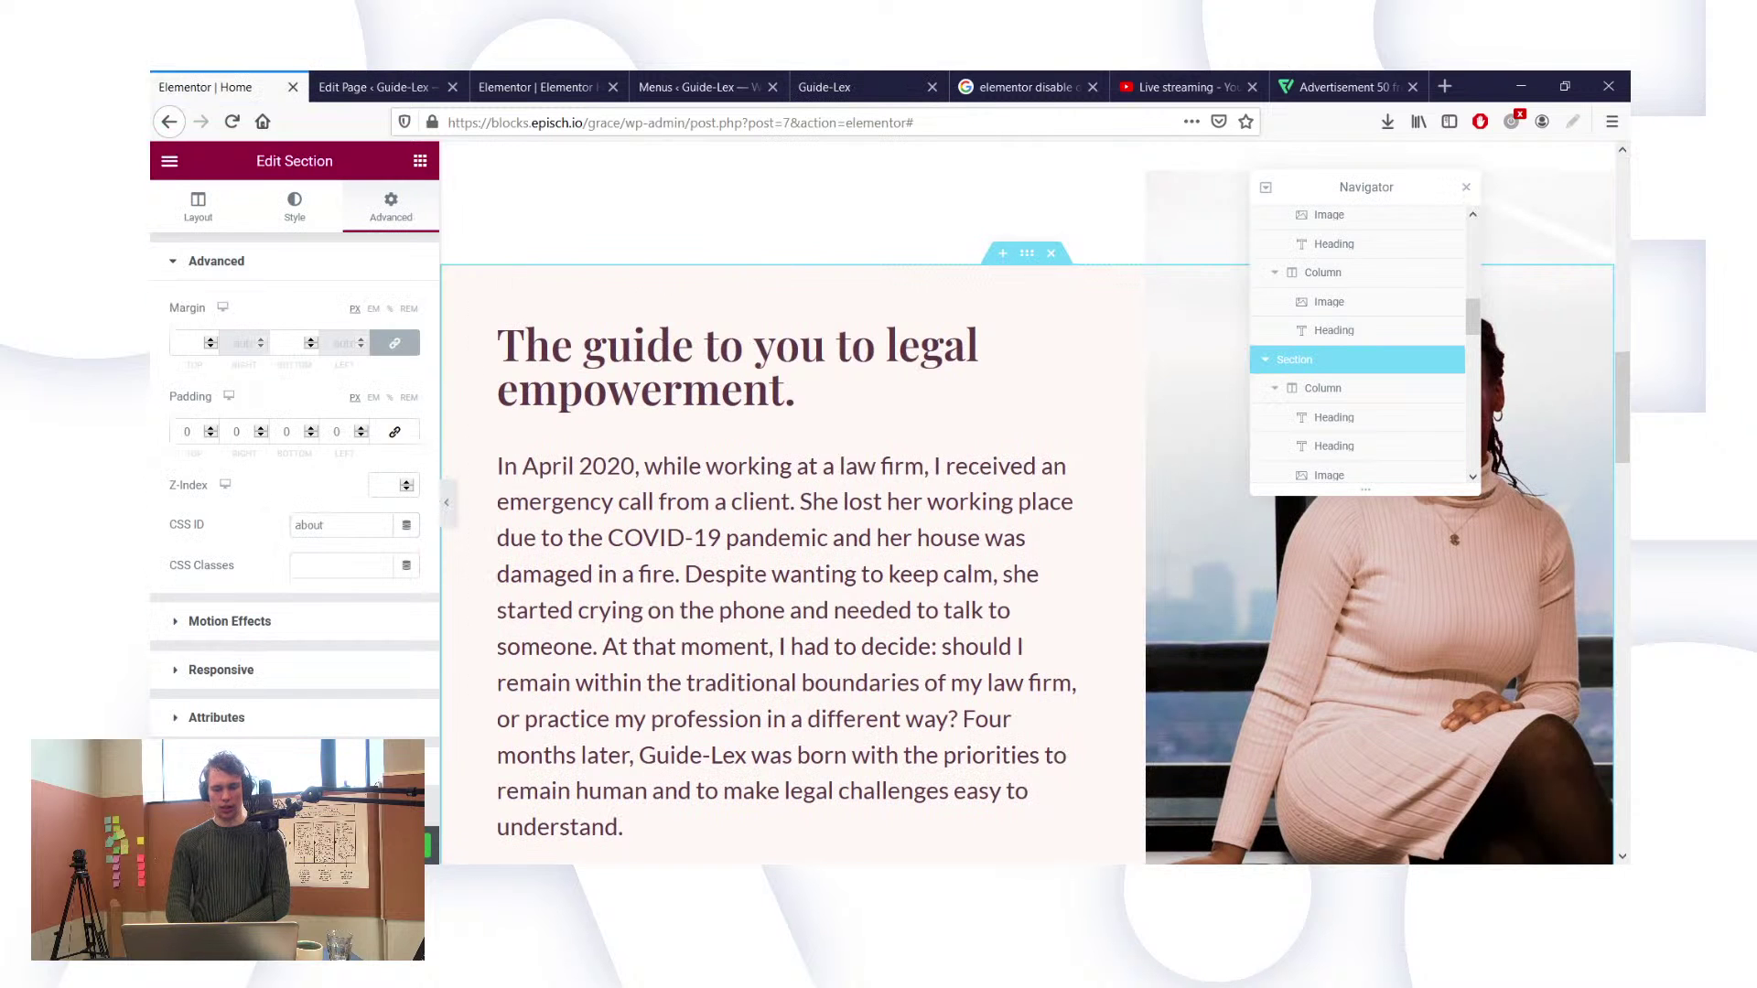
Step: On the live page, test that the About and Services menu links jump to their sections
{"action": "left_click", "coordinate": [817, 82]}
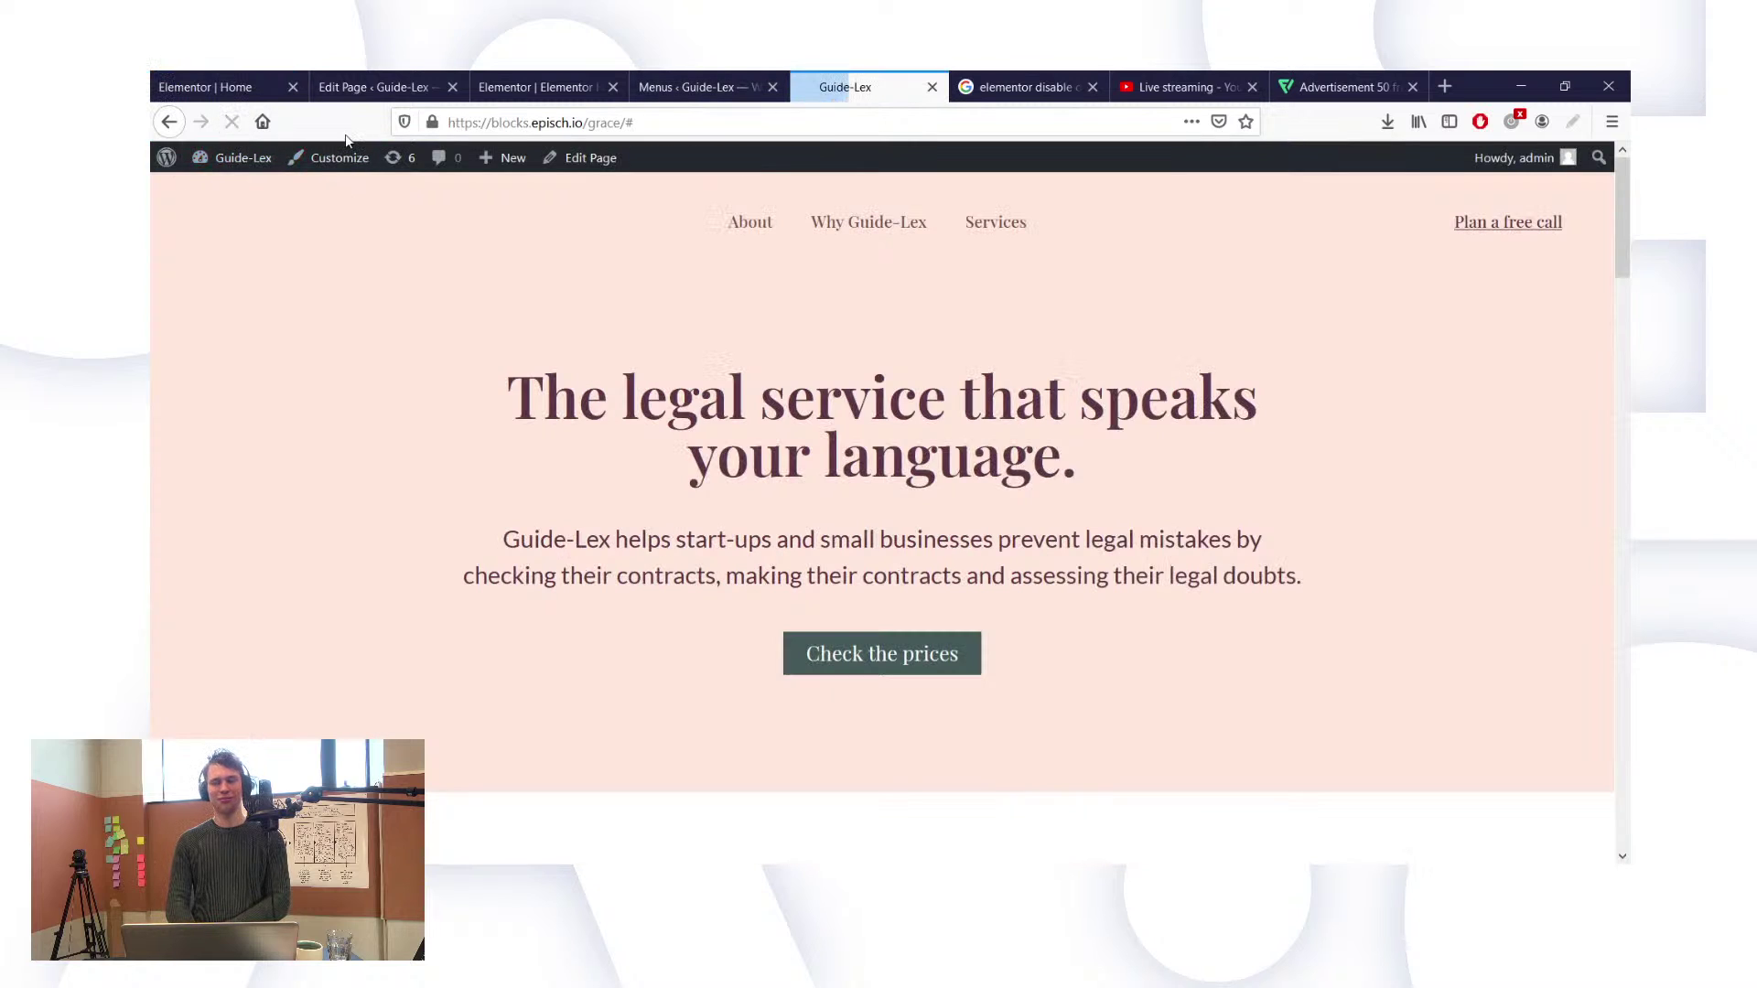
{"action": "scroll", "coordinate": [741, 214], "scroll_direction": "down", "scroll_amount": 10}
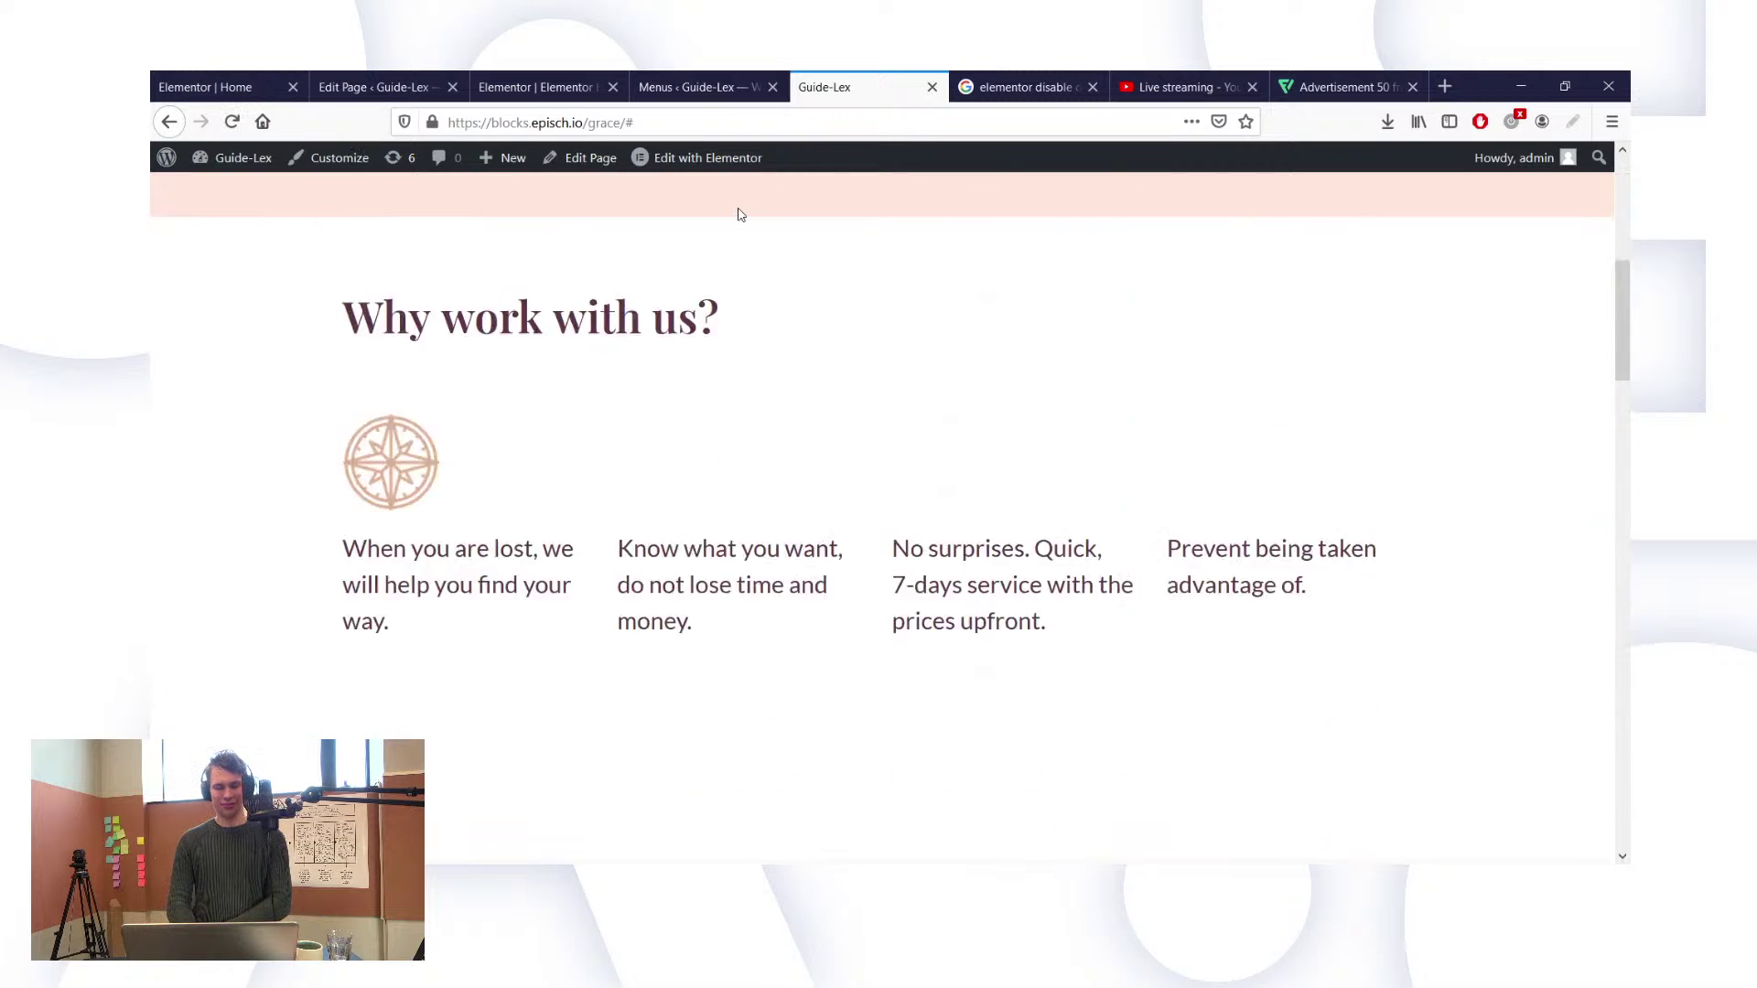
{"action": "scroll", "coordinate": [743, 218], "scroll_direction": "up", "scroll_amount": 10}
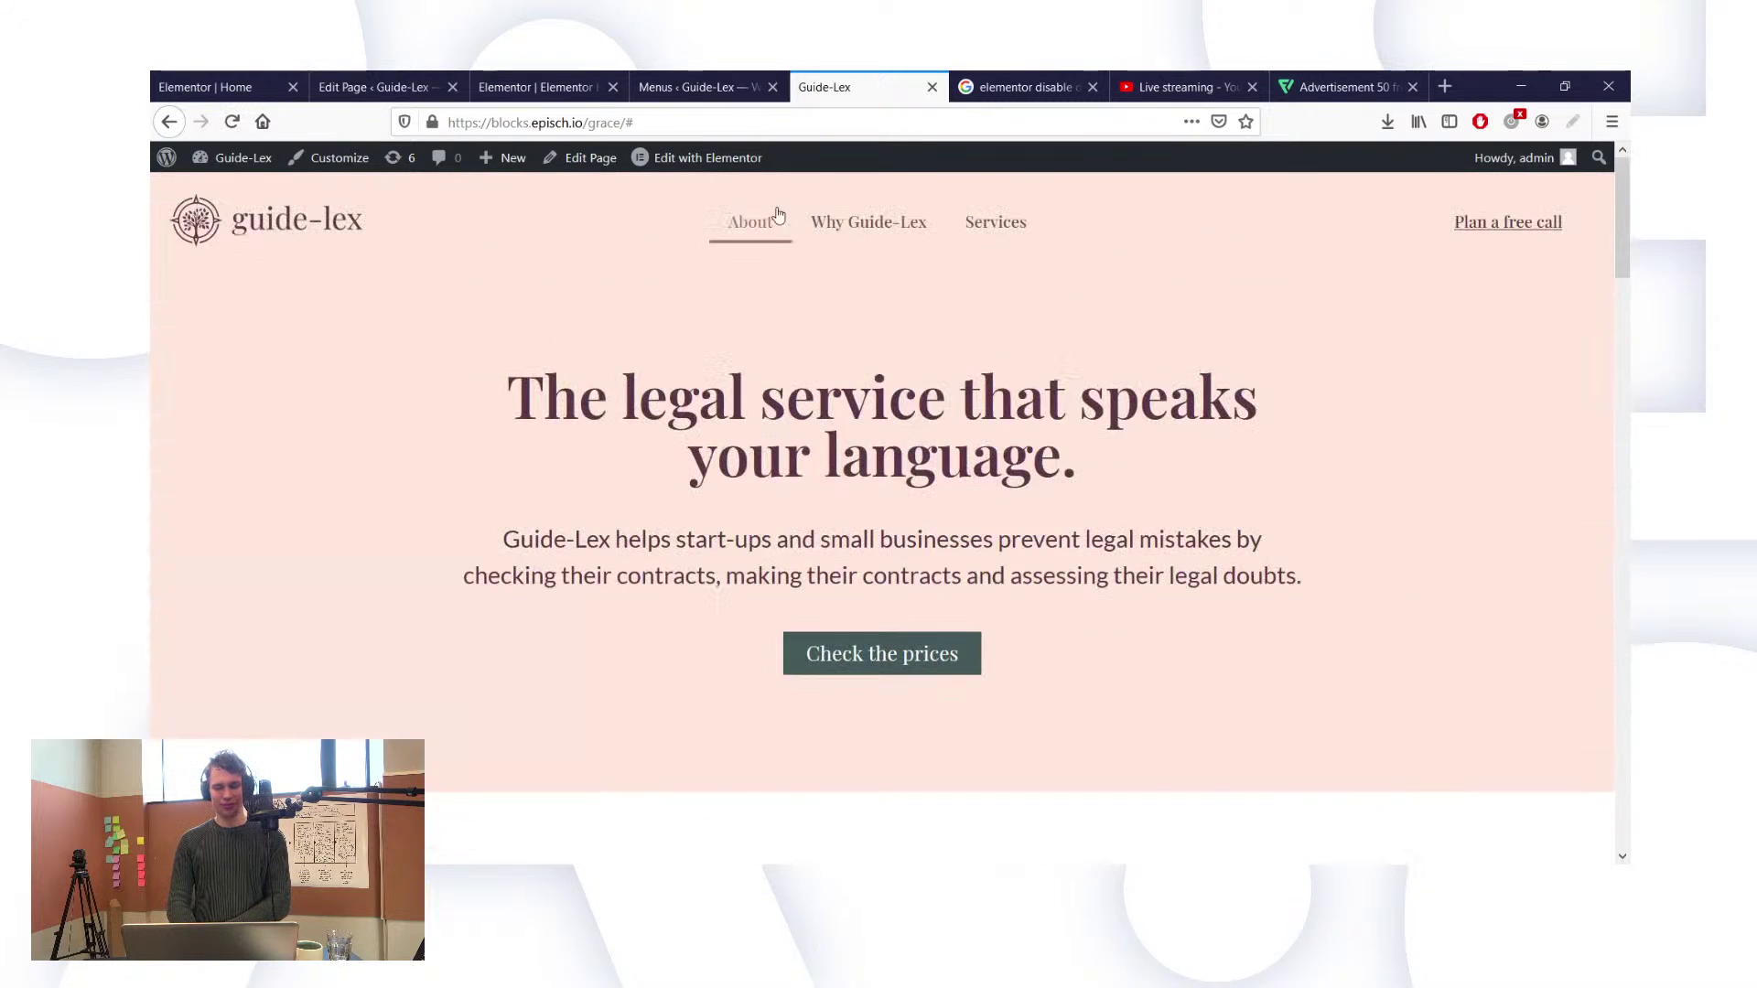
{"action": "left_click", "coordinate": [746, 221]}
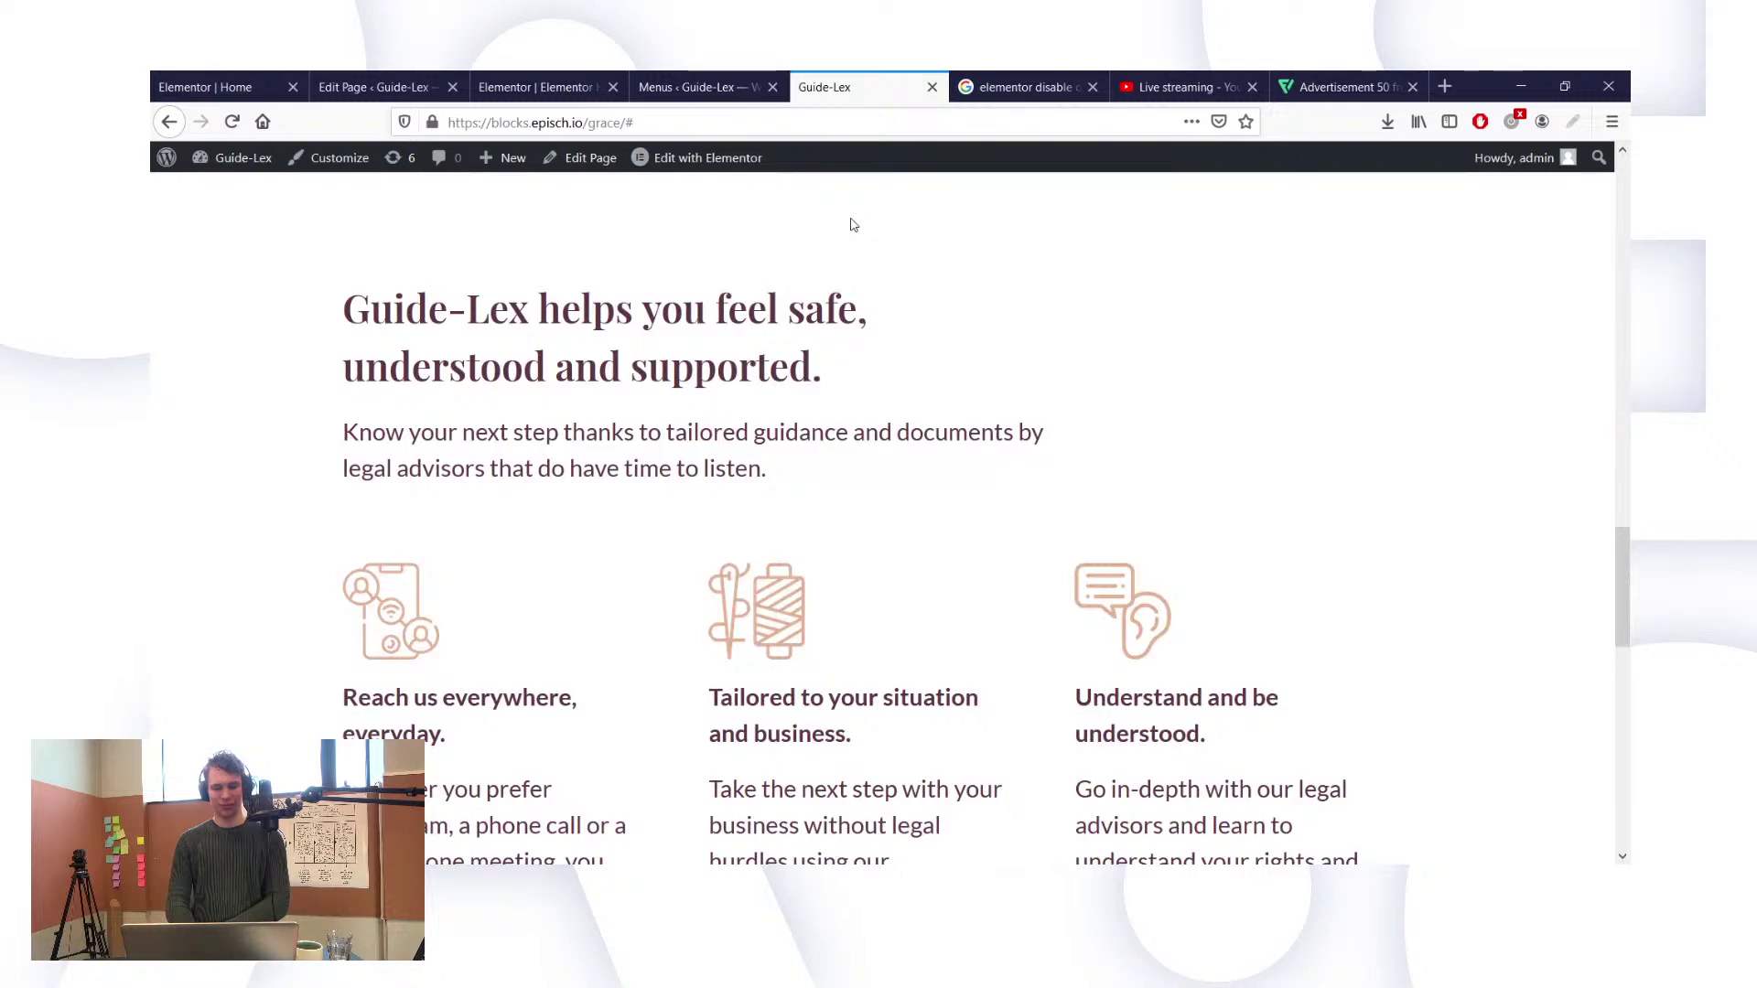
{"action": "scroll", "coordinate": [851, 223], "scroll_direction": "up", "scroll_amount": 10}
{"action": "left_click", "coordinate": [999, 219]}
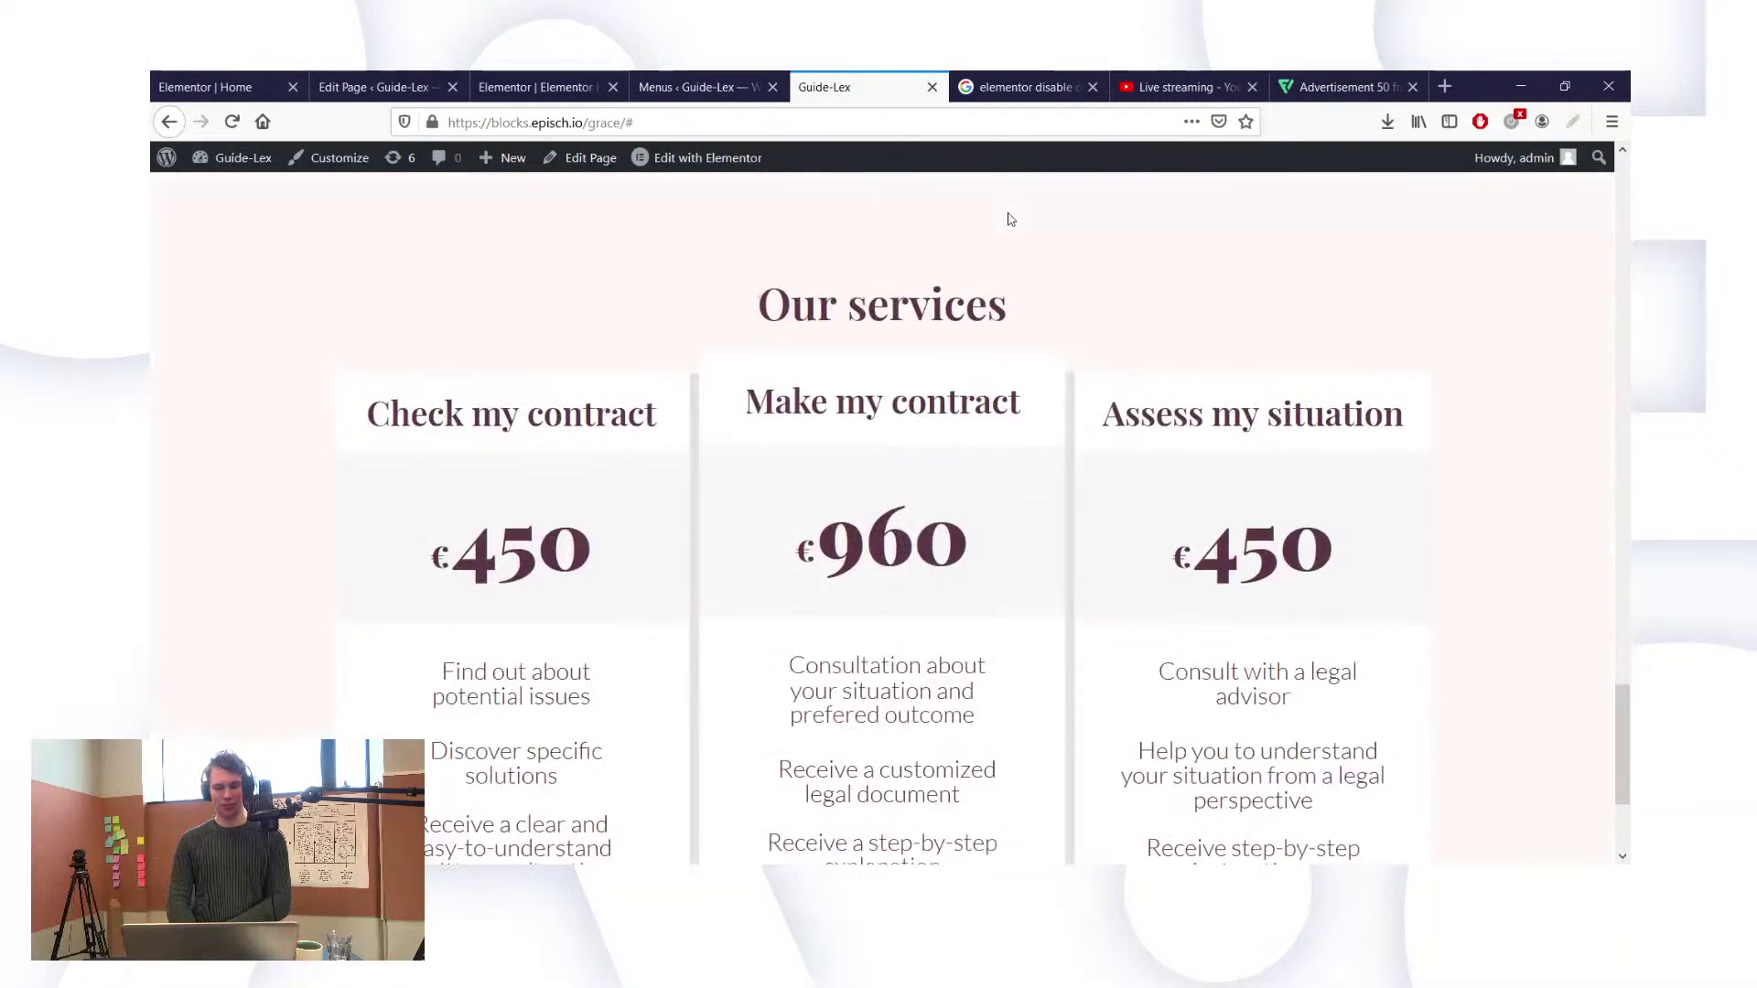
{"action": "scroll", "coordinate": [1010, 220], "scroll_direction": "up", "scroll_amount": 10}
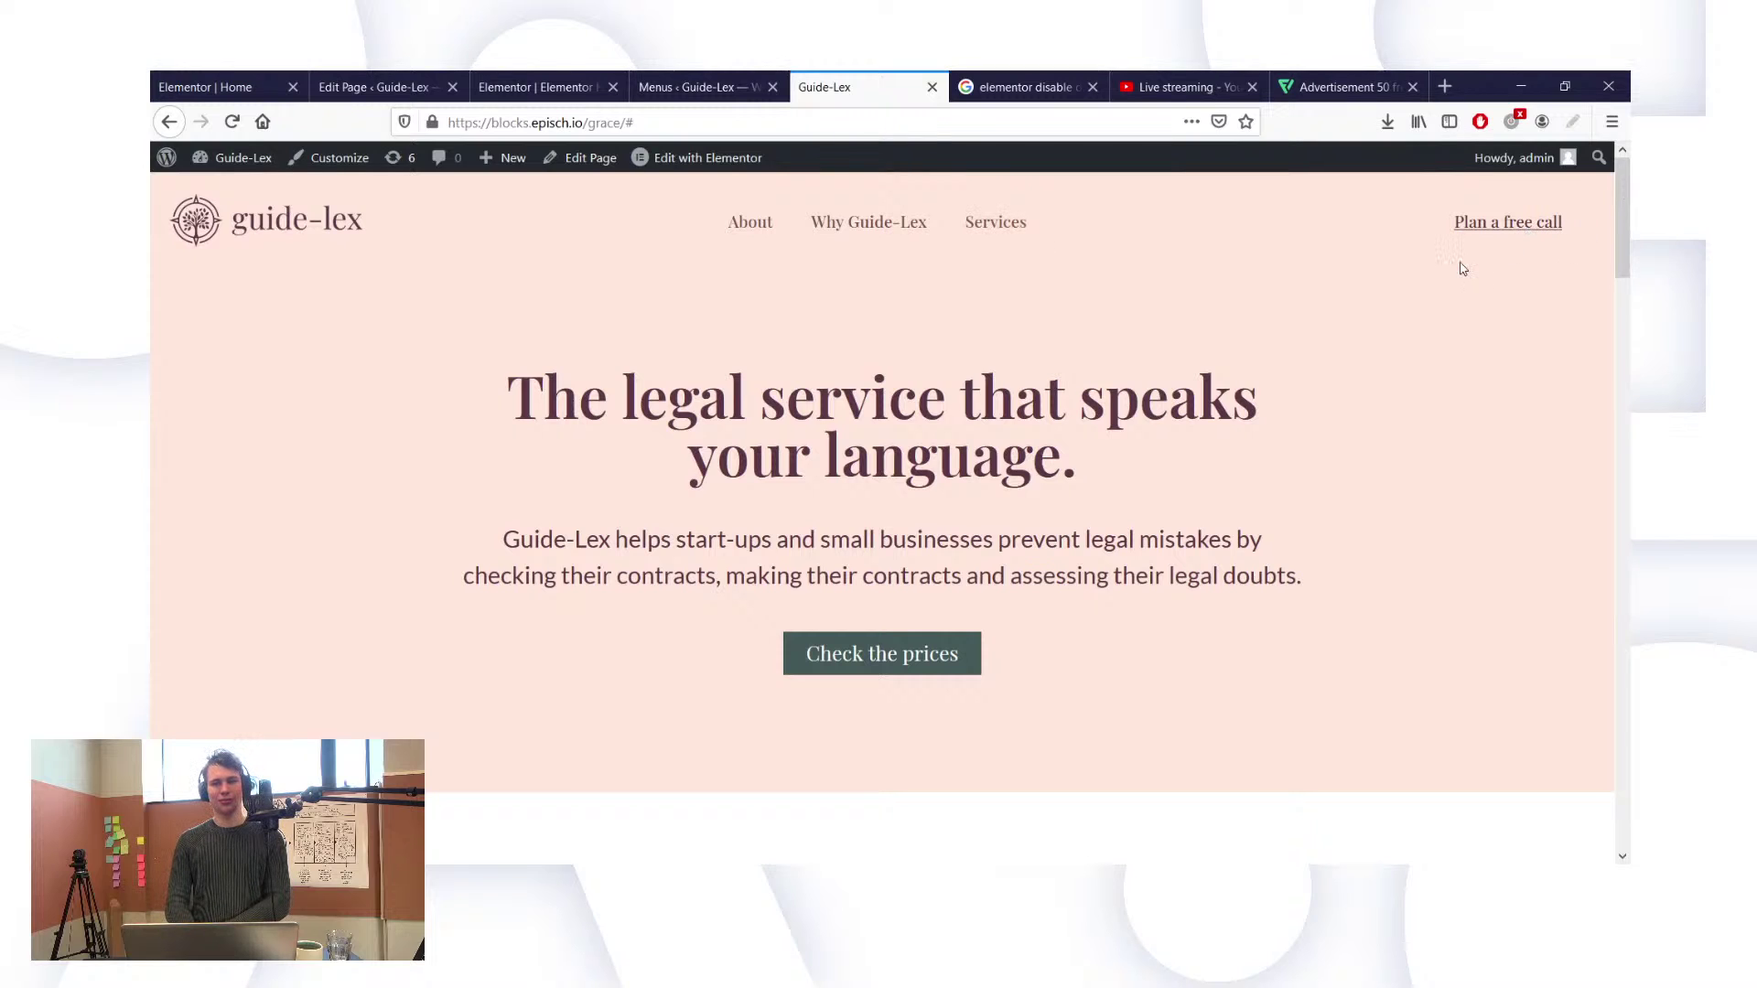
Step: Scroll down to the Our services price cards with their 'Plan a call' buttons
{"action": "scroll", "coordinate": [1461, 268], "scroll_direction": "down", "scroll_amount": 10}
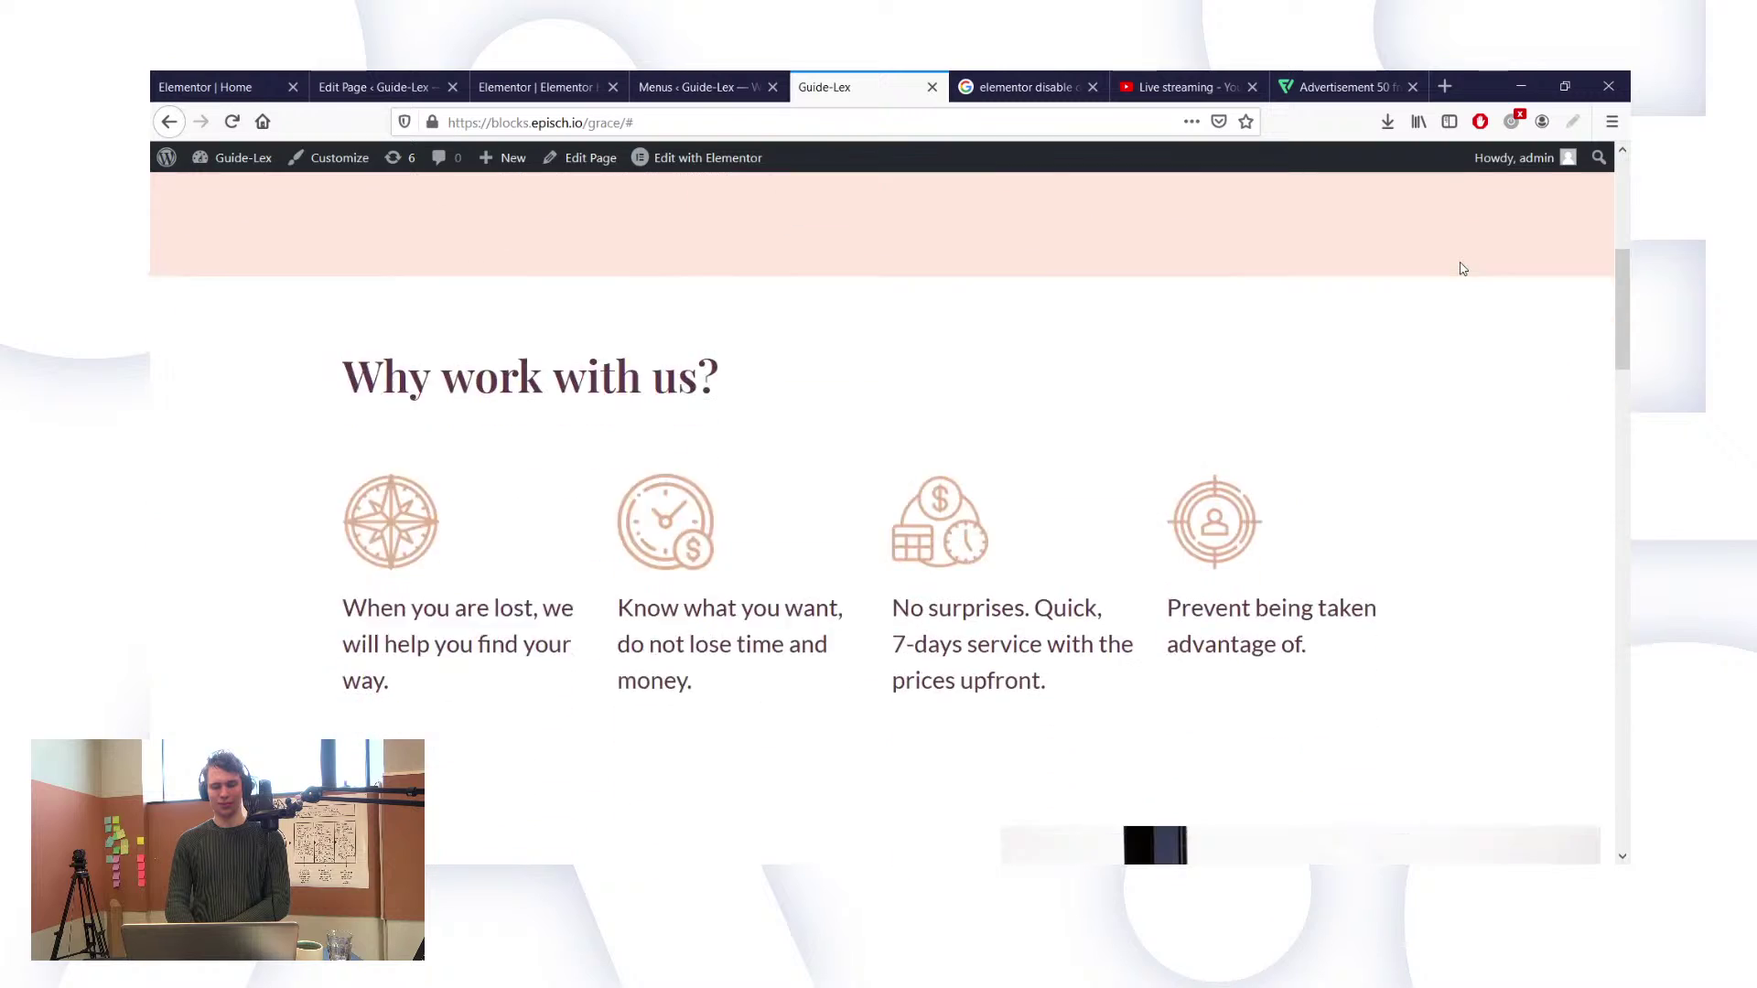
{"action": "scroll", "coordinate": [1461, 268], "scroll_direction": "down", "scroll_amount": 10}
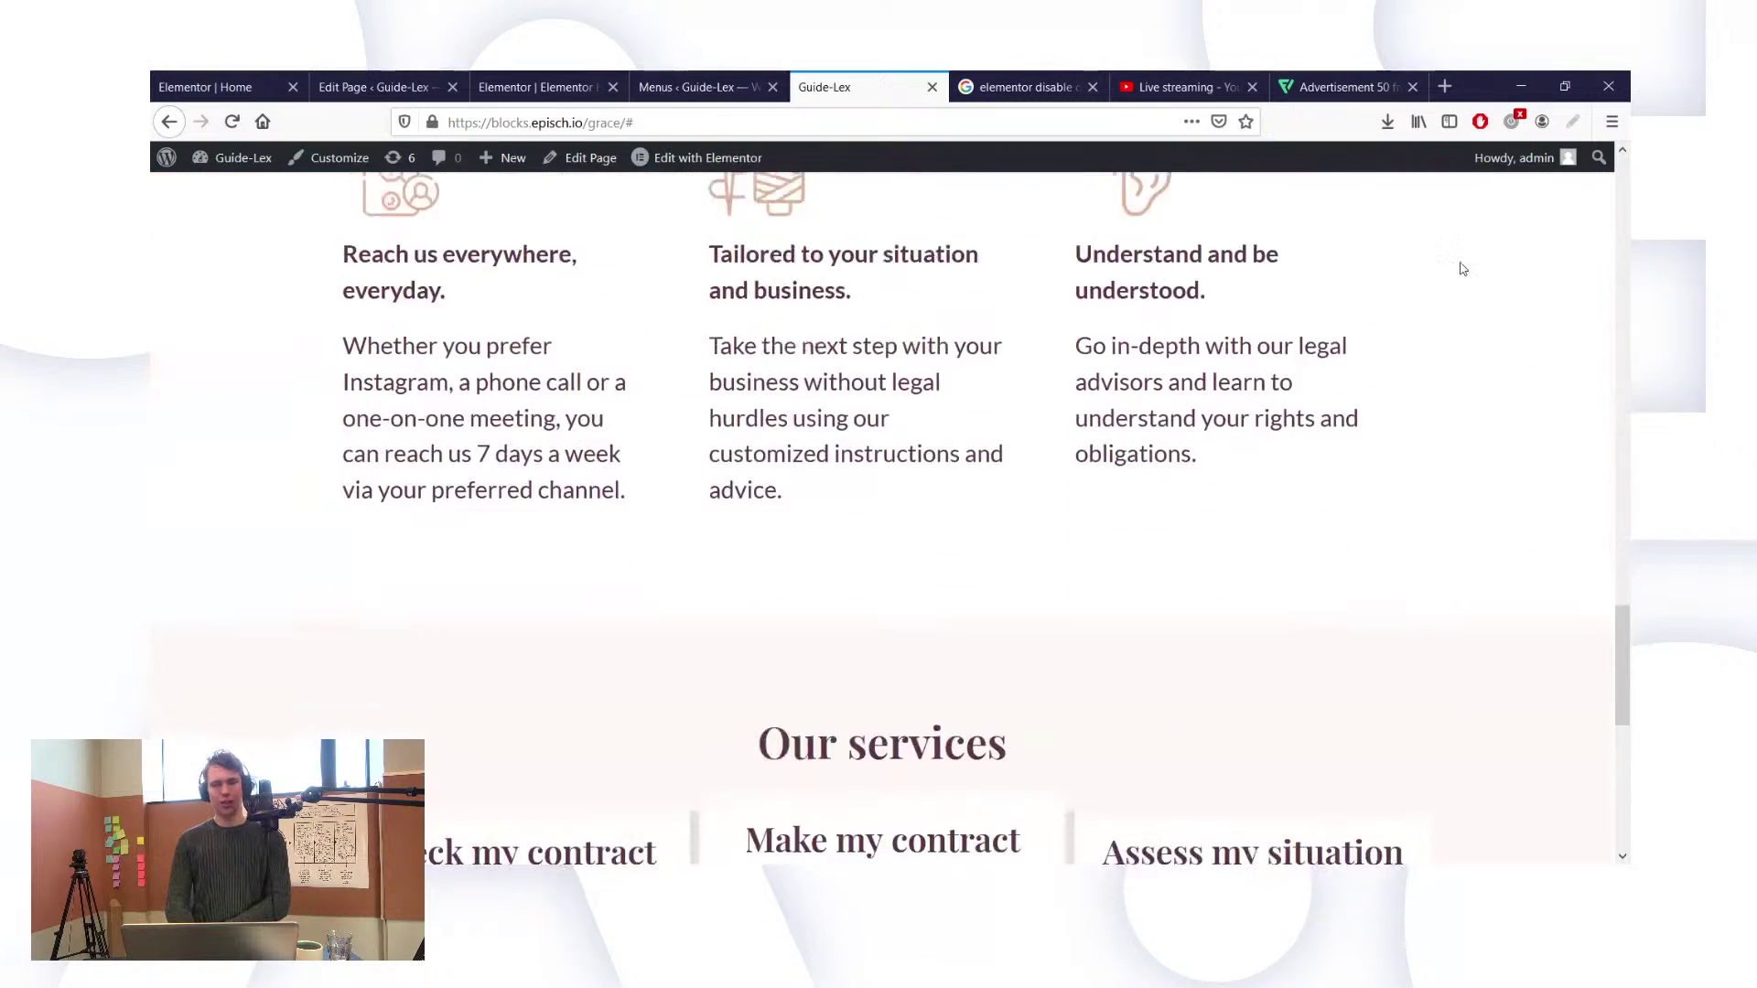
{"action": "scroll", "coordinate": [1462, 268], "scroll_direction": "down", "scroll_amount": 6}
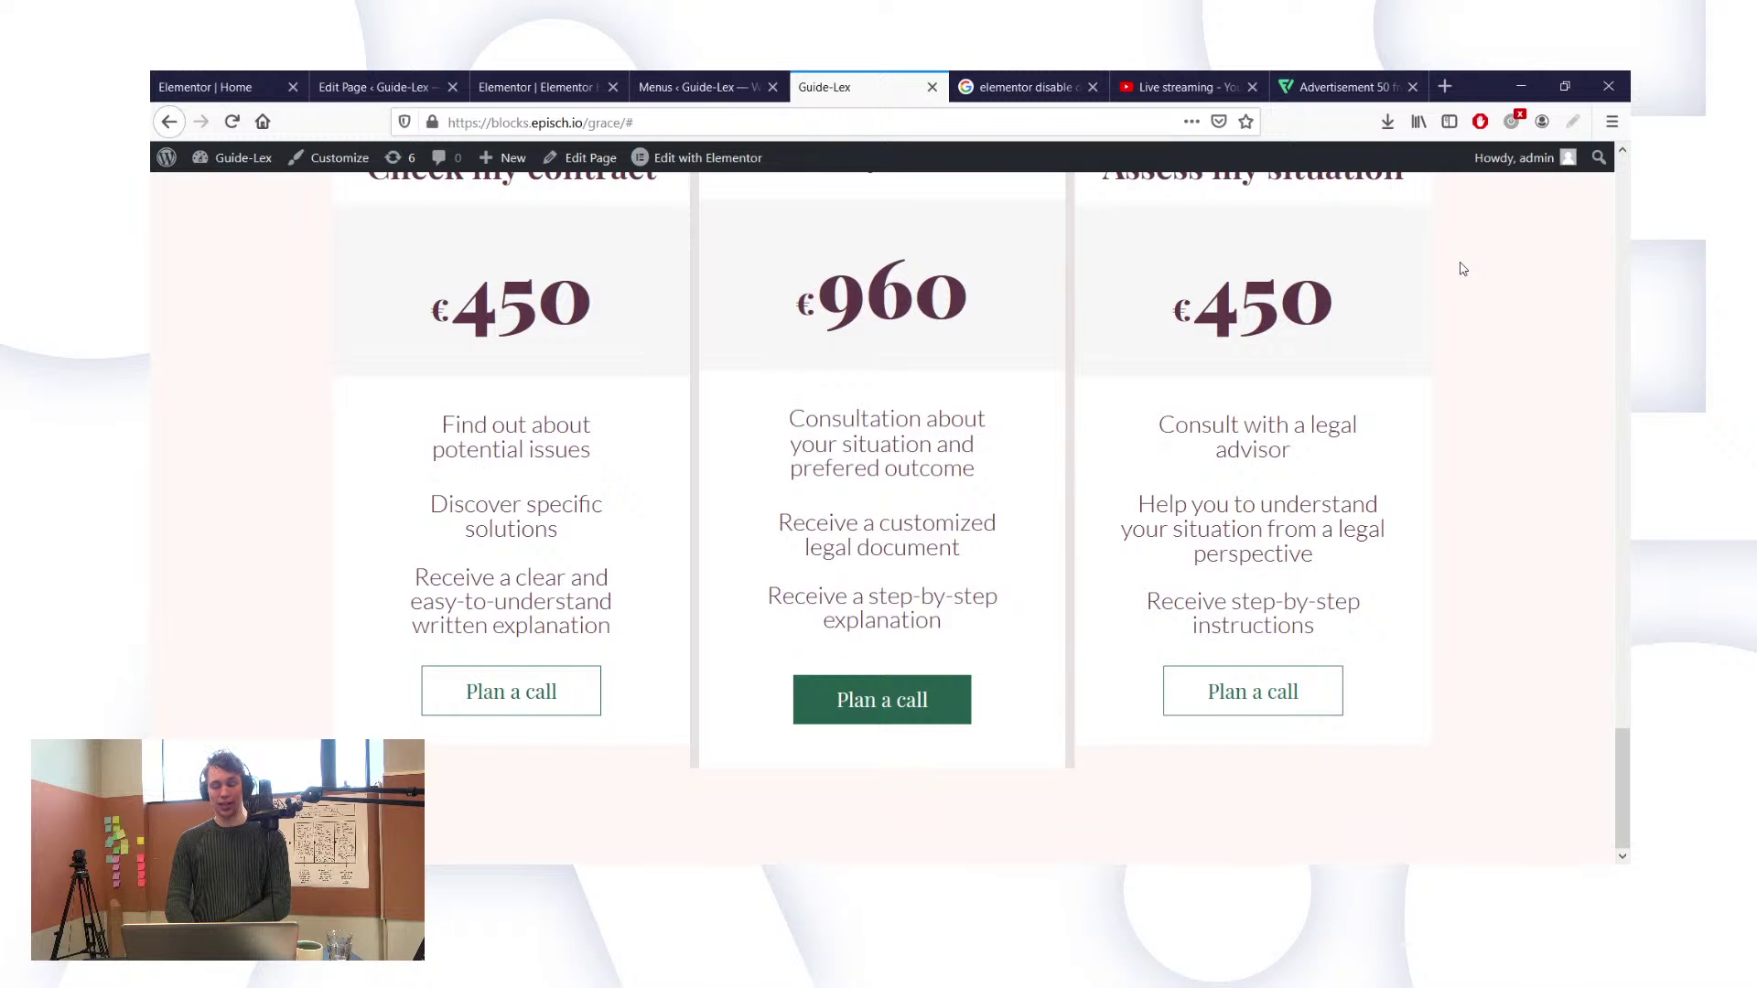
{"action": "scroll", "coordinate": [1463, 268], "scroll_direction": "up", "scroll_amount": 15}
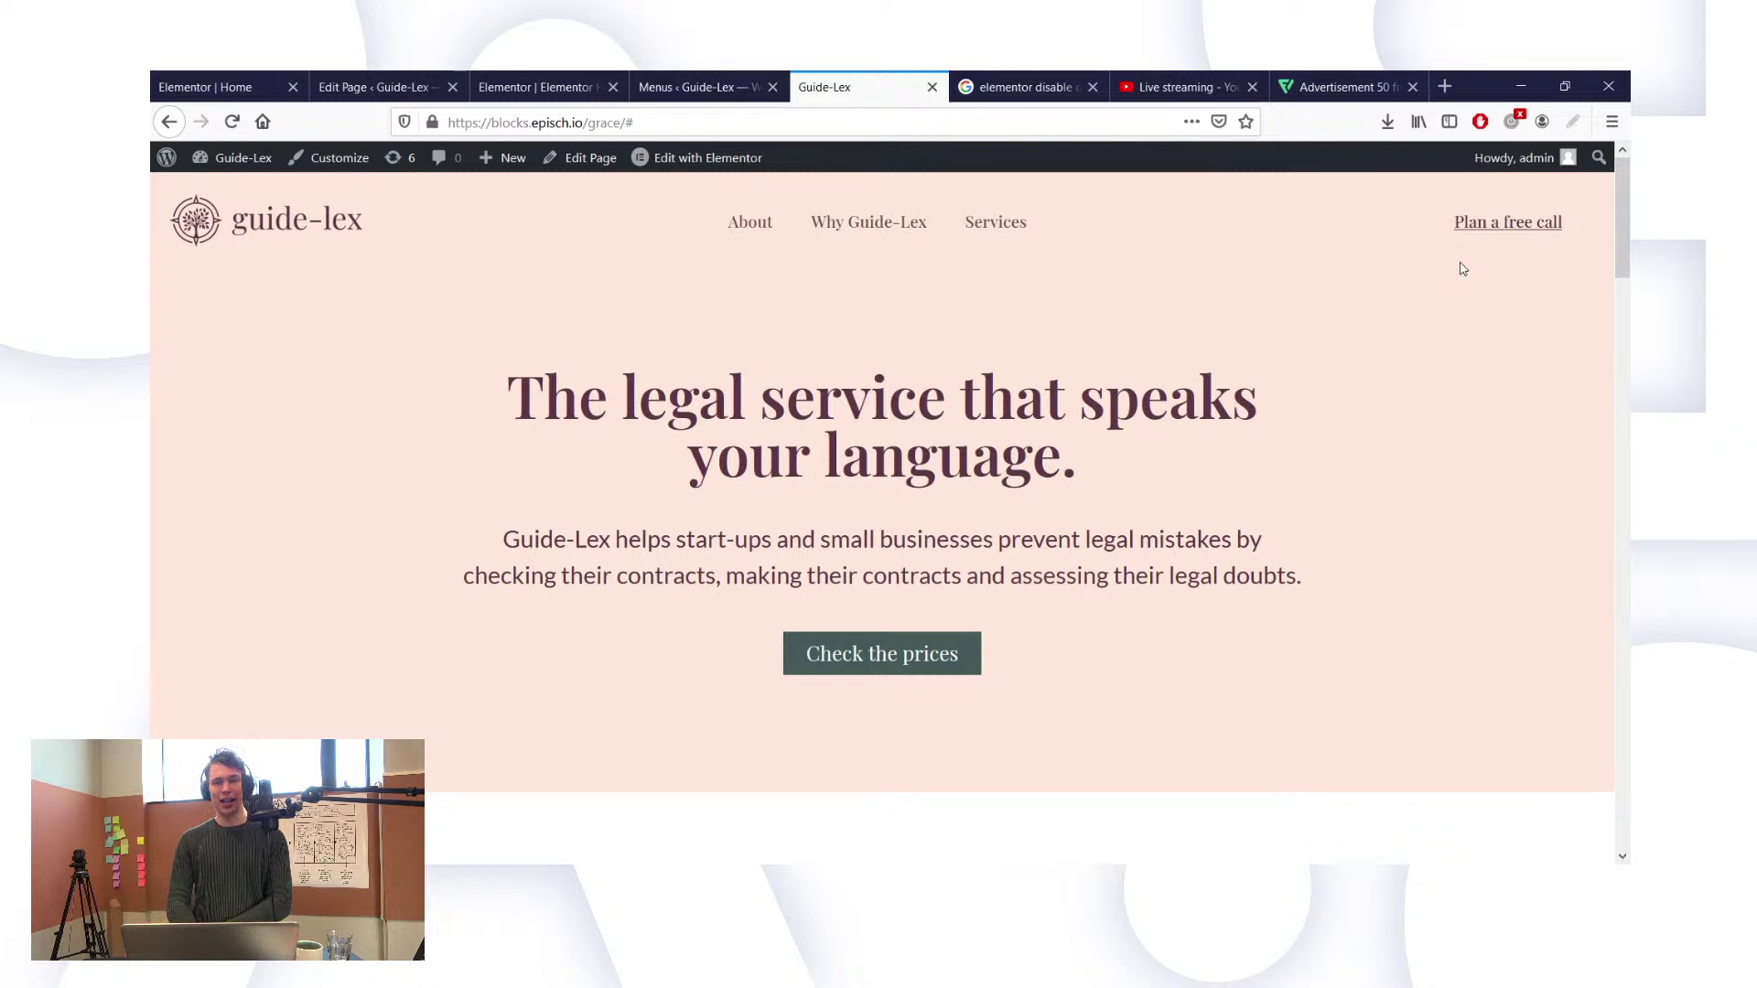
{"action": "scroll", "coordinate": [1463, 268], "scroll_direction": "down", "scroll_amount": 15}
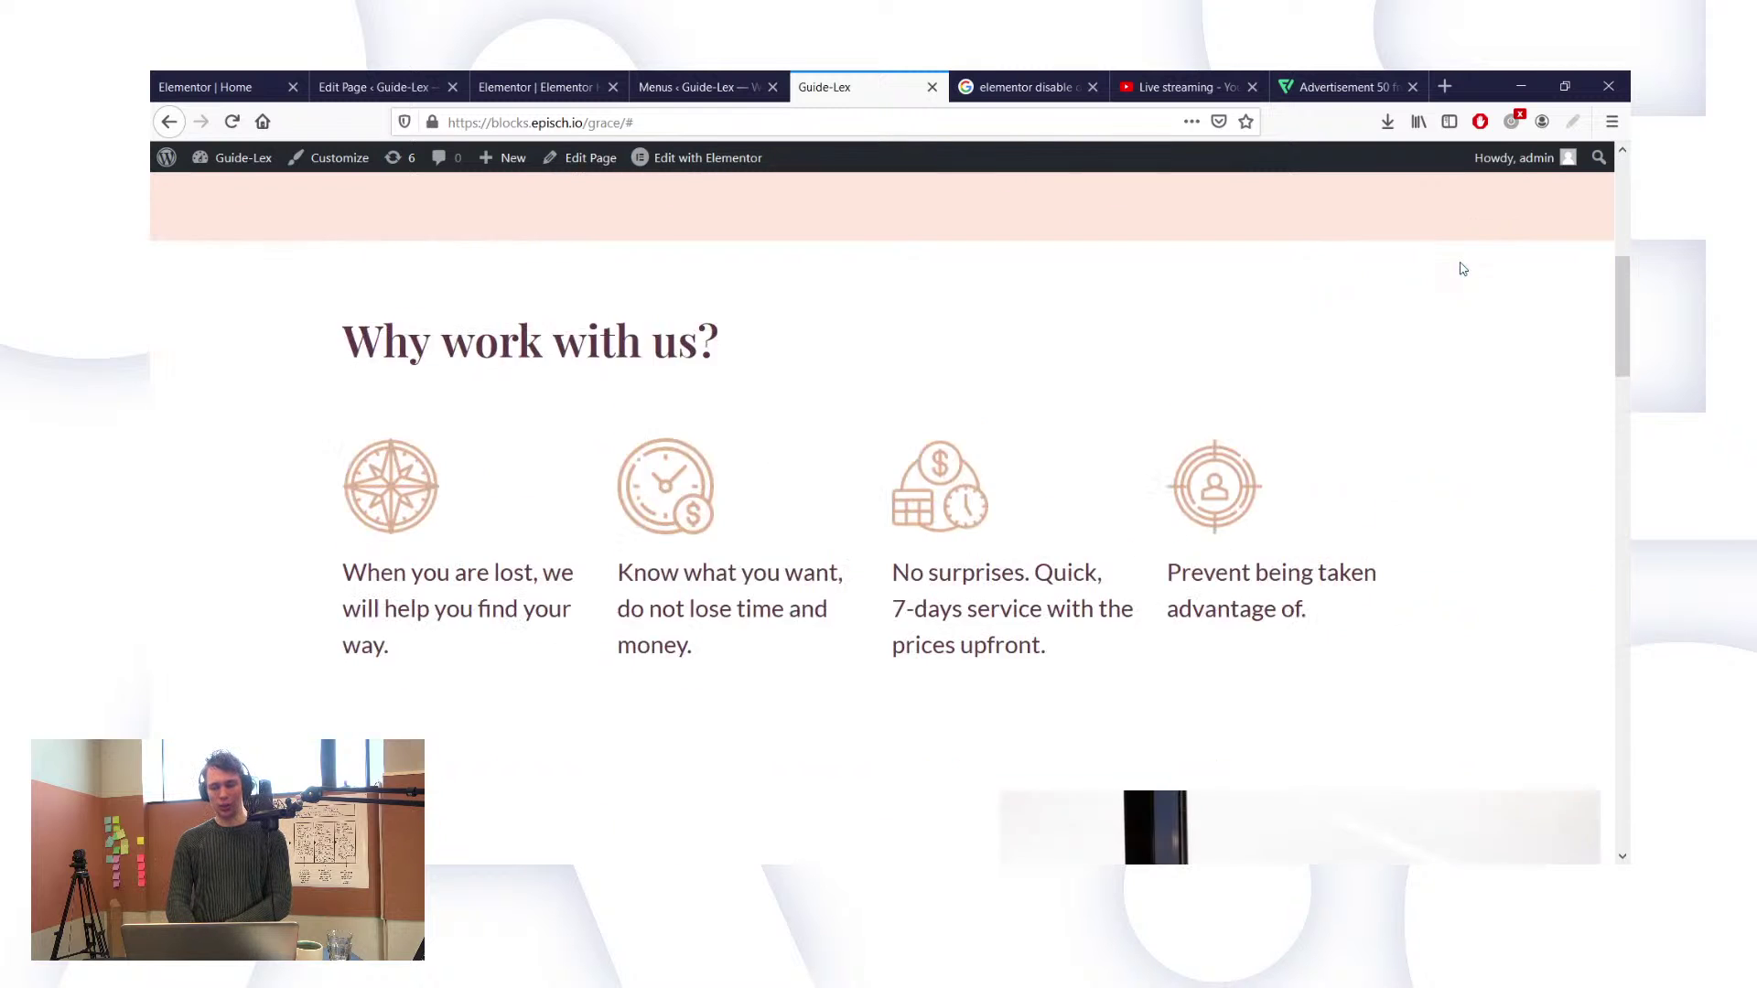
{"action": "scroll", "coordinate": [1463, 268], "scroll_direction": "down", "scroll_amount": 5}
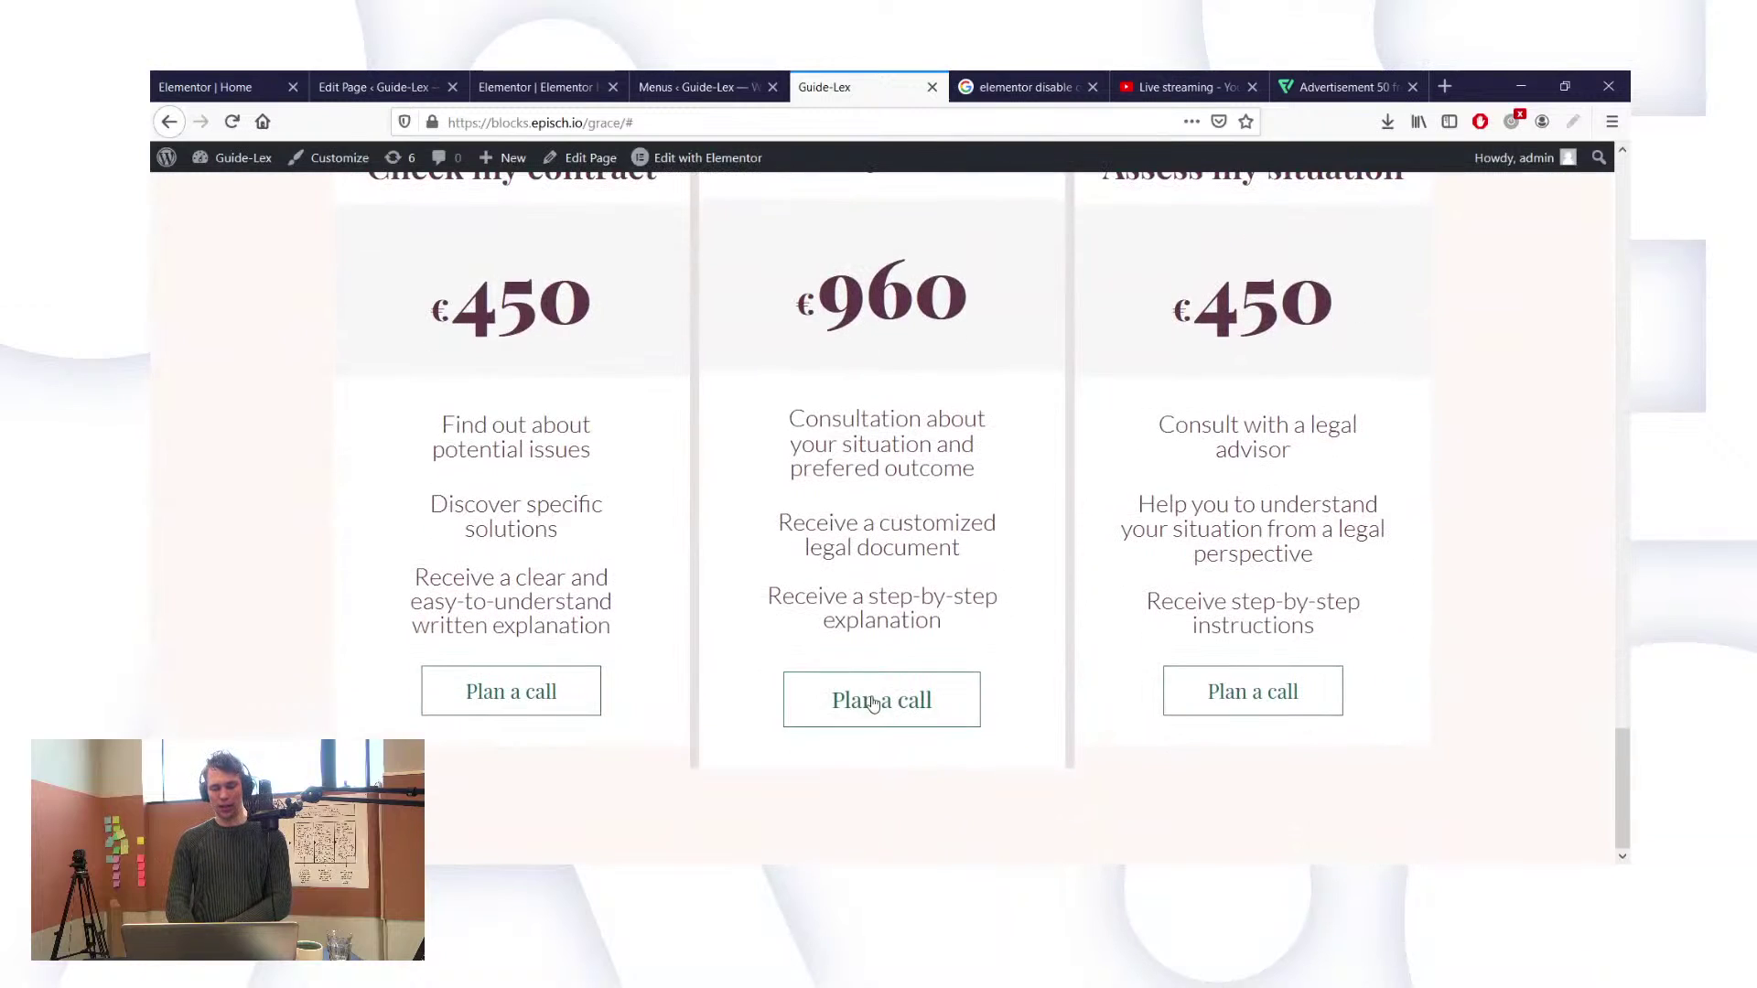
Step: Open the Guide-Lex Calendly booking page at calendly.com/guide-lex
{"action": "left_click", "coordinate": [932, 702]}
{"action": "left_click", "coordinate": [574, 125]}
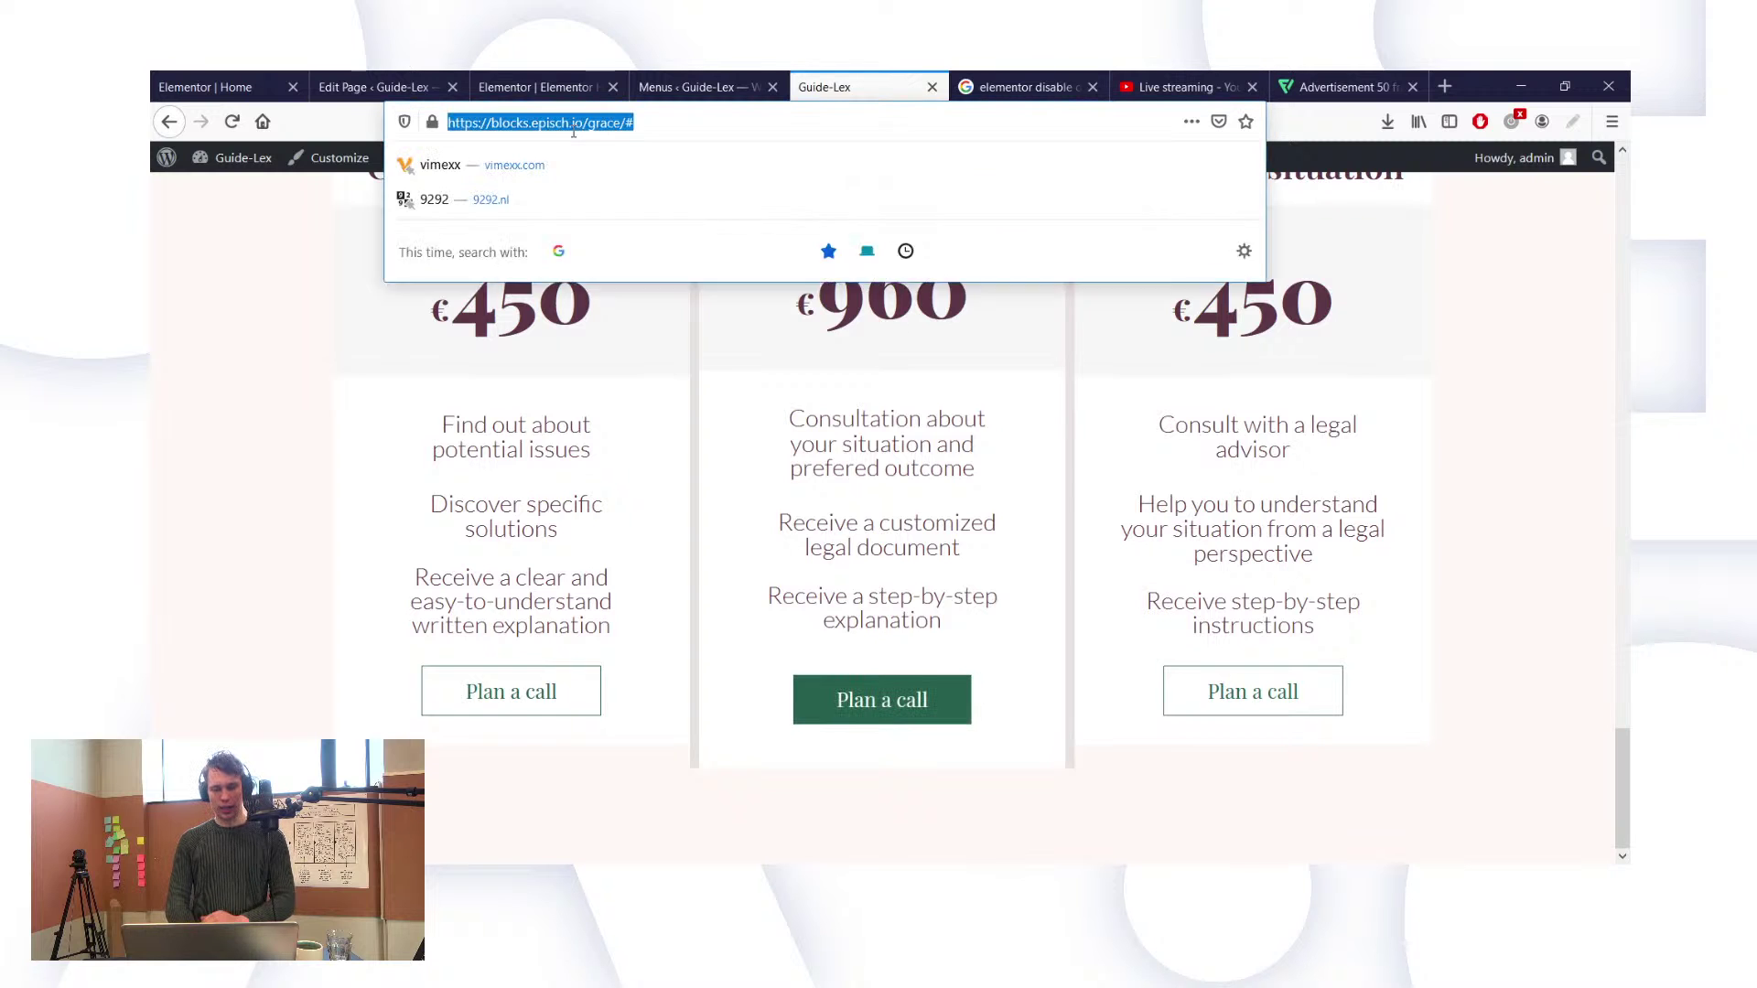
{"action": "type", "text": "g"}
{"action": "key", "text": "BackSpace"}
{"action": "key", "text": "BackSpace"}
{"action": "type", "text": "cal"}
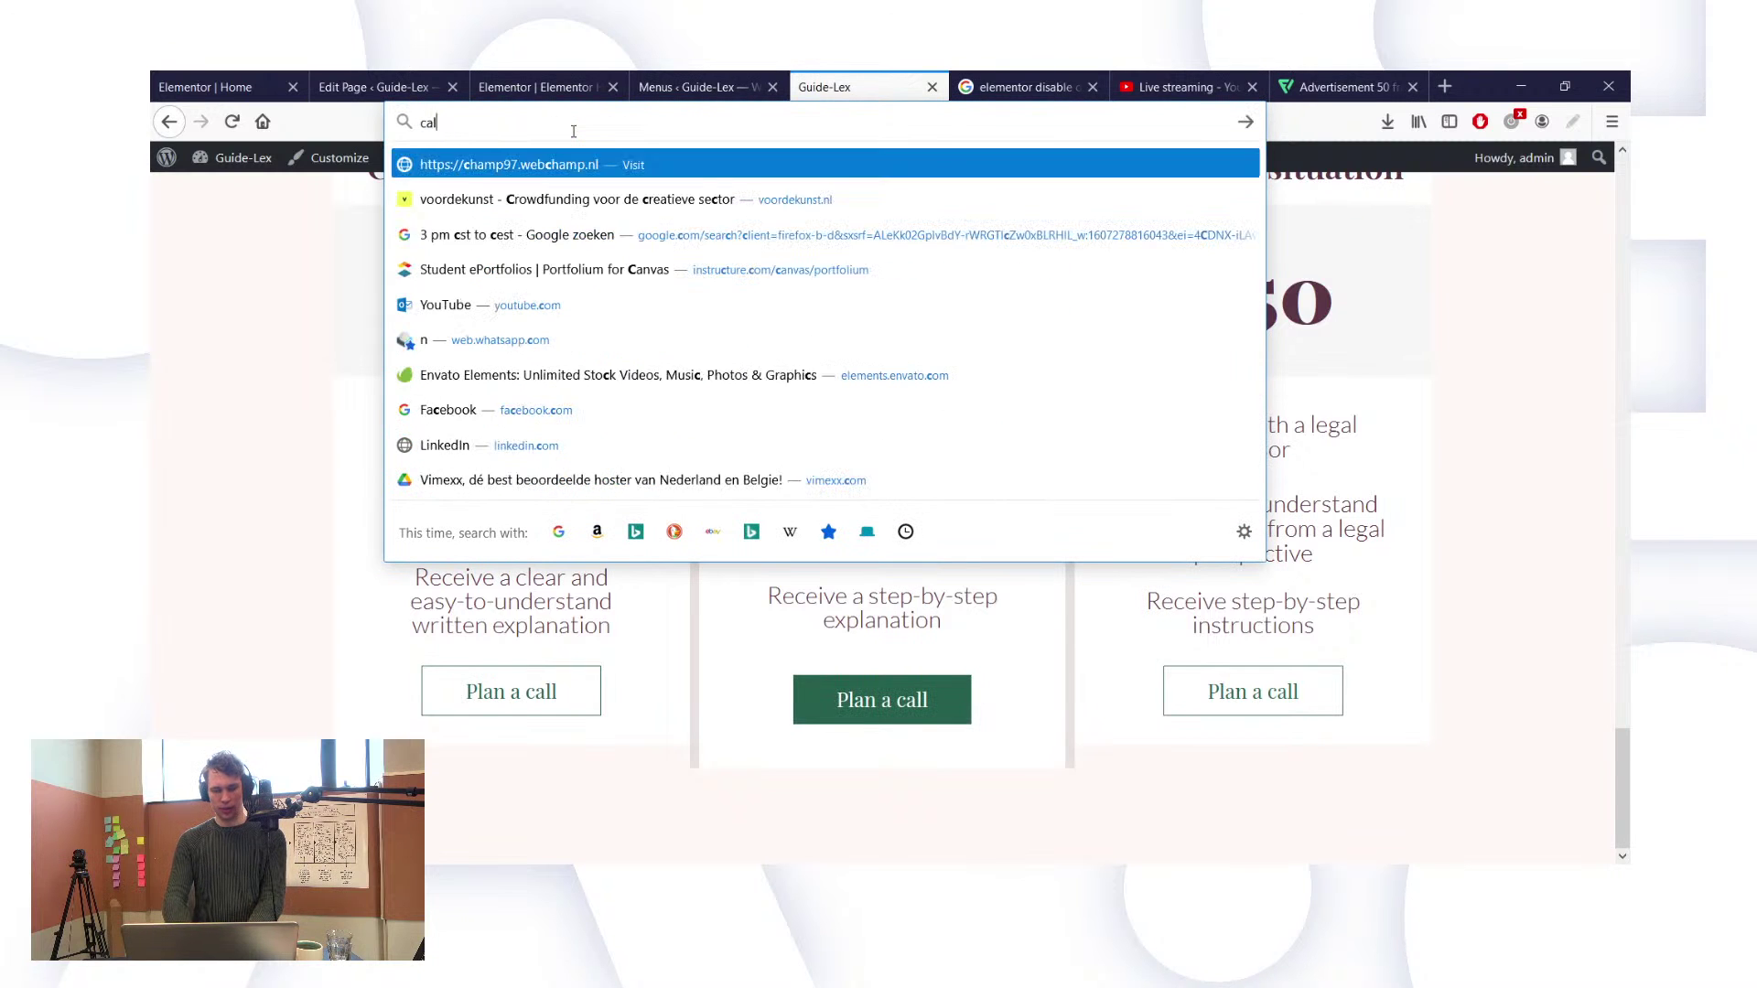
{"action": "type", "text": "endly.co"}
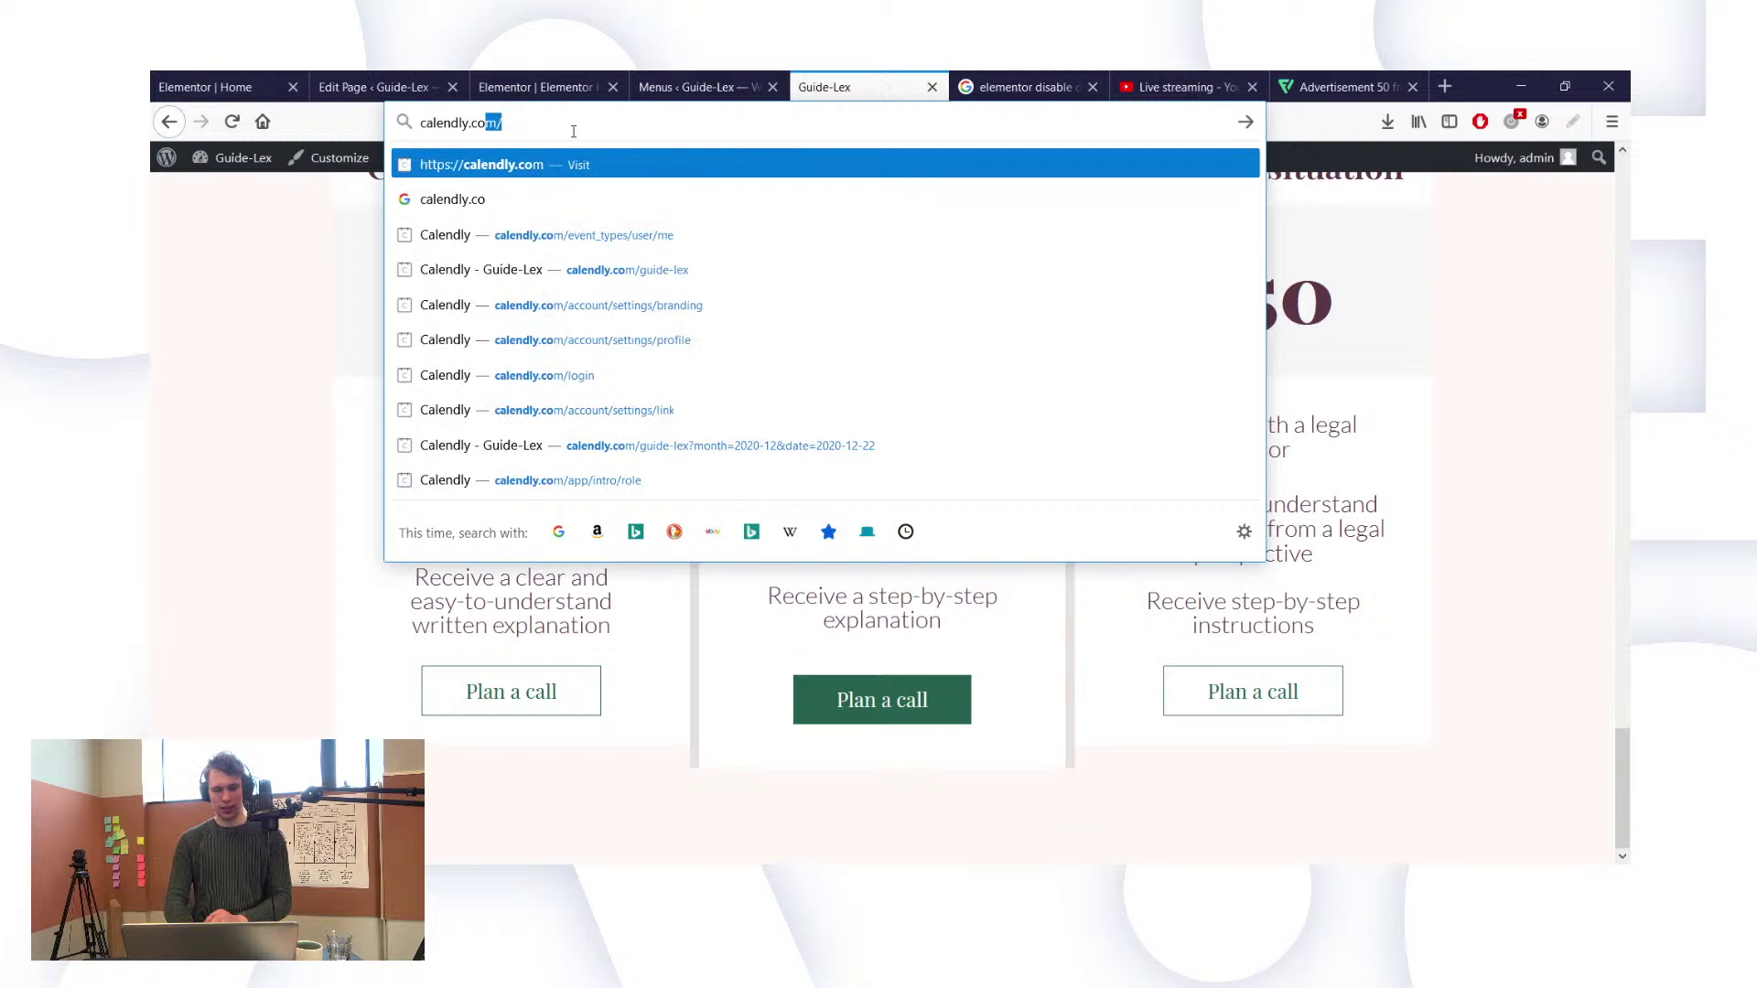
{"action": "key", "text": "BackSpace"}
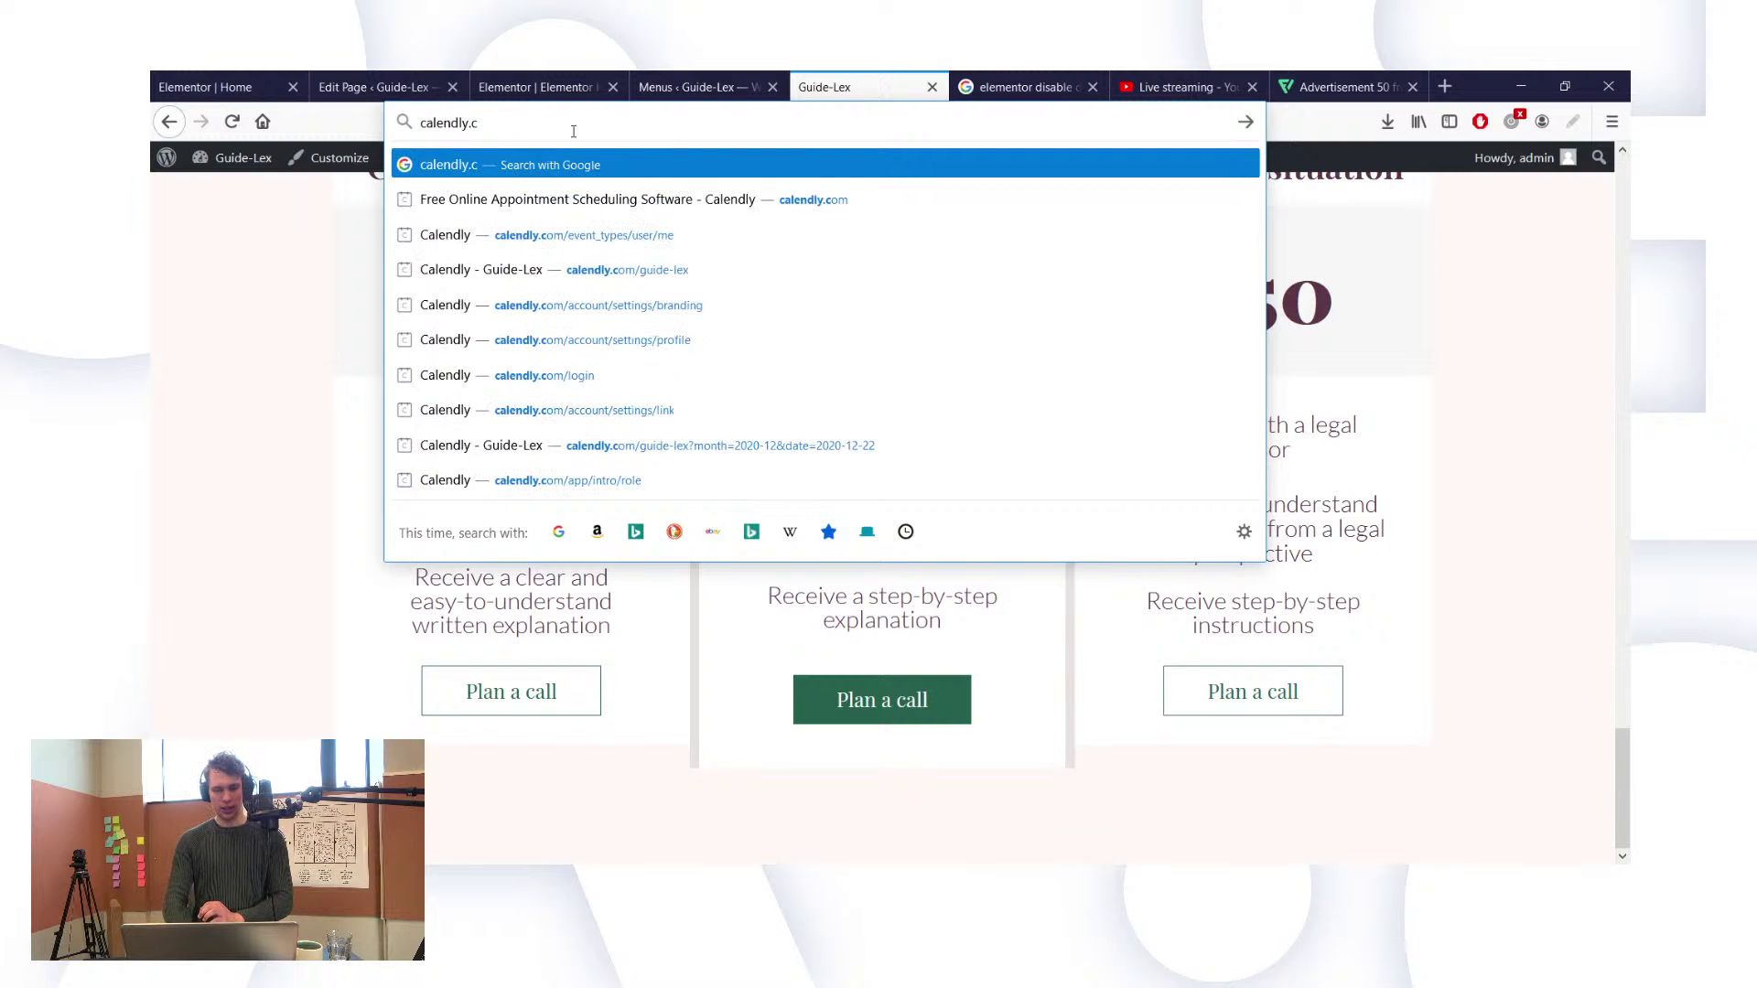
{"action": "left_click", "coordinate": [659, 269]}
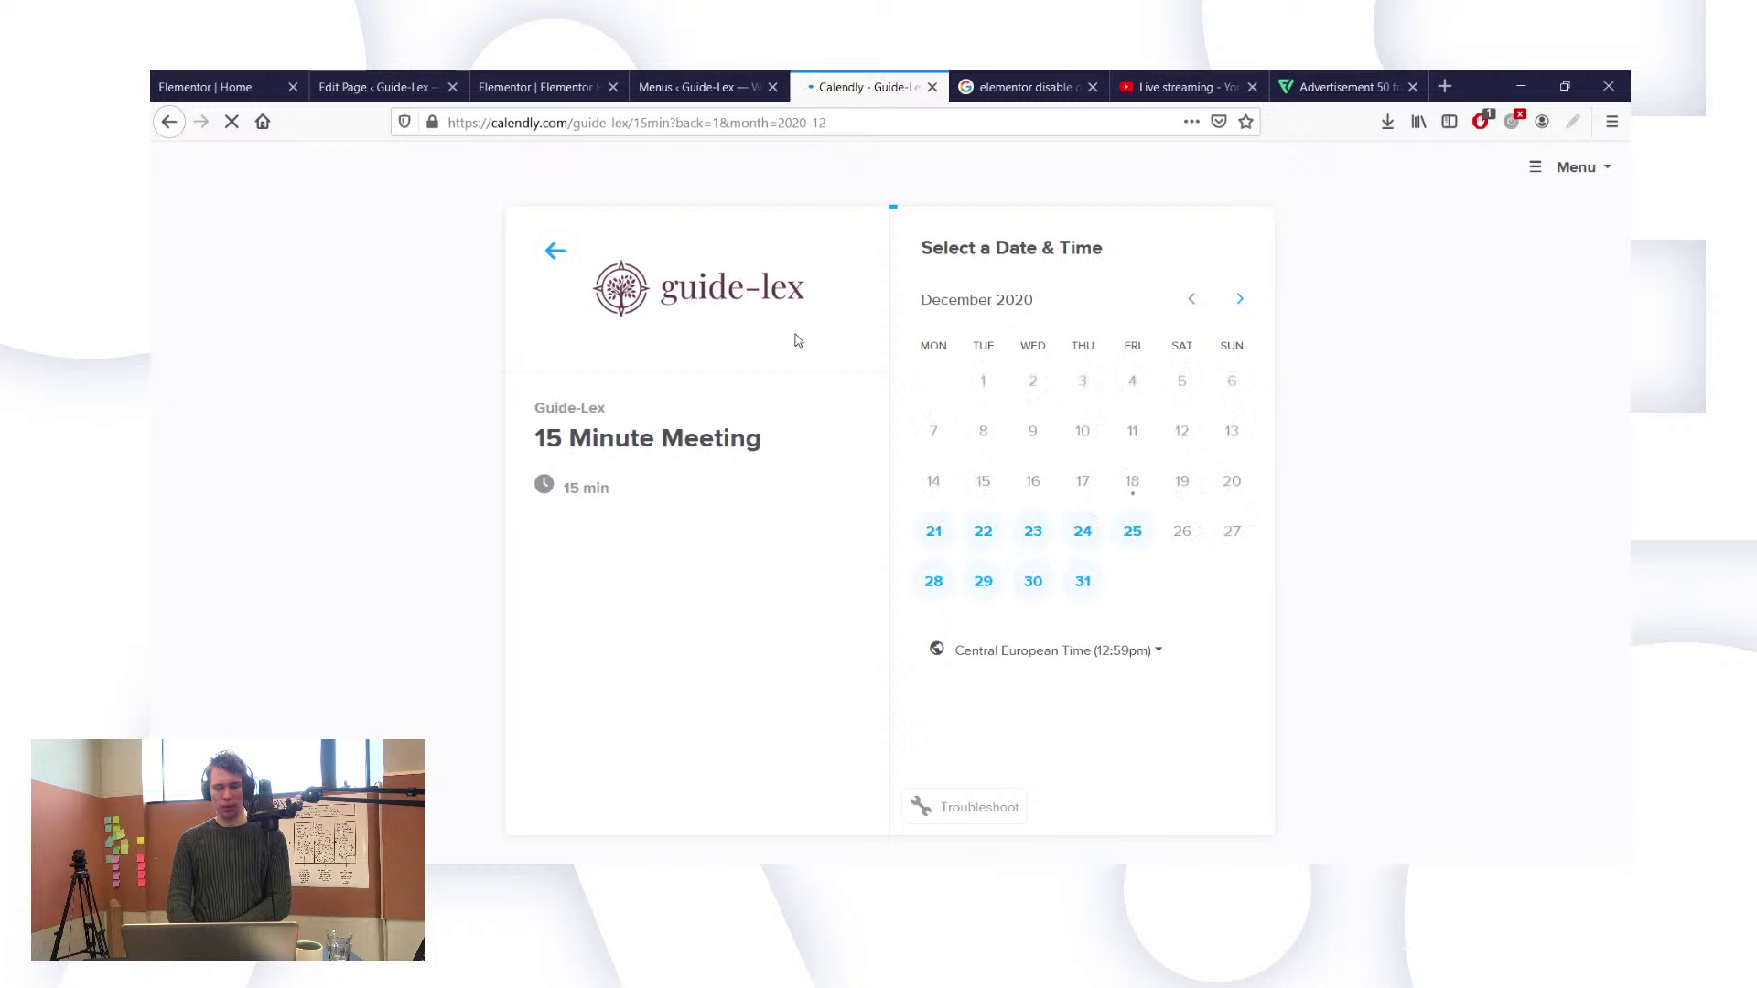
Step: Pick December 24 at 9:15am, then go back to the Guide-Lex site
{"action": "left_click", "coordinate": [1081, 530]}
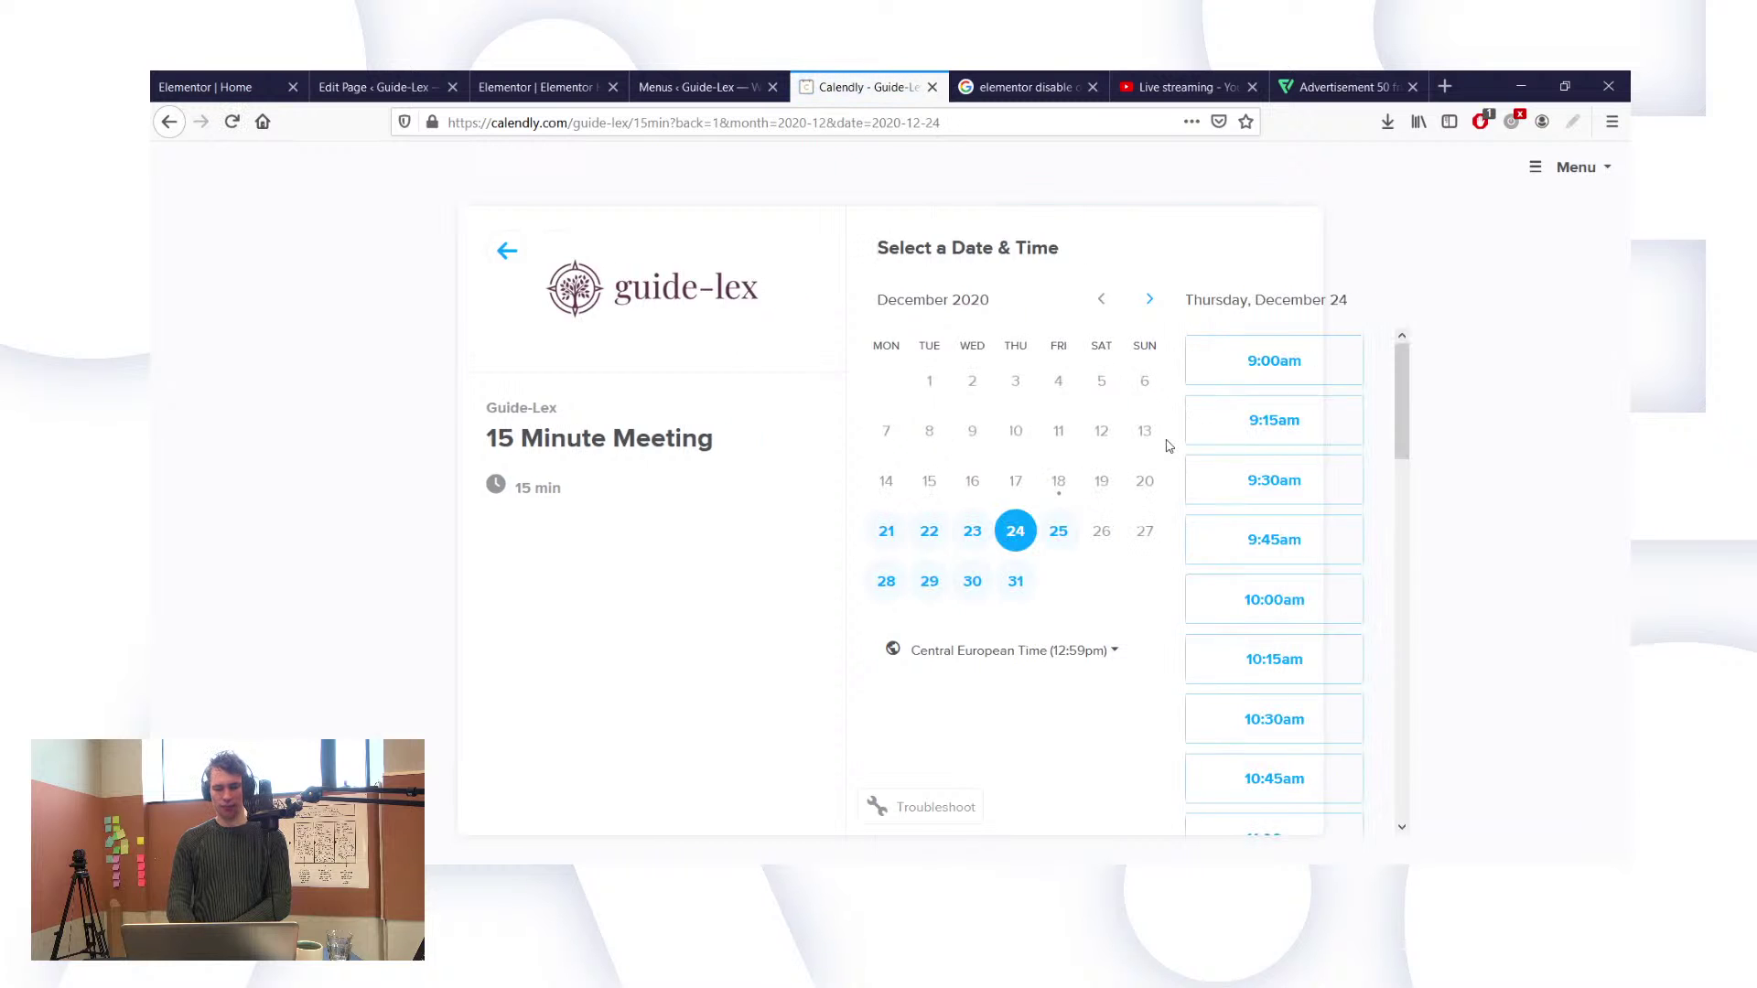
{"action": "left_click", "coordinate": [1217, 420]}
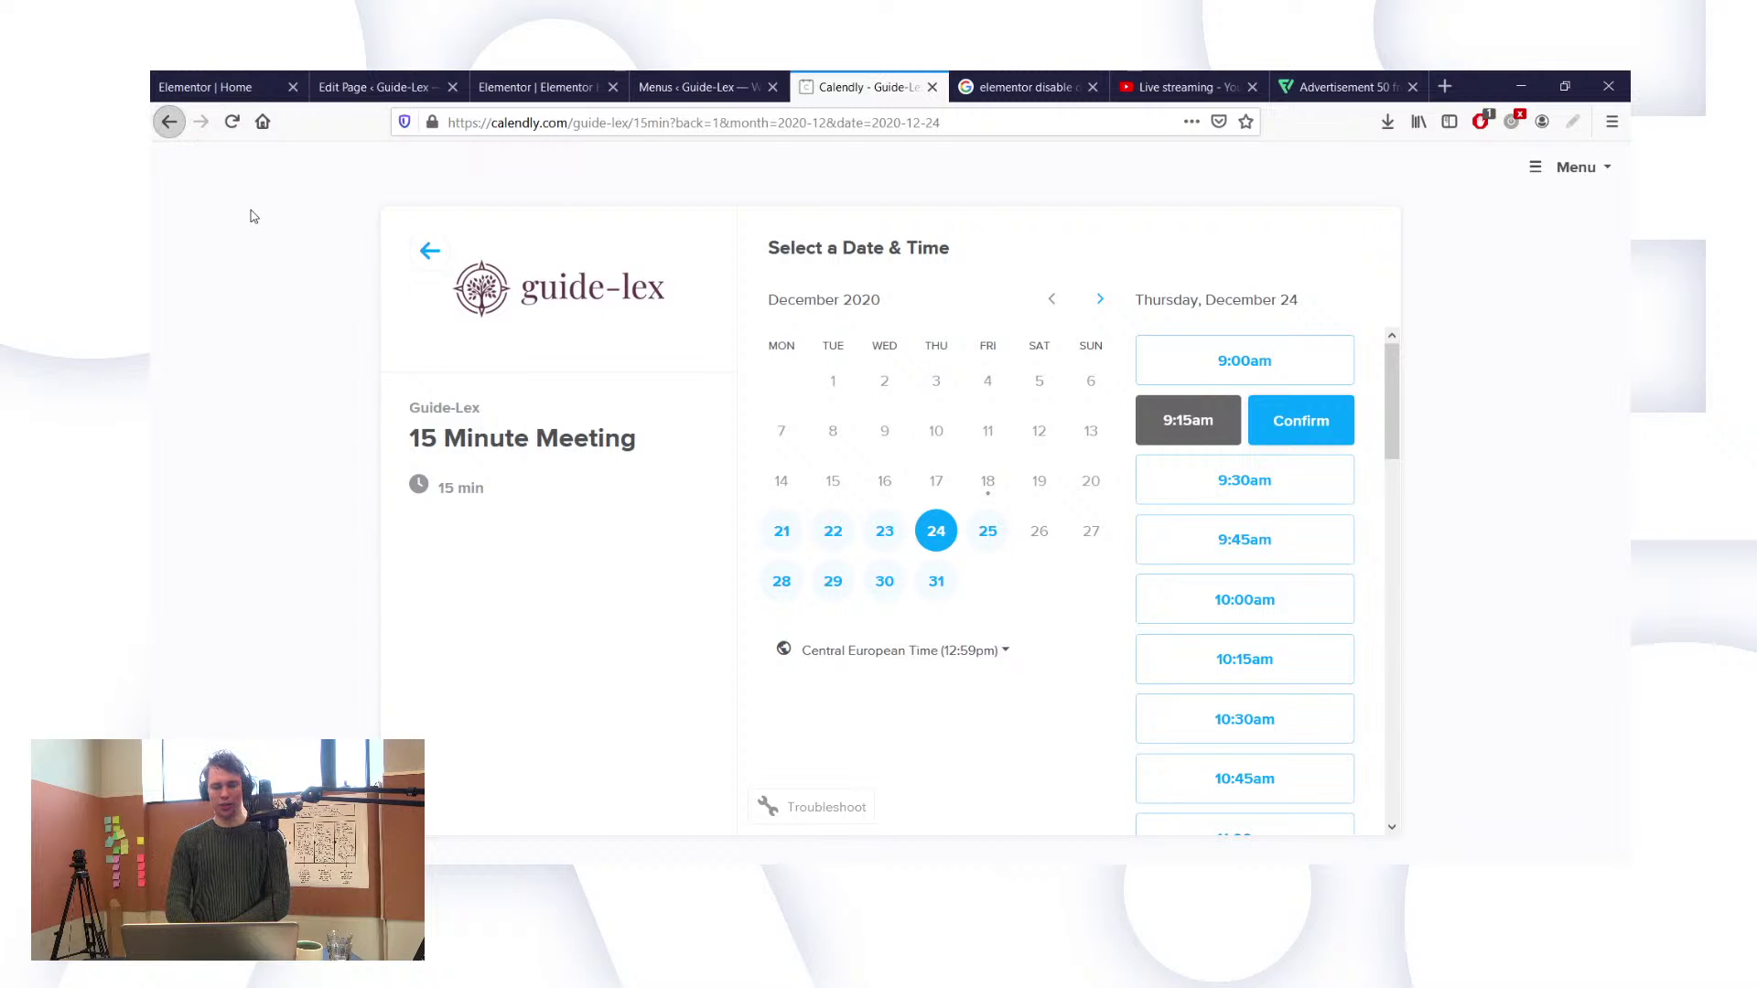
{"action": "key", "text": "alt+Left"}
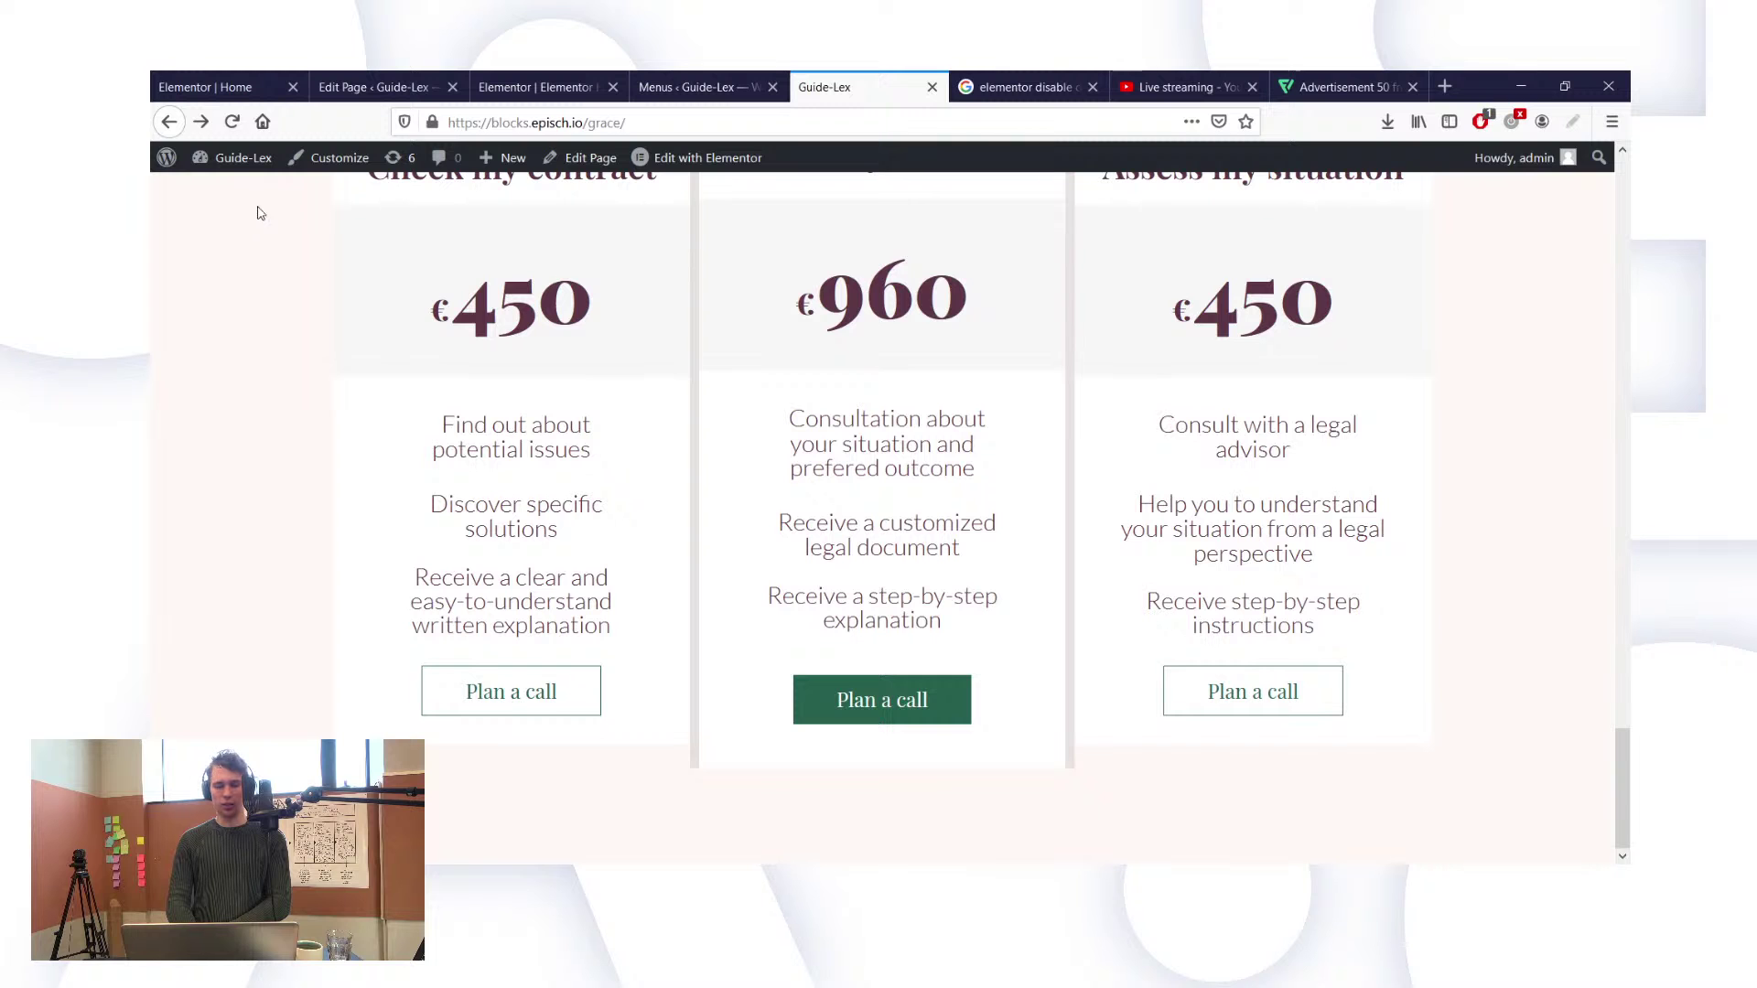
Step: Log out of WordPress and return to the Guide-Lex site
{"action": "scroll", "coordinate": [468, 296], "scroll_direction": "up", "scroll_amount": 15}
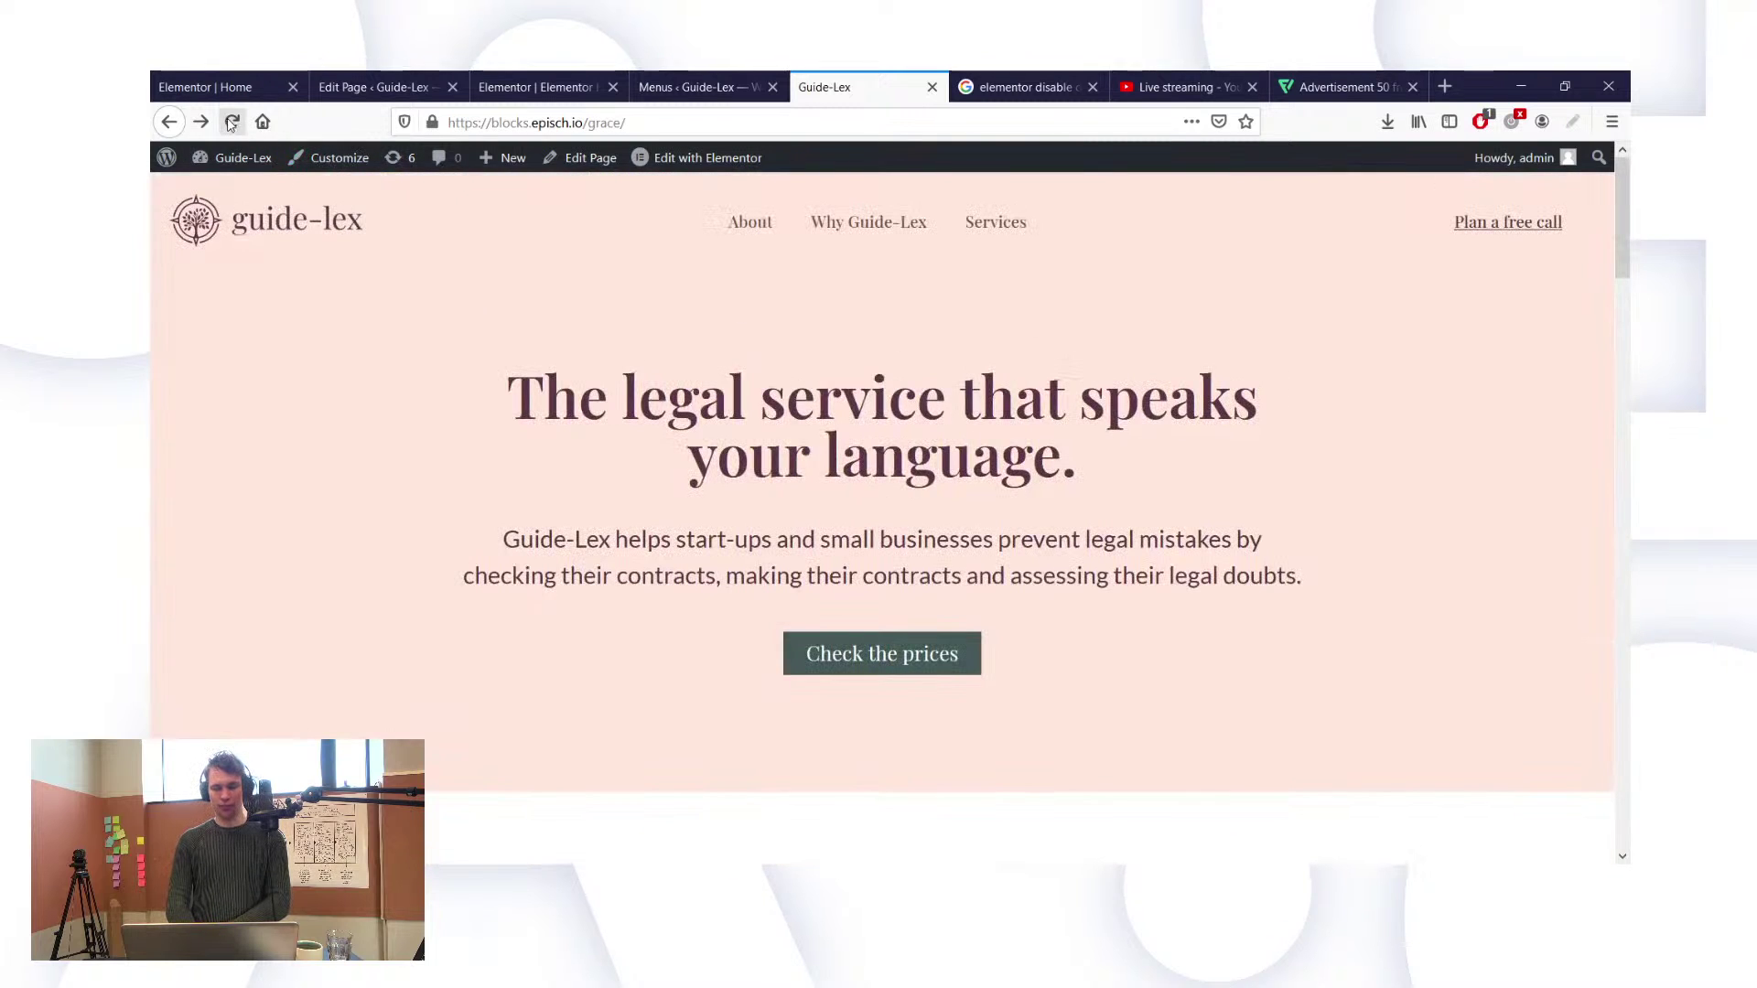
{"action": "mouse_move", "coordinate": [1551, 160]}
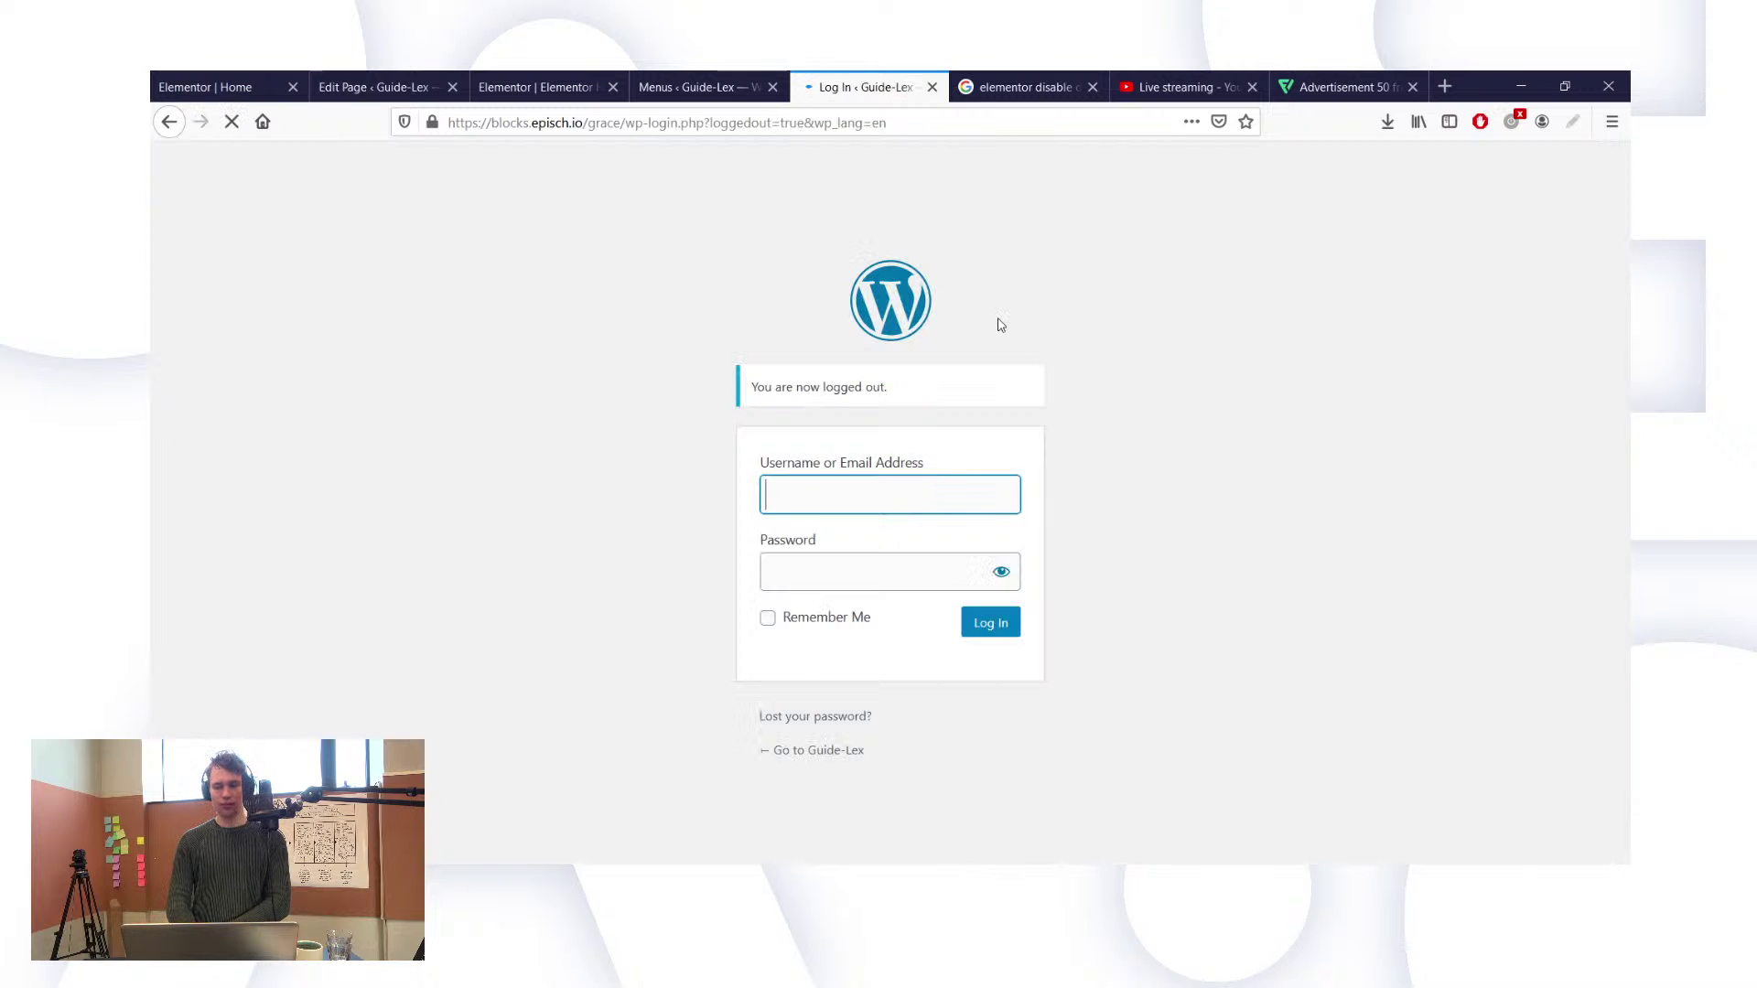
{"action": "left_click", "coordinate": [815, 765]}
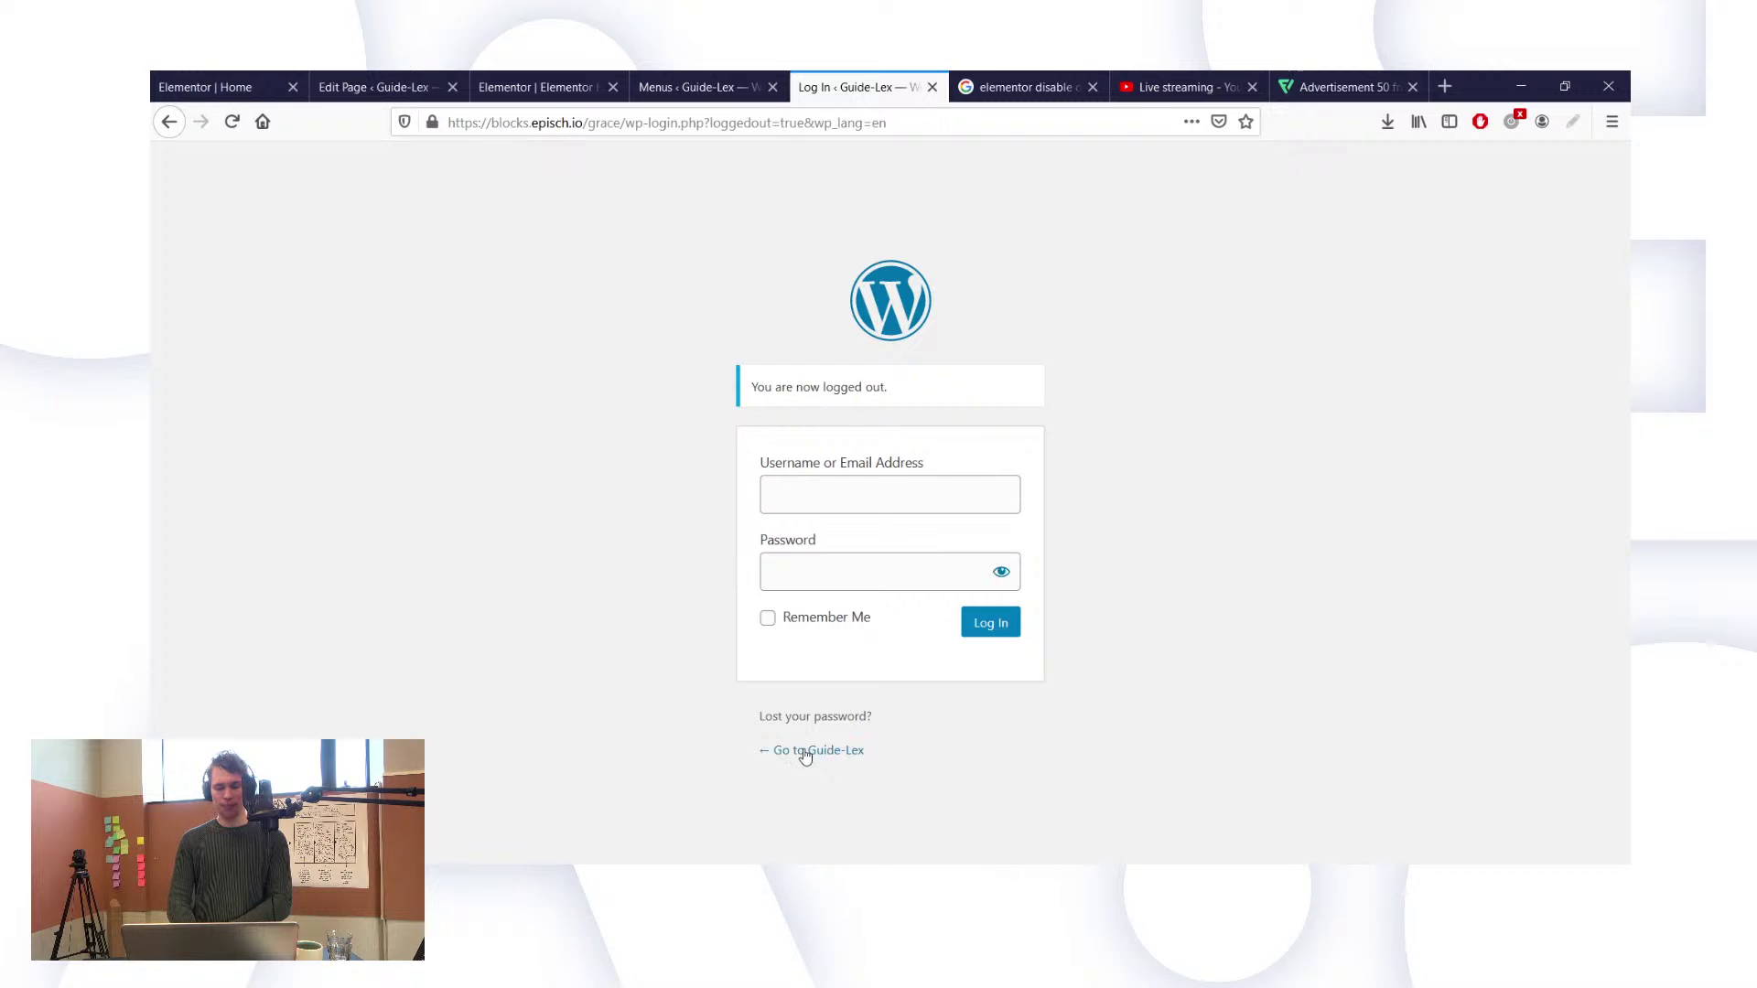
{"action": "left_click", "coordinate": [805, 752]}
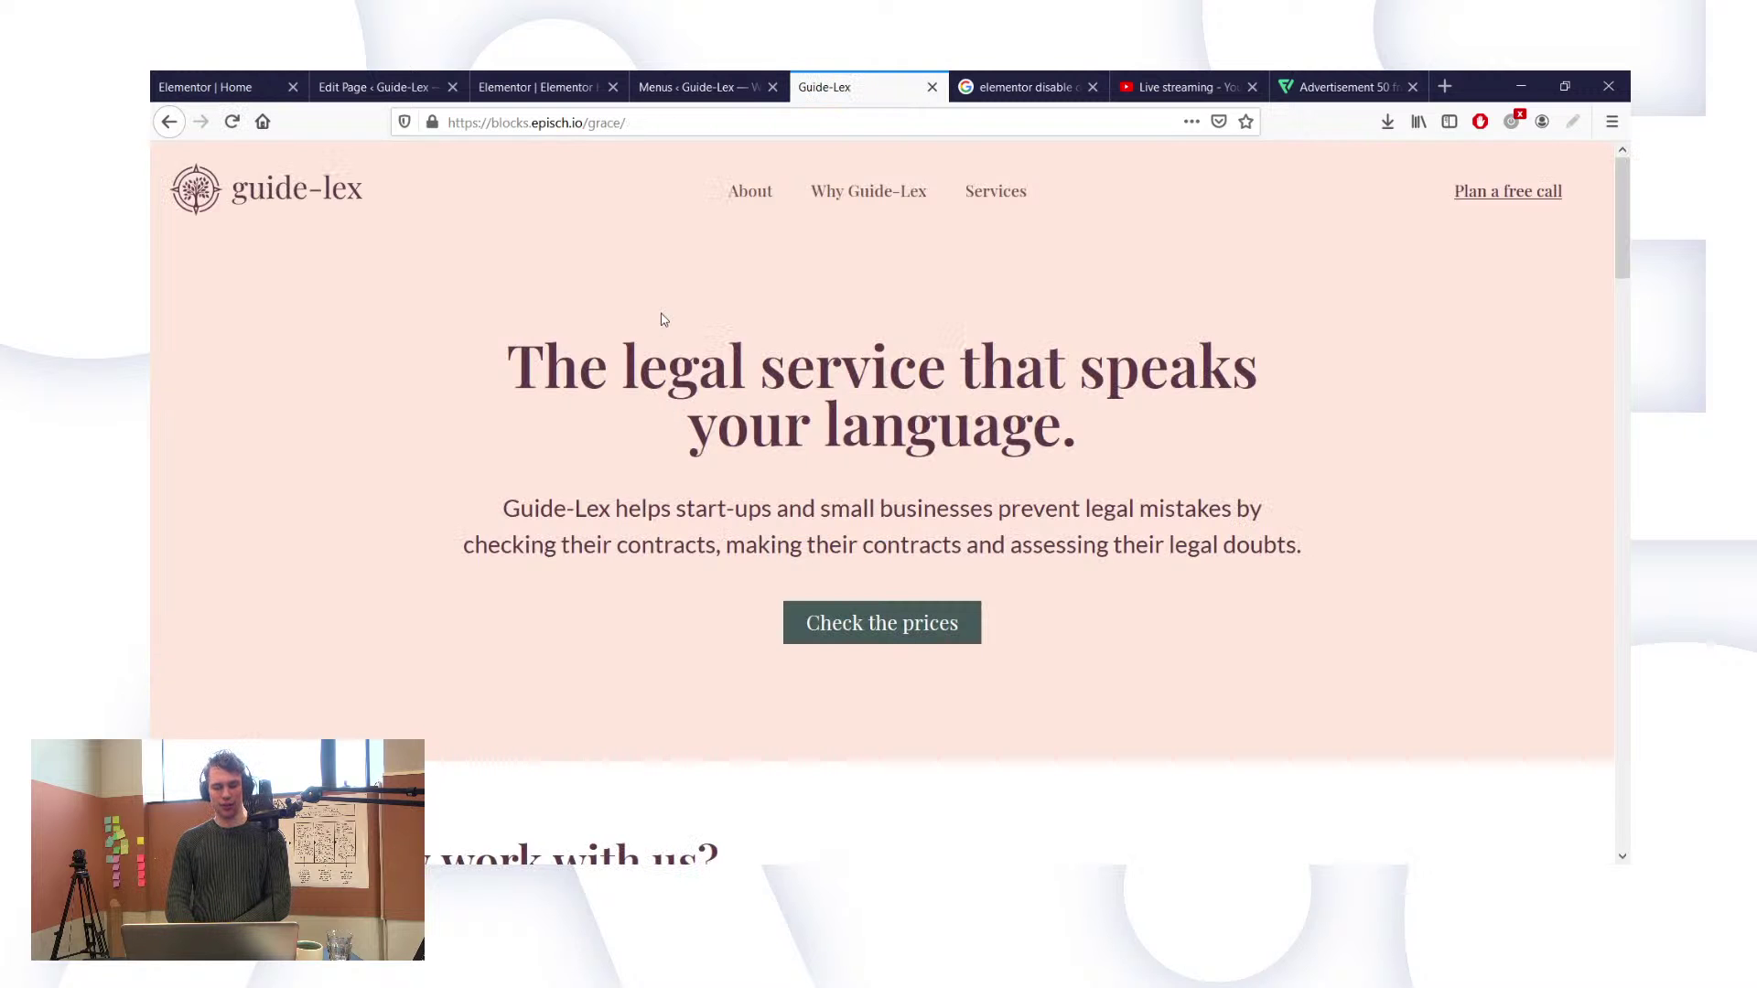
Step: Scroll through the public Guide-Lex homepage as a visitor sees it
{"action": "scroll", "coordinate": [664, 319], "scroll_direction": "down", "scroll_amount": 10}
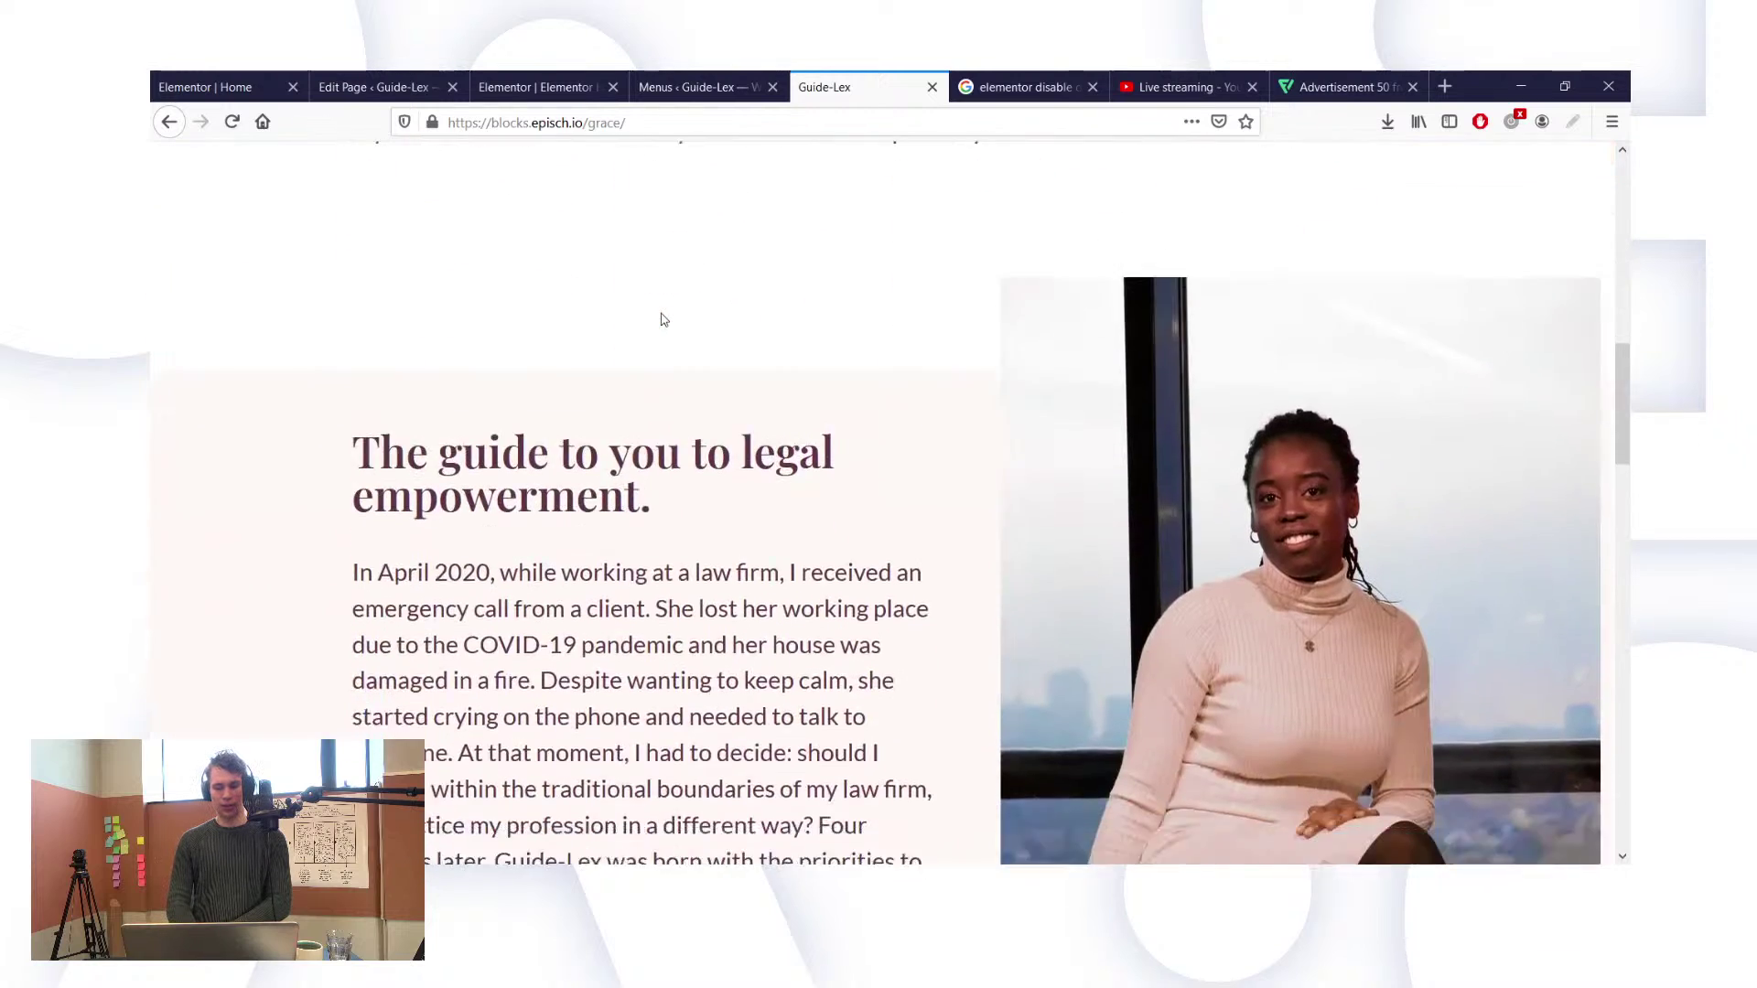
{"action": "scroll", "coordinate": [663, 319], "scroll_direction": "down", "scroll_amount": 15}
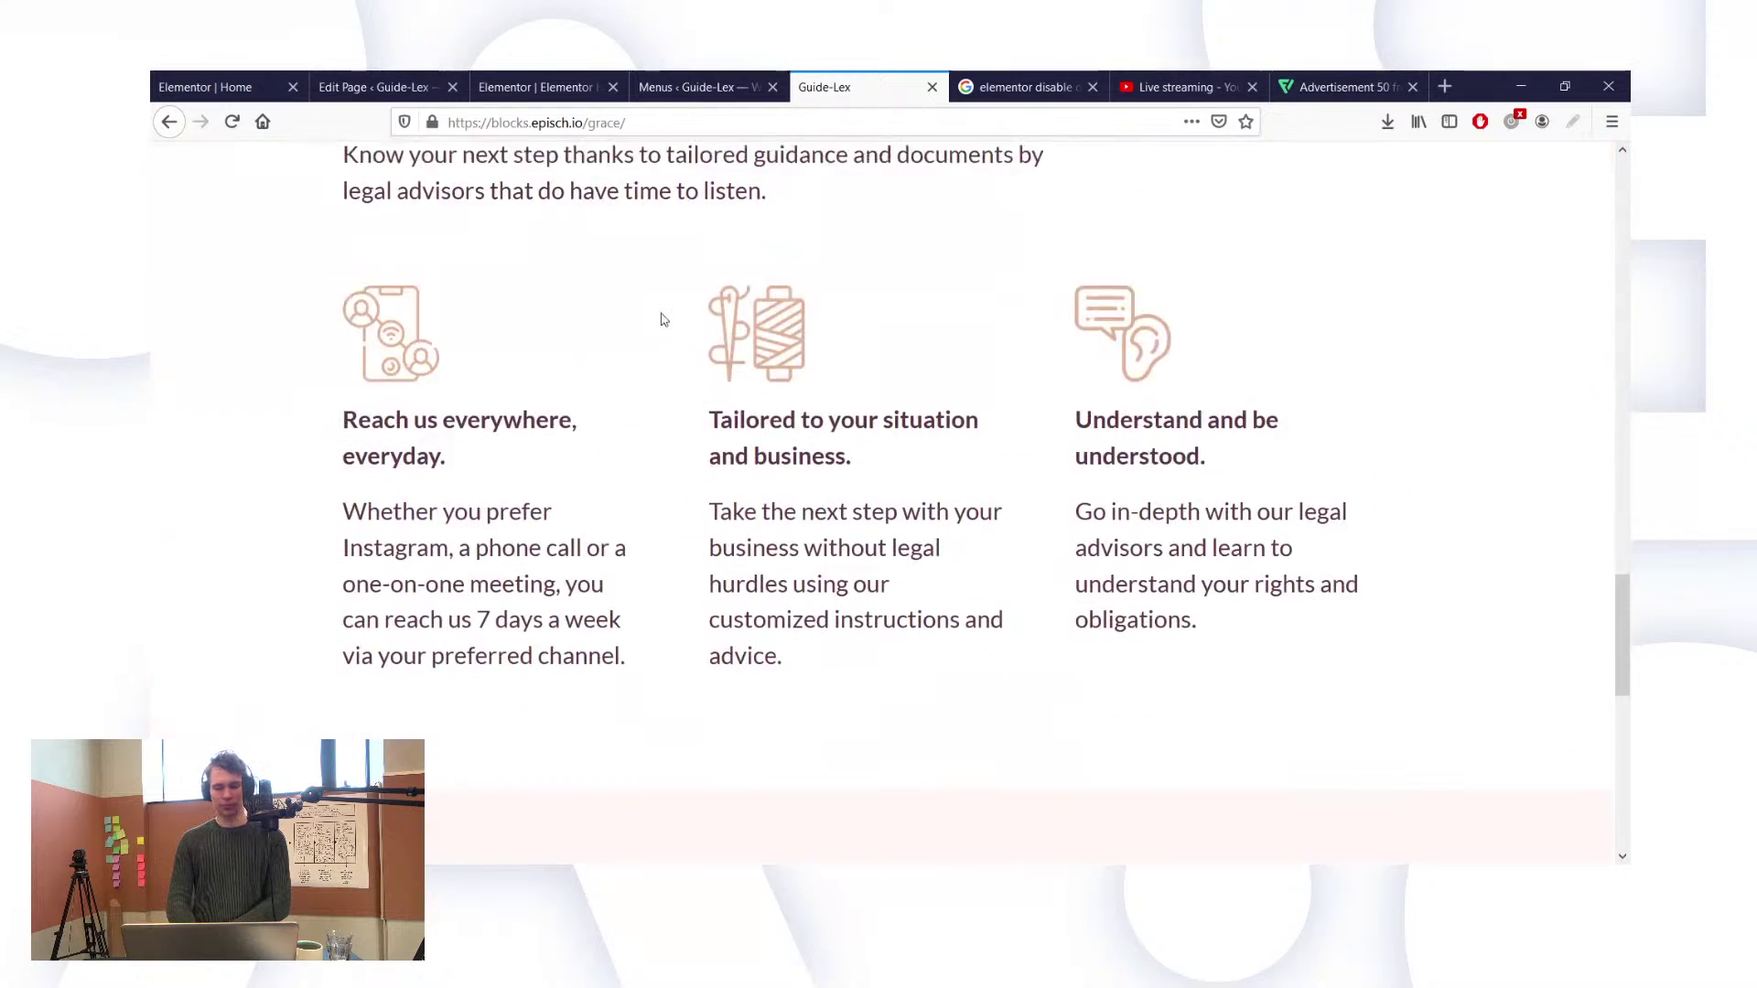
{"action": "scroll", "coordinate": [664, 319], "scroll_direction": "down", "scroll_amount": 10}
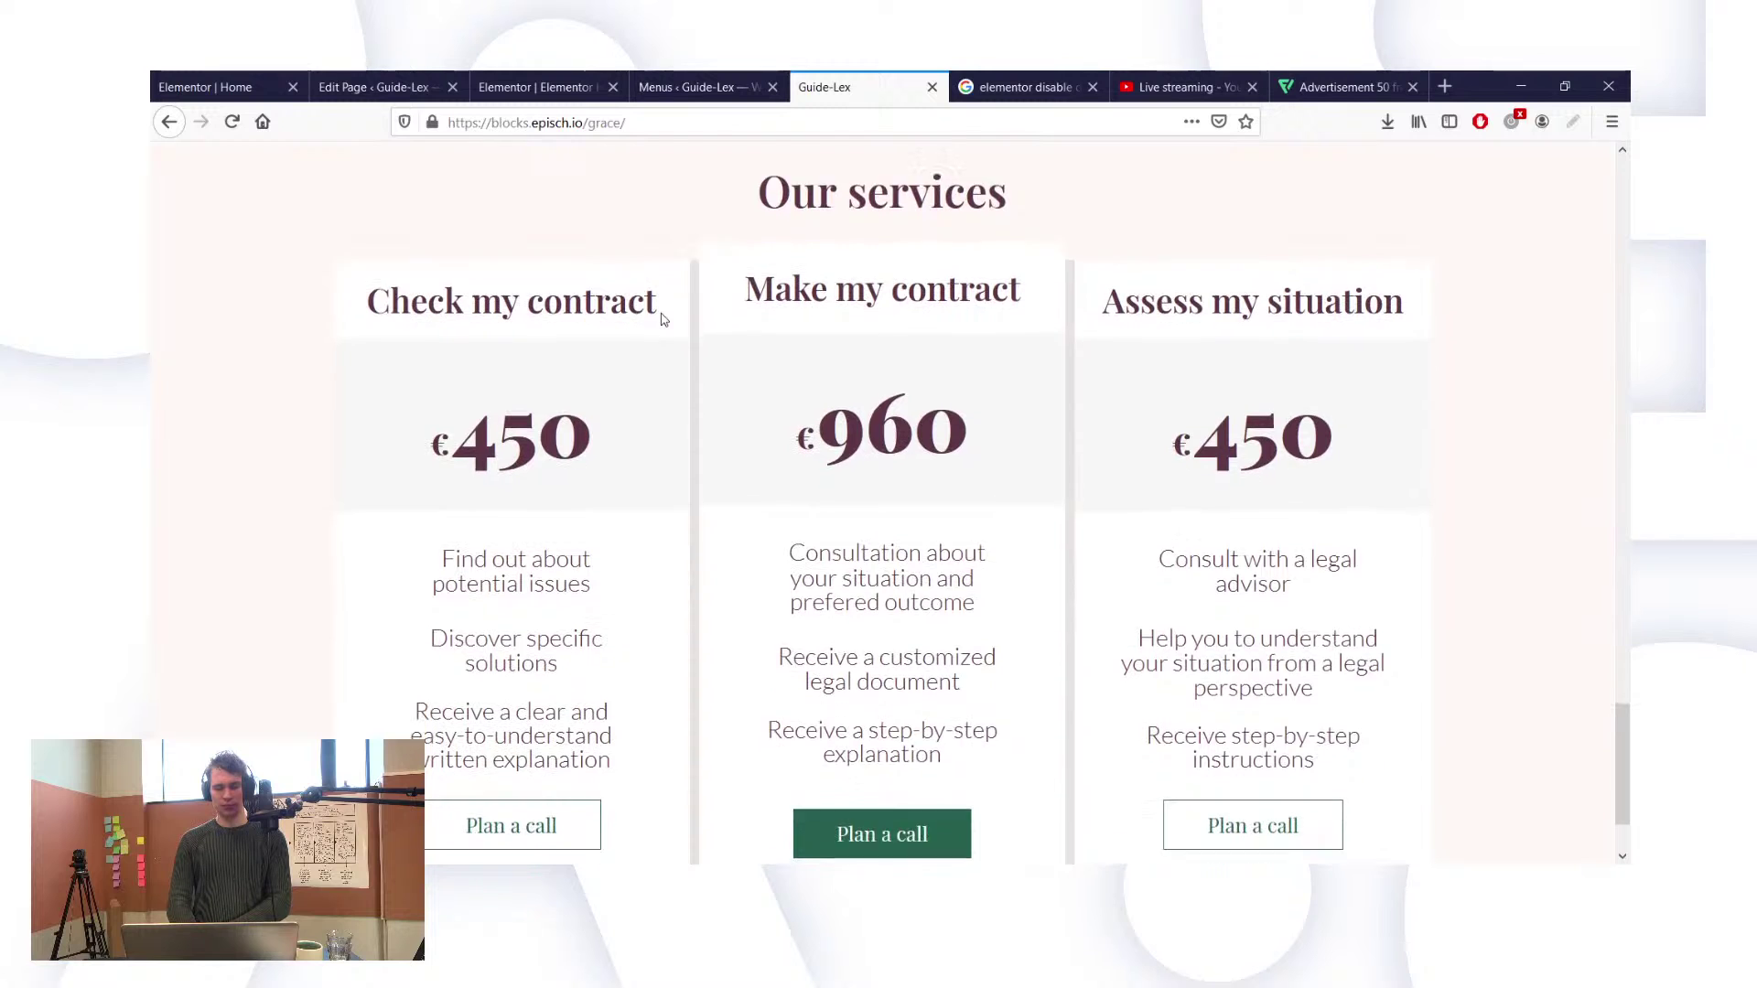
{"action": "scroll", "coordinate": [664, 319], "scroll_direction": "up", "scroll_amount": 20}
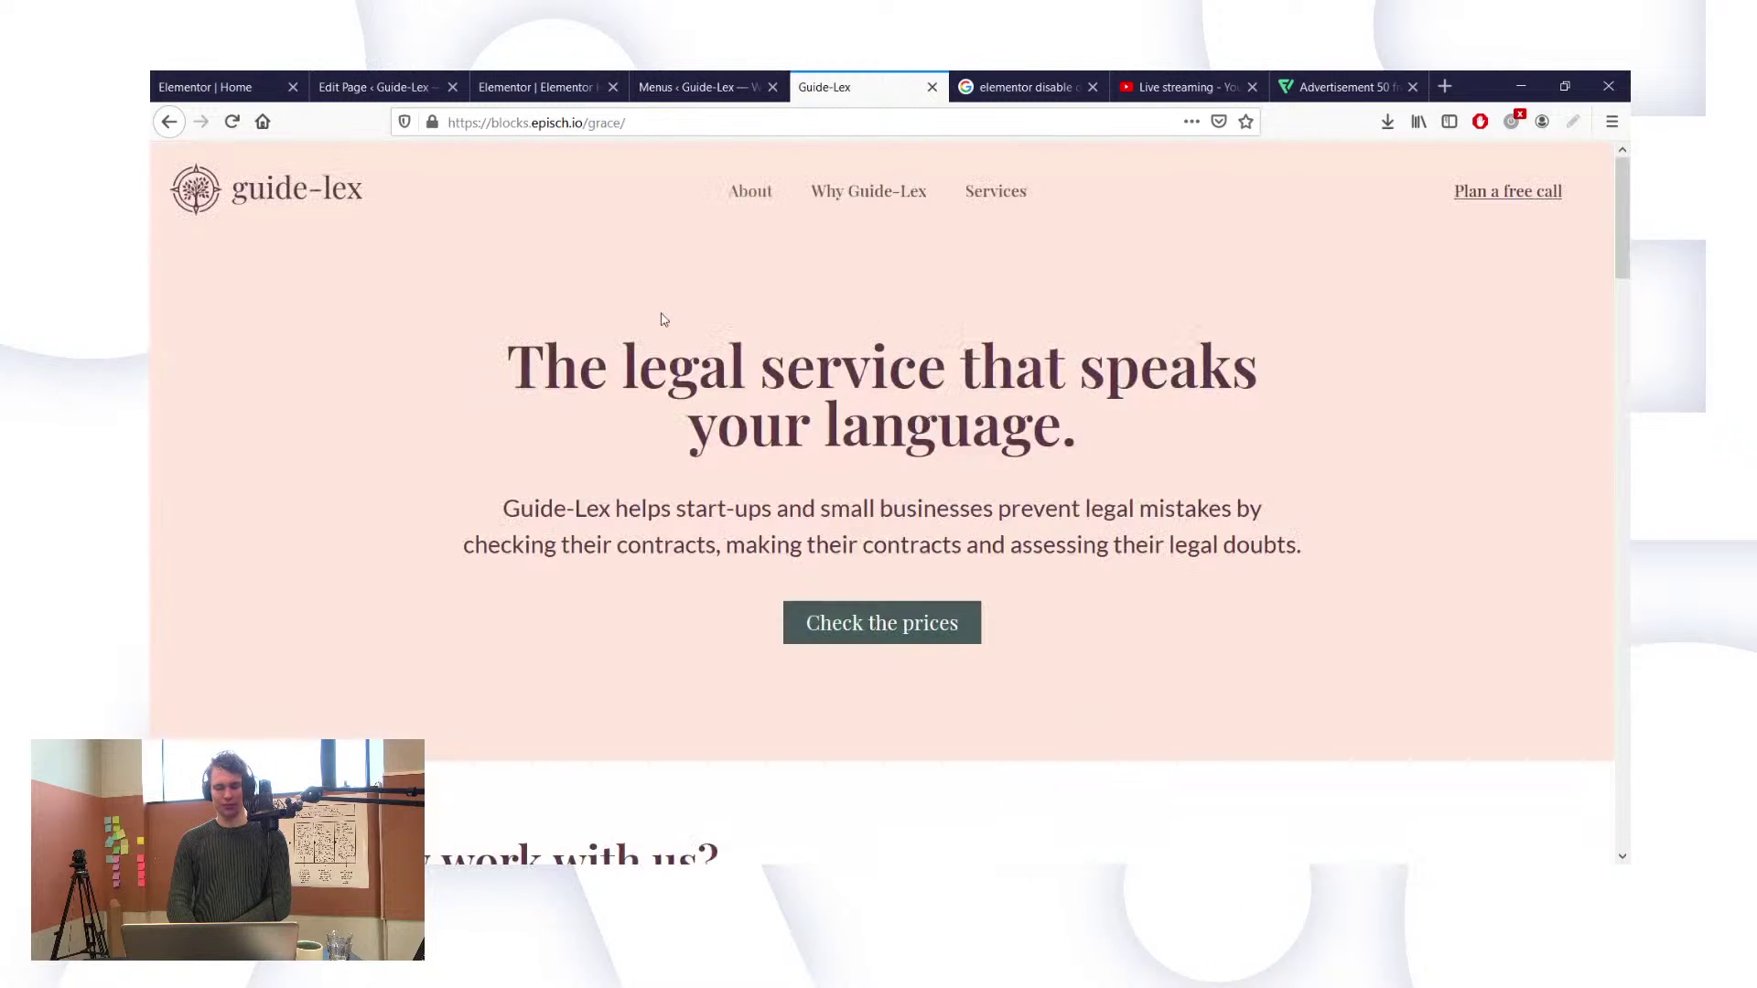
{"action": "left_click", "coordinate": [796, 877]}
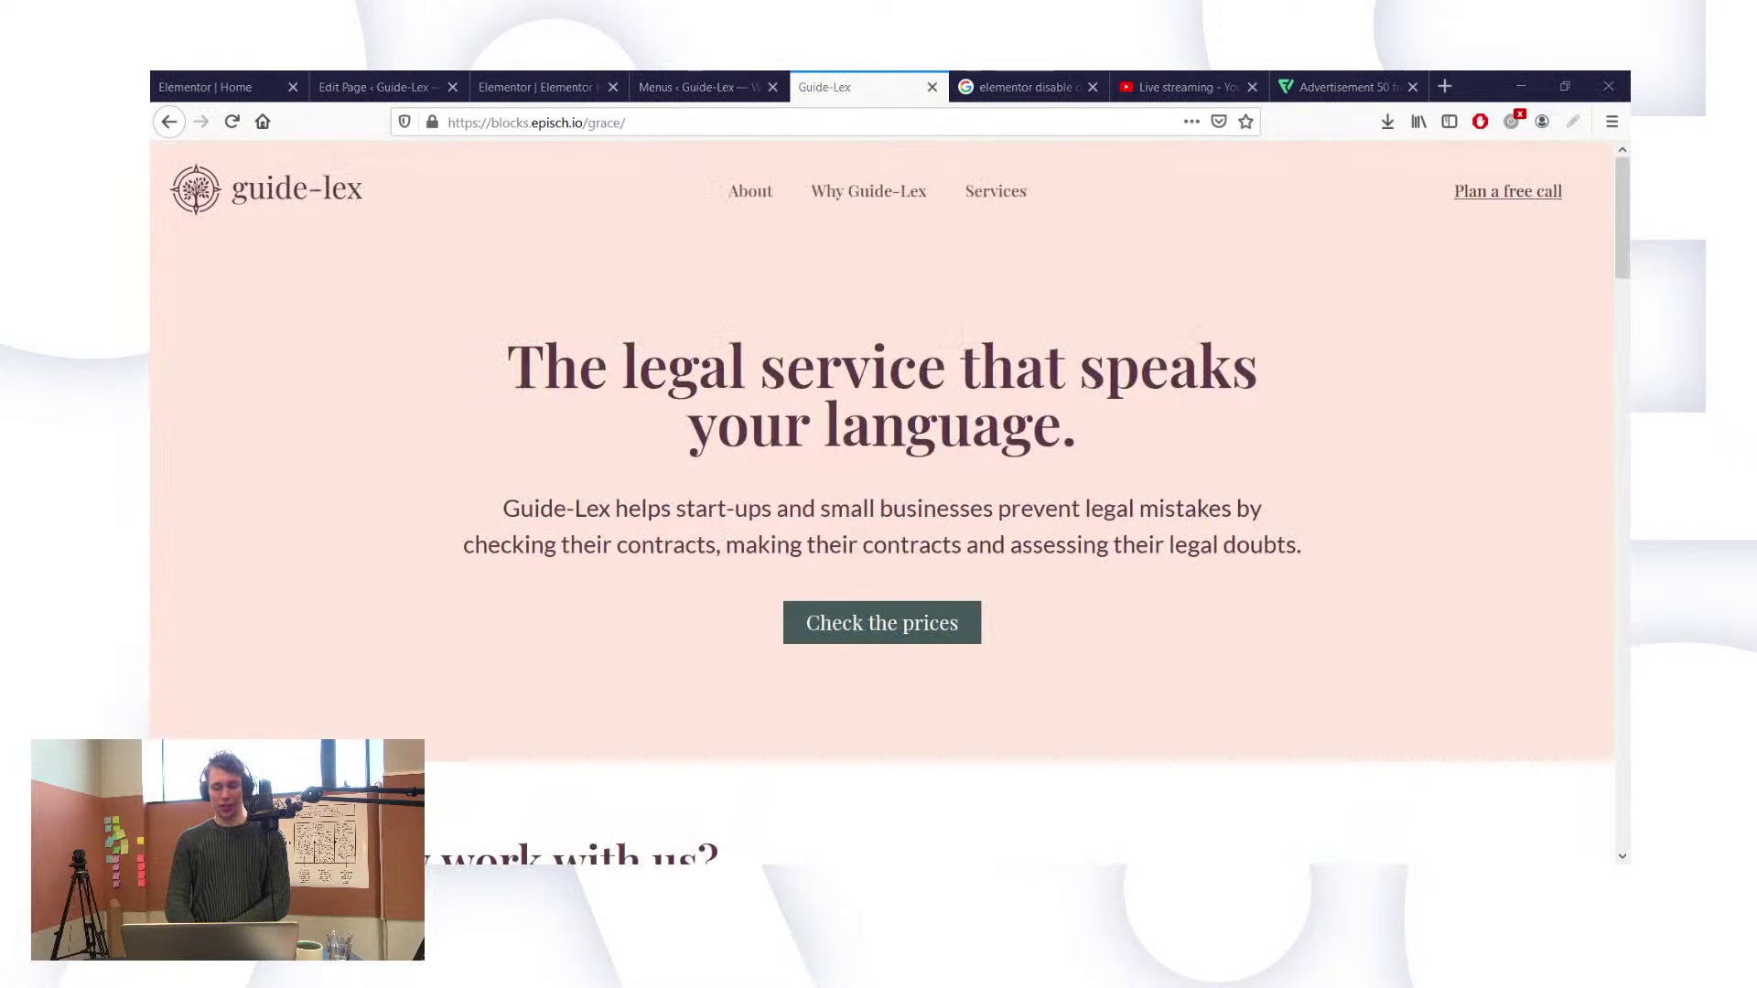